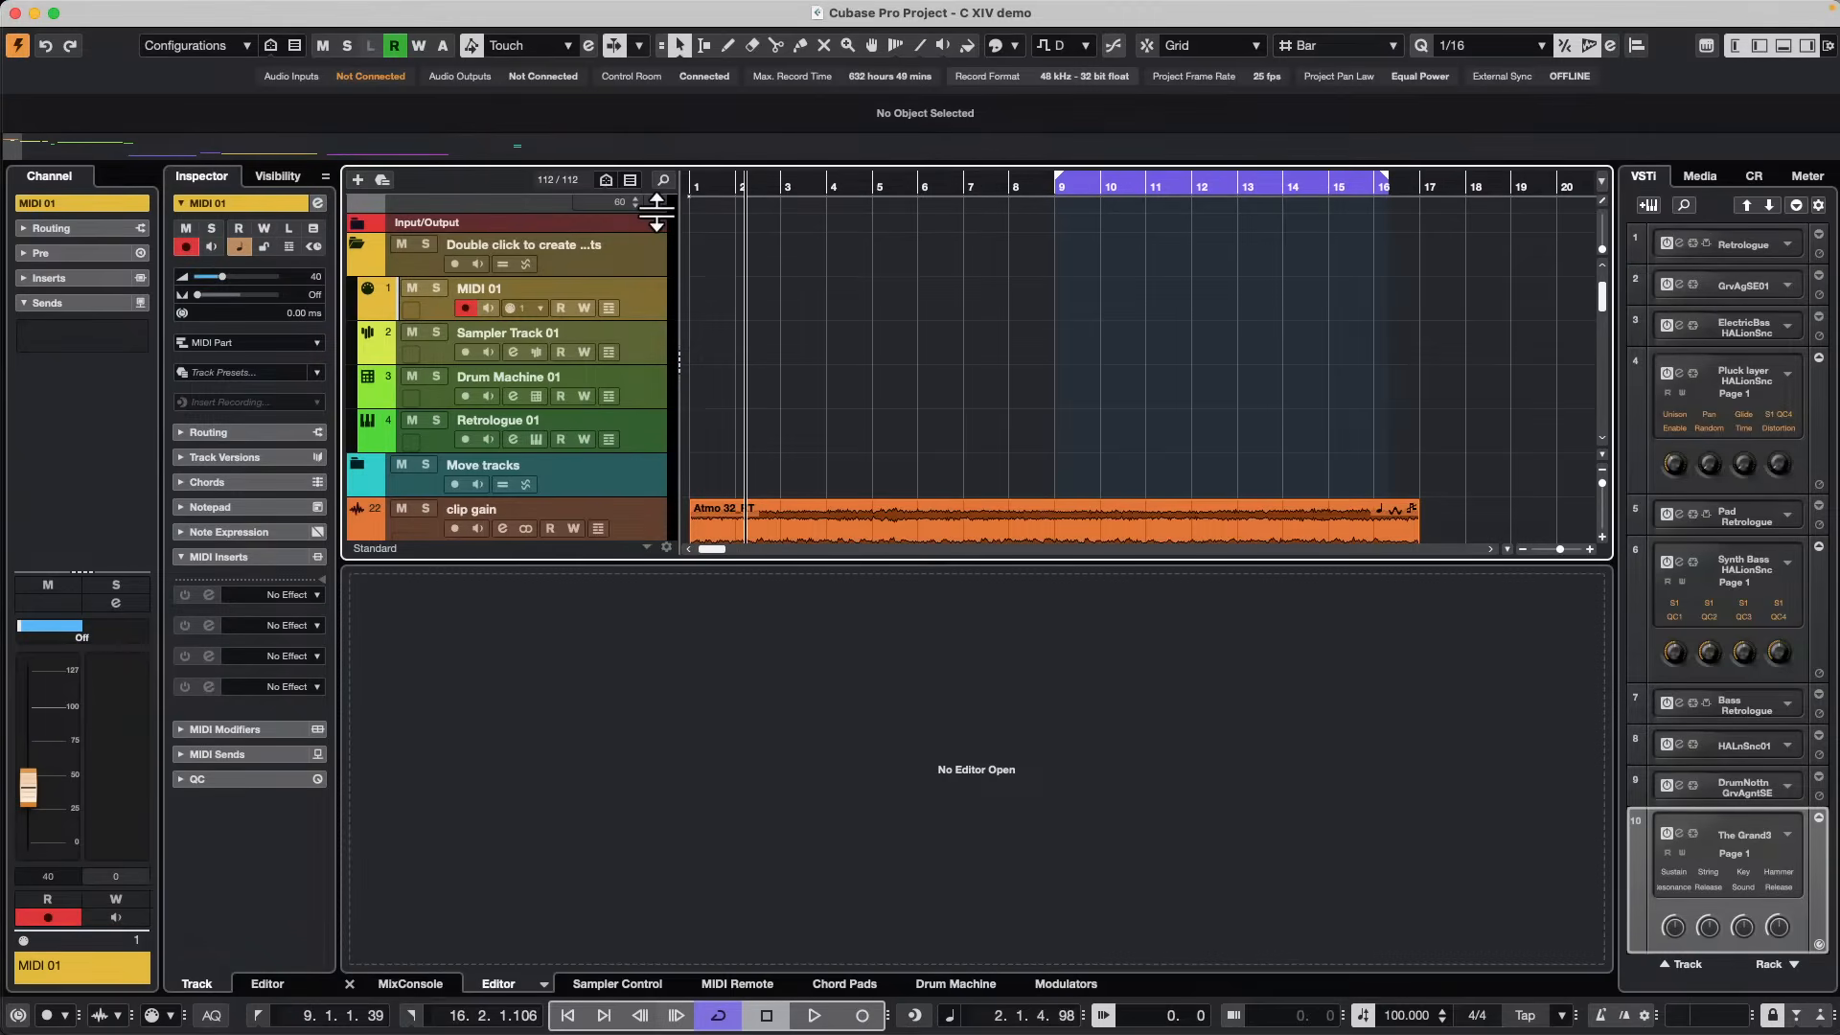
Select the clip gain track and display the MixConsole and Control Room alongside the project.
{"action": "left_click", "coordinate": [646, 519]}
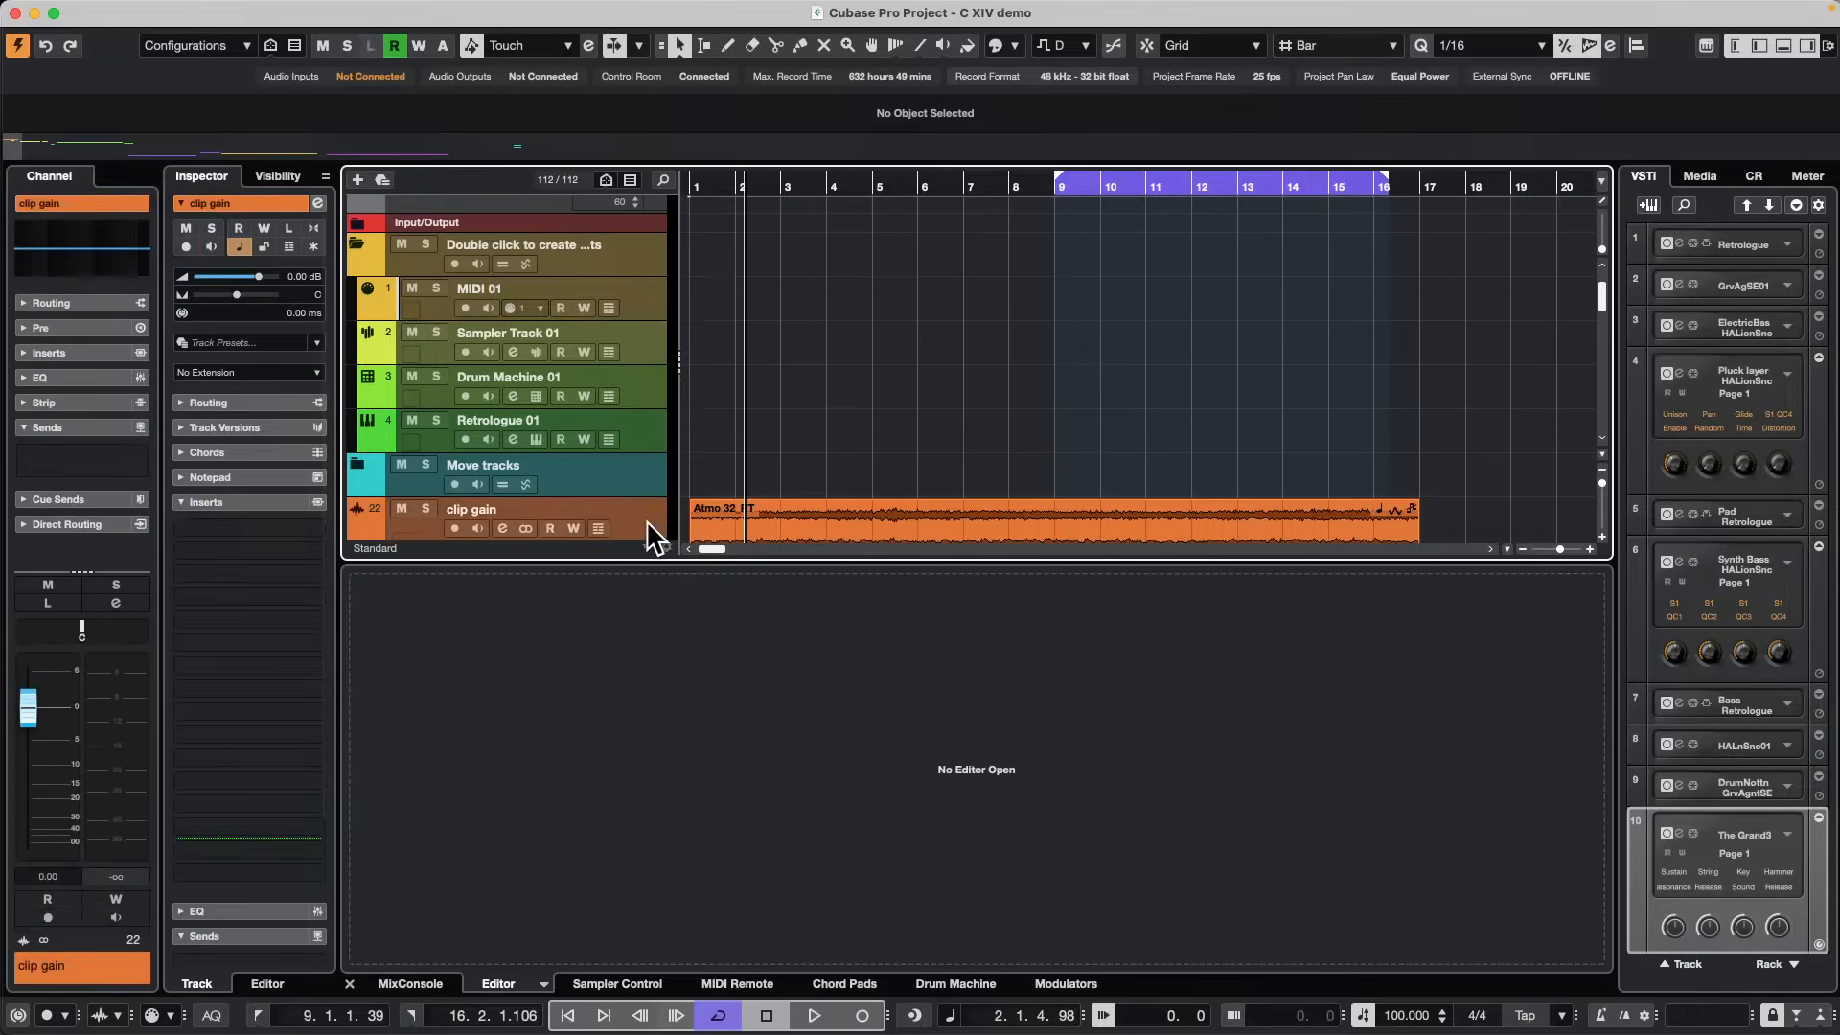
{"action": "left_click", "coordinate": [410, 983]}
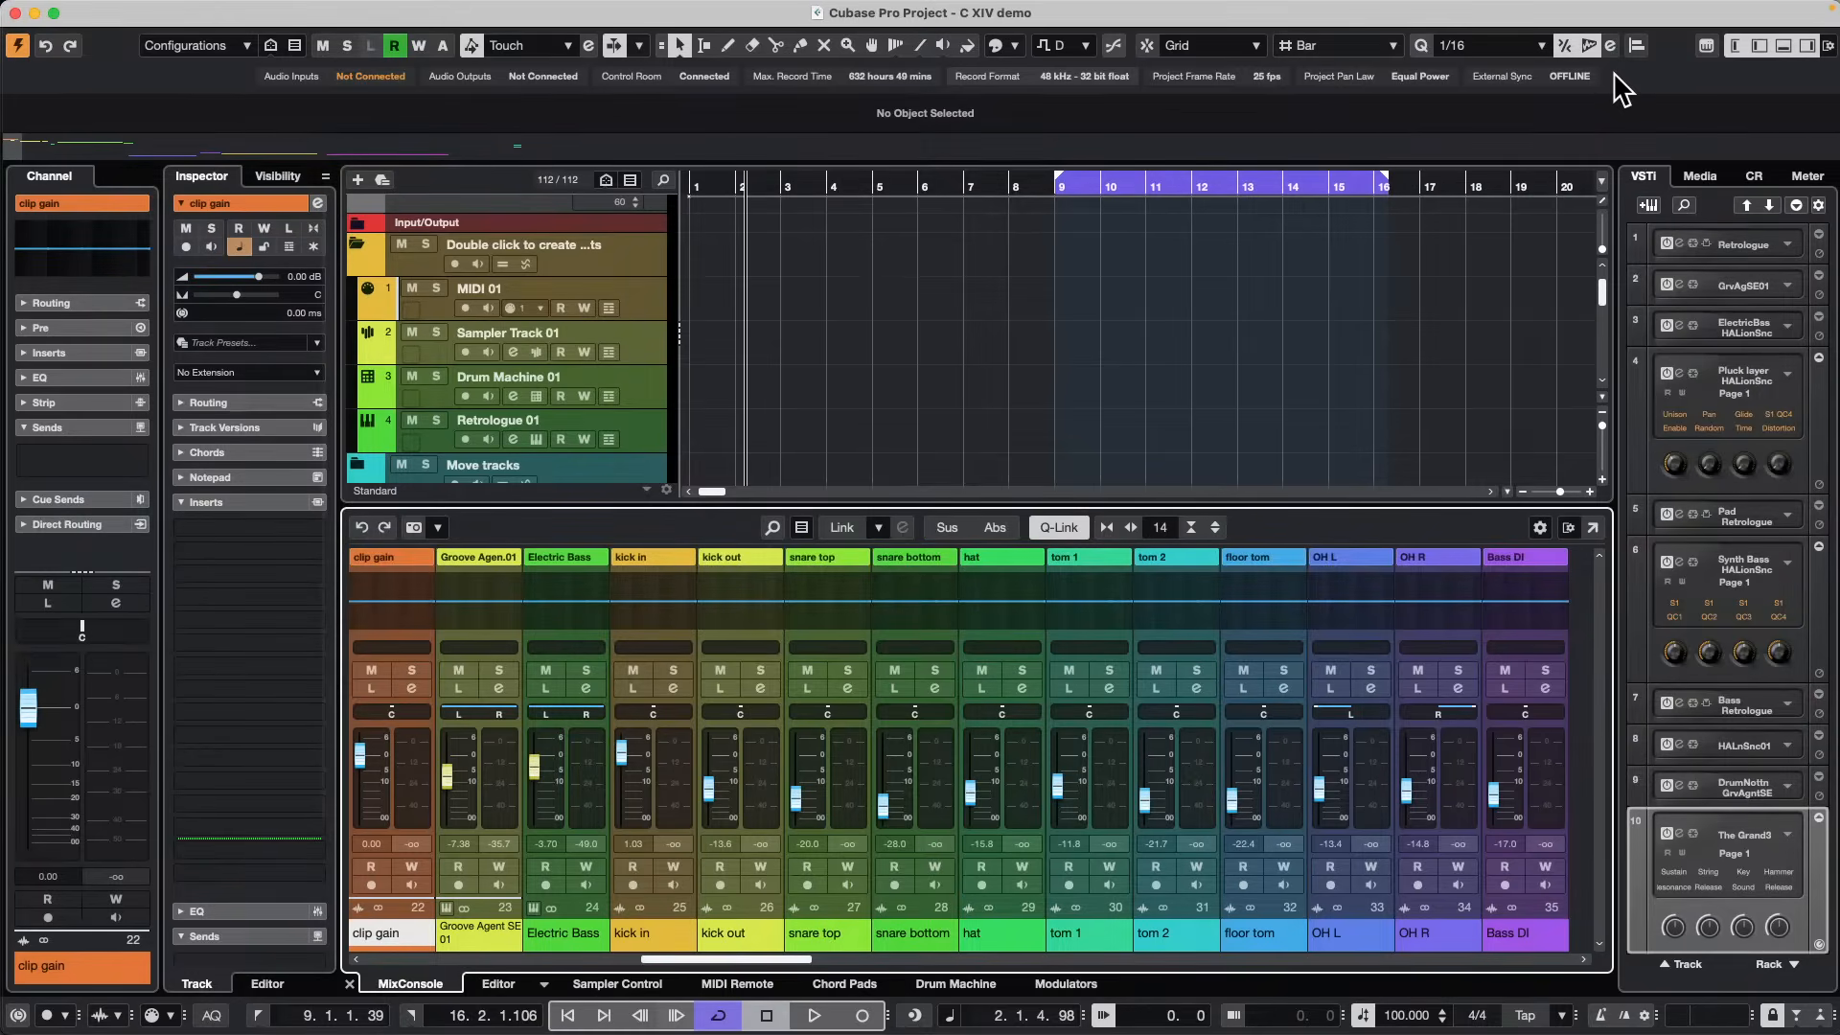
{"action": "left_click", "coordinate": [1754, 177]}
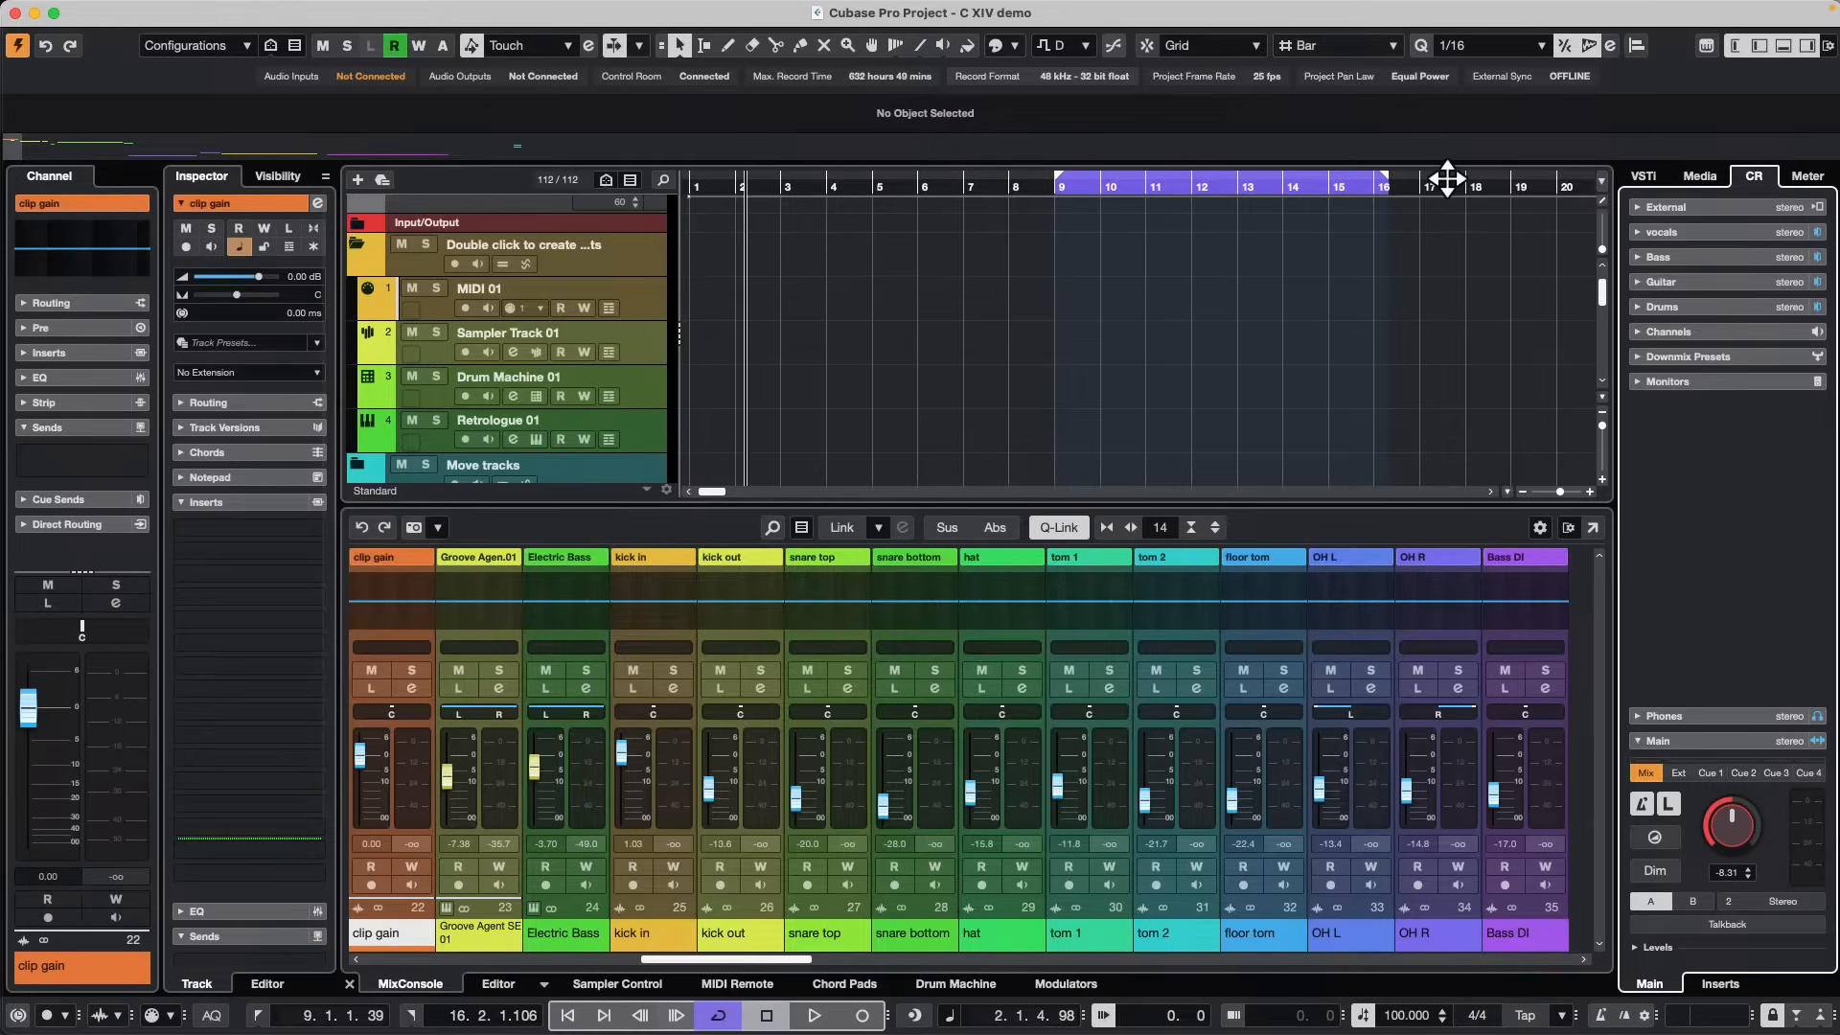
{"action": "scroll", "coordinate": [594, 411], "scroll_direction": "up", "scroll_amount": 1}
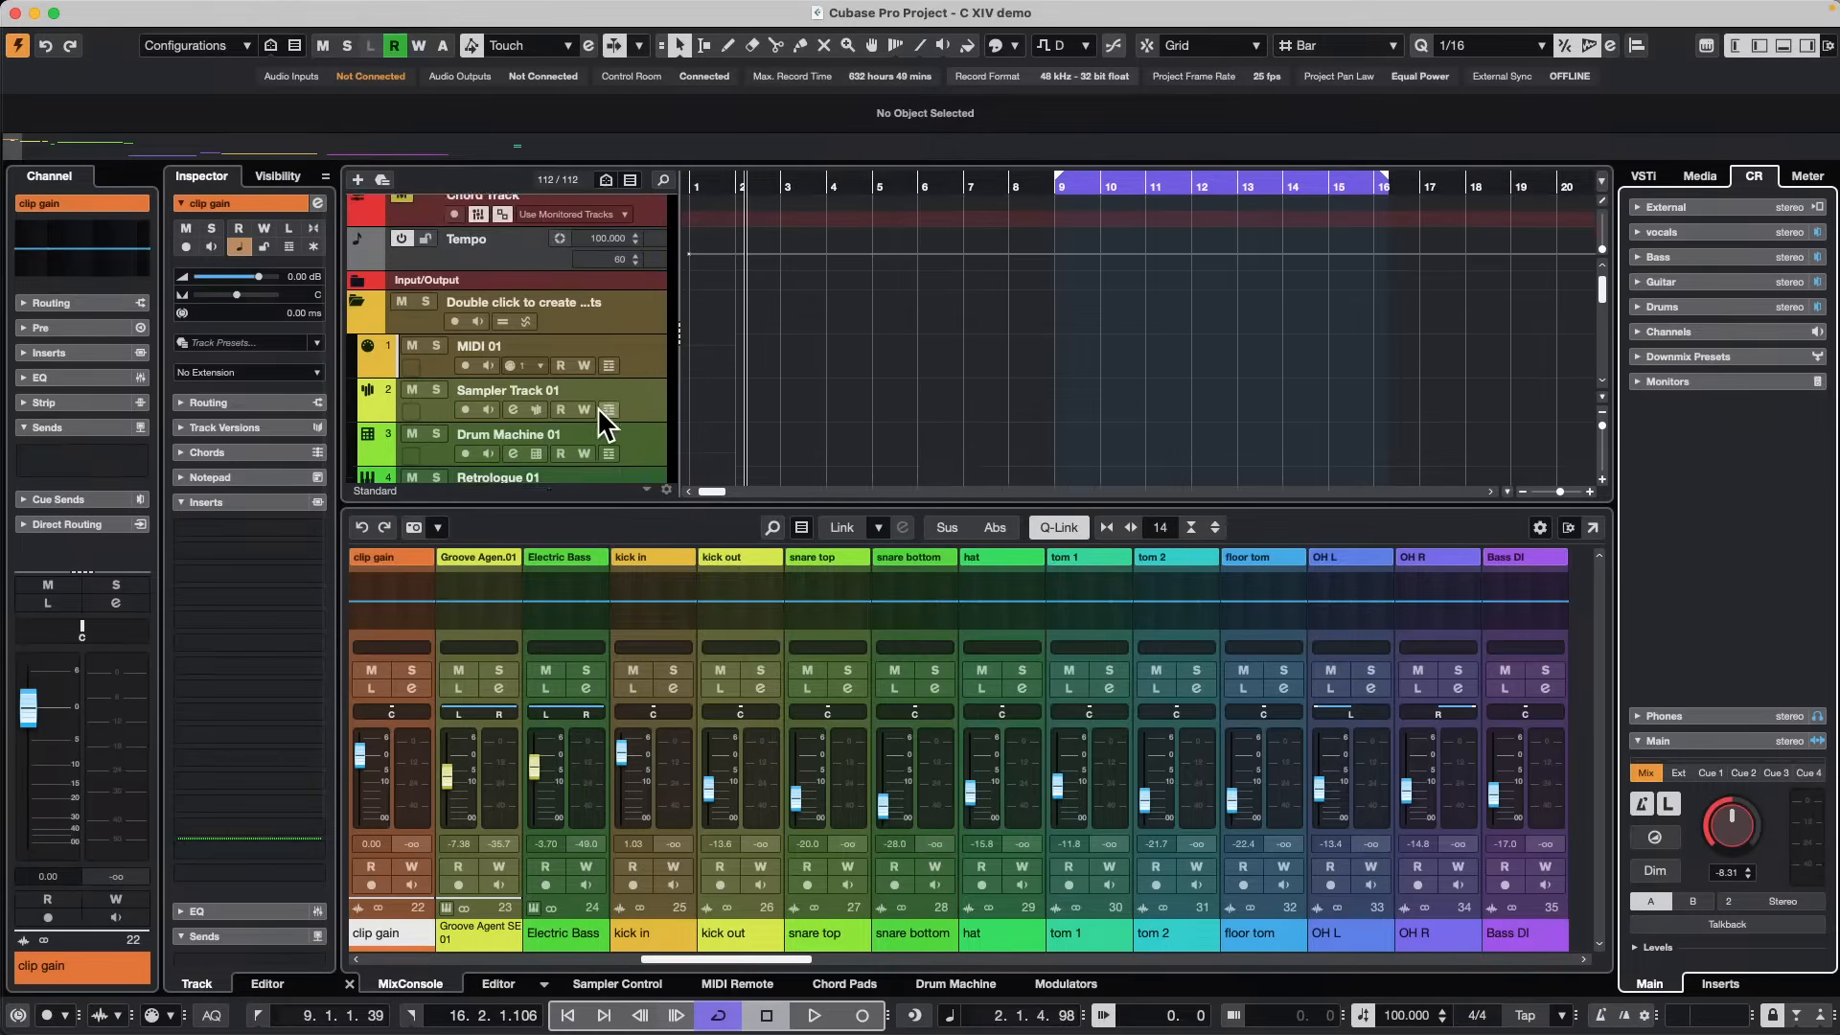
{"action": "scroll", "coordinate": [596, 406], "scroll_direction": "up", "scroll_amount": 1}
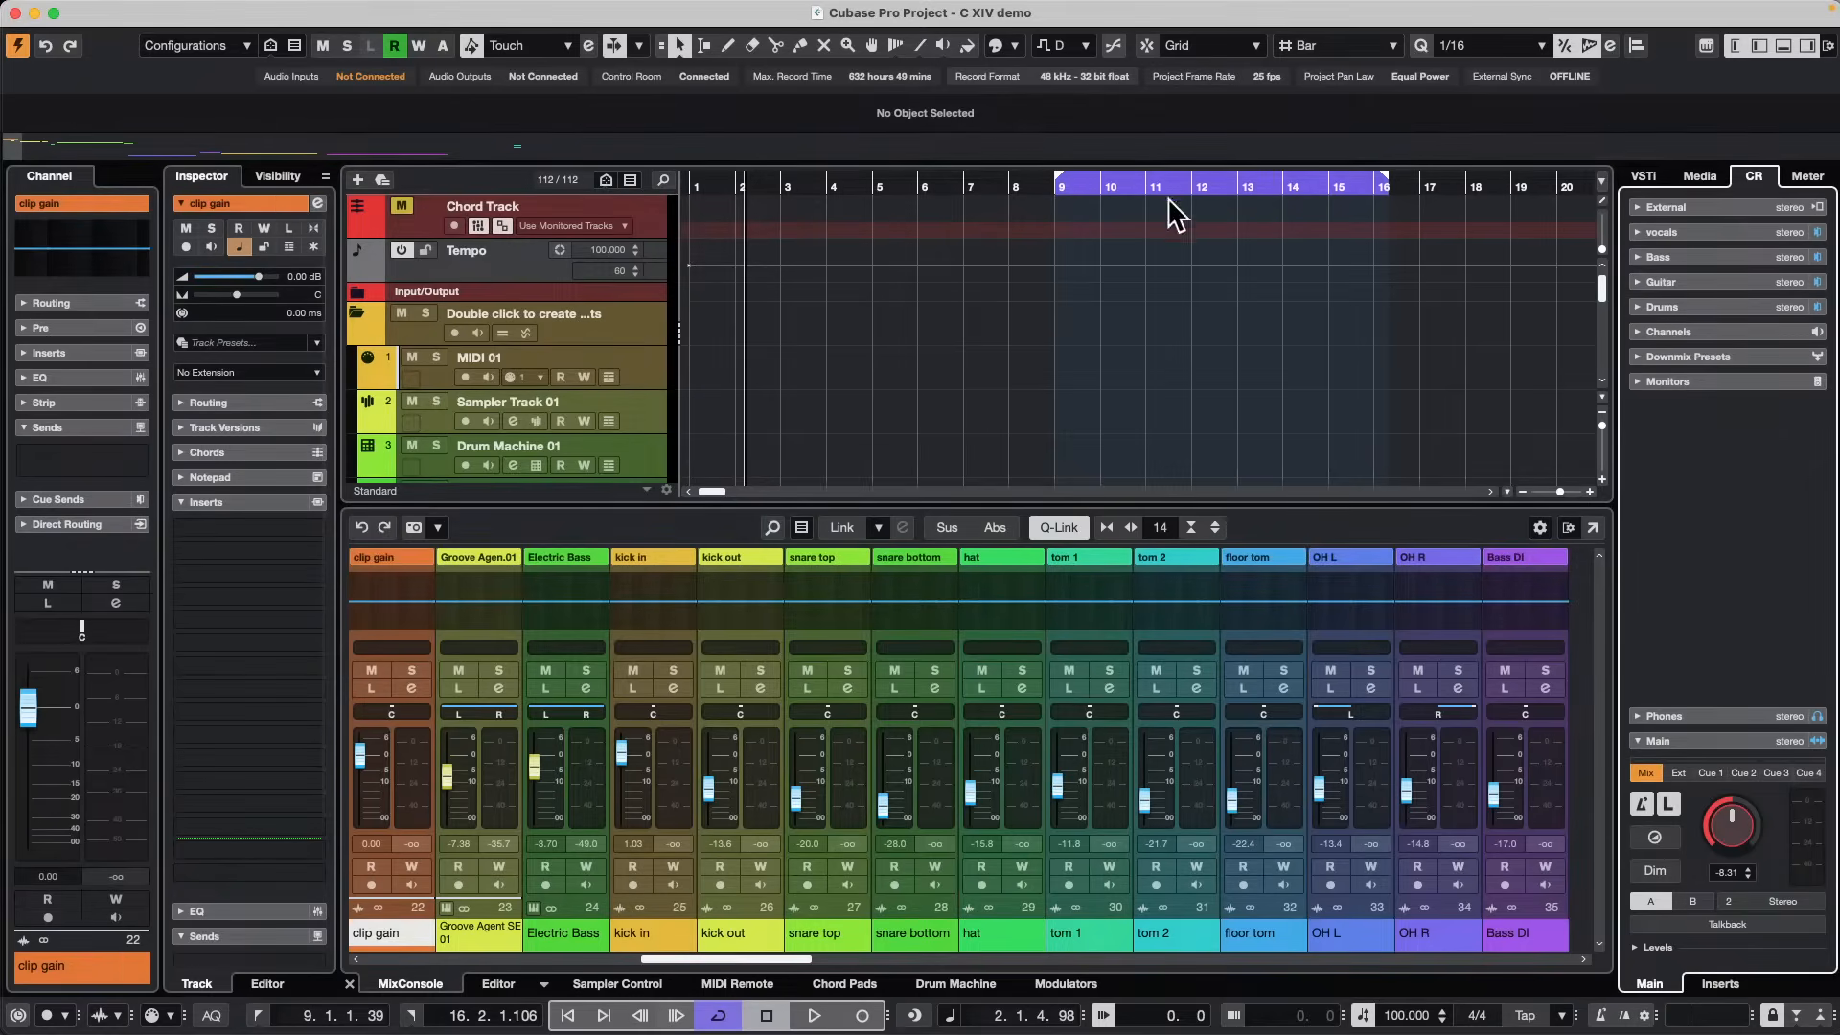
Review the Auto Save options in the General preferences and dismiss the dialog without changing anything.
{"action": "left_click", "coordinate": [72, 12]}
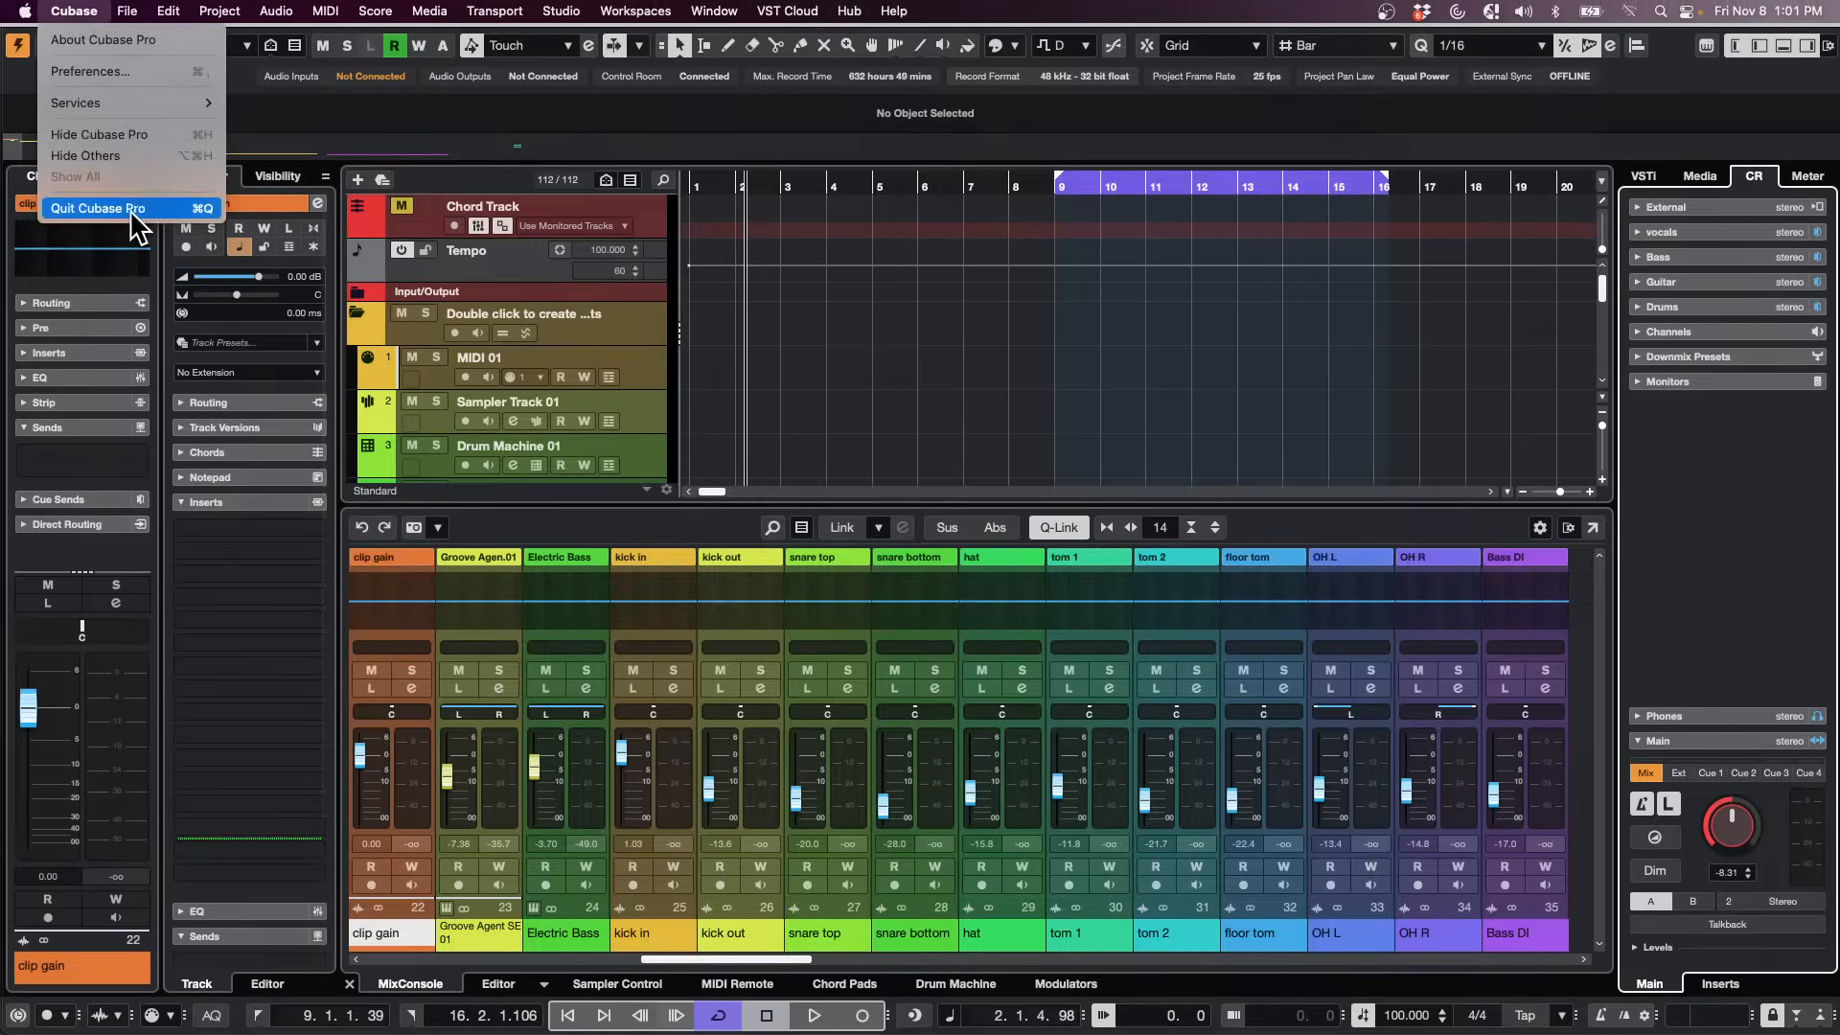
{"action": "left_click", "coordinate": [132, 72]}
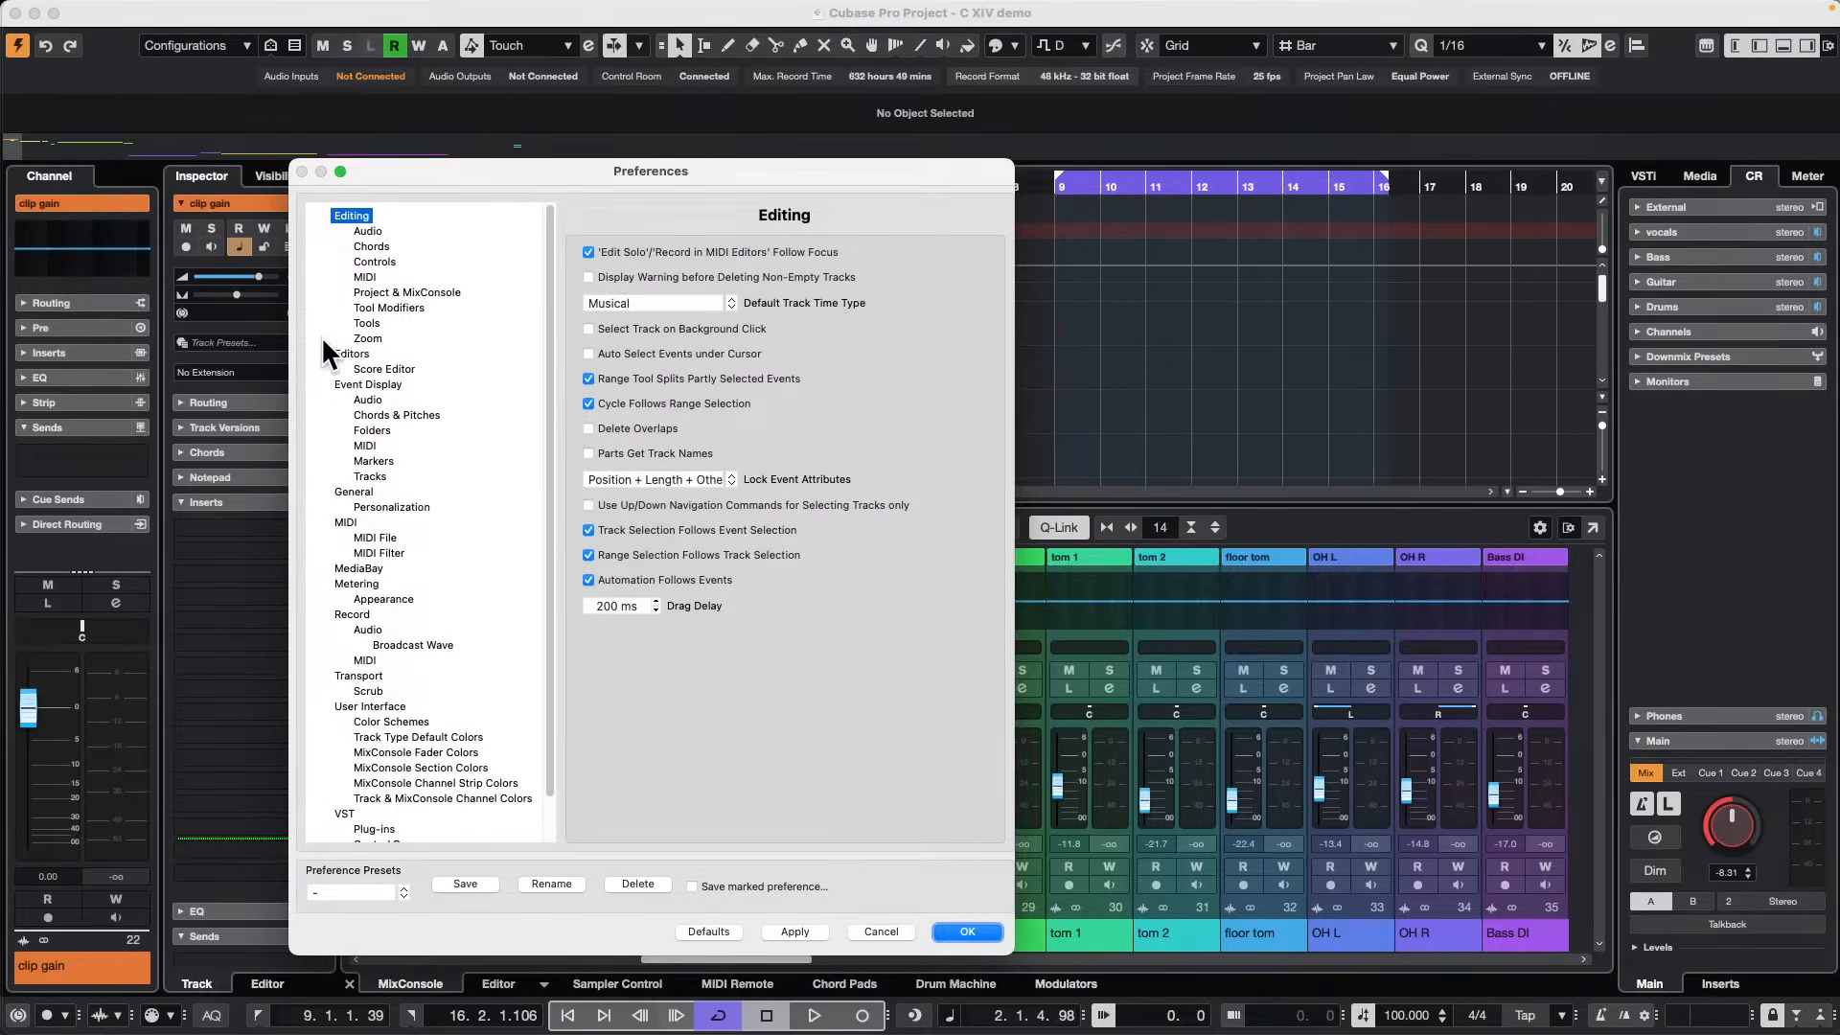
{"action": "left_click", "coordinate": [353, 491]}
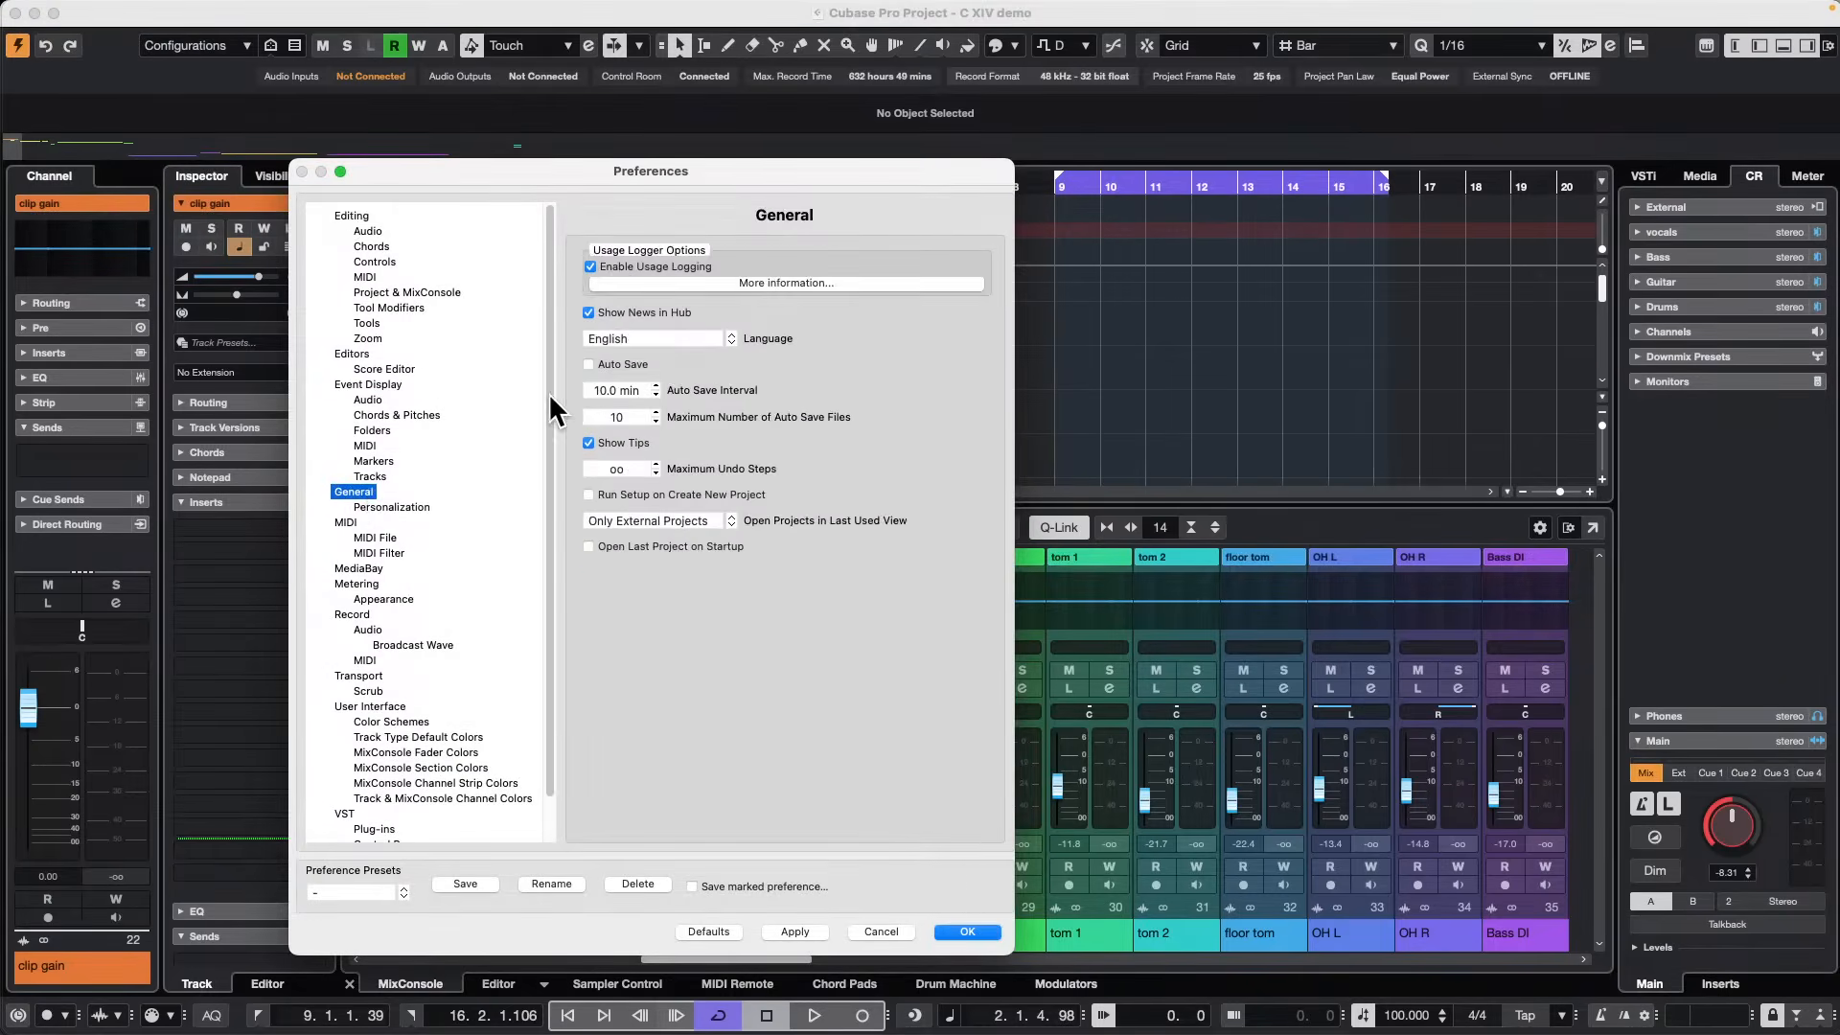
{"action": "left_click", "coordinate": [880, 932]}
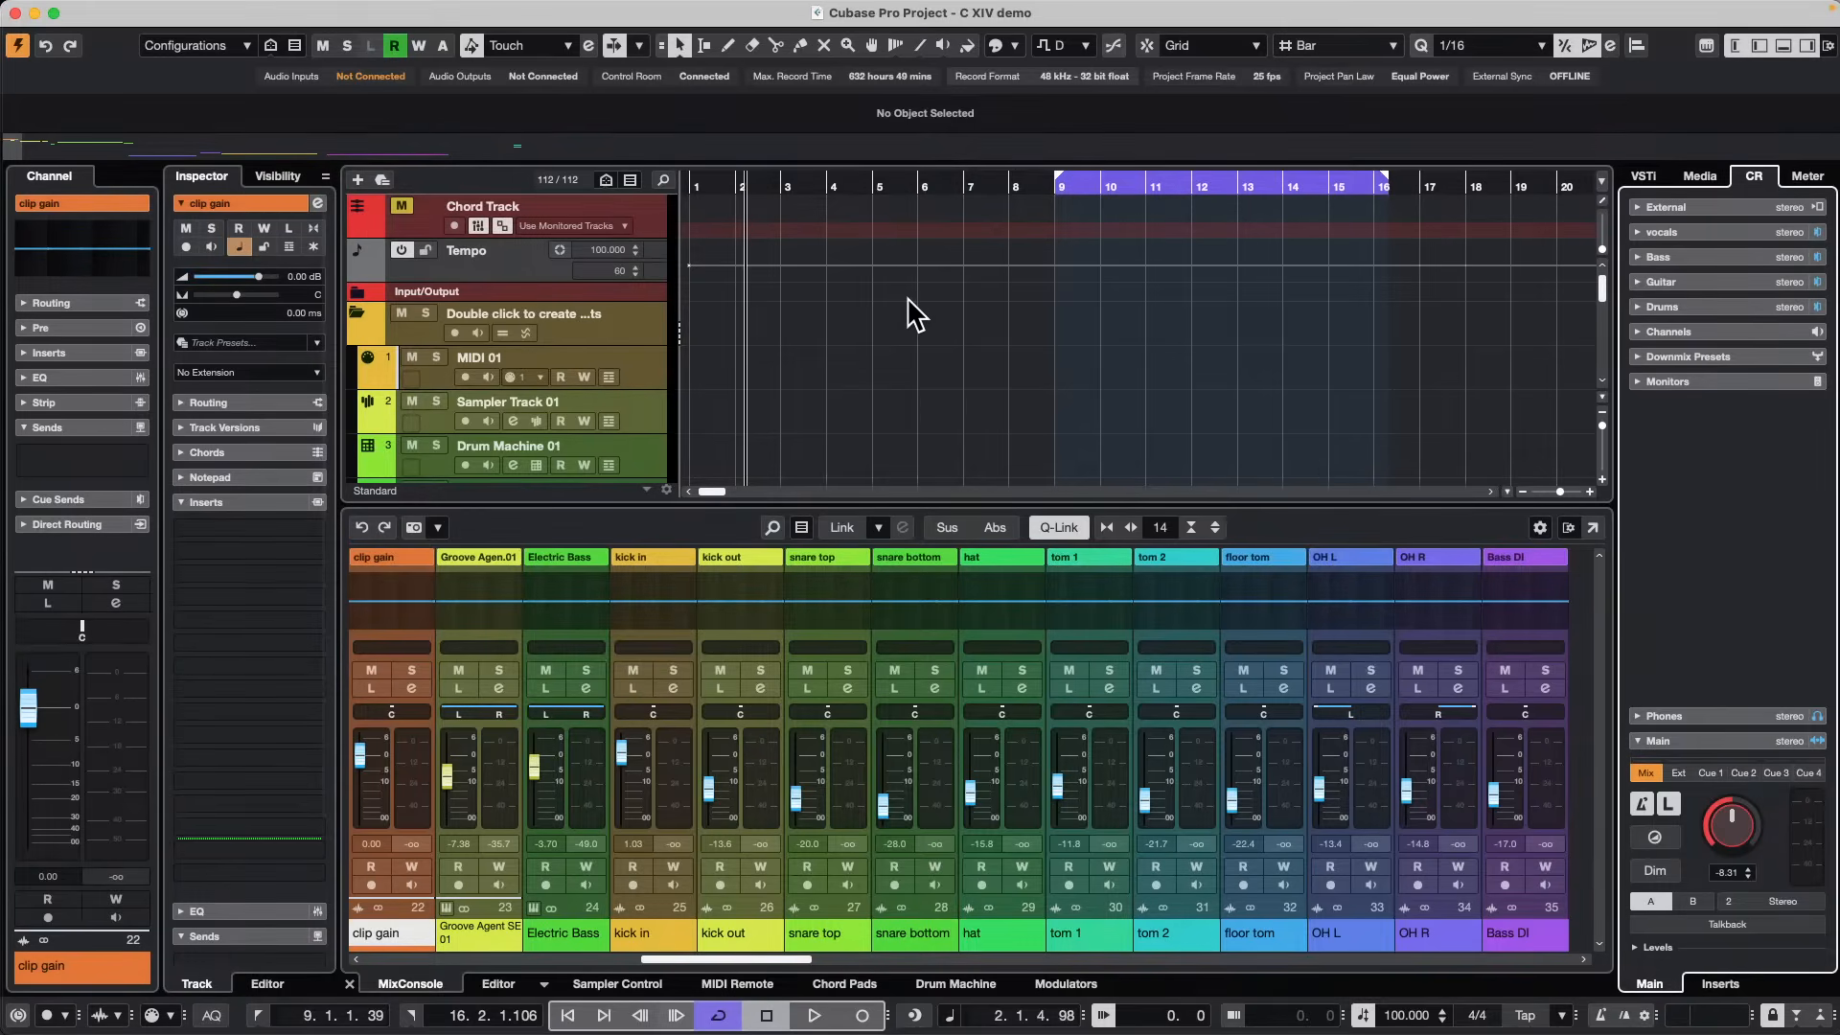
{"action": "left_click", "coordinate": [892, 327]}
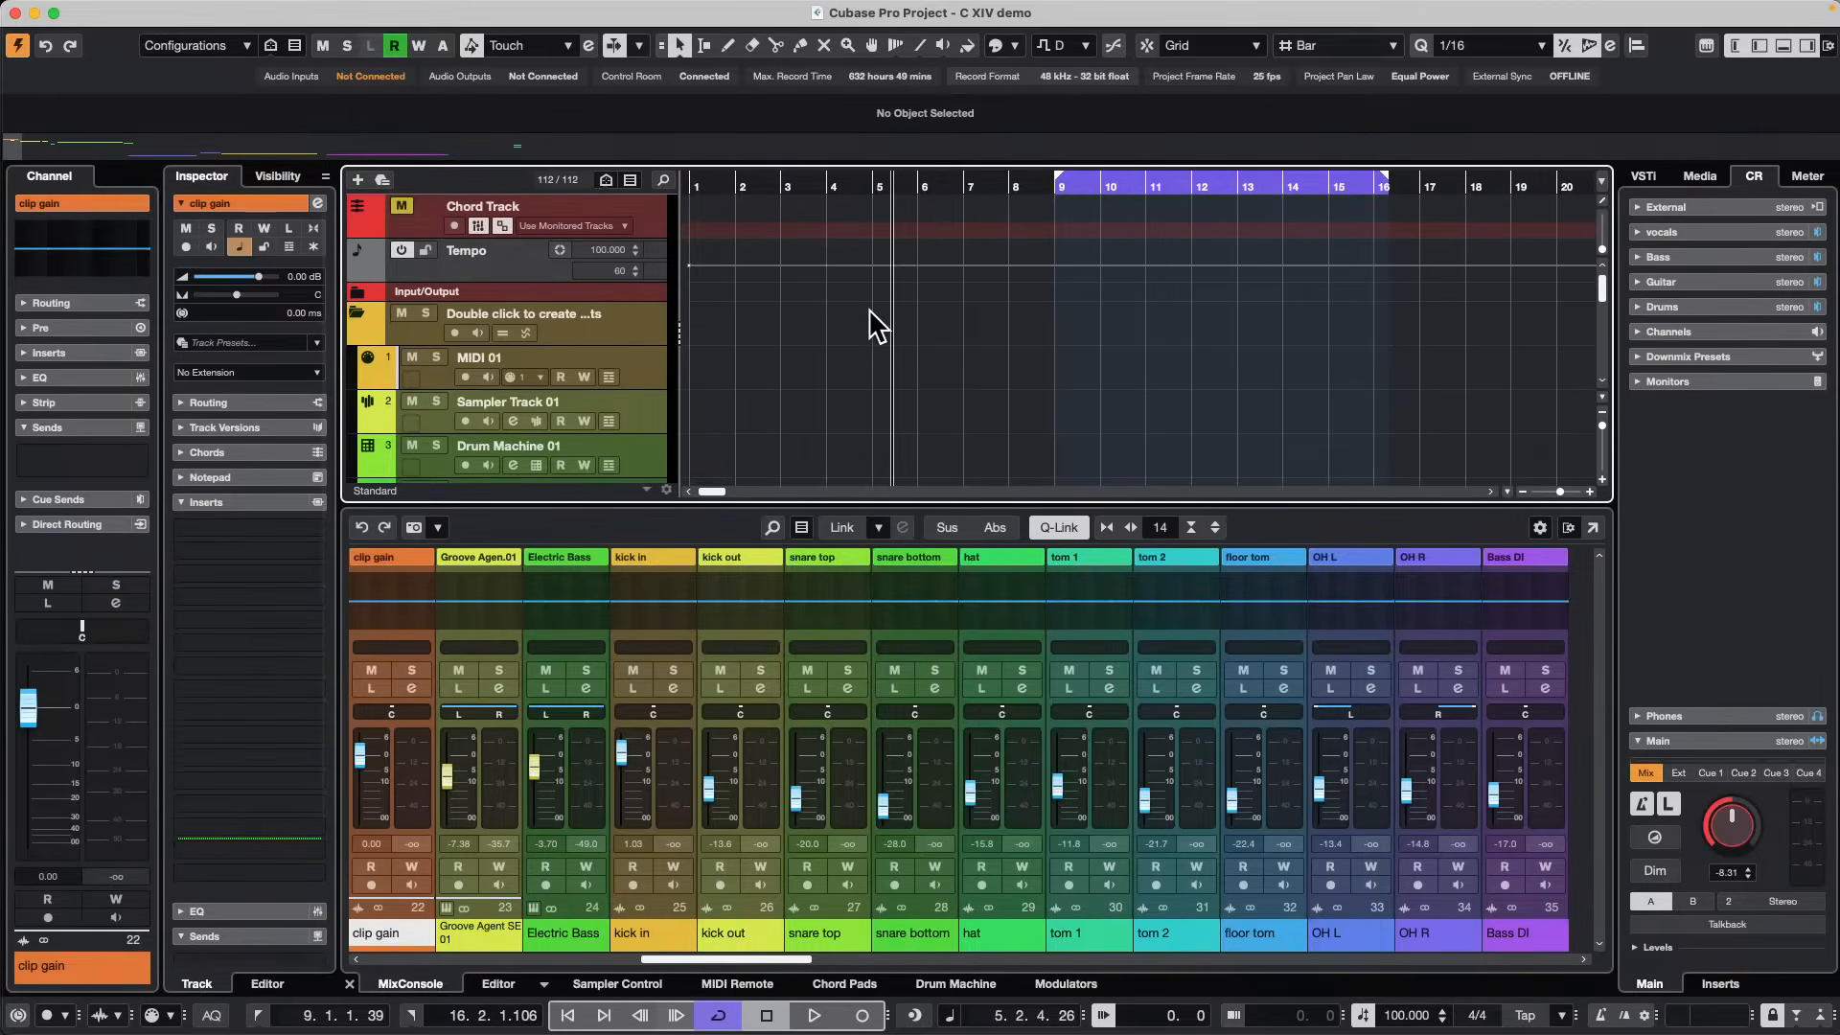
{"action": "left_click", "coordinate": [865, 308]}
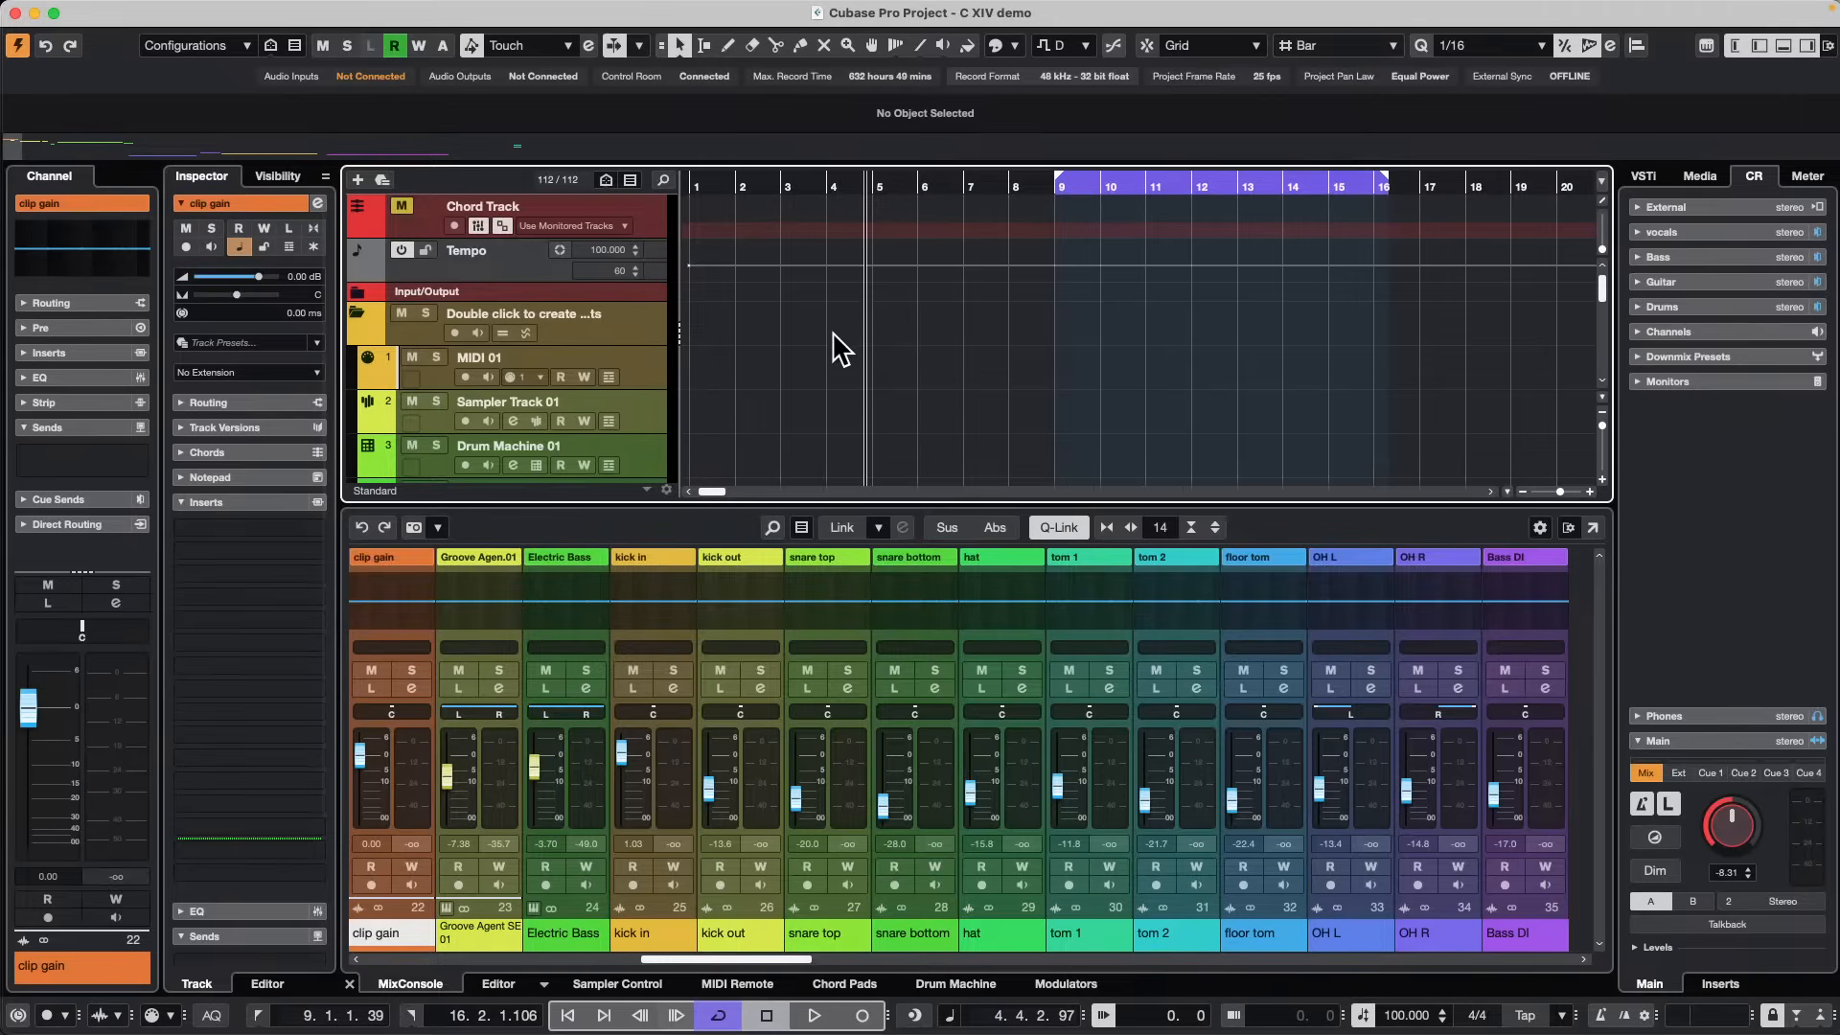
Switch to Preview to view the VST Plug-in Manager image showing the VST 2 plug-in option, and return to Cubase.
{"action": "key", "text": "super+Tab"}
{"action": "key", "text": "super+Tab"}
{"action": "key", "text": "super+Tab"}
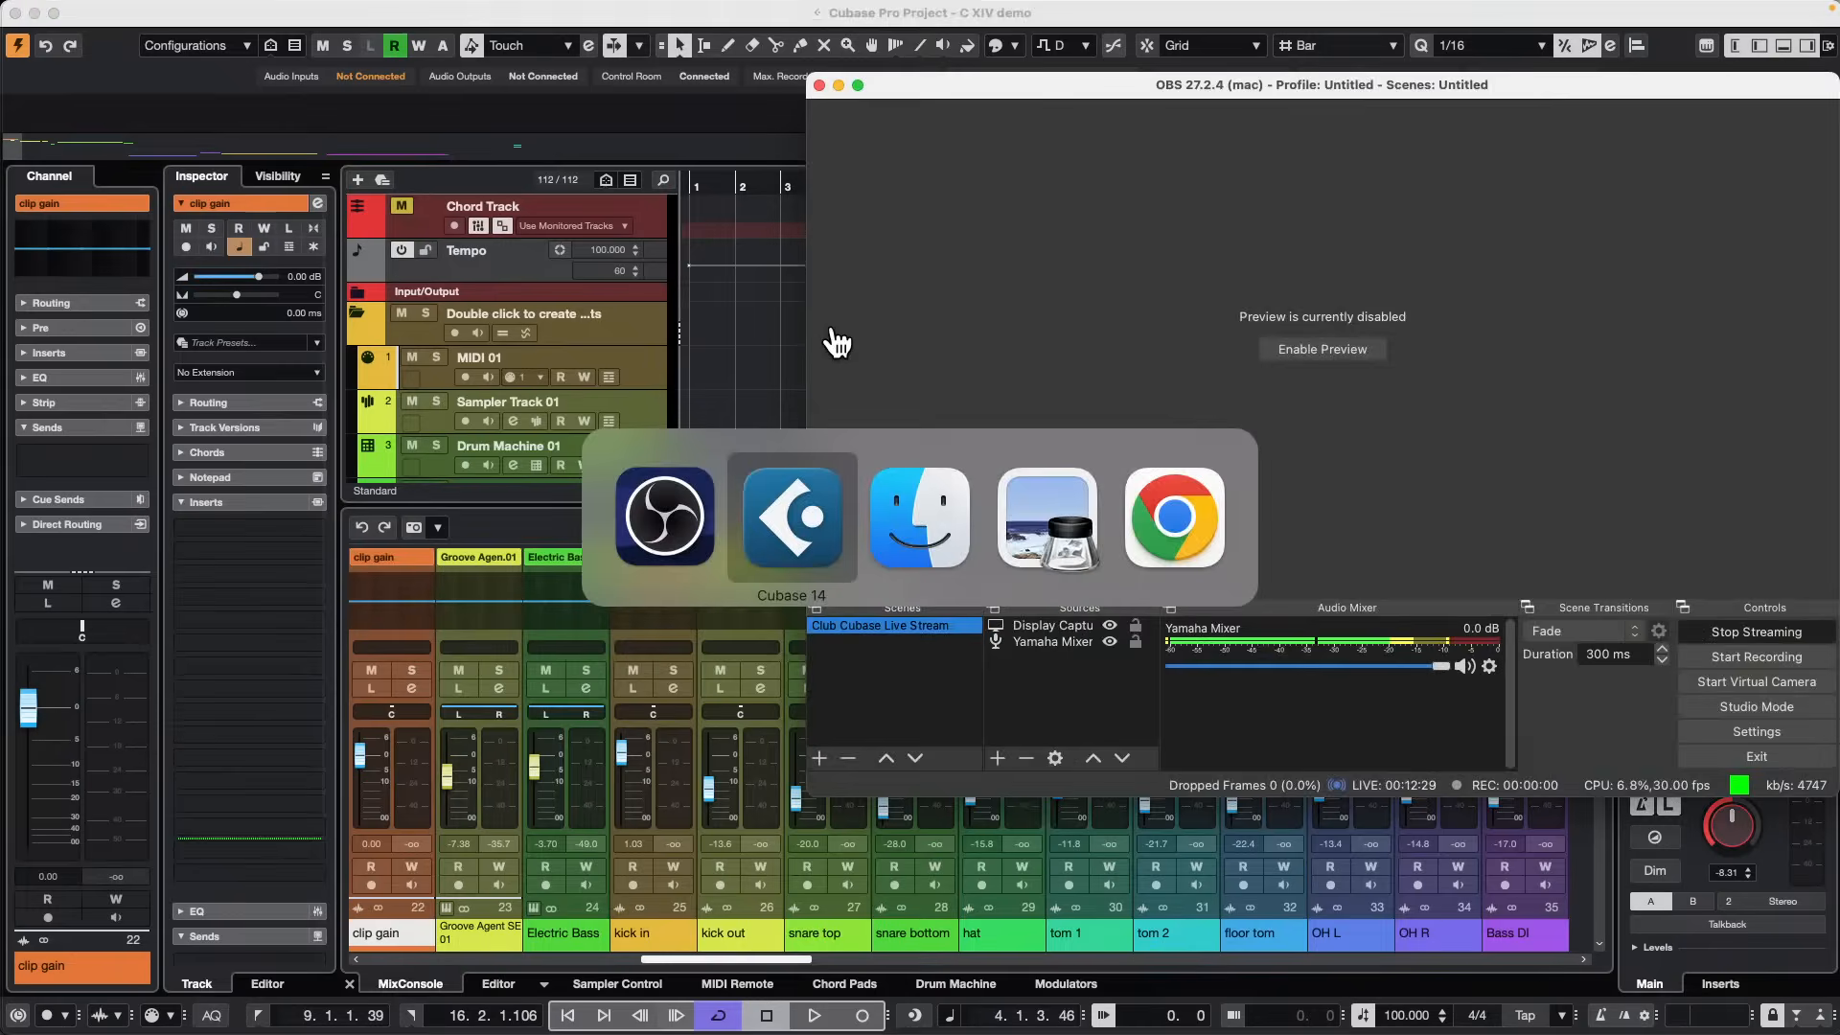
{"action": "key", "text": "super+Tab"}
{"action": "key", "text": "super+Tab"}
{"action": "key", "text": "super+Tab"}
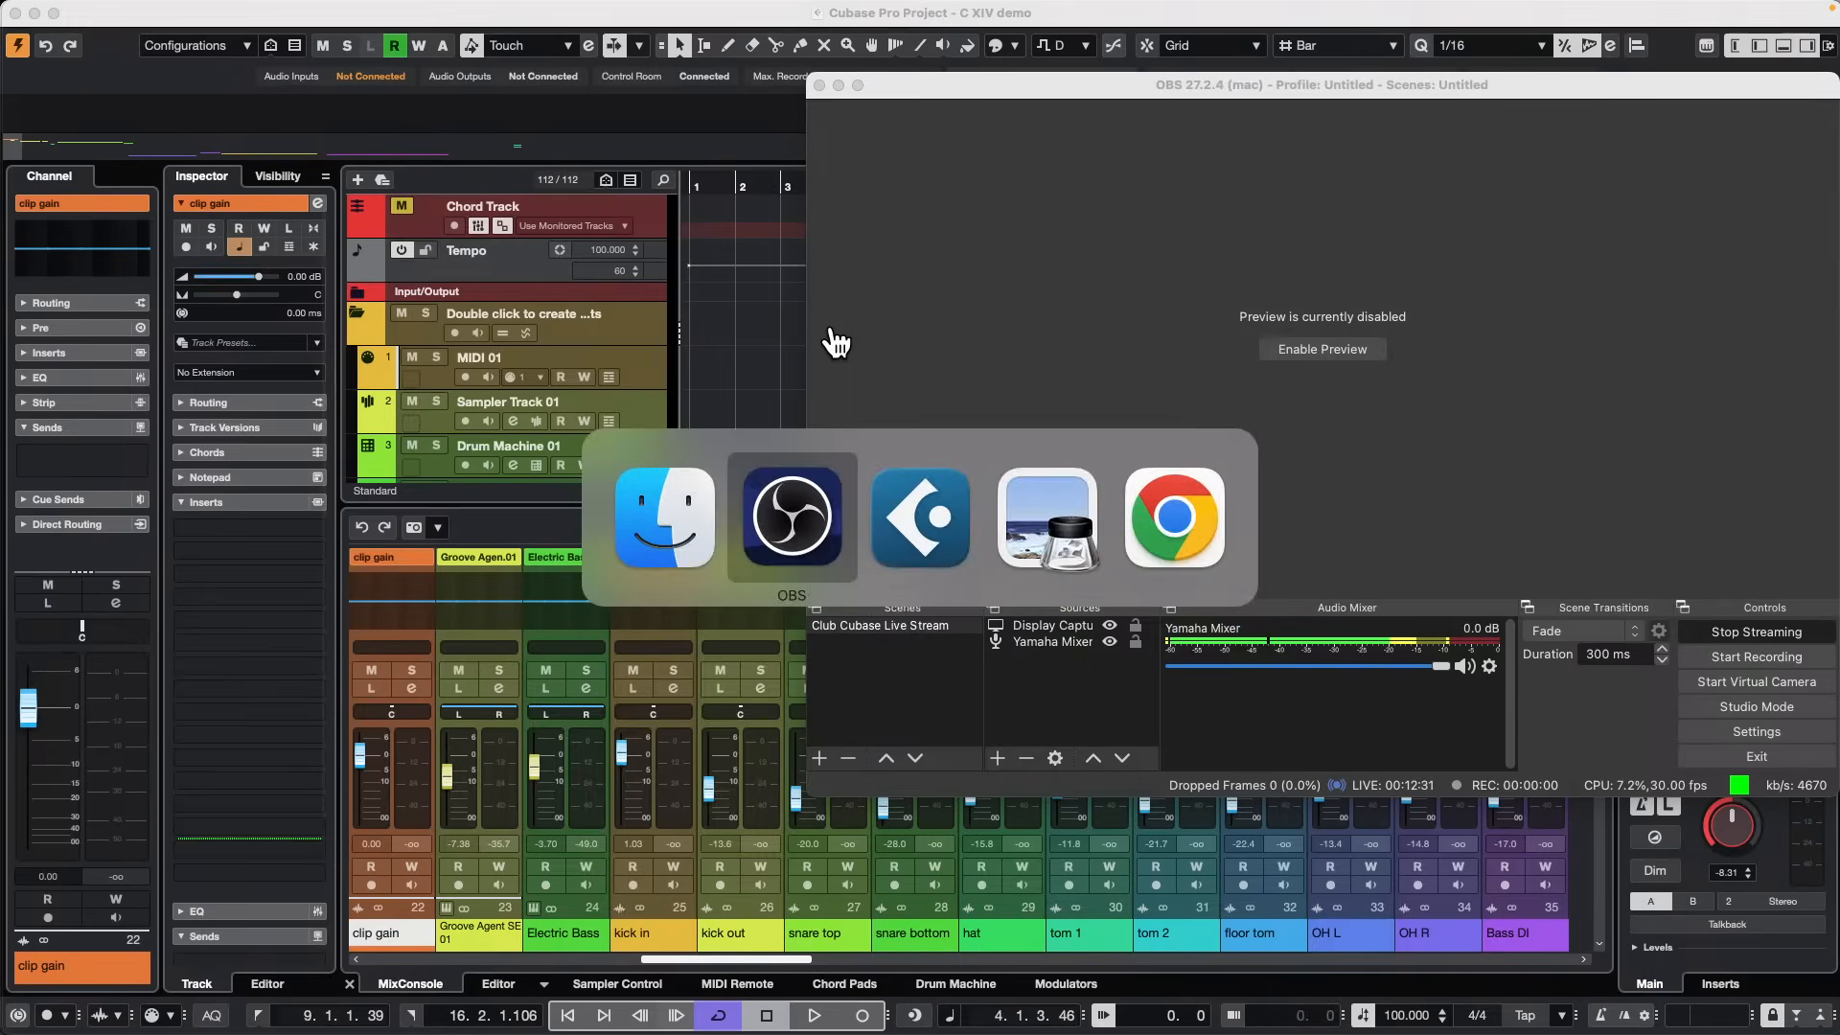
{"action": "key", "text": "super+Tab"}
{"action": "key", "text": "super+Tab"}
{"action": "key", "text": "super+Tab"}
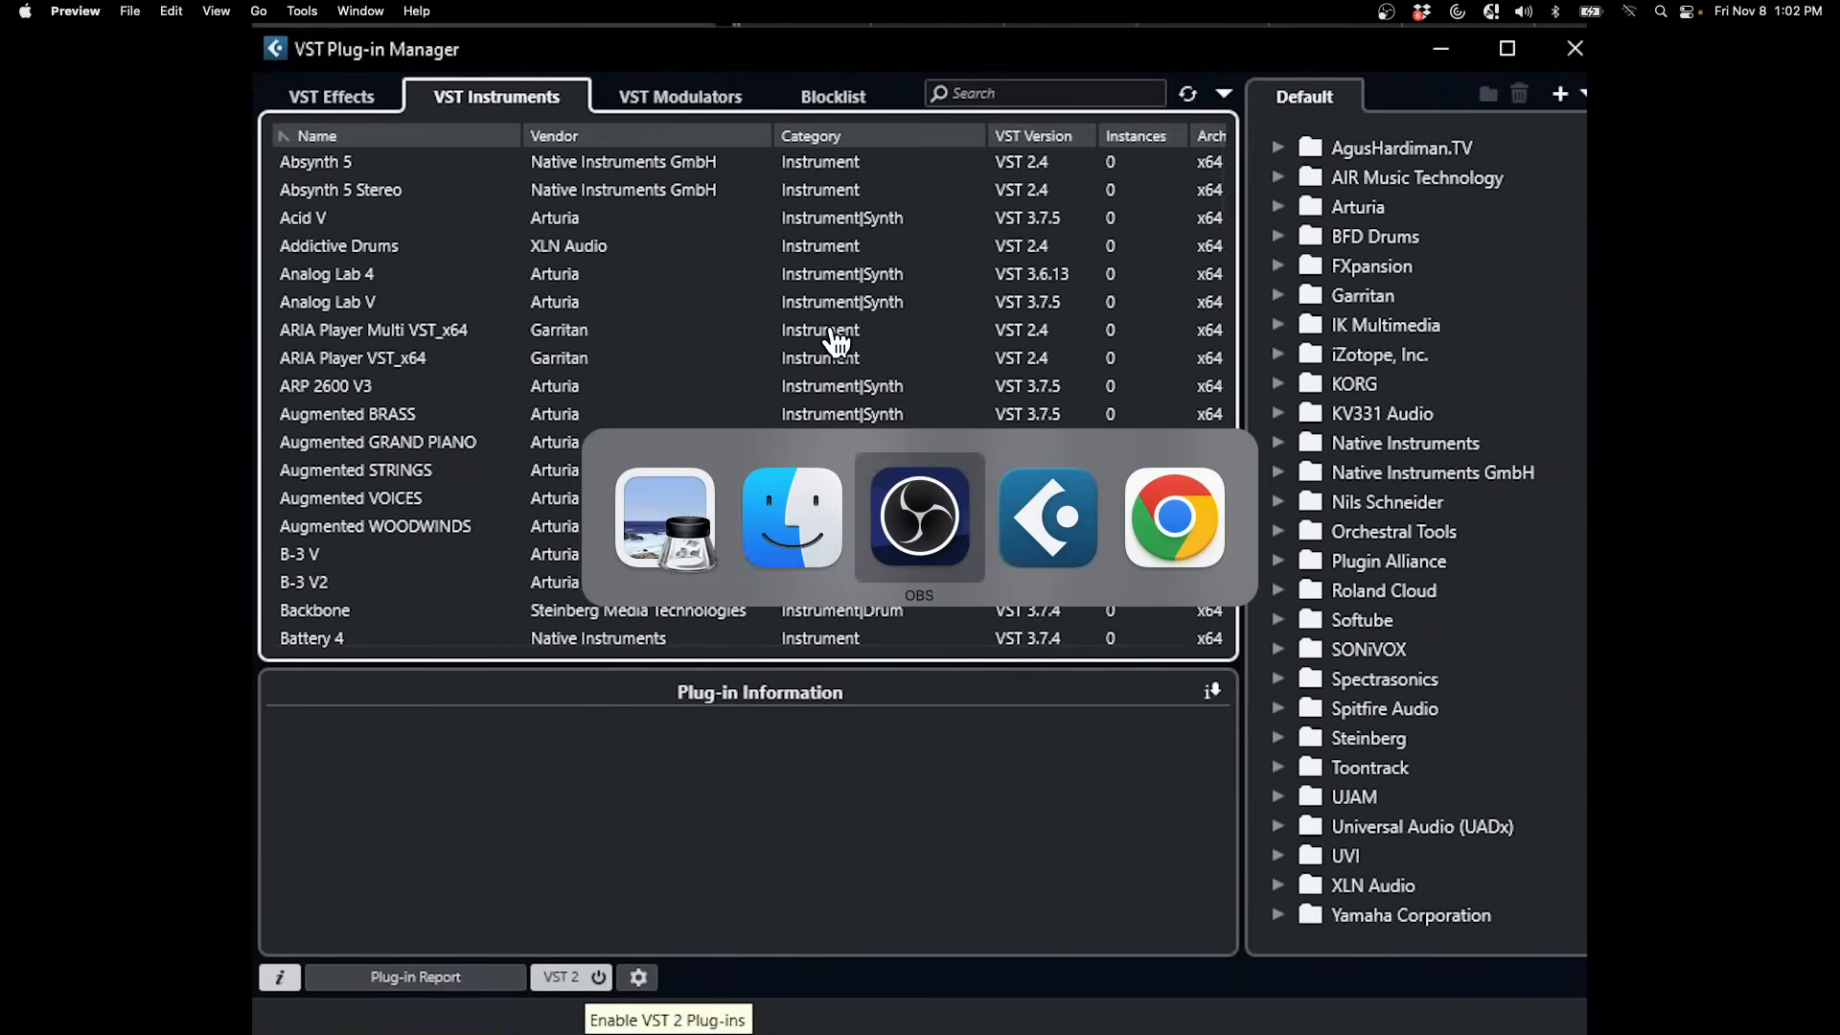
{"action": "key", "text": "super+Tab"}
{"action": "key", "text": "super+Tab"}
{"action": "key", "text": "super+Tab"}
{"action": "key", "text": "super+Tab"}
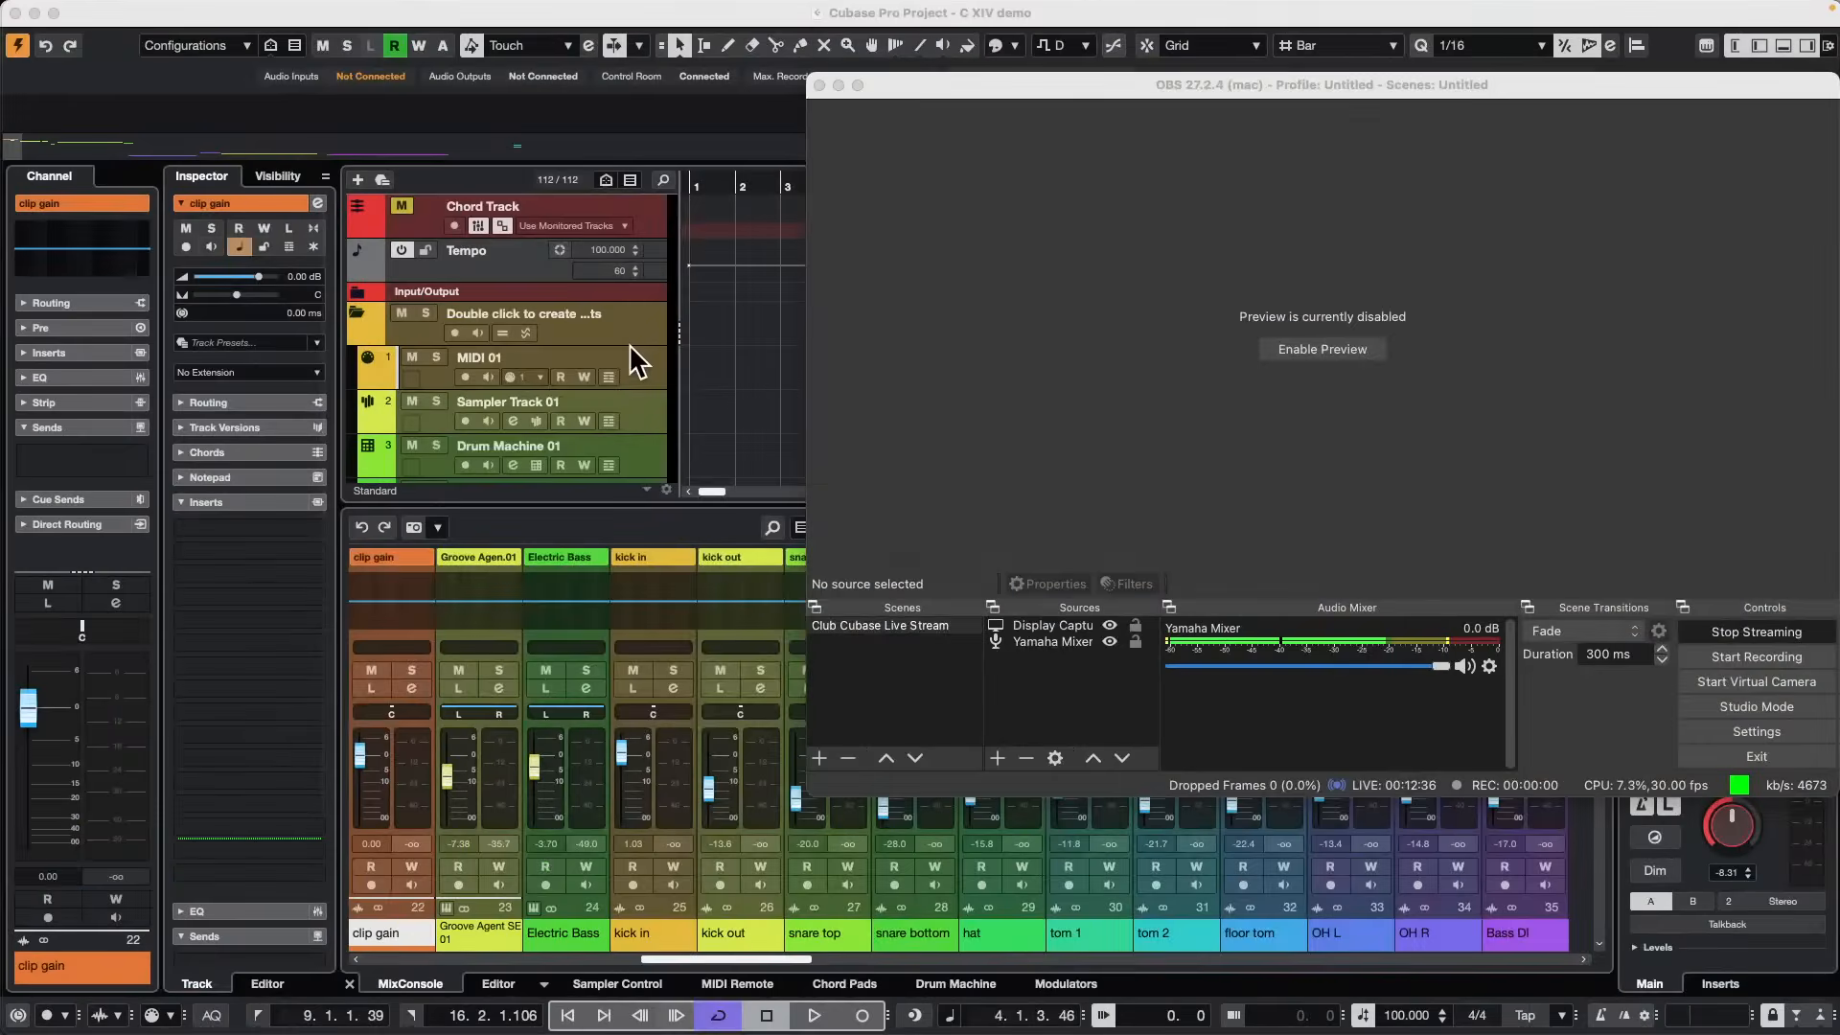
{"action": "left_click", "coordinate": [720, 344]}
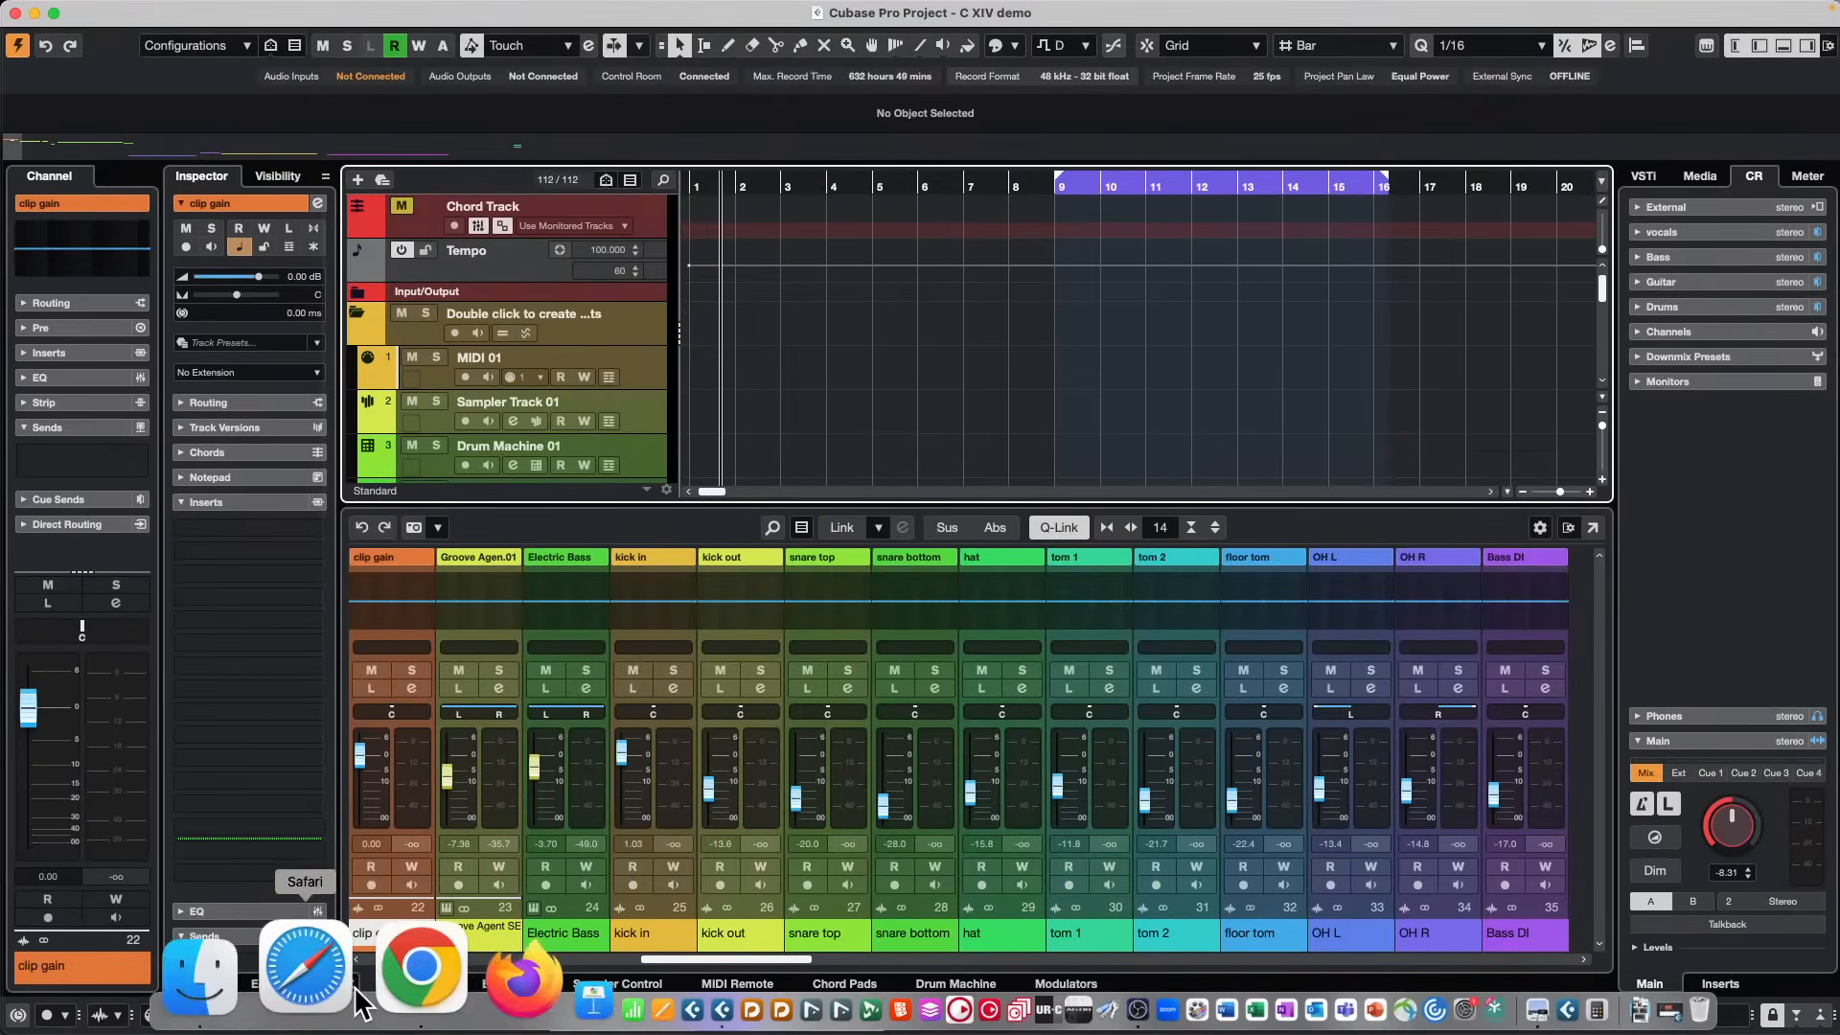
Switch to Finder and open the Projects folder inside Documents.
{"action": "left_click", "coordinate": [314, 974]}
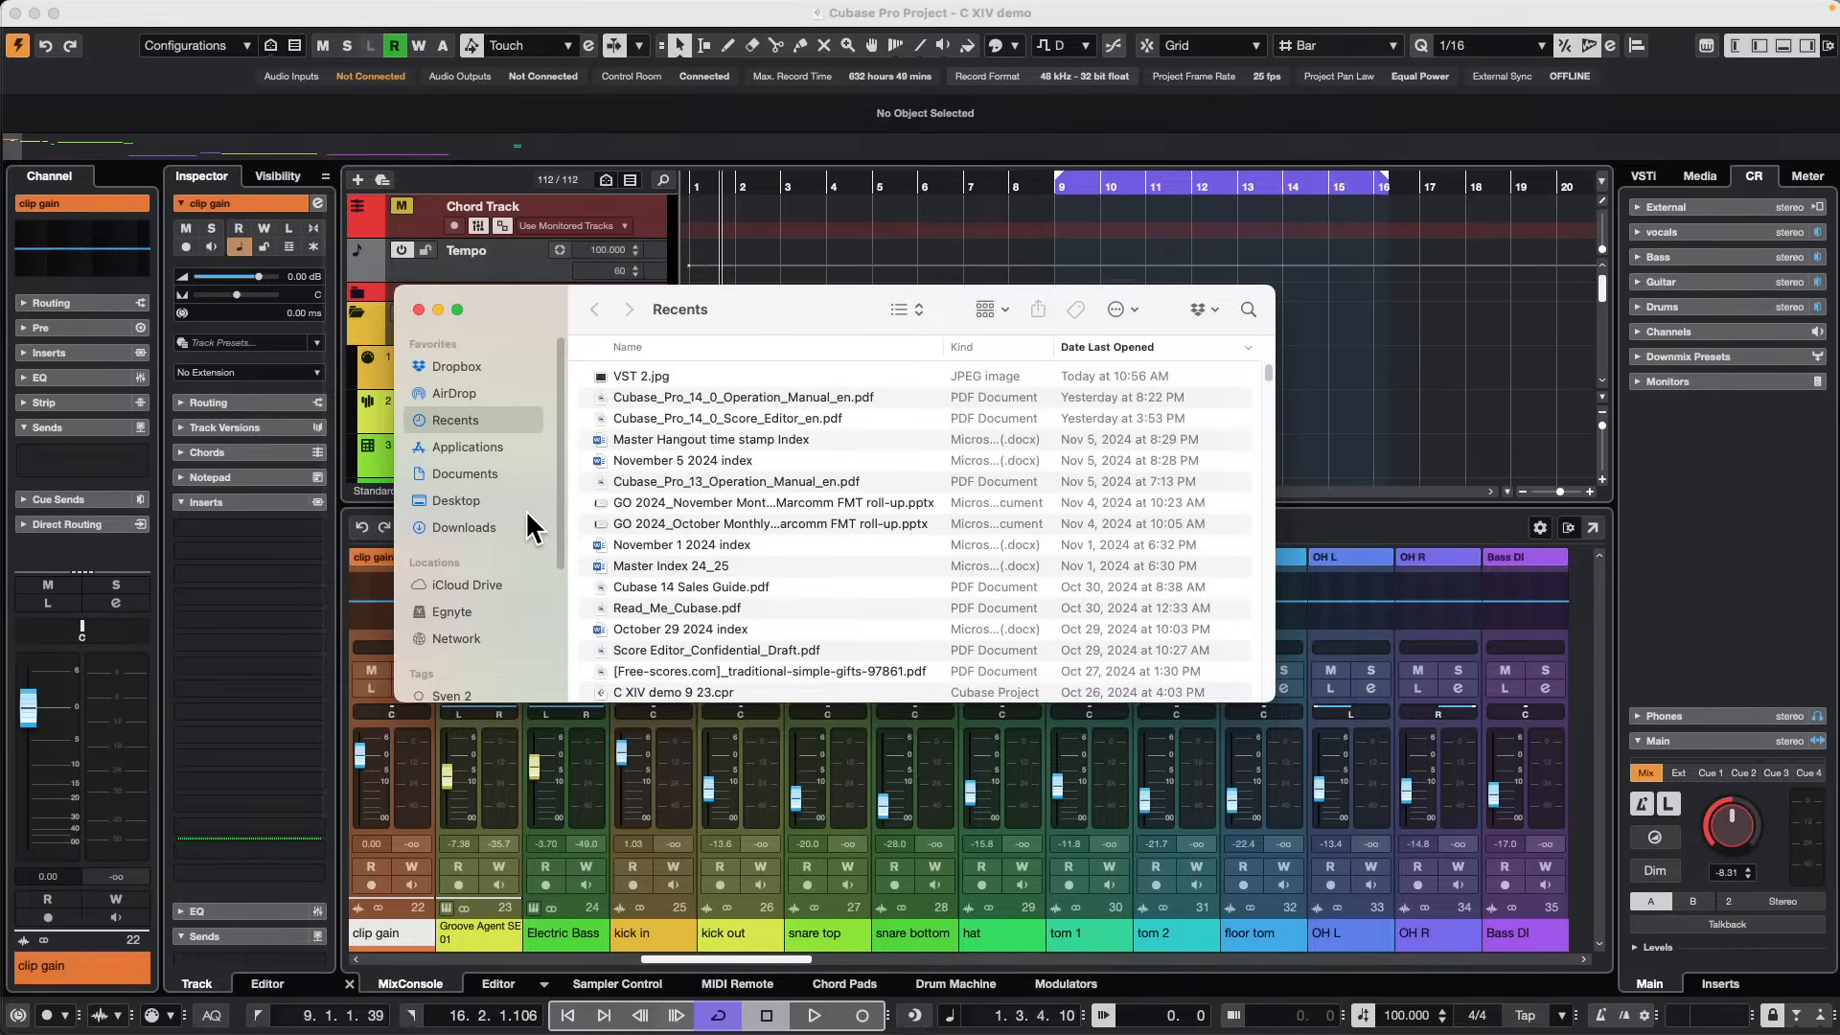
{"action": "left_click", "coordinate": [470, 474]}
{"action": "scroll", "coordinate": [745, 555], "scroll_direction": "down", "scroll_amount": 5}
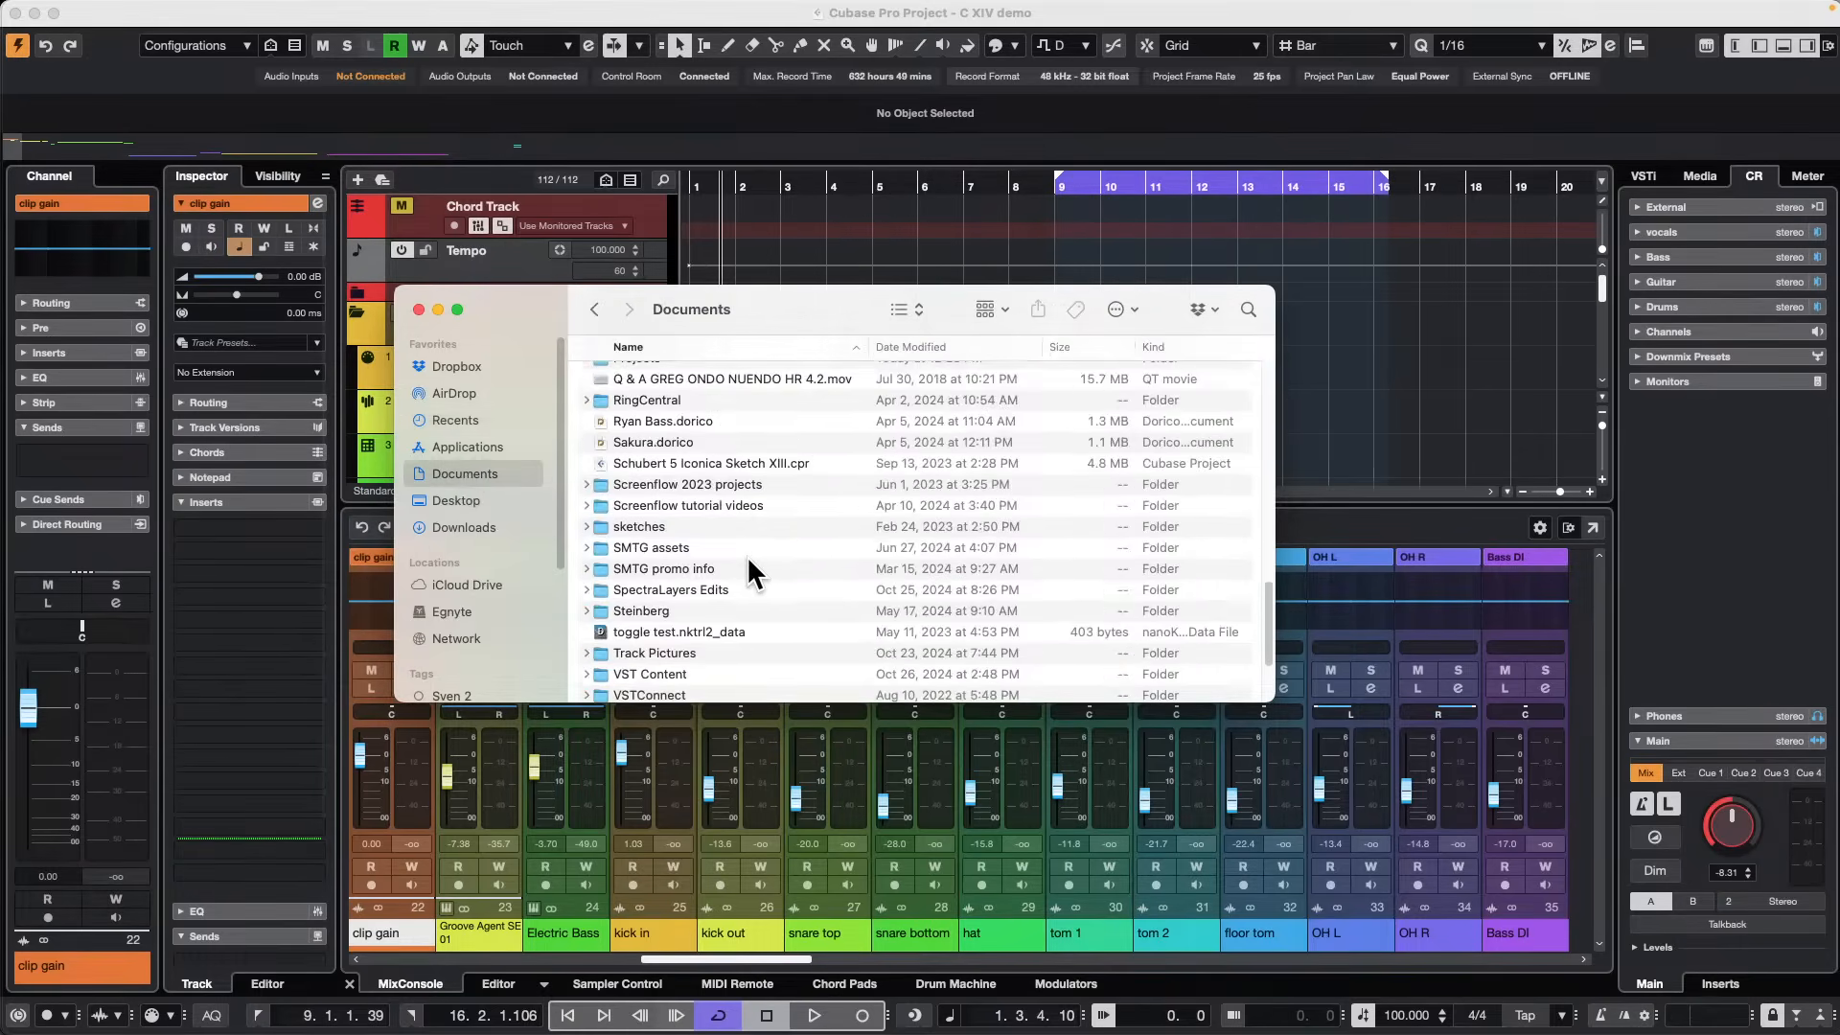
{"action": "scroll", "coordinate": [747, 558], "scroll_direction": "up", "scroll_amount": 2}
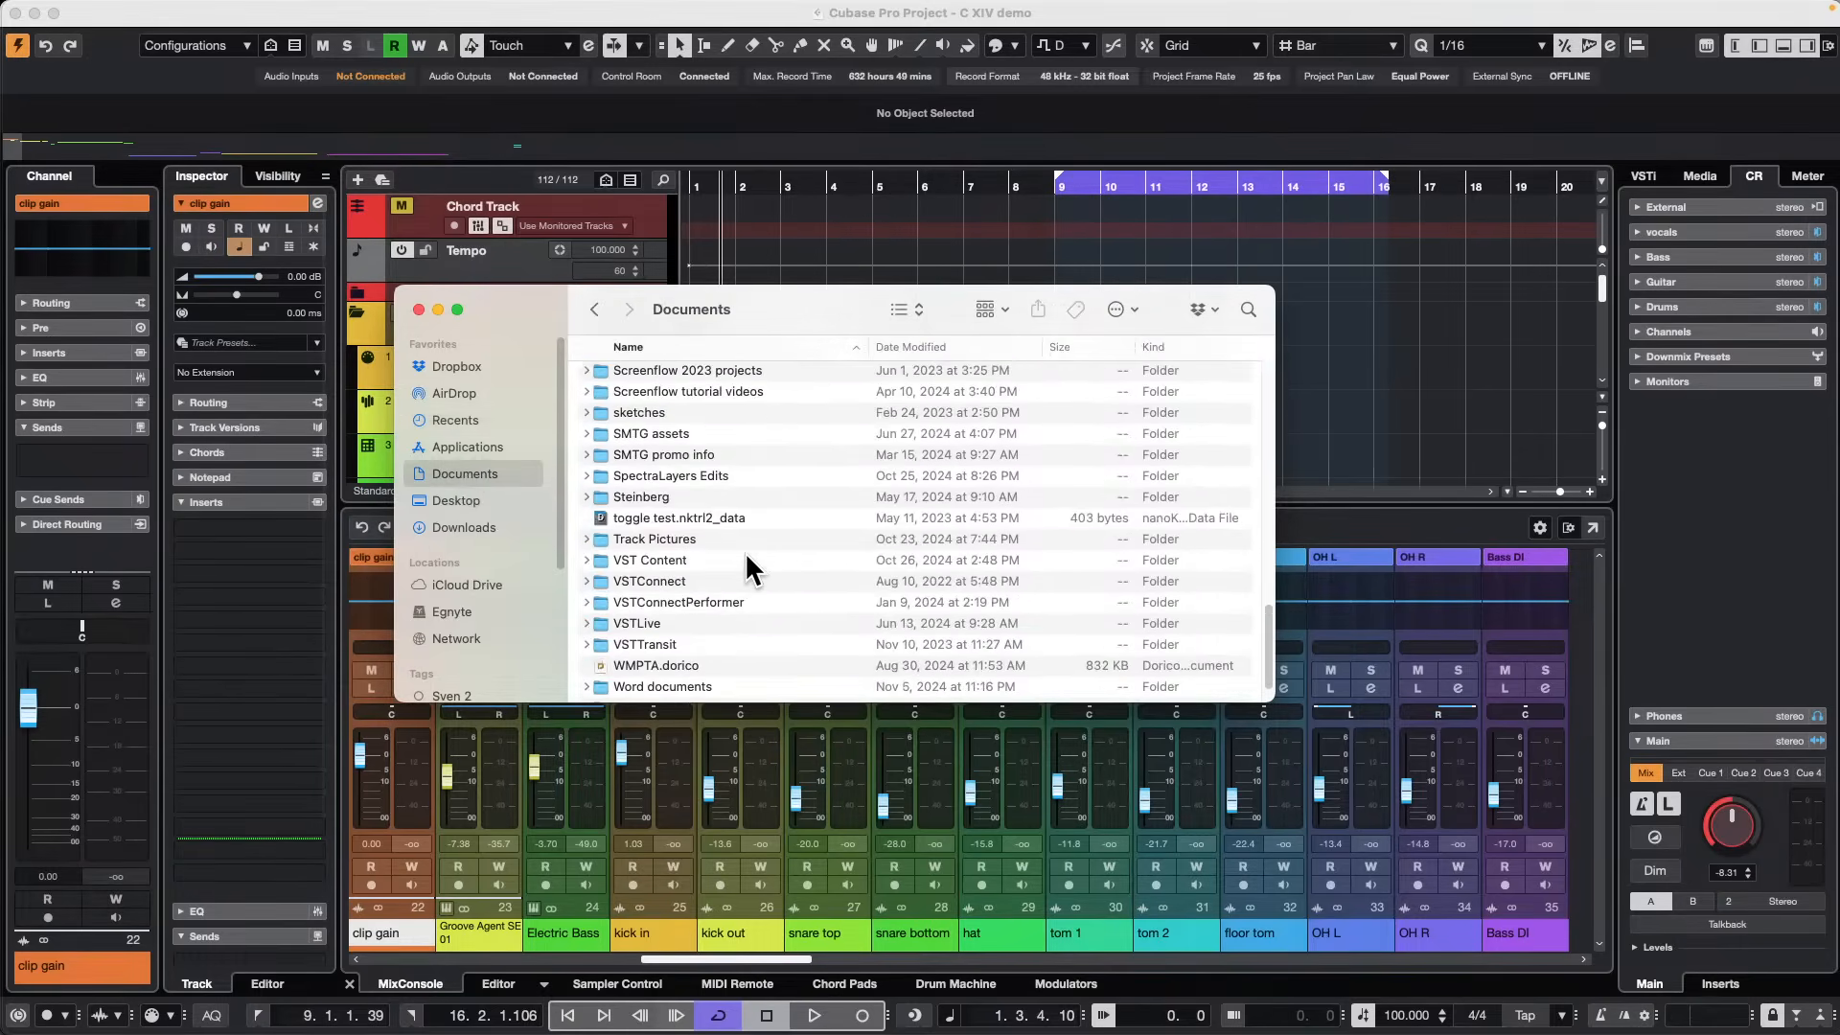
{"action": "scroll", "coordinate": [744, 561], "scroll_direction": "down", "scroll_amount": 2}
{"action": "scroll", "coordinate": [744, 550], "scroll_direction": "up", "scroll_amount": 10}
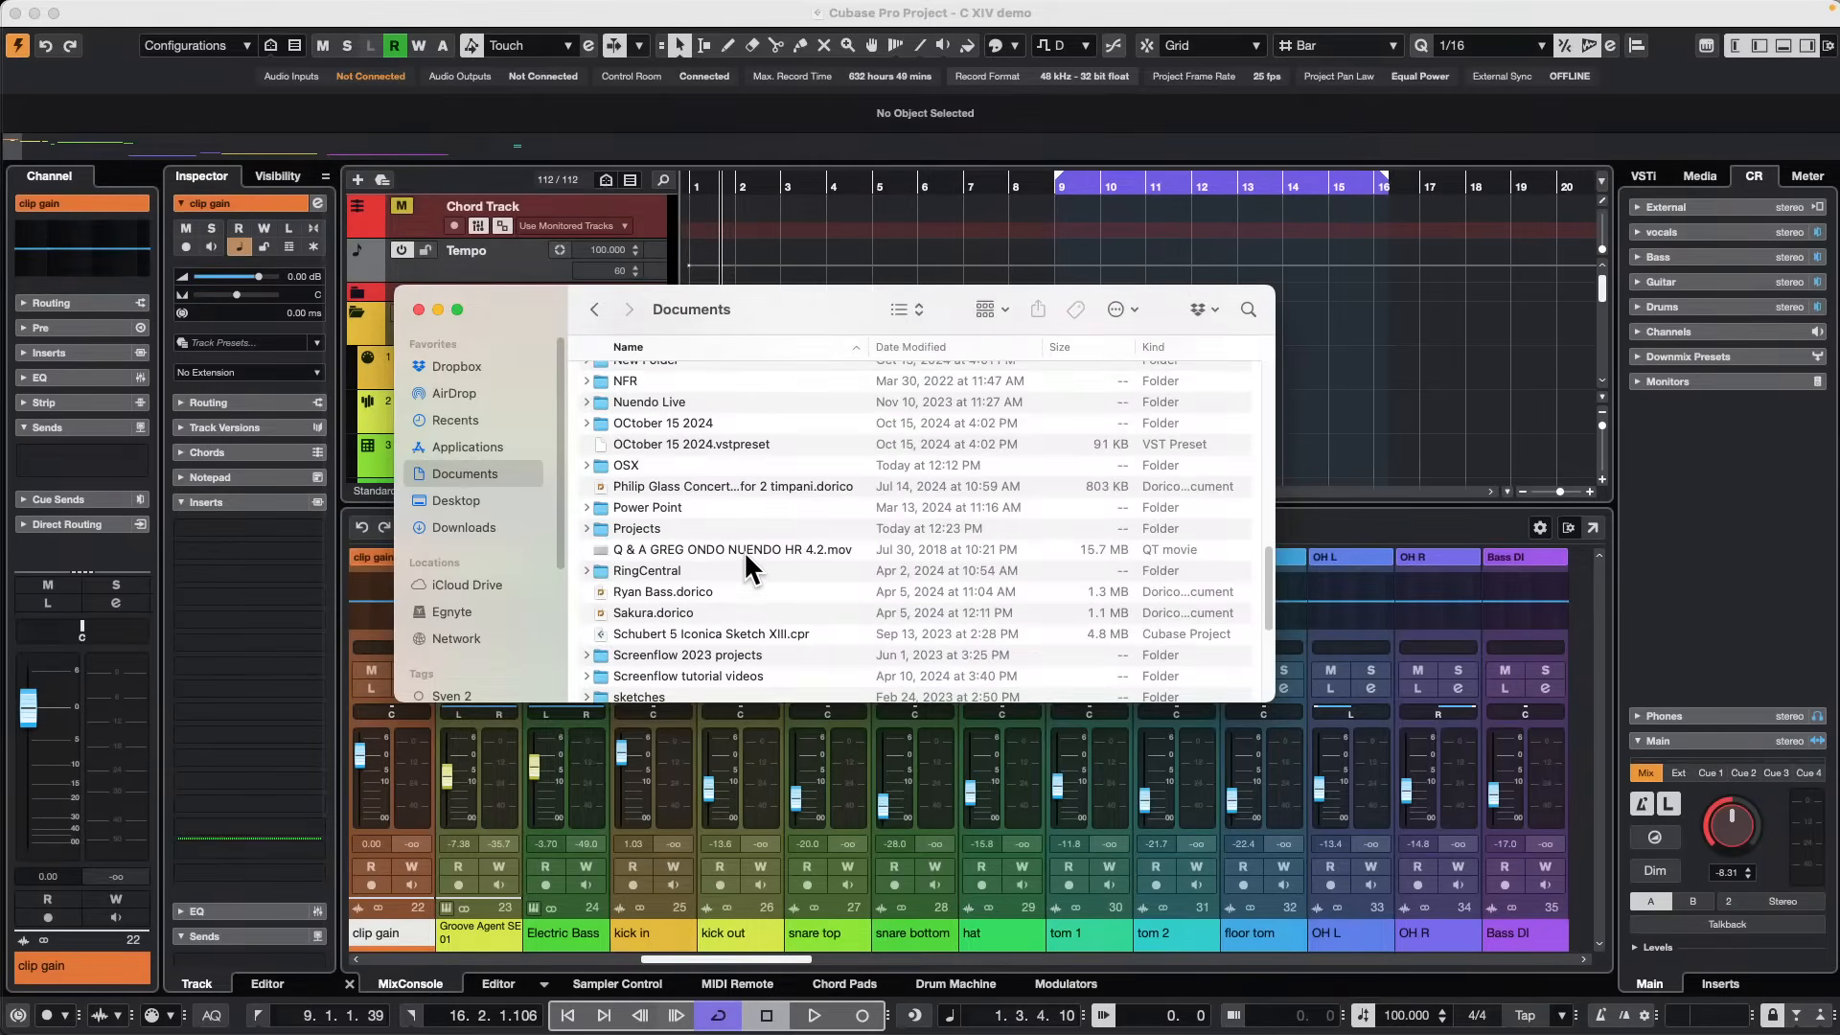
{"action": "scroll", "coordinate": [745, 542], "scroll_direction": "up", "scroll_amount": 6}
{"action": "scroll", "coordinate": [743, 542], "scroll_direction": "down", "scroll_amount": 5}
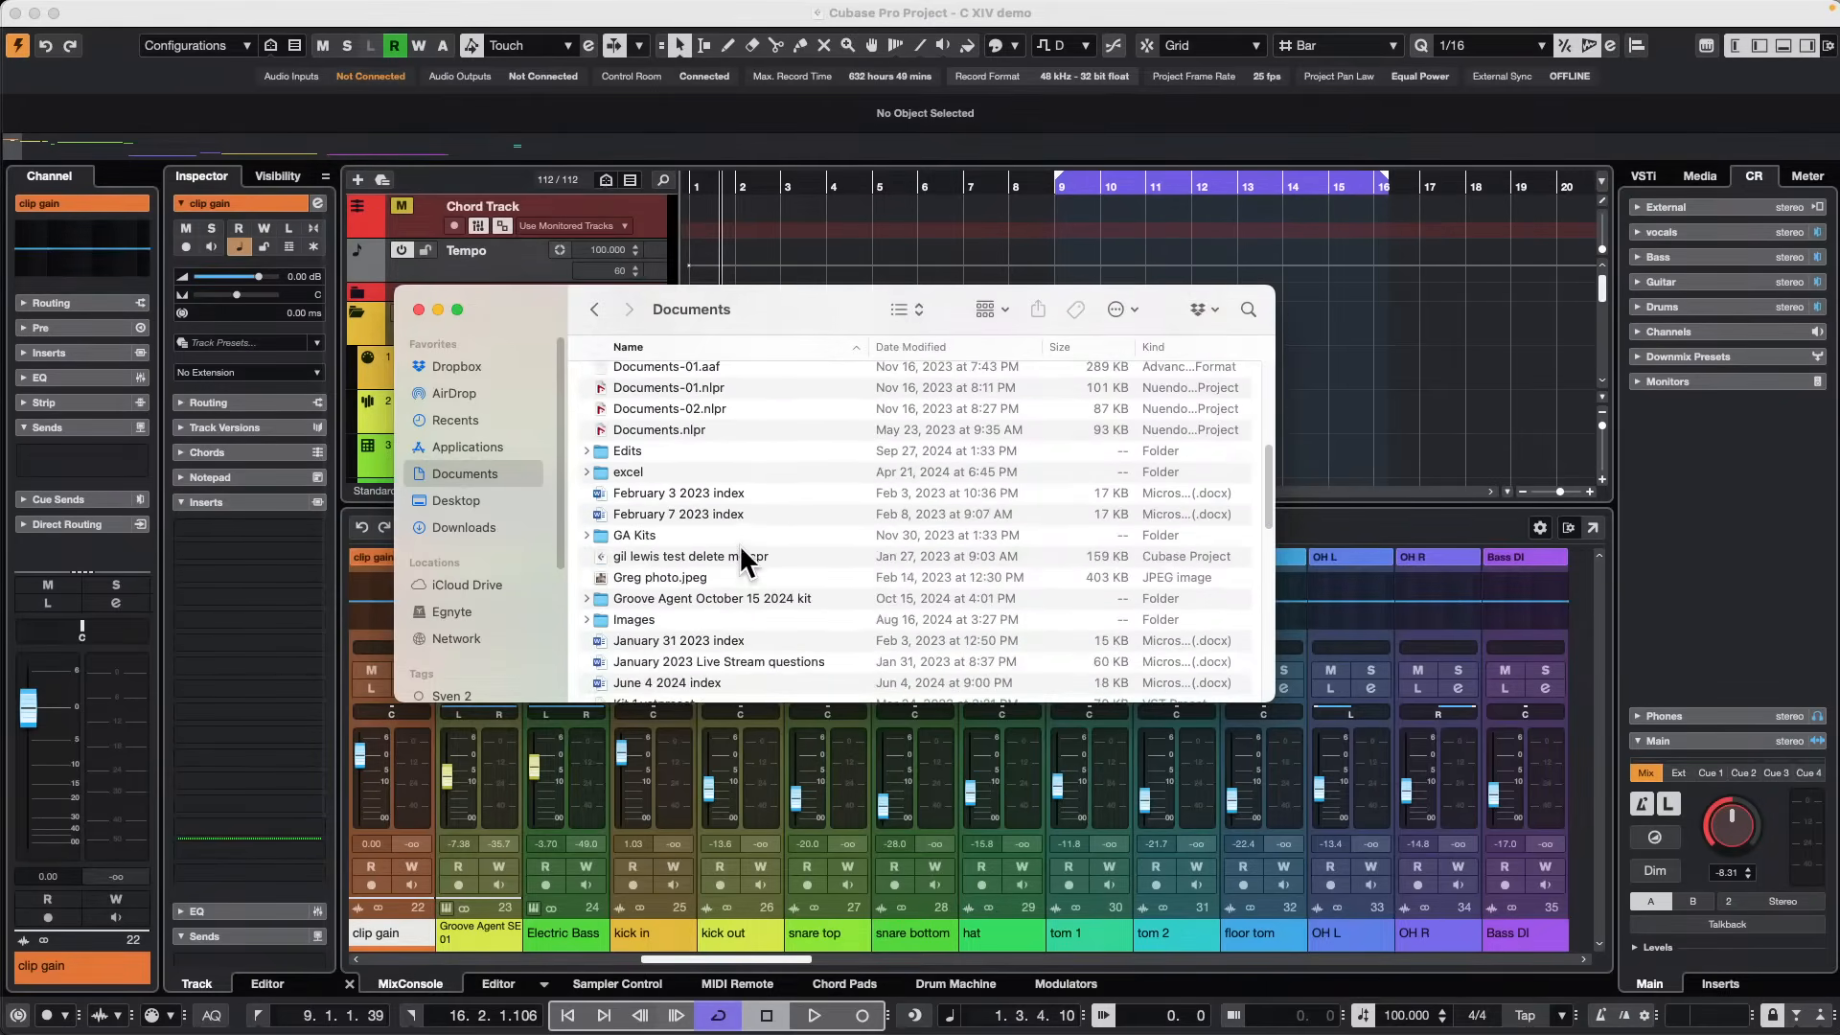
{"action": "scroll", "coordinate": [740, 543], "scroll_direction": "up", "scroll_amount": 10}
{"action": "scroll", "coordinate": [740, 534], "scroll_direction": "down", "scroll_amount": 10}
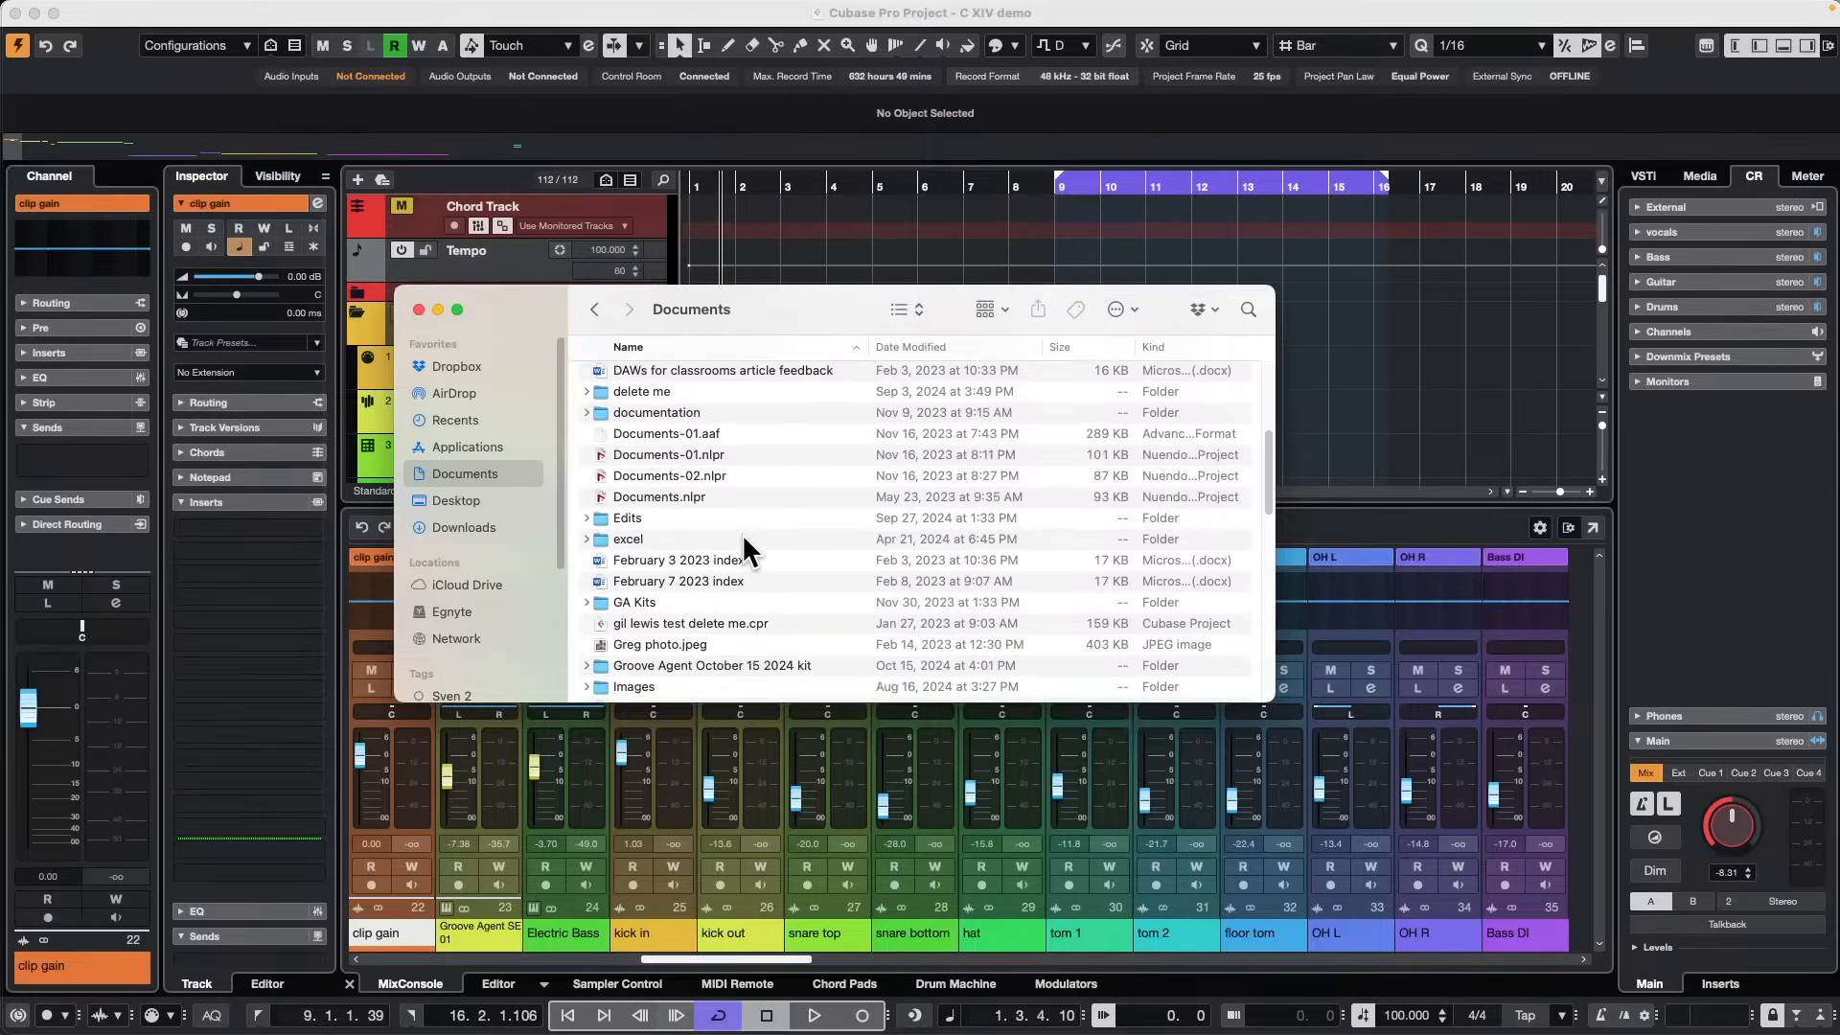
{"action": "scroll", "coordinate": [743, 529], "scroll_direction": "down", "scroll_amount": 5}
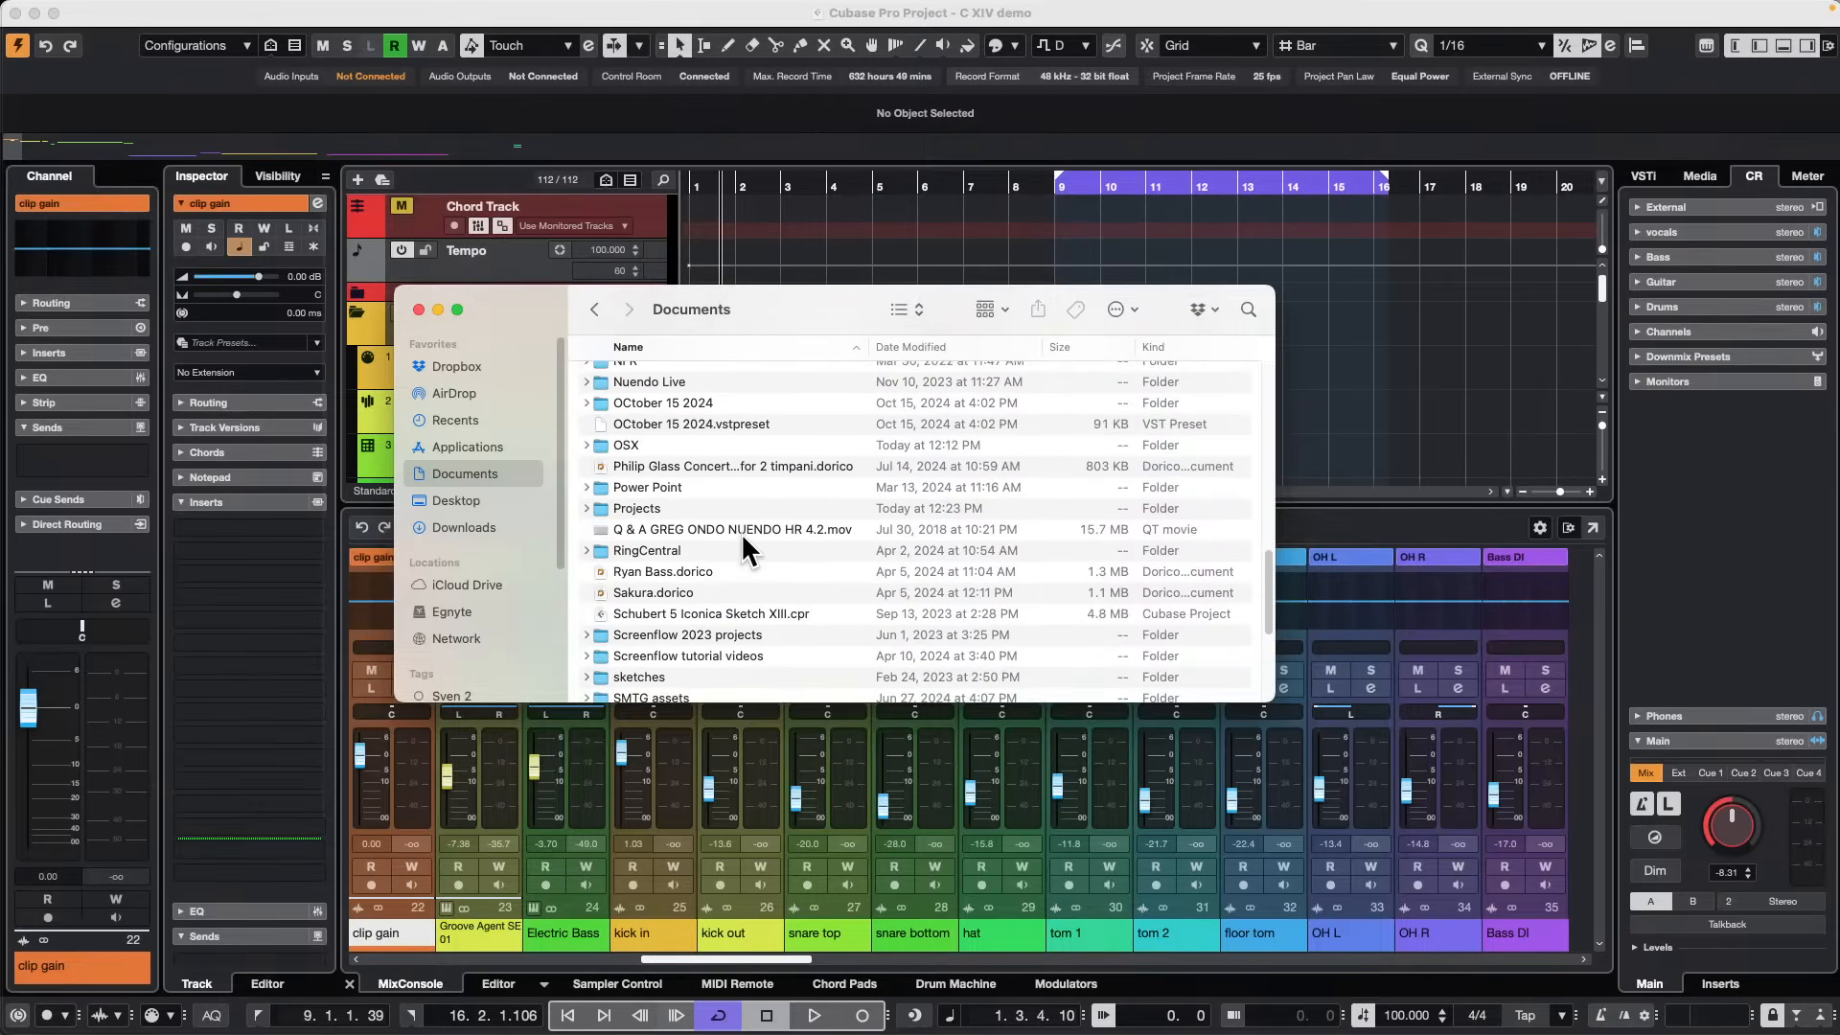
{"action": "double_click", "coordinate": [651, 506]}
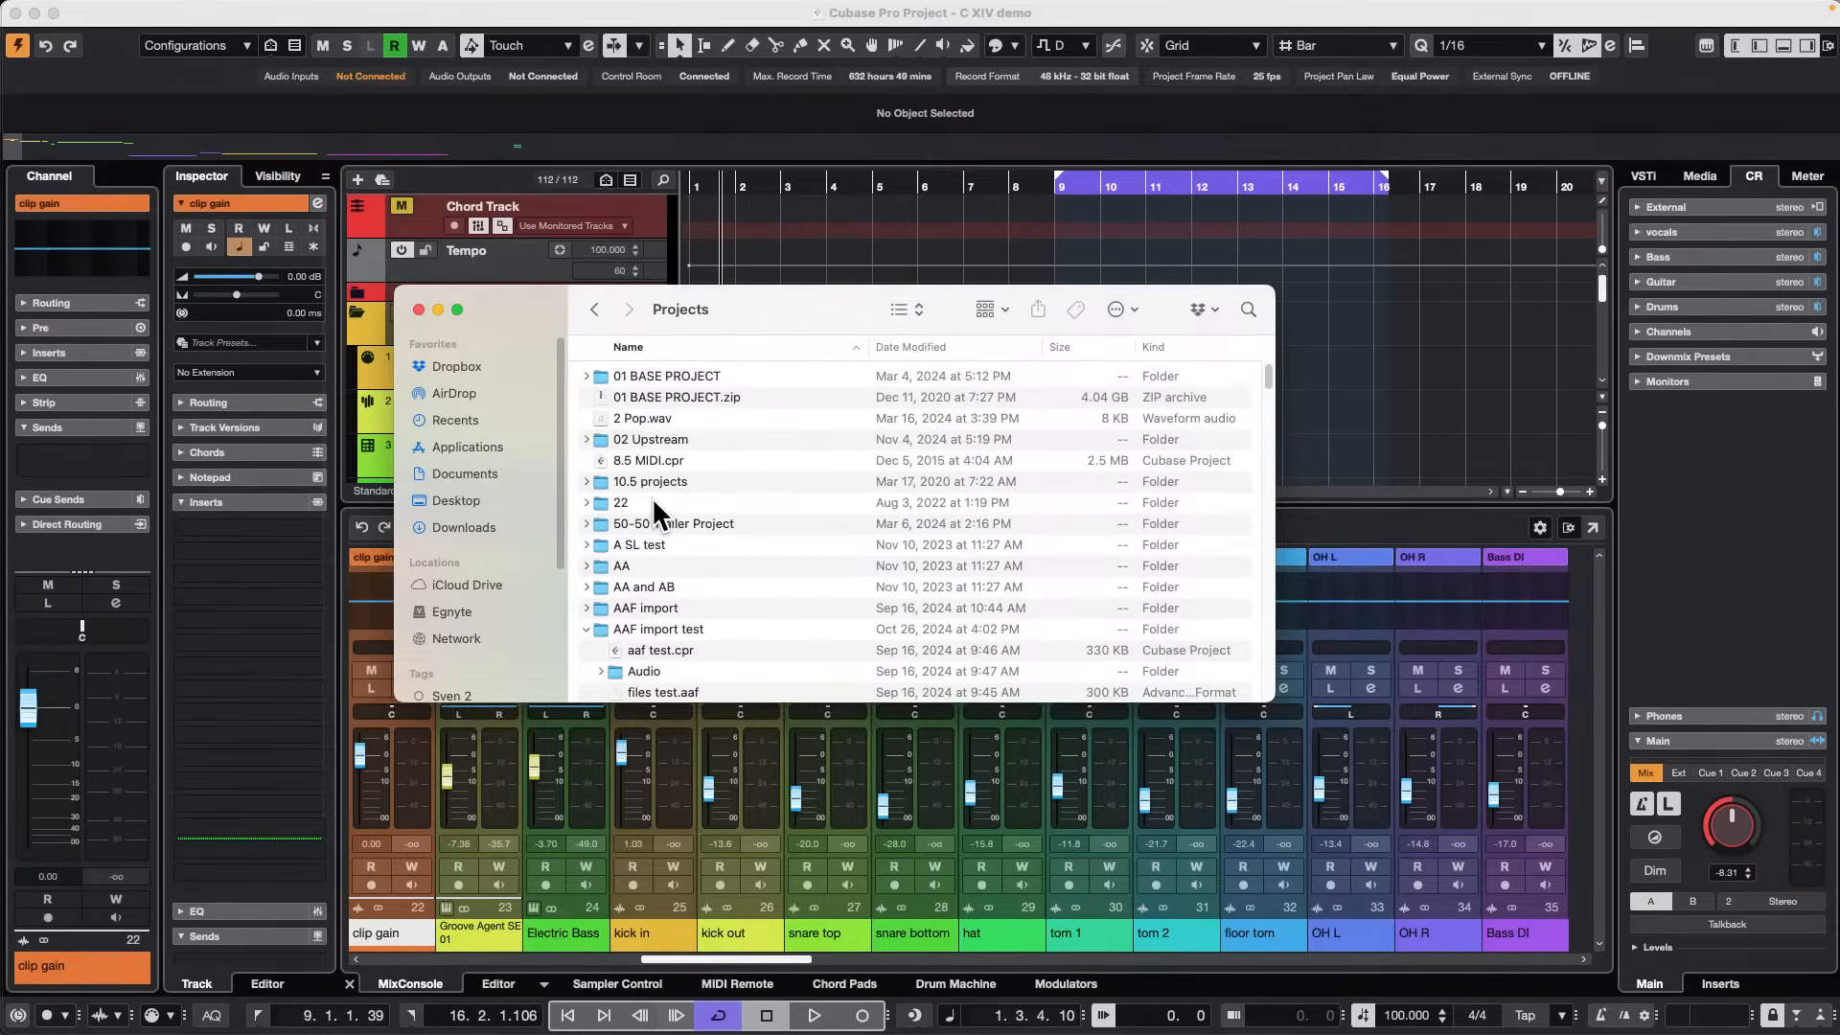
Find the C14 project folder and examine the .bak files in its Auto Saves subfolder.
{"action": "scroll", "coordinate": [738, 531], "scroll_direction": "down", "scroll_amount": 6}
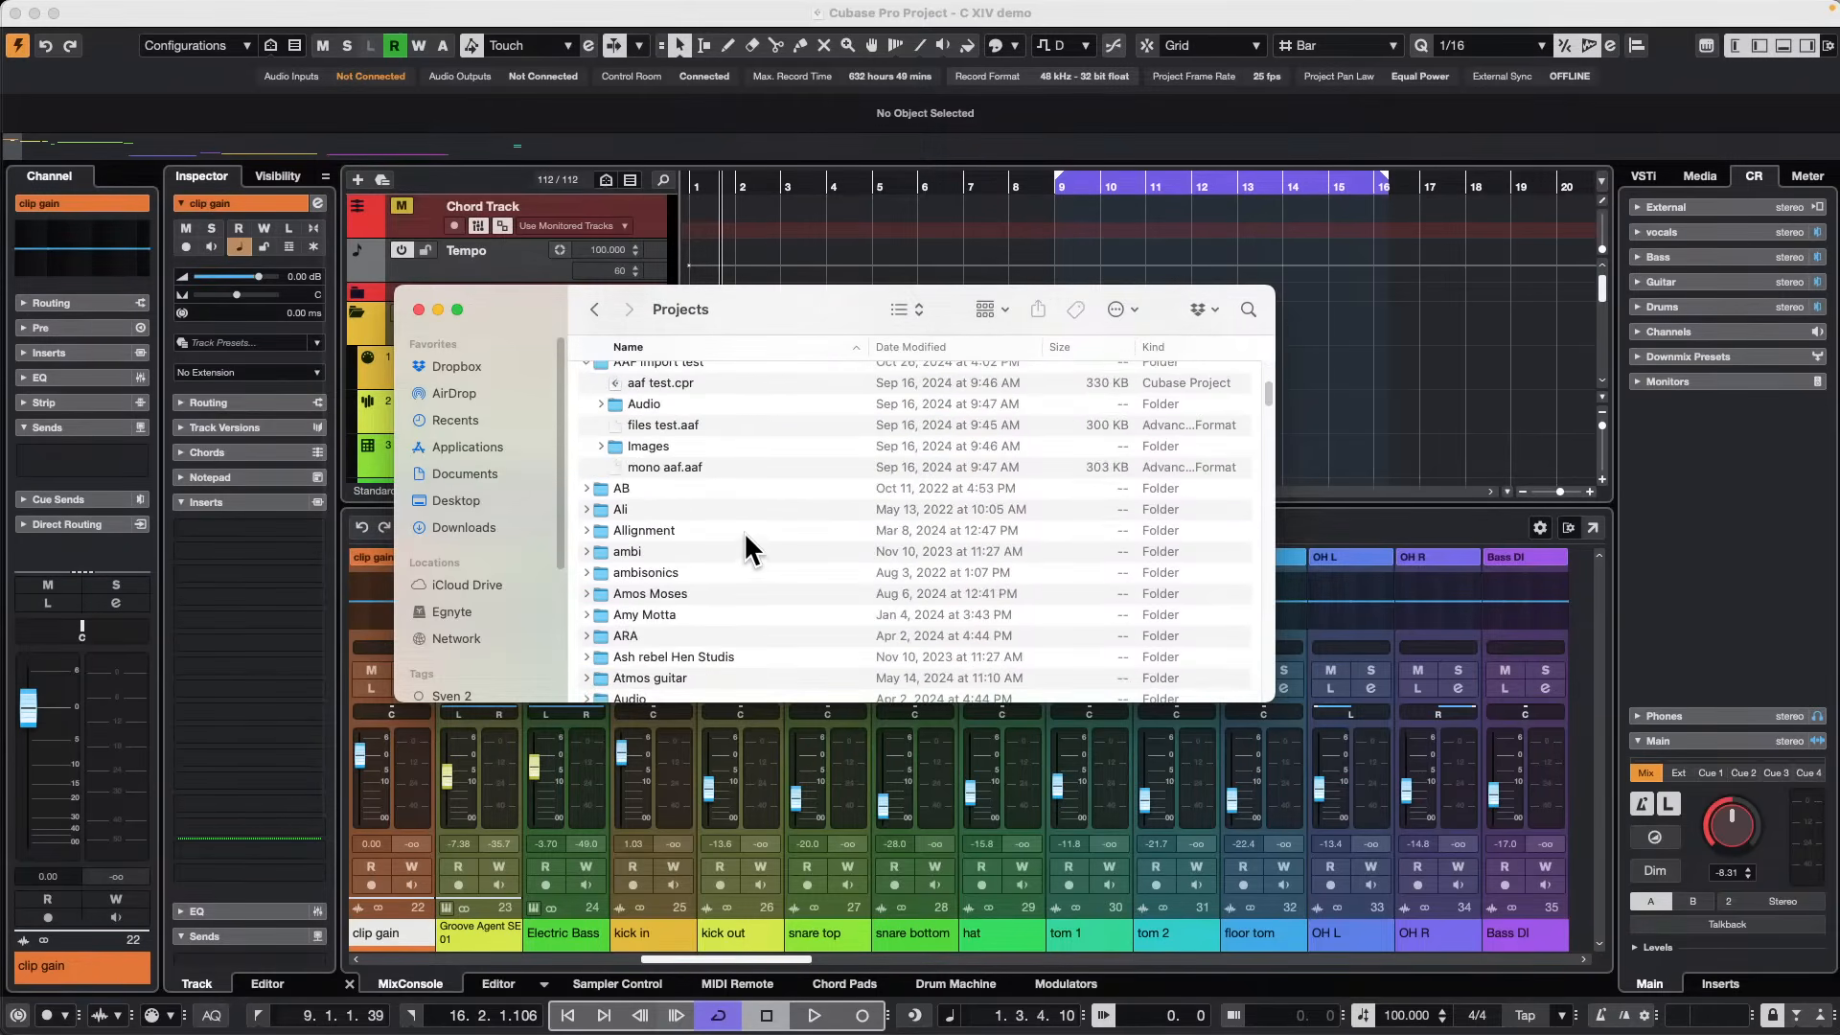
{"action": "scroll", "coordinate": [757, 537], "scroll_direction": "down", "scroll_amount": 2}
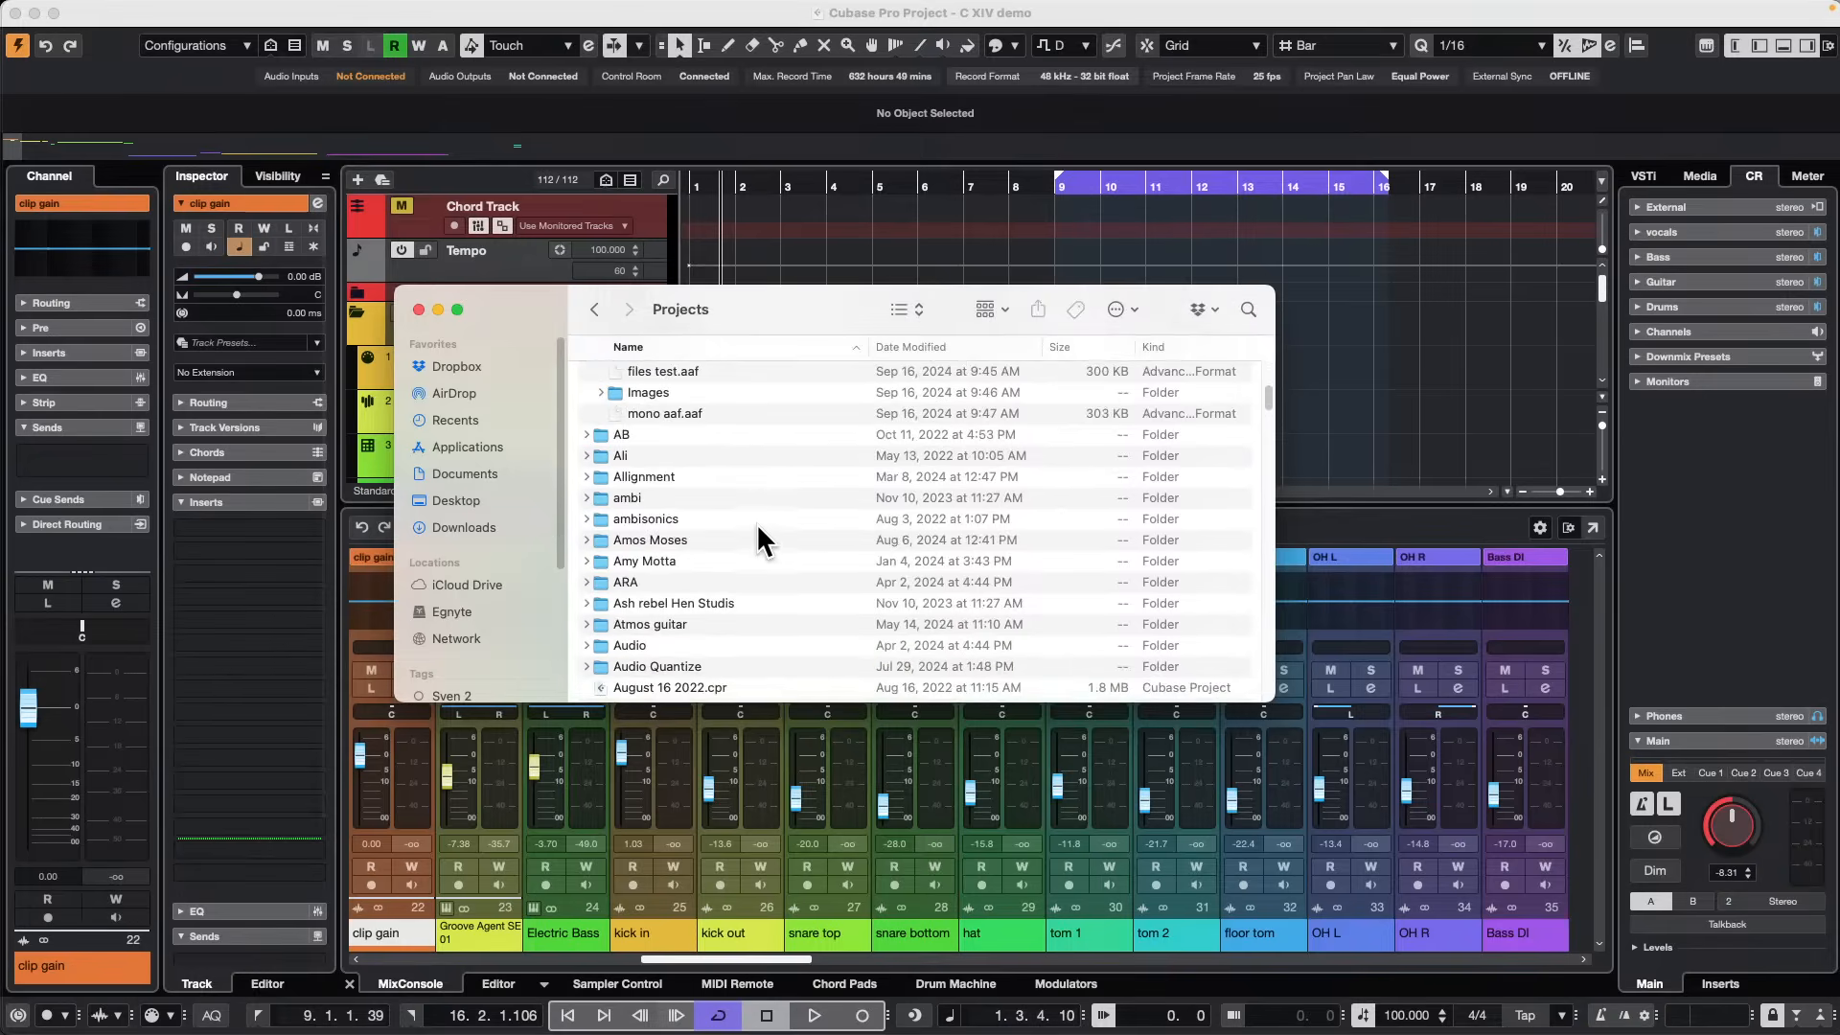
{"action": "scroll", "coordinate": [756, 522], "scroll_direction": "down", "scroll_amount": 6}
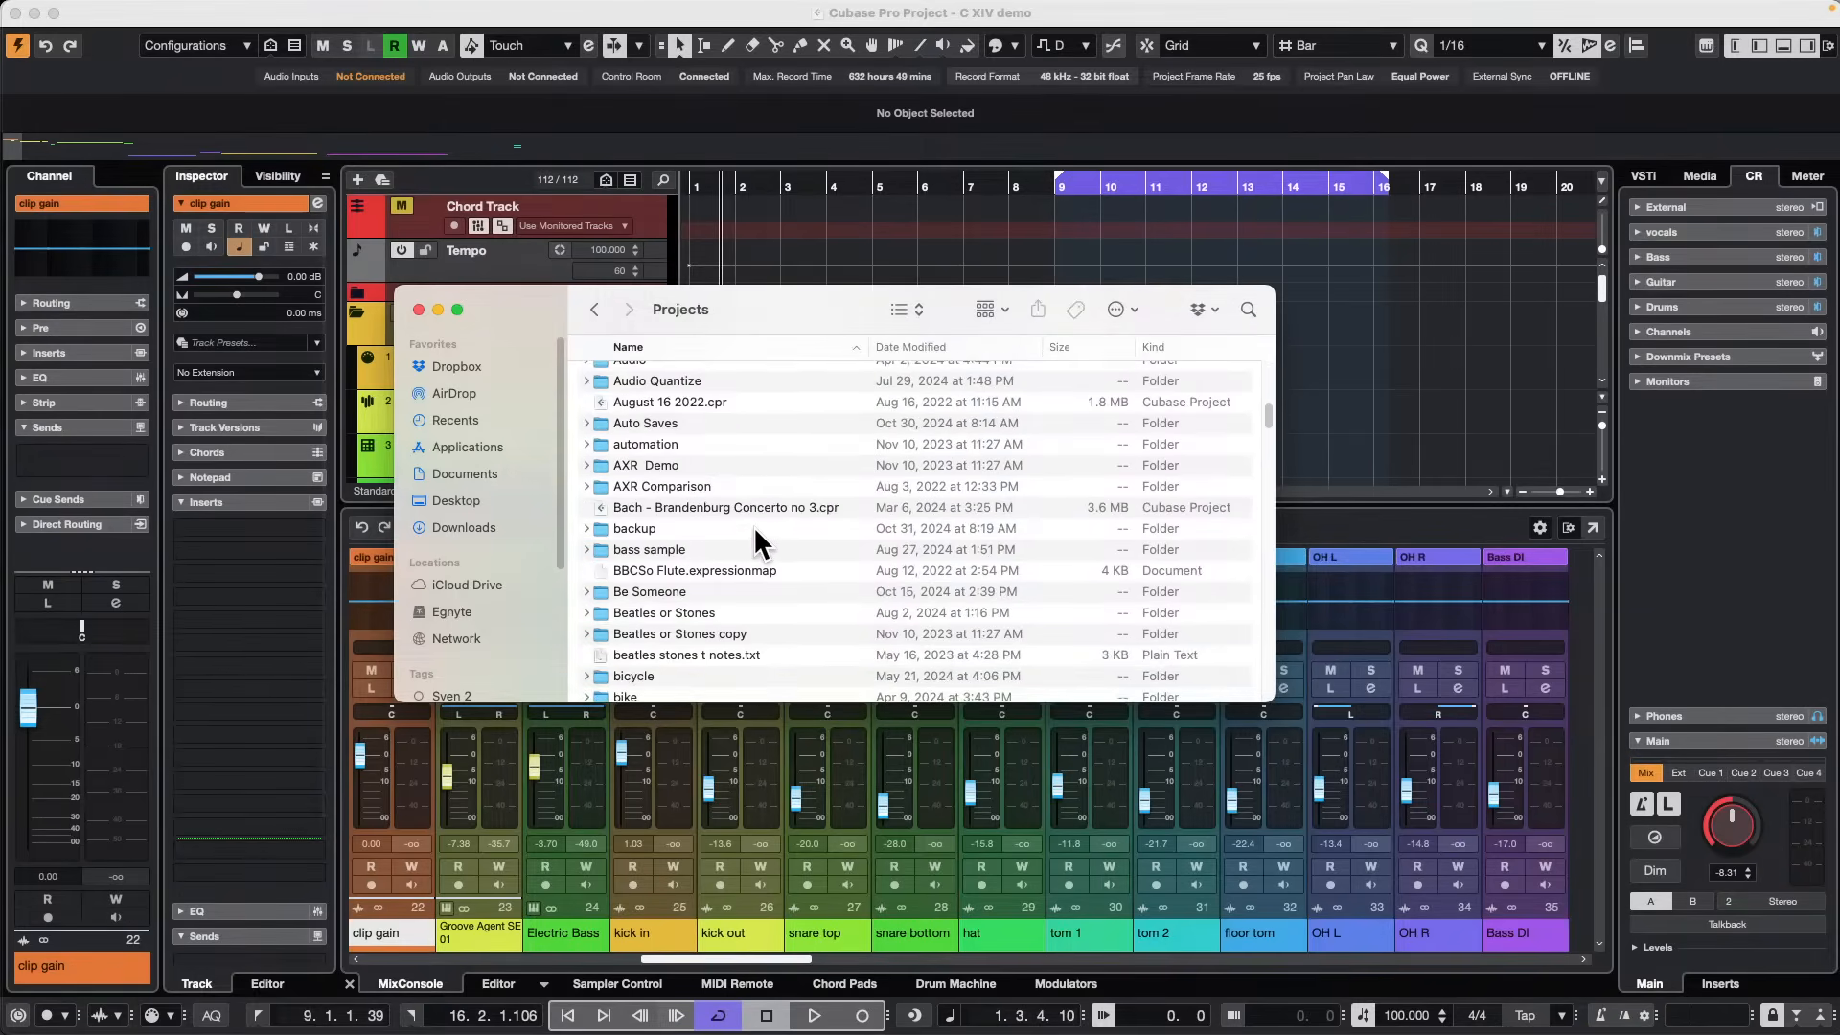
{"action": "scroll", "coordinate": [755, 532], "scroll_direction": "down", "scroll_amount": 6}
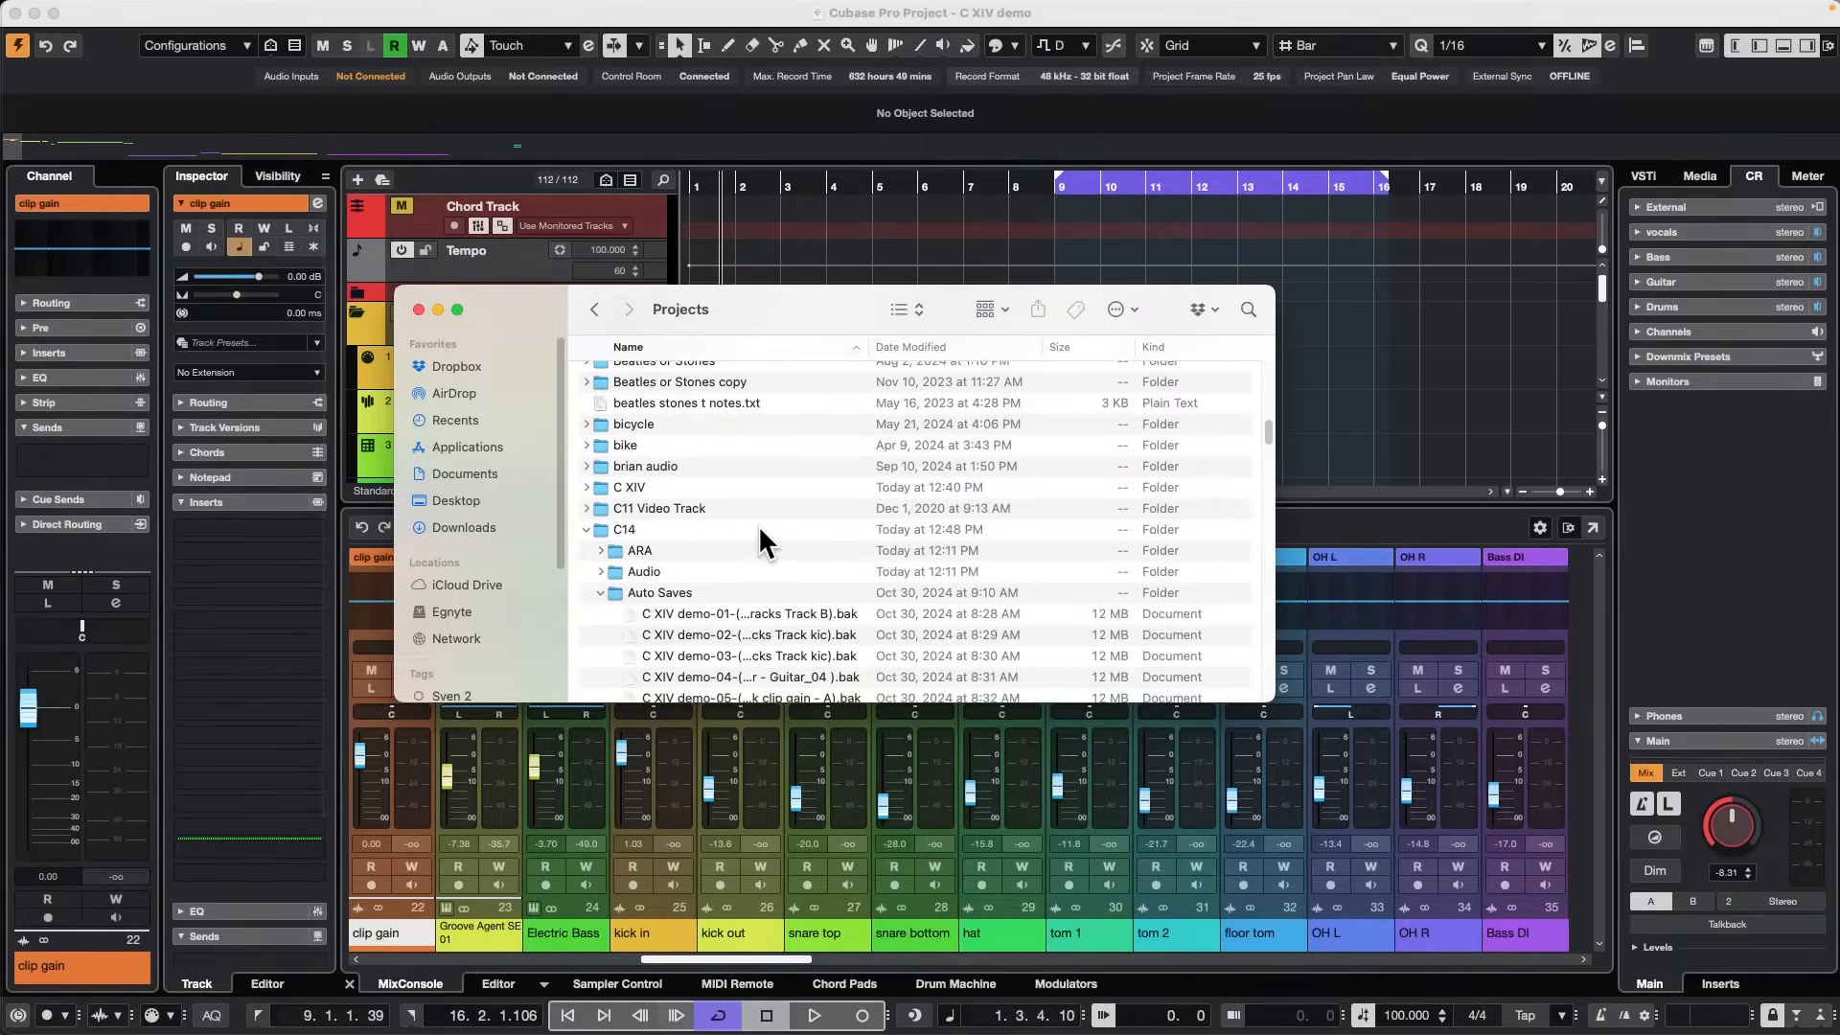
{"action": "scroll", "coordinate": [757, 525], "scroll_direction": "down", "scroll_amount": 3}
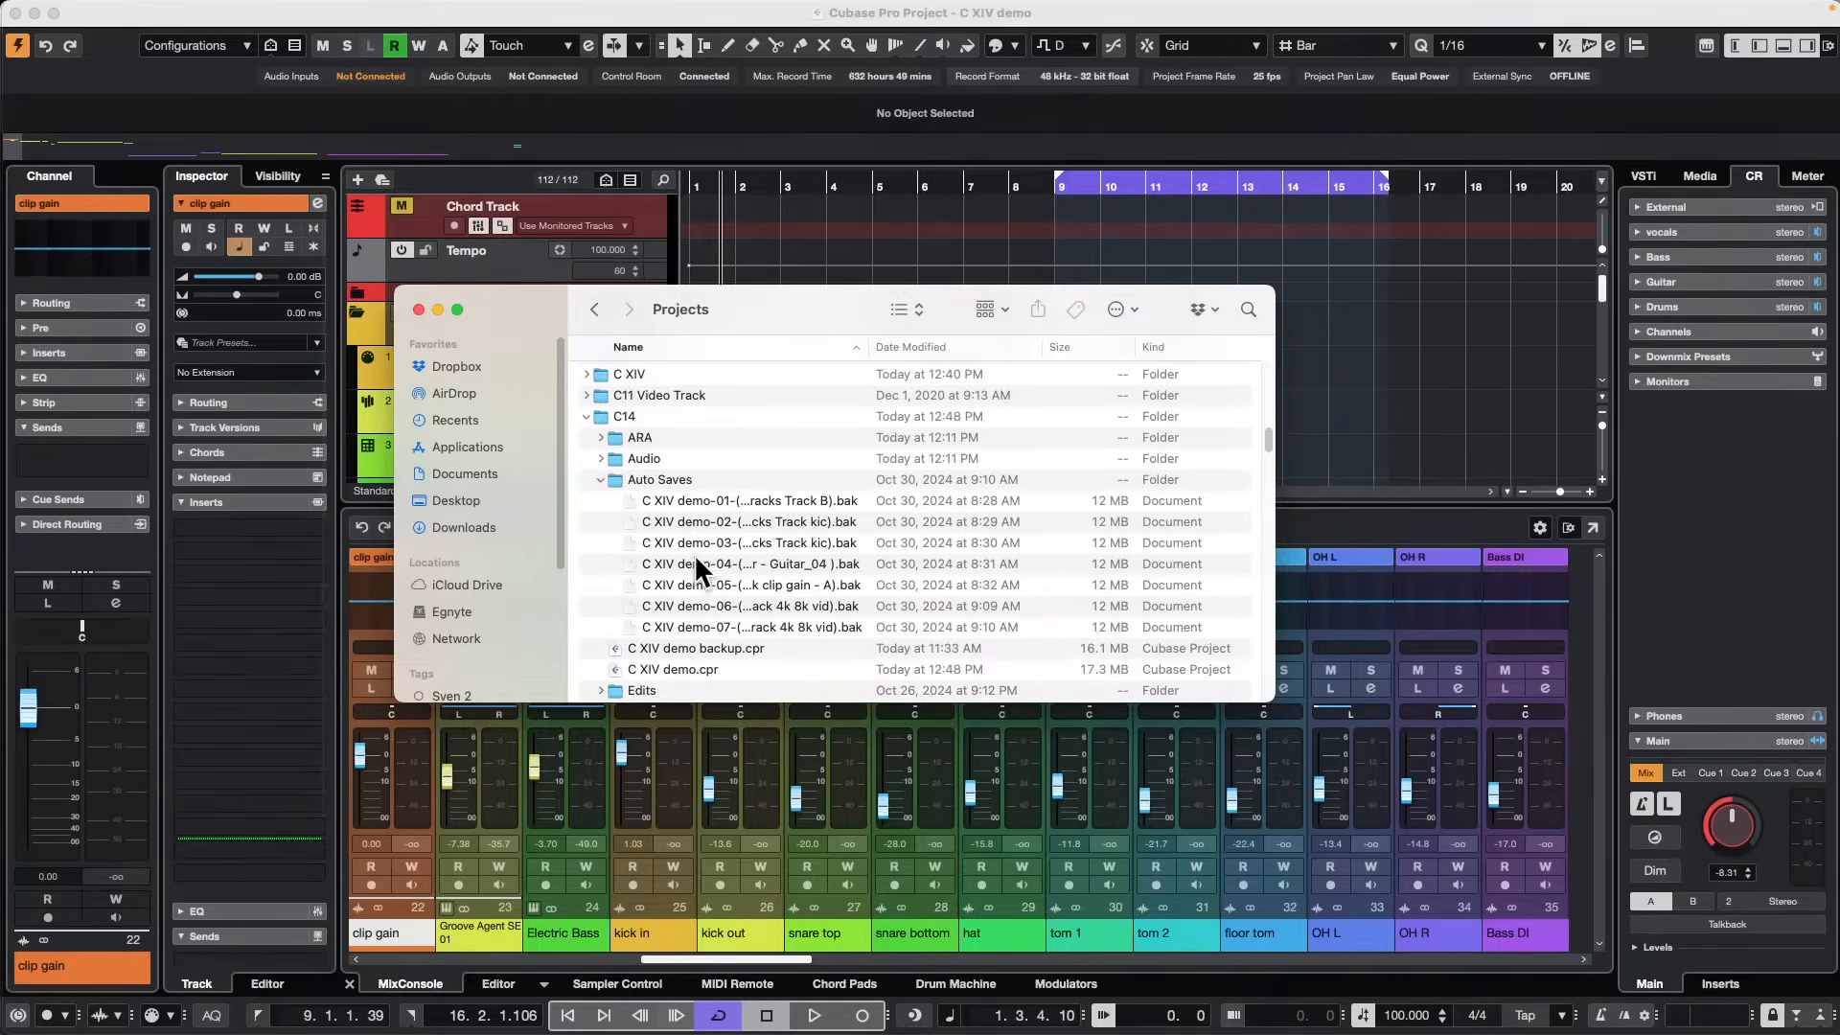
Collapse and expand C14's Auto Saves folder to compare the backups with the project files beside it, and return to Cubase.
{"action": "left_click", "coordinate": [595, 479]}
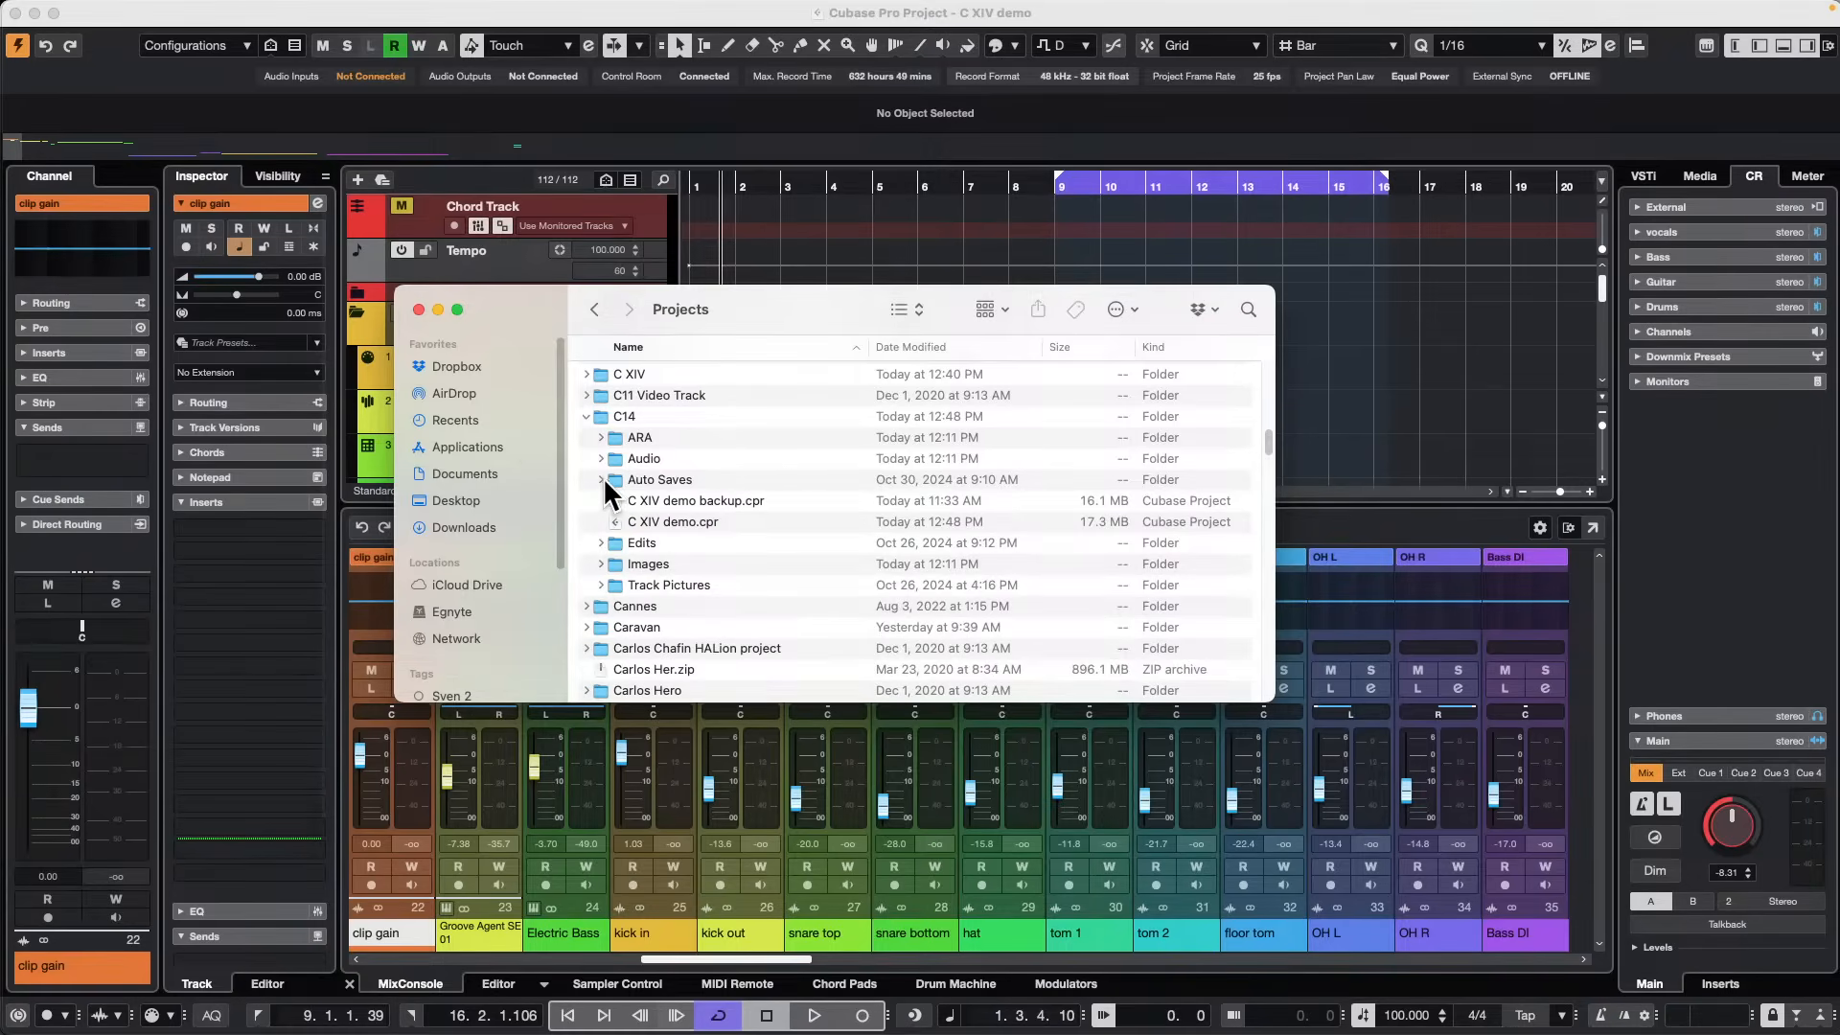
{"action": "left_click", "coordinate": [601, 479]}
{"action": "left_click", "coordinate": [601, 479]}
{"action": "left_click", "coordinate": [600, 479]}
{"action": "left_click", "coordinate": [601, 479]}
{"action": "left_click", "coordinate": [601, 479]}
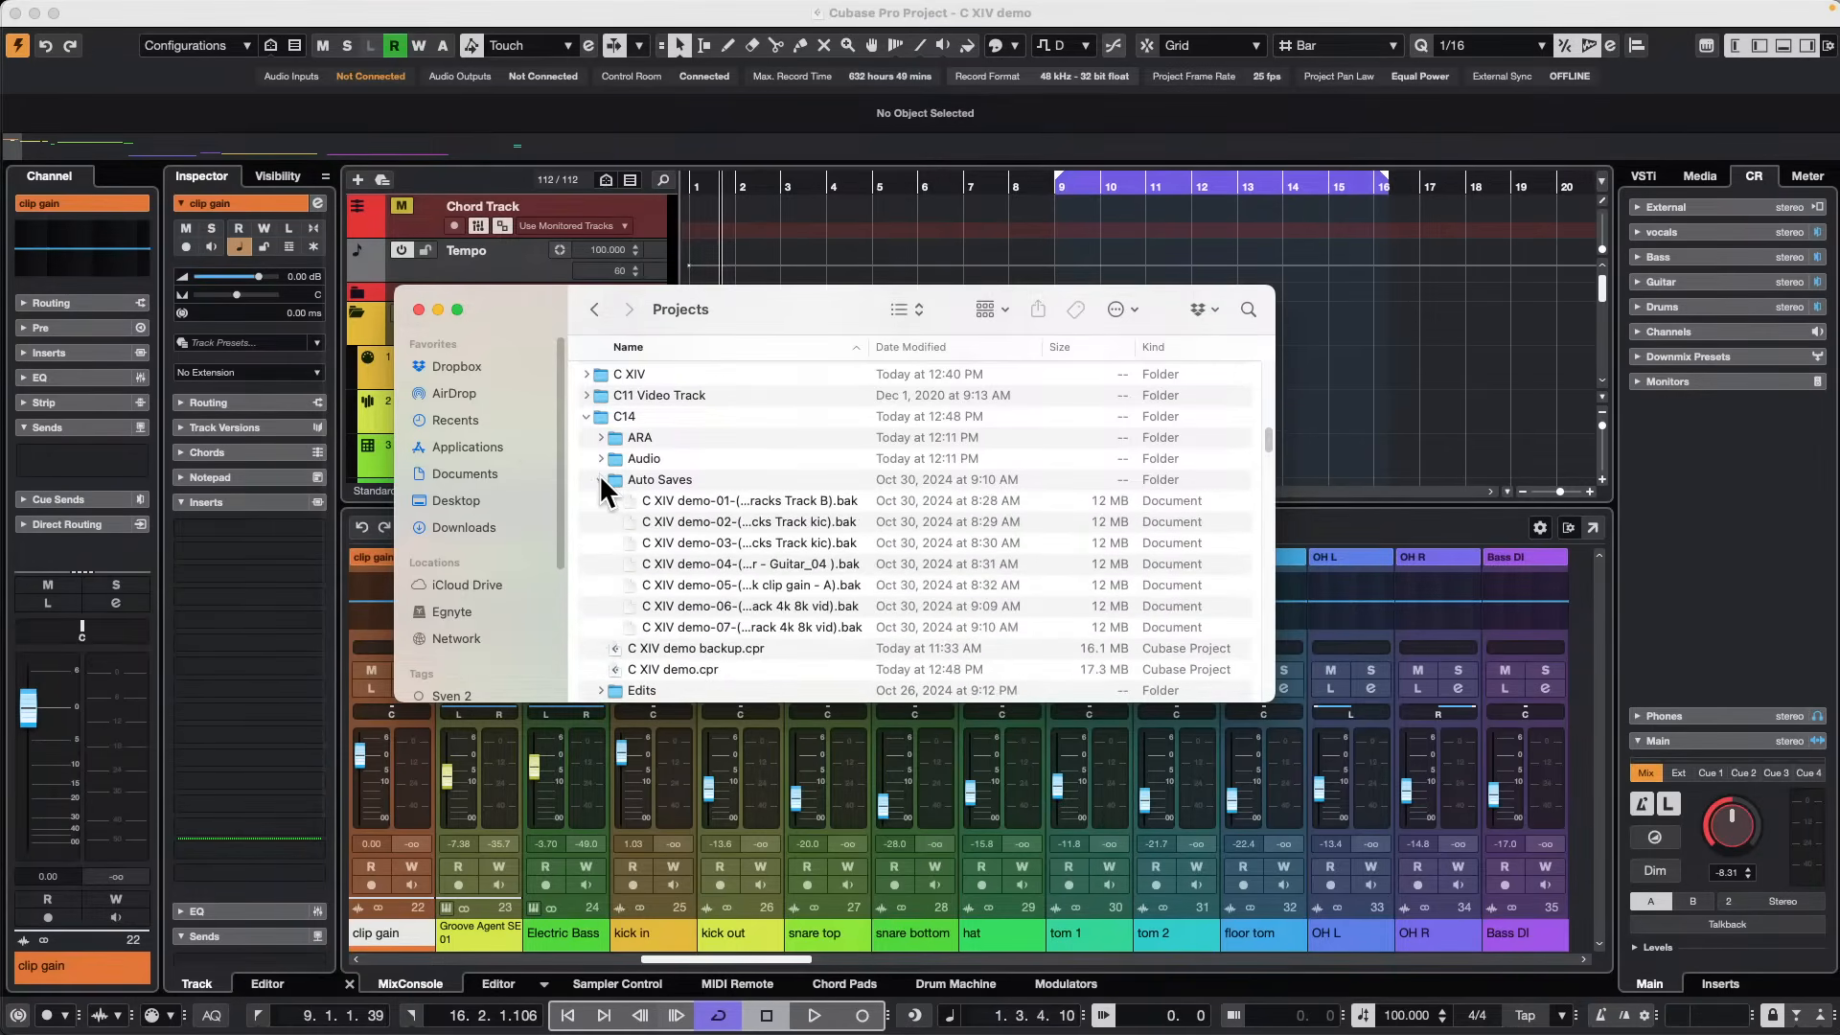
{"action": "left_click", "coordinate": [601, 479]}
{"action": "left_click", "coordinate": [601, 479]}
{"action": "left_click", "coordinate": [601, 479]}
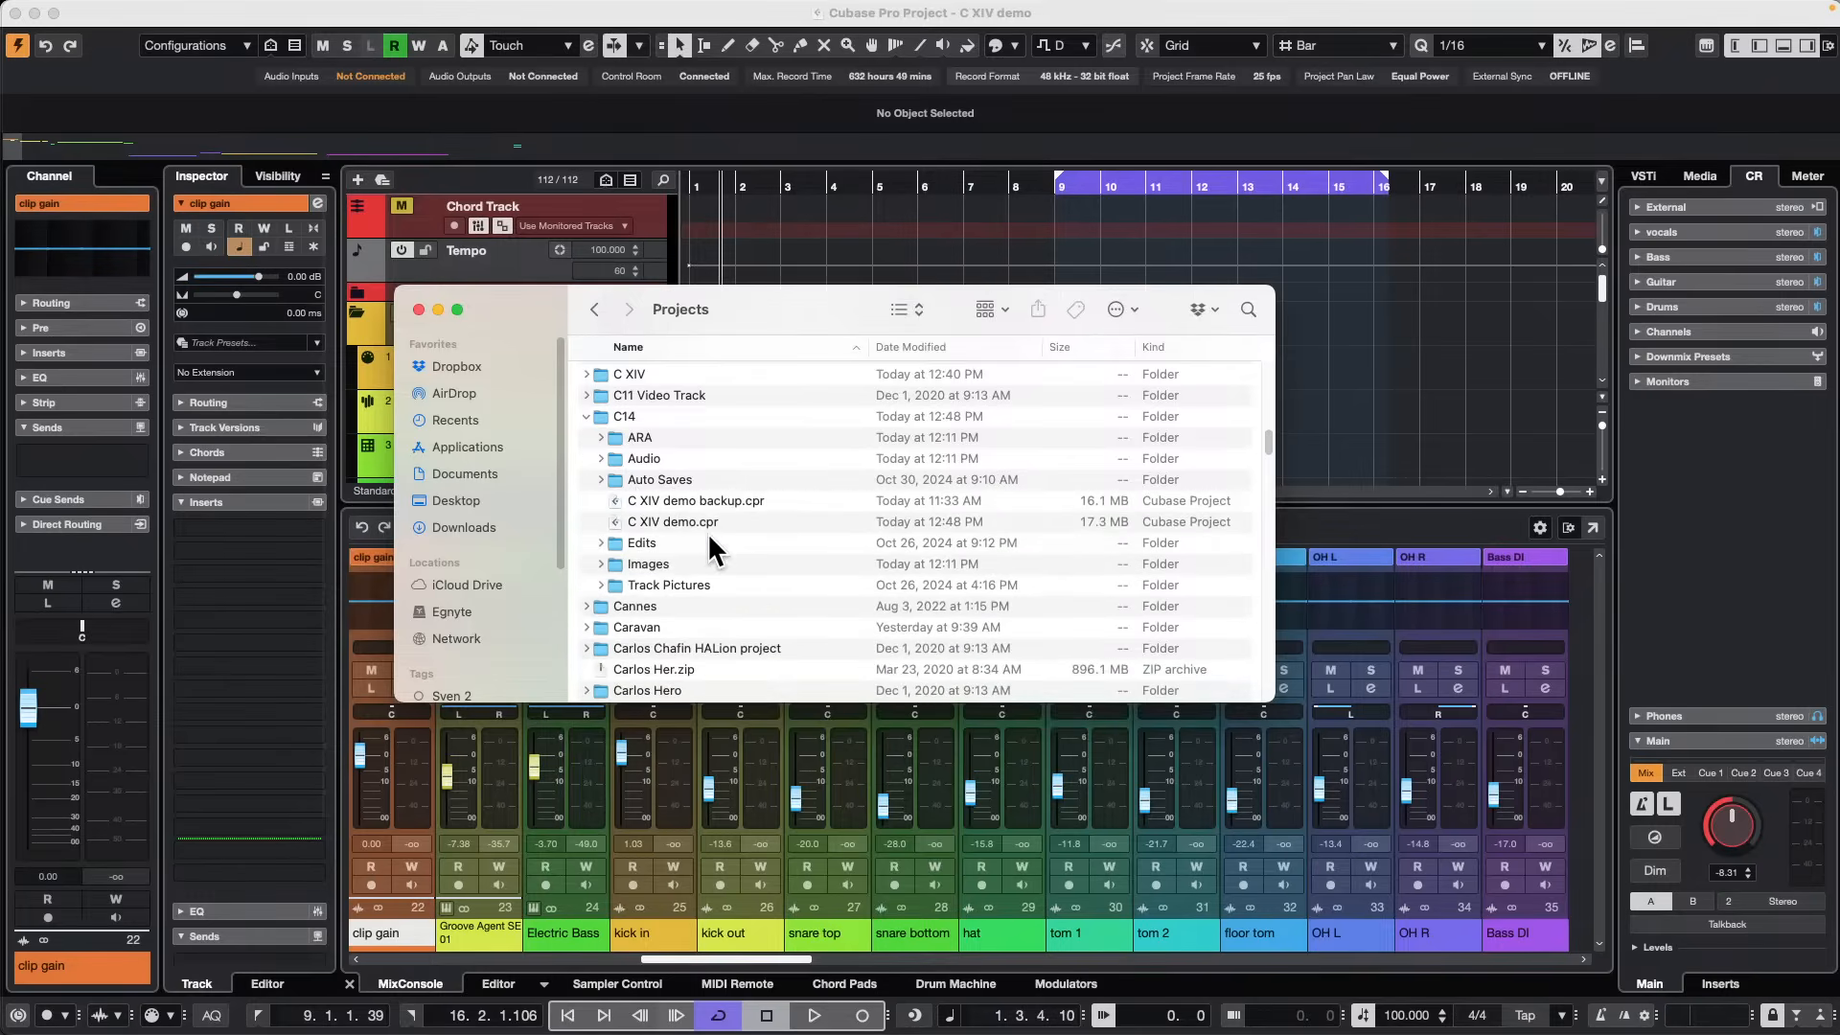
{"action": "left_click", "coordinate": [600, 479]}
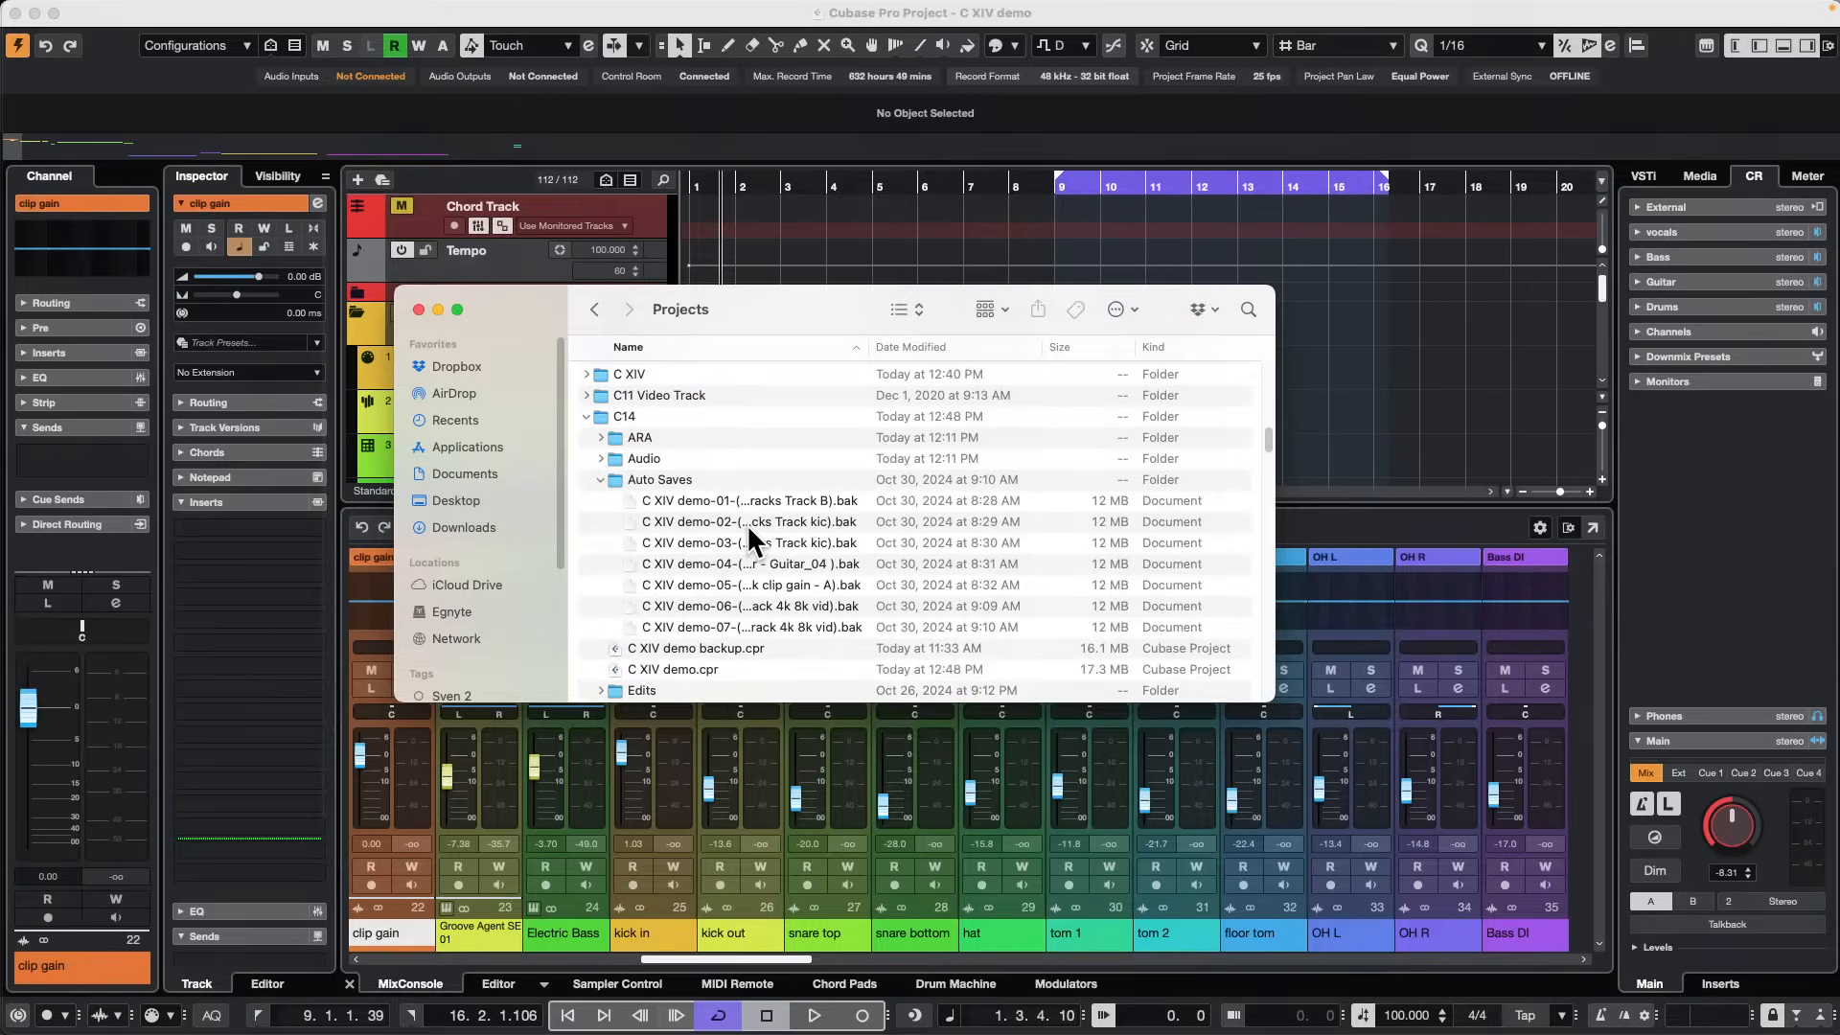
{"action": "left_click", "coordinate": [601, 479]}
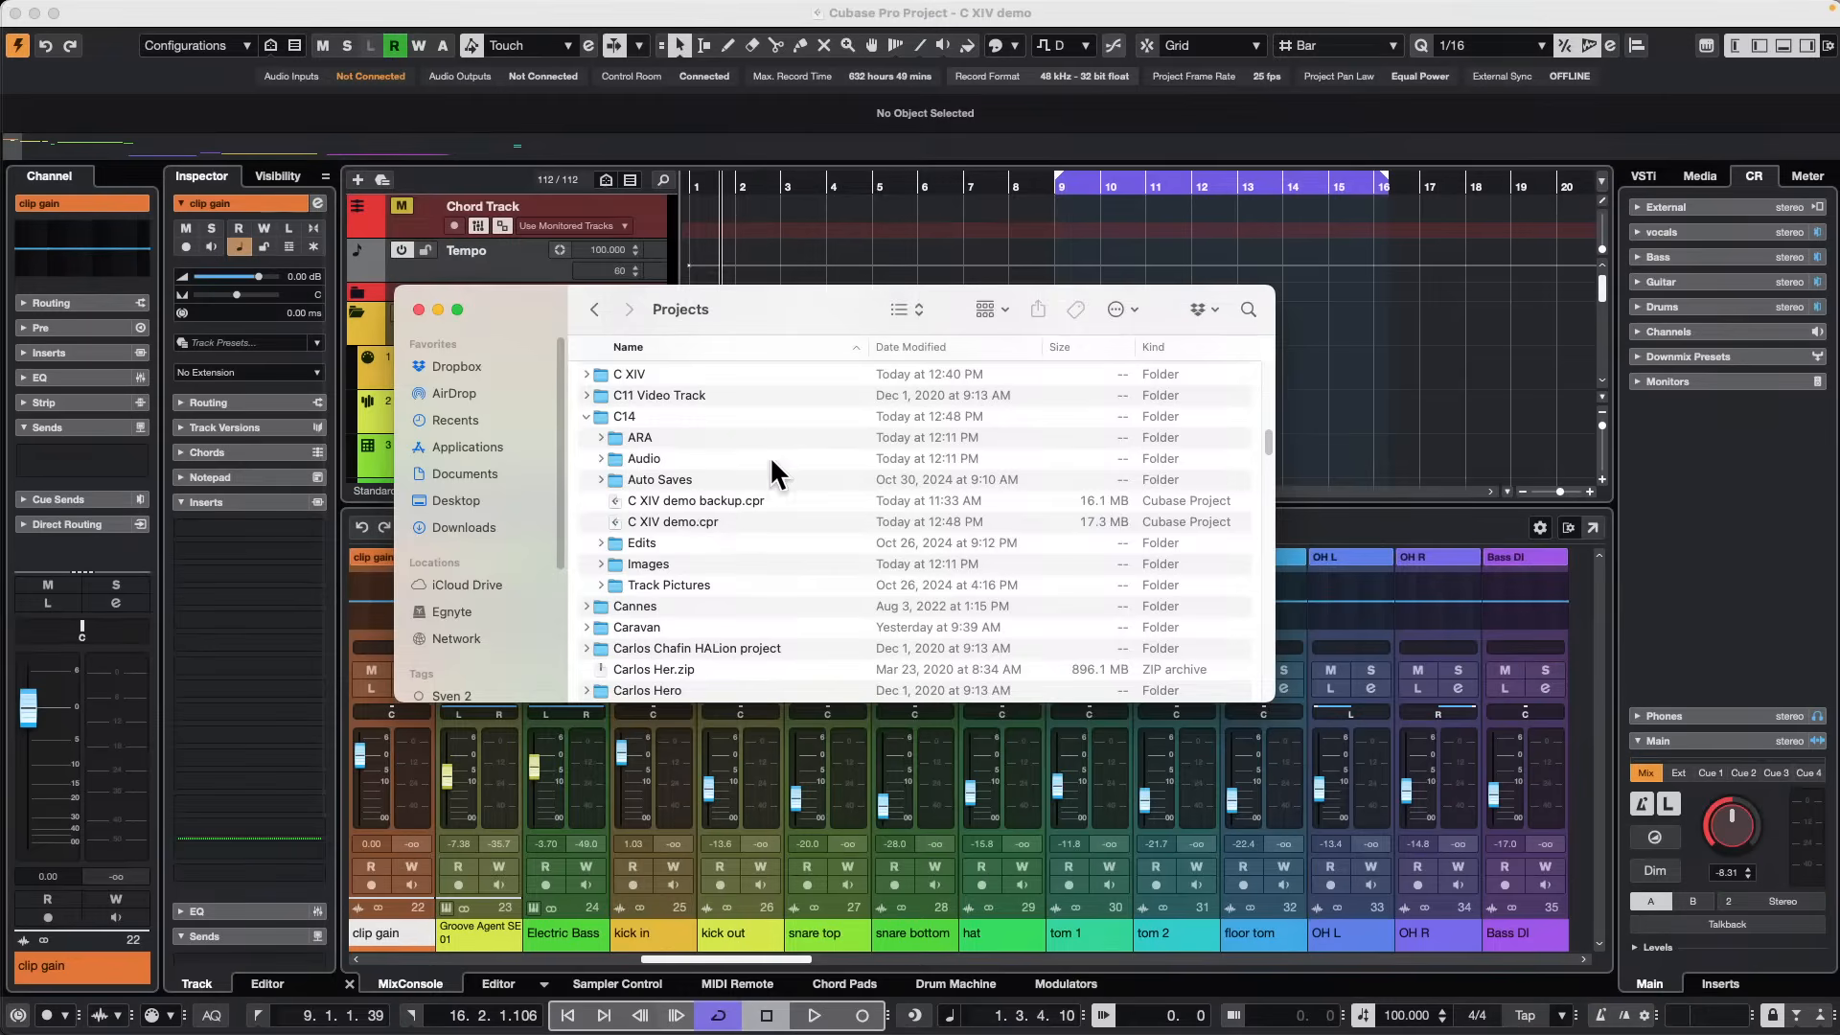
{"action": "left_click", "coordinate": [821, 251]}
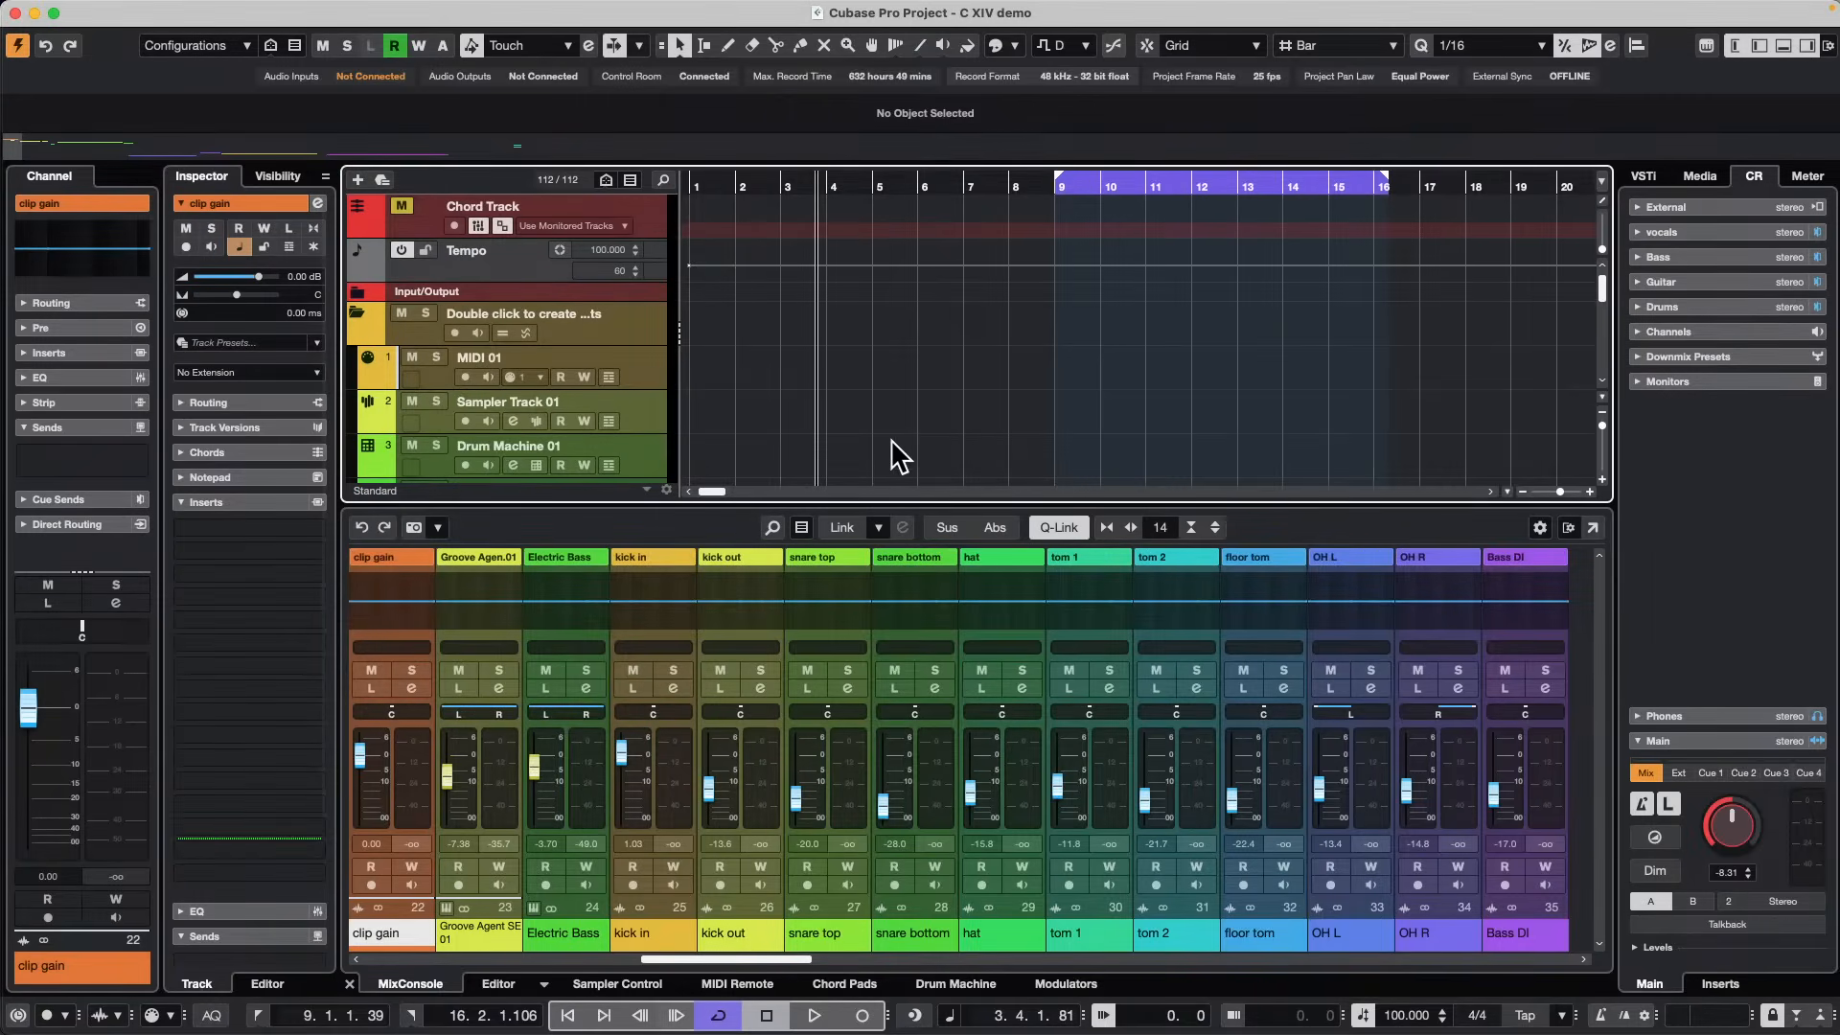
Create one-bar events on MIDI 01 at bar 3, Sampler Track 01 at bar 5, Drum Machine 01 at bar 2 and Retrologue 01 at bar 7.
{"action": "left_click", "coordinate": [737, 181]}
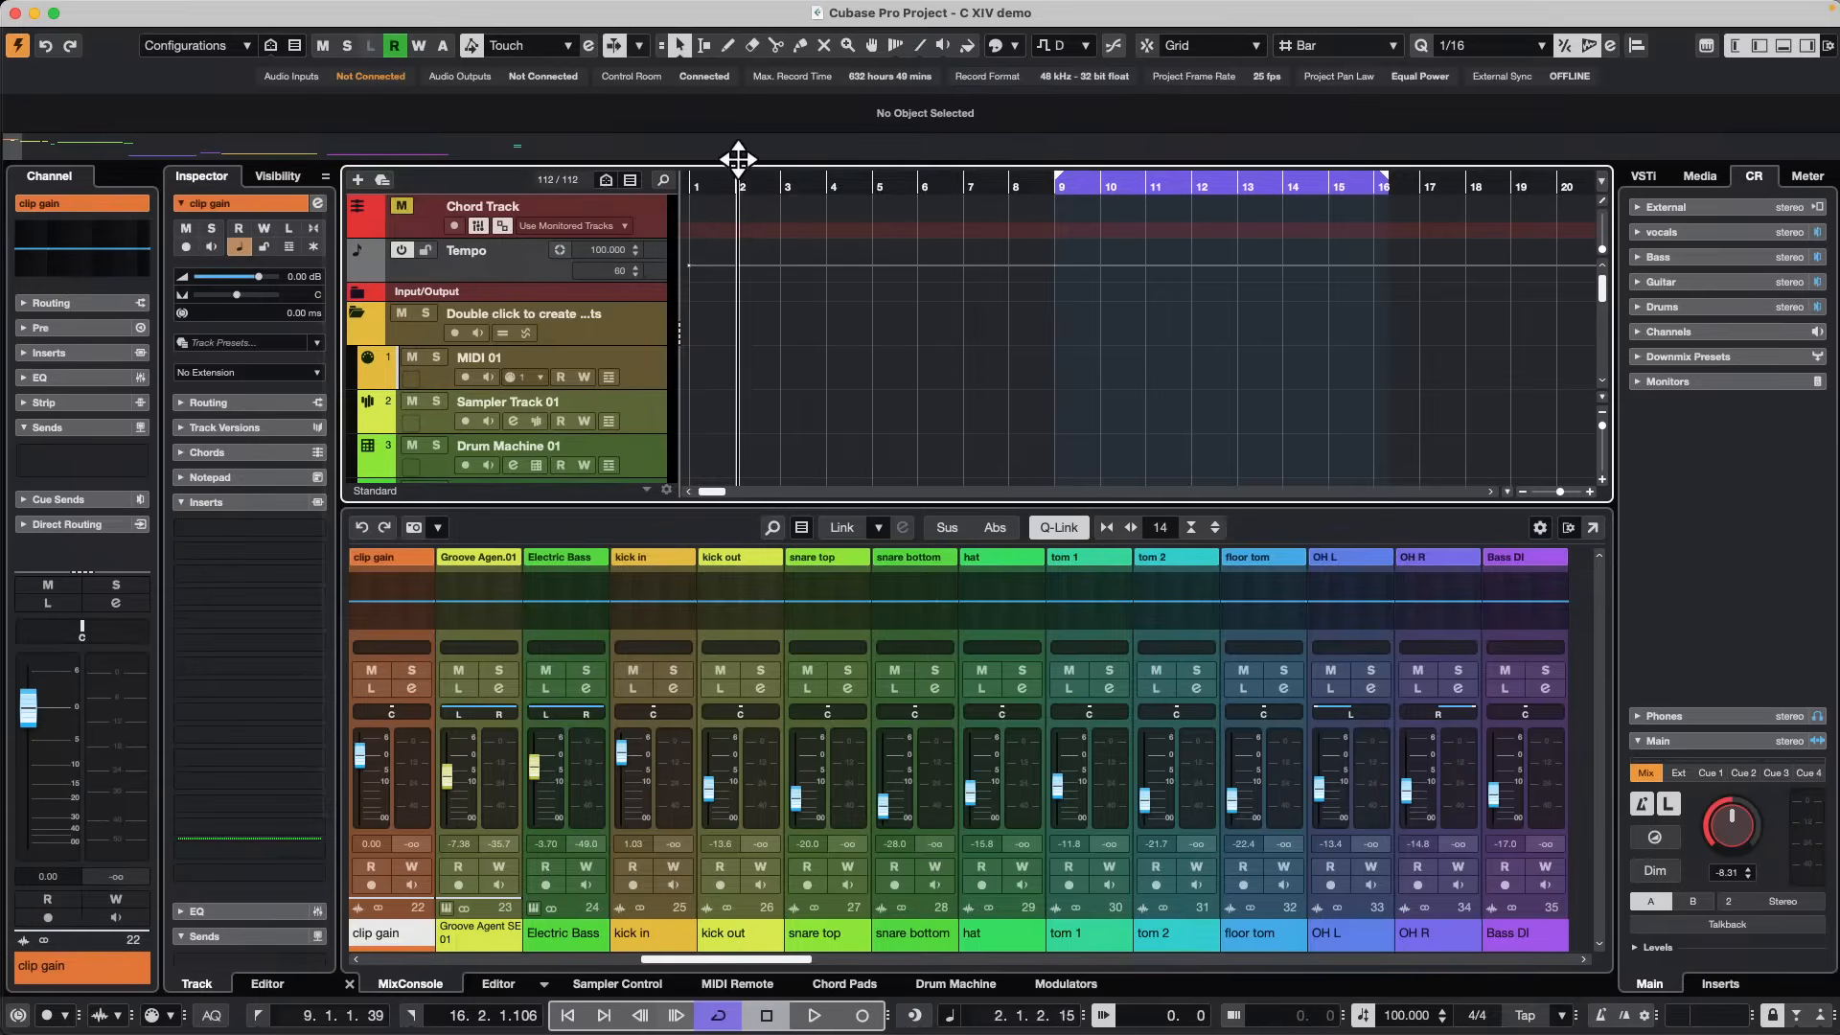
{"action": "left_click_drag", "start_coordinate": [738, 159], "coordinate": [734, 141]}
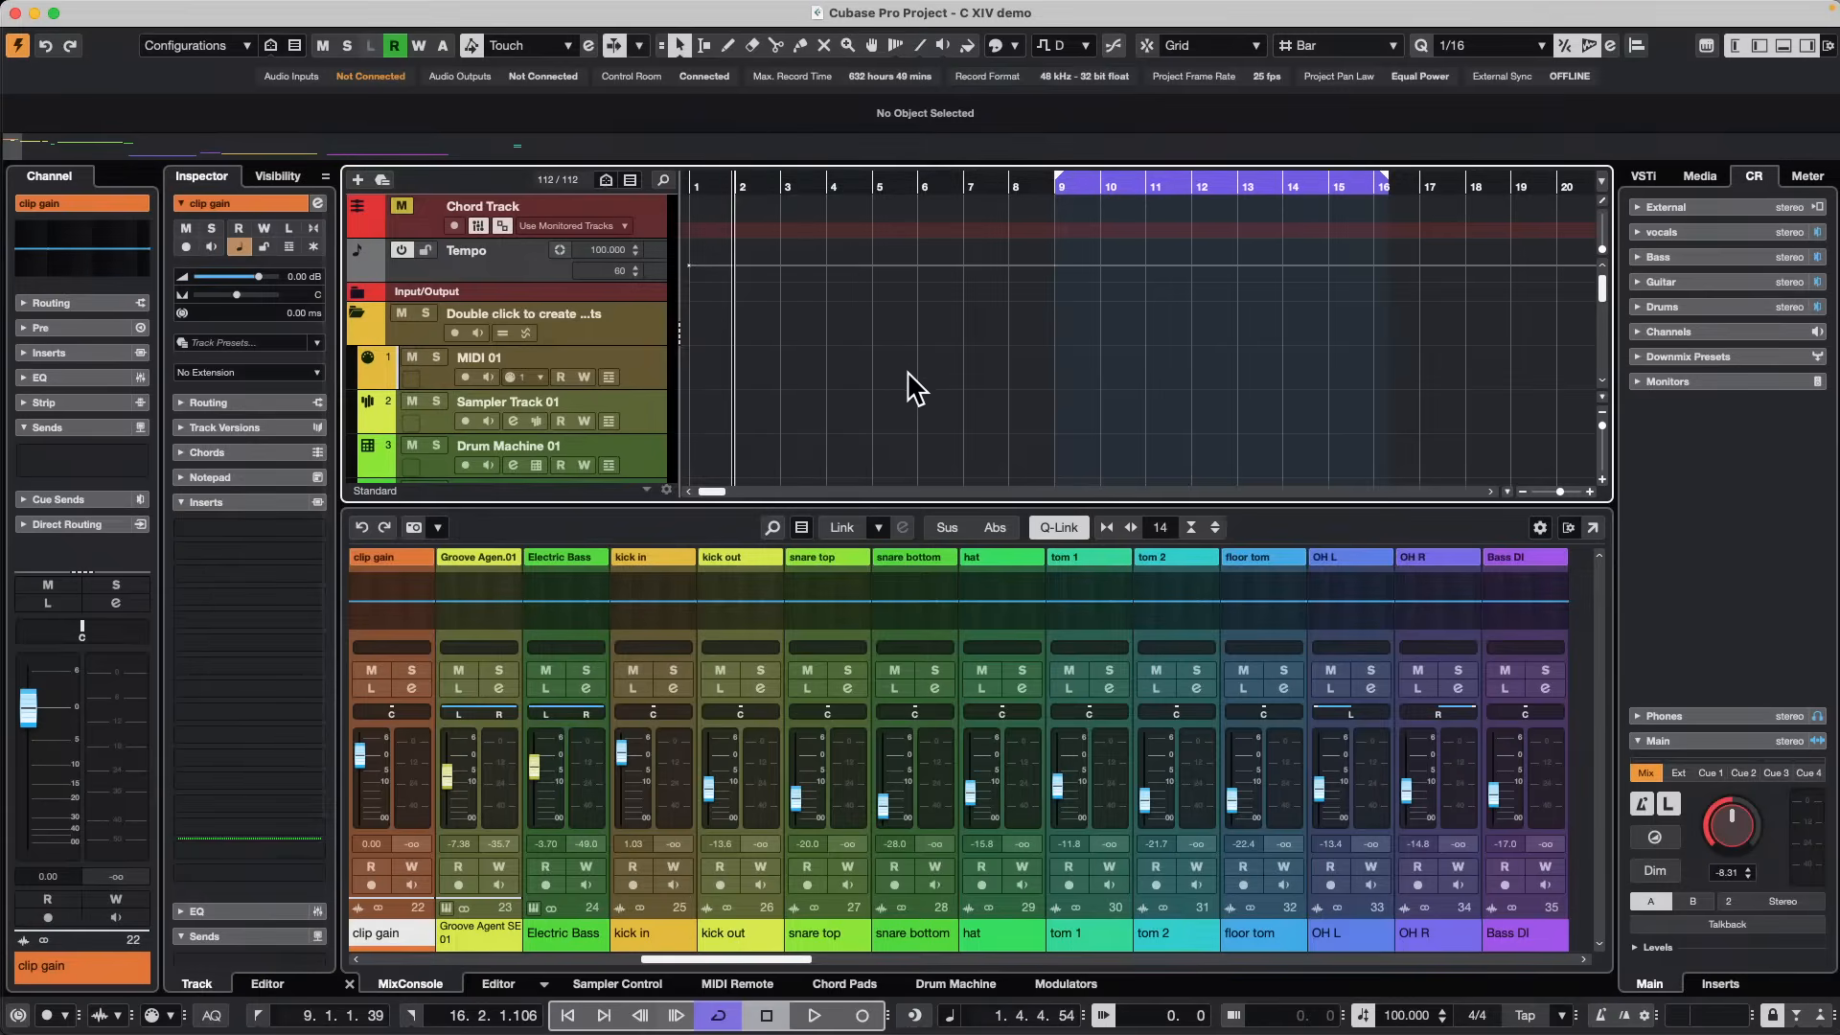
{"action": "scroll", "coordinate": [891, 402], "scroll_direction": "down", "scroll_amount": 1}
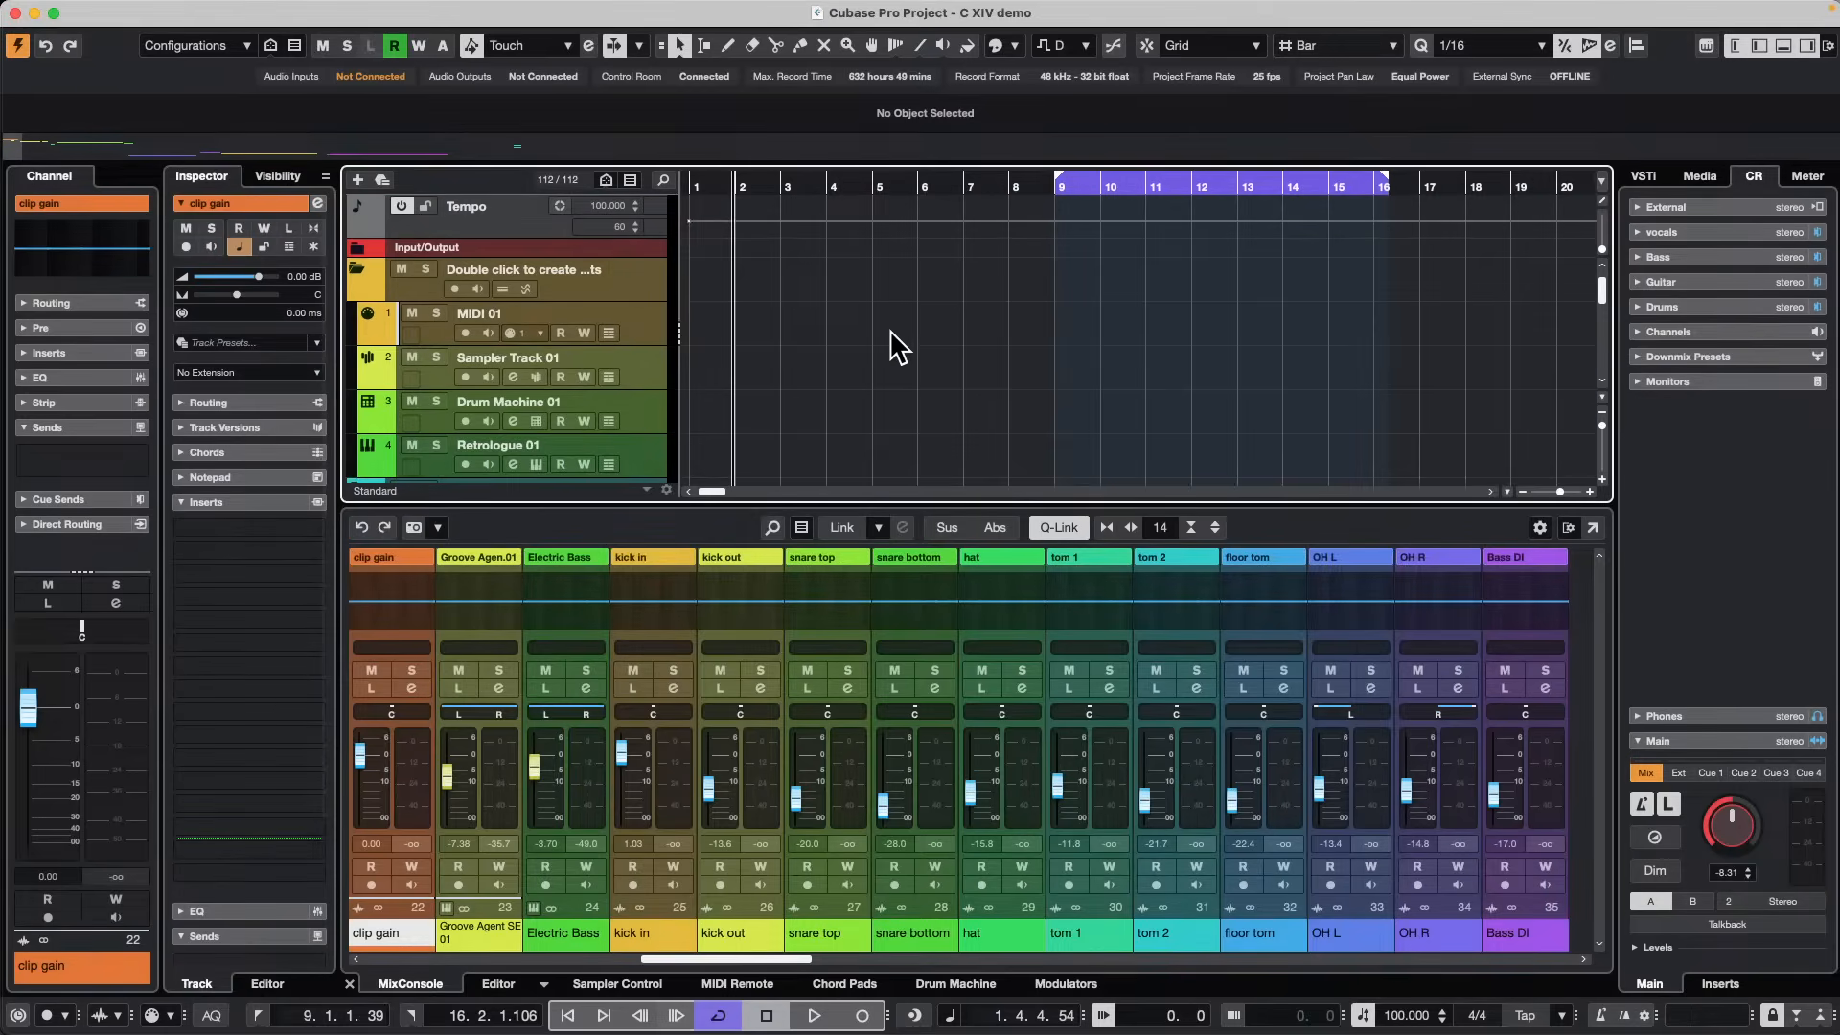
{"action": "double_click", "coordinate": [792, 325]}
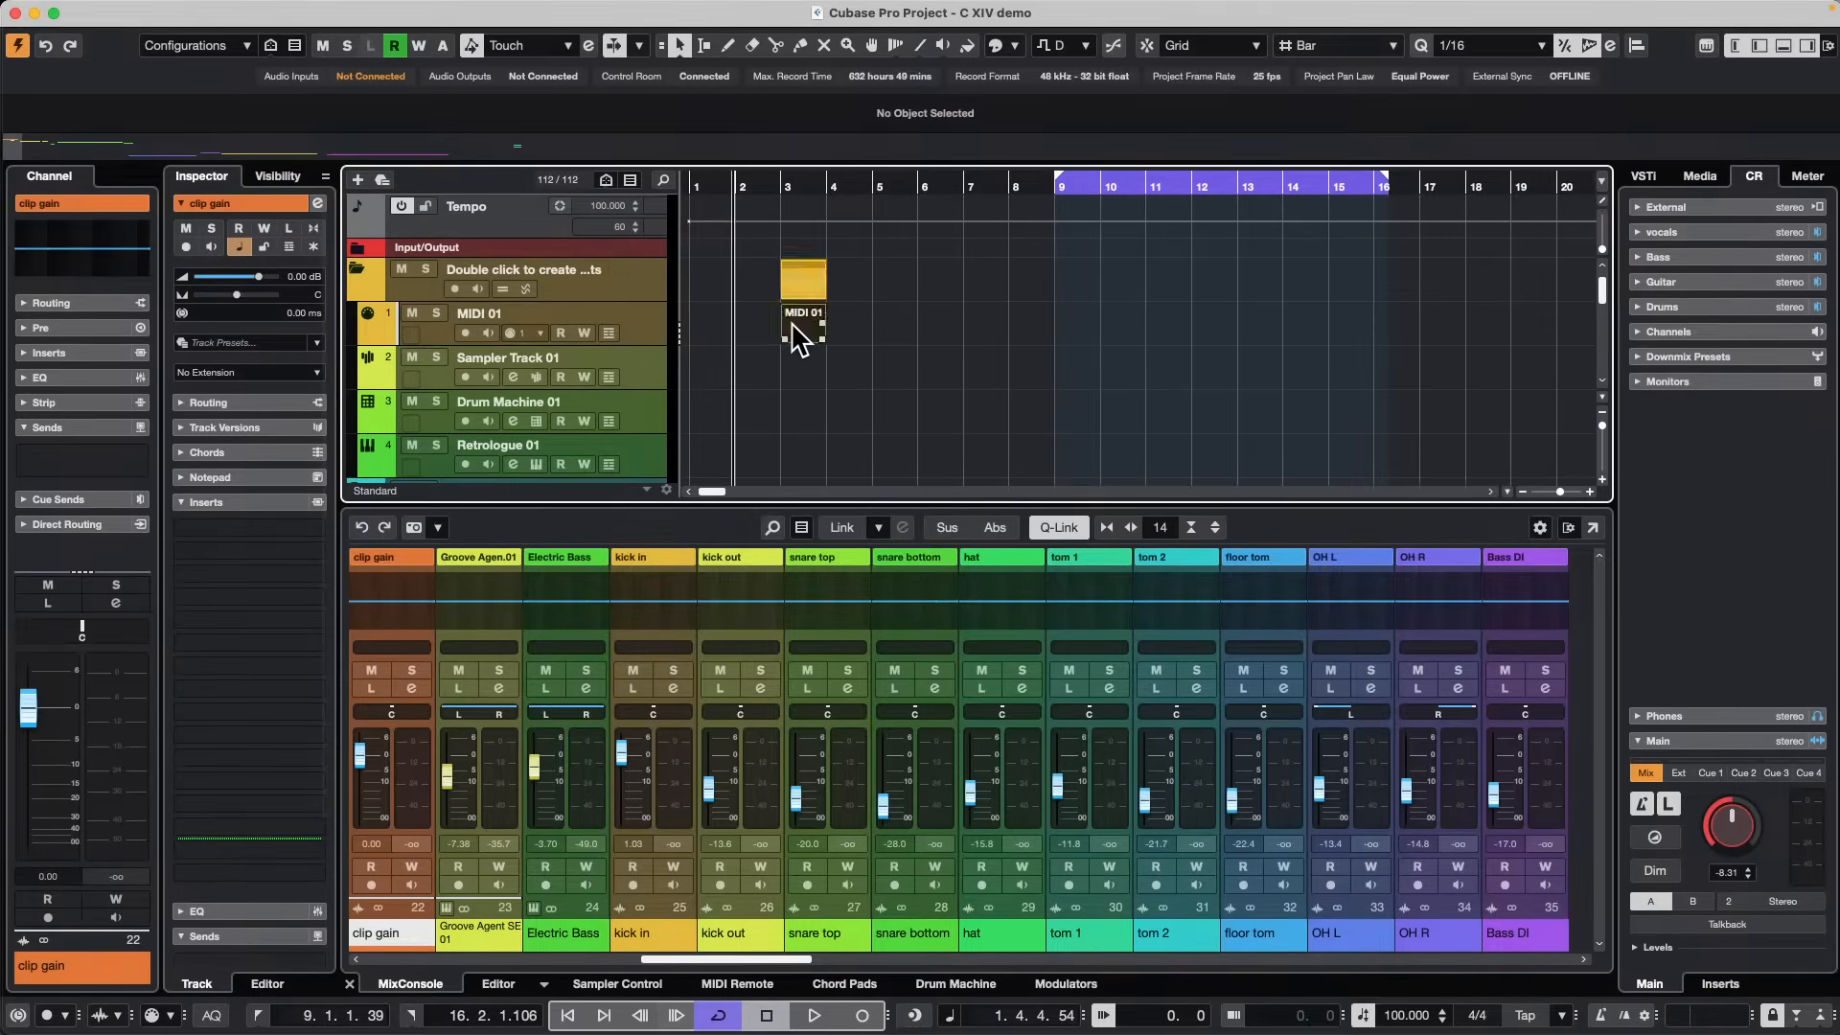
{"action": "double_click", "coordinate": [908, 376]}
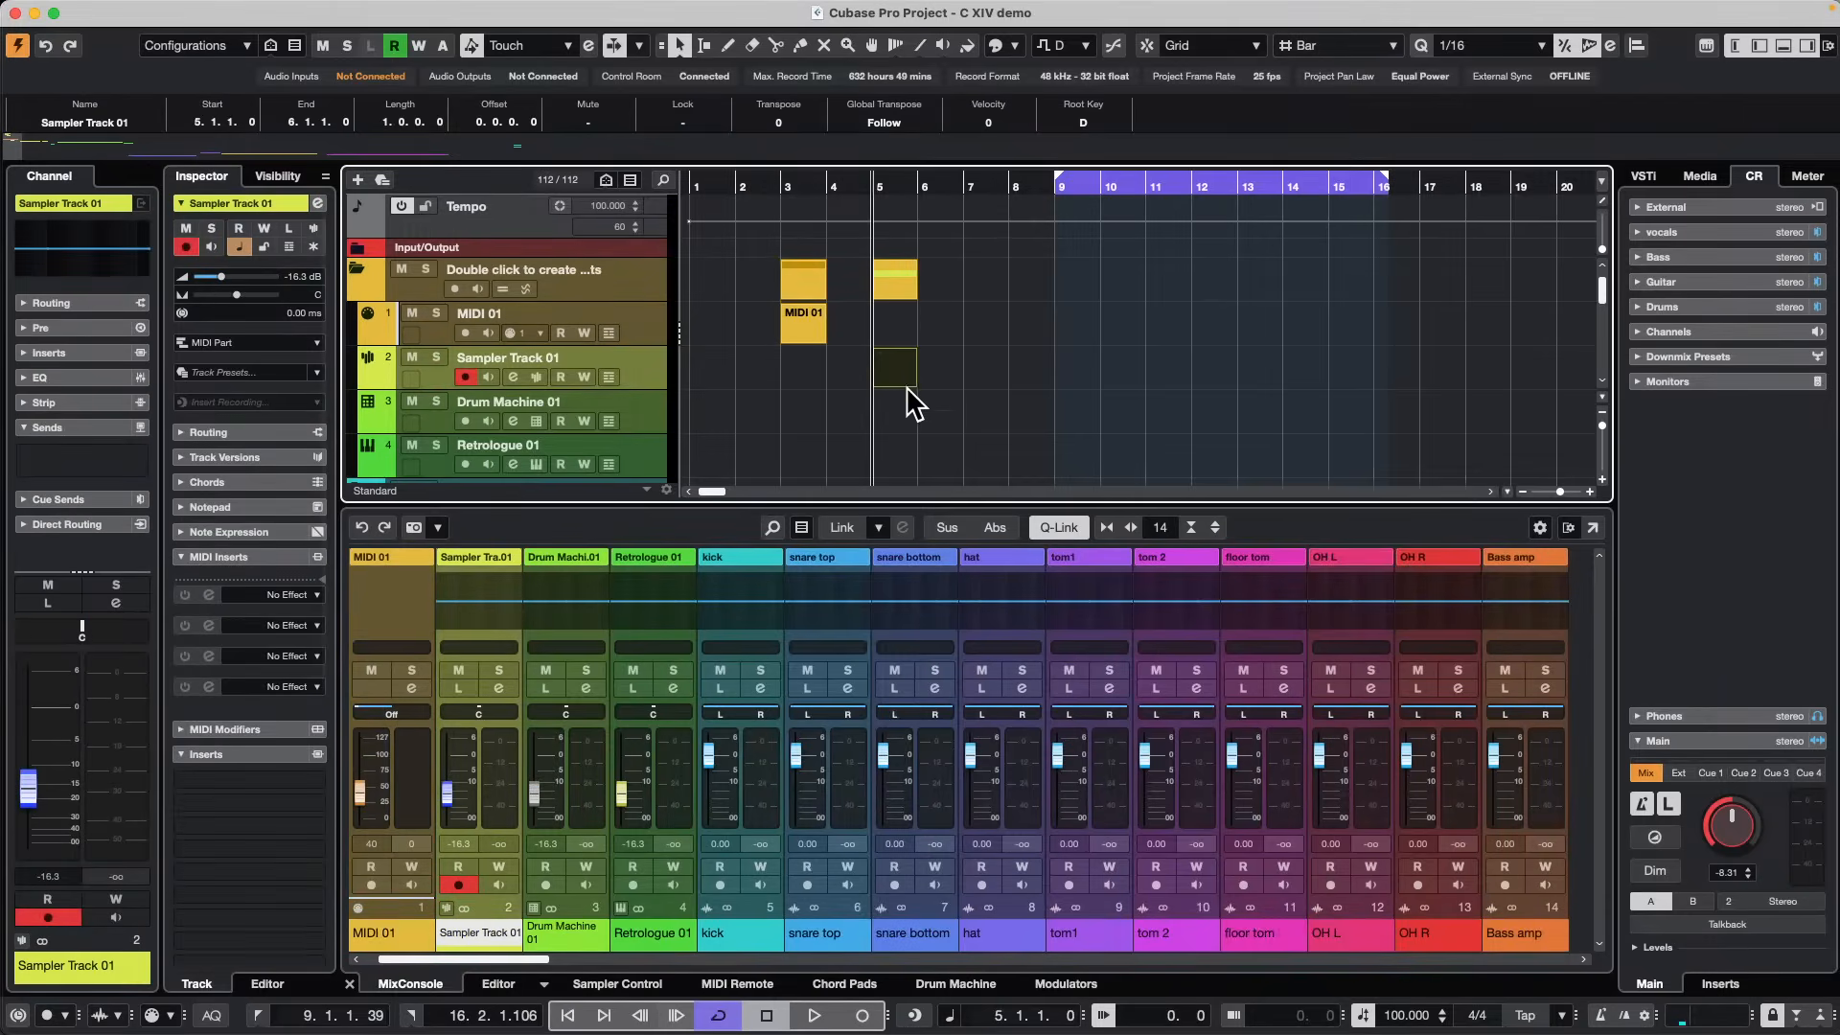
{"action": "double_click", "coordinate": [760, 413]}
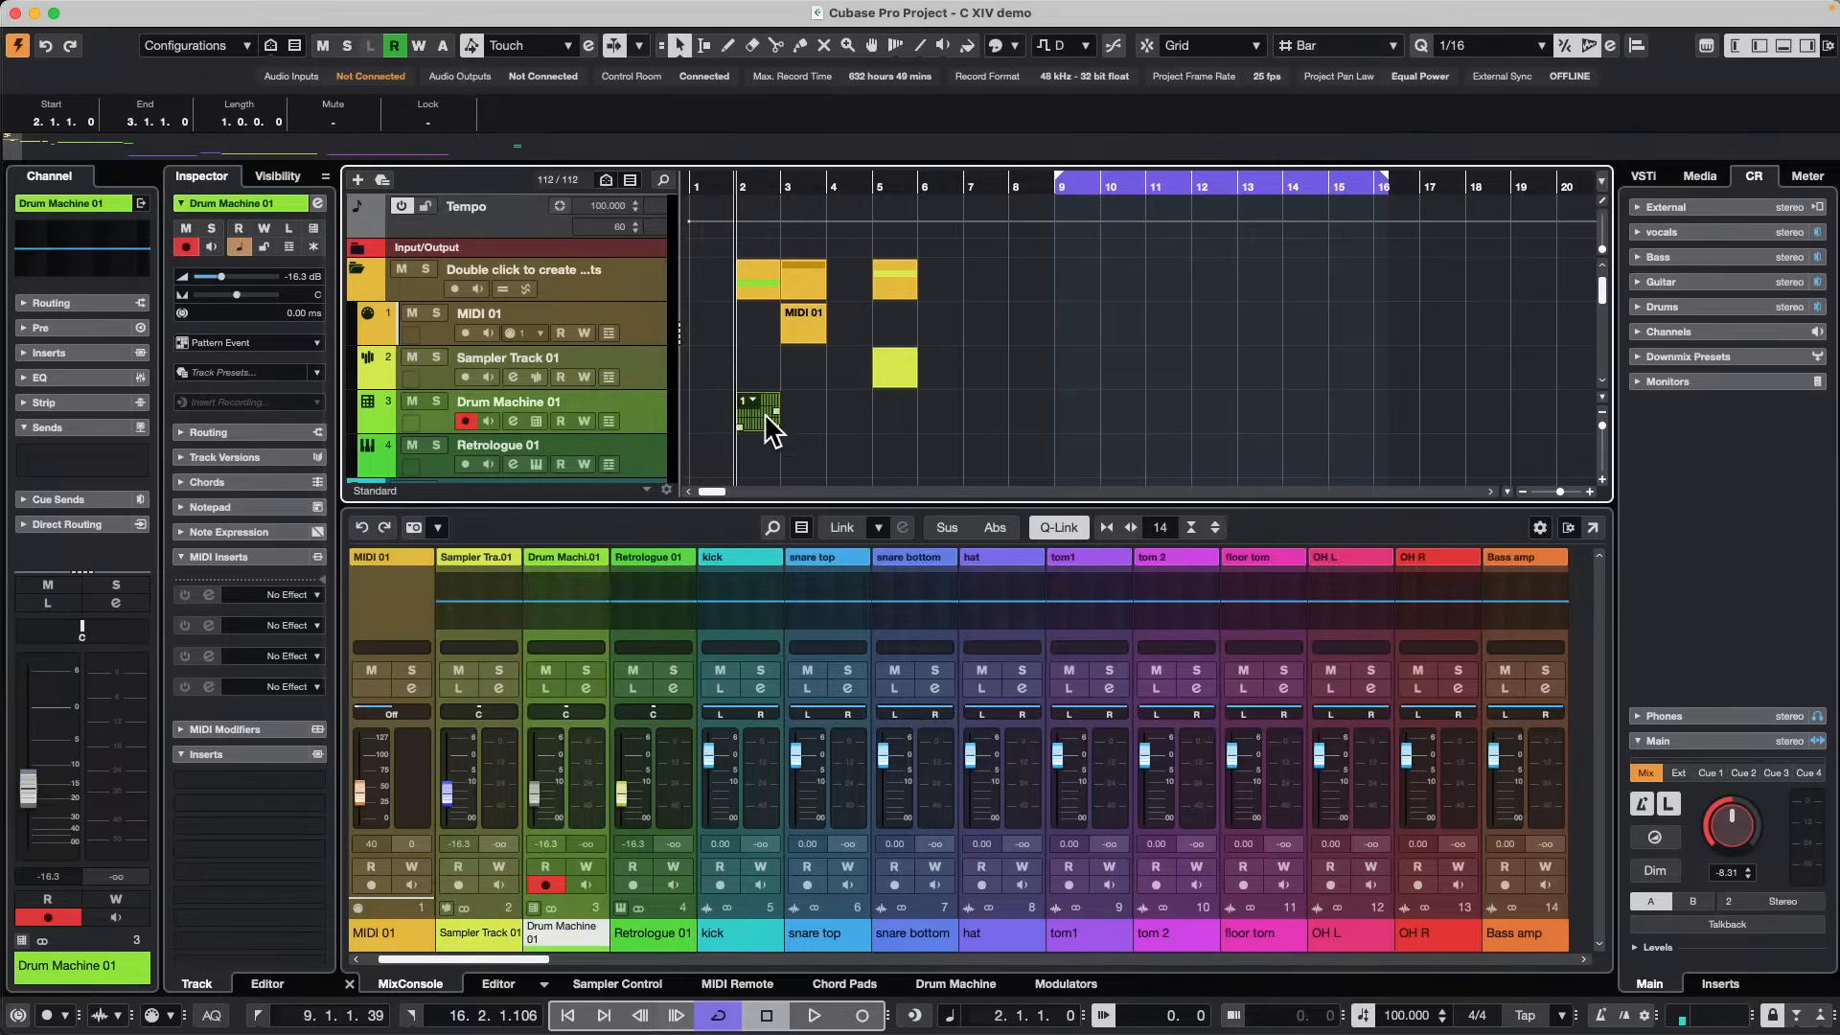
{"action": "double_click", "coordinate": [969, 460]}
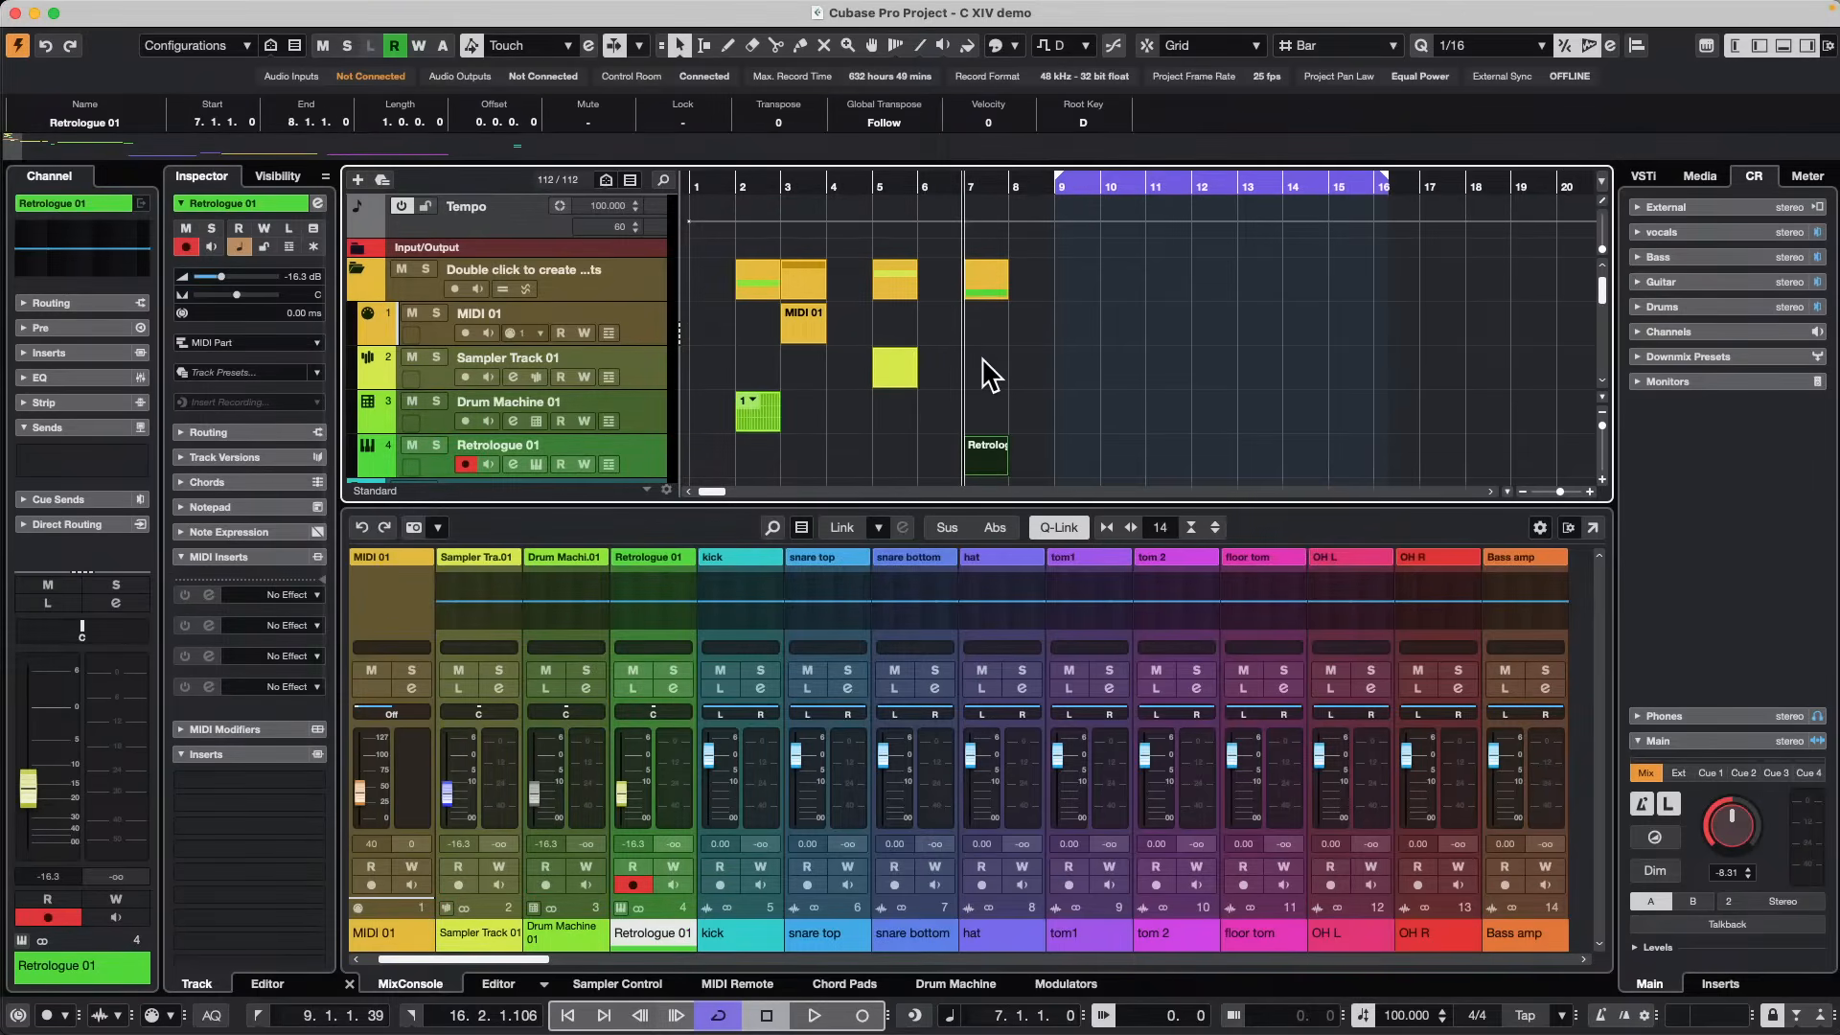
Draw a part about two bars long on Sampler Track 01 from bar 7, and undo all the newly created events.
{"action": "key", "text": "alt"}
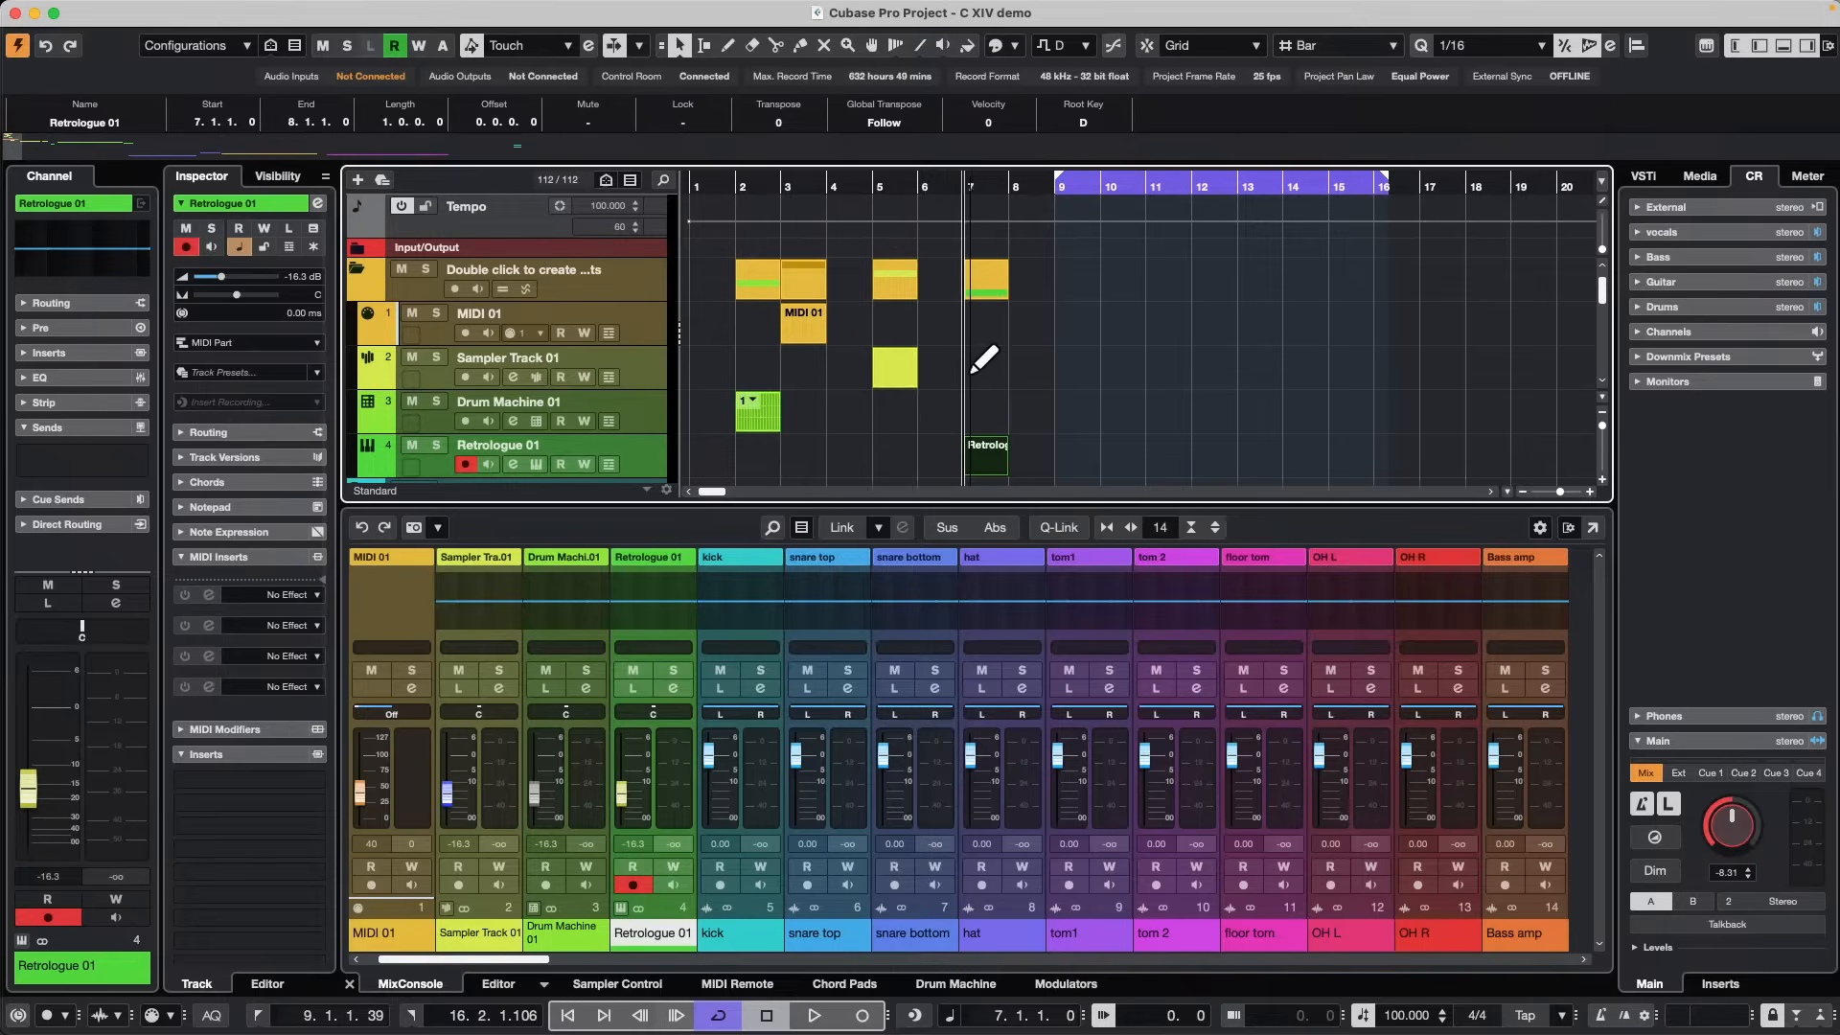
{"action": "left_click_drag", "start_coordinate": [965, 374], "coordinate": [1061, 379]}
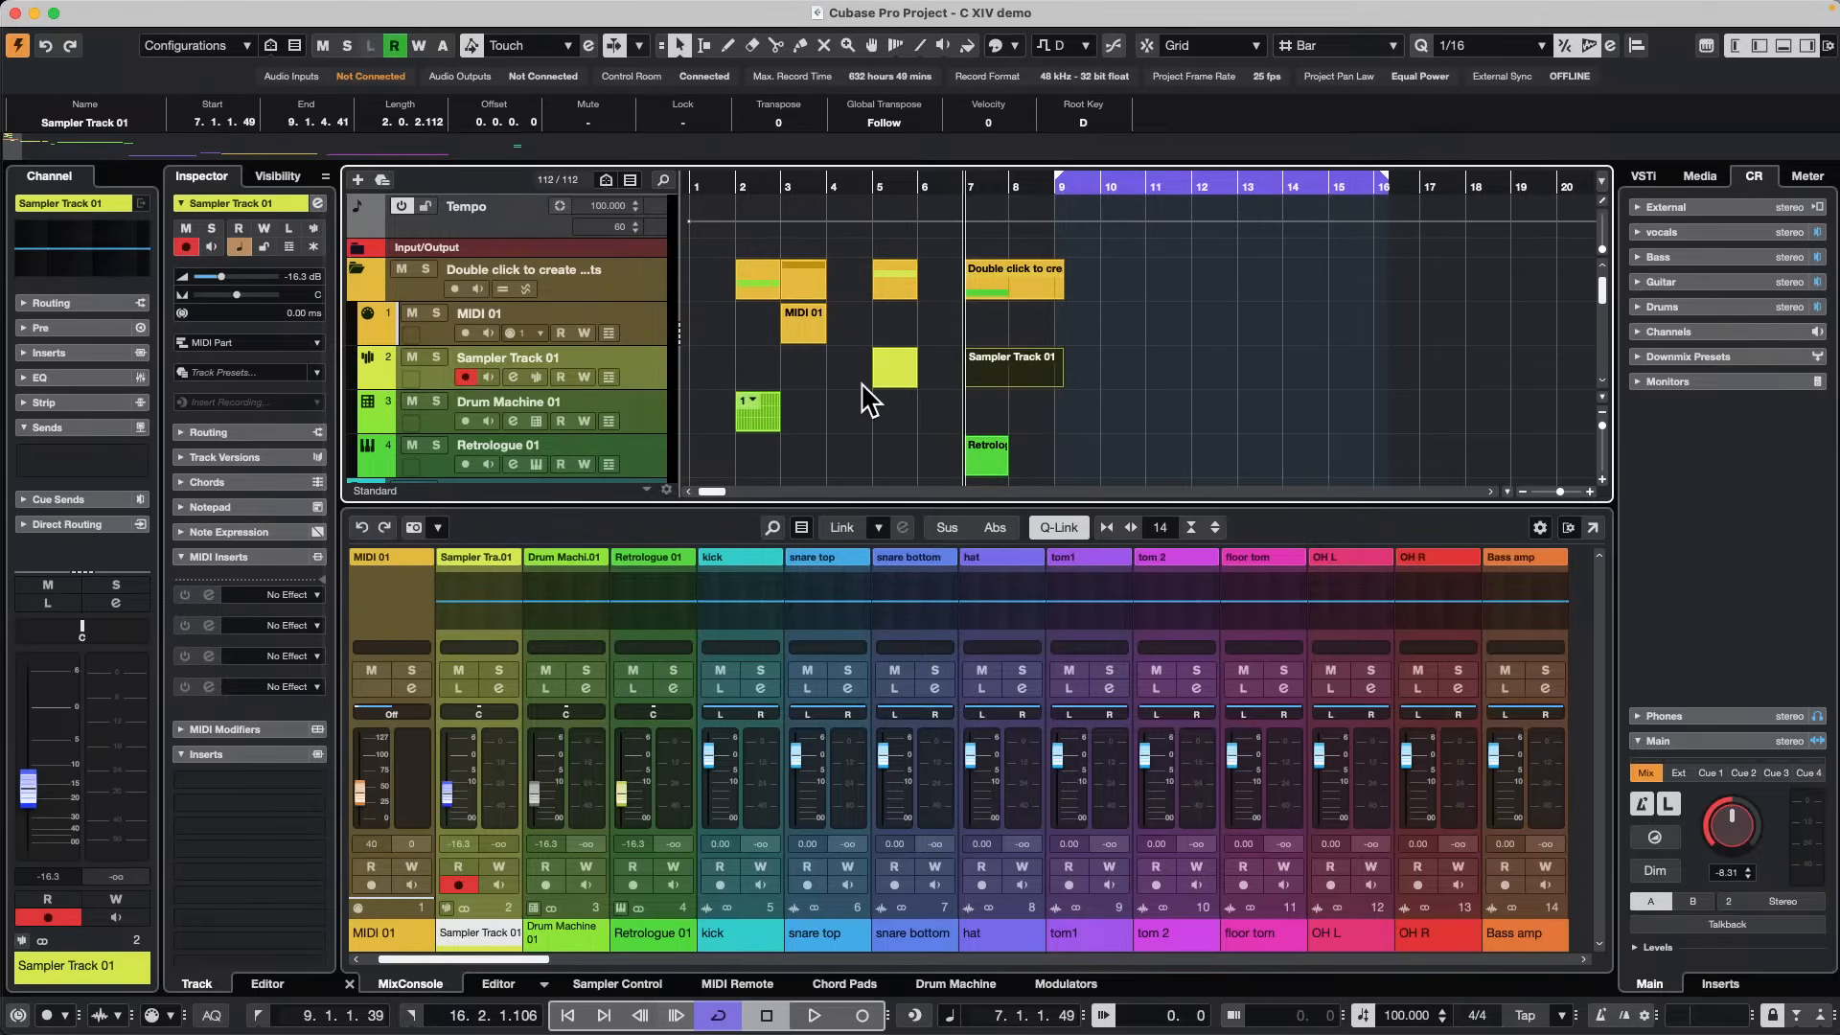
{"action": "key", "text": "super+z"}
{"action": "key", "text": "super+z"}
{"action": "key", "text": "super+z"}
{"action": "key", "text": "super+z"}
{"action": "key", "text": "super+z"}
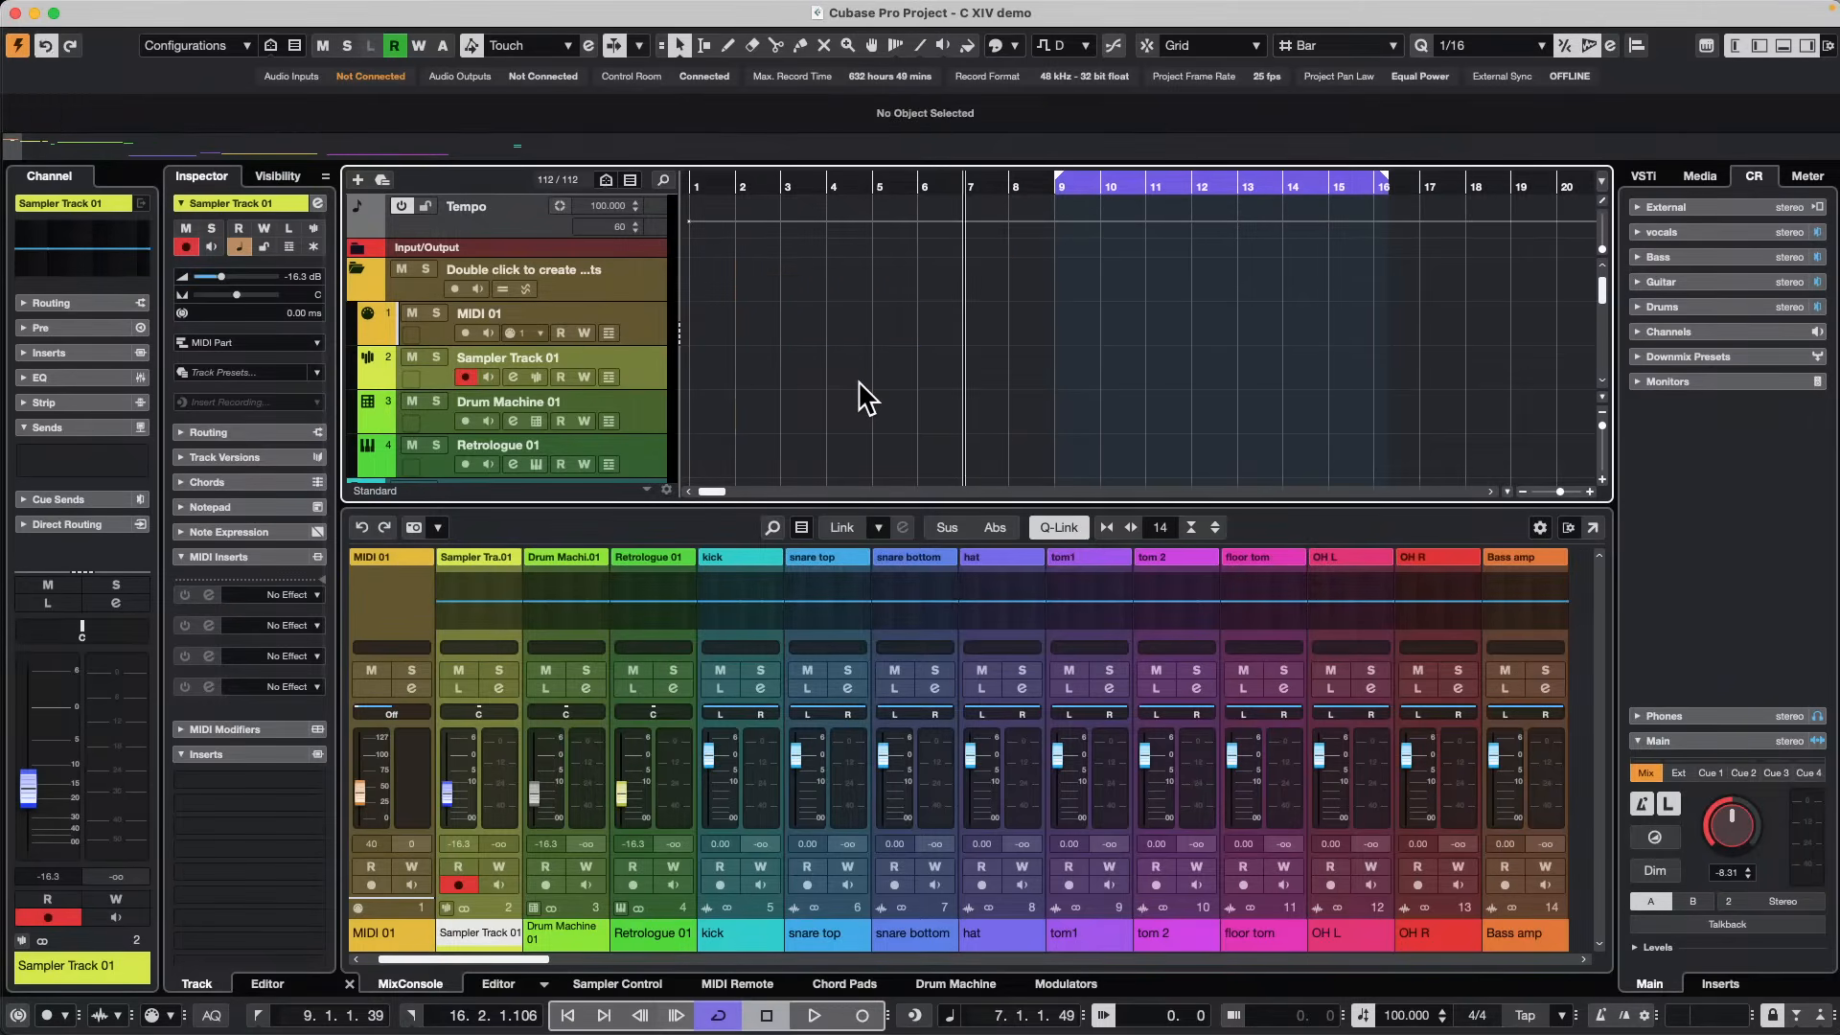
Create one-bar events on MIDI 01 at bar 1, Drum Machine 01 at bar 3 and Sampler Track 01 at bar 4.
{"action": "key", "text": "super+shift+z"}
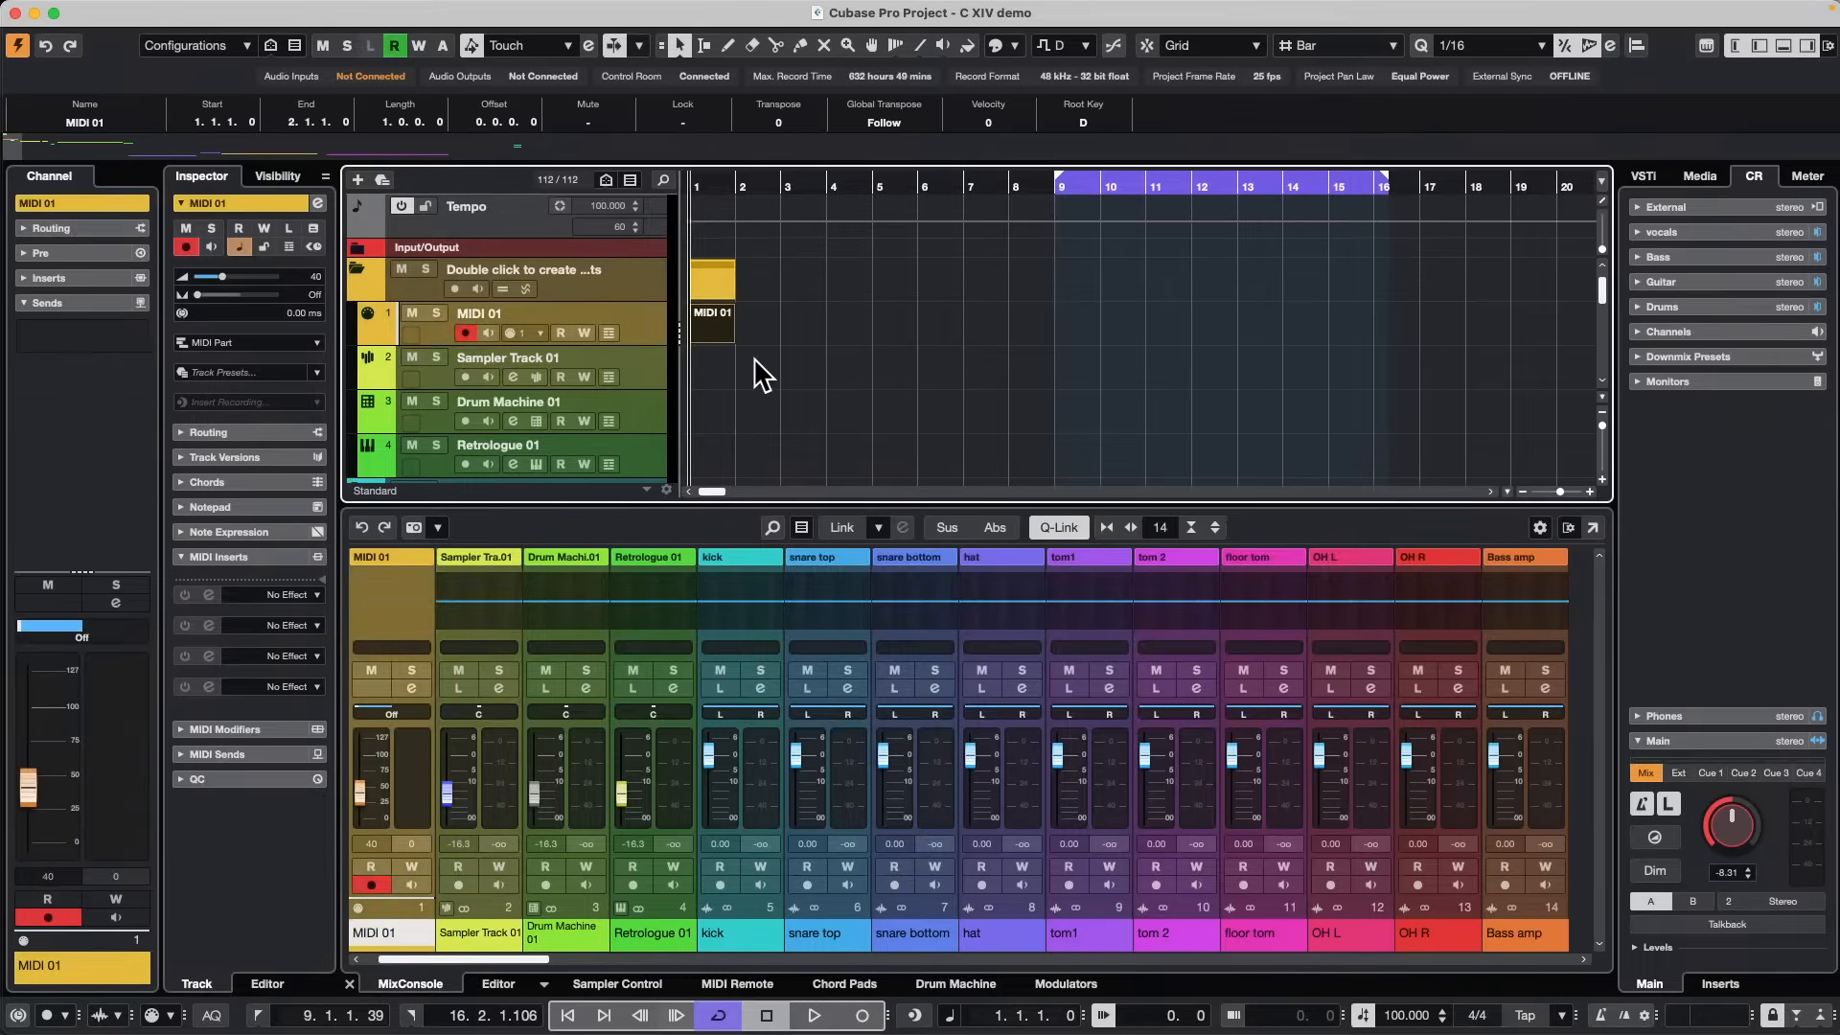
{"action": "left_click", "coordinate": [762, 375]}
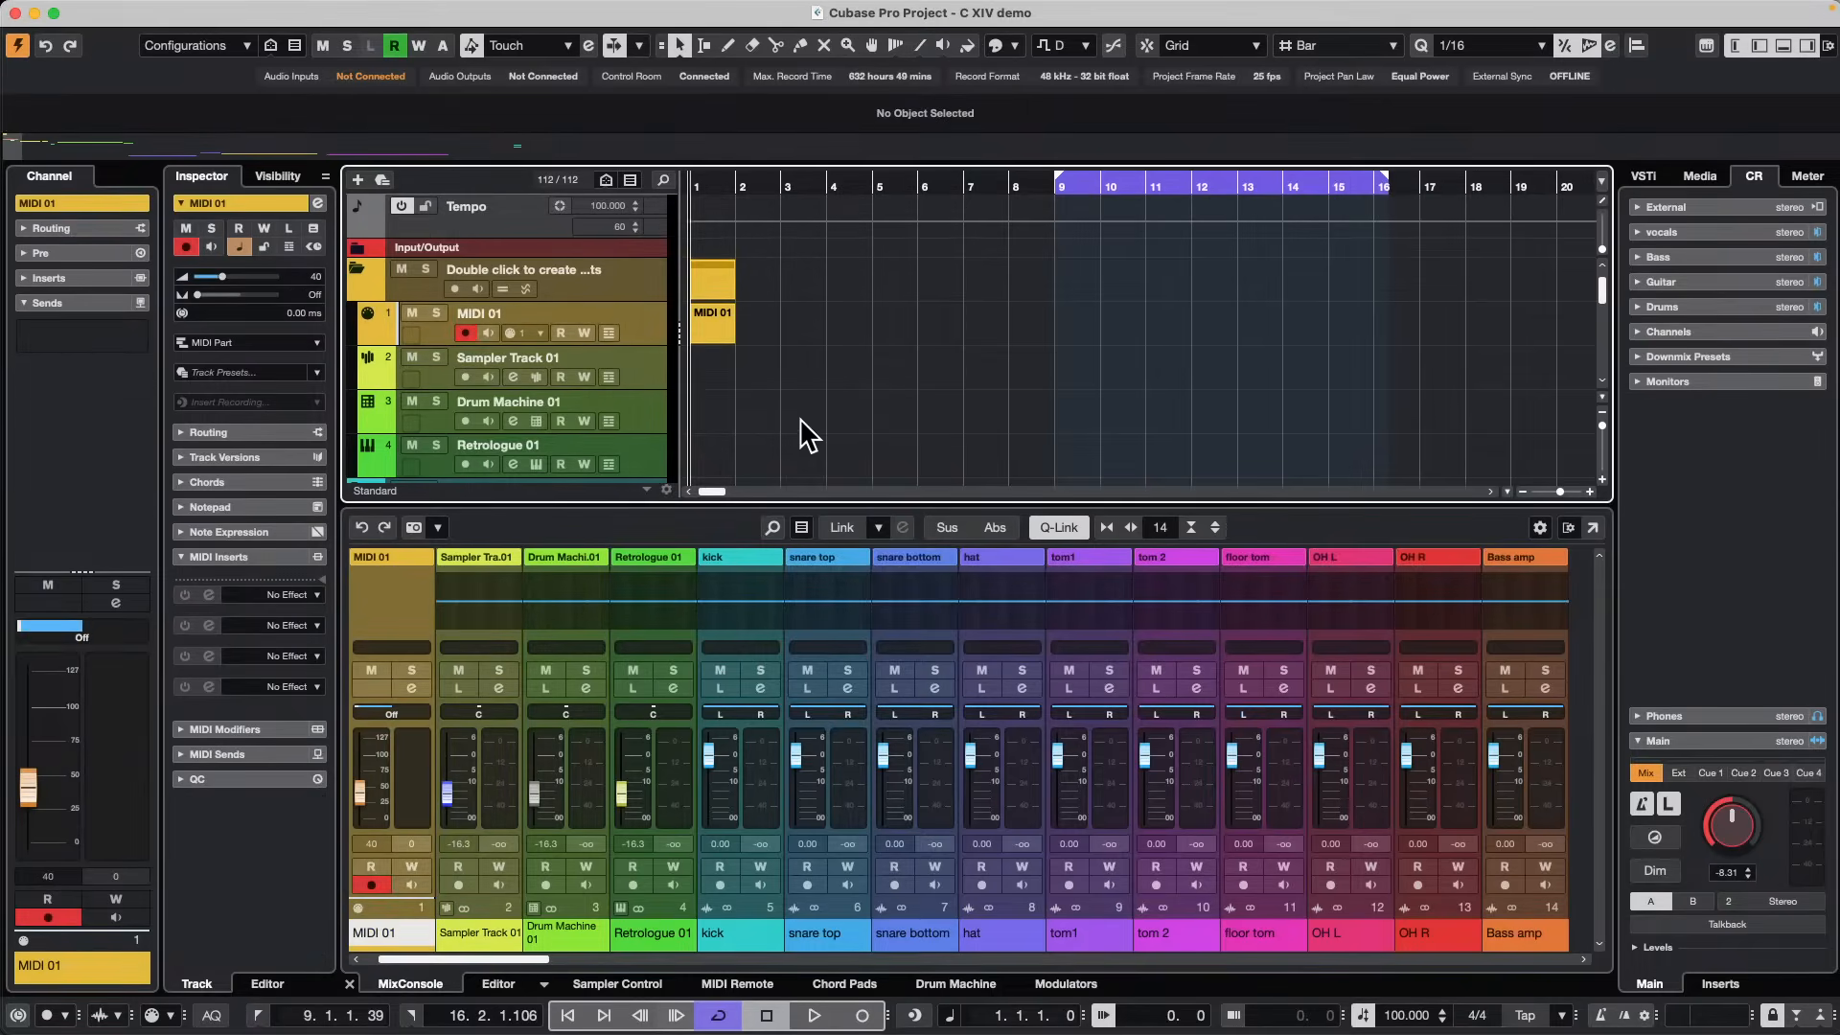
{"action": "key", "text": "super+shift+z"}
{"action": "key", "text": "super+shift+z"}
{"action": "key", "text": "super+shift+z"}
{"action": "key", "text": "super+shift+z"}
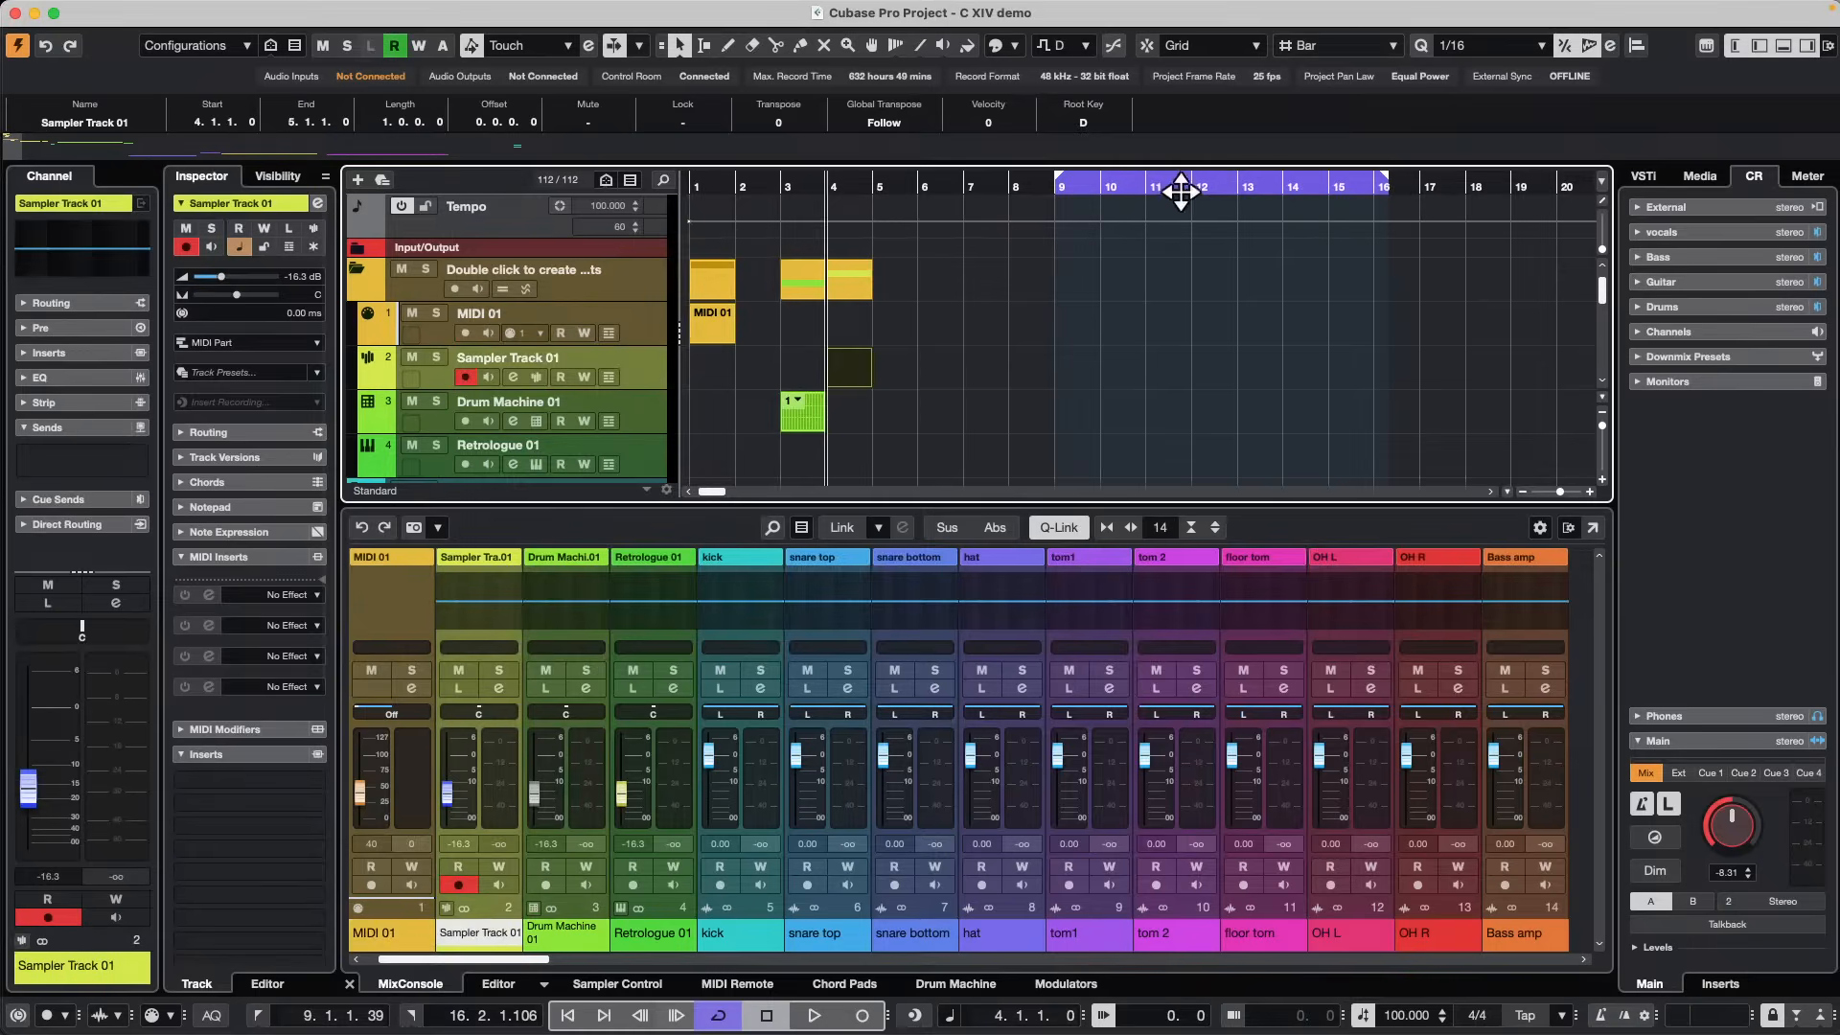
Create events filling the locator range from bar 9 to 16 on the Drum Machine 01, Sampler Track 01 and MIDI 01 tracks.
{"action": "left_click", "coordinate": [1150, 403]}
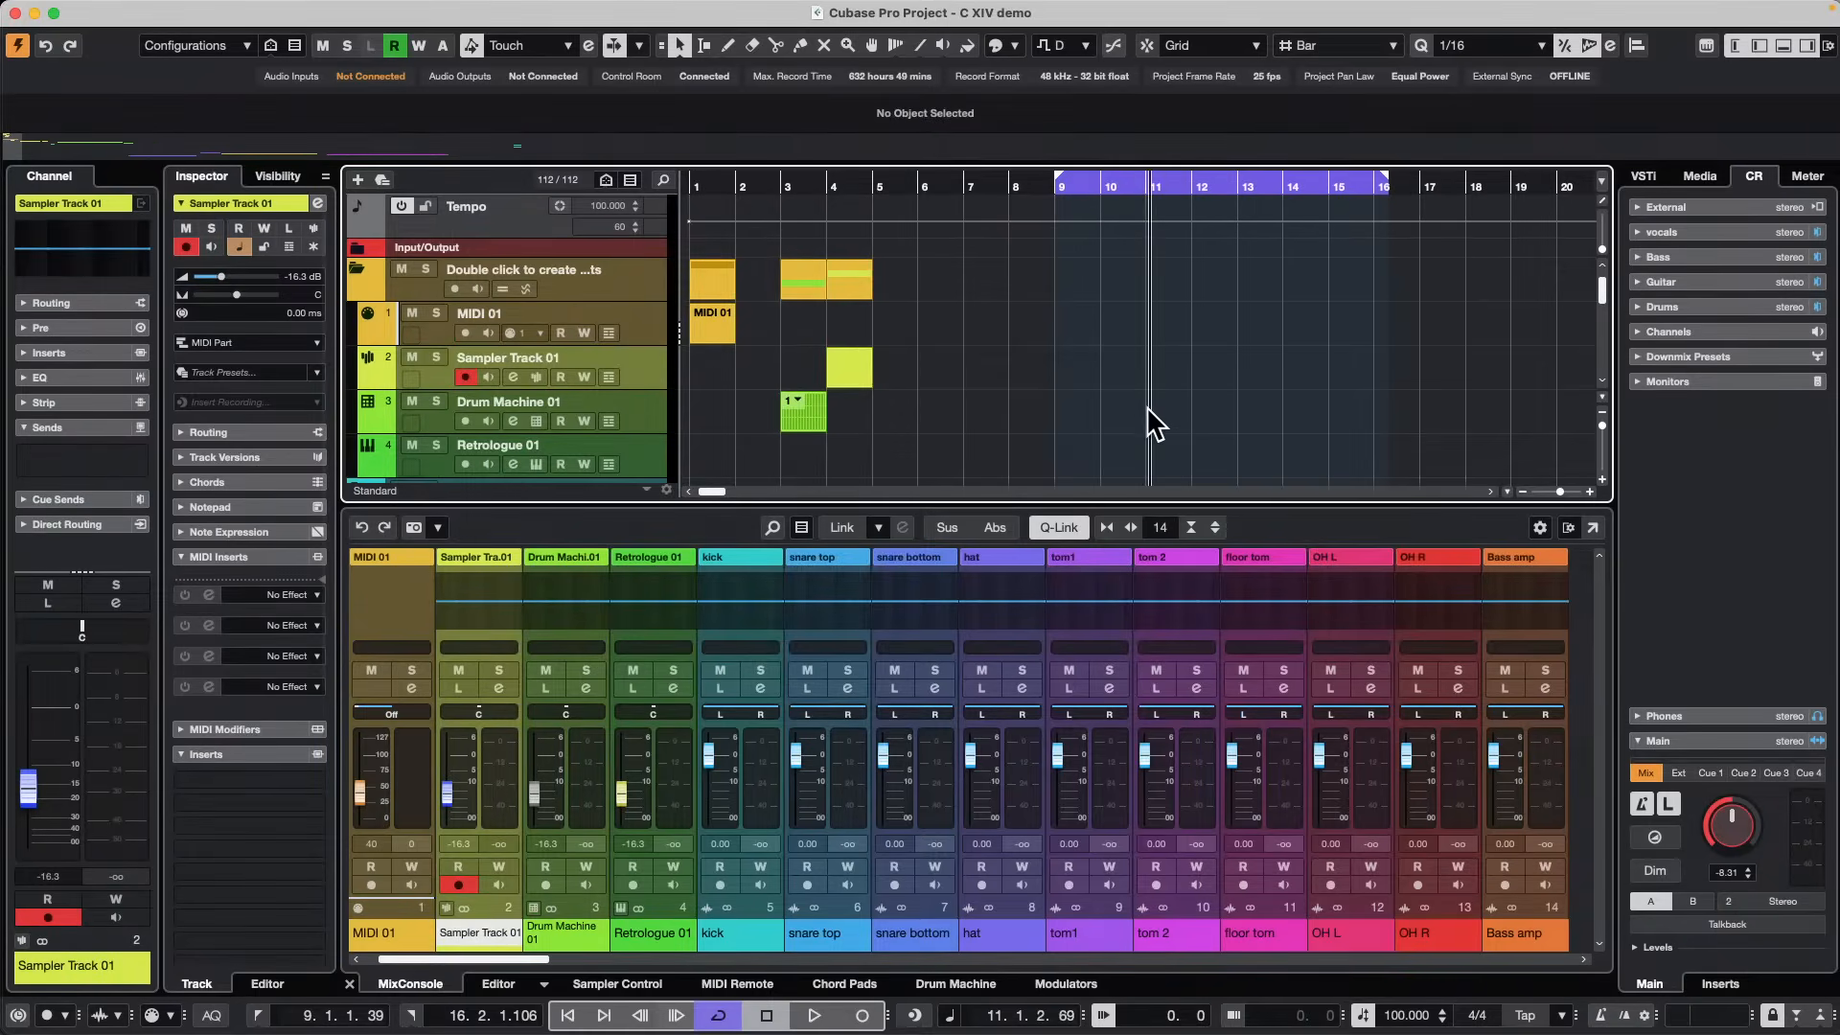
{"action": "double_click", "coordinate": [1146, 406]}
{"action": "double_click", "coordinate": [1204, 365]}
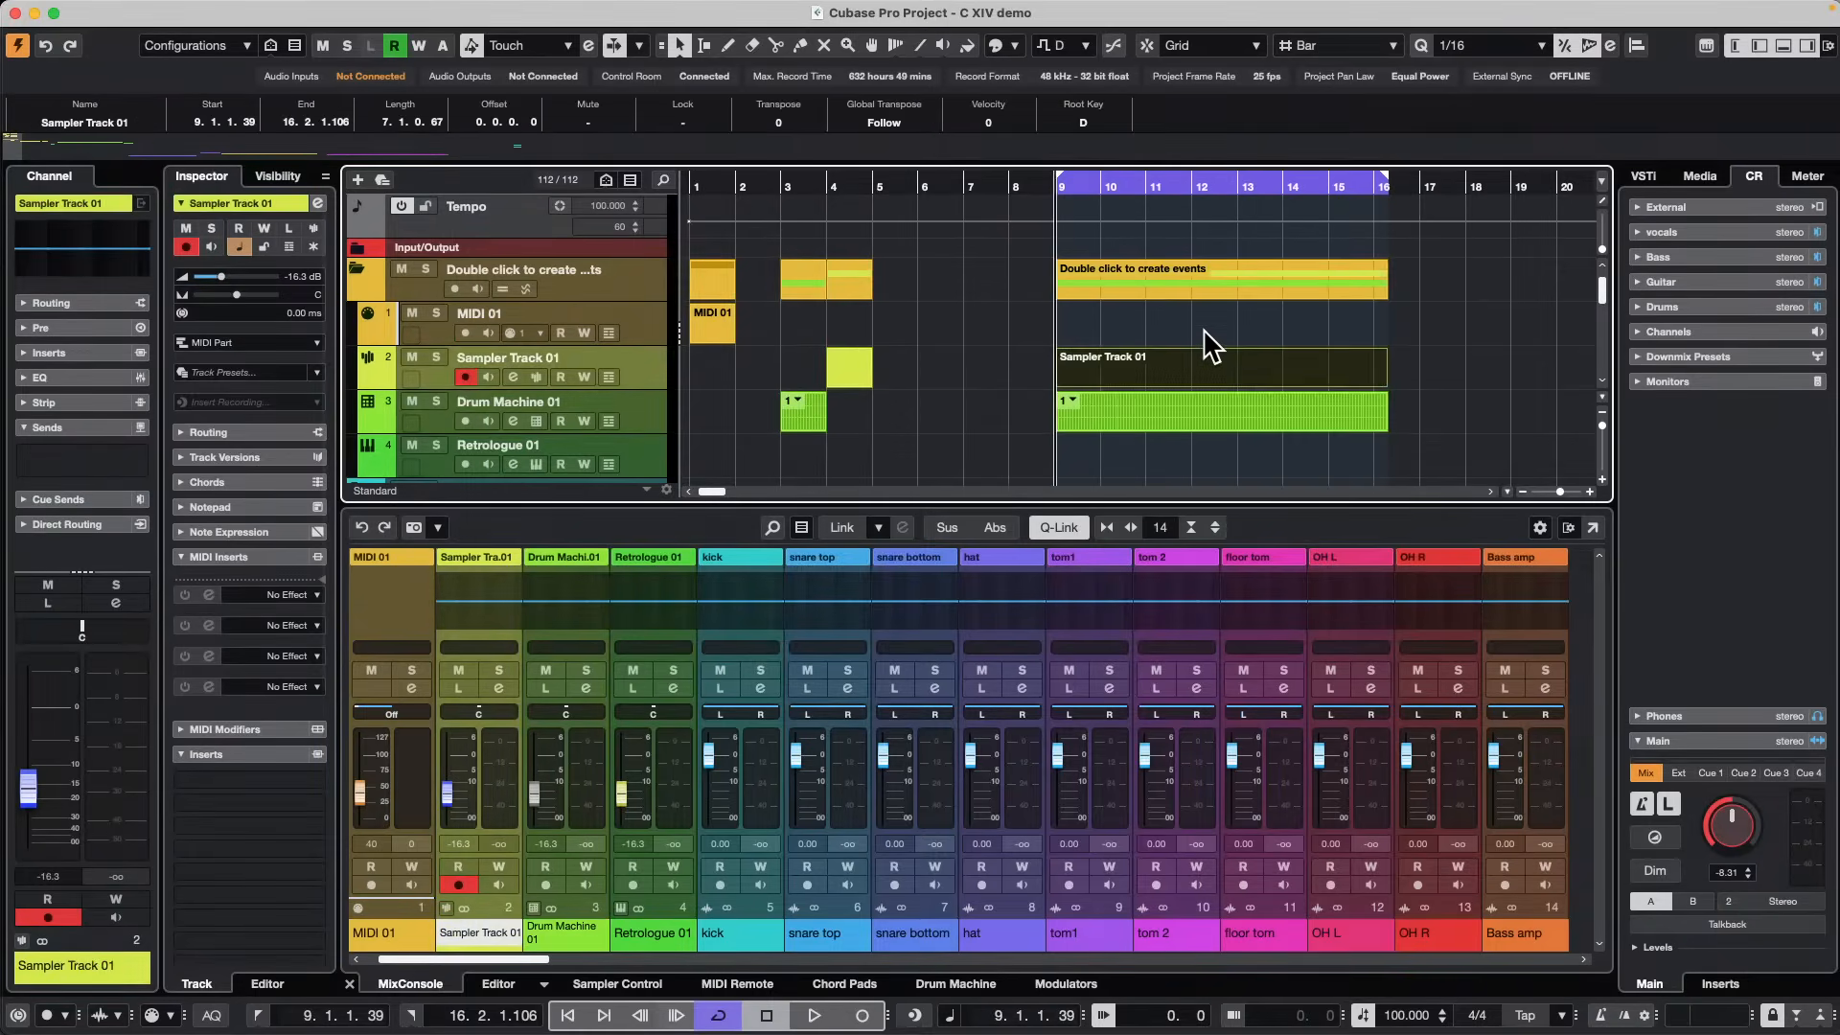
{"action": "double_click", "coordinate": [1205, 331]}
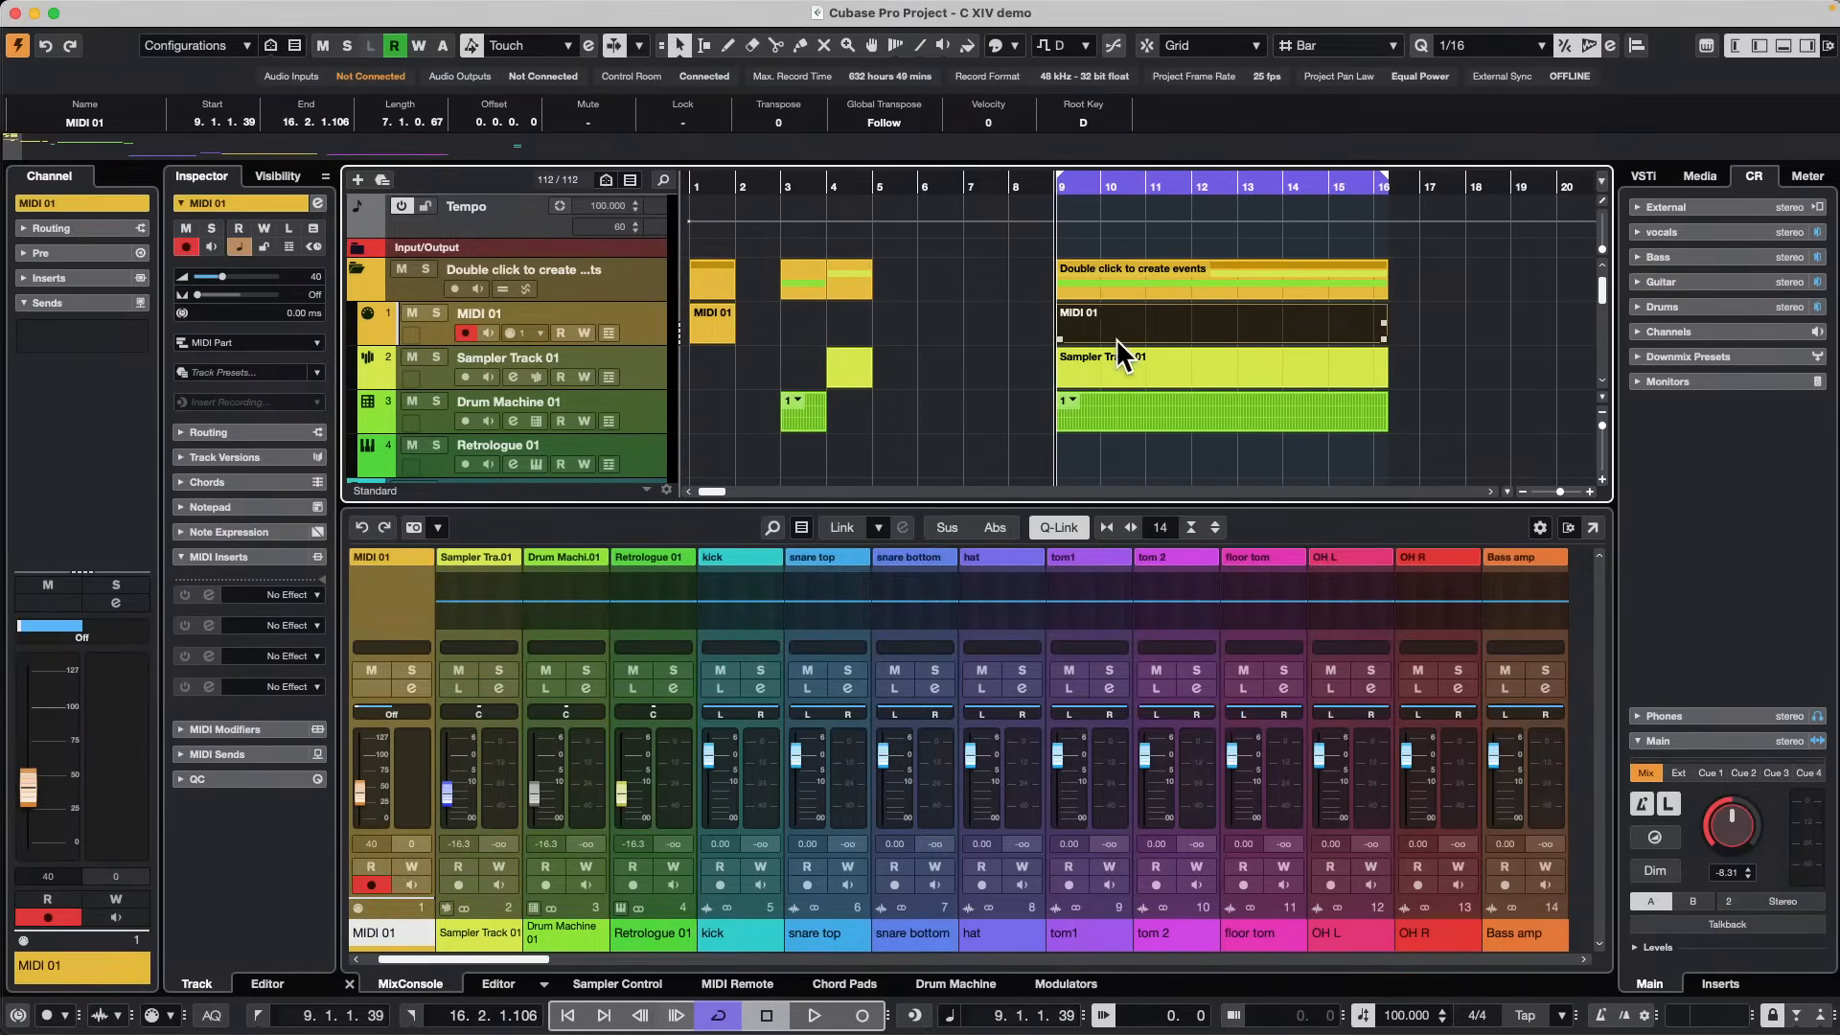
{"action": "left_click", "coordinate": [1123, 373]}
Create an event on Sampler Track 01 at bar 6 and extend both ends to make it about two bars long.
{"action": "double_click", "coordinate": [942, 363]}
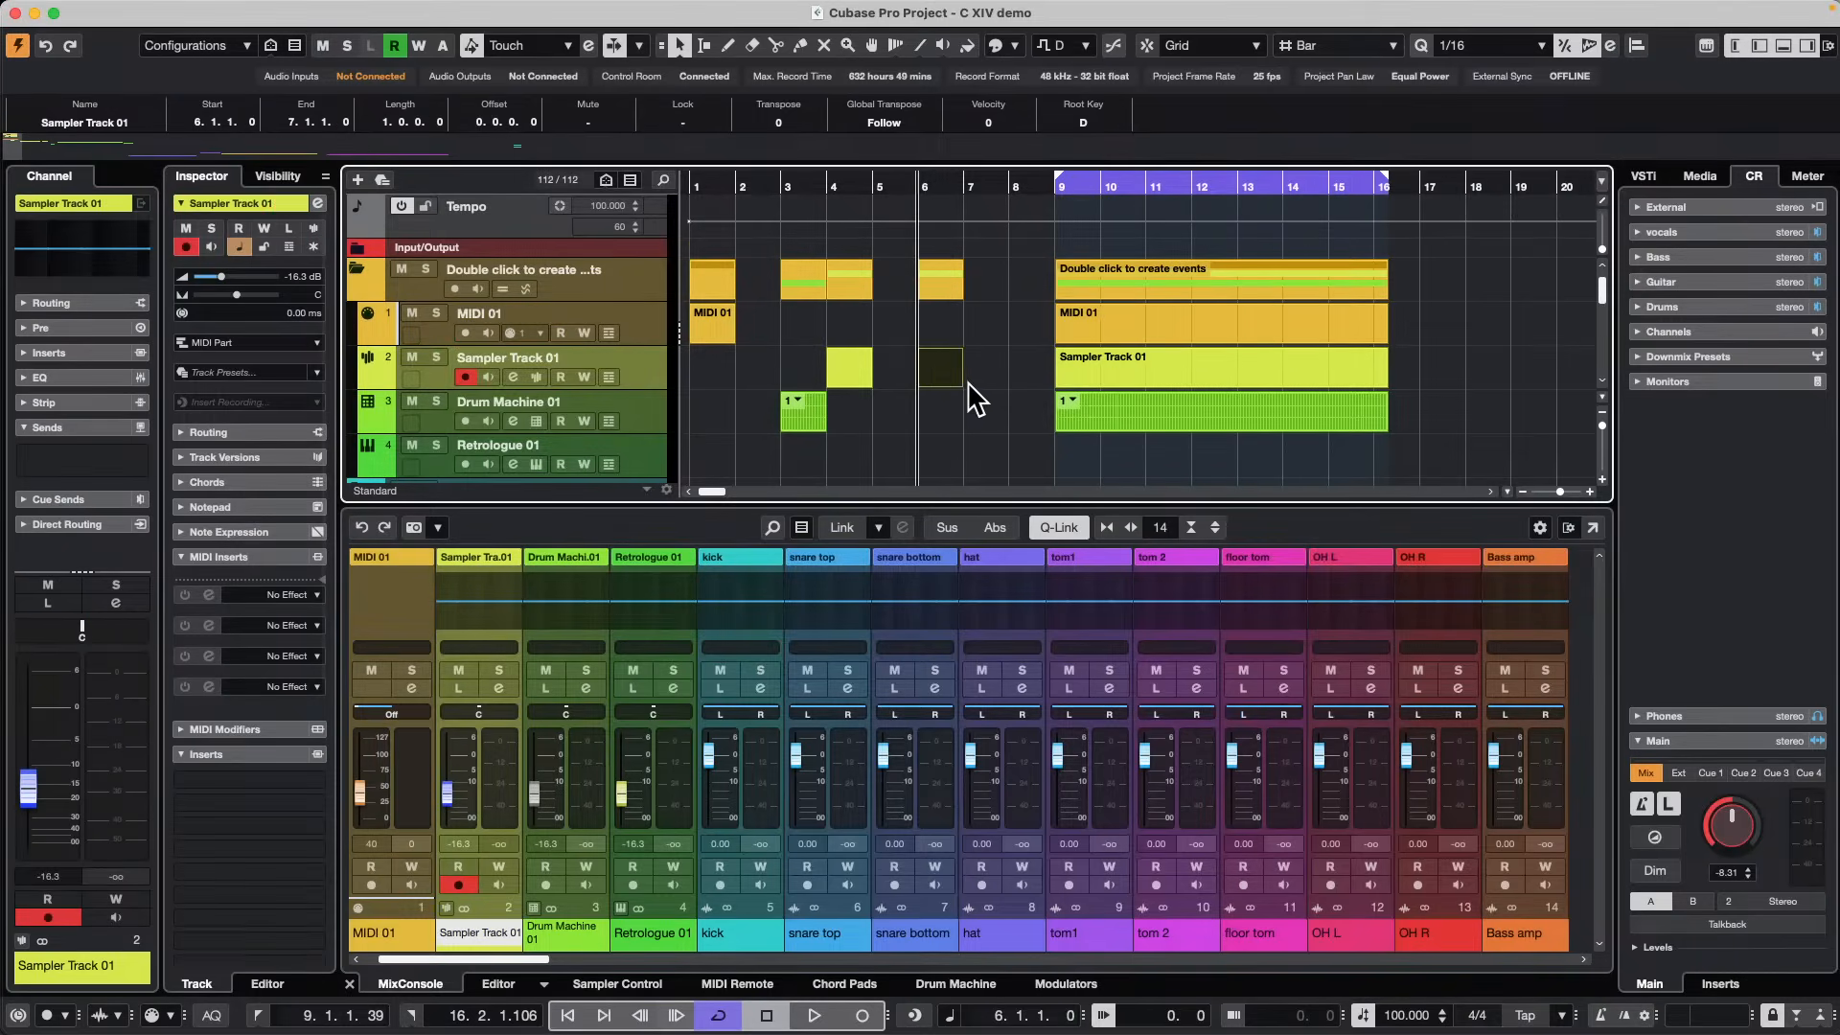
{"action": "left_click_drag", "start_coordinate": [961, 380], "coordinate": [912, 388]}
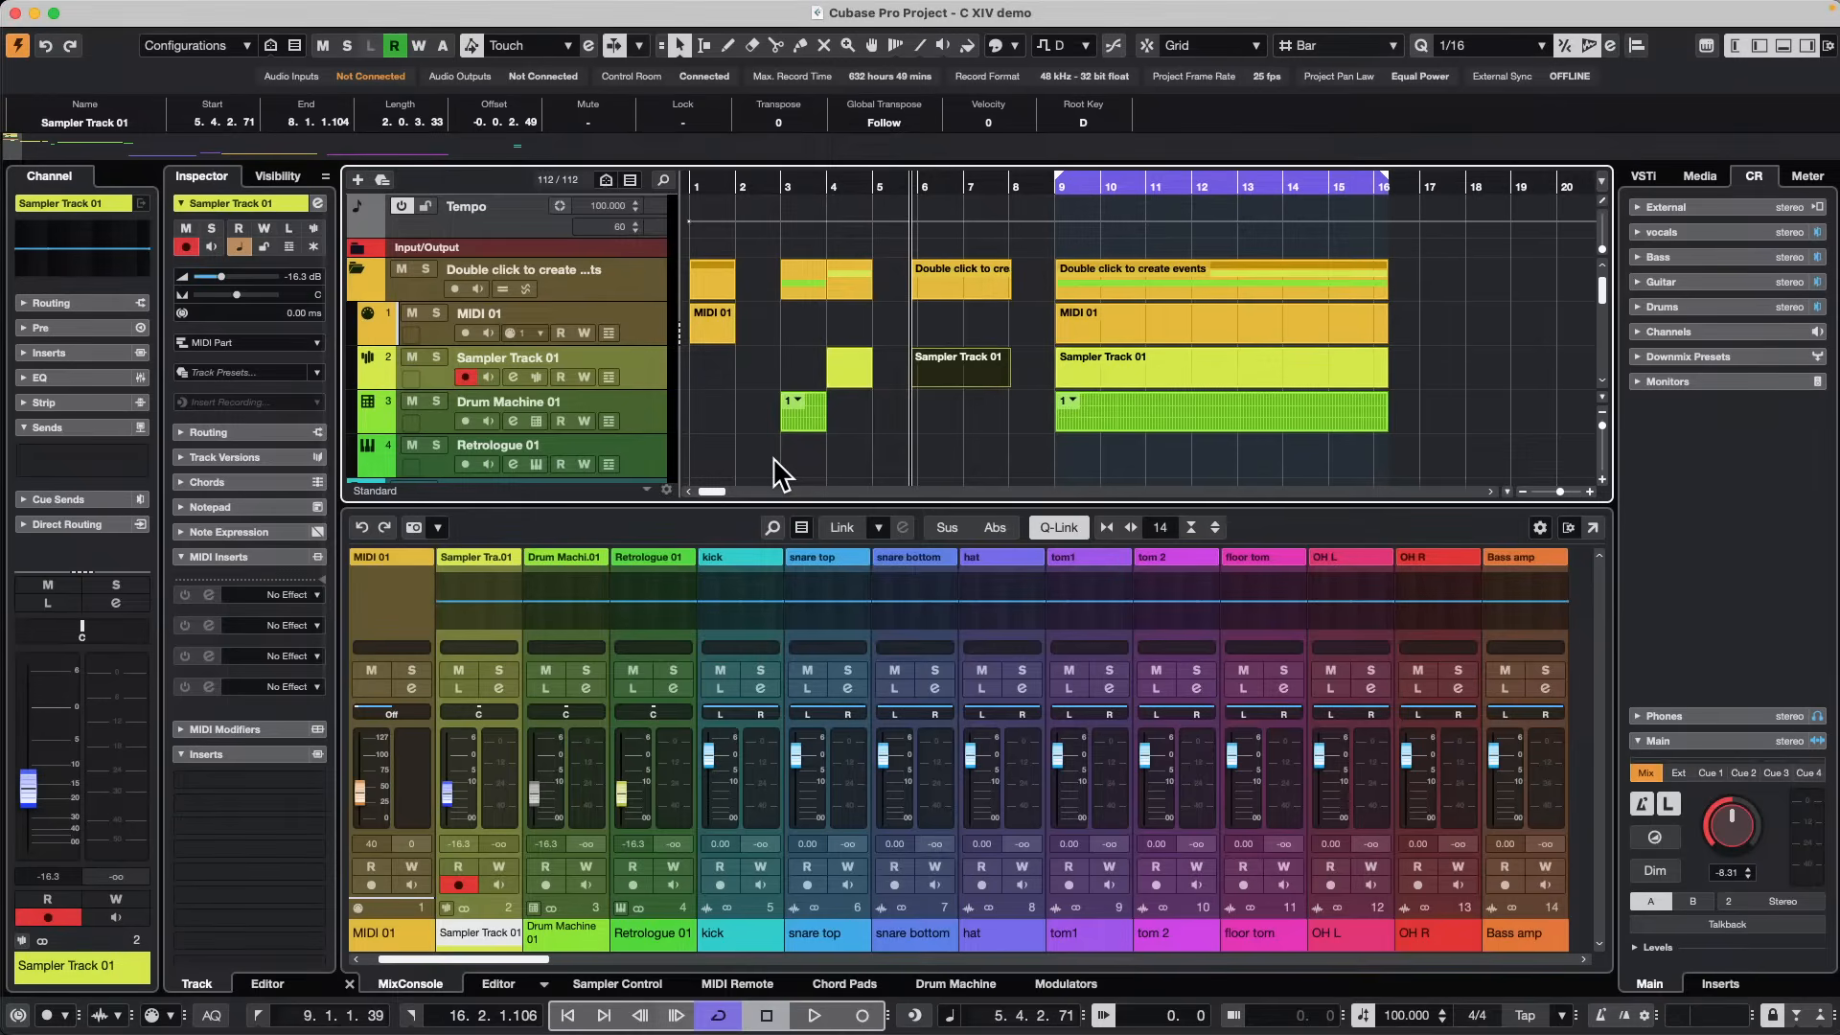
{"action": "left_click", "coordinate": [799, 428]}
Add one ruler track with the Seconds time format below Sampler Track 01.
{"action": "scroll", "coordinate": [622, 316], "scroll_direction": "down", "scroll_amount": 3}
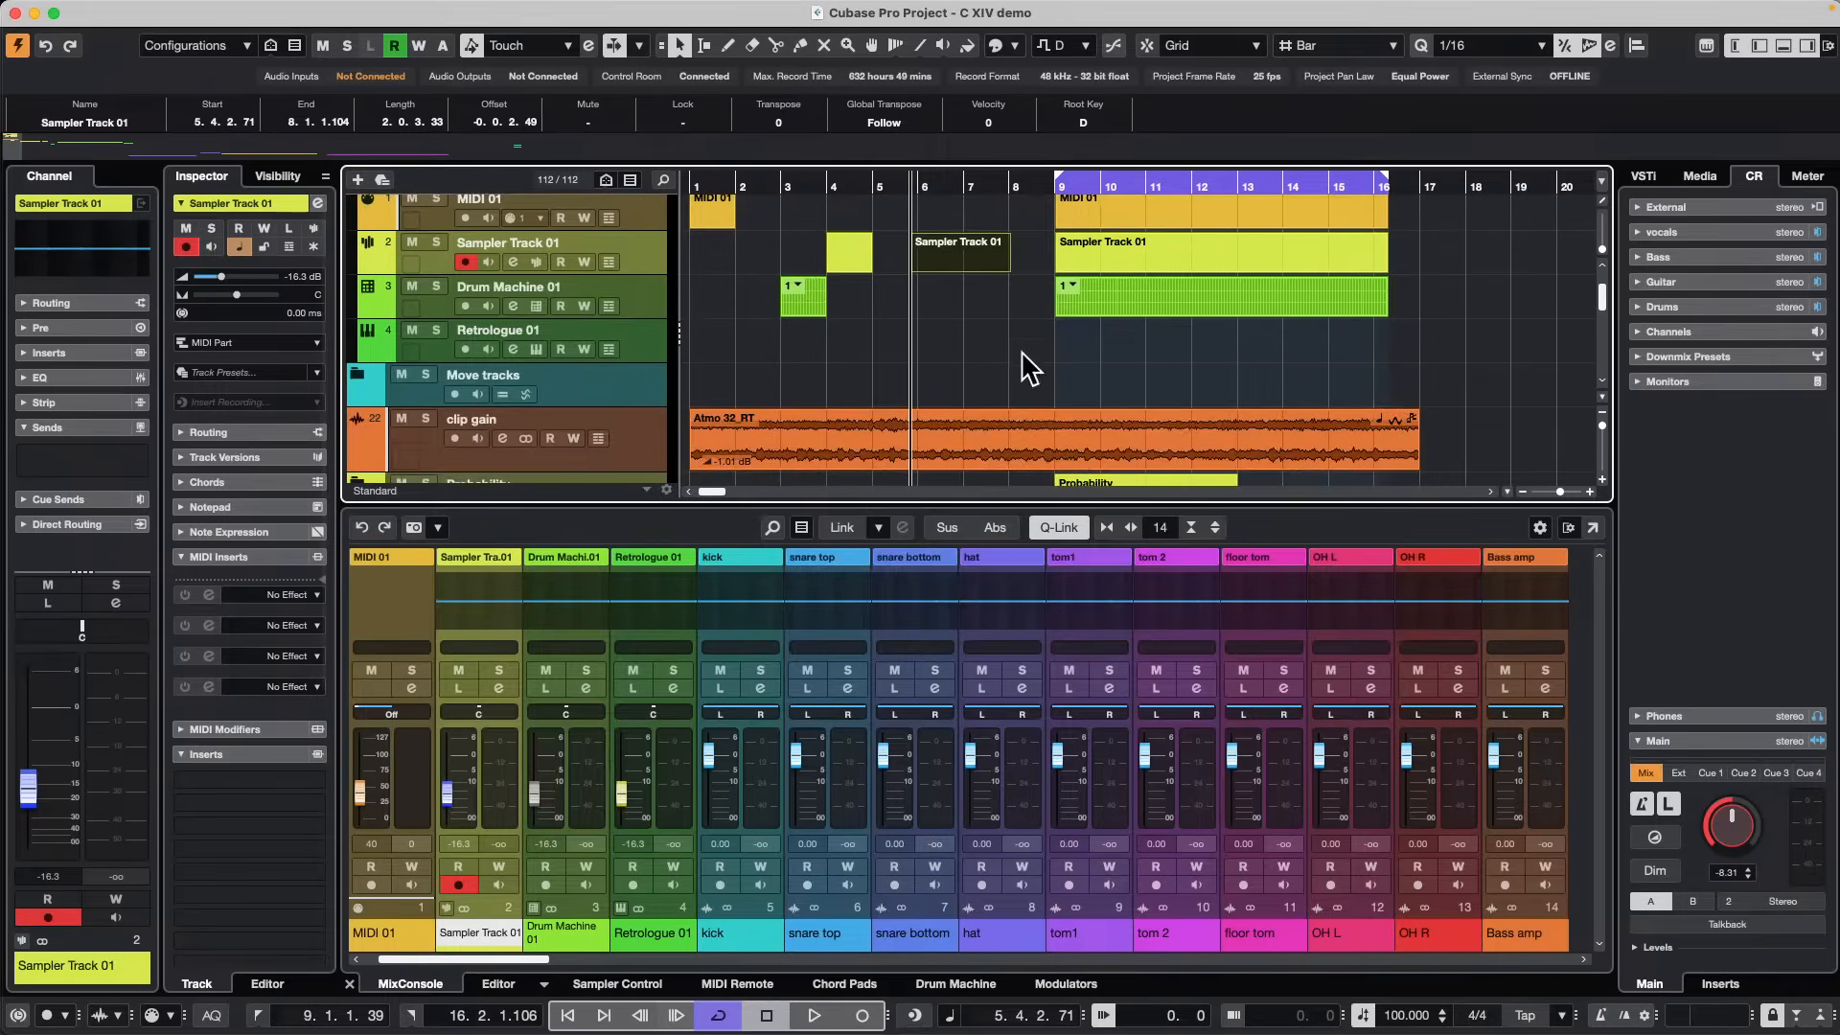
{"action": "right_click", "coordinate": [648, 255]}
{"action": "mouse_move", "coordinate": [817, 270]}
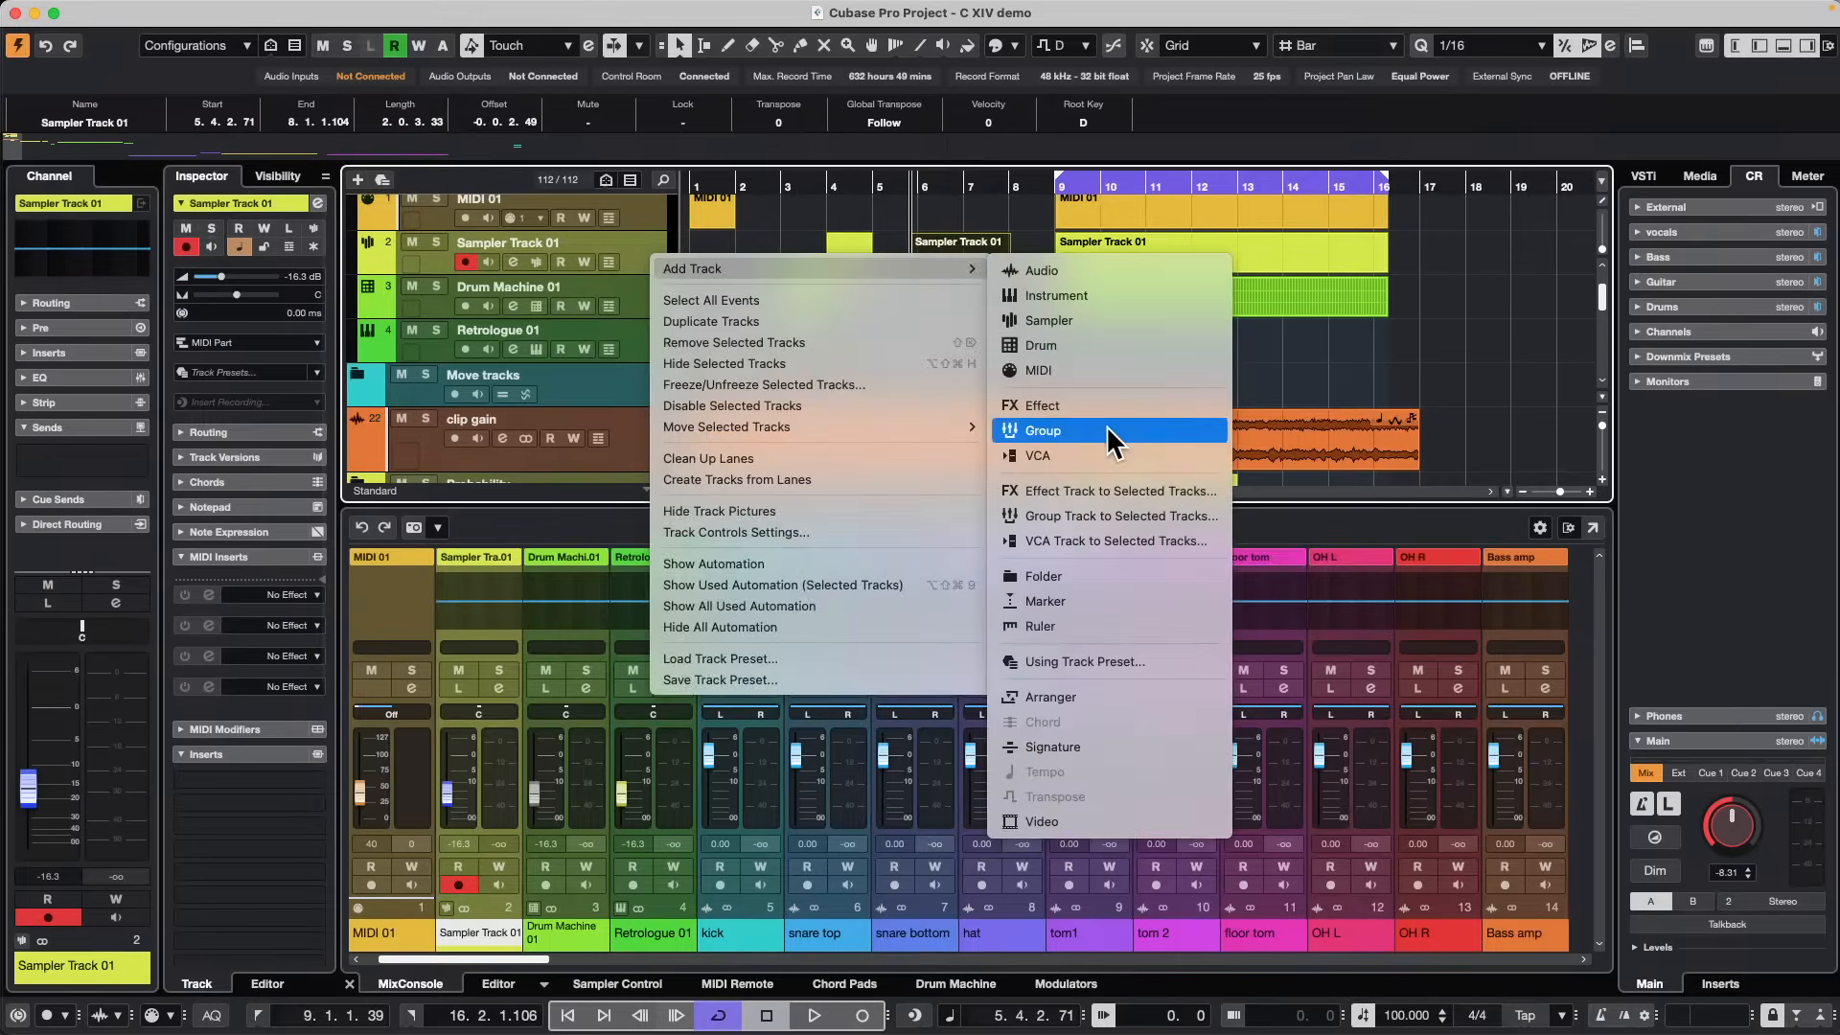
{"action": "left_click", "coordinate": [1141, 623]}
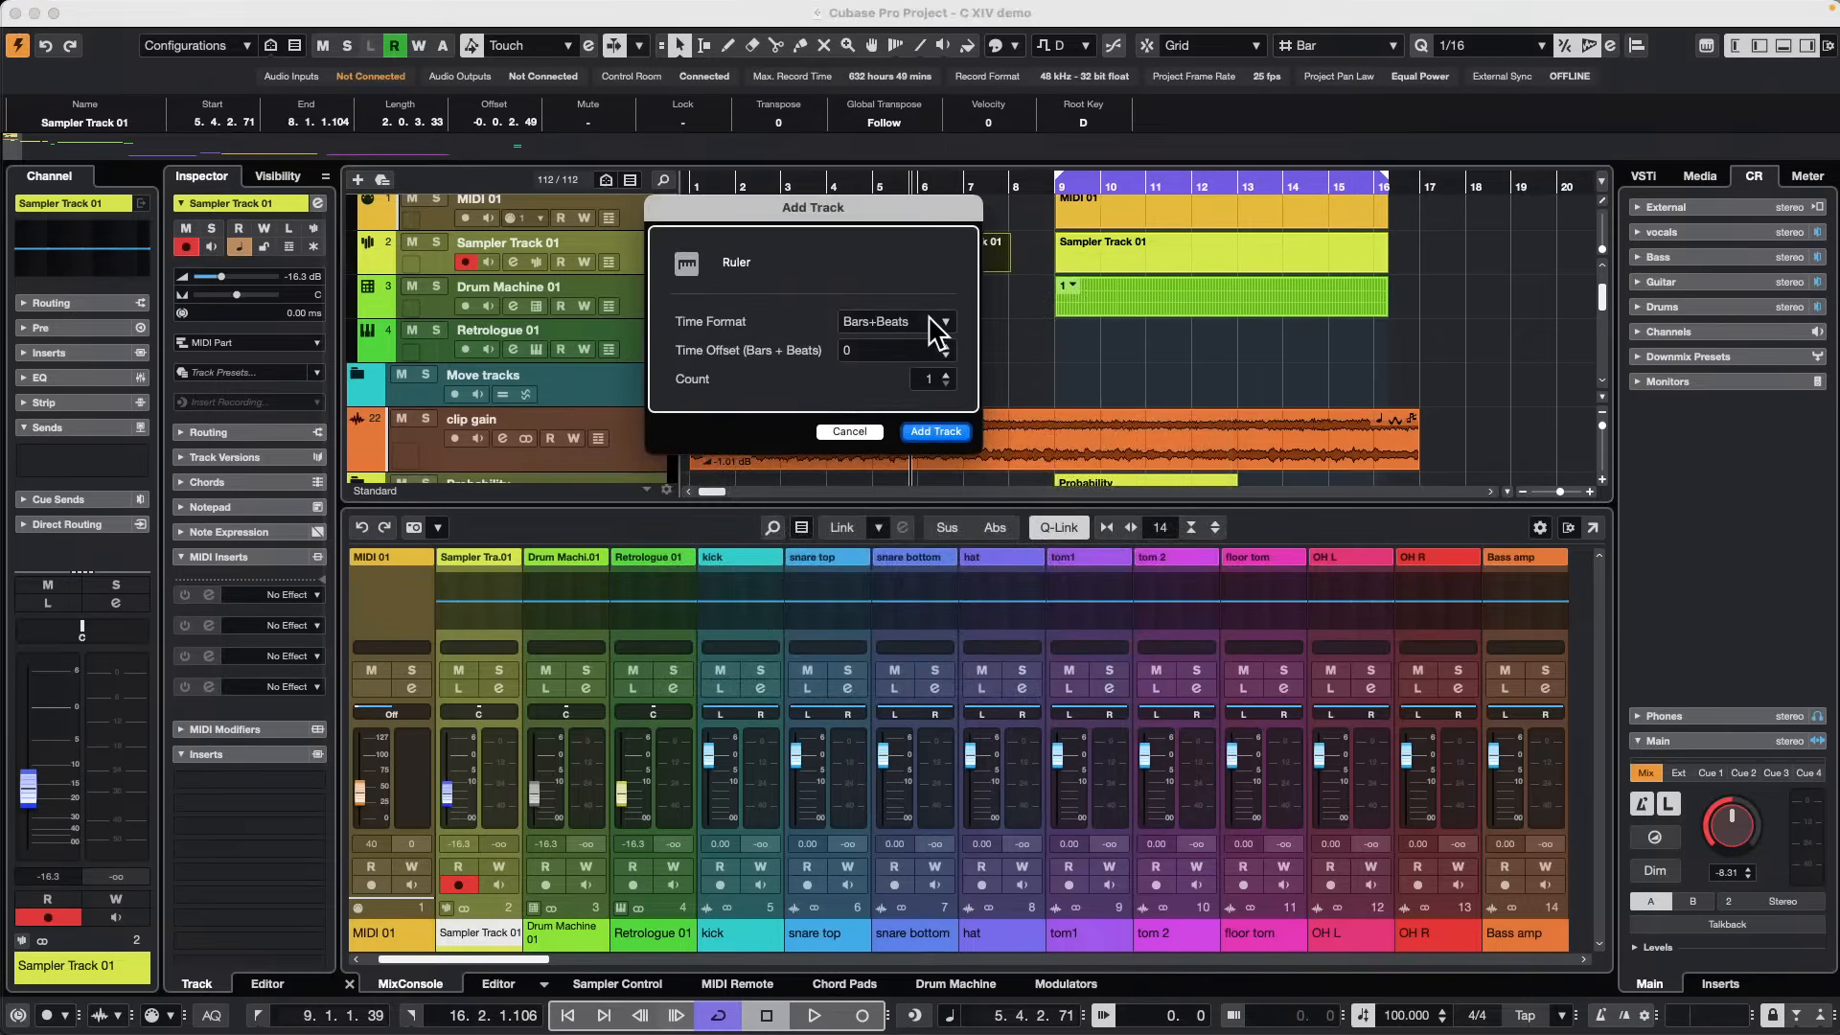
{"action": "left_click", "coordinate": [889, 319]}
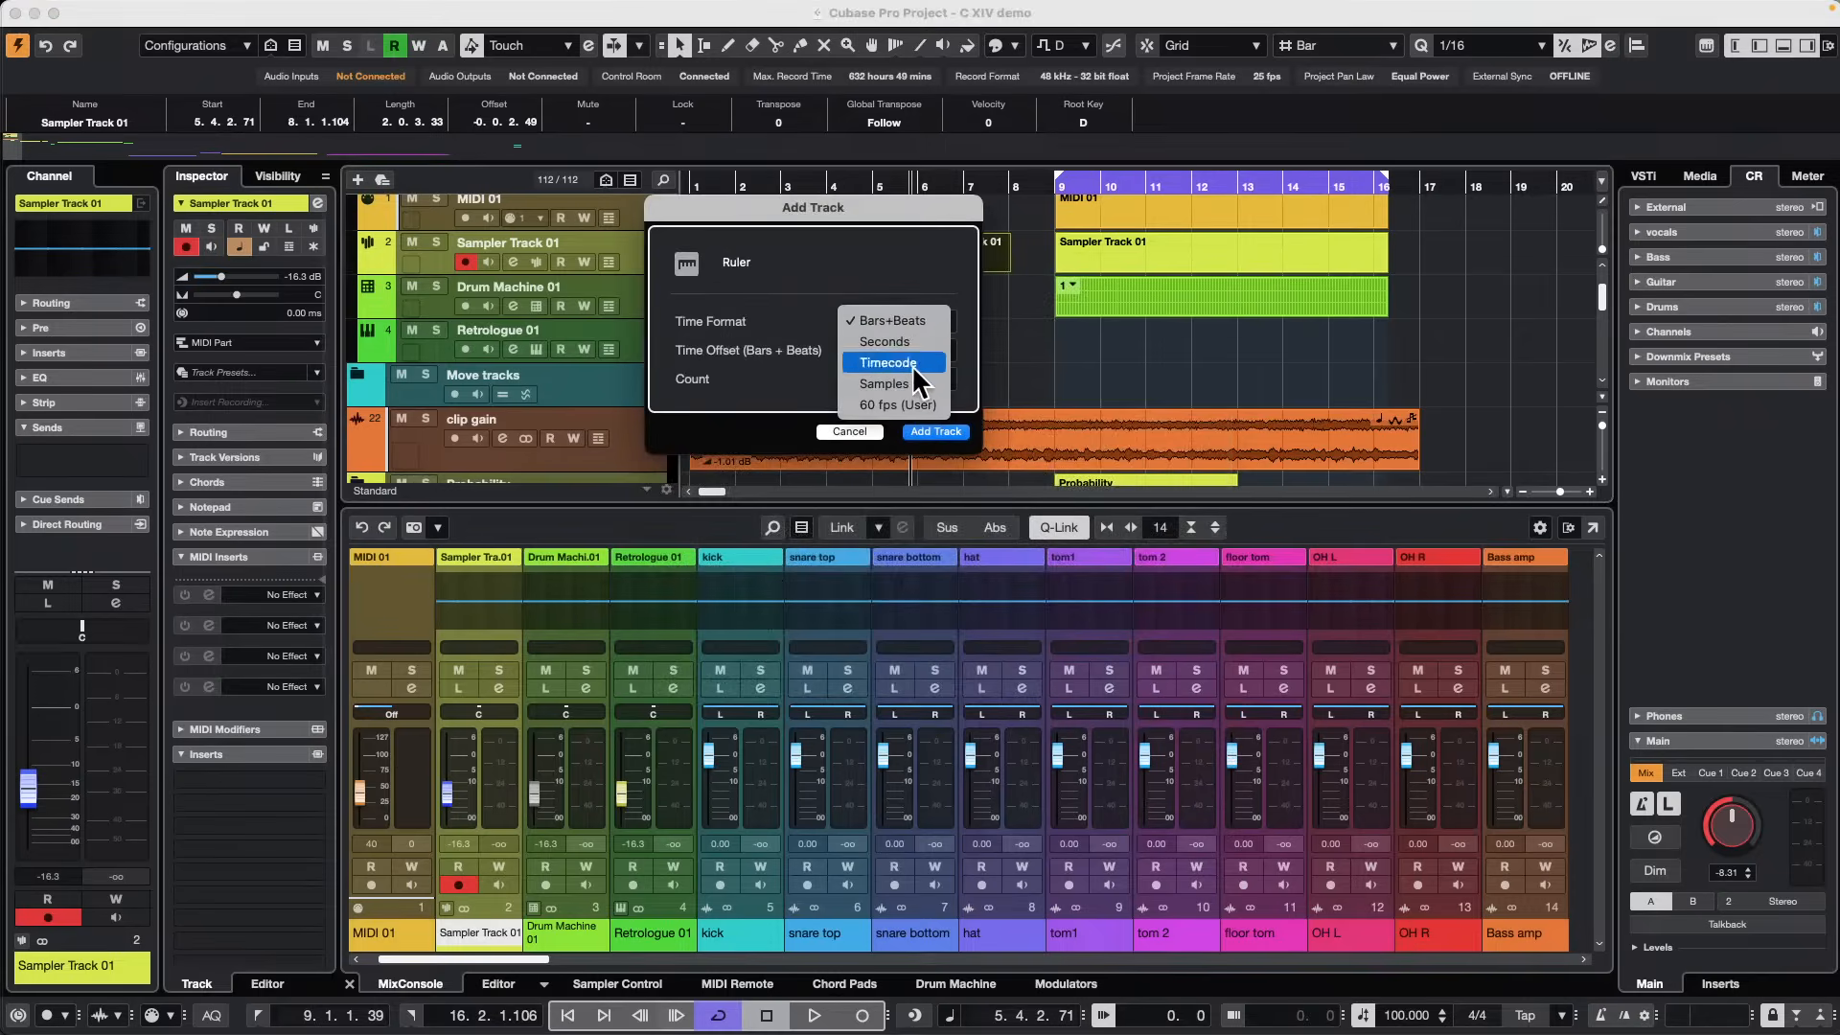
{"action": "left_click", "coordinate": [919, 344]}
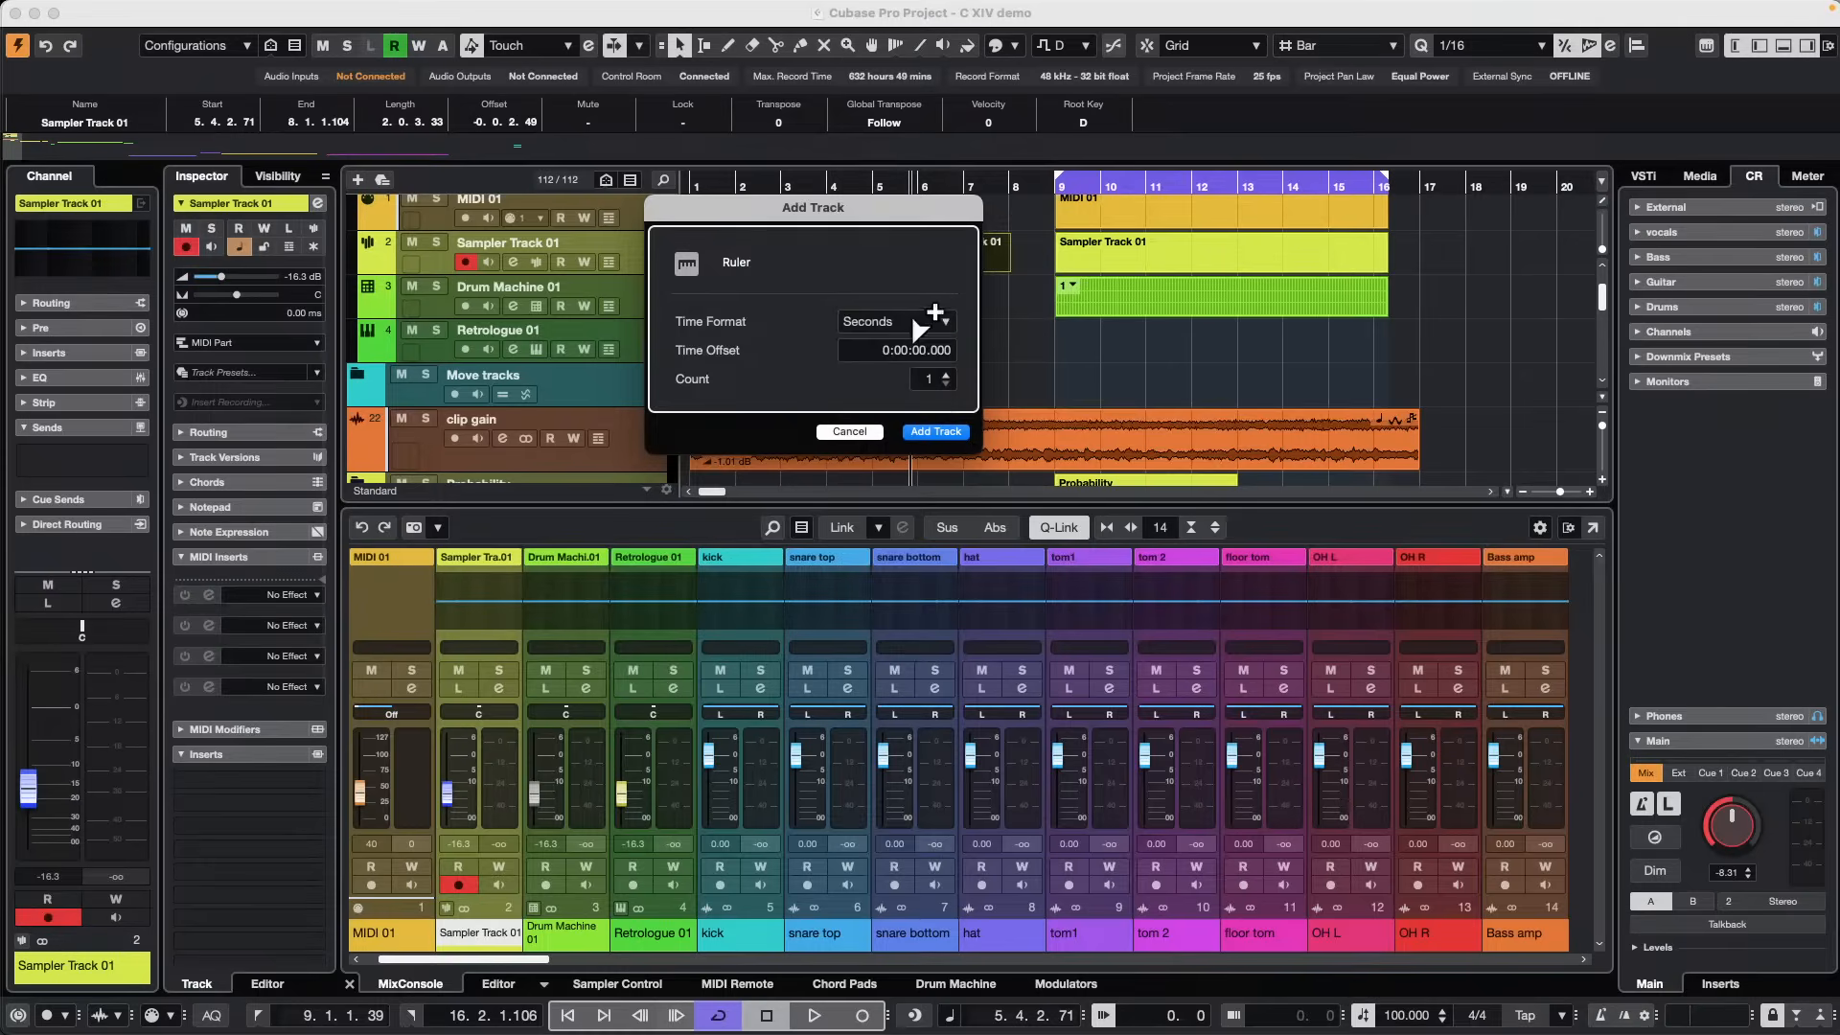
{"action": "left_click", "coordinate": [949, 432]}
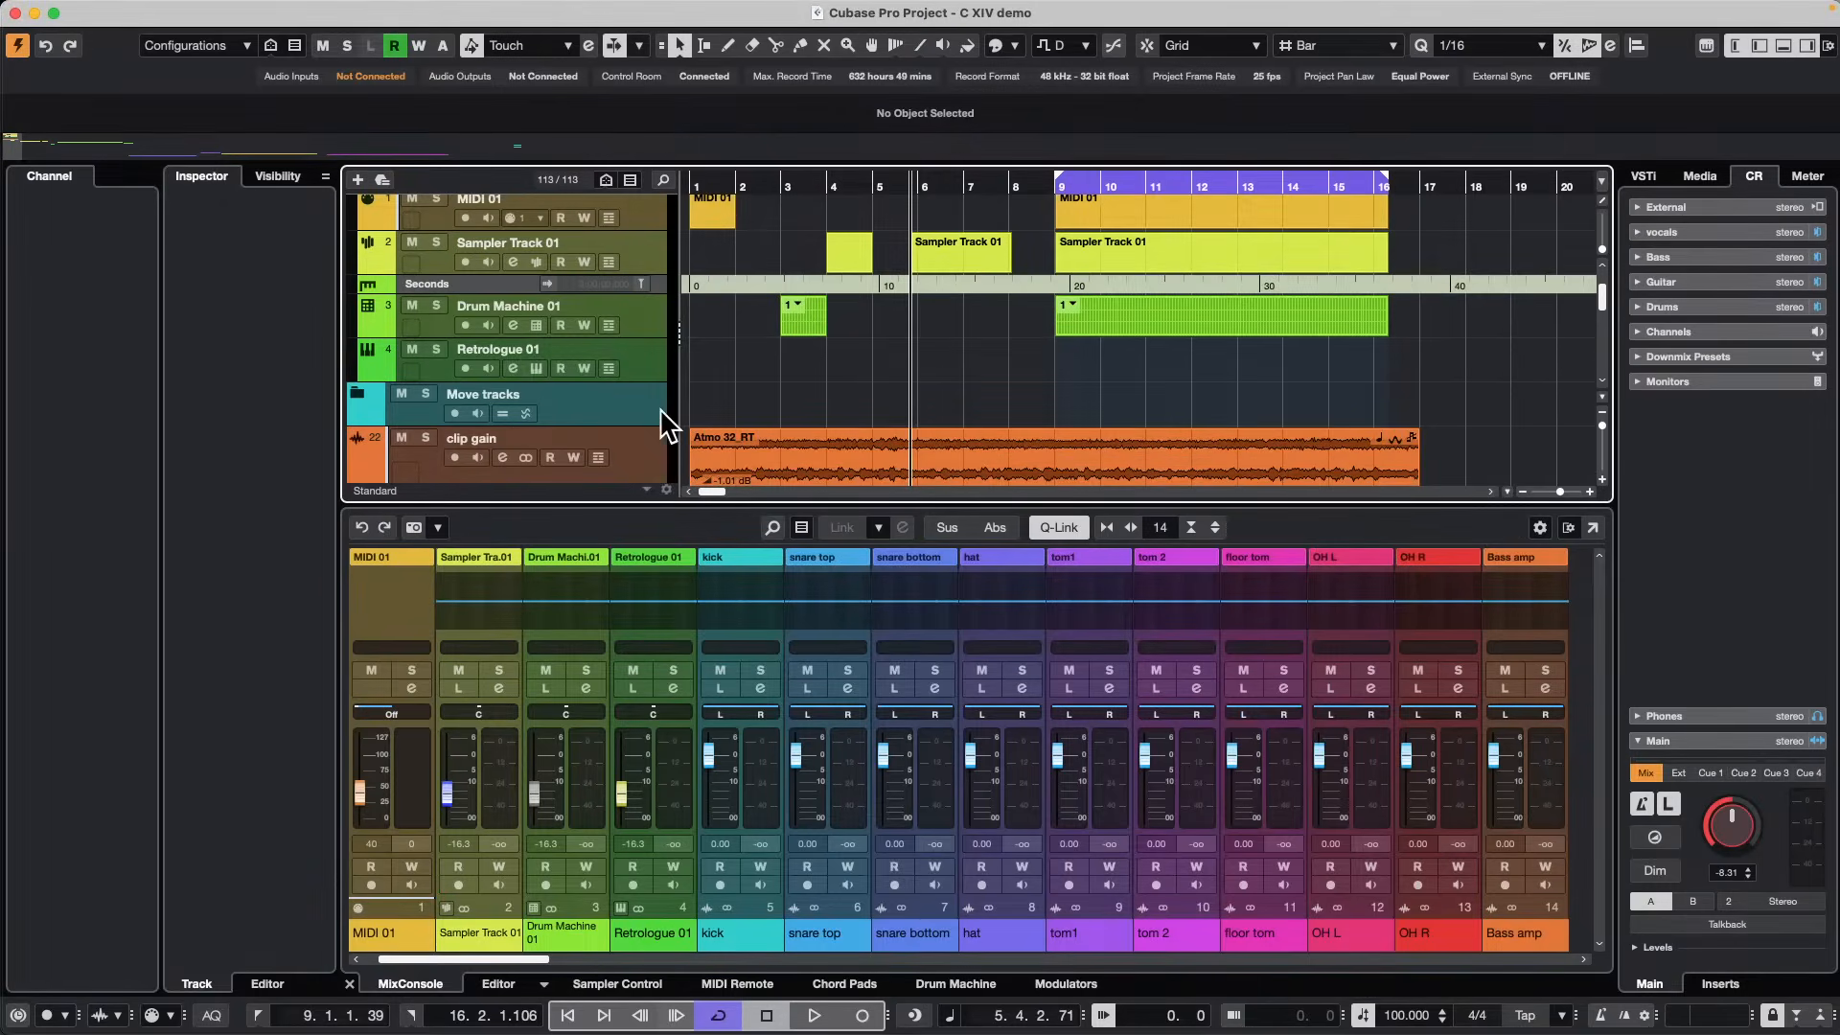
Set up a second ruler track below Retrologue 01 with the Timecode format, and cancel adding it.
{"action": "left_click", "coordinate": [632, 357]}
{"action": "right_click", "coordinate": [634, 352]}
{"action": "mouse_move", "coordinate": [757, 365]}
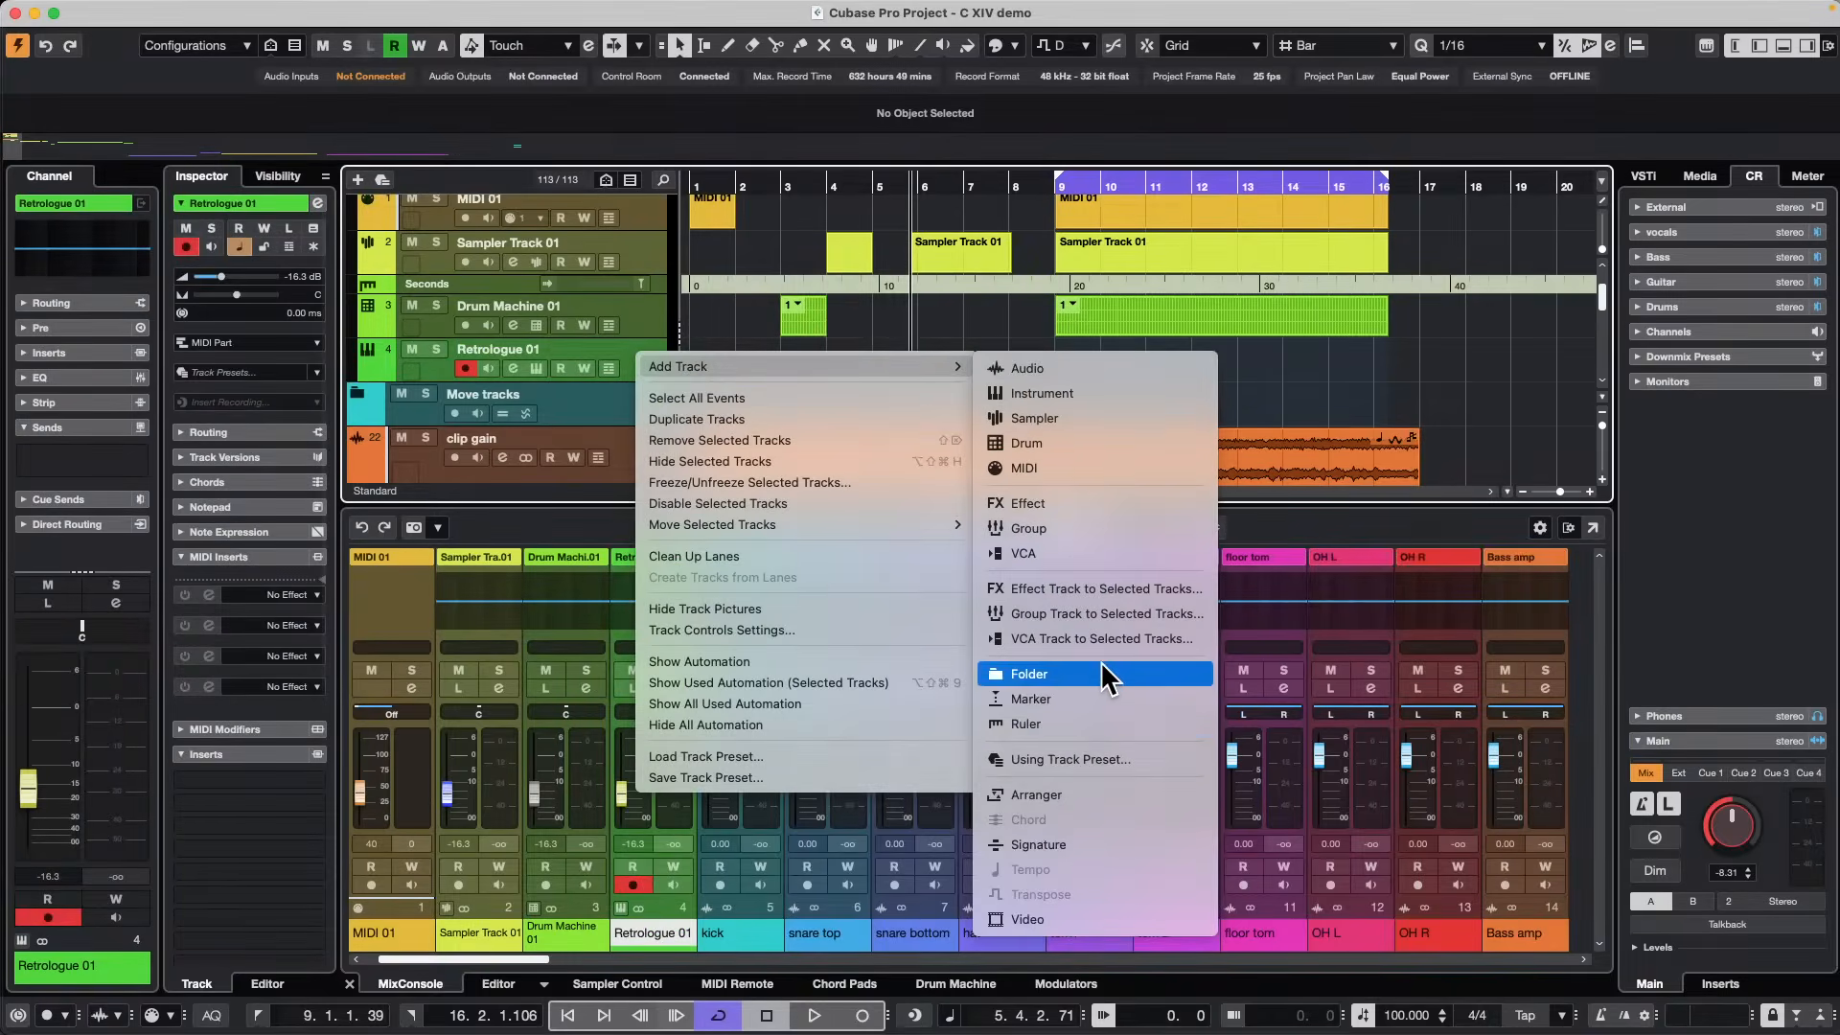
{"action": "left_click", "coordinate": [1109, 725]}
{"action": "left_click", "coordinate": [893, 322]}
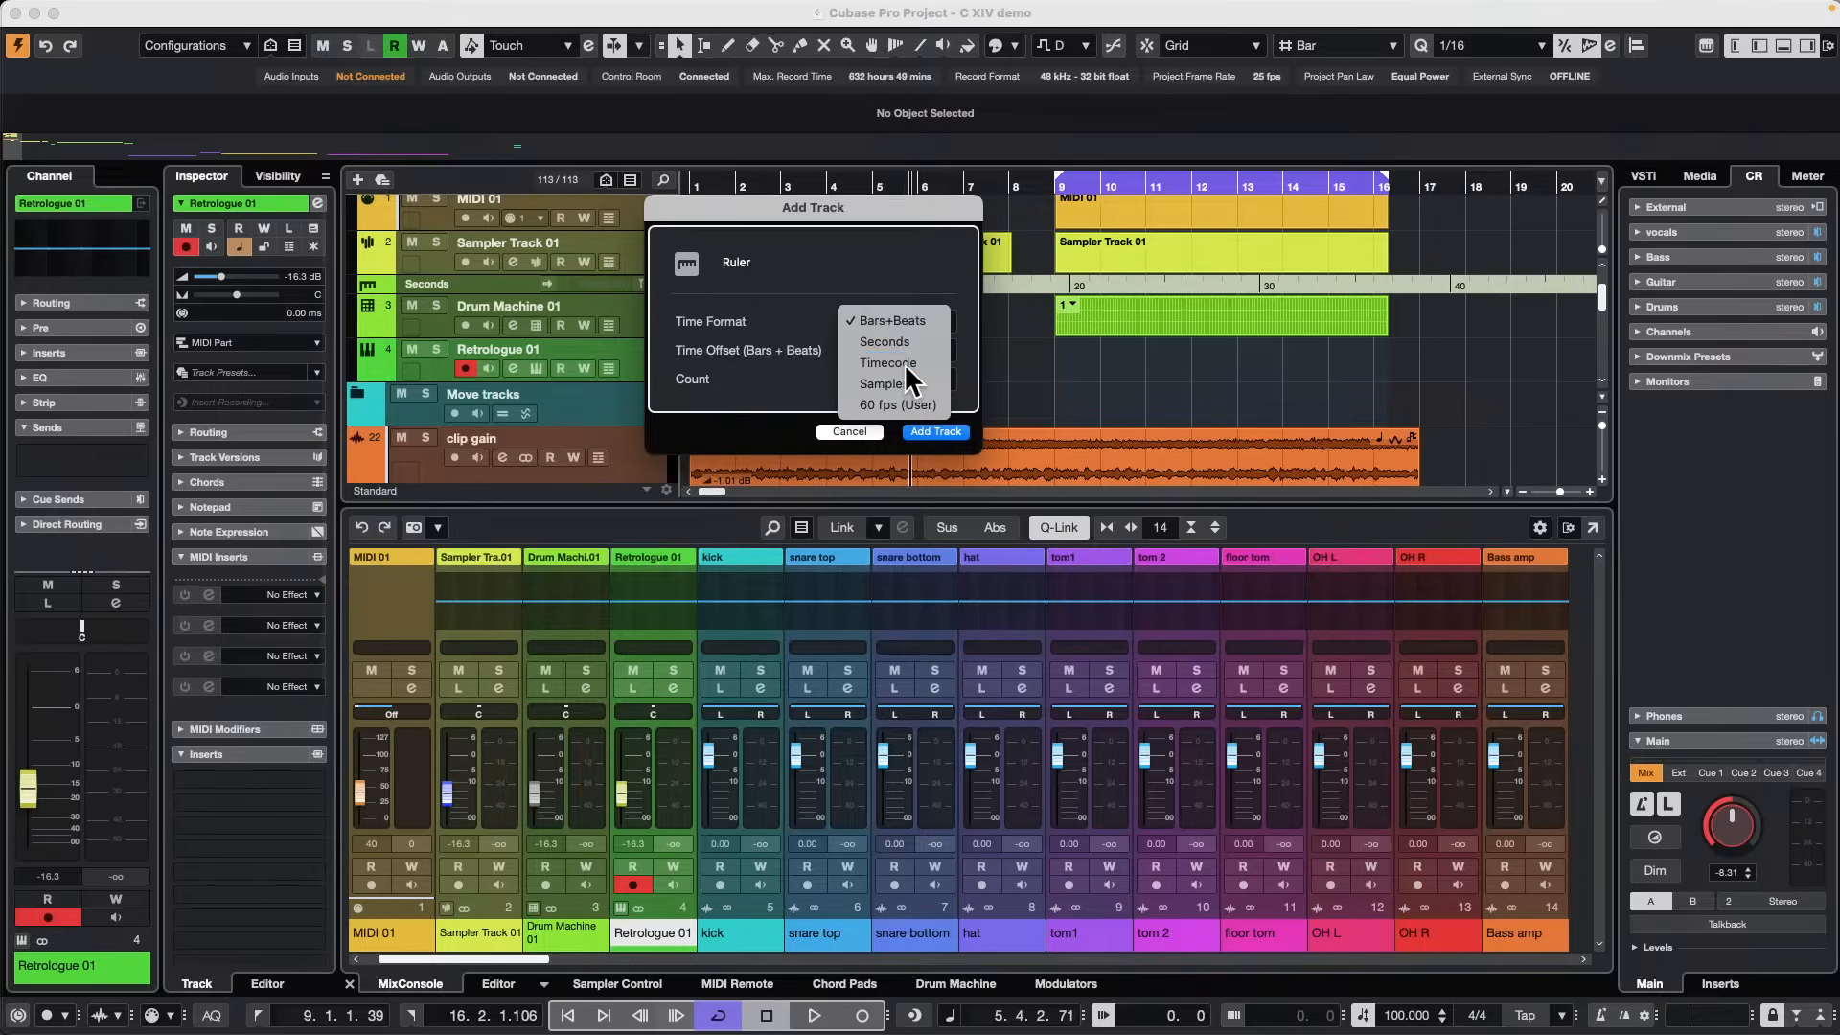
{"action": "left_click", "coordinate": [905, 364]}
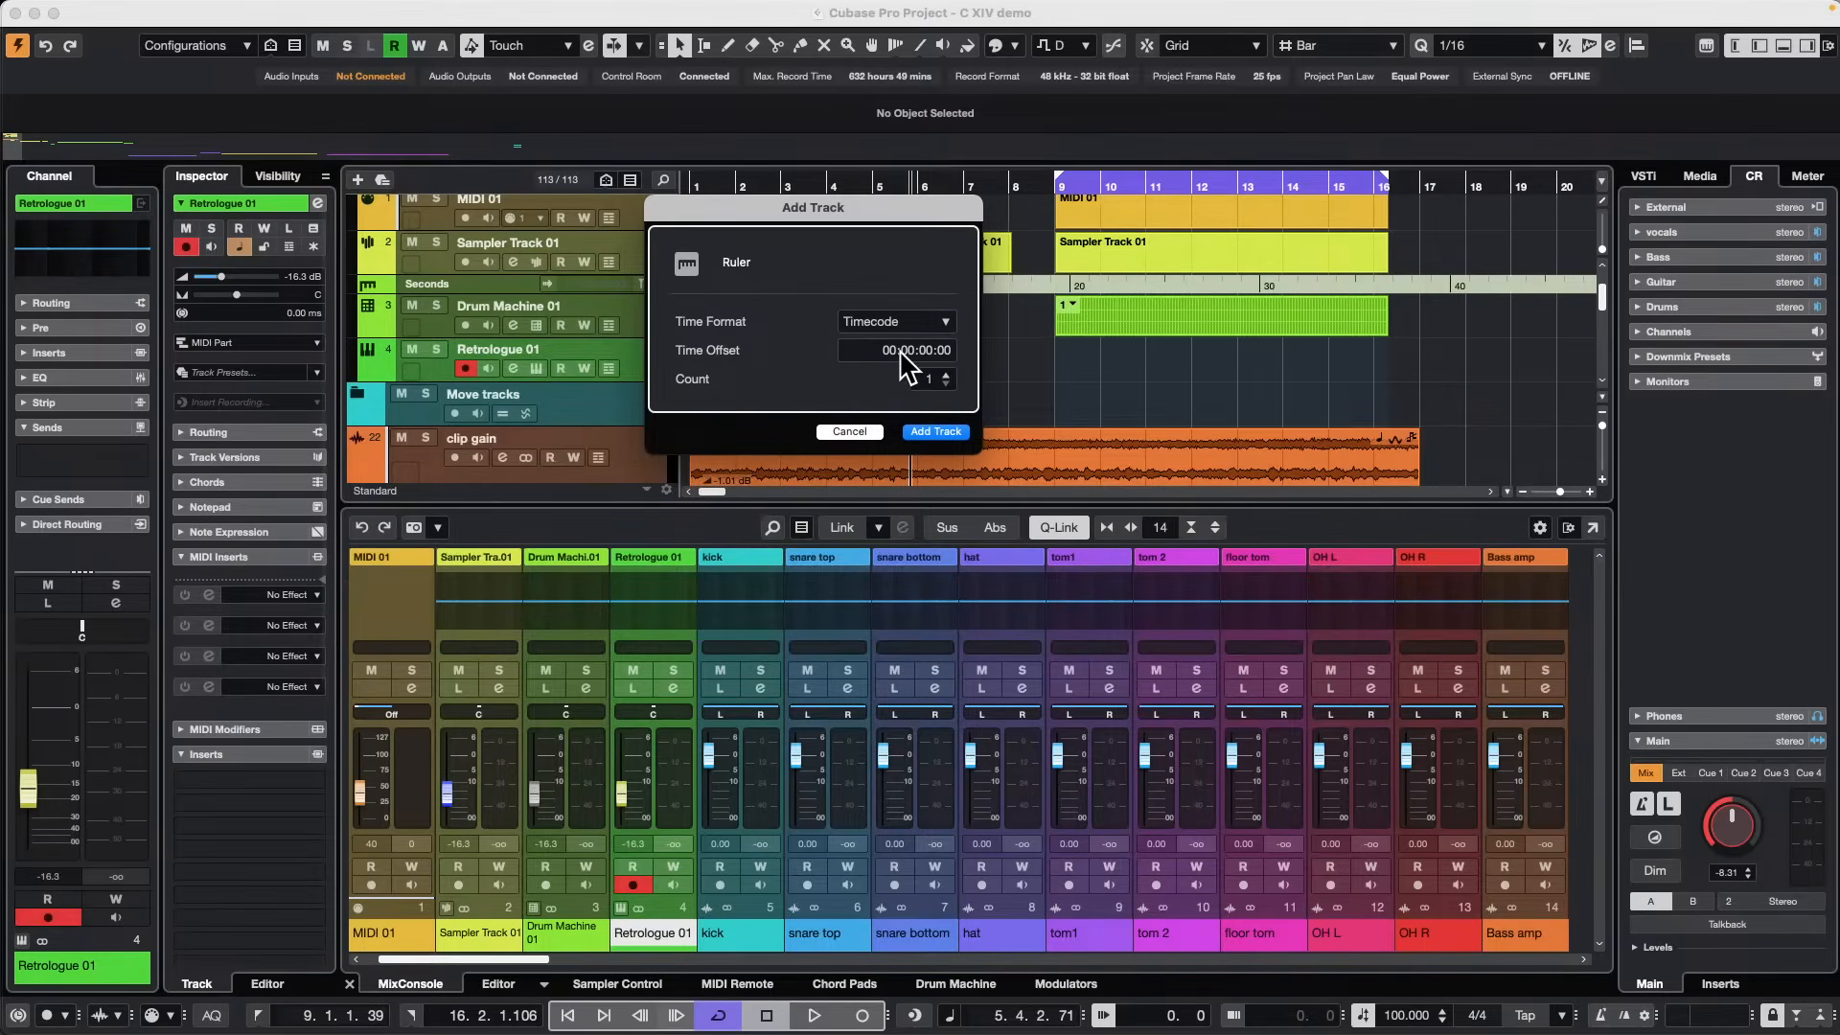
{"action": "left_click", "coordinate": [852, 430]}
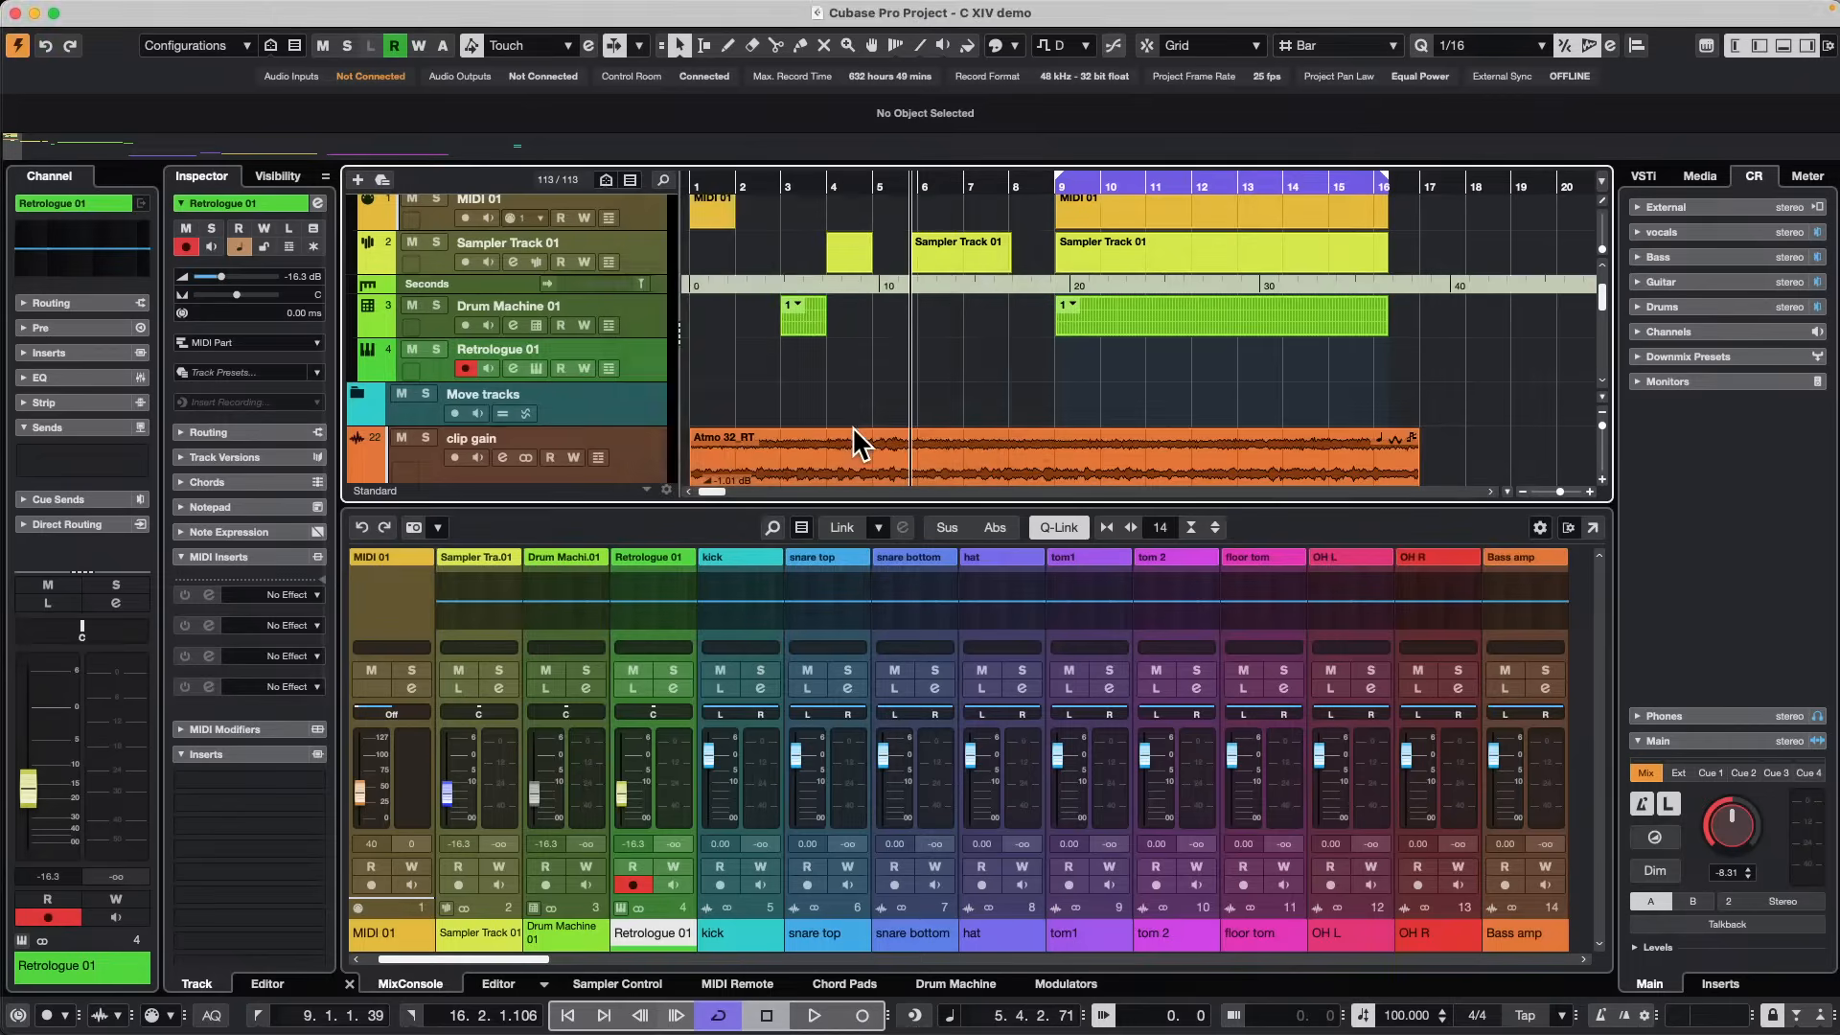
Examine the event type choices for a new instrument track, and close the Add Track dialog without adding one.
{"action": "right_click", "coordinate": [635, 318]}
{"action": "mouse_move", "coordinate": [709, 328]}
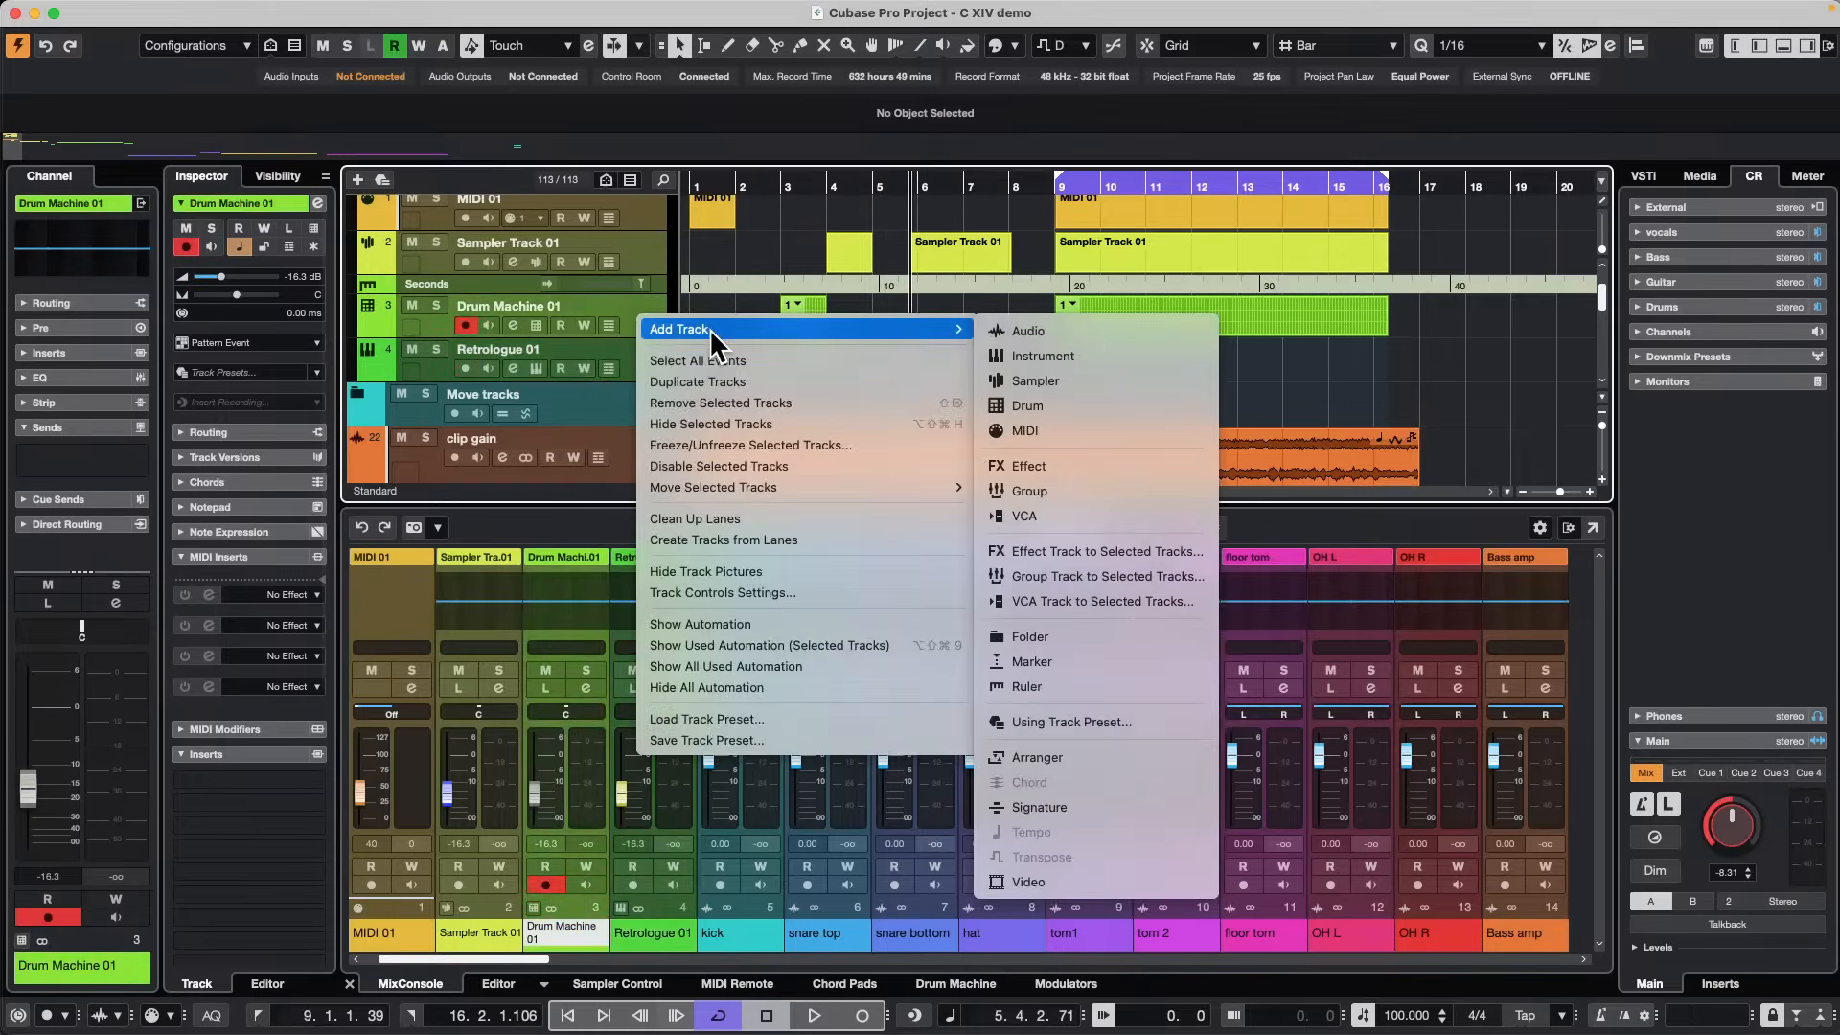
{"action": "left_click", "coordinate": [1073, 355]}
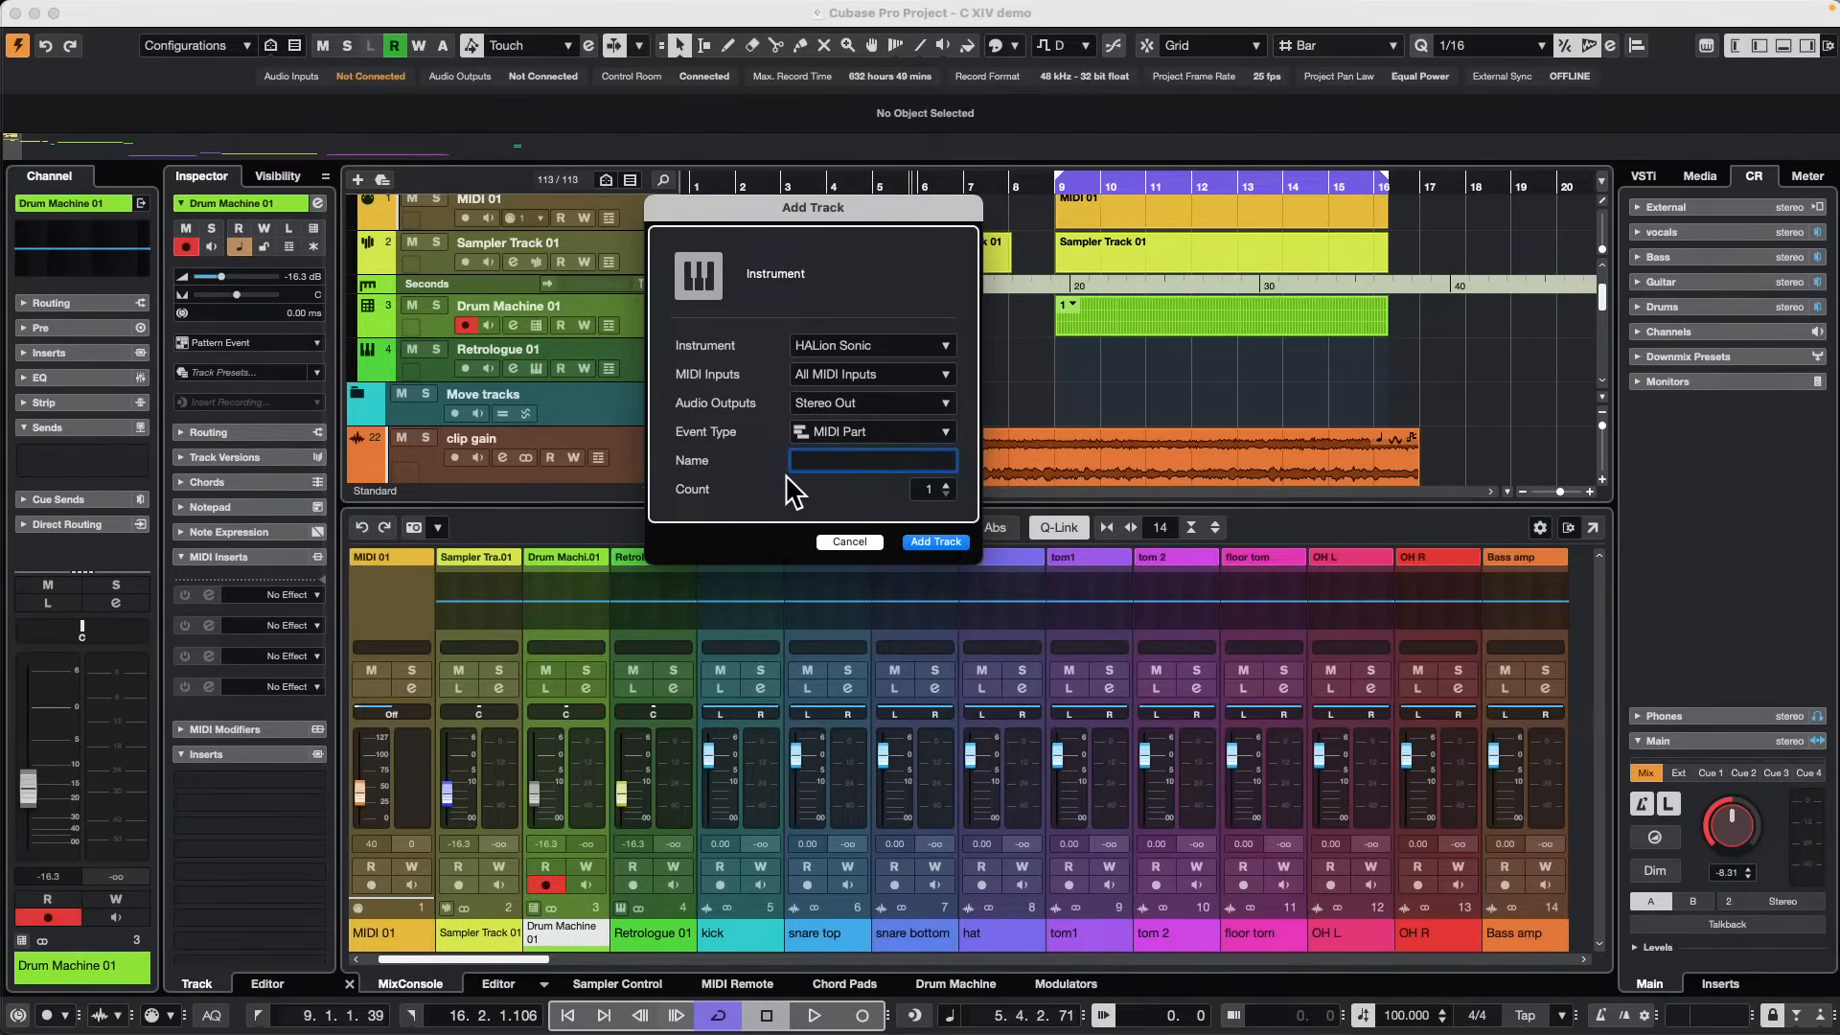
{"action": "left_click", "coordinate": [907, 429]}
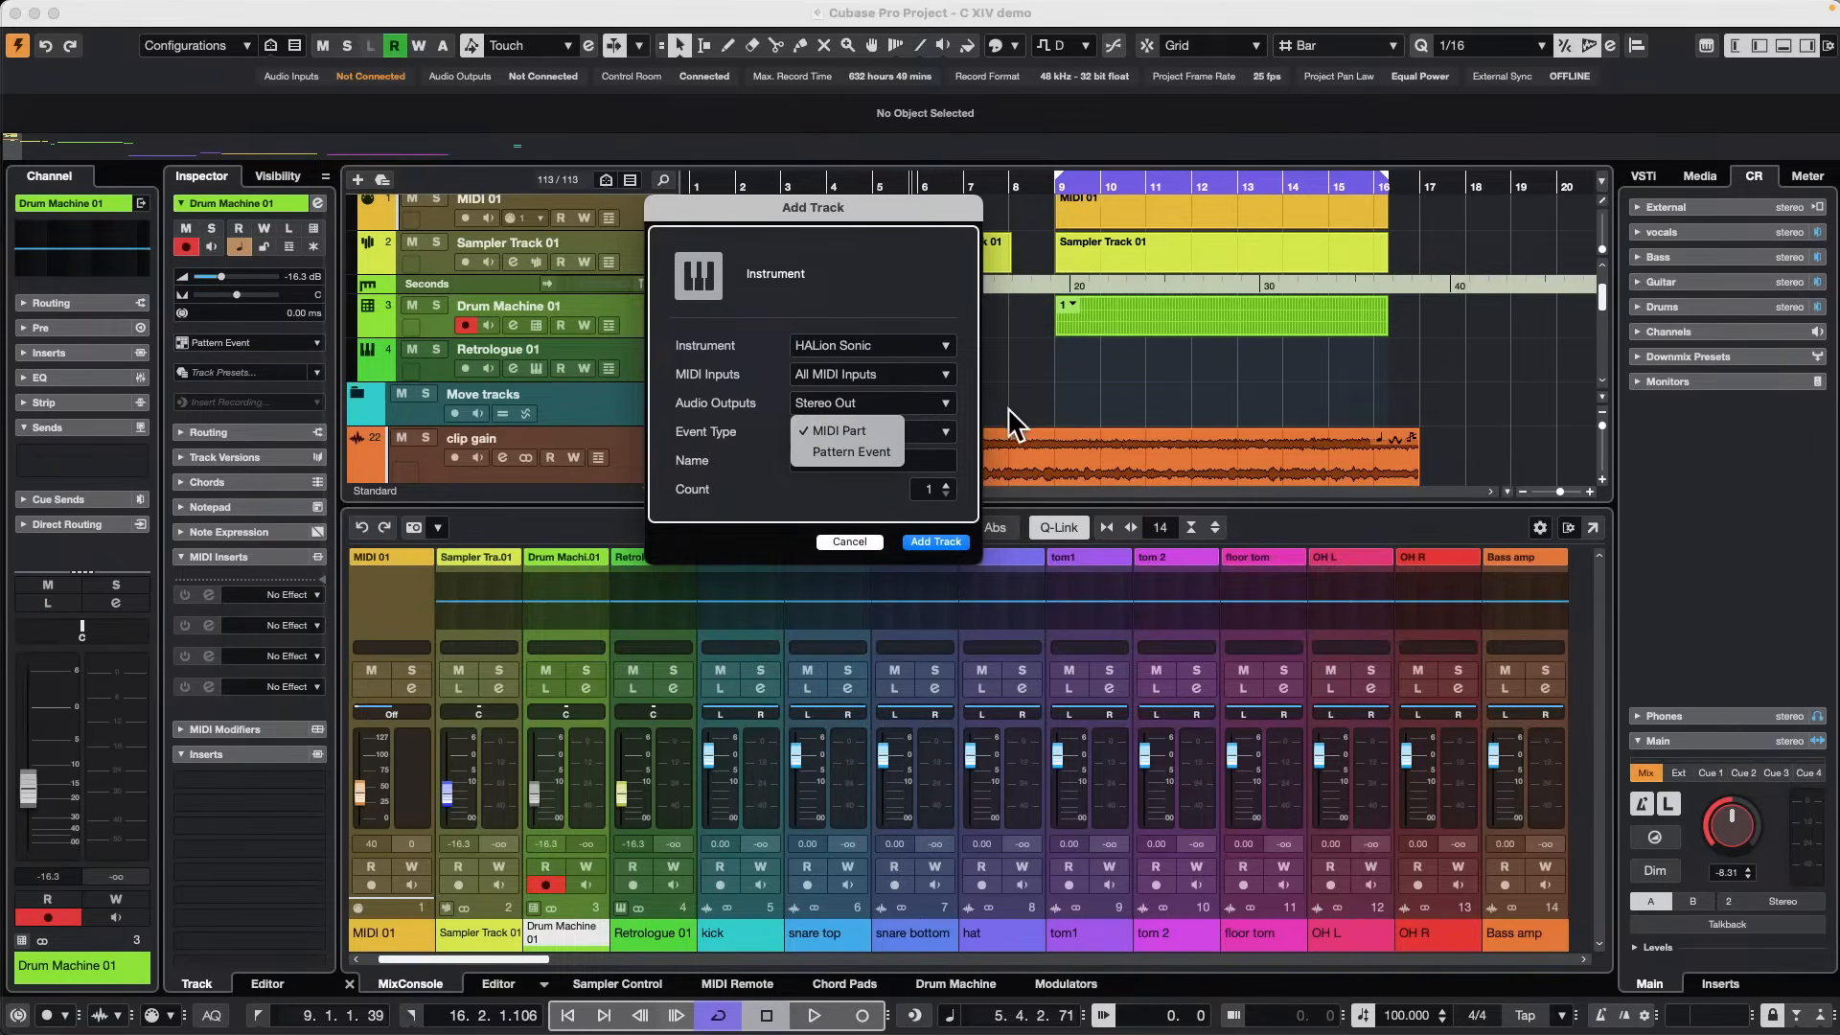
{"action": "left_click", "coordinate": [865, 542]}
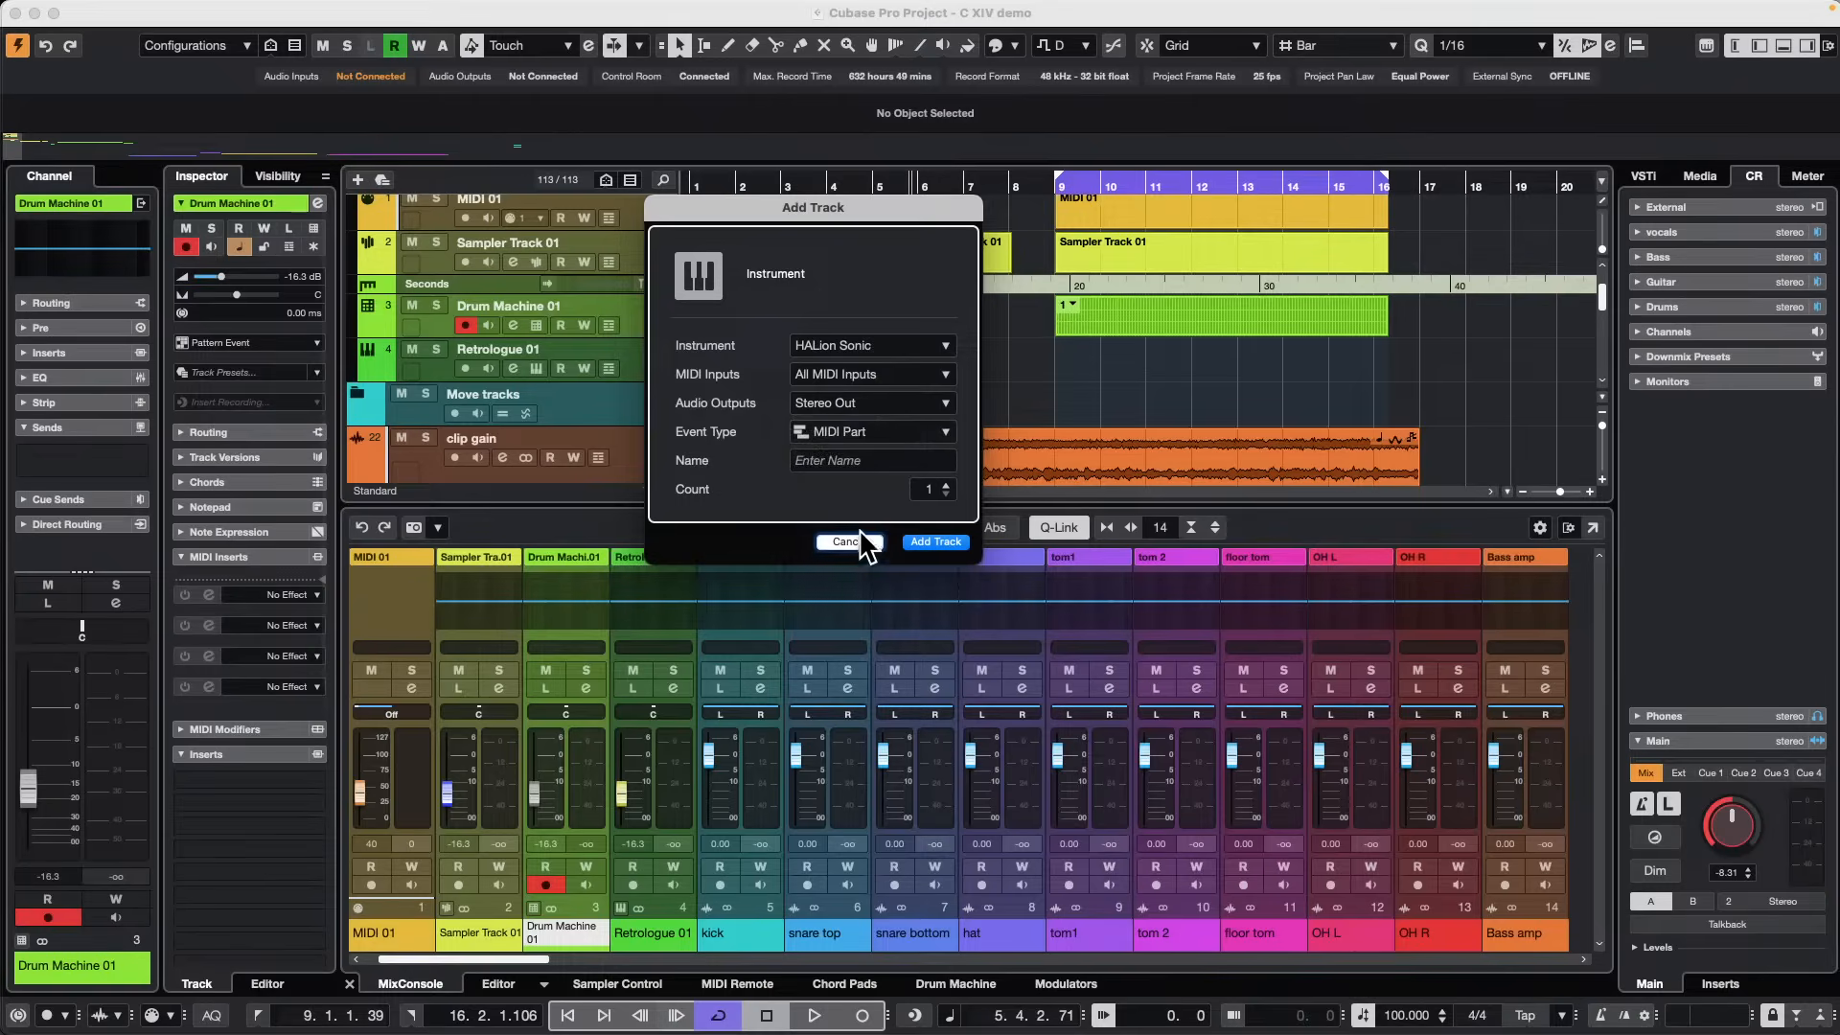
{"action": "left_click", "coordinate": [862, 544]}
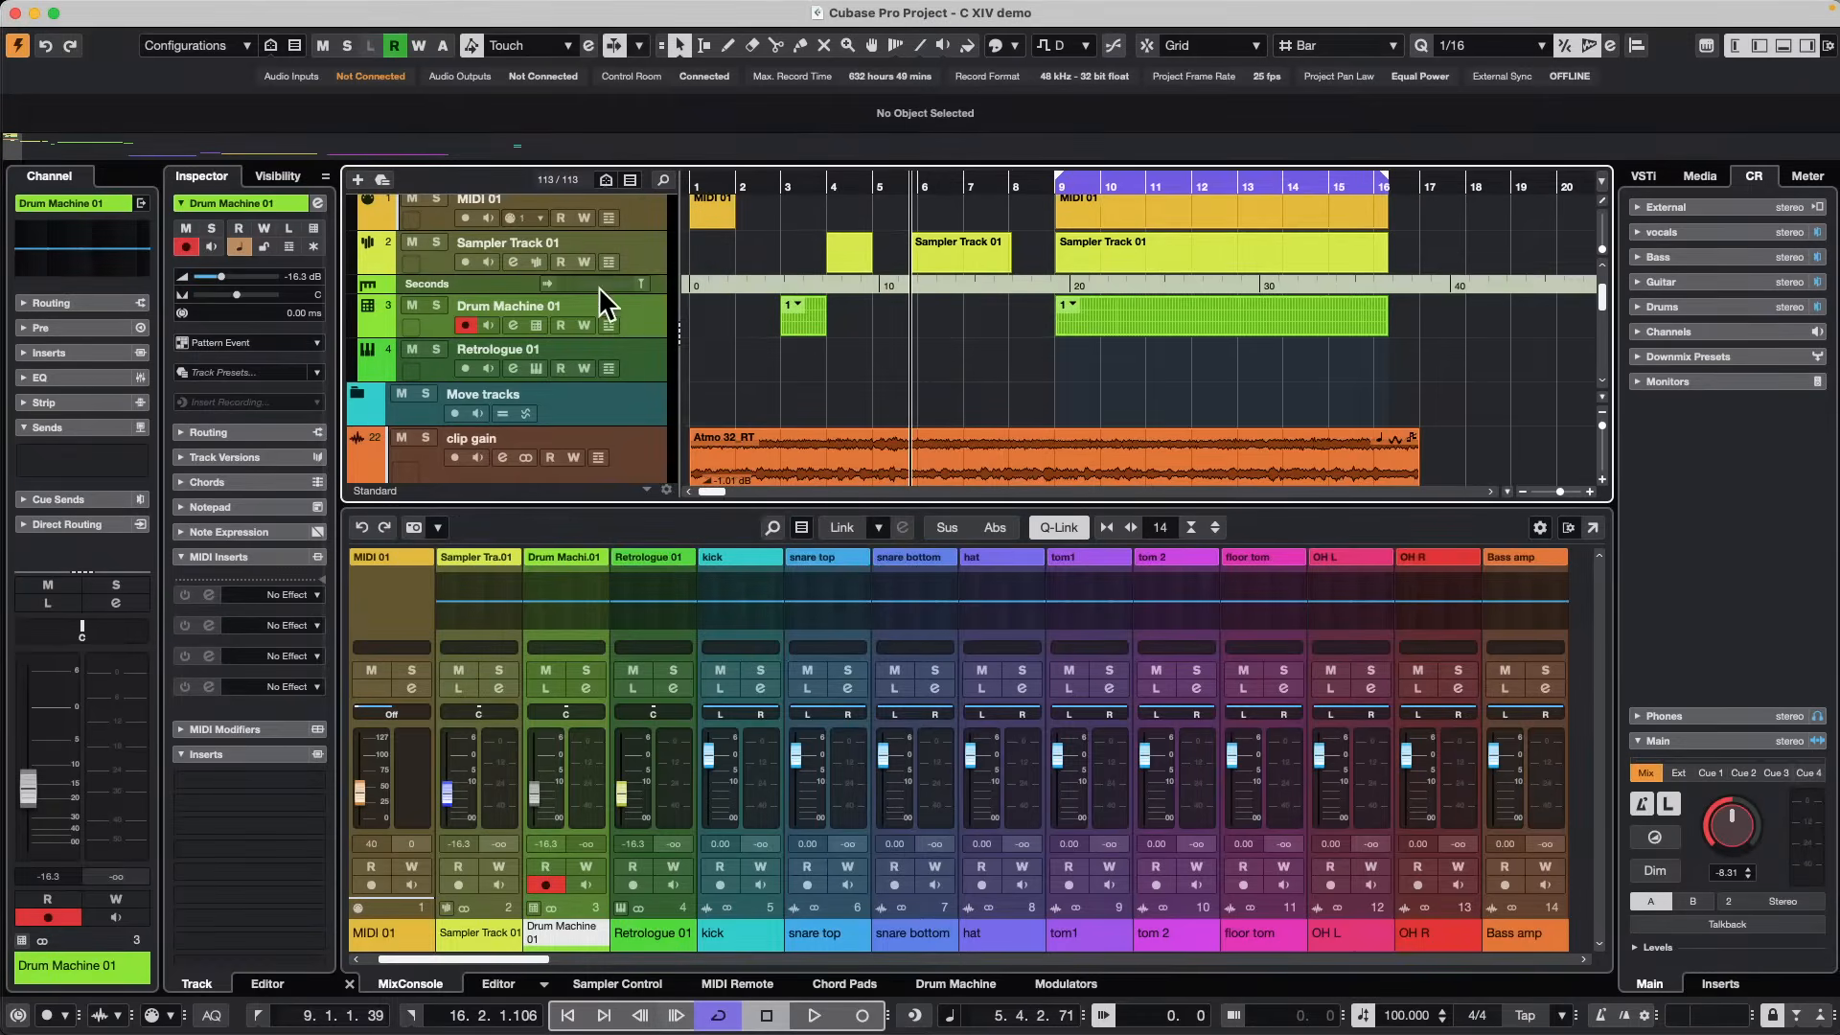
{"action": "right_click", "coordinate": [643, 311]}
{"action": "mouse_move", "coordinate": [824, 322]}
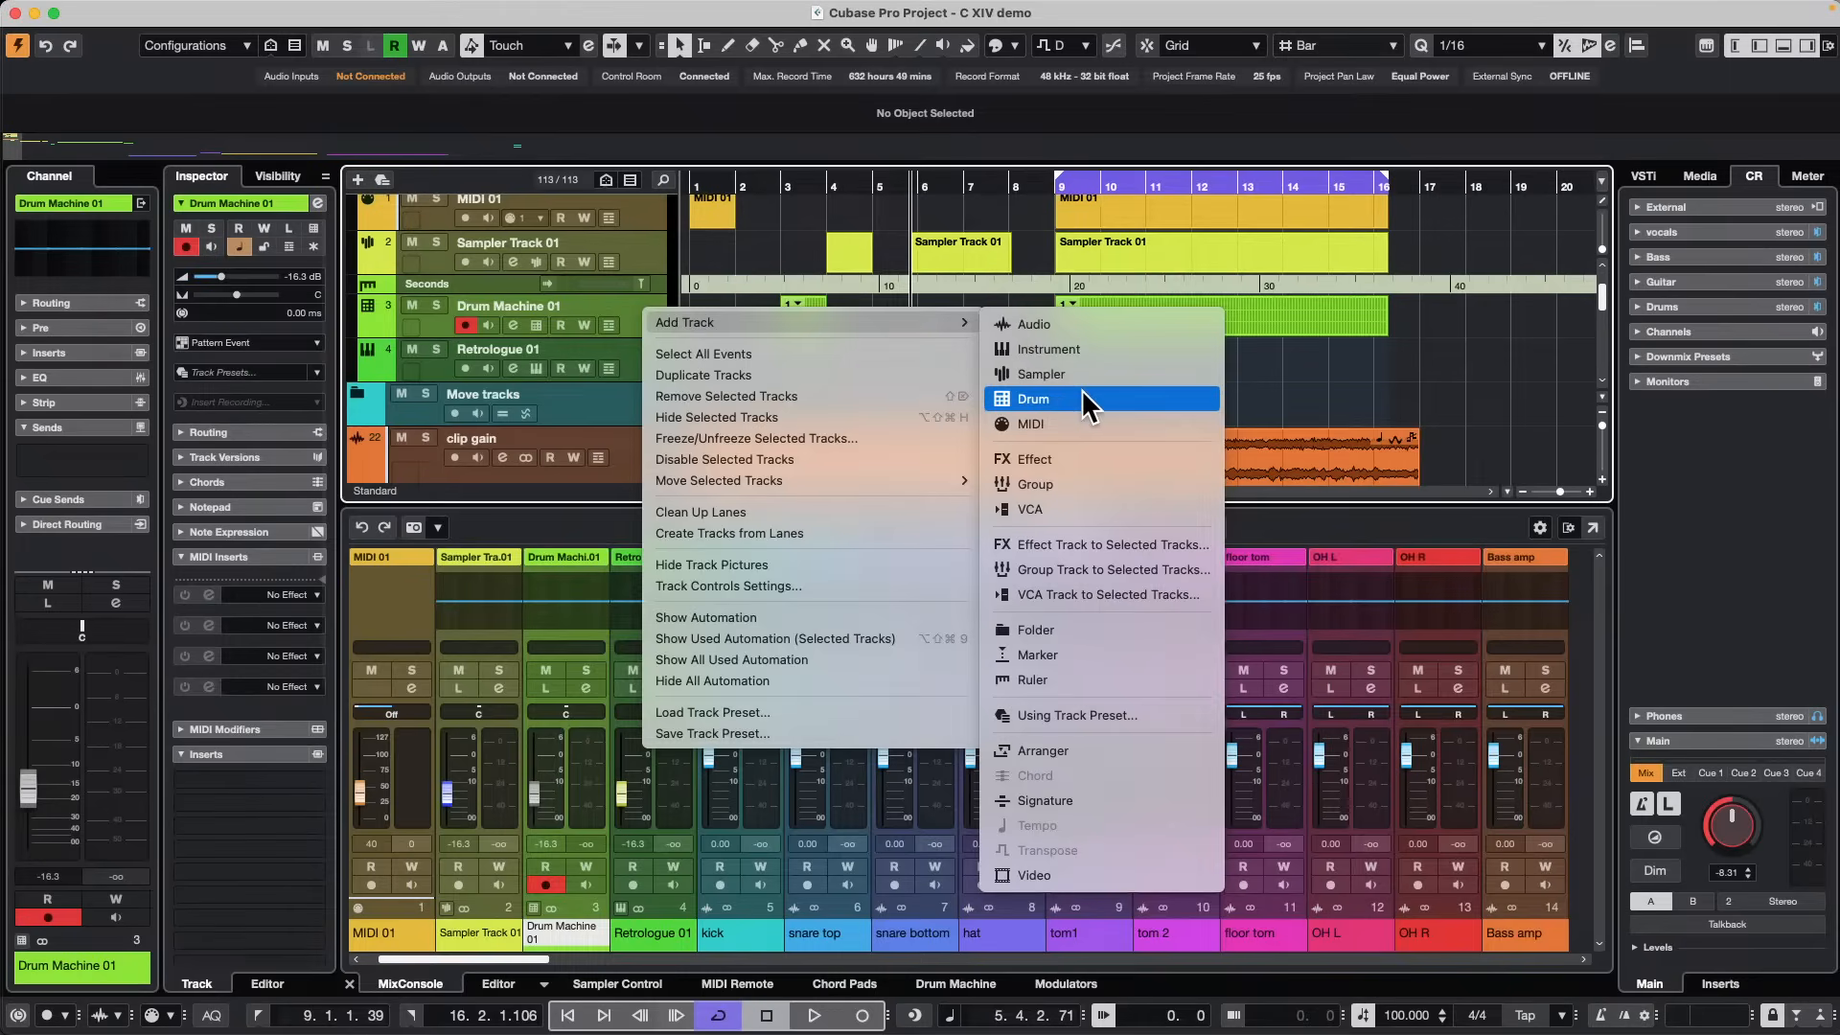
{"action": "left_click", "coordinate": [1295, 391]}
{"action": "scroll", "coordinate": [827, 389], "scroll_direction": "down", "scroll_amount": 3}
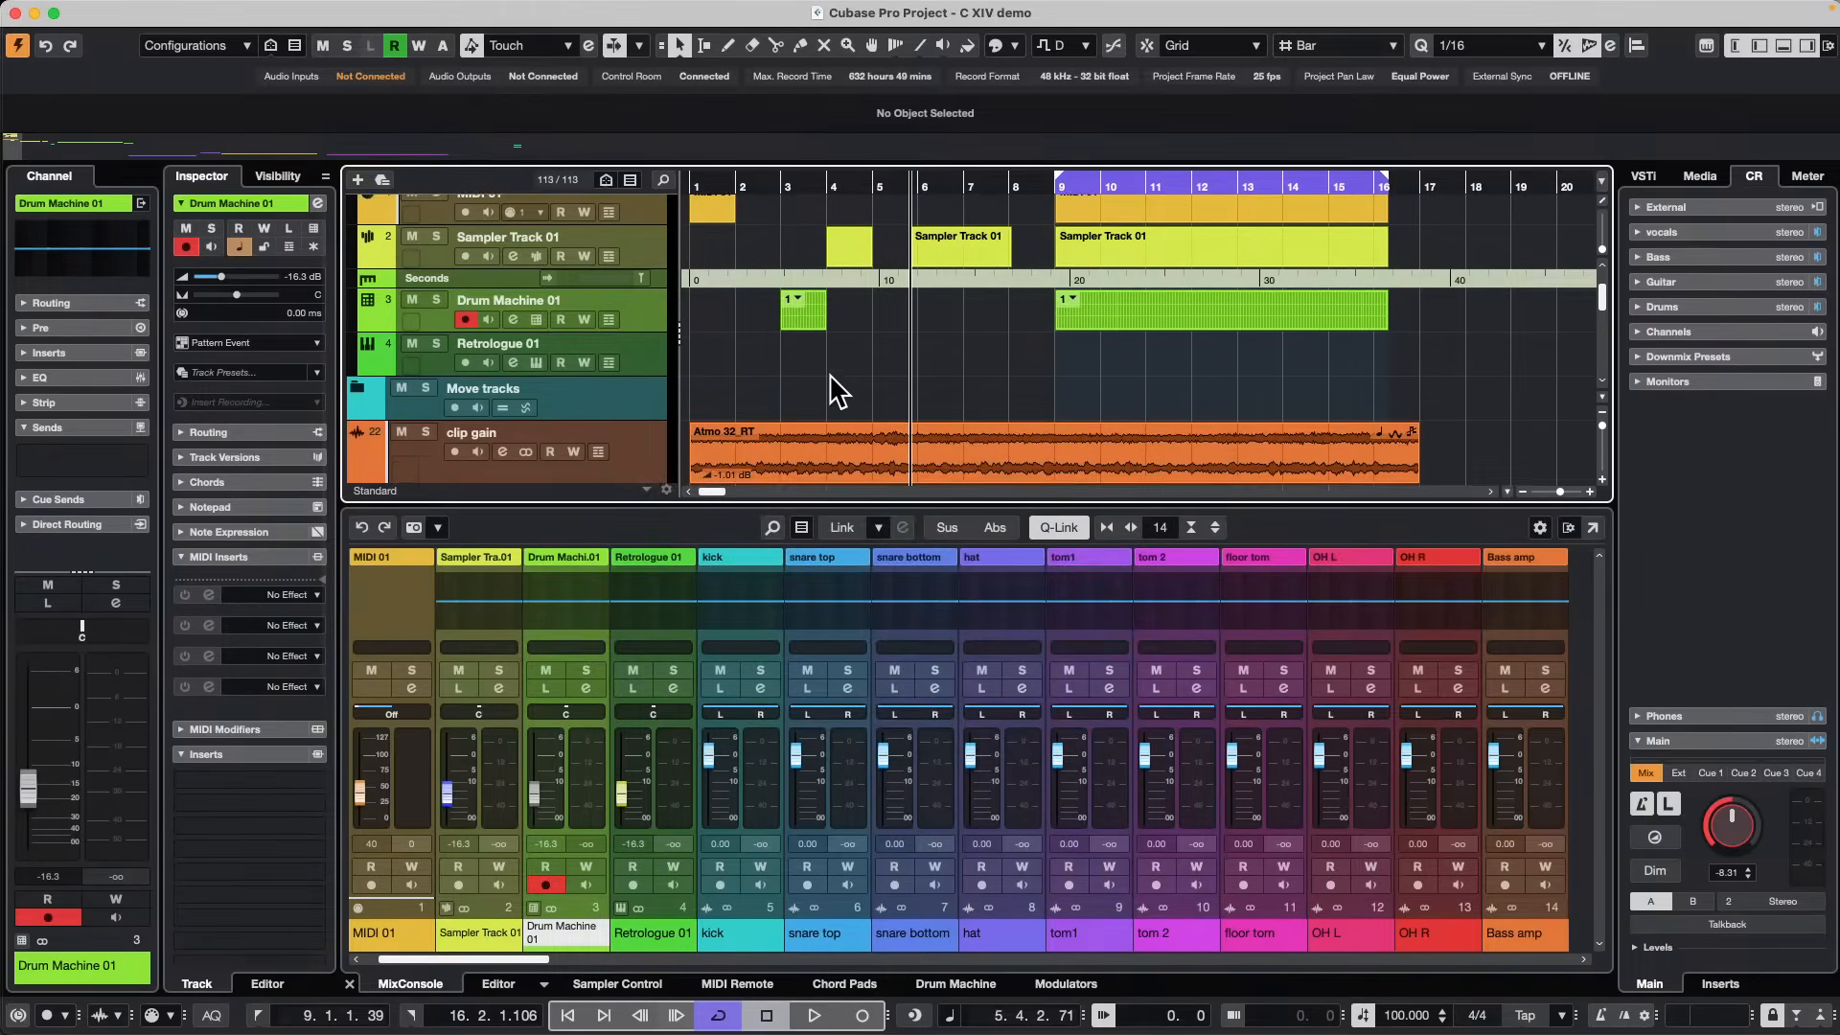
Enlarge the clip gain track, and reset the Atmo 32_RT event's volume before raising it to 2.2 dB.
{"action": "scroll", "coordinate": [871, 336], "scroll_direction": "down", "scroll_amount": 3}
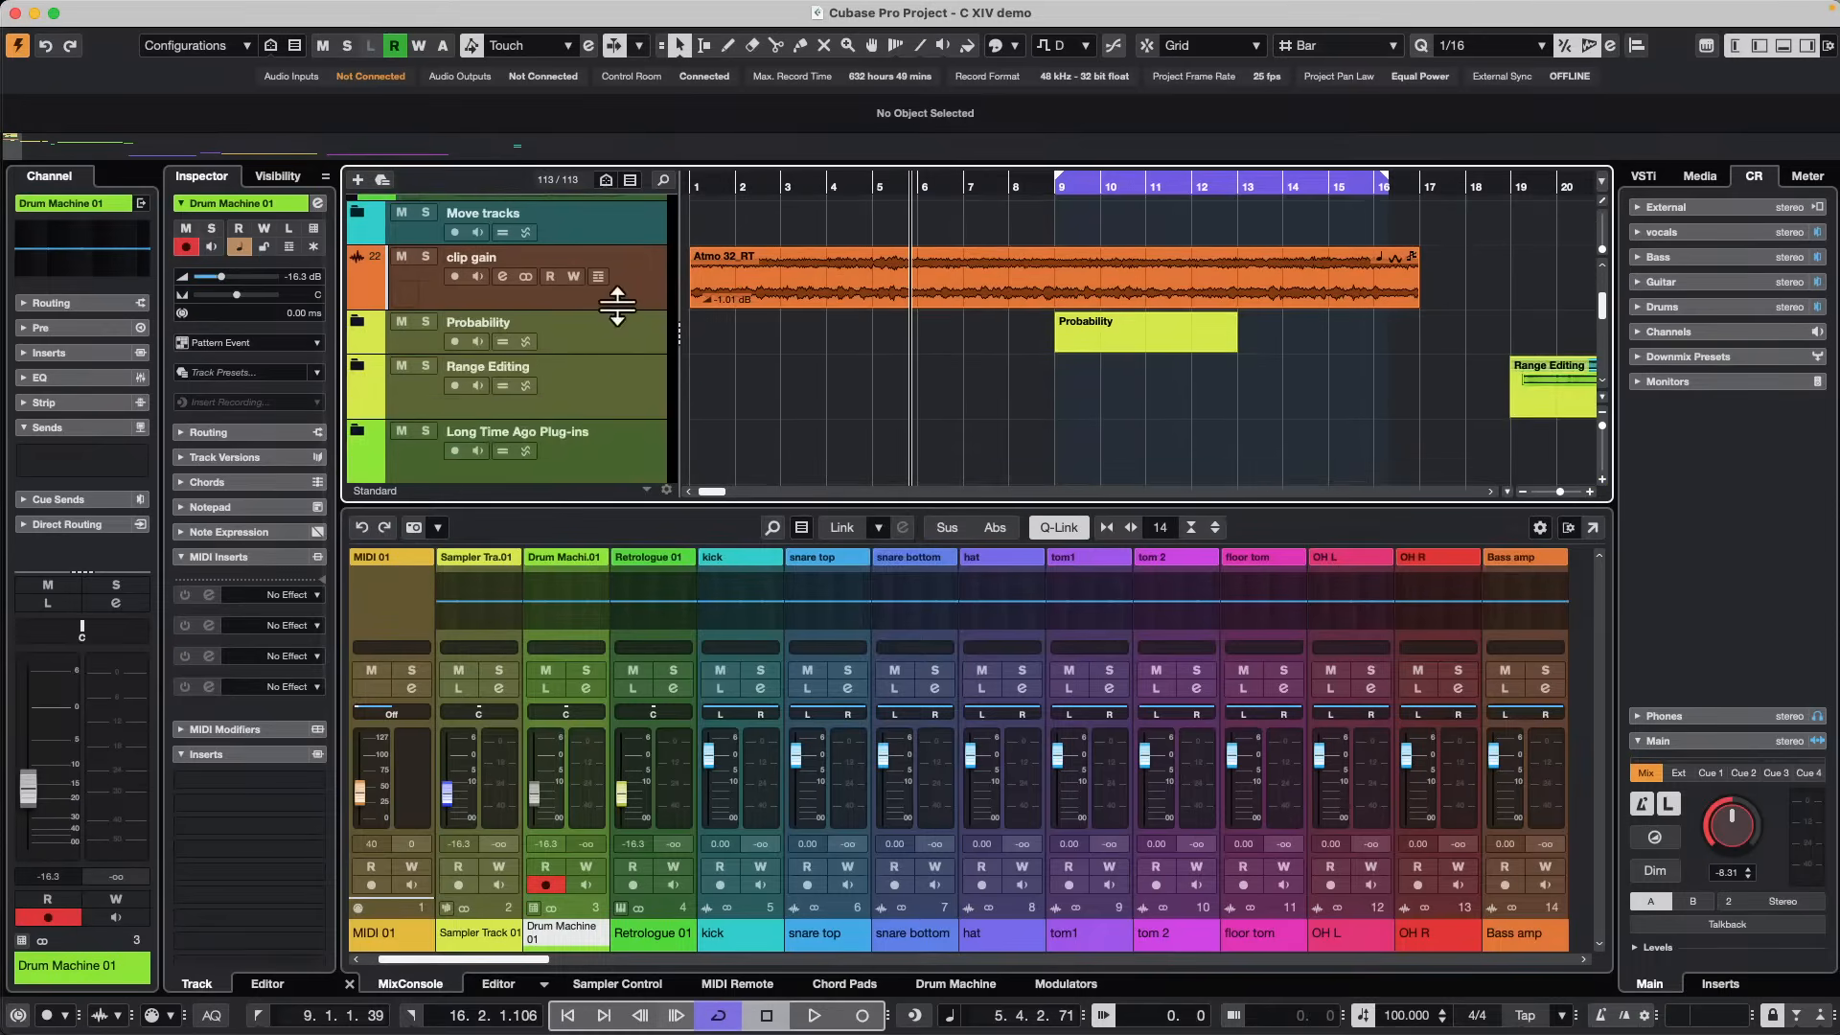
{"action": "left_click_drag", "start_coordinate": [617, 307], "coordinate": [617, 436]}
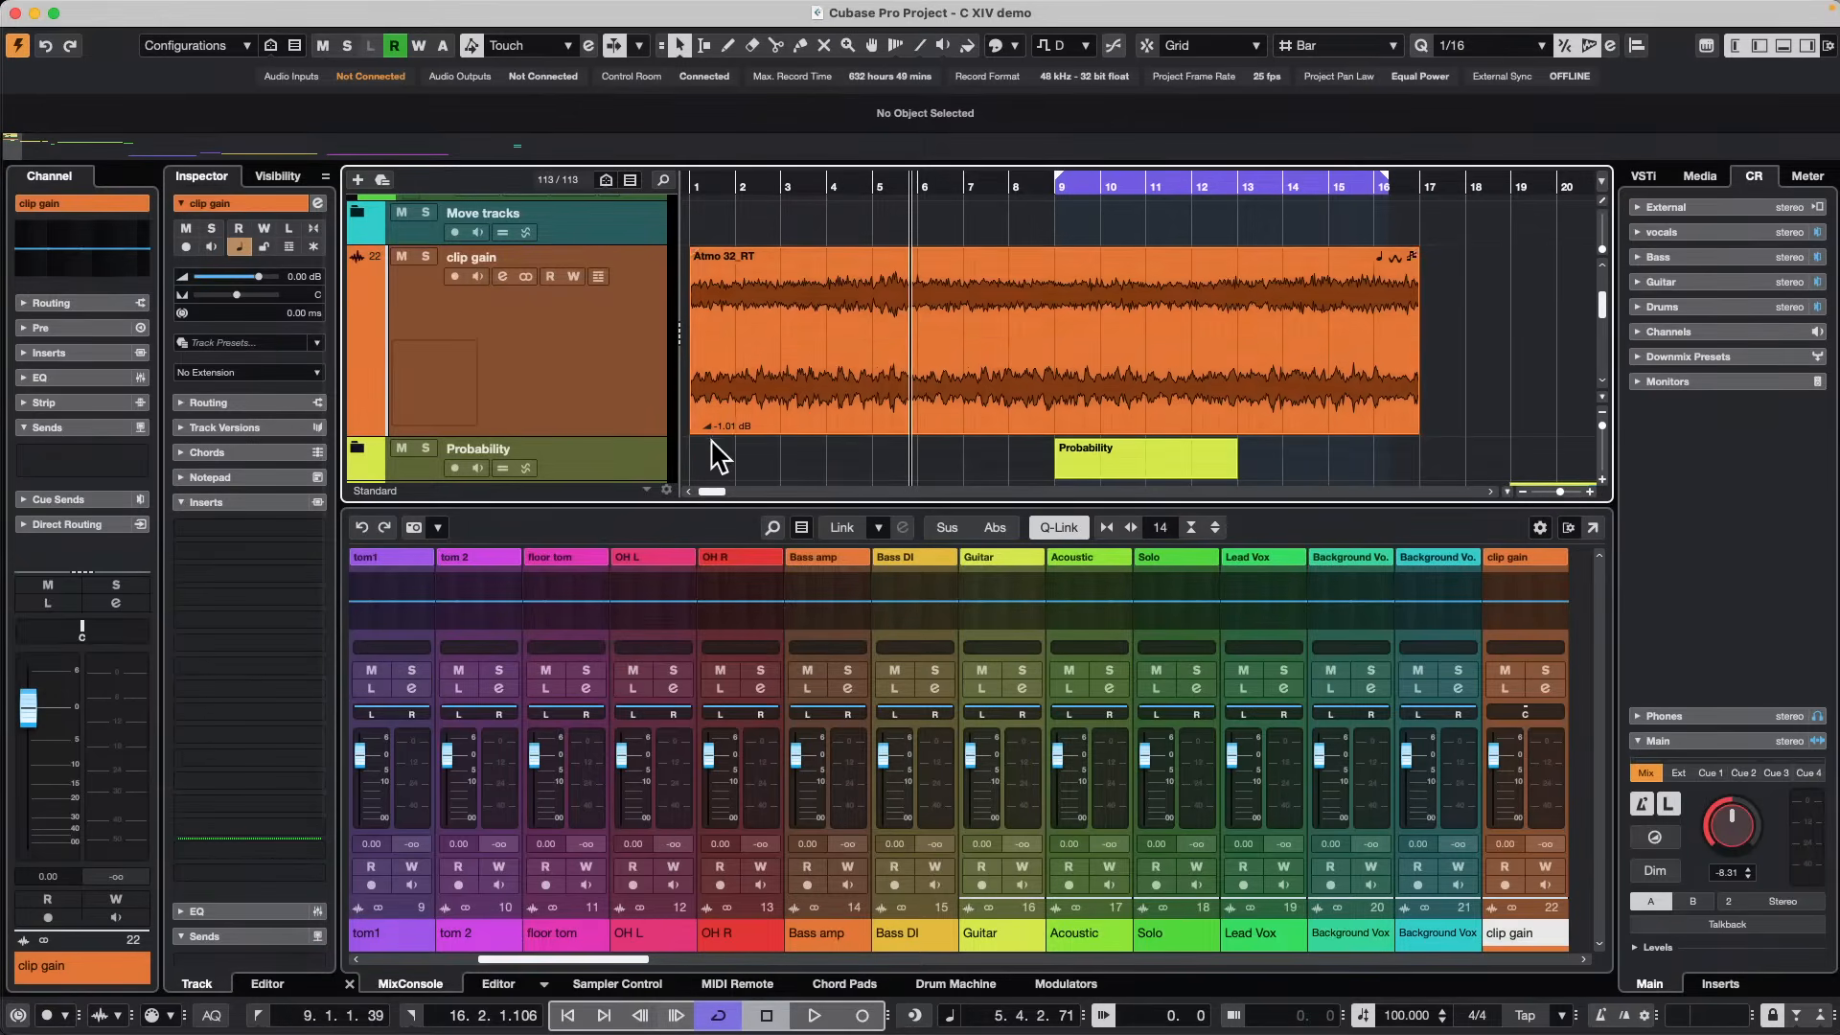
{"action": "mouse_move", "coordinate": [710, 427]}
{"action": "left_mouse_down"}
{"action": "mouse_move", "coordinate": [698, 403]}
{"action": "mouse_move", "coordinate": [698, 445]}
{"action": "left_mouse_up"}
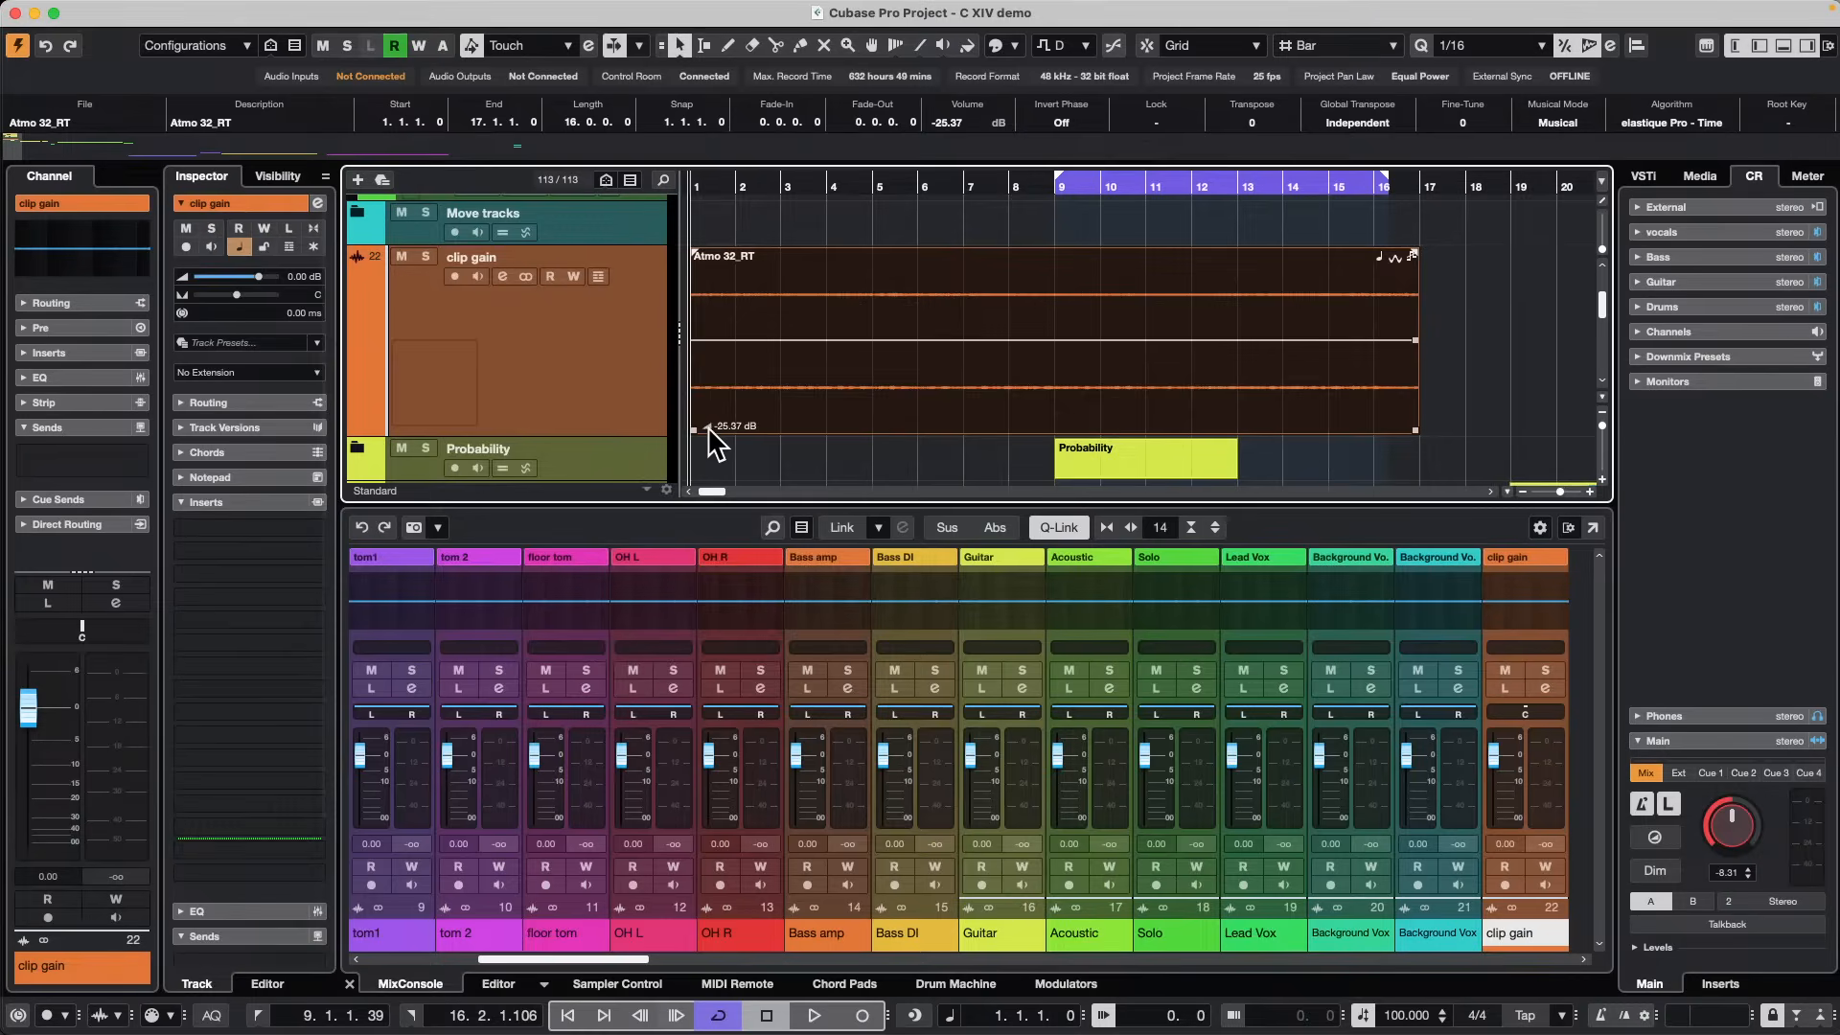
{"action": "left_click", "coordinate": [708, 427], "text": "super"}
{"action": "left_click", "coordinate": [710, 429]}
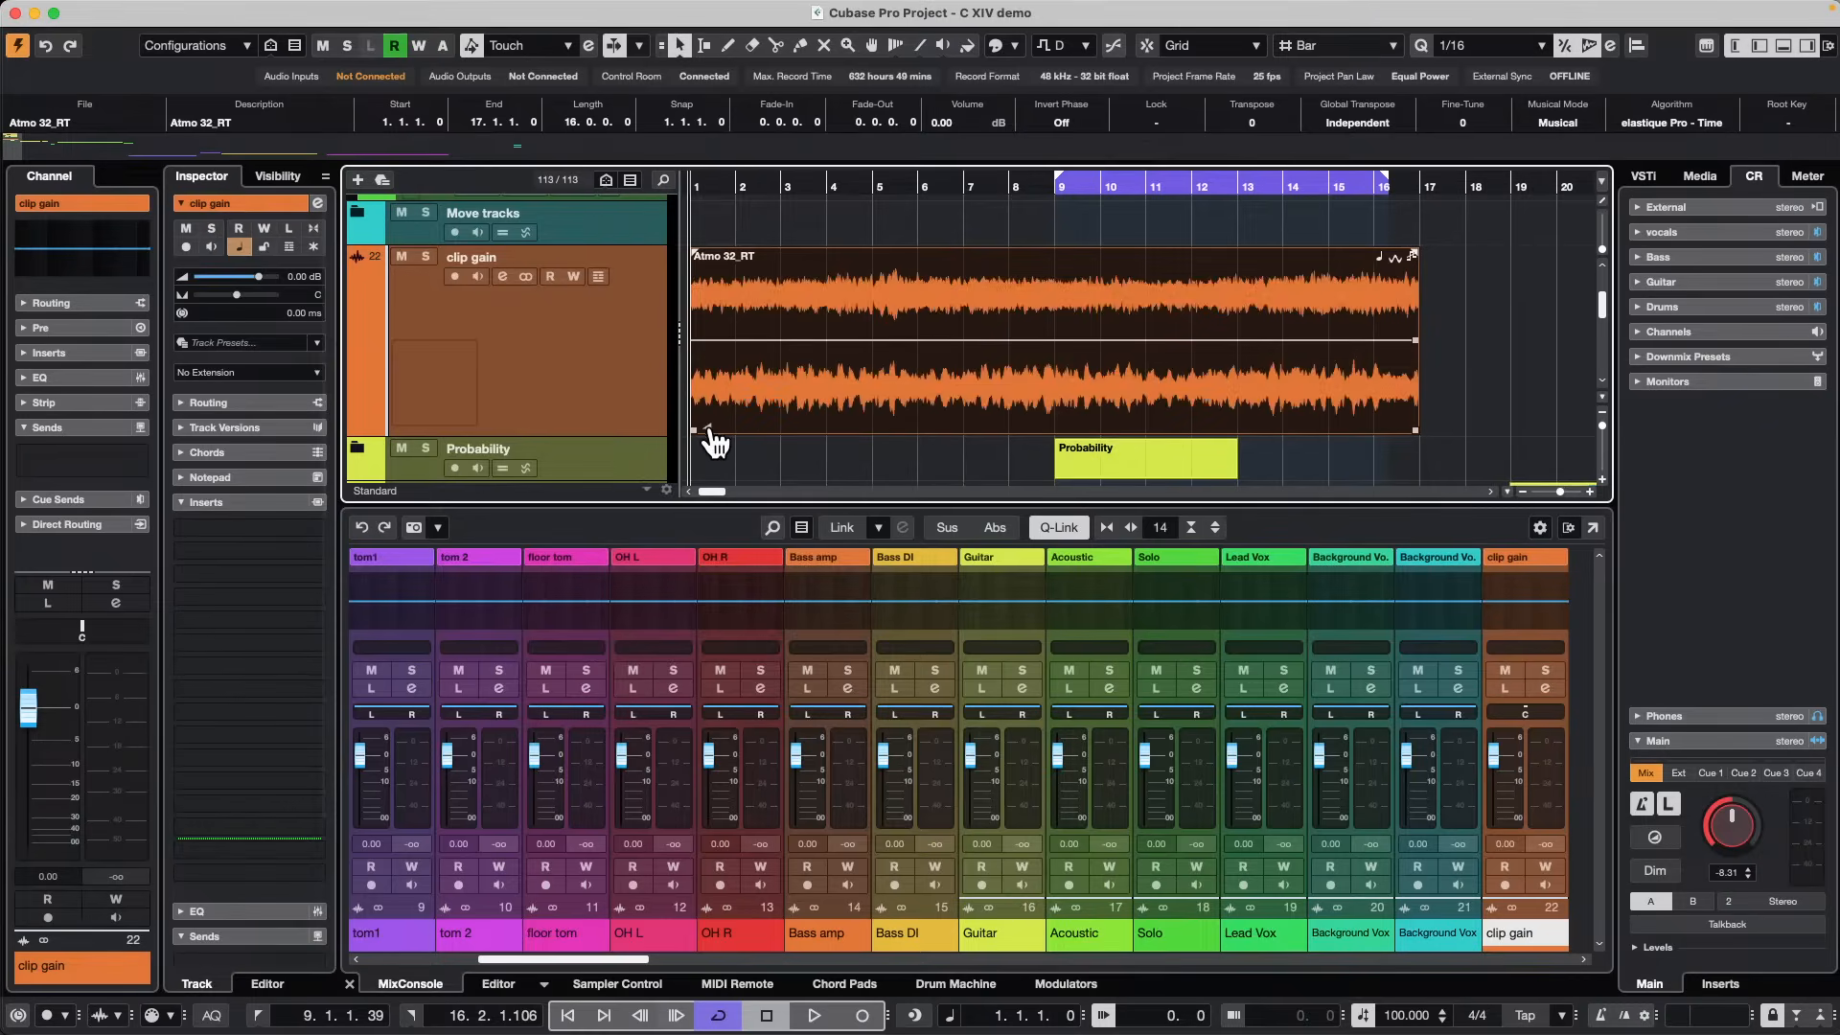
{"action": "mouse_move", "coordinate": [714, 426]}
{"action": "left_mouse_down"}
{"action": "mouse_move", "coordinate": [714, 460]}
{"action": "mouse_move", "coordinate": [715, 421]}
{"action": "left_mouse_up"}
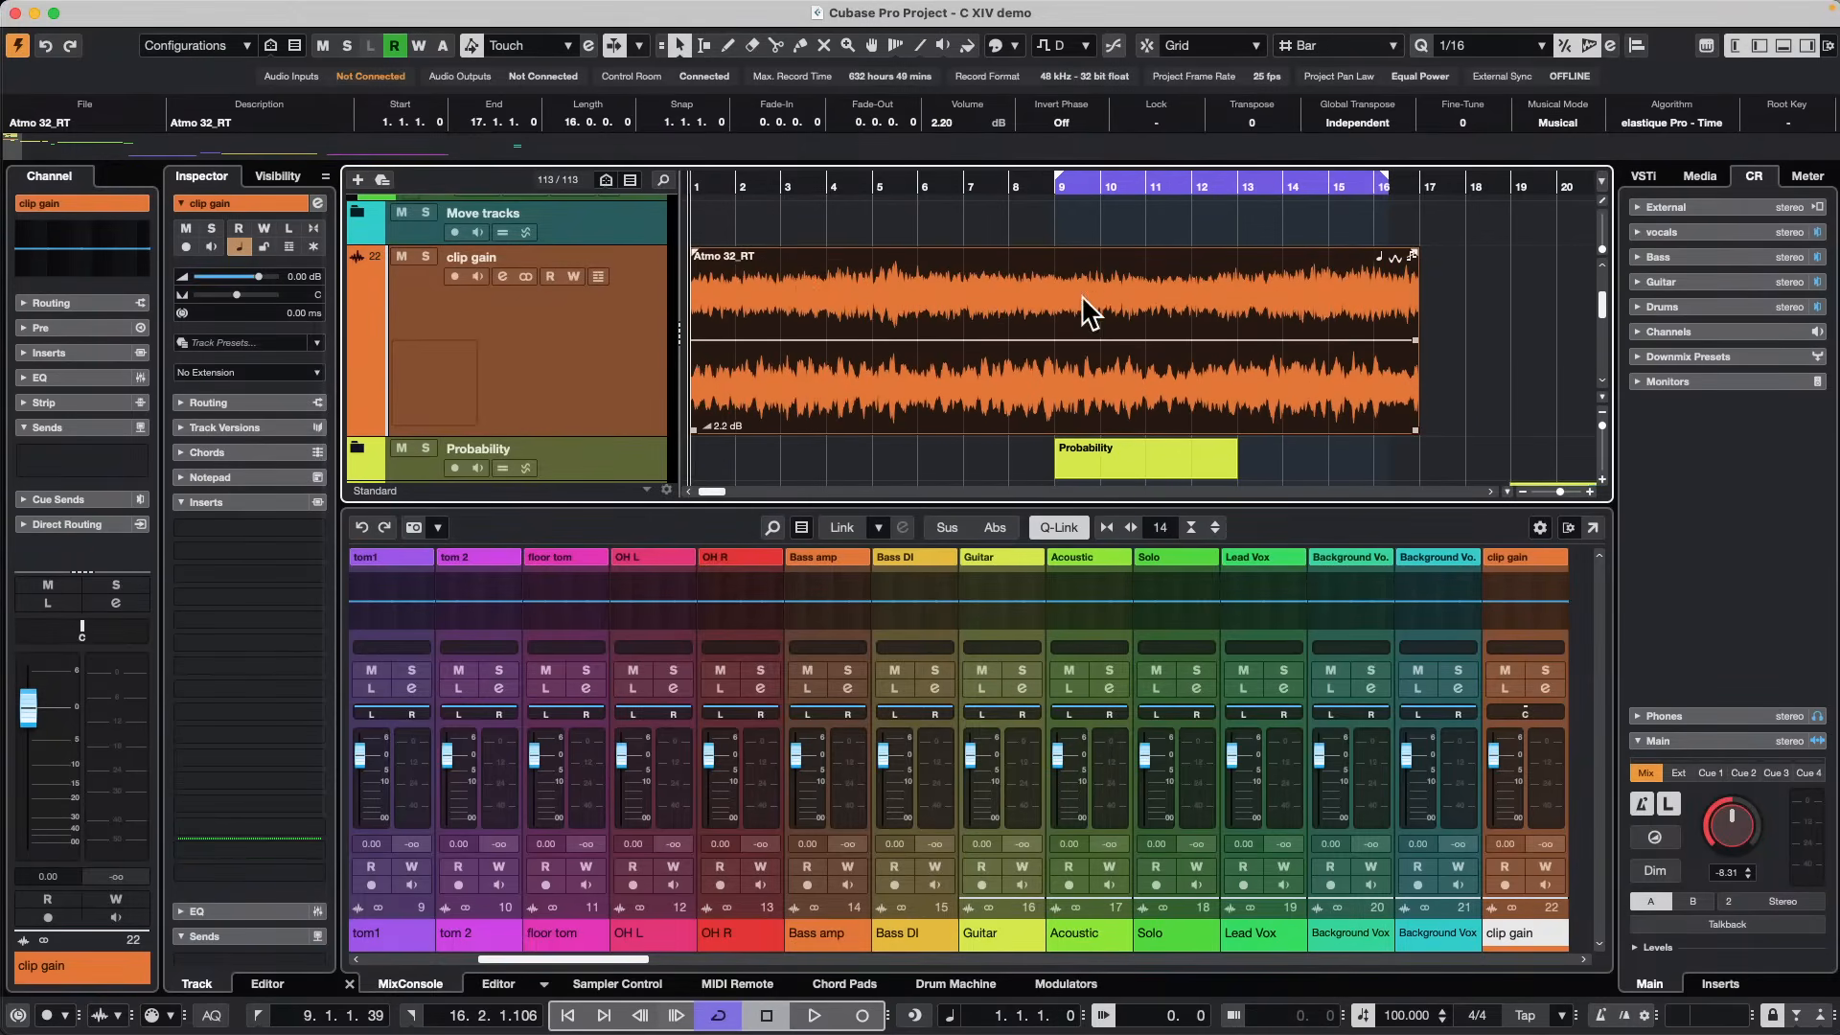
Draw volume curve points on the Atmo 32_RT event near bar 3, a peak near bar 5 and a dip of about -1.3 dB near bar 8.
{"action": "right_click", "coordinate": [826, 347]}
{"action": "left_click", "coordinate": [874, 349]}
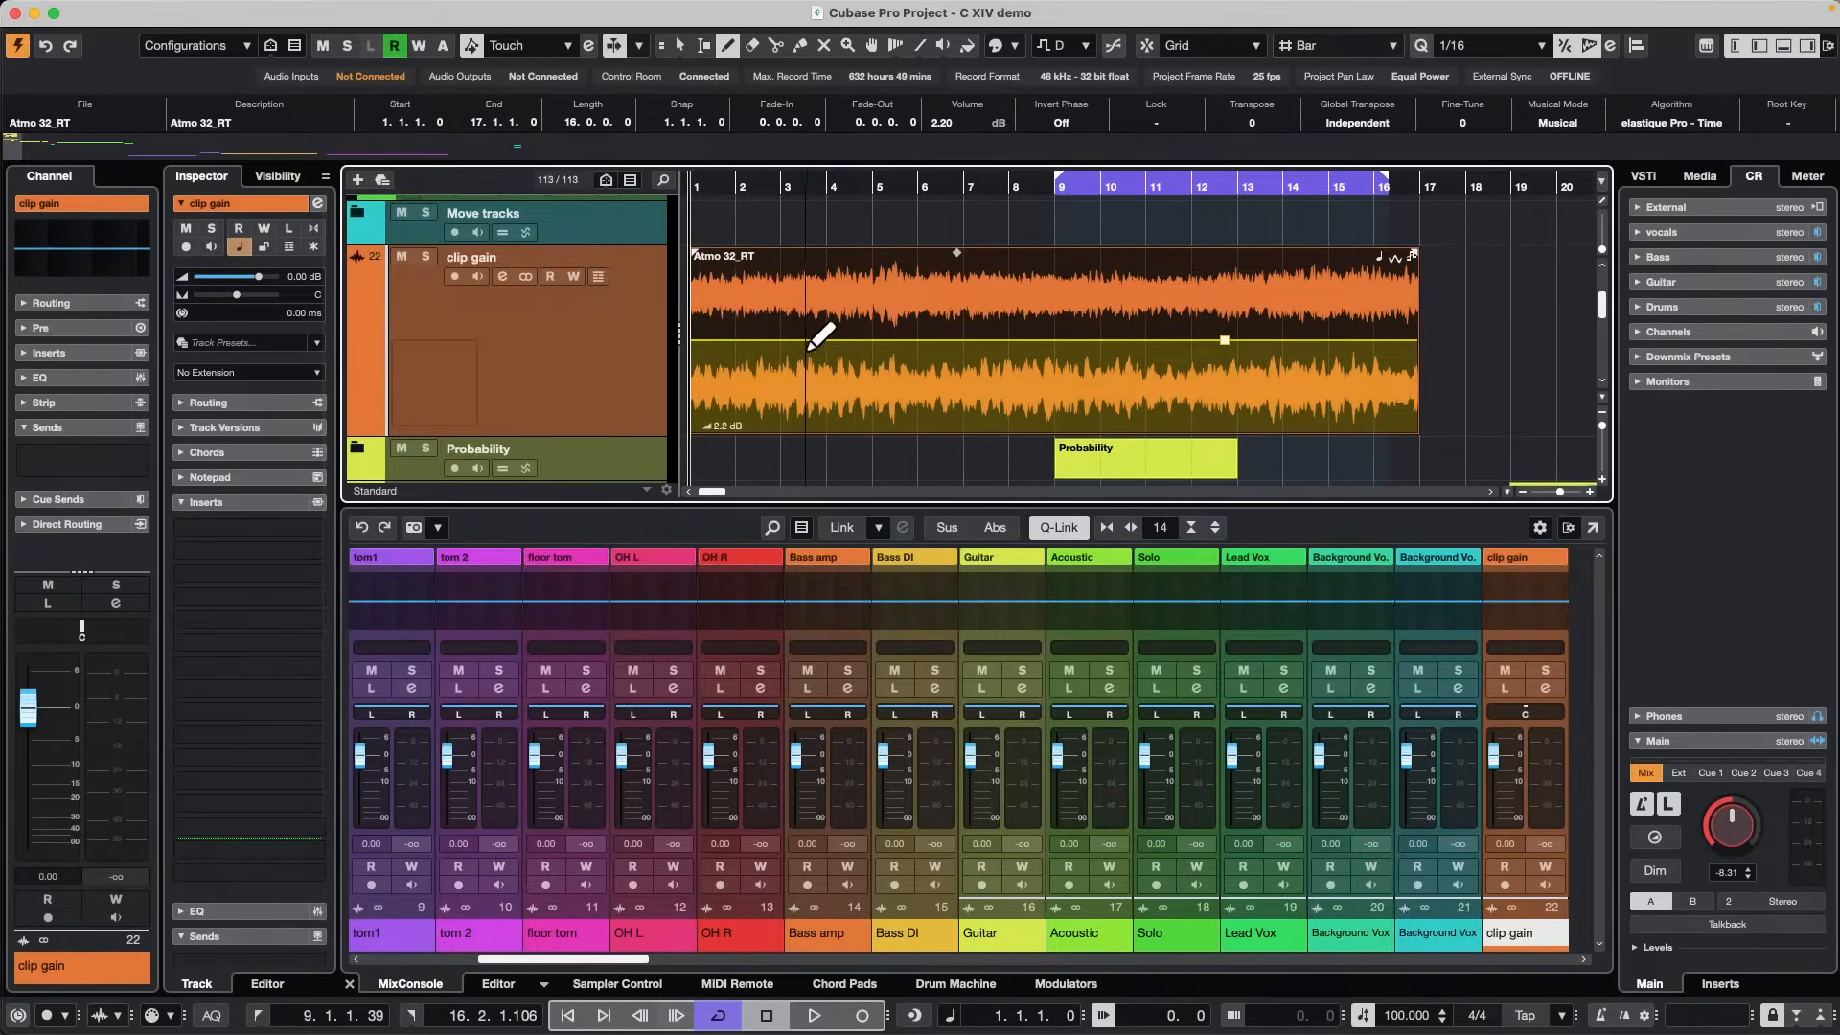
{"action": "left_click", "coordinate": [812, 340]}
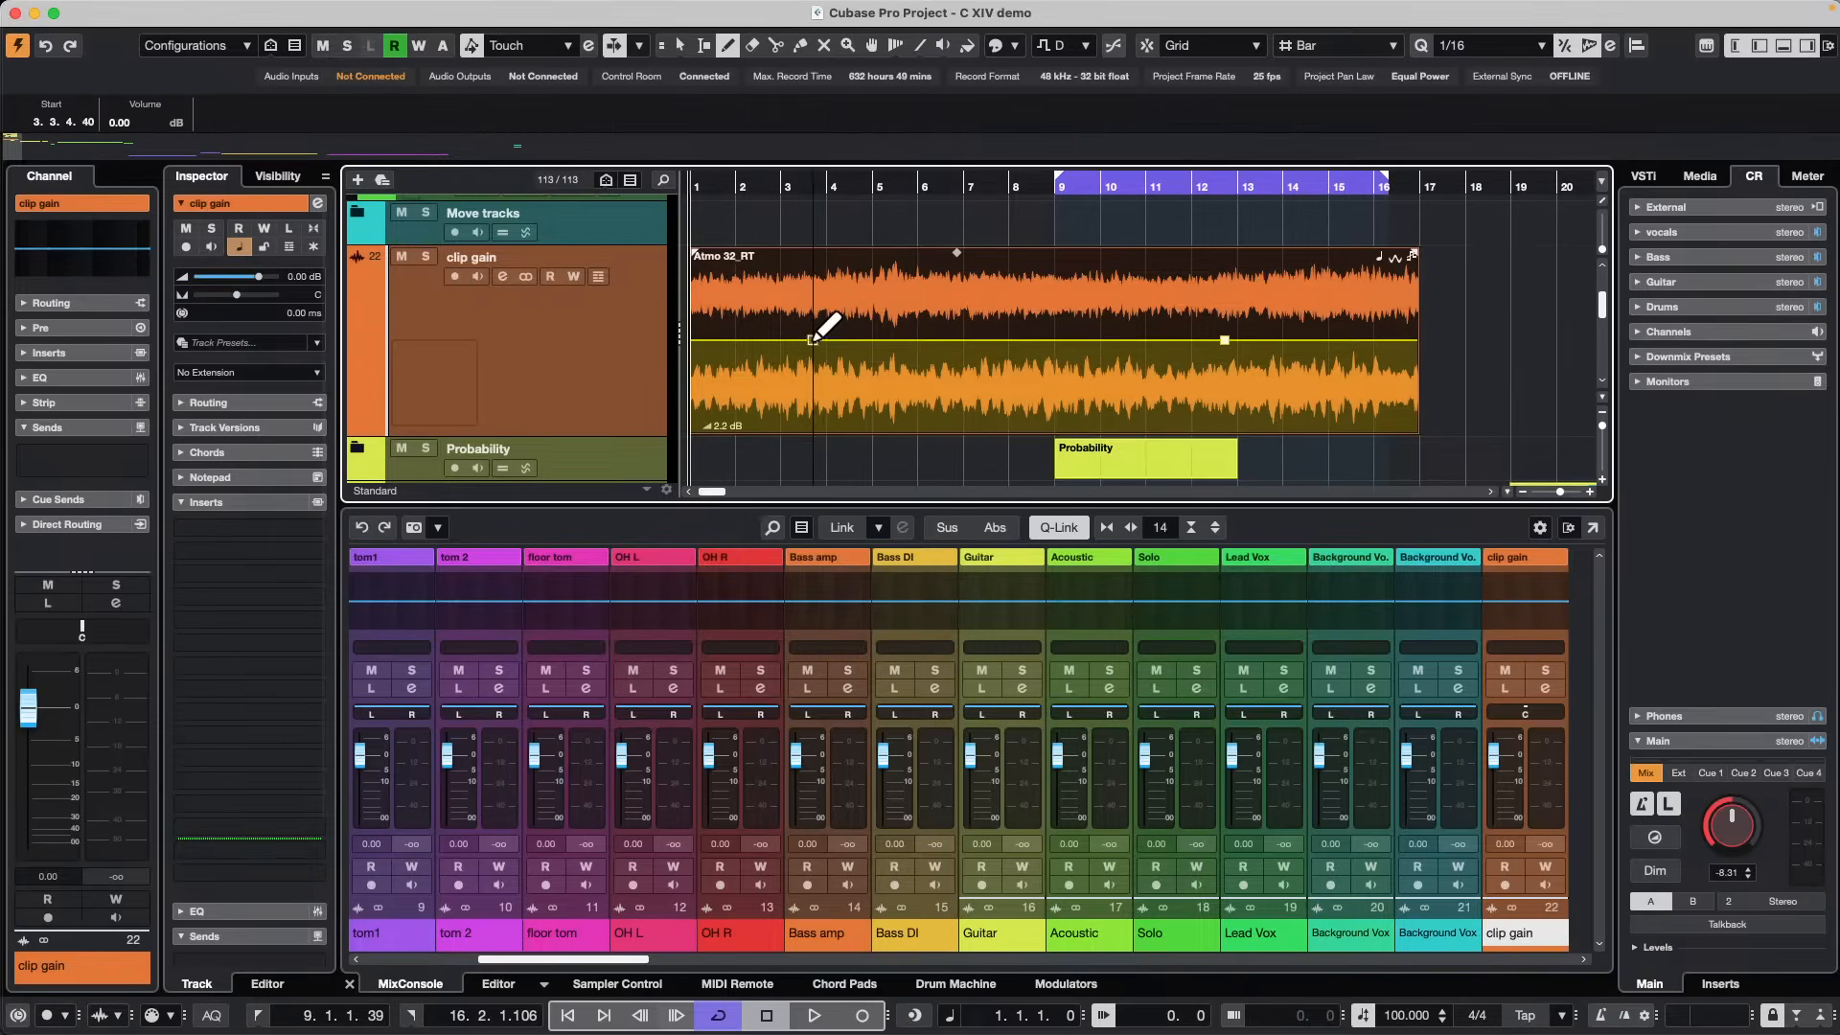
{"action": "left_click", "coordinate": [907, 340]}
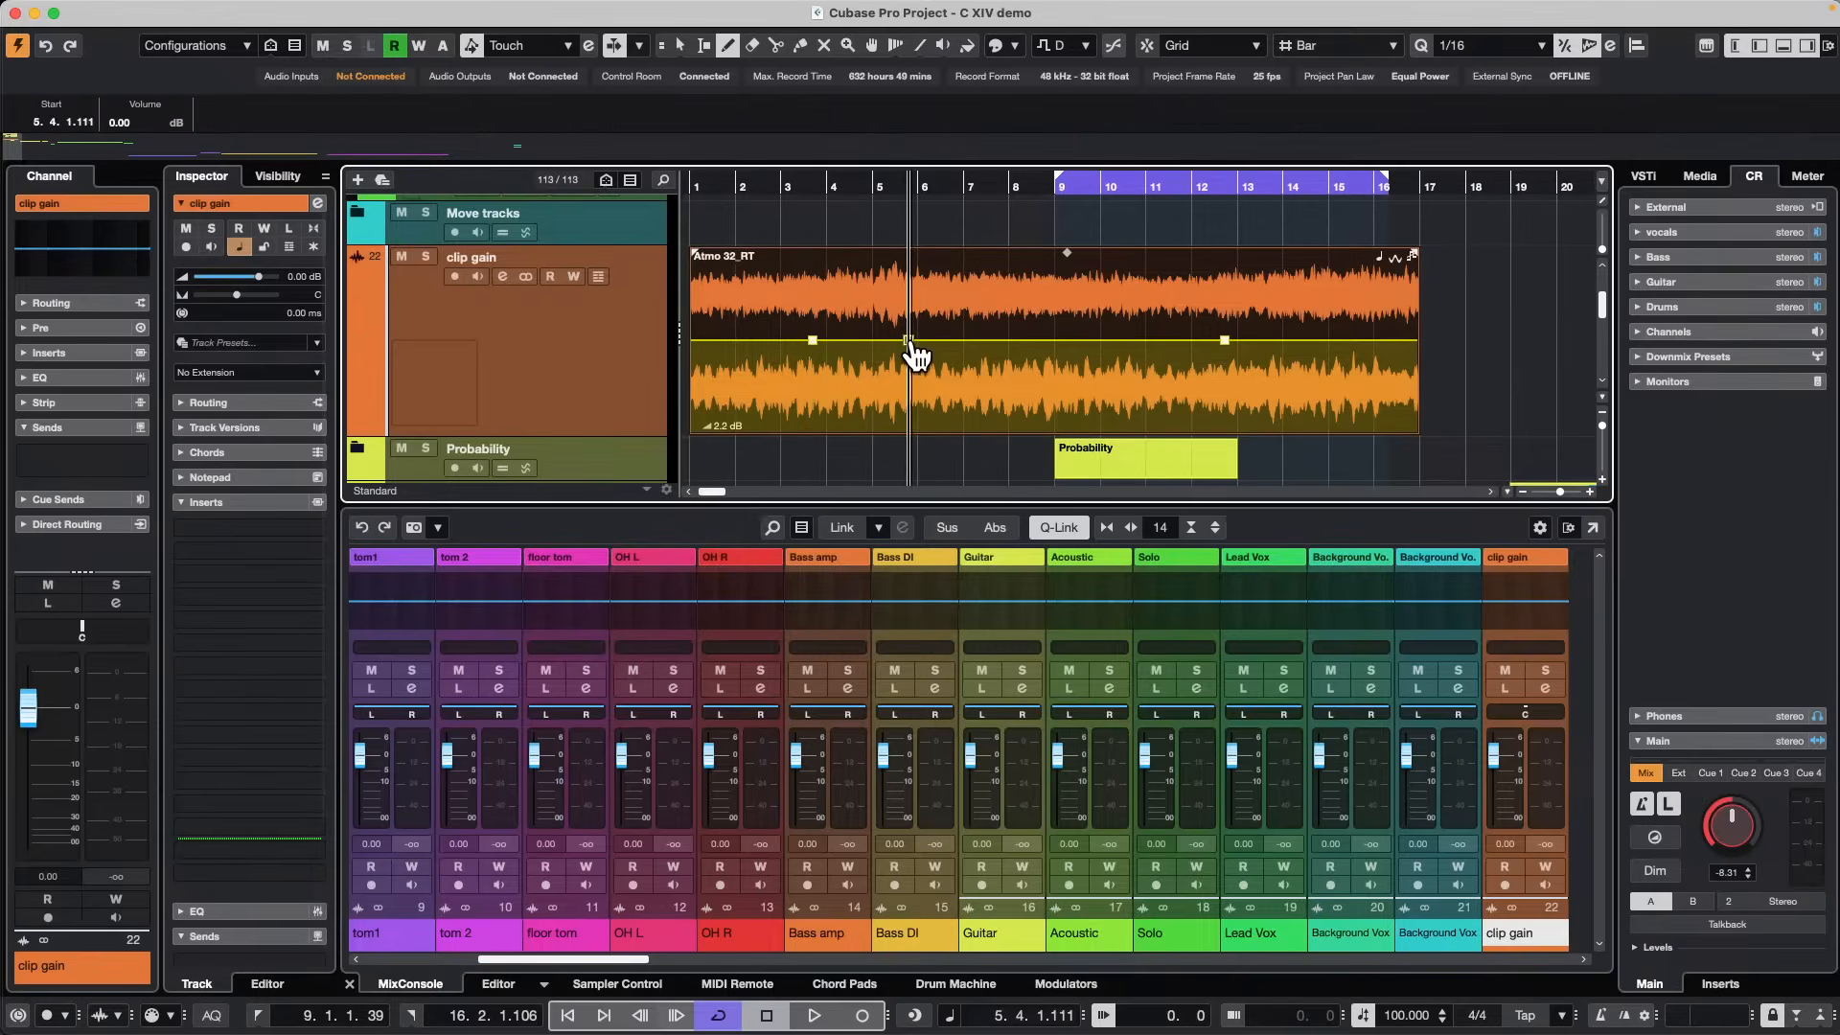
{"action": "mouse_move", "coordinate": [908, 340]}
{"action": "left_mouse_down"}
{"action": "mouse_move", "coordinate": [929, 290]}
{"action": "mouse_move", "coordinate": [928, 403]}
{"action": "mouse_move", "coordinate": [939, 334]}
{"action": "mouse_move", "coordinate": [905, 305]}
{"action": "mouse_move", "coordinate": [988, 300]}
{"action": "mouse_move", "coordinate": [947, 425]}
{"action": "mouse_move", "coordinate": [1022, 360]}
{"action": "mouse_move", "coordinate": [955, 428]}
{"action": "mouse_move", "coordinate": [1032, 364]}
{"action": "mouse_move", "coordinate": [1052, 337]}
{"action": "mouse_move", "coordinate": [979, 405]}
{"action": "mouse_move", "coordinate": [1045, 326]}
{"action": "mouse_move", "coordinate": [1006, 376]}
{"action": "mouse_move", "coordinate": [1021, 360]}
{"action": "mouse_move", "coordinate": [1017, 391]}
{"action": "mouse_move", "coordinate": [1021, 356]}
{"action": "left_mouse_up"}
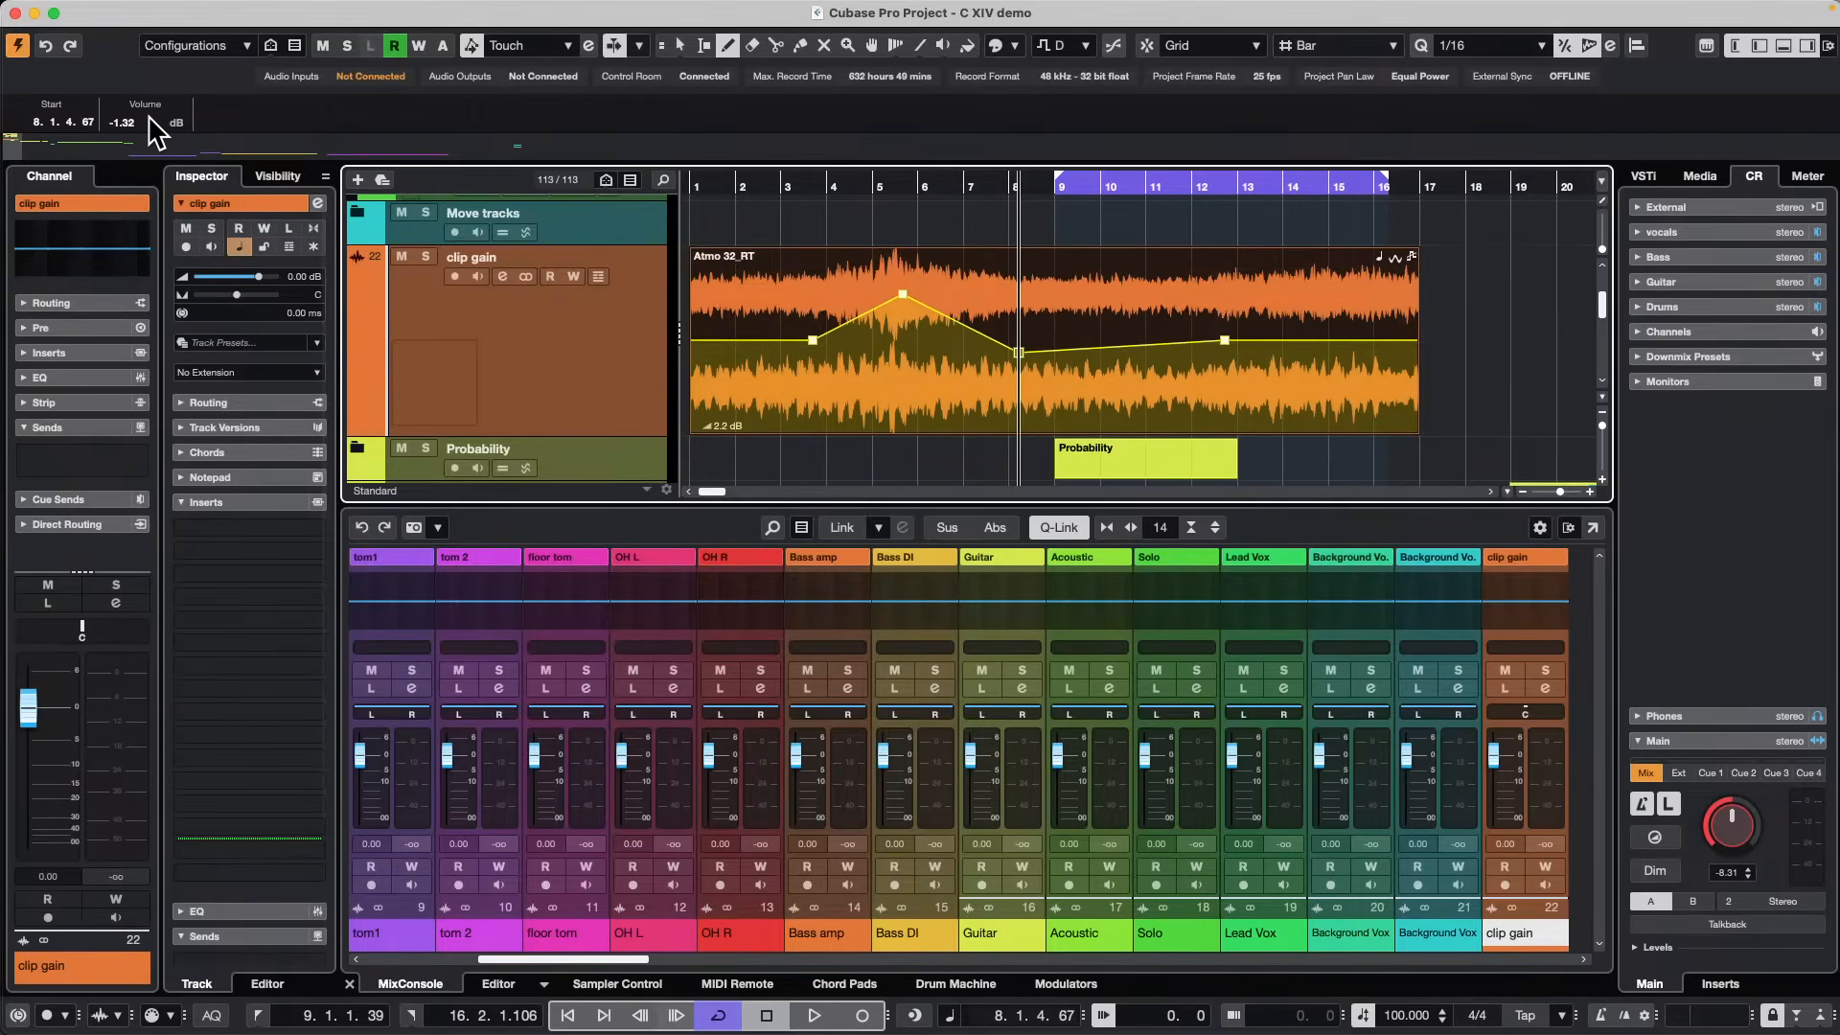
Set the volume of the curve point near bar 8 to 1 dB.
{"action": "scroll", "coordinate": [150, 118], "scroll_direction": "up", "scroll_amount": 6}
{"action": "scroll", "coordinate": [150, 118], "scroll_direction": "up", "scroll_amount": 8}
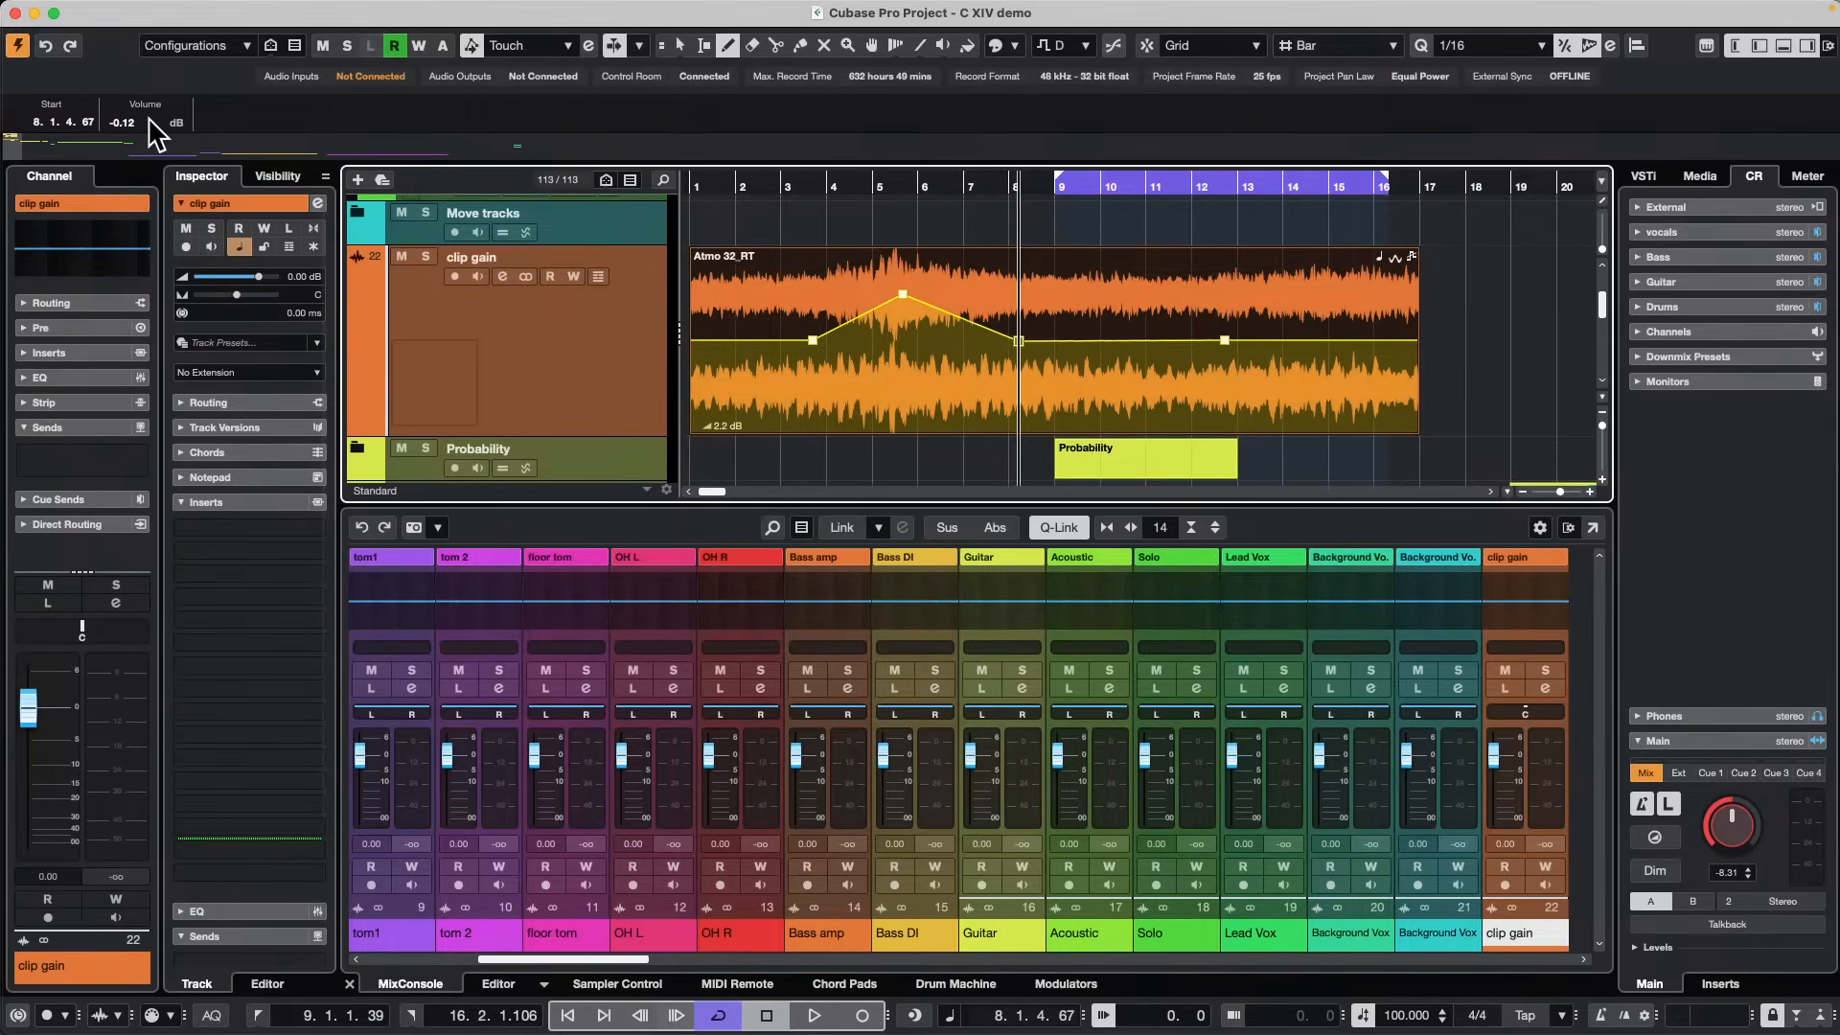
{"action": "left_click", "coordinate": [145, 121]}
{"action": "type", "text": "1"}
{"action": "key", "text": "Return"}
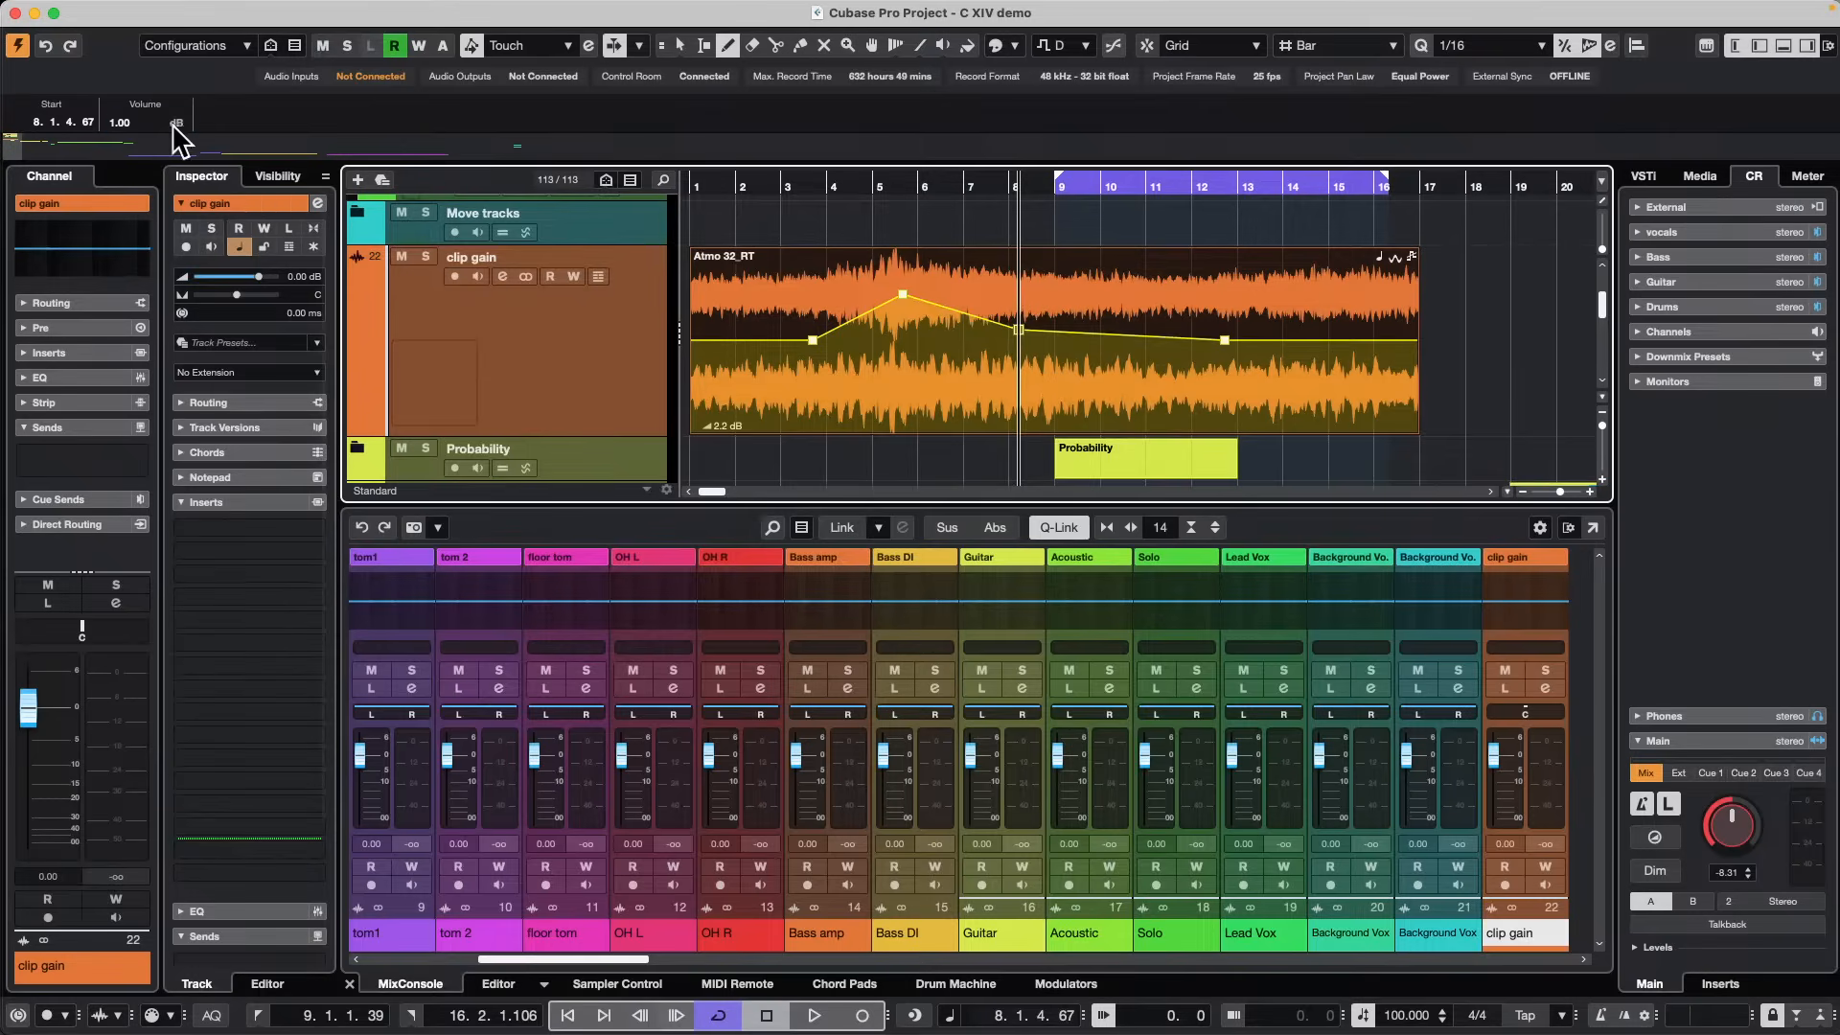
Shape a volume peak of about 3.9 dB near bar 10 that falls in a curve to about -3.9 dB near the end of bar 12.
{"action": "left_click", "coordinate": [1121, 334]}
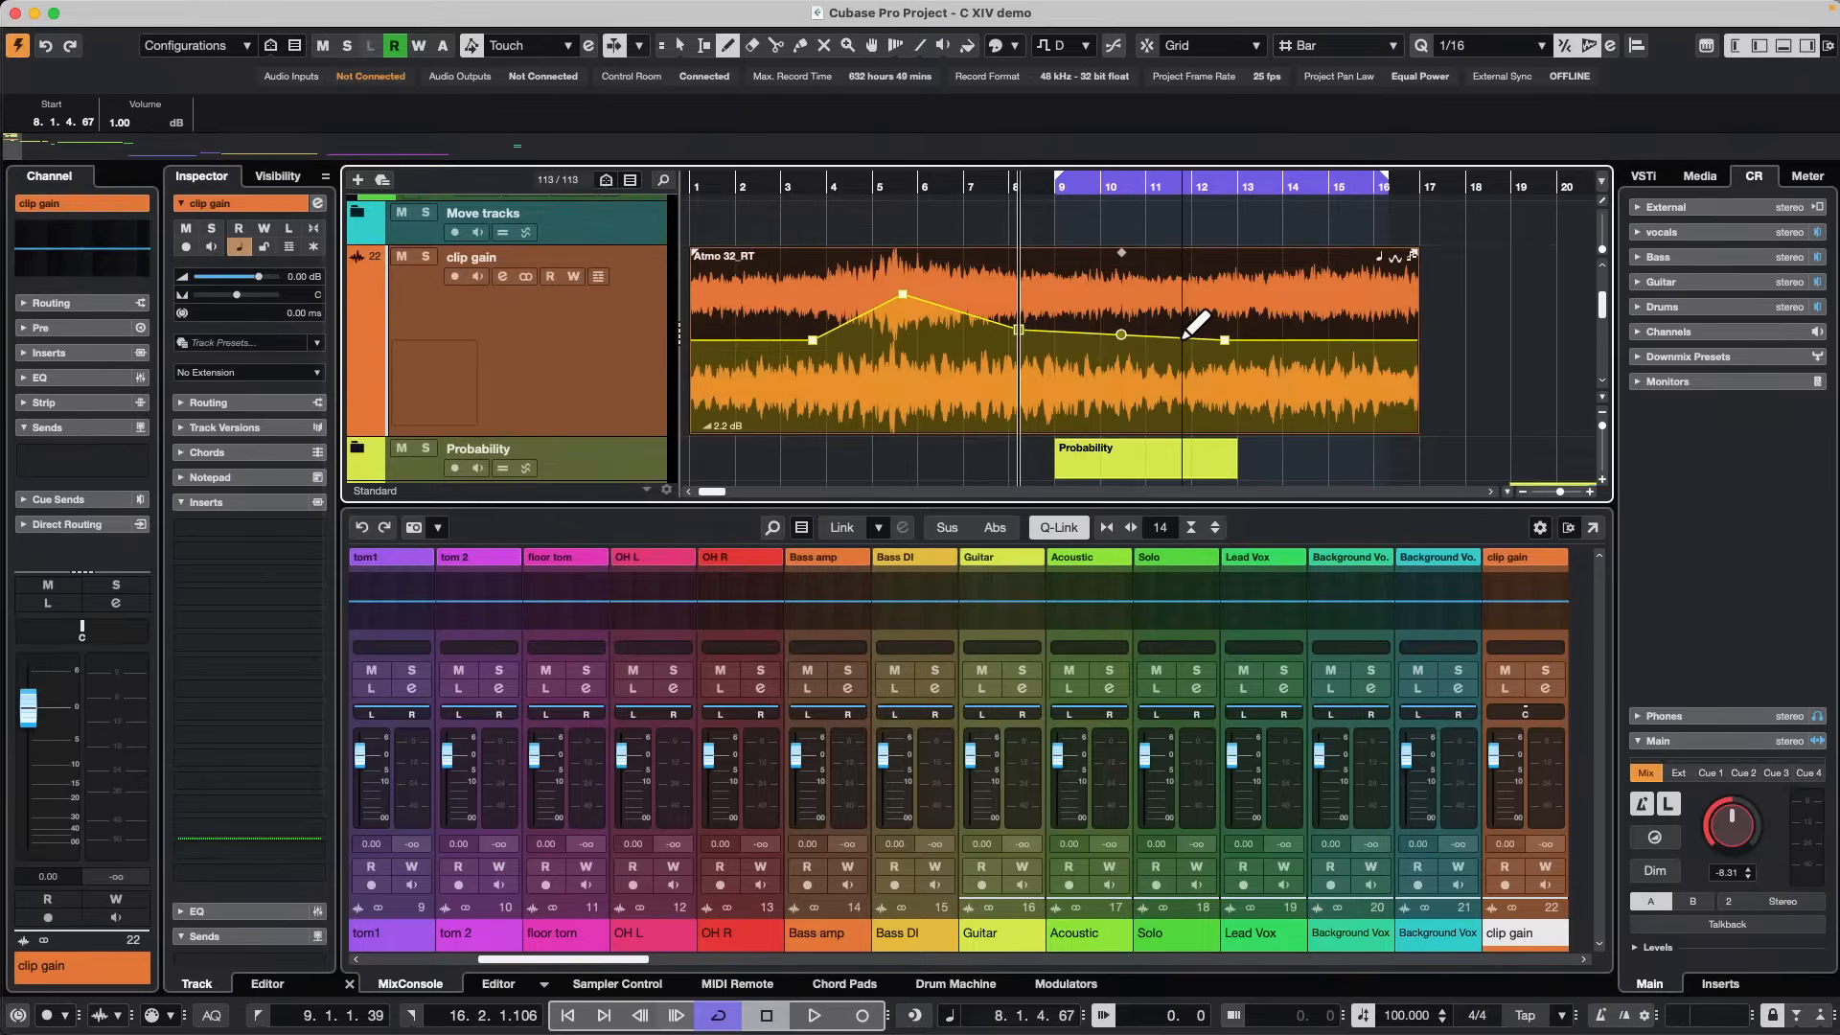
{"action": "left_click_drag", "start_coordinate": [1183, 337], "coordinate": [1159, 278]}
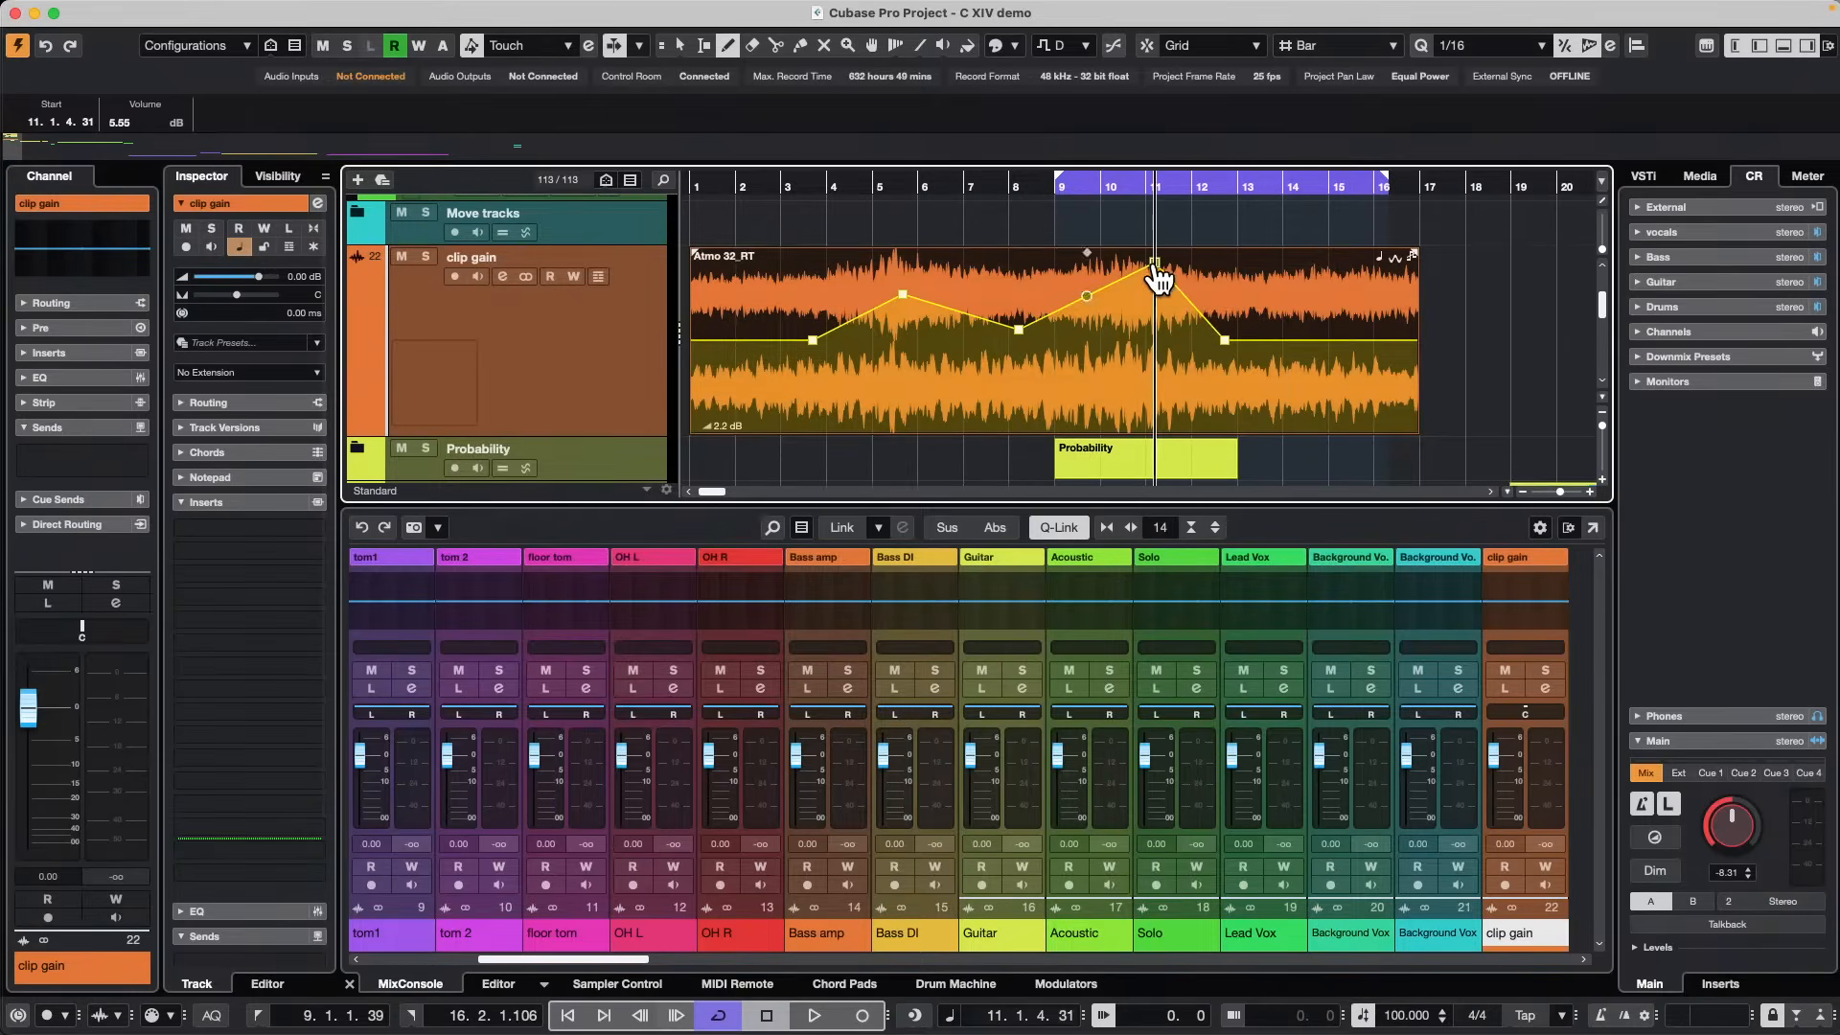
{"action": "mouse_move", "coordinate": [1224, 340]}
{"action": "left_mouse_down"}
{"action": "mouse_move", "coordinate": [1234, 393]}
{"action": "mouse_move", "coordinate": [1234, 371]}
{"action": "mouse_move", "coordinate": [1191, 345]}
{"action": "mouse_move", "coordinate": [1169, 362]}
{"action": "mouse_move", "coordinate": [1216, 313]}
{"action": "mouse_move", "coordinate": [1162, 361]}
{"action": "mouse_move", "coordinate": [1219, 320]}
{"action": "mouse_move", "coordinate": [1182, 345]}
{"action": "left_mouse_up"}
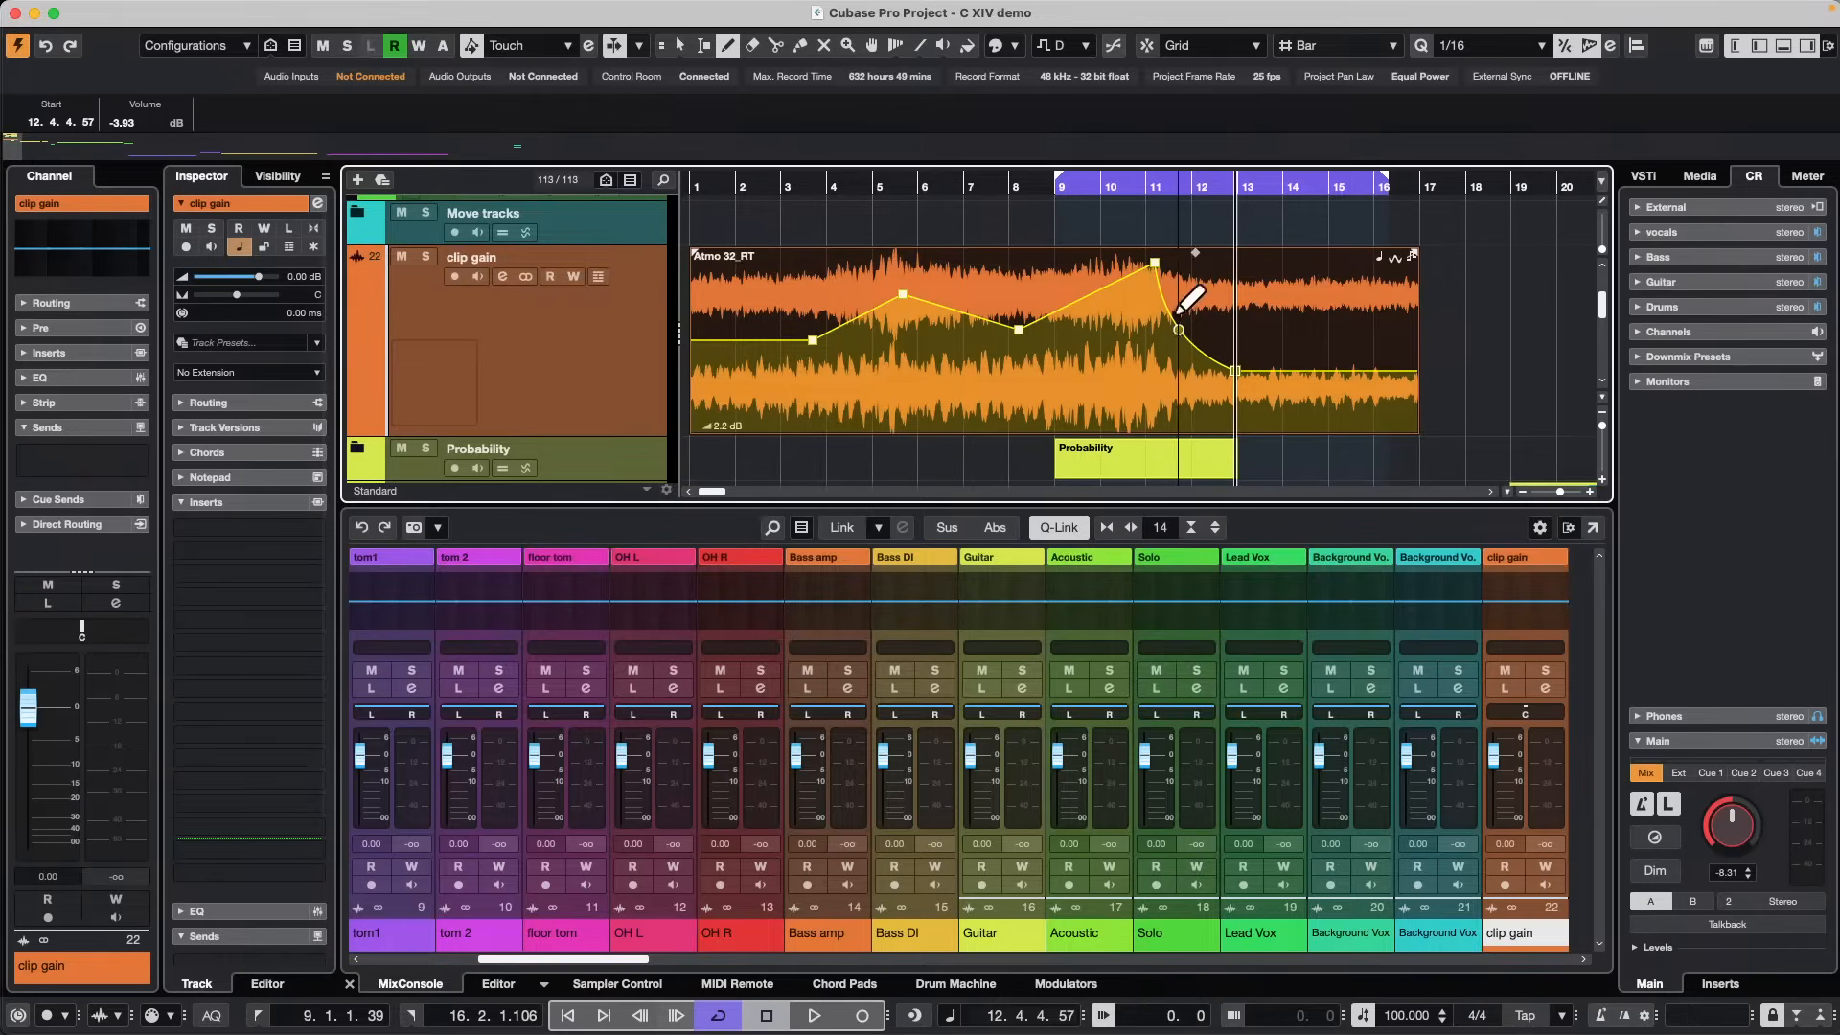
{"action": "left_click_drag", "start_coordinate": [1154, 262], "coordinate": [1136, 290]}
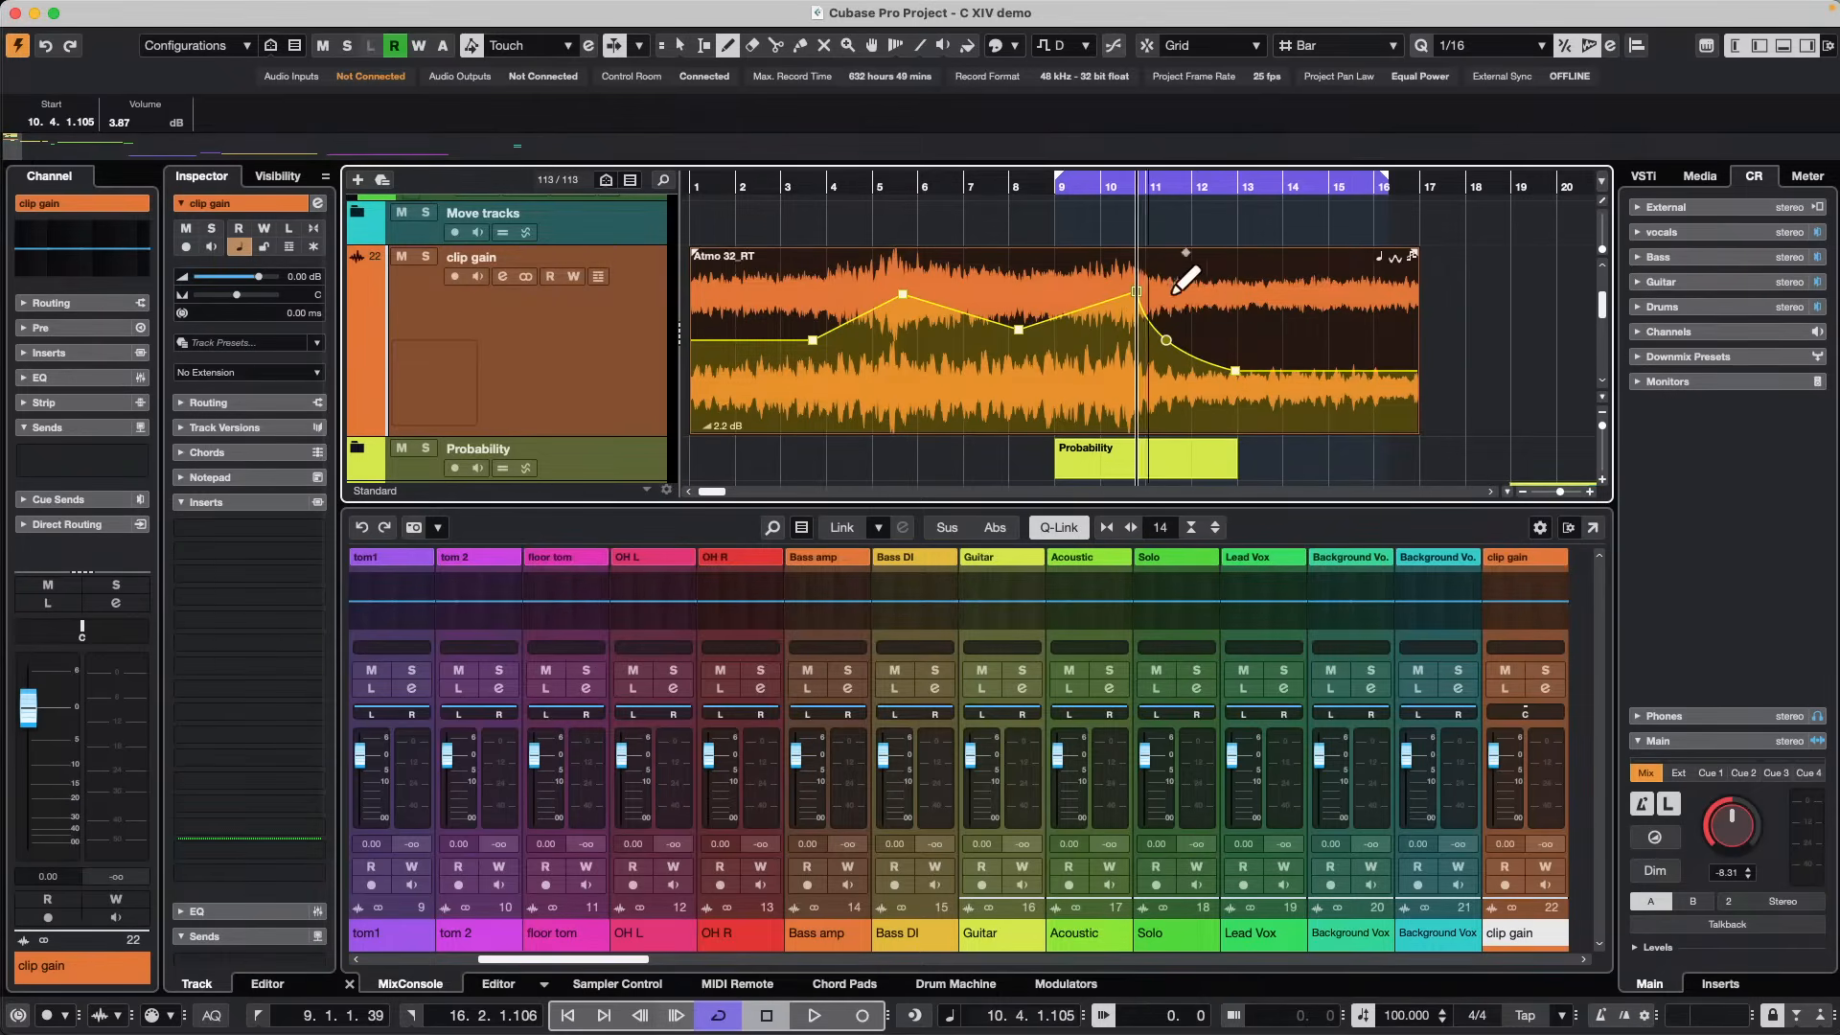
Add and move volume curve points between the two peaks to form dips near bars 7 and 9 and a peak near bar 8.
{"action": "left_click", "coordinate": [928, 304]}
{"action": "left_click", "coordinate": [1063, 315]}
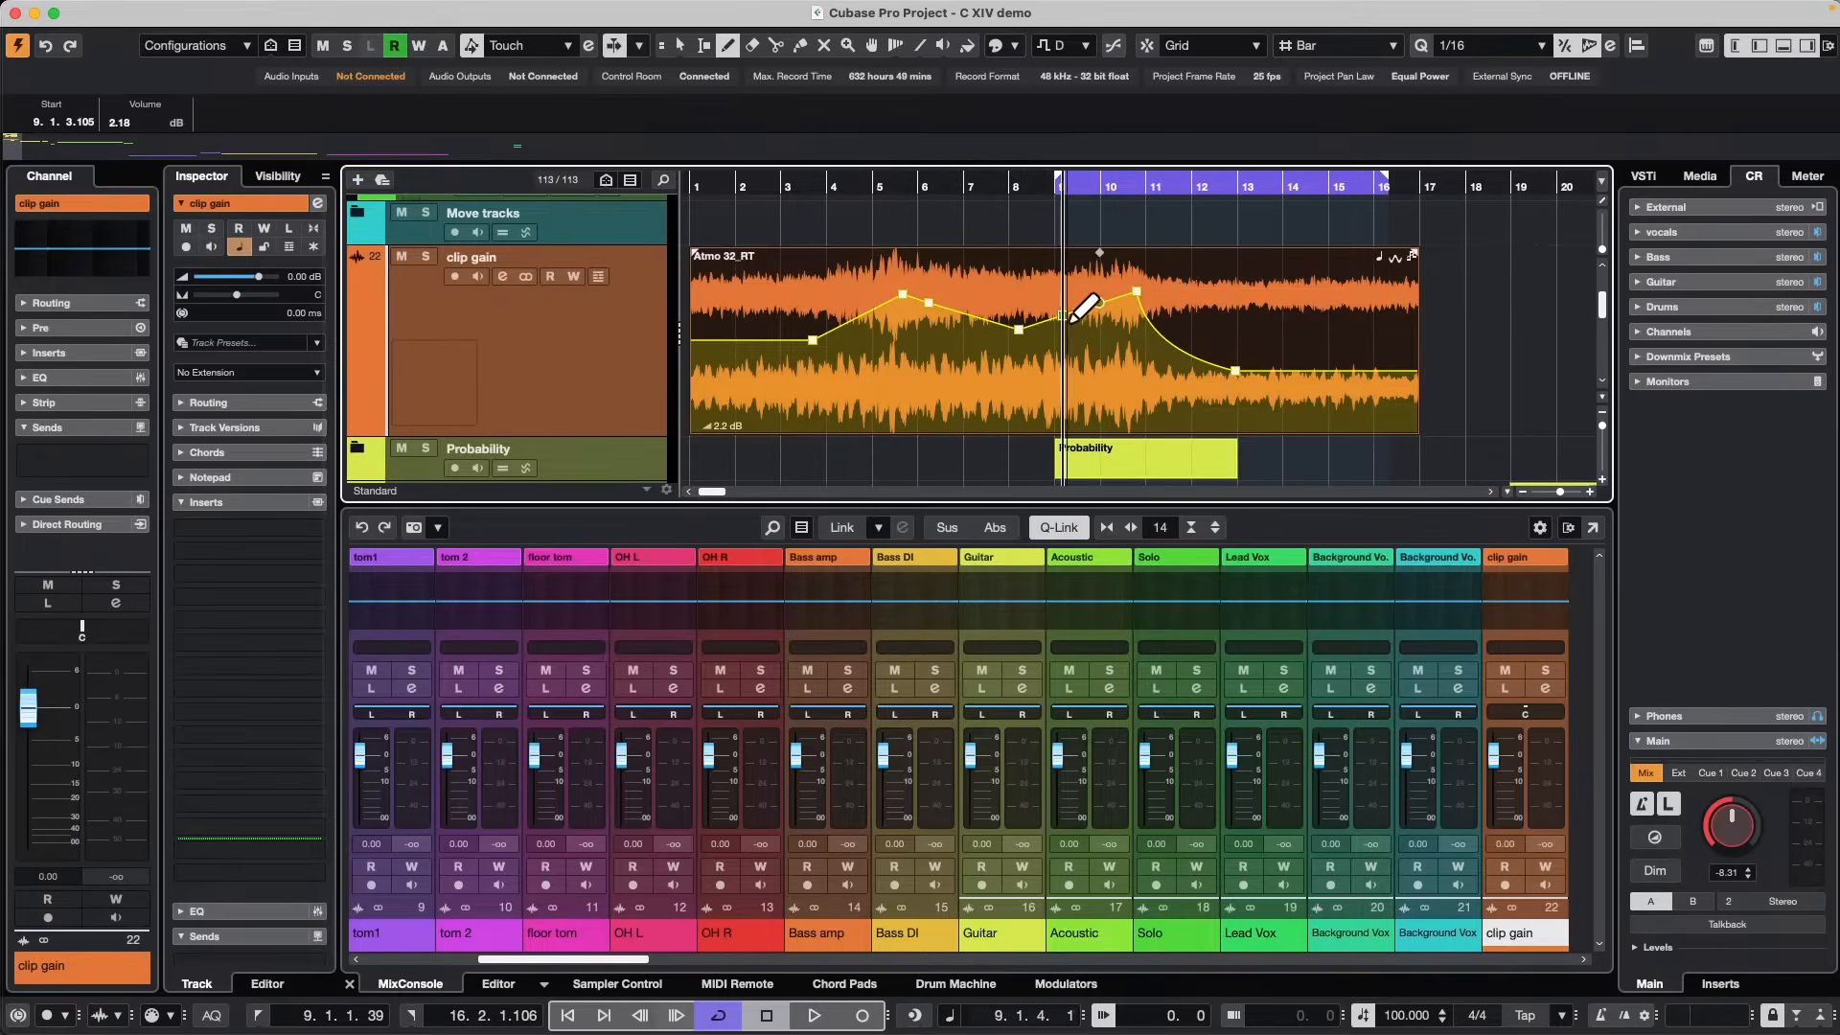
{"action": "left_click_drag", "start_coordinate": [1064, 316], "coordinate": [969, 354]}
{"action": "left_click", "coordinate": [990, 297]}
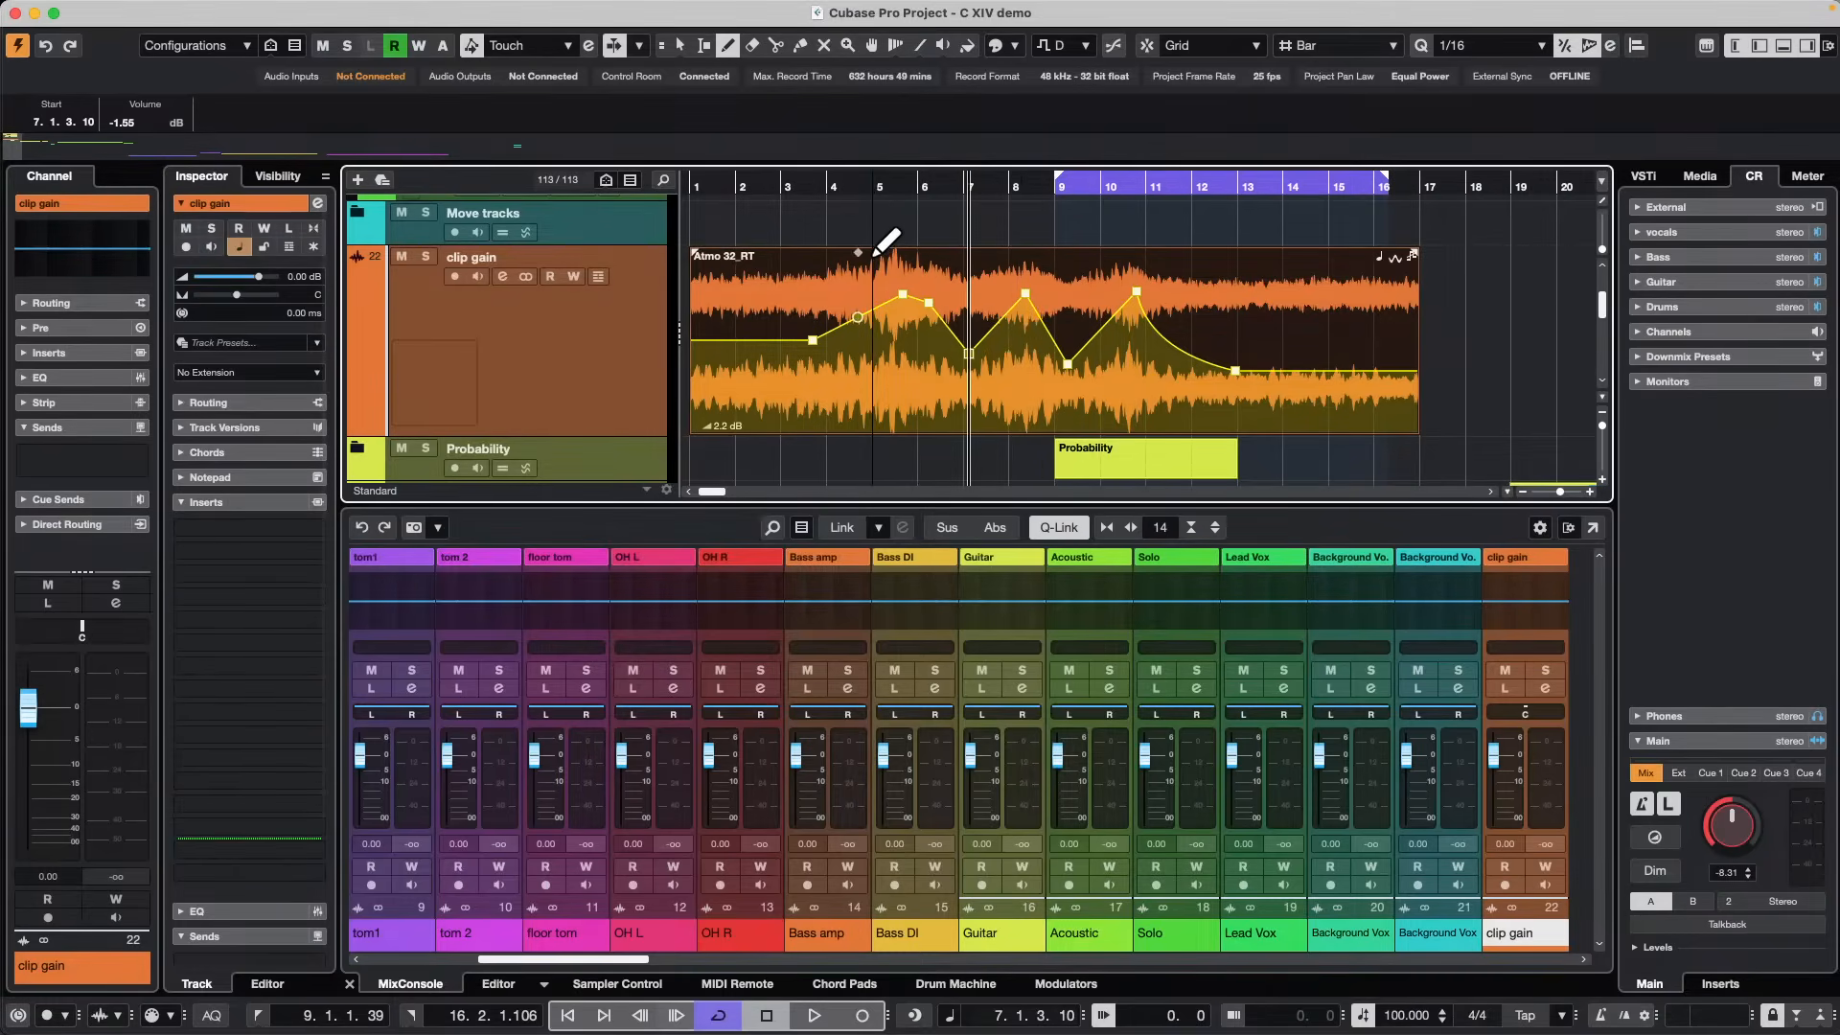
Select the volume curve points from about bar 5 to bar 10, and lower and compress the selection vertically.
{"action": "mouse_move", "coordinate": [873, 256]}
{"action": "left_mouse_down"}
{"action": "mouse_move", "coordinate": [1204, 316]}
{"action": "mouse_move", "coordinate": [1191, 370]}
{"action": "mouse_move", "coordinate": [1155, 374]}
{"action": "left_mouse_up"}
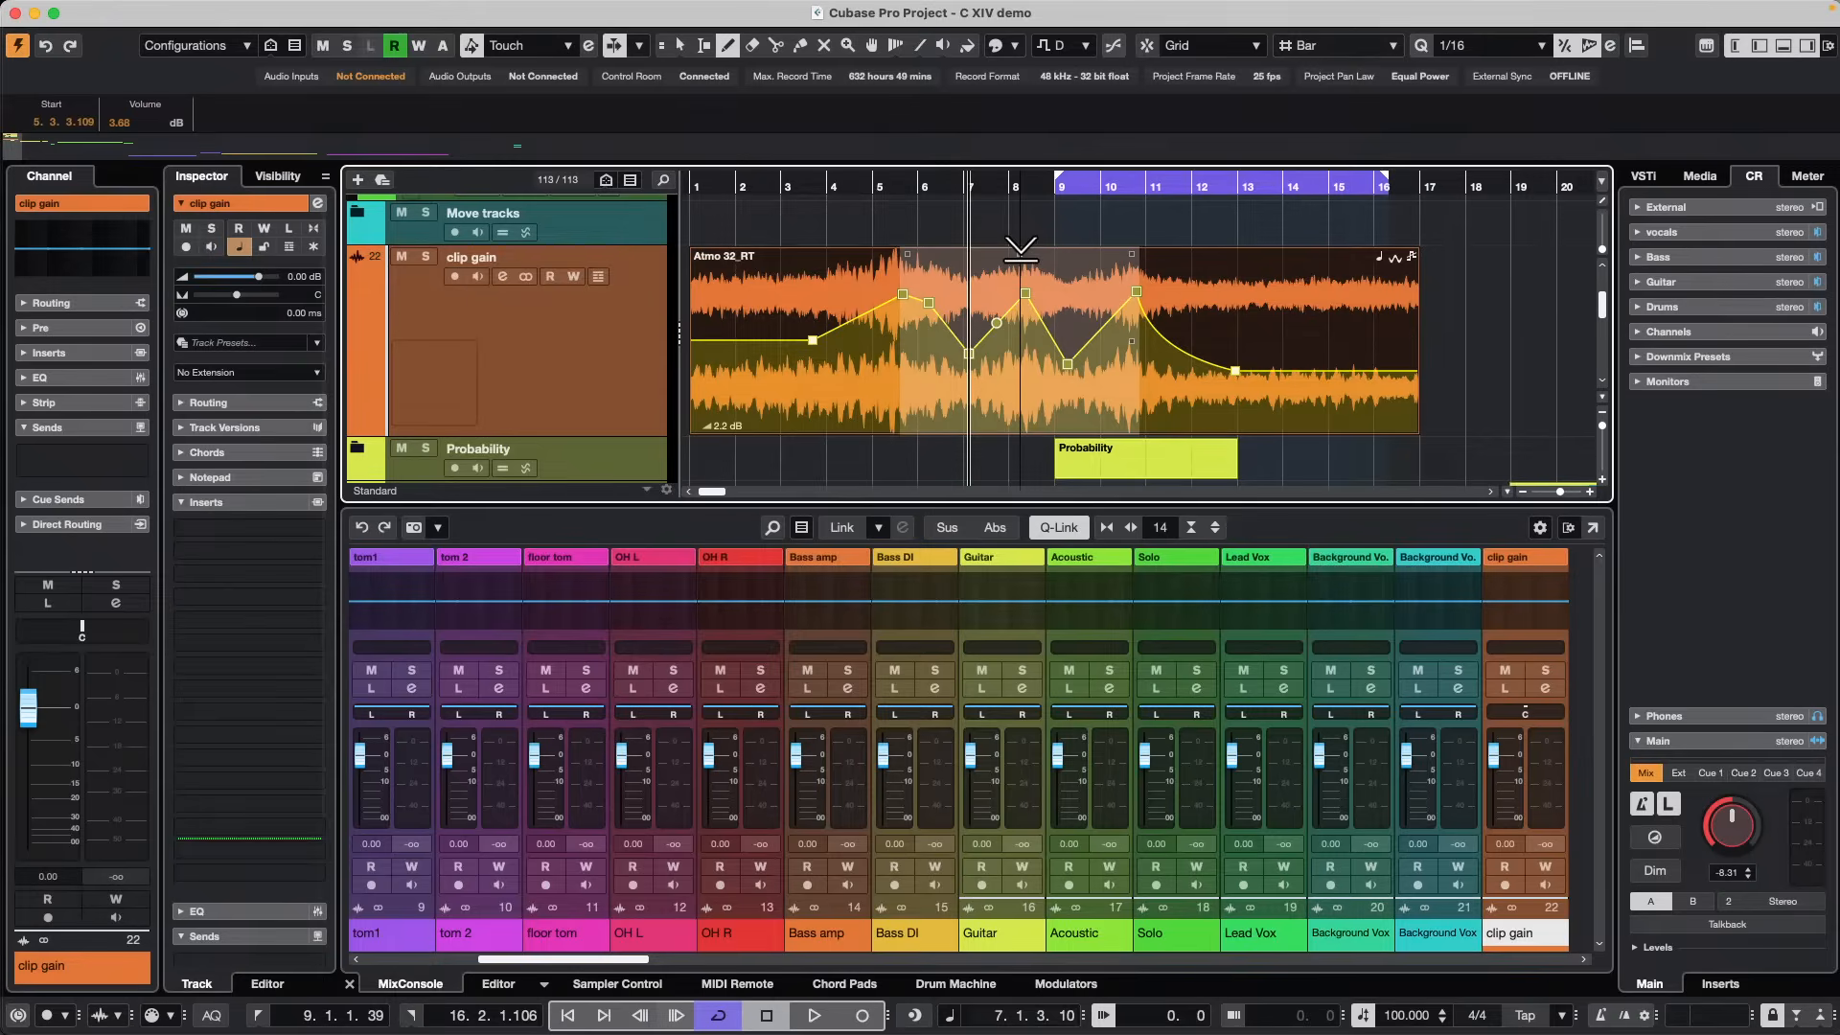
{"action": "left_click_drag", "start_coordinate": [1021, 251], "coordinate": [1030, 327]}
{"action": "left_click_drag", "start_coordinate": [1038, 259], "coordinate": [1039, 278]}
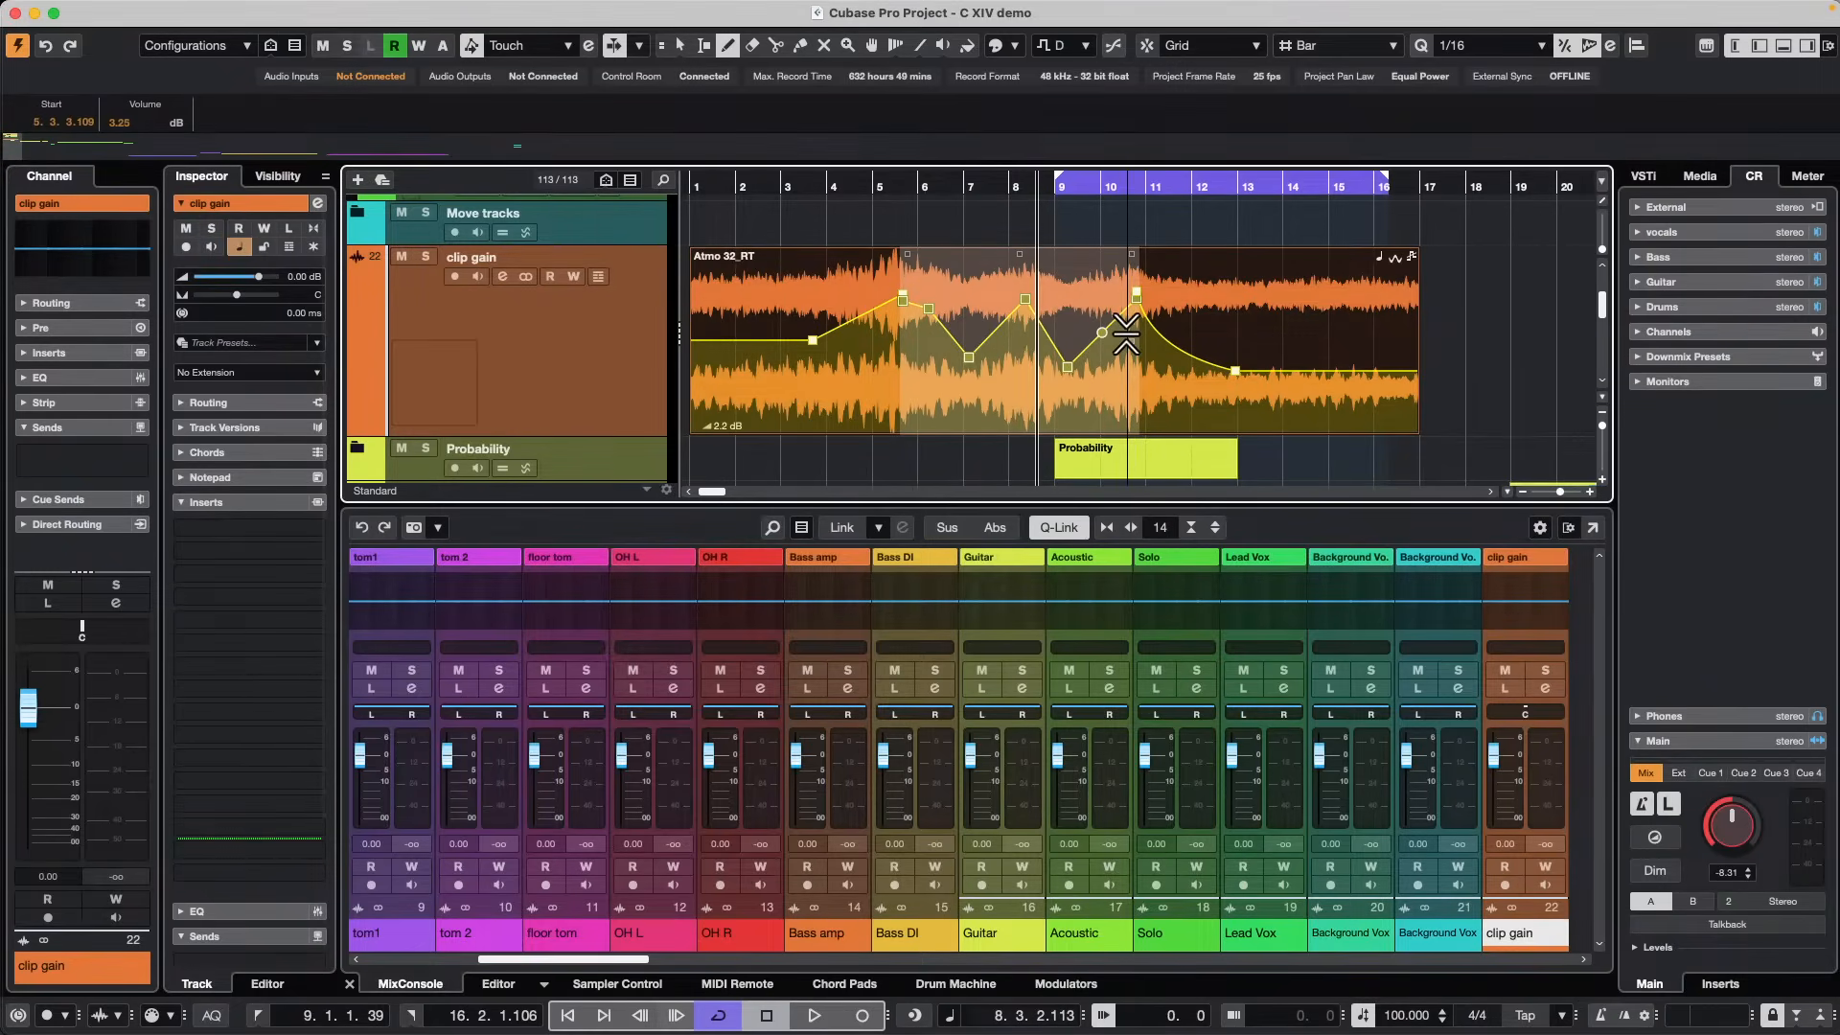
{"action": "left_click_drag", "start_coordinate": [1126, 334], "coordinate": [1111, 496]}
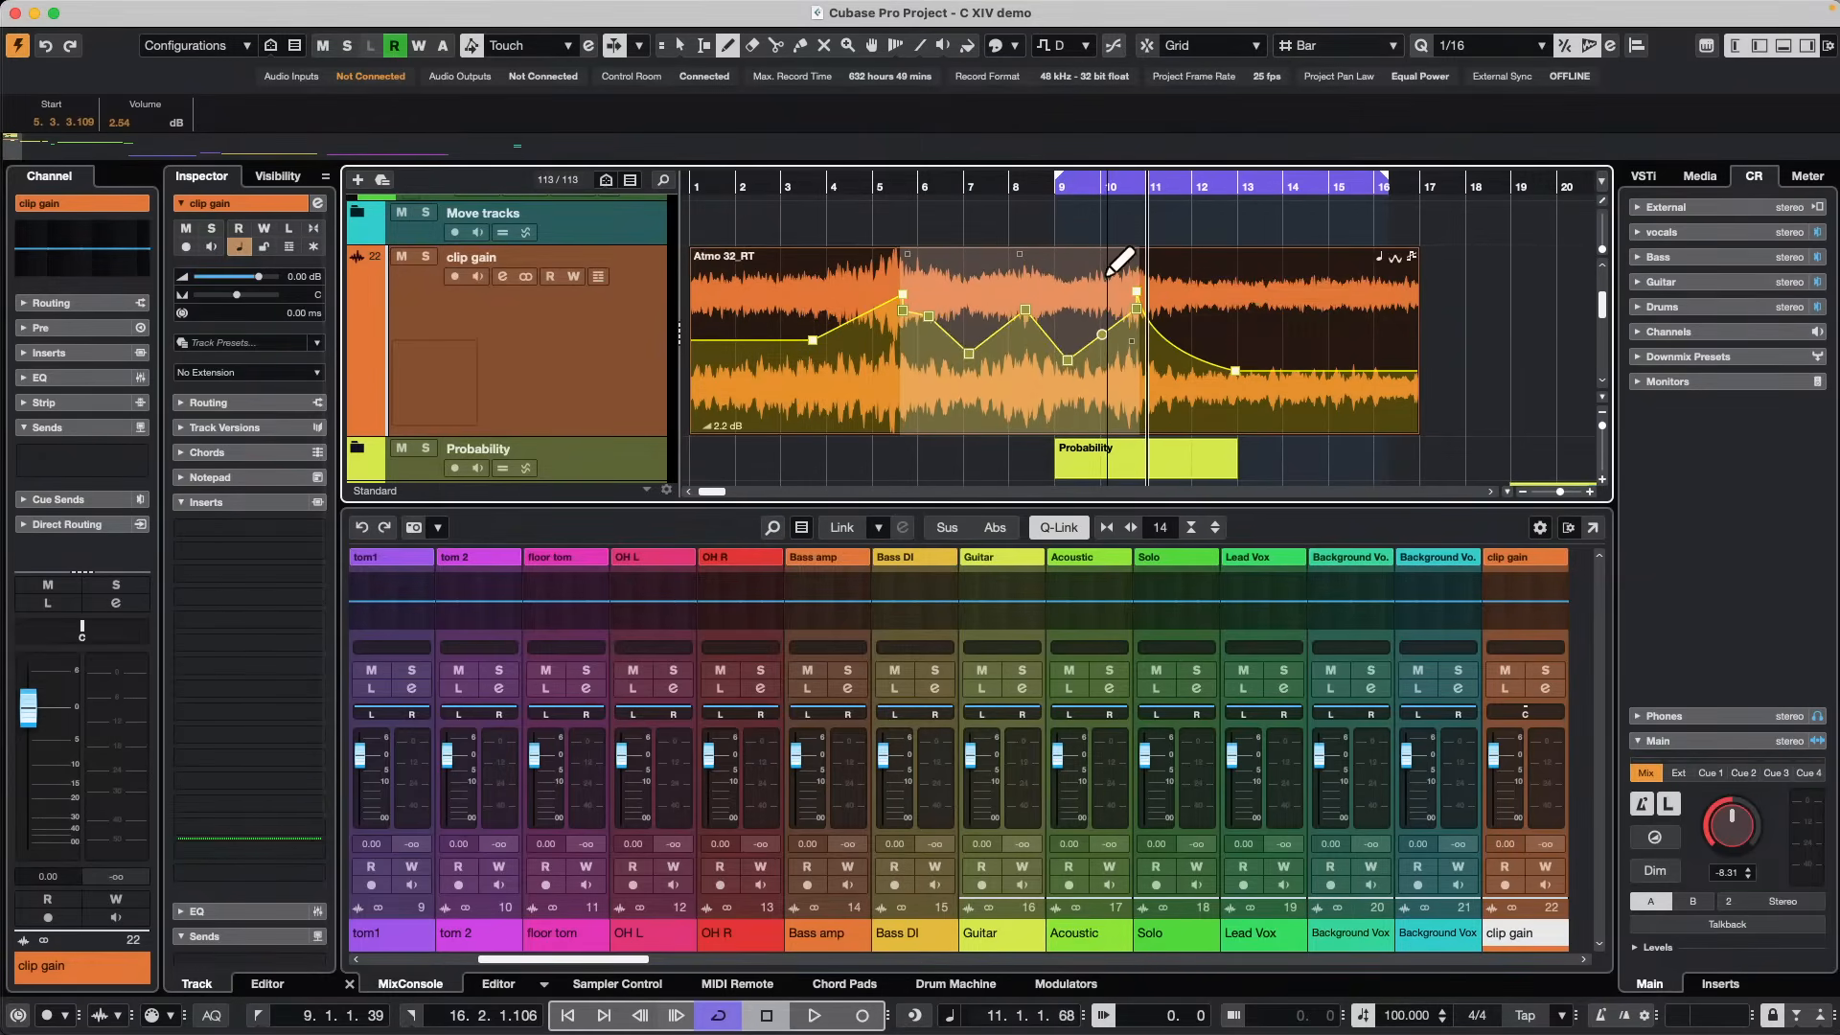
Tilt the selected volume curve points down at the selection's end and up at its start, and draw extra points near bar 10.
{"action": "left_click_drag", "start_coordinate": [1134, 256], "coordinate": [1141, 225]}
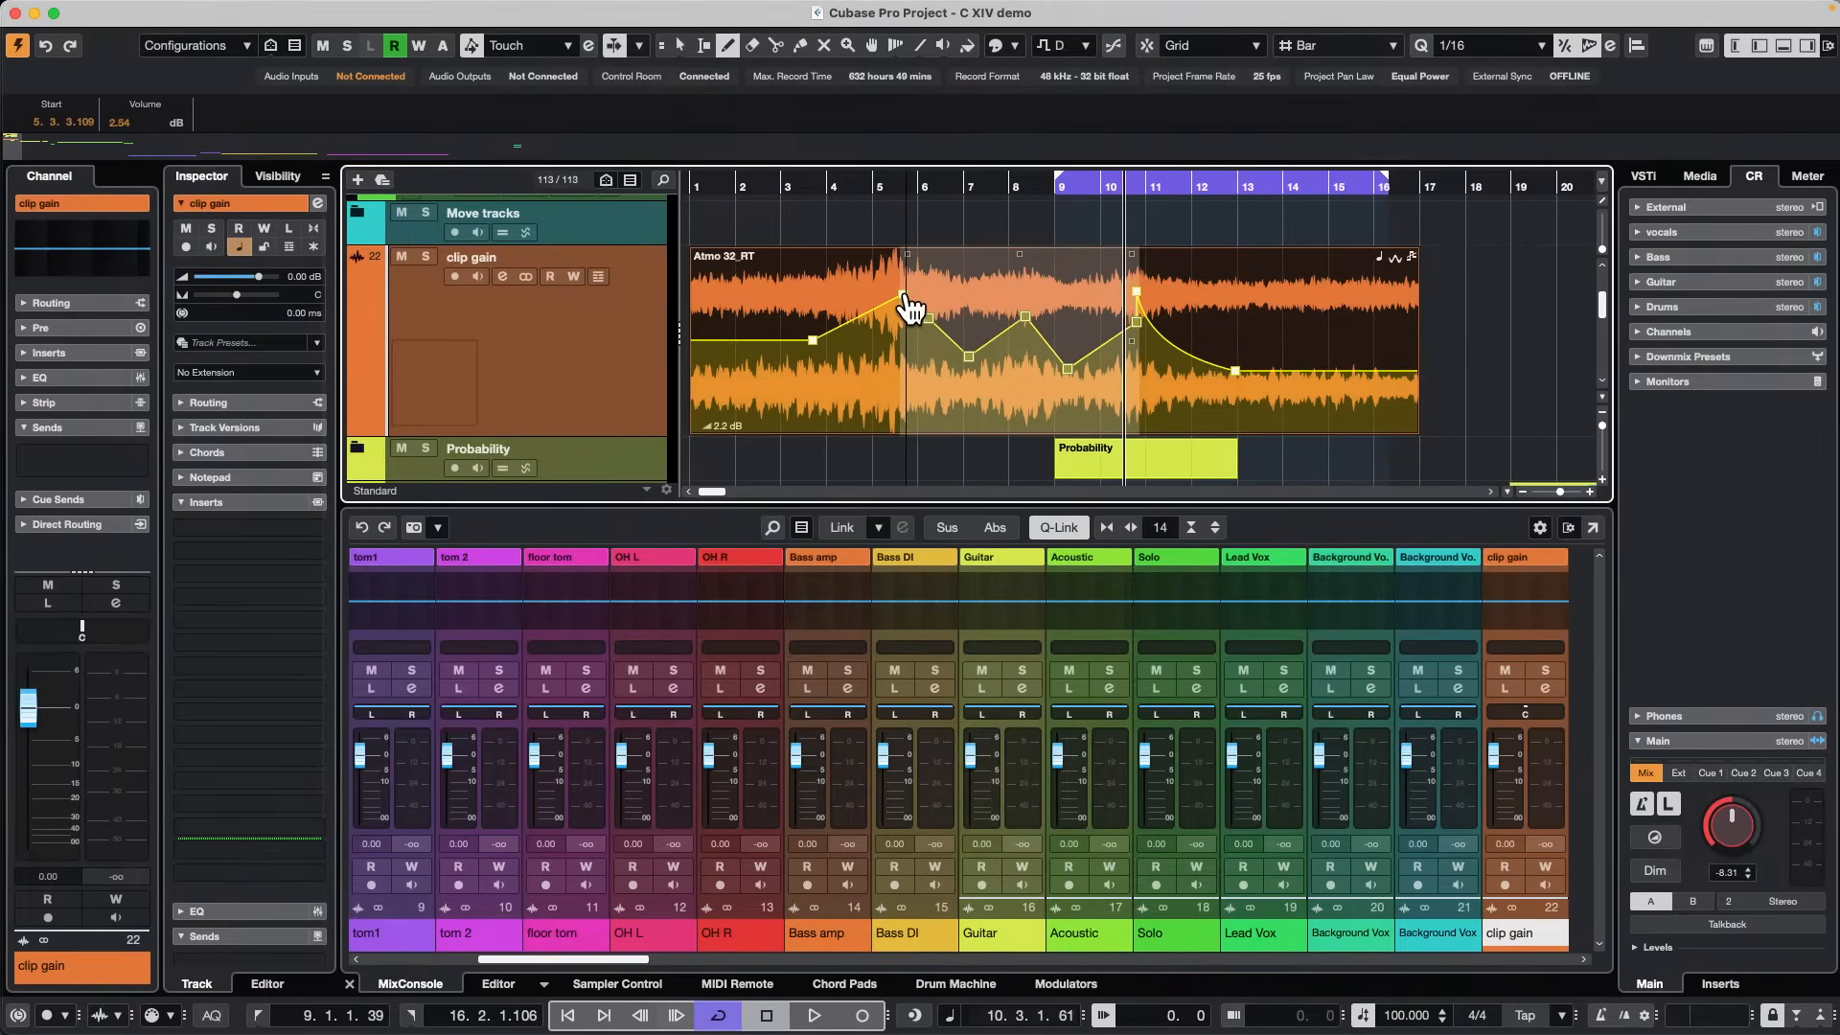
{"action": "left_click_drag", "start_coordinate": [910, 251], "coordinate": [910, 219]}
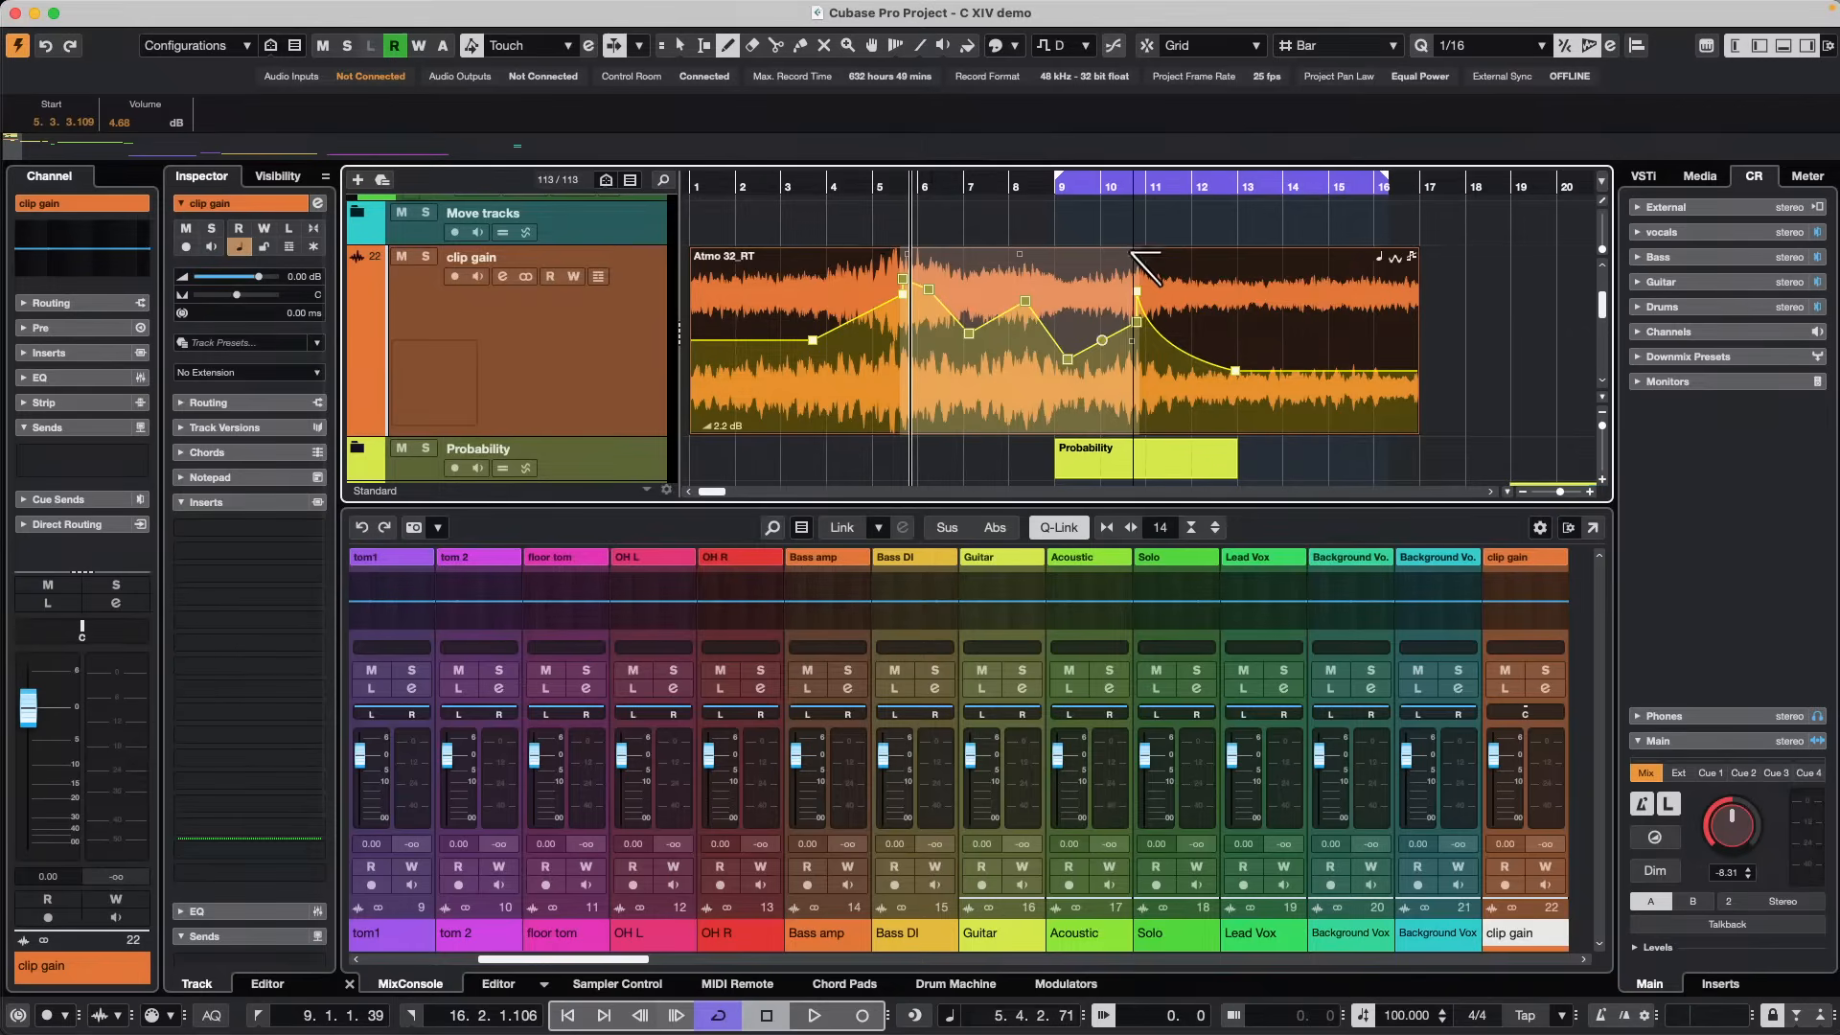
{"action": "mouse_move", "coordinate": [1129, 255]}
{"action": "left_mouse_down"}
{"action": "mouse_move", "coordinate": [1116, 401]}
{"action": "mouse_move", "coordinate": [1128, 255]}
{"action": "left_mouse_up"}
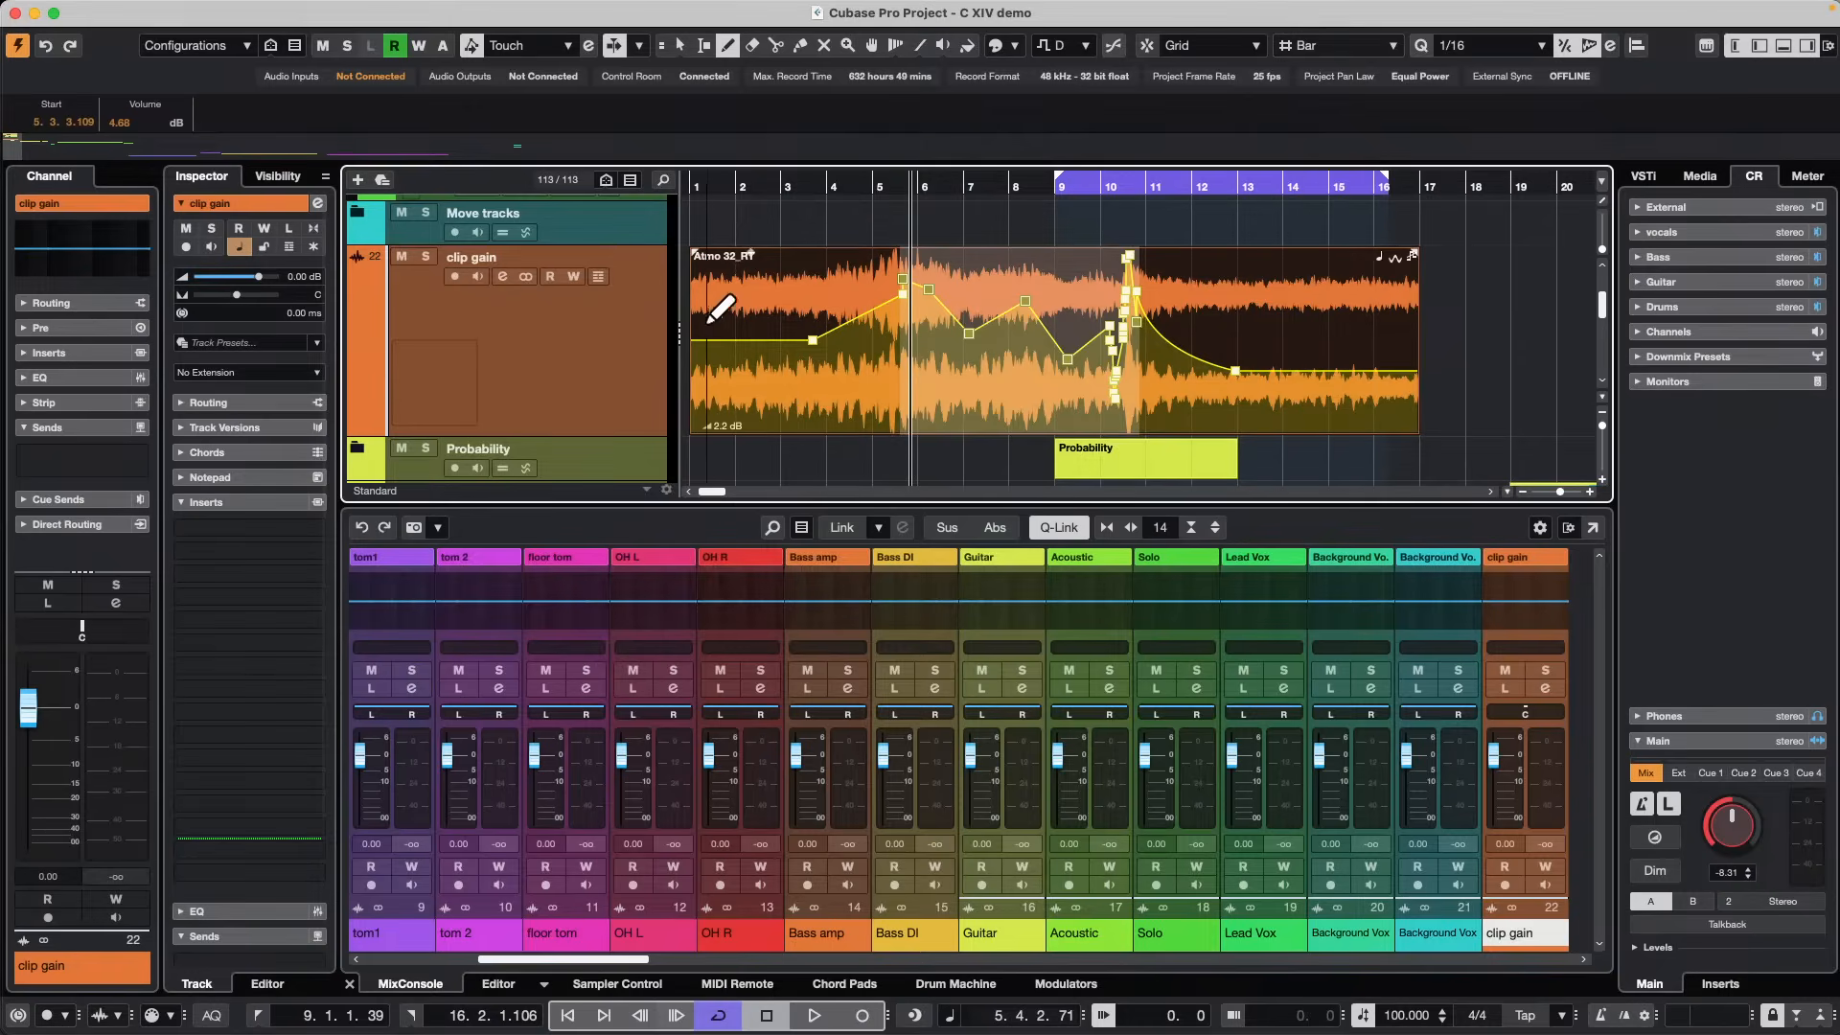
Lower the event's volume curve within two selected ranges, from 1.3.2.32 to 3.1.4.12 and from 3.3.3.72 to 5.1.2.24.
{"action": "left_click_drag", "start_coordinate": [763, 185], "coordinate": [667, 195]}
{"action": "right_click", "coordinate": [801, 302]}
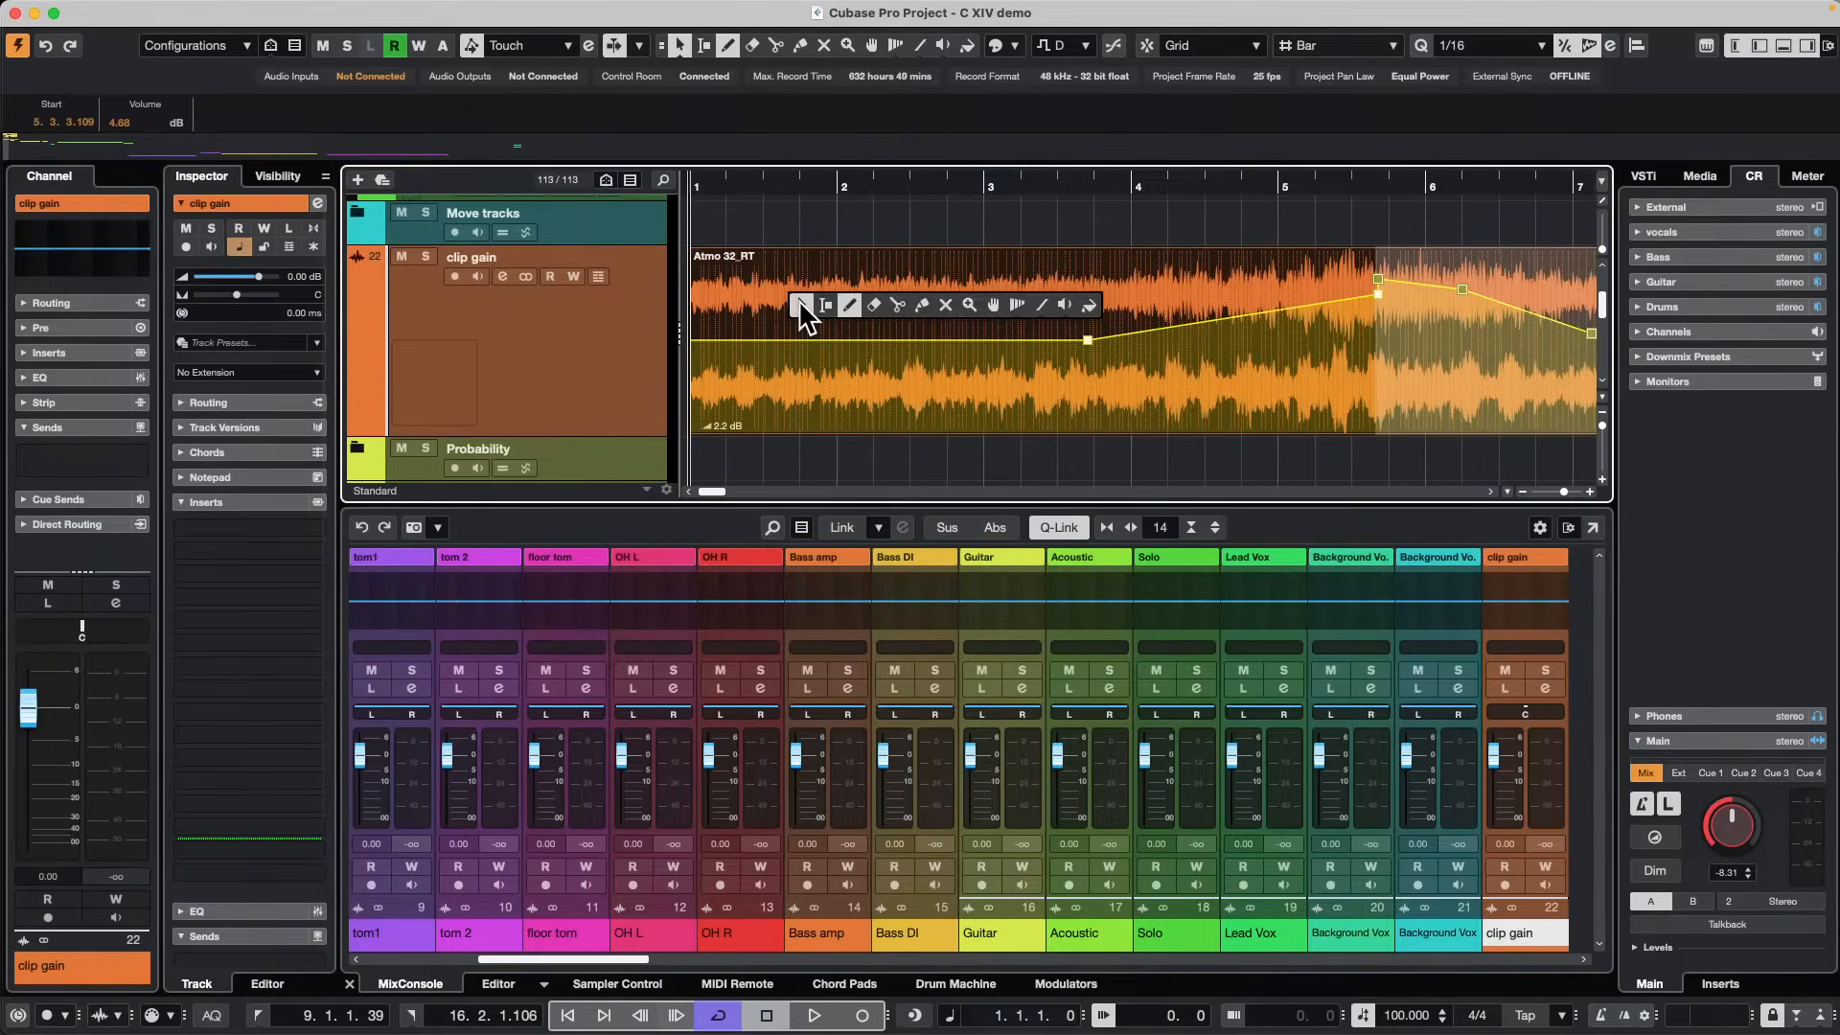
{"action": "left_click", "coordinate": [818, 297]}
{"action": "left_click_drag", "start_coordinate": [774, 299], "coordinate": [1010, 324]}
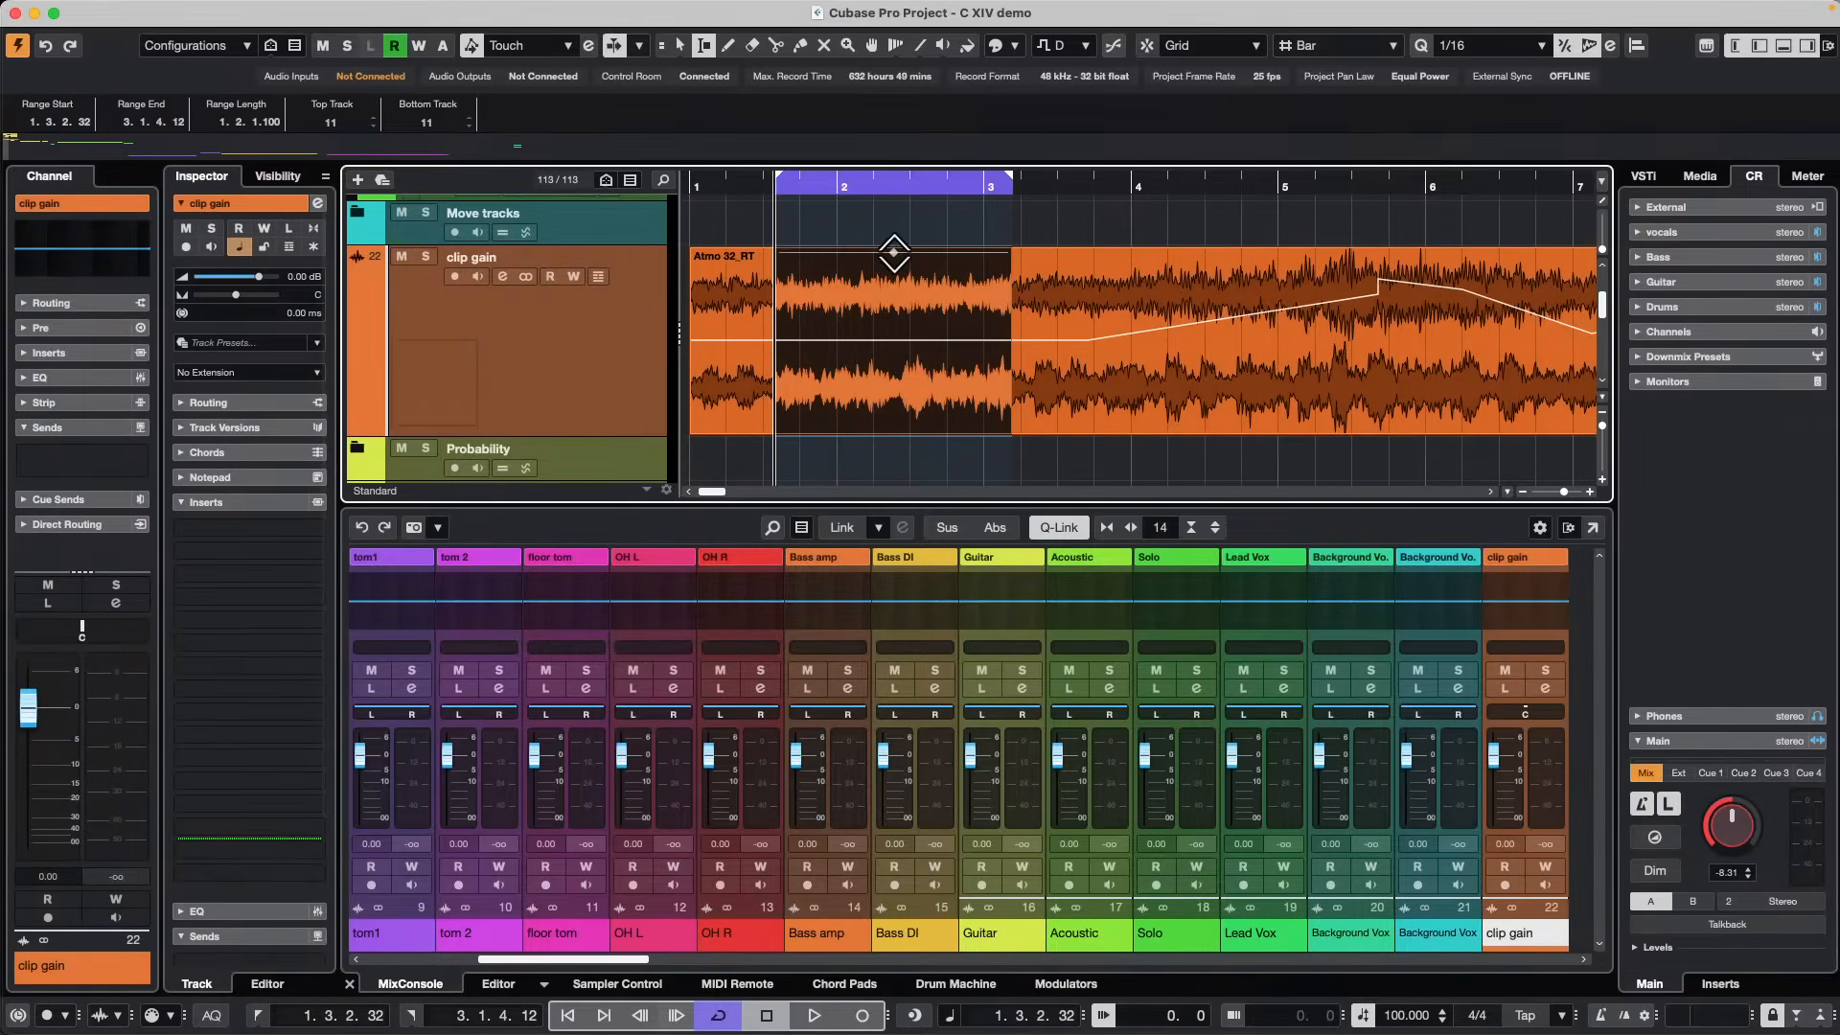
{"action": "left_click_drag", "start_coordinate": [893, 253], "coordinate": [881, 318]}
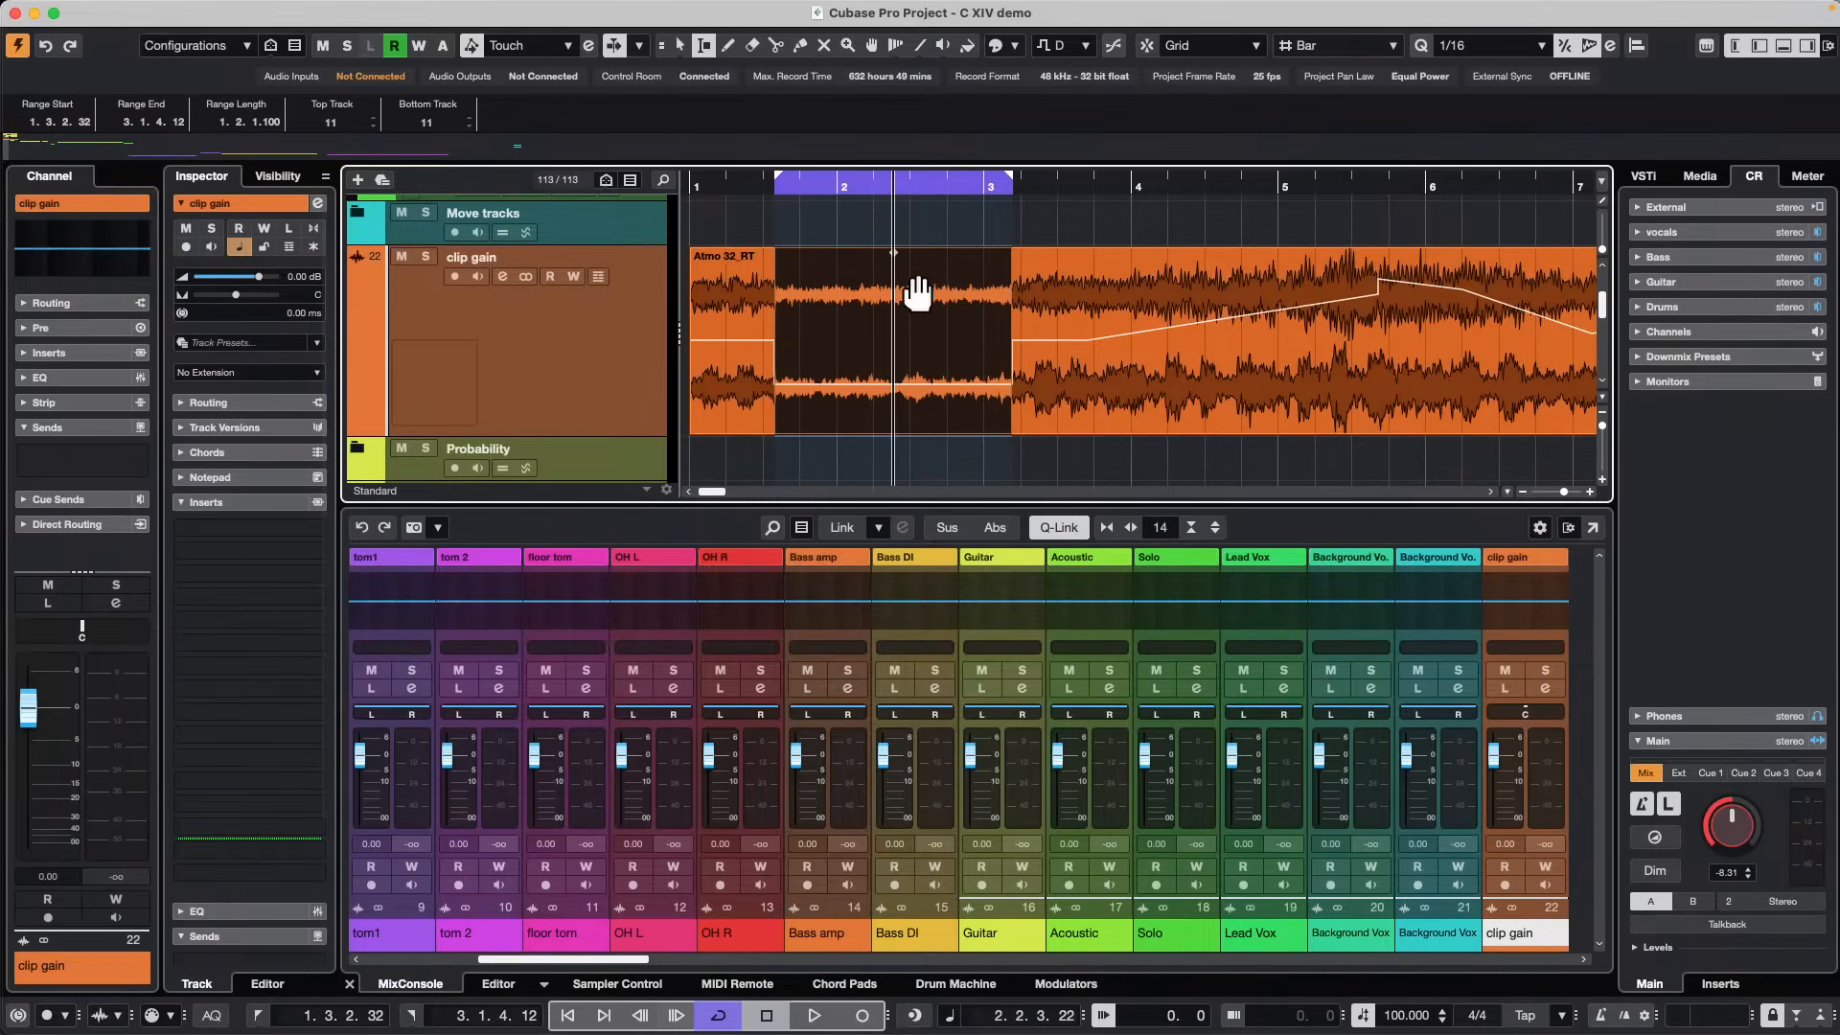
{"action": "left_click_drag", "start_coordinate": [1083, 282], "coordinate": [1287, 288]}
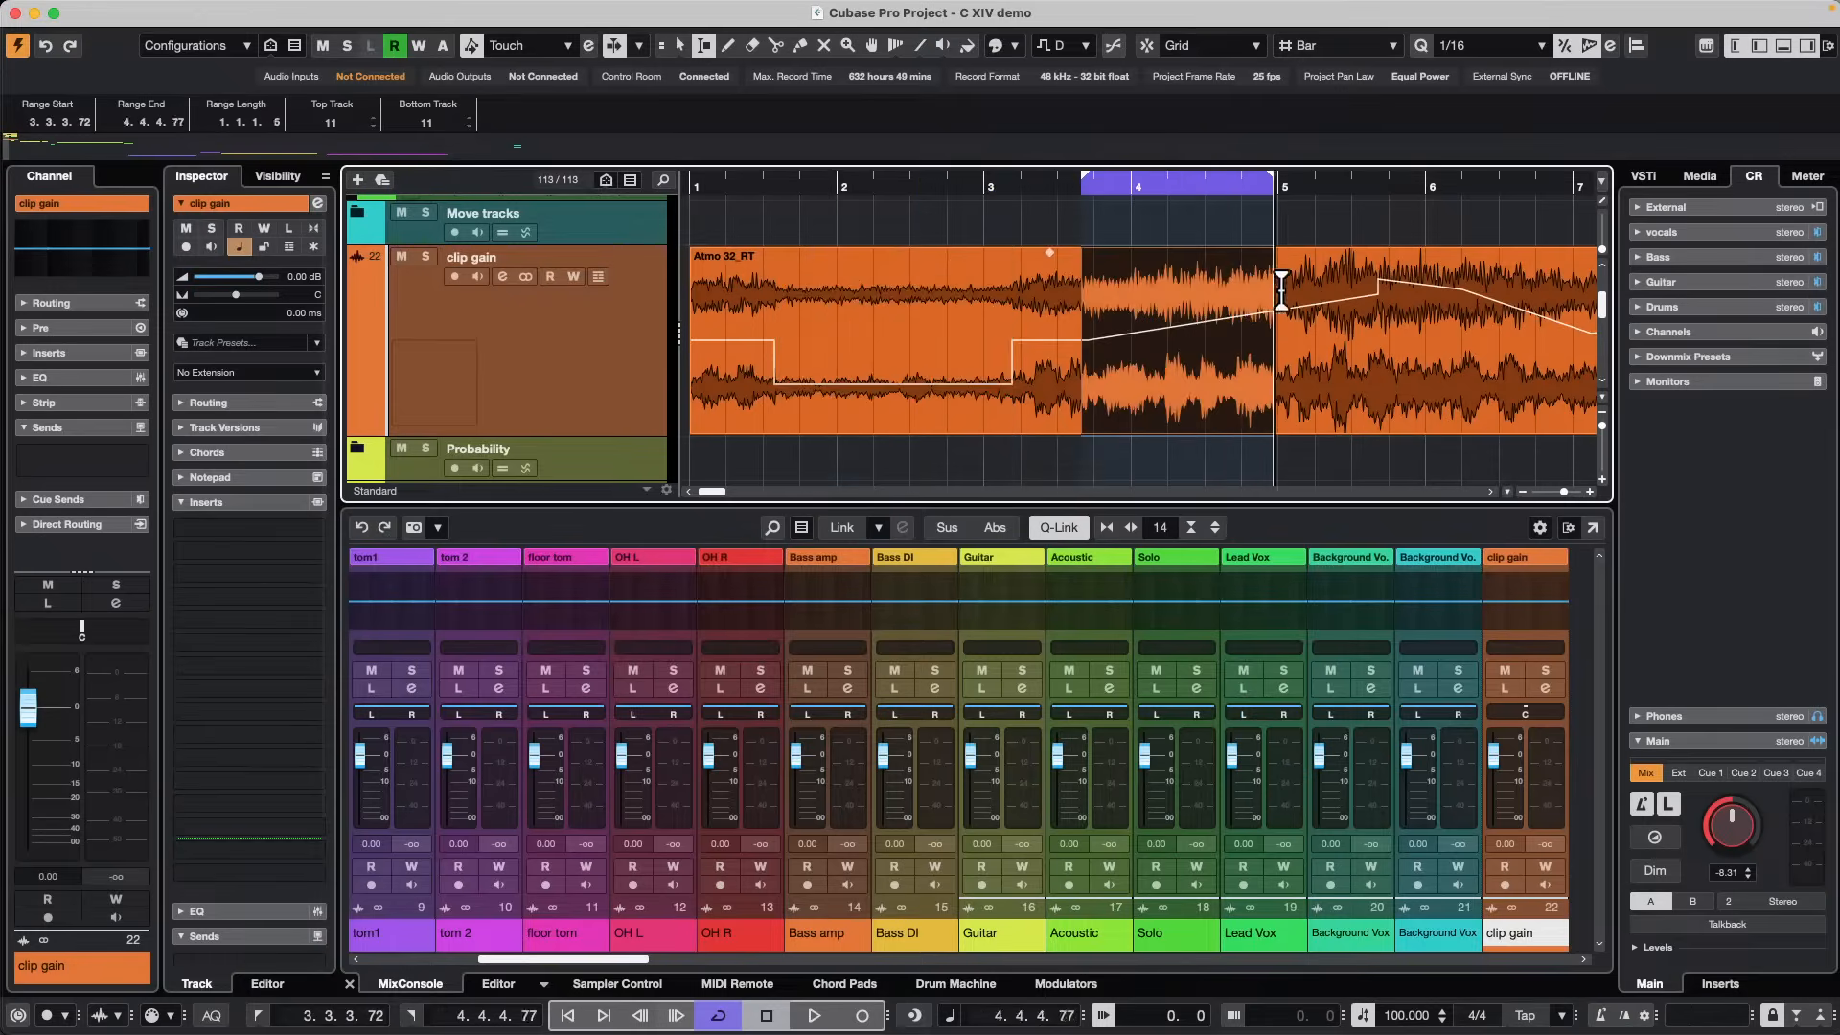
{"action": "left_click_drag", "start_coordinate": [1185, 253], "coordinate": [1186, 277]}
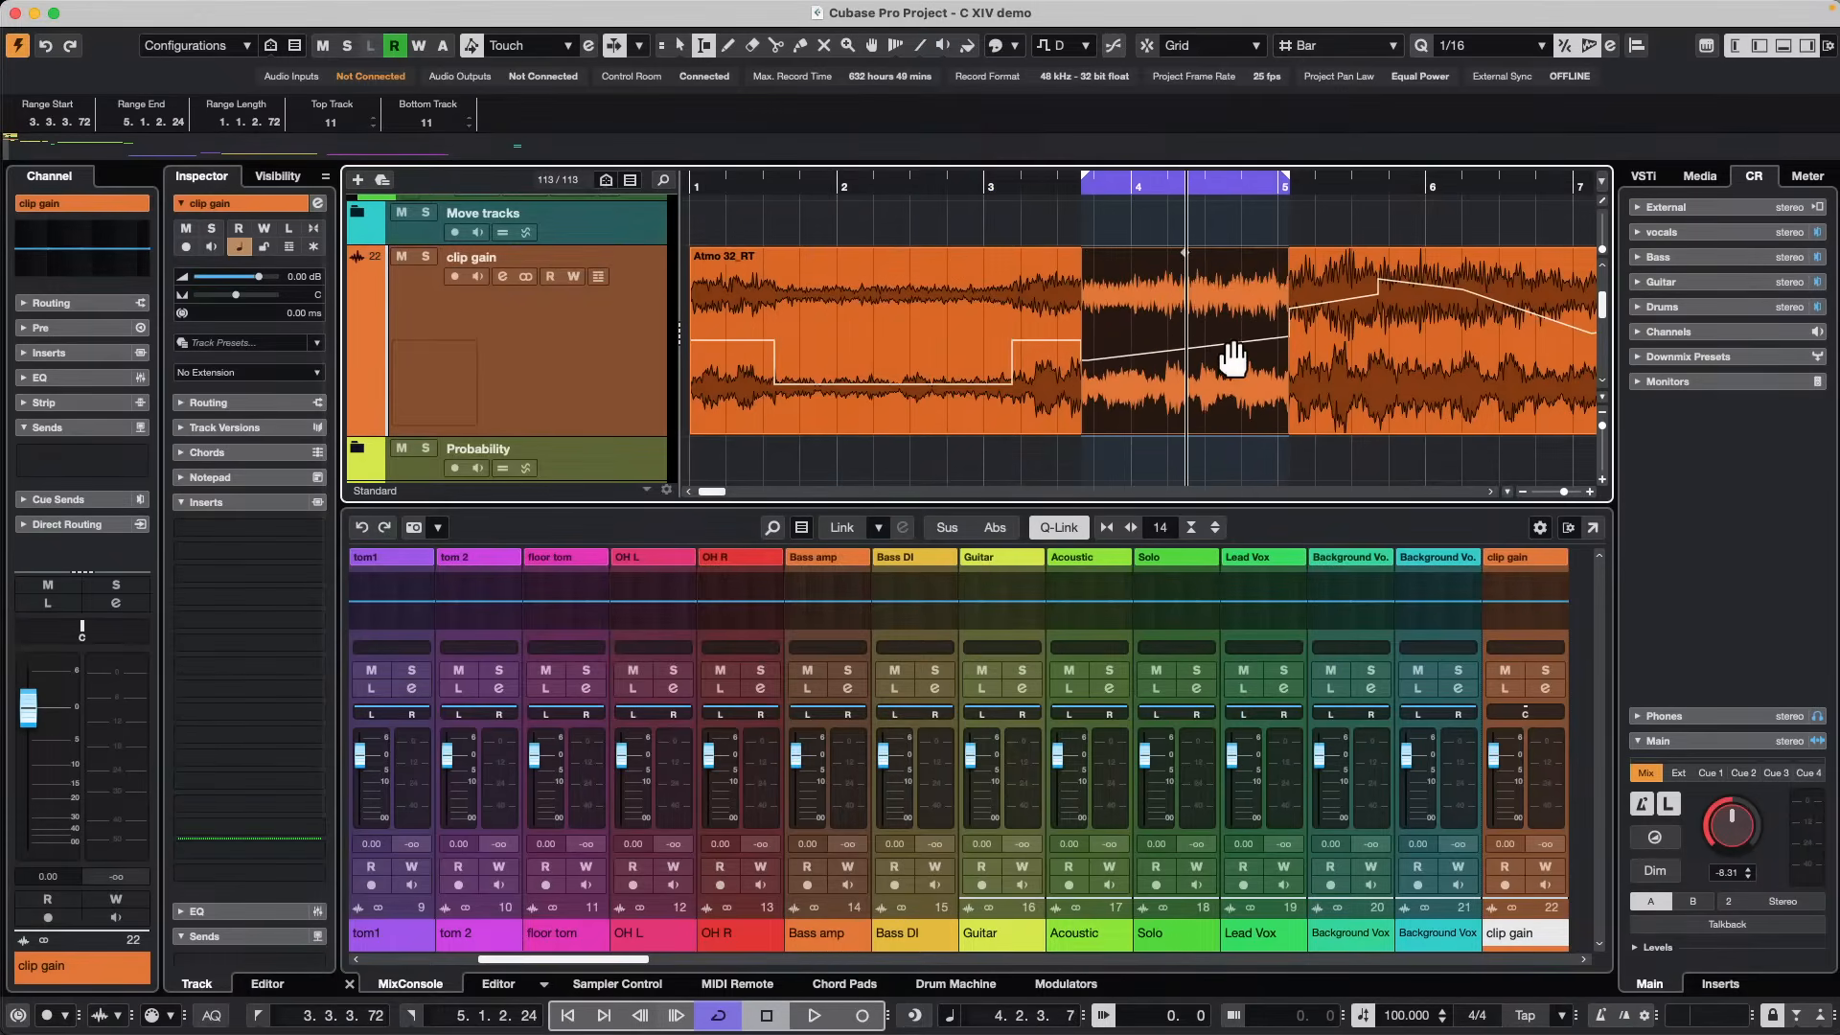
Show and enlarge the clip gain track's Volume automation lane, and draw a fluctuating volume curve from about bar 5 to bar 13.
{"action": "left_click_drag", "start_coordinate": [987, 171], "coordinate": [982, 135]}
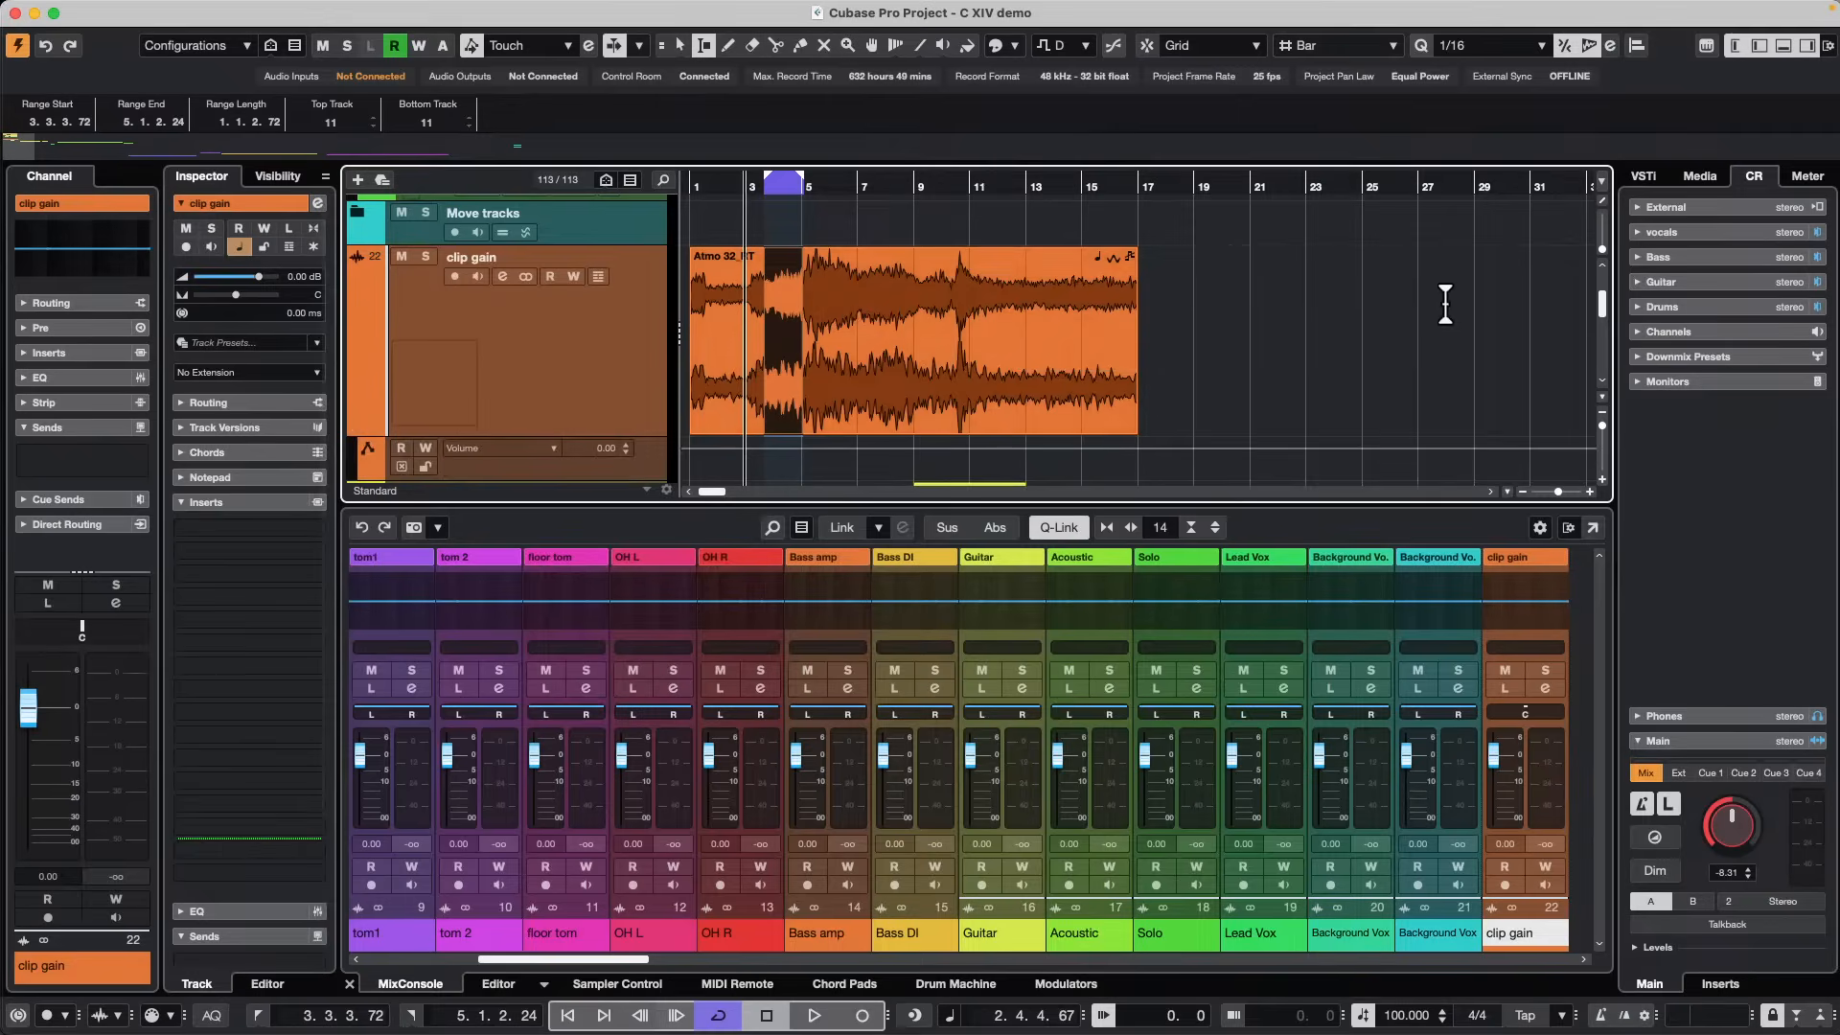
{"action": "scroll", "coordinate": [1399, 305], "scroll_direction": "down", "scroll_amount": 4}
{"action": "scroll", "coordinate": [1376, 303], "scroll_direction": "up", "scroll_amount": 3}
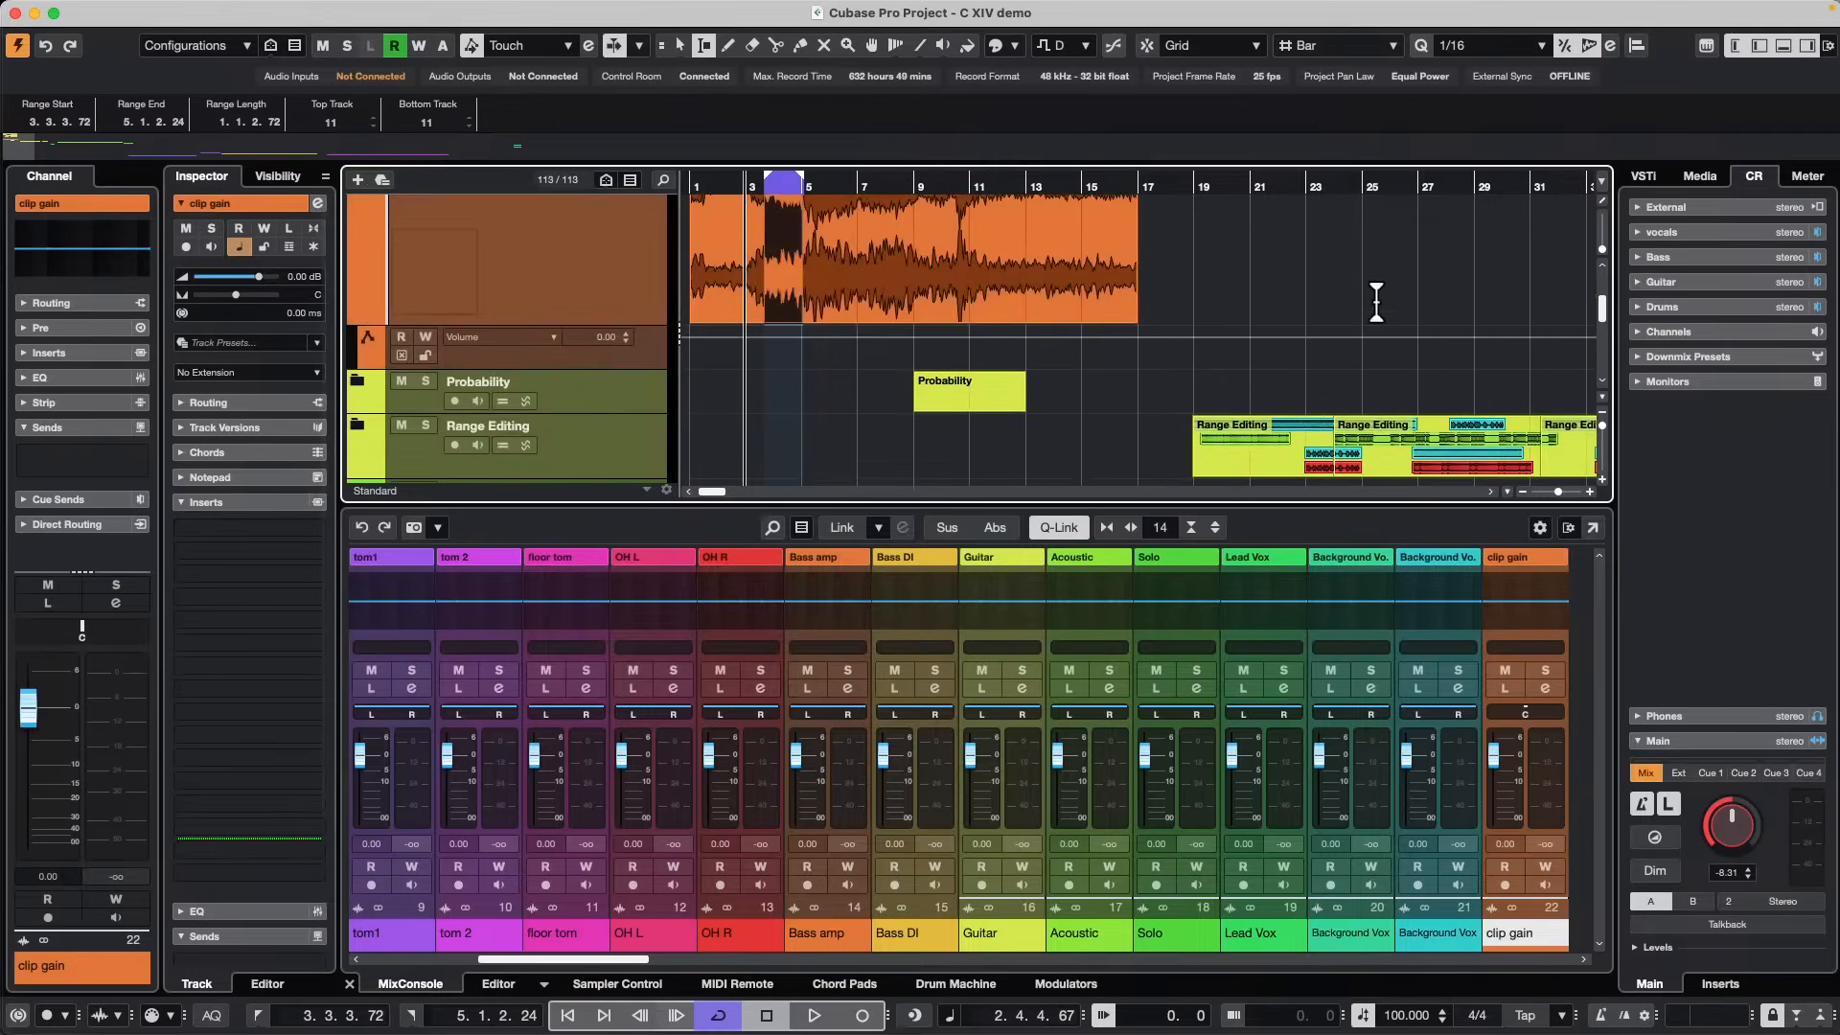
{"action": "left_click_drag", "start_coordinate": [556, 365], "coordinate": [551, 427]}
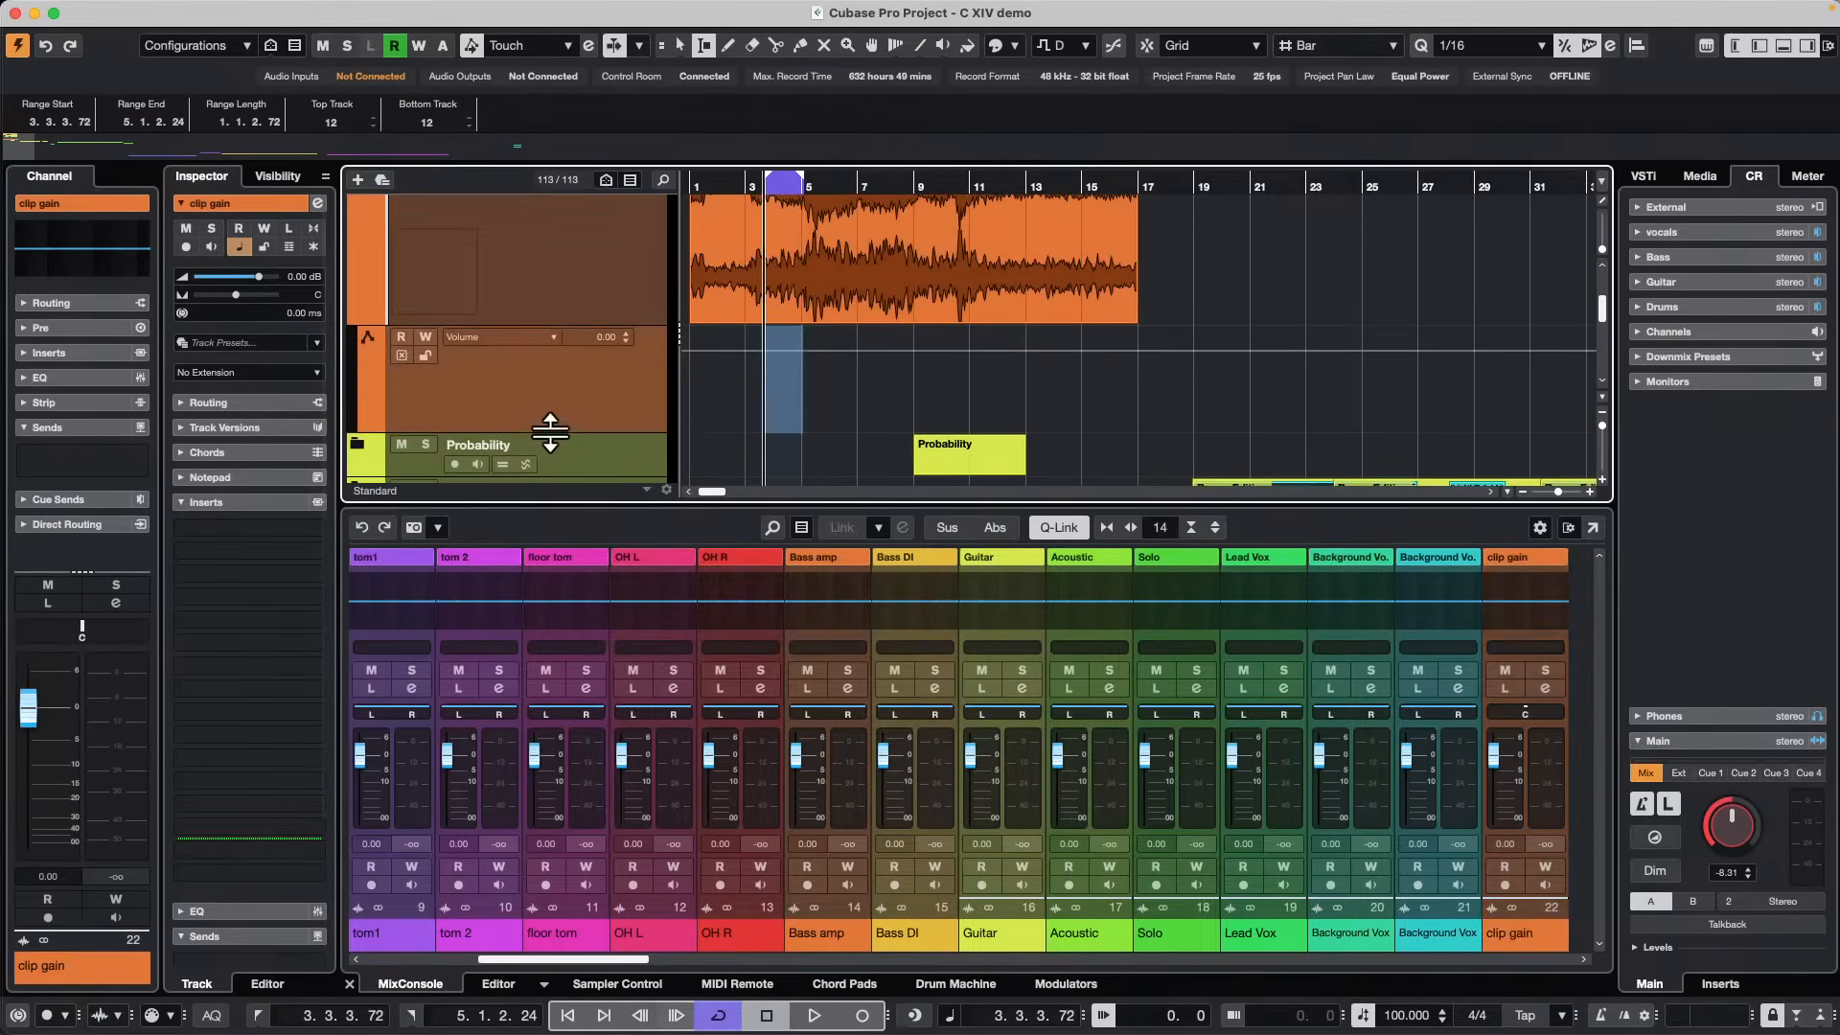
{"action": "right_click", "coordinate": [795, 388]}
{"action": "left_click", "coordinate": [826, 381]}
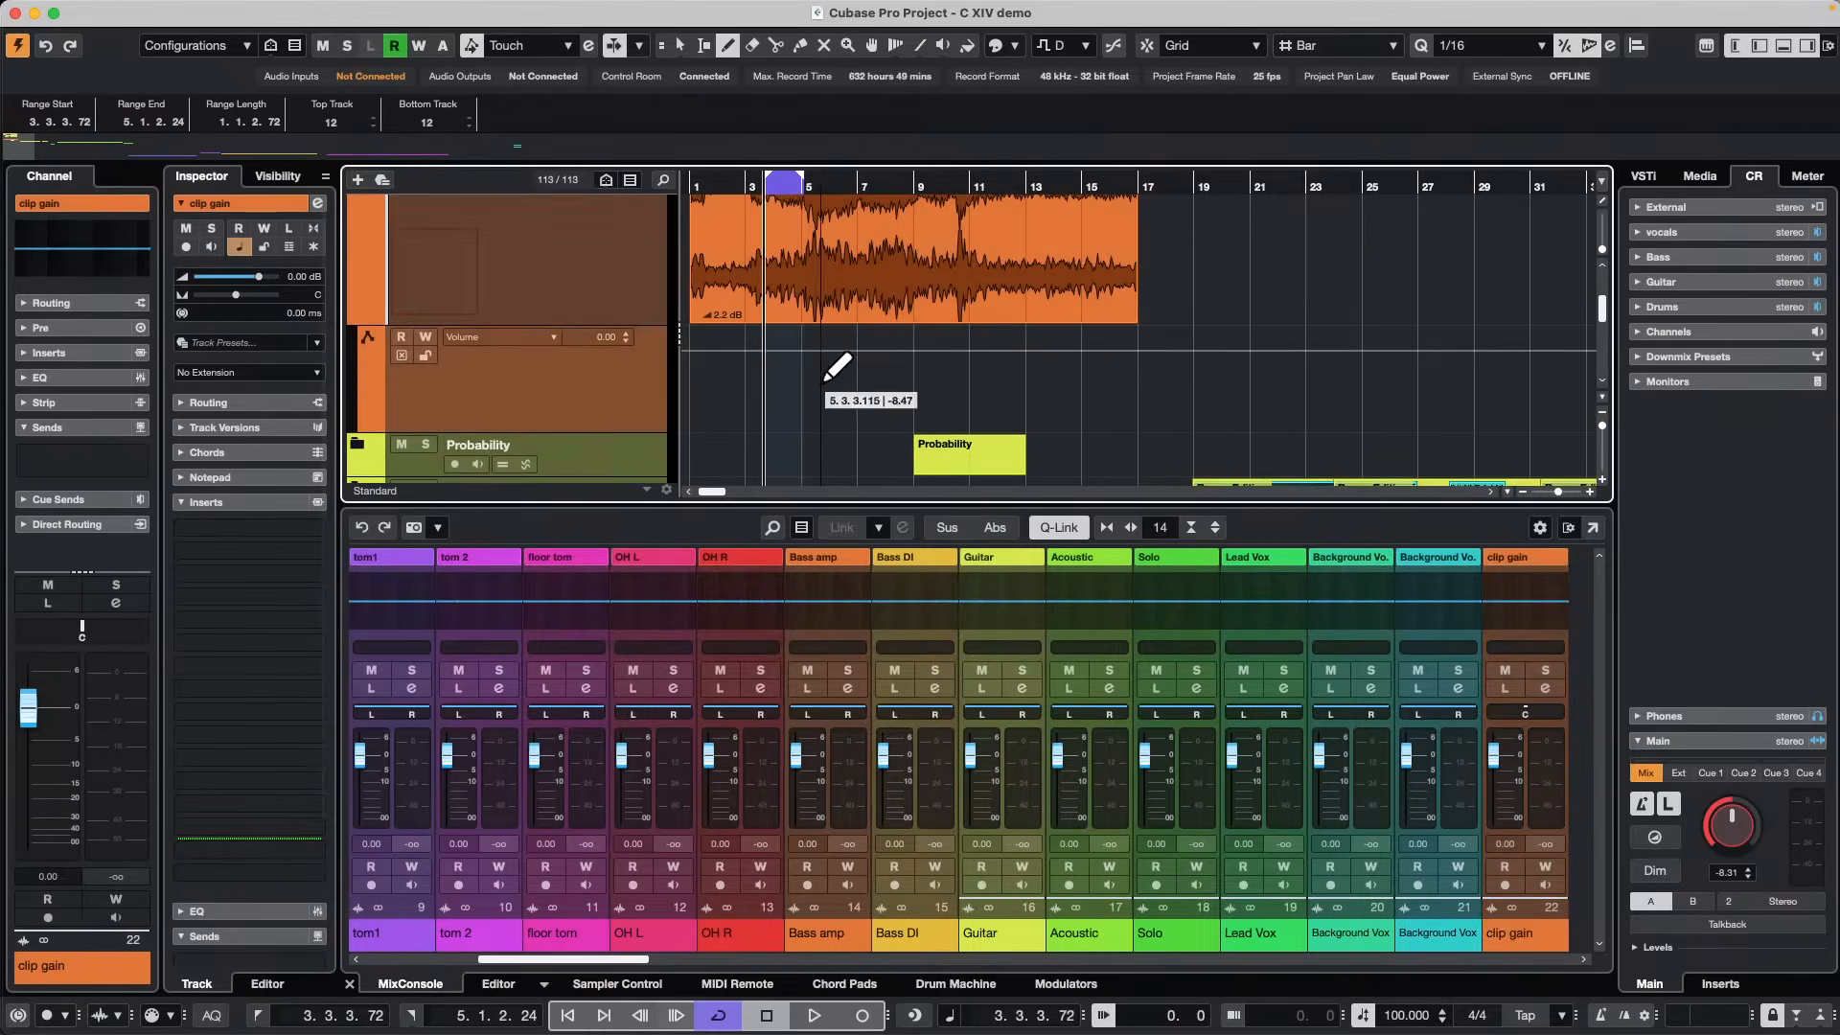
{"action": "left_click_drag", "start_coordinate": [825, 353], "coordinate": [950, 372]}
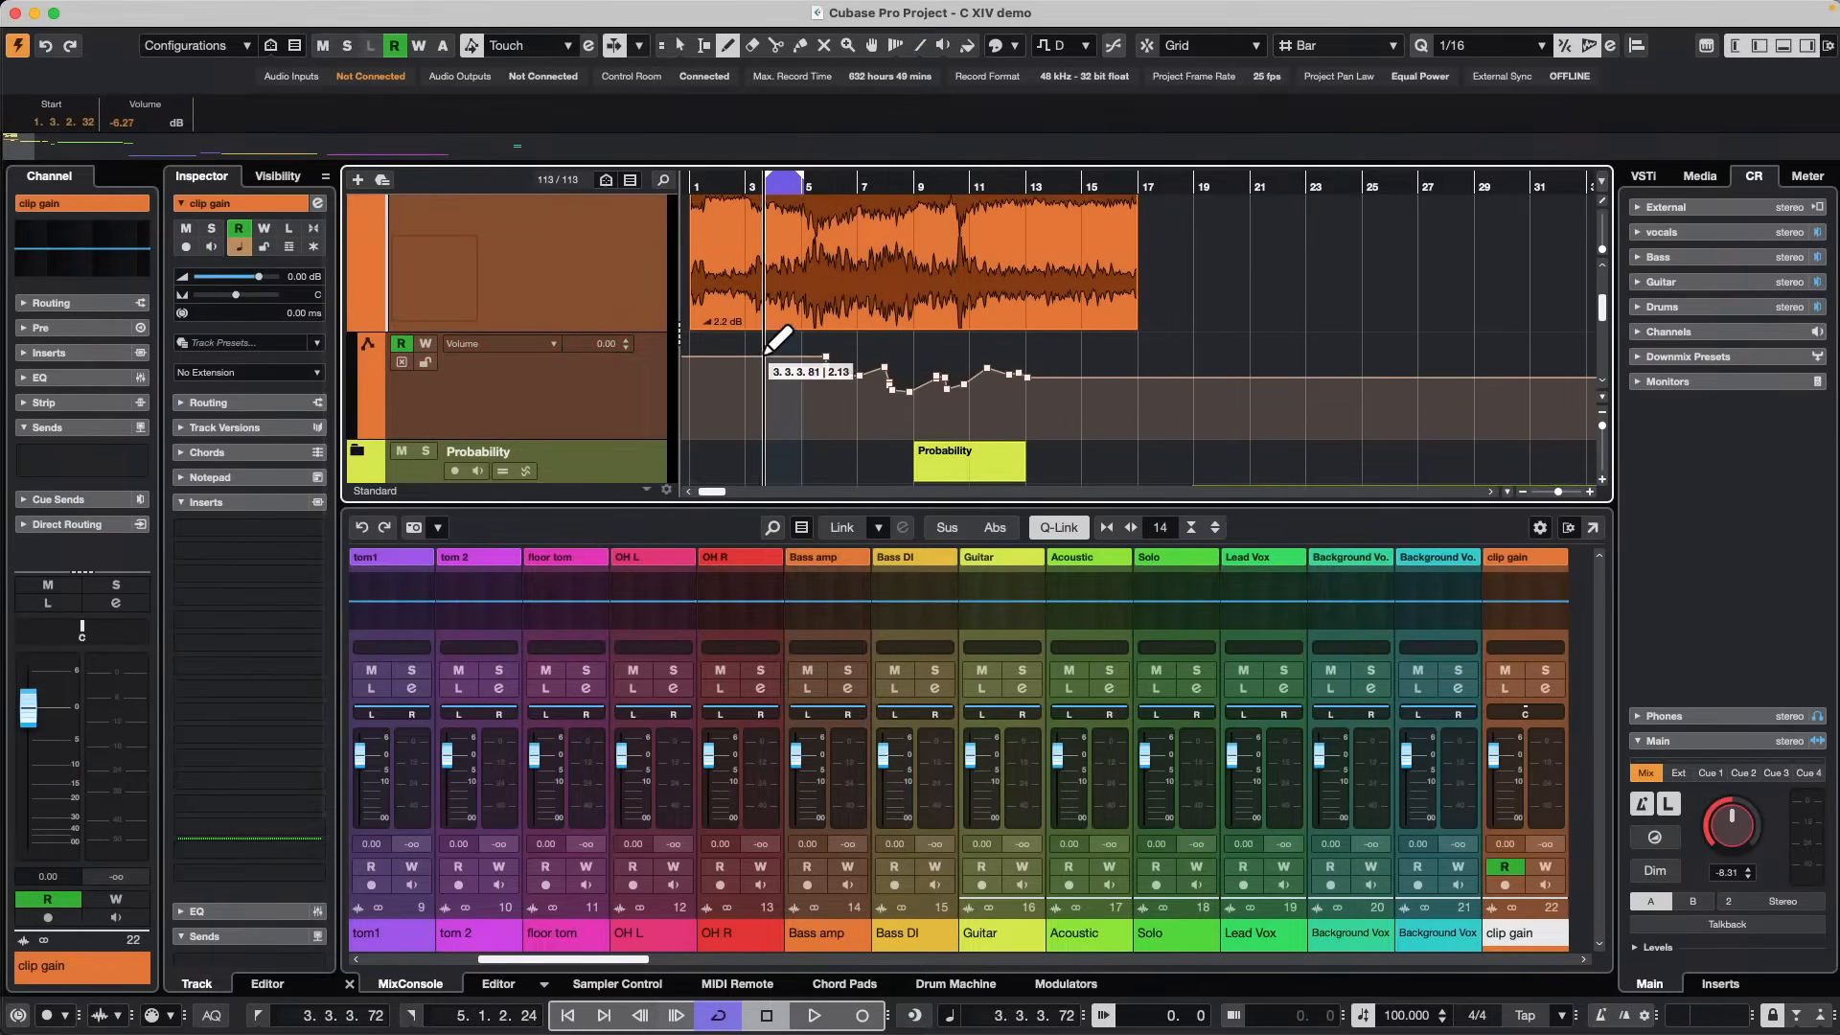
Open the channel settings of the clip gain track.
{"action": "scroll", "coordinate": [791, 349], "scroll_direction": "up", "scroll_amount": 2}
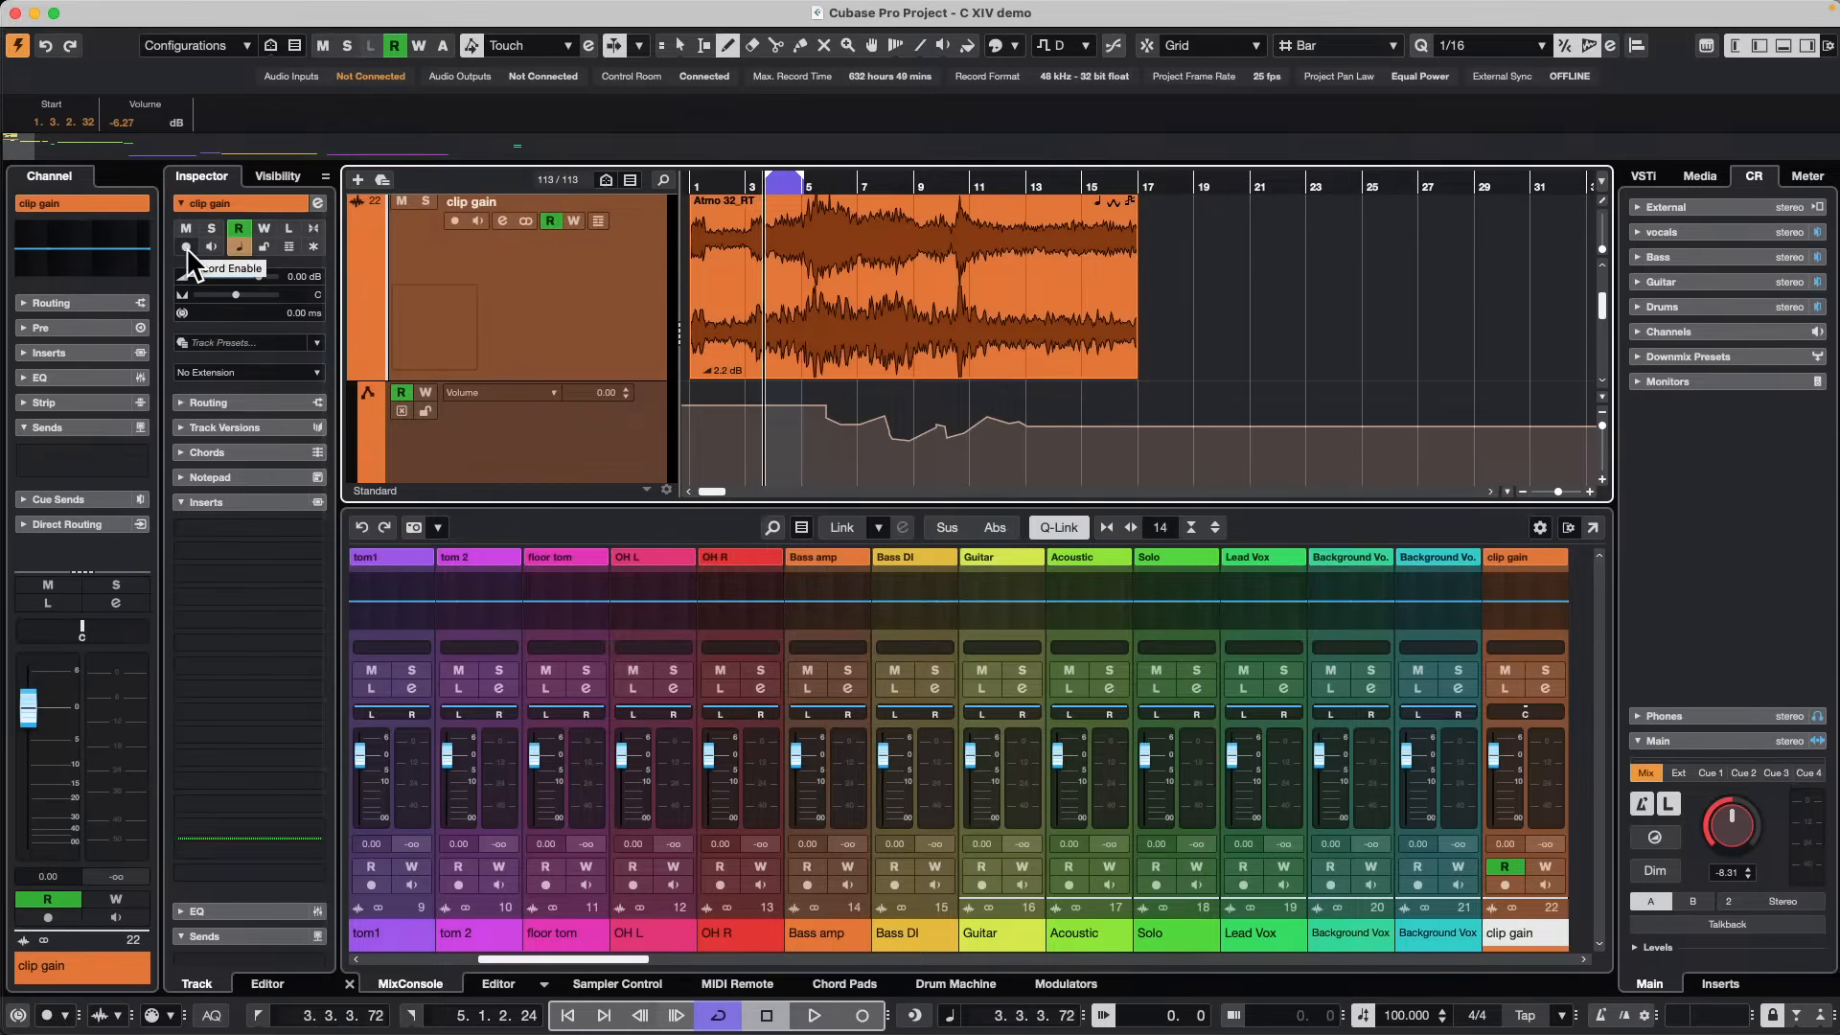
{"action": "left_click", "coordinate": [317, 203]}
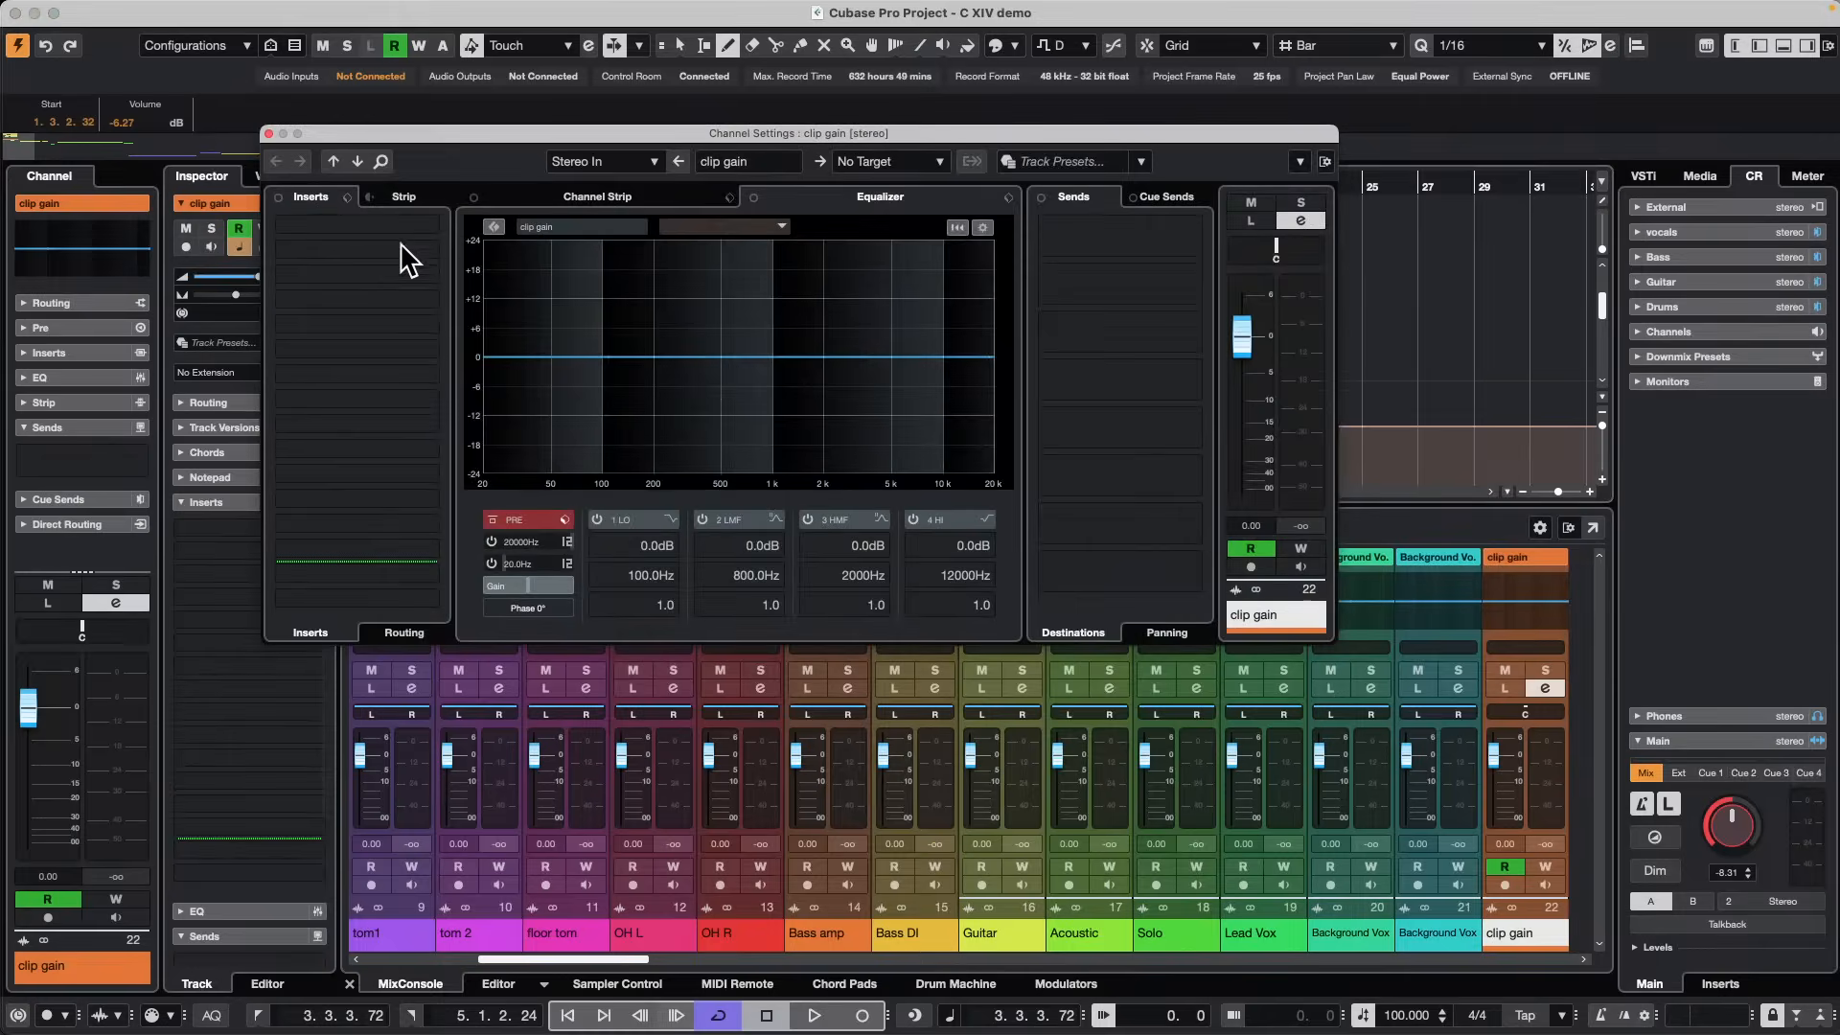
Examine the clip gain channel's strip and inserts sections, place its settings window below the automation lane, and try the volume fader.
{"action": "left_click", "coordinate": [405, 196]}
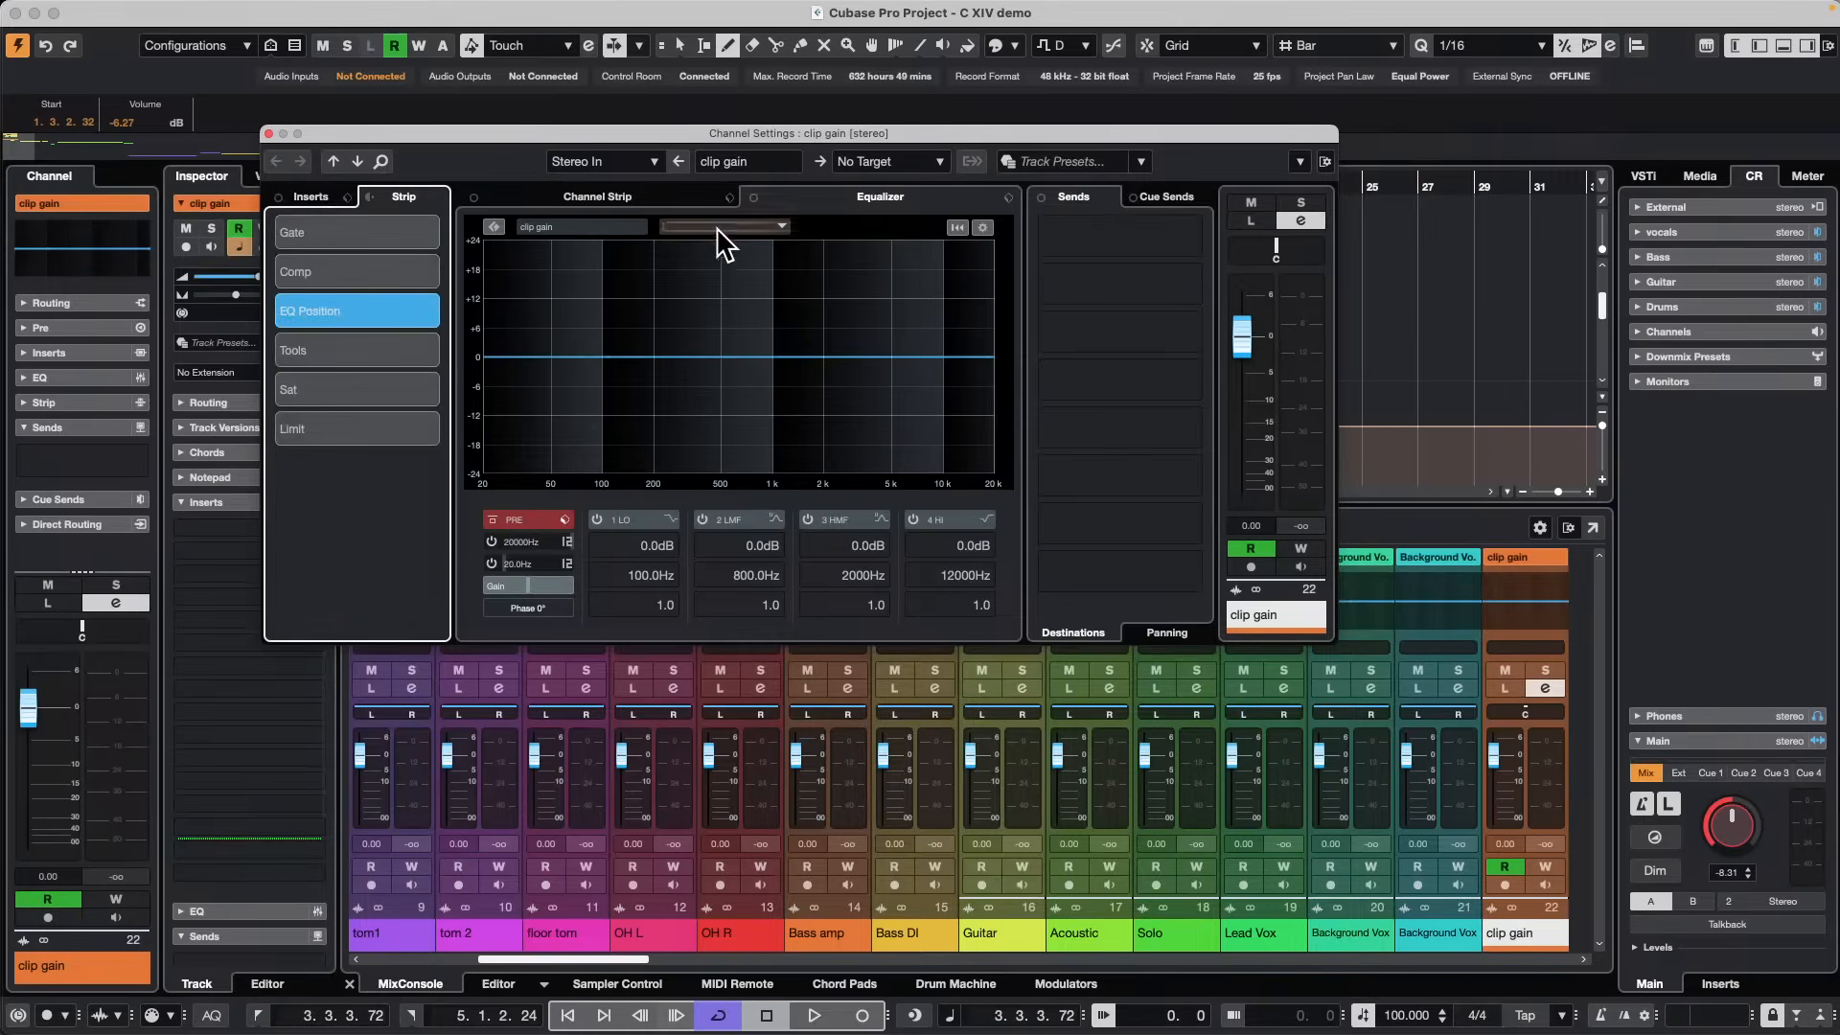
{"action": "left_click", "coordinate": [312, 196]}
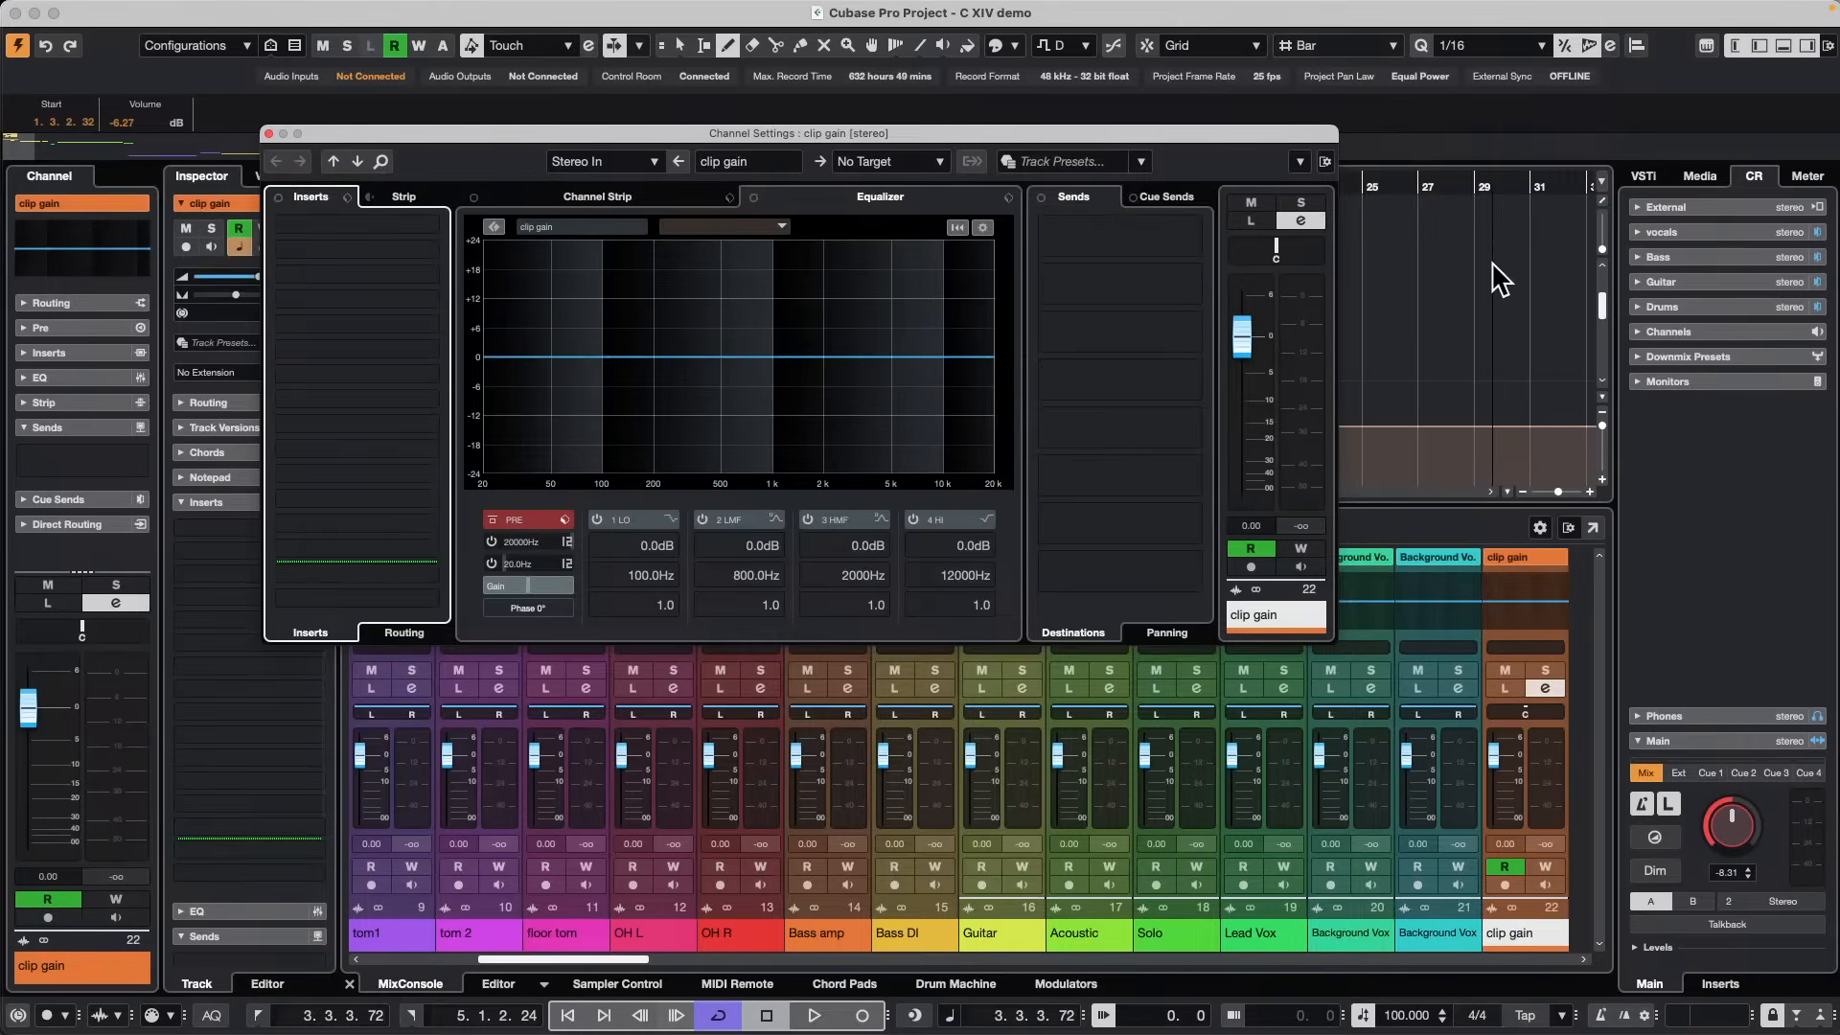
{"action": "left_click_drag", "start_coordinate": [1264, 134], "coordinate": [1377, 656]}
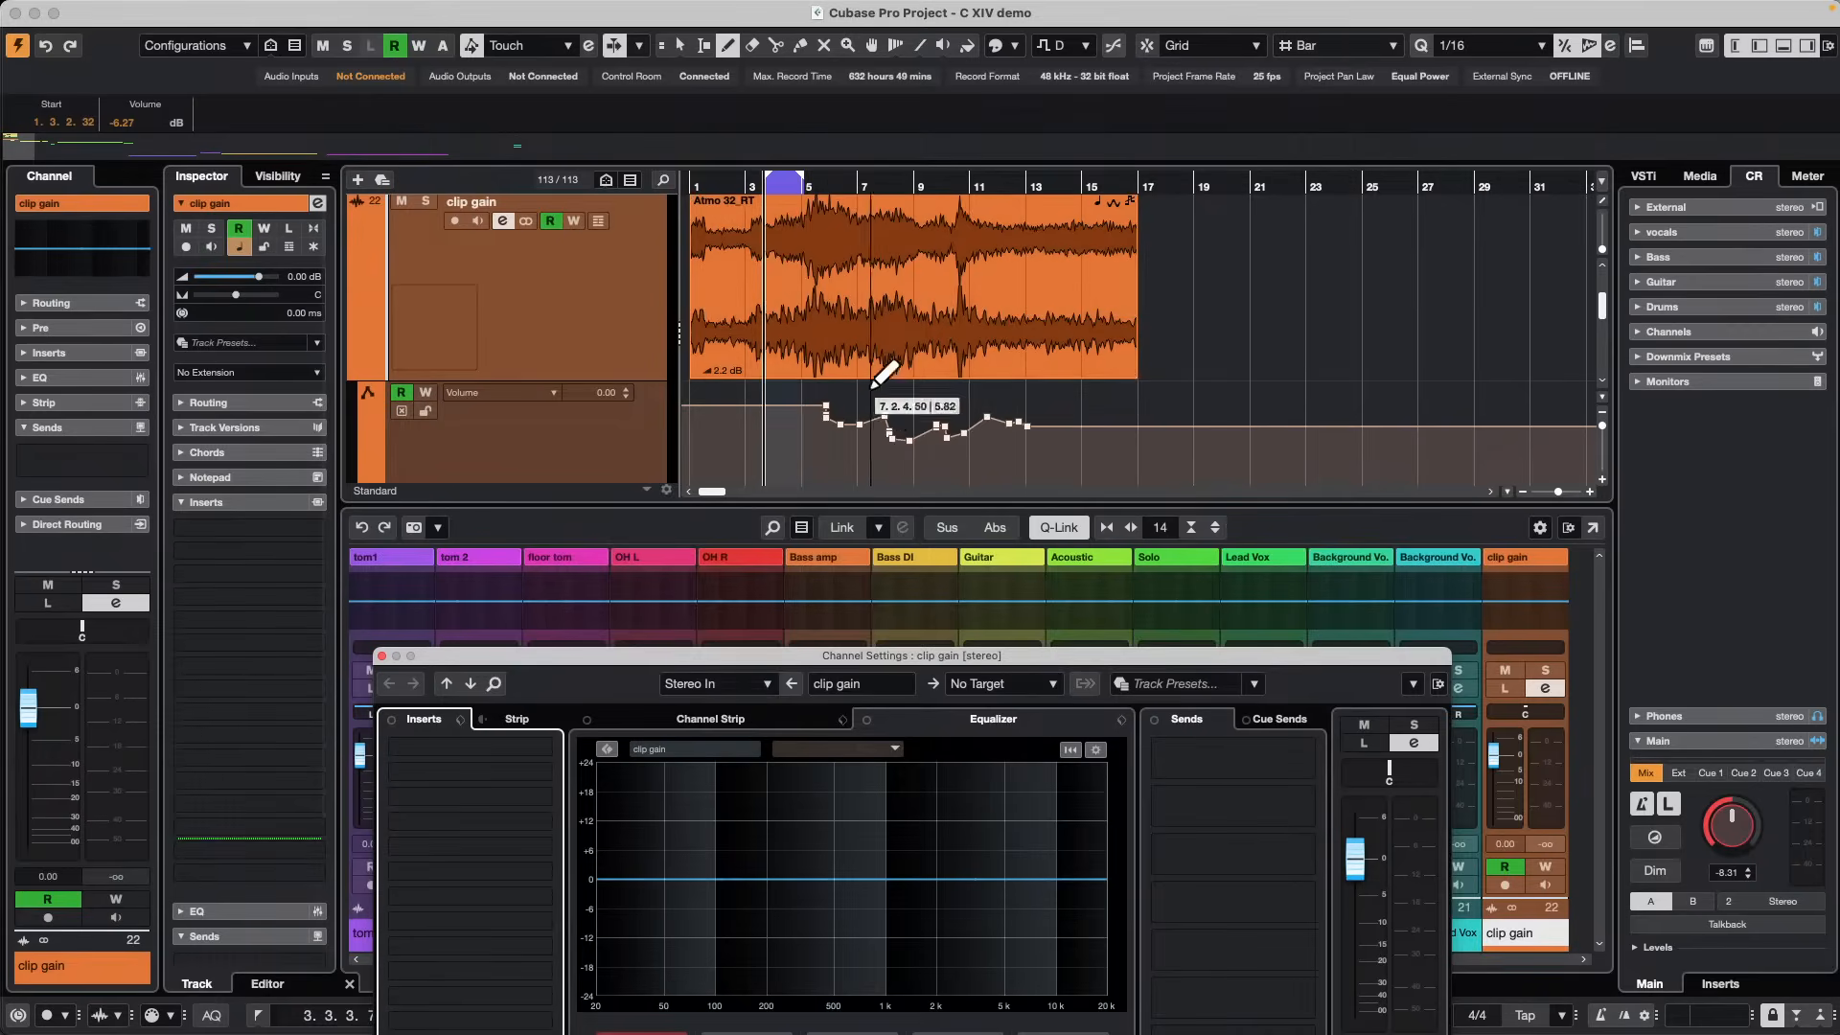
{"action": "left_click_drag", "start_coordinate": [1360, 868], "coordinate": [1362, 903]}
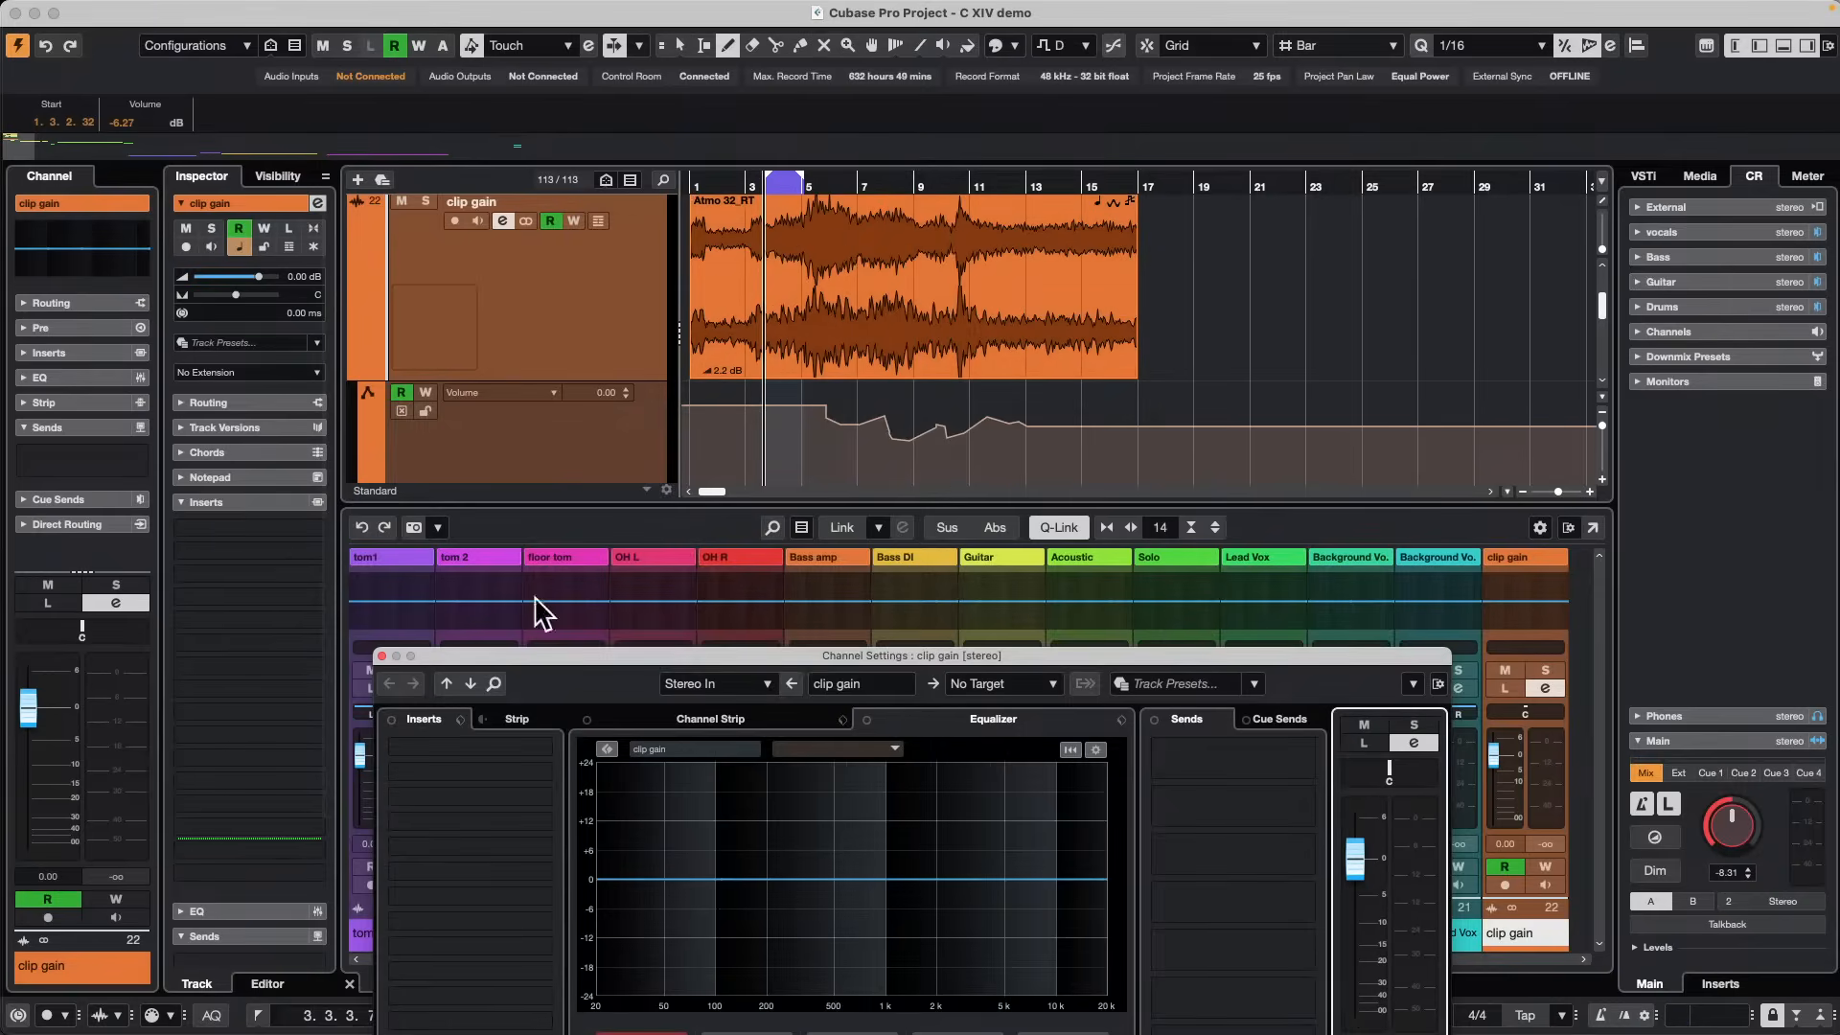
Close the channel settings window and hide the clip gain track's Volume automation lane.
{"action": "left_click", "coordinate": [381, 656]}
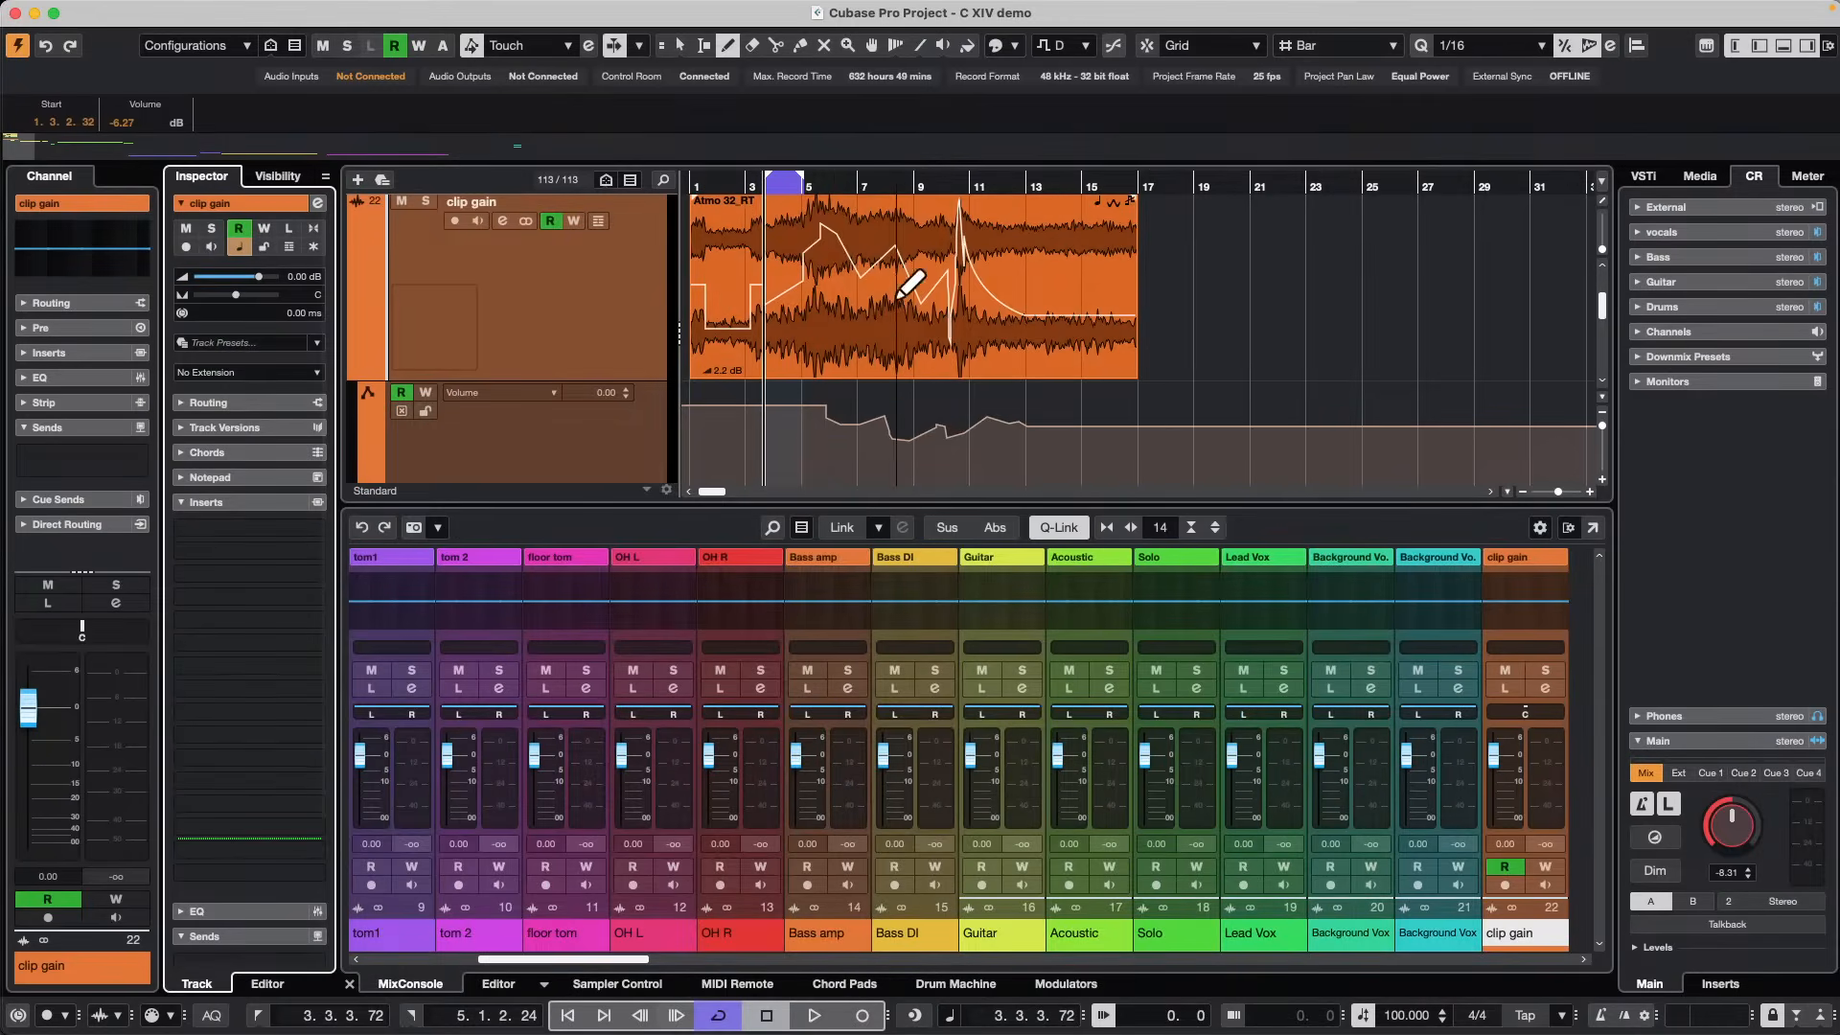
{"action": "left_click", "coordinate": [367, 386]}
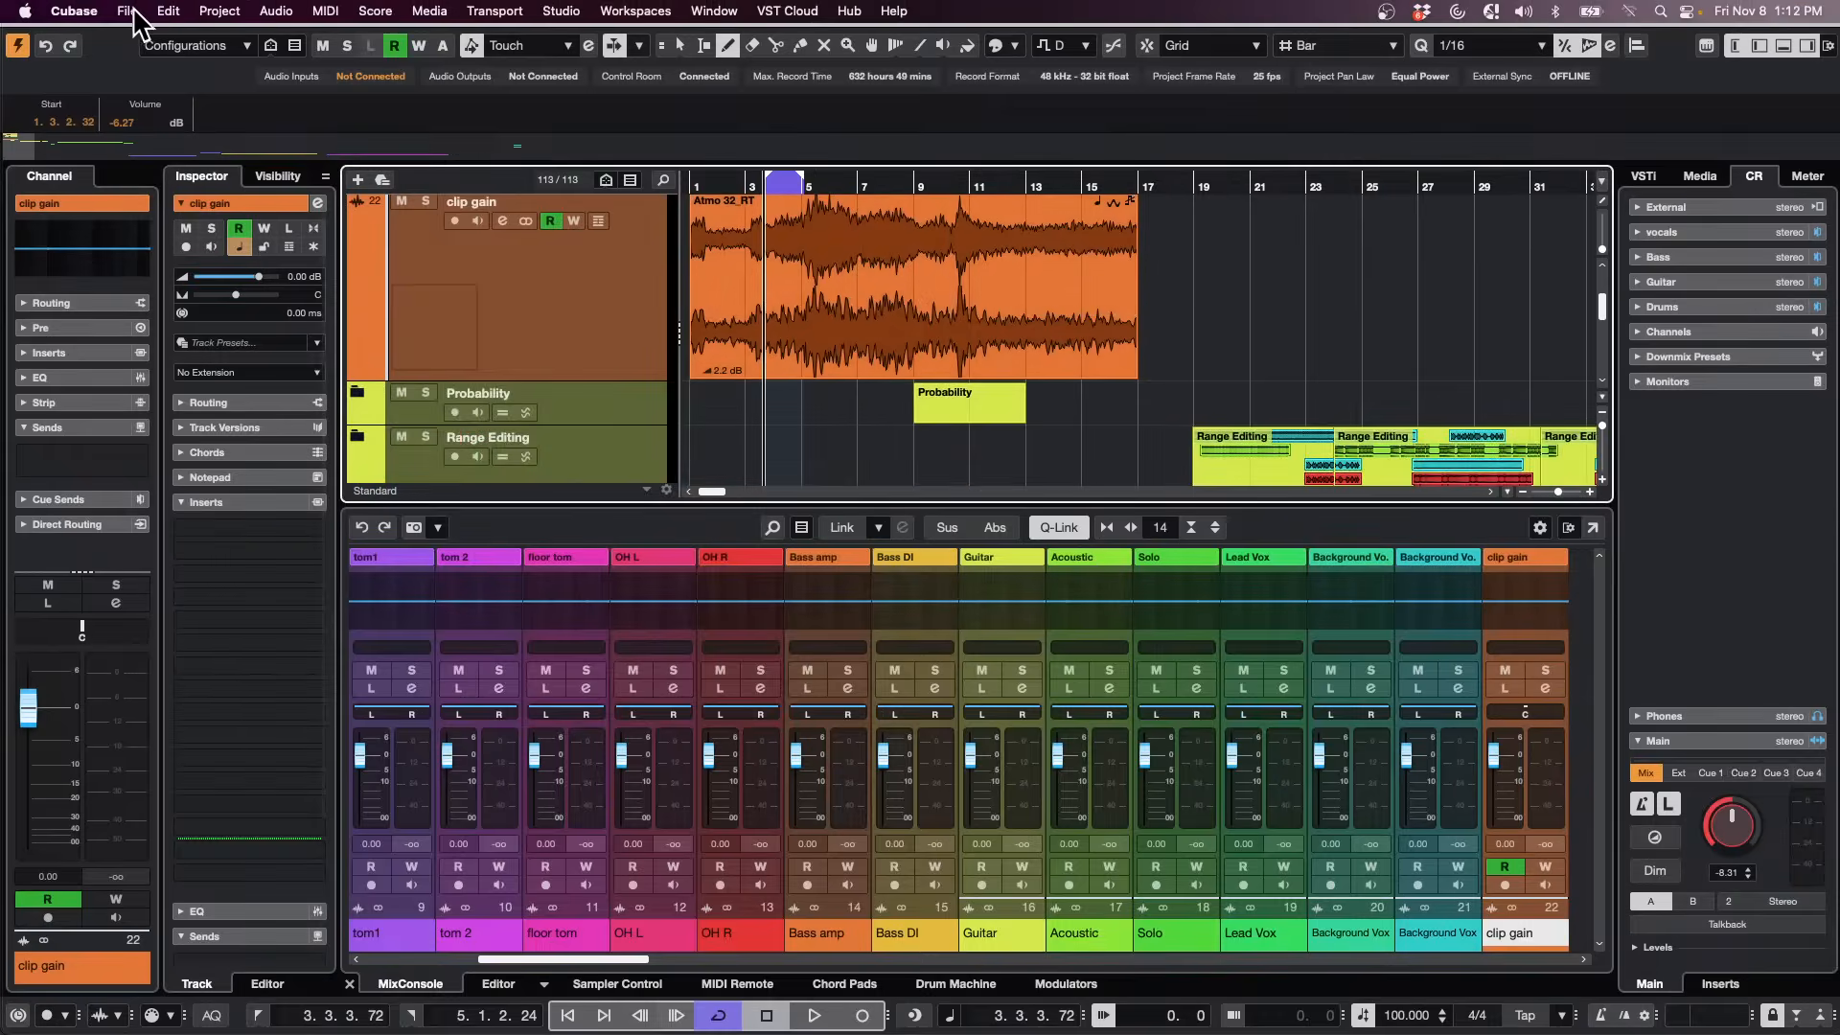
Open the Event Display - Audio preferences, examine the Event Volume Curve and Fades options, and close the dialog.
{"action": "left_click", "coordinate": [128, 12]}
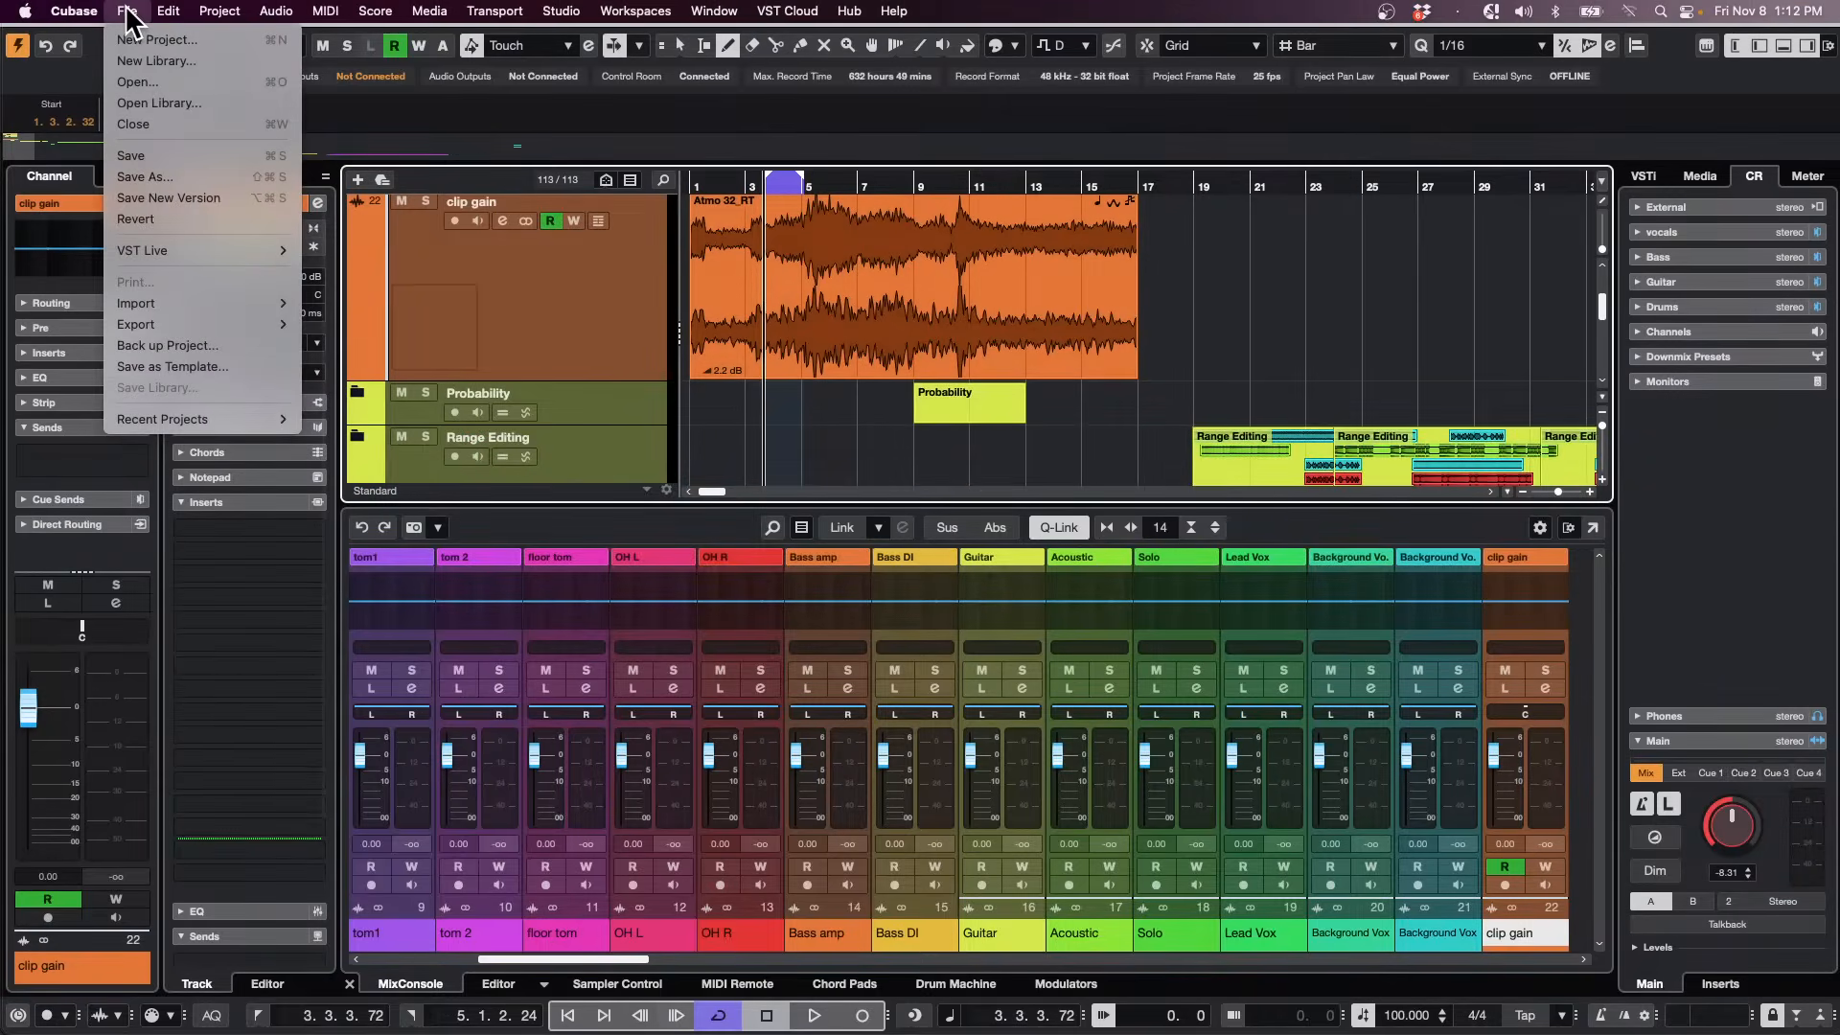
{"action": "mouse_move", "coordinate": [77, 12]}
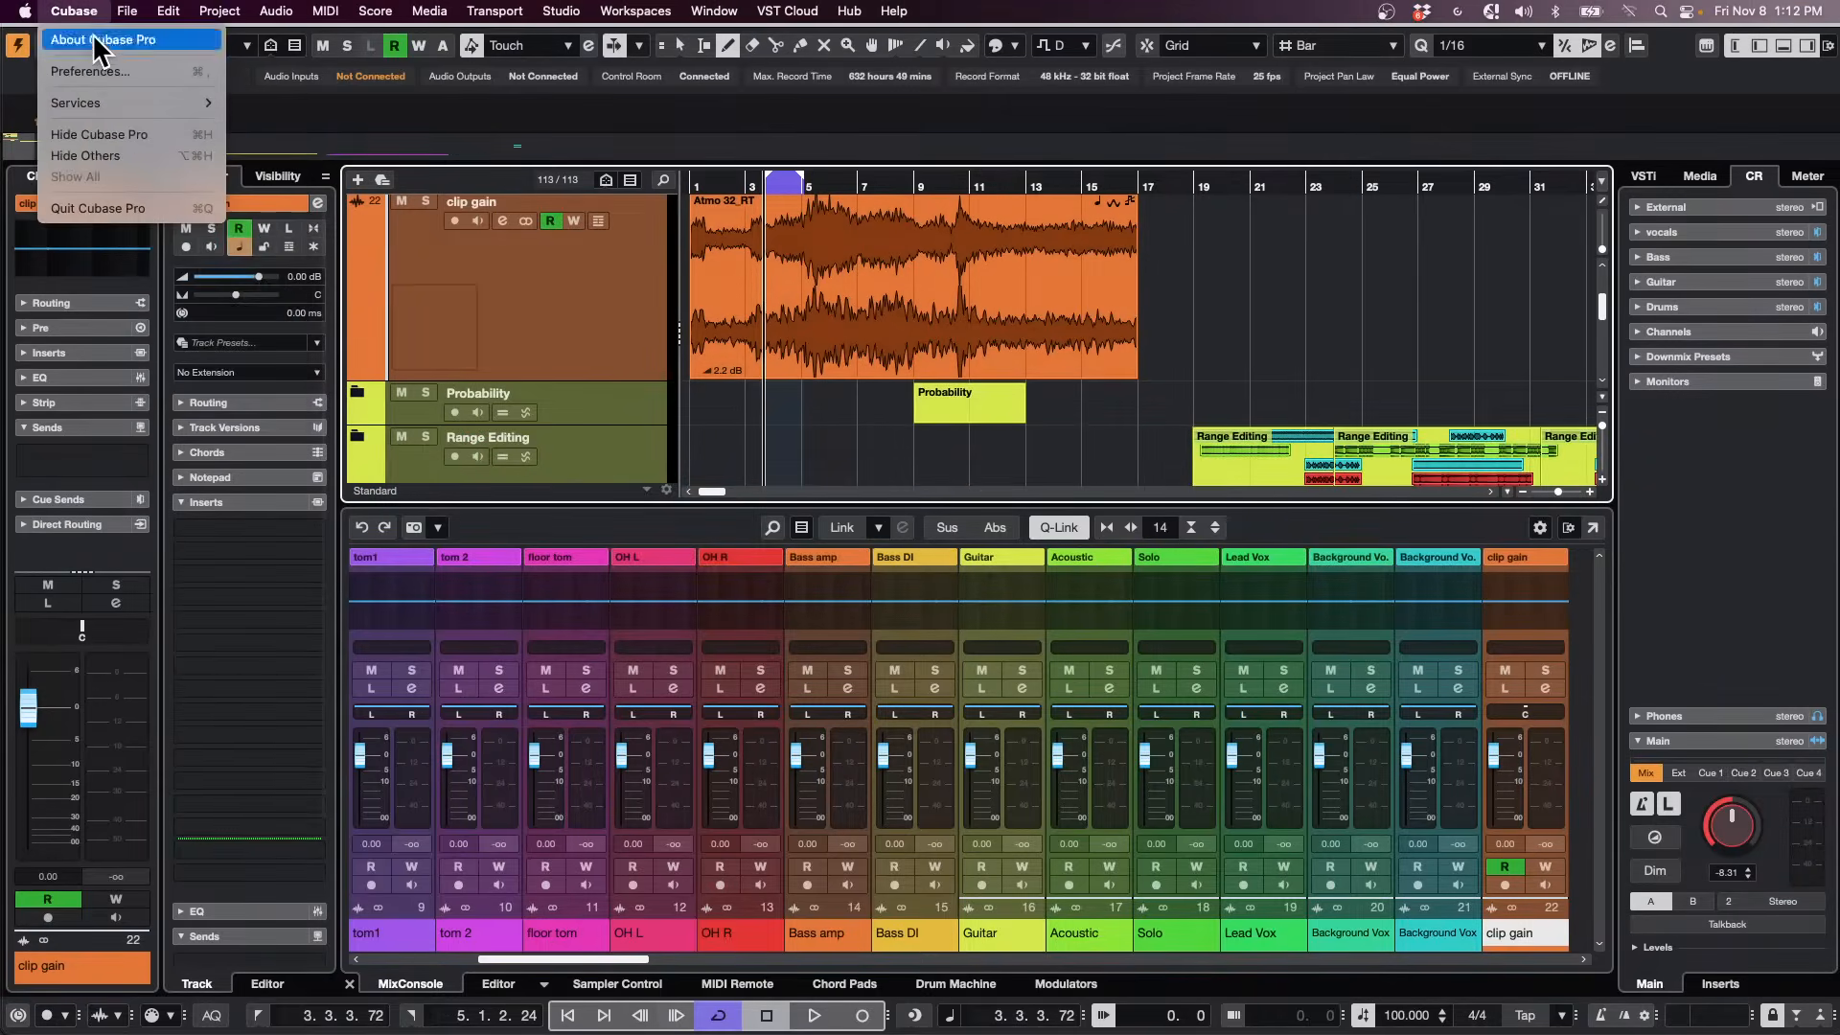
{"action": "left_click", "coordinate": [100, 74]}
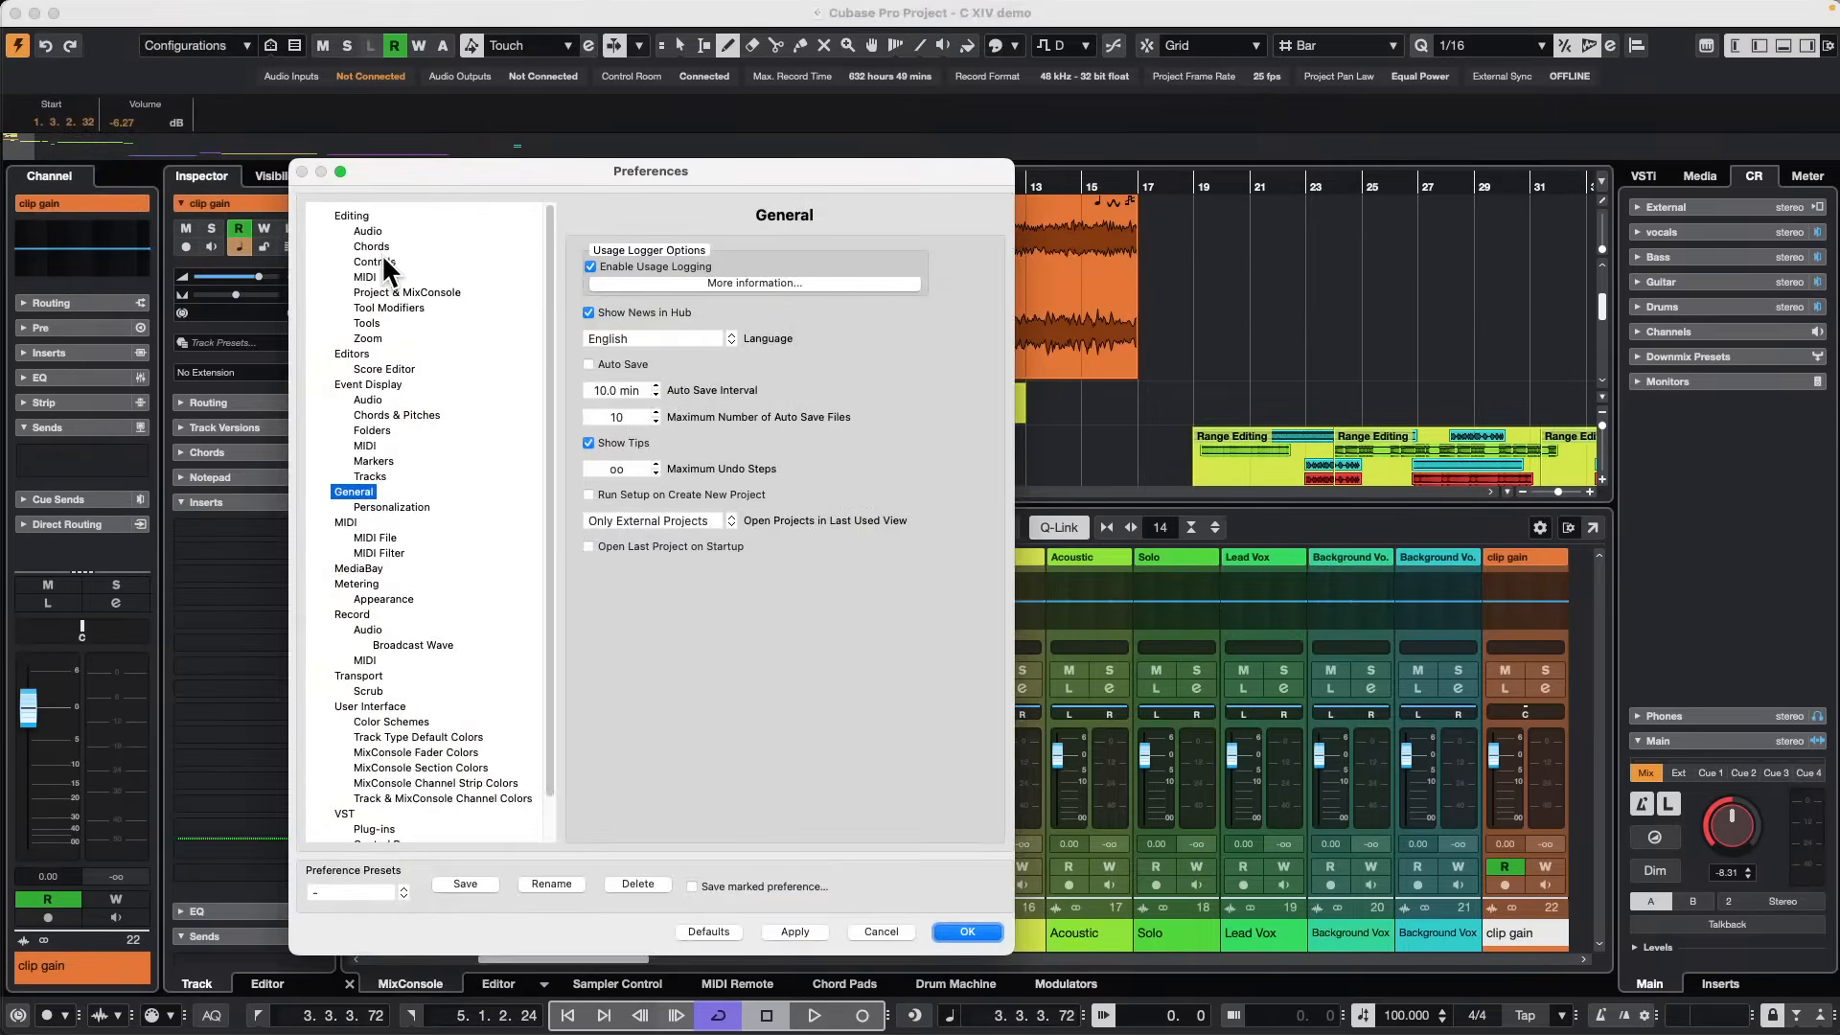
{"action": "left_click", "coordinate": [369, 399]}
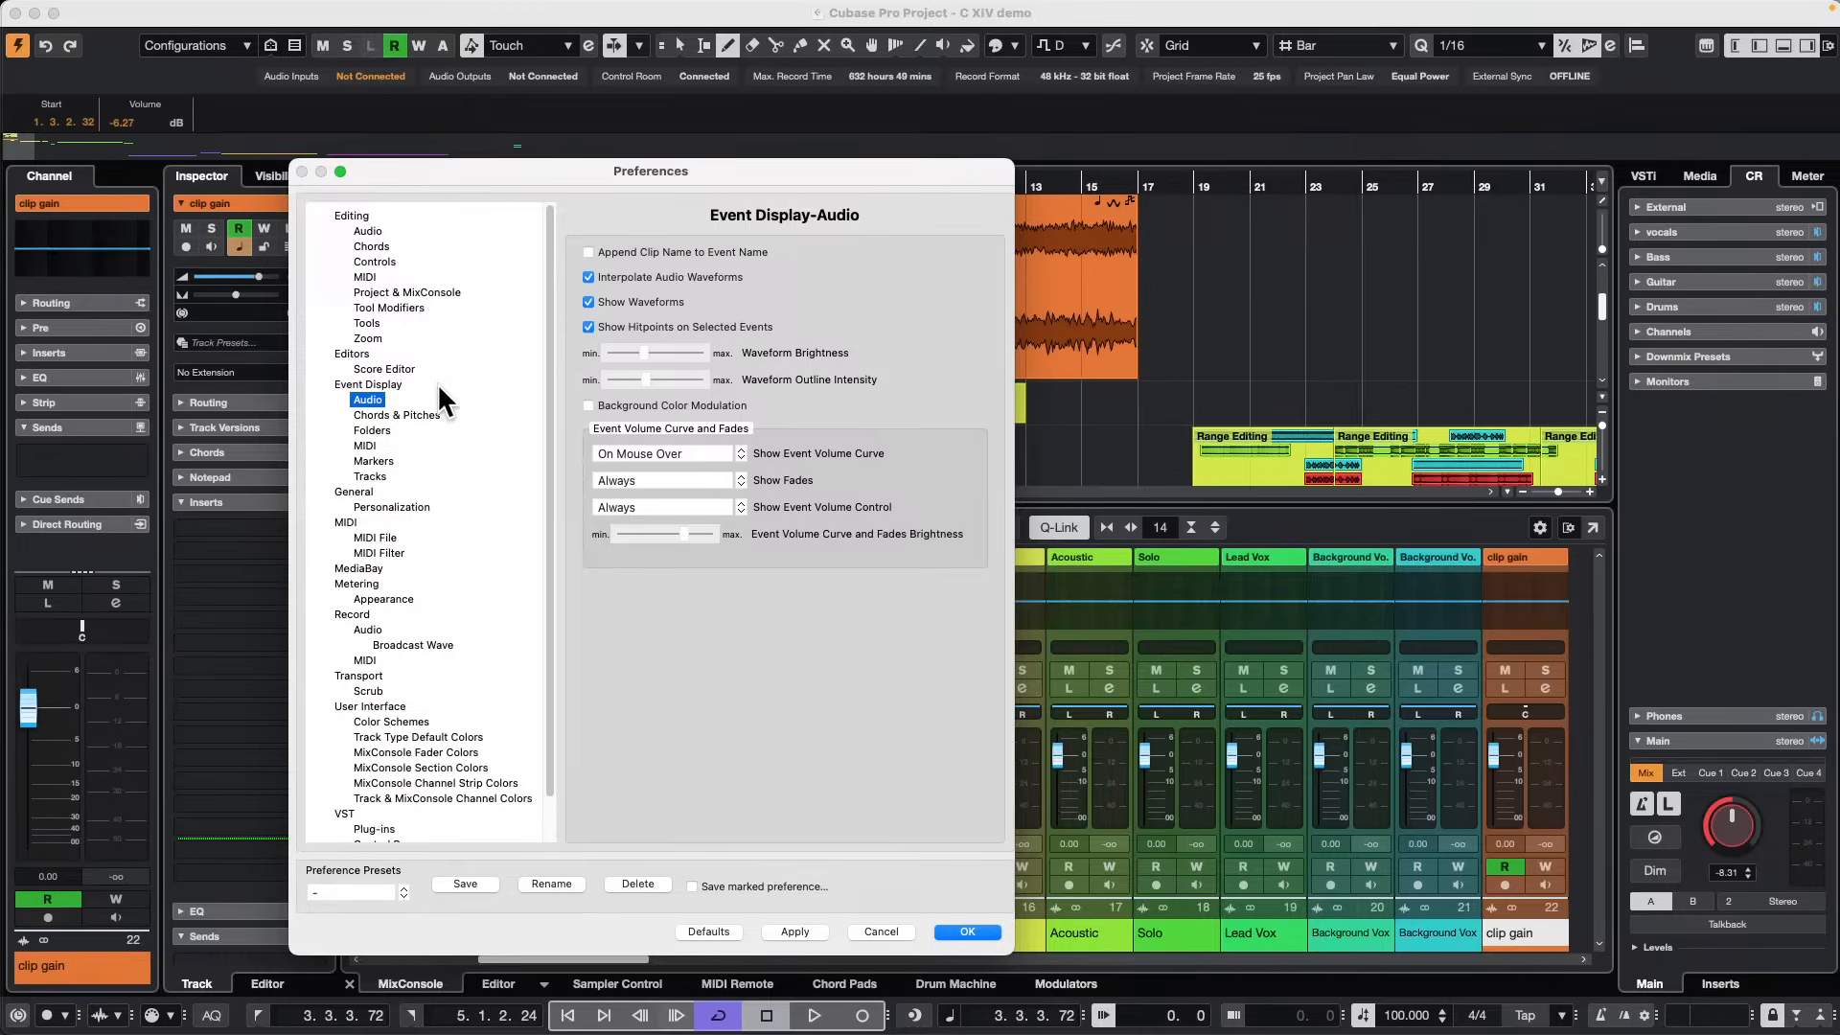
{"action": "left_click", "coordinate": [362, 385]}
{"action": "left_click", "coordinate": [363, 400]}
{"action": "left_click", "coordinate": [967, 931]}
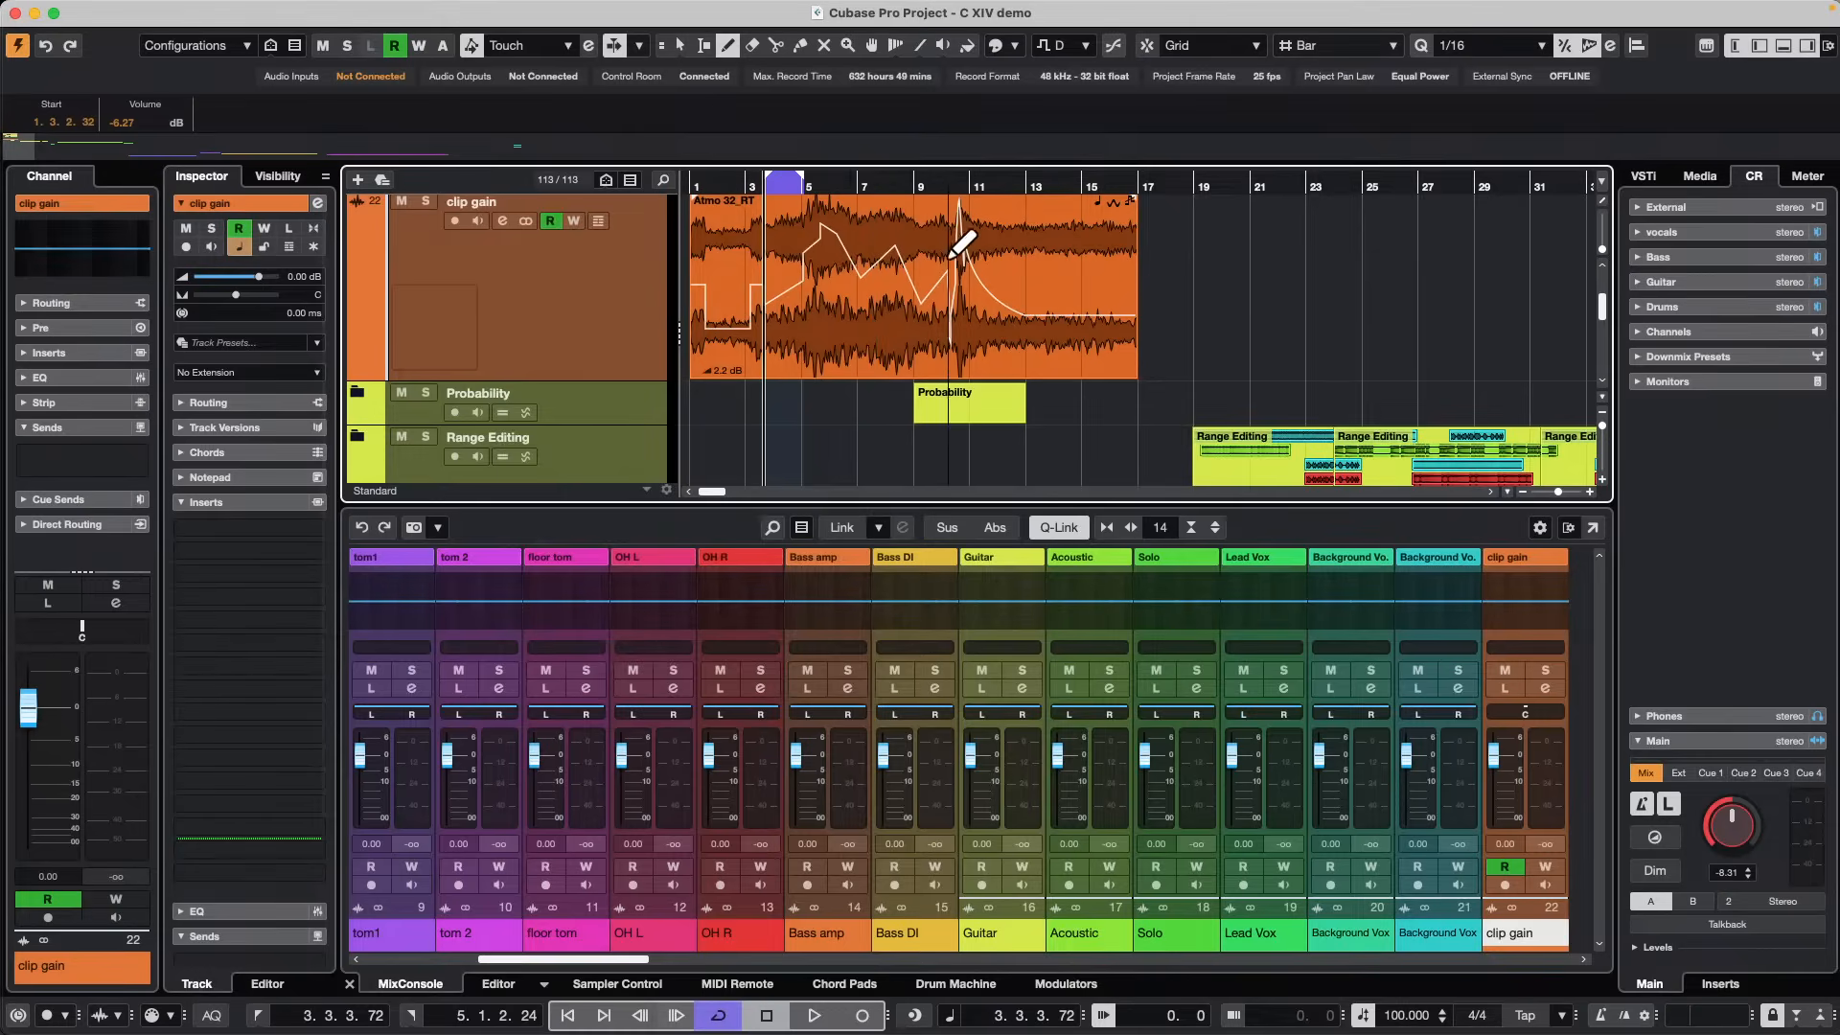
Add a volume curve point near bar 15 at about 2.53 dB, and remove the event's entire volume curve.
{"action": "left_click", "coordinate": [846, 305]}
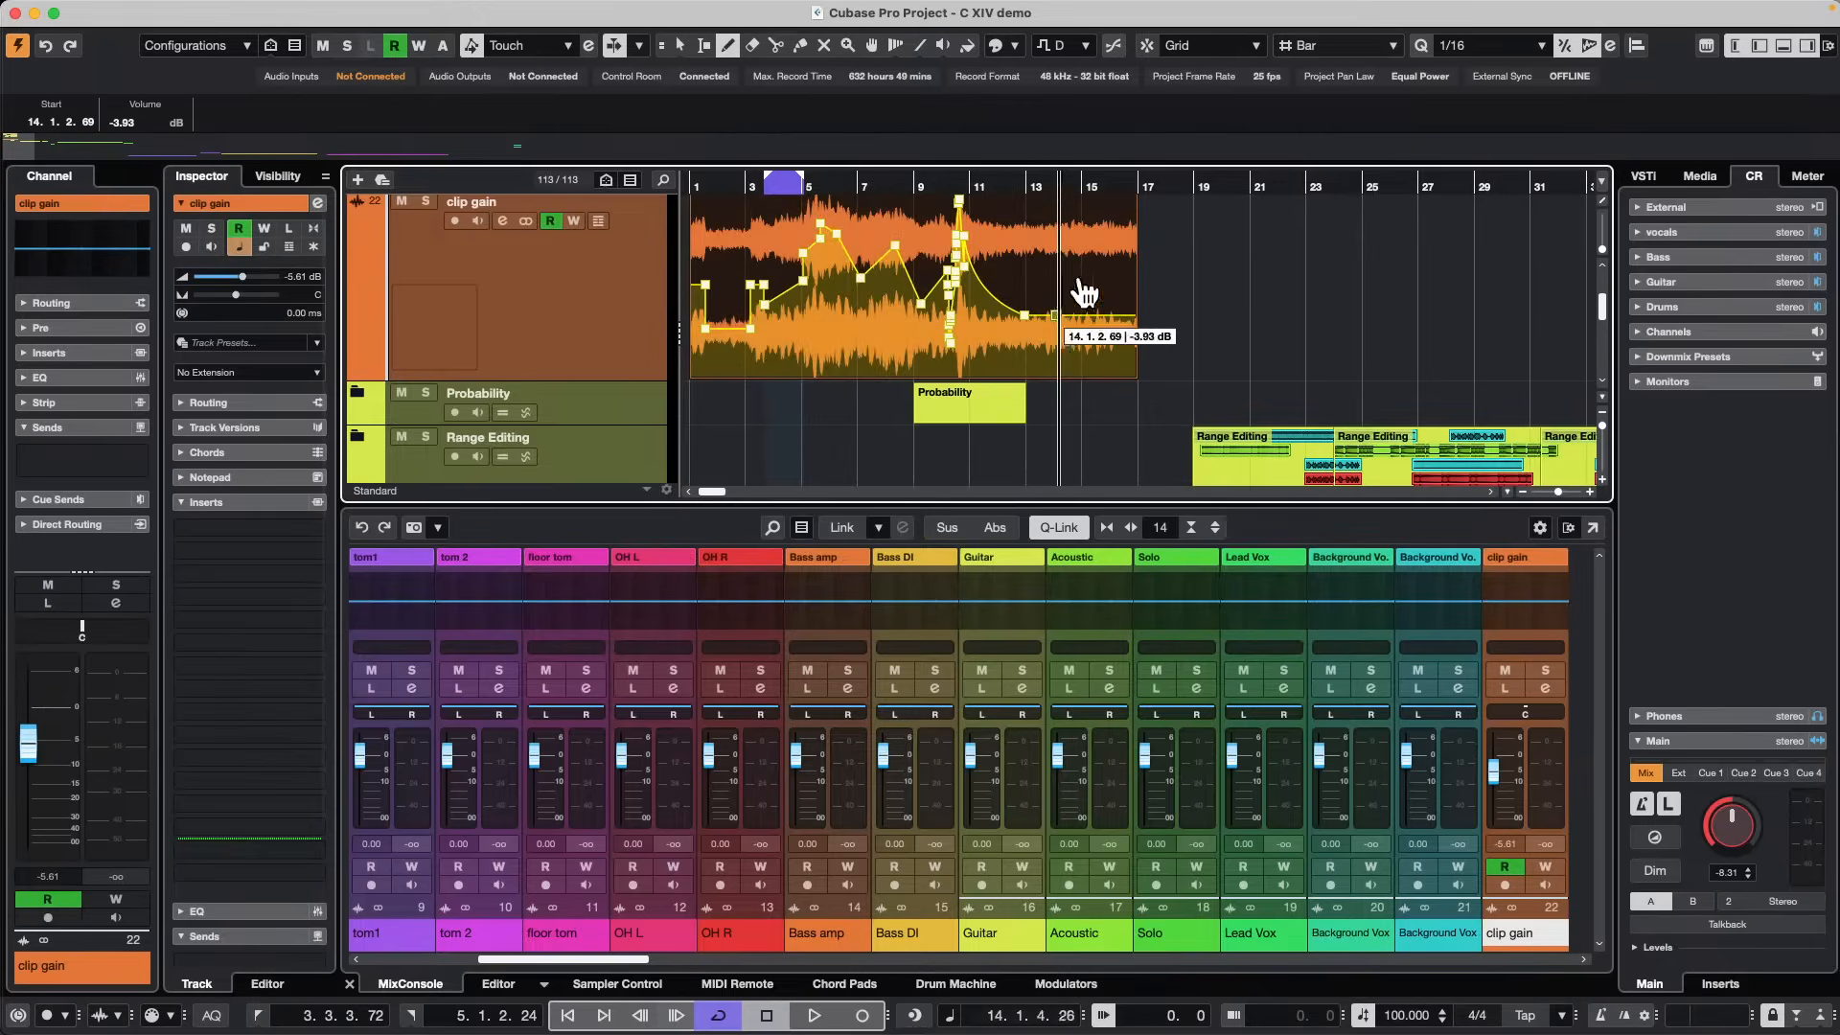
{"action": "left_click", "coordinate": [1091, 255]}
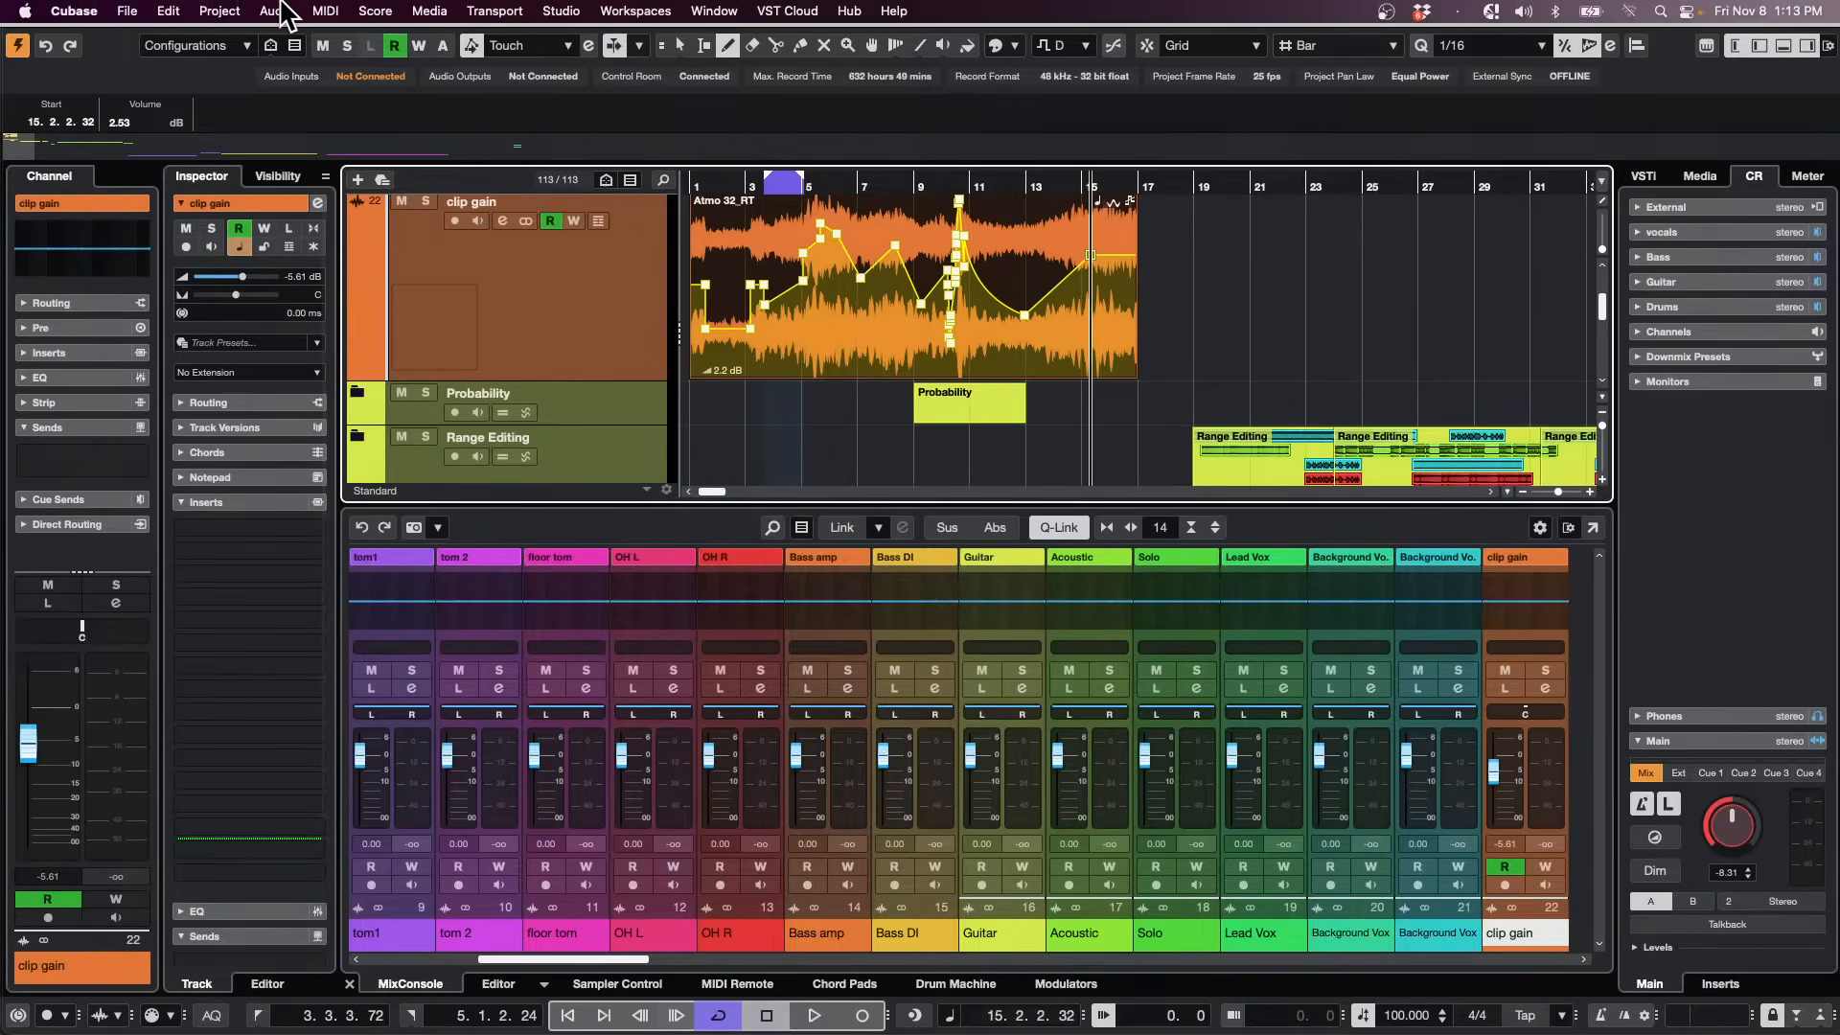
{"action": "left_click", "coordinate": [278, 12]}
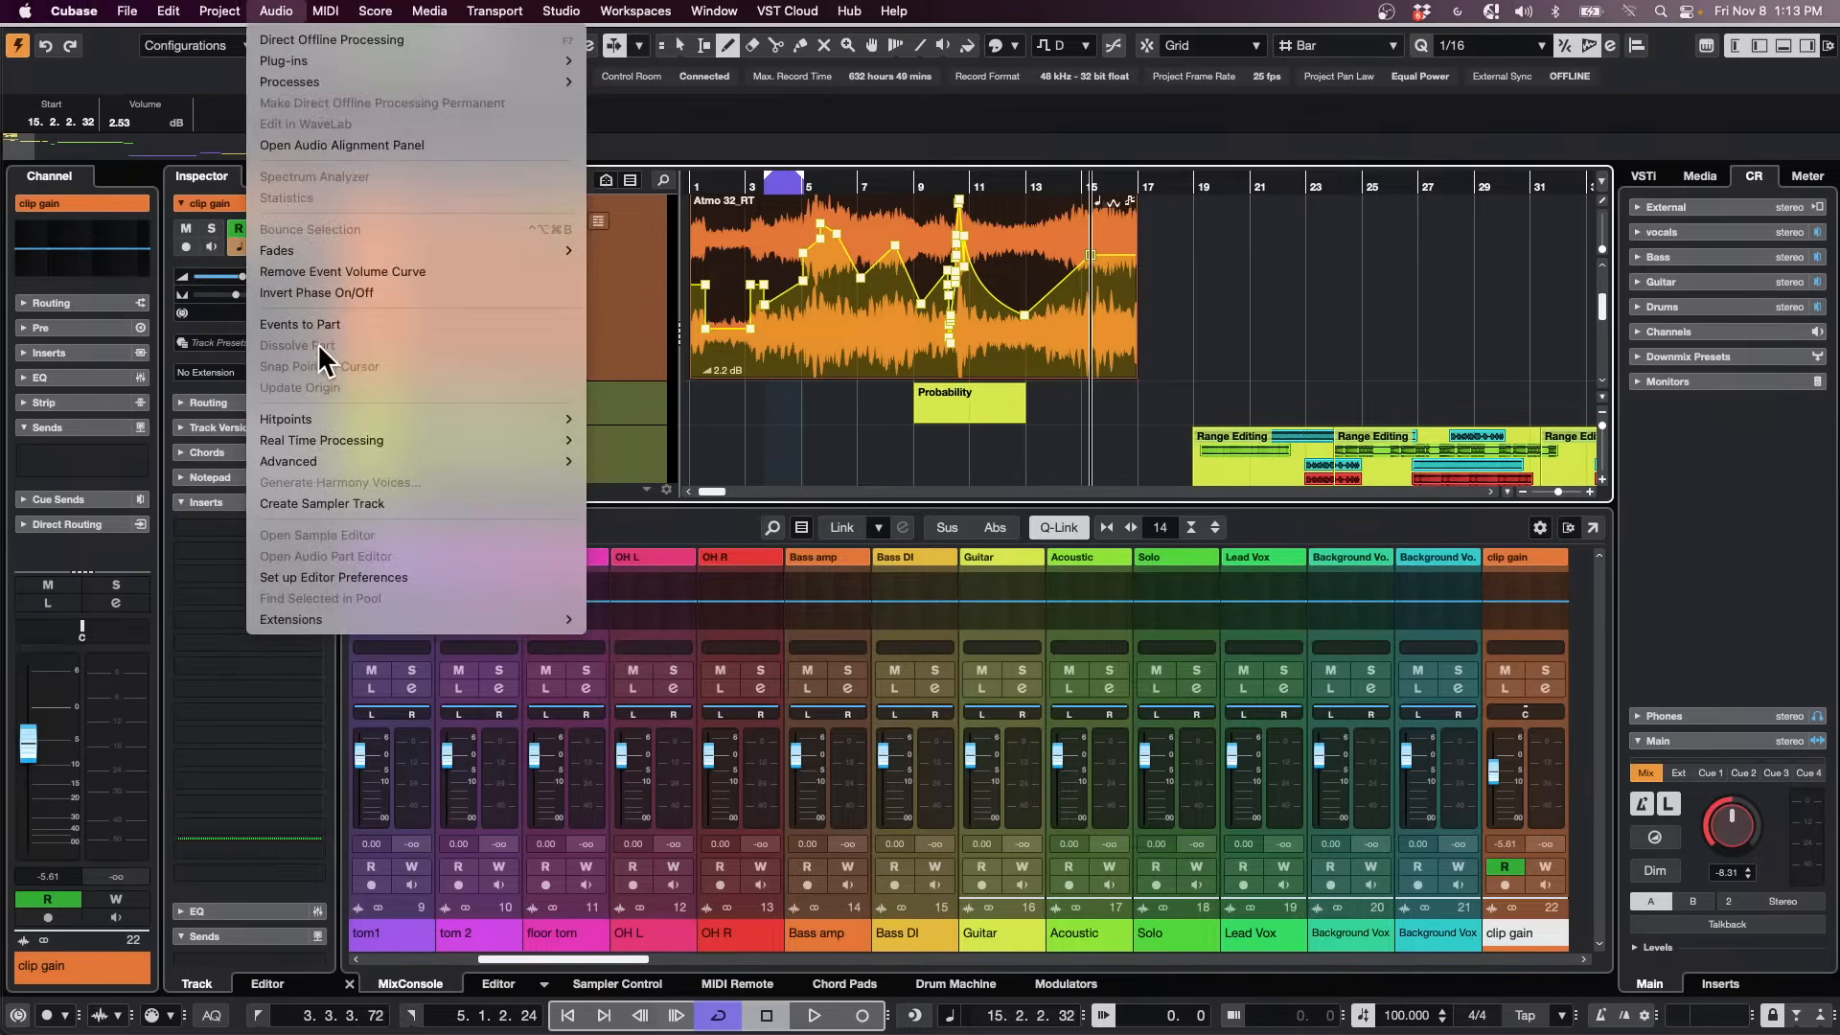
{"action": "left_click", "coordinate": [355, 272]}
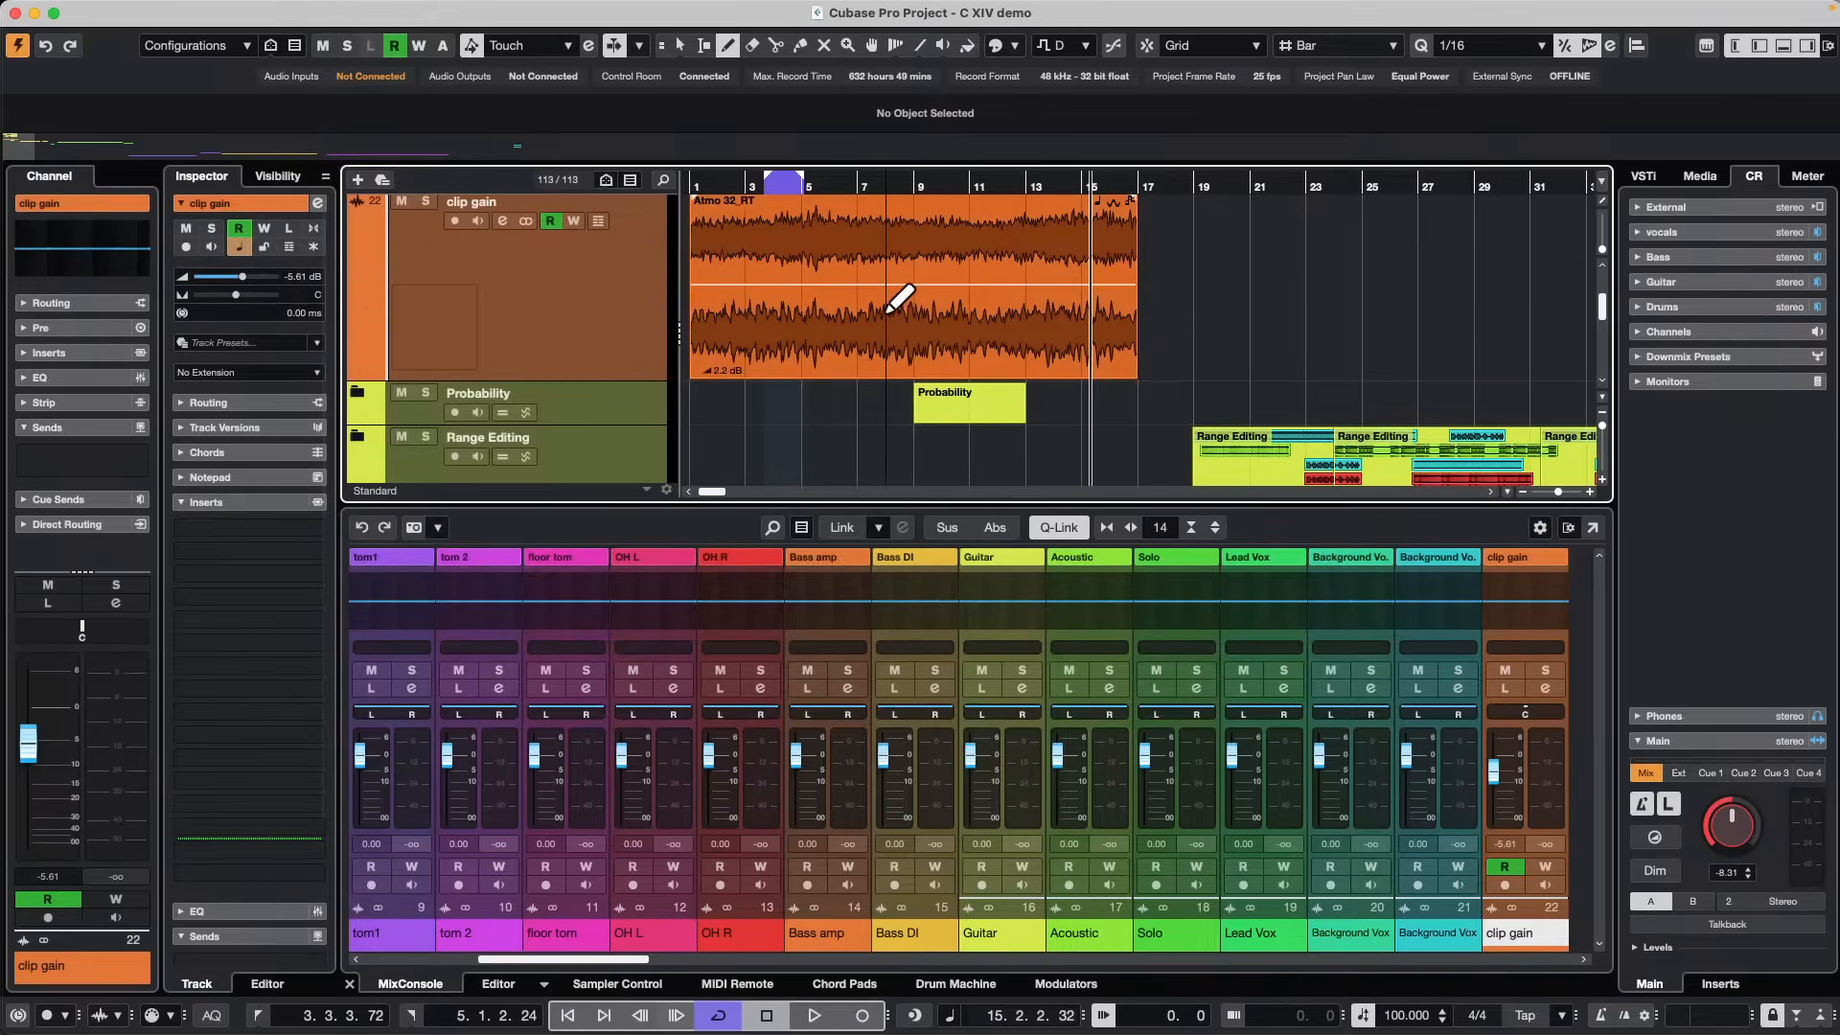
Lower the Atmo 32_RT event's volume to -5.5 dB, and raise its flat volume curve to about 3.02 dB near bar 6.
{"action": "left_click", "coordinate": [792, 283]}
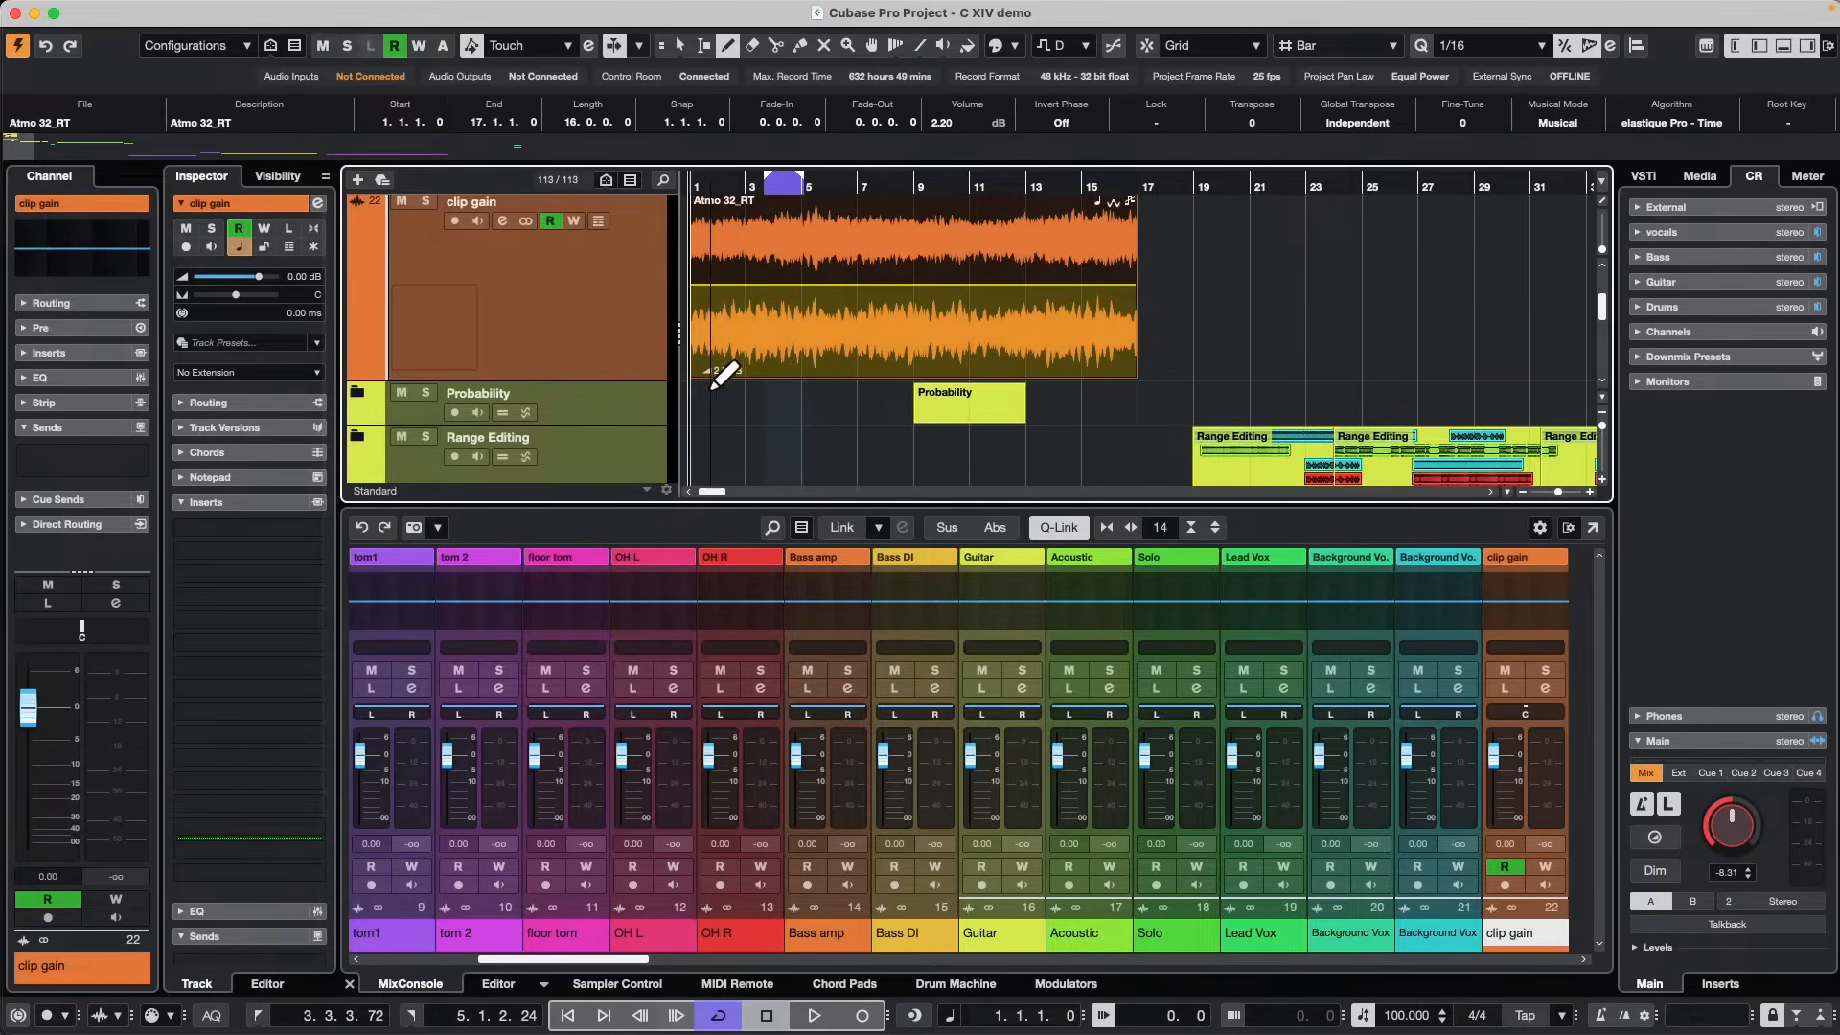
{"action": "left_click_drag", "start_coordinate": [707, 373], "coordinate": [699, 388]}
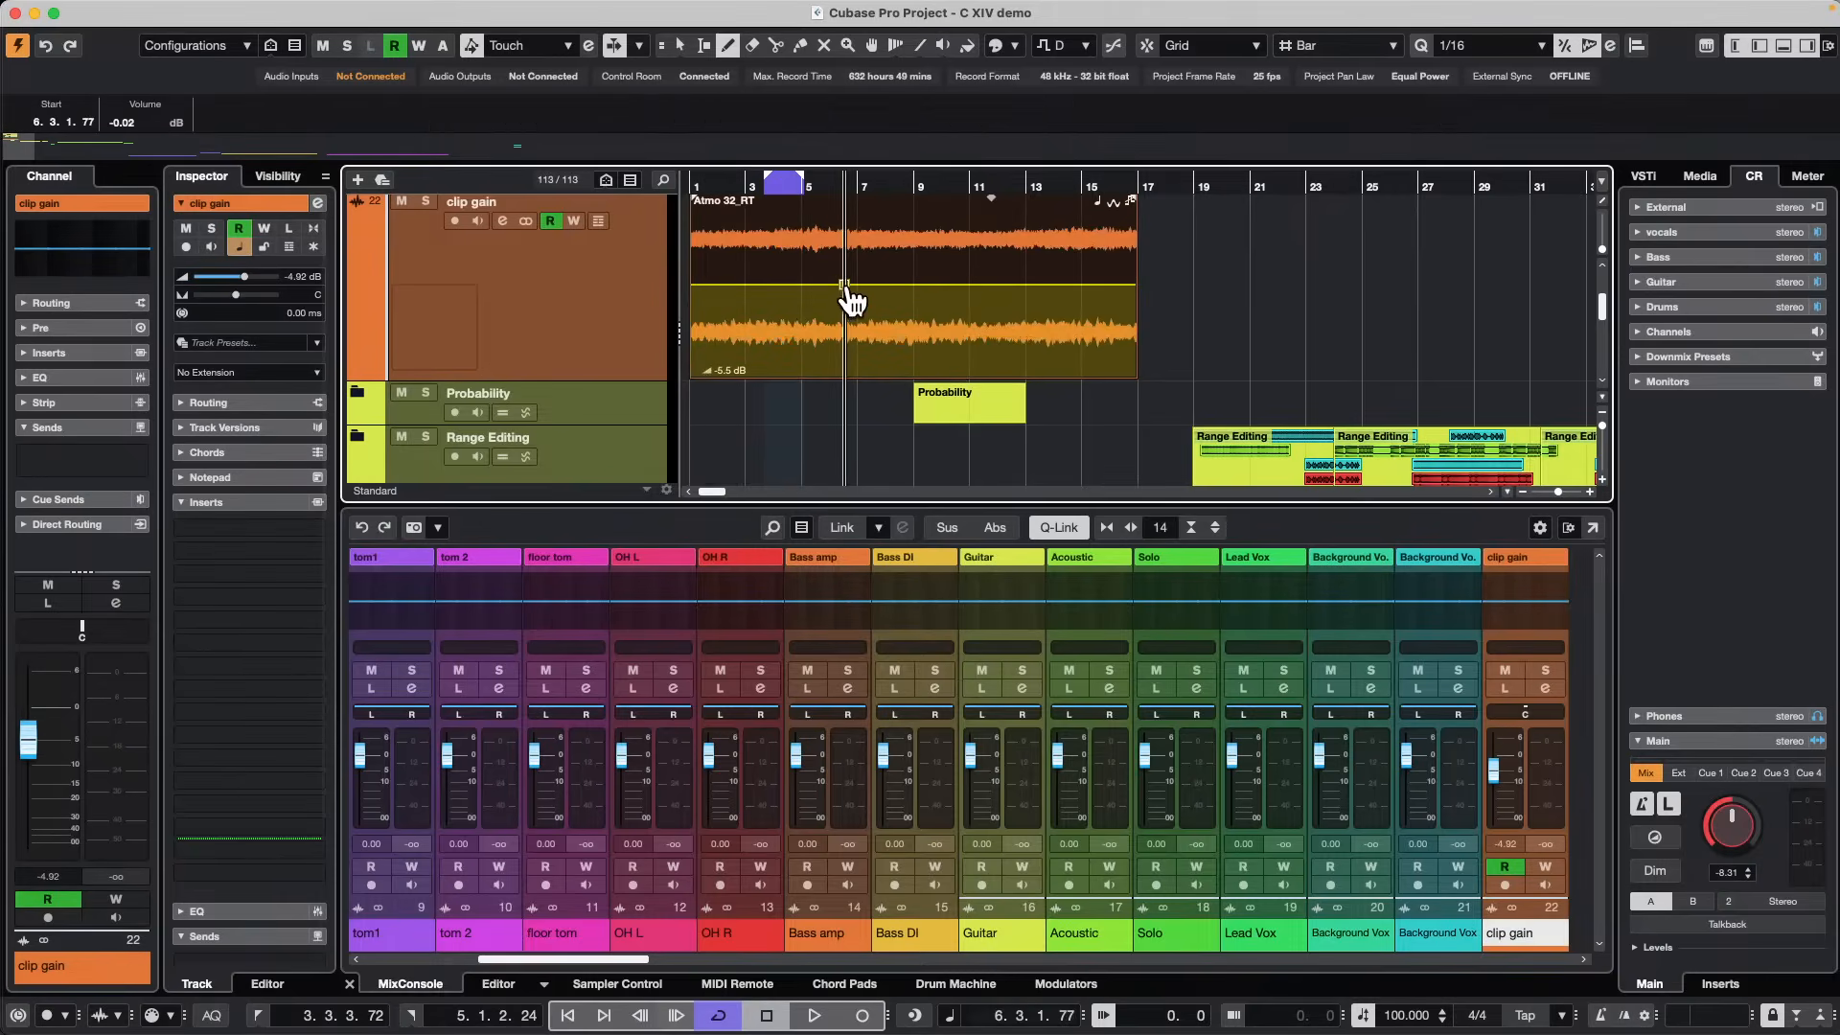
{"action": "mouse_move", "coordinate": [867, 284]}
{"action": "left_mouse_down"}
{"action": "mouse_move", "coordinate": [867, 355]}
{"action": "mouse_move", "coordinate": [871, 181]}
{"action": "mouse_move", "coordinate": [843, 367]}
{"action": "mouse_move", "coordinate": [843, 344]}
{"action": "left_mouse_up"}
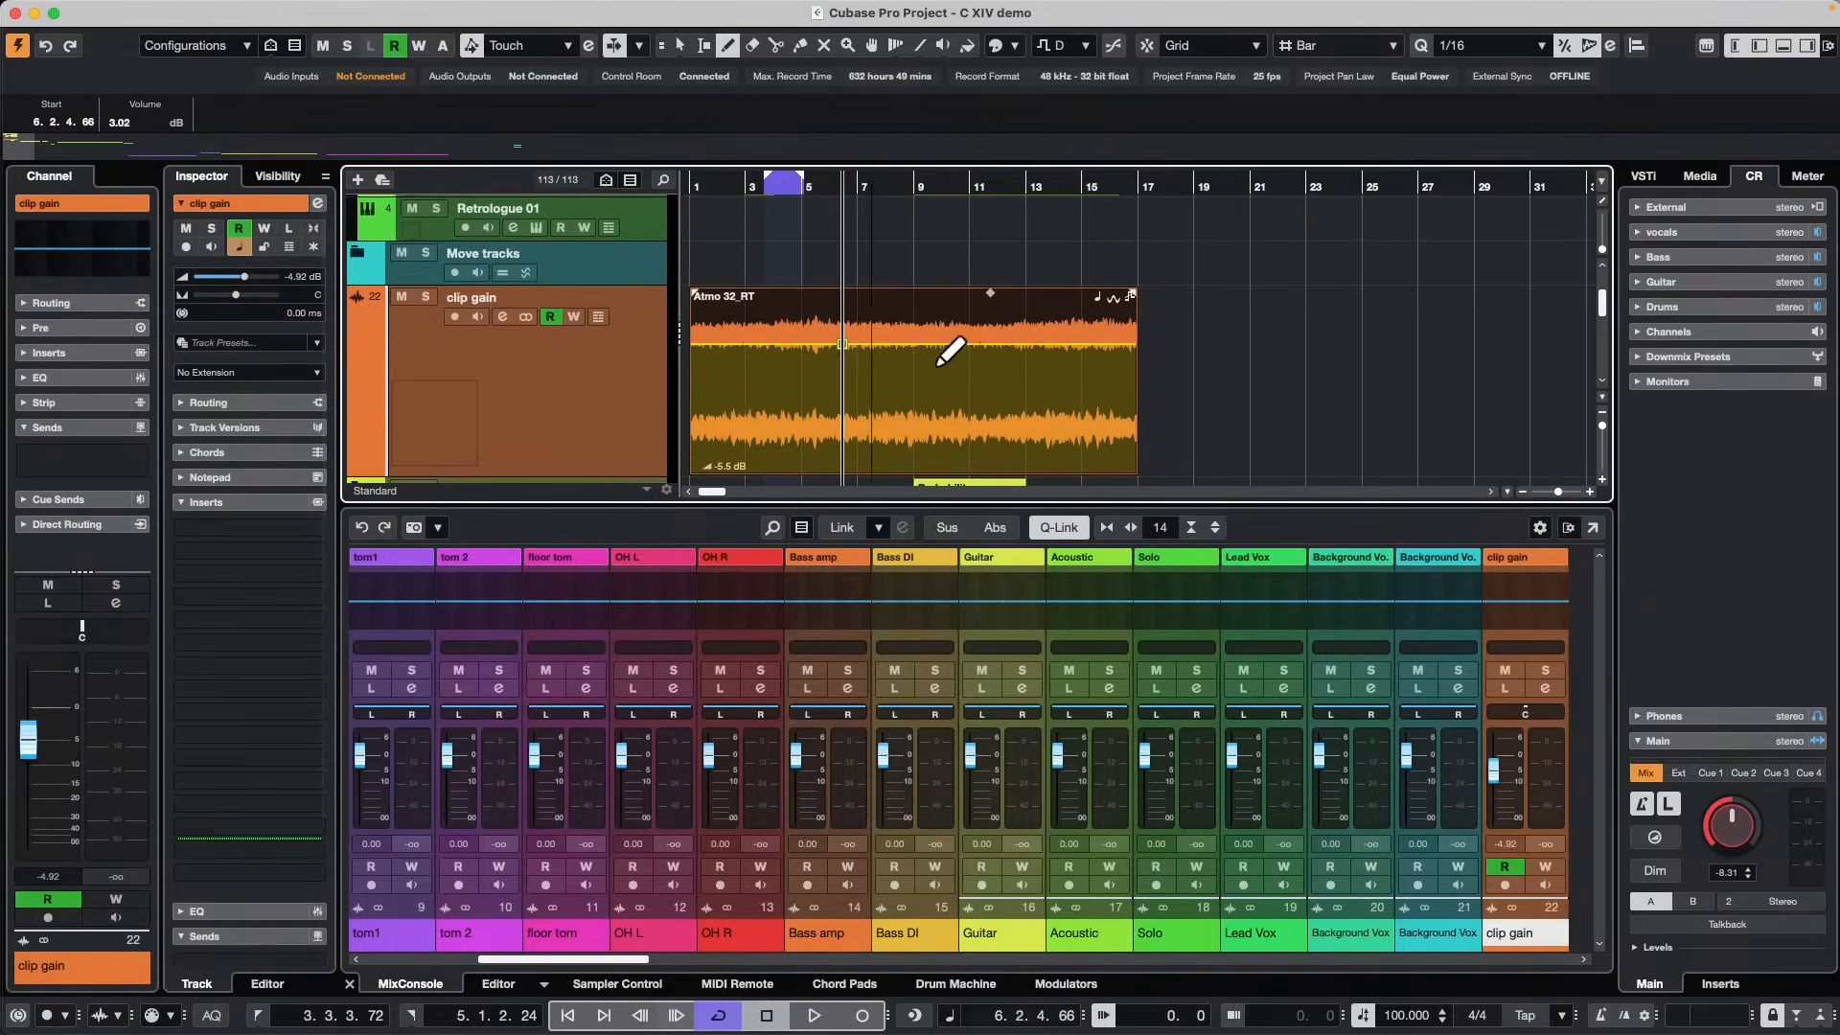
{"action": "scroll", "coordinate": [915, 358], "scroll_direction": "down", "scroll_amount": 1}
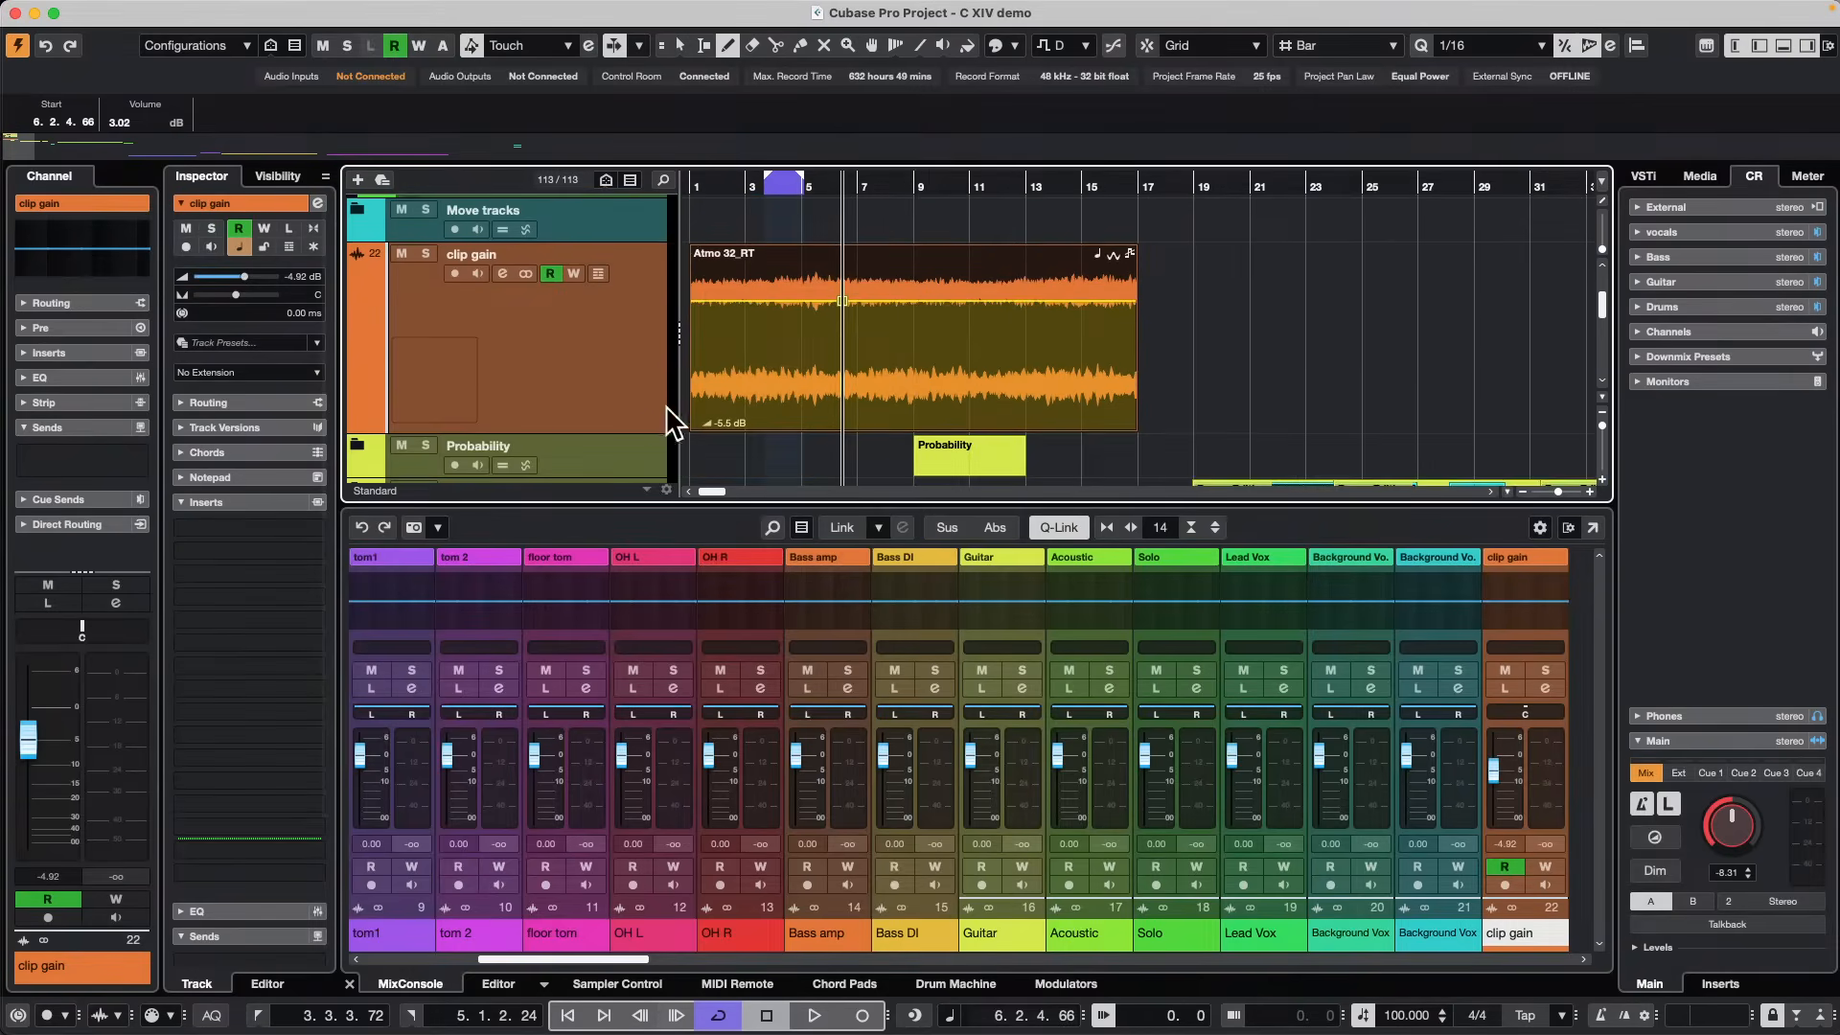
Switch to the Object Selection tool and lower the Atmo 32_RT event's volume to -6.14 dB.
{"action": "right_click", "coordinate": [905, 254]}
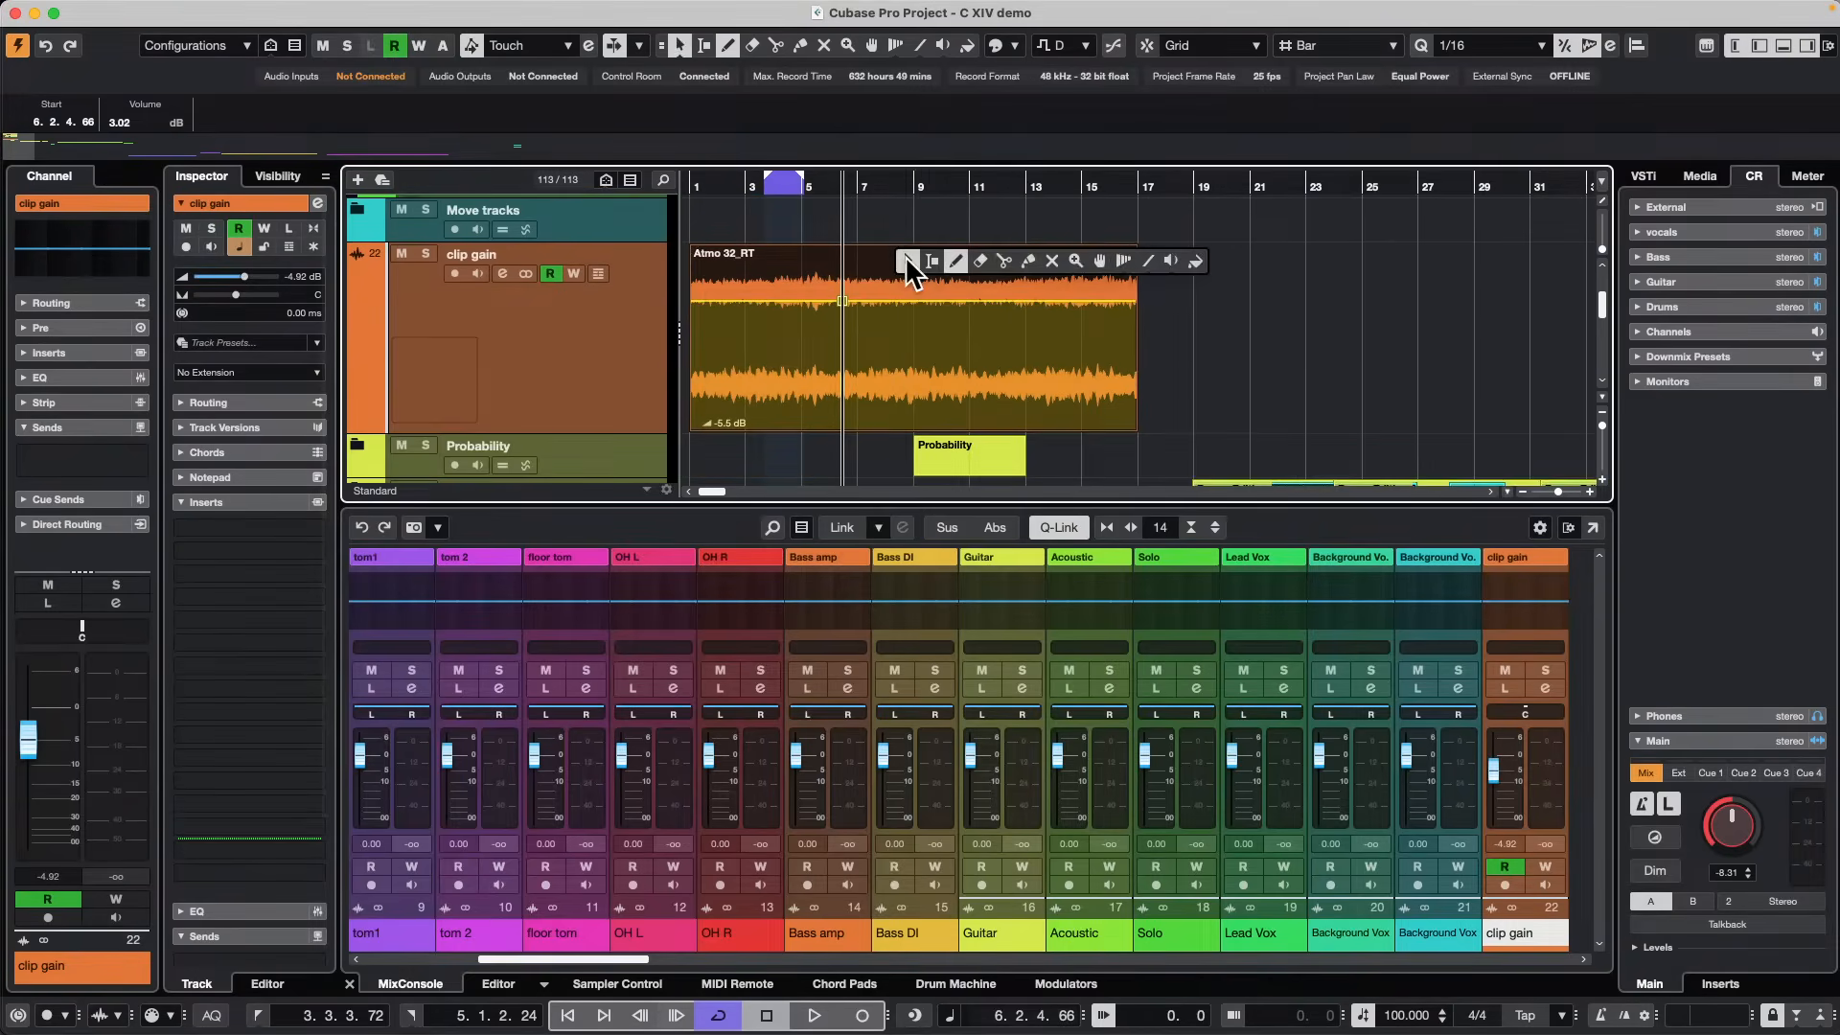
{"action": "left_click", "coordinate": [906, 257]}
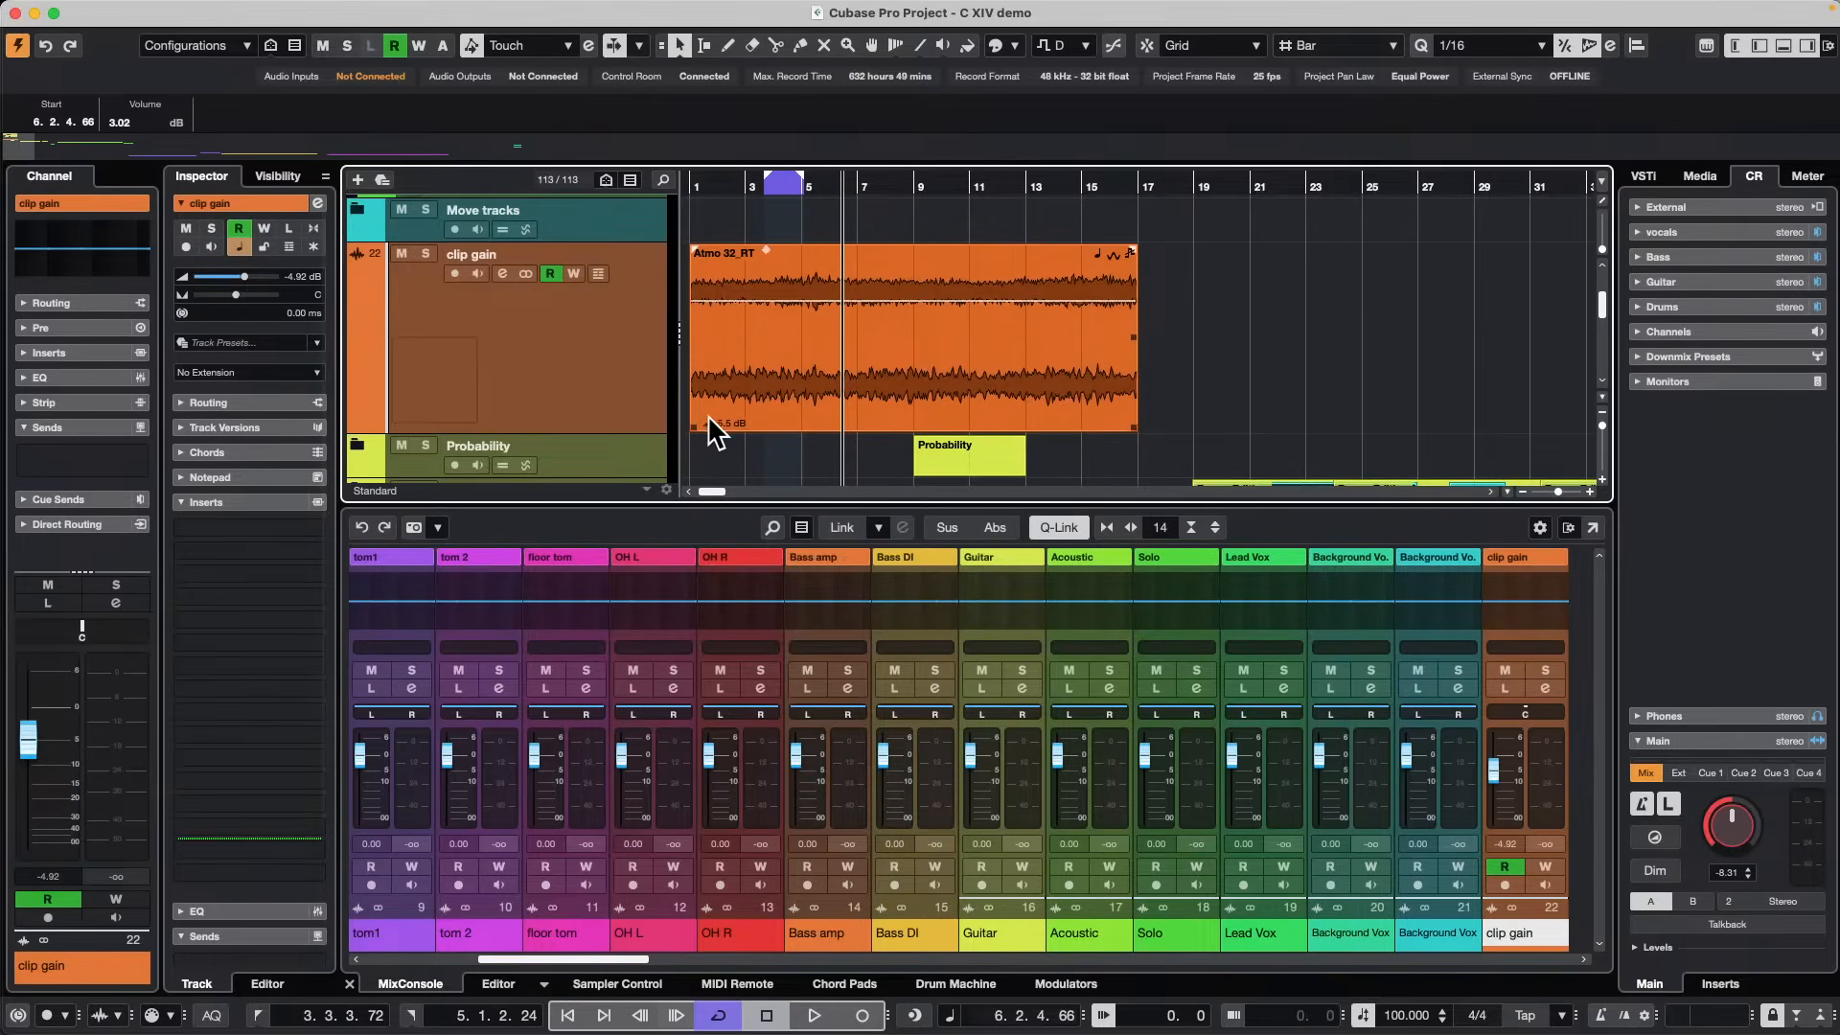
{"action": "left_click_drag", "start_coordinate": [705, 422], "coordinate": [707, 430]}
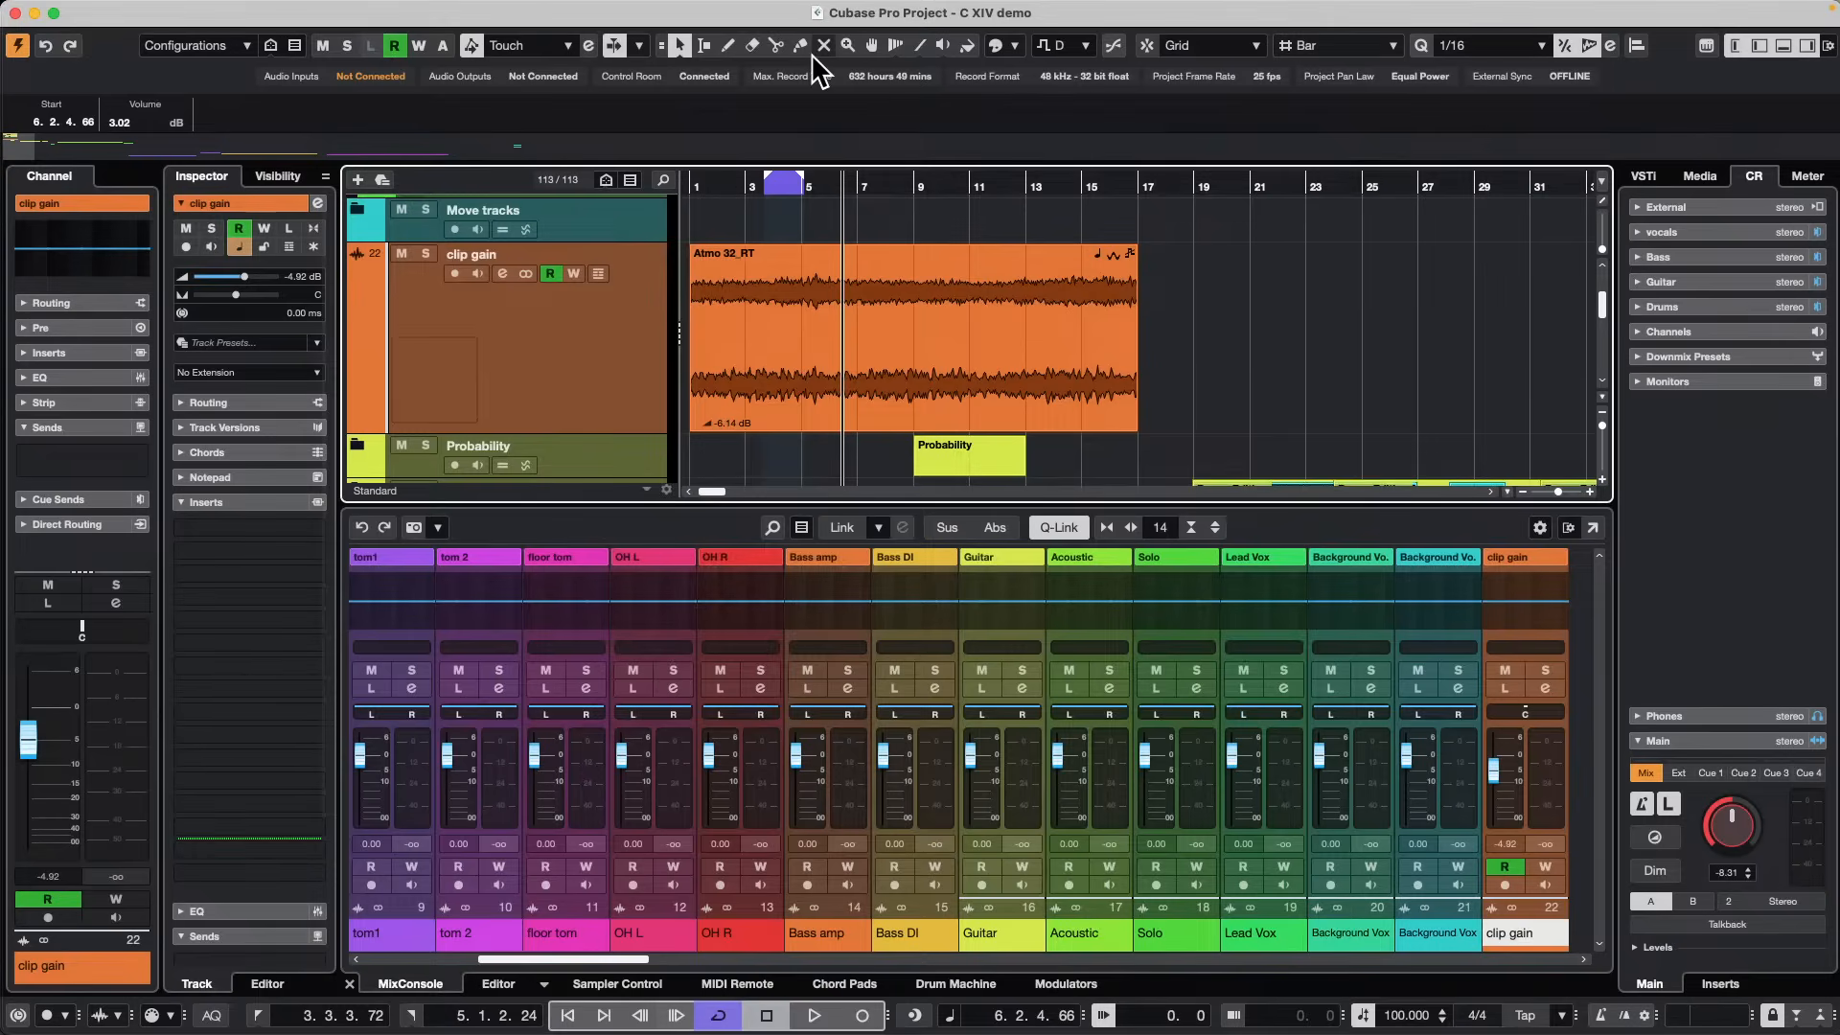
Reduce the clip gain track's height and expand the Range Editing folder to show its audio tracks.
{"action": "left_click", "coordinate": [717, 177]}
{"action": "left_click_drag", "start_coordinate": [716, 177], "coordinate": [714, 146]}
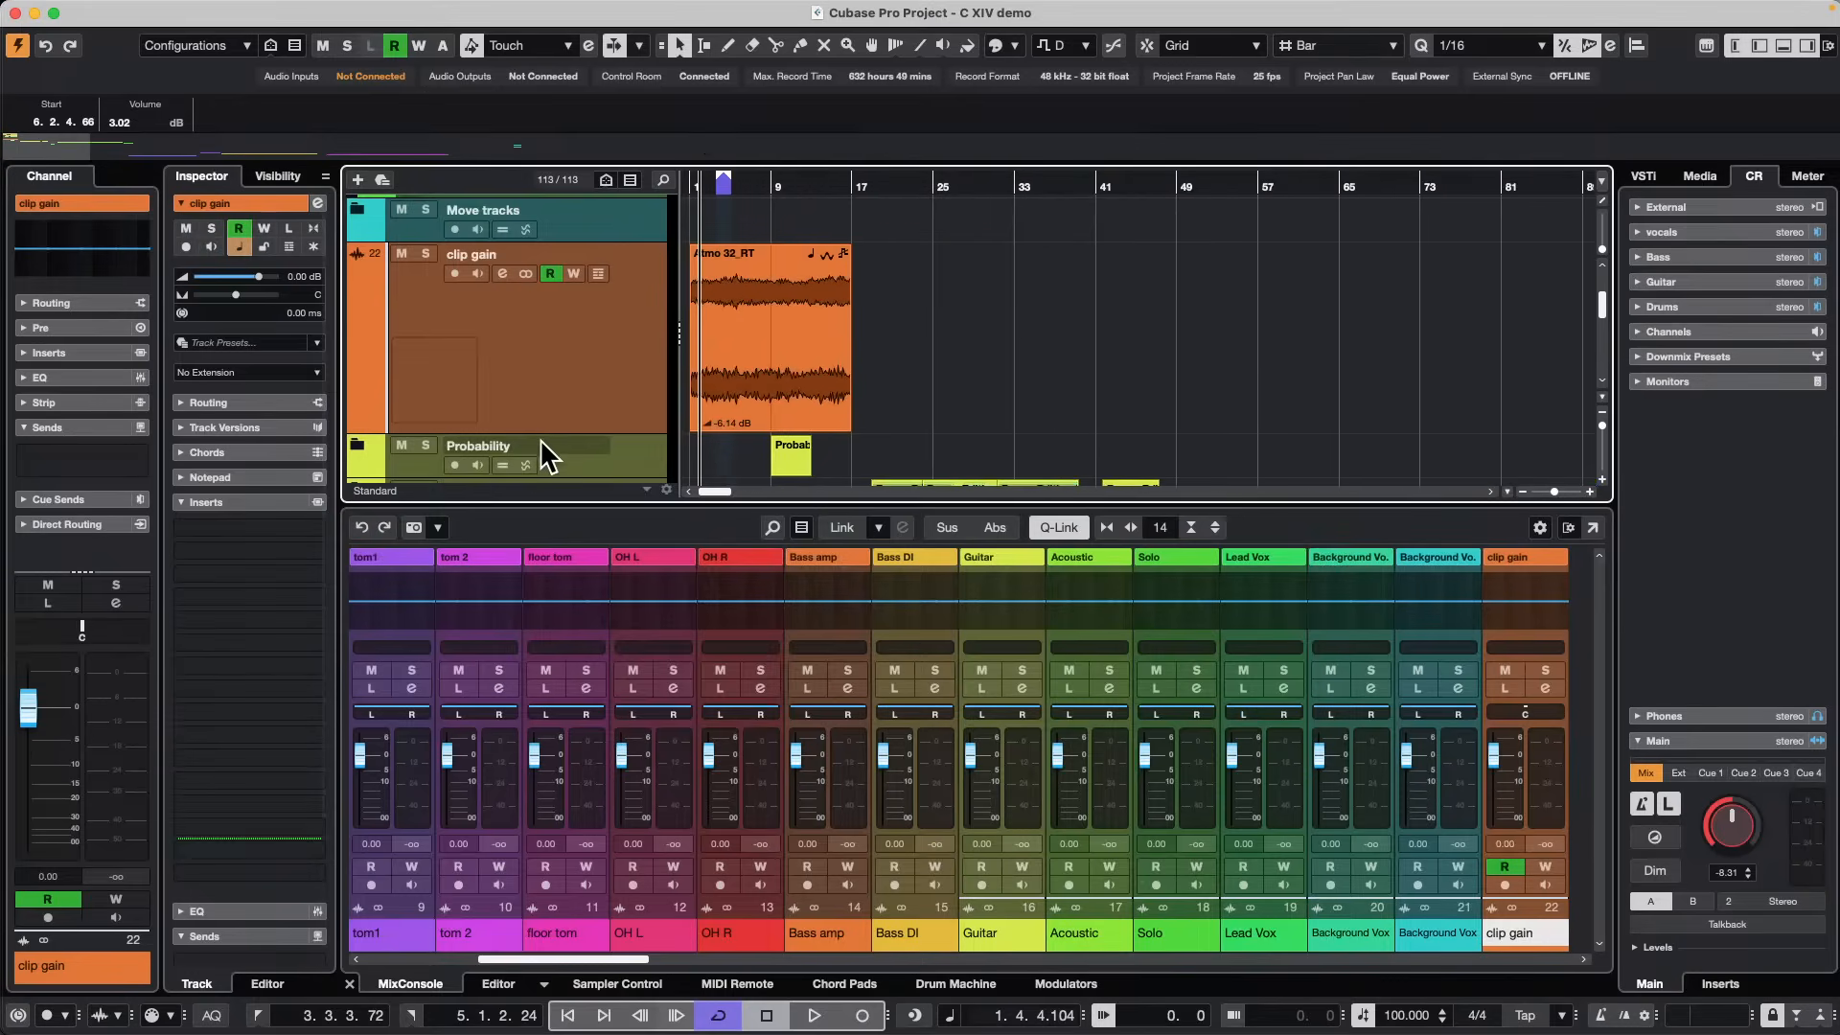
{"action": "left_click_drag", "start_coordinate": [547, 429], "coordinate": [557, 328]}
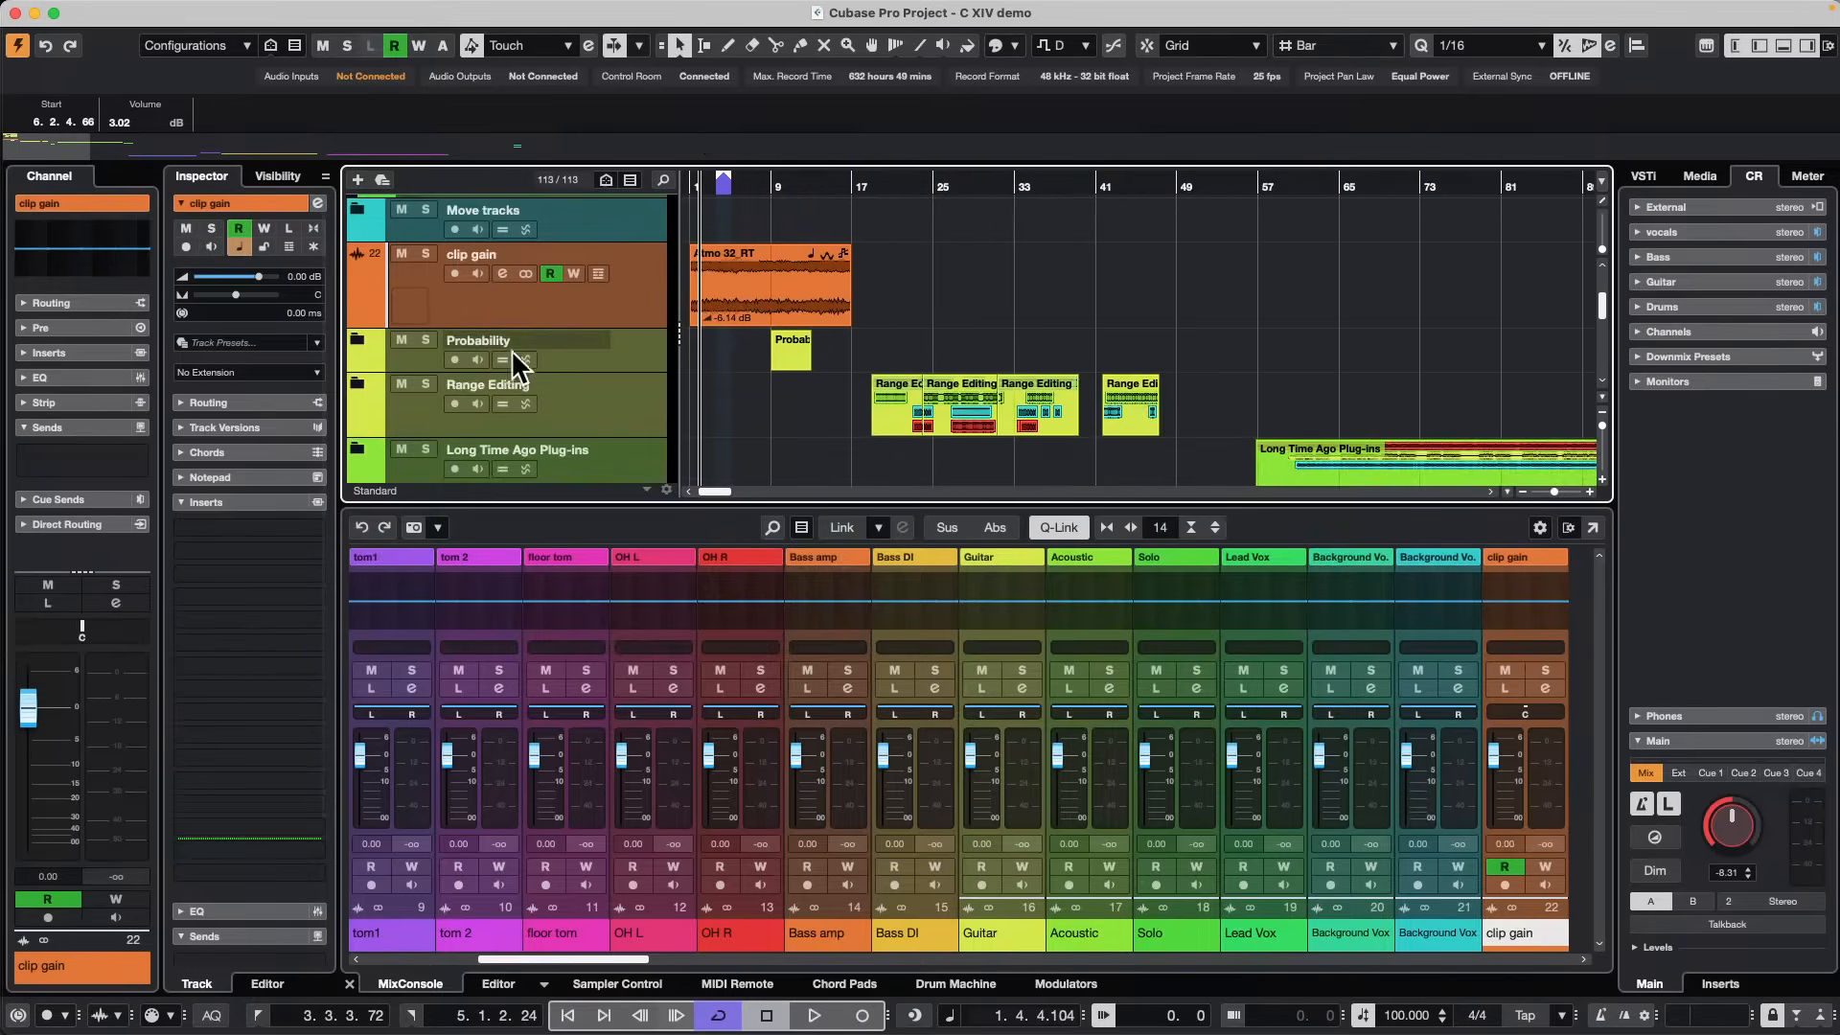
{"action": "left_click", "coordinate": [359, 383]}
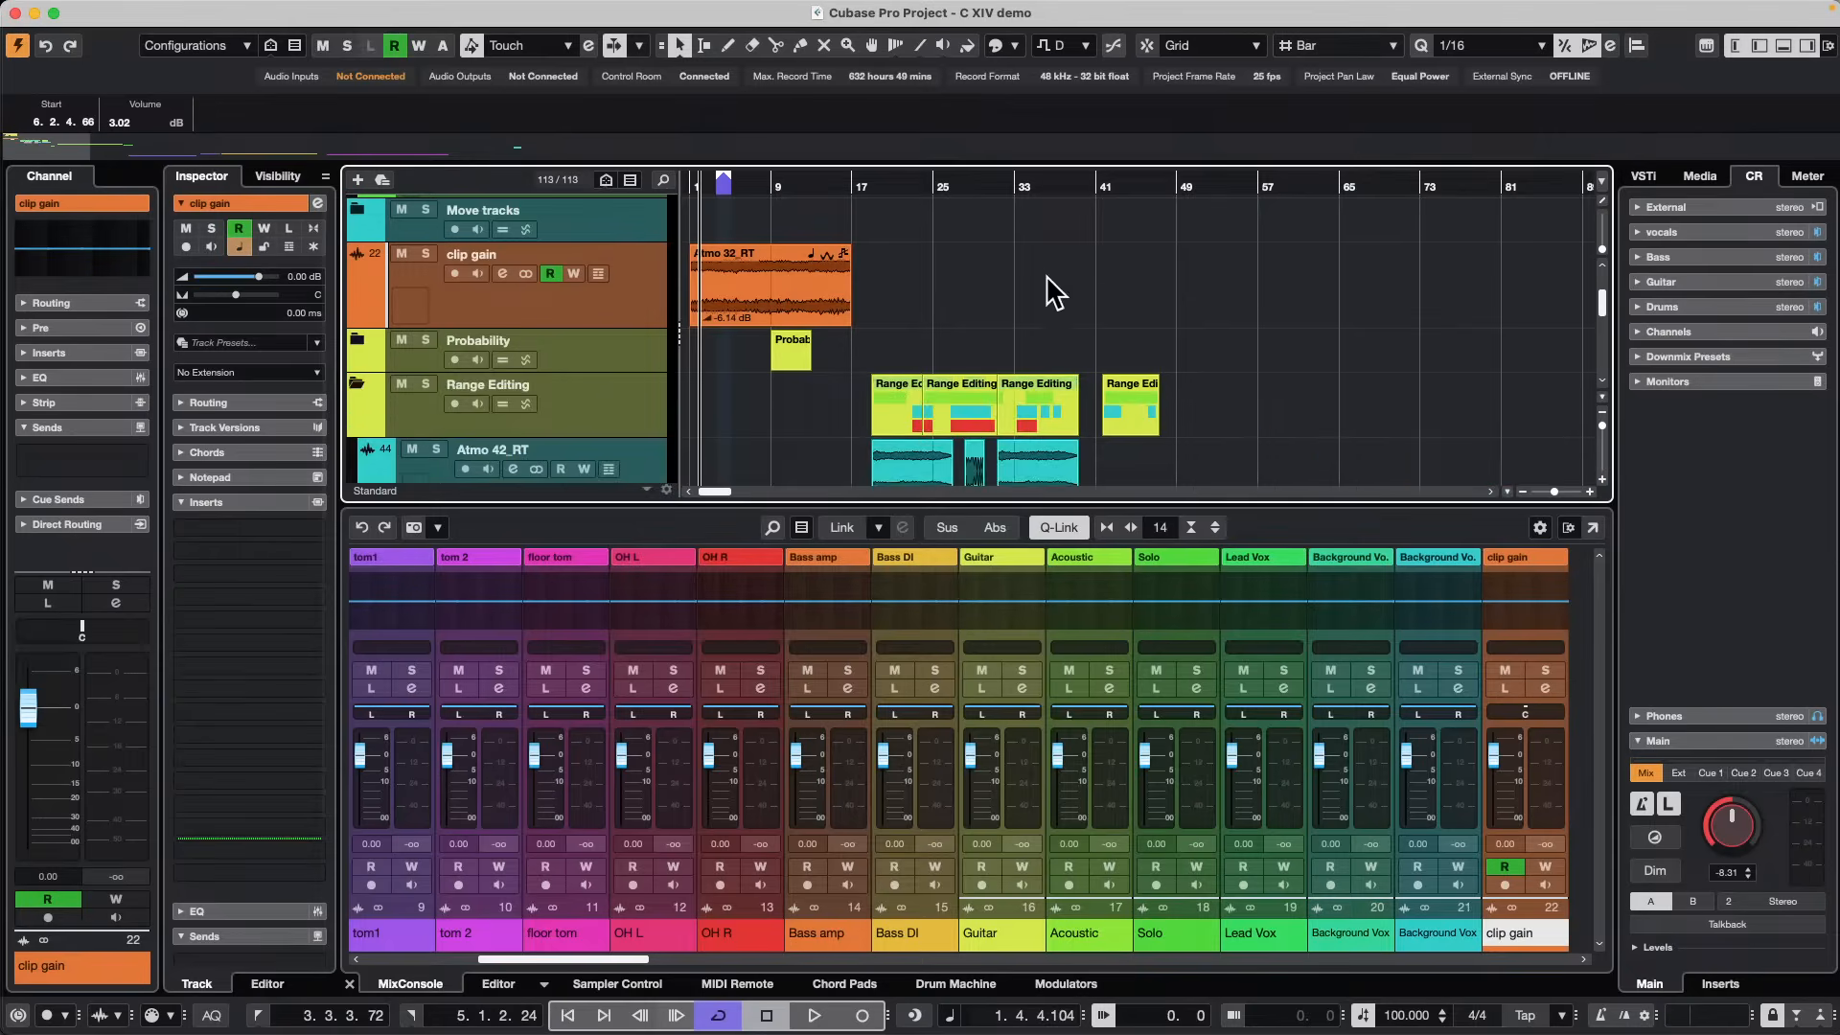
{"action": "scroll", "coordinate": [1282, 315], "scroll_direction": "down", "scroll_amount": 1}
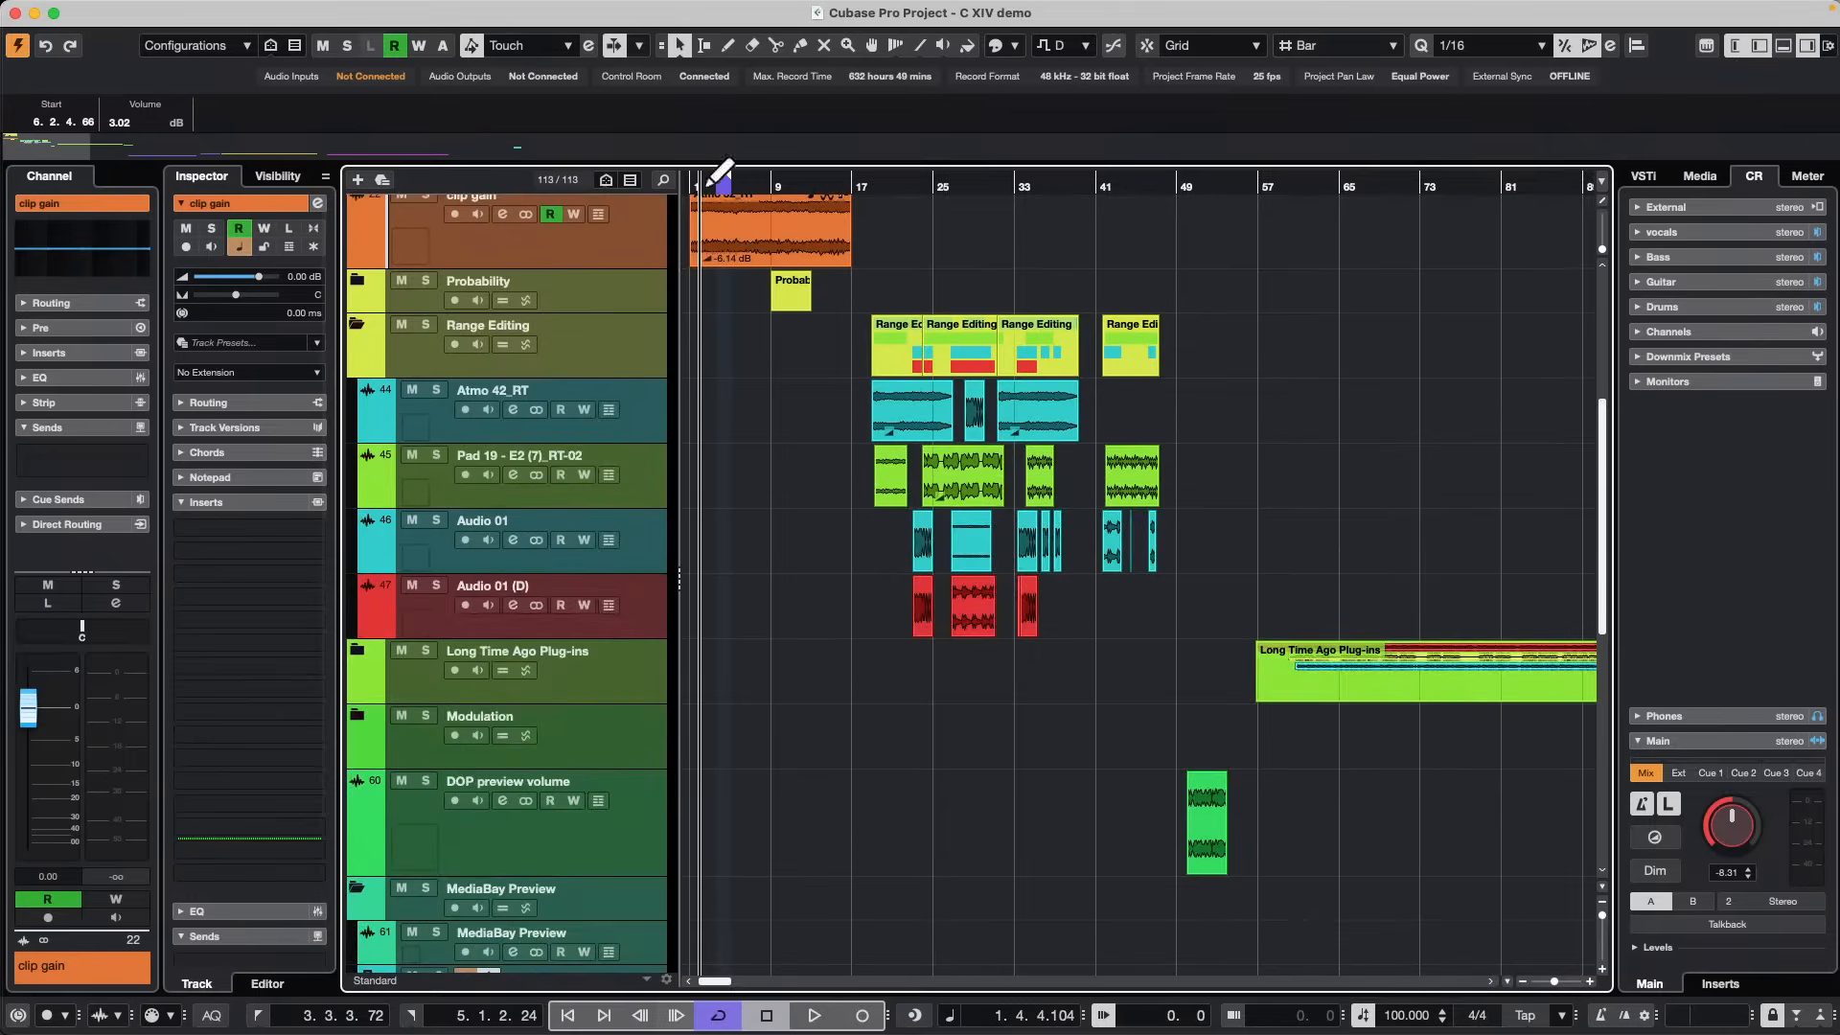
Range-select 33.3.2.66 to 36.3.2.27 on Atmo 42_RT, and 34.2.4.102 to 37.3.3.46 across the Pad 19 and Audio 01 tracks.
{"action": "left_click", "coordinate": [1044, 213]}
{"action": "left_click_drag", "start_coordinate": [1045, 213], "coordinate": [1040, 266]}
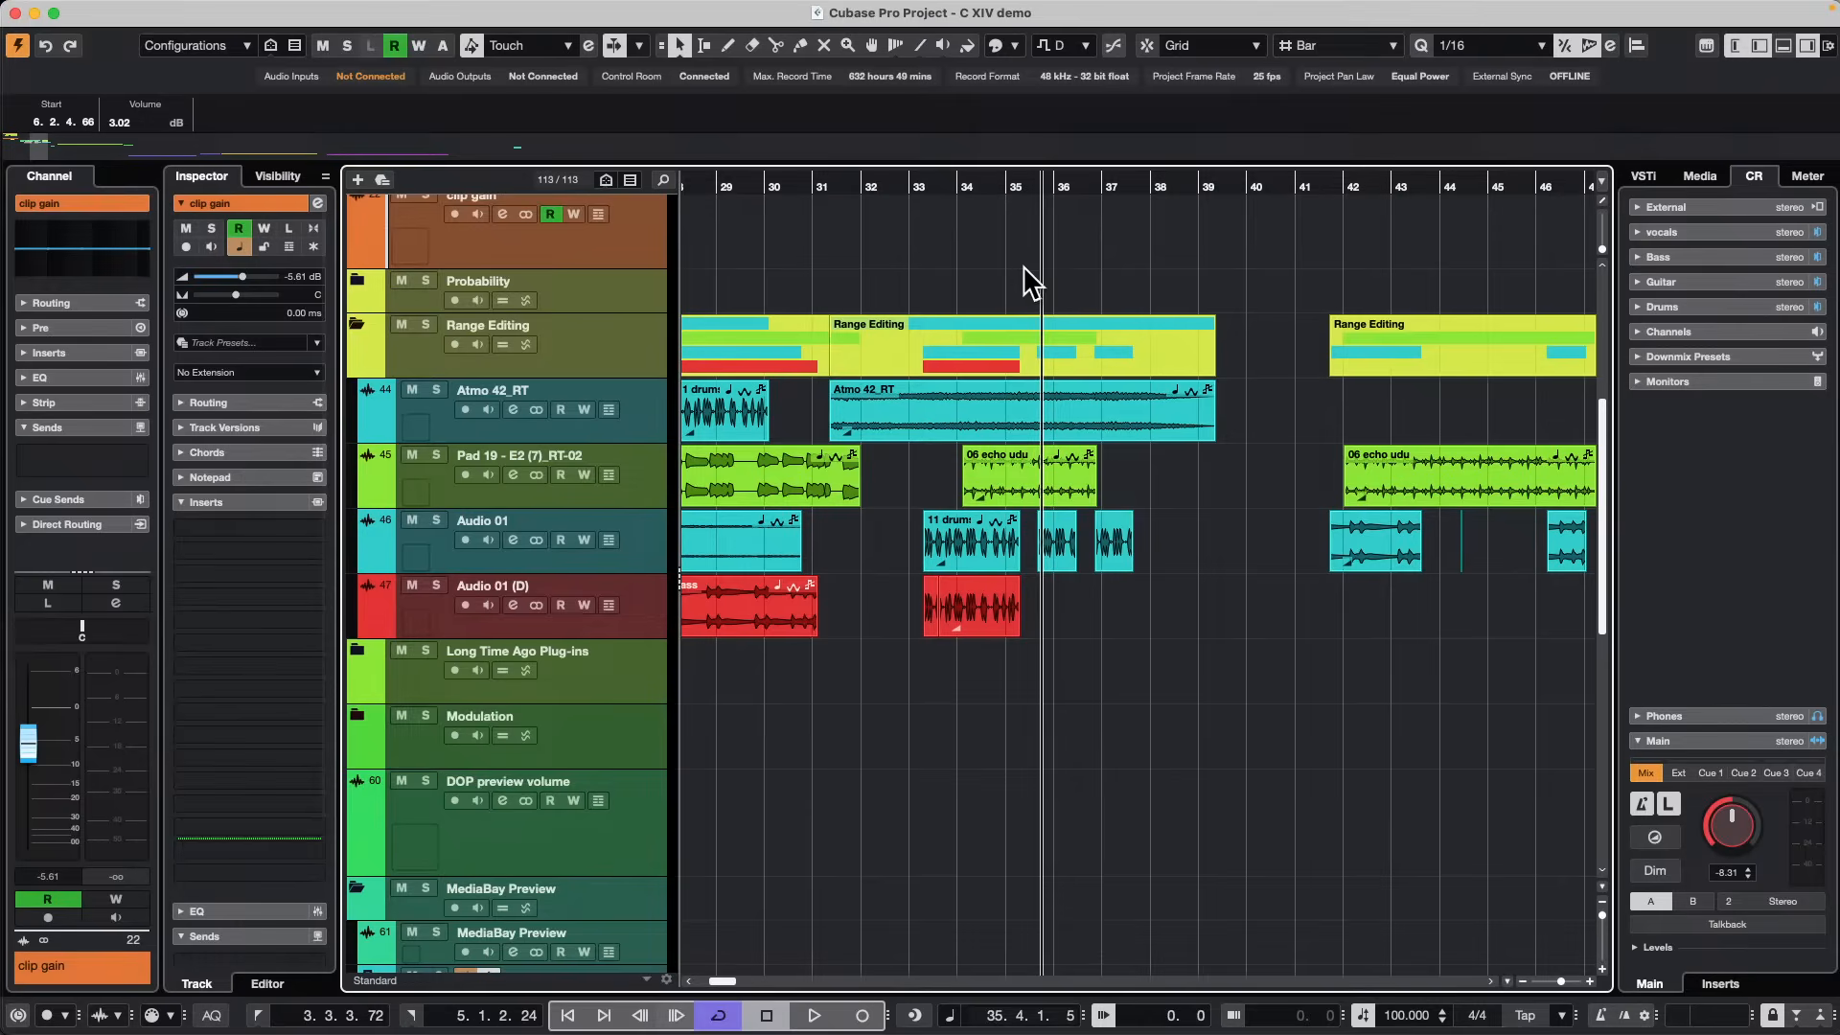
{"action": "key", "text": "2"}
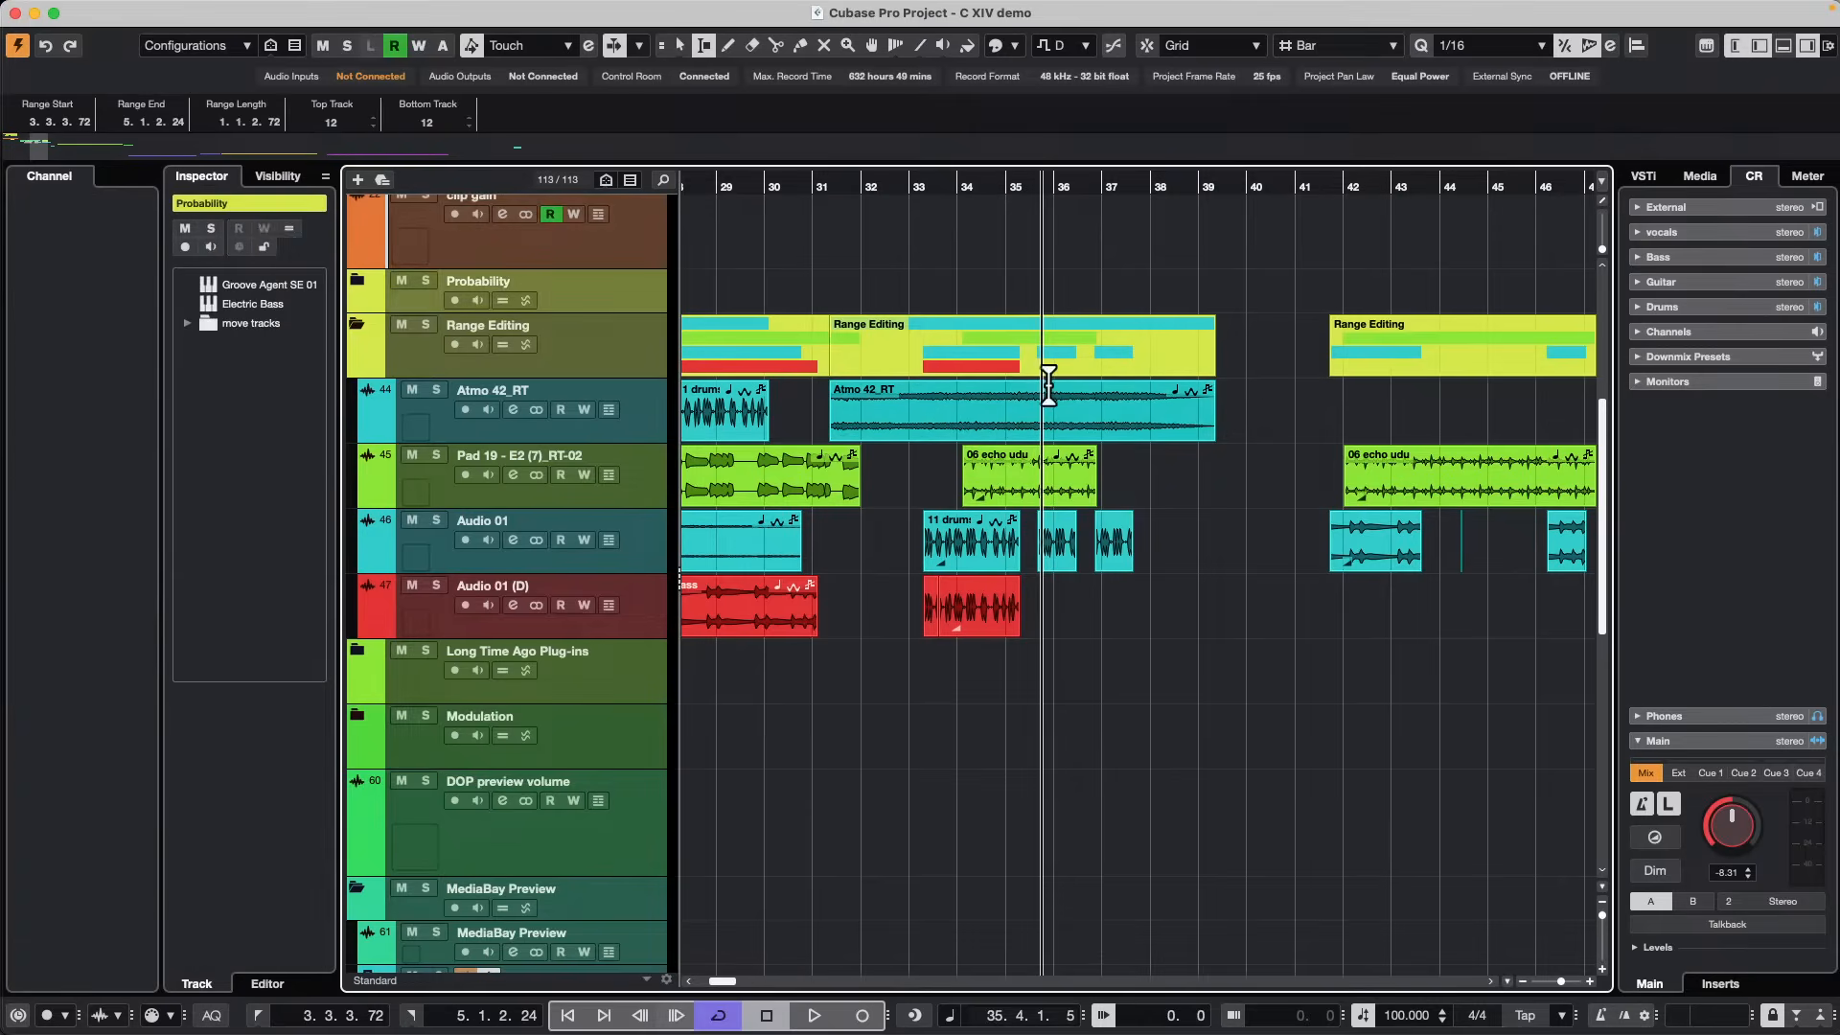
{"action": "left_click_drag", "start_coordinate": [936, 399], "coordinate": [1081, 398]}
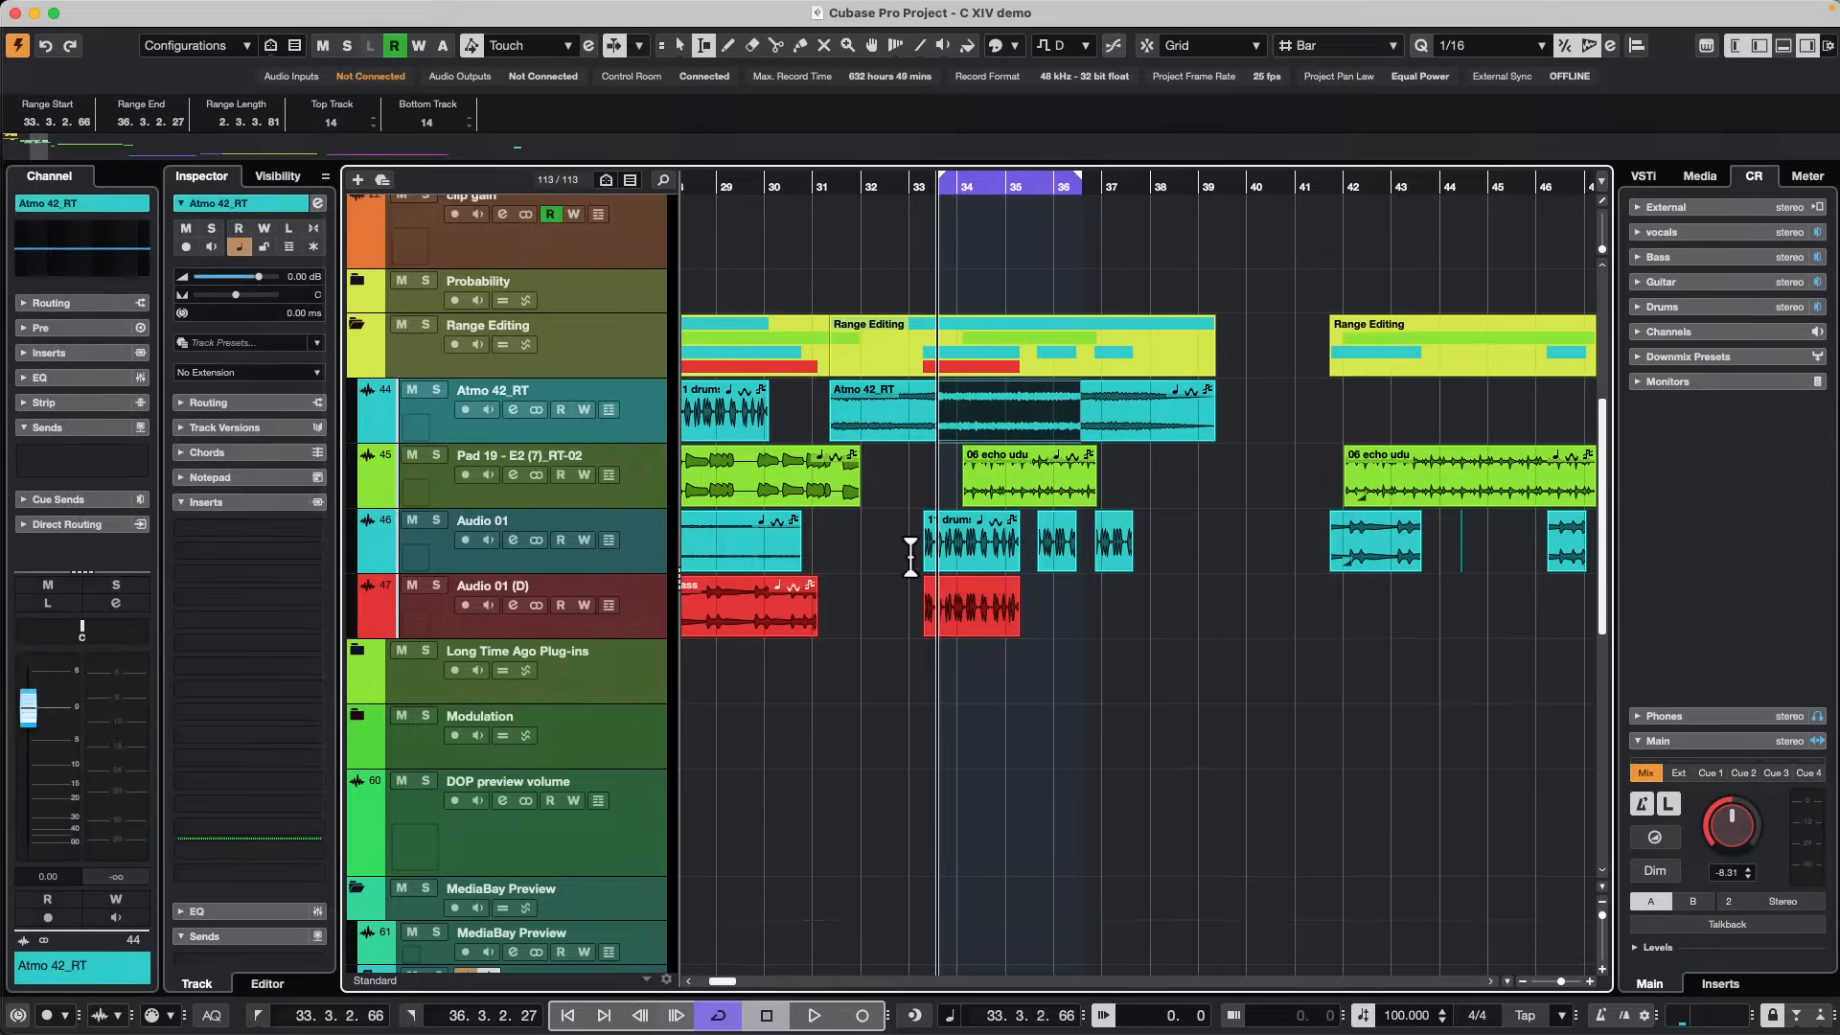
{"action": "left_click_drag", "start_coordinate": [1133, 466], "coordinate": [986, 573]}
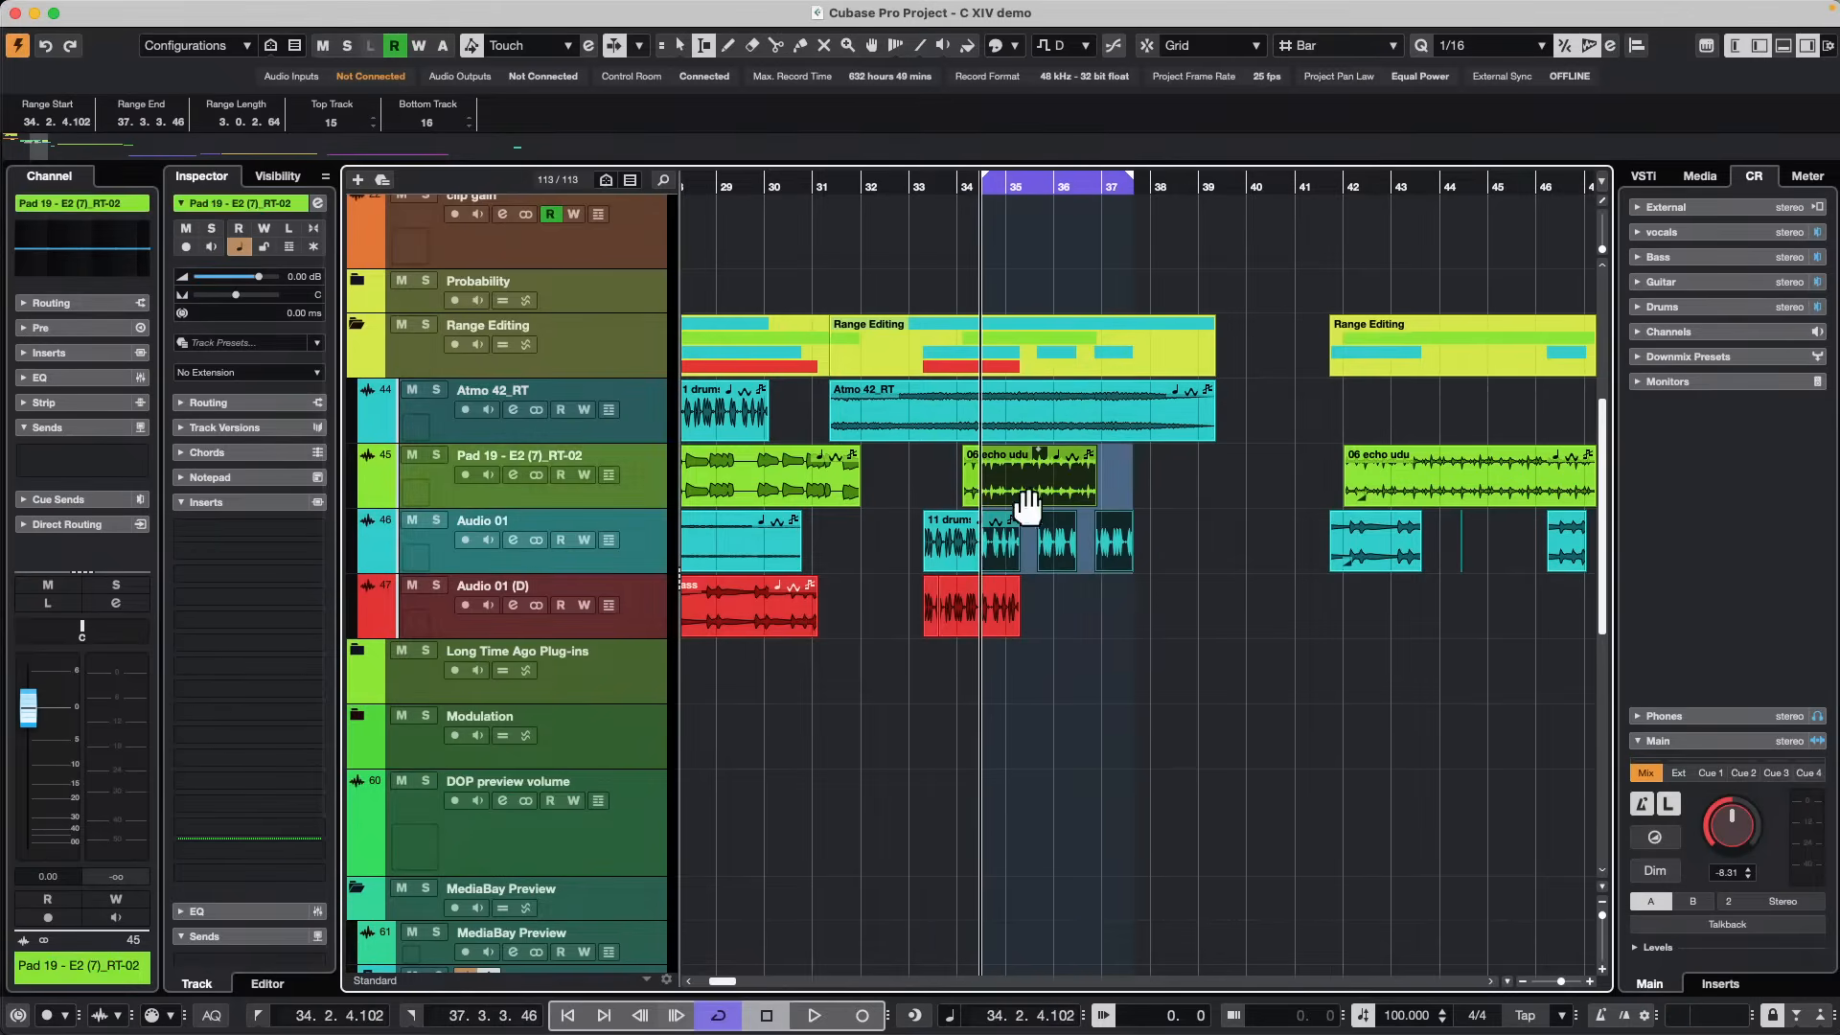
Range-select 33.3.4.17 to 36.3.4.54 on Atmo 42_RT, and 32.1.3.4 to 37.3.2.14 from Pad 19 down to Long Time Ago Plug-ins.
{"action": "left_click", "coordinate": [911, 446]}
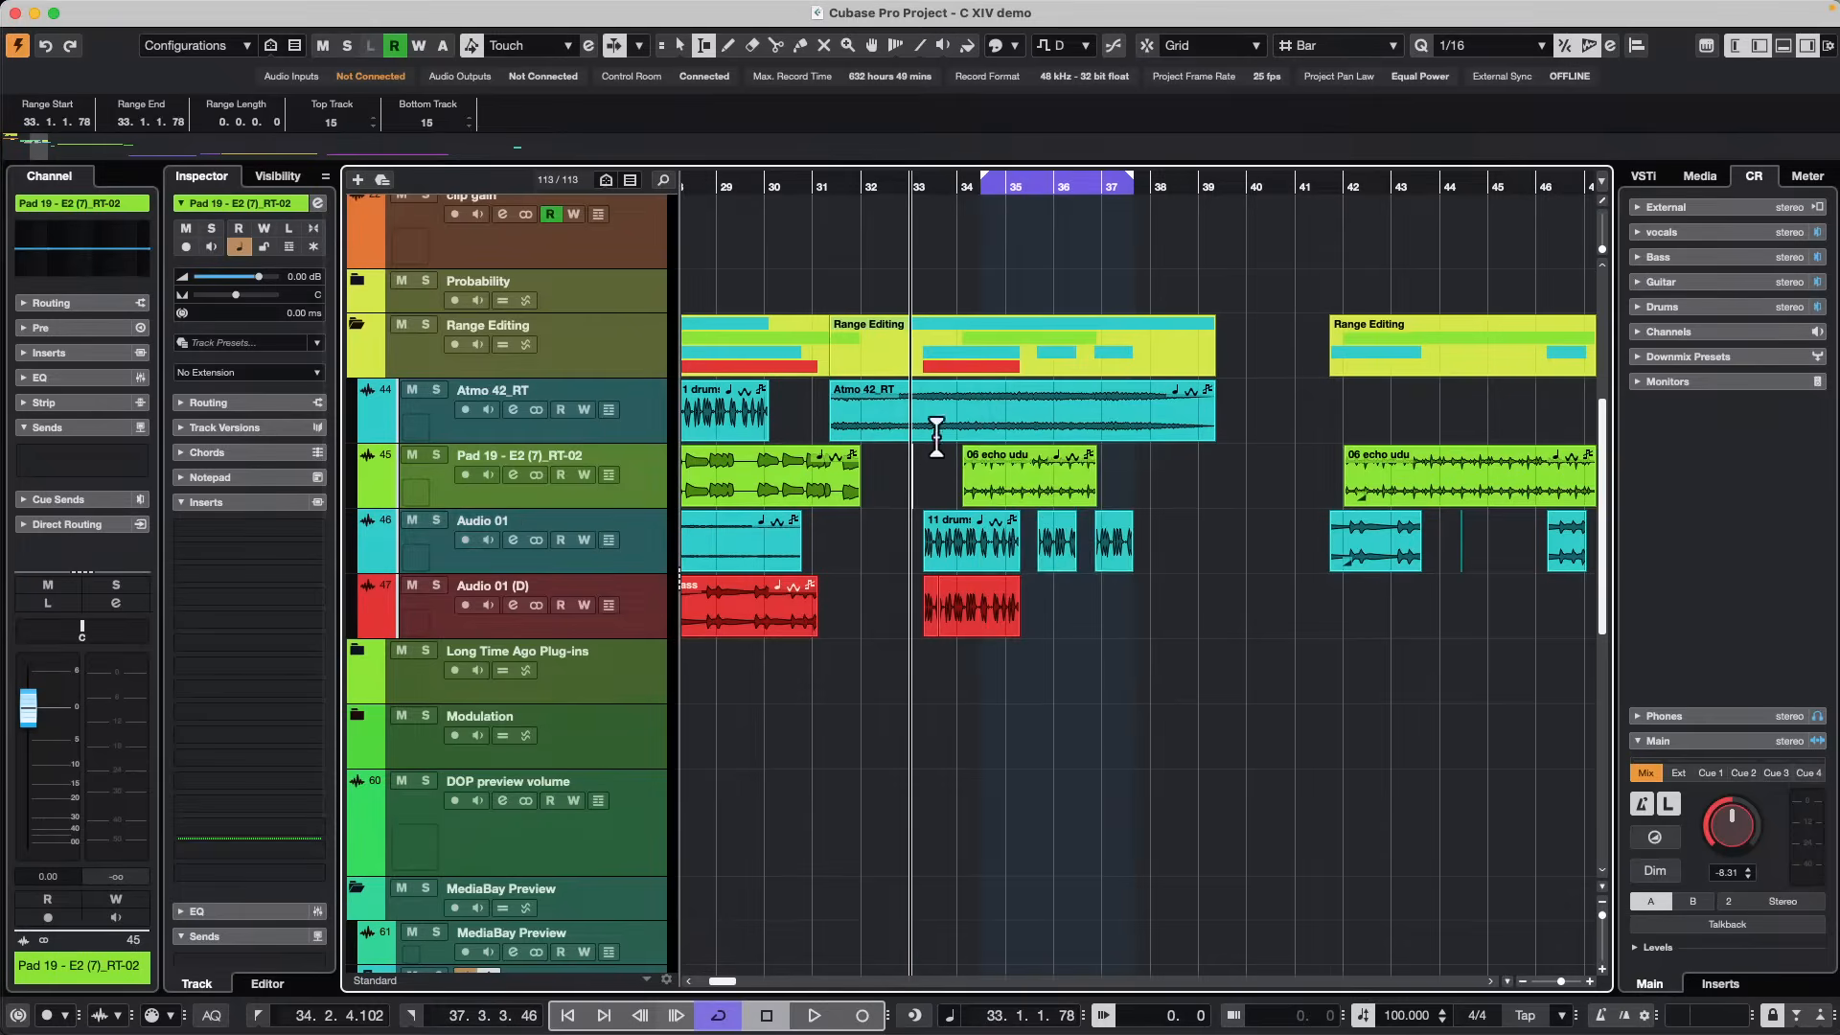
{"action": "left_click_drag", "start_coordinate": [943, 410], "coordinate": [1087, 402]}
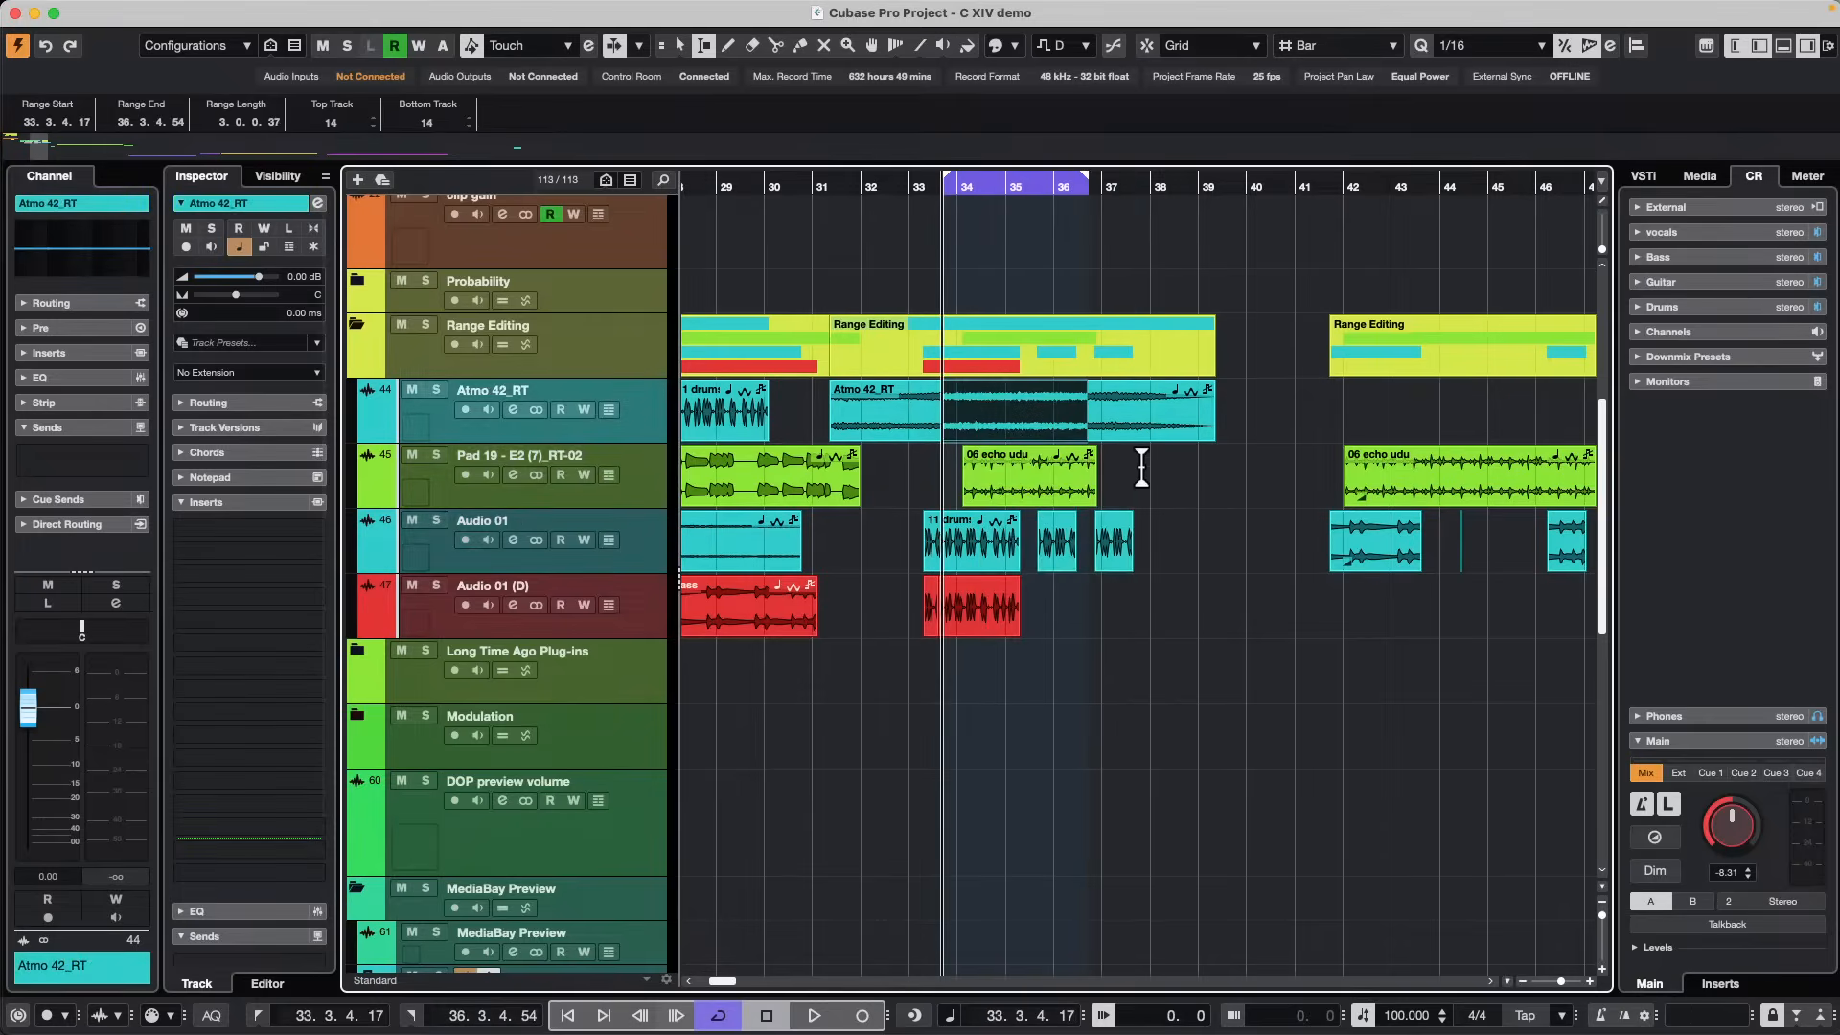
{"action": "left_click_drag", "start_coordinate": [1142, 467], "coordinate": [865, 677]}
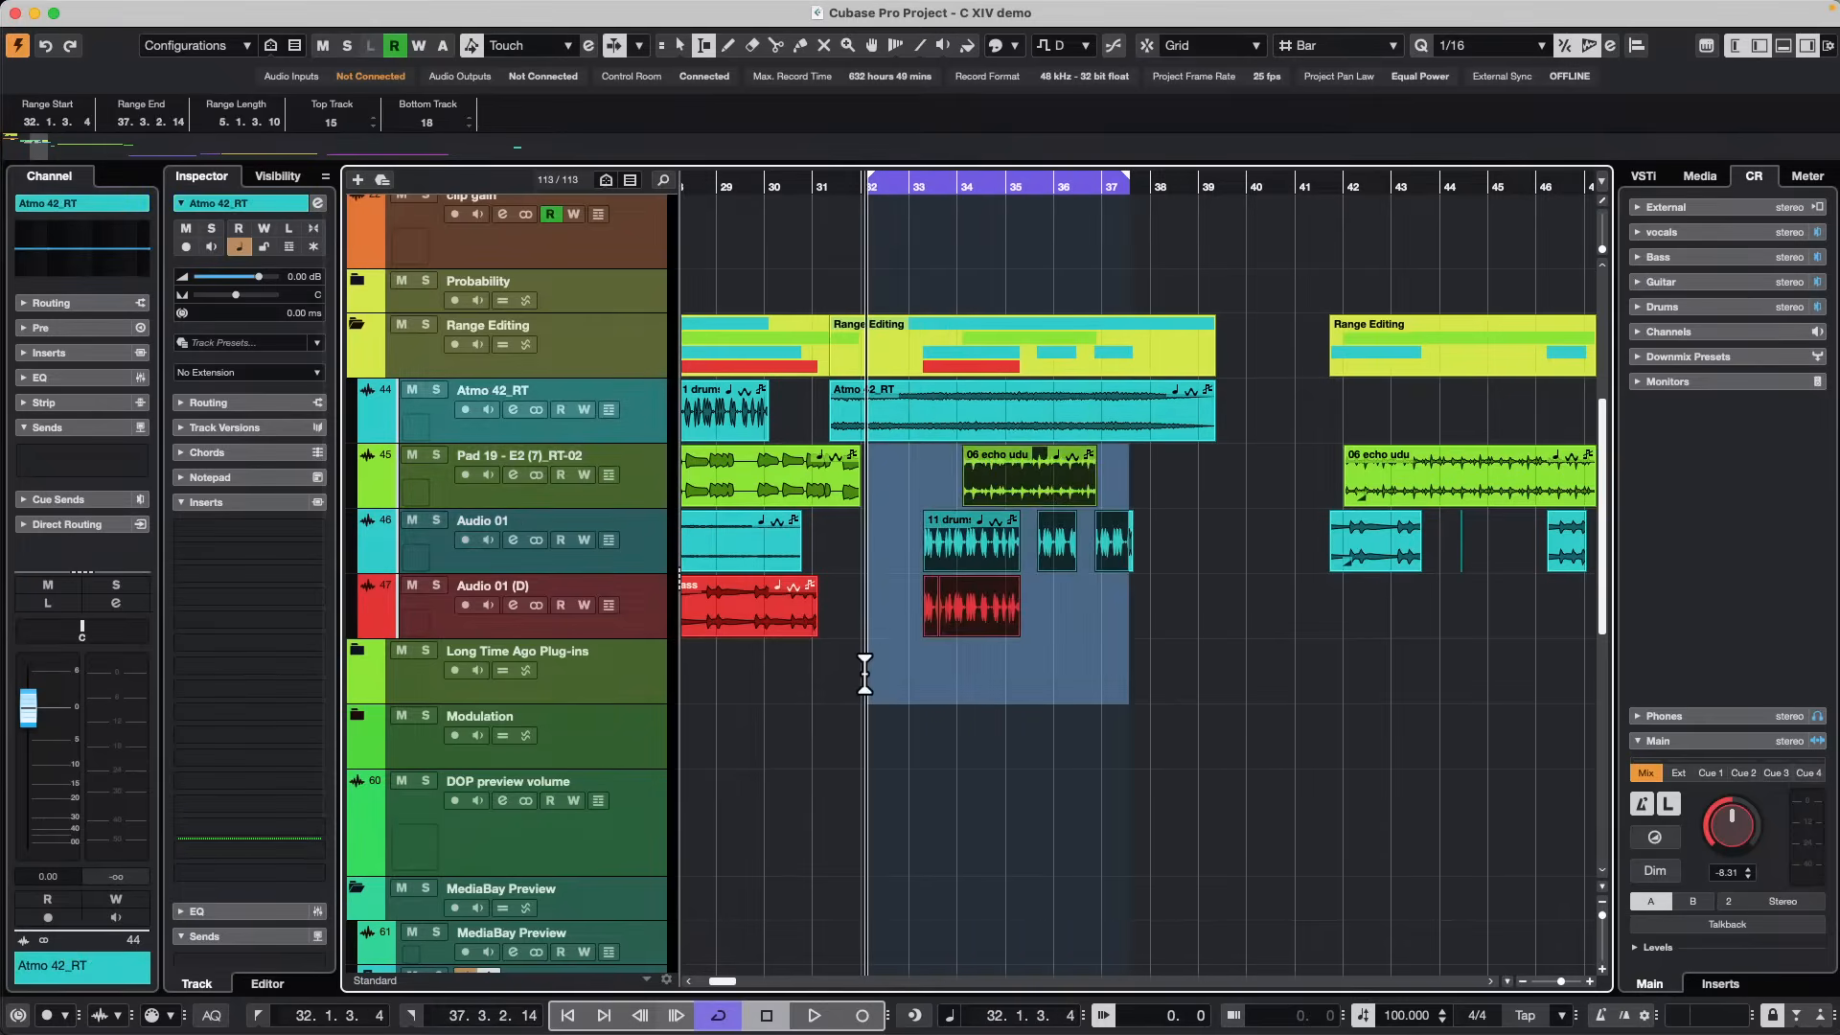
Clear the range selection and select the empty gap between the two events on Audio 01 (D), from 31.1.2.88 to 33.2.1.105.
{"action": "left_click", "coordinate": [1222, 659]}
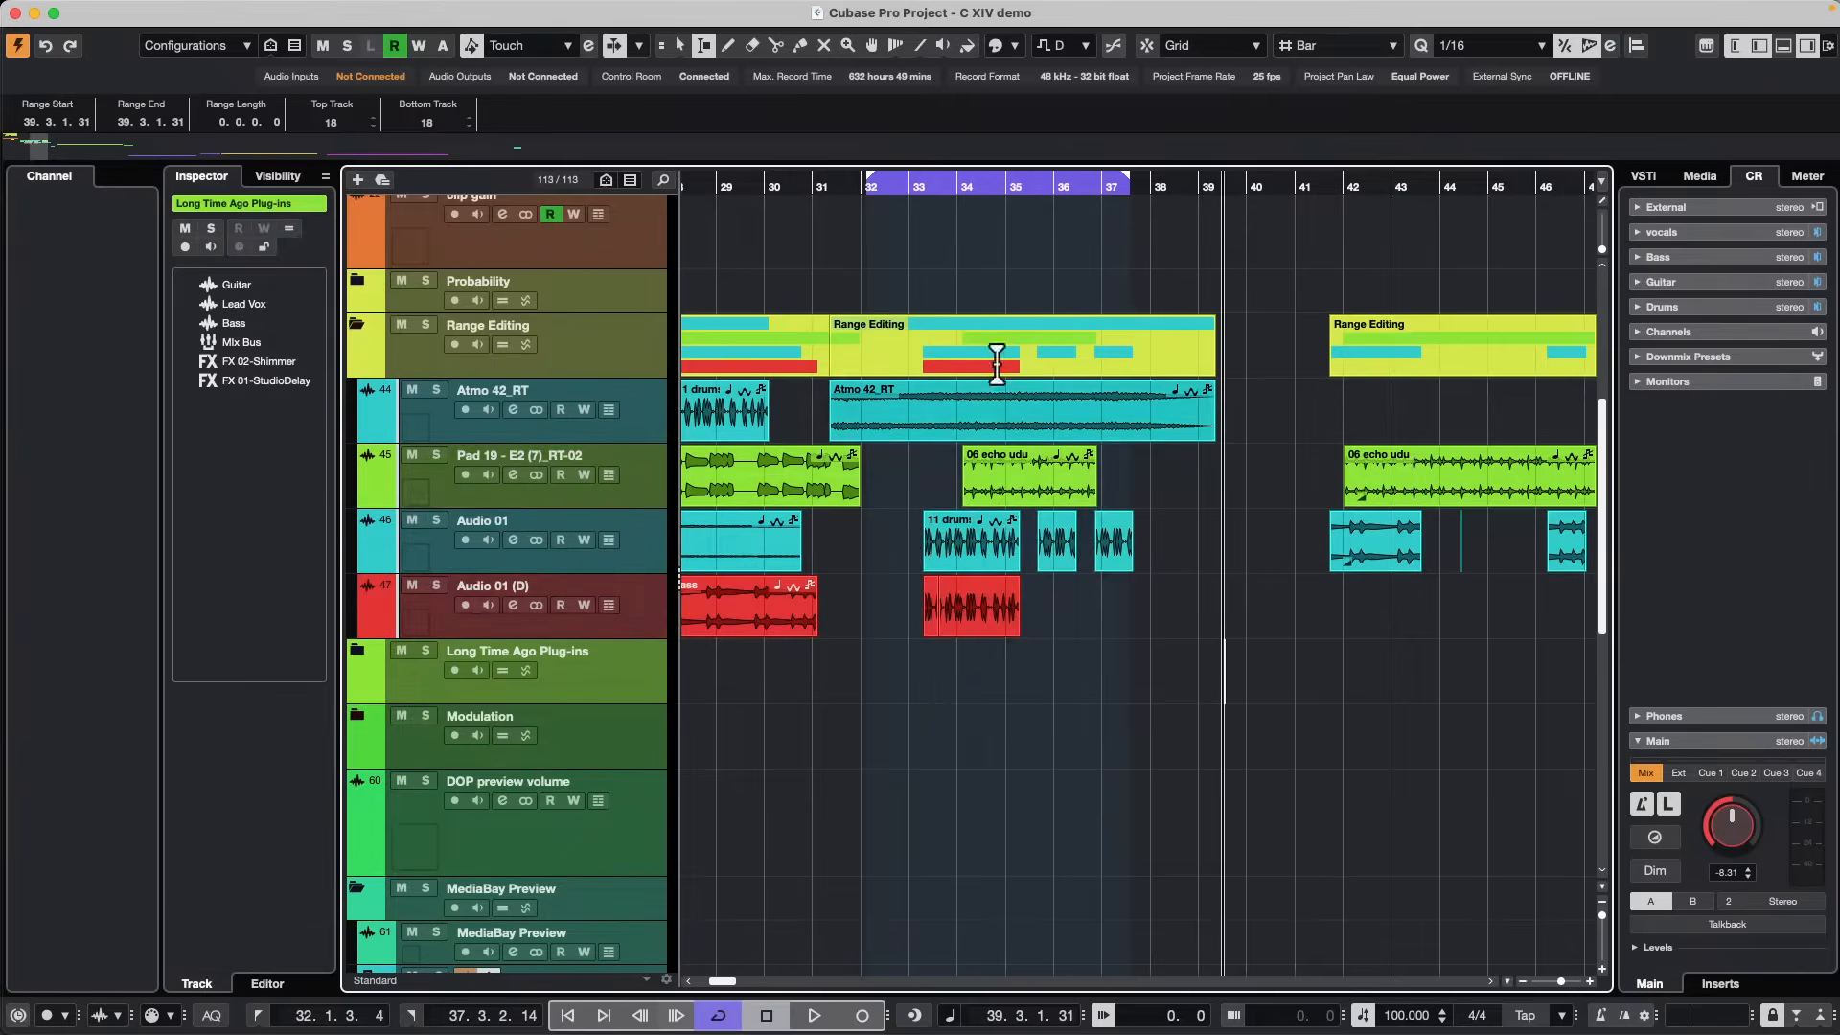
{"action": "double_click", "coordinate": [914, 473]}
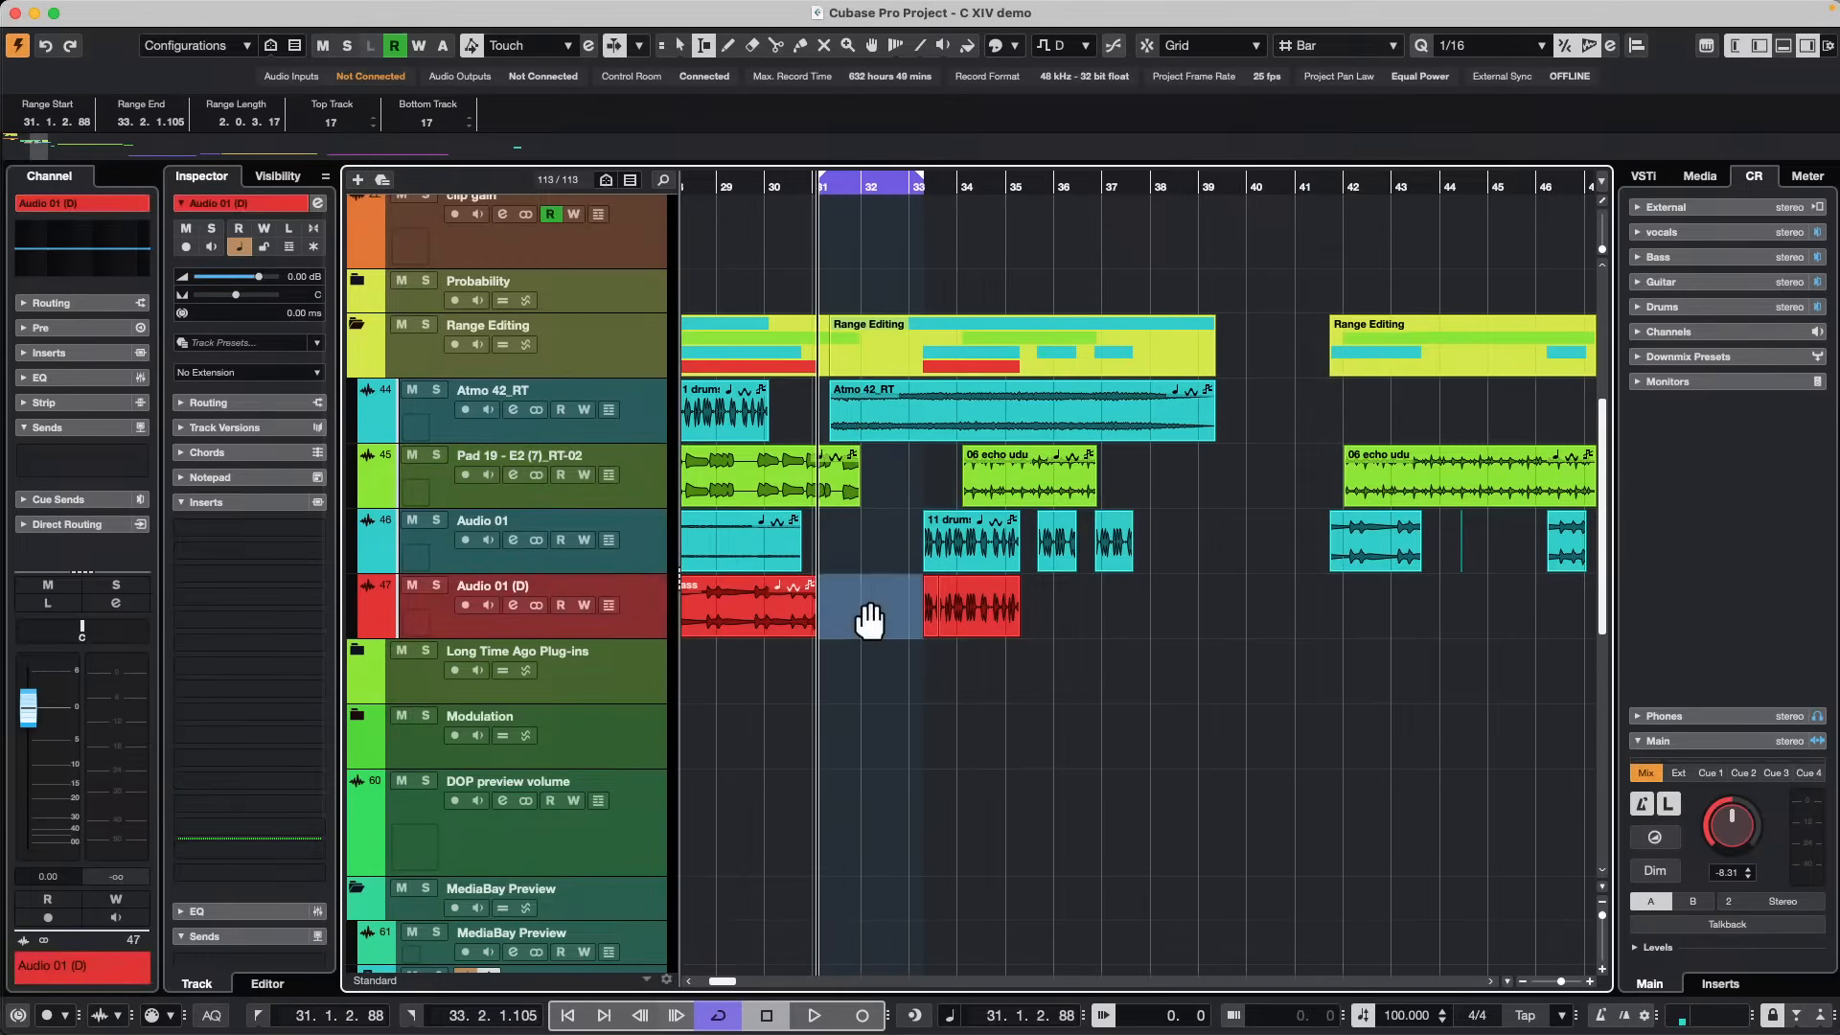
Select two gaps between events on Audio 01: 30.4.1.37 to 33.2.1.105, and 36.2.4.62 to 36.4.2.67.
{"action": "left_click", "coordinate": [803, 411]}
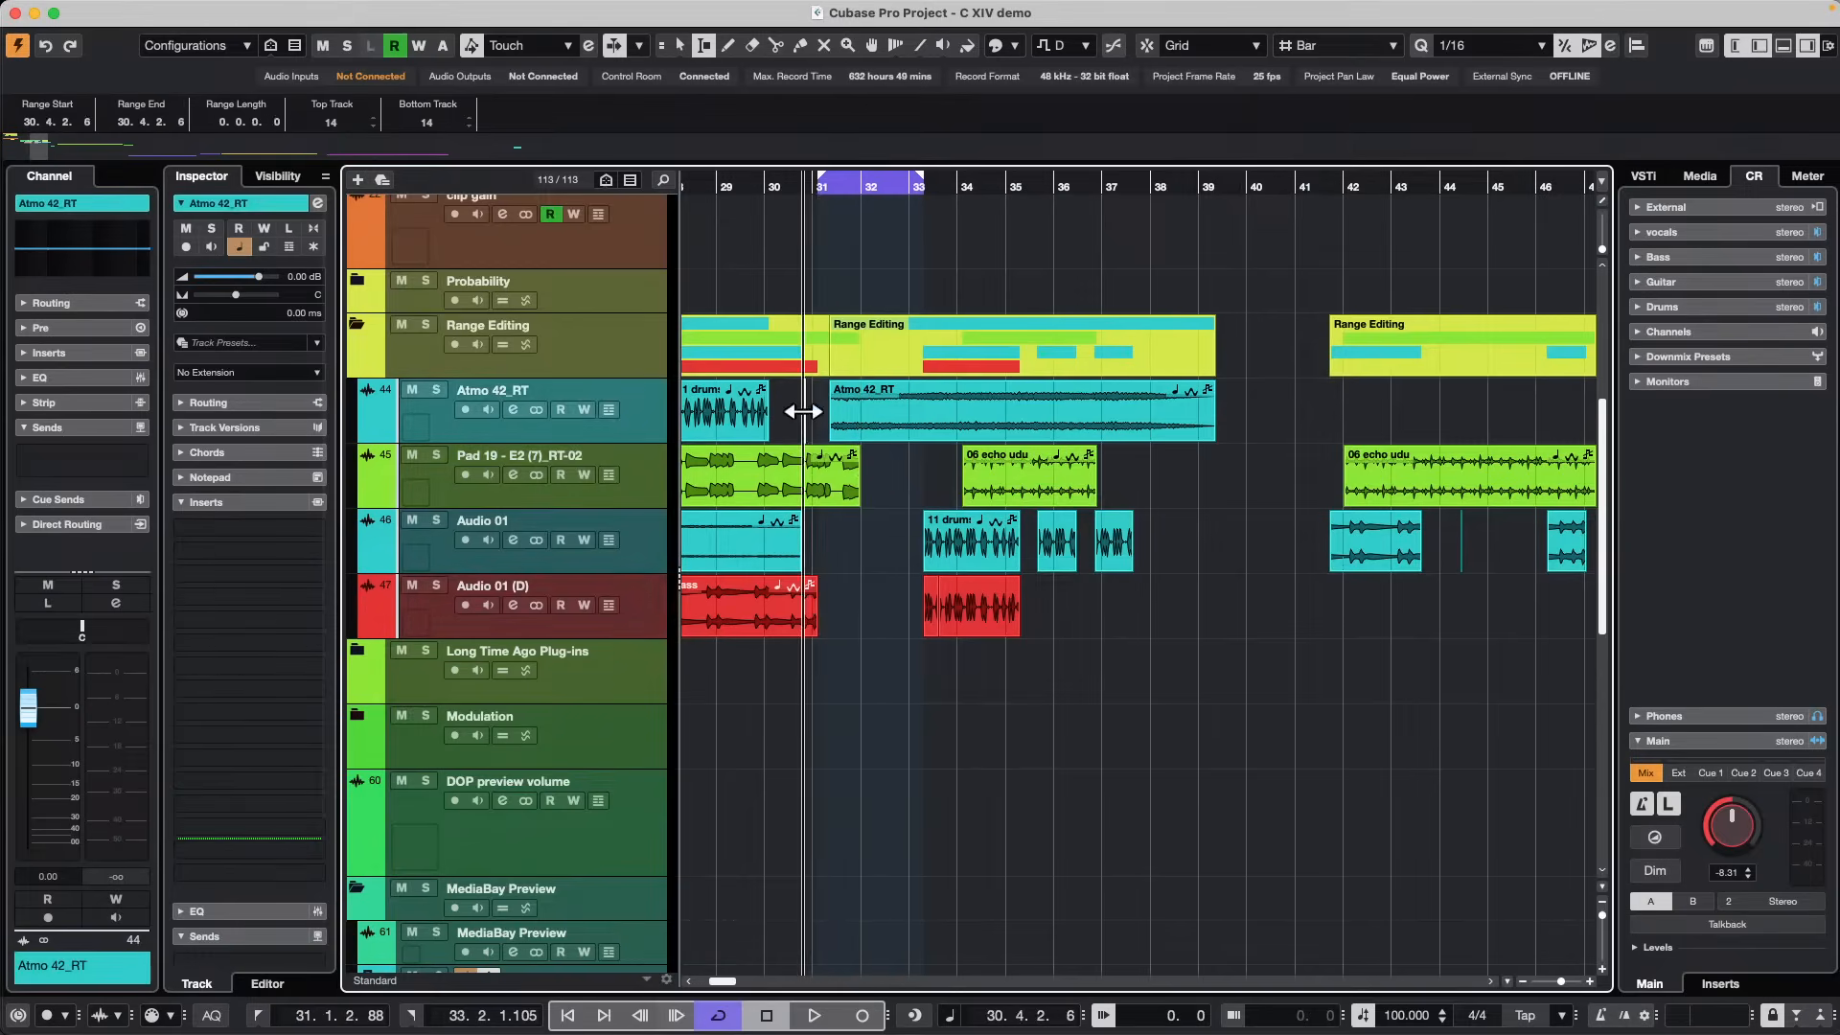
{"action": "double_click", "coordinate": [866, 546]}
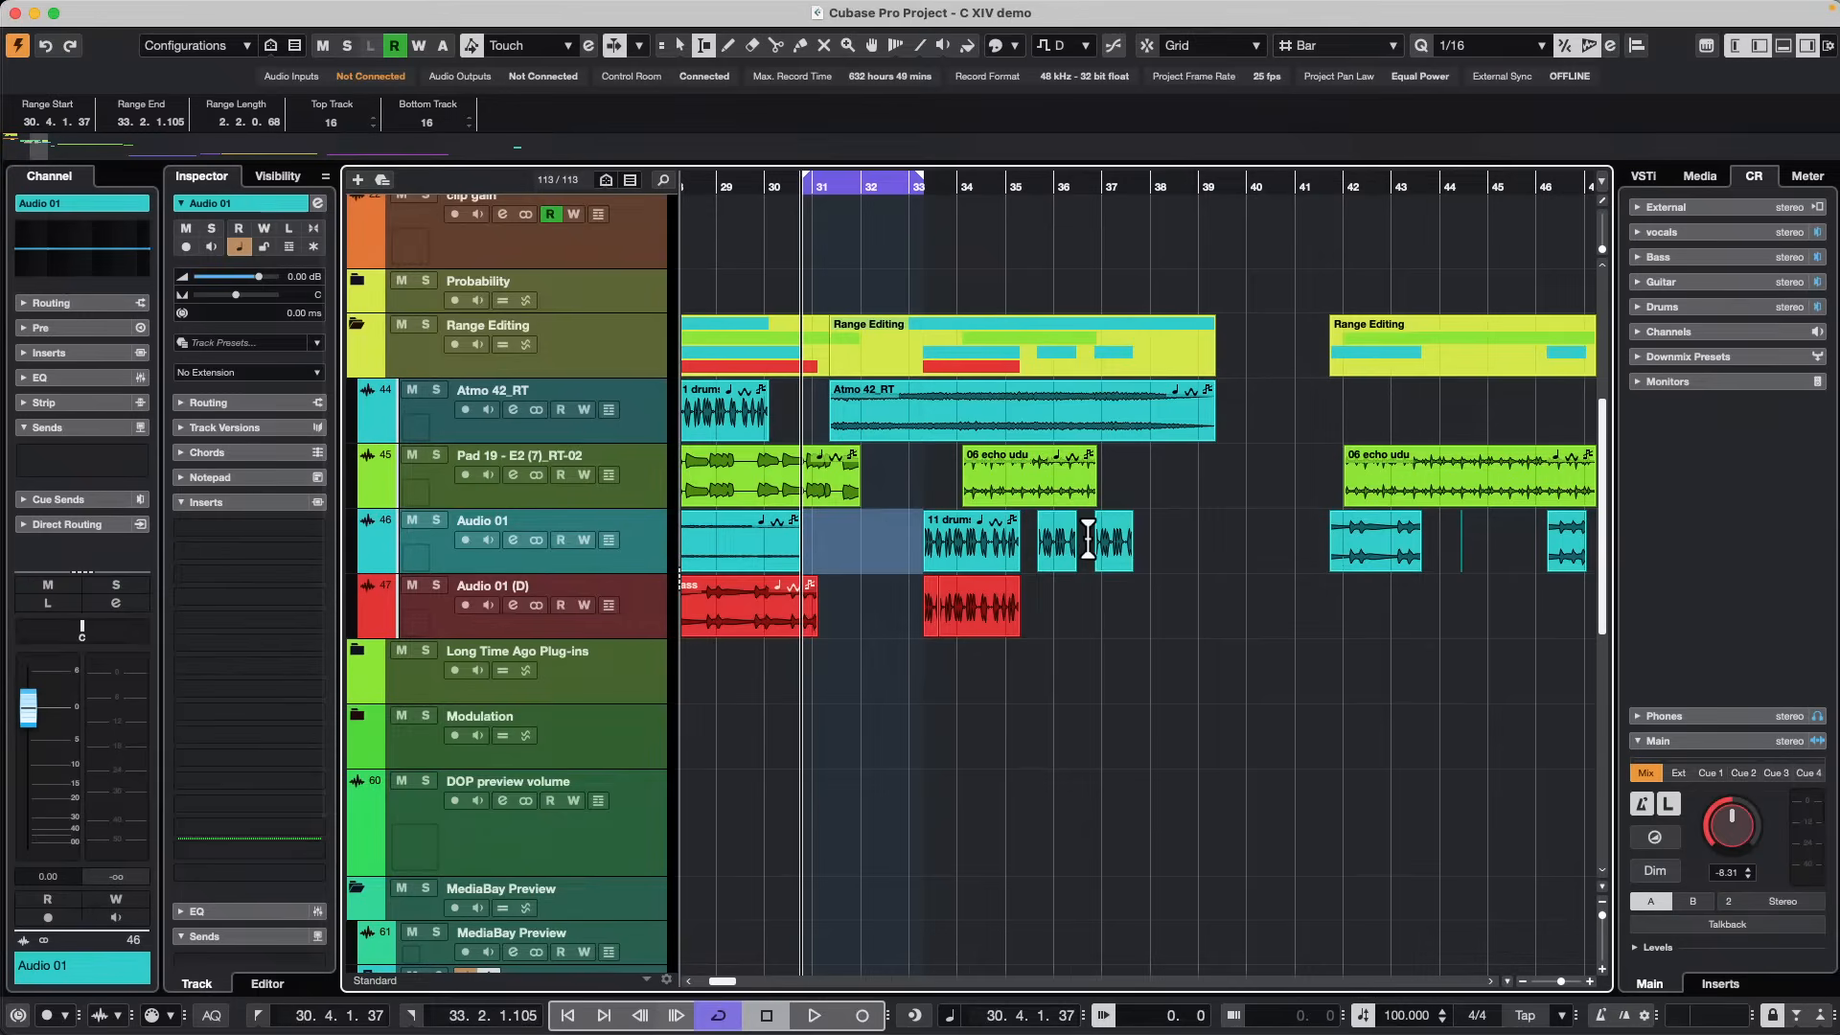
{"action": "double_click", "coordinate": [1088, 542]}
Select the empty space before the first event on Audio 01, 1.1.1.0 to 22.4.4.42, and shift the selection down to Audio 01 (D).
{"action": "left_click", "coordinate": [900, 187]}
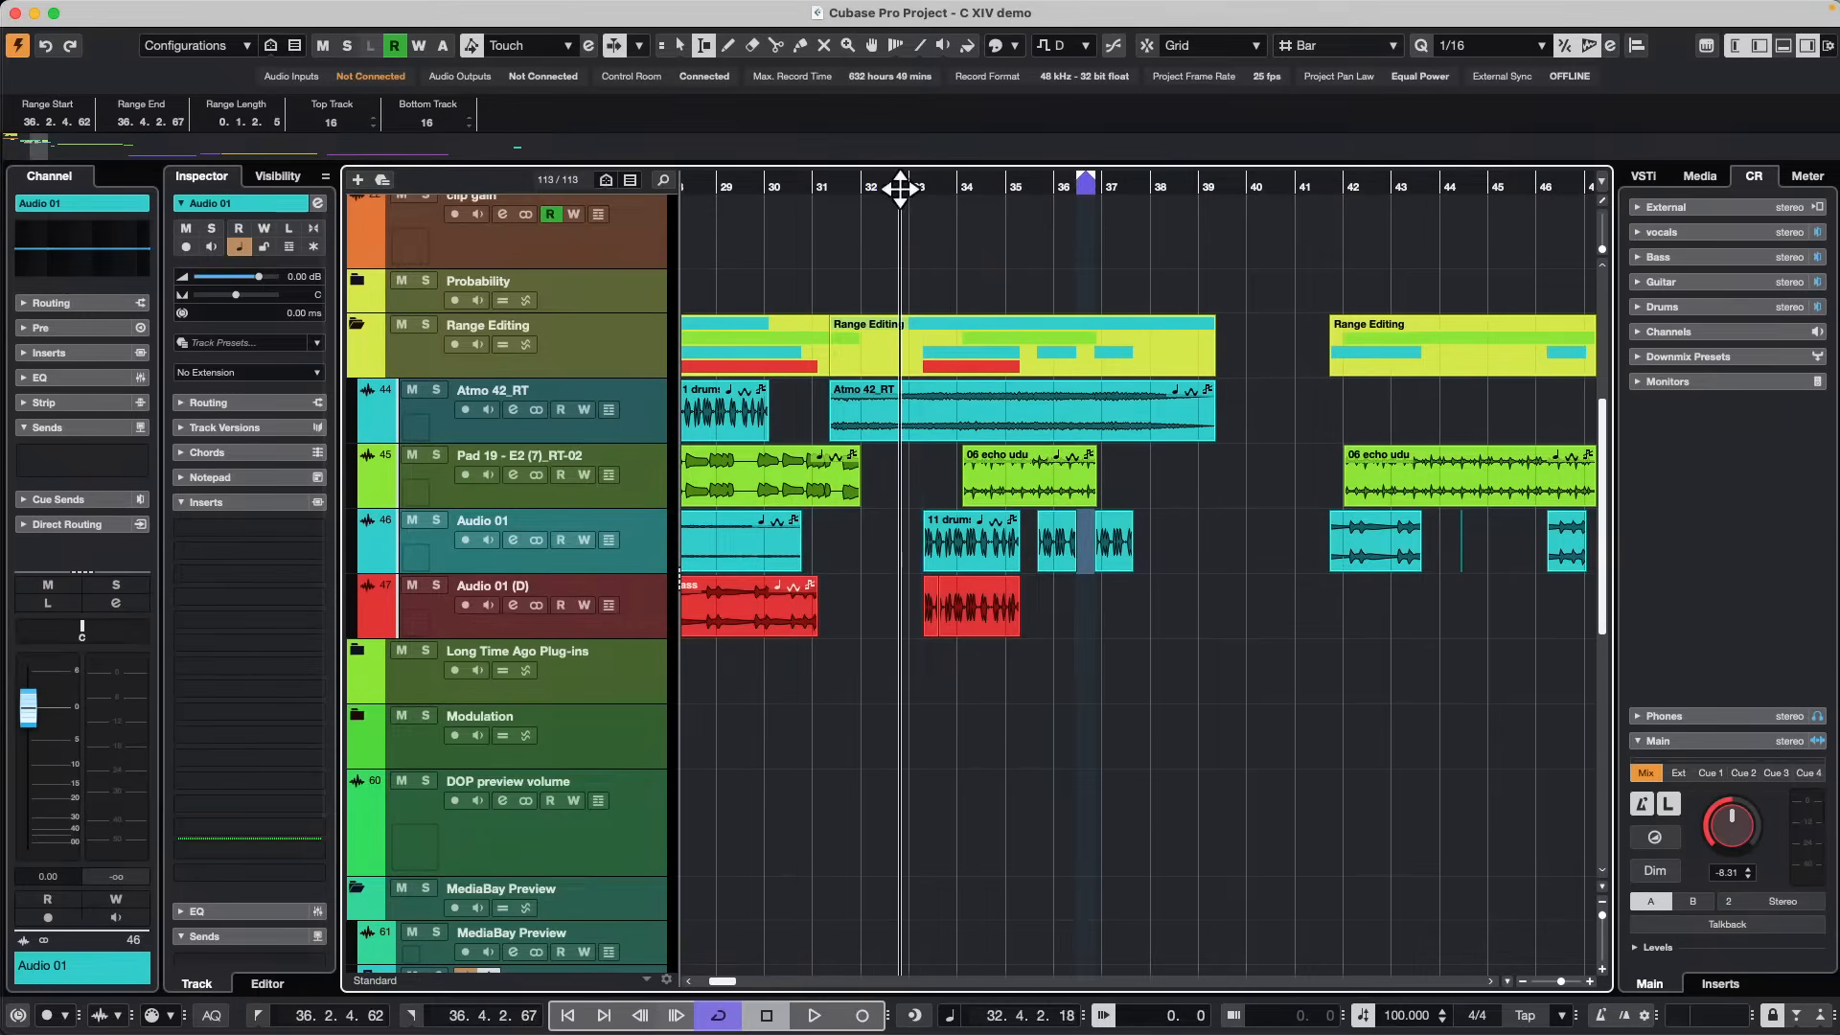
{"action": "left_click_drag", "start_coordinate": [899, 189], "coordinate": [801, 175]}
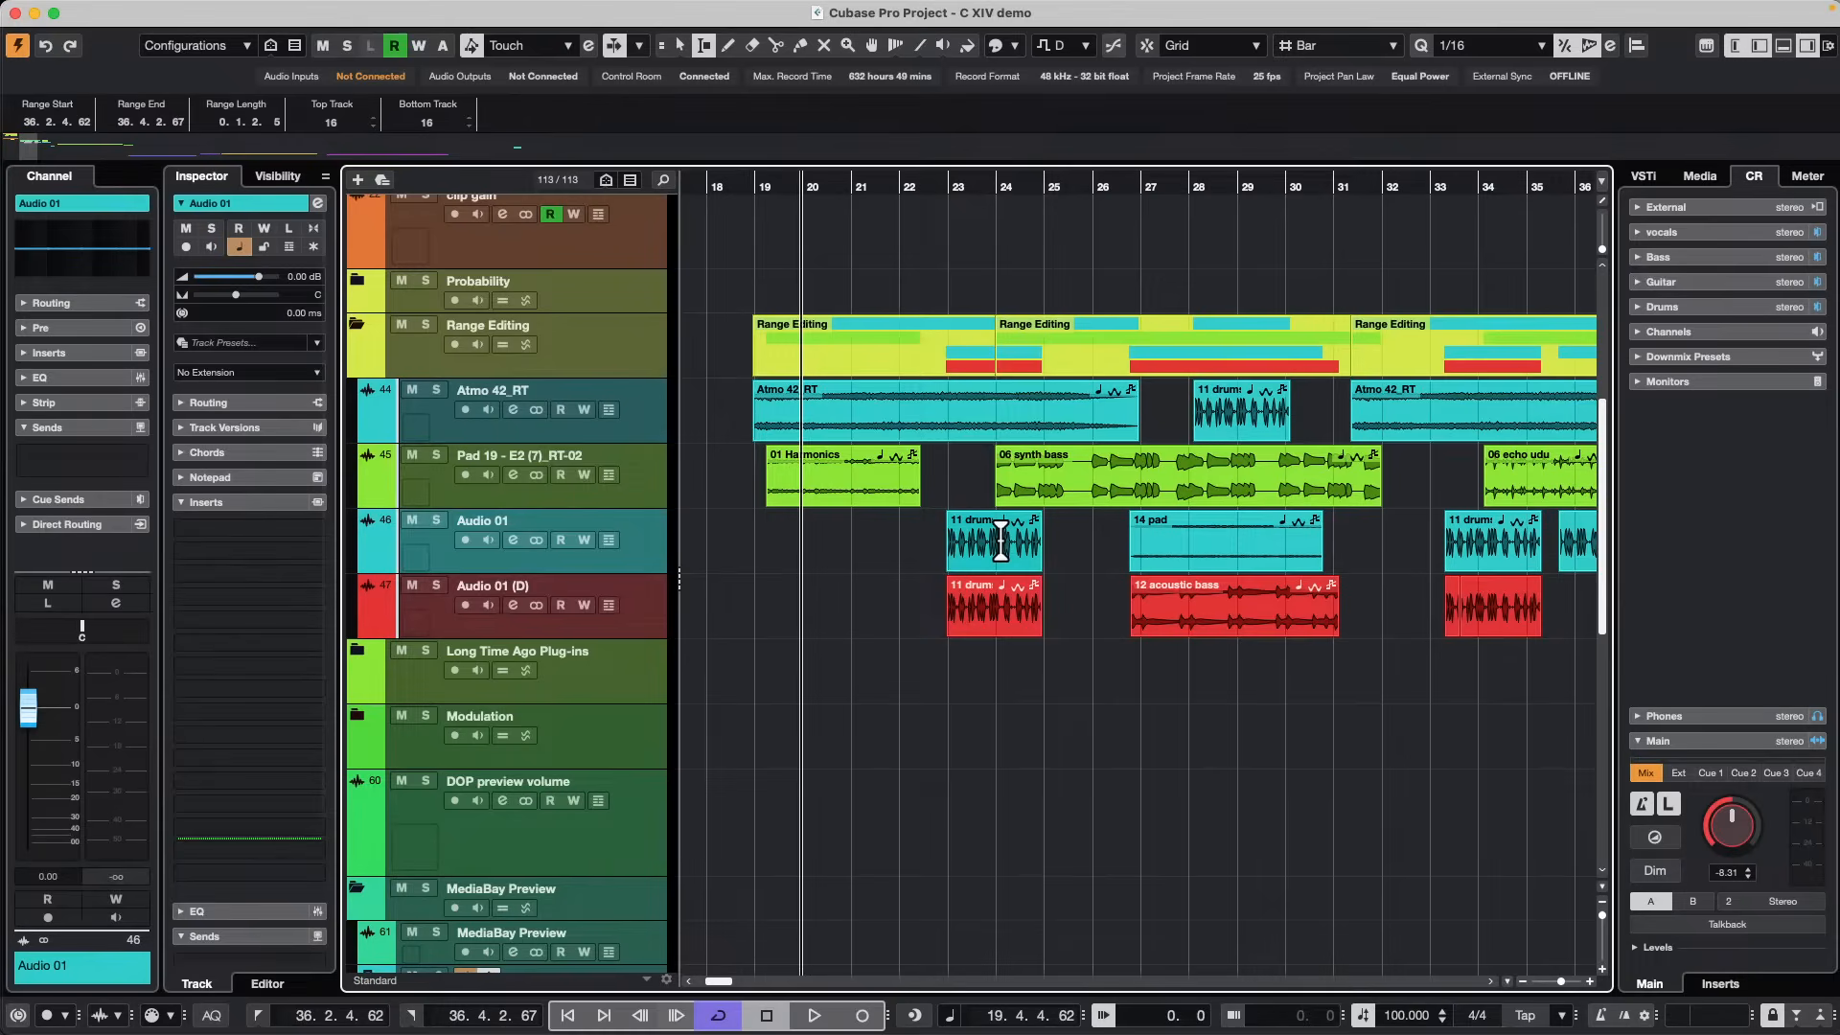
{"action": "double_click", "coordinate": [848, 541]}
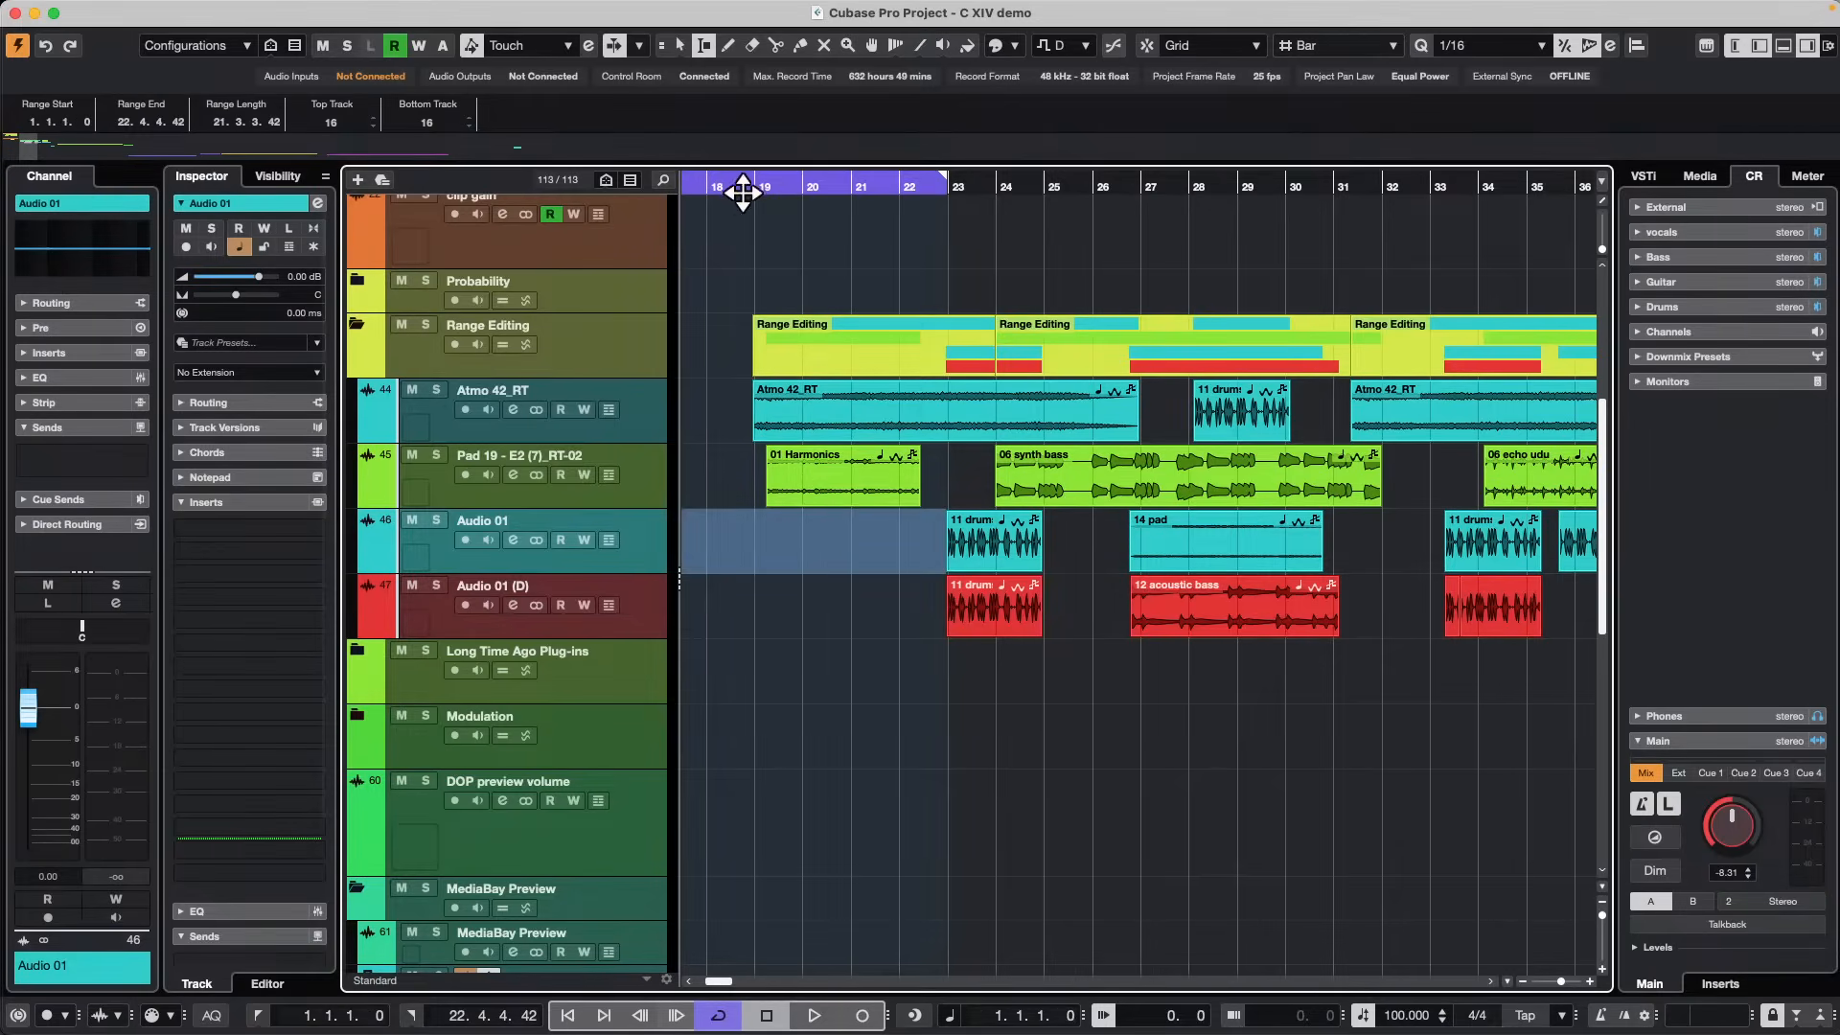
{"action": "left_click_drag", "start_coordinate": [759, 182], "coordinate": [567, 156]}
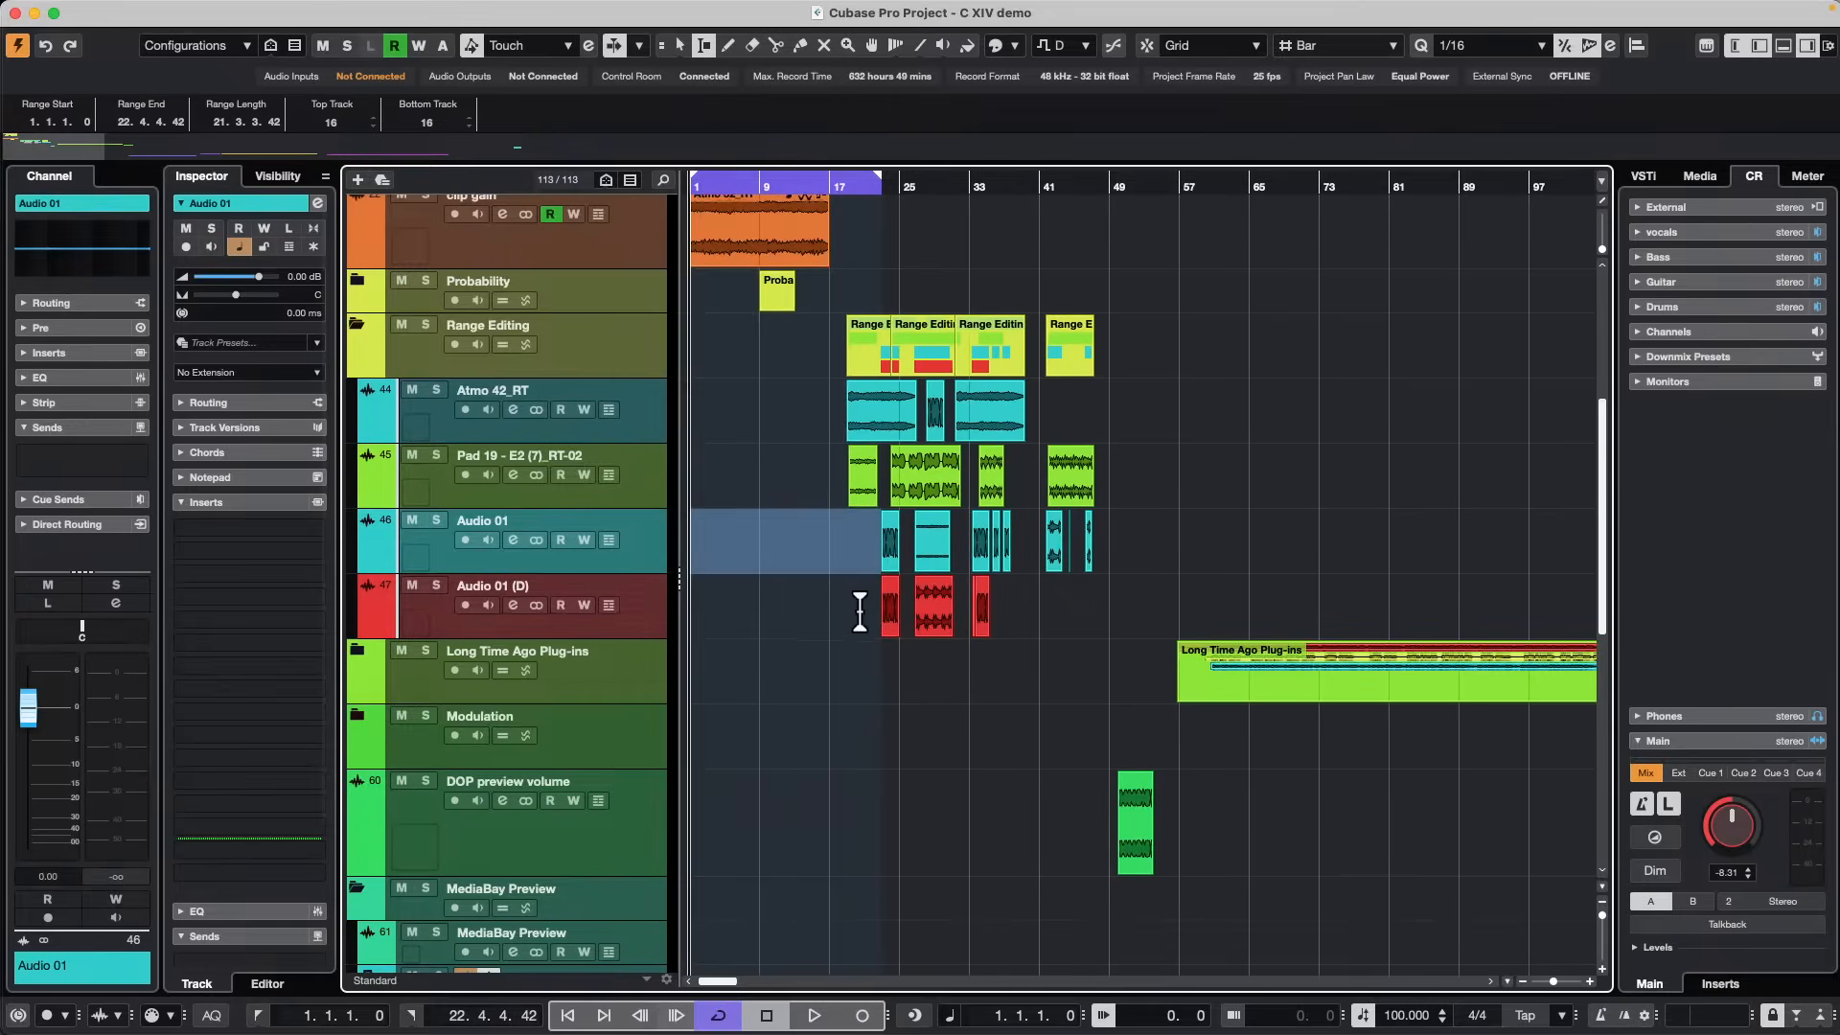
{"action": "key", "text": "Down"}
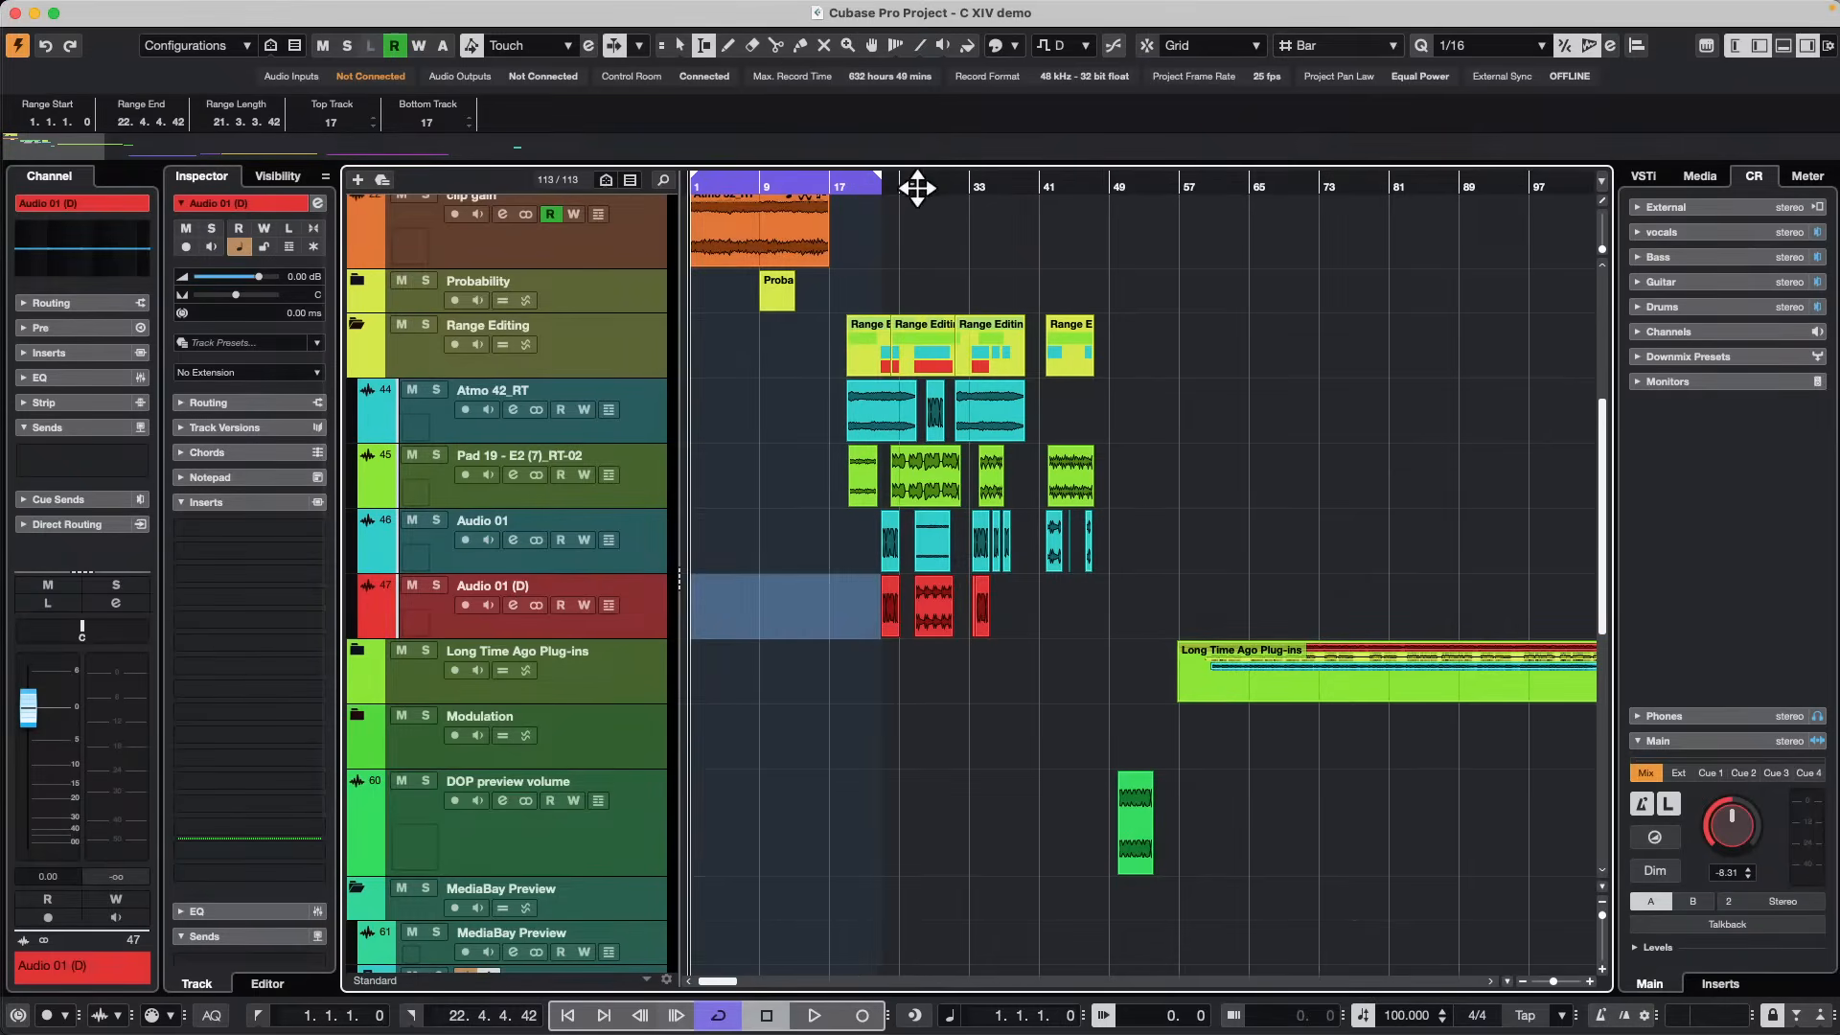
Range-select 25.2.2.95 to 25.4.2.63 on Atmo 42_RT and extend the range in both directions to 24.4.3.112 and 26.2.2.45.
{"action": "left_click_drag", "start_coordinate": [914, 190], "coordinate": [1092, 423]}
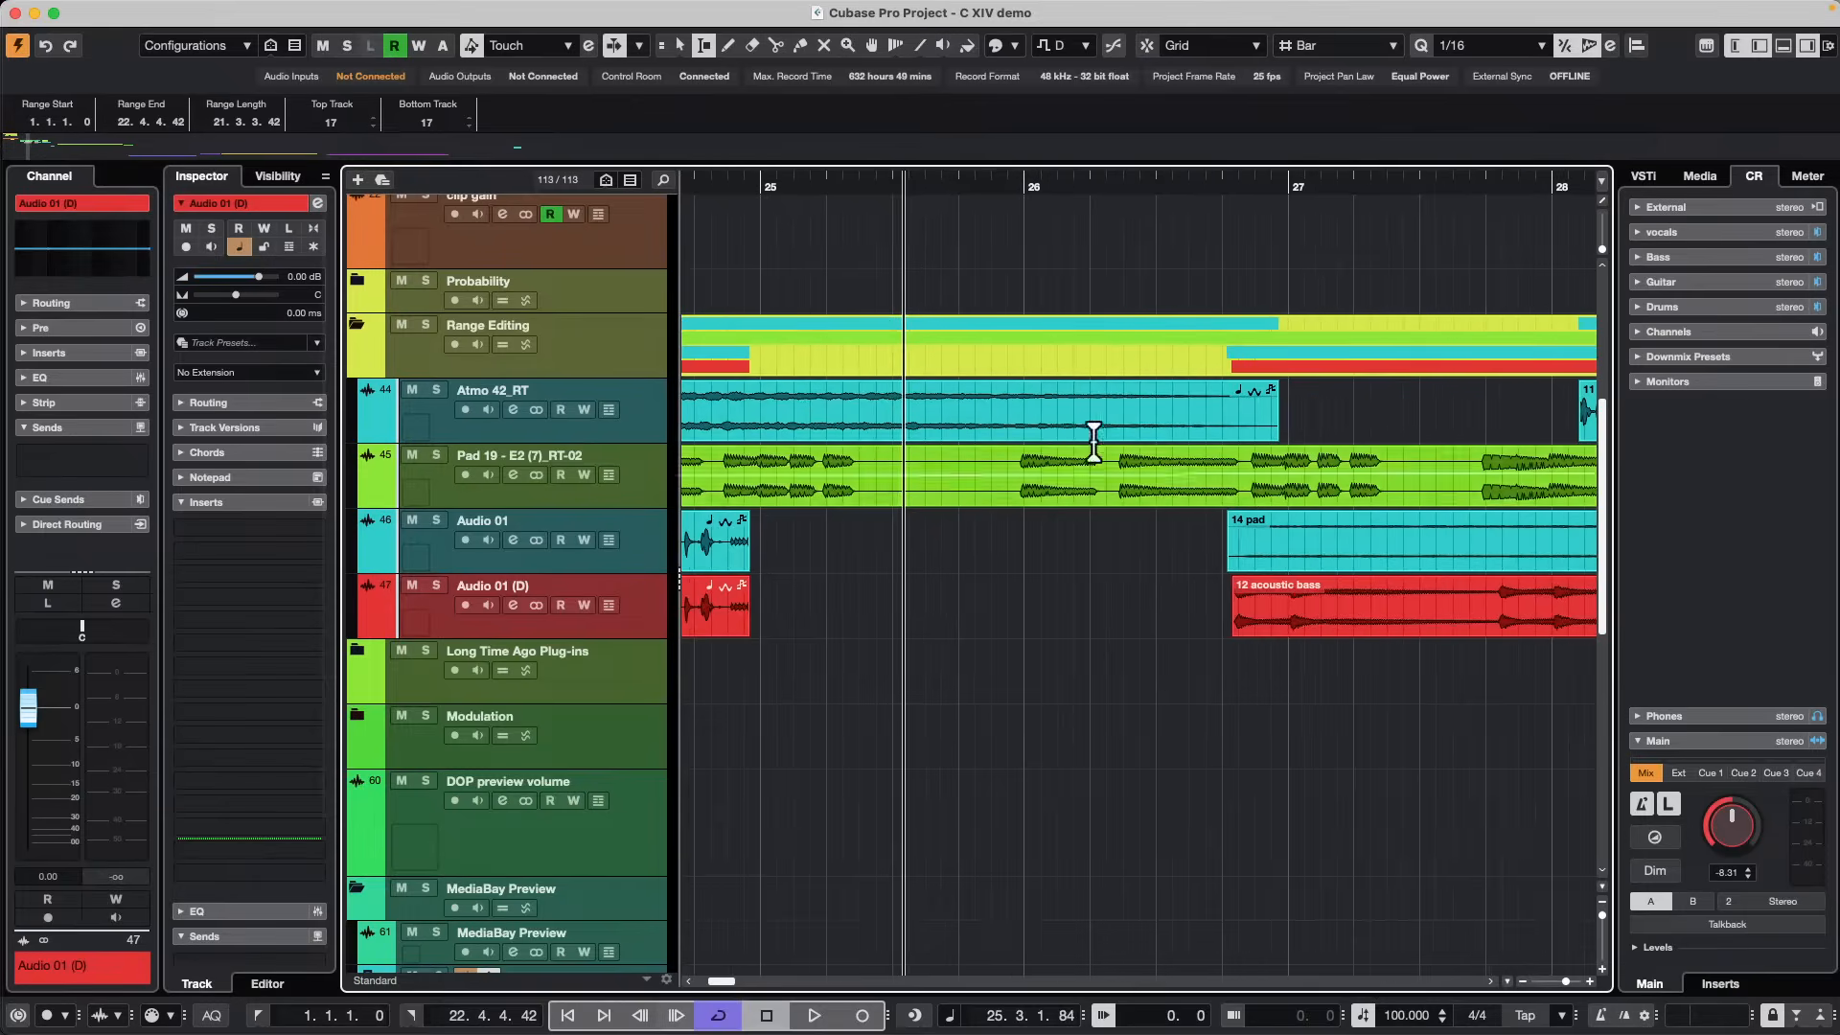
{"action": "left_click_drag", "start_coordinate": [854, 410], "coordinate": [982, 412]}
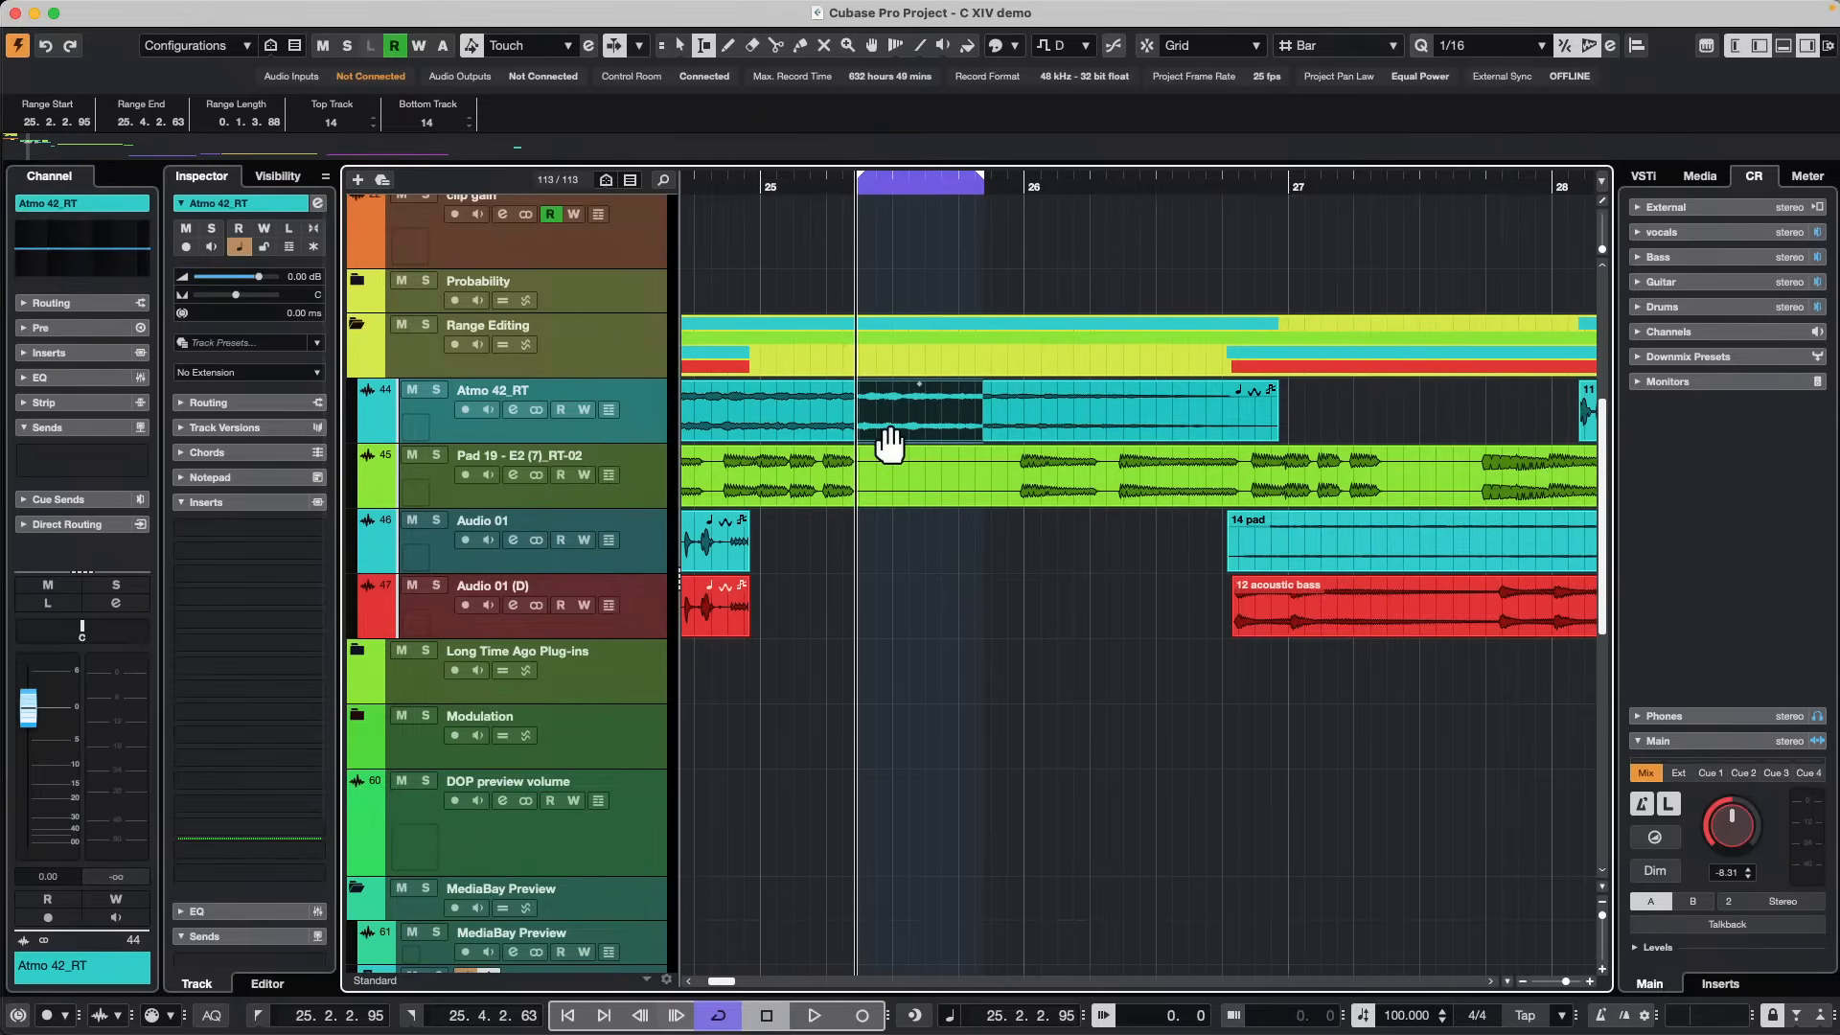
{"action": "left_click", "coordinate": [1035, 407], "text": "shift"}
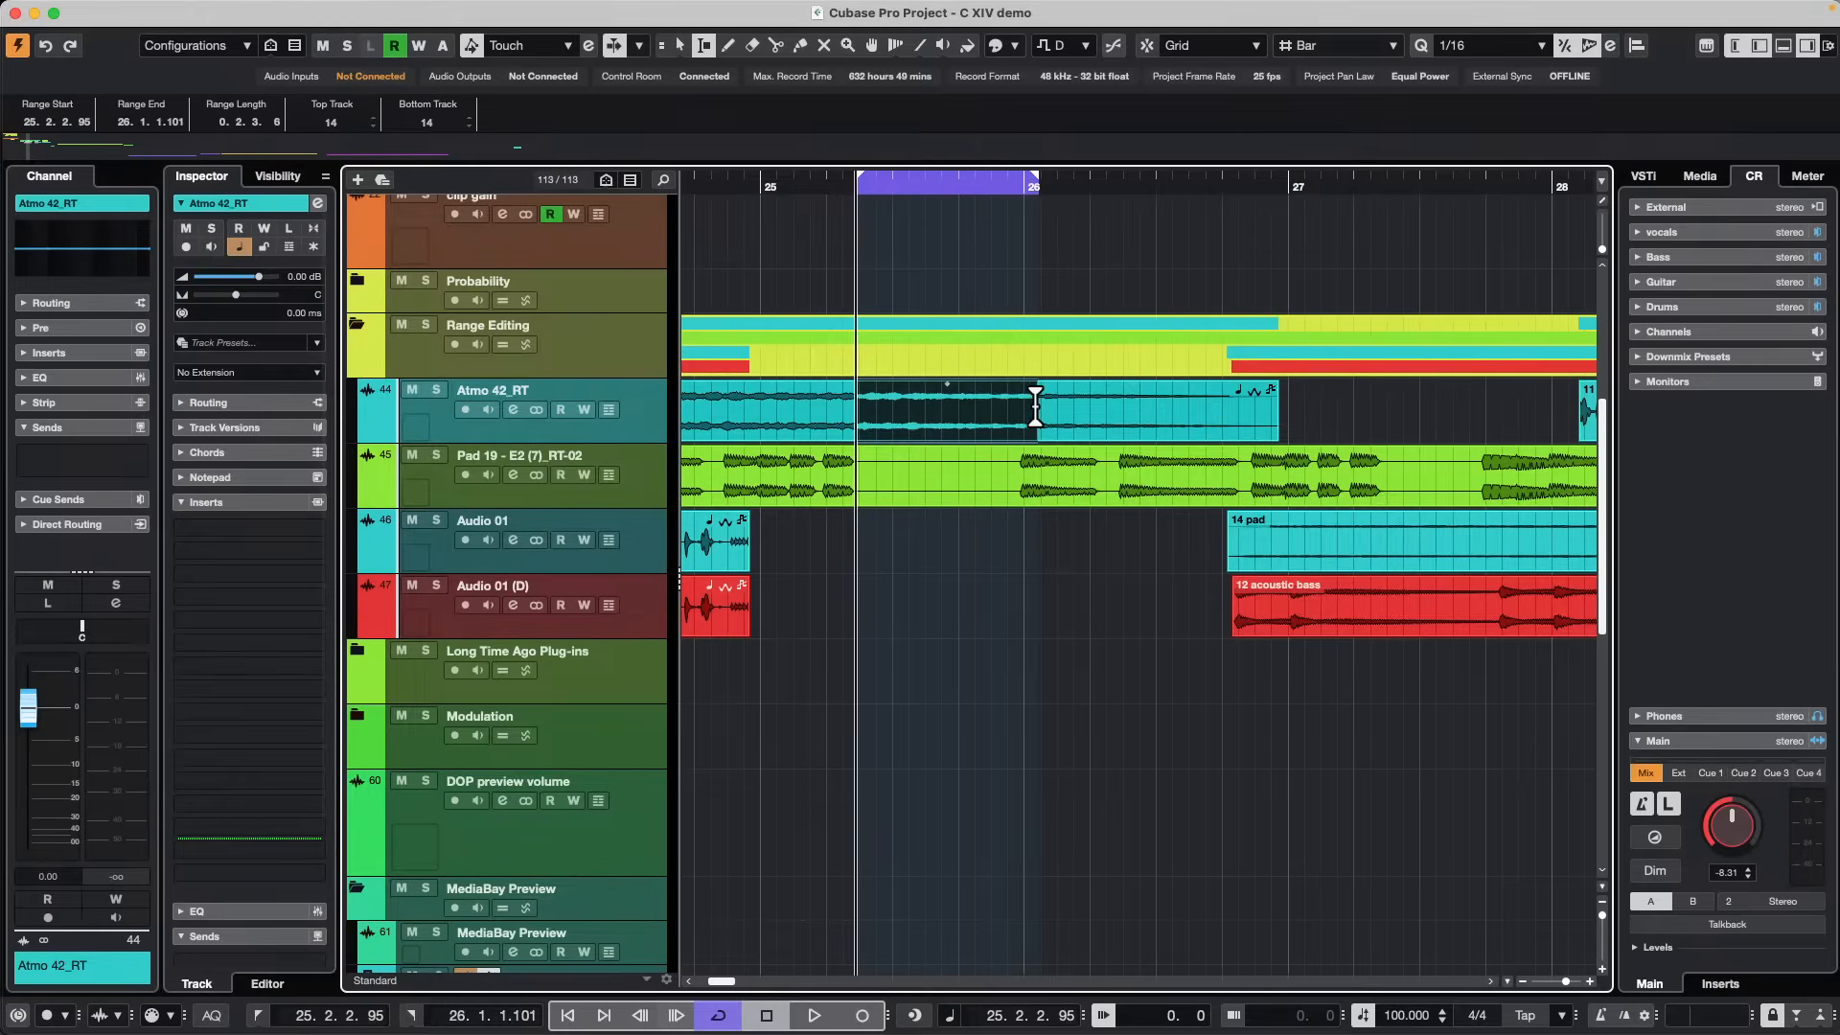
{"action": "left_click", "coordinate": [741, 402], "text": "shift"}
{"action": "left_click", "coordinate": [1110, 402], "text": "shift"}
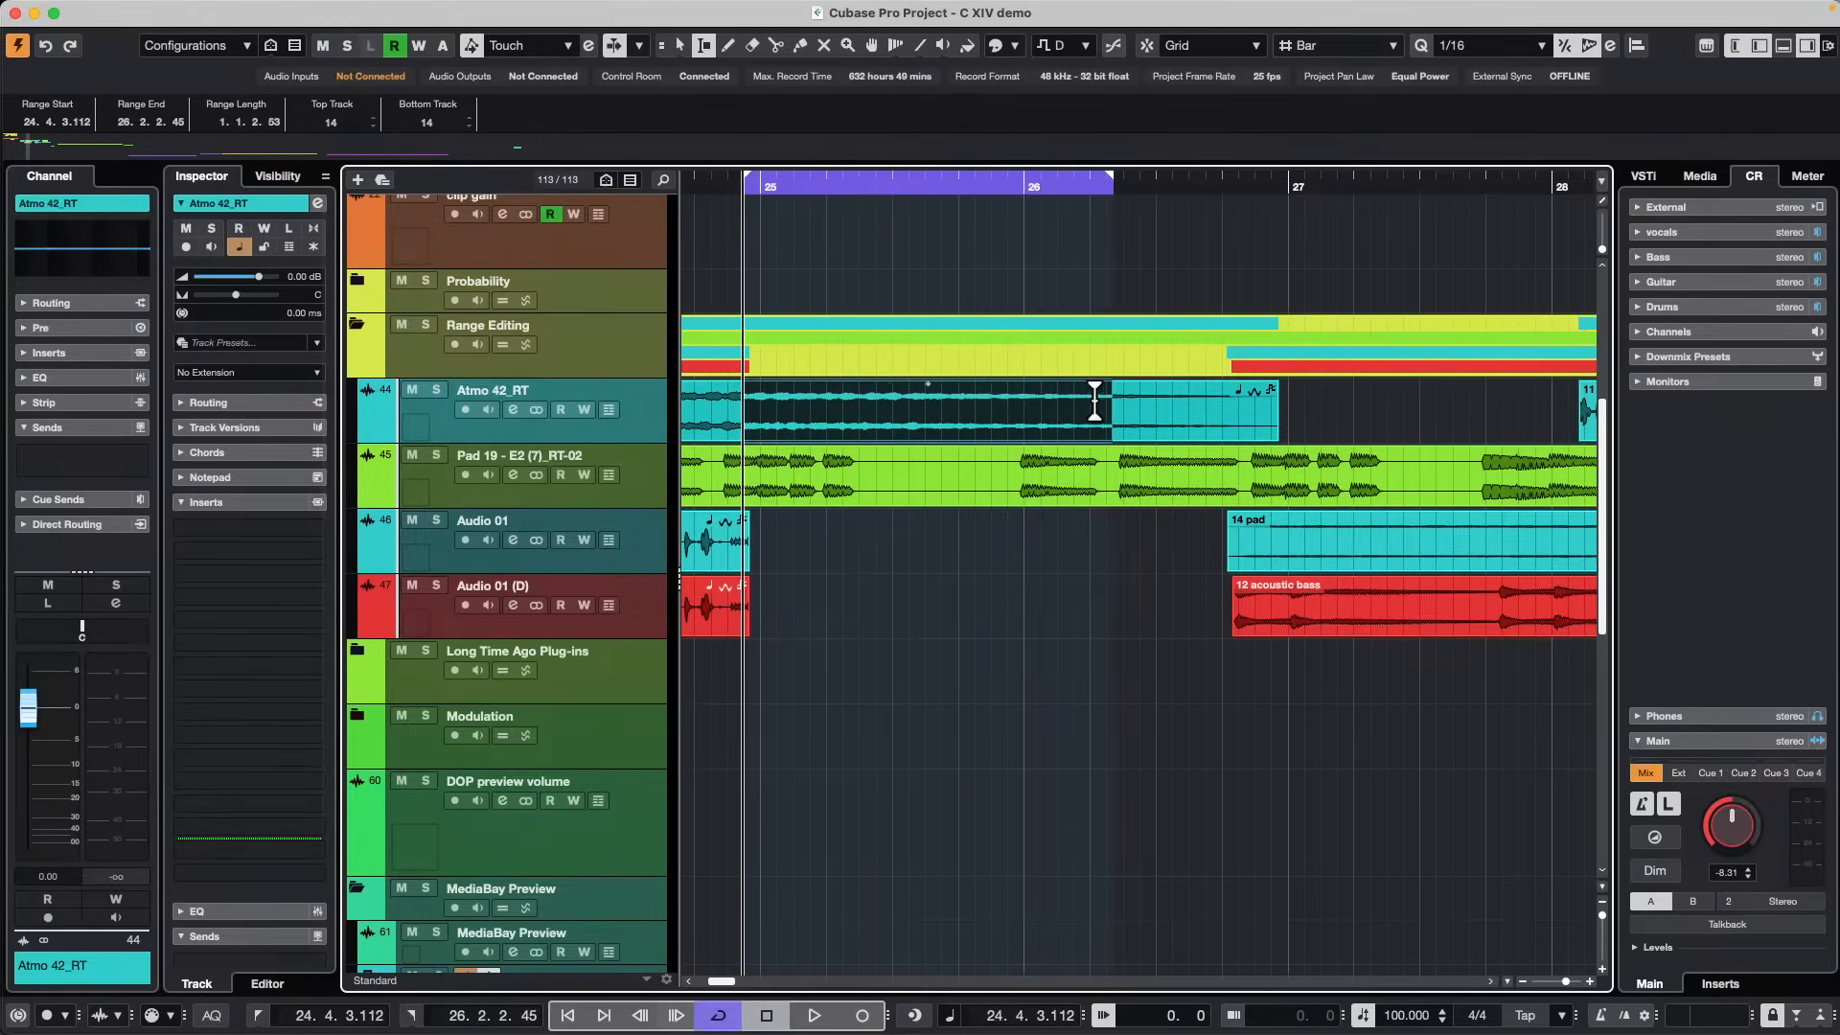
Replace the range with 25.3.3.33 to 26.1.2.93 on Atmo 42_RT and extend it to 24.4.2.107 and 26.3.2.19.
{"action": "left_click", "coordinate": [1128, 500]}
{"action": "left_click_drag", "start_coordinate": [932, 403], "coordinate": [1053, 417]}
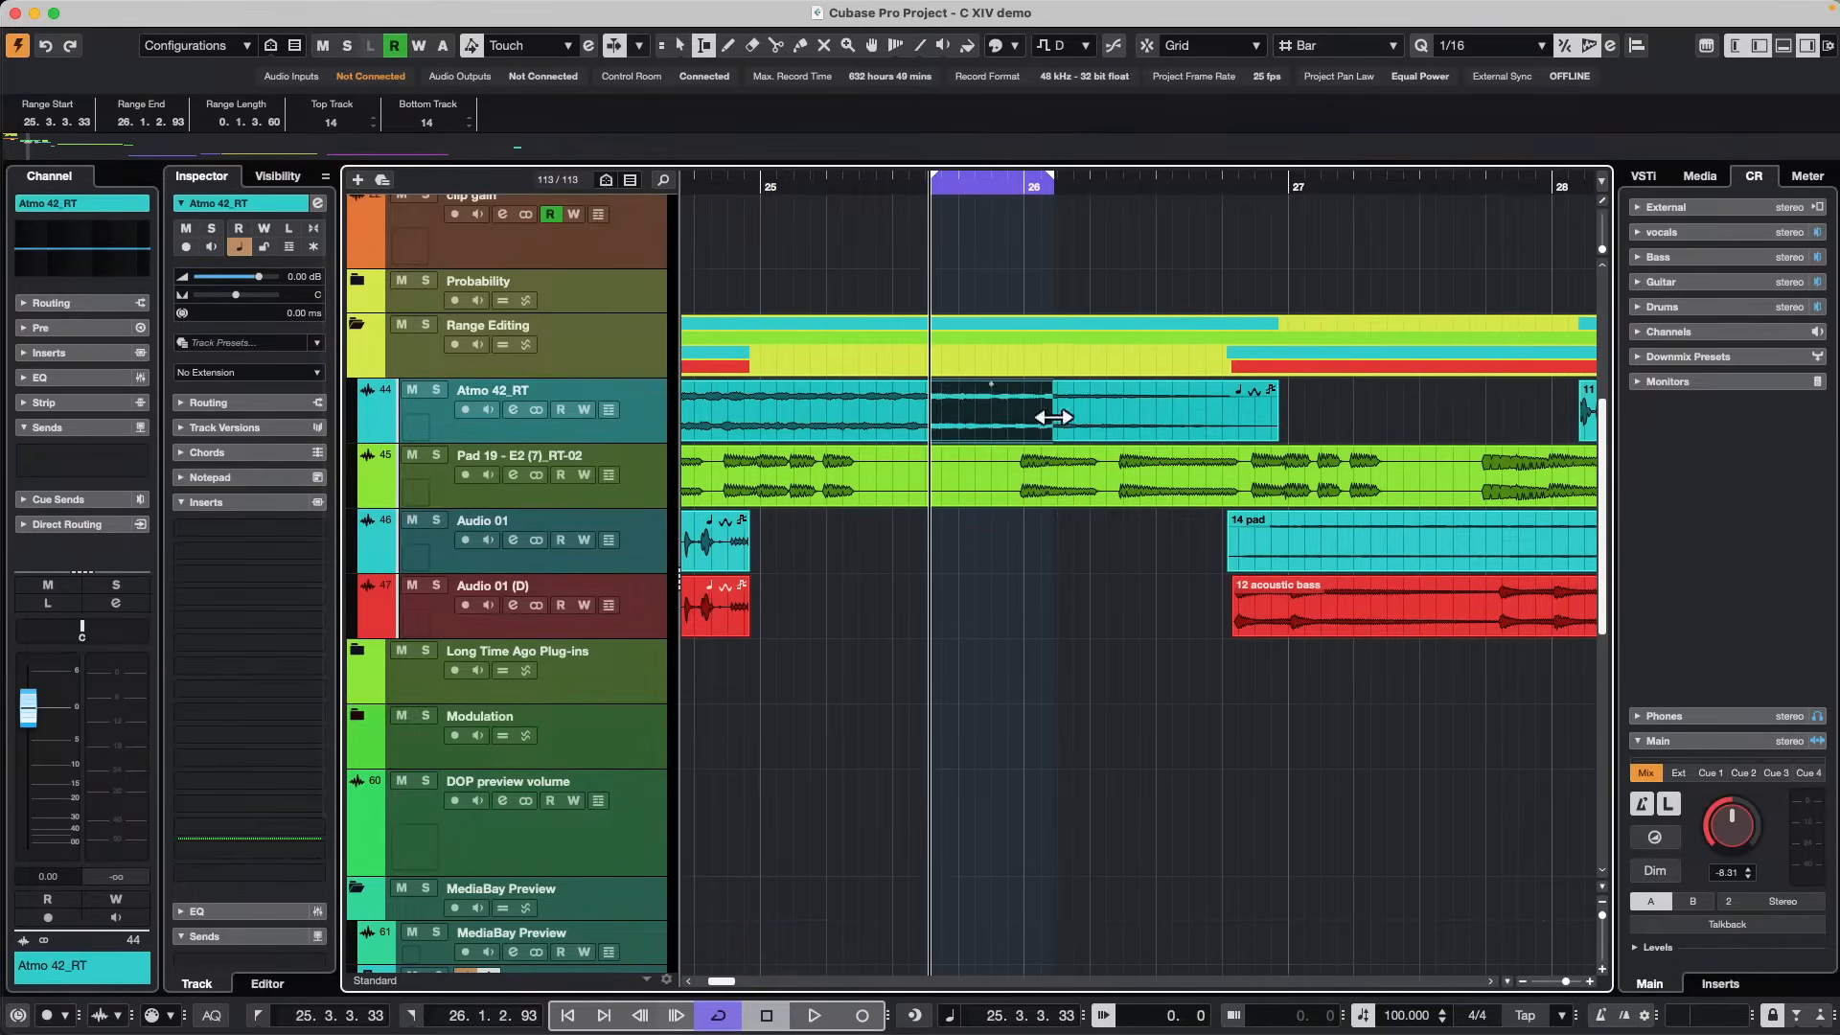
{"action": "left_click", "coordinate": [1173, 407], "text": "shift"}
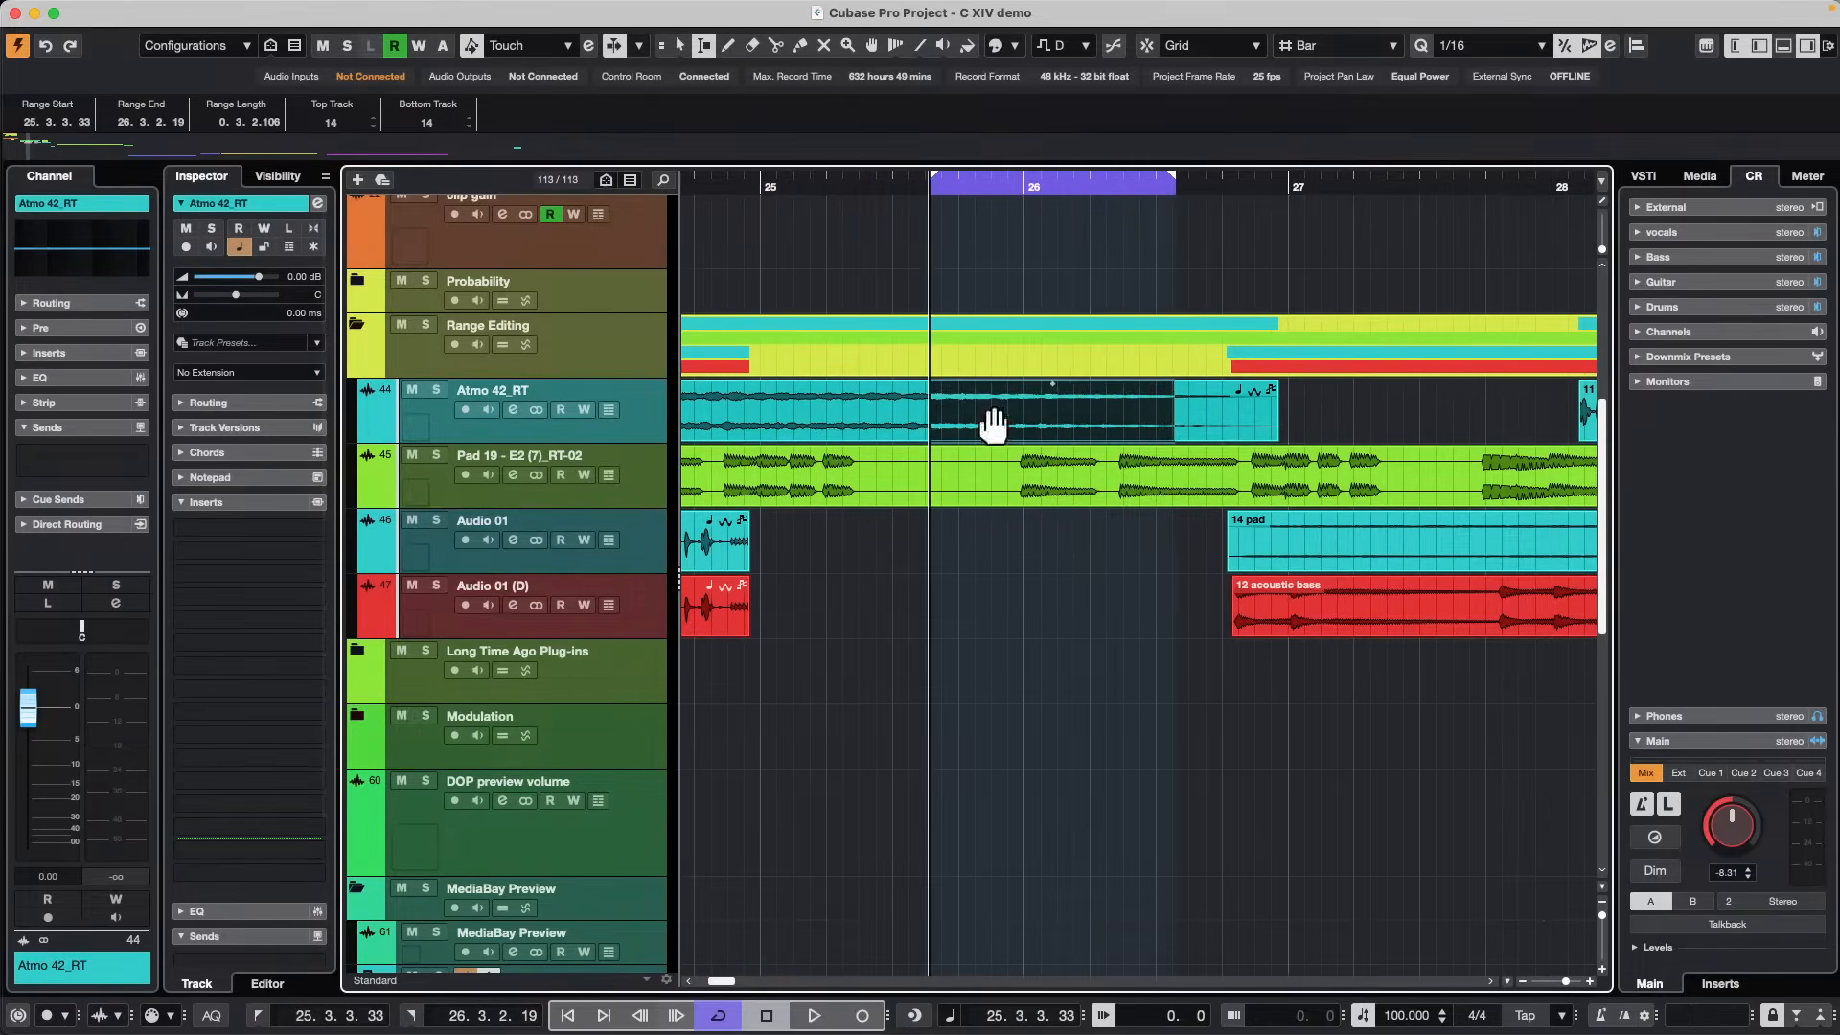
{"action": "left_click", "coordinate": [723, 414], "text": "shift"}
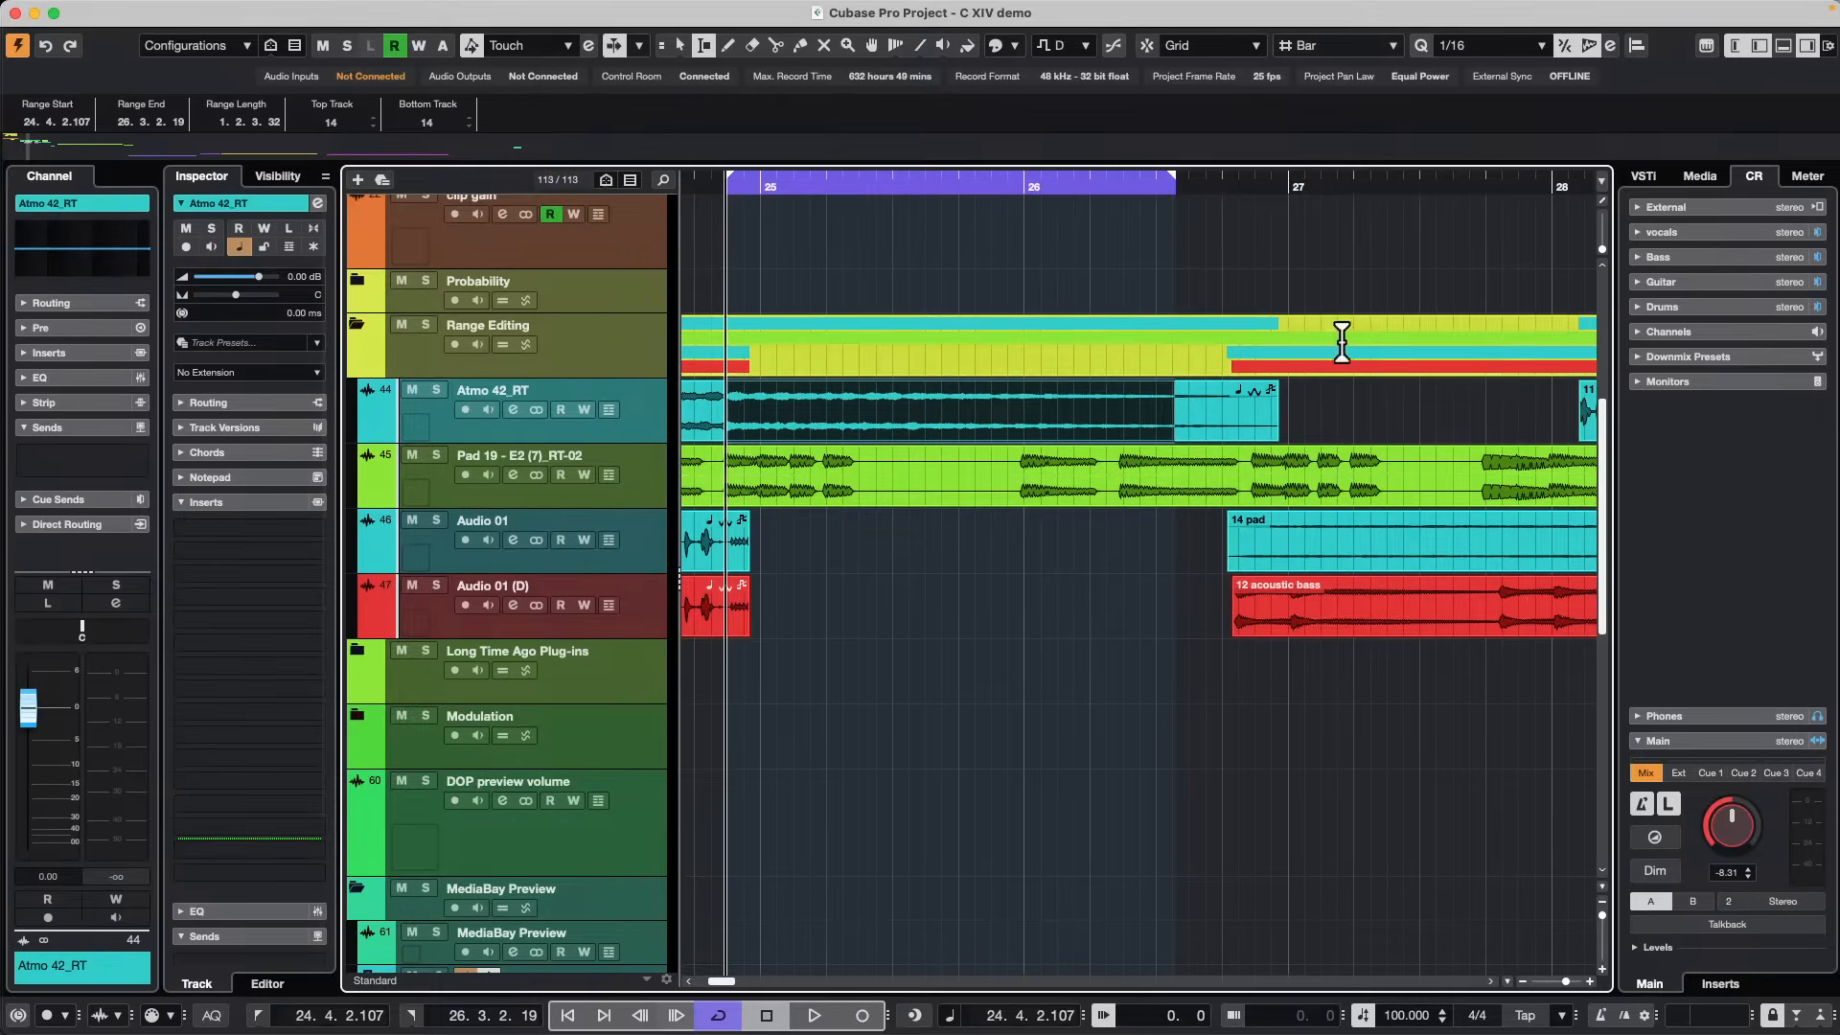
Range-select 38.1.3.98 to 38.3.4.34 on the Pad 19 track and disable Range Tool Splits Partly Selected Events in the Editing preferences.
{"action": "left_click_drag", "start_coordinate": [850, 185], "coordinate": [845, 150]}
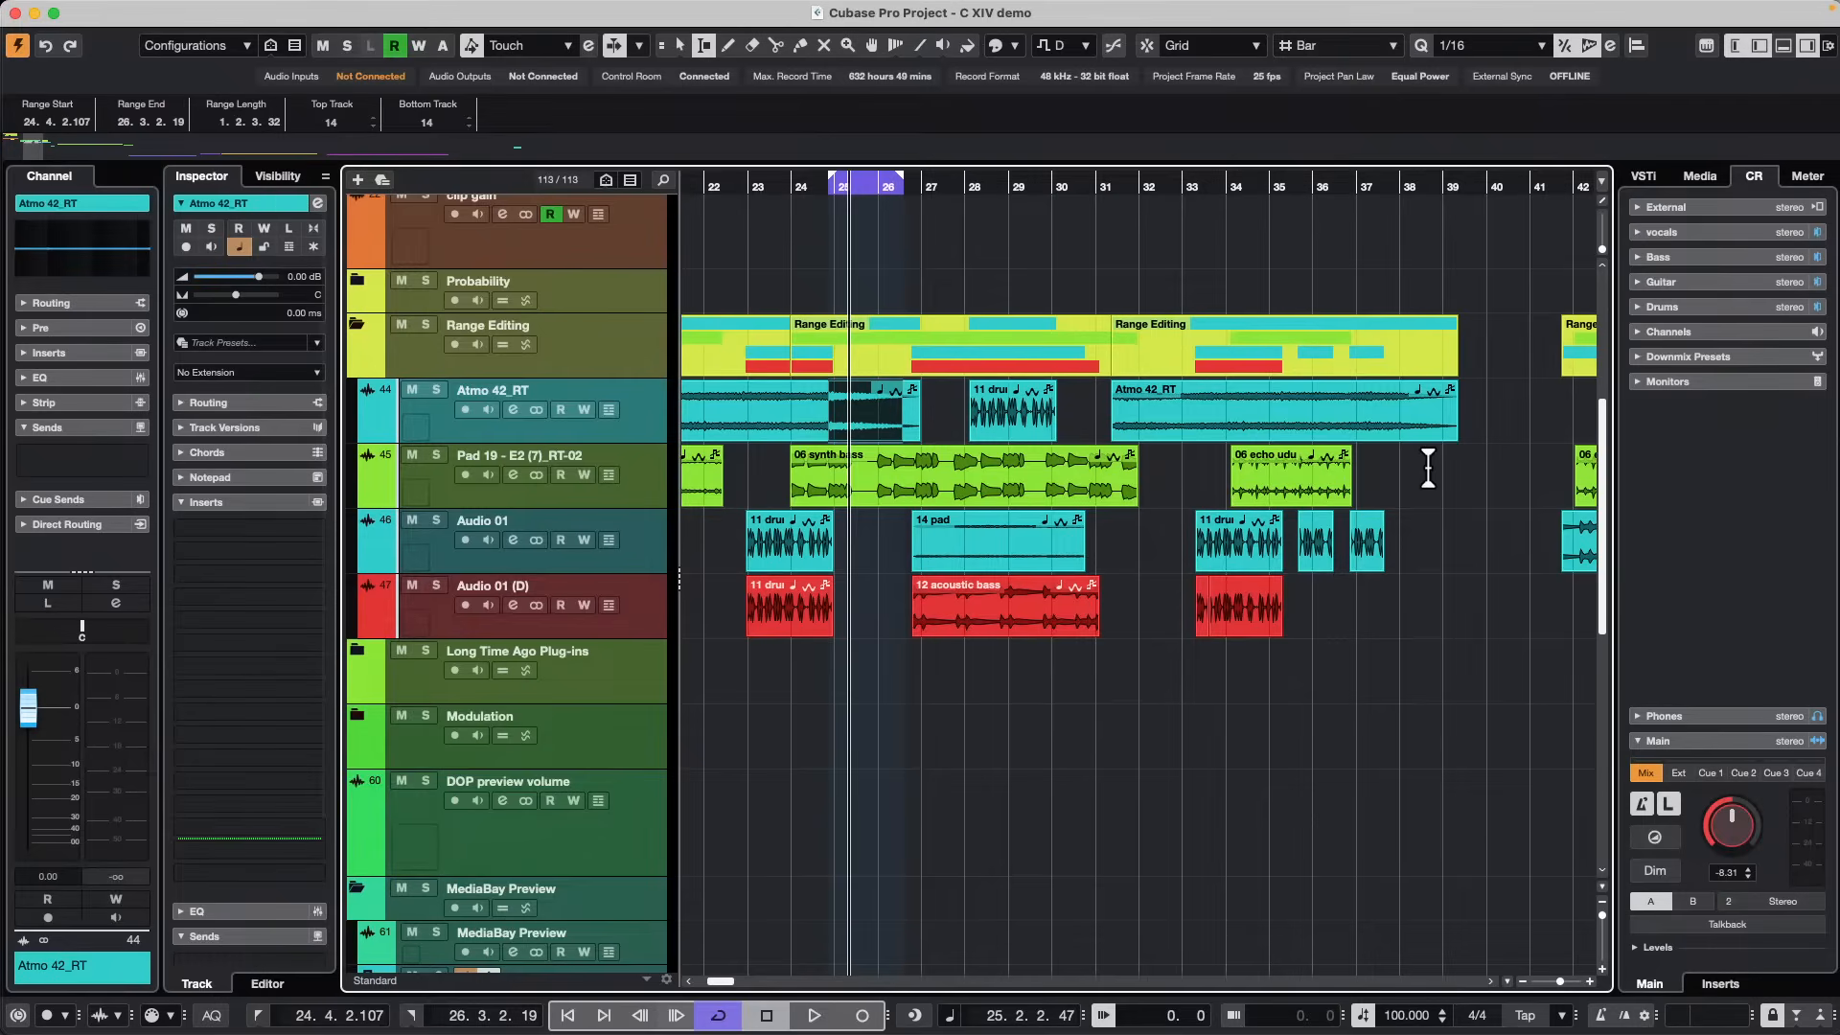
{"action": "left_click_drag", "start_coordinate": [1427, 468], "coordinate": [1408, 470]}
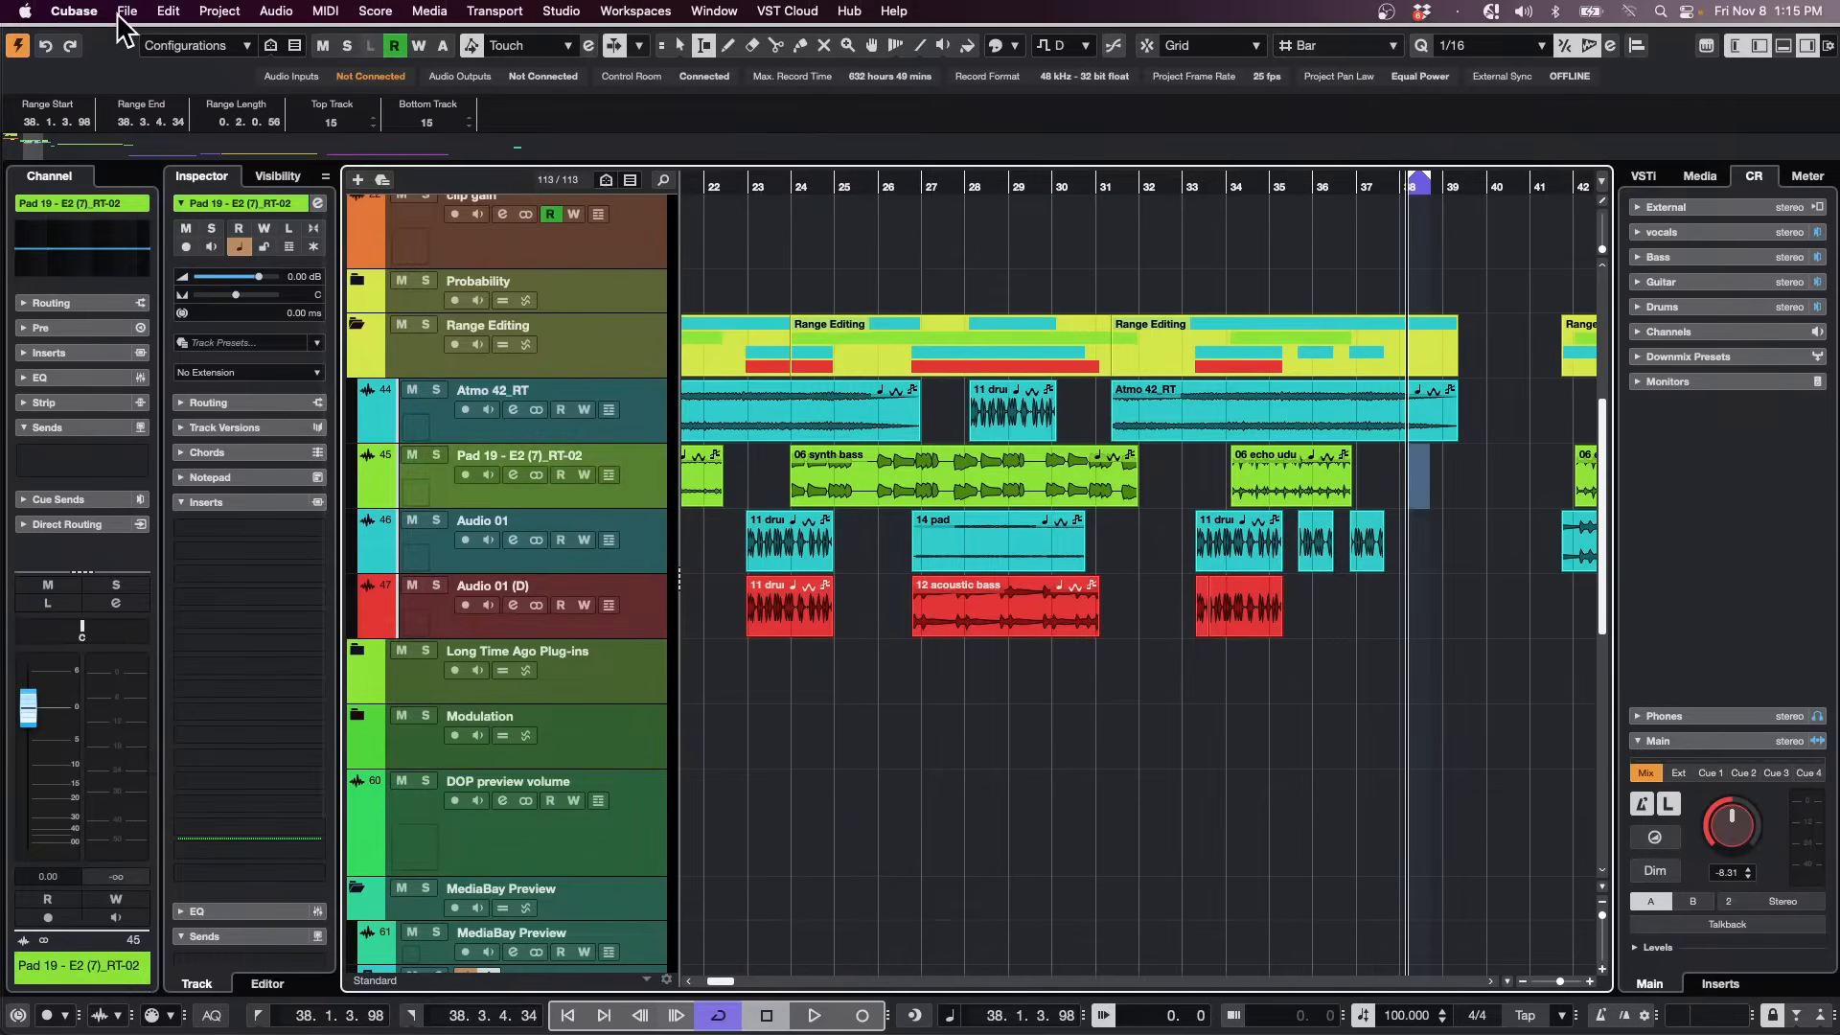
{"action": "left_click", "coordinate": [92, 12]}
{"action": "left_click", "coordinate": [88, 69]}
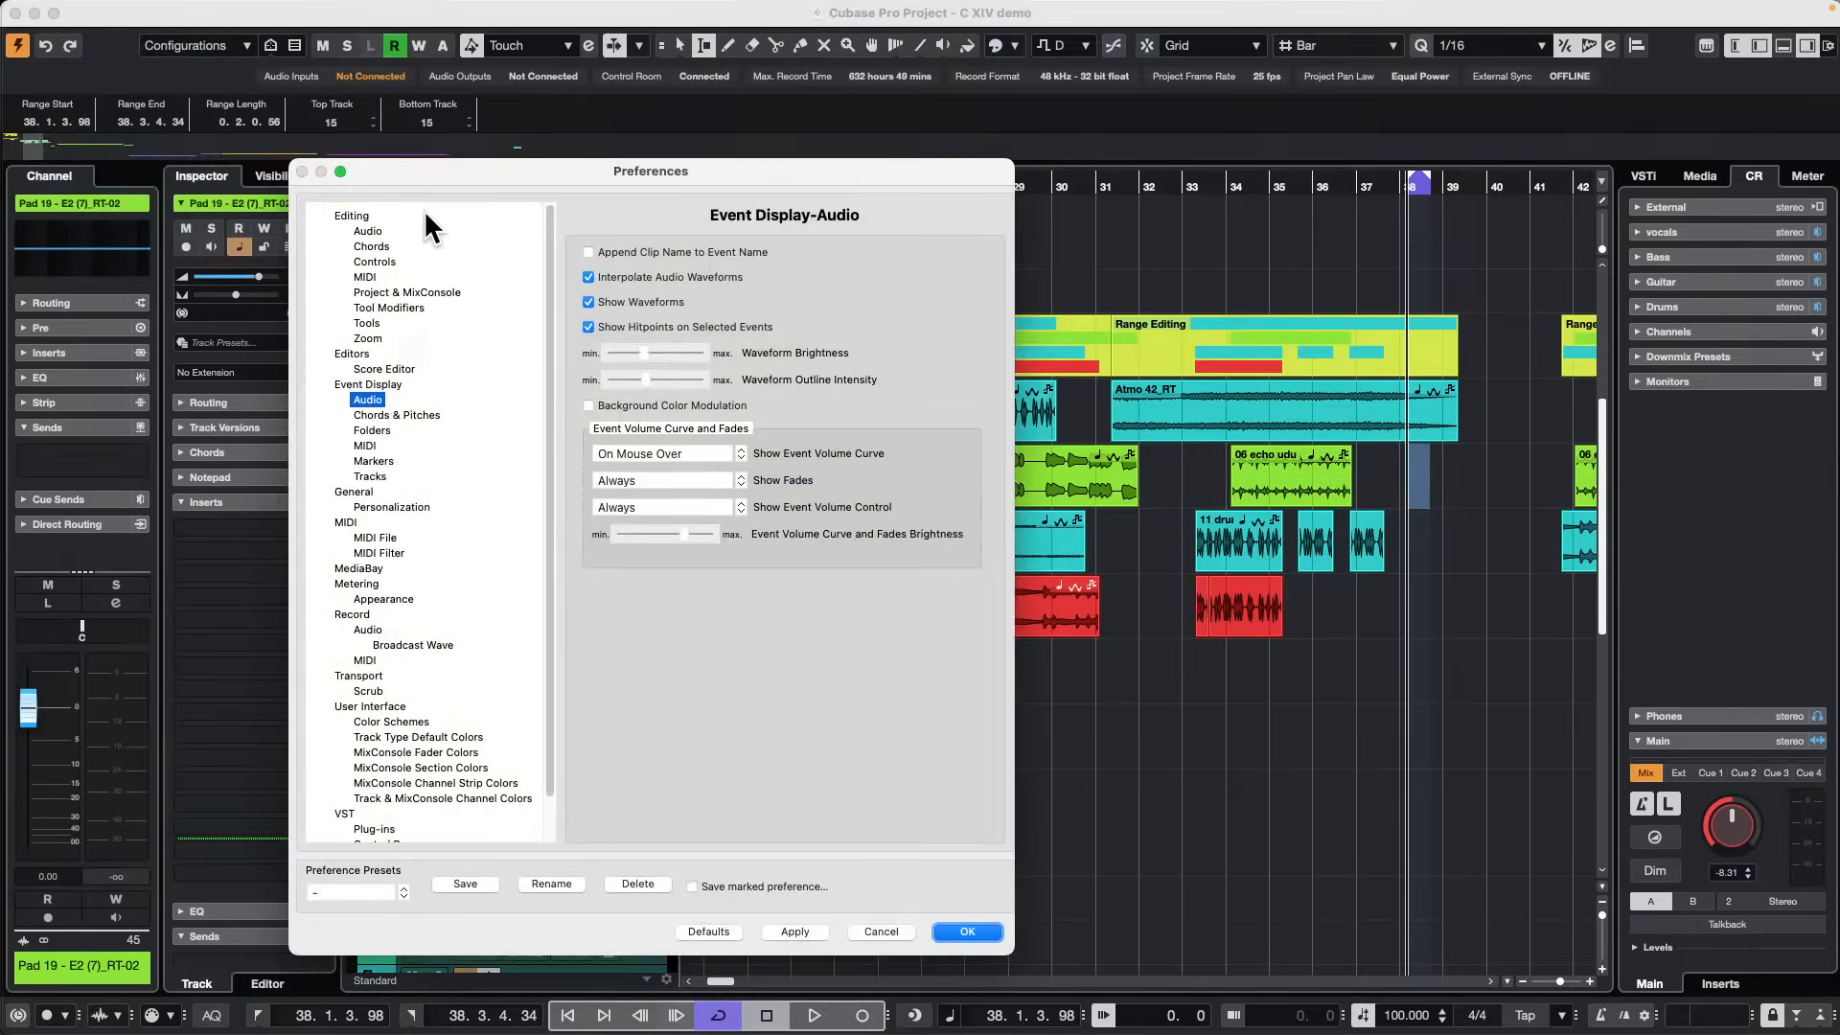
{"action": "left_click", "coordinate": [347, 217]}
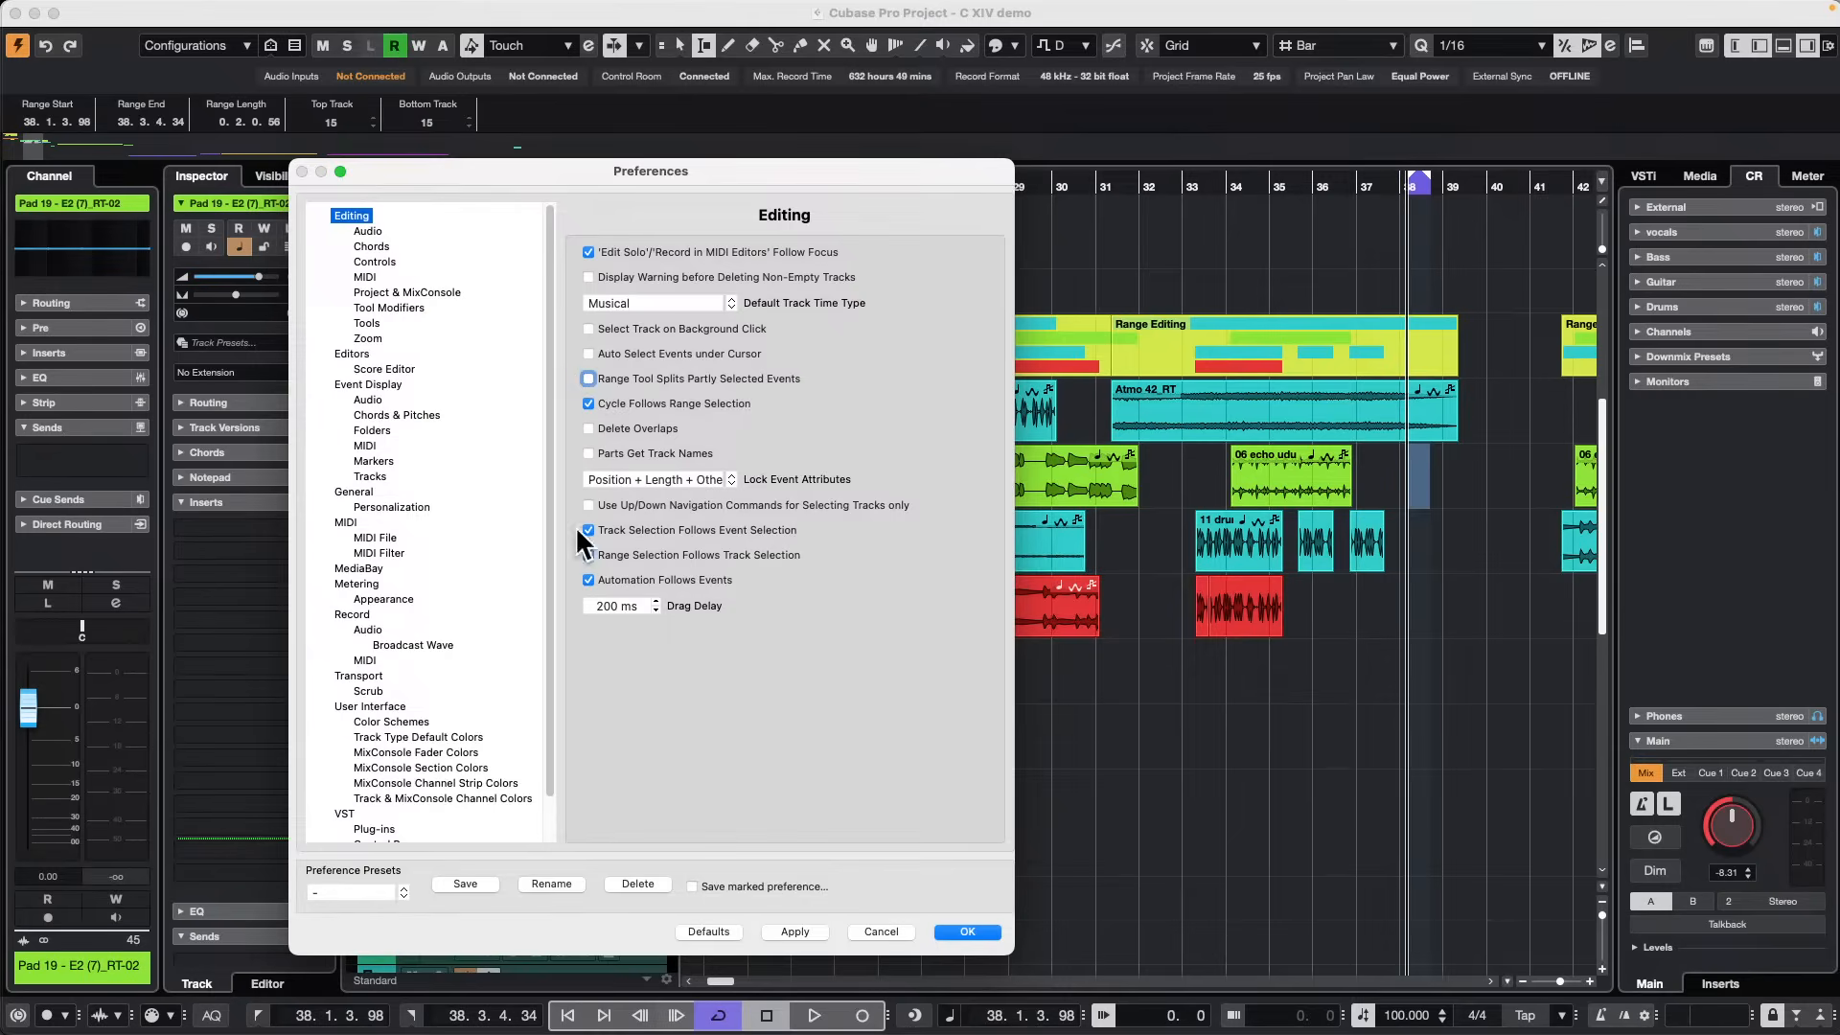
{"action": "left_click", "coordinate": [963, 934]}
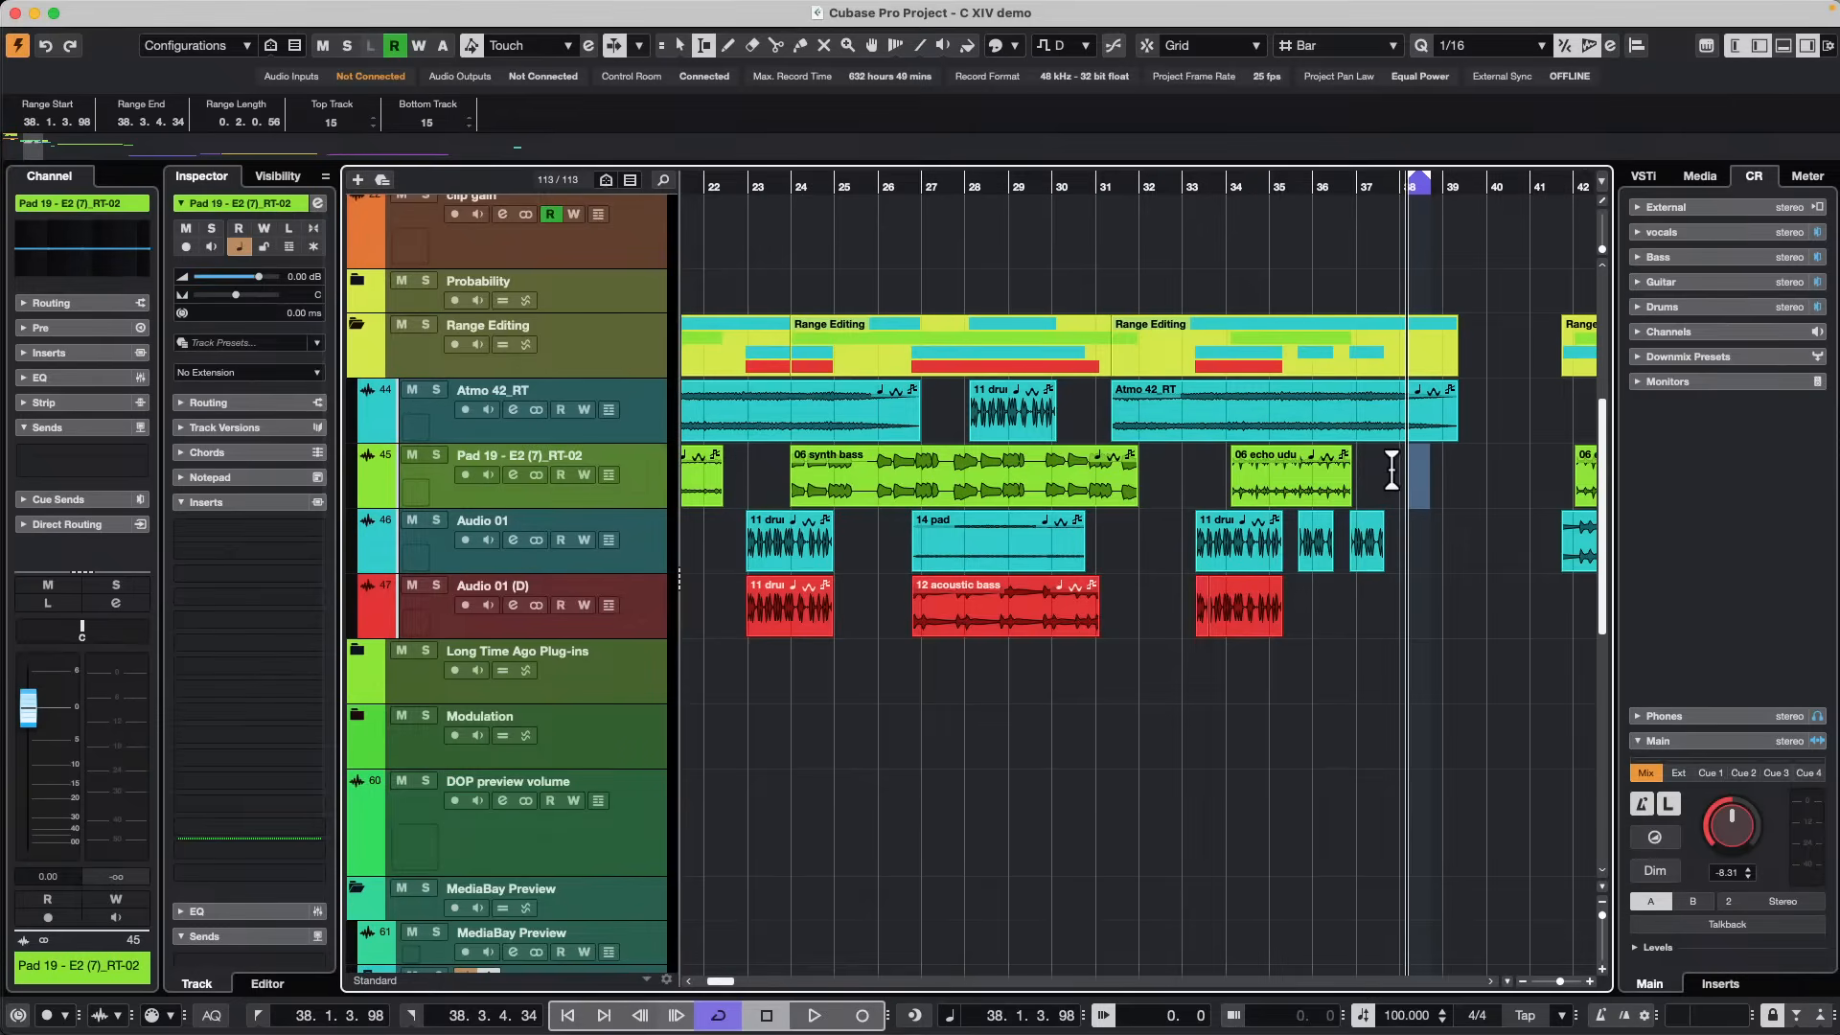
Try moving the range 34.2.4.23 to 37.4.3.27, from Pad 19 to Audio 01 (D), to 37.2.4.63 and undo the move.
{"action": "left_click_drag", "start_coordinate": [1391, 470], "coordinate": [1394, 616]}
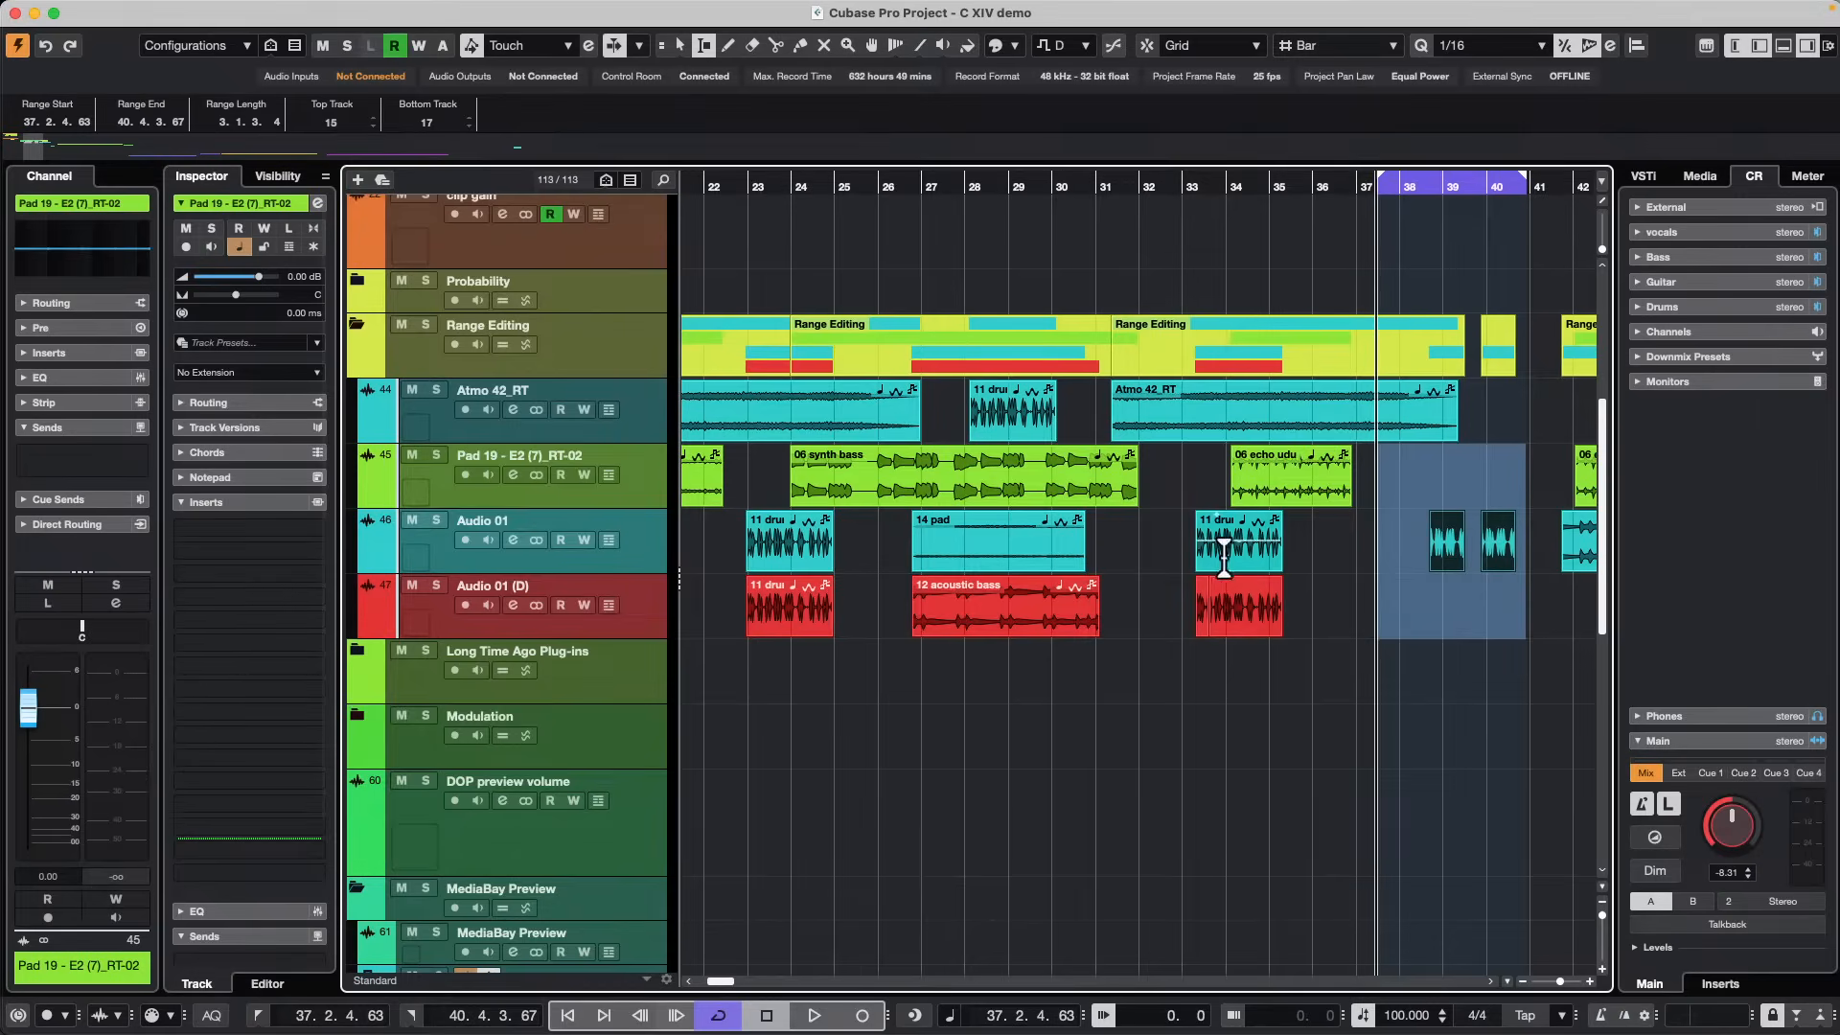
{"action": "key", "text": "super+z"}
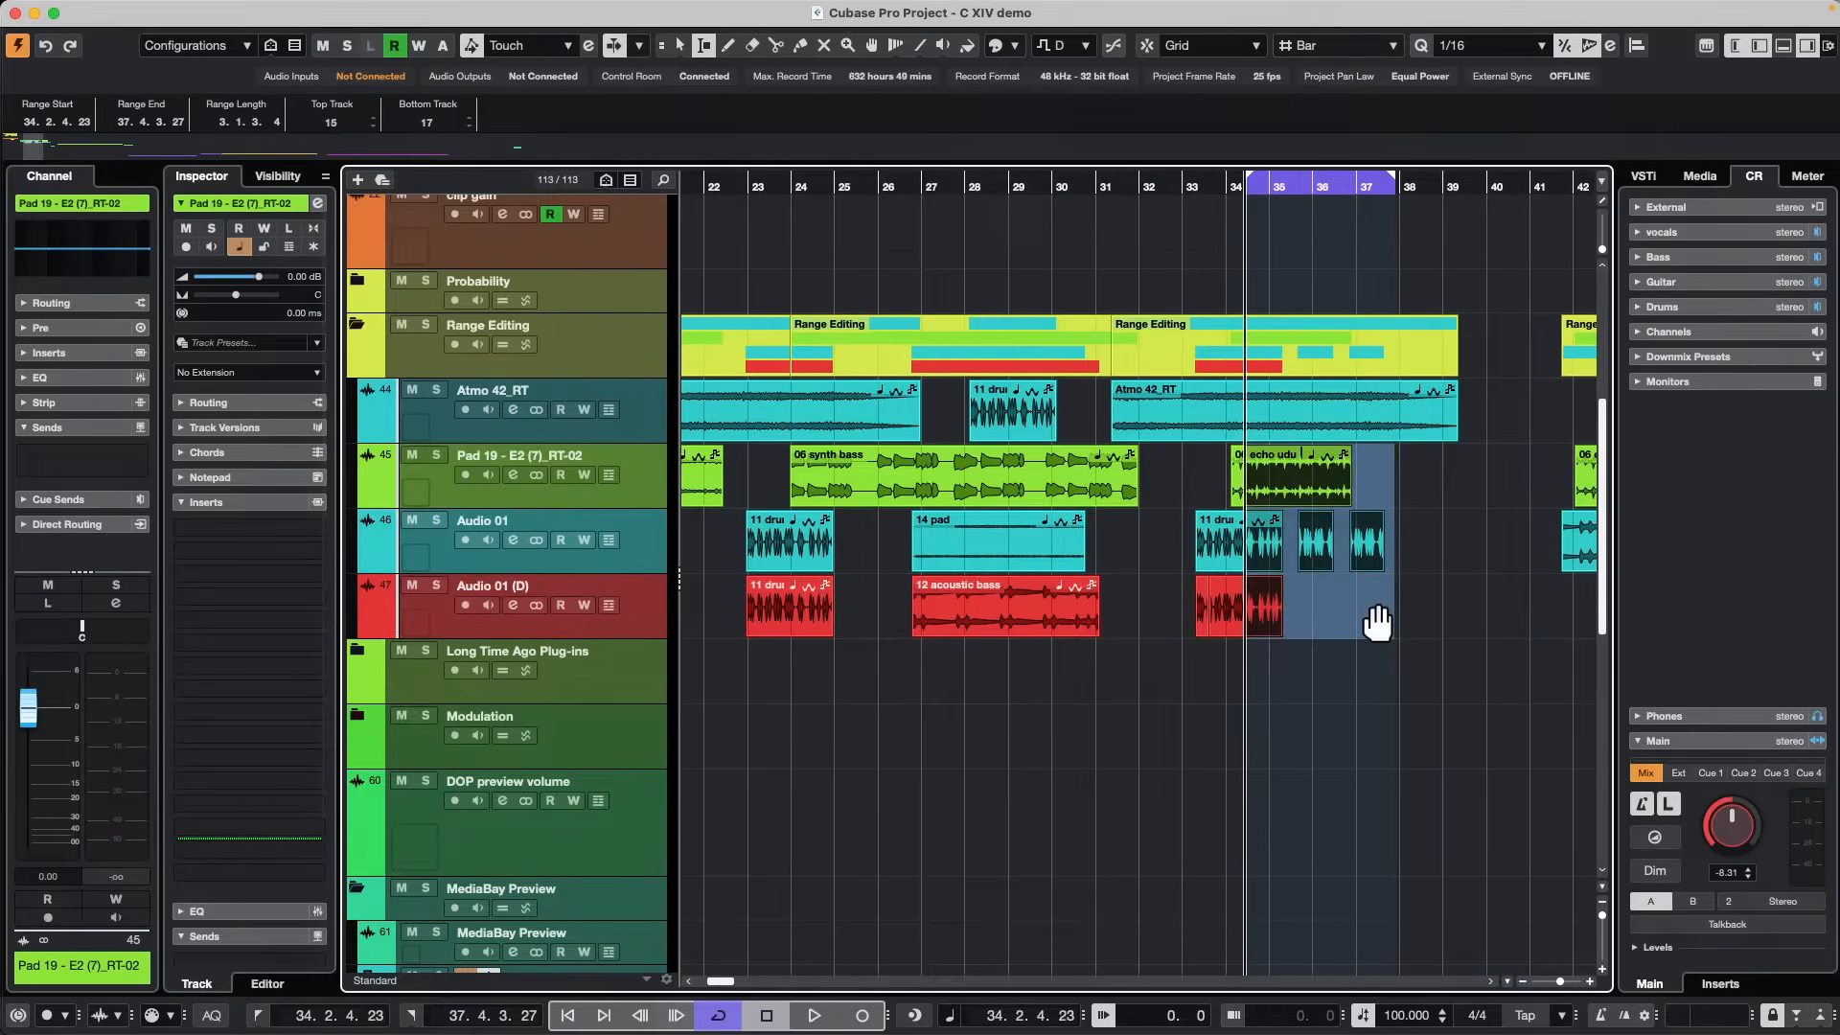
{"action": "left_click", "coordinate": [1374, 712]}
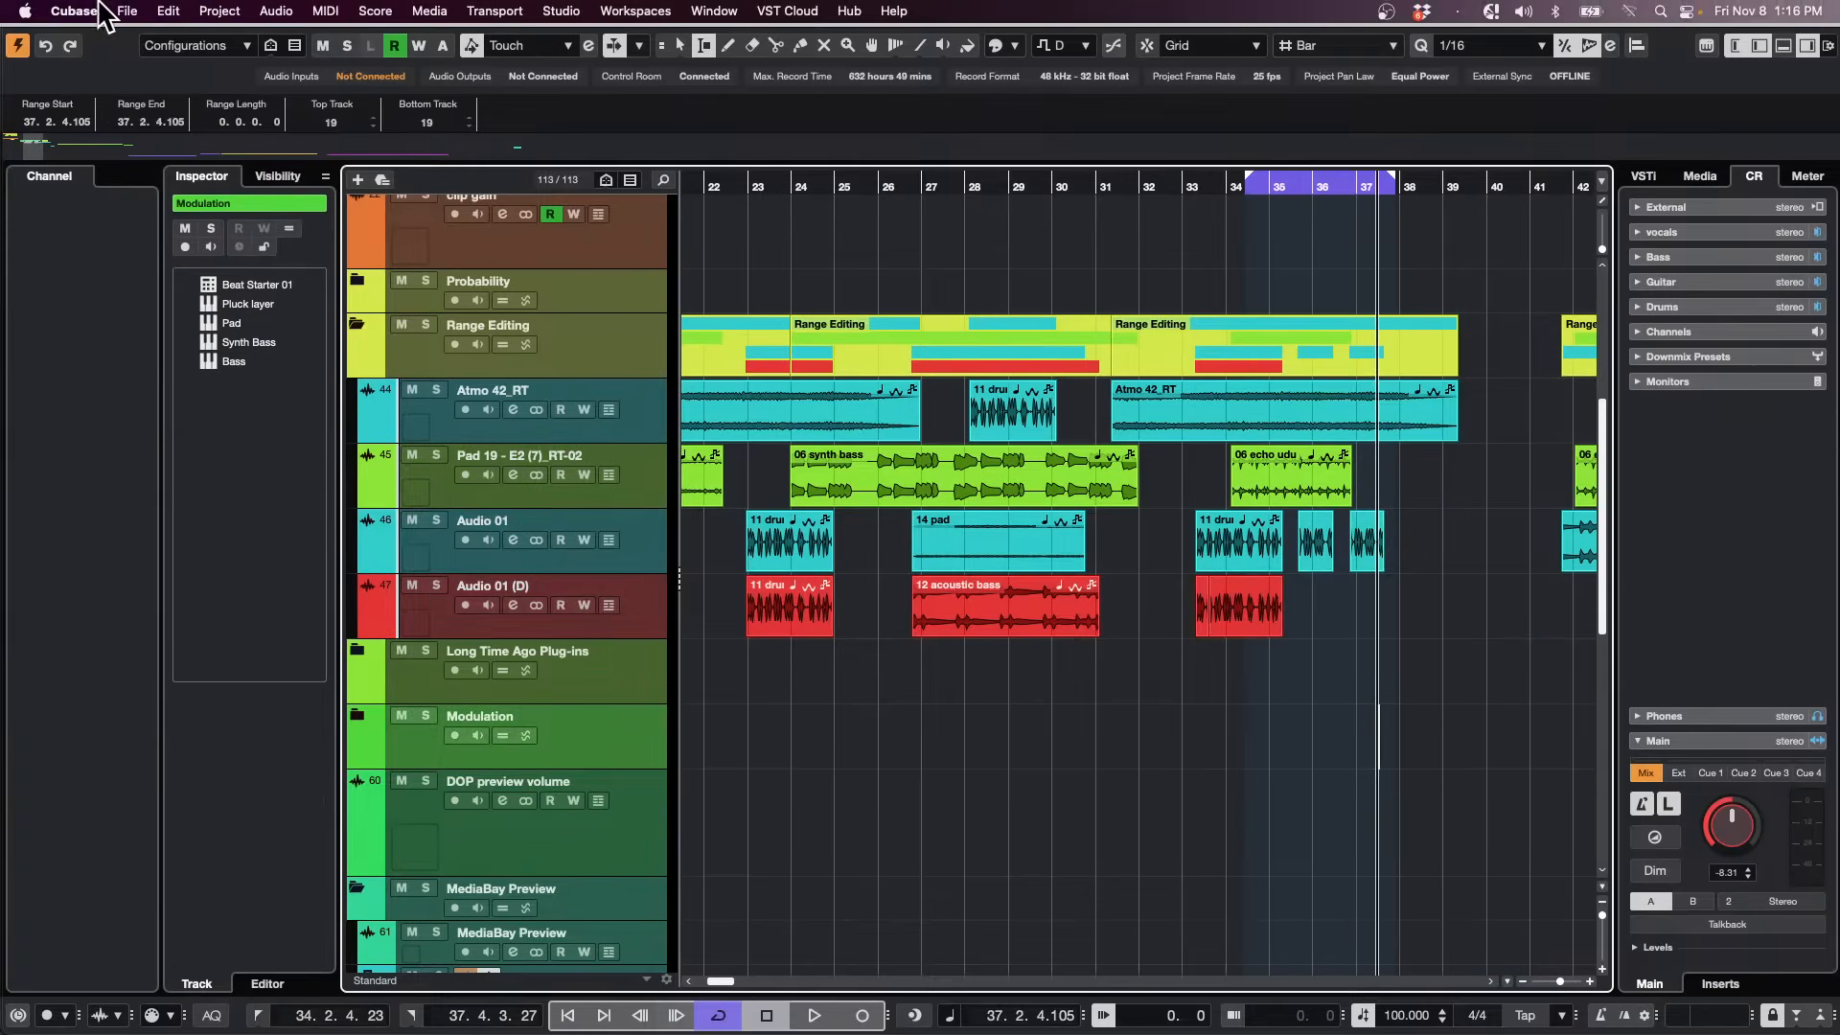
Enable Range Tool Splits Partly Selected Events in the Editing preferences.
{"action": "left_click", "coordinate": [96, 10]}
{"action": "left_click", "coordinate": [90, 71]}
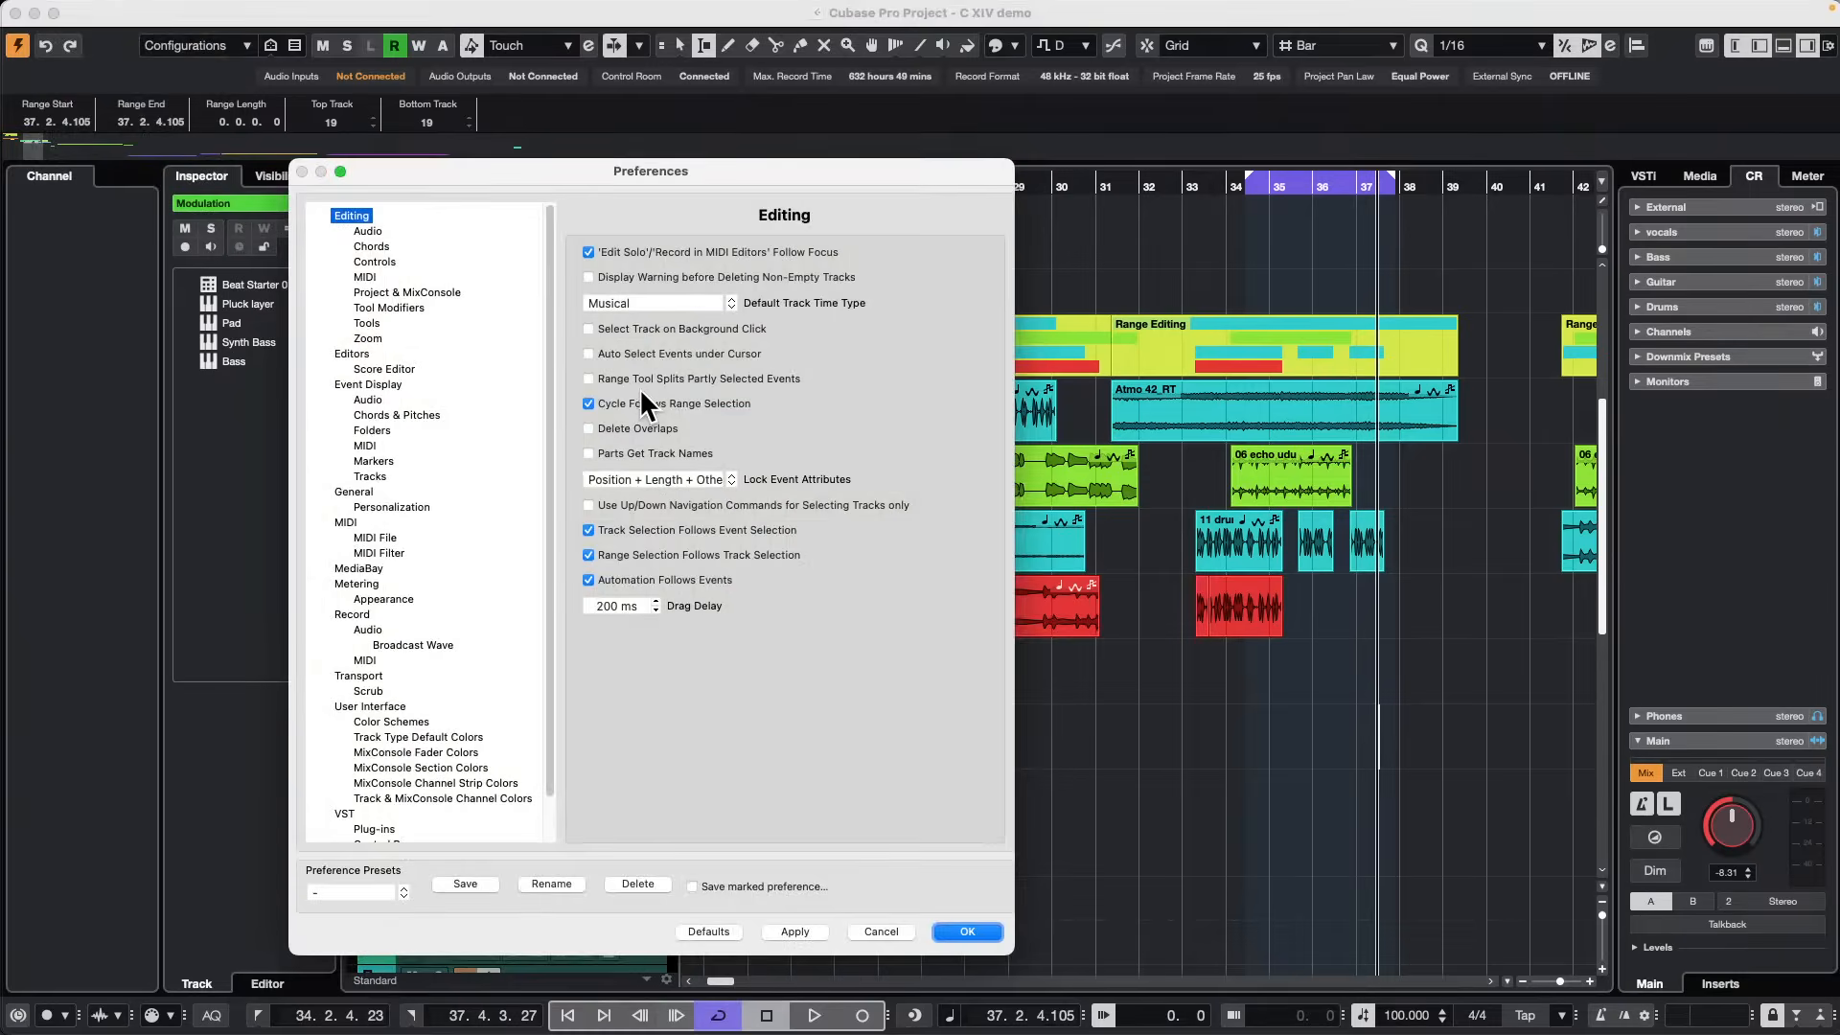
{"action": "left_click", "coordinate": [587, 376]}
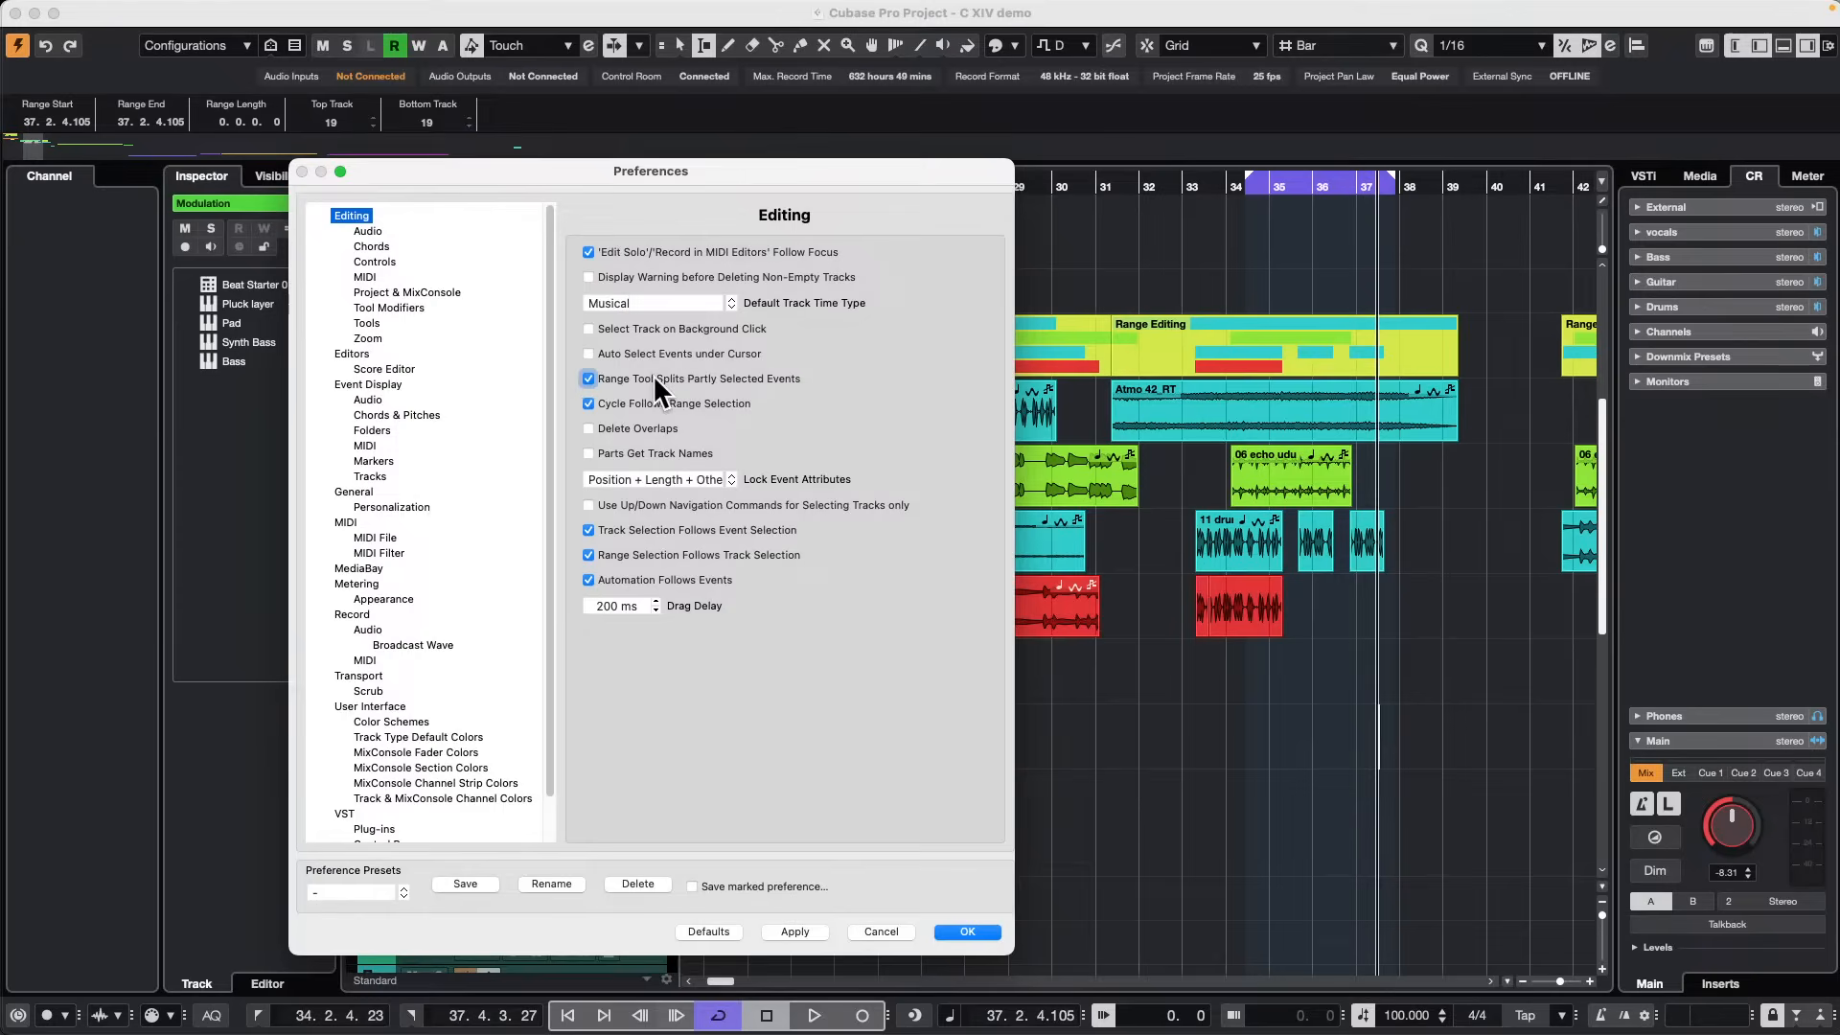
{"action": "left_click", "coordinate": [964, 933]}
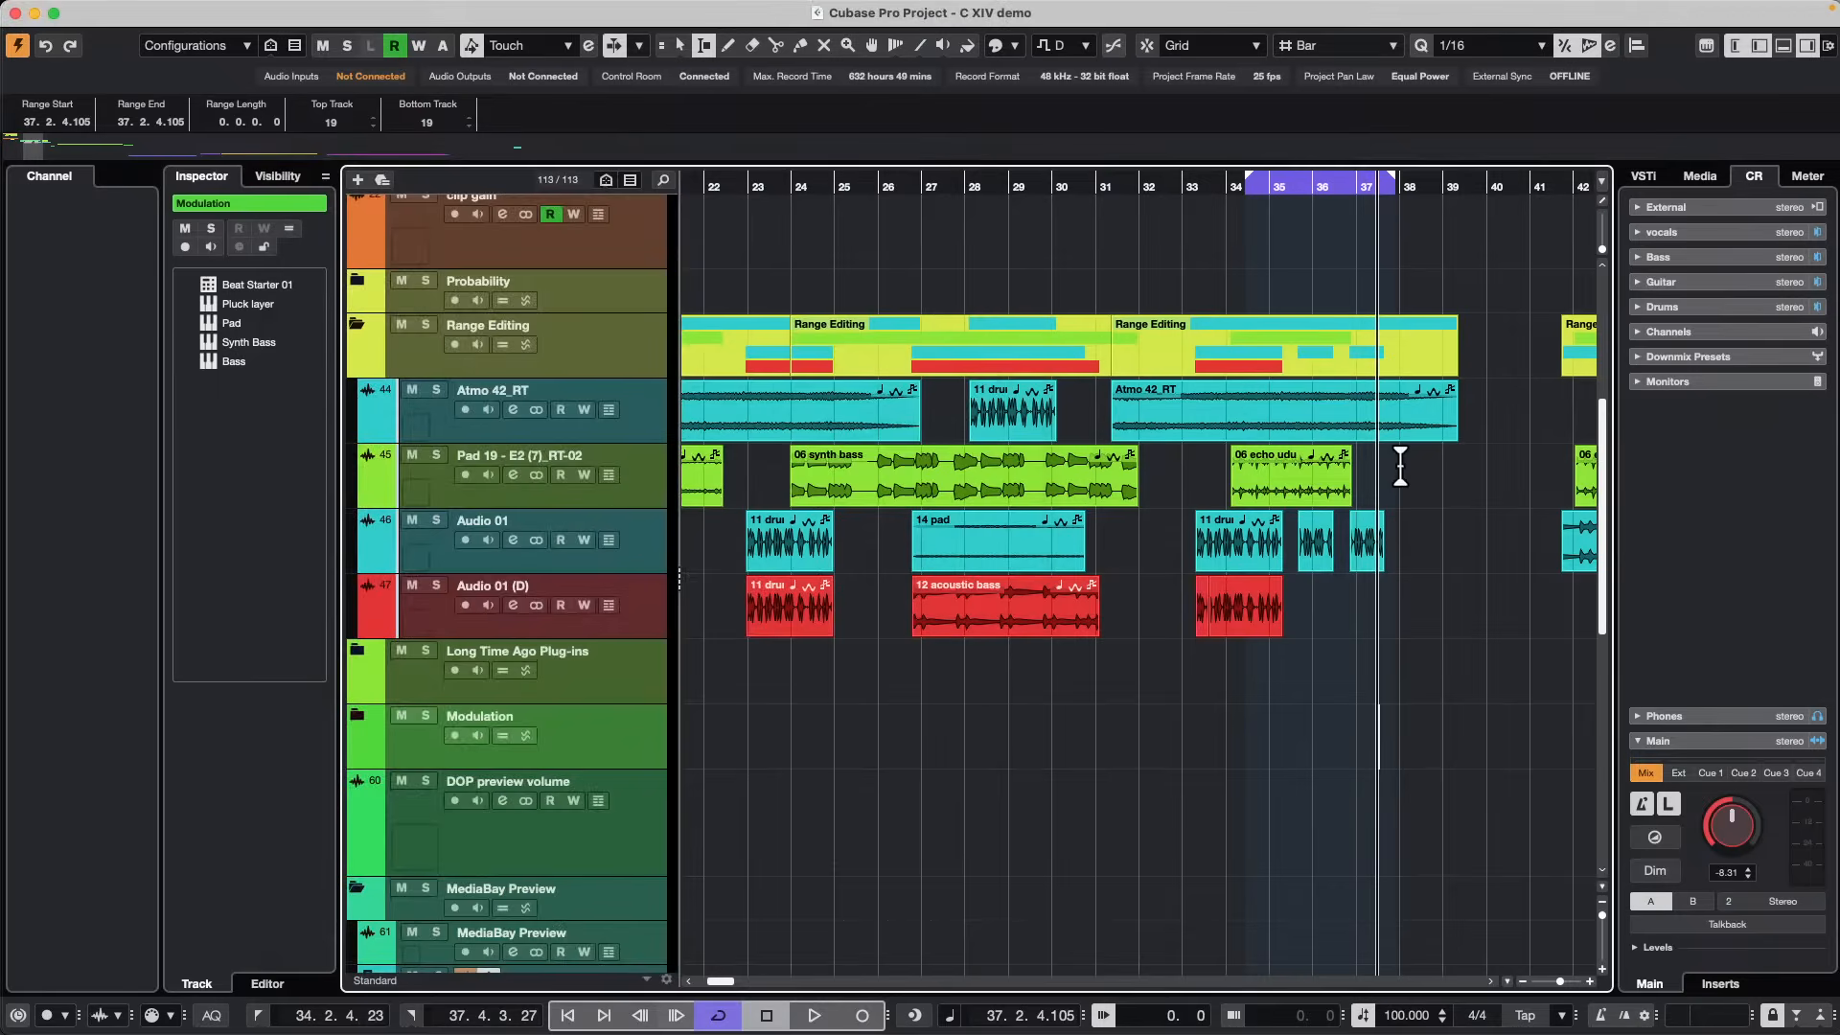
Range-select 34.3.3.1 to 38.1.2.6 from Pad 19 to Audio 01 (D), move it to 37.4.2.20 and undo the move.
{"action": "left_click_drag", "start_coordinate": [1399, 466], "coordinate": [1253, 618]}
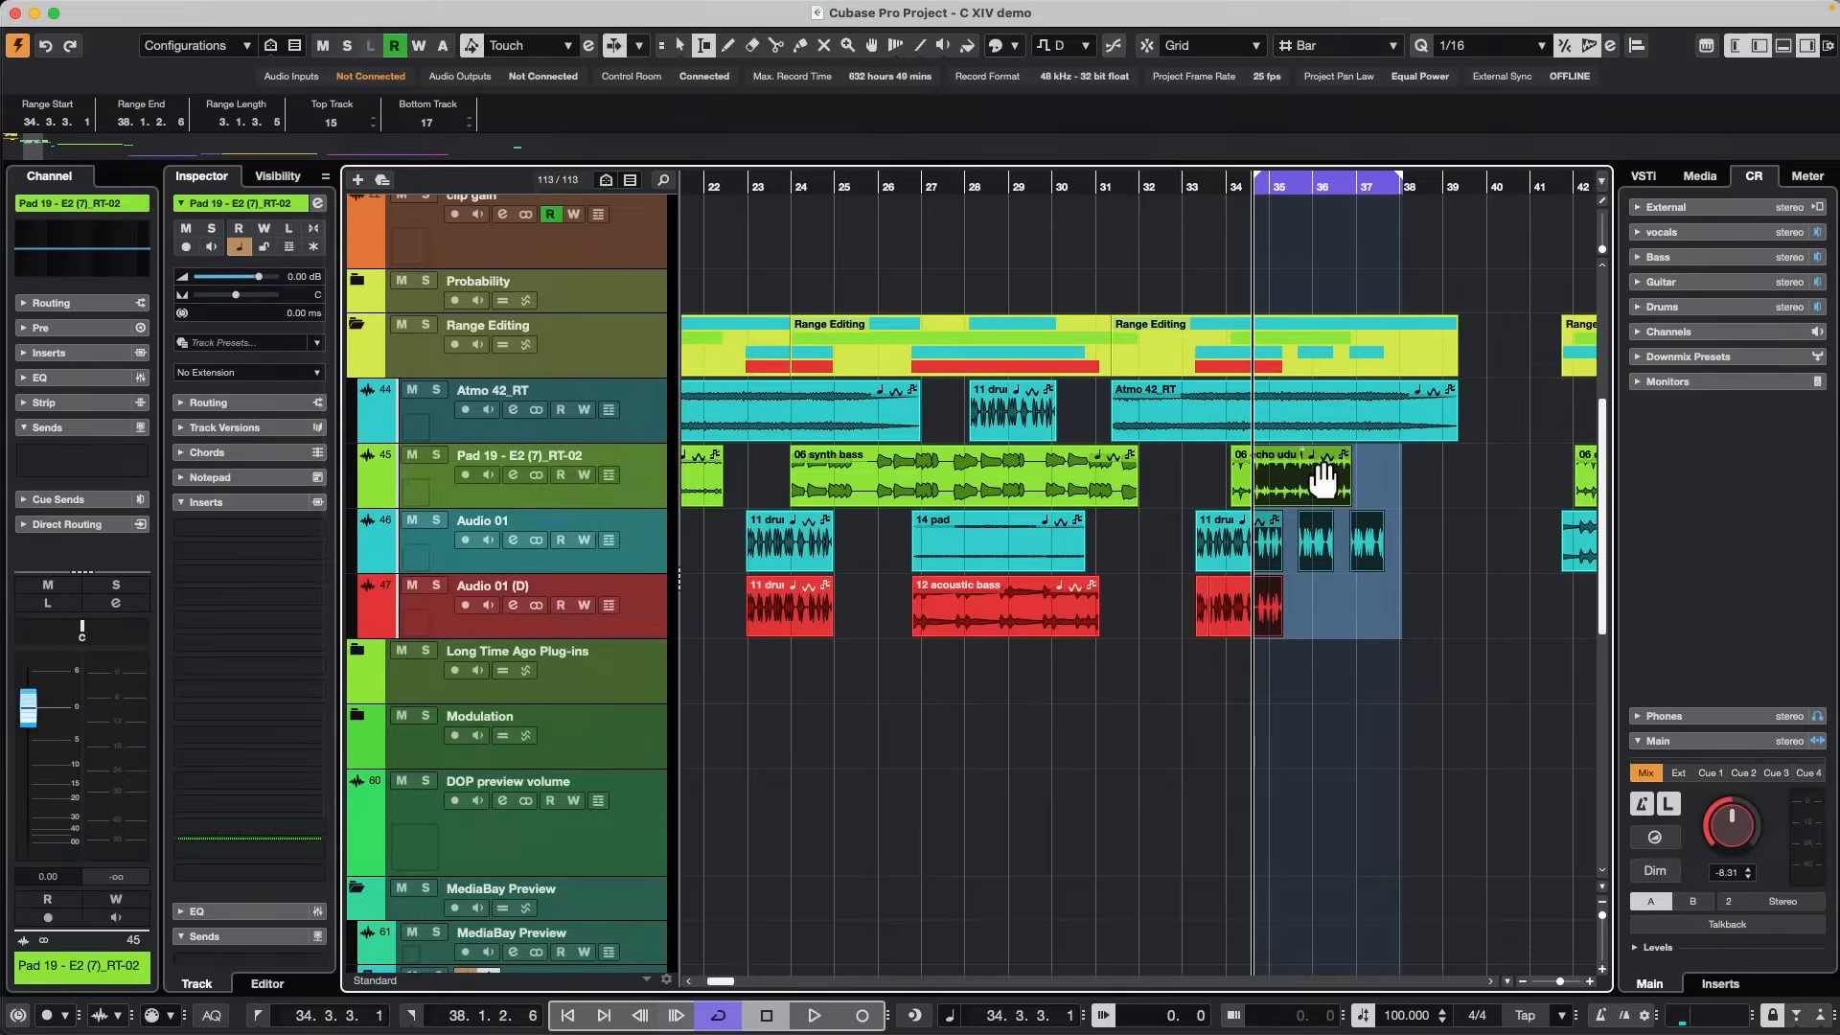
{"action": "left_click_drag", "start_coordinate": [1320, 474], "coordinate": [1451, 476]}
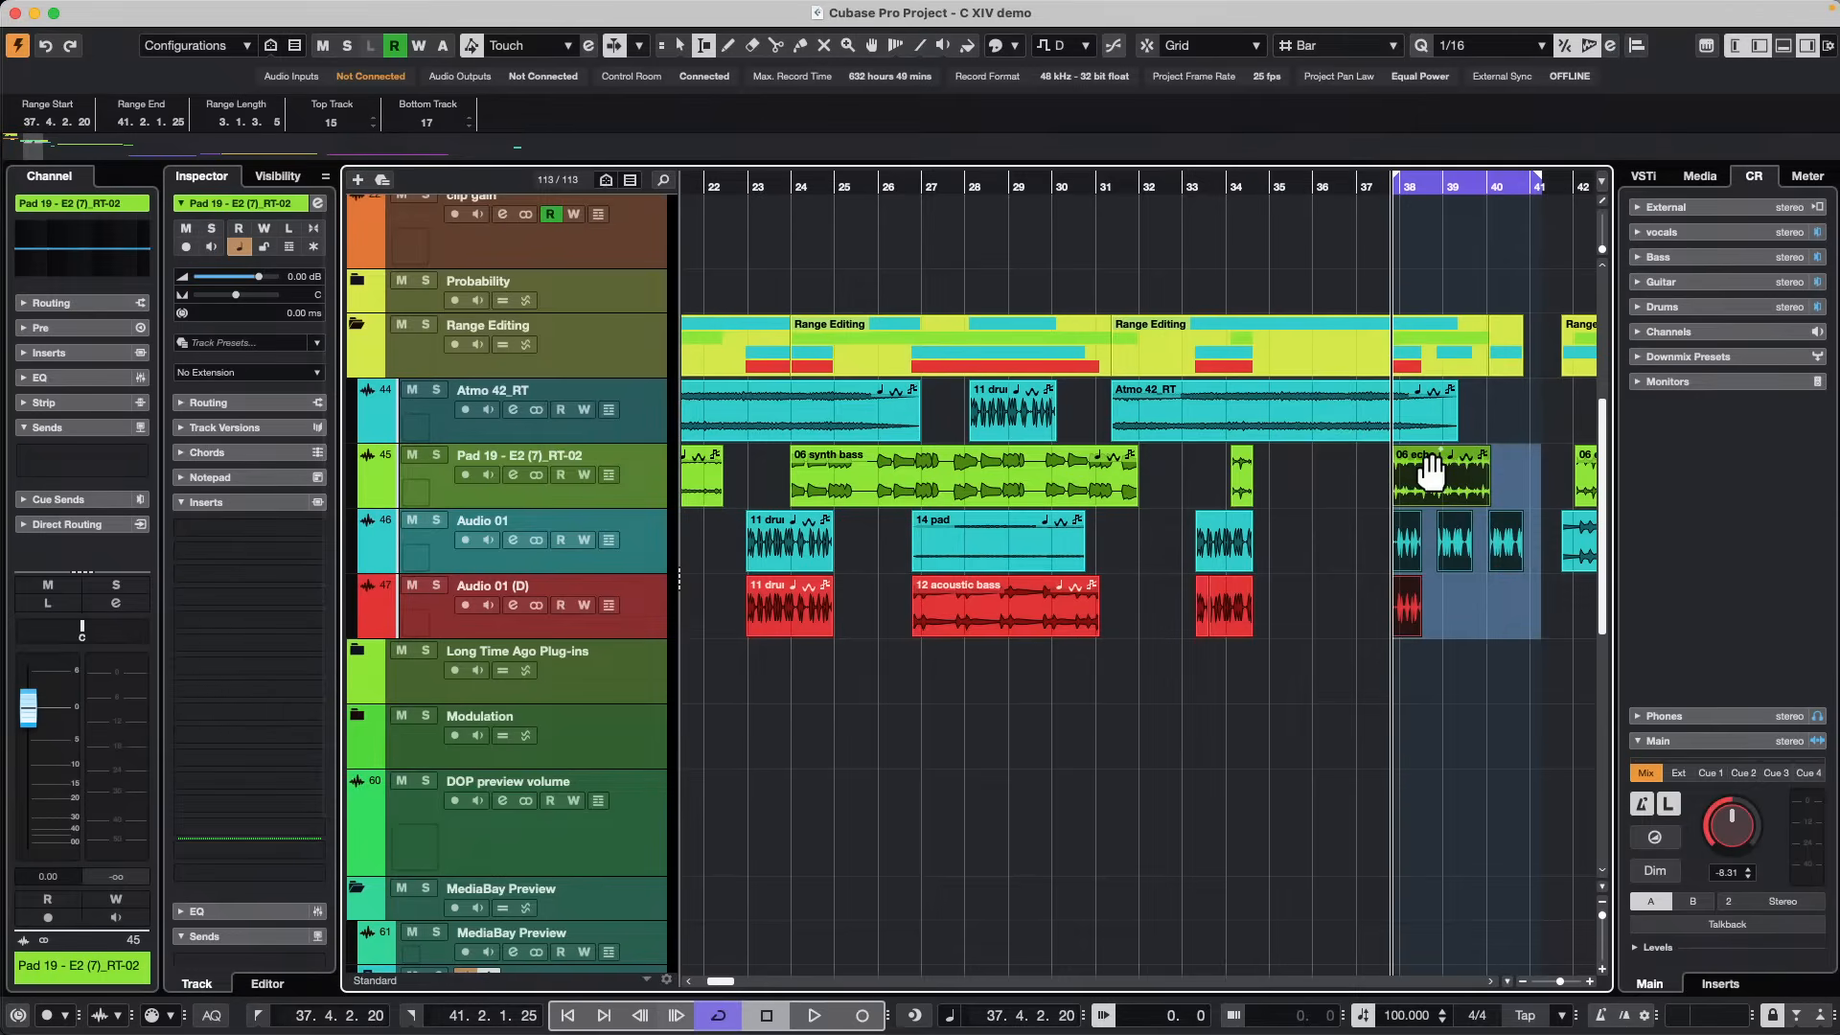
{"action": "key", "text": "super+z"}
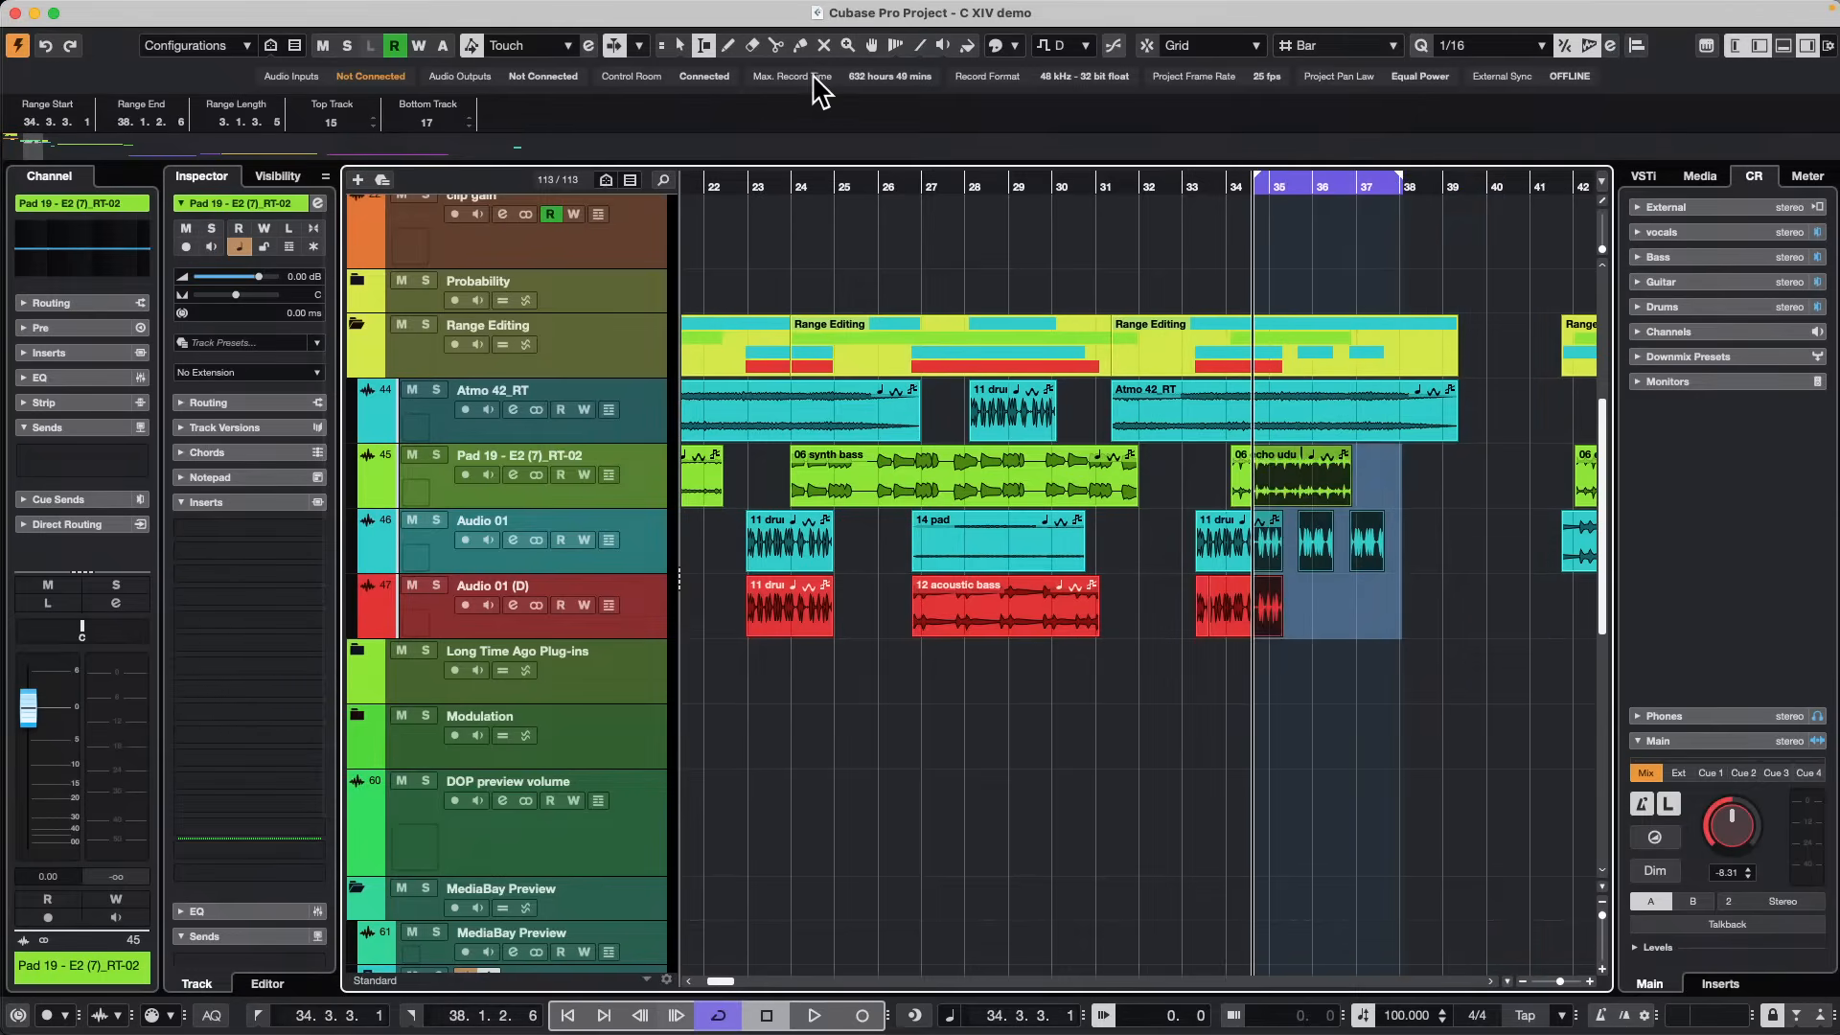
Check the Range Selection Follows Track Selection option in the Editing preferences.
{"action": "left_click", "coordinate": [74, 11]}
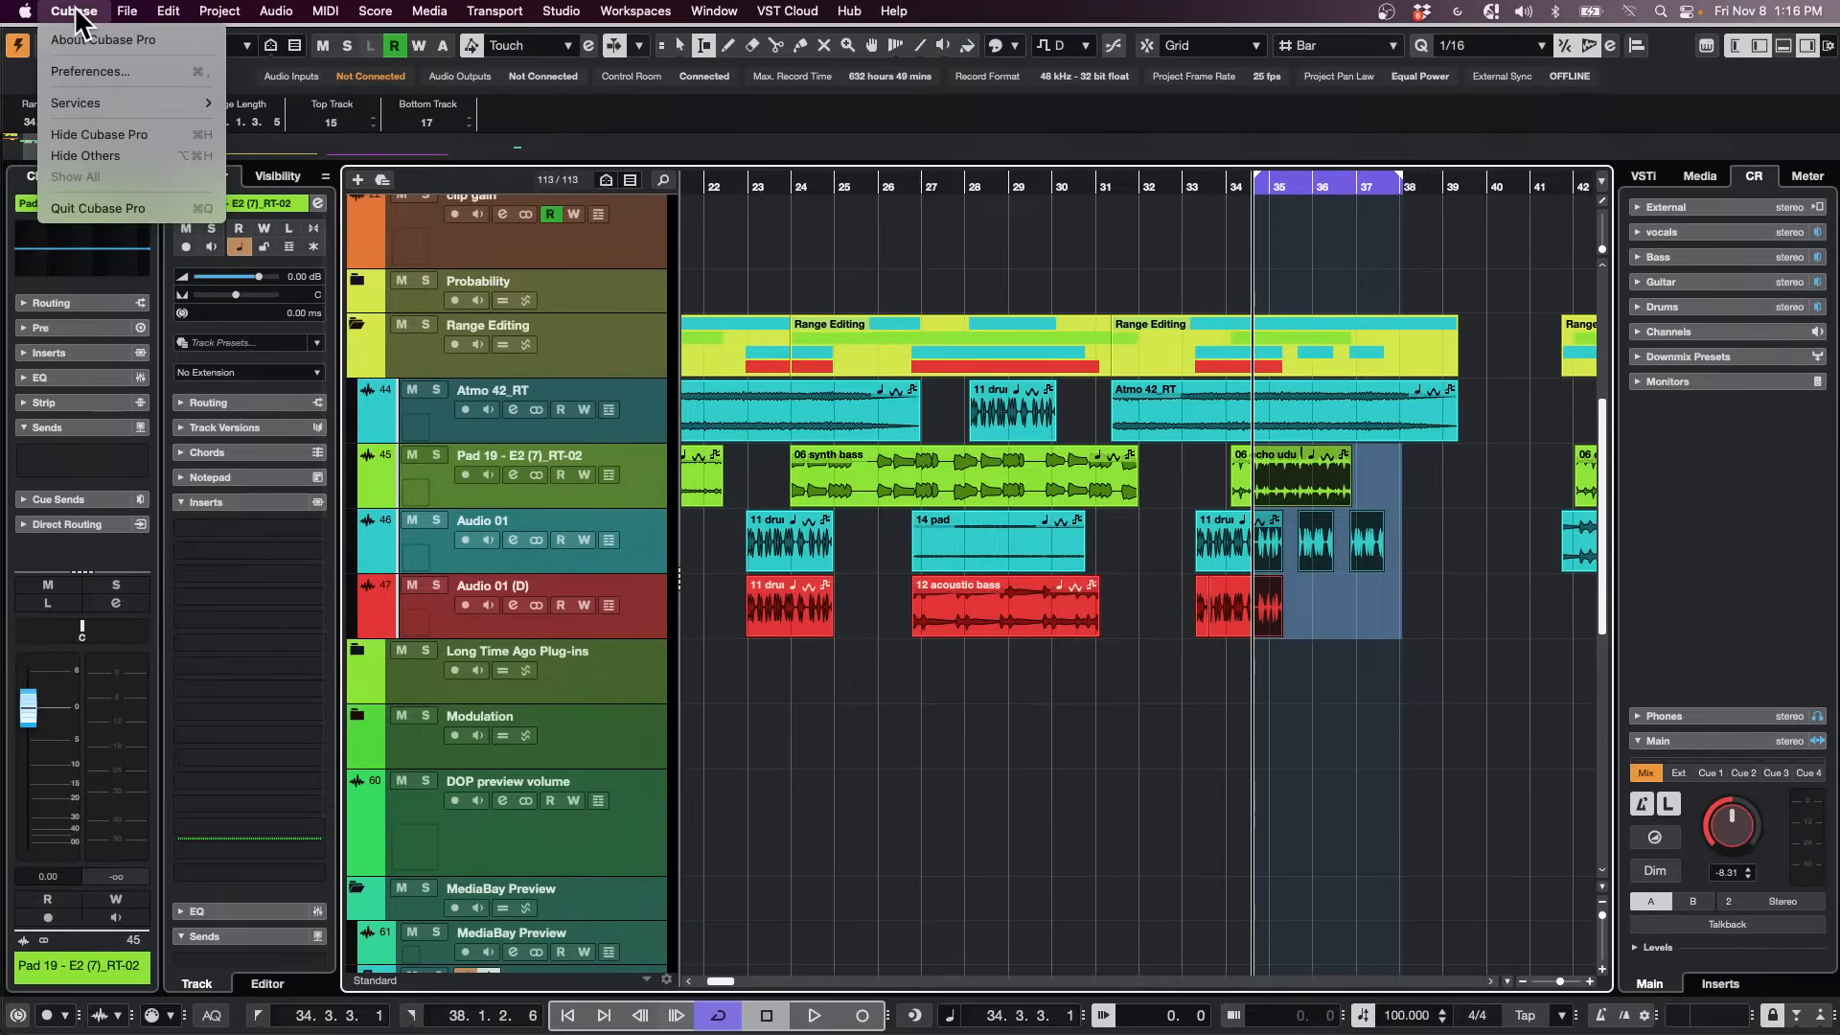
{"action": "left_click", "coordinate": [86, 73]}
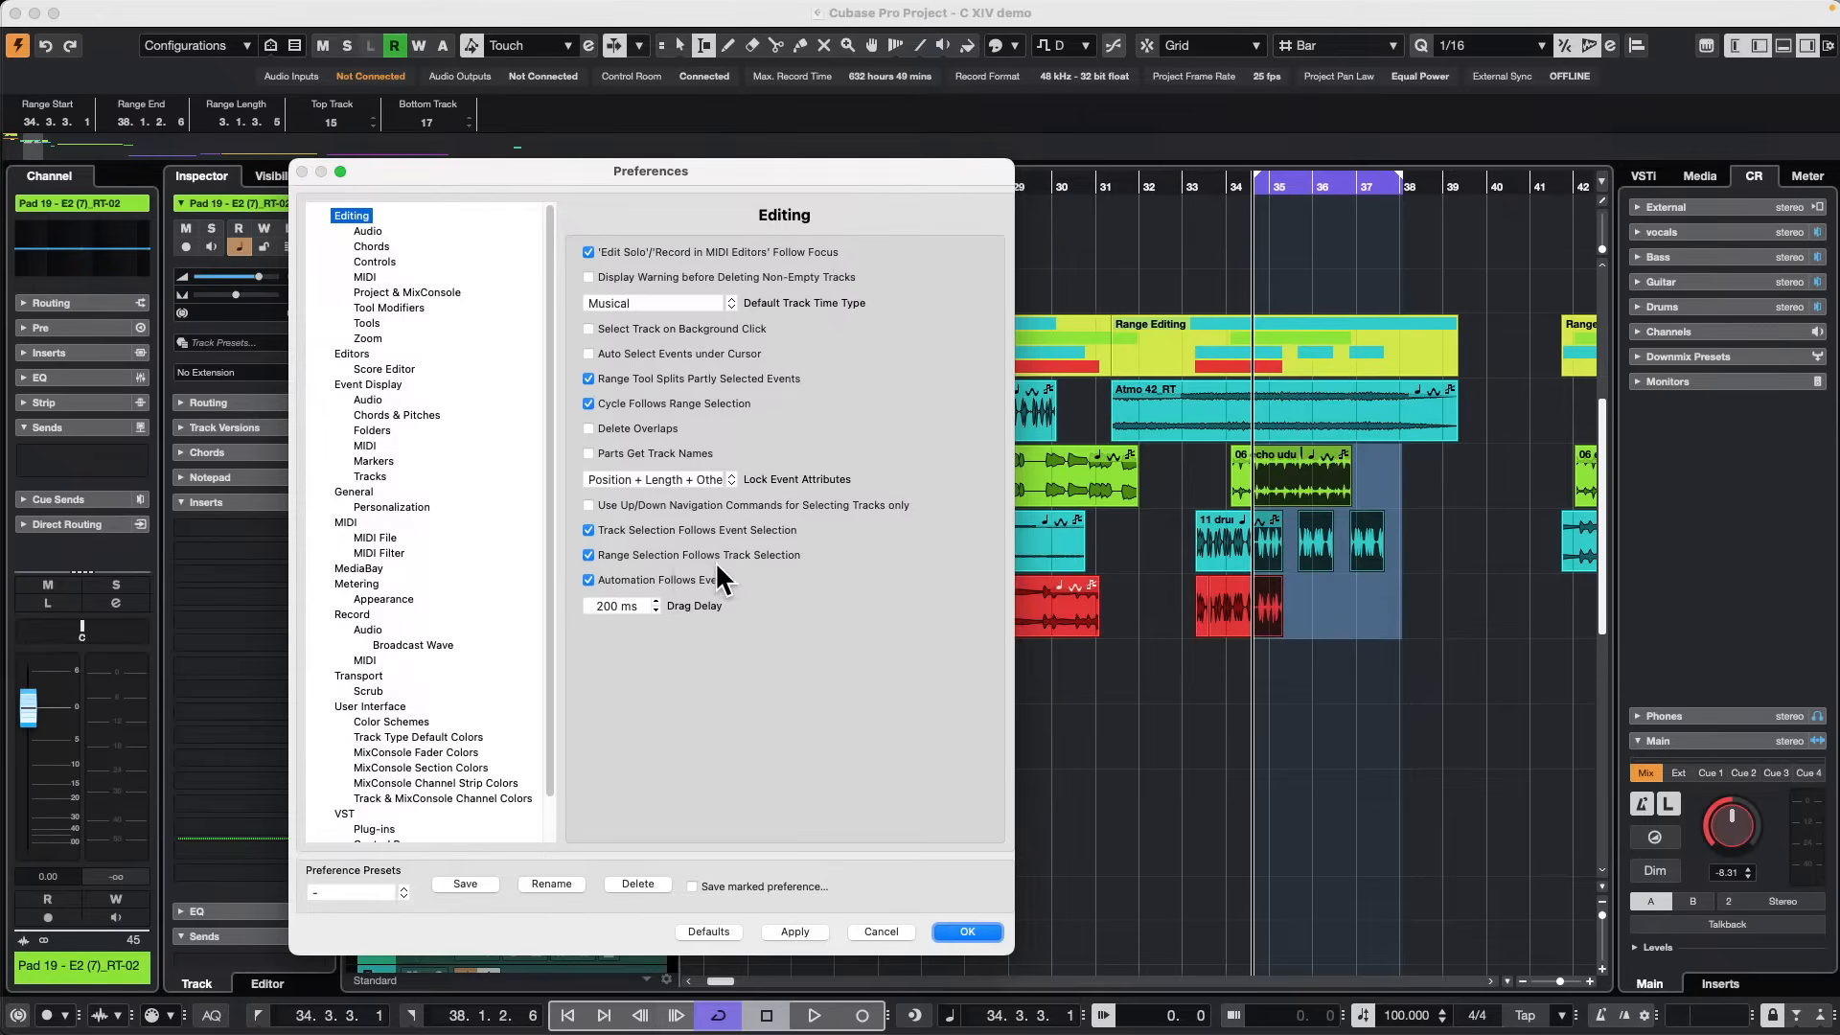
{"action": "left_click", "coordinate": [968, 931]}
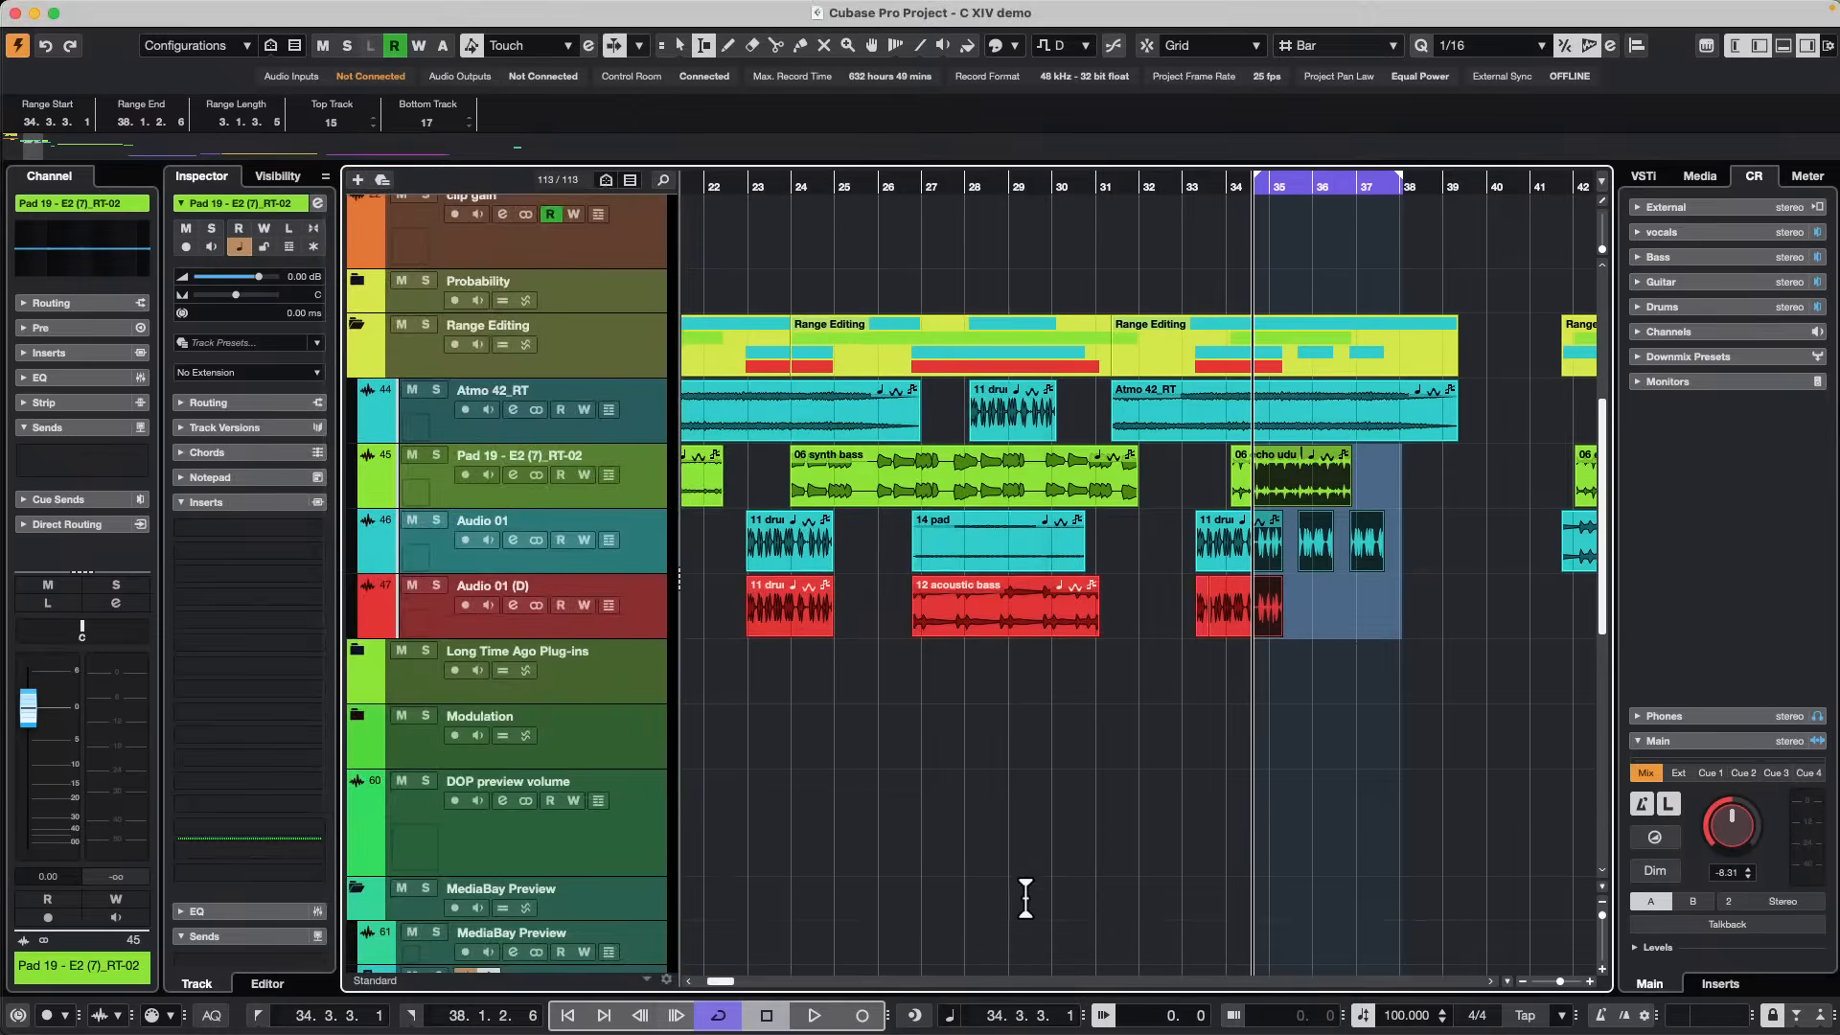
Range-select 27.3.4.70 to 29.4.3.62 on Audio 01 (D) and switch the range between the folder's tracks by selecting them, ending on Atmo 42_RT.
{"action": "left_click_drag", "start_coordinate": [953, 603], "coordinate": [1046, 605]}
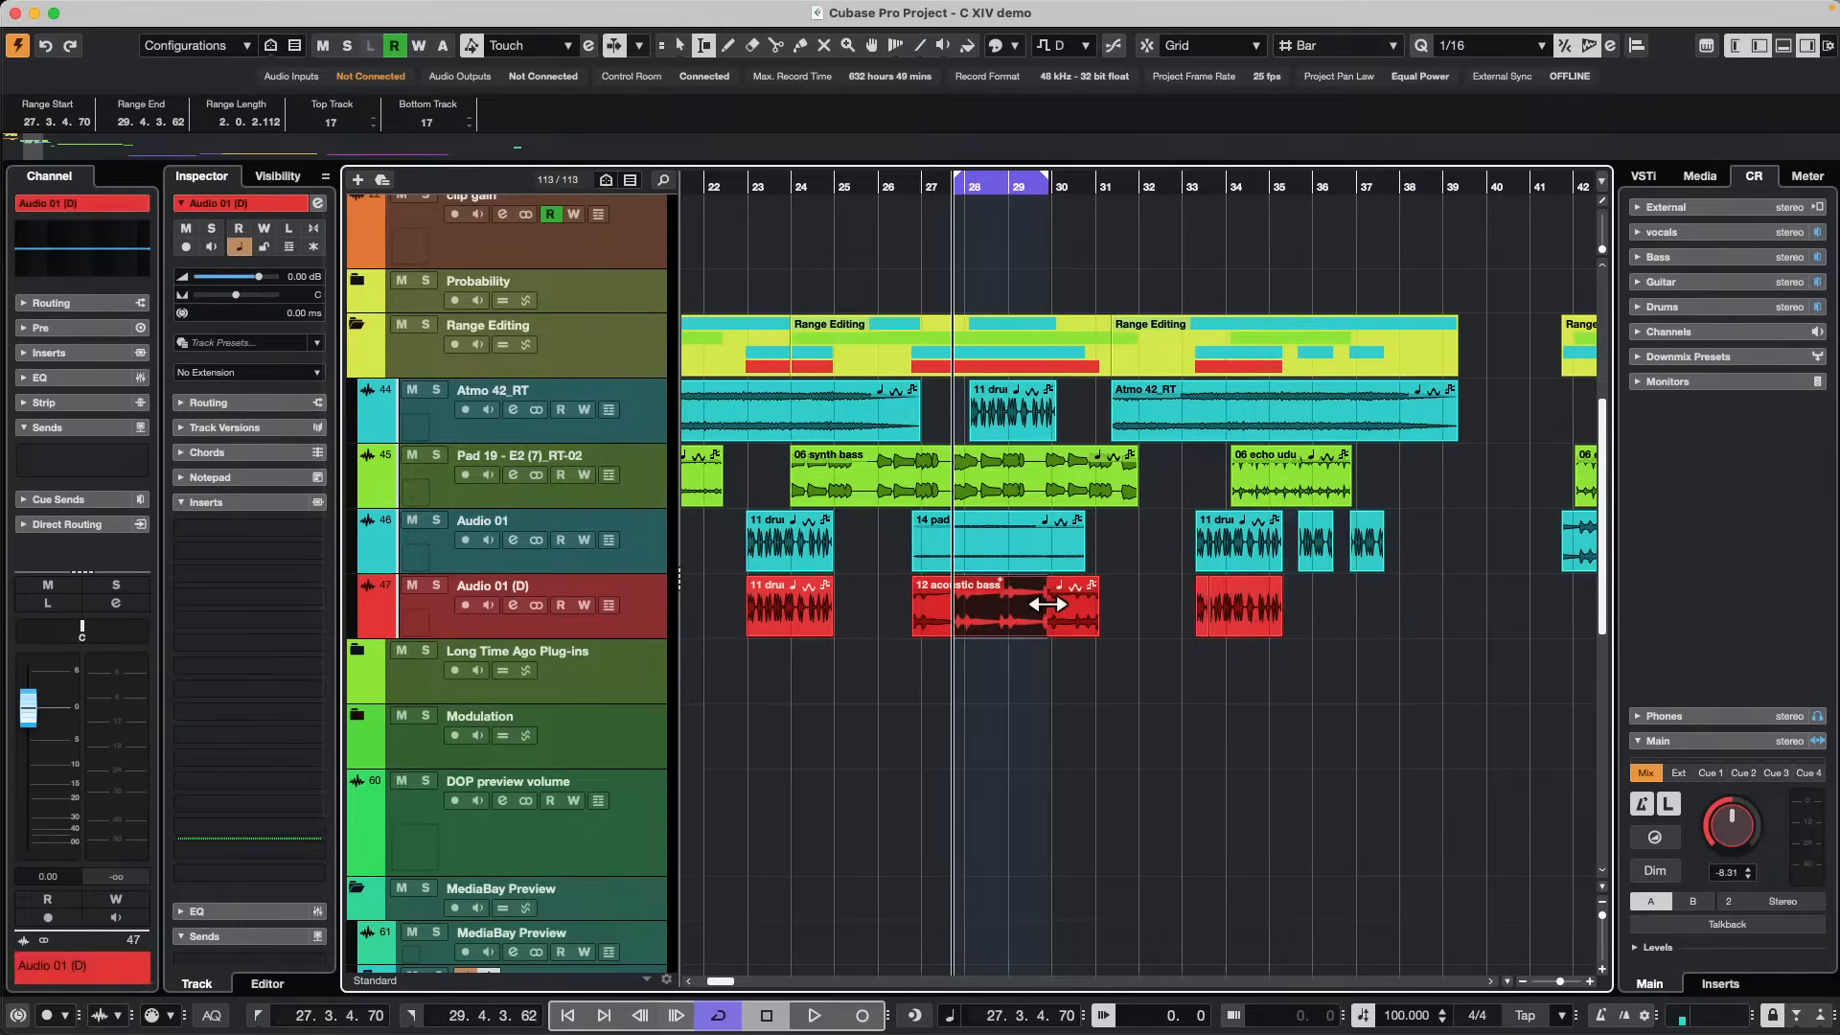
{"action": "left_click", "coordinate": [629, 466]}
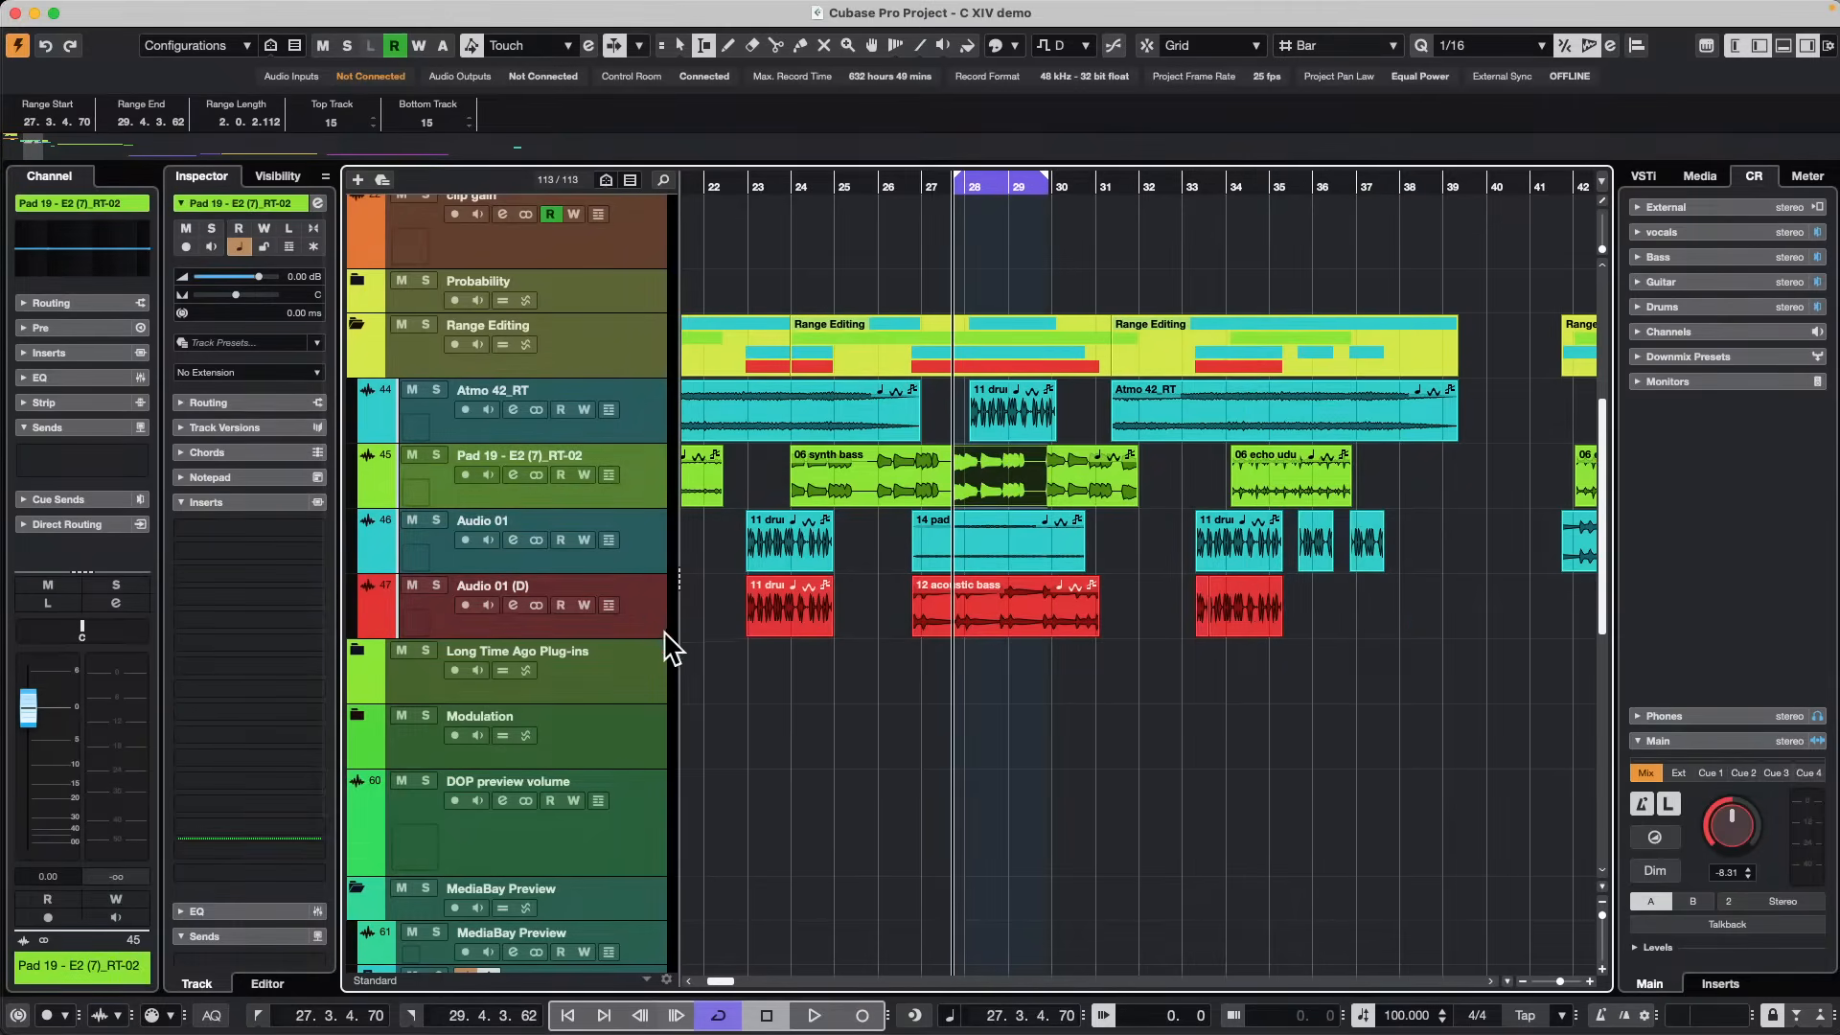
{"action": "left_click", "coordinate": [643, 614]}
{"action": "left_click", "coordinate": [638, 533]}
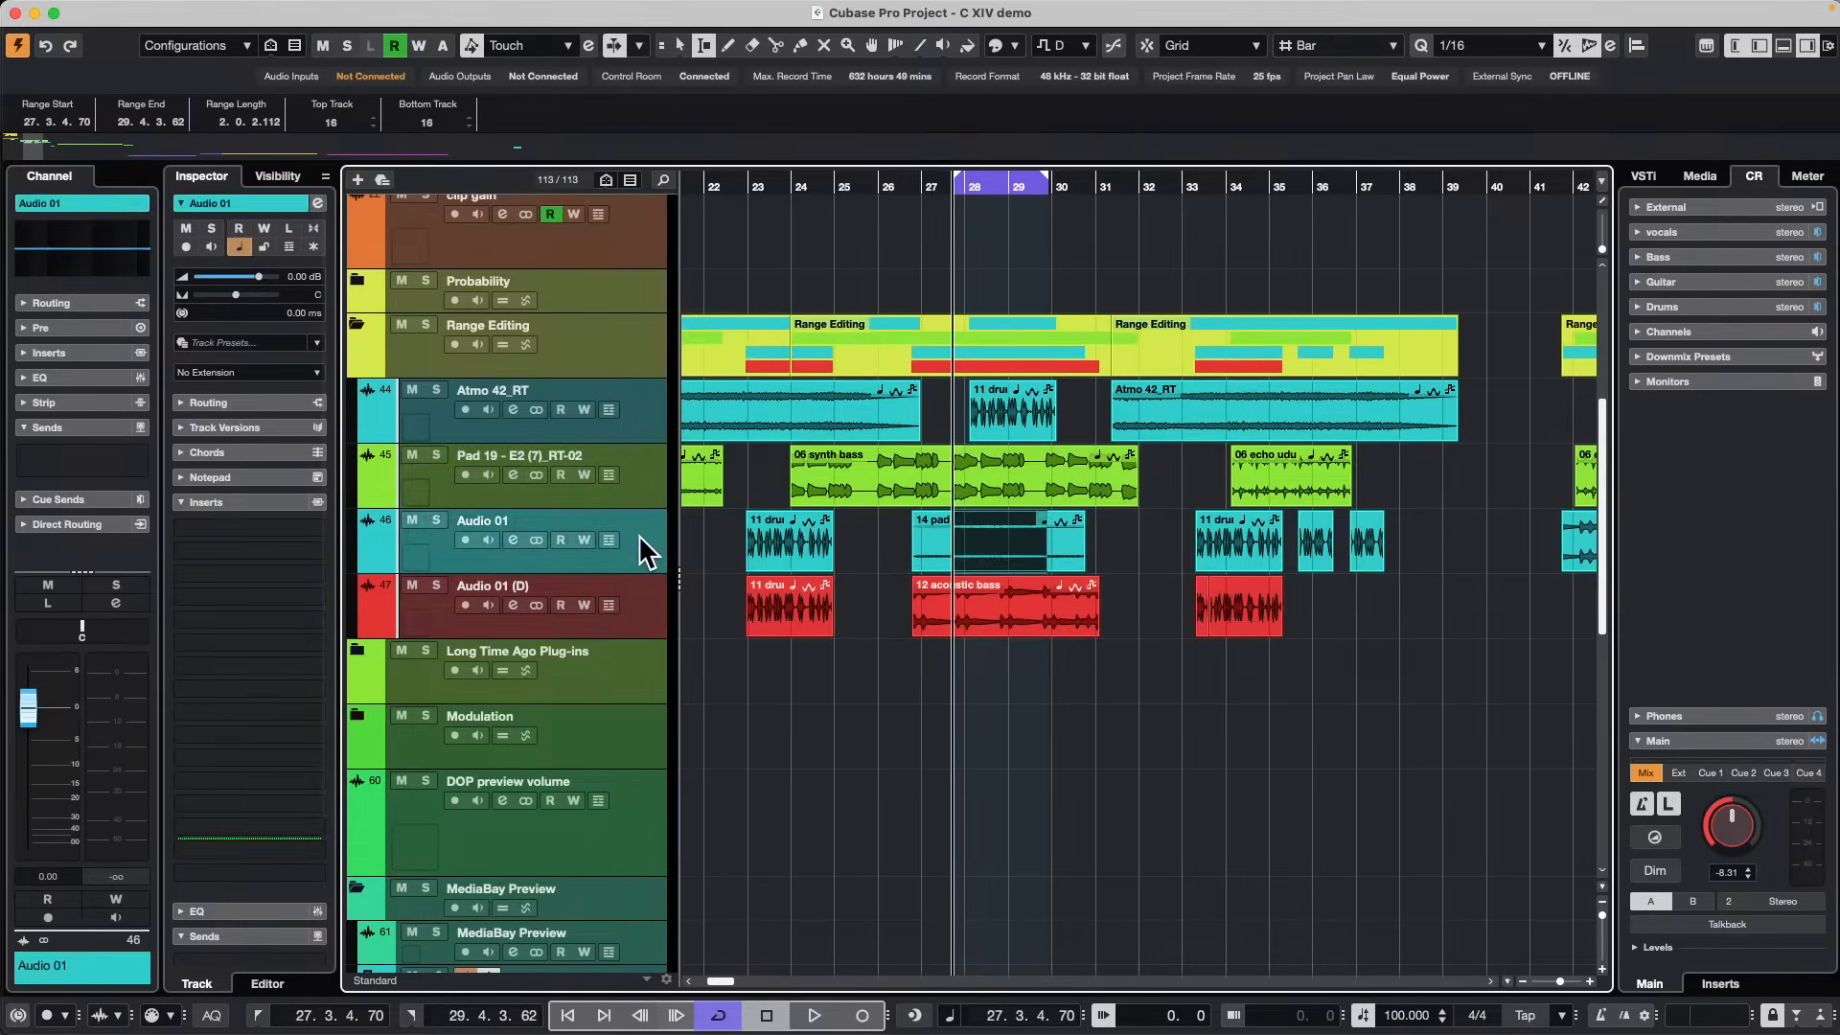
{"action": "left_click", "coordinate": [625, 485]}
{"action": "left_click", "coordinate": [635, 407]}
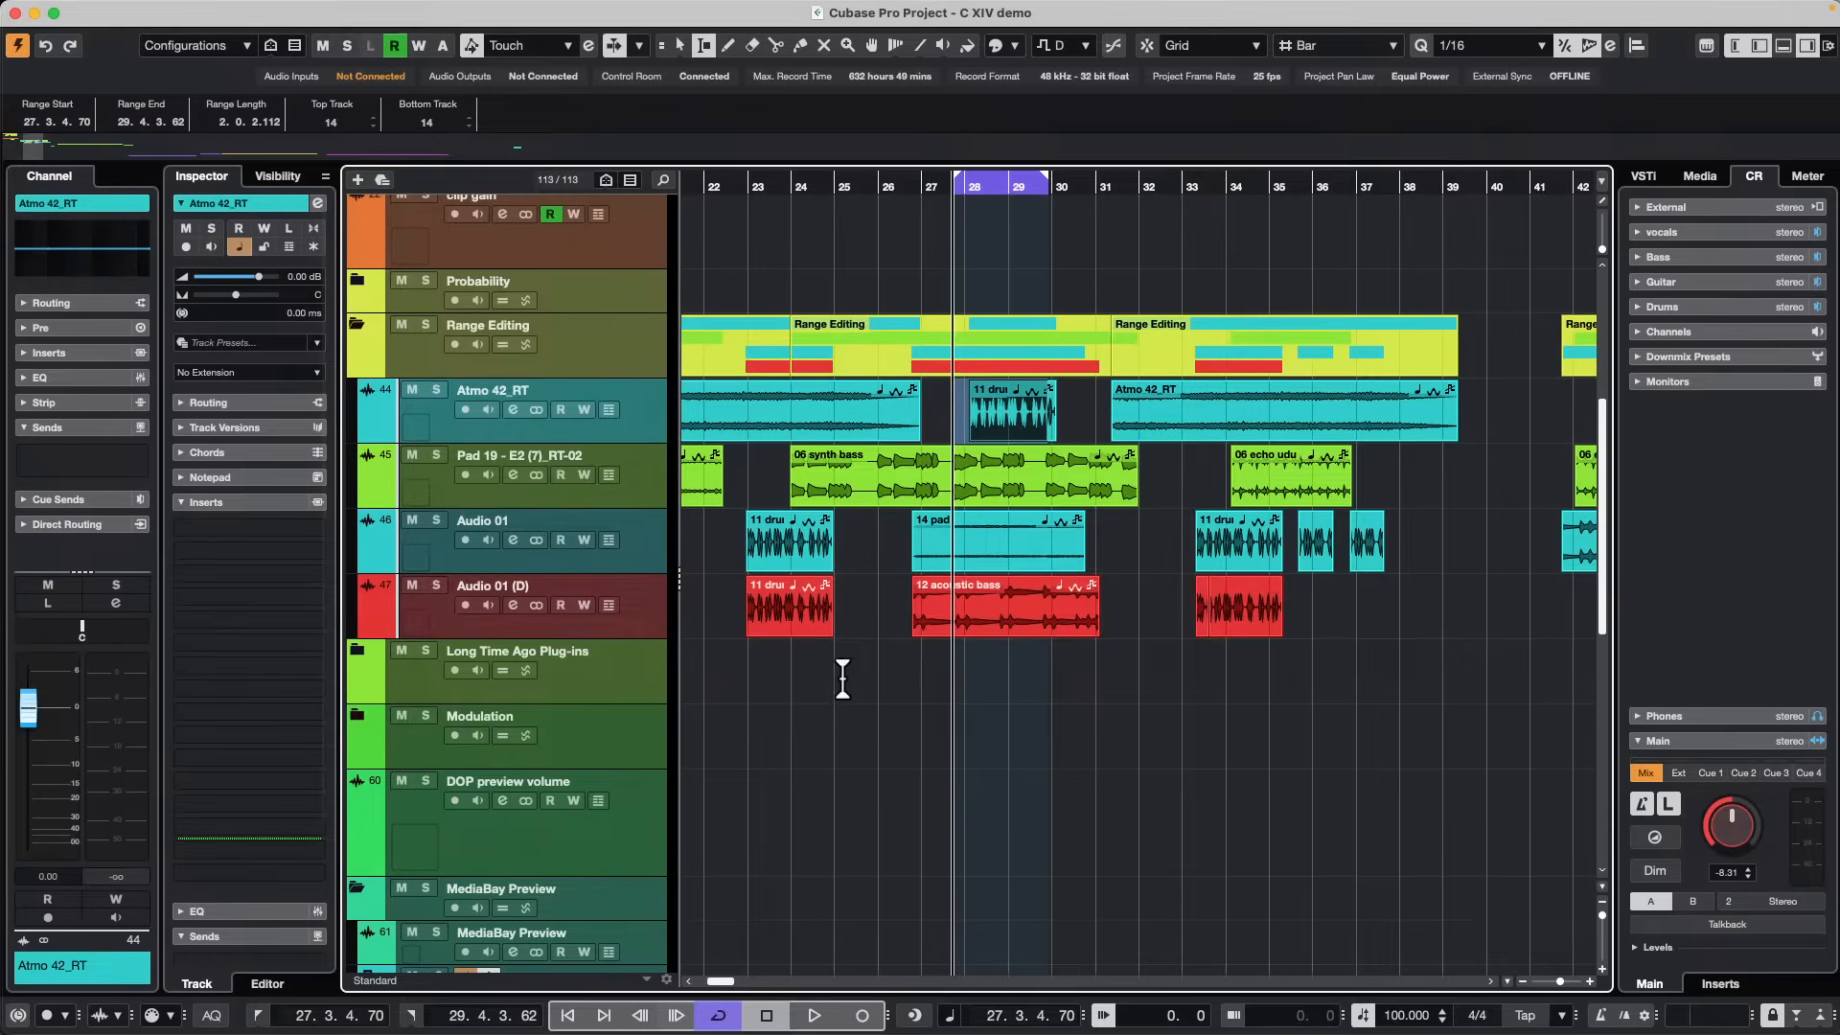
Range-select 27.3.4.91 to 31.3.3.4 from Pad 19 to Audio 01 (D), mute that range and undo the mute.
{"action": "left_click_drag", "start_coordinate": [961, 464], "coordinate": [1060, 546]}
{"action": "left_click_drag", "start_coordinate": [1060, 546], "coordinate": [1119, 628]}
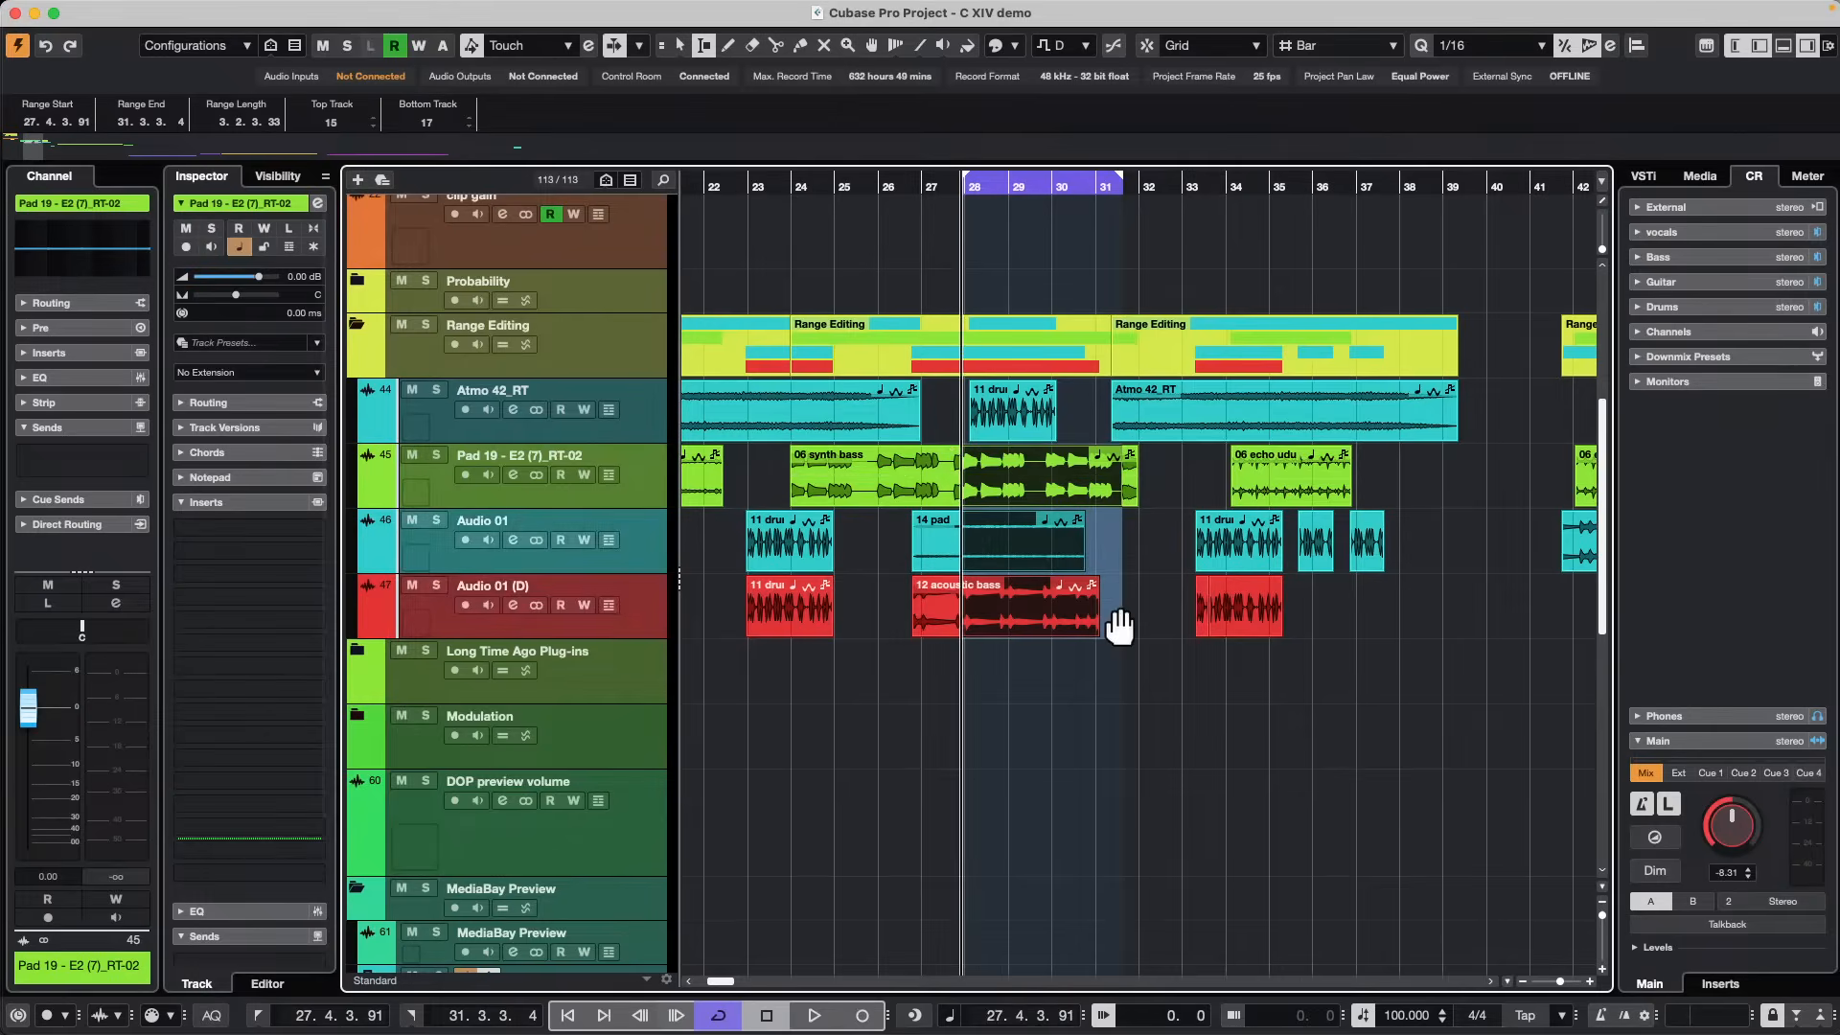
{"action": "key", "text": "shift+m"}
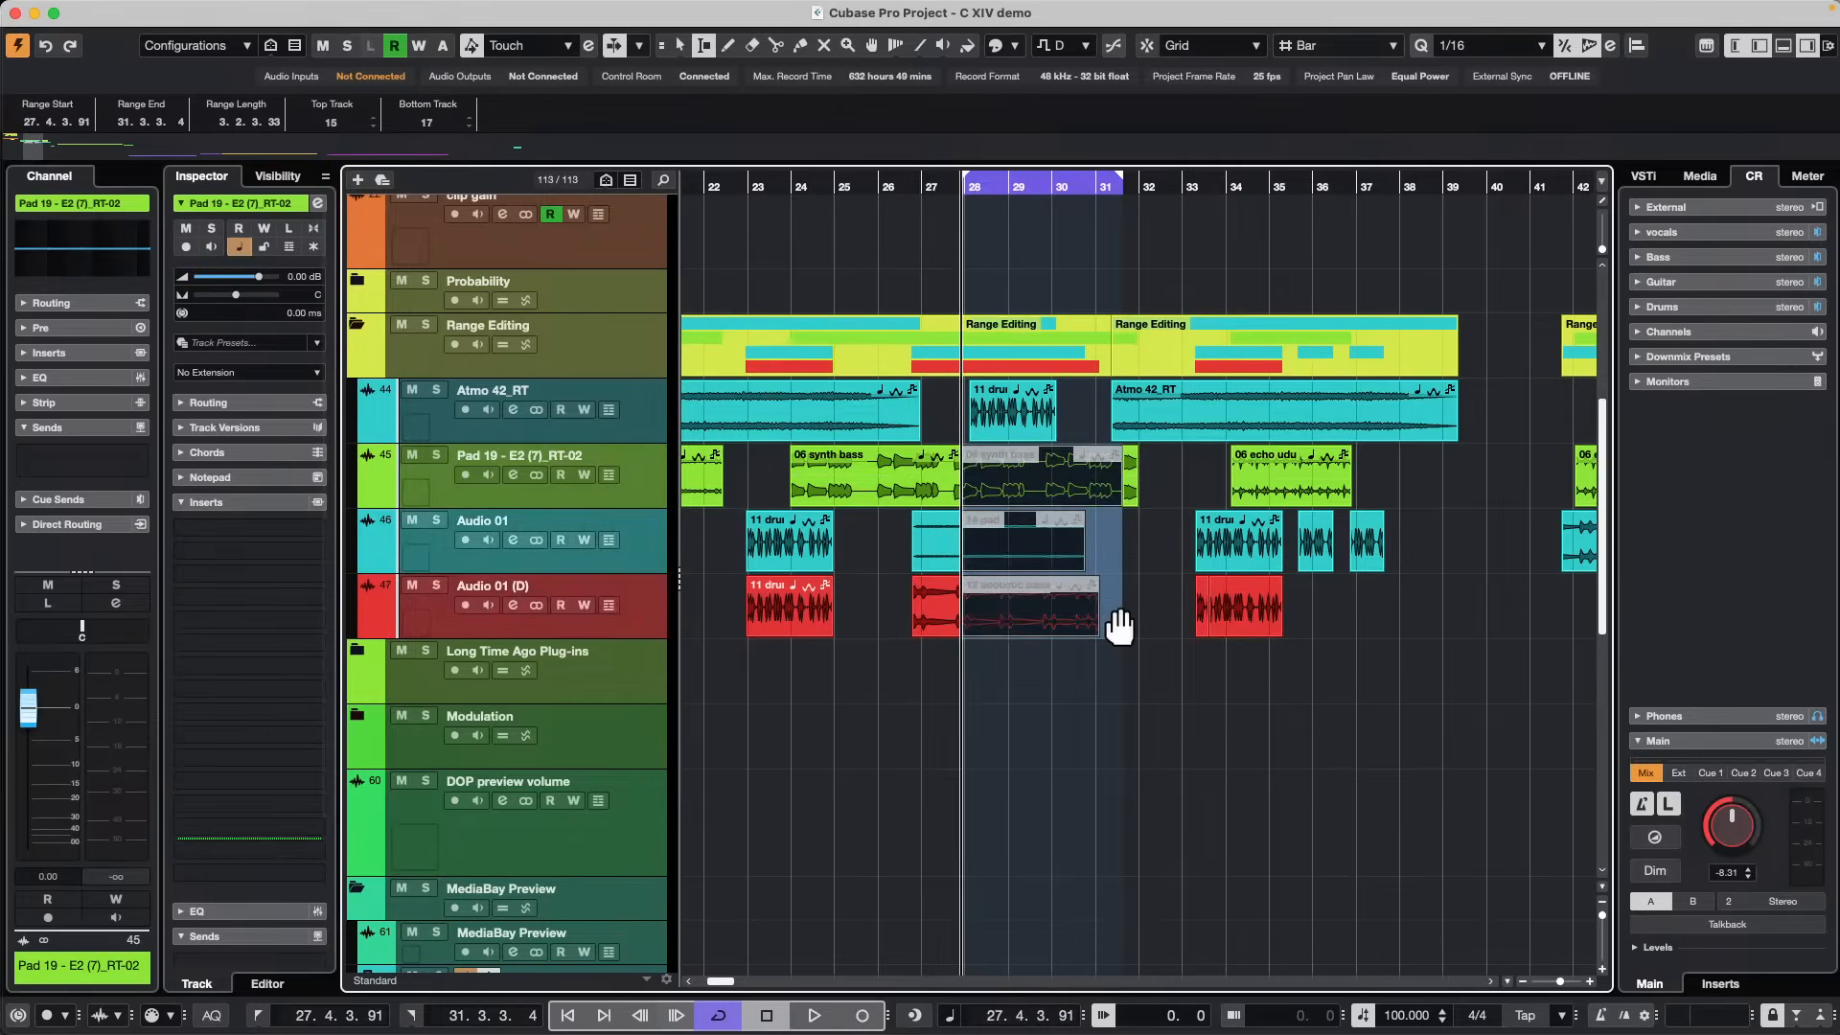
{"action": "left_click", "coordinate": [1160, 599]}
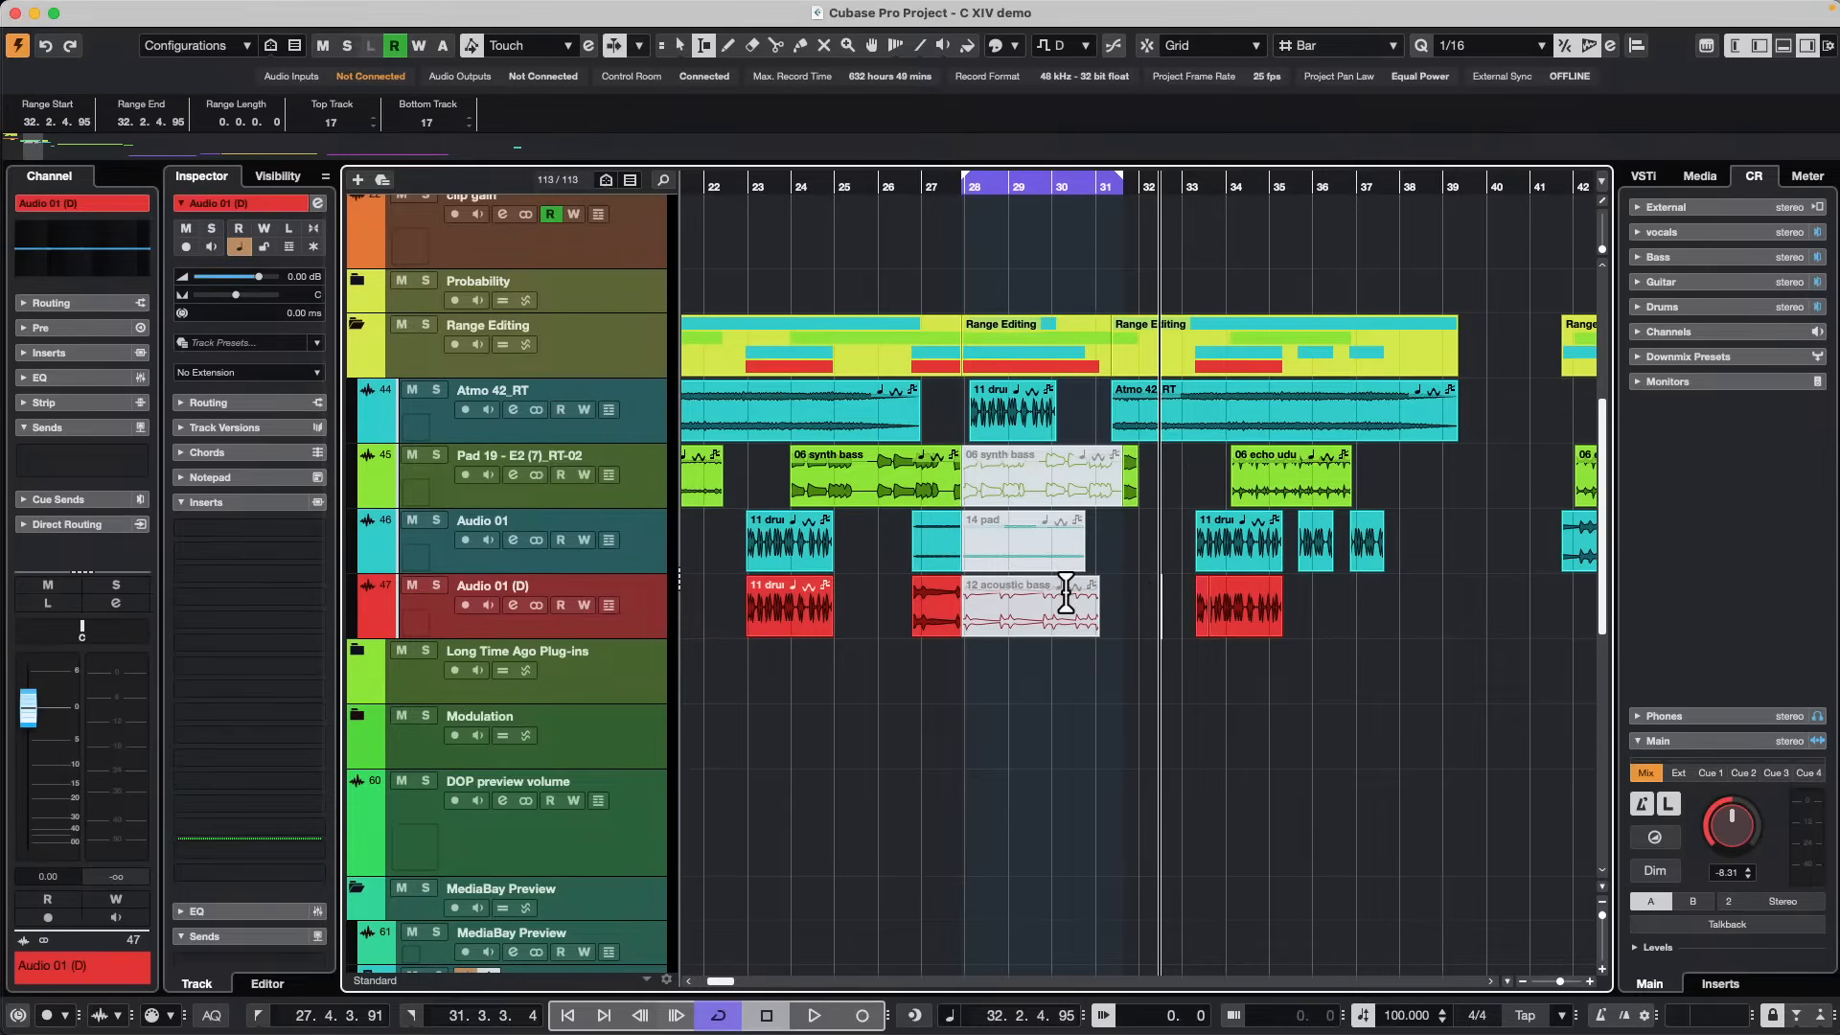
{"action": "key", "text": "super+z"}
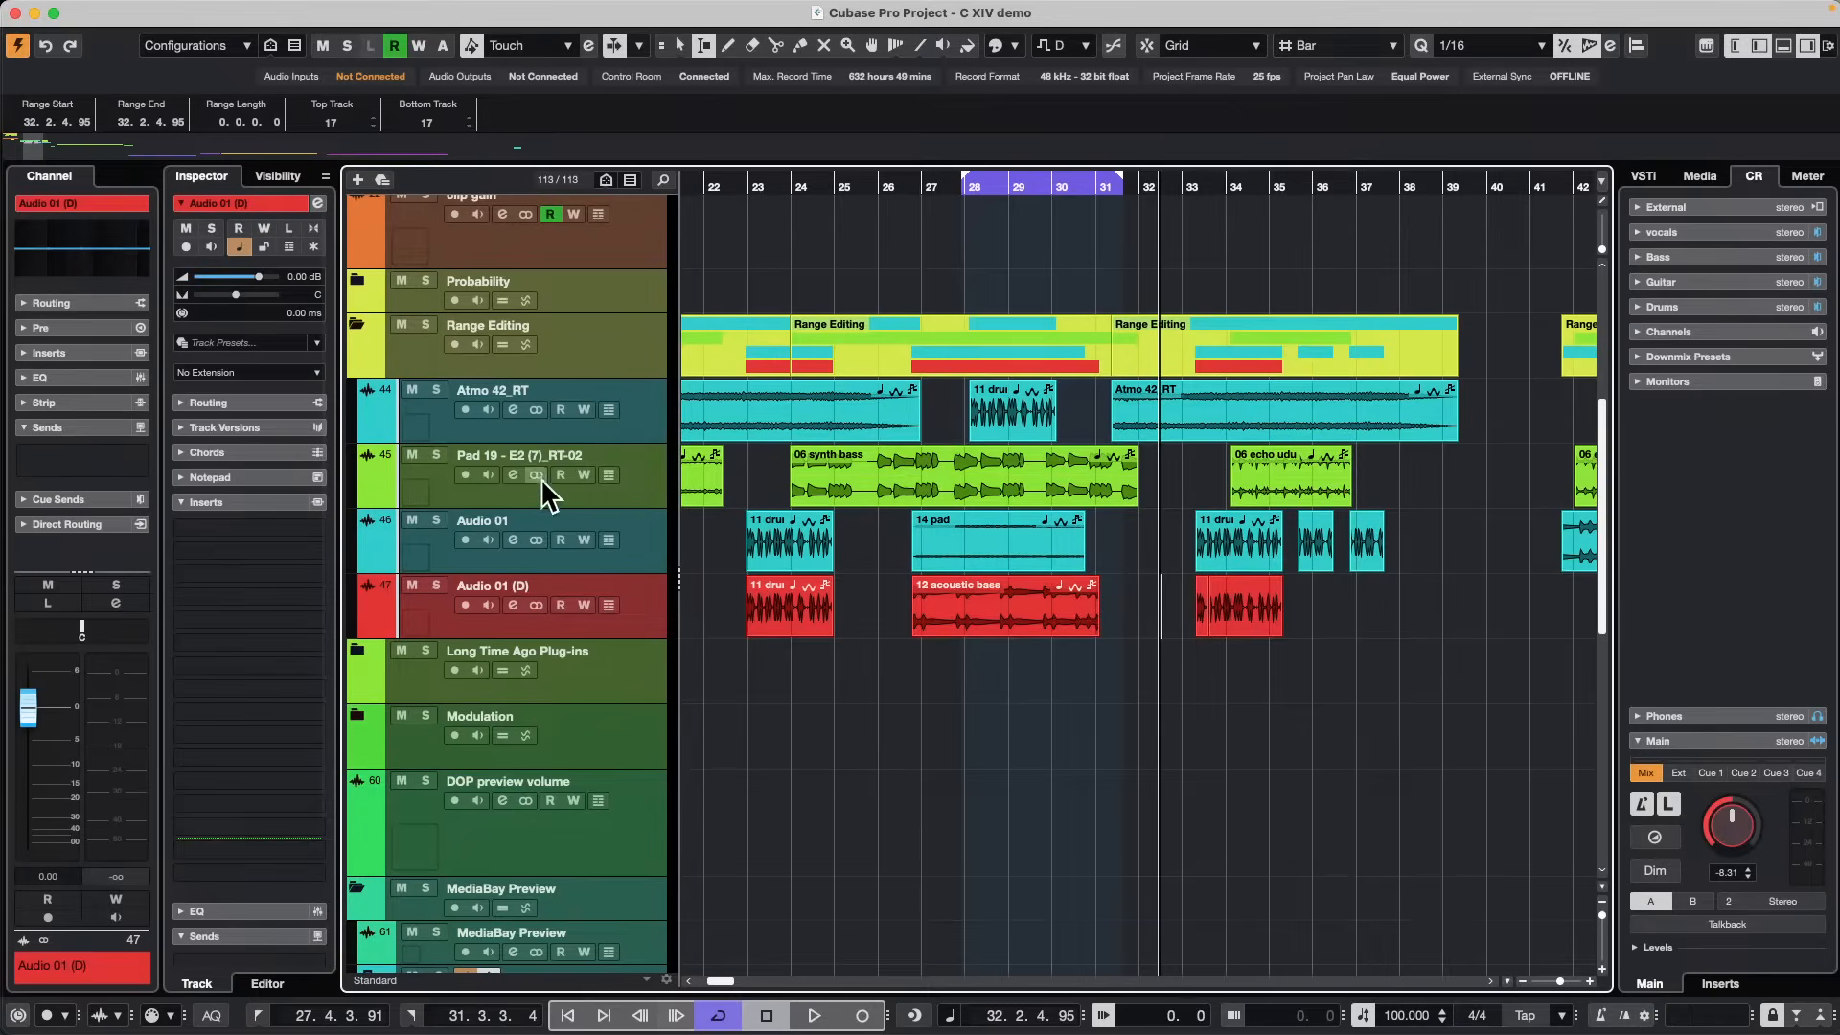
Enlarge the Pad 19 track, range-select 27.3.3.104 to 29.3.2.18 on it and slip the audio inside the range earlier.
{"action": "left_click_drag", "start_coordinate": [616, 507], "coordinate": [616, 613]}
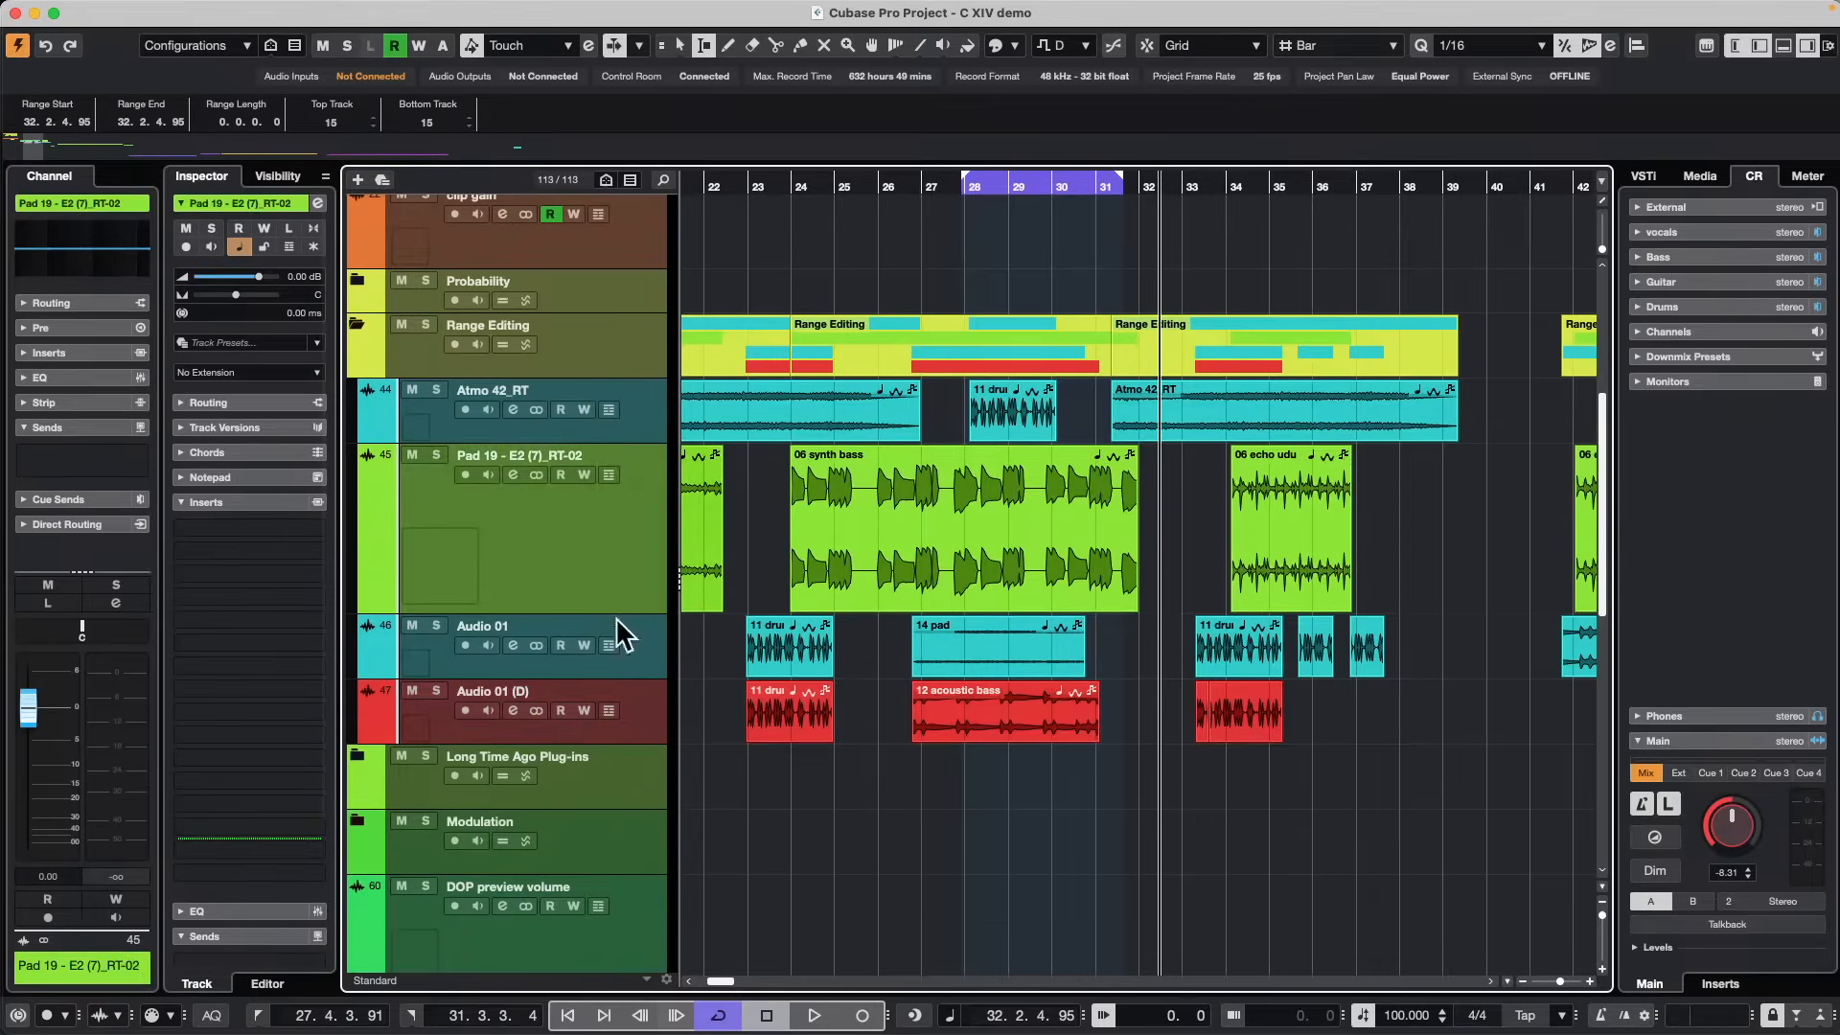
{"action": "left_click_drag", "start_coordinate": [910, 187], "coordinate": [917, 232]}
{"action": "left_click_drag", "start_coordinate": [1080, 509], "coordinate": [1444, 532]}
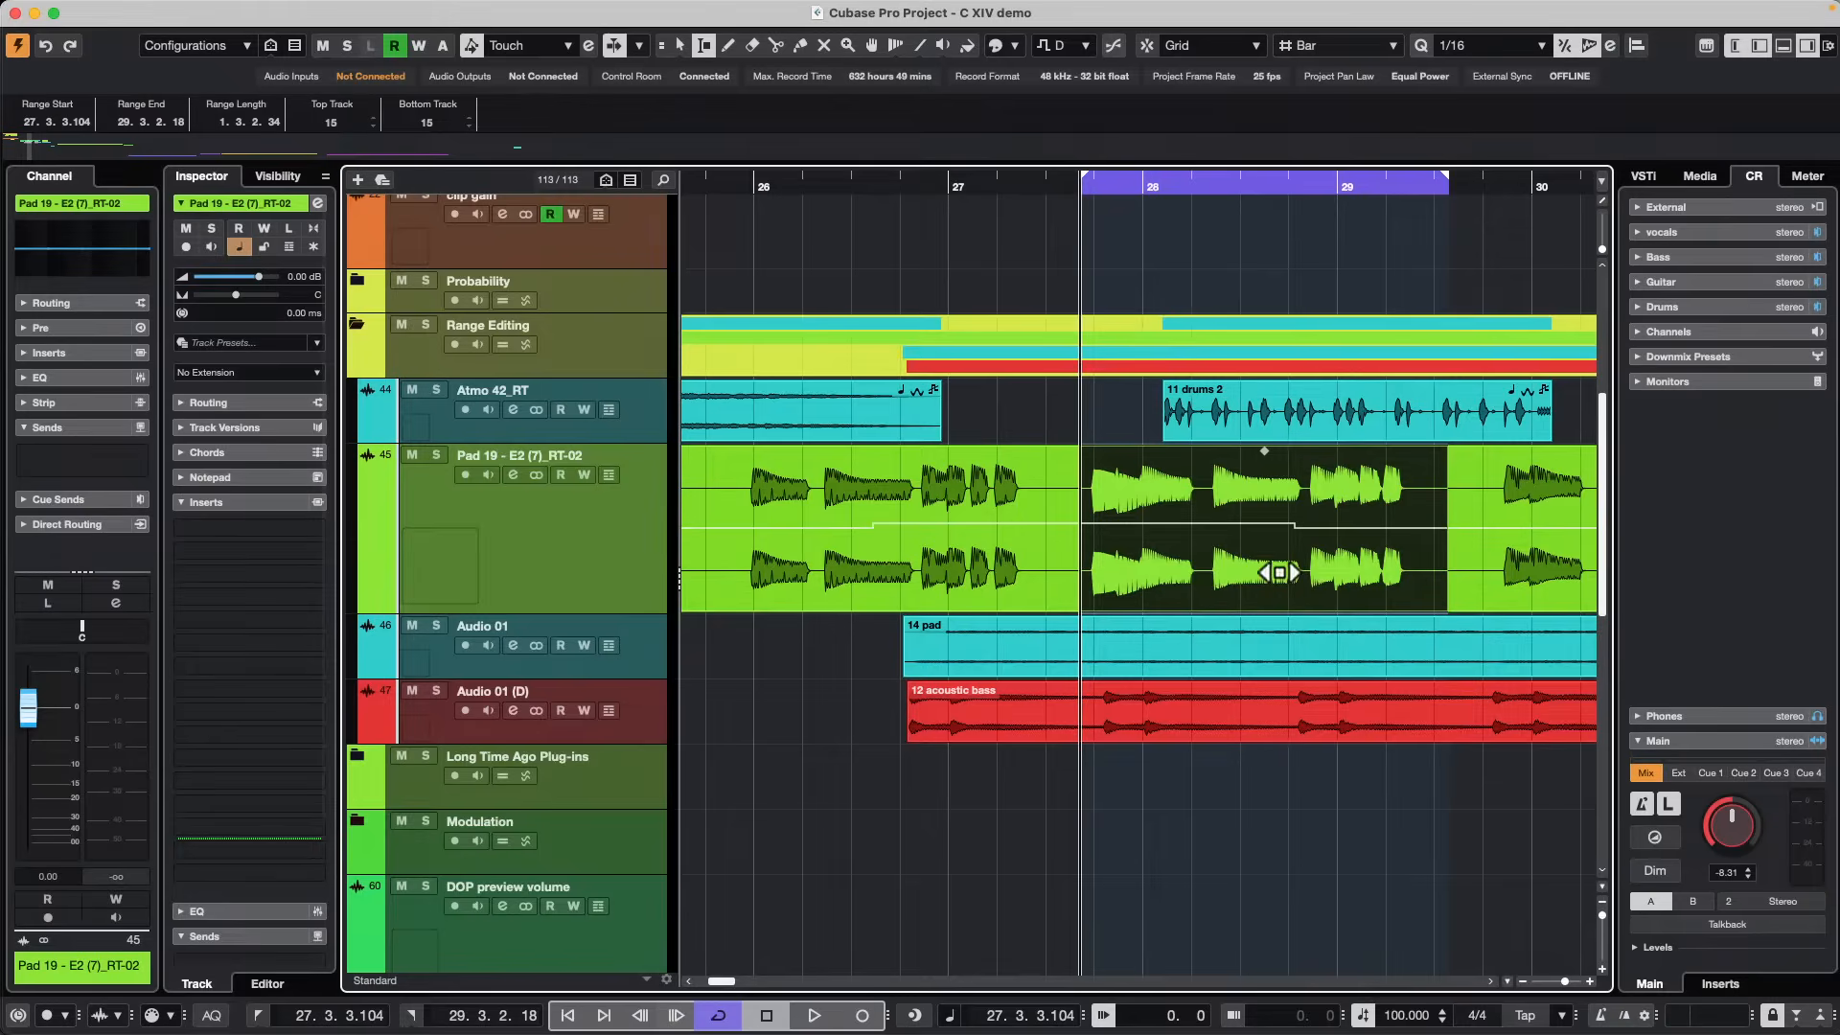
{"action": "left_click_drag", "start_coordinate": [1285, 568], "coordinate": [1081, 588]}
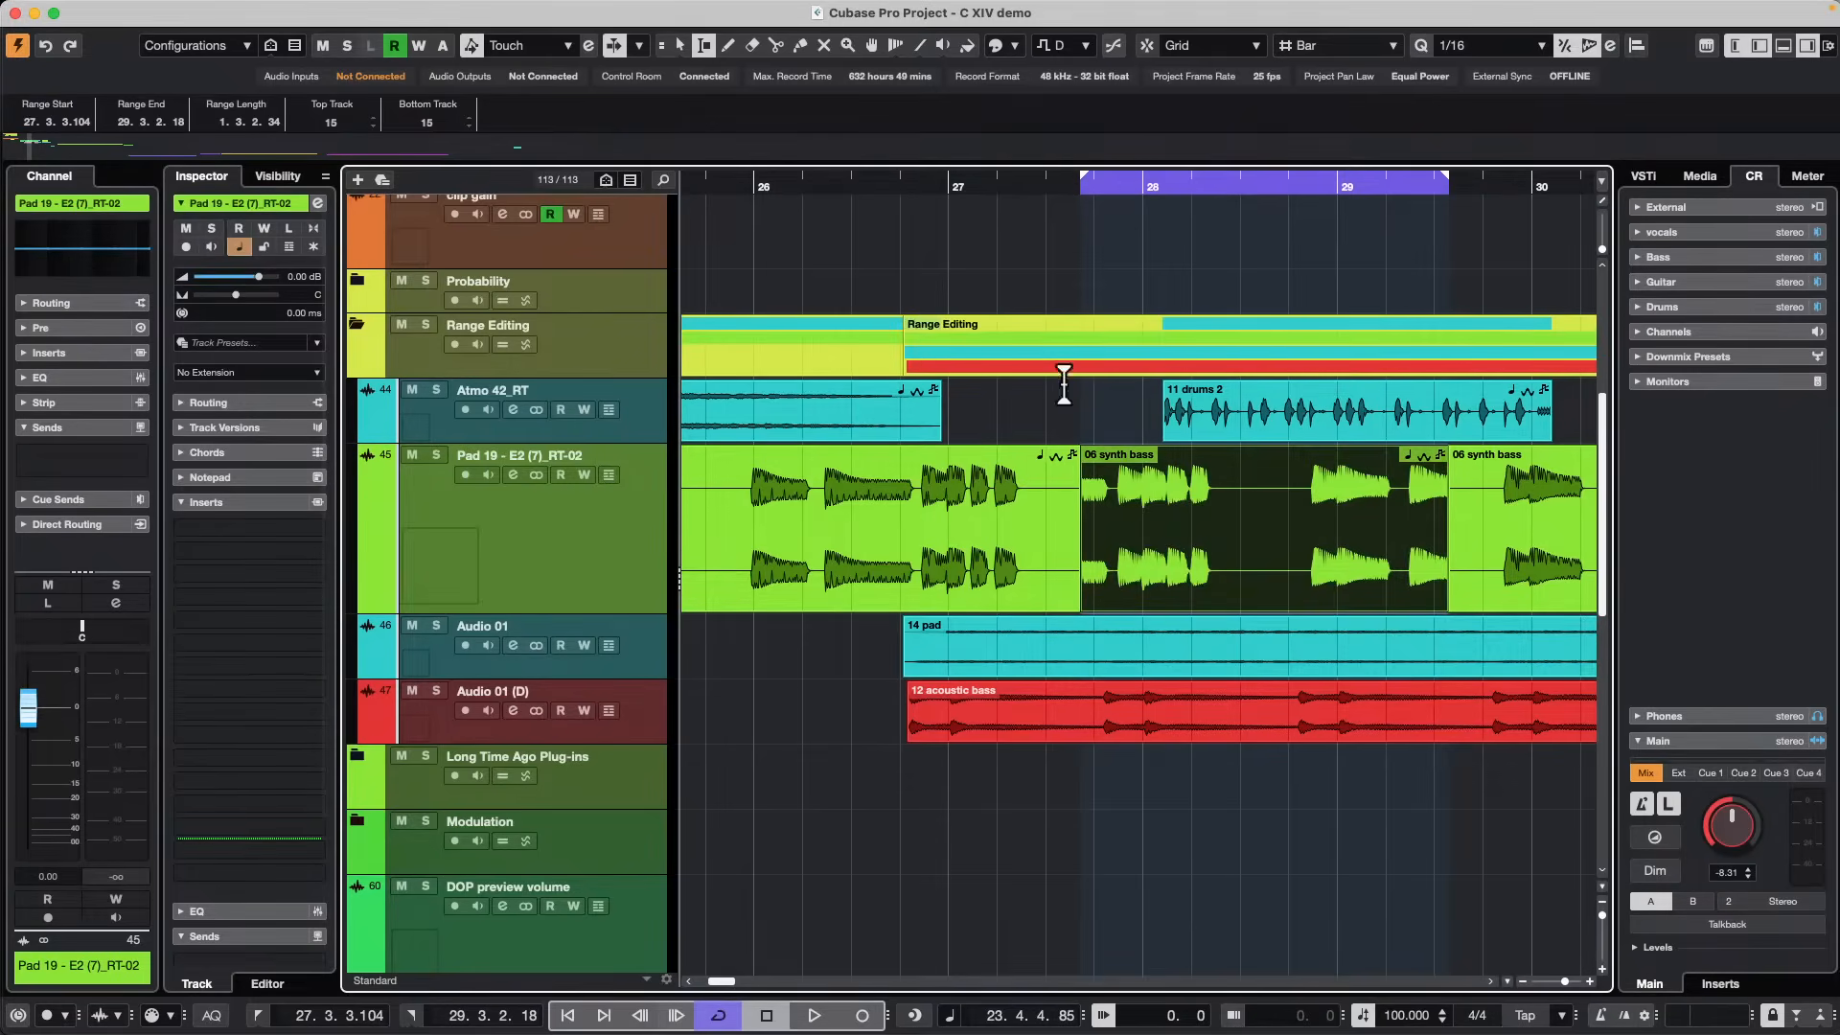
Range-select the single drum hit from 23.4.3.32 to 23.4.4.18 on Audio 01 (D) and invert its phase.
{"action": "left_click_drag", "start_coordinate": [997, 185], "coordinate": [920, 226]}
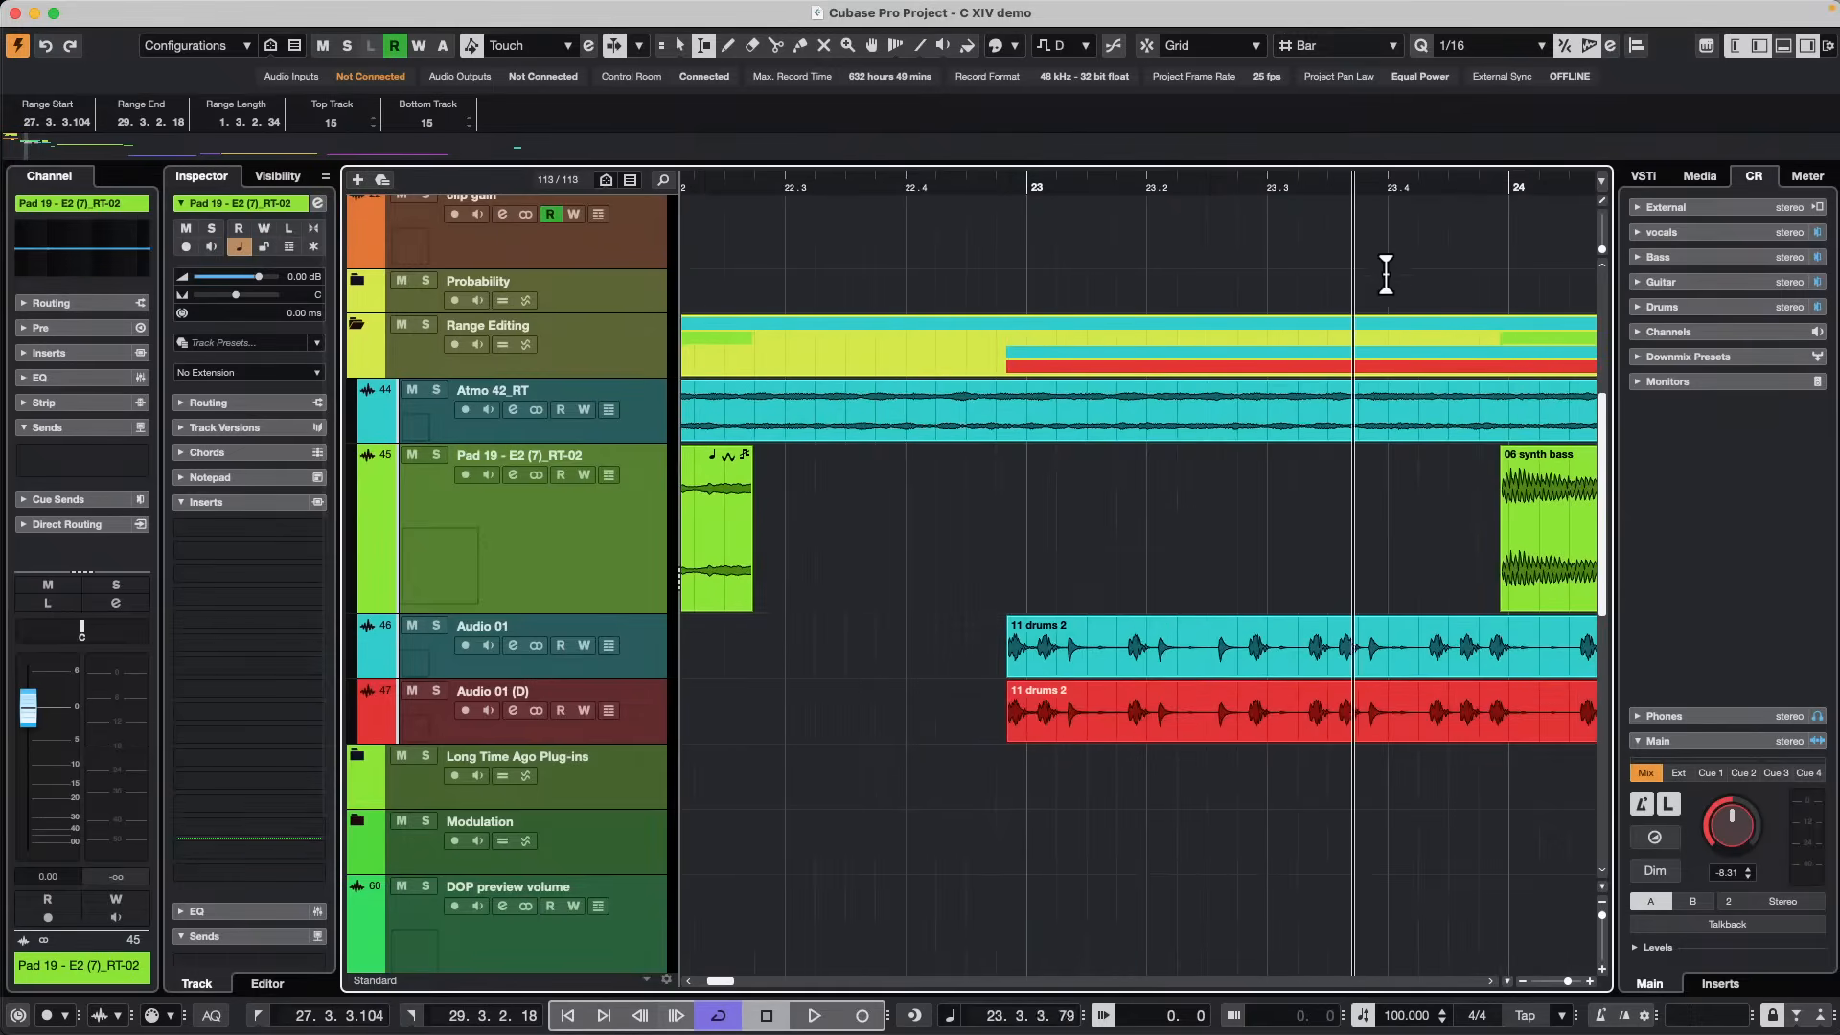
{"action": "left_click_drag", "start_coordinate": [1438, 340], "coordinate": [1540, 485]}
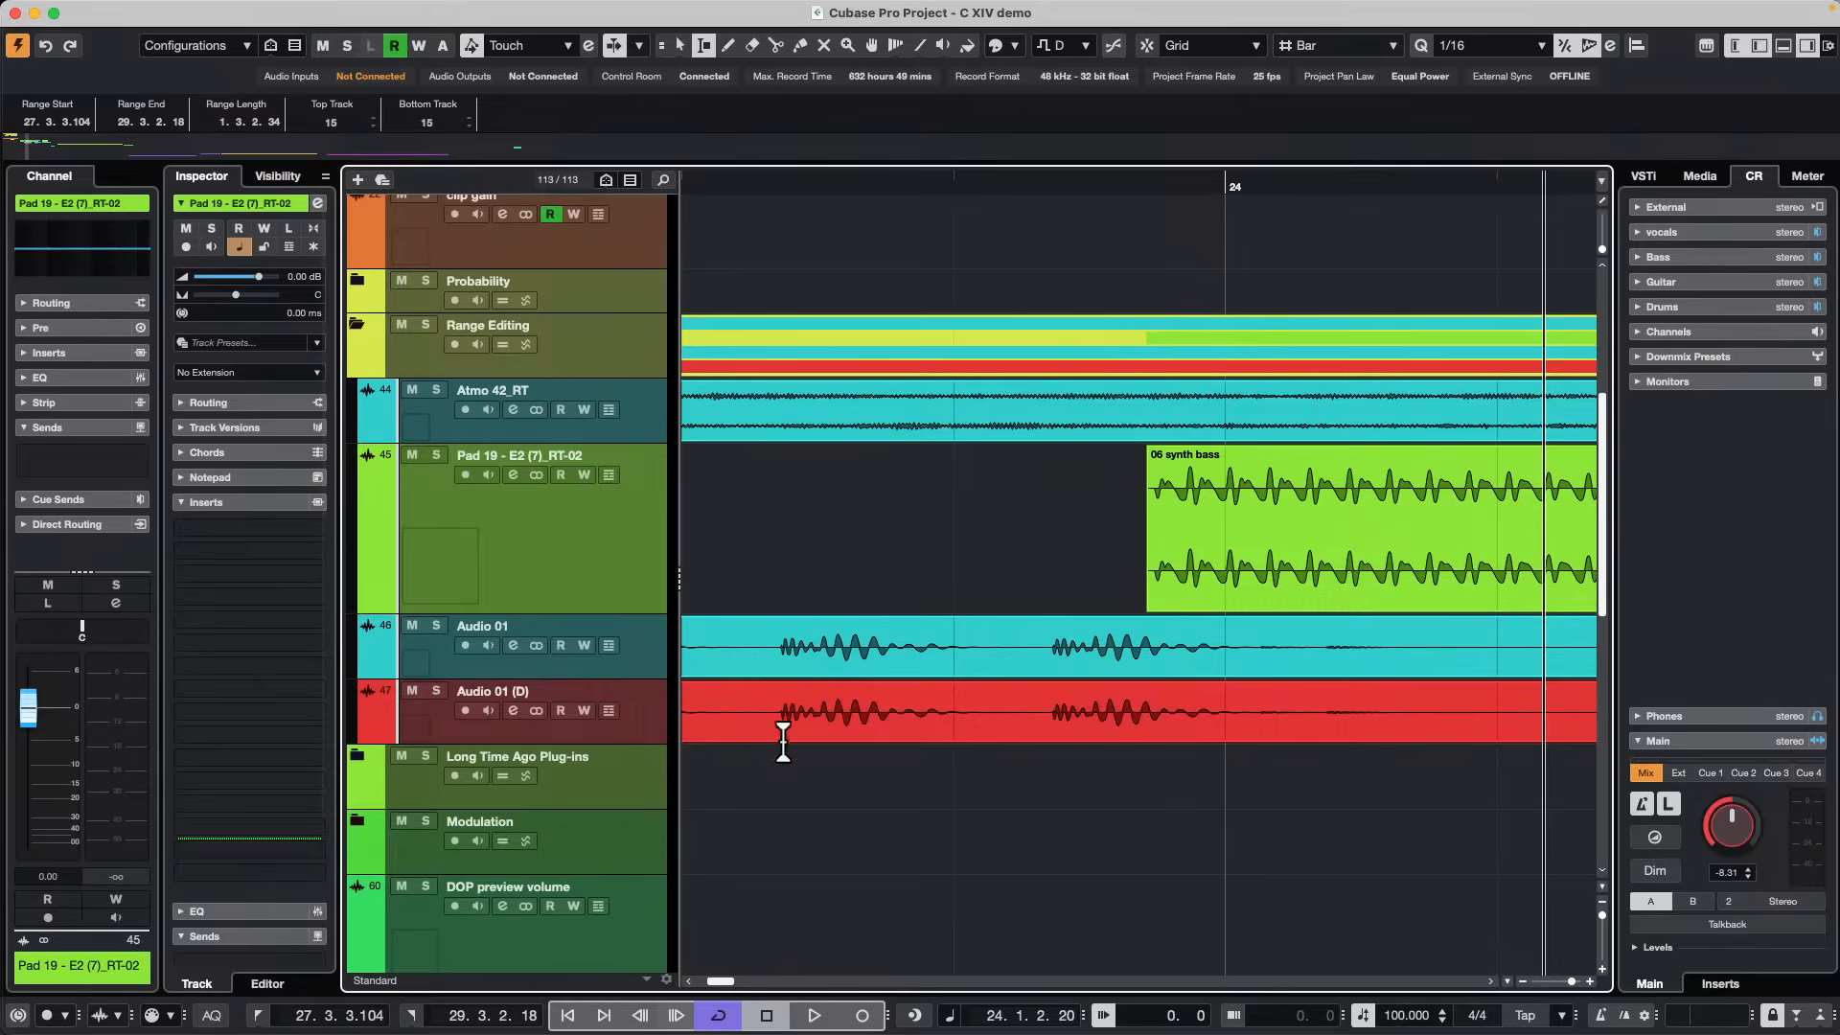
{"action": "left_click_drag", "start_coordinate": [750, 712], "coordinate": [994, 721]}
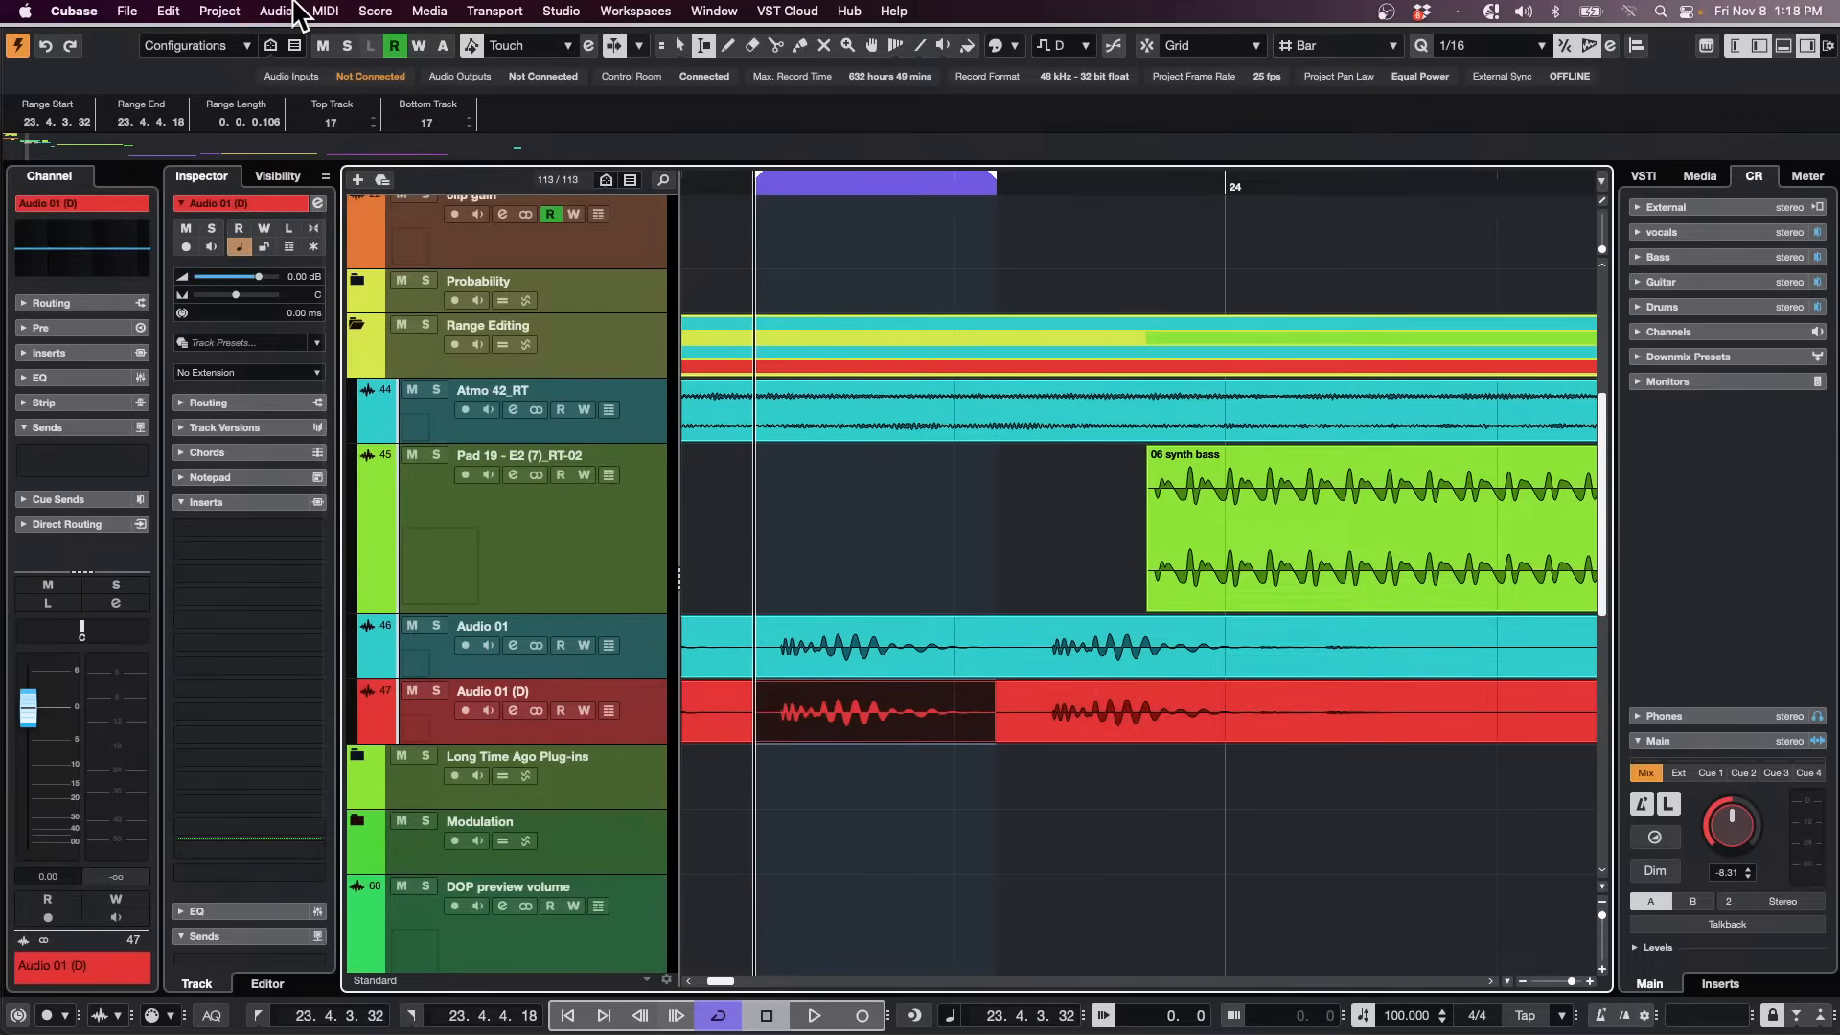
{"action": "left_click", "coordinate": [275, 10]}
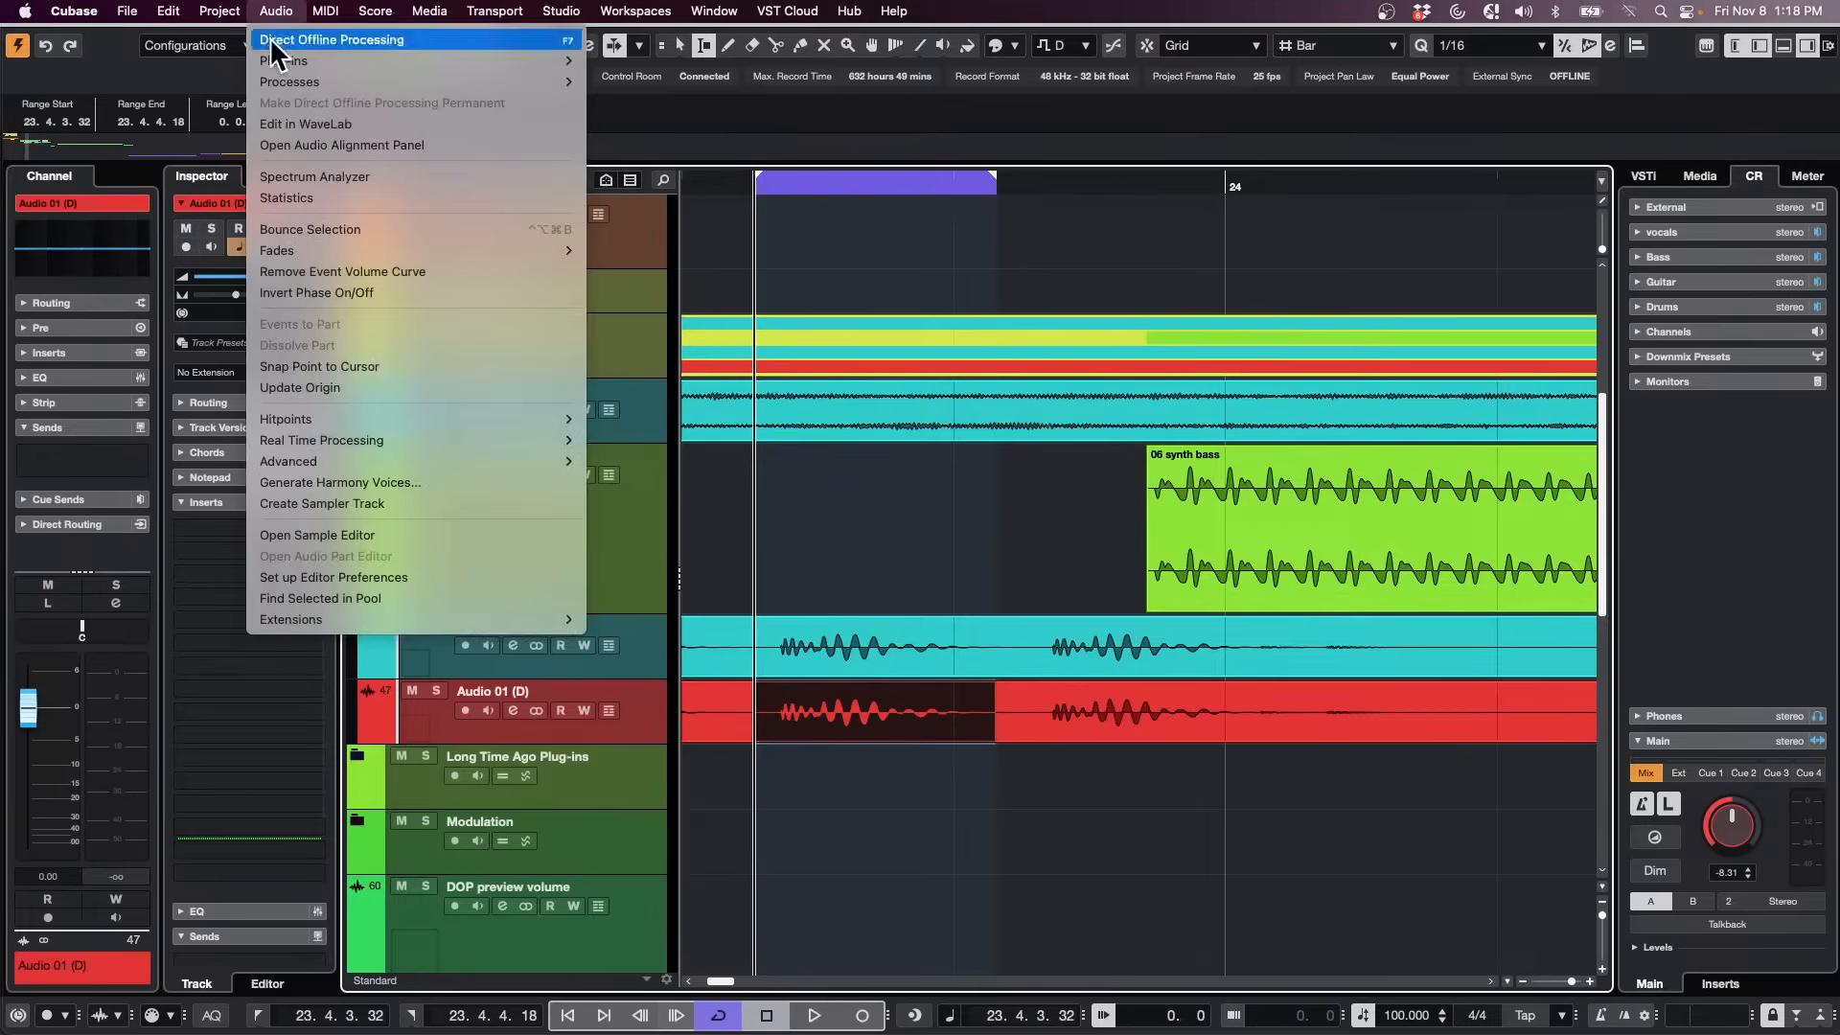
{"action": "left_click", "coordinate": [339, 292]}
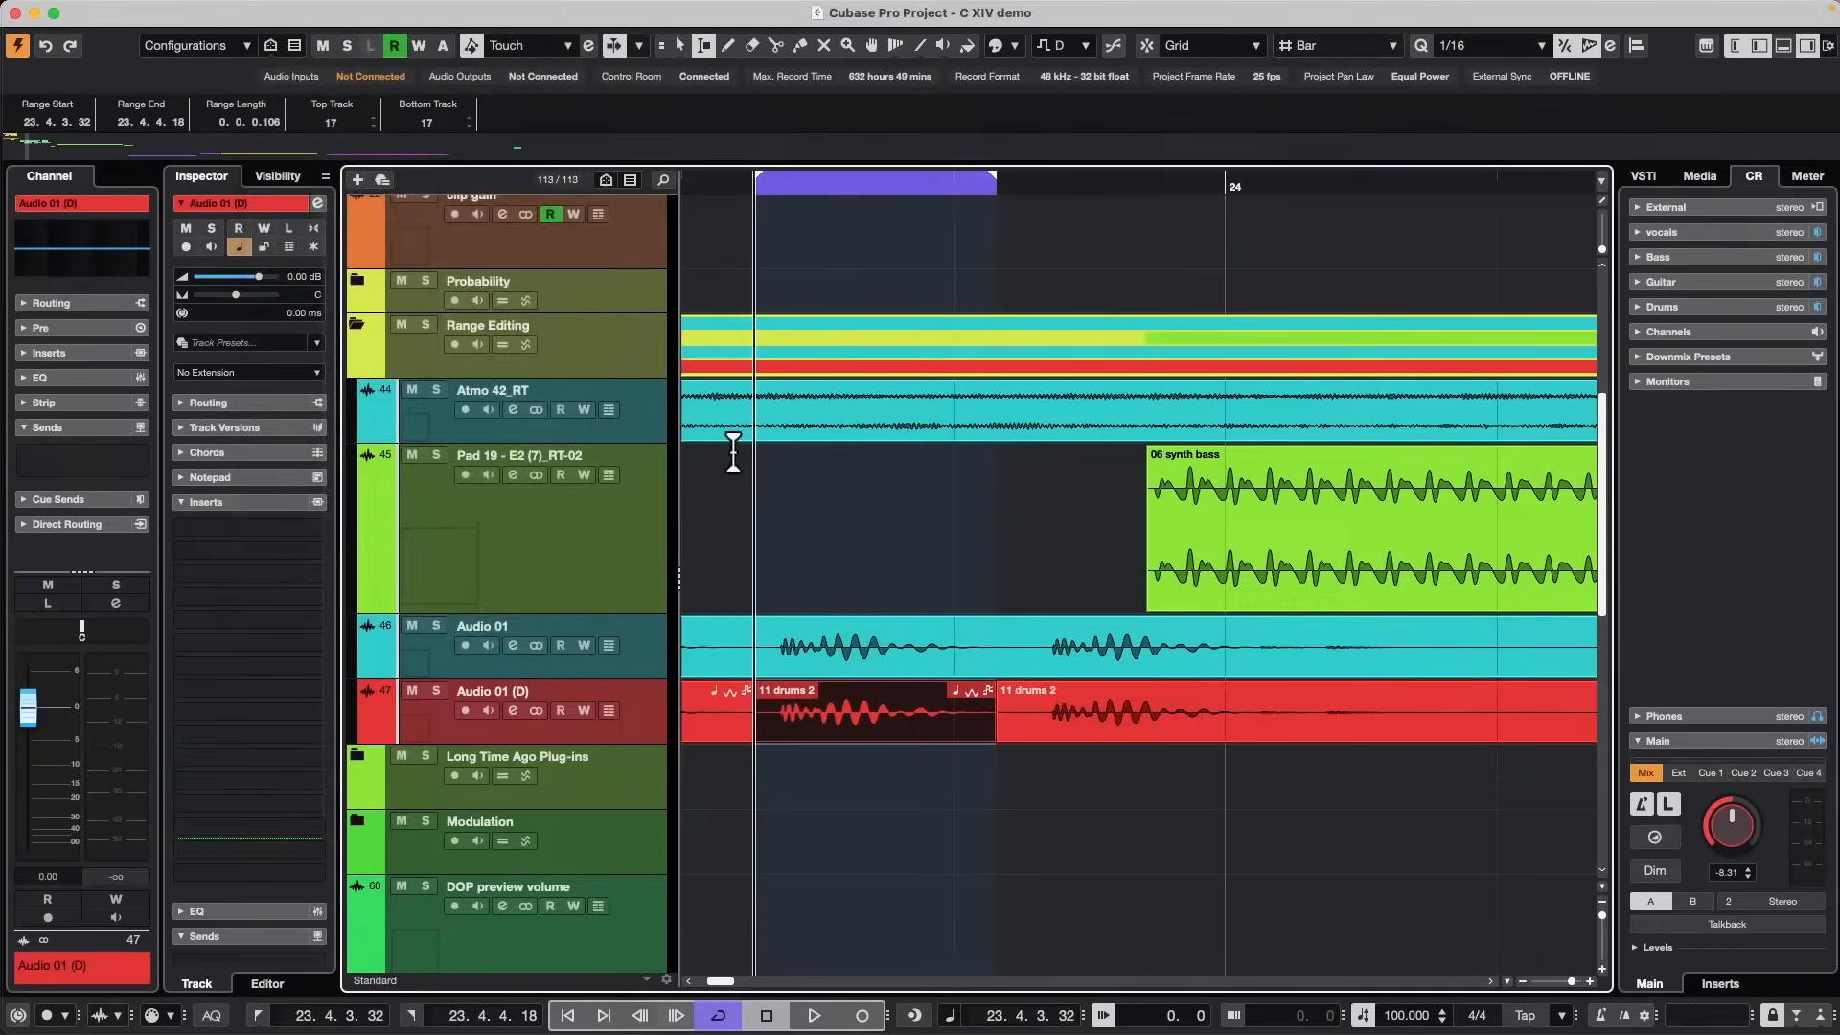
Toggle Invert Phase once more for the same drum hit range on Audio 01 (D).
{"action": "left_click", "coordinate": [226, 11]}
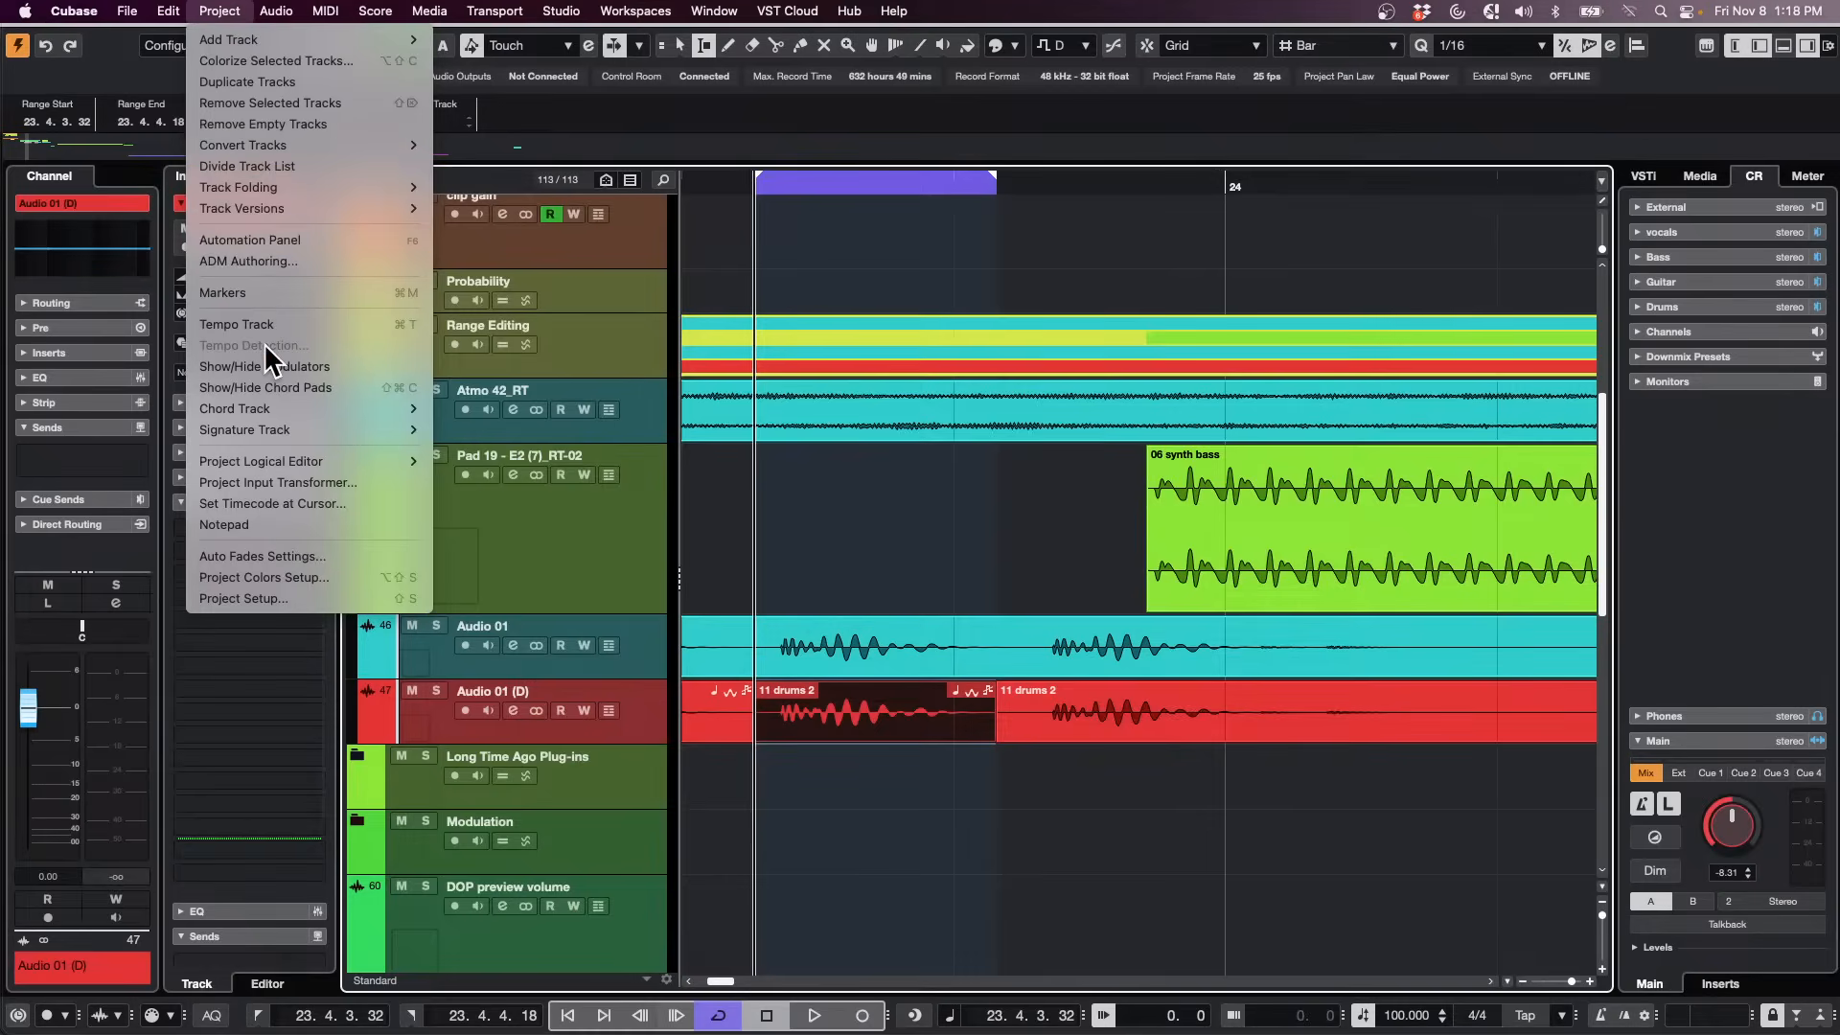
{"action": "mouse_move", "coordinate": [284, 6]}
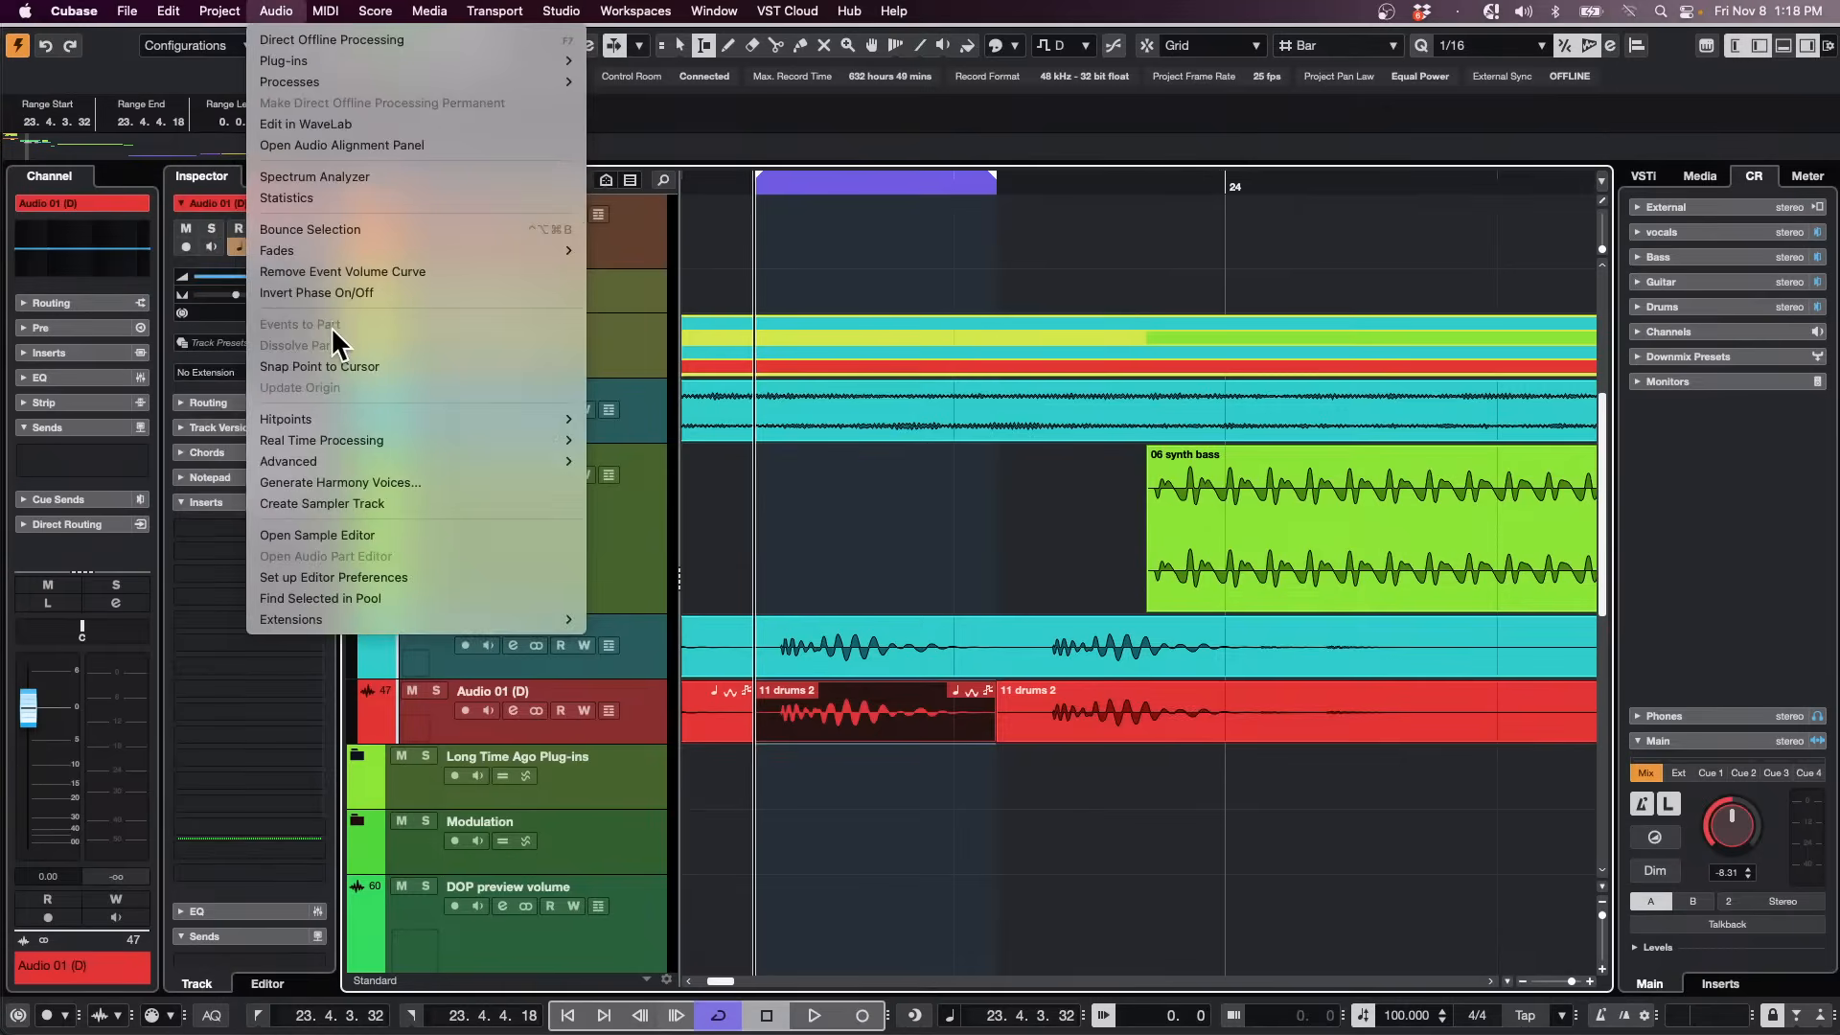
{"action": "left_click", "coordinate": [330, 293]}
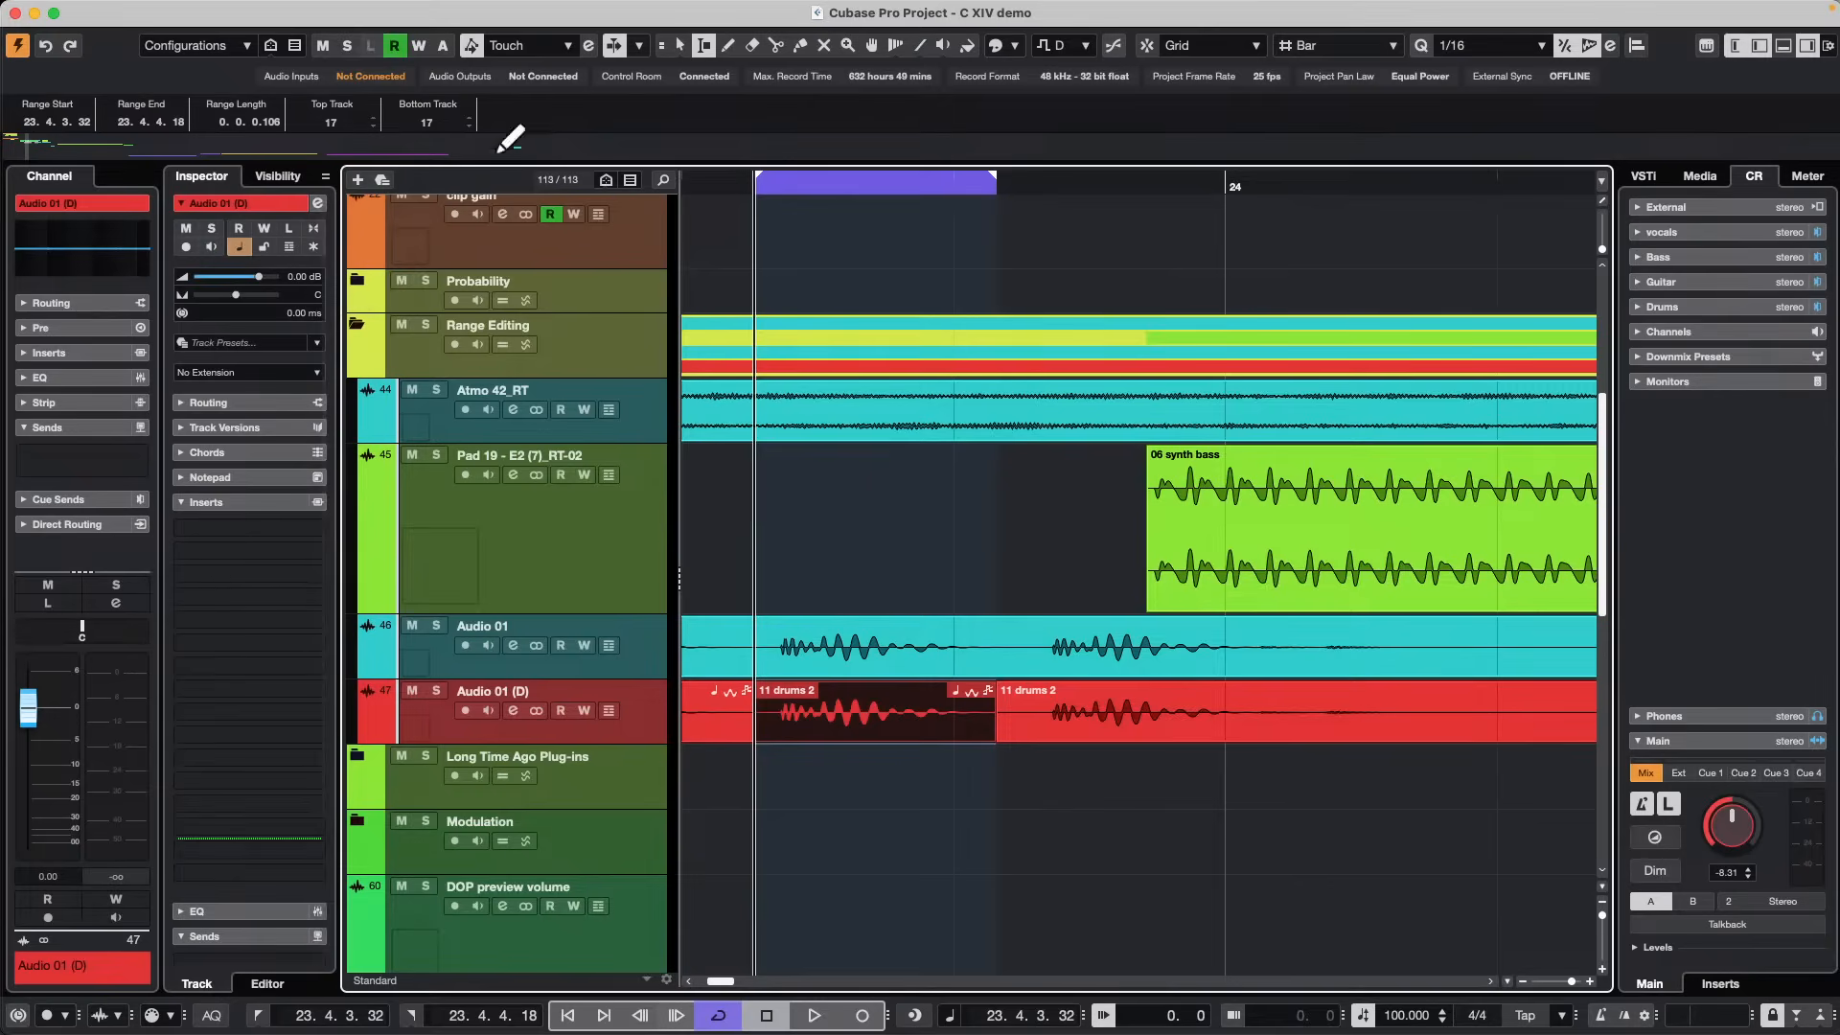
Range-select 35.2.4.58 to 36.4.3.85 on Pad 19 and nudge only the range back and forth by bars, ending at 35.2.4.58.
{"action": "left_click_drag", "start_coordinate": [854, 188], "coordinate": [811, 56]}
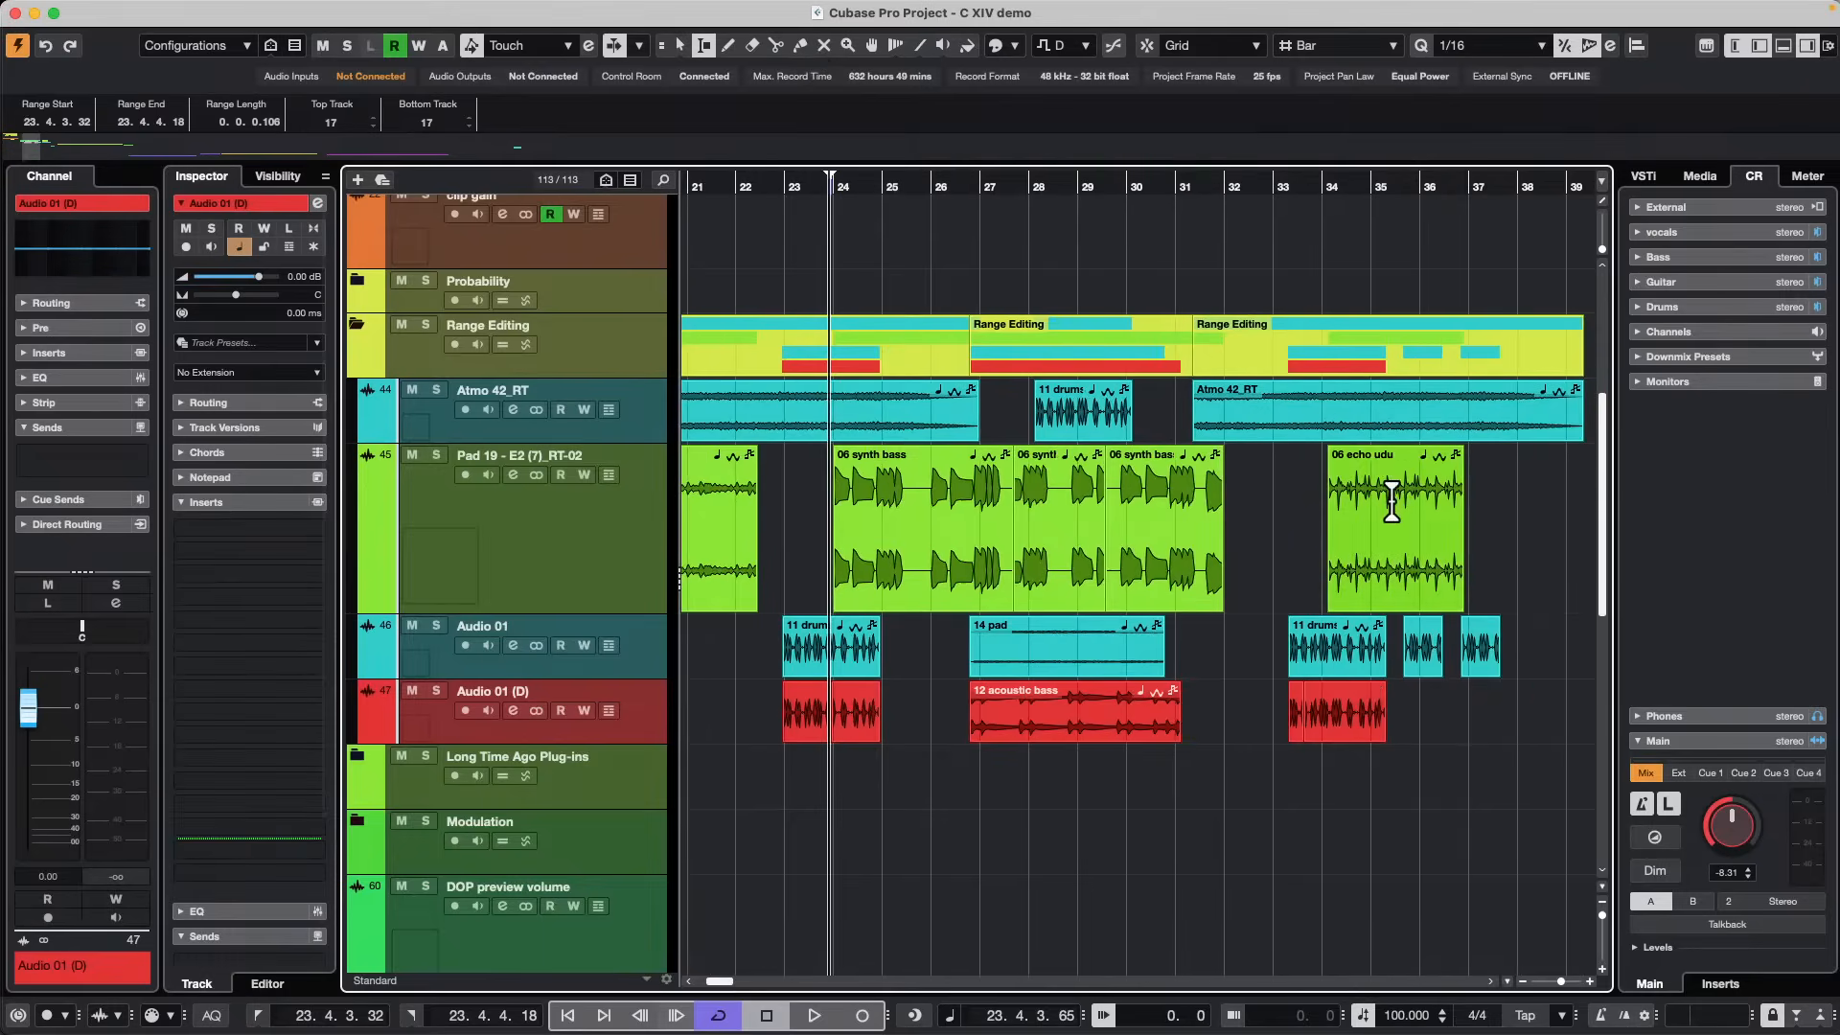
{"action": "left_click_drag", "start_coordinate": [1393, 498], "coordinate": [1463, 509]}
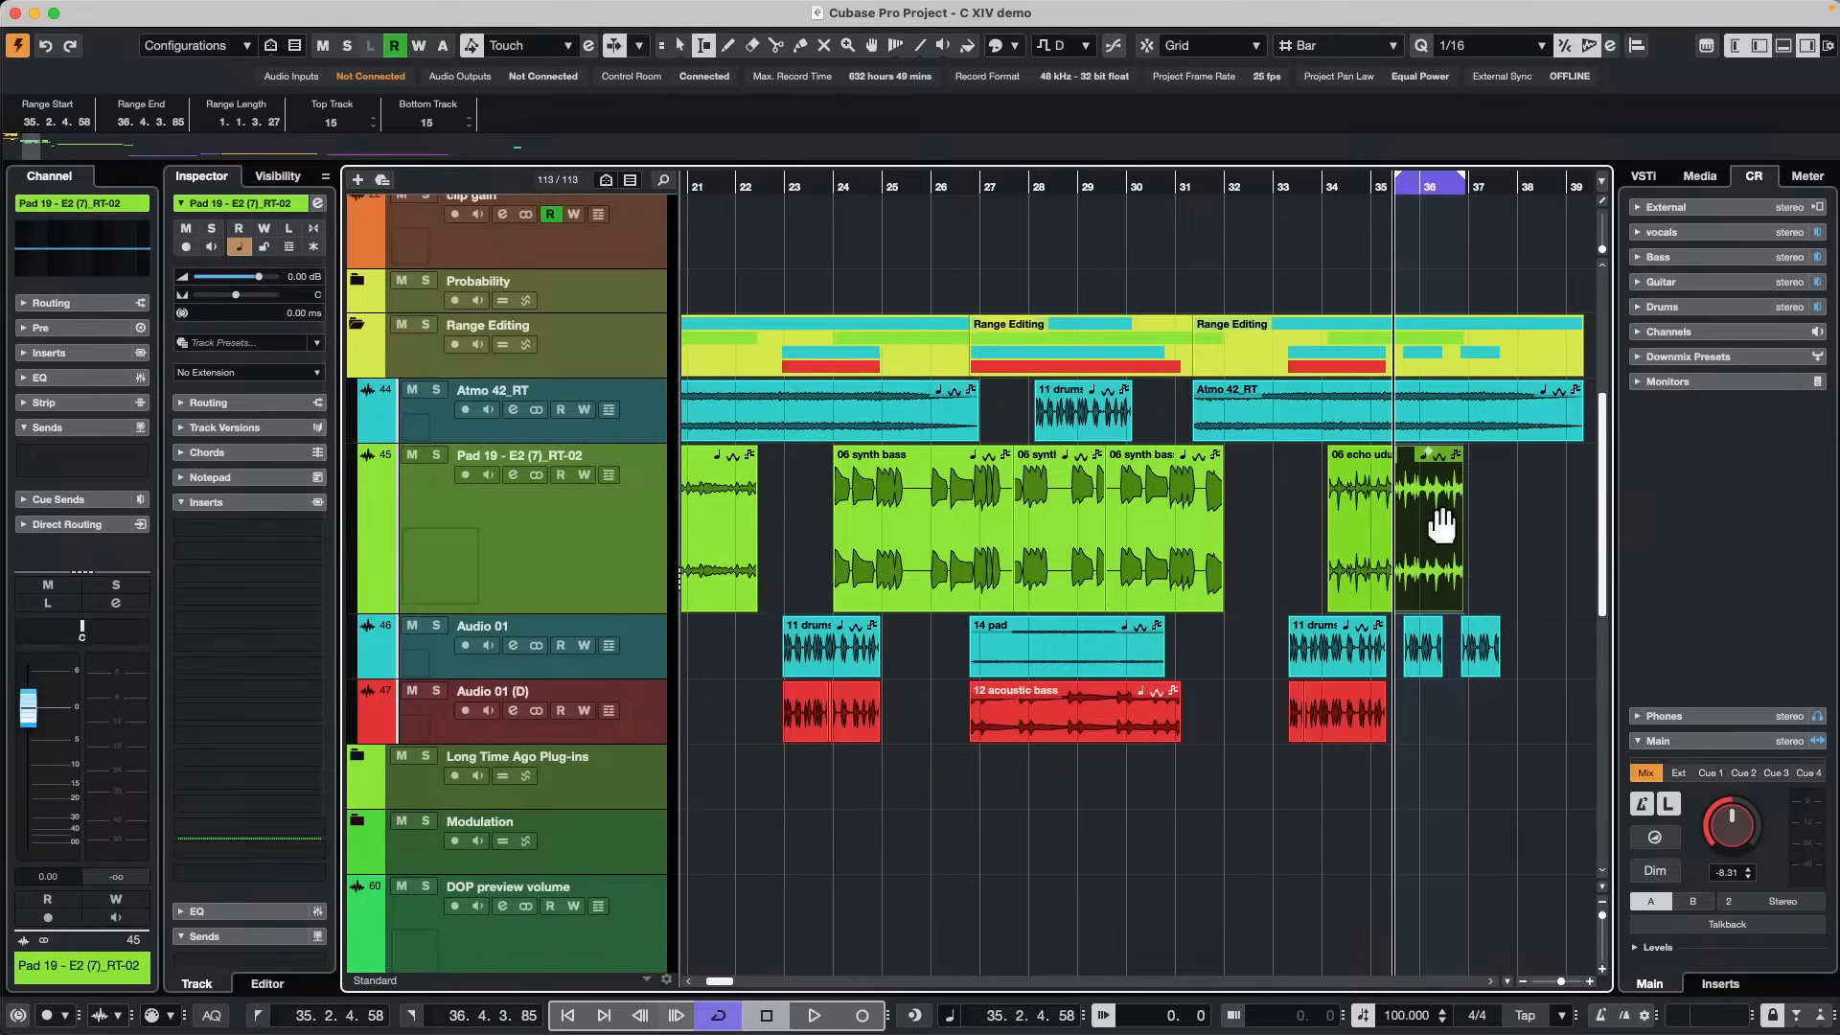
{"action": "key", "text": "super+Right"}
{"action": "key", "text": "super+Right"}
{"action": "key", "text": "super+Right"}
{"action": "key", "text": "super+Right"}
{"action": "key", "text": "super+Right"}
{"action": "key", "text": "super+Right"}
{"action": "key", "text": "super+Right"}
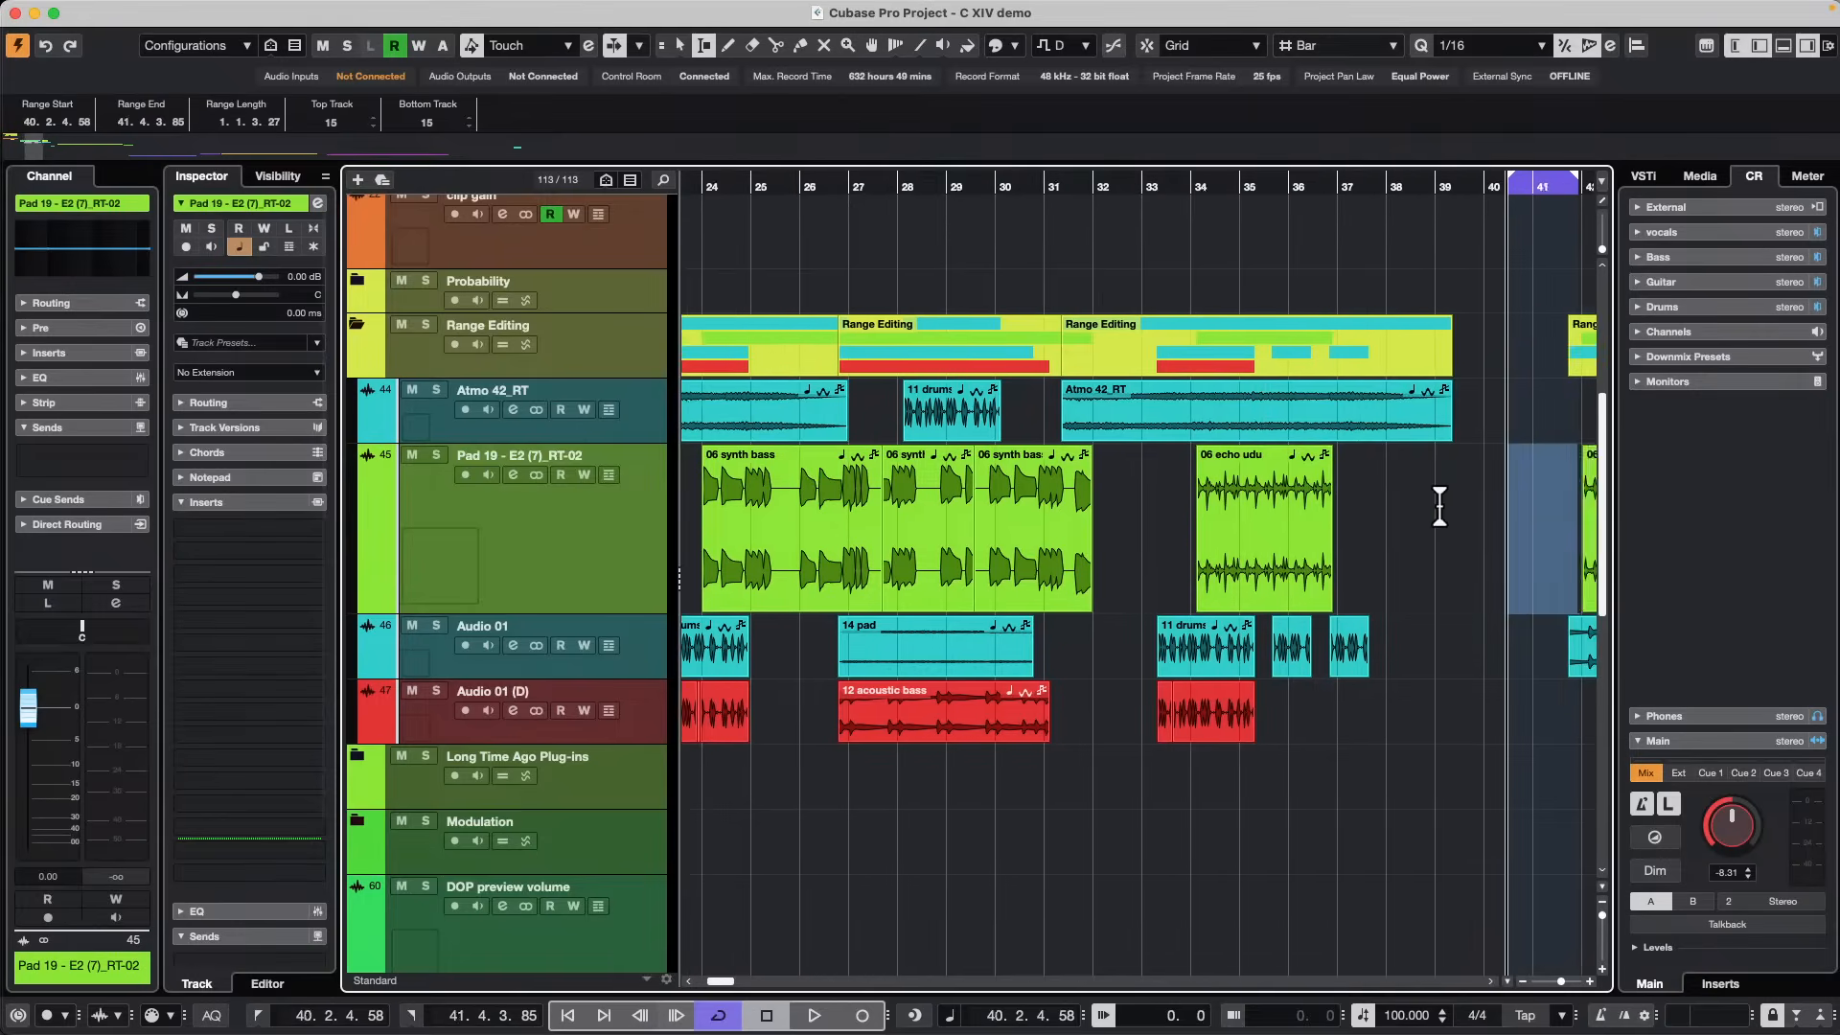
{"action": "key", "text": "super+Left"}
{"action": "key", "text": "super+Left"}
{"action": "key", "text": "super+Left"}
{"action": "key", "text": "super+Left"}
{"action": "key", "text": "super+Right"}
{"action": "key", "text": "super+Right"}
{"action": "key", "text": "super+Right"}
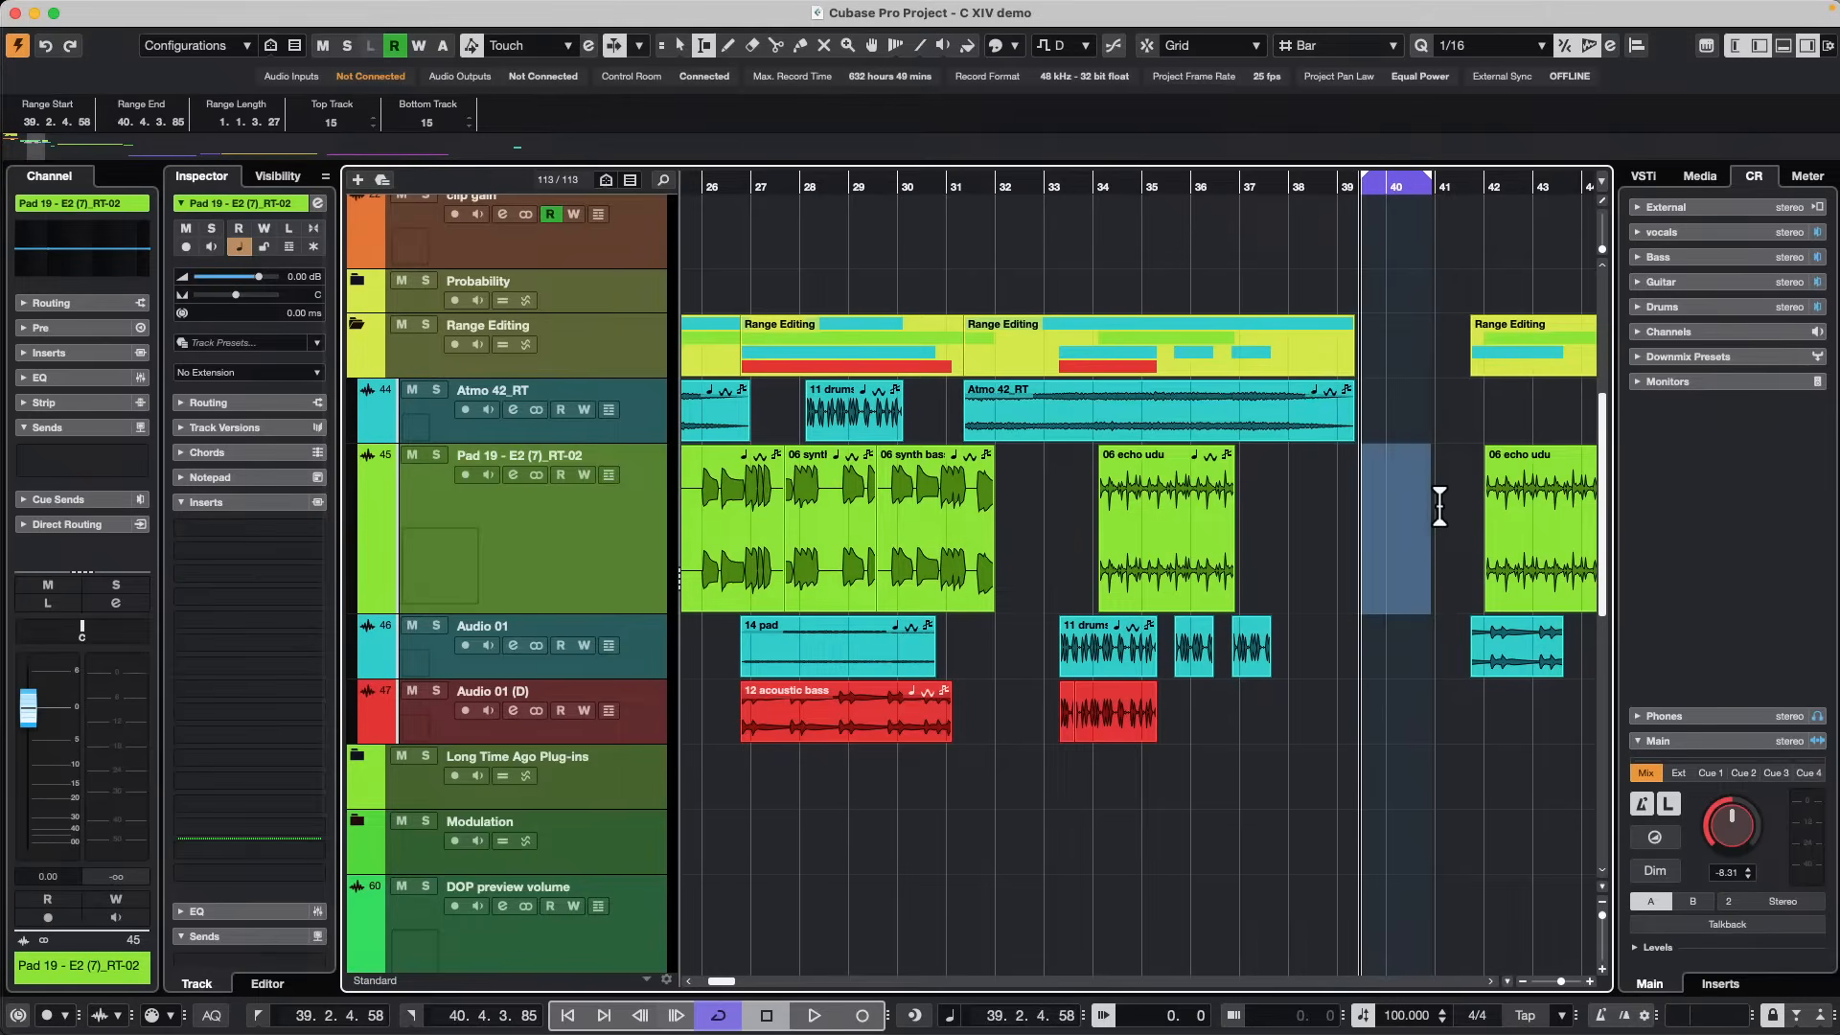
{"action": "key", "text": "super+Left"}
{"action": "key", "text": "super+Left"}
{"action": "key", "text": "super+Left"}
{"action": "key", "text": "super+Left"}
{"action": "key", "text": "super+Left"}
{"action": "key", "text": "super+Left"}
{"action": "key", "text": "super+Left"}
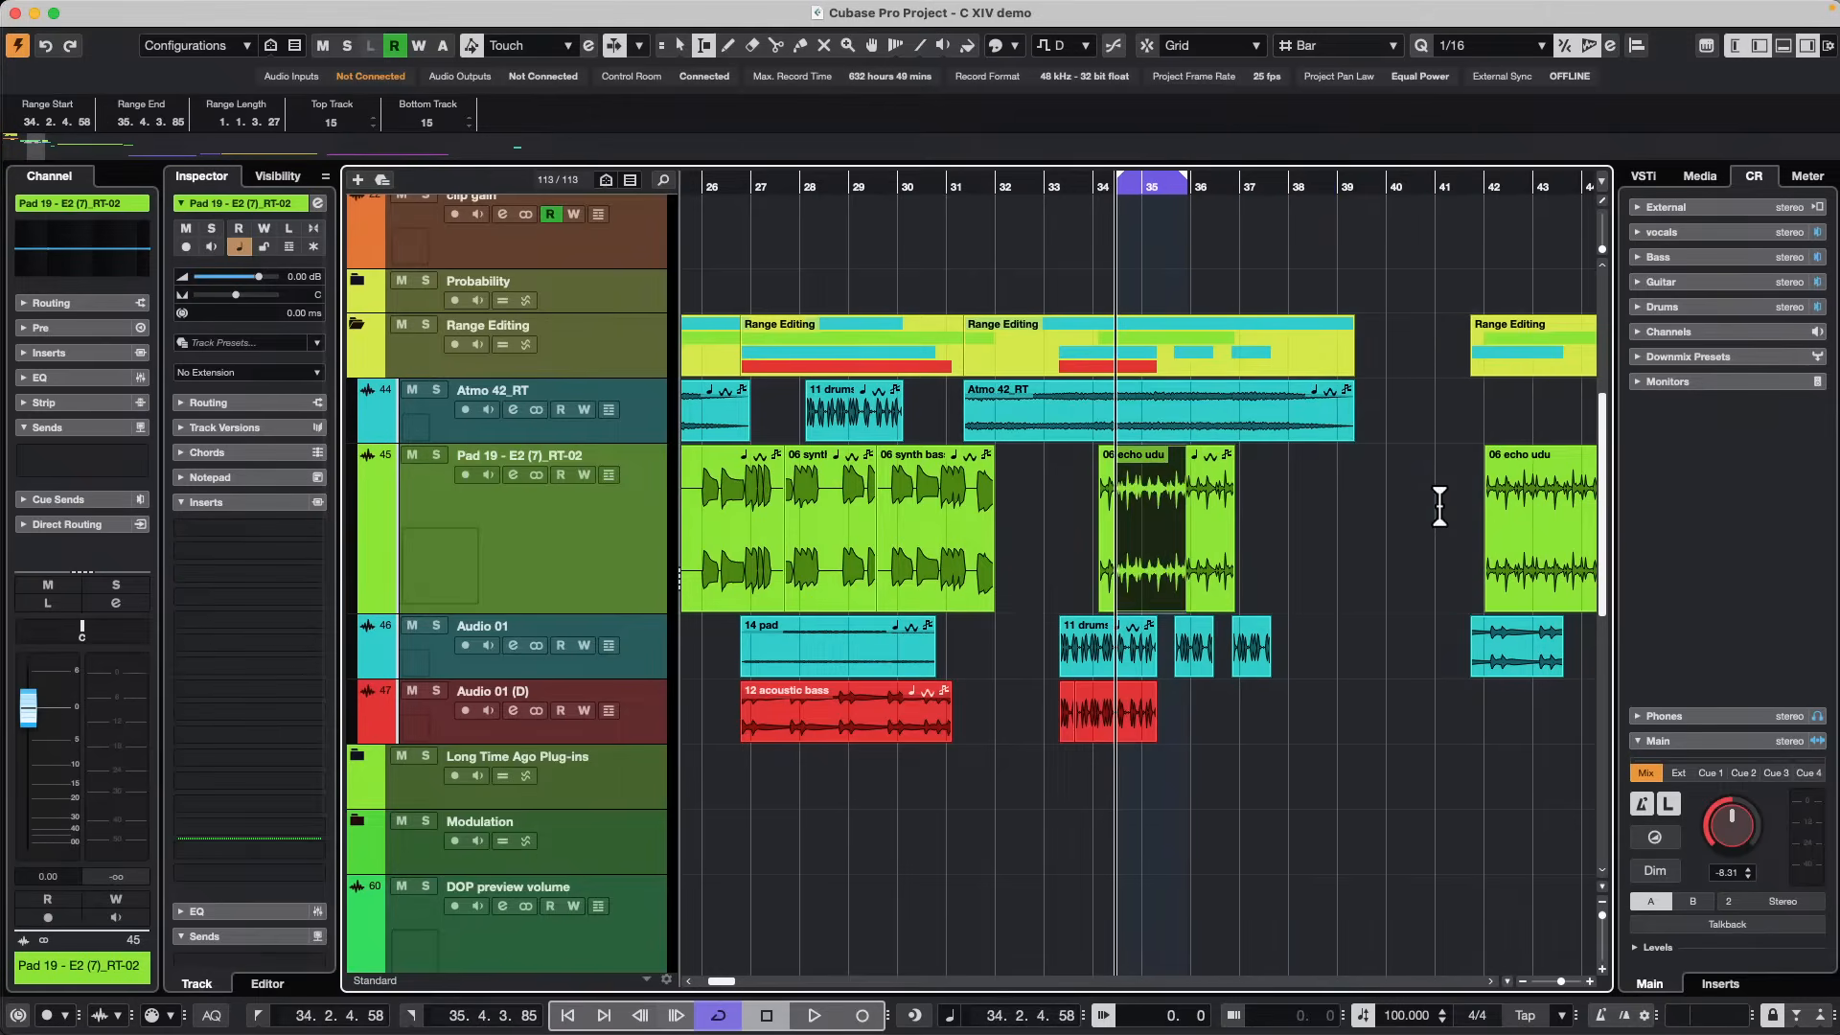
{"action": "key", "text": "super+Right"}
{"action": "key", "text": "super+Right"}
{"action": "key", "text": "super+Right"}
{"action": "key", "text": "super+Right"}
{"action": "key", "text": "super+Right"}
{"action": "key", "text": "super+Left"}
{"action": "key", "text": "super+Left"}
{"action": "key", "text": "super+Left"}
{"action": "key", "text": "super+Left"}
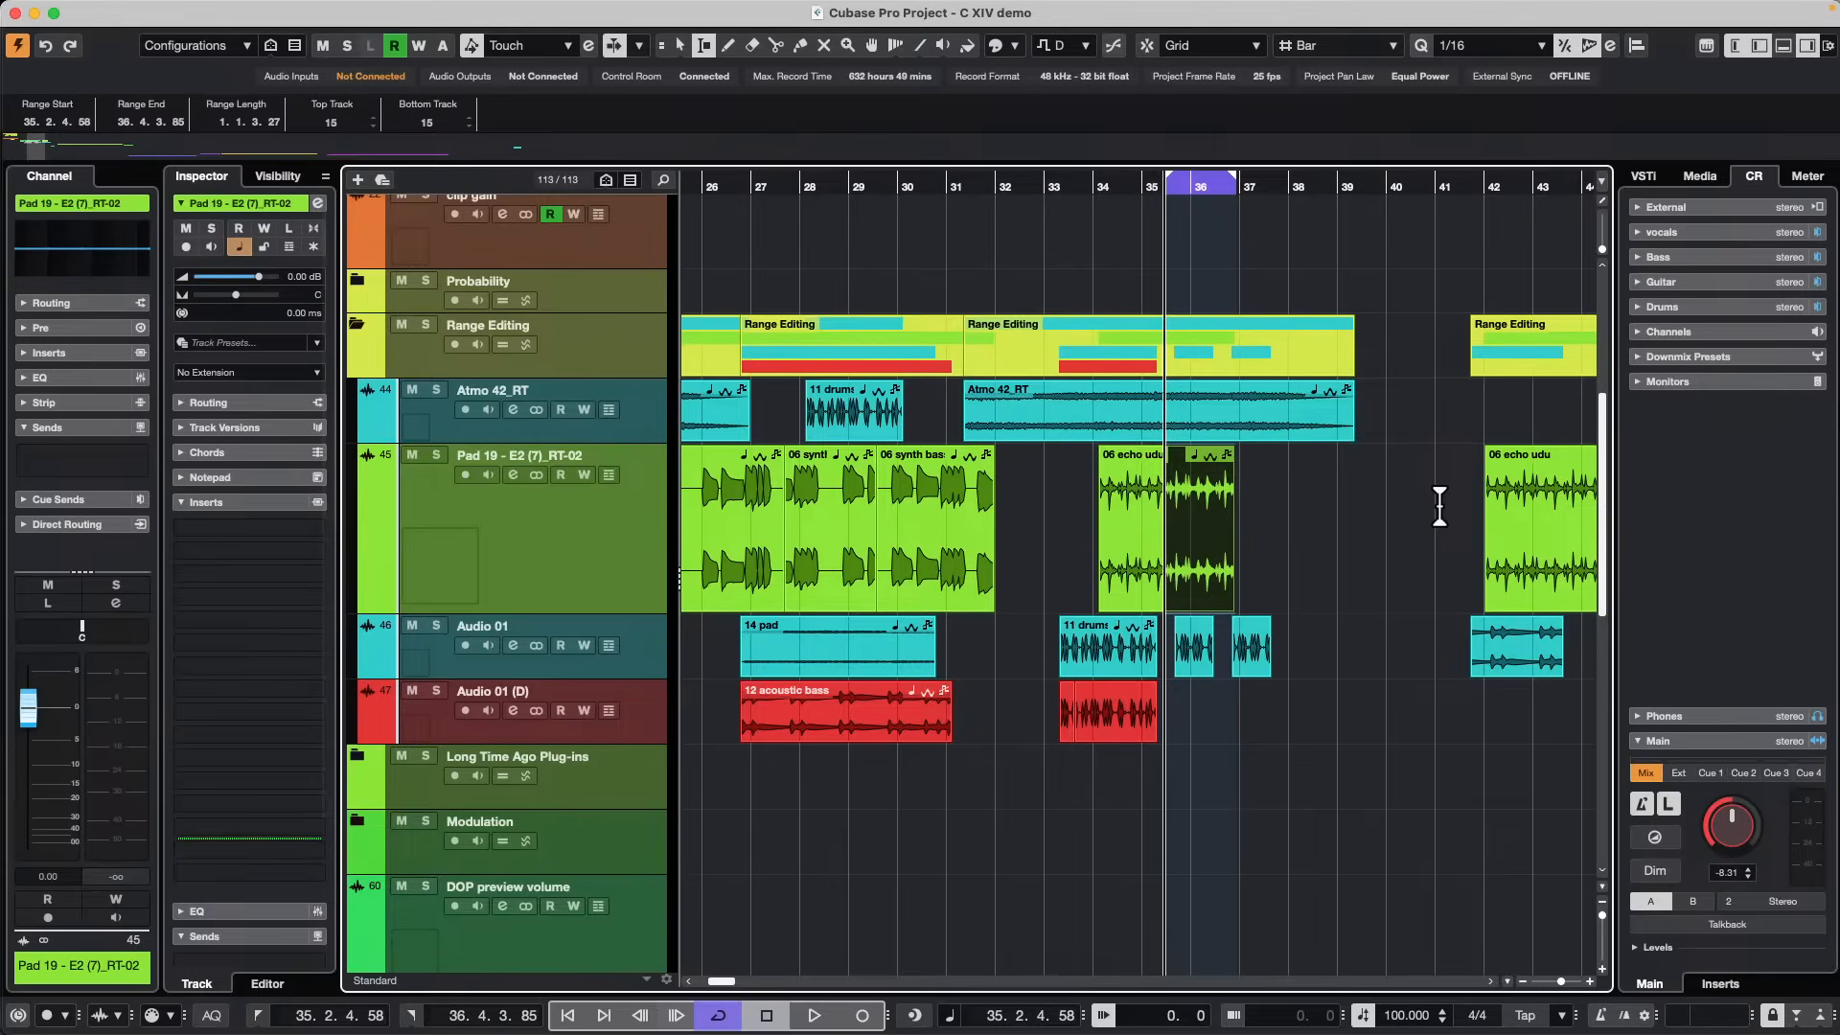
Nudge the selected Pad 19 range with its audio back and forth by bars, then undo these moves.
{"action": "key", "text": "super+Right"}
{"action": "key", "text": "super+Right"}
{"action": "key", "text": "super+Right"}
{"action": "key", "text": "super+Right"}
{"action": "key", "text": "super+Left"}
{"action": "key", "text": "super+Left"}
{"action": "key", "text": "super+Left"}
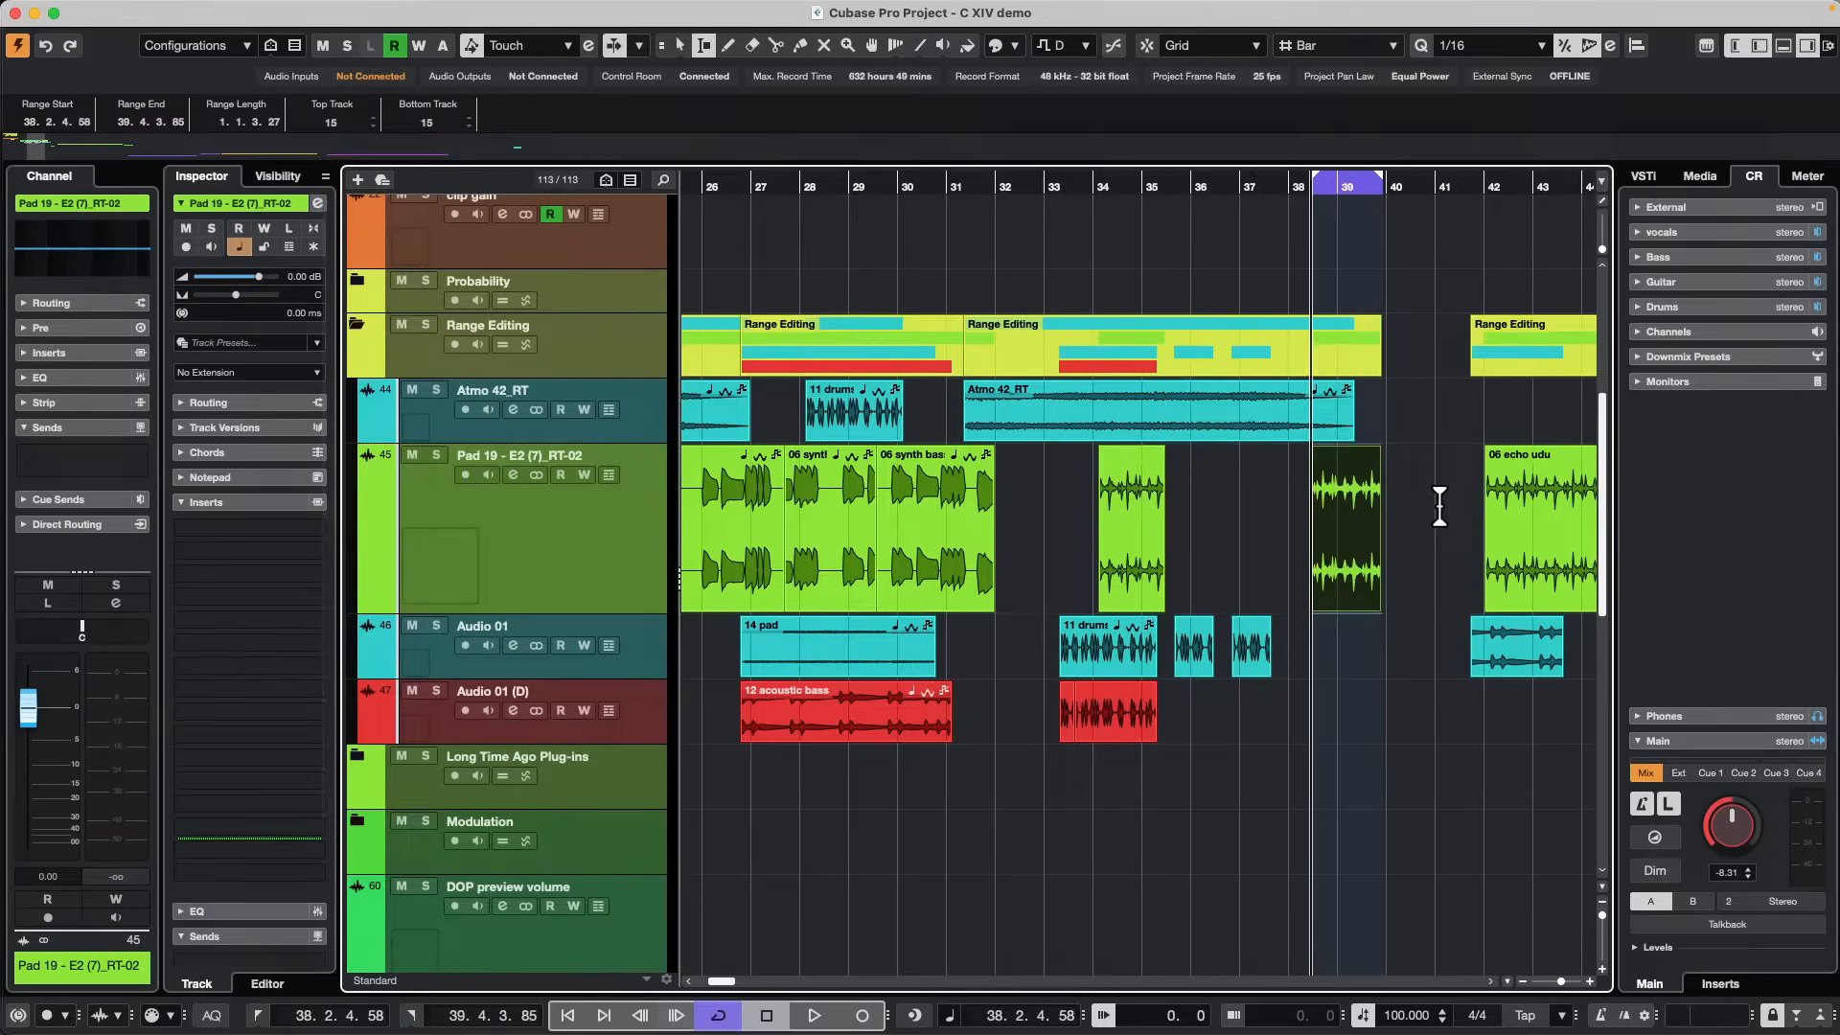
{"action": "key", "text": "super+Right"}
{"action": "key", "text": "super+Right"}
{"action": "key", "text": "super+Right"}
{"action": "key", "text": "super+Left"}
{"action": "key", "text": "super+Left"}
{"action": "key", "text": "super+Left"}
{"action": "key", "text": "super+Left"}
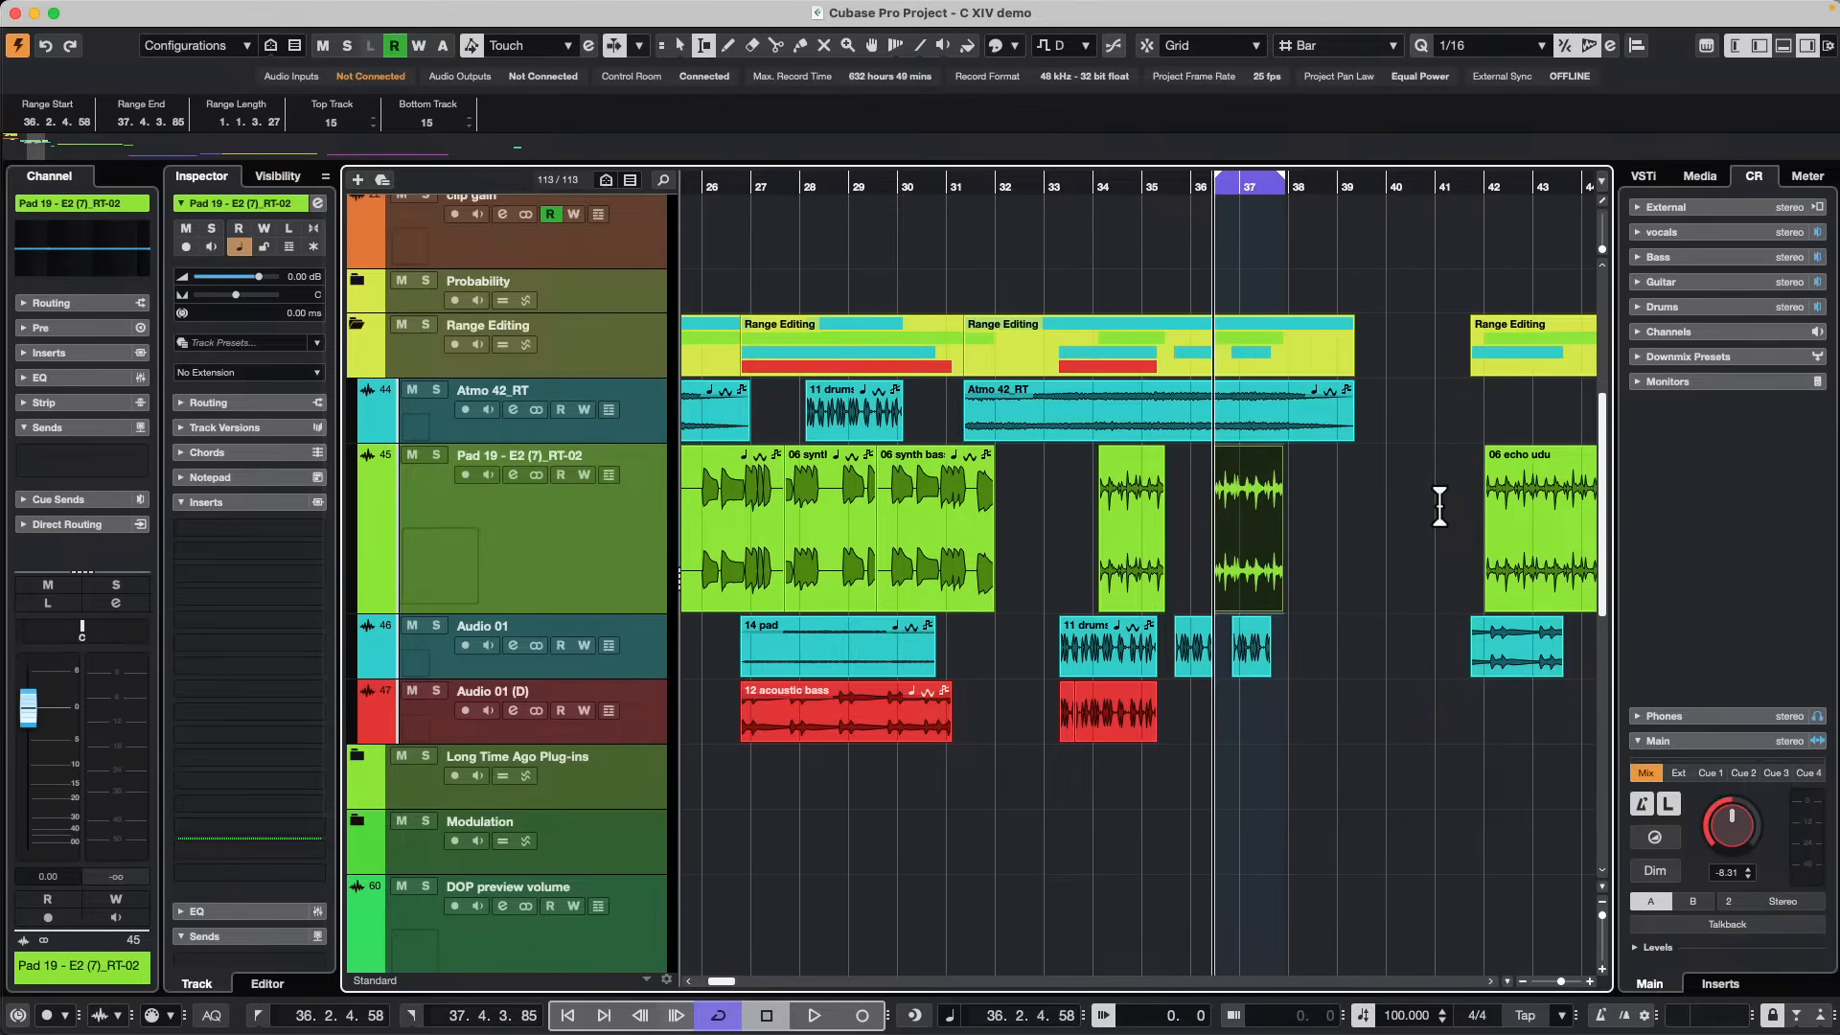
{"action": "key", "text": "super+Right"}
{"action": "key", "text": "super+Left"}
{"action": "key", "text": "super+Left"}
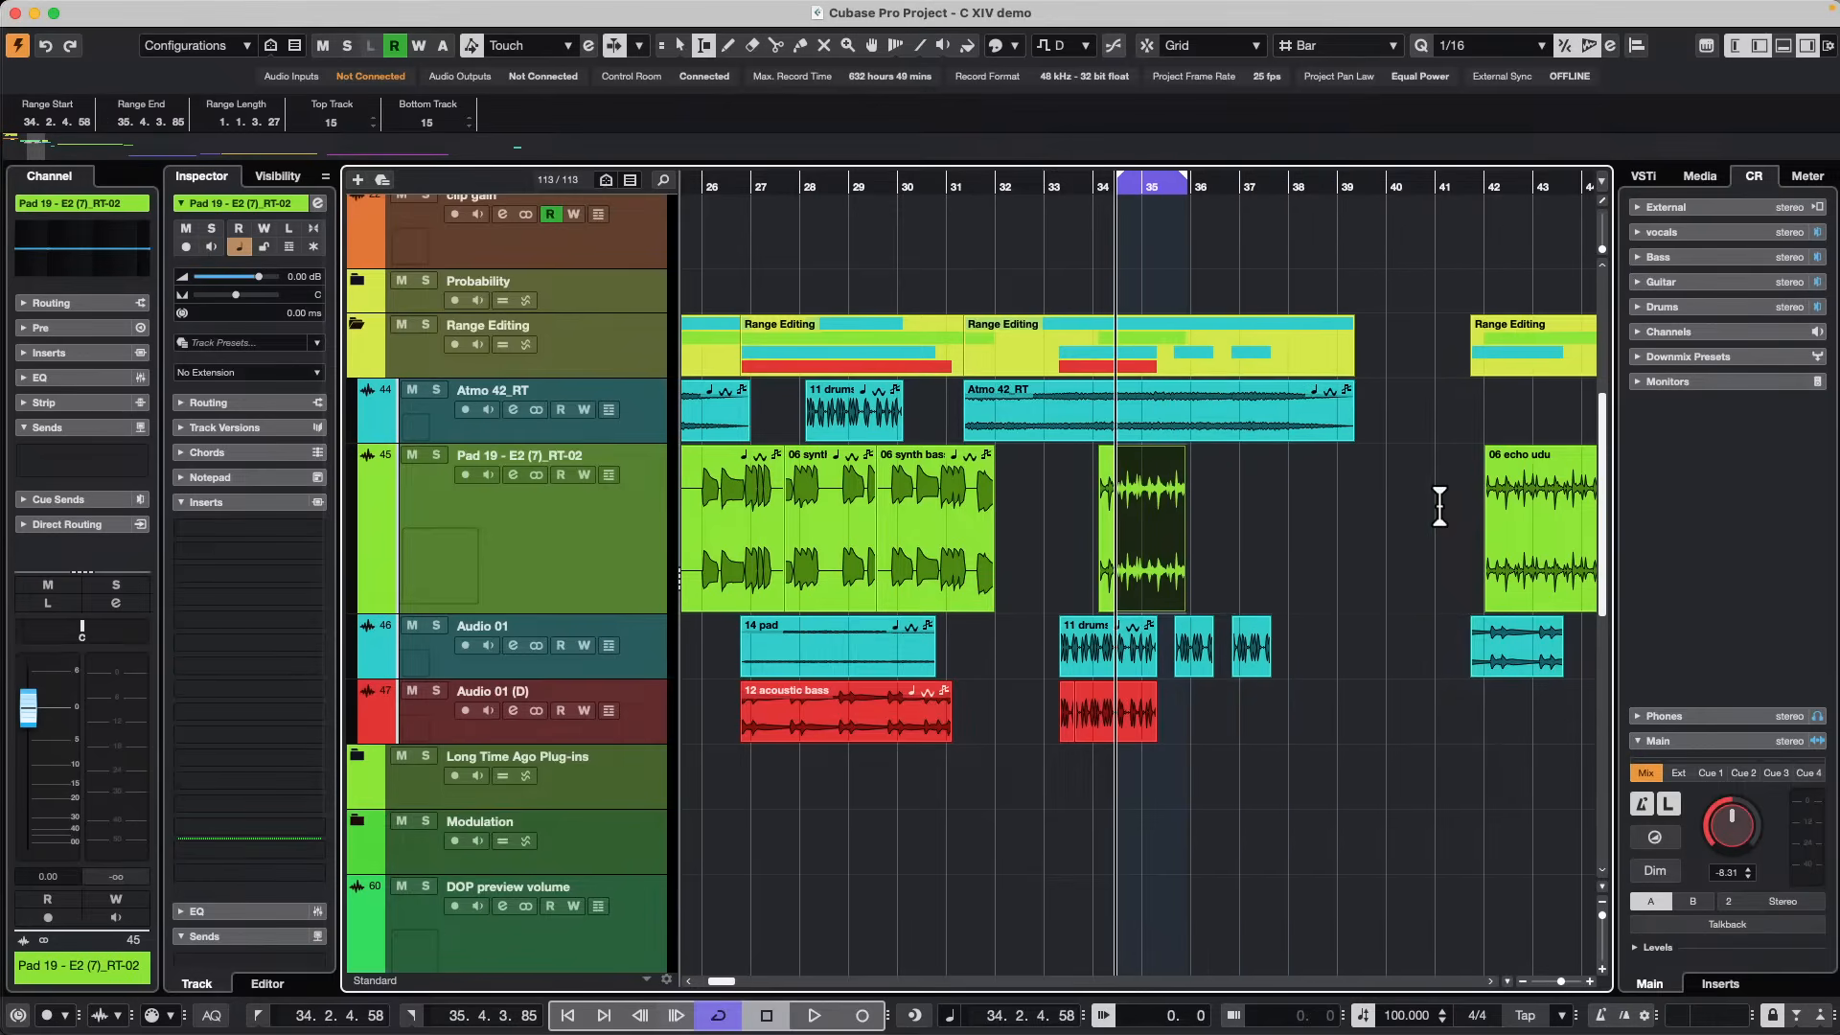
{"action": "key", "text": "super+Left"}
{"action": "key", "text": "super+Right"}
{"action": "key", "text": "super+Right"}
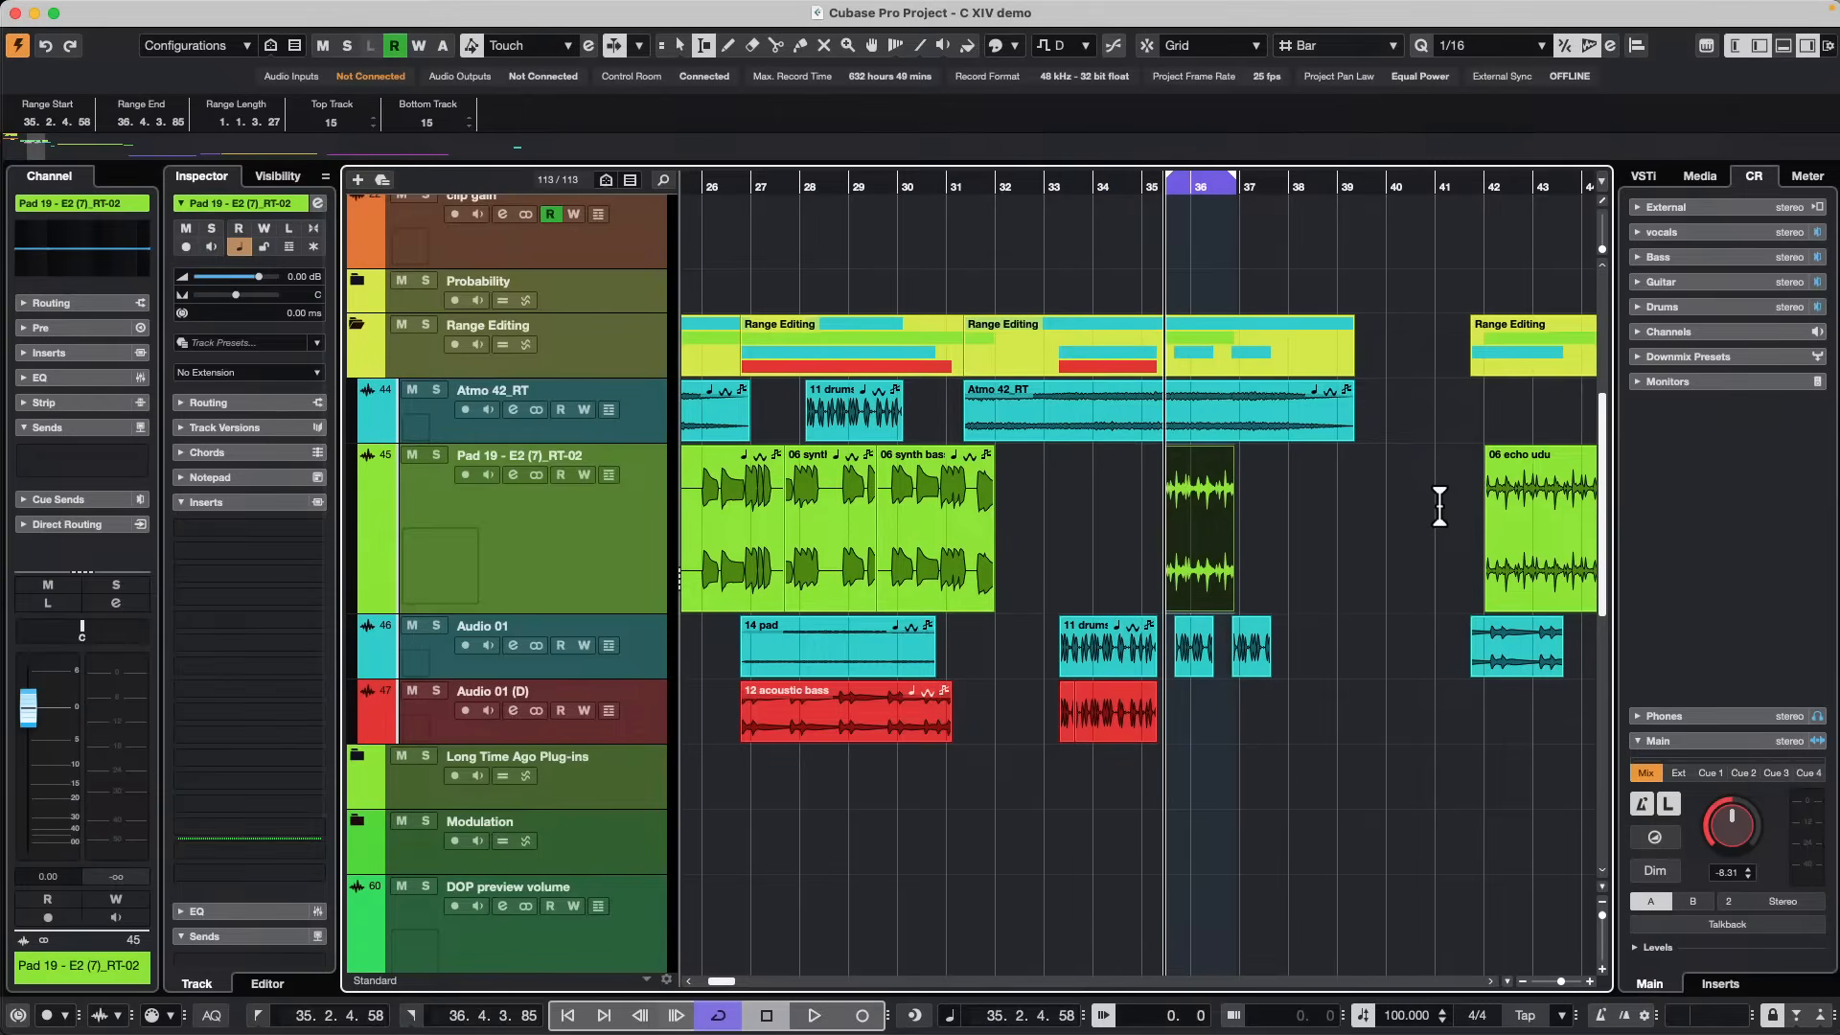
{"action": "key", "text": "super+z"}
{"action": "key", "text": "super+z"}
{"action": "key", "text": "super+z"}
{"action": "key", "text": "super+z"}
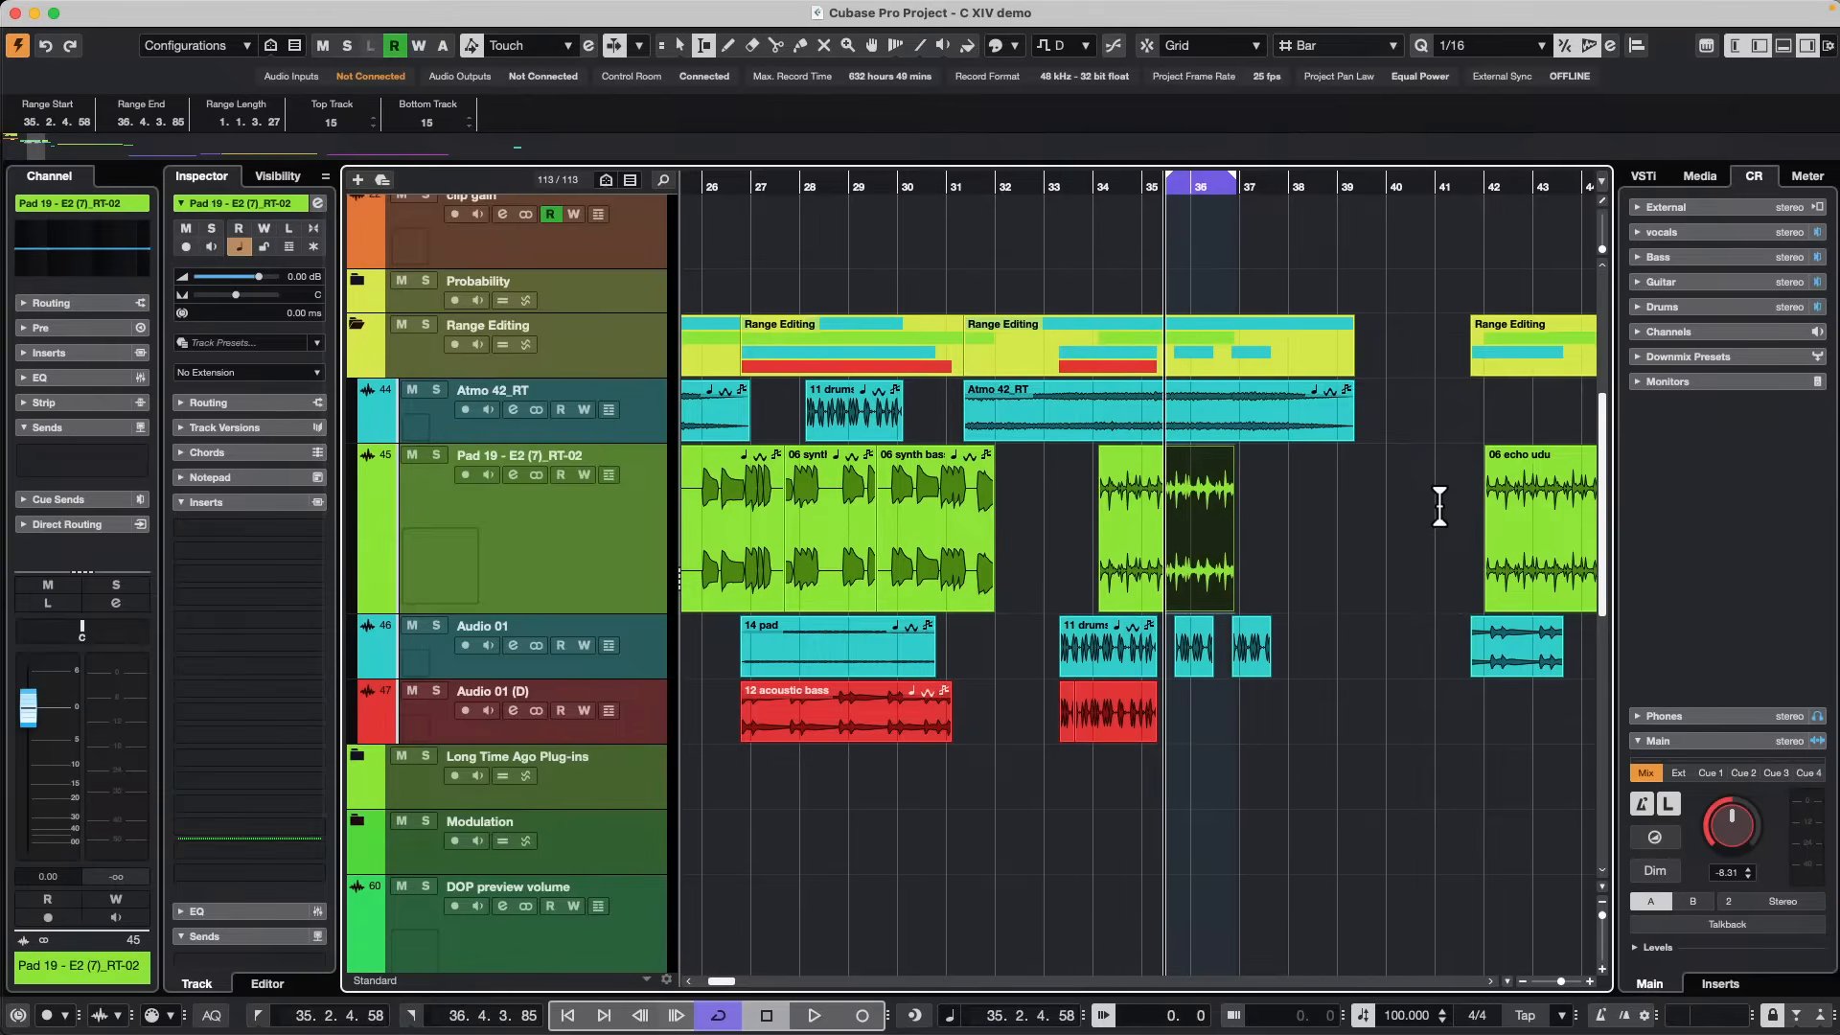
Nudge the selected Pad 19 range with its audio bar by bar to 42.2.4.58, over the following 06 echo udu event.
{"action": "key", "text": "super+Right"}
{"action": "key", "text": "super+Right"}
{"action": "key", "text": "super+Right"}
{"action": "key", "text": "super+Right"}
{"action": "key", "text": "super+Right"}
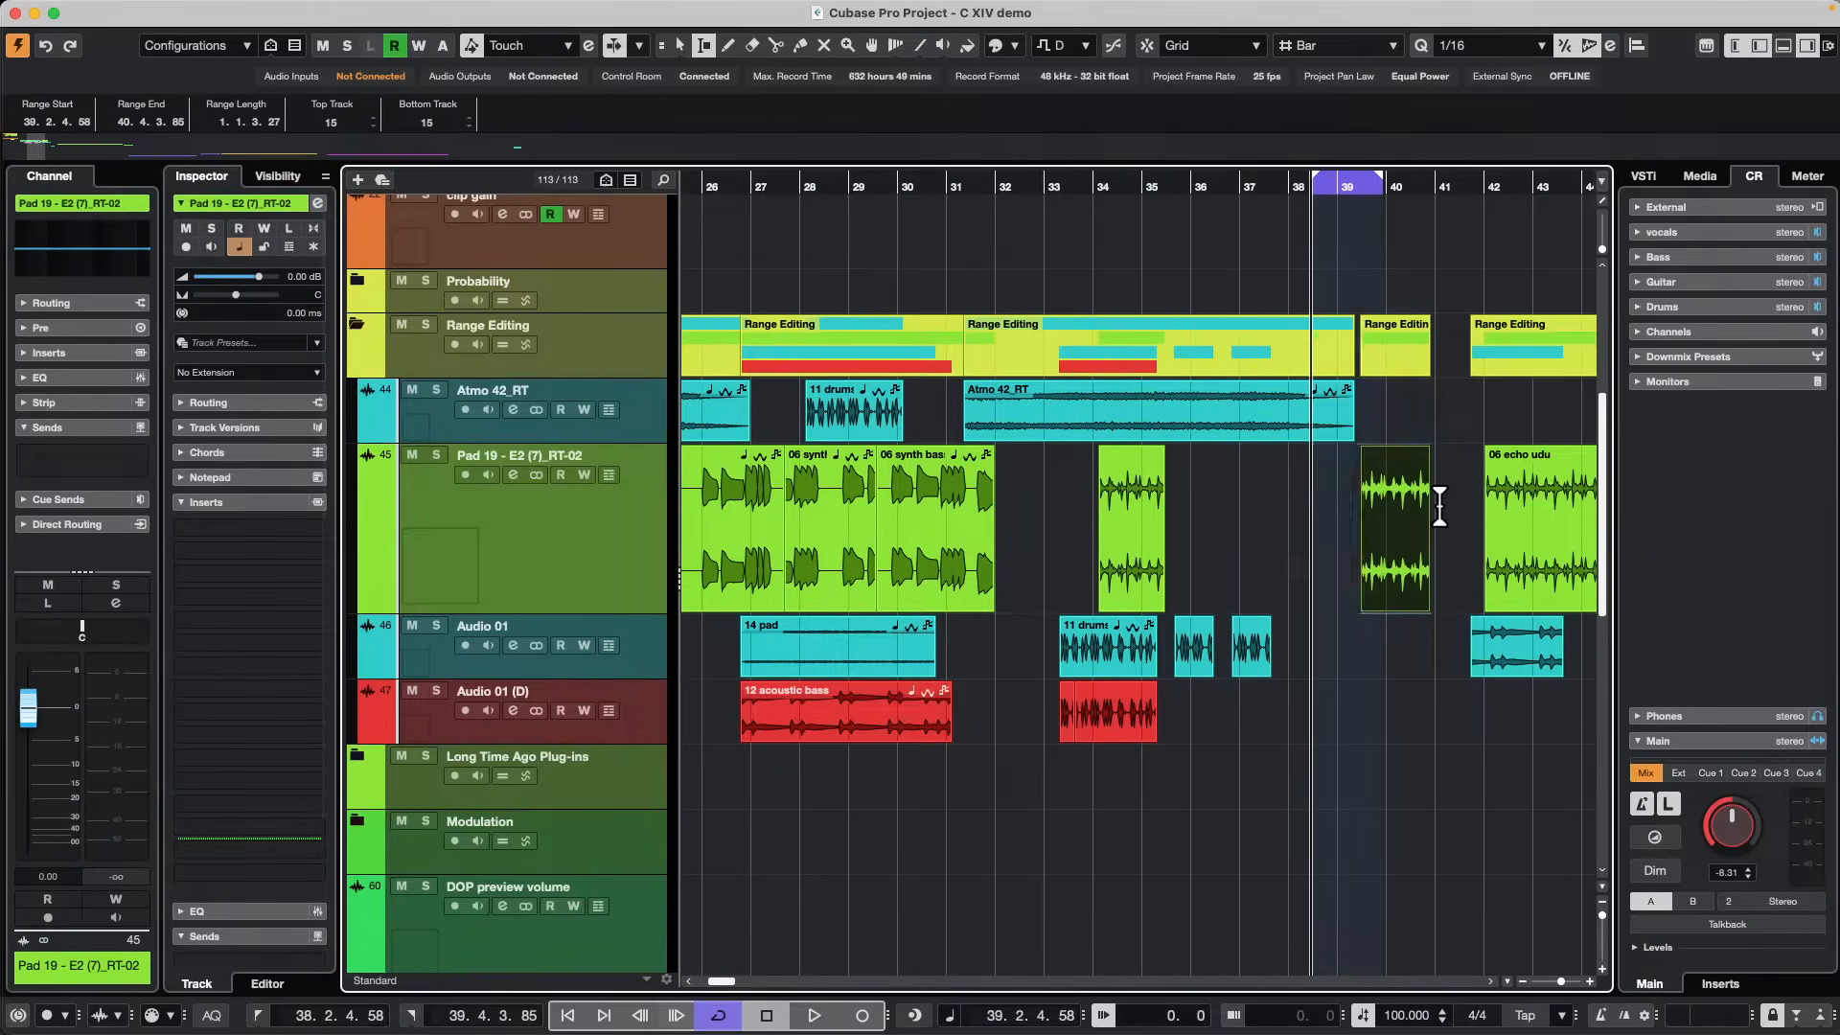
{"action": "key", "text": "super+Right"}
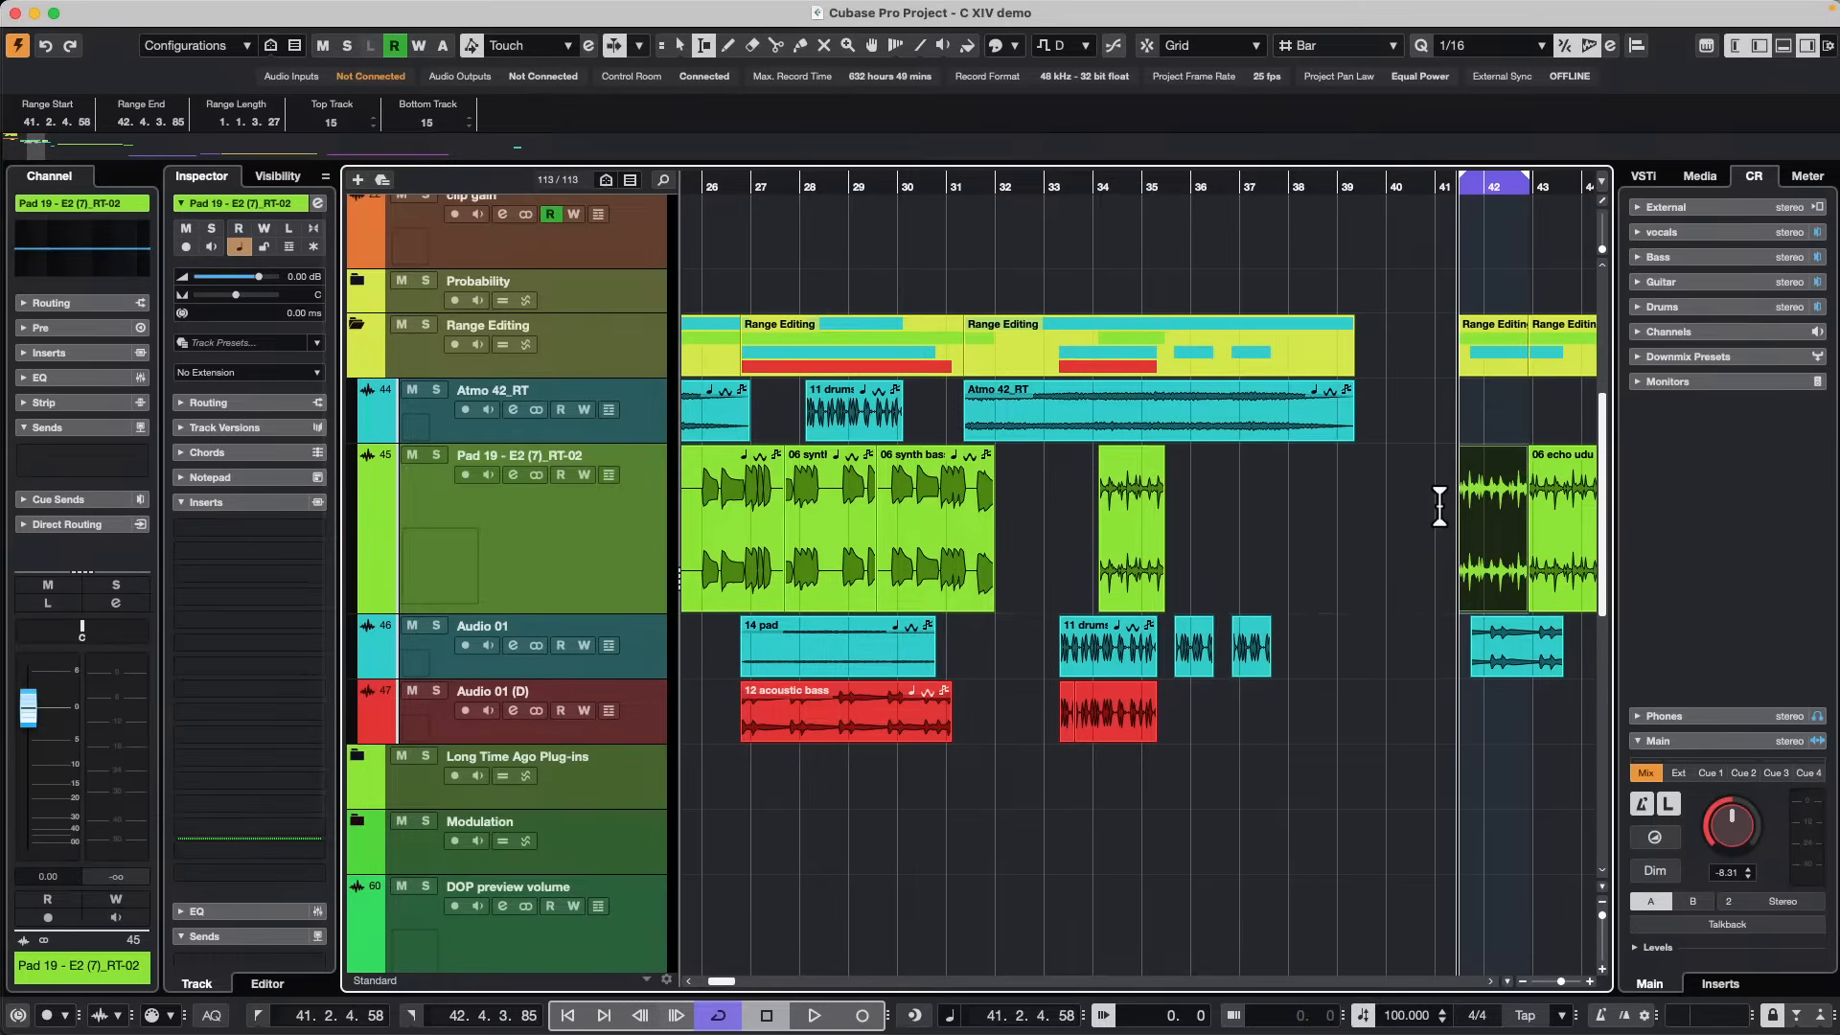
{"action": "key", "text": "super+Right"}
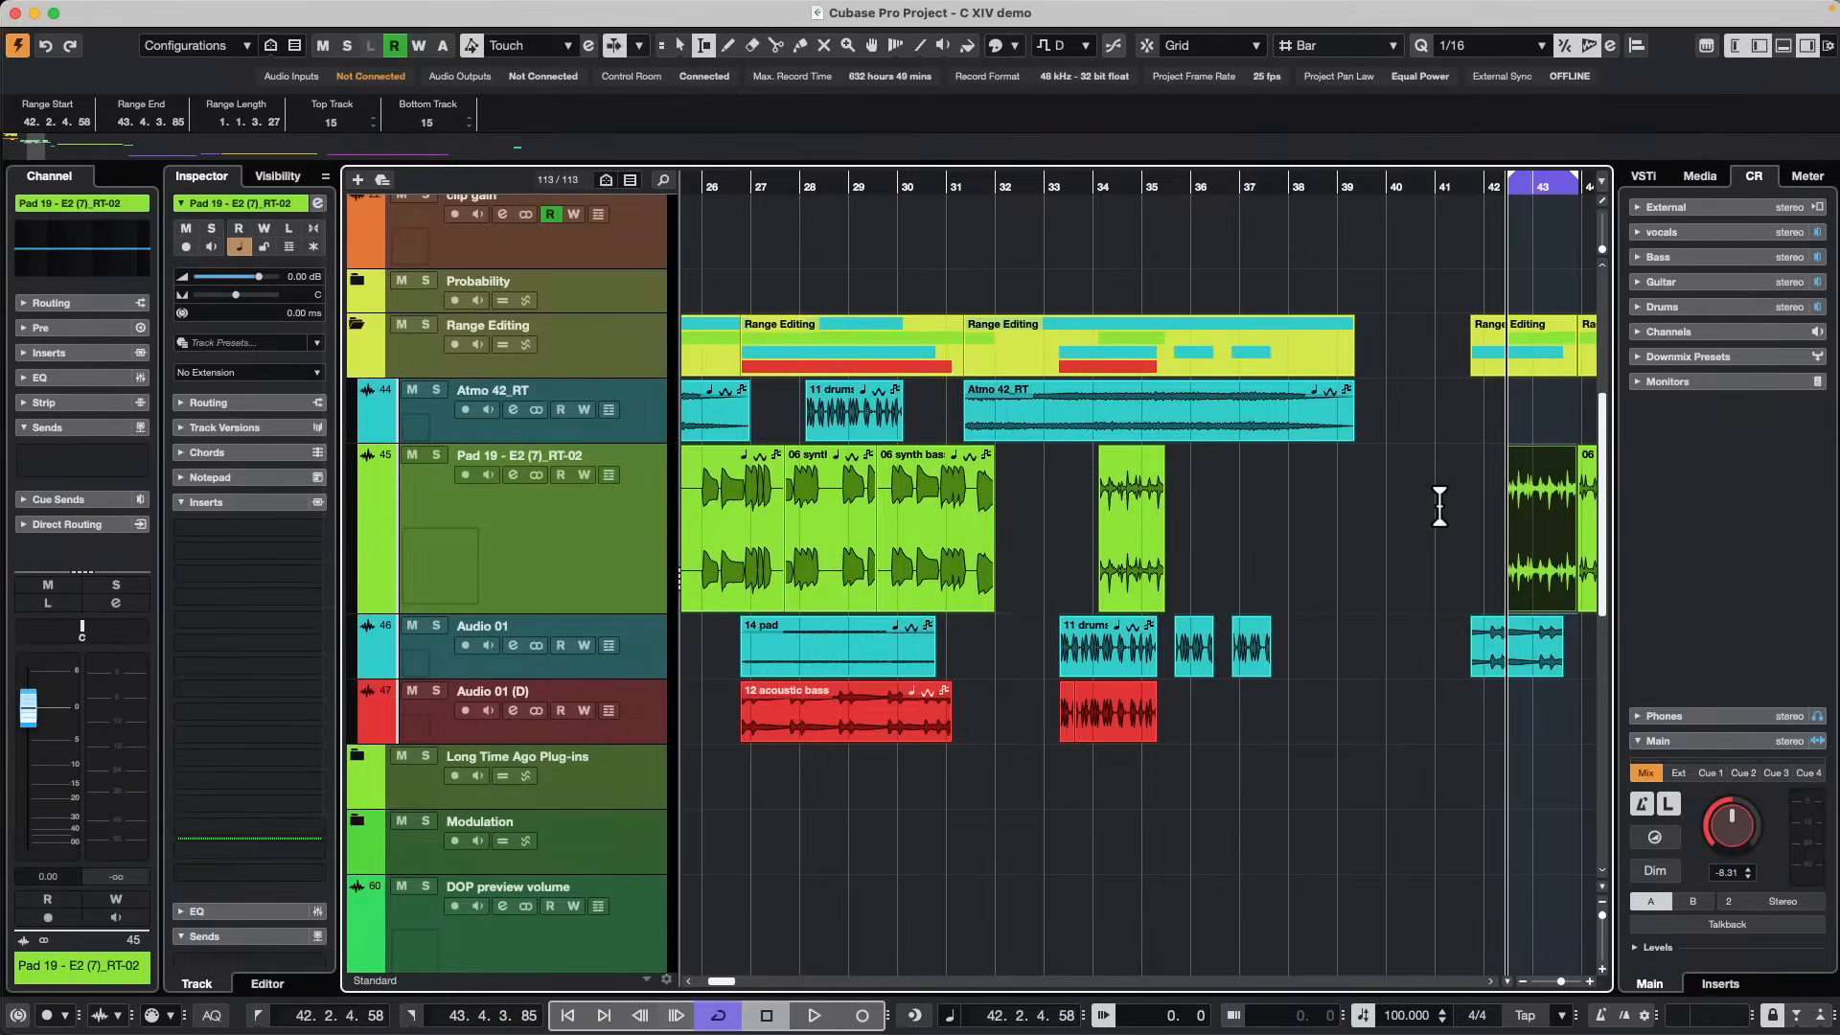
Nudge only the range selection on Pad 19 away from its audio and back towards it in one-bar steps.
{"action": "key", "text": "super+Left"}
{"action": "key", "text": "super+Left"}
{"action": "key", "text": "super+Left"}
{"action": "key", "text": "super+Left"}
{"action": "key", "text": "super+Left"}
{"action": "key", "text": "super+Left"}
{"action": "key", "text": "super+Right"}
{"action": "key", "text": "super+Right"}
{"action": "key", "text": "super+Right"}
{"action": "key", "text": "super+Right"}
{"action": "key", "text": "super+Right"}
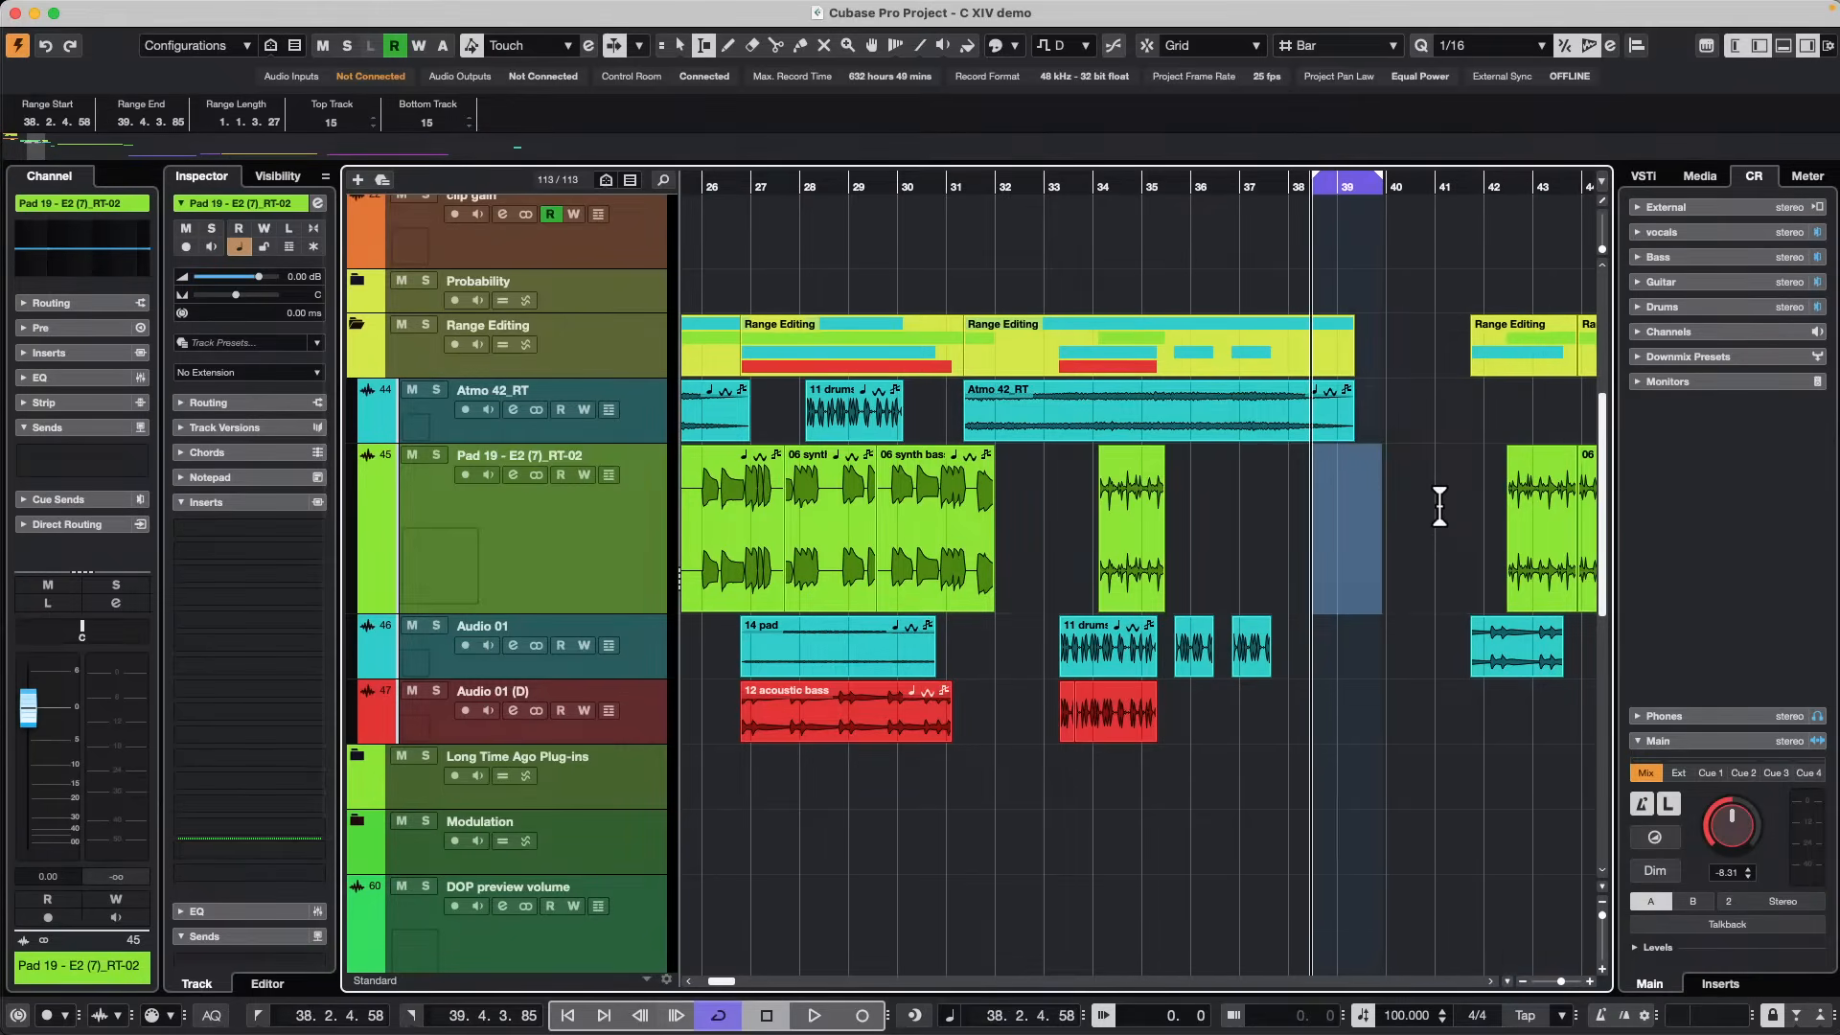
Nudge the Pad 19 range with its audio back and forth in one-bar steps, ending at 36.2.4.58.
{"action": "key", "text": "super+Right"}
{"action": "key", "text": "super+Left"}
{"action": "key", "text": "super+Left"}
{"action": "key", "text": "super+Left"}
{"action": "key", "text": "super+Left"}
{"action": "key", "text": "super+Left"}
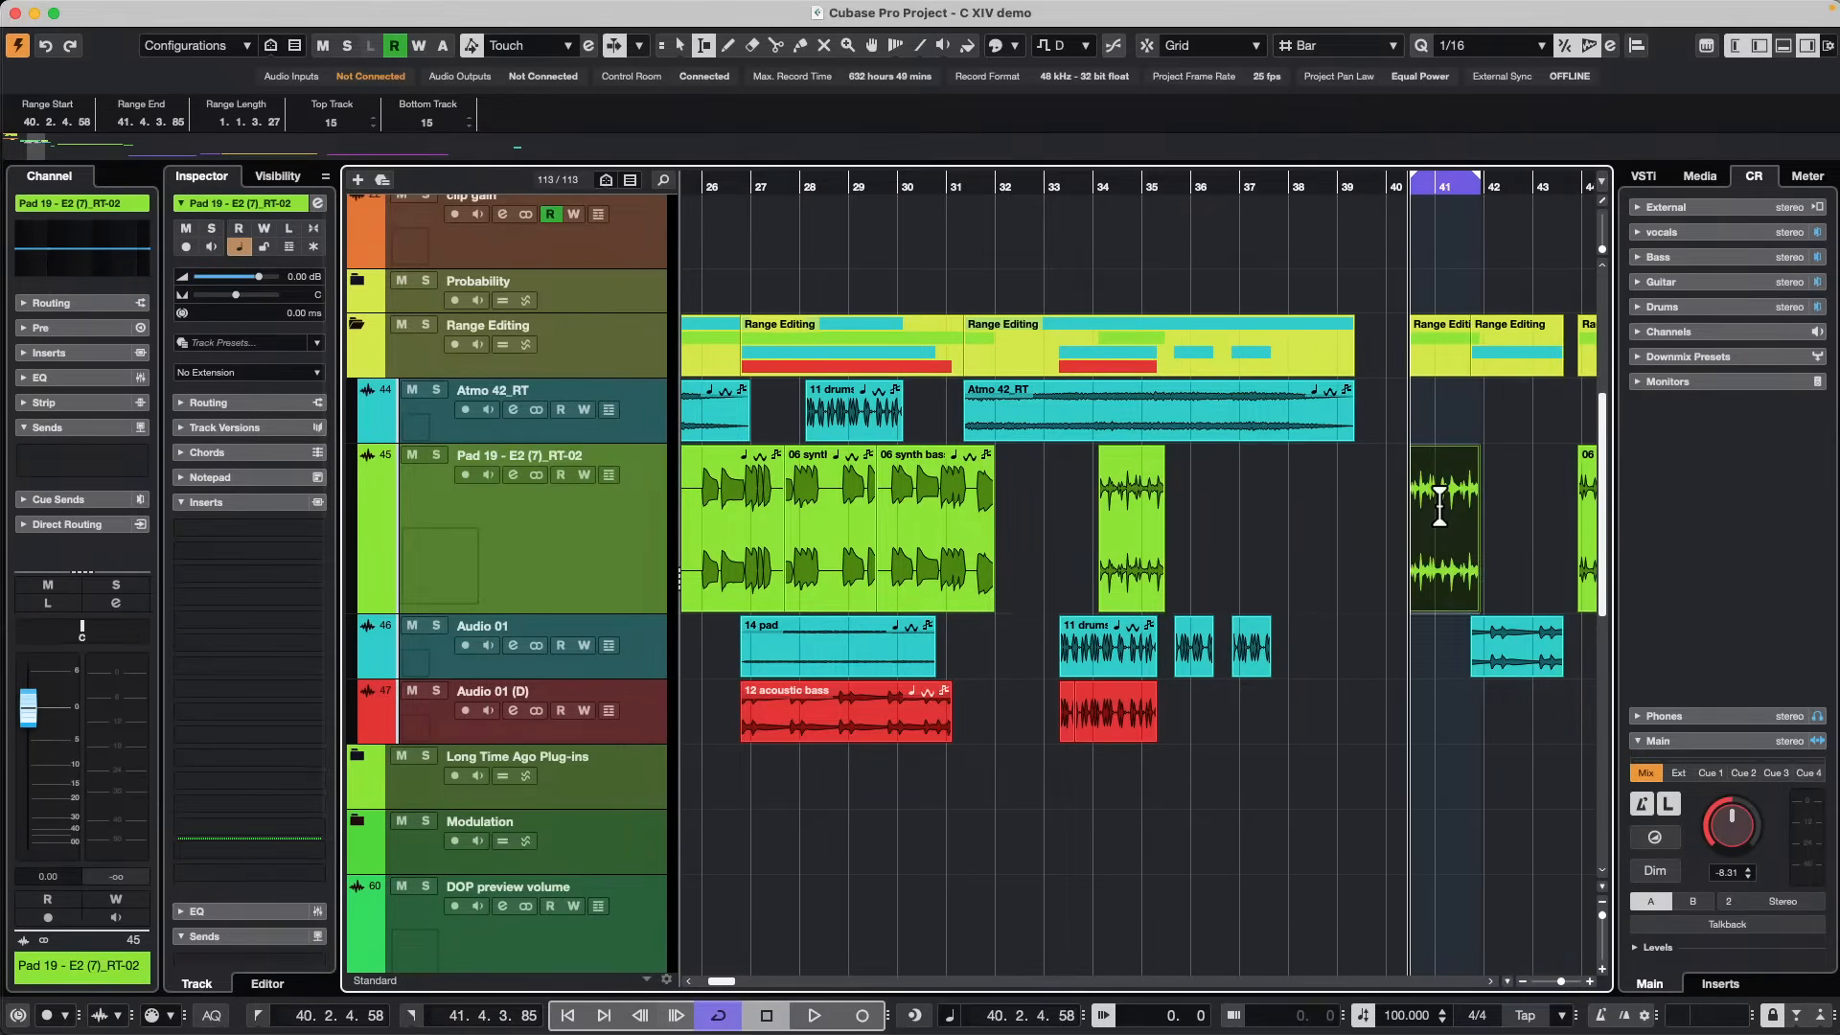
{"action": "key", "text": "super+Right"}
{"action": "key", "text": "super+Right"}
{"action": "key", "text": "super+Right"}
{"action": "key", "text": "super+Left"}
{"action": "key", "text": "super+Left"}
{"action": "key", "text": "super+Left"}
{"action": "key", "text": "super+Left"}
{"action": "key", "text": "super+Left"}
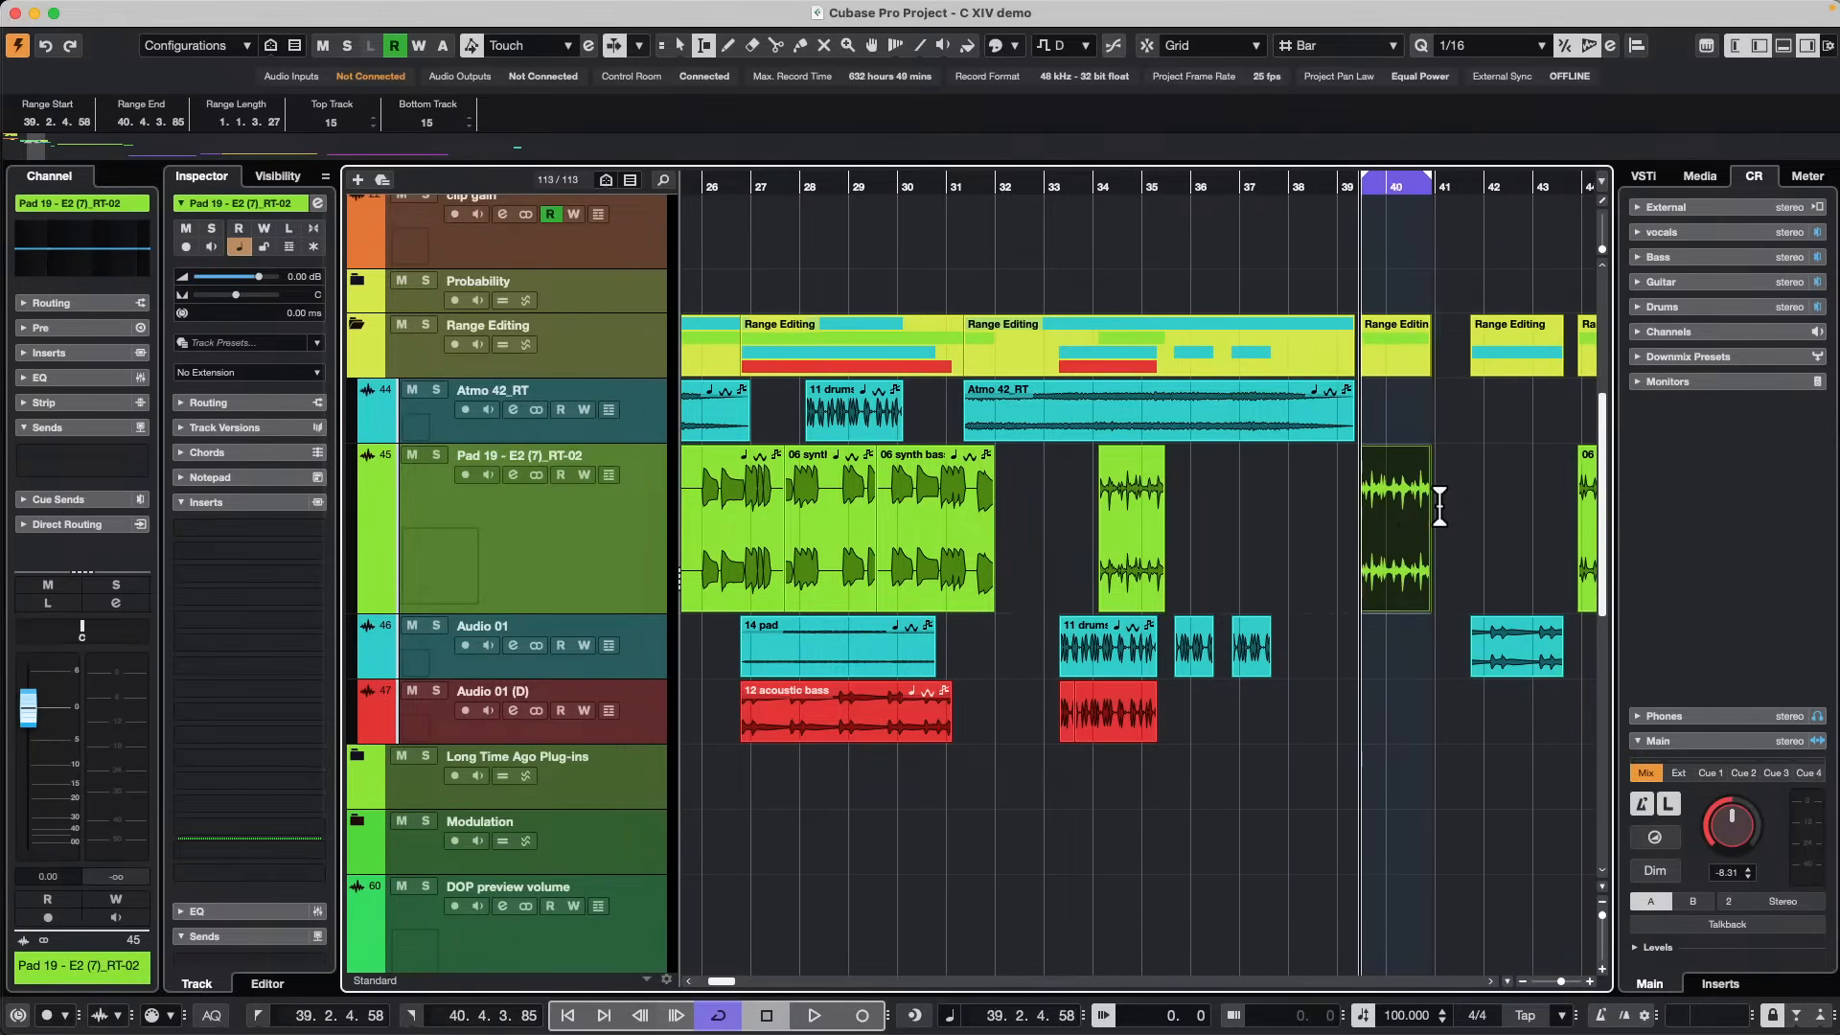
{"action": "key", "text": "super+Right"}
{"action": "key", "text": "super+Right"}
{"action": "key", "text": "super+Right"}
{"action": "key", "text": "super+Right"}
{"action": "key", "text": "super+Left"}
{"action": "key", "text": "super+Left"}
{"action": "key", "text": "super+Left"}
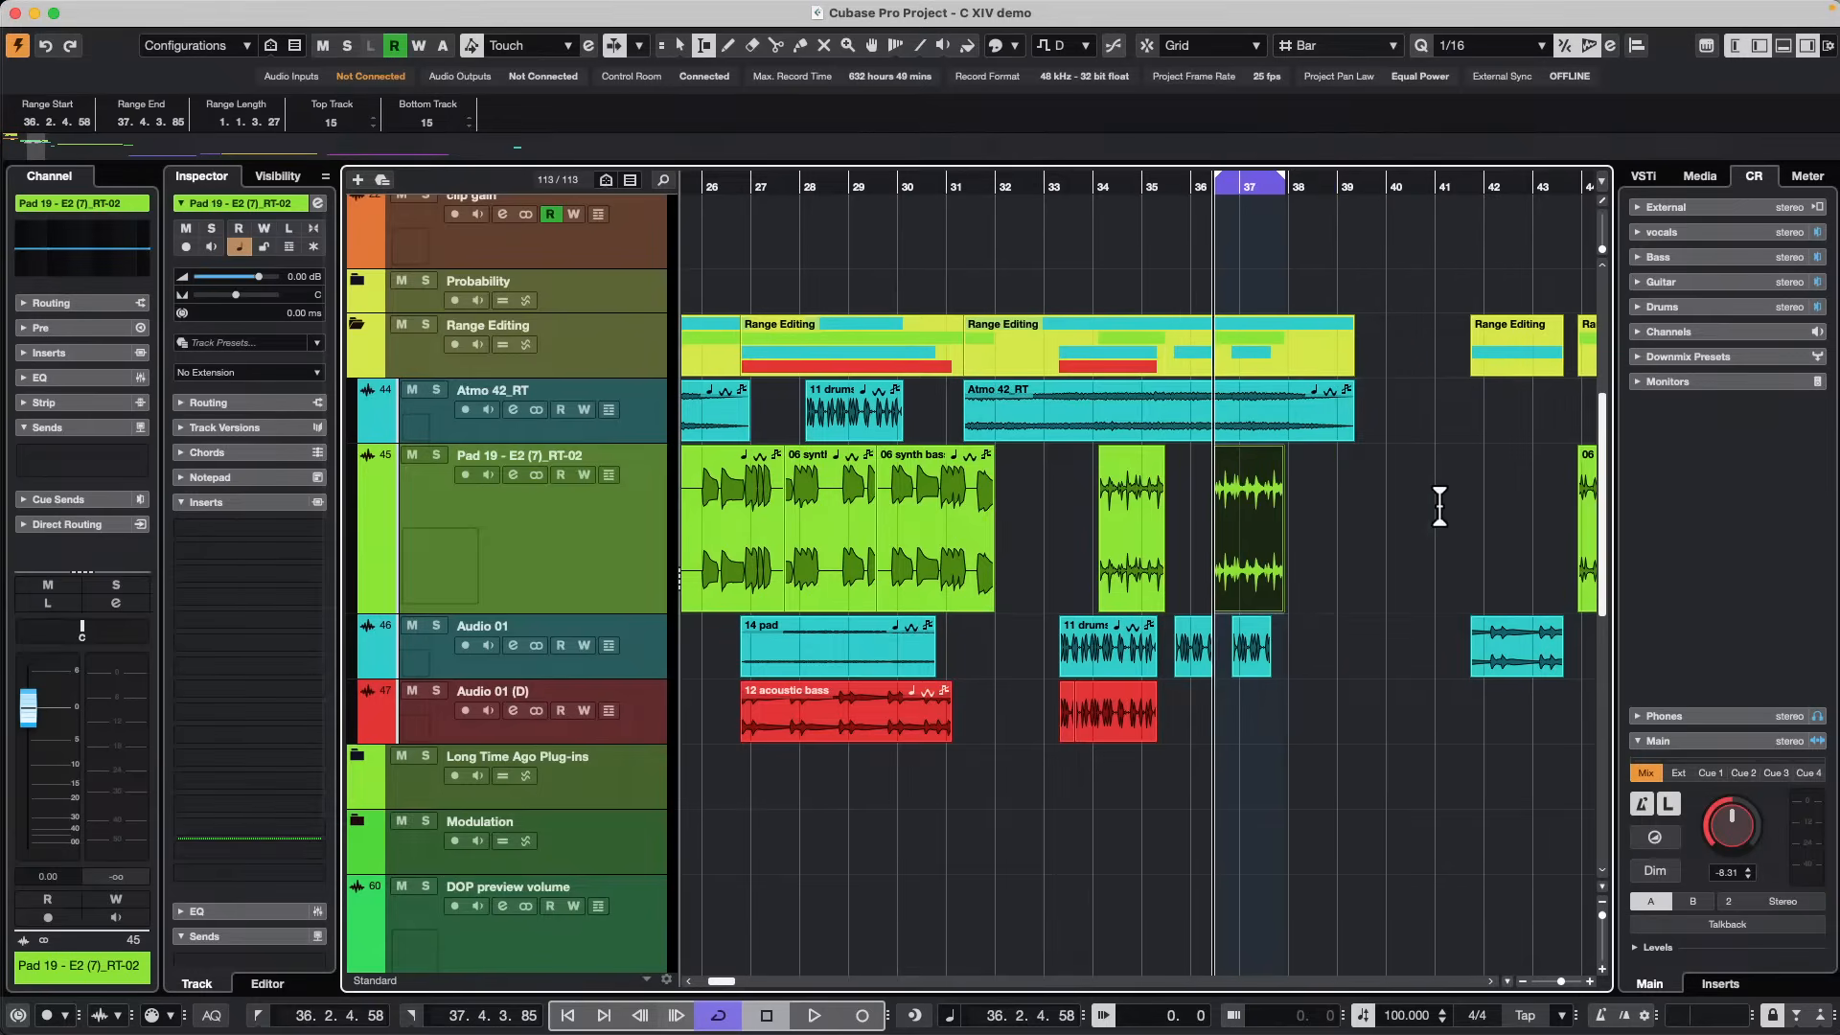
{"action": "key", "text": "super+Right"}
{"action": "key", "text": "super+Right"}
{"action": "key", "text": "super+Right"}
{"action": "key", "text": "super+Right"}
{"action": "key", "text": "super+Left"}
{"action": "key", "text": "super+Left"}
{"action": "key", "text": "super+Left"}
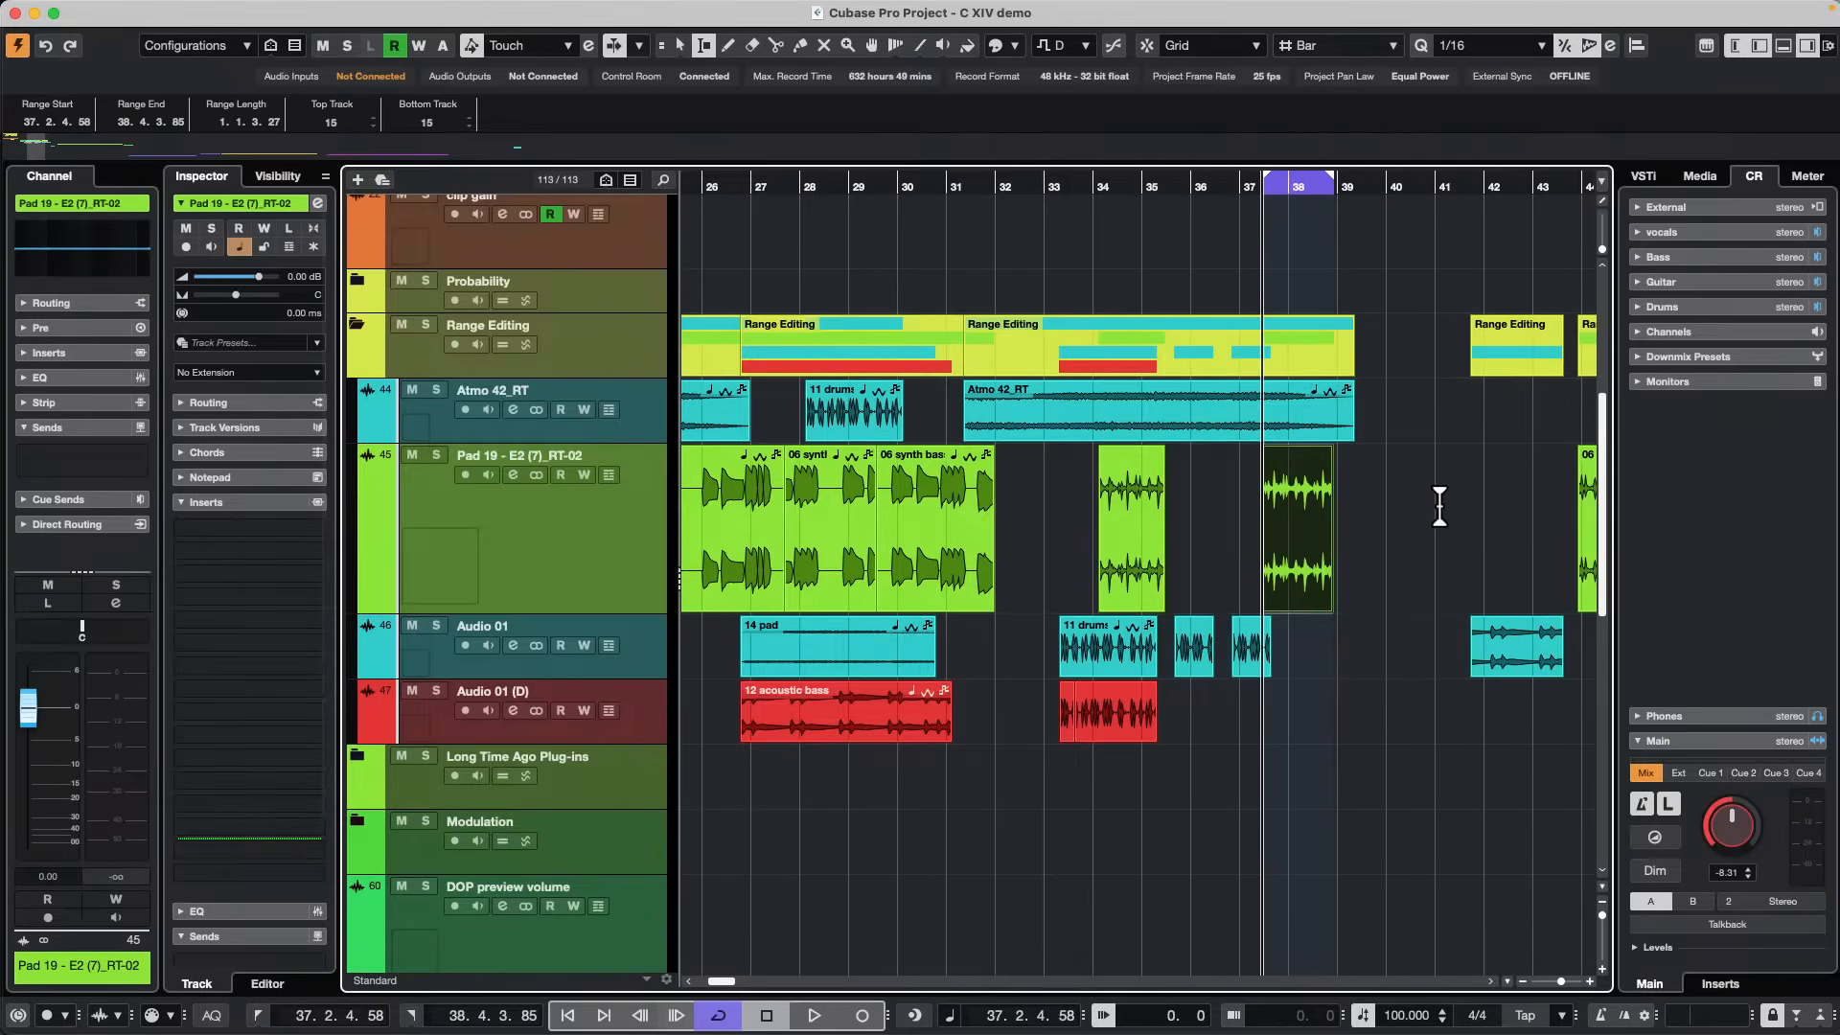
{"action": "key", "text": "super+Left"}
Move the range selection up and down between the Range Editing folder and its tracks, ending on Pad 19 at 36.2.4.58.
{"action": "key", "text": "Up"}
{"action": "key", "text": "Up"}
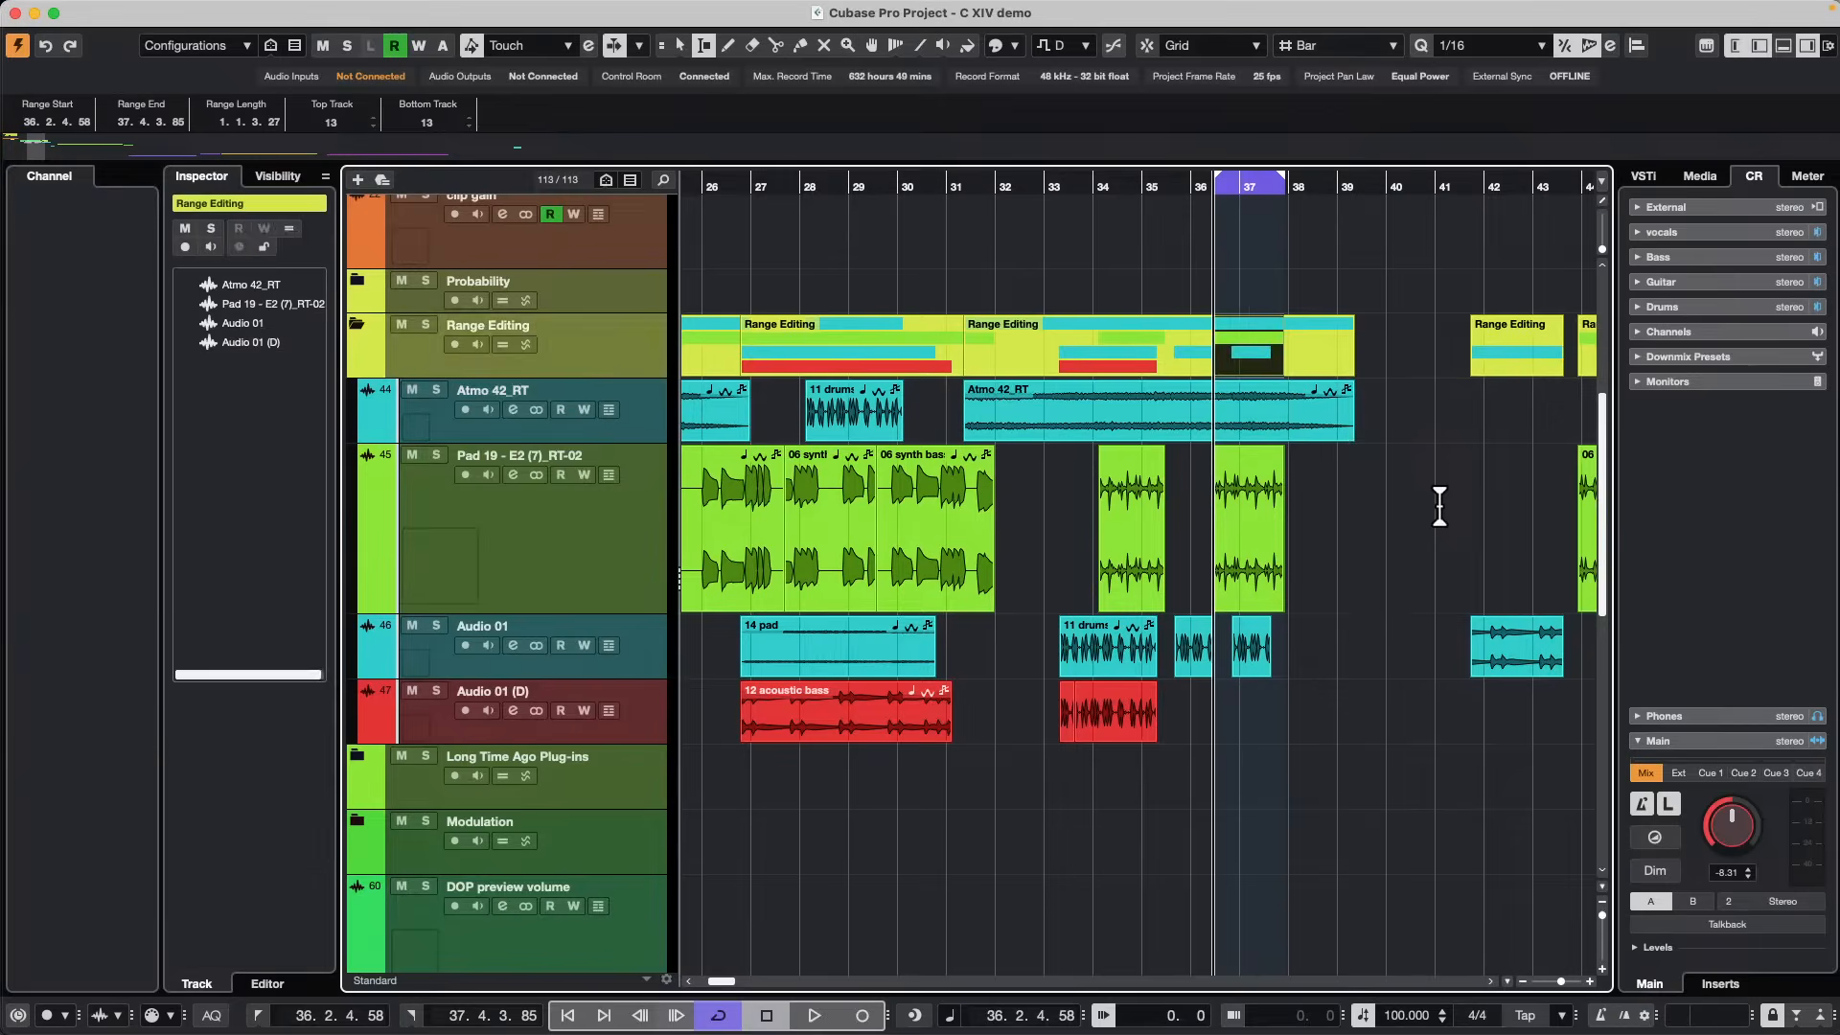
{"action": "key", "text": "Down"}
{"action": "key", "text": "Down"}
{"action": "key", "text": "Down"}
{"action": "key", "text": "Up"}
{"action": "key", "text": "Up"}
{"action": "key", "text": "Down"}
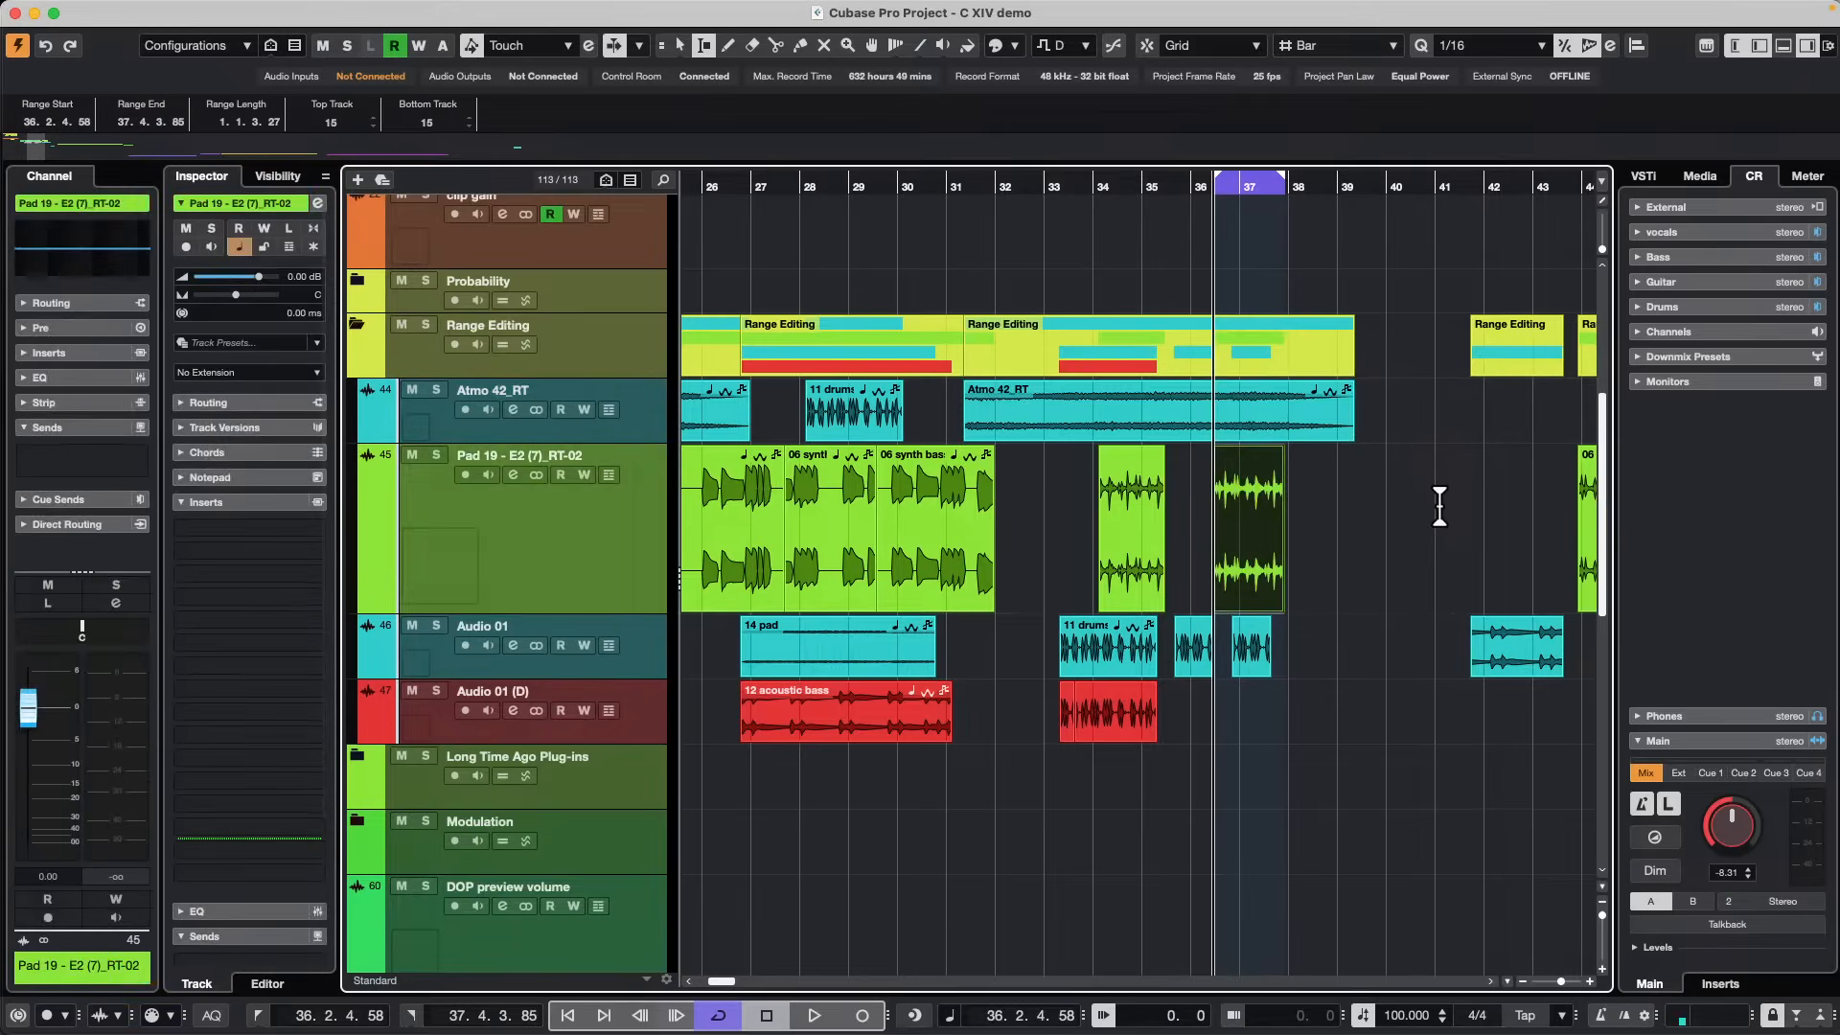
Nudge only the range selection on Pad 19 eight bars earlier to 28.2.4.58, leaving its audio in place.
{"action": "key", "text": "super+Left"}
{"action": "key", "text": "super+Left"}
{"action": "key", "text": "super+Left"}
{"action": "key", "text": "super+Left"}
{"action": "key", "text": "super+Left"}
{"action": "key", "text": "super+Left"}
{"action": "key", "text": "super+Left"}
{"action": "key", "text": "super+Left"}
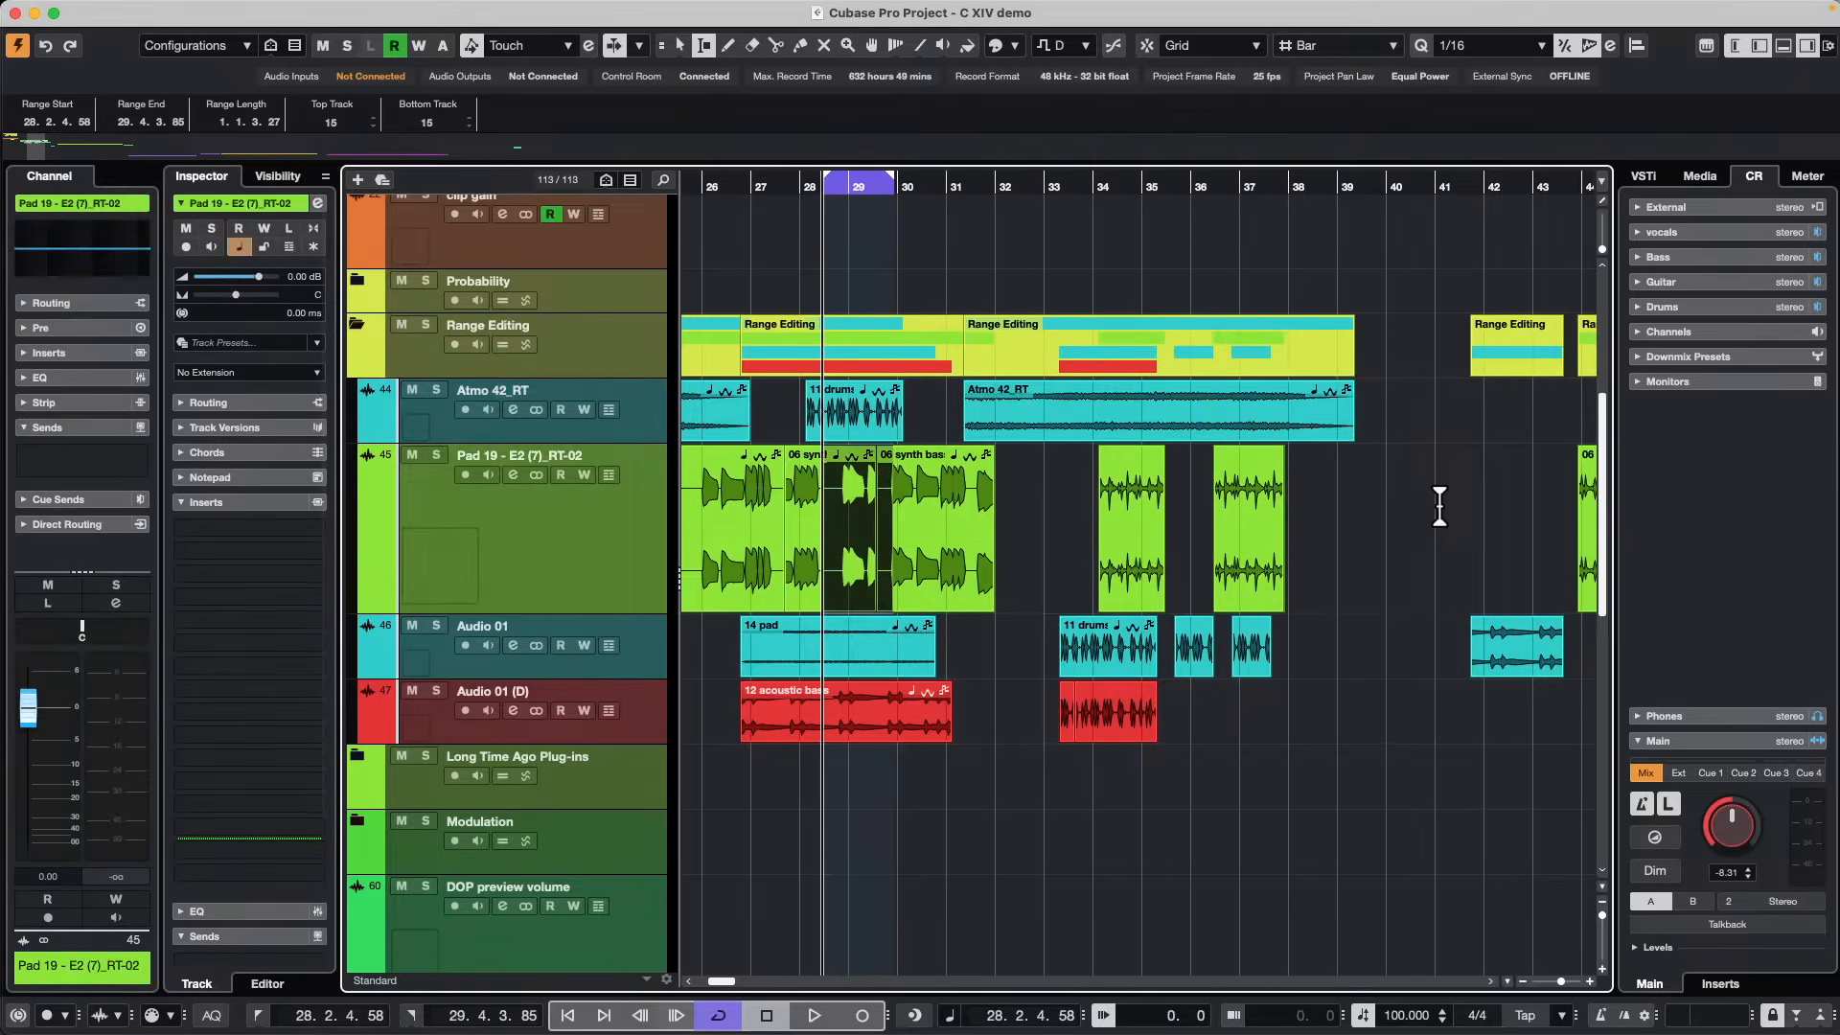
Move the range selection through the neighbouring tracks onto the 12 acoustic bass event on Audio 01 (D).
{"action": "key", "text": "Up"}
{"action": "key", "text": "Down"}
{"action": "key", "text": "Down"}
{"action": "key", "text": "Down"}
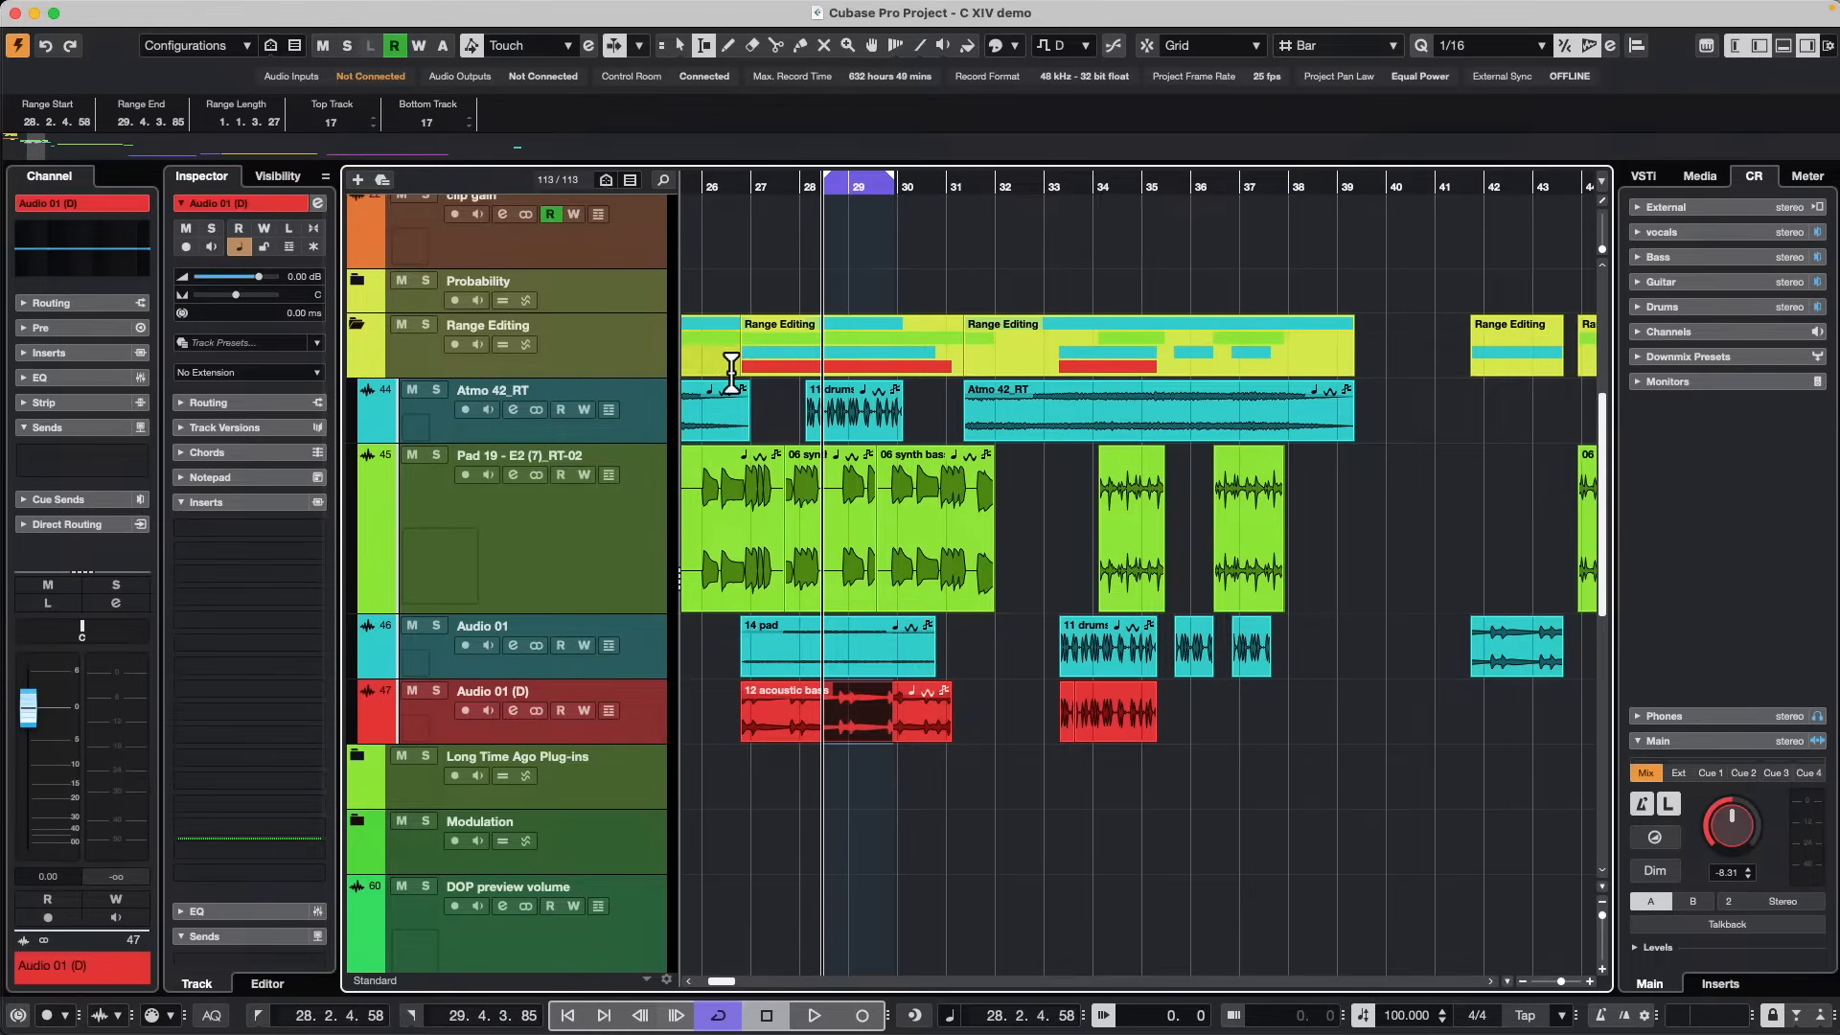
Switch to object selection, reduce the Pad 19 track height and enlarge the Audio 01 track.
{"action": "key", "text": "1"}
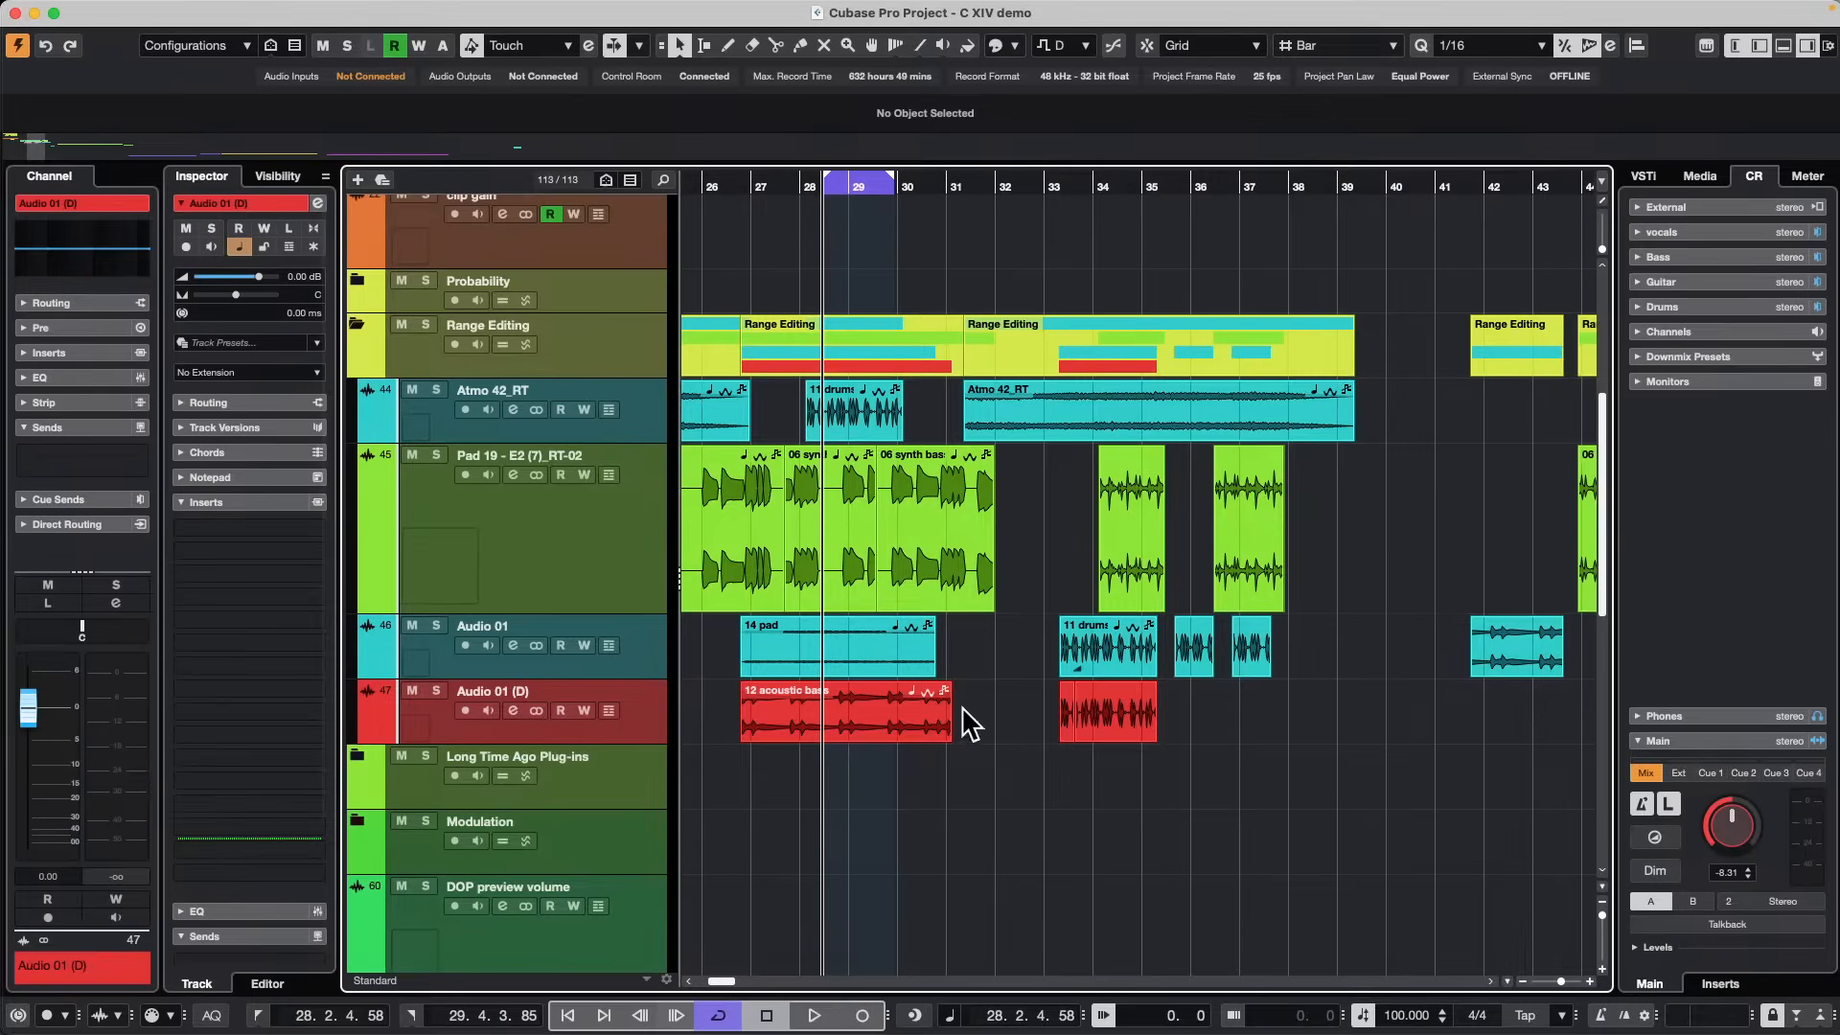
{"action": "left_click_drag", "start_coordinate": [600, 613], "coordinate": [614, 498]}
{"action": "left_click_drag", "start_coordinate": [629, 573], "coordinate": [618, 658]}
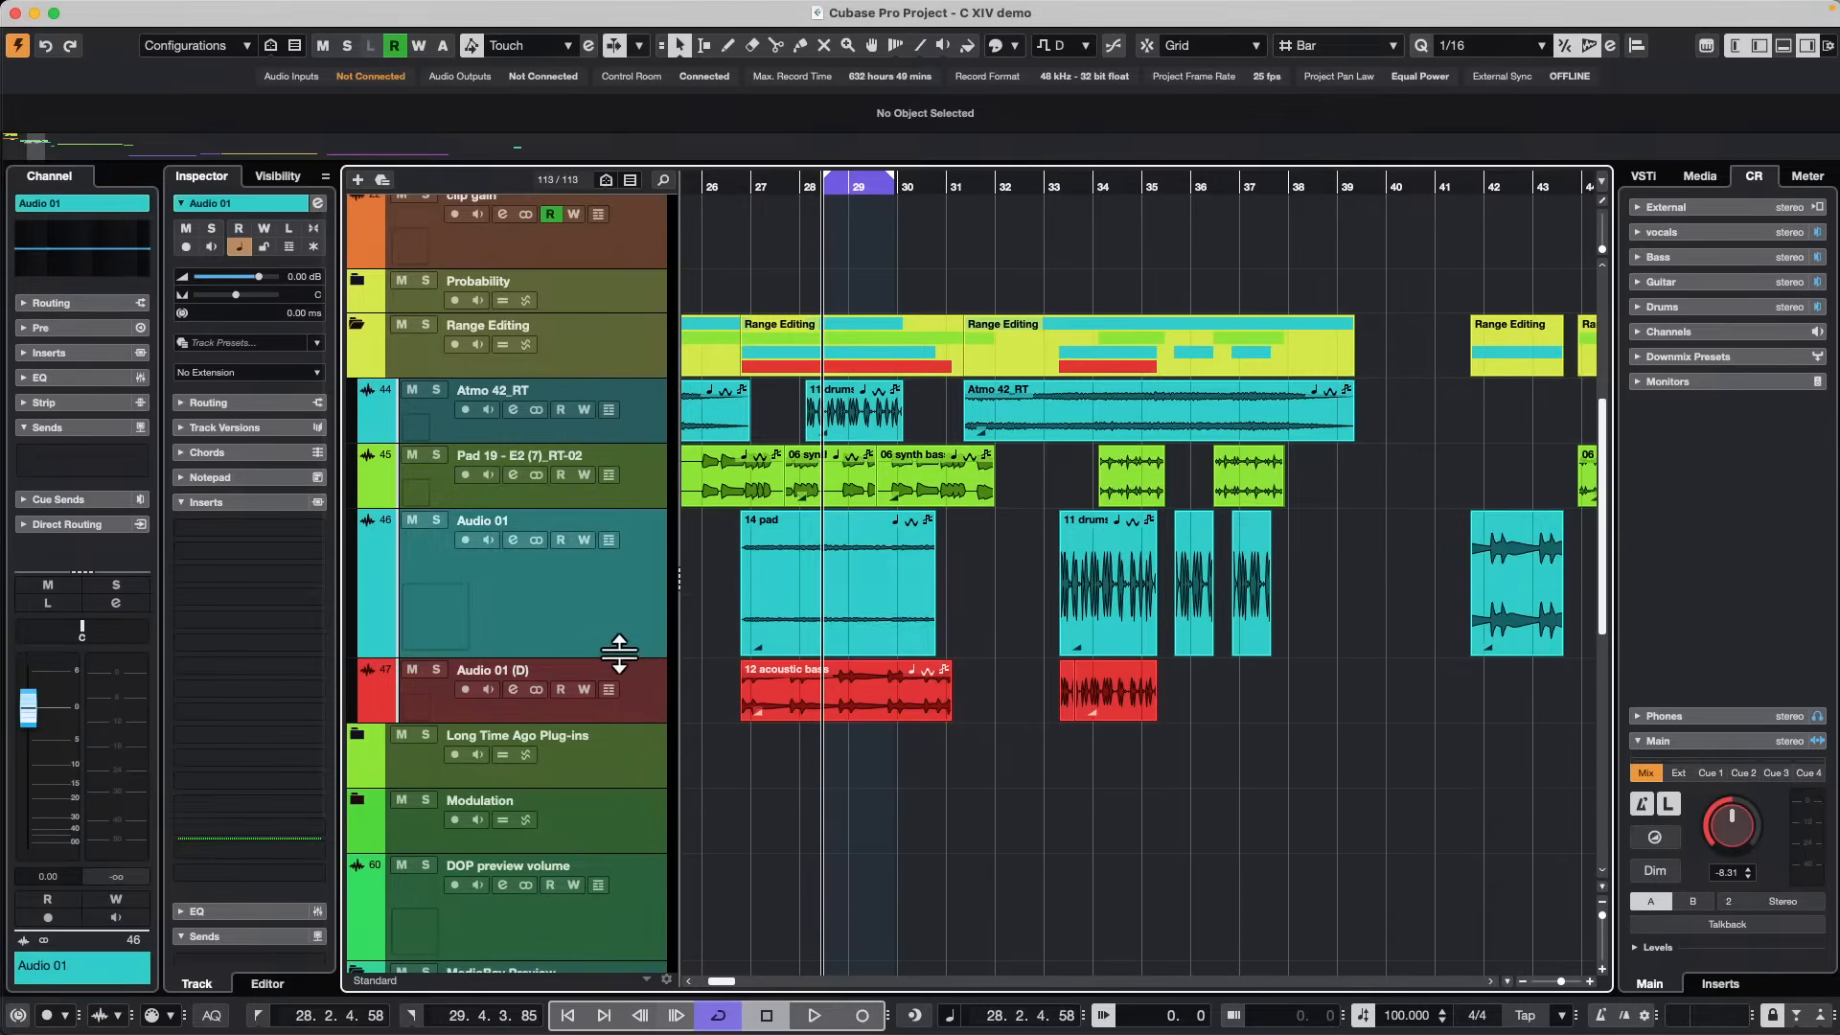
Bounce the 11 drums 2-01 event and the two short events after it on Audio 01, replacing the originals.
{"action": "left_click_drag", "start_coordinate": [1112, 188], "coordinate": [1101, 251]}
{"action": "left_click_drag", "start_coordinate": [1531, 601], "coordinate": [1150, 632]}
{"action": "left_click", "coordinate": [276, 10]}
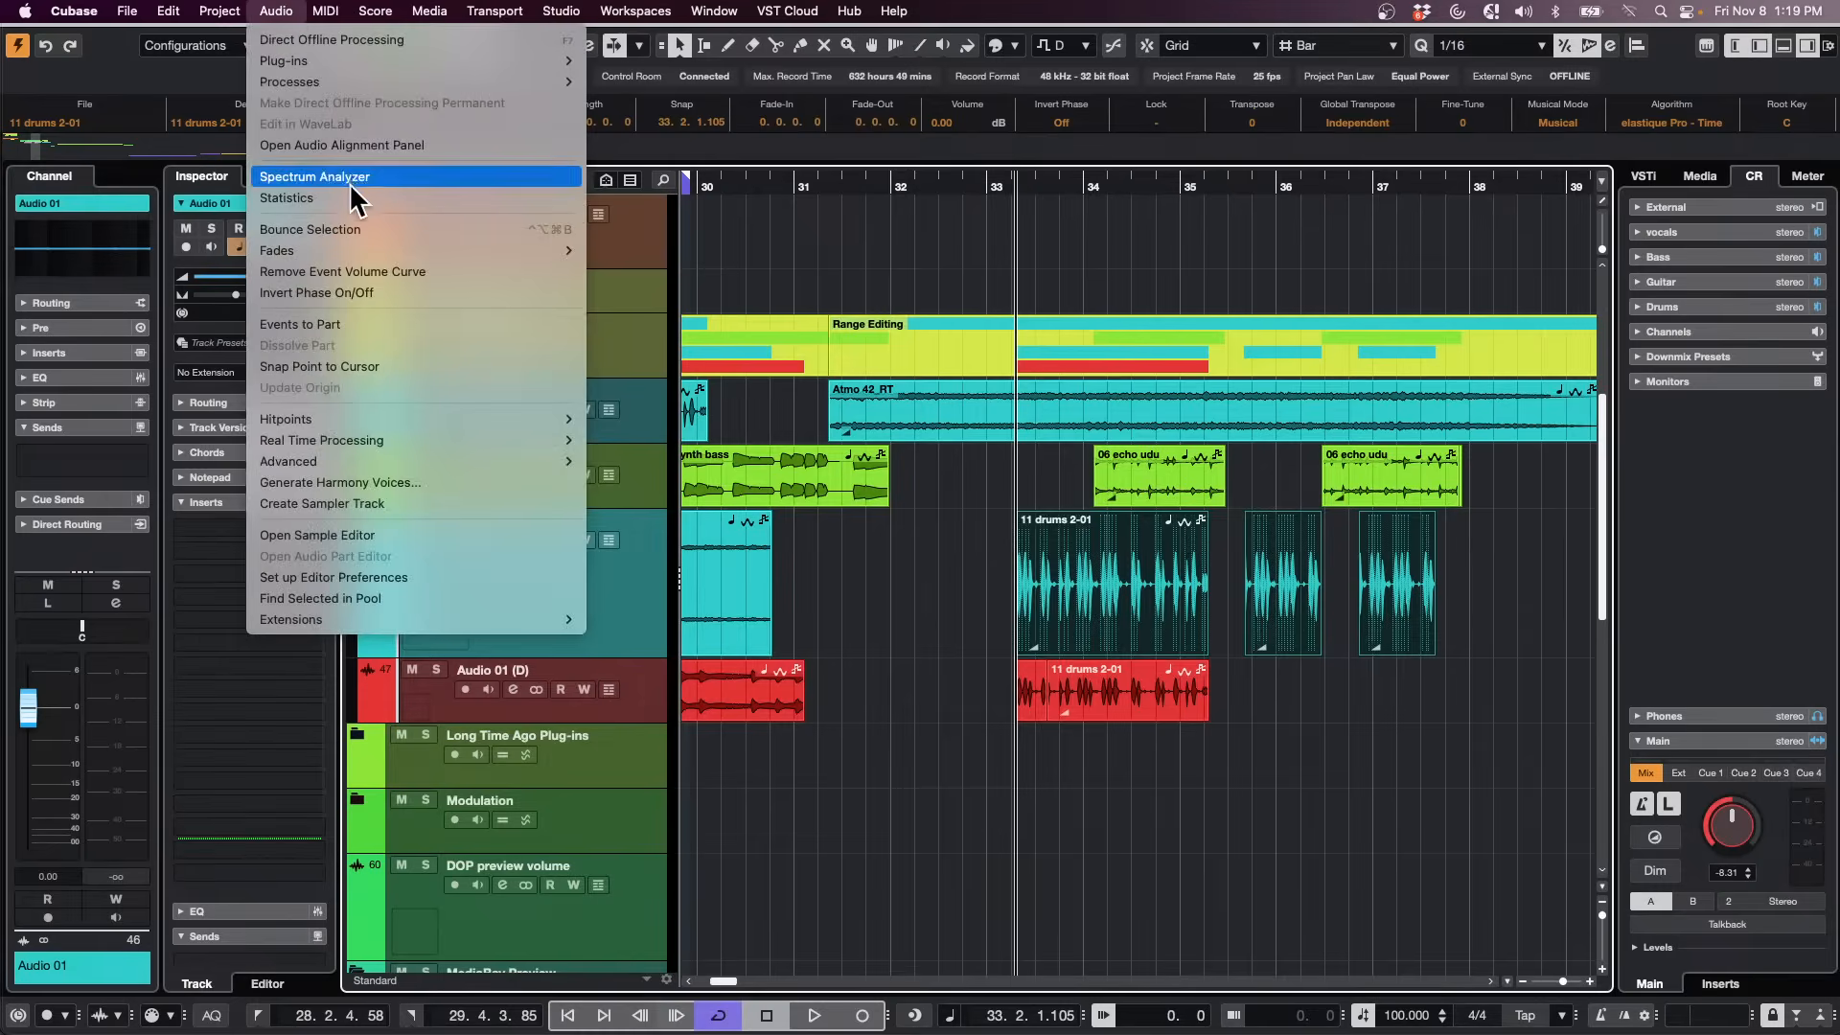
{"action": "left_click", "coordinate": [365, 228]}
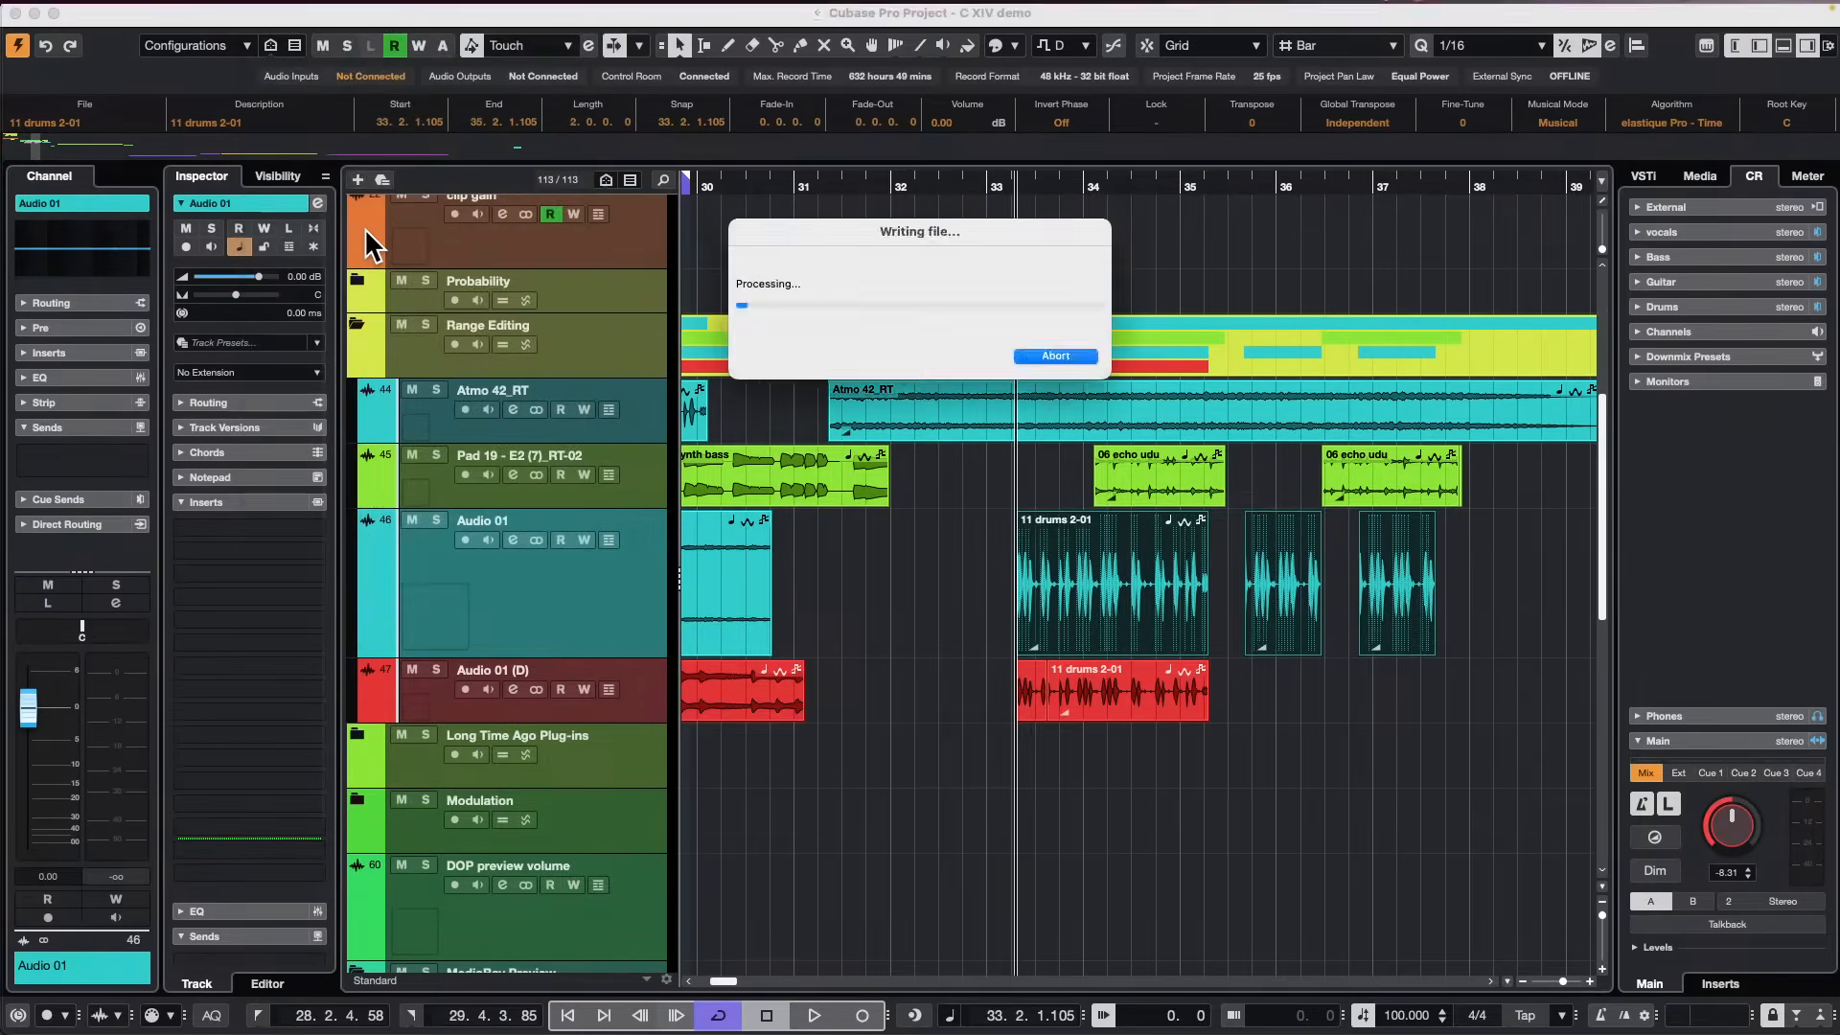
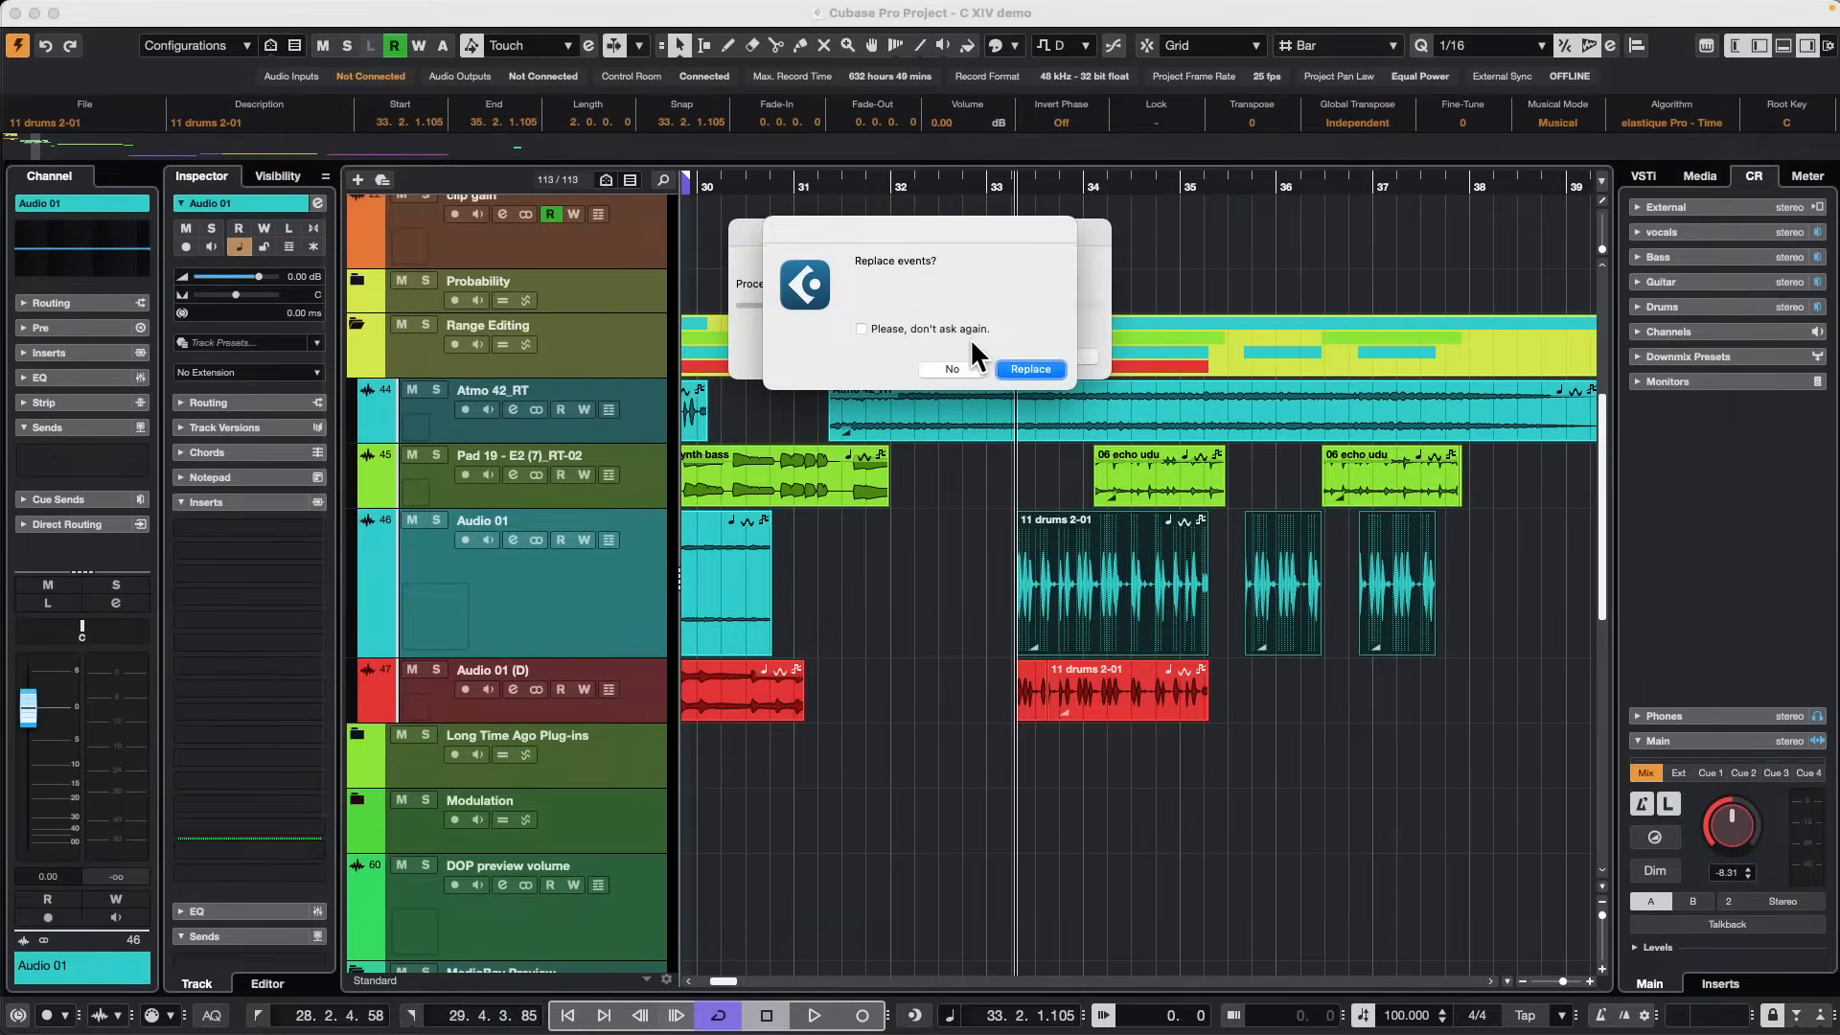
{"action": "left_click", "coordinate": [1030, 369]}
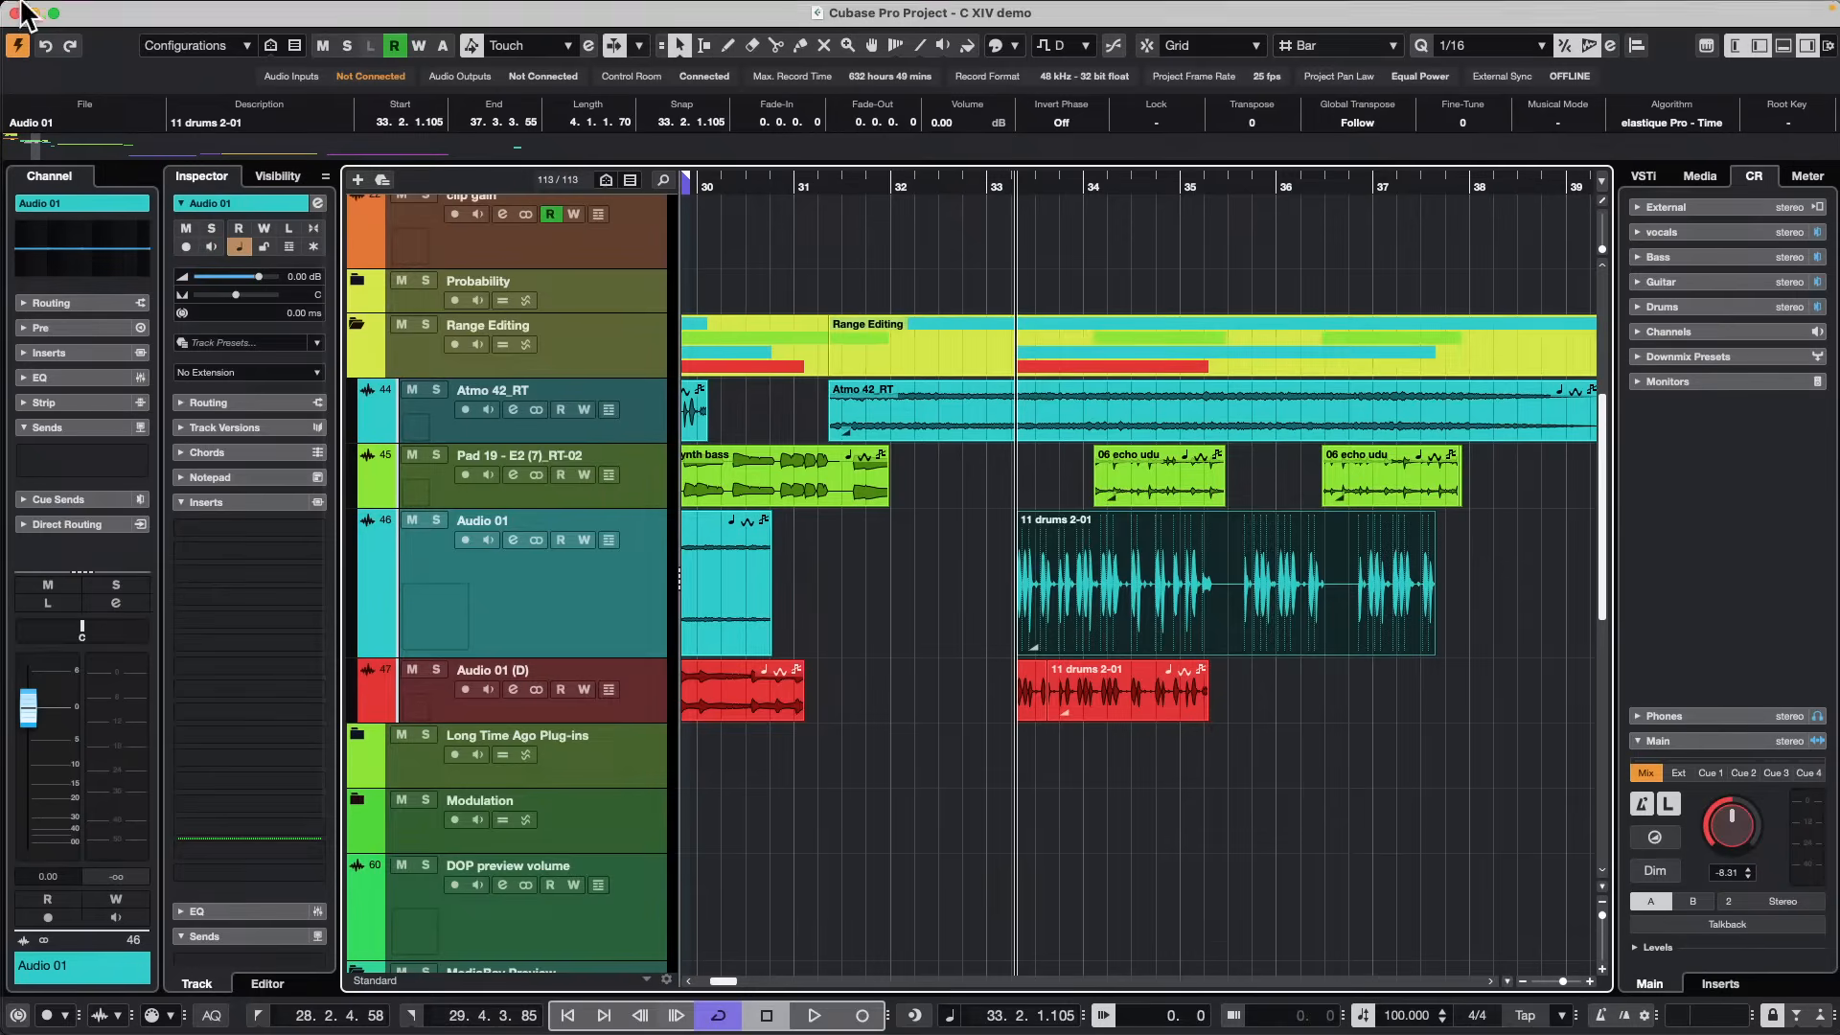
Bounce the combined 11 drums 2-01 event on Audio 01 again without replacing the event on the track.
{"action": "left_click", "coordinate": [255, 11]}
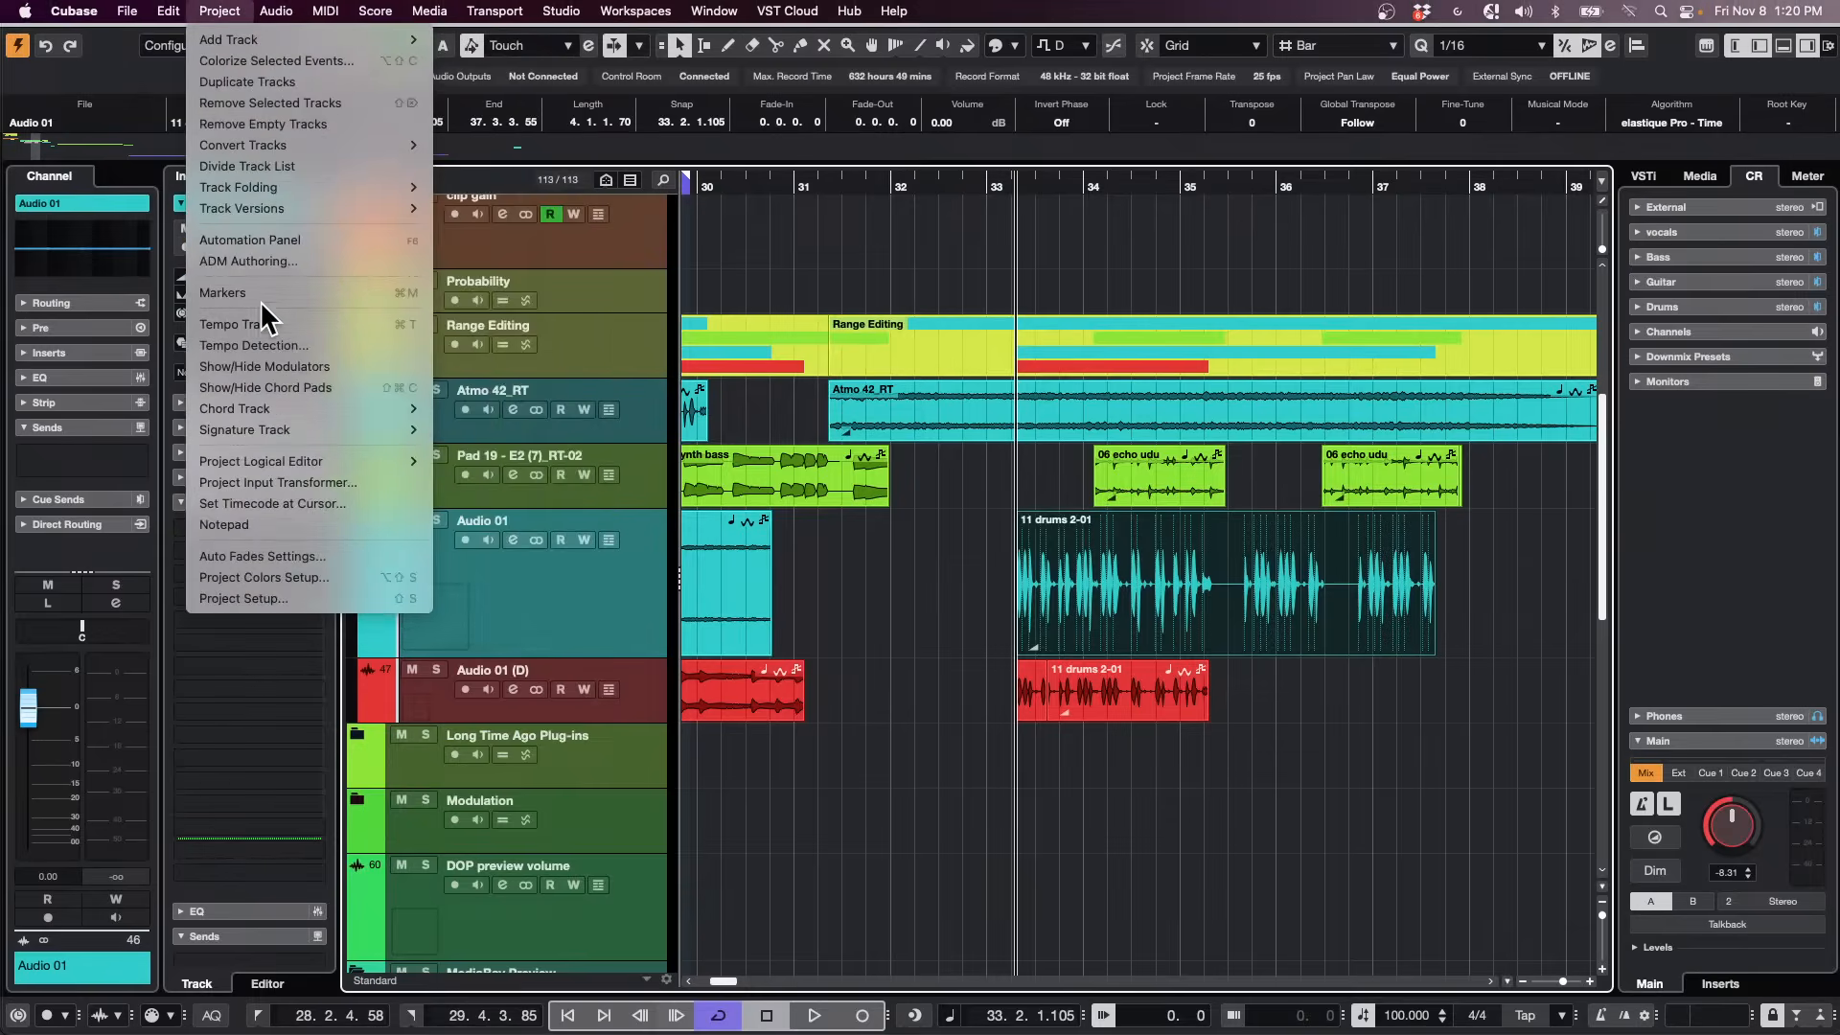
{"action": "mouse_move", "coordinate": [335, 8]}
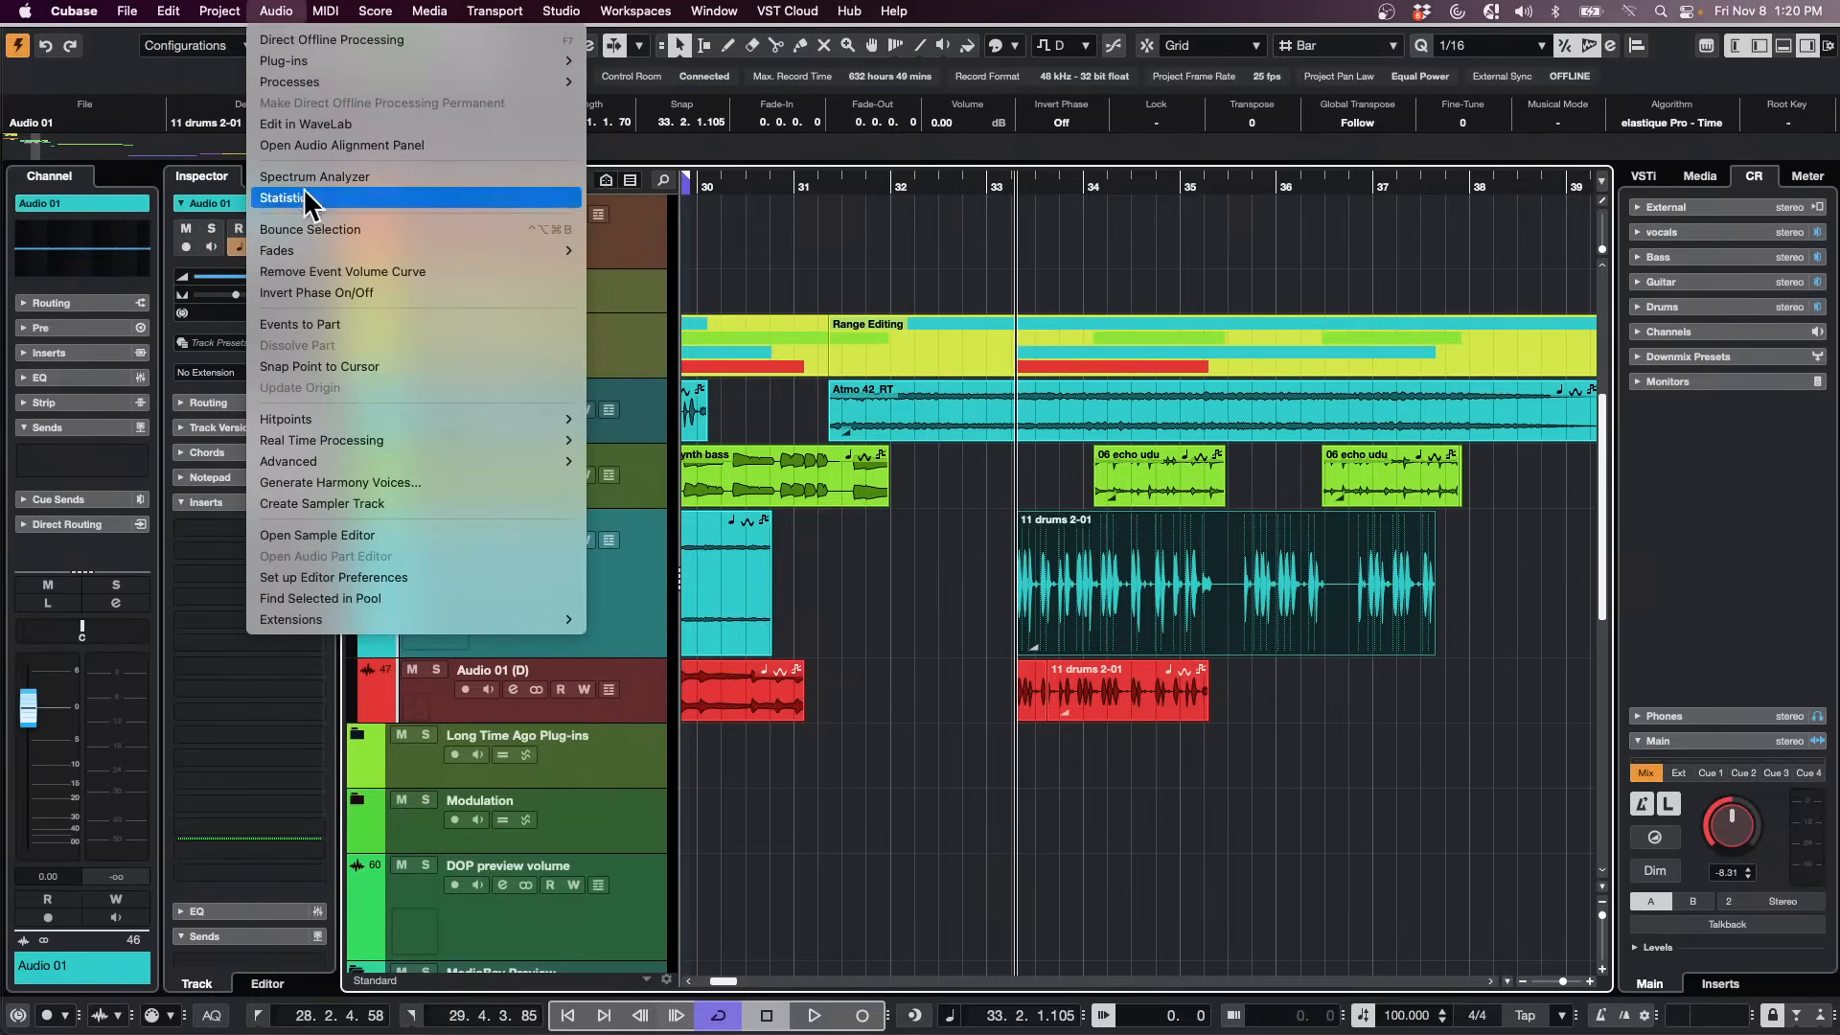
{"action": "left_click", "coordinate": [365, 230]}
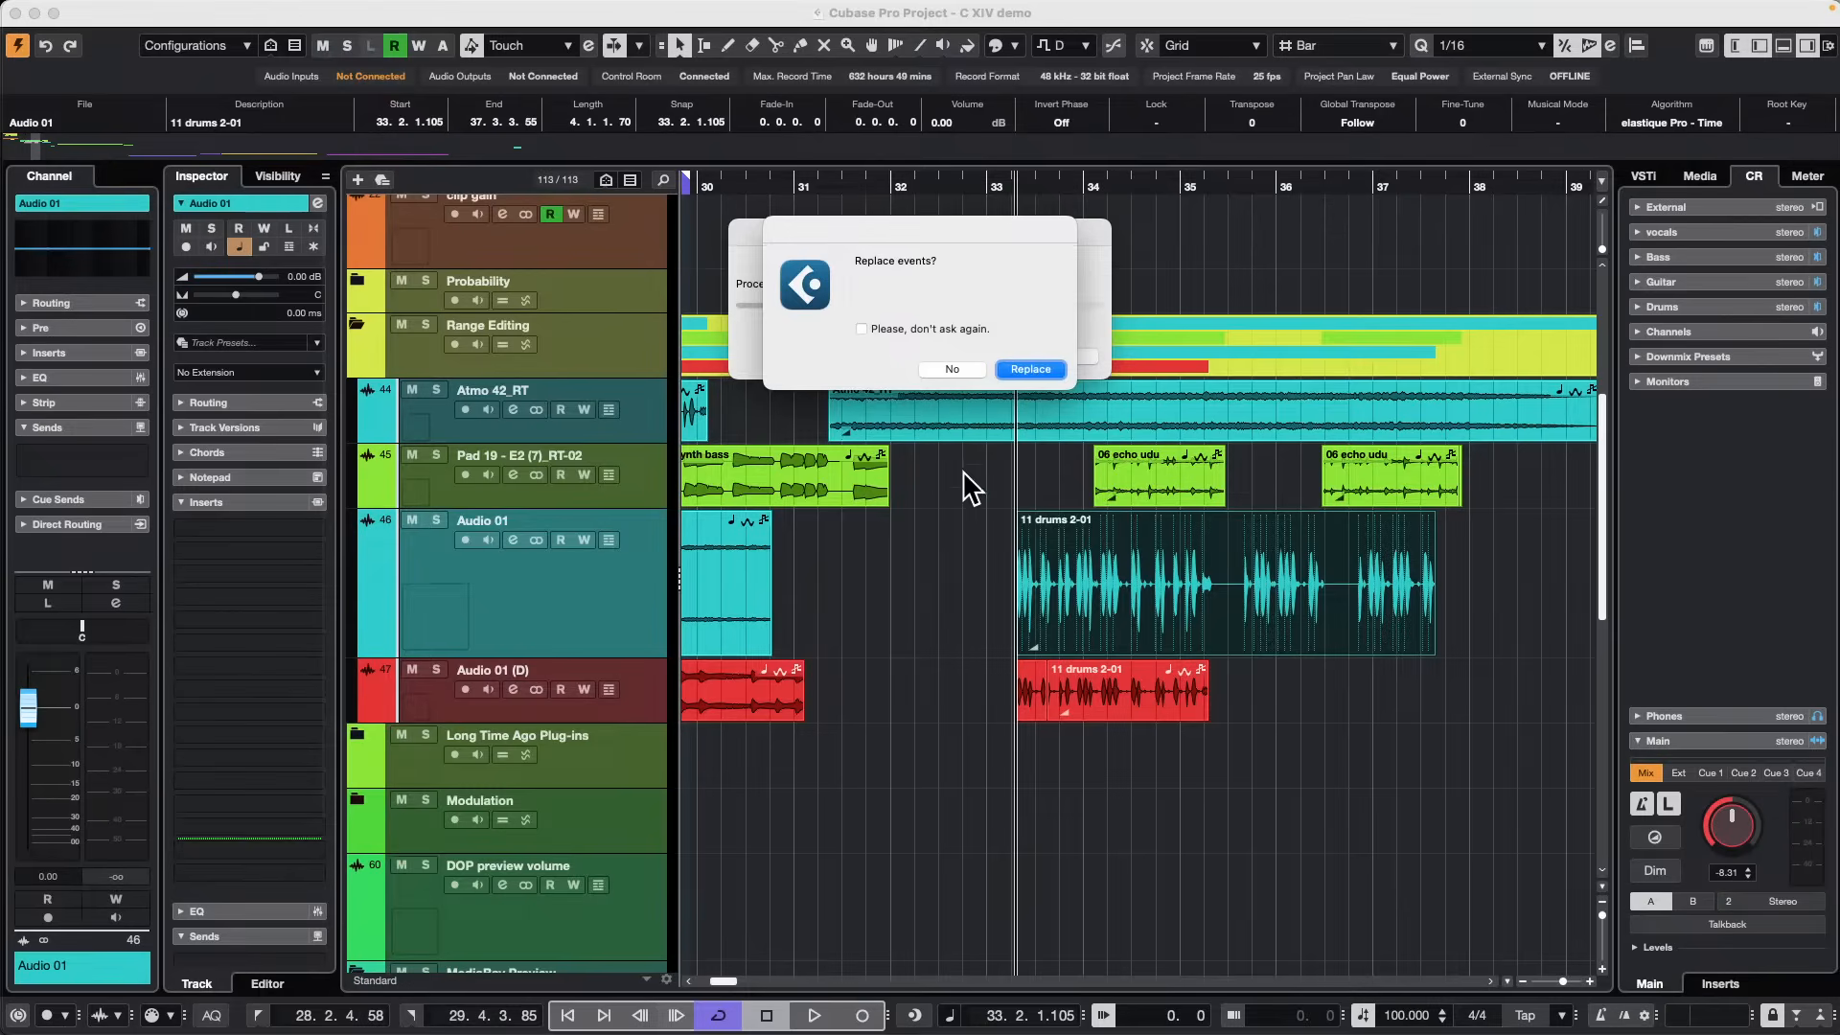
{"action": "left_click", "coordinate": [950, 370]}
Place the cursor just before the 026 Drums event on the DOP preview volume track and set the event's volume to -13.19 dB.
{"action": "scroll", "coordinate": [937, 472], "scroll_direction": "down", "scroll_amount": 1}
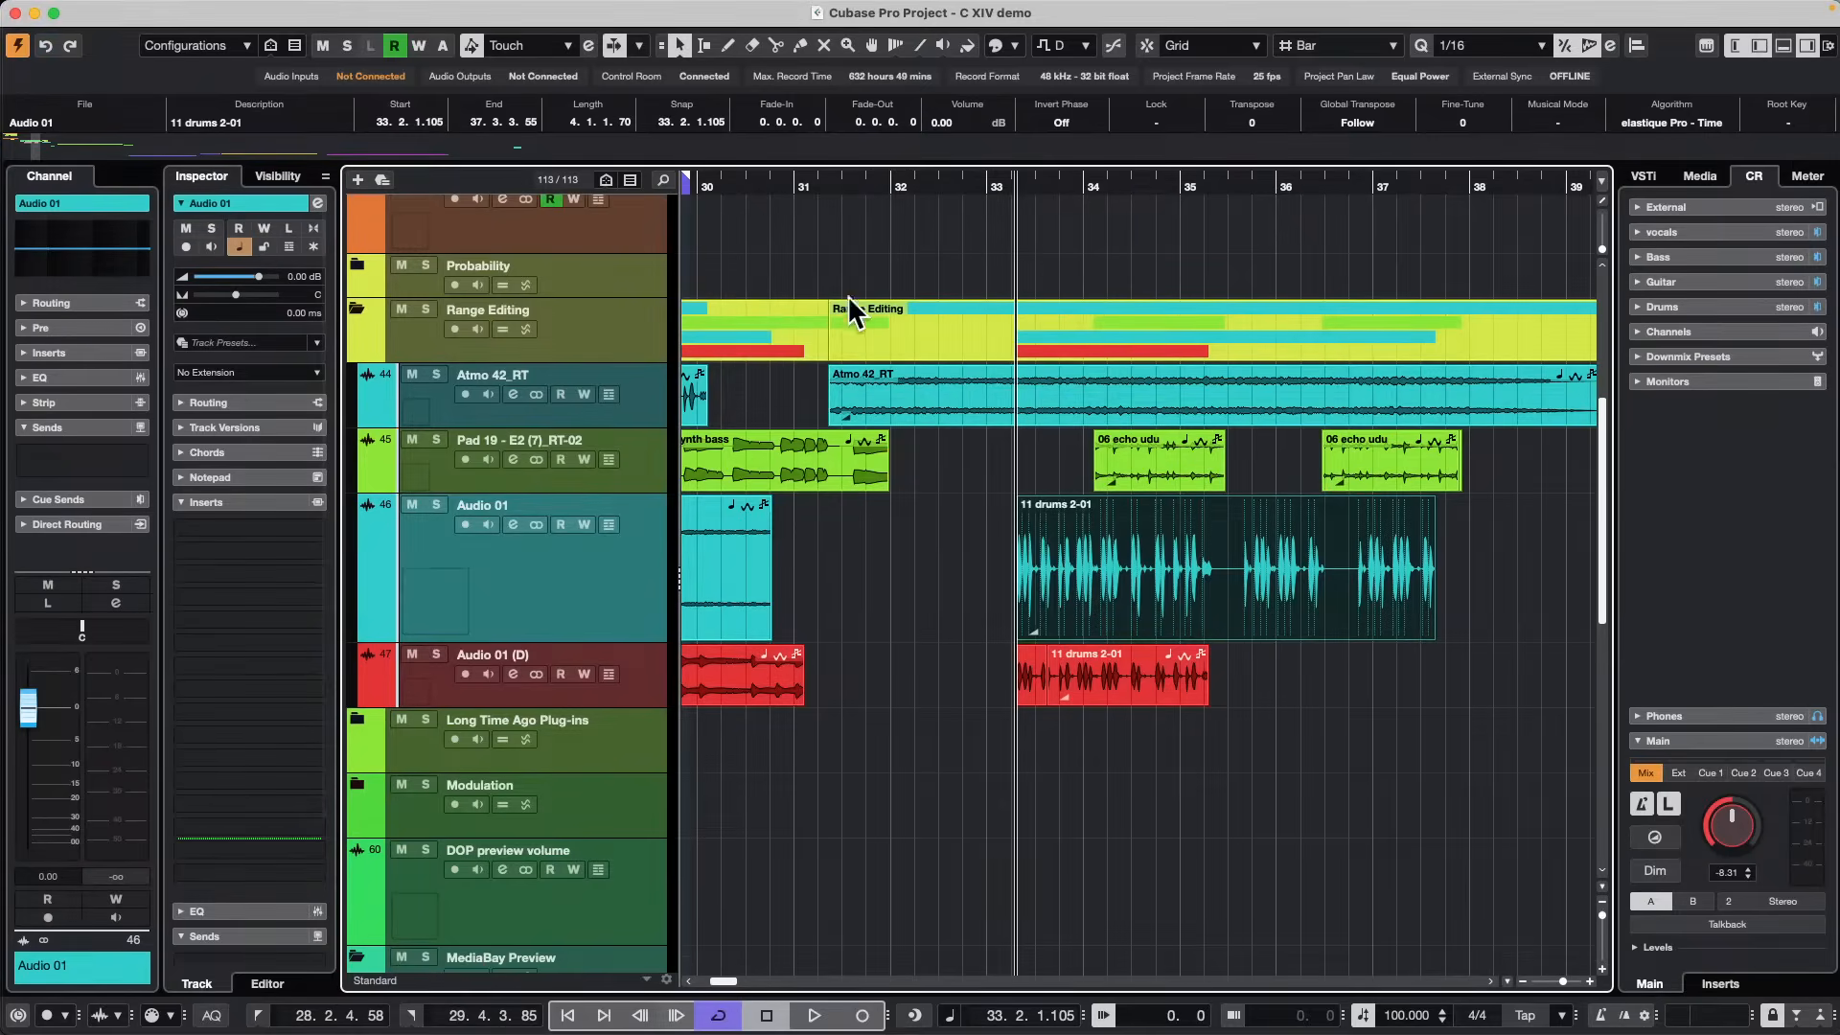
{"action": "scroll", "coordinate": [497, 494], "scroll_direction": "down", "scroll_amount": 12}
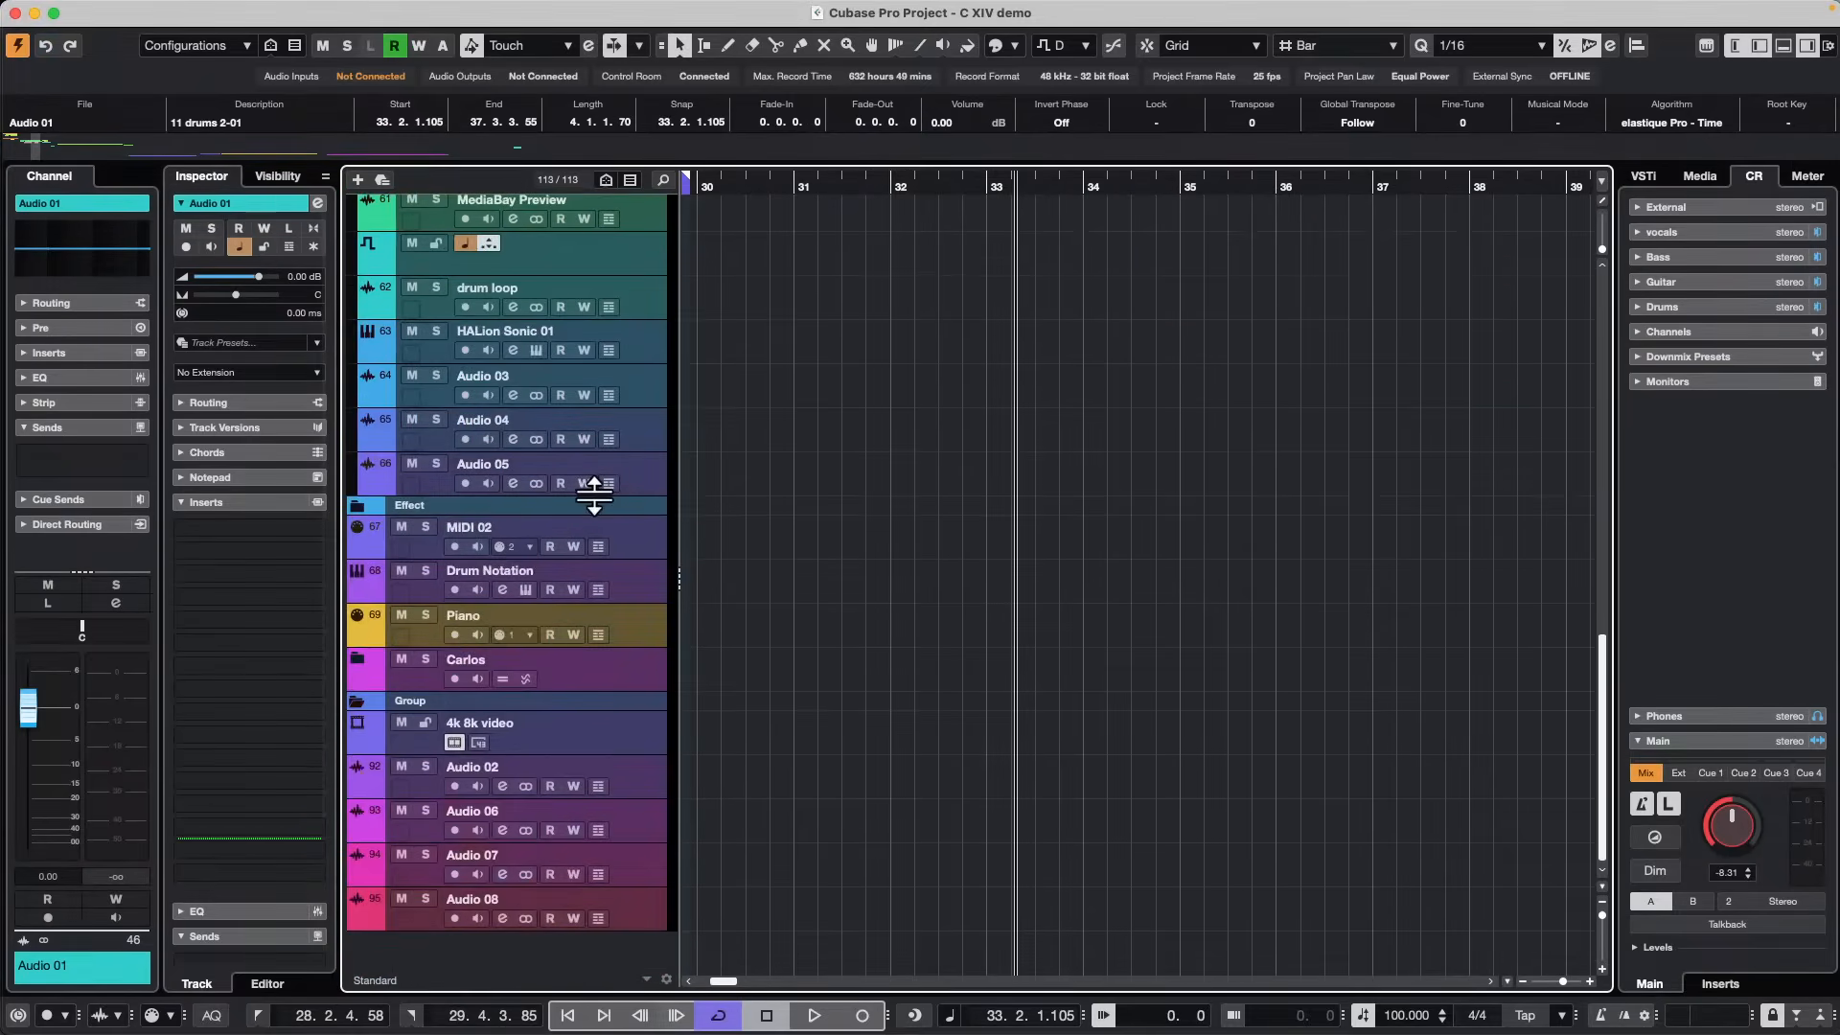
{"action": "scroll", "coordinate": [594, 495], "scroll_direction": "up", "scroll_amount": 5}
{"action": "scroll", "coordinate": [594, 495], "scroll_direction": "up", "scroll_amount": 3}
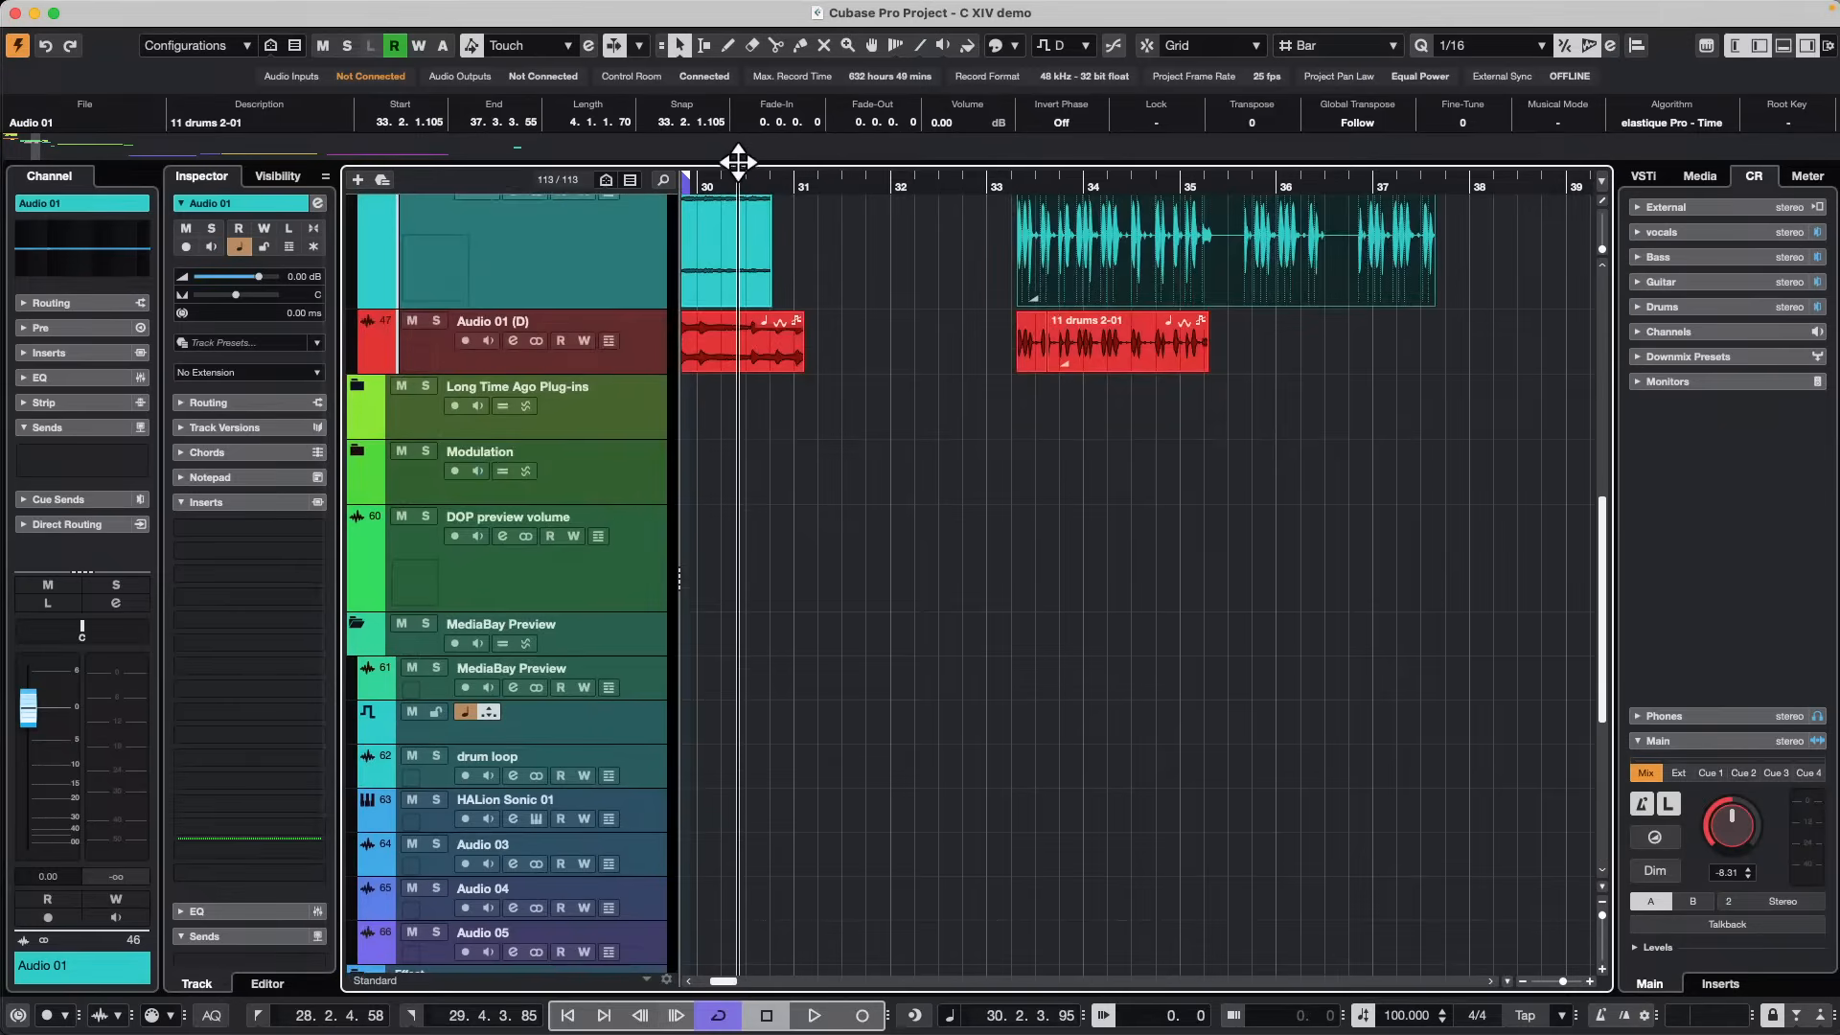
{"action": "left_click_drag", "start_coordinate": [738, 173], "coordinate": [731, 171]}
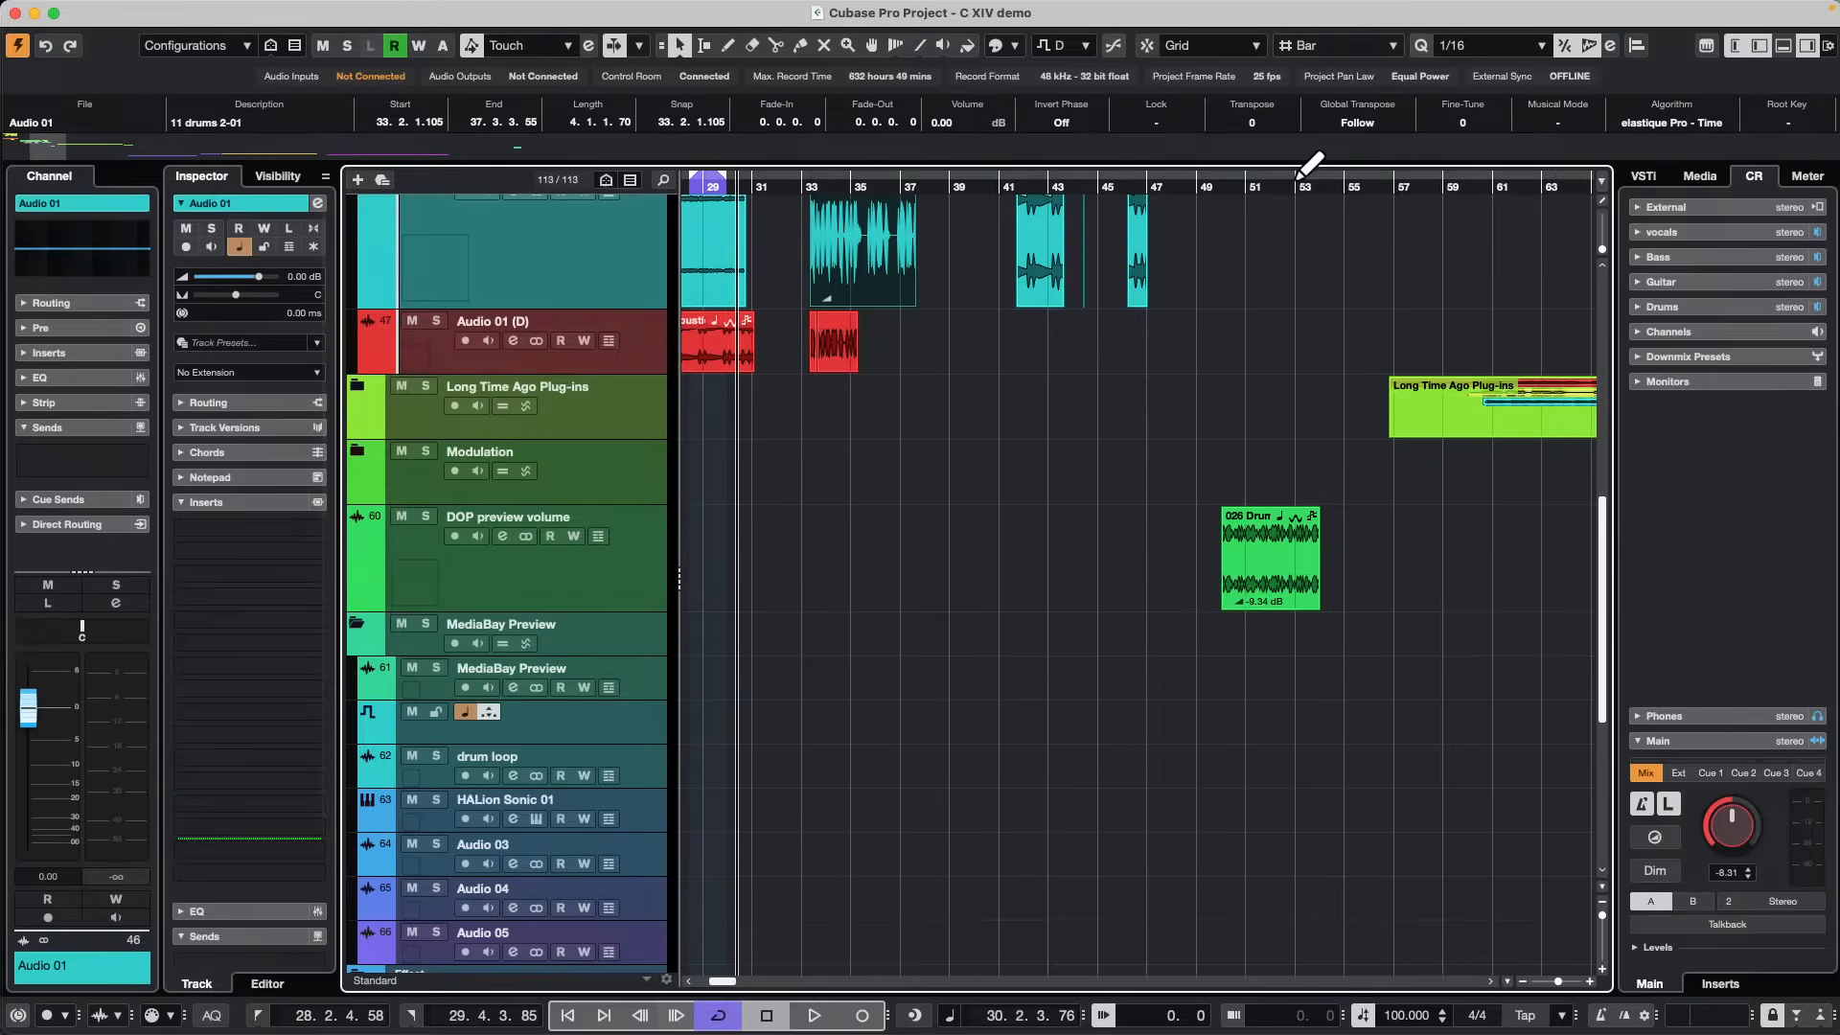
{"action": "left_click_drag", "start_coordinate": [1339, 172], "coordinate": [1322, 263]}
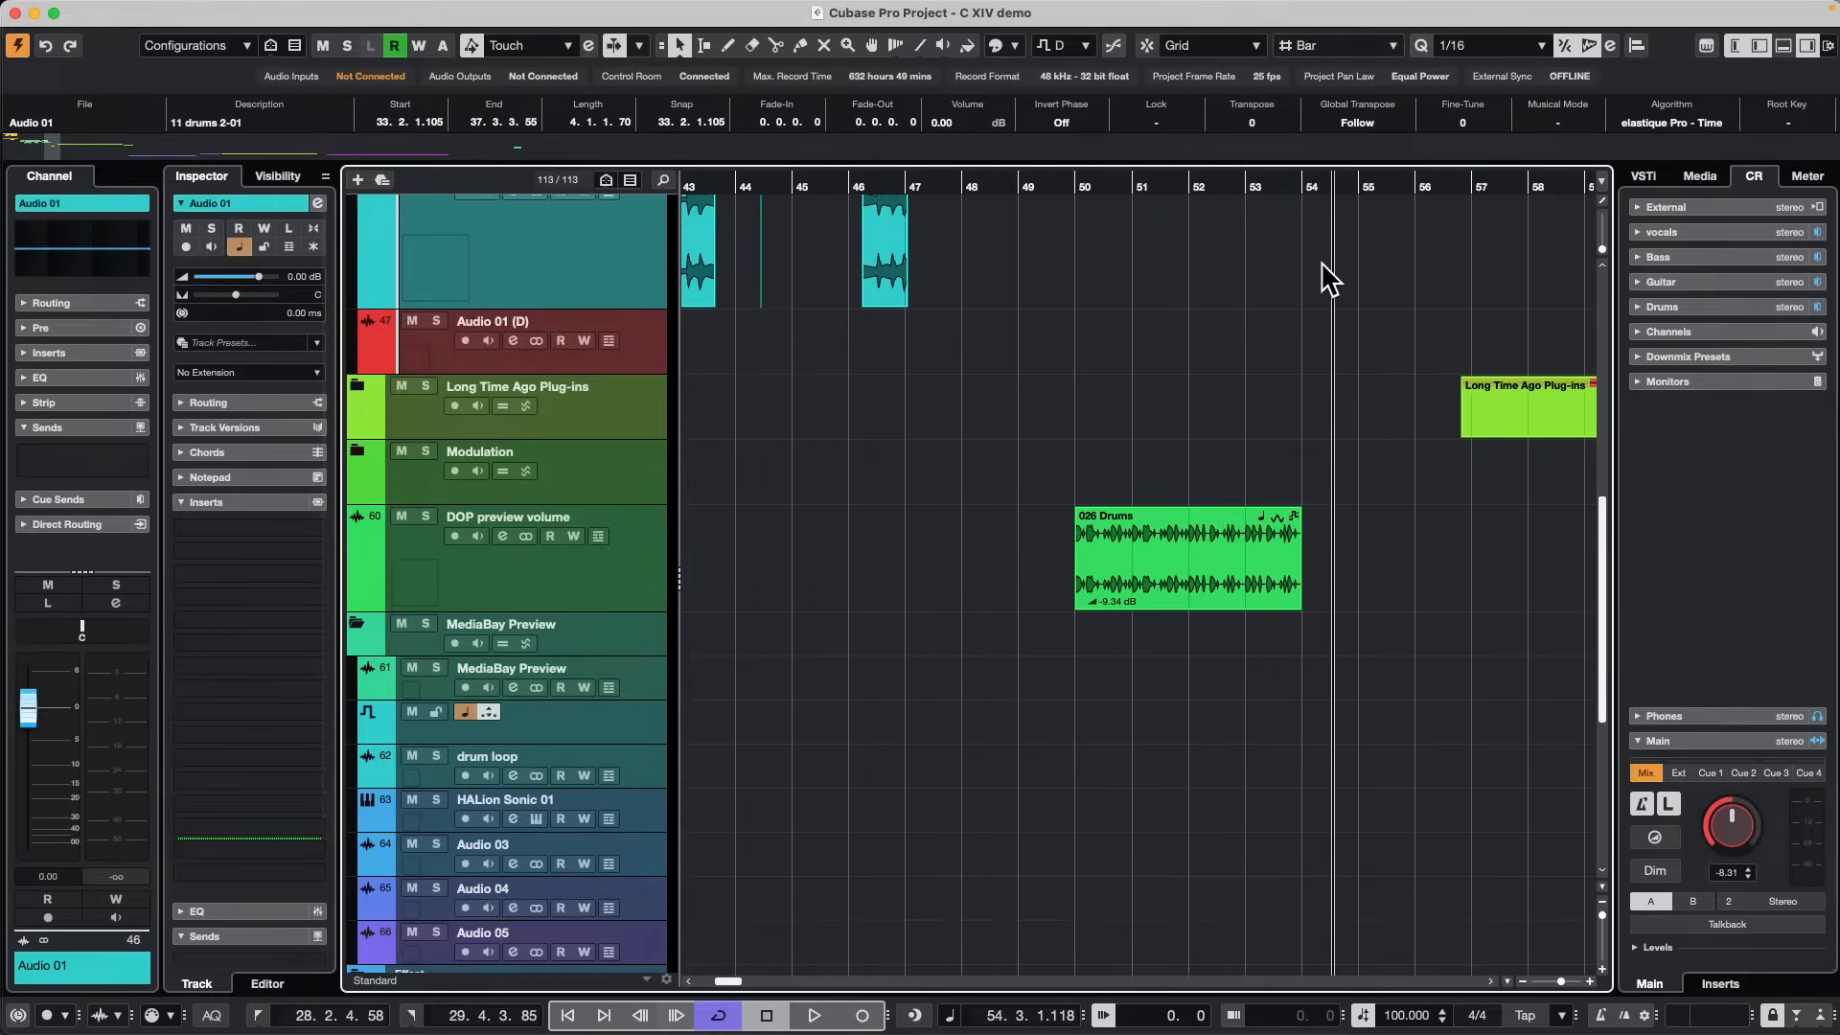
{"action": "left_click", "coordinate": [1069, 184]}
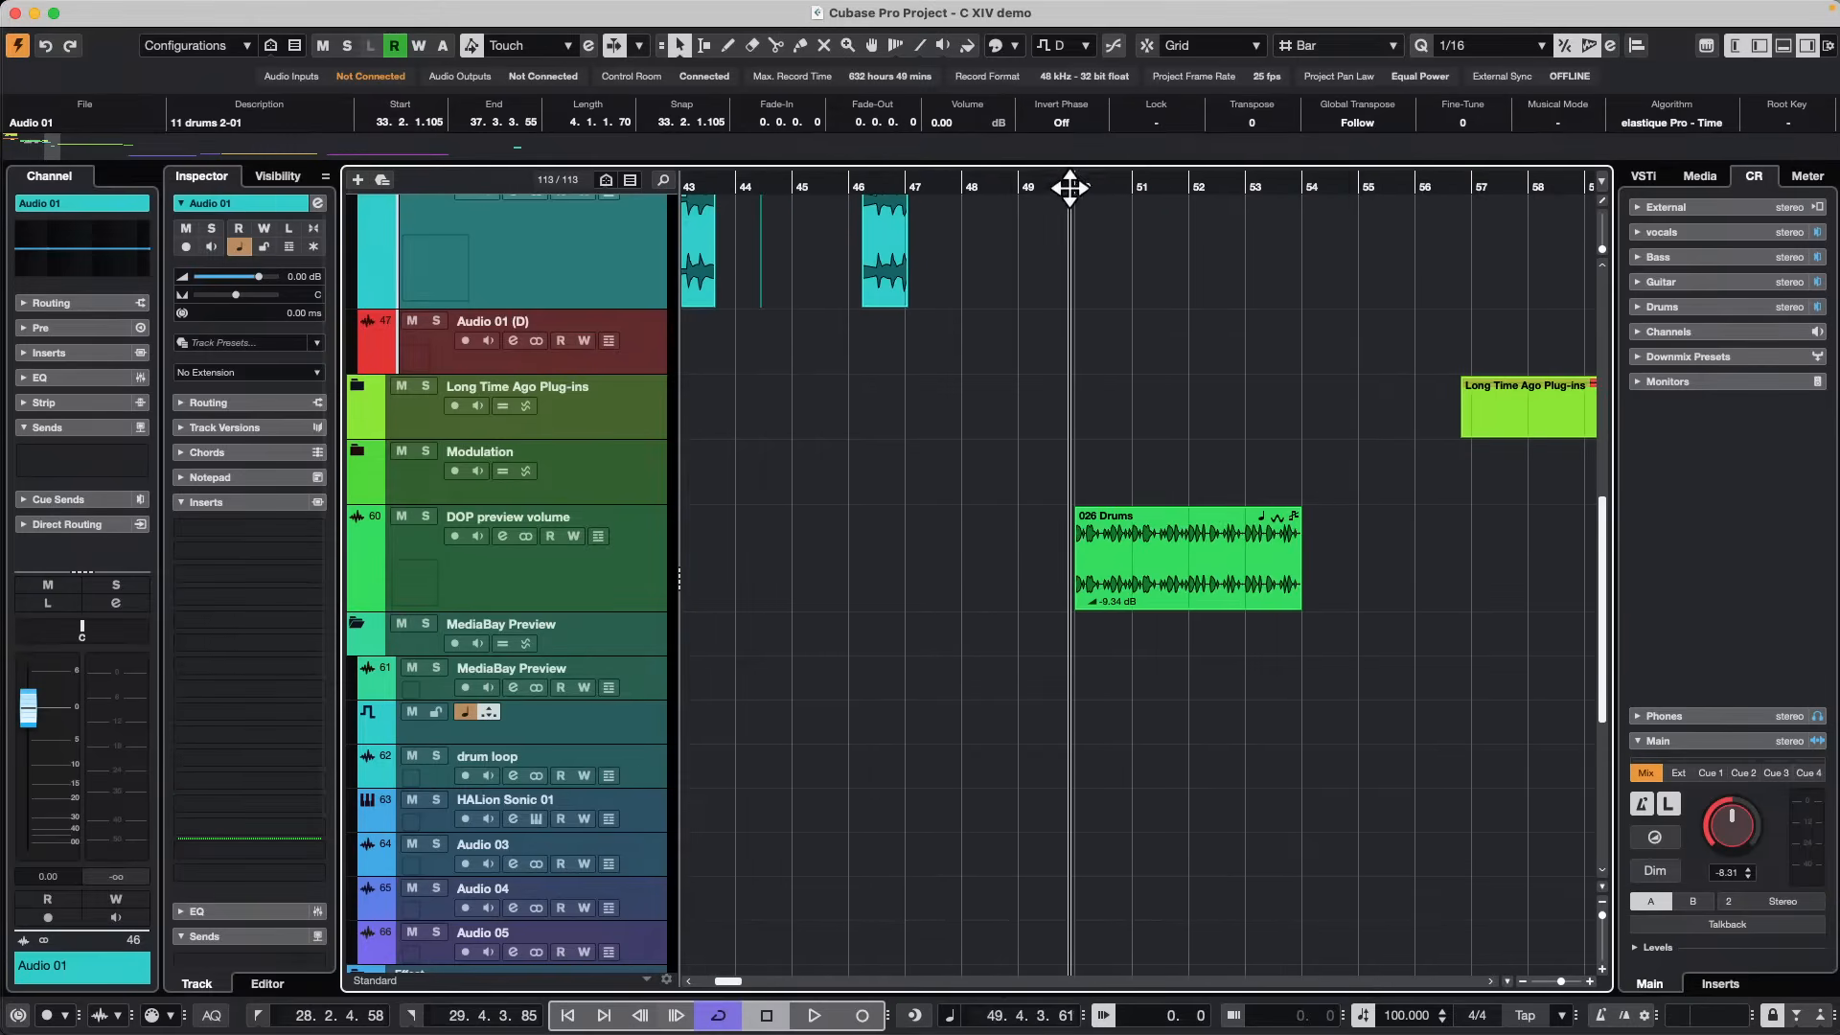
{"action": "left_click", "coordinate": [1083, 599]}
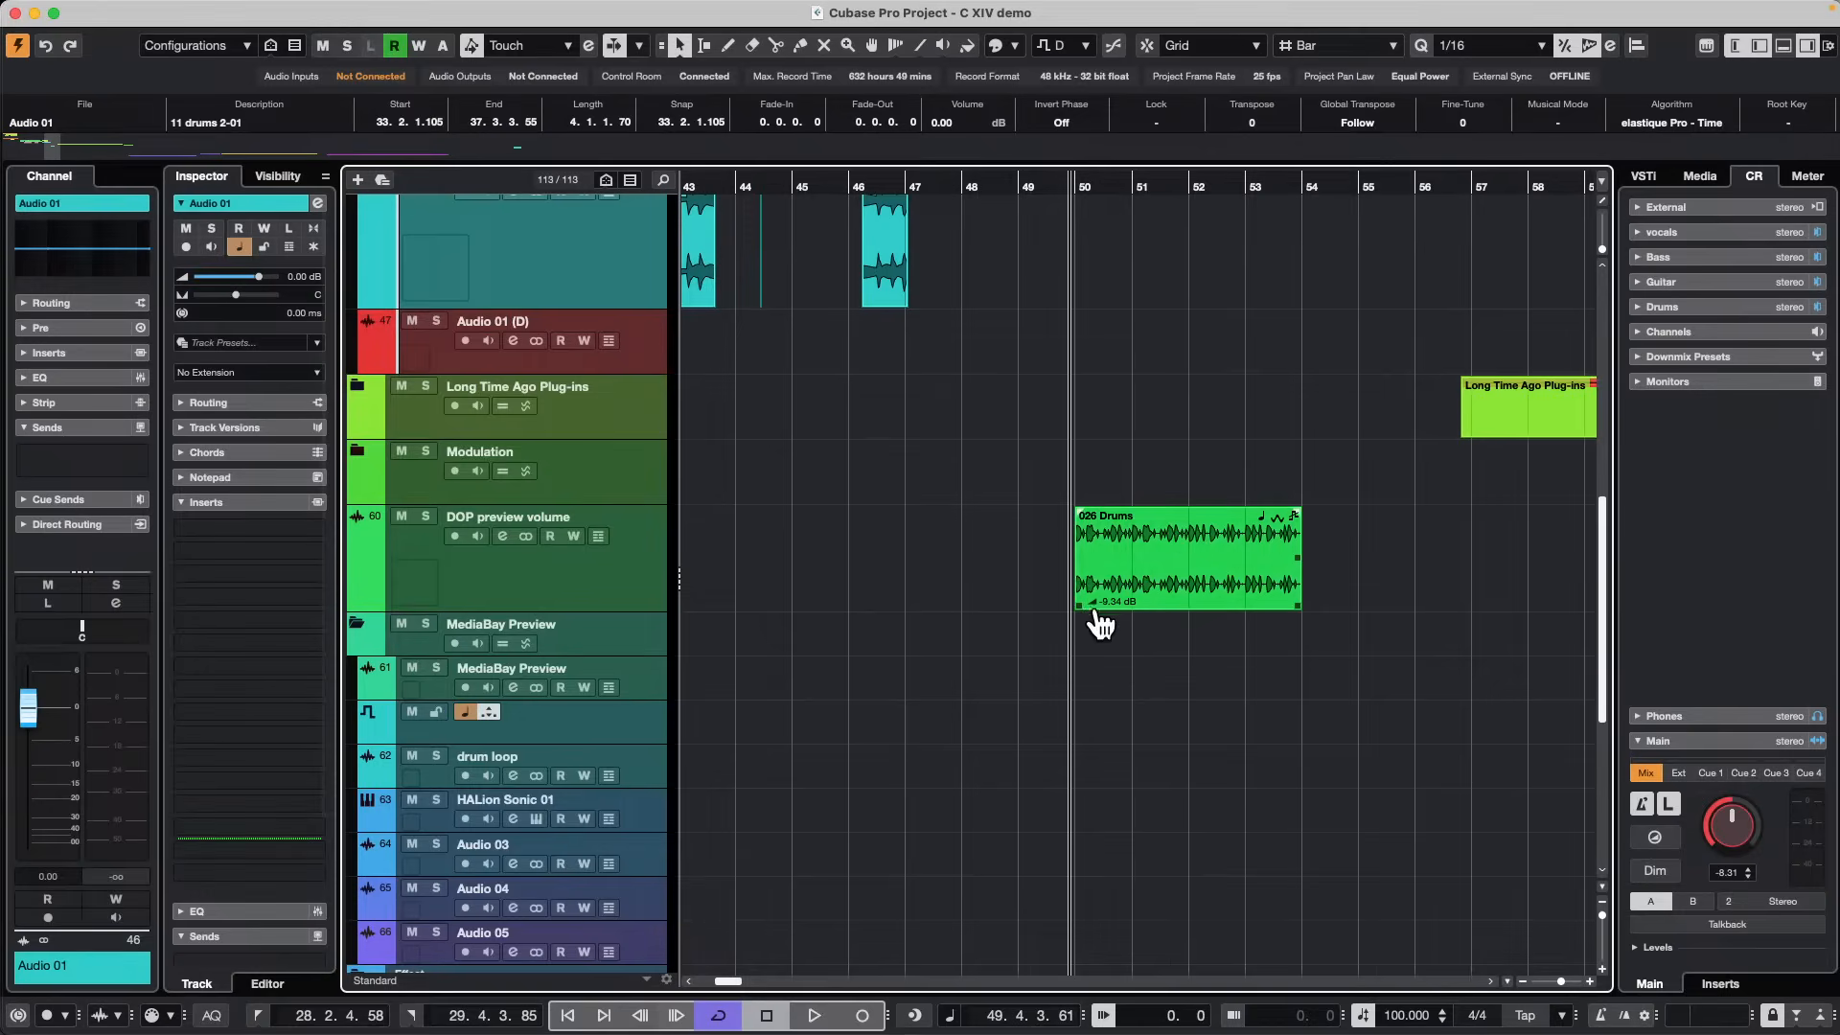
{"action": "left_click_drag", "start_coordinate": [1093, 601], "coordinate": [1084, 602]}
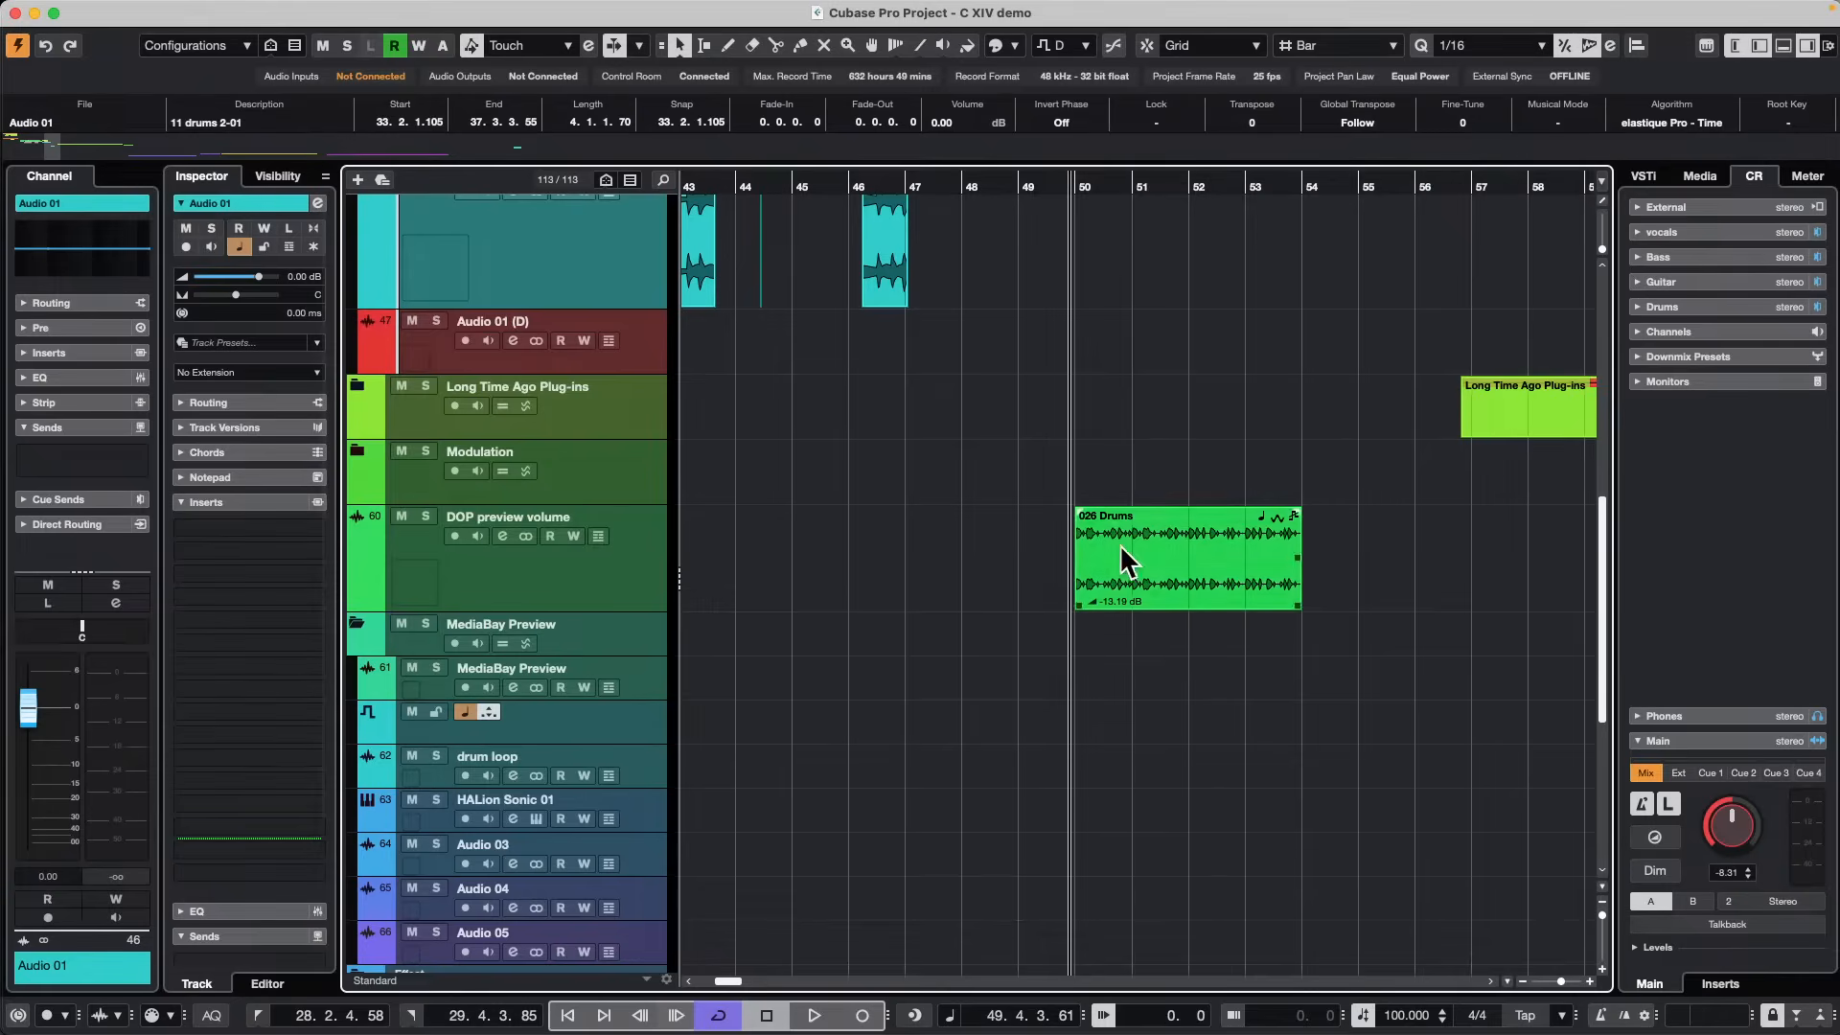
Solo the DOP preview volume track and play the drums while setting the Control Room main level to -0.60 dB.
{"action": "left_click", "coordinate": [548, 574]}
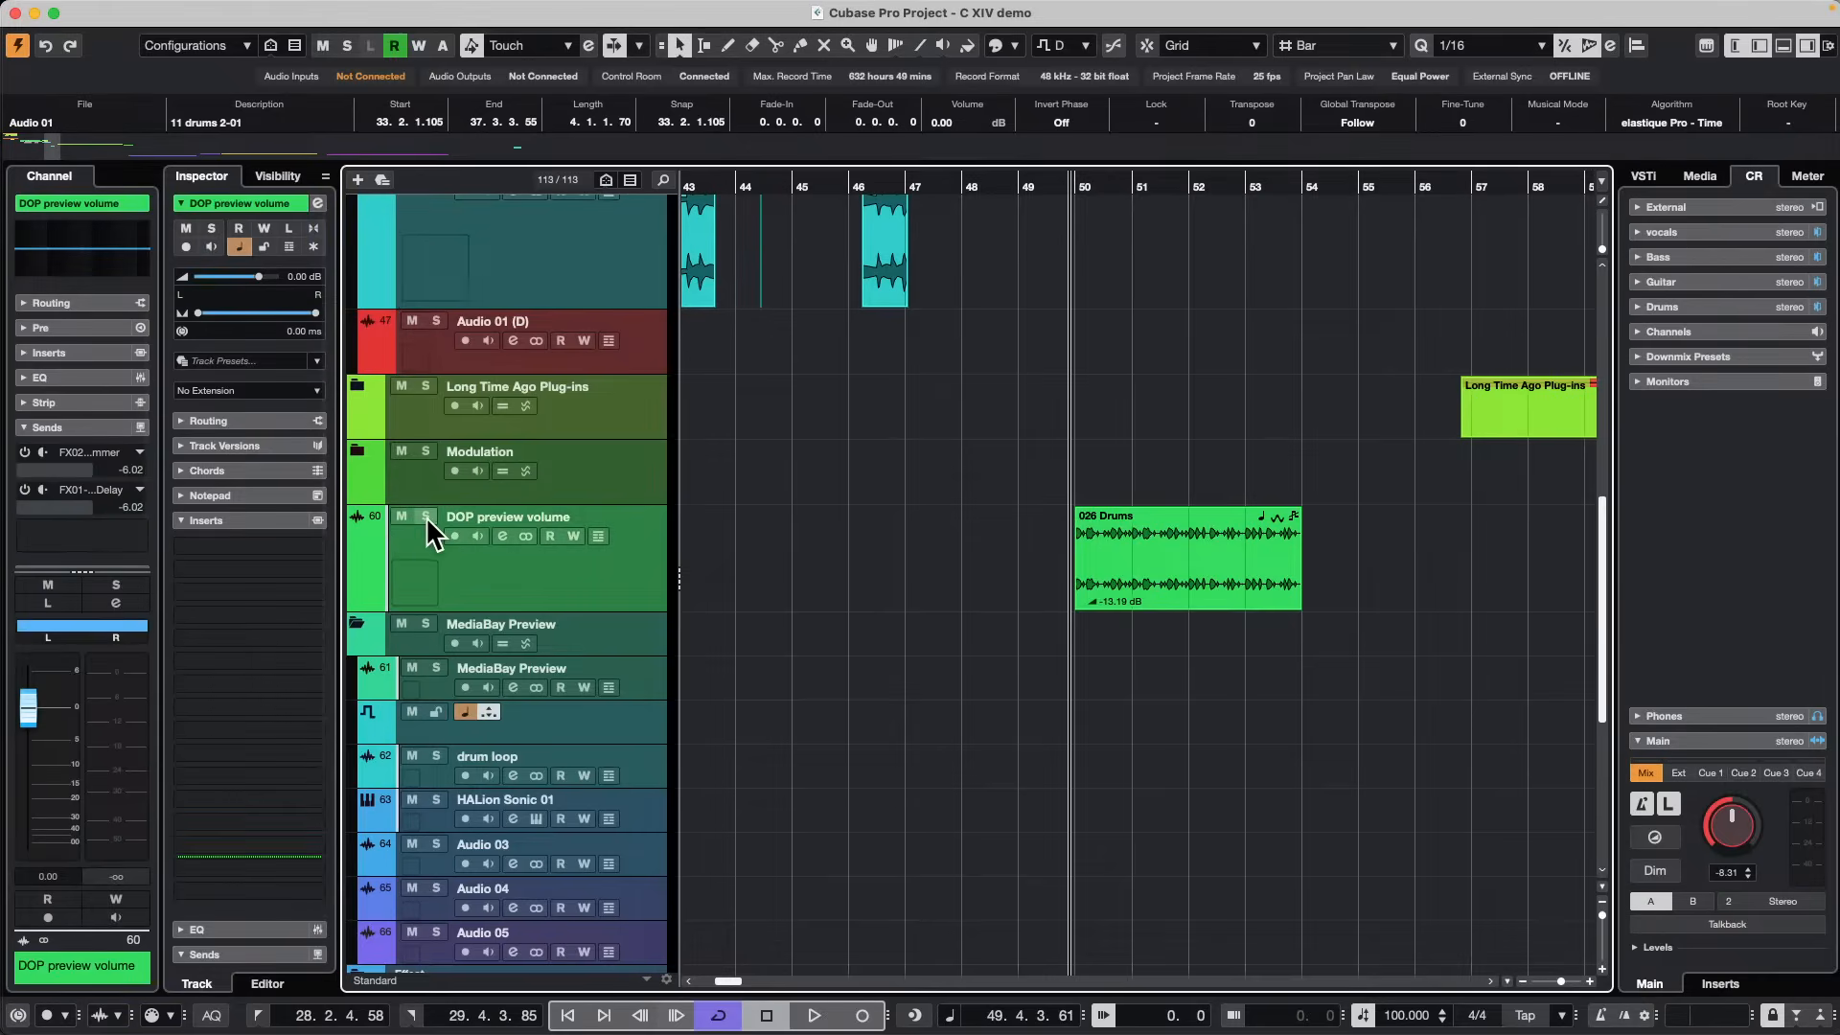
{"action": "left_click", "coordinate": [425, 516]}
{"action": "key", "text": "space"}
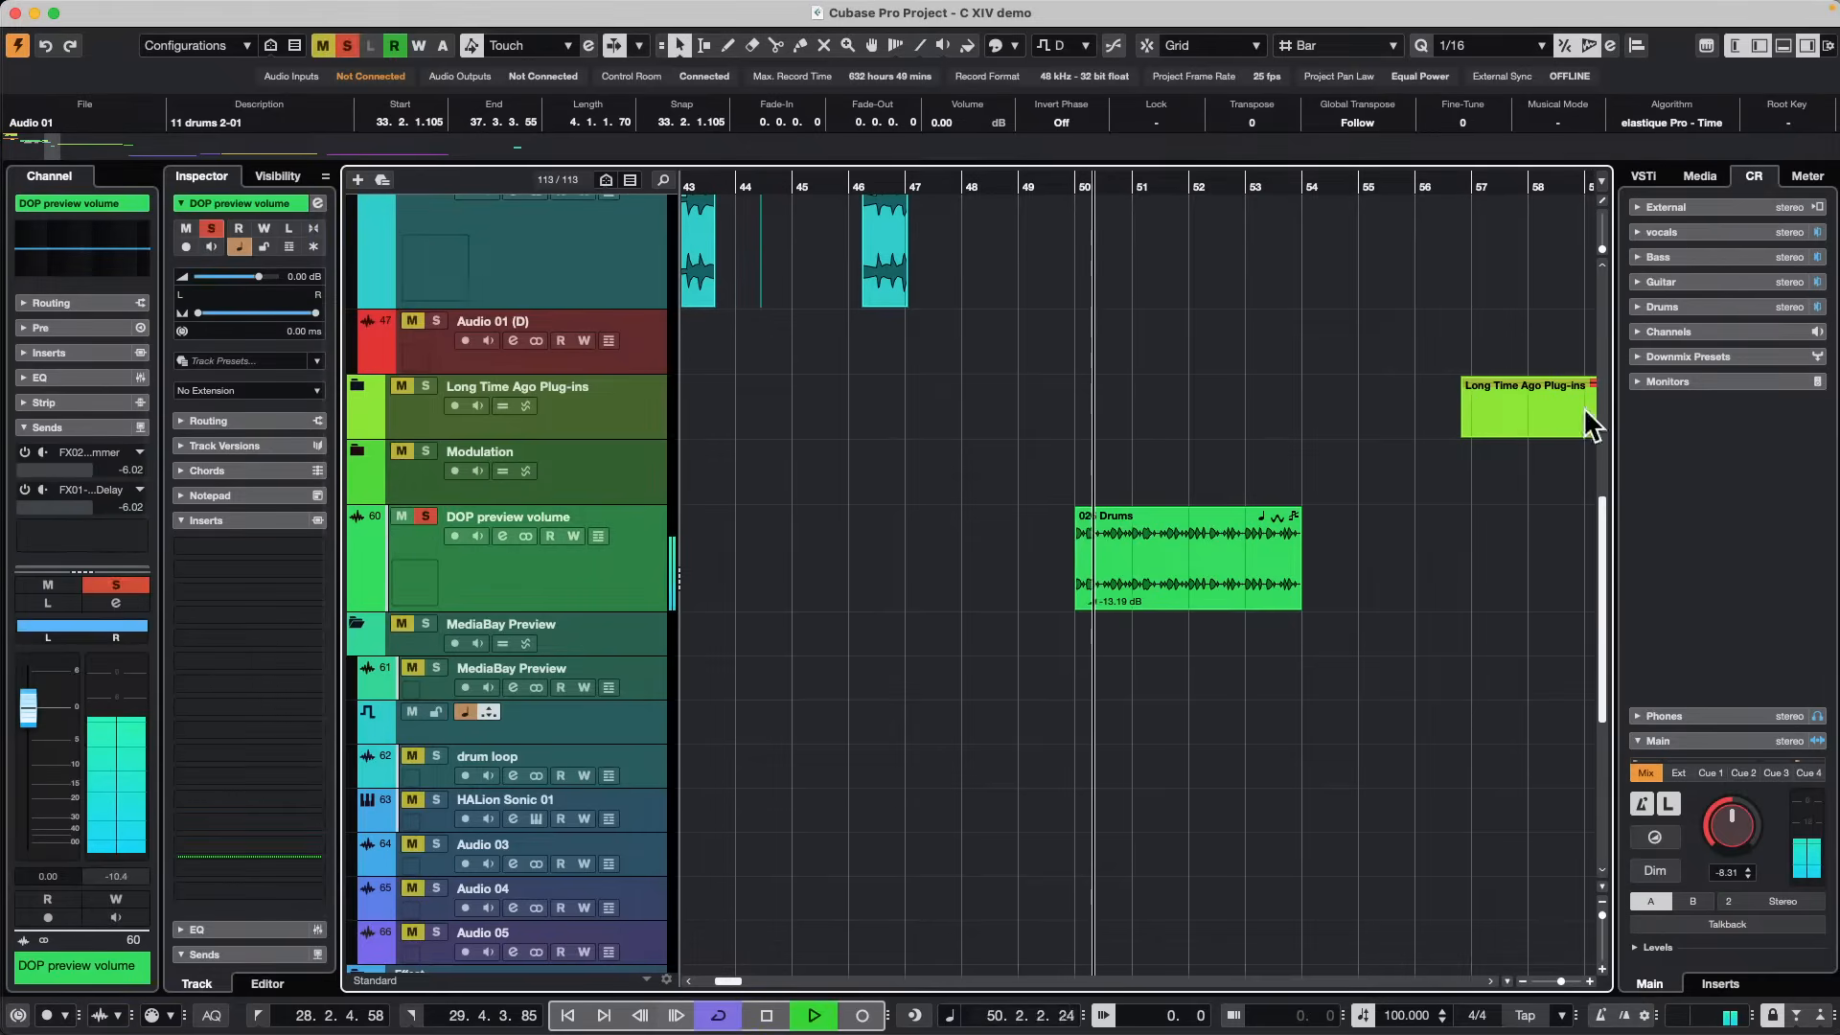
{"action": "left_click_drag", "start_coordinate": [1737, 834], "coordinate": [1743, 799]}
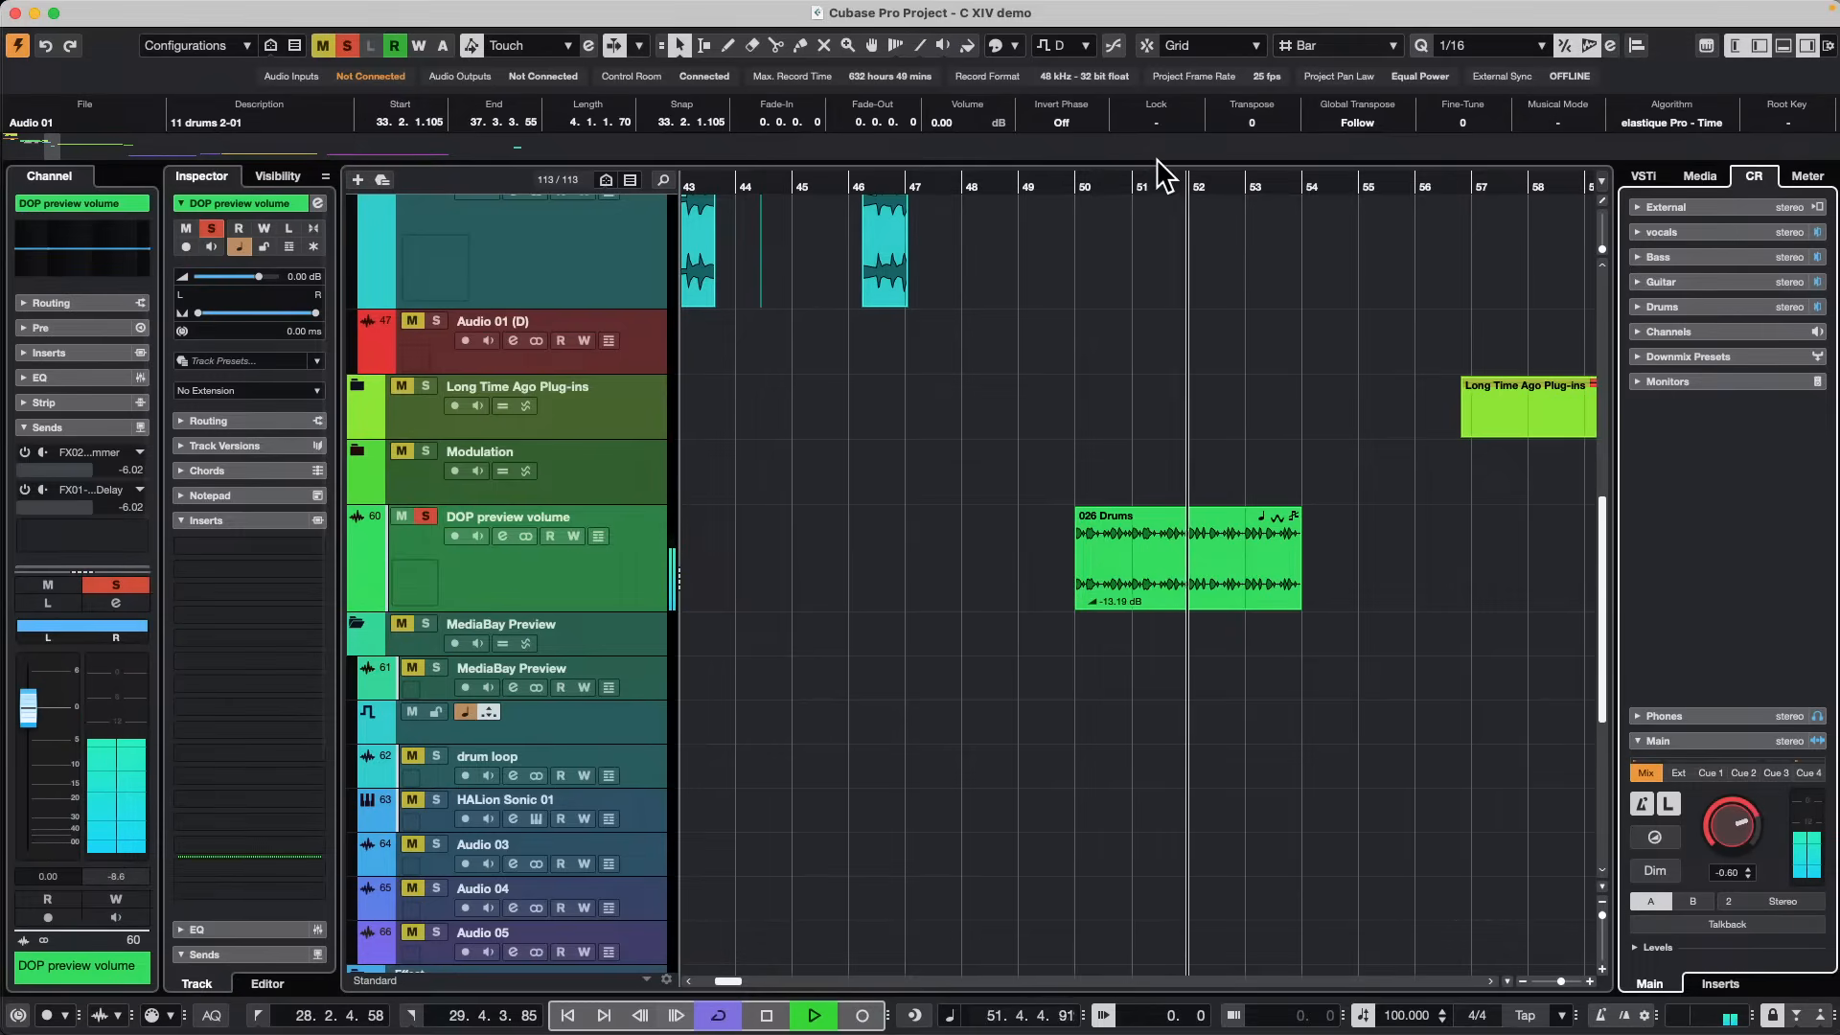
{"action": "key", "text": "space"}
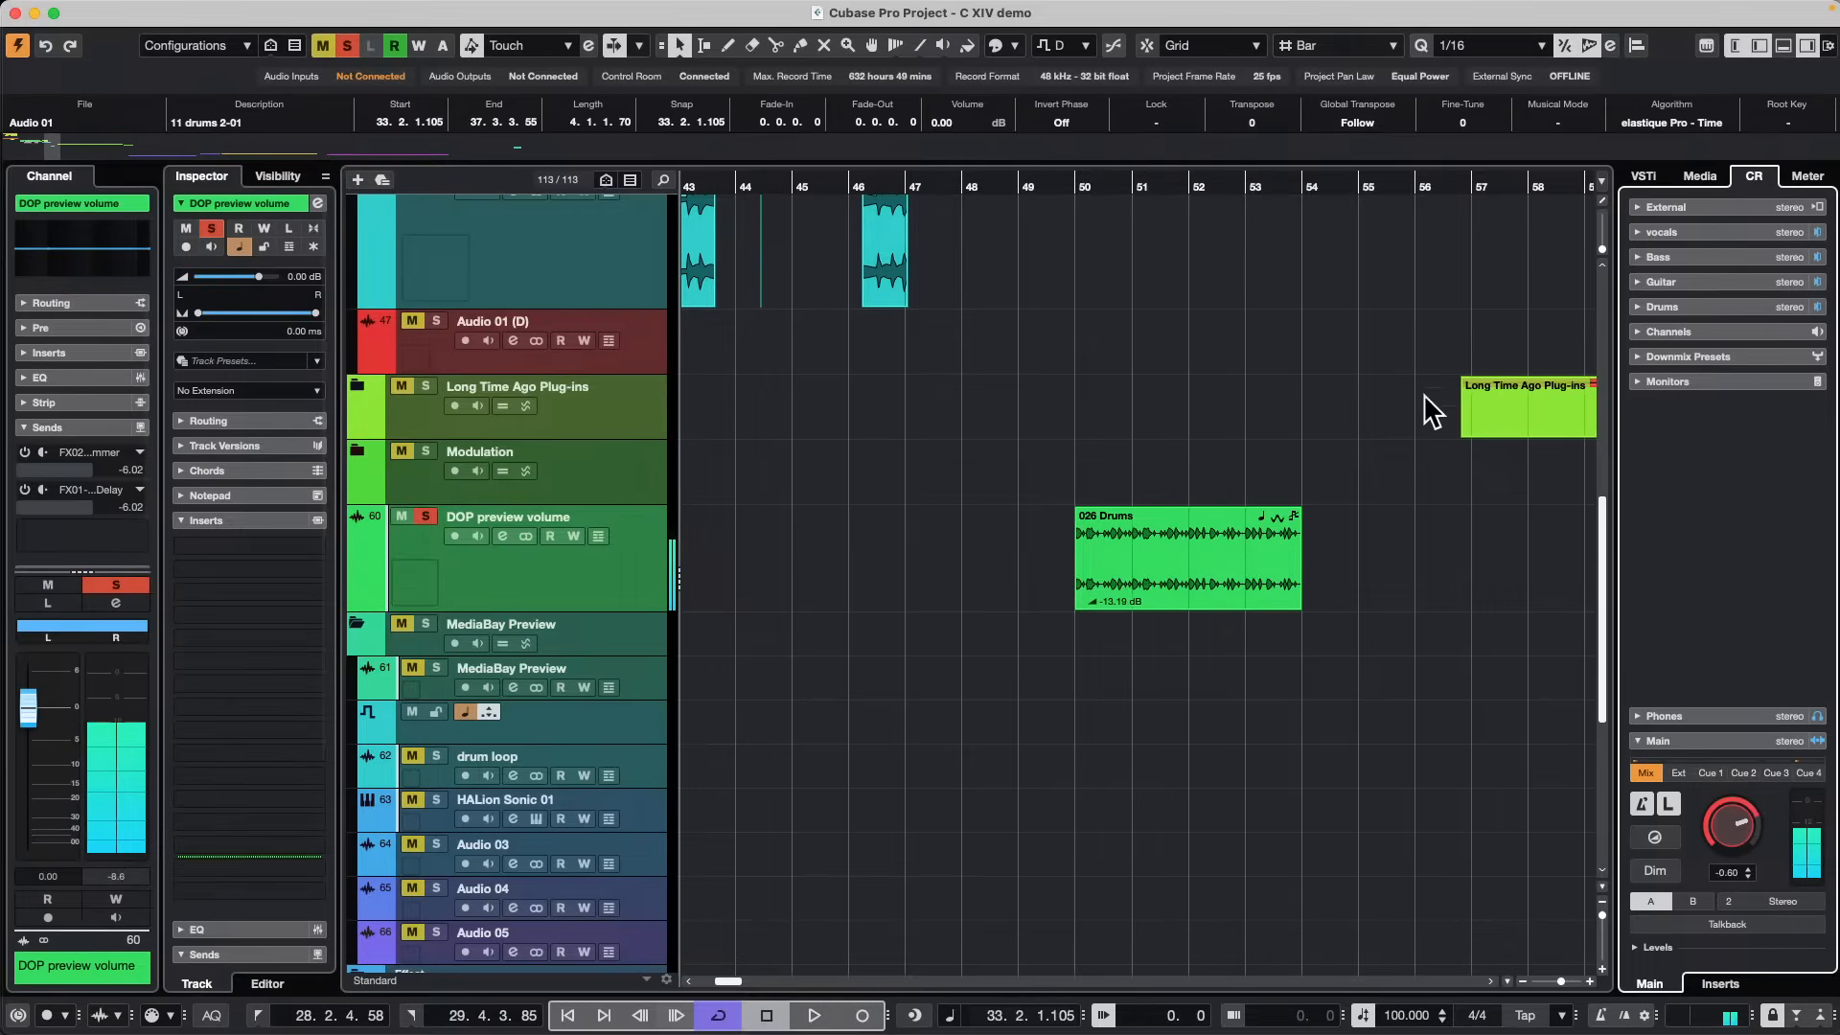
Open Direct Offline Processing and load the Flanger modulation plug-in.
{"action": "mouse_move", "coordinate": [778, 3]}
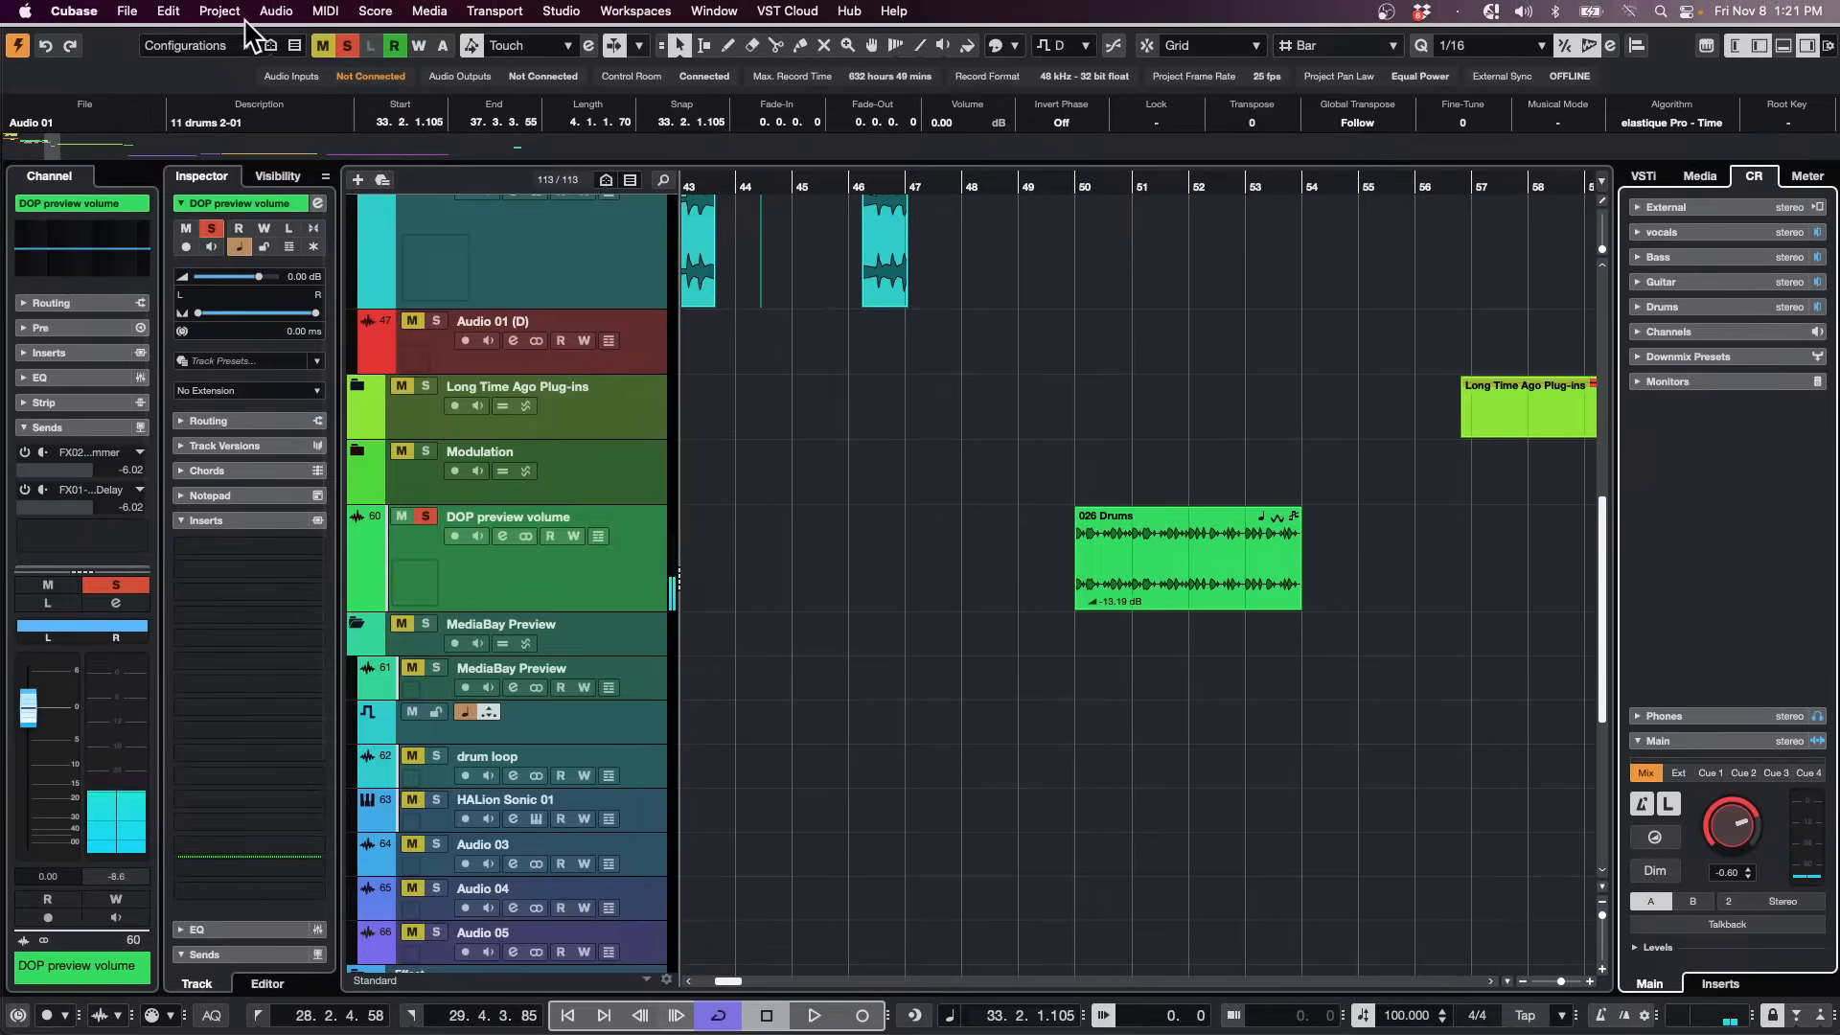
{"action": "left_click", "coordinate": [276, 10]}
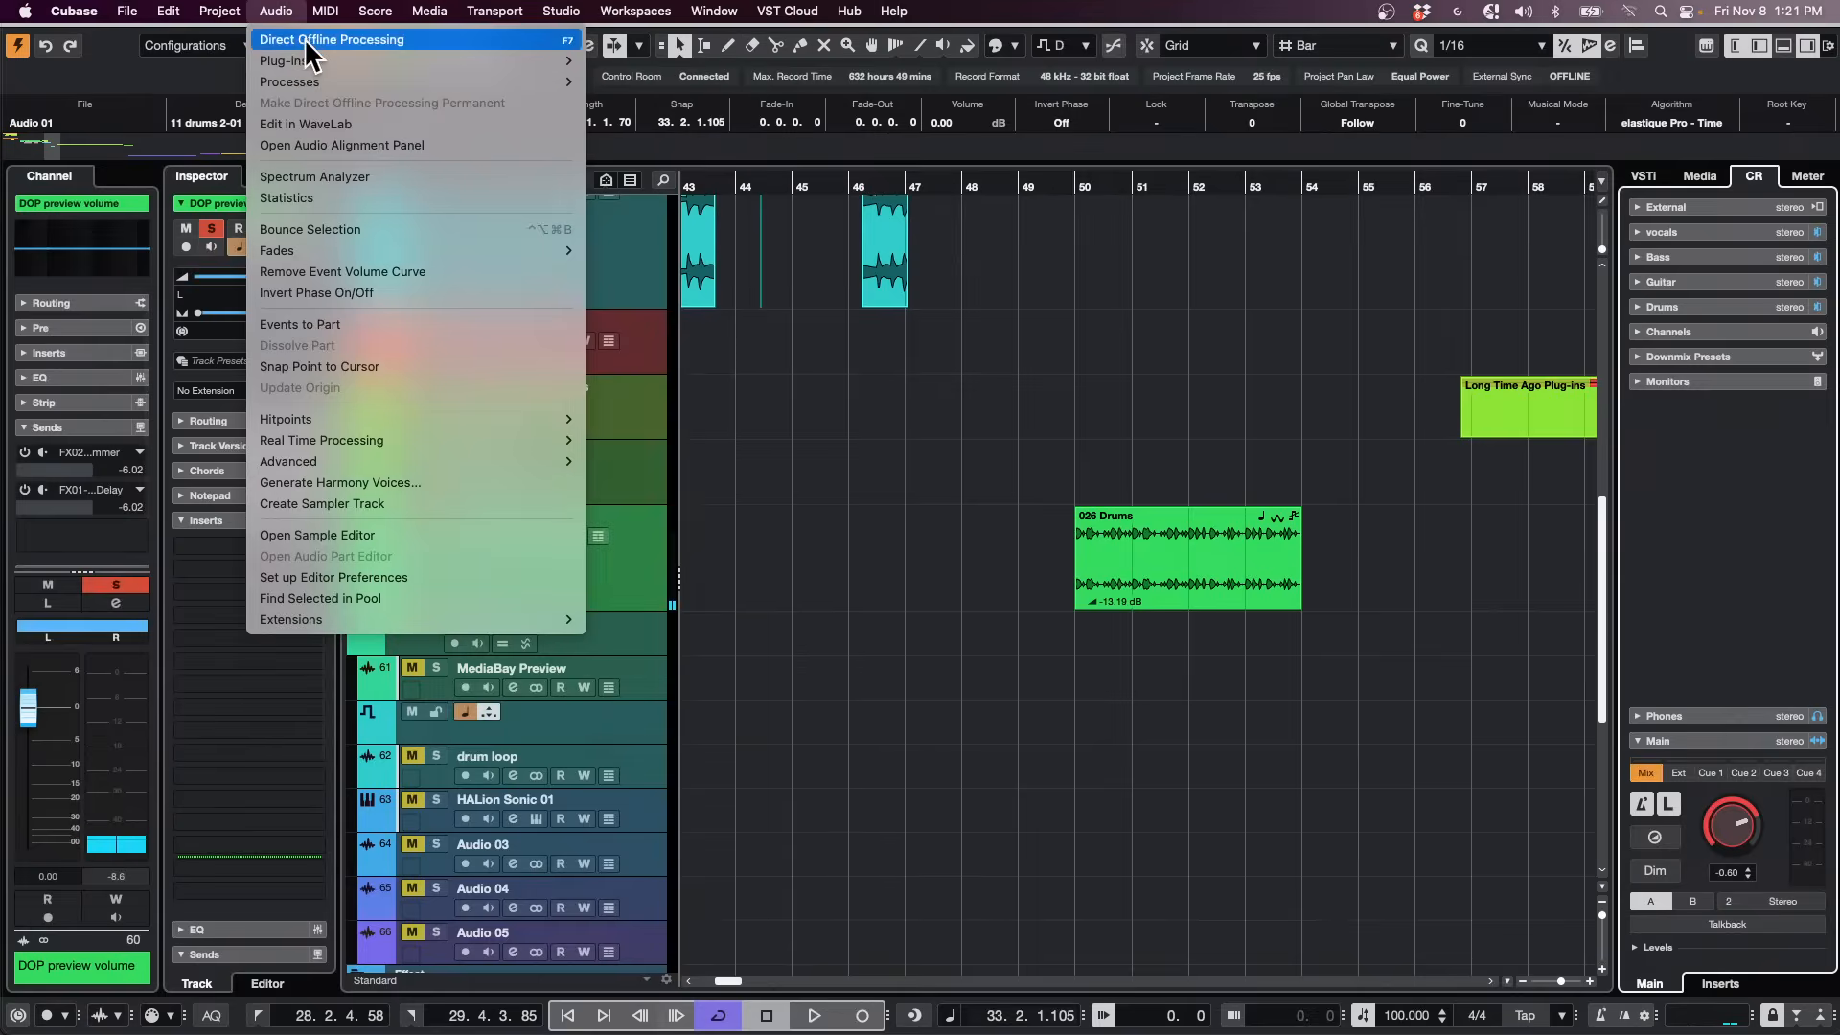
{"action": "left_click", "coordinate": [303, 39]}
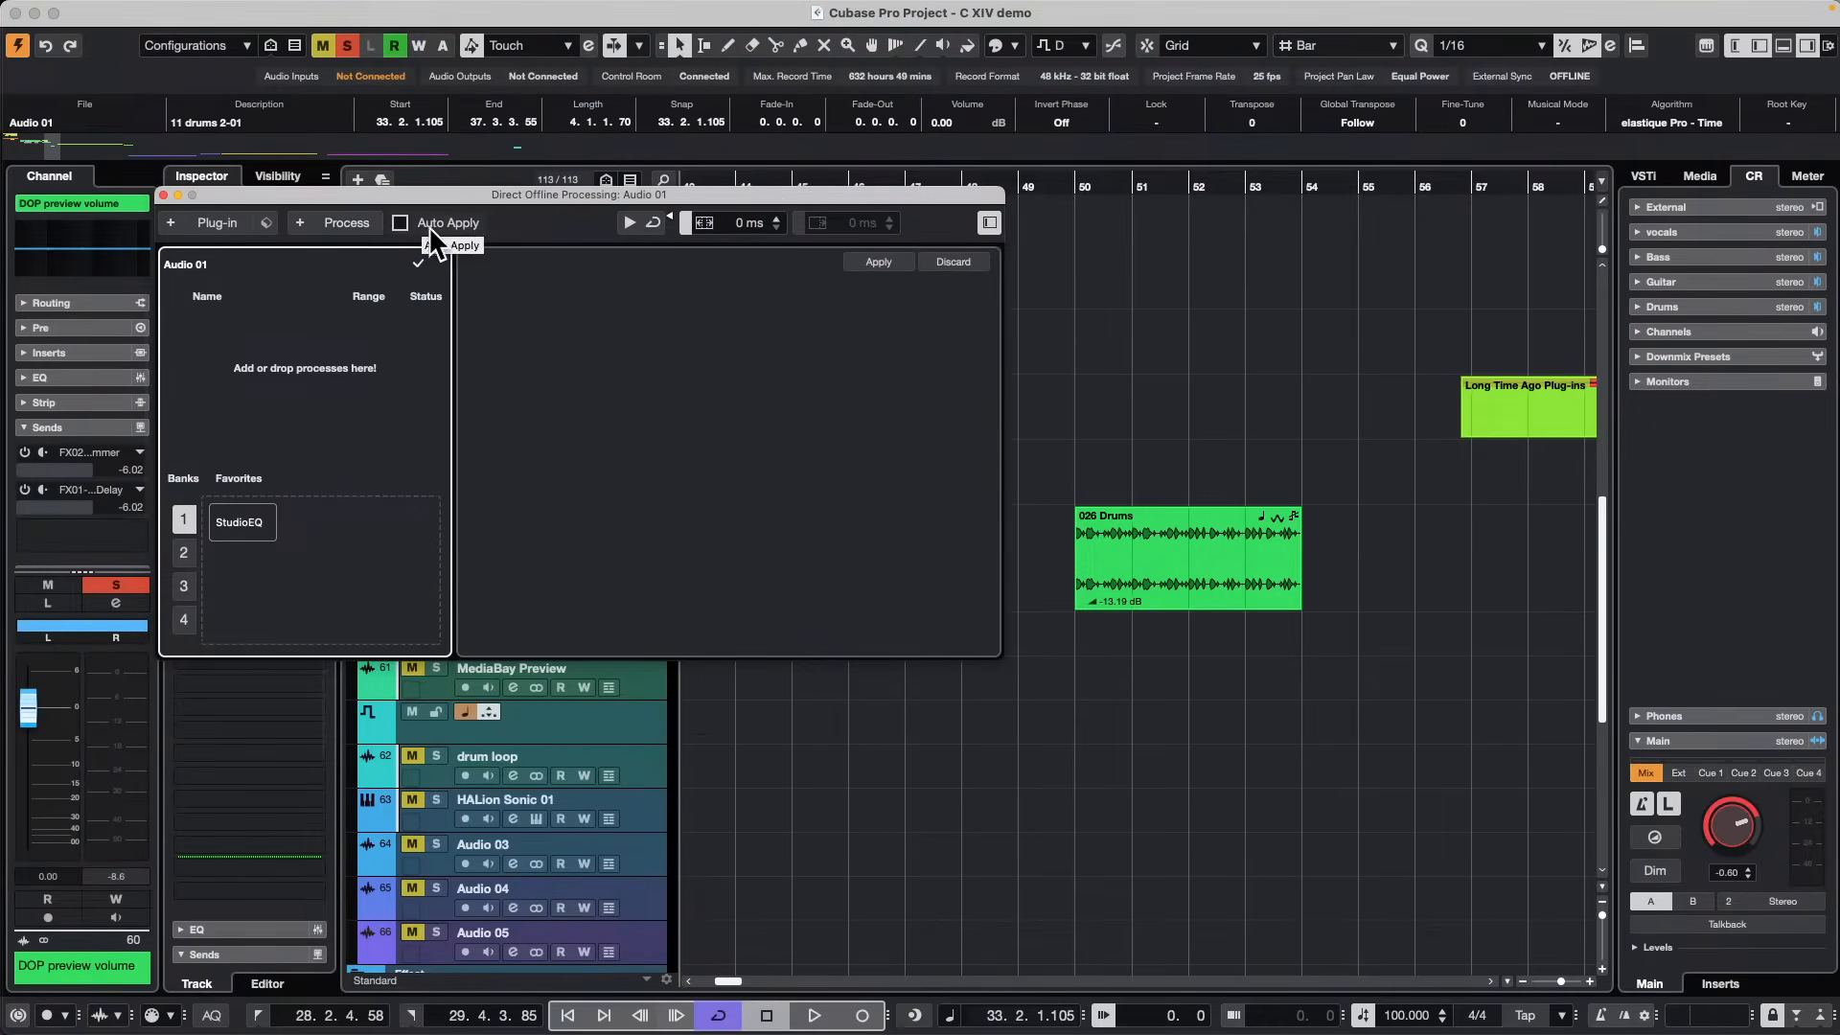
{"action": "left_click", "coordinate": [335, 224]}
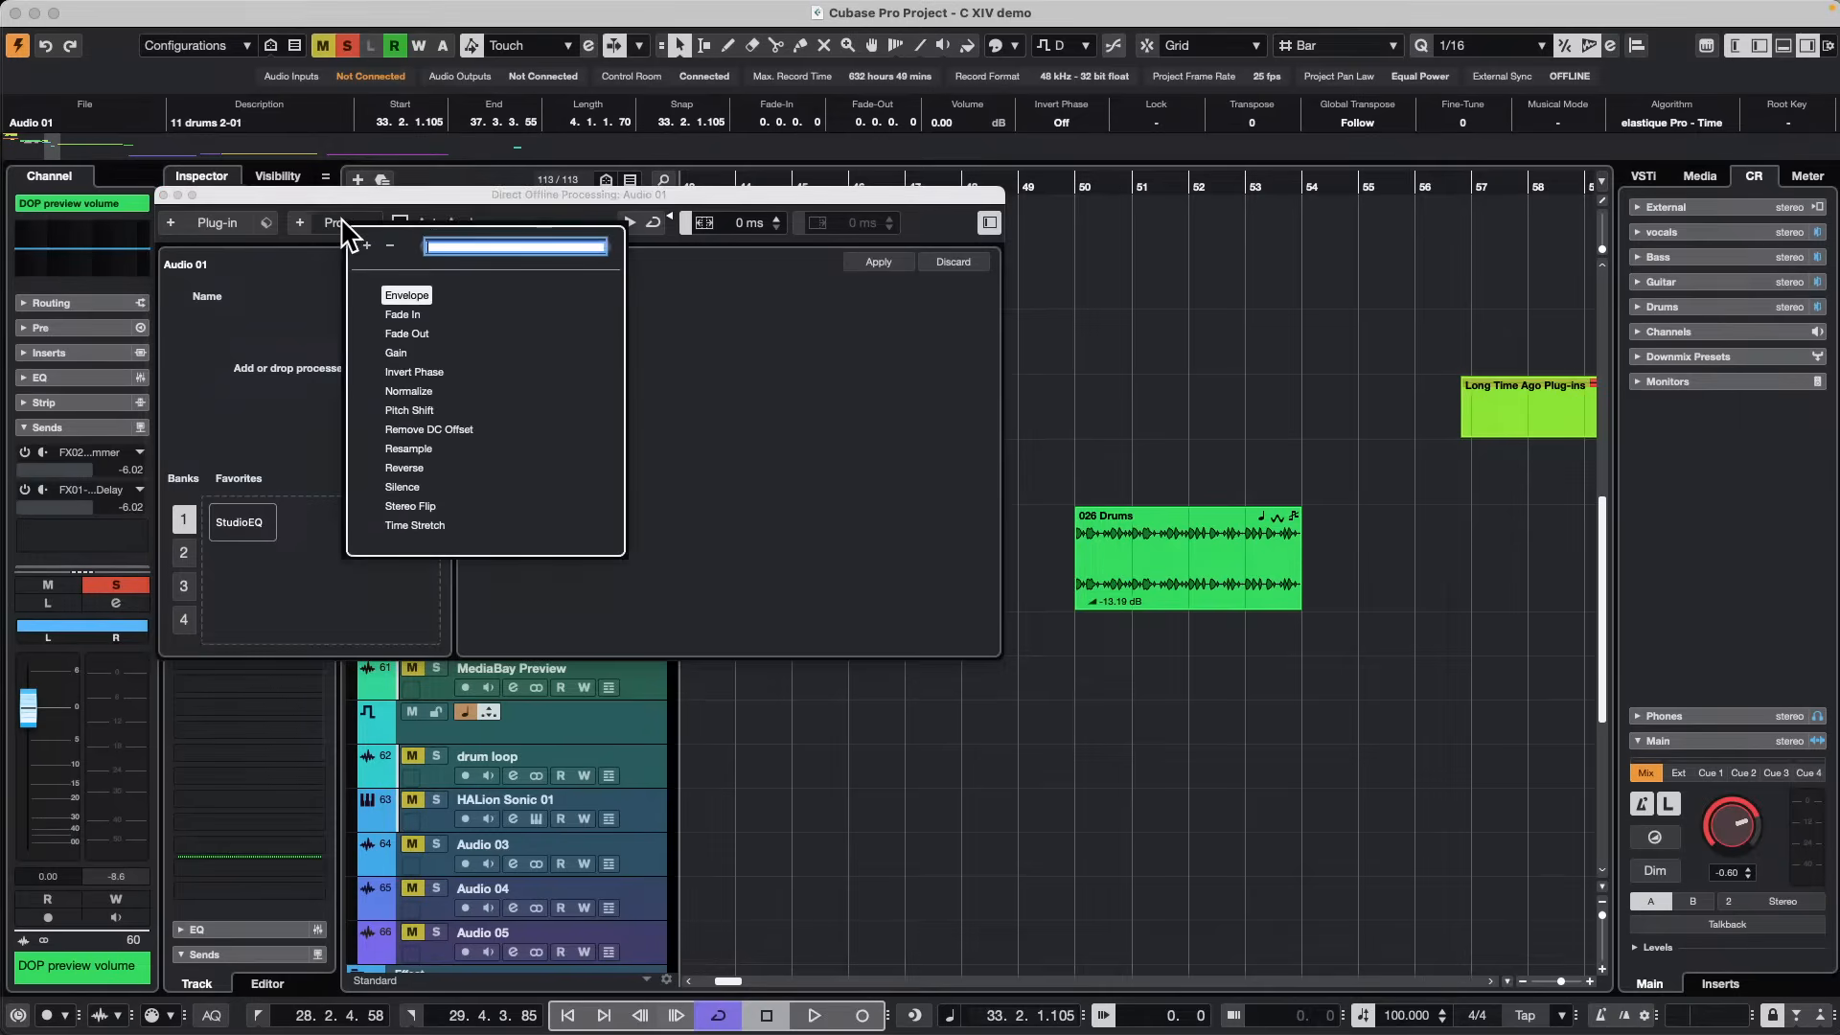
{"action": "left_click", "coordinate": [212, 239]}
{"action": "left_click", "coordinate": [215, 238]}
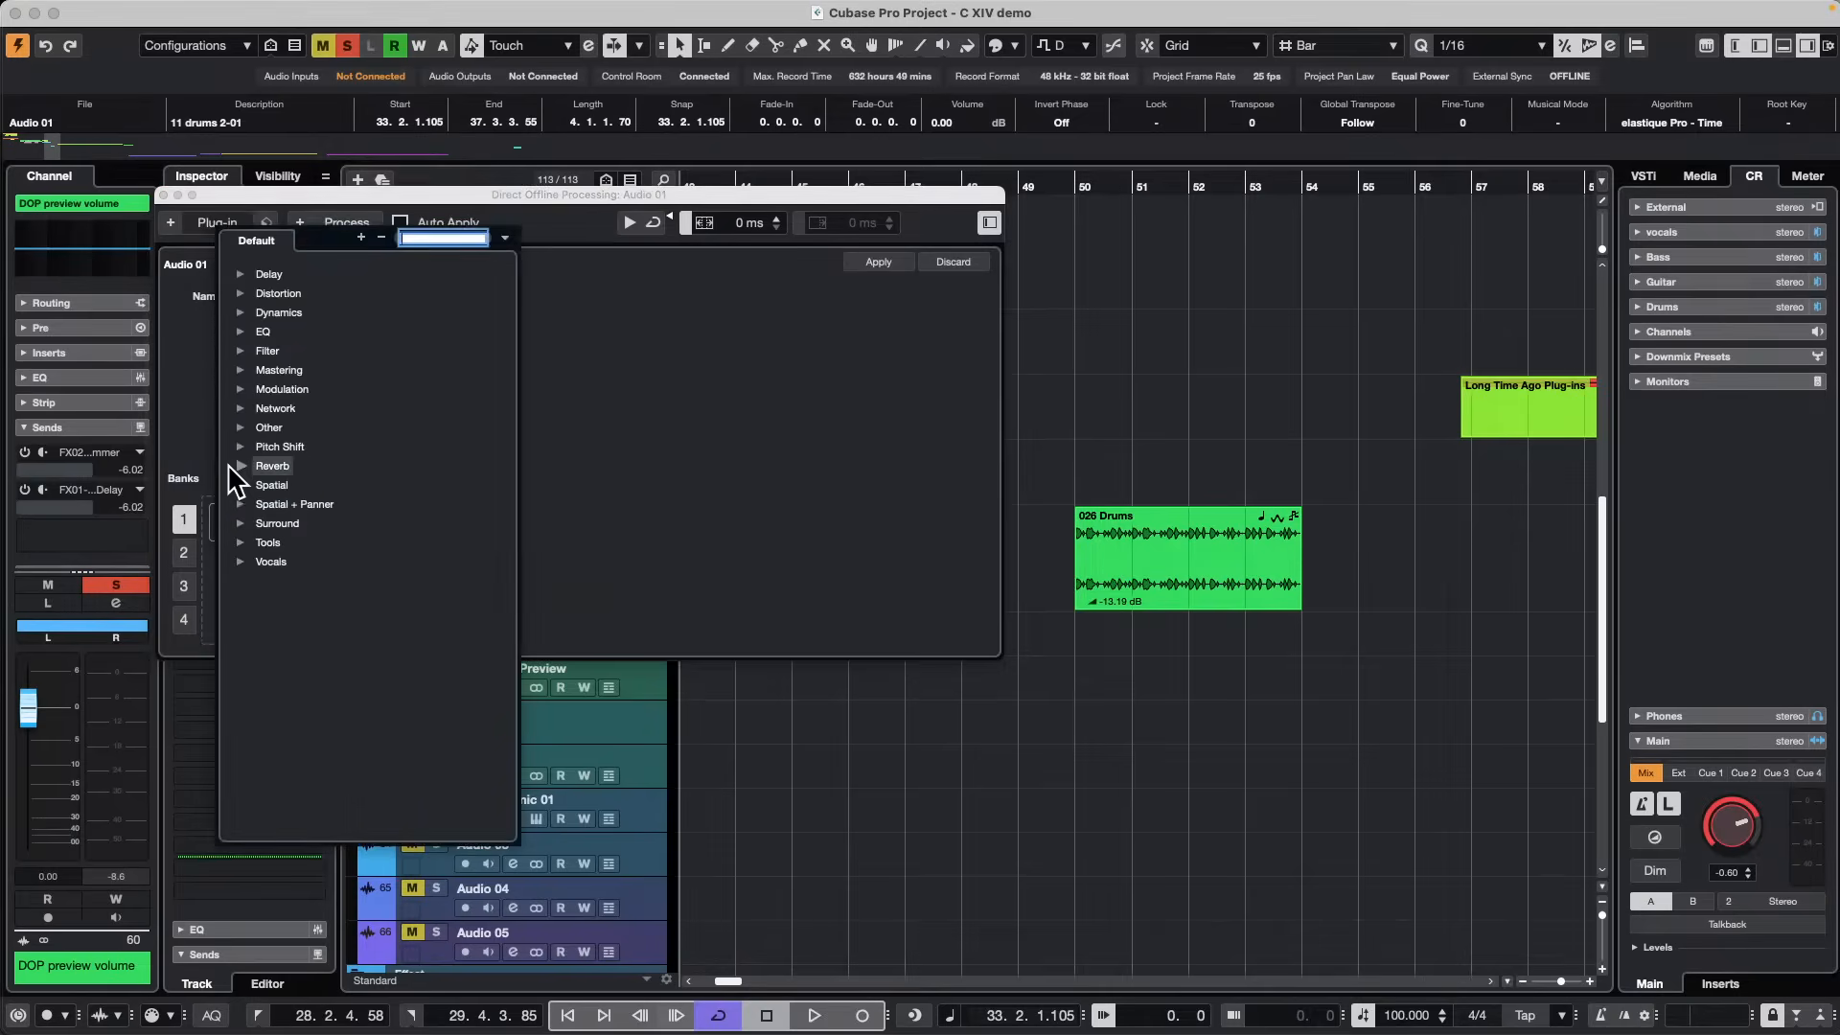
{"action": "left_click", "coordinate": [240, 388]}
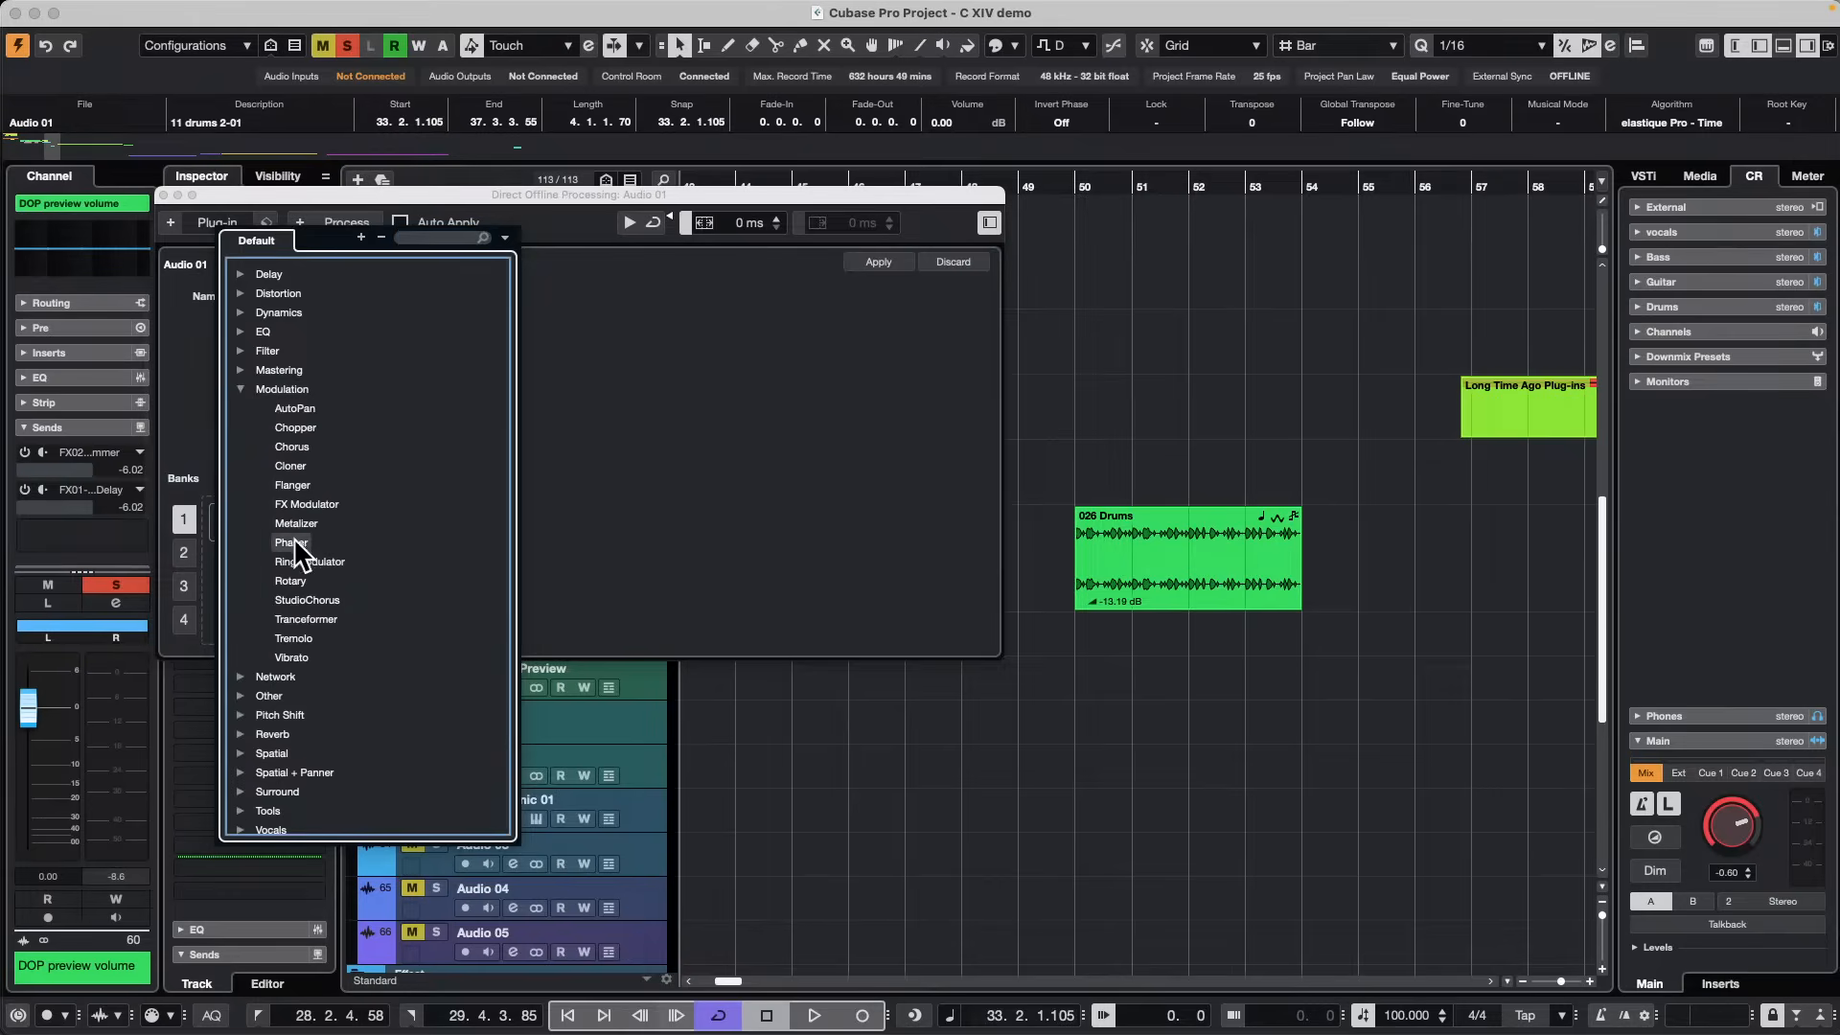
{"action": "left_click", "coordinate": [284, 481]}
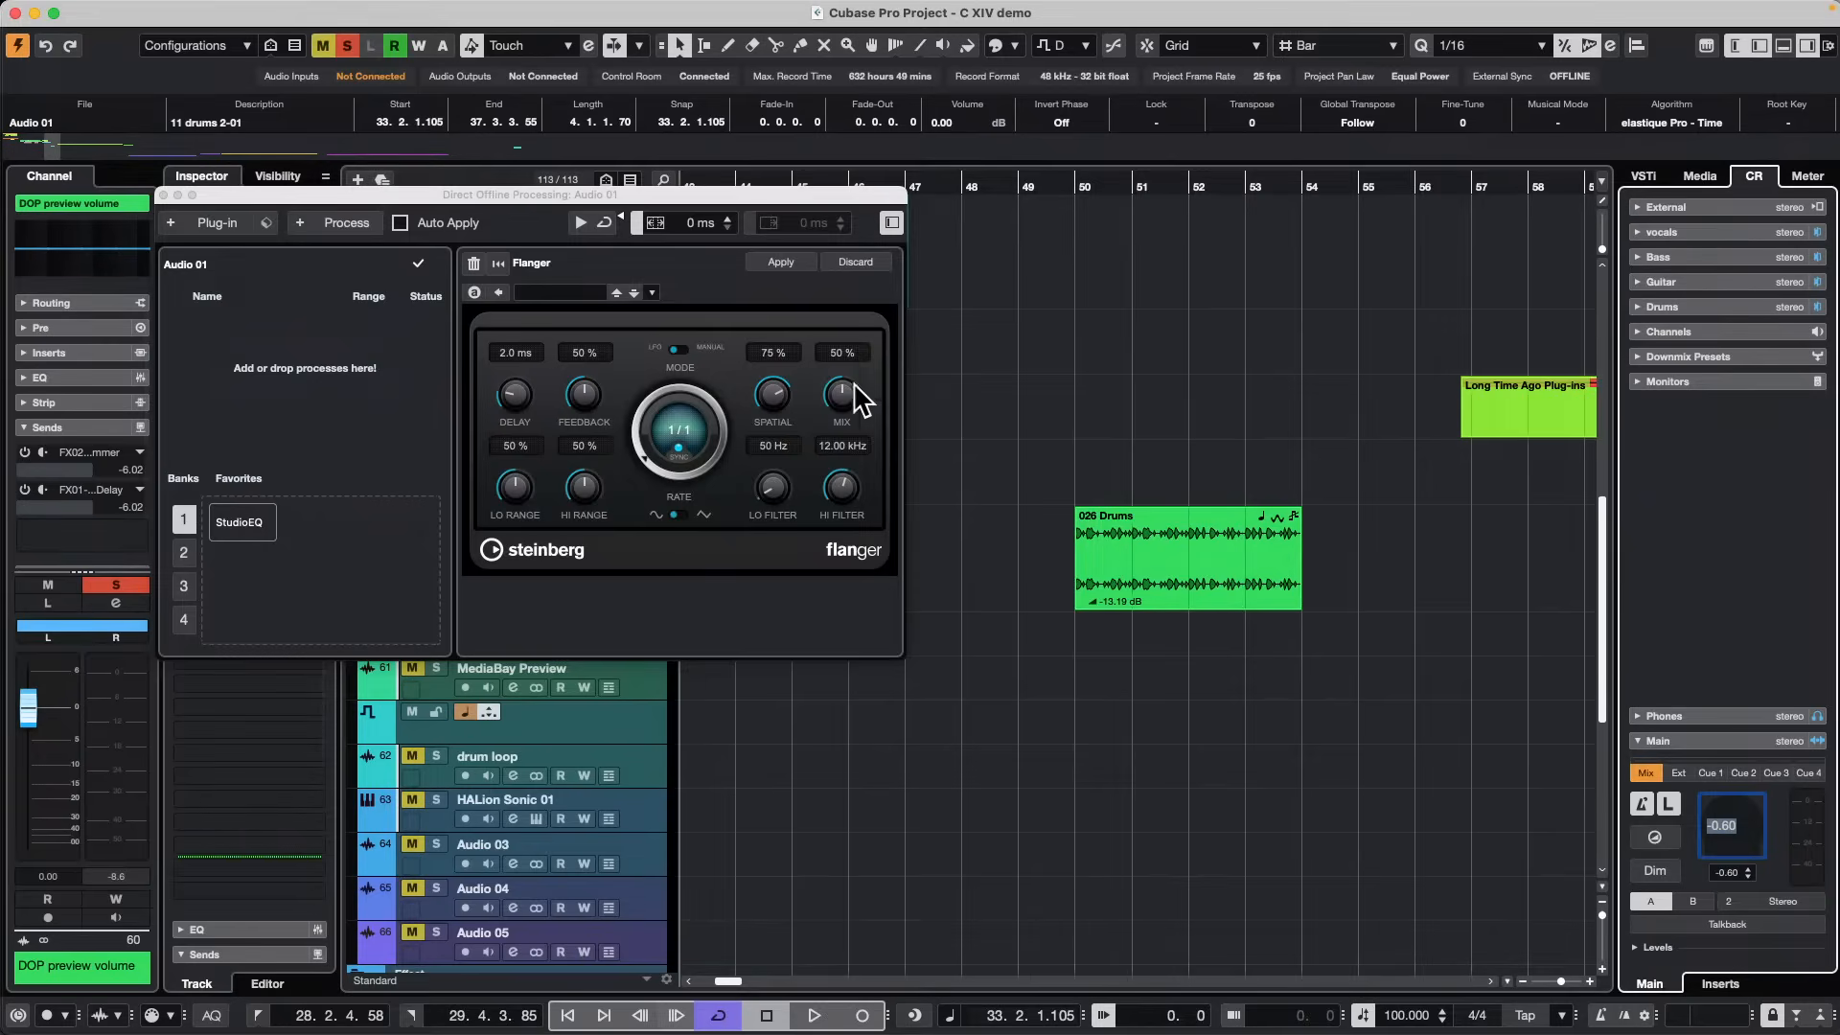
Start the audition preview of the Flanger in Direct Offline Processing.
{"action": "left_click", "coordinate": [1173, 565]}
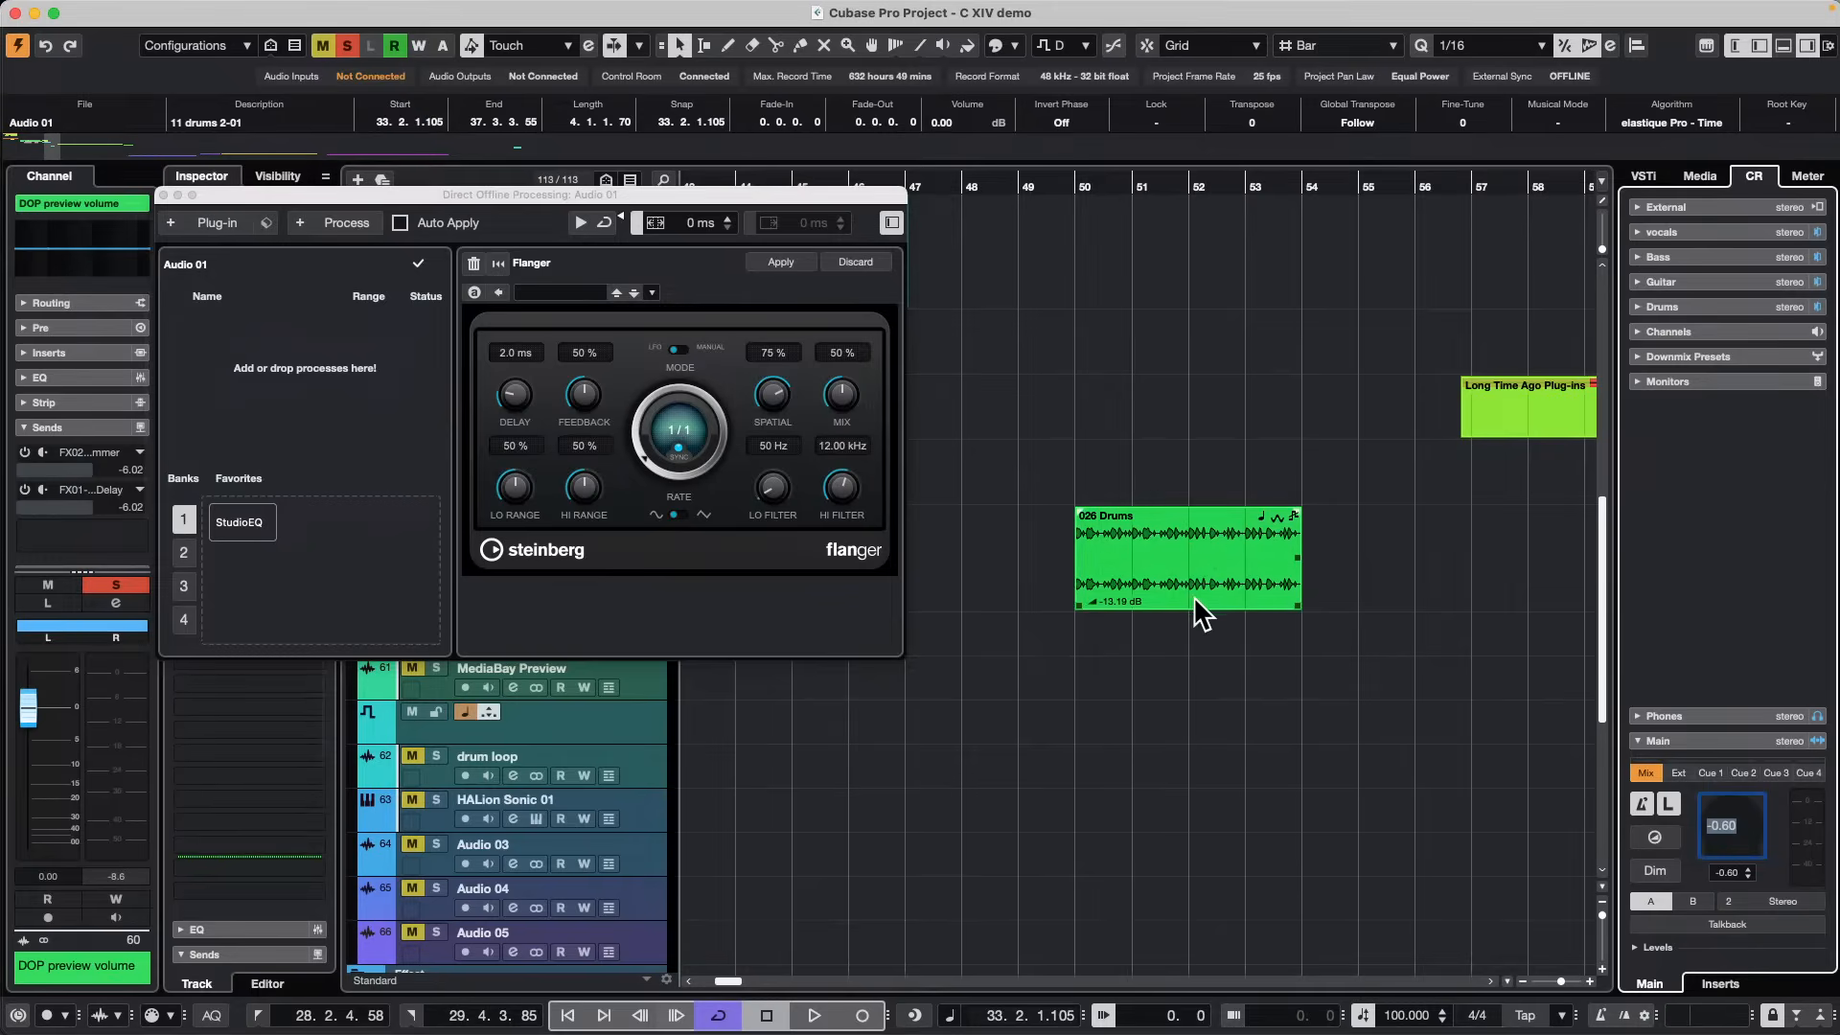
{"action": "left_click", "coordinate": [1198, 627]}
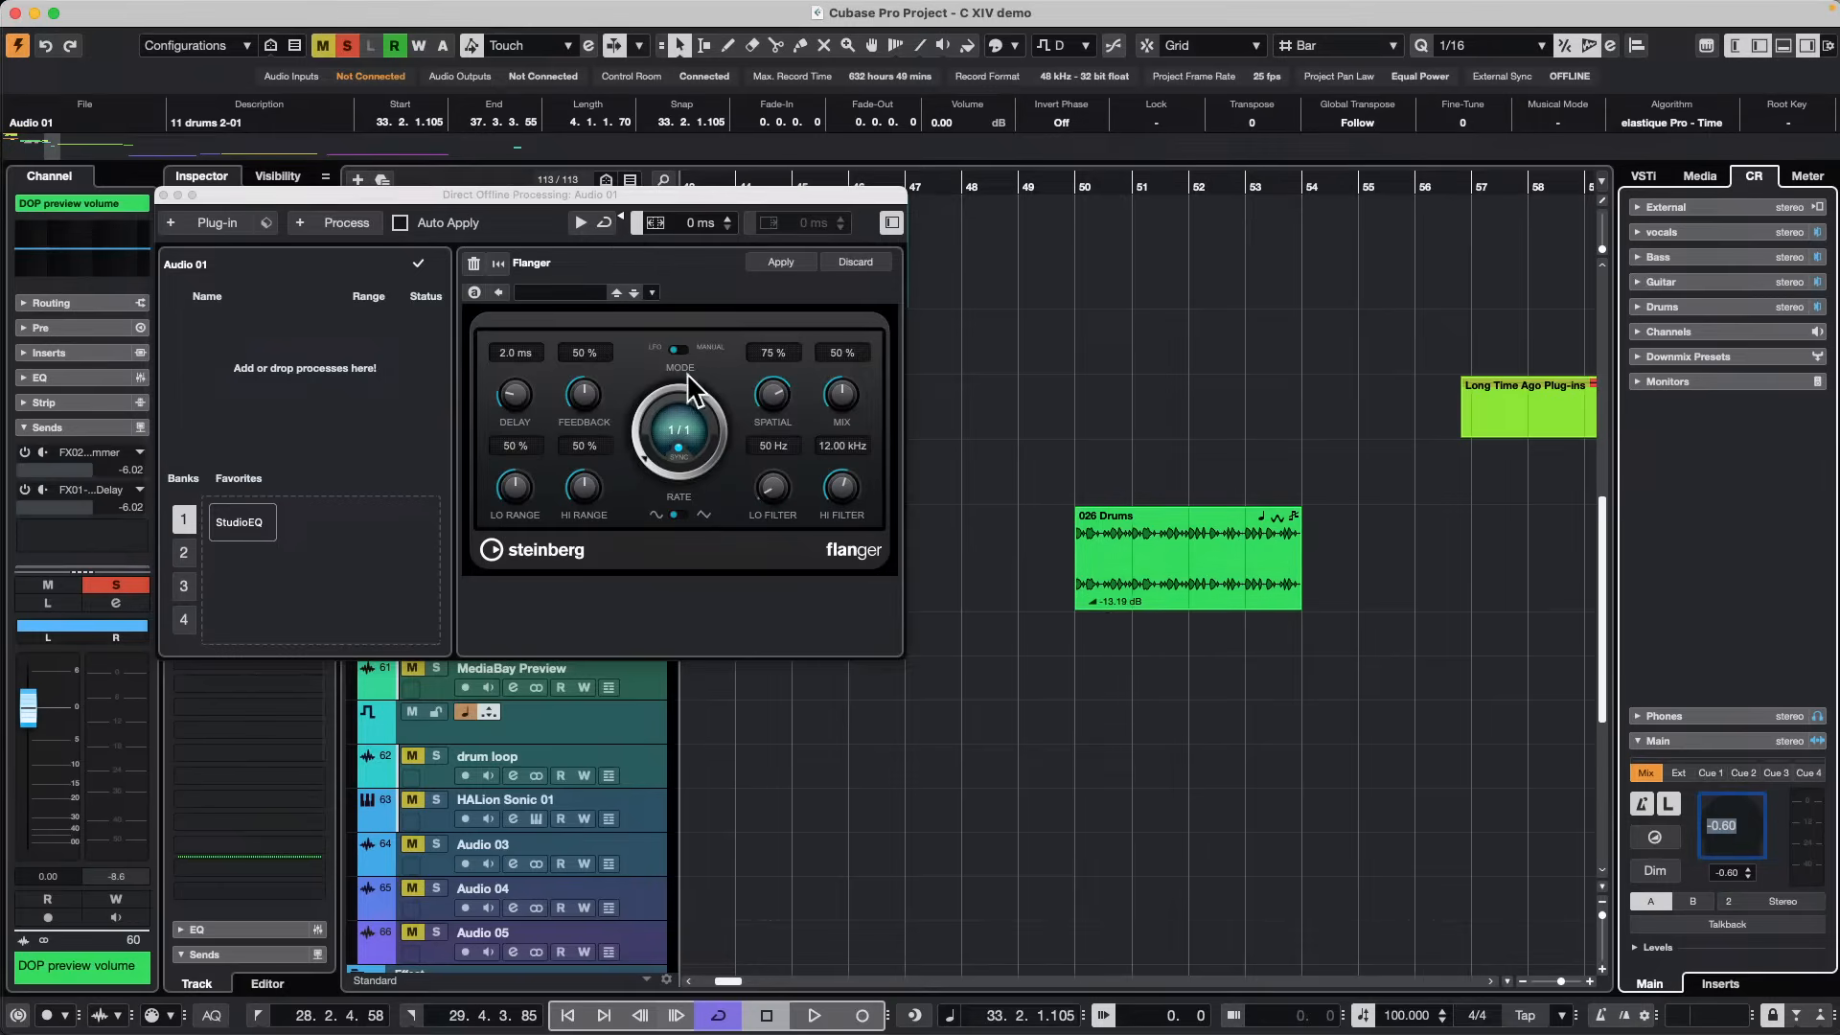
{"action": "left_click", "coordinate": [579, 223]}
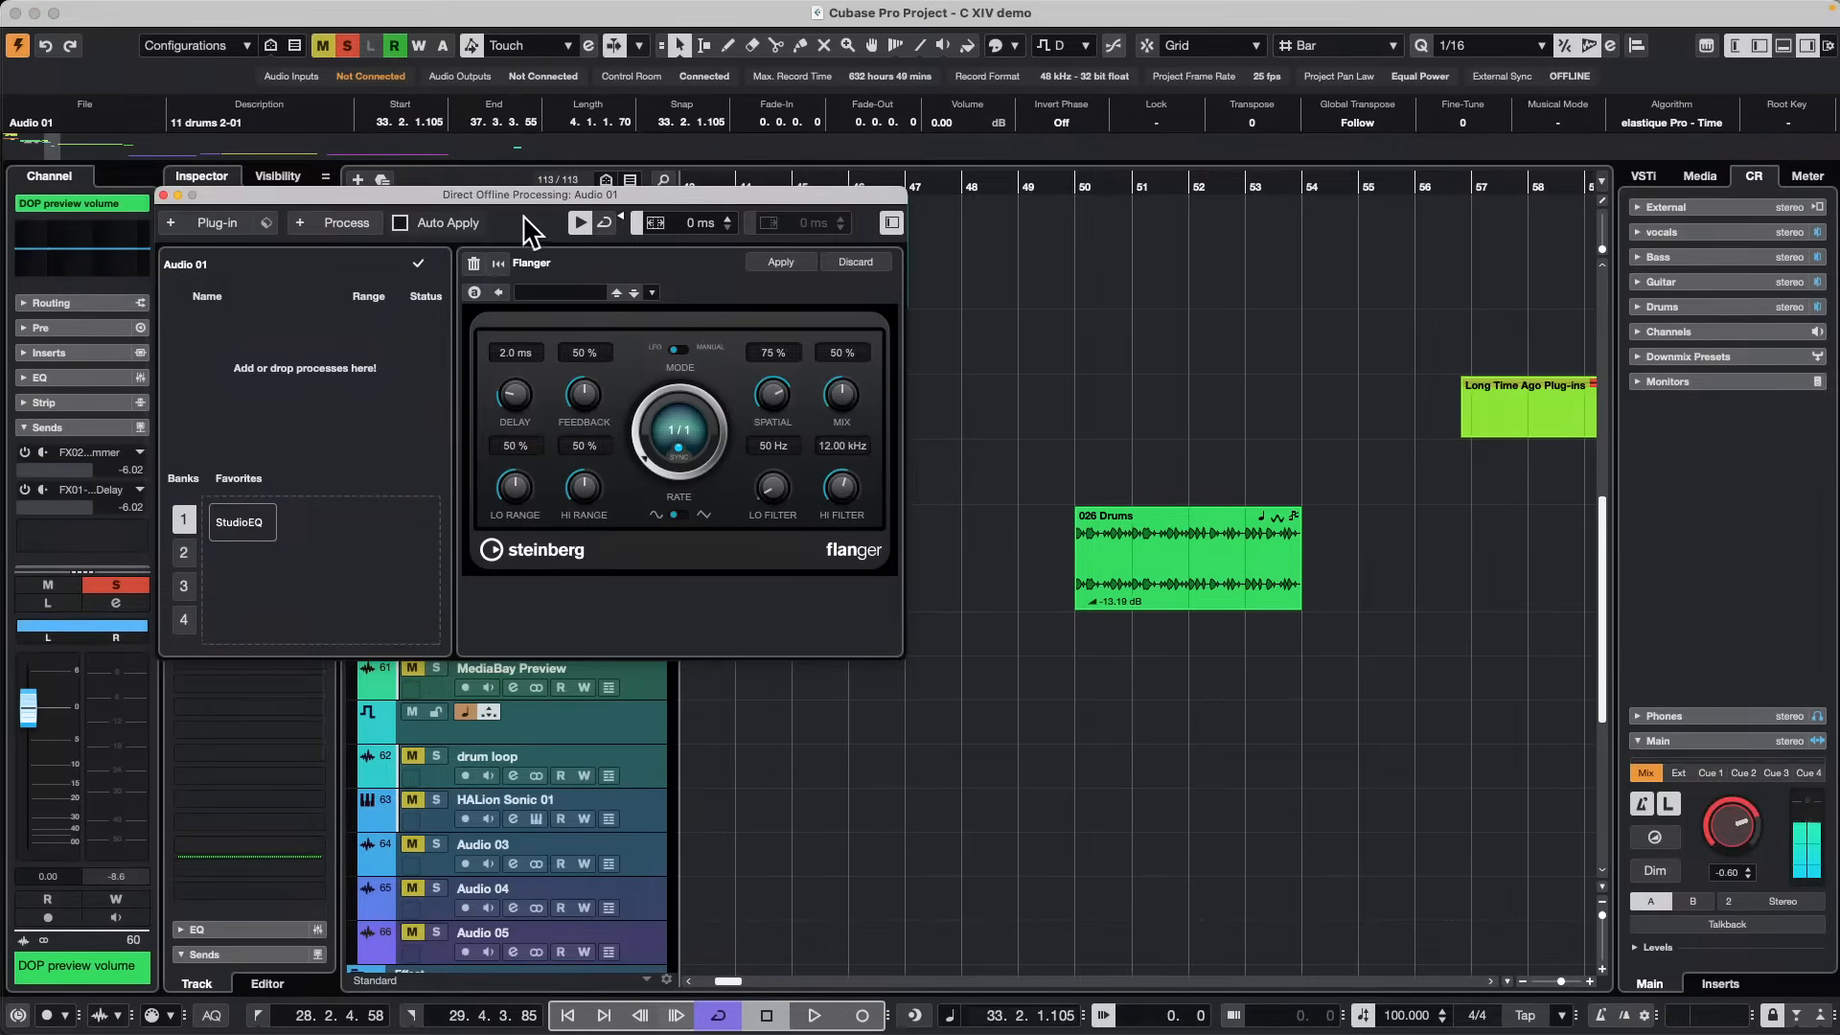
Turn on Auto Apply so the Flanger is applied, and add the Black Valve dynamics plug-in to the process list.
{"action": "left_click", "coordinate": [400, 223]}
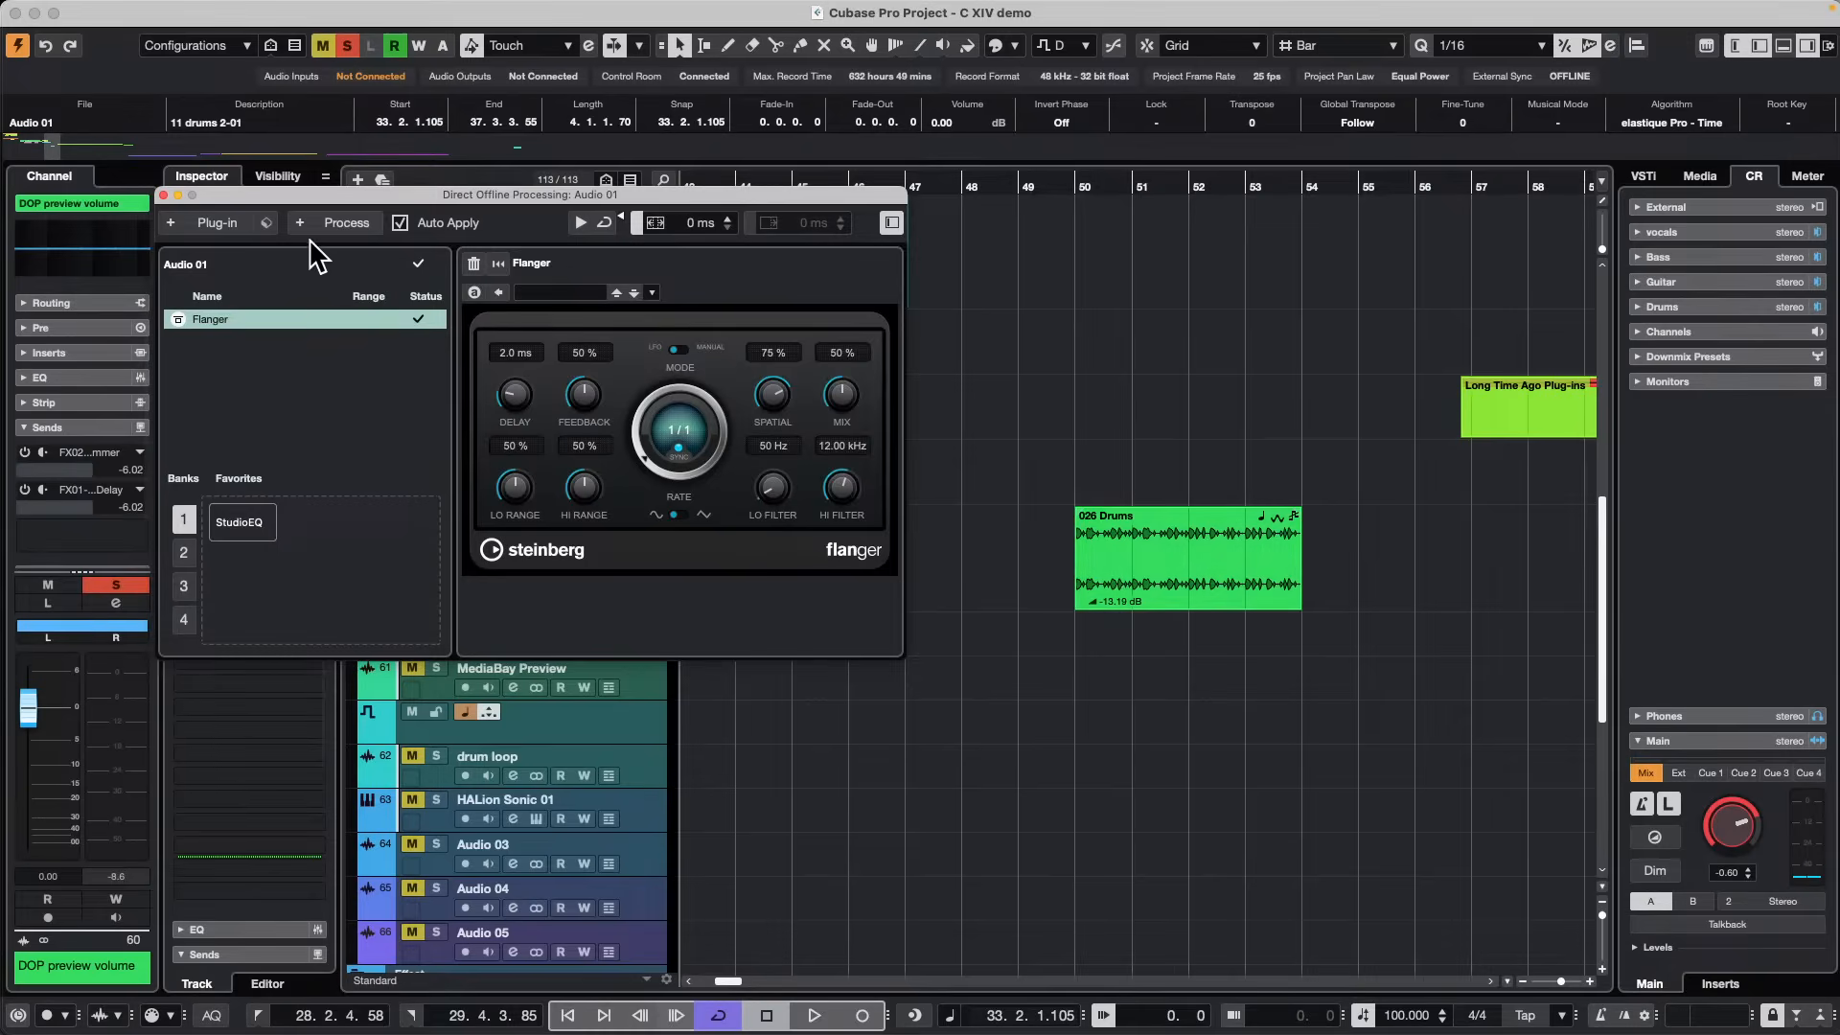
{"action": "left_click", "coordinate": [233, 230]}
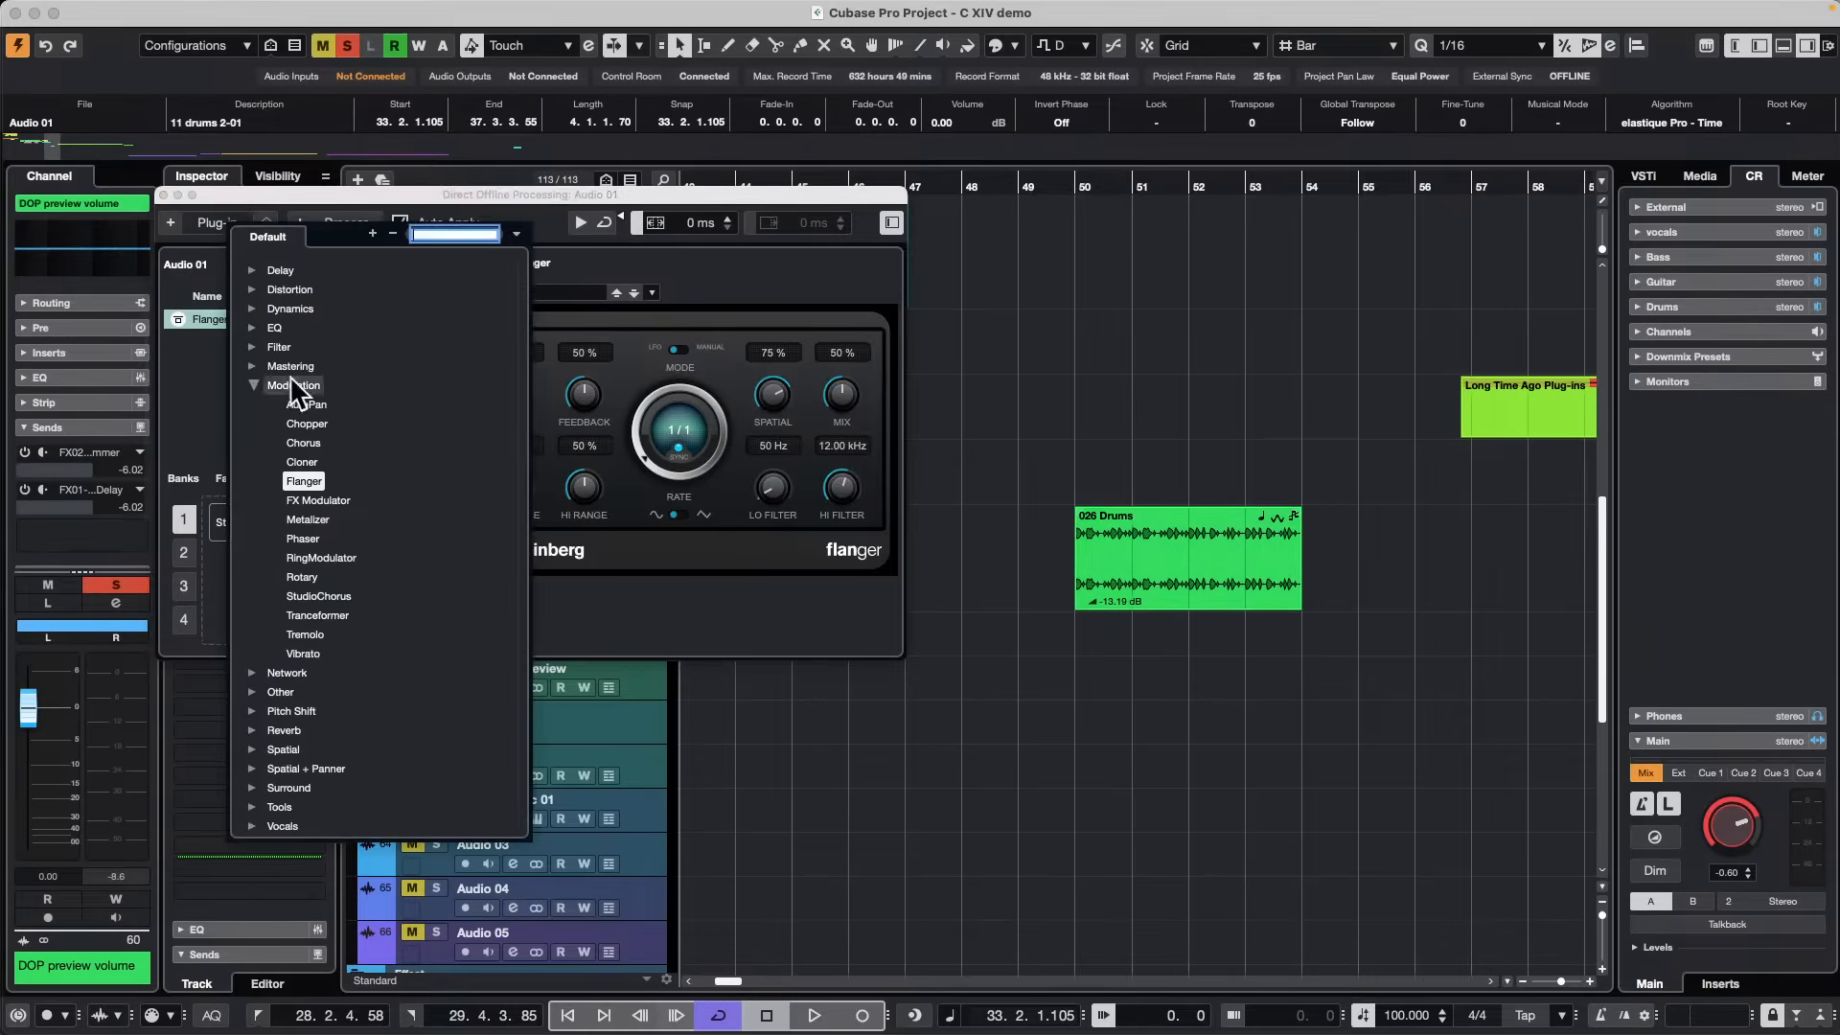
{"action": "left_click", "coordinate": [251, 307]}
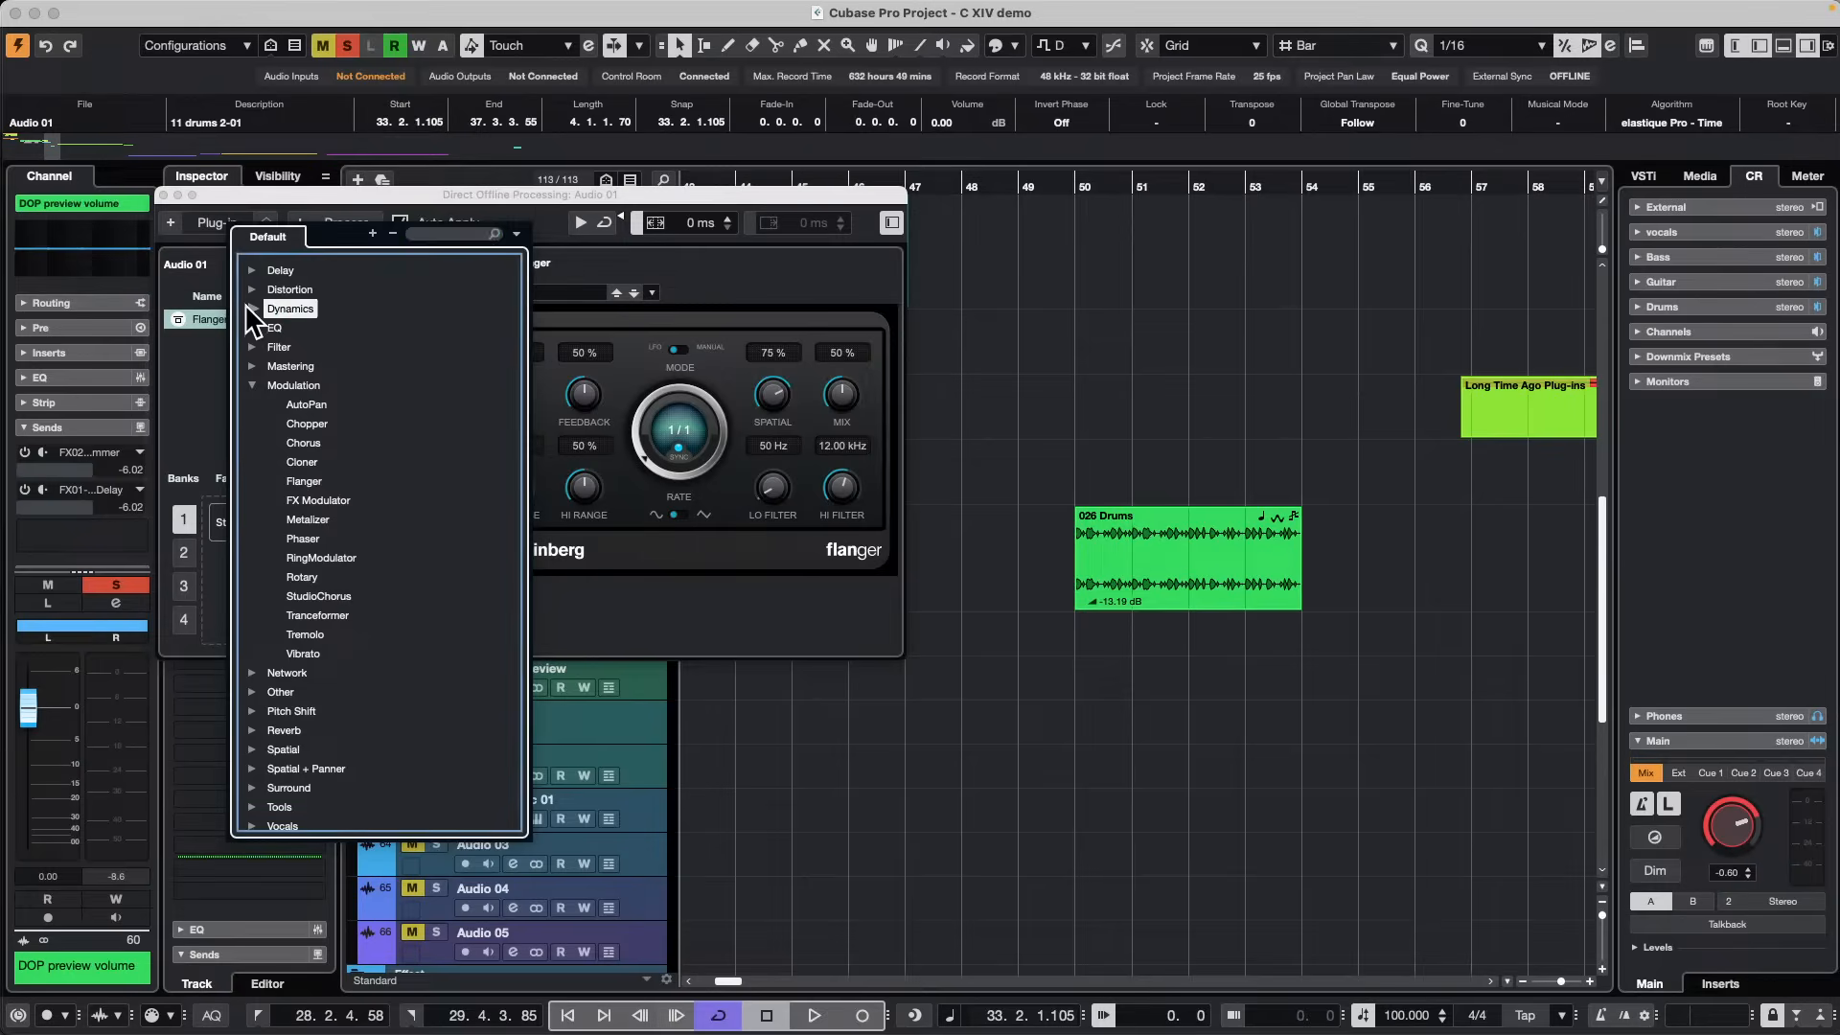
{"action": "left_click", "coordinate": [309, 328]}
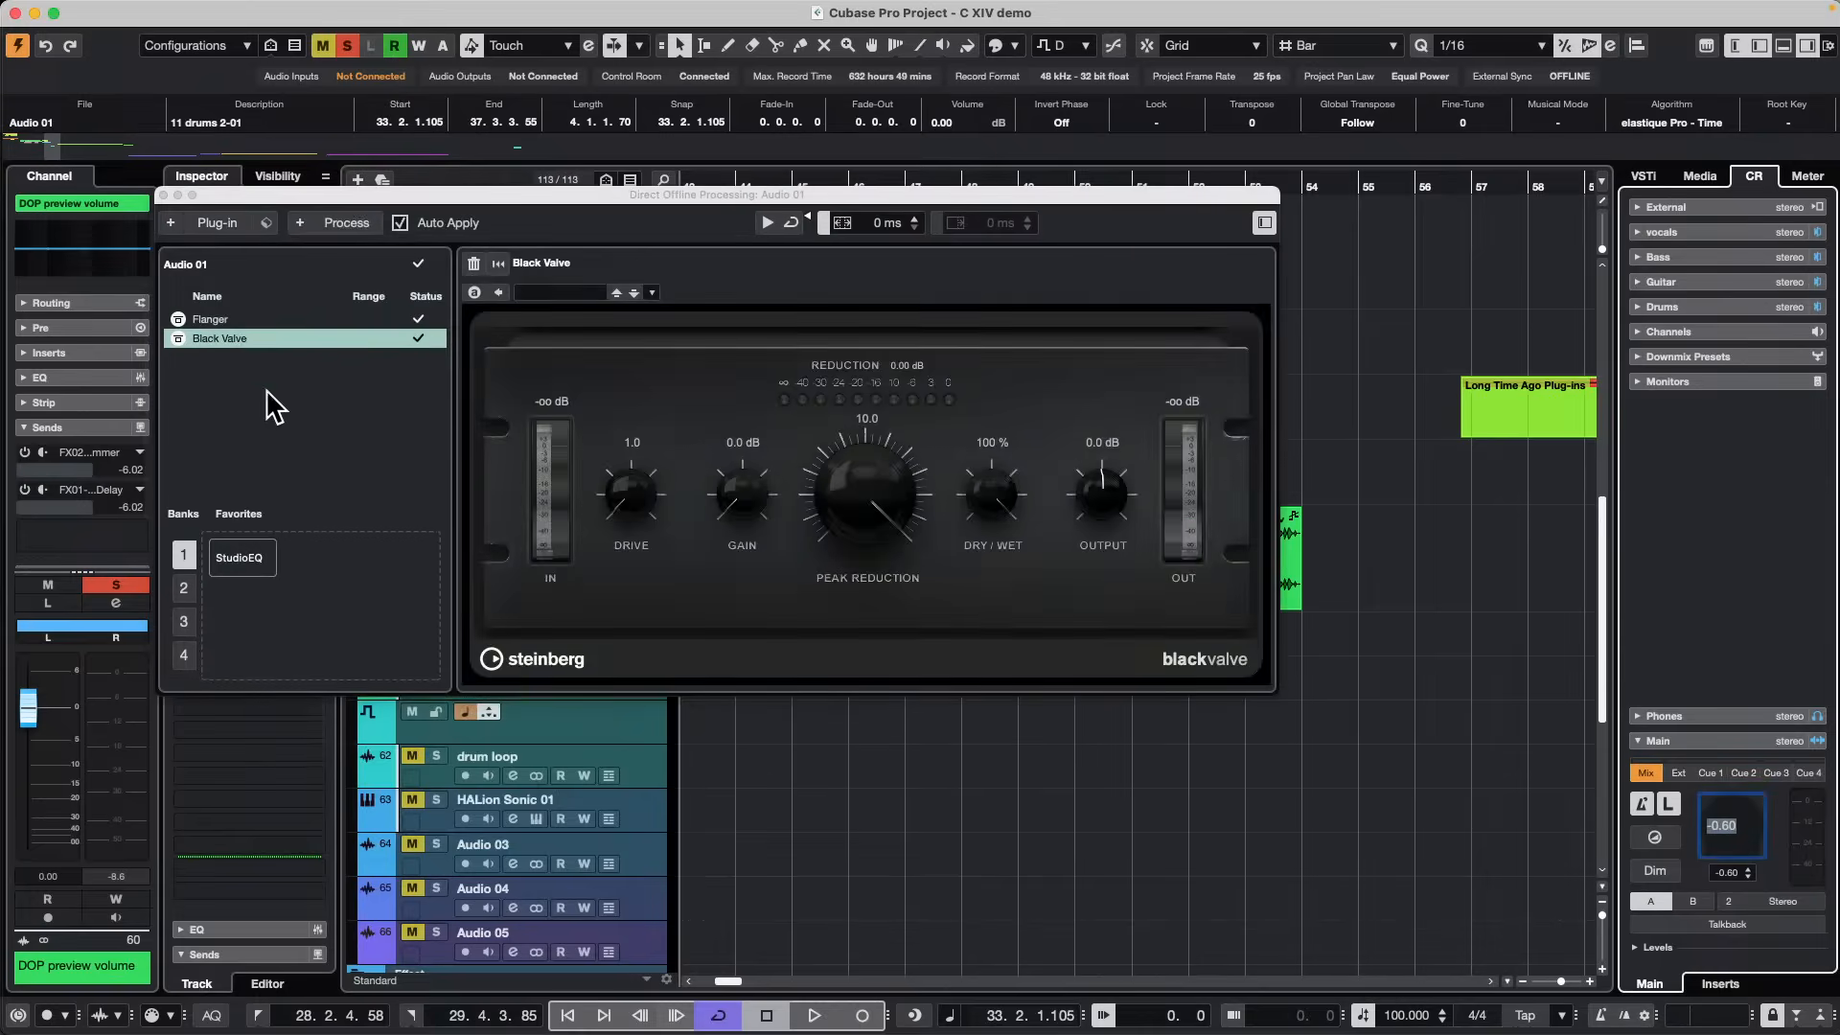
Turn off Auto Apply and delete Black Valve from the Direct Offline Processing list.
{"action": "left_click_drag", "start_coordinate": [991, 206], "coordinate": [788, 339]}
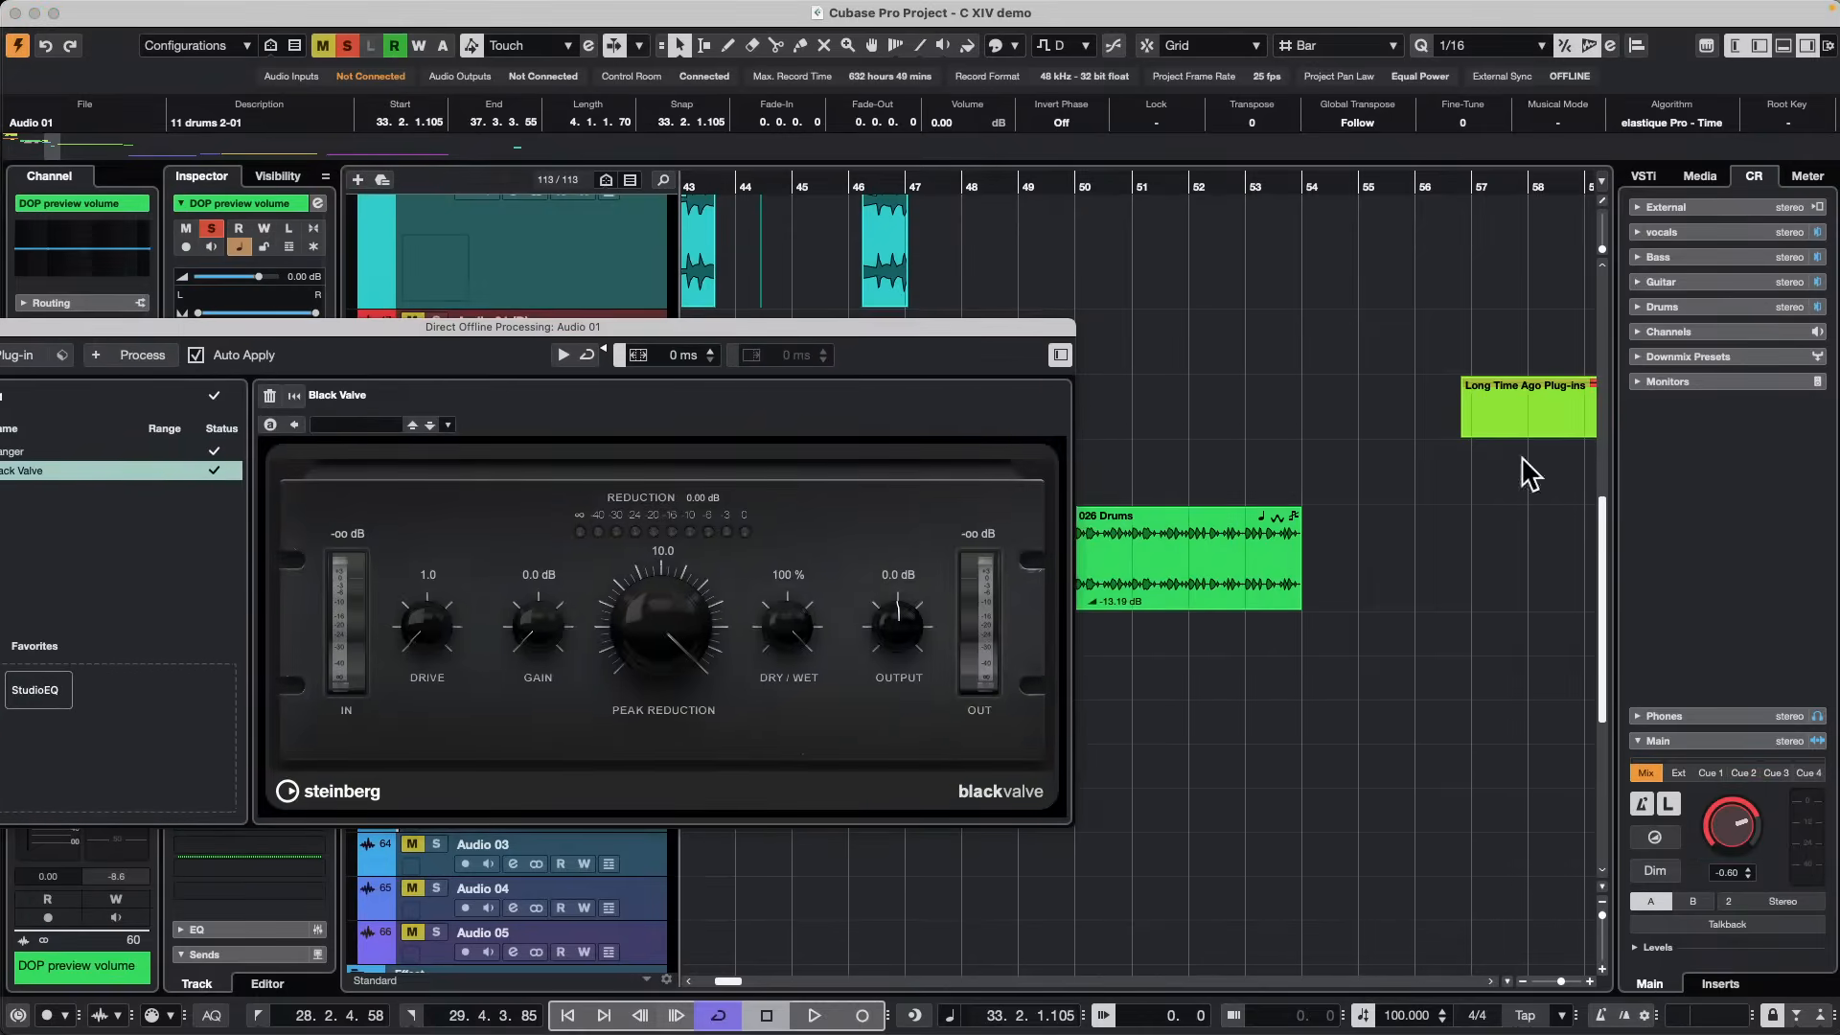
{"action": "left_click", "coordinate": [196, 355]}
{"action": "right_click", "coordinate": [107, 474]}
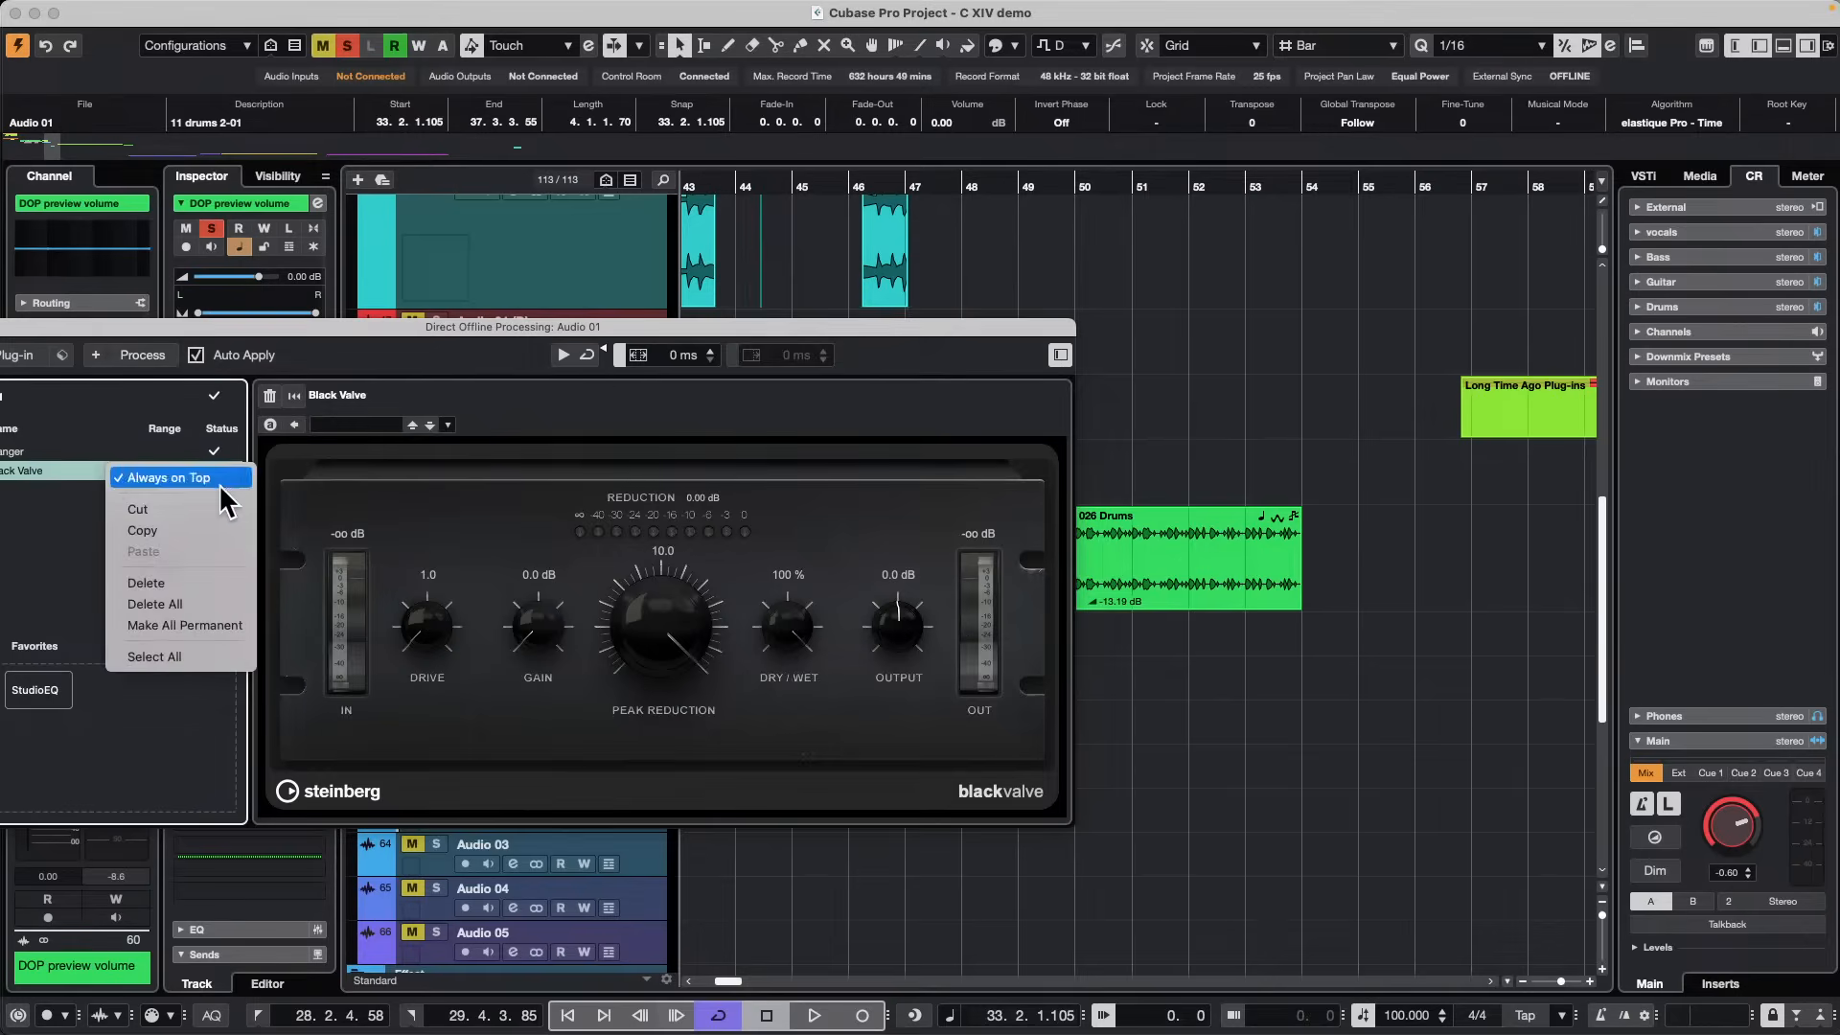
{"action": "left_click", "coordinate": [197, 358]}
{"action": "left_click", "coordinate": [197, 361]}
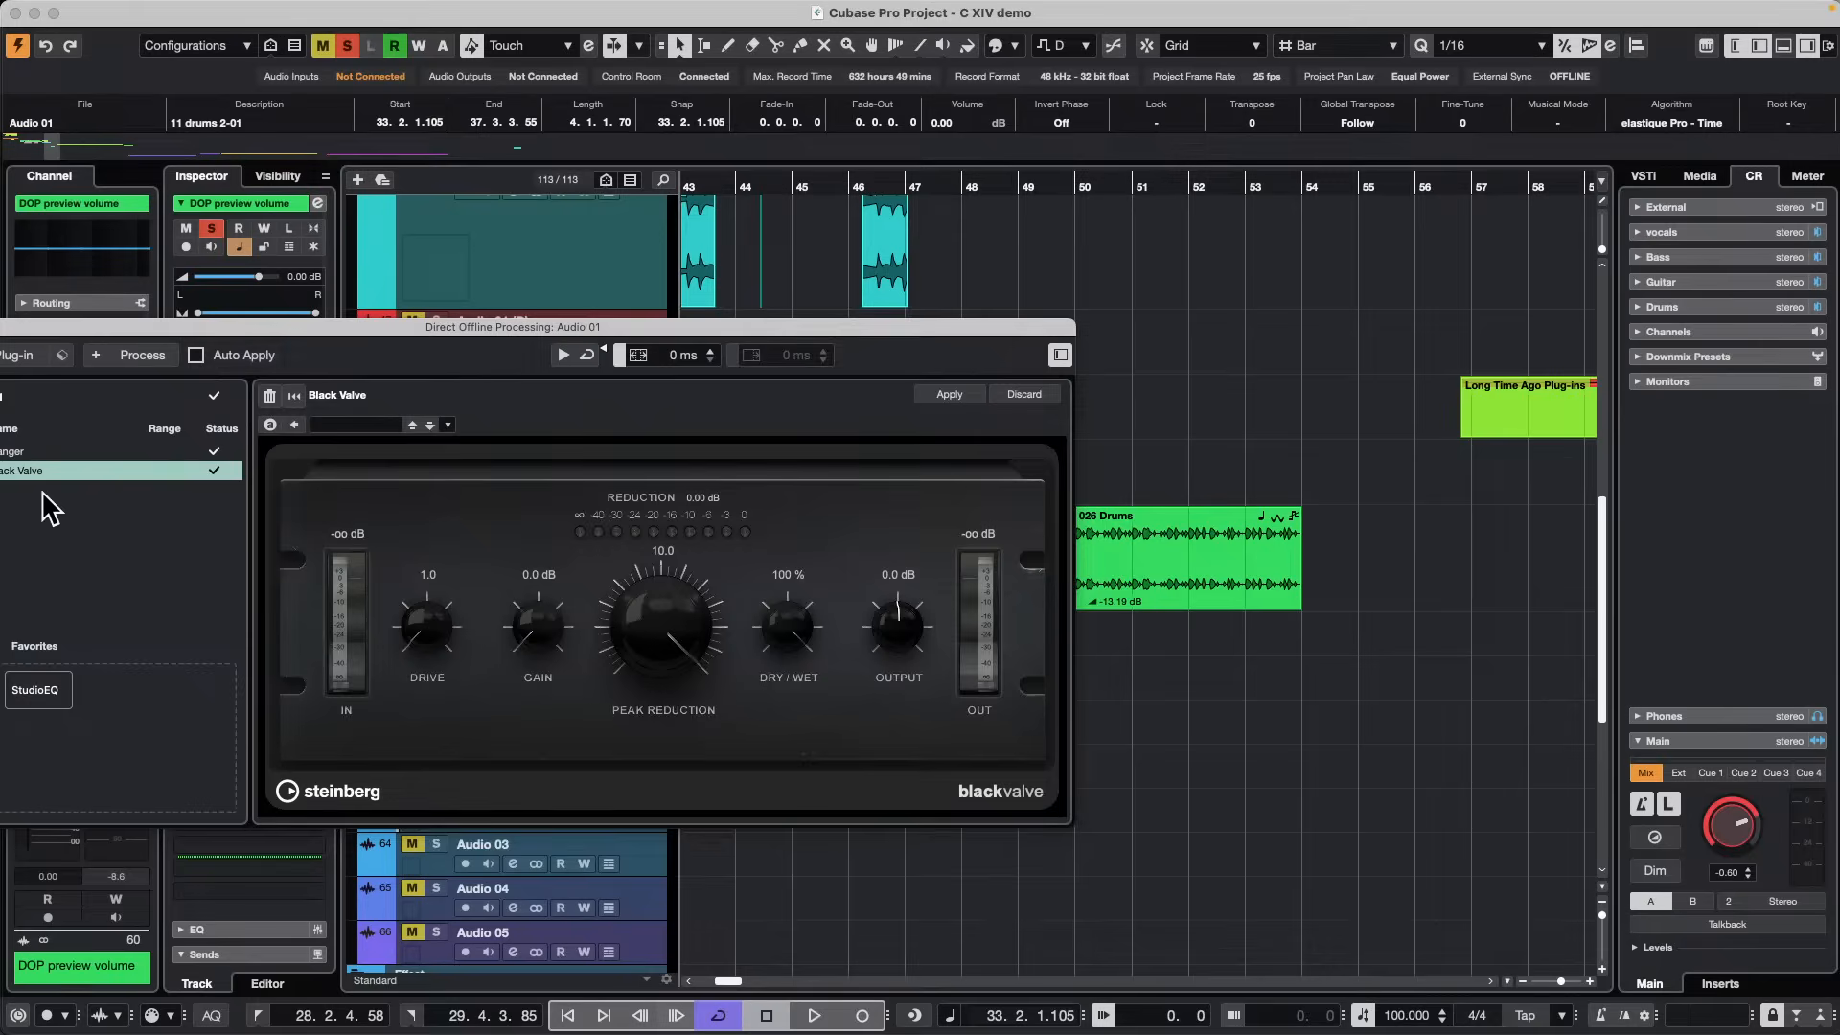
{"action": "right_click", "coordinate": [62, 468]}
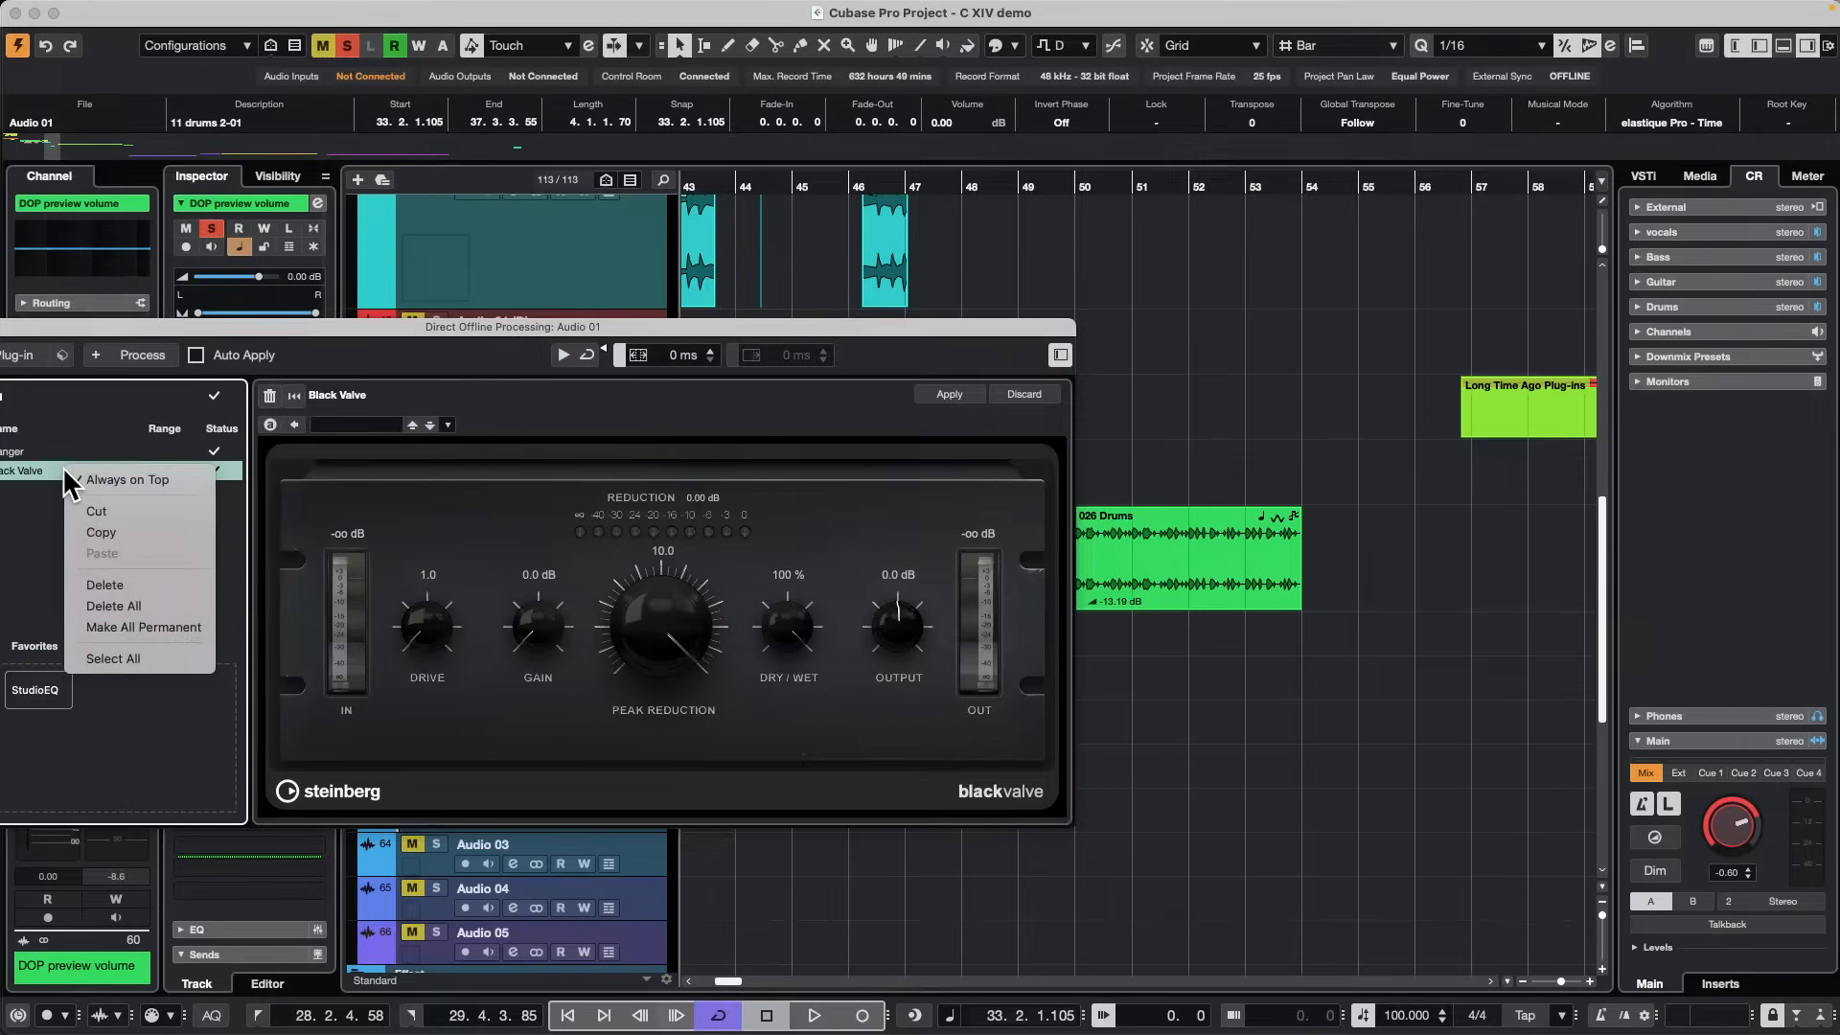
{"action": "left_click", "coordinate": [123, 581]}
Load the Brickwall Limiter dynamics plug-in with Auto Apply off and close Direct Offline Processing without applying it.
{"action": "left_click", "coordinate": [60, 356]}
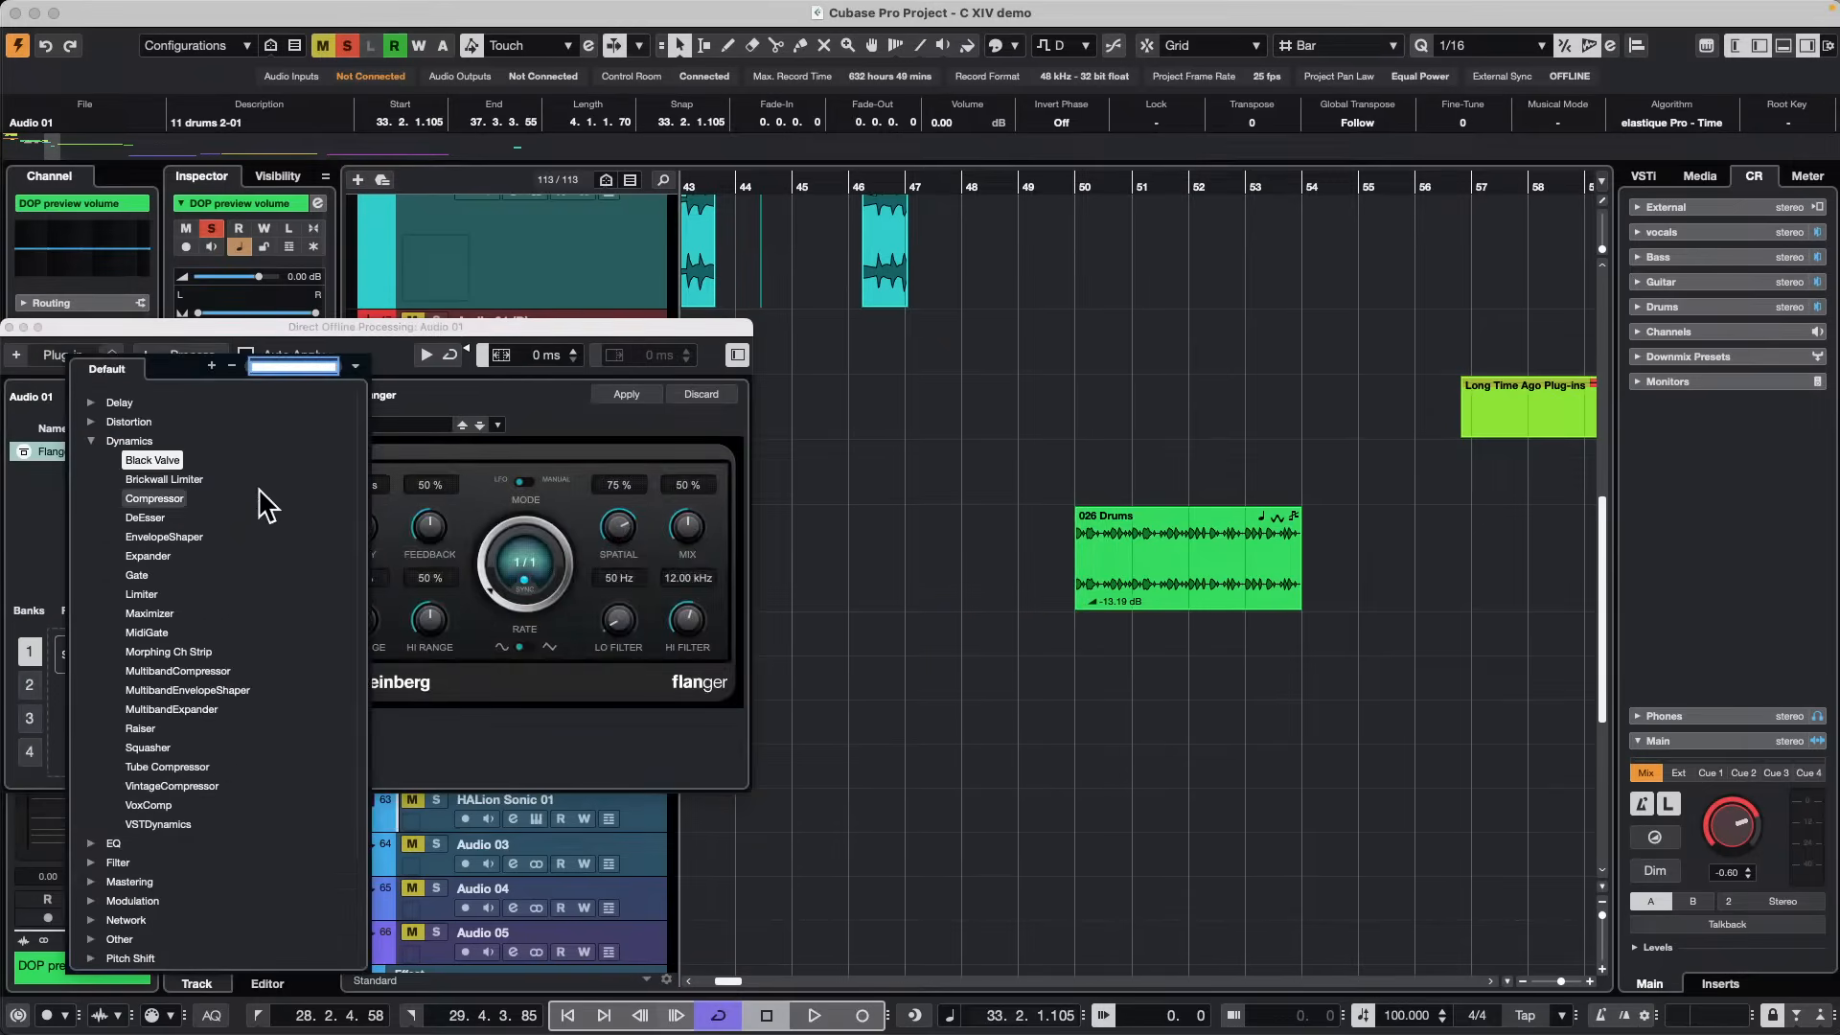
{"action": "left_click", "coordinate": [169, 477]}
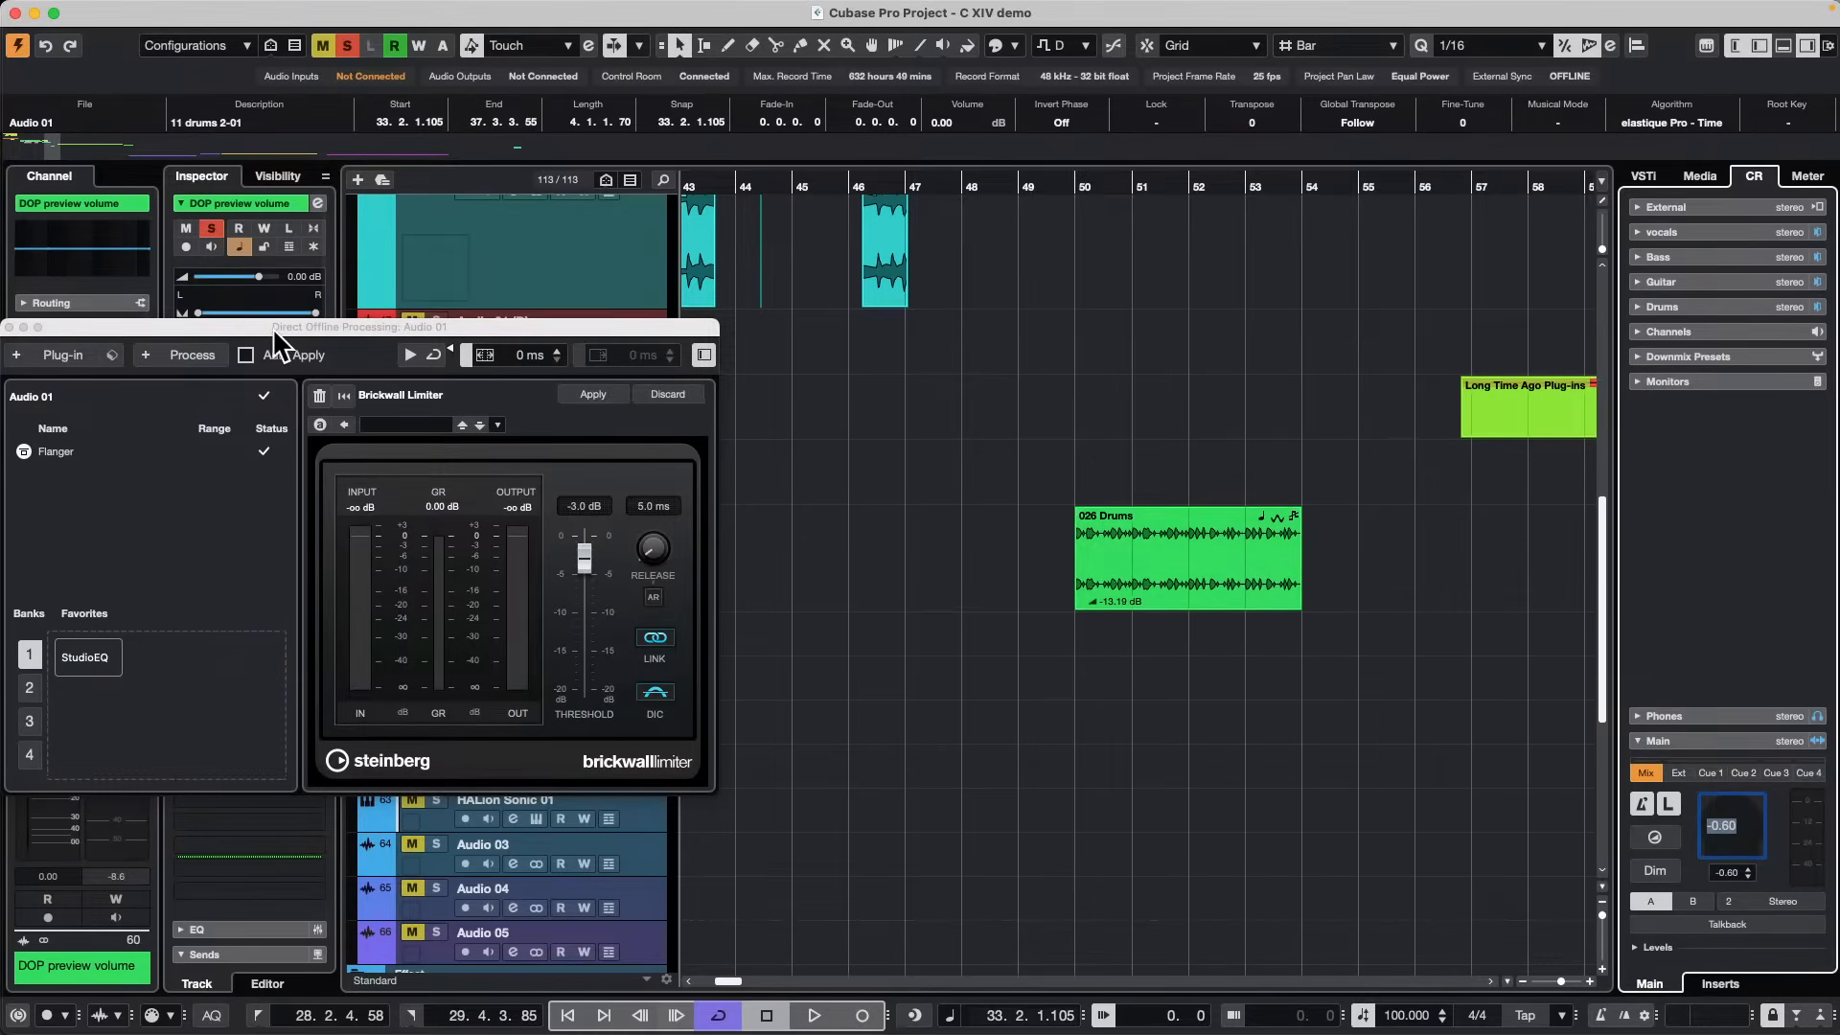
{"action": "left_click_drag", "start_coordinate": [274, 324], "coordinate": [652, 324]}
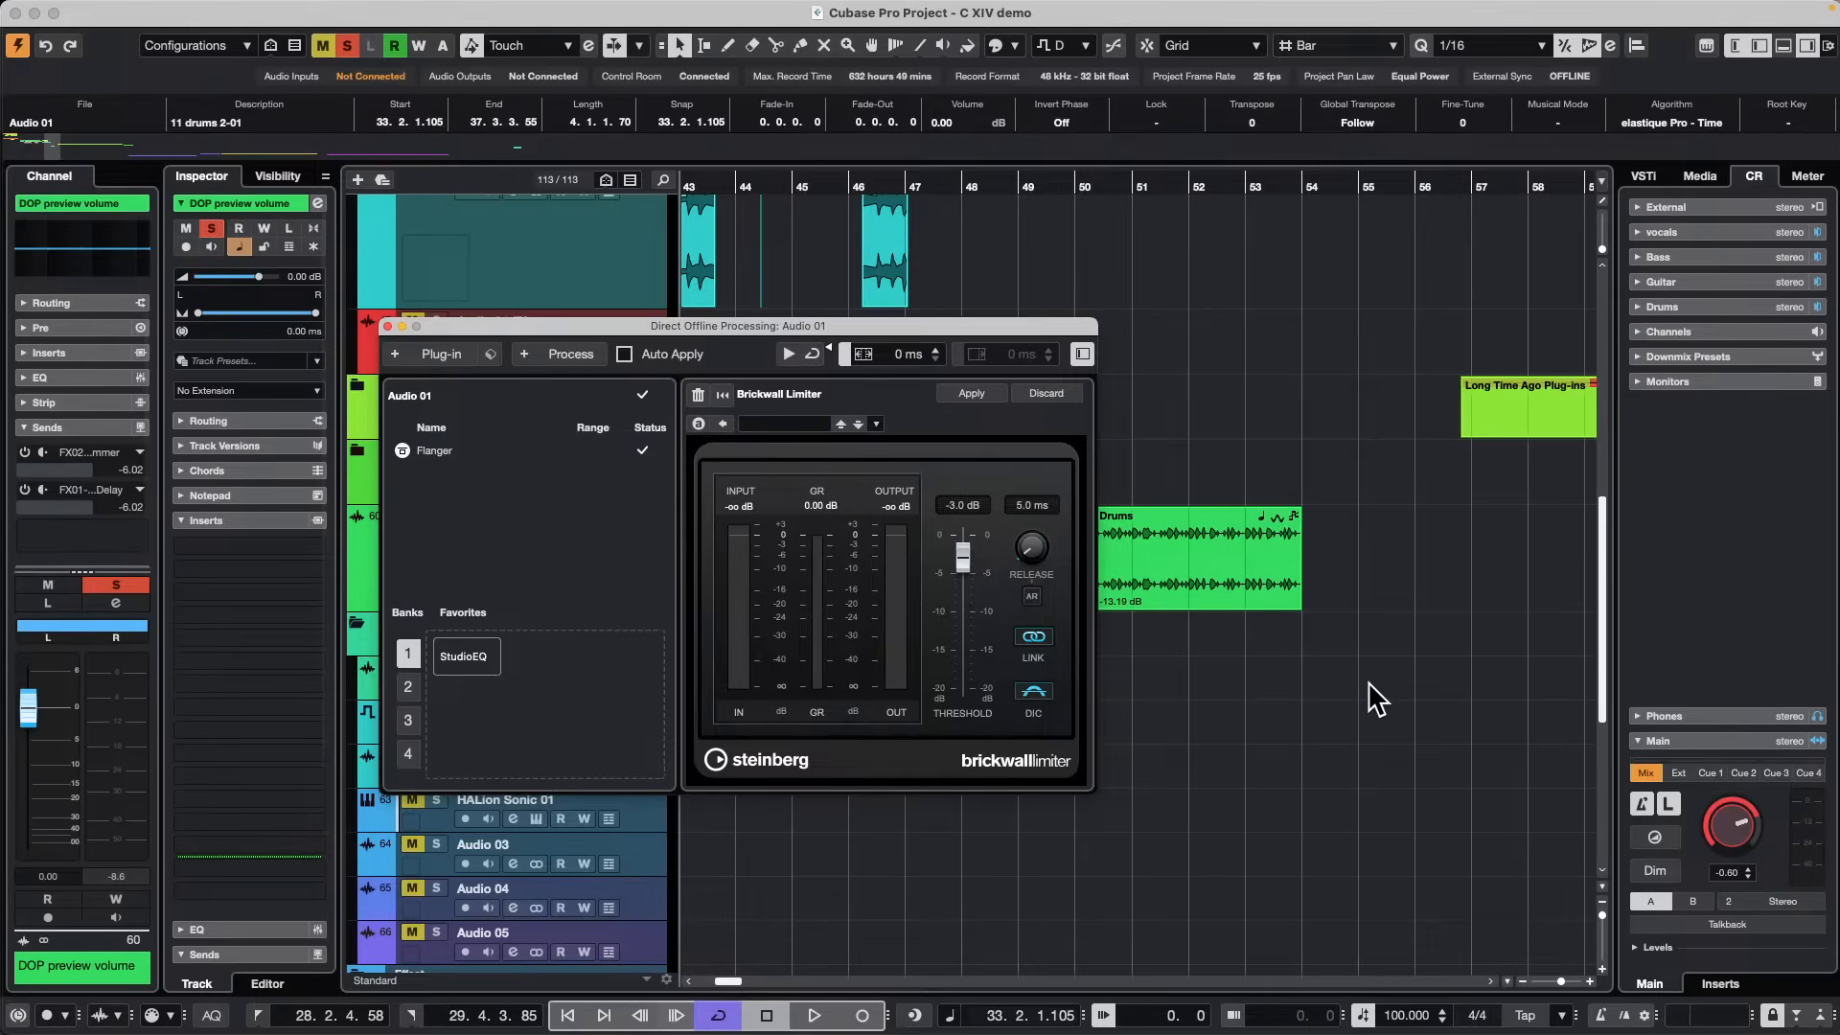
{"action": "left_click", "coordinate": [387, 325]}
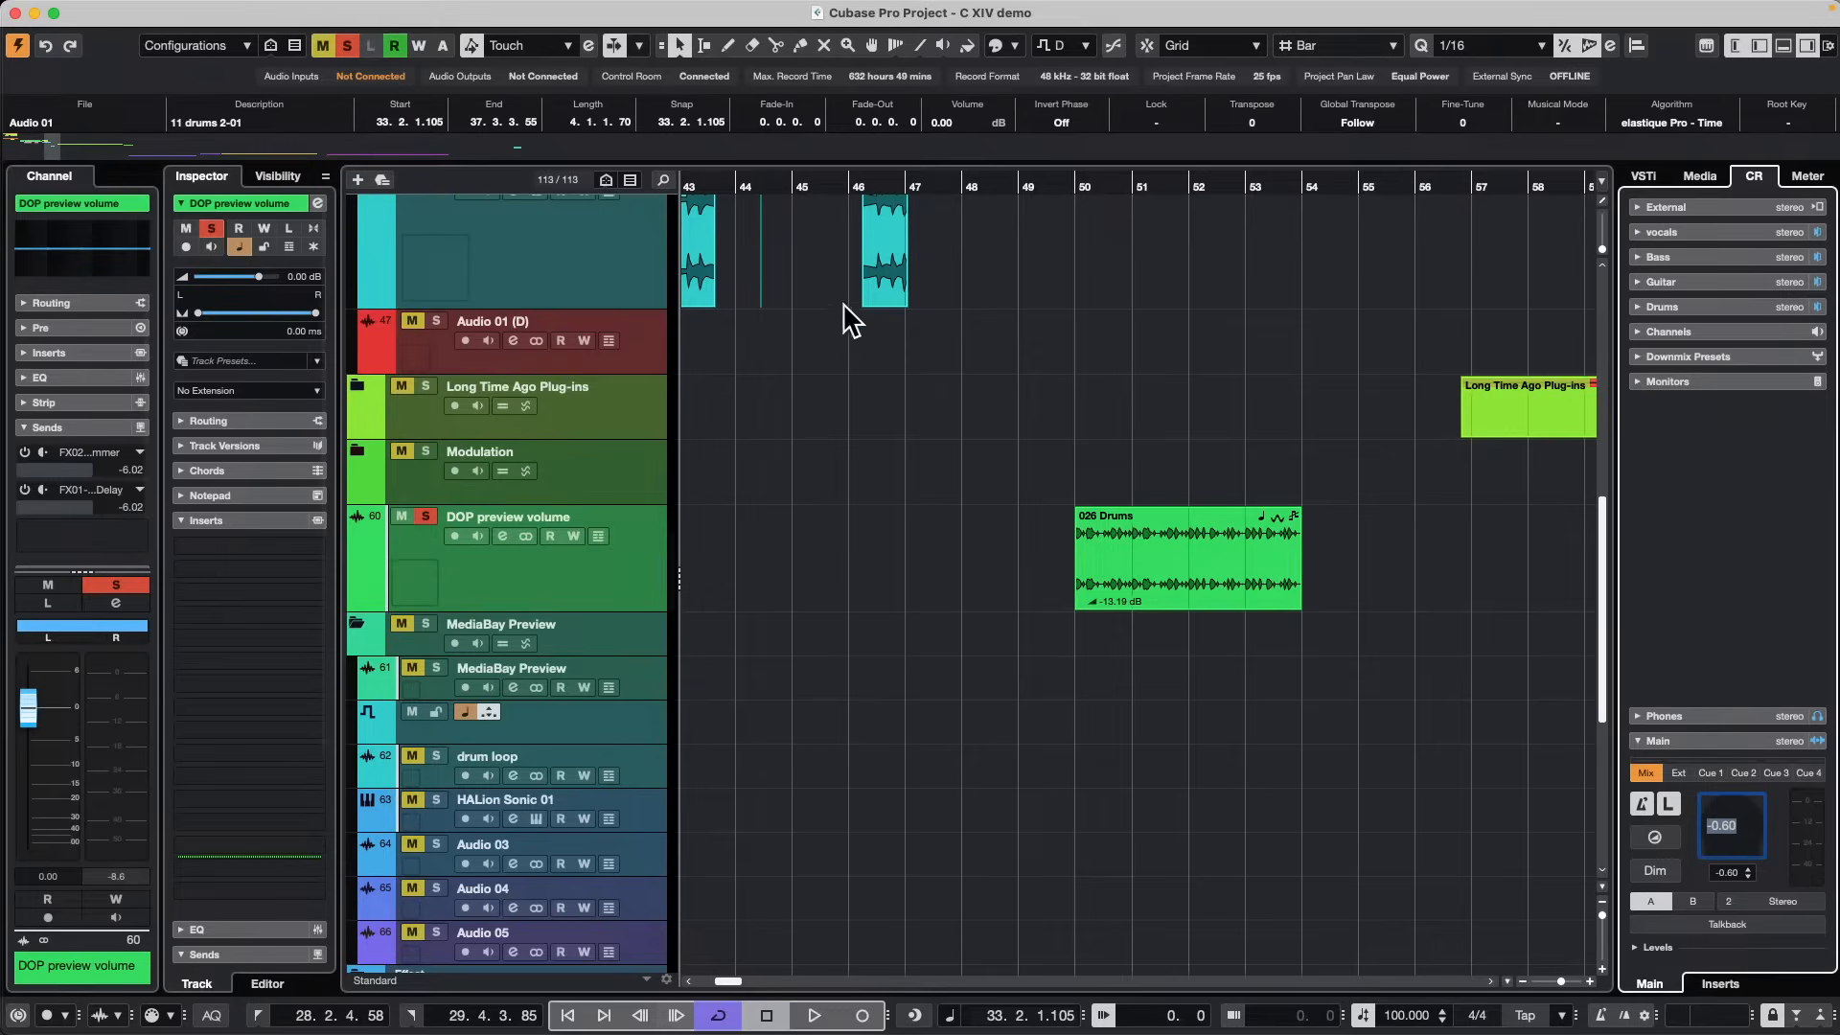
Open the Preferences, view the list of preference presets, and cancel the dialog.
{"action": "scroll", "coordinate": [1023, 647], "scroll_direction": "up", "scroll_amount": 3}
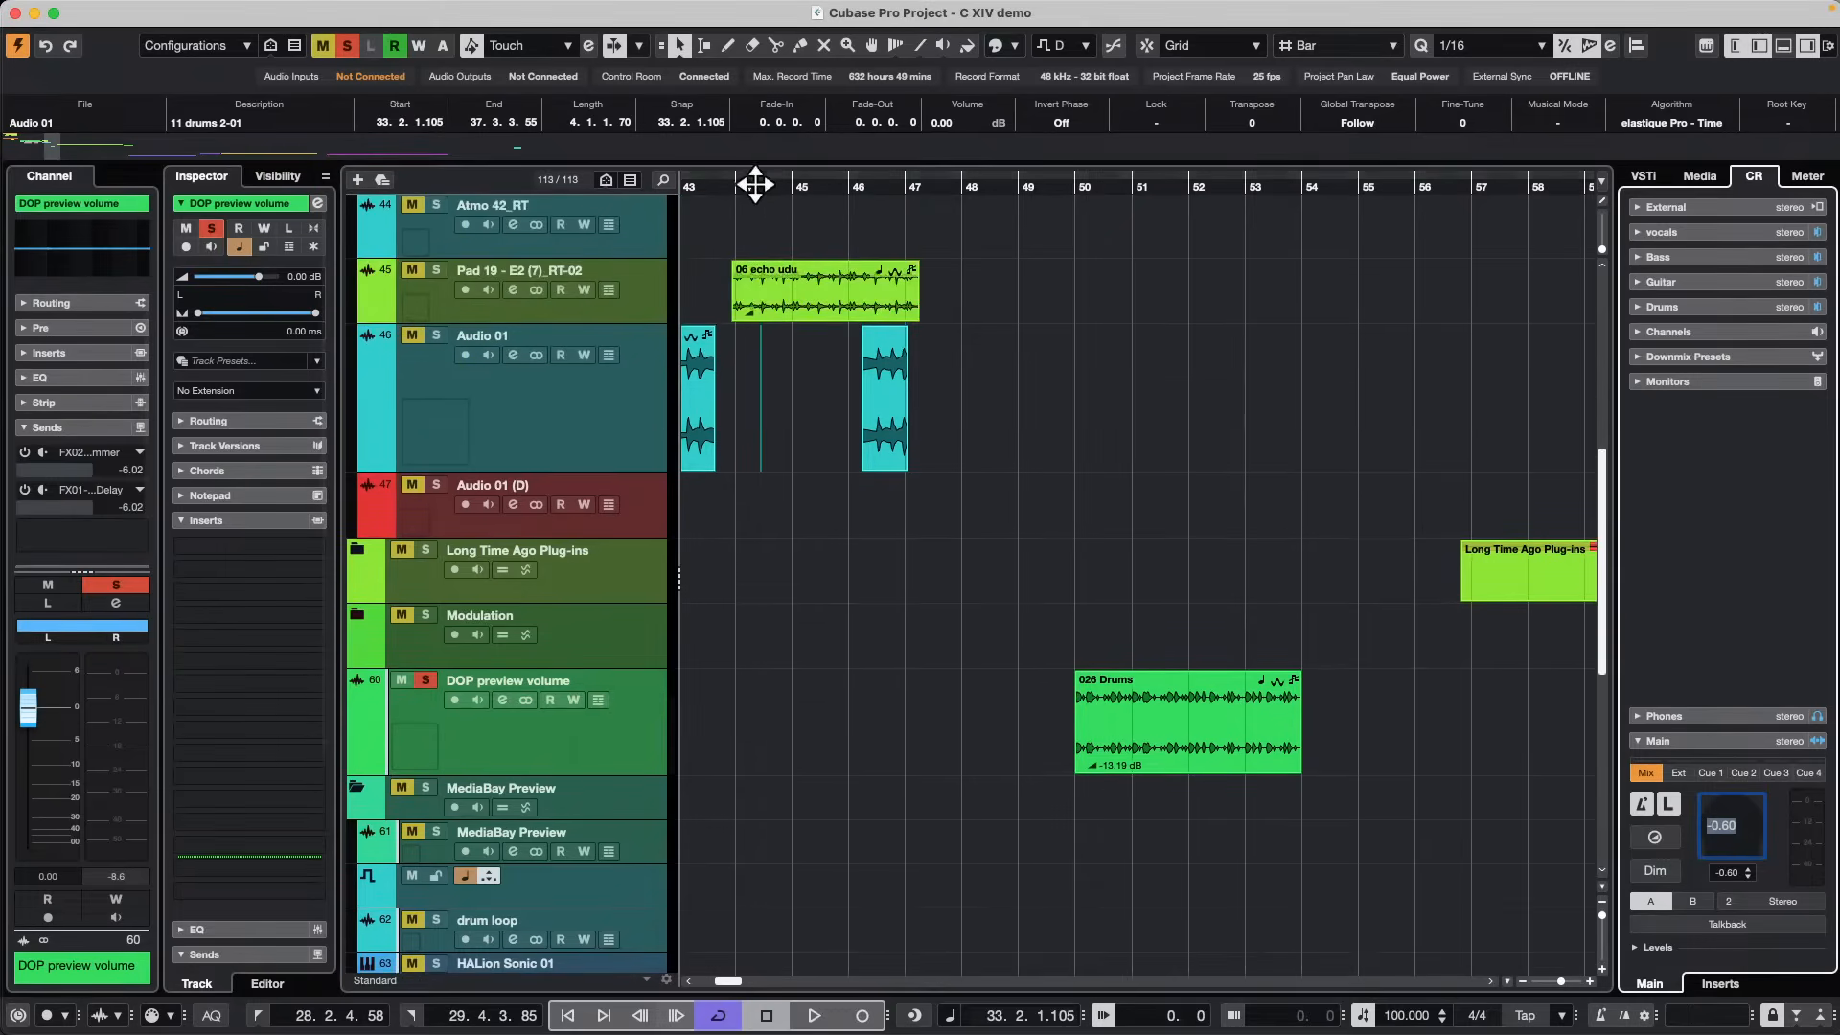
{"action": "left_click_drag", "start_coordinate": [756, 183], "coordinate": [526, 181]}
{"action": "scroll", "coordinate": [874, 432], "scroll_direction": "up", "scroll_amount": 10}
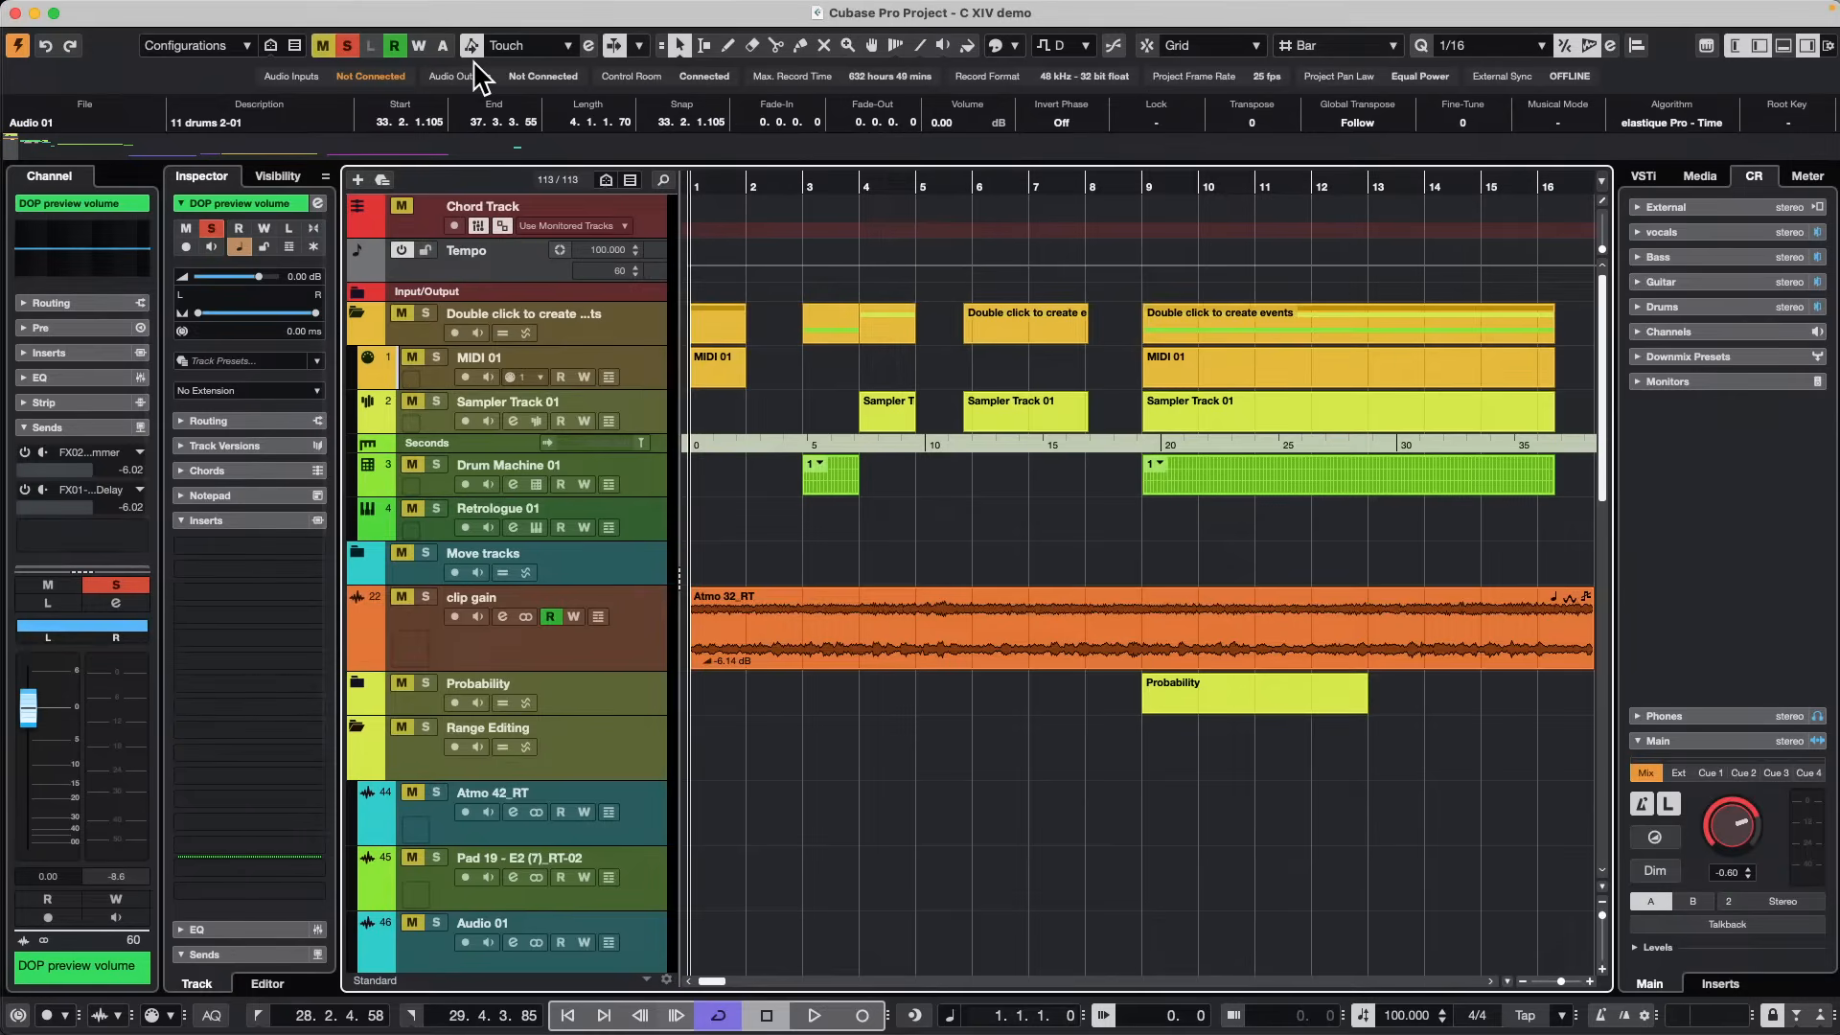
{"action": "left_click", "coordinate": [135, 11]}
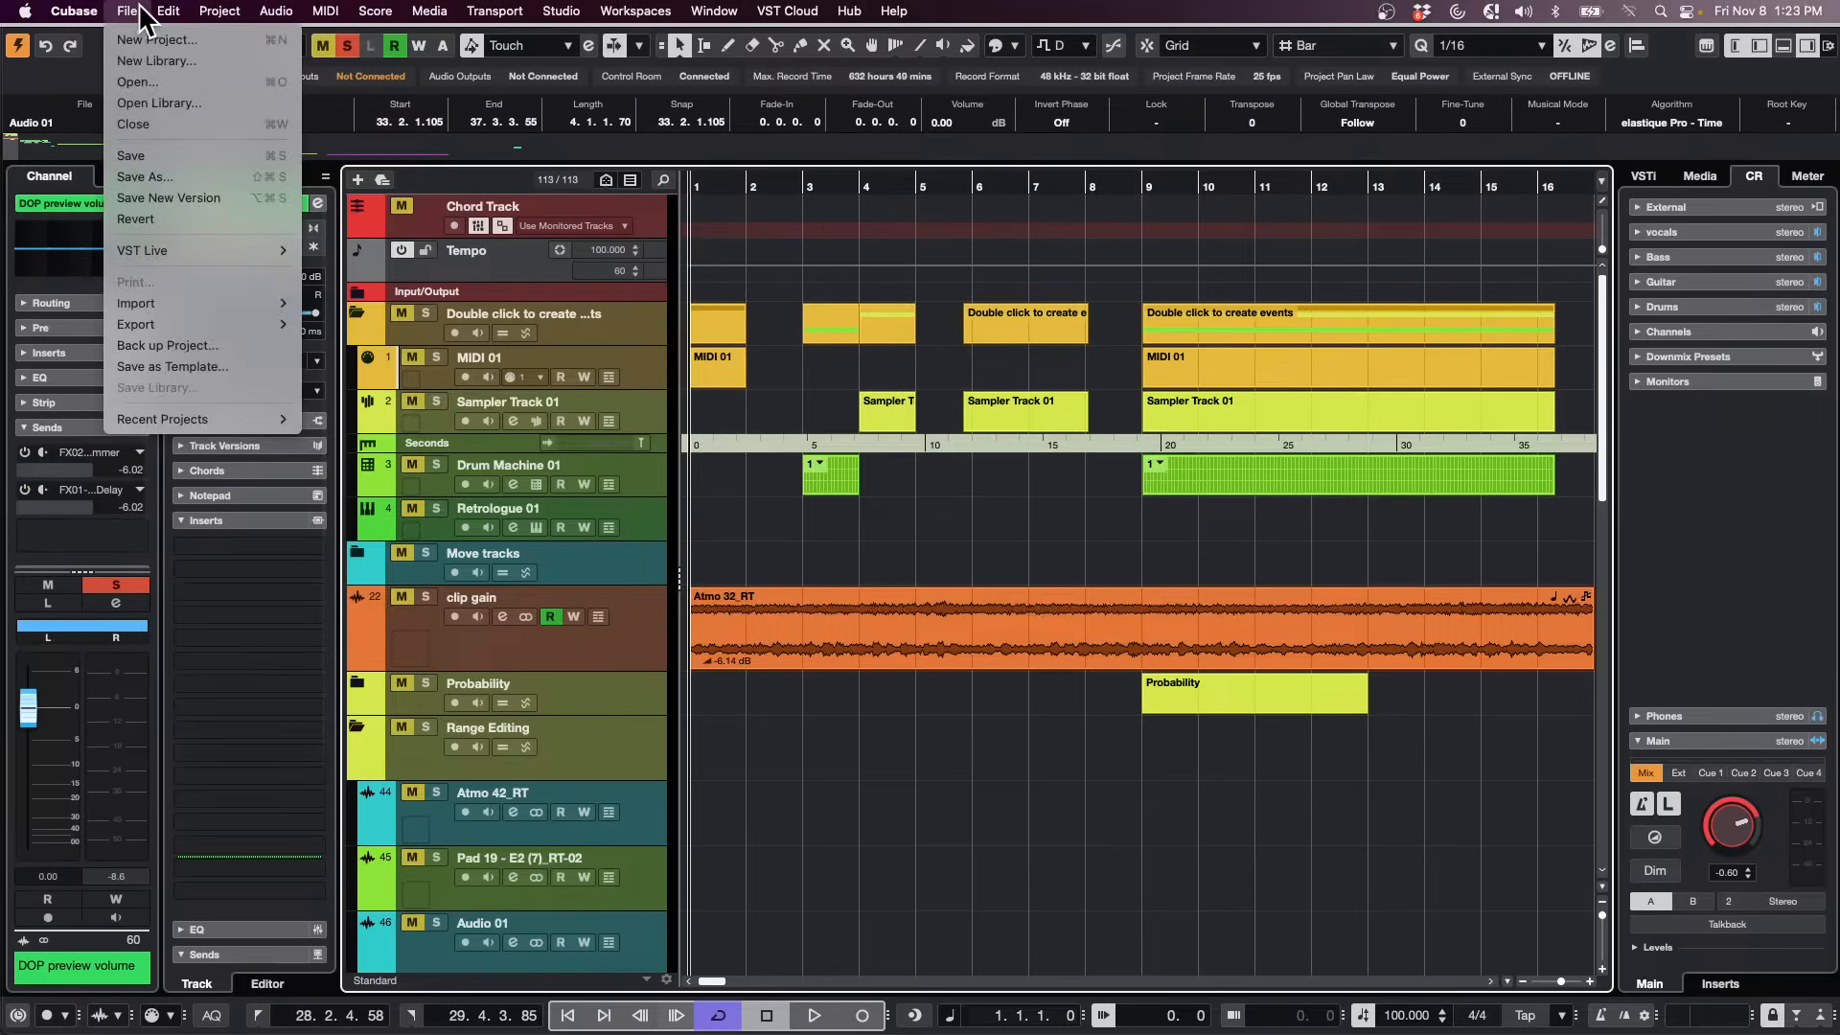
{"action": "mouse_move", "coordinate": [74, 11]}
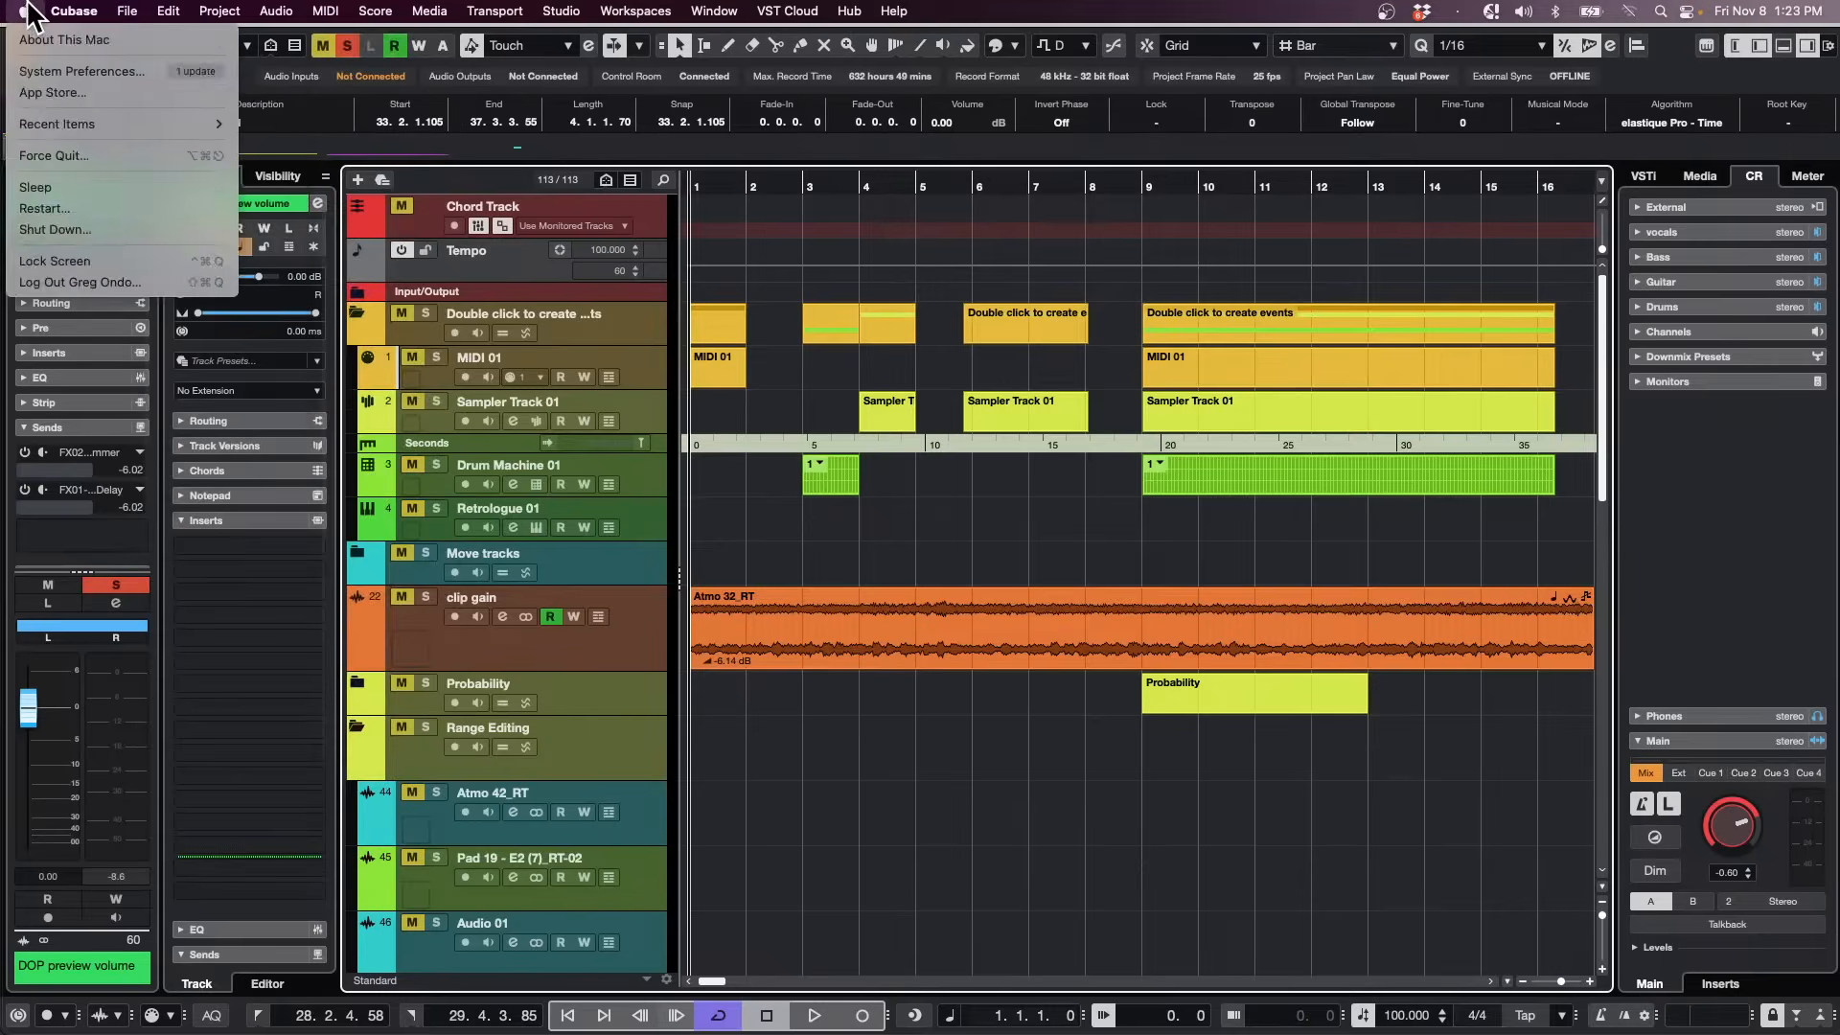
{"action": "left_click", "coordinate": [91, 71]}
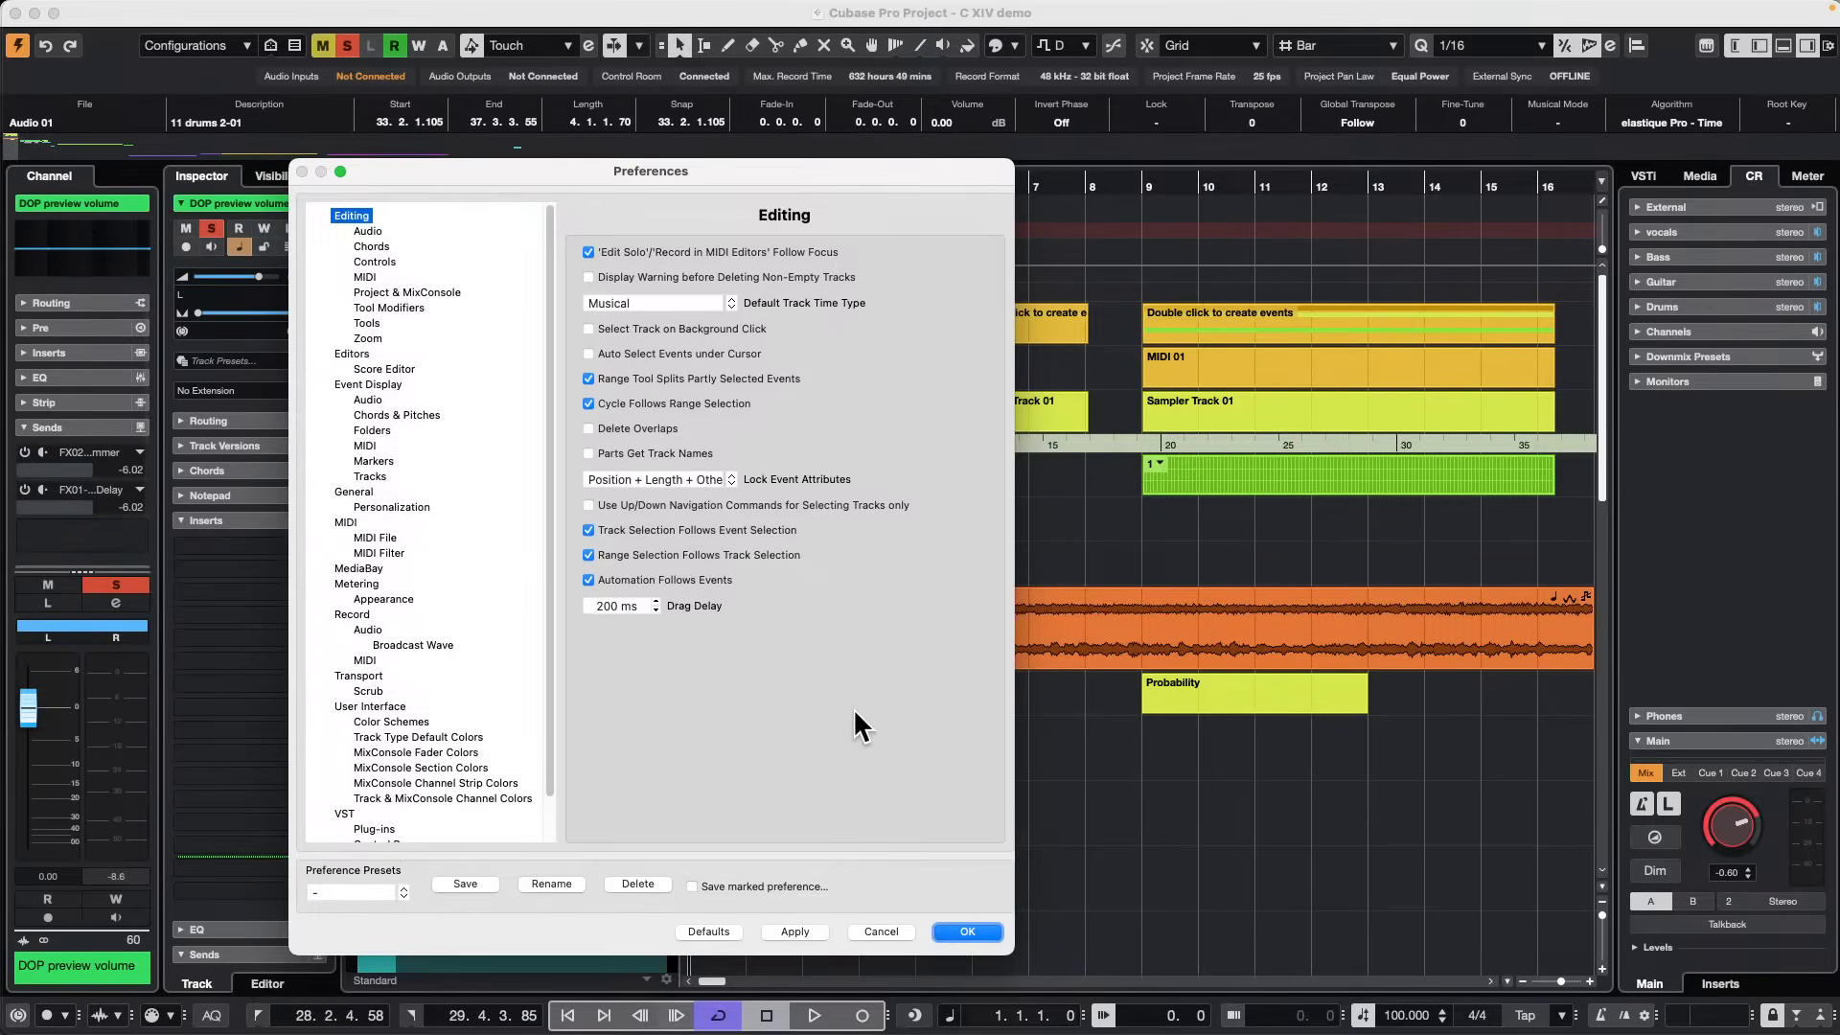
{"action": "left_click", "coordinate": [409, 893]}
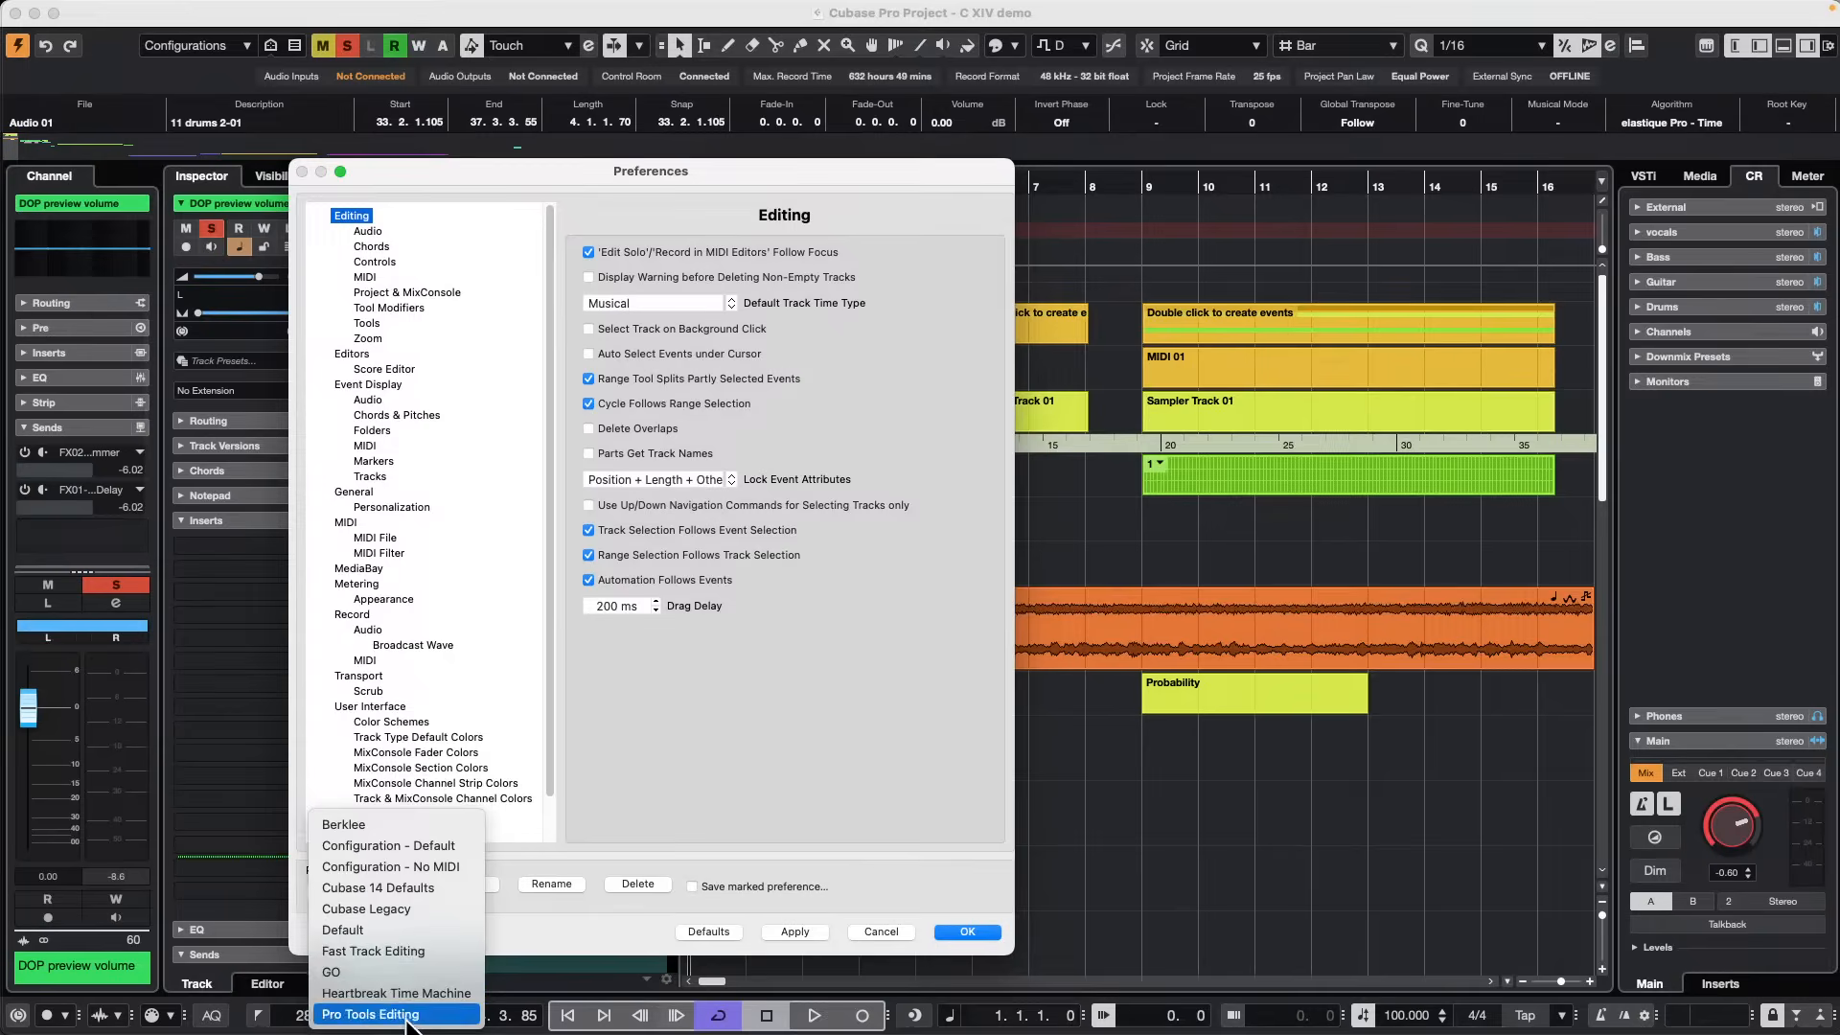
{"action": "left_click", "coordinate": [935, 774]}
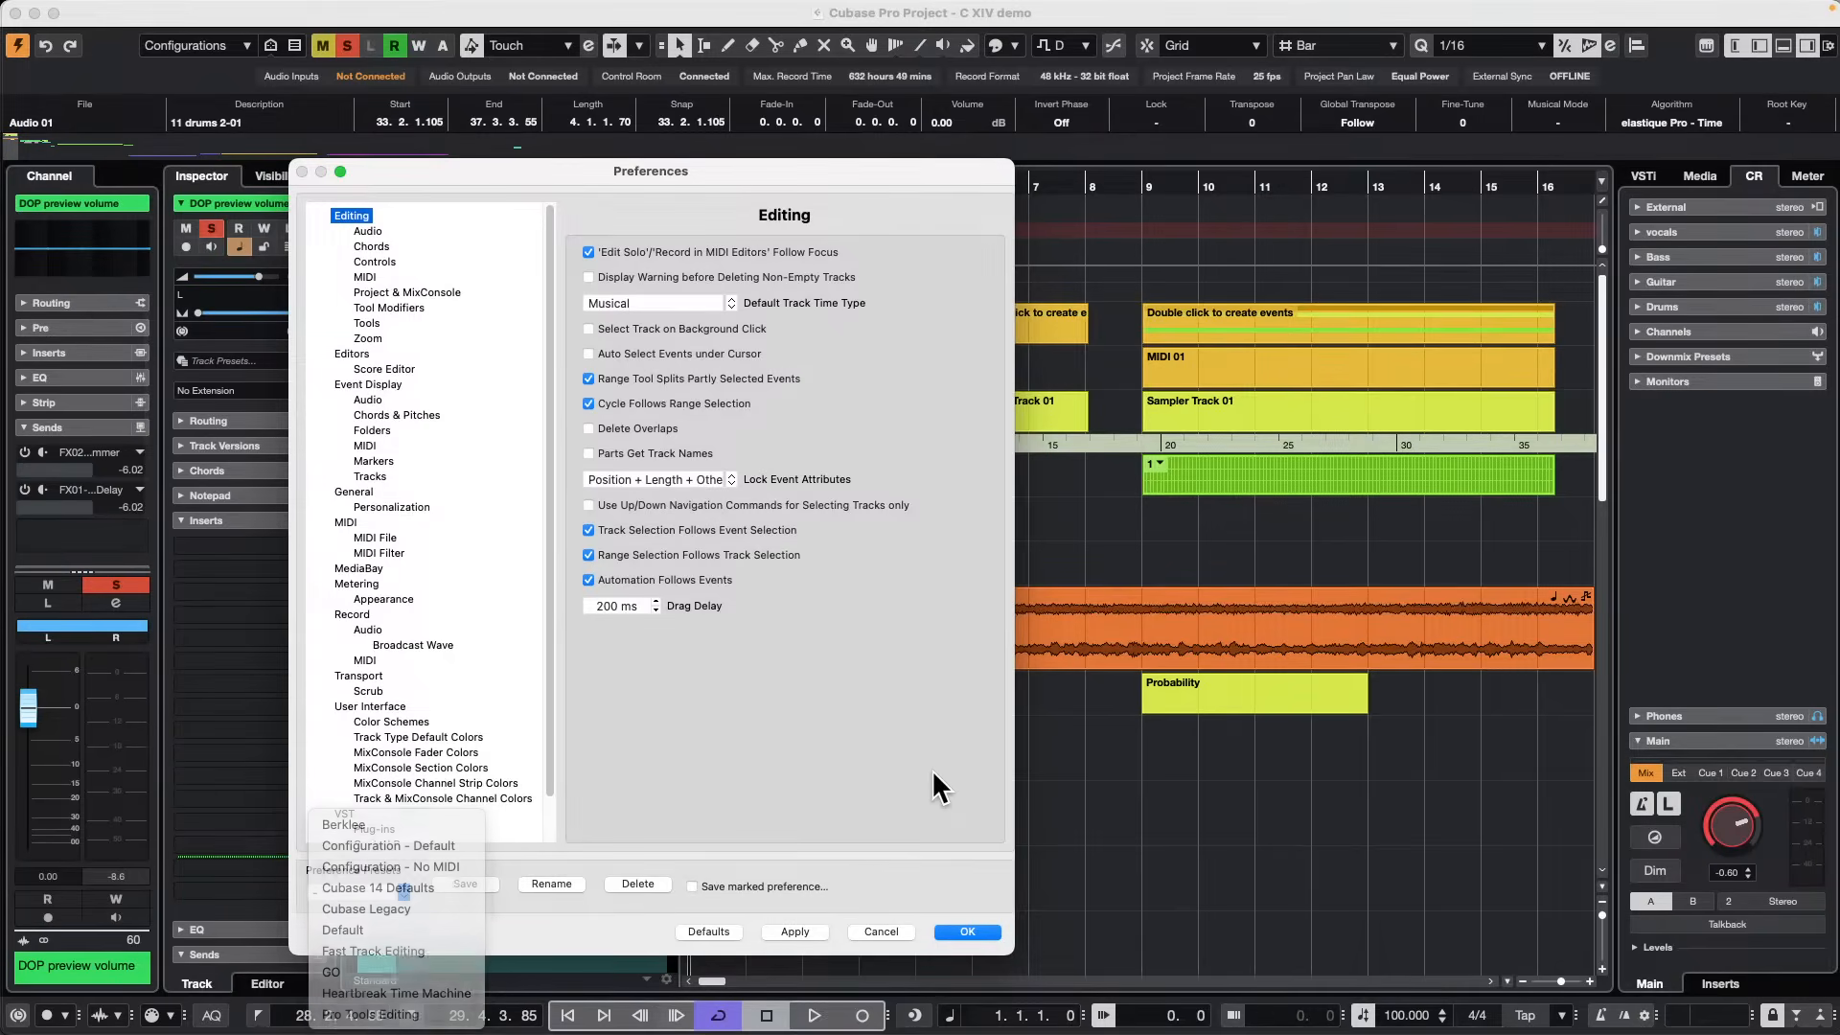
{"action": "left_click", "coordinate": [881, 931]}
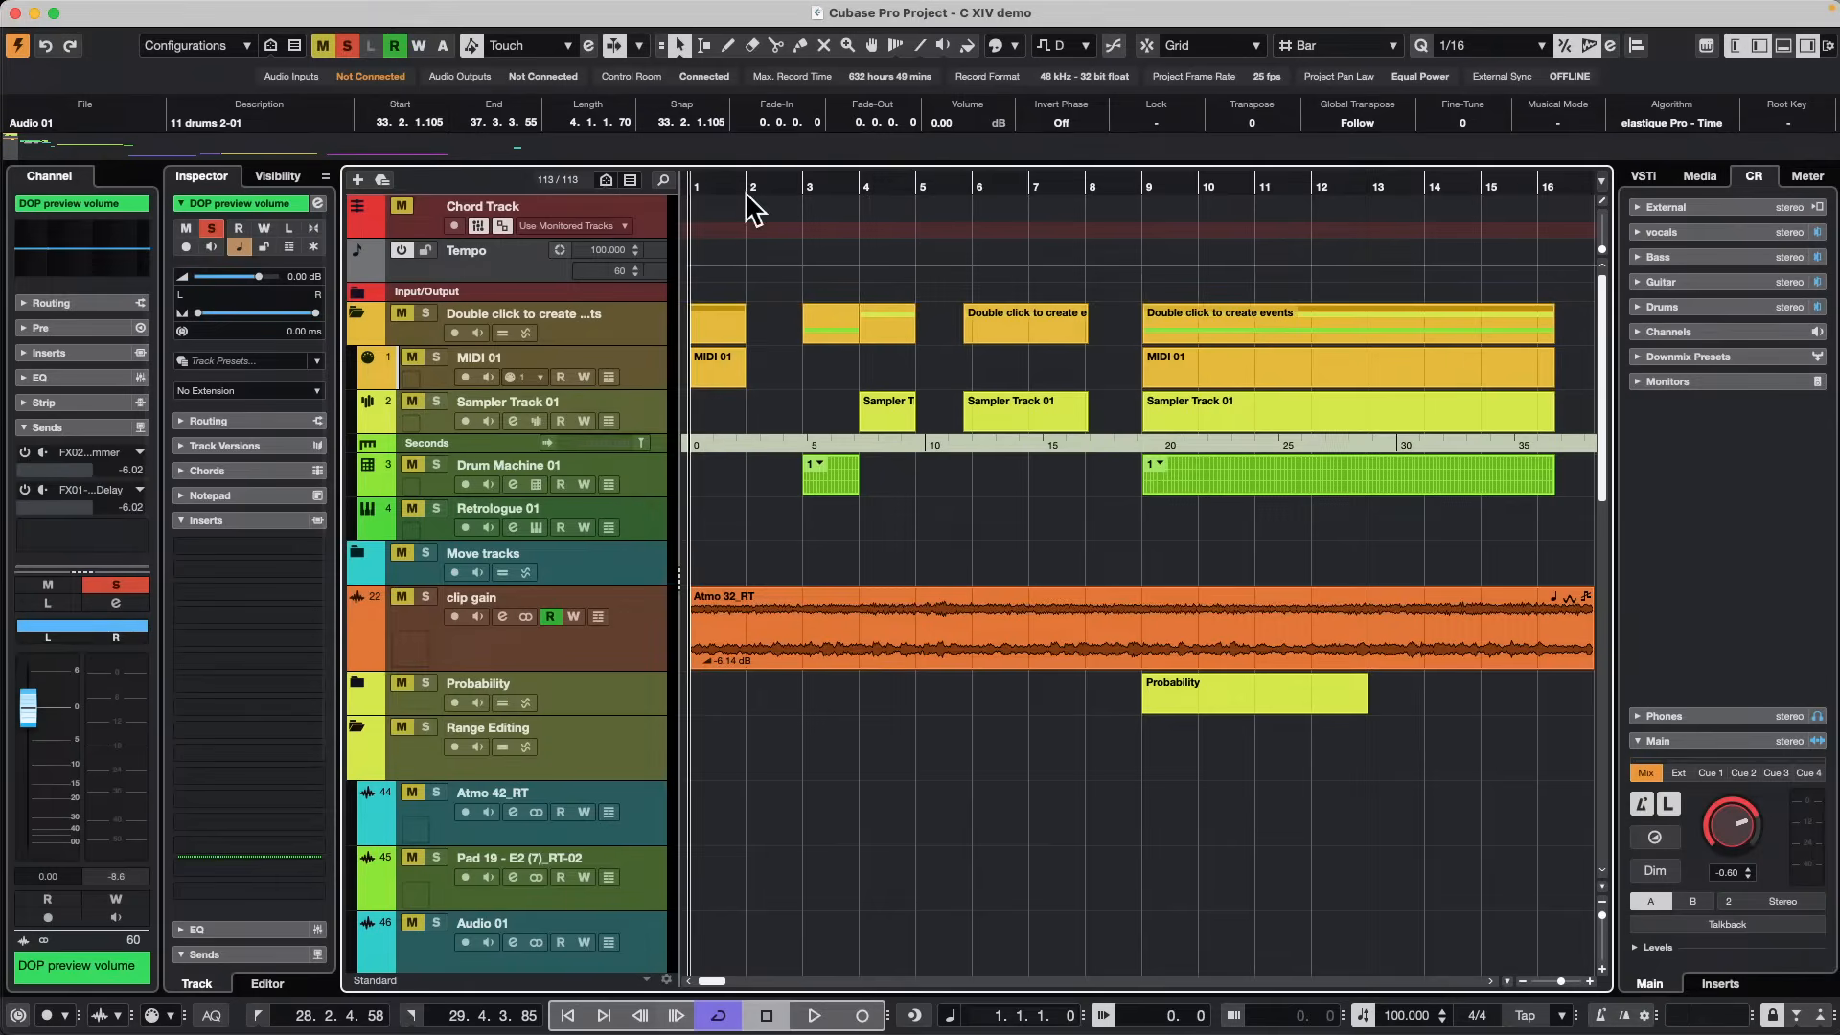
Collapse the Range Editing folder track and place the cursor at bar 475, at the start of the MediaBay Preview events.
{"action": "left_click_drag", "start_coordinate": [746, 196], "coordinate": [756, 125]}
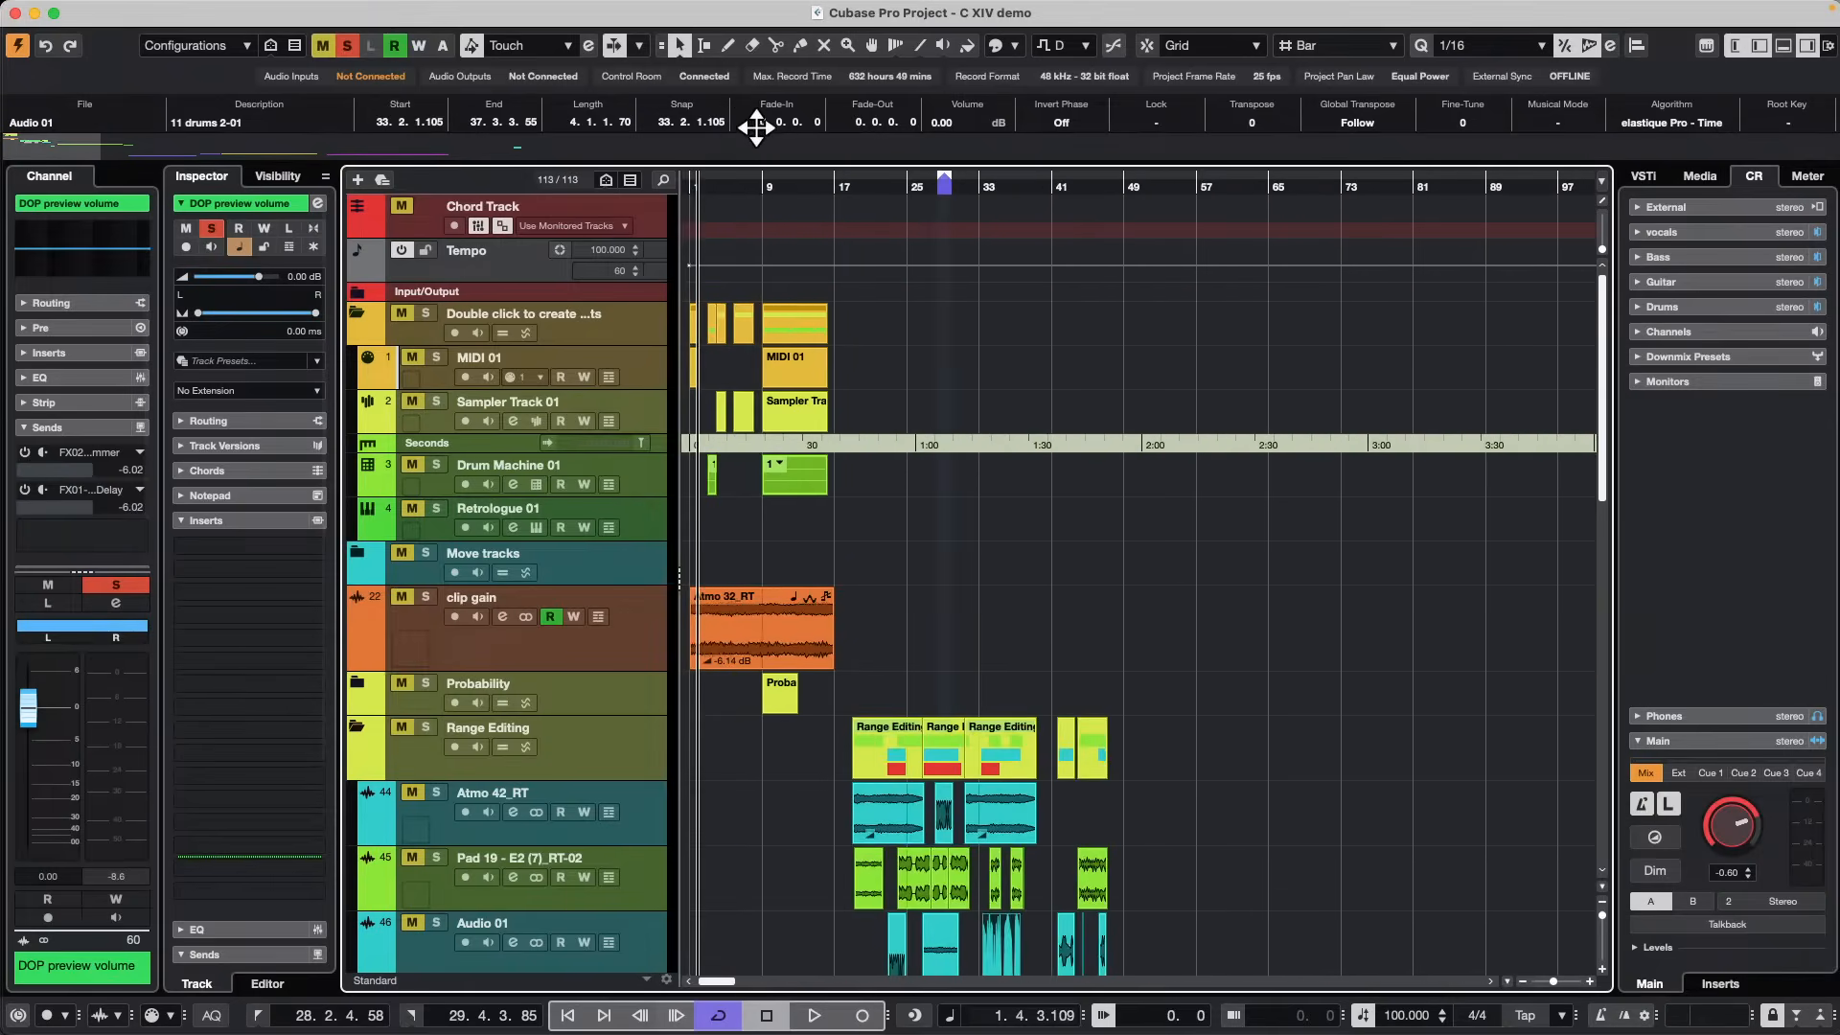
{"action": "left_click", "coordinate": [360, 733]}
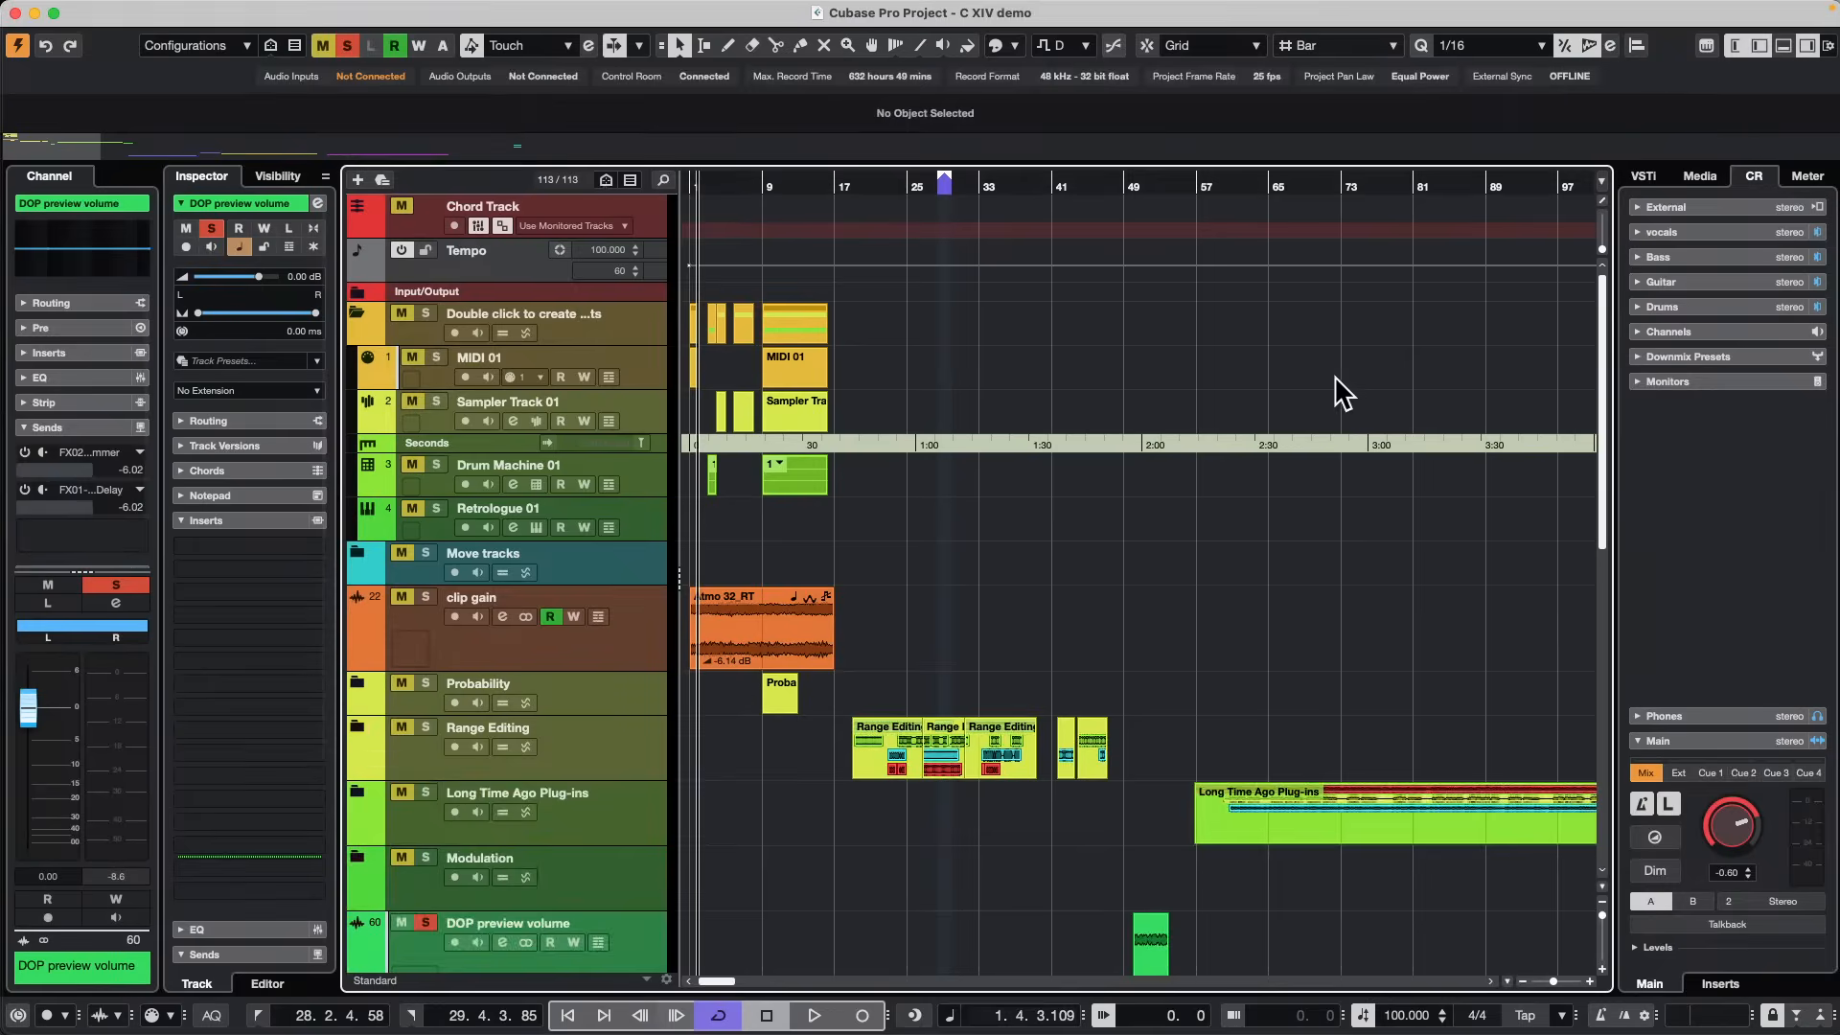
{"action": "scroll", "coordinate": [1335, 412], "scroll_direction": "down", "scroll_amount": 10}
{"action": "scroll", "coordinate": [1341, 427], "scroll_direction": "up", "scroll_amount": 1}
{"action": "scroll", "coordinate": [1342, 431], "scroll_direction": "up", "scroll_amount": 1}
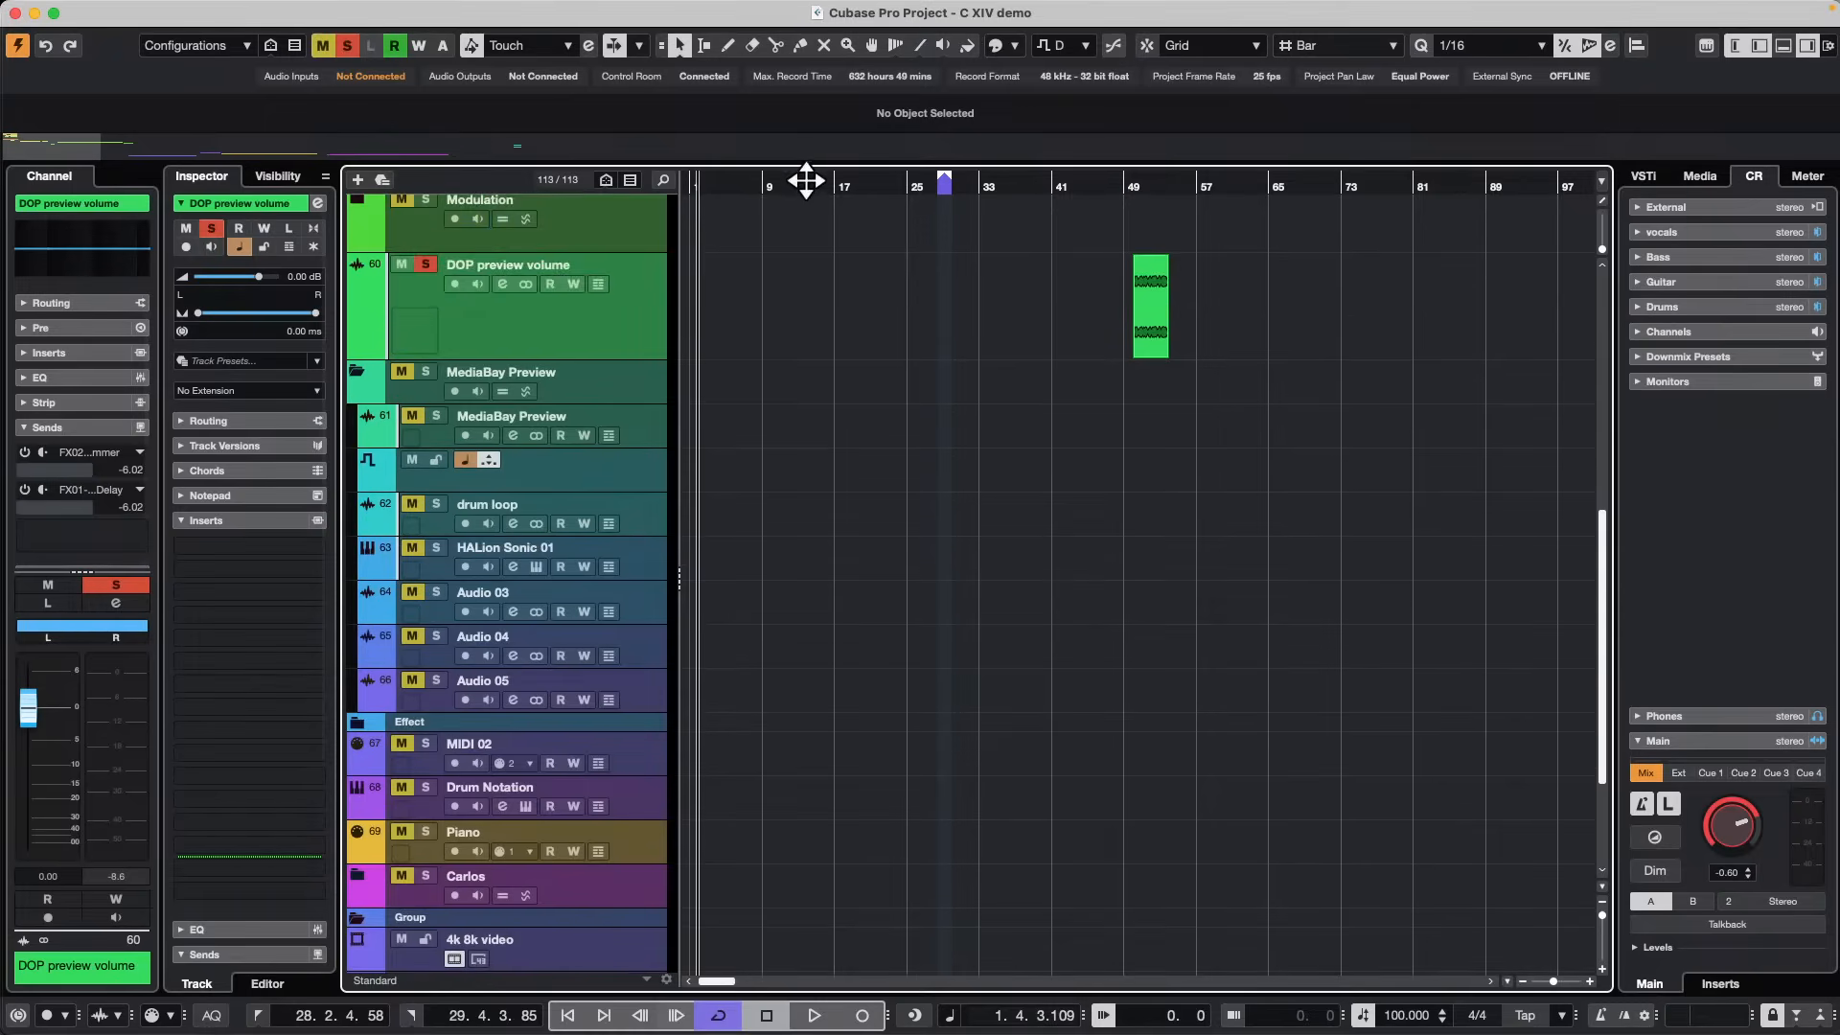
{"action": "left_click_drag", "start_coordinate": [805, 179], "coordinate": [808, 135]}
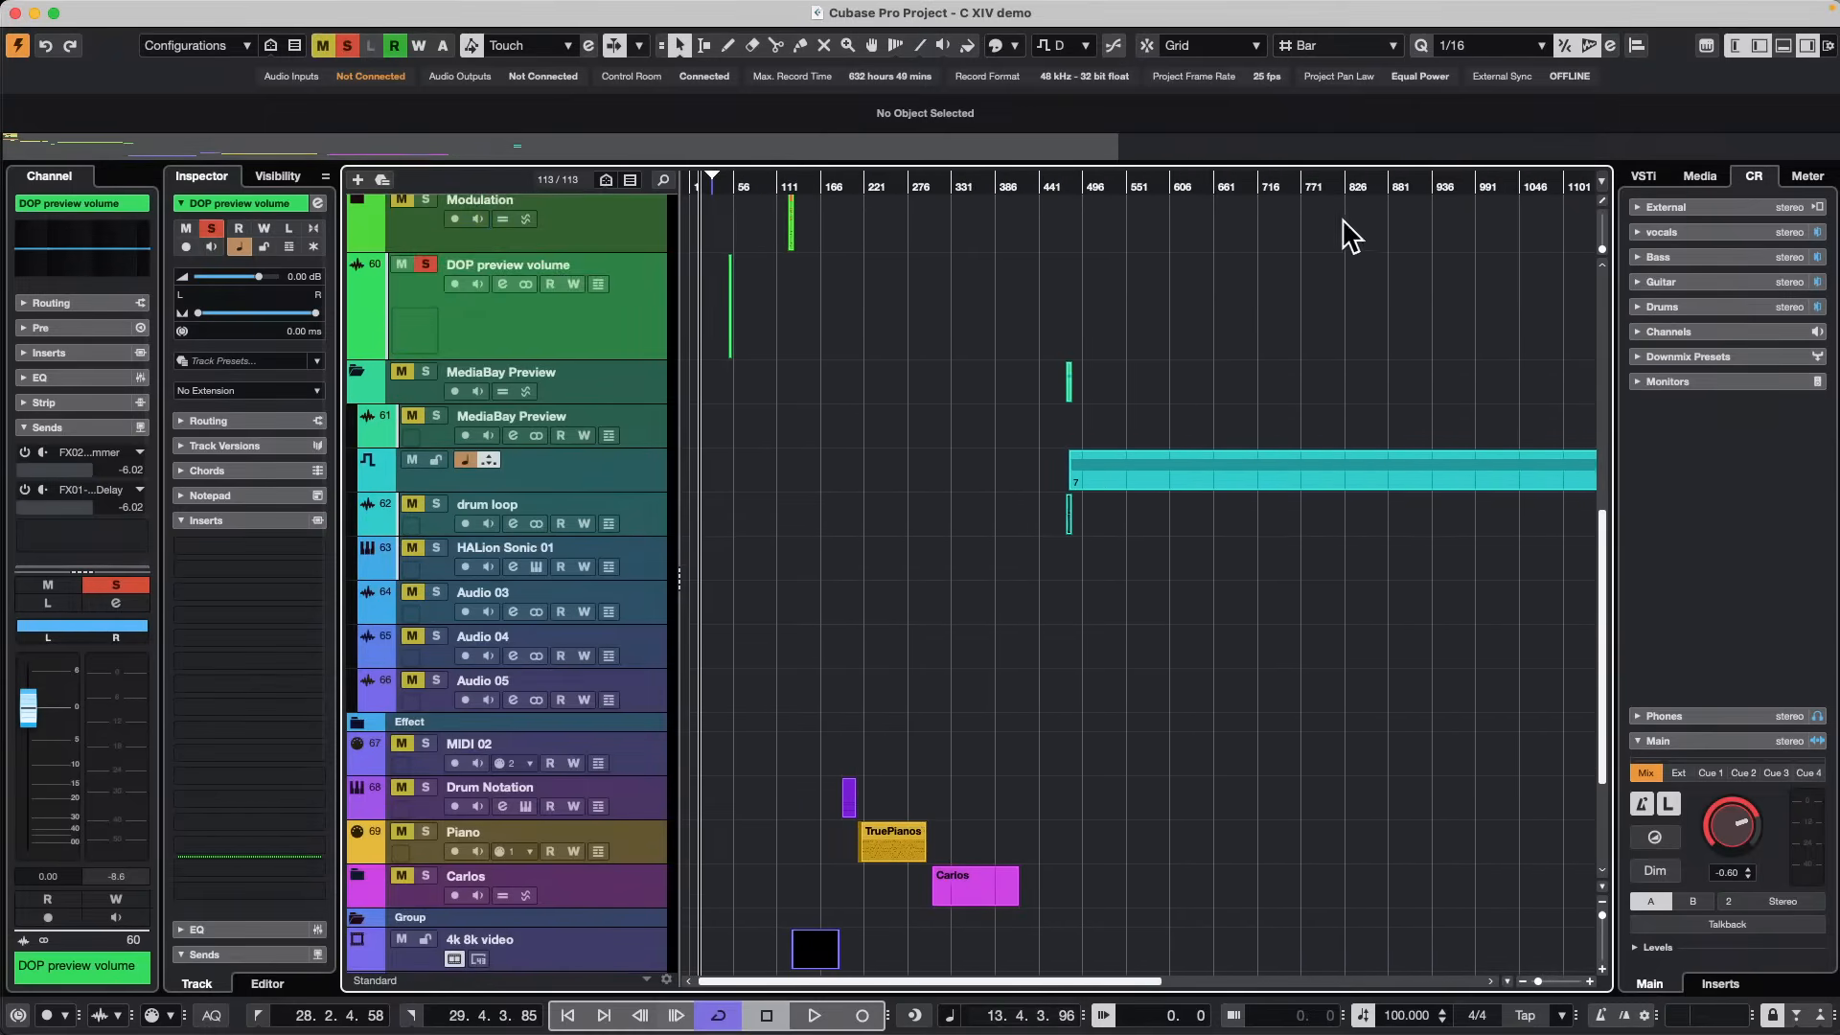
{"action": "left_click_drag", "start_coordinate": [1078, 184], "coordinate": [1066, 340]}
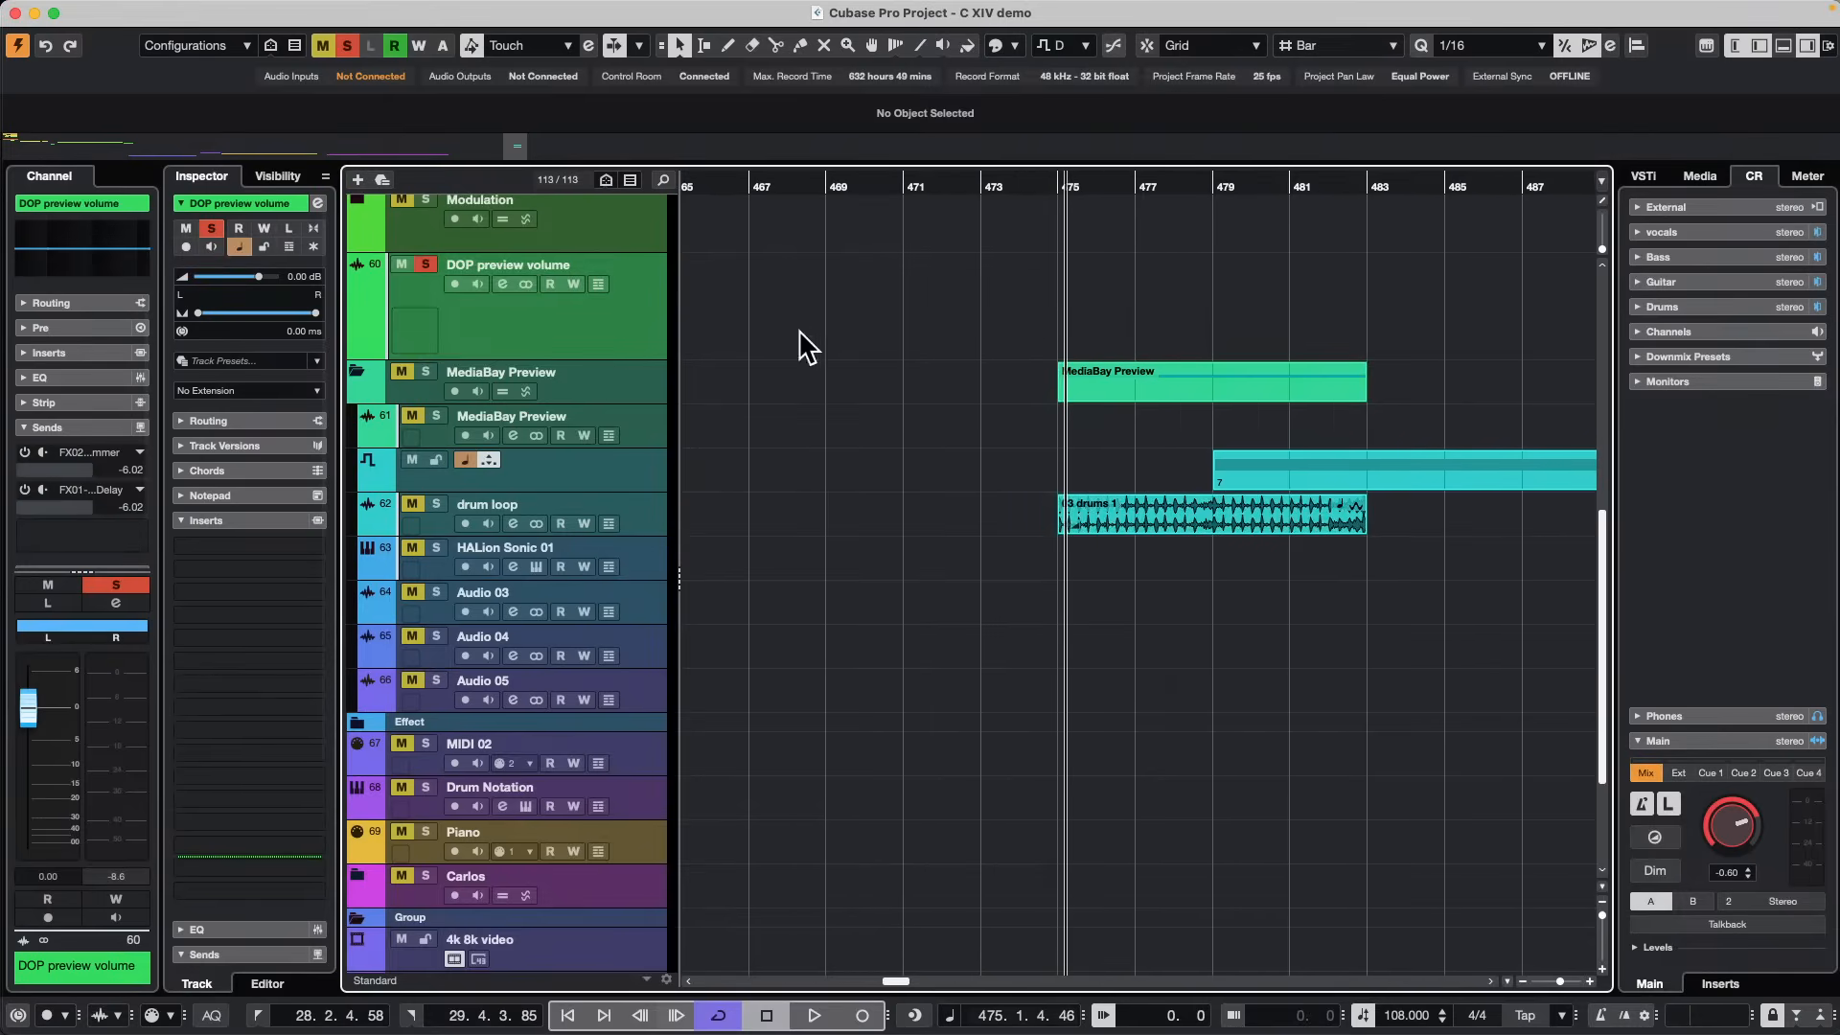
Unmute and solo the tracks of the MediaBay Preview folder and play the drum loop briefly from bar 475.
{"action": "left_click", "coordinate": [406, 371]}
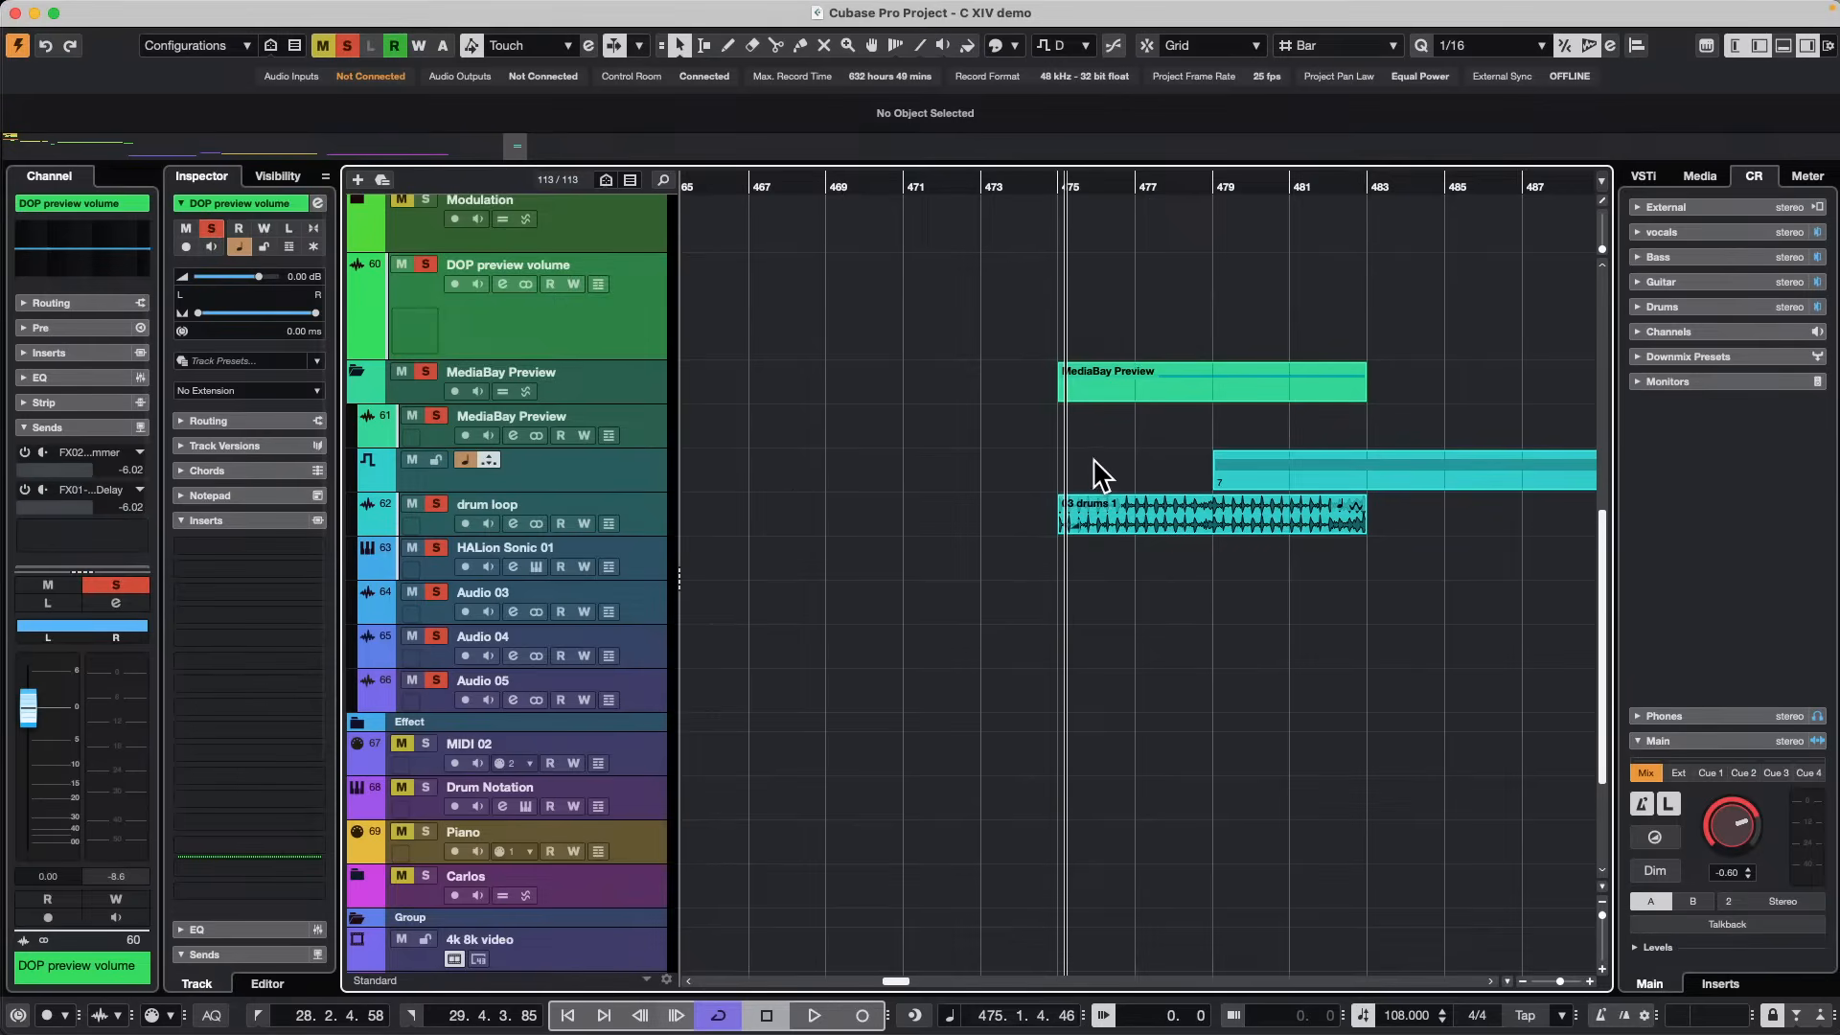
{"action": "left_click", "coordinate": [1092, 484]}
{"action": "left_click", "coordinate": [813, 1014]}
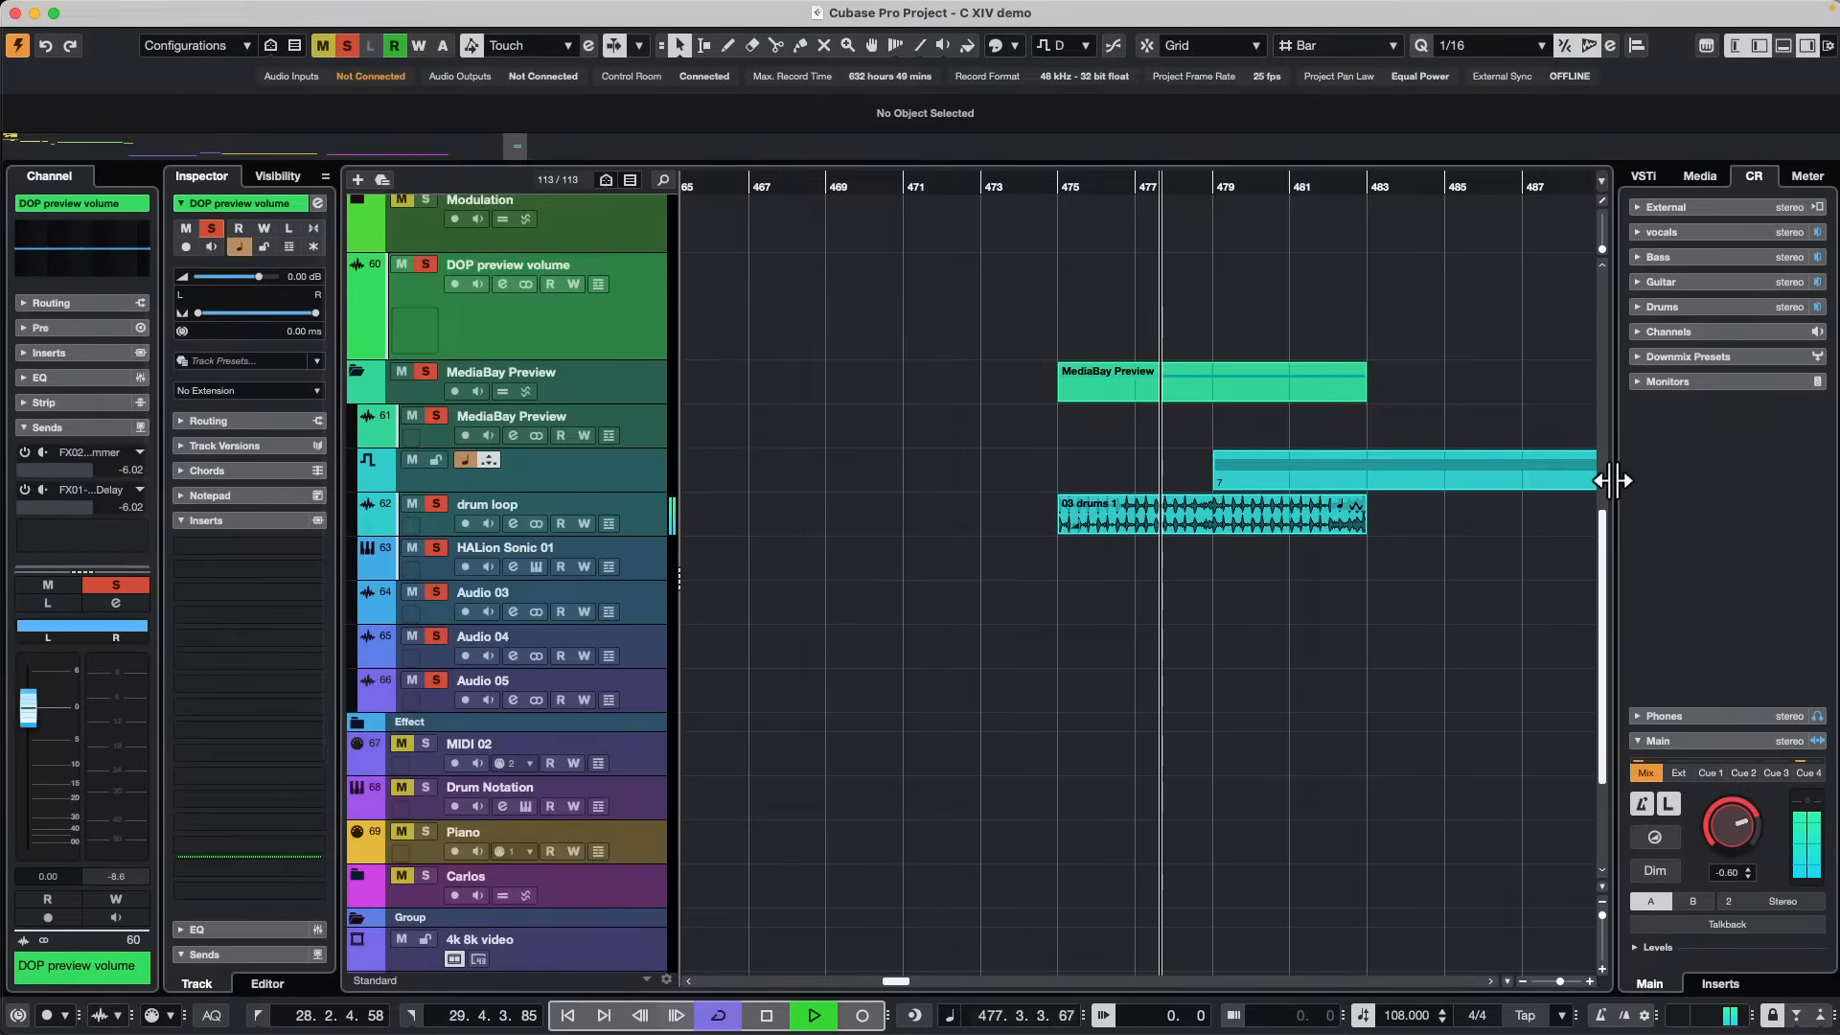
{"action": "left_click", "coordinate": [766, 1015]}
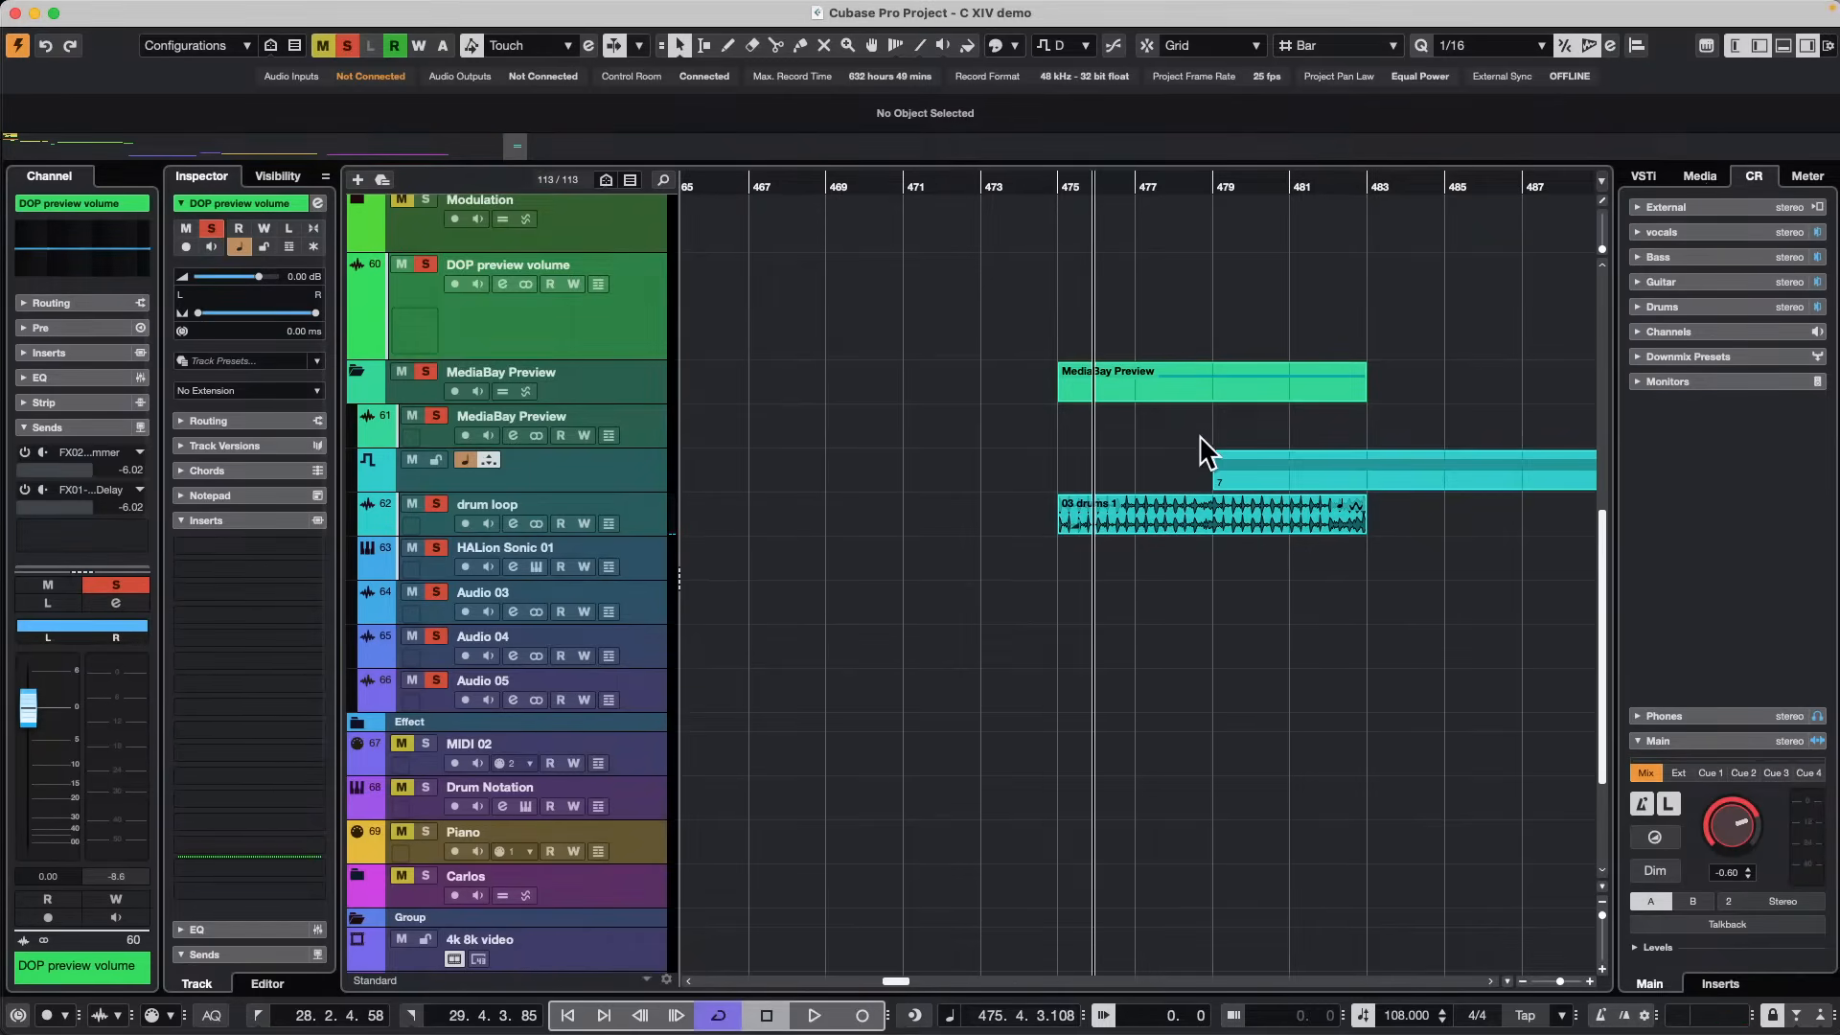
Solo the drum loop track, play its 03 drums 1 event and set the locators to the event's range.
{"action": "left_click", "coordinate": [1164, 514]}
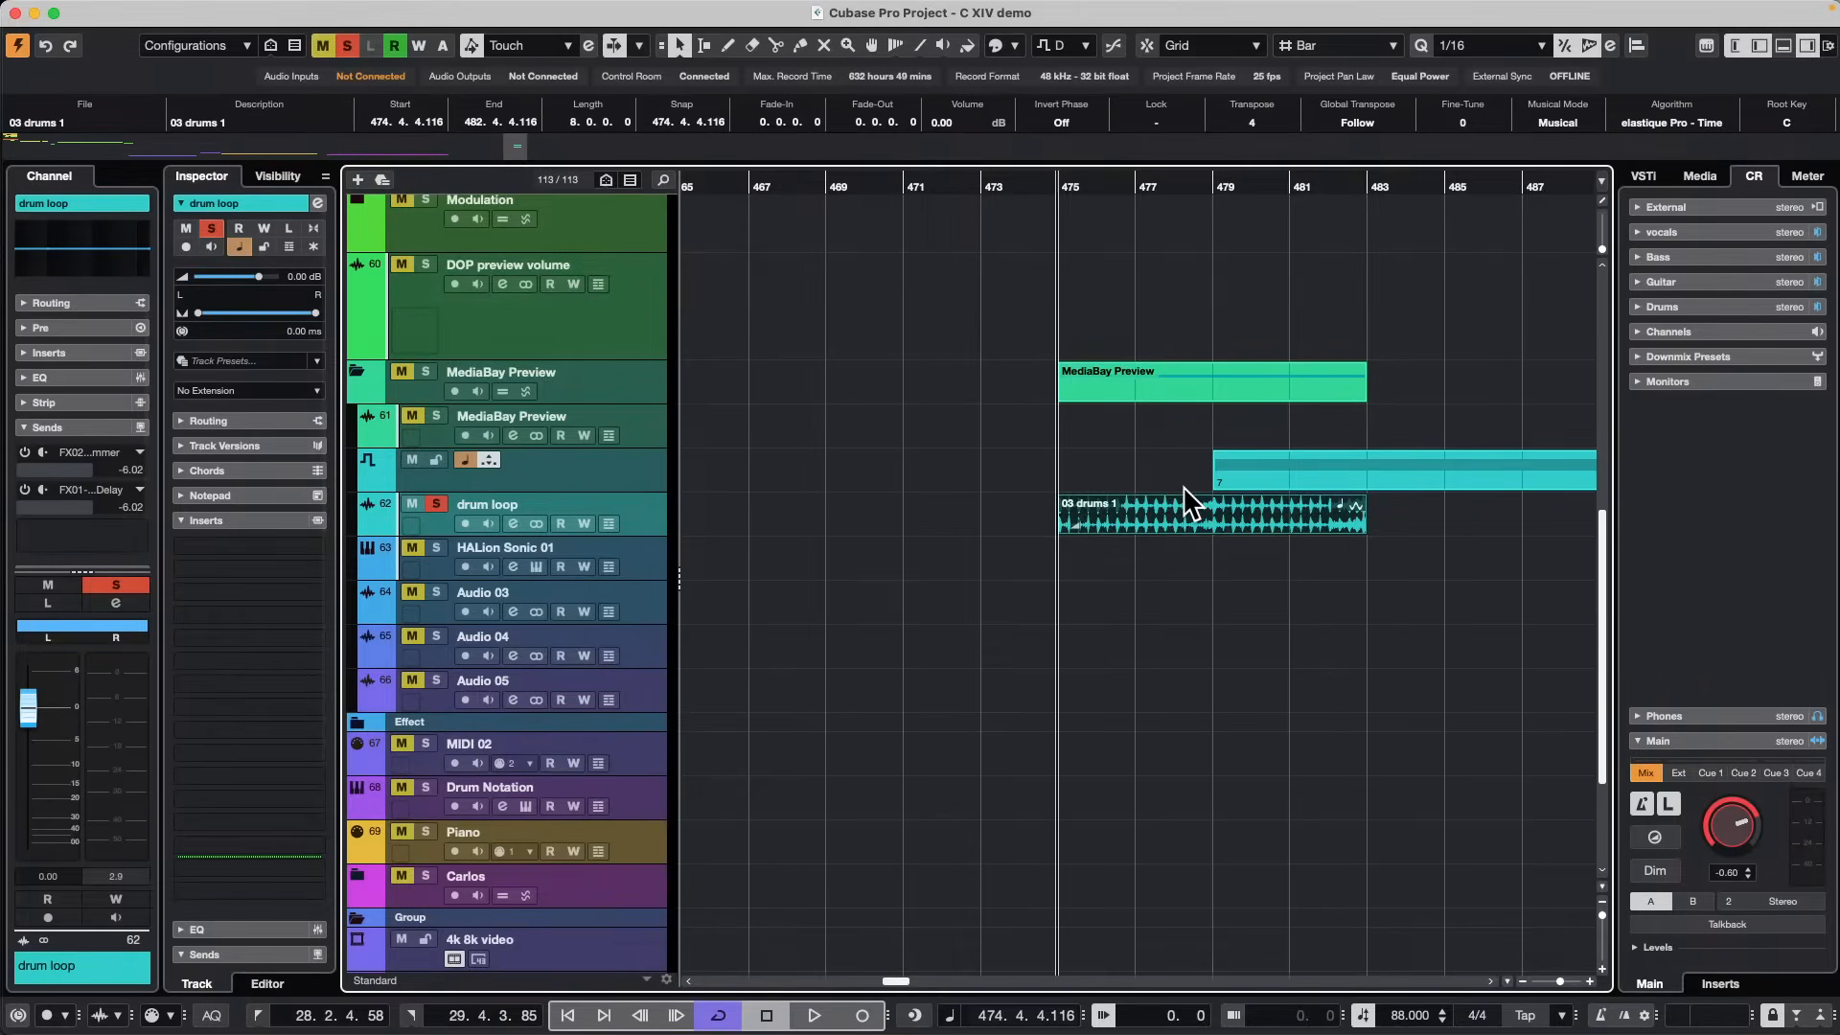
{"action": "left_click", "coordinate": [1198, 514]}
{"action": "key", "text": "space"}
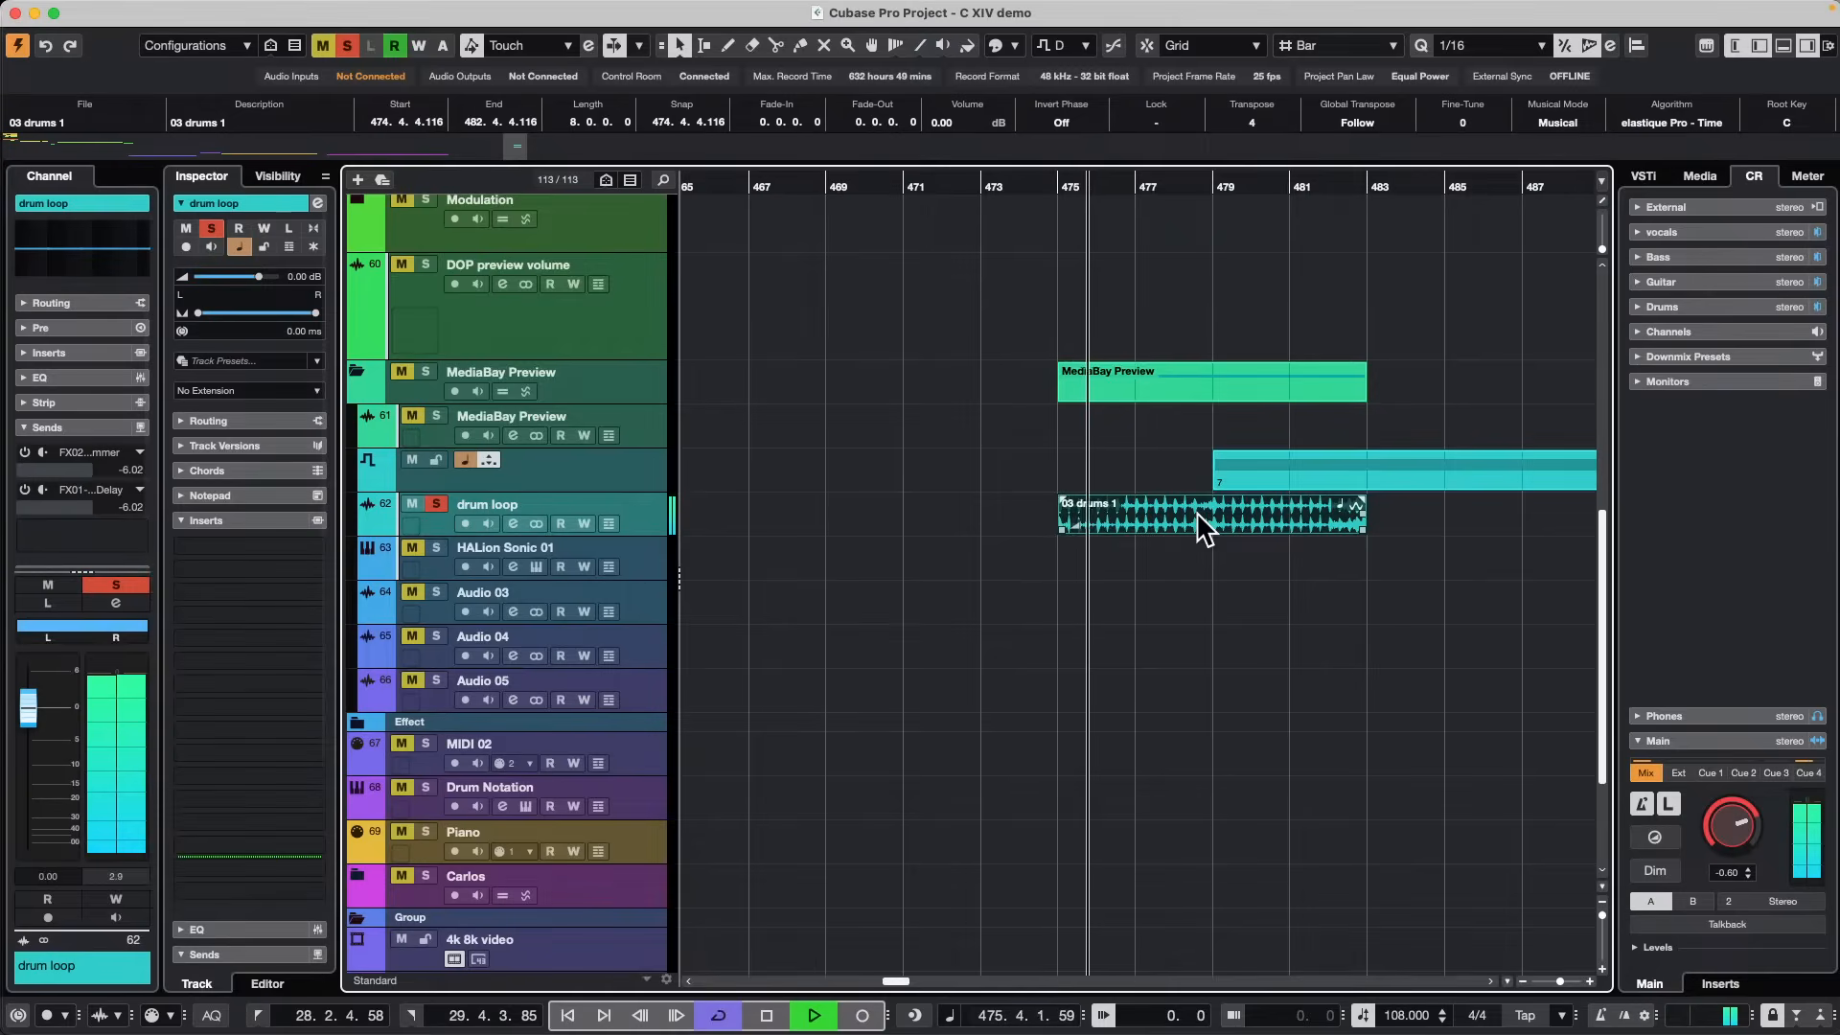
{"action": "key", "text": "p"}
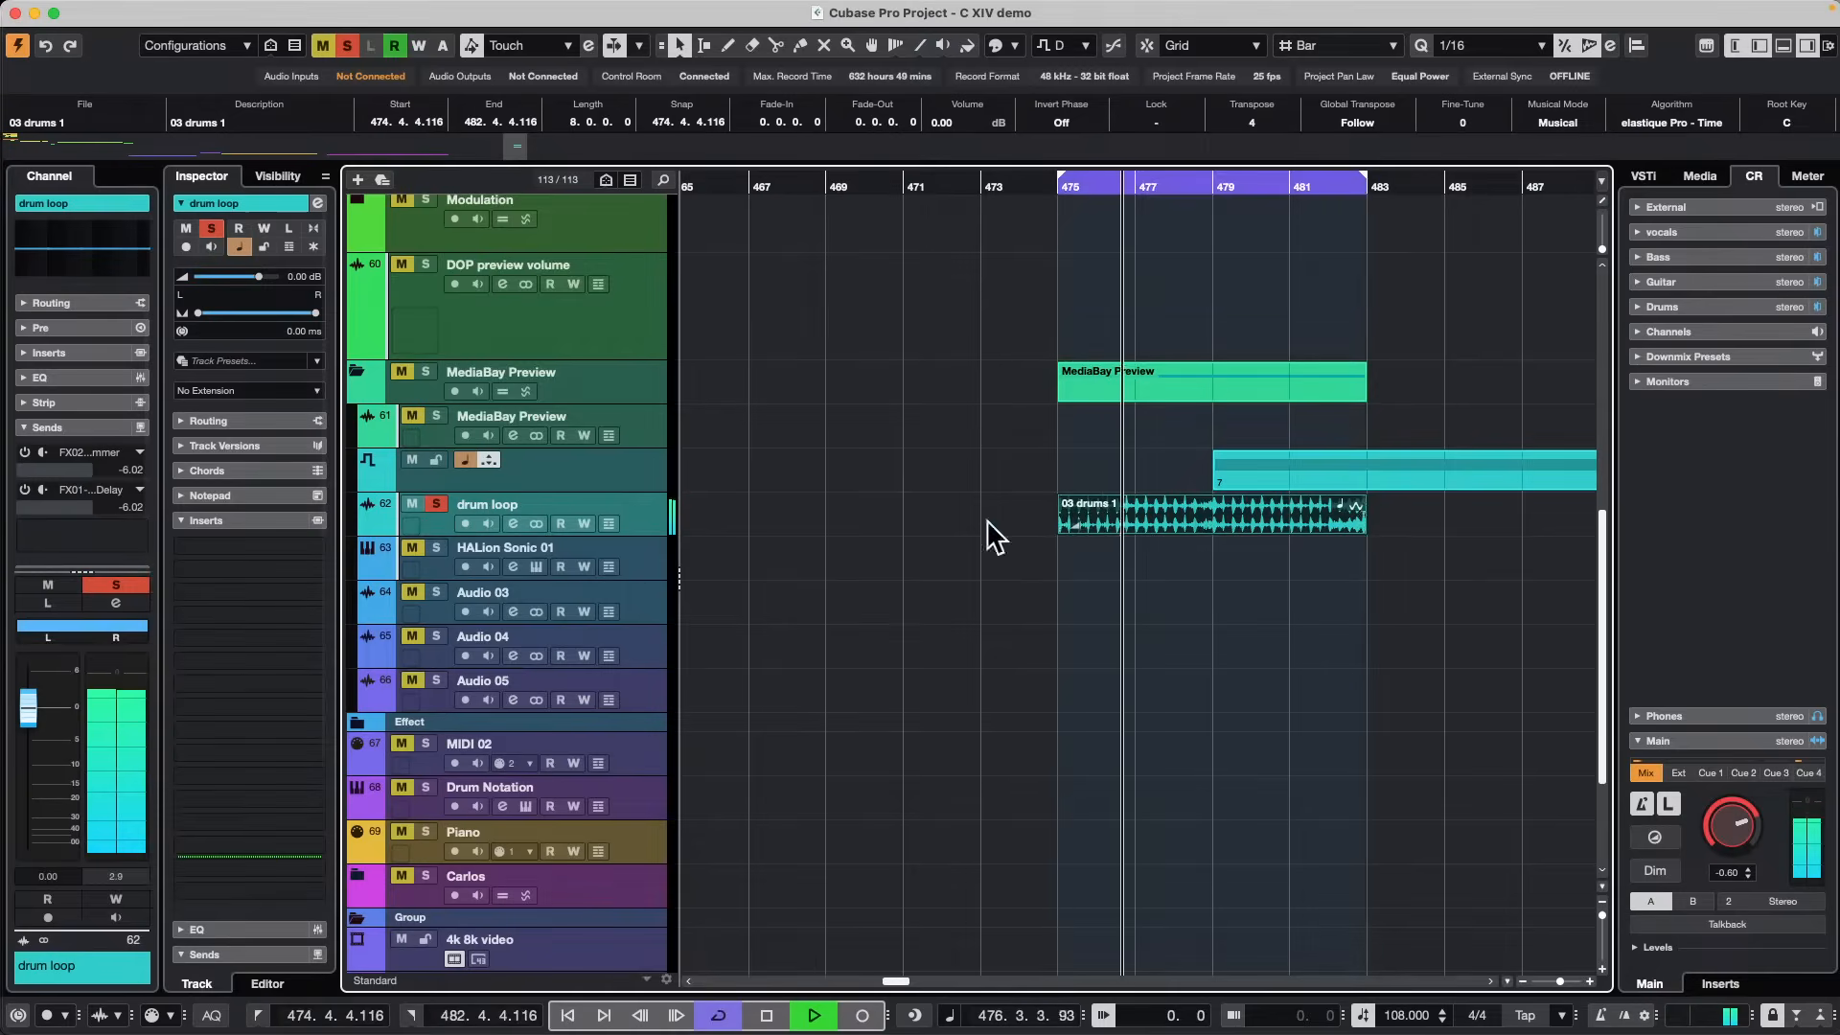
{"action": "key", "text": "space"}
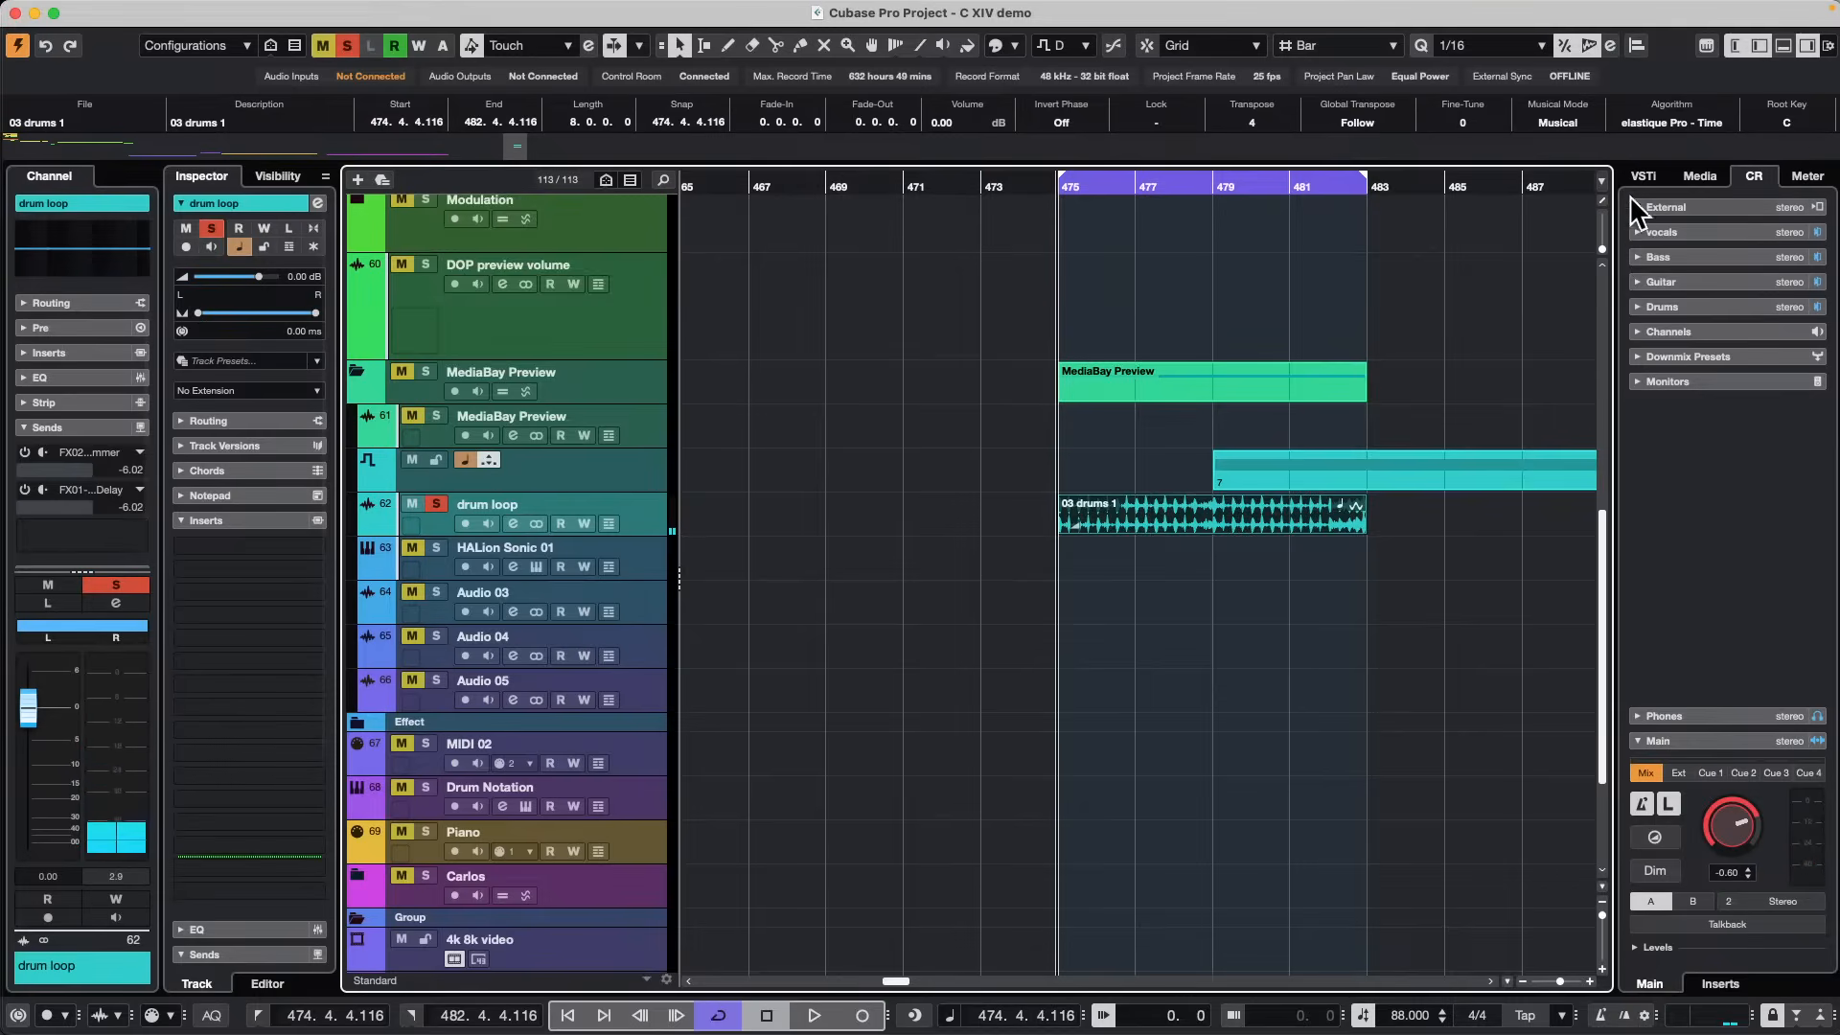
Open the Sequel Library from Loops & Samples in the media browser.
{"action": "left_click", "coordinate": [1713, 176]}
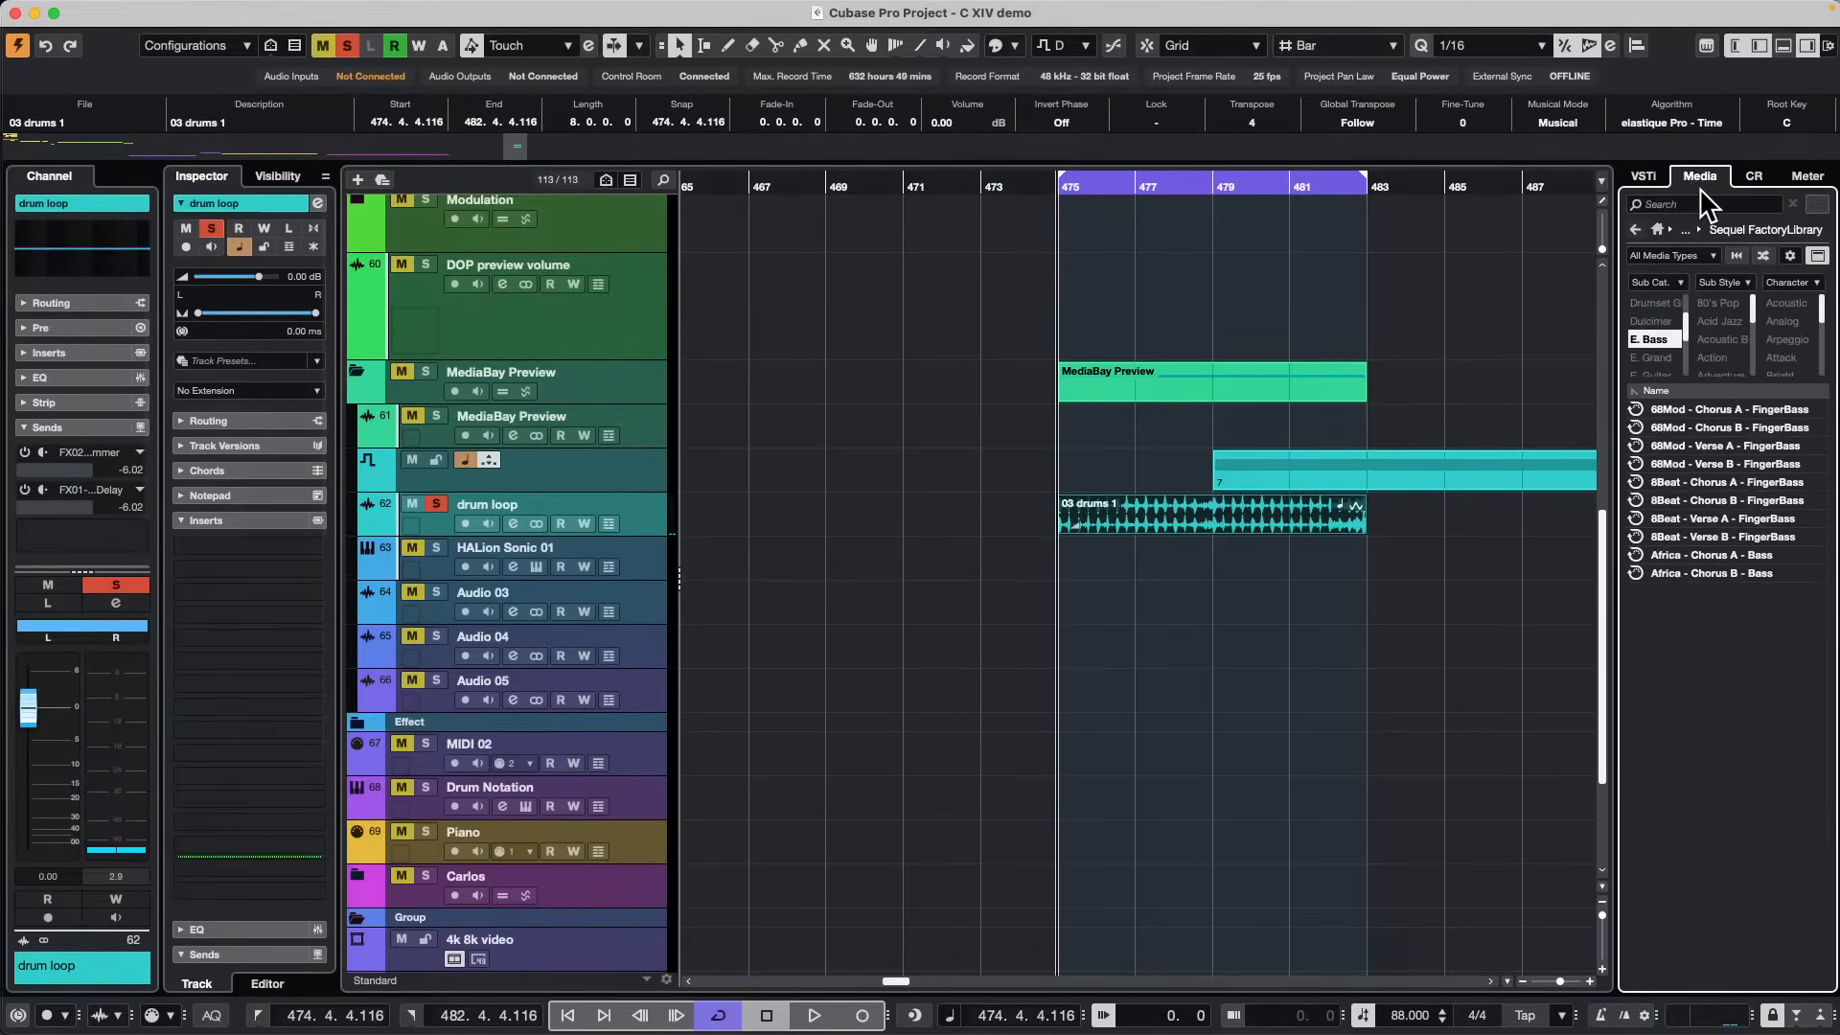
{"action": "left_click", "coordinate": [1657, 229]}
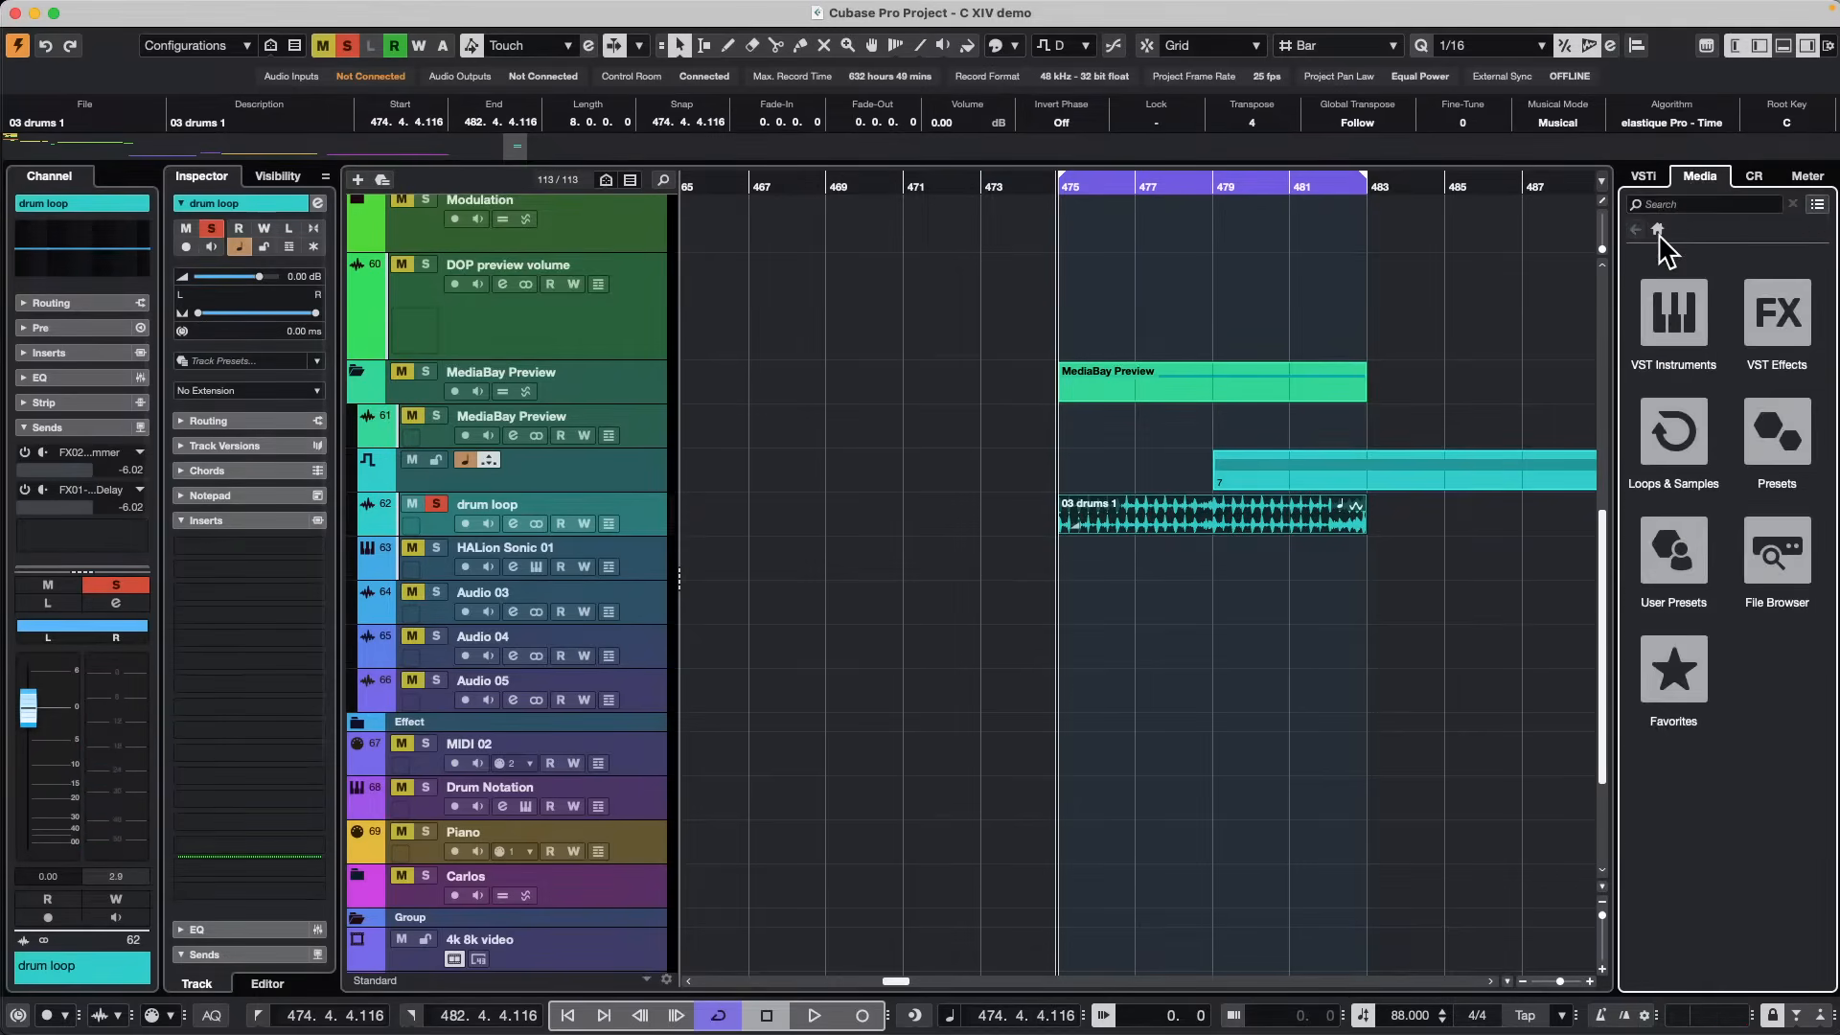
{"action": "left_click", "coordinate": [1669, 442]}
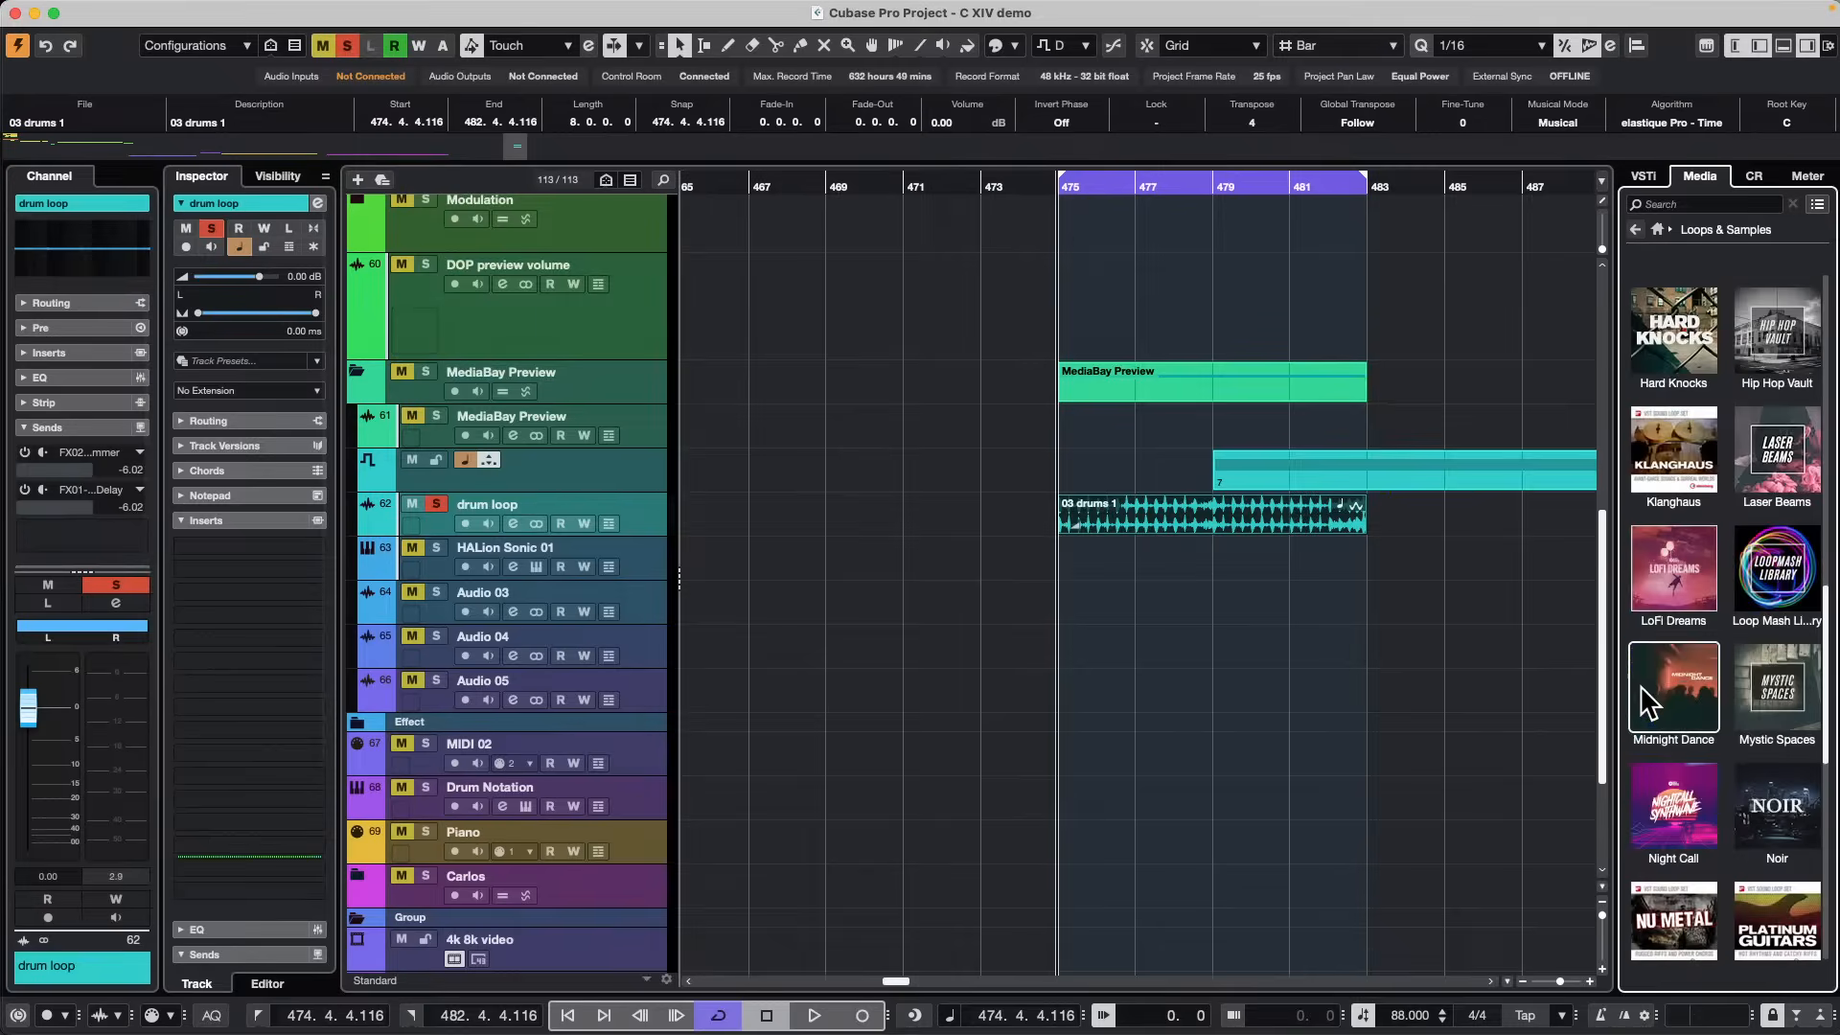
{"action": "scroll", "coordinate": [1648, 697], "scroll_direction": "down", "scroll_amount": 8}
{"action": "left_click", "coordinate": [1788, 668]}
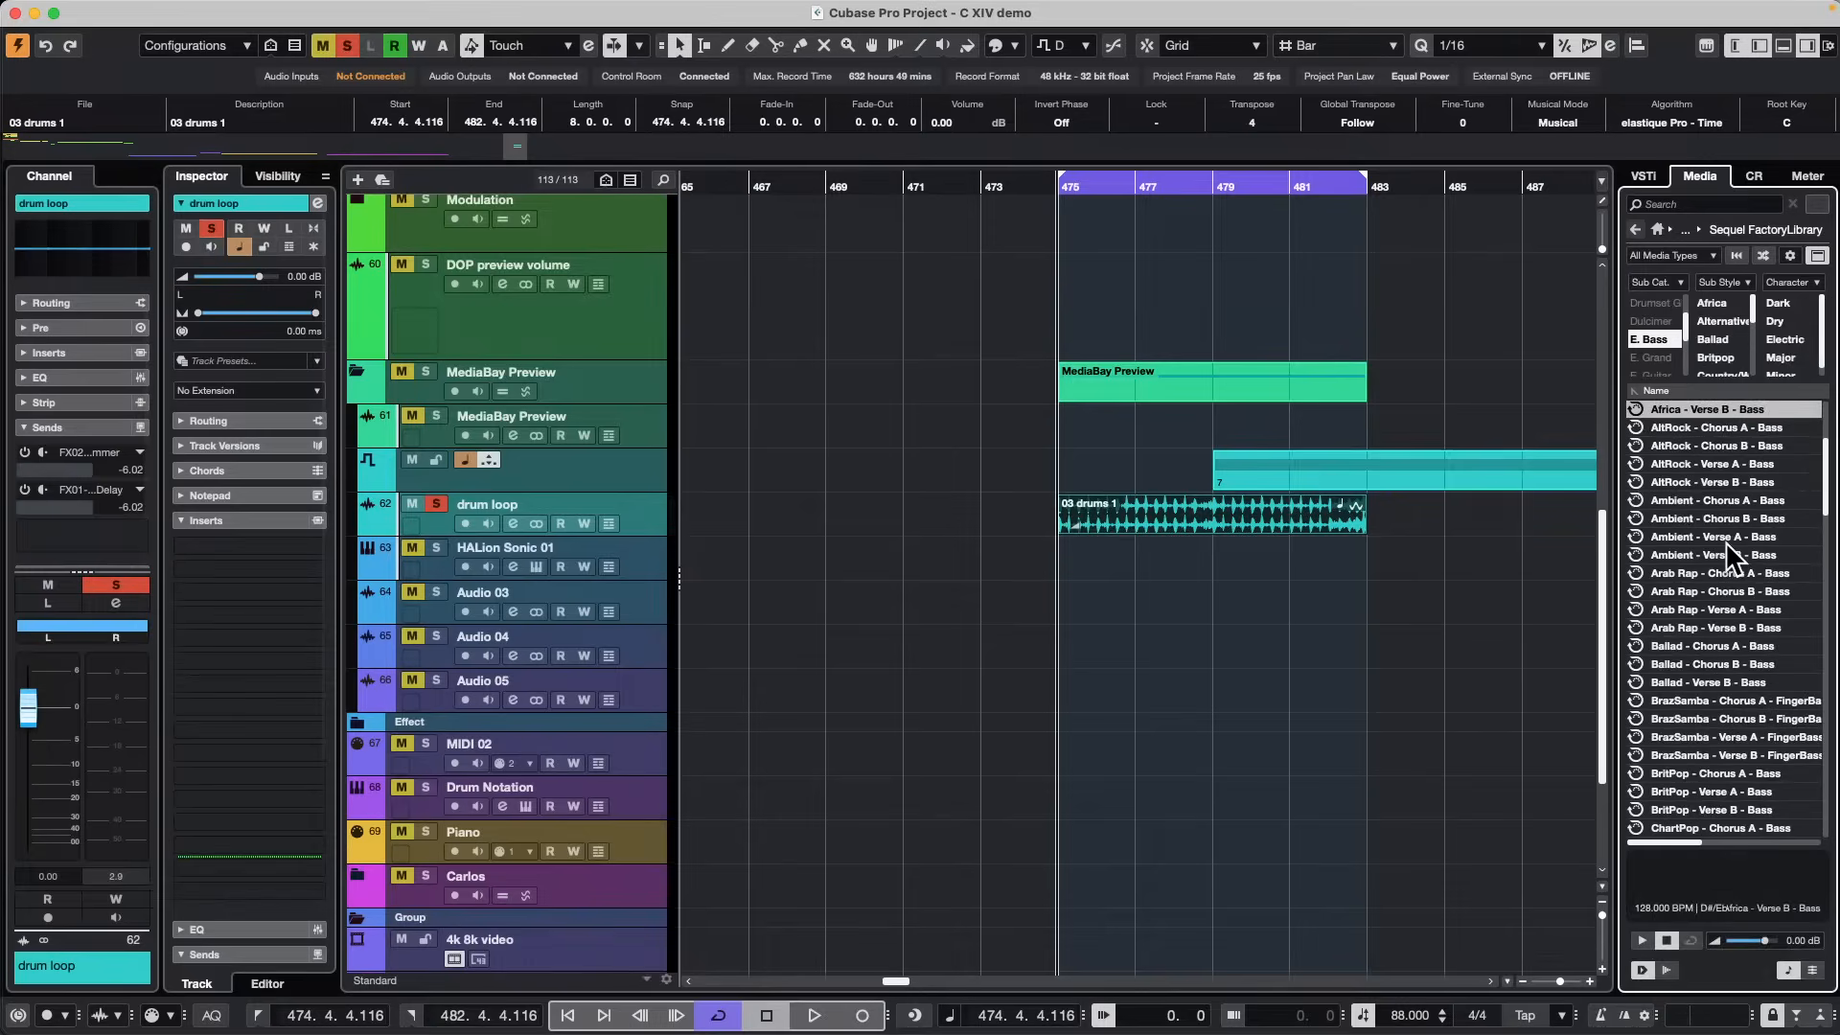
Look through the E. Bass loops of the Sequel library, clear the E. Bass filter and browse the full loop list.
{"action": "scroll", "coordinate": [1706, 518], "scroll_direction": "down", "scroll_amount": 15}
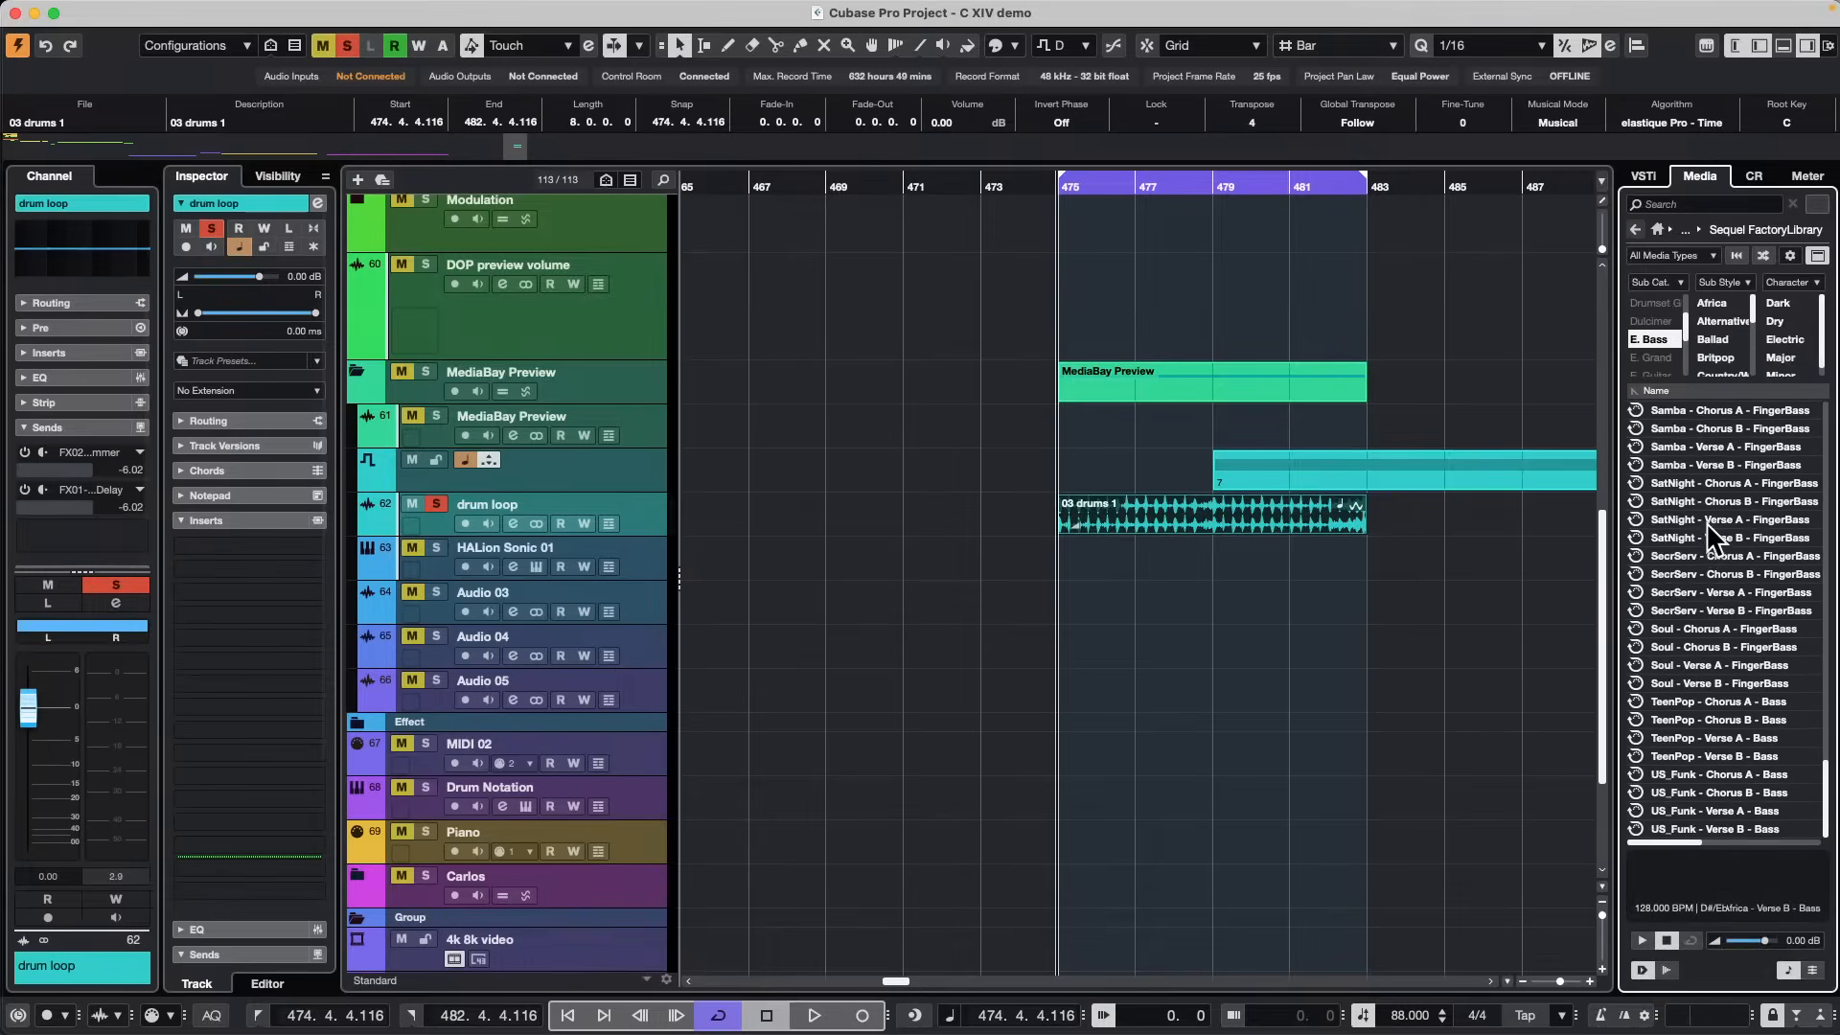
{"action": "scroll", "coordinate": [1704, 531], "scroll_direction": "up", "scroll_amount": 15}
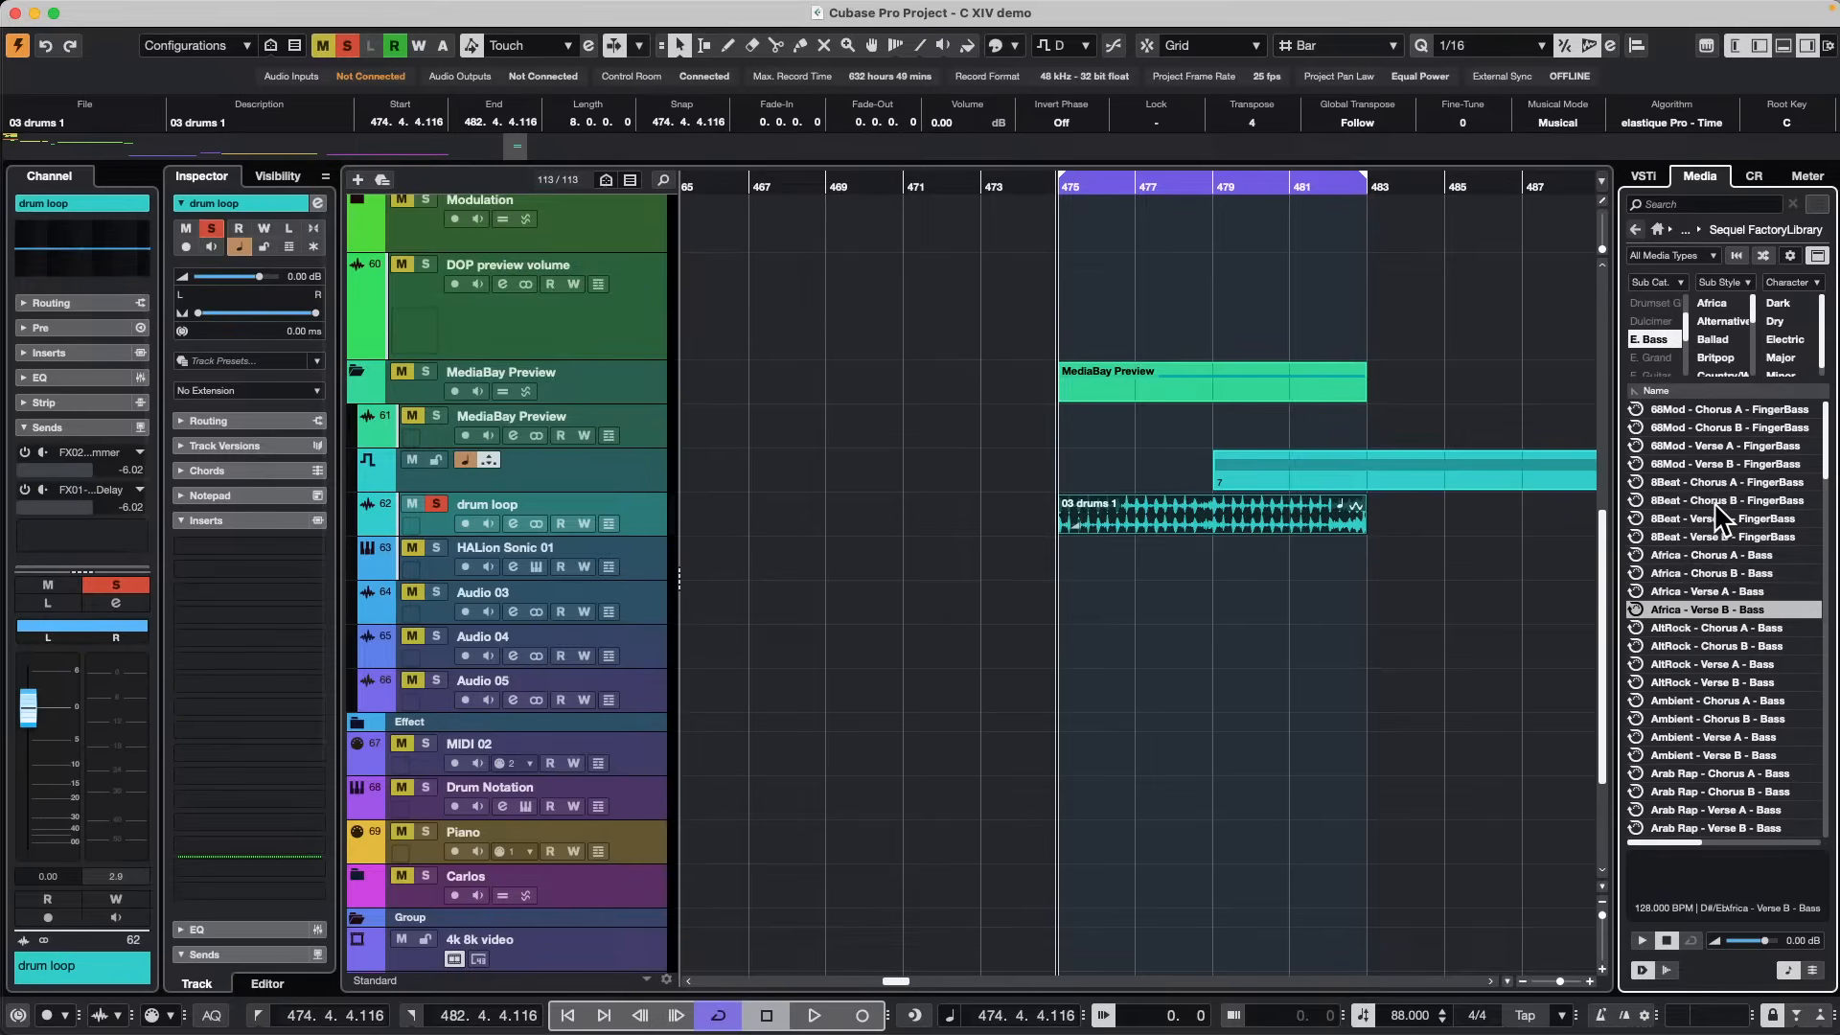
{"action": "scroll", "coordinate": [1717, 519], "scroll_direction": "down", "scroll_amount": 20}
{"action": "scroll", "coordinate": [1717, 513], "scroll_direction": "up", "scroll_amount": 20}
{"action": "left_click", "coordinate": [1656, 339]}
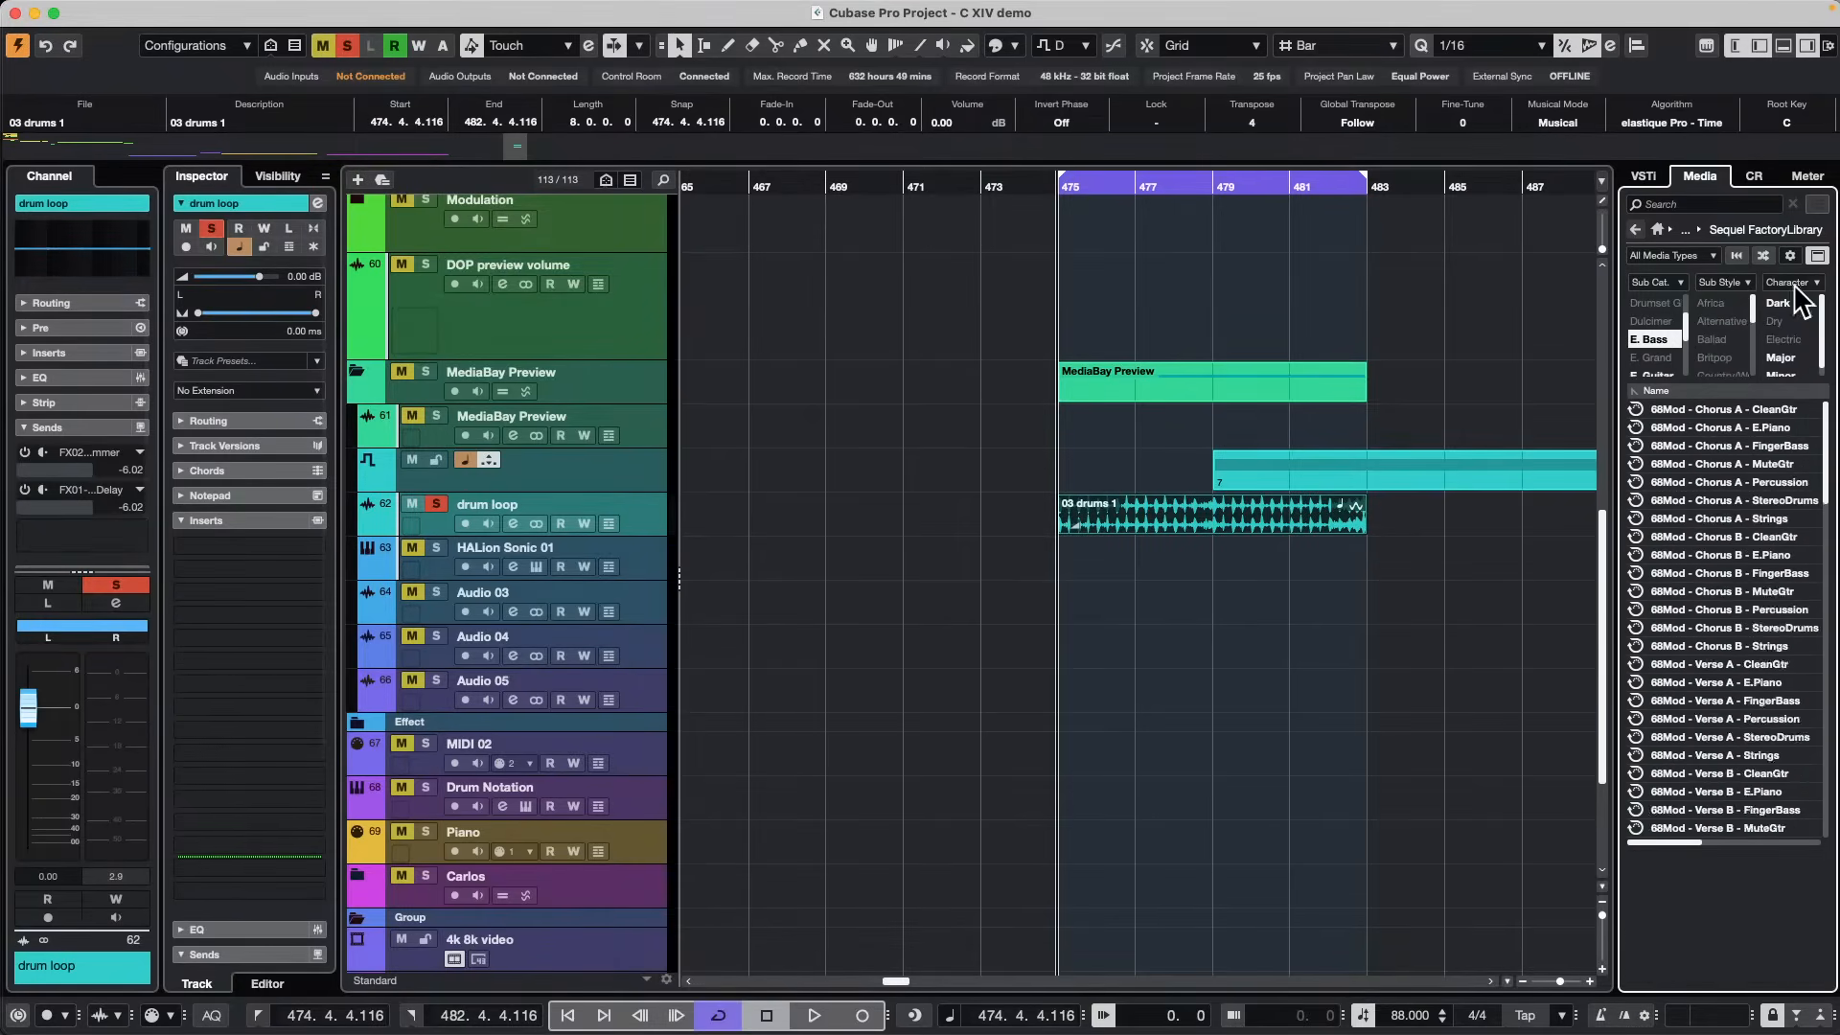
{"action": "scroll", "coordinate": [1698, 522], "scroll_direction": "up", "scroll_amount": 5}
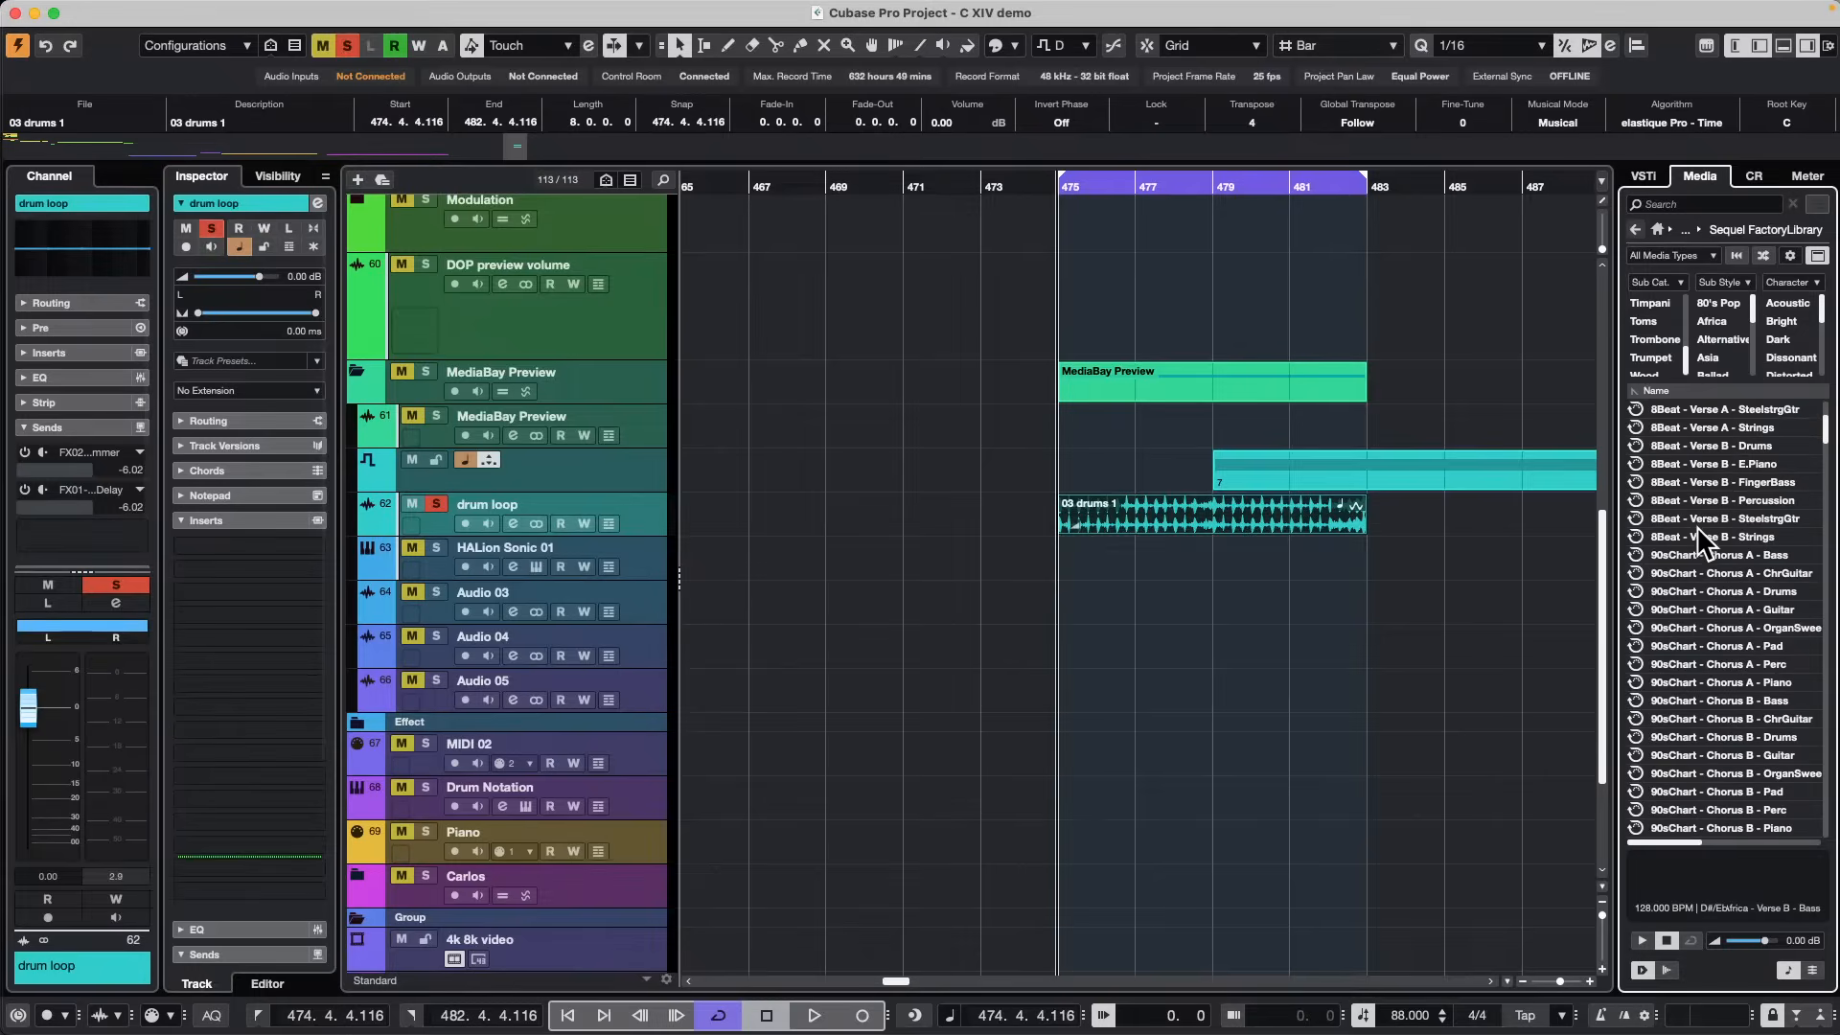
Return to the Loops & Samples overview and open the Pop Guitar 2 loop set.
{"action": "left_click", "coordinate": [1636, 227]}
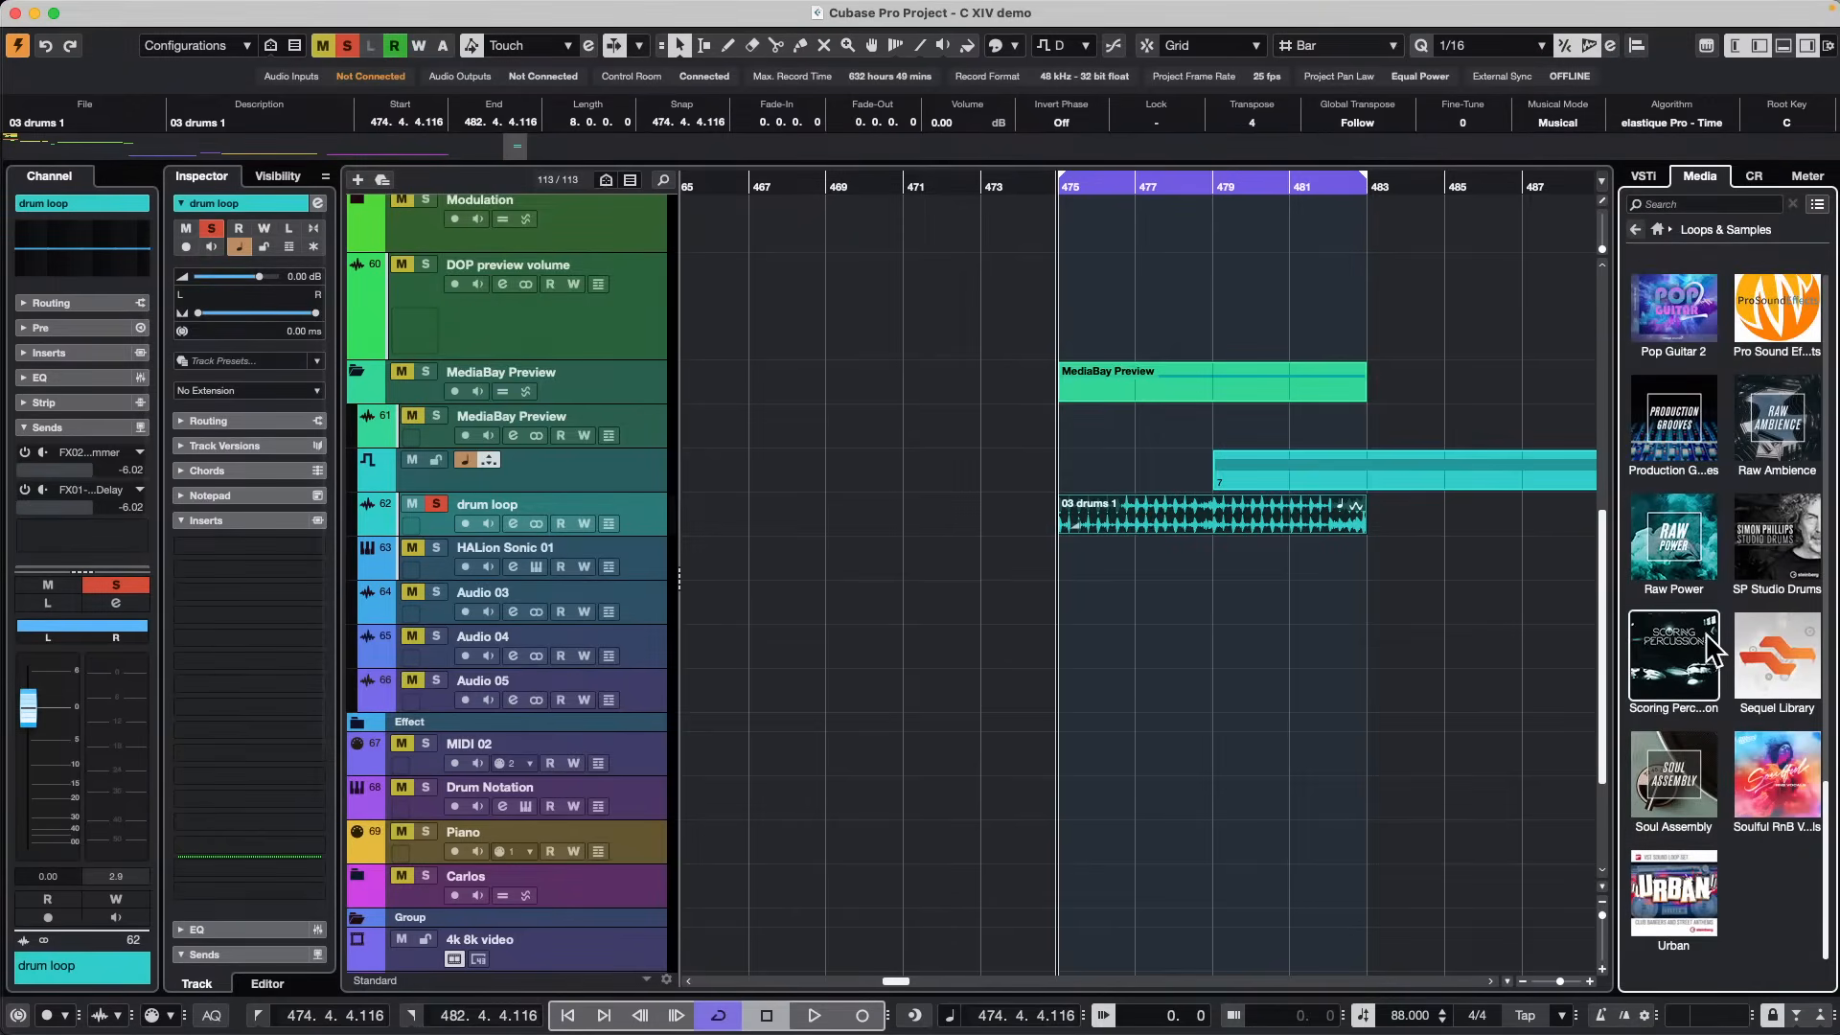
{"action": "scroll", "coordinate": [1734, 633], "scroll_direction": "up", "scroll_amount": 2}
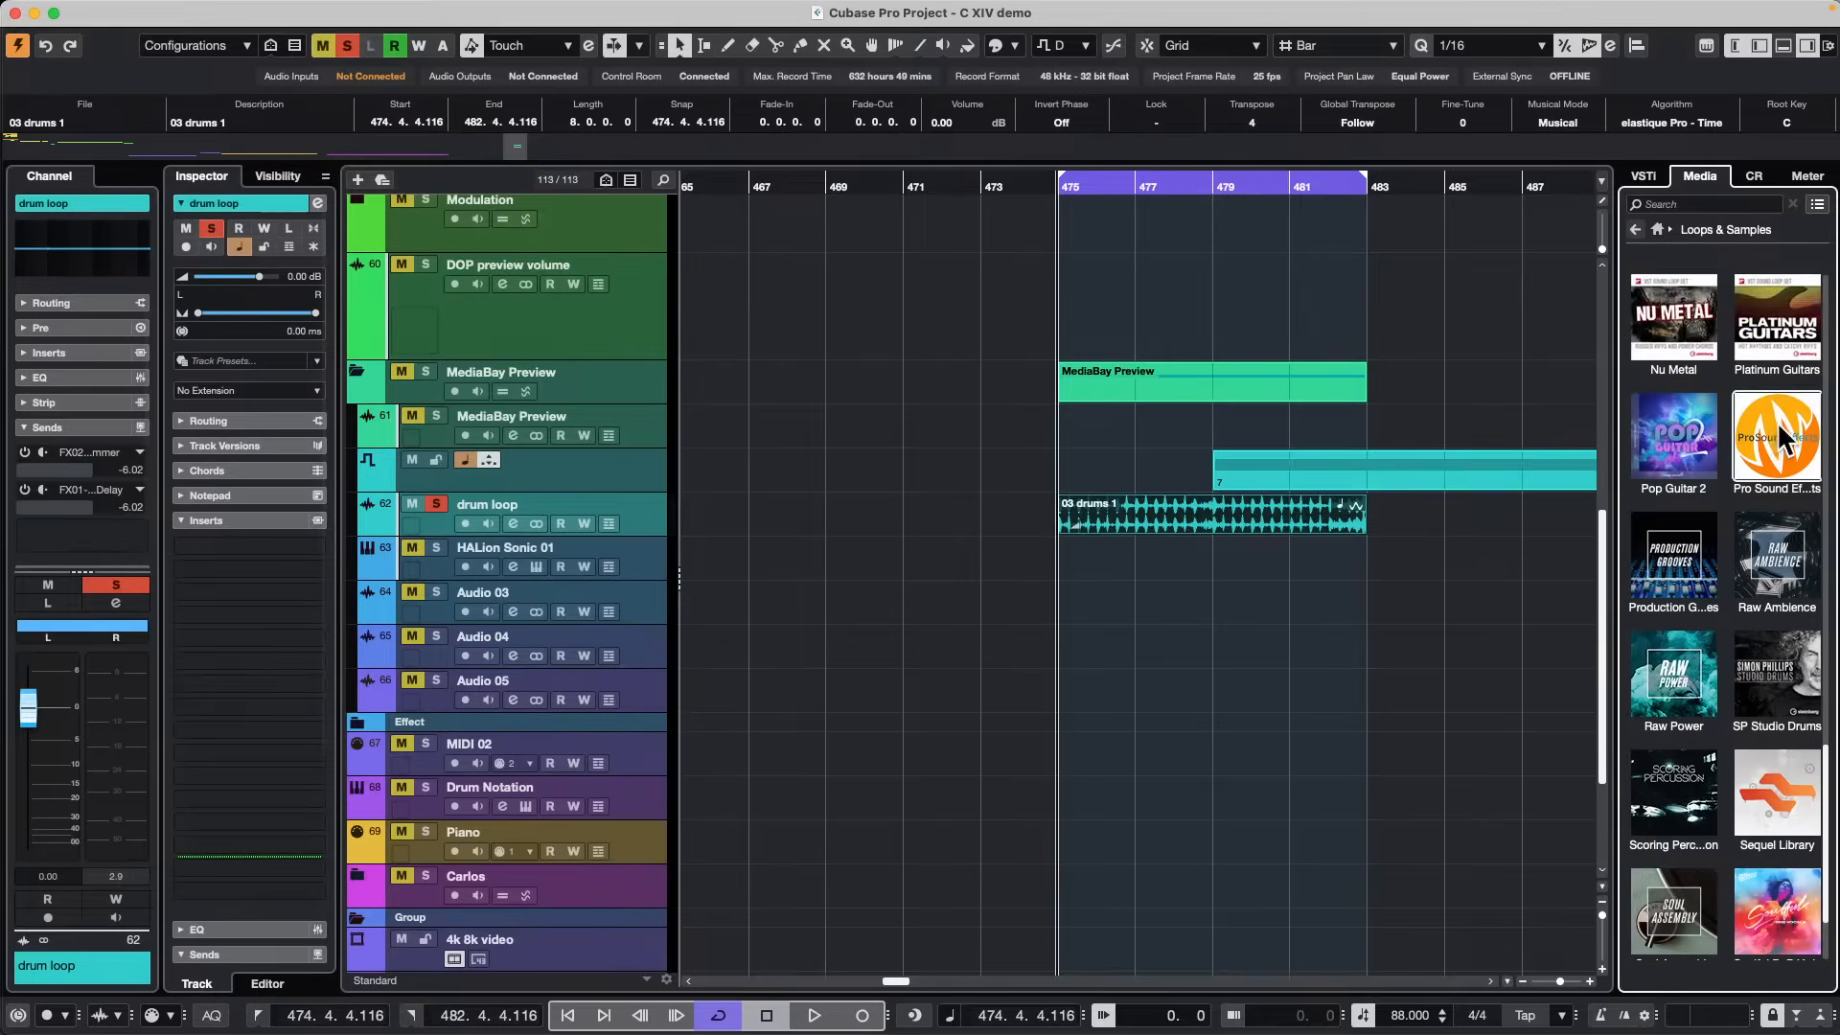
{"action": "left_click", "coordinate": [1691, 467]}
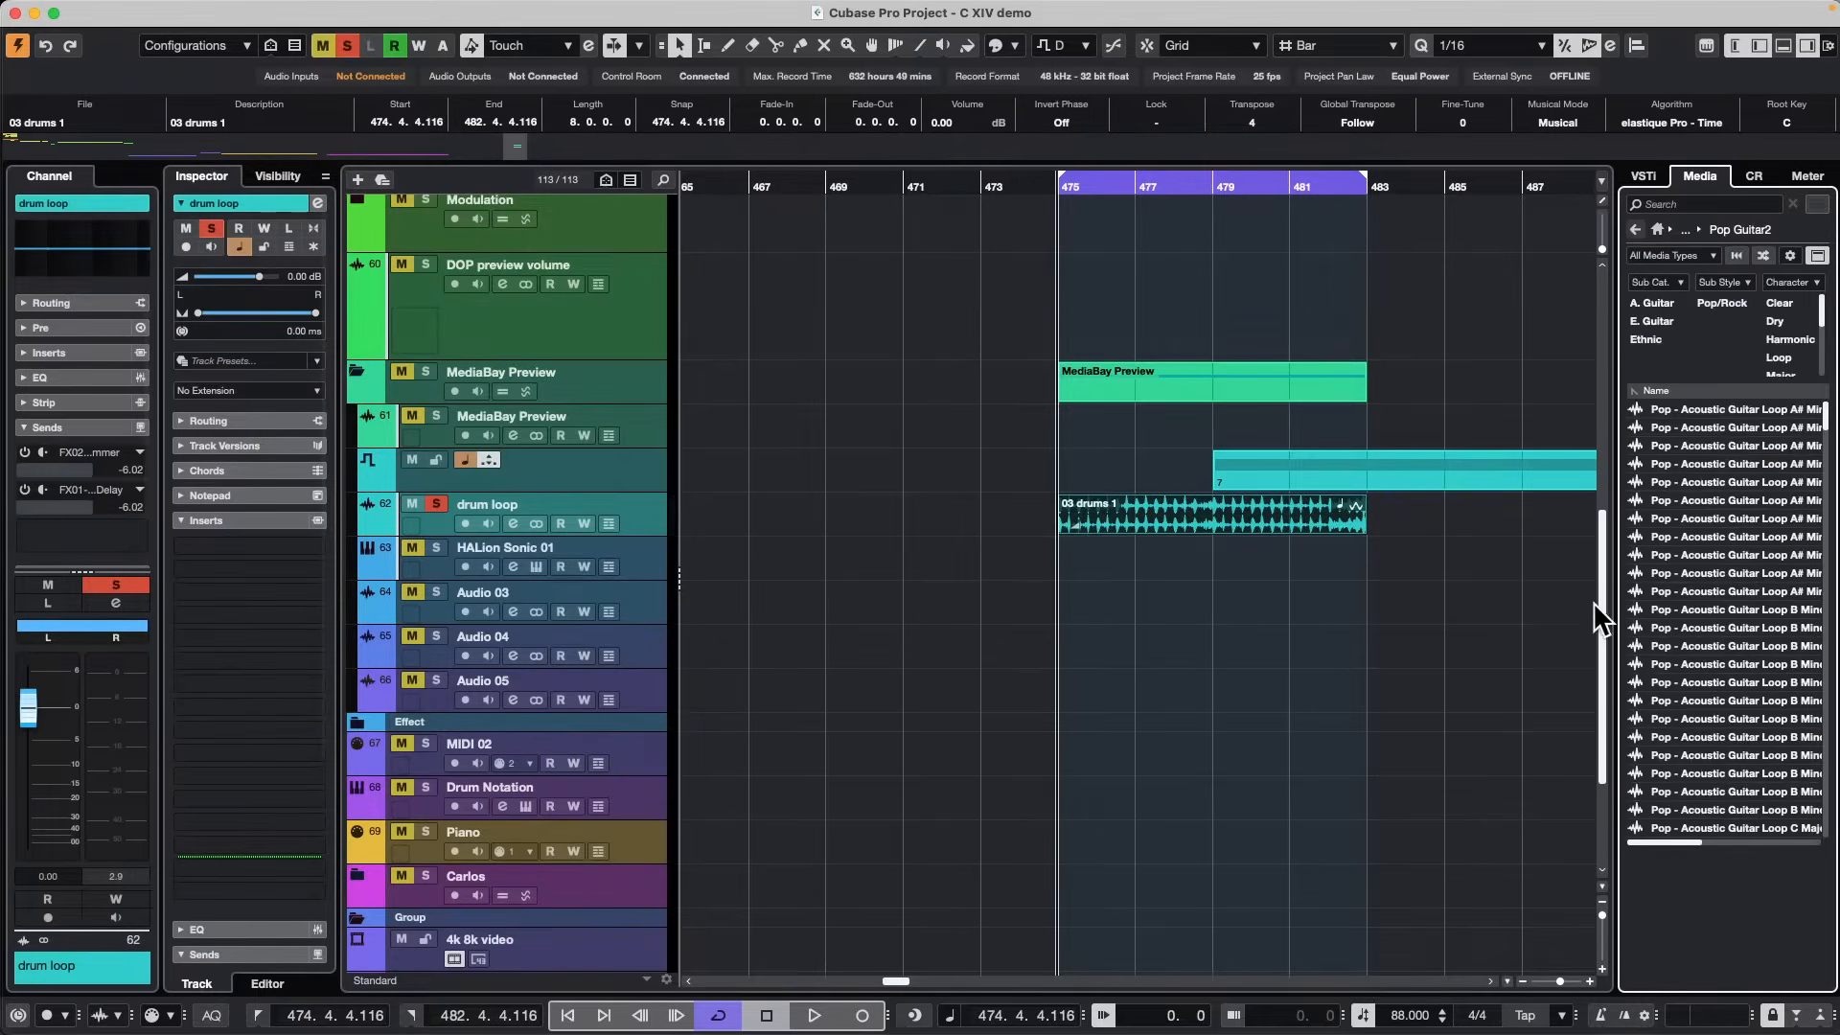
Play the project, preview two Pop acoustic guitar loops against it, try half-speed playback on the second, and stop.
{"action": "key", "text": "space"}
{"action": "left_click", "coordinate": [1675, 519]}
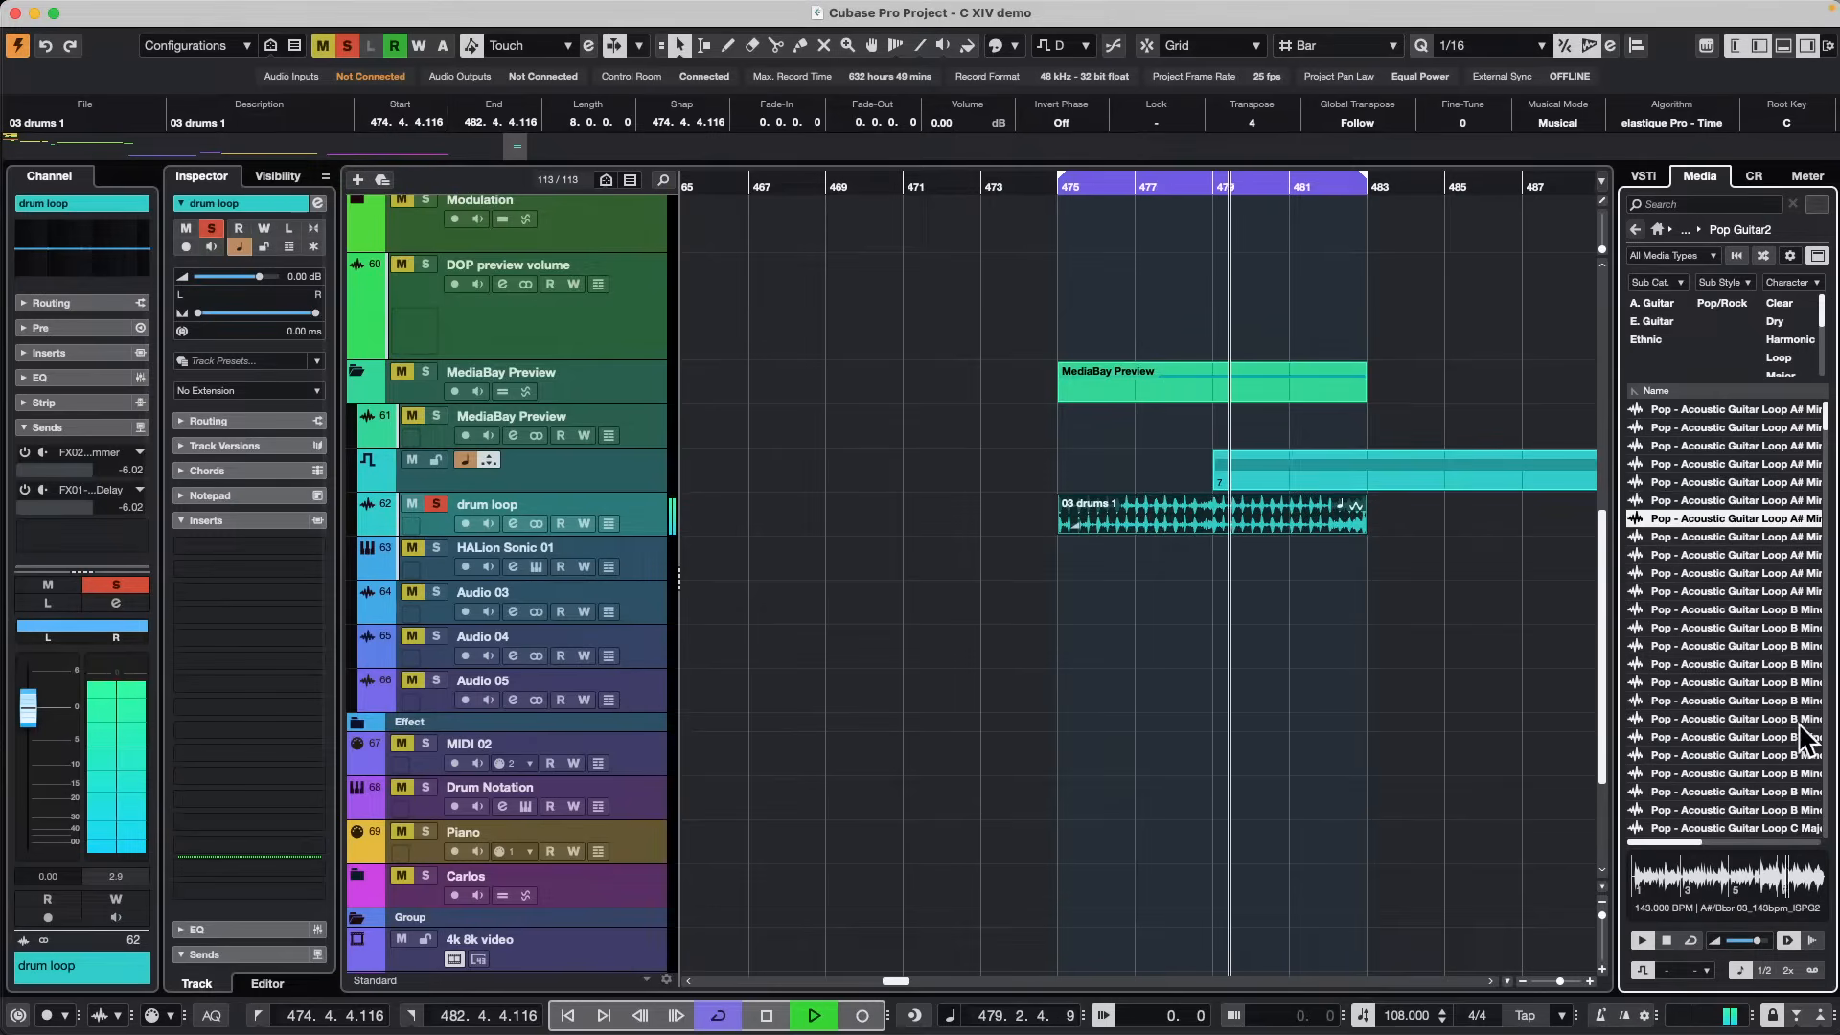
{"action": "left_click", "coordinate": [1700, 610]}
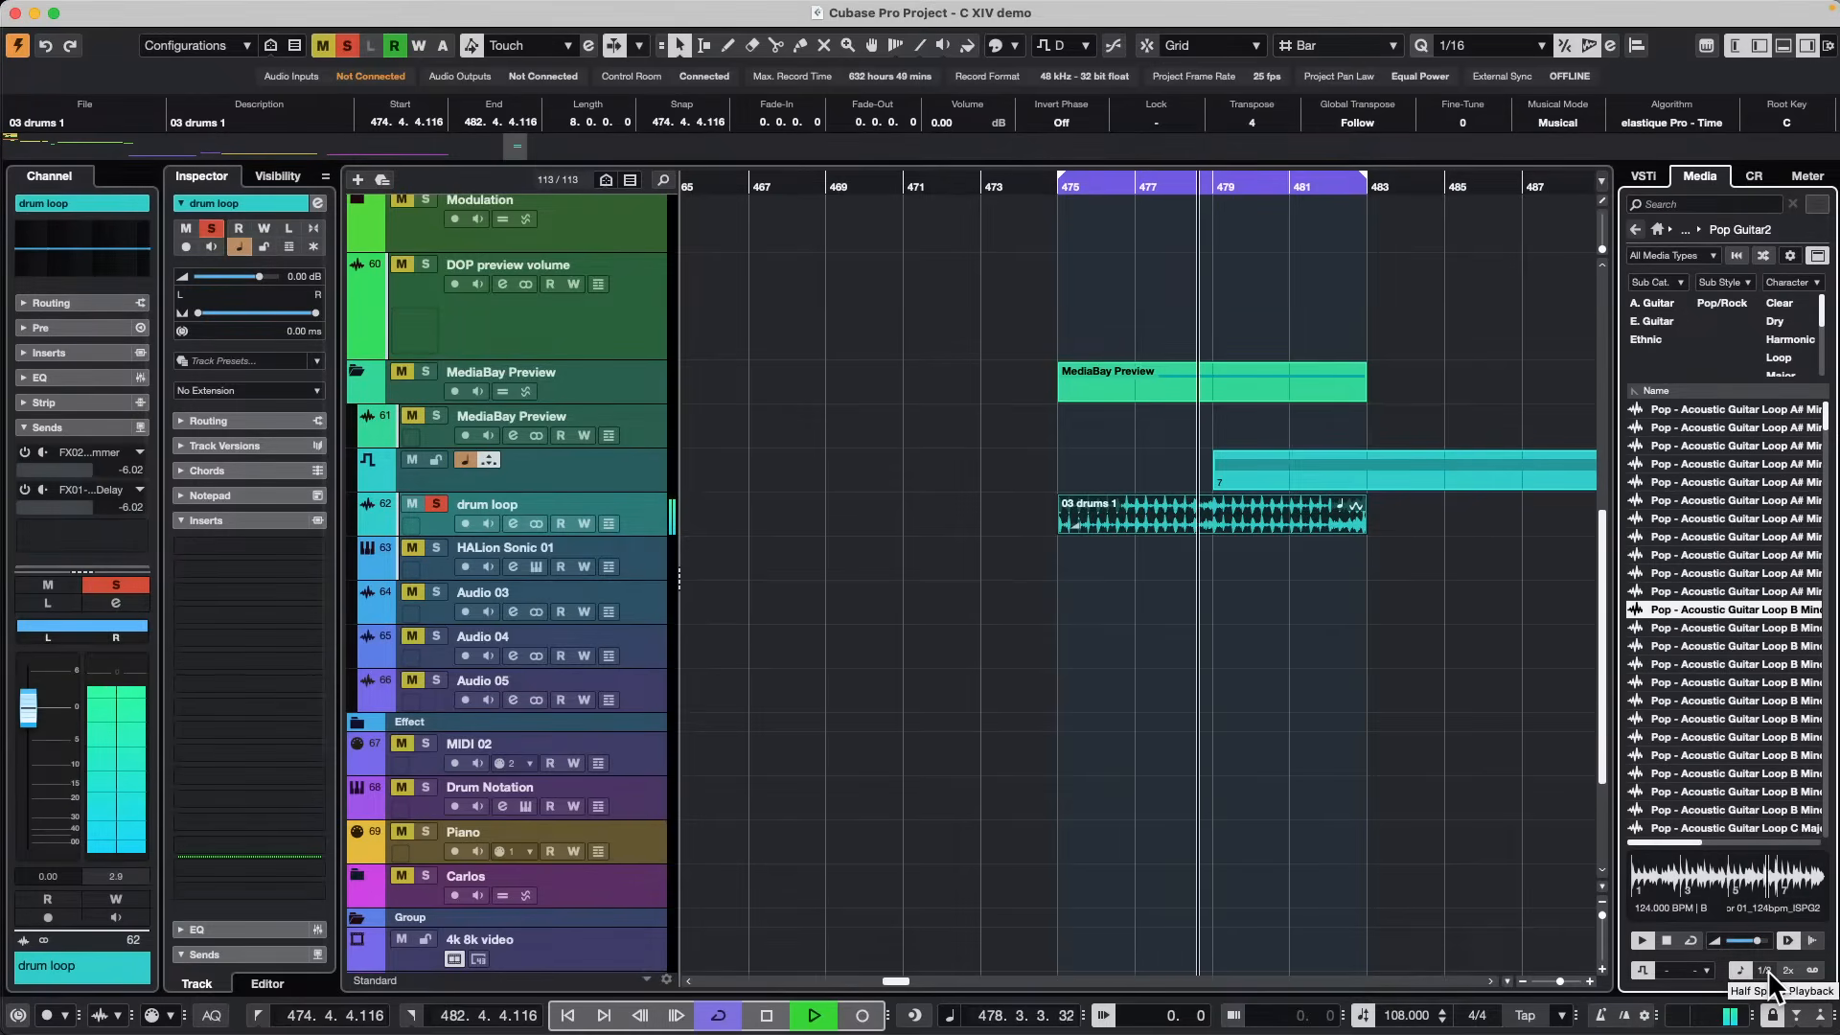
{"action": "left_click", "coordinate": [1764, 970]}
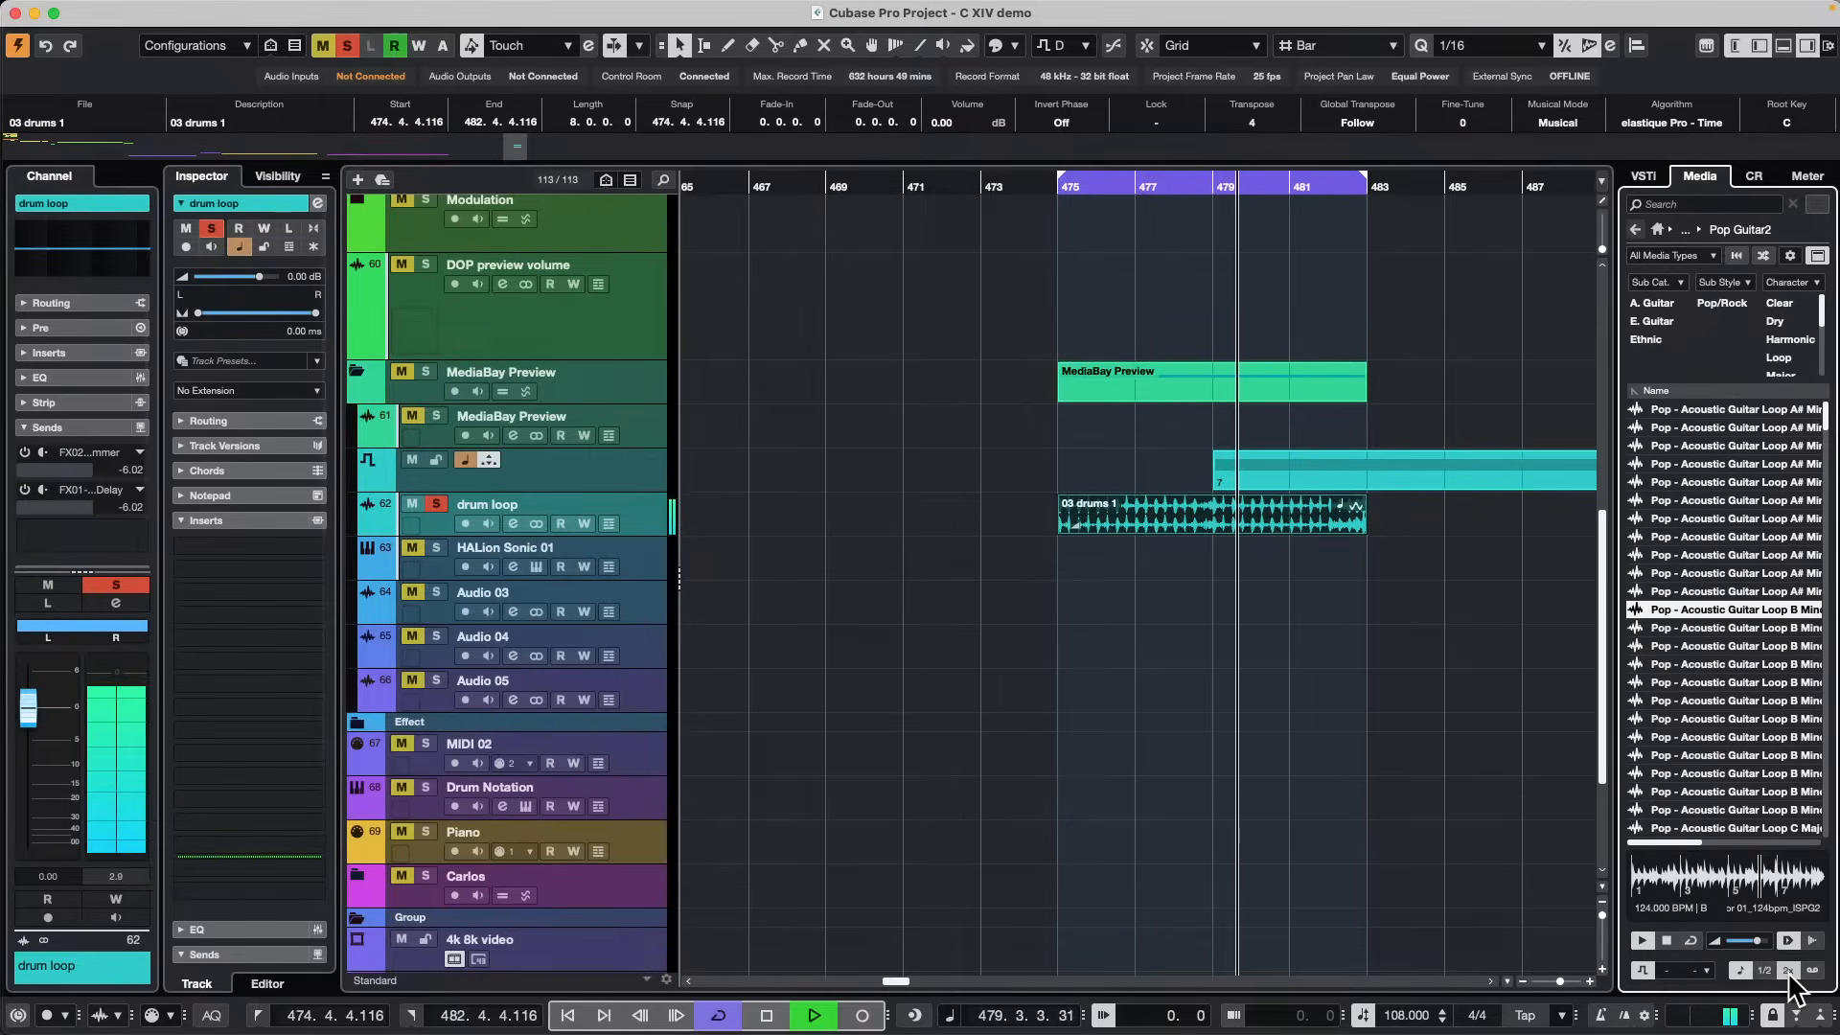
{"action": "key", "text": "space"}
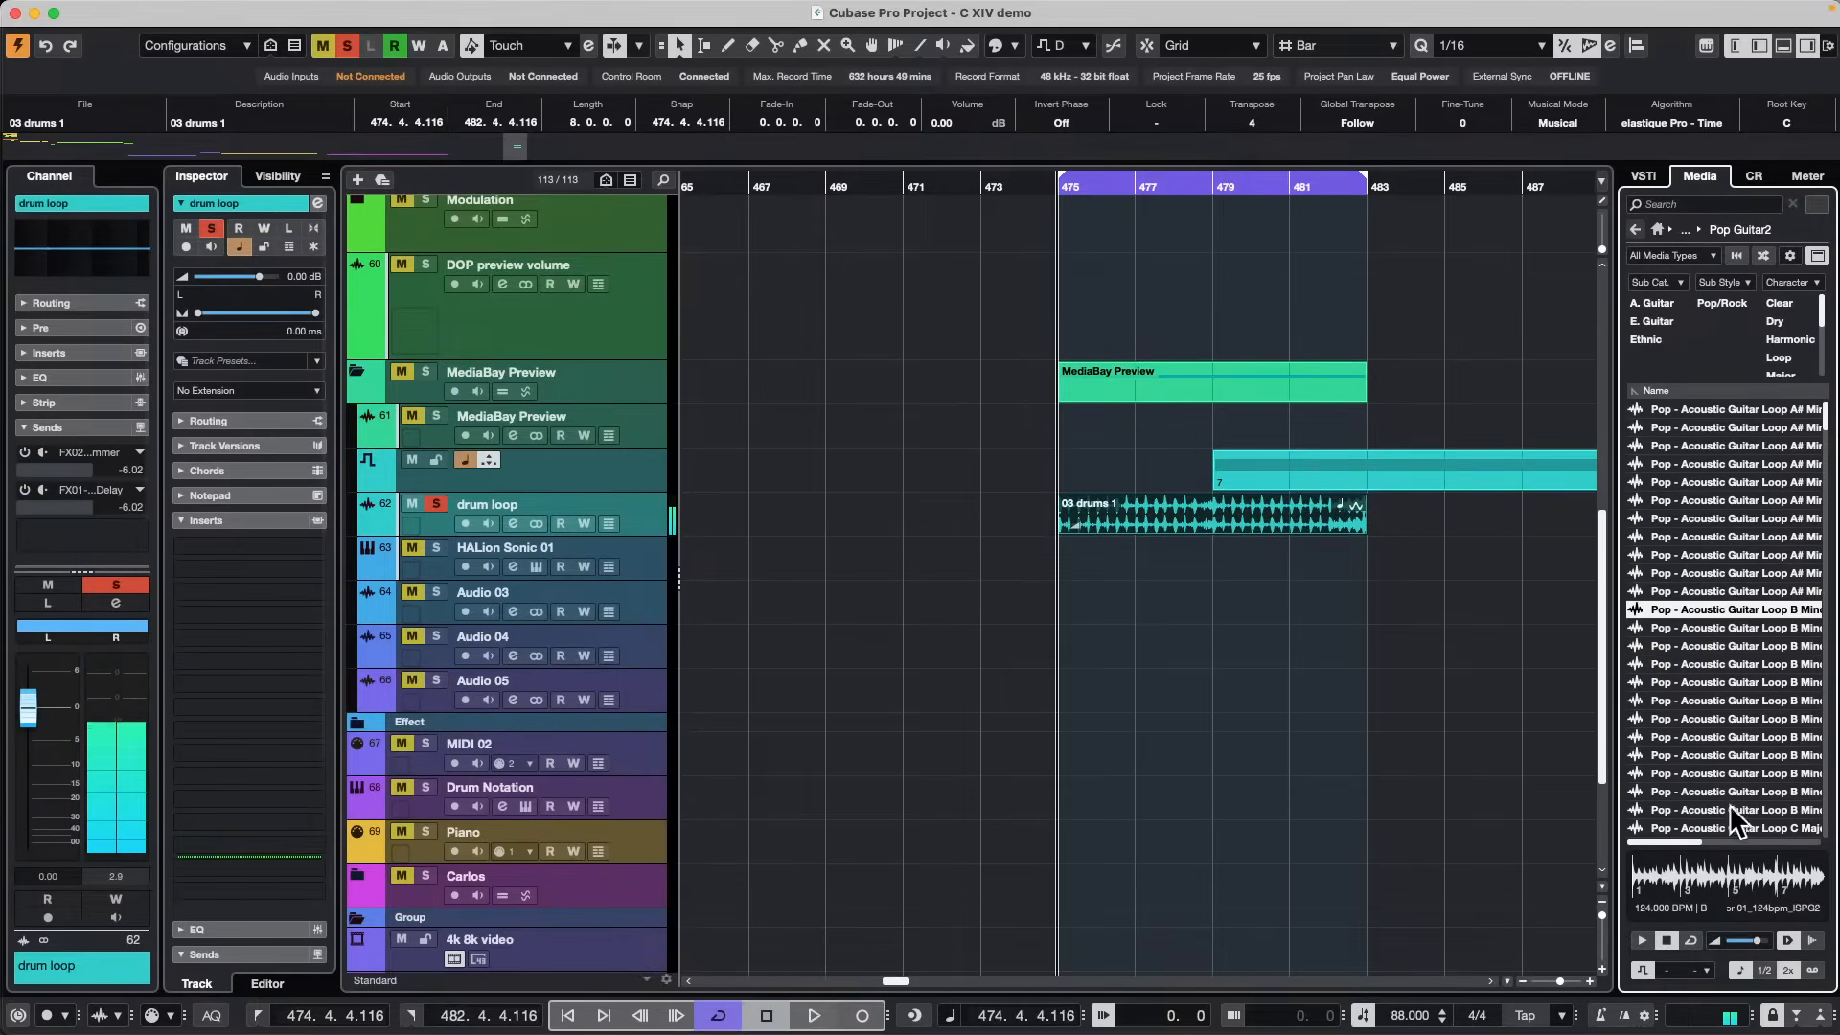
Show the preview's playback speed slider, set it to 45 % and play the guitar loop with the project.
{"action": "left_click", "coordinate": [1809, 970]}
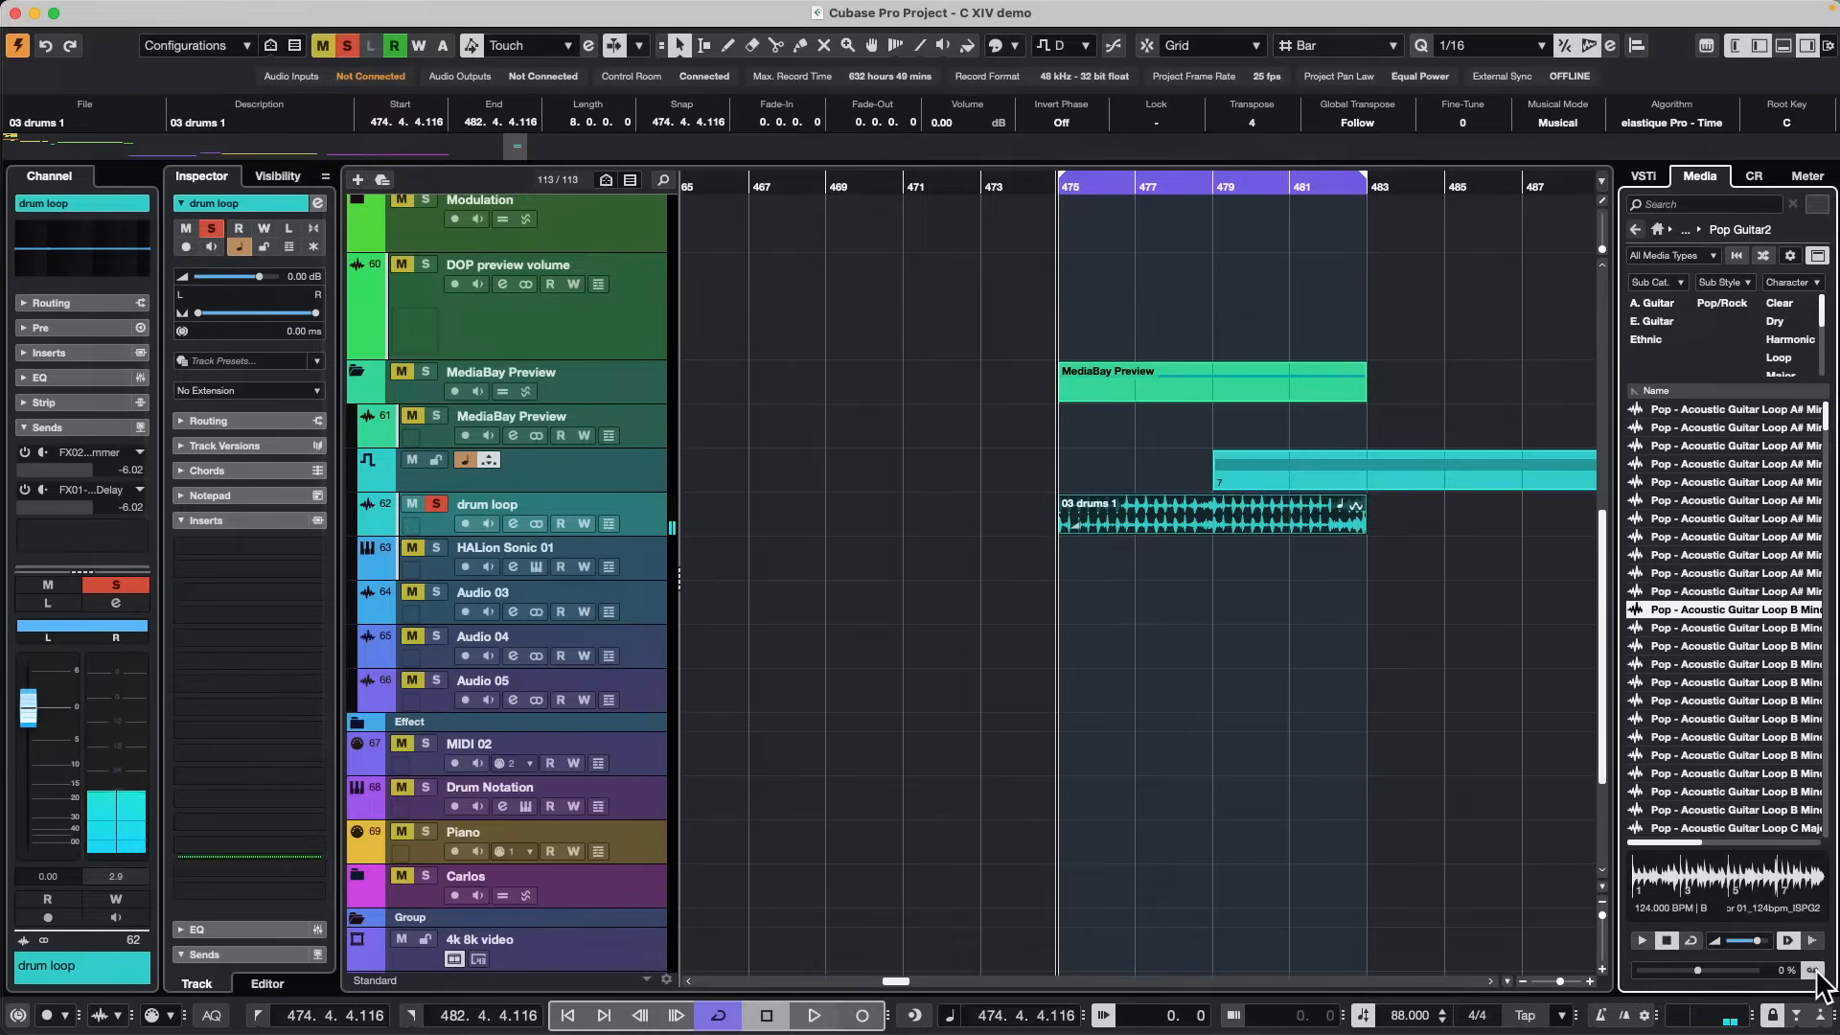
{"action": "left_click", "coordinate": [1641, 939]}
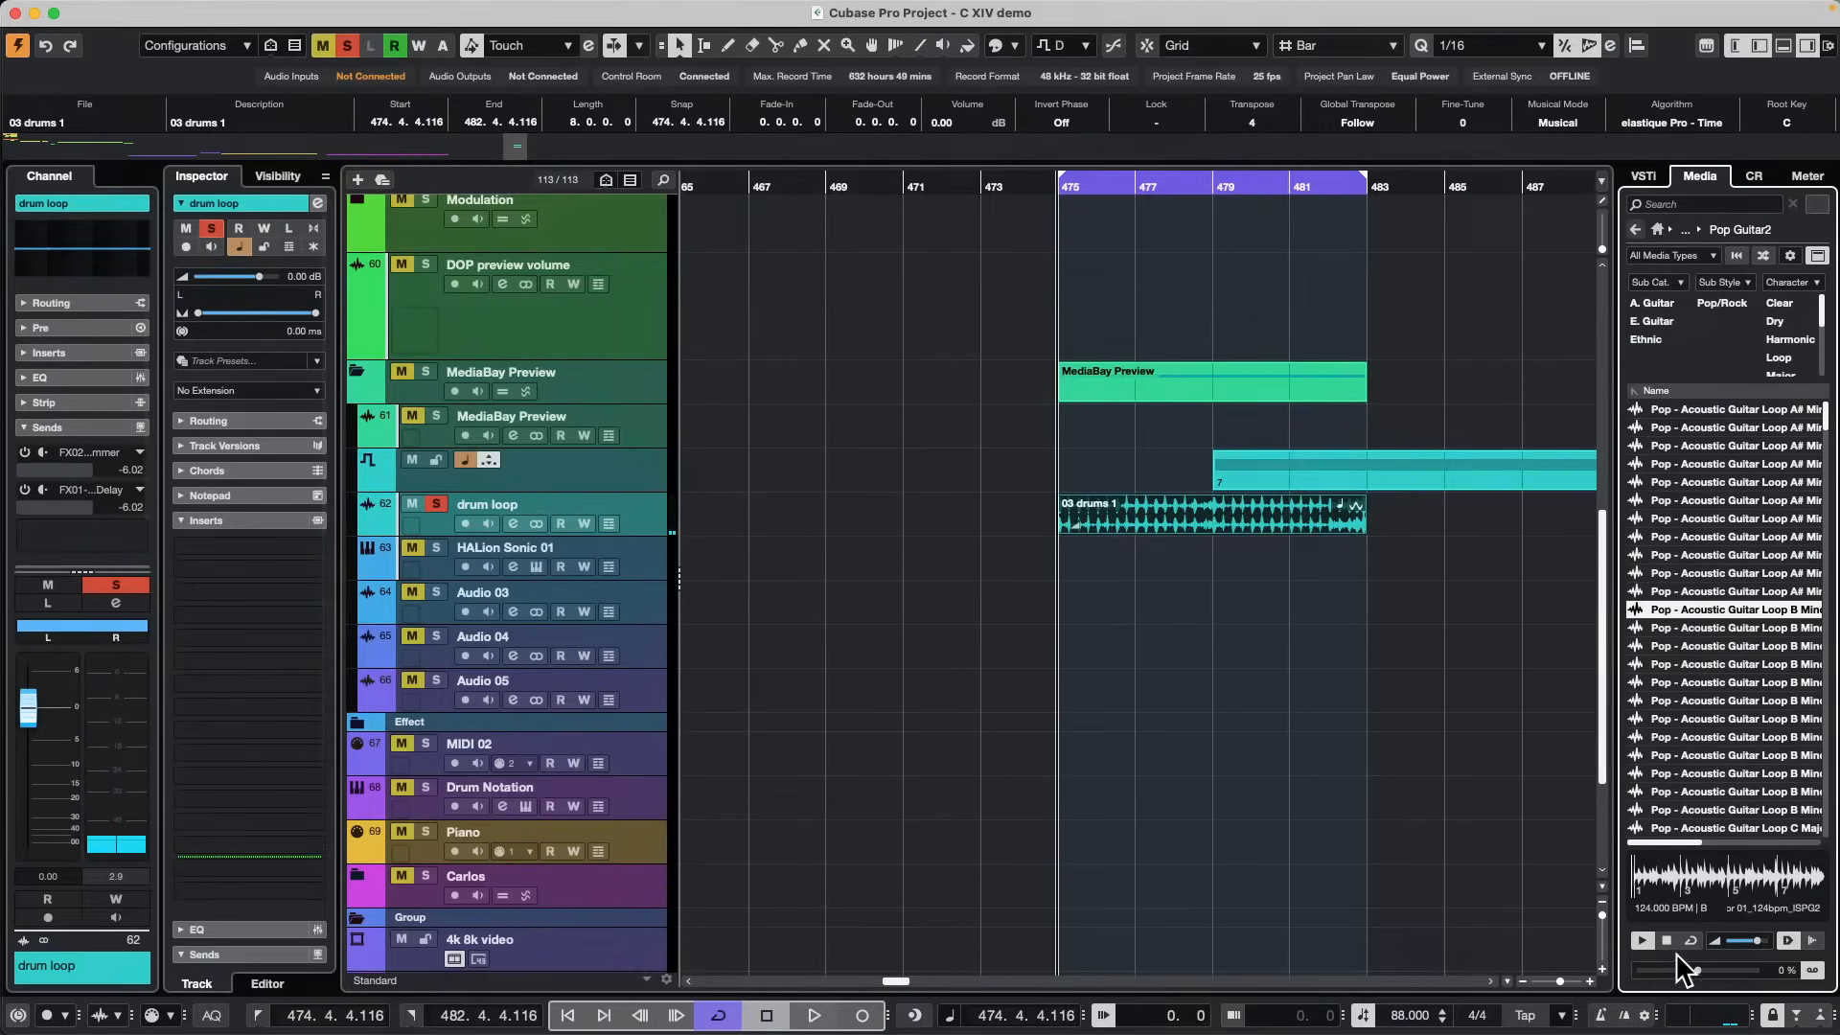
{"action": "mouse_move", "coordinate": [1696, 970]}
{"action": "left_mouse_down"}
{"action": "mouse_move", "coordinate": [1673, 970]}
{"action": "mouse_move", "coordinate": [1721, 970]}
{"action": "left_mouse_up"}
{"action": "key", "text": "space"}
{"action": "key", "text": "space"}
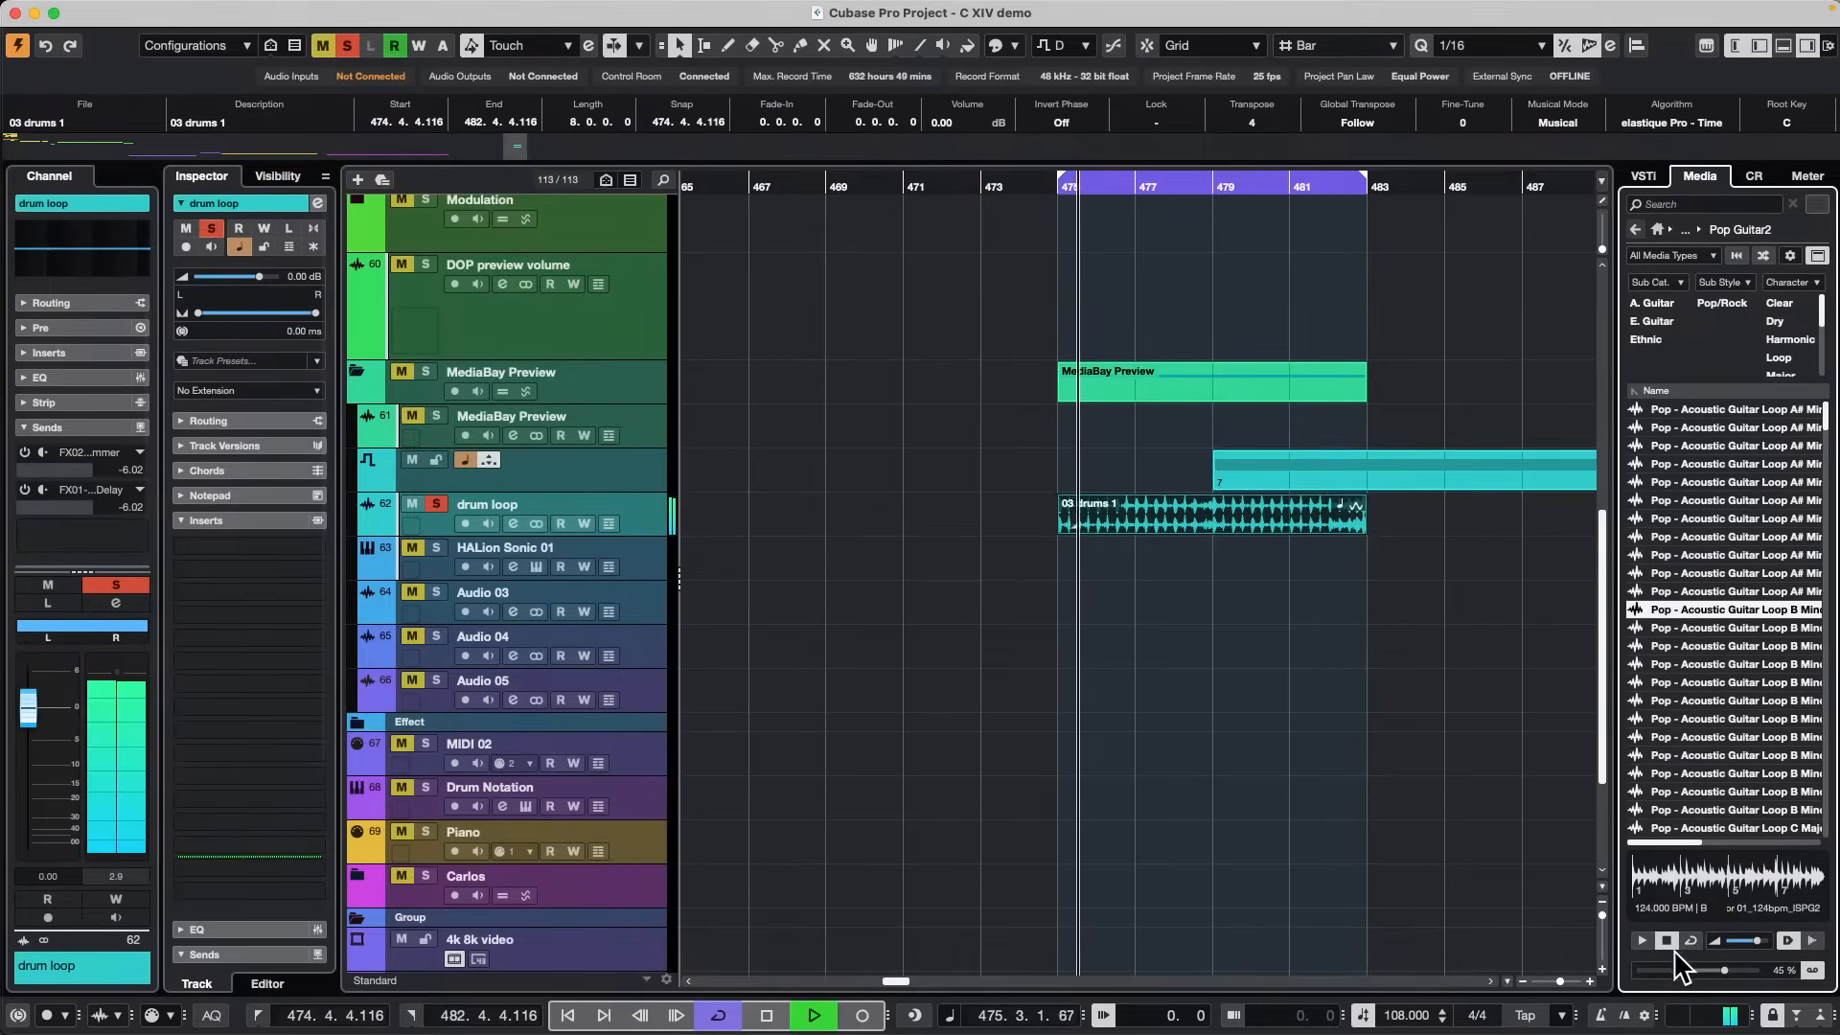
Preview the guitar loop at -50 % speed, bring the speed back to about -3 %, stop playback and hide the speed slider.
{"action": "left_click_drag", "start_coordinate": [1722, 971], "coordinate": [1669, 970]}
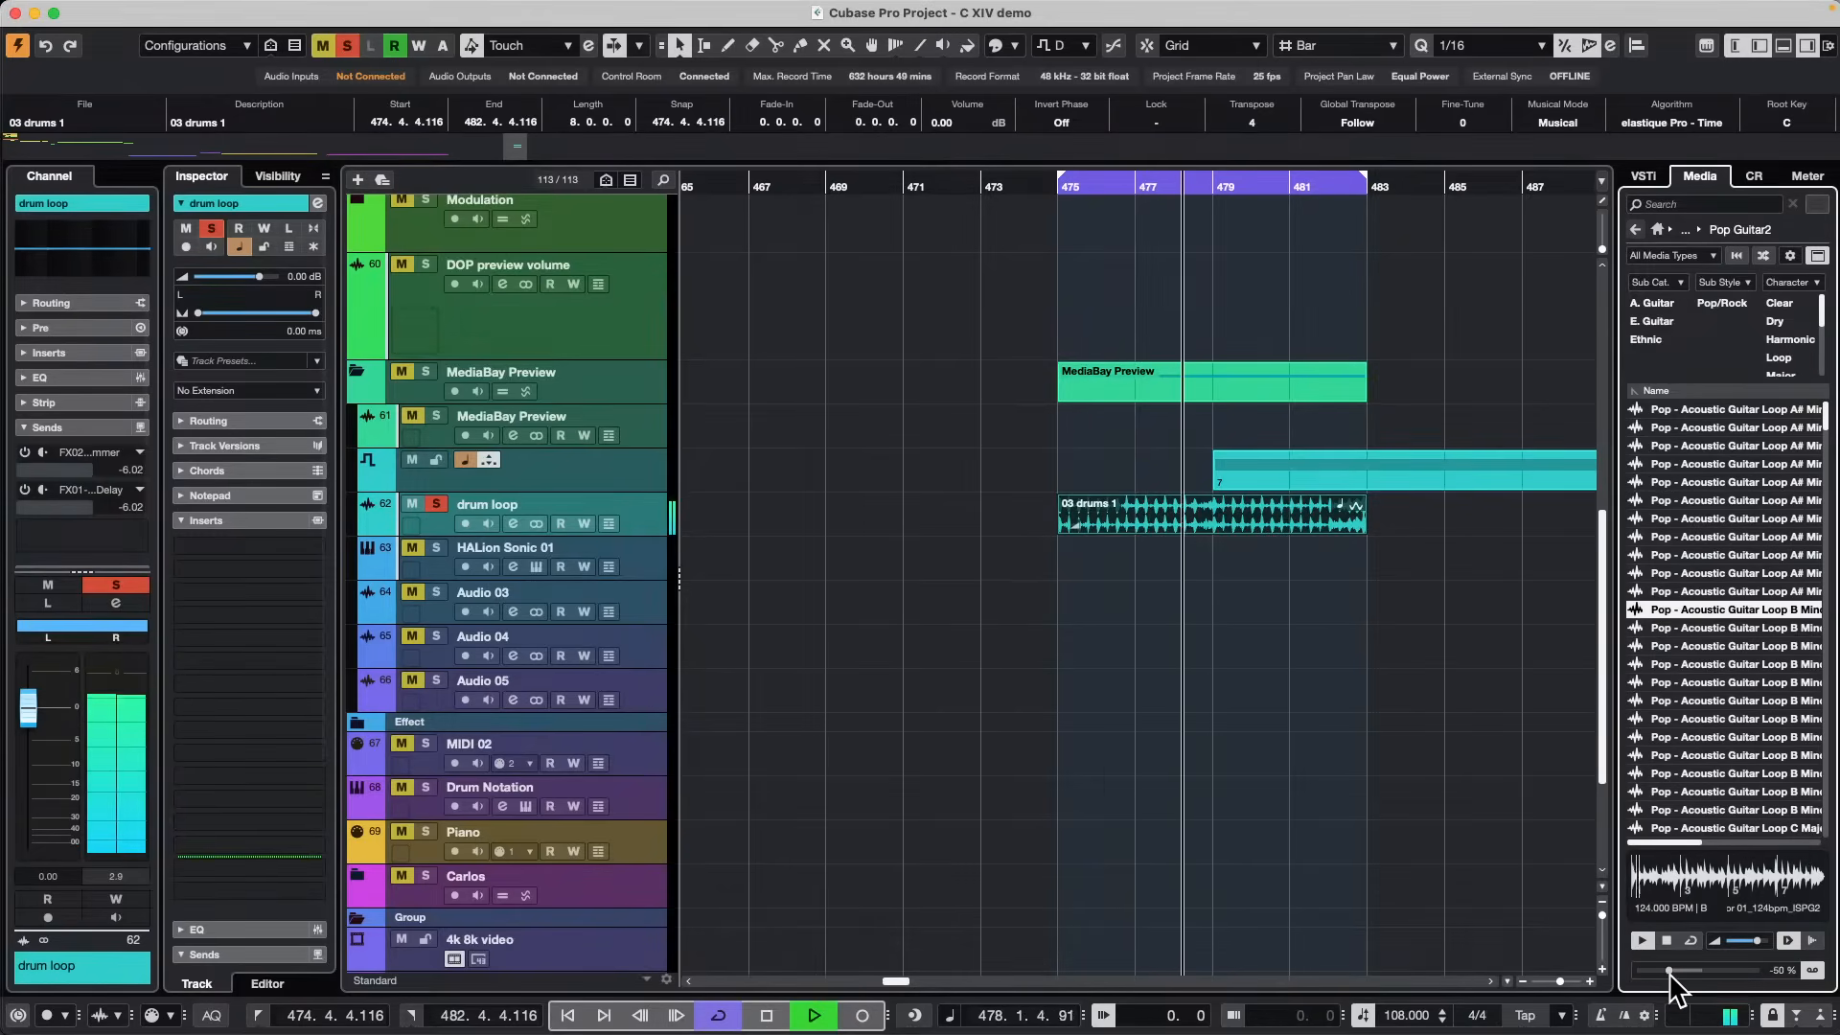
{"action": "left_click_drag", "start_coordinate": [1669, 971], "coordinate": [1696, 971]}
{"action": "key", "text": "space"}
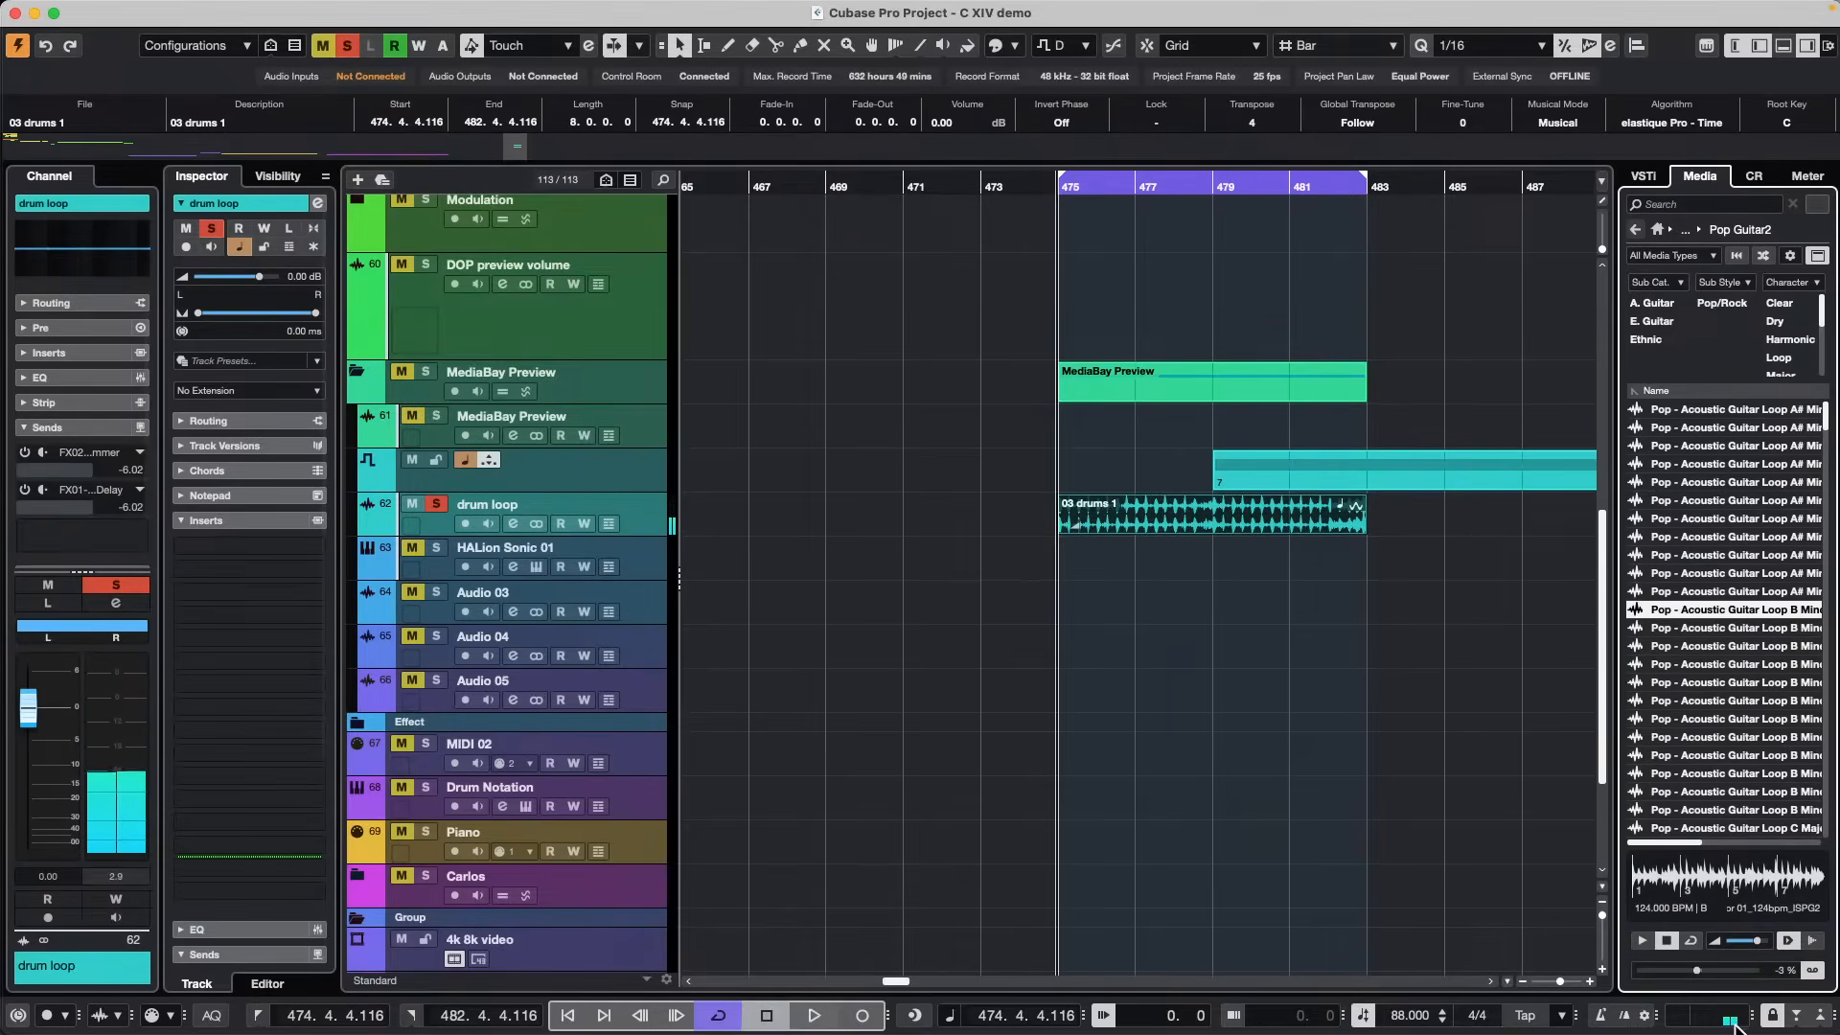
{"action": "left_click", "coordinate": [1813, 972]}
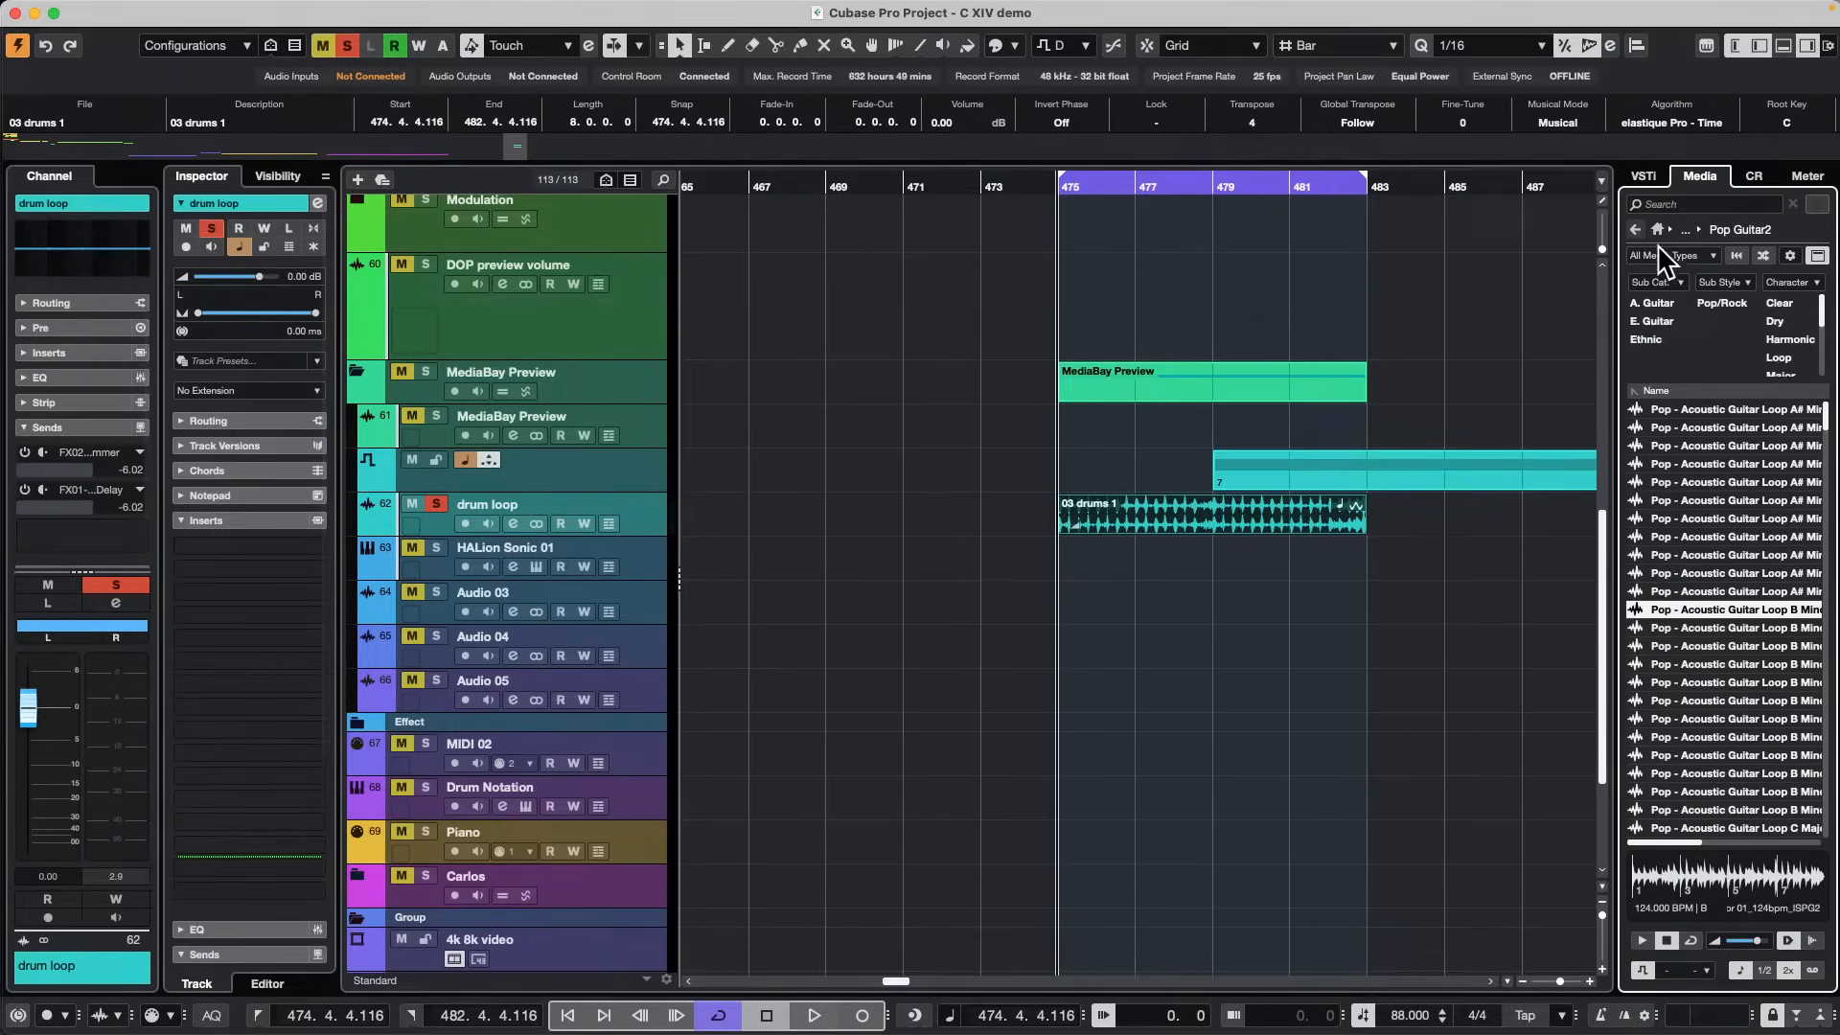
Go back to the Loops & Samples overview and reopen the Sequel Library.
{"action": "left_click", "coordinate": [1639, 221]}
{"action": "scroll", "coordinate": [1780, 669], "scroll_direction": "down", "scroll_amount": 3}
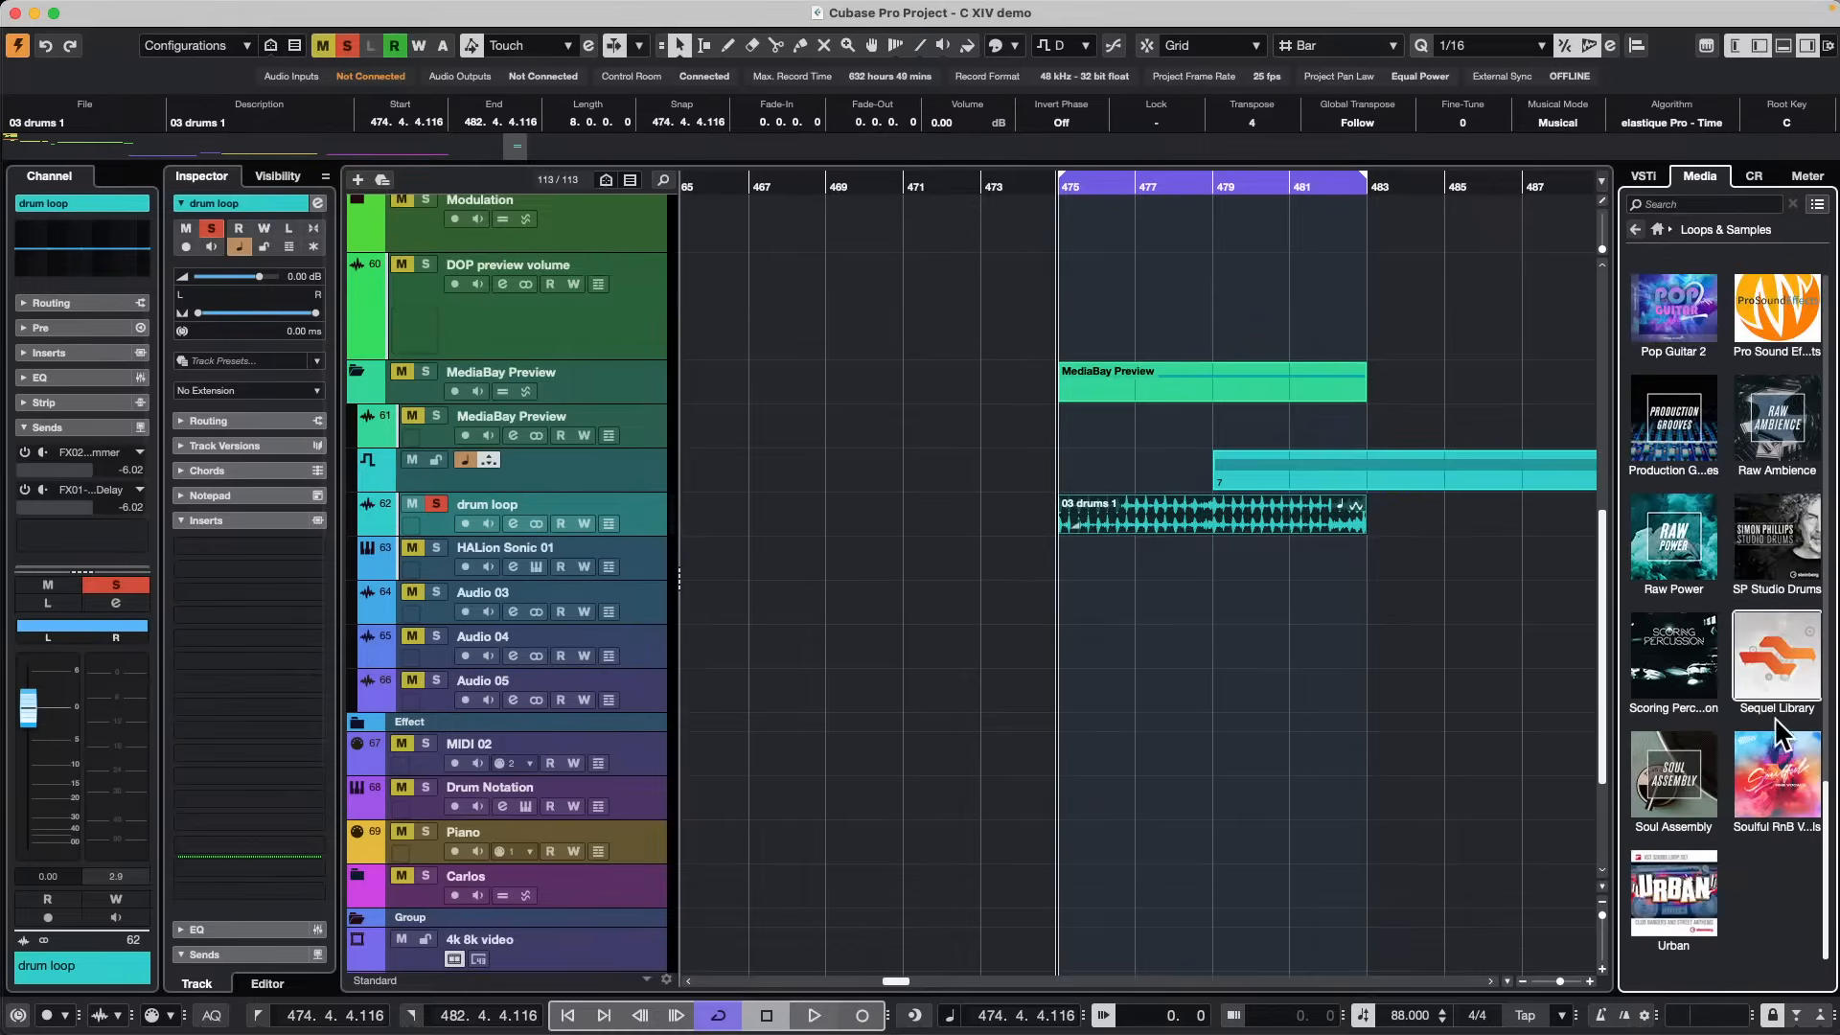
{"action": "left_click", "coordinate": [1780, 668]}
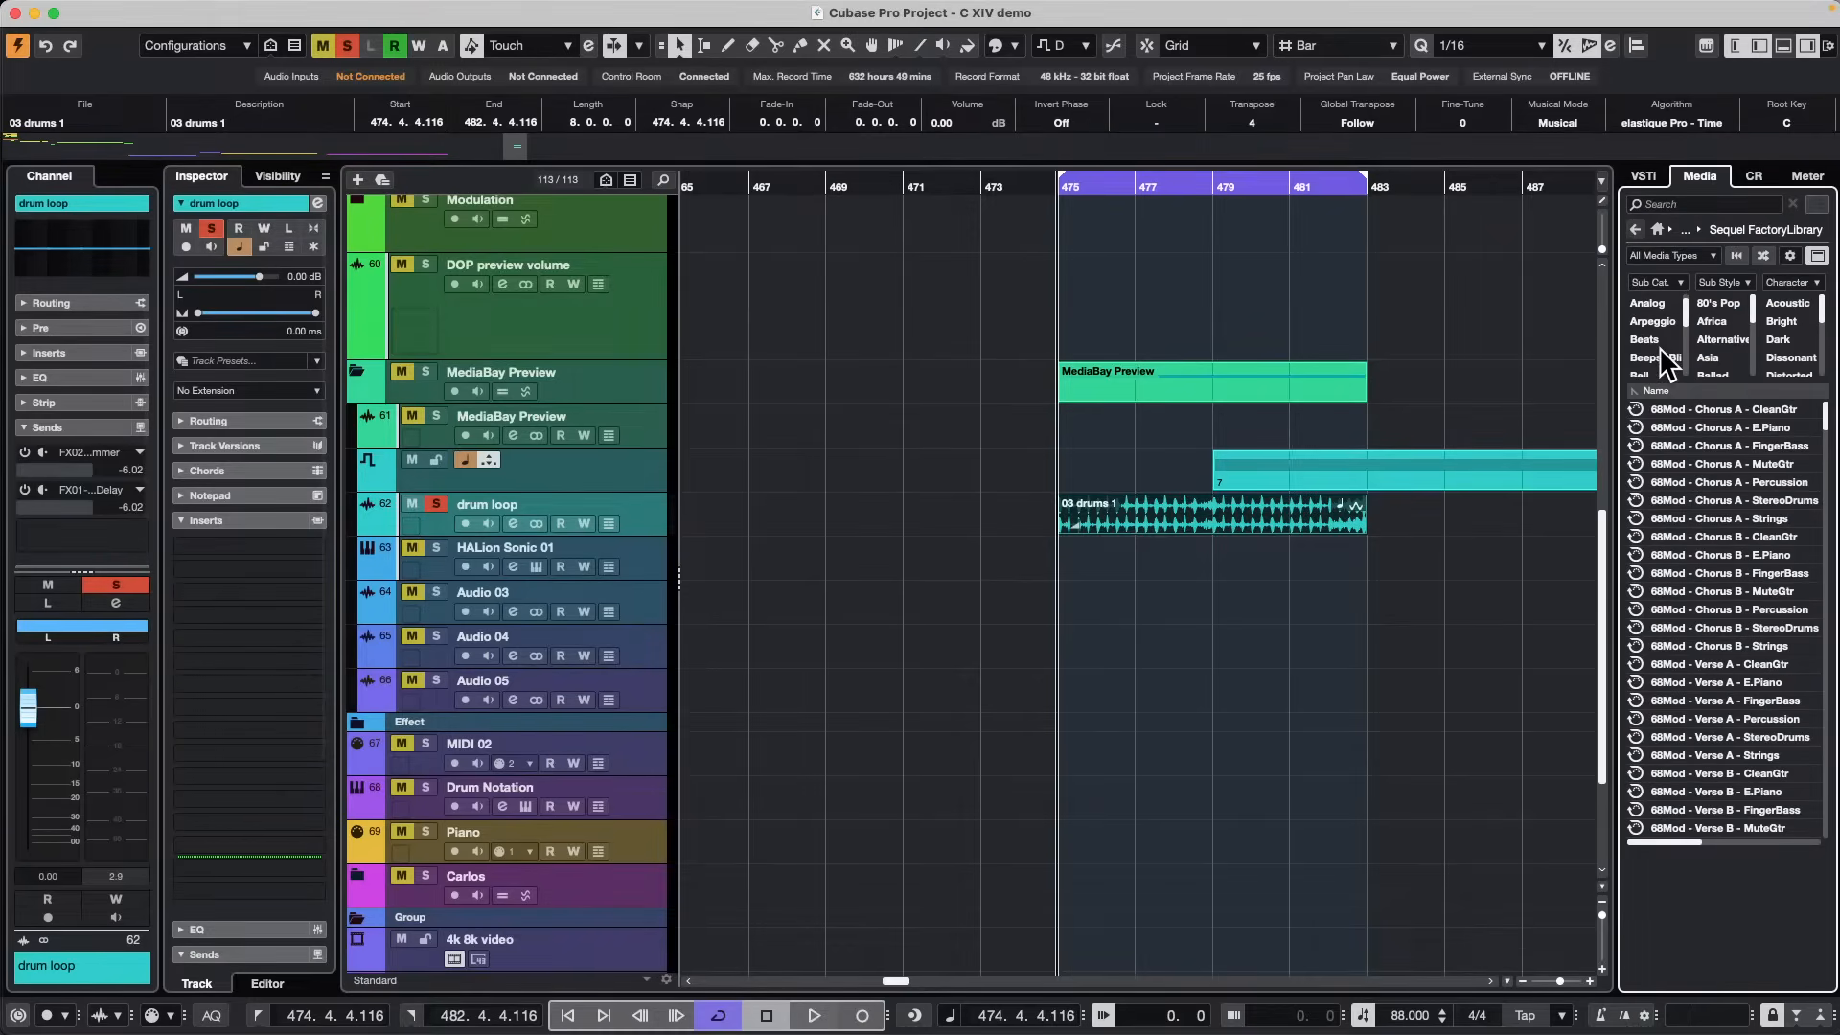
Filter the Sequel loops by the E. Bass subcategory and preview 8Beat - Chorus A - FingerBass.
{"action": "scroll", "coordinate": [1660, 349], "scroll_direction": "down", "scroll_amount": 2}
{"action": "scroll", "coordinate": [1659, 351], "scroll_direction": "down", "scroll_amount": 3}
{"action": "left_click", "coordinate": [1654, 341]}
{"action": "left_click", "coordinate": [1718, 483]}
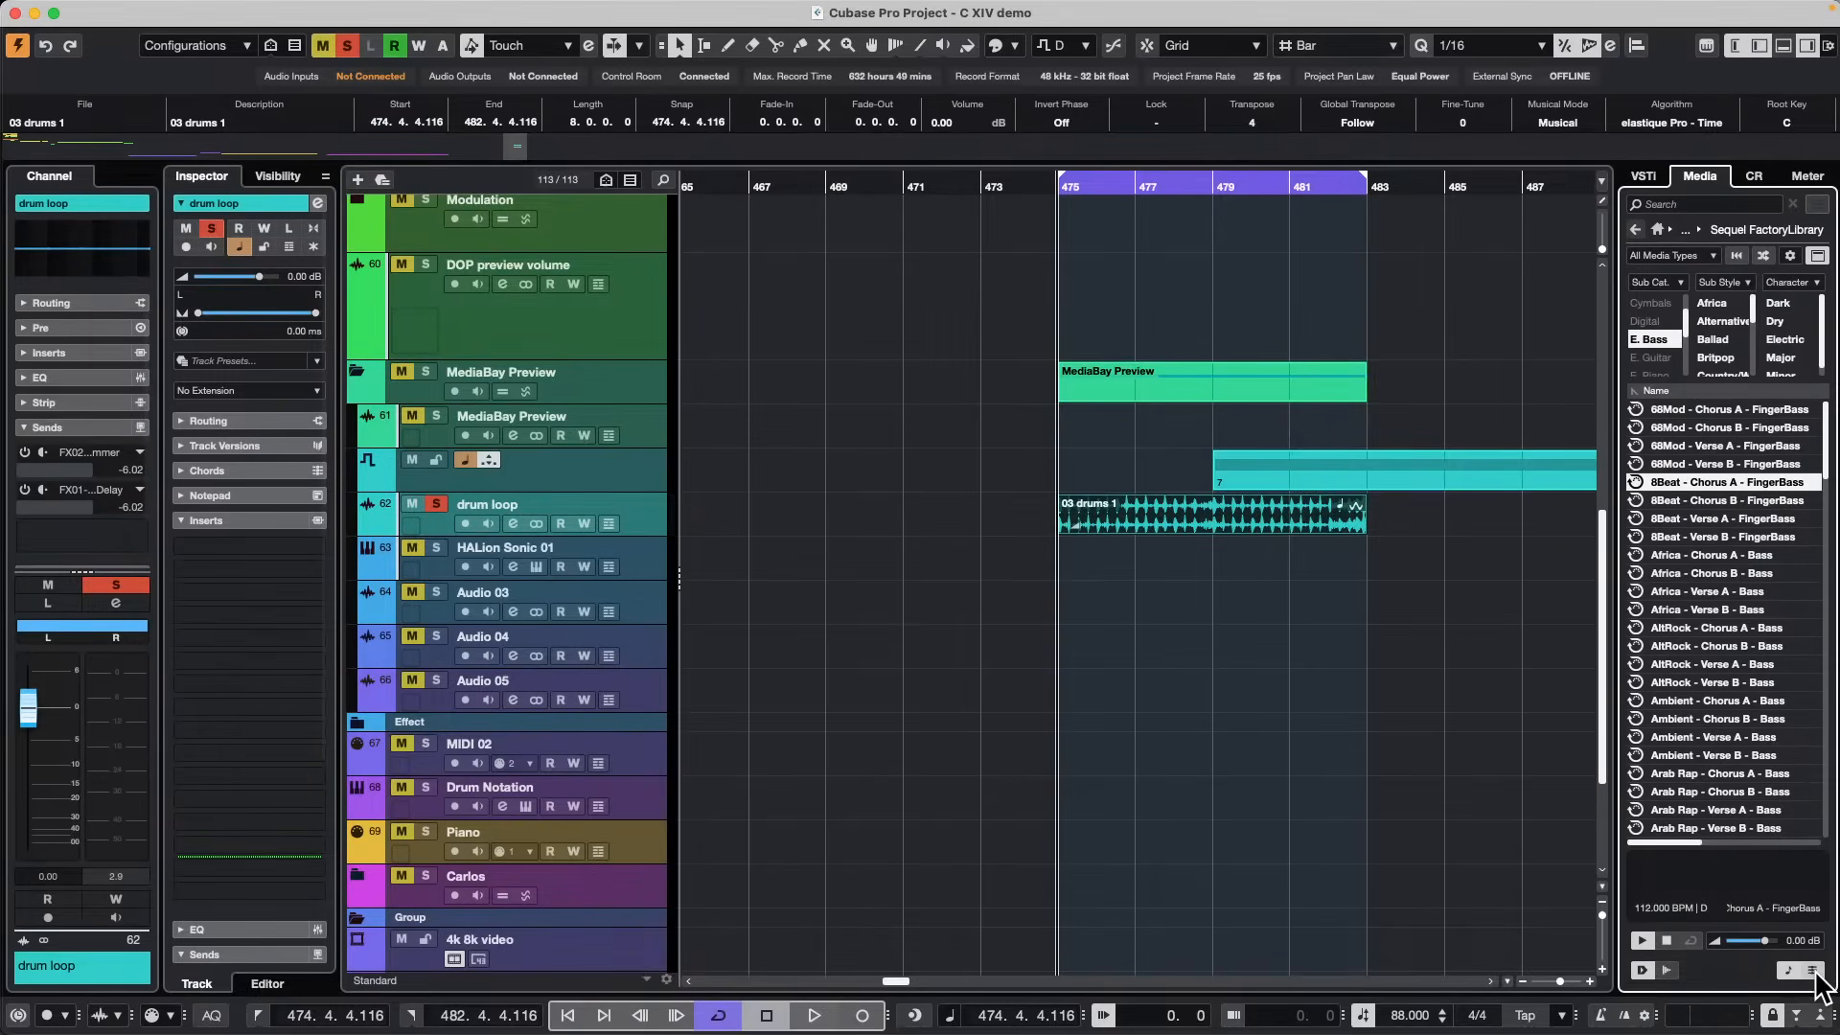
{"action": "left_click", "coordinate": [1716, 848]}
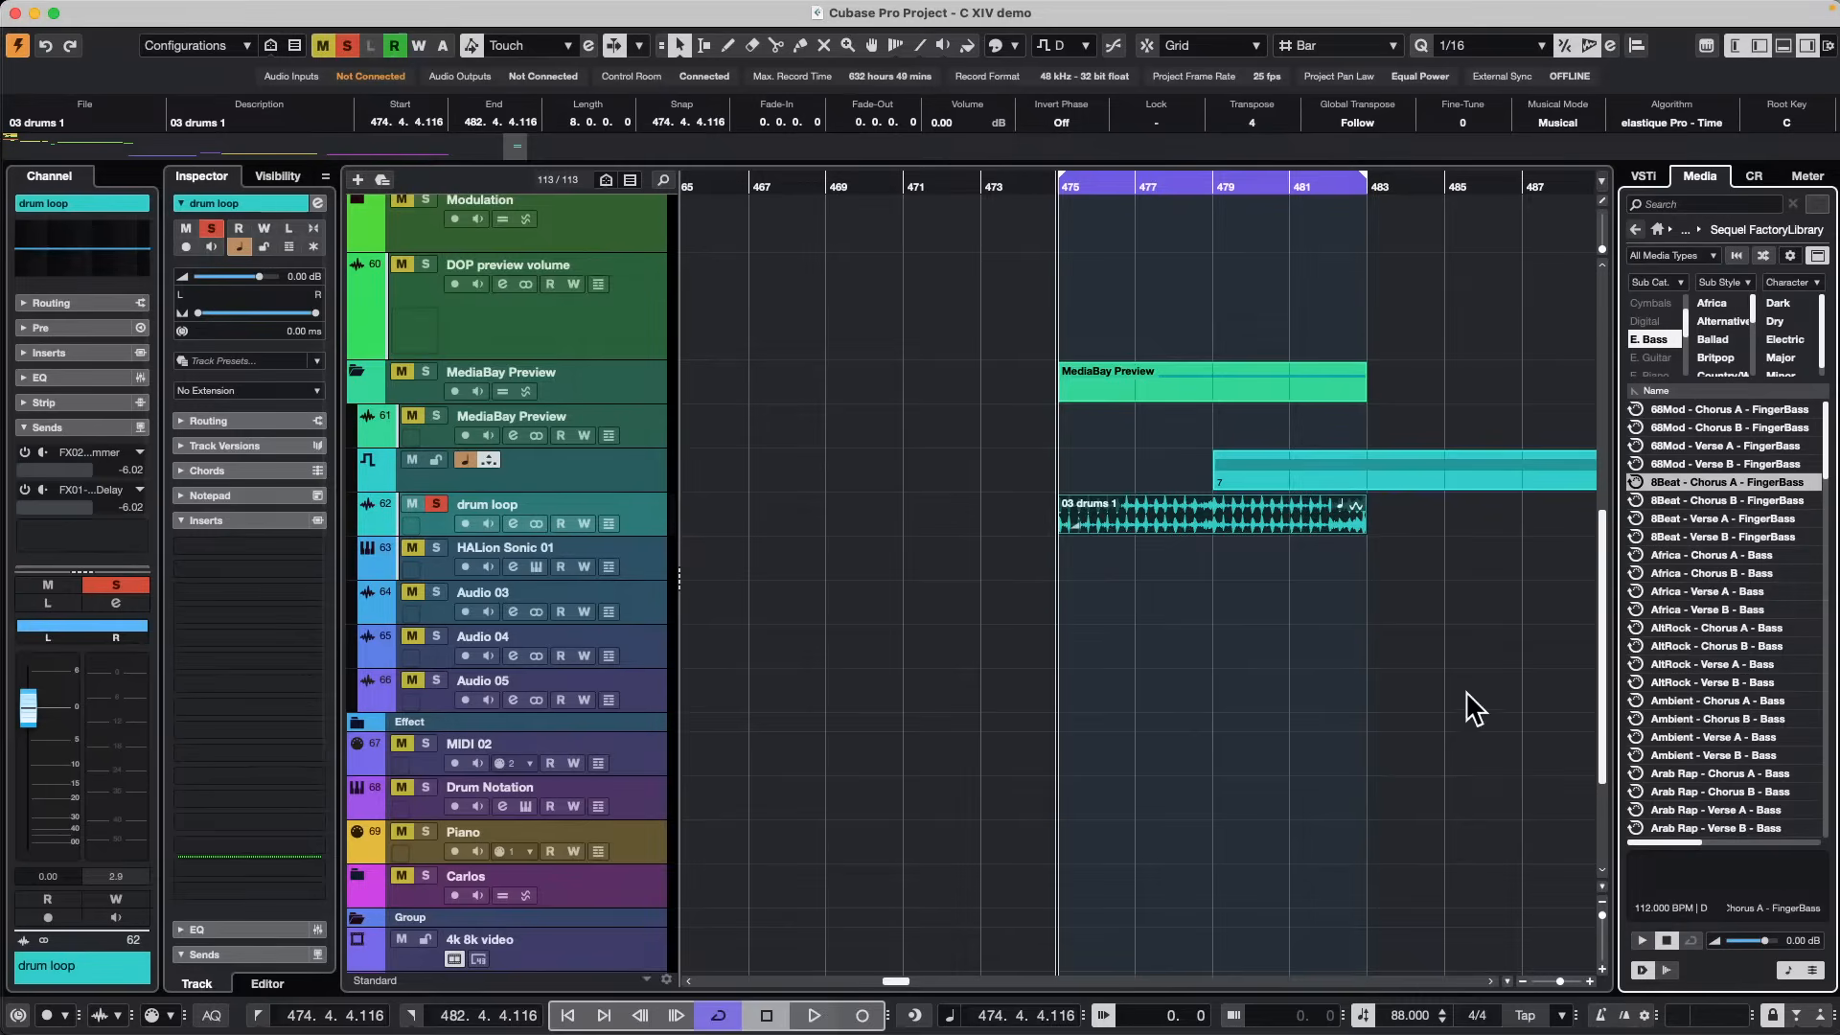
Return to the Loops & Samples overview, open the EDM Toolbox loop set and clear its E. Bass filter.
{"action": "left_click", "coordinate": [1635, 230]}
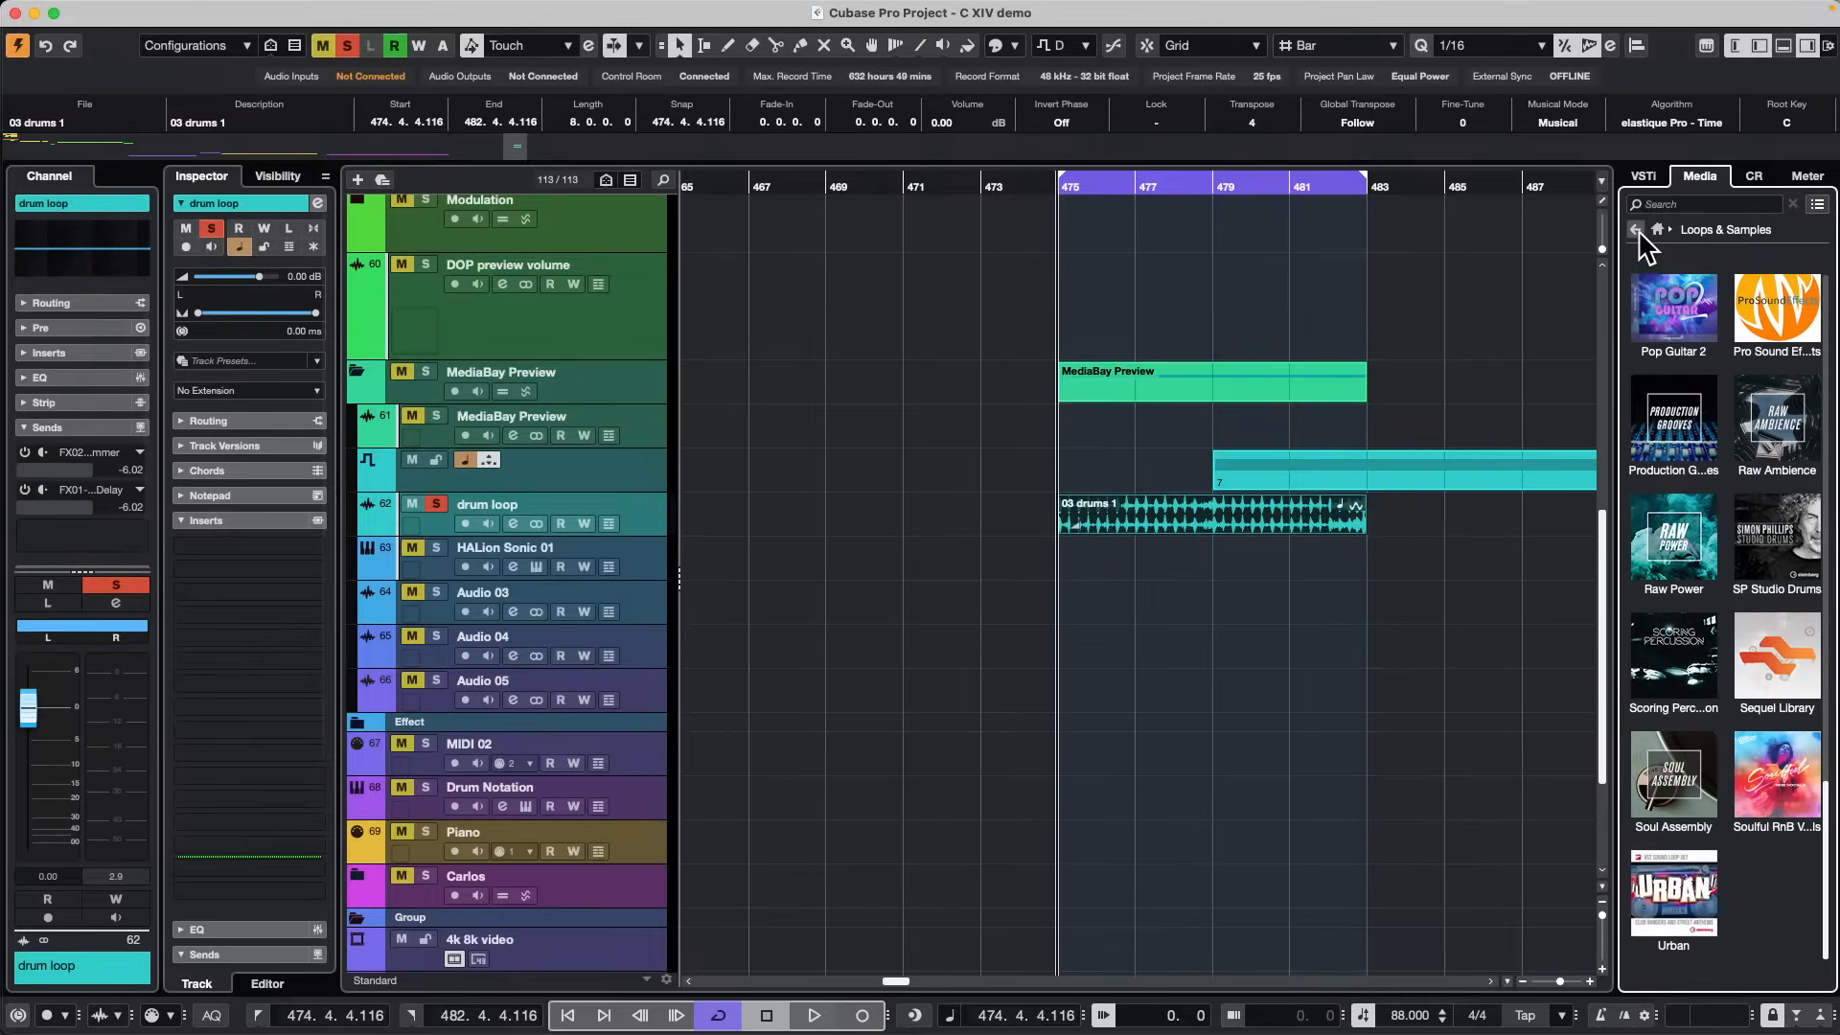
{"action": "scroll", "coordinate": [1679, 738], "scroll_direction": "up", "scroll_amount": 10}
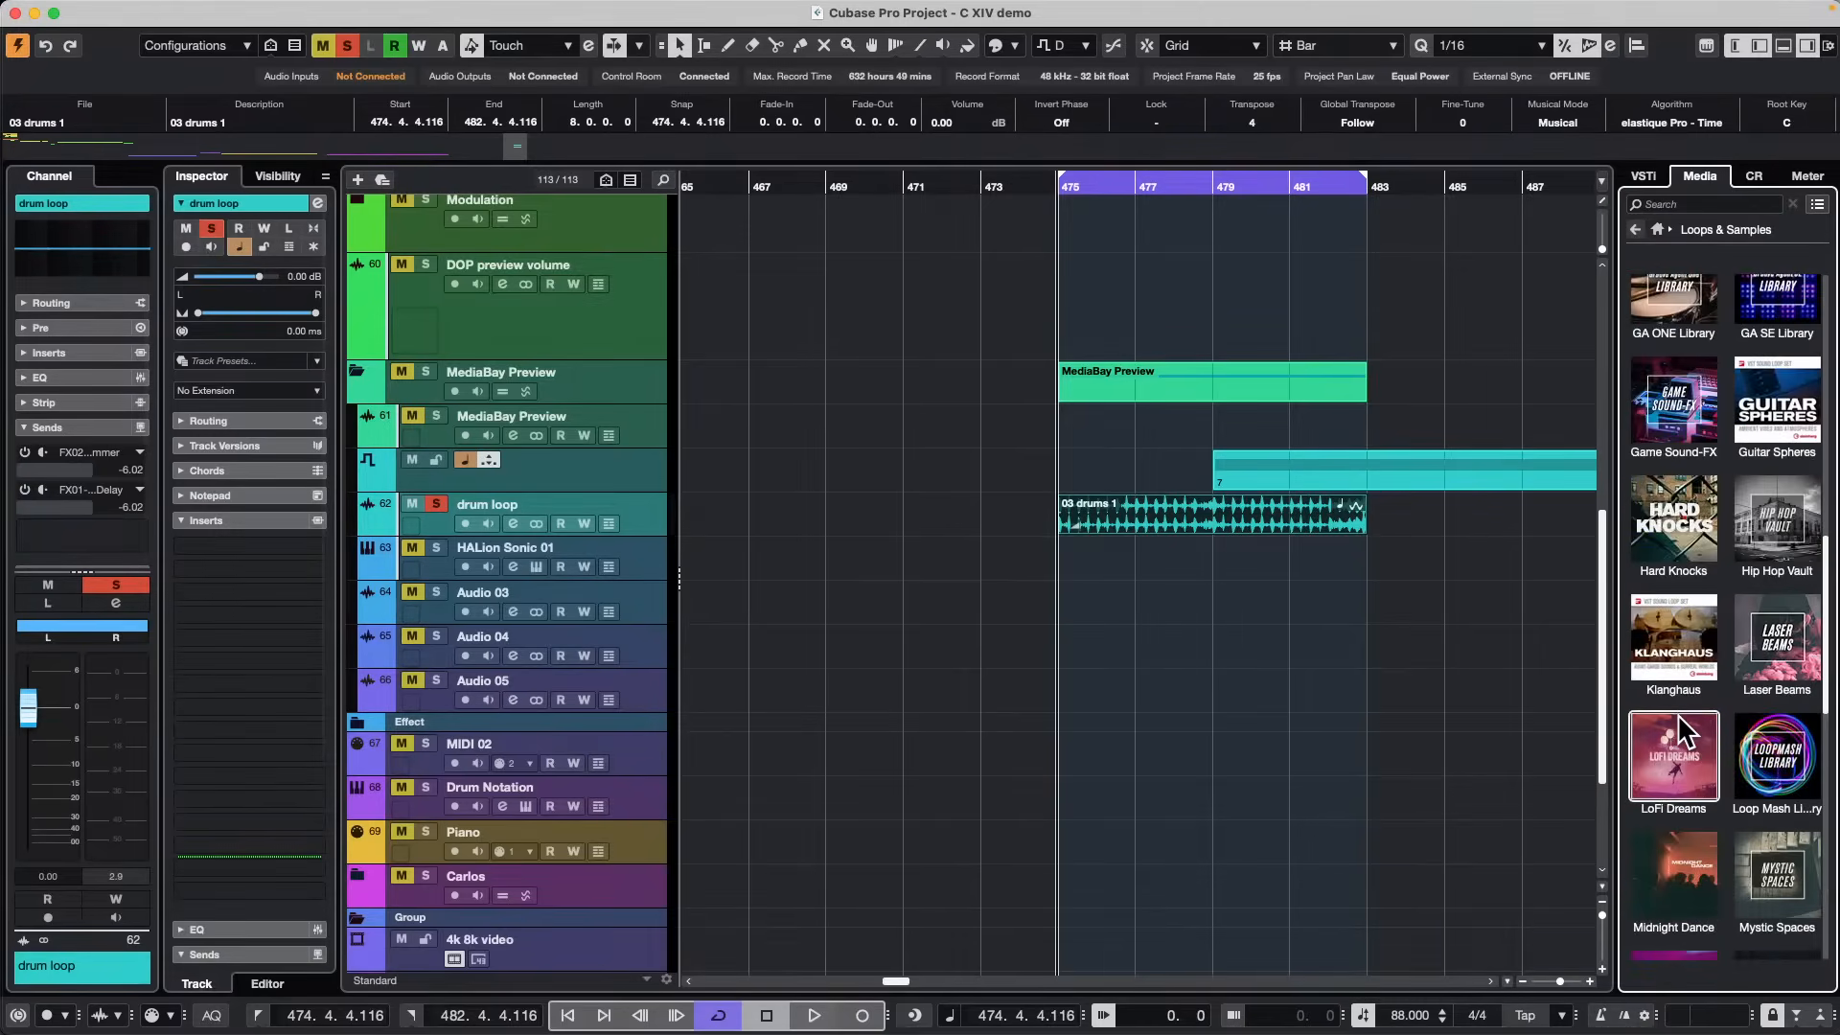
{"action": "scroll", "coordinate": [1676, 715], "scroll_direction": "up", "scroll_amount": 4}
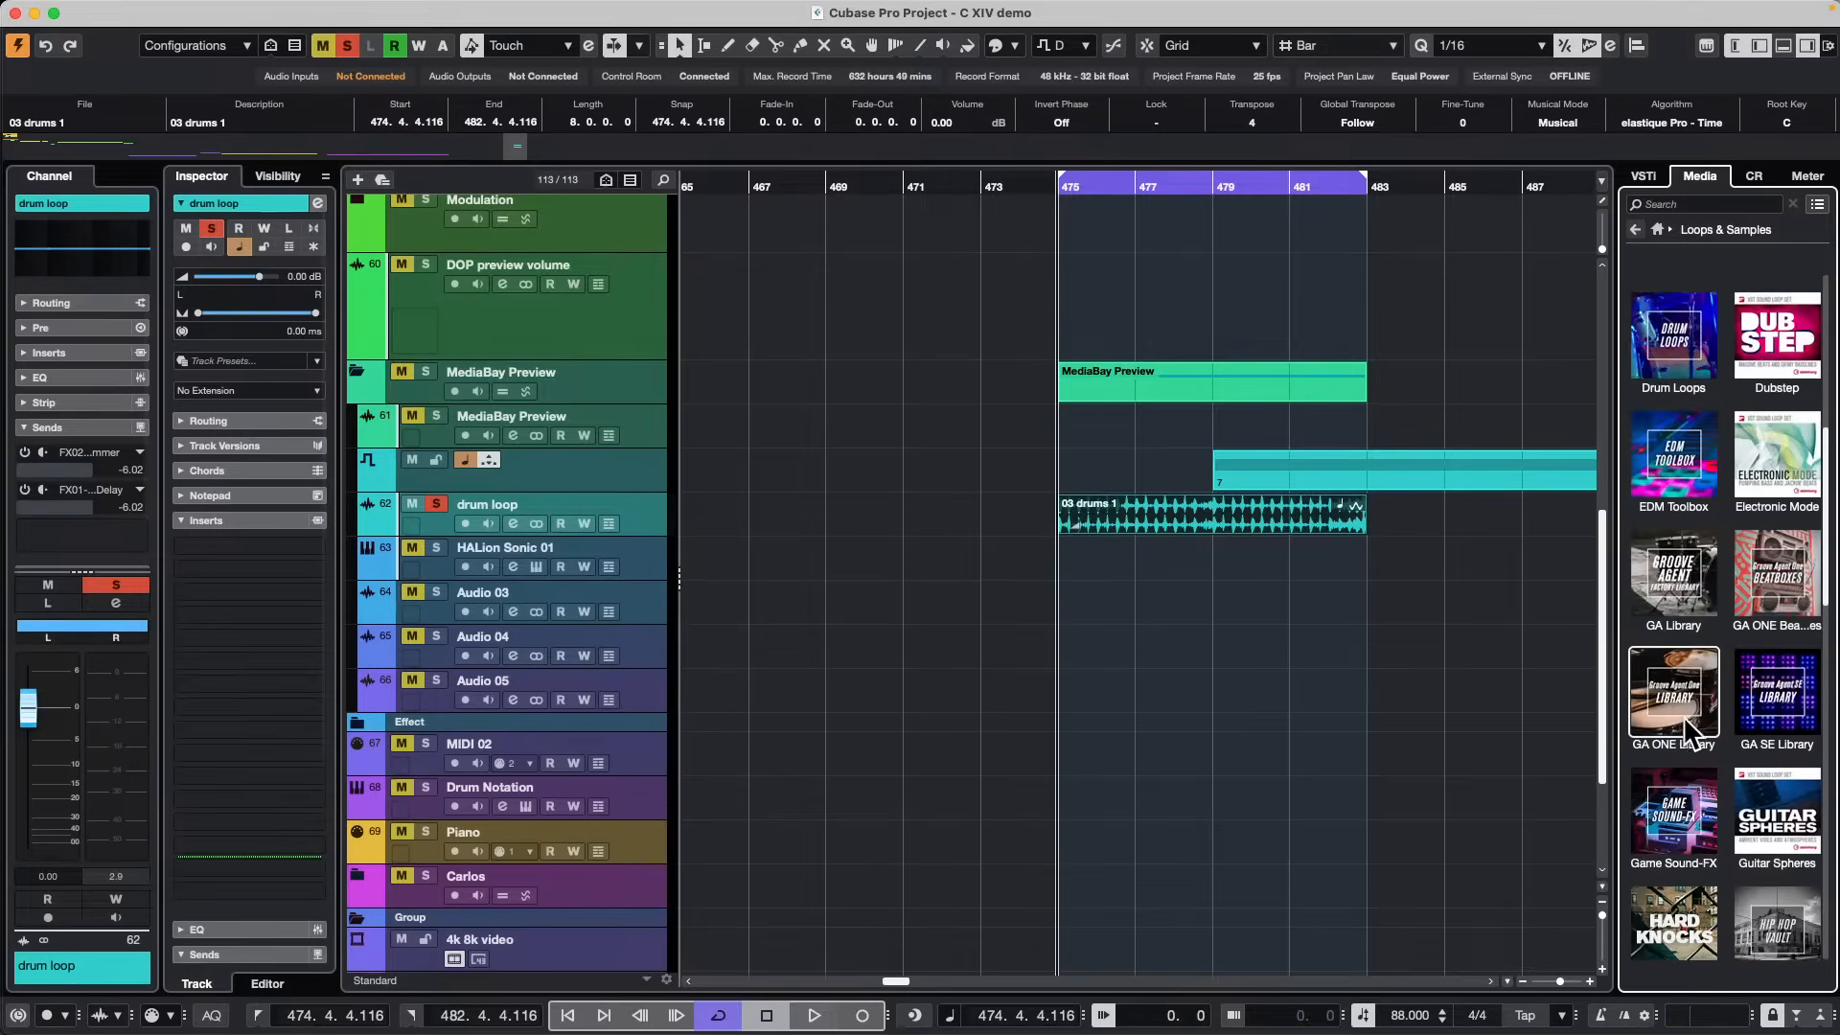
{"action": "left_click", "coordinate": [1650, 479]}
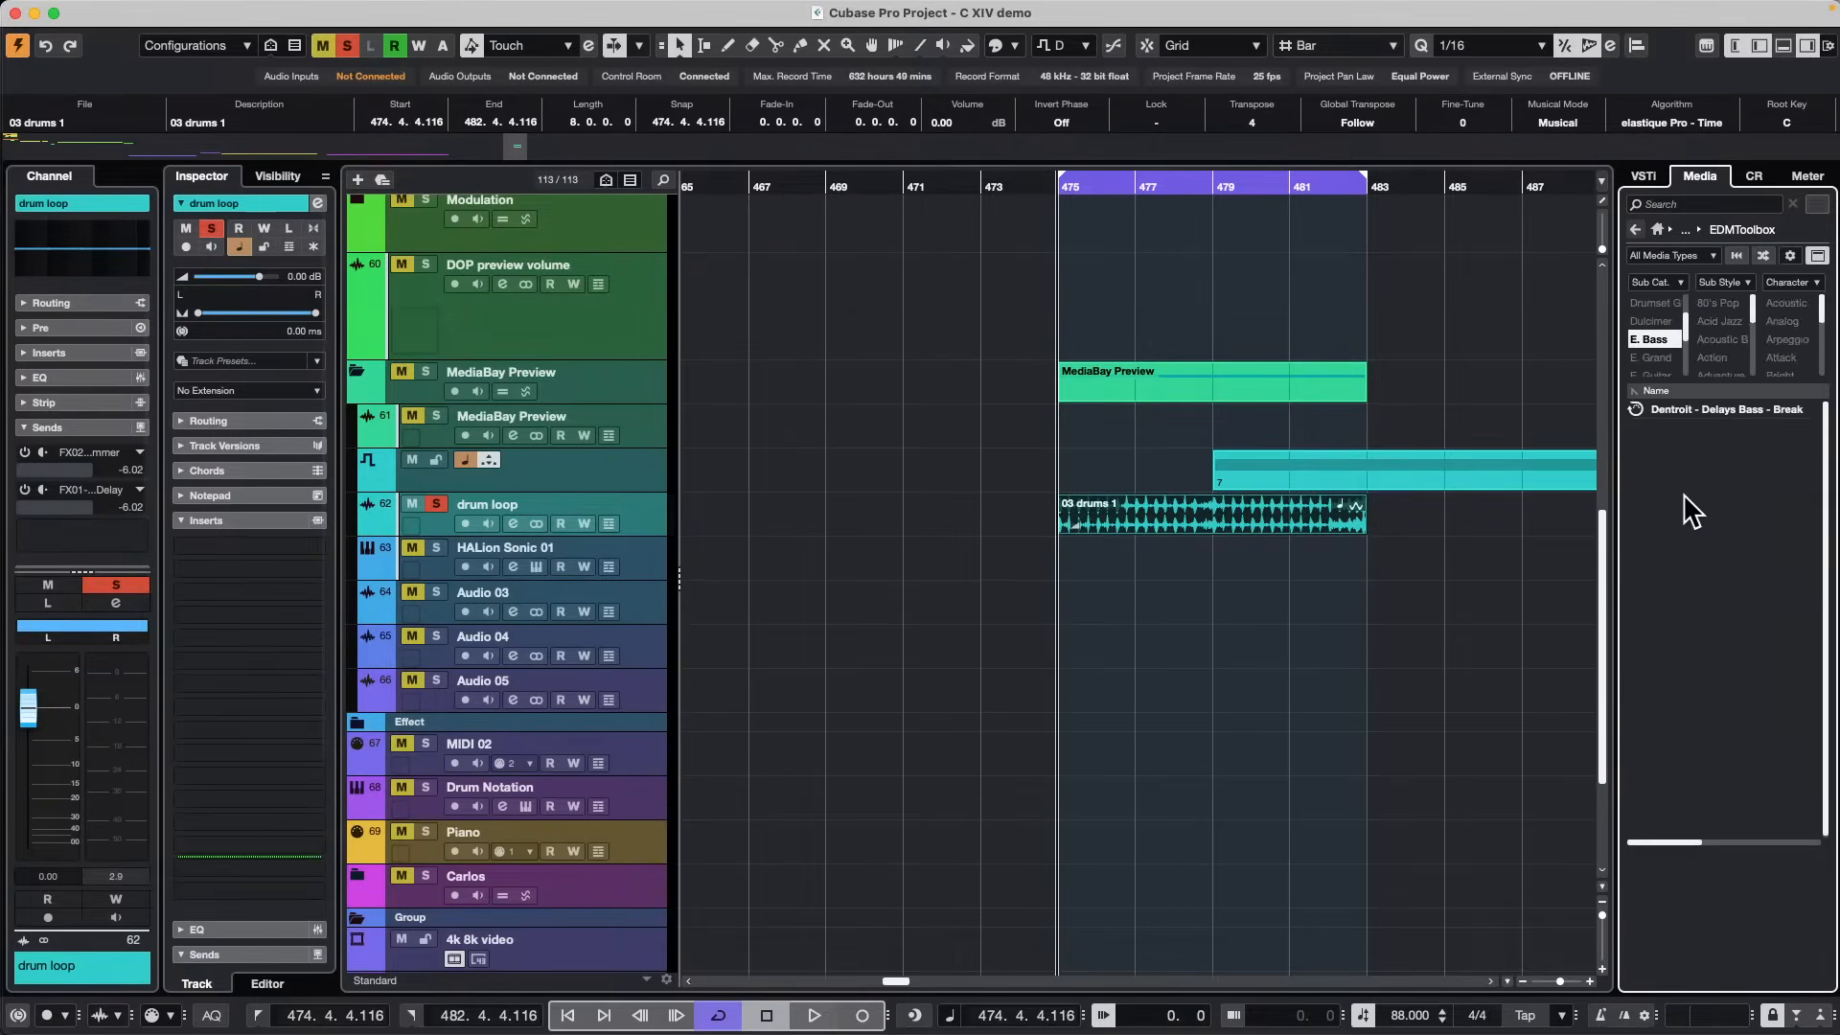
{"action": "left_click", "coordinate": [1652, 337]}
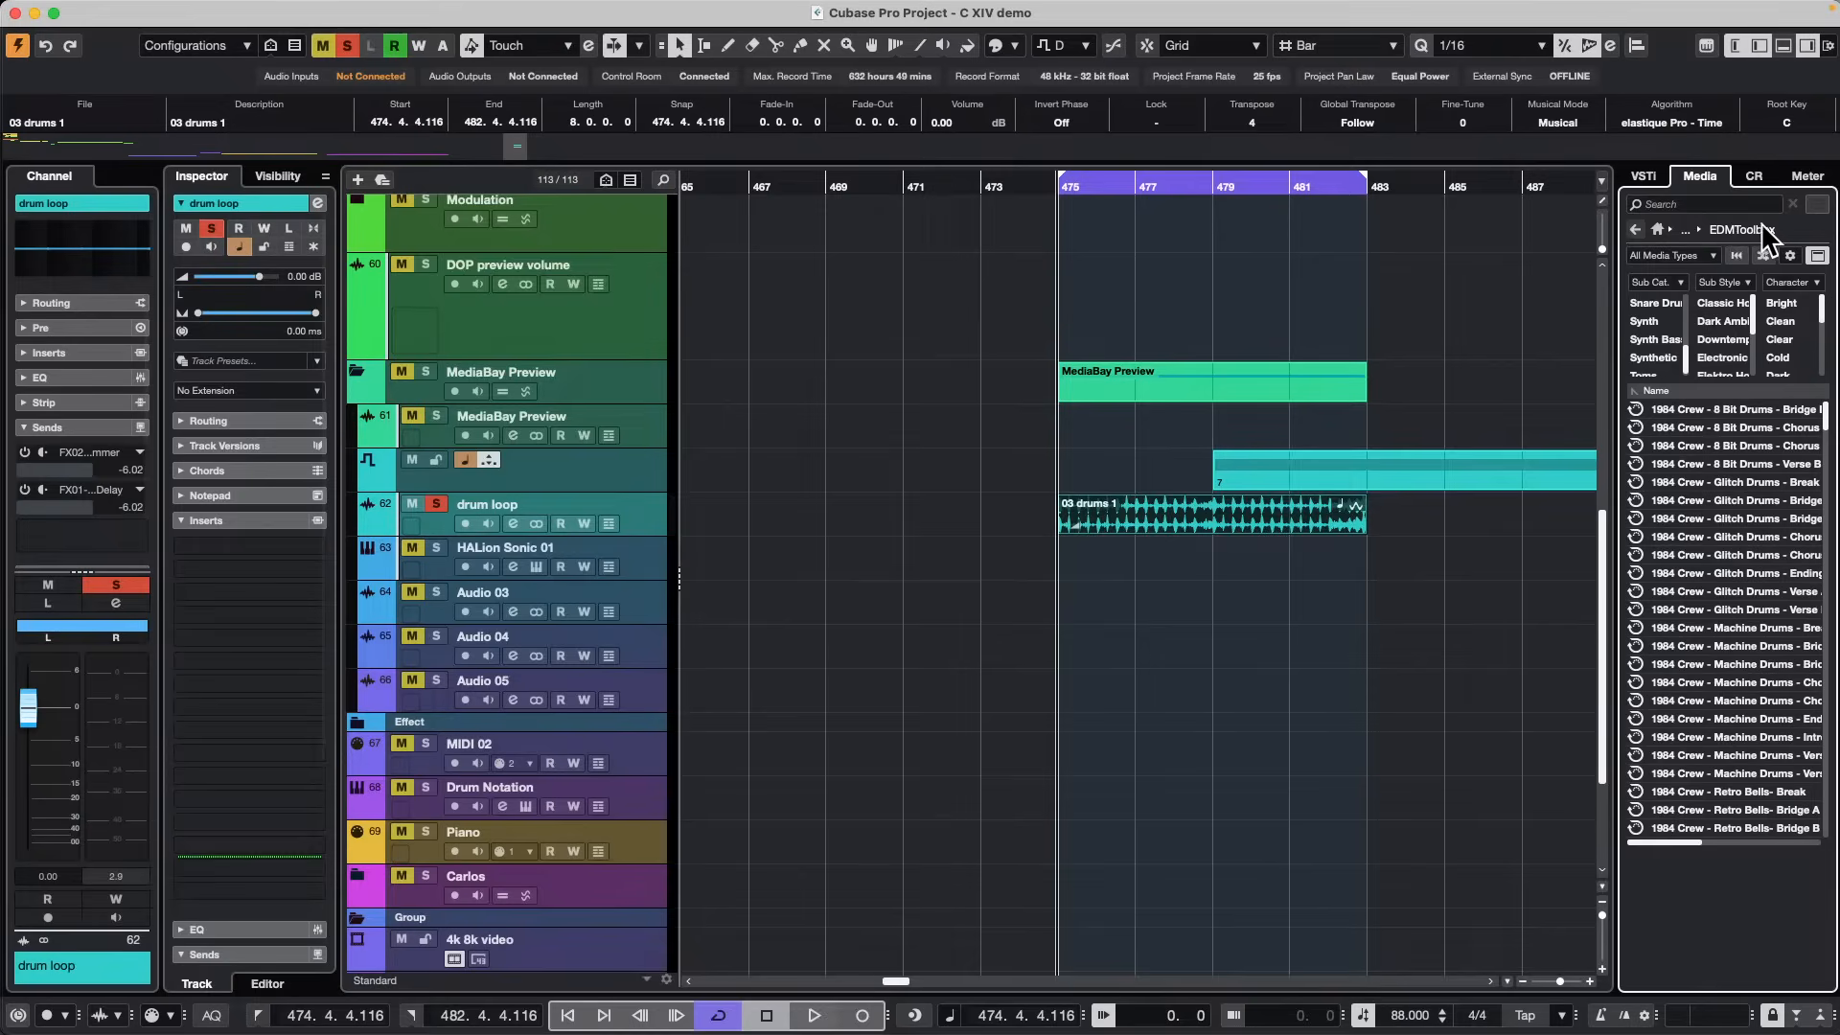
Examine the loops listed in the EDM Toolbox set and return to the Loops & Samples overview.
{"action": "left_click", "coordinate": [1732, 251]}
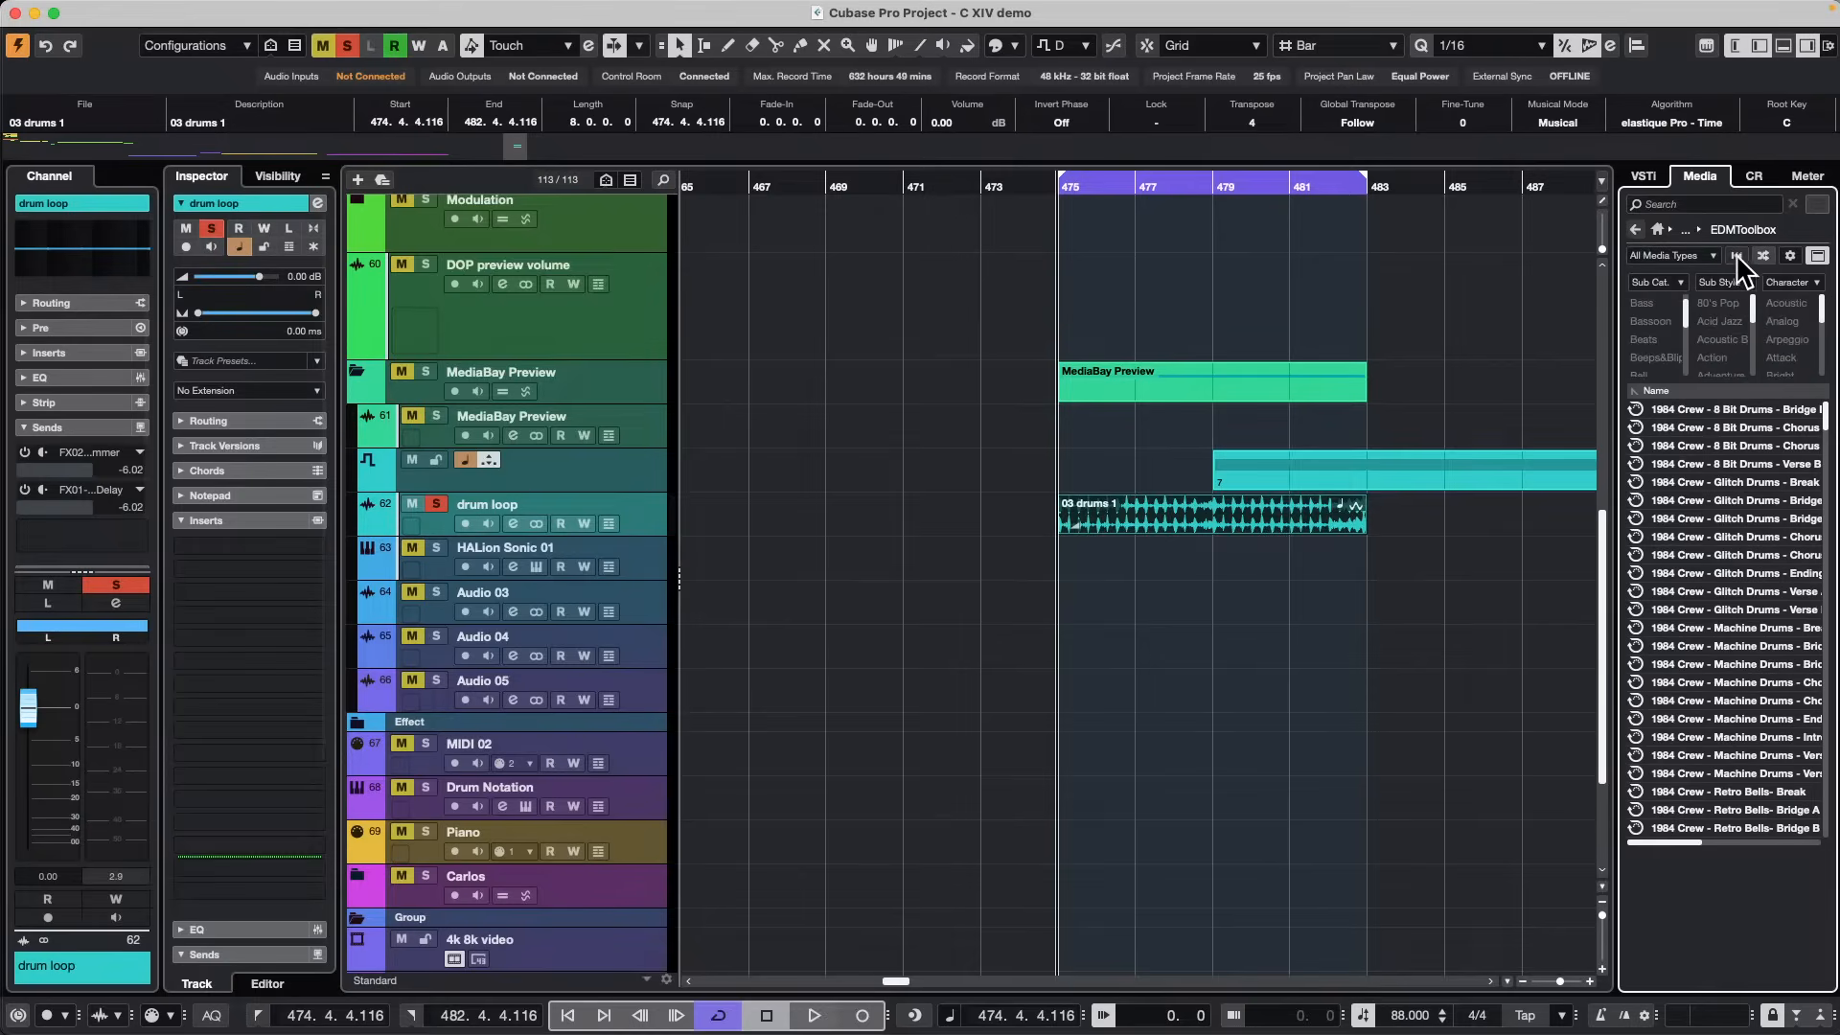
{"action": "scroll", "coordinate": [1739, 633], "scroll_direction": "down", "scroll_amount": 3}
{"action": "scroll", "coordinate": [1733, 652], "scroll_direction": "down", "scroll_amount": 20}
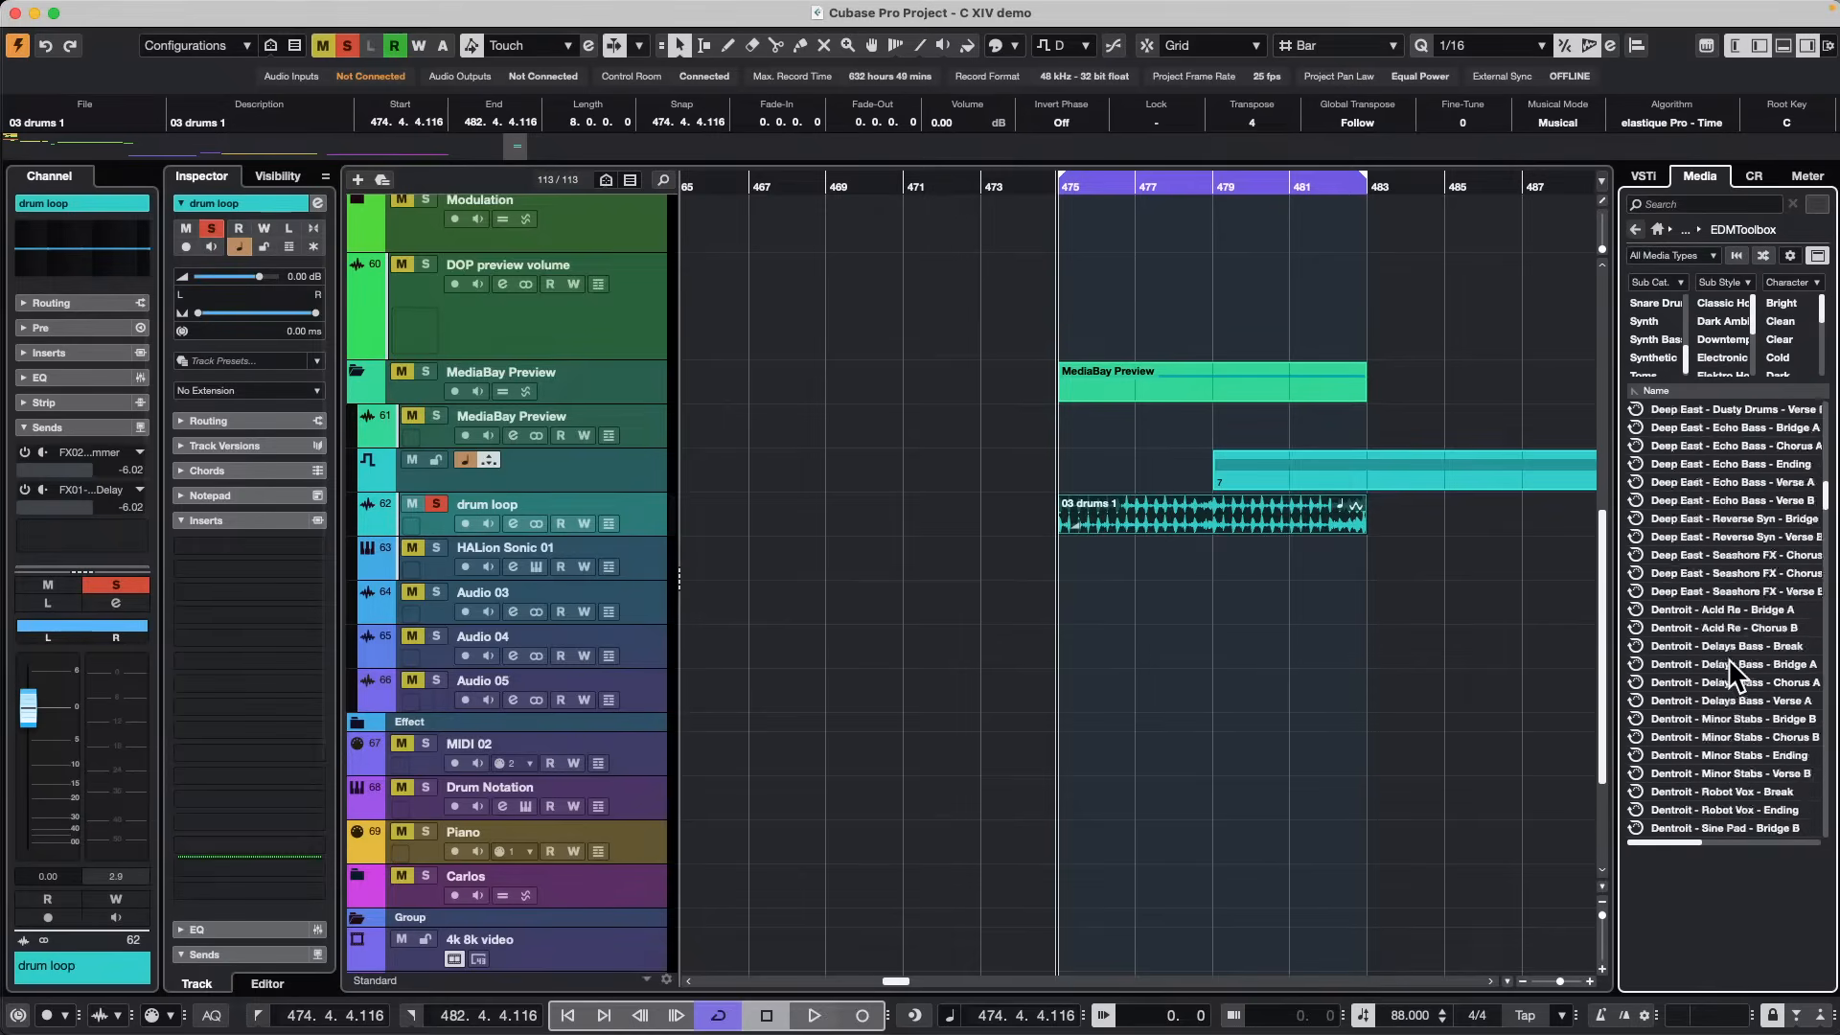
{"action": "scroll", "coordinate": [1712, 680], "scroll_direction": "up", "scroll_amount": 20}
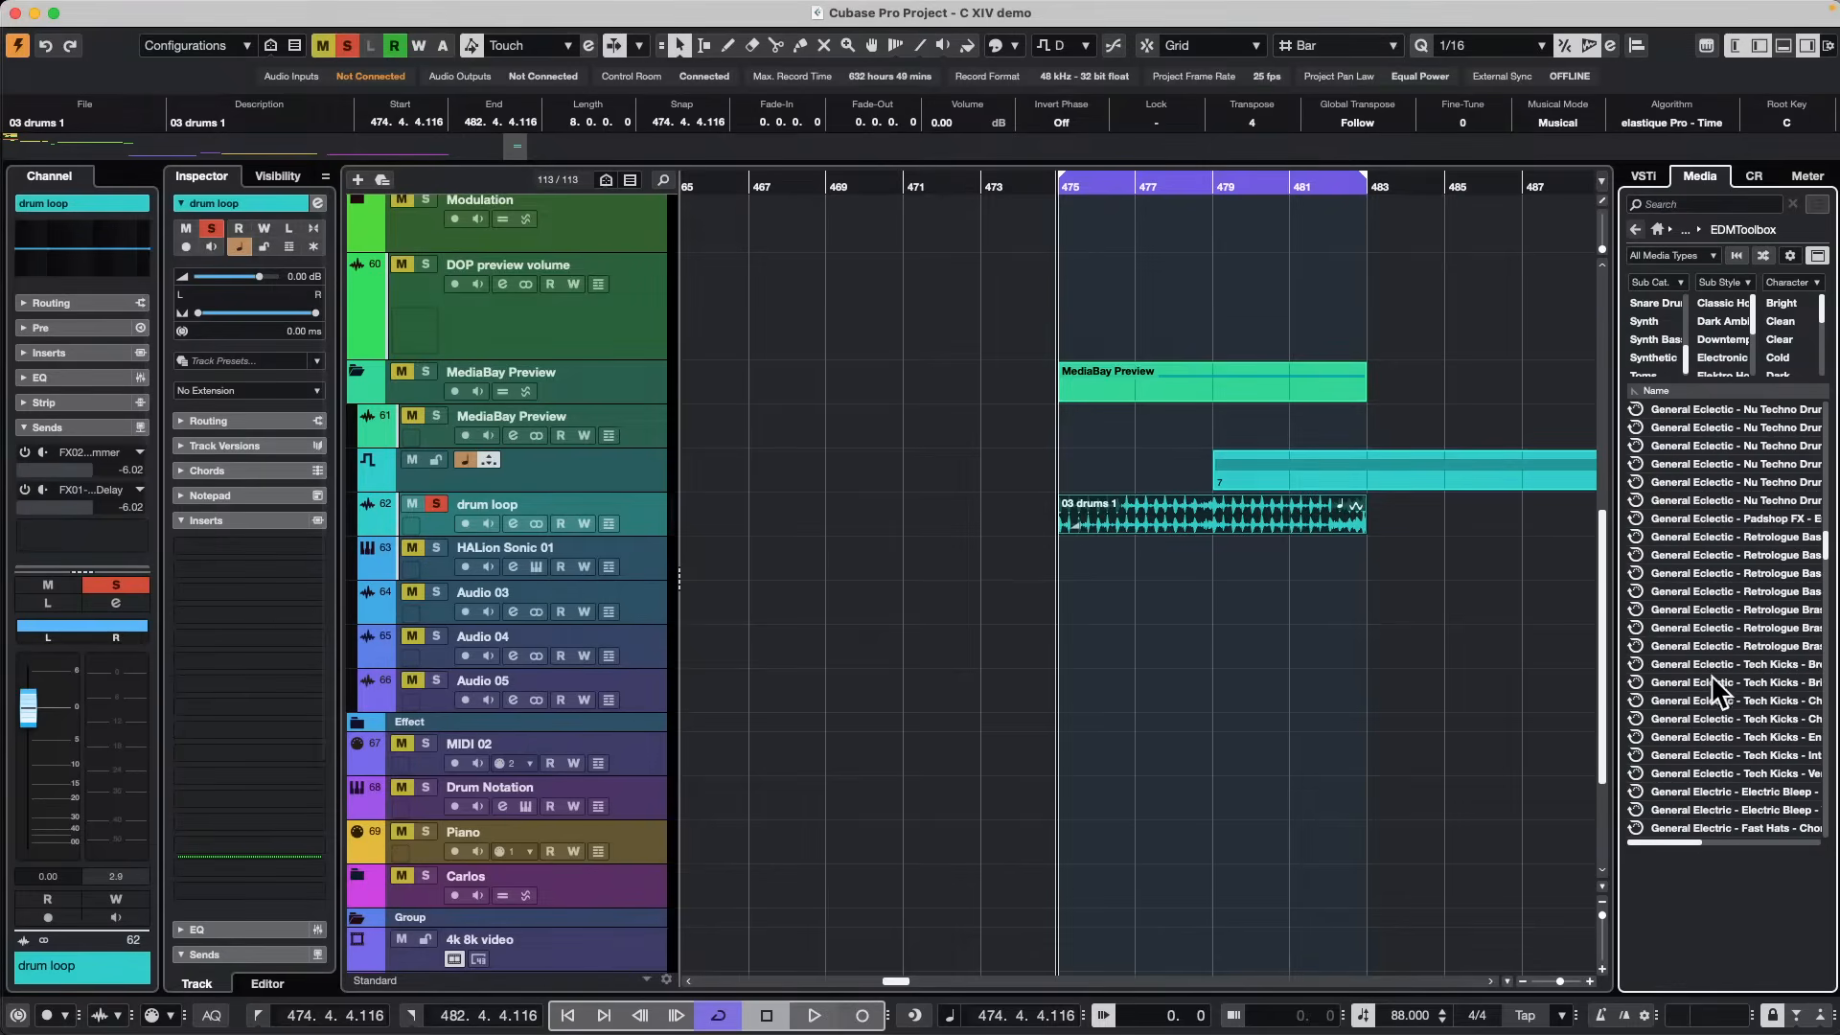
{"action": "left_click", "coordinate": [1630, 231]}
{"action": "left_click", "coordinate": [1681, 463]}
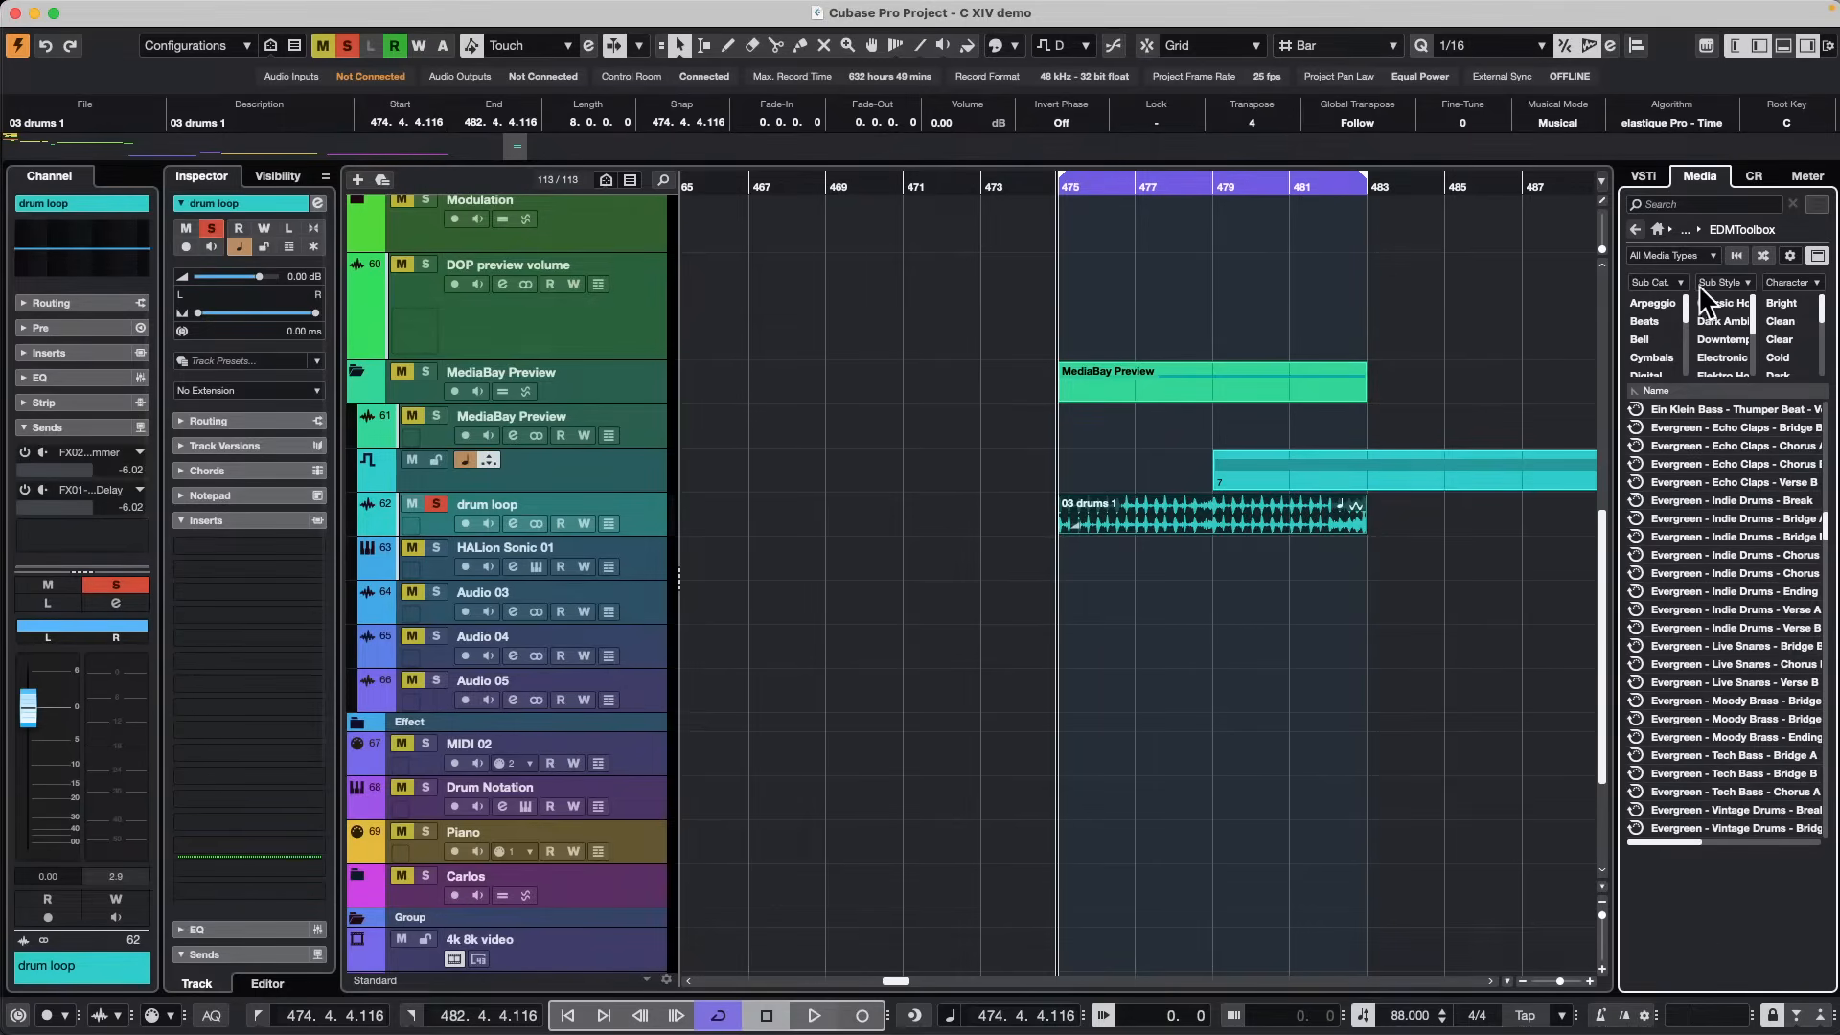
{"action": "left_click", "coordinate": [1634, 229]}
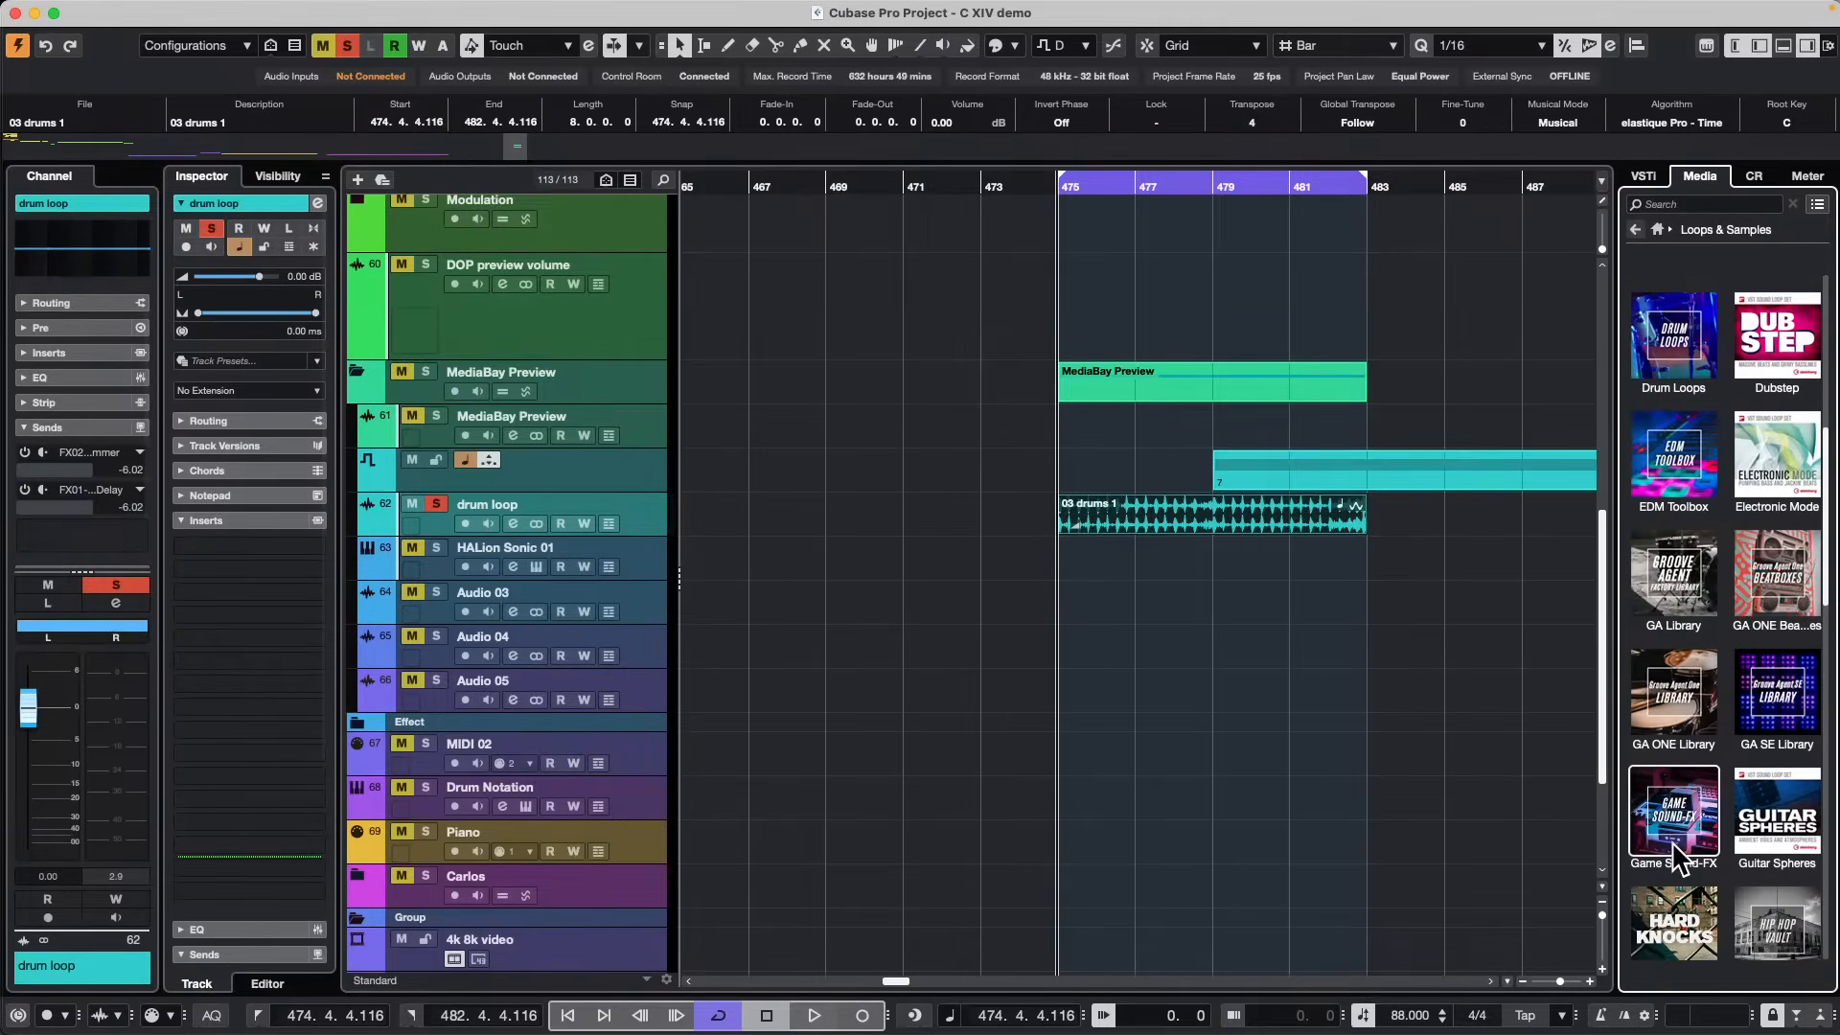
Open the Laser Beams loop set from the Loops & Samples overview.
{"action": "scroll", "coordinate": [1773, 814], "scroll_direction": "down", "scroll_amount": 4}
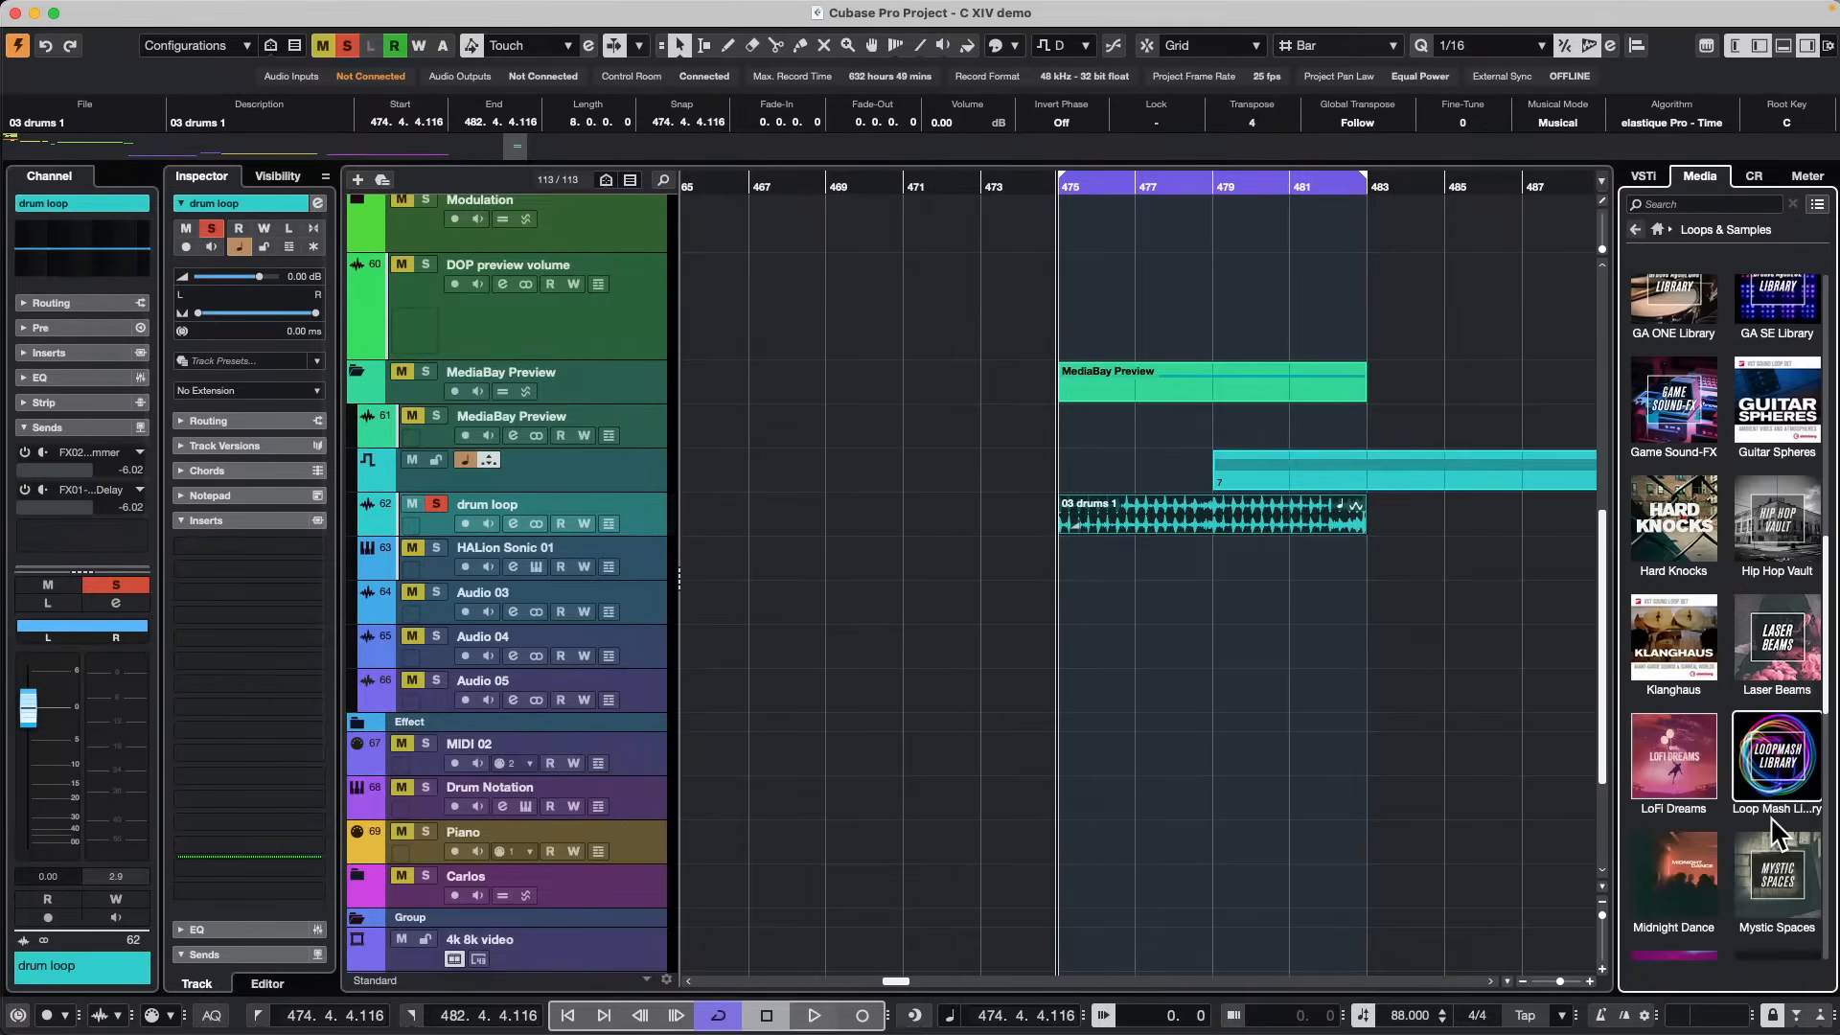
{"action": "left_click", "coordinate": [1784, 654]}
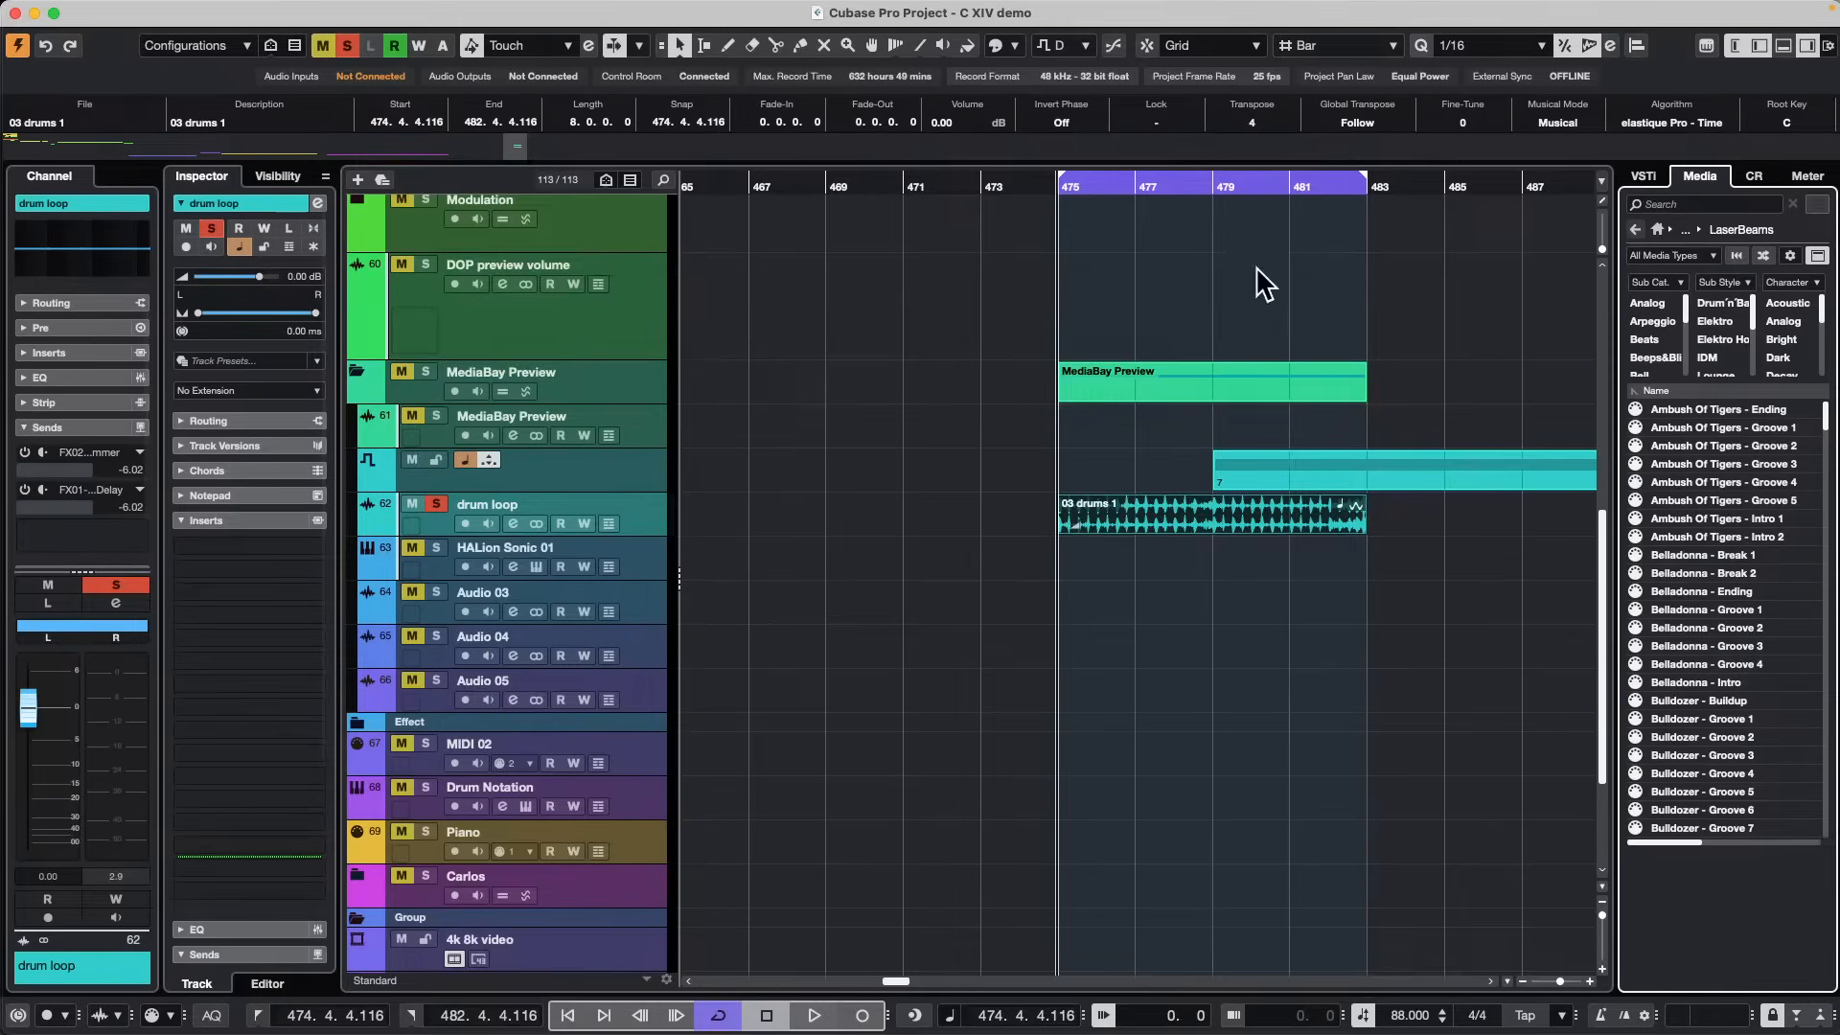
Collapse the MediaBay Preview folder track and expand the Probability folder track near the start of the project.
{"action": "left_click_drag", "start_coordinate": [1038, 185], "coordinate": [1077, 125]}
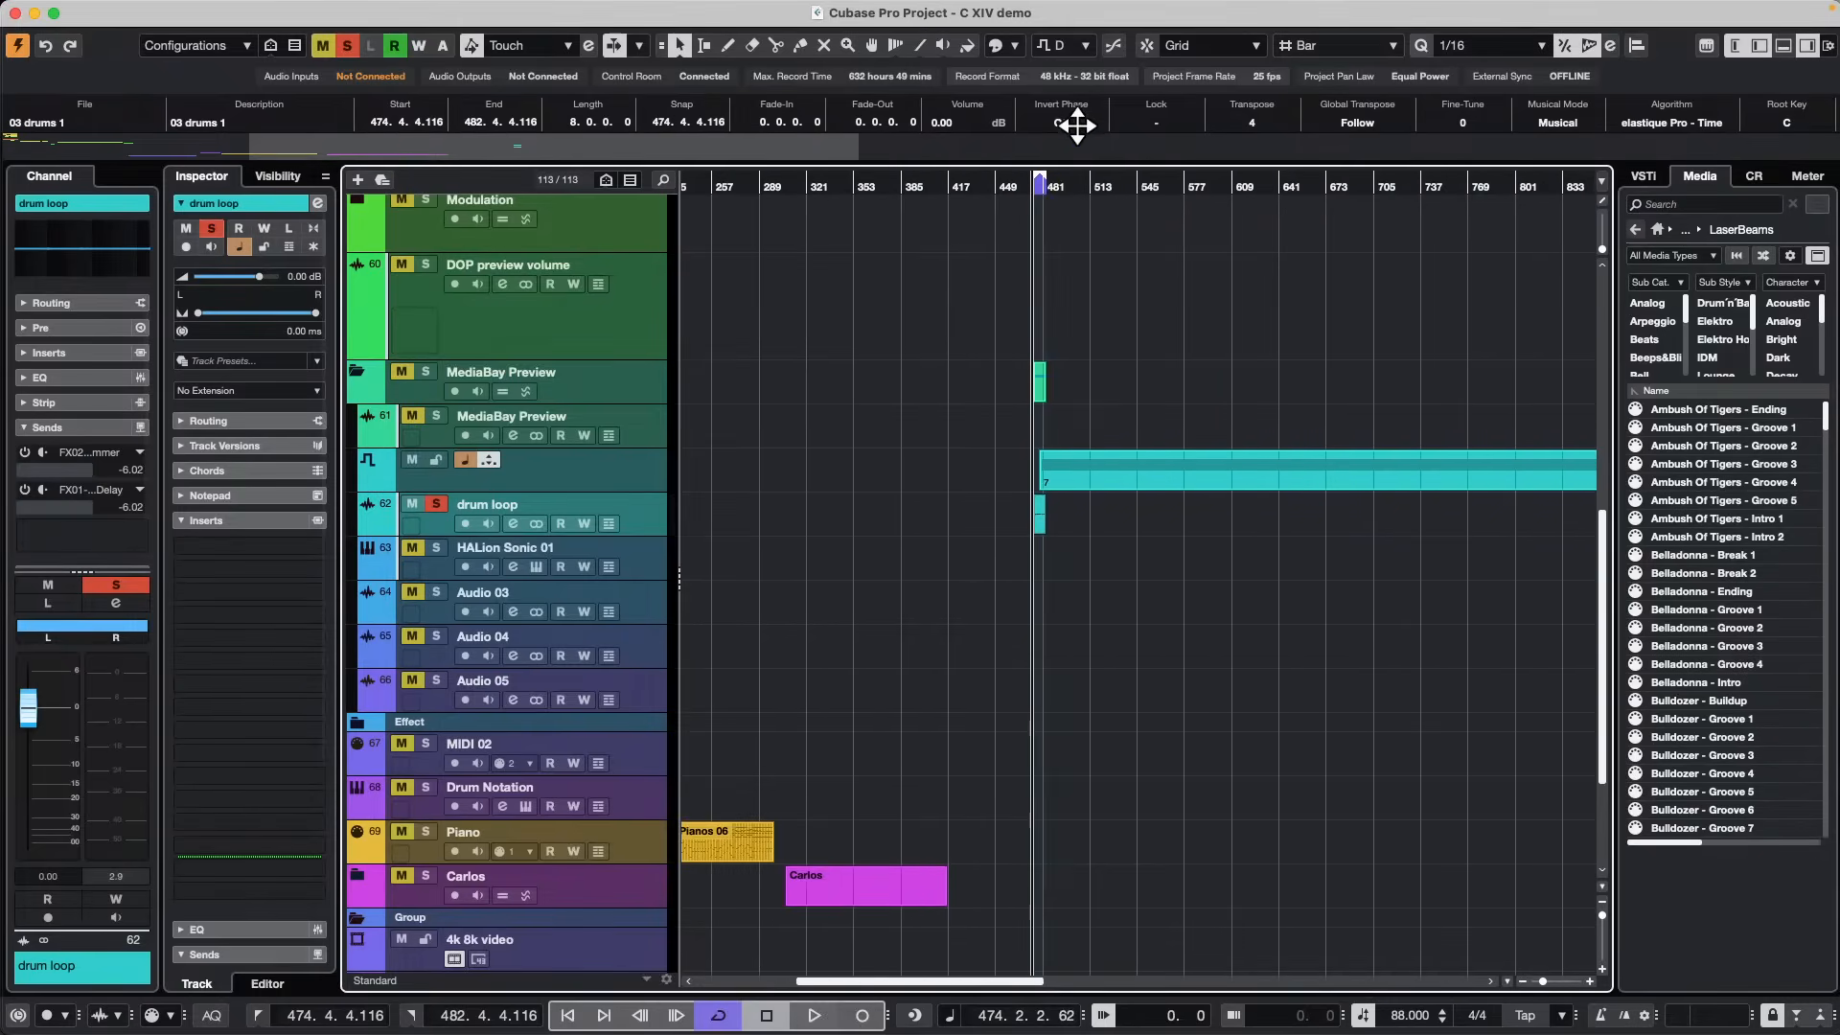
{"action": "left_click", "coordinate": [358, 369]}
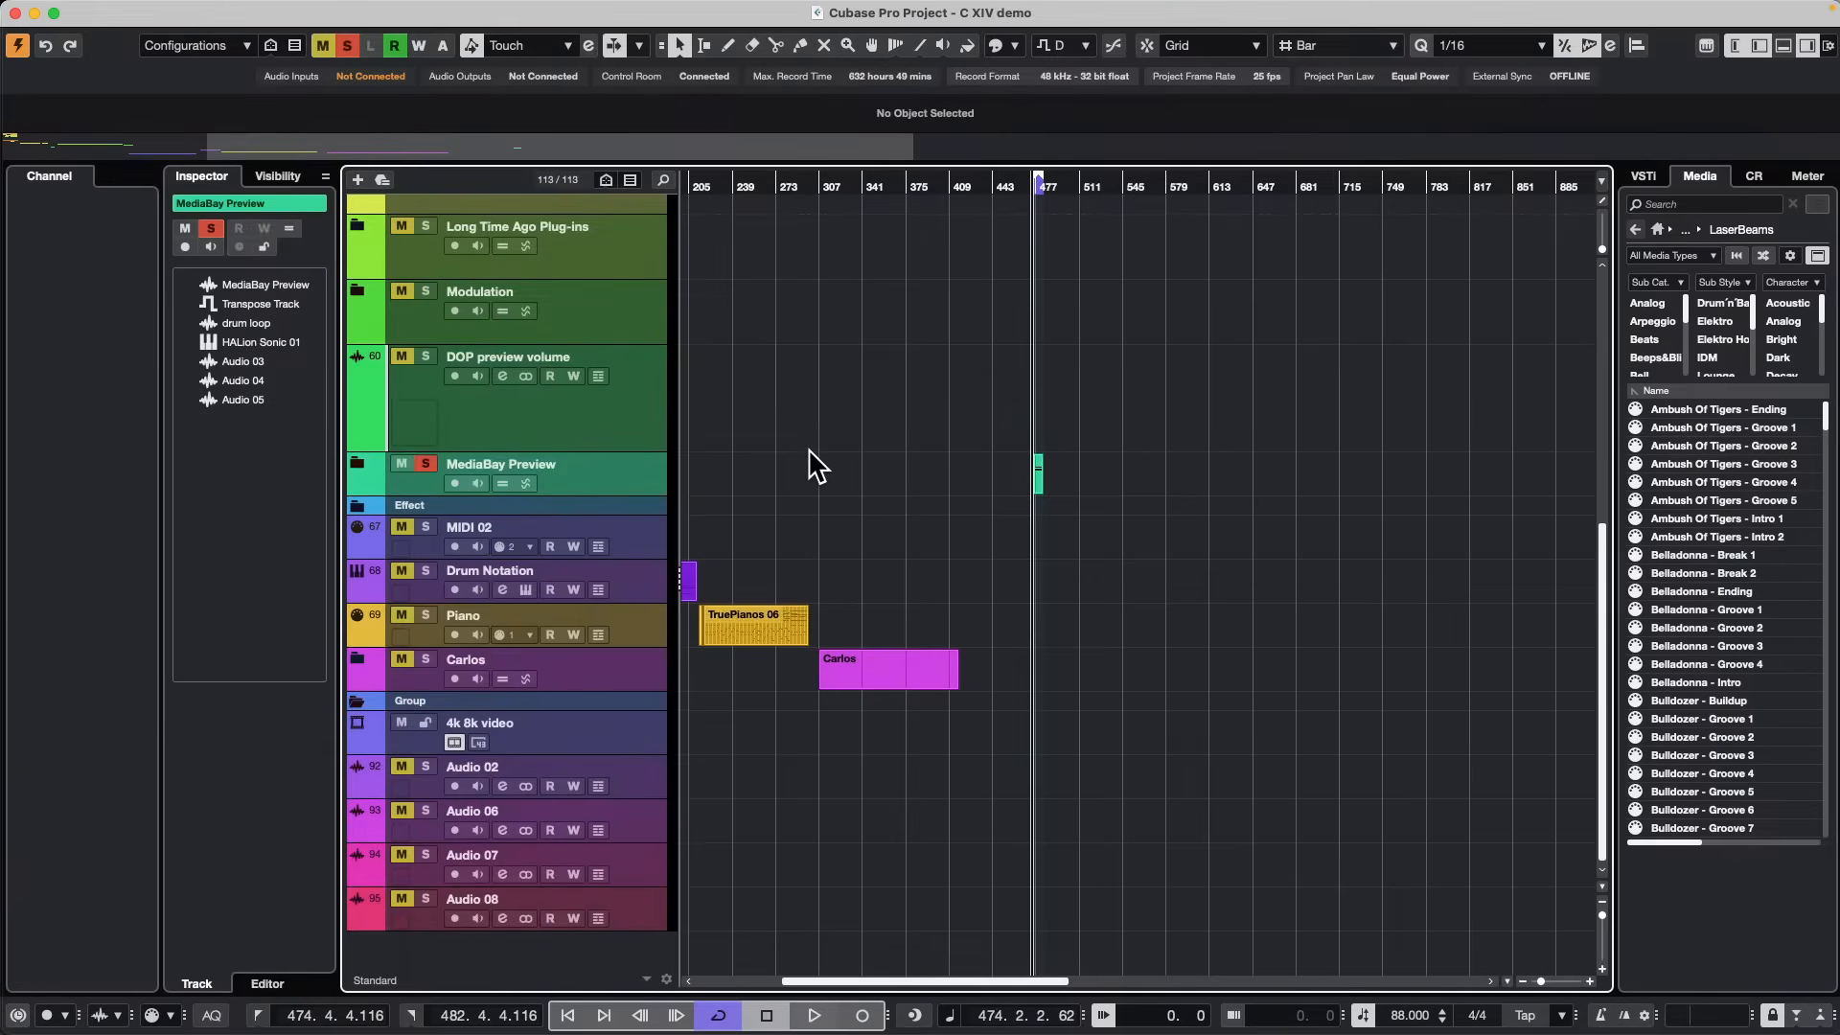
{"action": "scroll", "coordinate": [804, 467], "scroll_direction": "up", "scroll_amount": 10}
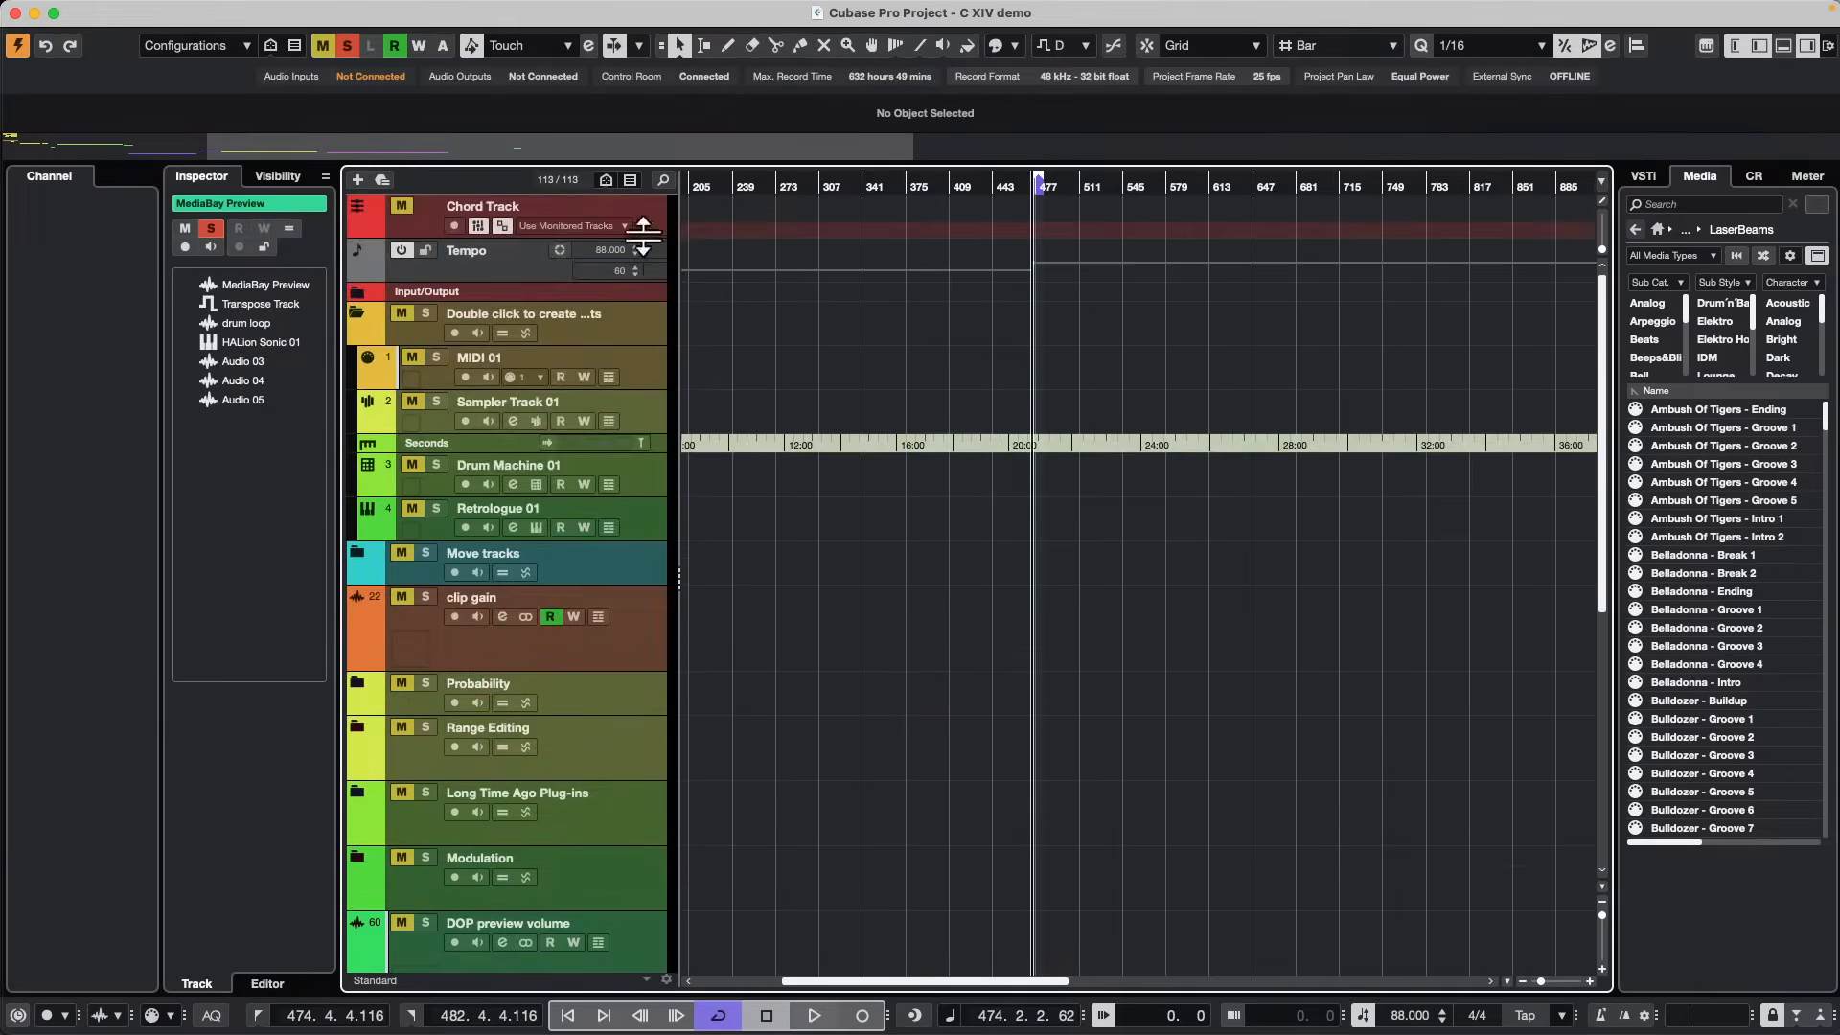
{"action": "left_click_drag", "start_coordinate": [752, 186], "coordinate": [576, 270]}
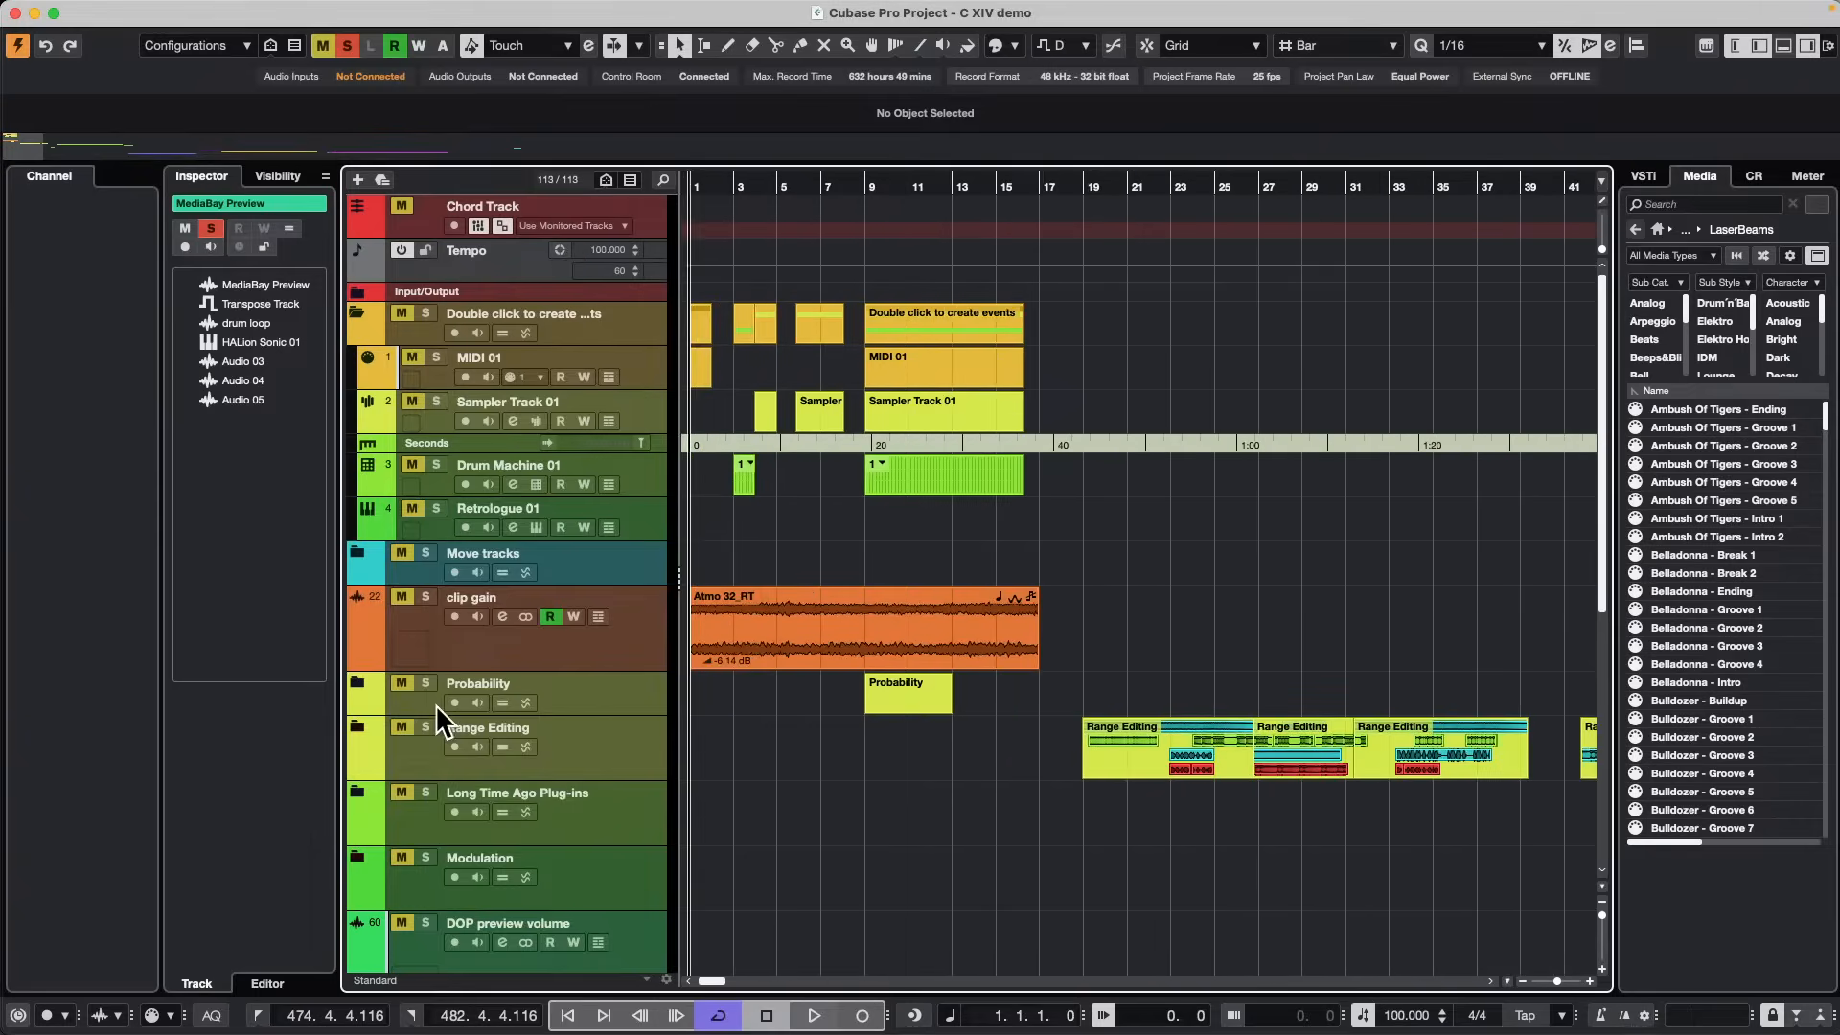
{"action": "left_click", "coordinate": [421, 682]}
{"action": "left_click", "coordinate": [355, 682]}
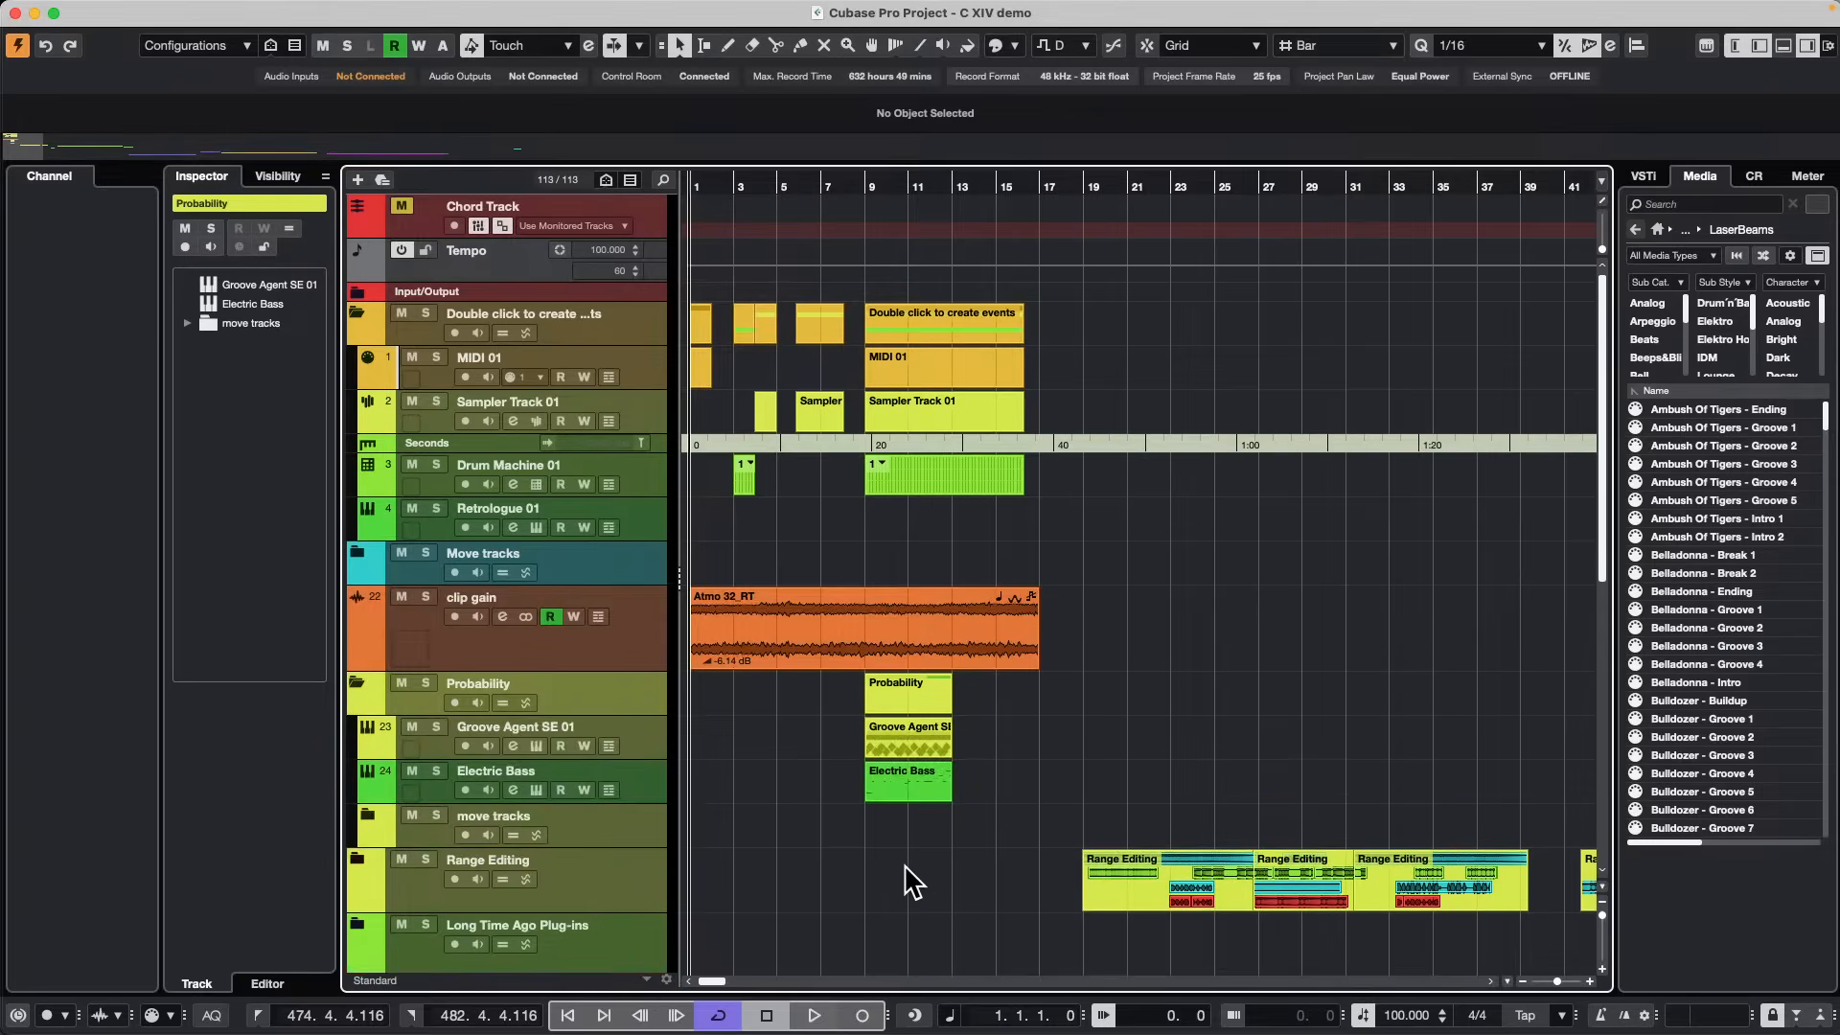
Solo the Groove Agent SE 01 and Electric Bass tracks and play them from just before bar 9.
{"action": "left_click_drag", "start_coordinate": [862, 185], "coordinate": [852, 236]}
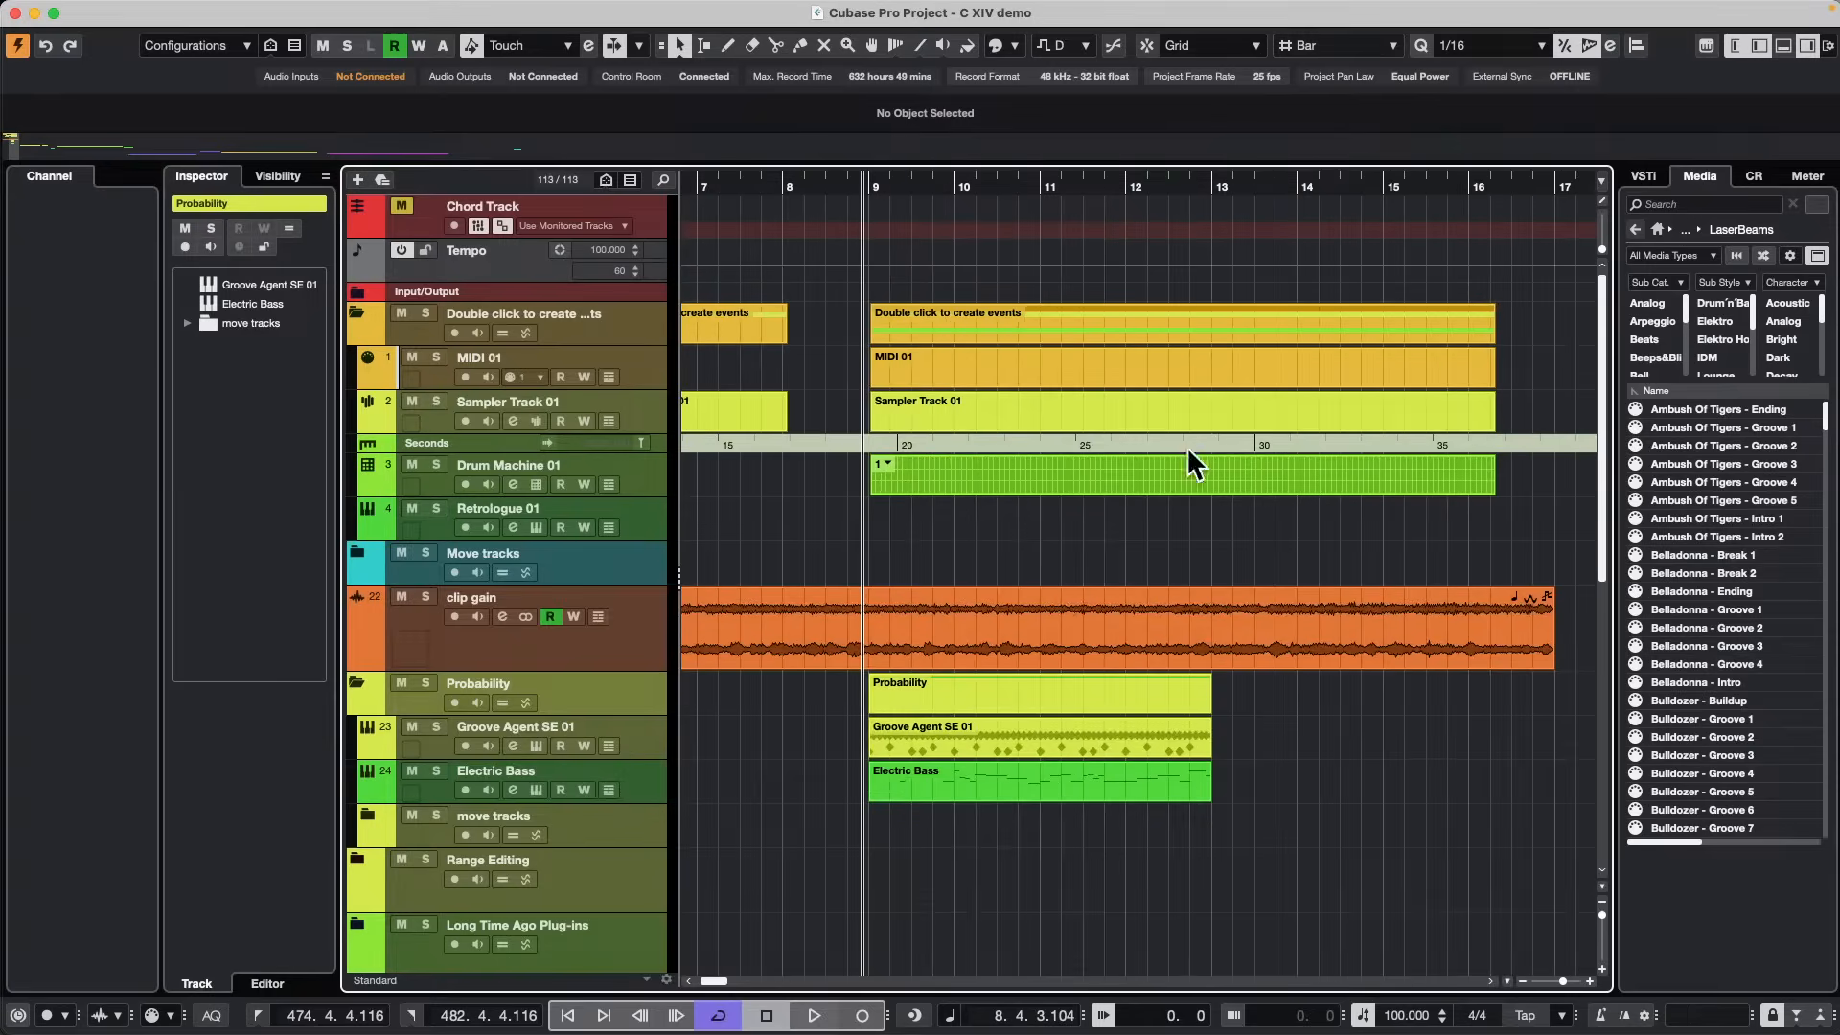
{"action": "left_click", "coordinate": [436, 728]}
{"action": "left_click", "coordinate": [435, 772]}
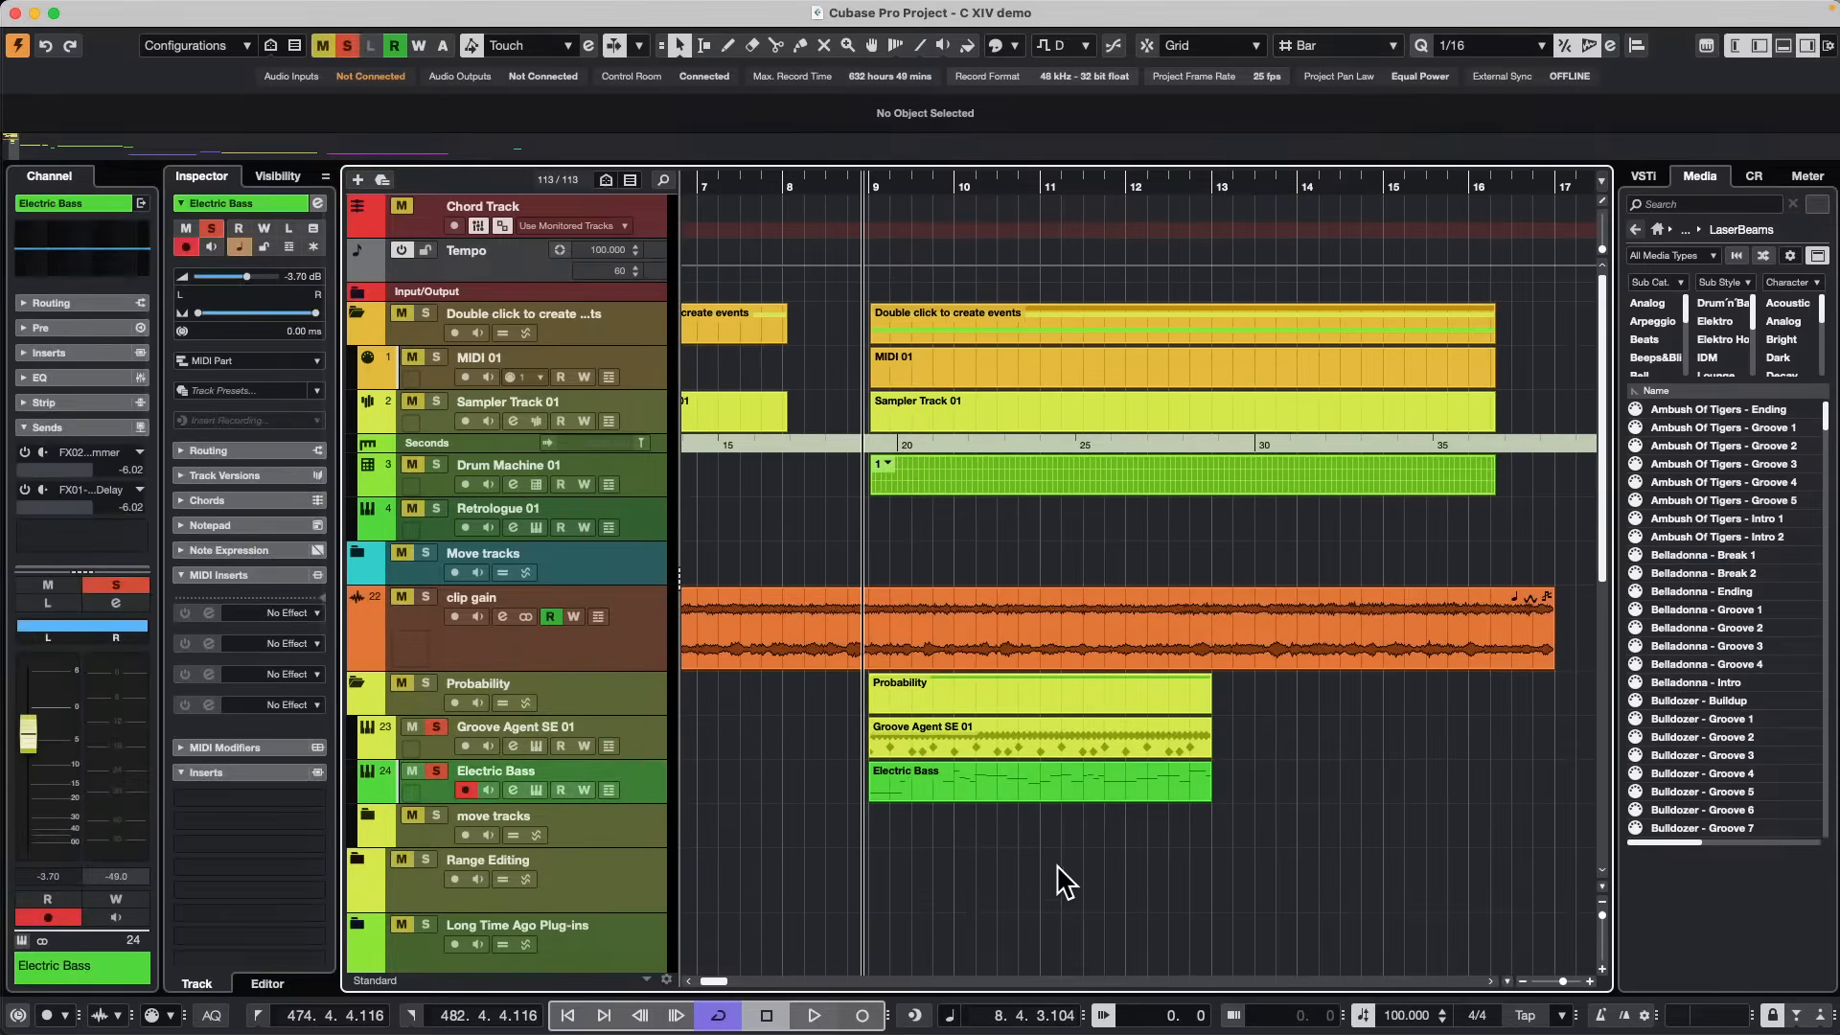
{"action": "key", "text": "space"}
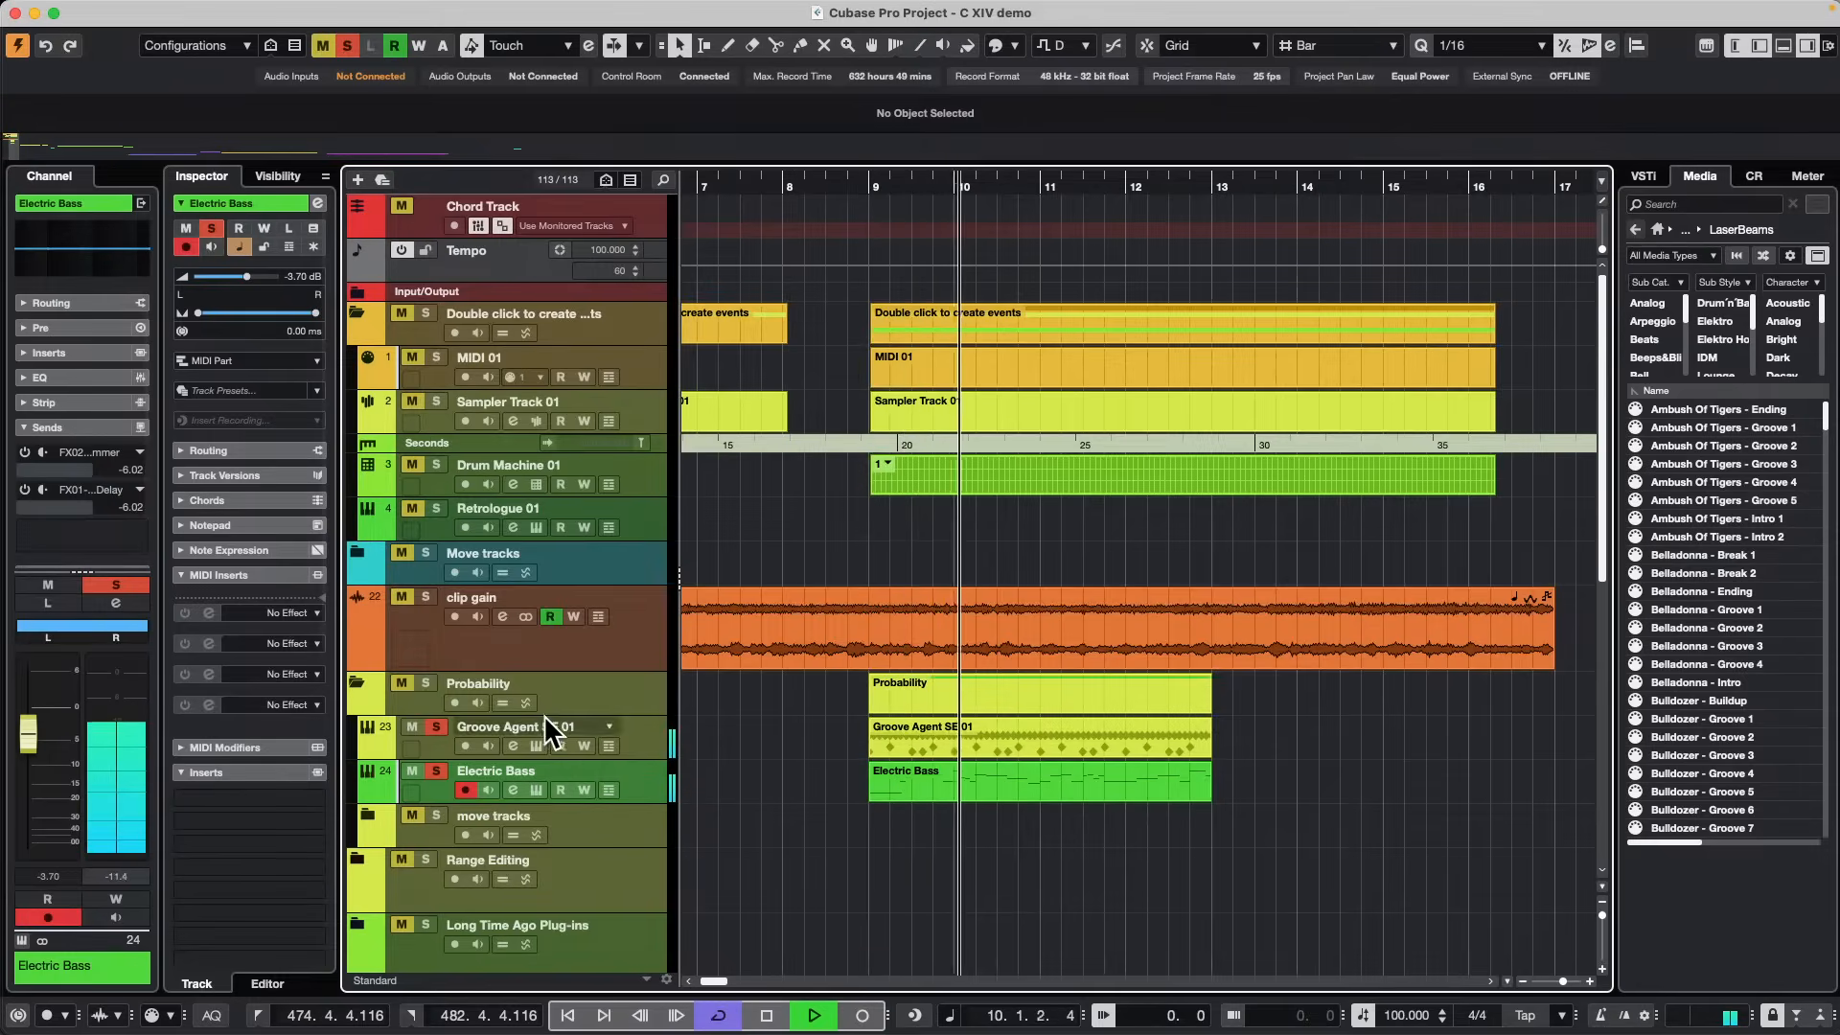
Raise the Groove Agent SE 01 channel volume to -0.05 dB and loop playback over its part from bar 9 to bar 13.
{"action": "left_click", "coordinate": [645, 751]}
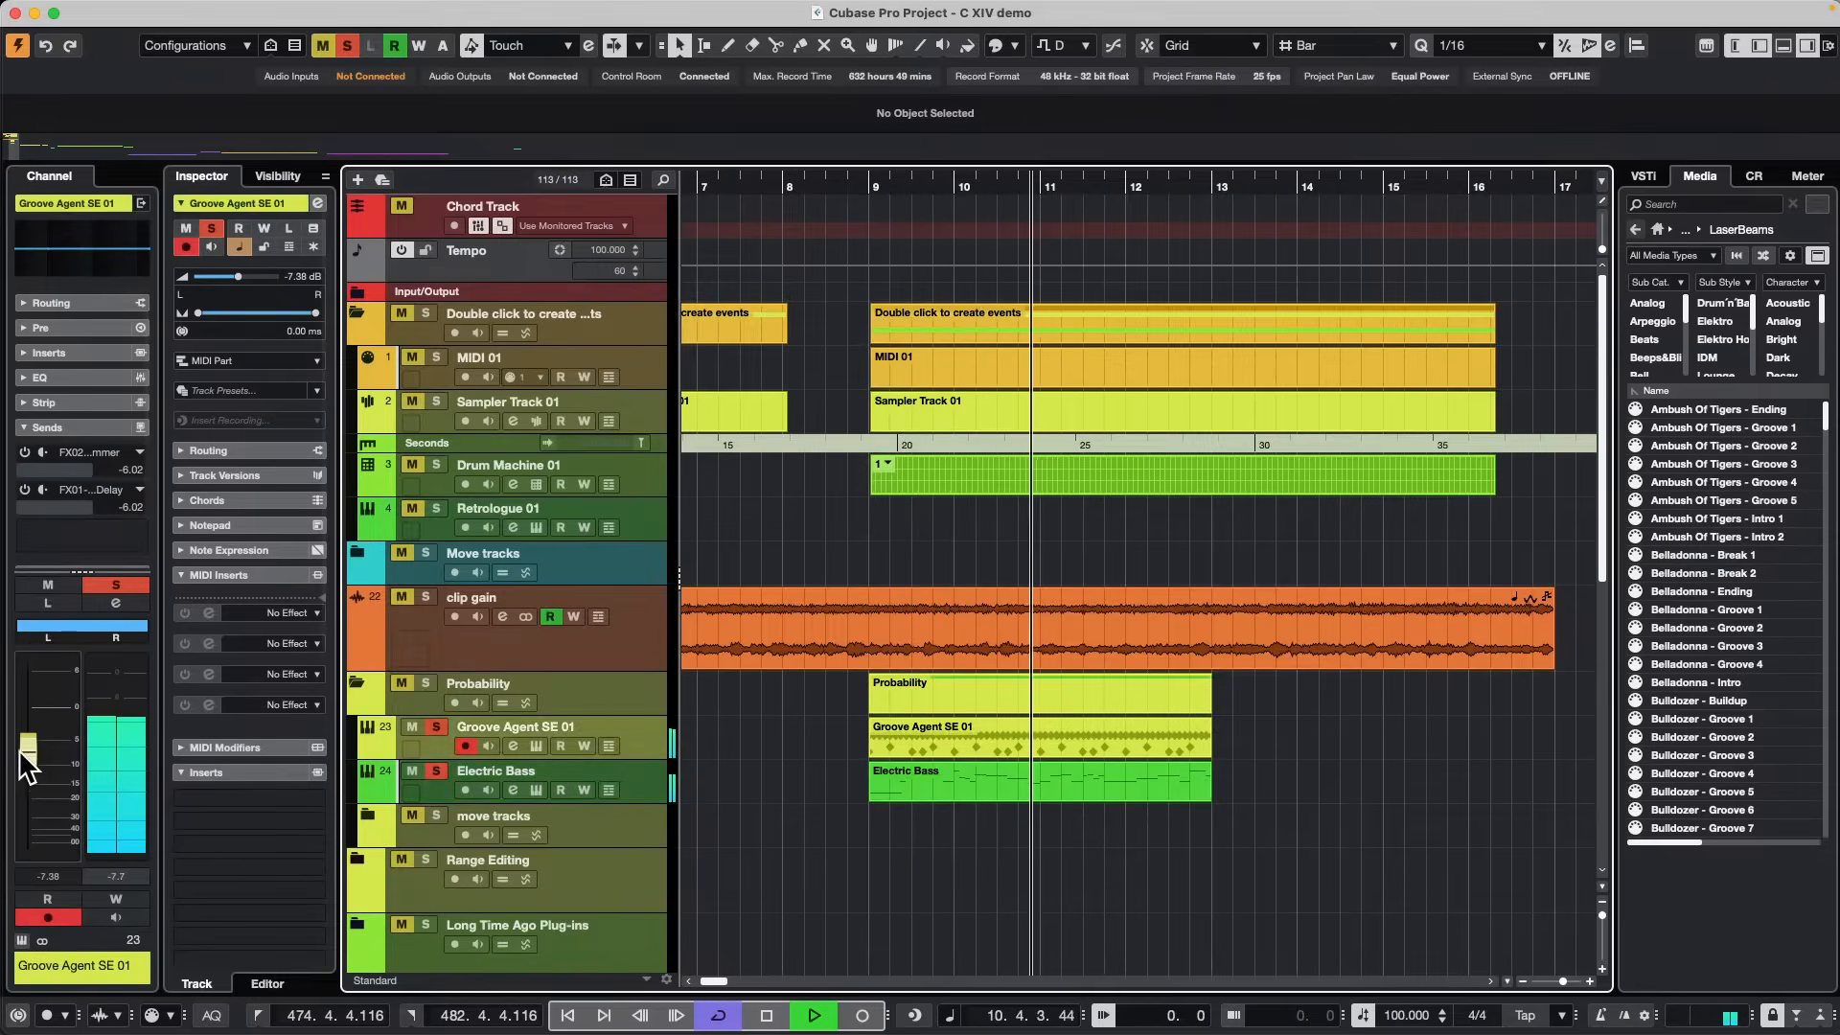
{"action": "left_click_drag", "start_coordinate": [28, 752], "coordinate": [28, 708]}
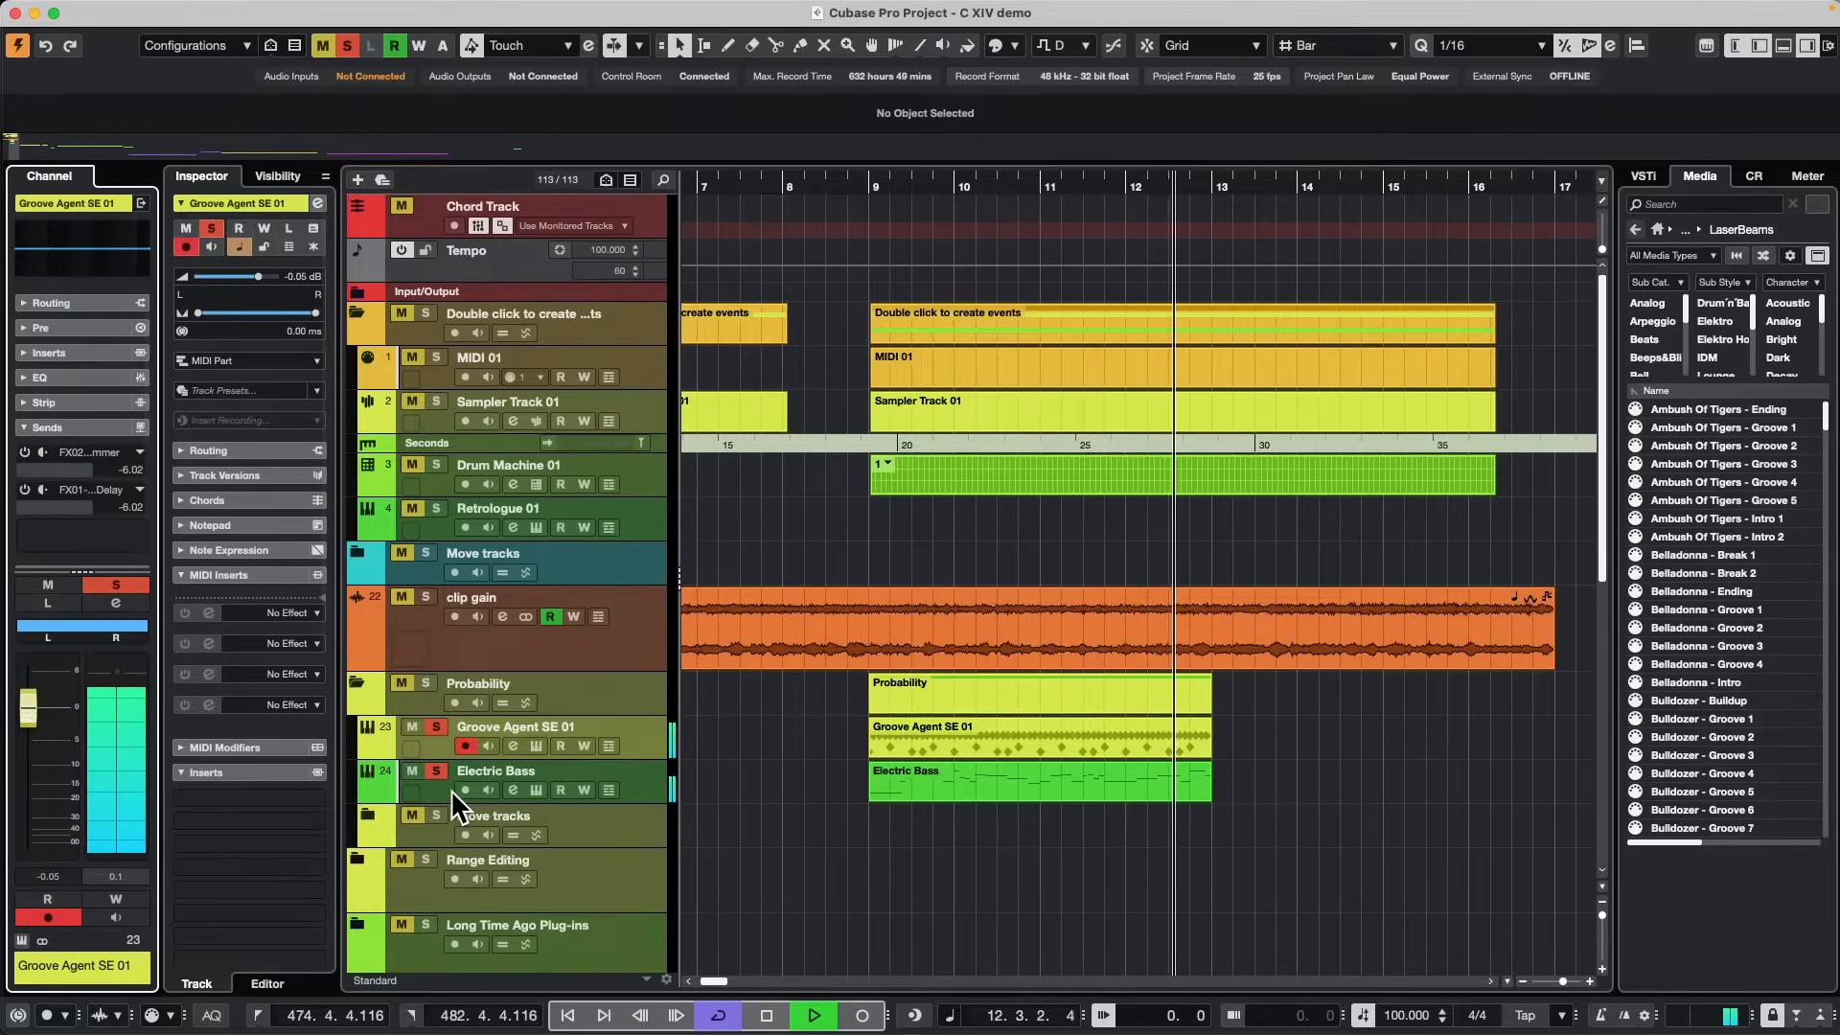
{"action": "left_click", "coordinate": [993, 752]}
{"action": "key", "text": "p"}
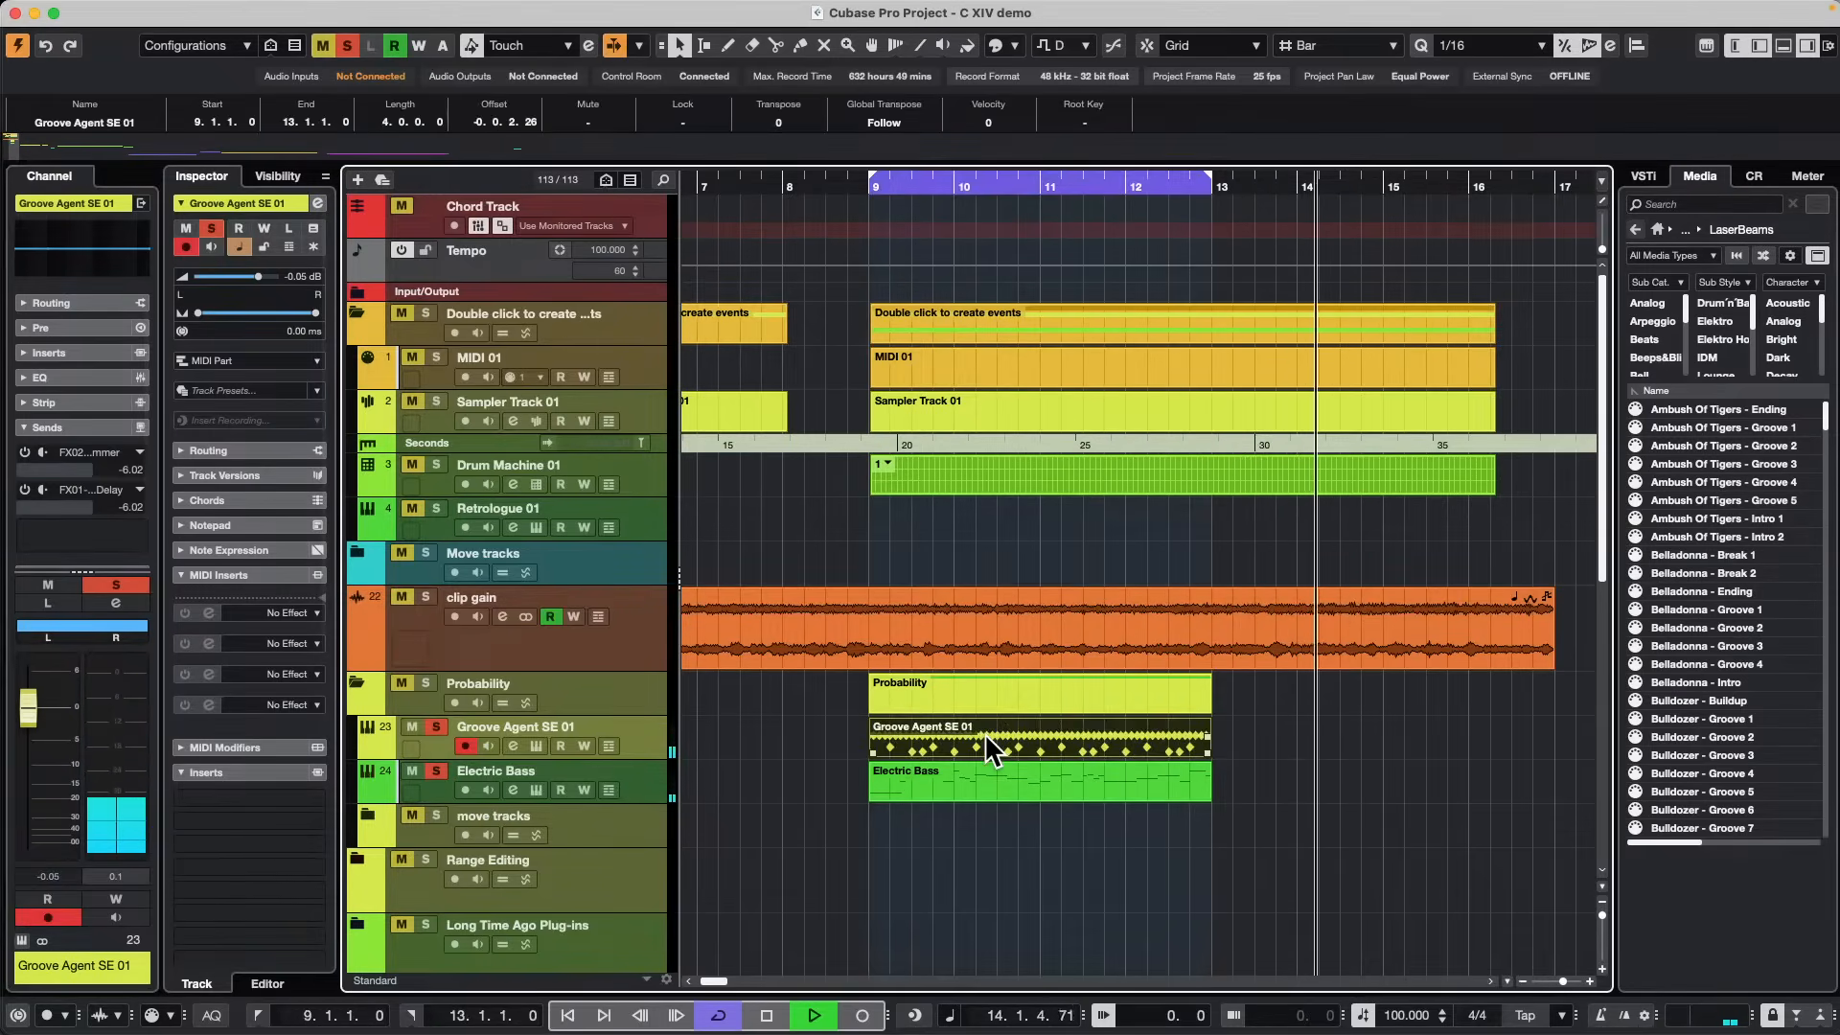
{"action": "key", "text": "KP_1"}
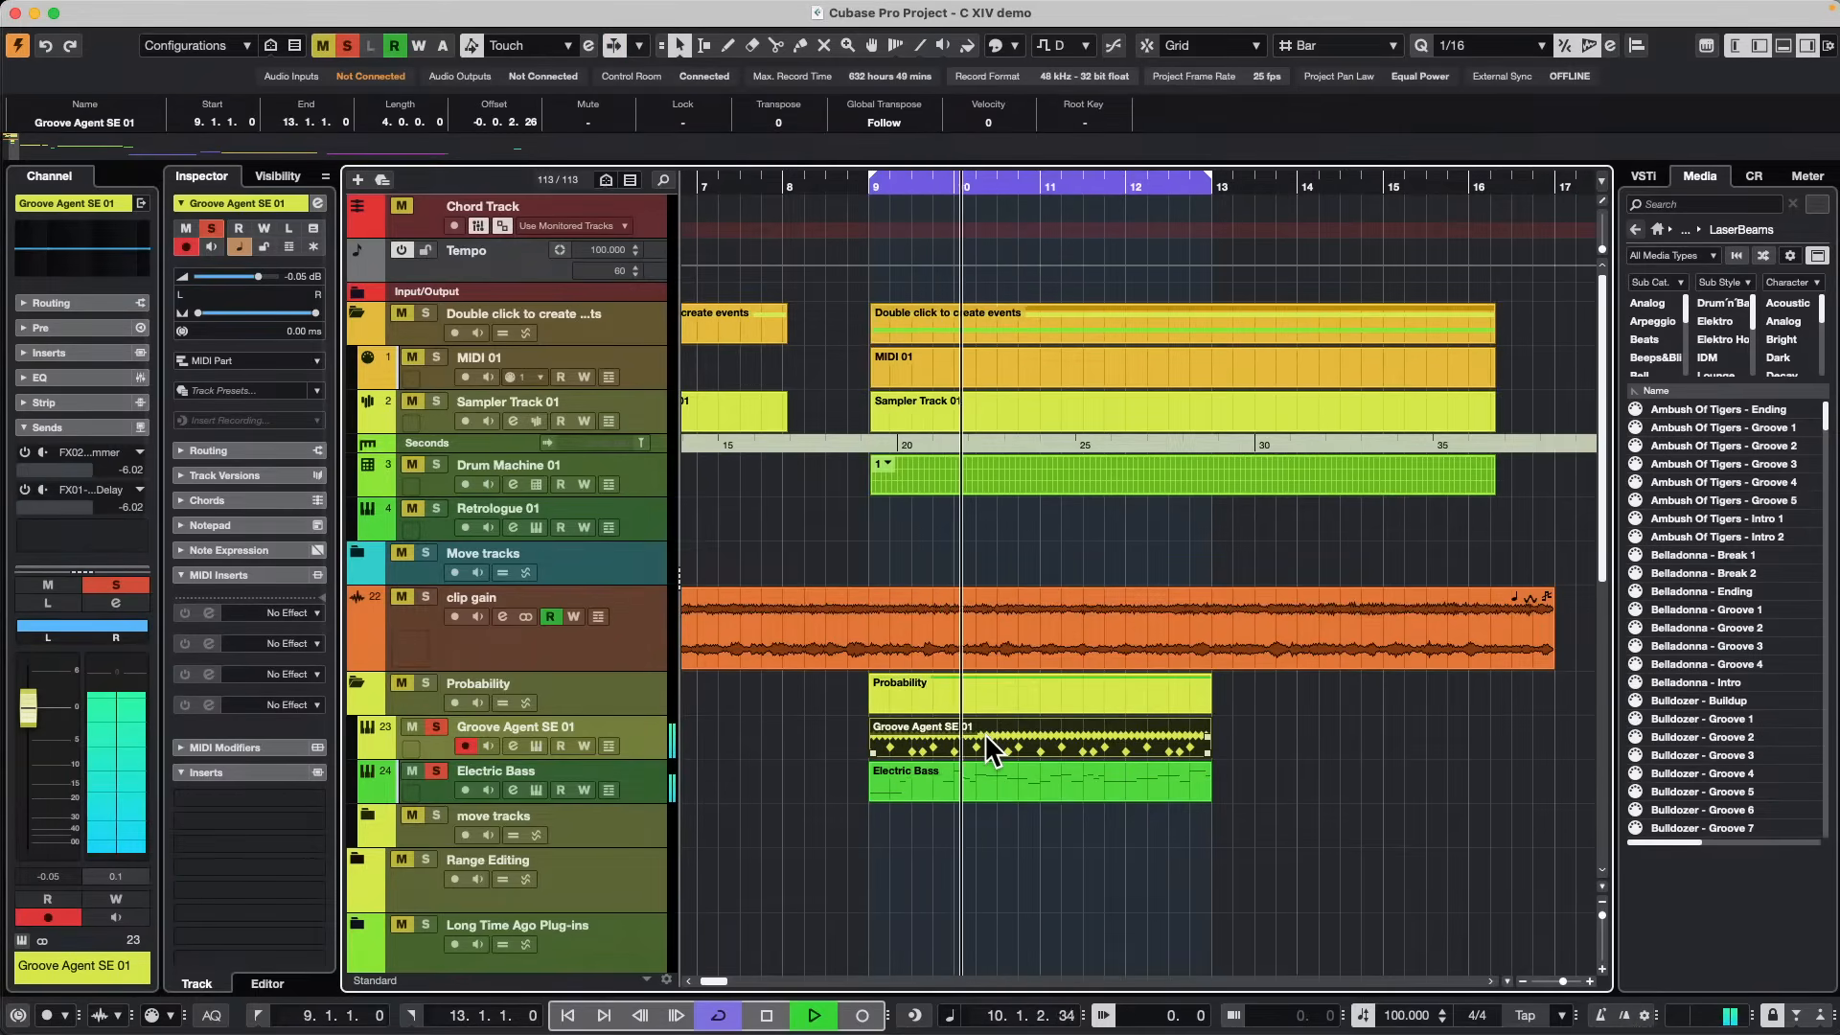
Open the Groove Agent SE 01 part in the Drum Editor and solo the editor with the Hihat.Tip Closed row selected.
{"action": "double_click", "coordinate": [986, 747]}
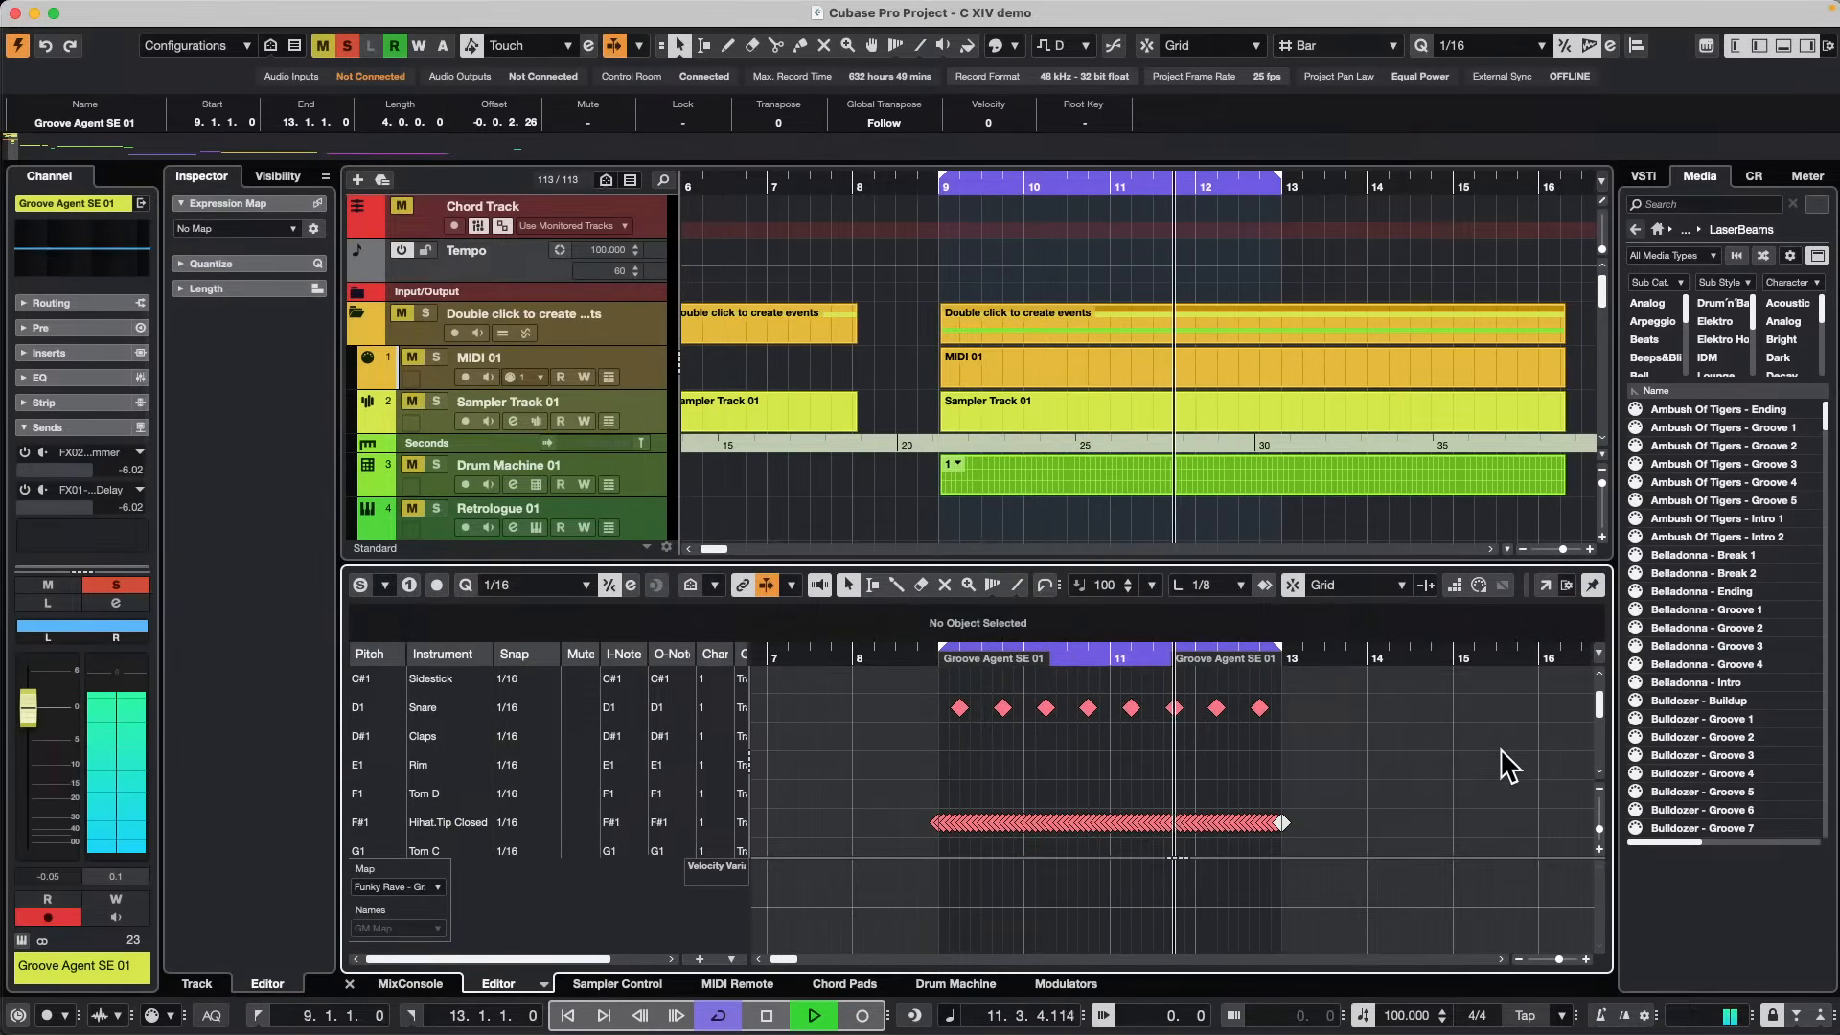
{"action": "scroll", "coordinate": [1495, 745], "scroll_direction": "down", "scroll_amount": 2}
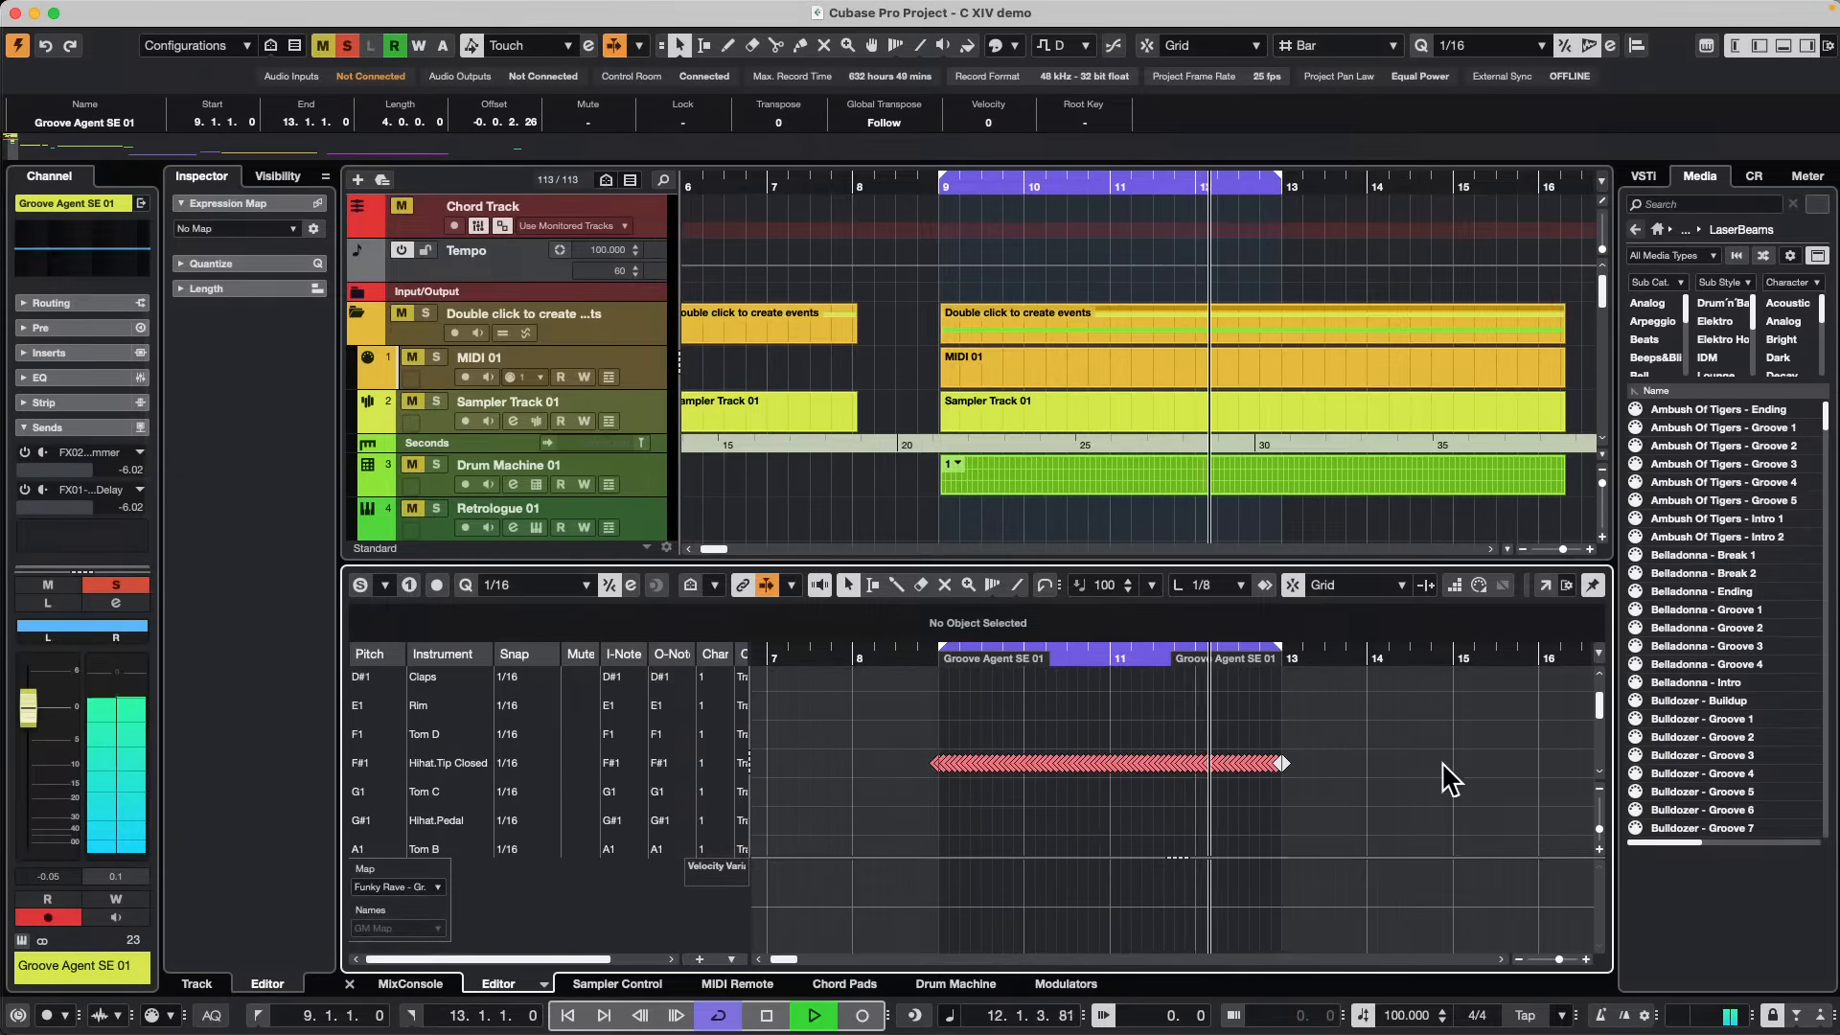
{"action": "left_click", "coordinate": [451, 759]}
{"action": "left_click", "coordinate": [360, 585]}
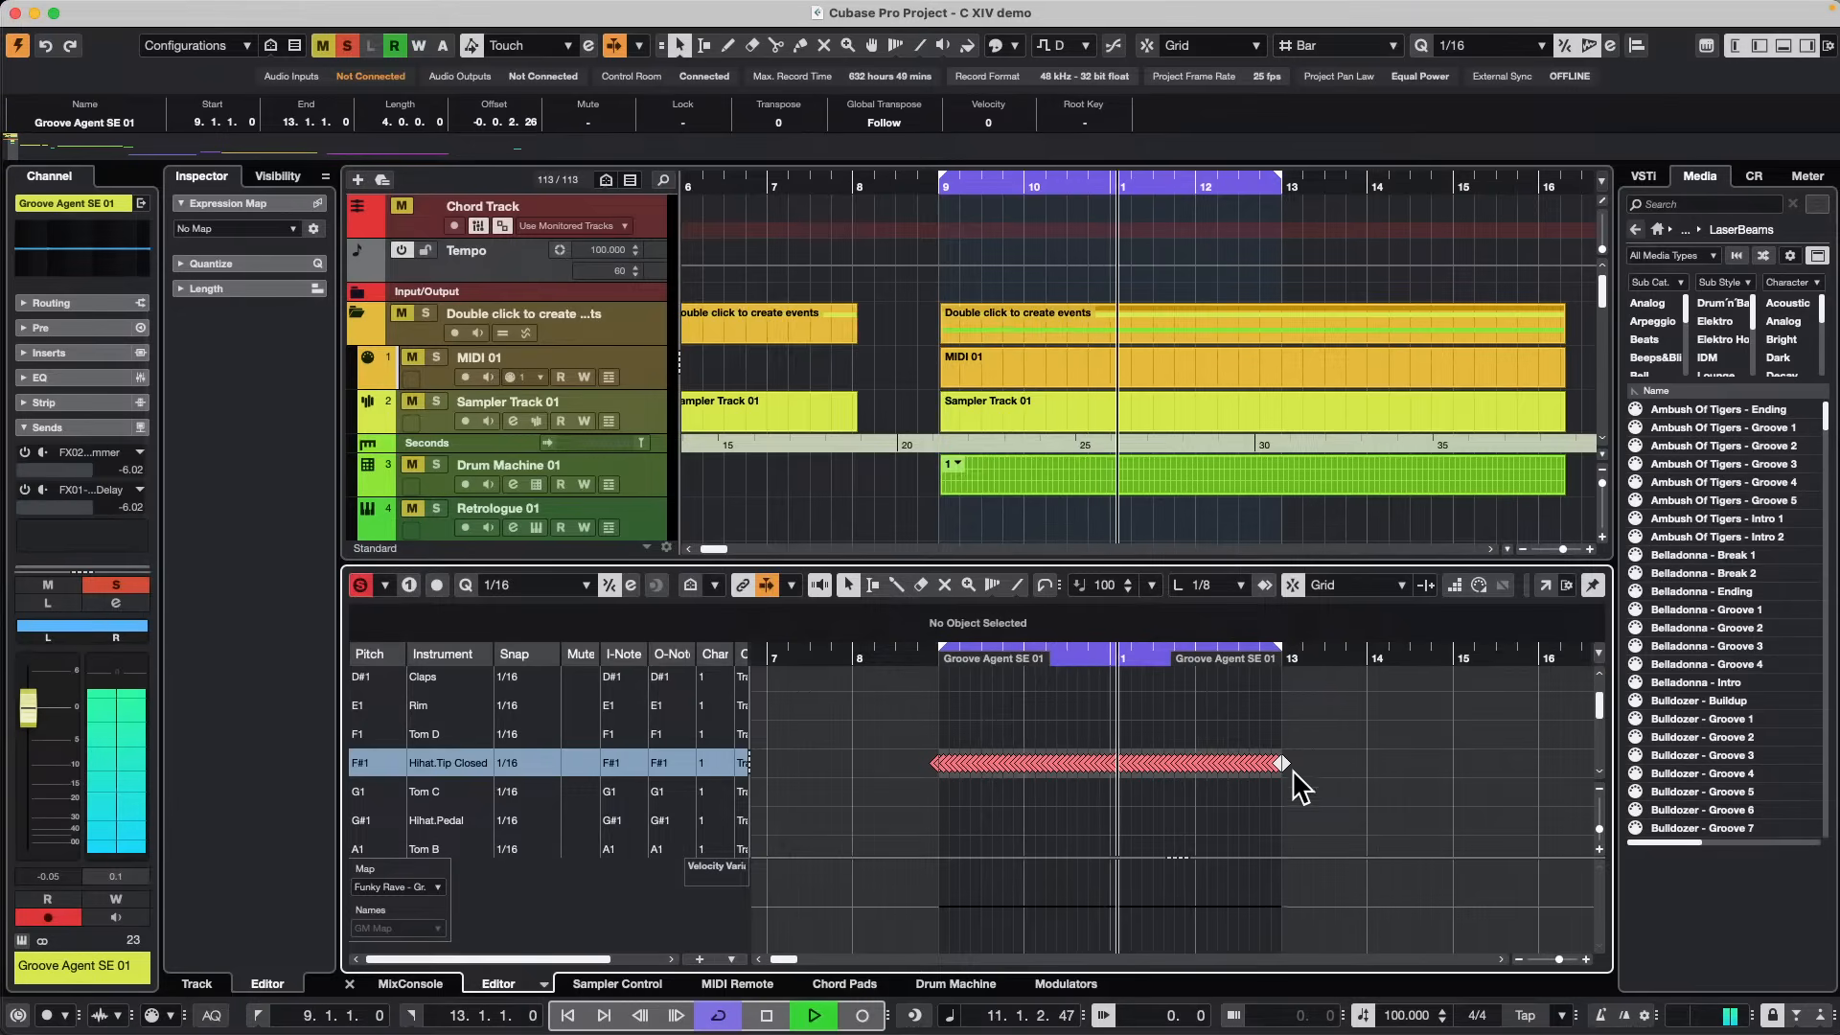
Stop playback and bring up the MIDI Logical Editor options for the closed hi-hat notes starting at bar 9.
{"action": "key", "text": "space"}
{"action": "left_click_drag", "start_coordinate": [932, 658], "coordinate": [923, 683]}
{"action": "left_click", "coordinate": [429, 11]}
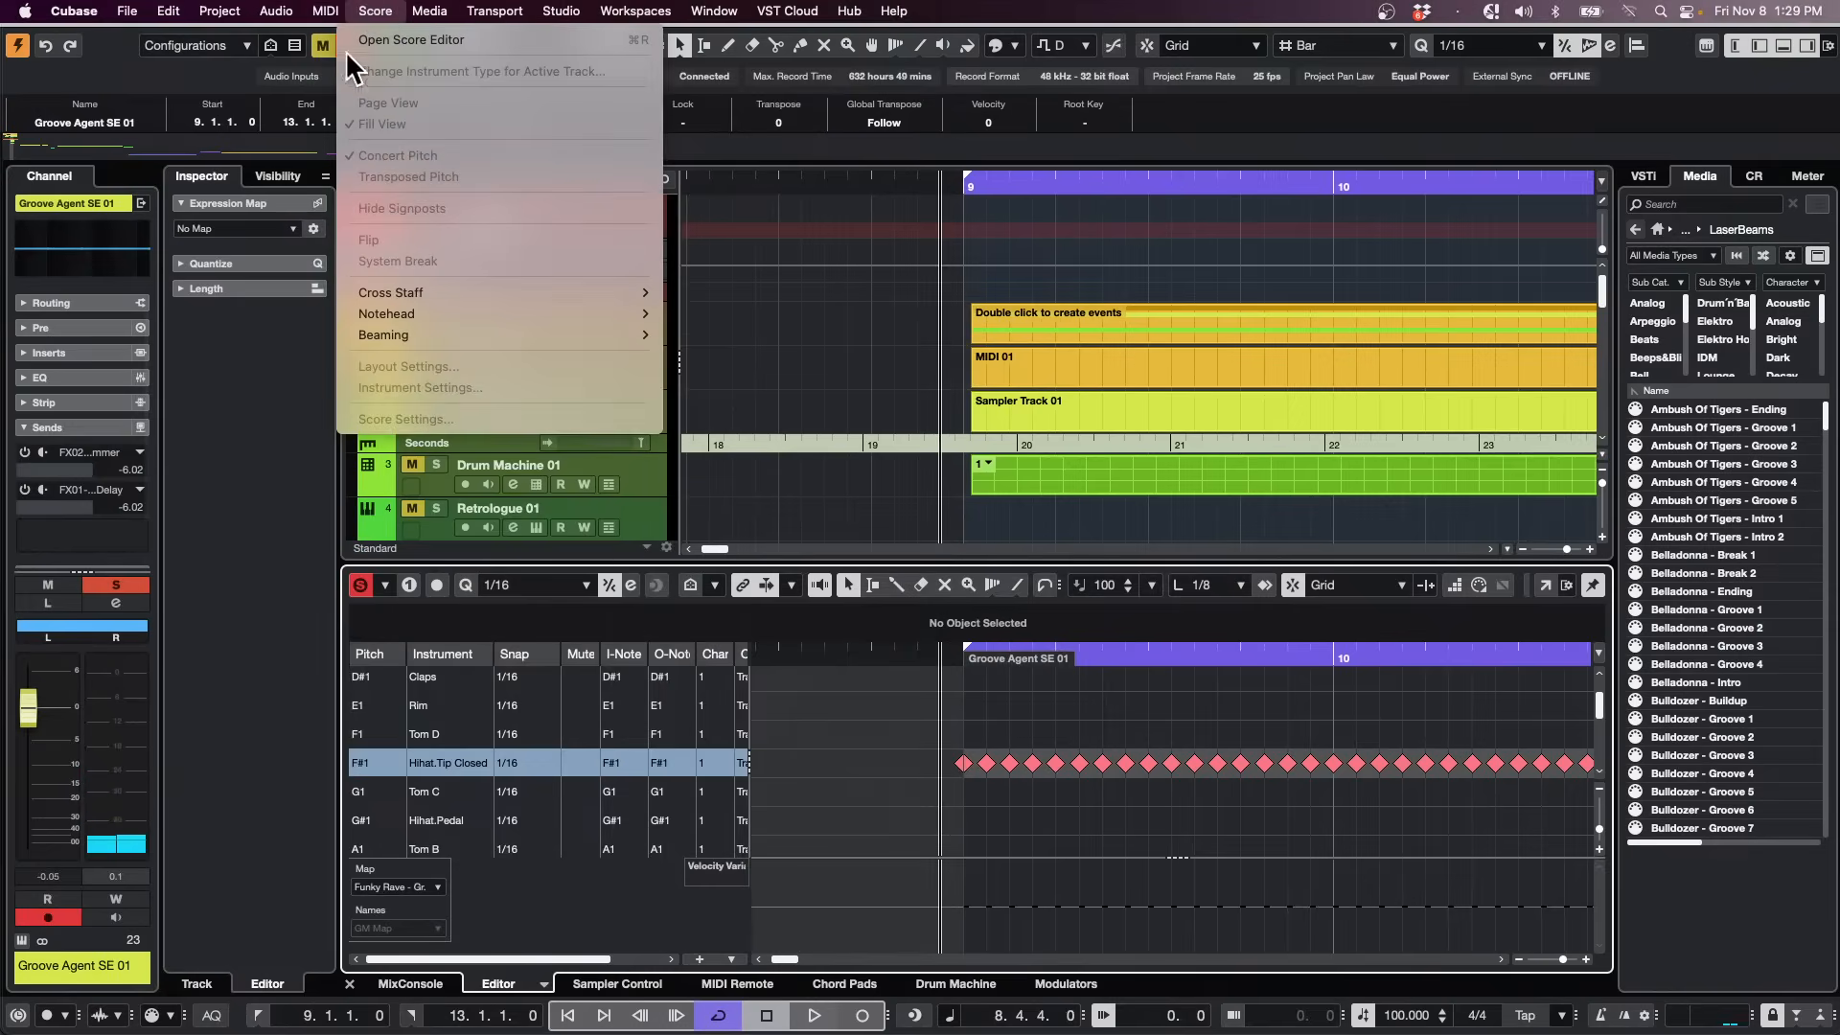
{"action": "mouse_move", "coordinate": [326, 10]}
{"action": "mouse_move", "coordinate": [433, 371]}
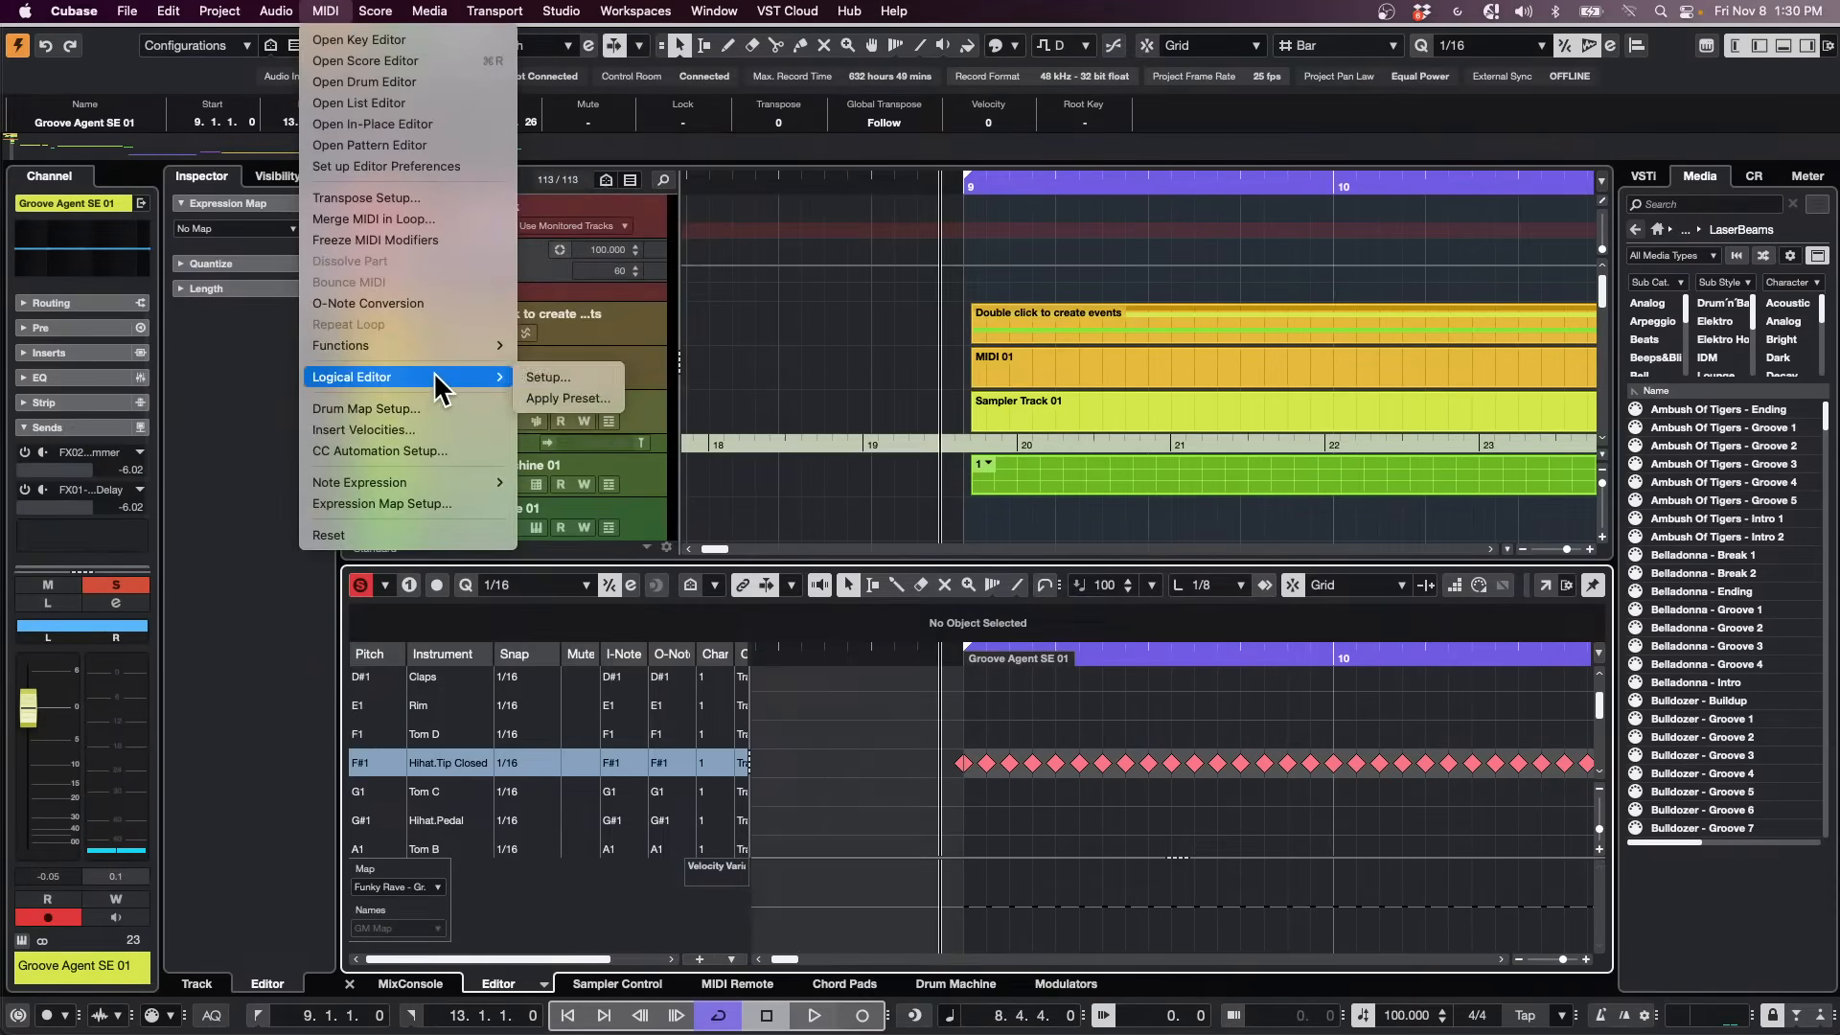
Select every other F#1 closed hi-hat note with the Logical Editor filter and give the selected notes a negative velocity variance.
{"action": "left_click", "coordinate": [594, 379]}
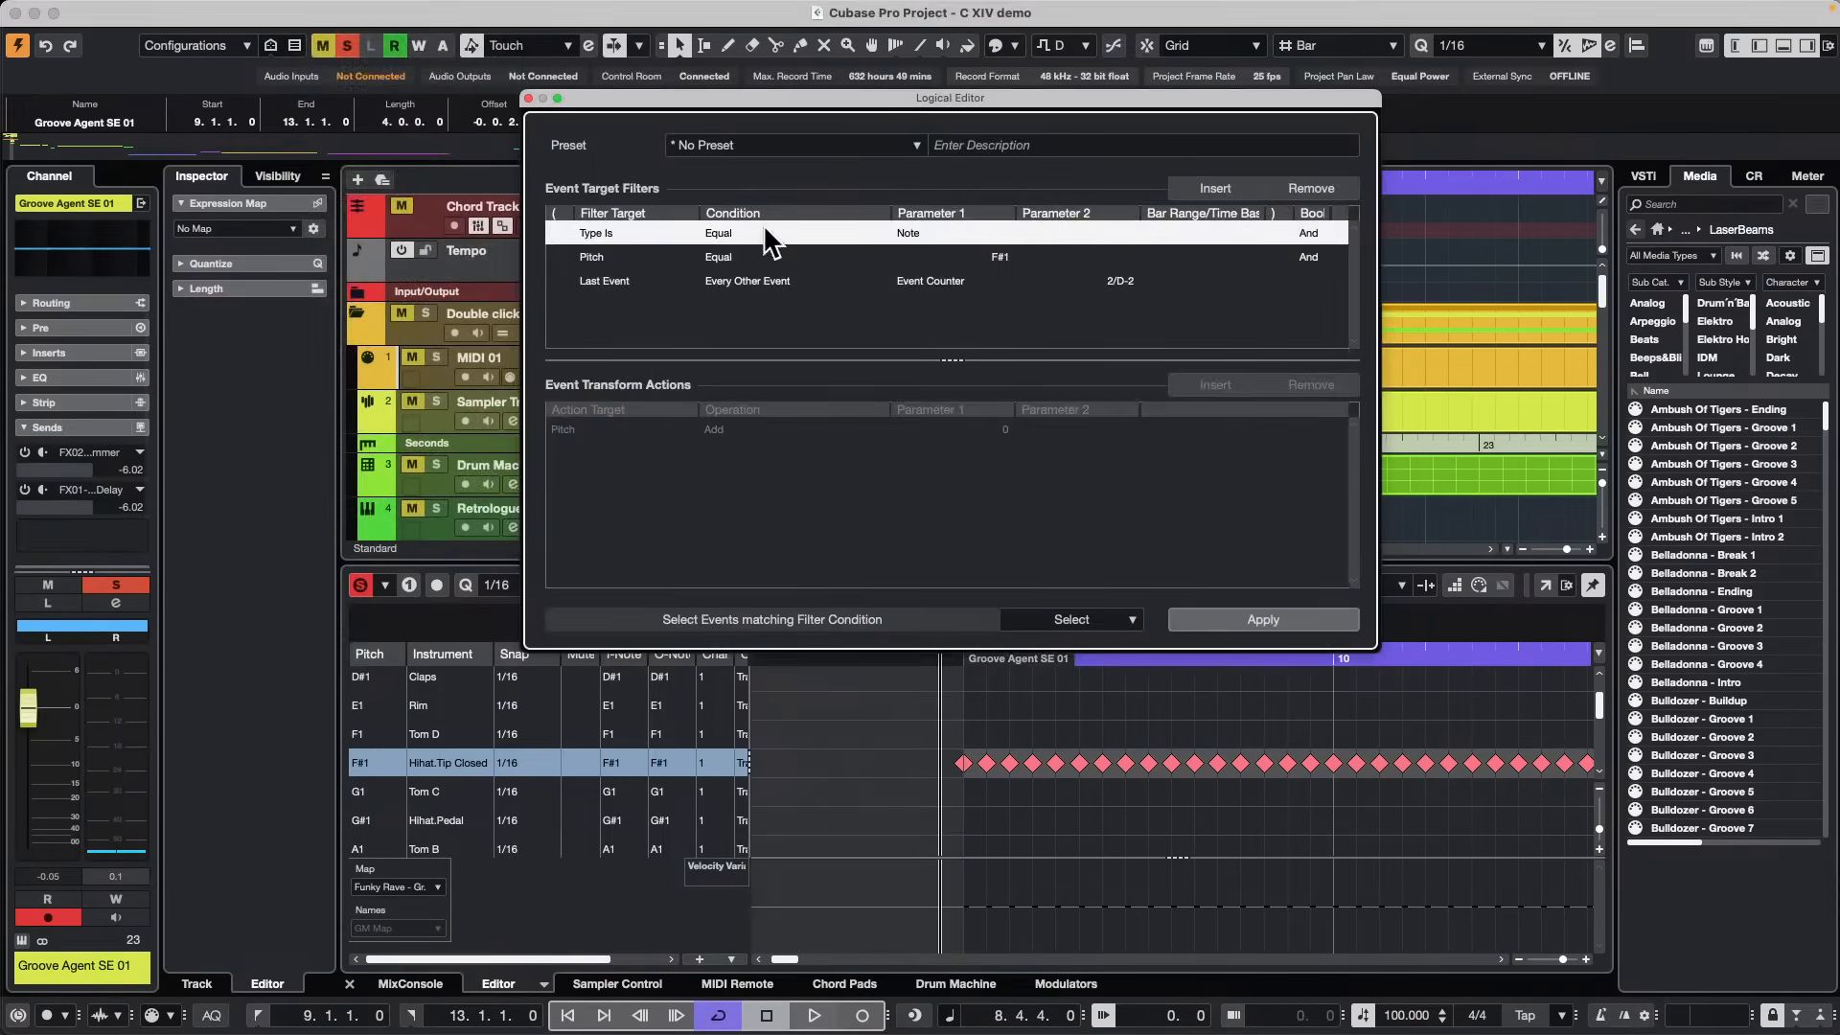
{"action": "left_click", "coordinate": [1286, 618]}
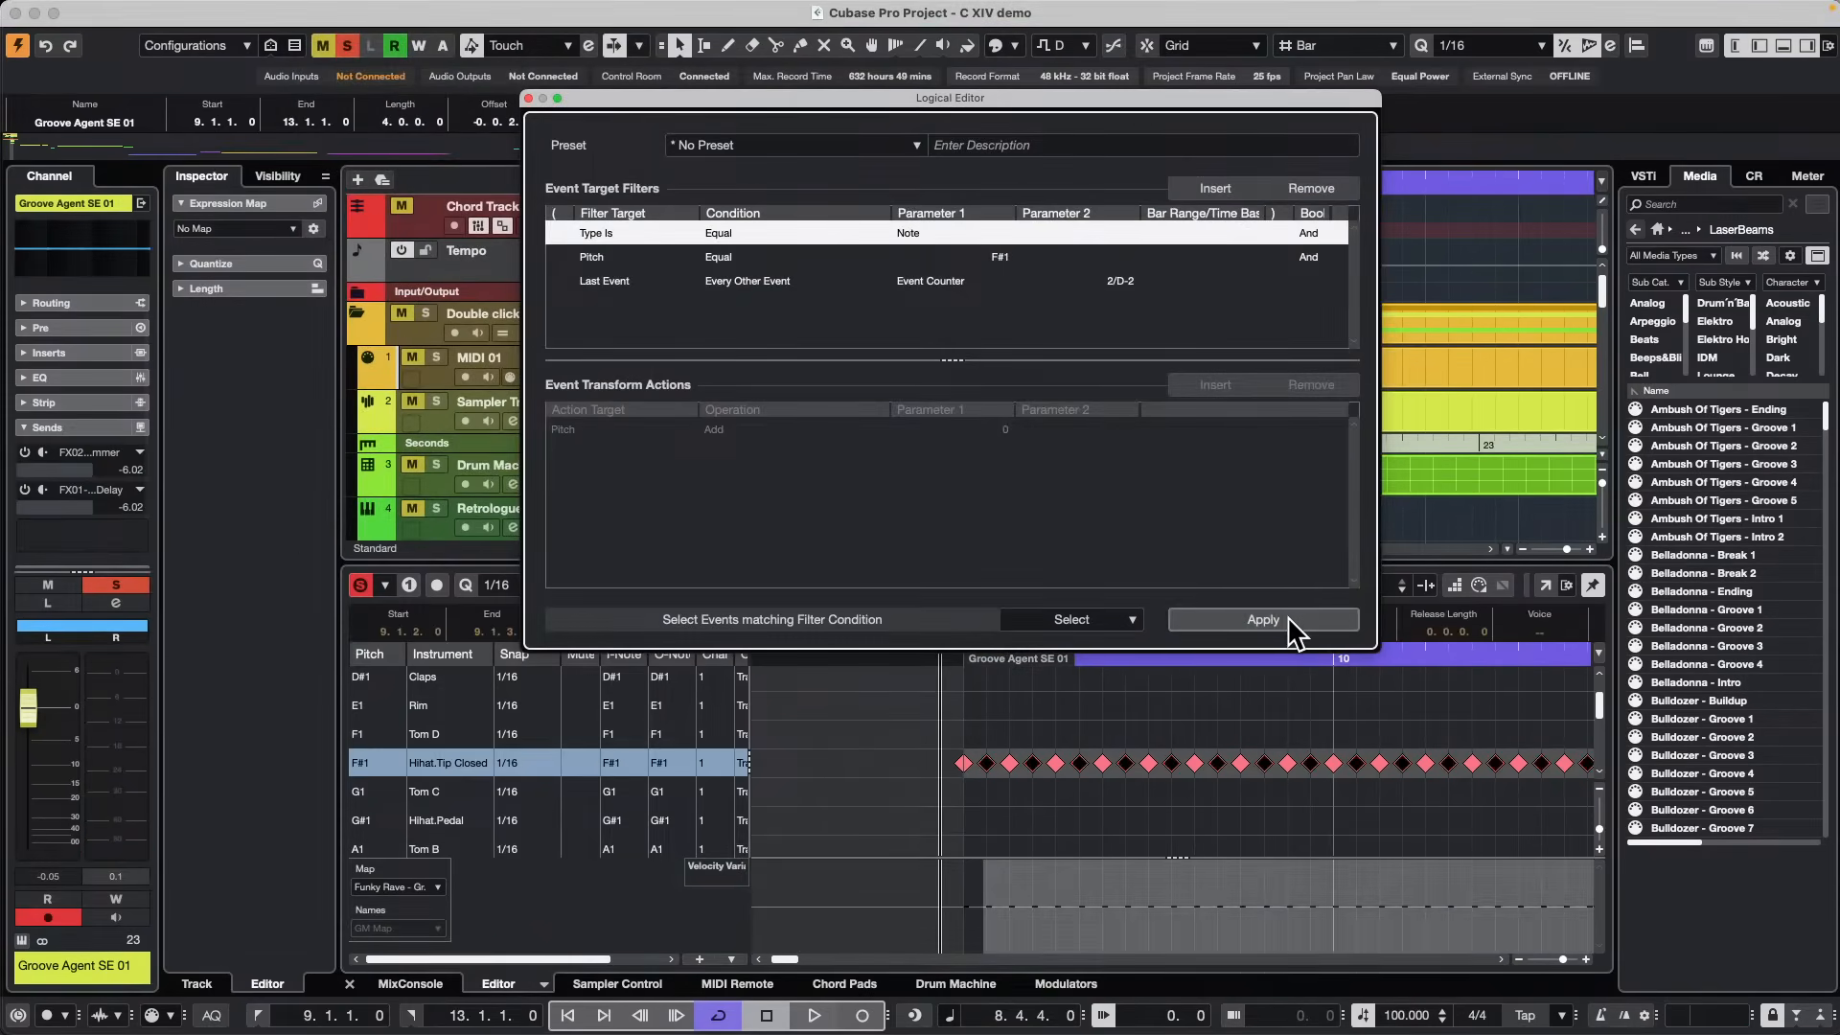
{"action": "left_click", "coordinate": [528, 99]}
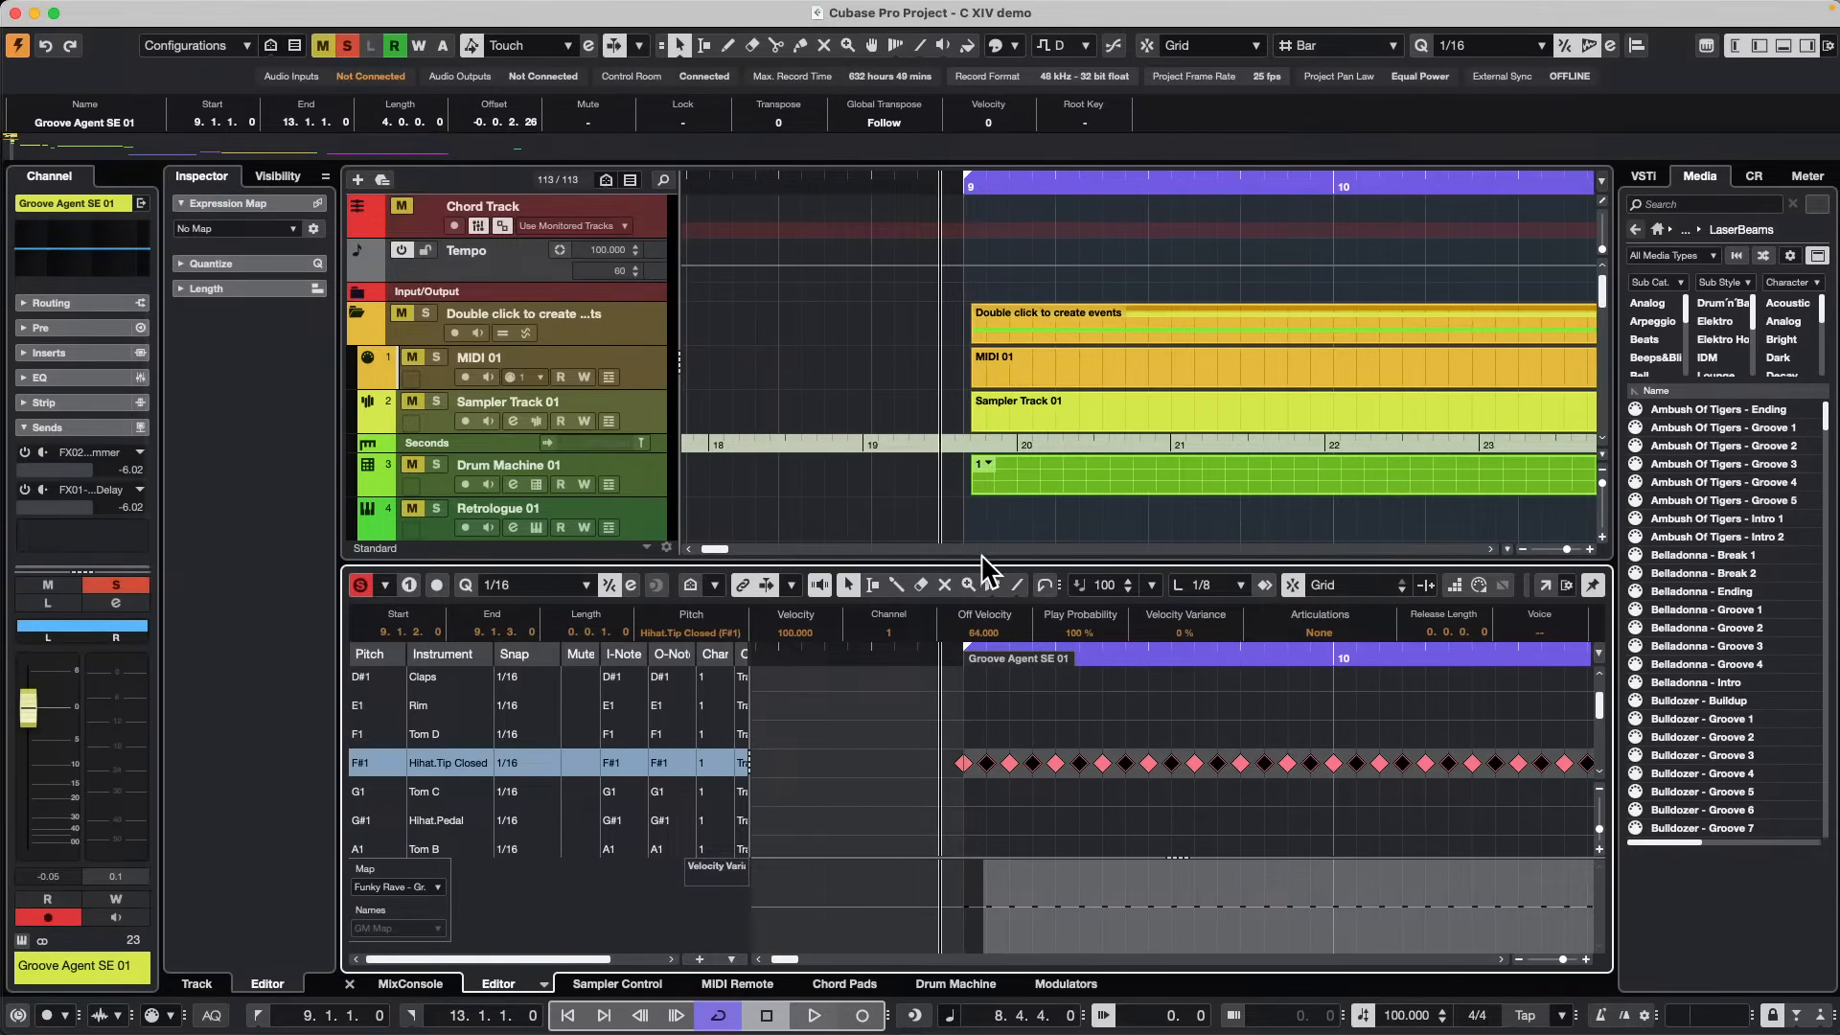
{"action": "left_click_drag", "start_coordinate": [963, 564], "coordinate": [962, 496]}
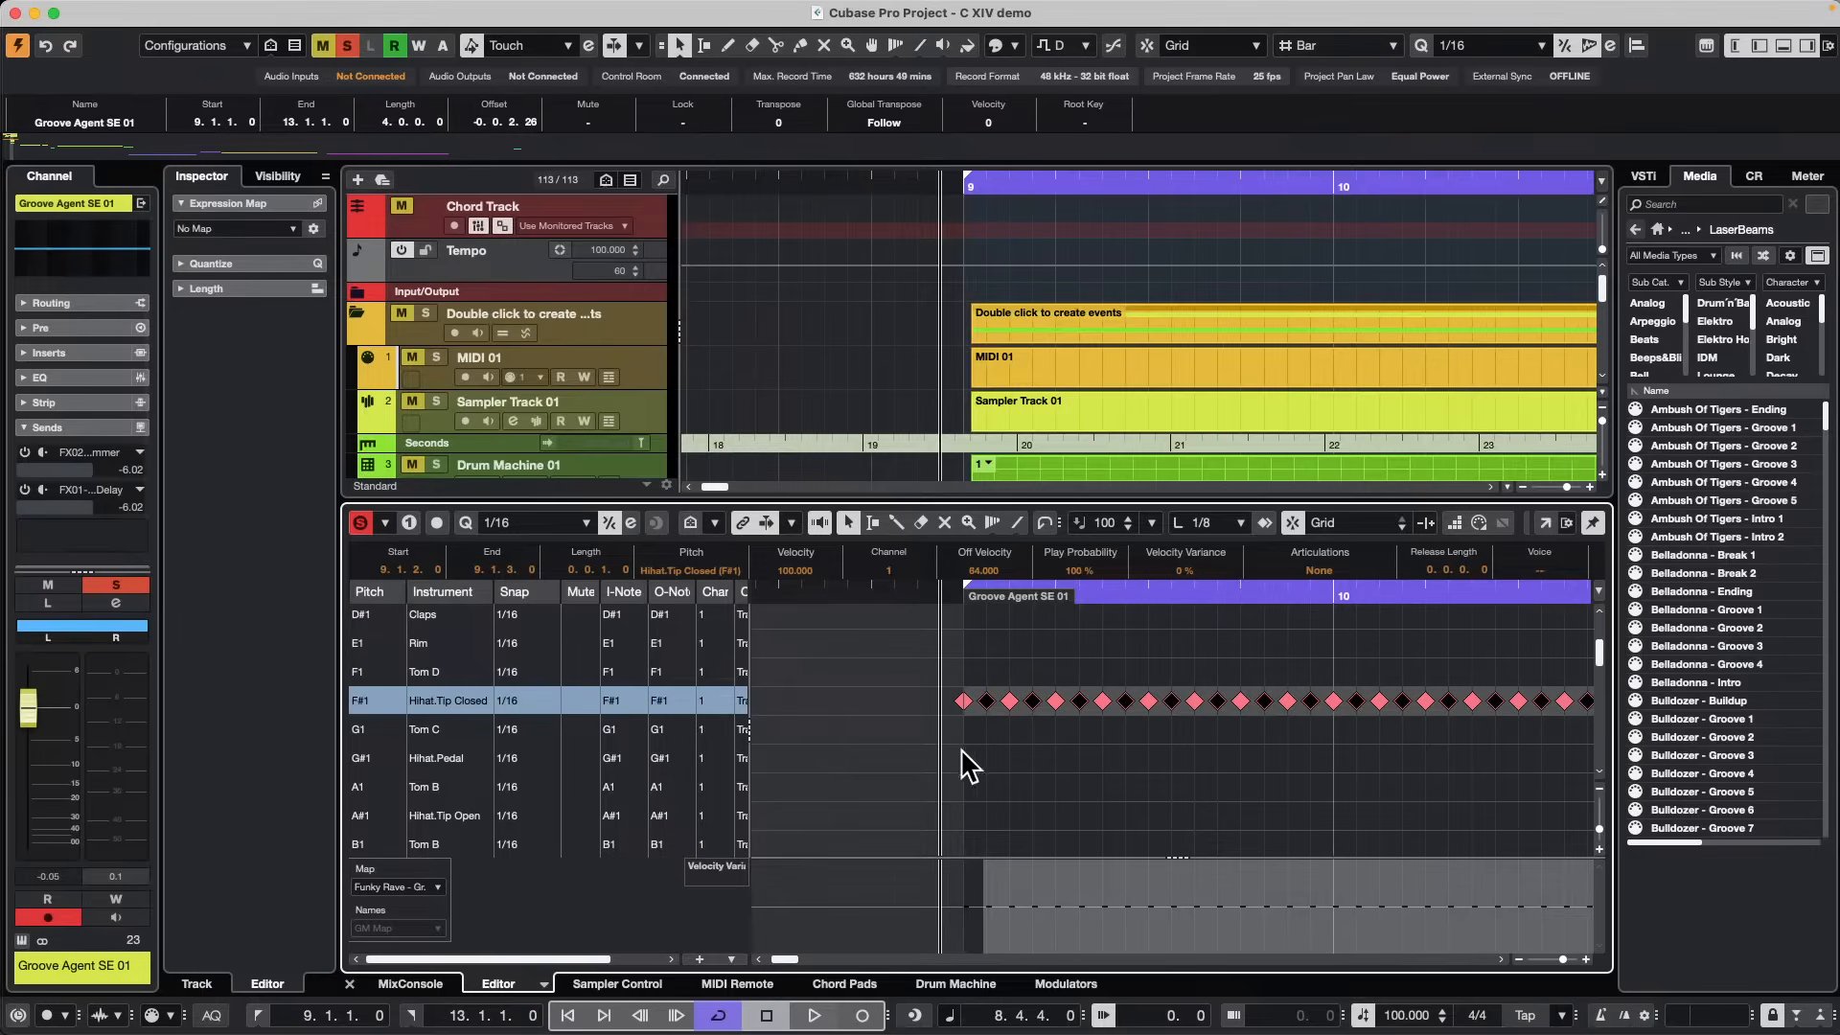
{"action": "left_click", "coordinate": [1200, 567]}
{"action": "left_click", "coordinate": [1209, 650]}
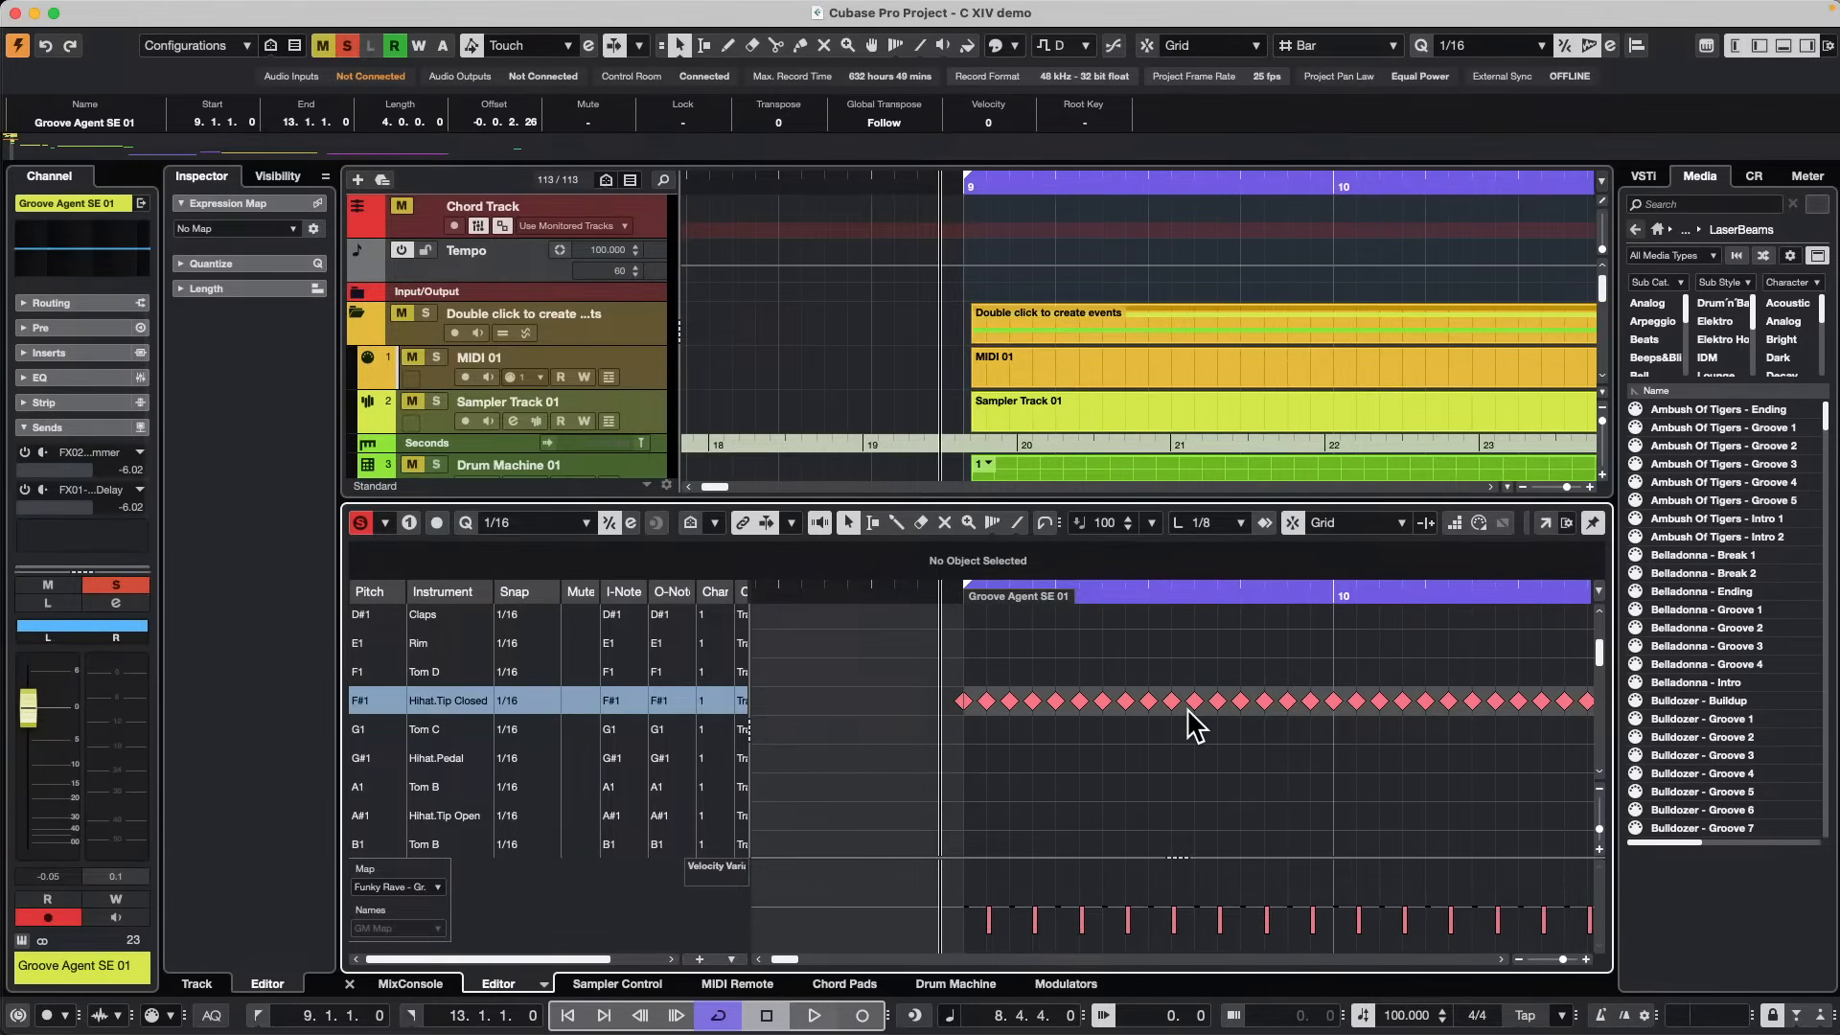
Start playback of the drum part and solo the closed hi-hat instrument in the Drum Editor.
{"action": "key", "text": "space"}
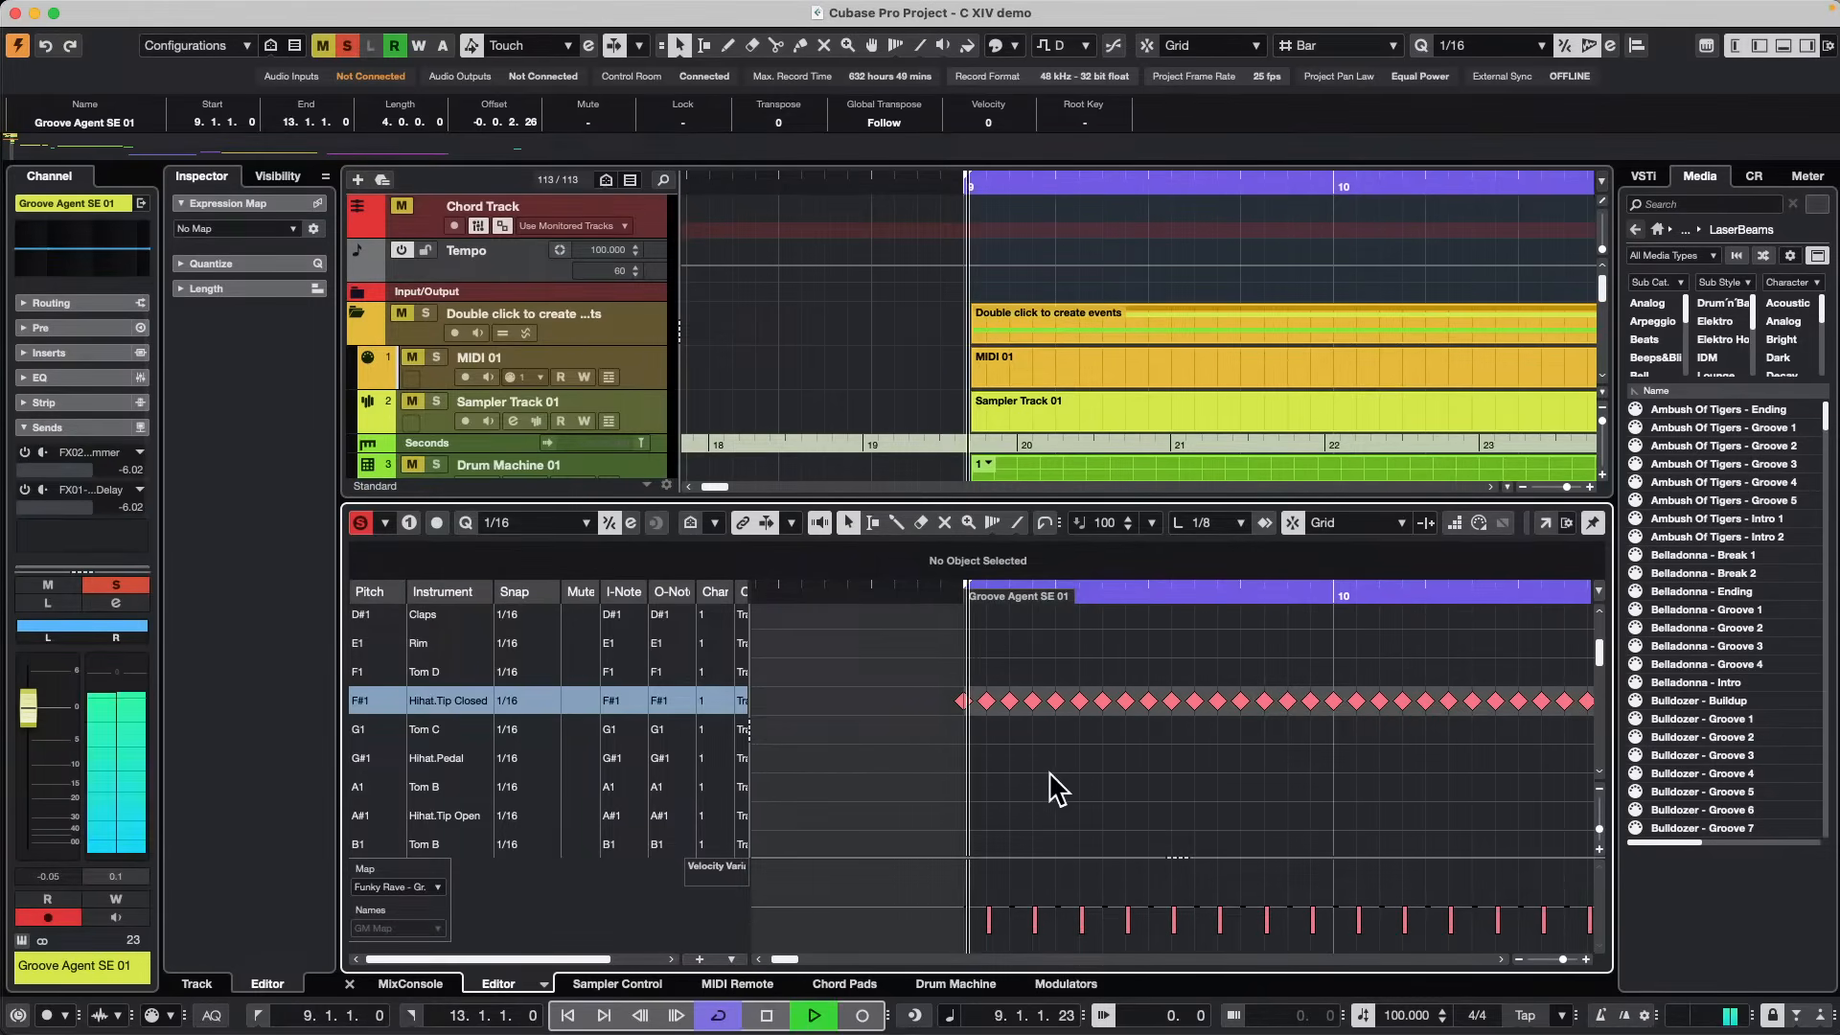
{"action": "left_click", "coordinate": [409, 522]}
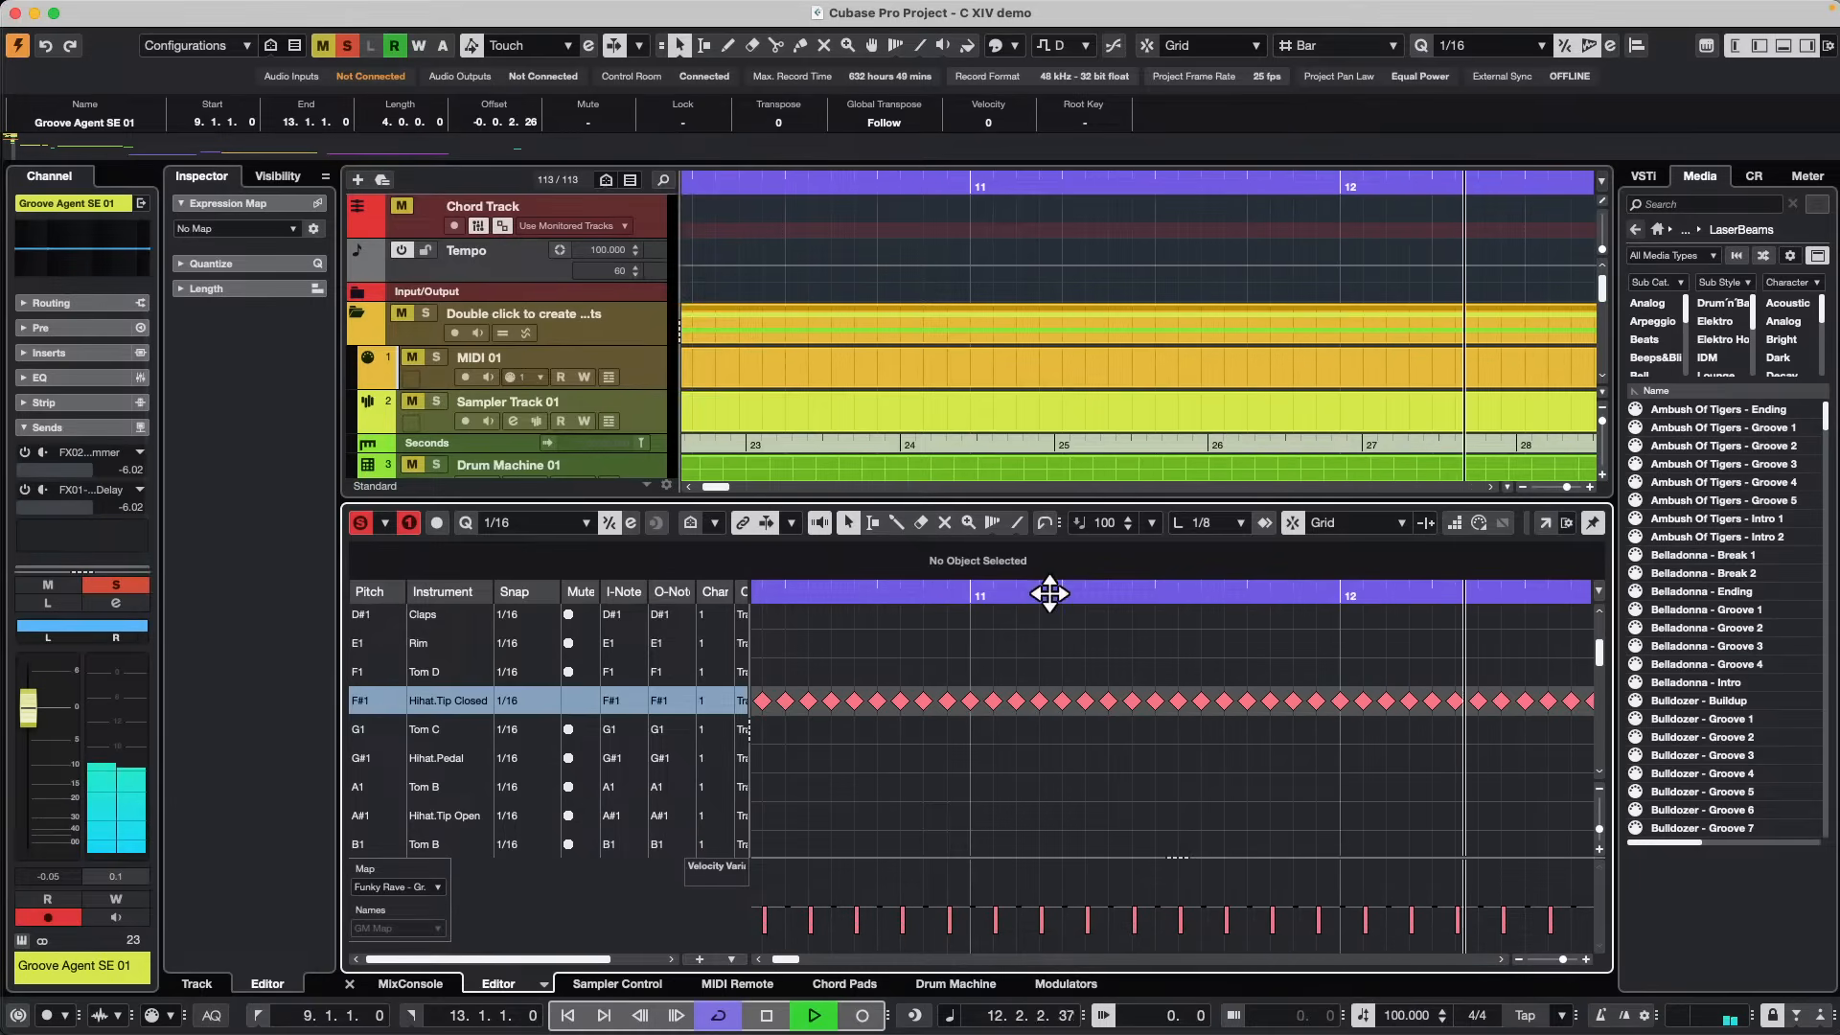
Try freehand velocity variance curves across the closed hi-hat notes between bars 9 and 13, and undo them until the lane is flat.
{"action": "left_click_drag", "start_coordinate": [1050, 593], "coordinate": [1063, 533]}
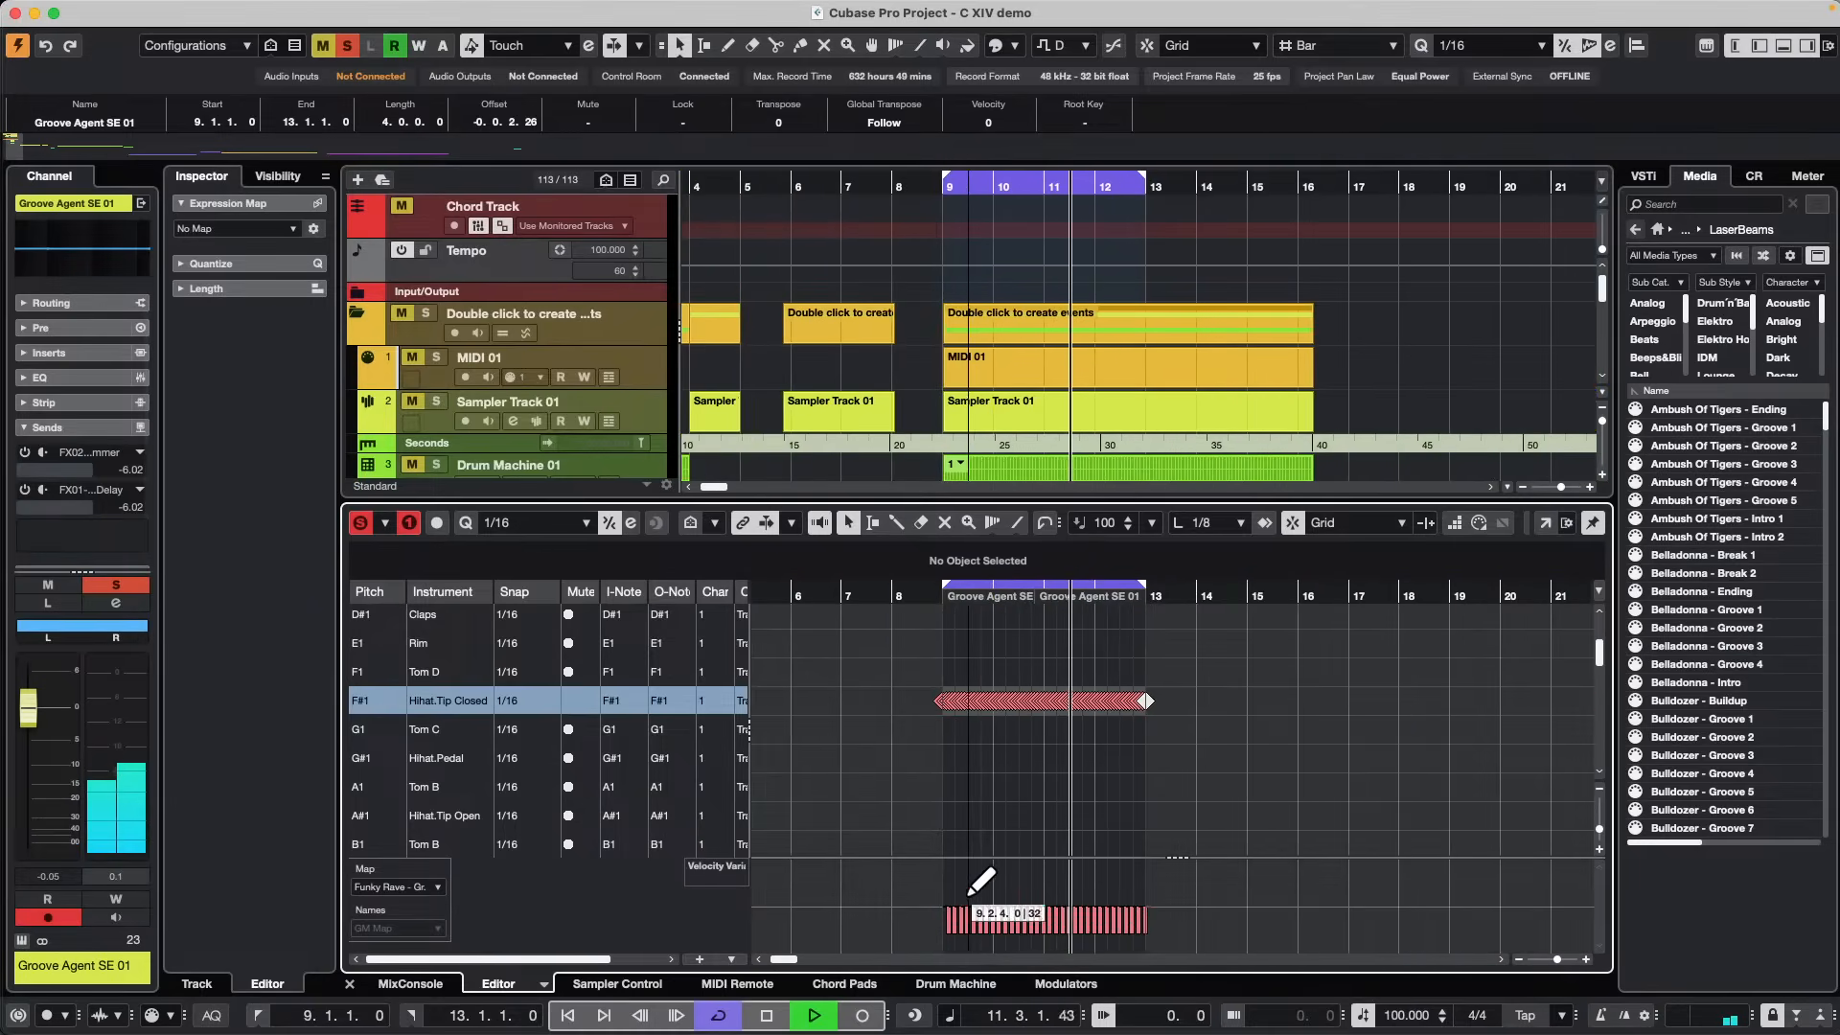
{"action": "mouse_move", "coordinate": [961, 892]}
{"action": "left_mouse_down"}
{"action": "mouse_move", "coordinate": [1232, 905]}
{"action": "mouse_move", "coordinate": [972, 906]}
{"action": "left_mouse_up"}
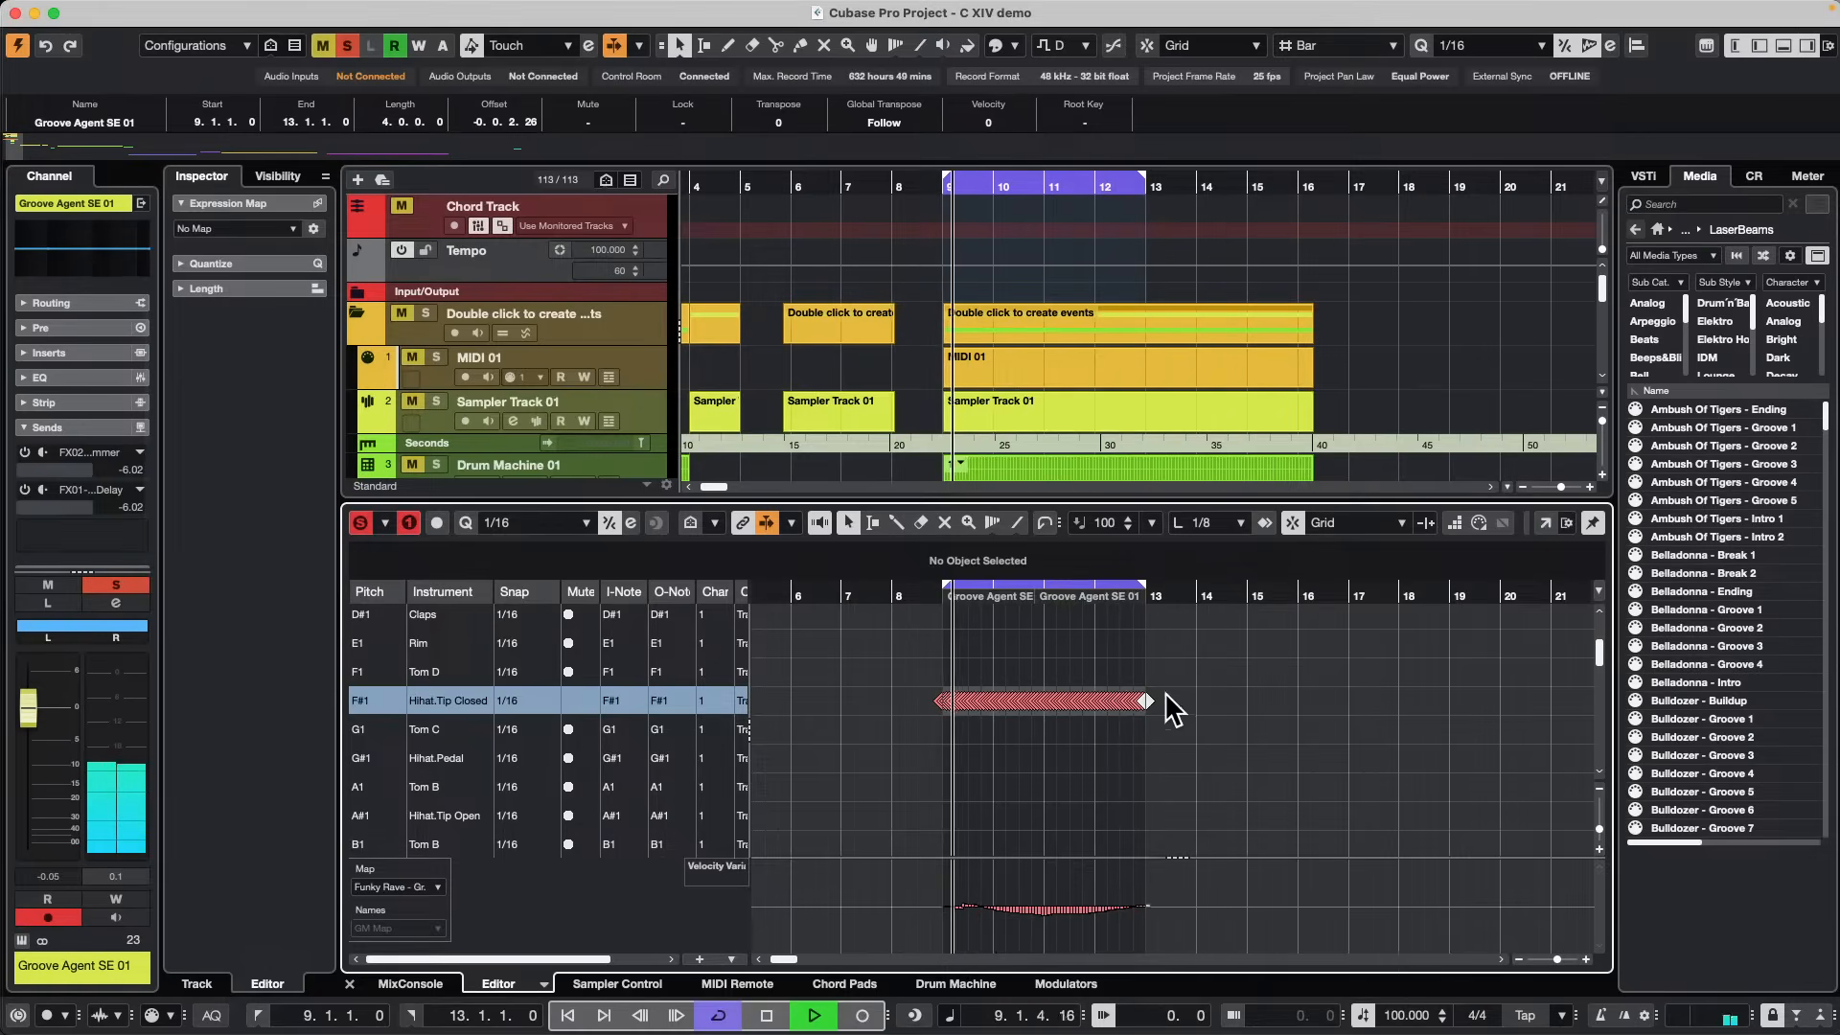
{"action": "left_click_drag", "start_coordinate": [926, 596], "coordinate": [925, 634]}
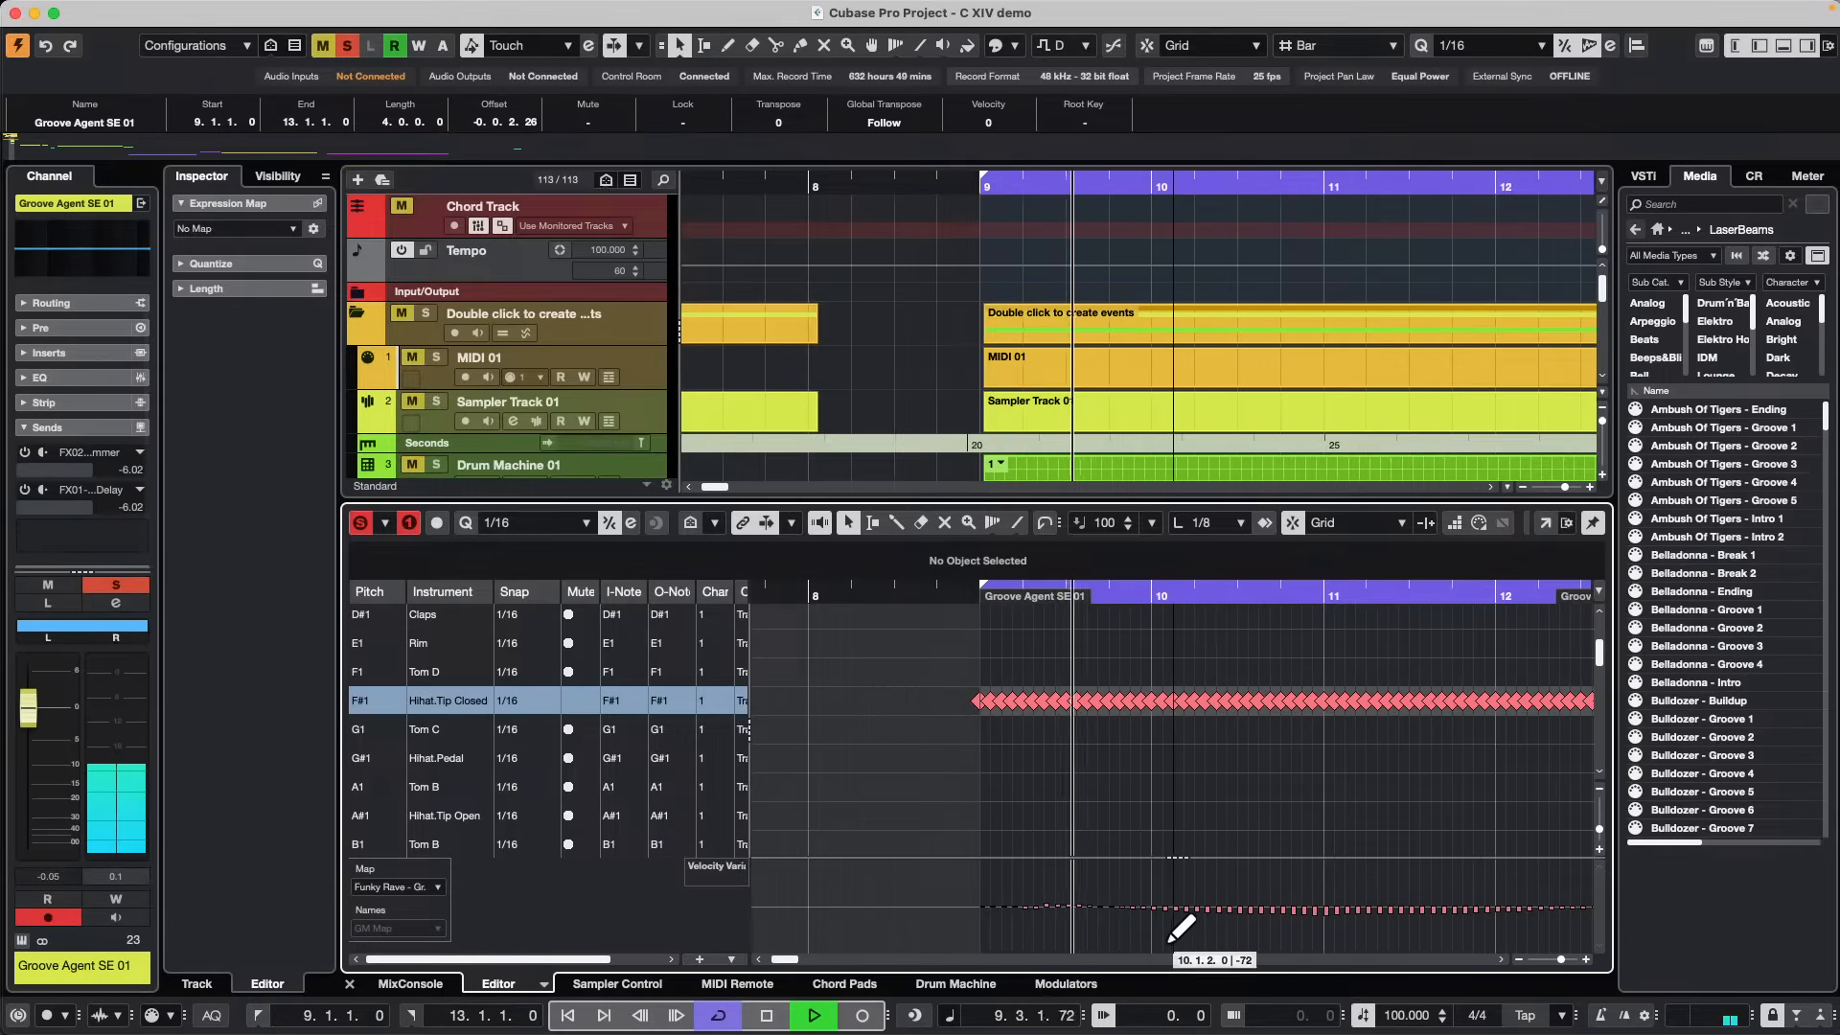
{"action": "mouse_move", "coordinate": [1179, 928]}
{"action": "left_mouse_down"}
{"action": "mouse_move", "coordinate": [1335, 911]}
{"action": "mouse_move", "coordinate": [1368, 856]}
{"action": "mouse_move", "coordinate": [1466, 852]}
{"action": "mouse_move", "coordinate": [1489, 905]}
{"action": "left_mouse_up"}
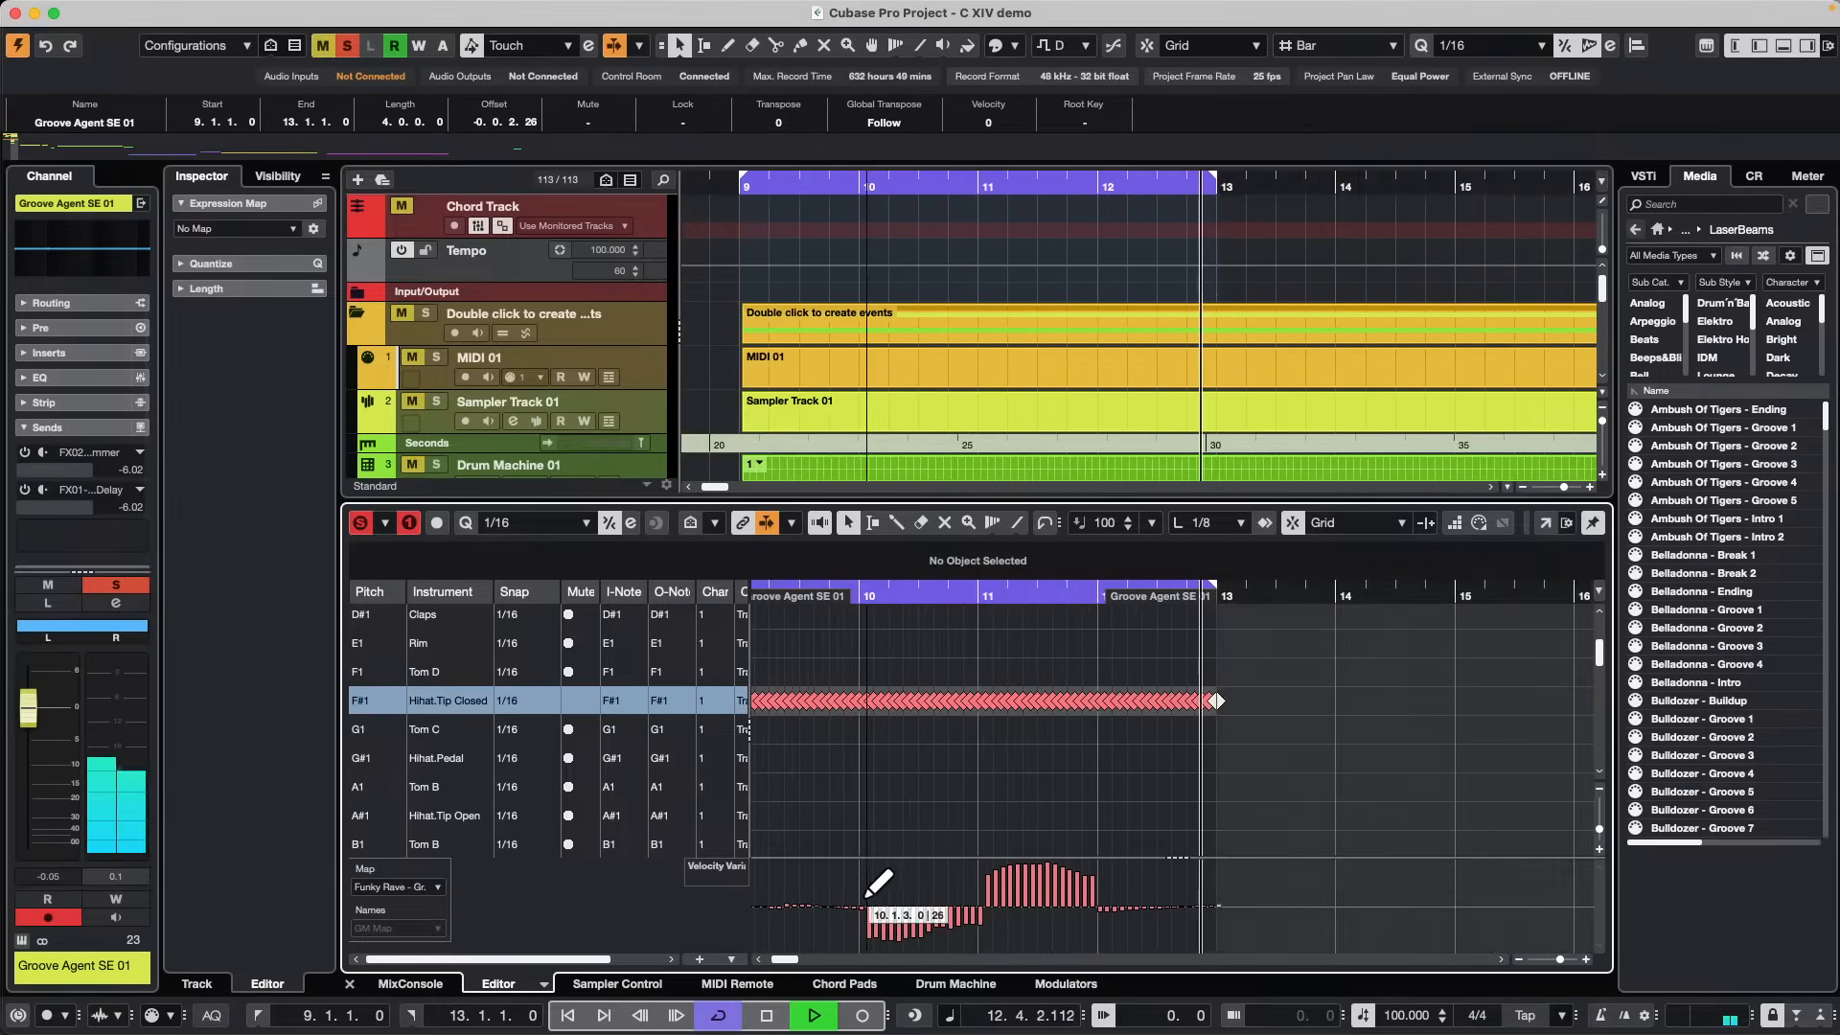
{"action": "left_click_drag", "start_coordinate": [847, 891], "coordinate": [1229, 928]}
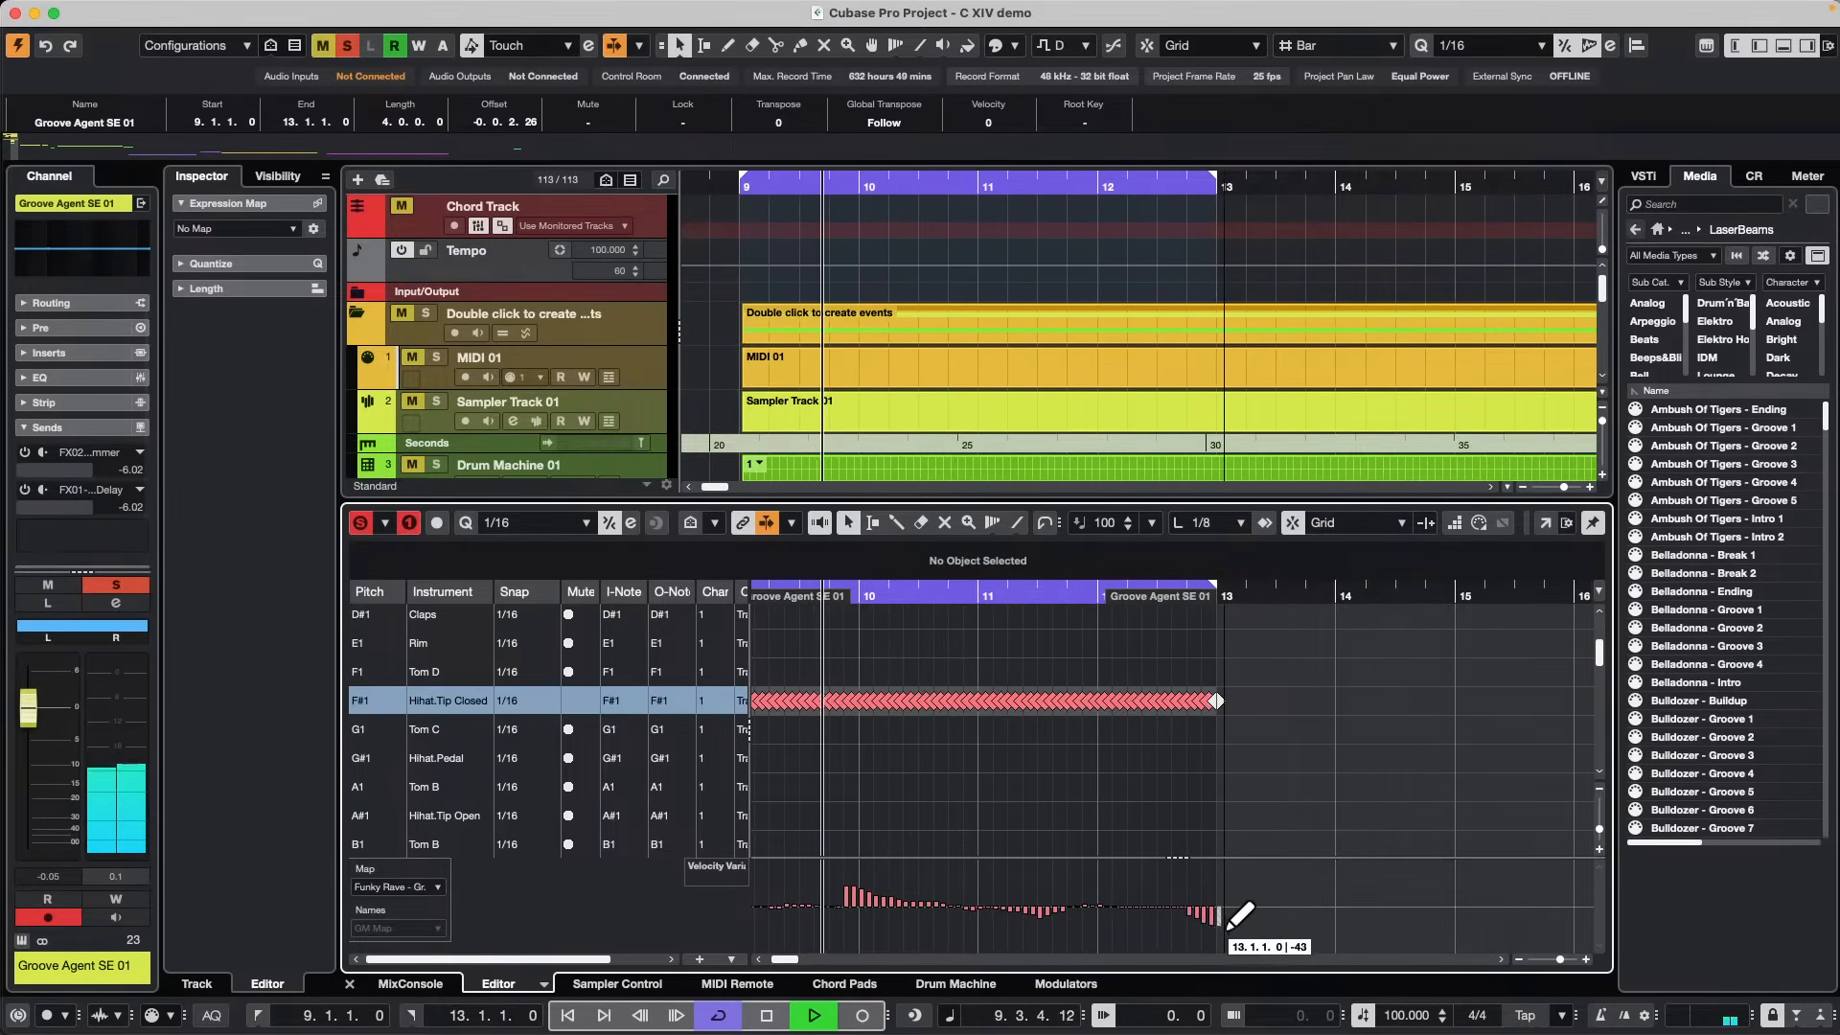
{"action": "left_click_drag", "start_coordinate": [950, 929], "coordinate": [1197, 867]}
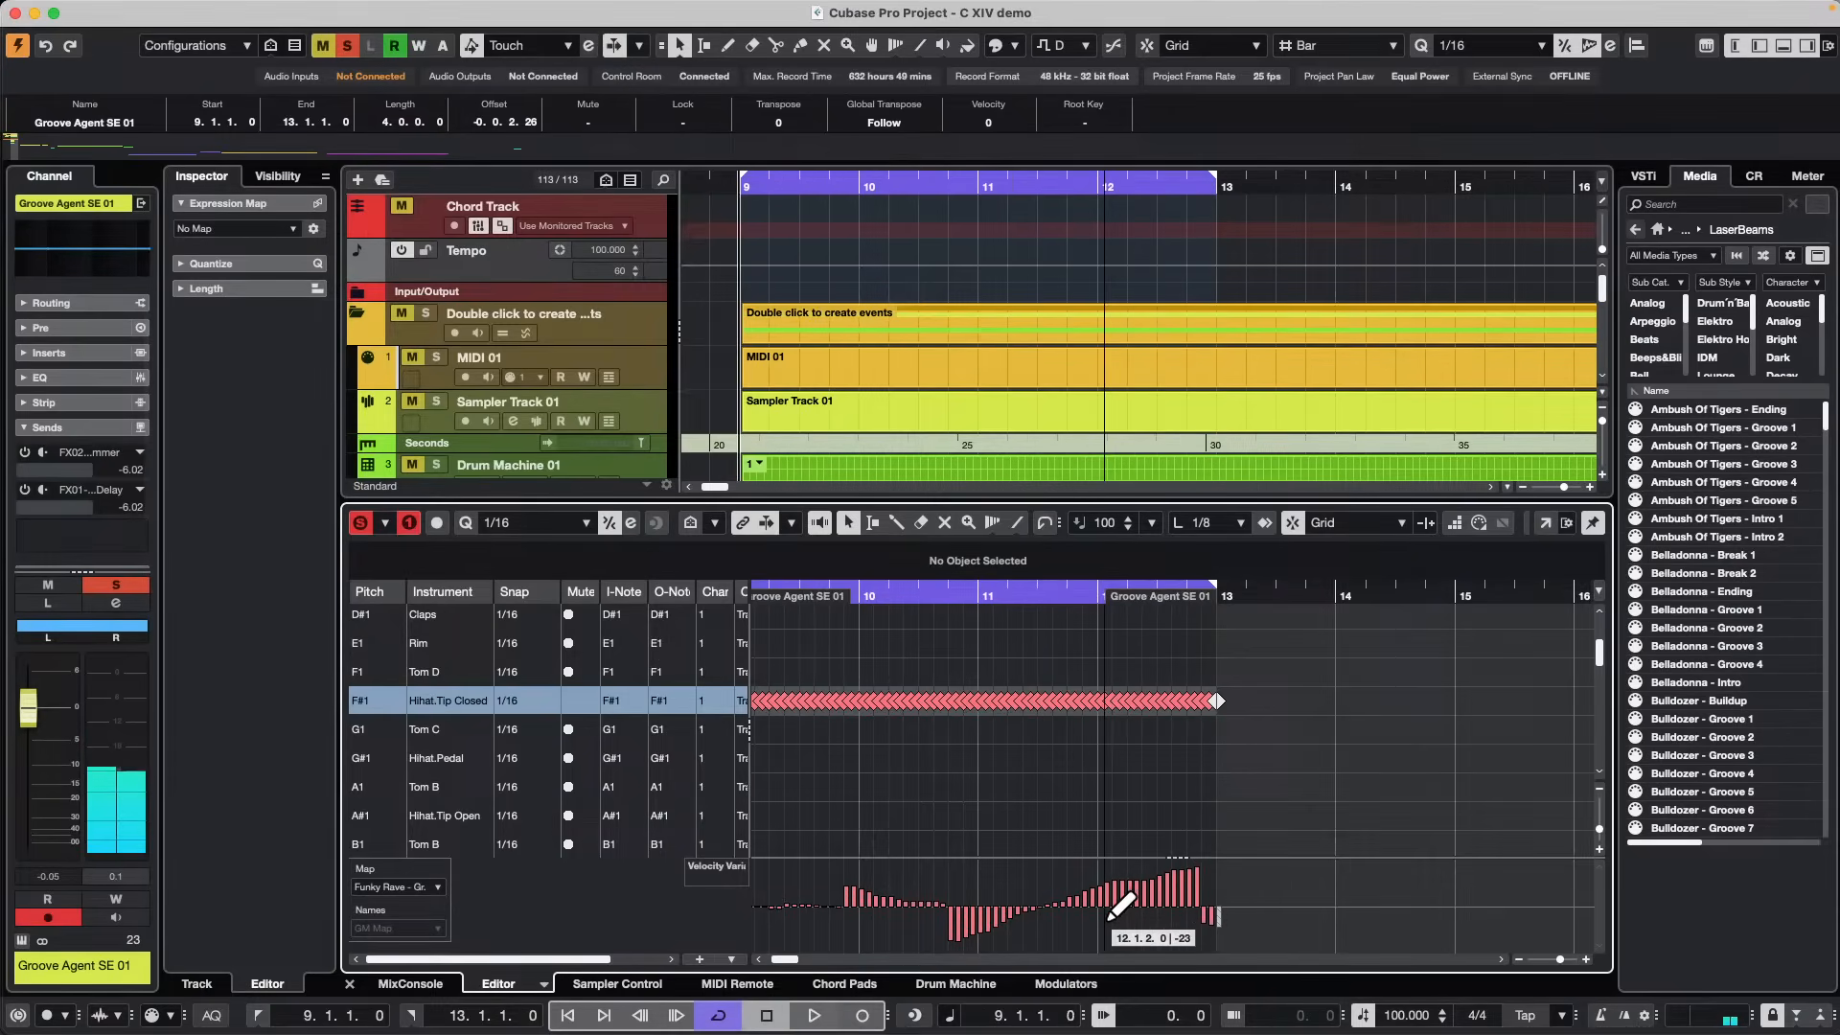
{"action": "key", "text": "super+z"}
{"action": "key", "text": "super+z"}
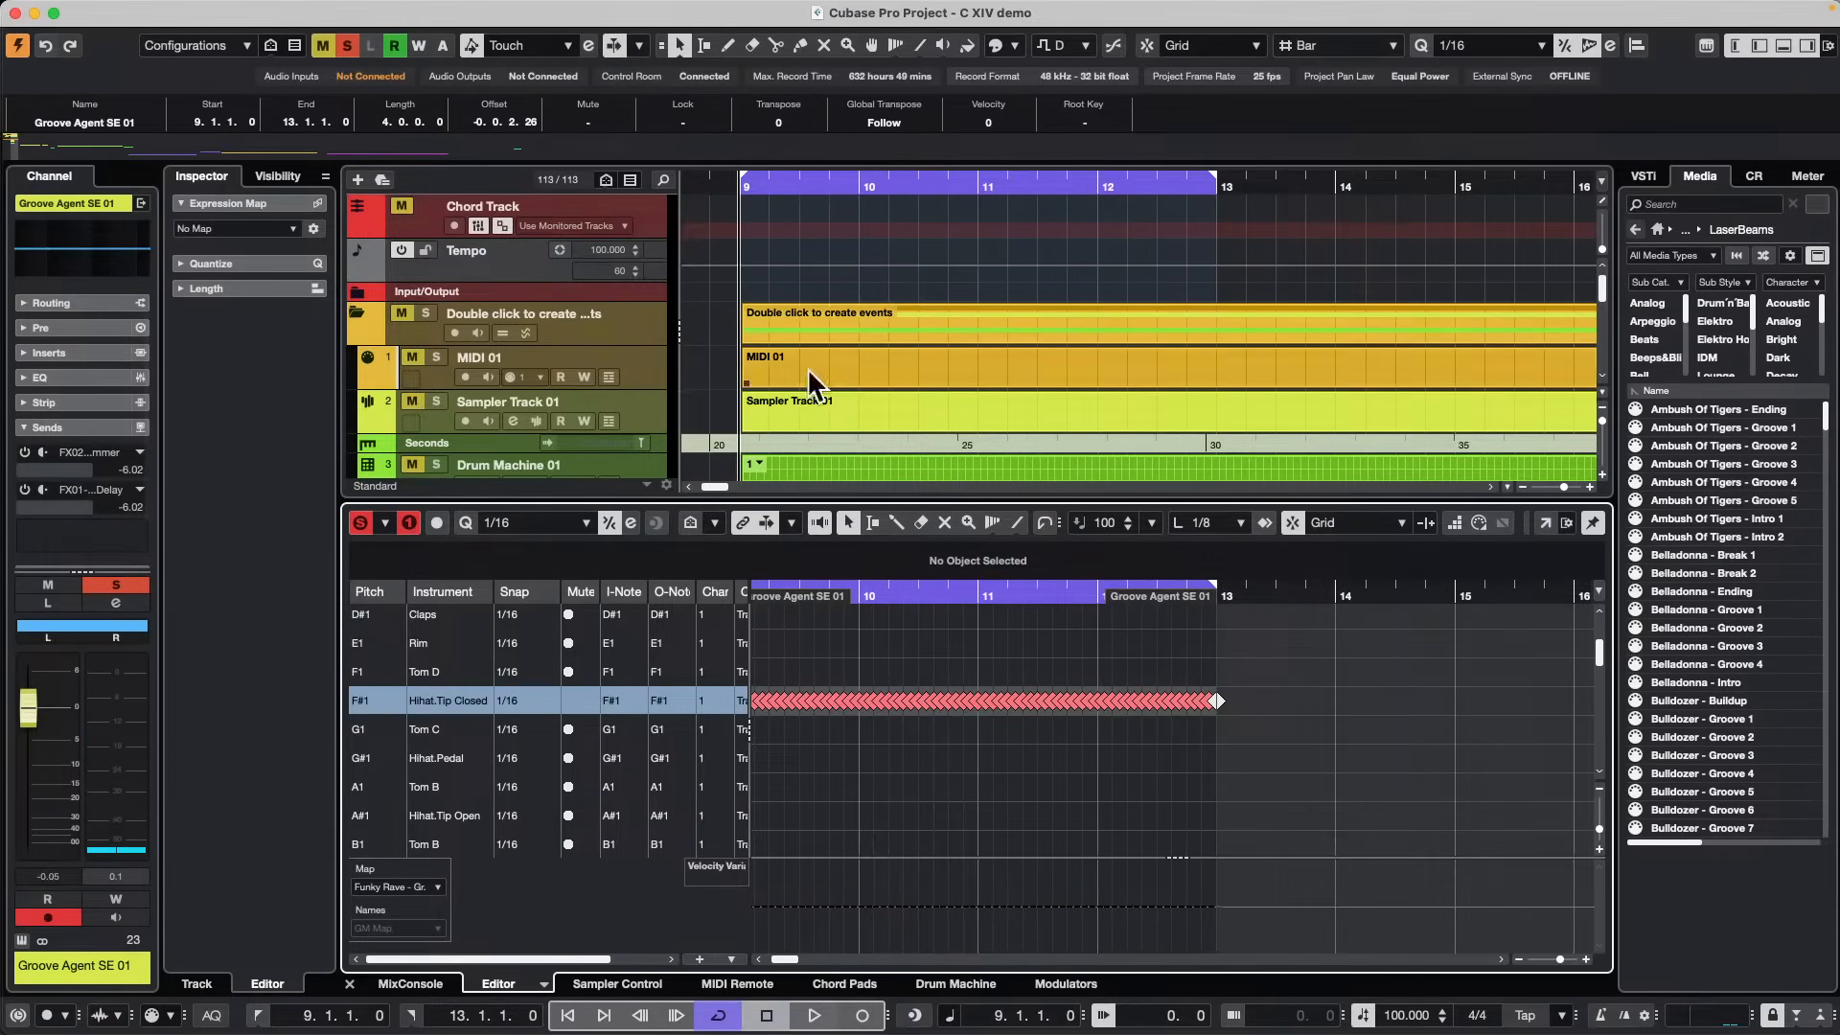
Apply the Logical Editor filter again to select every other F#1 closed hi-hat note, and set the selection's velocity variance to -40 %.
{"action": "left_click", "coordinate": [375, 12]}
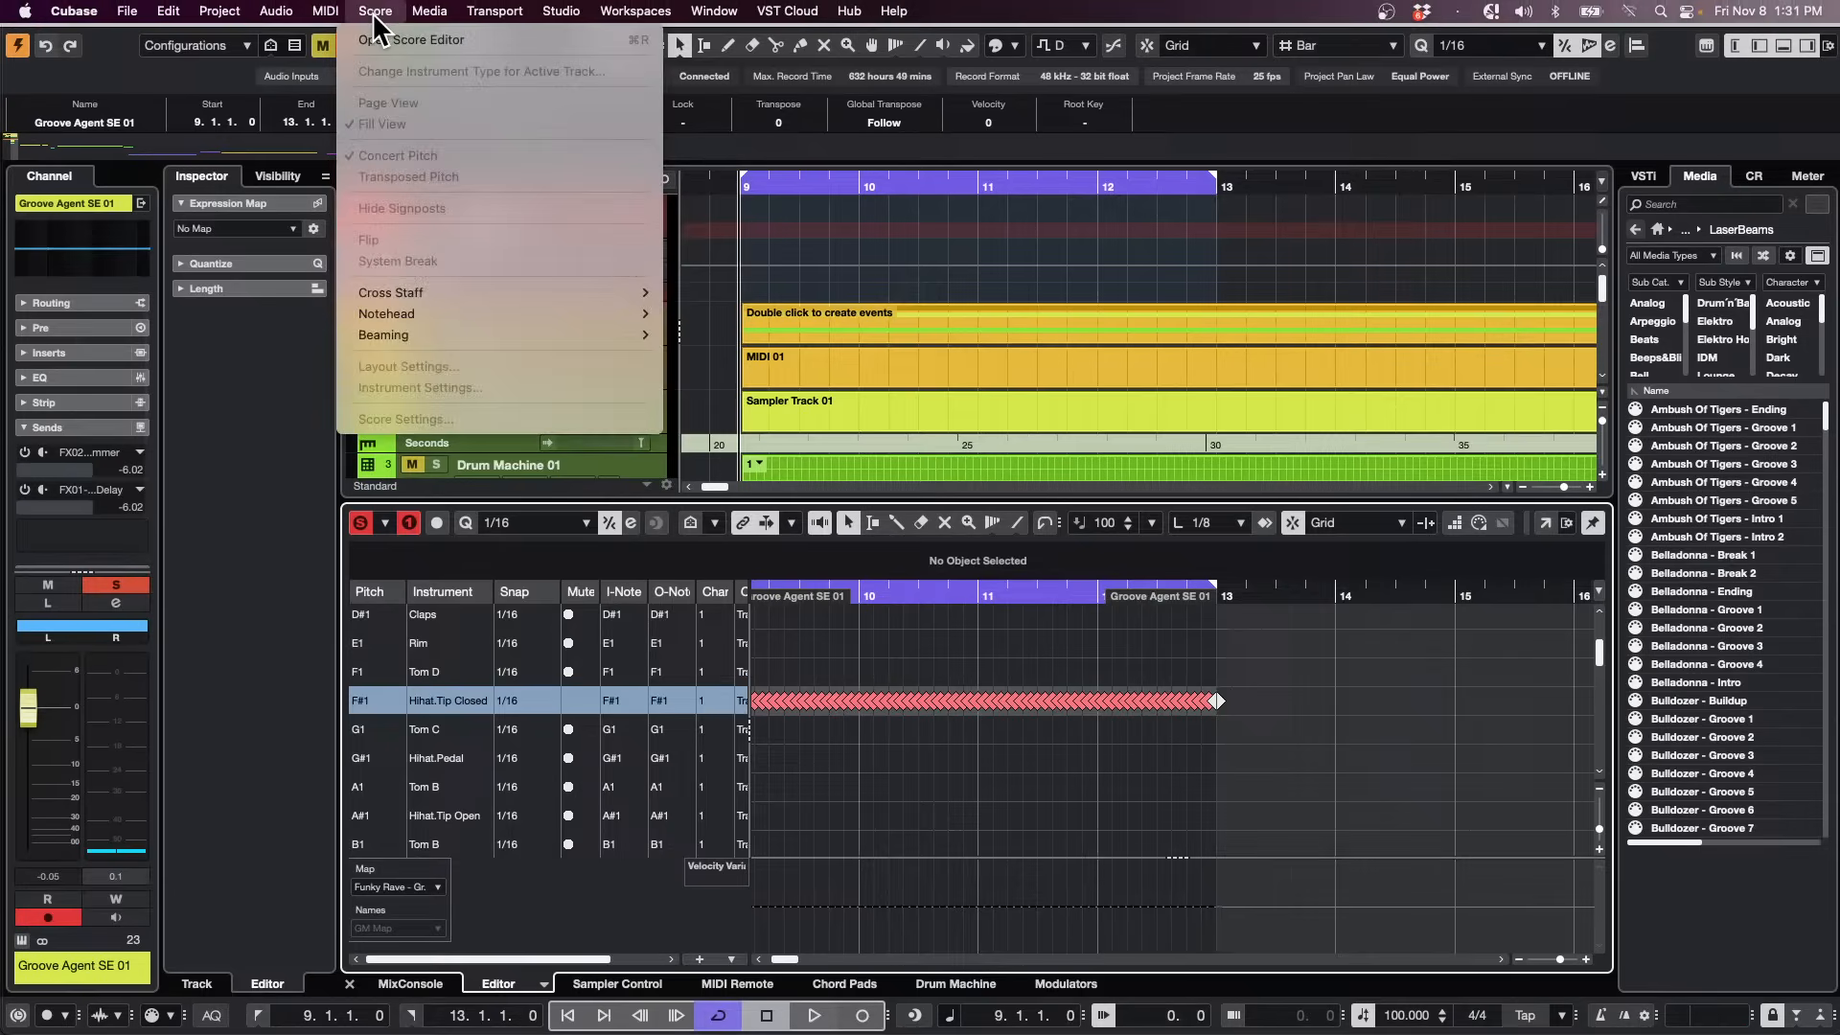
{"action": "mouse_move", "coordinate": [332, 21]}
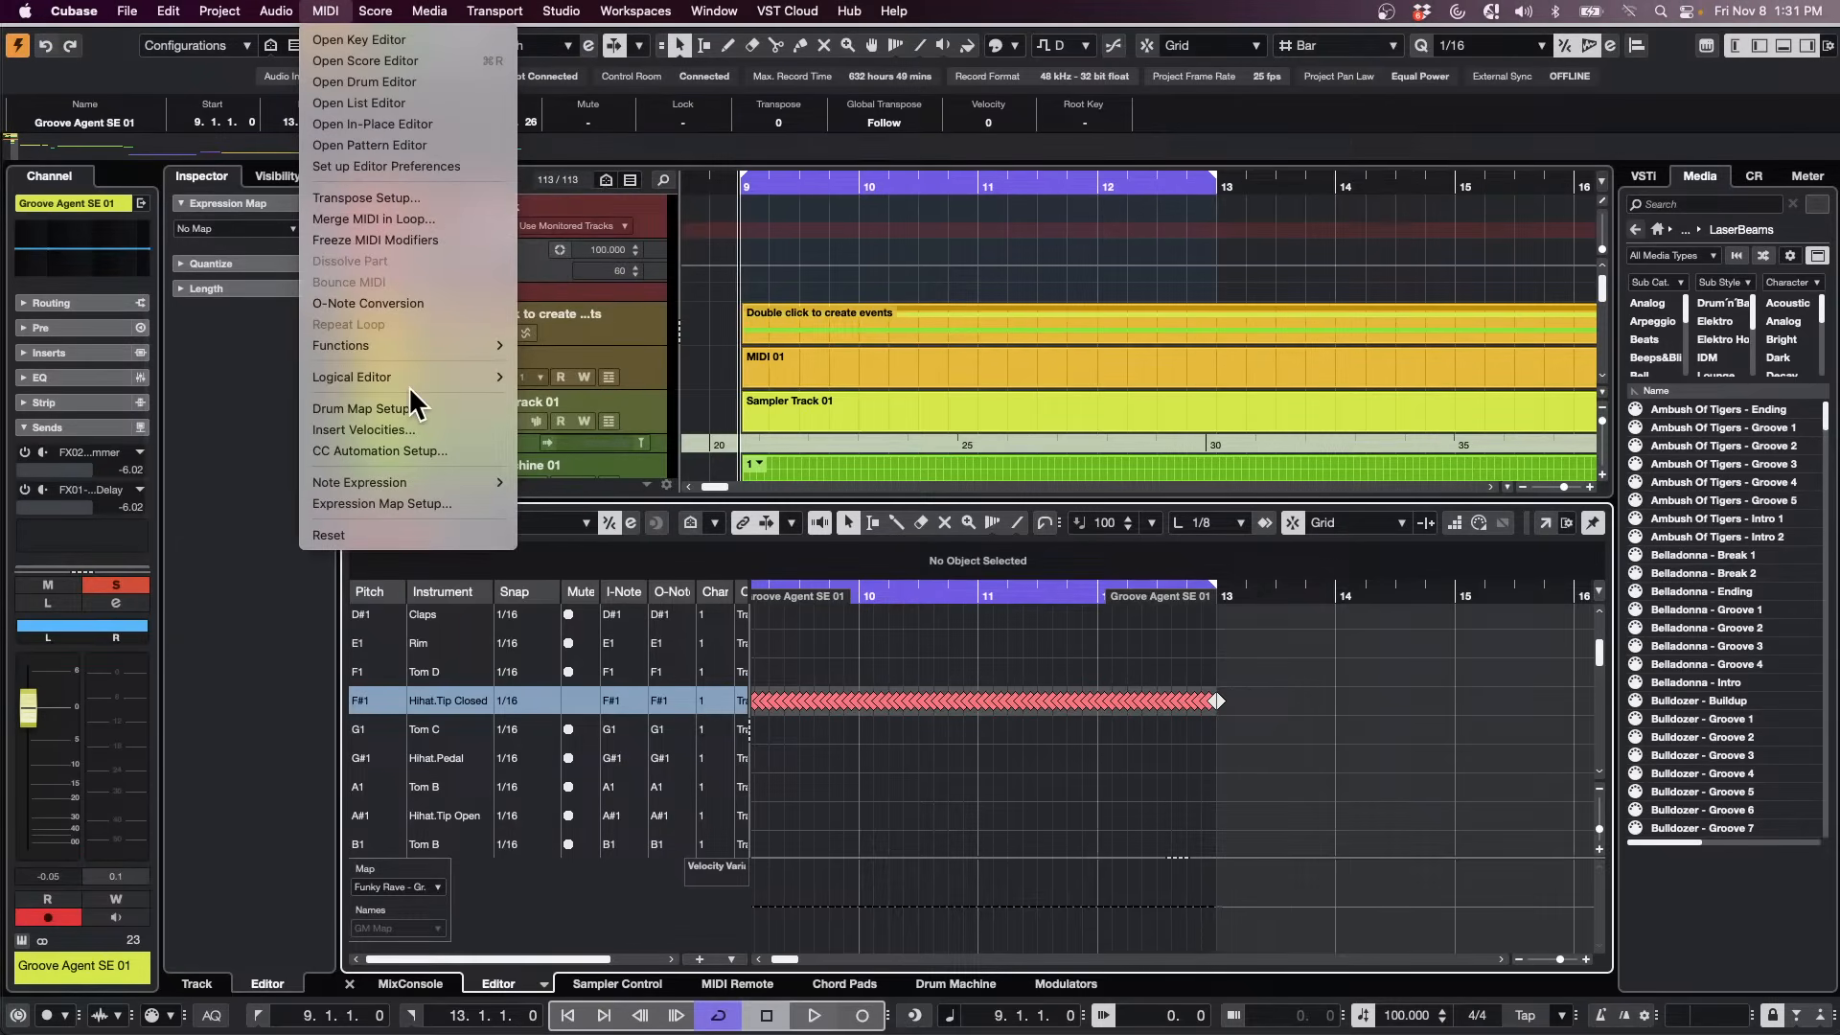
{"action": "mouse_move", "coordinate": [411, 377]}
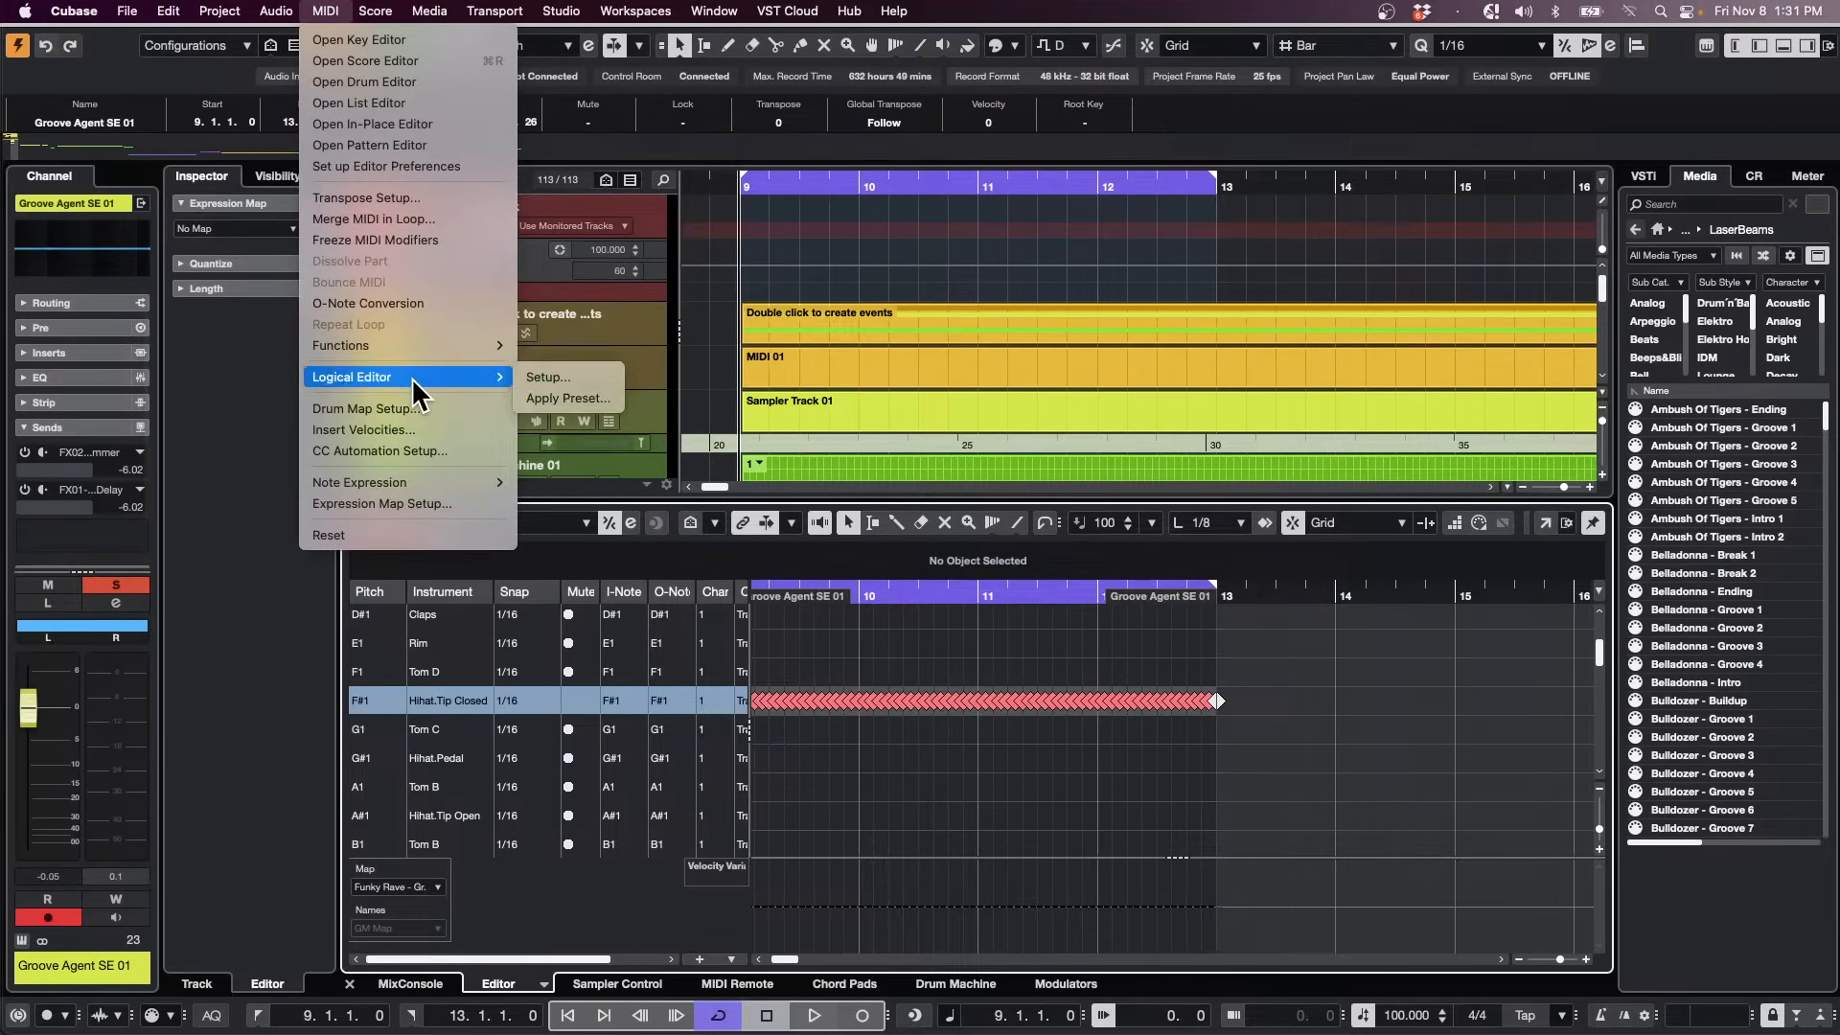
{"action": "left_click", "coordinate": [596, 376]}
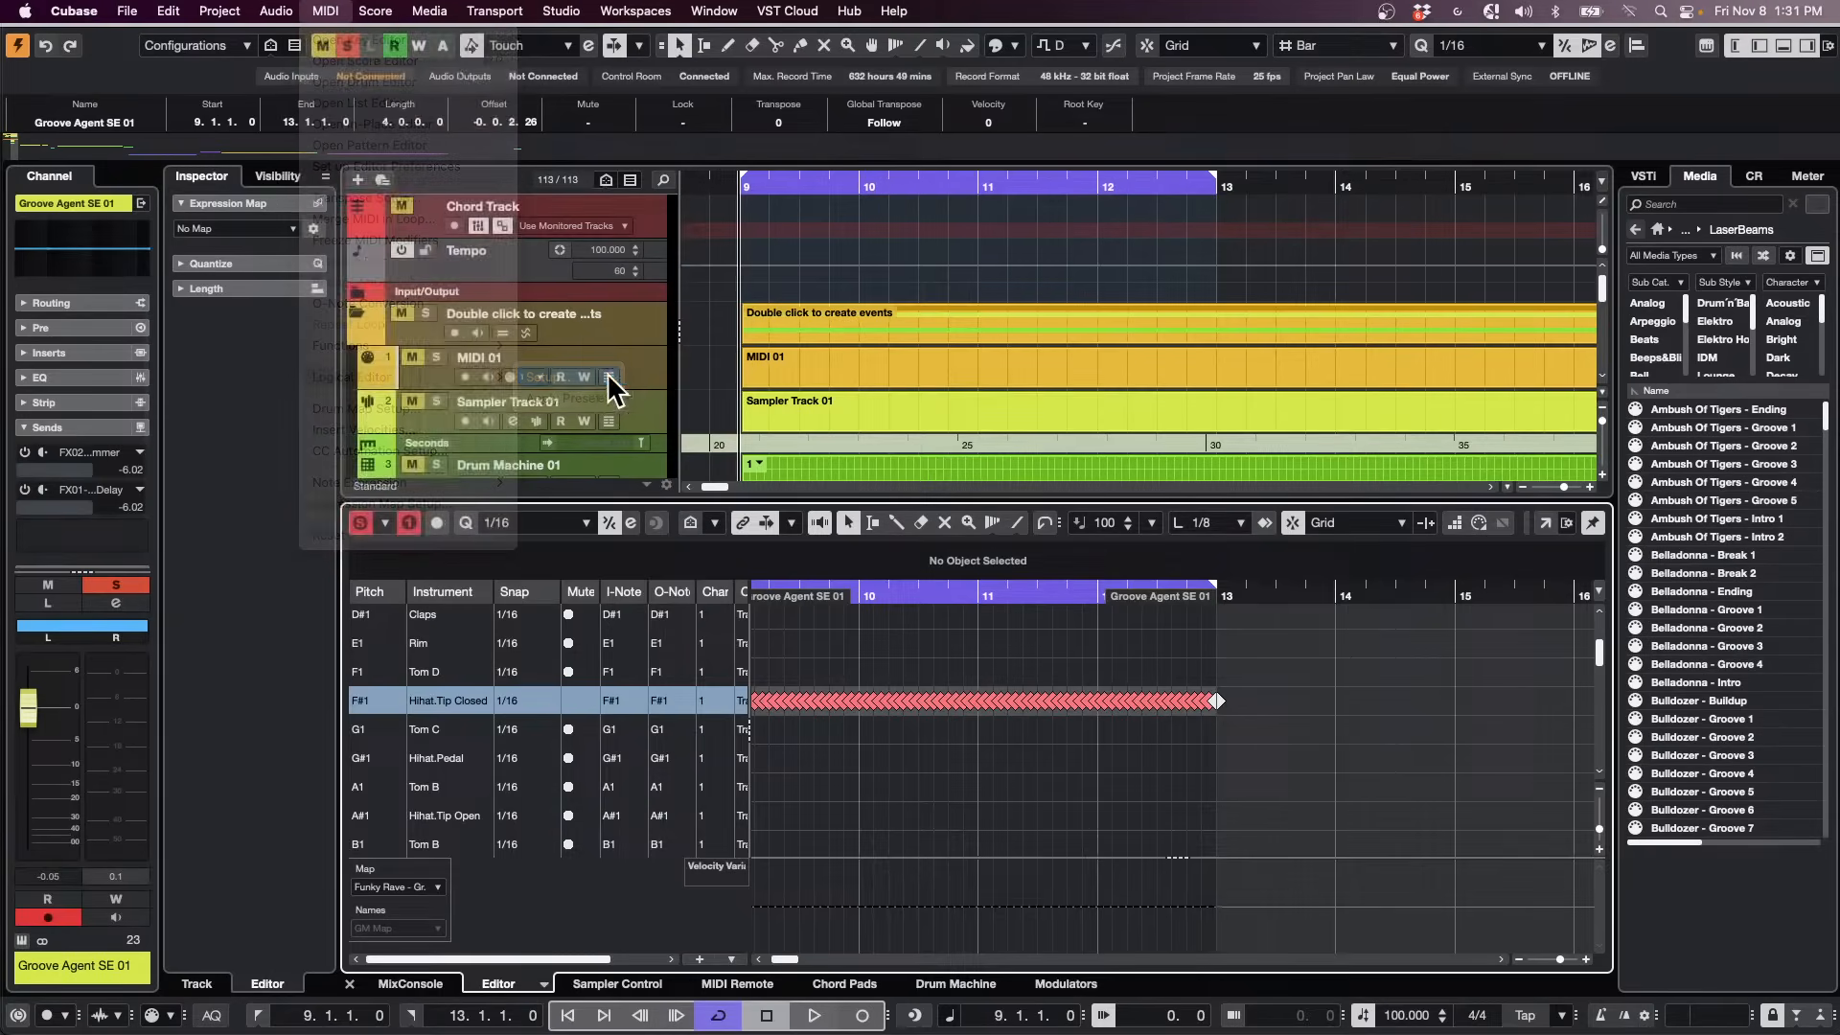
{"action": "left_click", "coordinate": [1260, 621]}
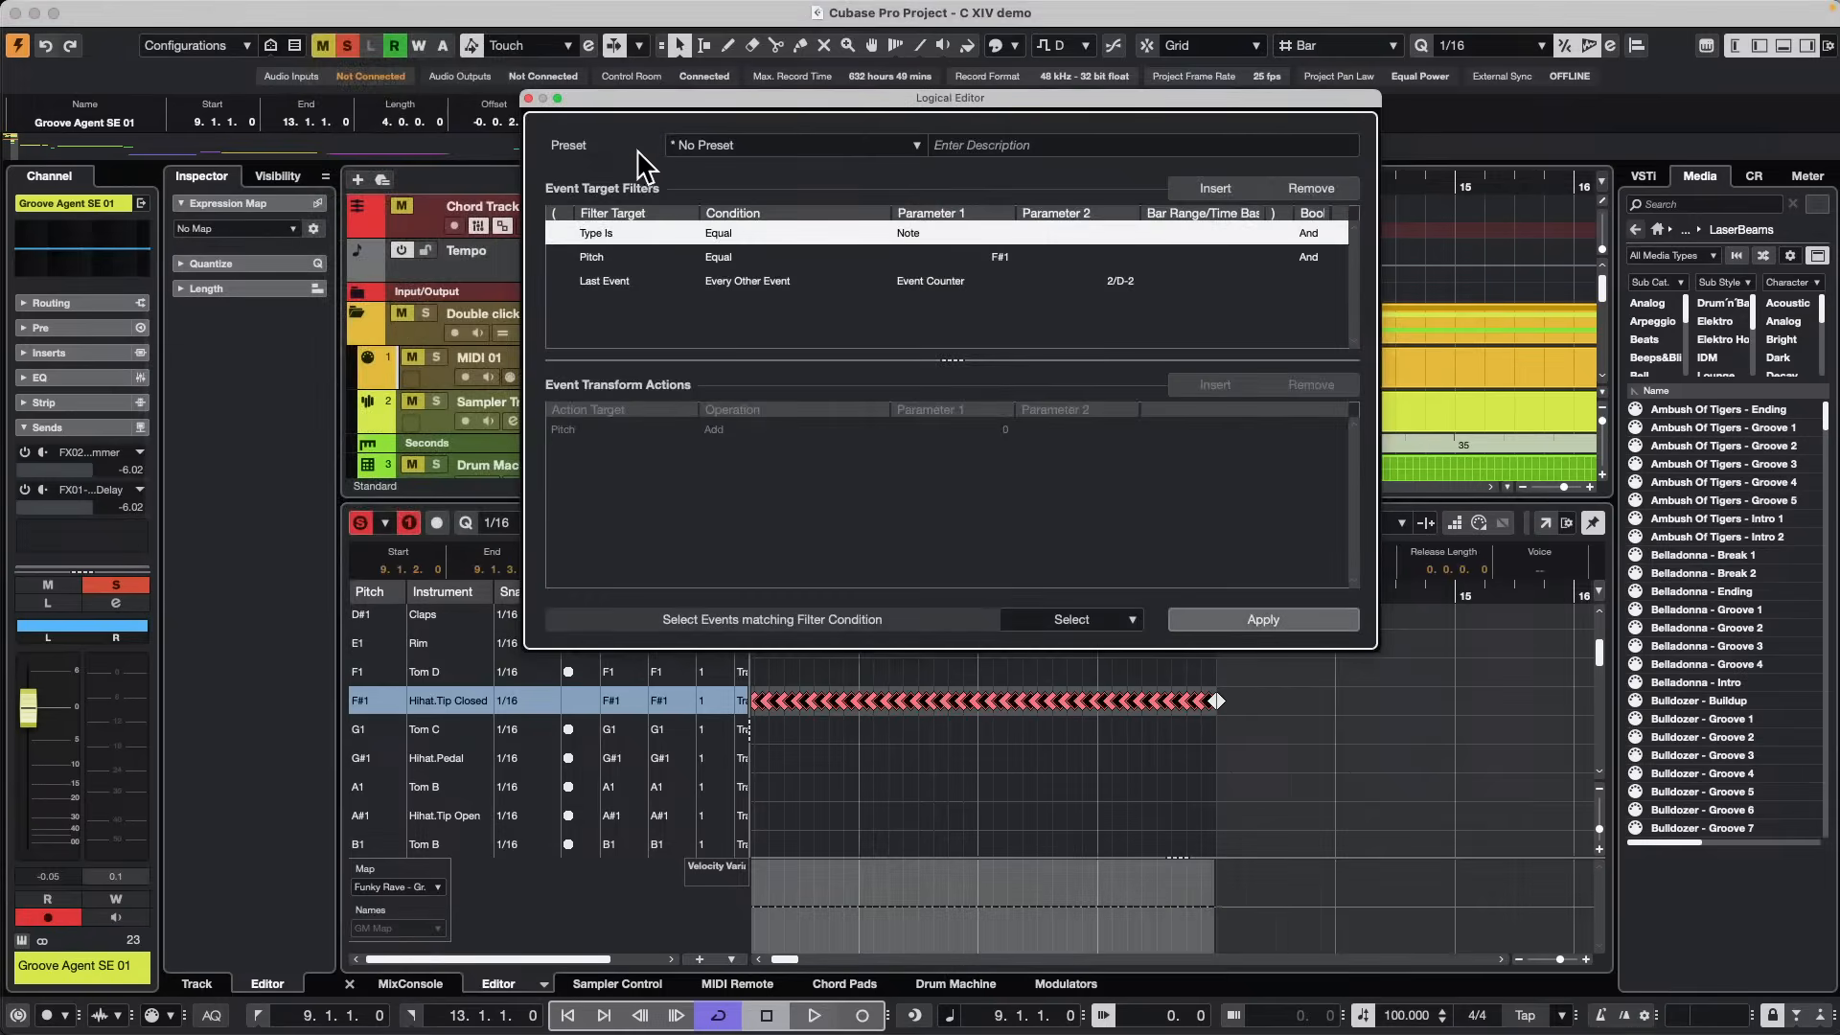
{"action": "left_click", "coordinate": [528, 98]}
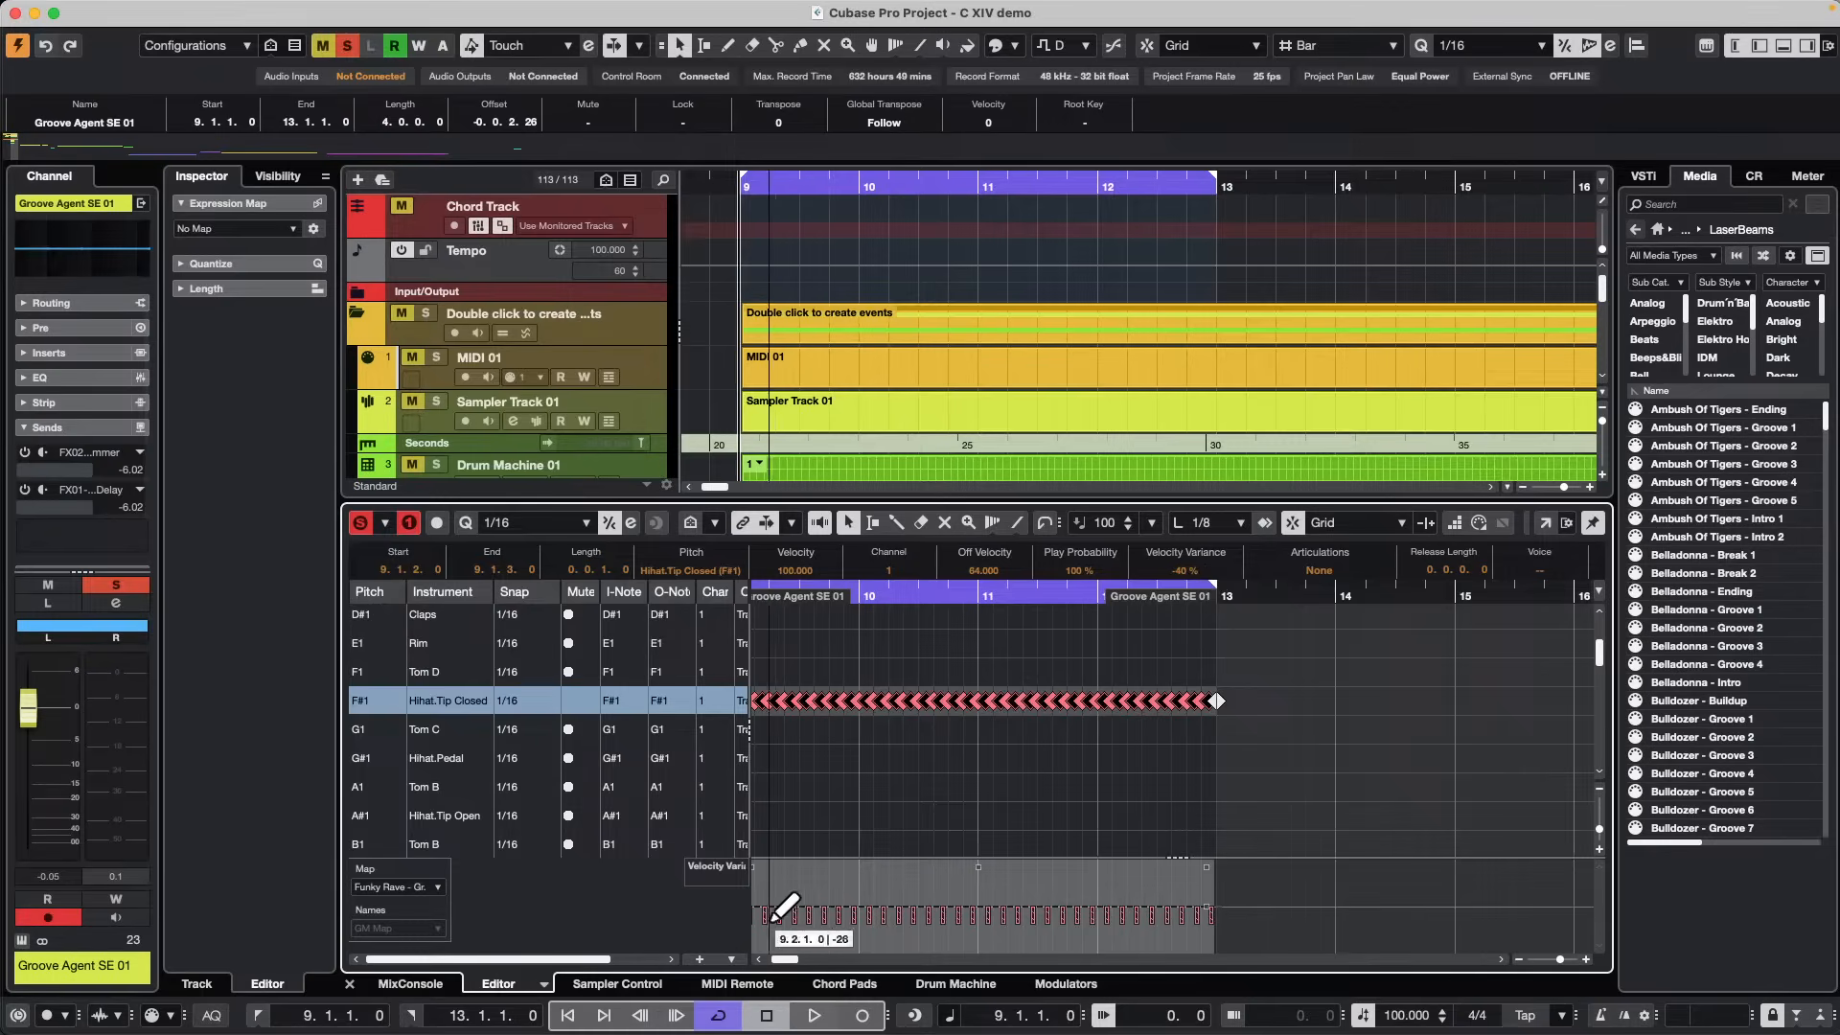
{"action": "left_click", "coordinate": [893, 652]}
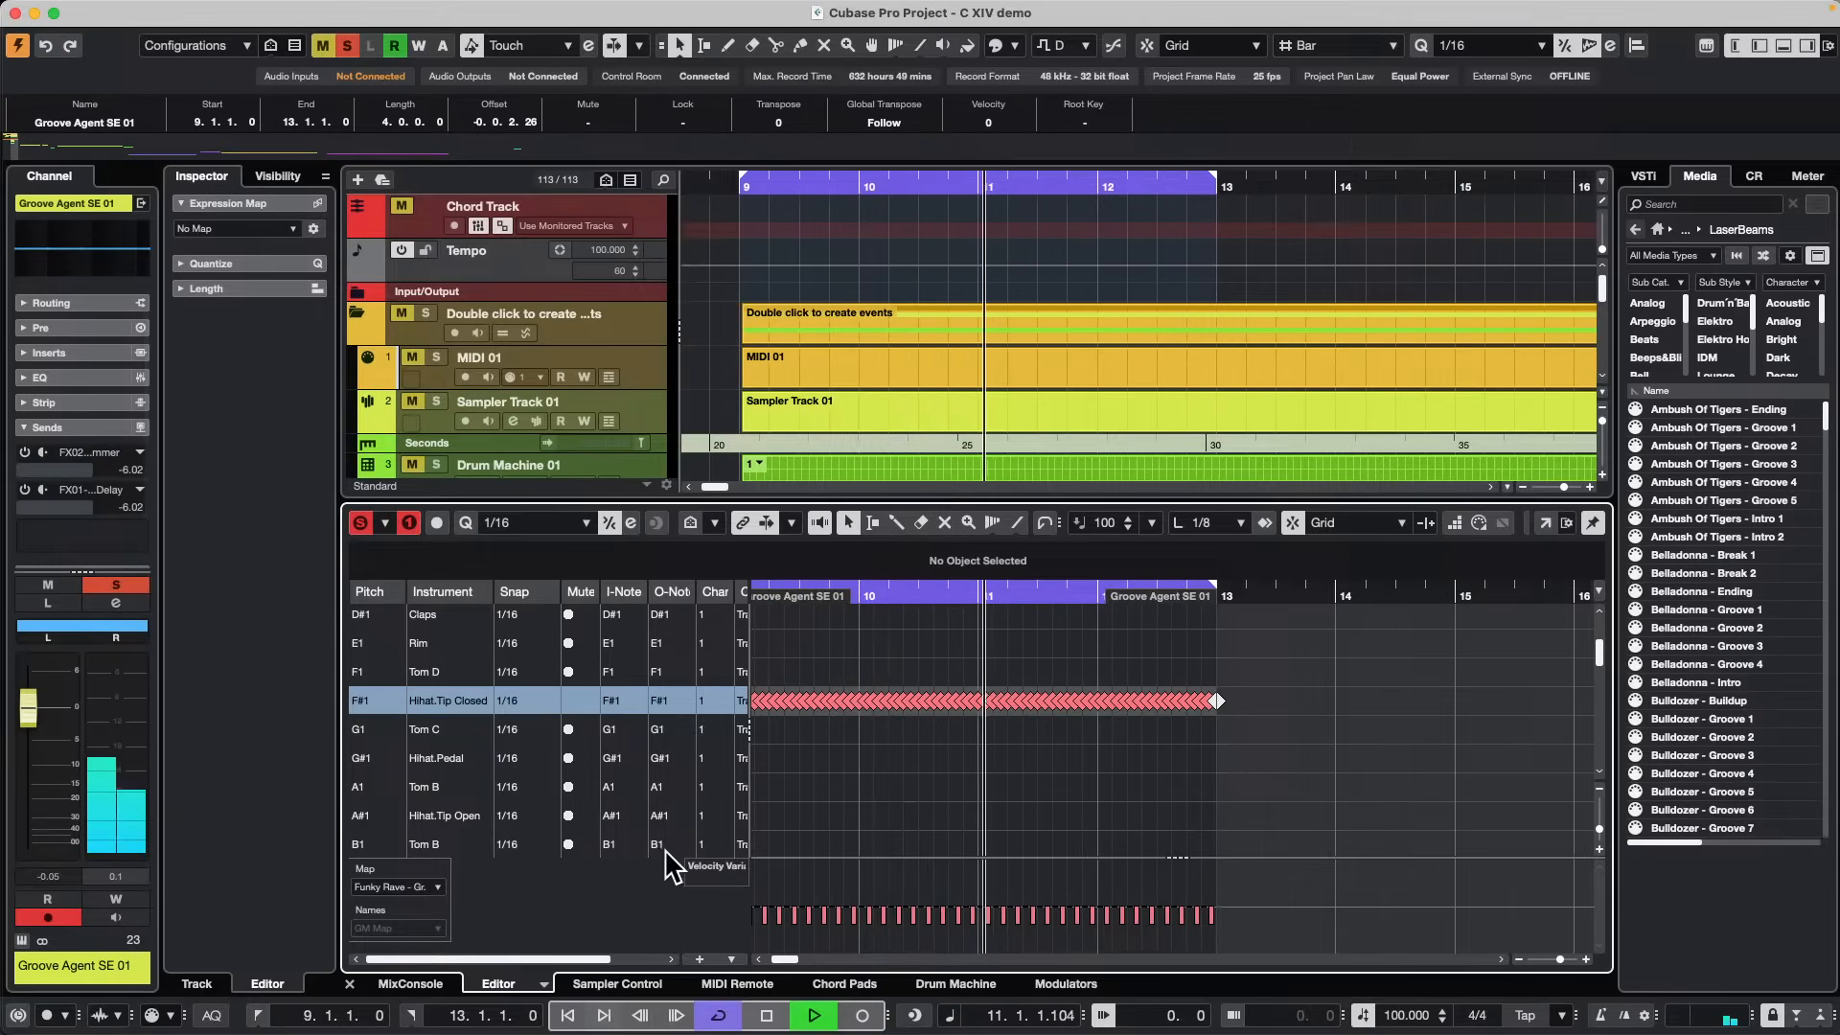
Examine the hi-hat notes' Velocity values in the controller lane and return the lane to Velocity Variance.
{"action": "left_click", "coordinate": [726, 874]}
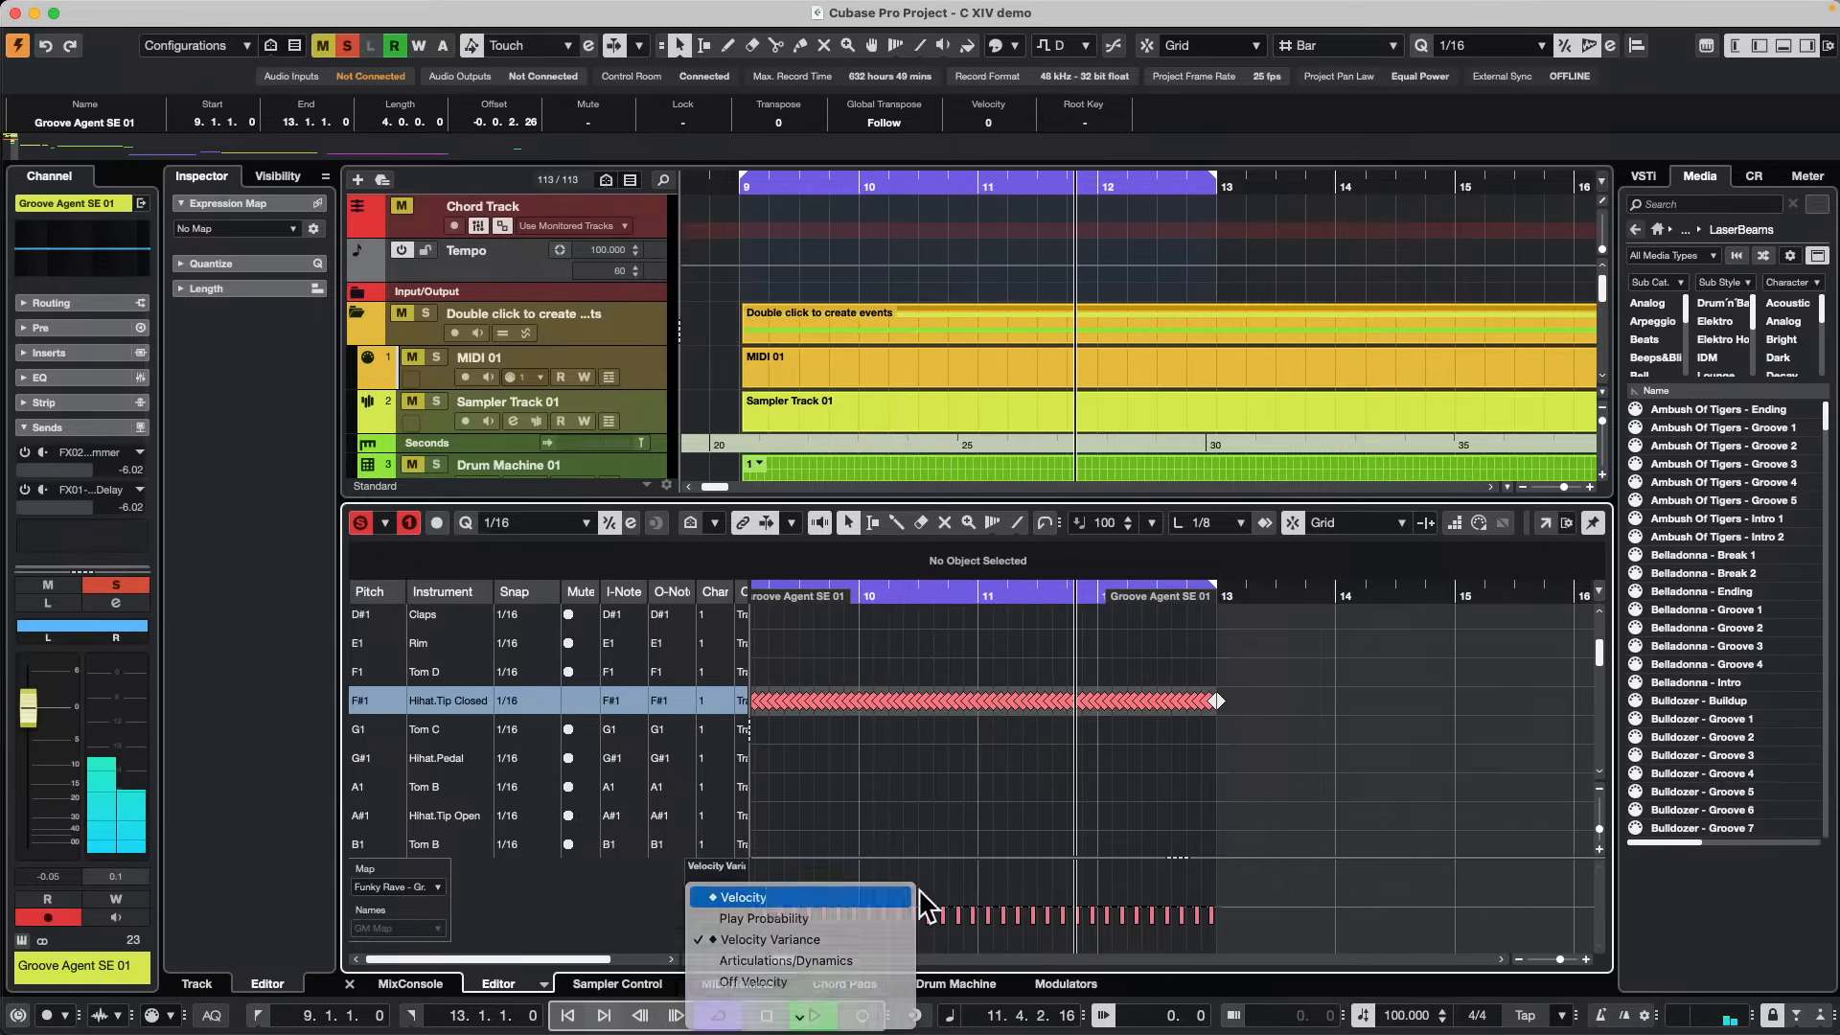
{"action": "left_click", "coordinate": [757, 886]}
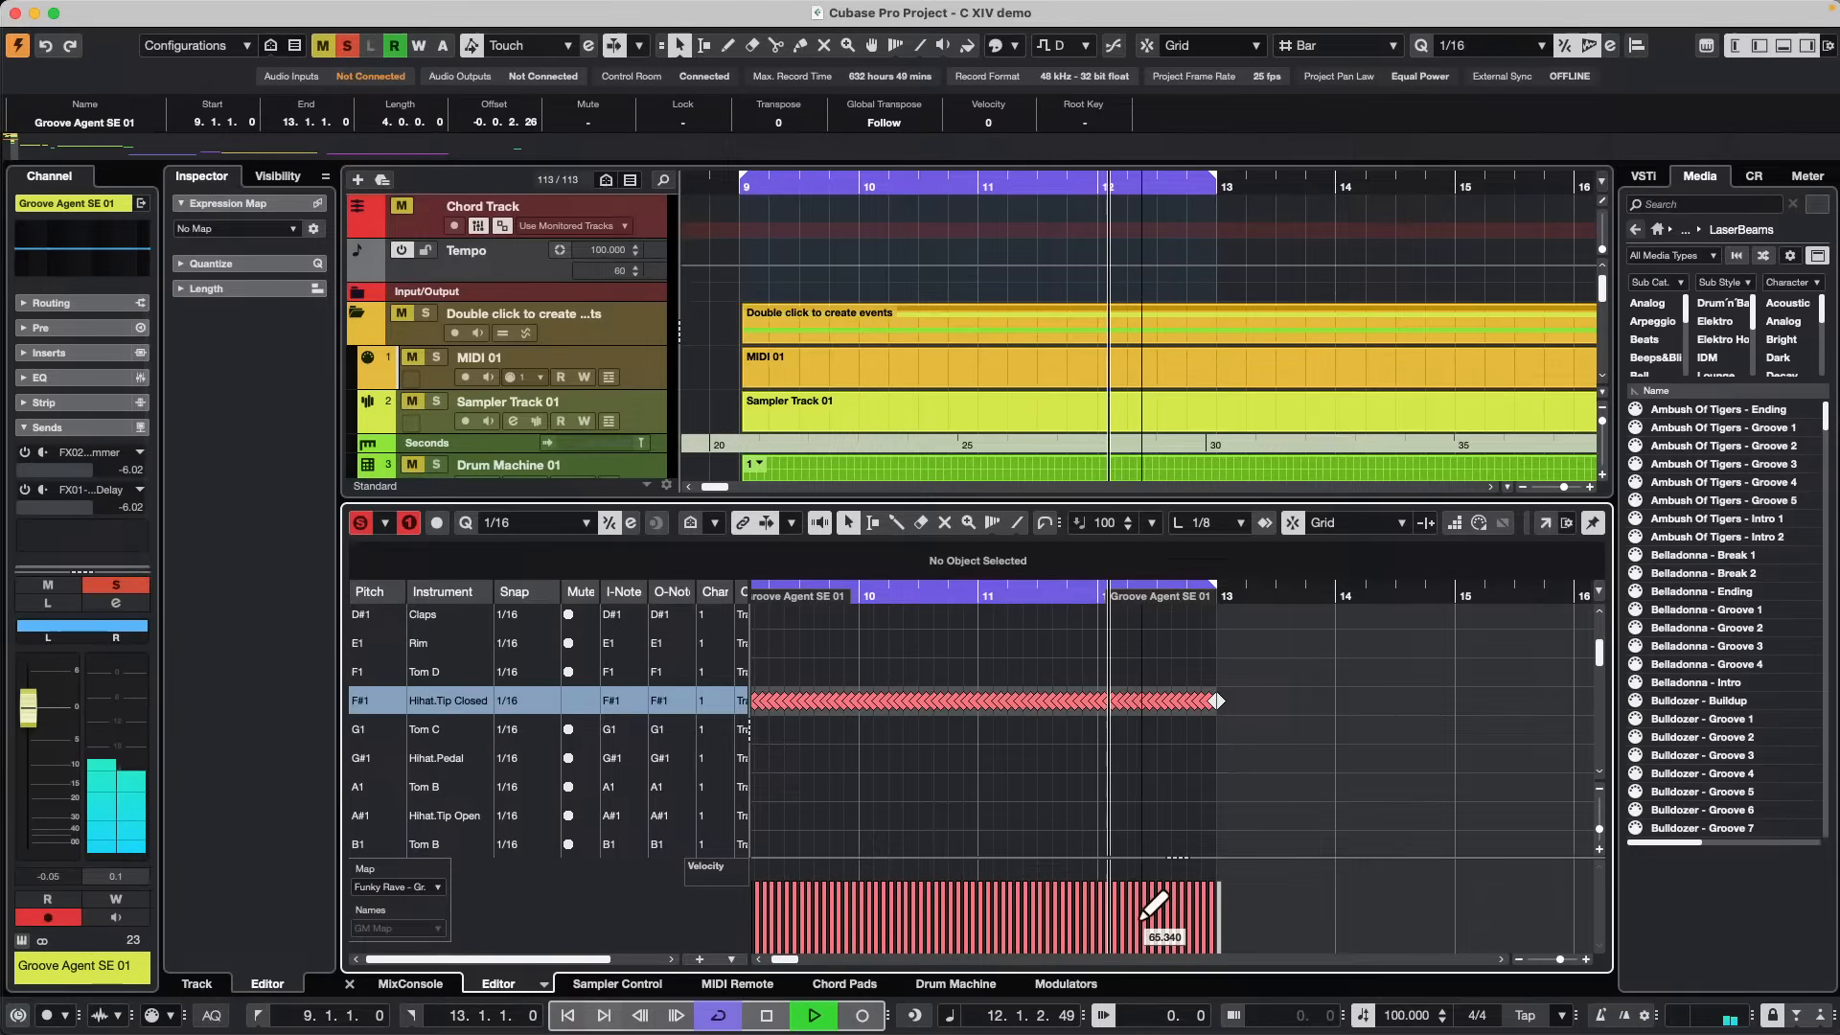
{"action": "left_click", "coordinate": [711, 871]}
{"action": "left_click", "coordinate": [774, 937]}
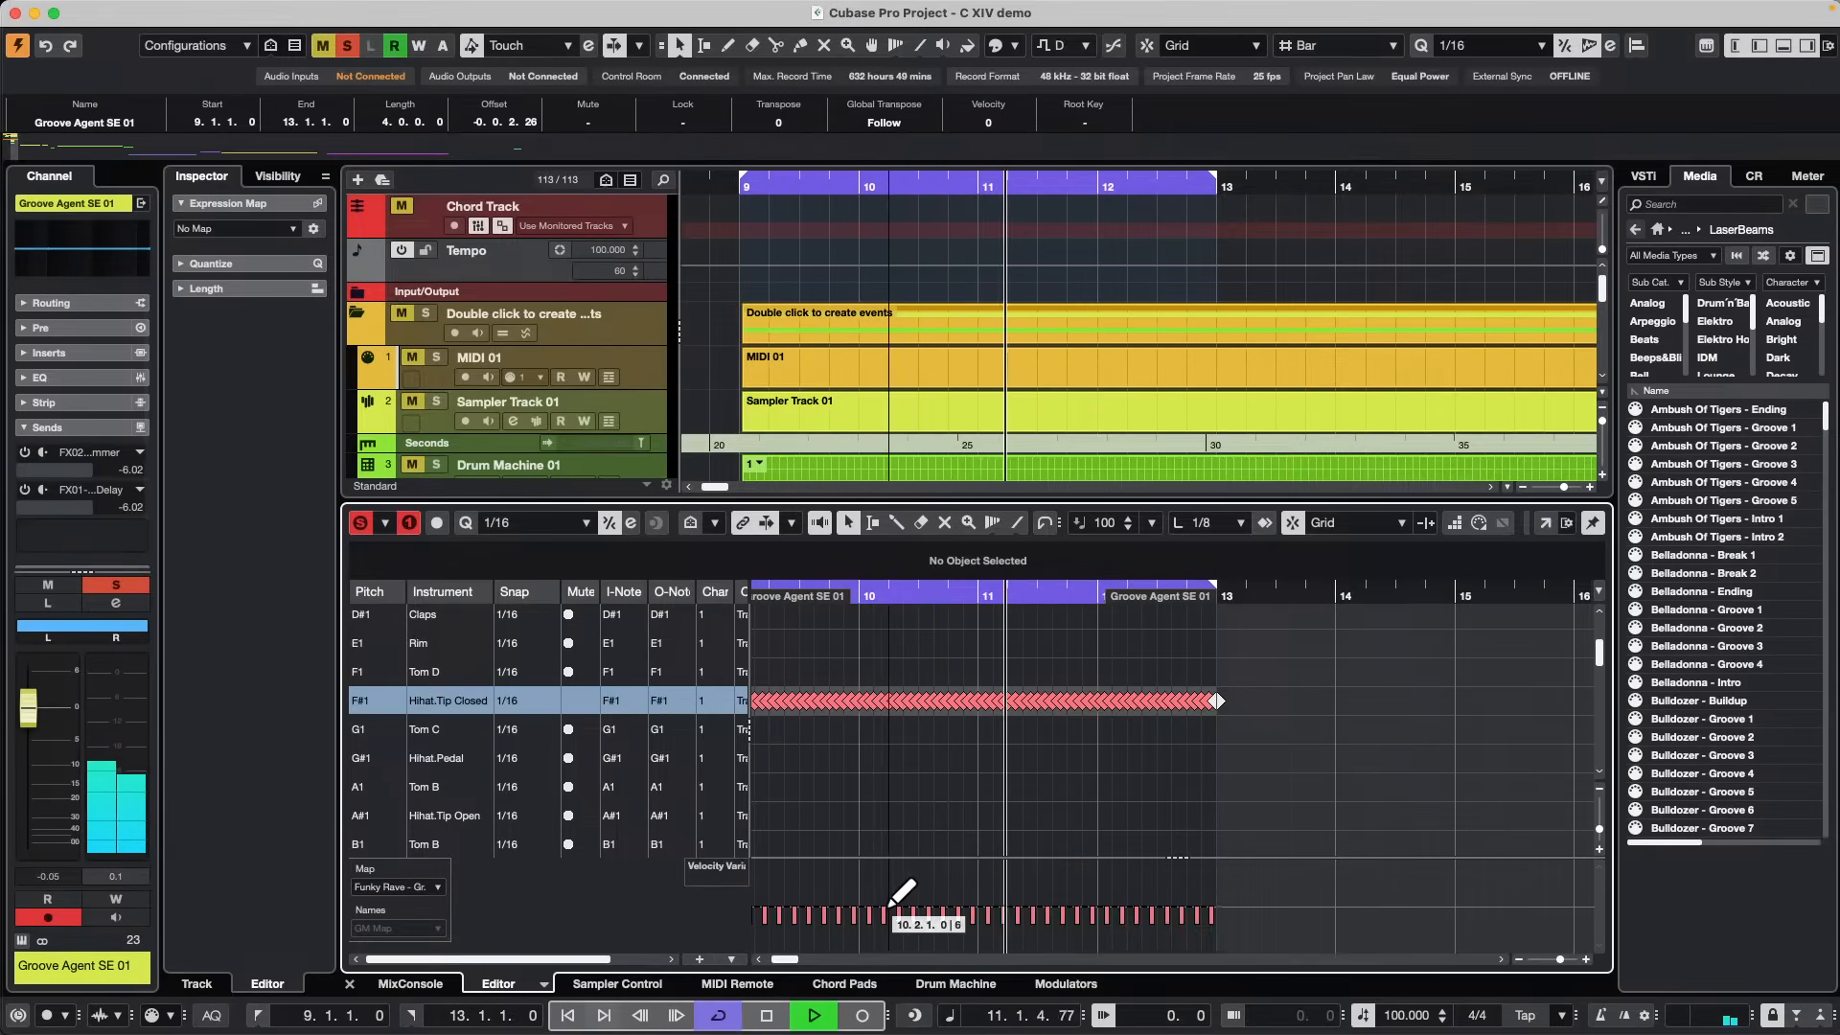
Apply the MIDI Velocity Variance permanently to the hi-hat notes and show Velocity in the controller lane.
{"action": "right_click", "coordinate": [696, 896]}
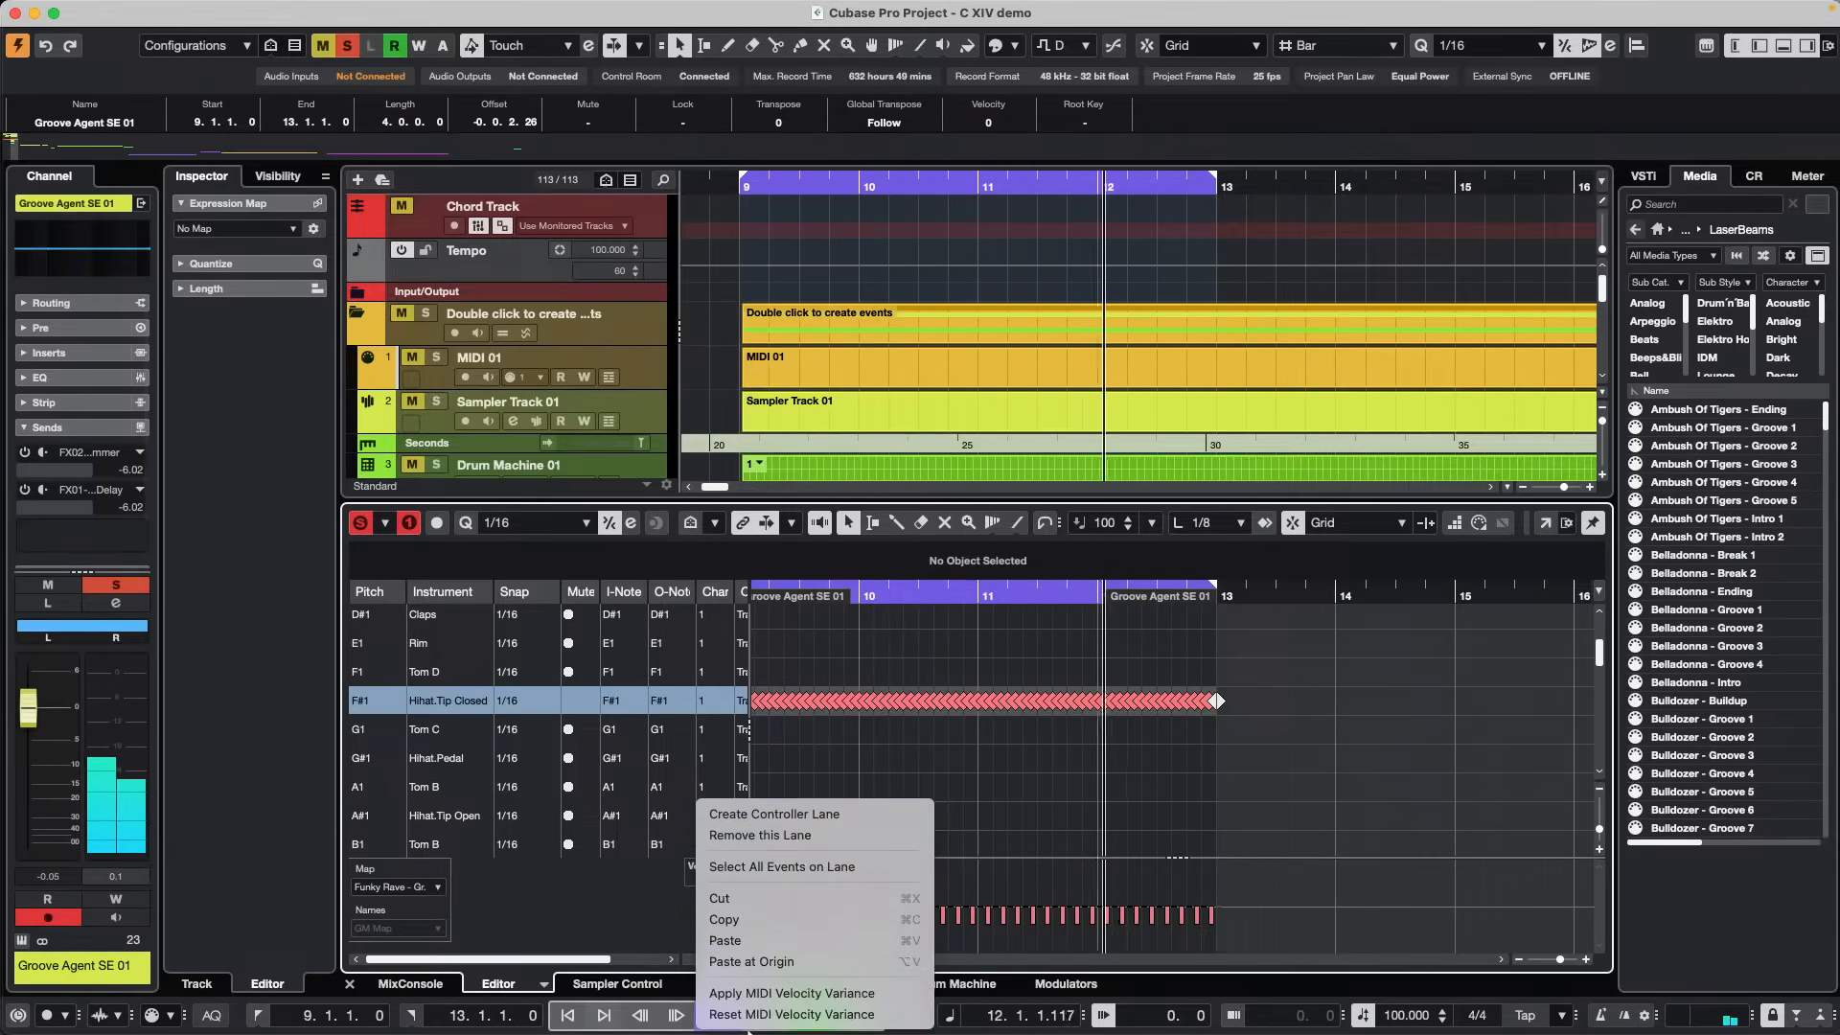
{"action": "left_click", "coordinate": [819, 997]}
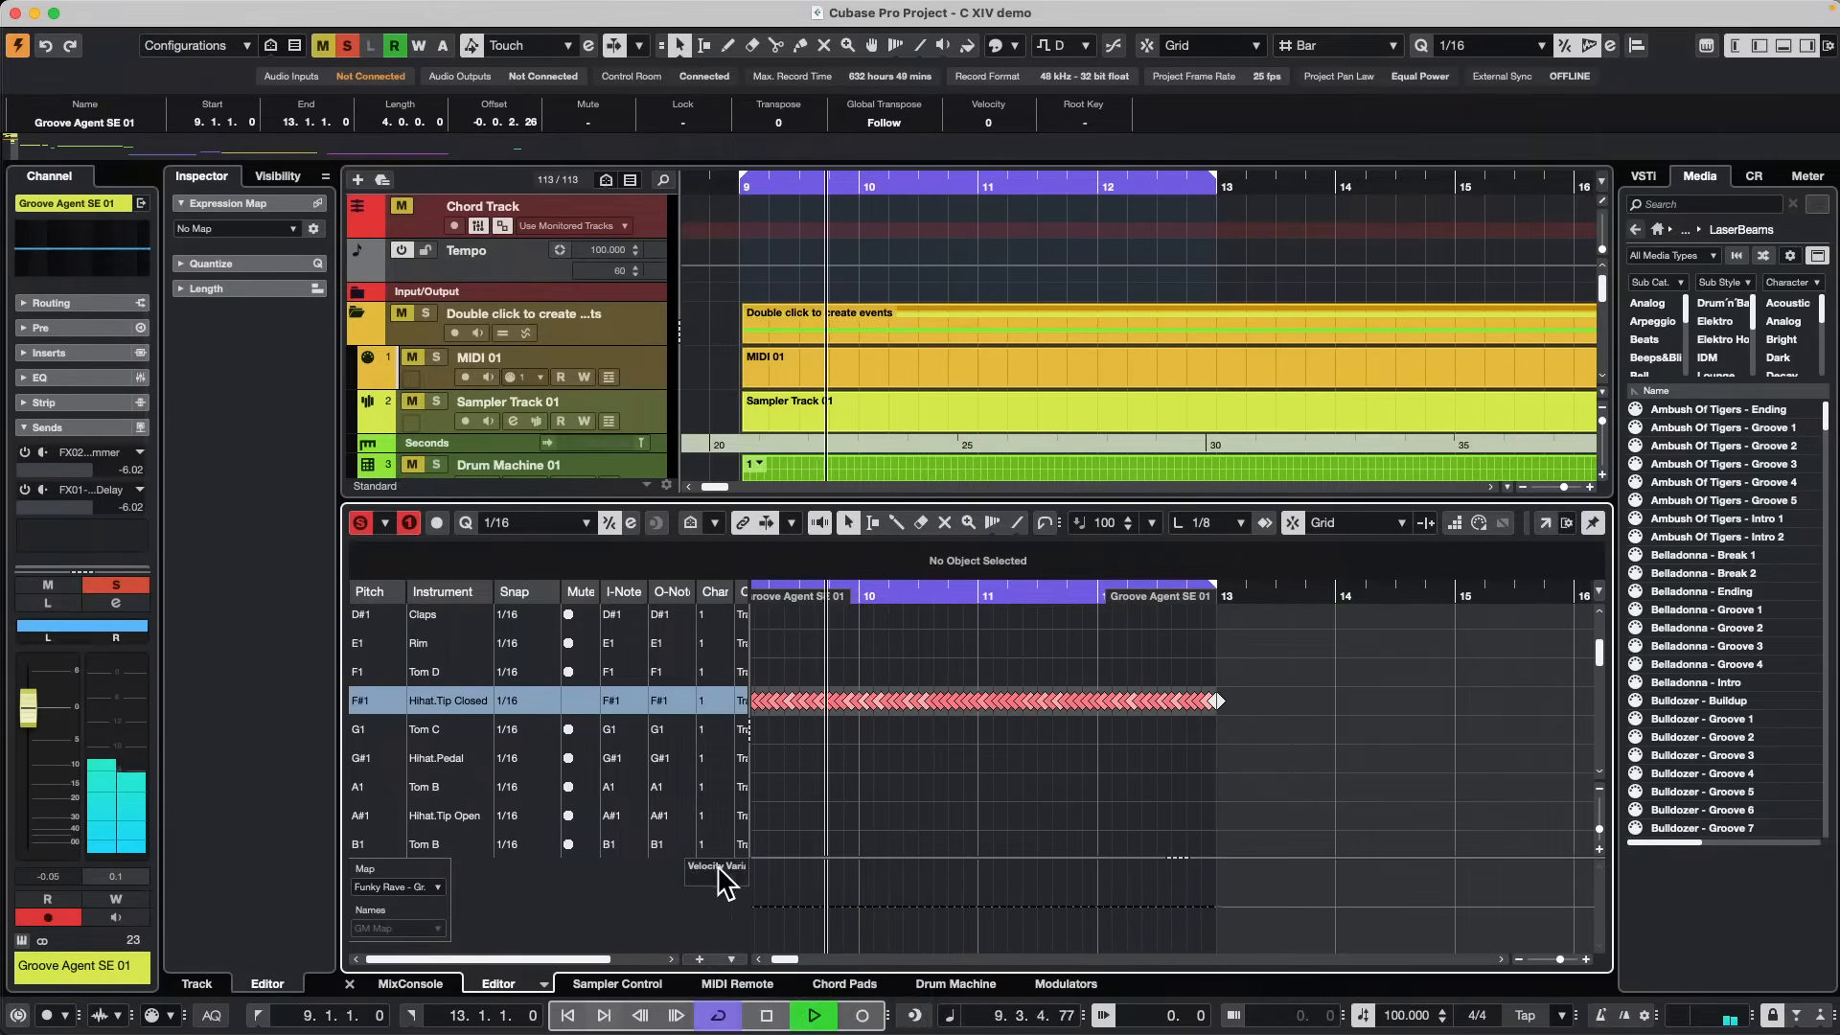
{"action": "left_click", "coordinate": [734, 868]}
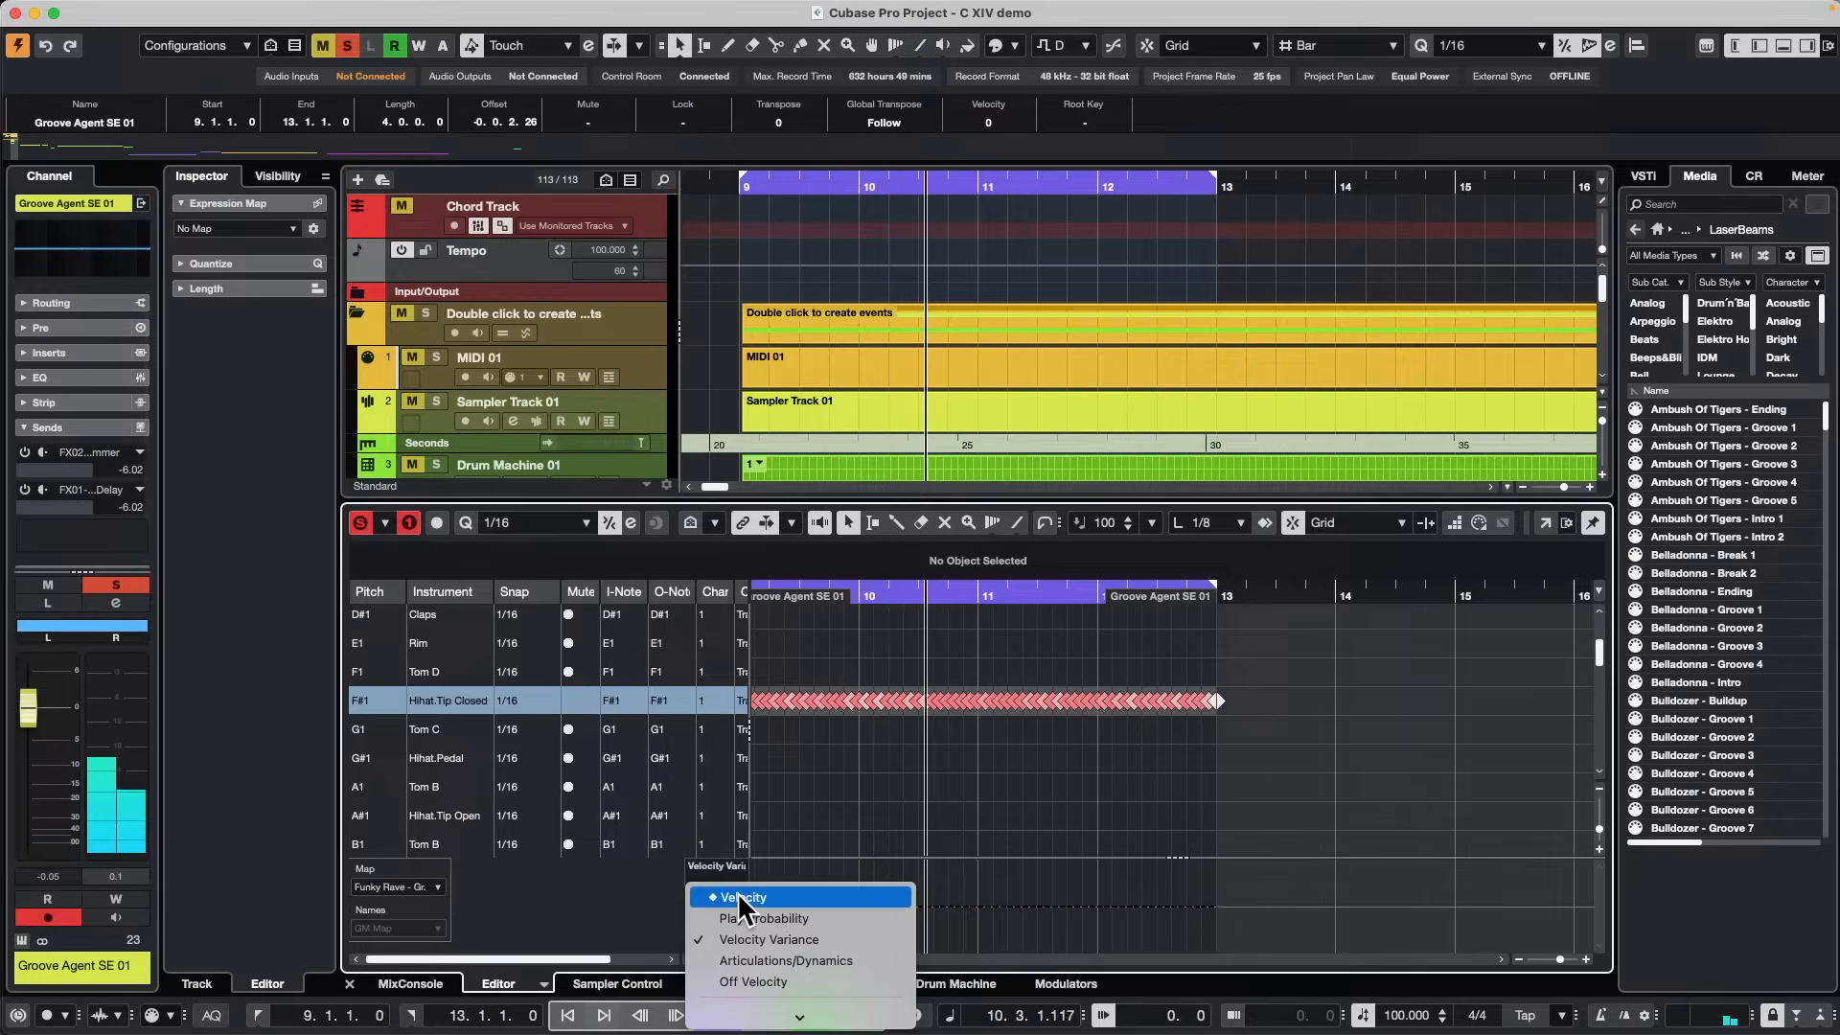
{"action": "left_click", "coordinate": [737, 891]}
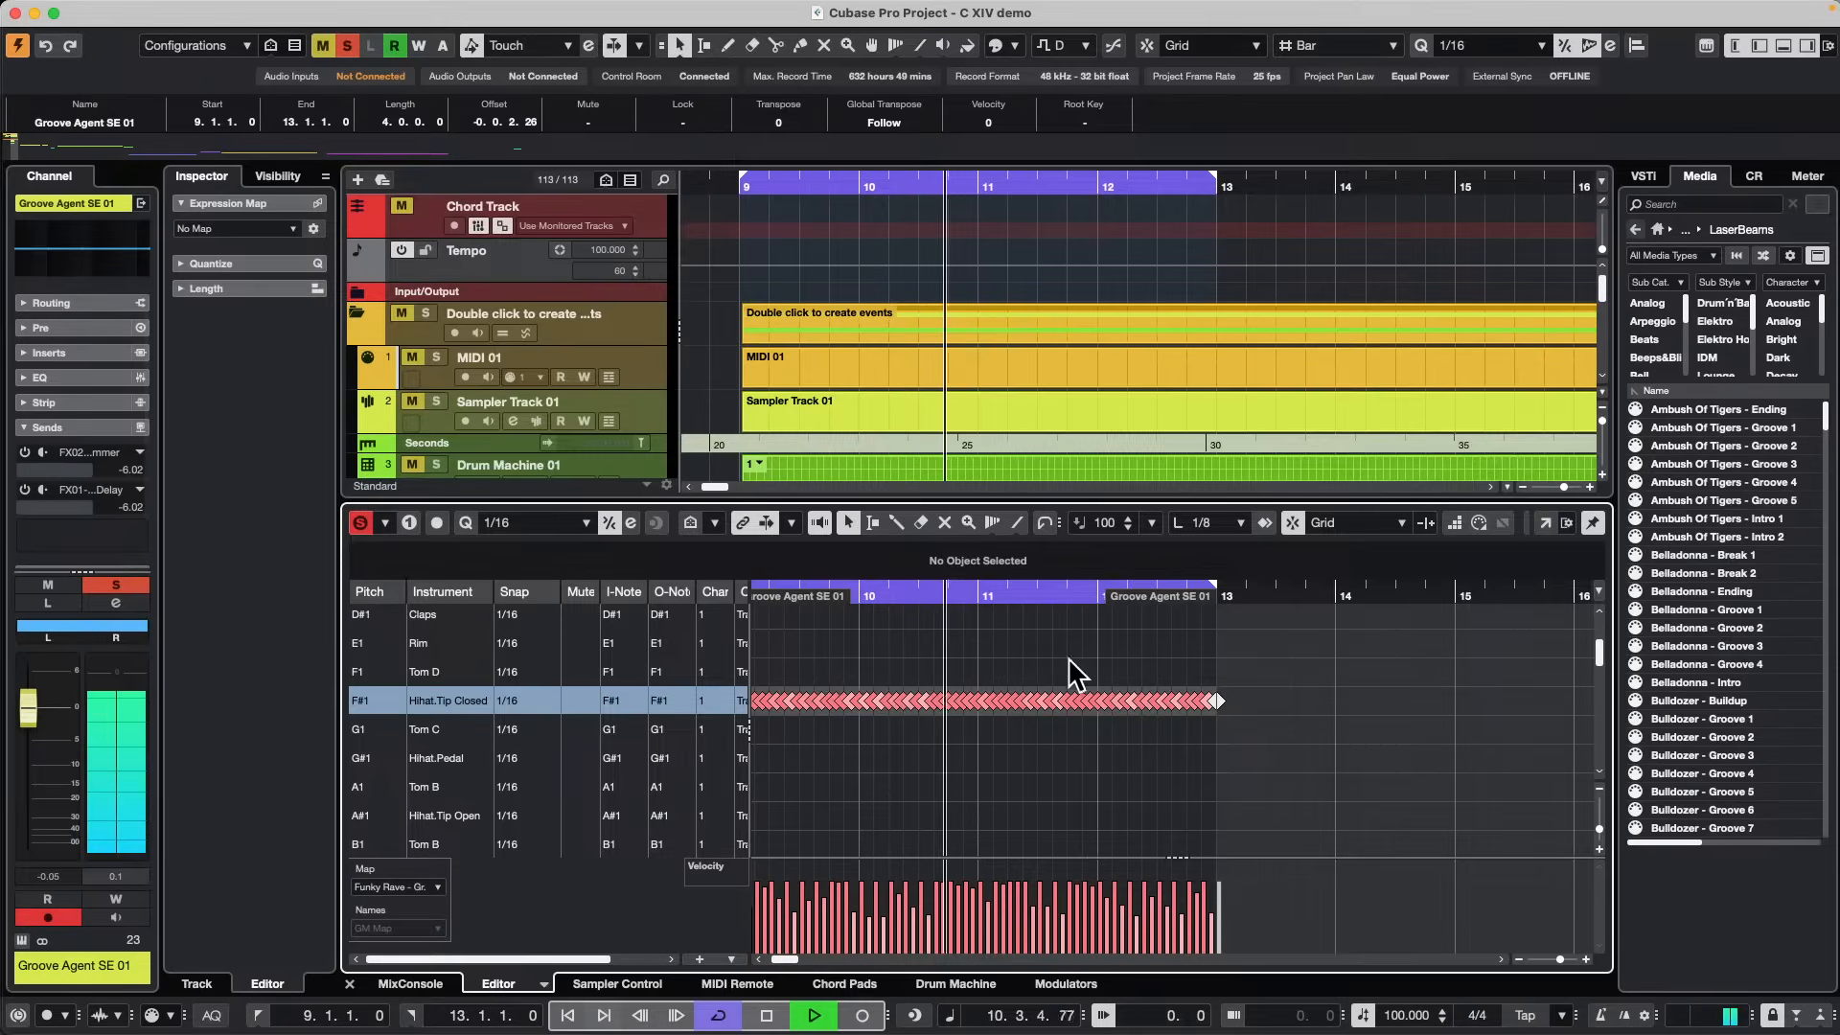
Find the Electric Bass part below the Groove Agent SE 01 track in the project and open it in the Key Editor.
{"action": "scroll", "coordinate": [1078, 663], "scroll_direction": "down", "scroll_amount": 1}
{"action": "scroll", "coordinate": [934, 364], "scroll_direction": "down", "scroll_amount": 3}
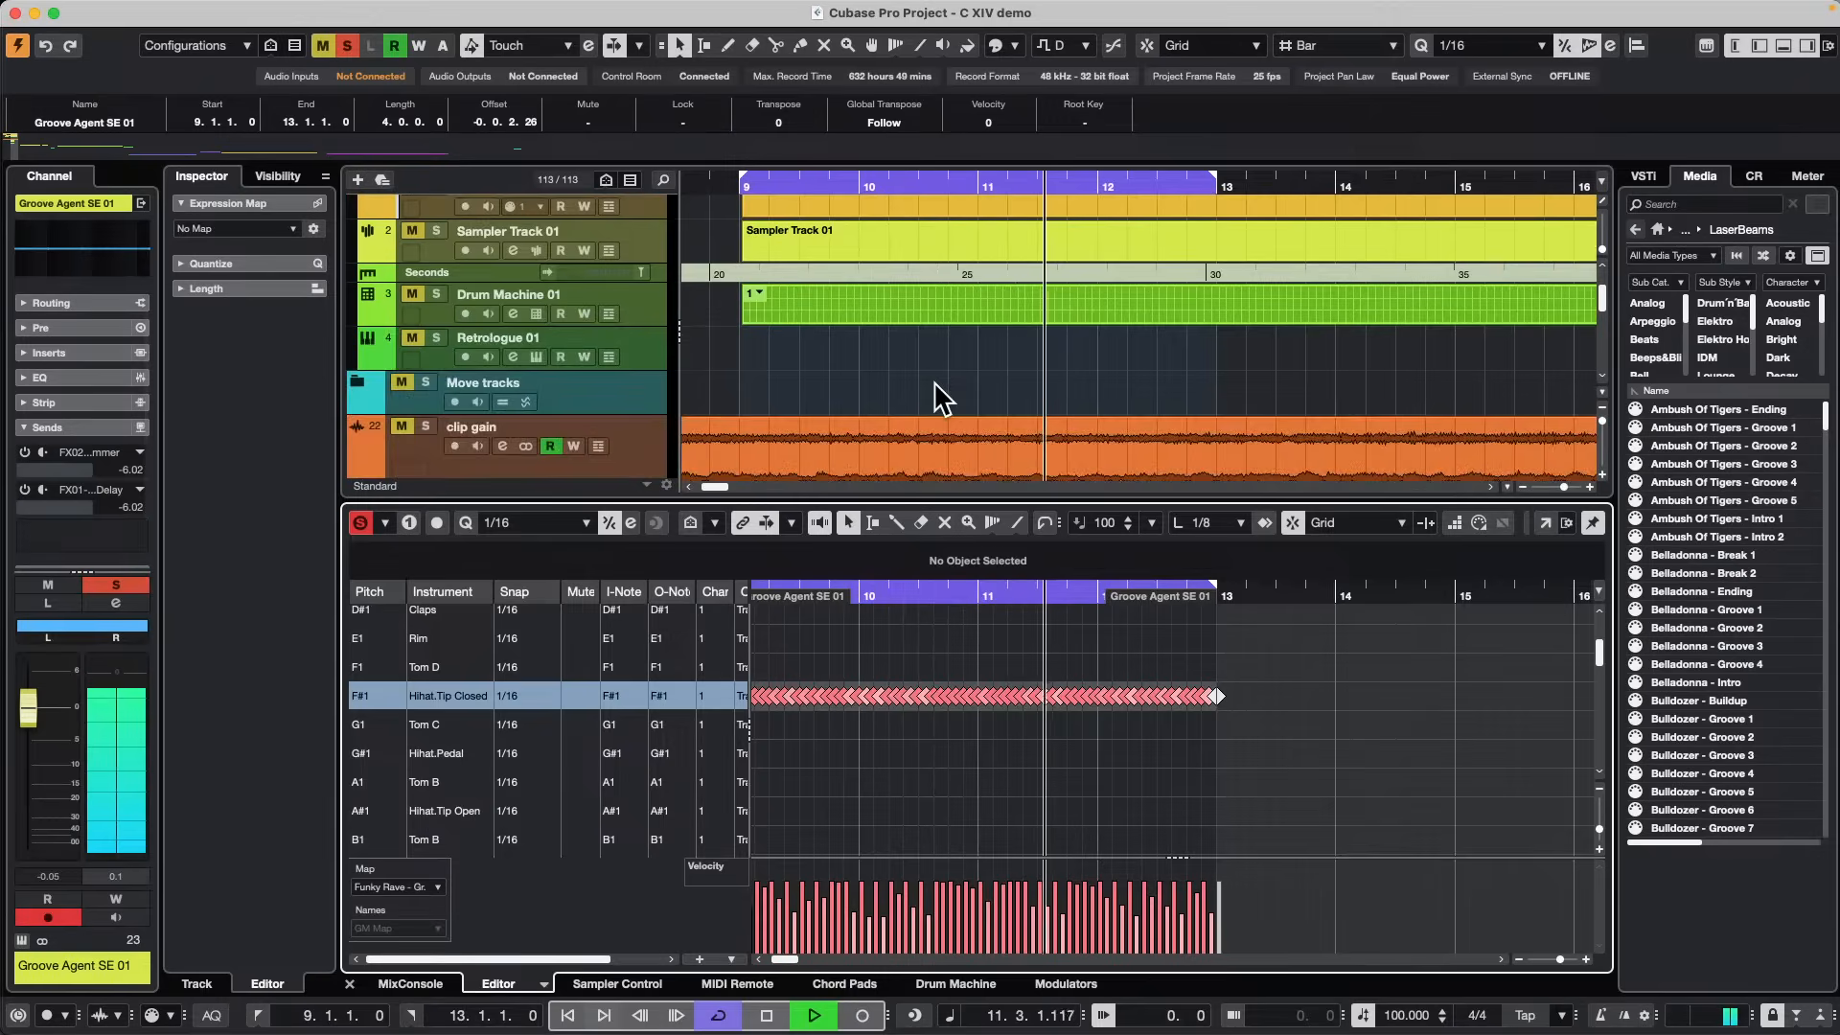
{"action": "scroll", "coordinate": [937, 398], "scroll_direction": "up", "scroll_amount": 1}
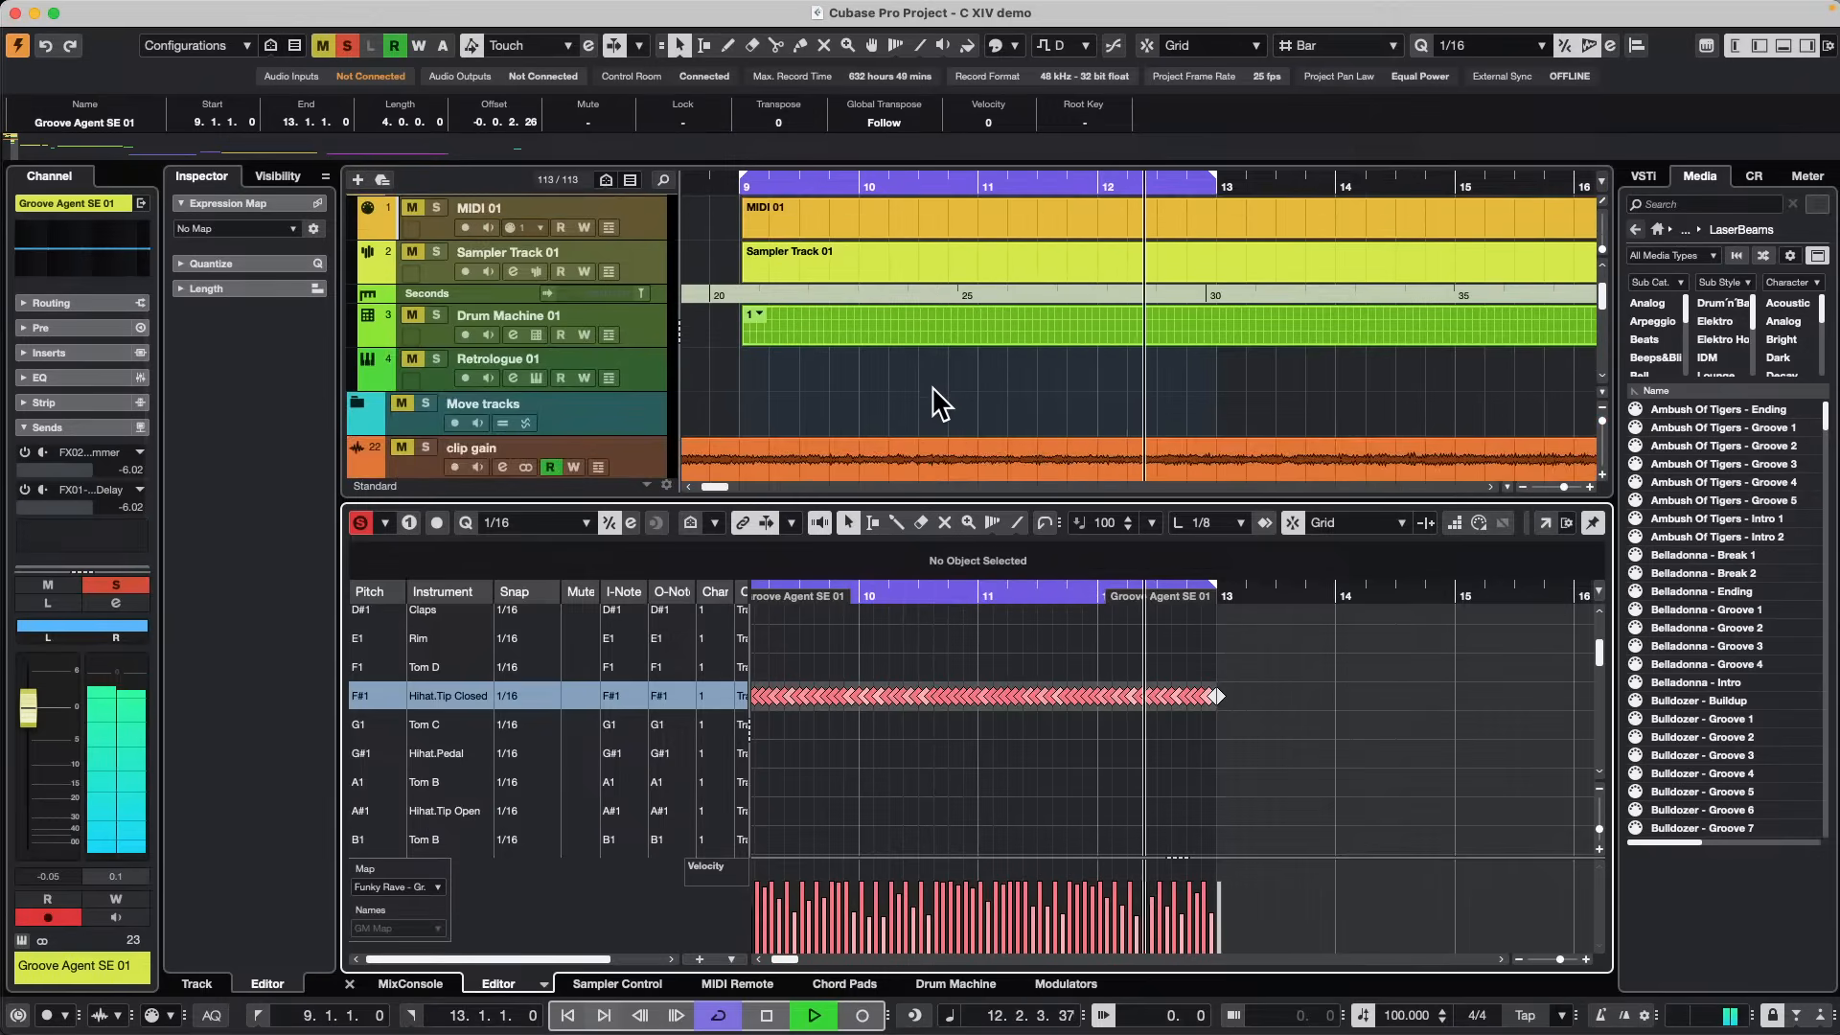
{"action": "scroll", "coordinate": [932, 388], "scroll_direction": "up", "scroll_amount": 4}
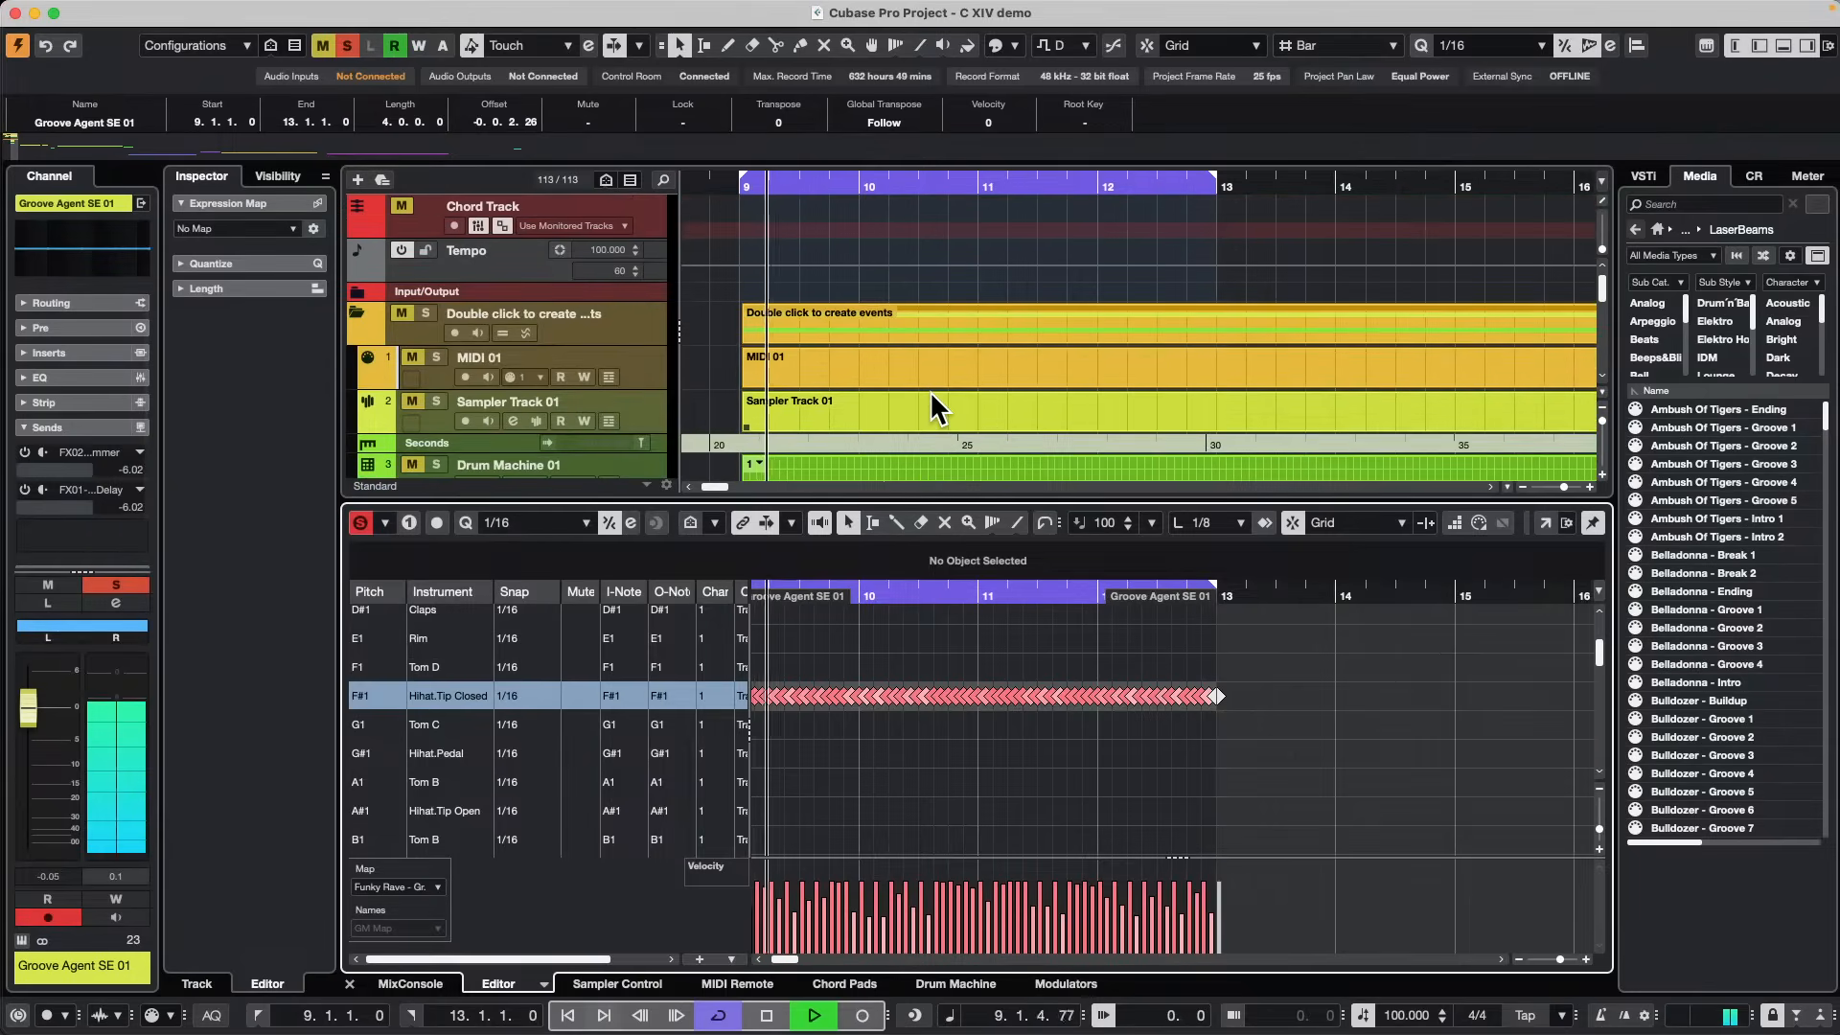
{"action": "scroll", "coordinate": [929, 389], "scroll_direction": "down", "scroll_amount": 10}
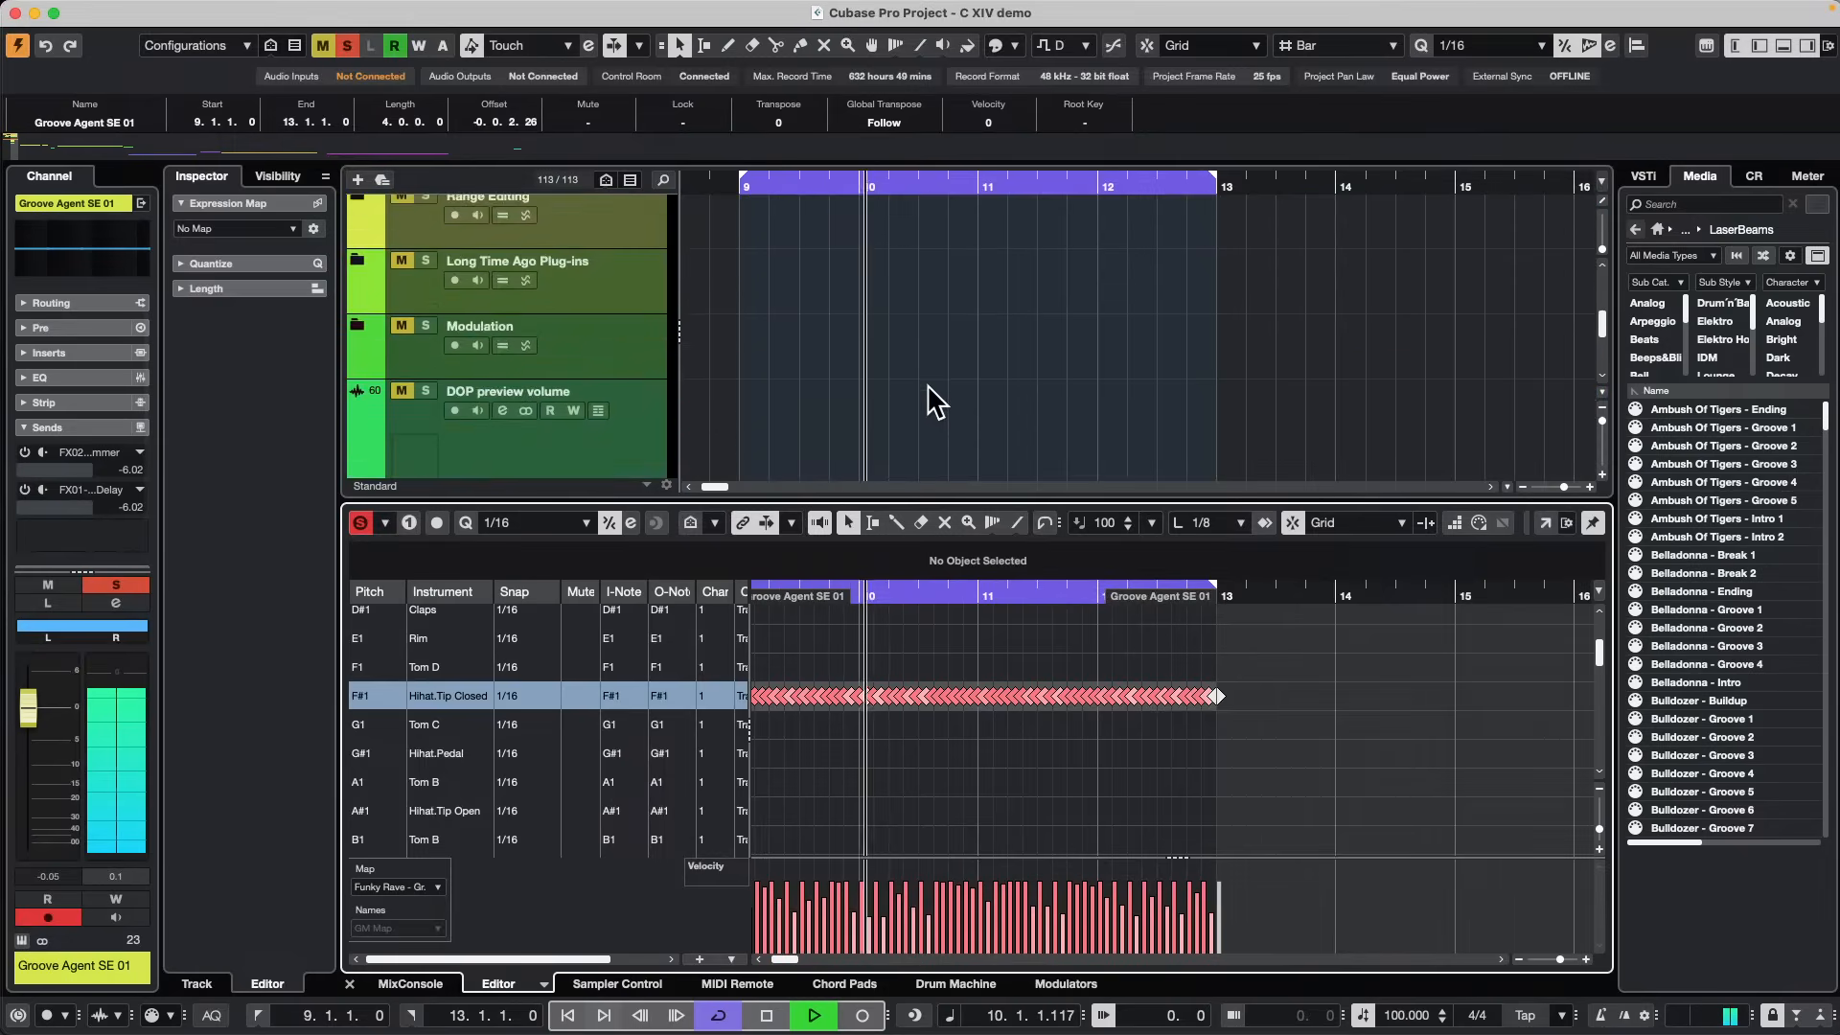
{"action": "scroll", "coordinate": [935, 399], "scroll_direction": "up", "scroll_amount": 3}
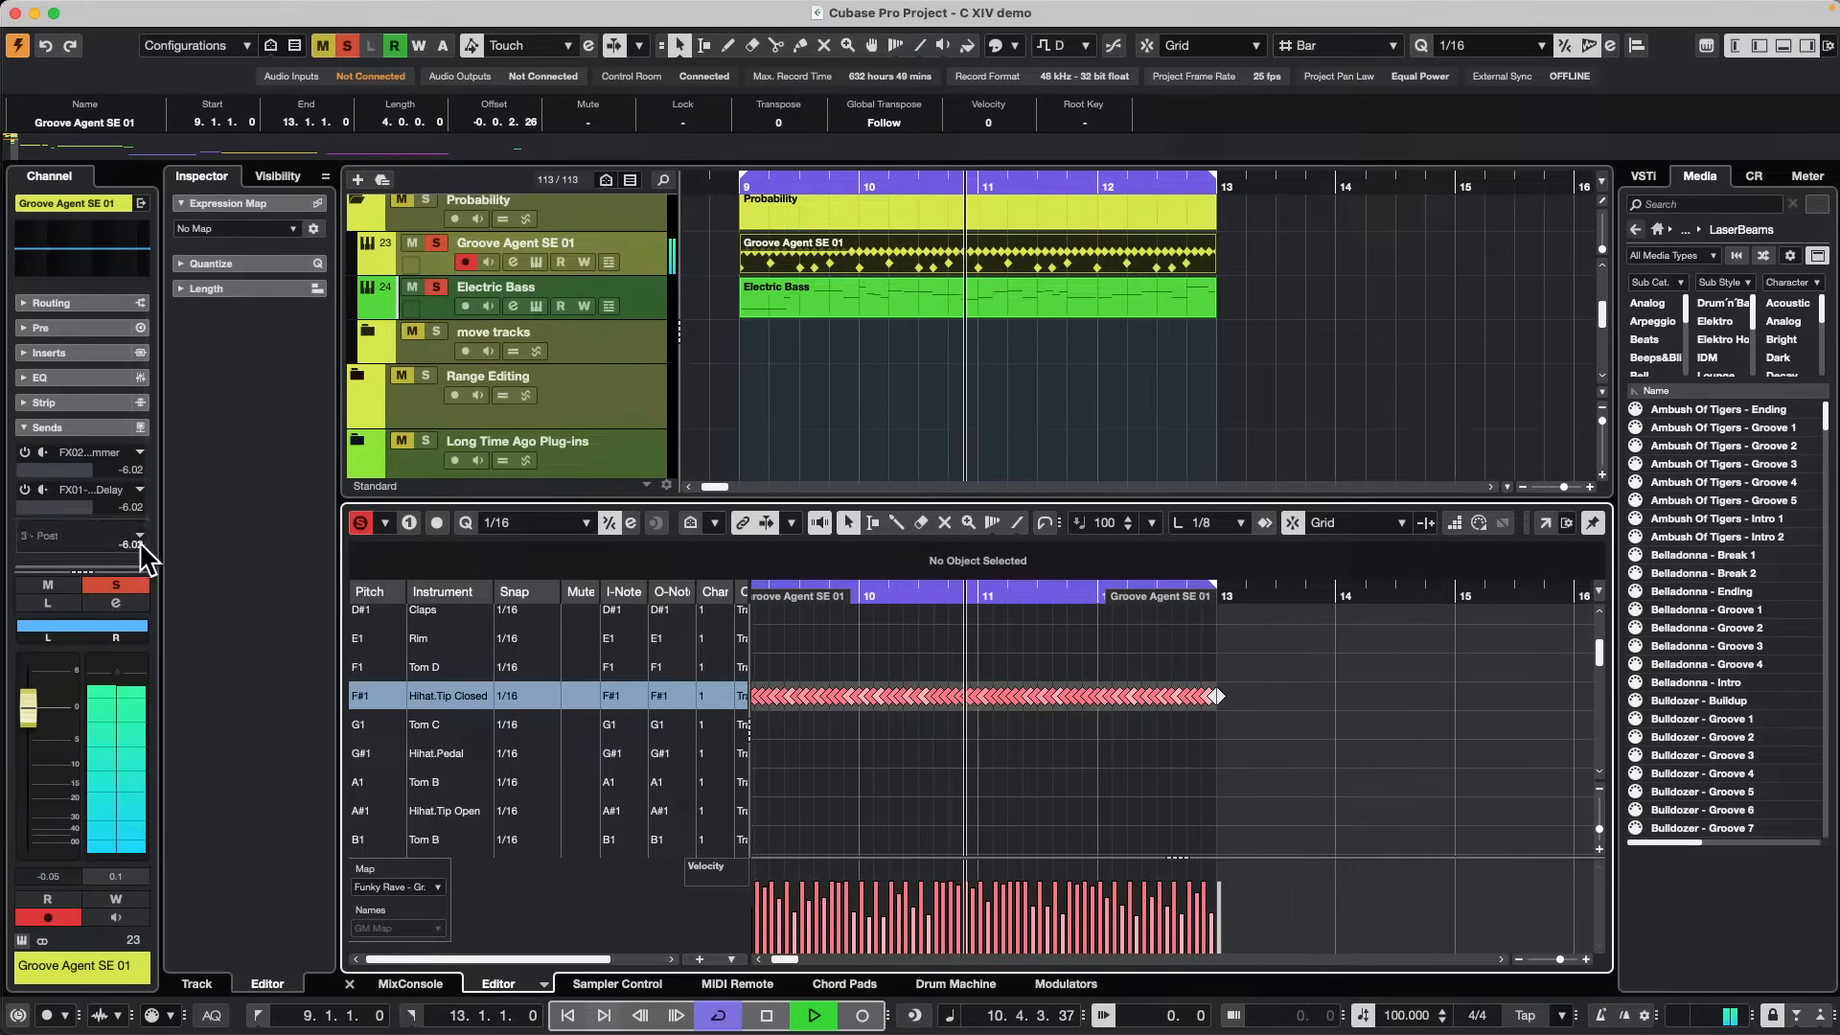
{"action": "left_click", "coordinate": [882, 305]}
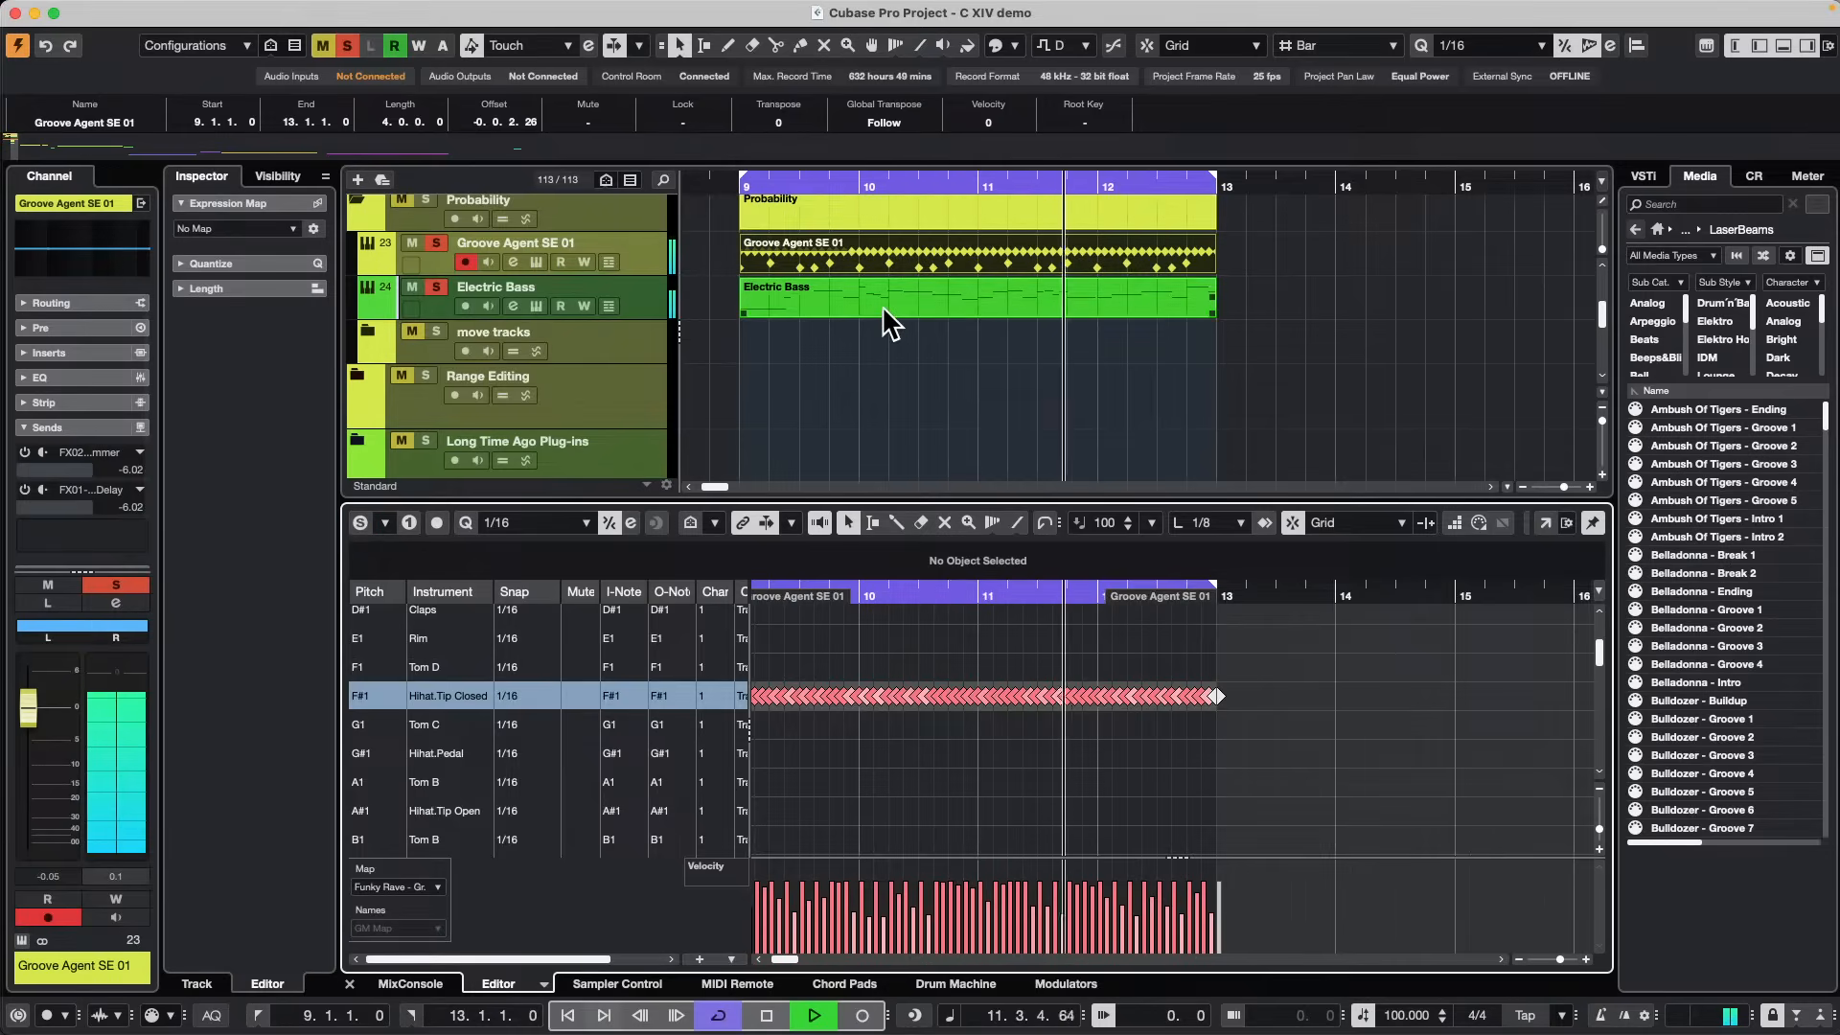
{"action": "double_click", "coordinate": [882, 305]}
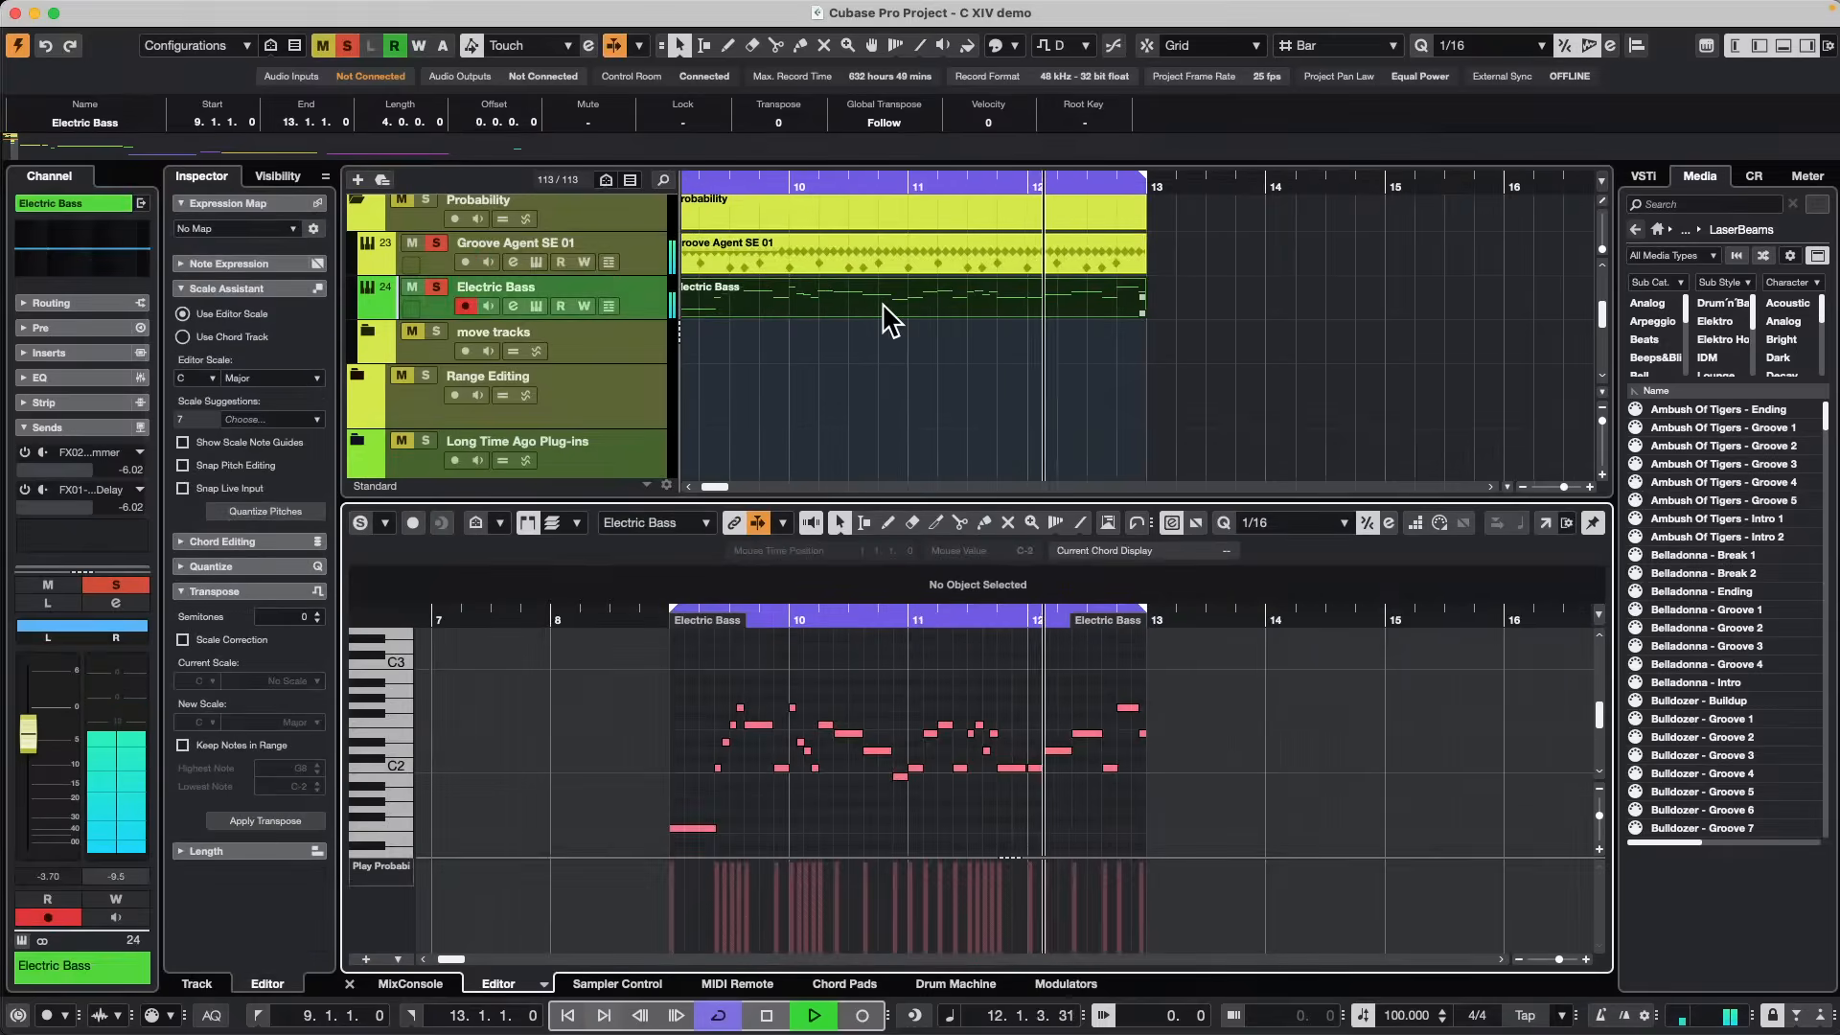
Open the Electric Bass part's Key Editor in its own separate window.
{"action": "left_click", "coordinate": [1545, 523]}
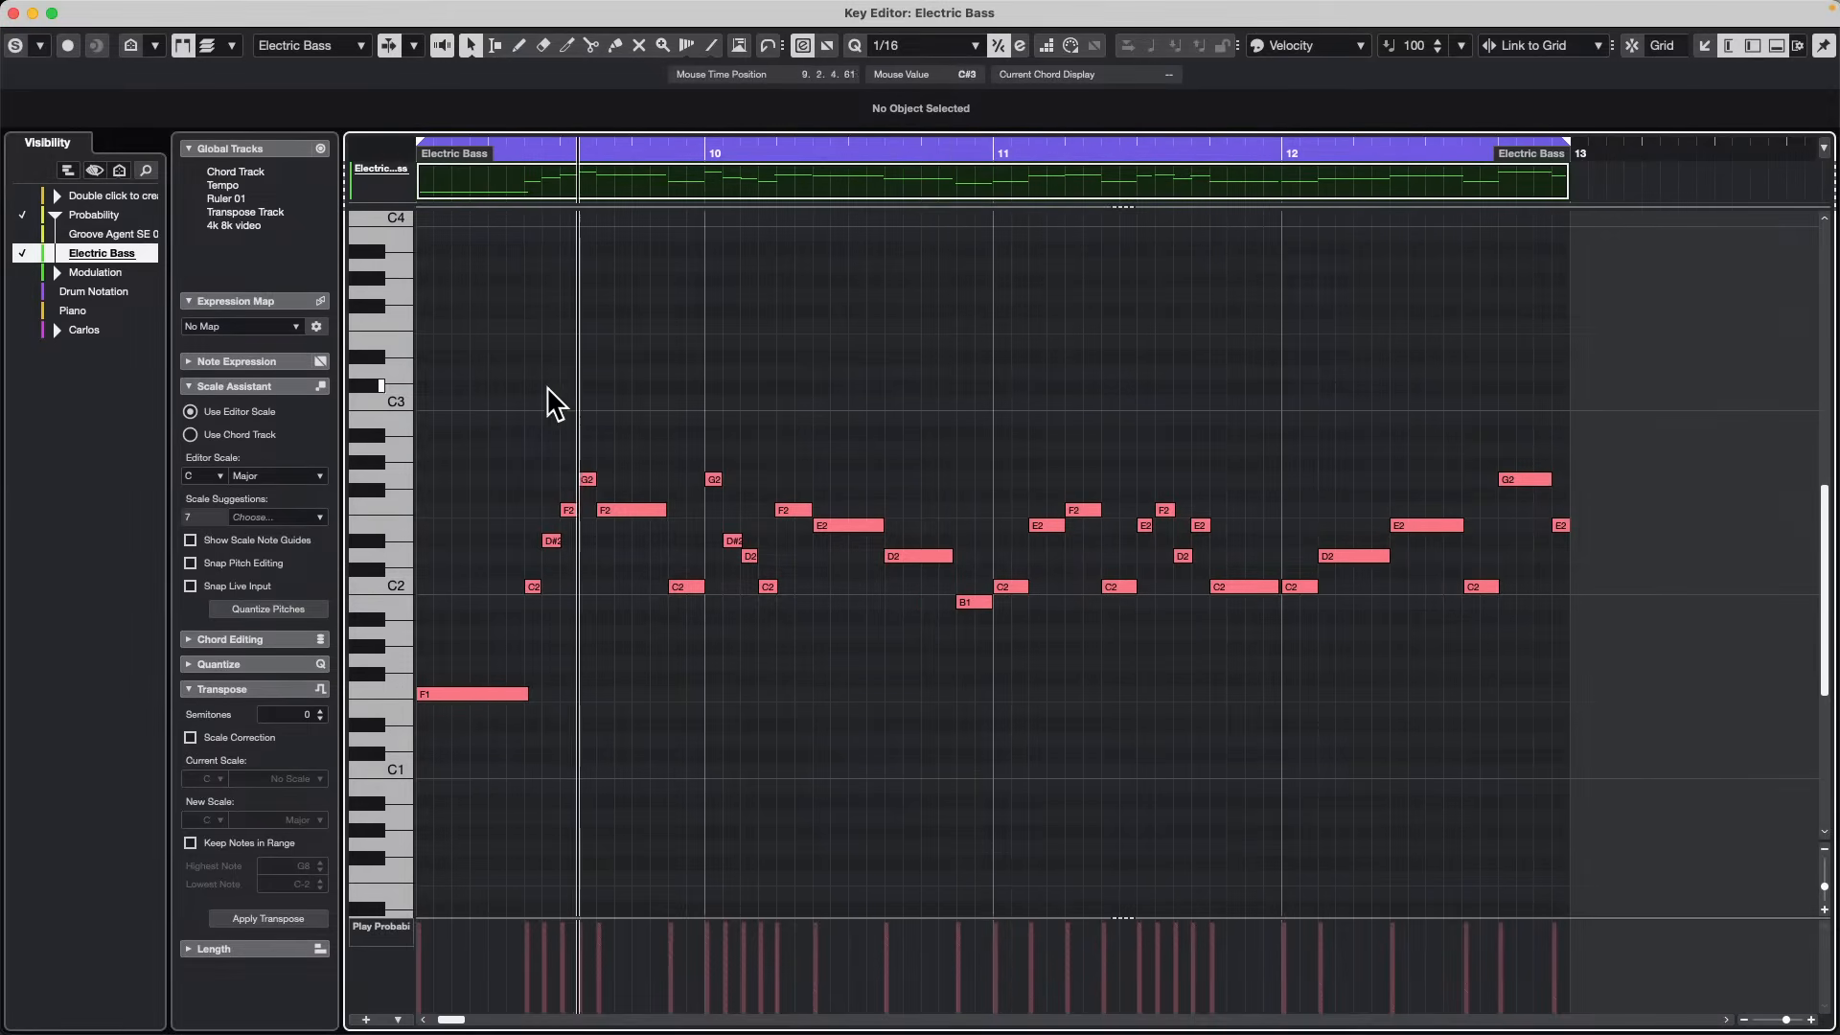
{"action": "left_click_drag", "start_coordinate": [443, 315], "coordinate": [1150, 365]}
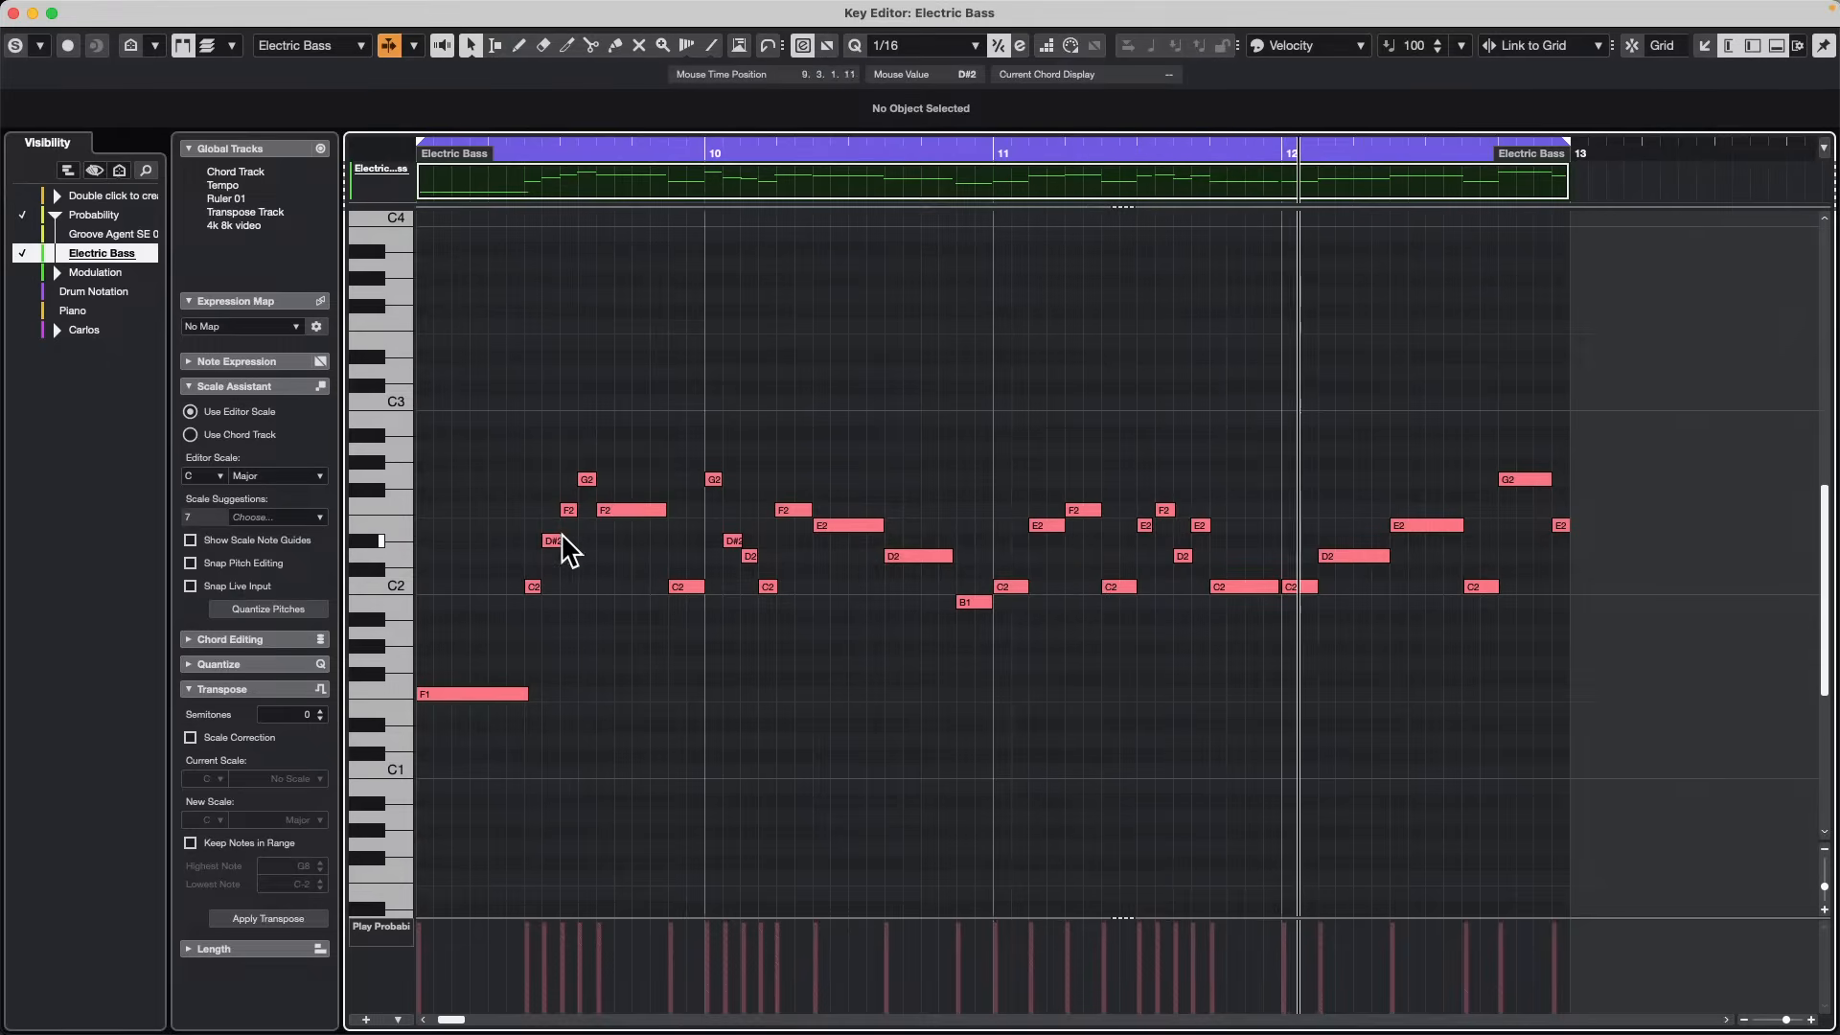
{"action": "right_click", "coordinate": [581, 478]}
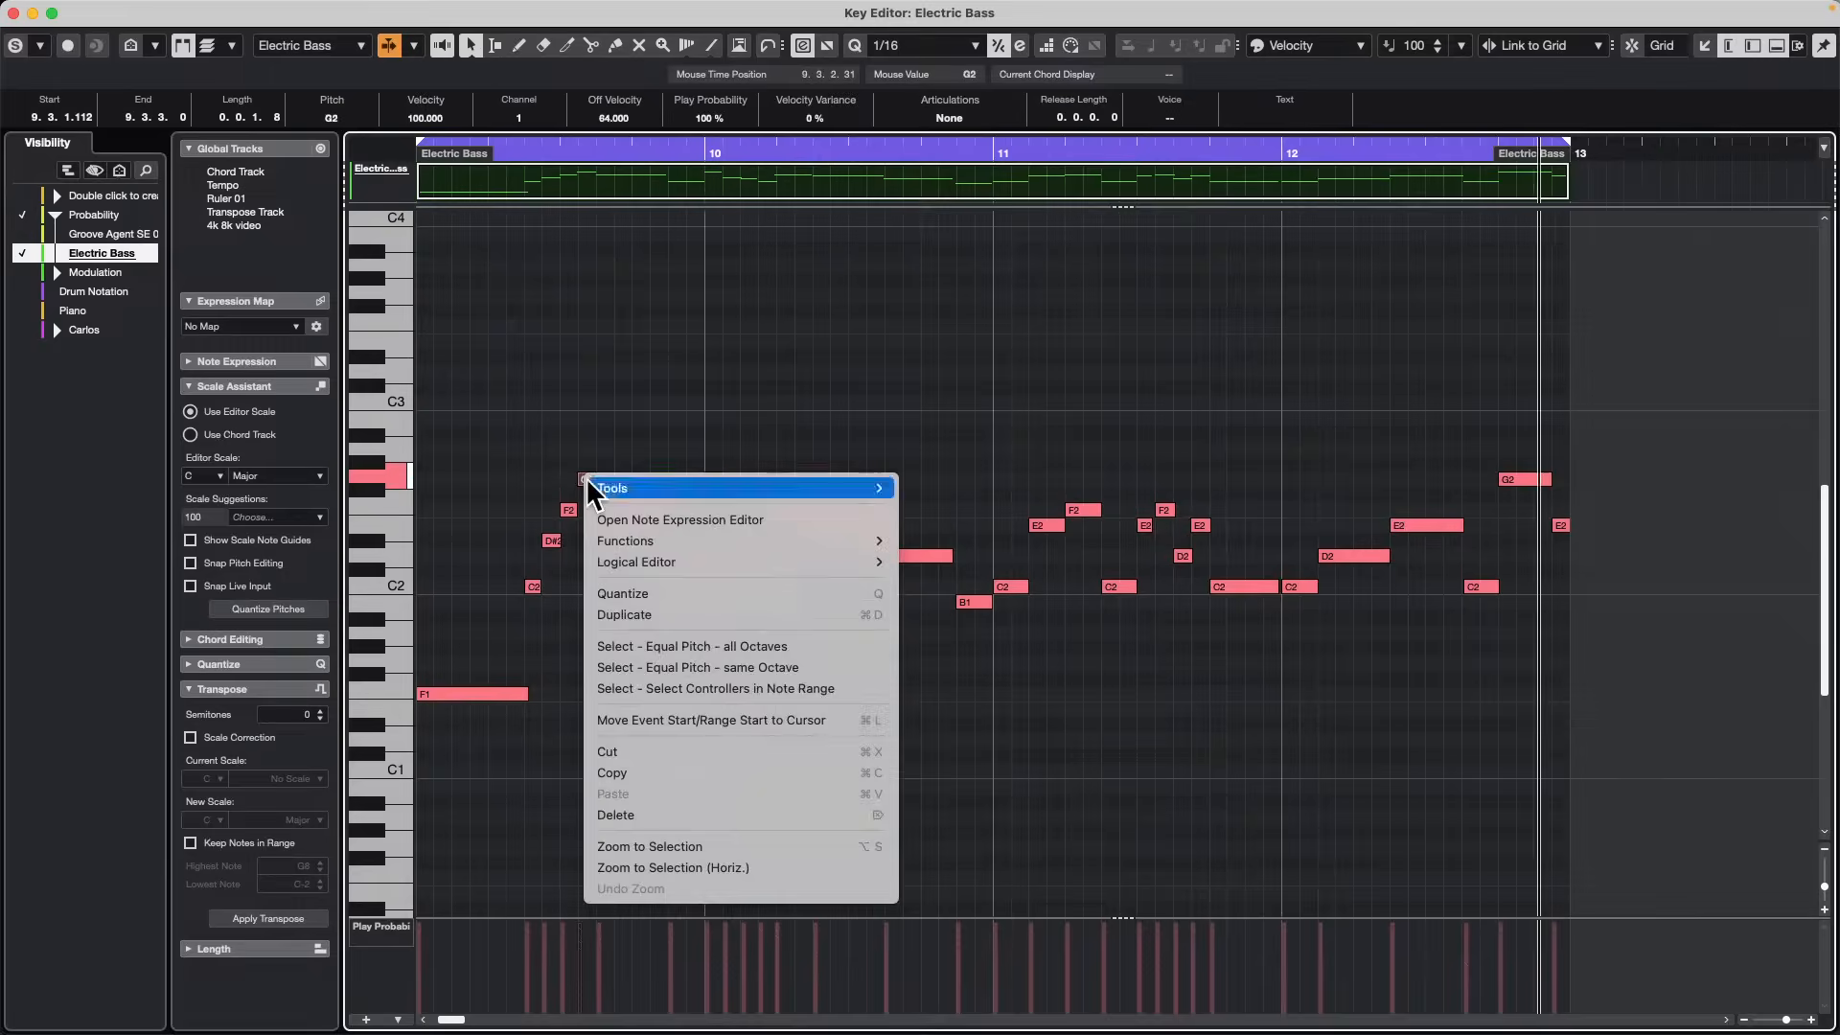
{"action": "left_click", "coordinate": [737, 377]}
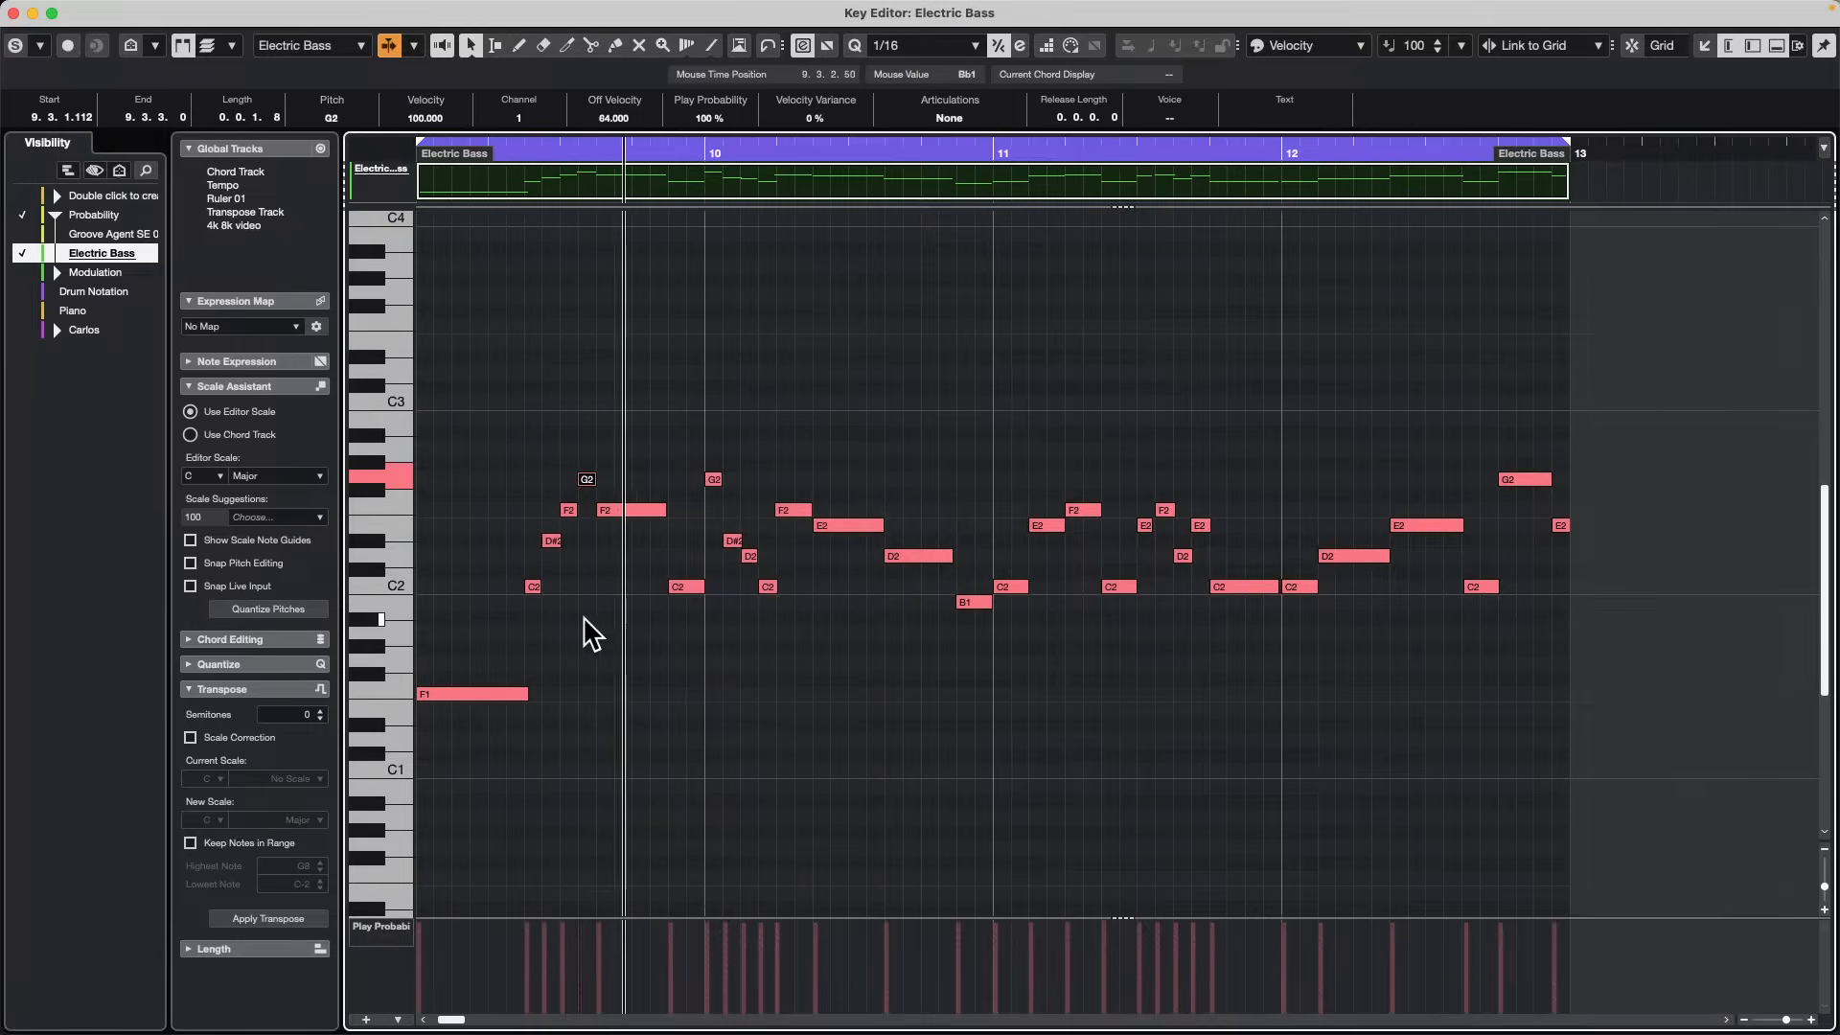
{"action": "left_click", "coordinate": [554, 541], "text": "shift"}
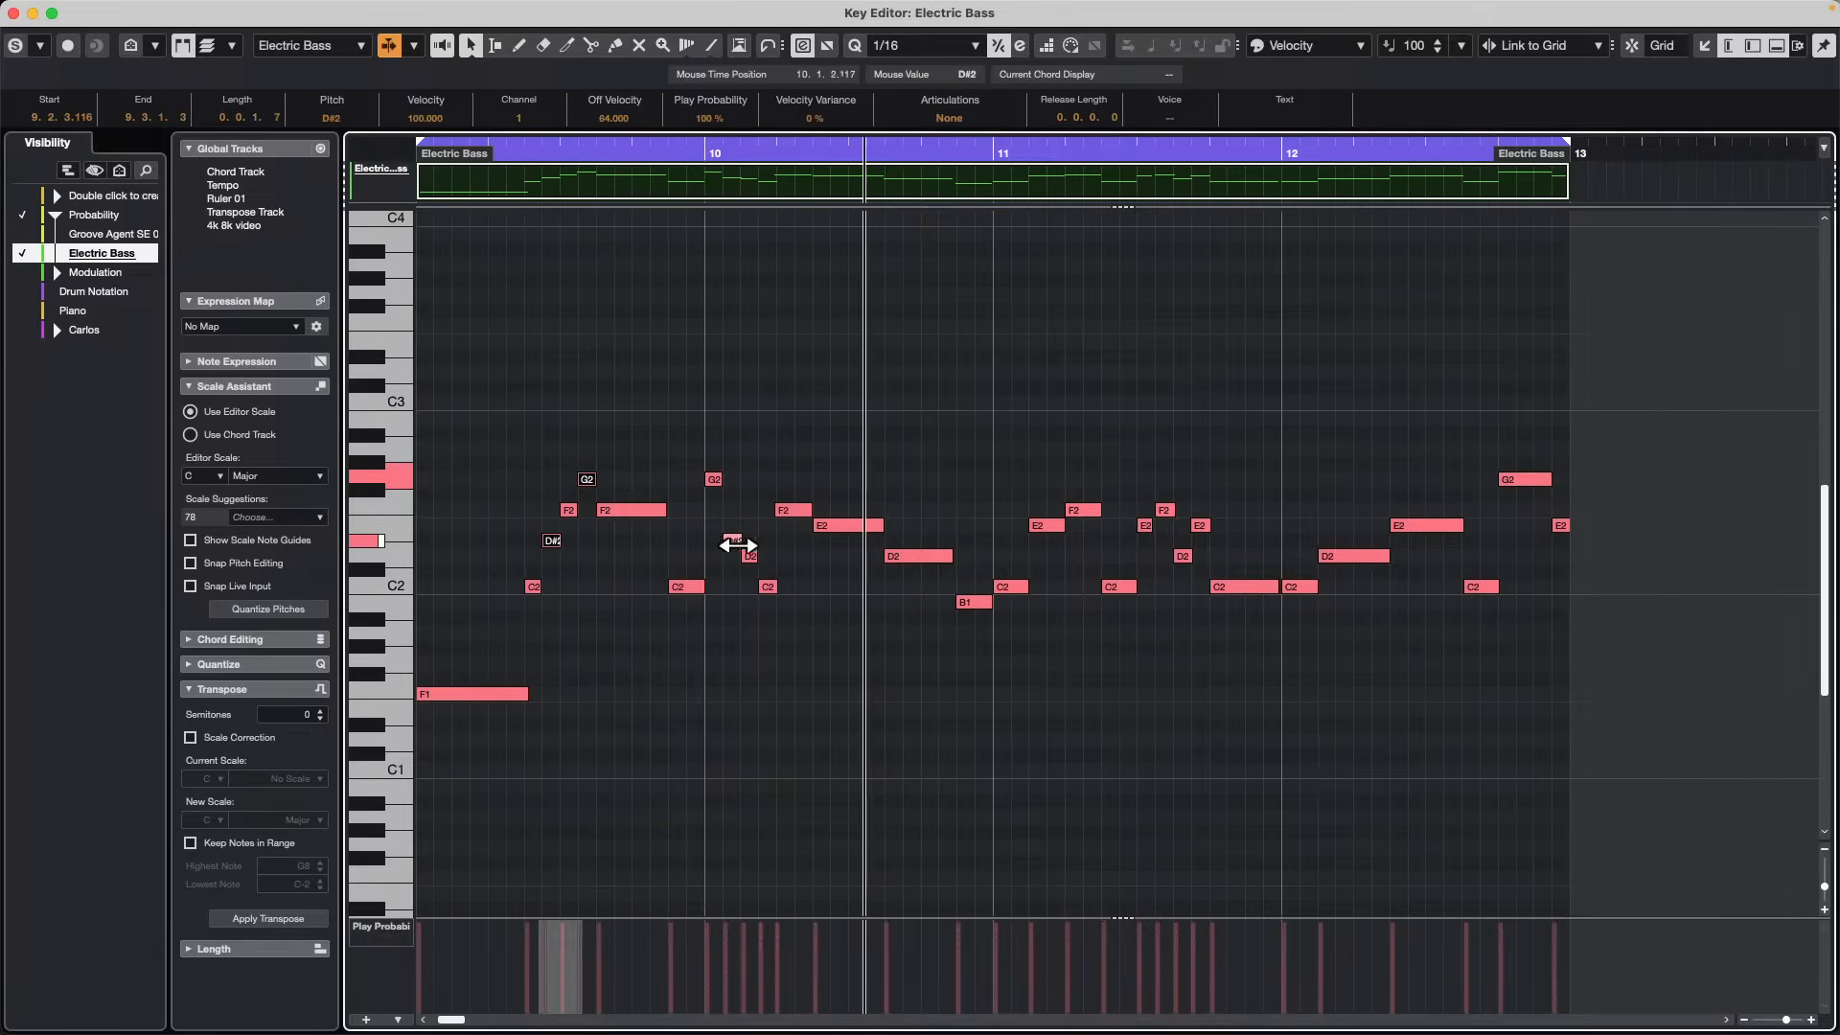
{"action": "left_click", "coordinate": [737, 542], "text": "shift"}
{"action": "left_click", "coordinate": [767, 587]}
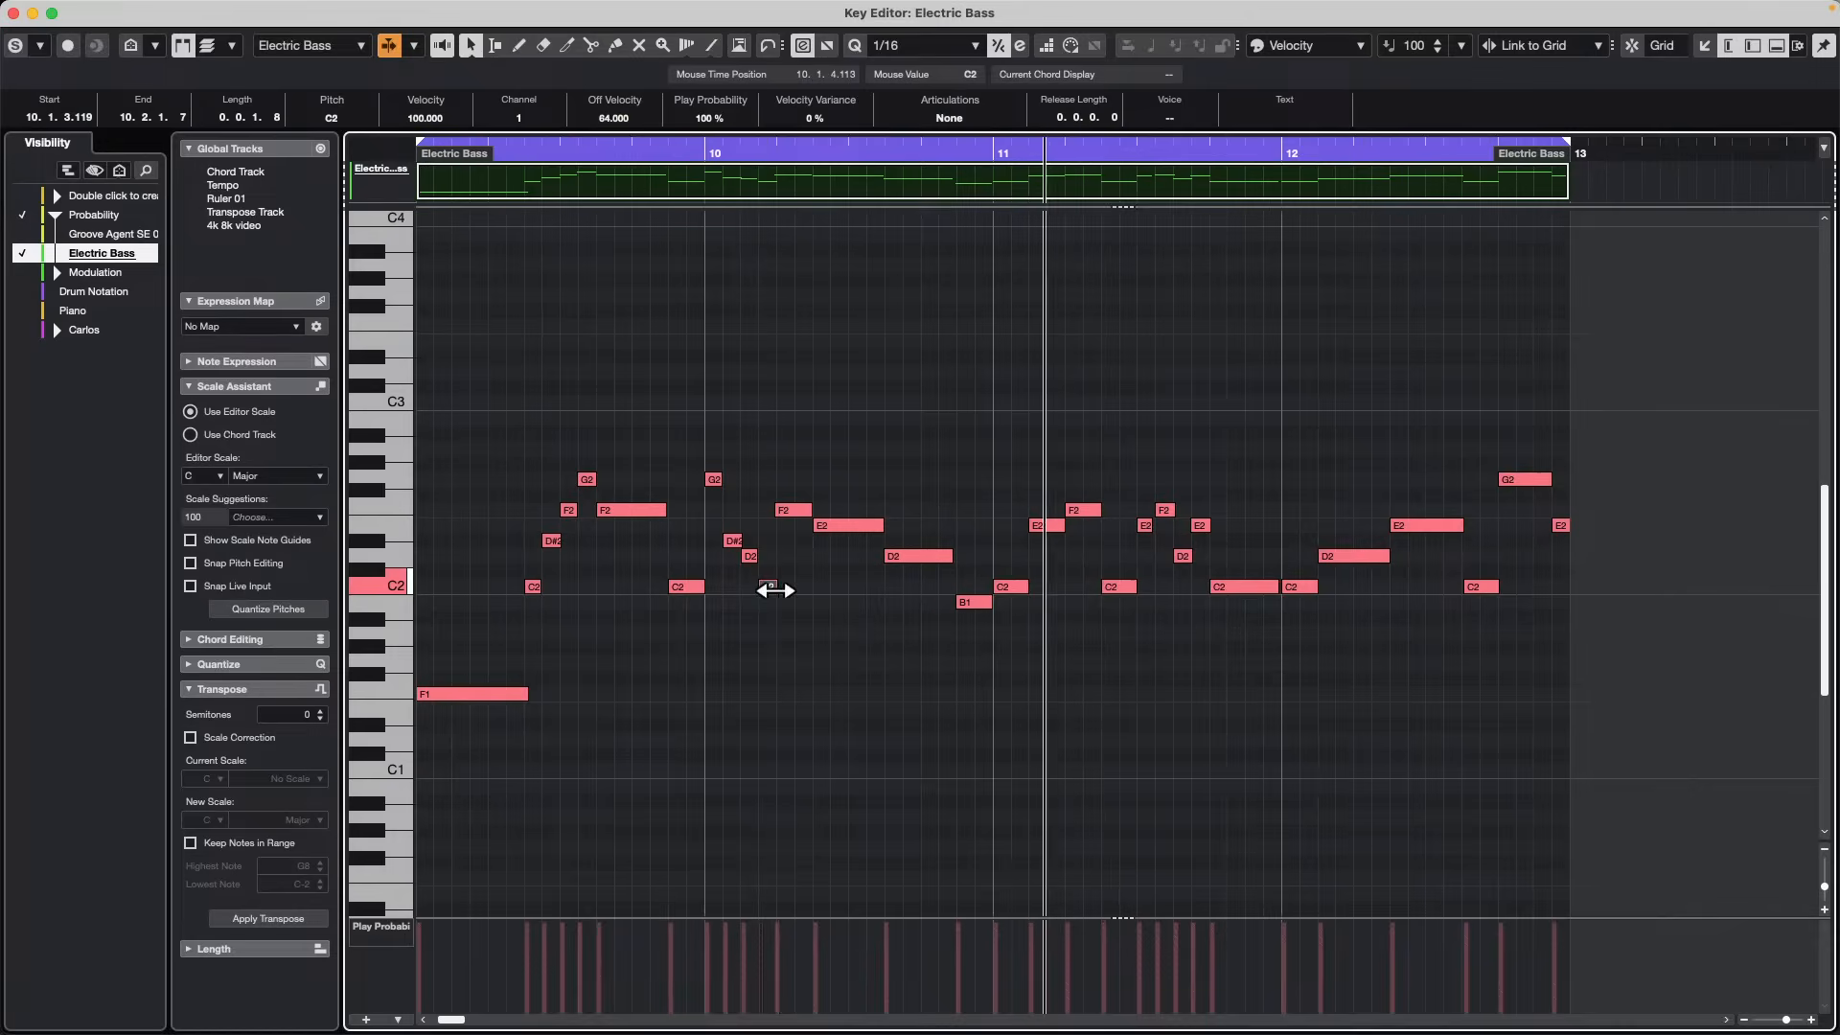
Select the short F2 and the E2 after it in bar 11 plus the final E2, and set their play probability to 50 %.
{"action": "left_click", "coordinate": [1169, 510]}
{"action": "left_click", "coordinate": [1198, 528], "text": "shift"}
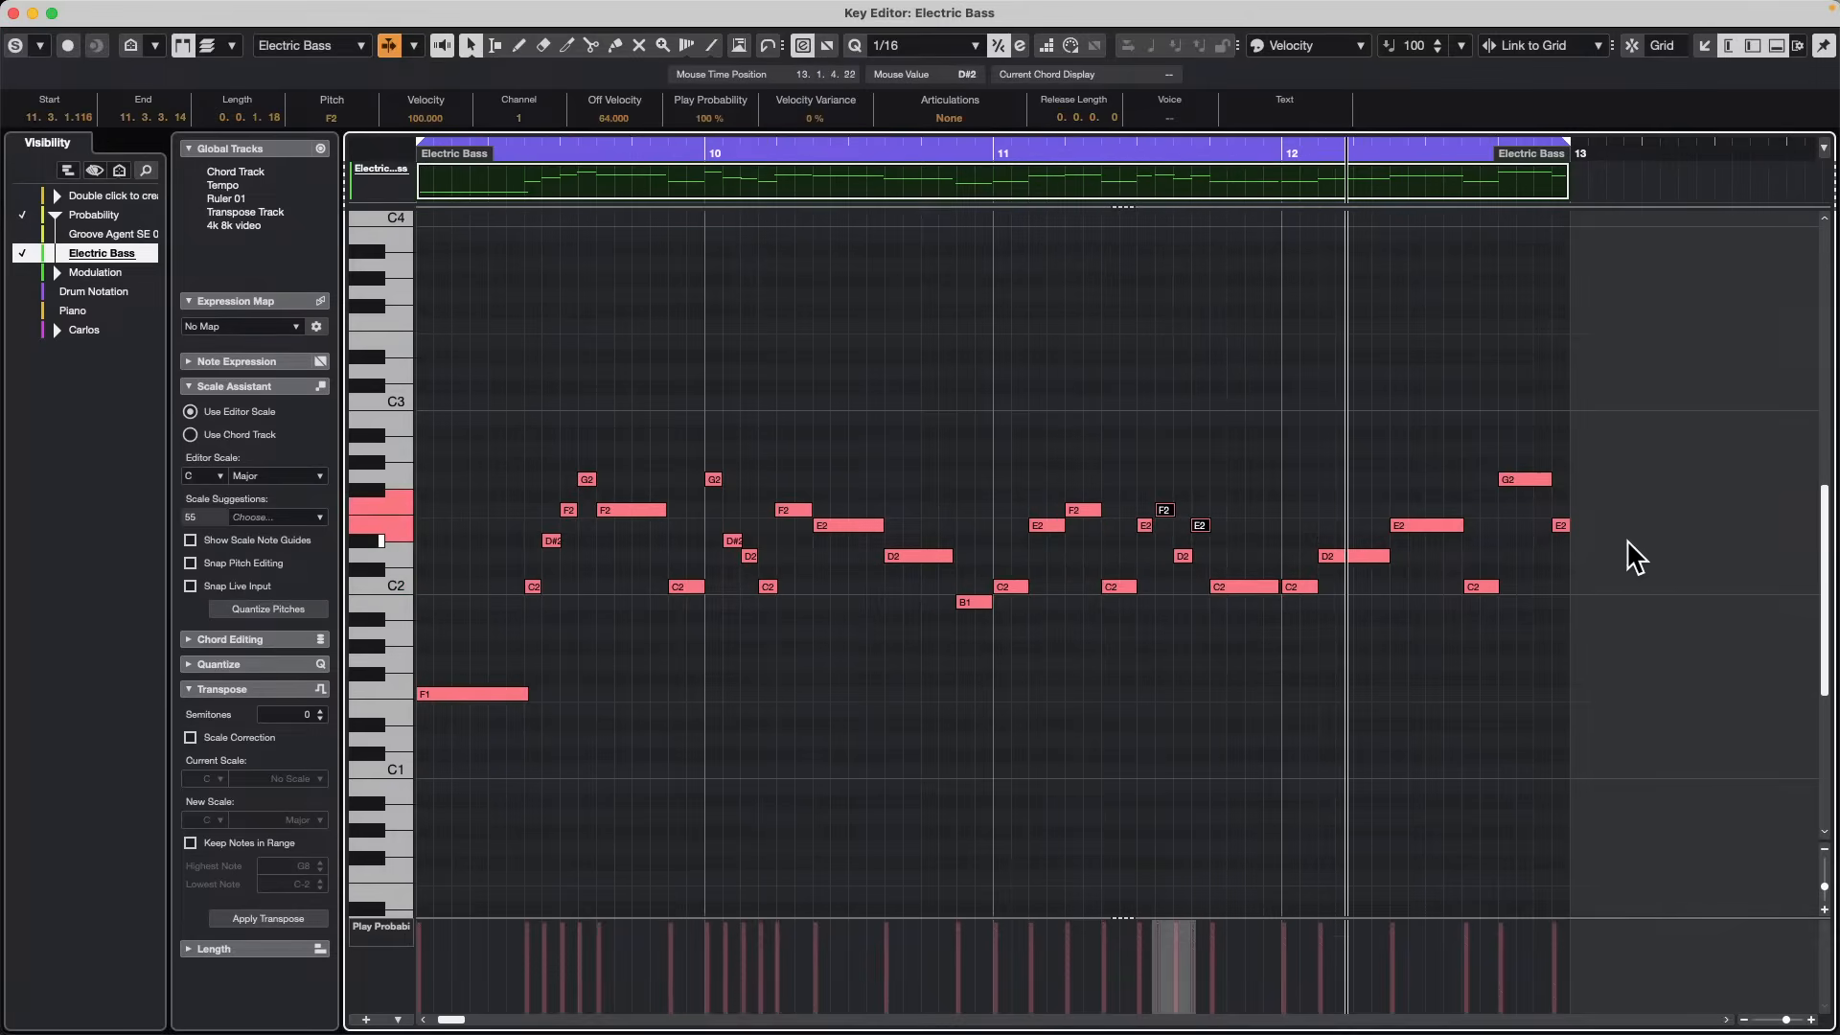
{"action": "left_click", "coordinate": [1560, 526], "text": "shift"}
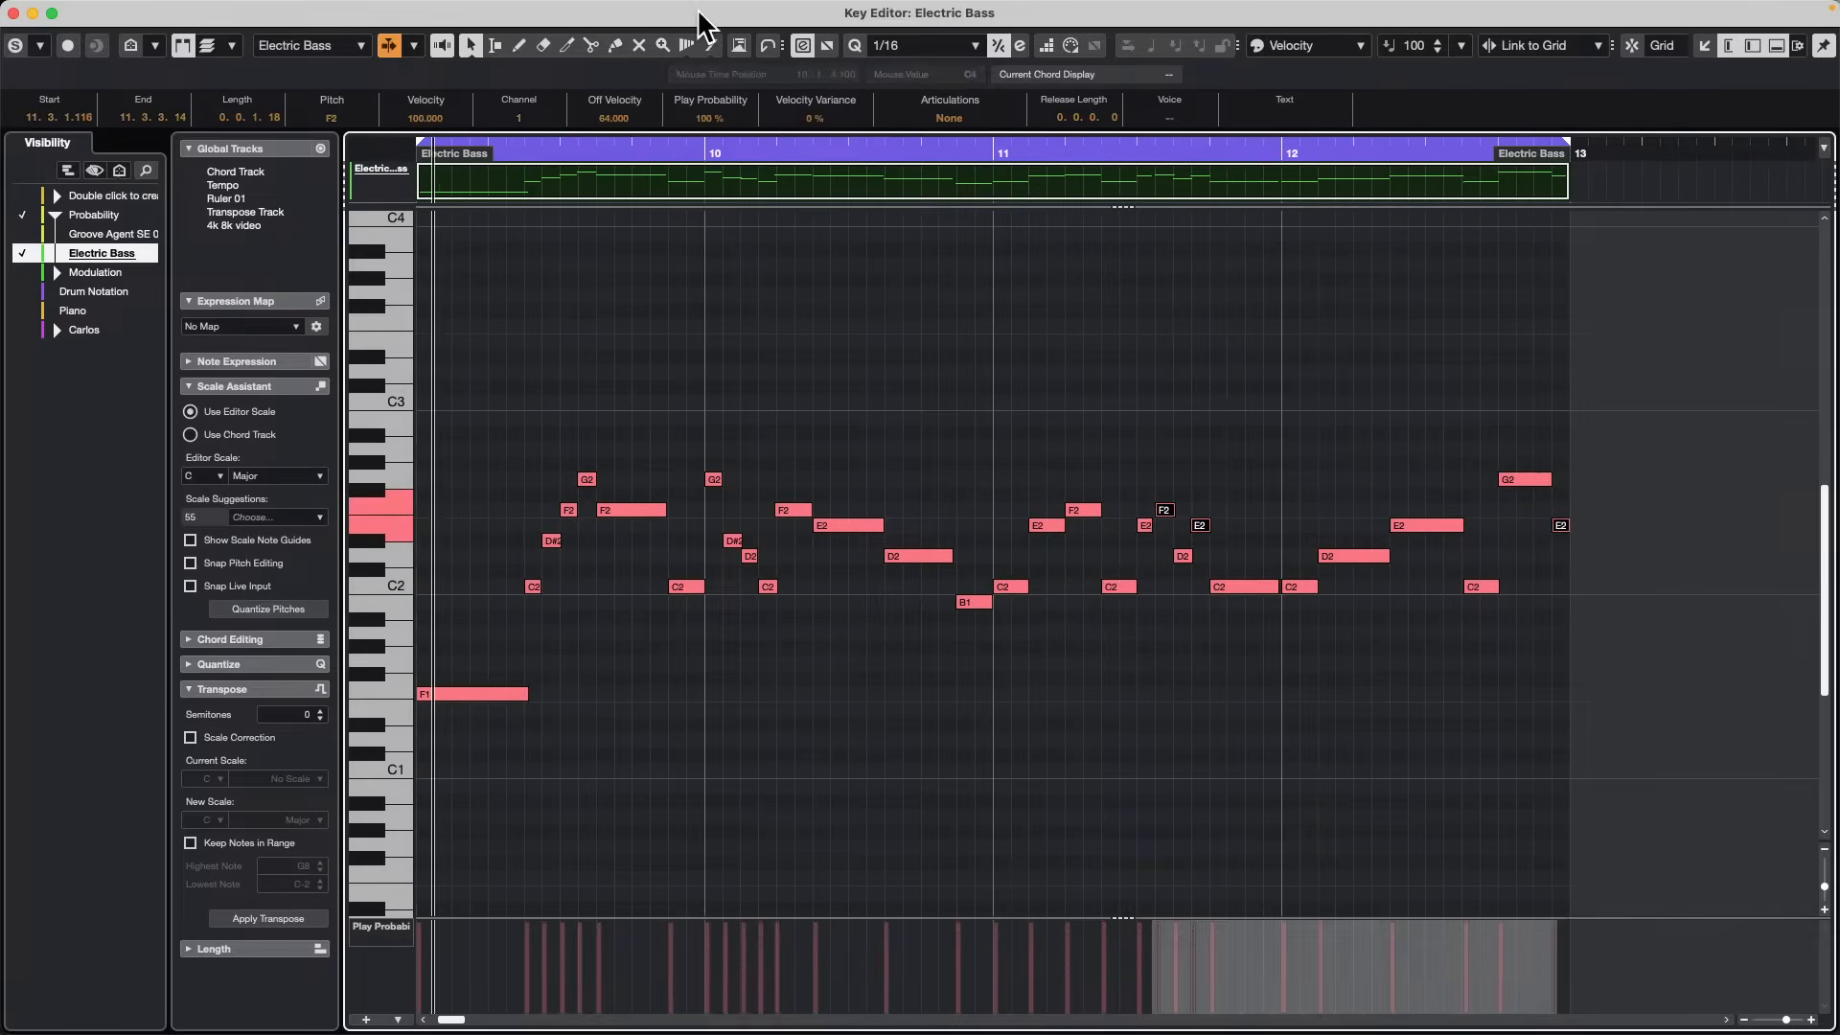
{"action": "scroll", "coordinate": [722, 115], "scroll_direction": "down", "scroll_amount": 20}
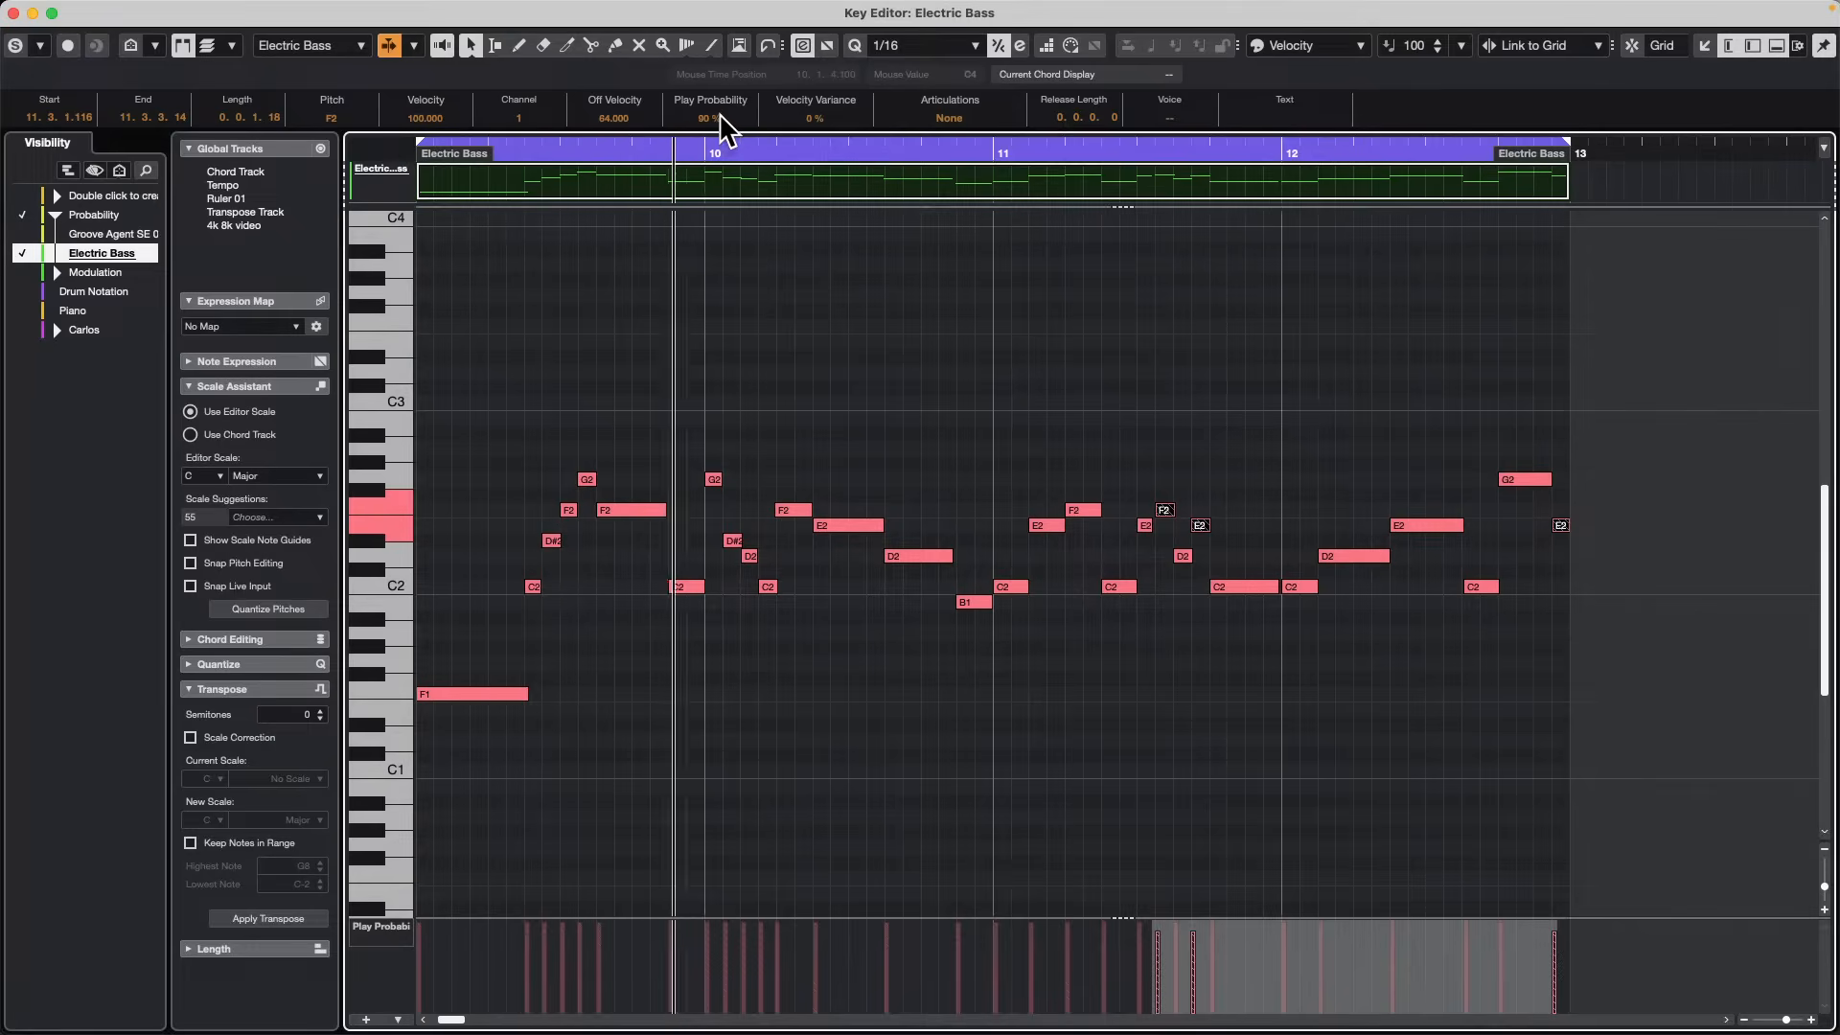
{"action": "scroll", "coordinate": [721, 115], "scroll_direction": "down", "scroll_amount": 20}
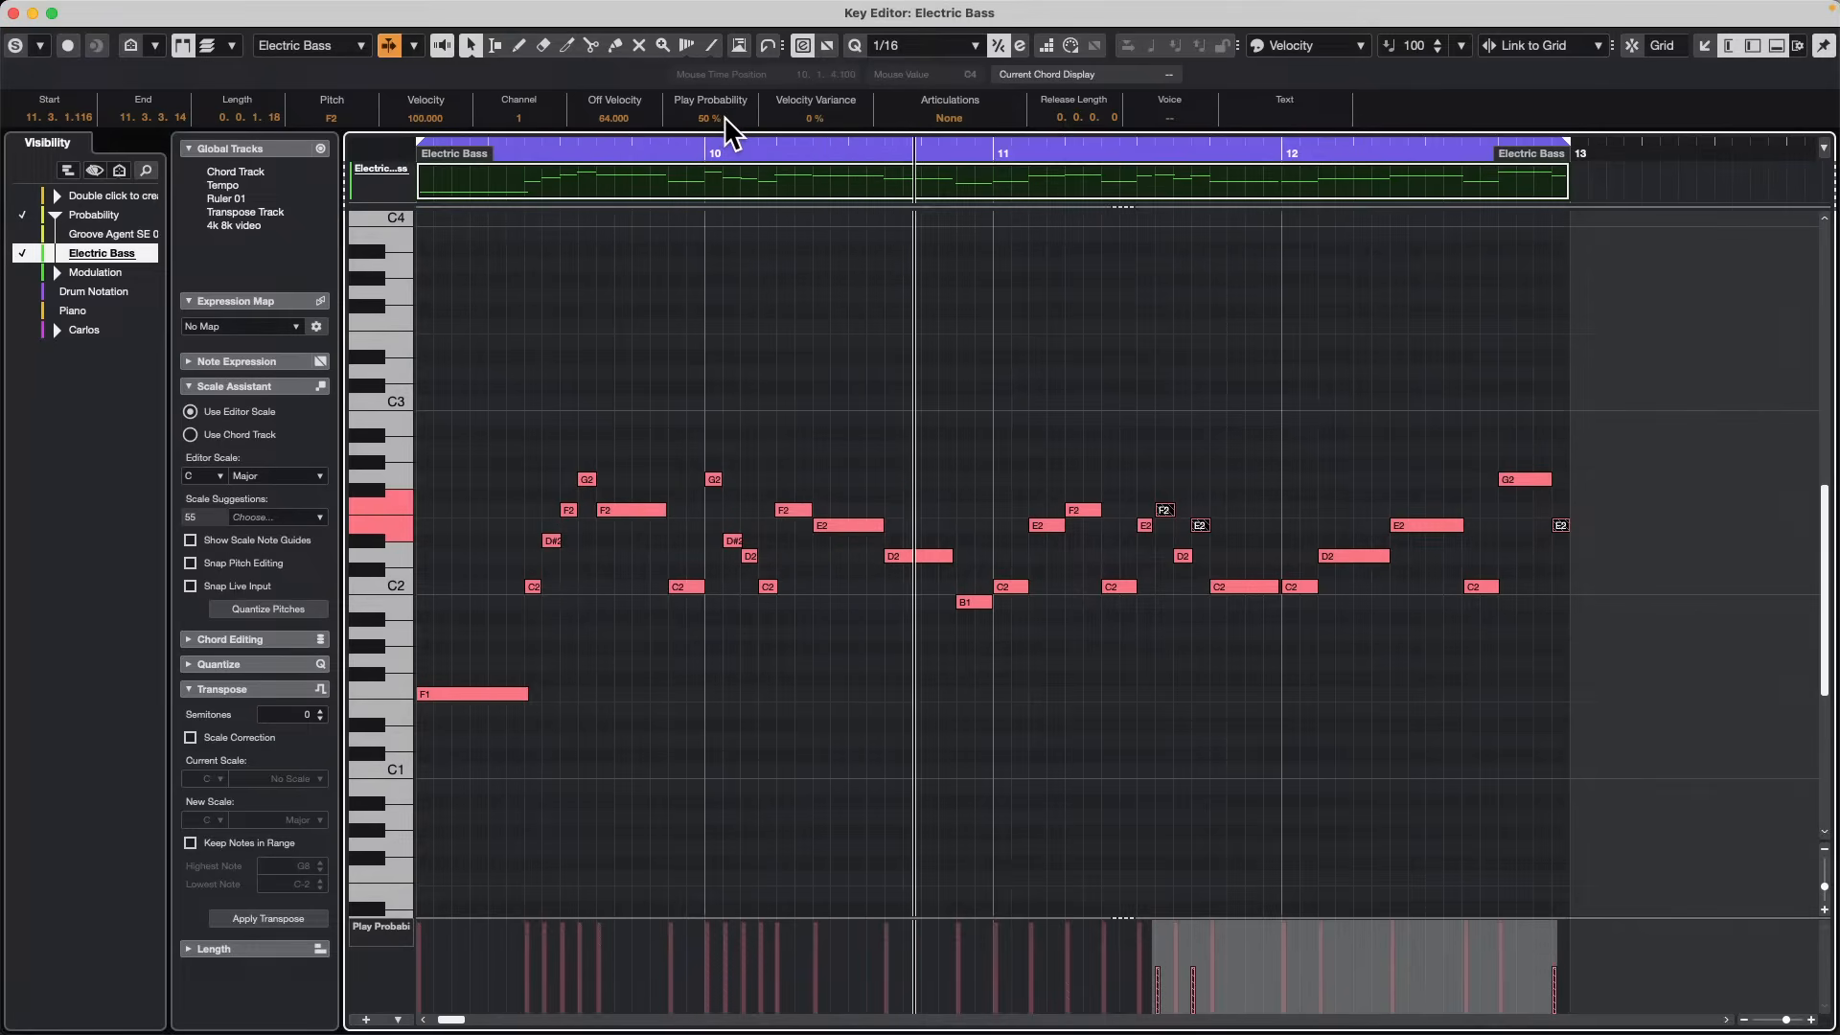
{"action": "scroll", "coordinate": [728, 130], "scroll_direction": "up", "scroll_amount": 20}
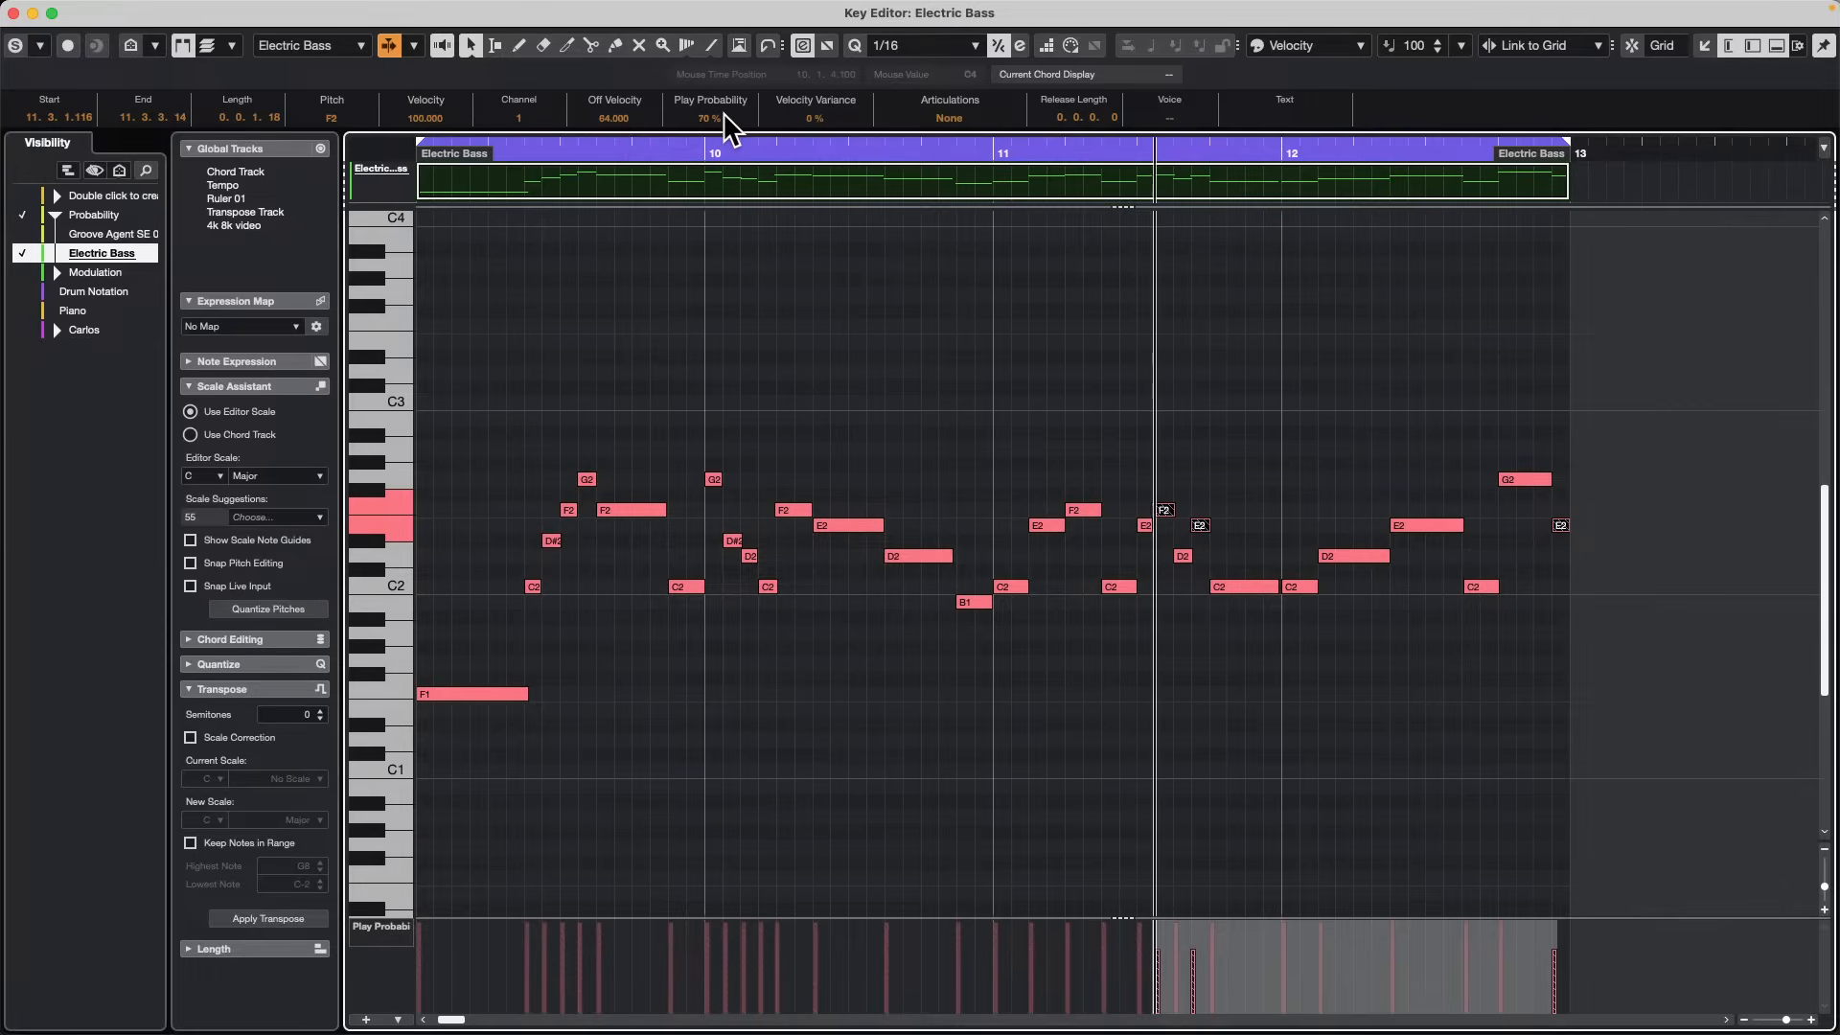
{"action": "scroll", "coordinate": [723, 120], "scroll_direction": "down", "scroll_amount": 20}
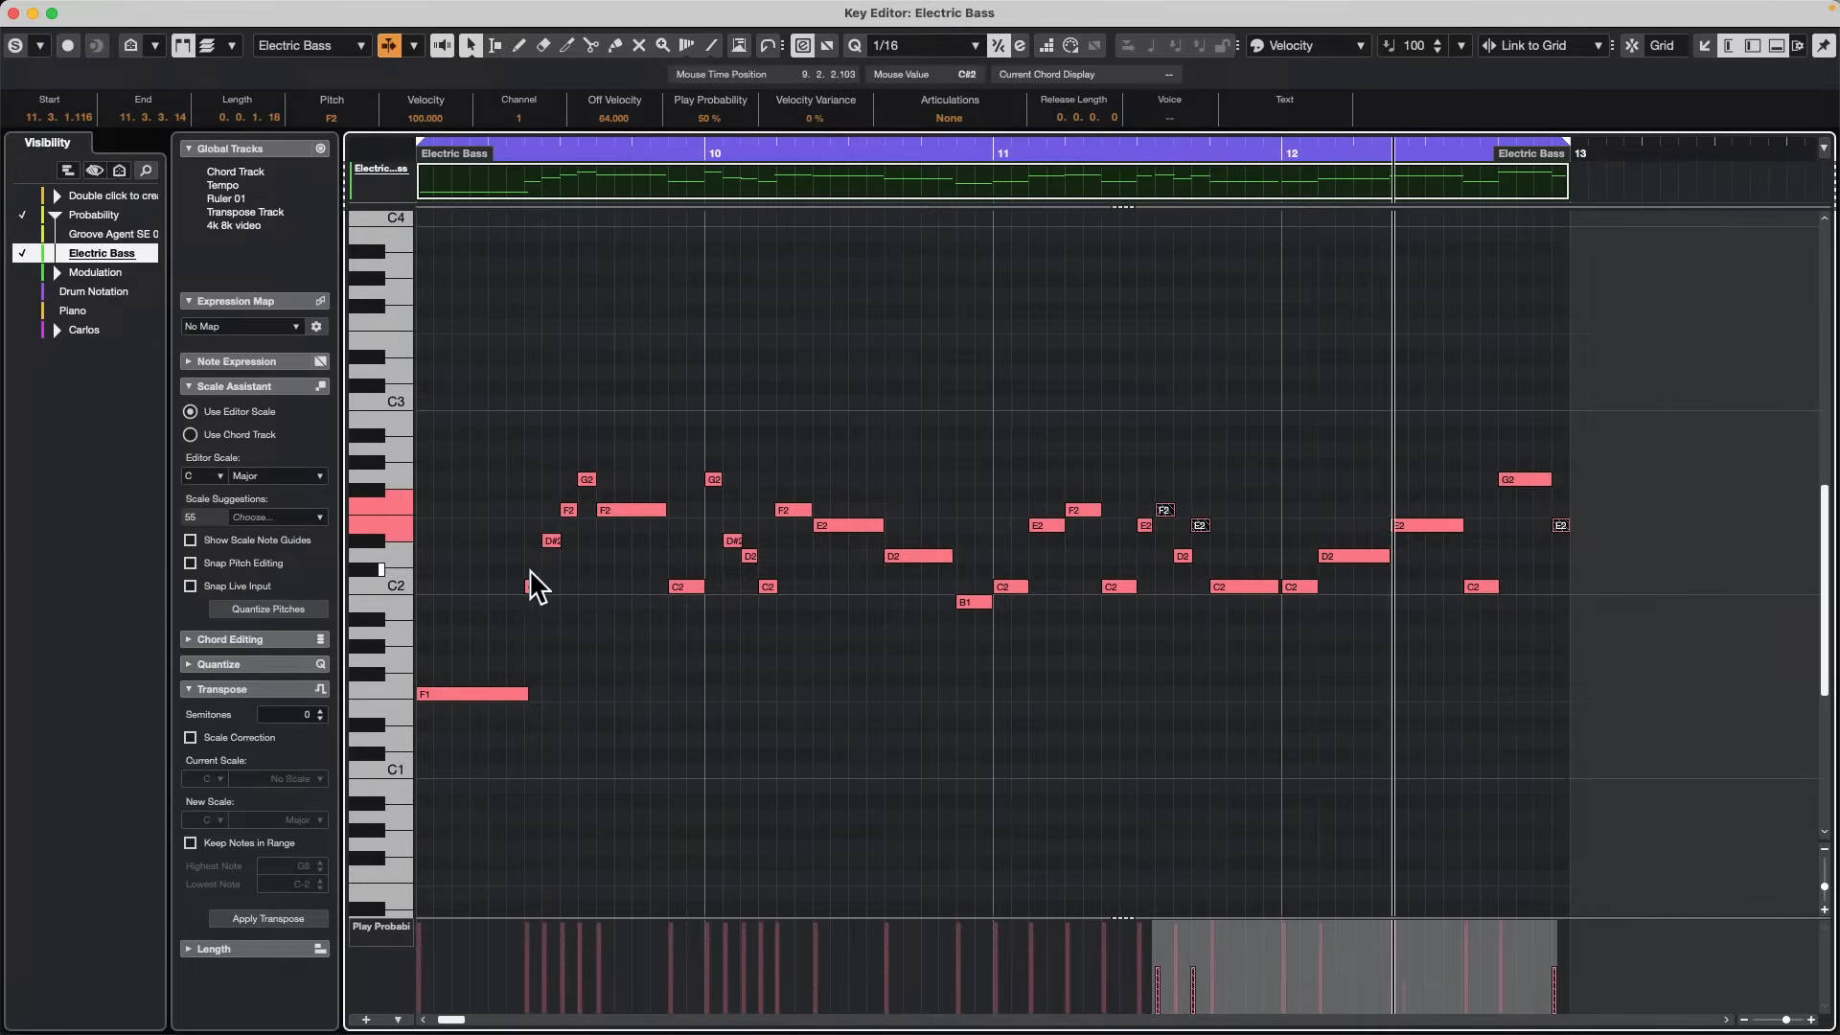
{"action": "left_click", "coordinate": [601, 630]}
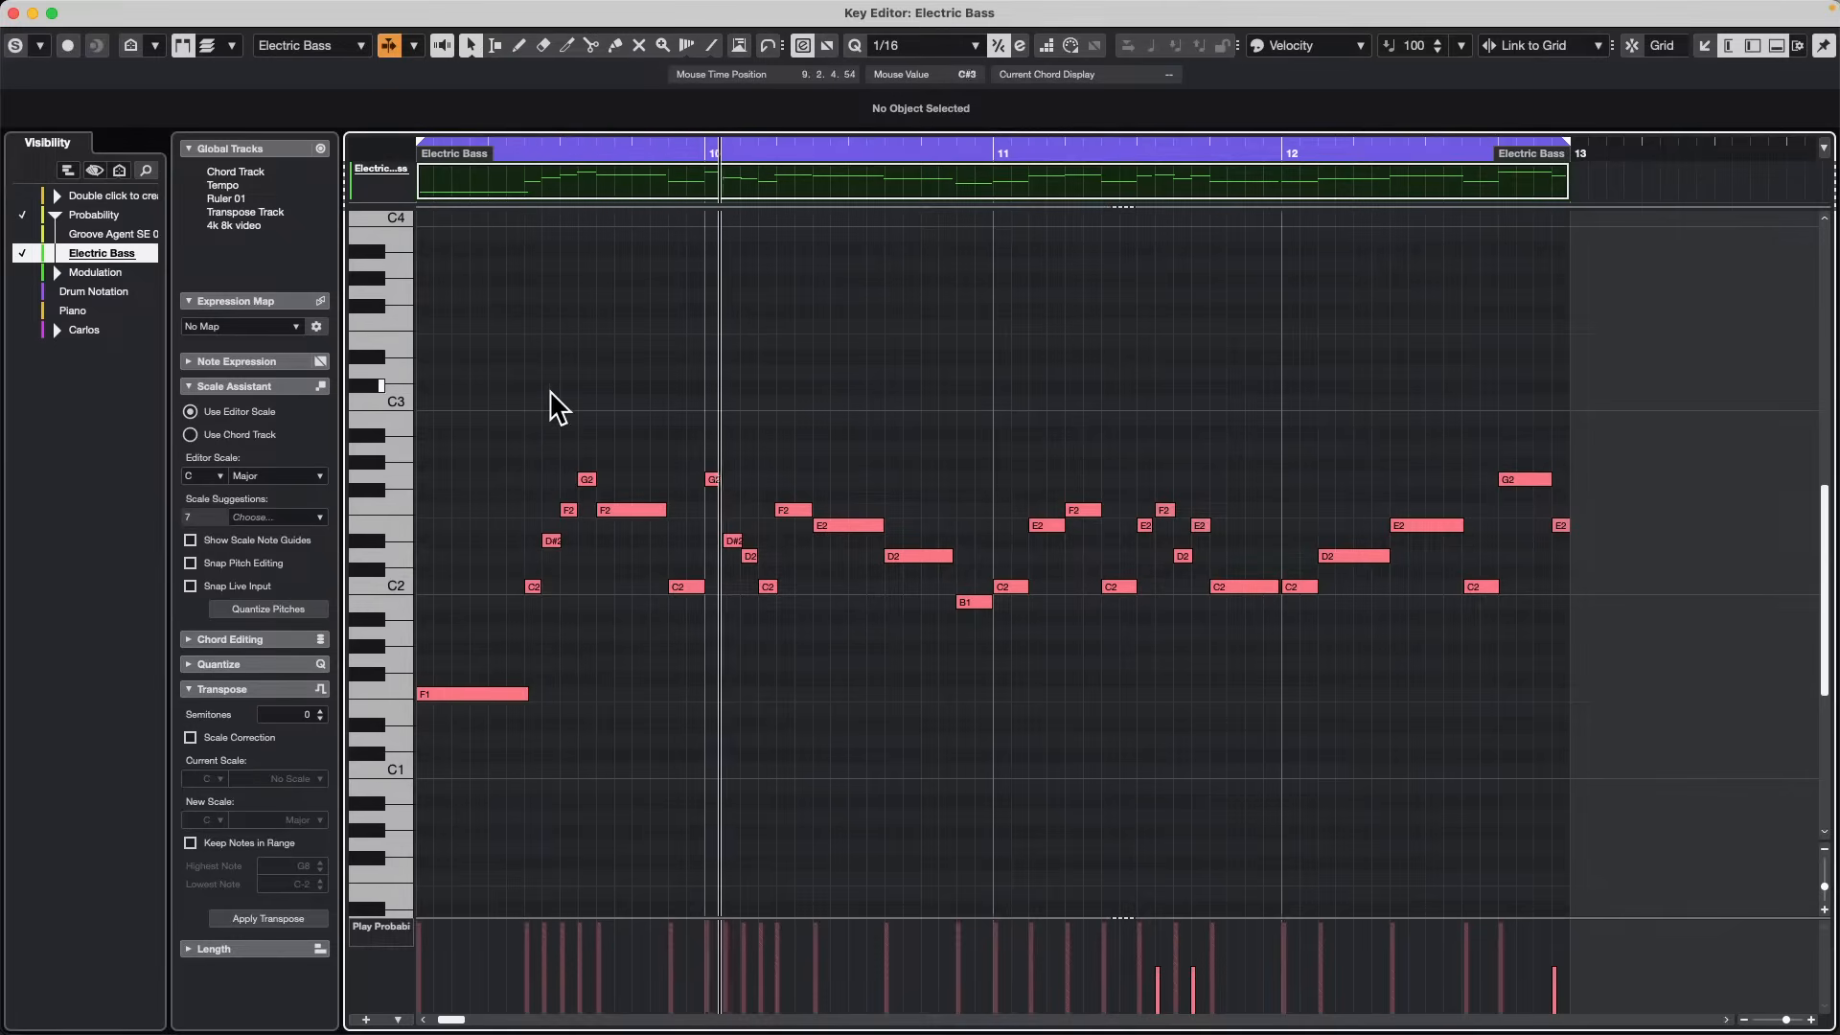
Select the four short rising notes C2, D#2, F2 and G2 in bar 9 and set their play probability to 70 %.
{"action": "left_click_drag", "start_coordinate": [492, 432], "coordinate": [594, 609]}
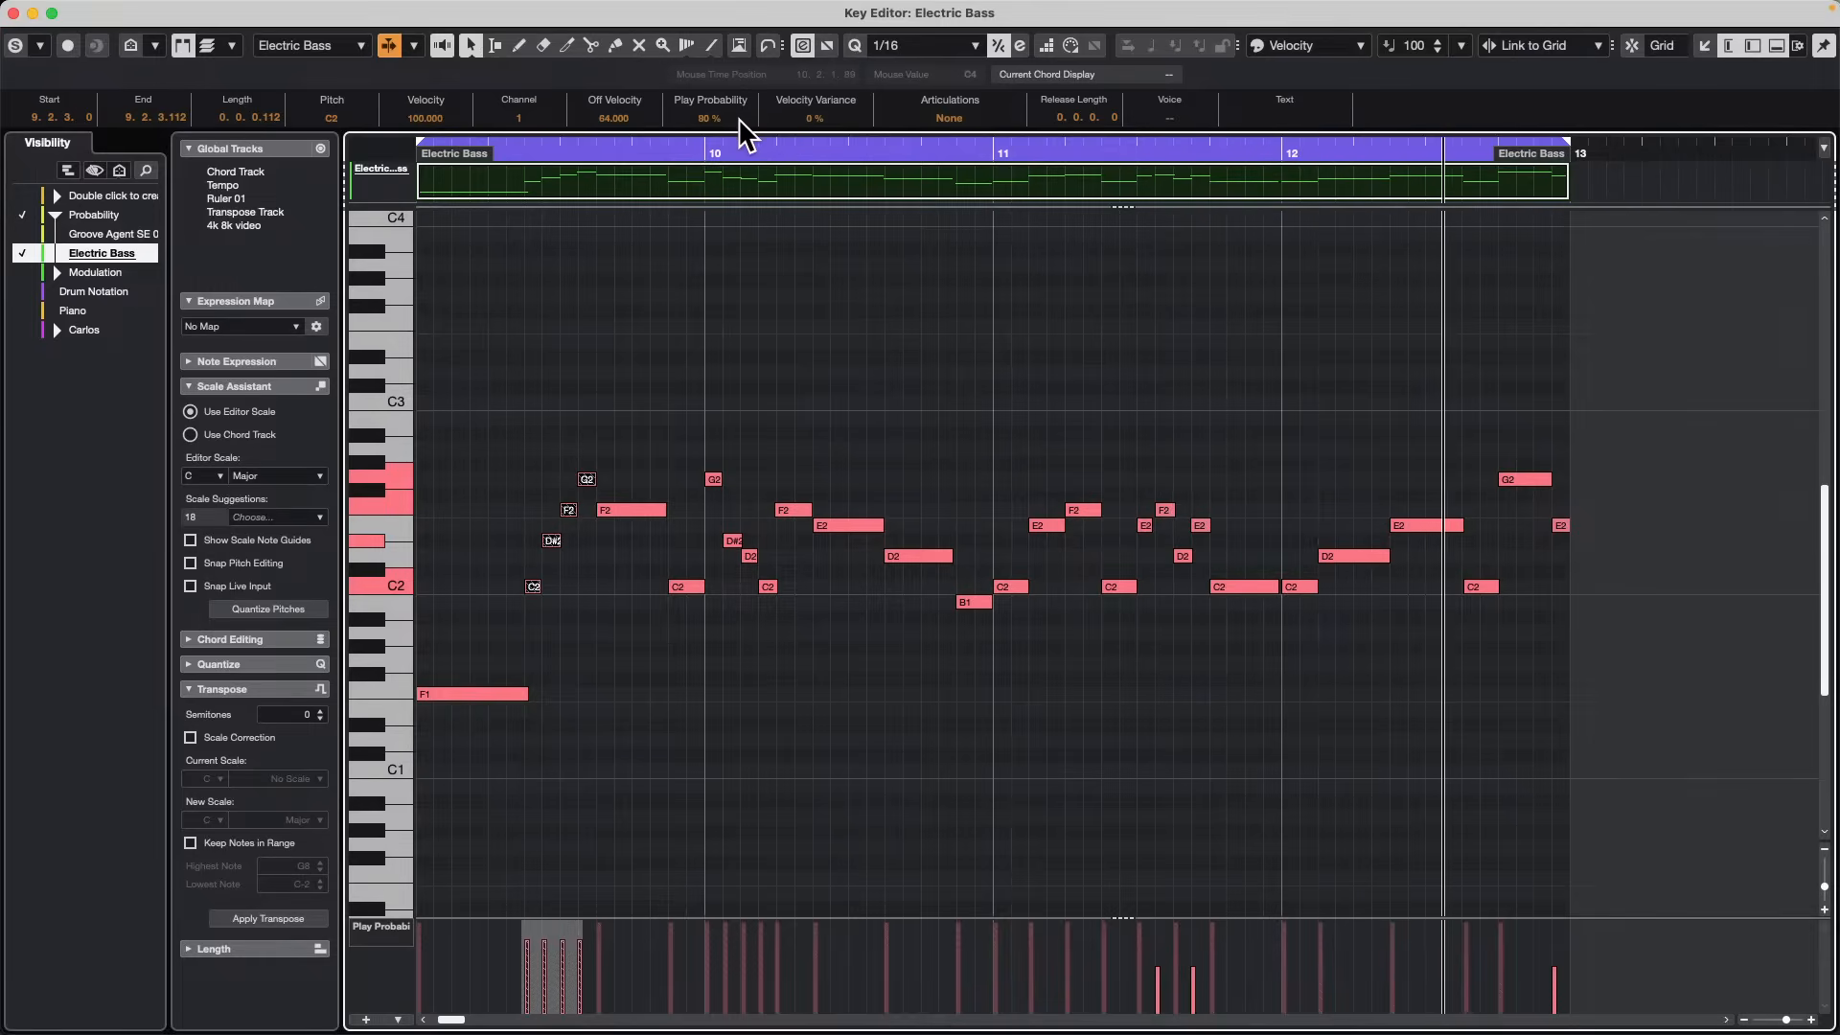
{"action": "scroll", "coordinate": [740, 120], "scroll_direction": "down", "scroll_amount": 1}
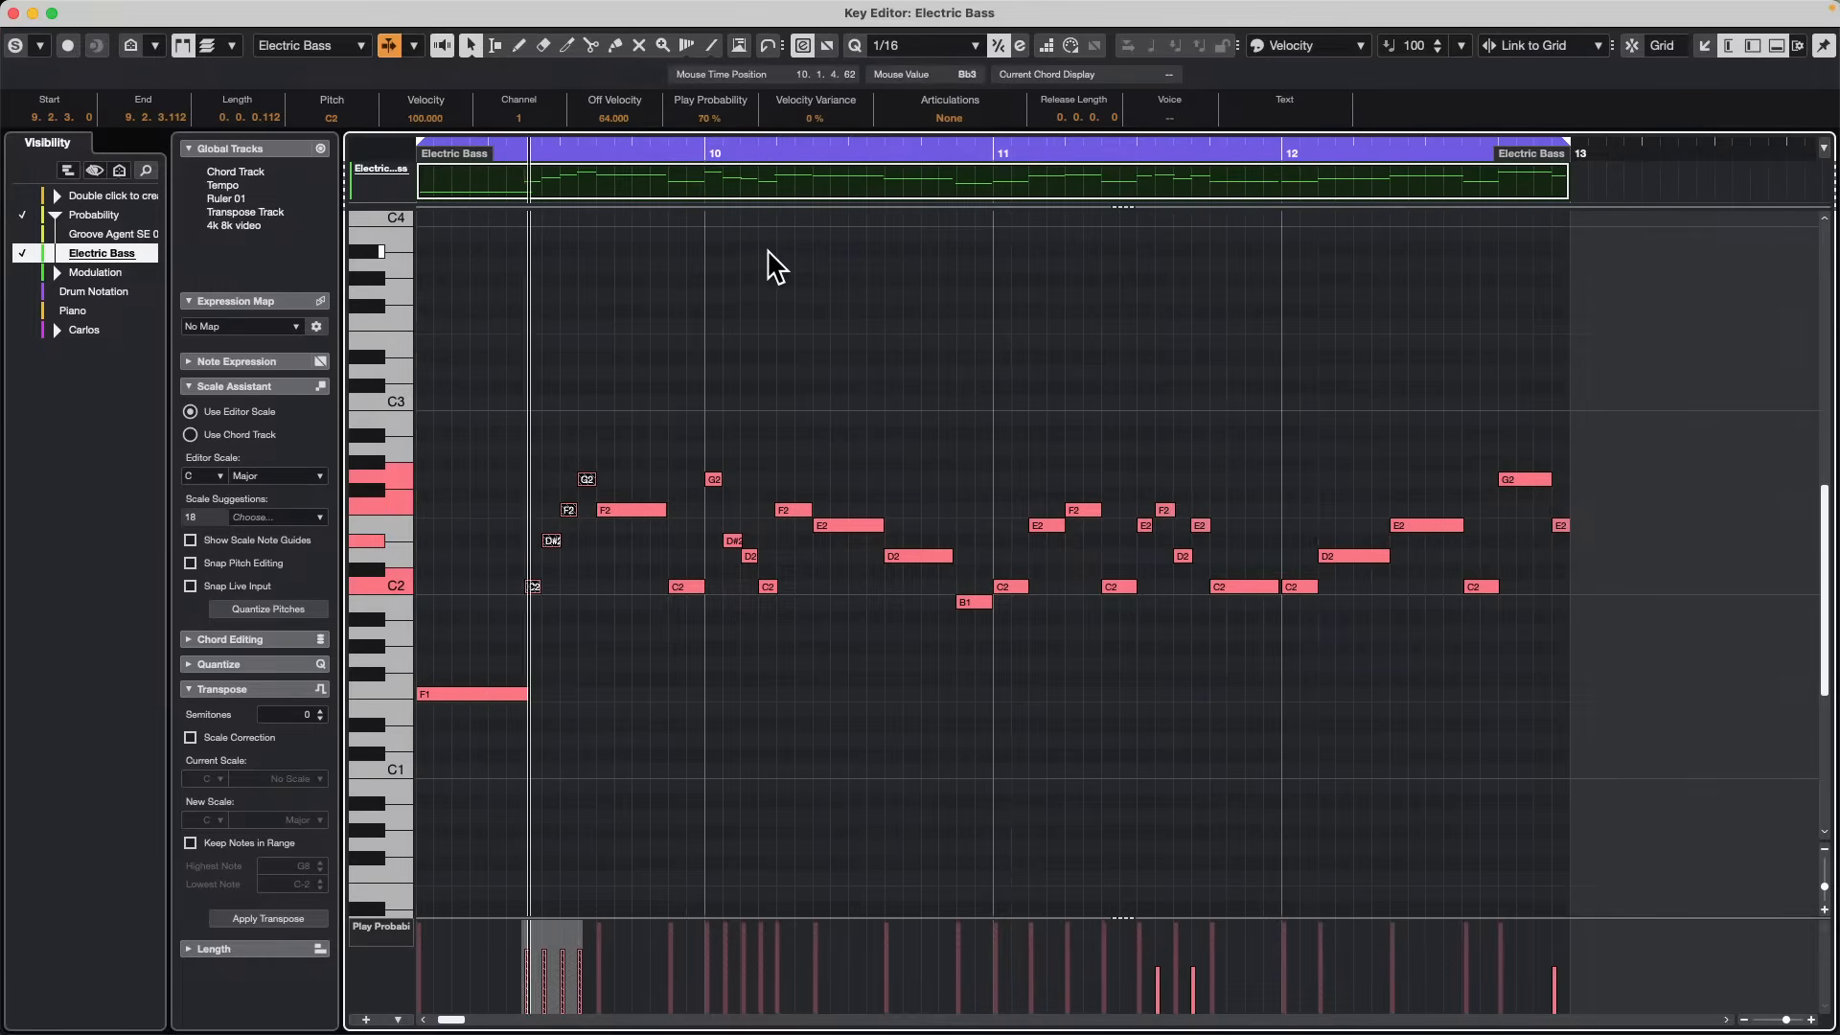
{"action": "left_click", "coordinate": [1031, 423]}
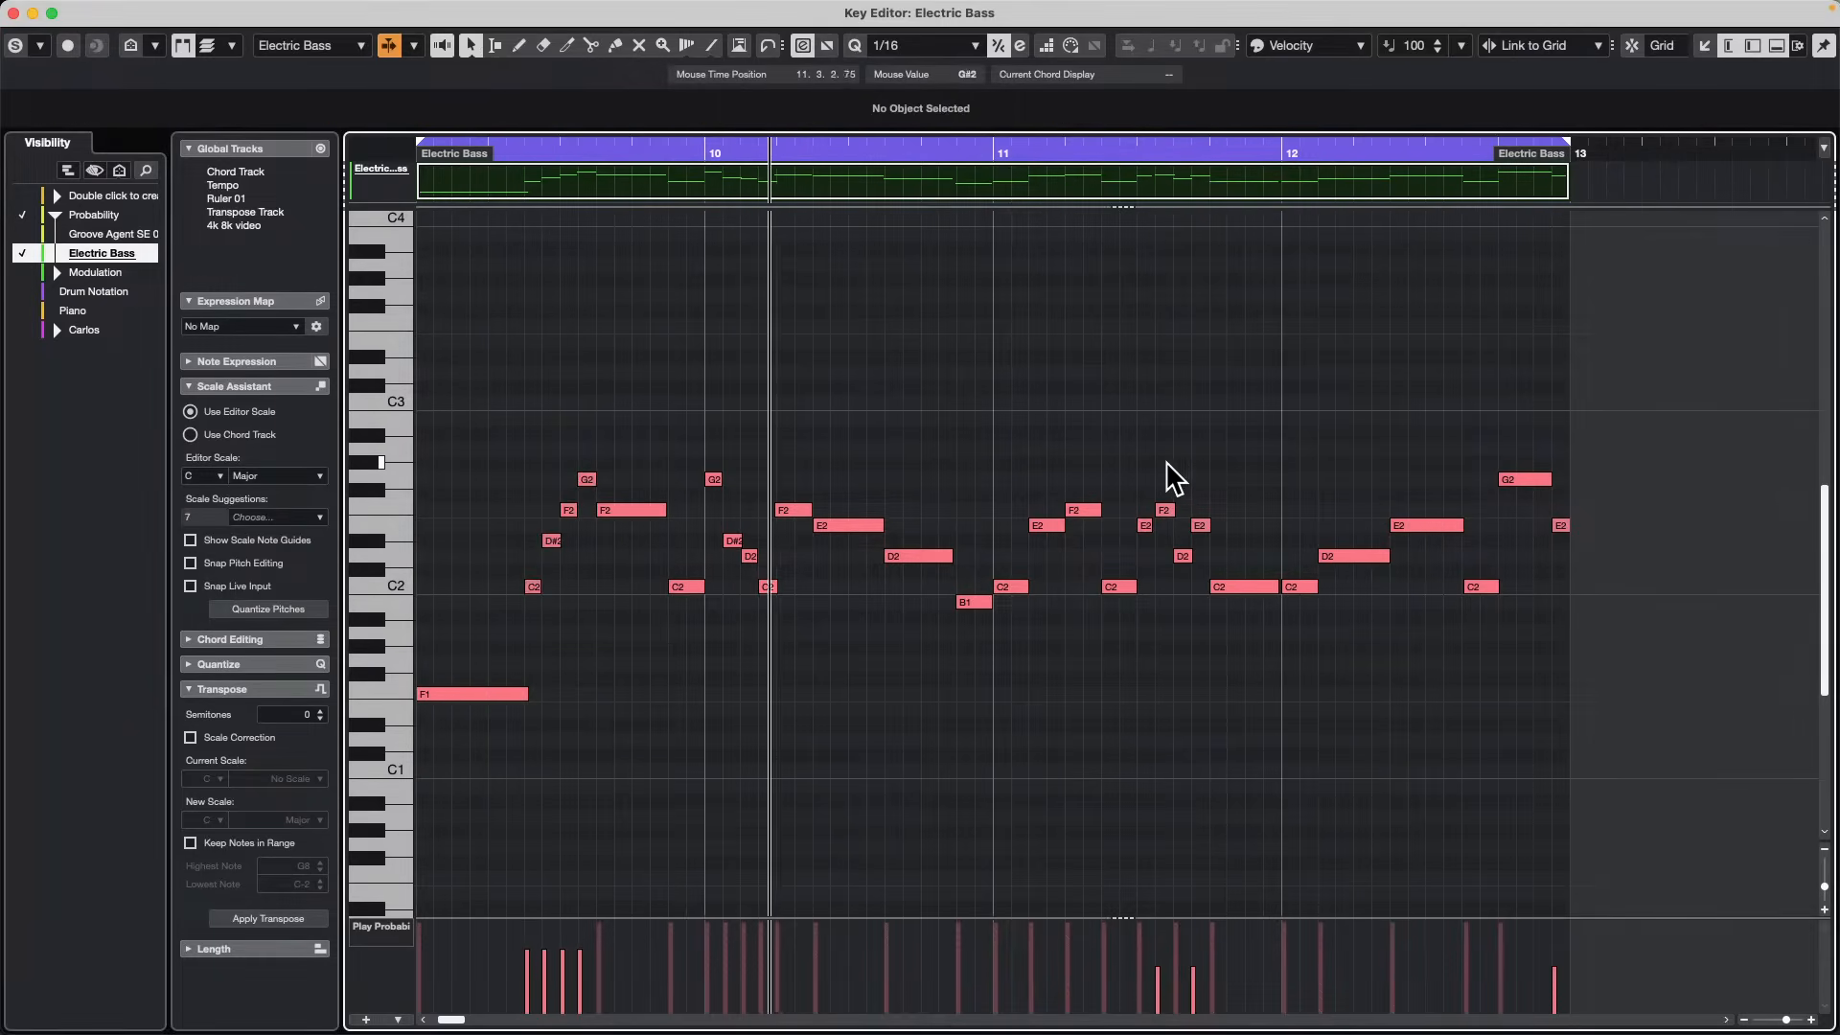
Select the short F2 and D2 notes in bar 11 and lower their play probability together, bringing the F2 to 10 %.
{"action": "left_click_drag", "start_coordinate": [1127, 480], "coordinate": [1249, 568]}
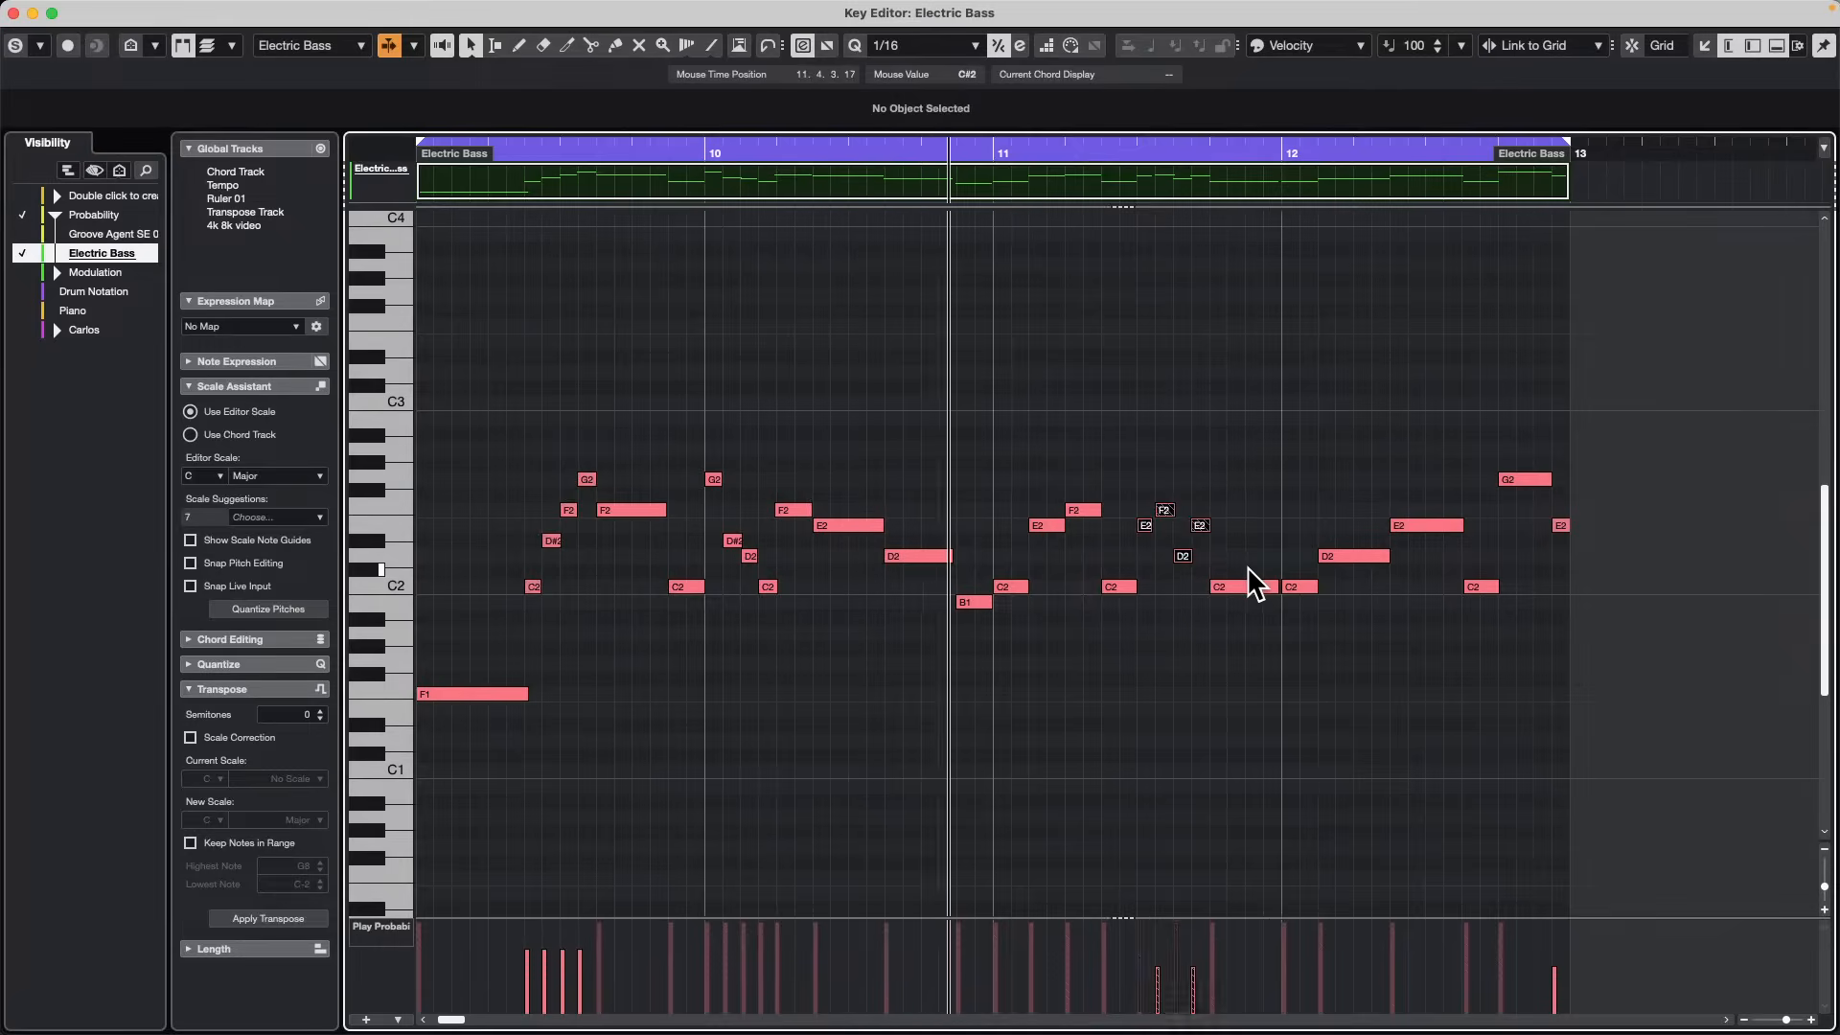
{"action": "left_click", "coordinate": [1174, 446]}
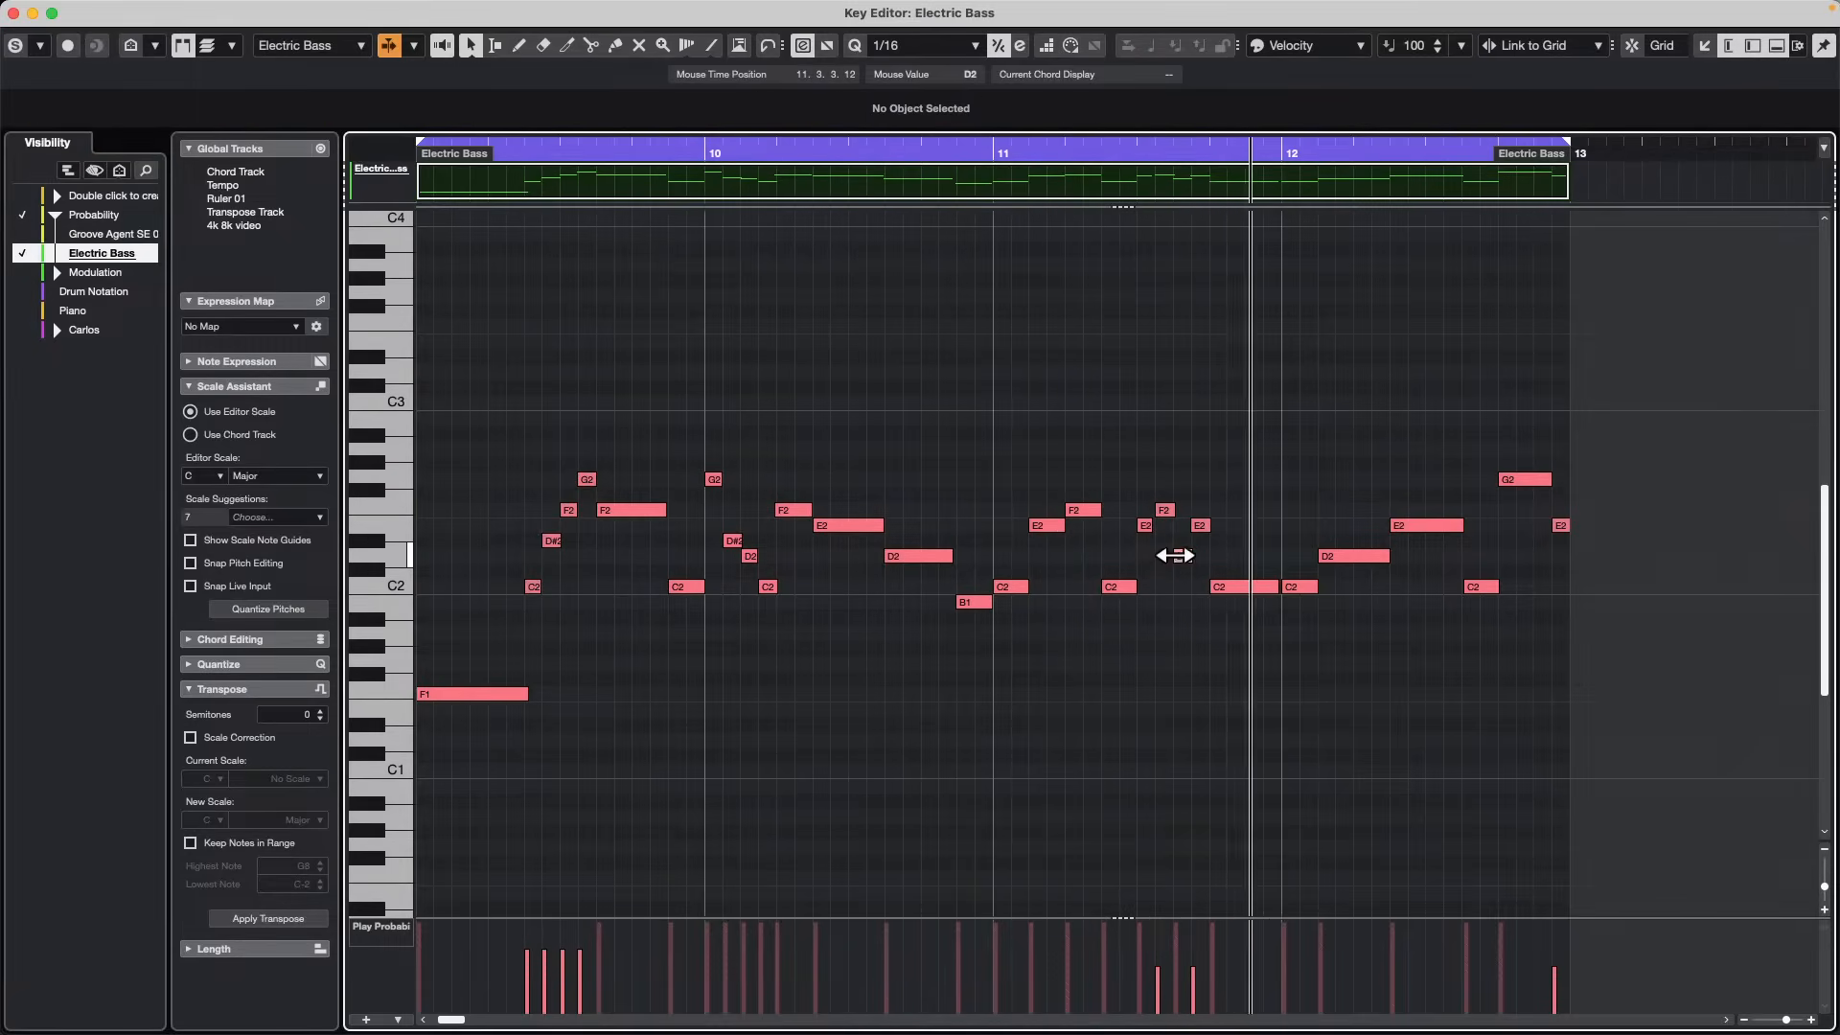
{"action": "left_click", "coordinate": [1186, 557]}
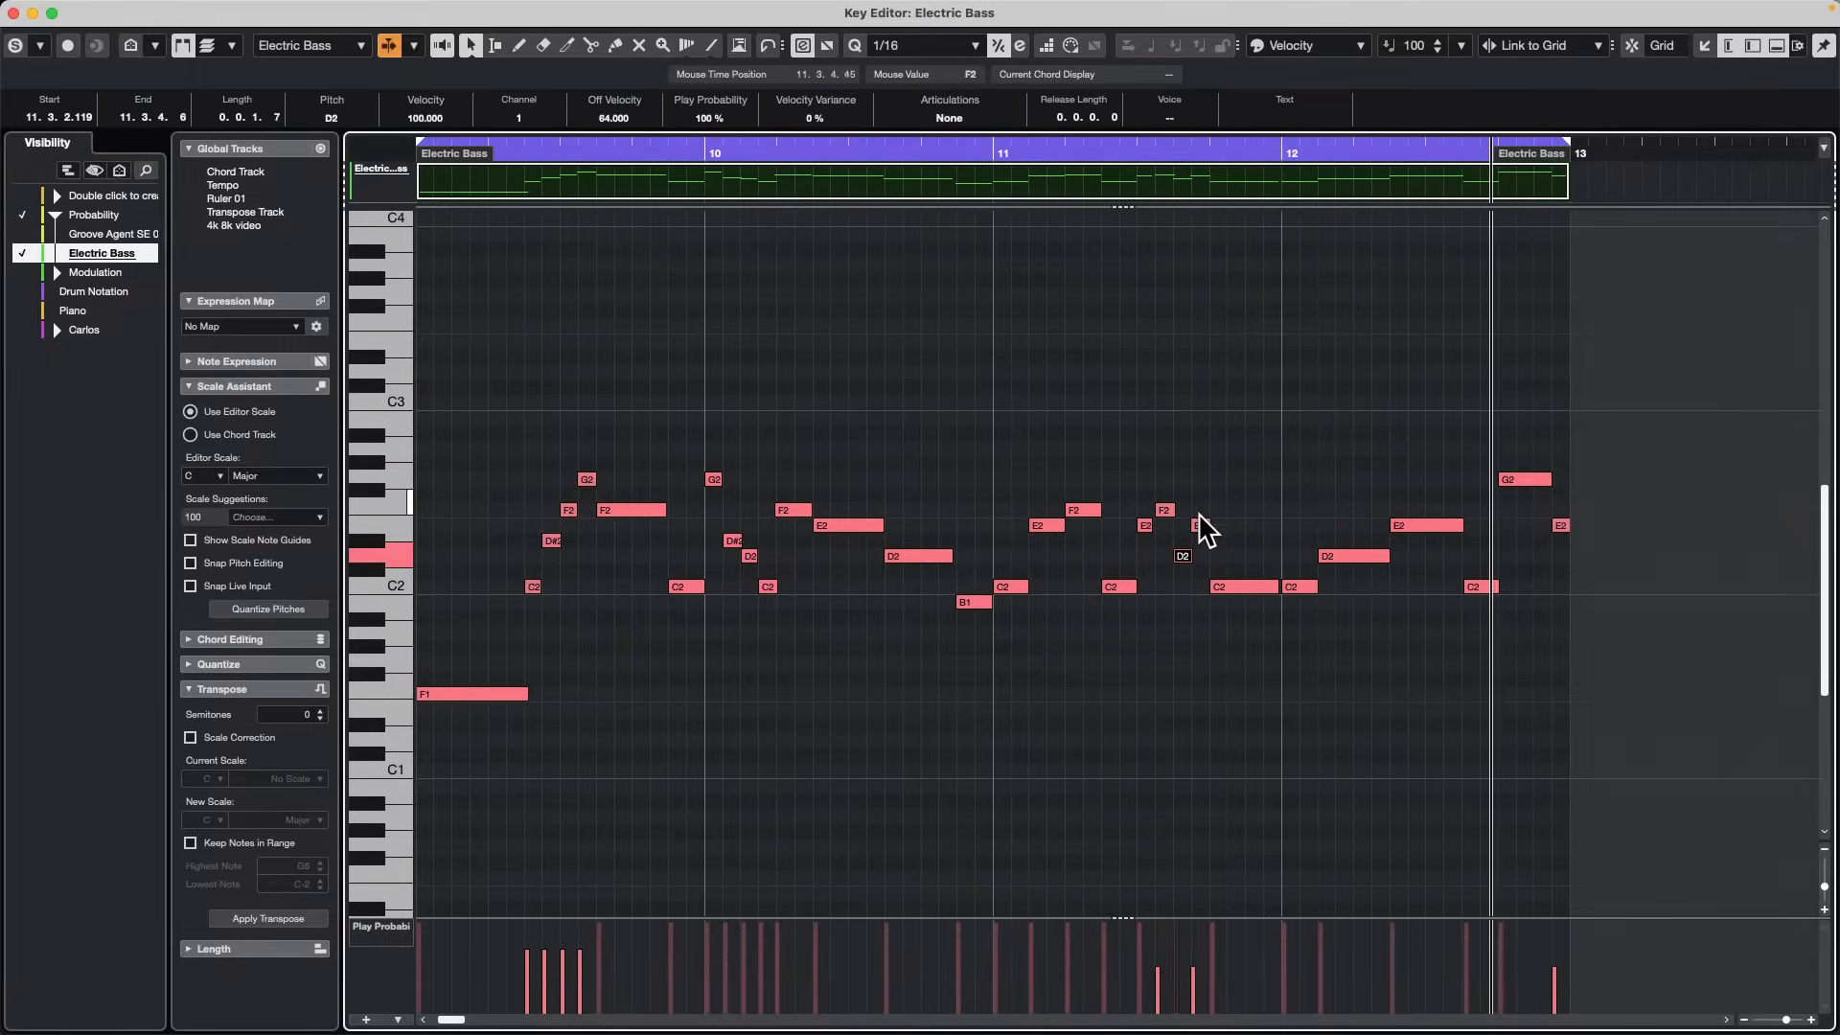
{"action": "left_click", "coordinate": [1166, 510], "text": "shift"}
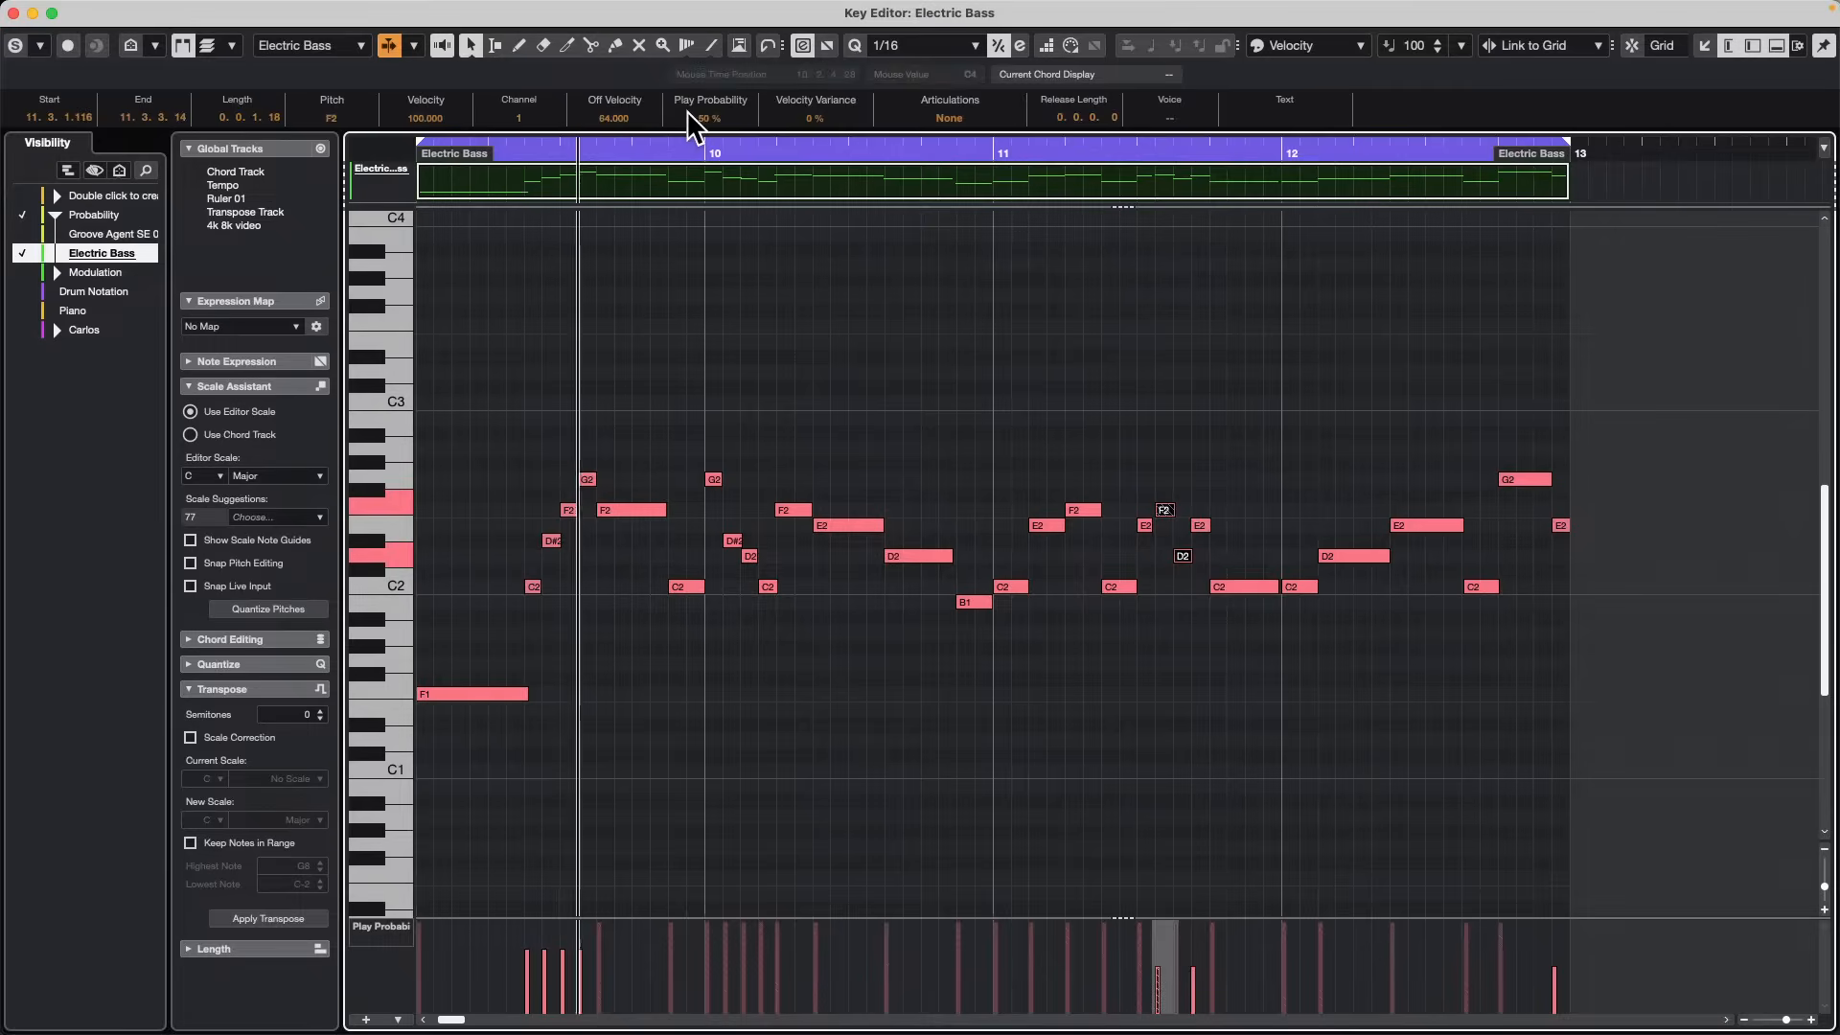
{"action": "scroll", "coordinate": [725, 117], "scroll_direction": "down", "scroll_amount": 20}
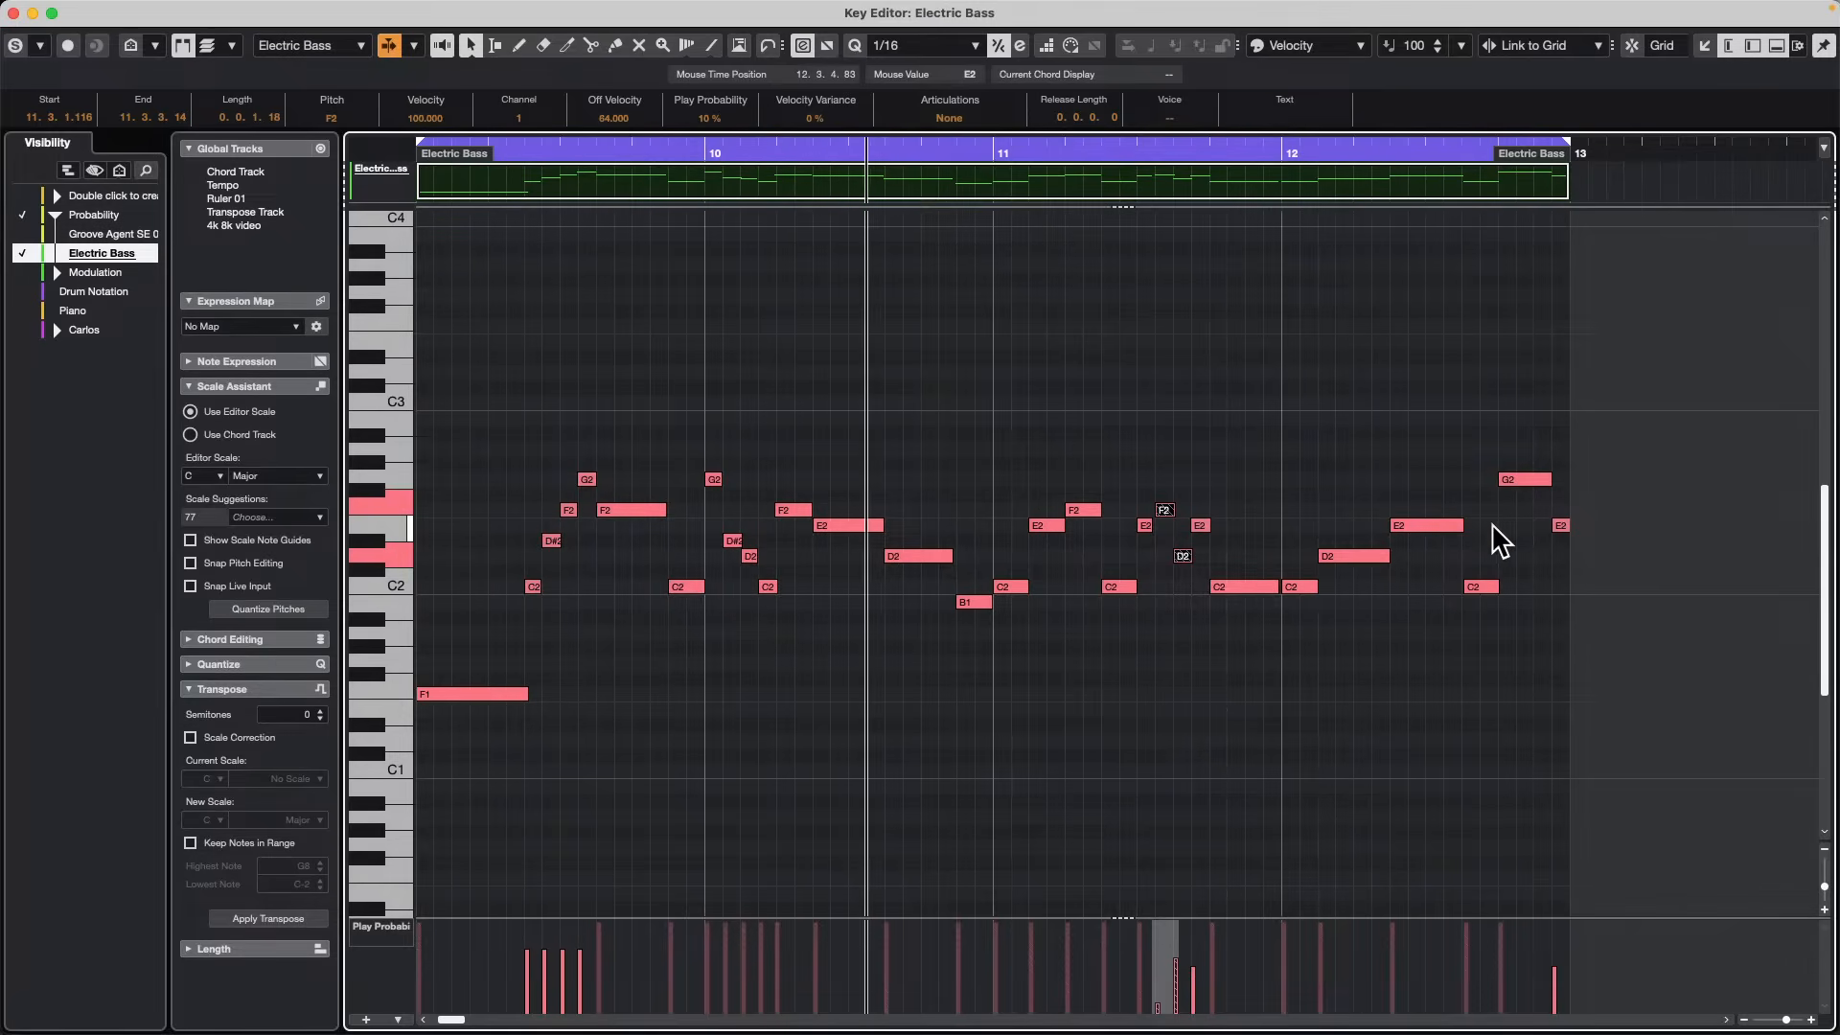
Set the final E2 note's play probability to 24 % and try a lower probability on the long E2 in bar 10.
{"action": "left_click", "coordinate": [1559, 527]}
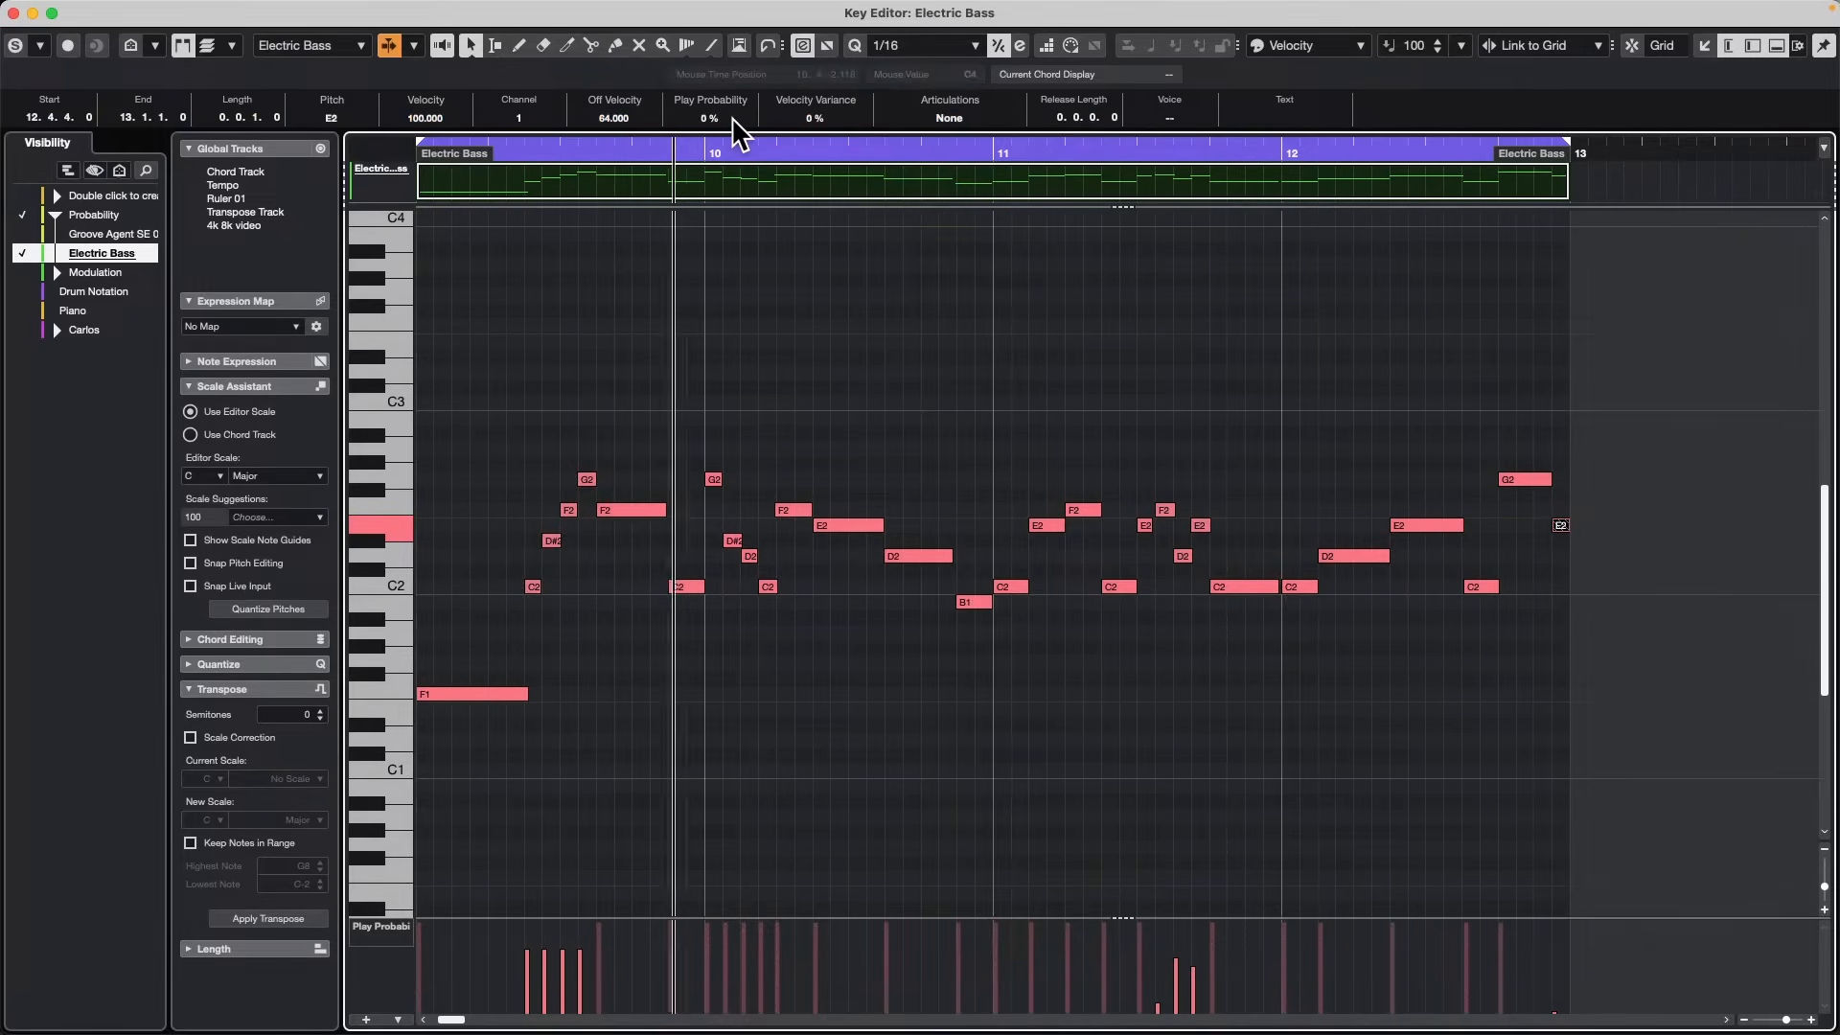
{"action": "scroll", "coordinate": [733, 119], "scroll_direction": "up", "scroll_amount": 10}
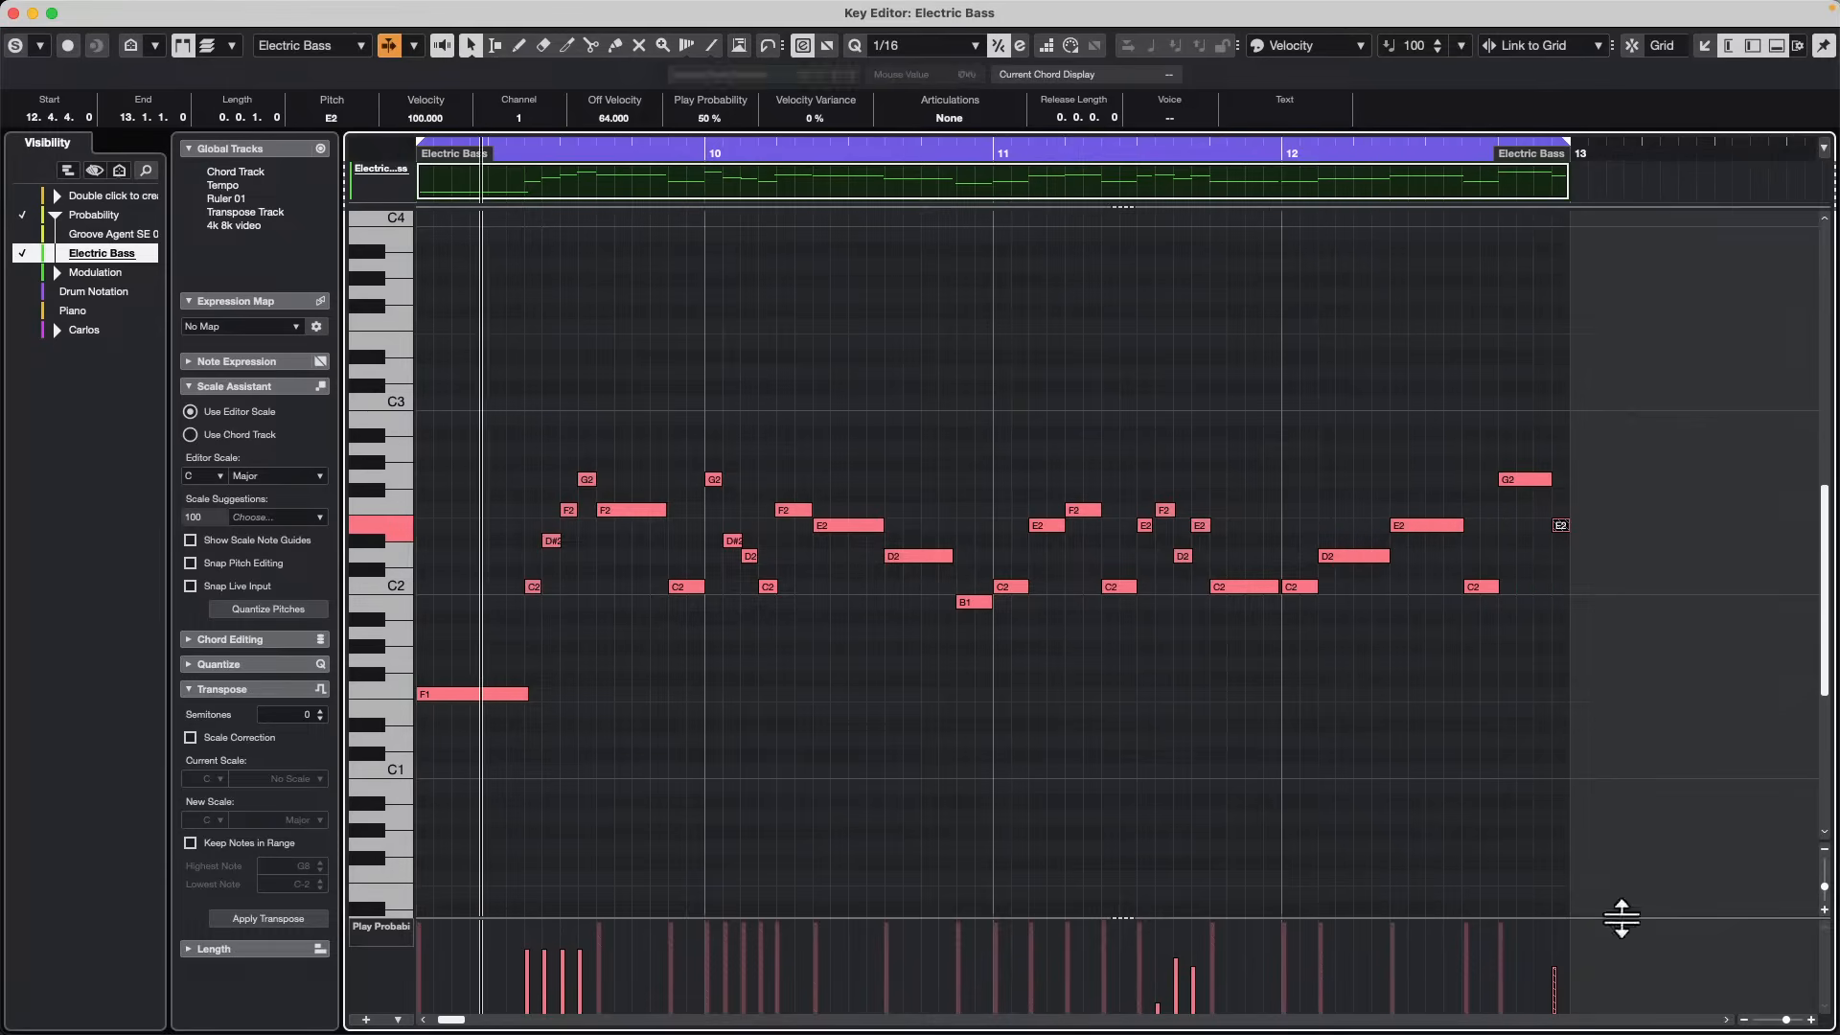
{"action": "left_click_drag", "start_coordinate": [1560, 974], "coordinate": [1560, 987]}
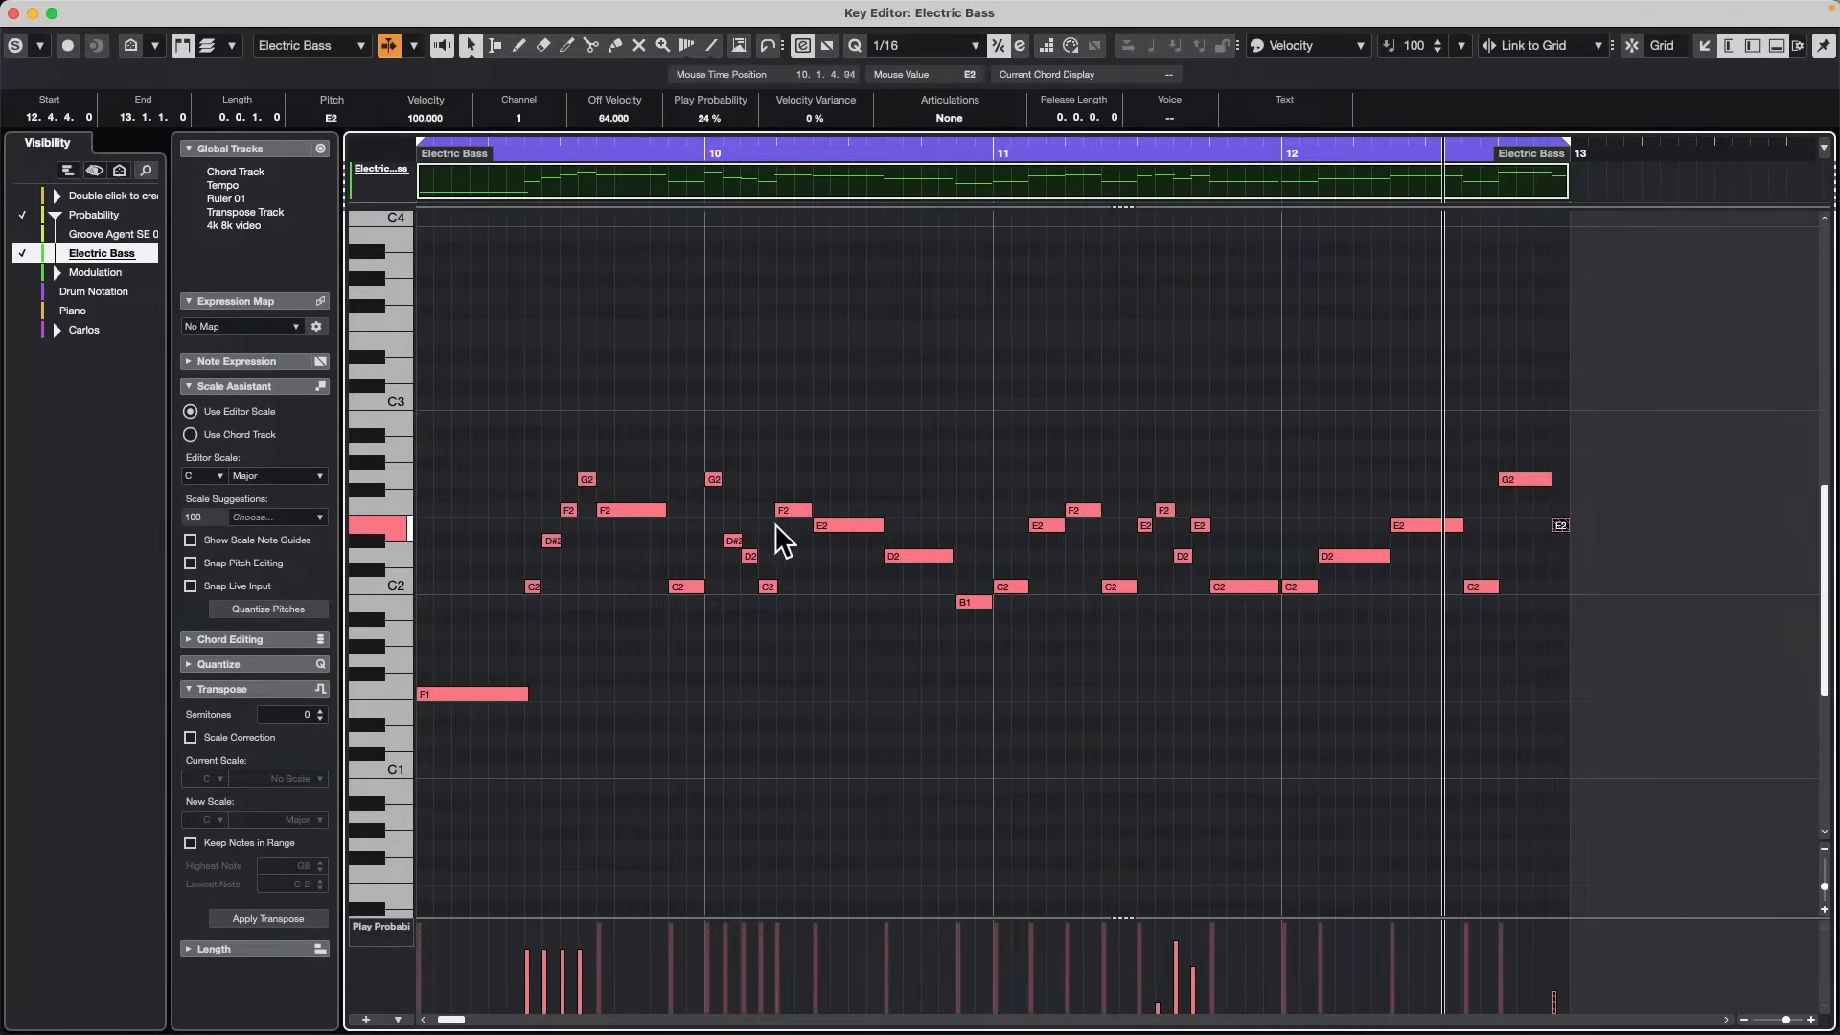
{"action": "left_click", "coordinate": [820, 975]}
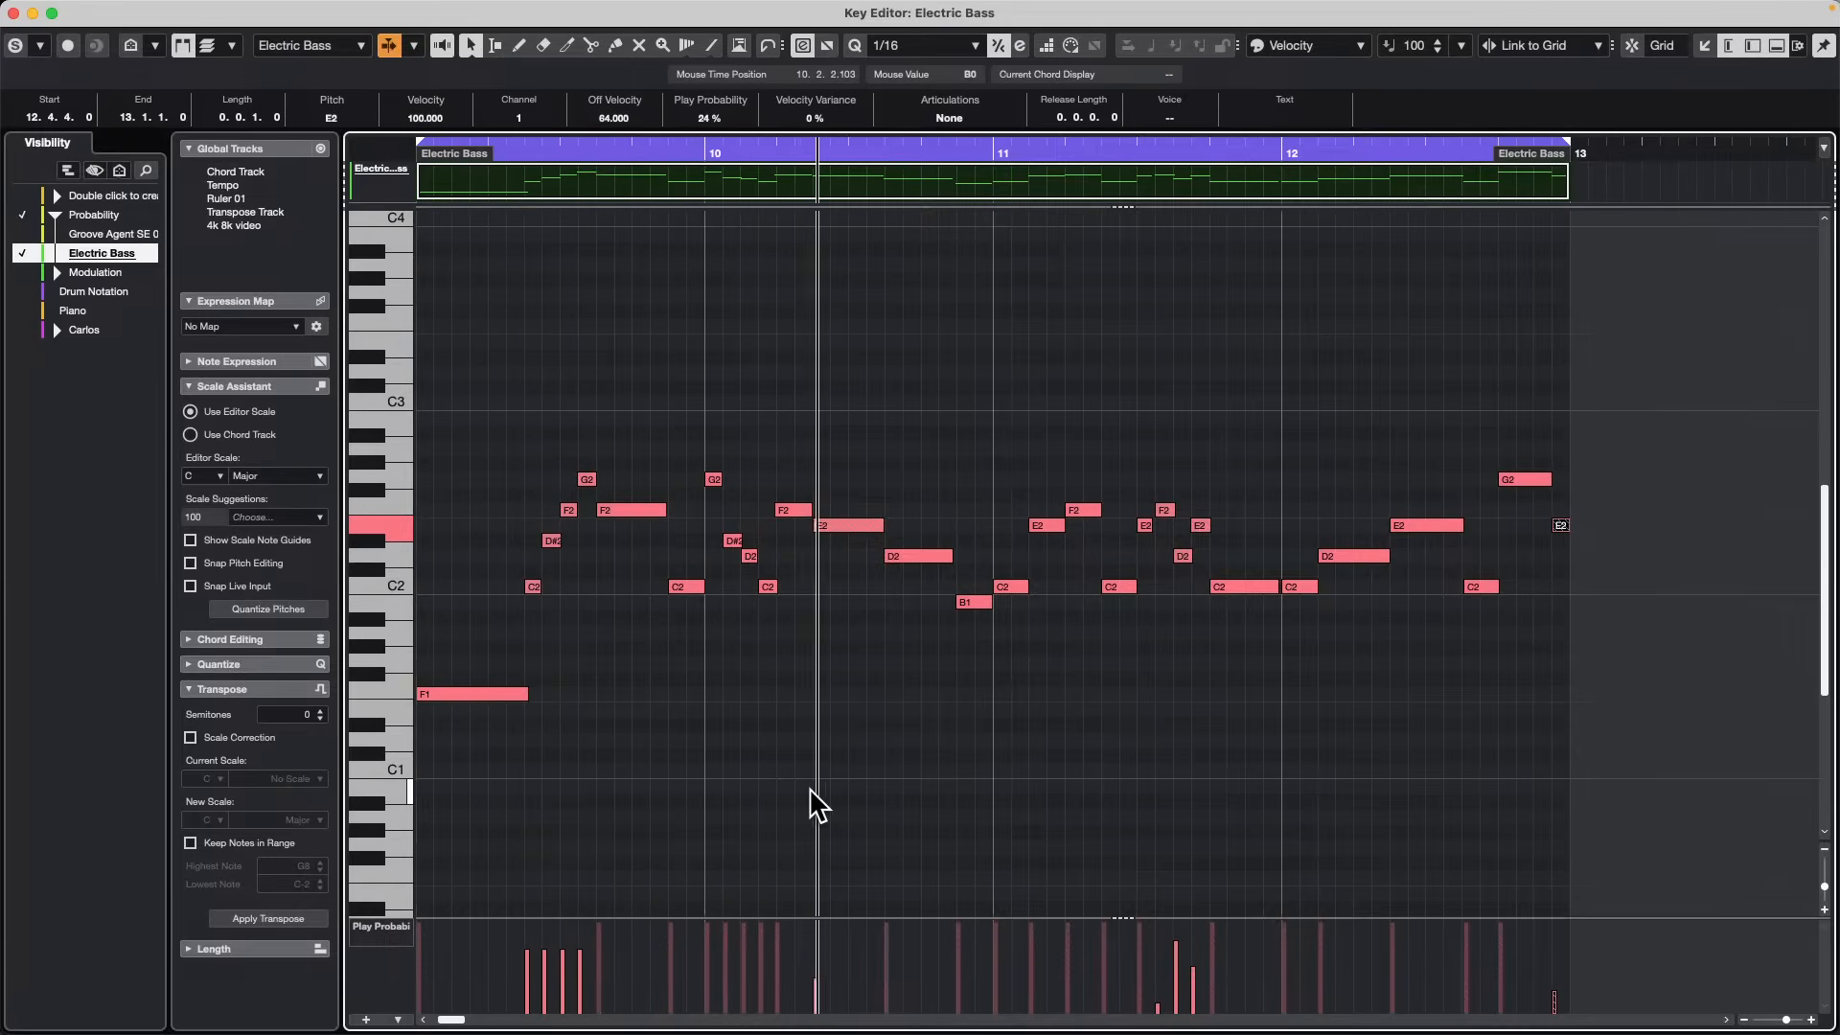
{"action": "left_click_drag", "start_coordinate": [826, 954], "coordinate": [826, 921]}
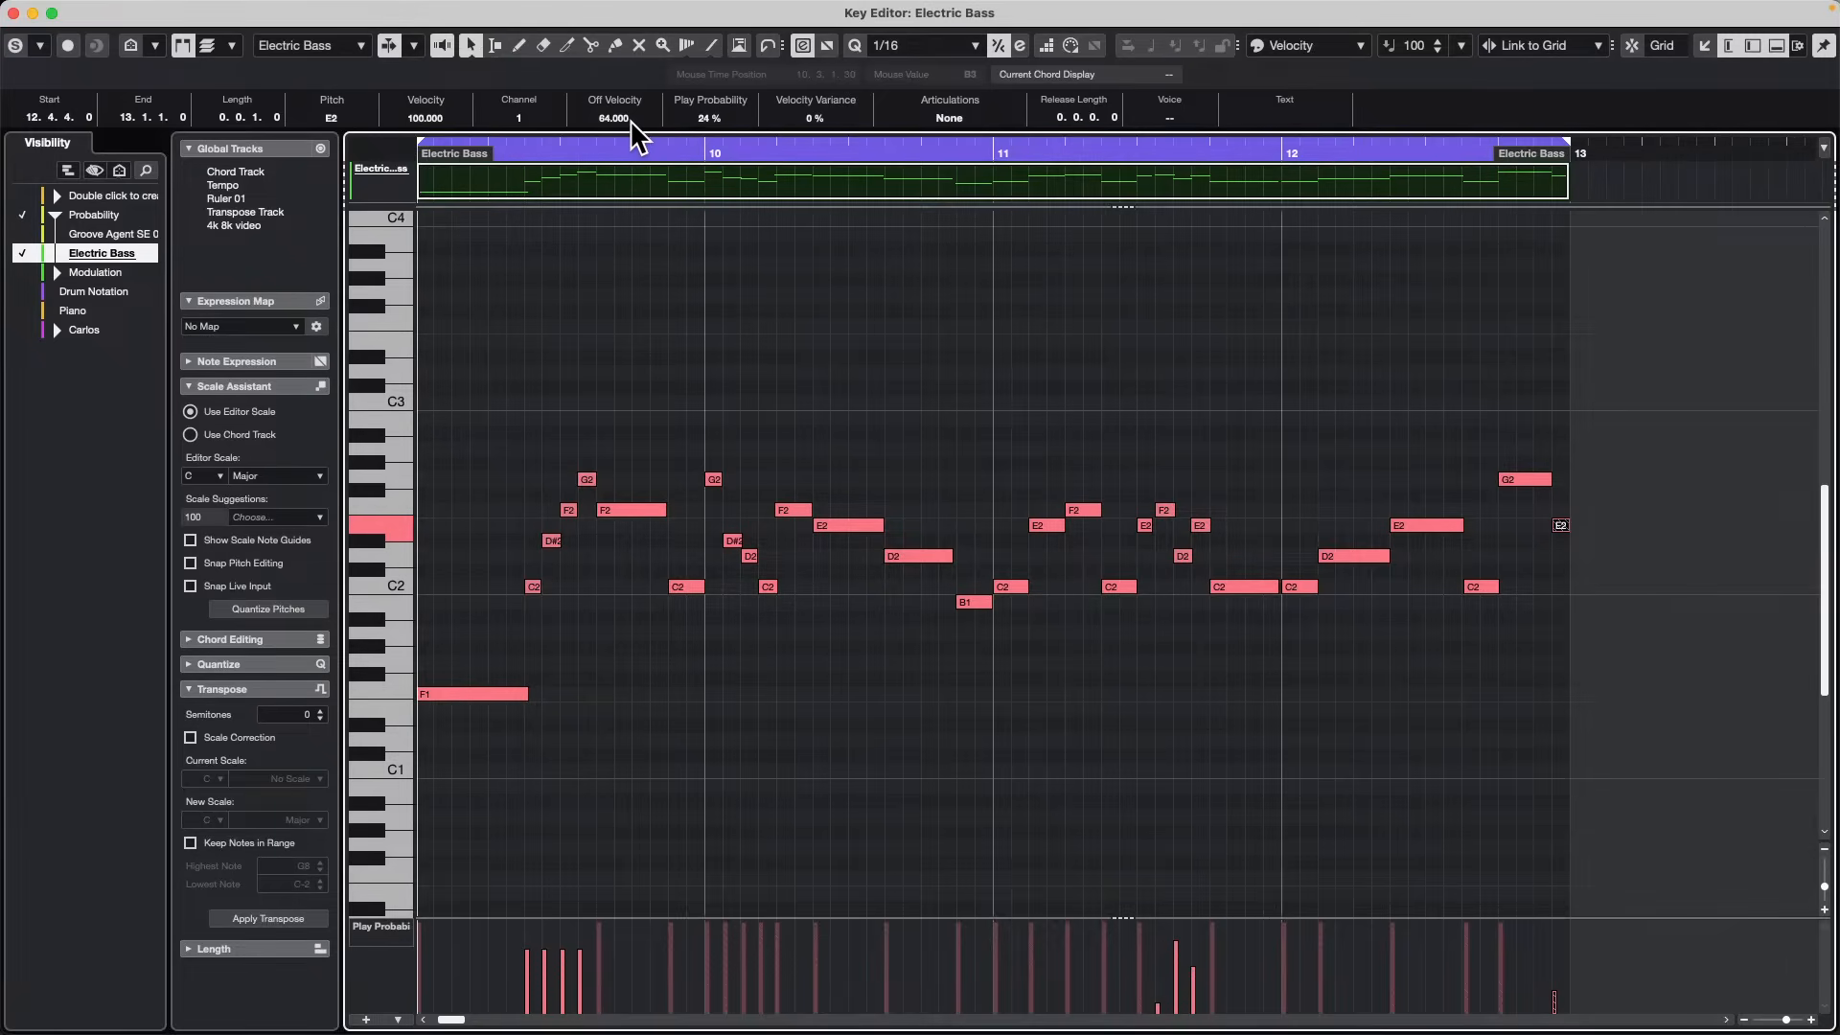
Close the separate Key Editor window and expand the Move tracks folder in the project's track list.
{"action": "left_click", "coordinate": [14, 13]}
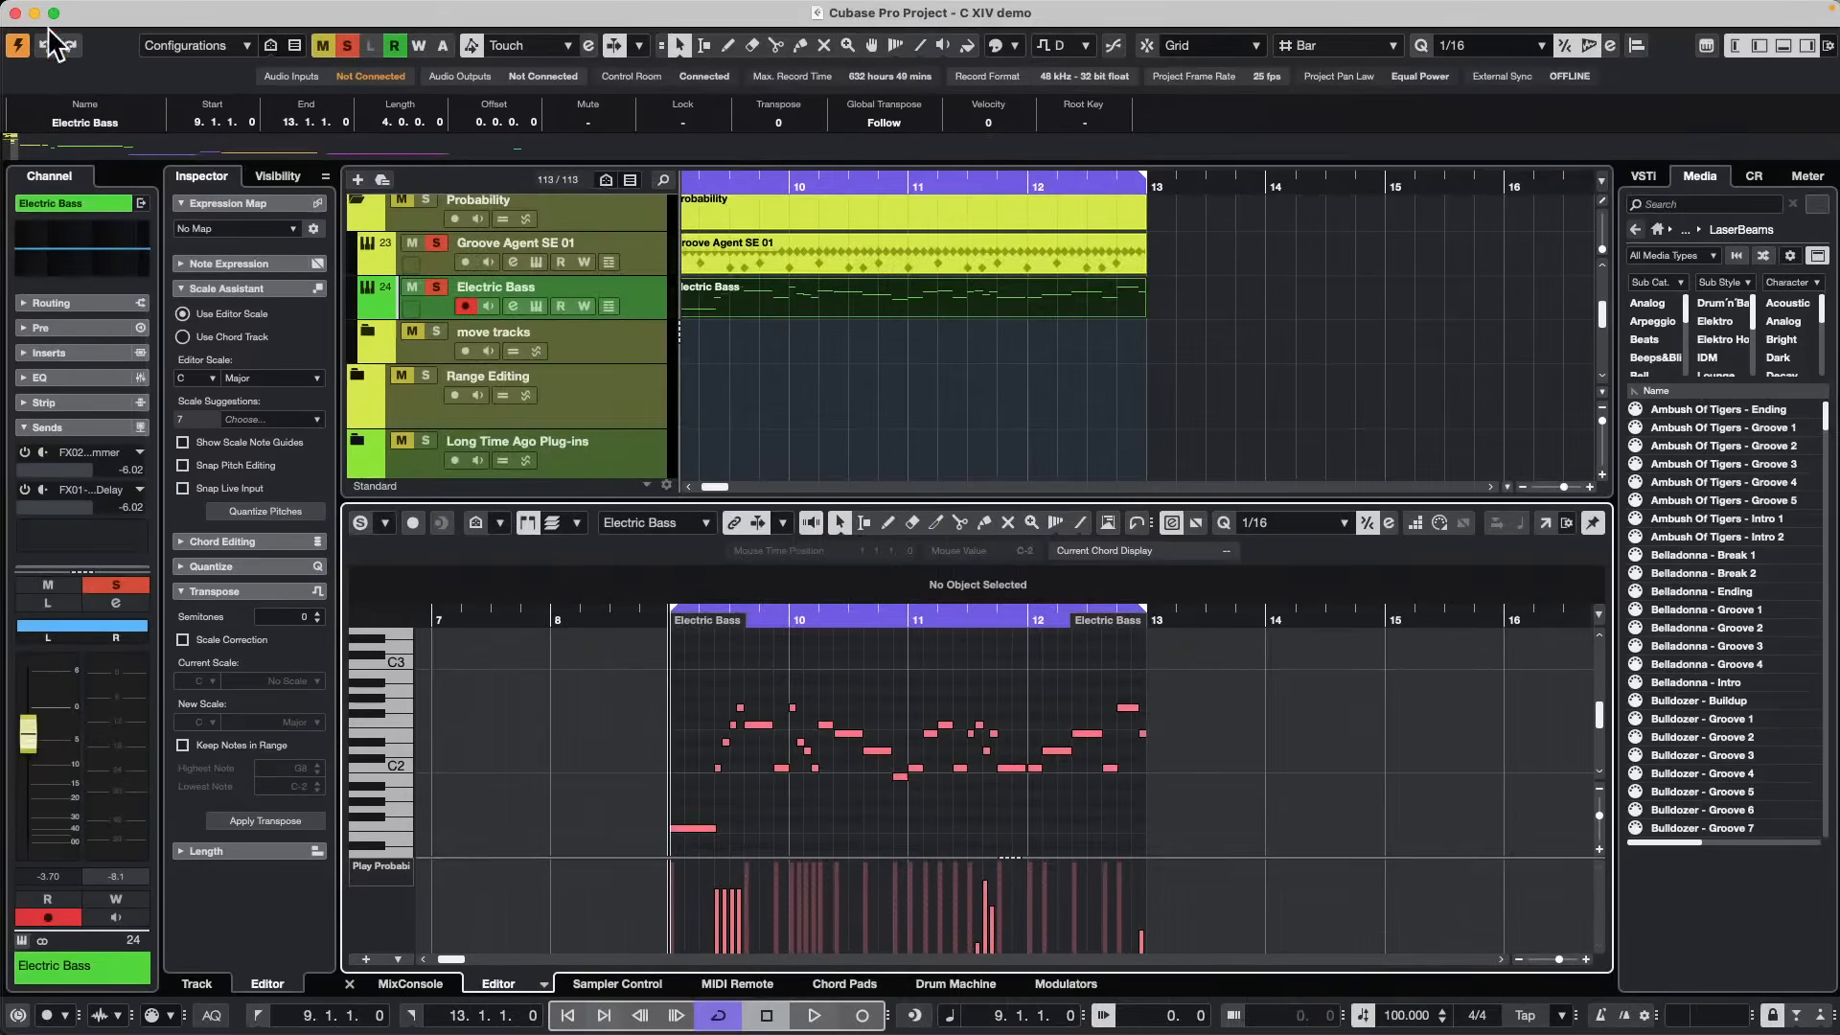
{"action": "scroll", "coordinate": [946, 345], "scroll_direction": "up", "scroll_amount": 10}
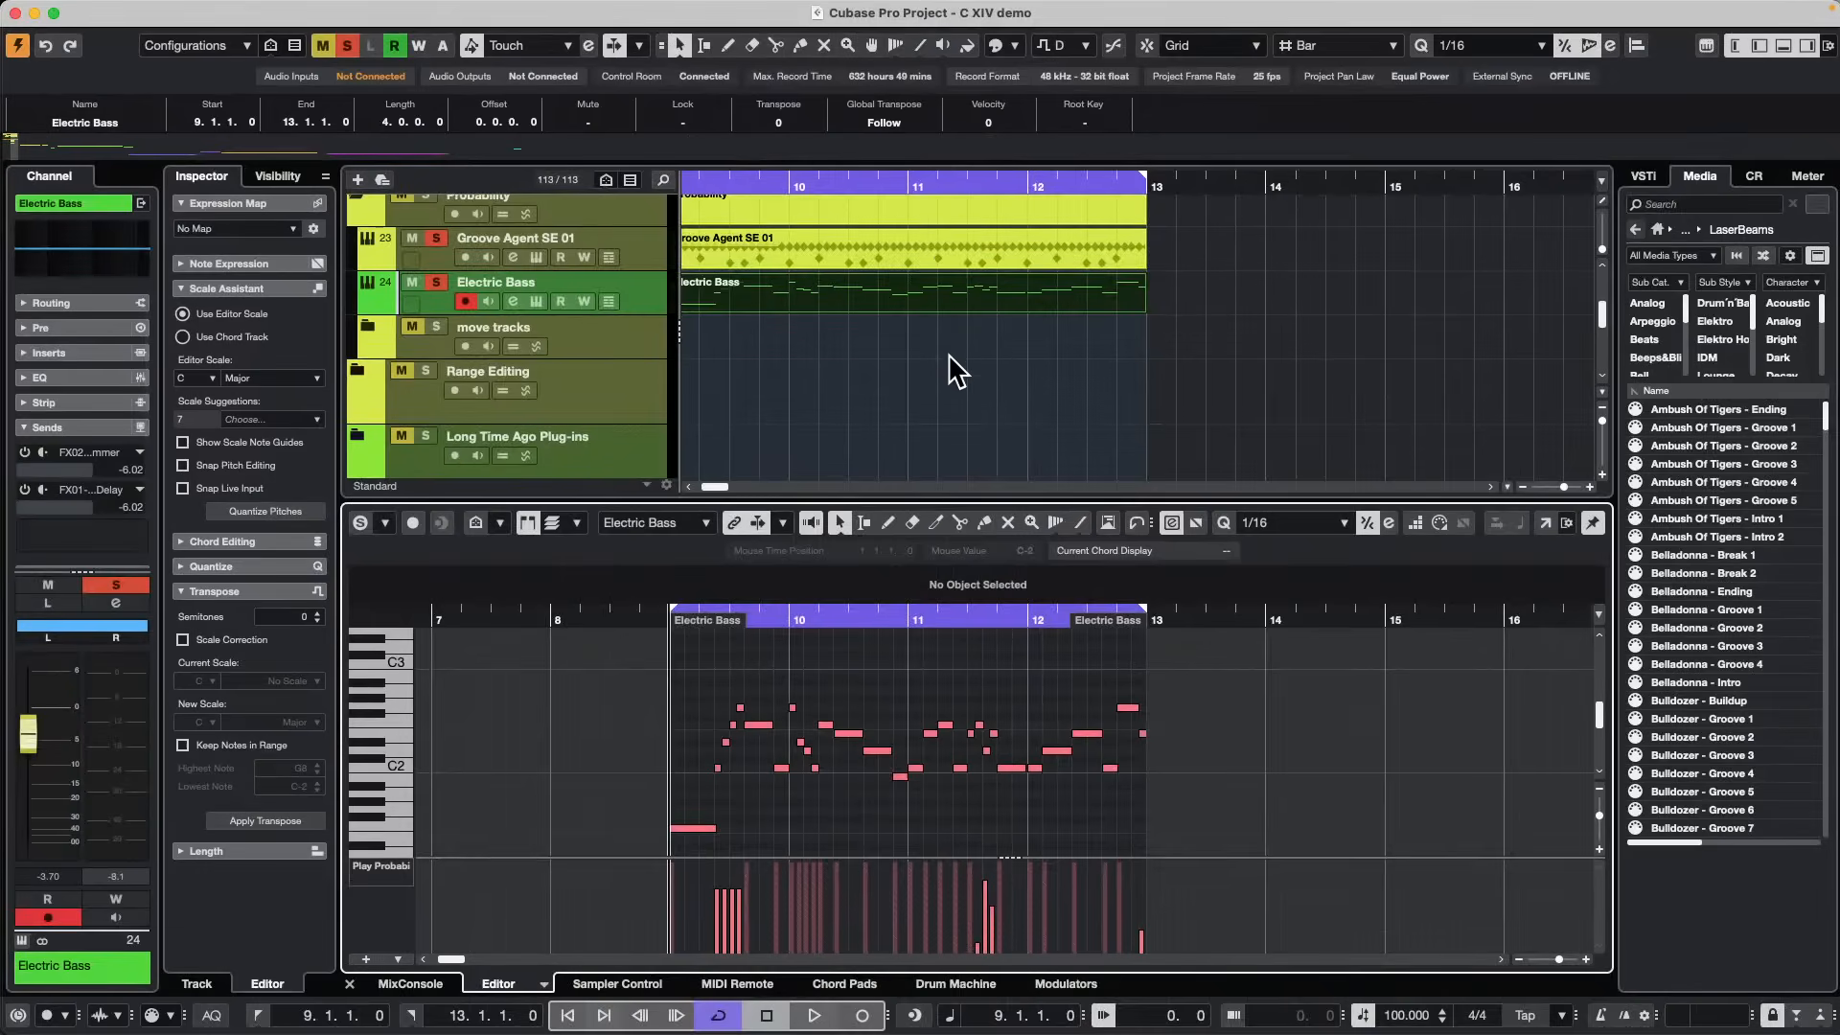
{"action": "scroll", "coordinate": [950, 352], "scroll_direction": "up", "scroll_amount": 3}
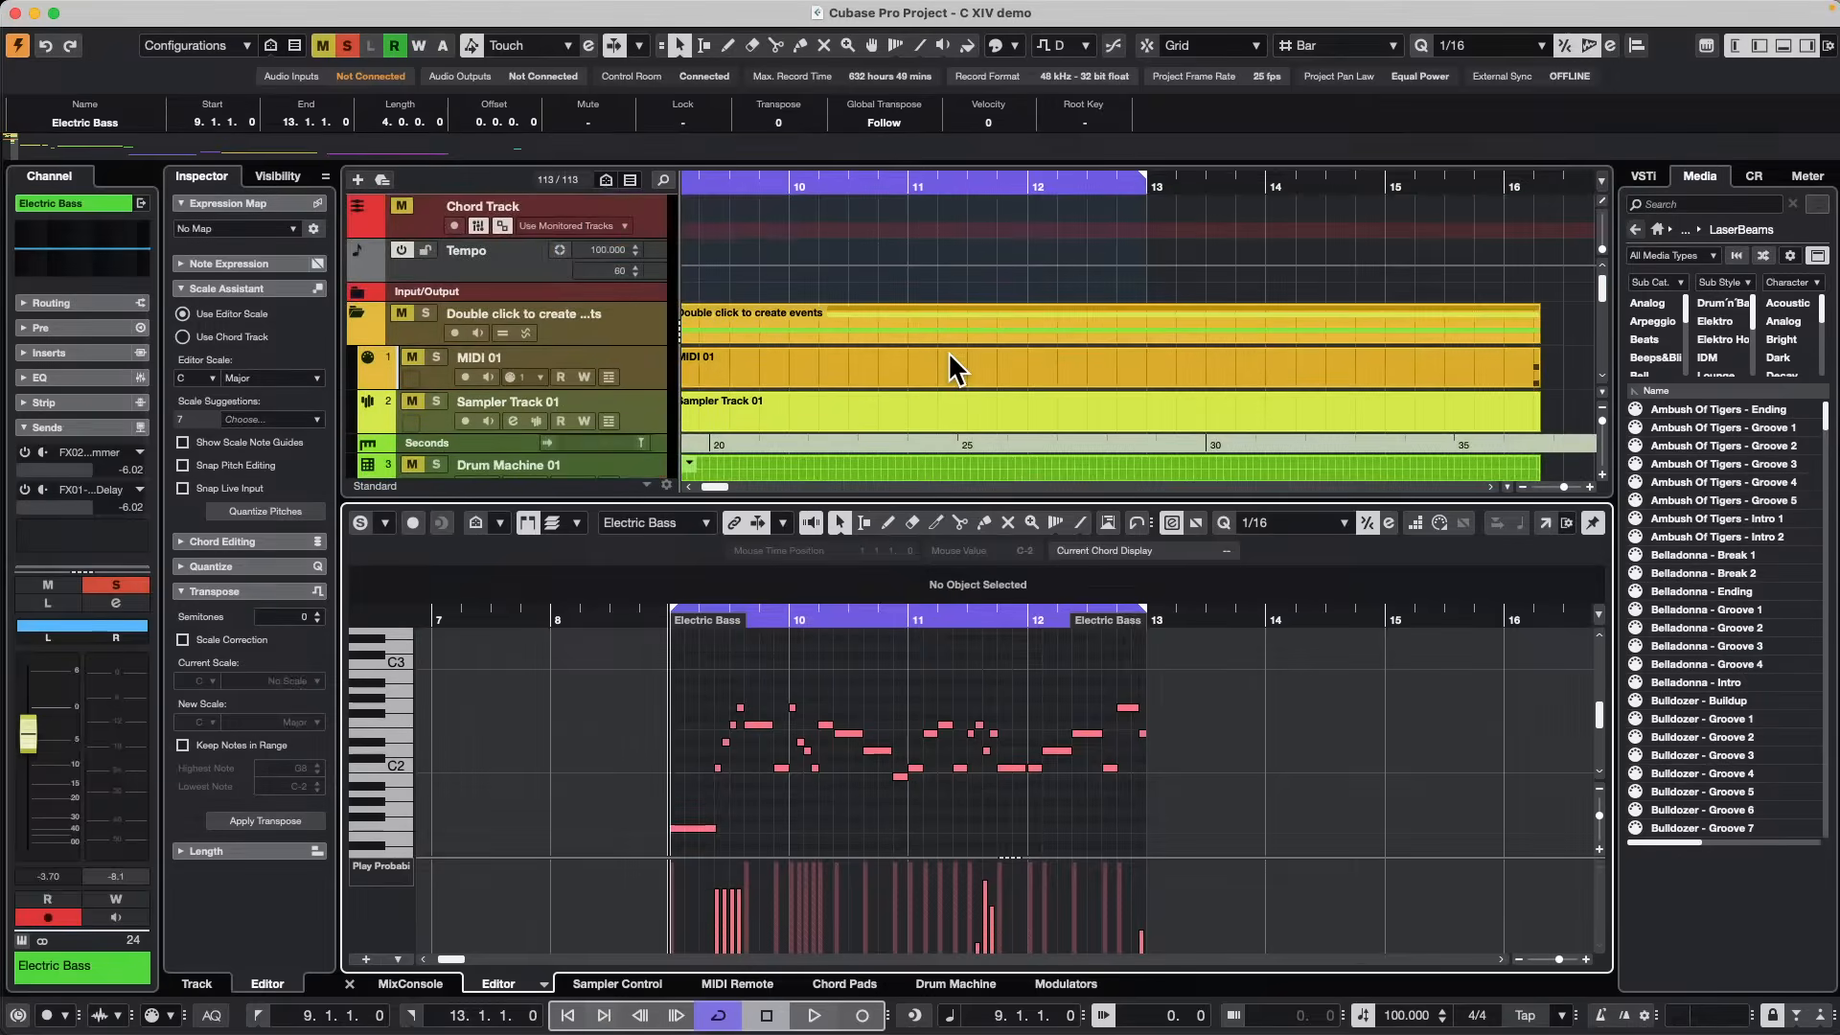
{"action": "scroll", "coordinate": [807, 272], "scroll_direction": "down", "scroll_amount": 2}
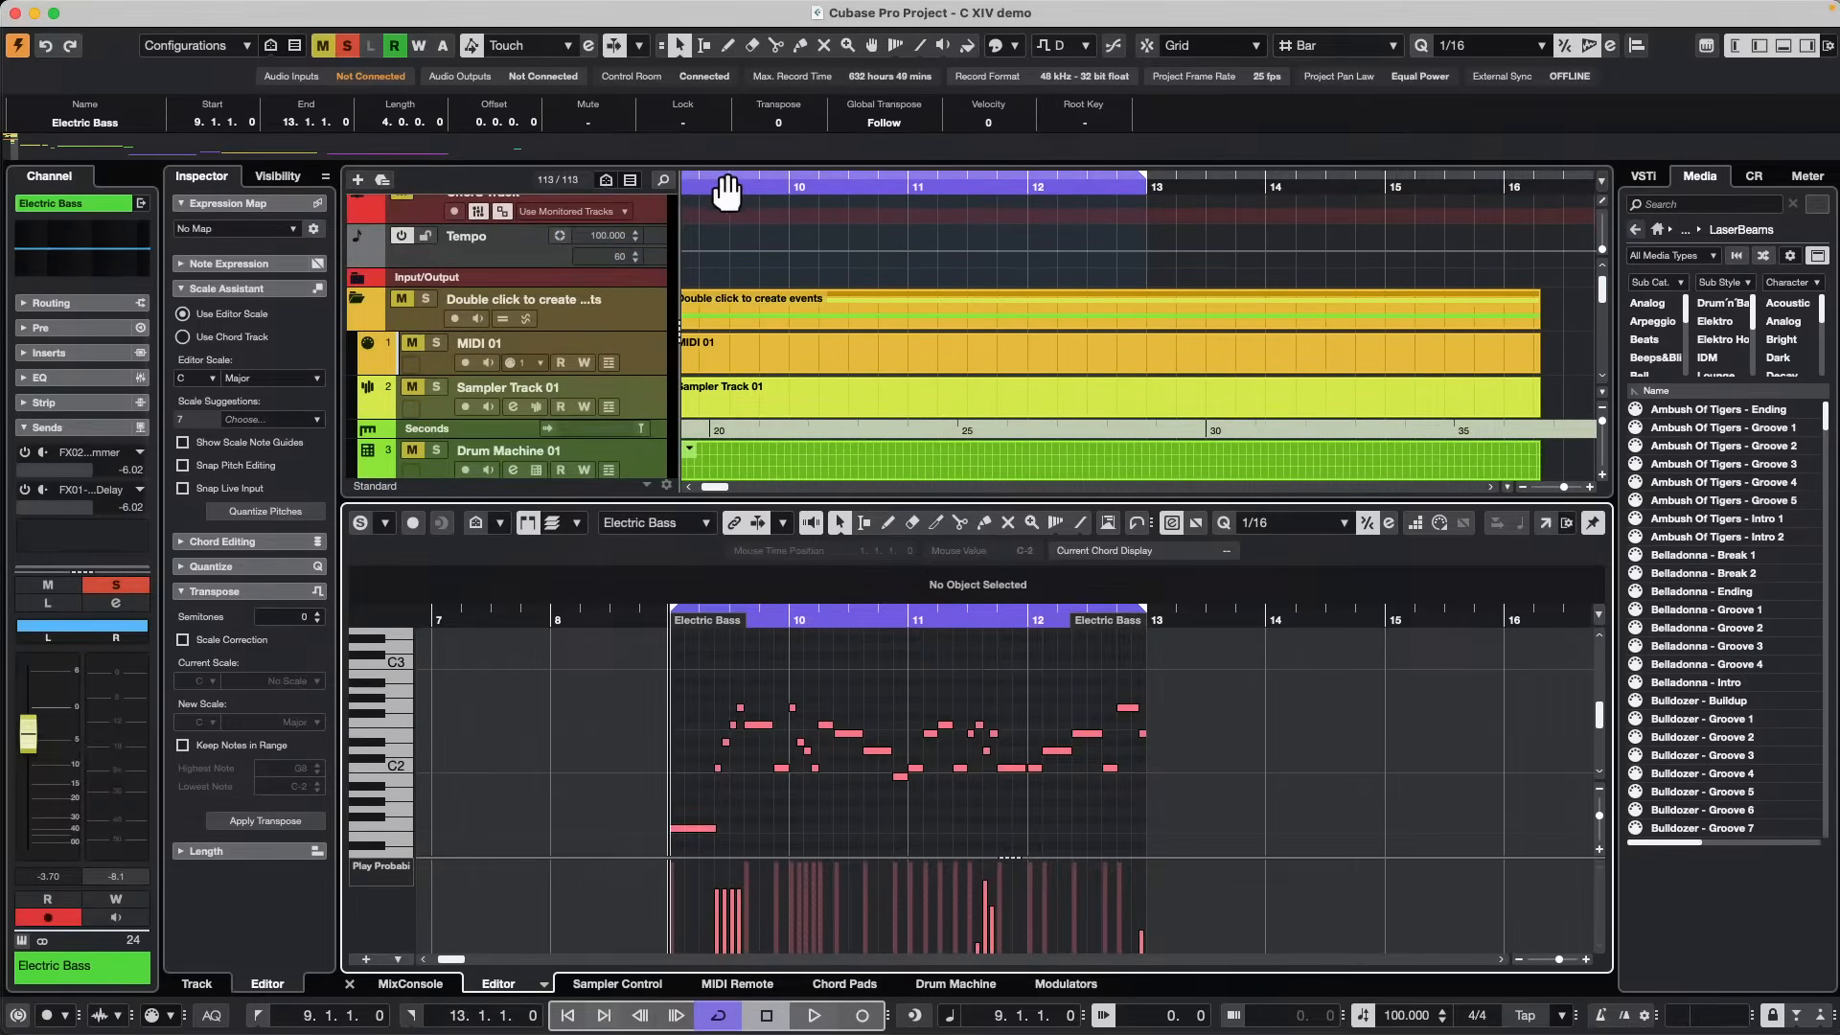
{"action": "left_click_drag", "start_coordinate": [725, 191], "coordinate": [306, 171]}
{"action": "scroll", "coordinate": [841, 313], "scroll_direction": "down", "scroll_amount": 10}
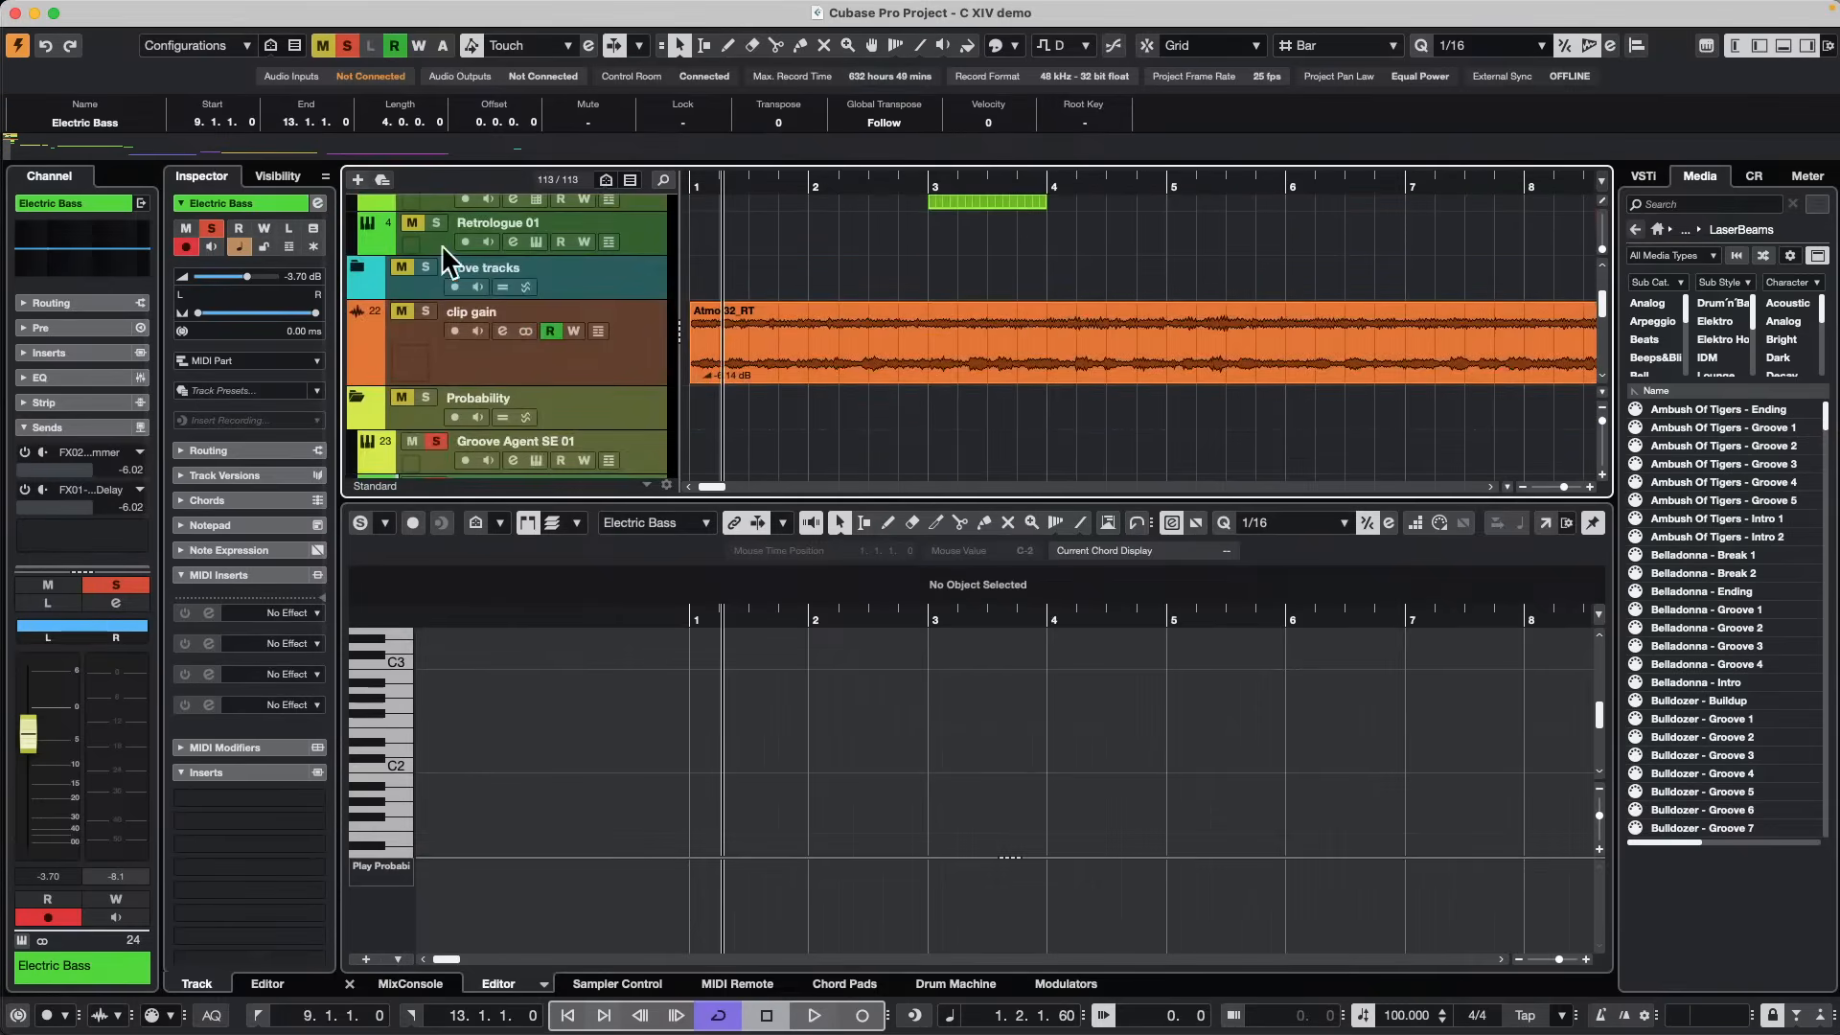
{"action": "left_click", "coordinate": [353, 268]}
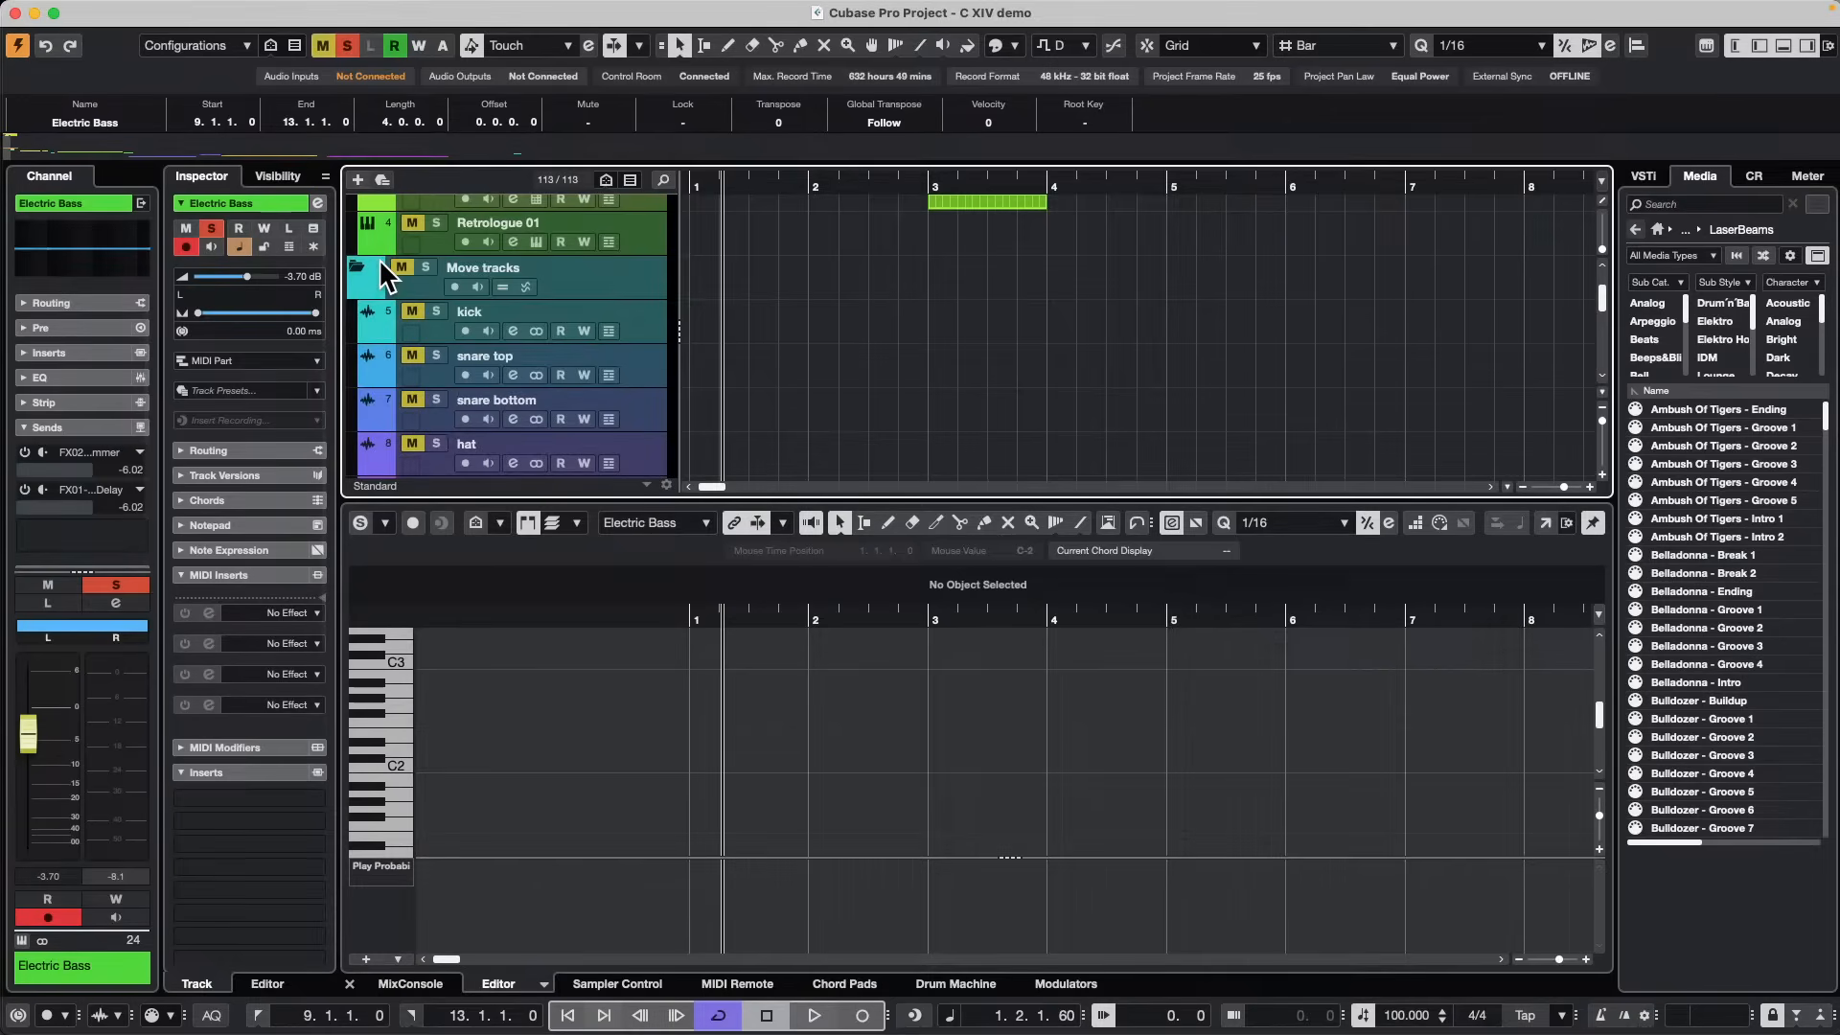
Show the MixConsole with the Move tracks channels and clear all mute and solo states.
{"action": "left_click", "coordinate": [412, 984]}
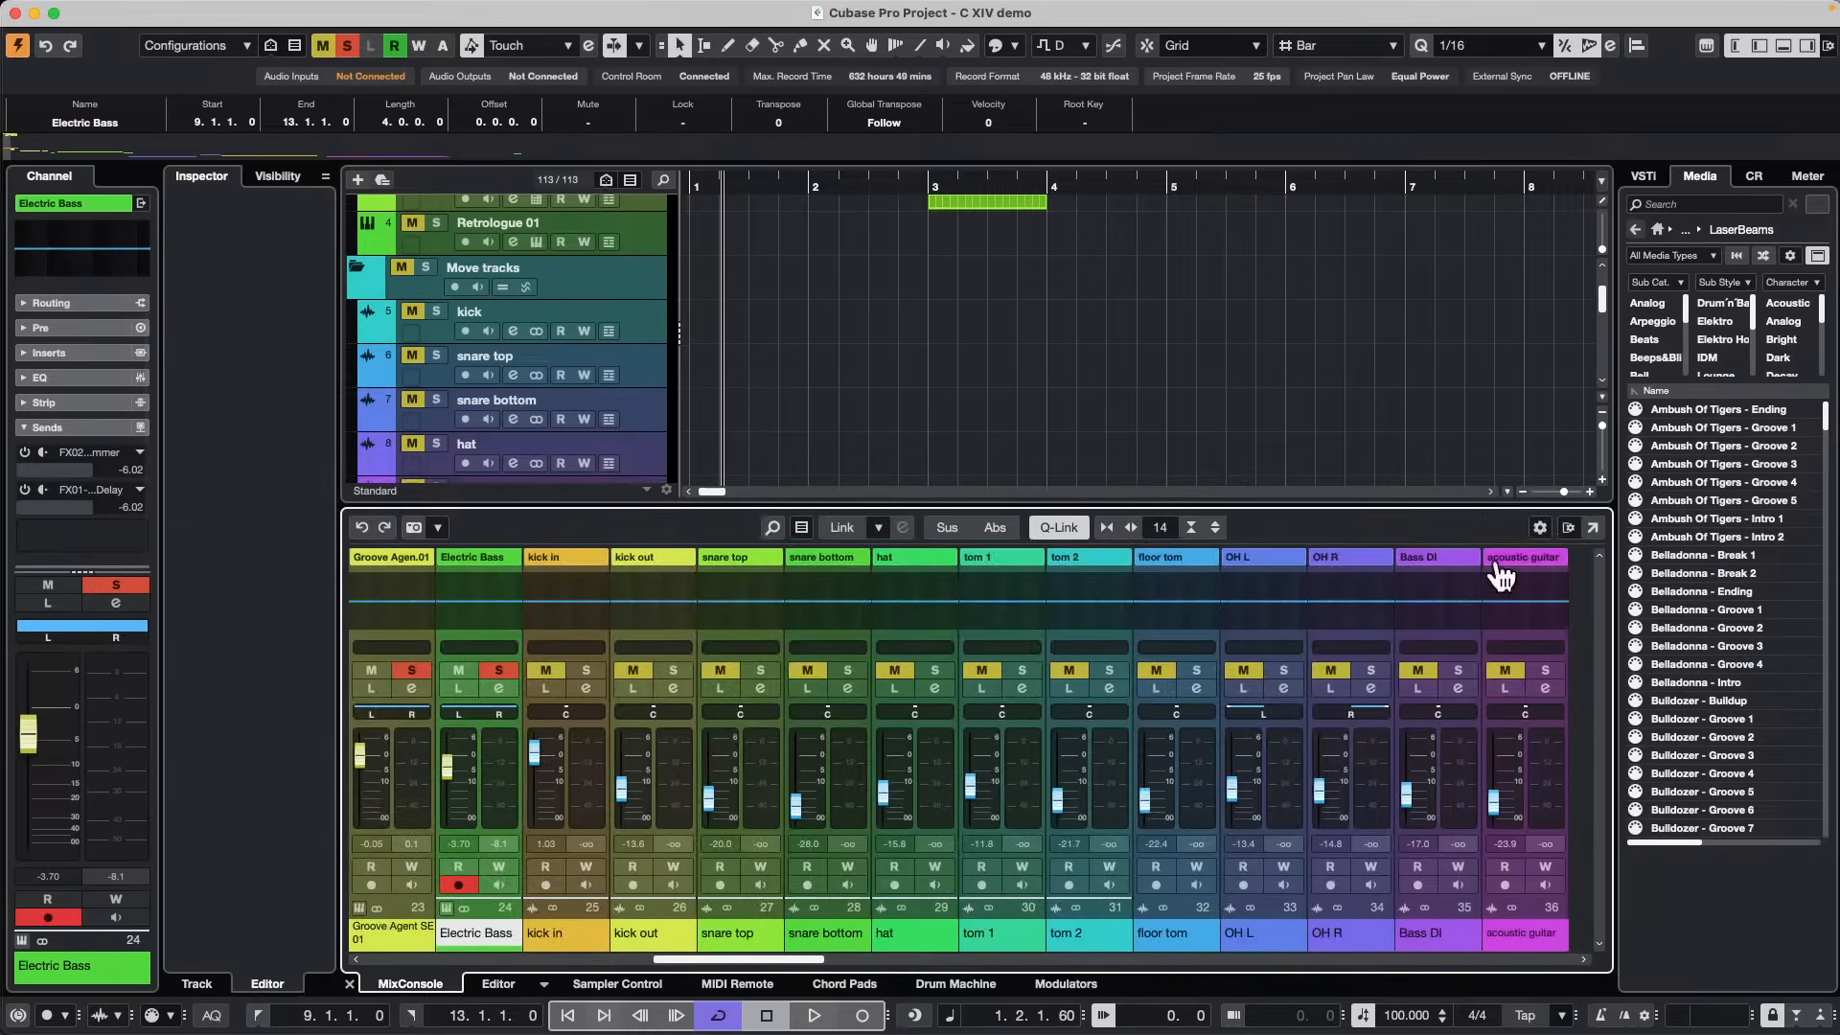
{"action": "left_click", "coordinate": [424, 268]}
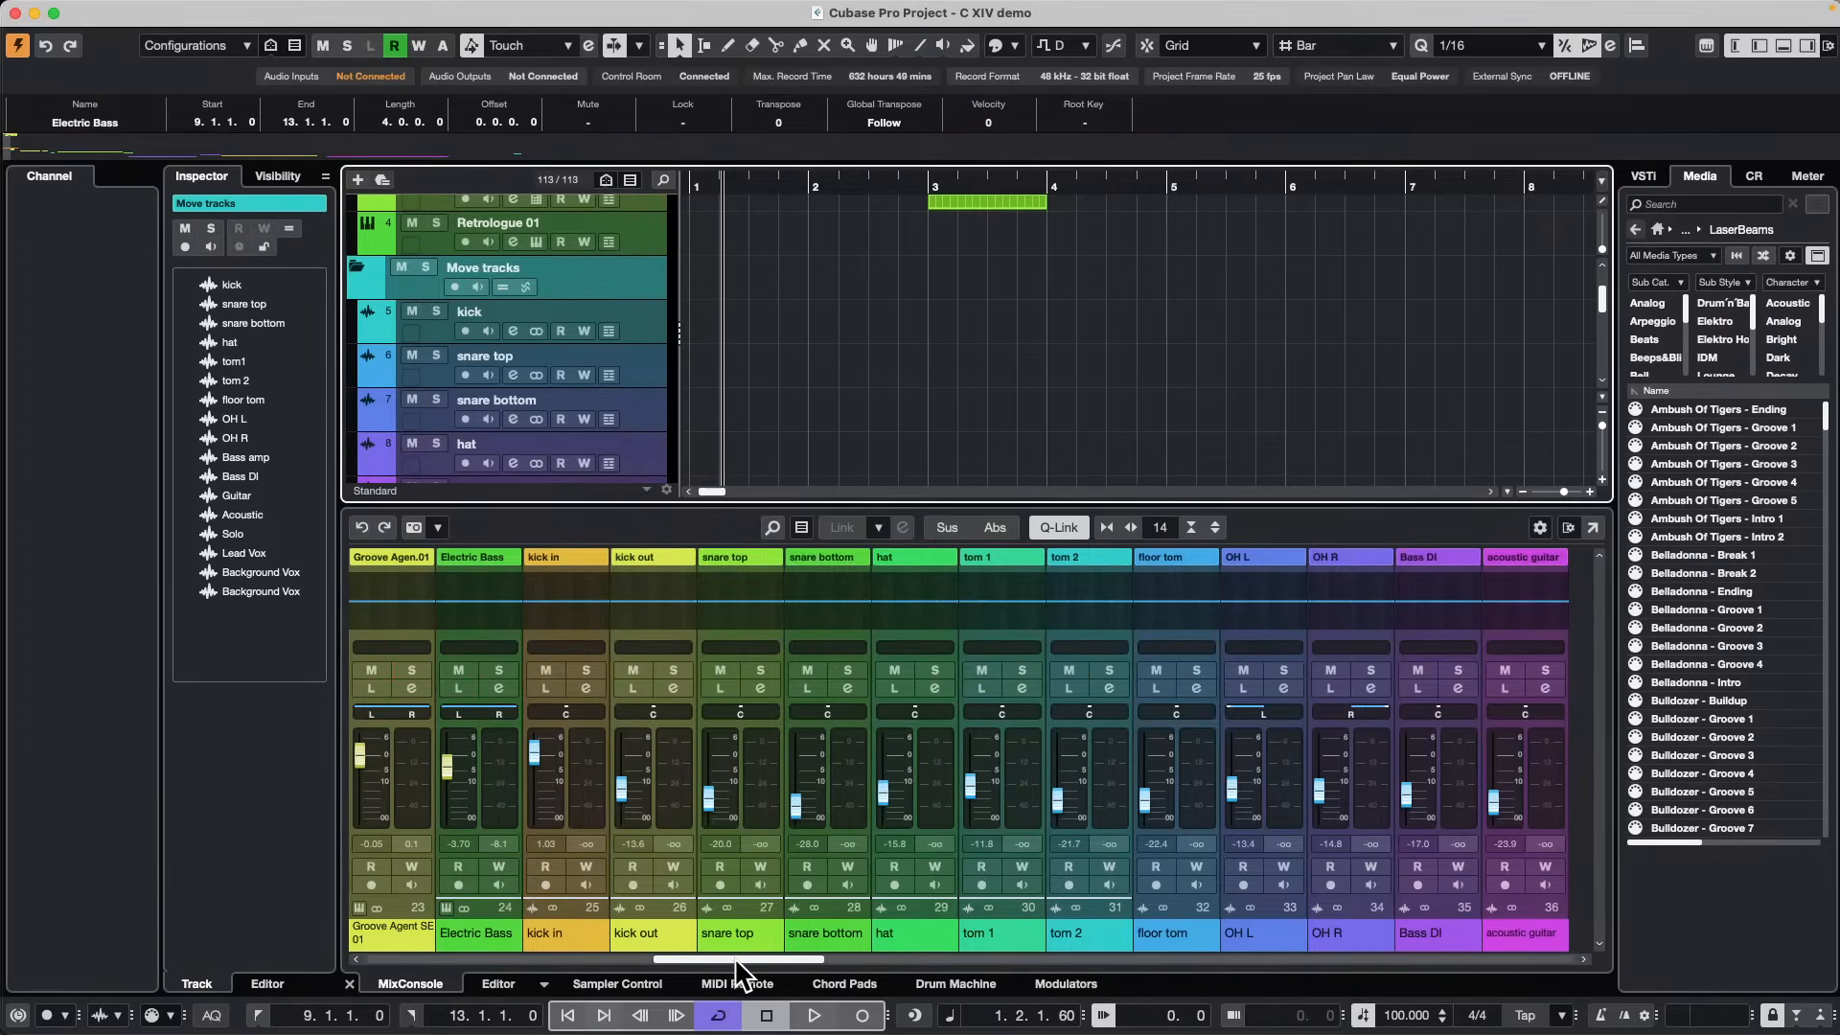
{"action": "left_click_drag", "start_coordinate": [733, 960], "coordinate": [436, 958]}
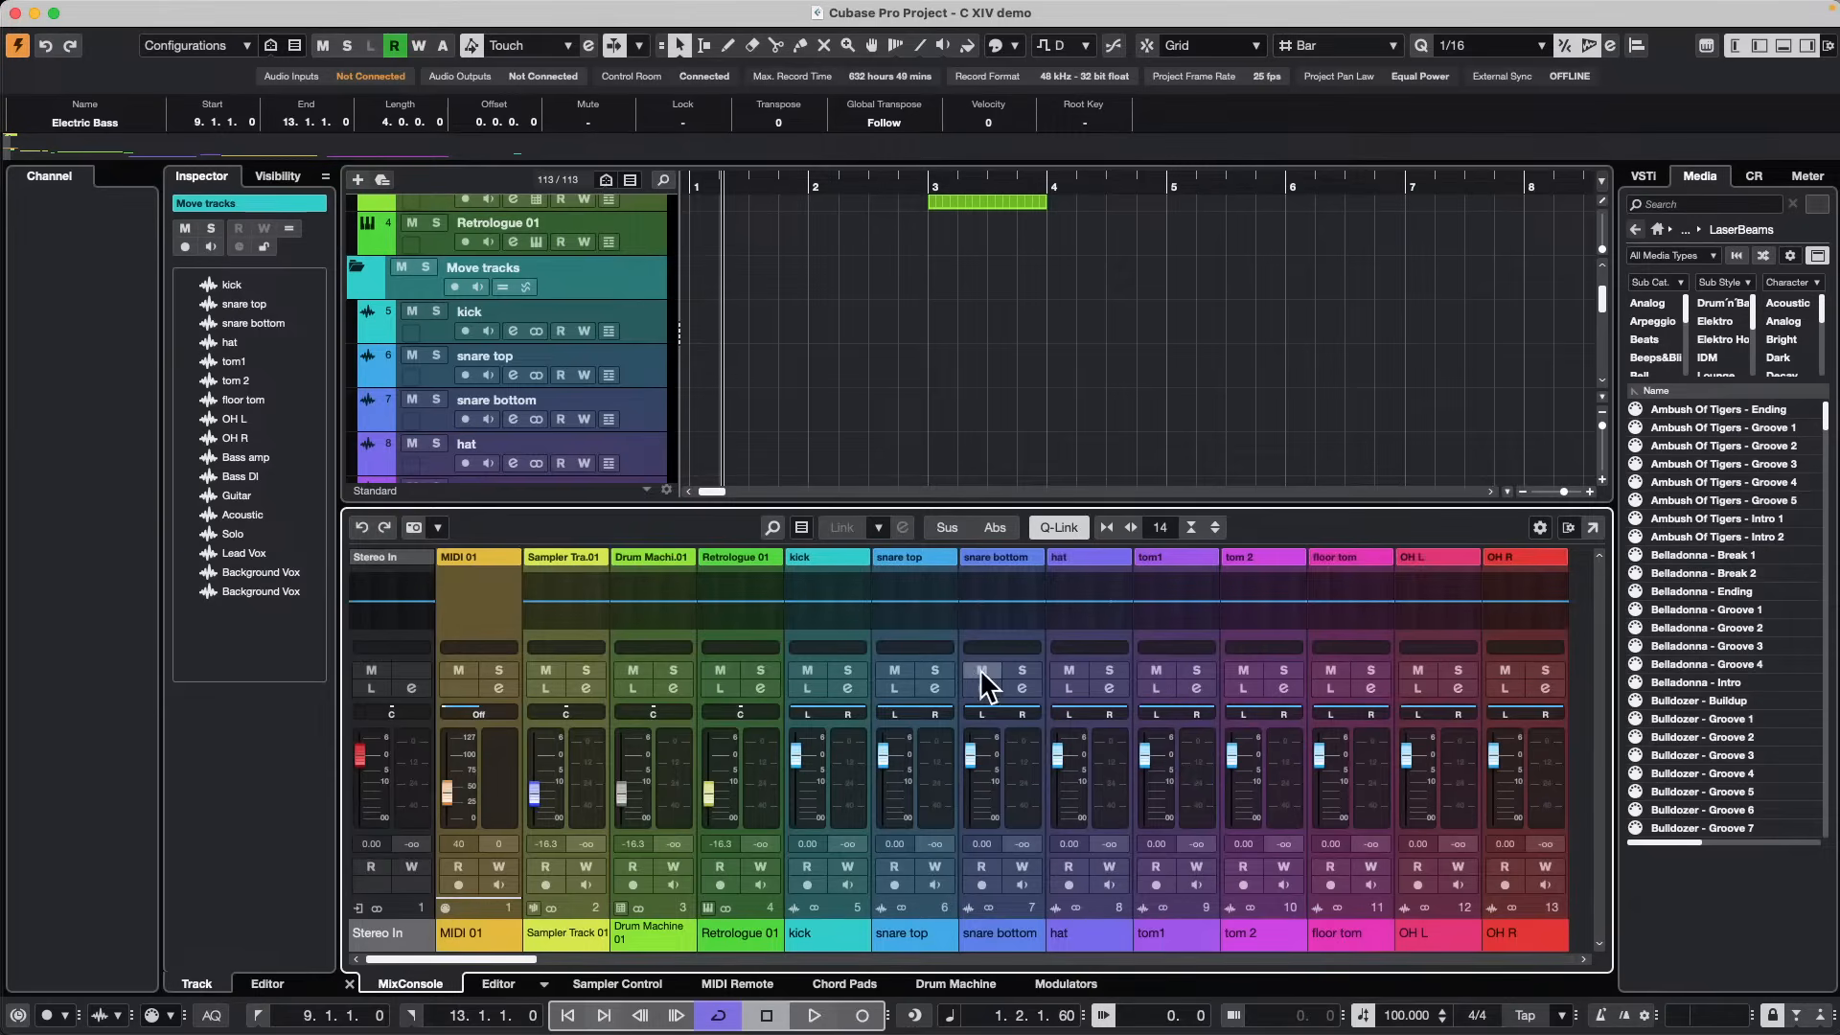
Move the snare top channel behind hat in the MixConsole and return it to its place after kick.
{"action": "left_click", "coordinate": [925, 791]}
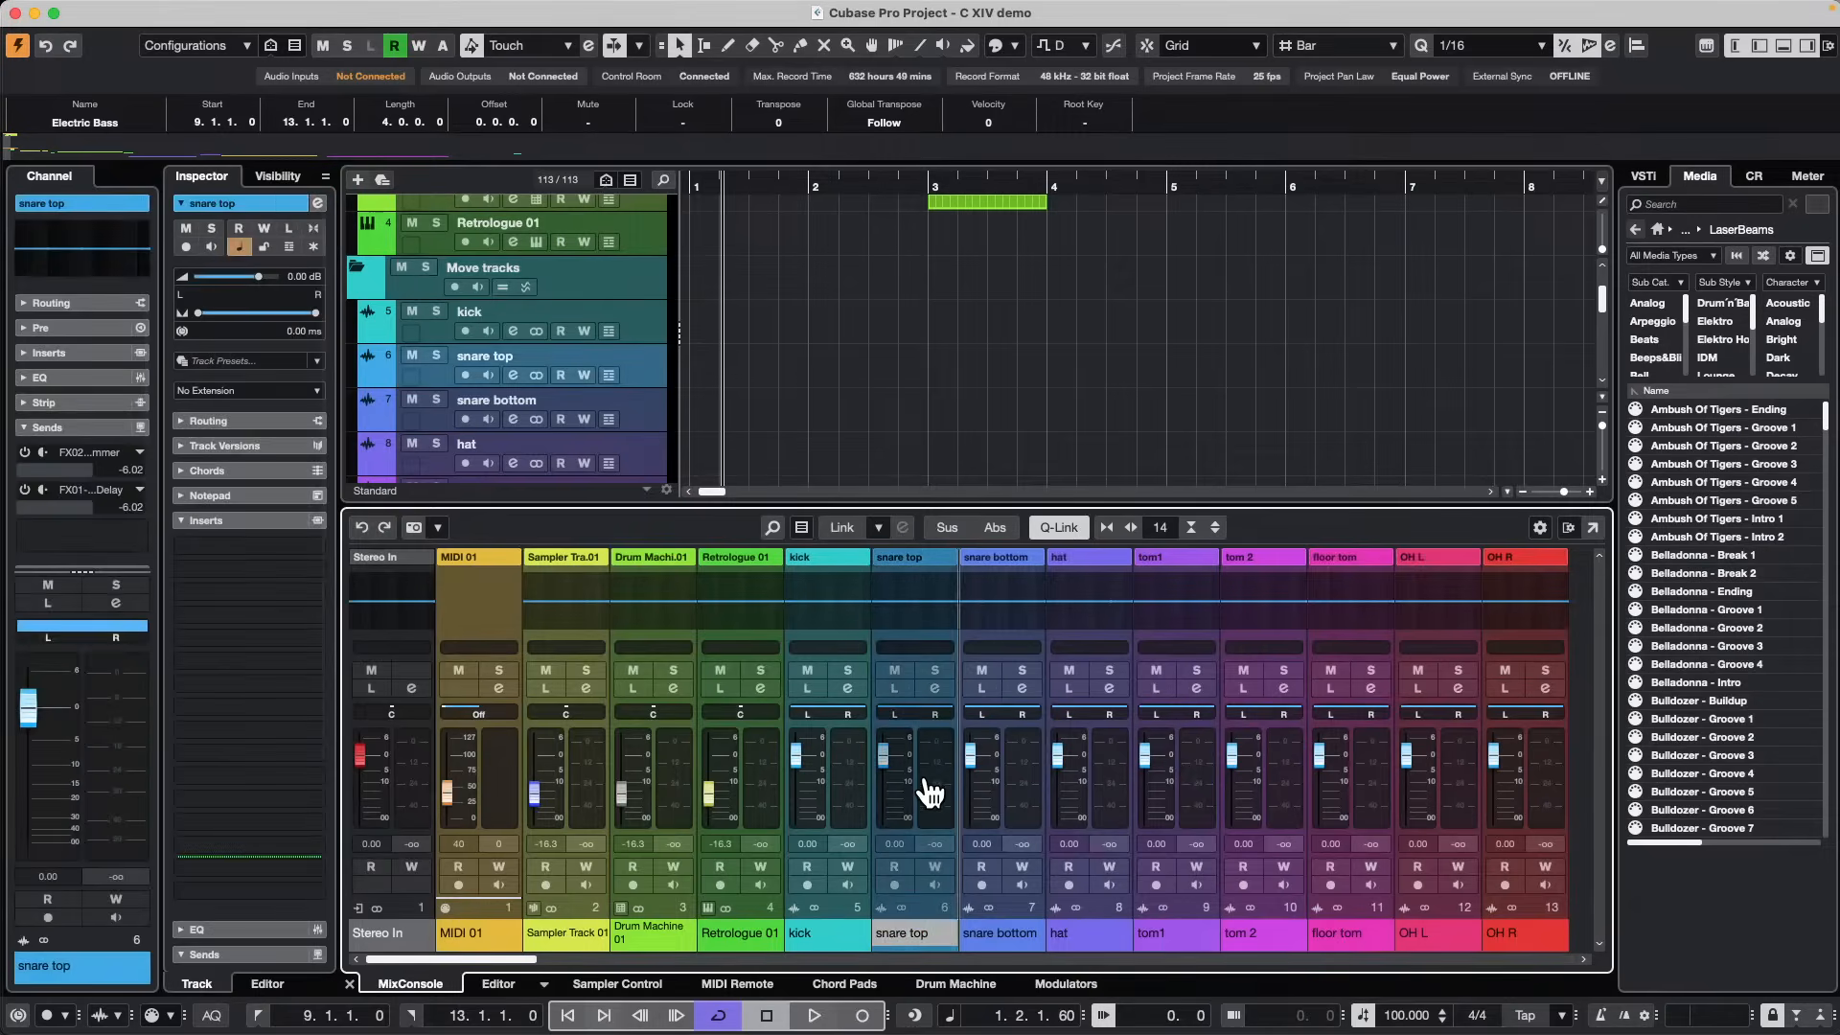
{"action": "left_click_drag", "start_coordinate": [1151, 807], "coordinate": [1155, 805]}
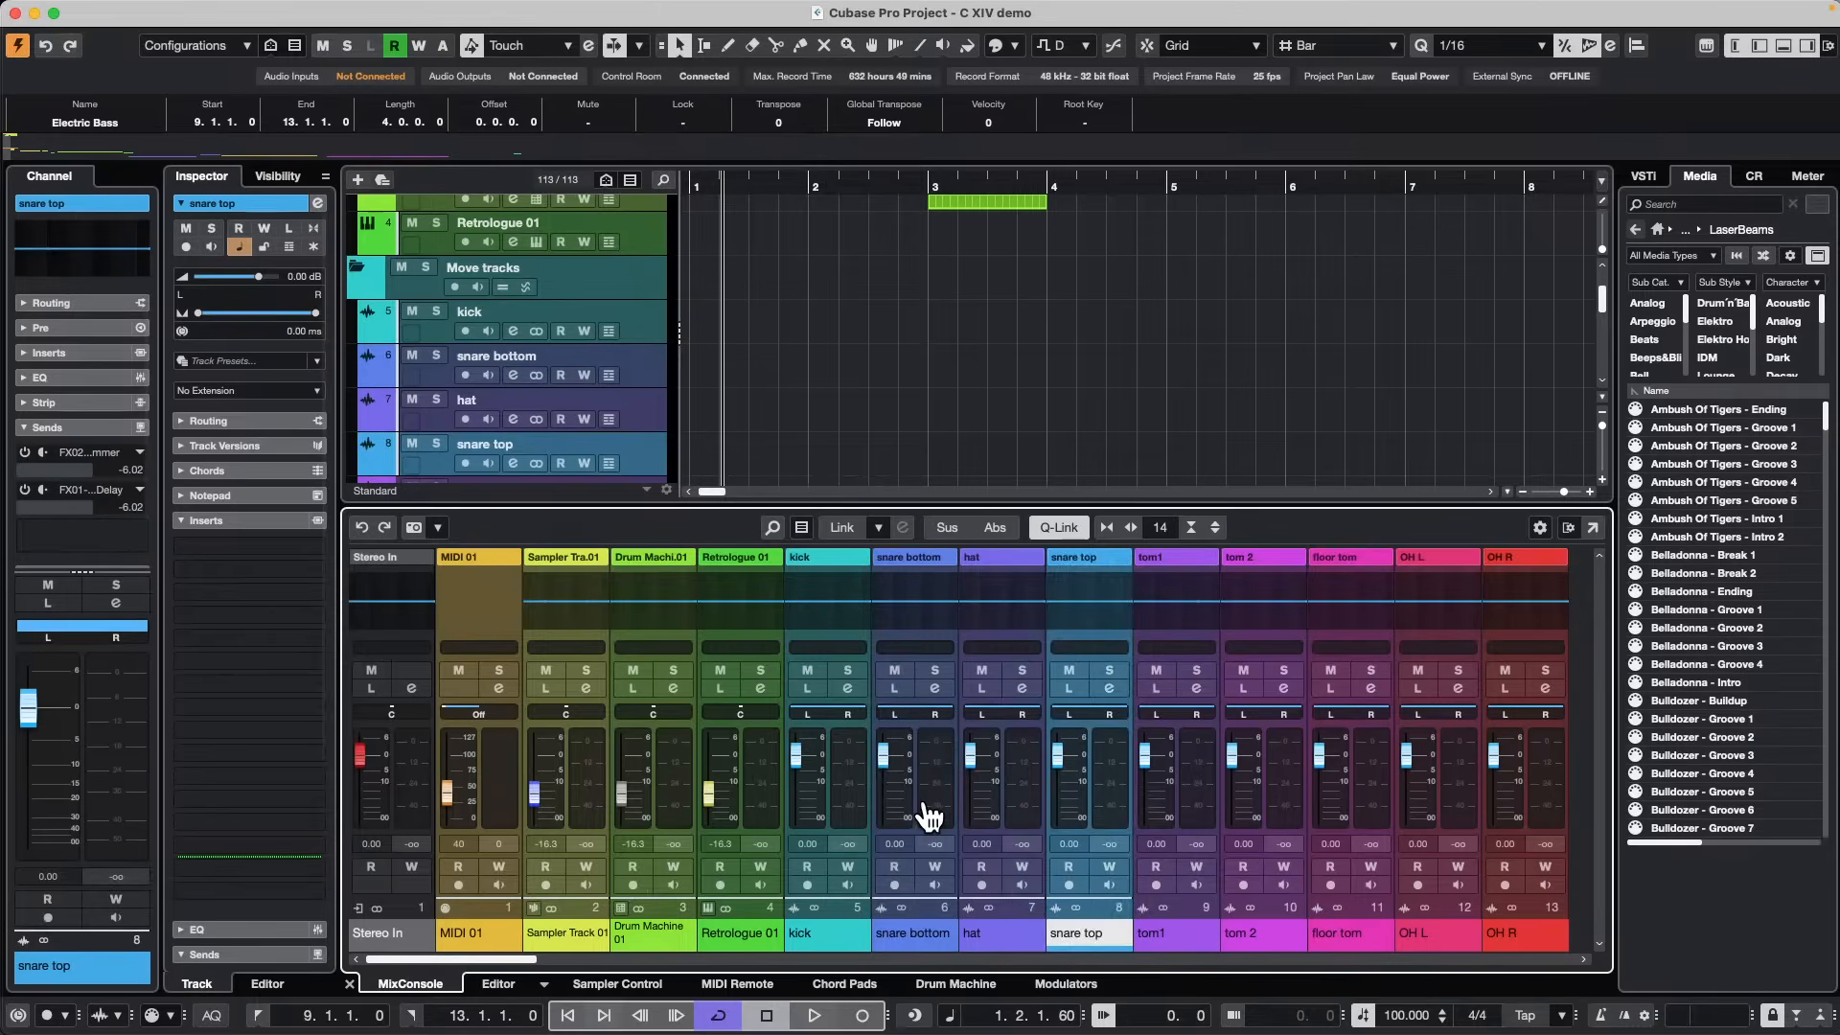
{"action": "left_click_drag", "start_coordinate": [1105, 803], "coordinate": [871, 814]}
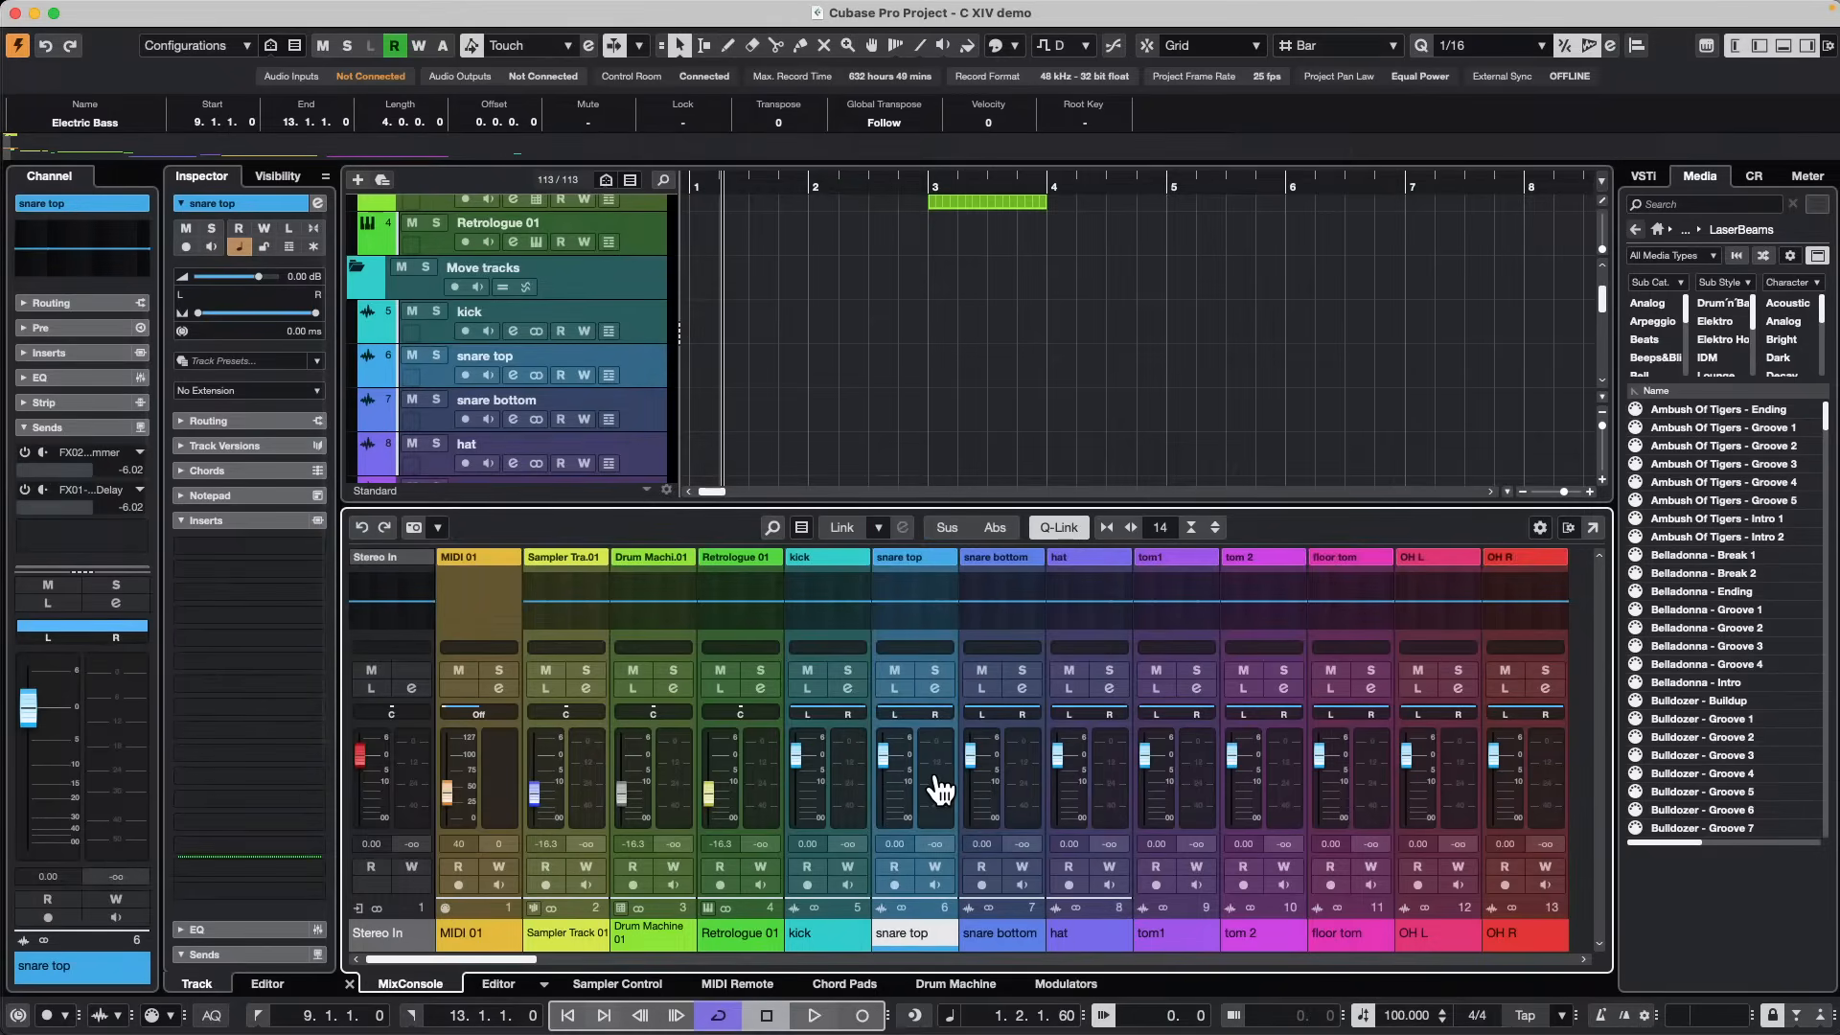
{"action": "left_click_drag", "start_coordinate": [936, 780], "coordinate": [910, 809]}
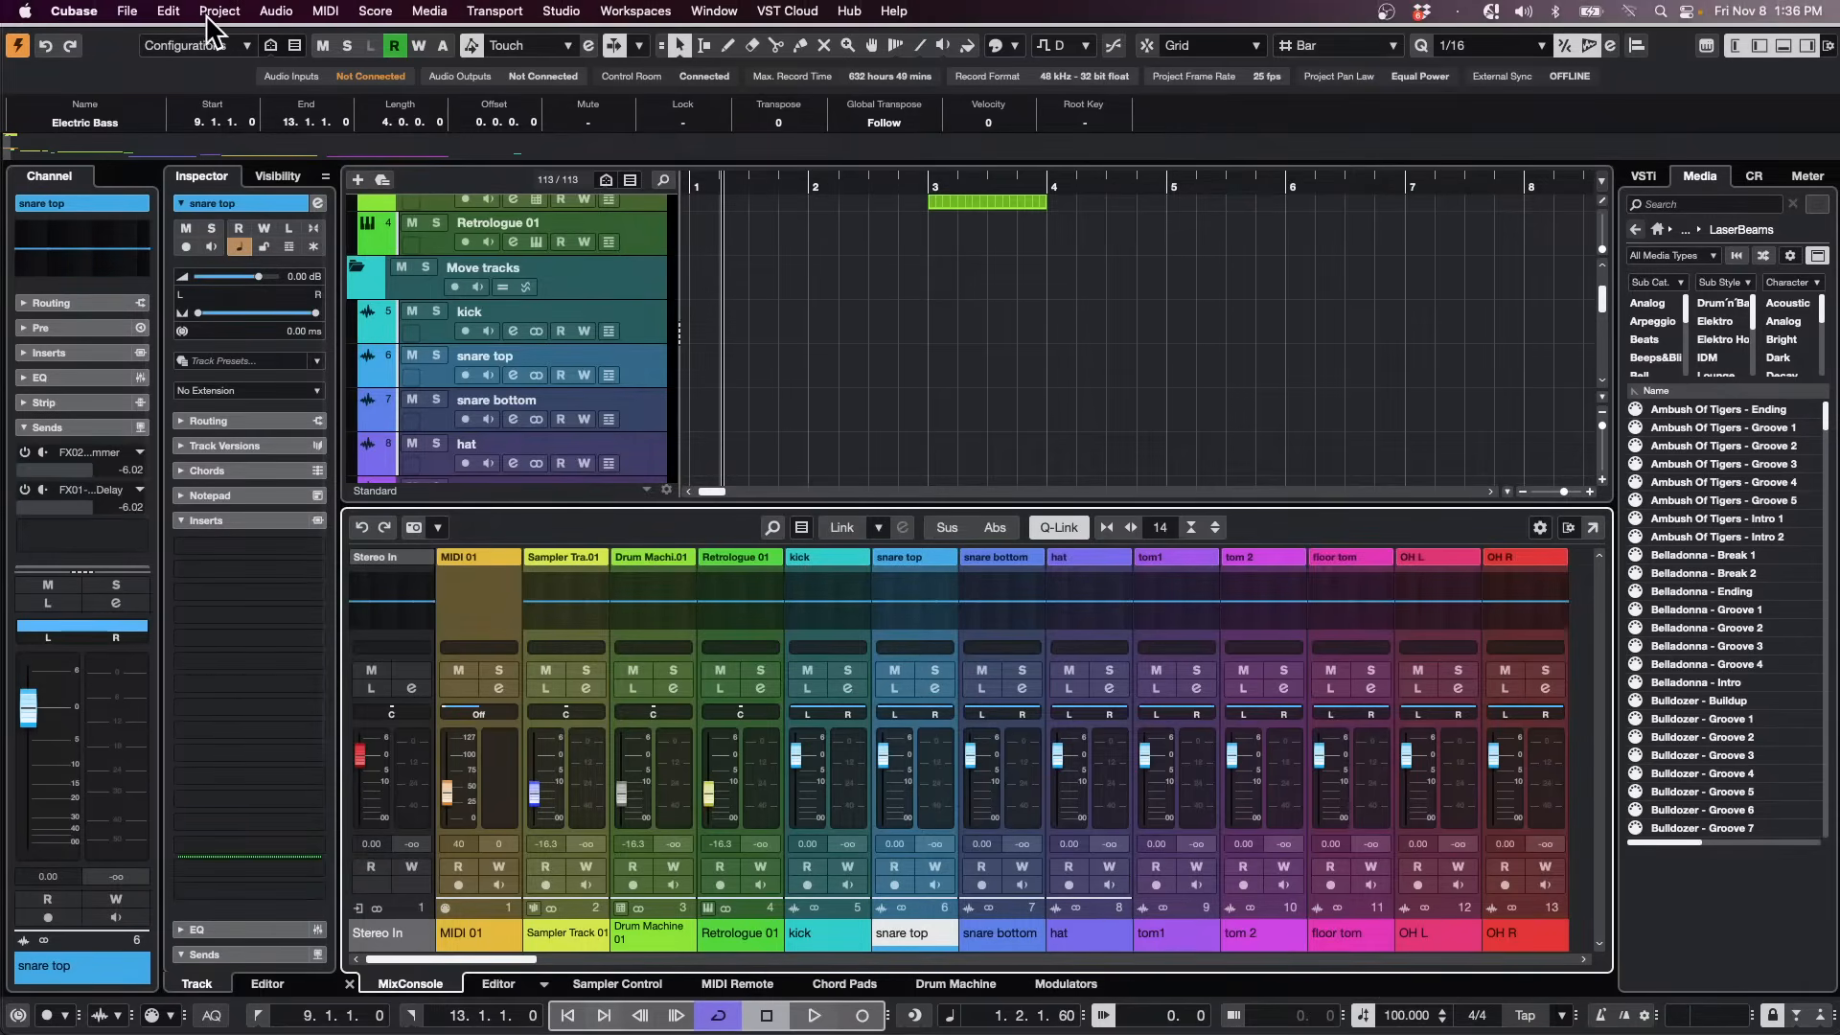
Examine the Move Selected Tracks options for the snare top track without applying any.
{"action": "left_click", "coordinate": [168, 10]}
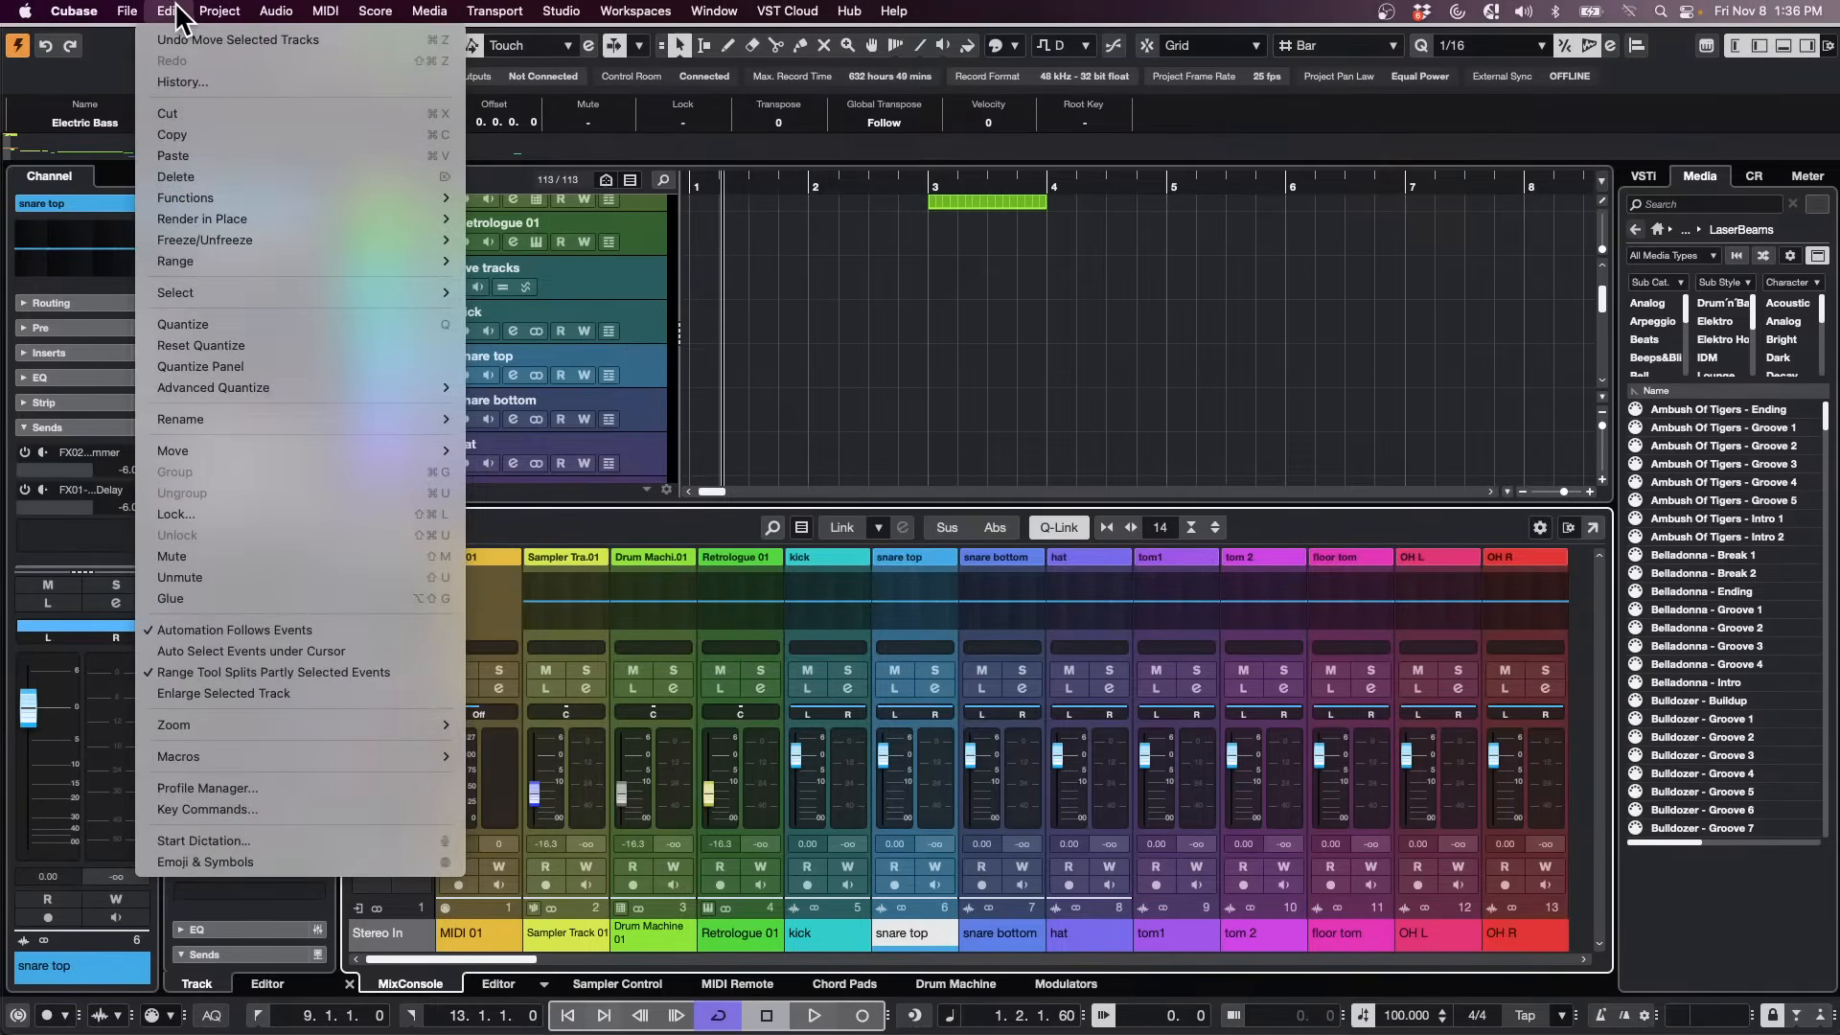
{"action": "left_click", "coordinate": [744, 373]}
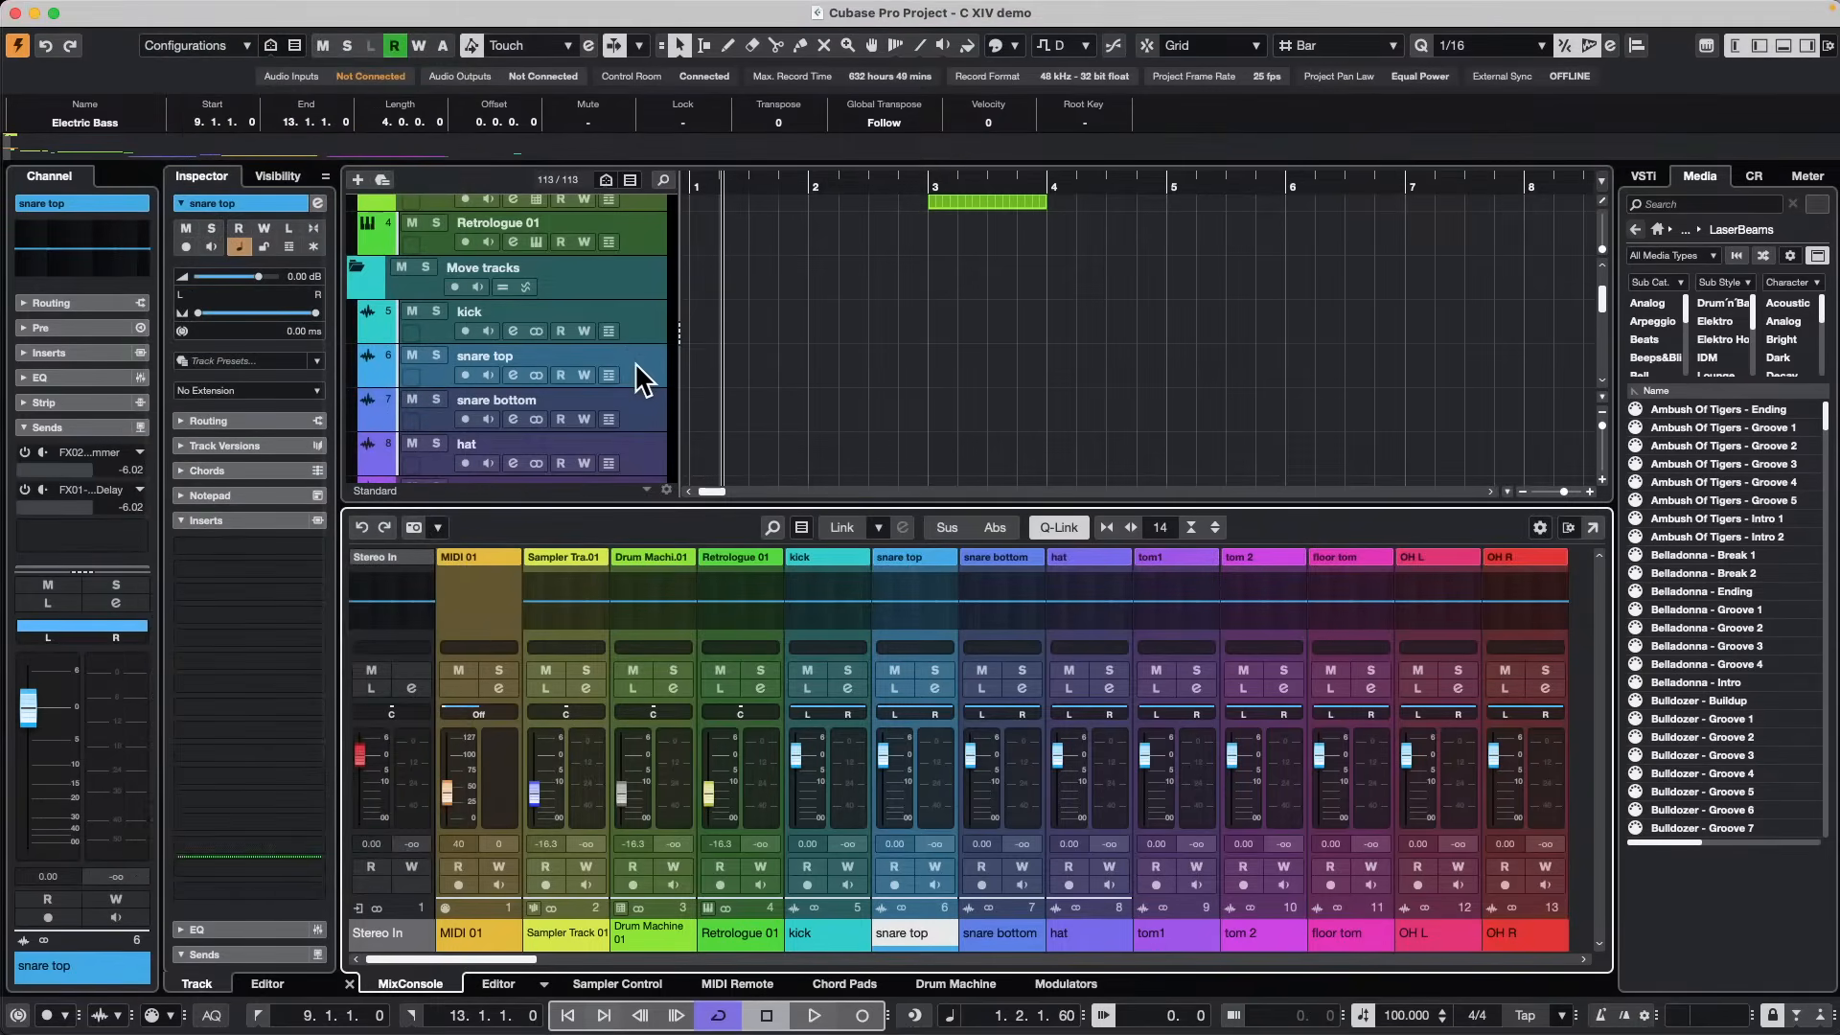
{"action": "right_click", "coordinate": [634, 362]}
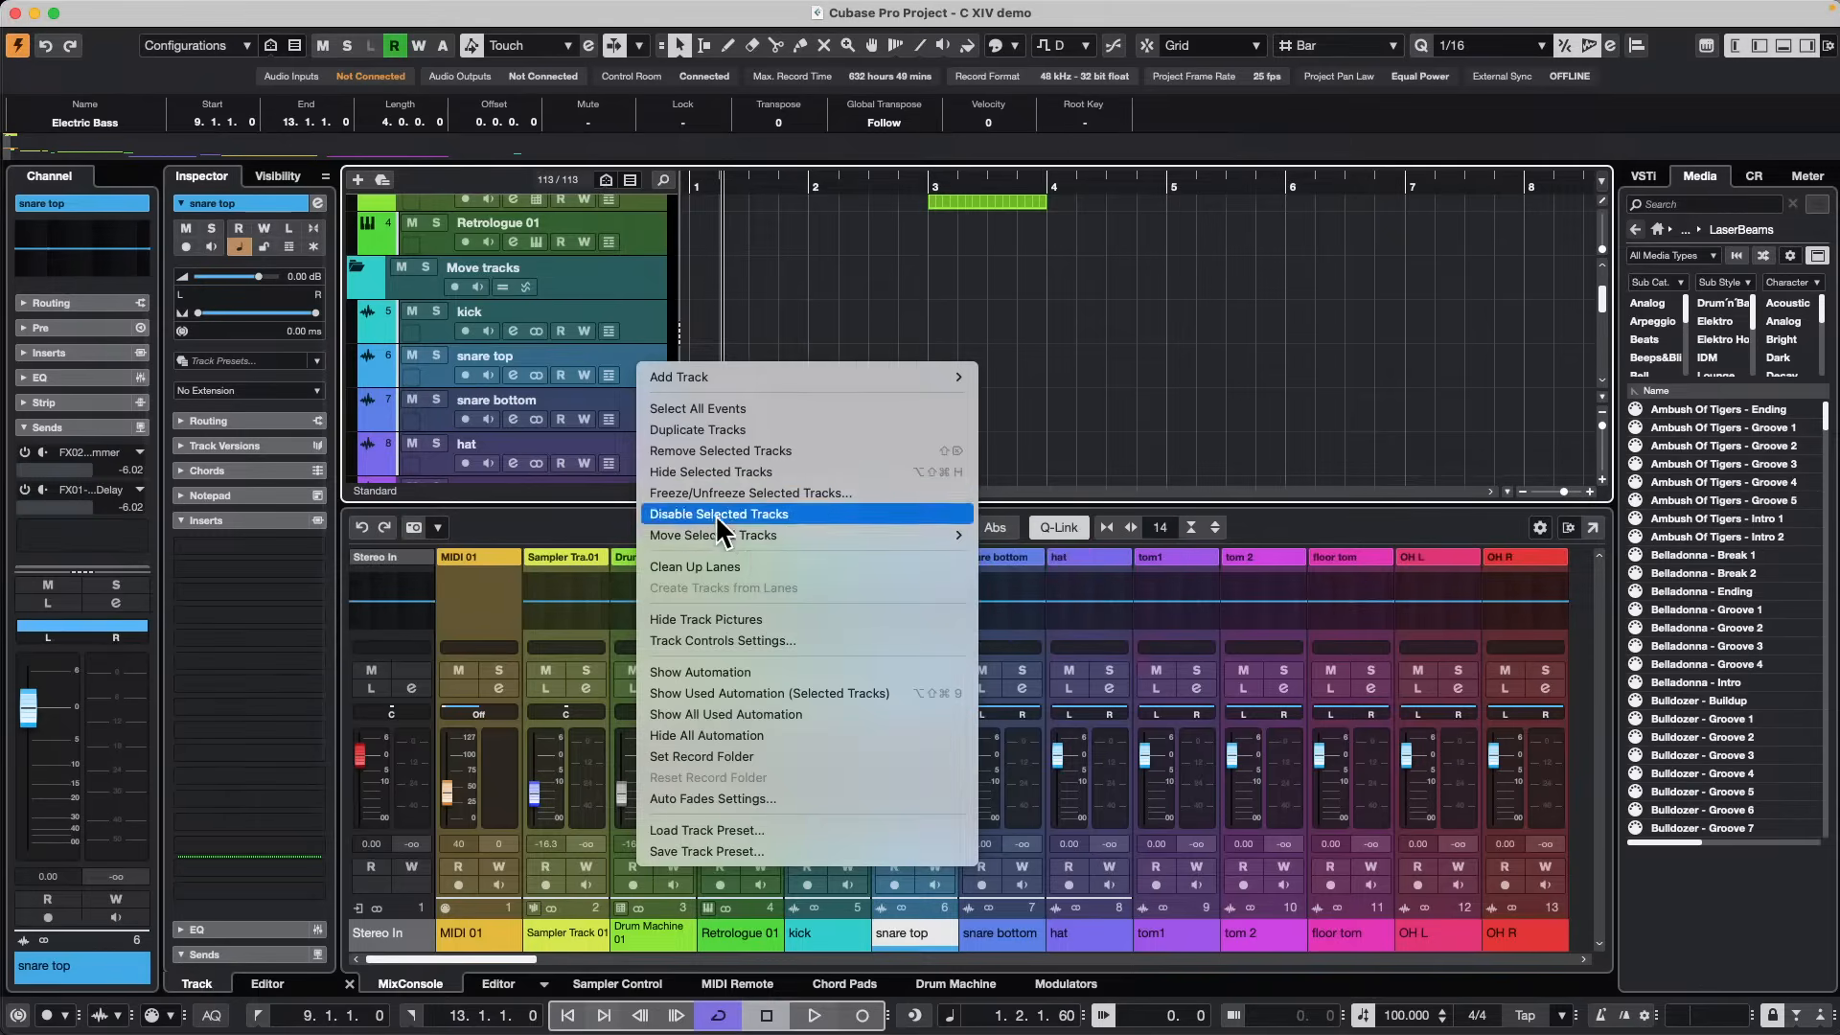
{"action": "mouse_move", "coordinate": [738, 536]}
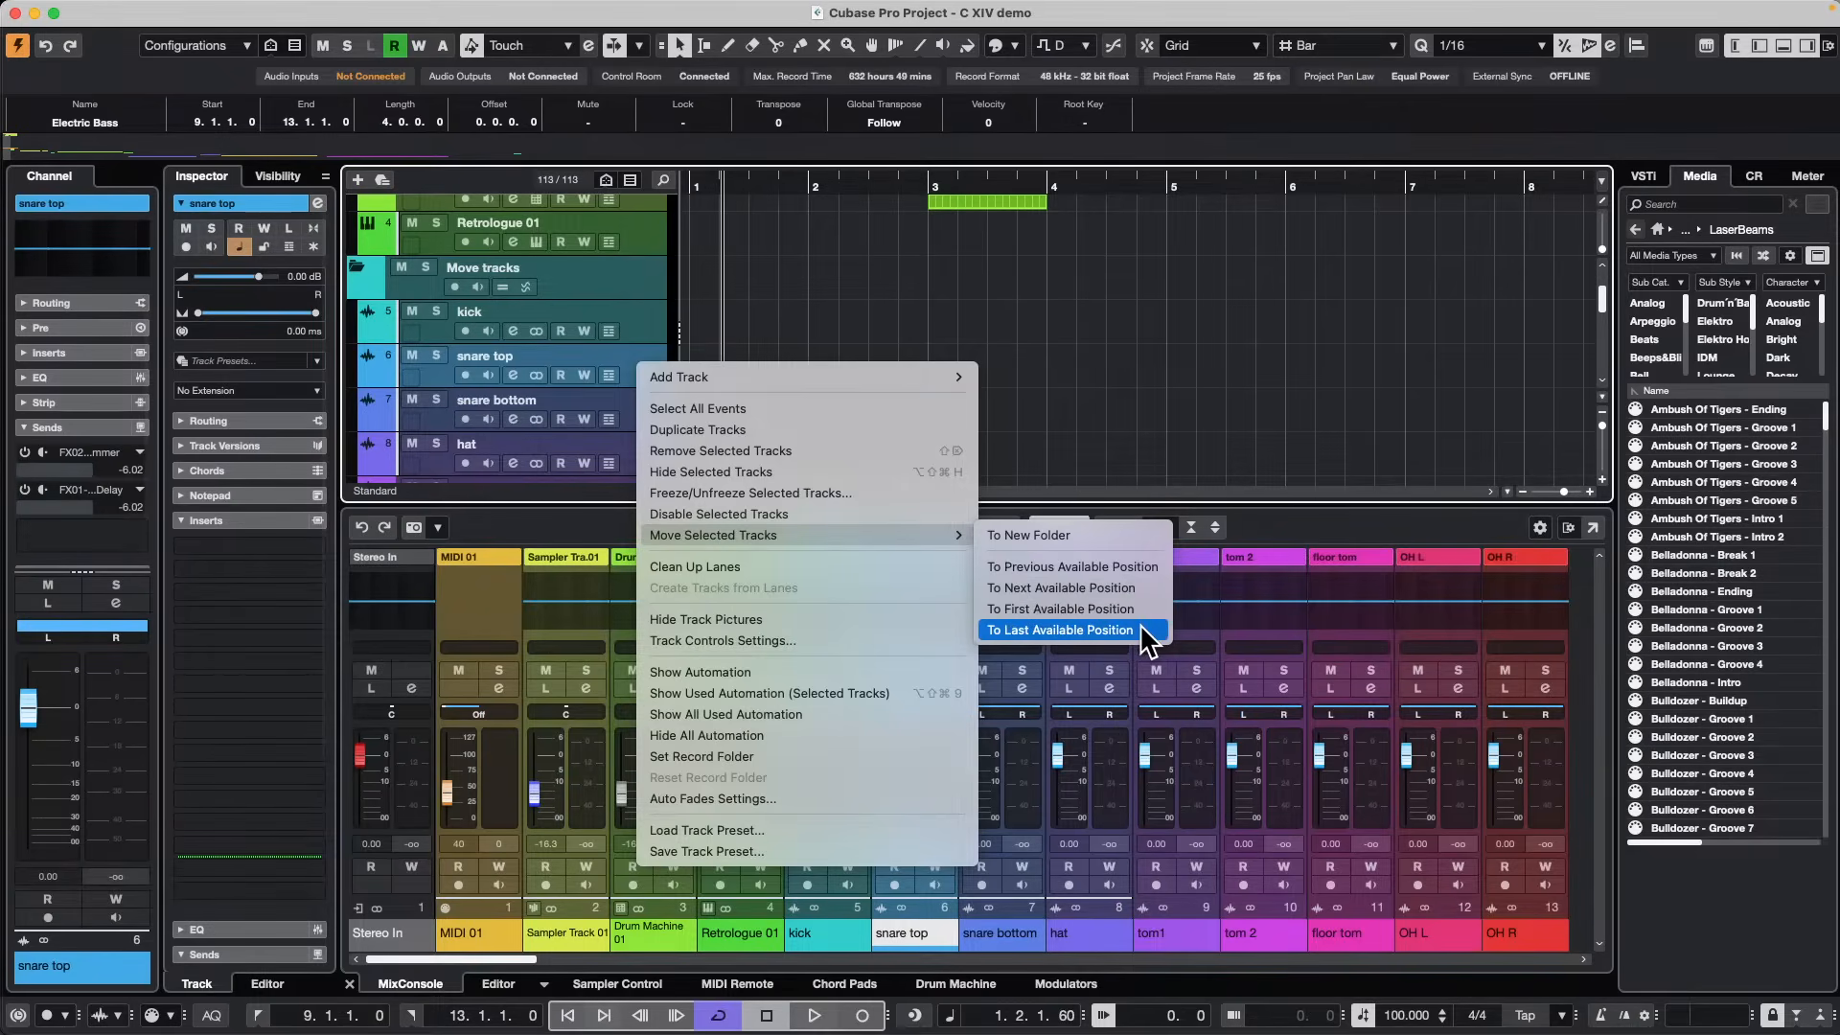
{"action": "left_click", "coordinate": [1102, 469]}
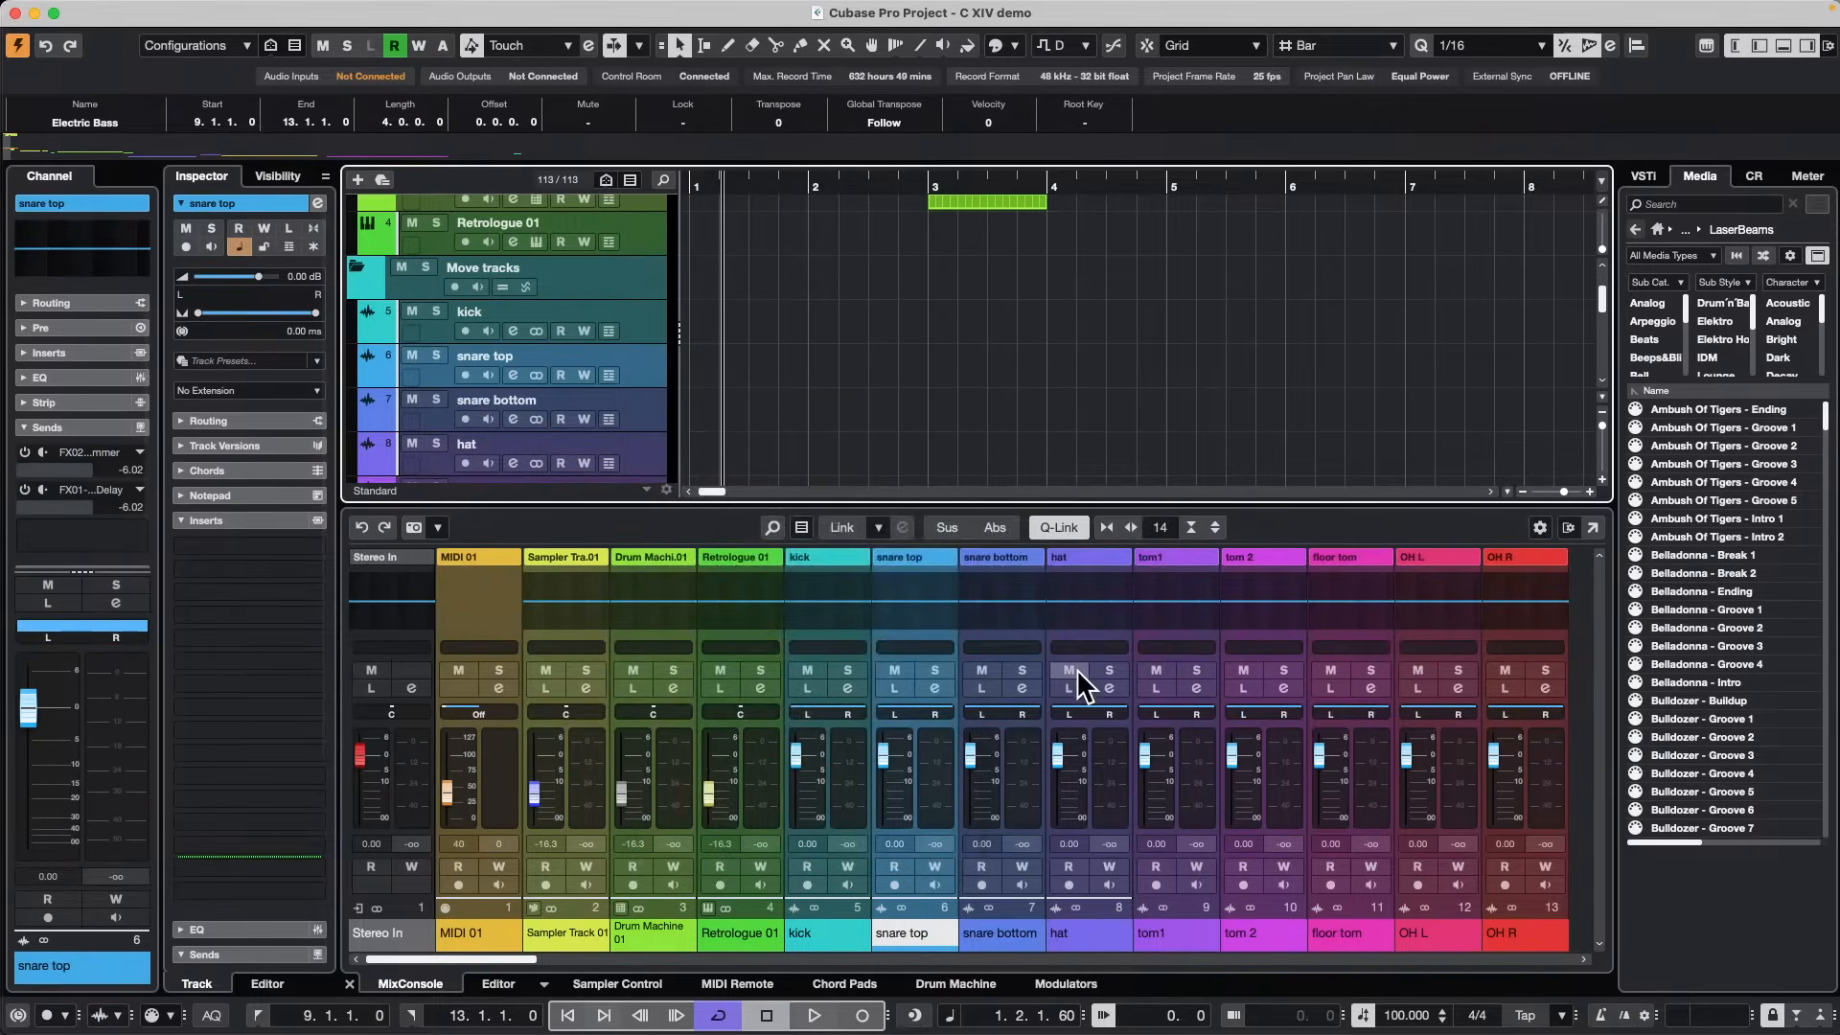
Inspect the nanoKONTROL2 button mappings for moving selected tracks in the MIDI Remote Mapping Assistant and close it.
{"action": "left_click", "coordinate": [739, 984]}
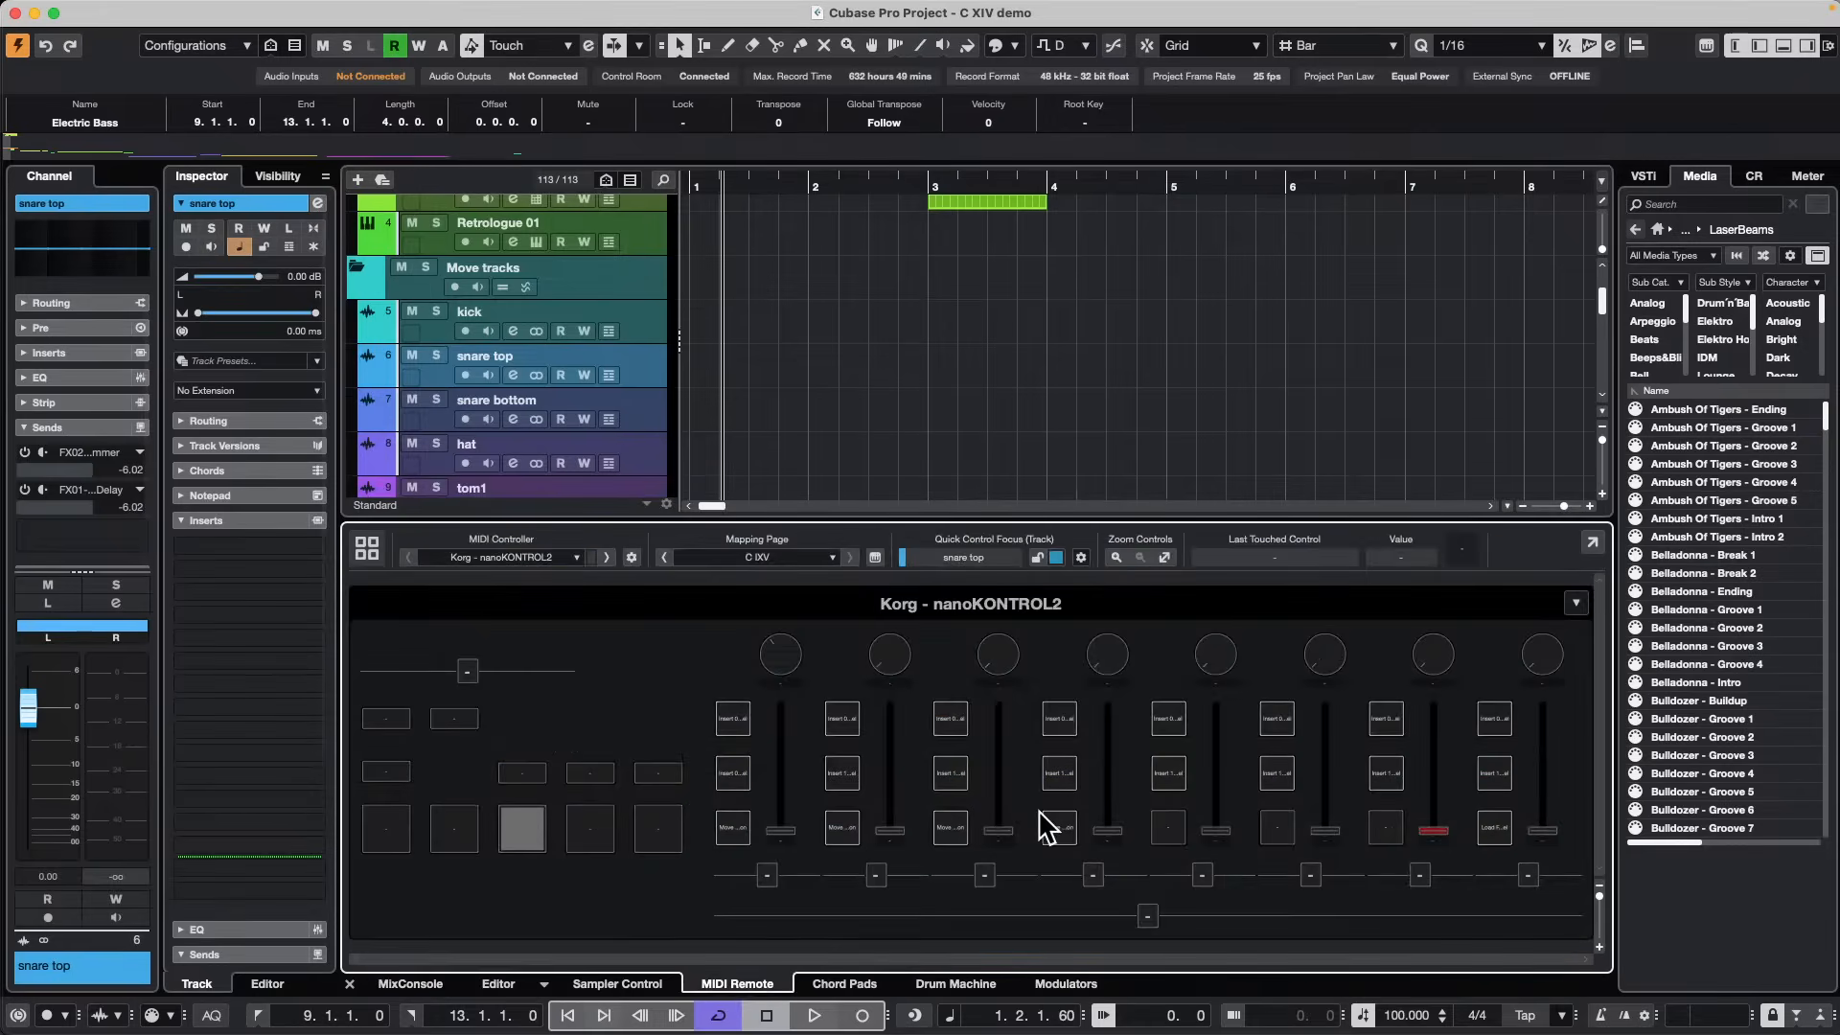
{"action": "double_click", "coordinate": [740, 832]}
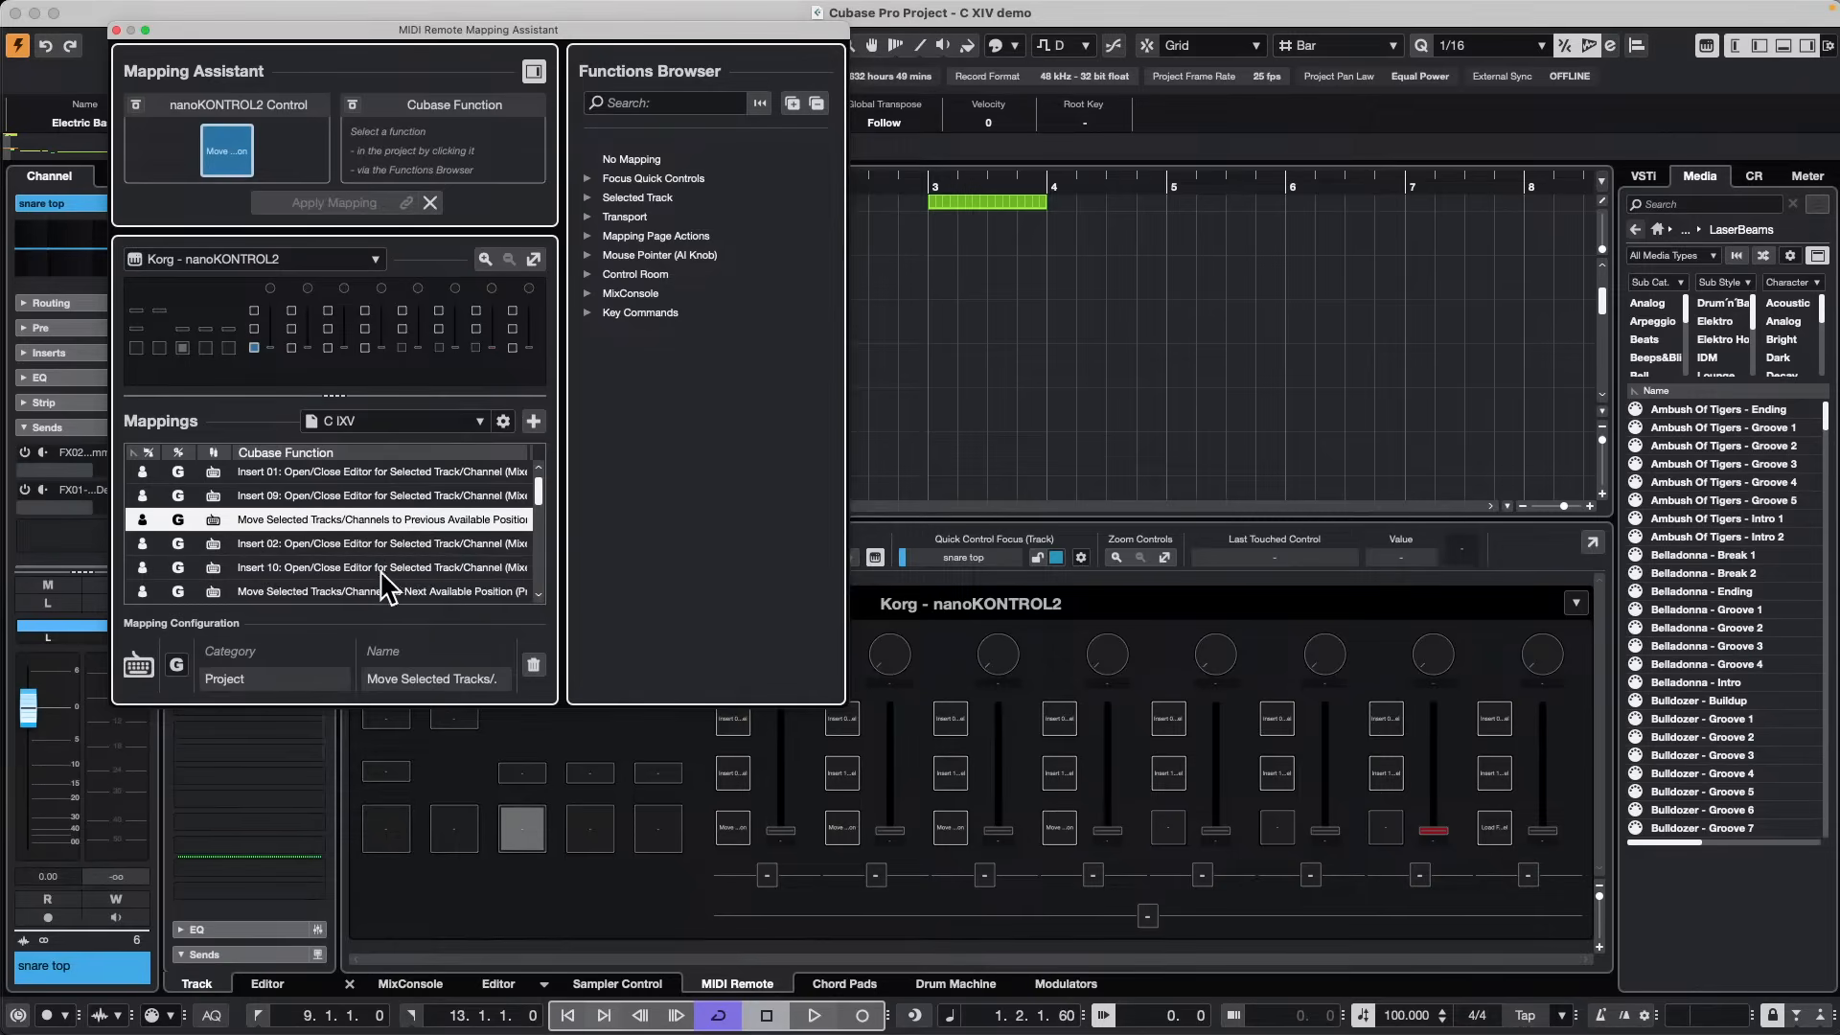
{"action": "left_click", "coordinate": [292, 348]}
{"action": "left_click_drag", "start_coordinate": [333, 35], "coordinate": [1167, 80]}
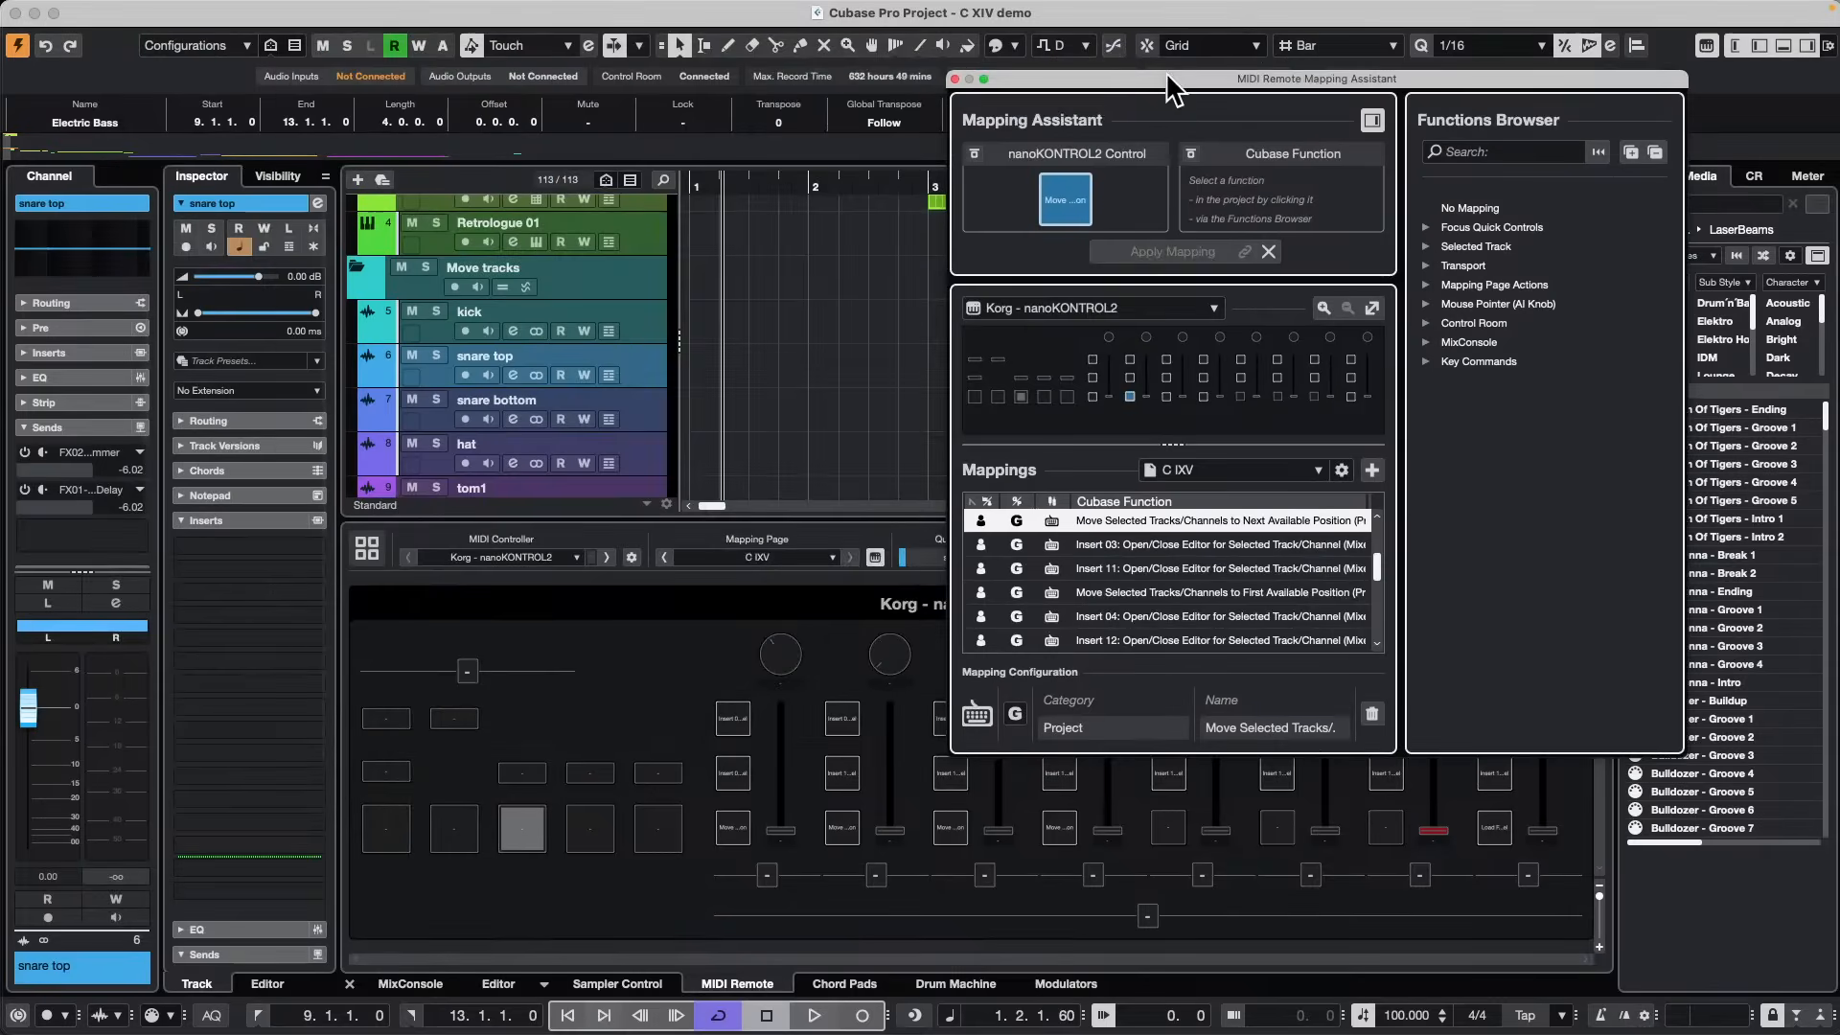
{"action": "left_click", "coordinate": [955, 78]}
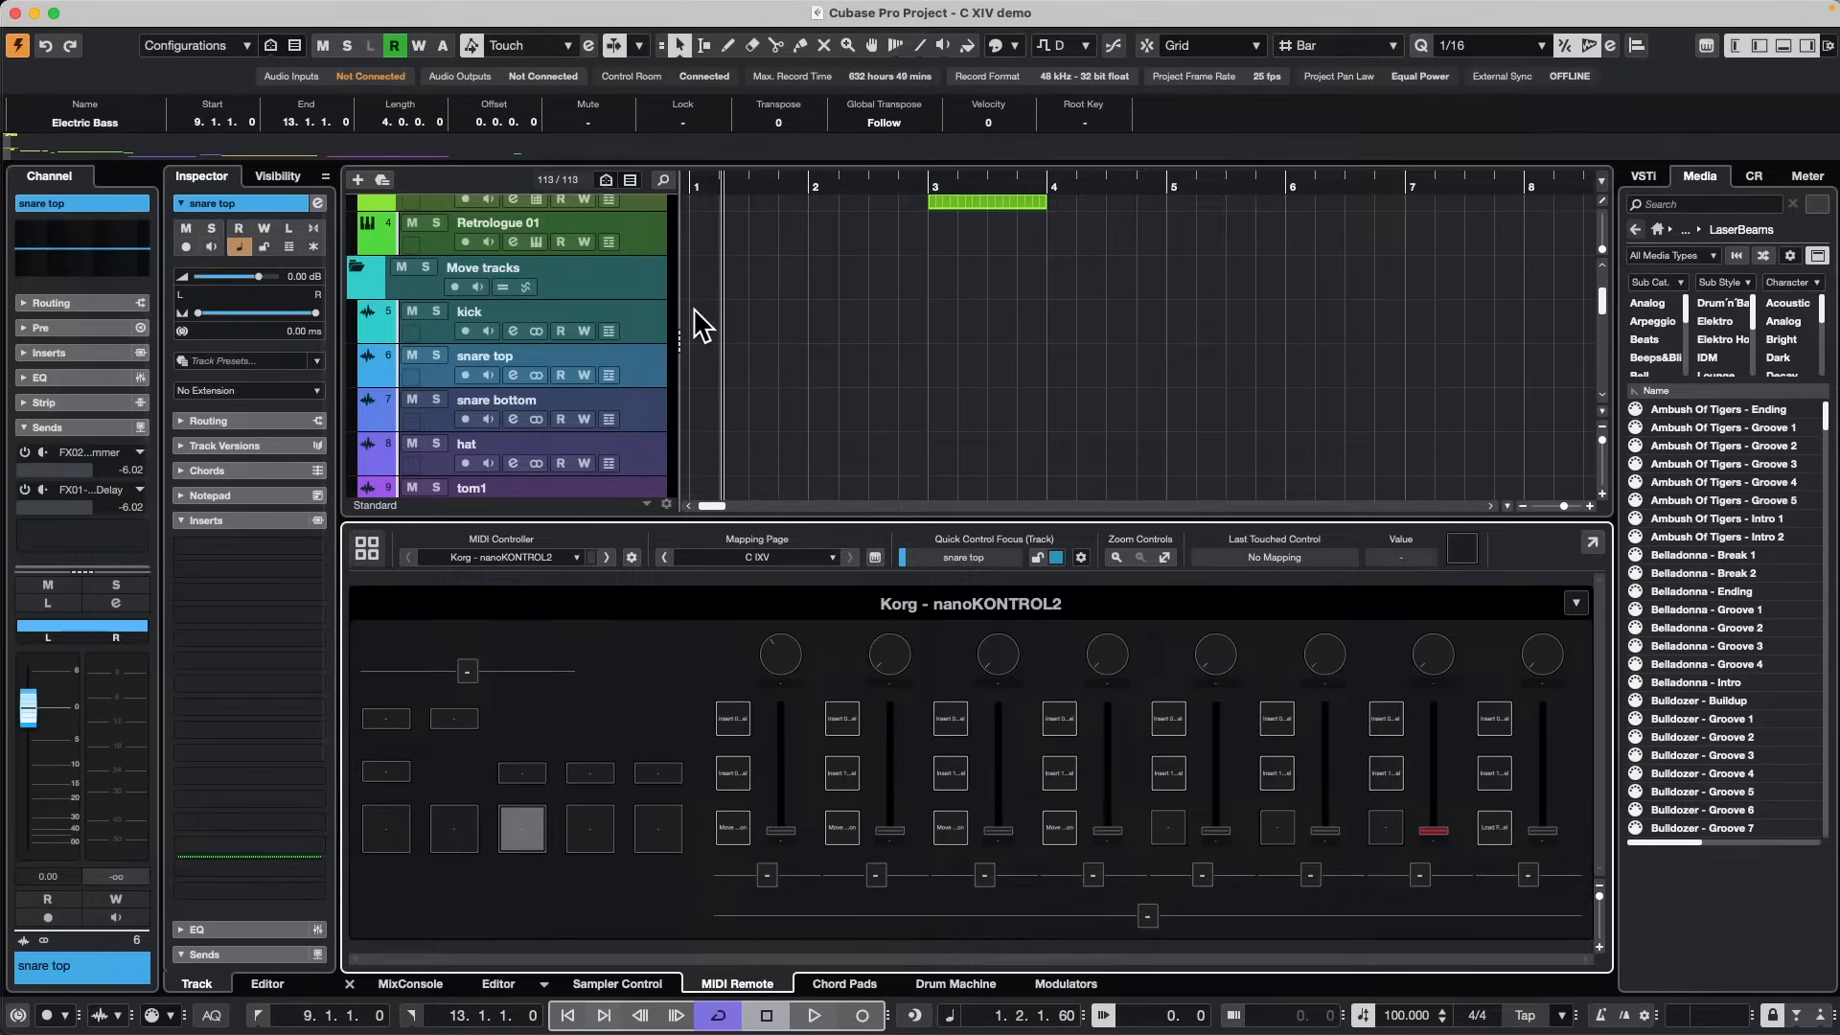
Move the snare top track between snare bottom and hat and check the new channel order in the MixConsole.
{"action": "left_click", "coordinate": [650, 356]}
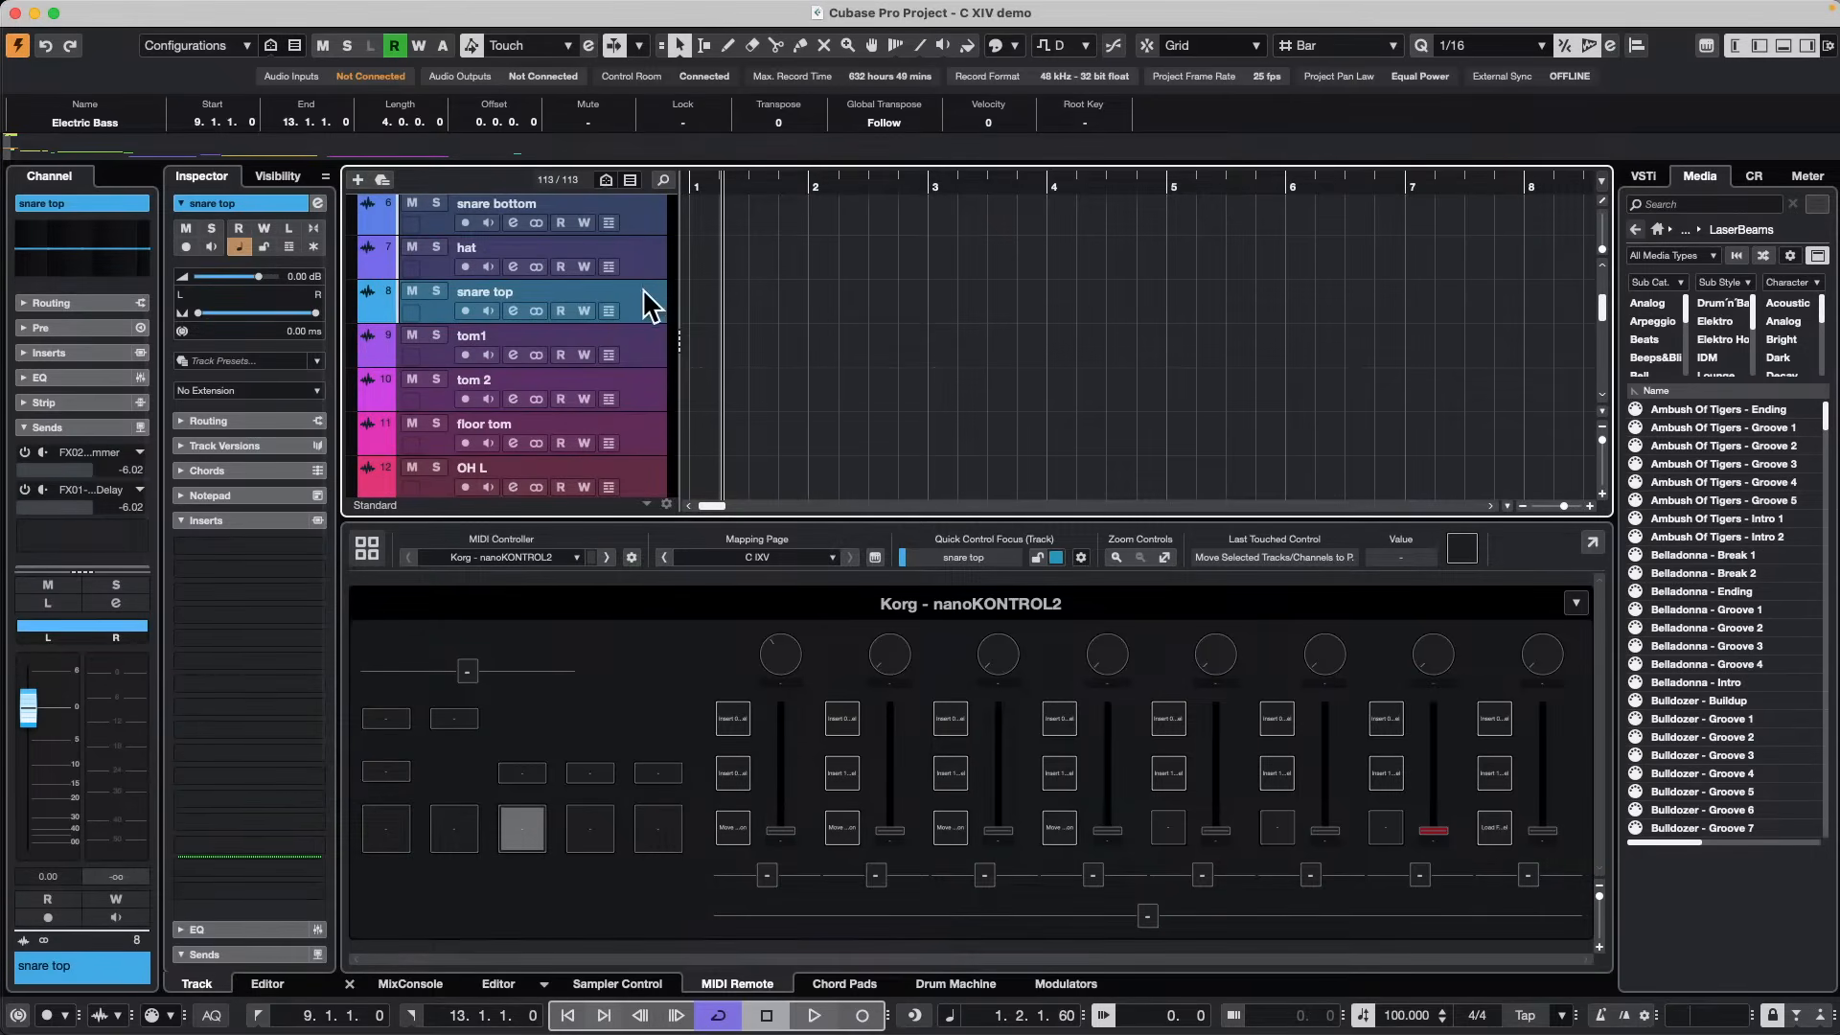
{"action": "left_click", "coordinate": [652, 217]}
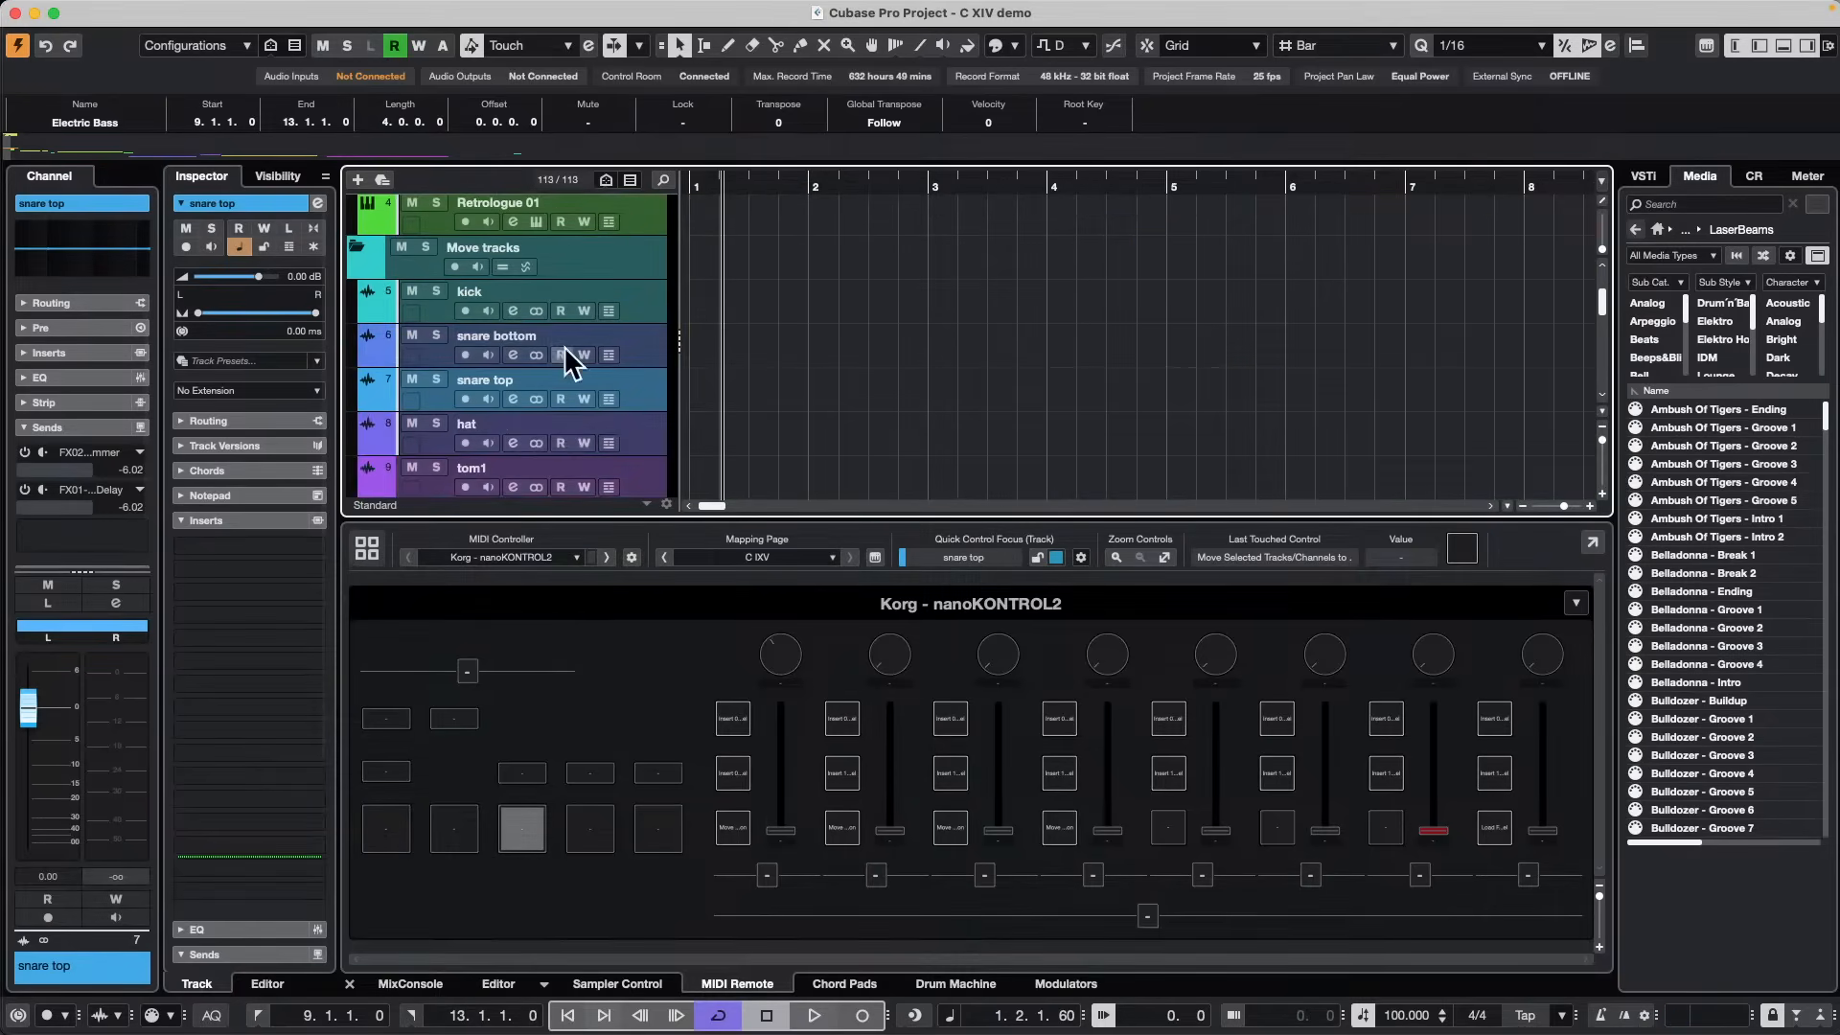
{"action": "left_click", "coordinate": [408, 984]}
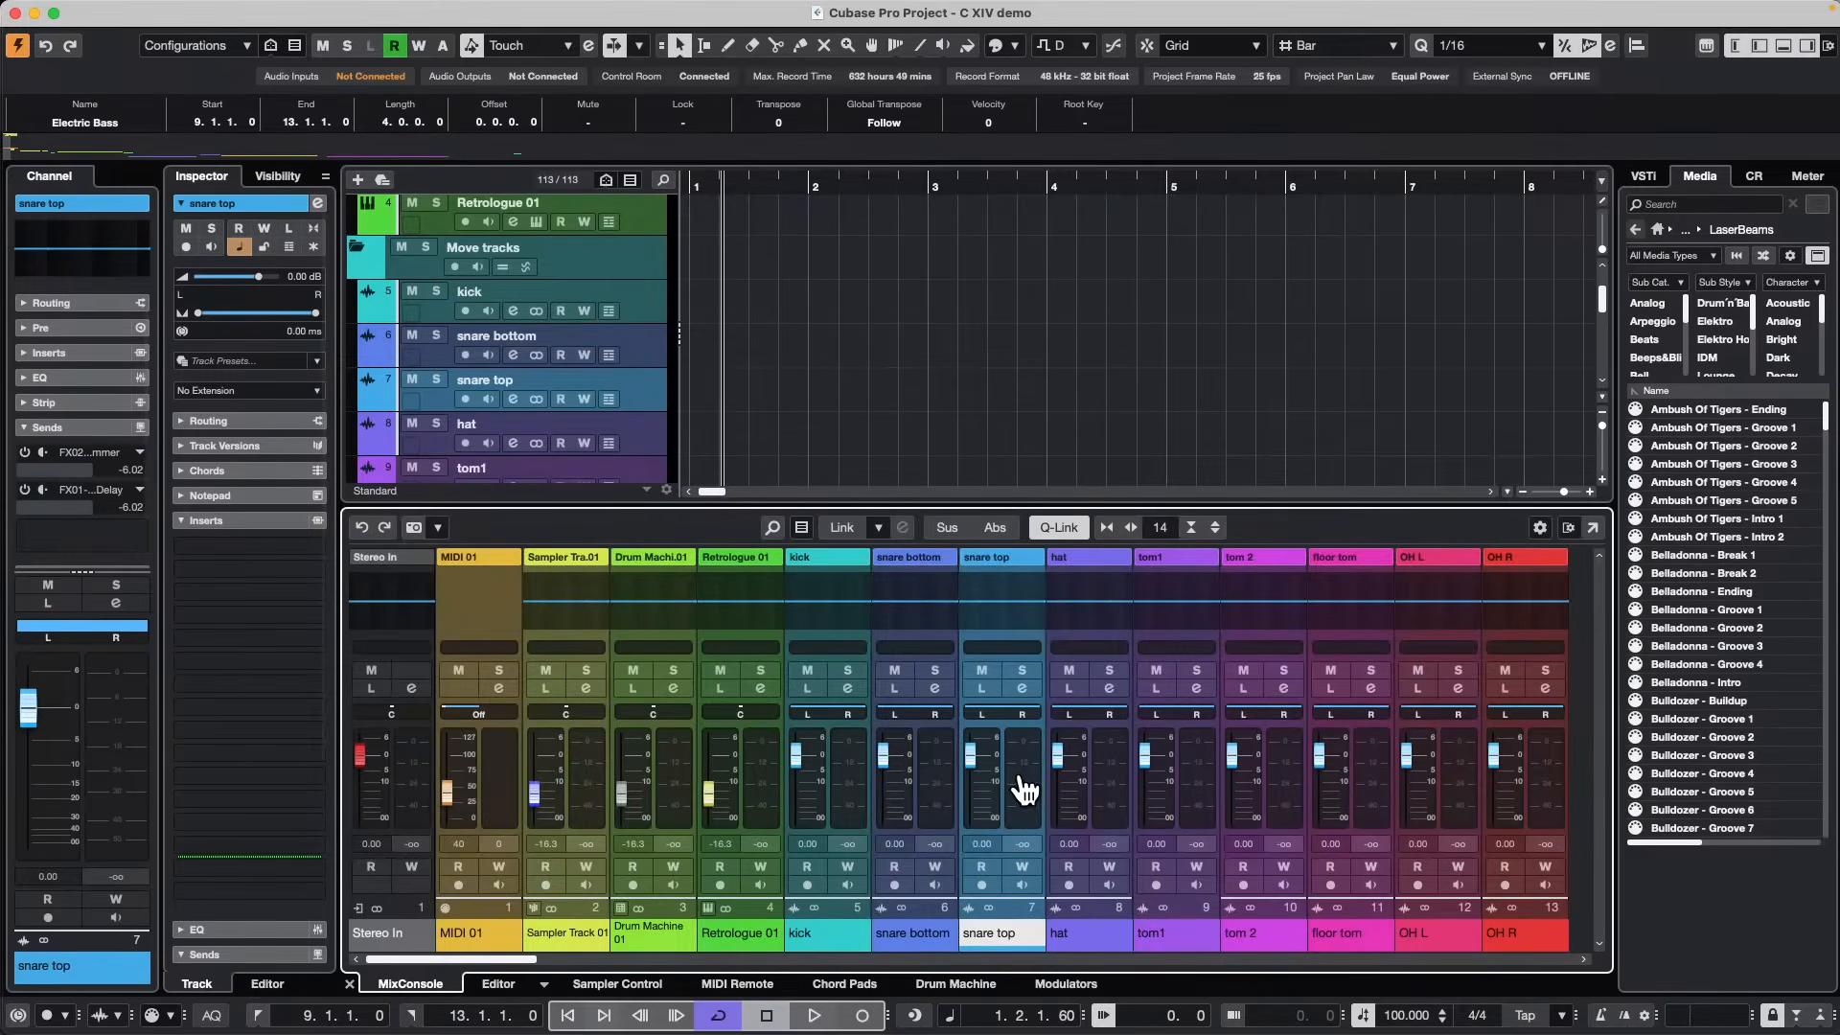
{"action": "left_click", "coordinate": [812, 399]}
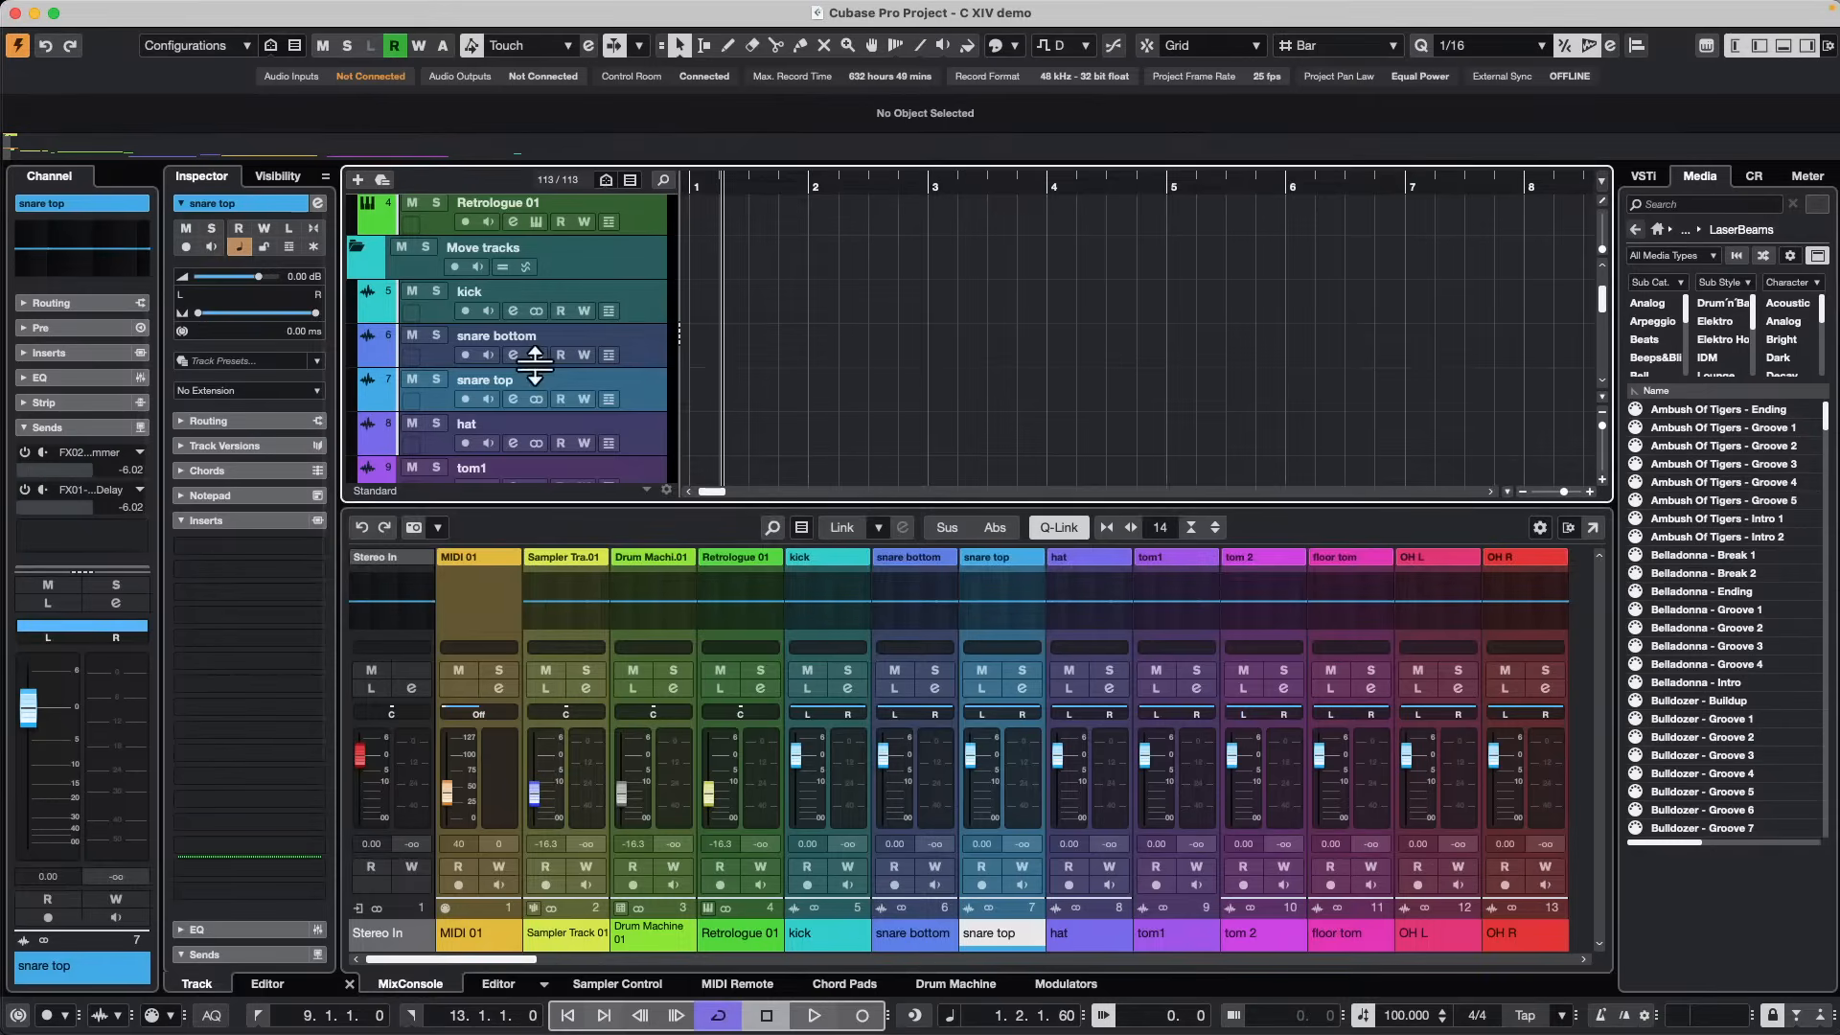
Activate the FX 02 send and the FX 01 delay send on the kick channel.
{"action": "left_click", "coordinate": [638, 285]}
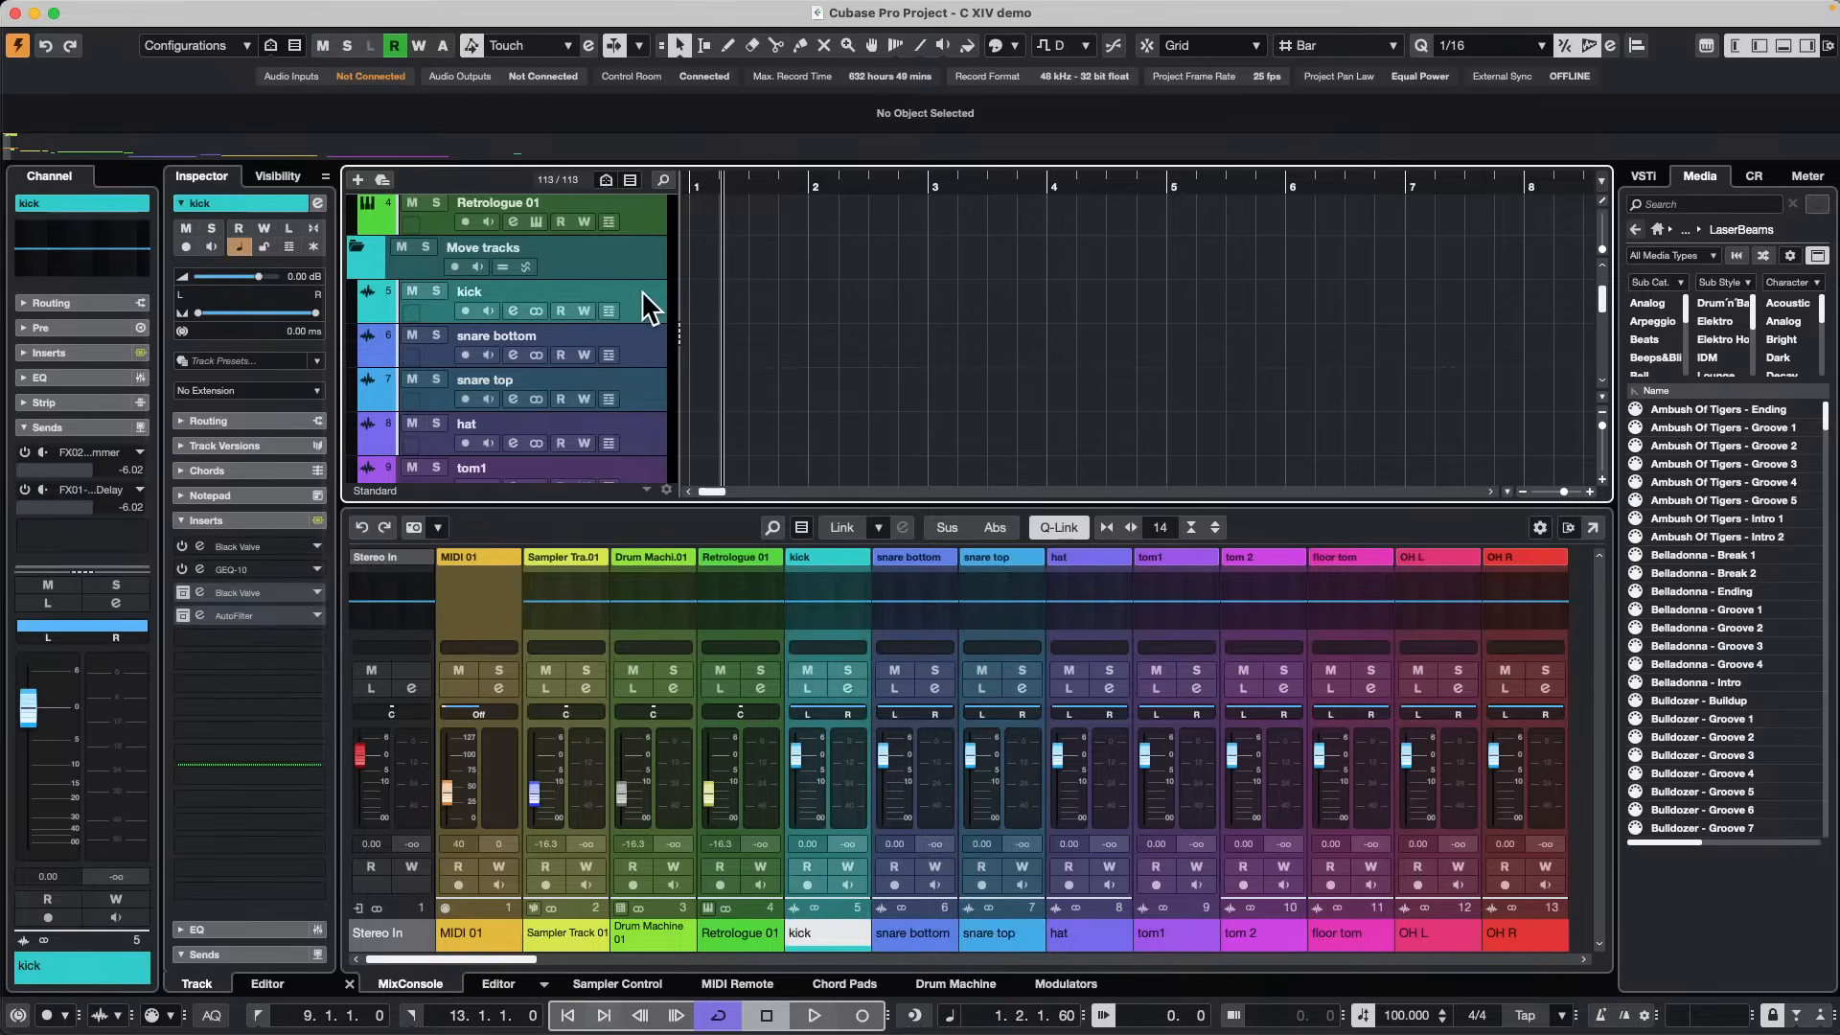
{"action": "left_click", "coordinate": [25, 451]}
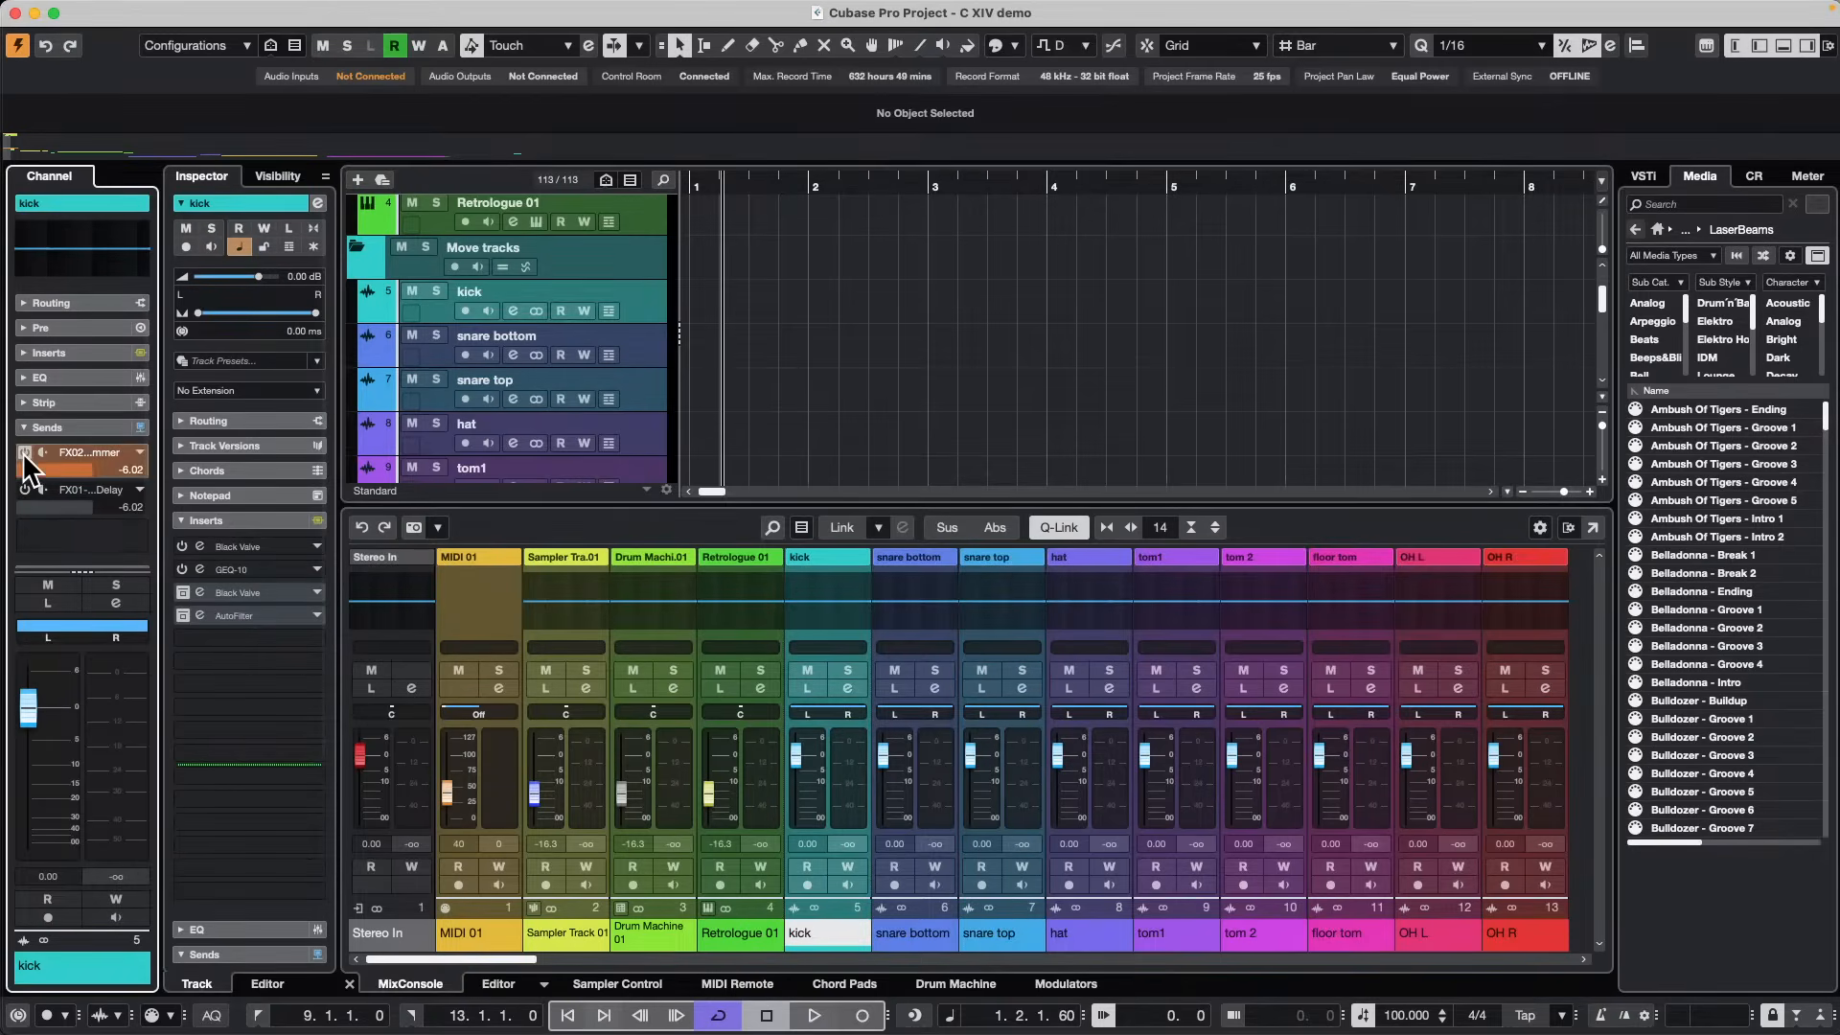
{"action": "left_click", "coordinate": [25, 489]}
Expand the kick channel's inserts and toggle the activation of its Black Valve and GEQ-10 inserts.
{"action": "scroll", "coordinate": [75, 401], "scroll_direction": "down", "scroll_amount": 2}
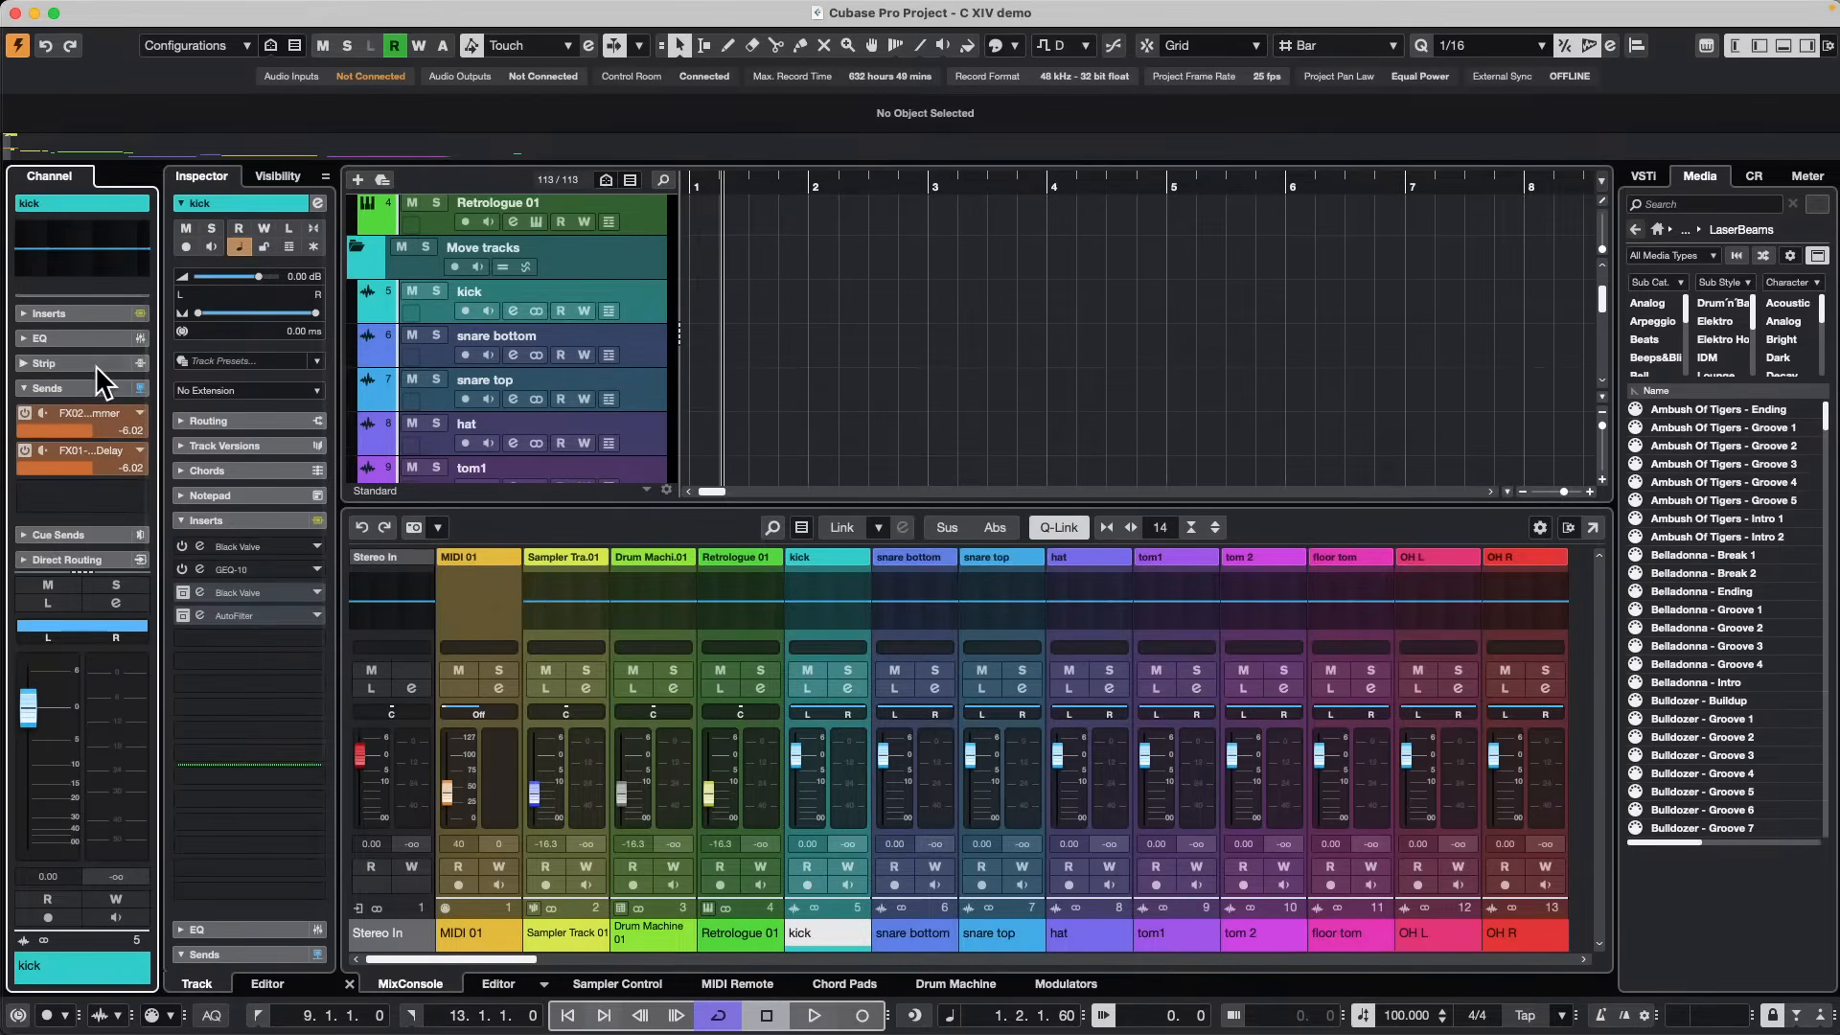
{"action": "left_click", "coordinate": [111, 307]}
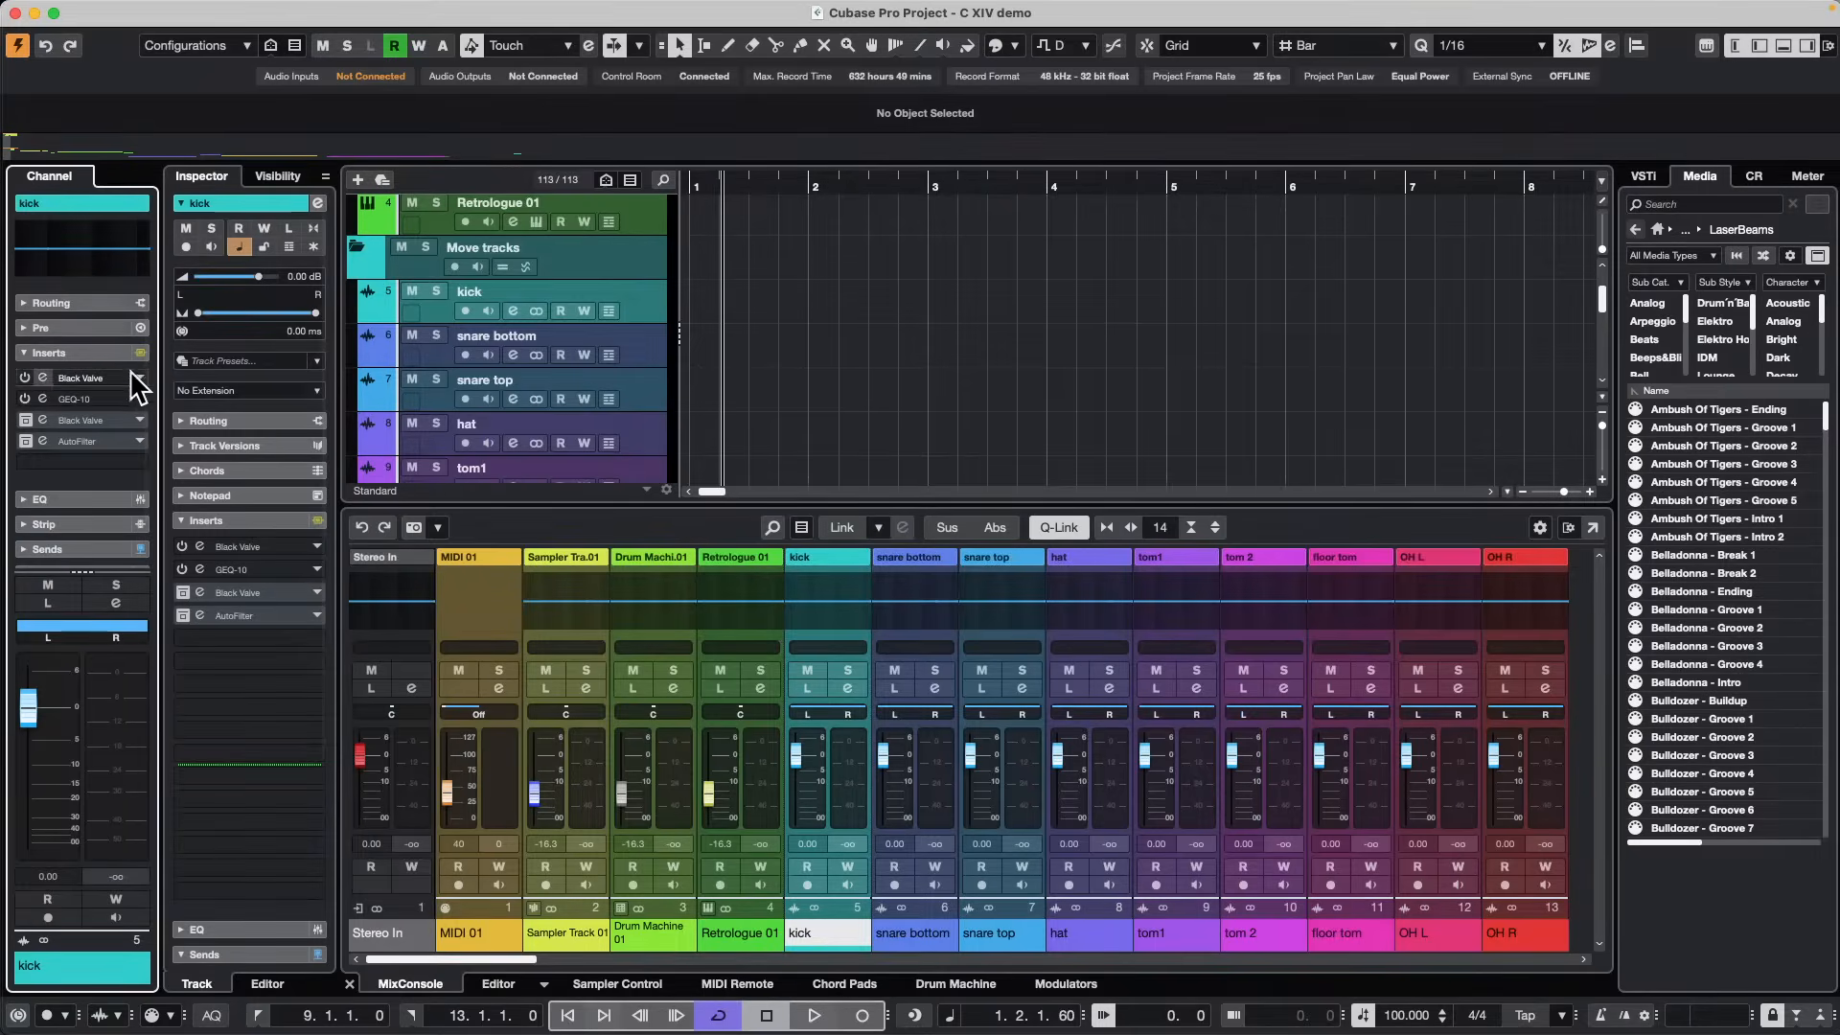
{"action": "left_click", "coordinate": [24, 376]}
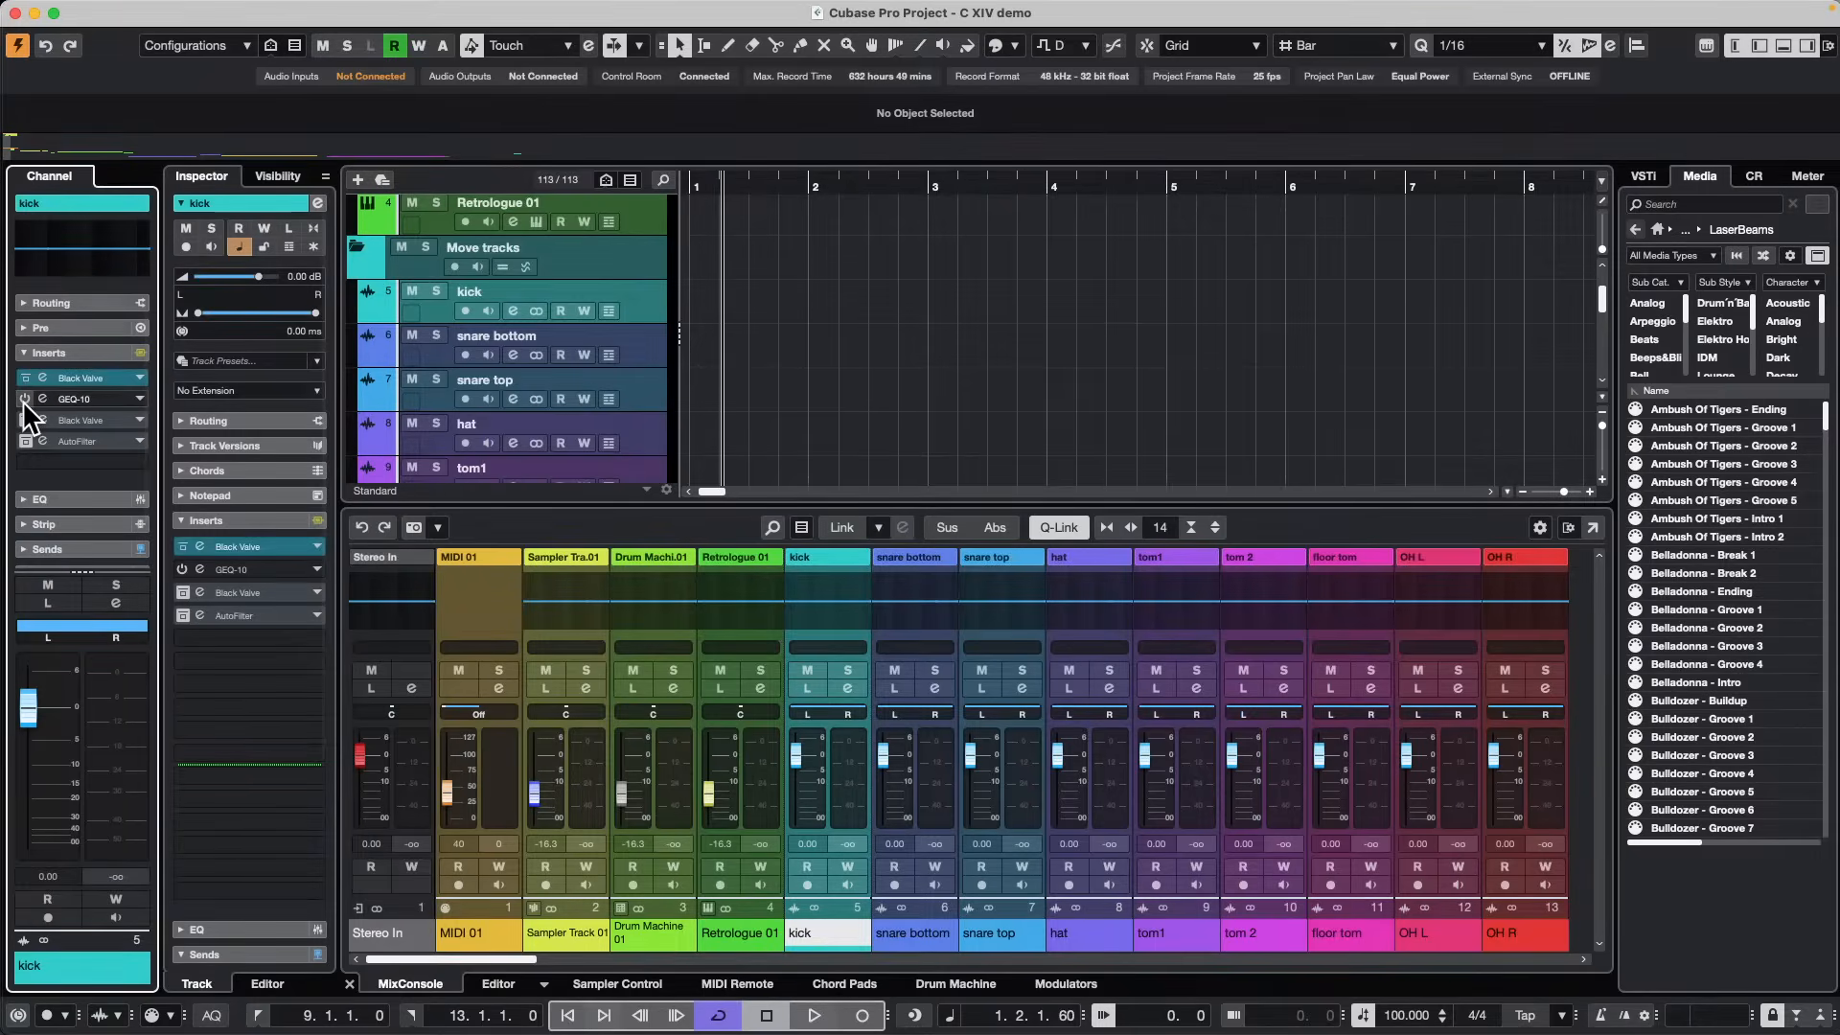
{"action": "left_click", "coordinate": [22, 377]}
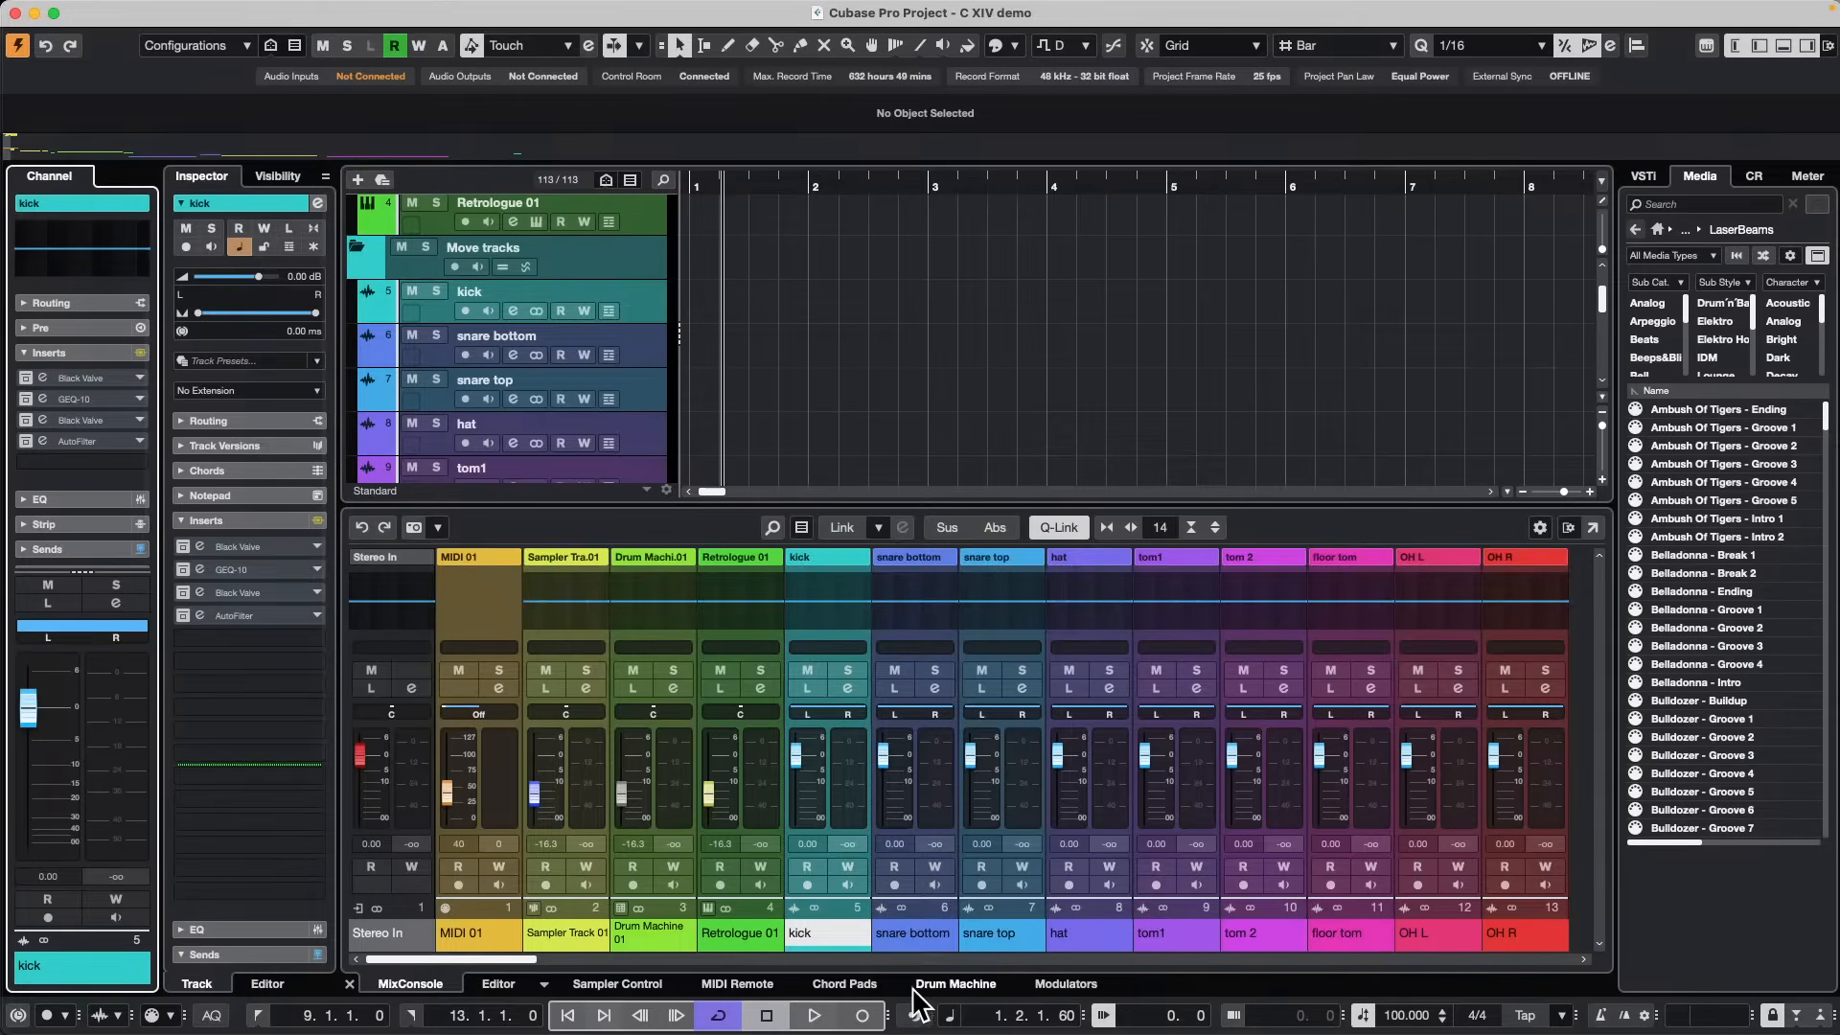
Inspect the nanoKONTROL2 mapping that opens the Insert 01 editor, close the Mapping Assistant and select the kick track.
{"action": "left_click", "coordinate": [781, 984]}
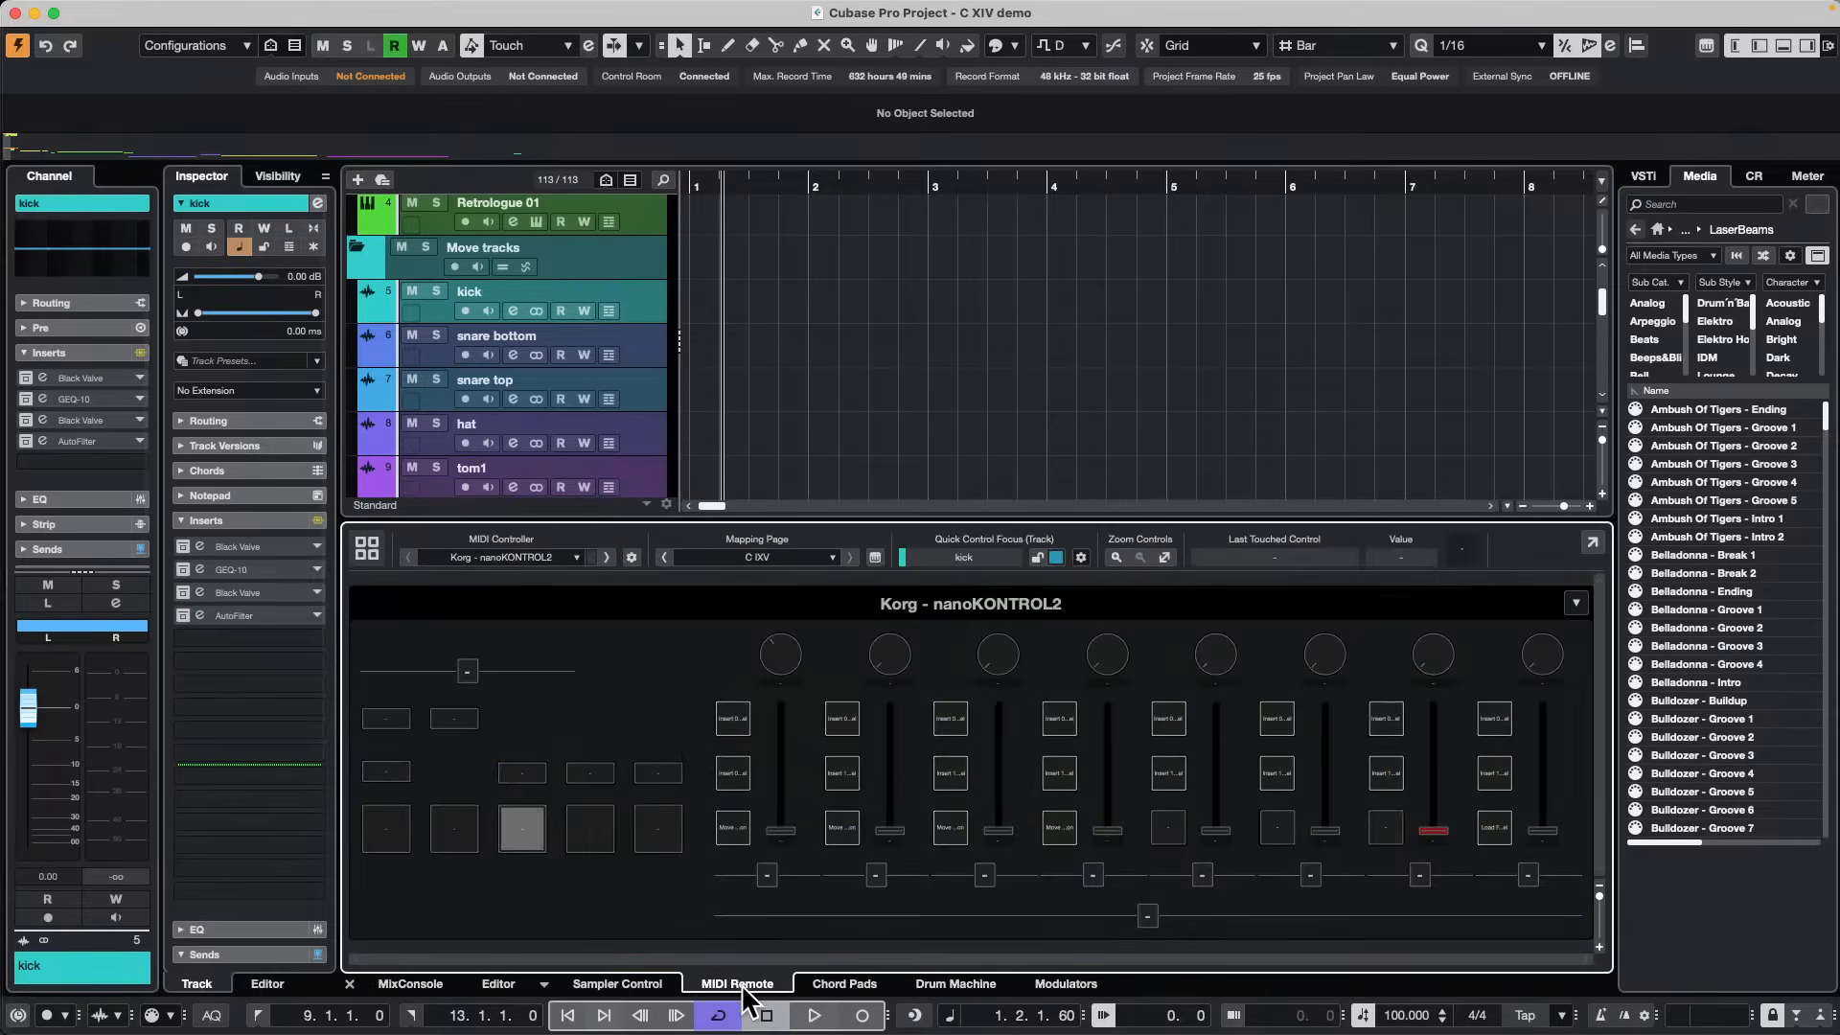
{"action": "double_click", "coordinate": [734, 720]}
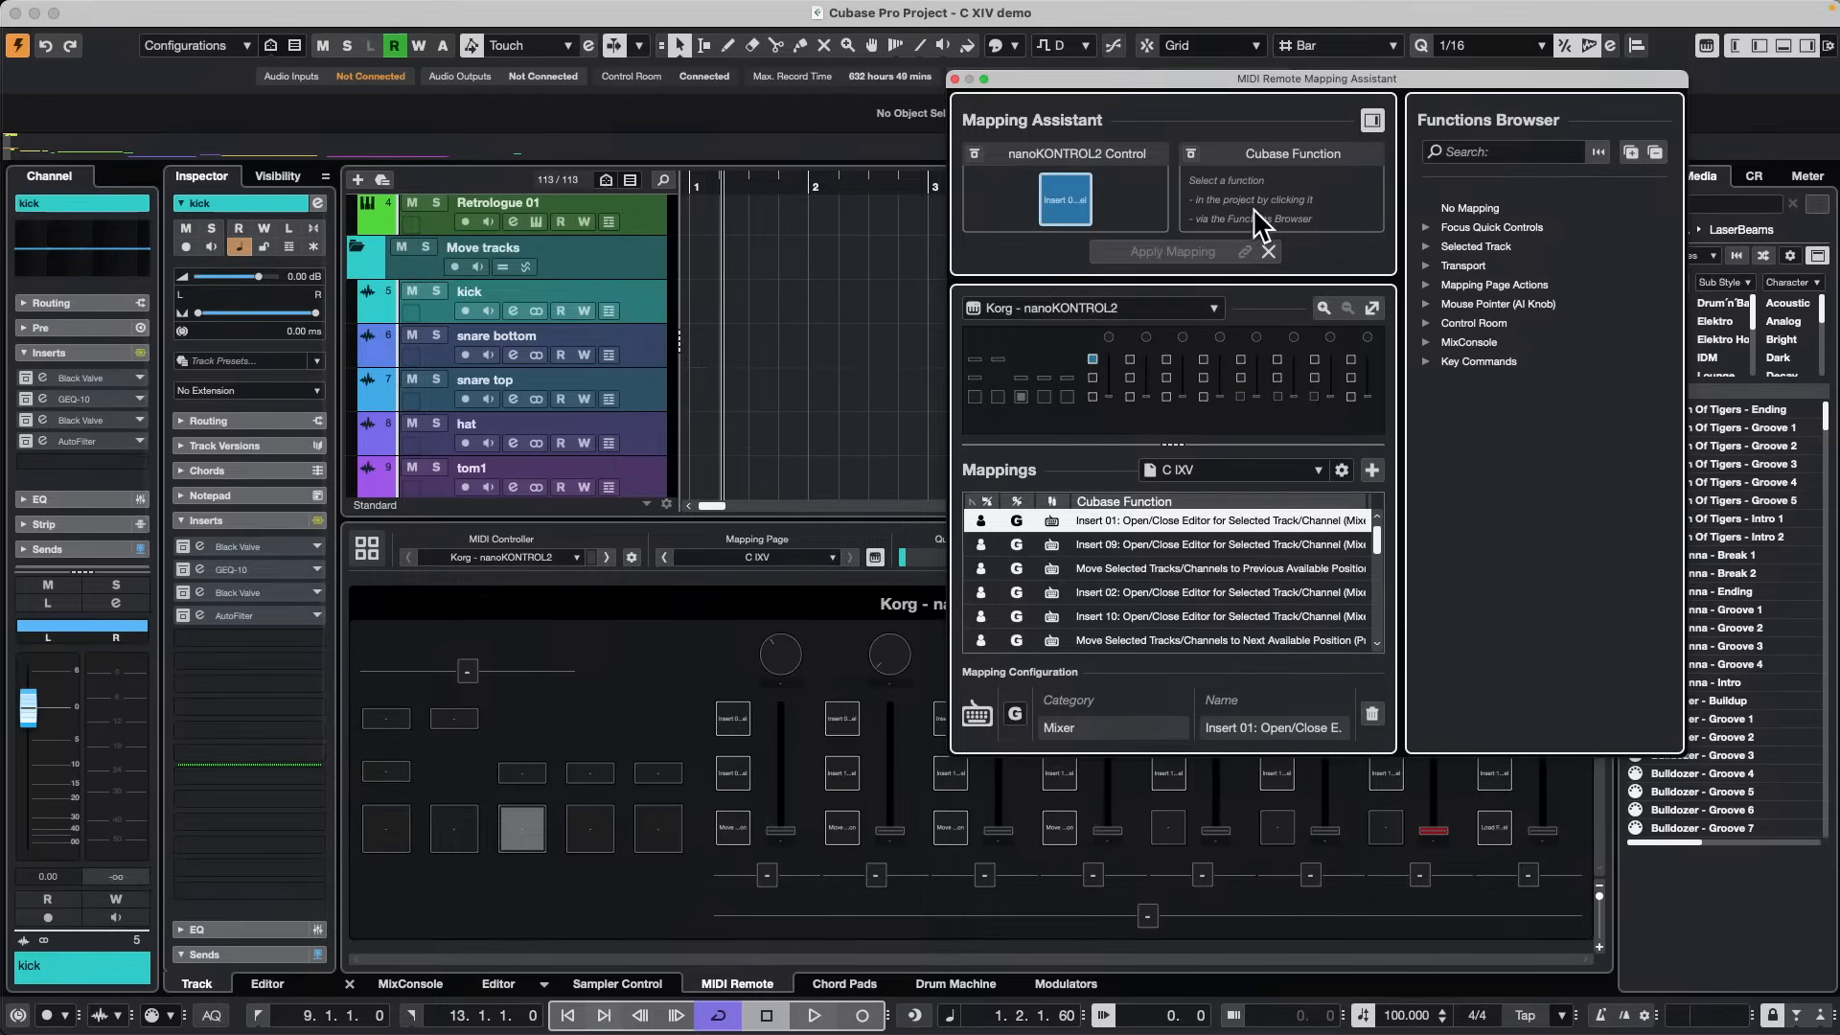
{"action": "left_click", "coordinate": [954, 79]}
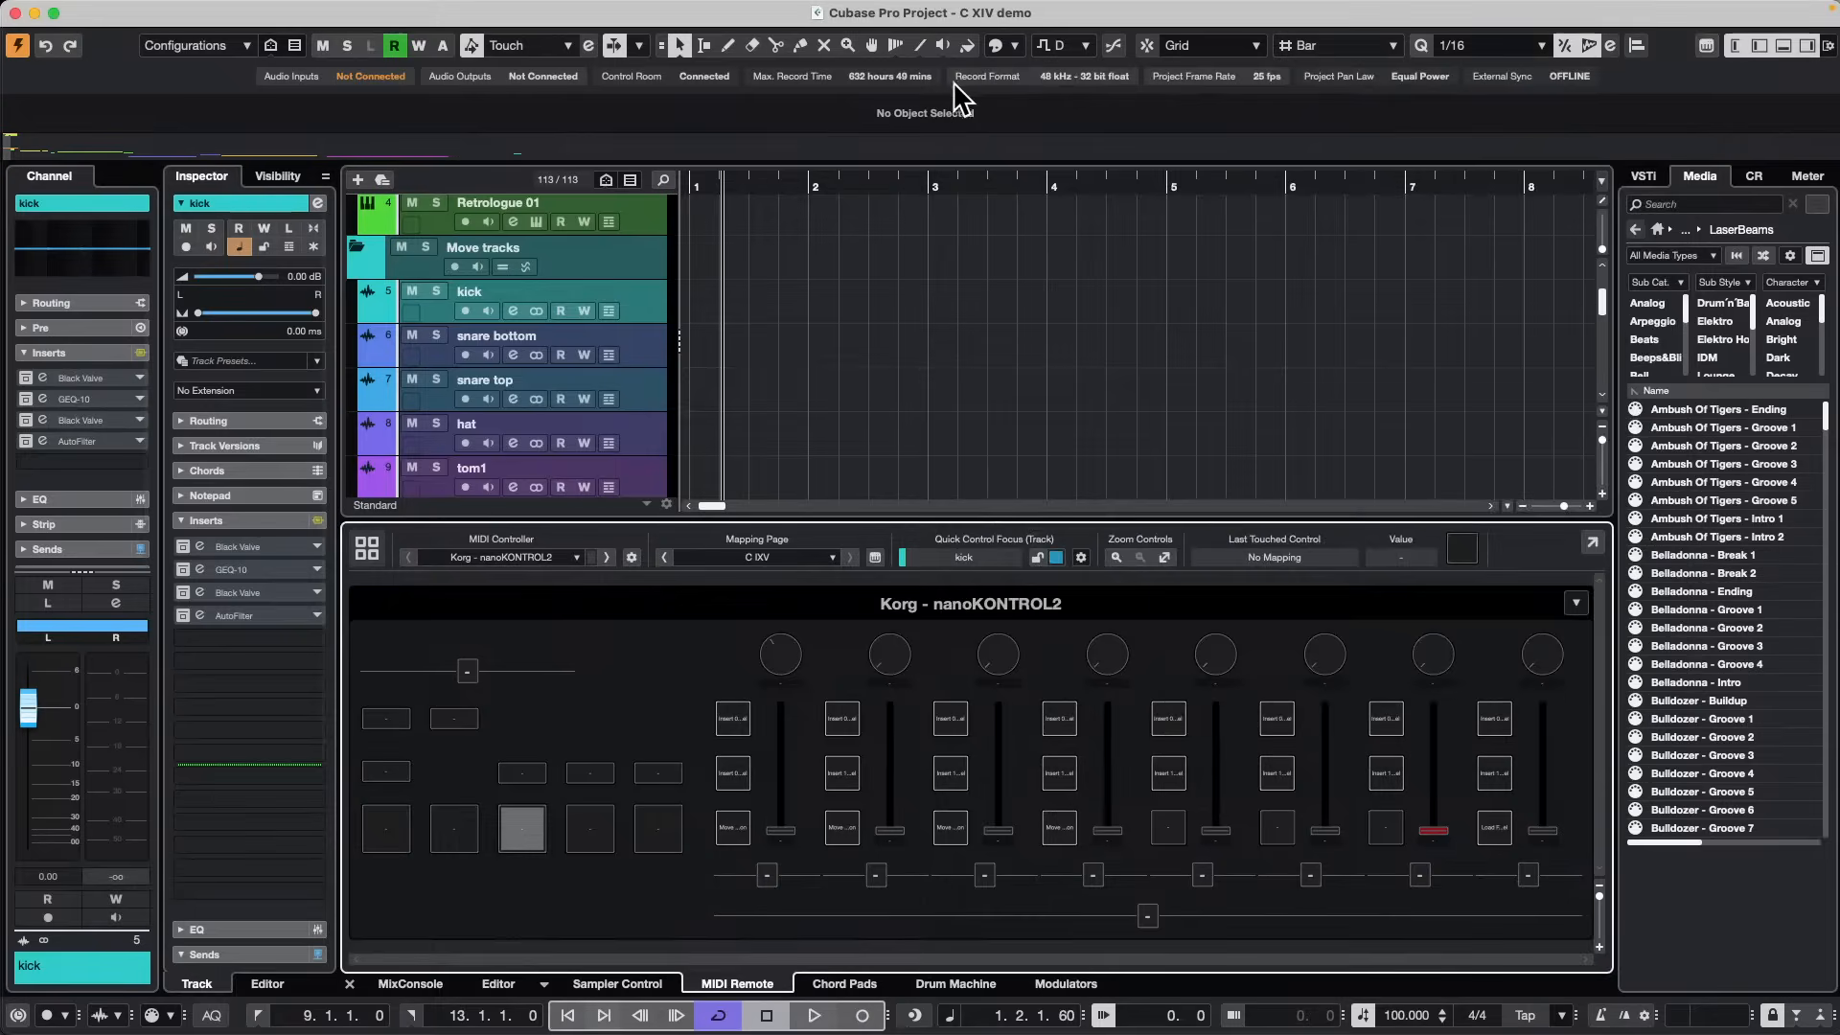
{"action": "left_click", "coordinate": [647, 315]}
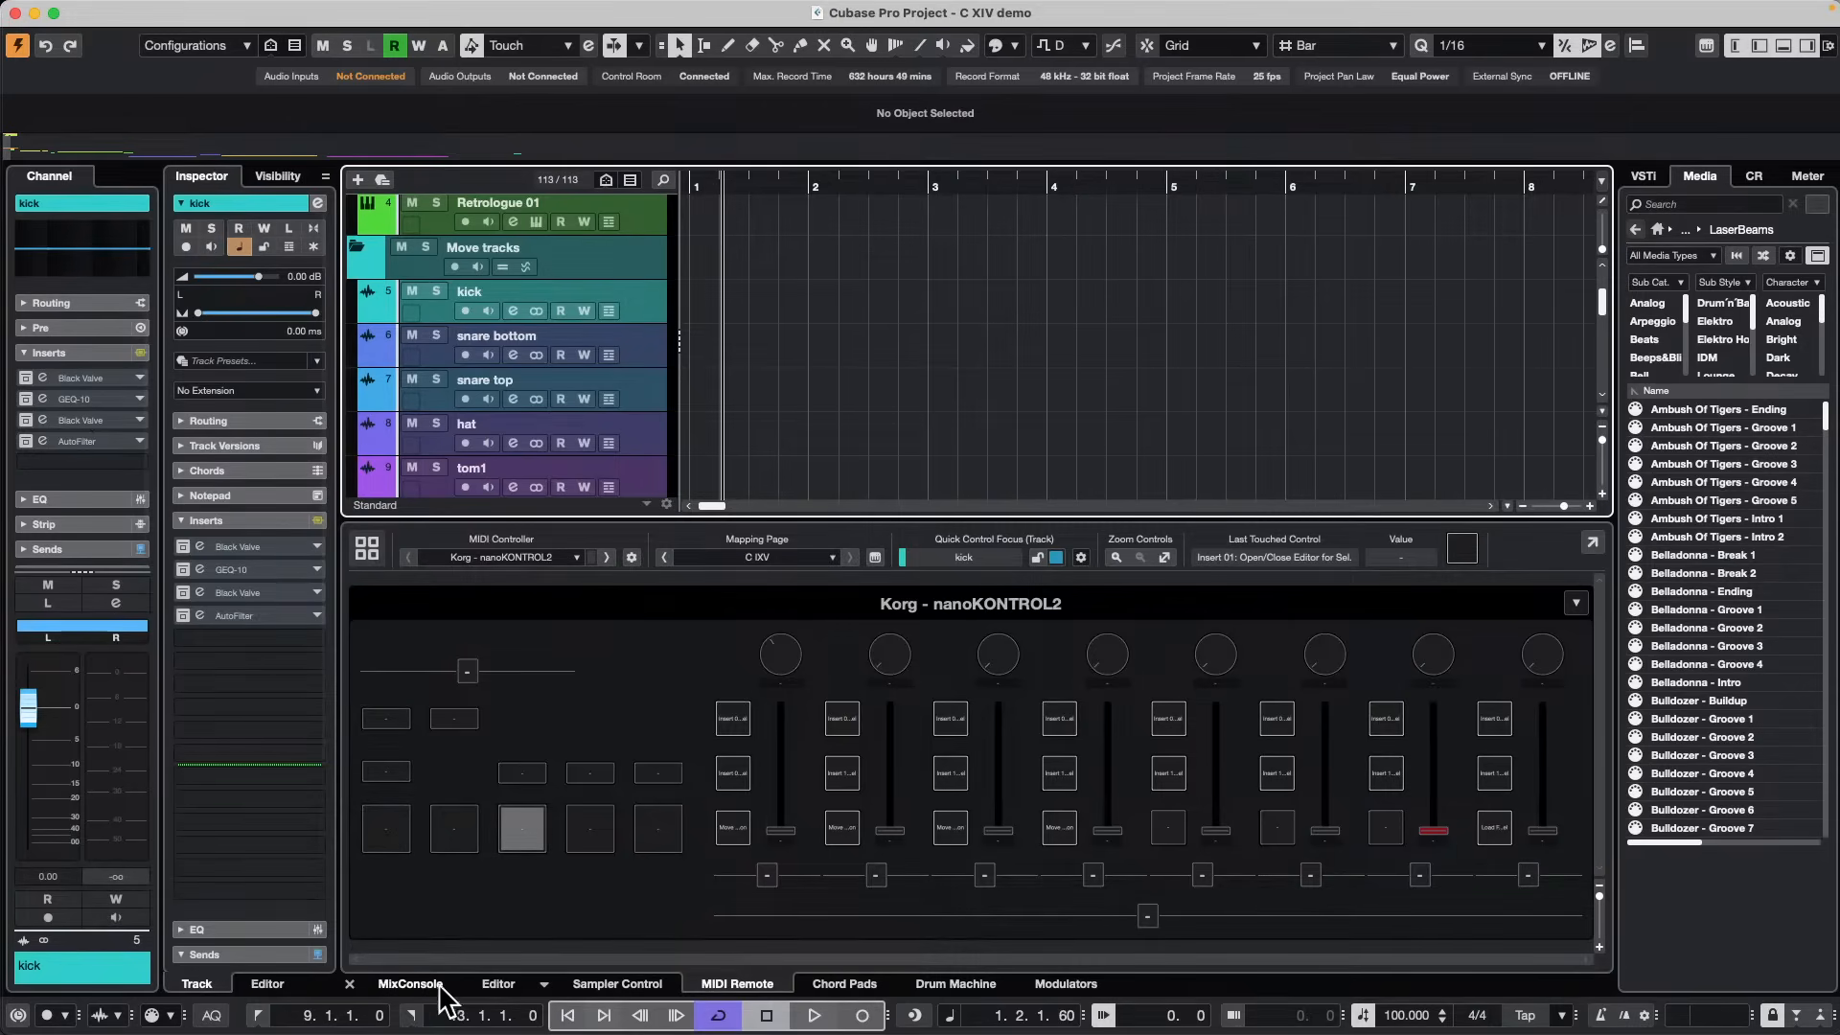
Enlarge the MixConsole zone and show its sends instead of inserts, and make the Chord Pads zone shorter.
{"action": "left_click", "coordinate": [410, 984]}
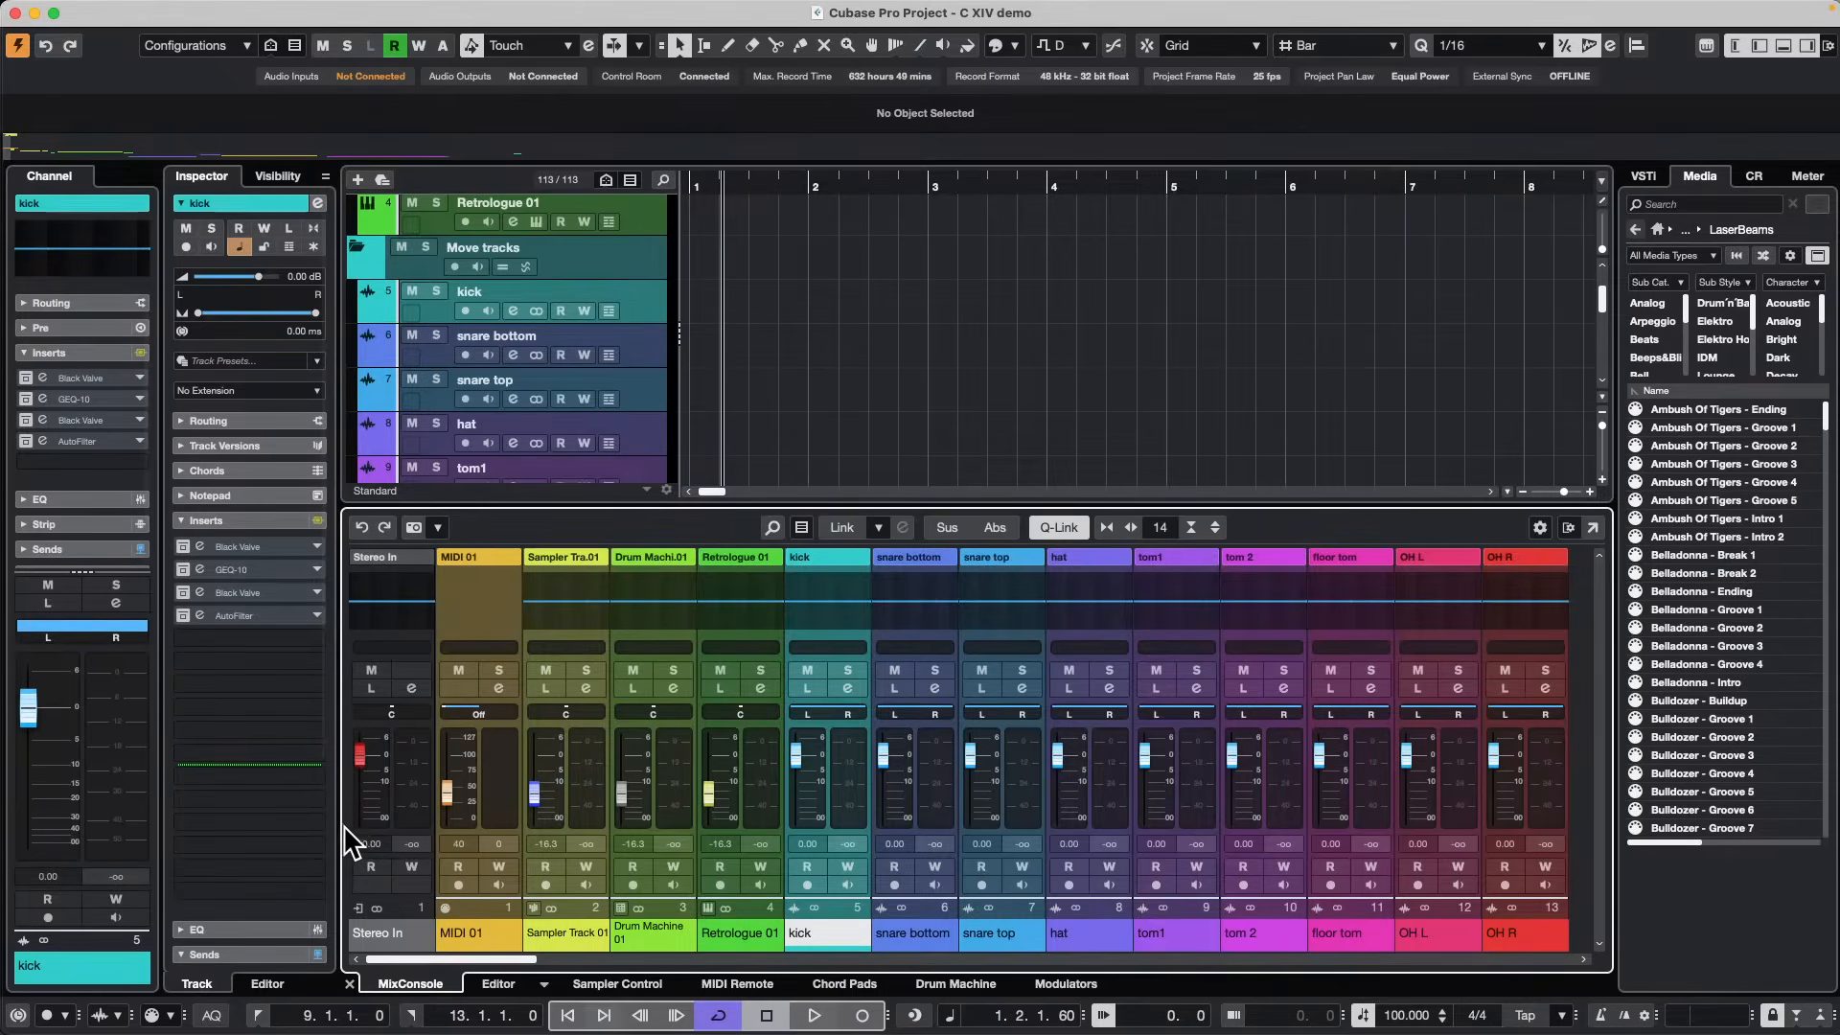
{"action": "left_click_drag", "start_coordinate": [928, 509], "coordinate": [986, 234]}
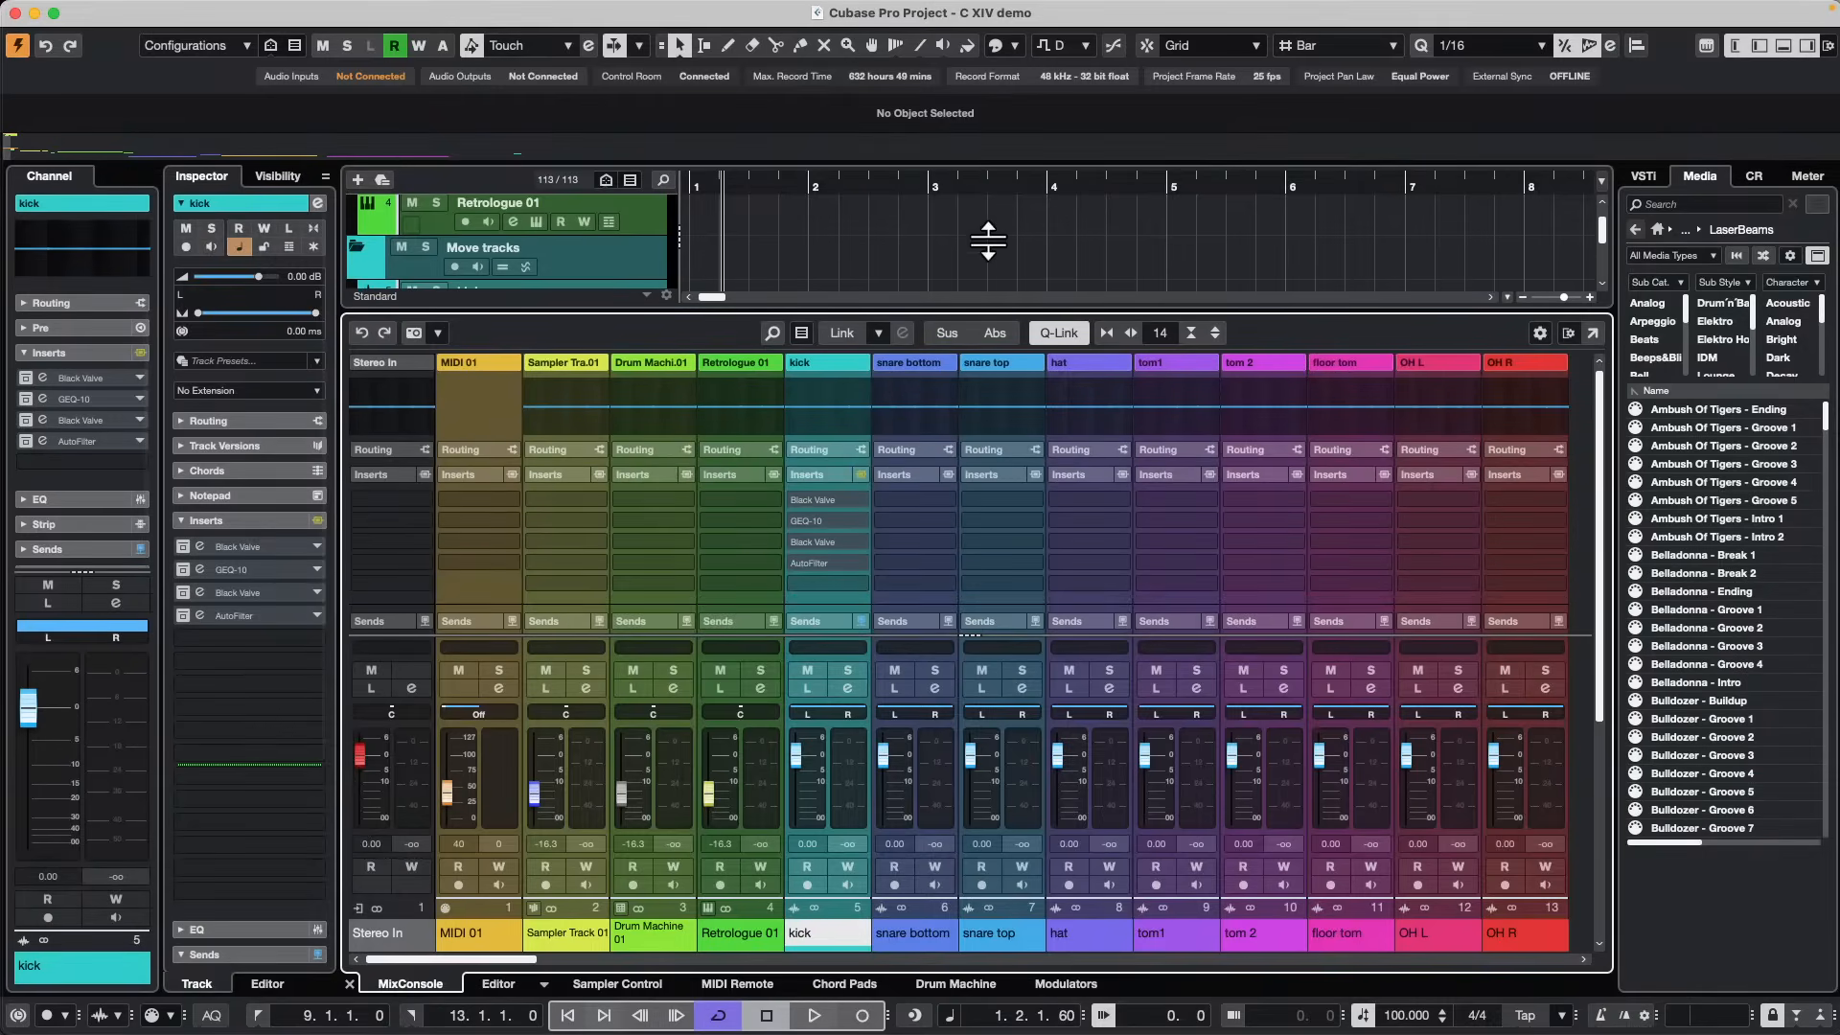
{"action": "left_click", "coordinate": [825, 475]}
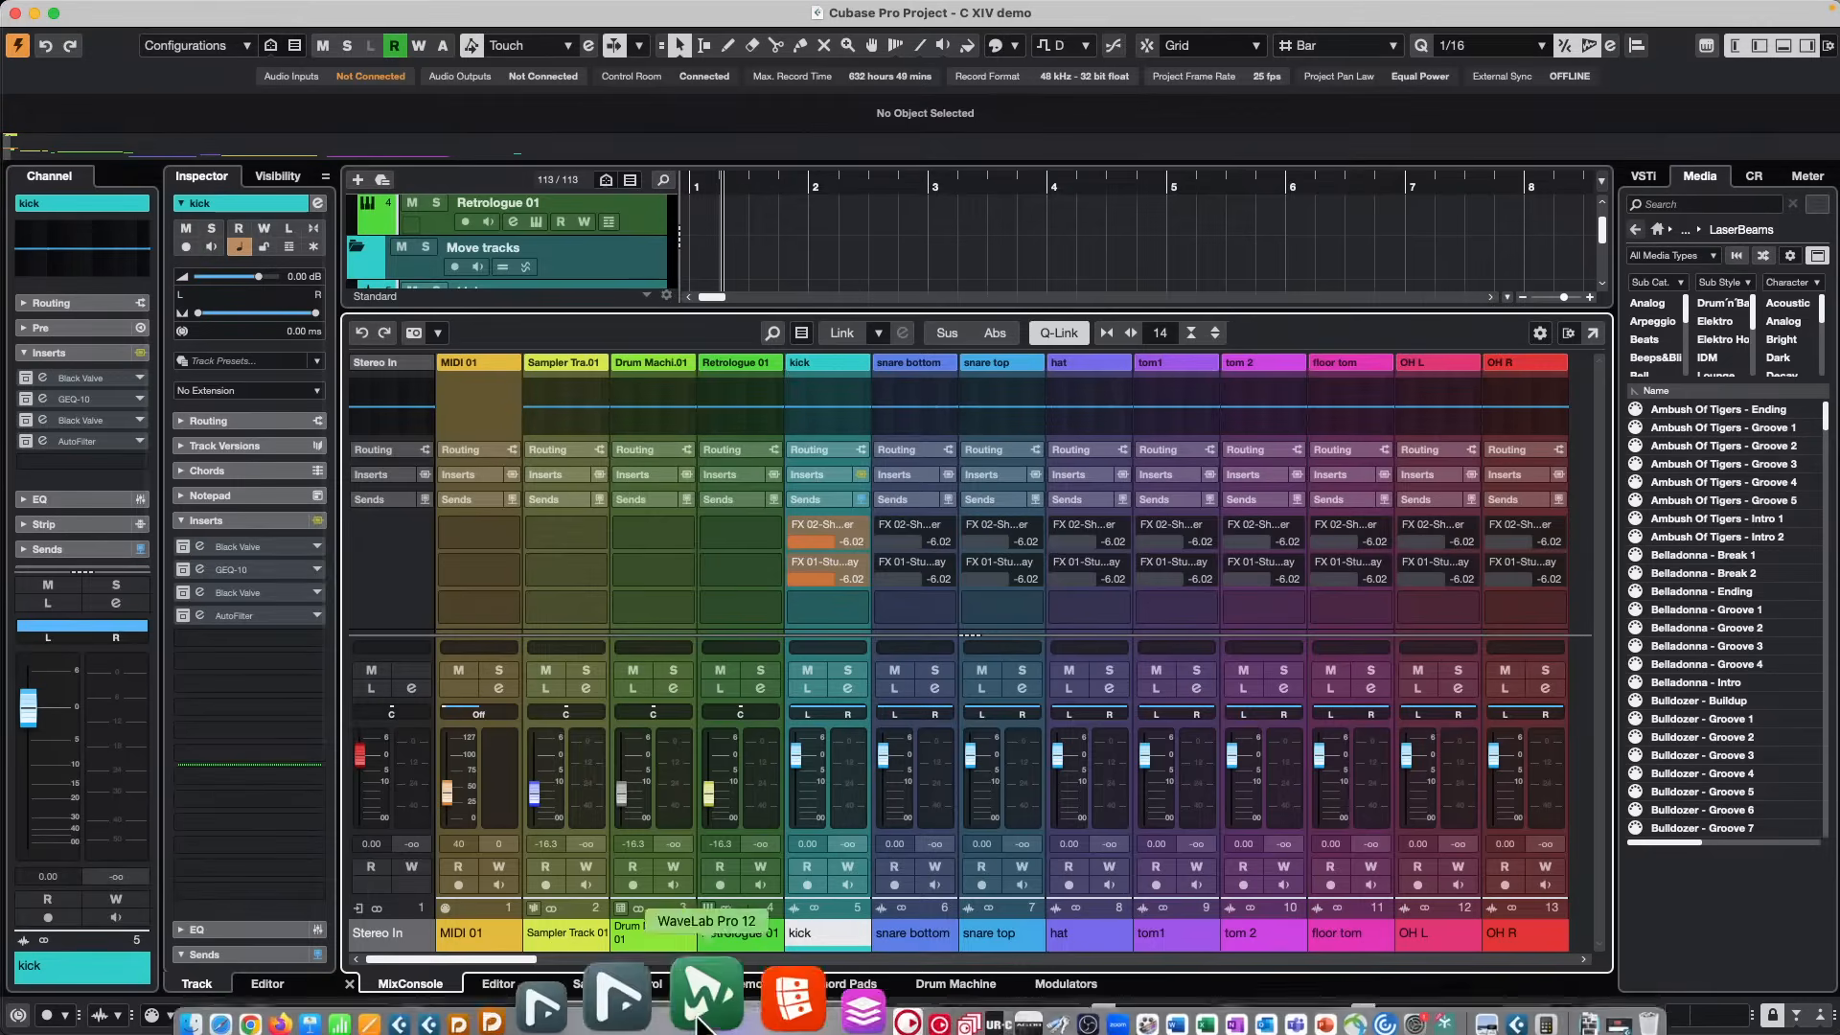
{"action": "left_click", "coordinate": [826, 983]}
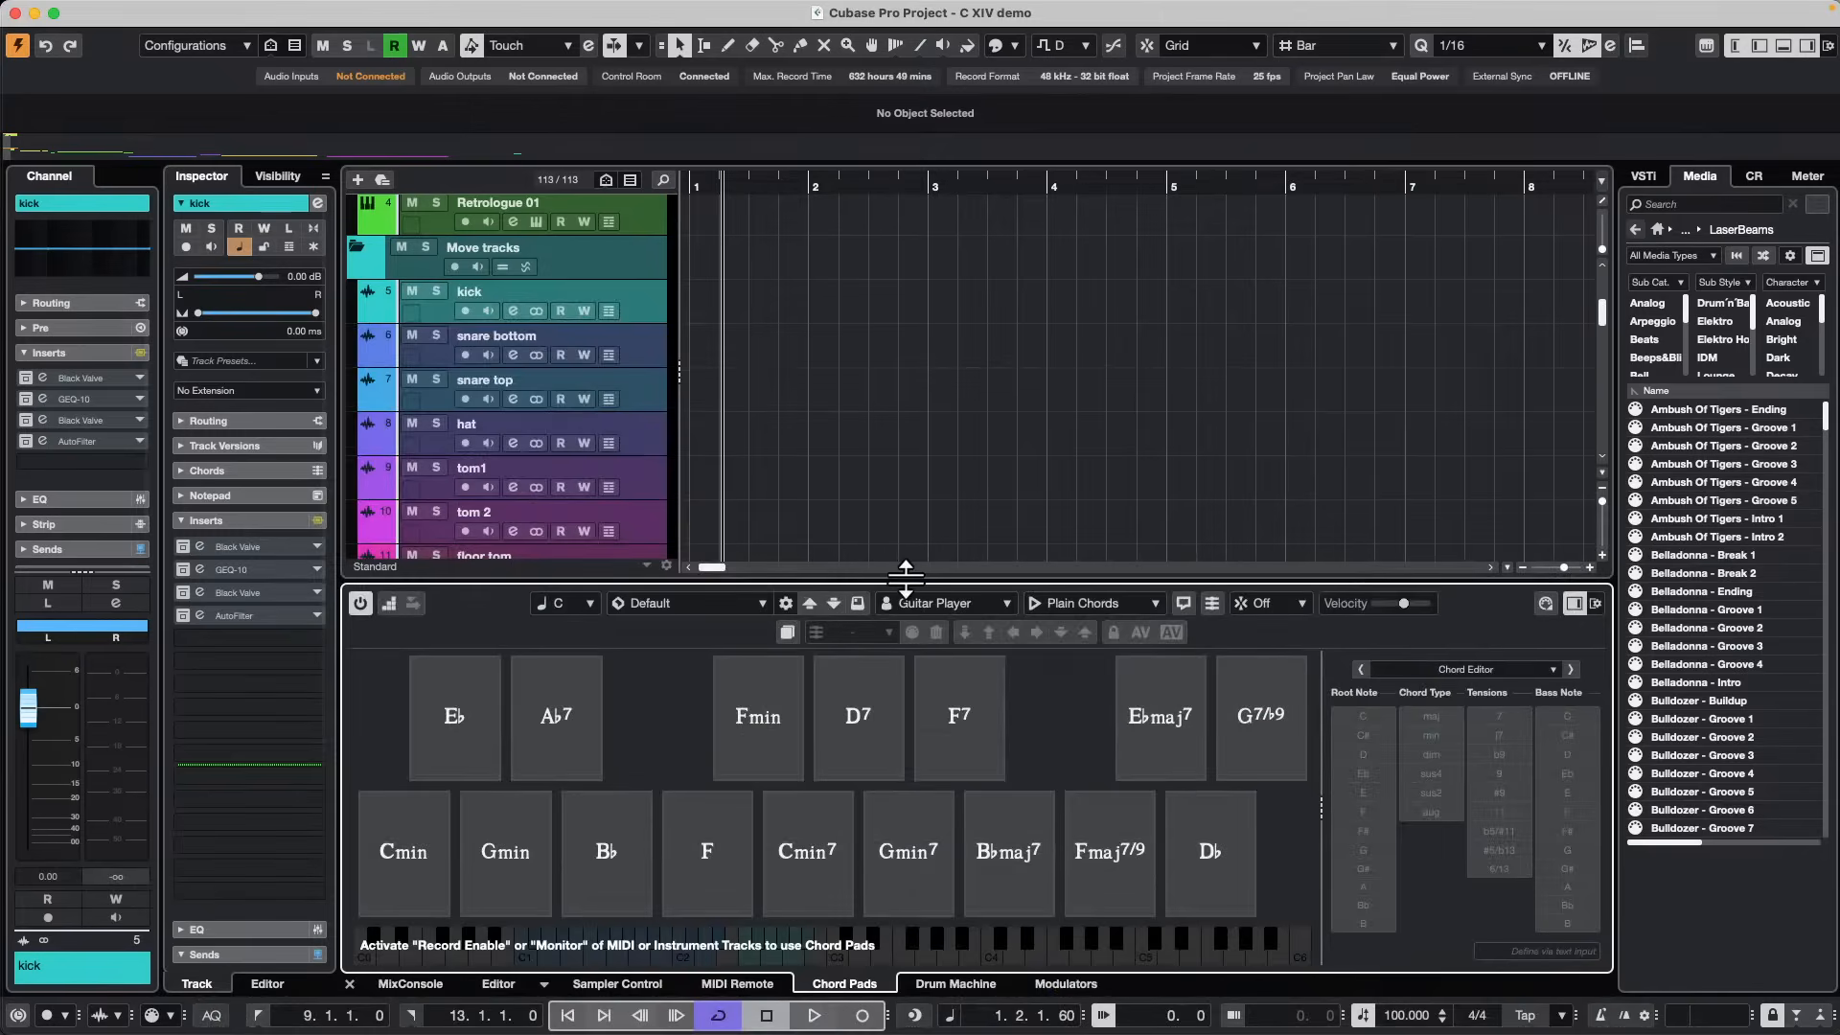
{"action": "left_click_drag", "start_coordinate": [891, 579], "coordinate": [891, 698]}
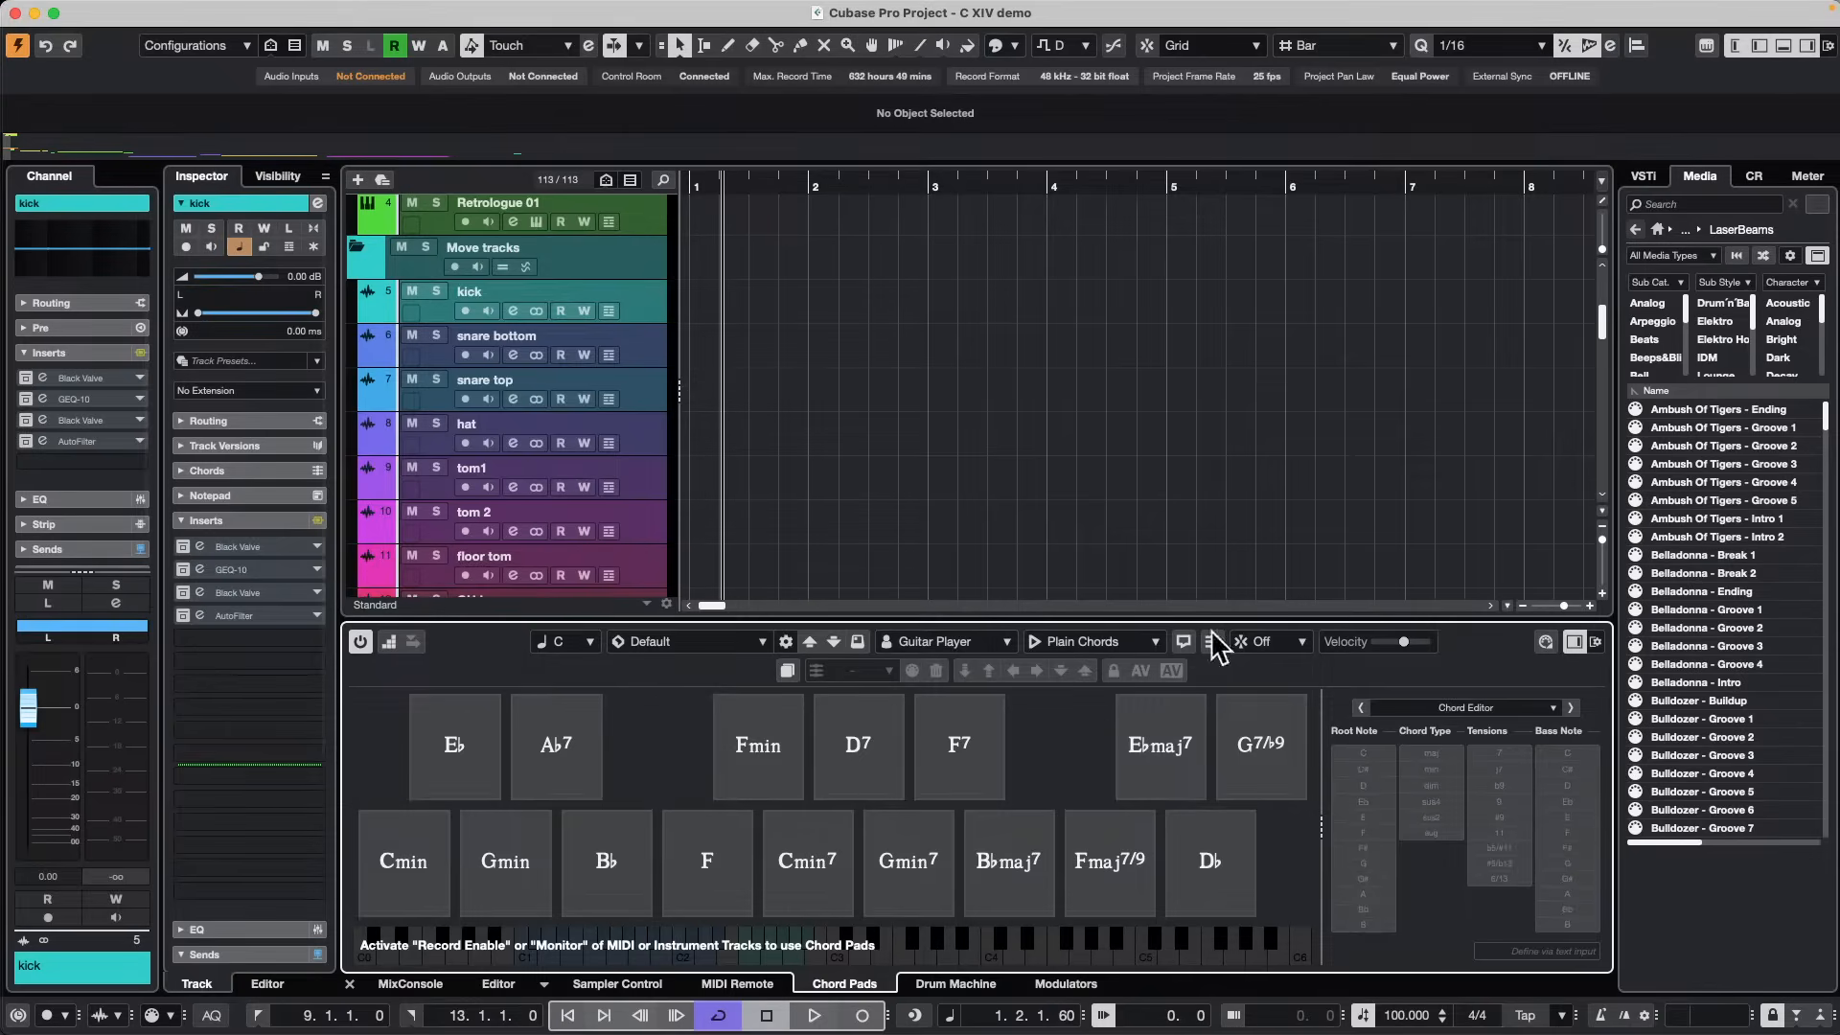
Compare the lower zone heights of the MixConsole, Sampler Control, MIDI Remote and Chord Pads.
{"action": "left_click", "coordinate": [409, 984]}
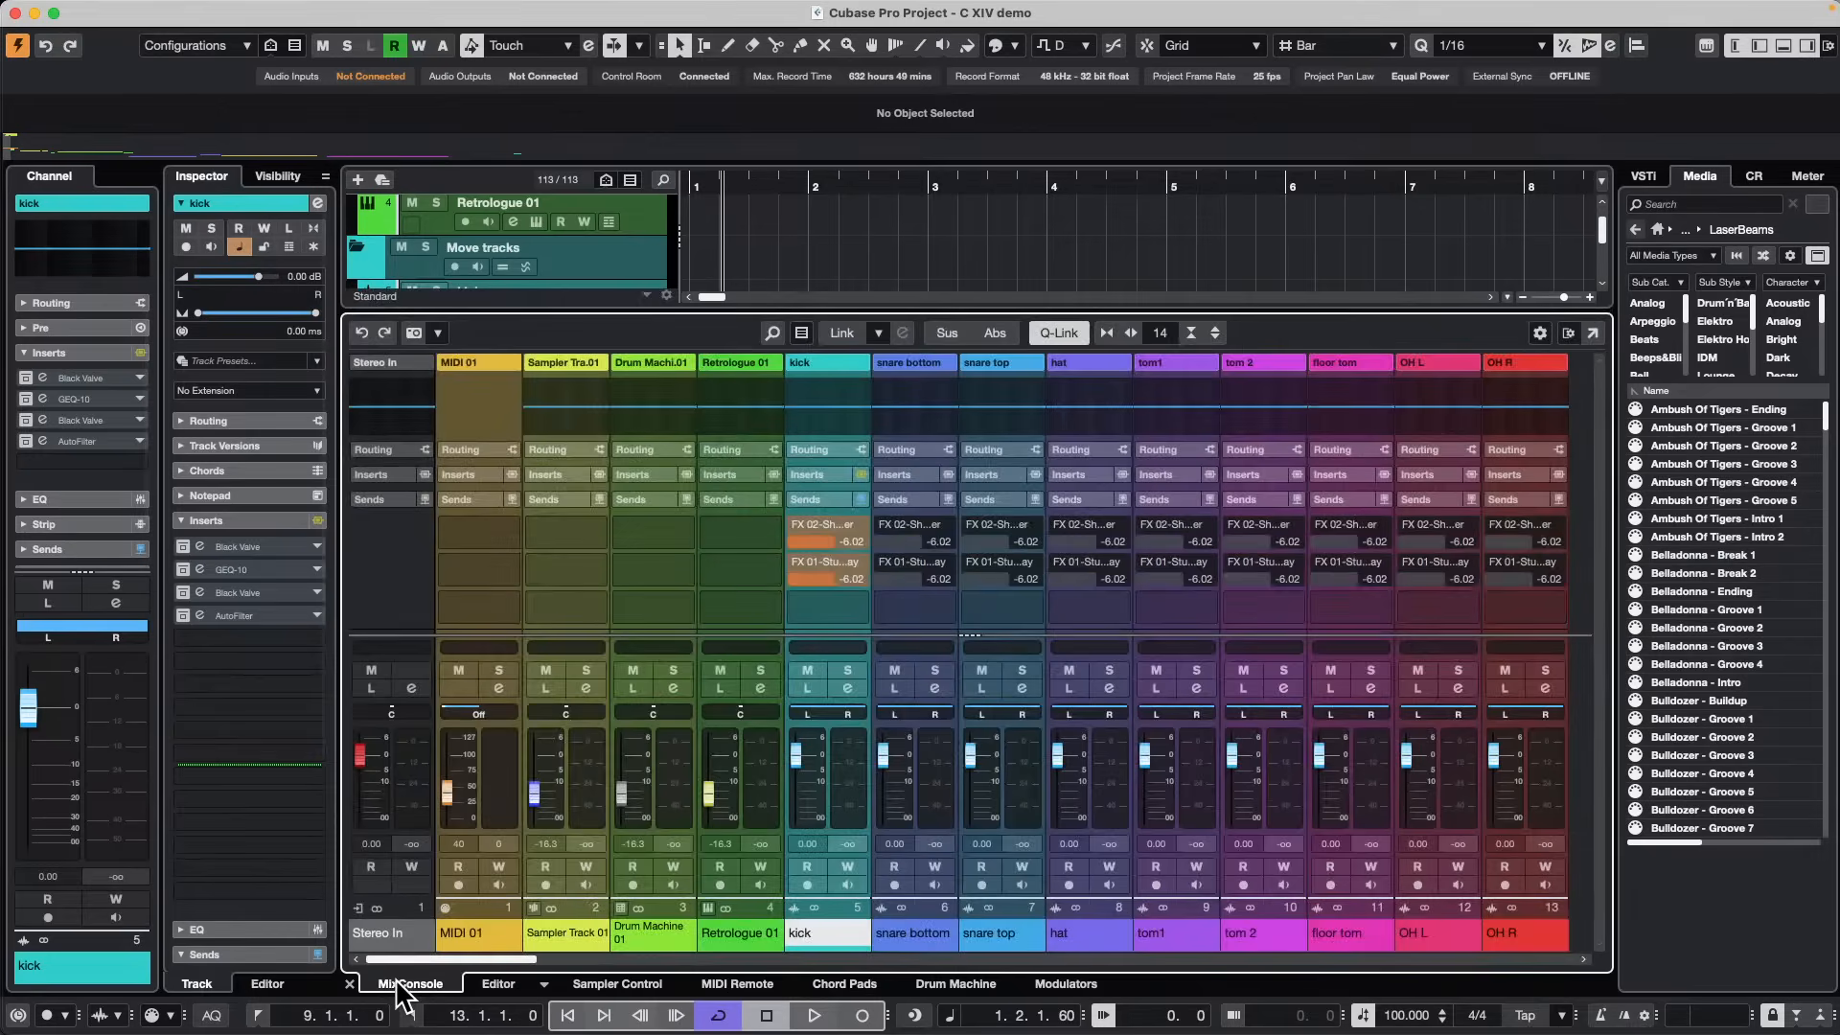
{"action": "left_click", "coordinate": [615, 983]}
{"action": "left_click", "coordinate": [747, 983]}
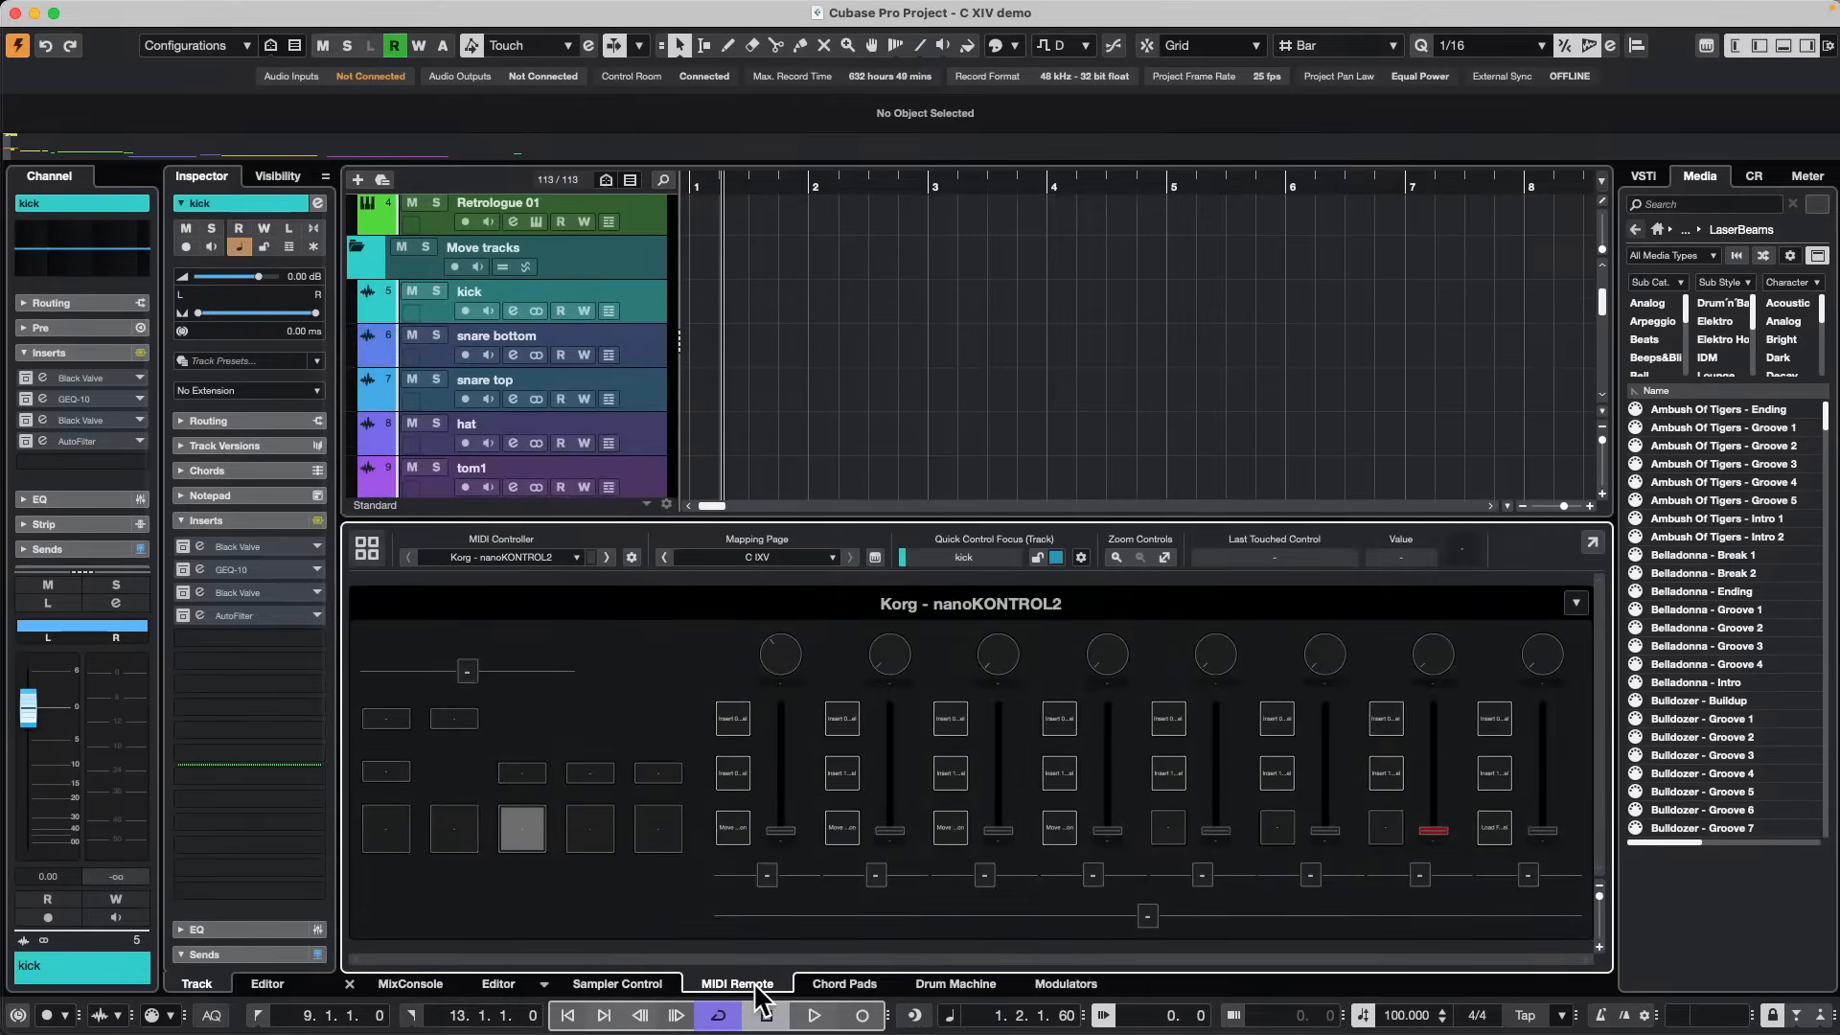
{"action": "left_click", "coordinate": [832, 984]}
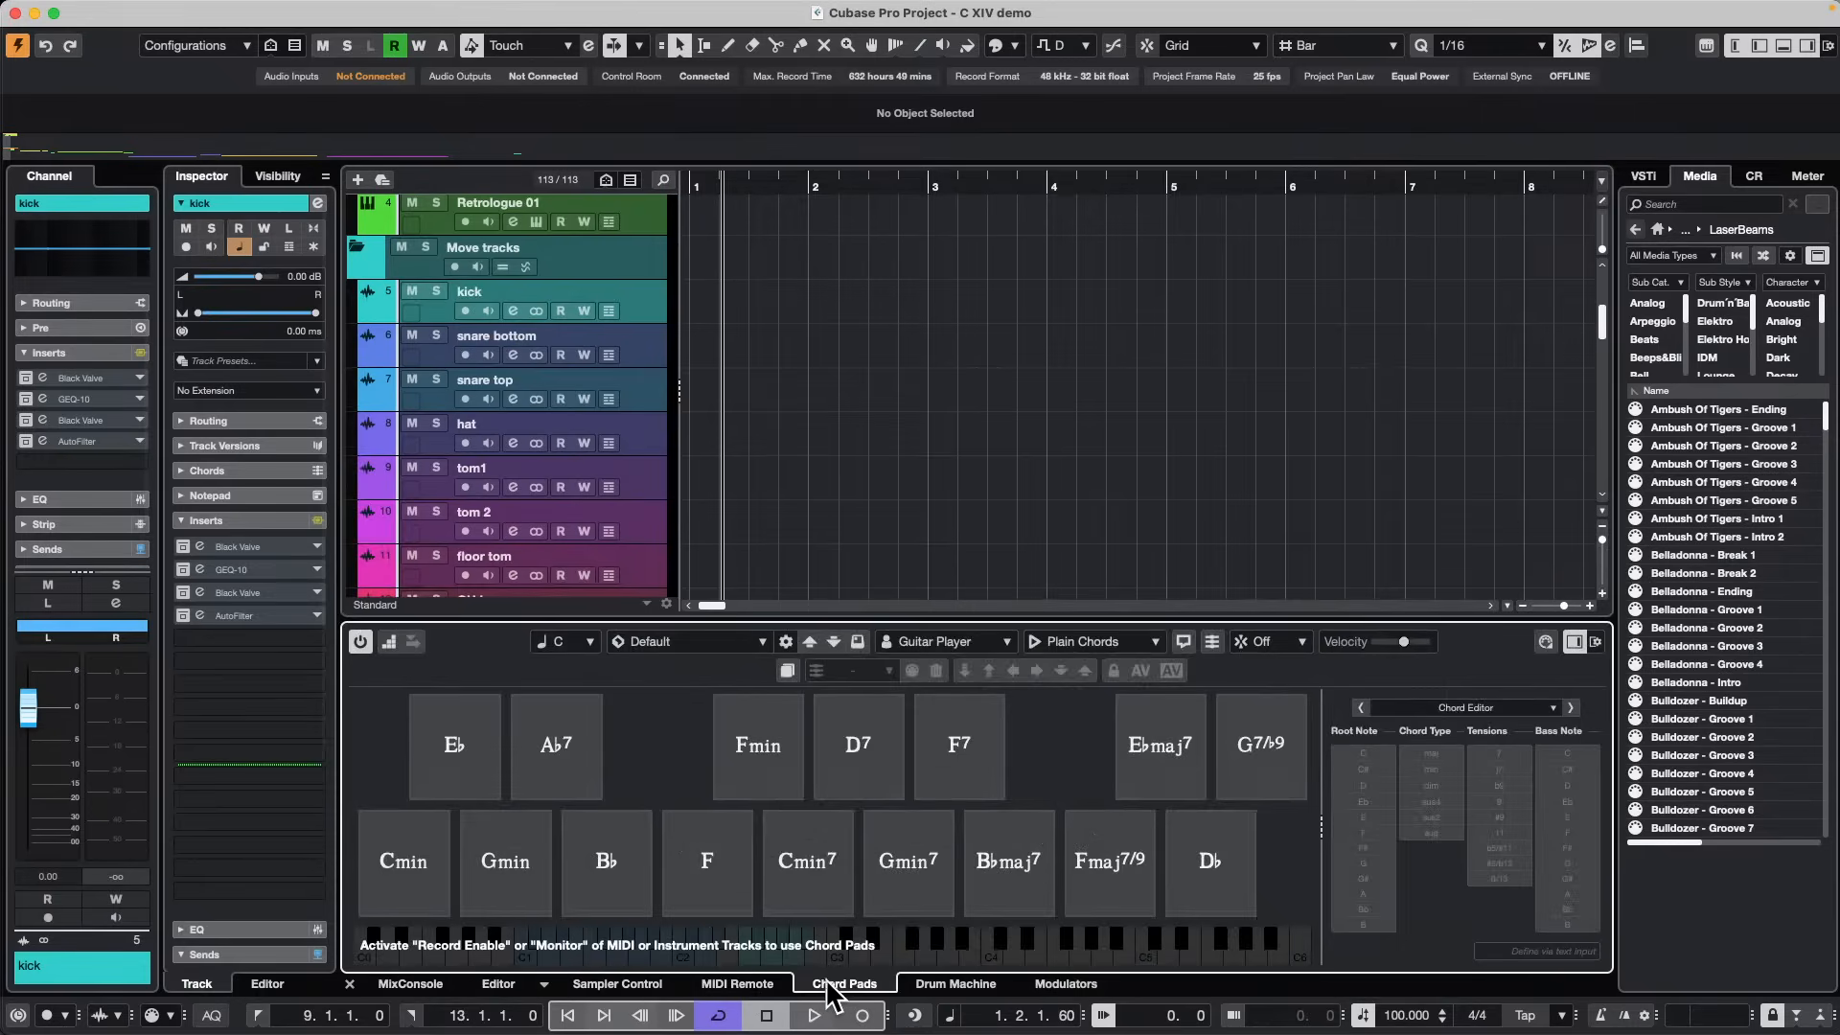
Show the MixConsole in the lower zone and open the VST Plug-in Manager.
{"action": "left_click", "coordinate": [426, 984]}
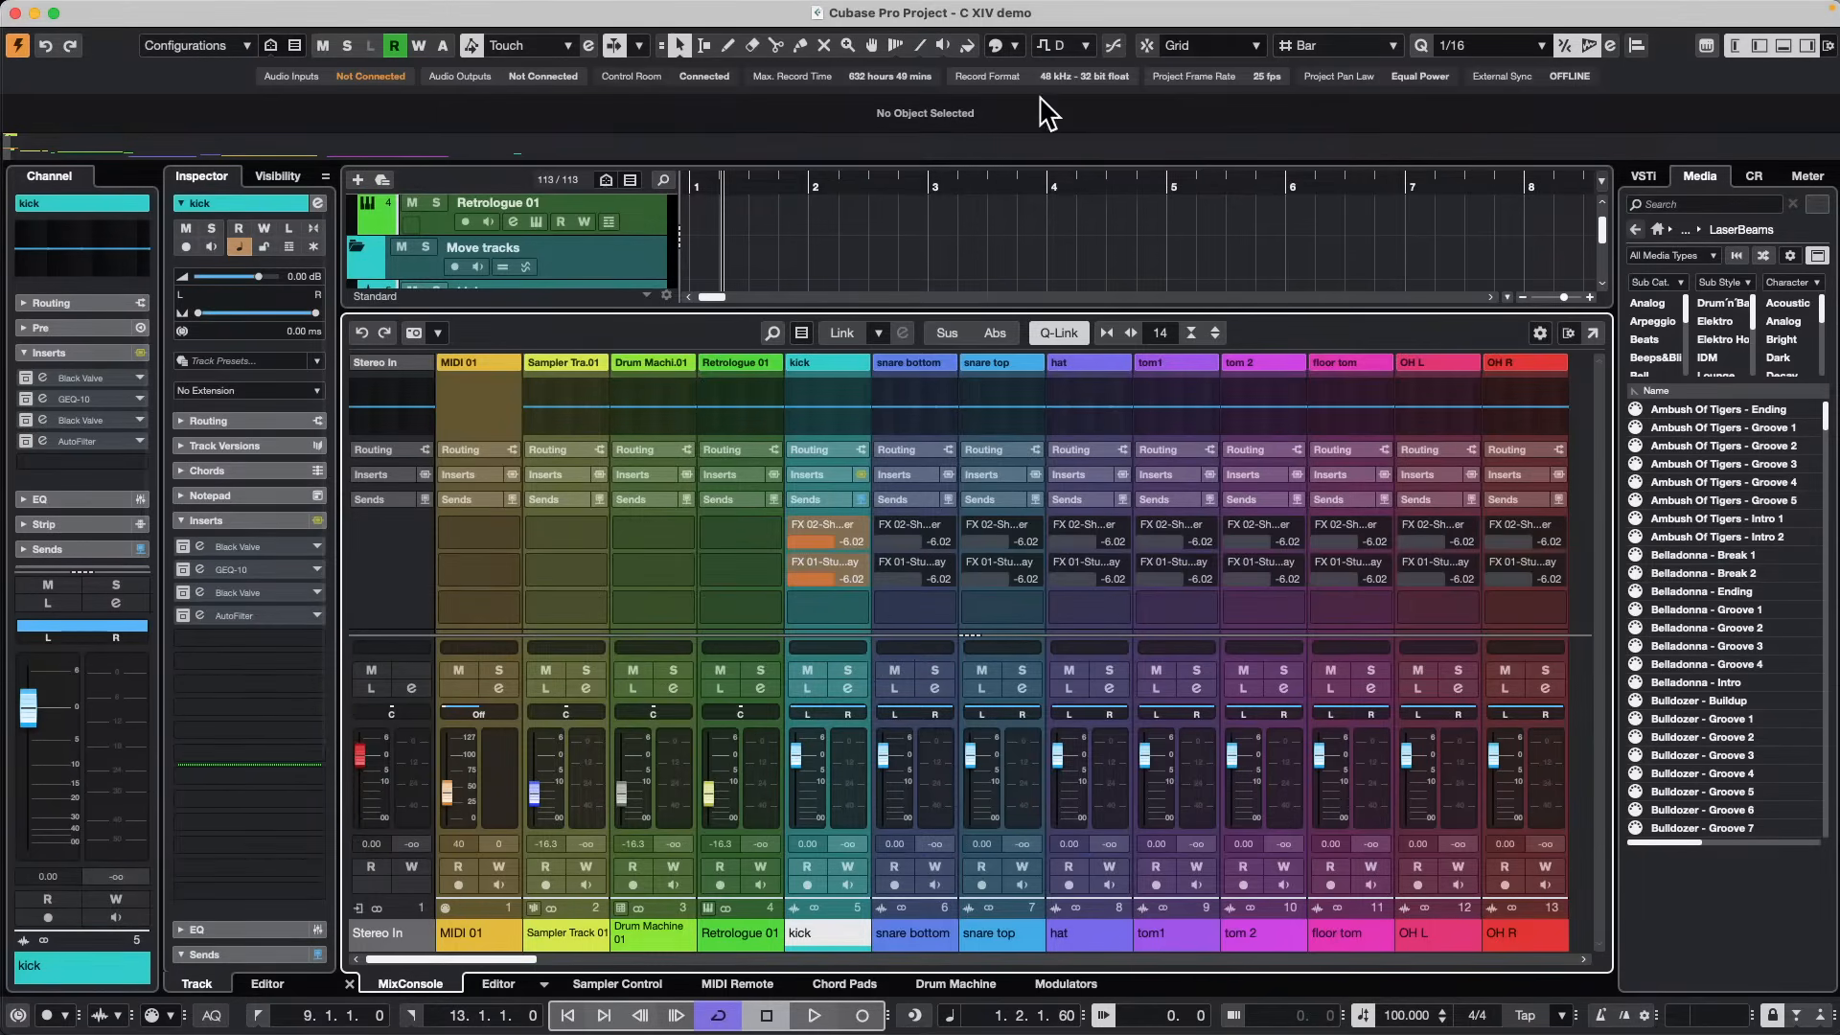
{"action": "left_click", "coordinate": [560, 10]}
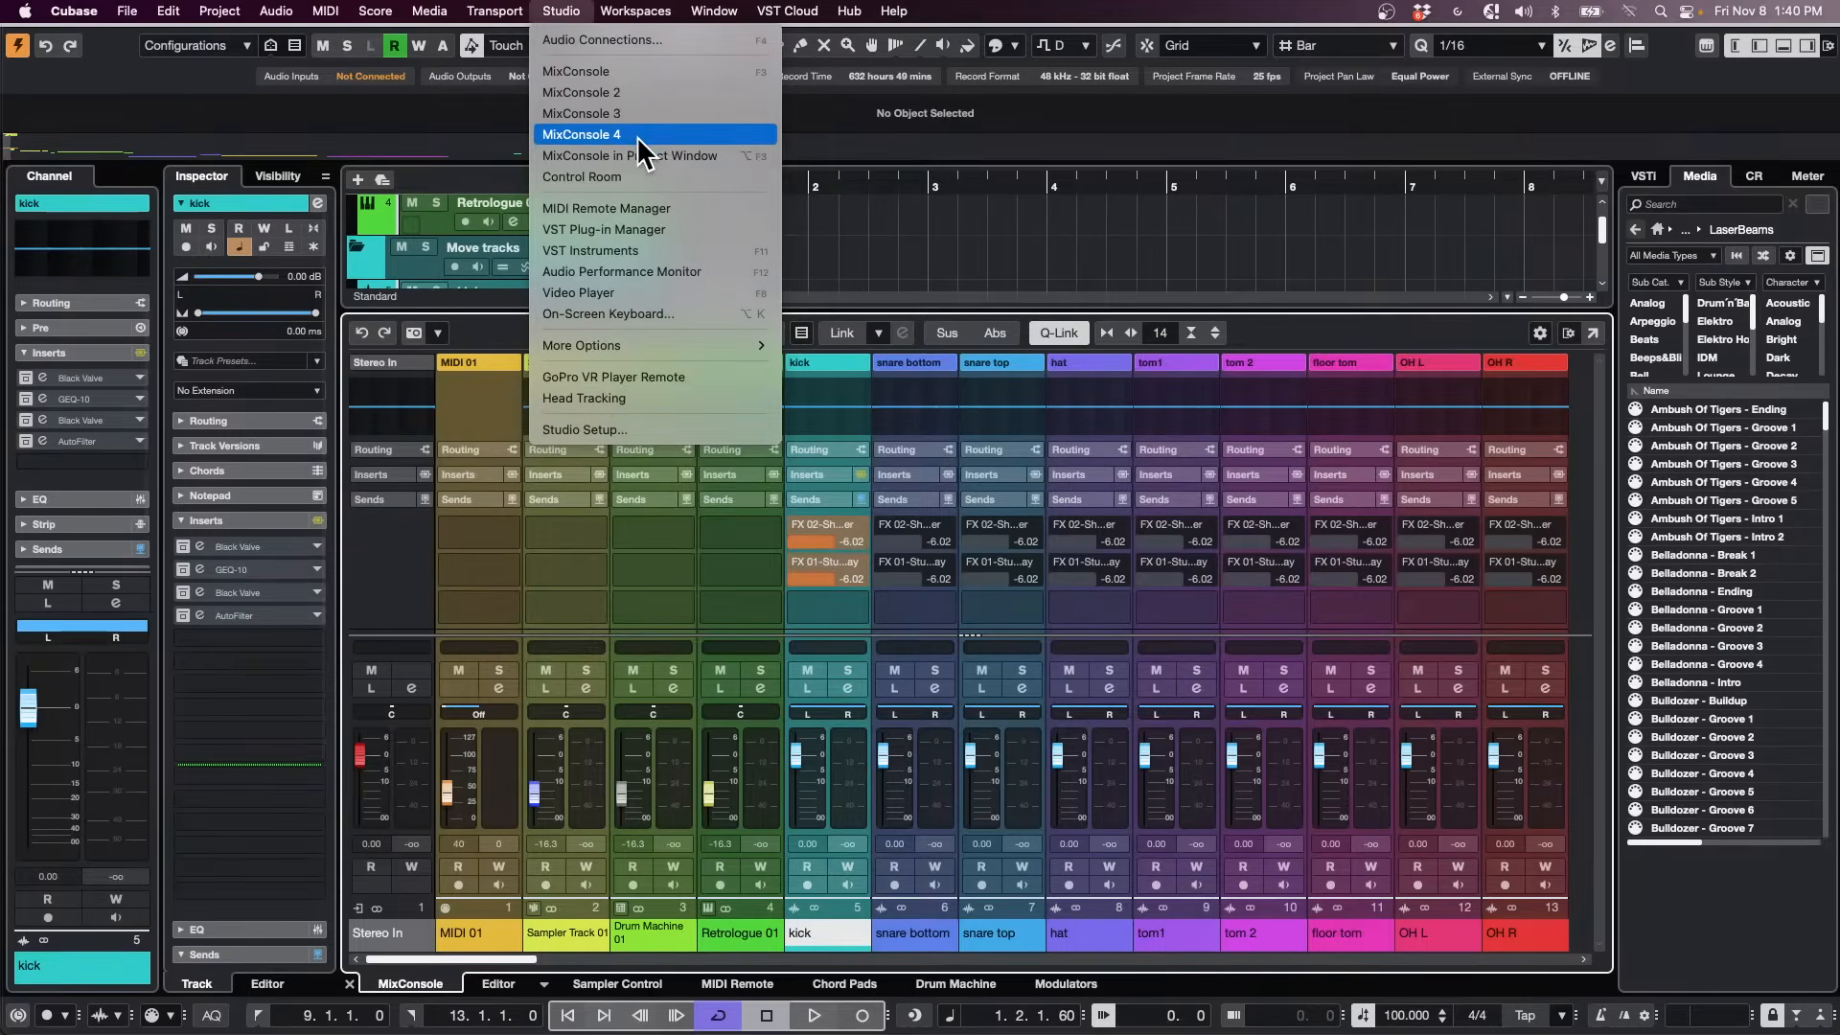
{"action": "left_click", "coordinate": [613, 229]}
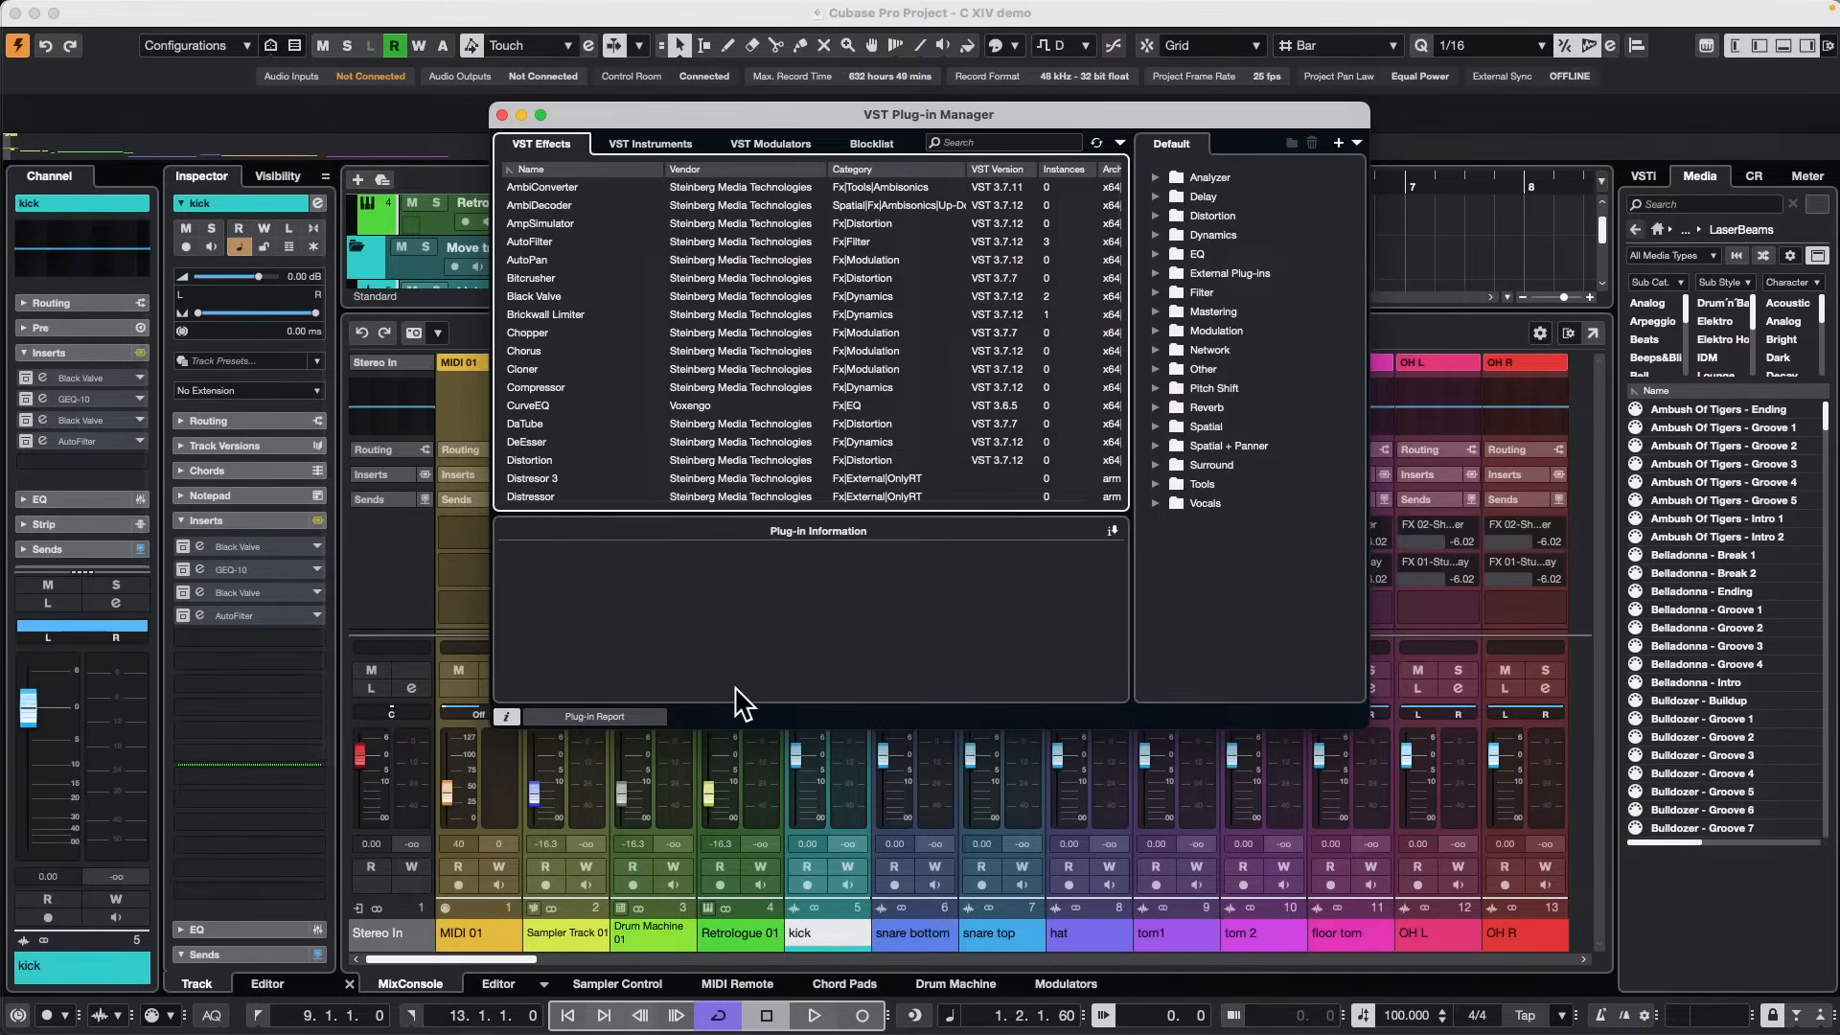
Switch to Preview to examine the VST 2 option in the VST Plug-in Manager image, return to Cubase and close the manager.
{"action": "key", "text": "super+Tab"}
{"action": "key", "text": "super+Tab"}
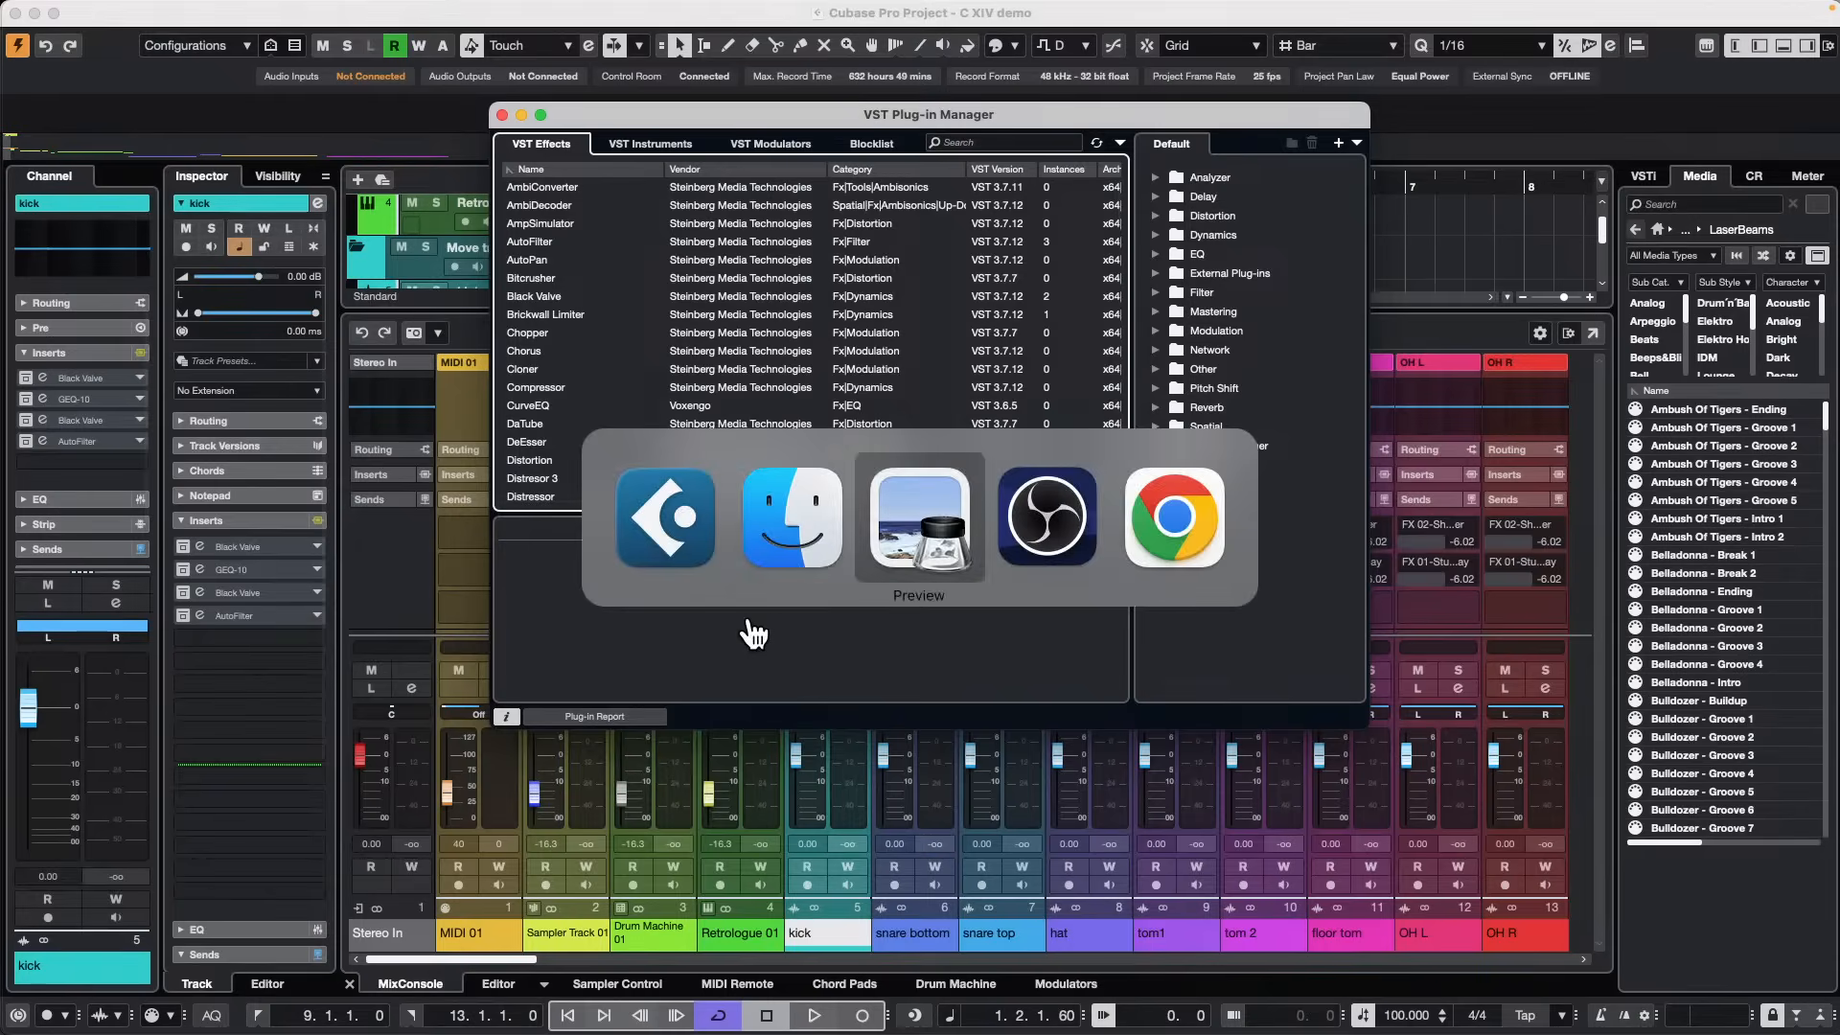
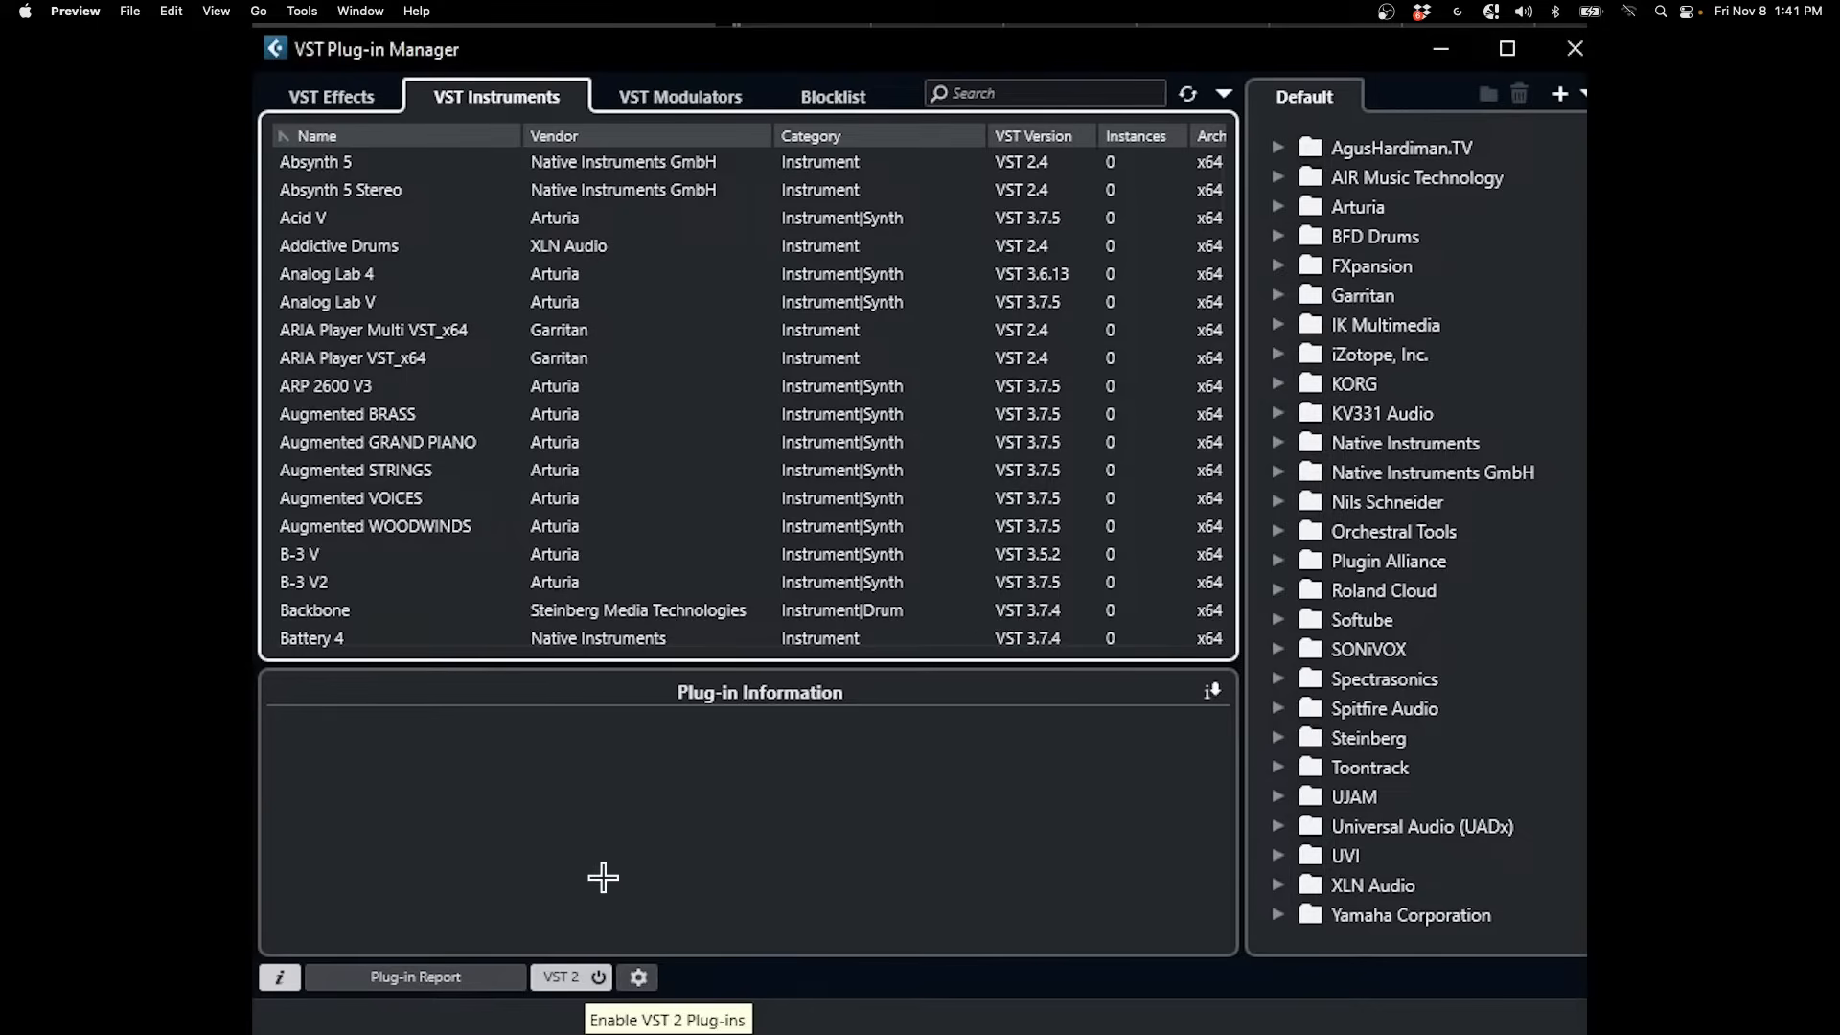
{"action": "key", "text": "super+Tab"}
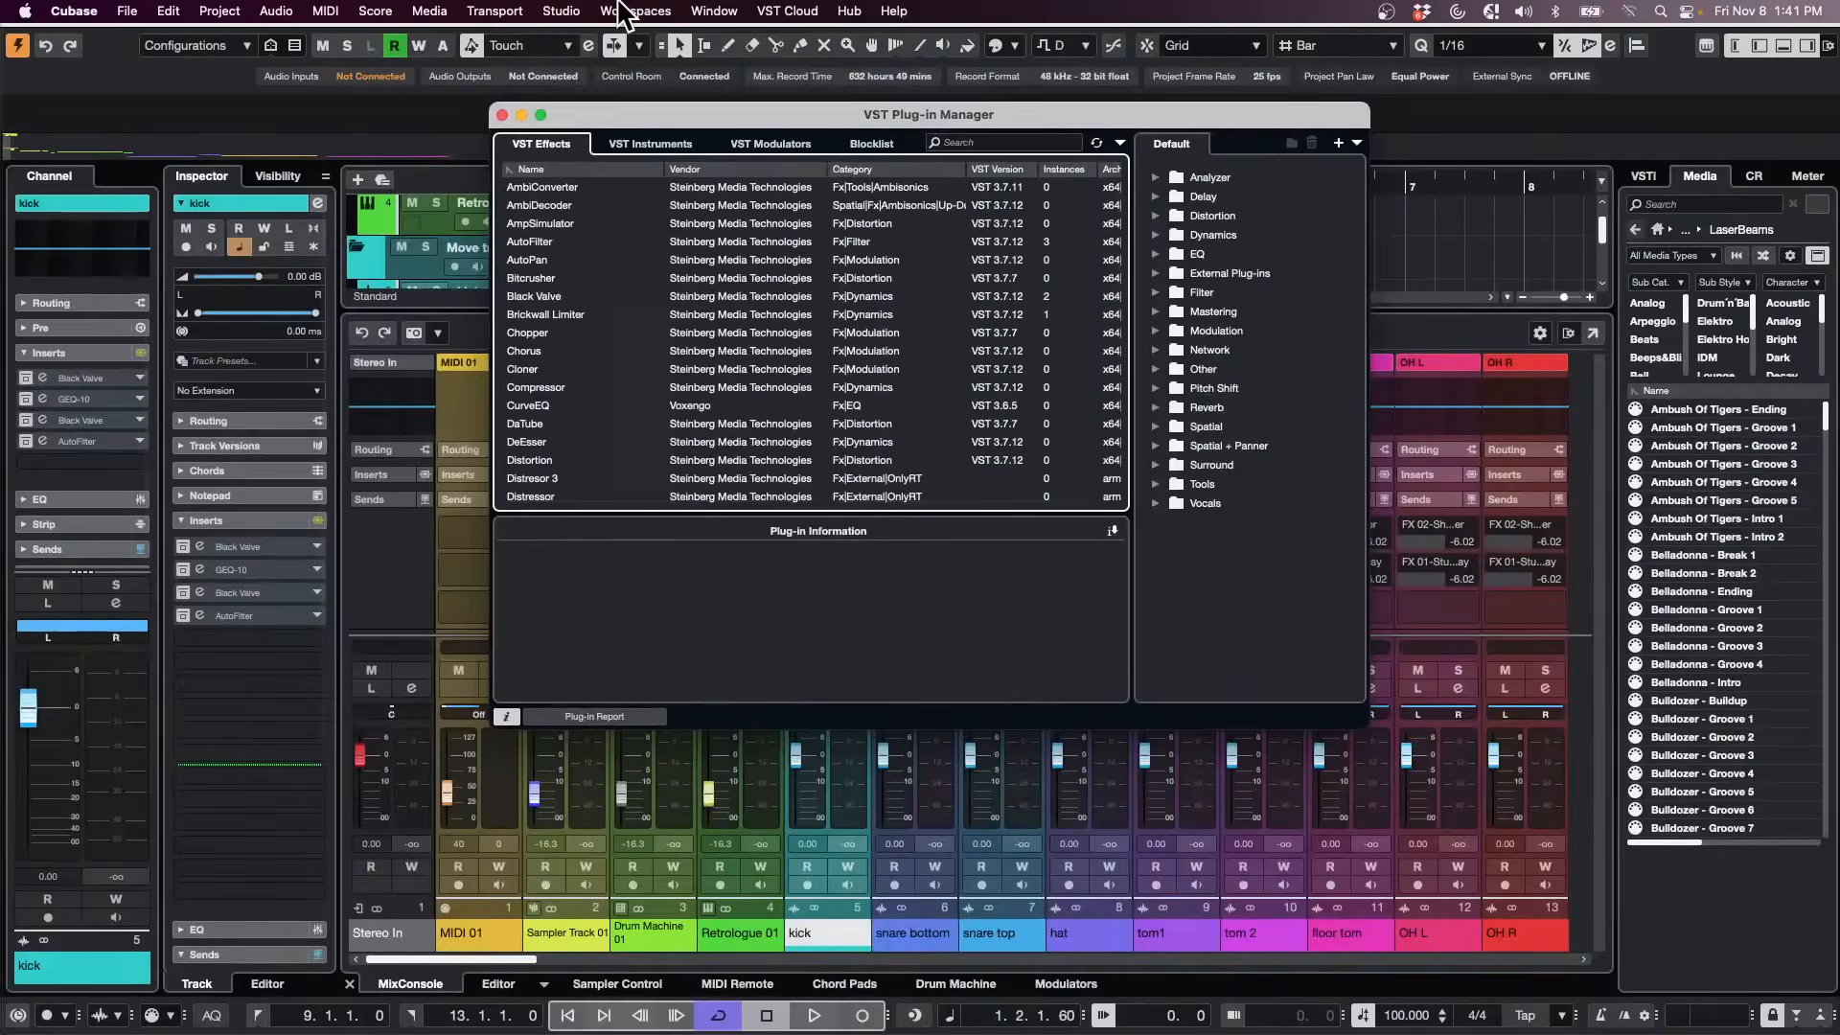
{"action": "left_click", "coordinate": [561, 11]}
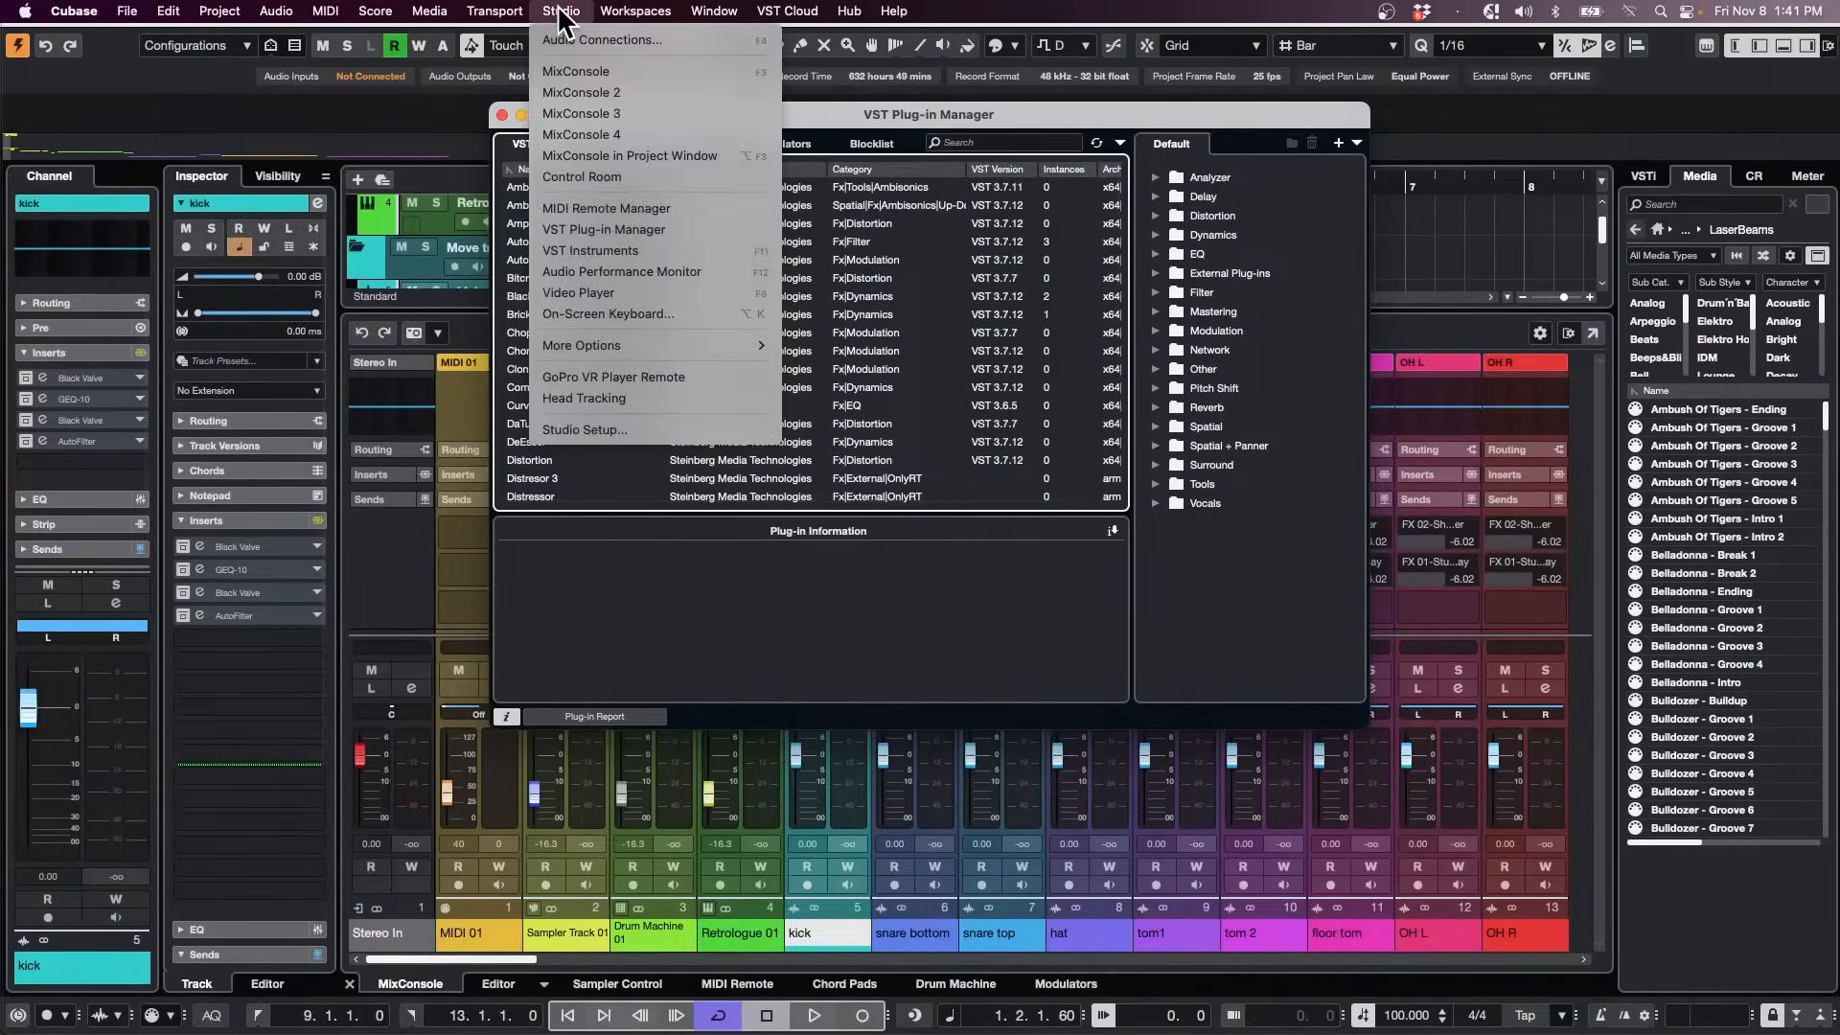
{"action": "left_click", "coordinate": [700, 727]}
{"action": "left_click", "coordinate": [503, 113]}
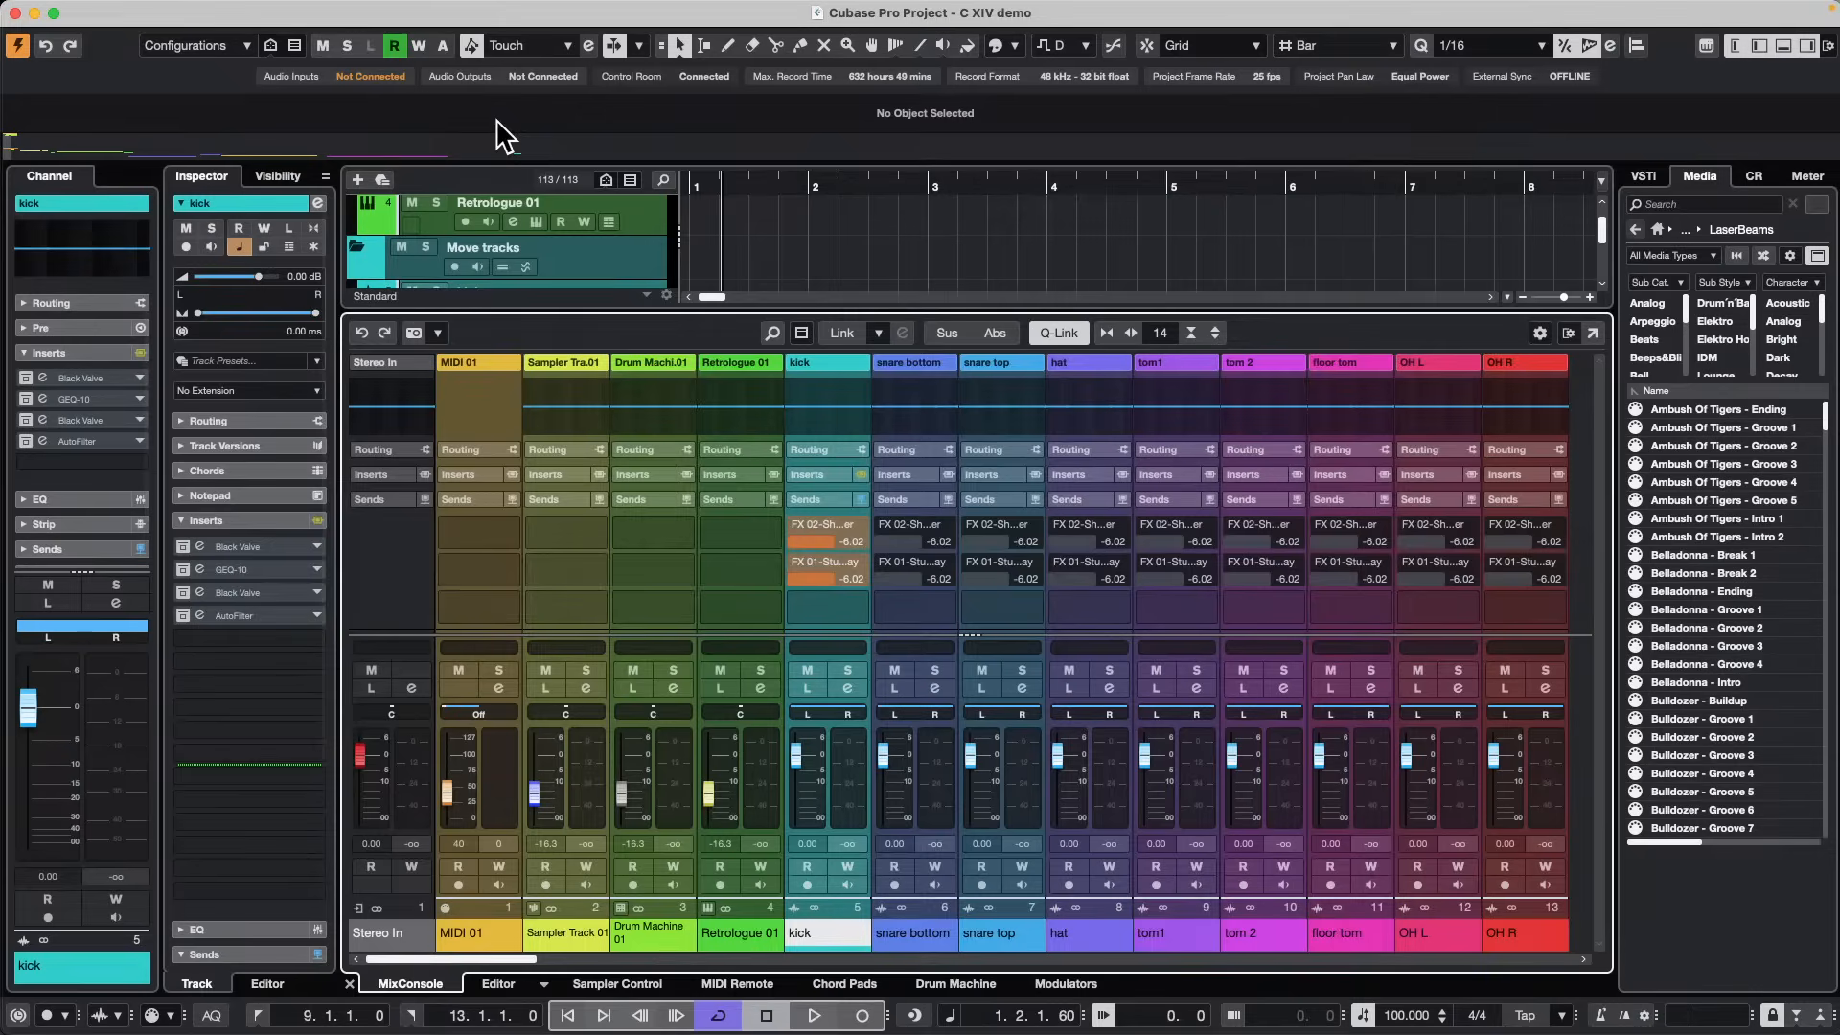
Make the MixConsole zone shorter and collapse the first Move tracks folder in the track list.
{"action": "left_click_drag", "start_coordinate": [891, 309], "coordinate": [885, 599]}
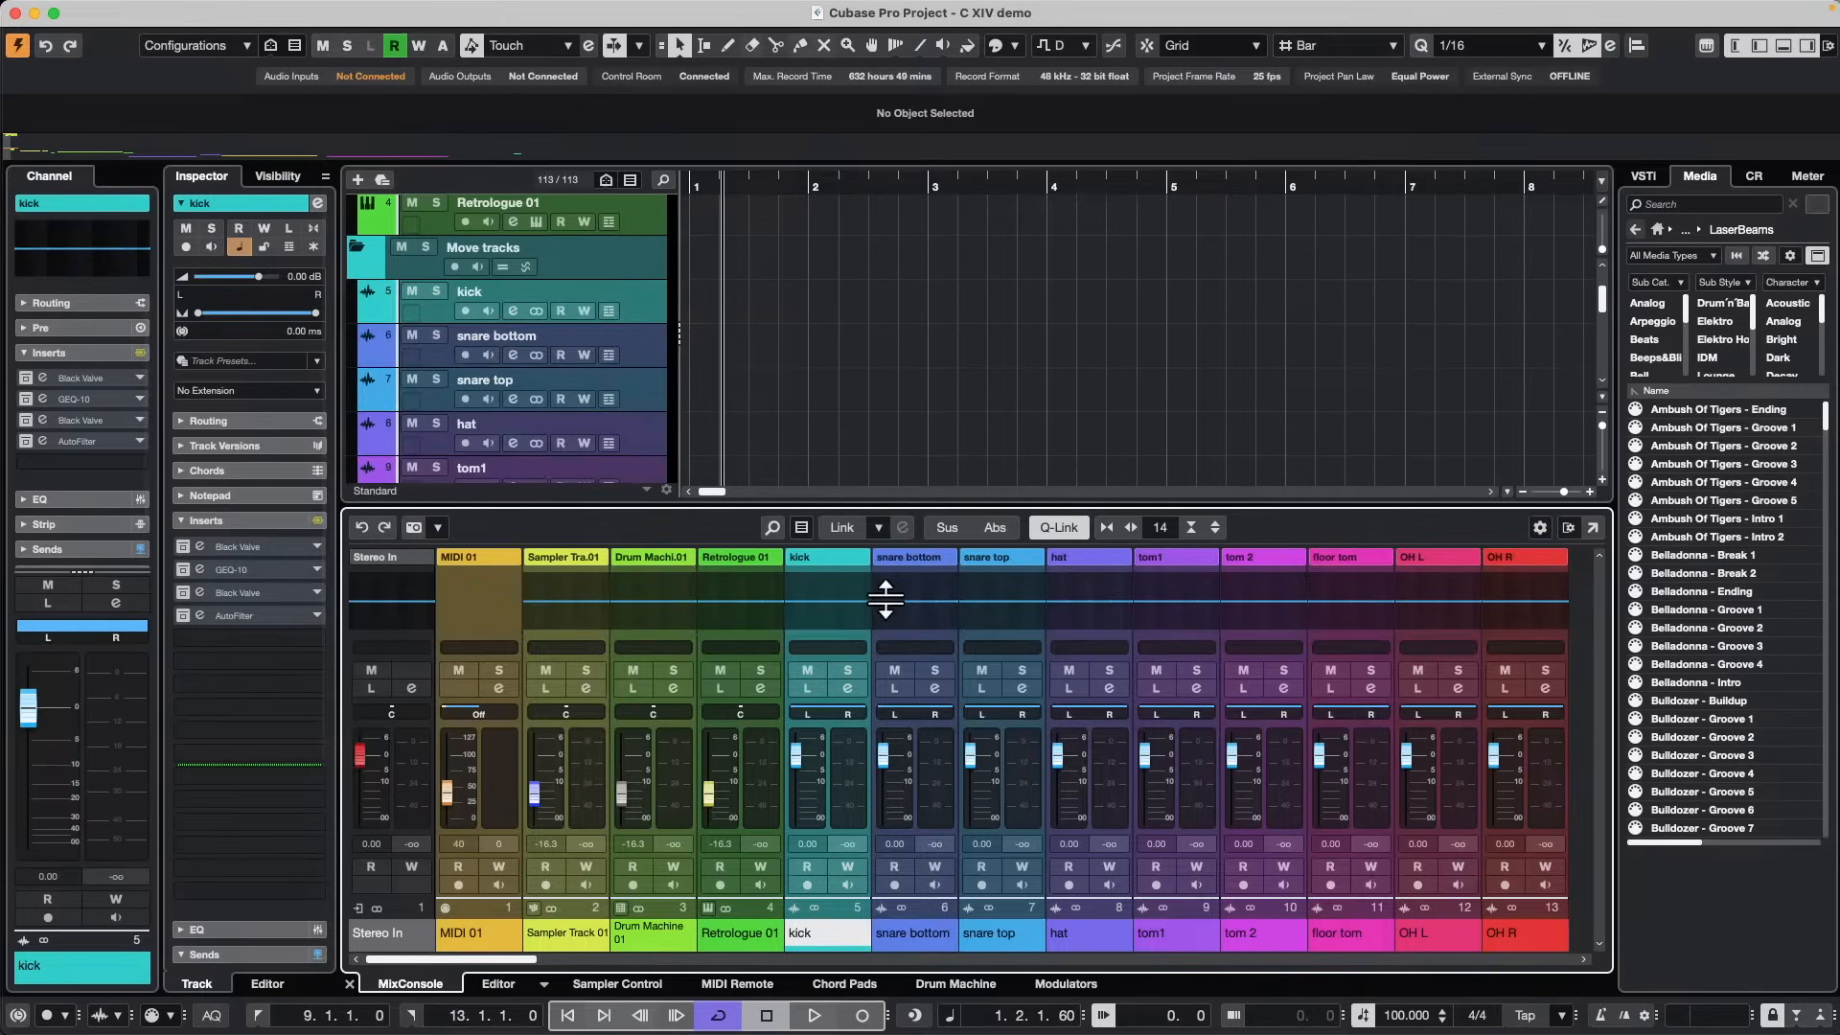
{"action": "scroll", "coordinate": [830, 357], "scroll_direction": "down", "scroll_amount": 2}
{"action": "scroll", "coordinate": [831, 357], "scroll_direction": "up", "scroll_amount": 2}
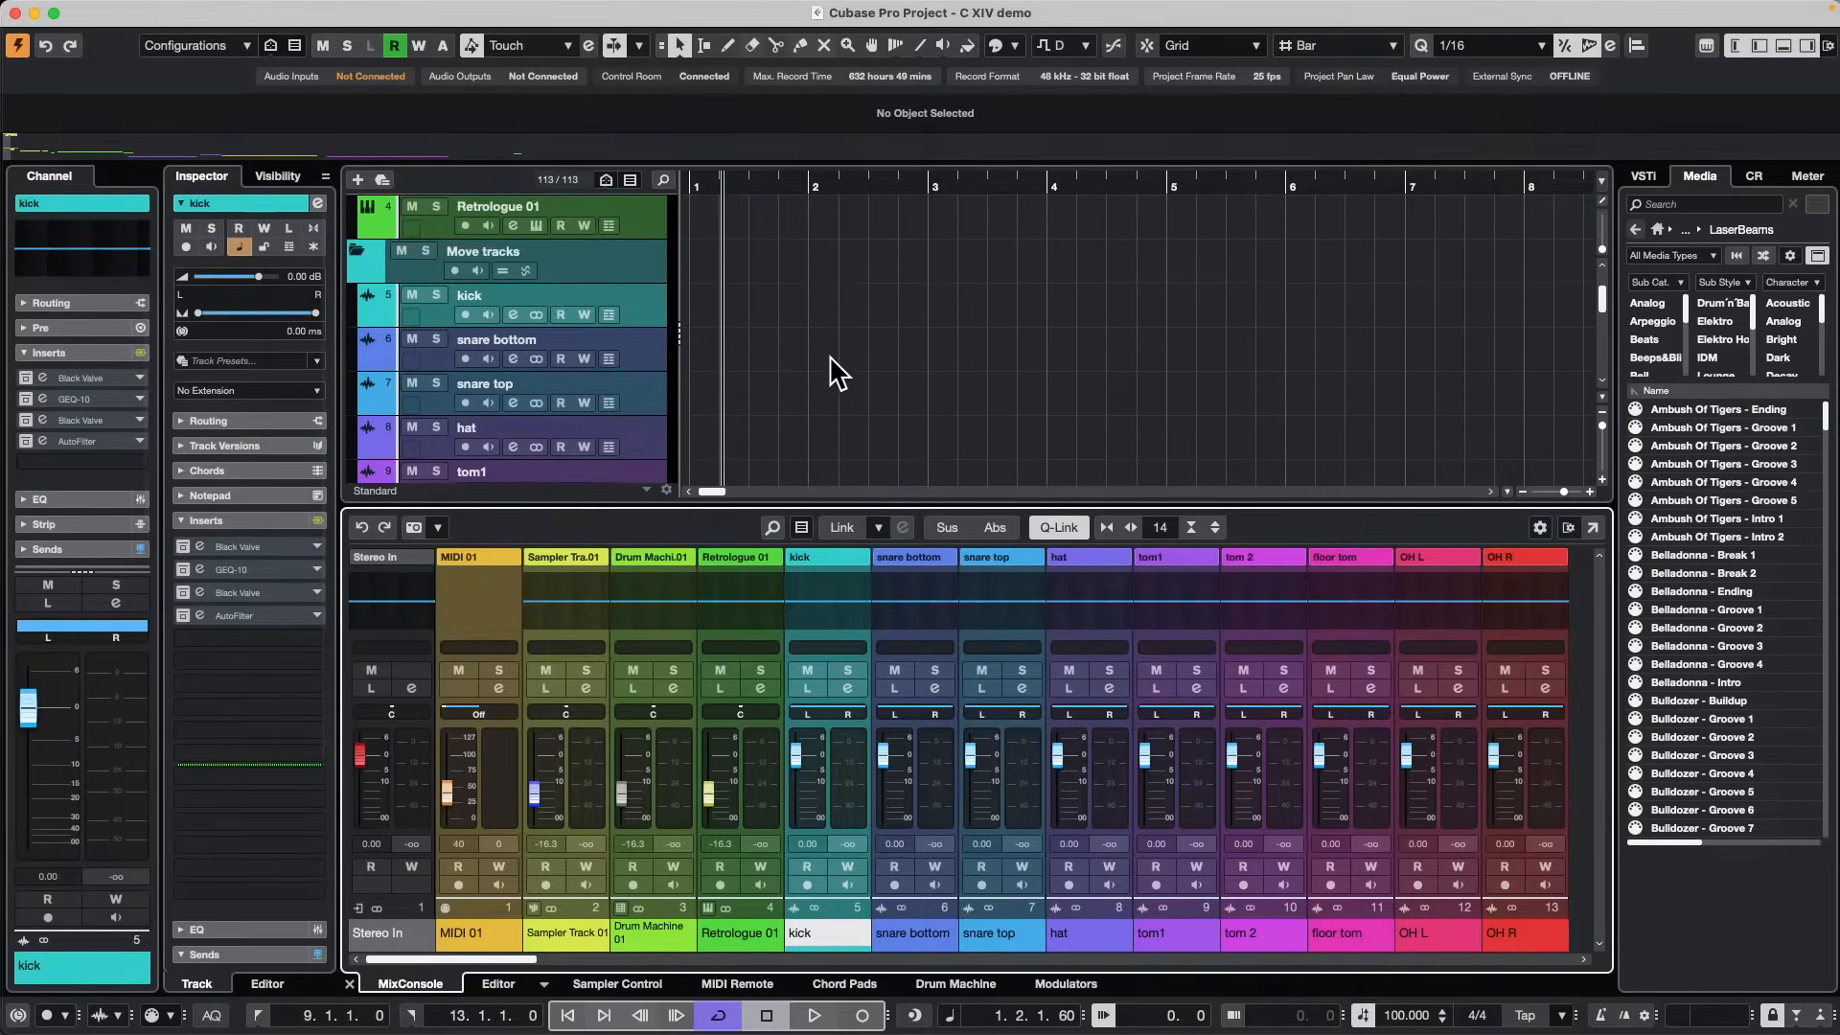
{"action": "scroll", "coordinate": [838, 374], "scroll_direction": "up", "scroll_amount": 1}
{"action": "scroll", "coordinate": [829, 352], "scroll_direction": "down", "scroll_amount": 6}
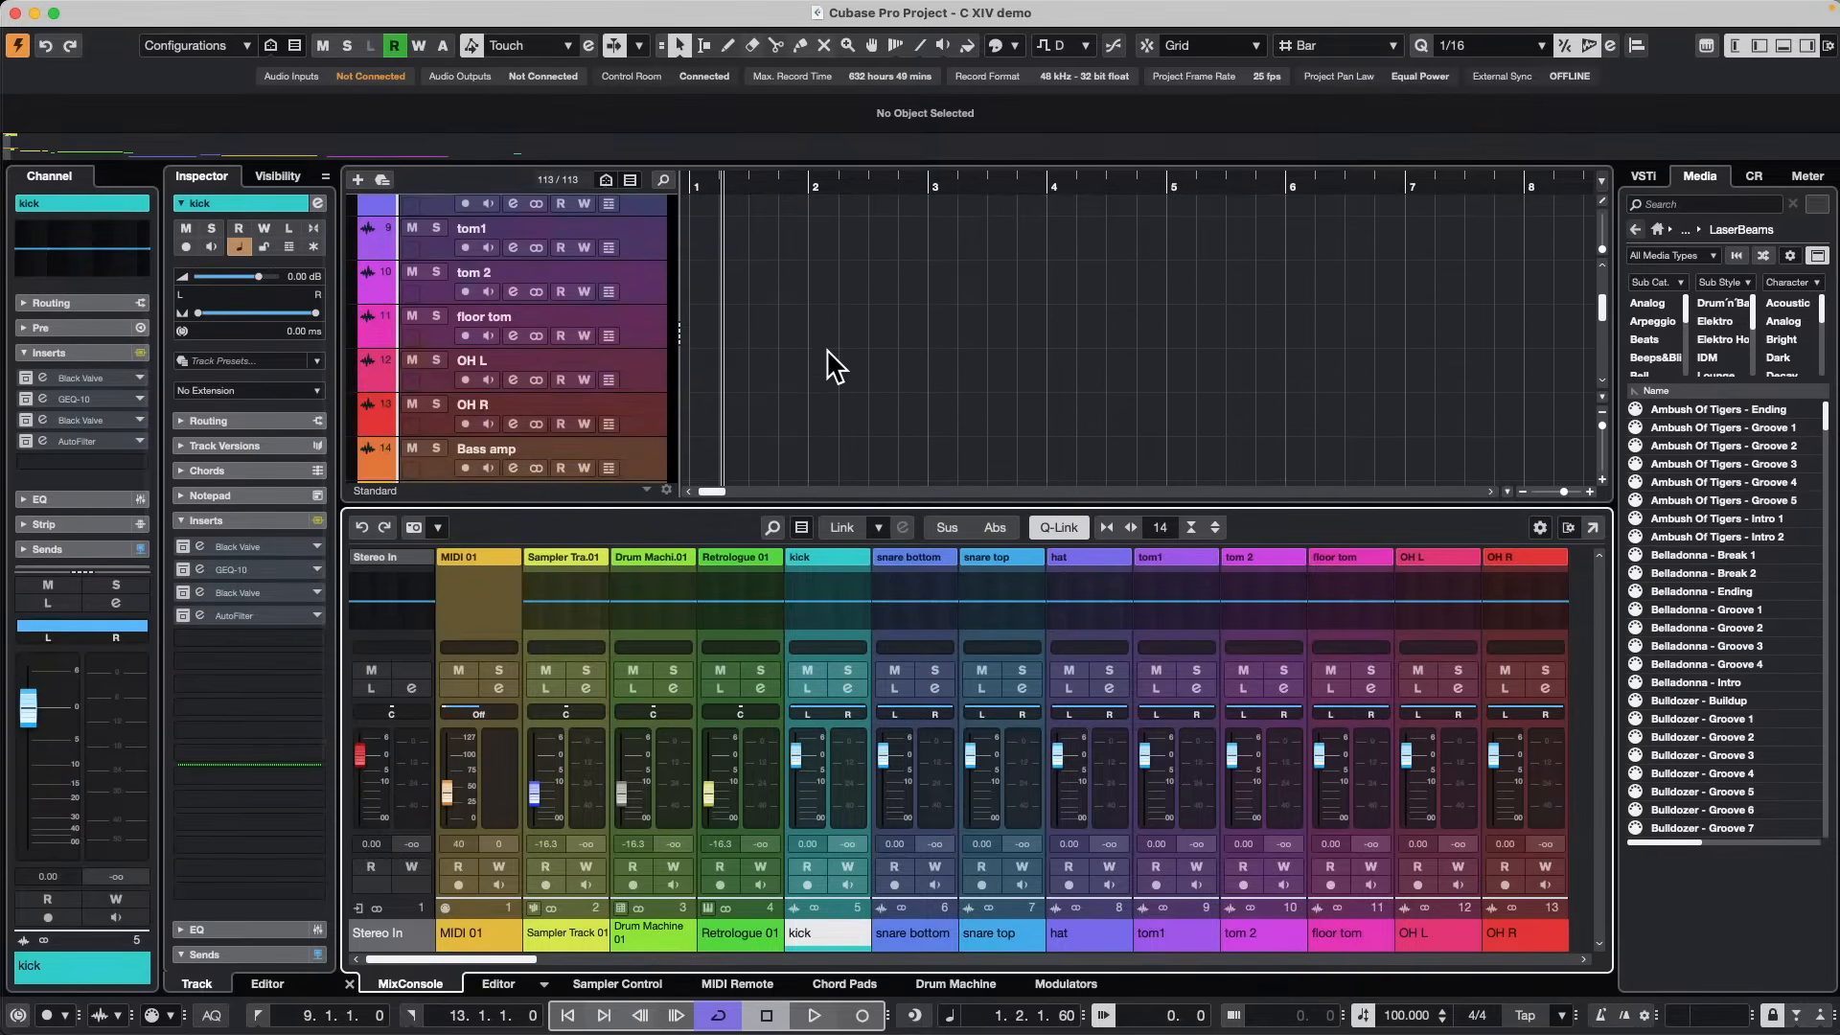
{"action": "scroll", "coordinate": [567, 293], "scroll_direction": "up", "scroll_amount": 7}
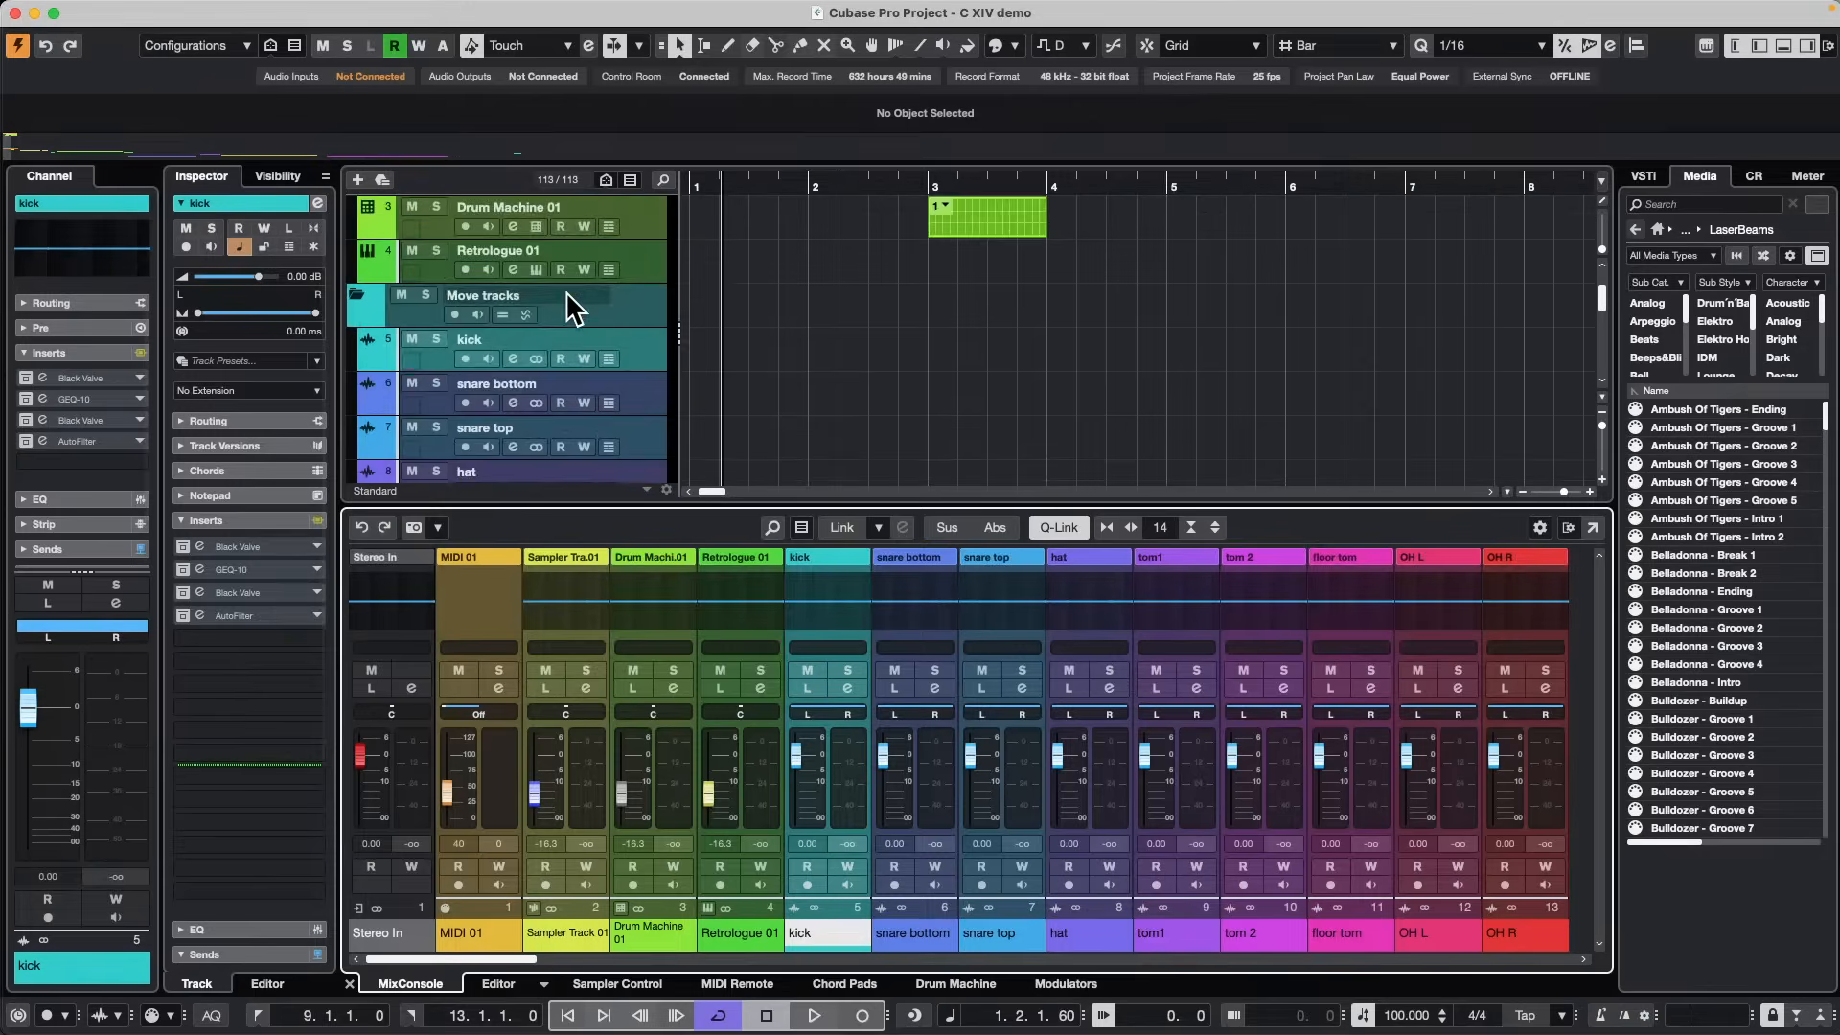
{"action": "left_click", "coordinate": [356, 295]}
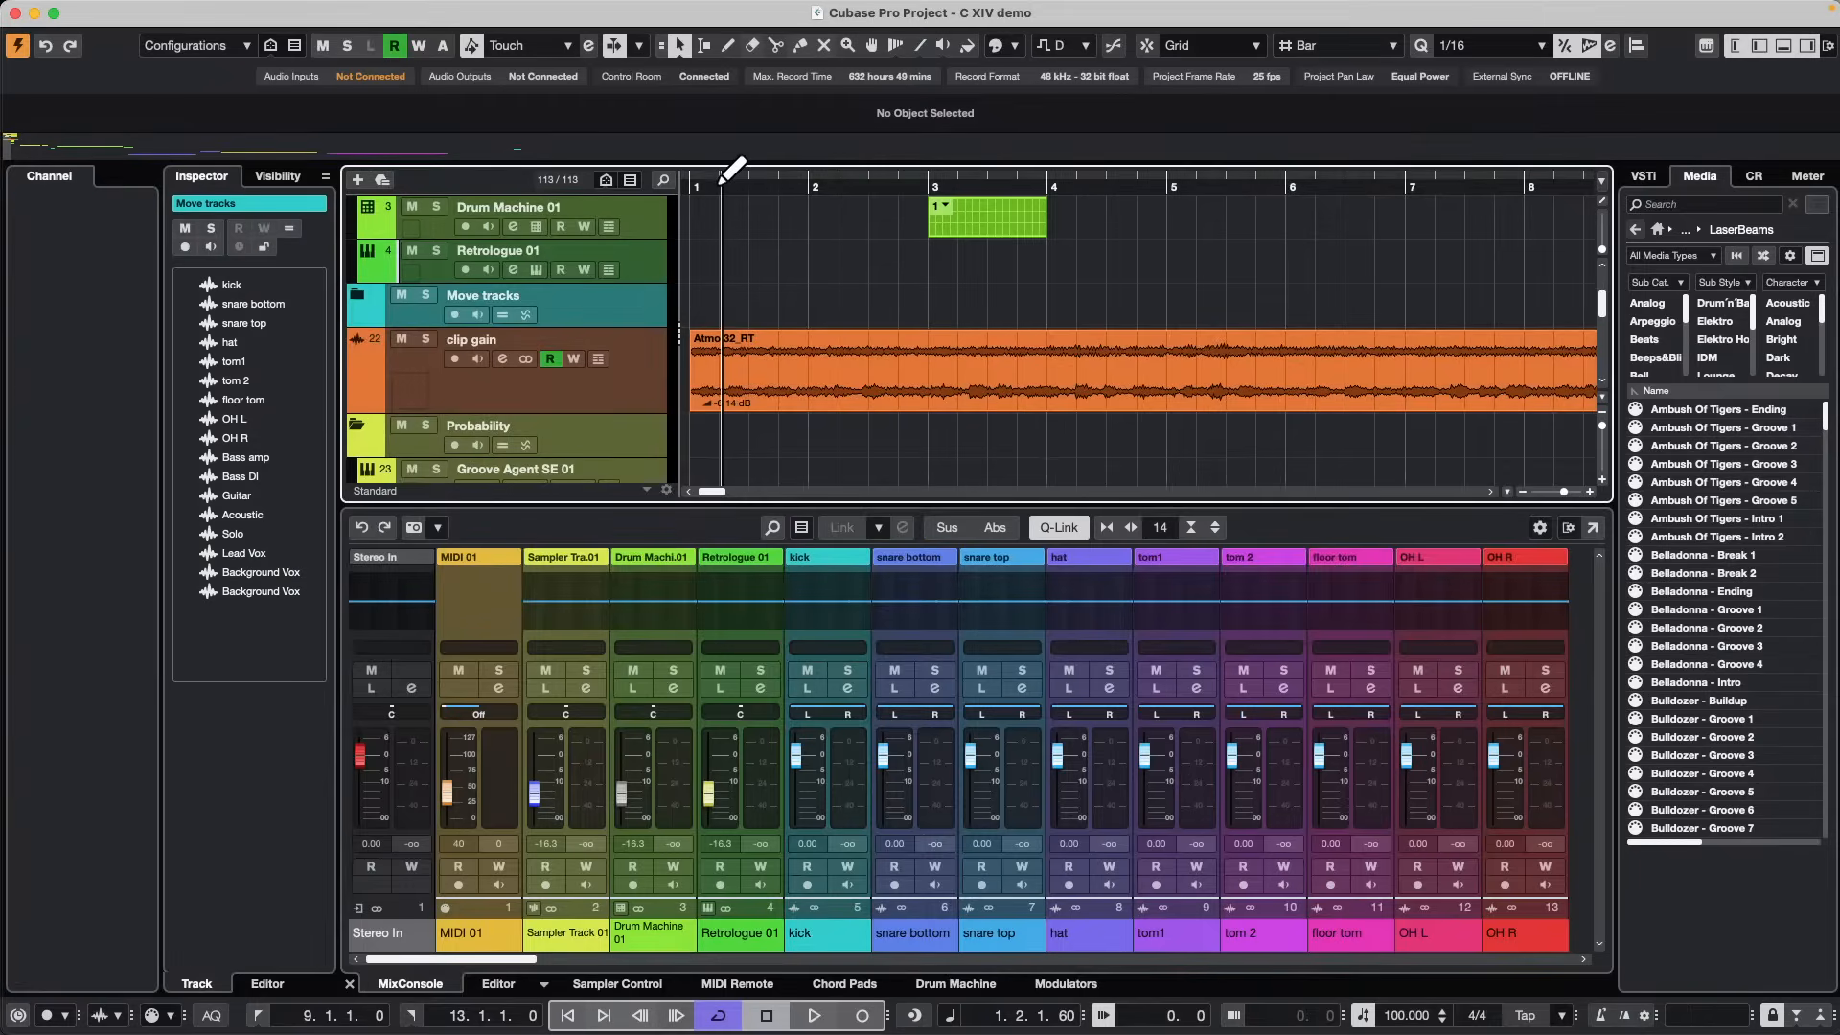
Zoom out the timeline until the Long Time Ago Plug-ins folder part fits, and expand that folder.
{"action": "left_click_drag", "start_coordinate": [730, 177], "coordinate": [710, 106]}
{"action": "scroll", "coordinate": [1231, 297], "scroll_direction": "down", "scroll_amount": 5}
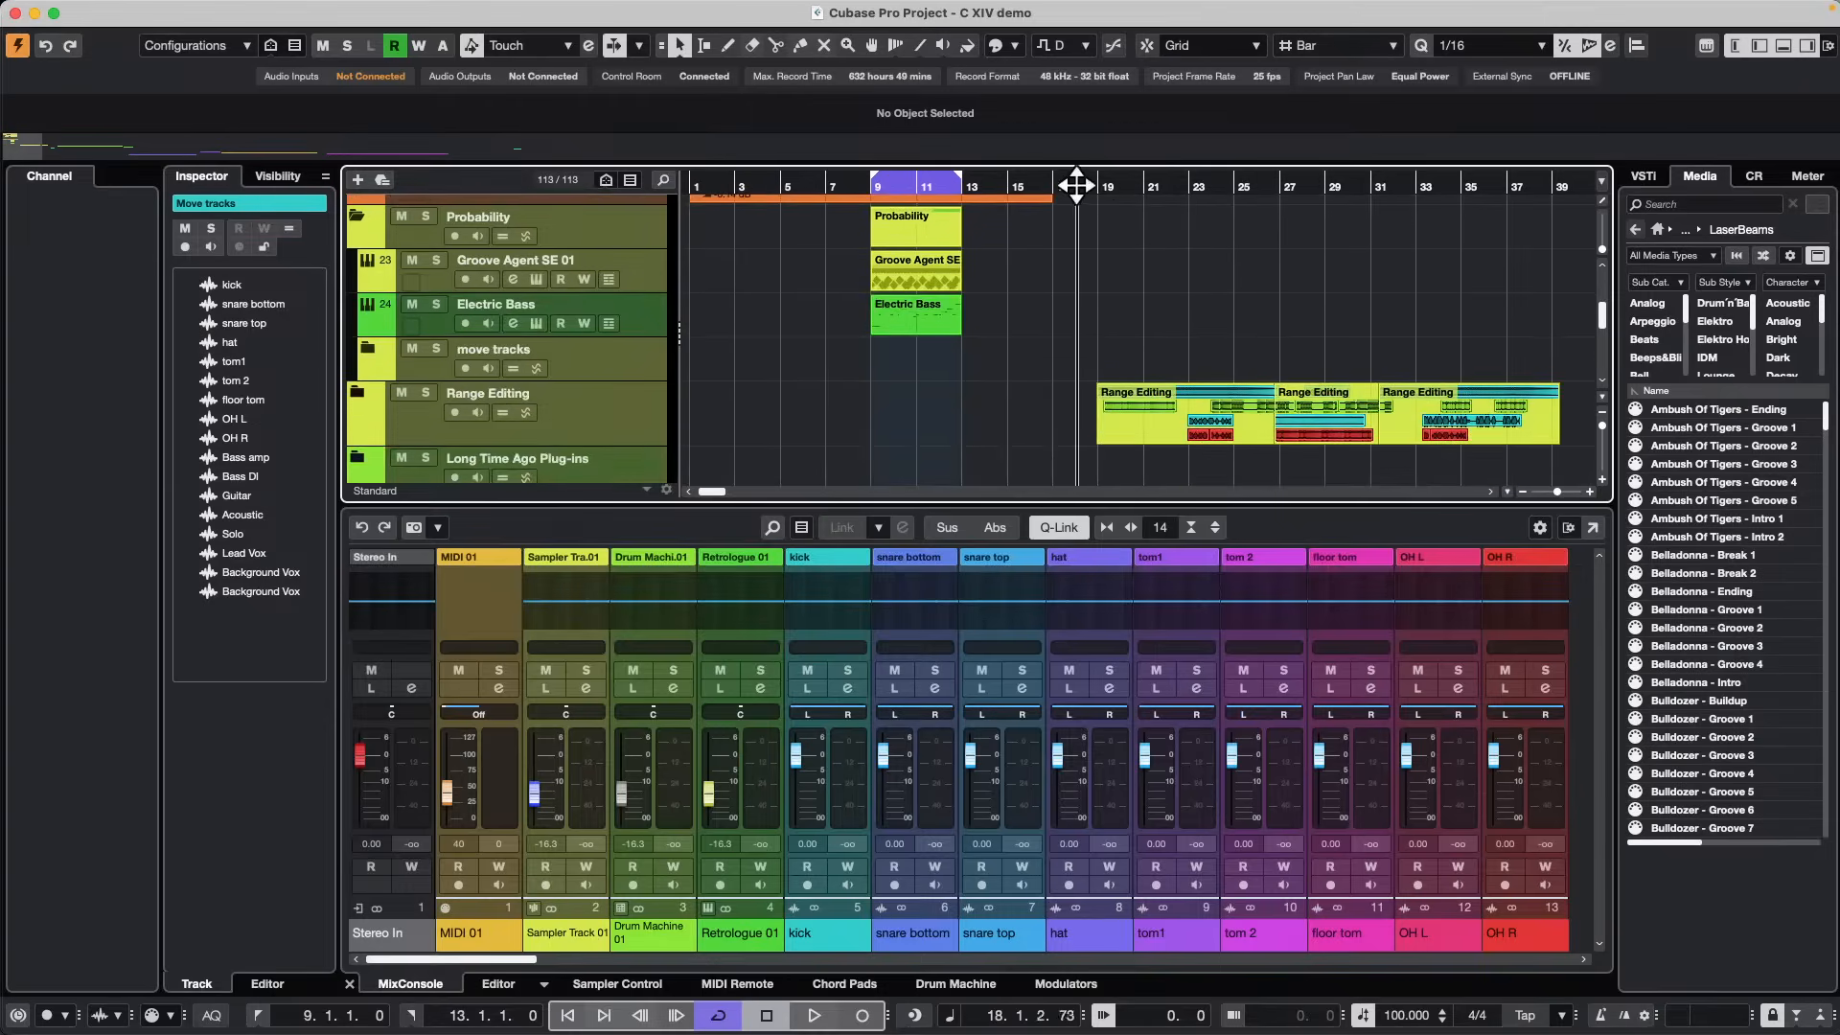
{"action": "left_click_drag", "start_coordinate": [1074, 181], "coordinate": [1055, 125]}
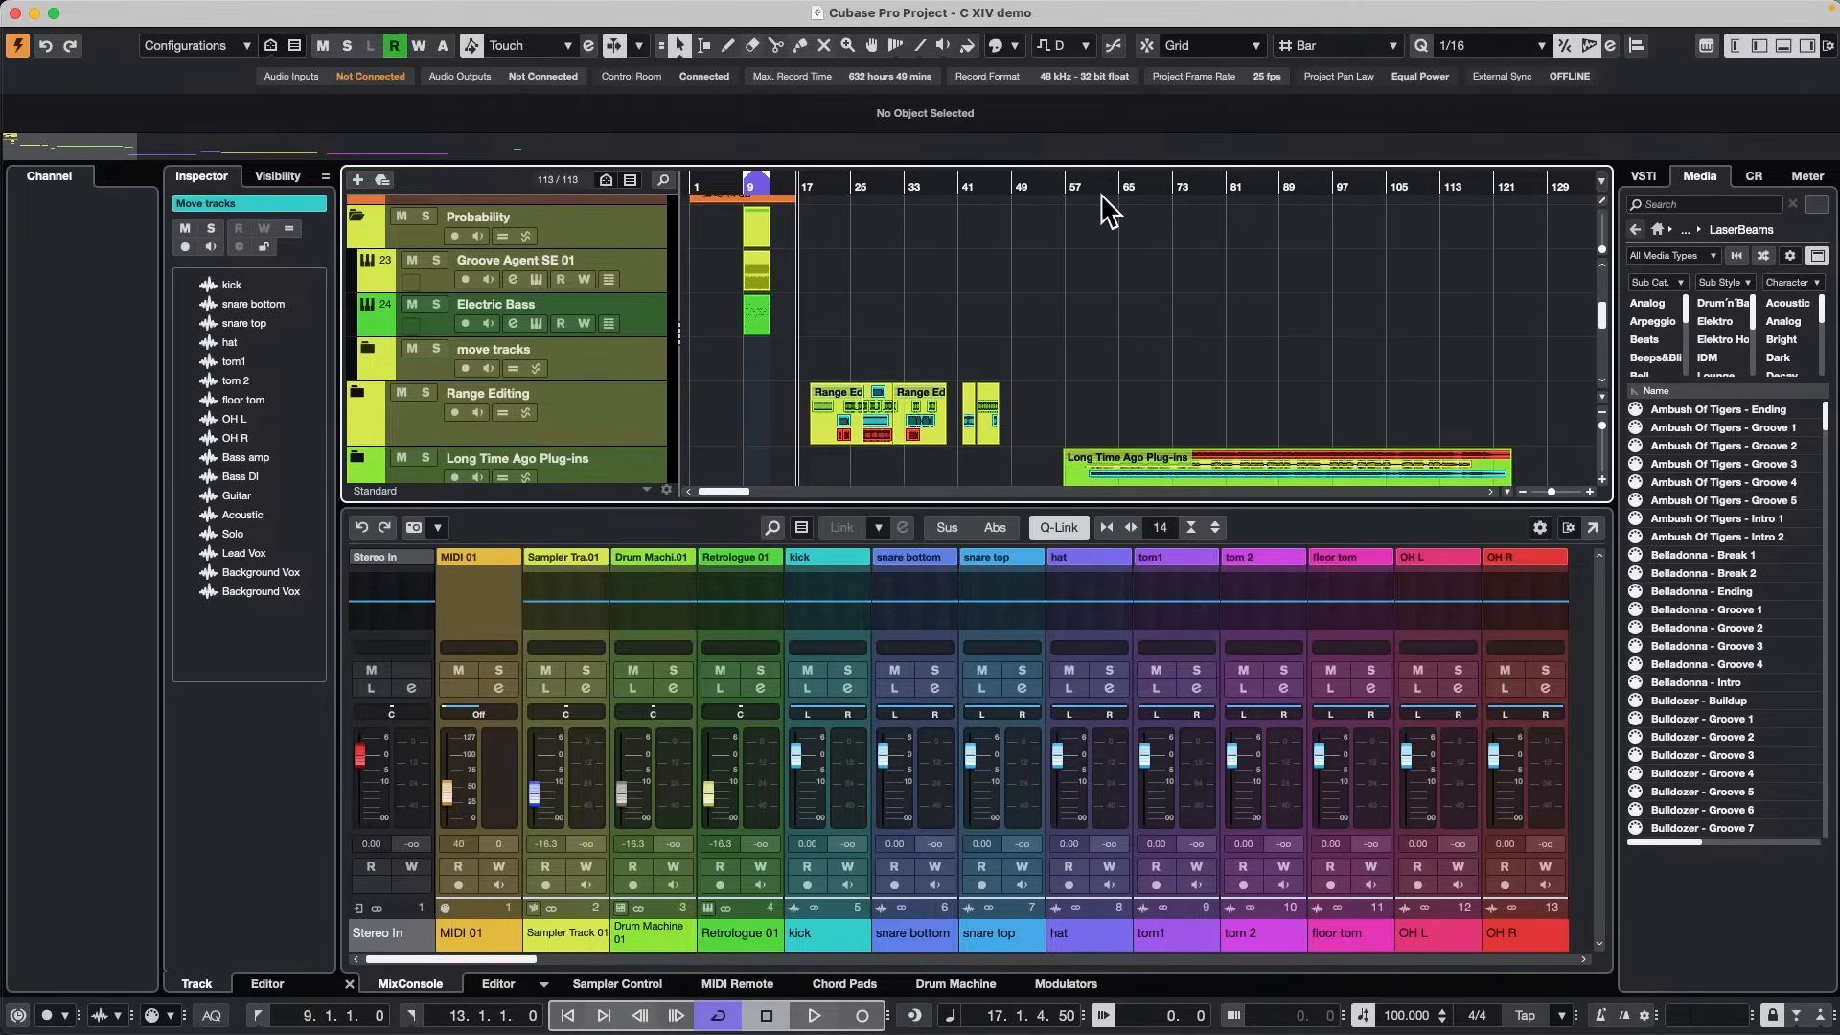
{"action": "scroll", "coordinate": [1134, 300], "scroll_direction": "down", "scroll_amount": 6}
{"action": "scroll", "coordinate": [1135, 305], "scroll_direction": "up", "scroll_amount": 3}
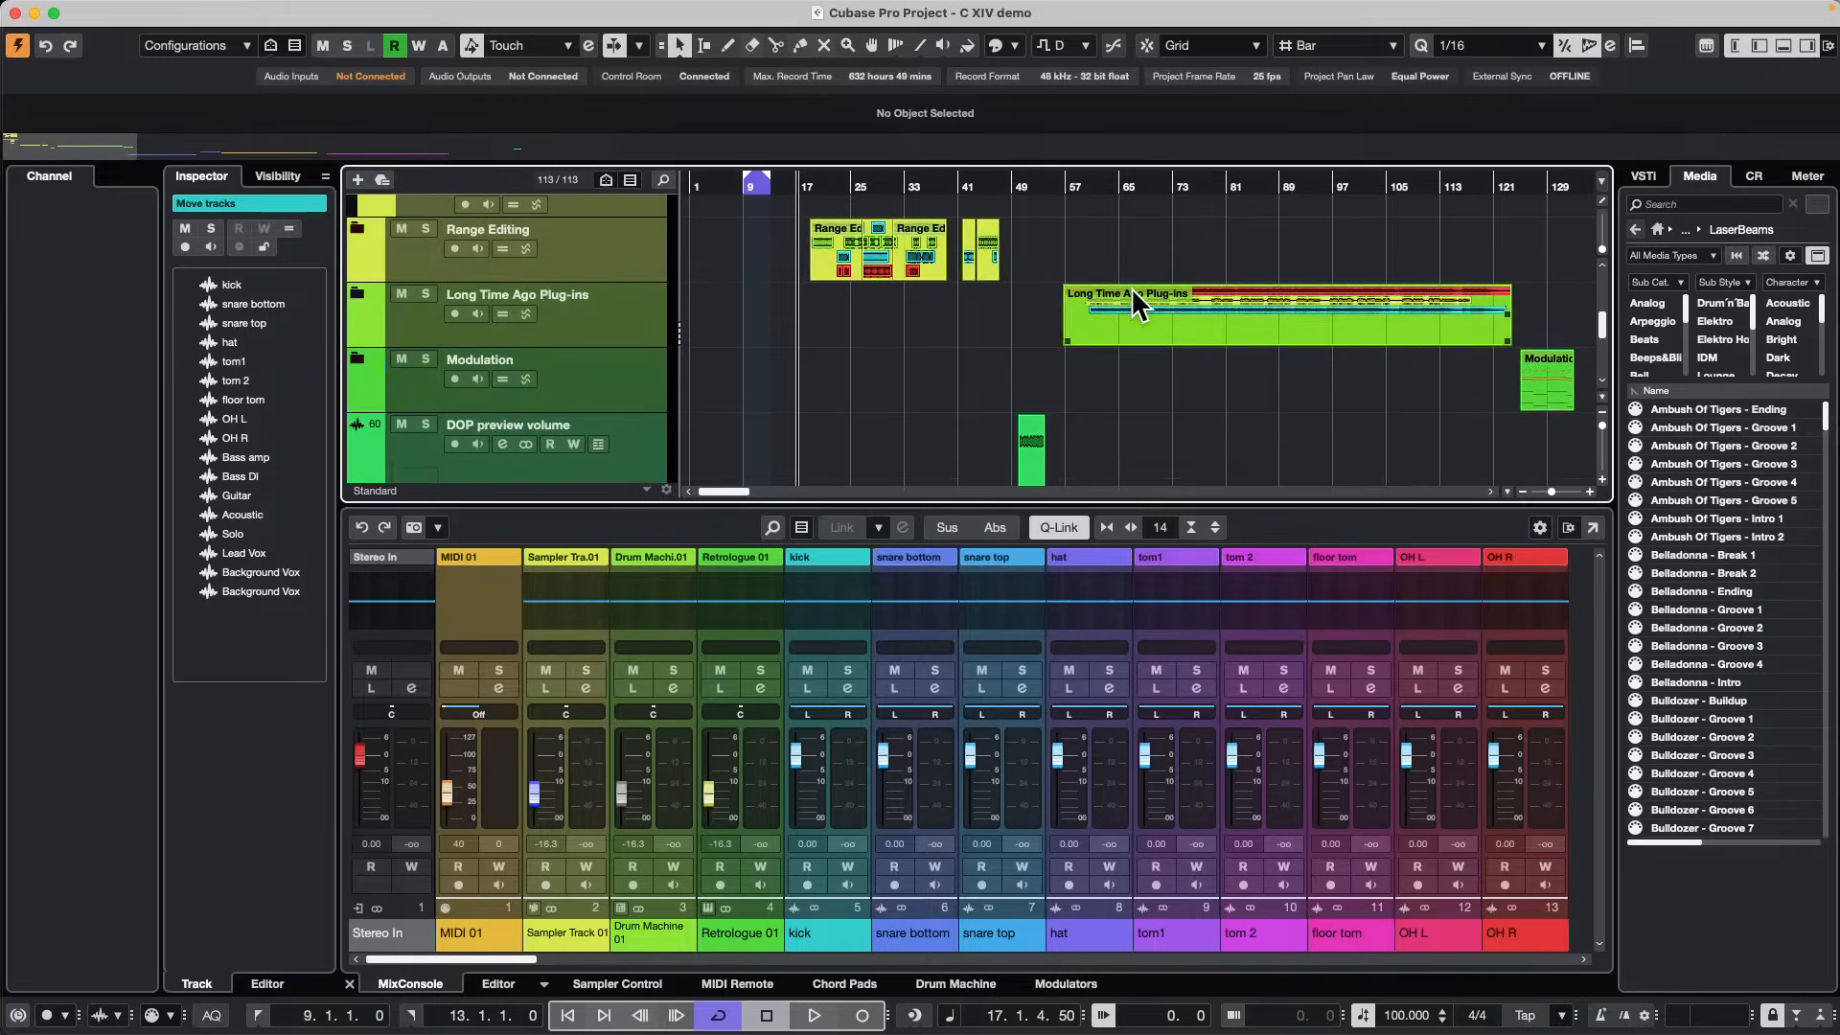
{"action": "left_click", "coordinate": [355, 285]}
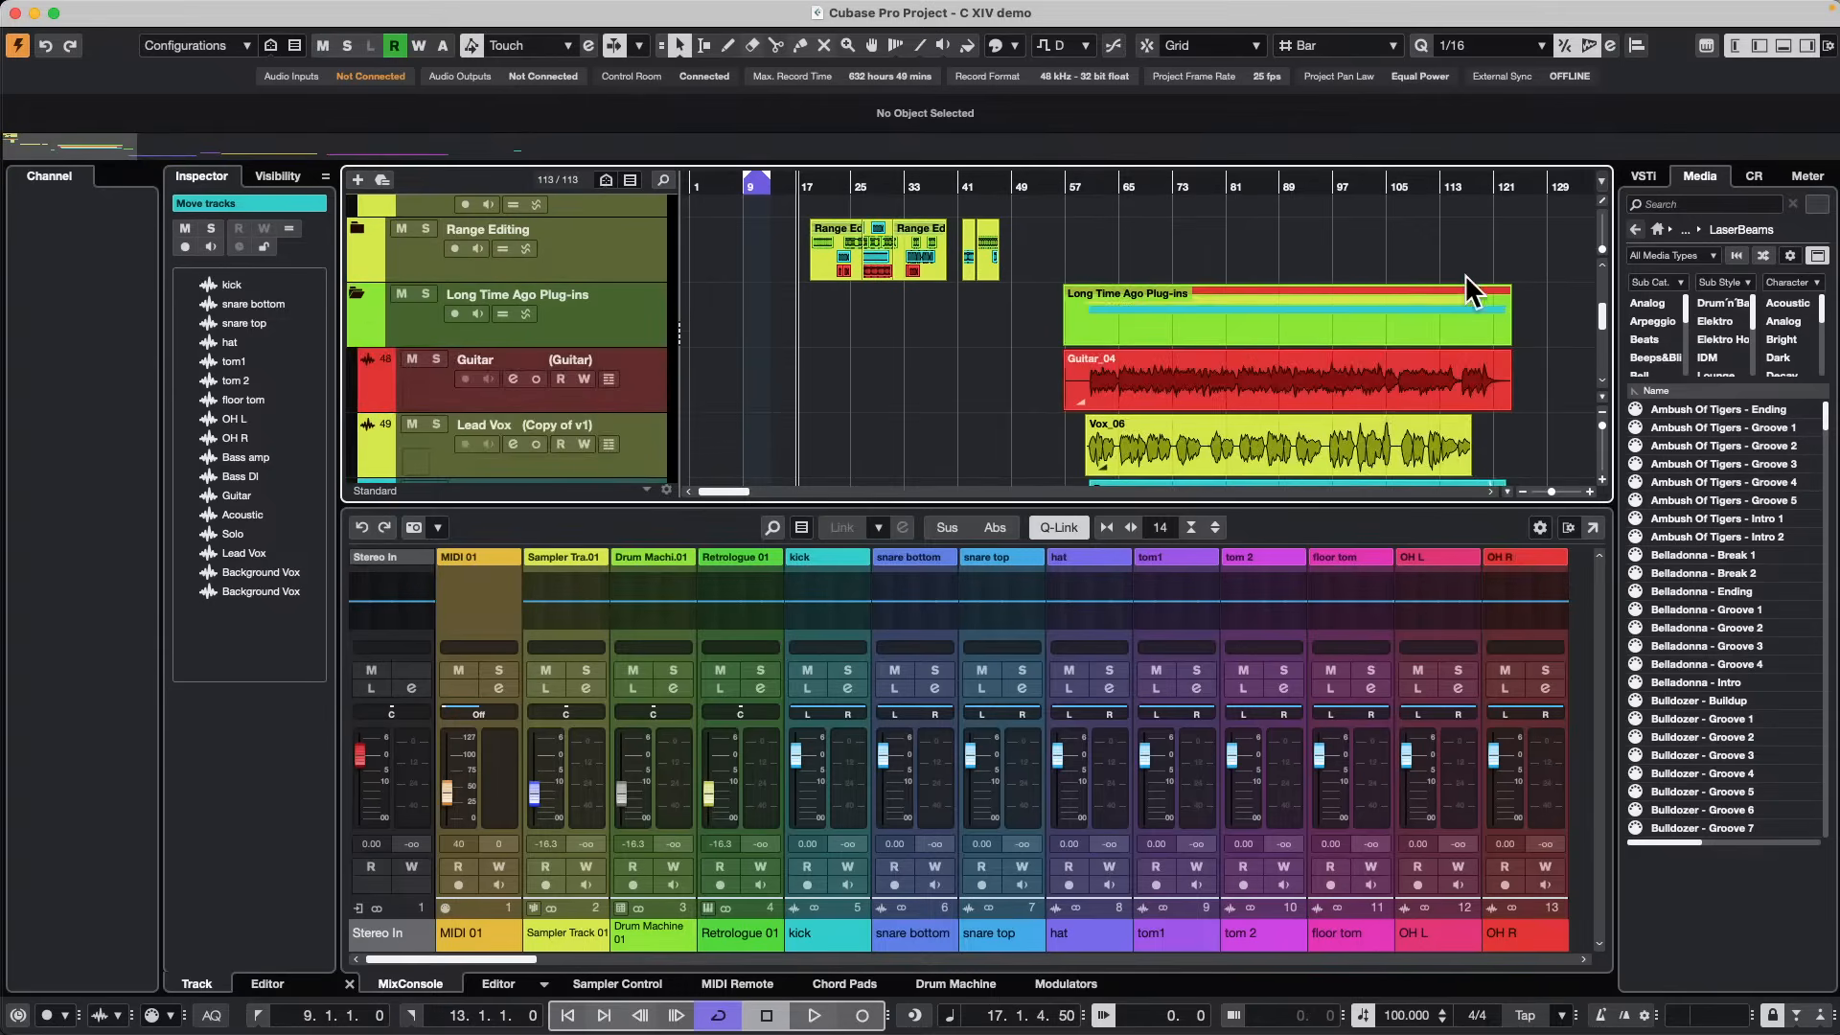
Start playback from about bar 60 and solo the Guitar, Lead Vox and Bass tracks of the folder in turn.
{"action": "scroll", "coordinate": [1162, 328], "scroll_direction": "down", "scroll_amount": 1}
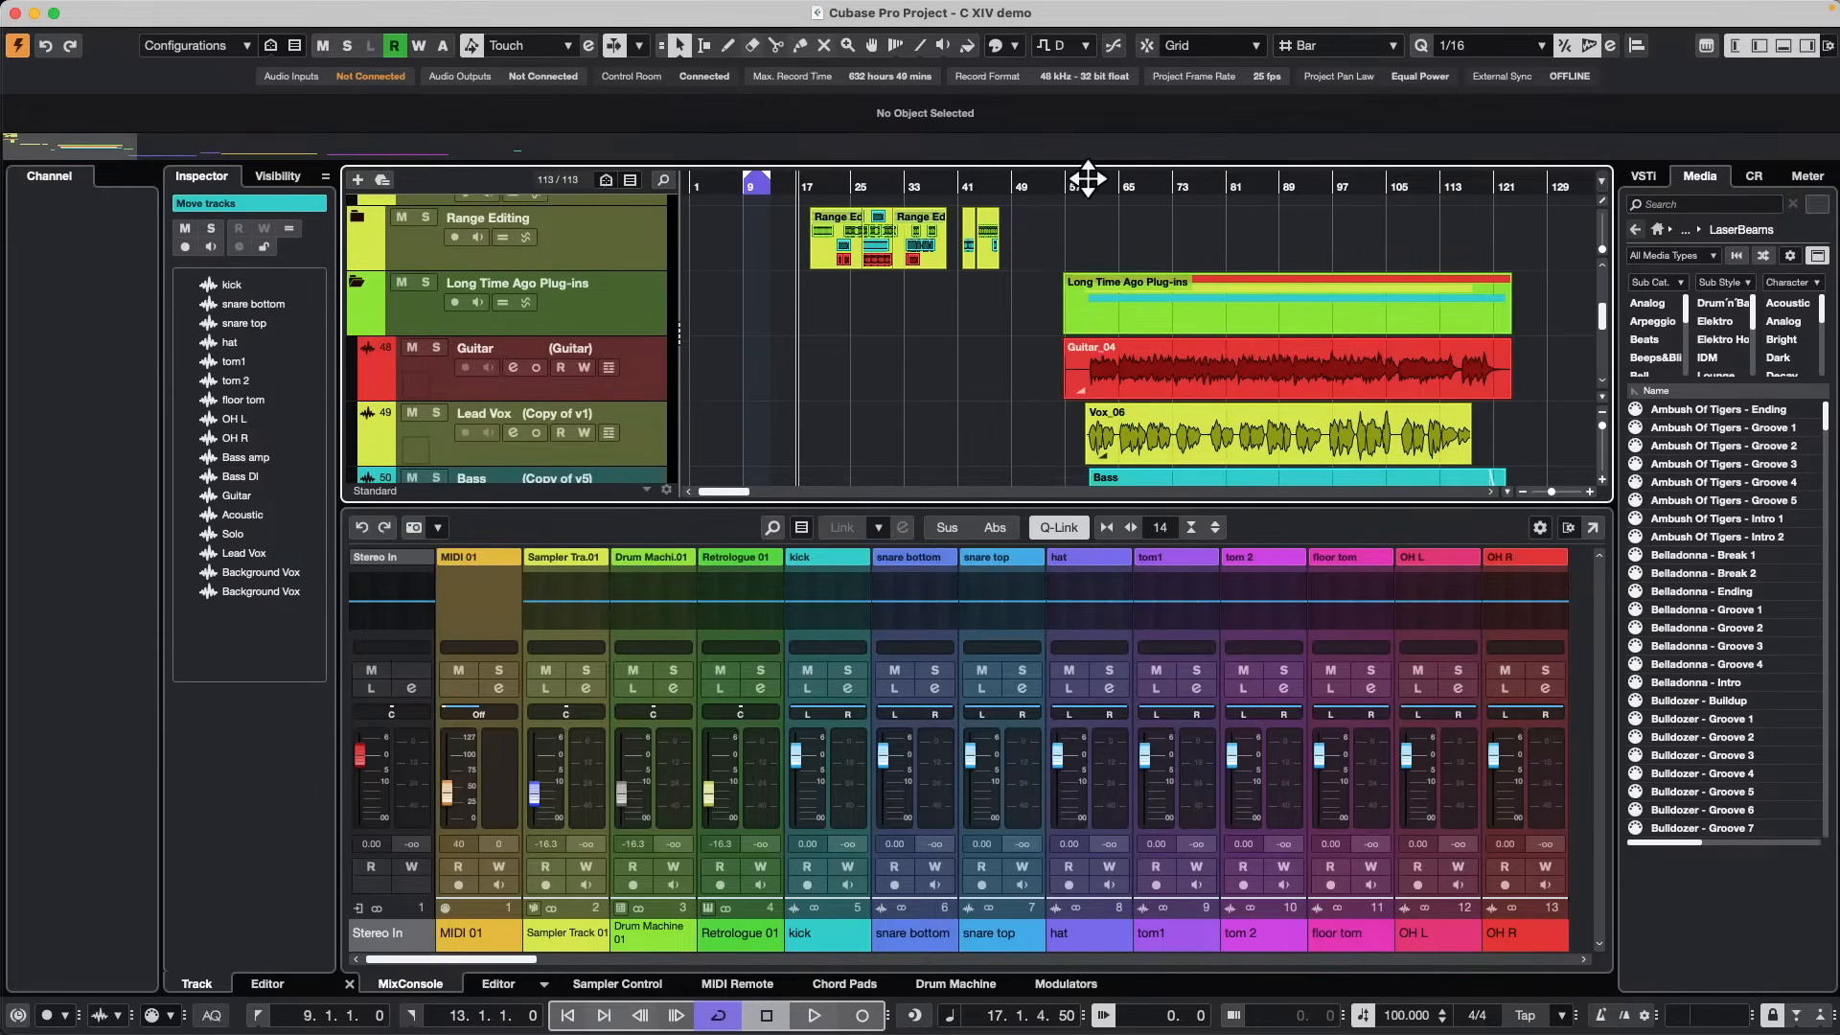
{"action": "left_click", "coordinate": [1087, 178]}
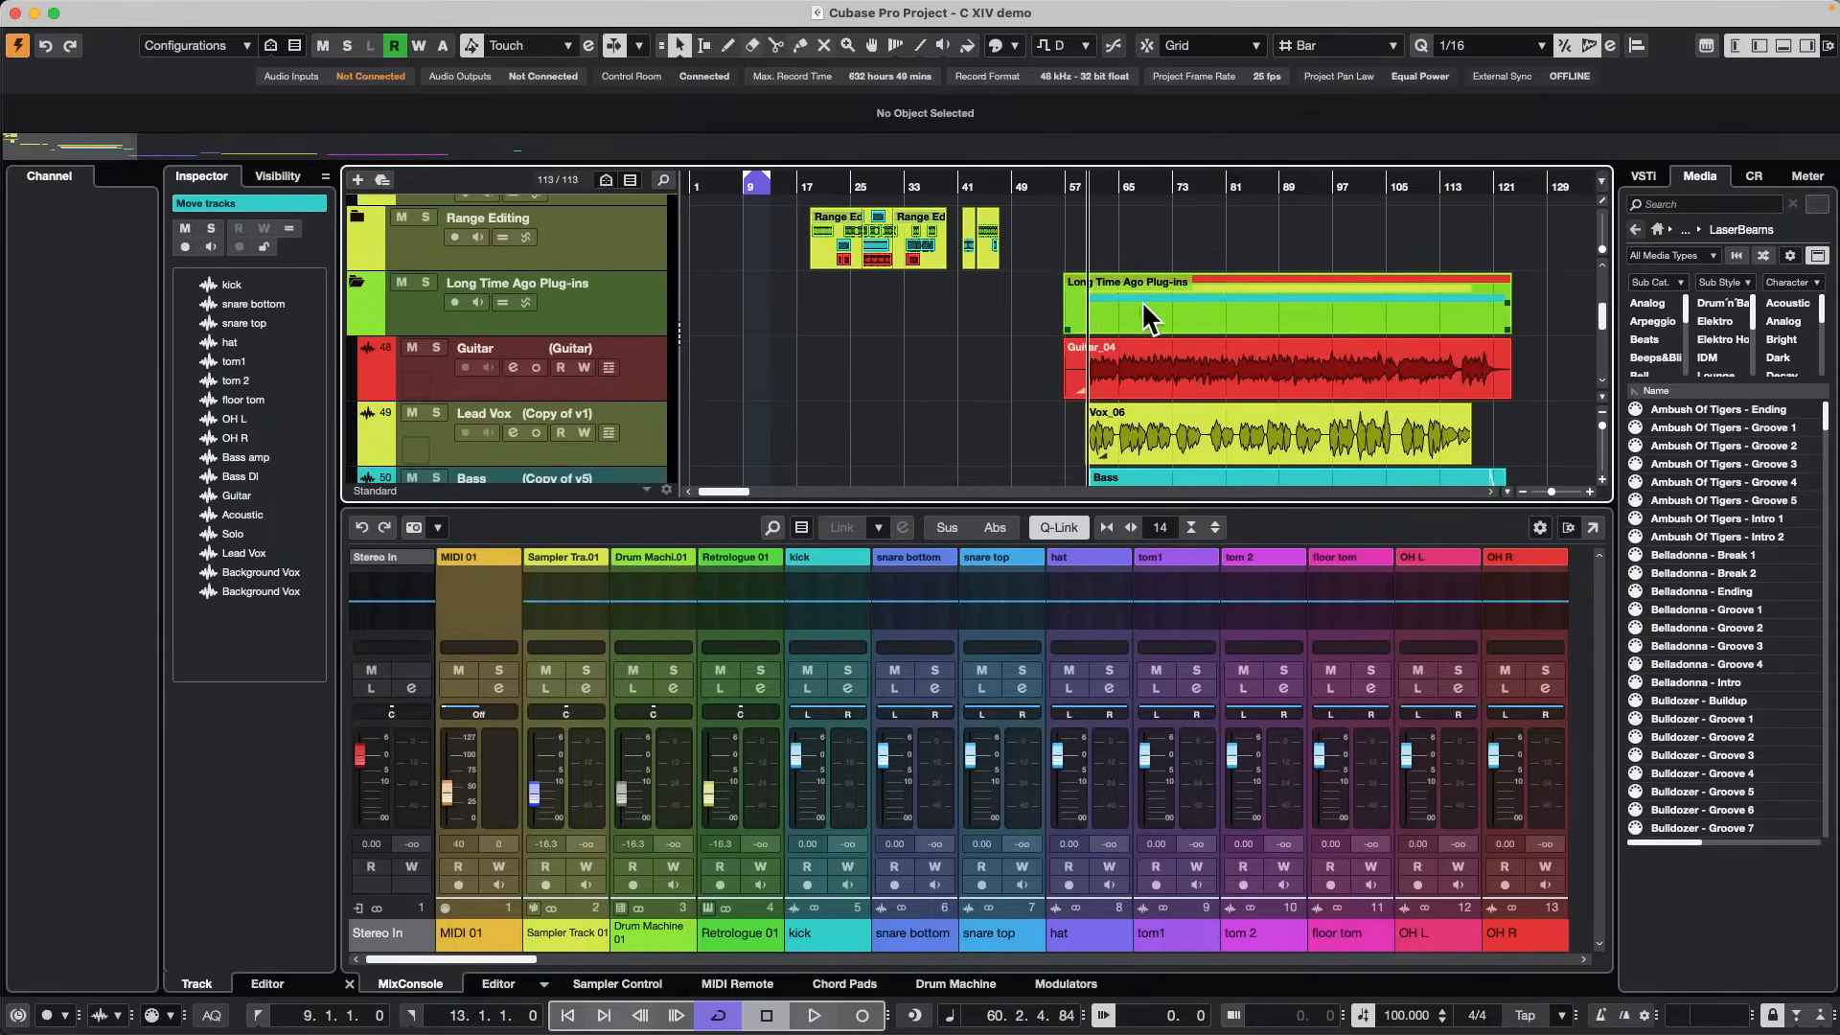
{"action": "left_click", "coordinate": [437, 347]}
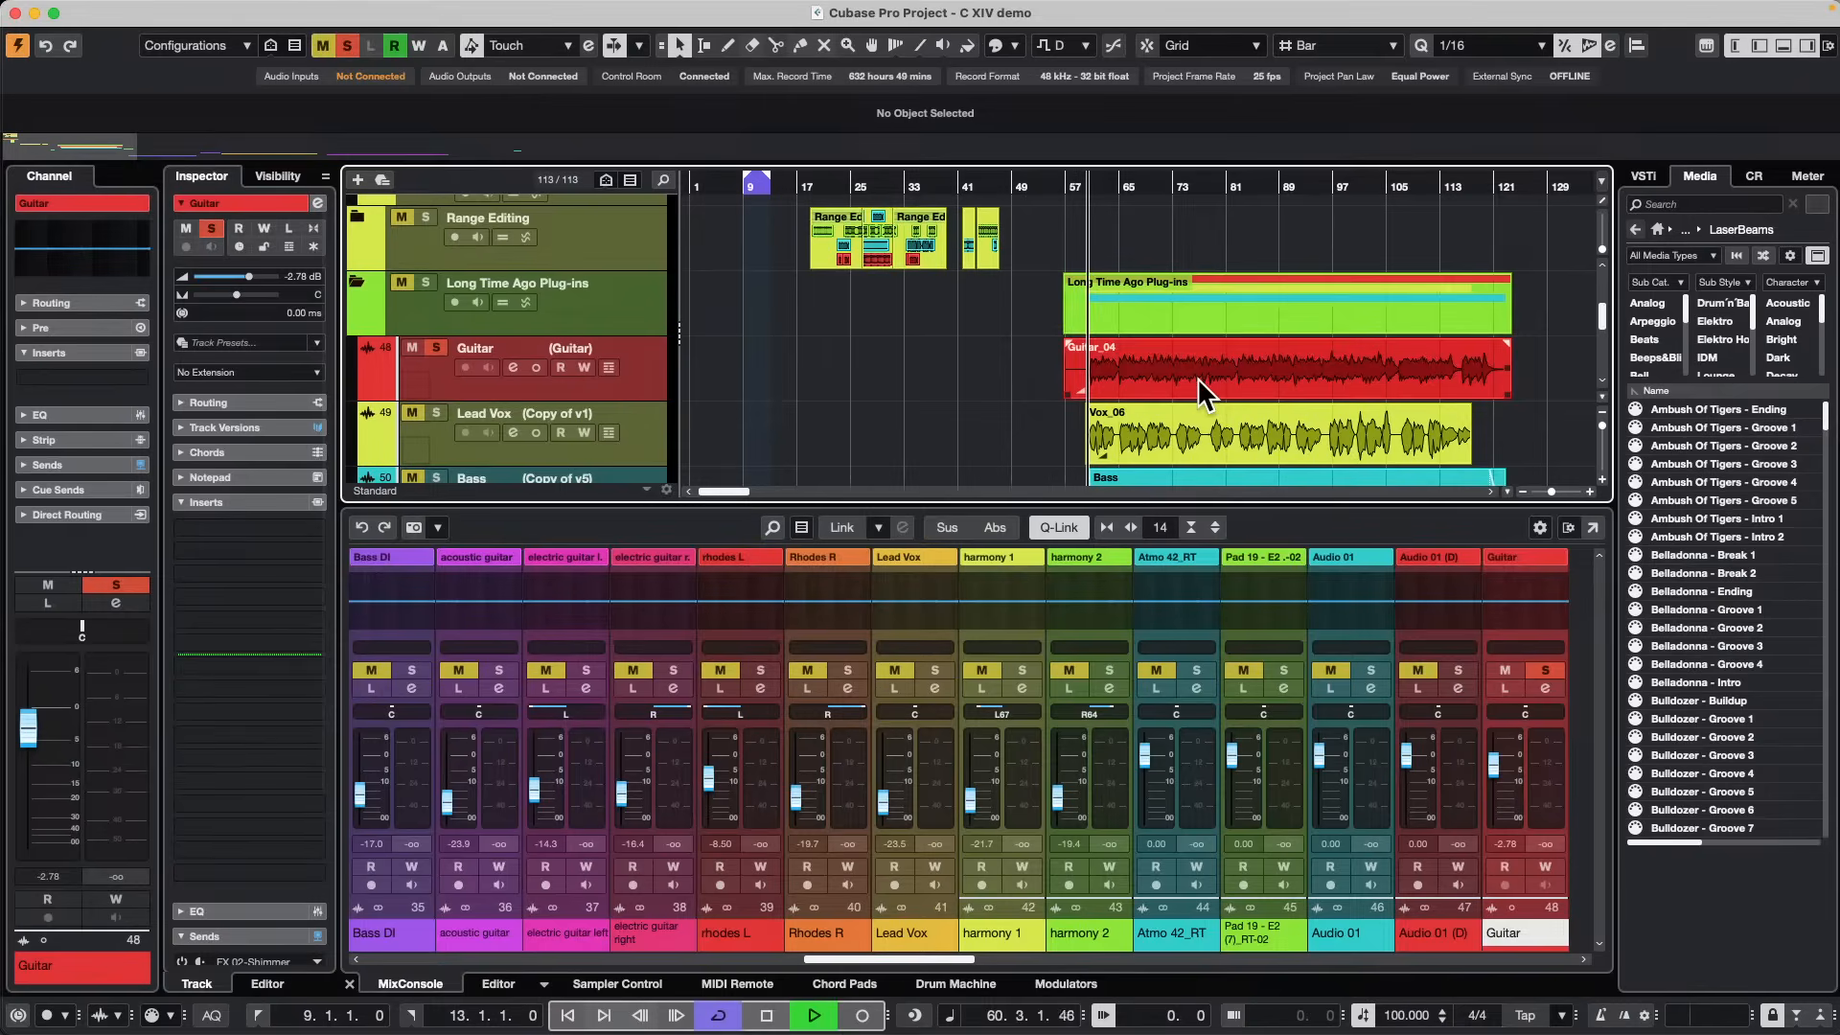
{"action": "key", "text": "space"}
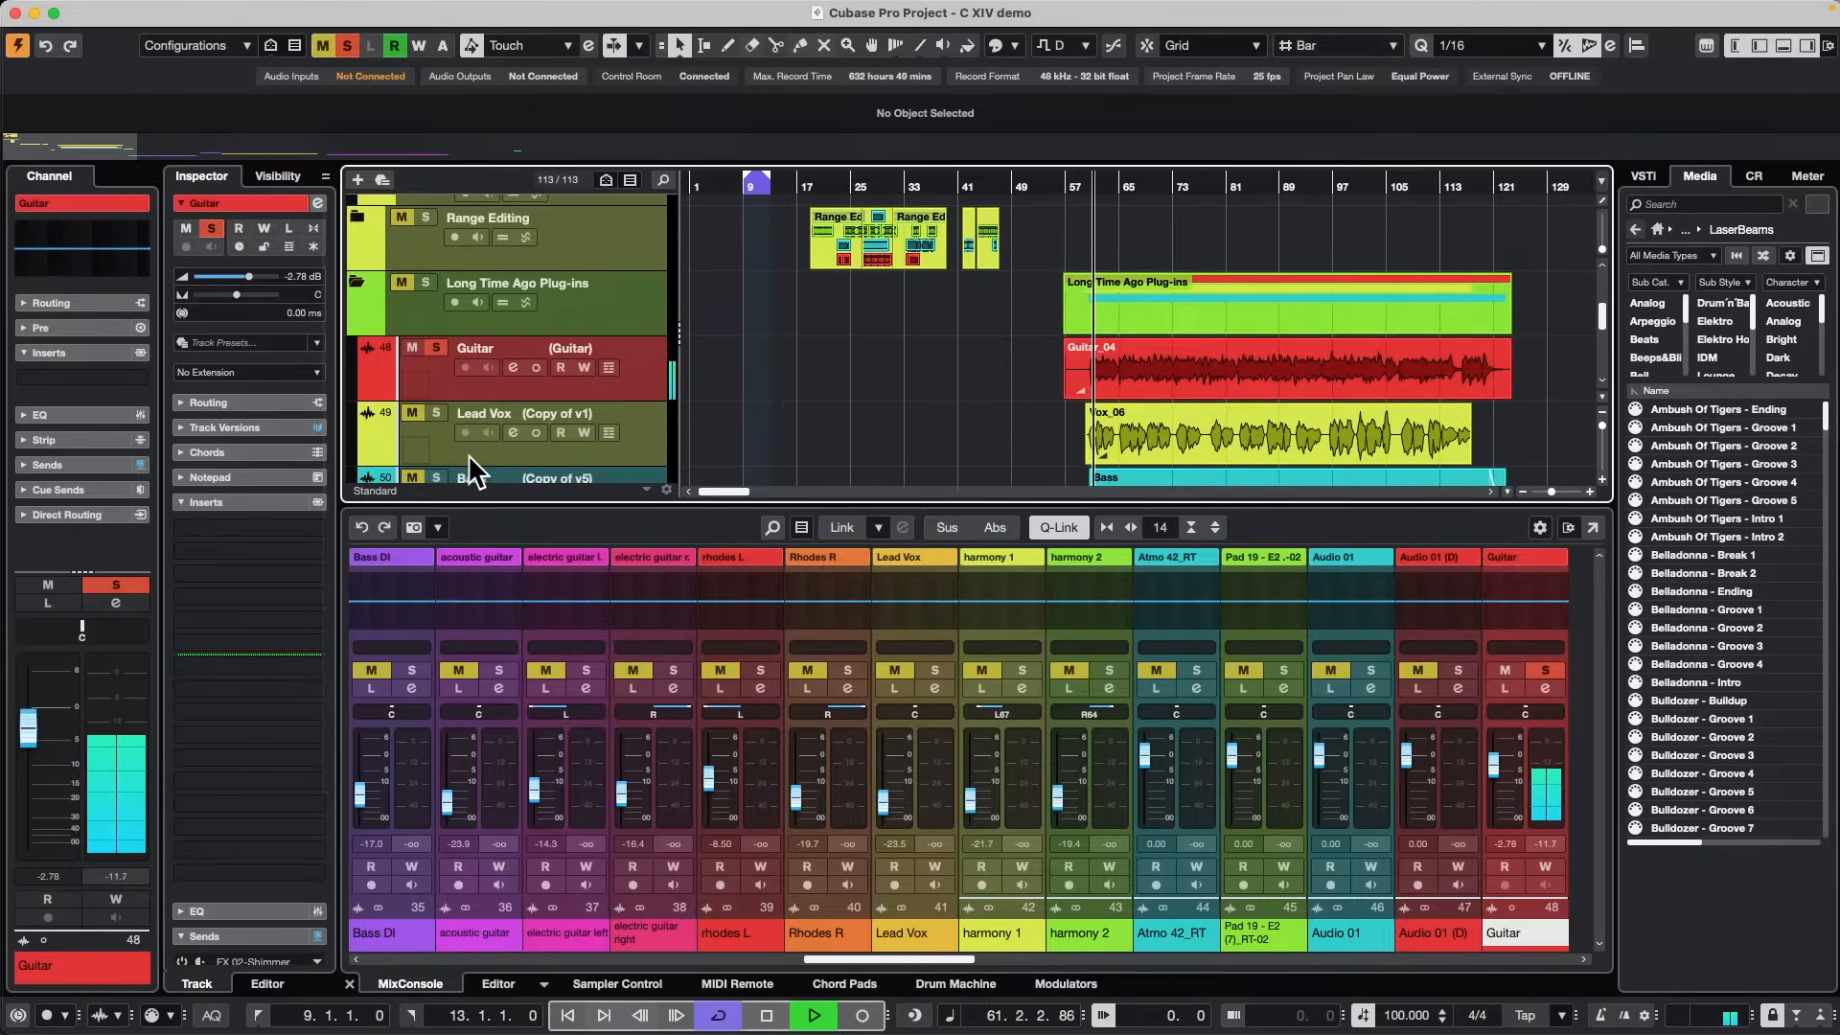
{"action": "left_click", "coordinate": [437, 413]}
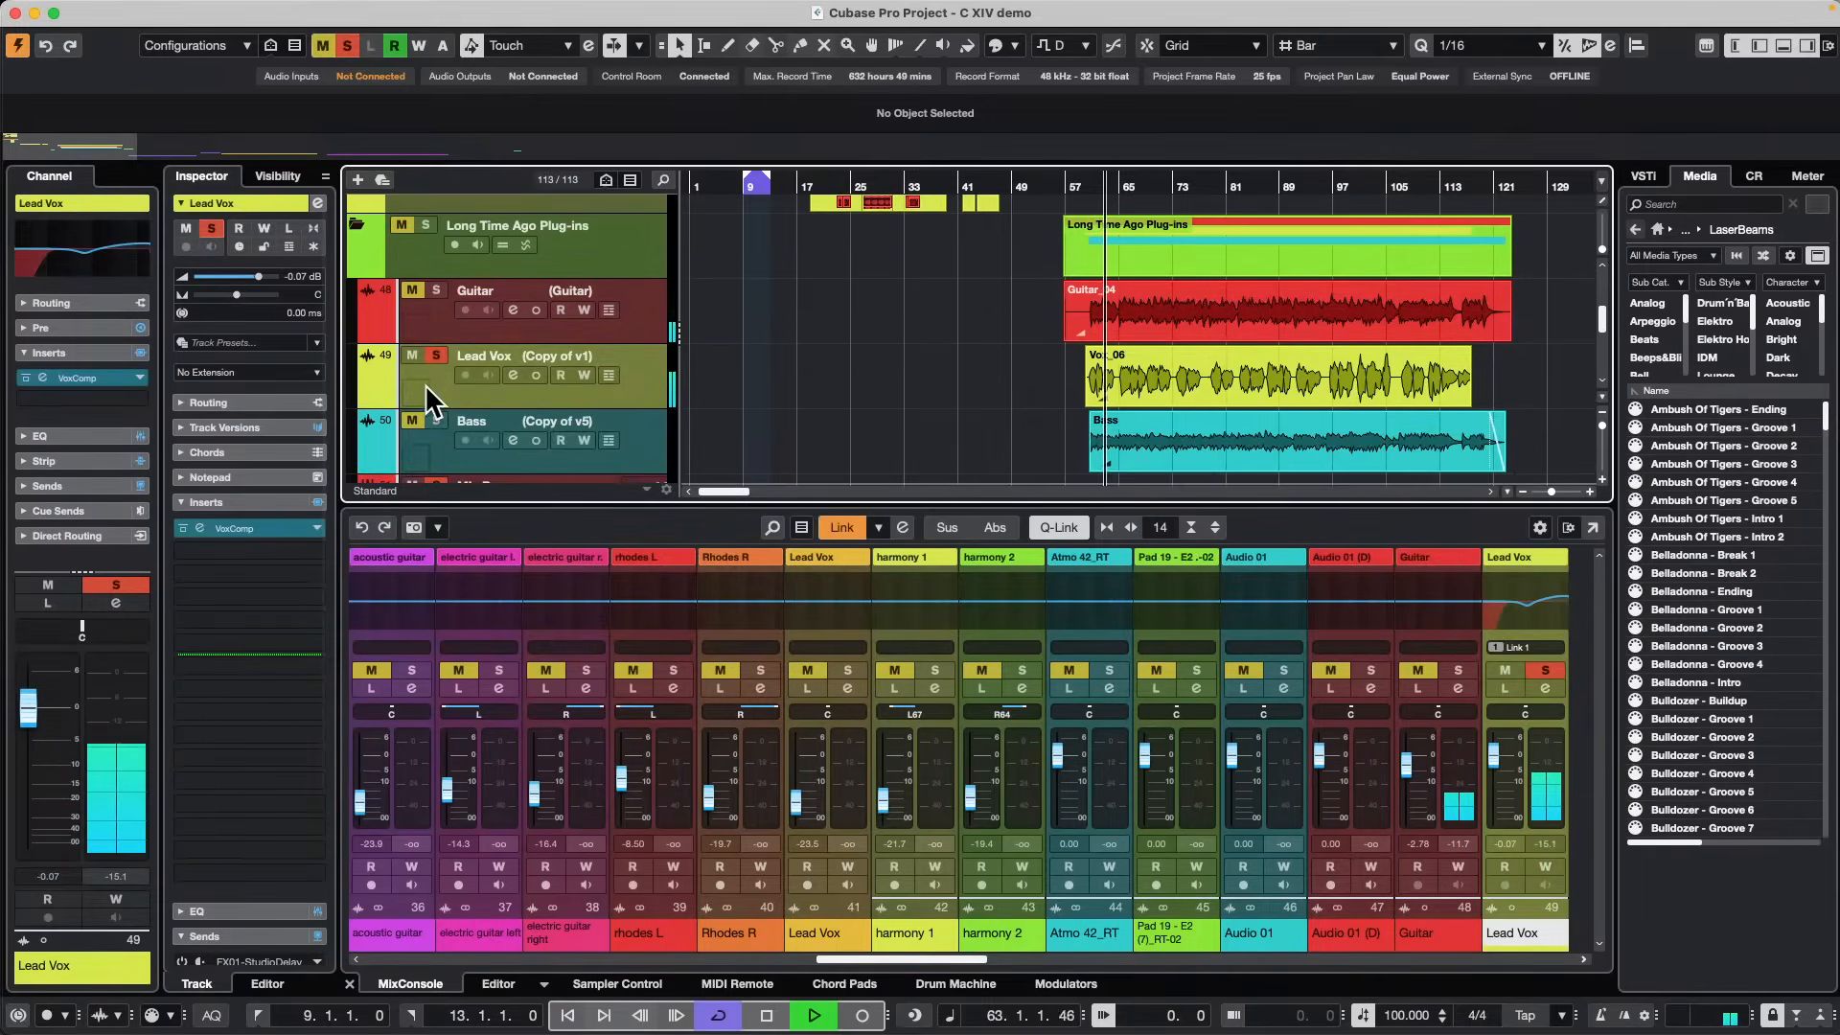
{"action": "scroll", "coordinate": [423, 383], "scroll_direction": "down", "scroll_amount": 1}
{"action": "left_click", "coordinate": [436, 418]}
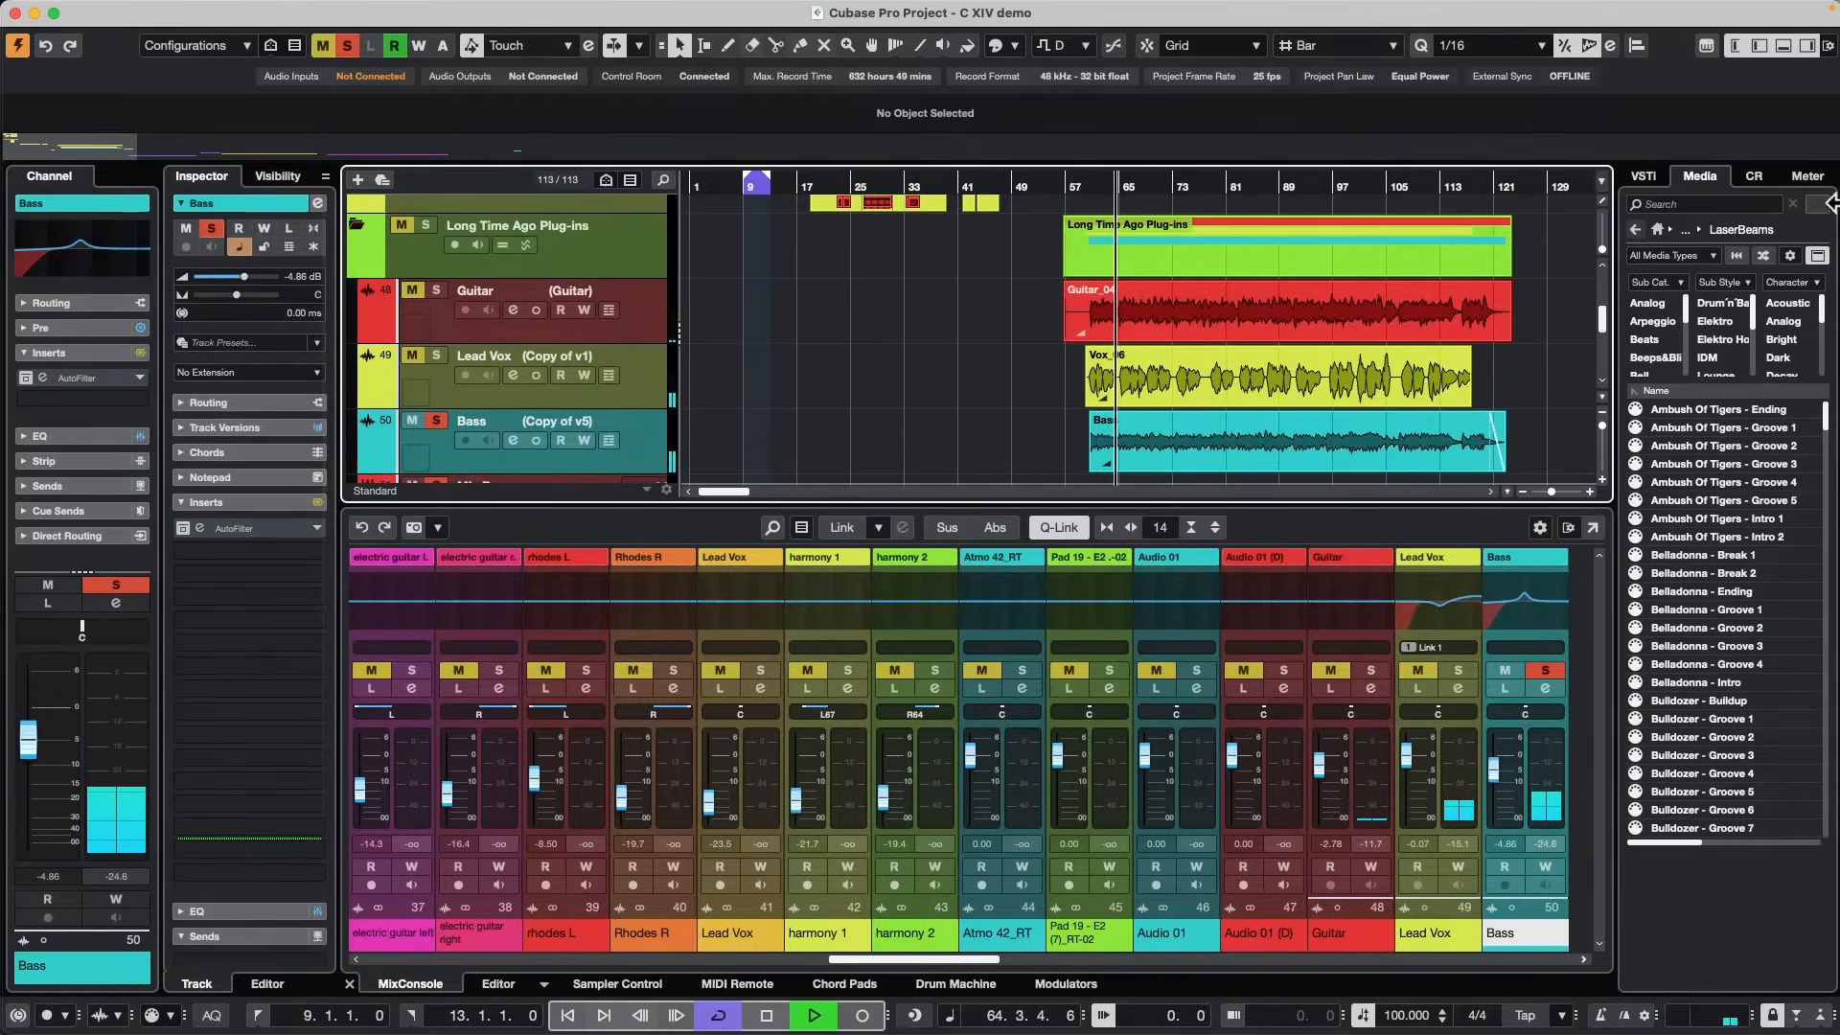
Show the Control Room, solo Lead Vox and Guitar together with Bass, and stop playback.
{"action": "left_click", "coordinate": [1754, 177]}
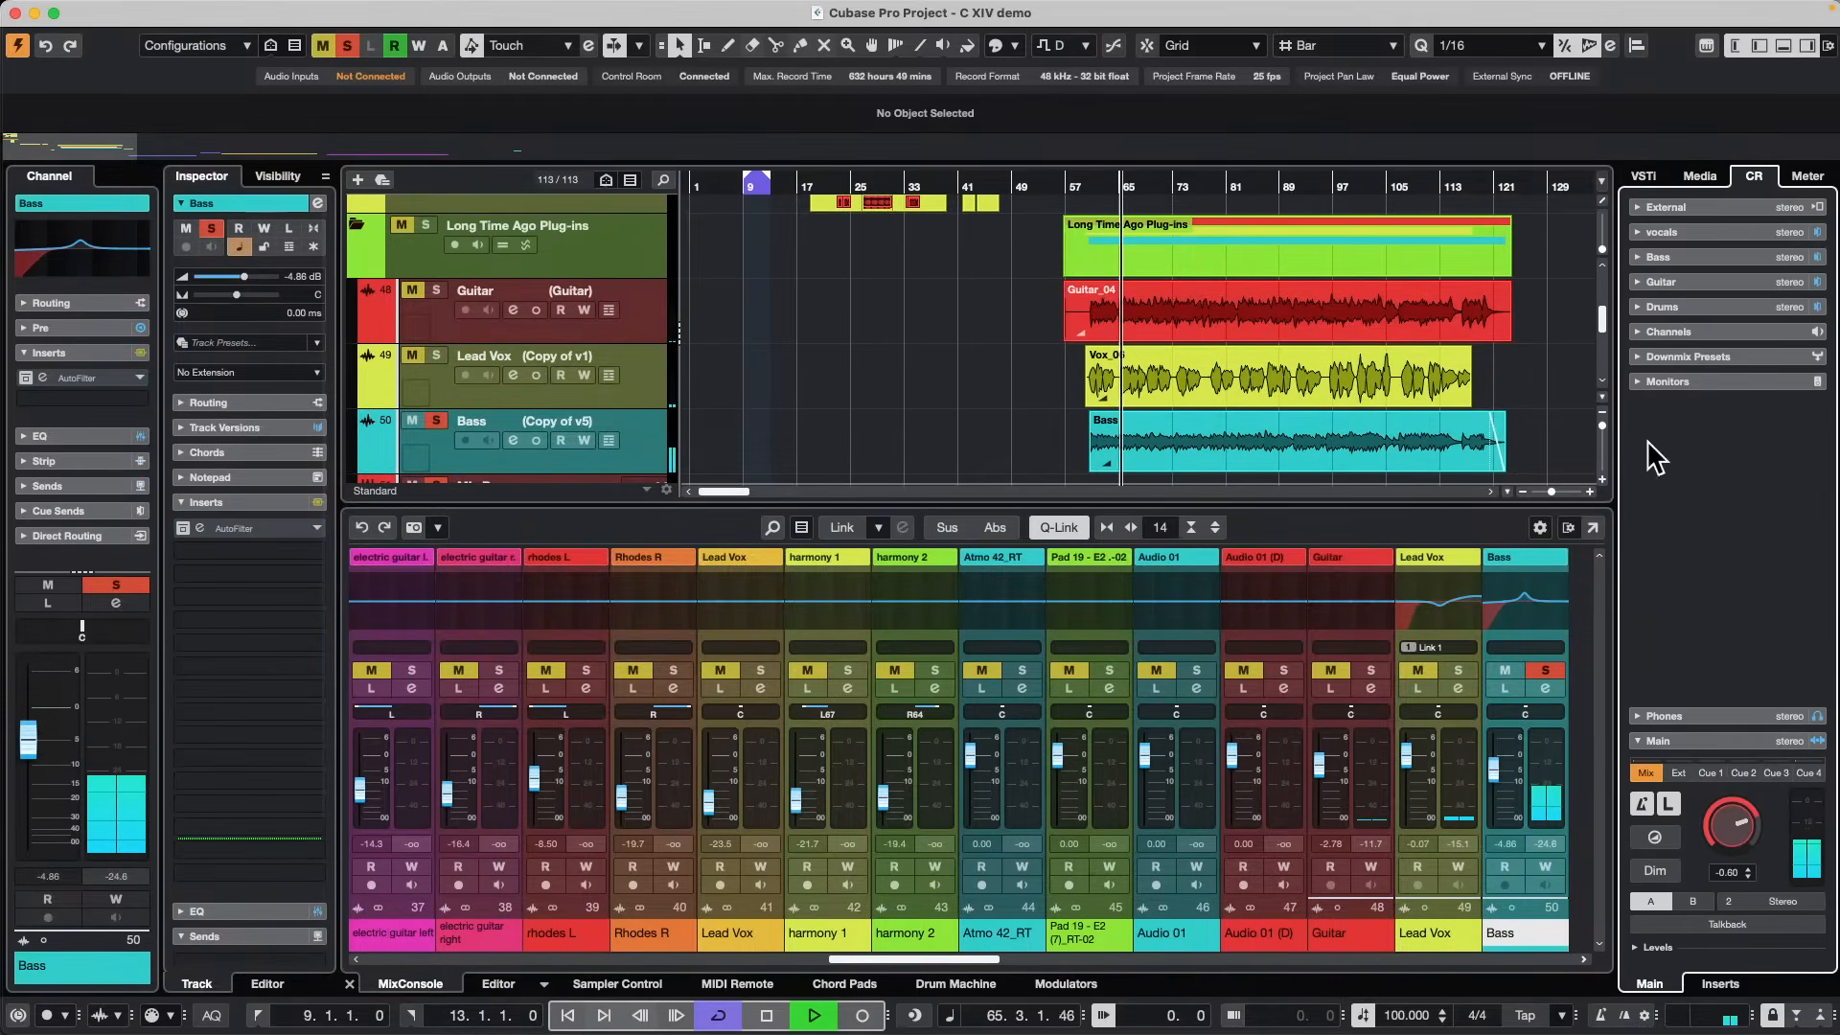
{"action": "left_click", "coordinate": [440, 350]}
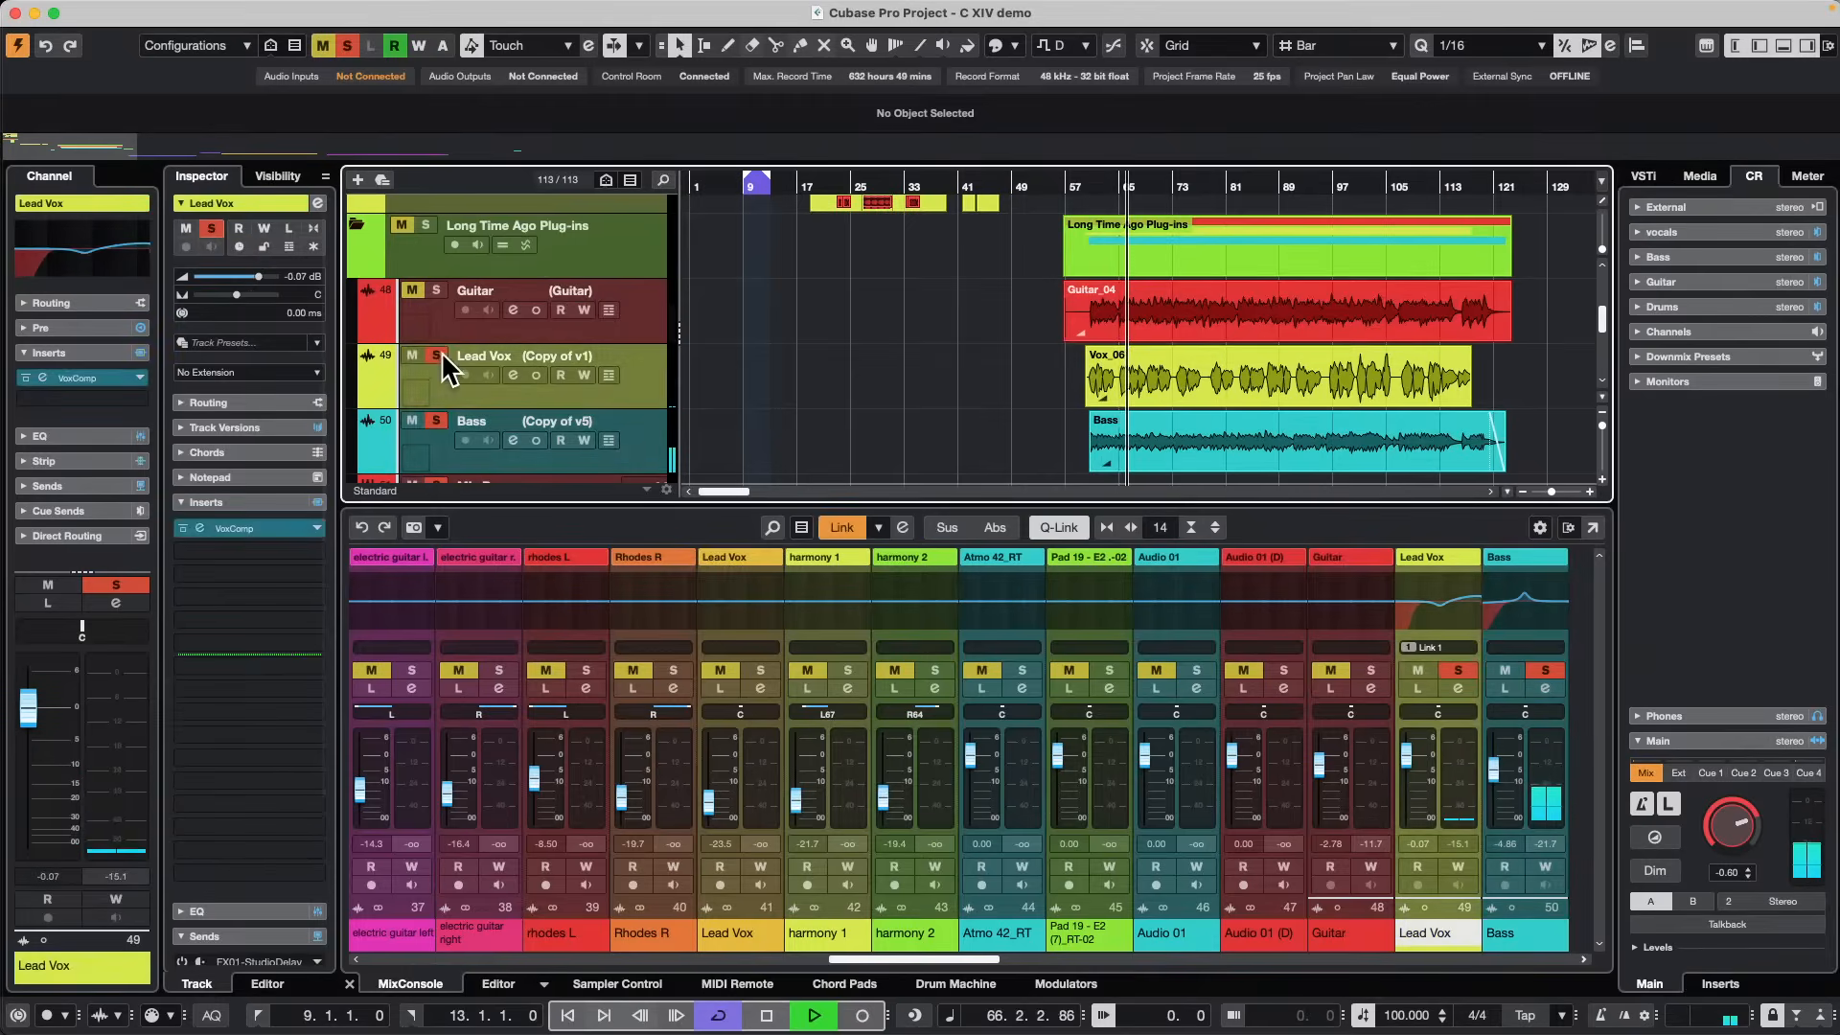
{"action": "left_click", "coordinate": [440, 288]}
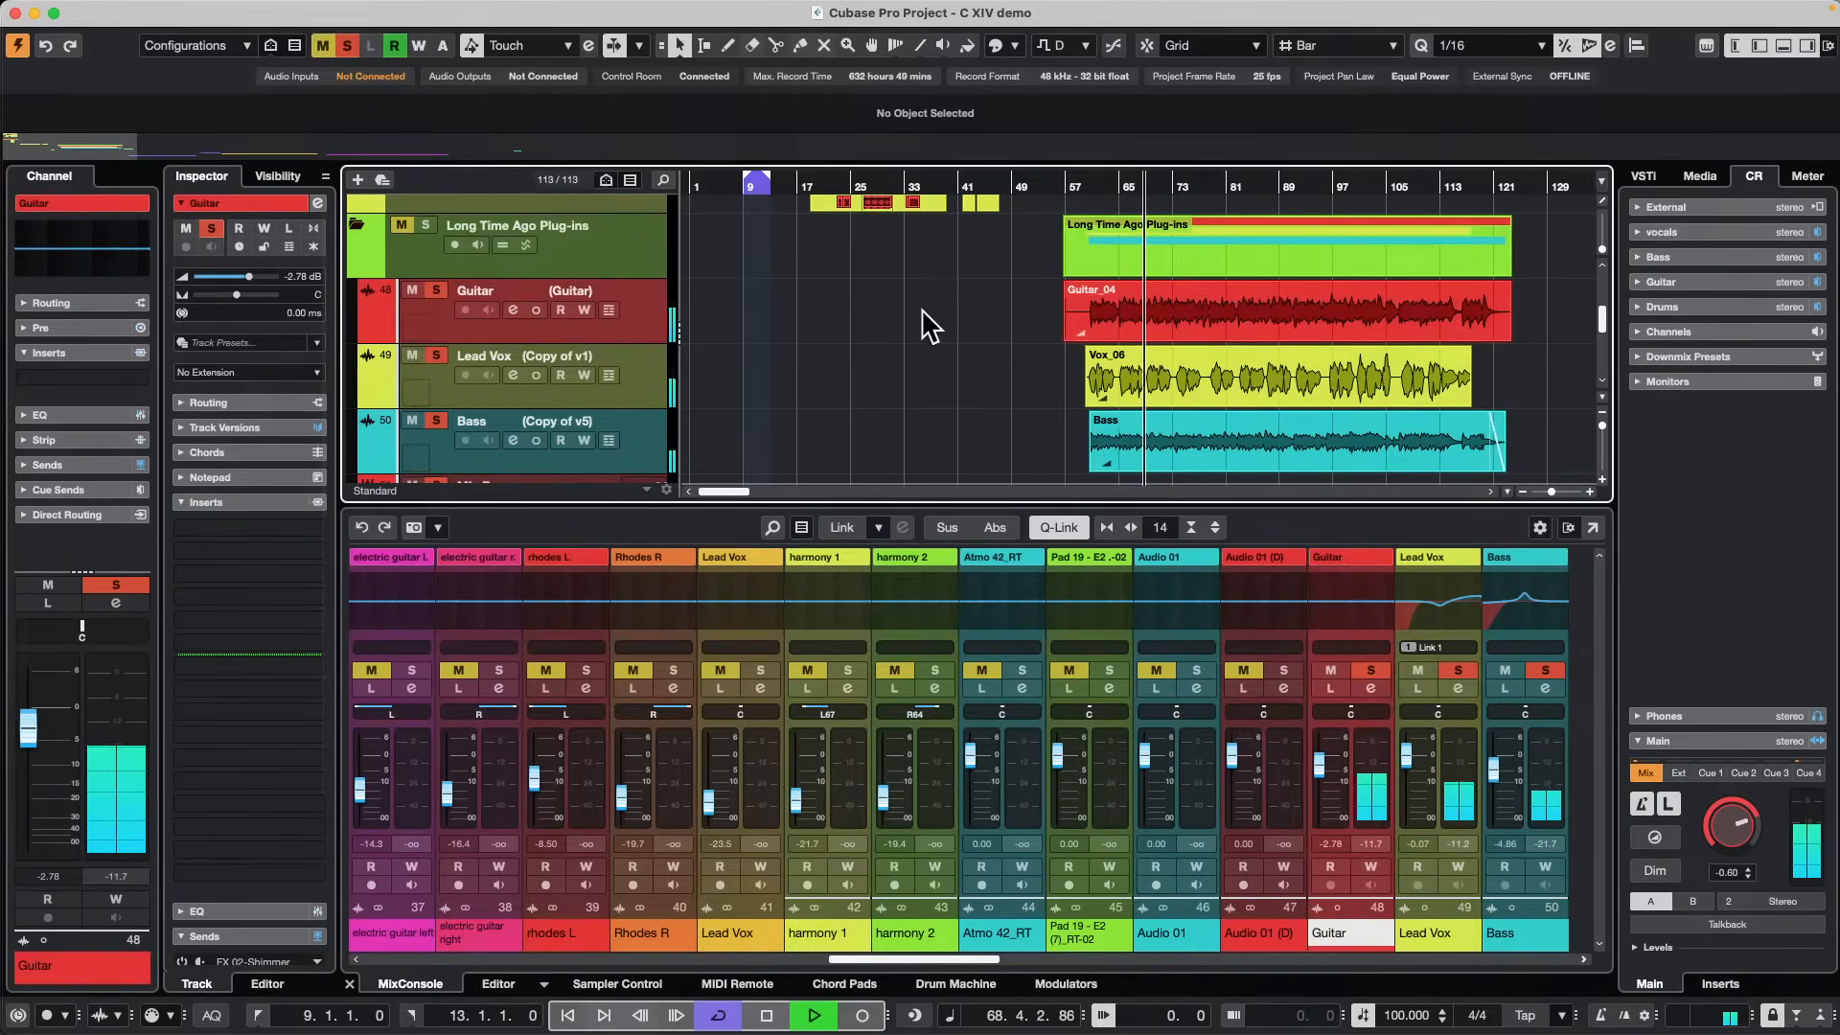
{"action": "key", "text": "space"}
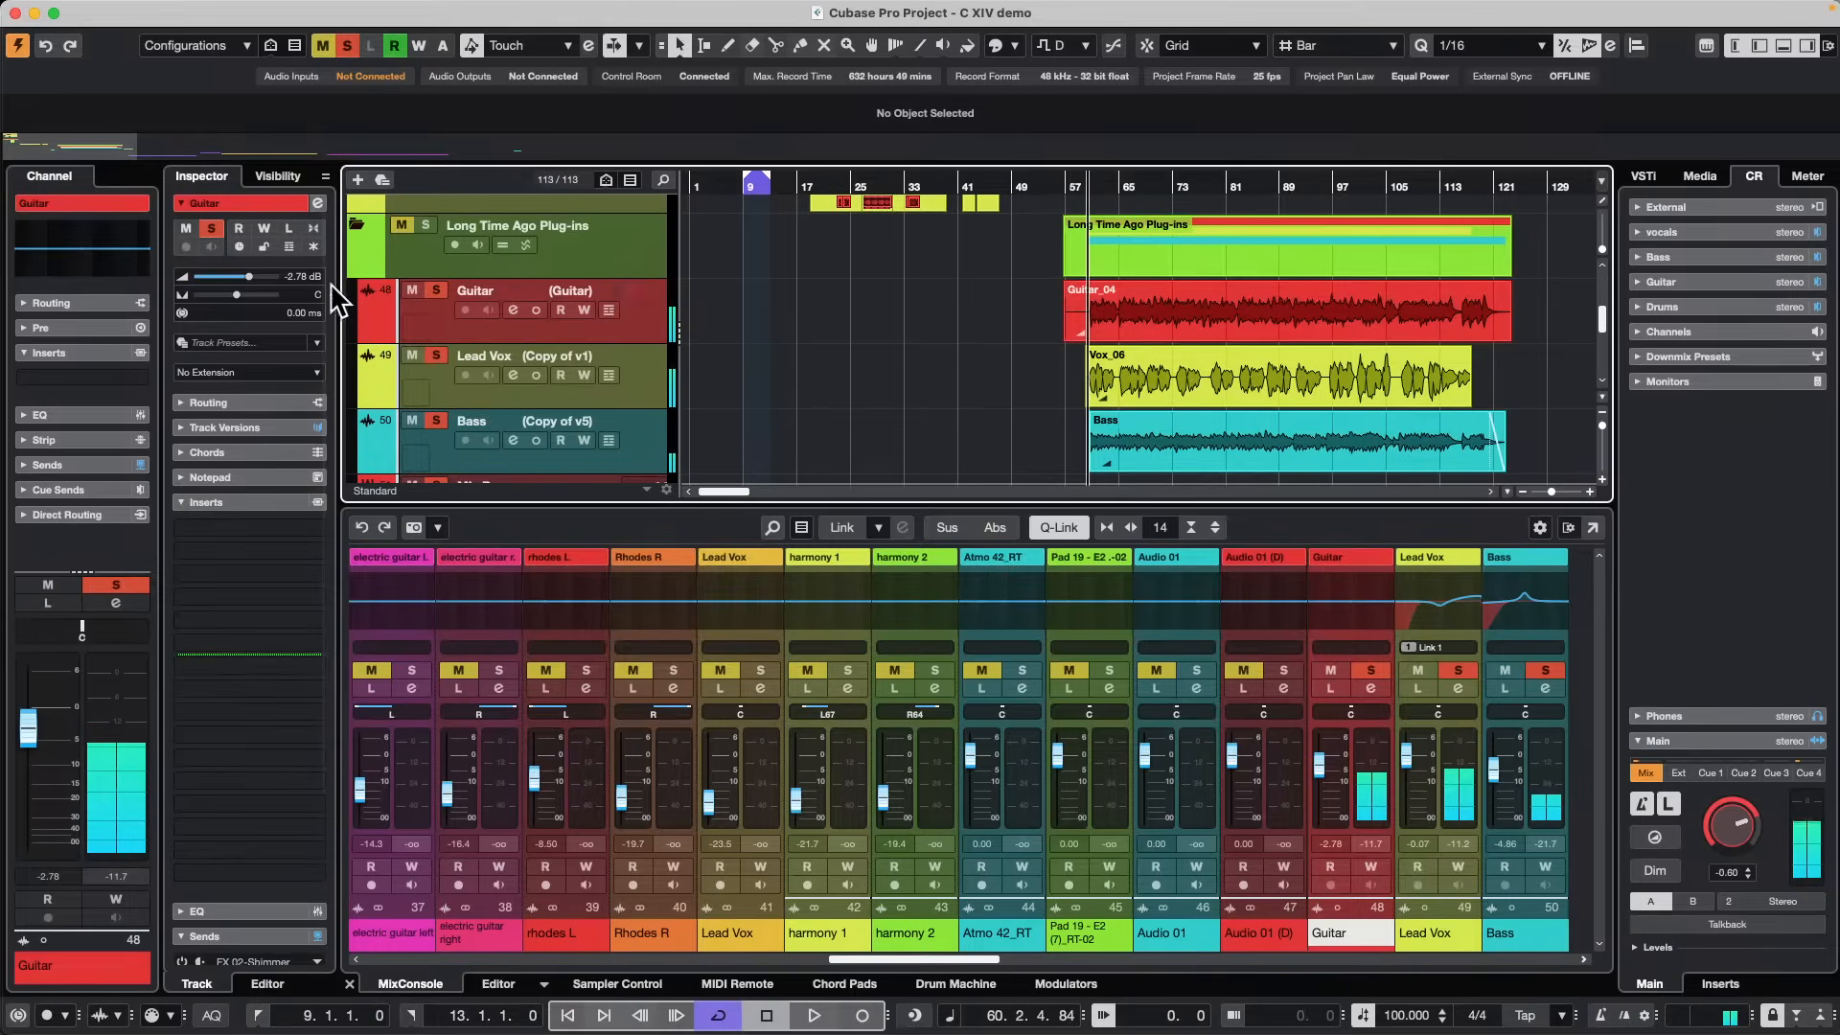
Select the Long Time Ago Plug-ins folder track and toggle its solo and mute states.
{"action": "left_click", "coordinate": [646, 262]}
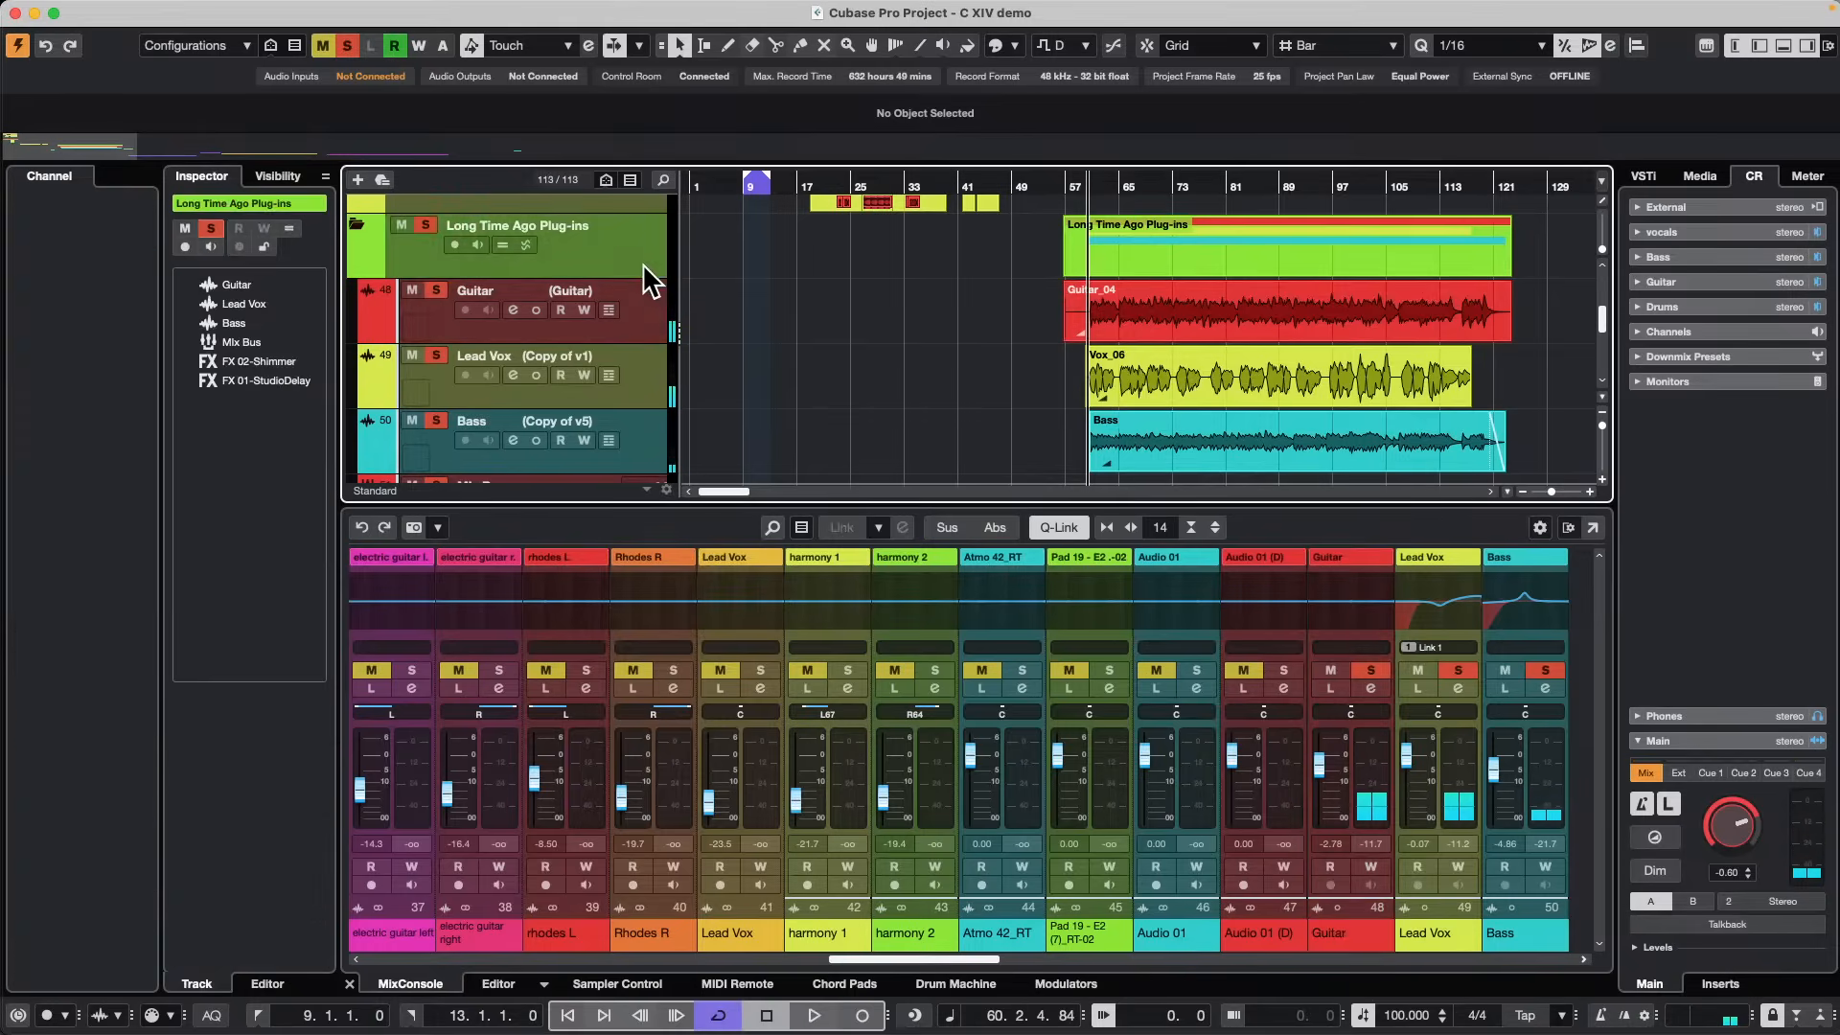
{"action": "left_click", "coordinate": [421, 226]}
{"action": "left_click", "coordinate": [403, 224]}
{"action": "left_click", "coordinate": [403, 224]}
{"action": "left_click", "coordinate": [425, 225]}
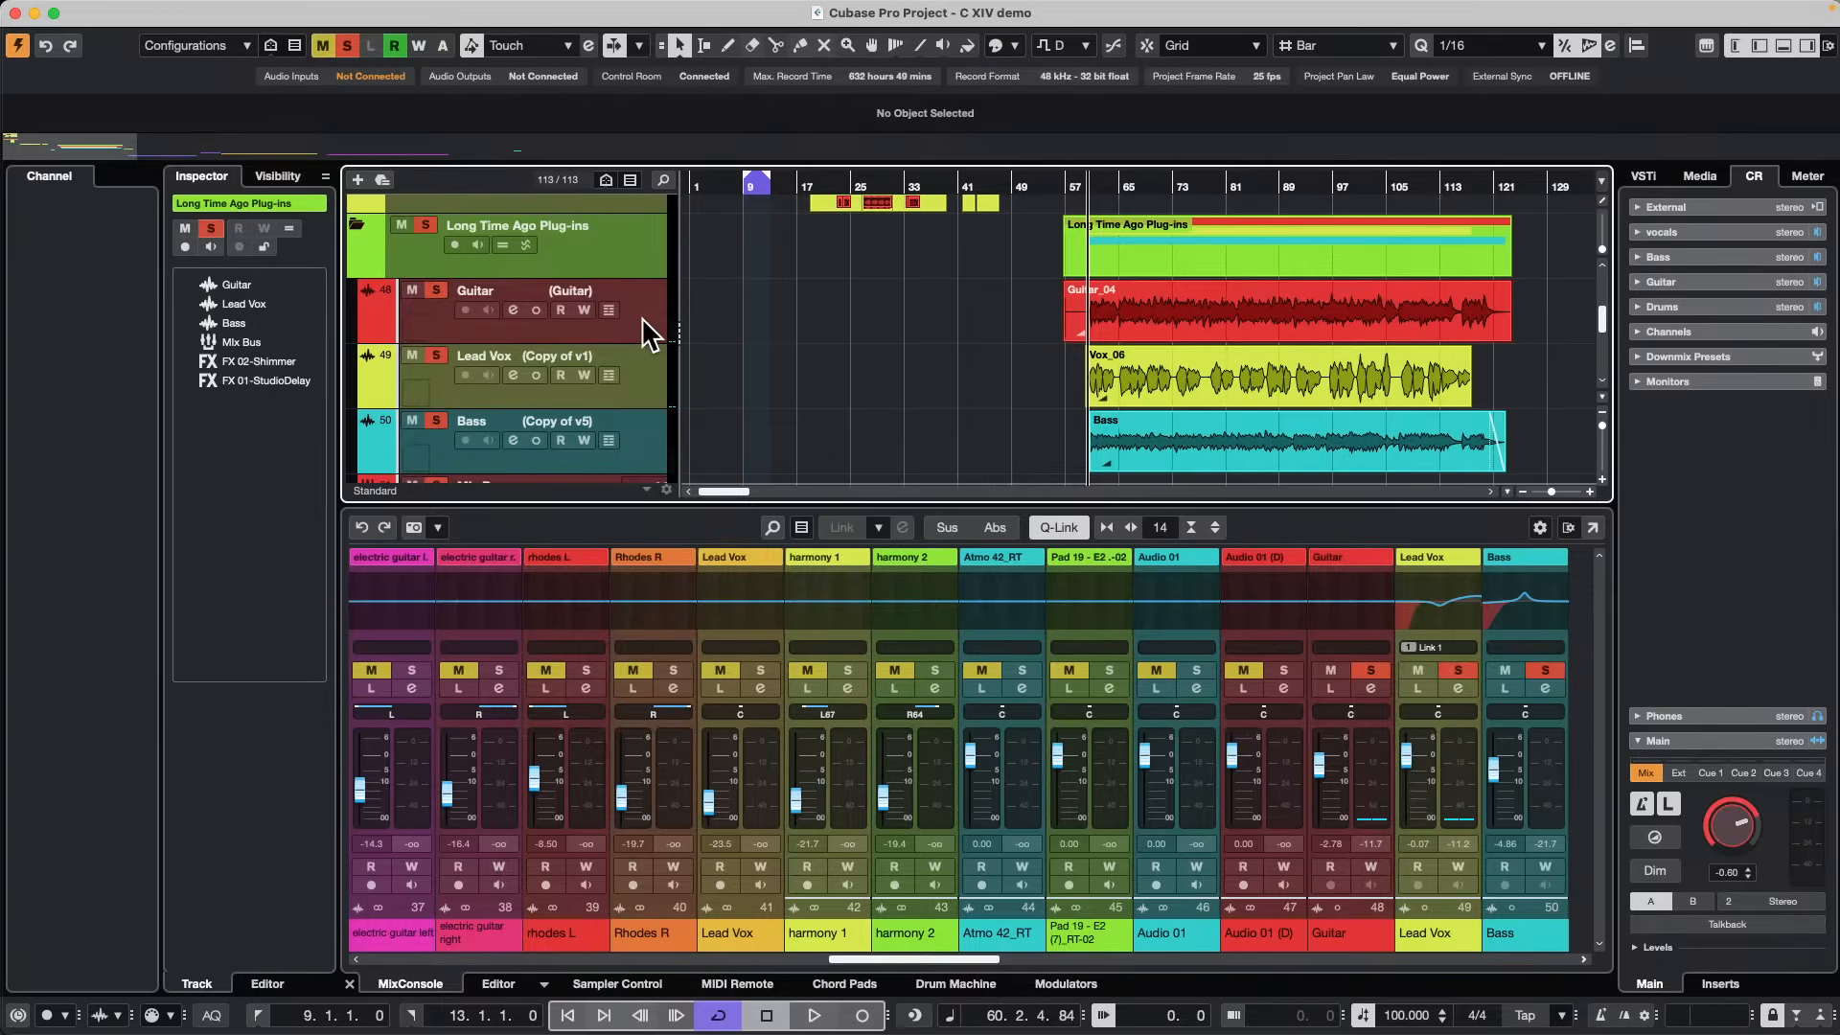
Select the Guitar track, expand its channel sends and play it soloed.
{"action": "left_click", "coordinate": [646, 308]}
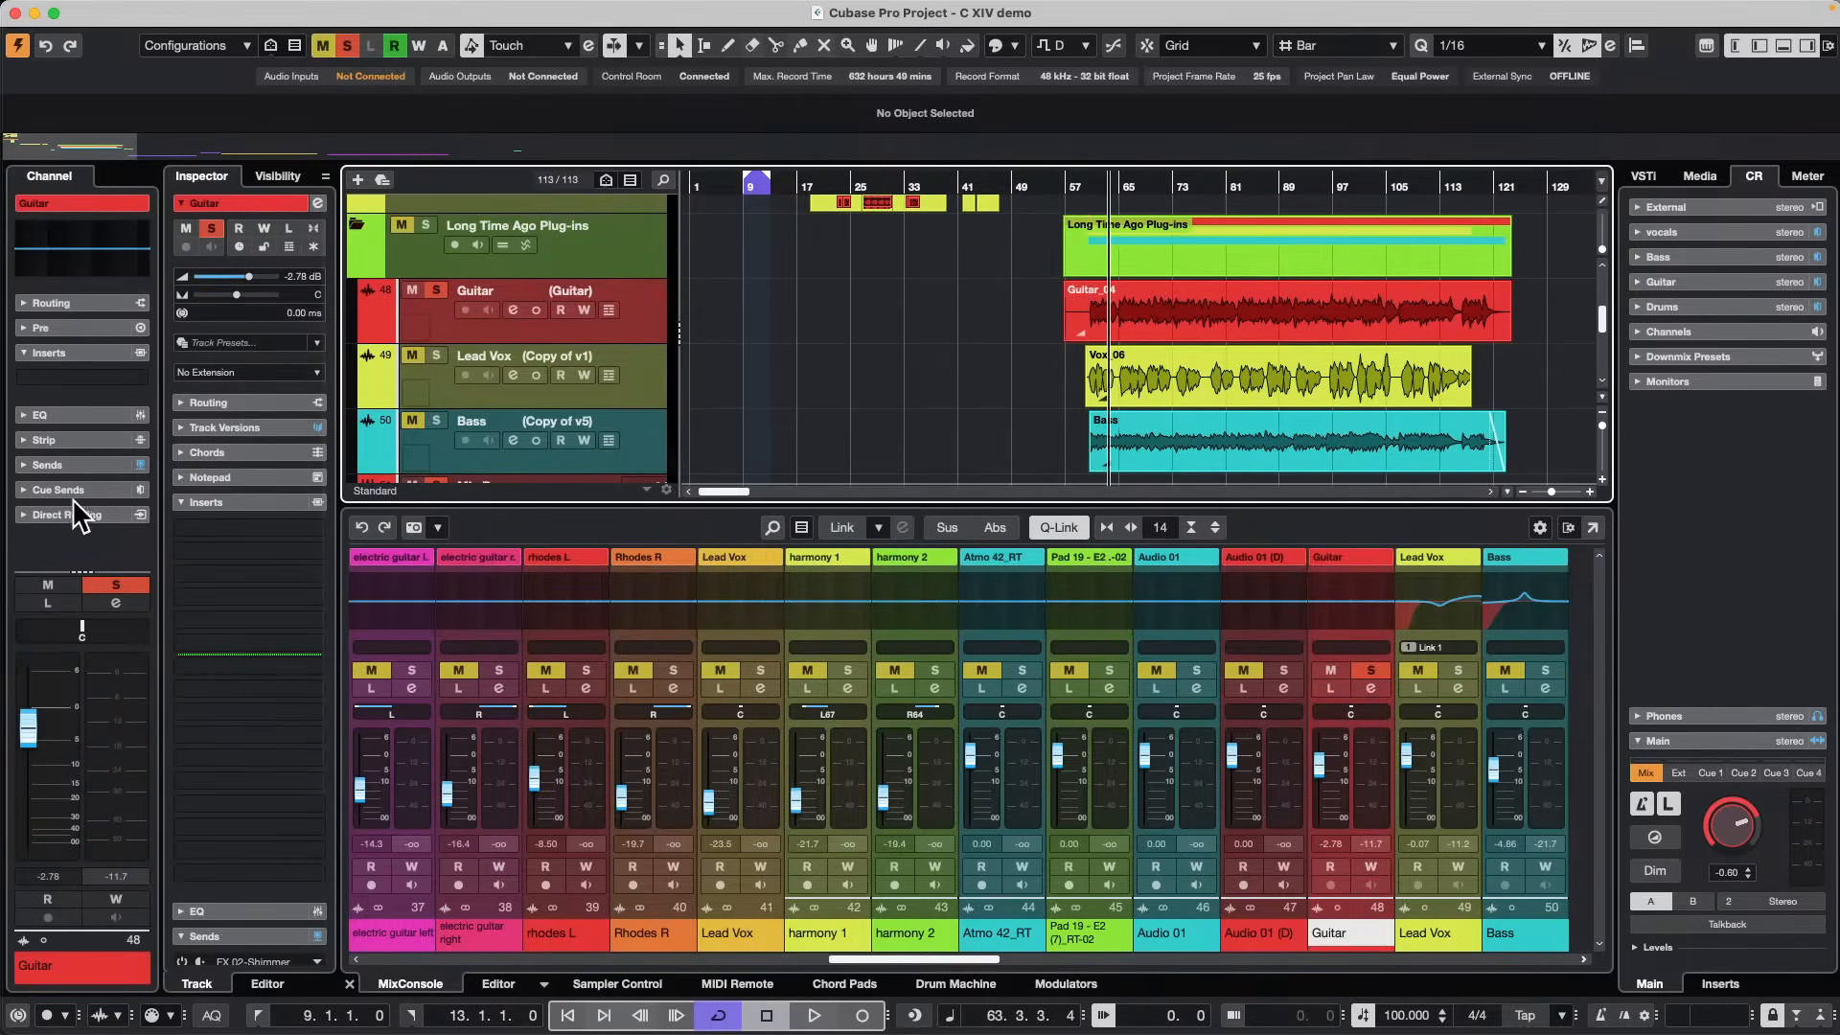
{"action": "left_click", "coordinate": [82, 465]}
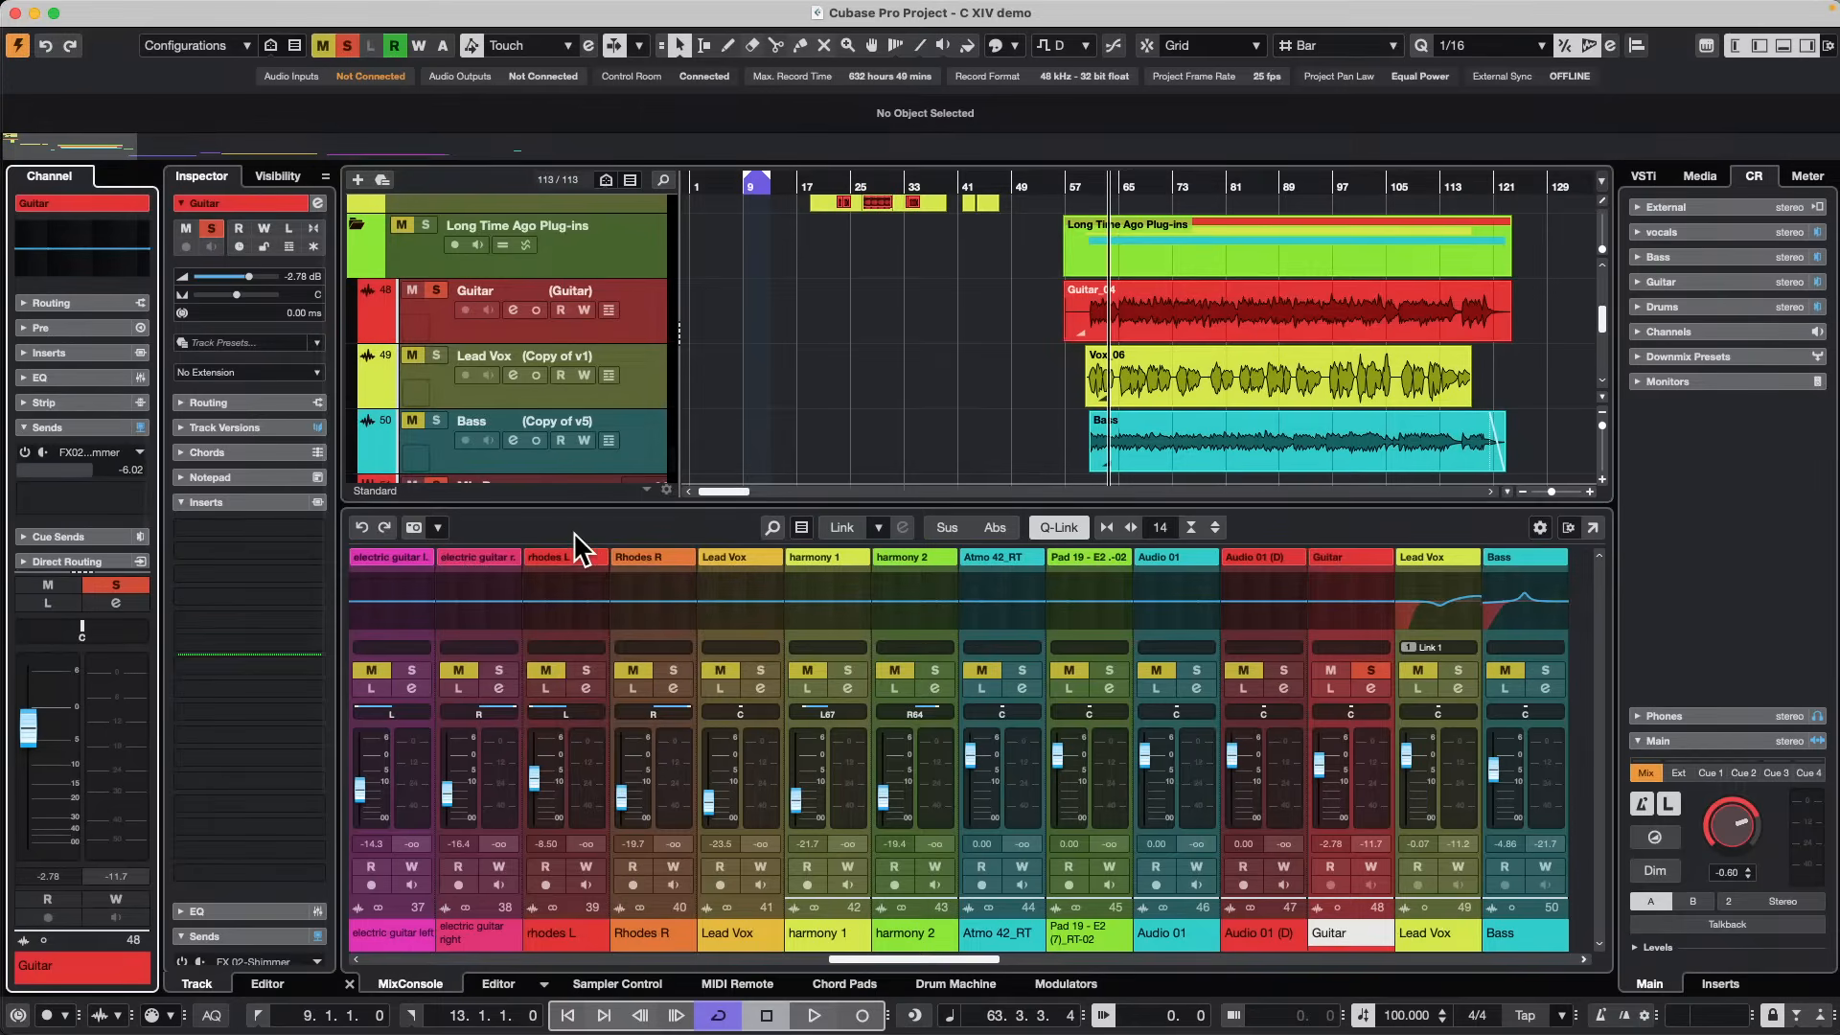
{"action": "key", "text": "space"}
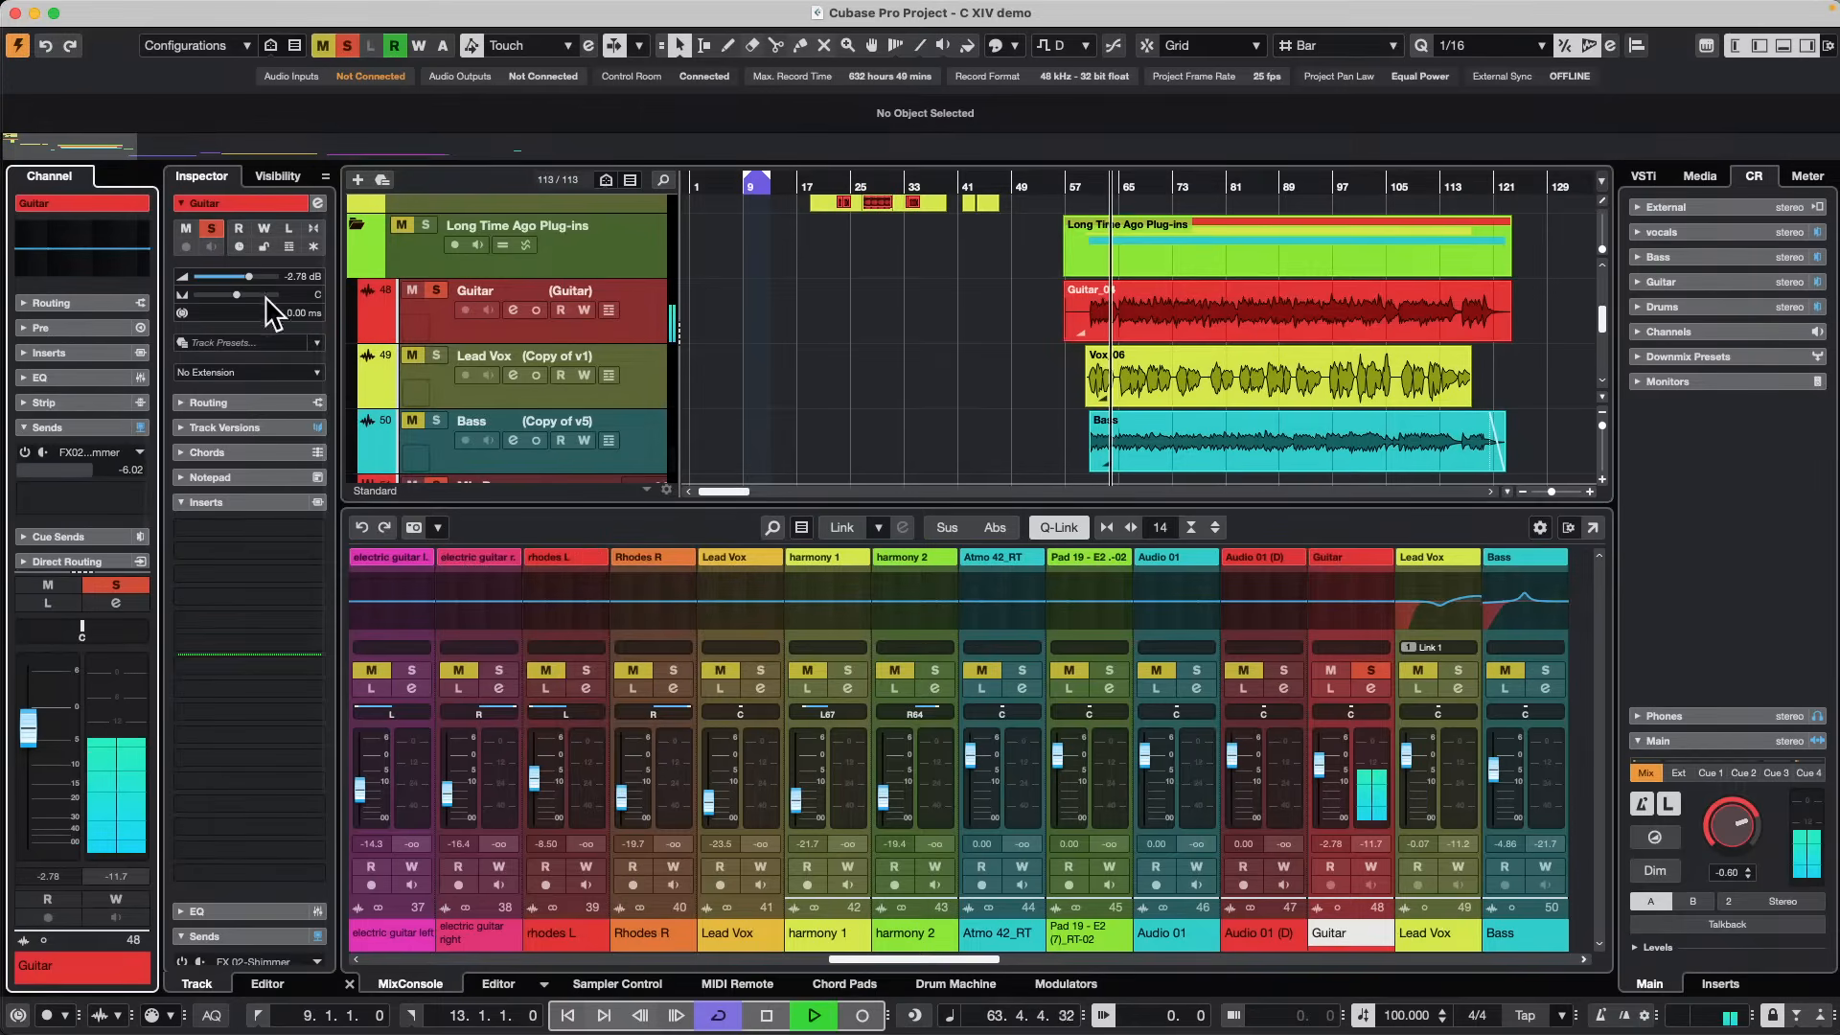
Activate the Guitar channel's FX 02-Shimmer send and open the Shimmer editor, placing it over the track list.
{"action": "left_click", "coordinate": [22, 449]}
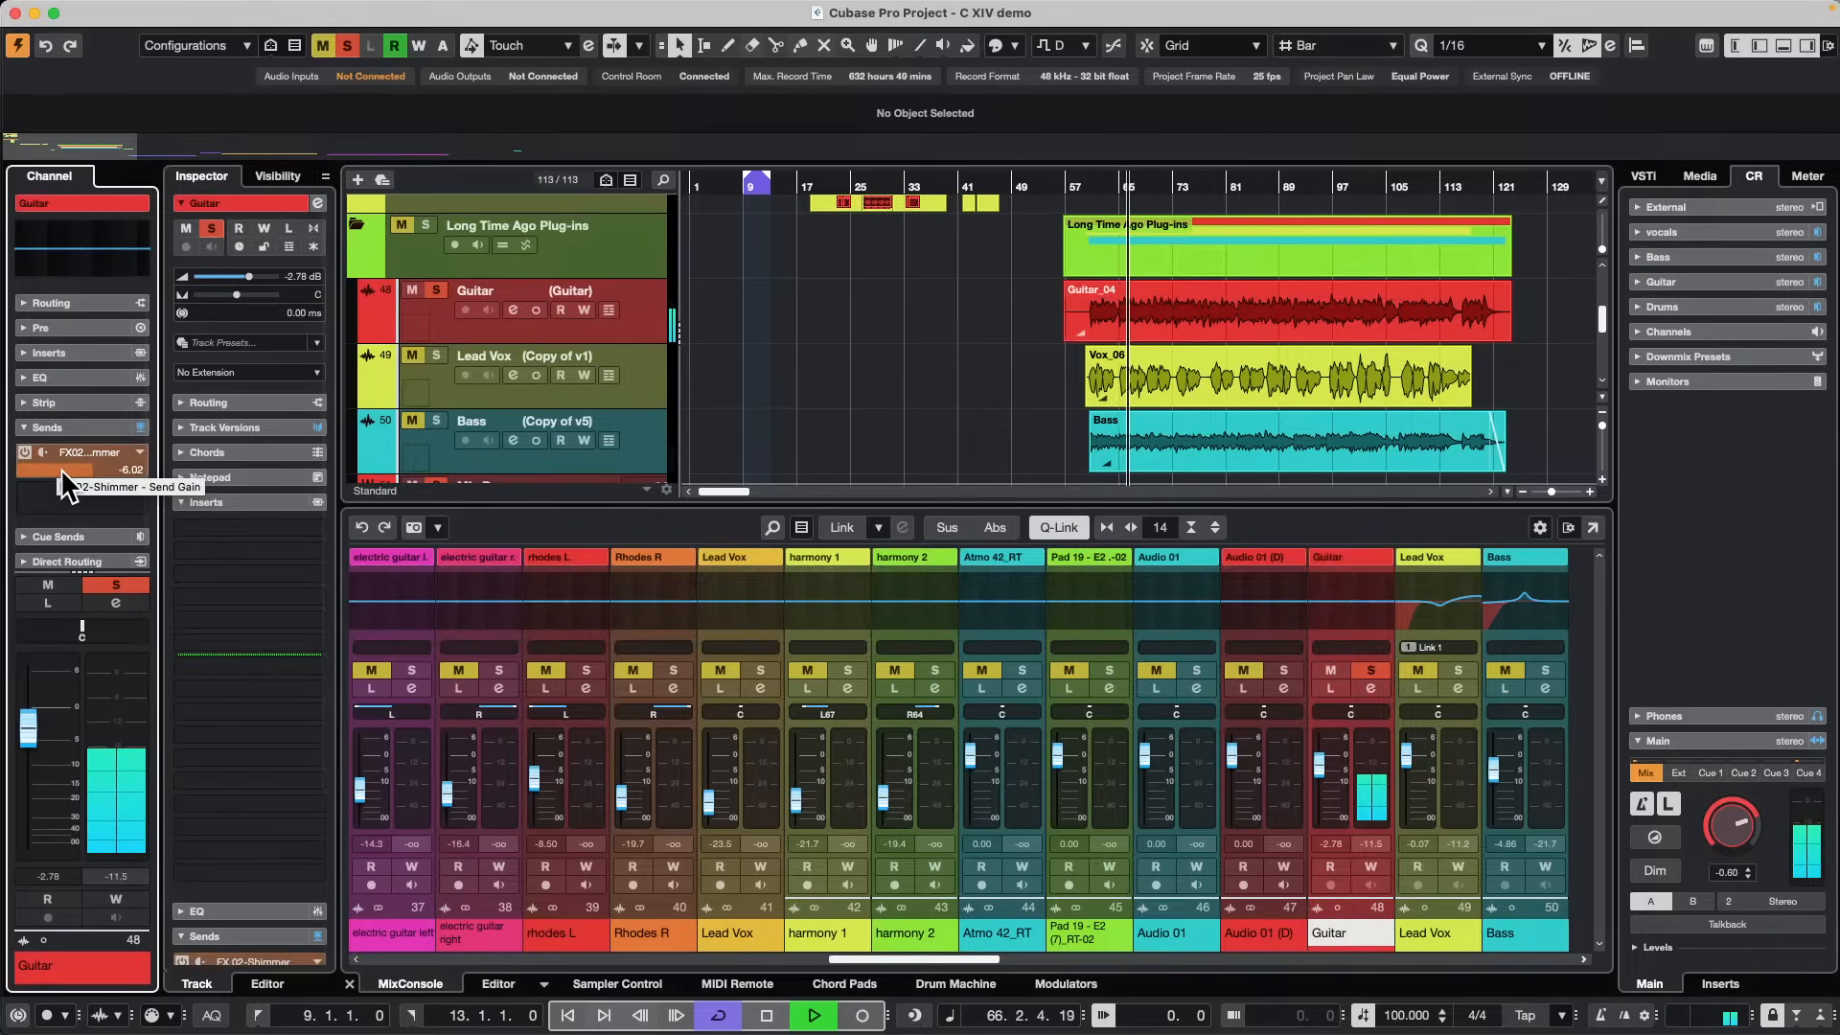
{"action": "left_click", "coordinate": [62, 470], "text": "alt+shift"}
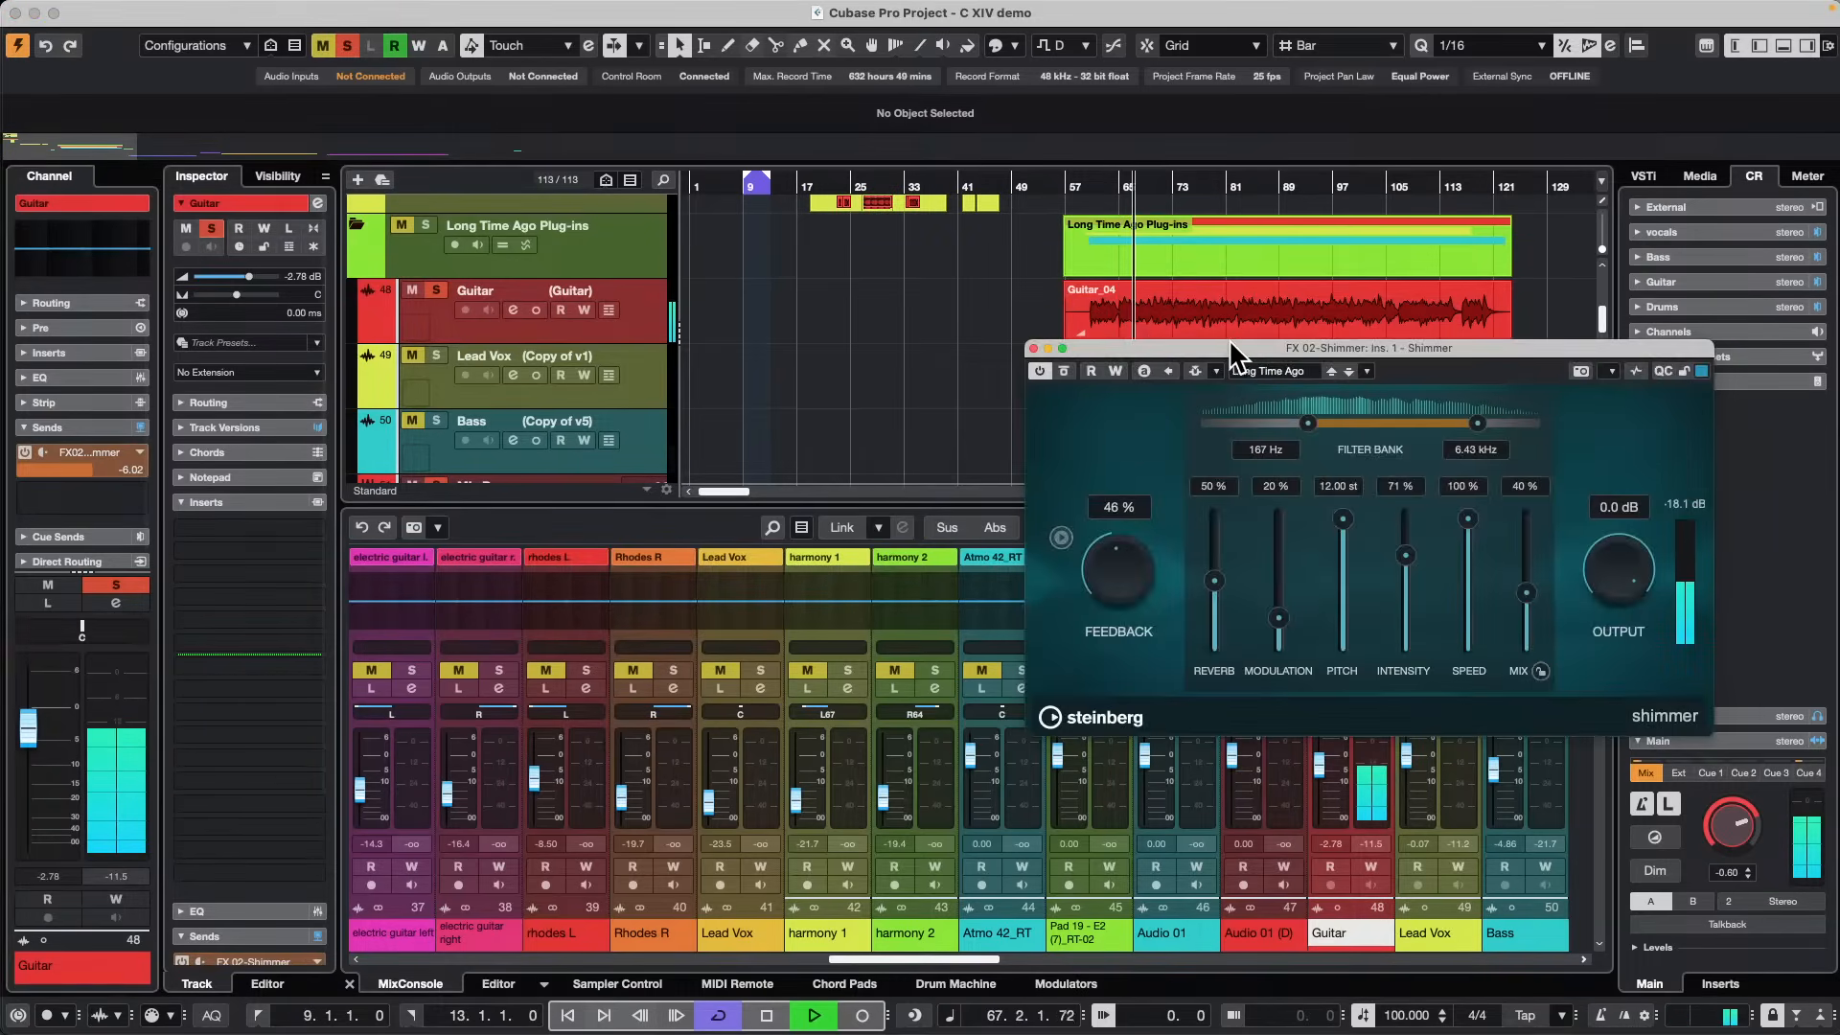
{"action": "left_click_drag", "start_coordinate": [1231, 344], "coordinate": [578, 138]}
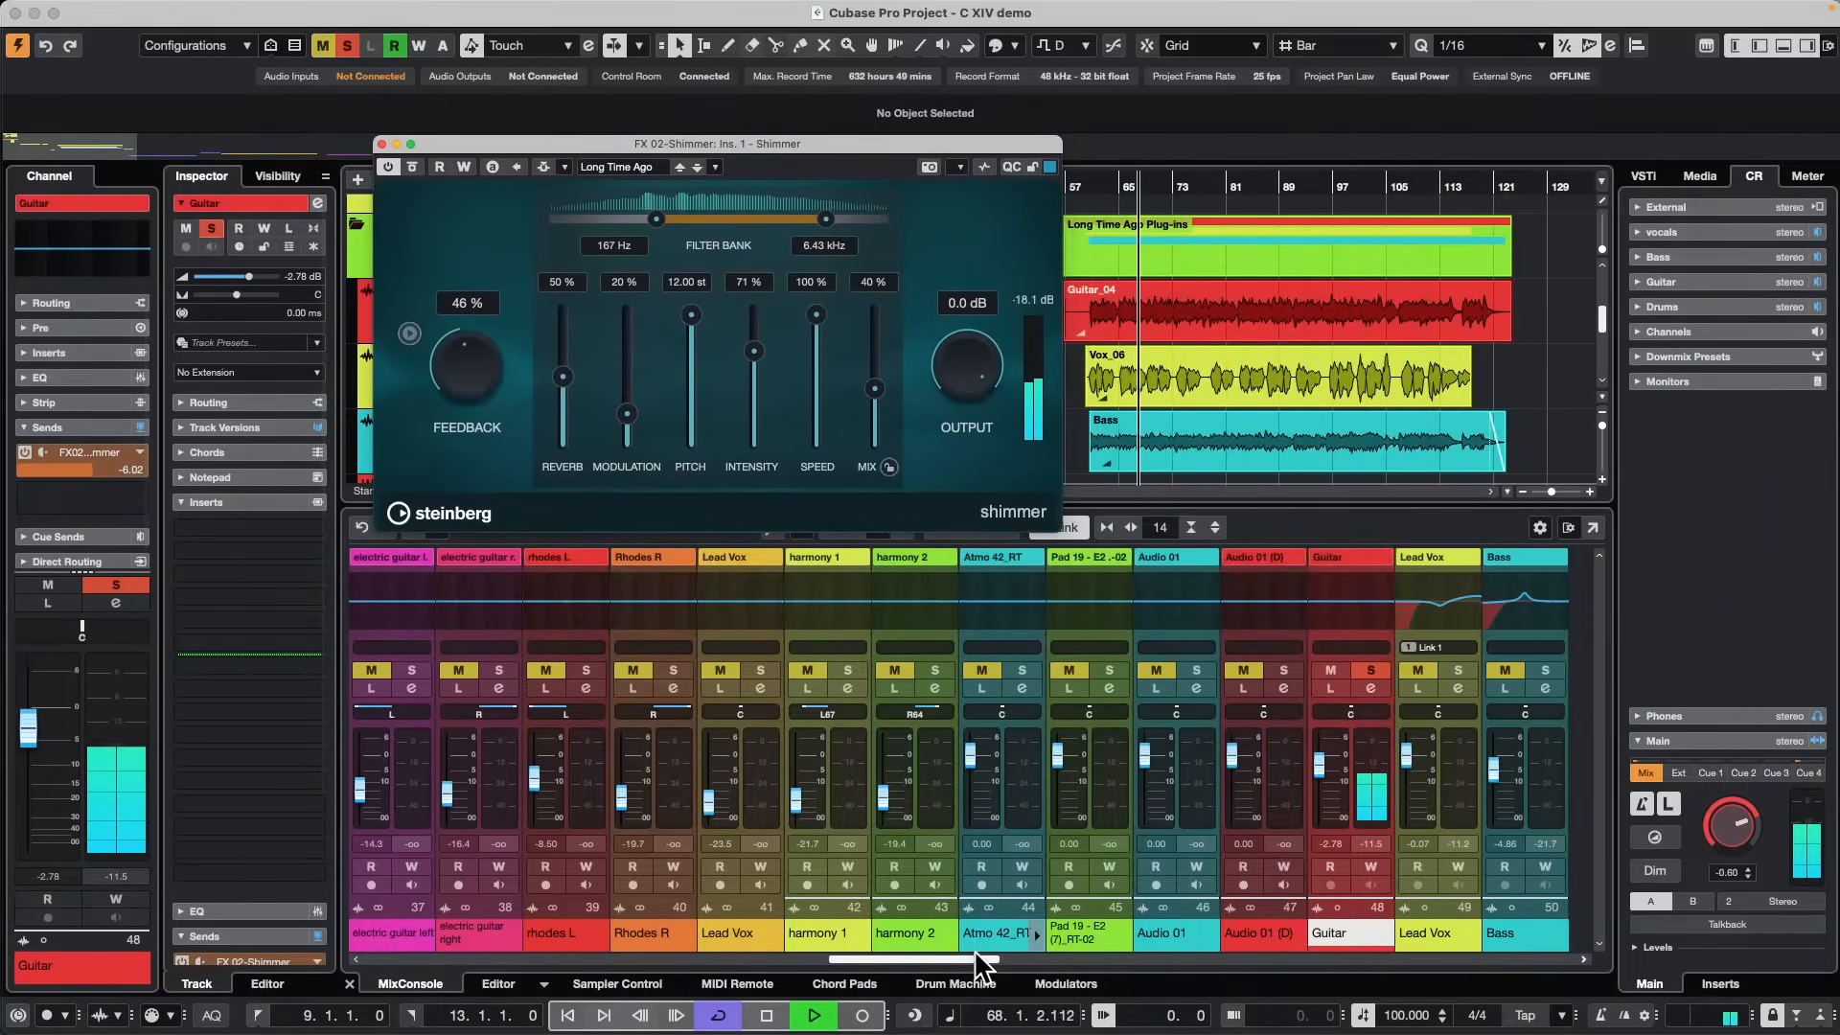
Lower Shimmer's pitch to -12.00 st, listen, and restore it to 12.00 st.
{"action": "left_click_drag", "start_coordinate": [975, 963], "coordinate": [1034, 952]}
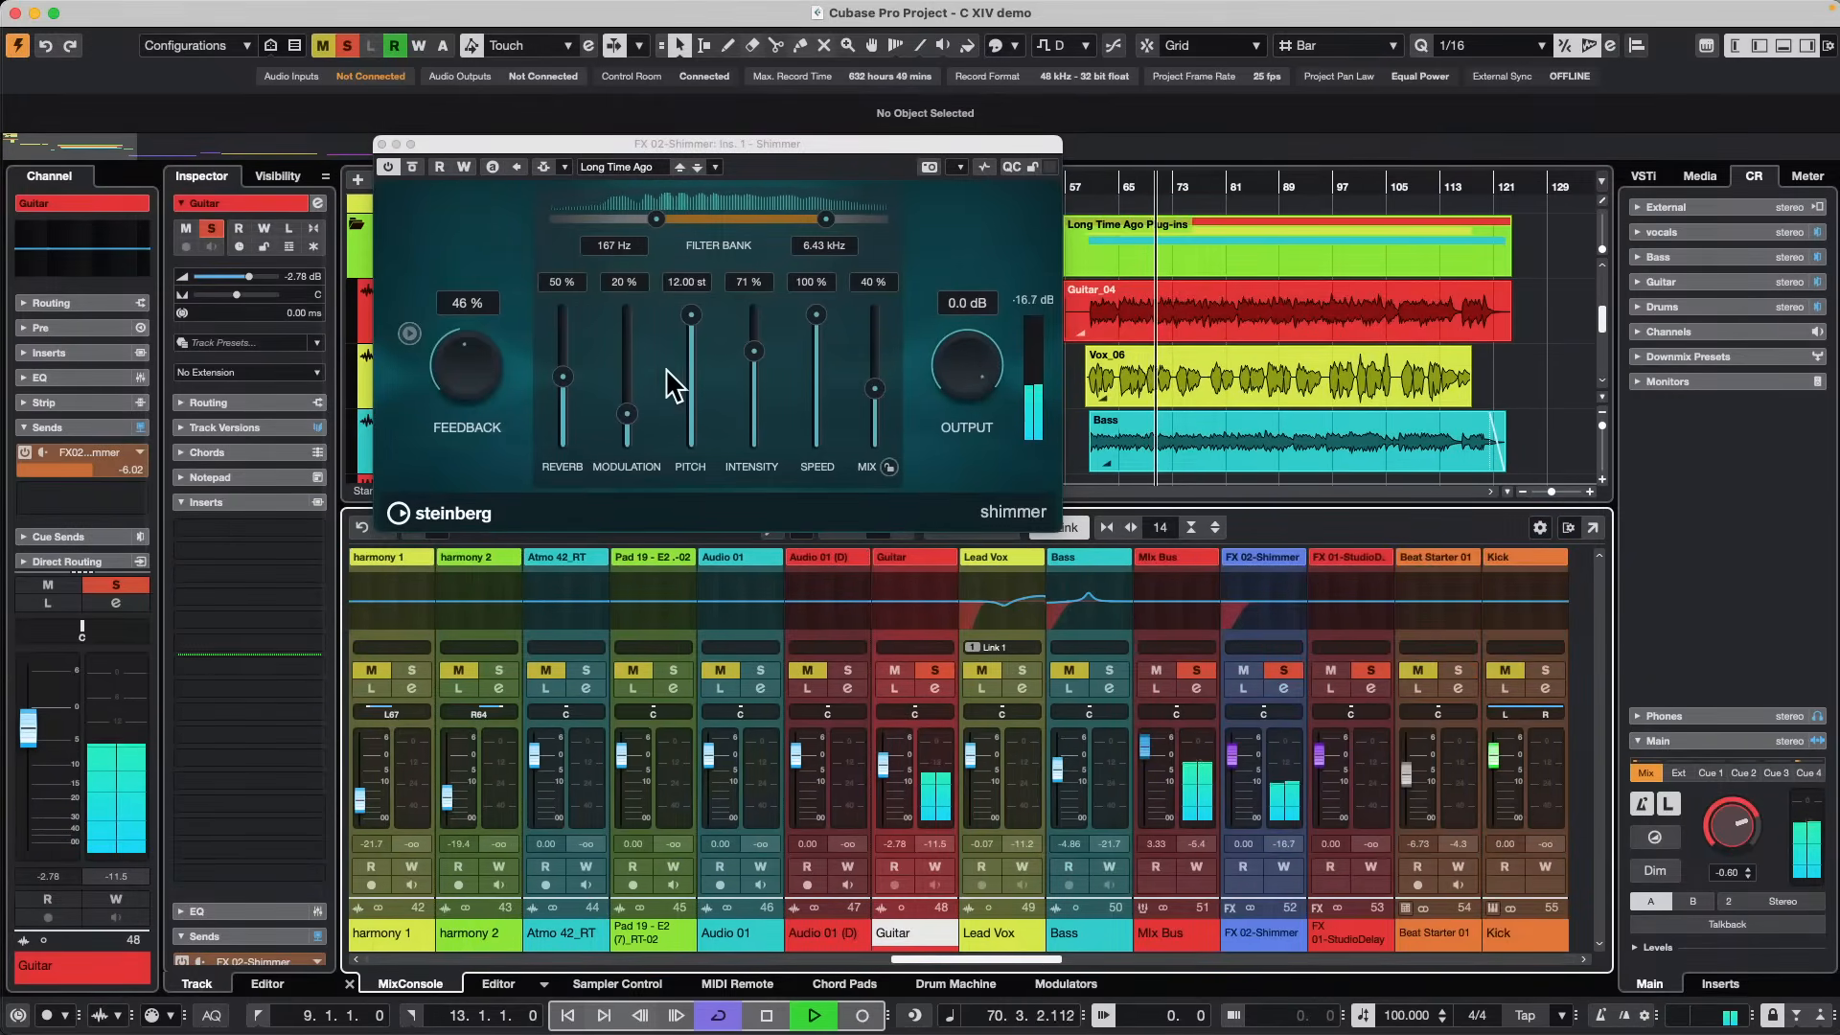
{"action": "left_click_drag", "start_coordinate": [692, 322], "coordinate": [657, 535]}
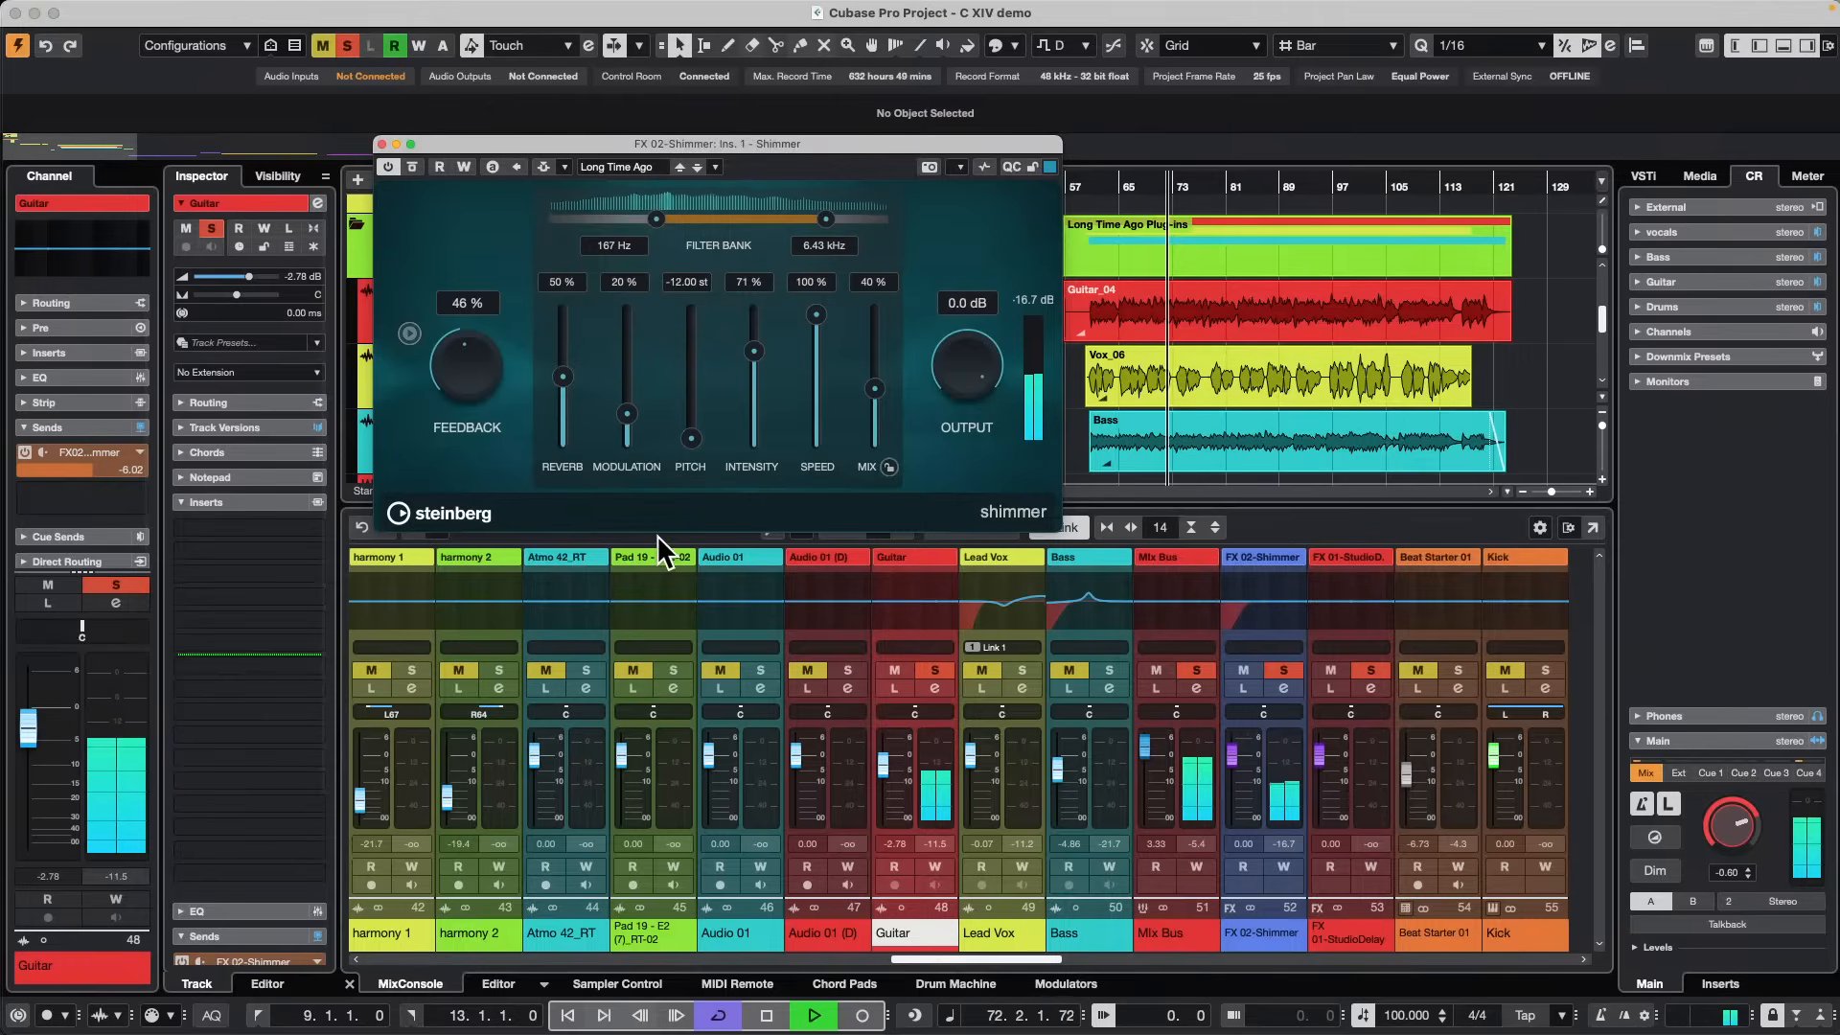
{"action": "left_click_drag", "start_coordinate": [695, 441], "coordinate": [705, 246]}
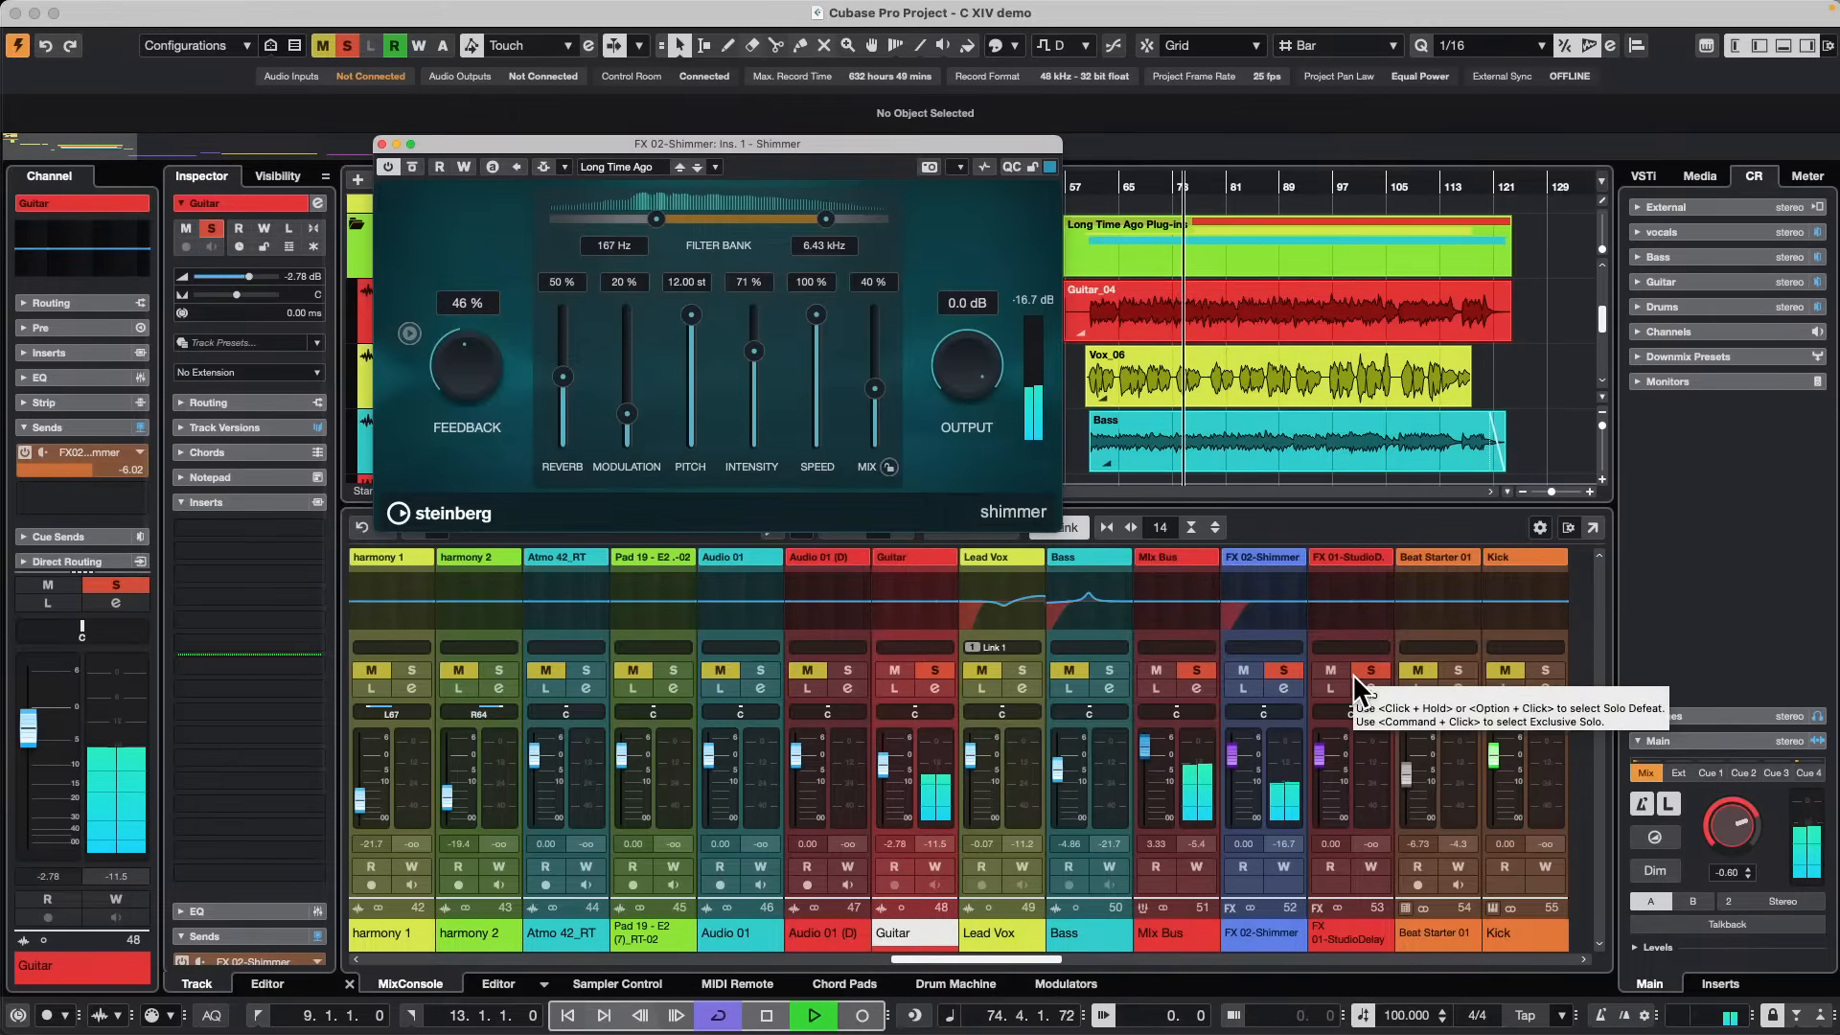
Audition the FX 02-Shimmer channel with Listen, switch Listen off, and move the Shimmer editor clear of the track list.
{"action": "left_click", "coordinate": [1244, 687]}
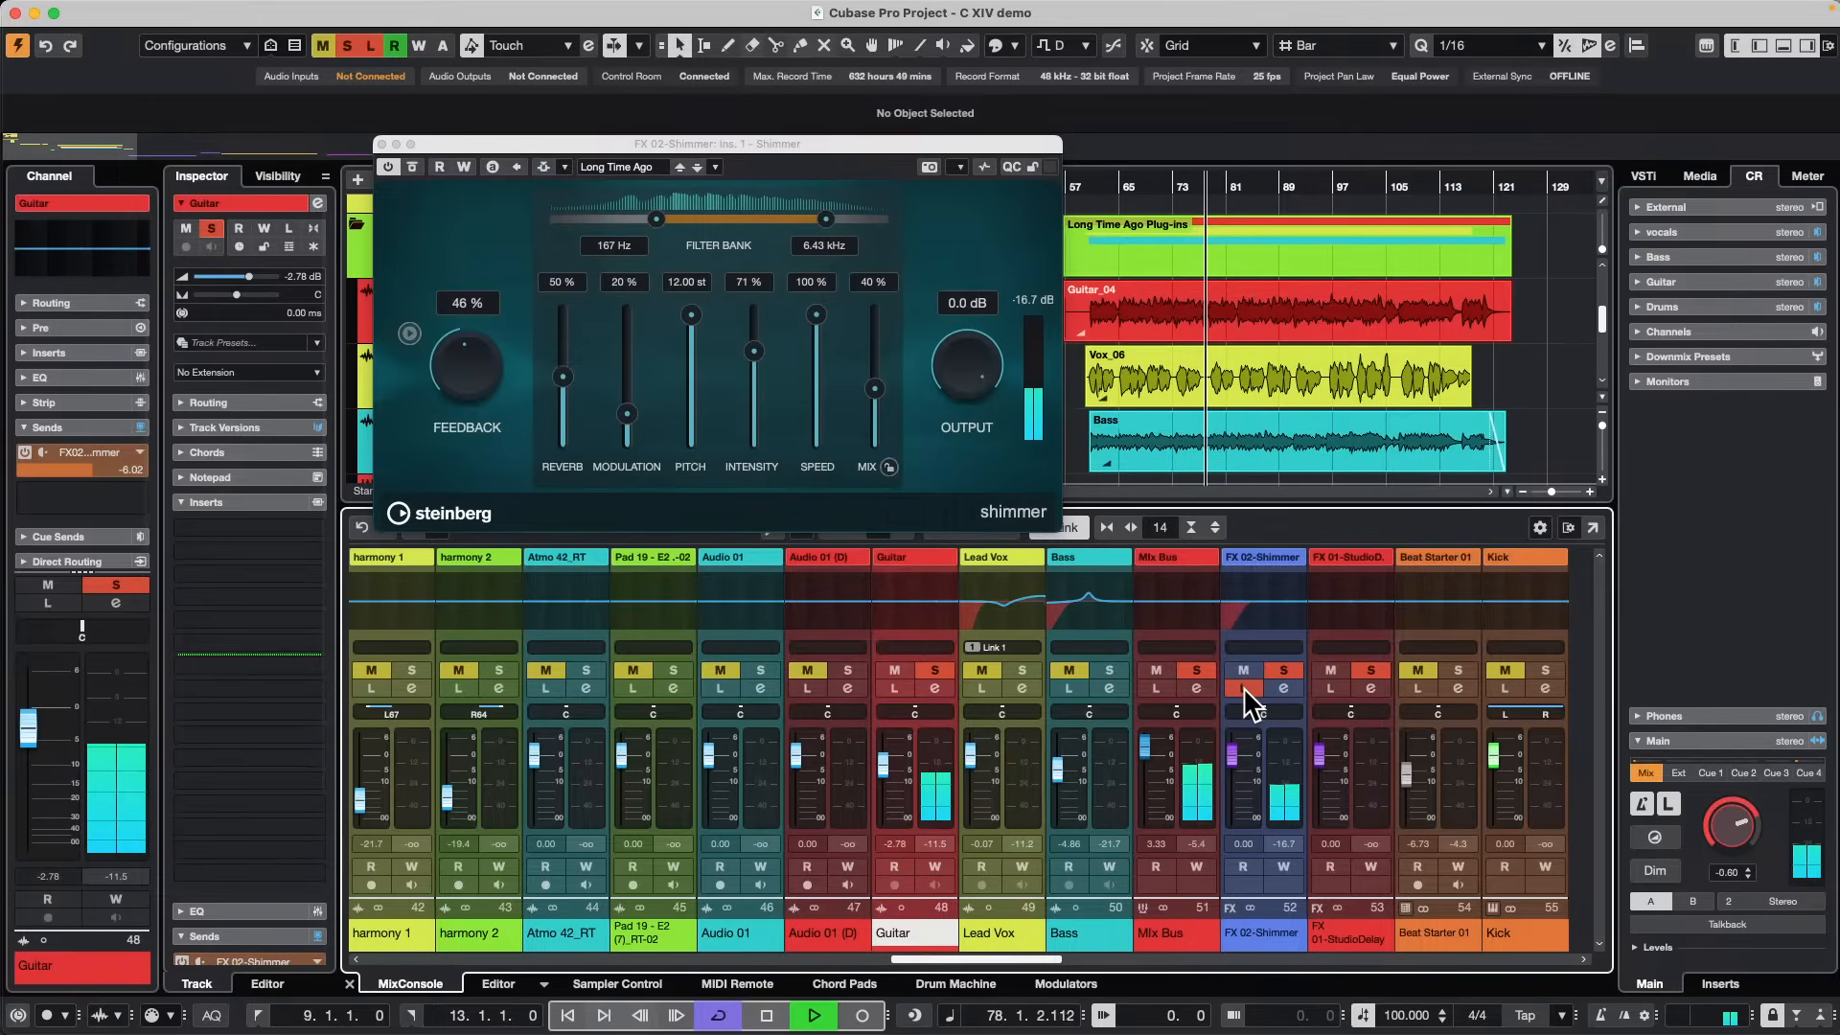
{"action": "left_click", "coordinate": [1245, 688]}
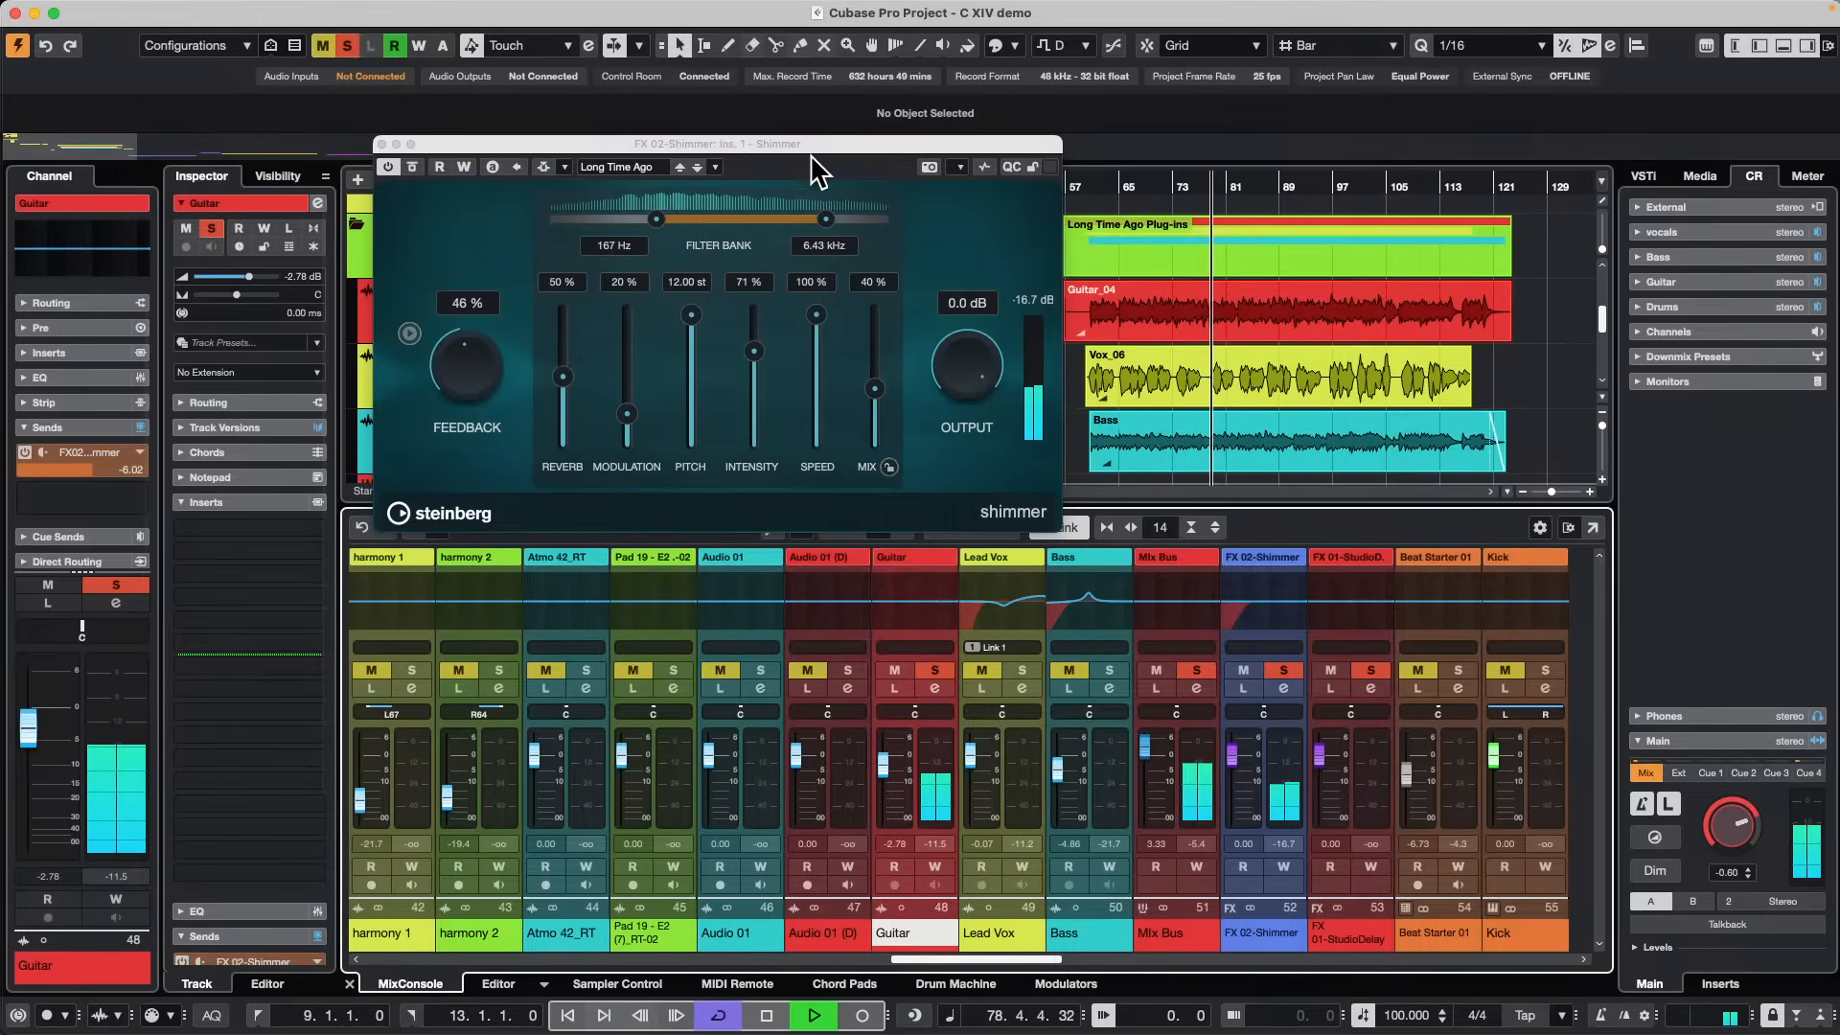
{"action": "left_click_drag", "start_coordinate": [822, 140], "coordinate": [1330, 146]}
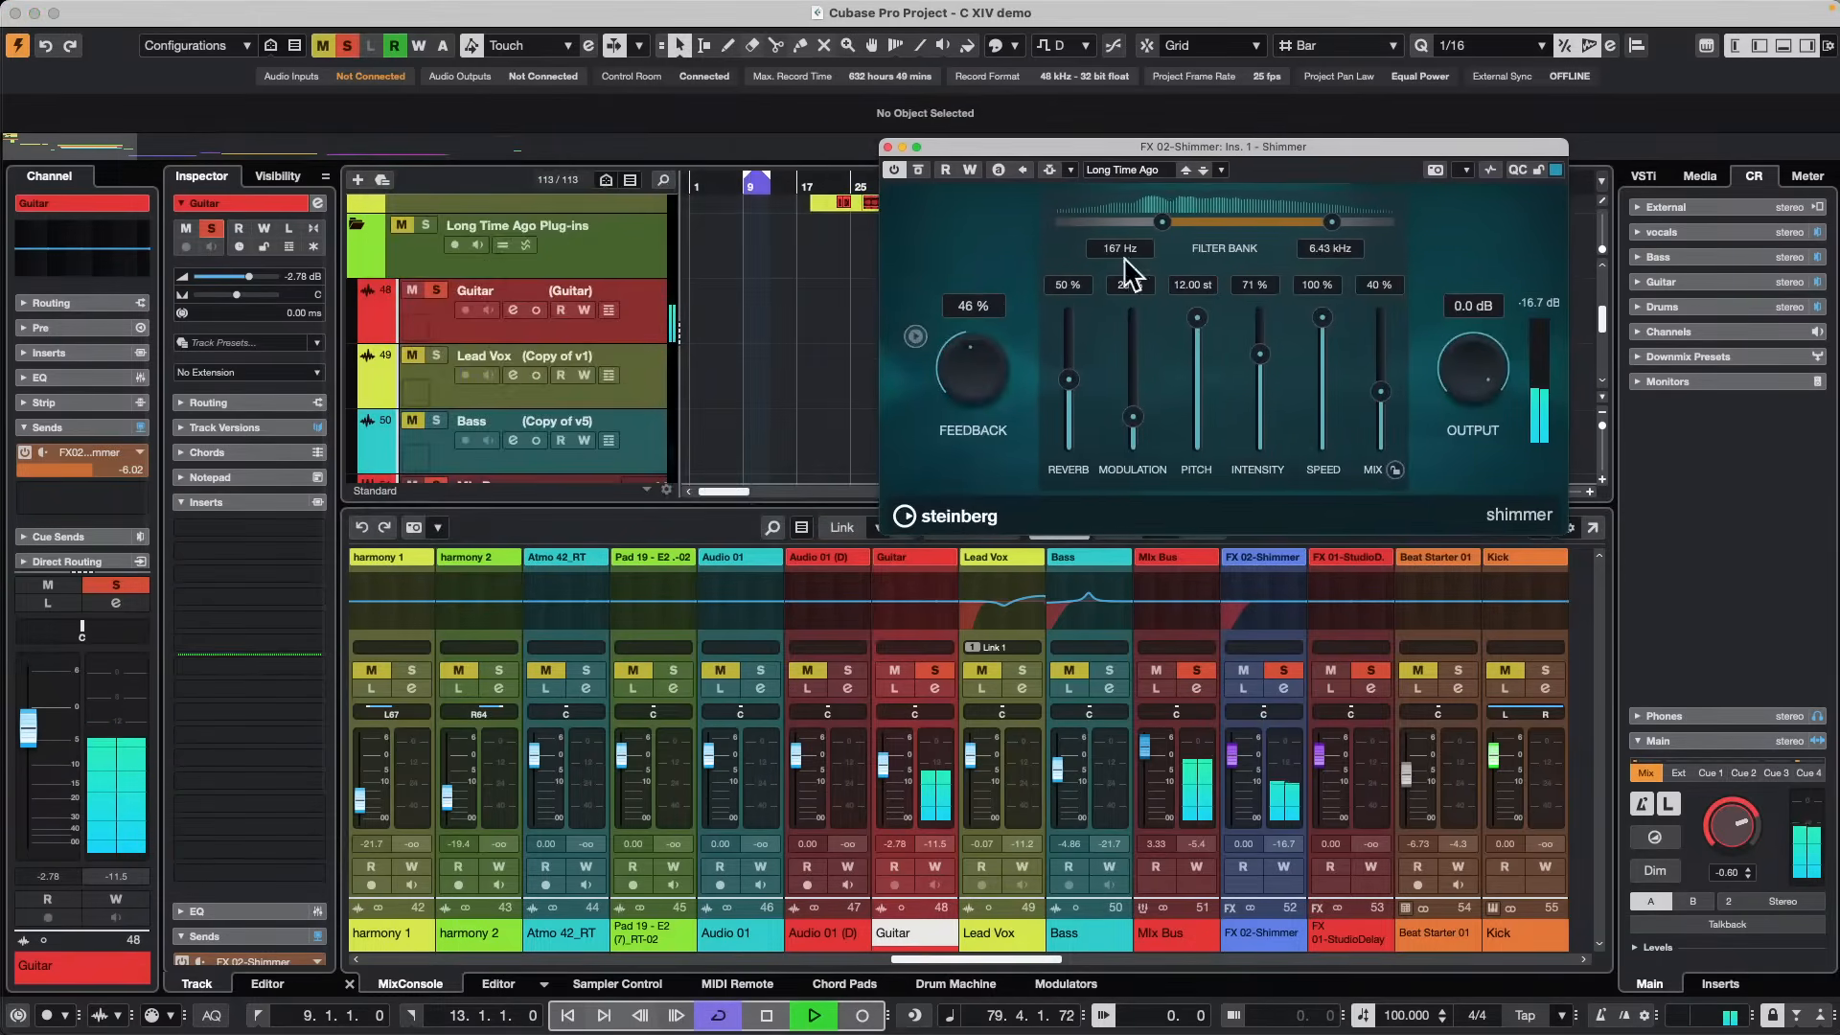
{"action": "left_click", "coordinate": [895, 166]}
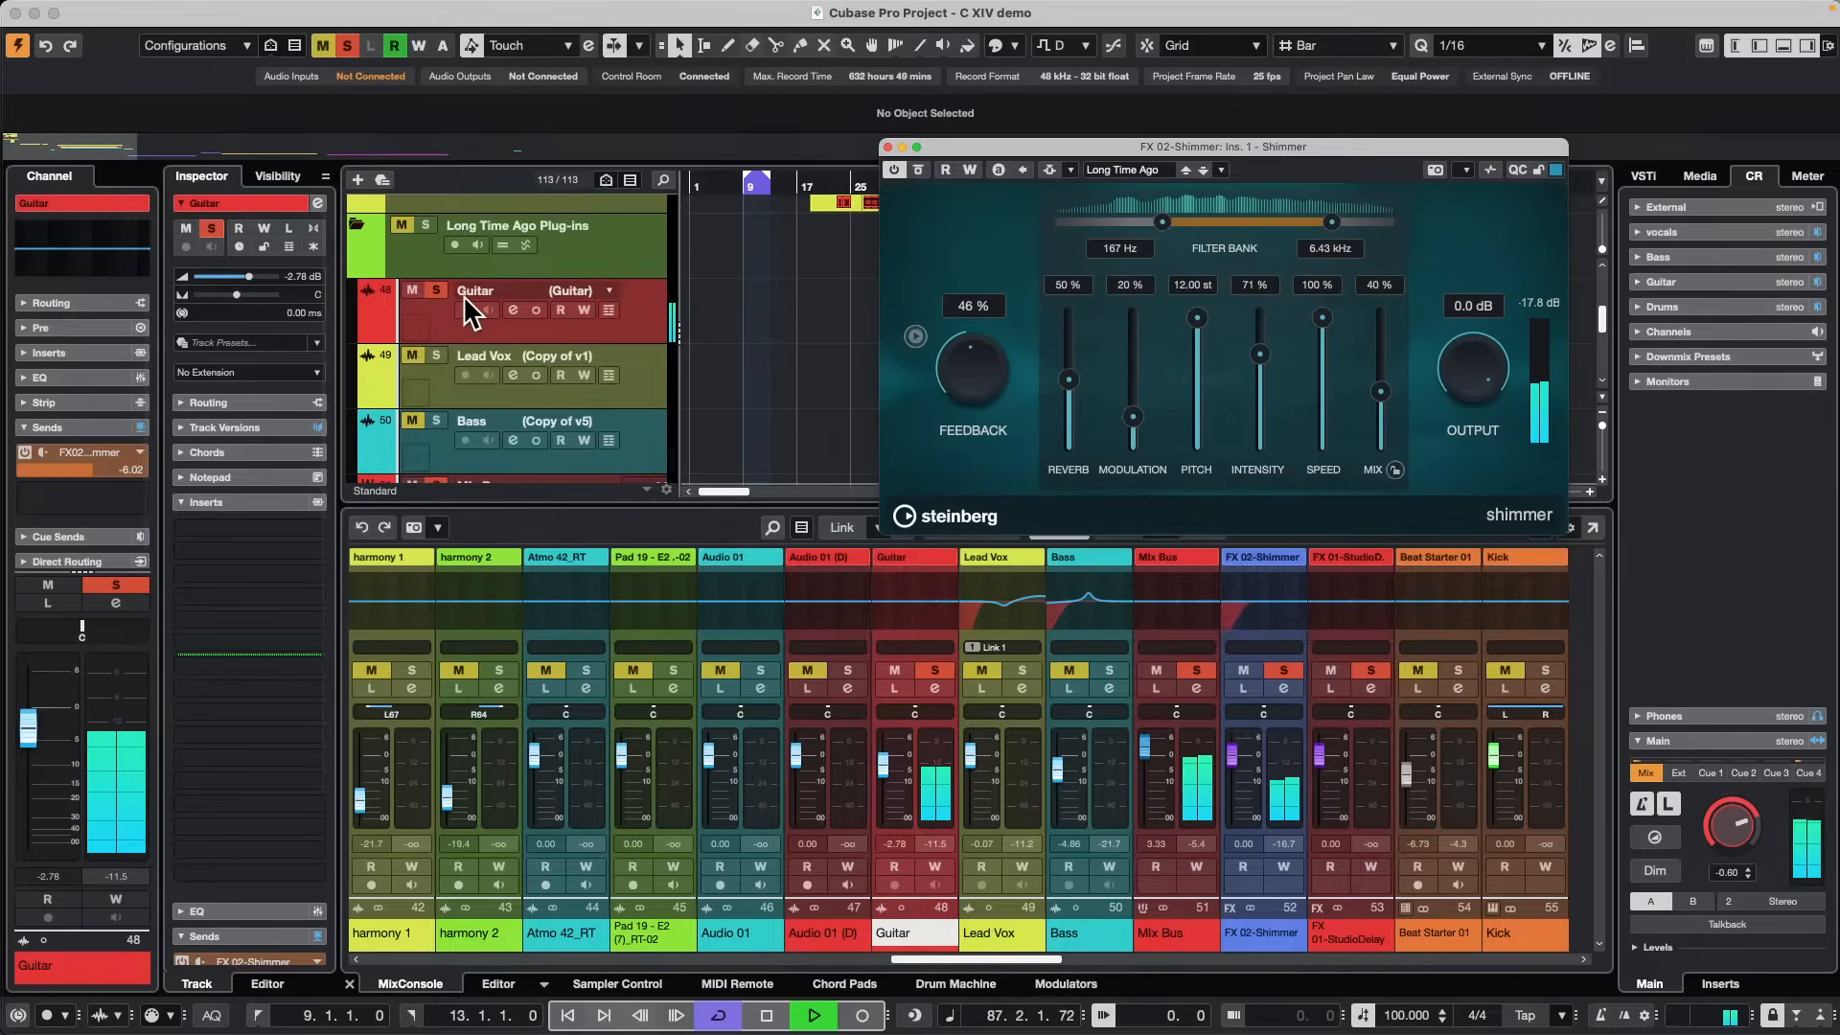
Switch from the Guitar track to Lead Vox by muting Guitar and soloing Lead Vox, and close the Shimmer editor.
{"action": "left_click", "coordinate": [411, 294]}
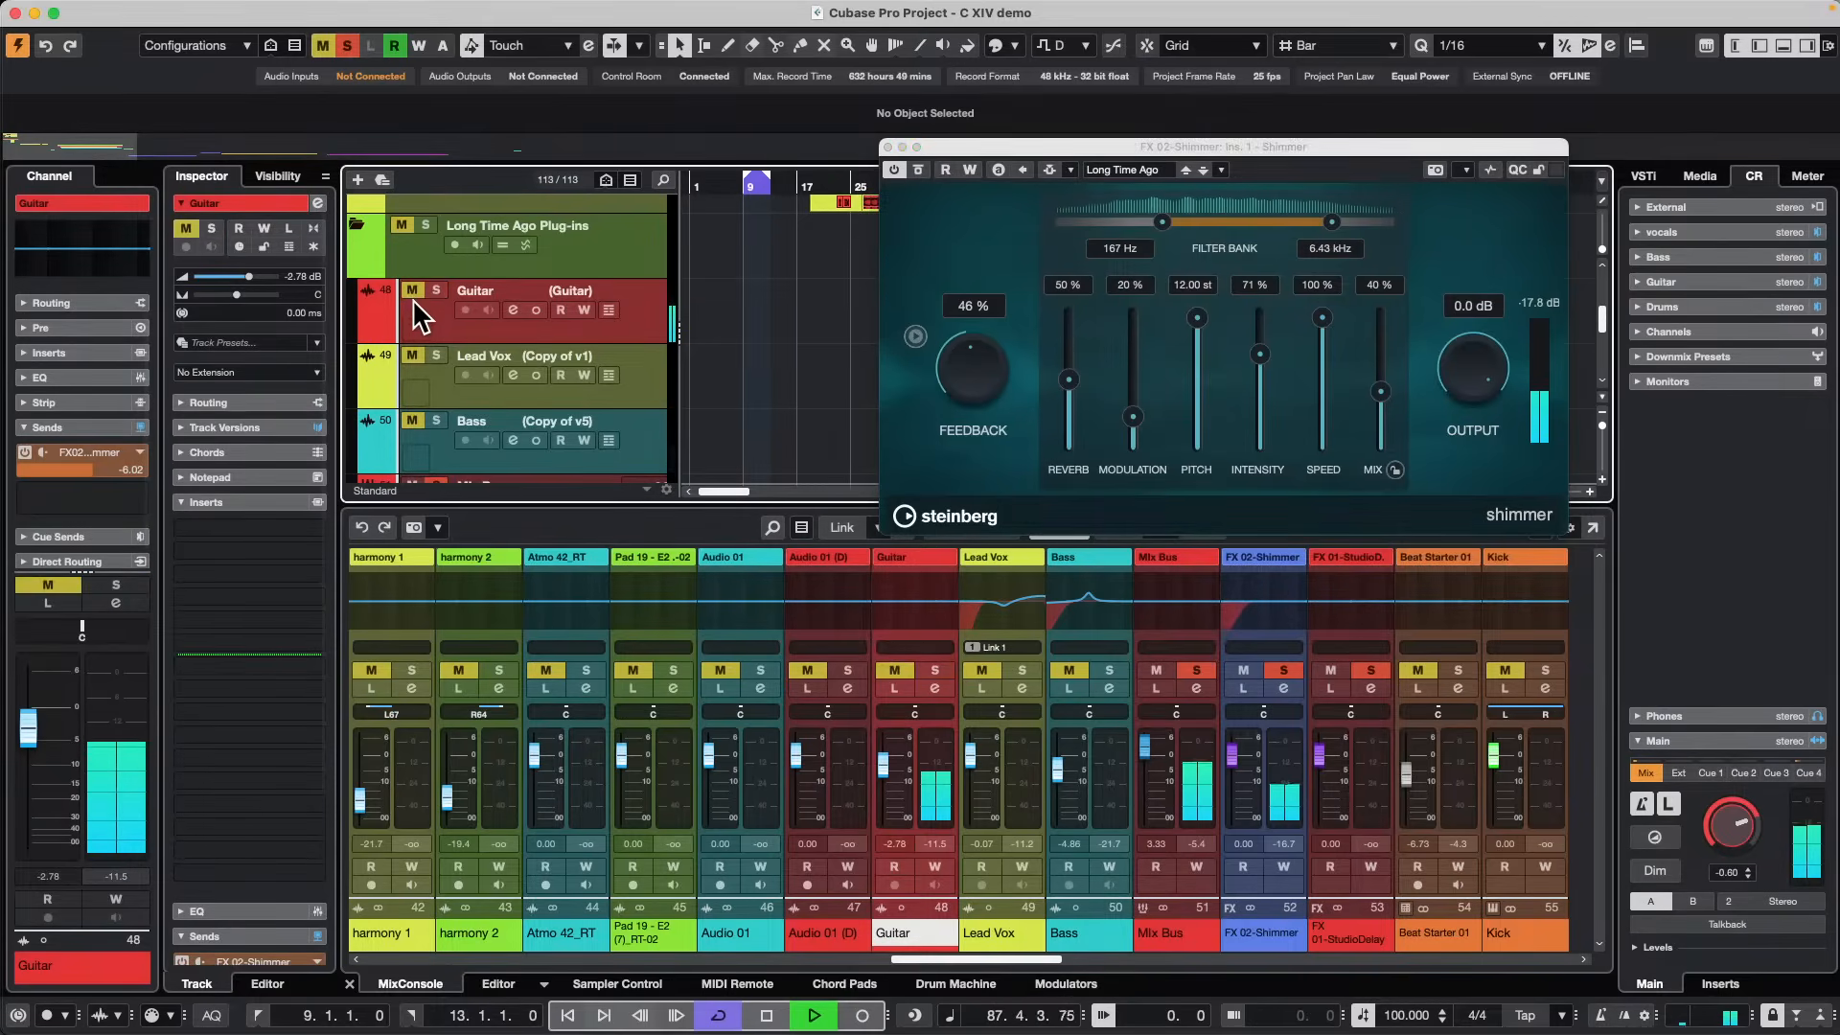
{"action": "left_click", "coordinate": [437, 356]}
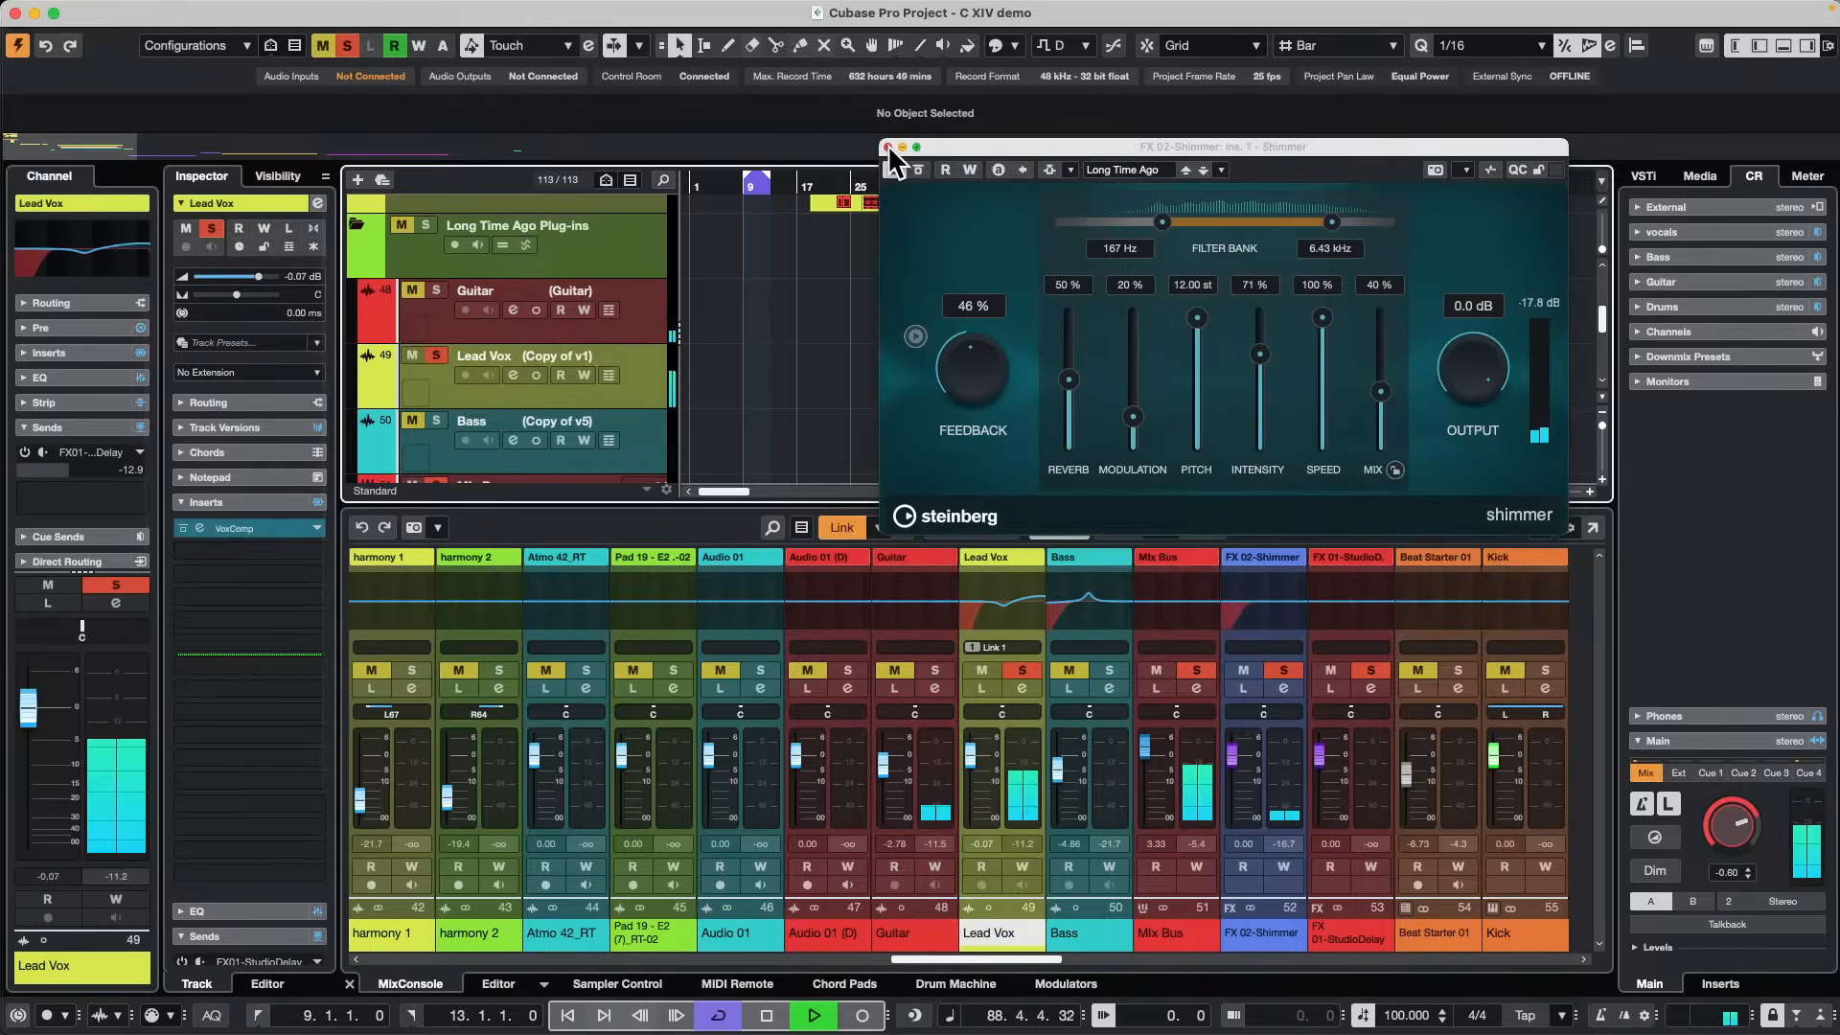
{"action": "left_click", "coordinate": [888, 146]}
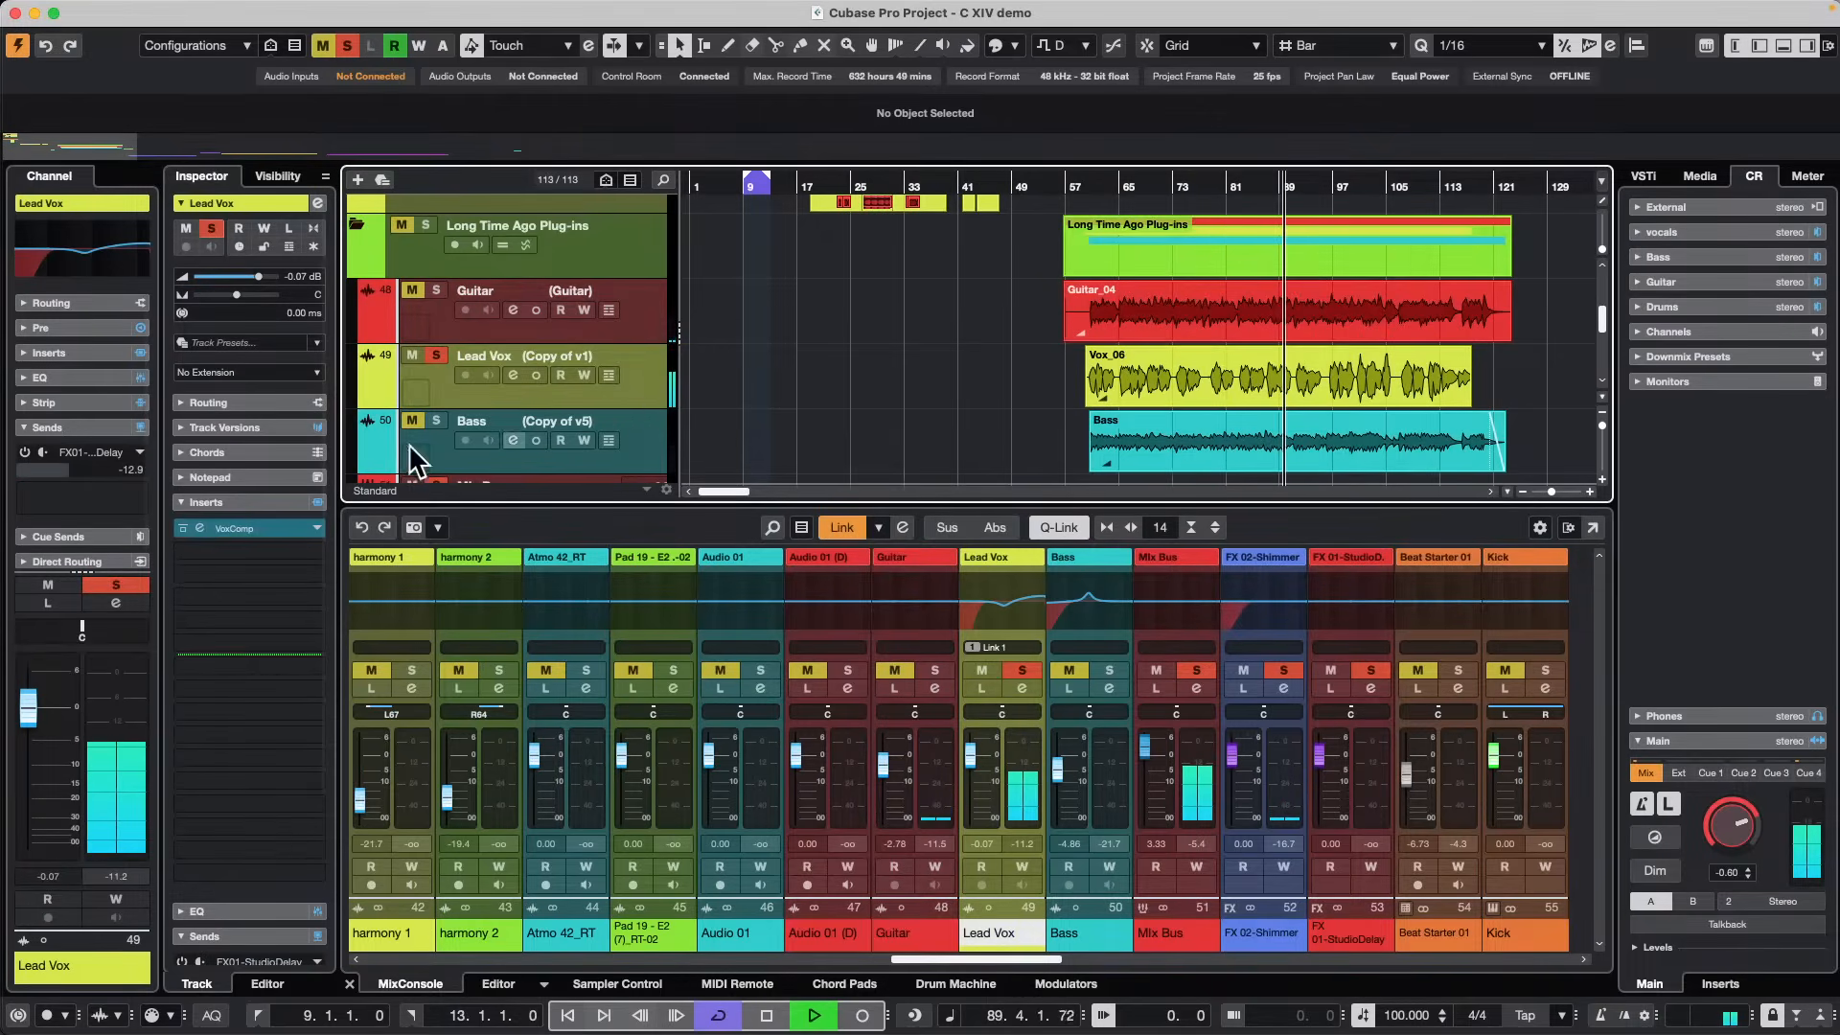
Activate the Lead Vox channel's FX 01-StudioDelay send and open the StudioDelay editor, placing it over the track list.
{"action": "left_click", "coordinate": [21, 451]}
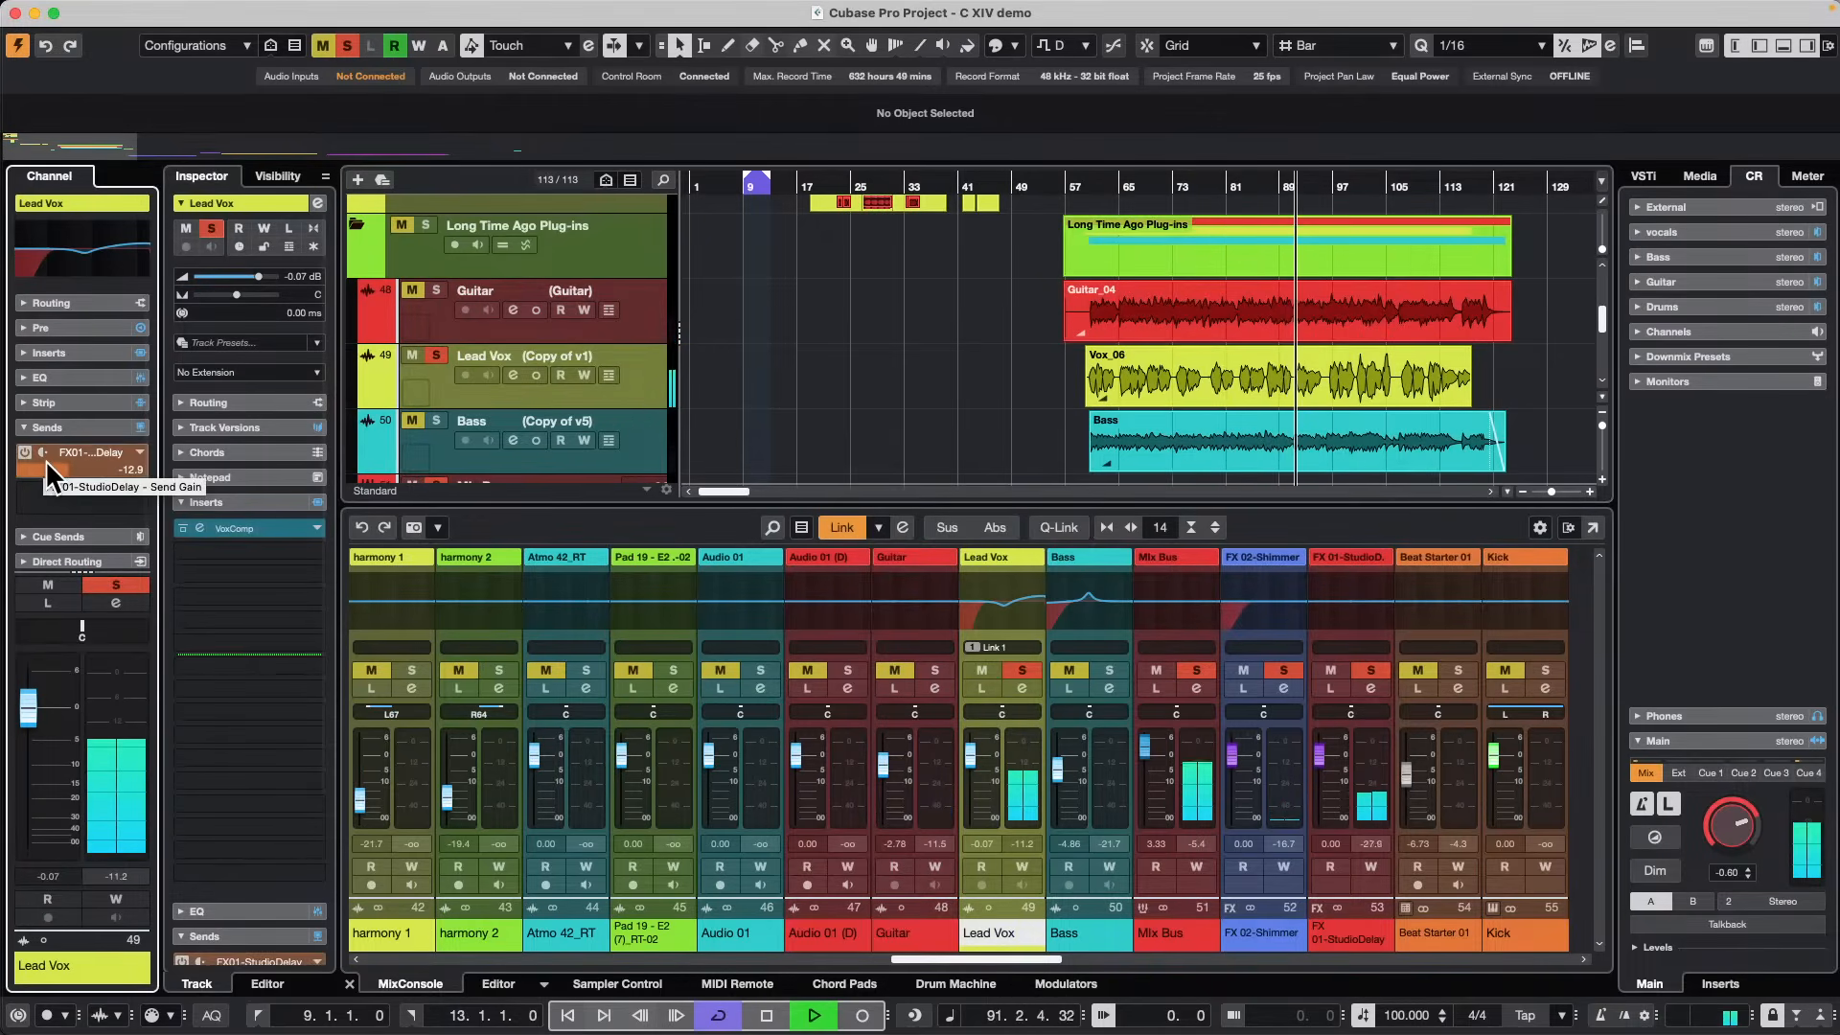
{"action": "left_click", "coordinate": [49, 468]}
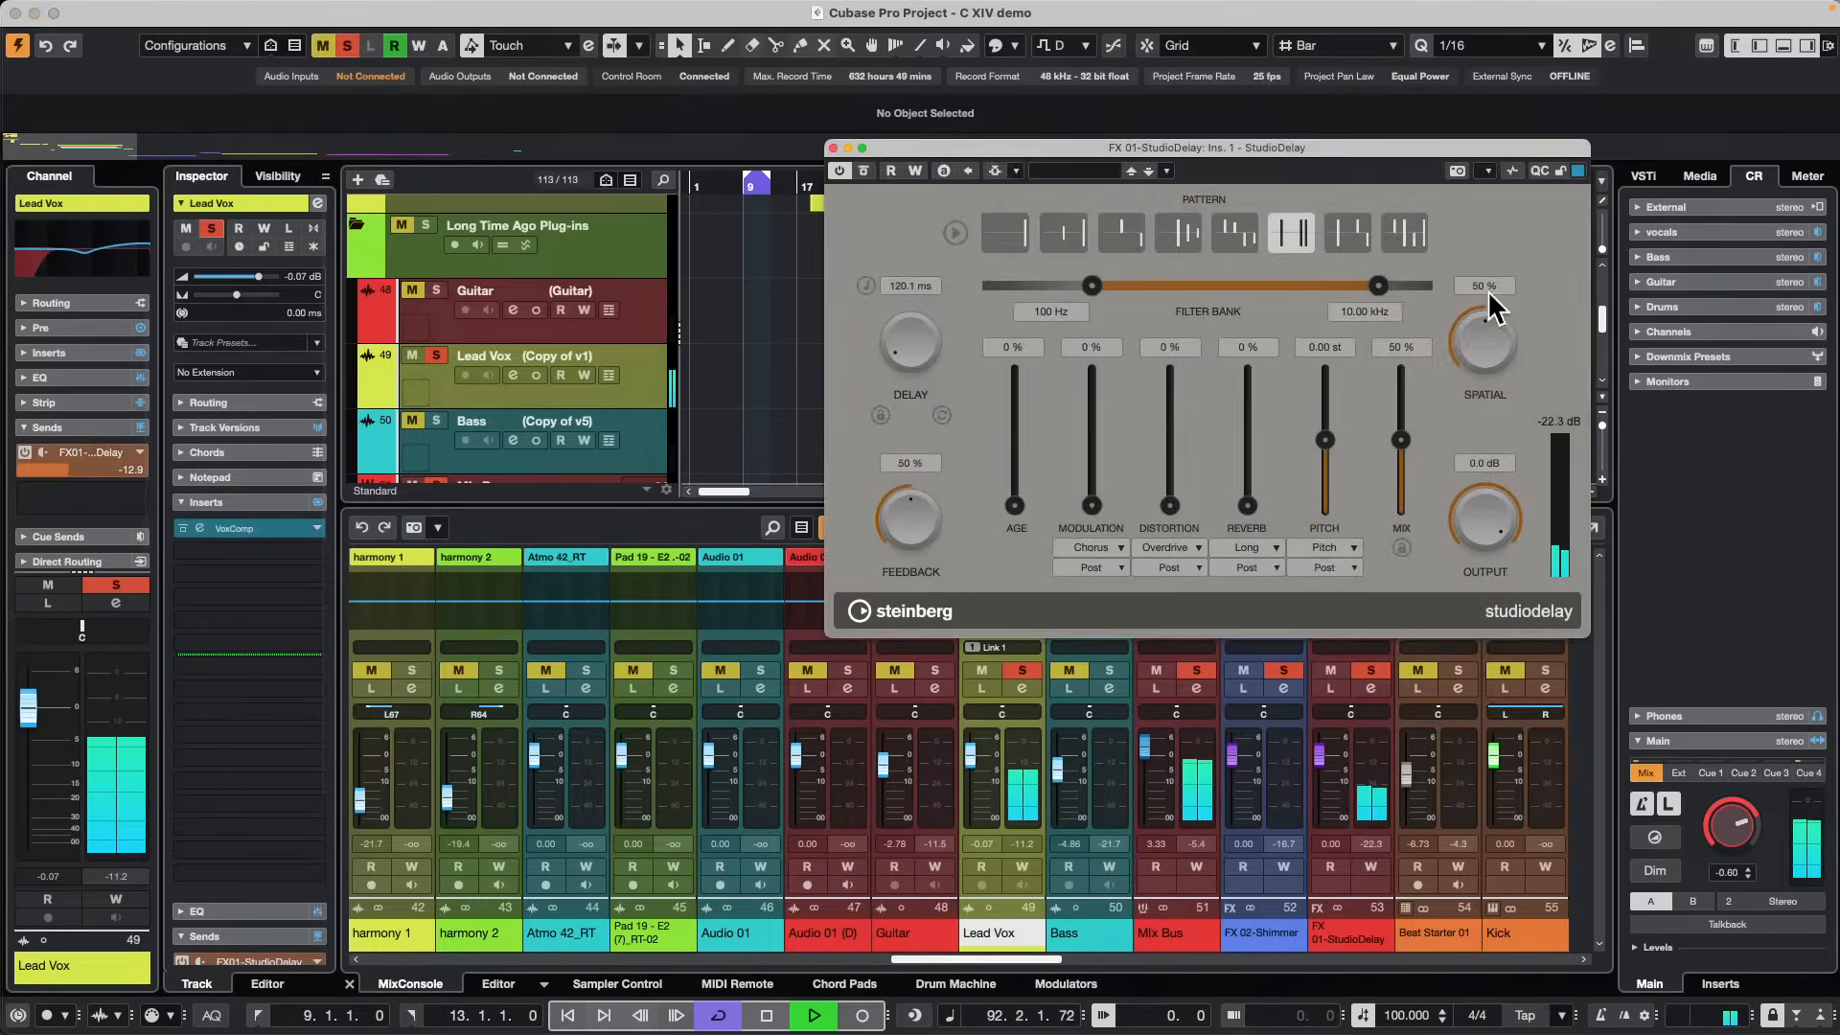
{"action": "left_click_drag", "start_coordinate": [1117, 146], "coordinate": [734, 165]}
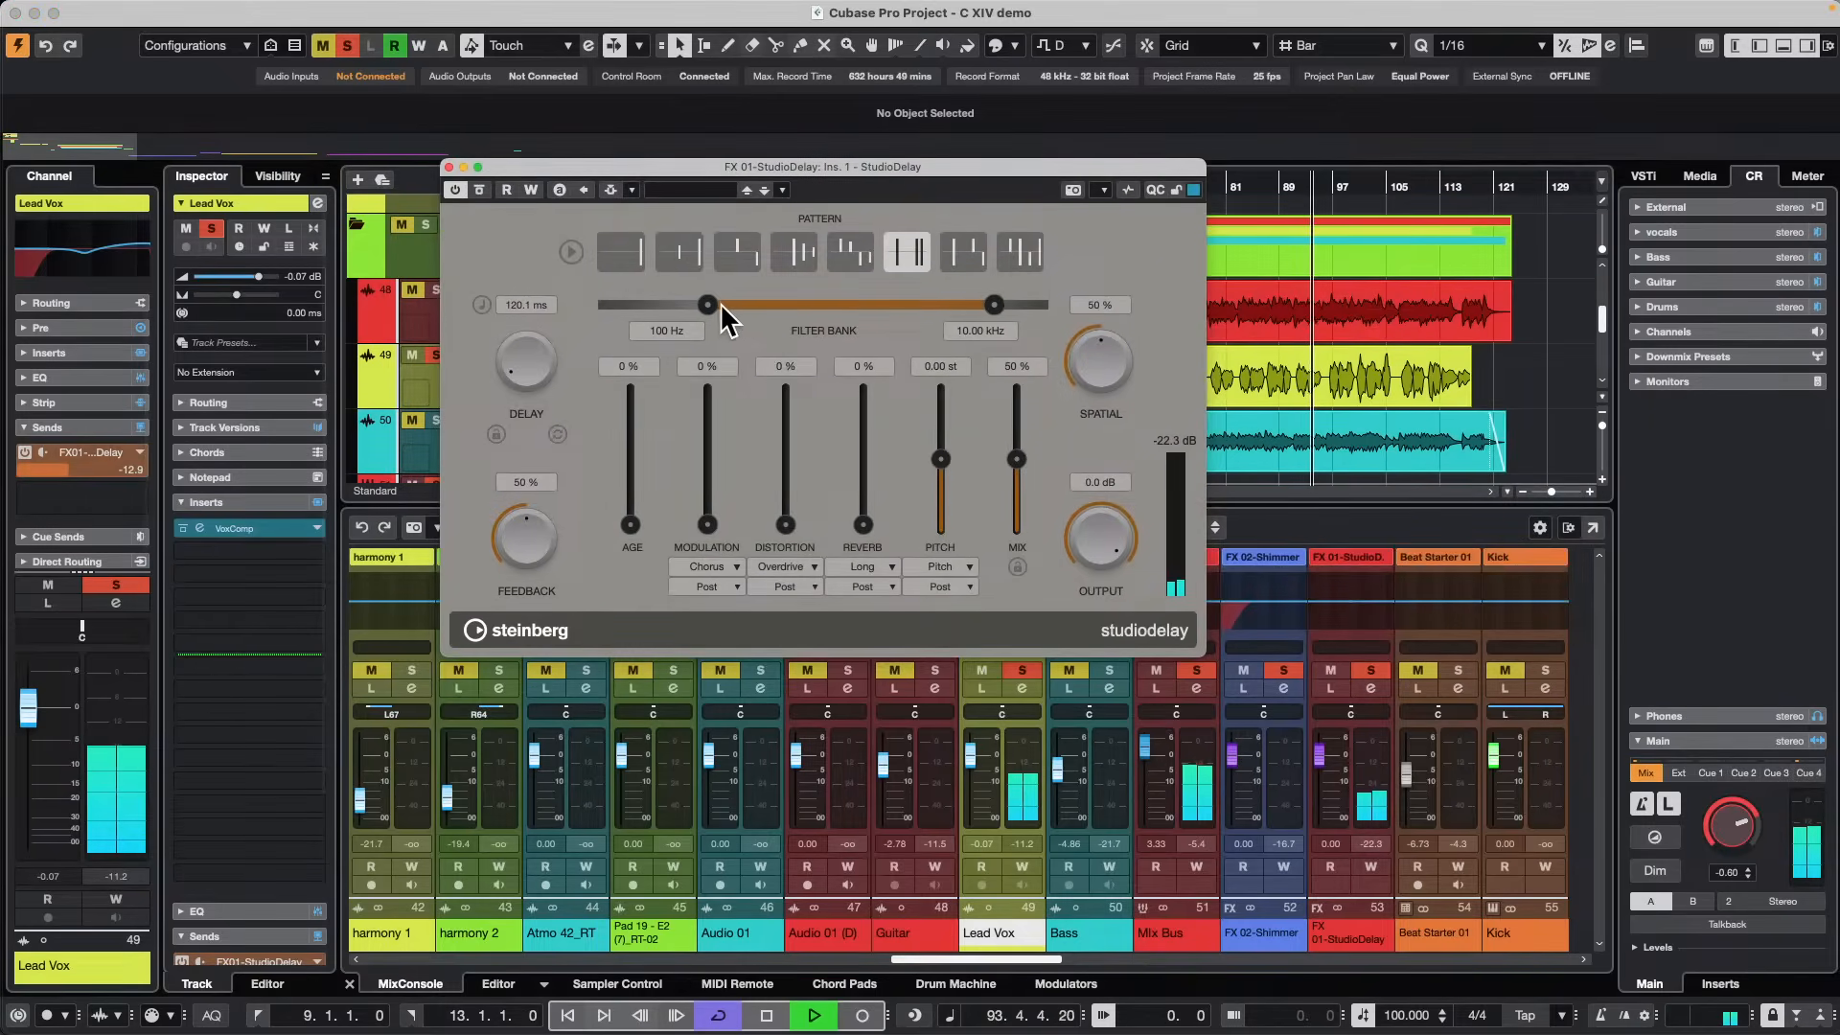
Set StudioDelay's lower filter frequency to 131 Hz and tempo-sync its delay to 1/4 D, restarting playback.
{"action": "mouse_move", "coordinate": [709, 305]}
{"action": "left_mouse_down"}
{"action": "mouse_move", "coordinate": [751, 299]}
{"action": "mouse_move", "coordinate": [722, 301]}
{"action": "left_mouse_up"}
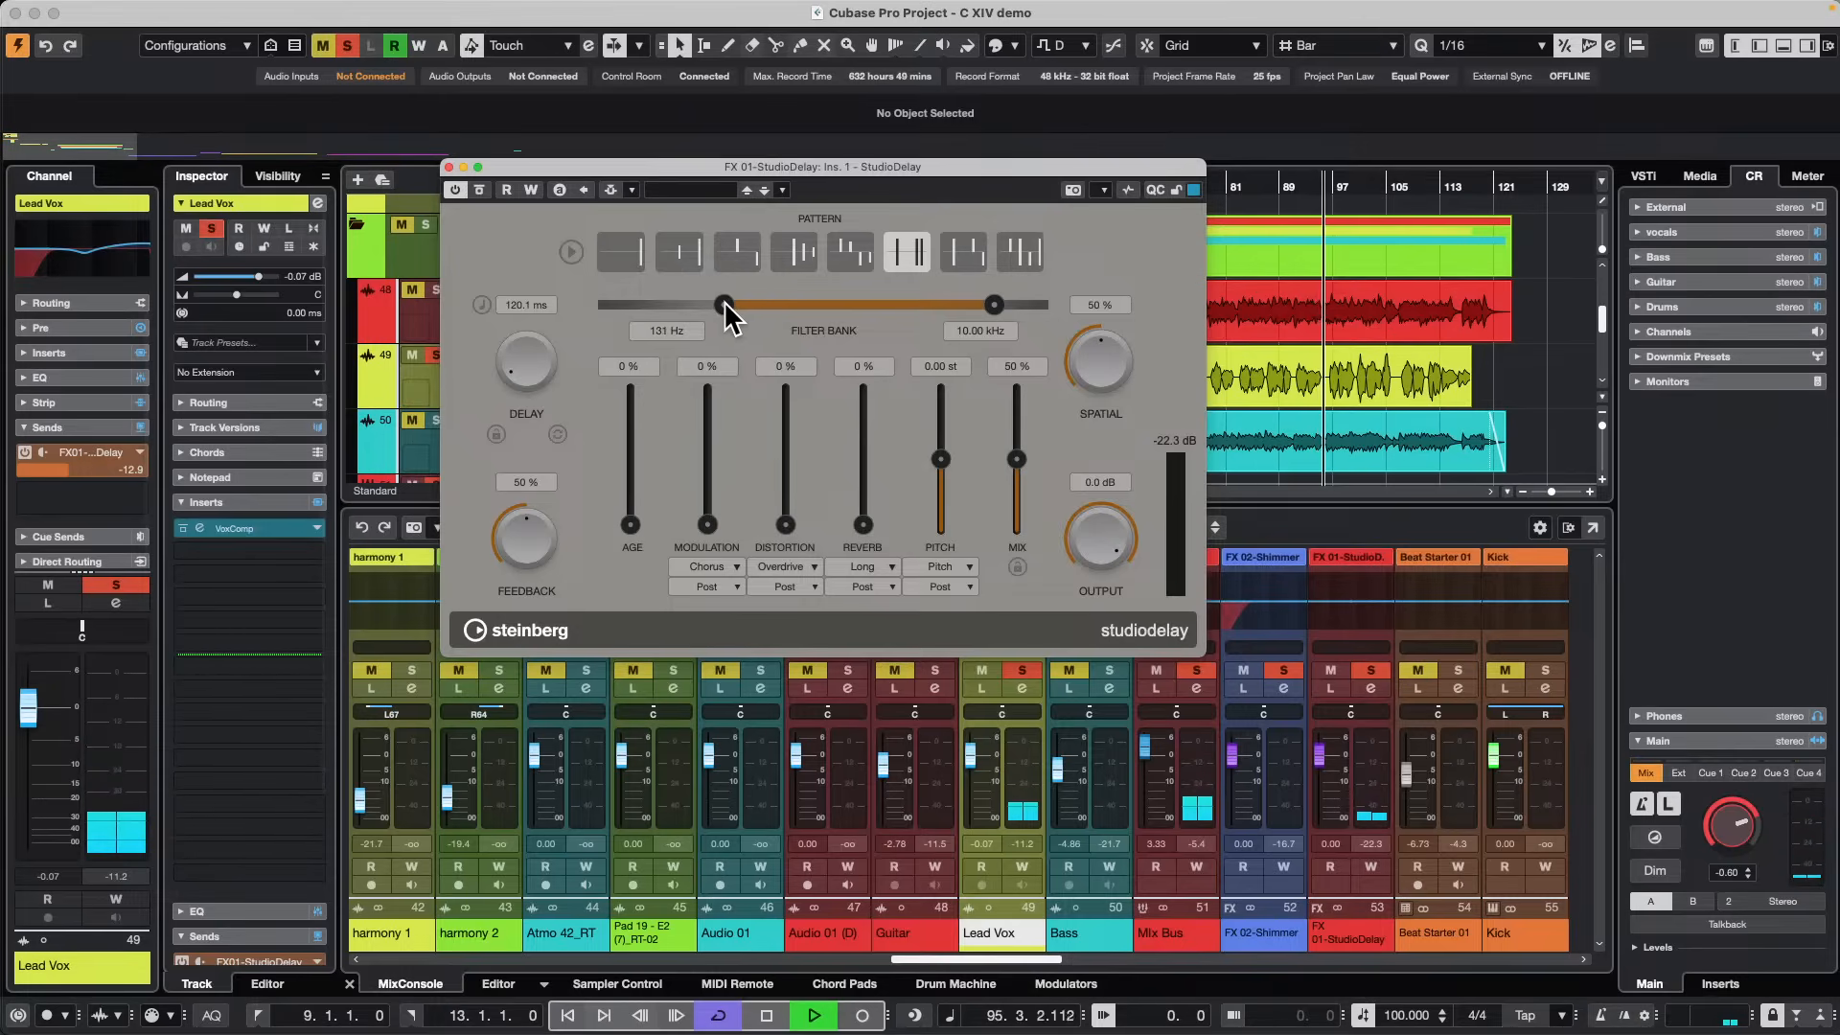
{"action": "key", "text": "space"}
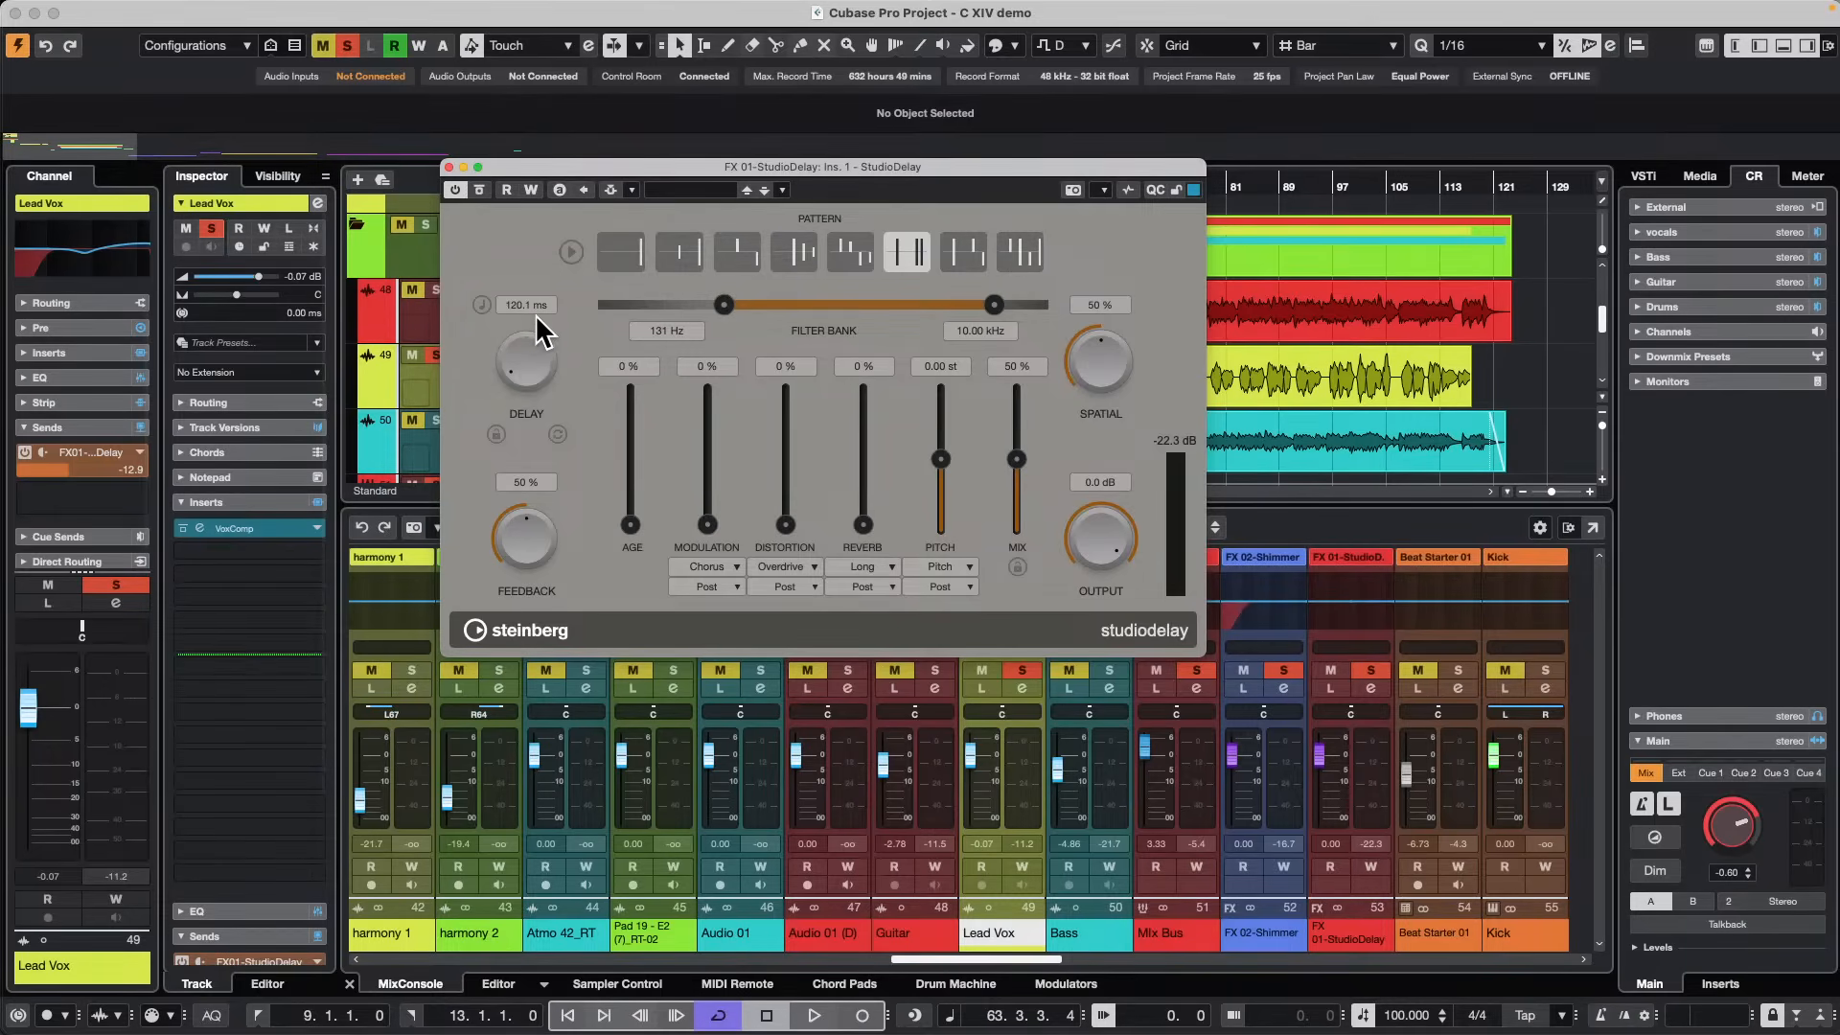
{"action": "left_click", "coordinate": [481, 303]}
{"action": "scroll", "coordinate": [560, 291], "scroll_direction": "up", "scroll_amount": 1}
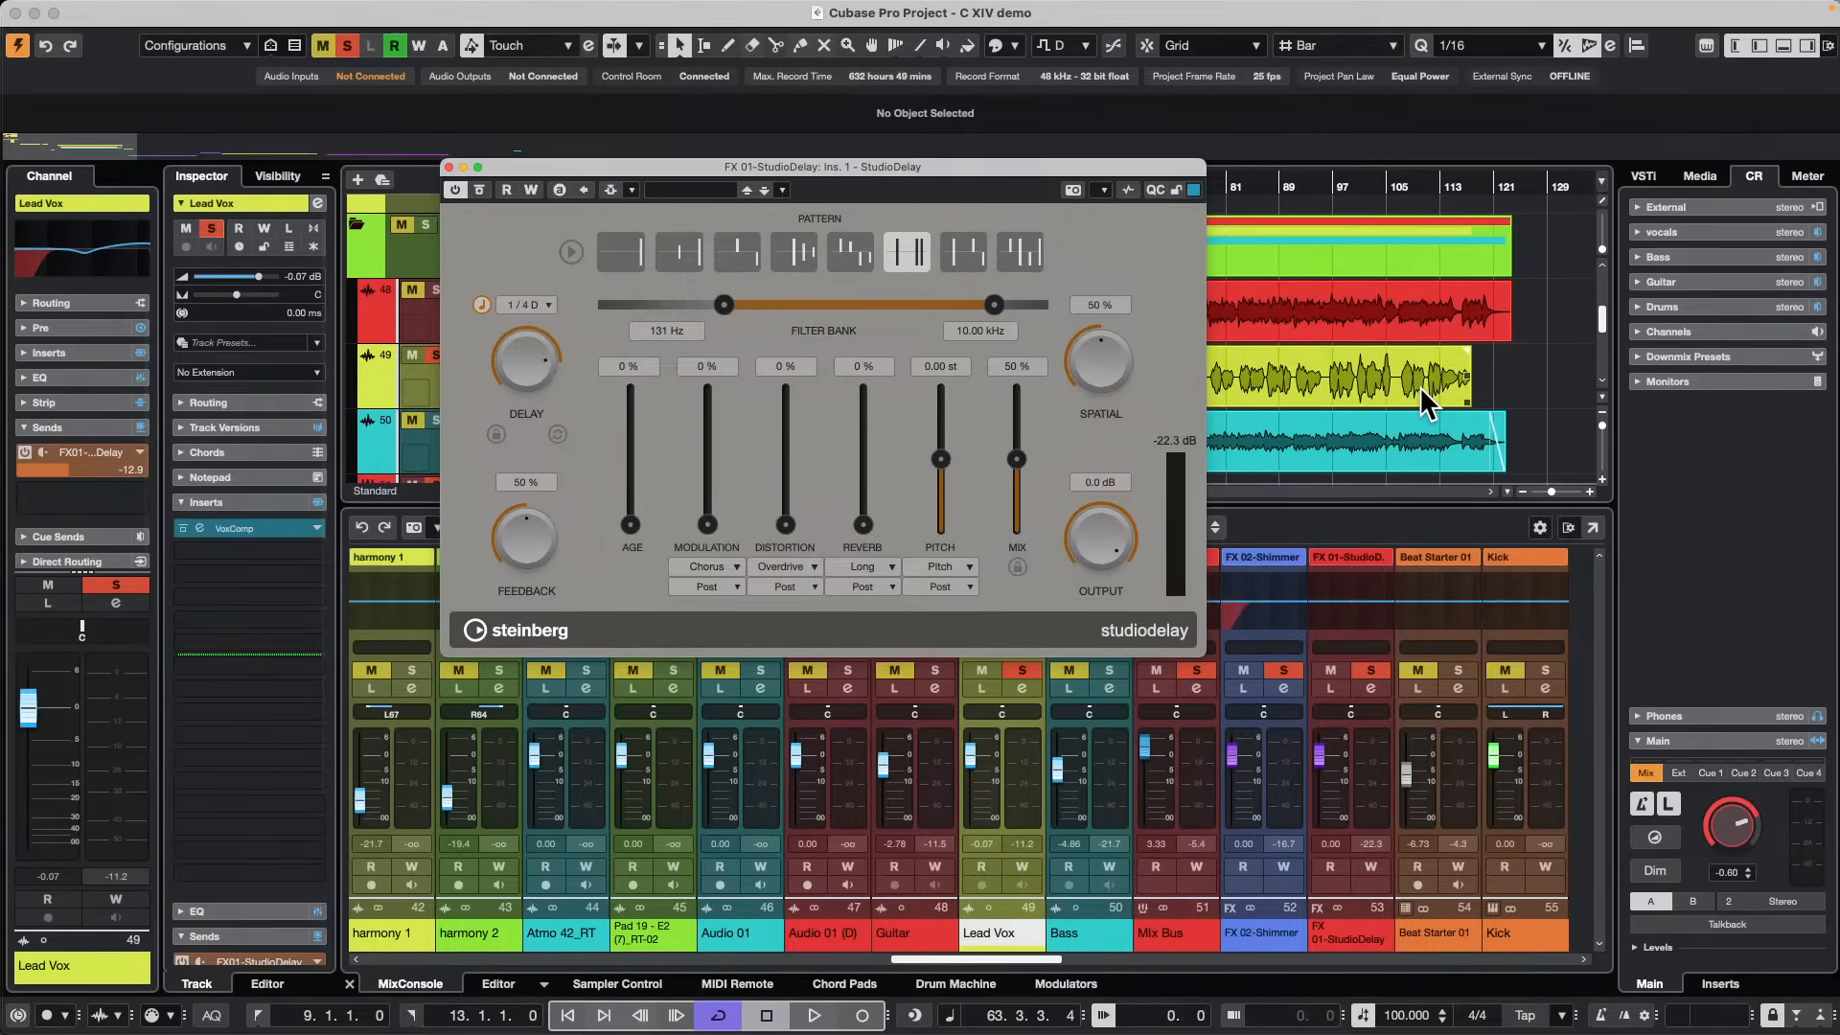
{"action": "key", "text": "space"}
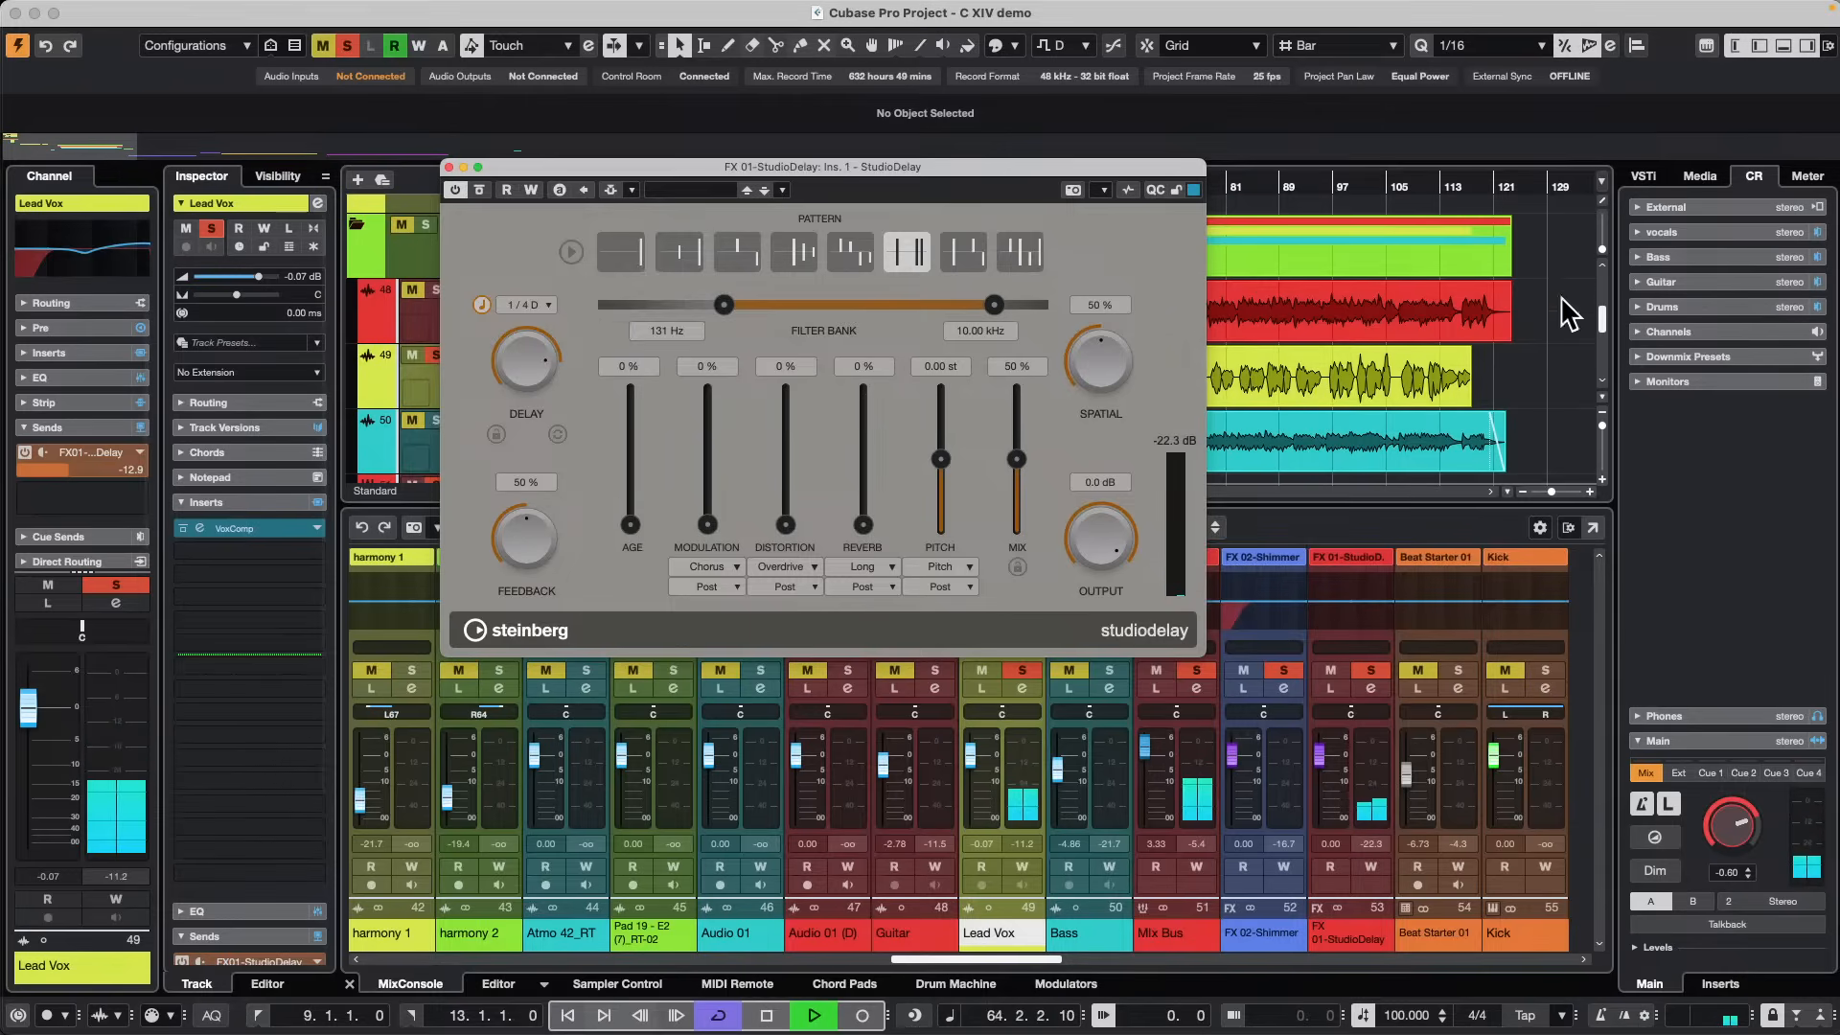
Try StudioDelay's second pattern, choose the fourth, and raise modulation to 75 %, keeping the Chorus type.
{"action": "left_click", "coordinate": [670, 255]}
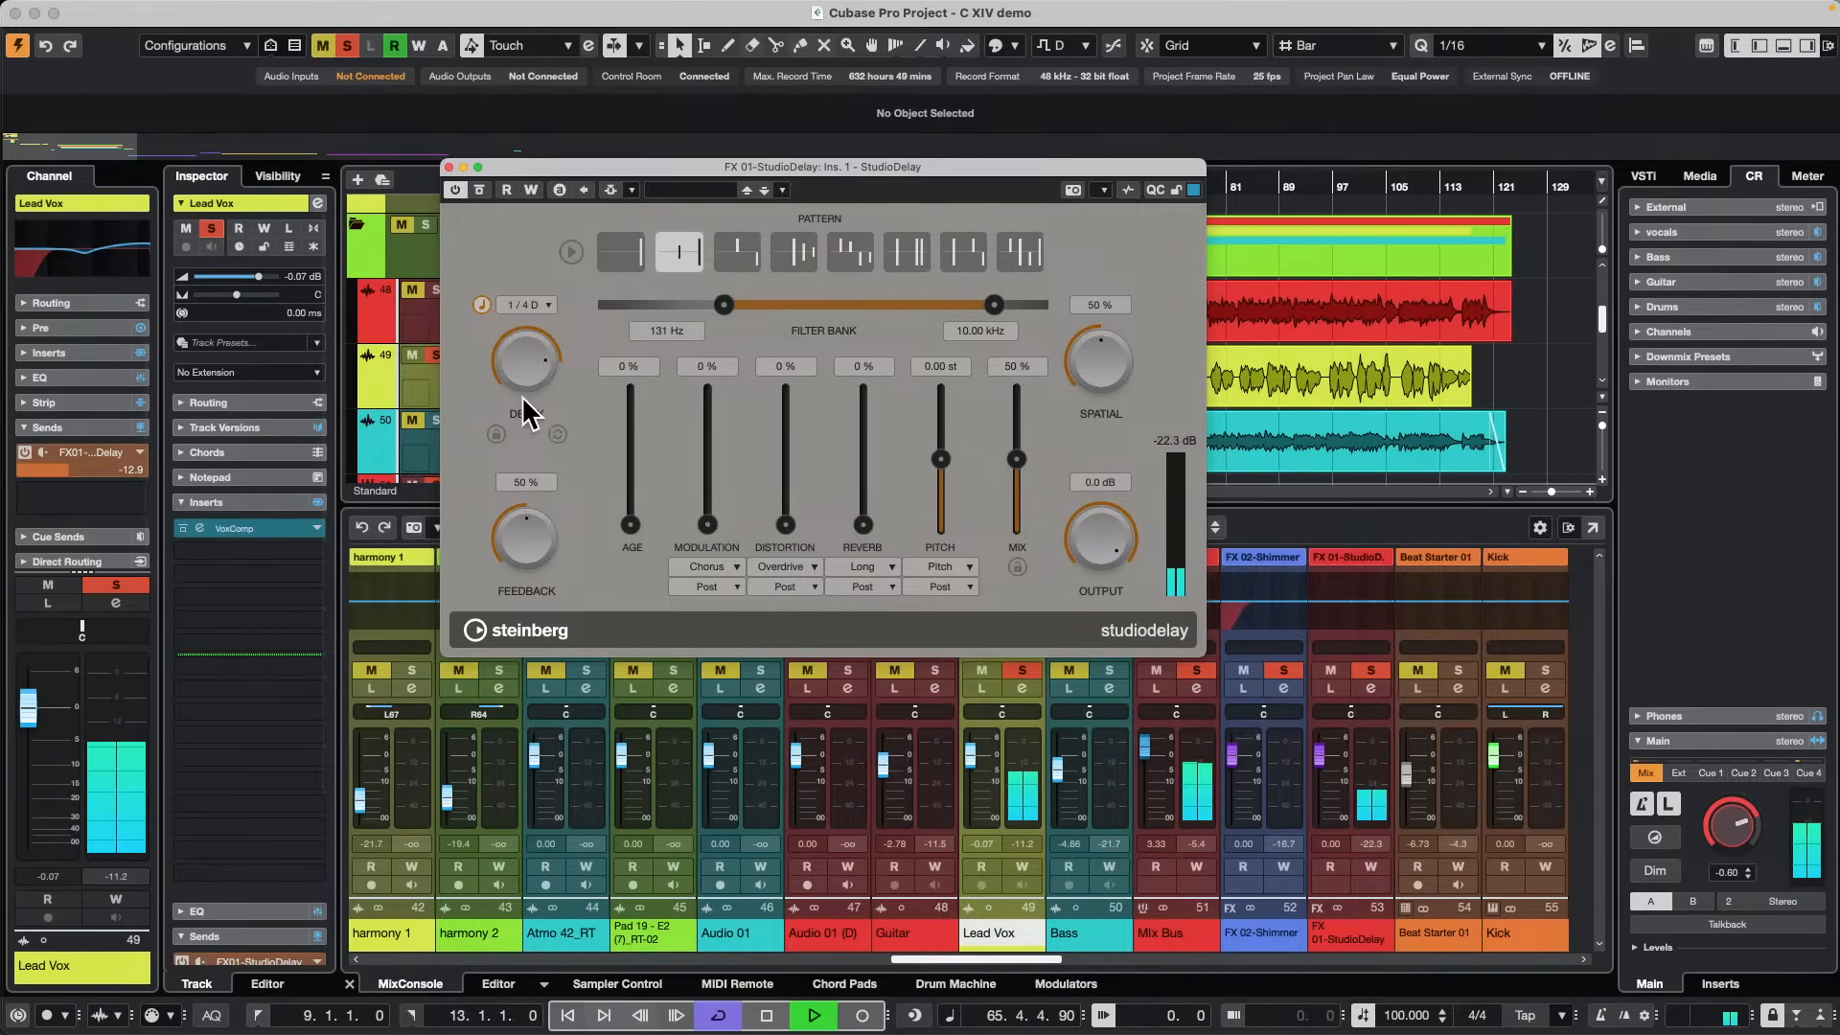
{"action": "left_click", "coordinate": [801, 257]}
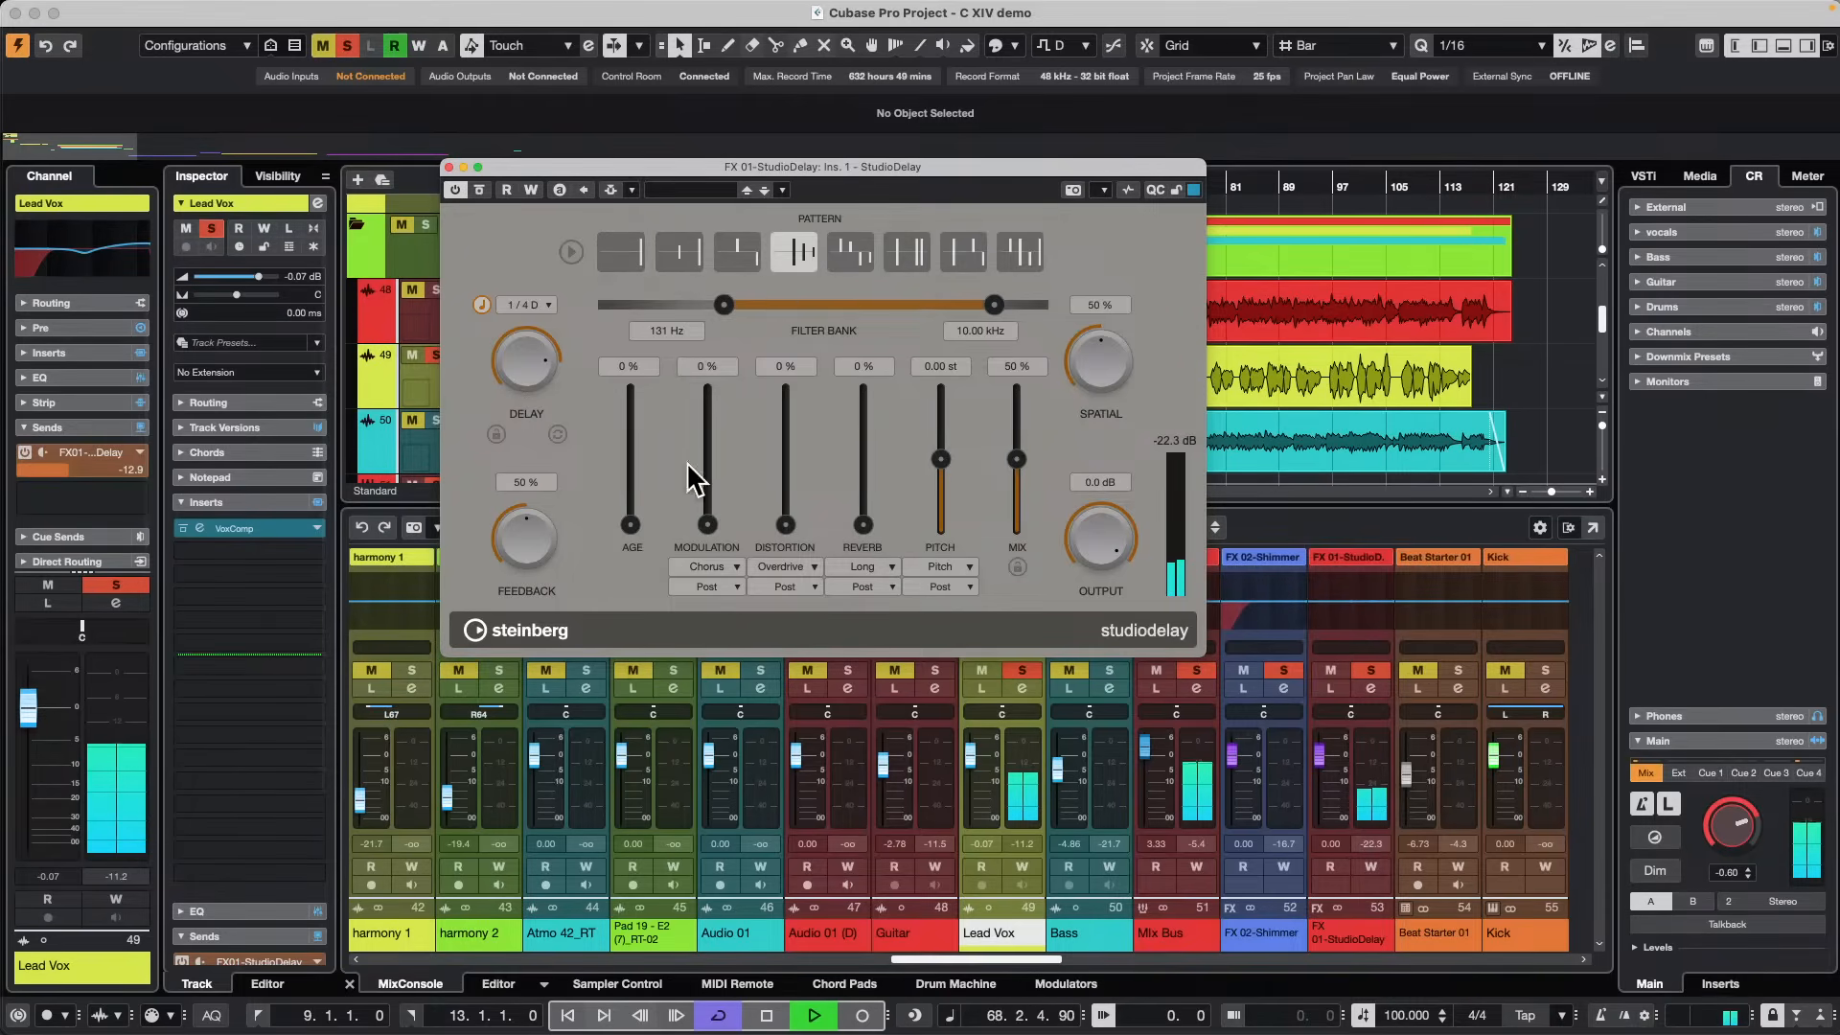
{"action": "left_click", "coordinate": [725, 566]}
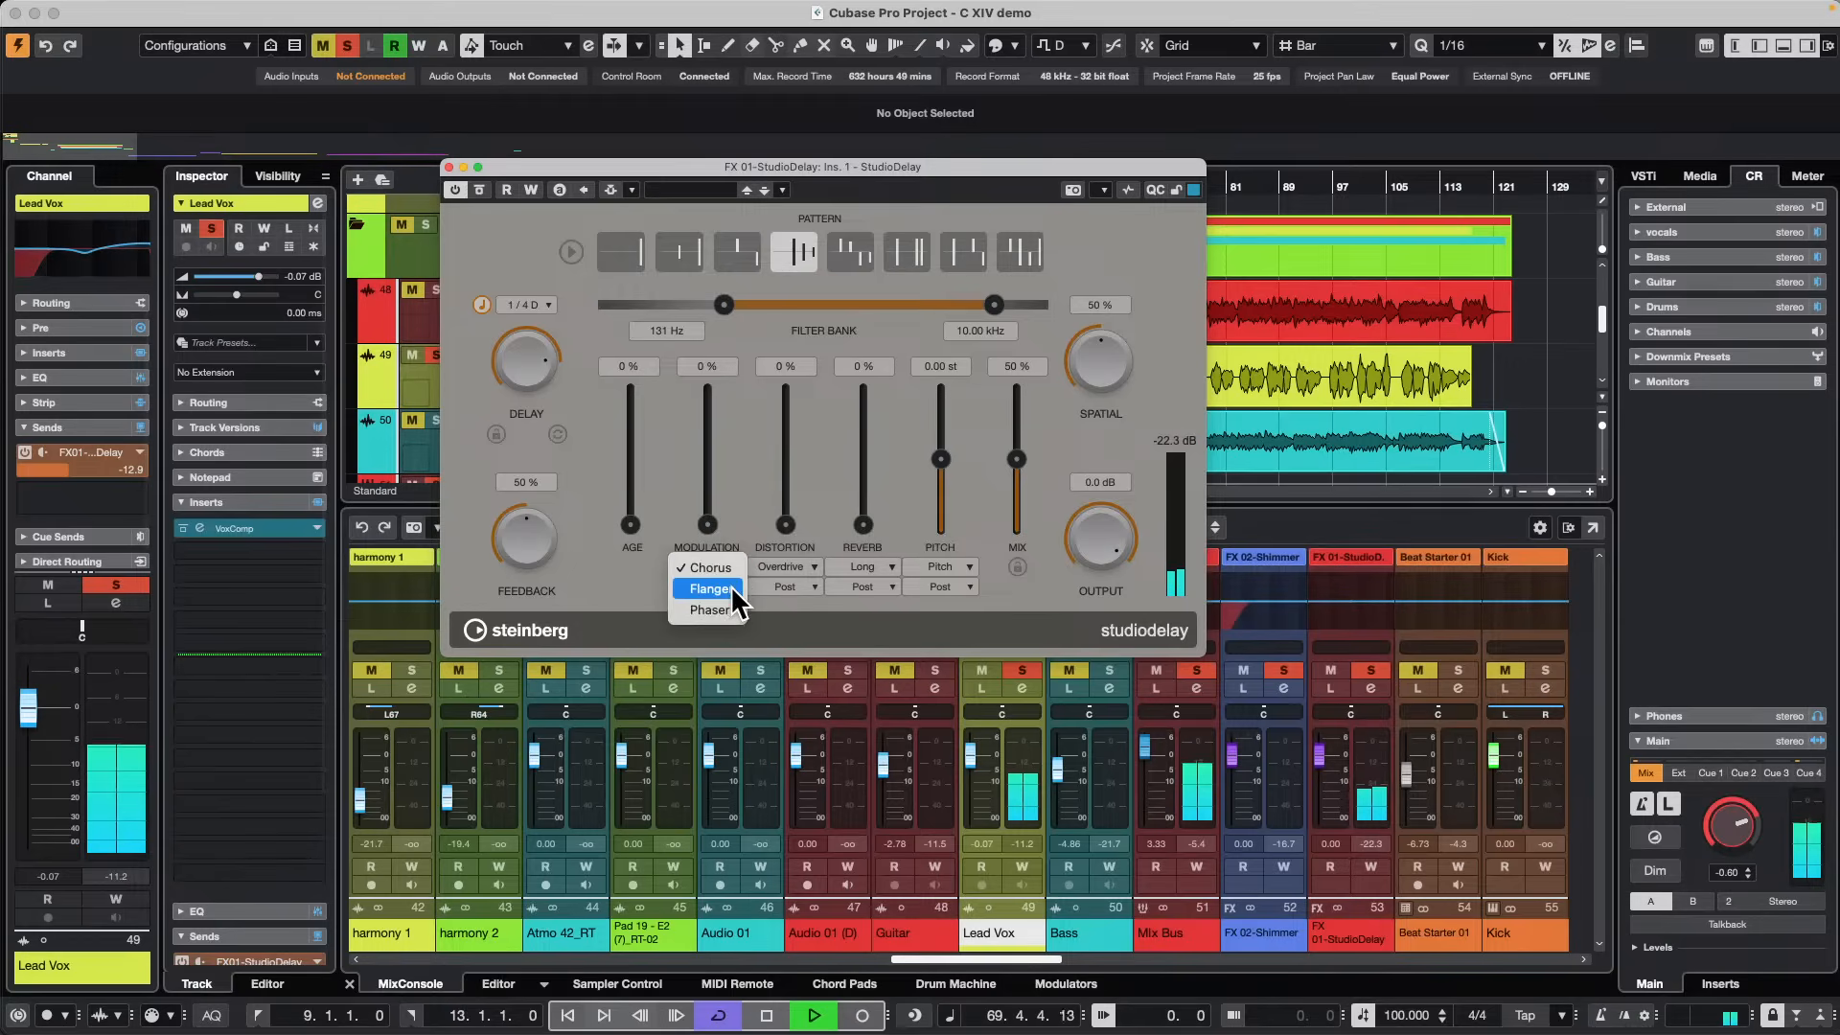
{"action": "left_click", "coordinate": [707, 525]}
{"action": "left_click_drag", "start_coordinate": [706, 525], "coordinate": [717, 503]}
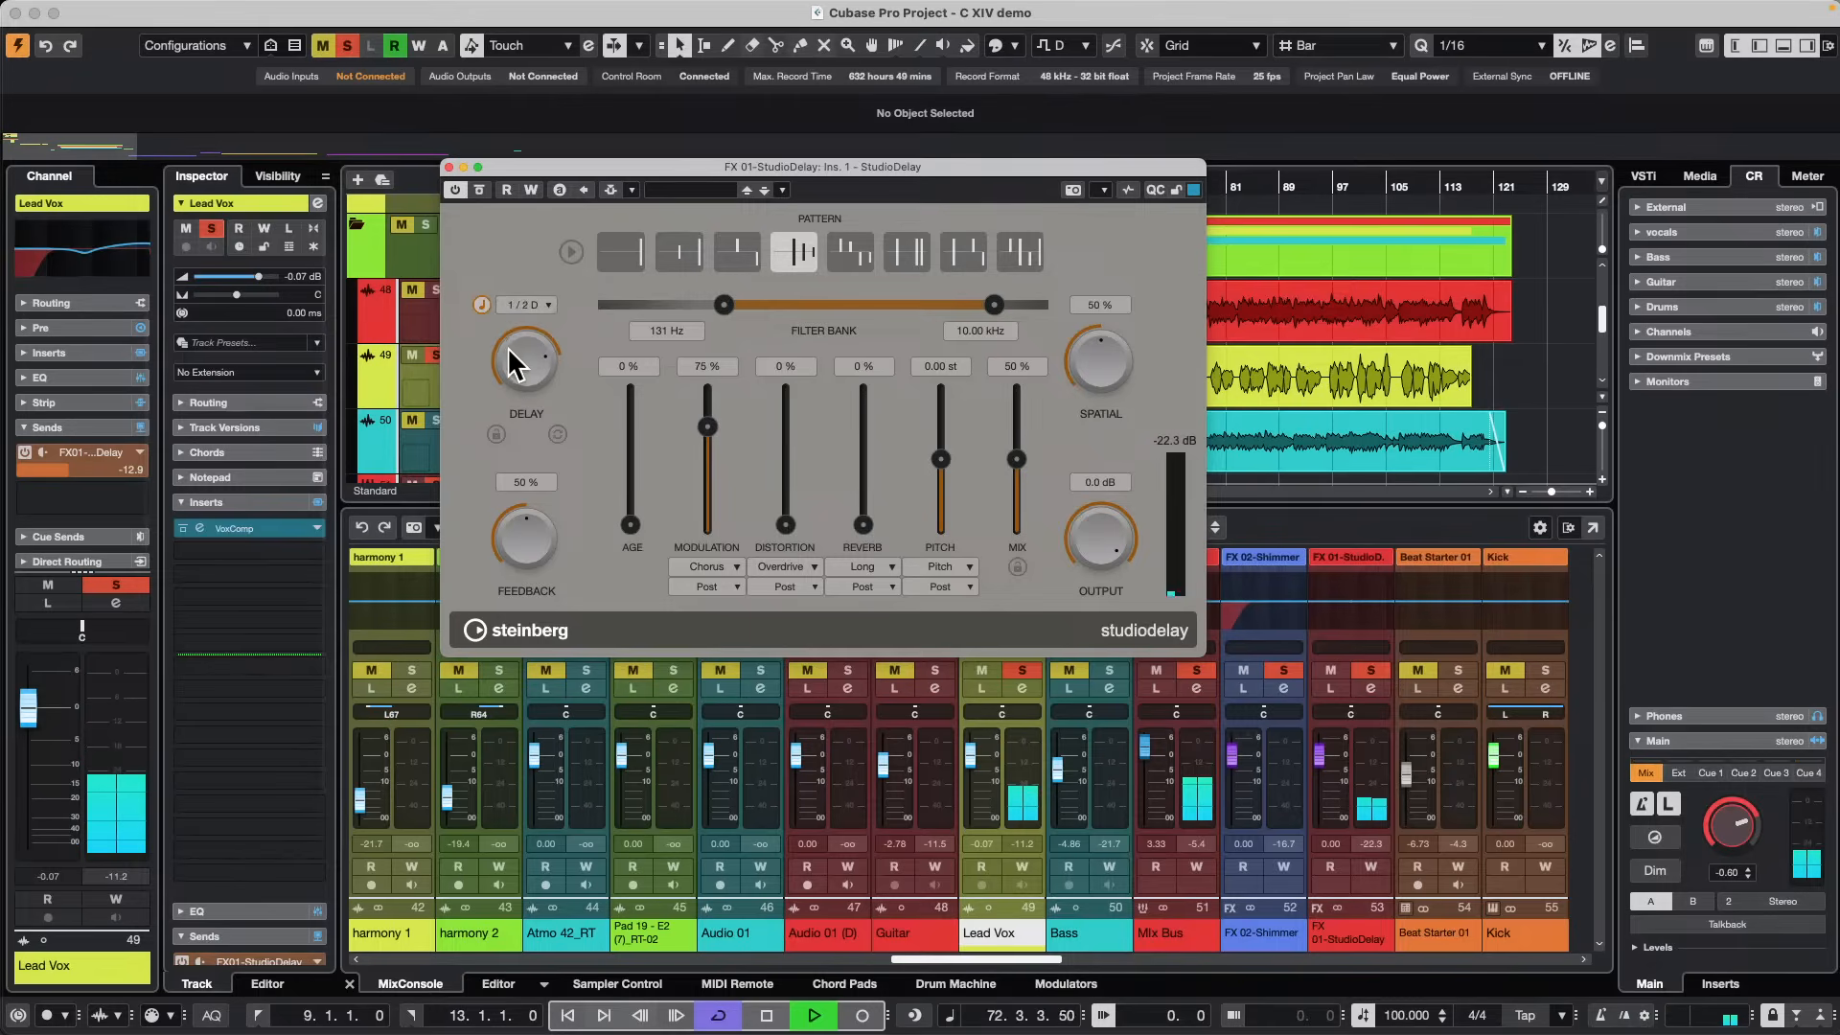
Set StudioDelay's synced delay time to 1/2 and enable Listen on the FX 01-StudioDelay channel.
{"action": "left_click_drag", "start_coordinate": [515, 364], "coordinate": [511, 452]}
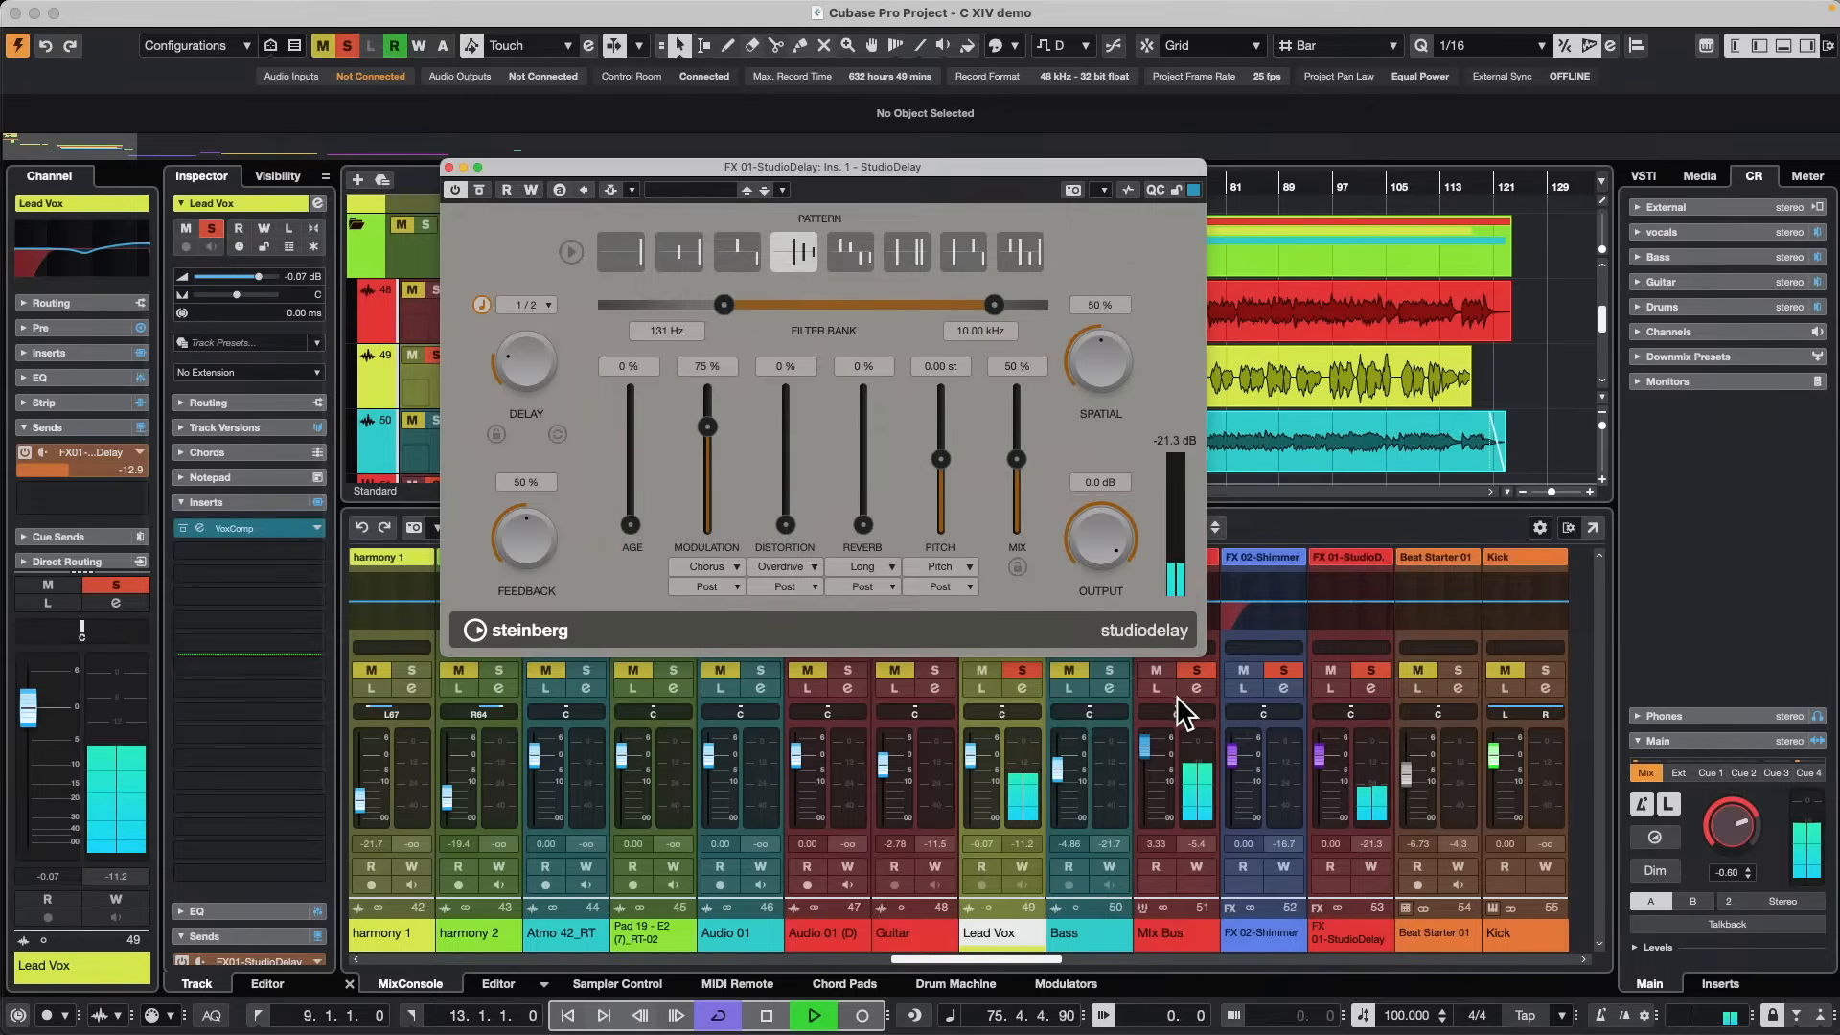
{"action": "left_click", "coordinate": [1332, 688]}
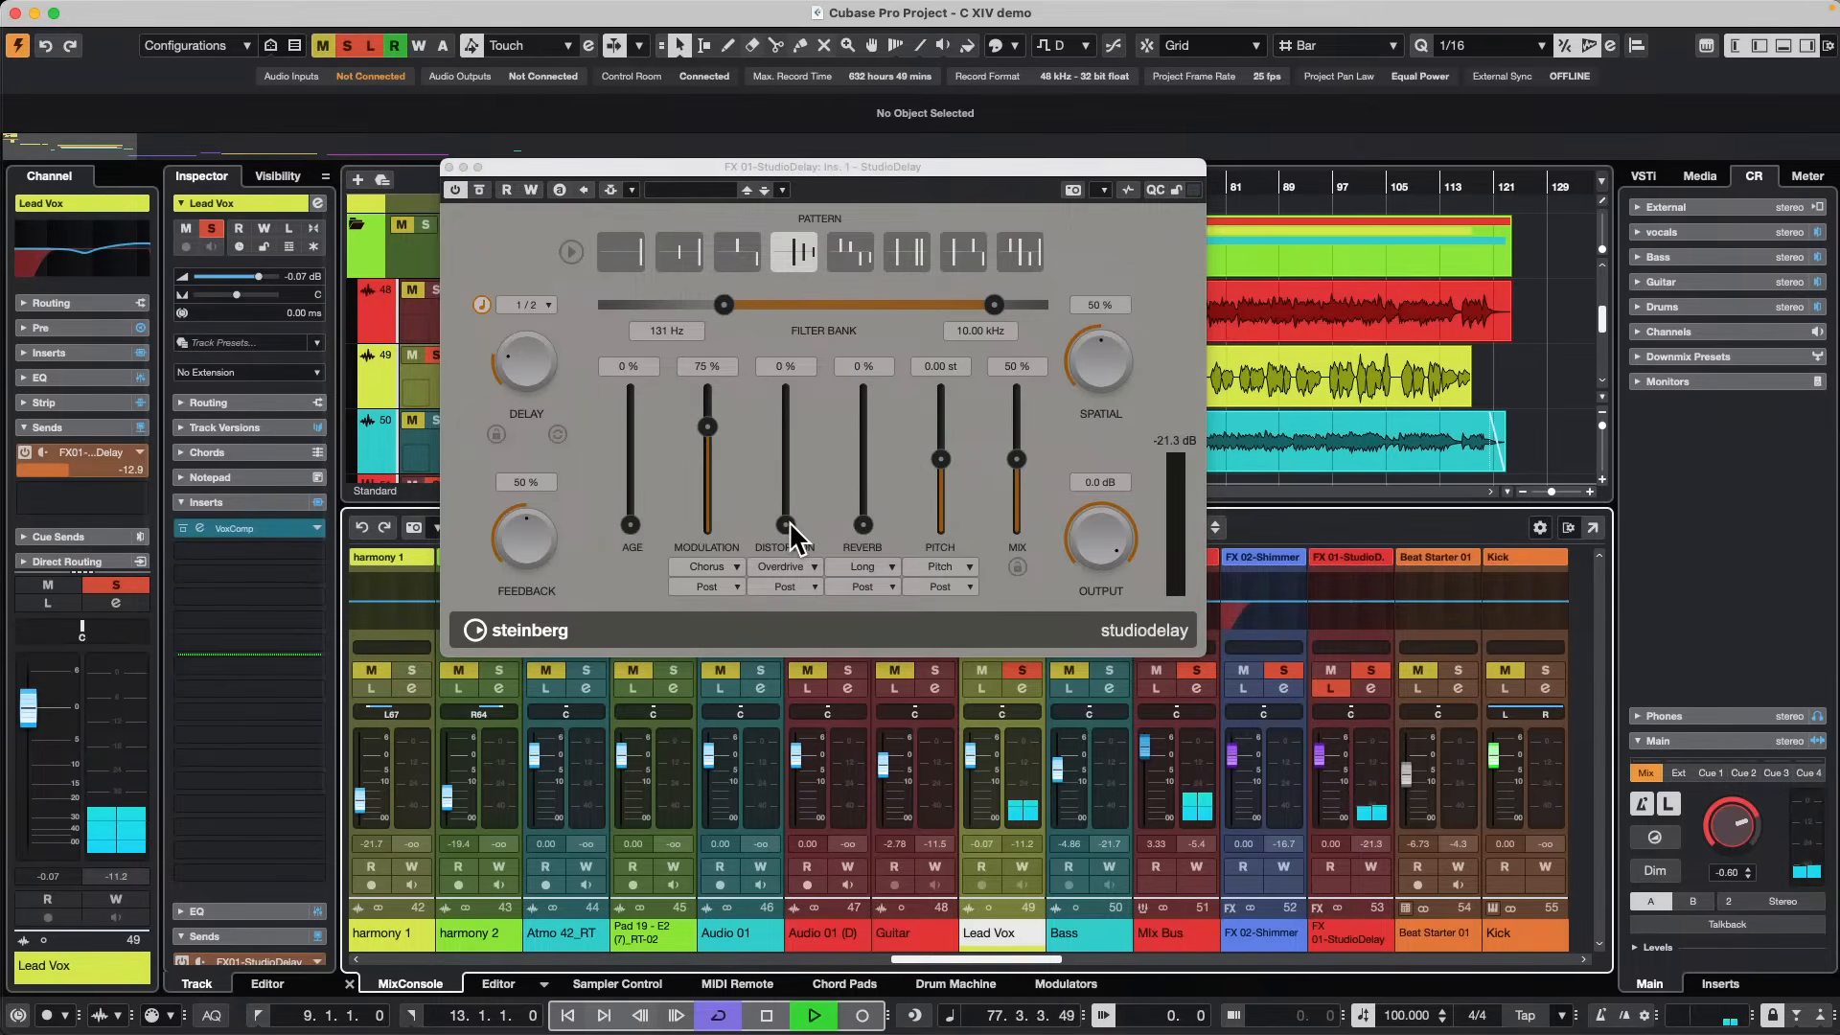
Try StudioDelay's distortion and return it to 0 %, and lower the pitch to -4.42 st.
{"action": "left_click_drag", "start_coordinate": [790, 520], "coordinate": [864, 554]}
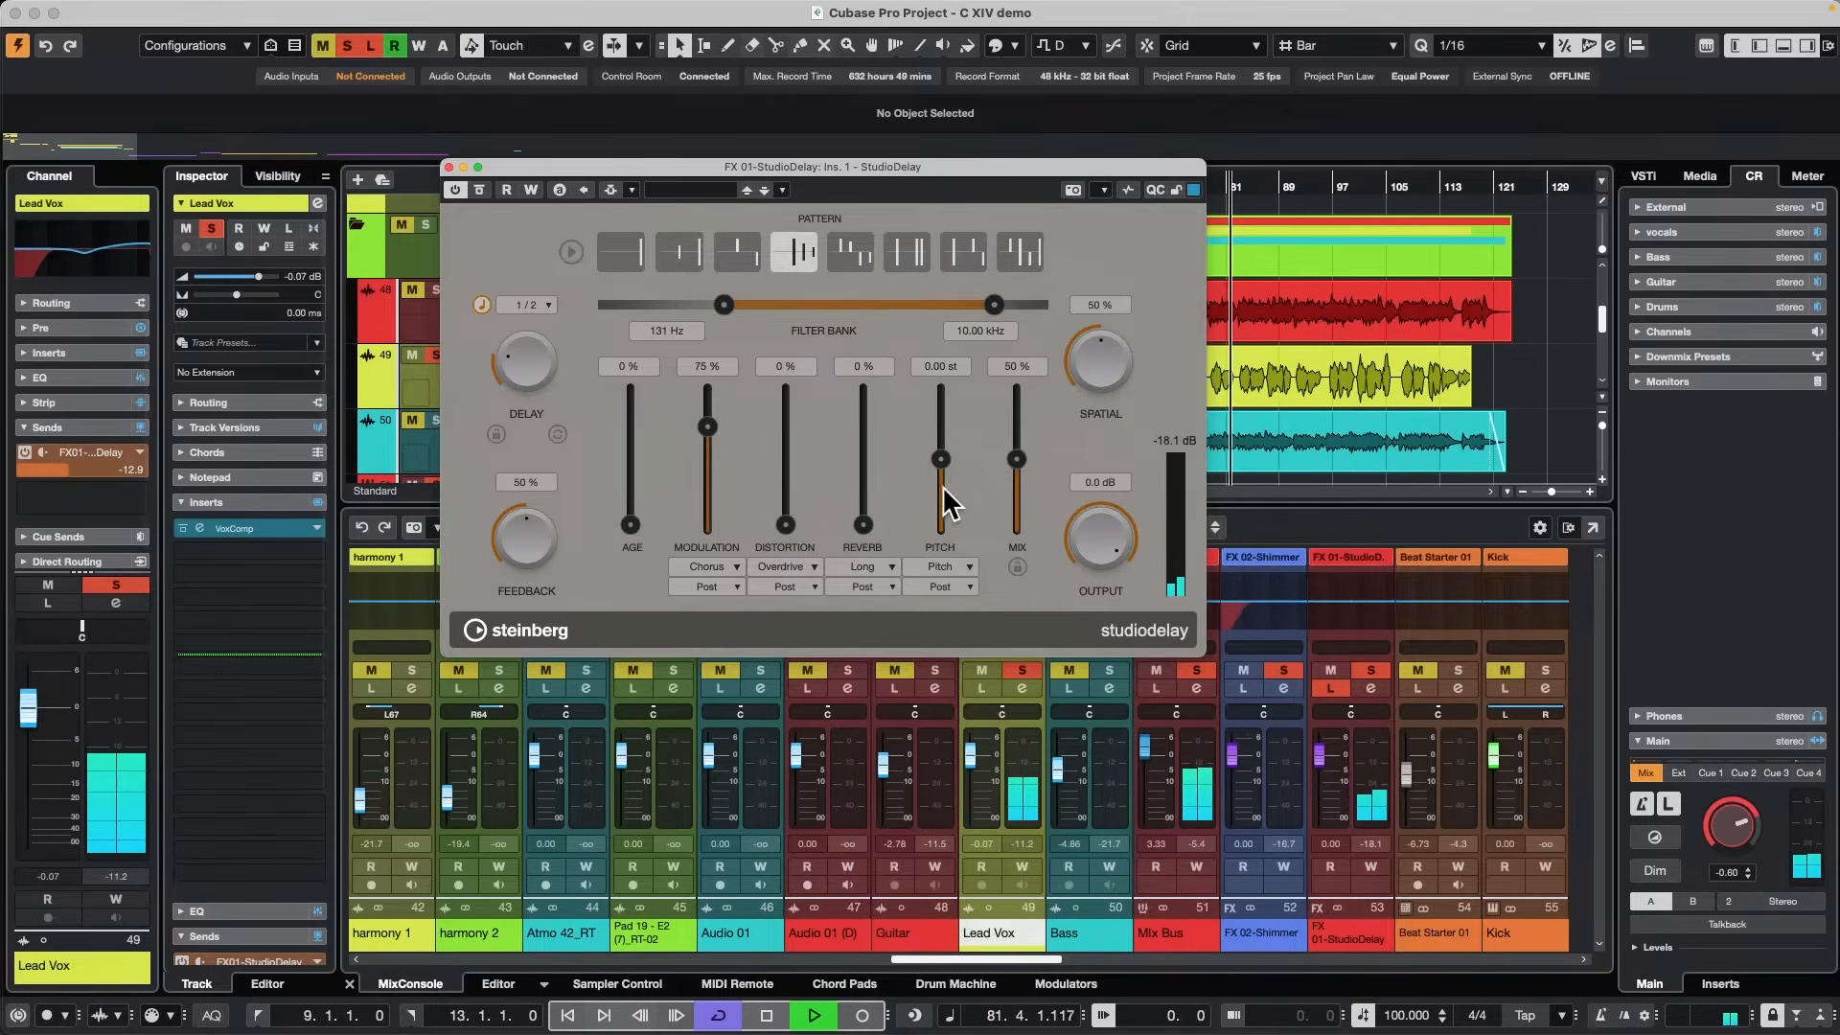
{"action": "mouse_move", "coordinate": [950, 452]}
{"action": "left_mouse_down"}
{"action": "mouse_move", "coordinate": [951, 354]}
{"action": "mouse_move", "coordinate": [944, 475]}
{"action": "left_mouse_up"}
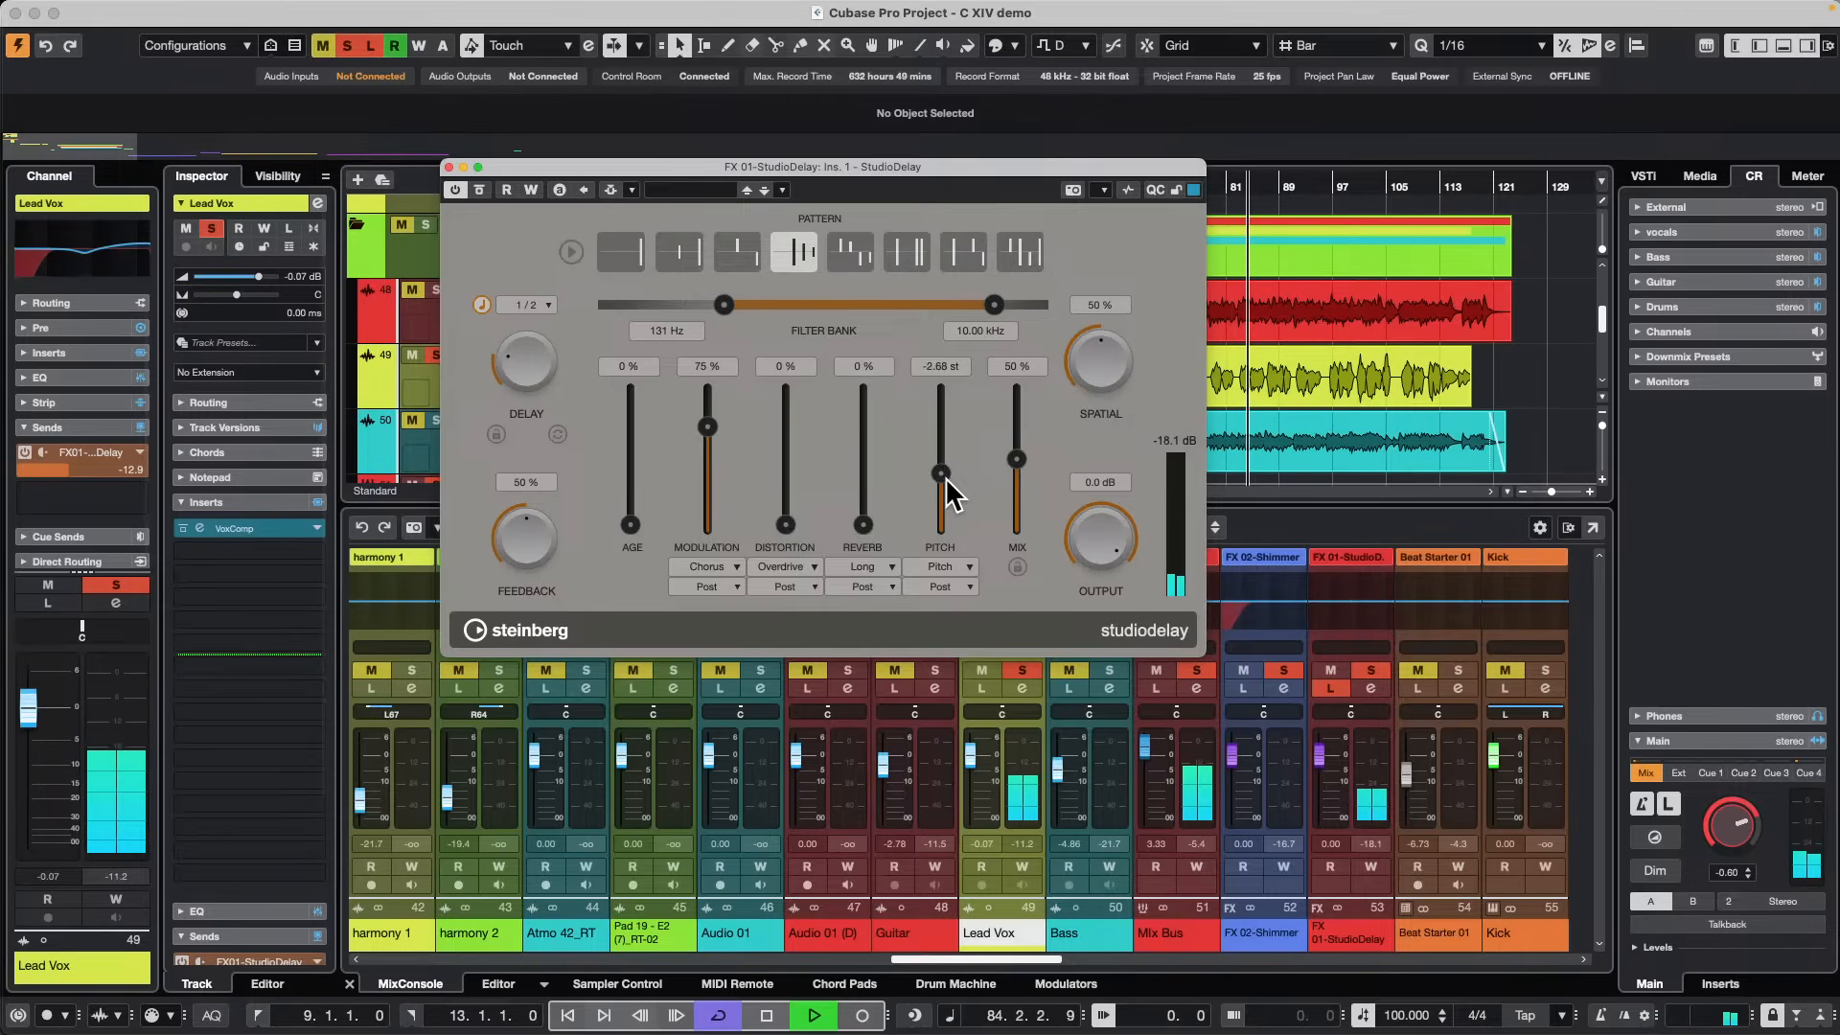
{"action": "left_click", "coordinate": [944, 473], "text": "super"}
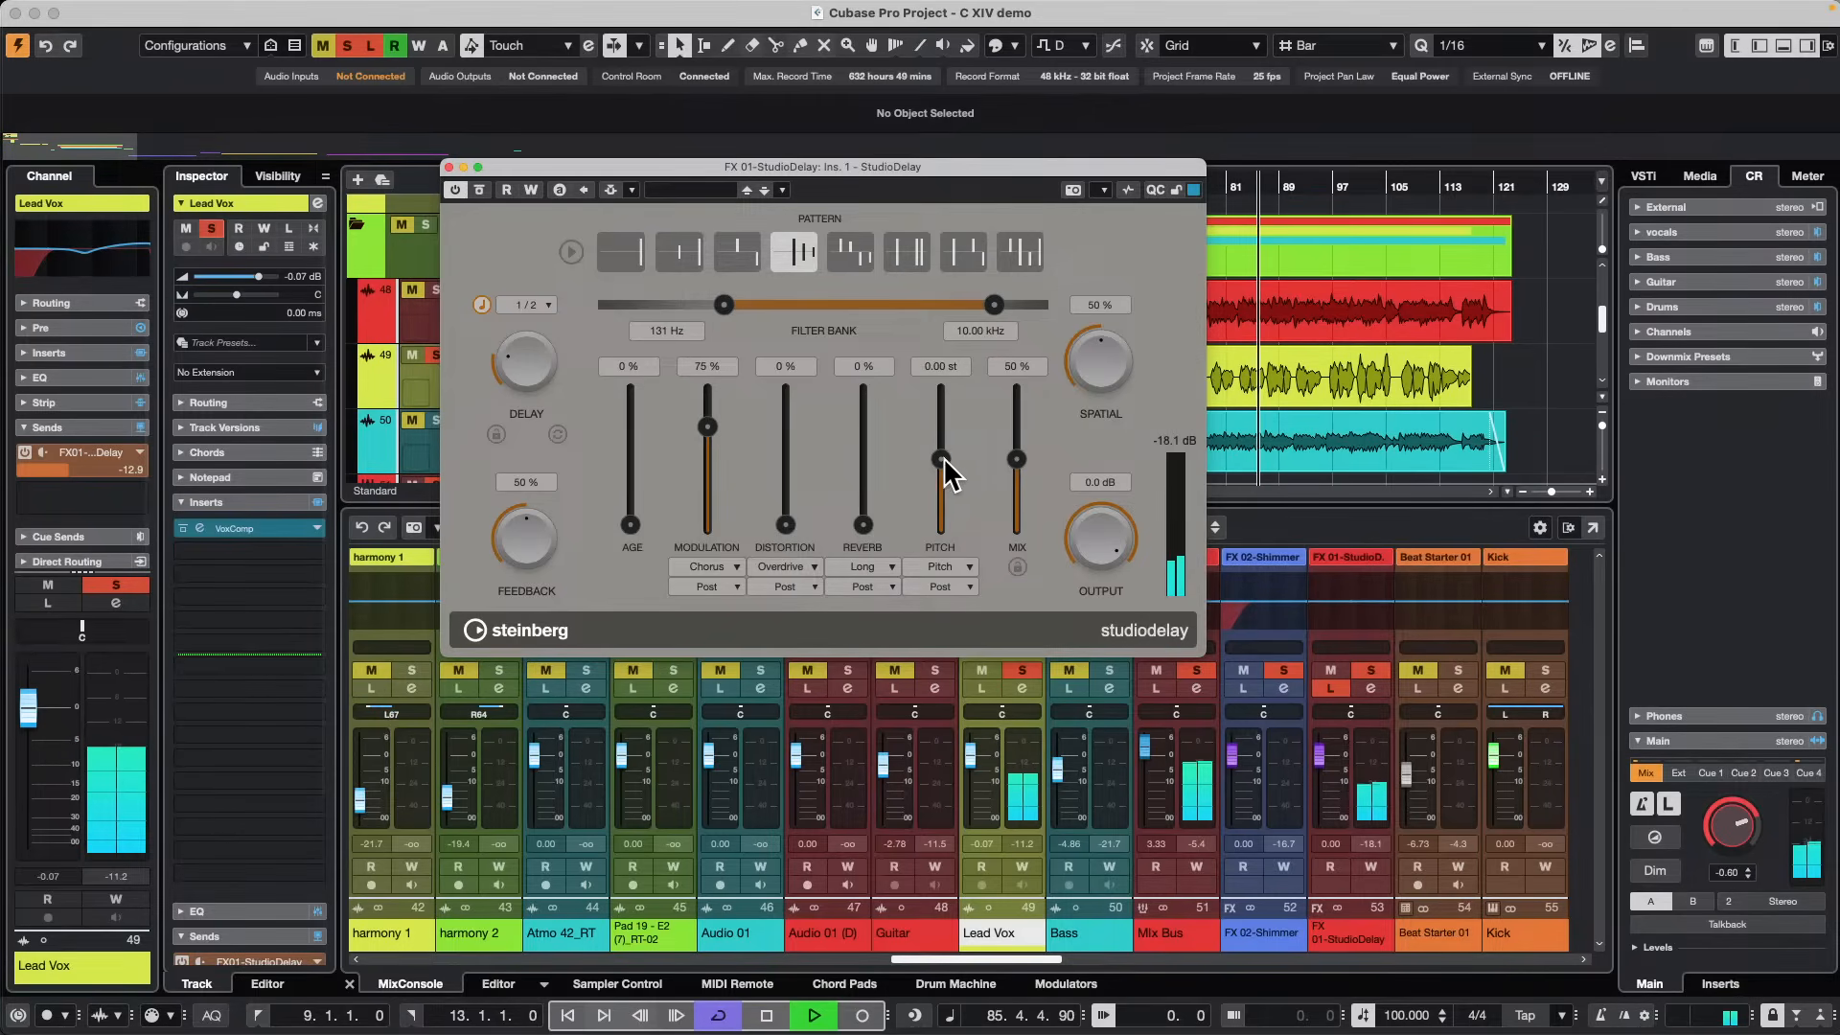
{"action": "left_click_drag", "start_coordinate": [942, 458], "coordinate": [920, 624]}
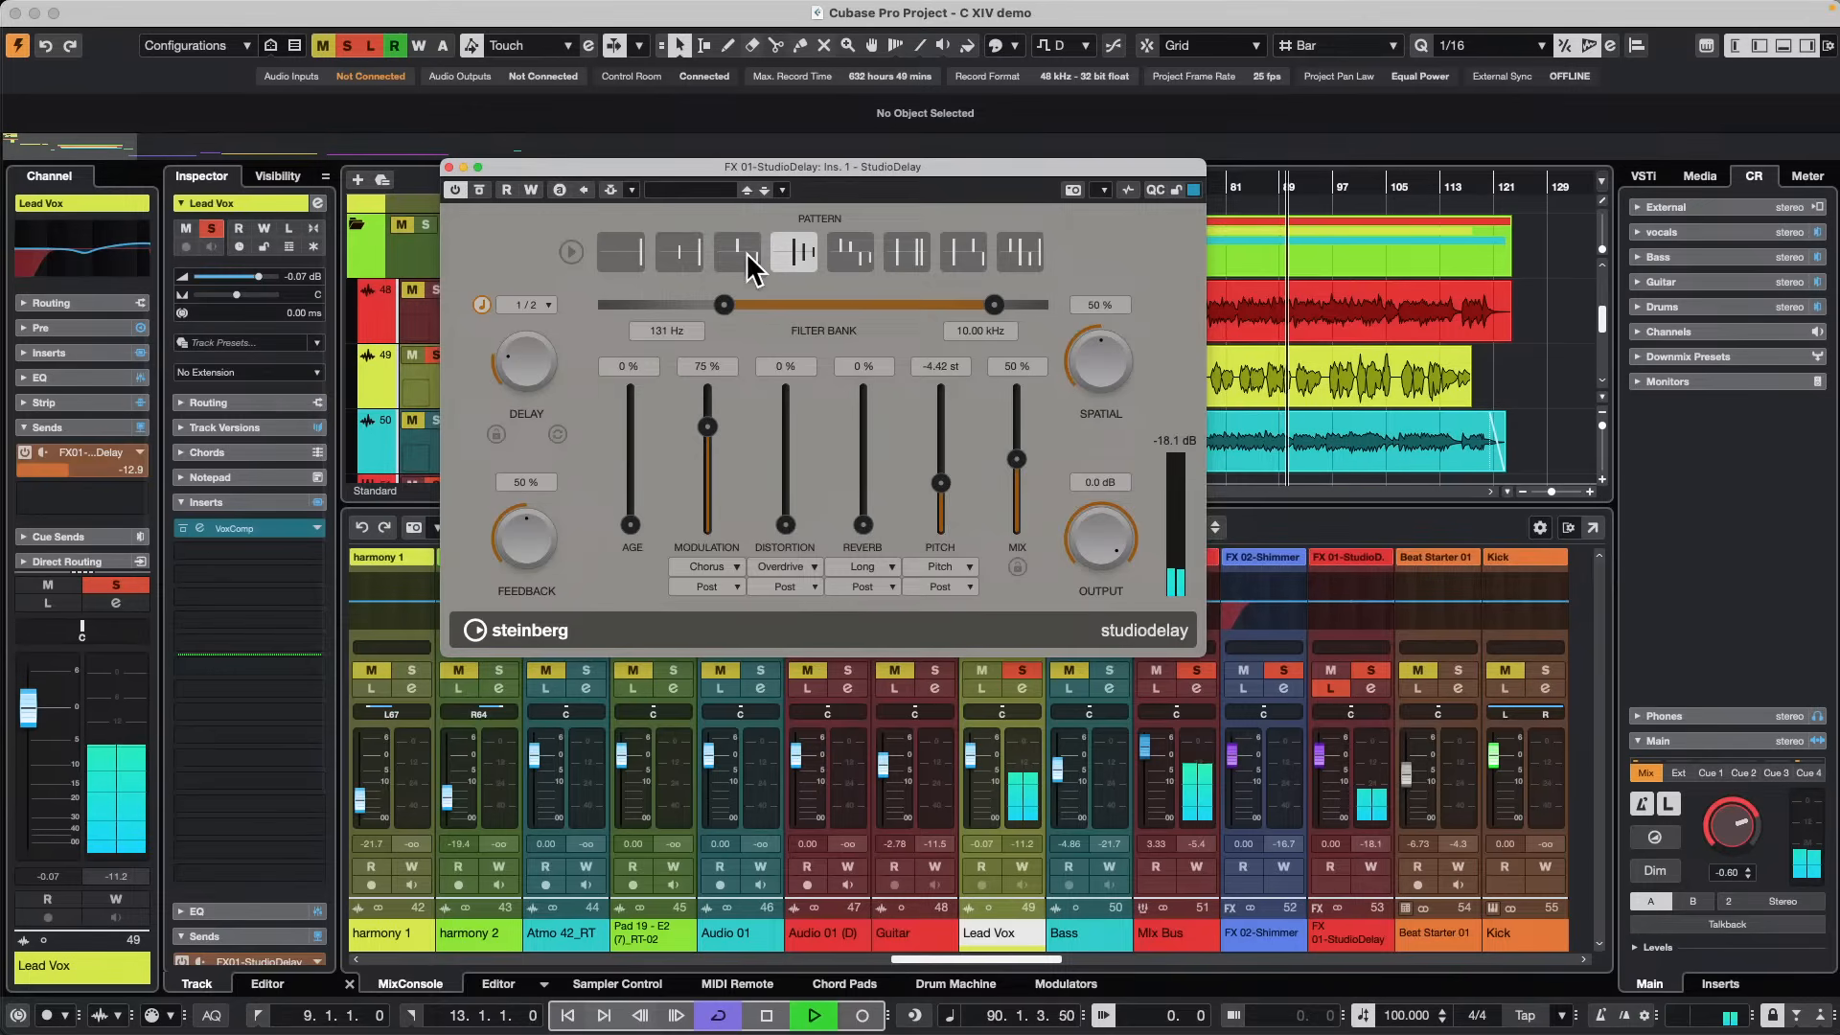
Browse the StudioDelay presets and load the Lead Vocal Tape Echo preset.
{"action": "left_click", "coordinate": [696, 189]}
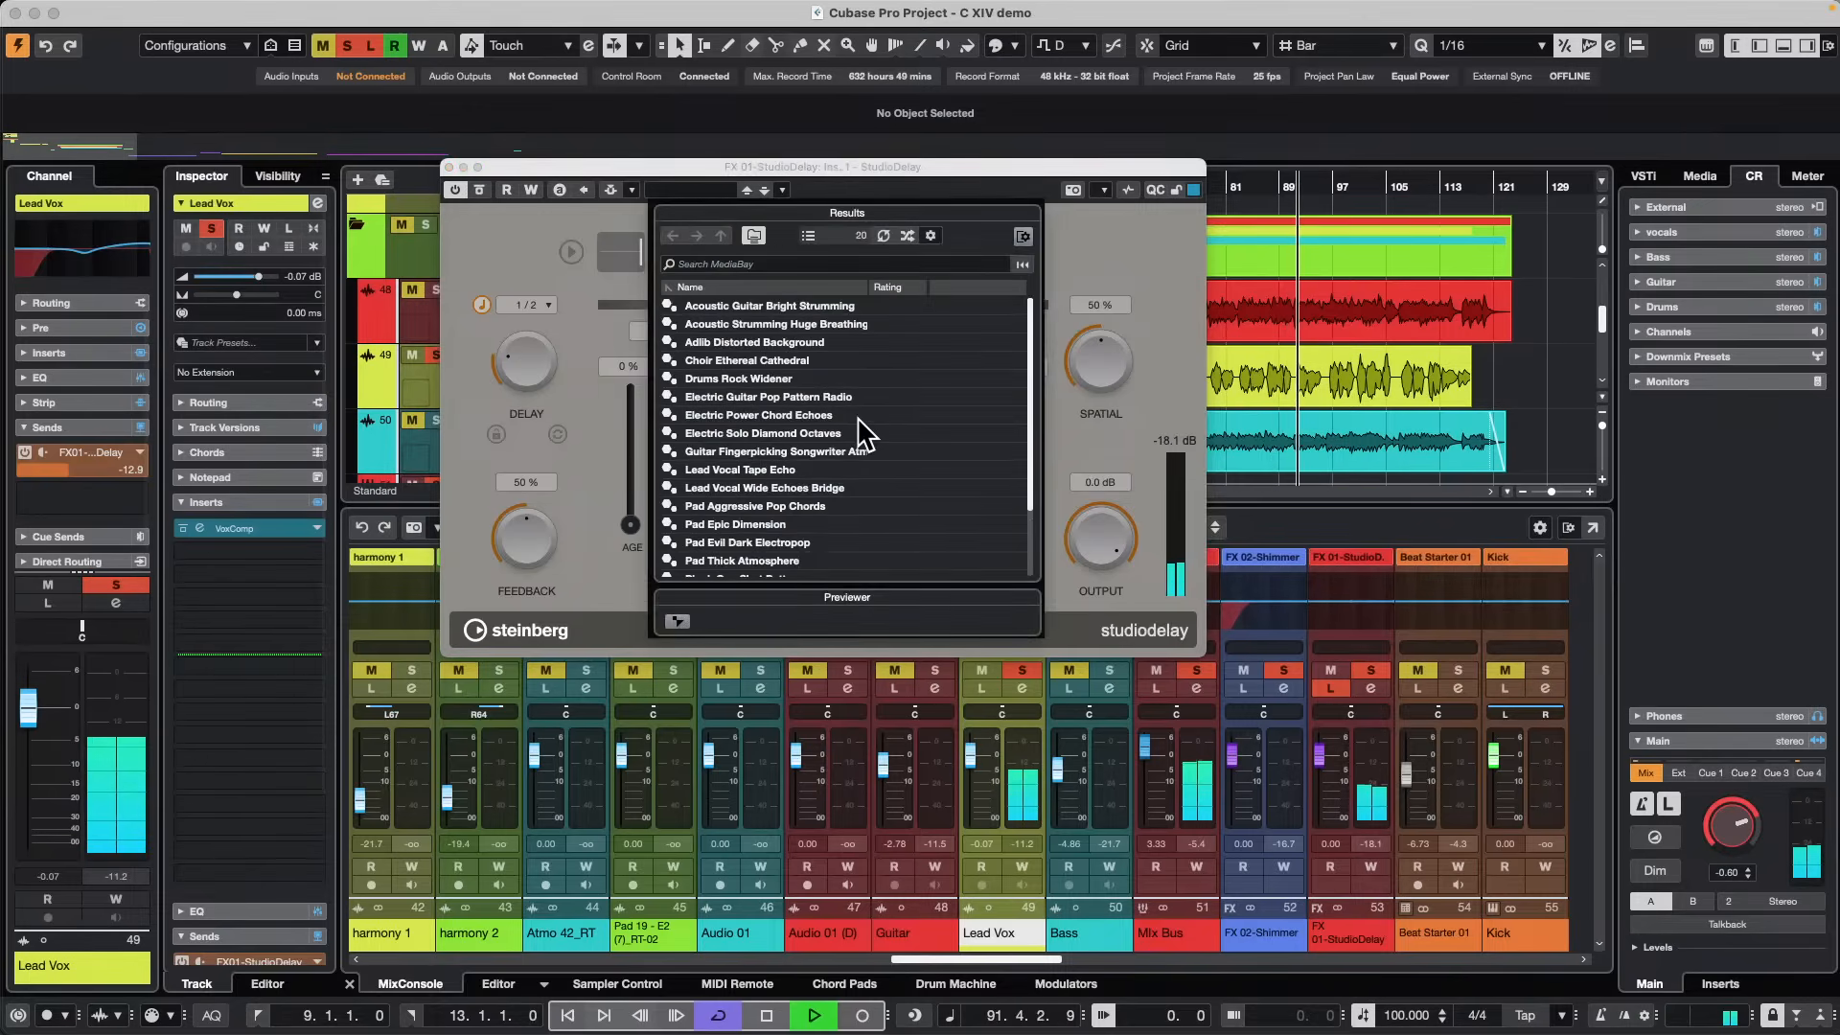
{"action": "scroll", "coordinate": [833, 487], "scroll_direction": "down", "scroll_amount": 3}
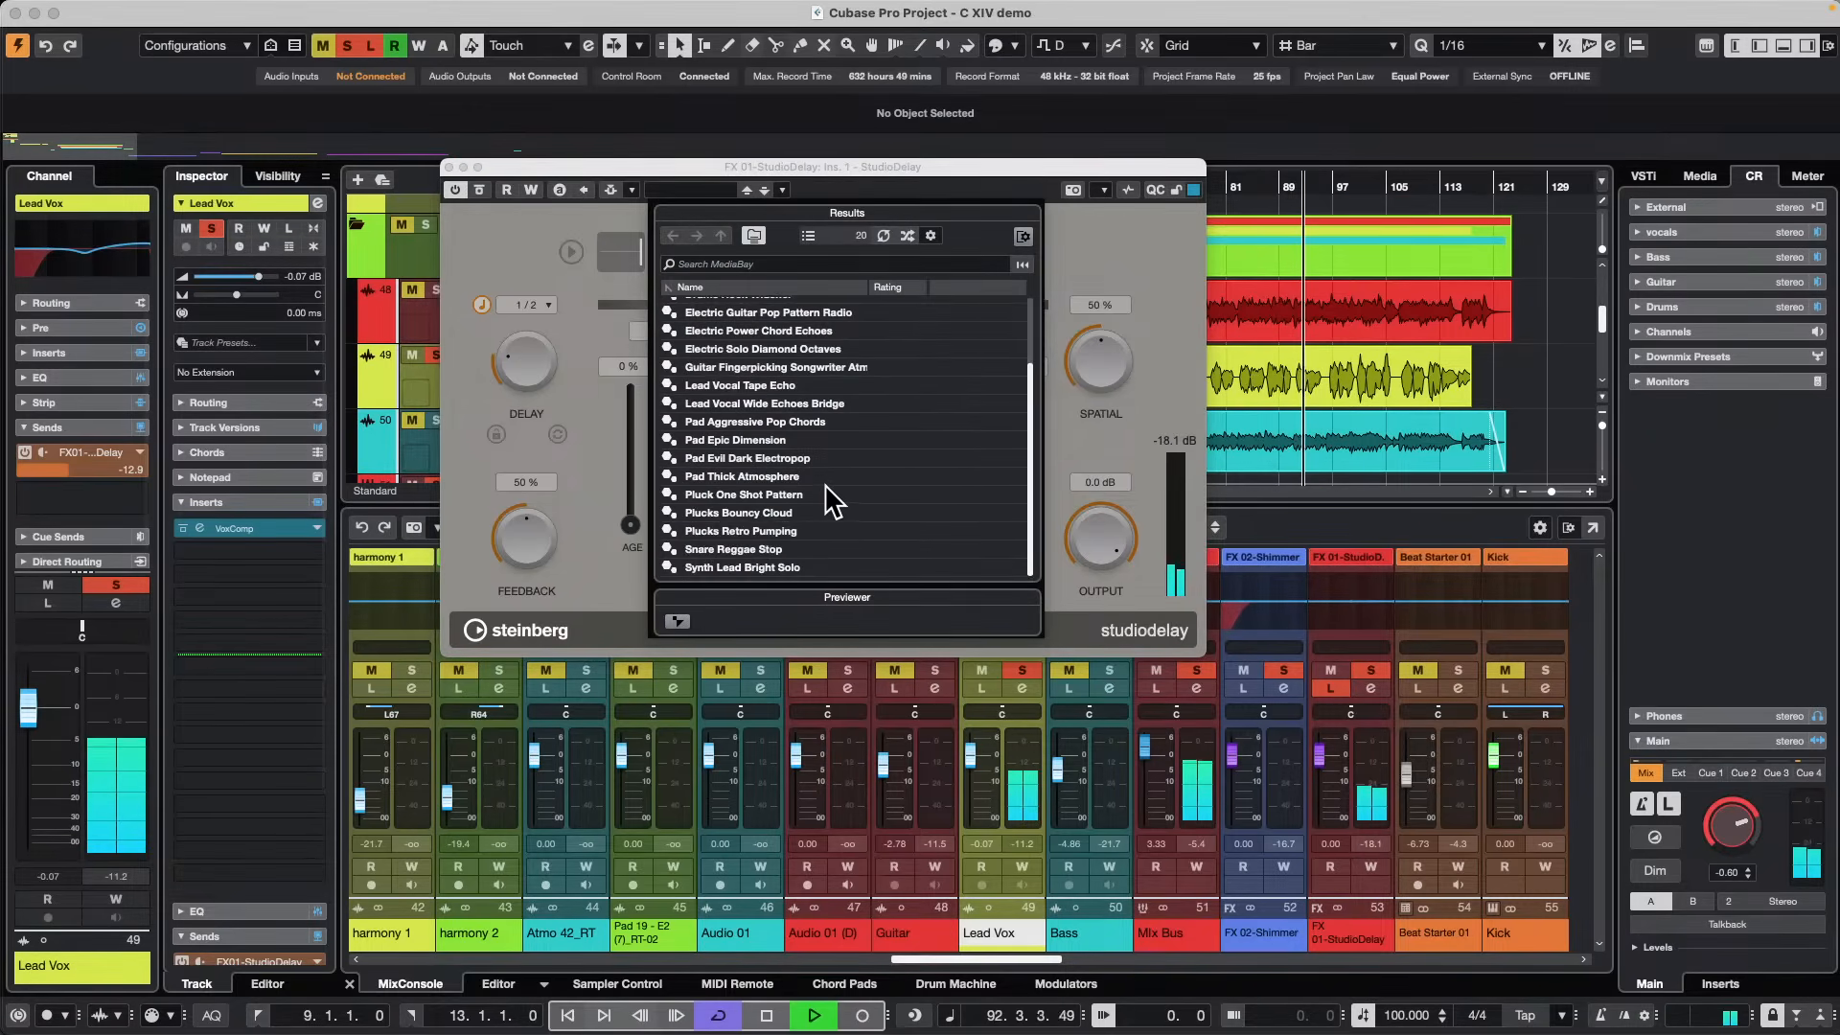
{"action": "scroll", "coordinate": [824, 494], "scroll_direction": "up", "scroll_amount": 2}
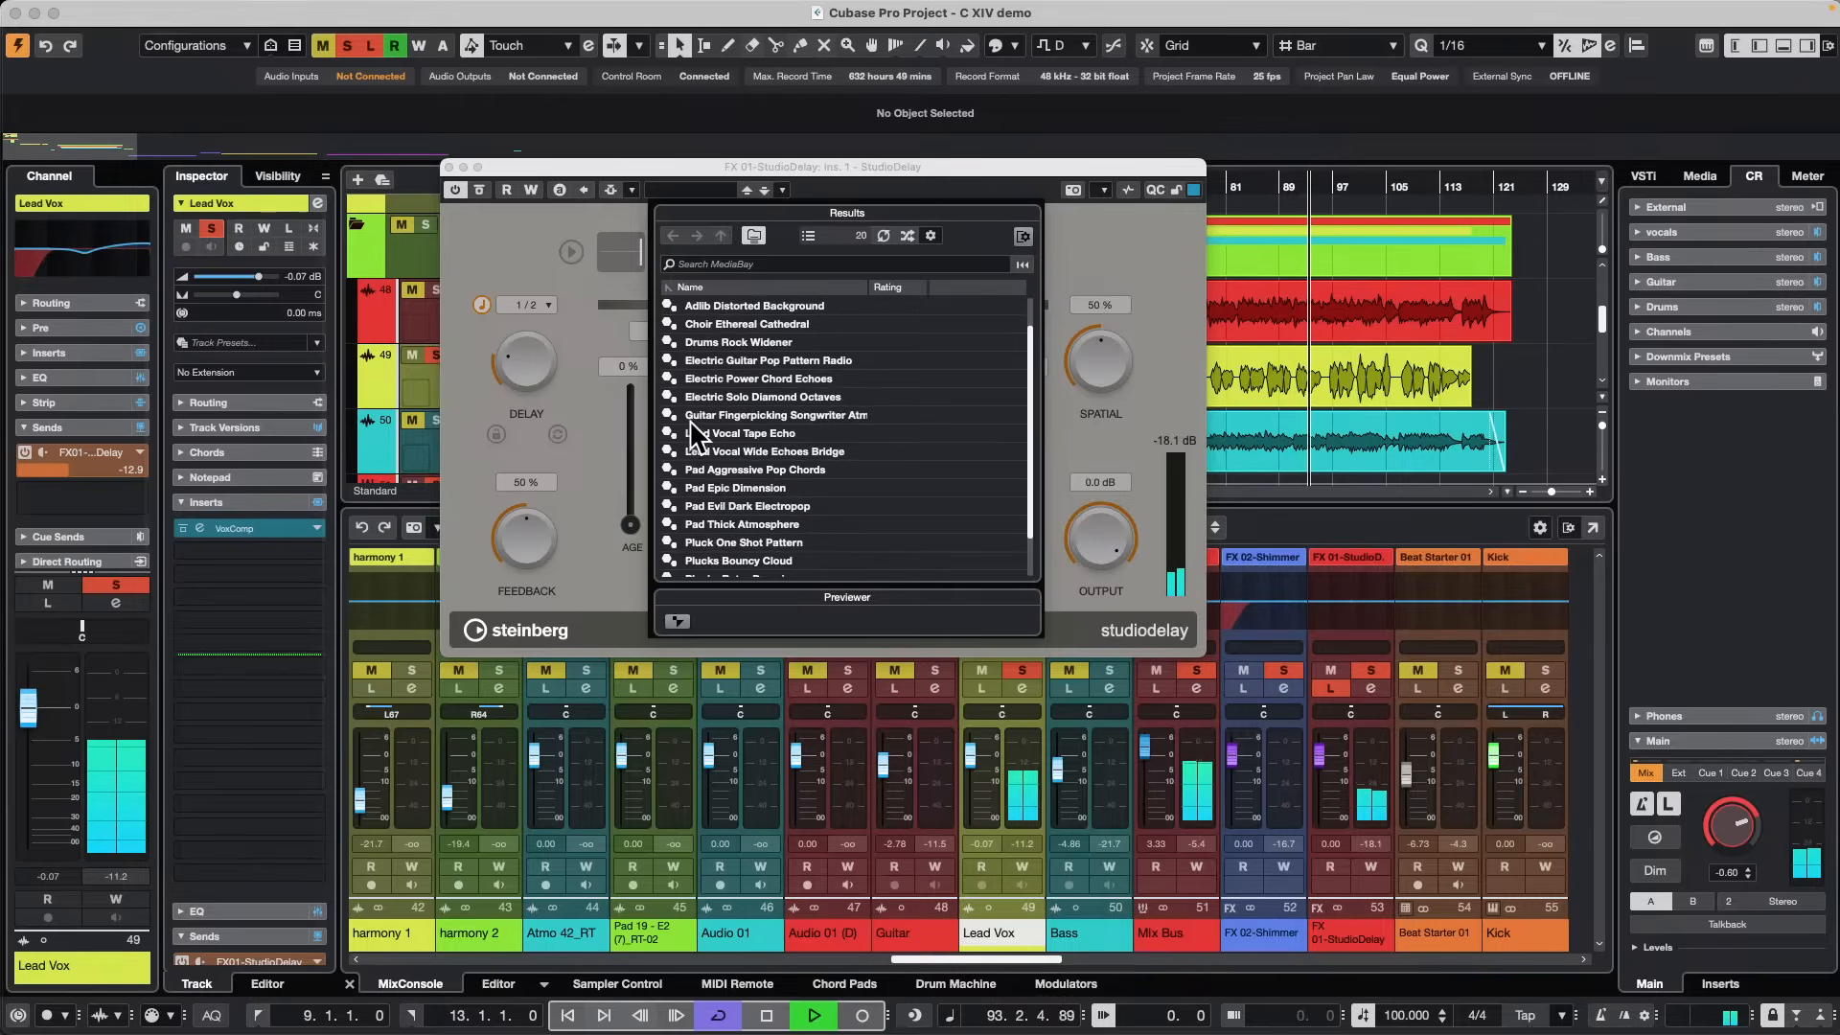
{"action": "double_click", "coordinate": [721, 431]}
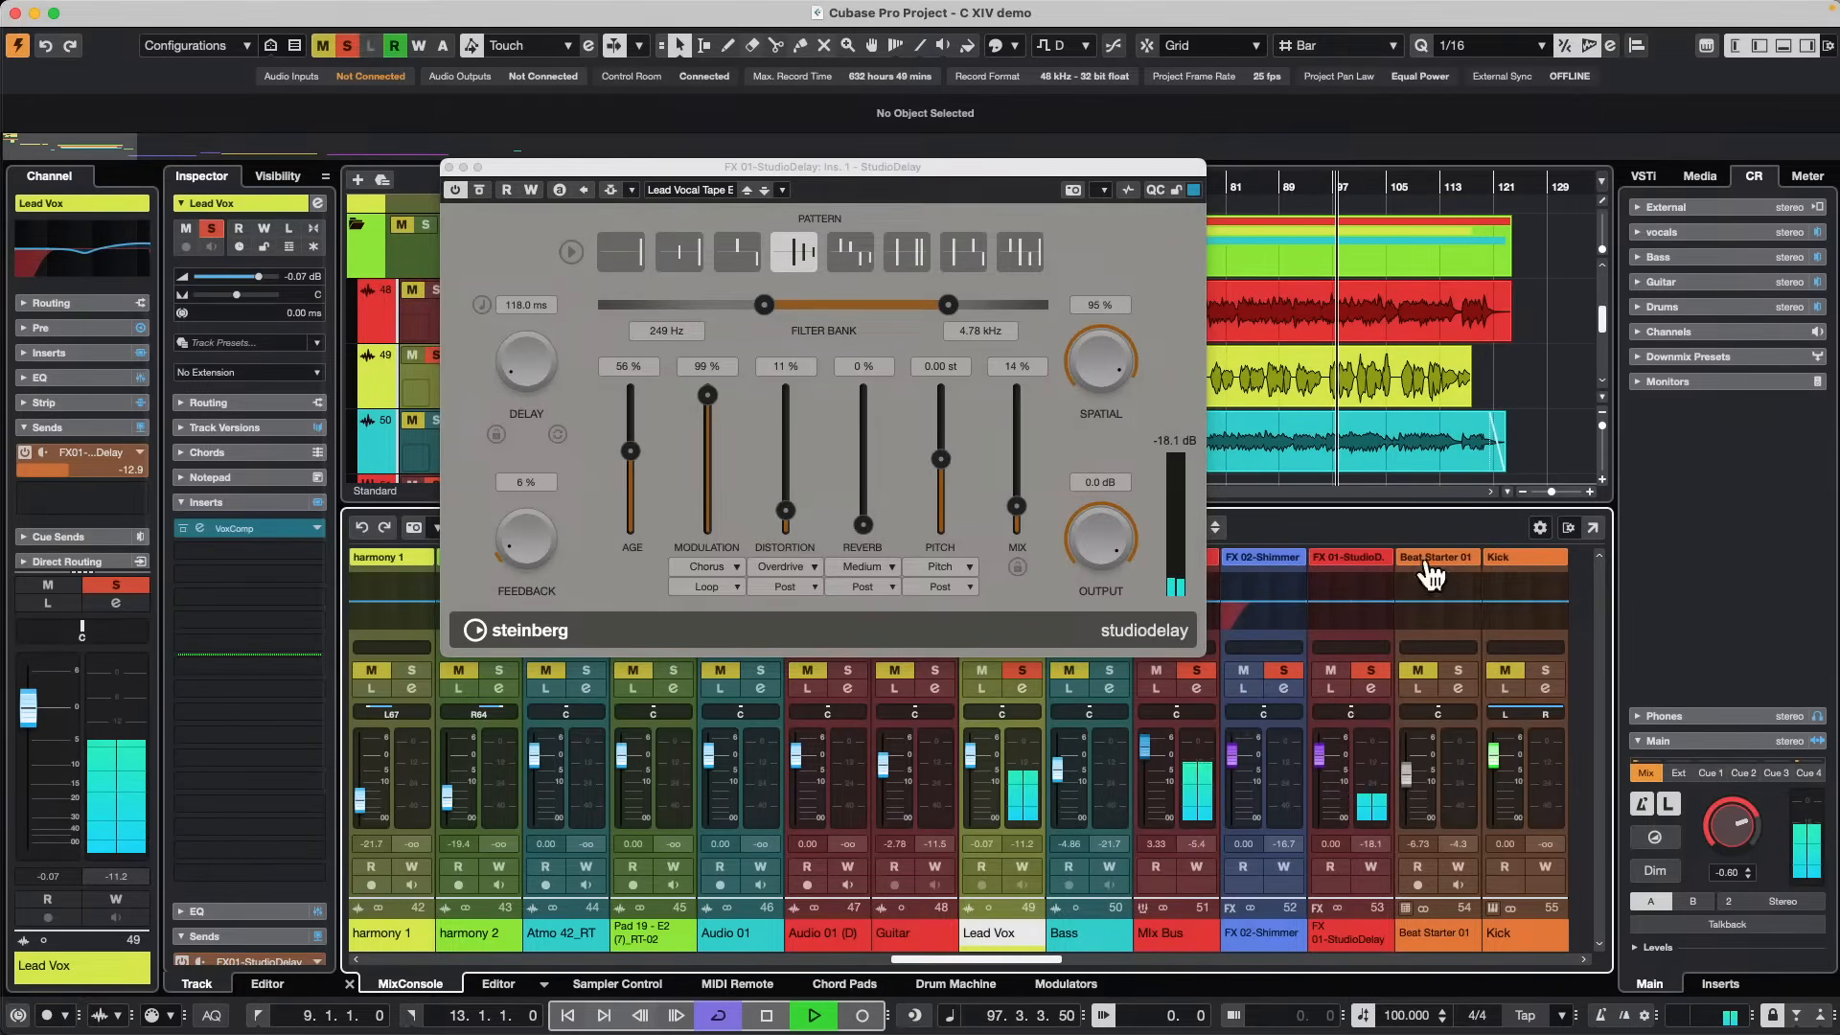
Raise StudioDelay's delay time to 638.0 ms and try several delay patterns, ending on the seventh.
{"action": "left_click", "coordinate": [845, 254]}
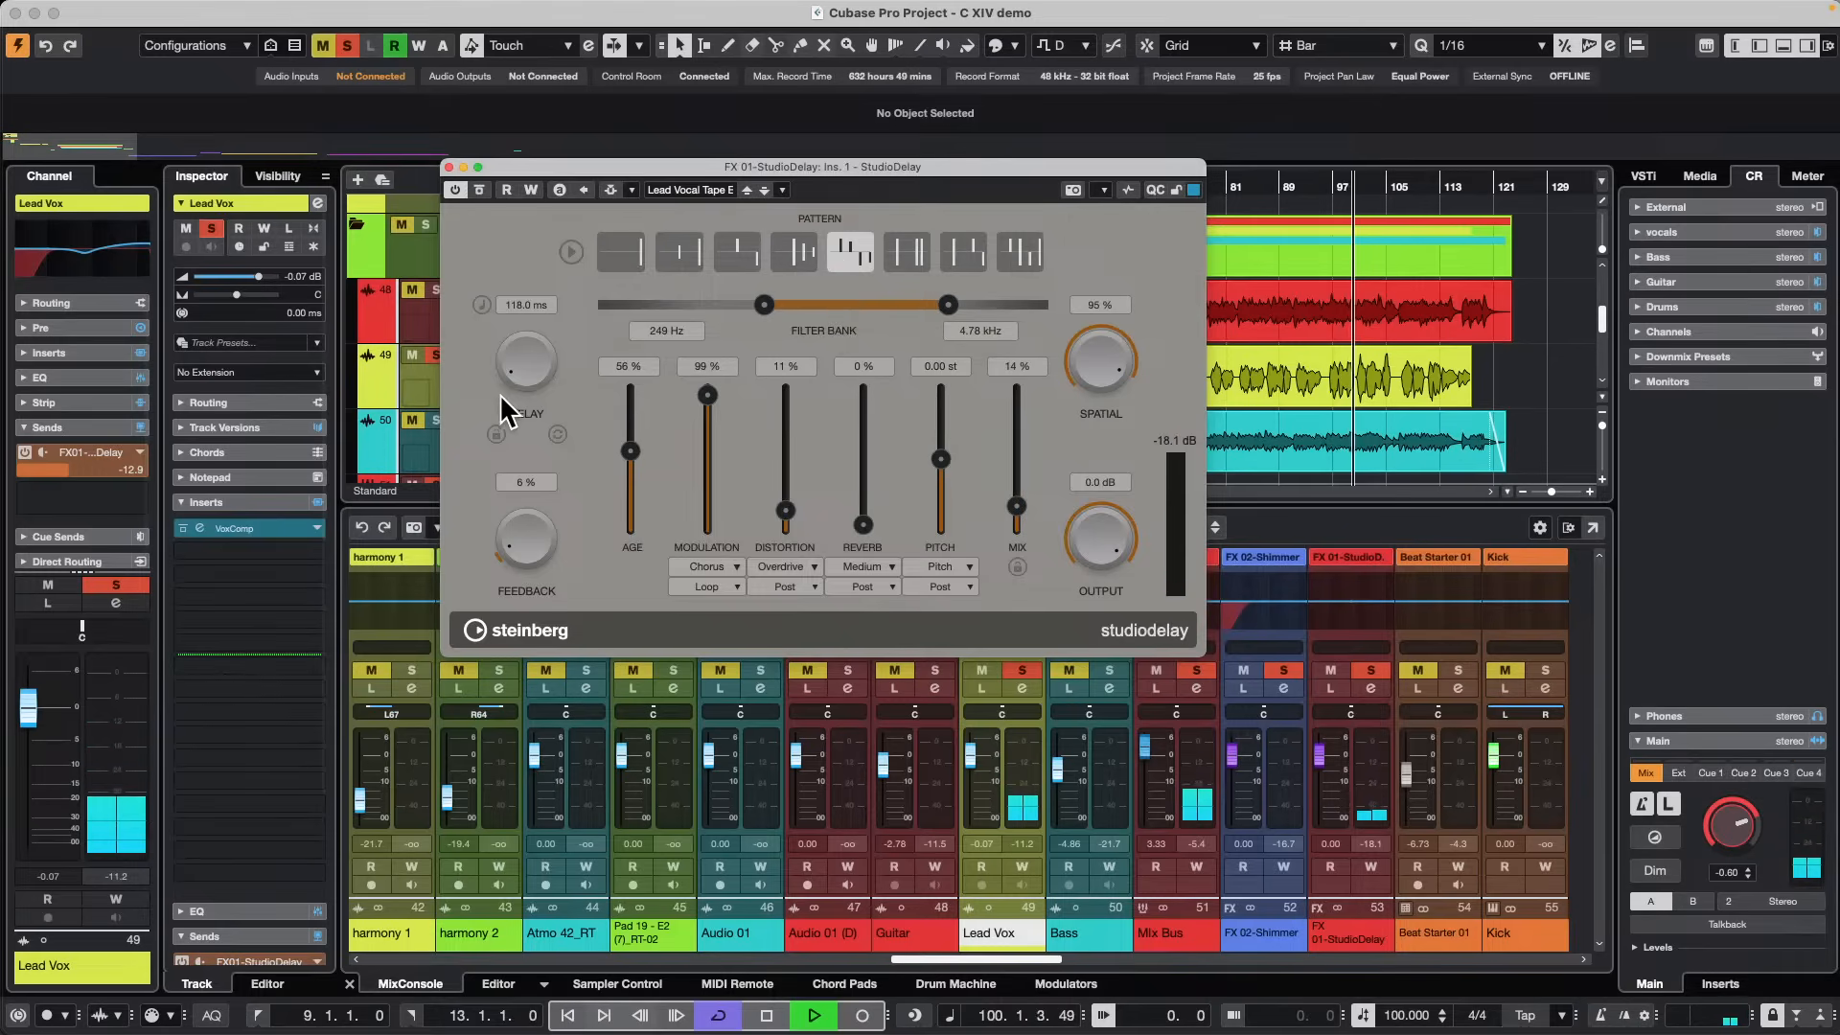
{"action": "left_click_drag", "start_coordinate": [515, 379], "coordinate": [513, 361]}
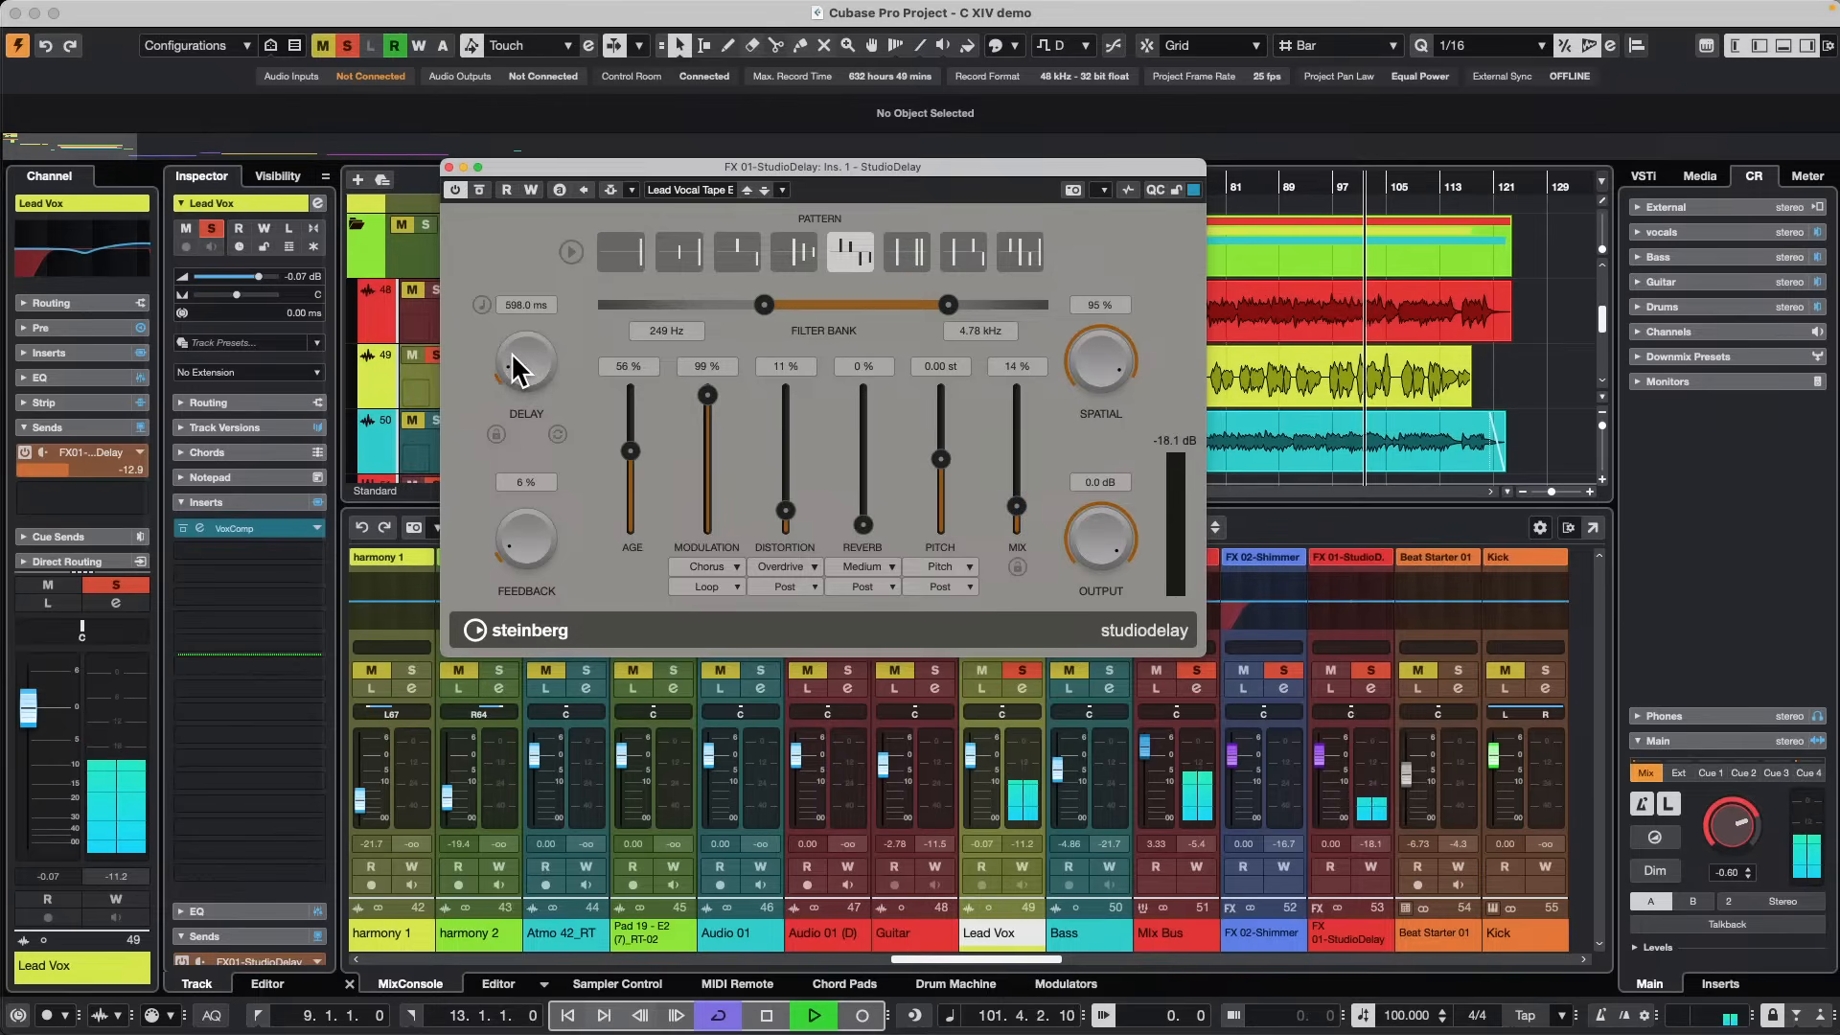
{"action": "left_click", "coordinate": [692, 252]}
{"action": "left_click", "coordinate": [843, 253]}
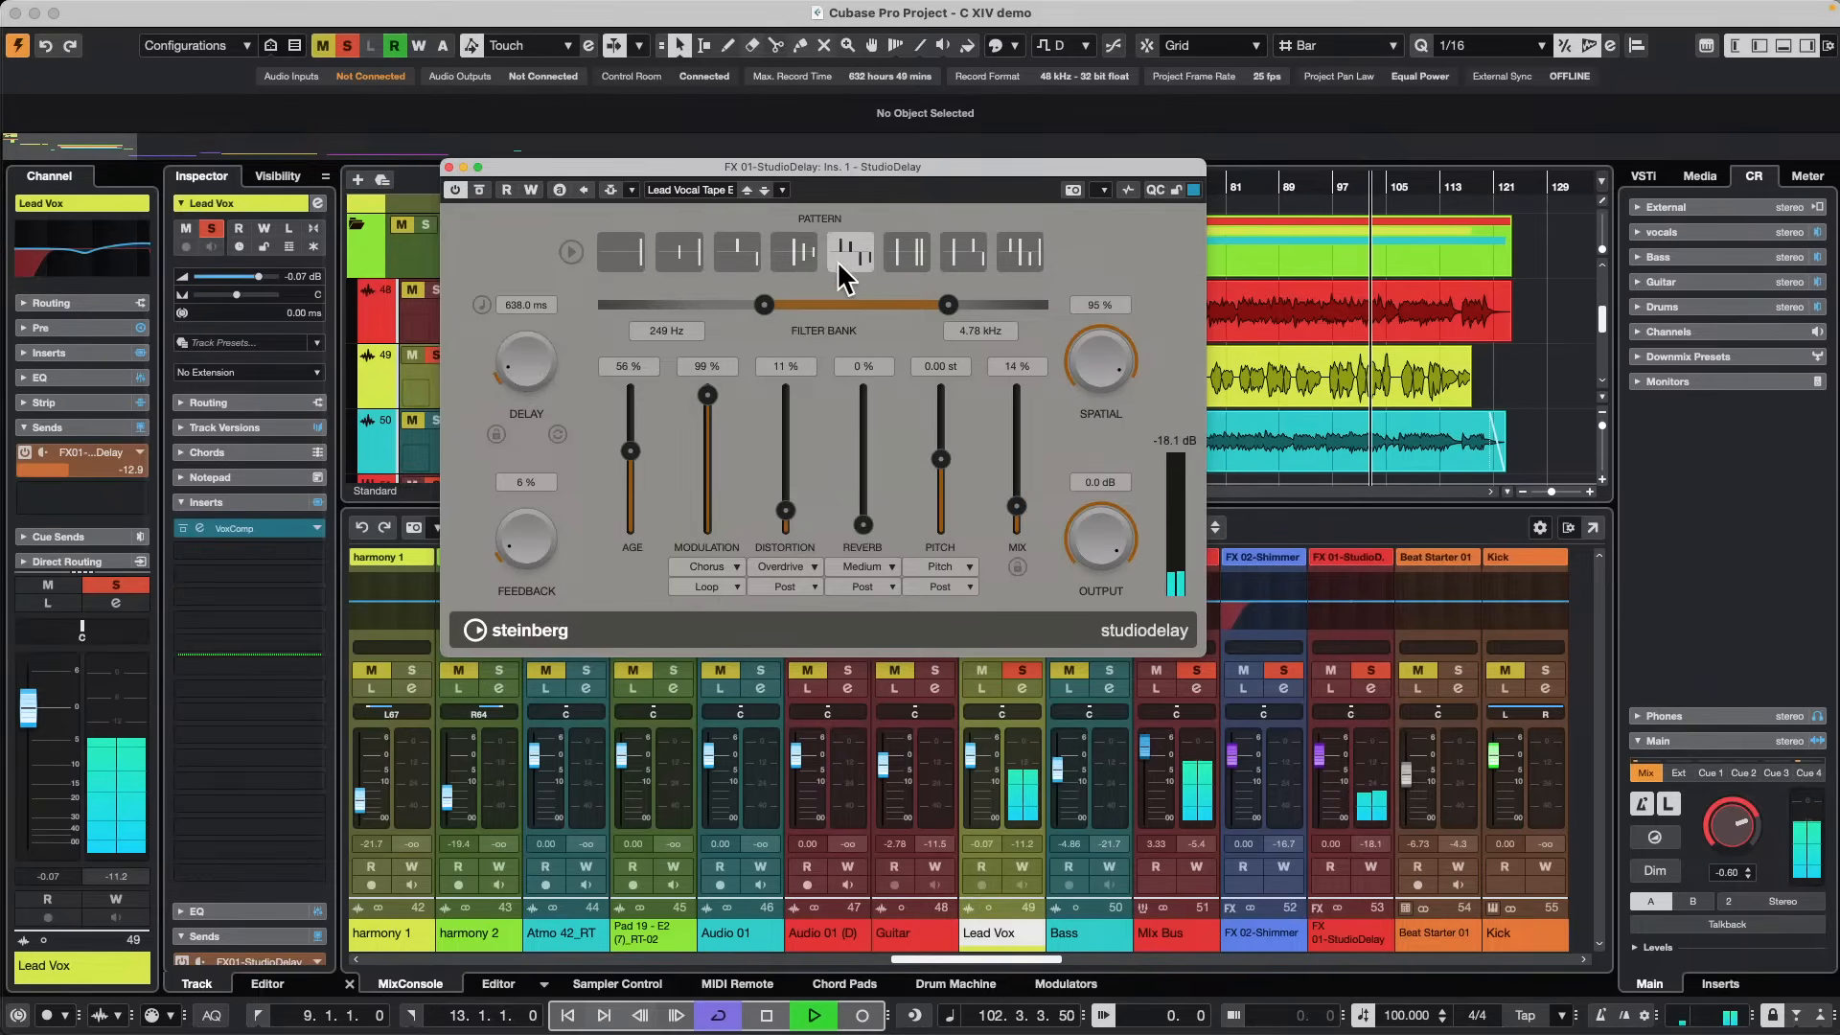
{"action": "left_click", "coordinate": [972, 255]}
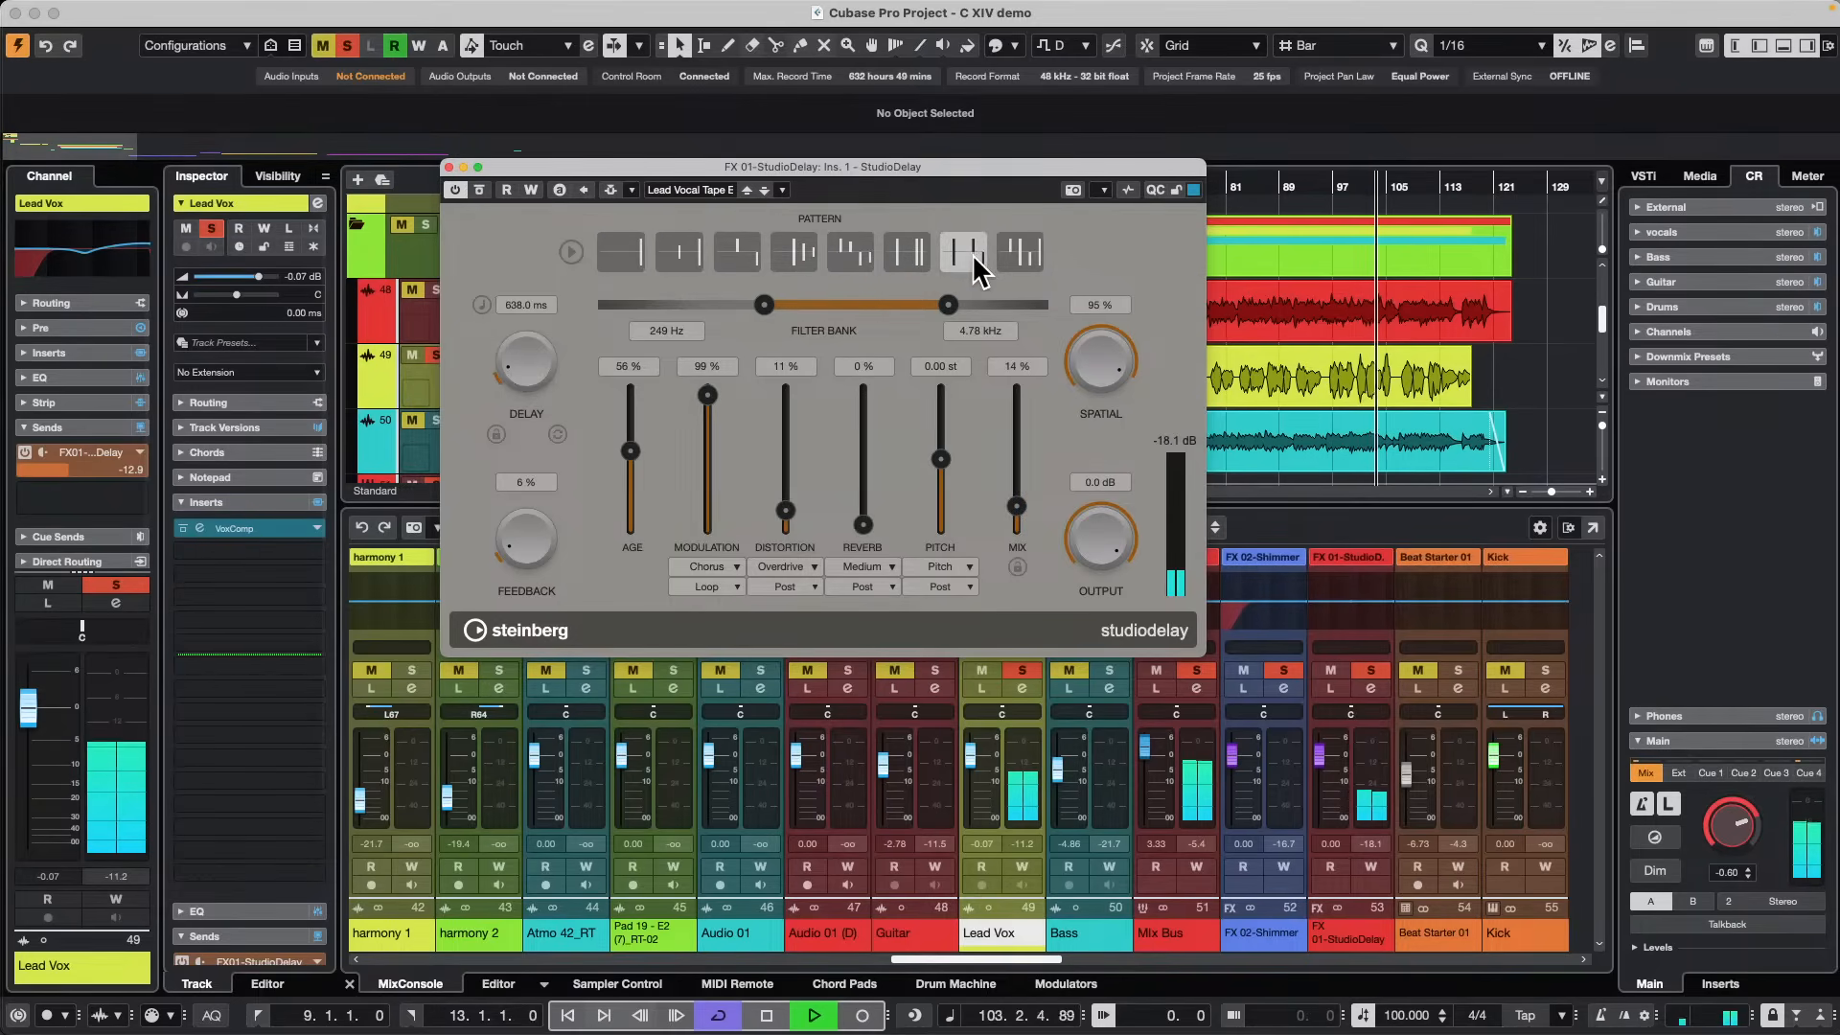
Raise StudioDelay's feedback to 38 % and move its window off the track list.
{"action": "left_click_drag", "start_coordinate": [533, 537], "coordinate": [531, 481]}
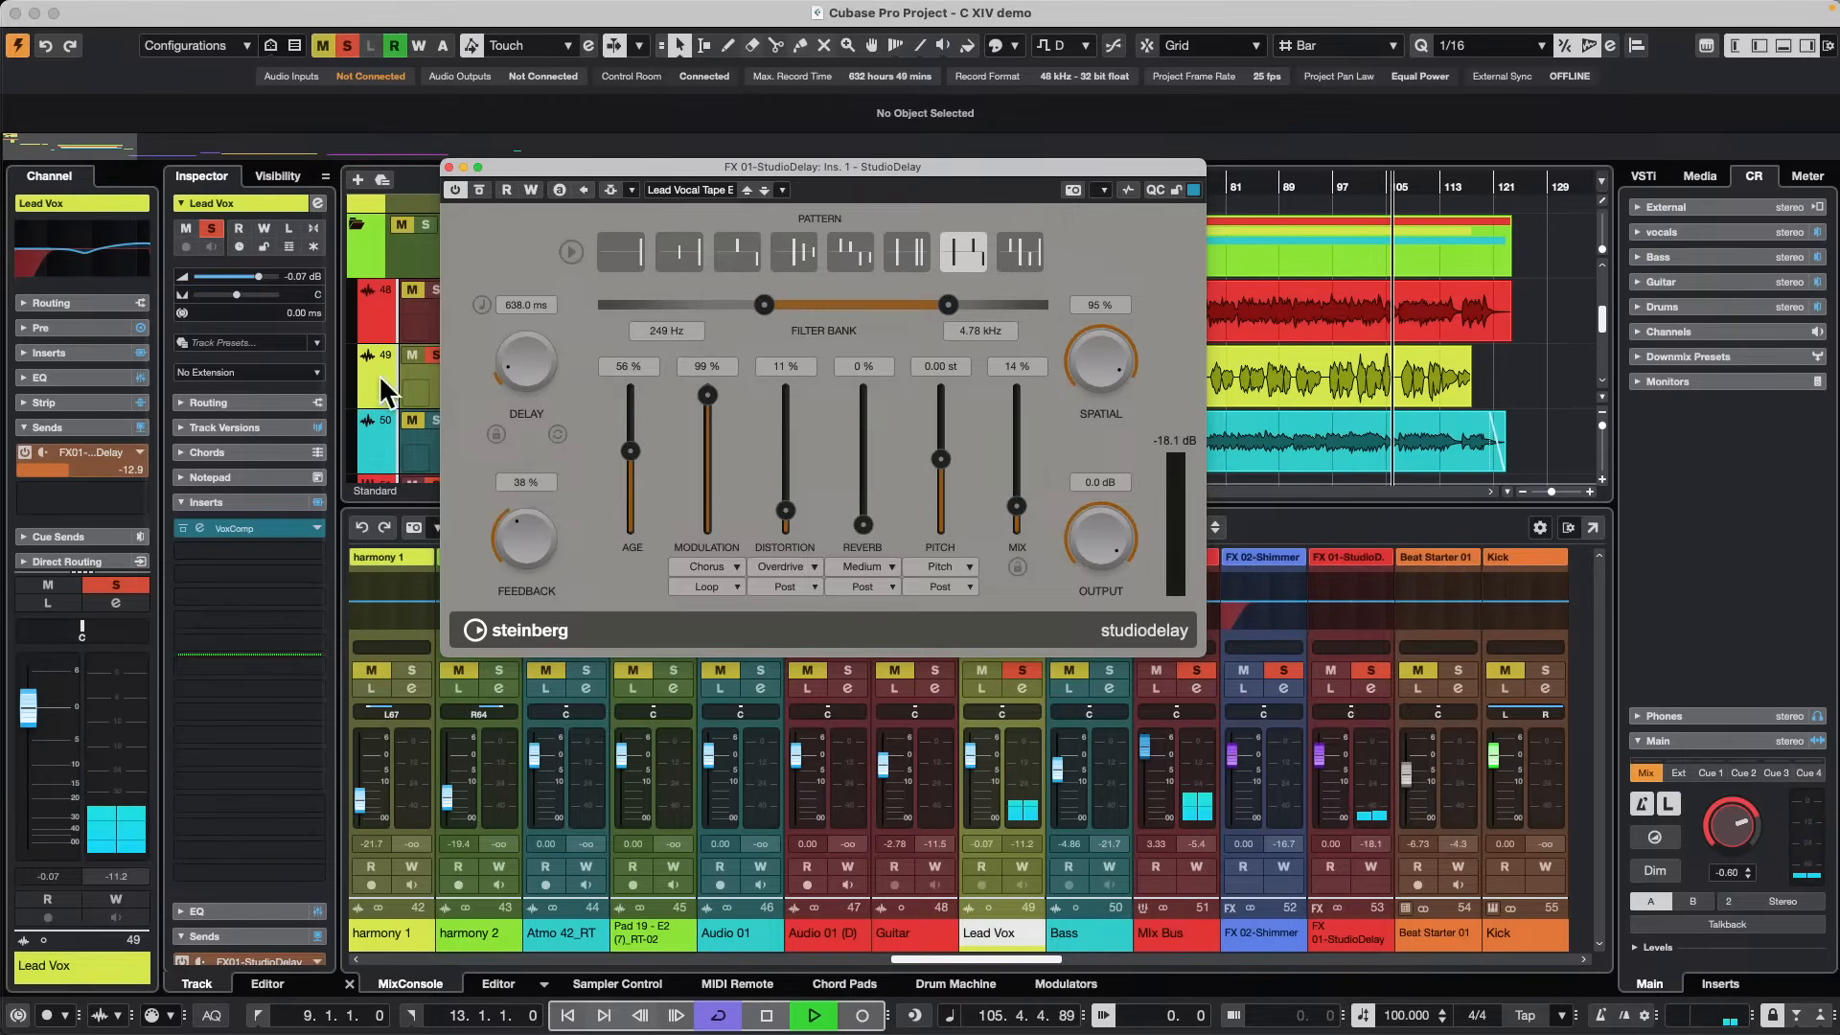
{"action": "left_click_drag", "start_coordinate": [580, 165], "coordinate": [851, 193]}
Mute the Guitar and Lead Vox tracks and select the Bass track with its channel inserts shown.
{"action": "left_click", "coordinate": [443, 293]}
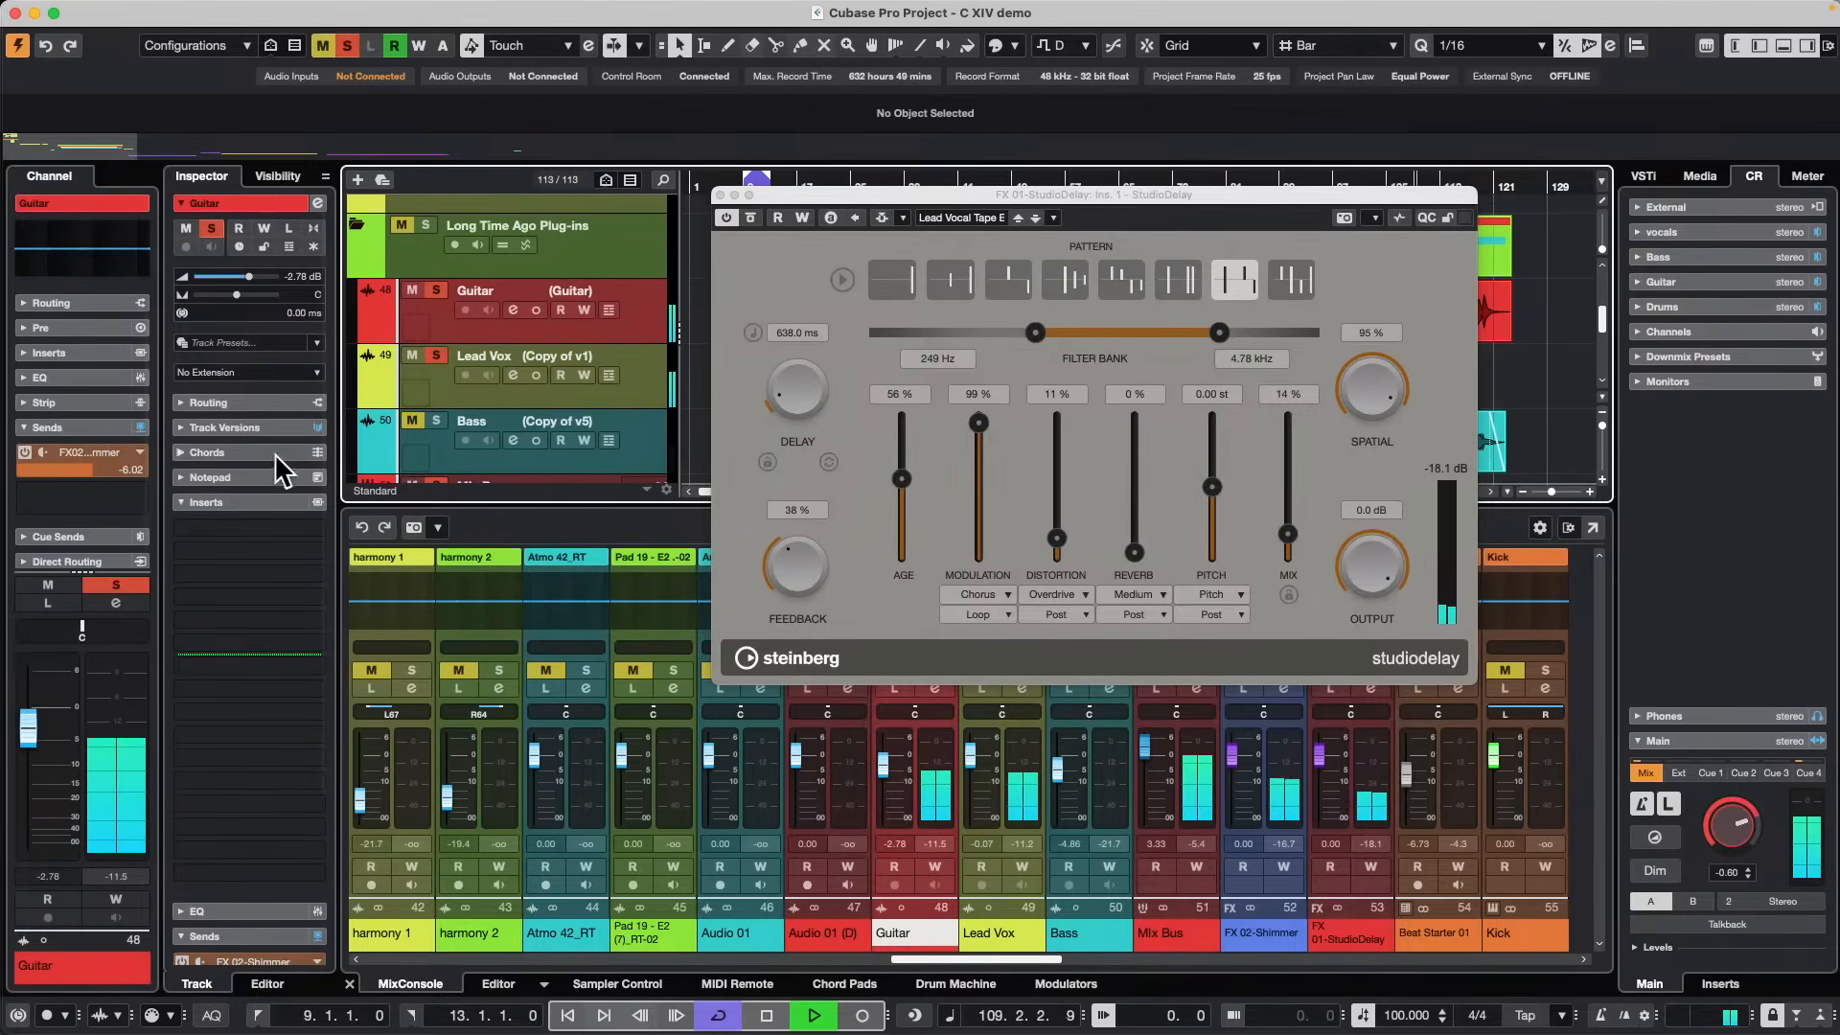
{"action": "left_click", "coordinate": [415, 290]}
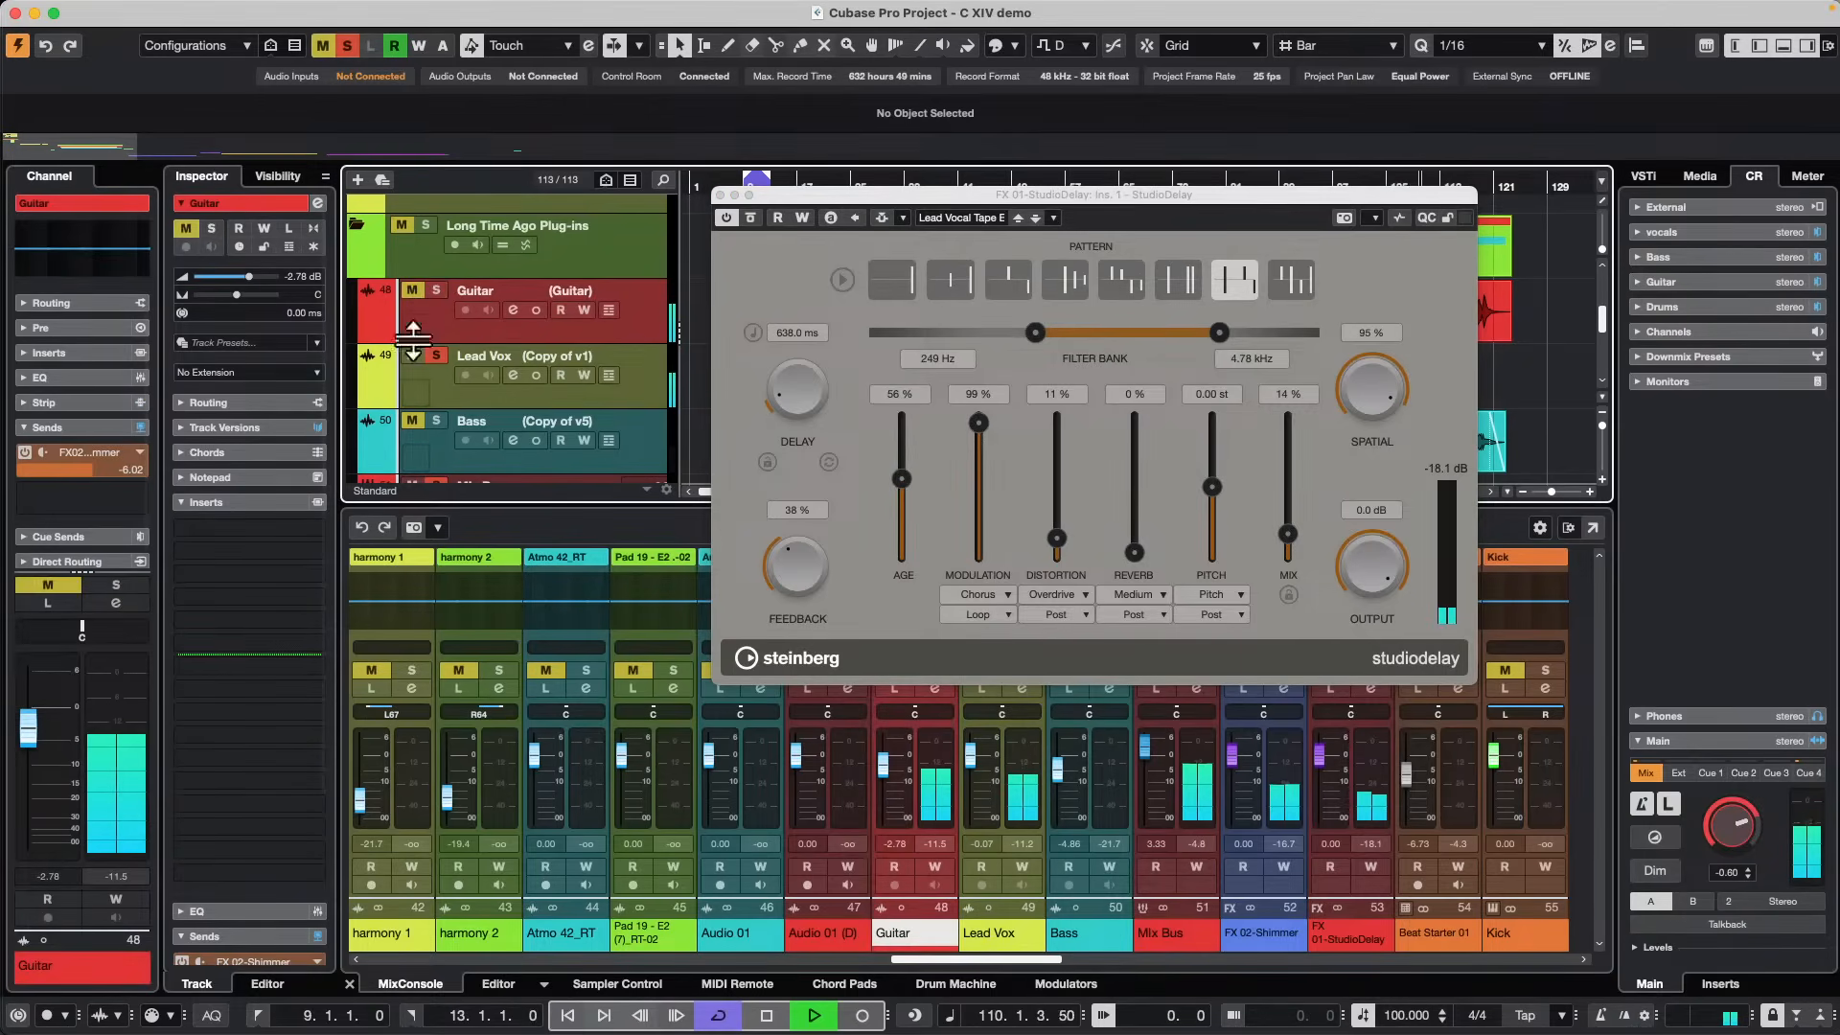
{"action": "left_click", "coordinate": [428, 424]}
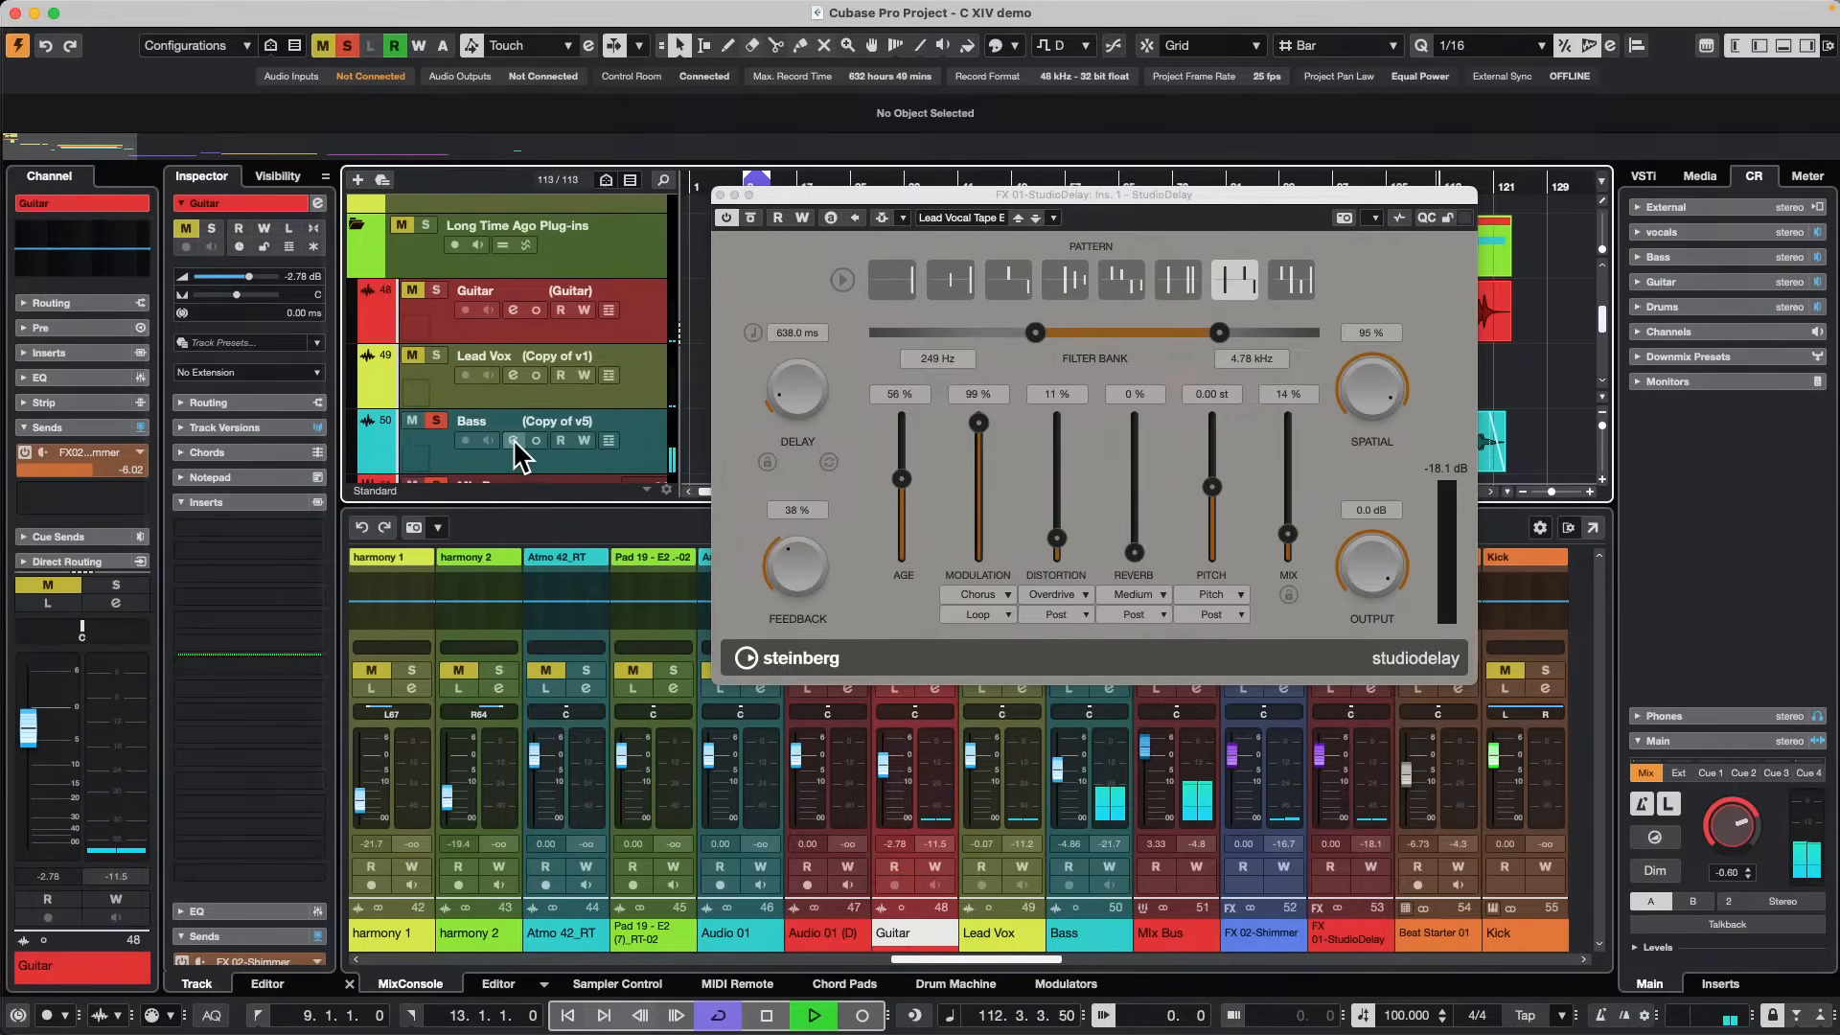
{"action": "left_click", "coordinate": [81, 353]}
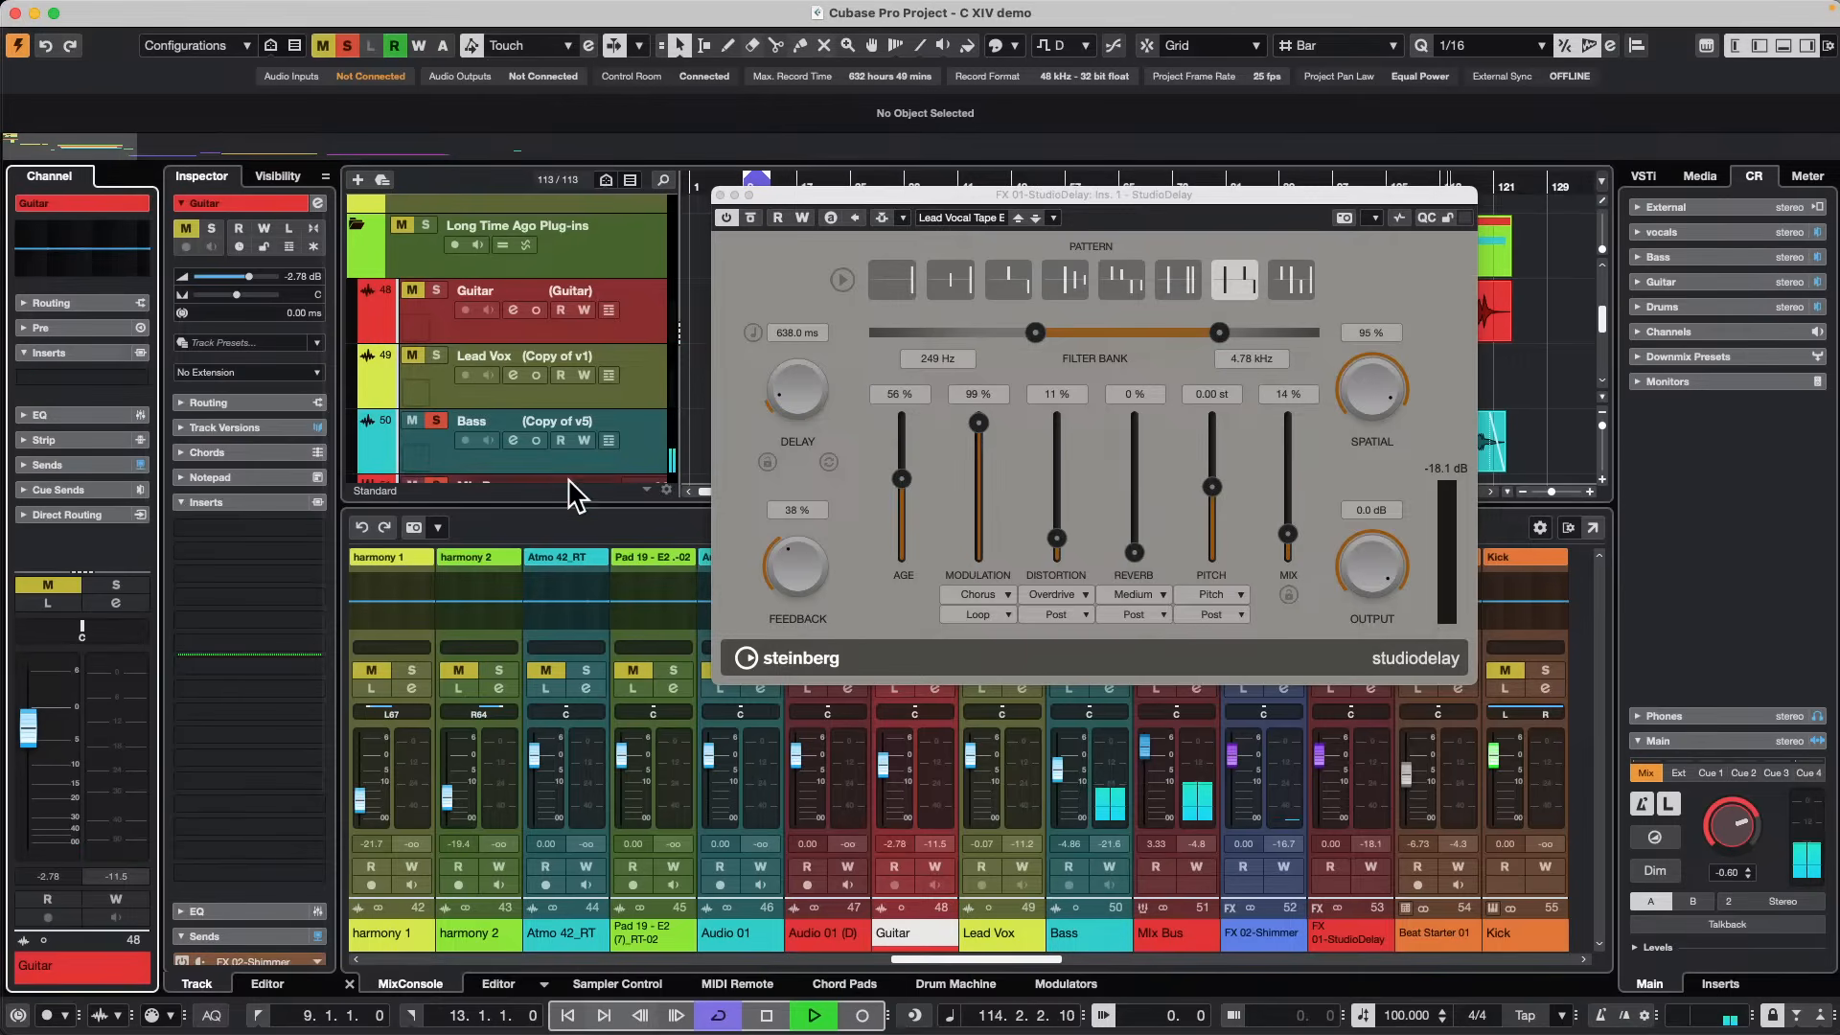
{"action": "left_click", "coordinate": [637, 464]}
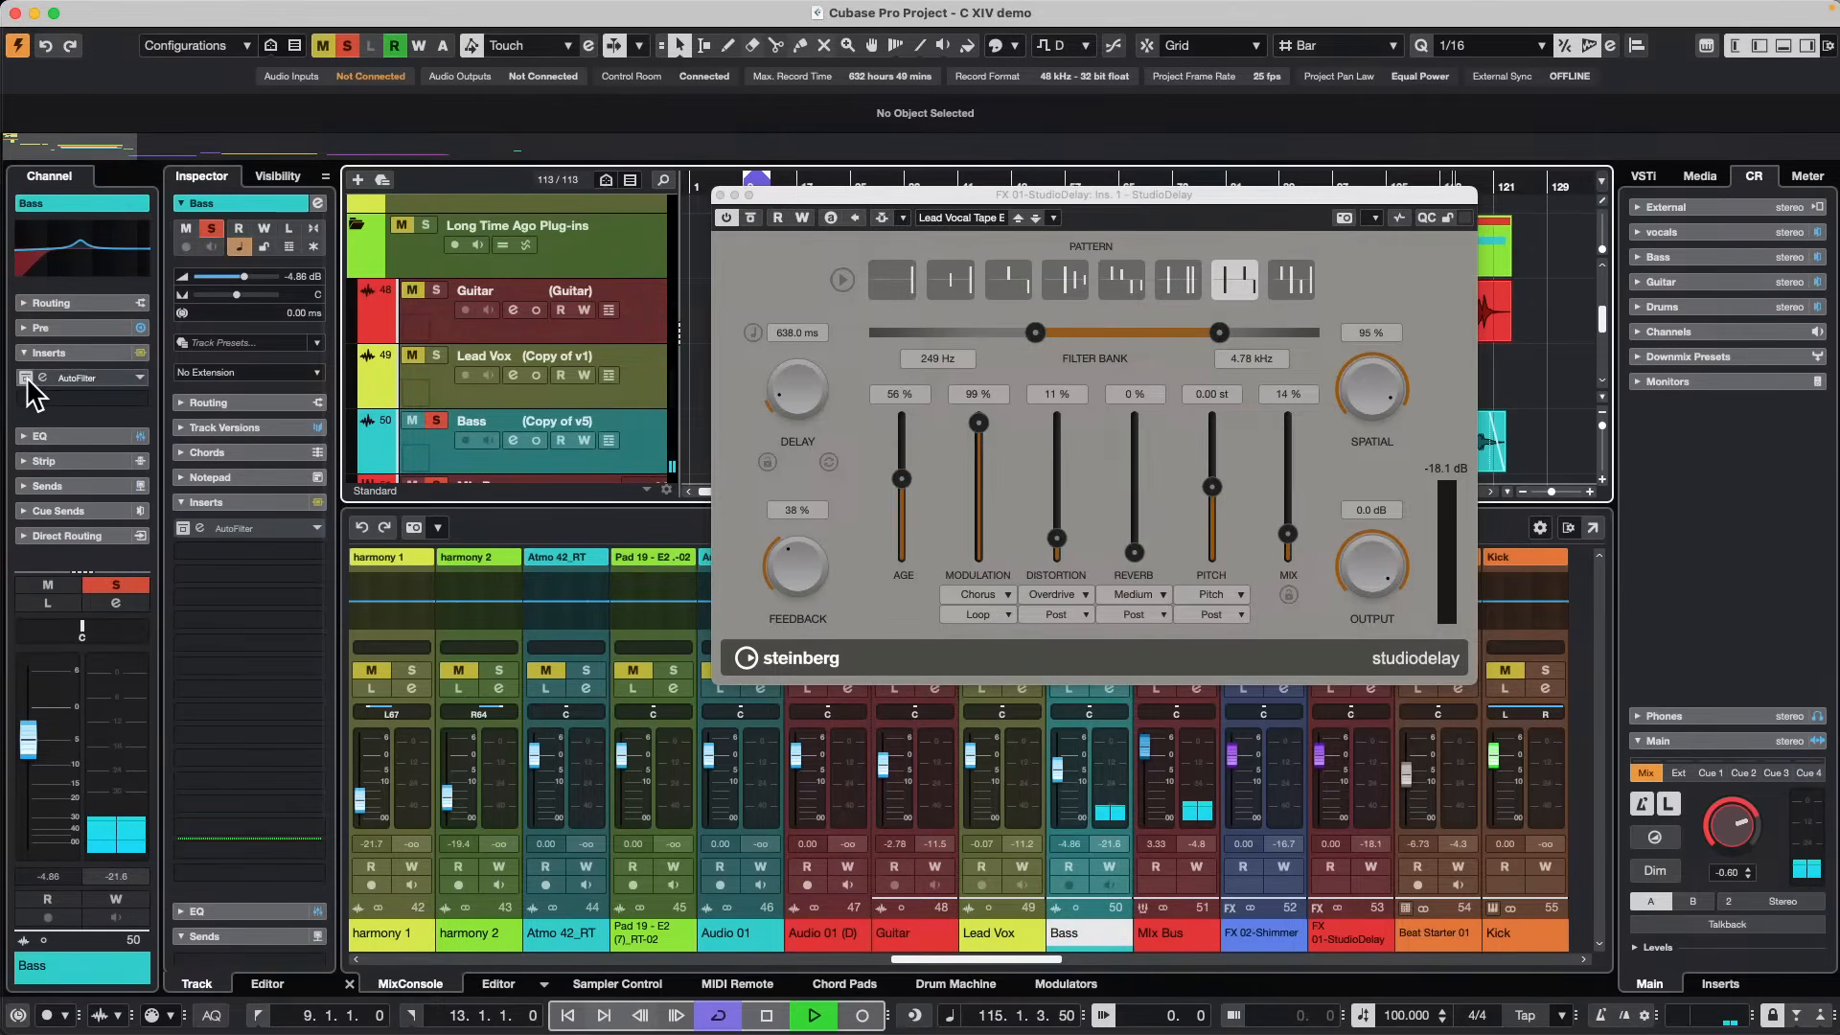
Replay from about bar 67, activate and open AutoFilter on the Bass track, and set its mix to 69 %.
{"action": "left_click_drag", "start_coordinate": [963, 195], "coordinate": [1019, 464]}
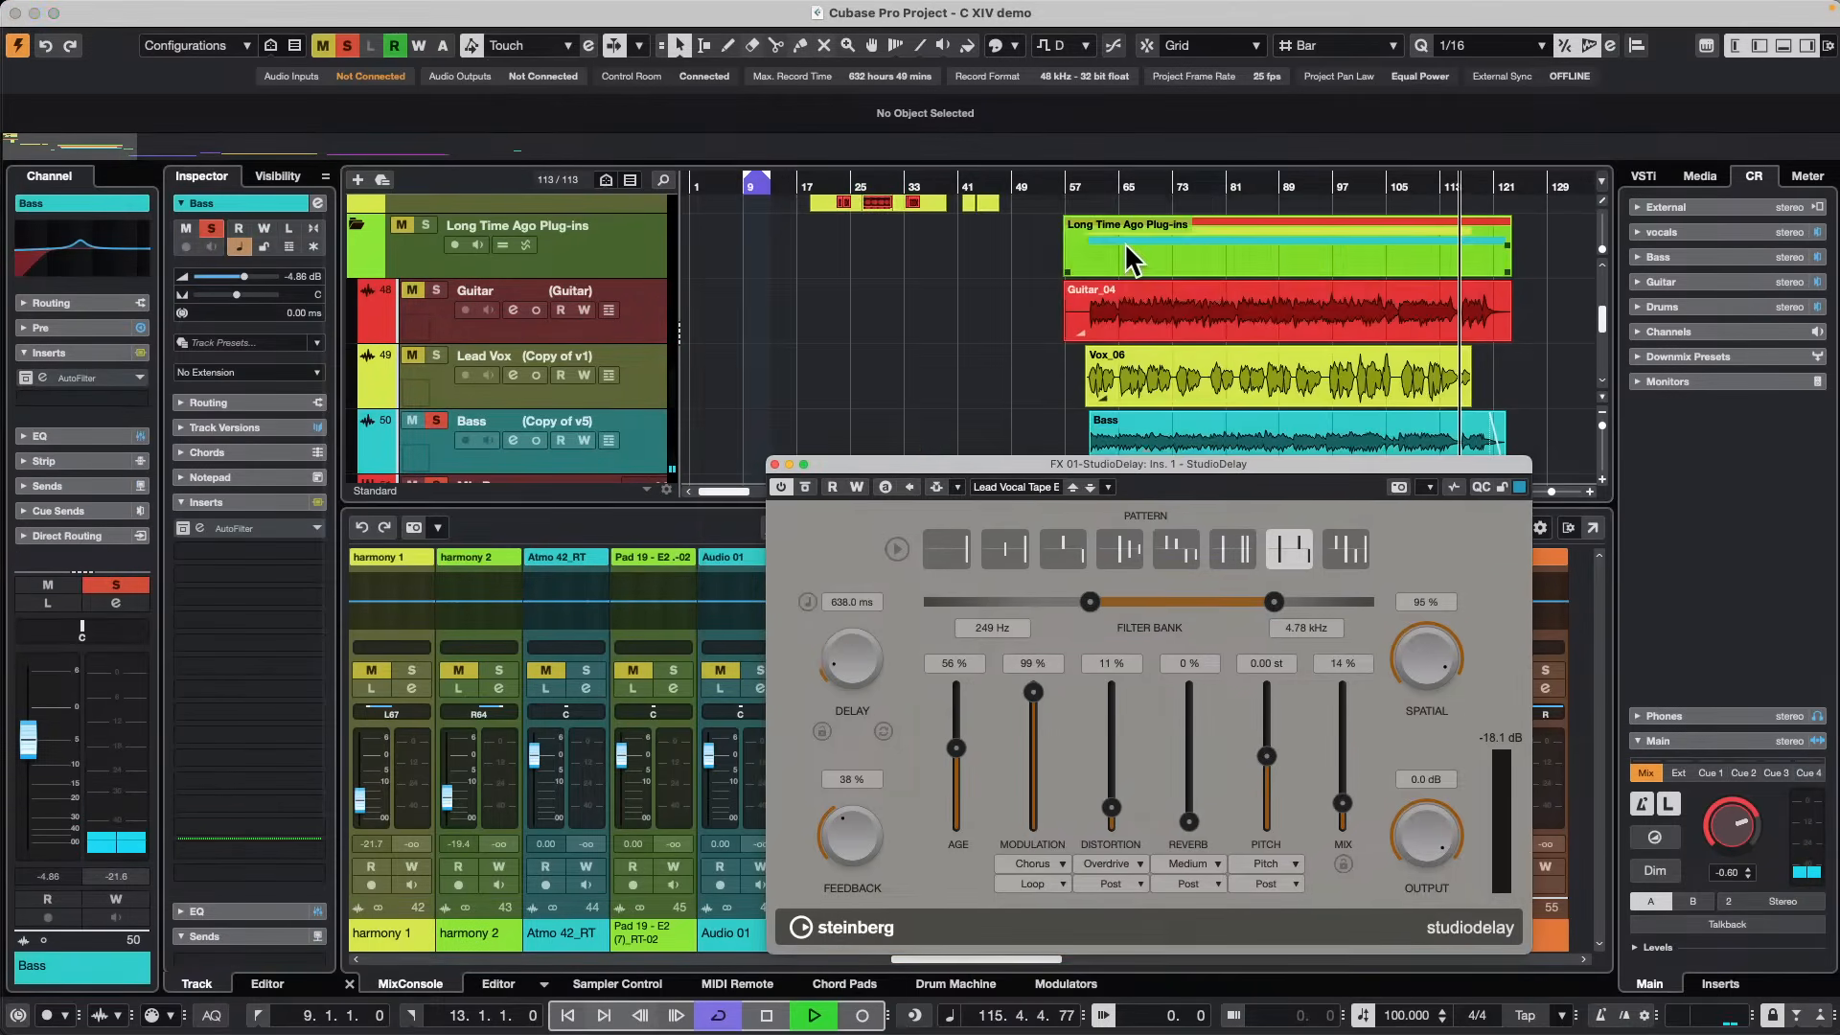
{"action": "left_click", "coordinate": [1135, 184]}
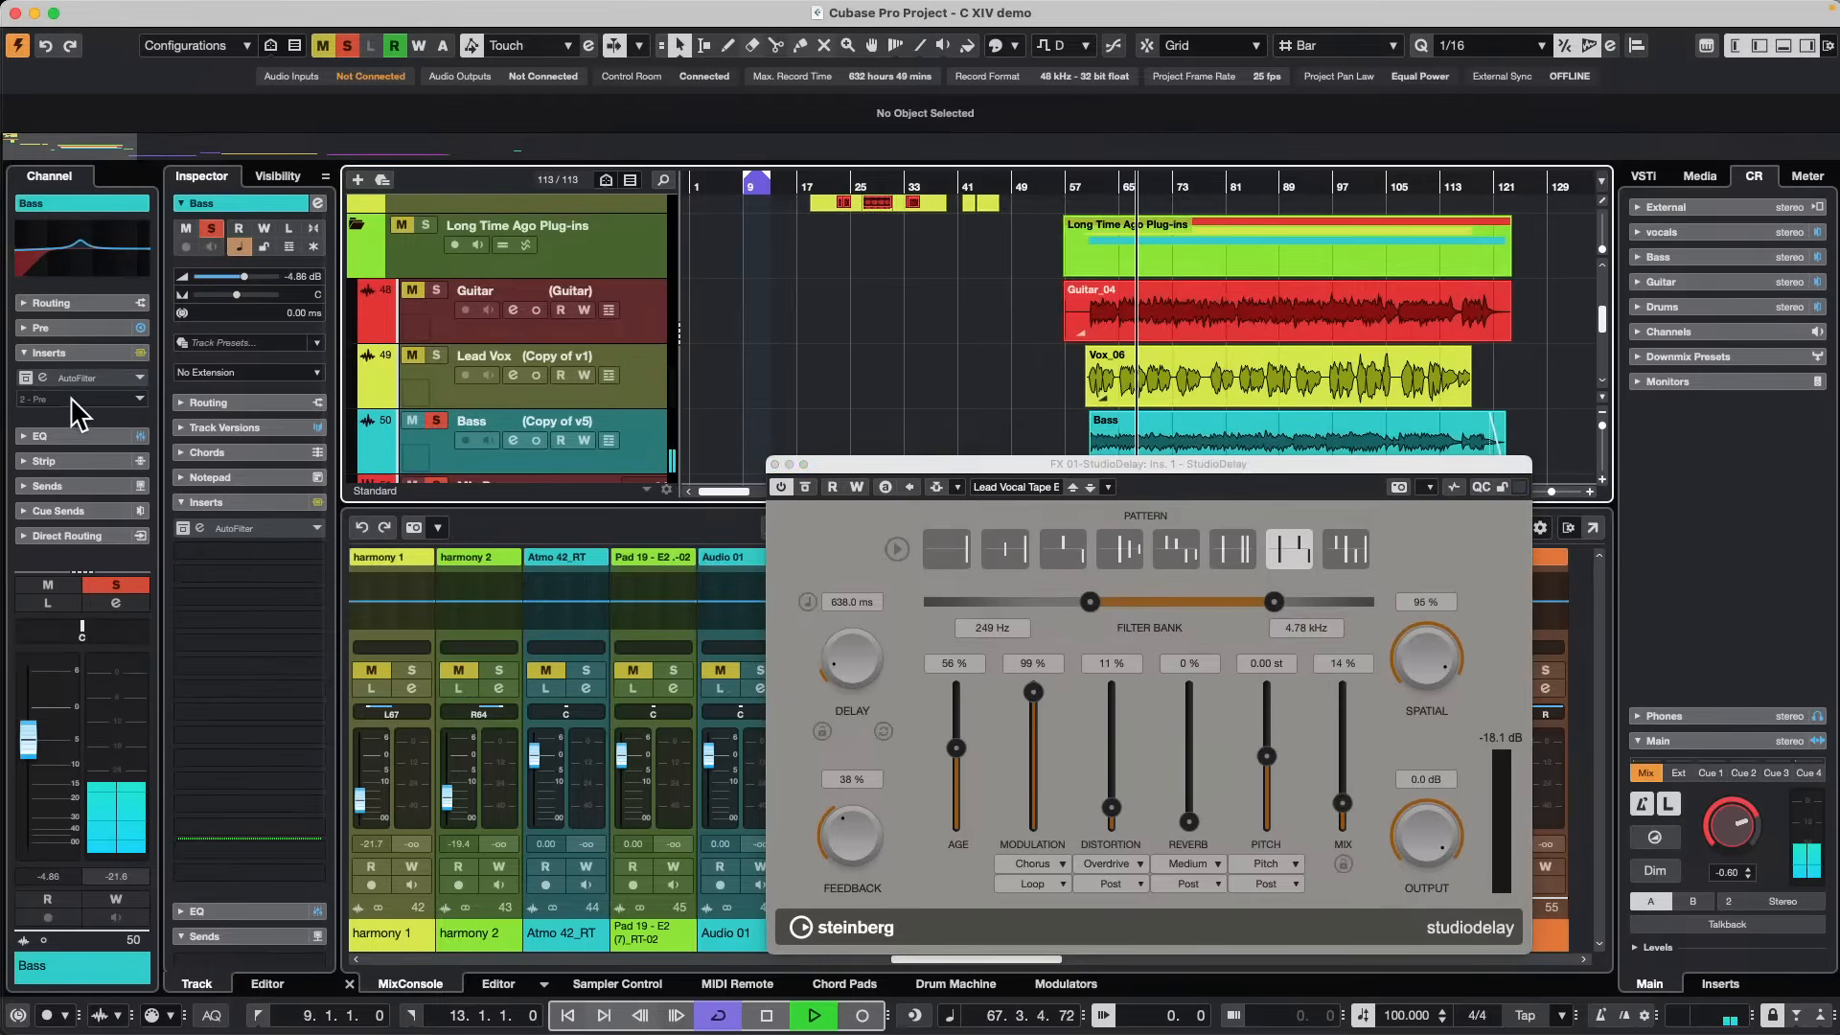
{"action": "left_click", "coordinate": [26, 378]}
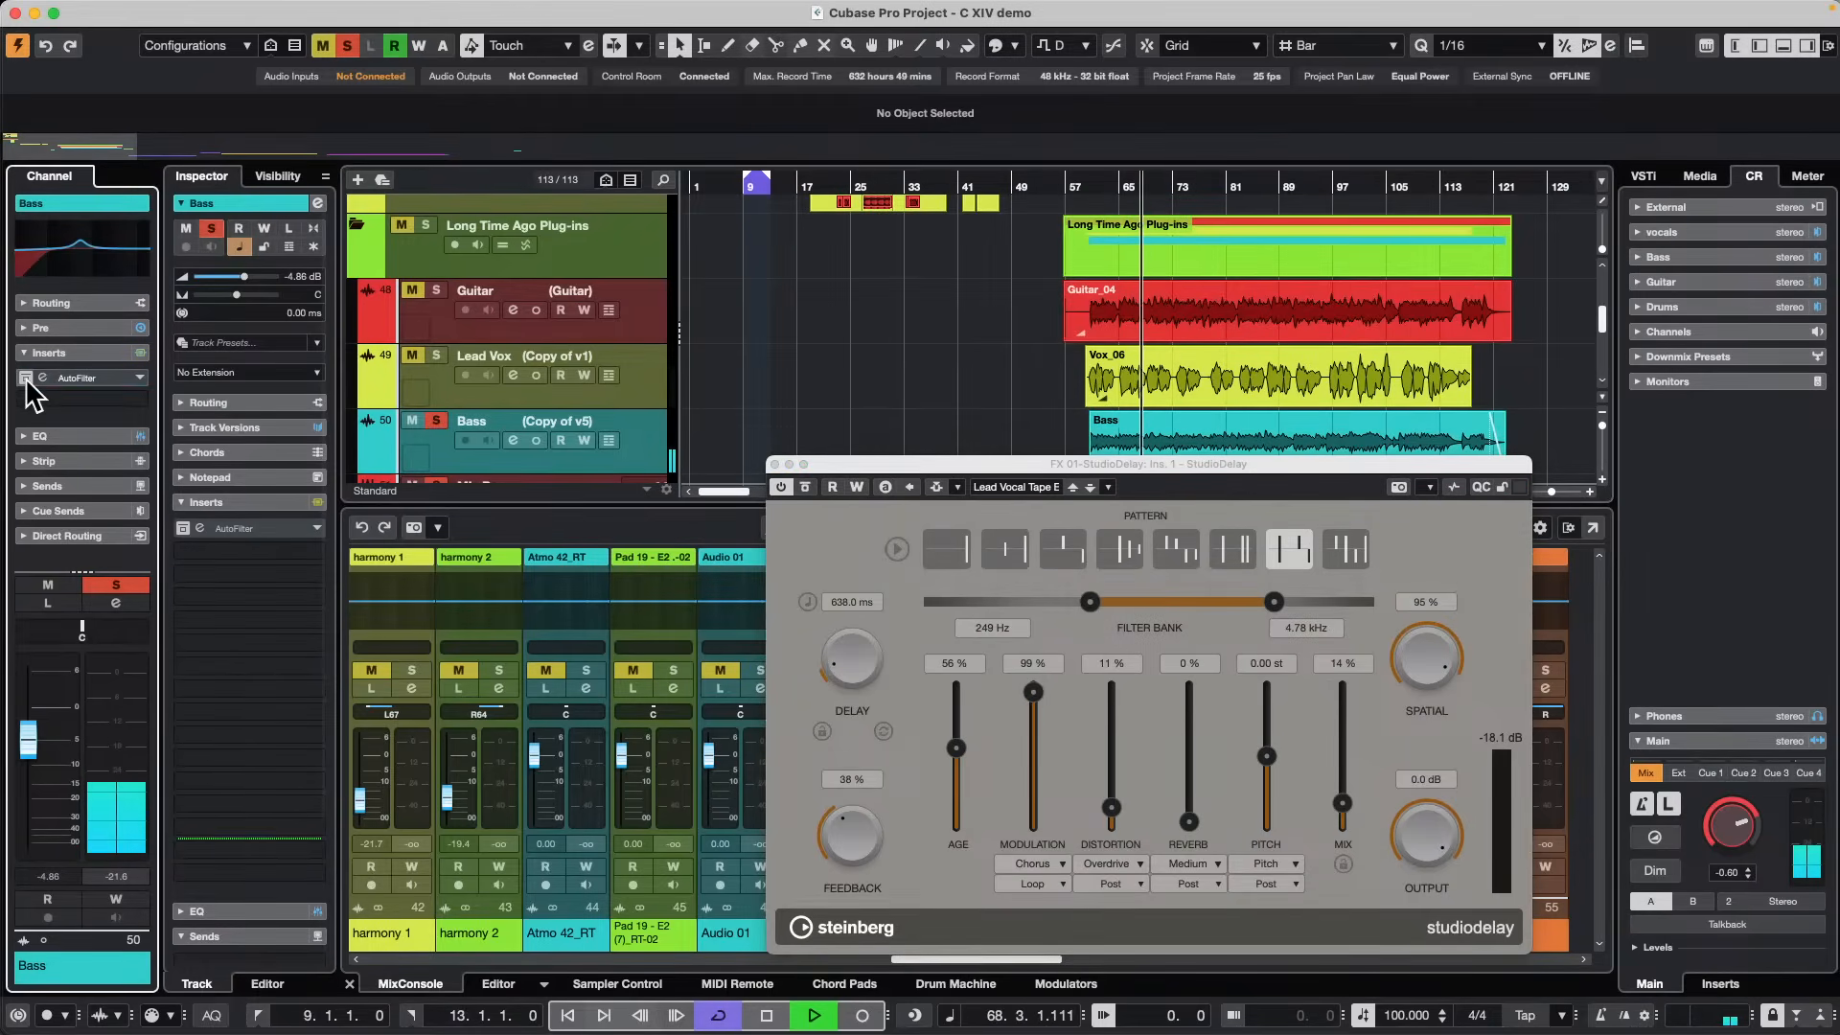
{"action": "left_click", "coordinate": [26, 378]}
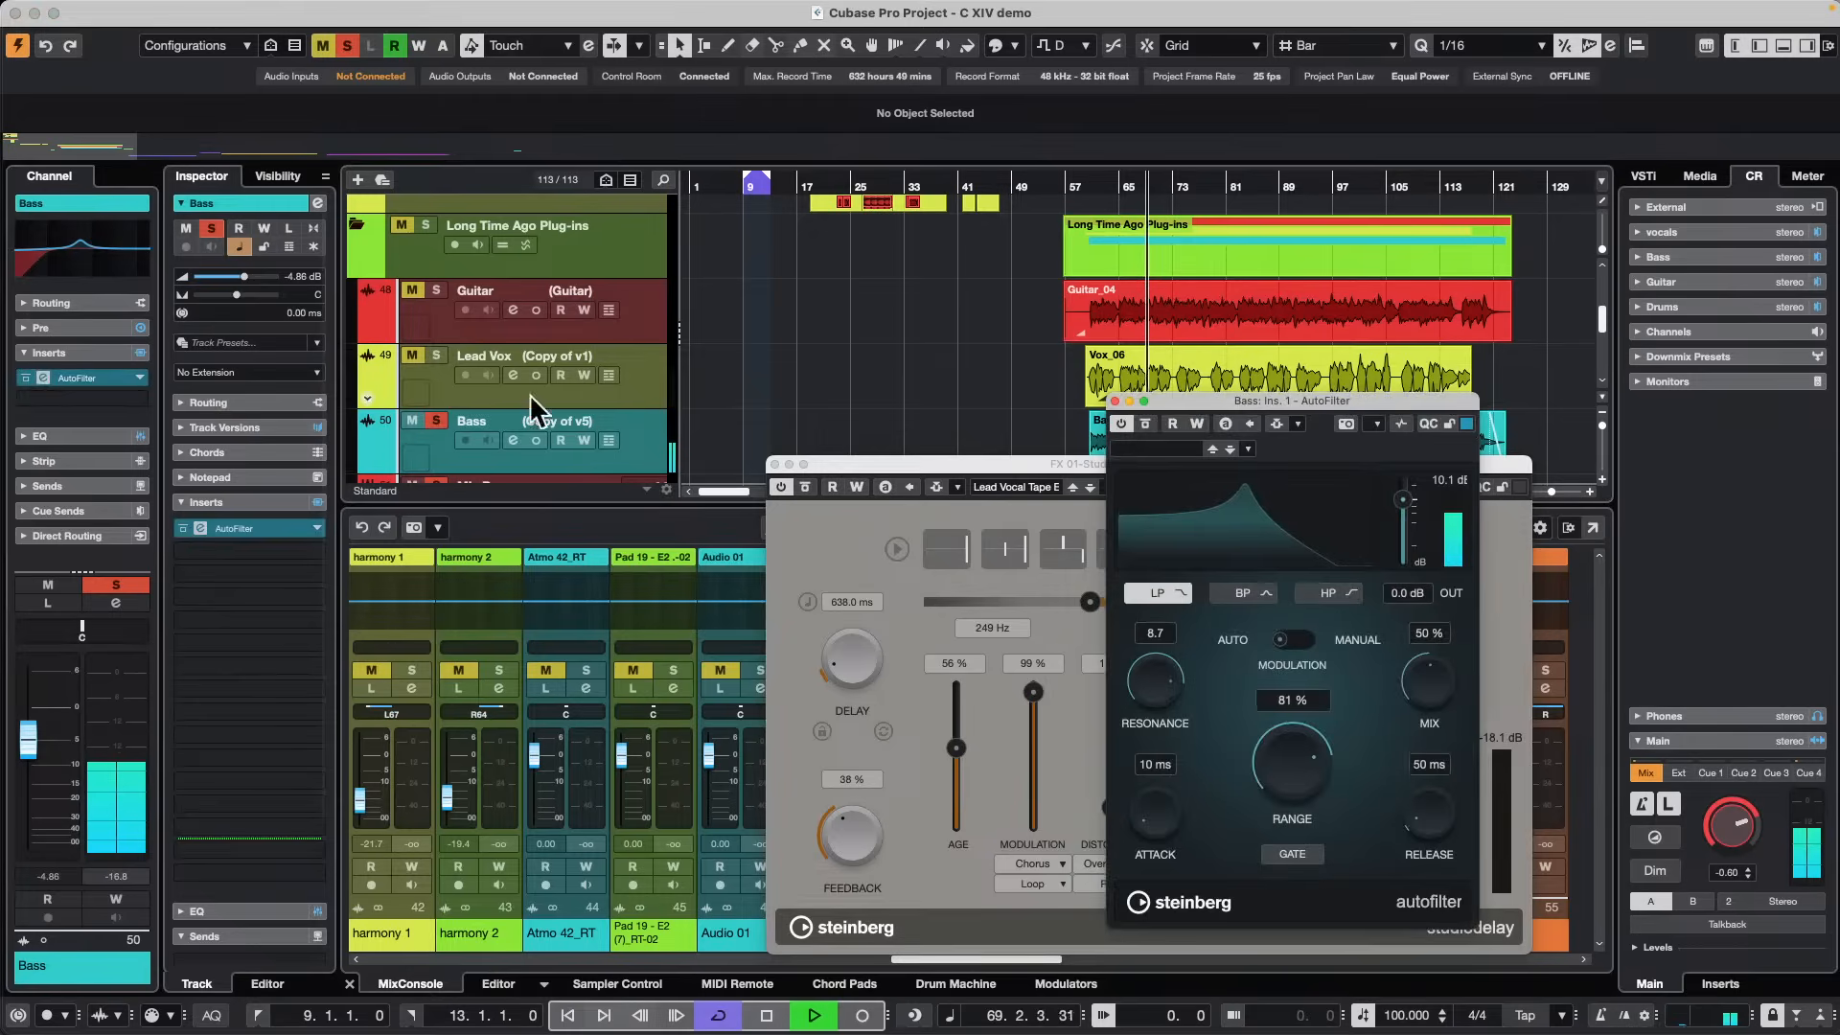
{"action": "left_click_drag", "start_coordinate": [1357, 400], "coordinate": [745, 316]}
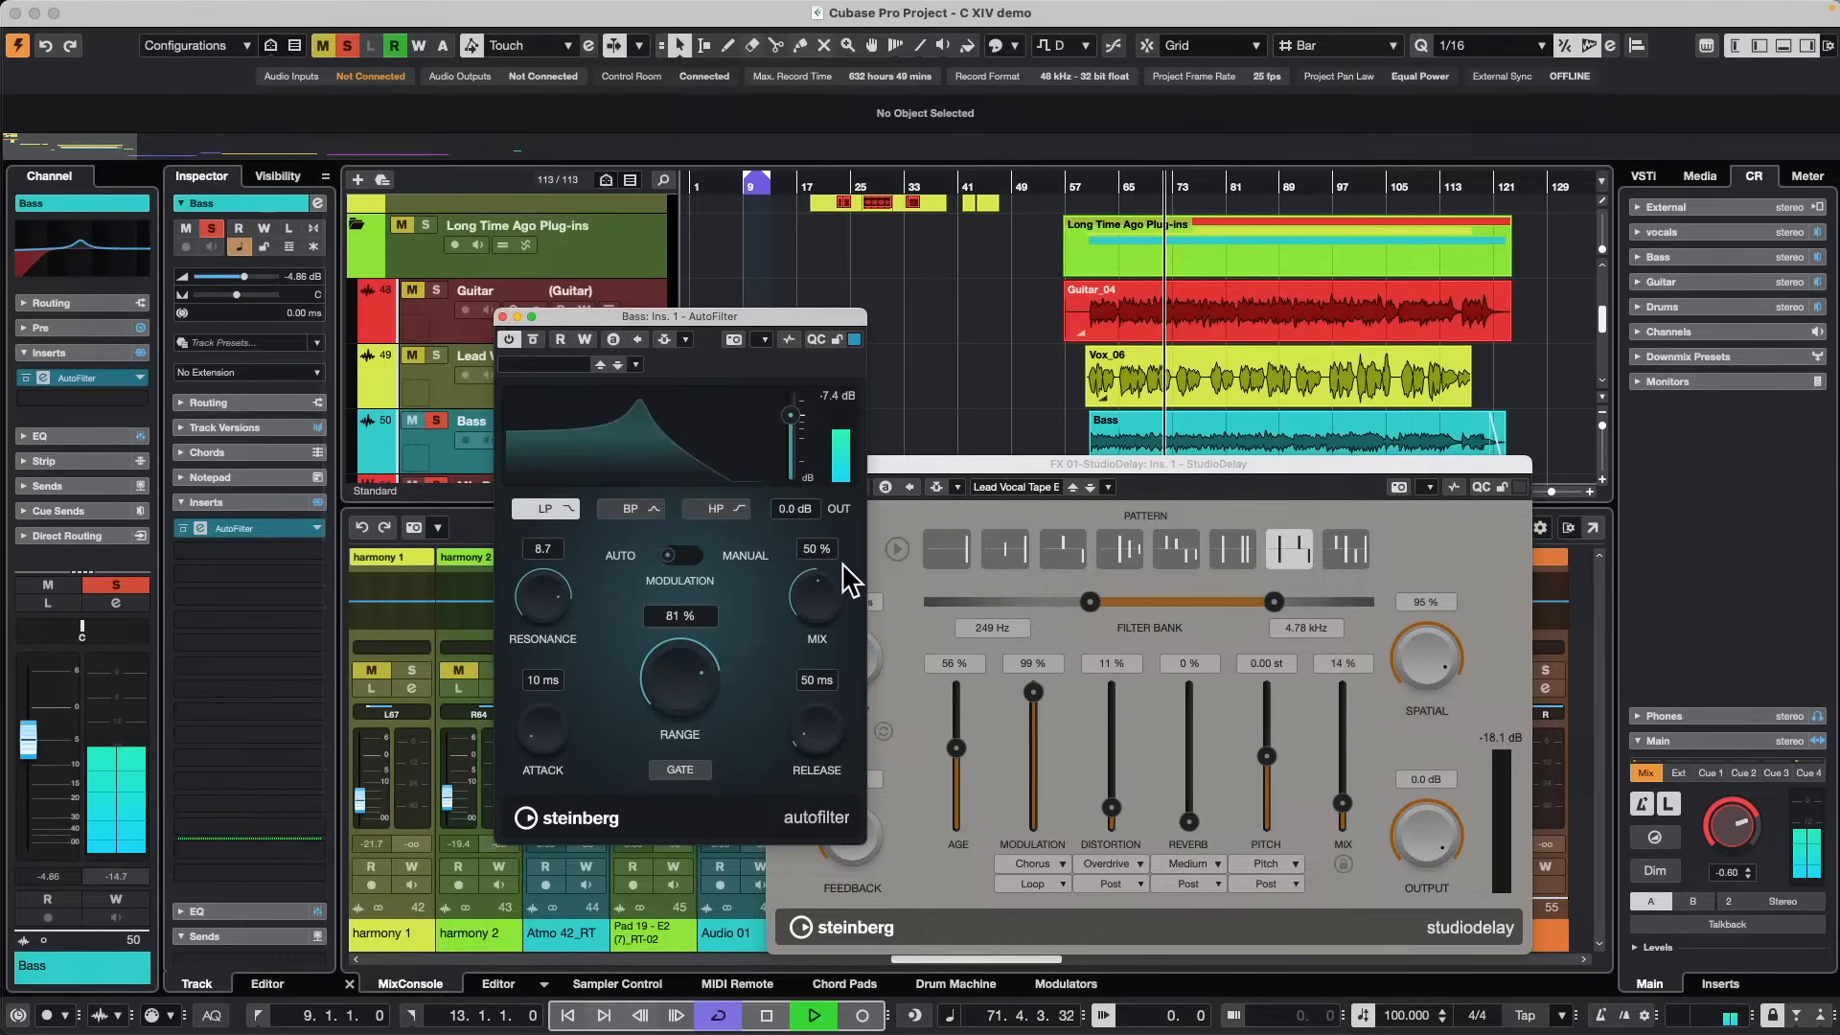
{"action": "left_click_drag", "start_coordinate": [826, 575], "coordinate": [826, 532]}
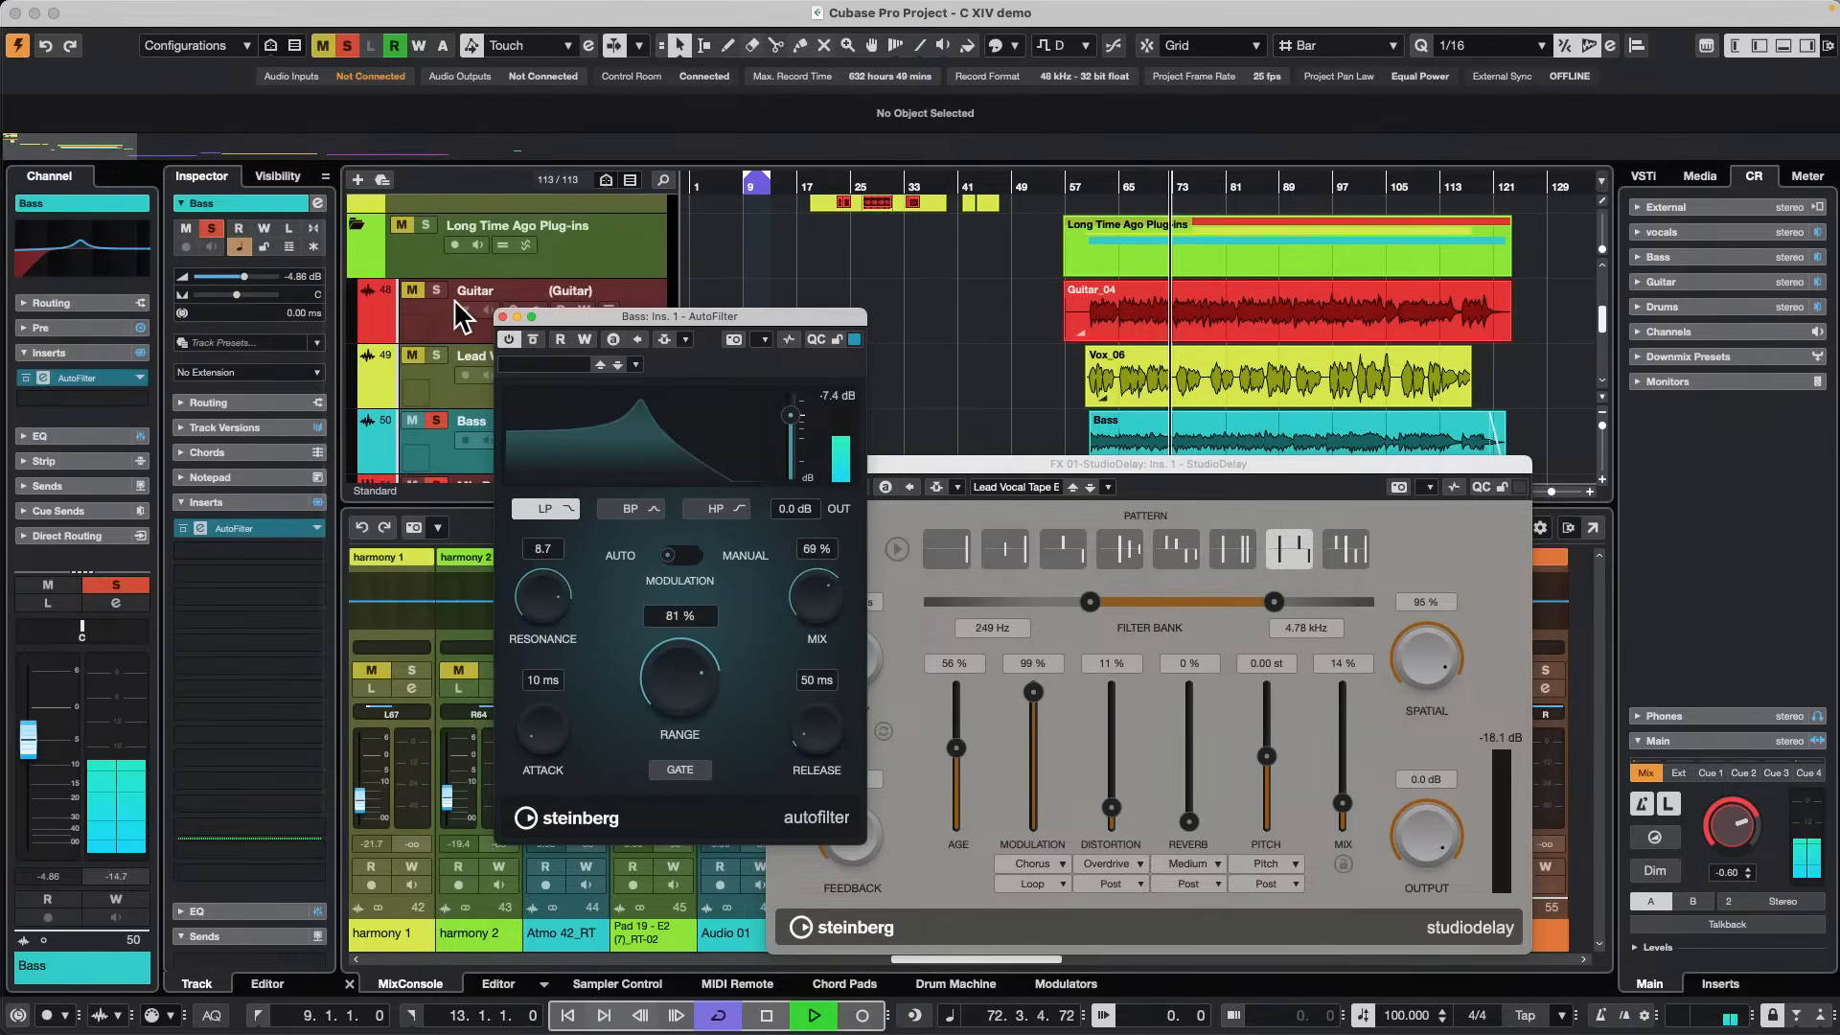
Unmute the Guitar track and lower its volume to -6.65 dB.
{"action": "left_click", "coordinate": [412, 292]}
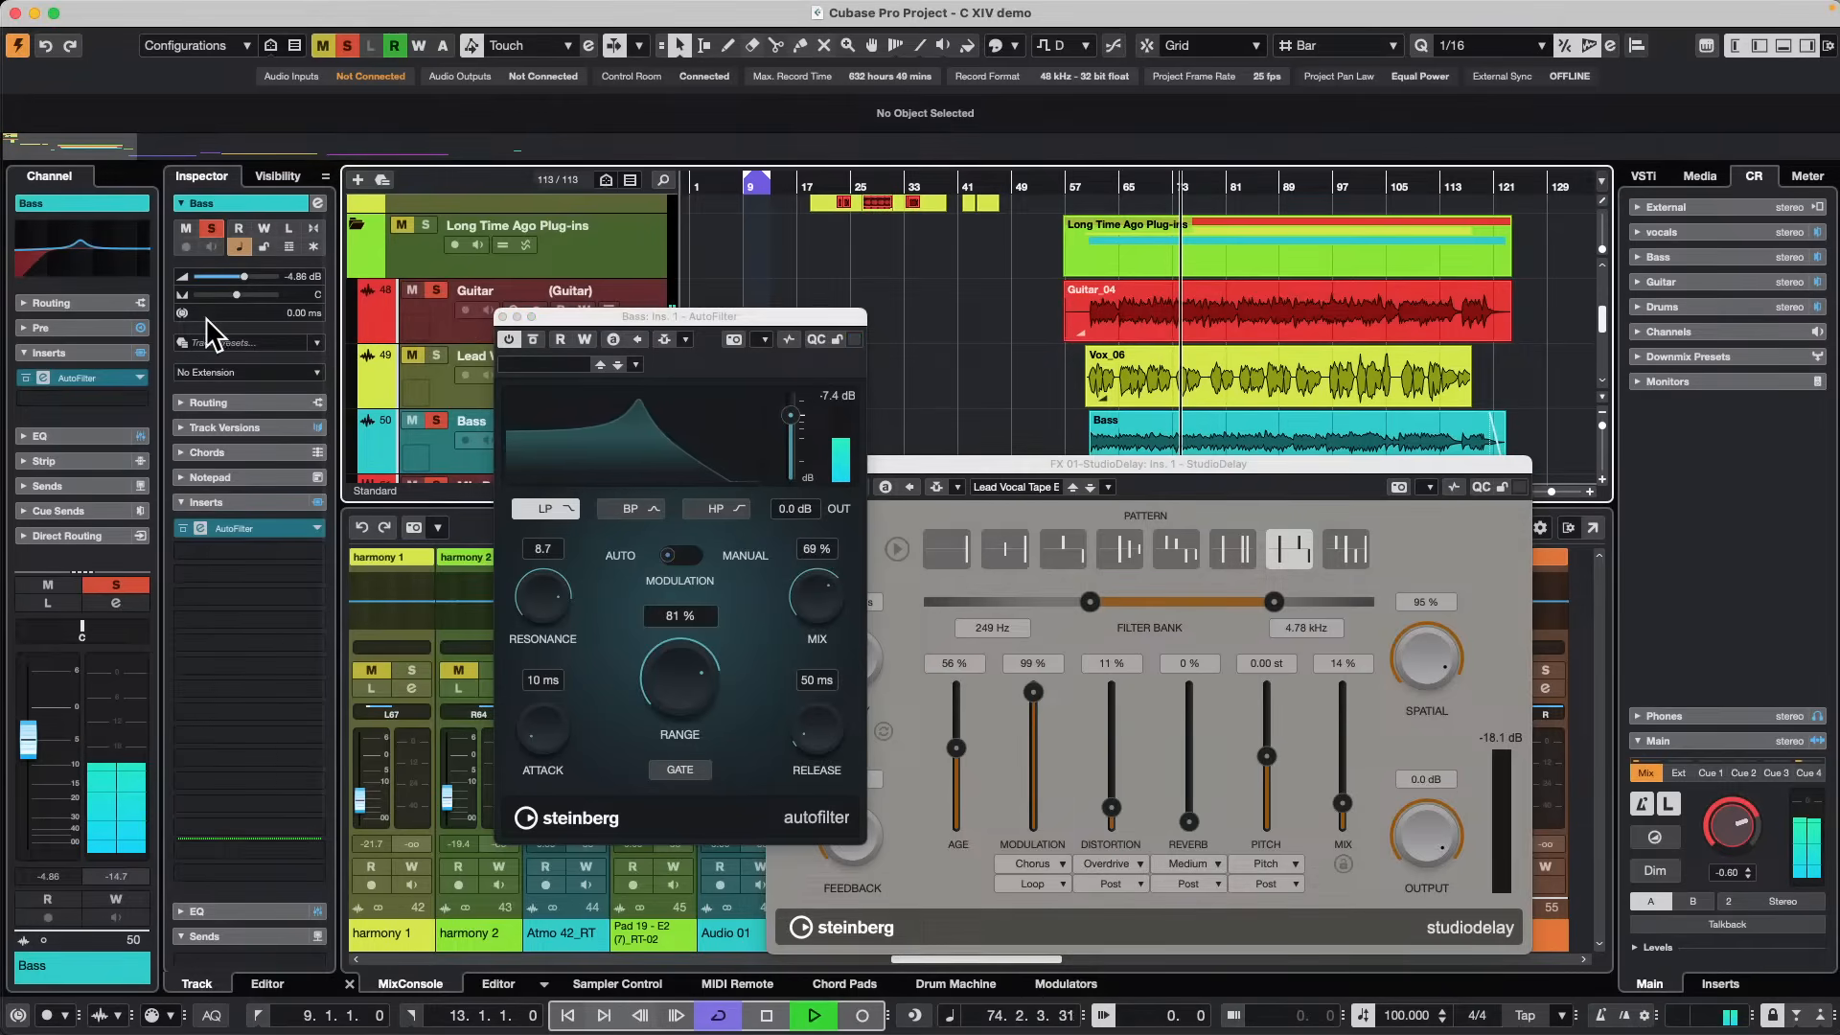
{"action": "left_click", "coordinate": [422, 319]}
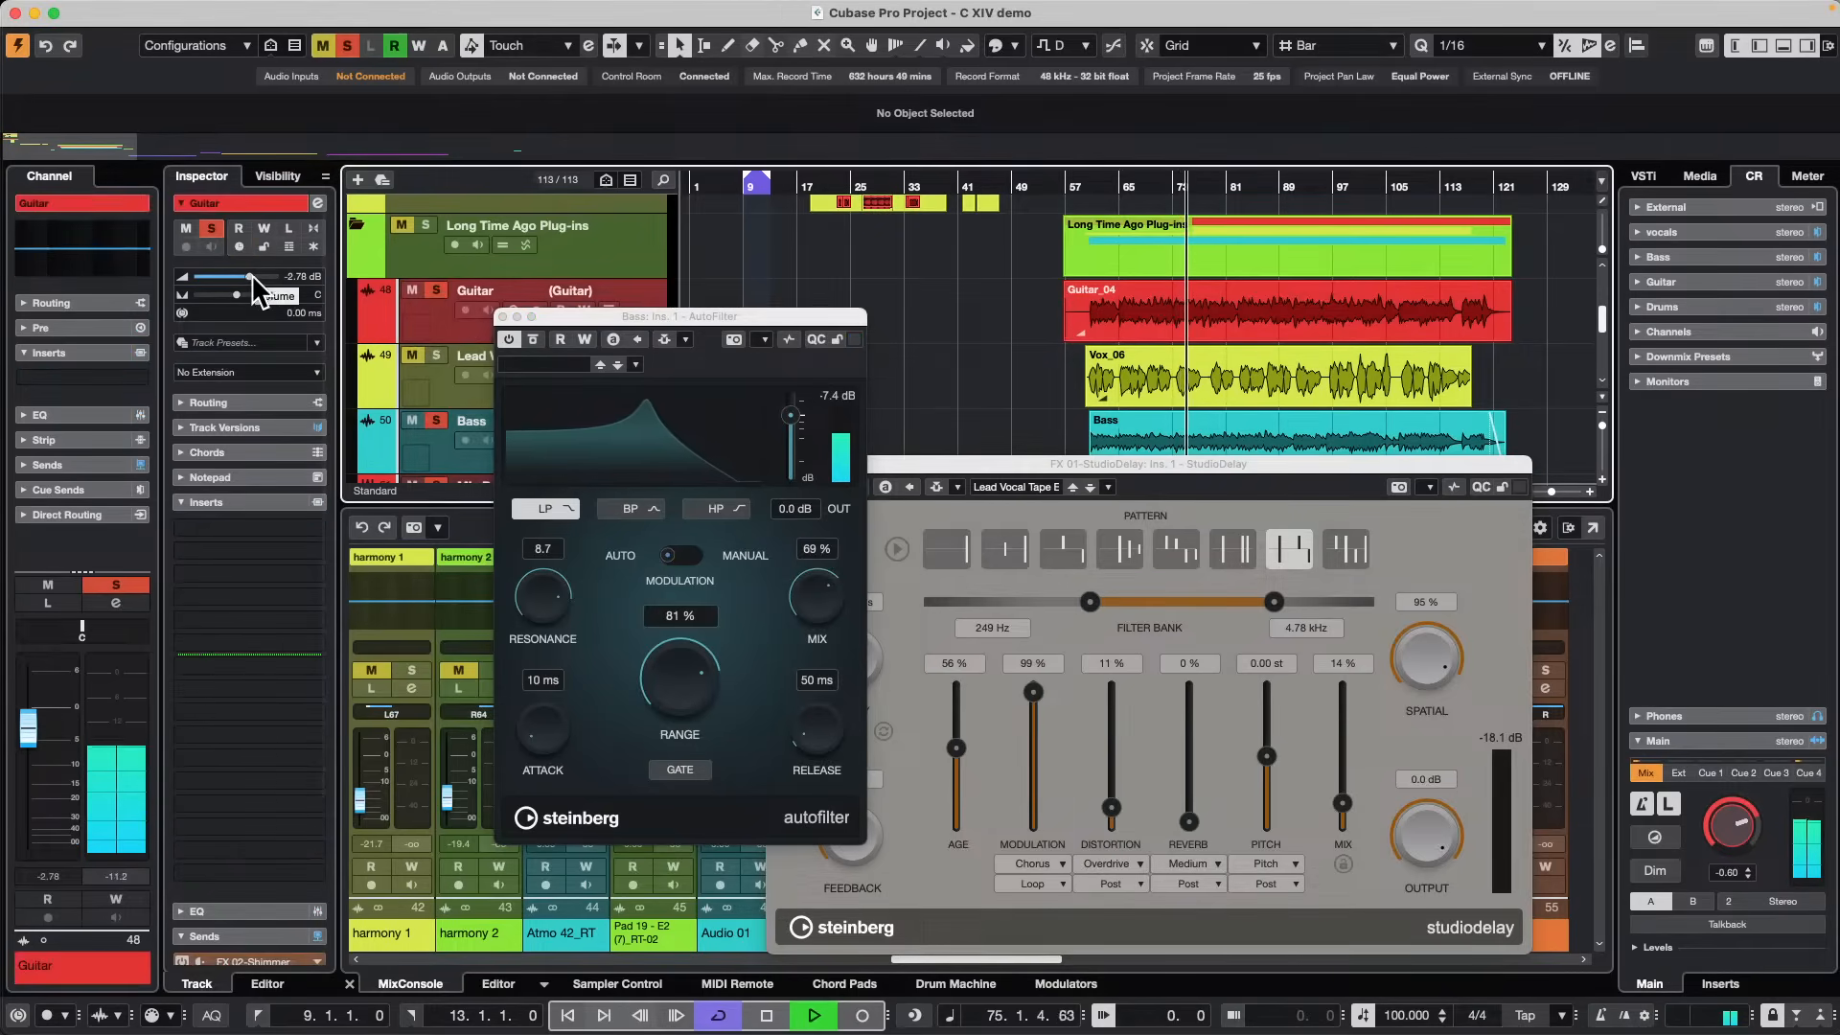
{"action": "left_click_drag", "start_coordinate": [251, 276], "coordinate": [240, 276]}
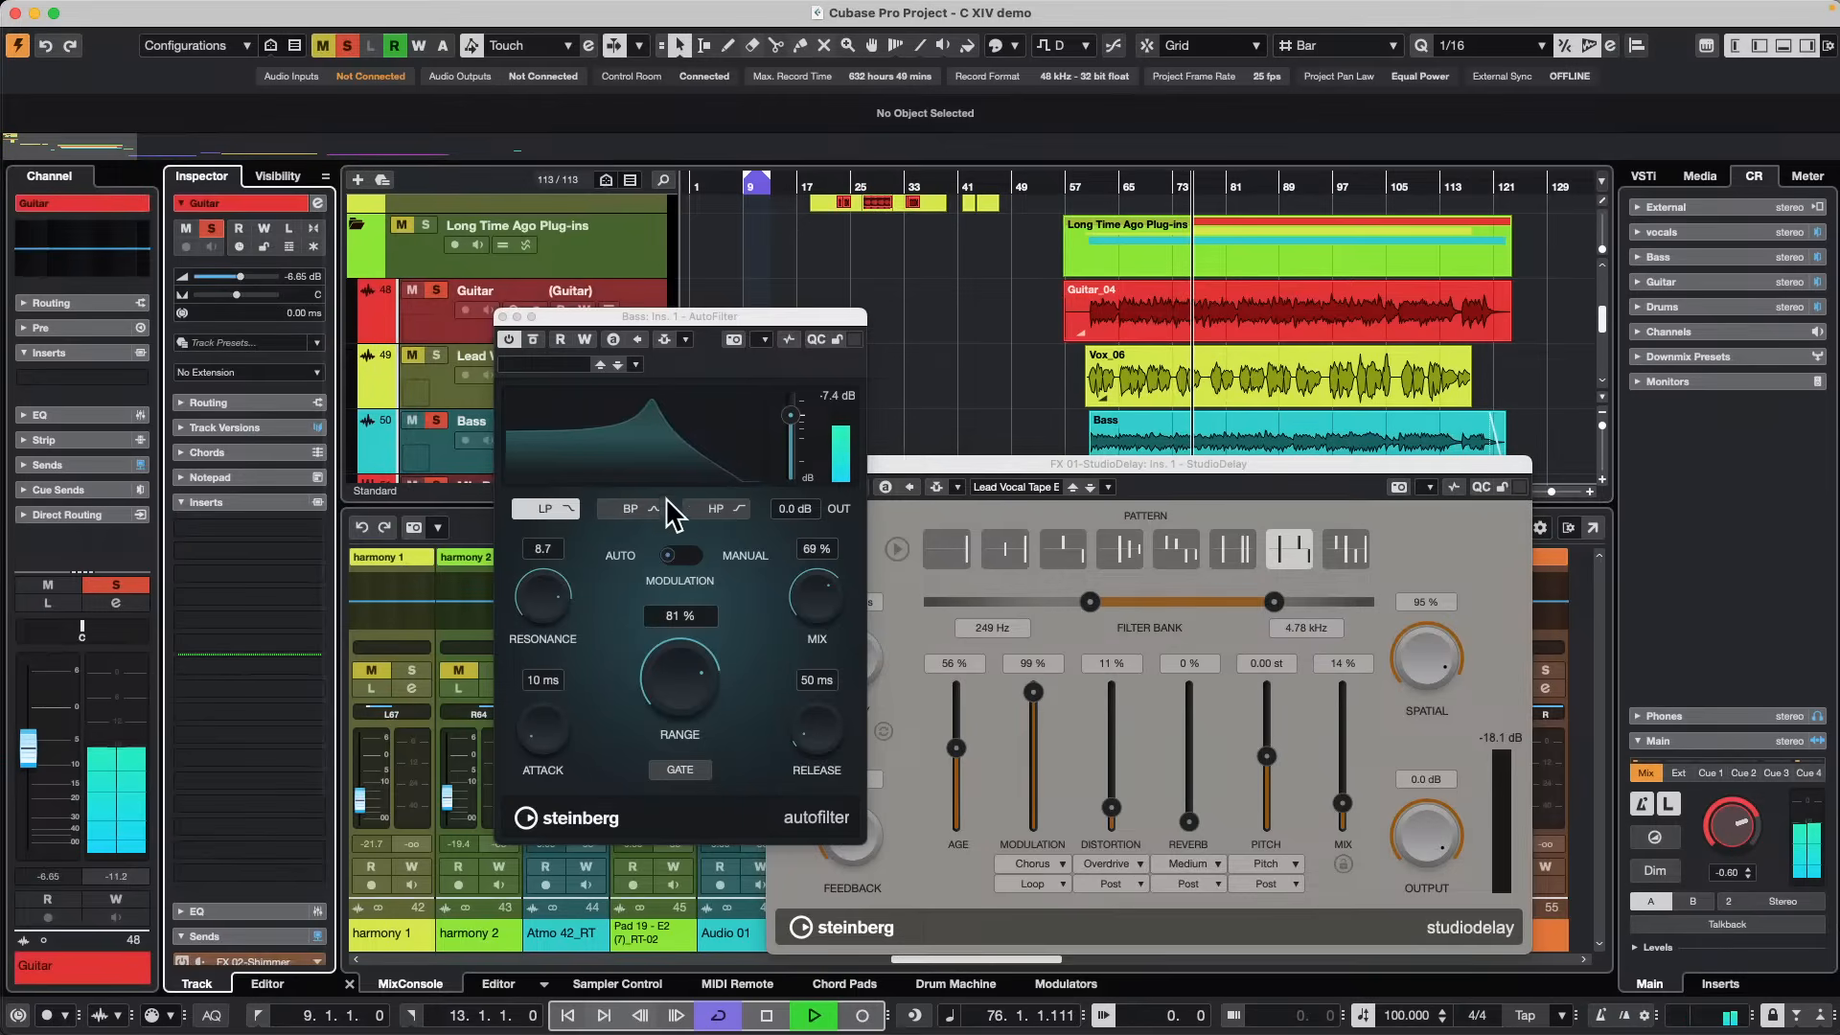
Raise the Lead Vox track's send to FX 01-StudioDelay to -2.45 dB.
{"action": "left_click", "coordinate": [437, 357]}
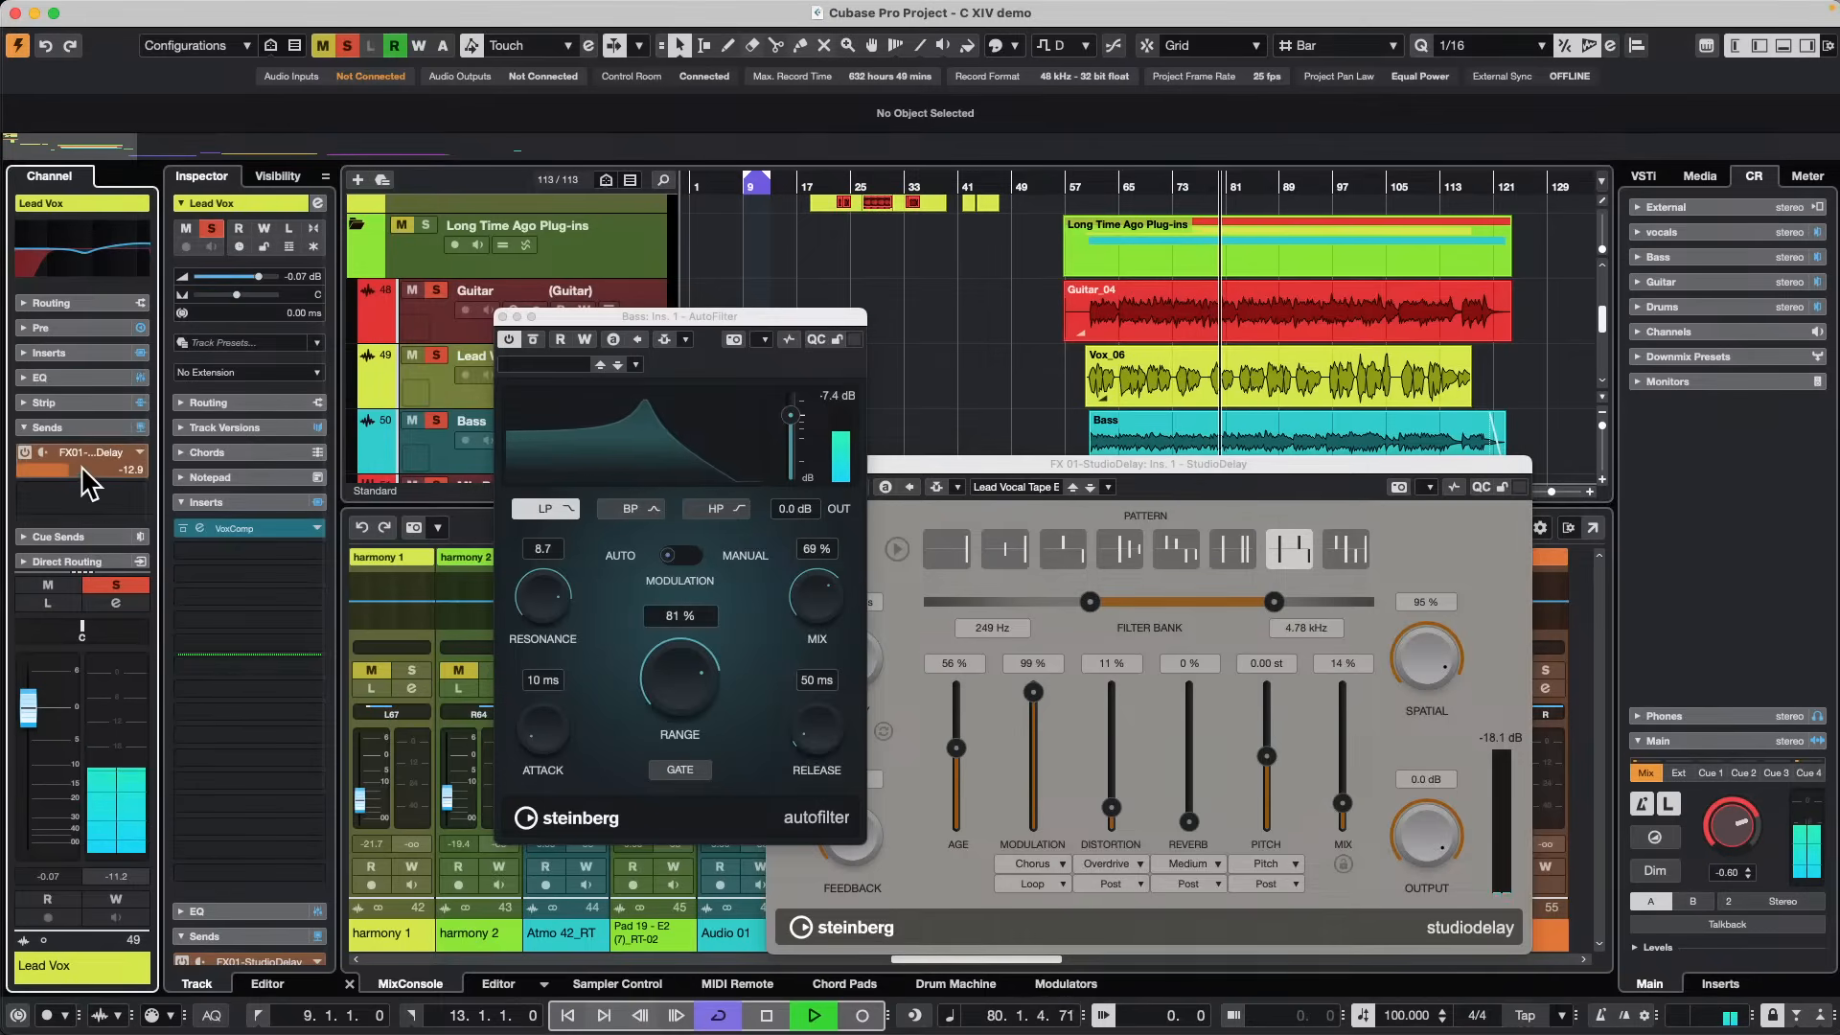
{"action": "left_click_drag", "start_coordinate": [81, 464], "coordinate": [125, 465]}
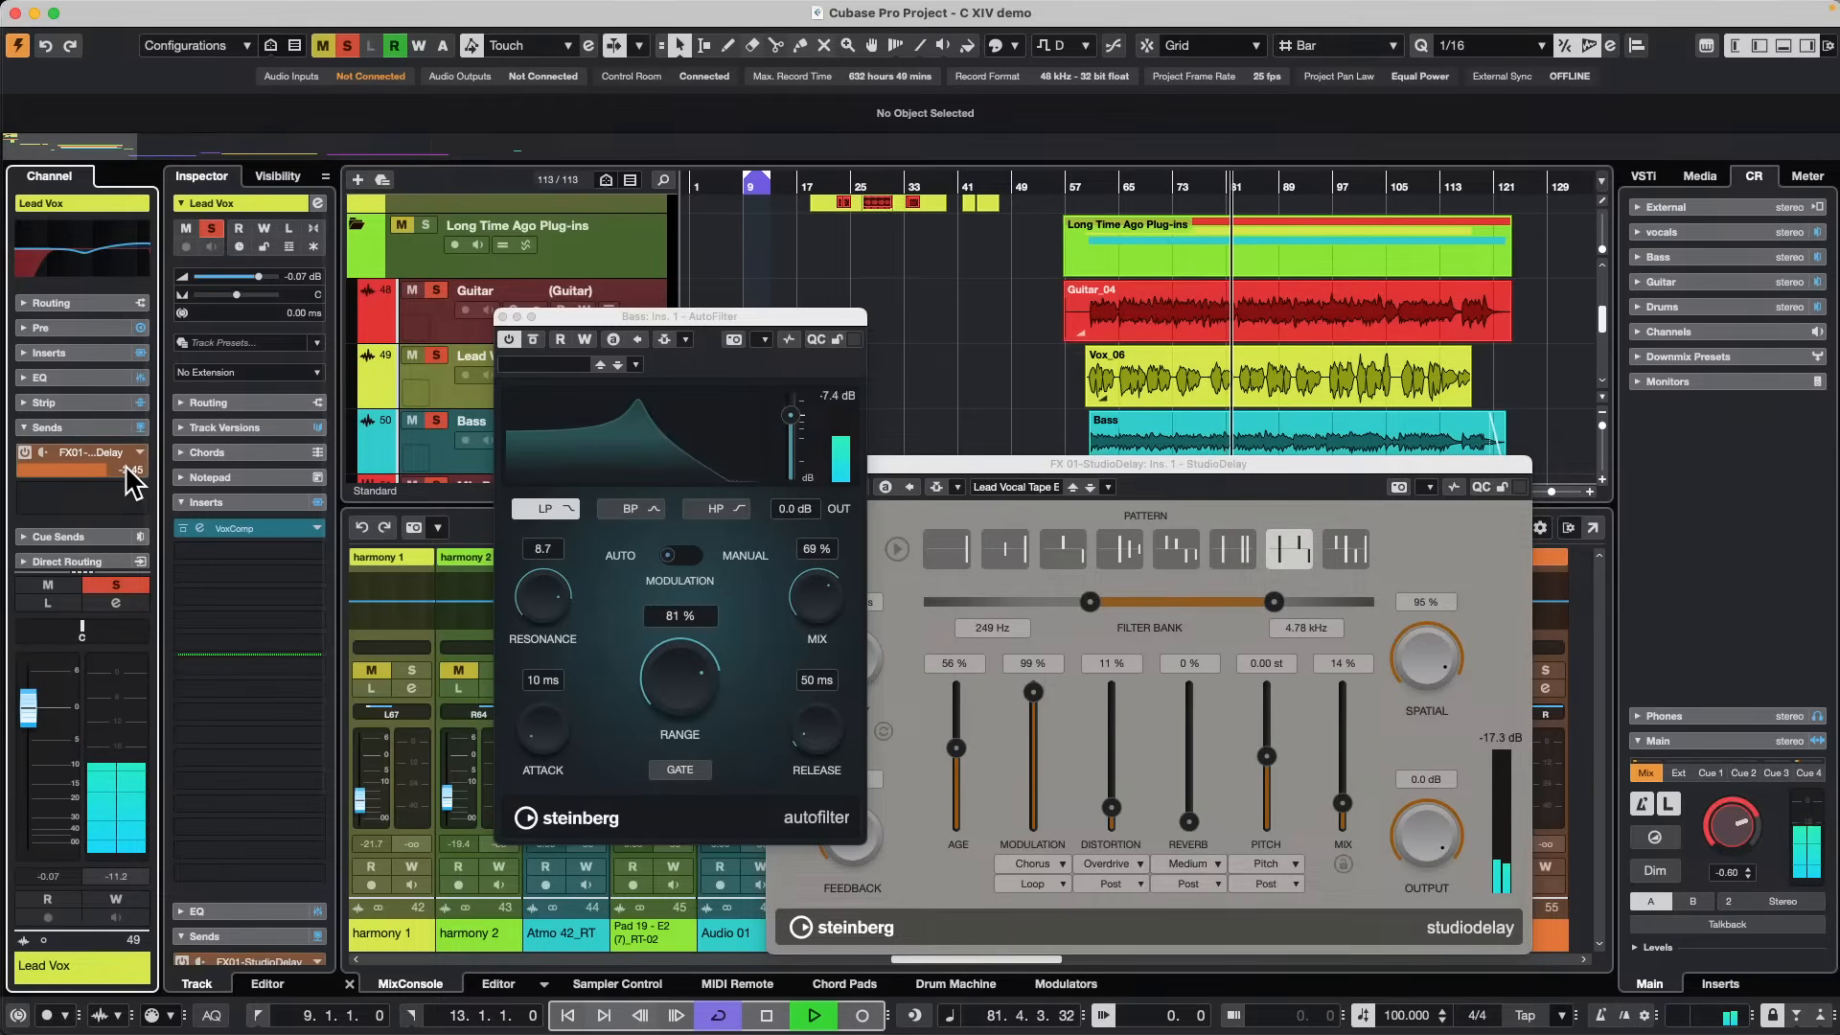
Stop playback, close the AutoFilter window and shrink the StudioDelay window.
{"action": "key", "text": "space"}
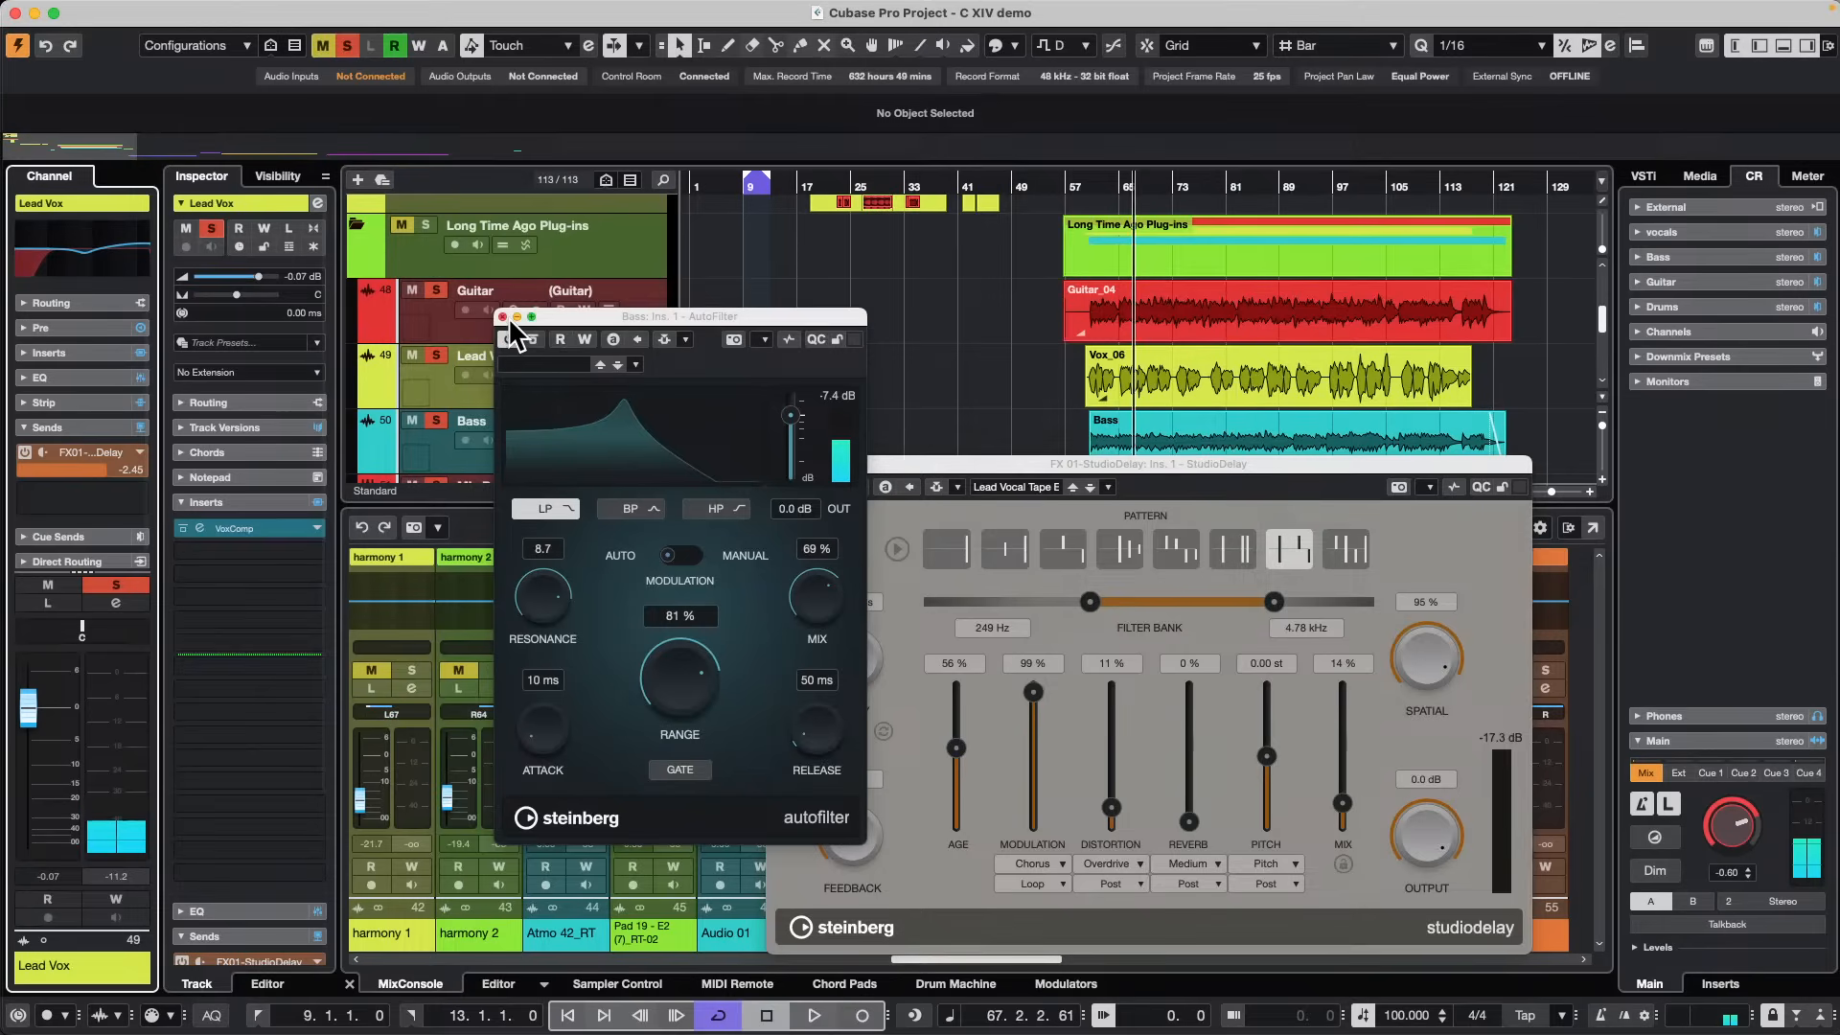
{"action": "left_click", "coordinate": [502, 317]}
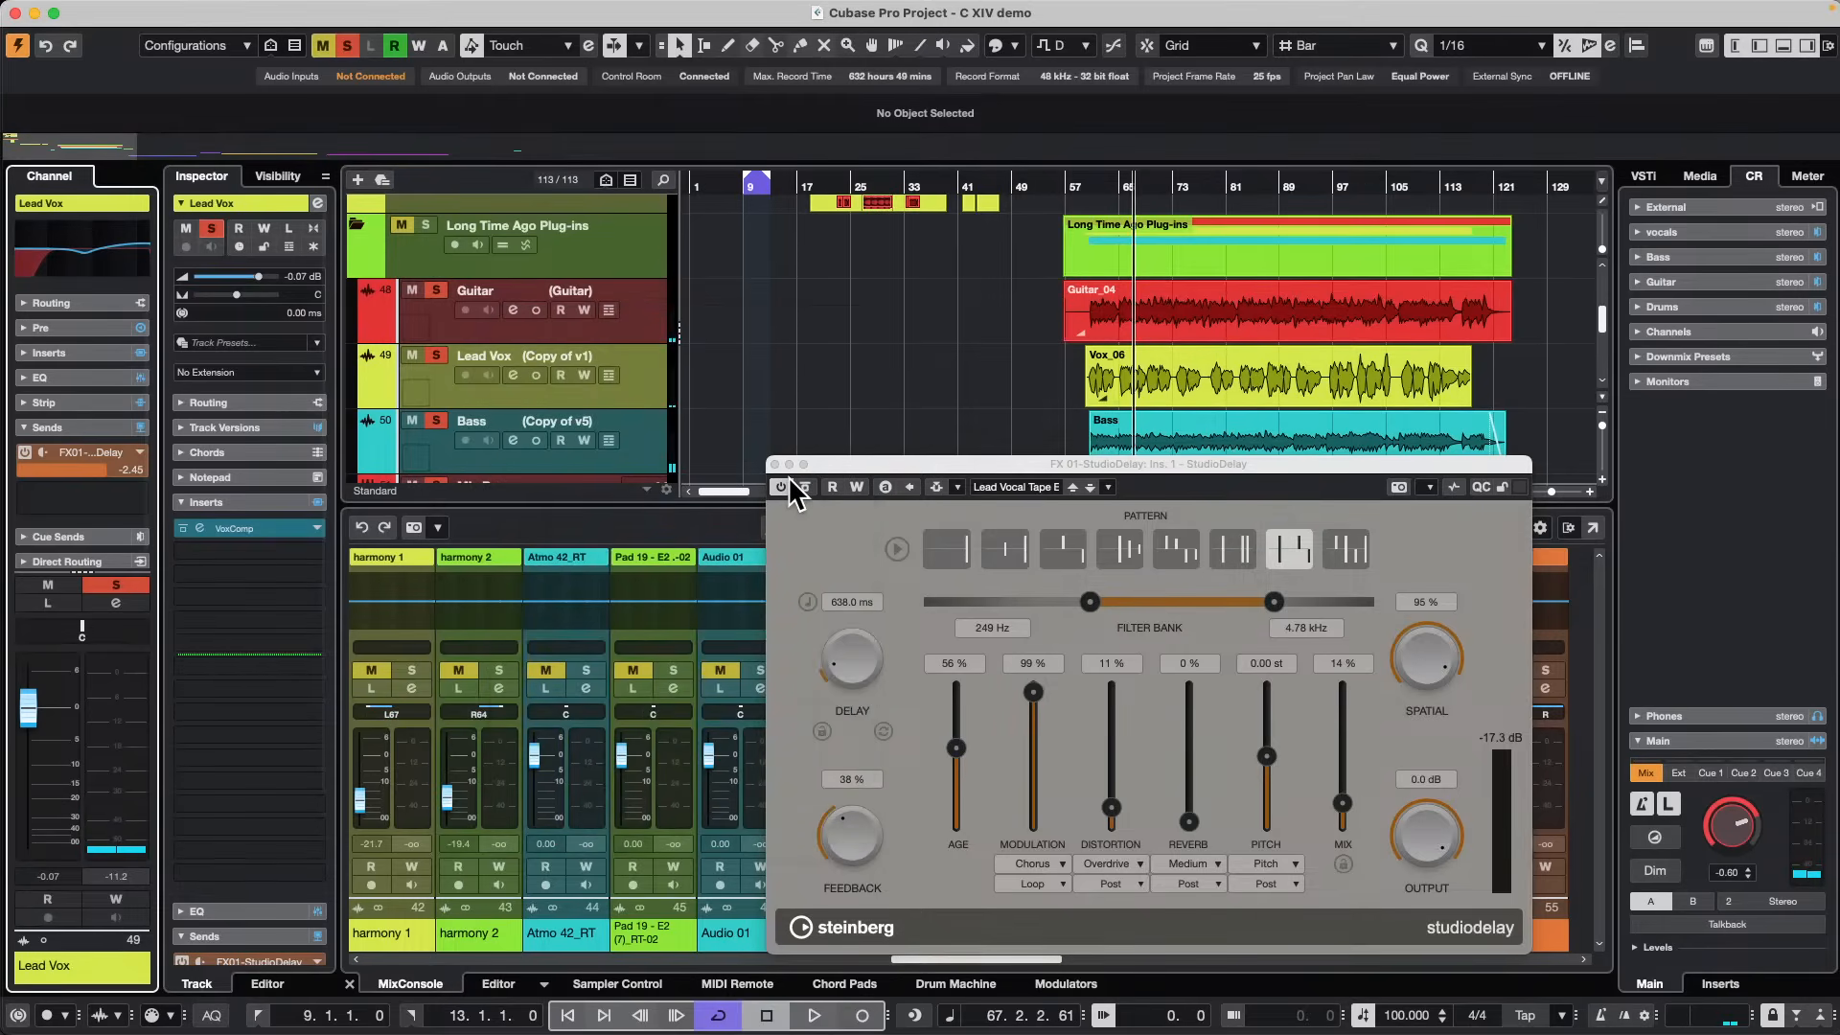
{"action": "left_click_drag", "start_coordinate": [766, 459], "coordinate": [987, 470]}
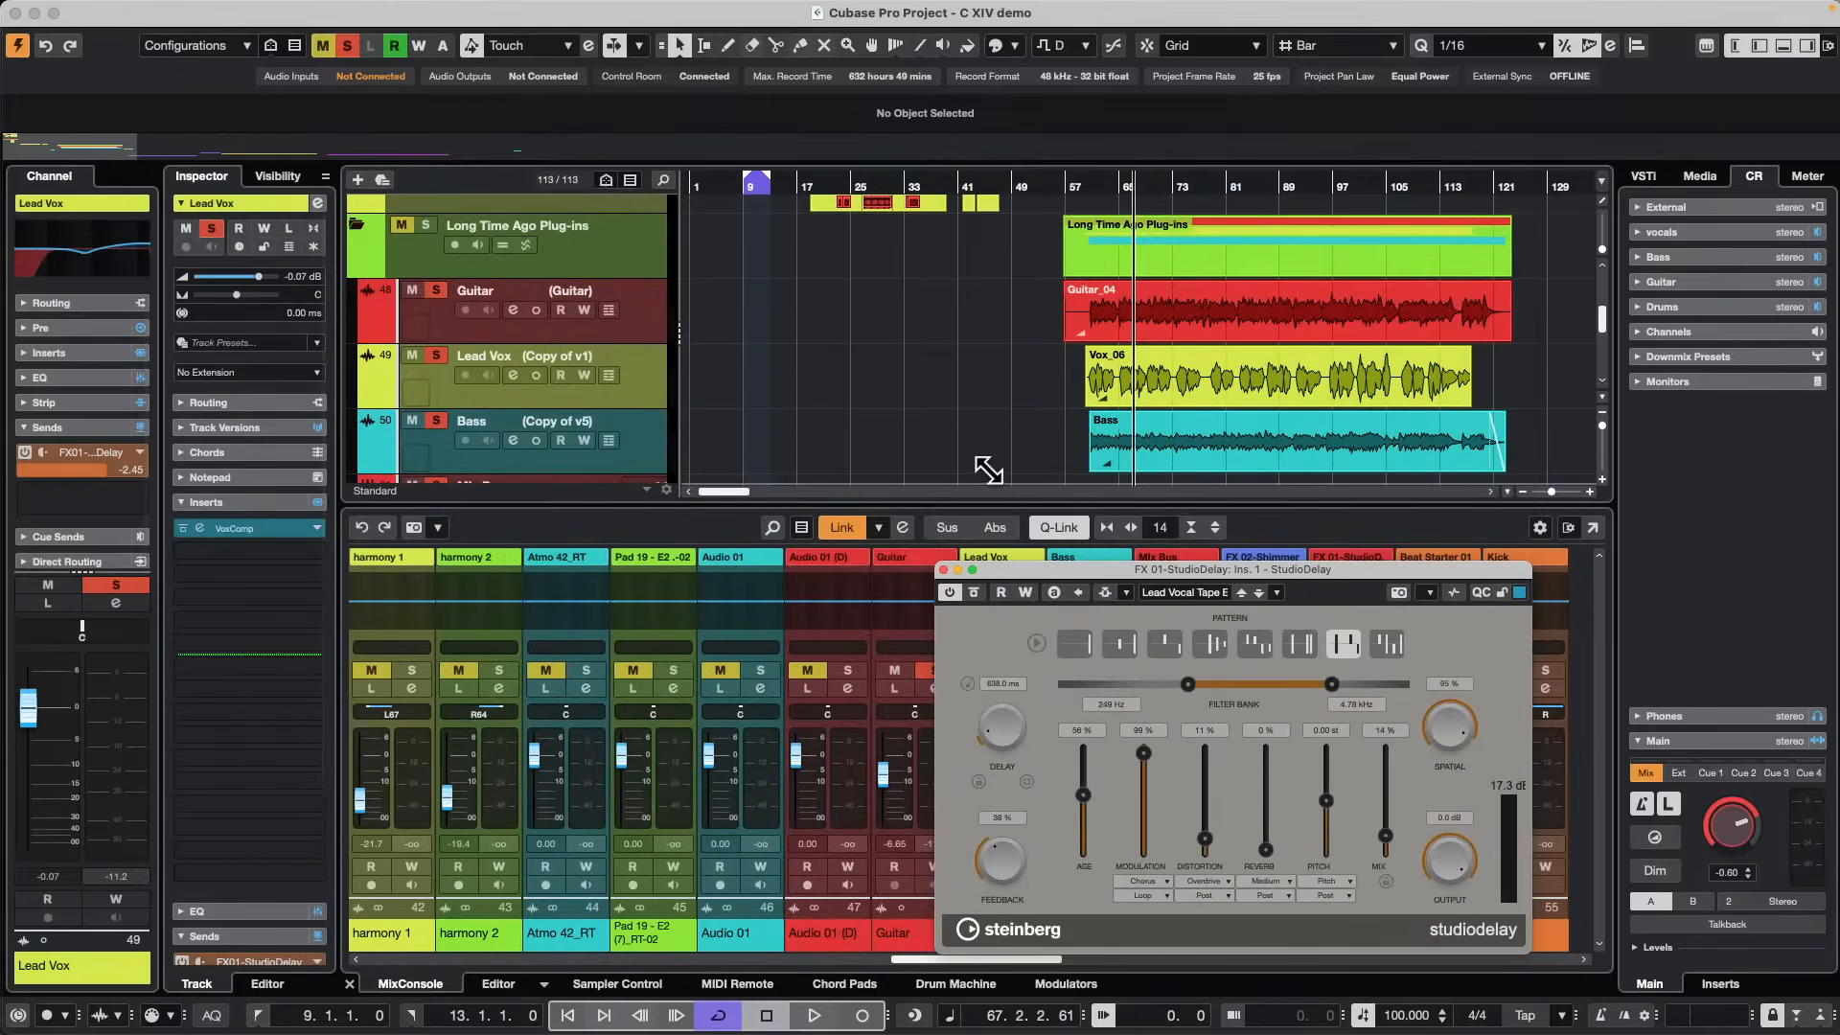
Open Shimmer from the Guitar track's send, shrink its window, and close both the Shimmer and StudioDelay windows.
{"action": "left_click", "coordinate": [429, 341]}
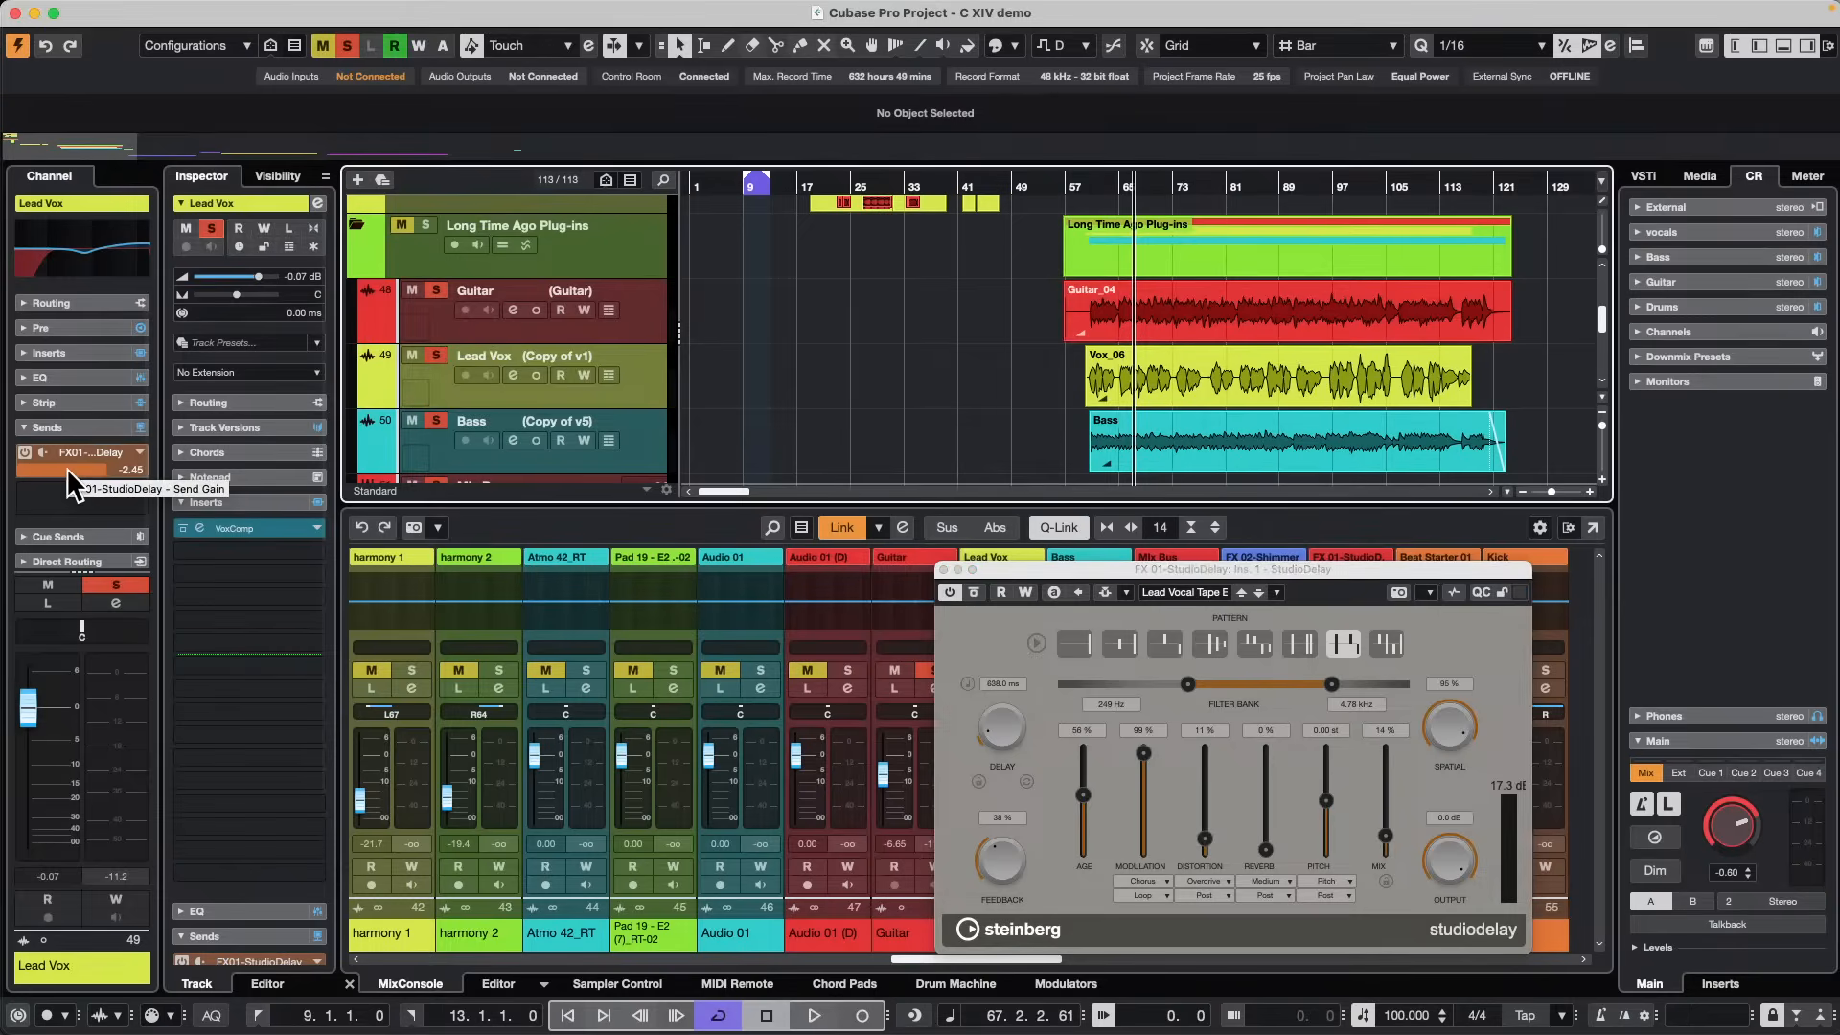
{"action": "left_click", "coordinate": [431, 313]}
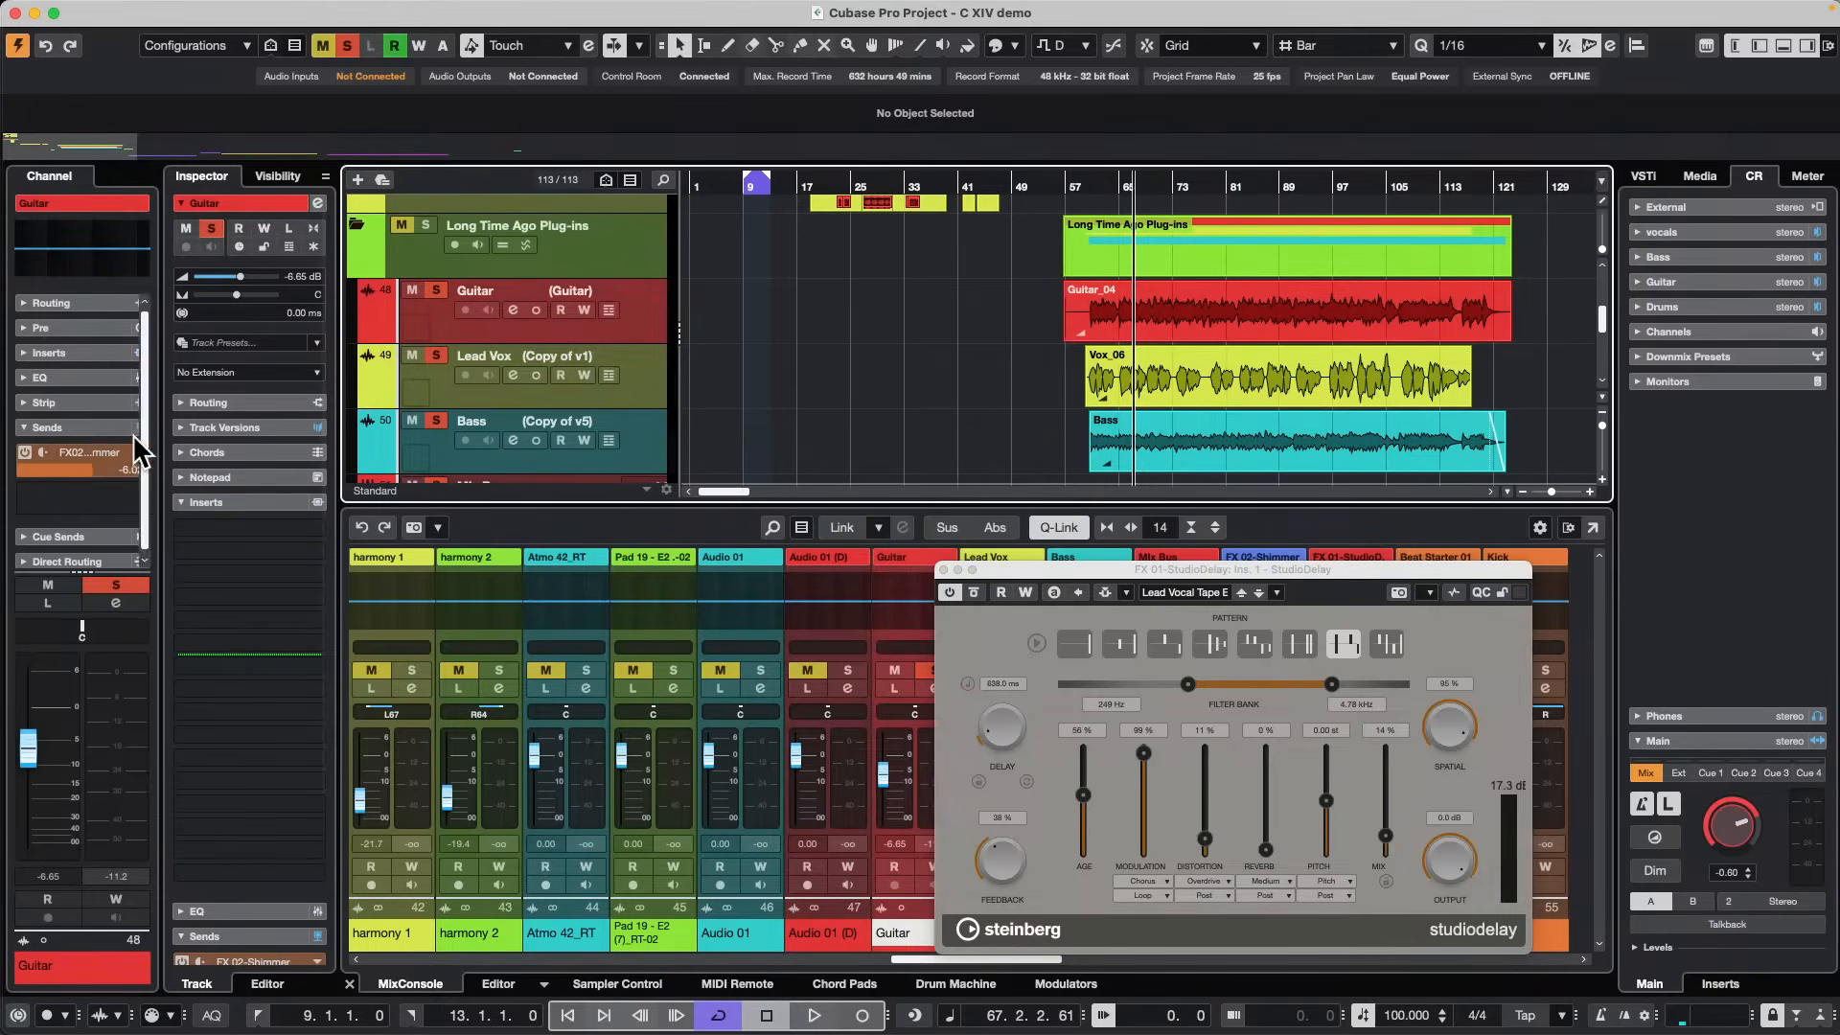
{"action": "left_click", "coordinate": [88, 464]}
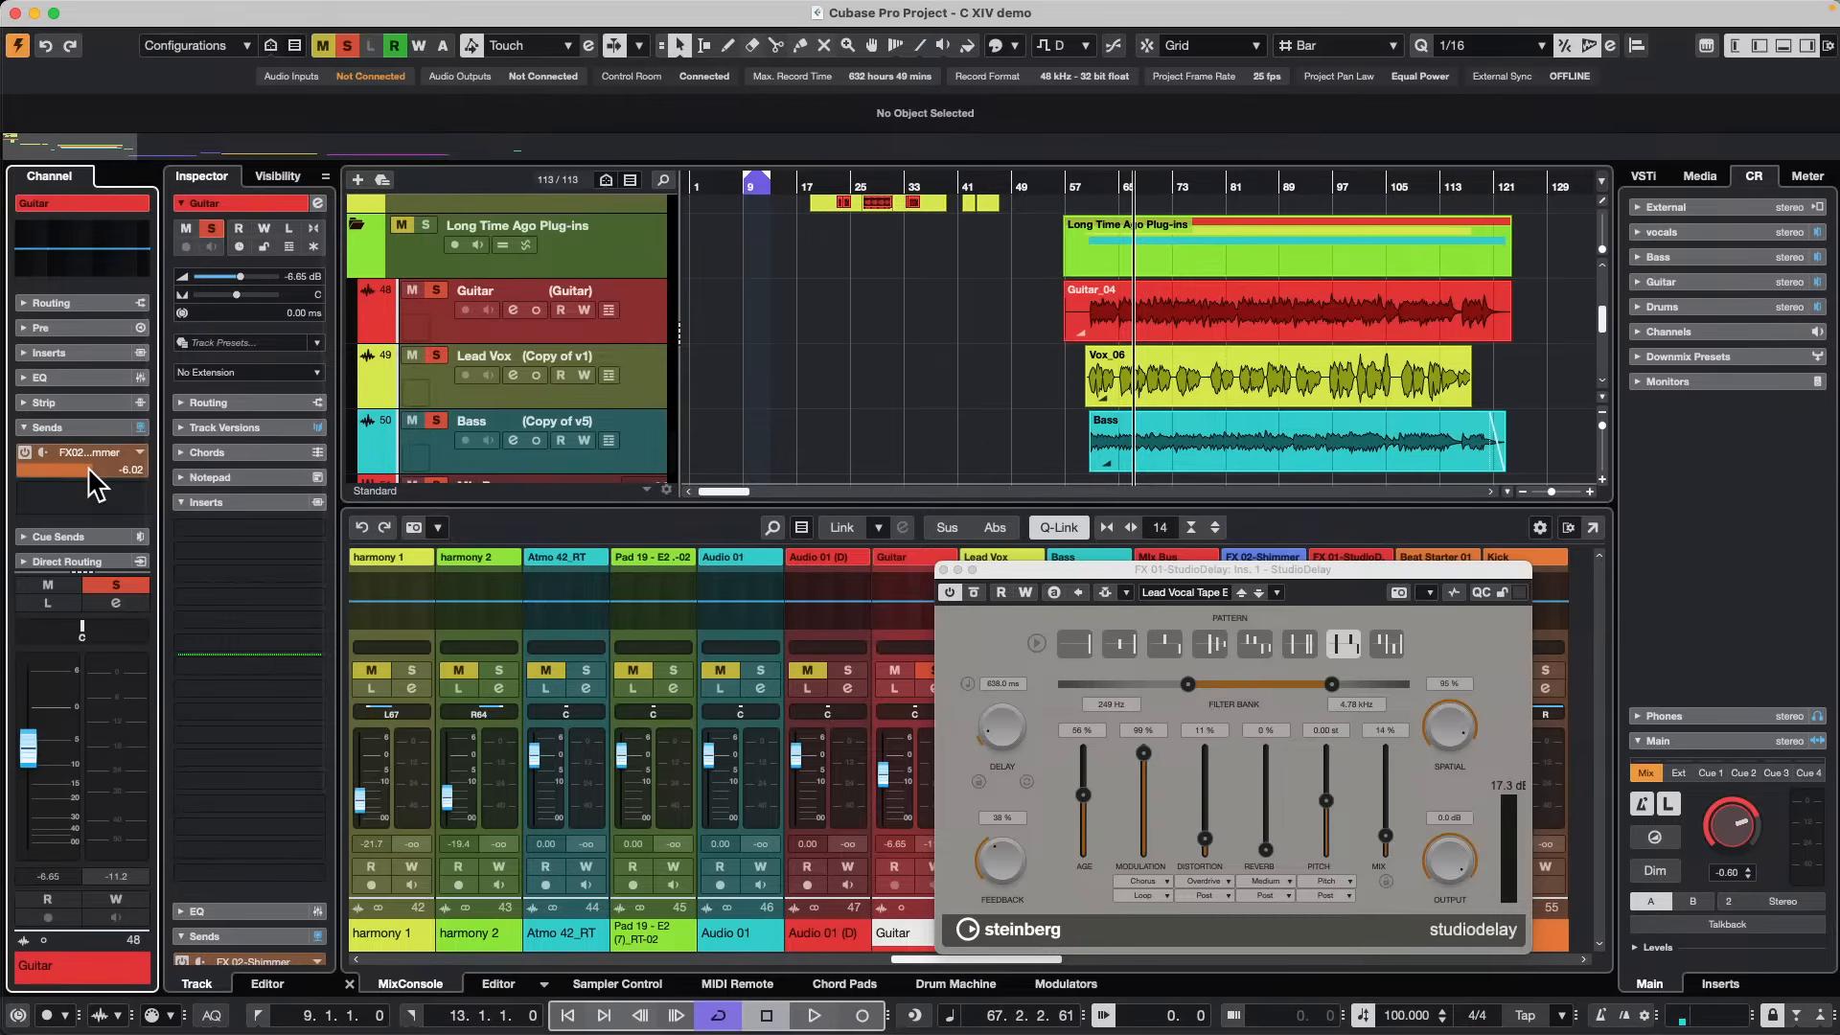
{"action": "left_click", "coordinate": [76, 467], "text": "alt"}
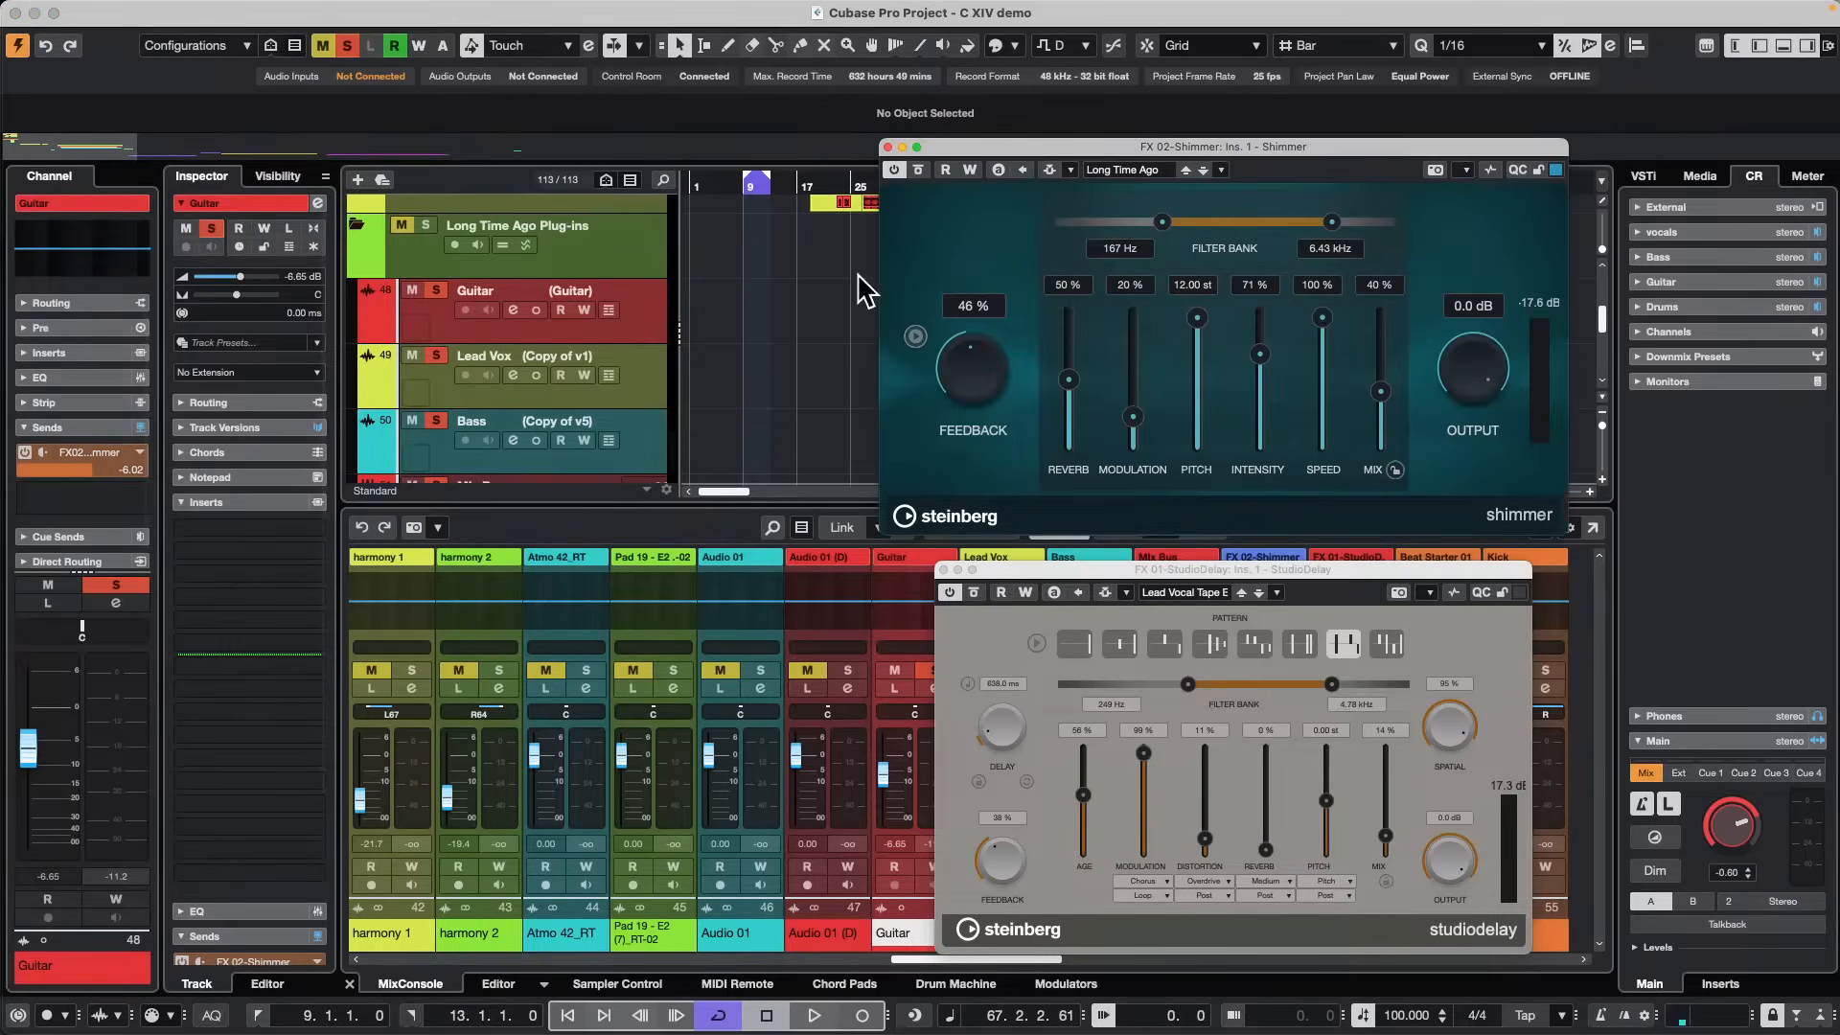
{"action": "left_click_drag", "start_coordinate": [881, 139], "coordinate": [1108, 200]}
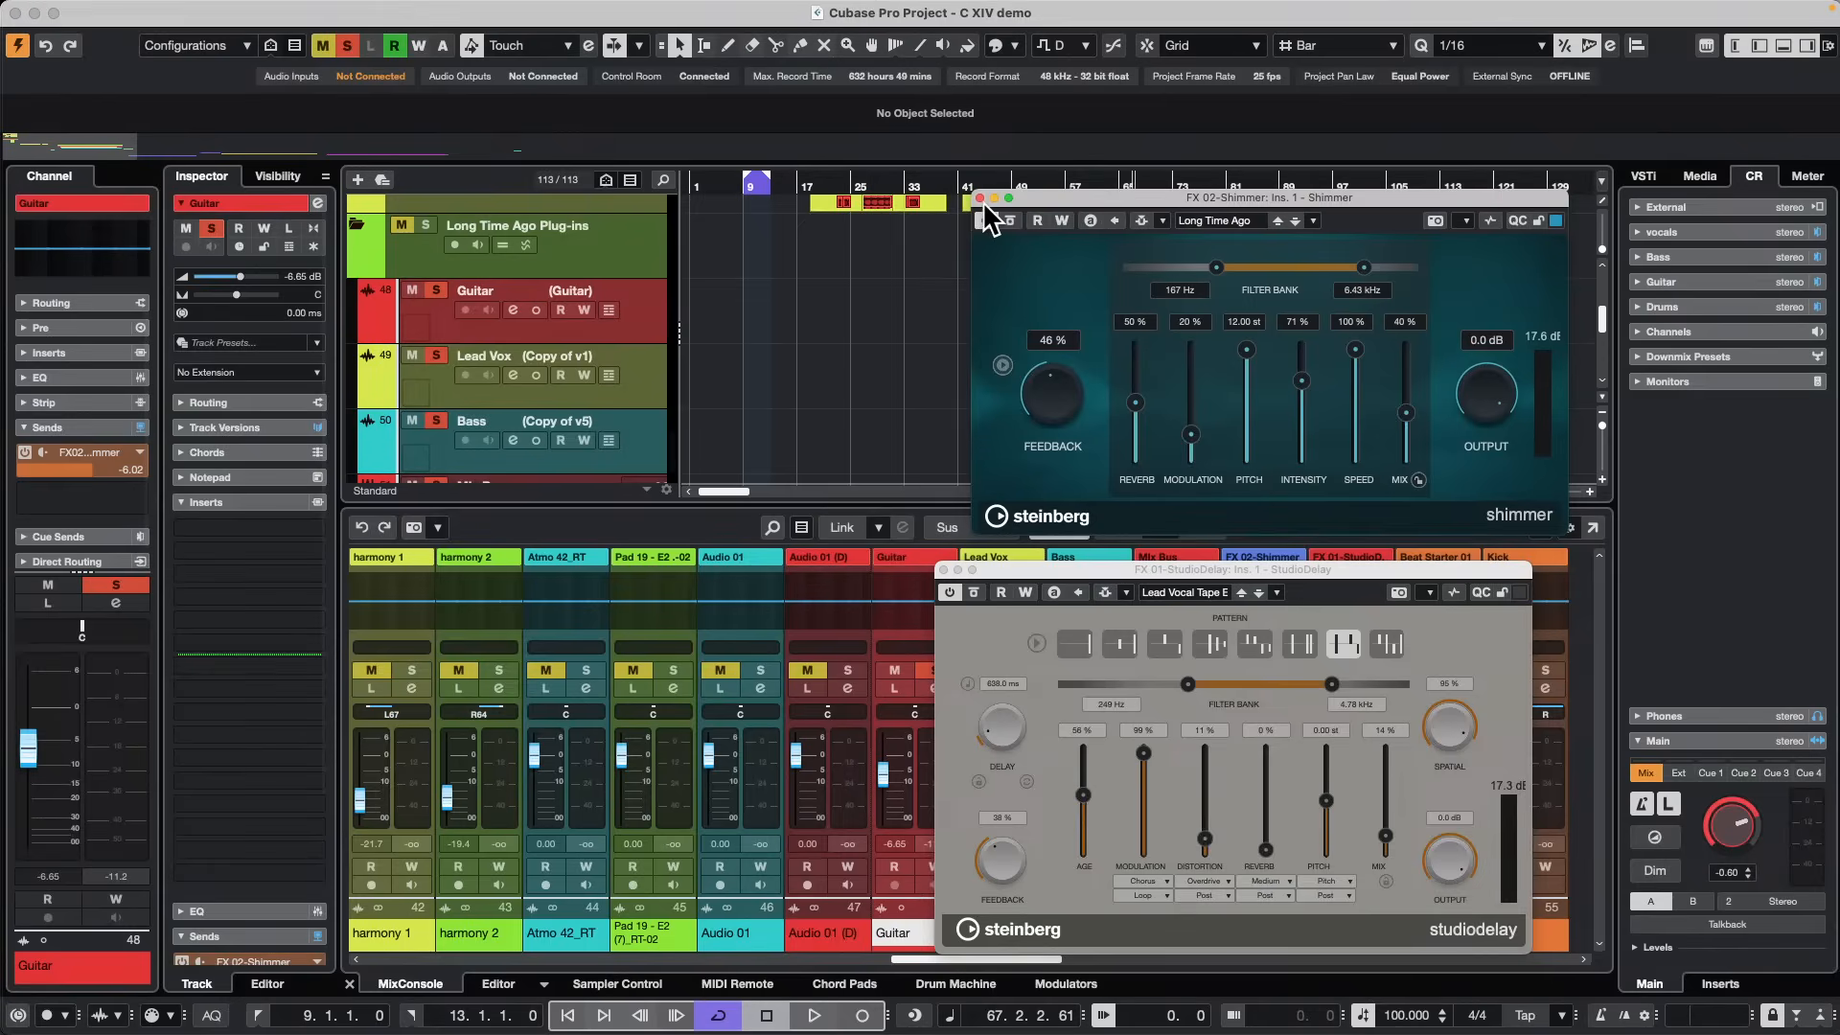
{"action": "left_click", "coordinate": [979, 198]}
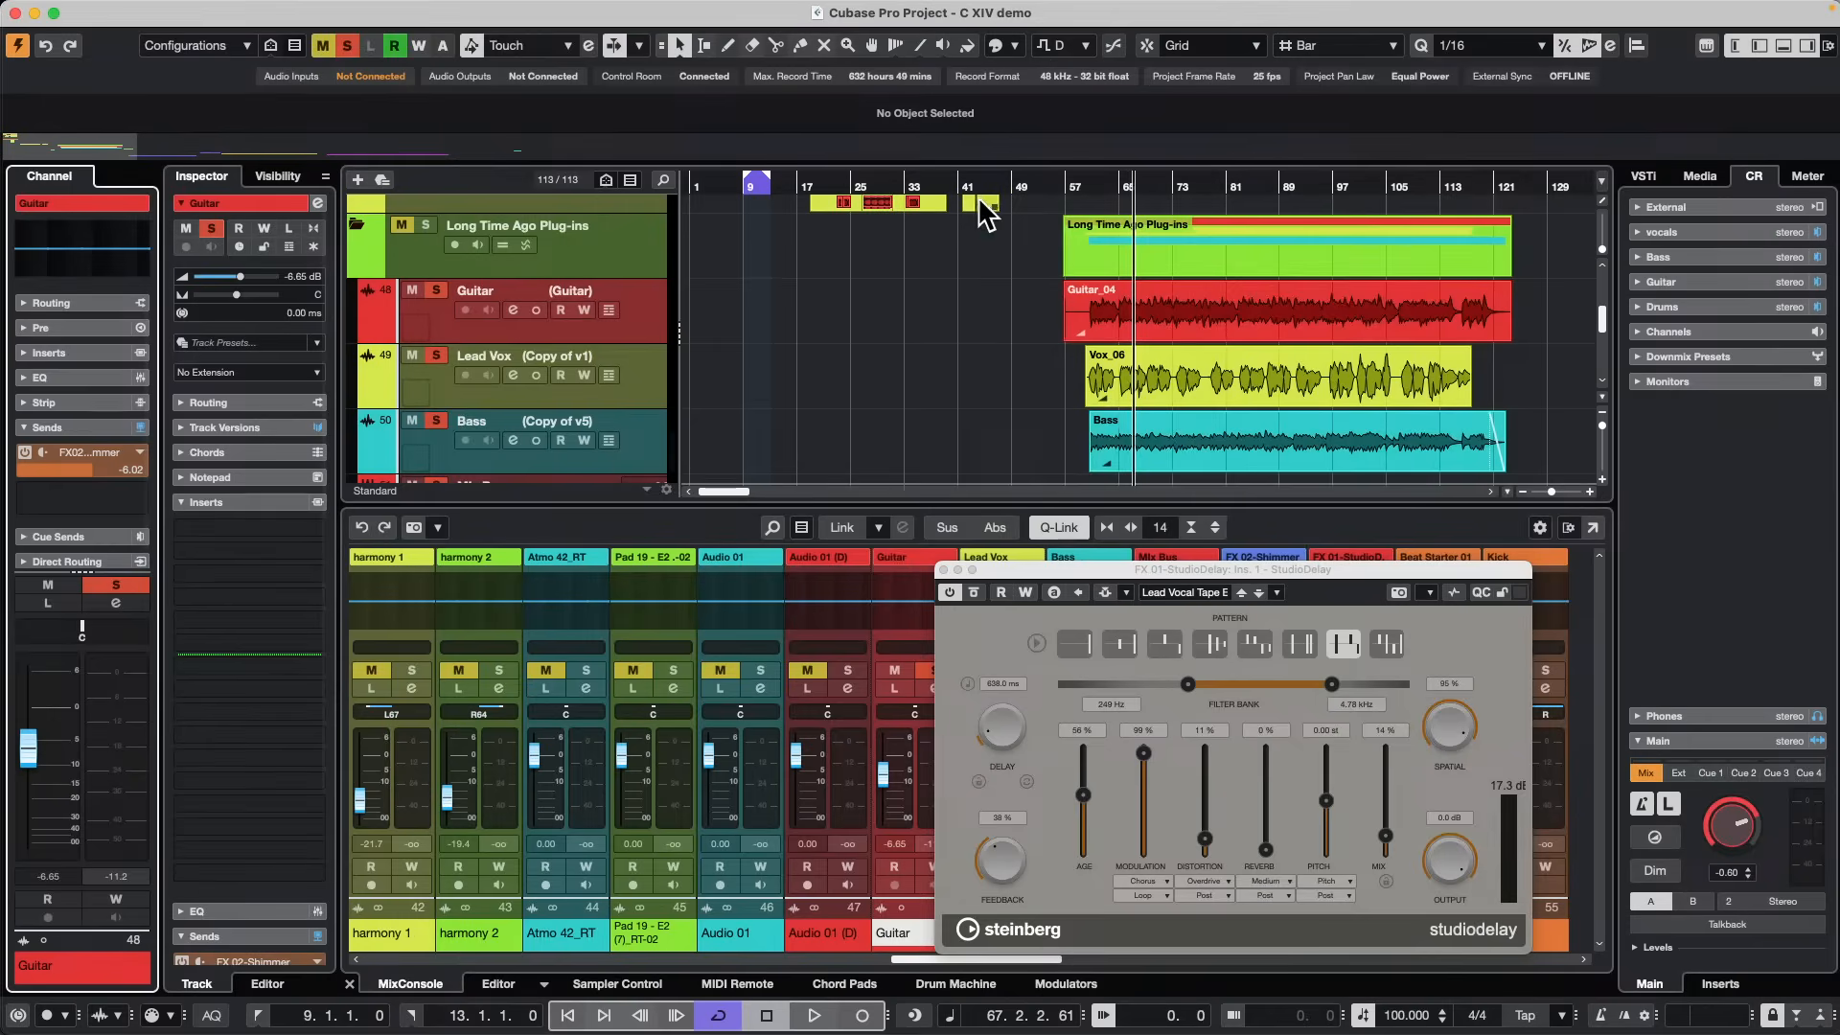
{"action": "left_click", "coordinate": [944, 569]}
Start playback and lower the Lead Vox track's volume to -2.97 dB.
{"action": "scroll", "coordinate": [1037, 337], "scroll_direction": "down", "scroll_amount": 1}
{"action": "scroll", "coordinate": [1039, 336], "scroll_direction": "down", "scroll_amount": 5}
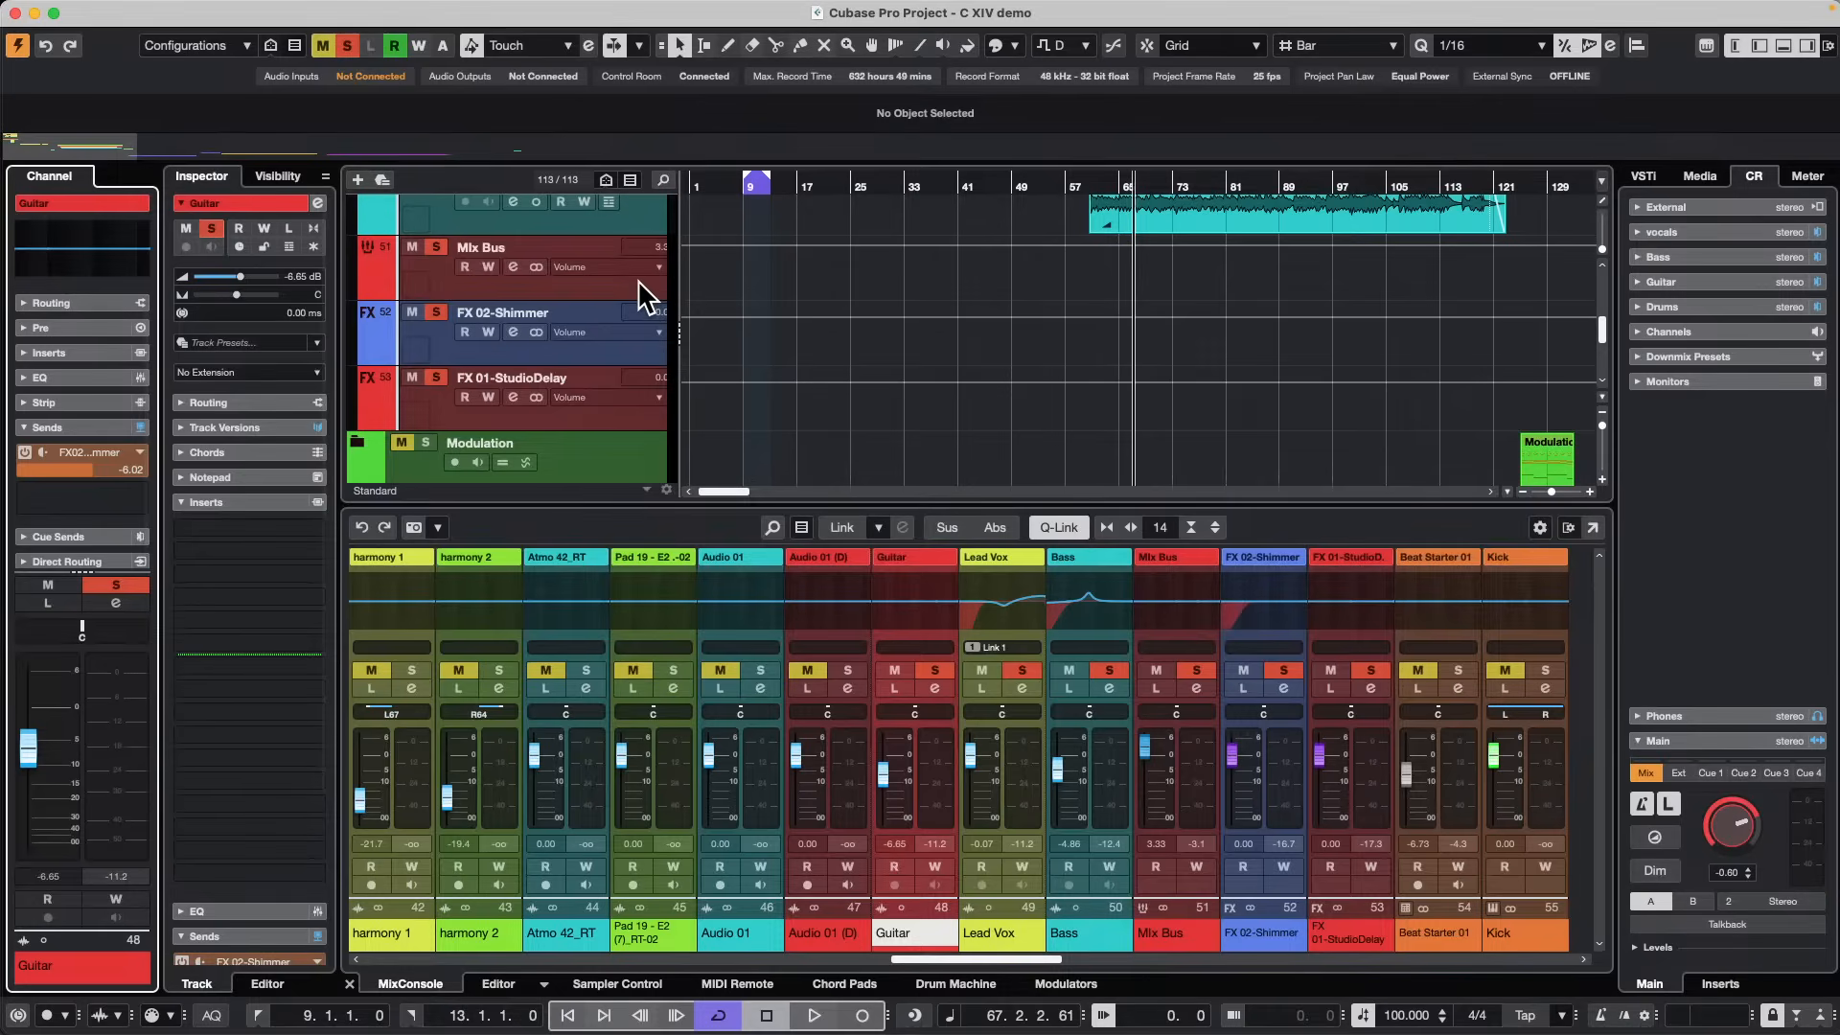
{"action": "key", "text": "space"}
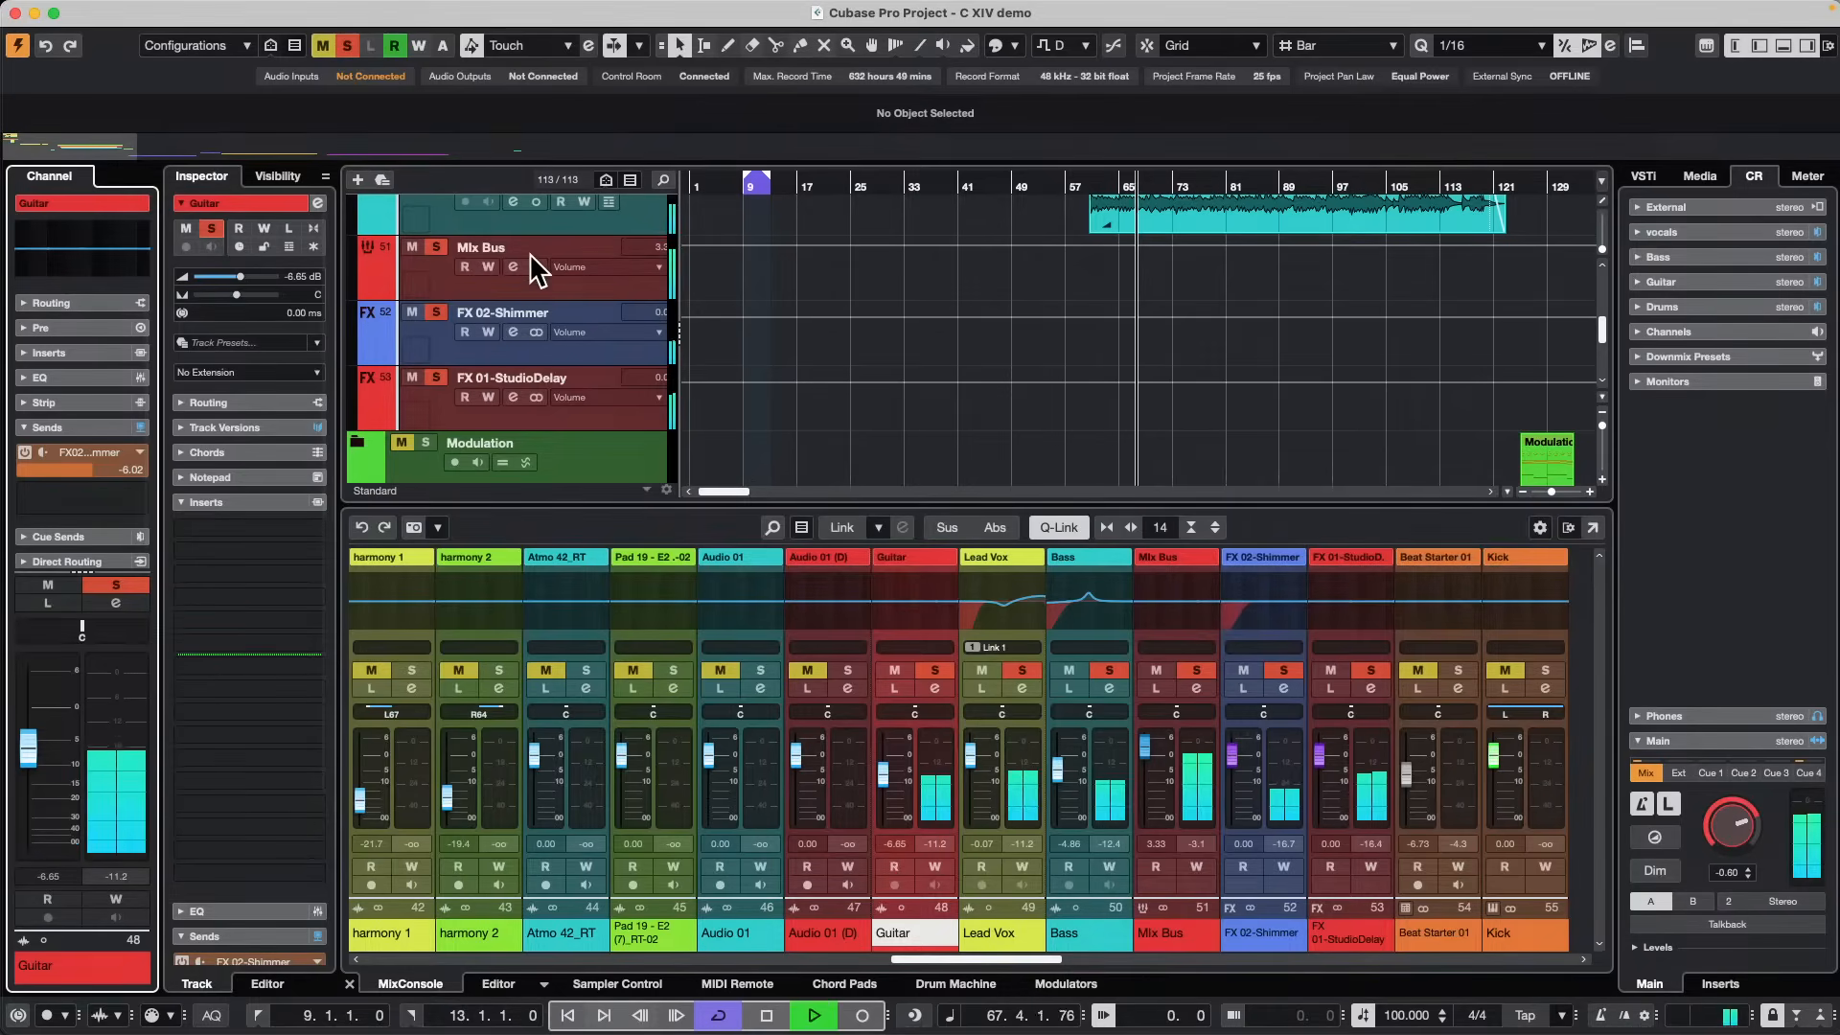
{"action": "scroll", "coordinate": [563, 321], "scroll_direction": "up", "scroll_amount": 3}
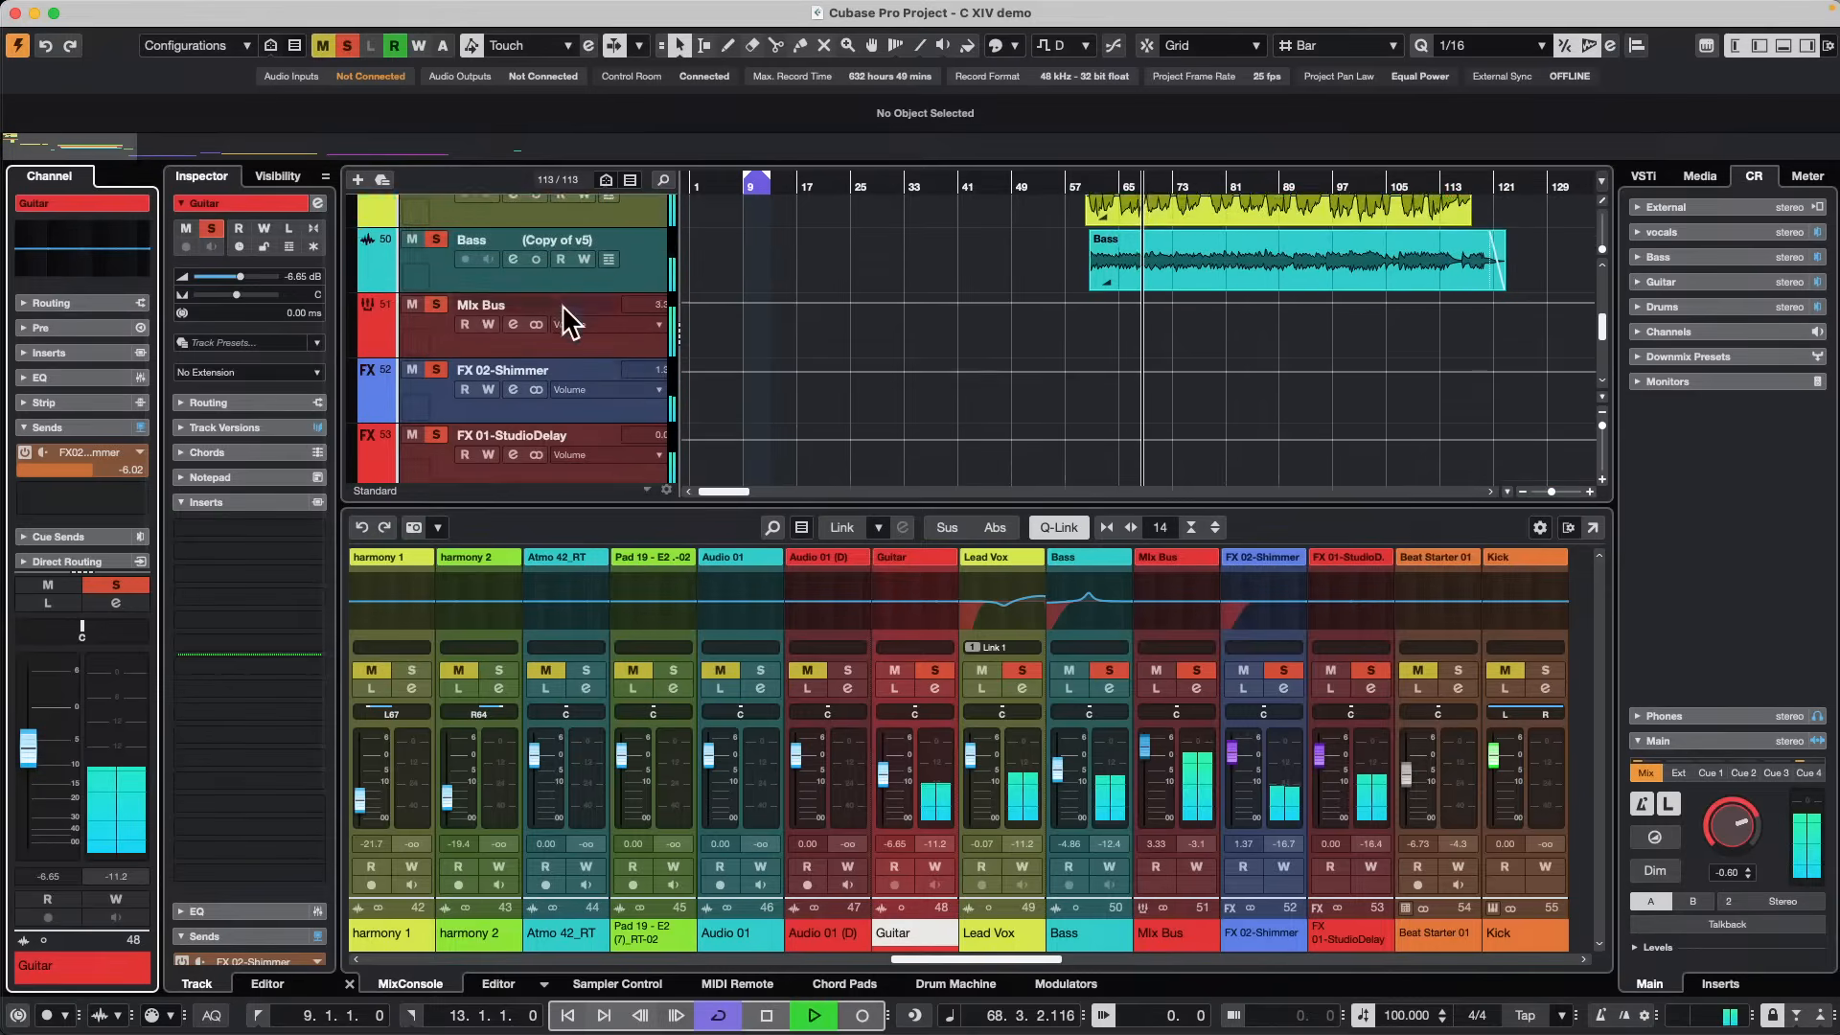
{"action": "left_click", "coordinate": [487, 262]}
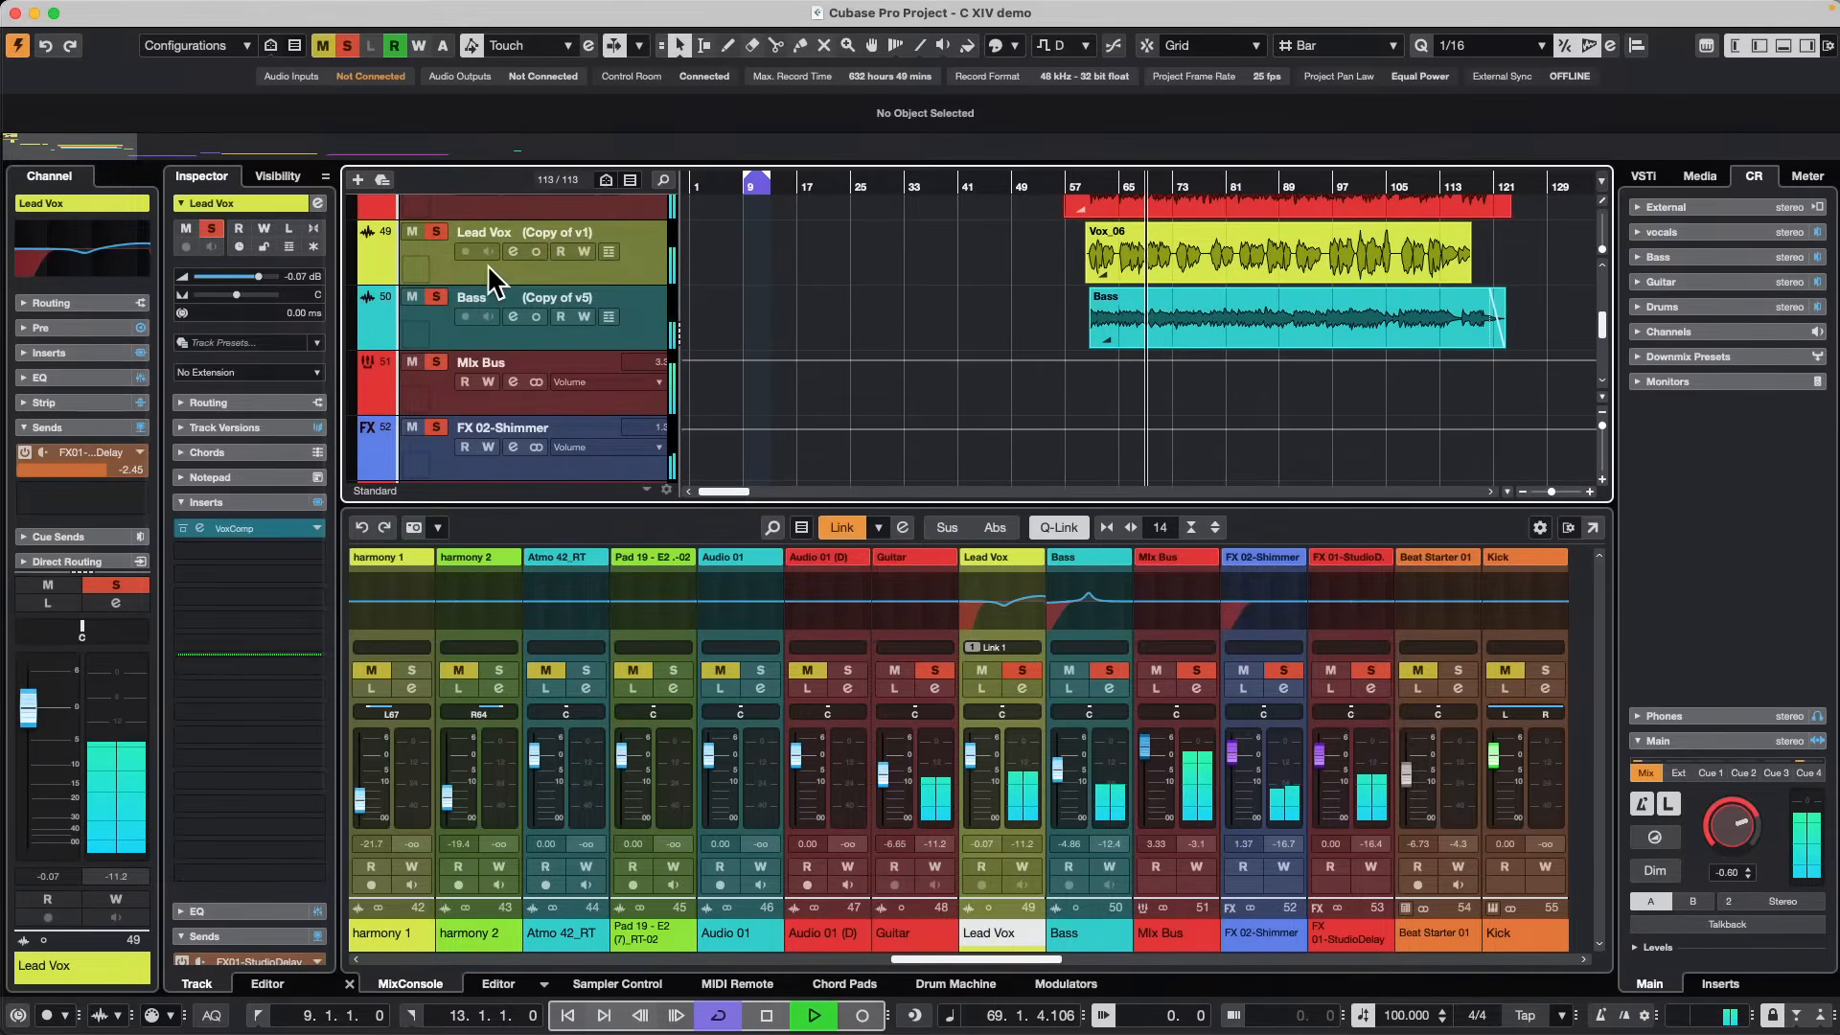
{"action": "left_click", "coordinate": [239, 278]}
{"action": "left_click_drag", "start_coordinate": [237, 276], "coordinate": [248, 276]}
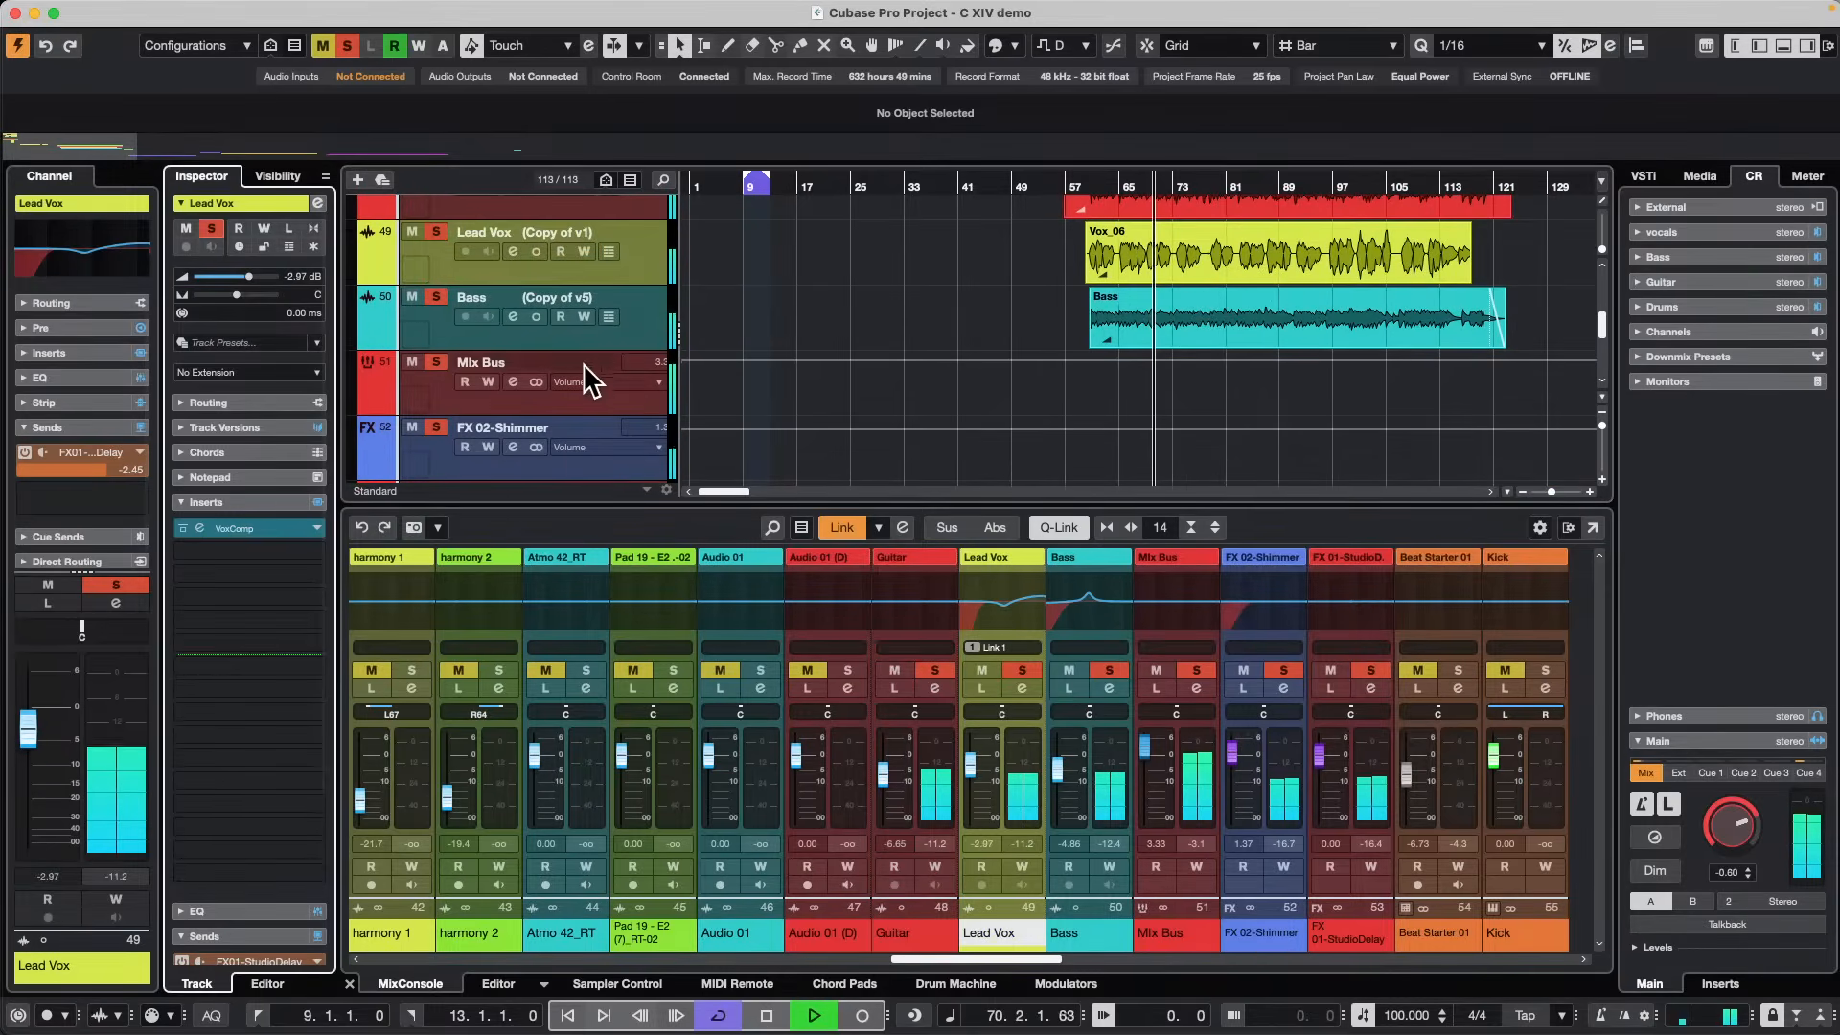
Open the Mix Bus's Underwater insert, try its frequency and leave it at 20.00 kHz, and open the Volume insert.
{"action": "left_click", "coordinate": [477, 395]}
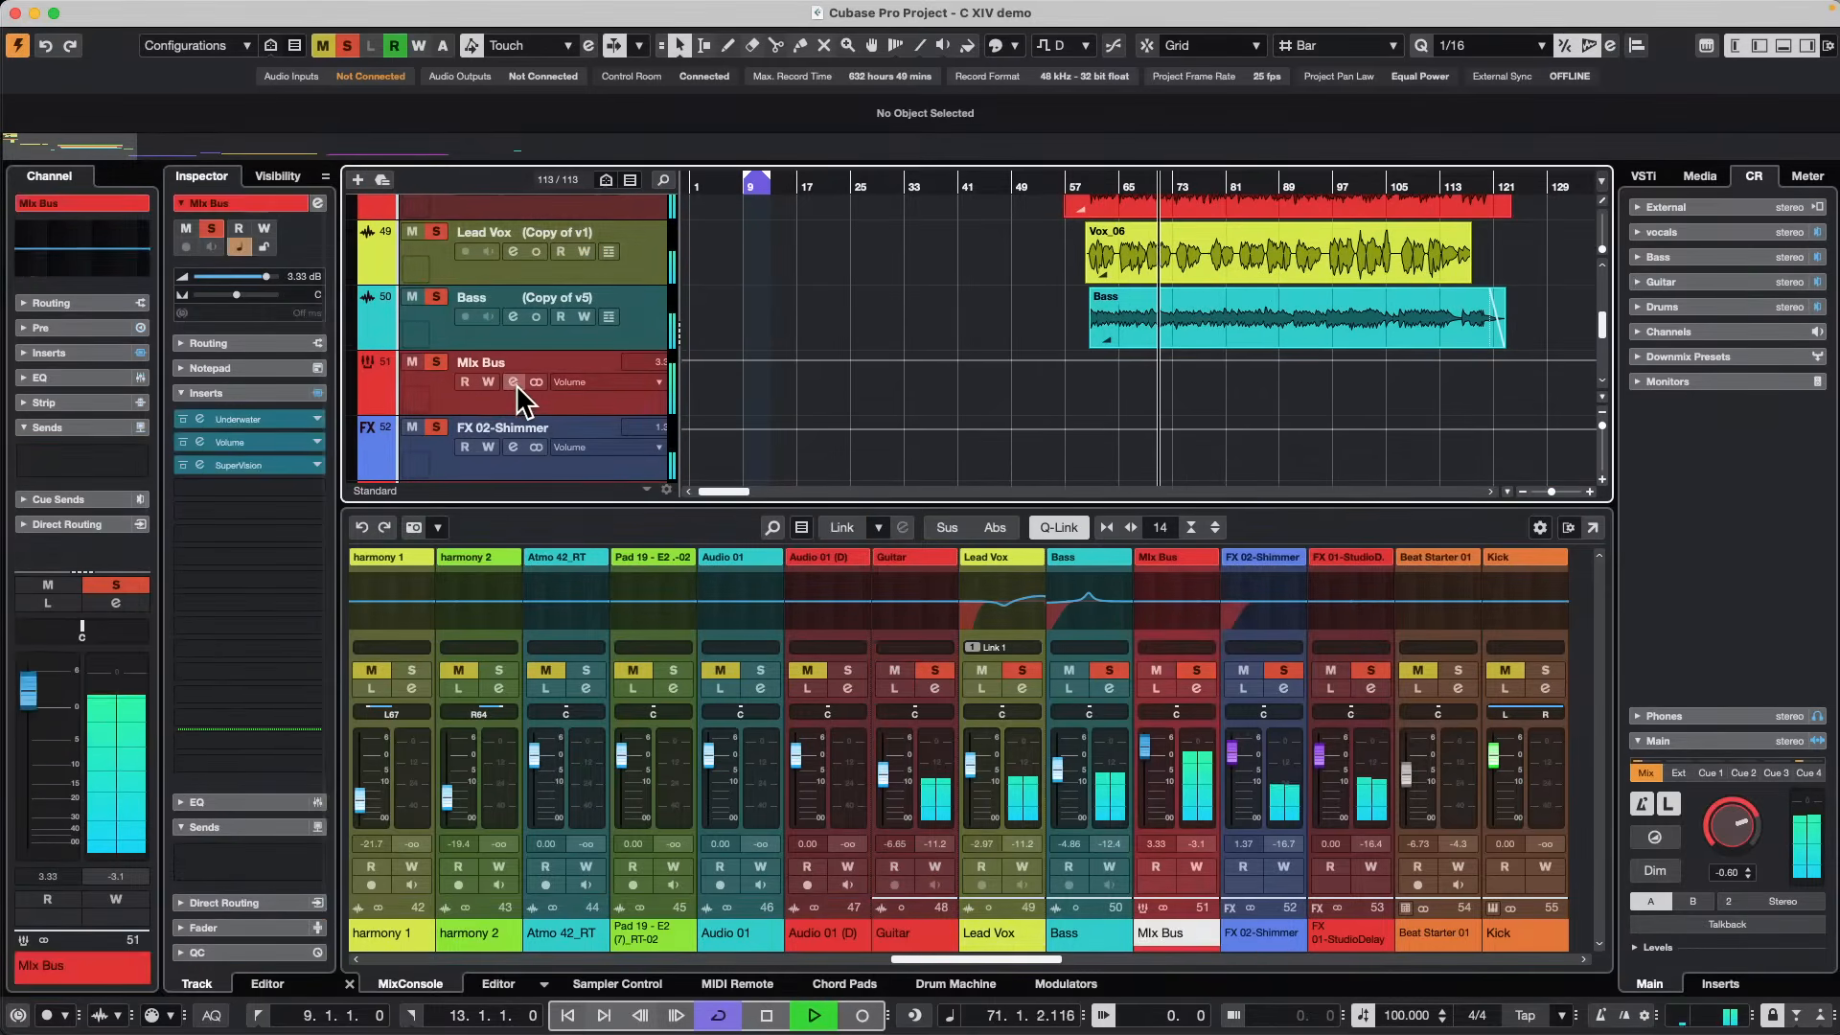
{"action": "left_click", "coordinate": [268, 420]}
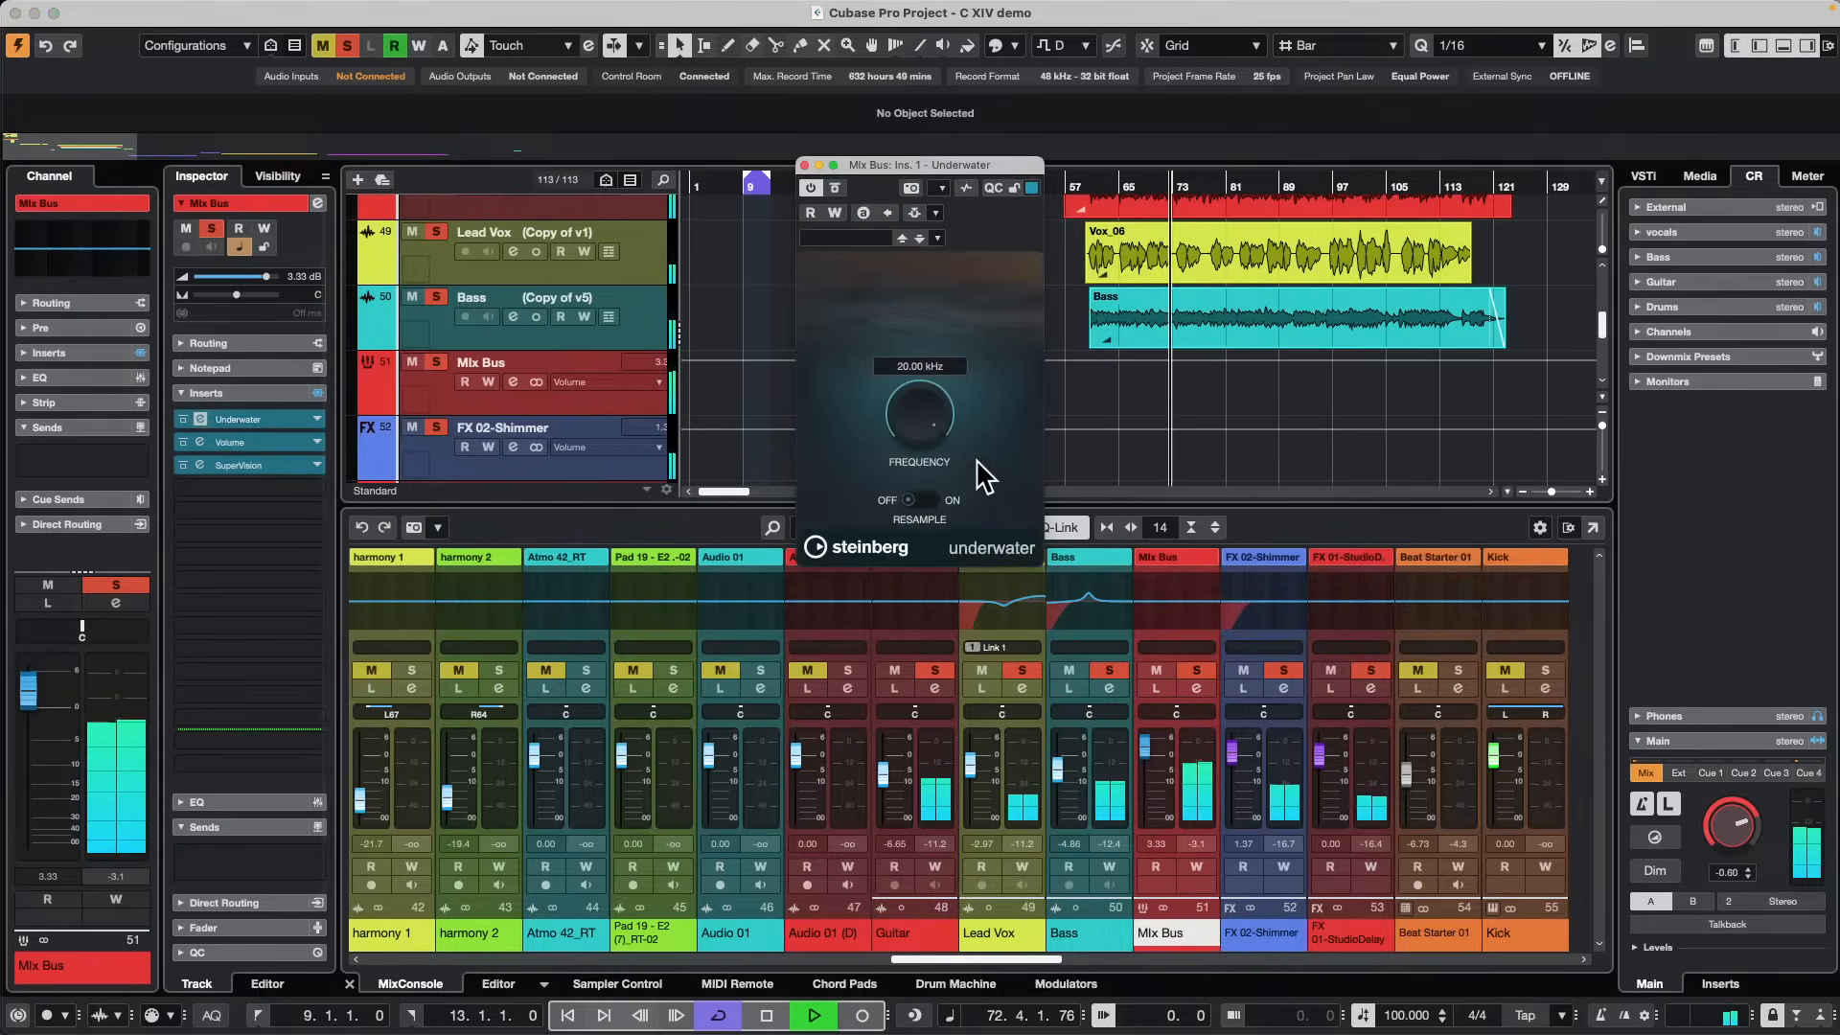
{"action": "mouse_move", "coordinate": [930, 404]}
{"action": "left_mouse_down"}
{"action": "mouse_move", "coordinate": [902, 545]}
{"action": "mouse_move", "coordinate": [915, 375]}
{"action": "left_mouse_up"}
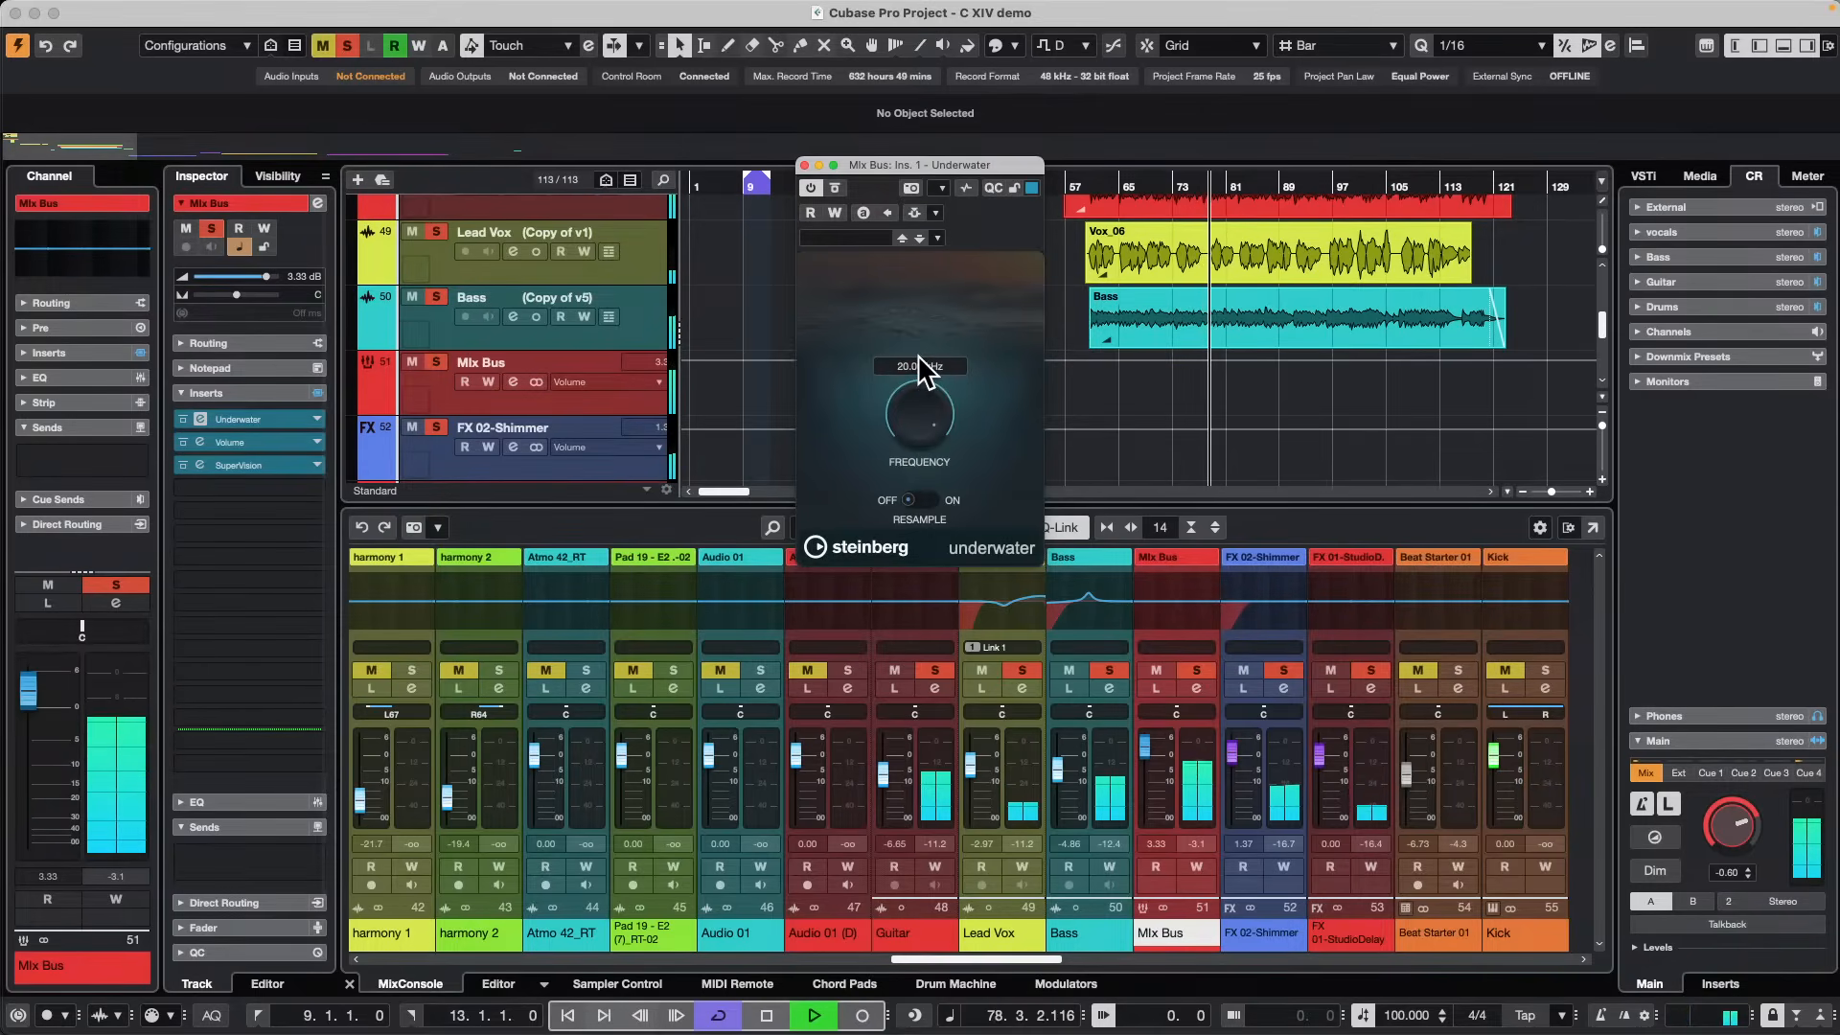
{"action": "left_click", "coordinate": [269, 439]}
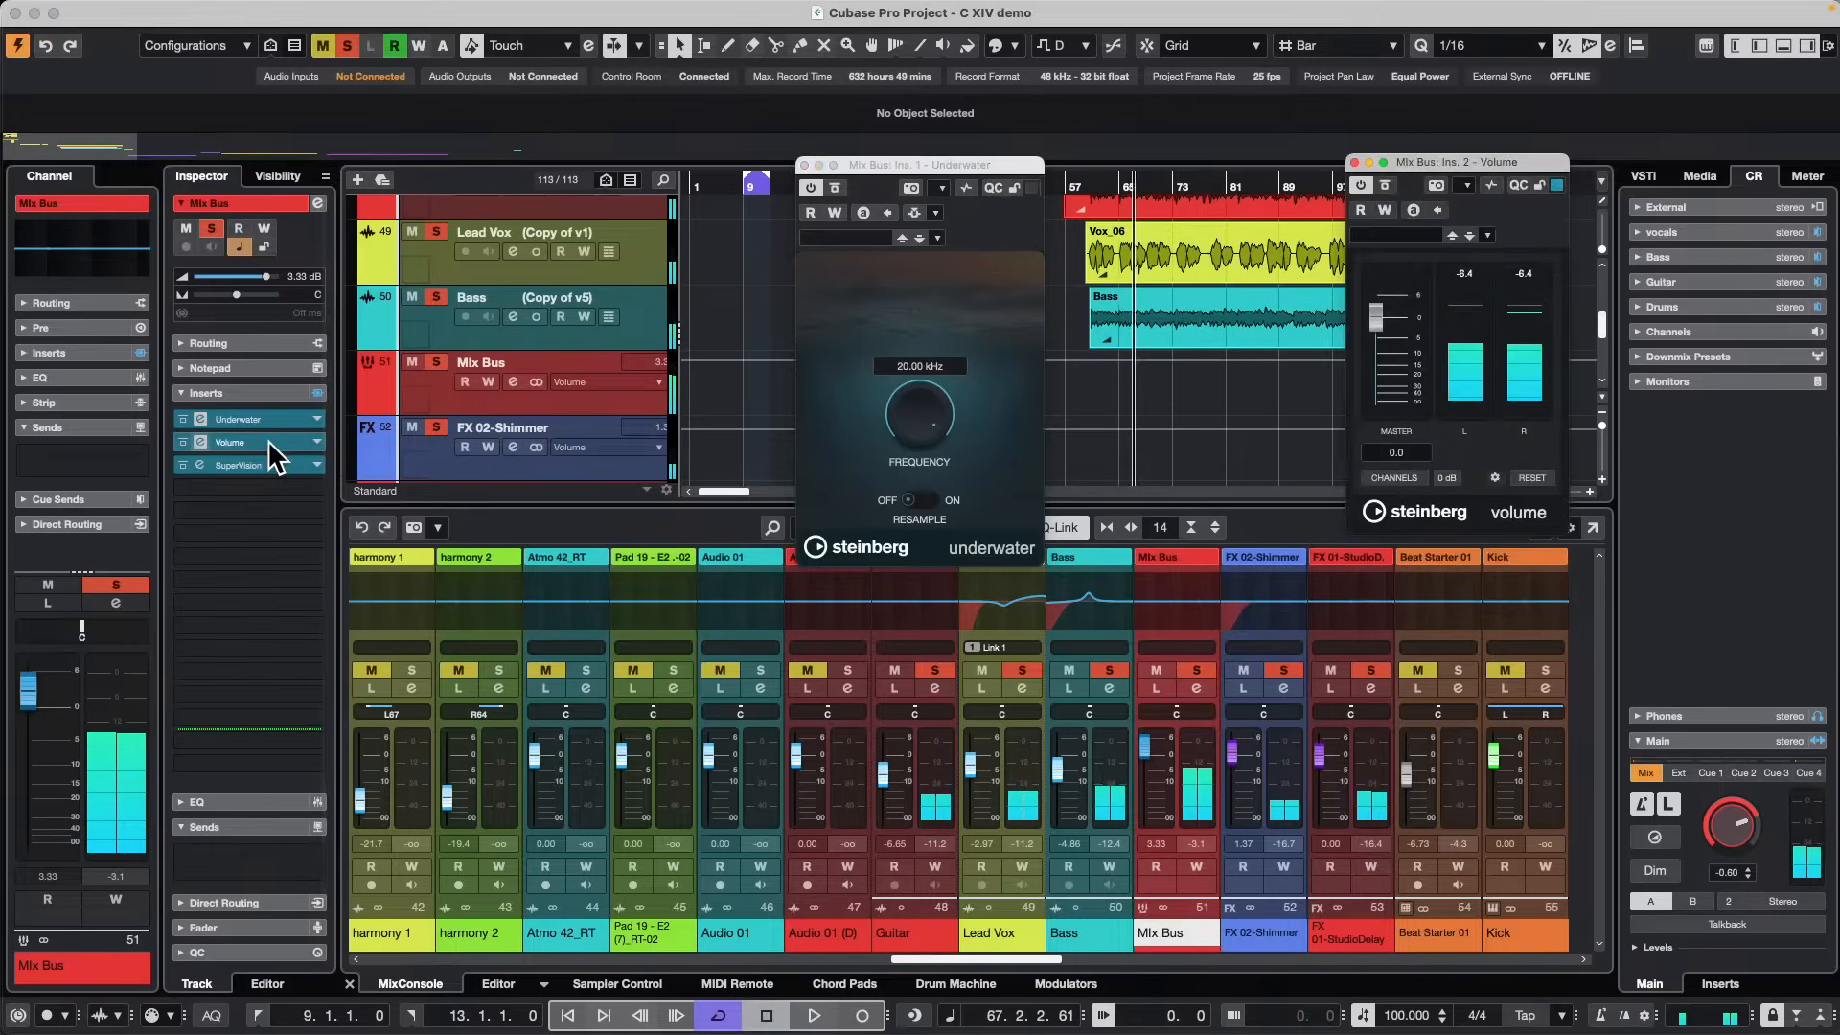
Stop playback, move the Volume window beside Underwater, and close both effect windows.
{"action": "key", "text": "space"}
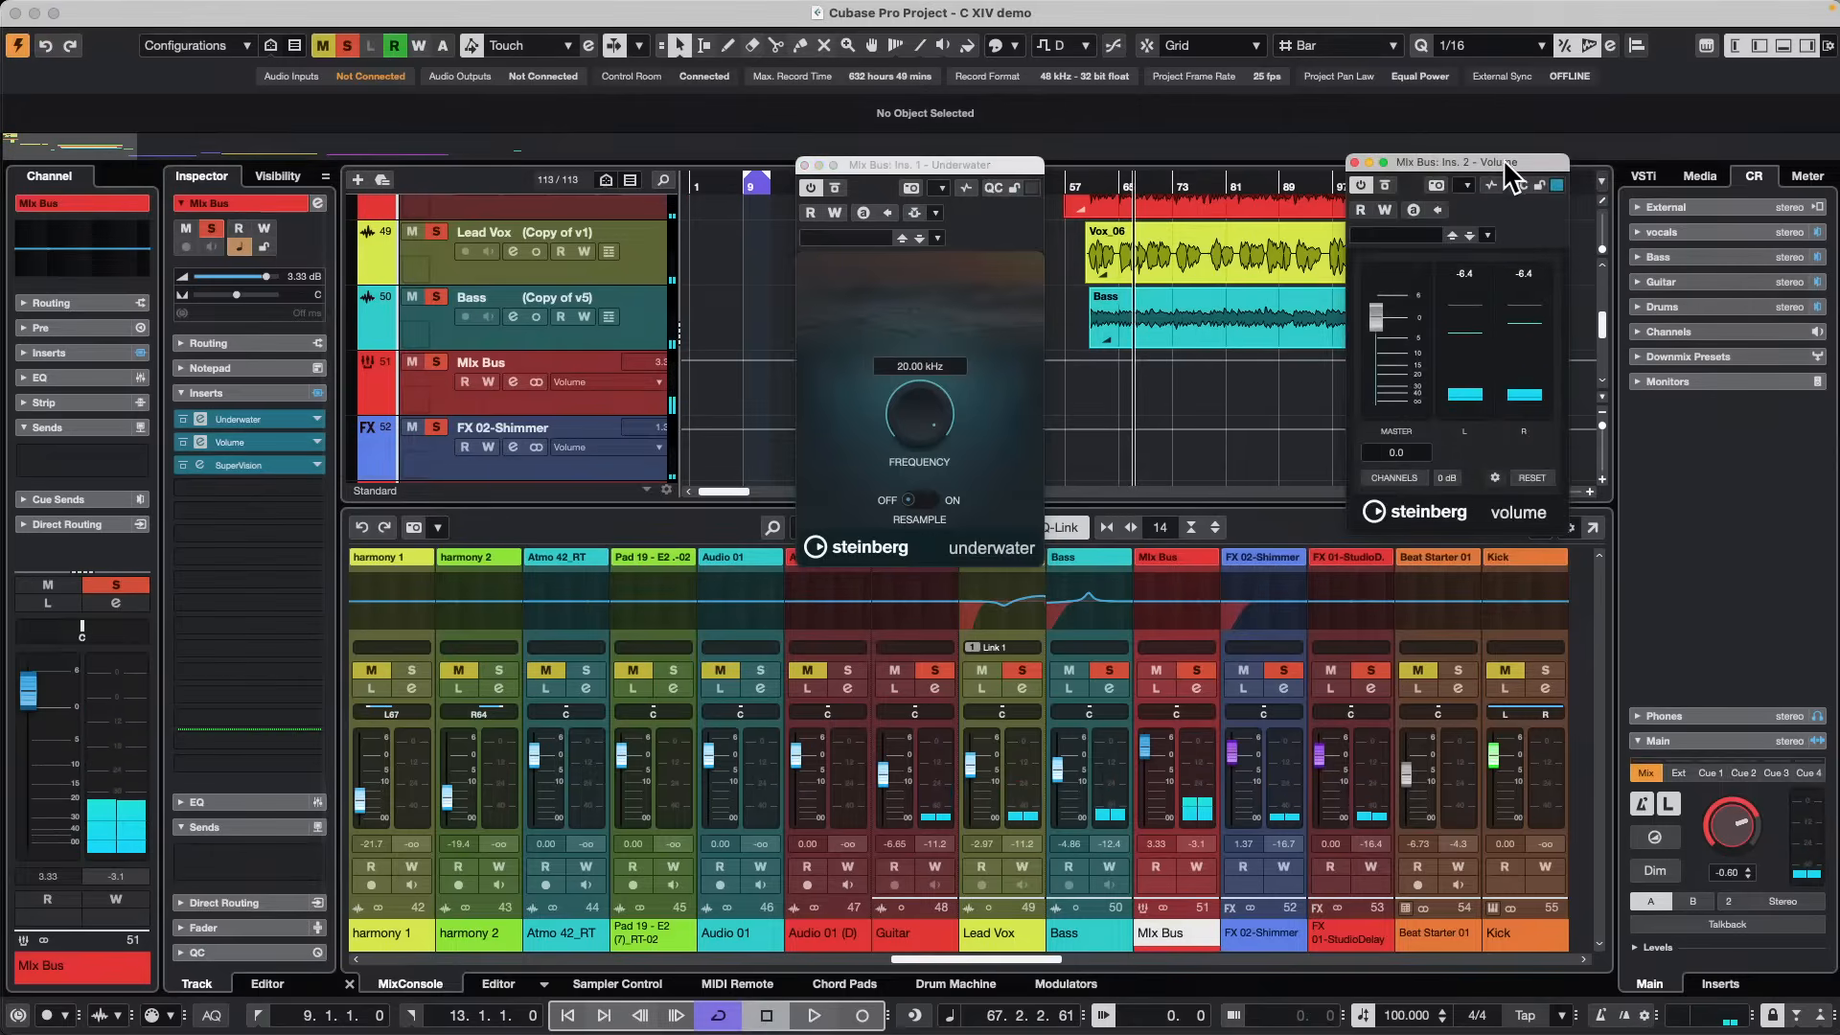
{"action": "left_click_drag", "start_coordinate": [1514, 171], "coordinate": [1324, 221]}
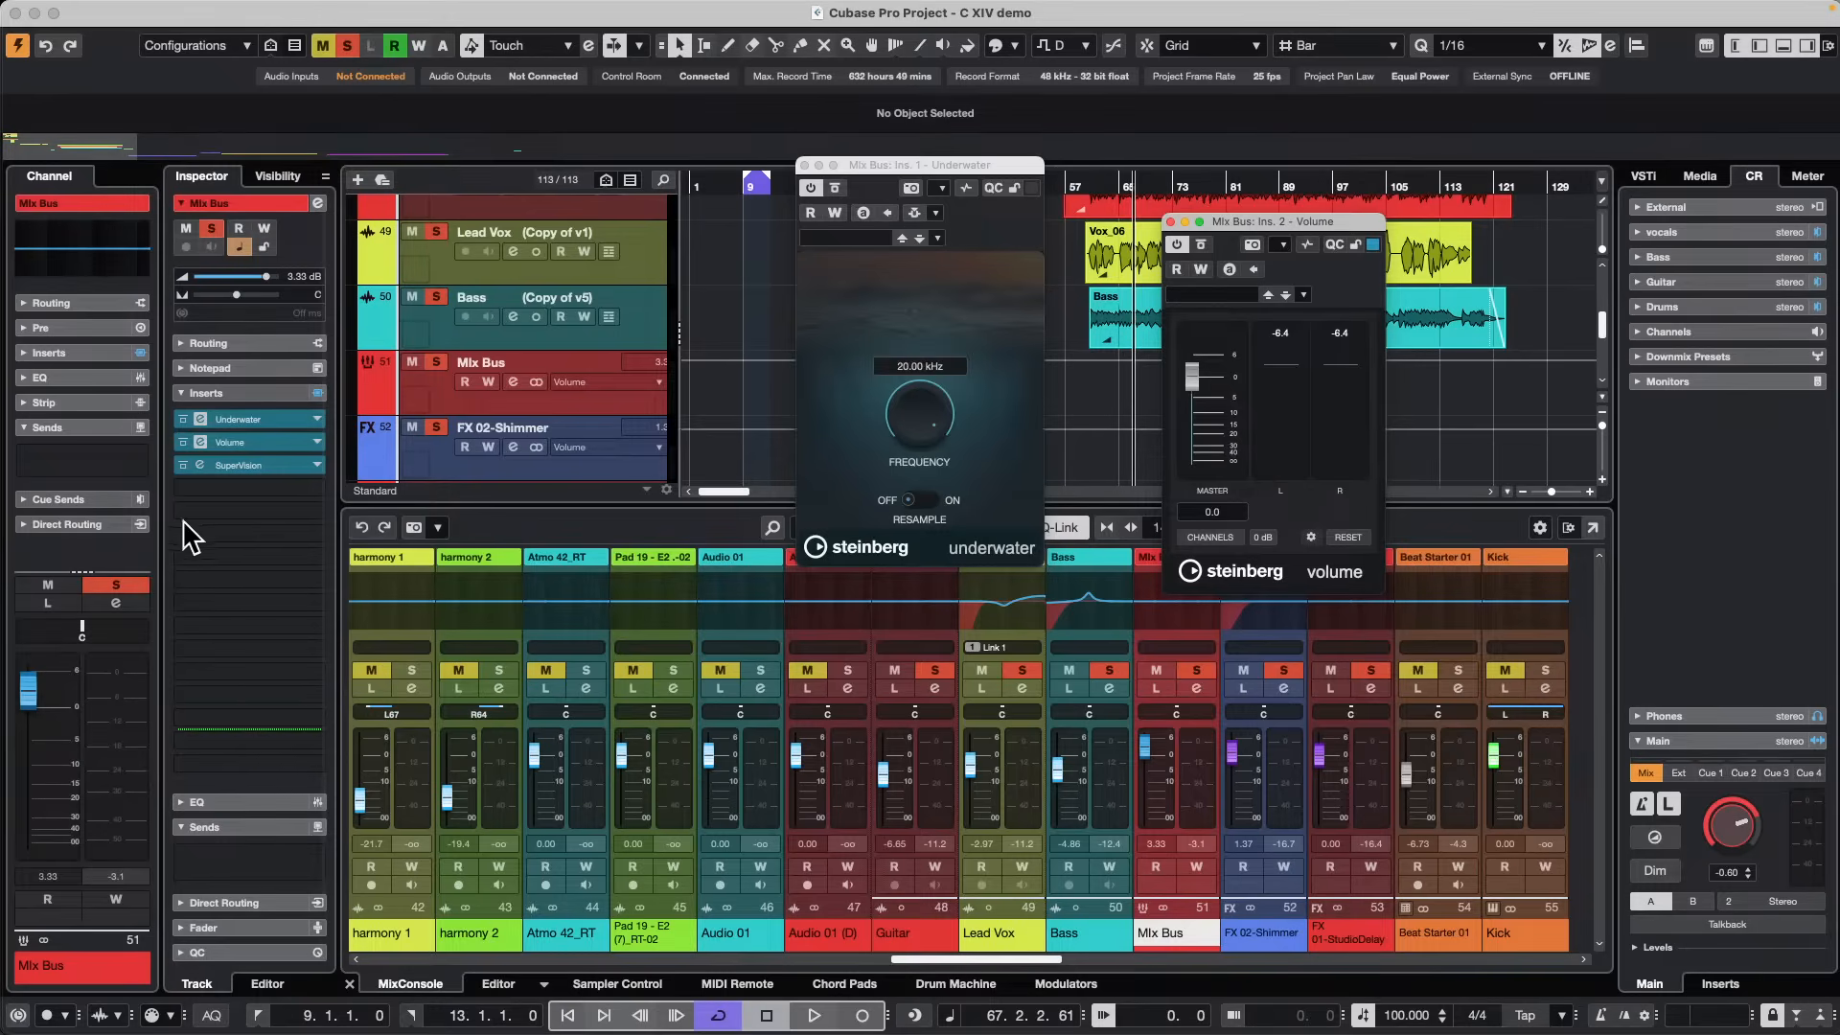
{"action": "left_click", "coordinate": [1174, 221]}
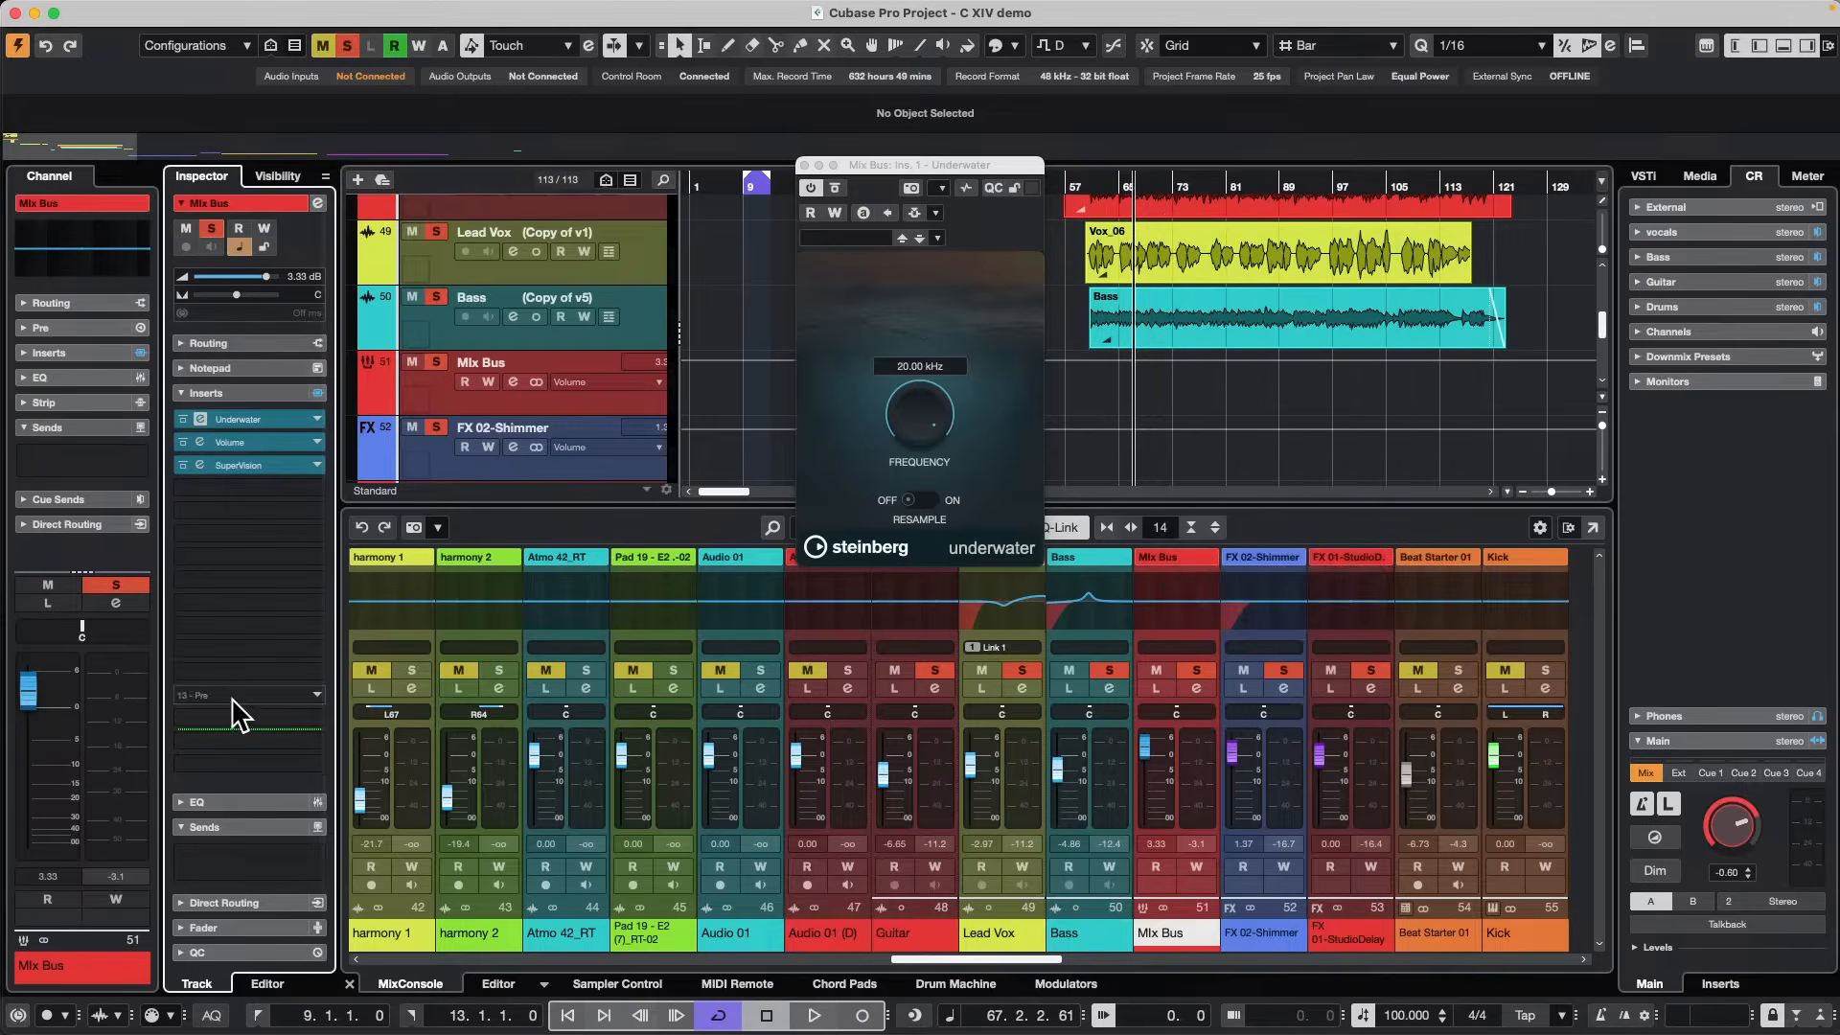
{"action": "left_click", "coordinate": [804, 165]}
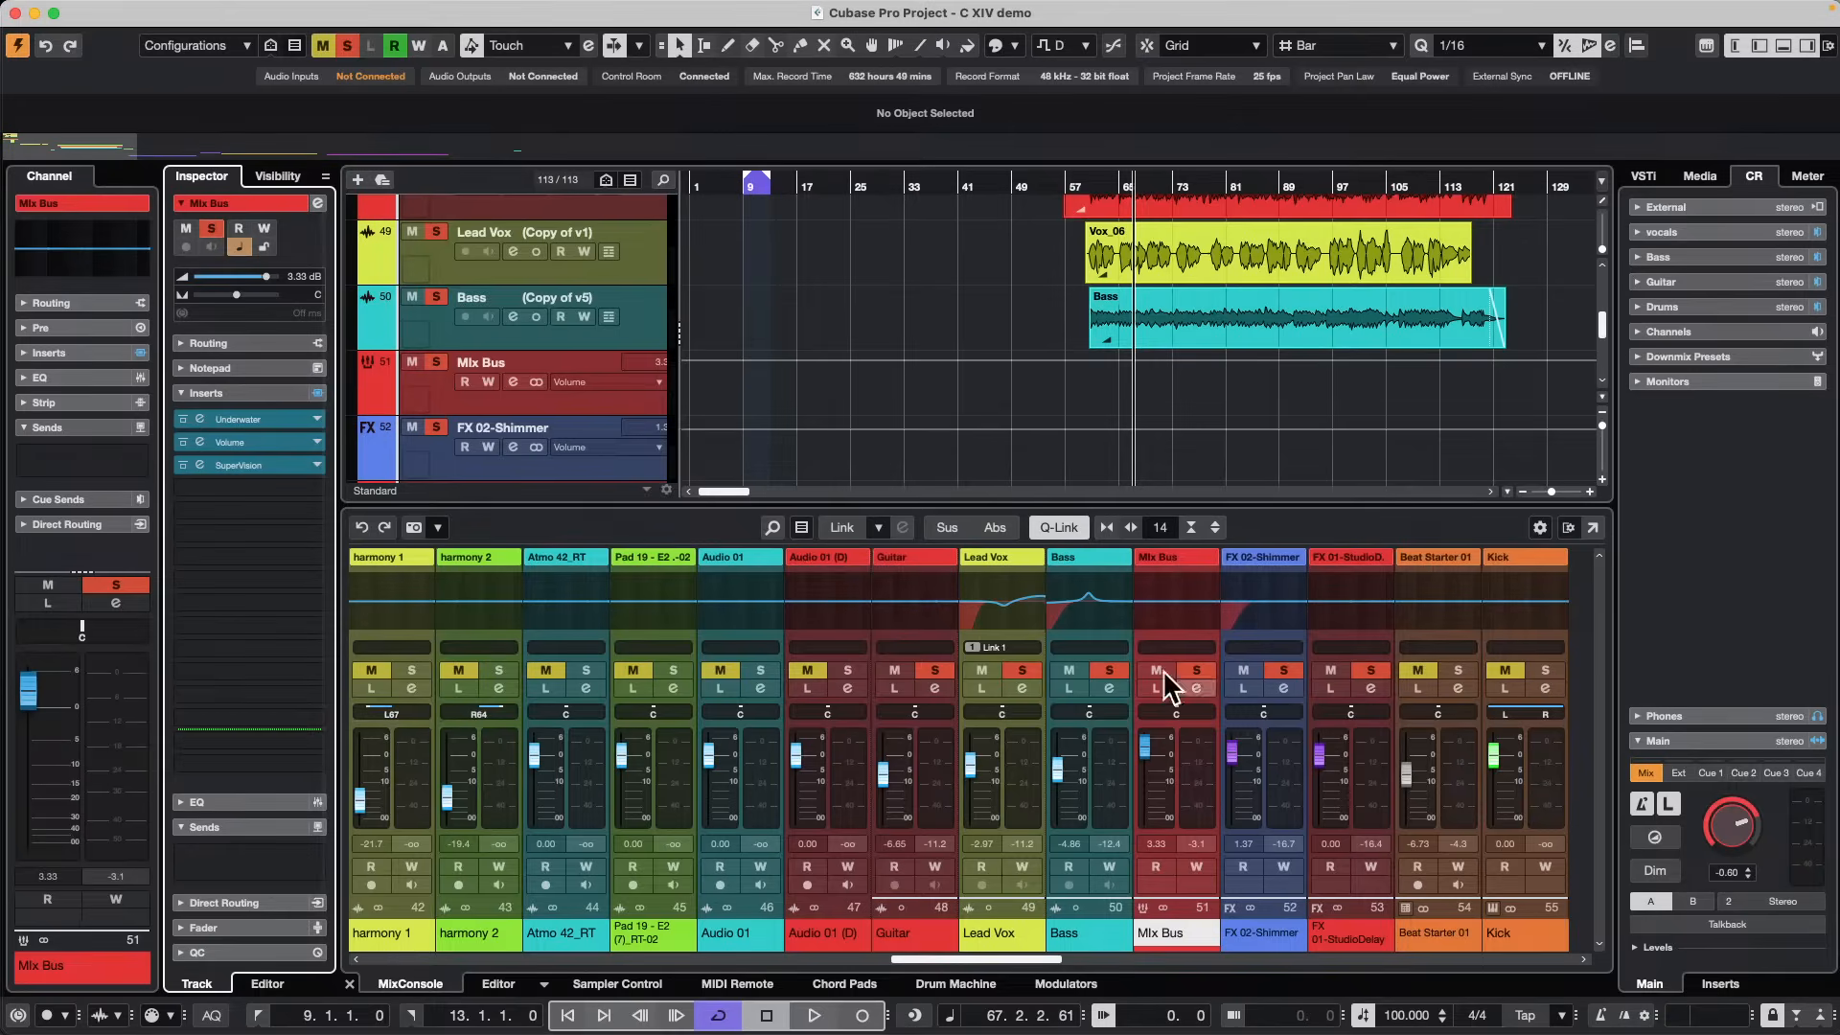
Open the Mix Bus's SuperVision insert, start playback and select the Multicorrelation module.
{"action": "left_click", "coordinate": [261, 463]}
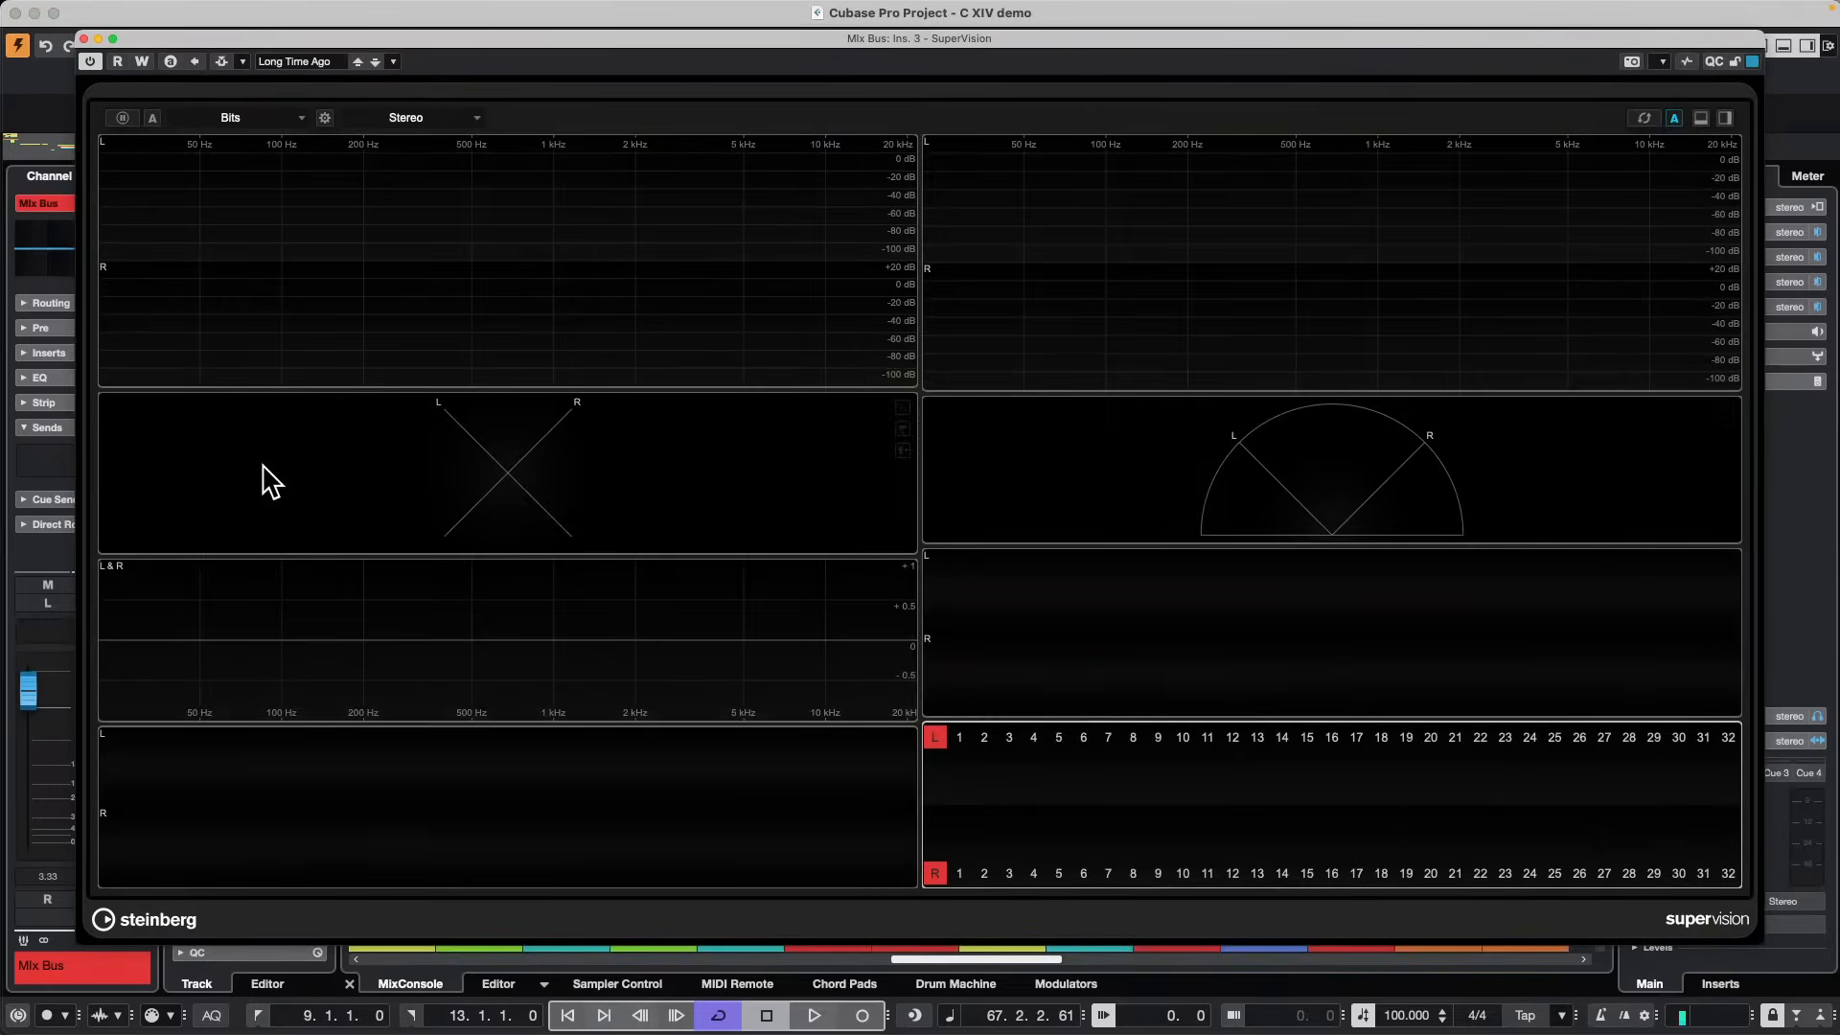
{"action": "key", "text": "space"}
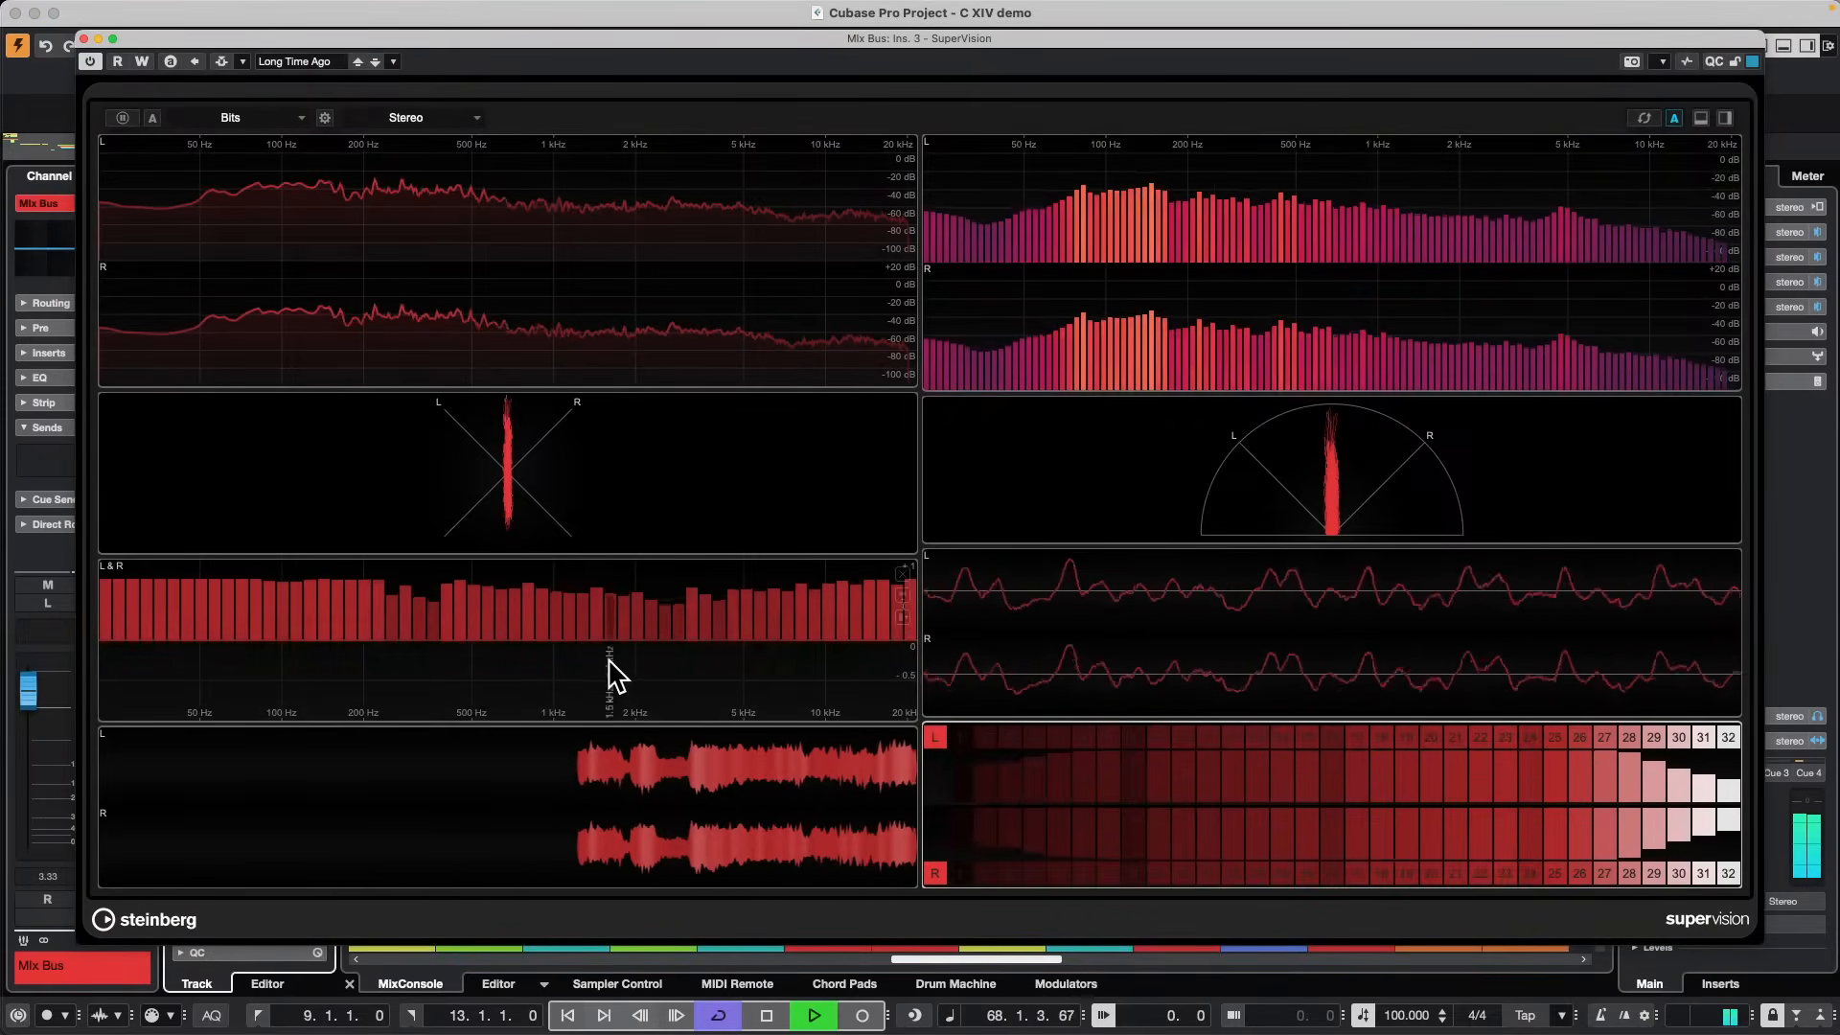
{"action": "left_click", "coordinate": [677, 588]}
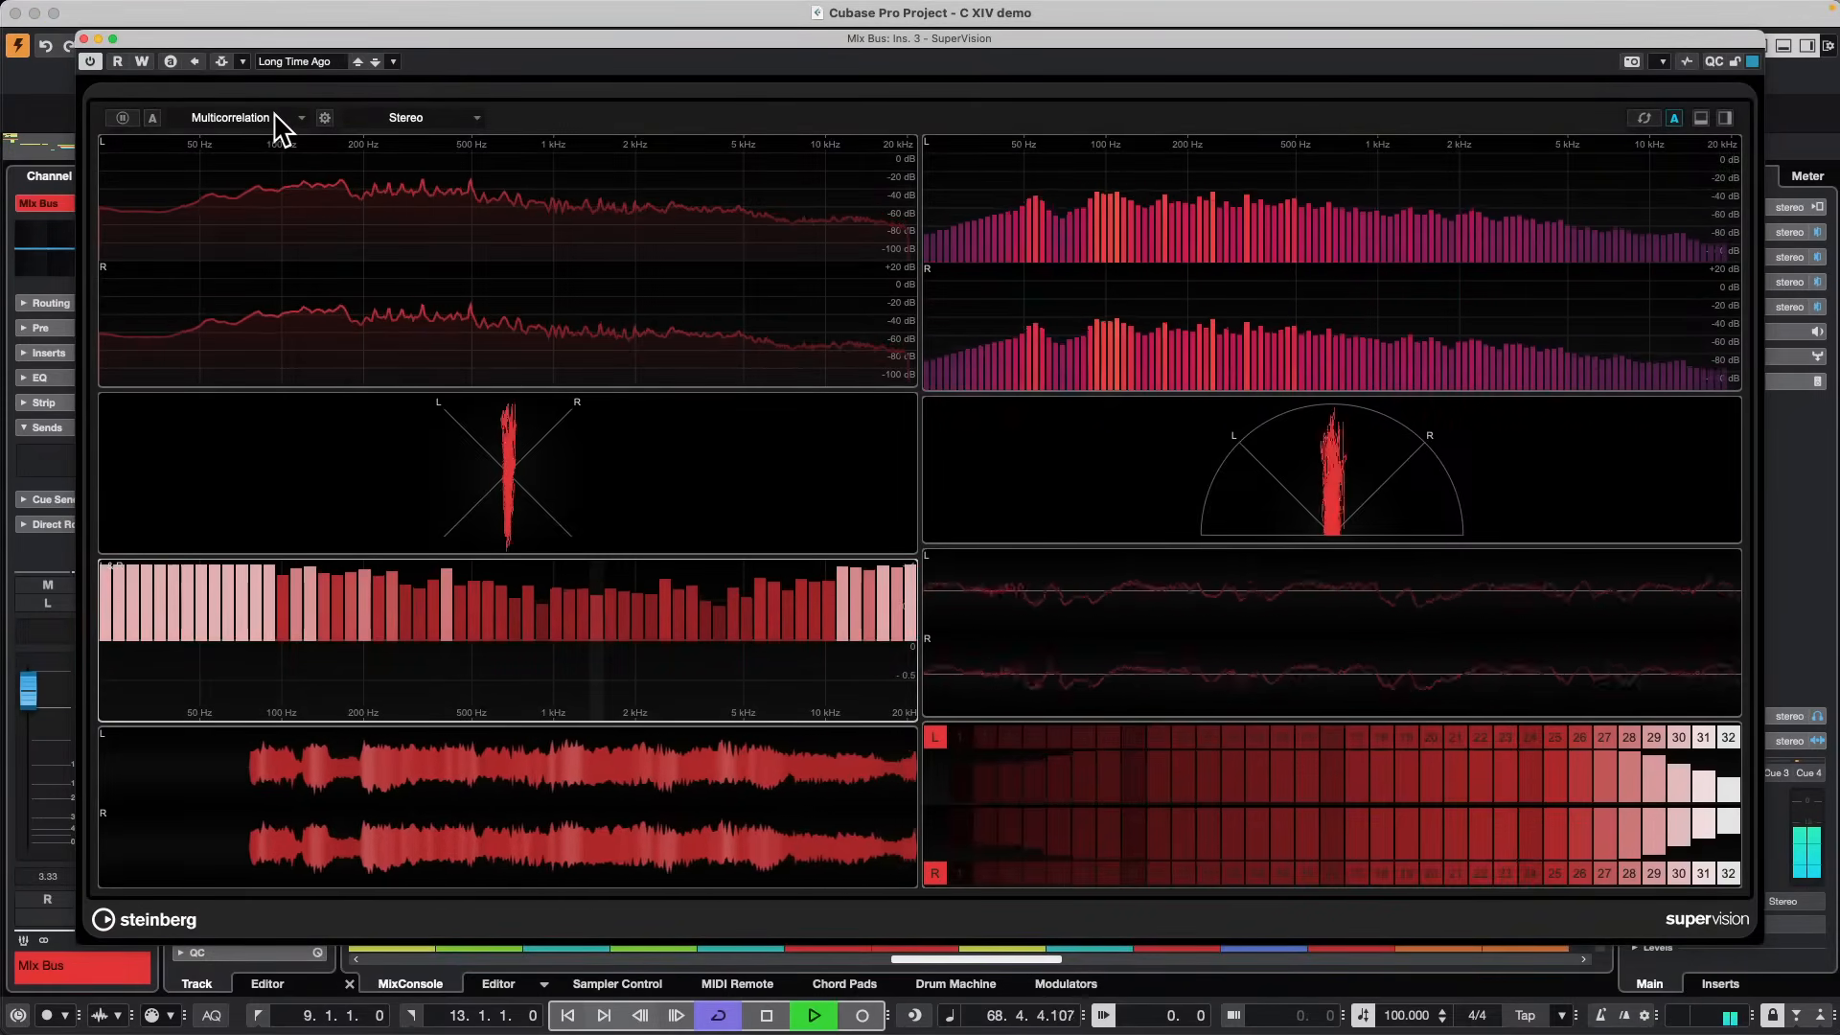
{"action": "left_click", "coordinate": [244, 125]}
{"action": "left_click", "coordinate": [154, 122]}
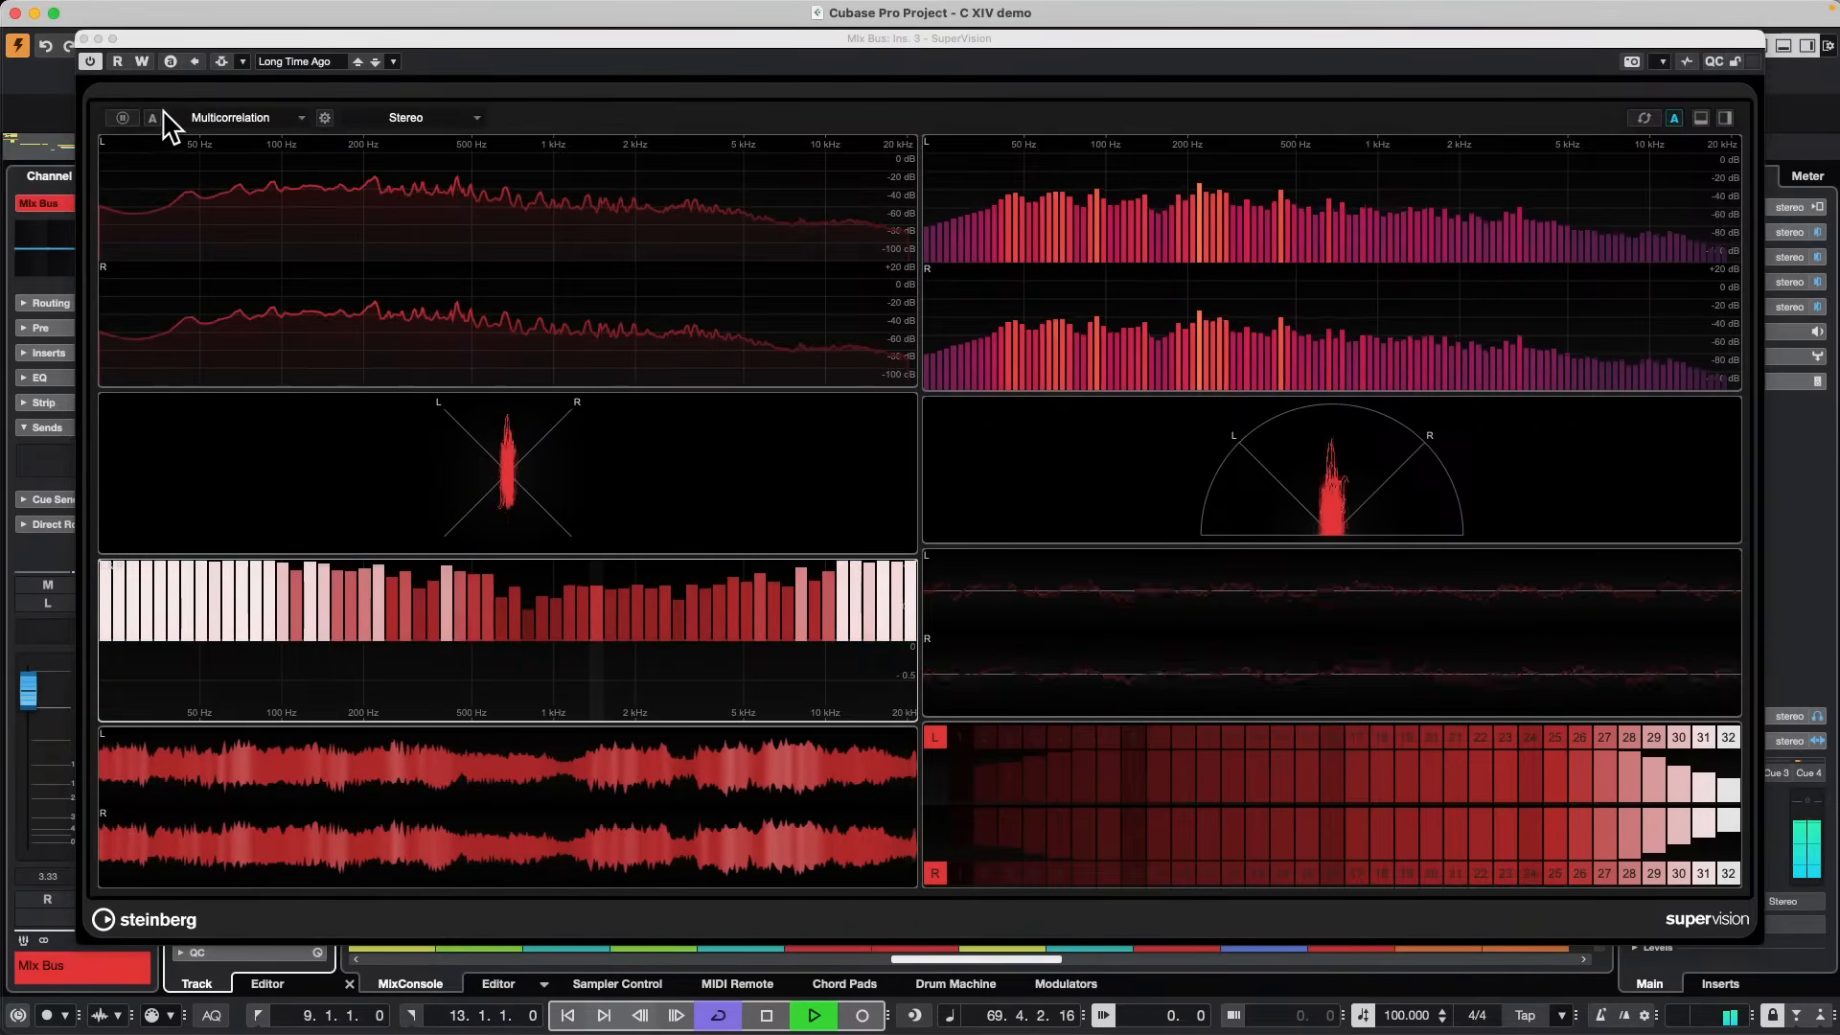
Open the Multicorrelation module's settings, try the Frequency color mapping and set it back to Intensity.
{"action": "left_click", "coordinate": [326, 118]}
{"action": "left_click", "coordinate": [805, 378]}
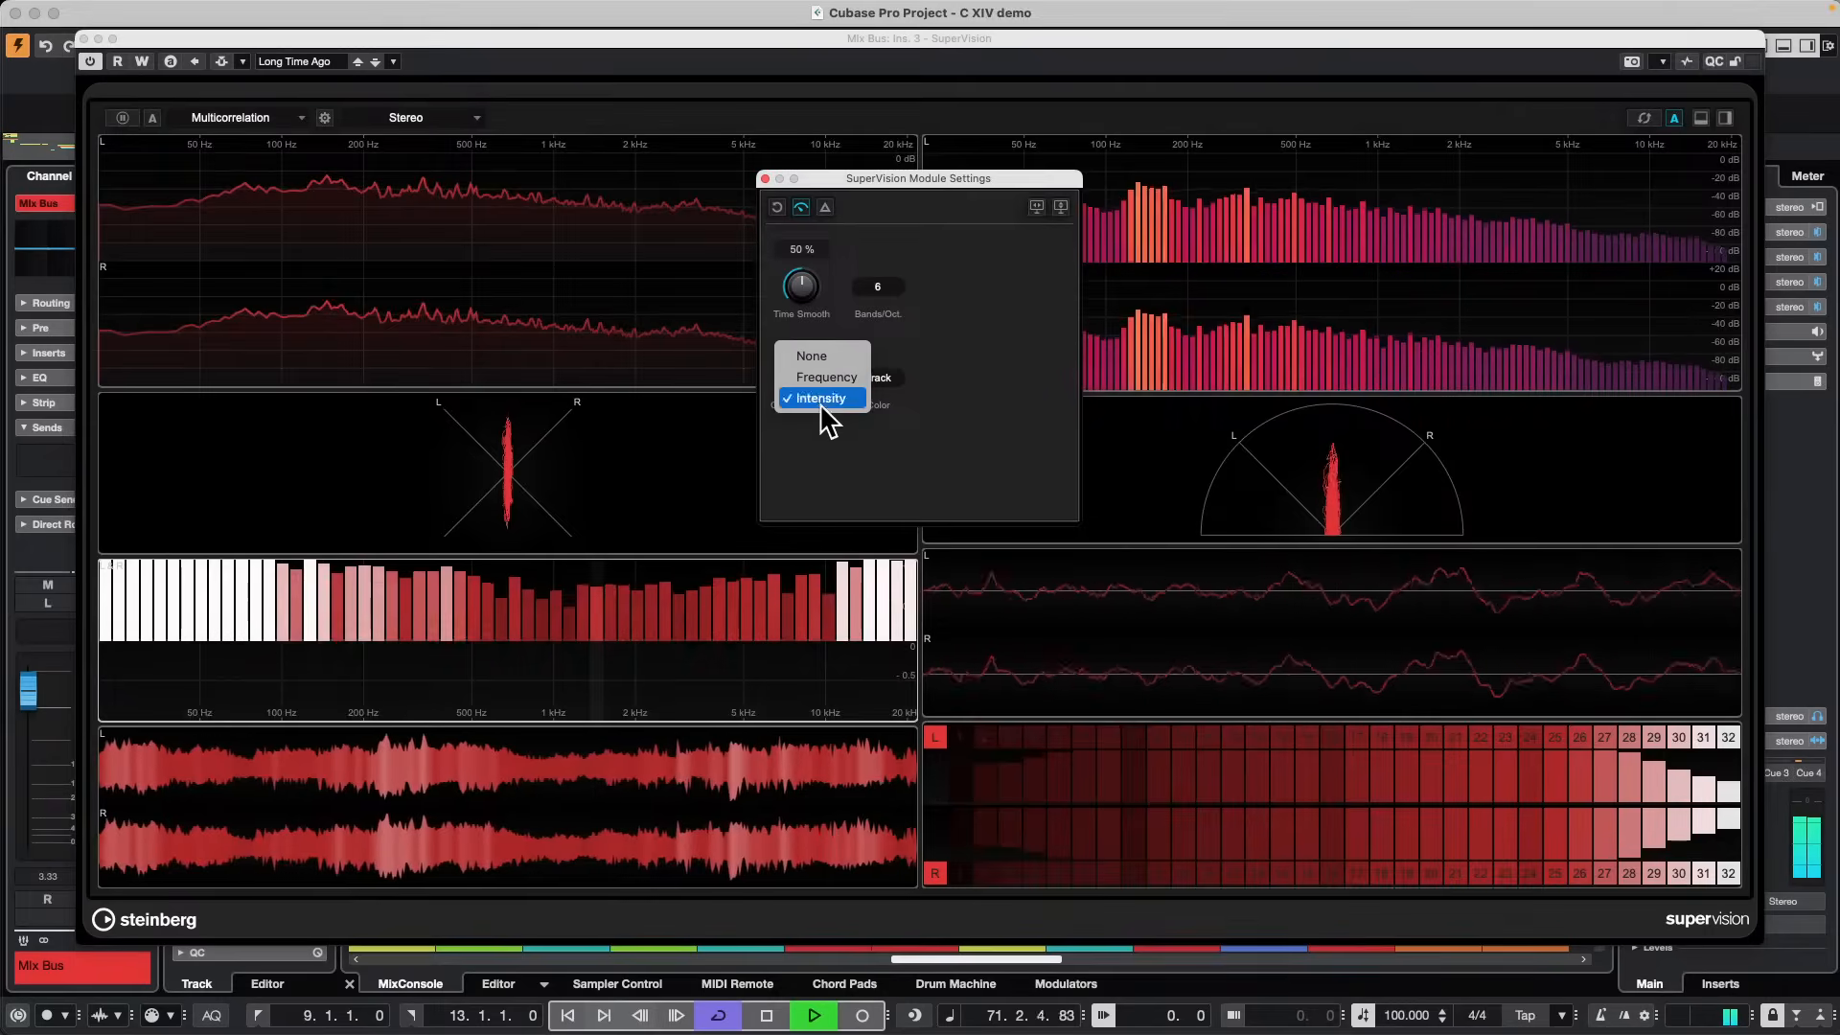
{"action": "left_click", "coordinate": [849, 376]}
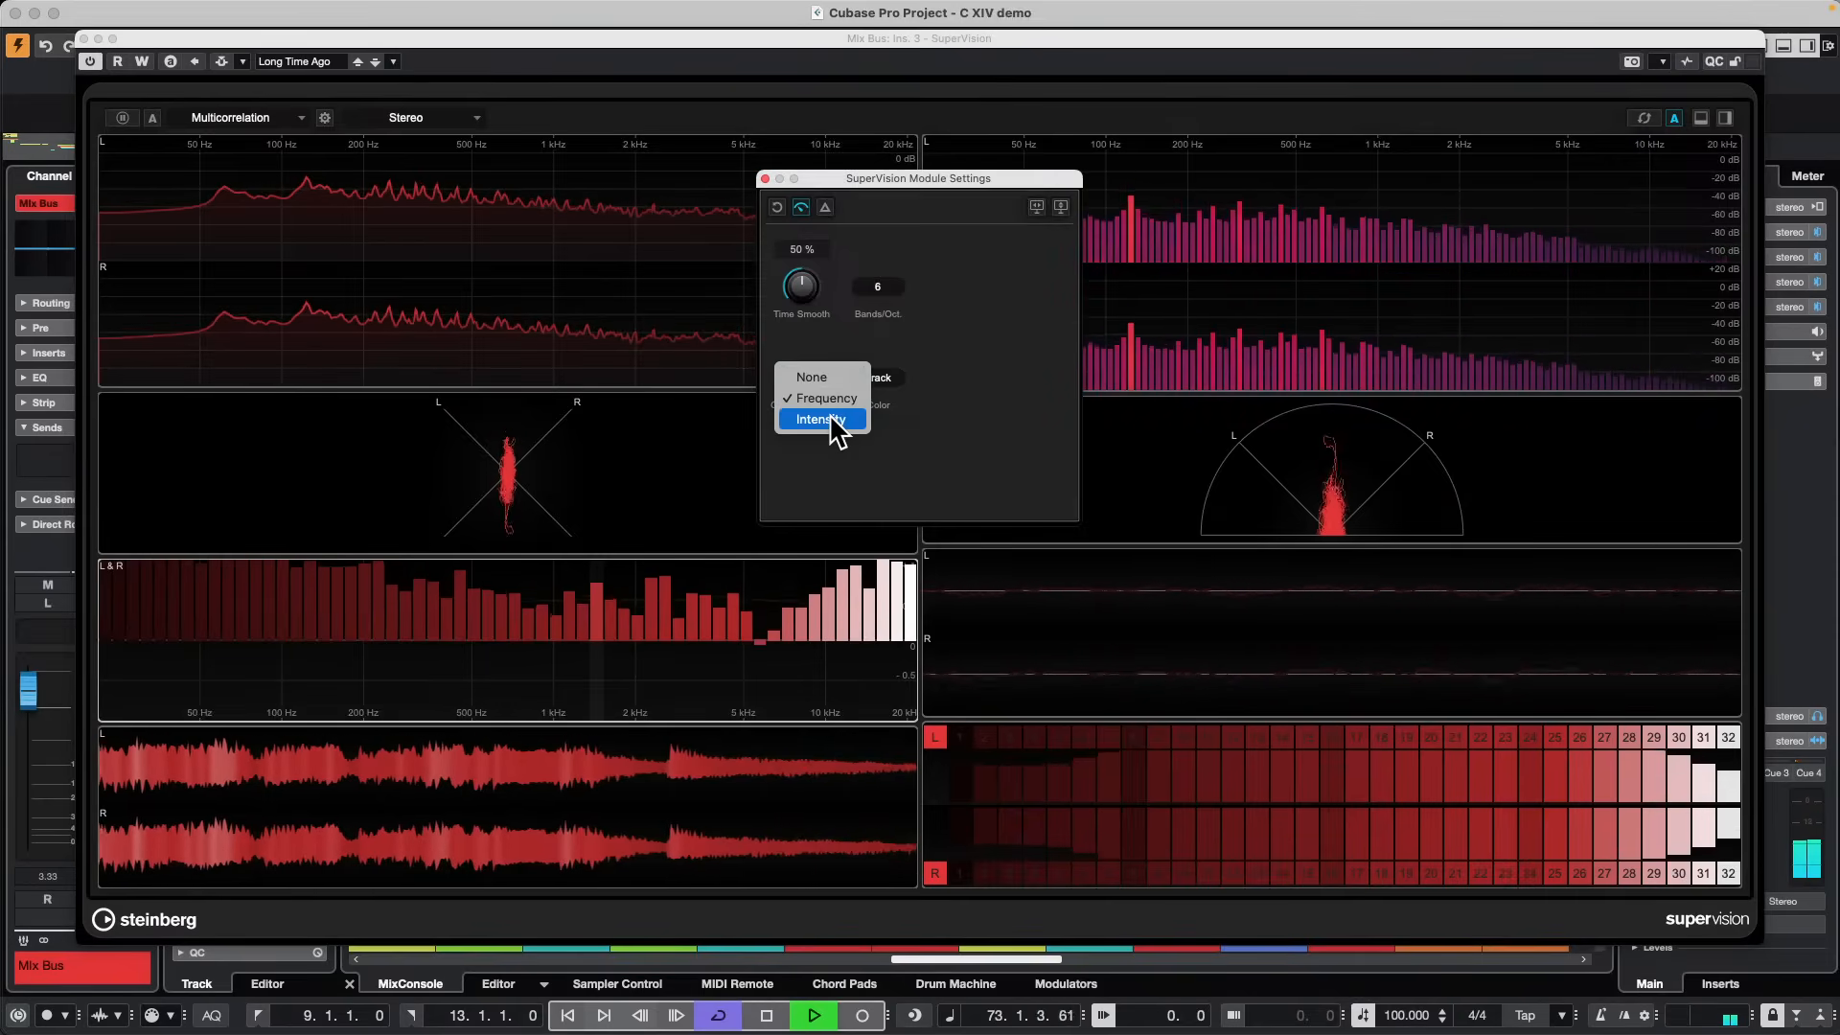
{"action": "left_click", "coordinate": [824, 420]}
Open the Spectrum Bar module's settings, try the Magma and Cividis colors, and move the settings window clear of the module.
{"action": "left_click", "coordinate": [1337, 307]}
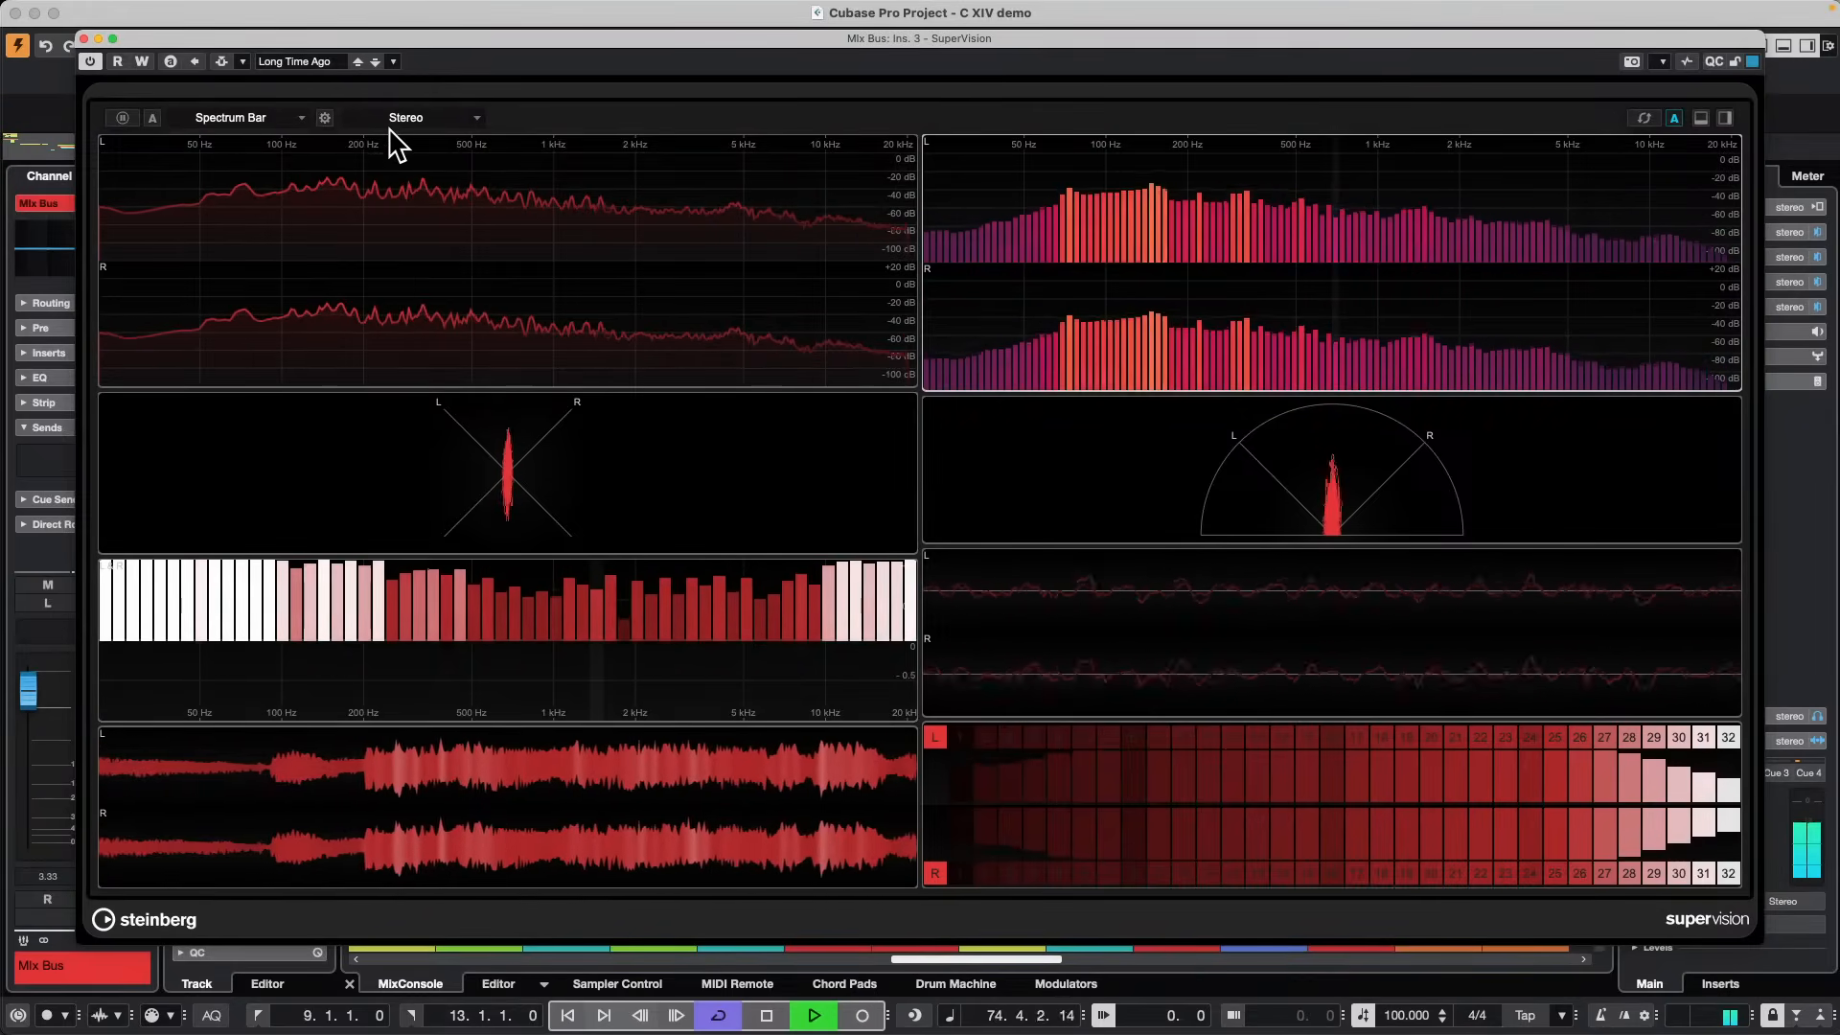
{"action": "left_click", "coordinate": [325, 117]}
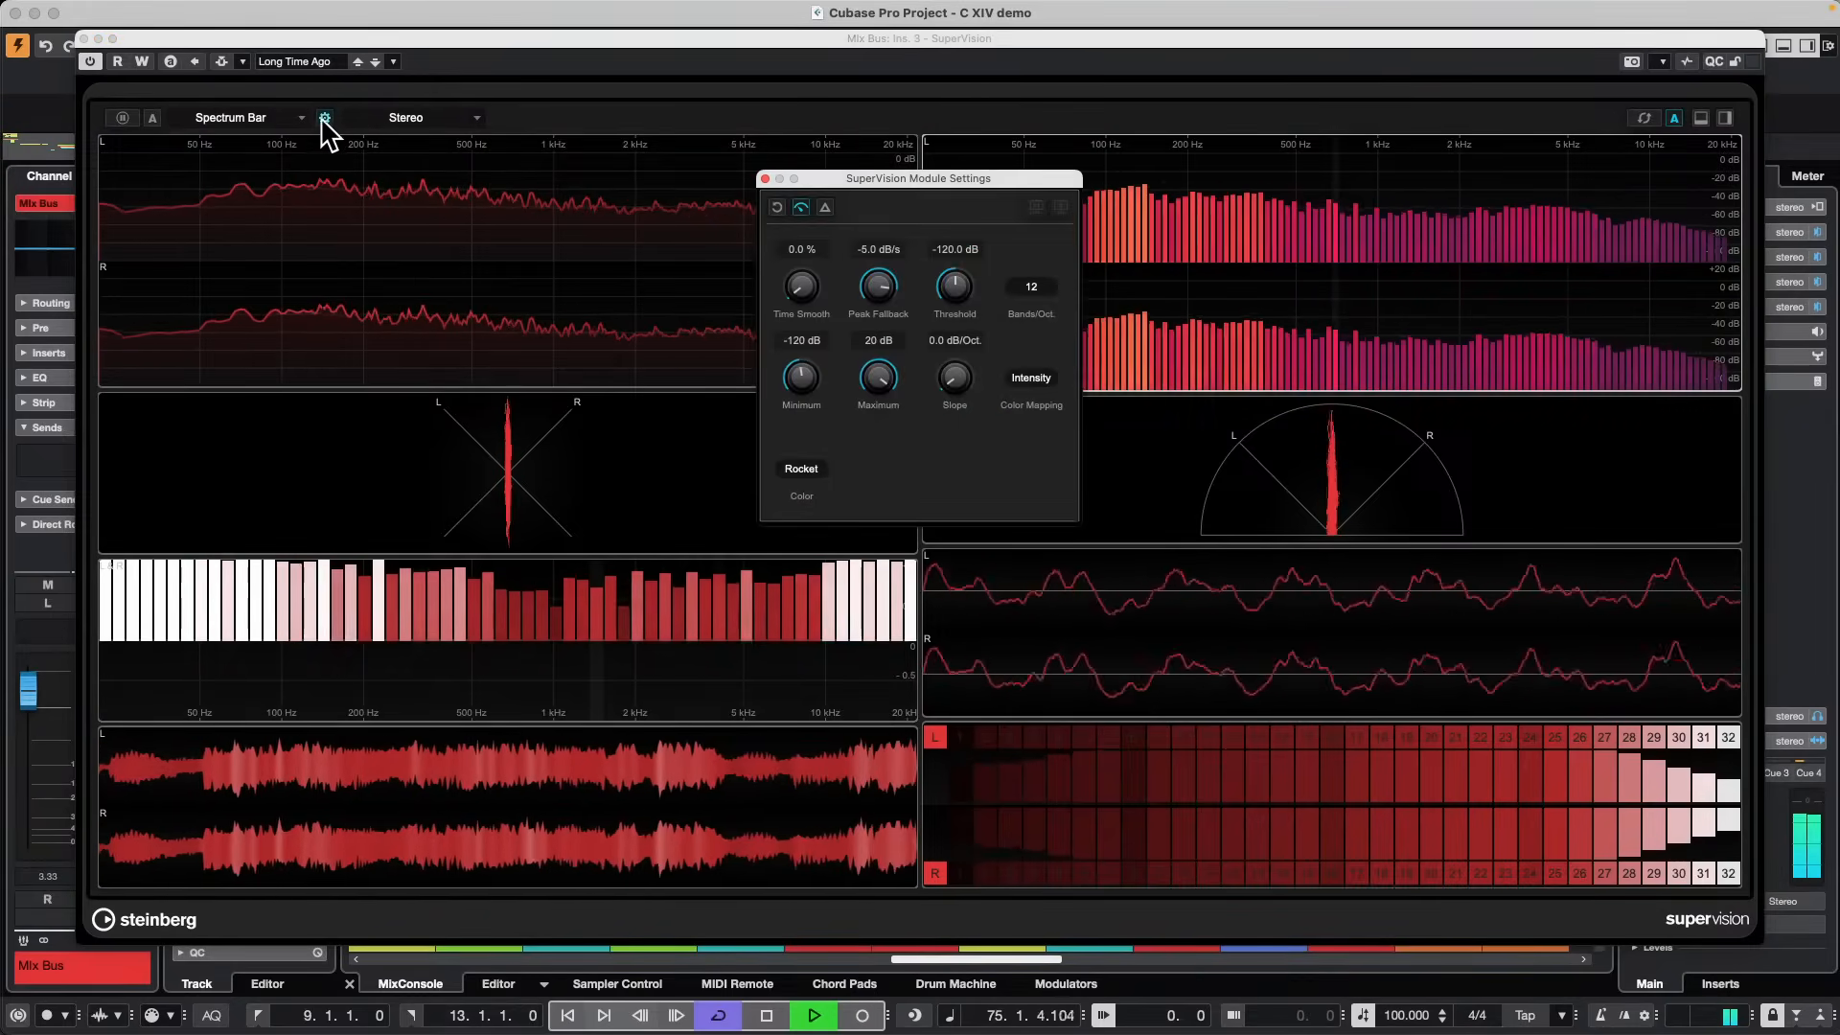
{"action": "left_click", "coordinate": [814, 470]}
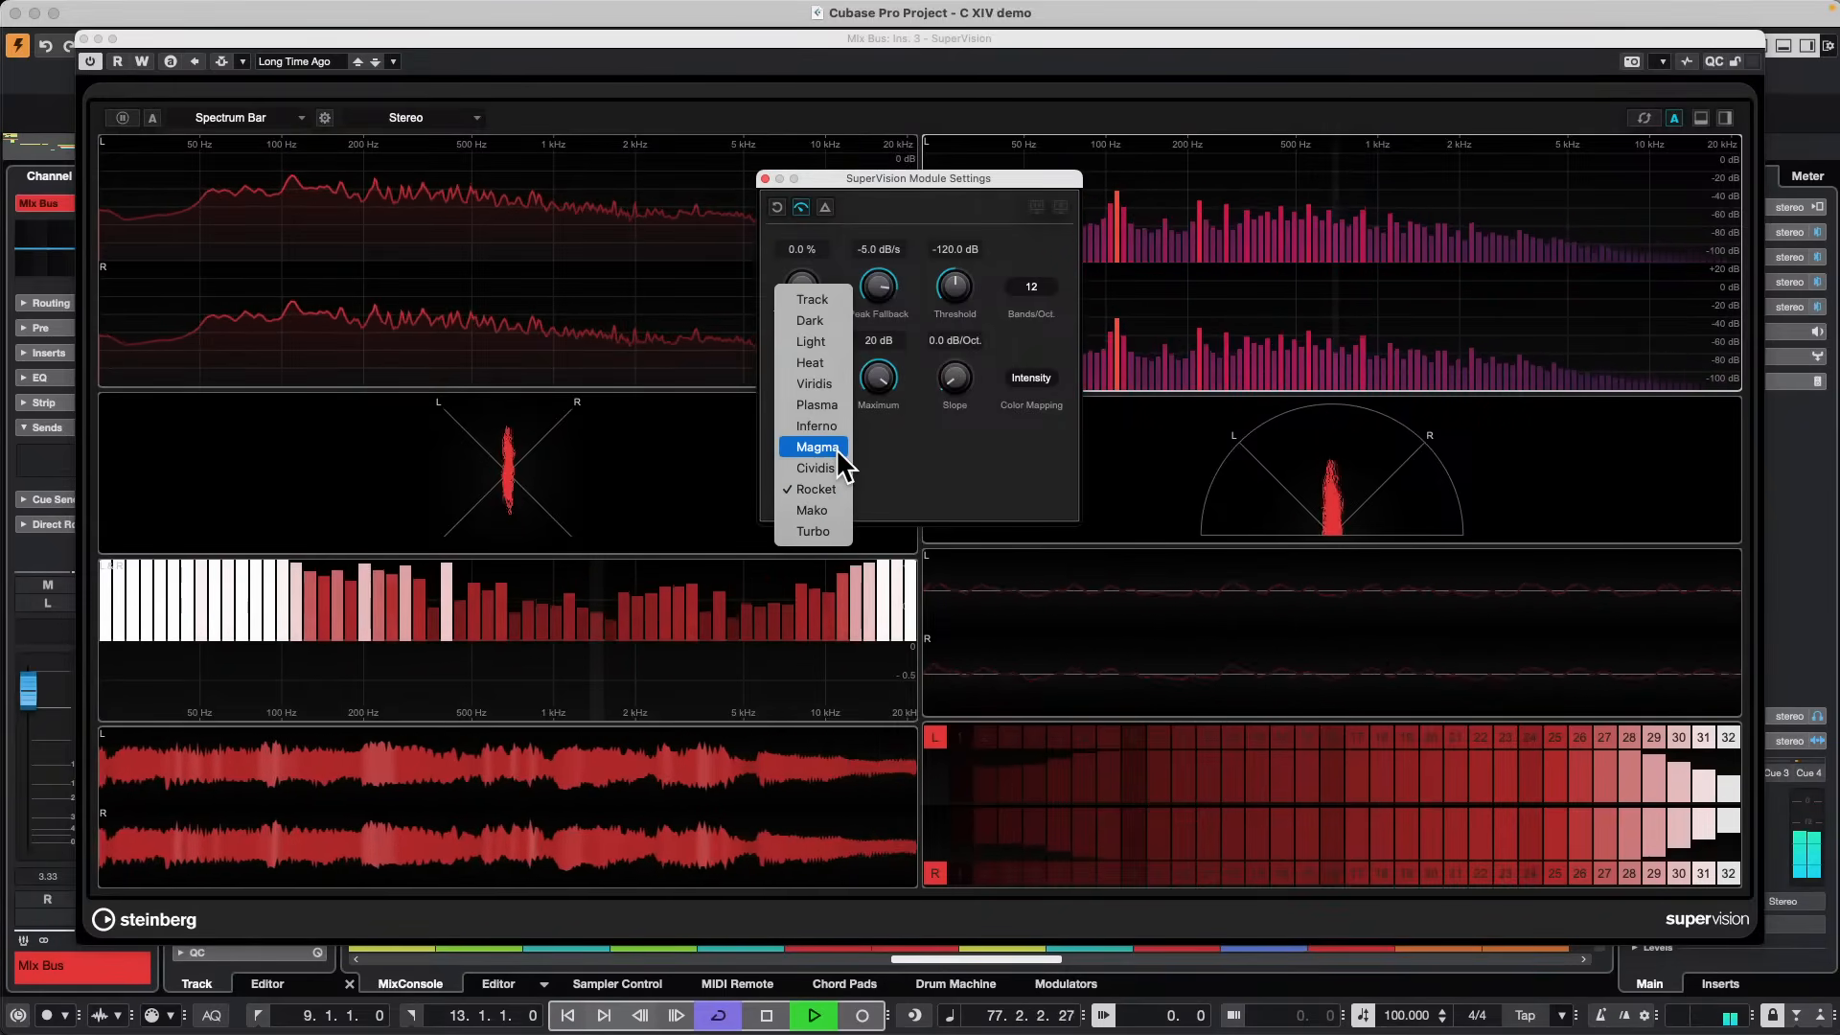
{"action": "left_click", "coordinate": [839, 454]}
{"action": "left_click", "coordinate": [819, 484]}
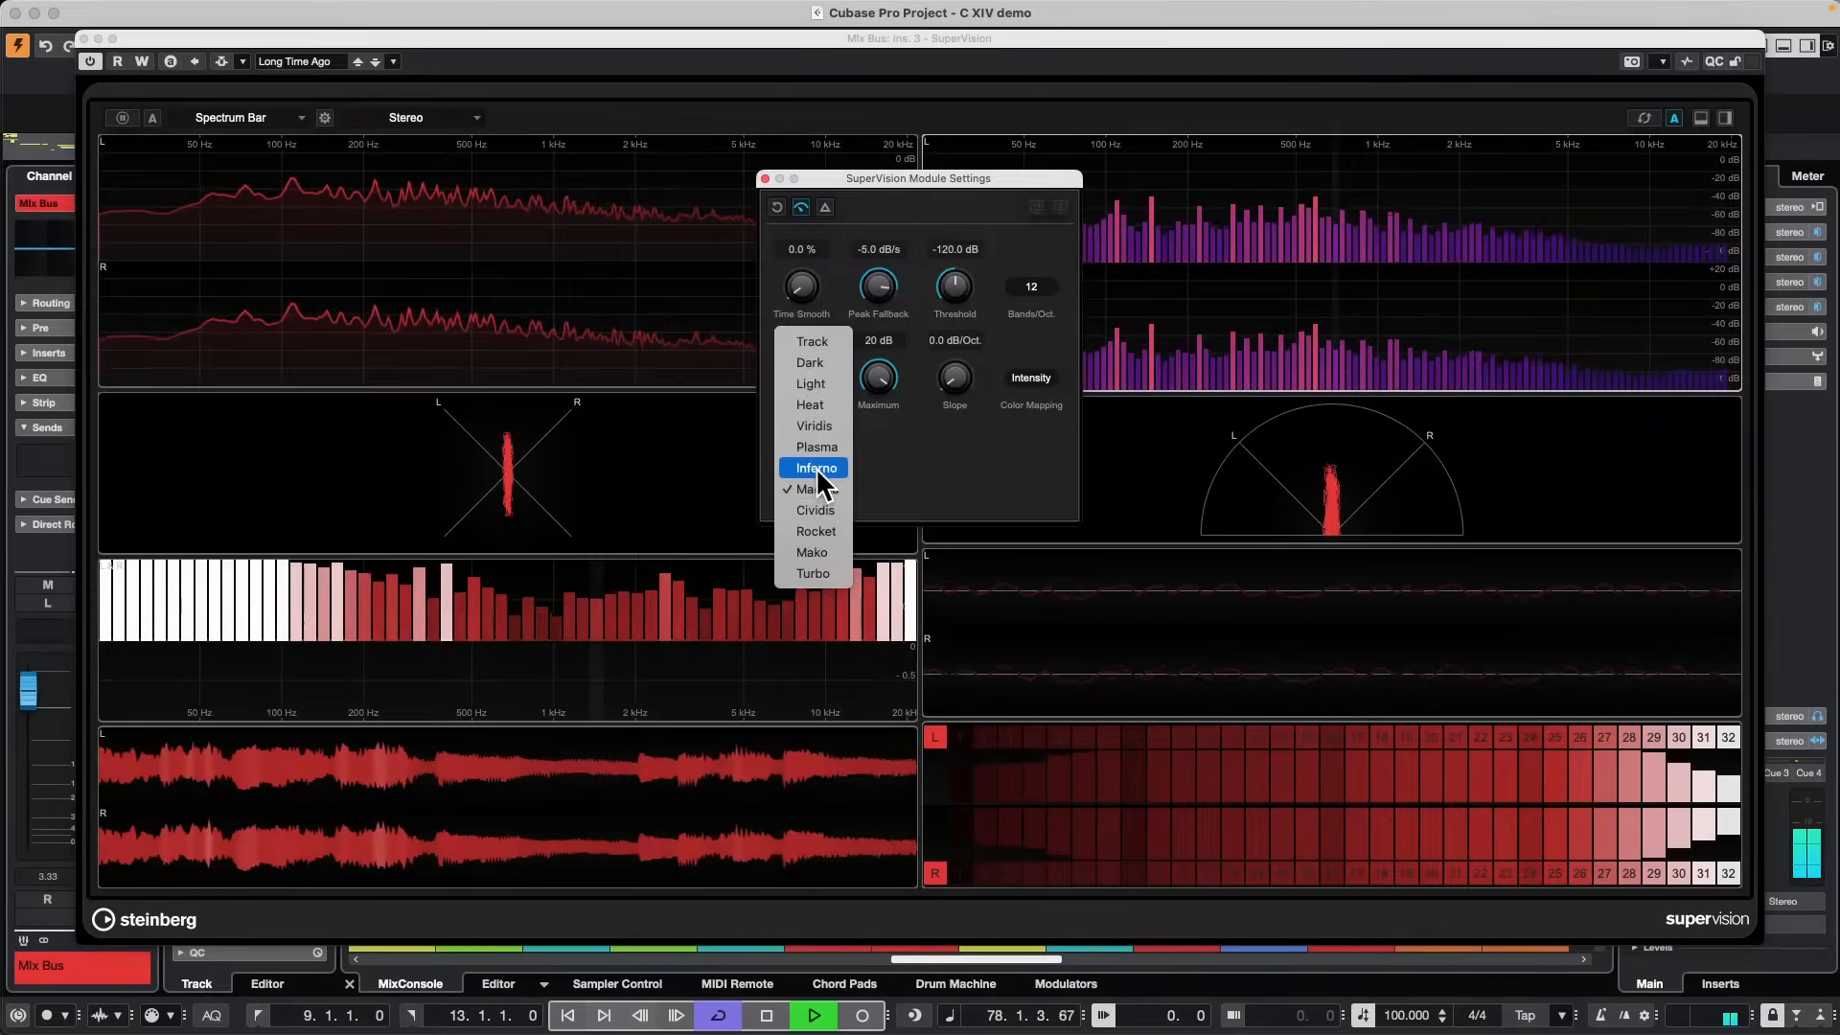
{"action": "left_click", "coordinate": [828, 511]}
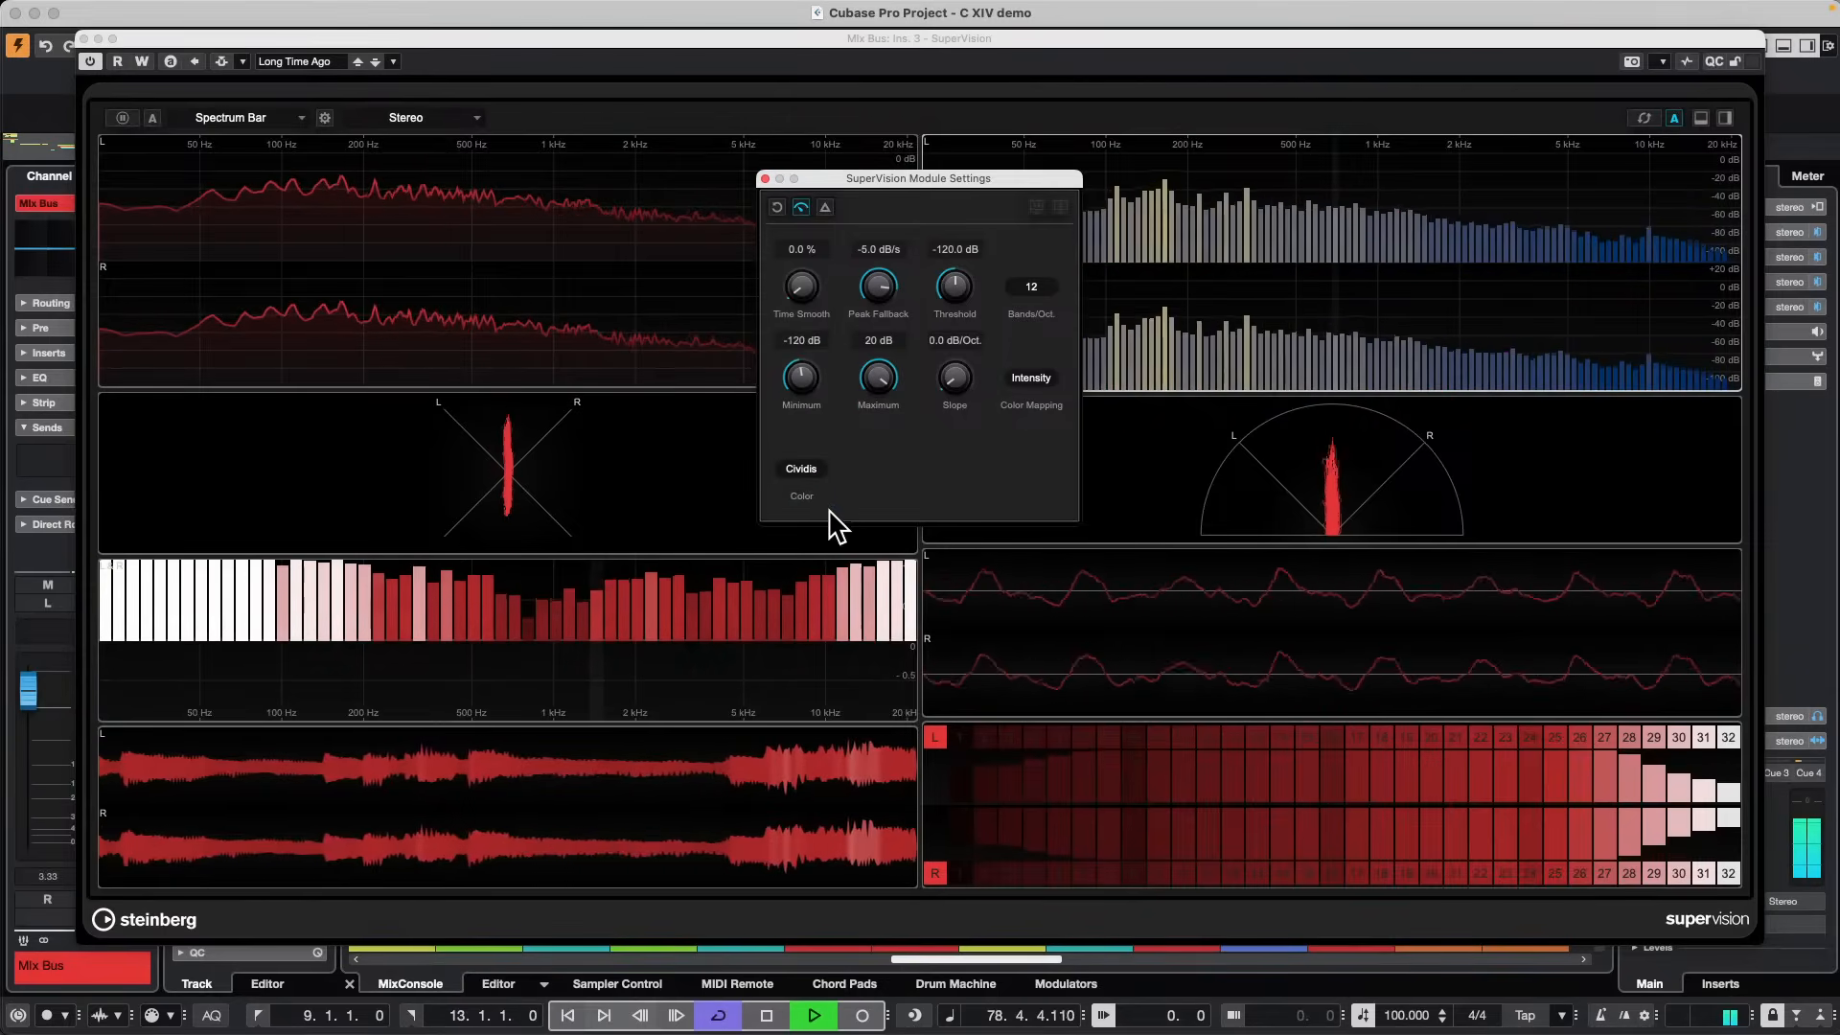
{"action": "left_click_drag", "start_coordinate": [874, 172], "coordinate": [671, 189]}
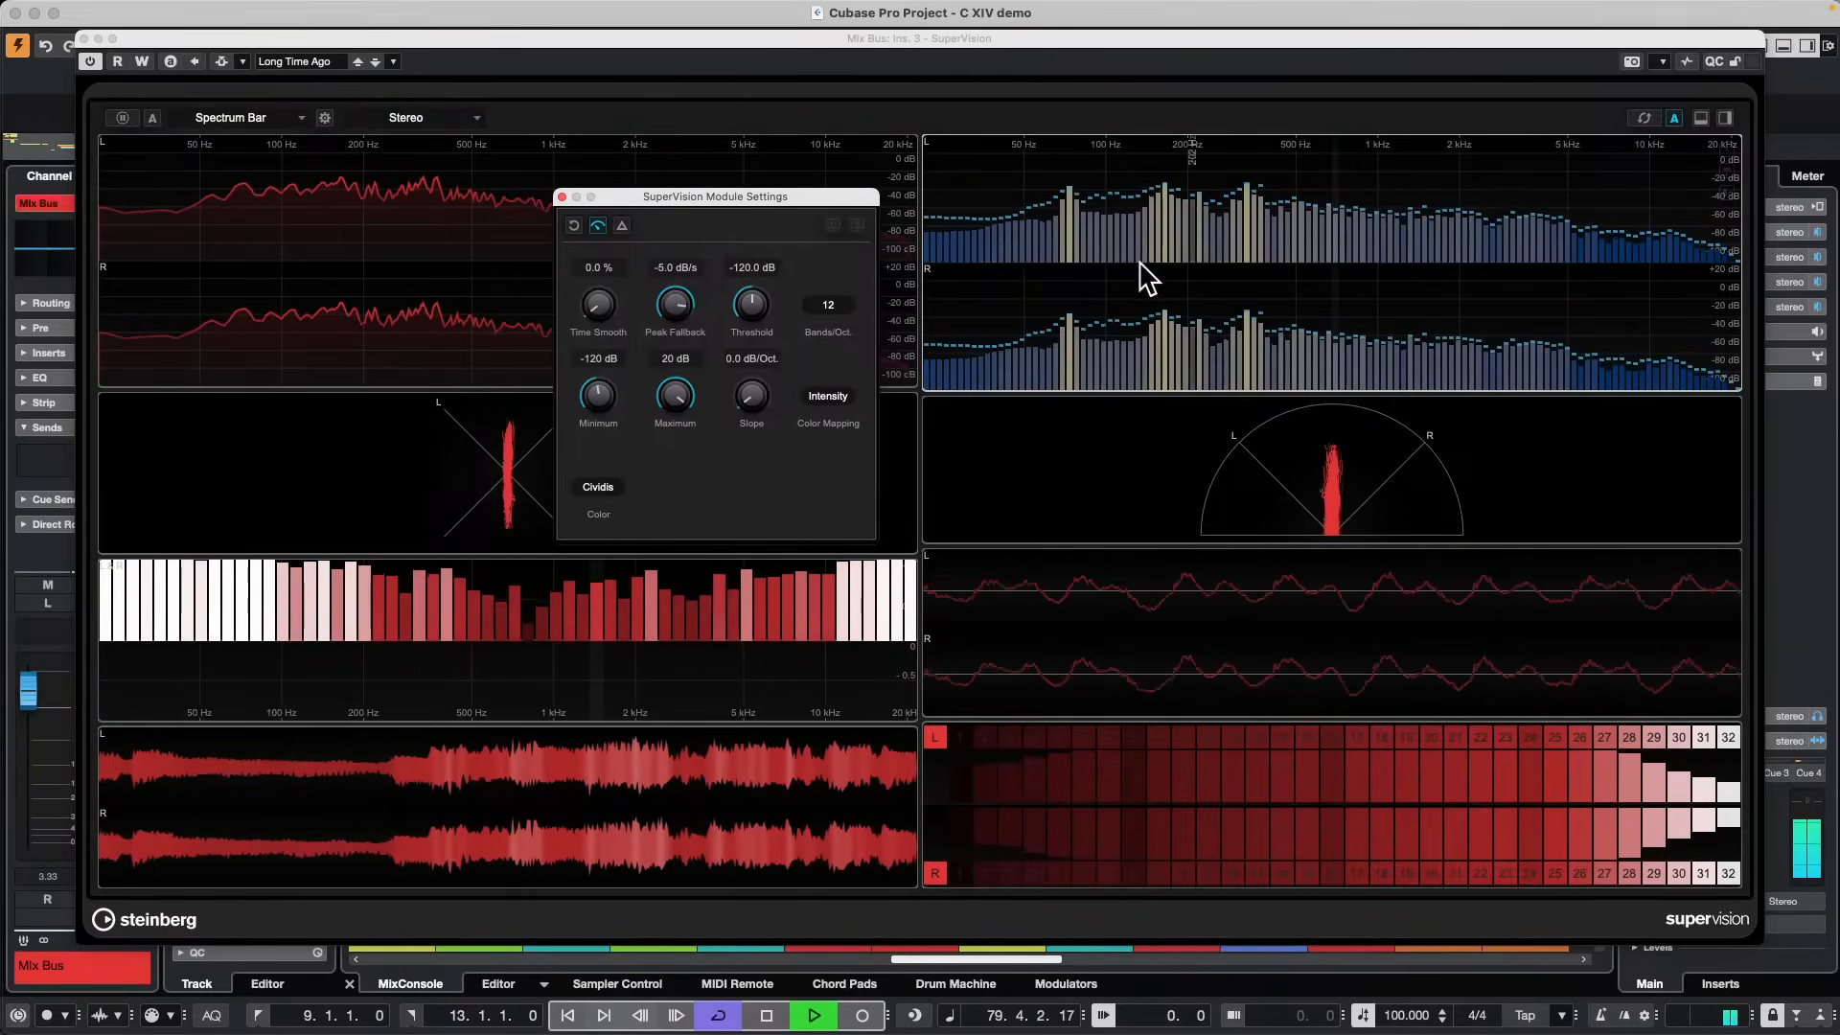
Try the Rocket and Mako colors on the Spectrum Bar module and set its color to Turbo.
{"action": "left_click", "coordinate": [598, 486]}
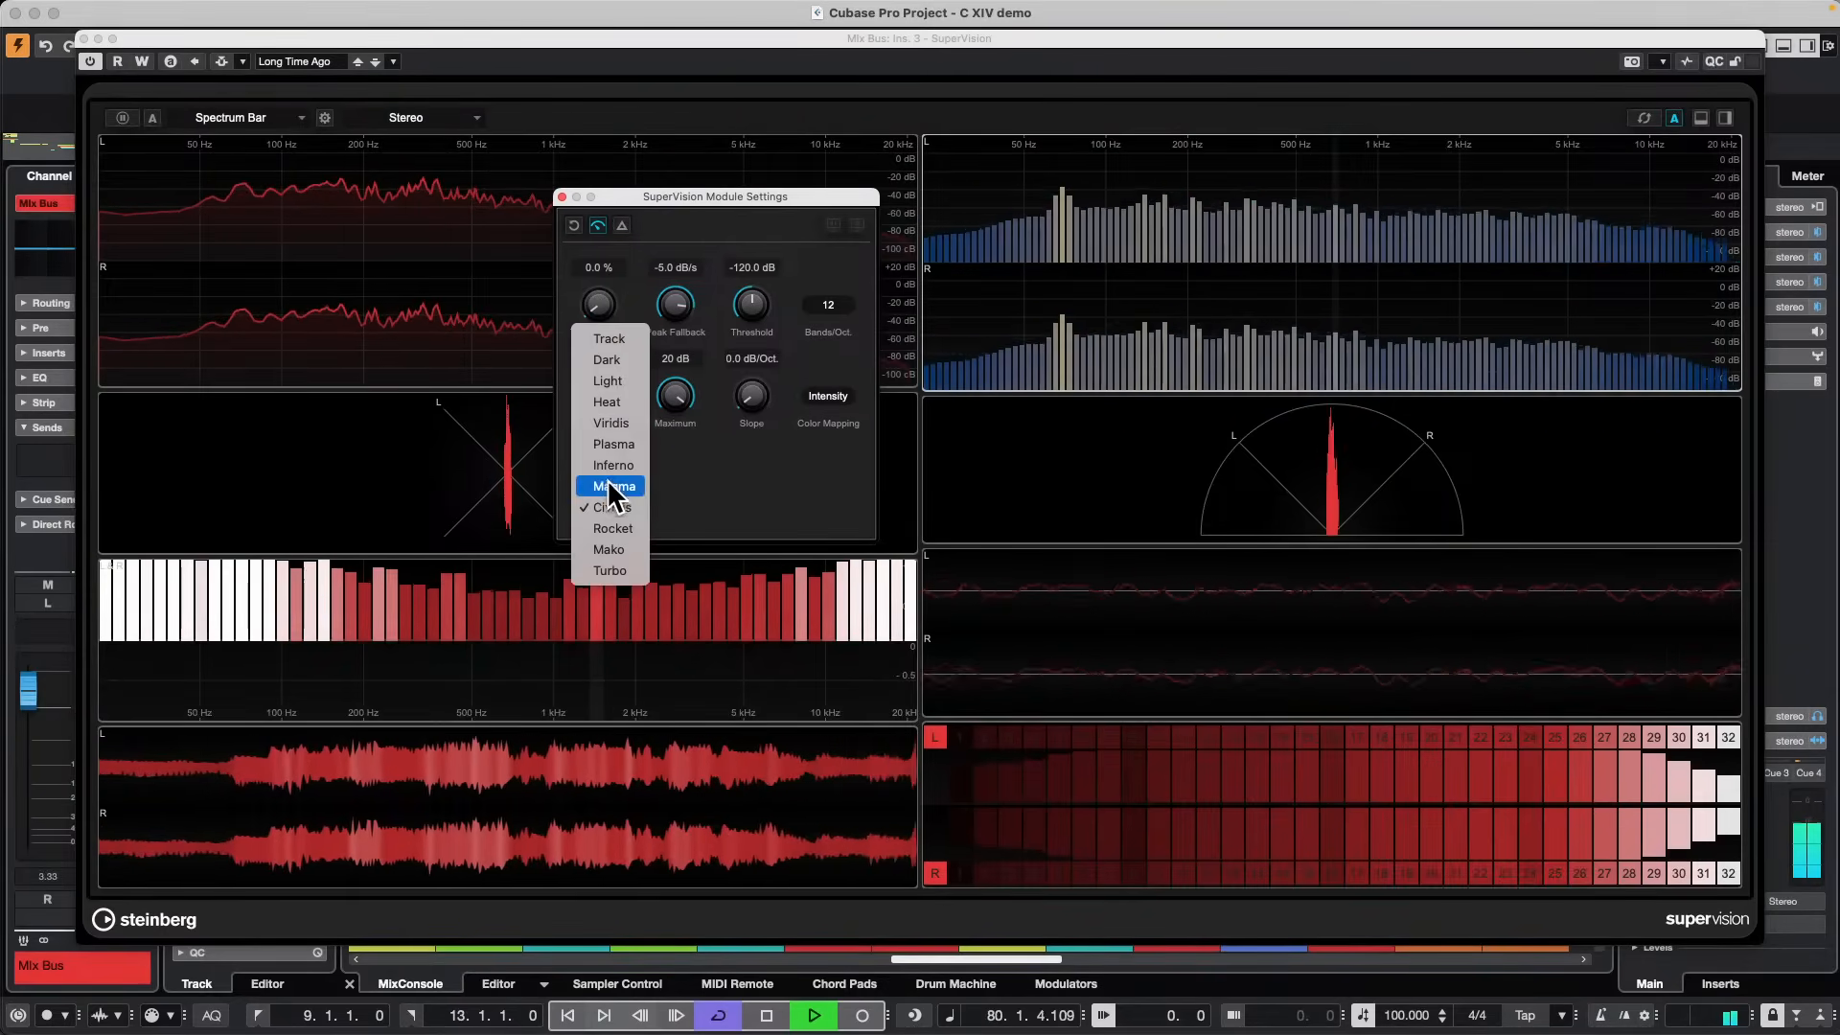
{"action": "left_click", "coordinate": [628, 530]}
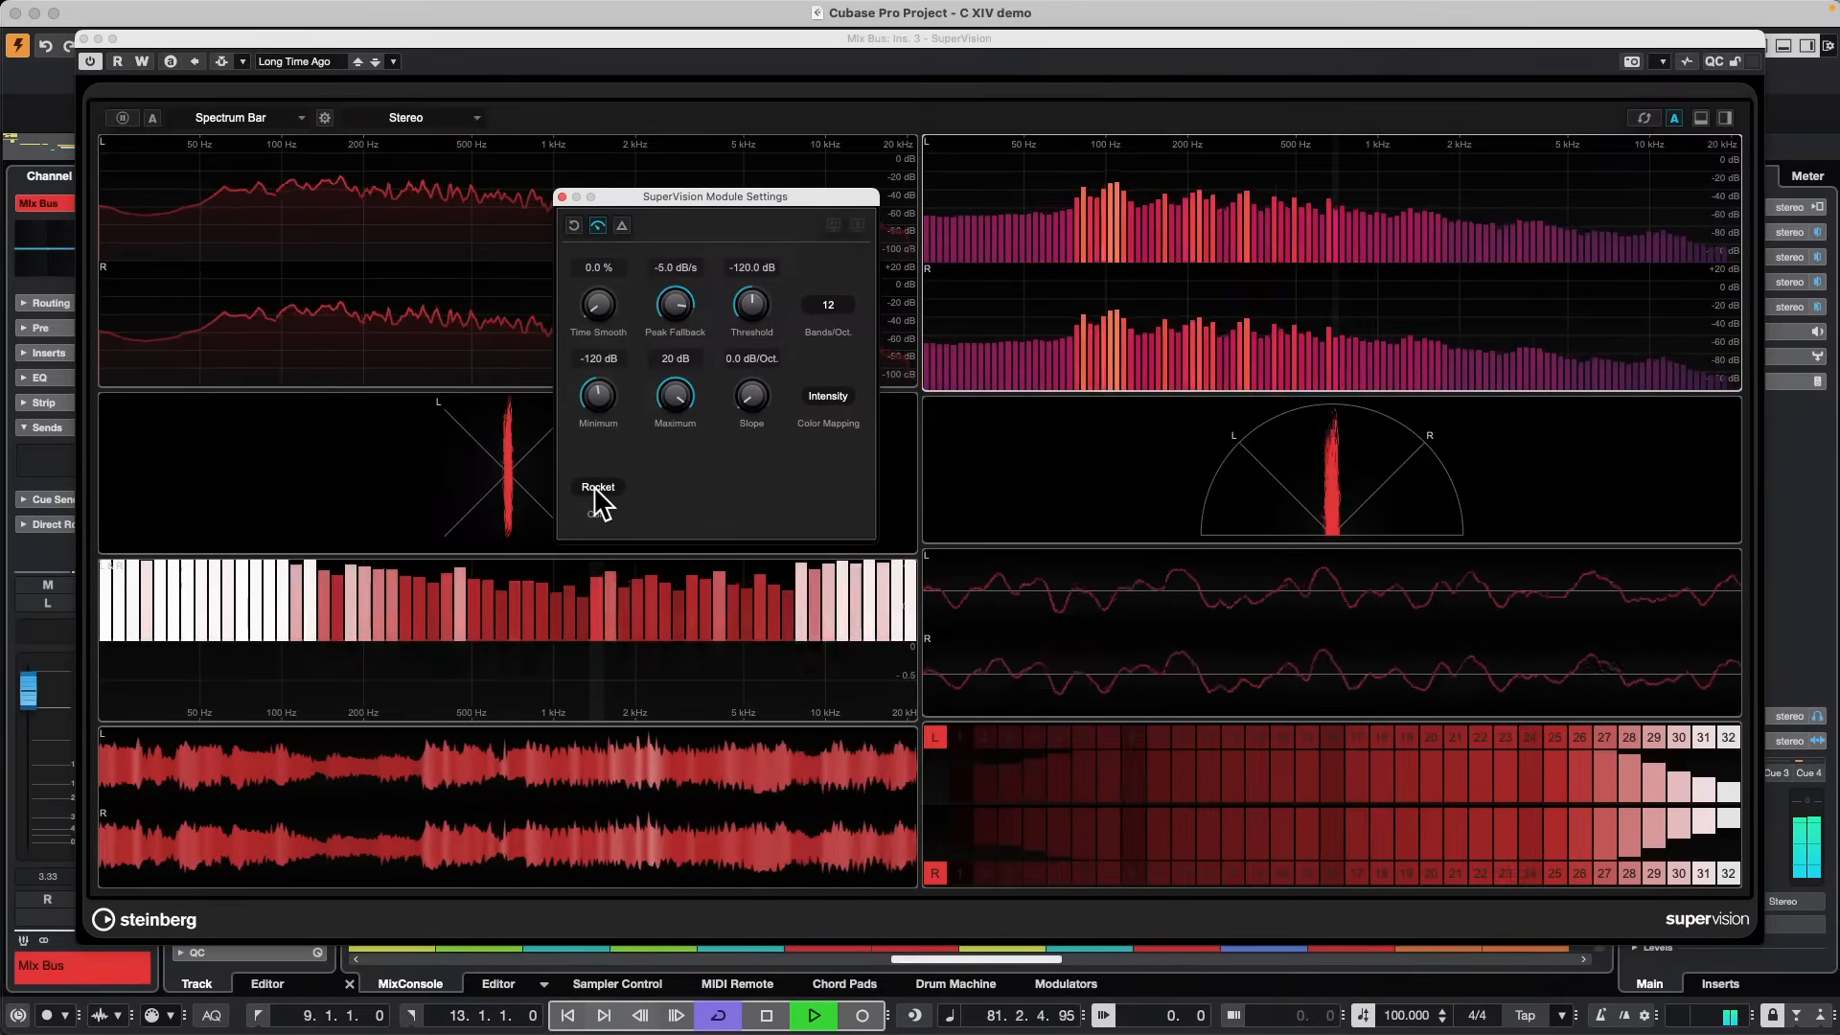
{"action": "left_click", "coordinate": [595, 489]}
{"action": "left_click", "coordinate": [608, 530]}
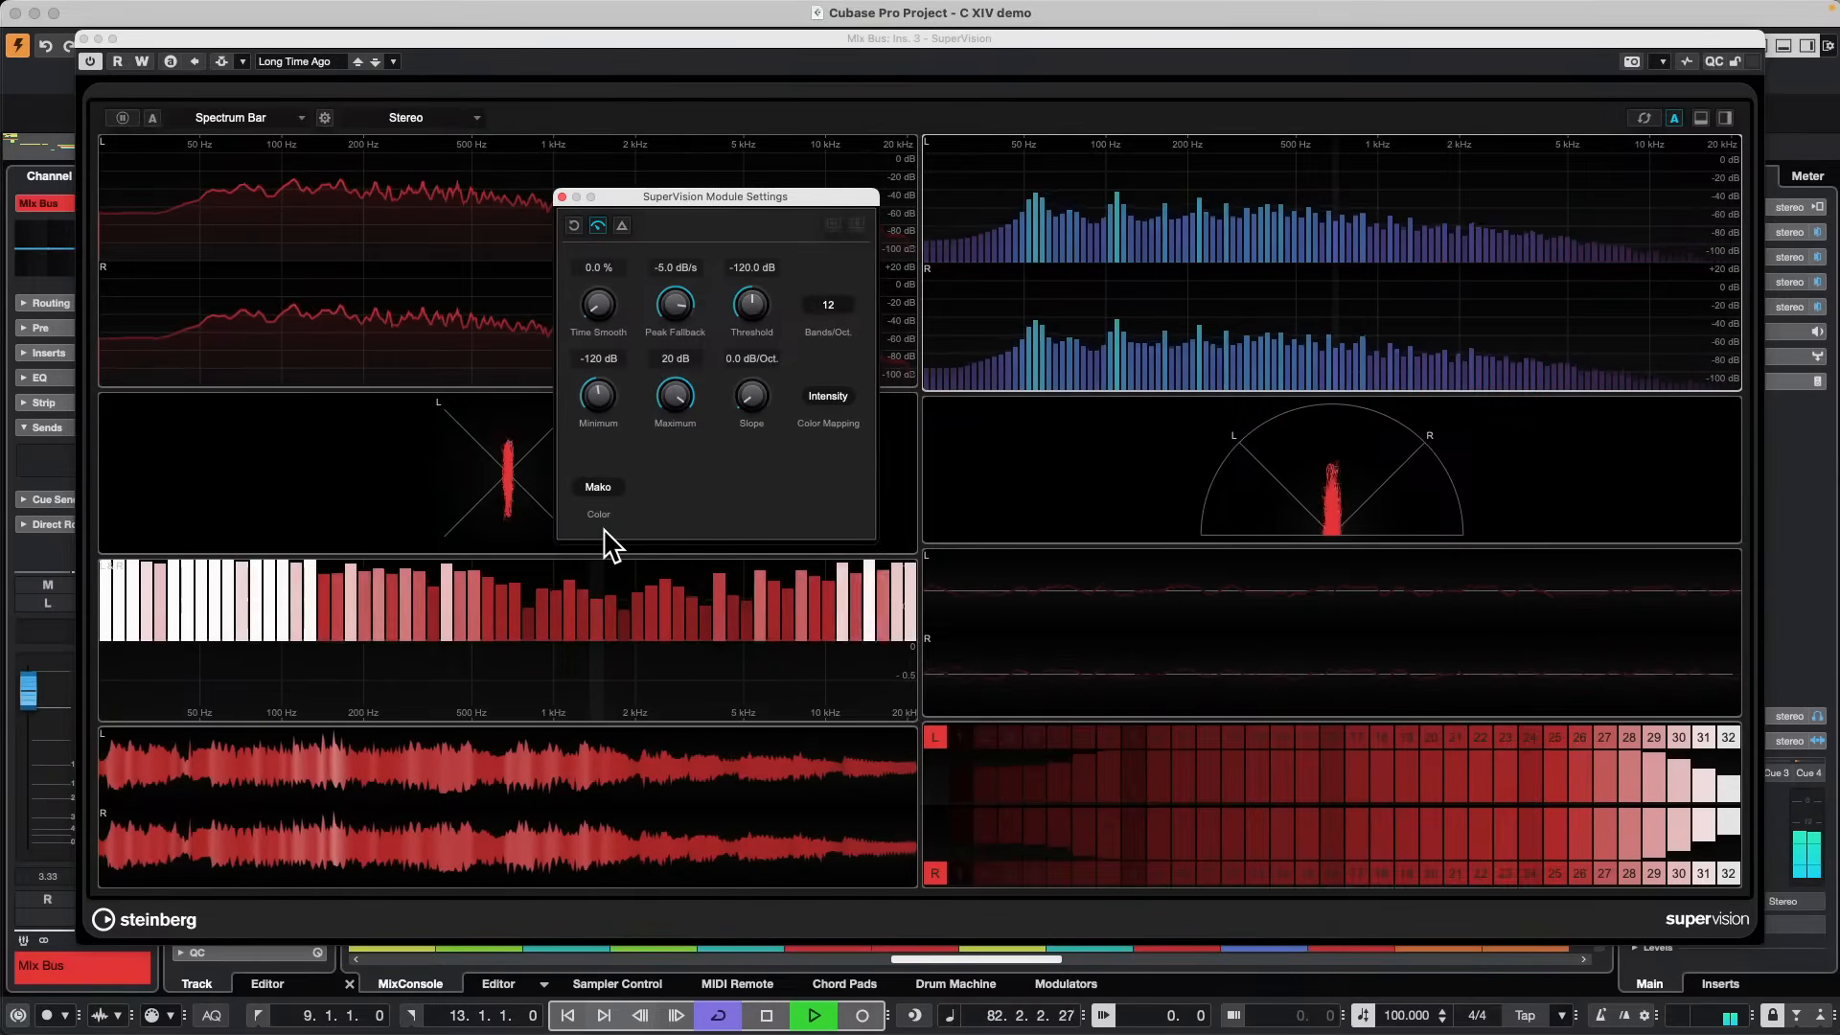
{"action": "left_click", "coordinate": [601, 489]}
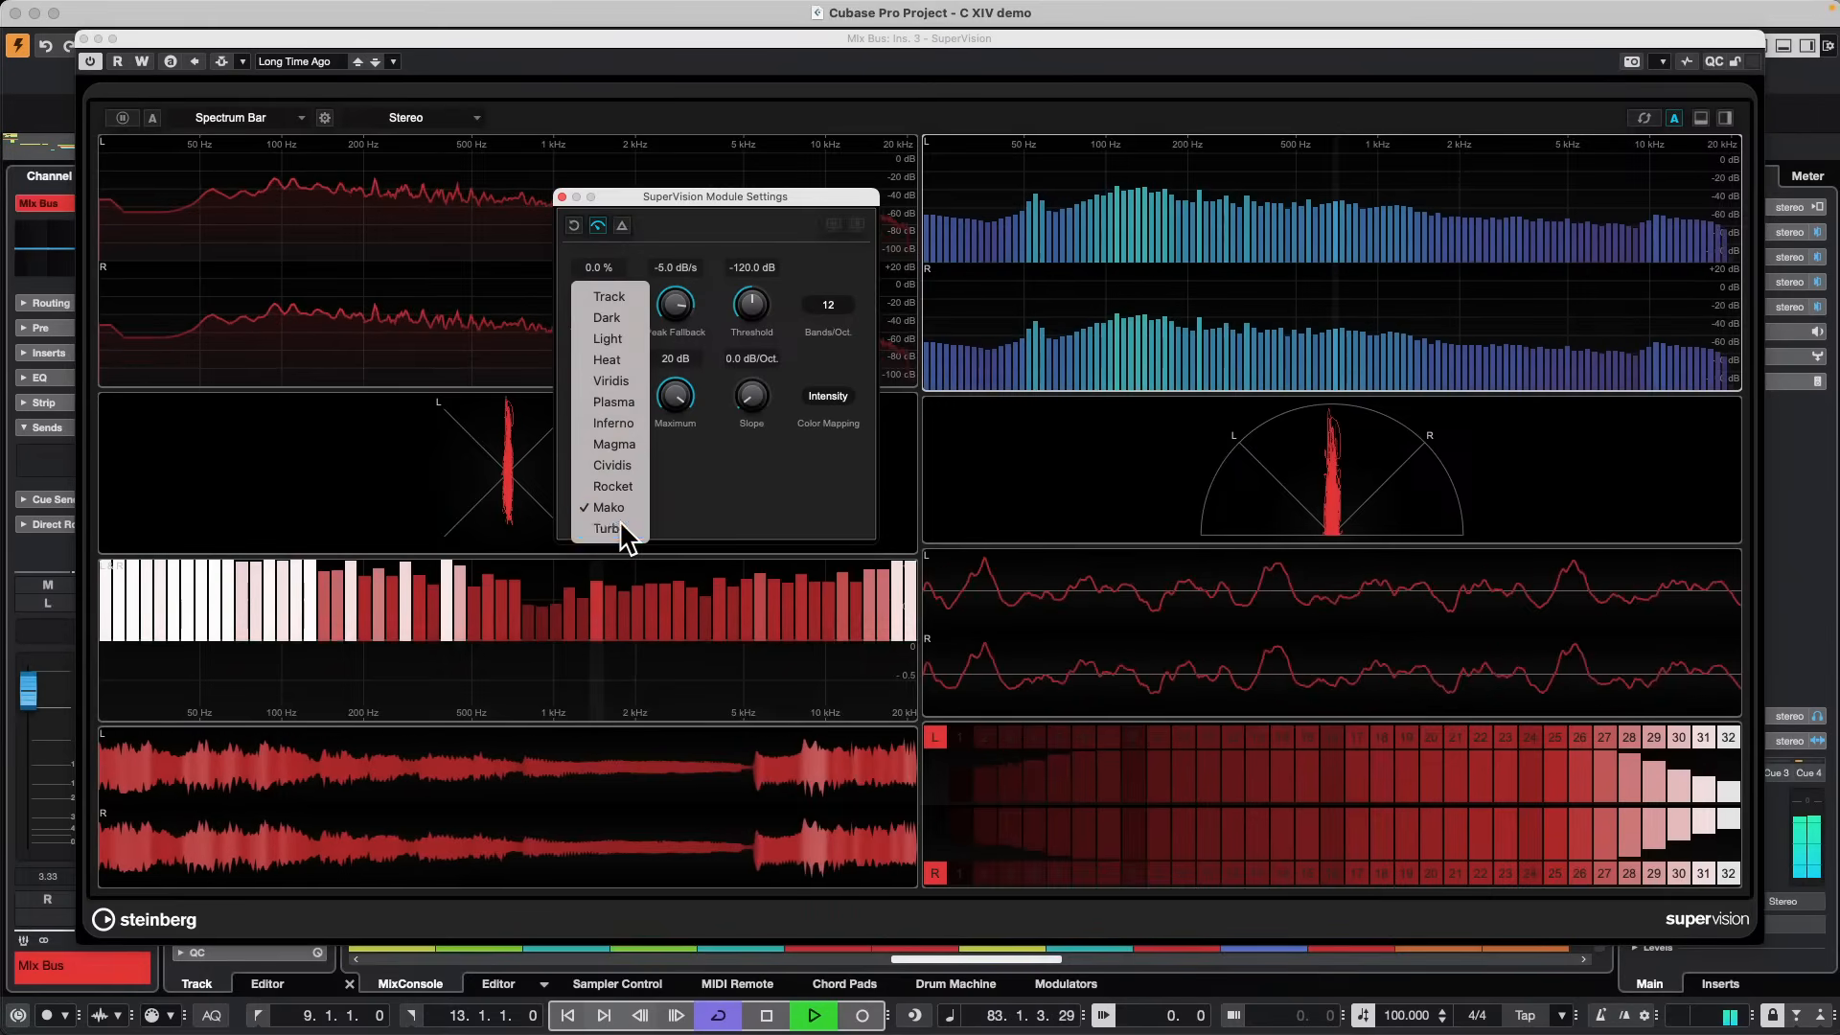
{"action": "left_click", "coordinate": [623, 530]}
Stop playback and close the module settings and SuperVision windows.
{"action": "key", "text": "space"}
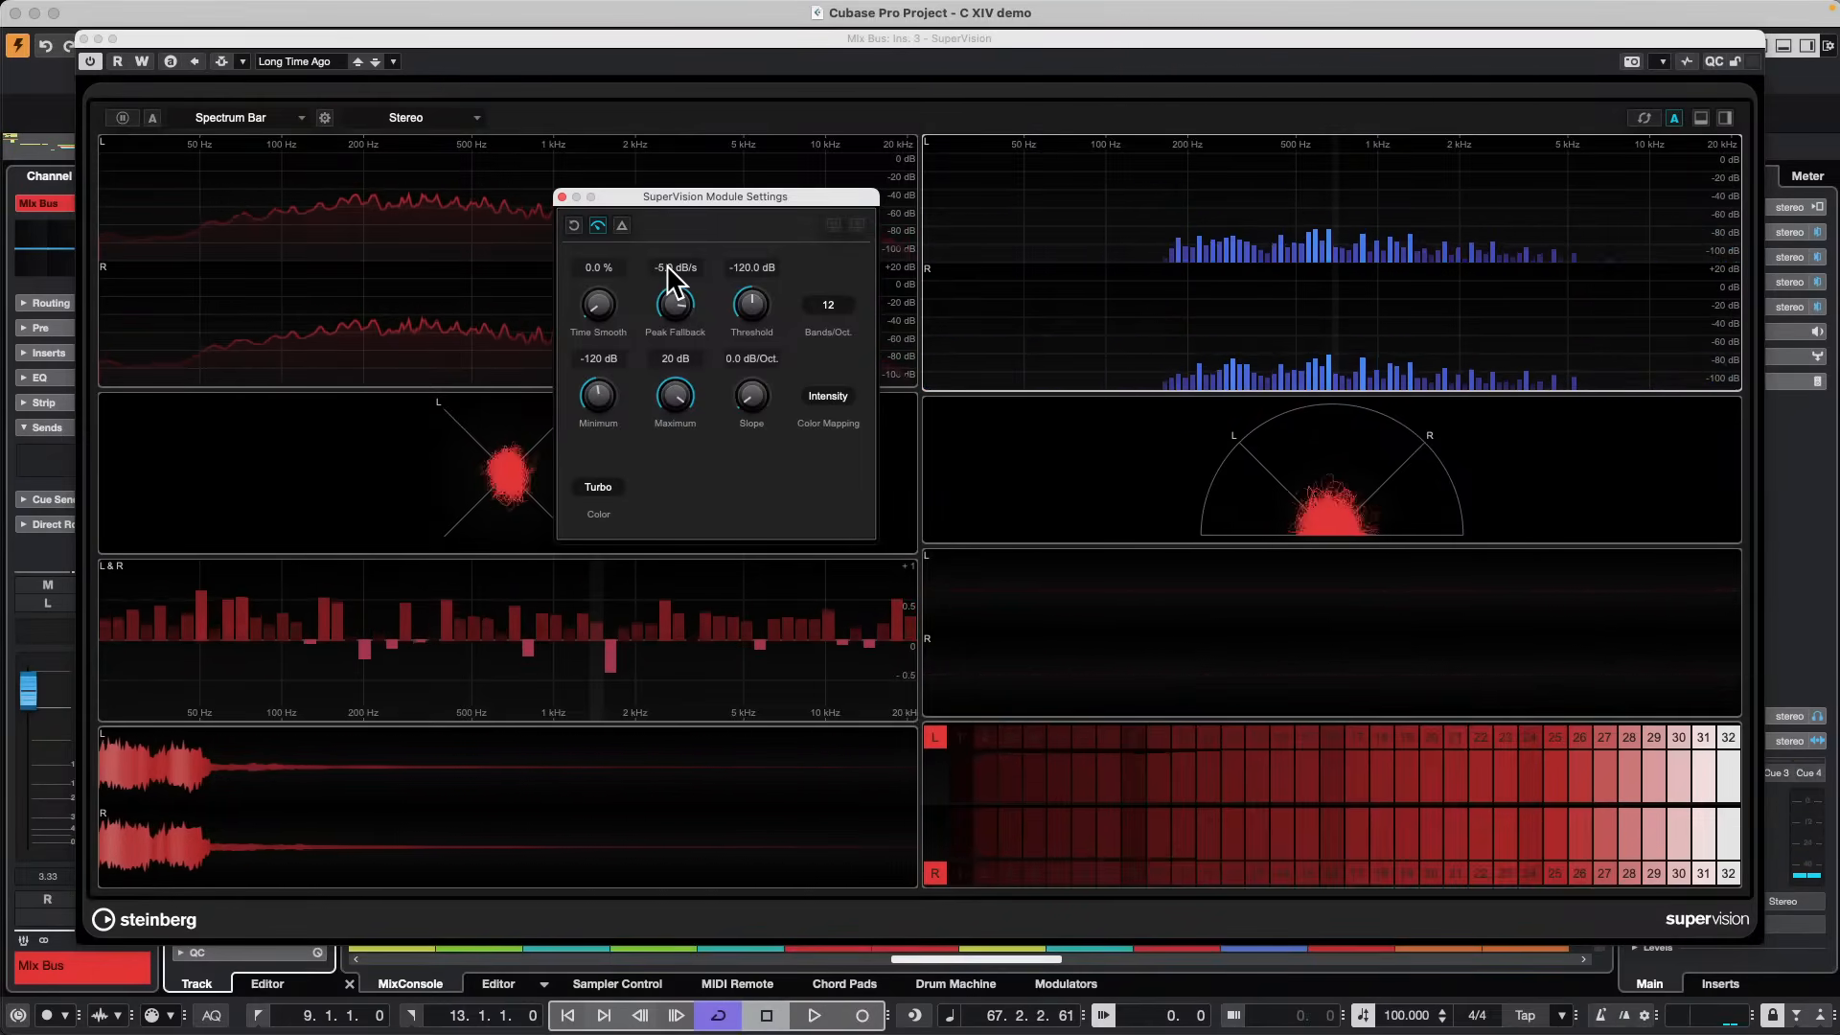
{"action": "left_click", "coordinate": [561, 197]}
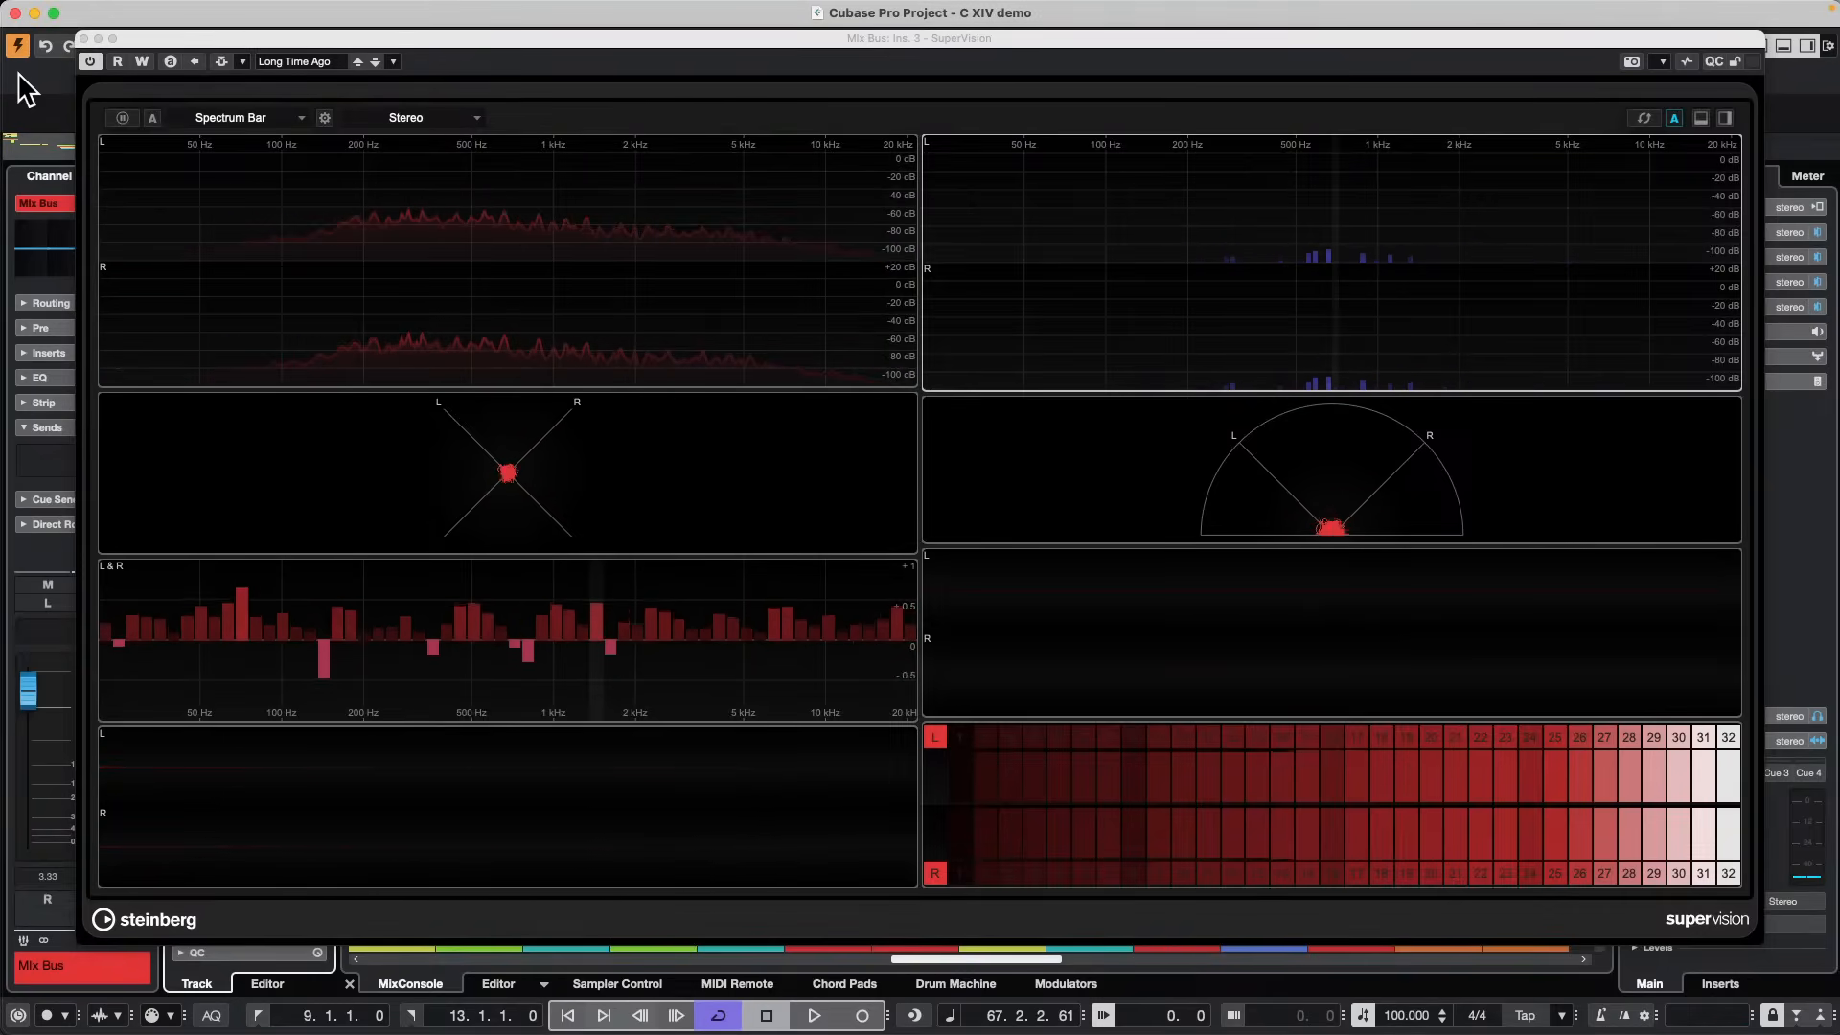
{"action": "left_click", "coordinate": [83, 39]}
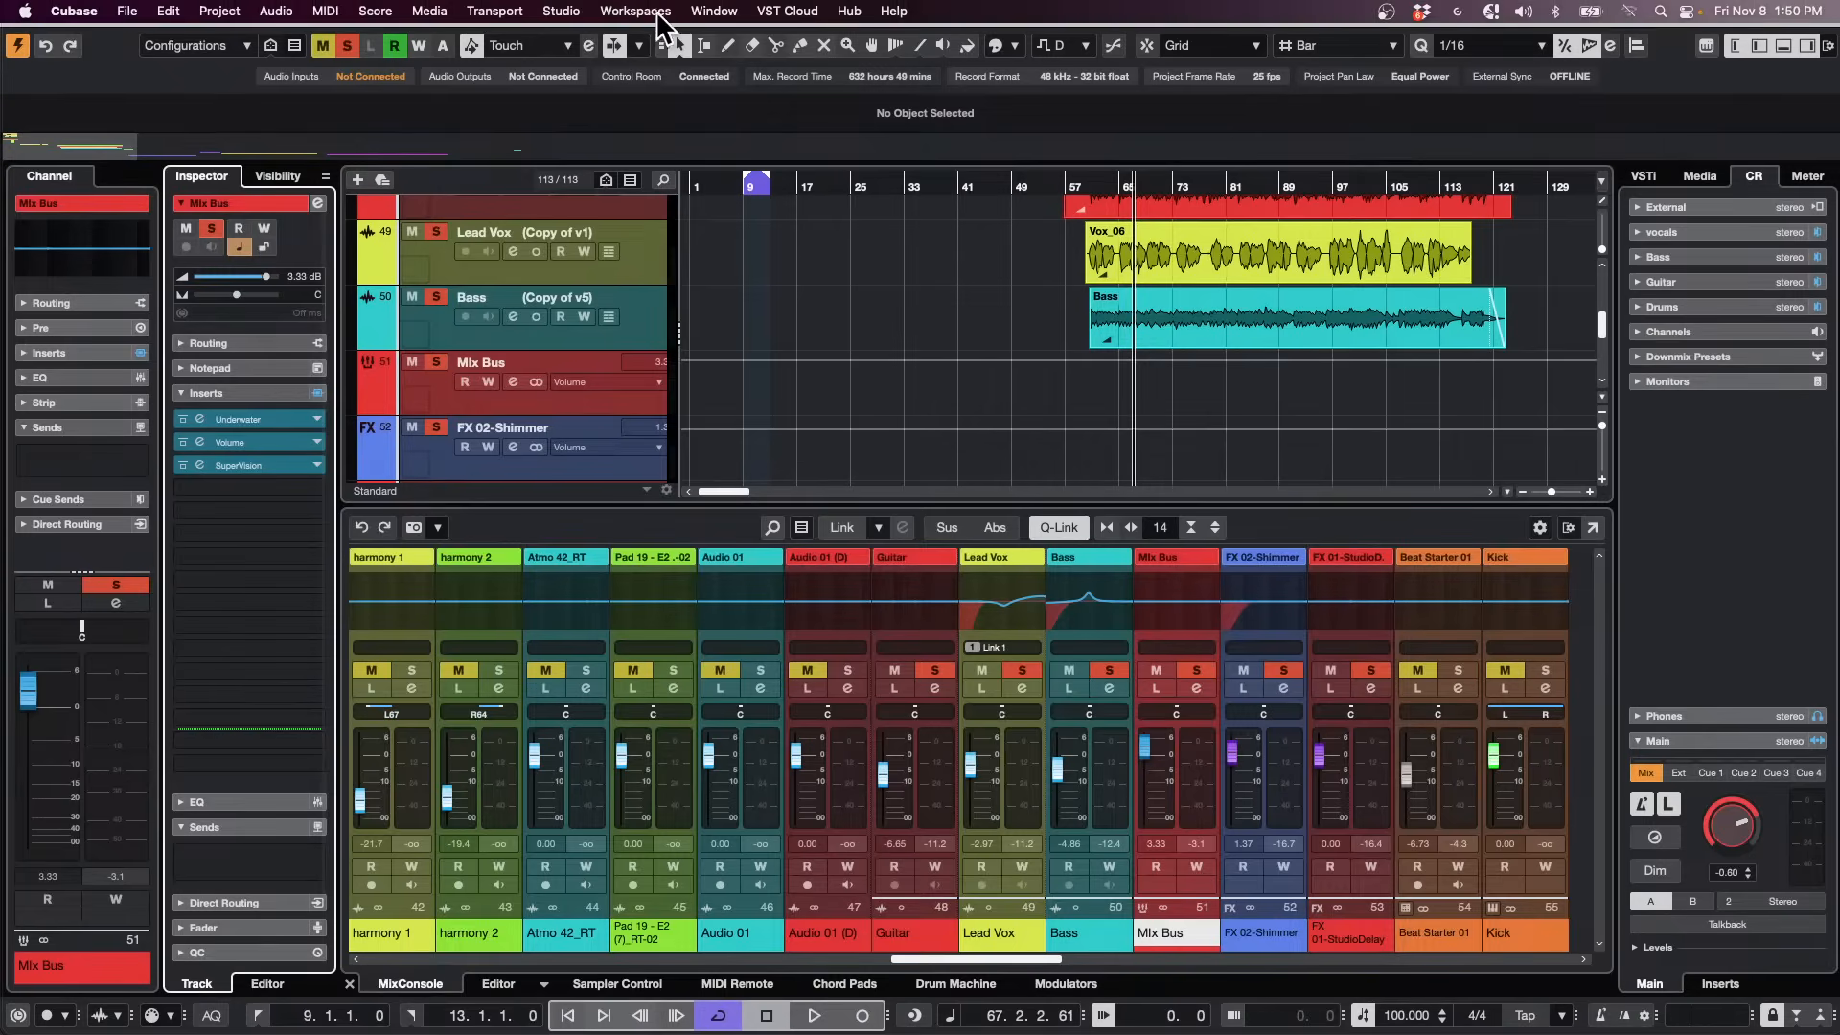
Open Audio Connections, view the external instruments and external effects, and expand the Distressor's send and return buses.
{"action": "left_click", "coordinate": [554, 12]}
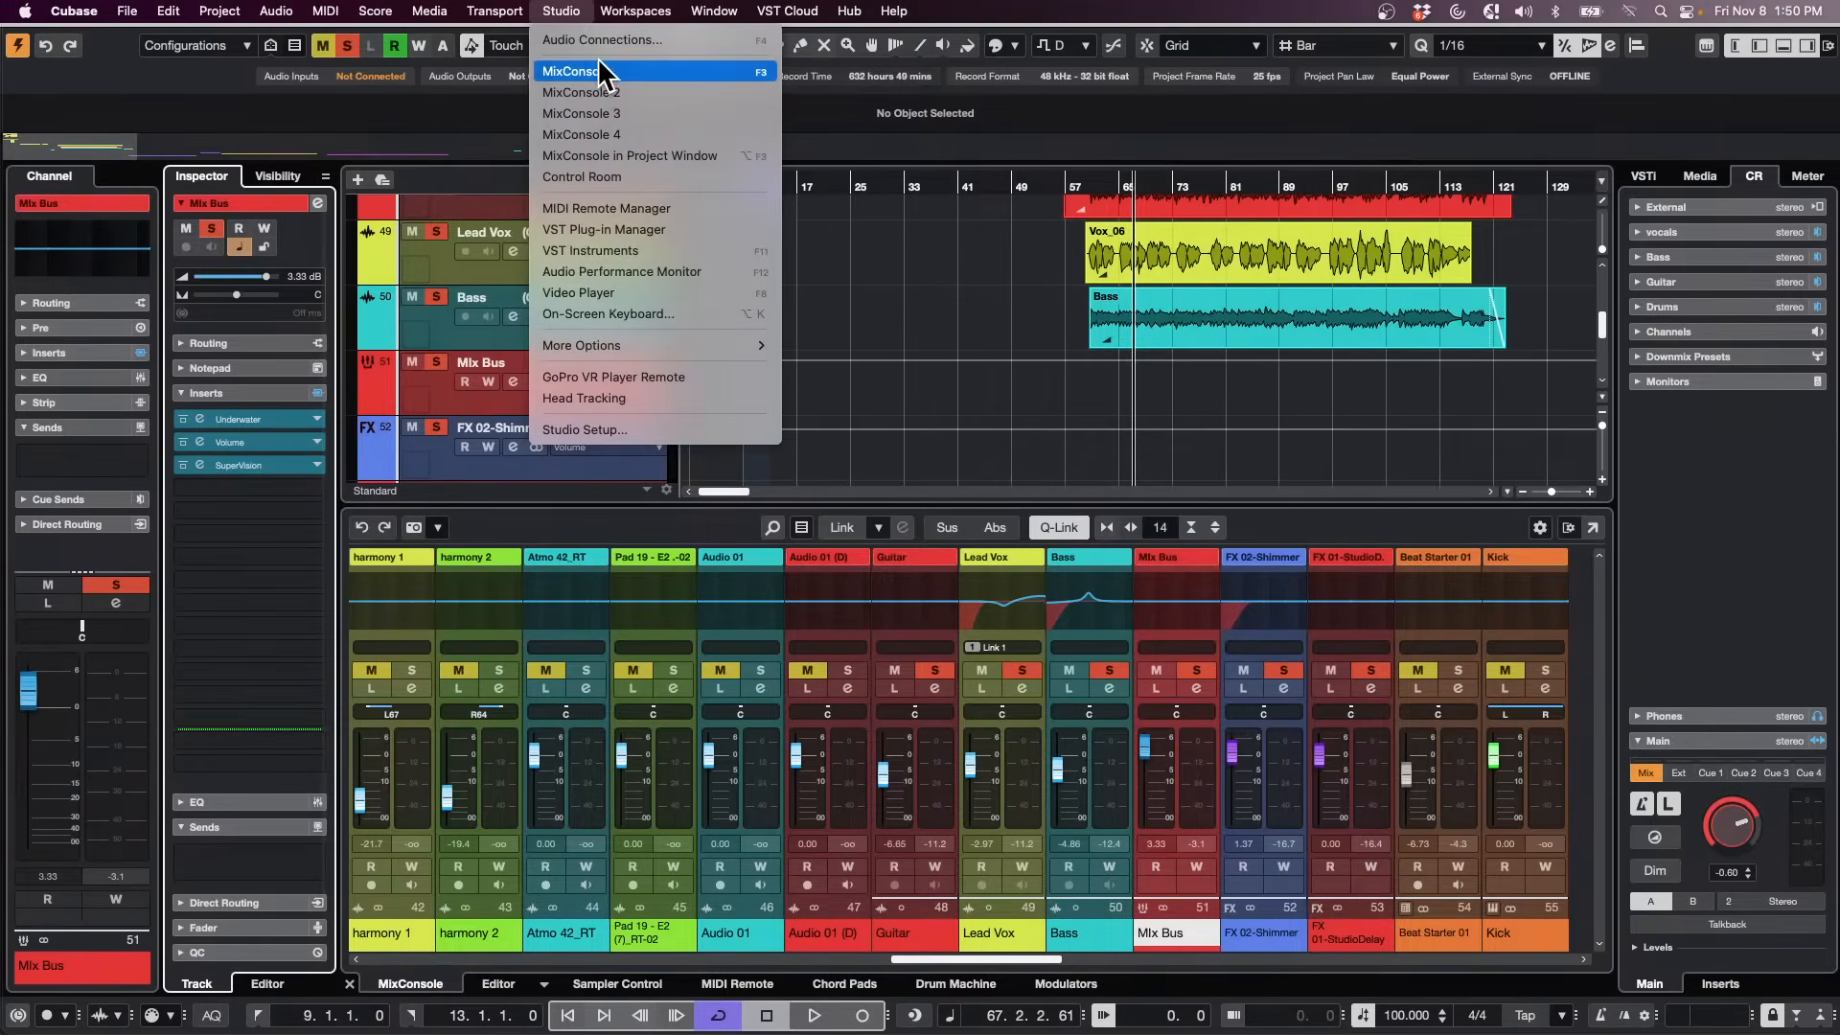
{"action": "left_click", "coordinate": [601, 41]}
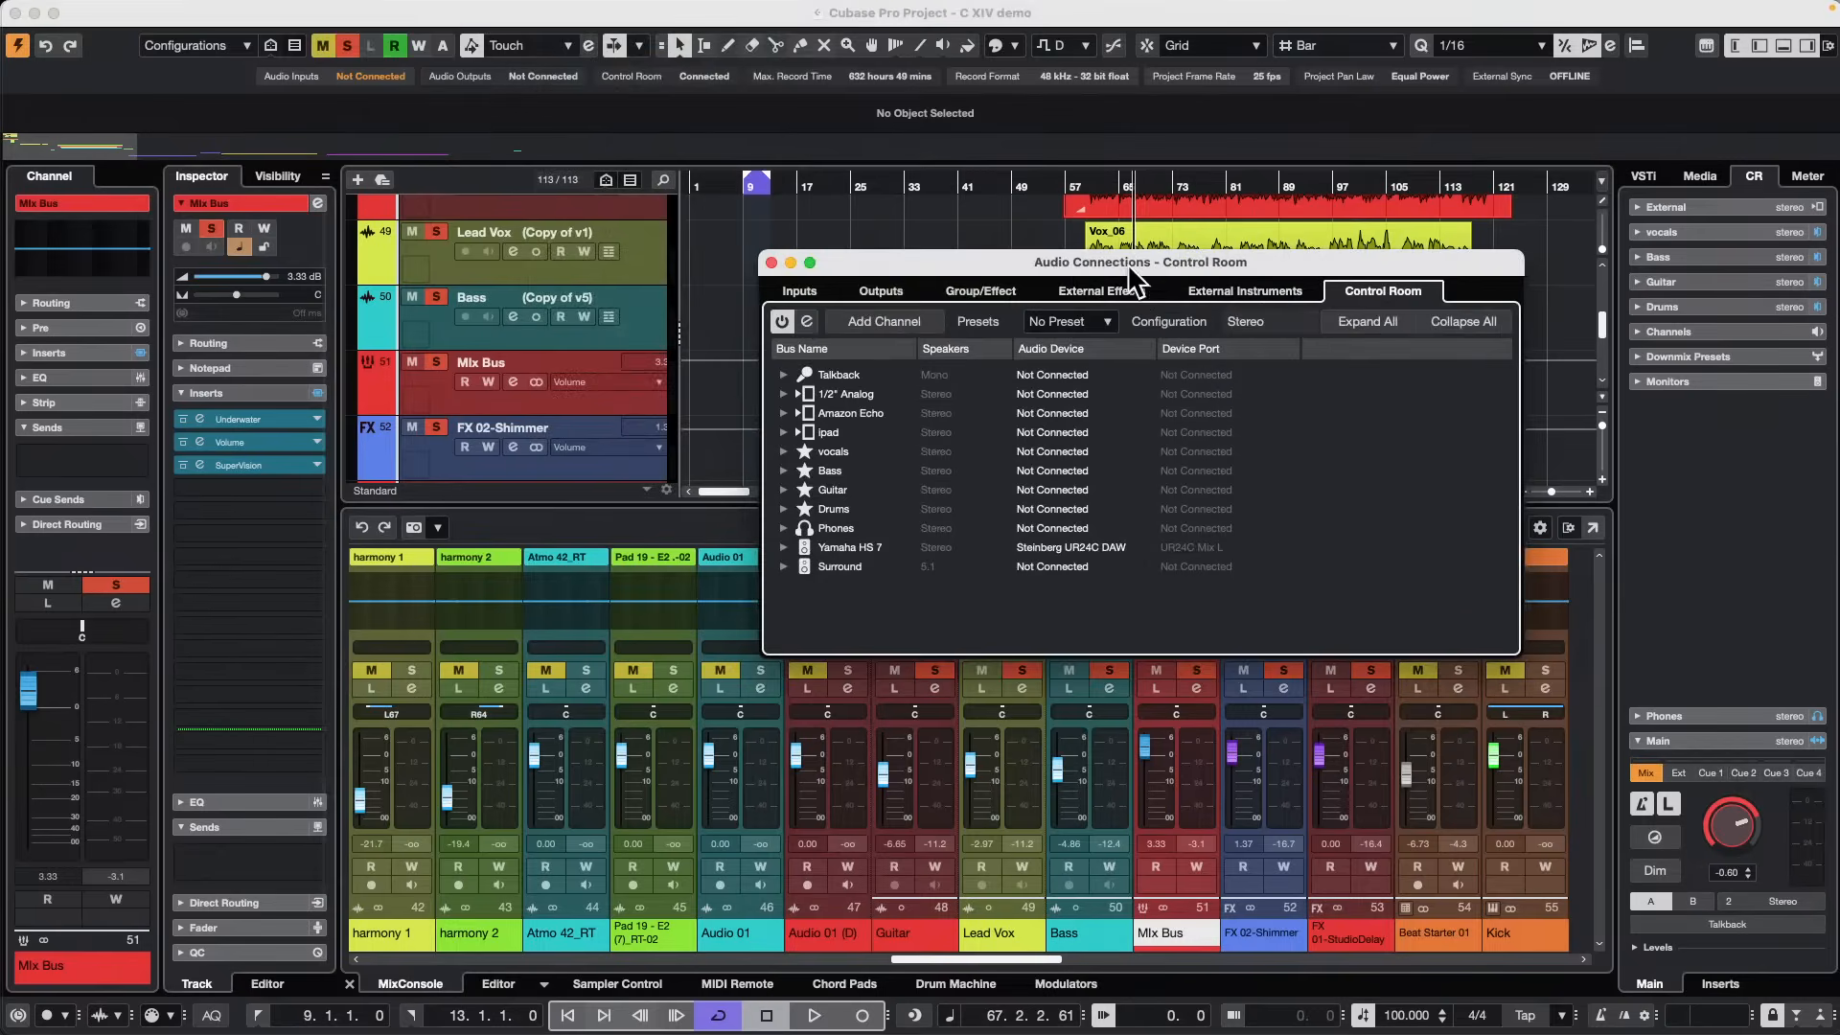
{"action": "left_click_drag", "start_coordinate": [1127, 263], "coordinate": [724, 205]}
{"action": "left_click", "coordinate": [843, 234]}
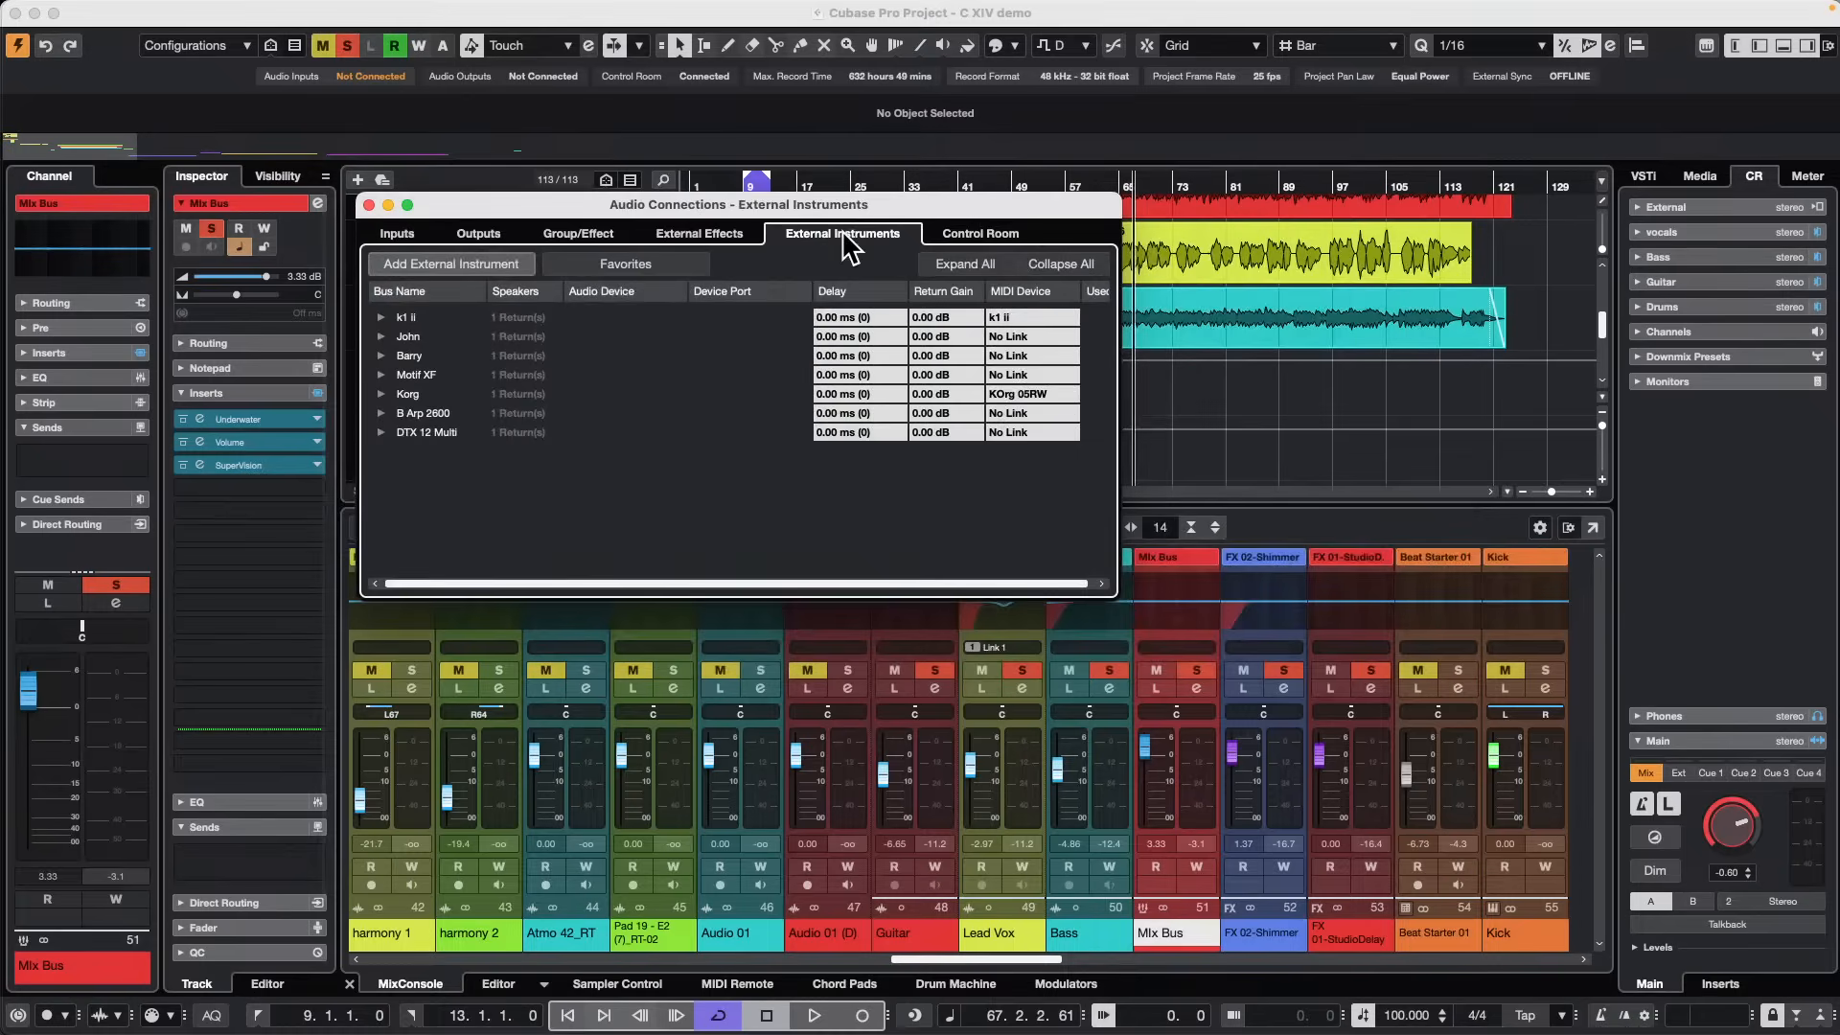
{"action": "left_click", "coordinate": [714, 239]}
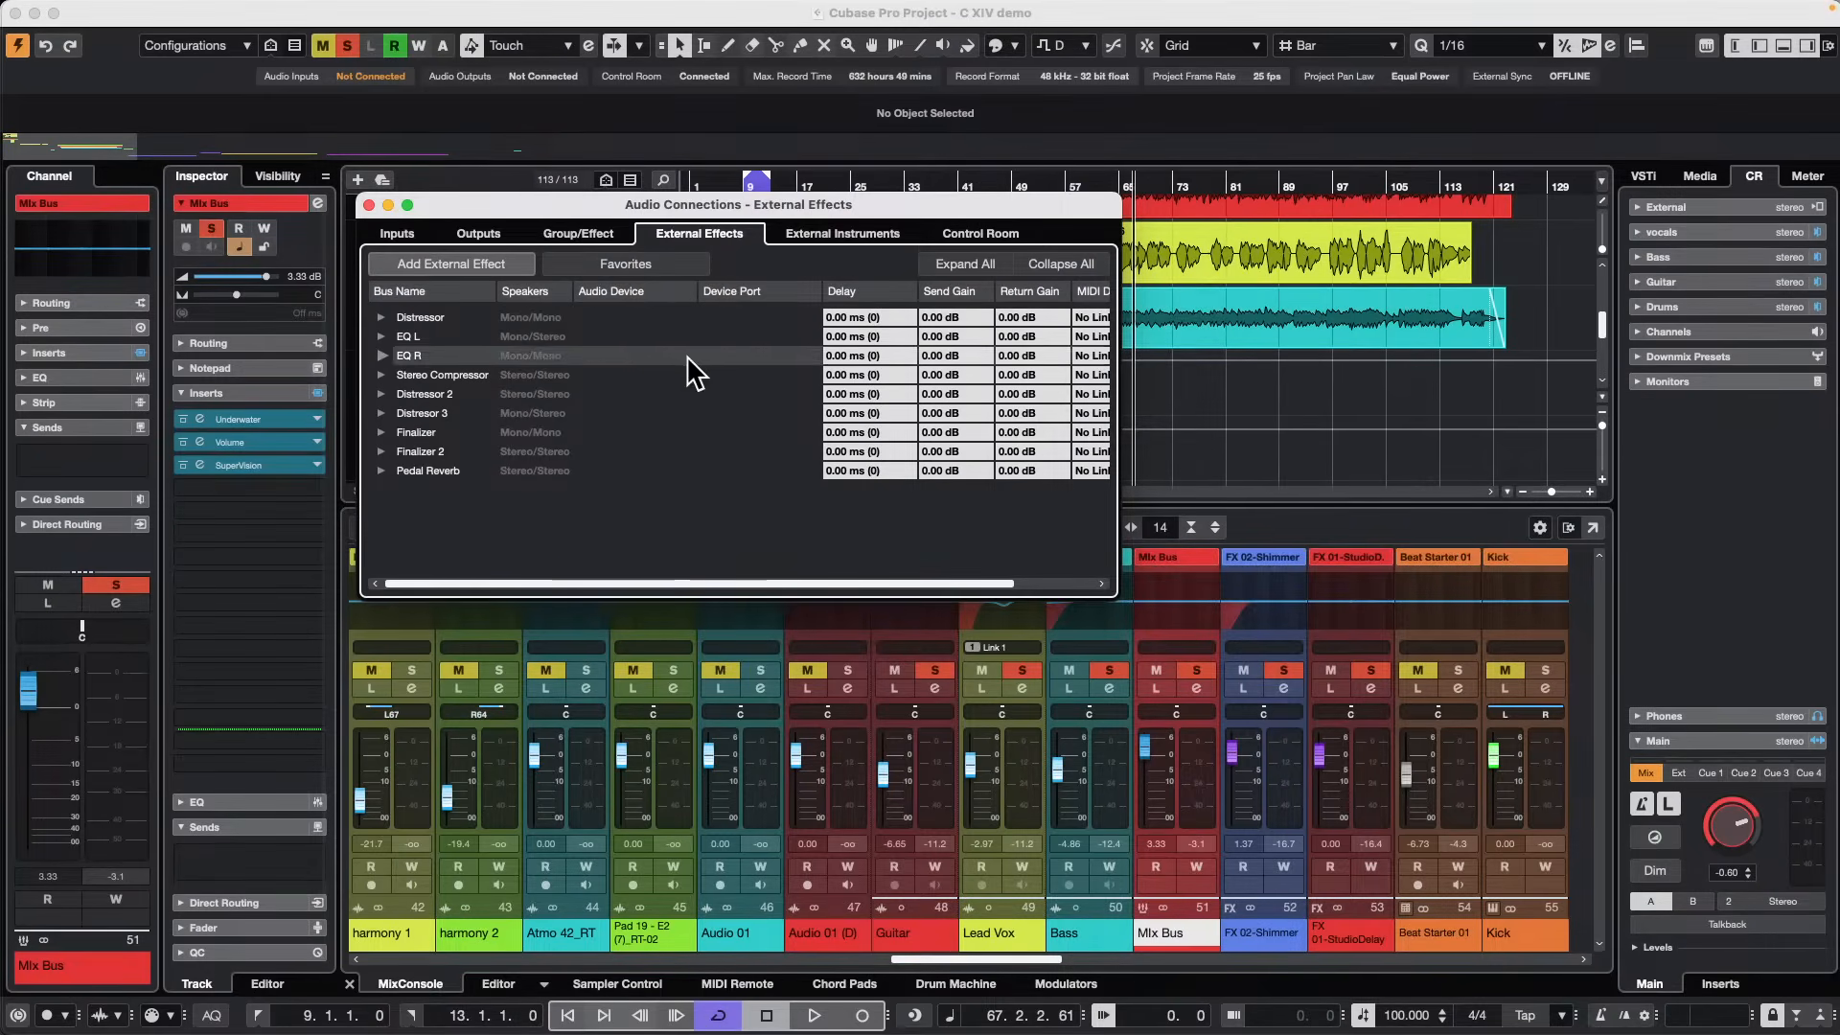
{"action": "left_click", "coordinate": [380, 317]}
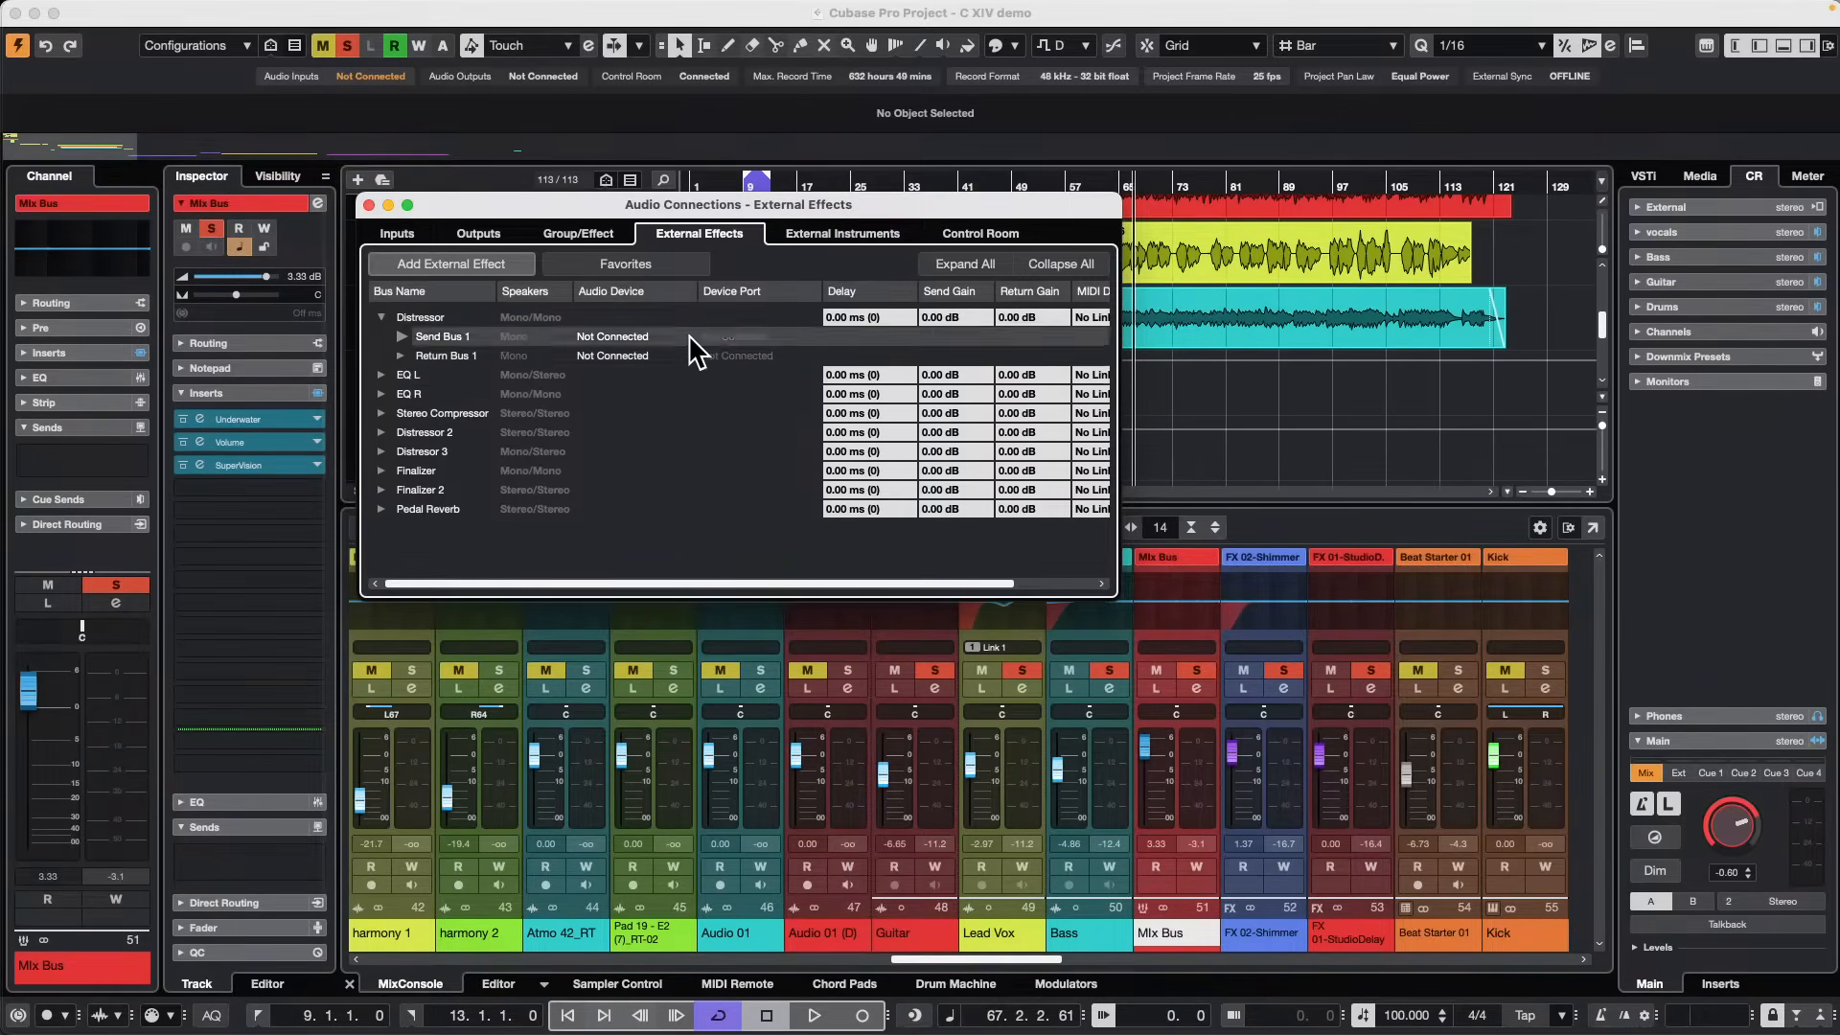
Expand the k1 ii external instrument down to its return bus channels and compare its routing with the external effects.
{"action": "left_click", "coordinate": [844, 236]}
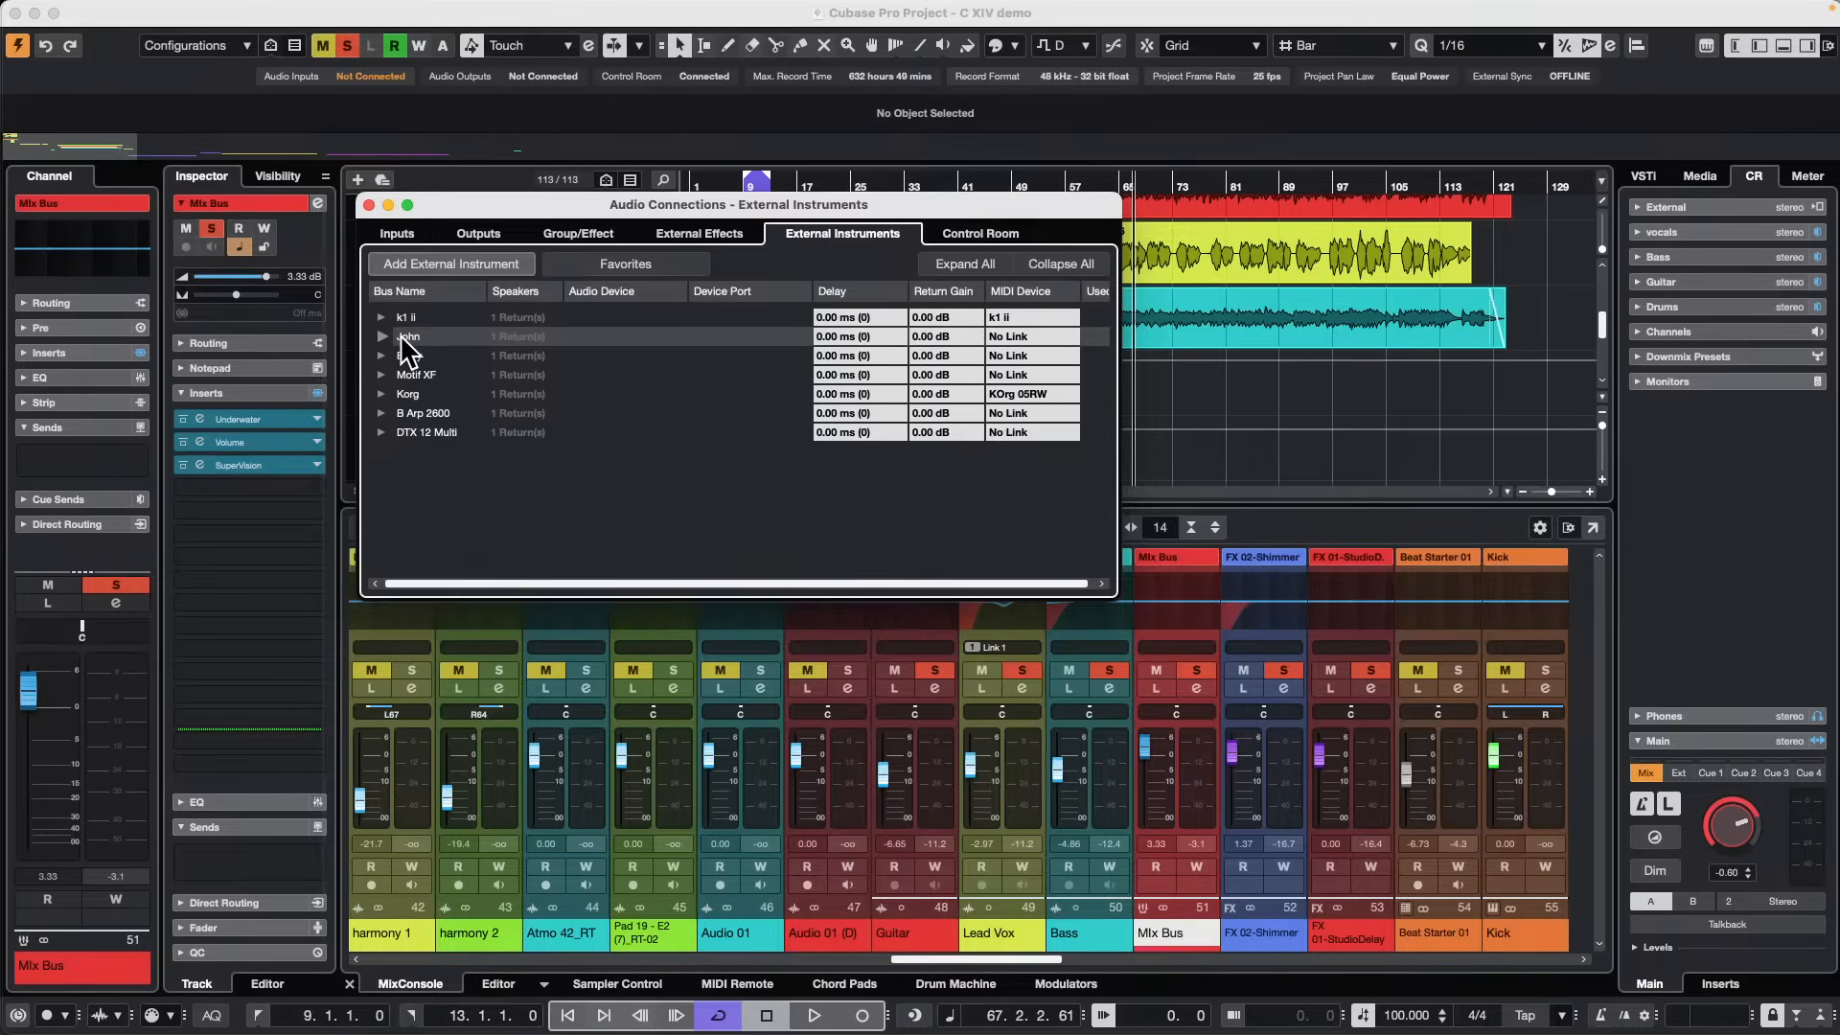
{"action": "left_click", "coordinate": [382, 317]}
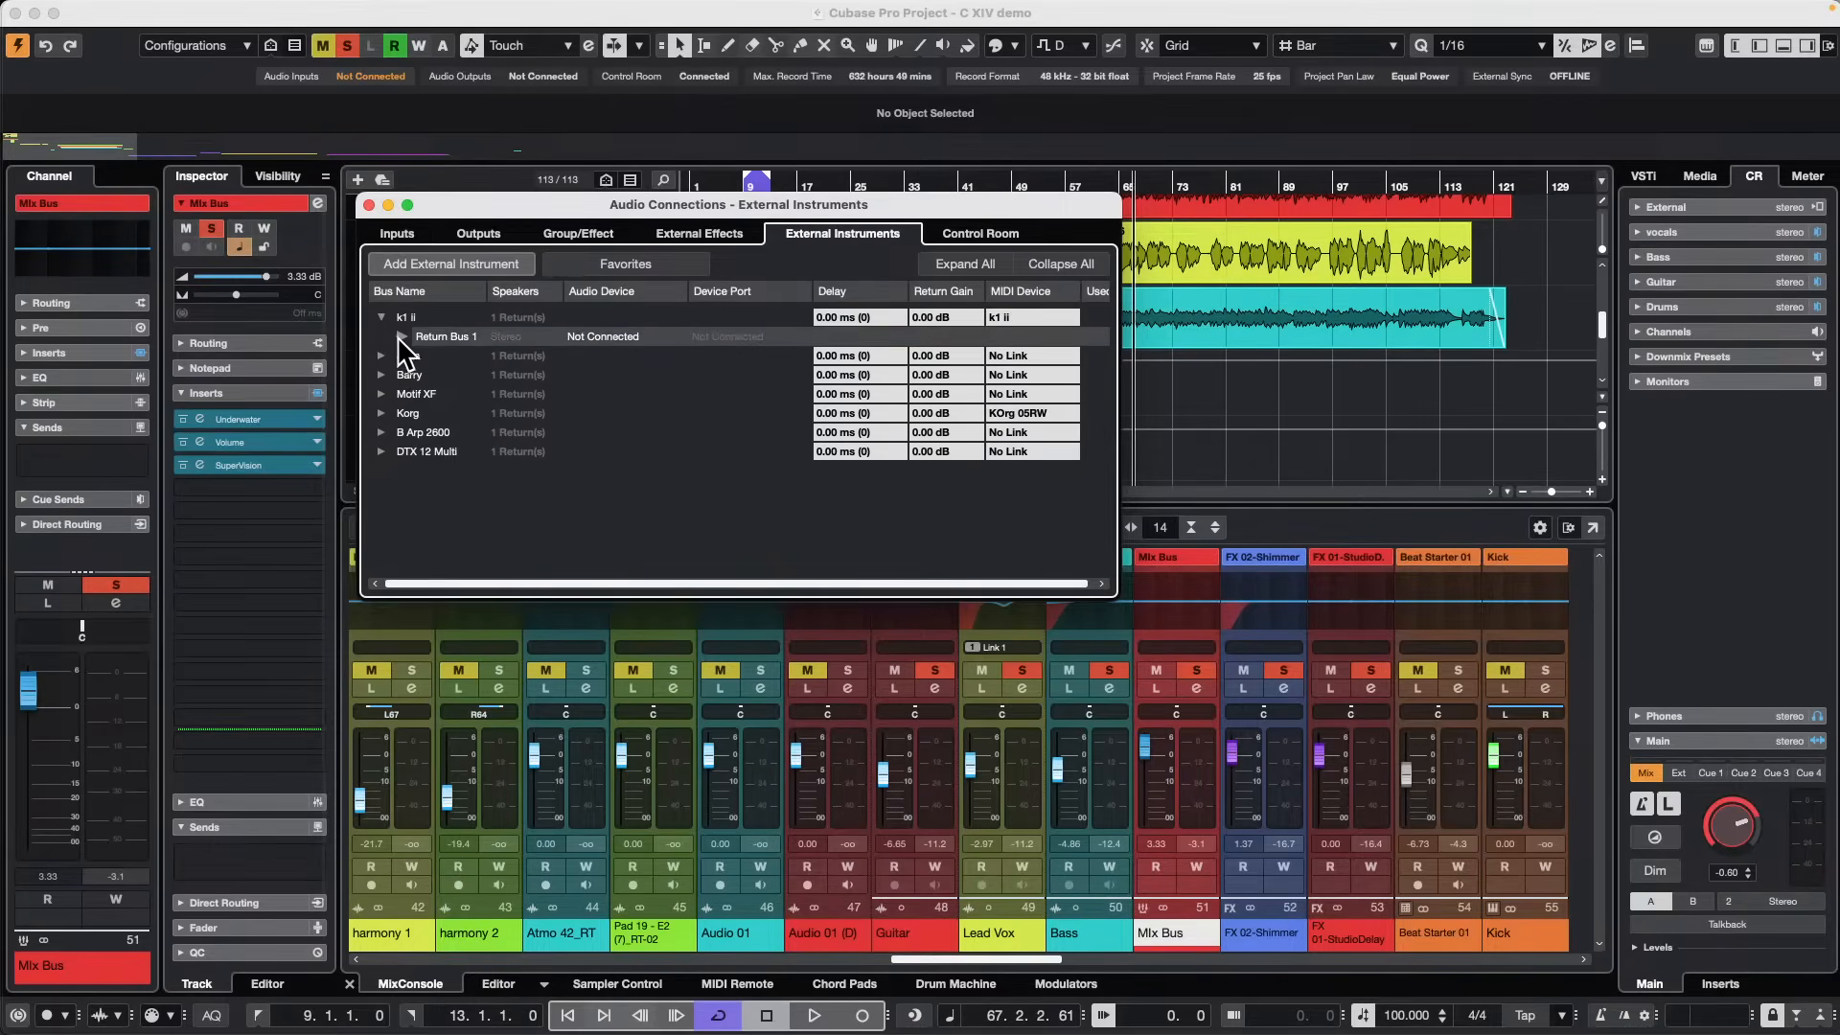
{"action": "left_click", "coordinate": [401, 336]}
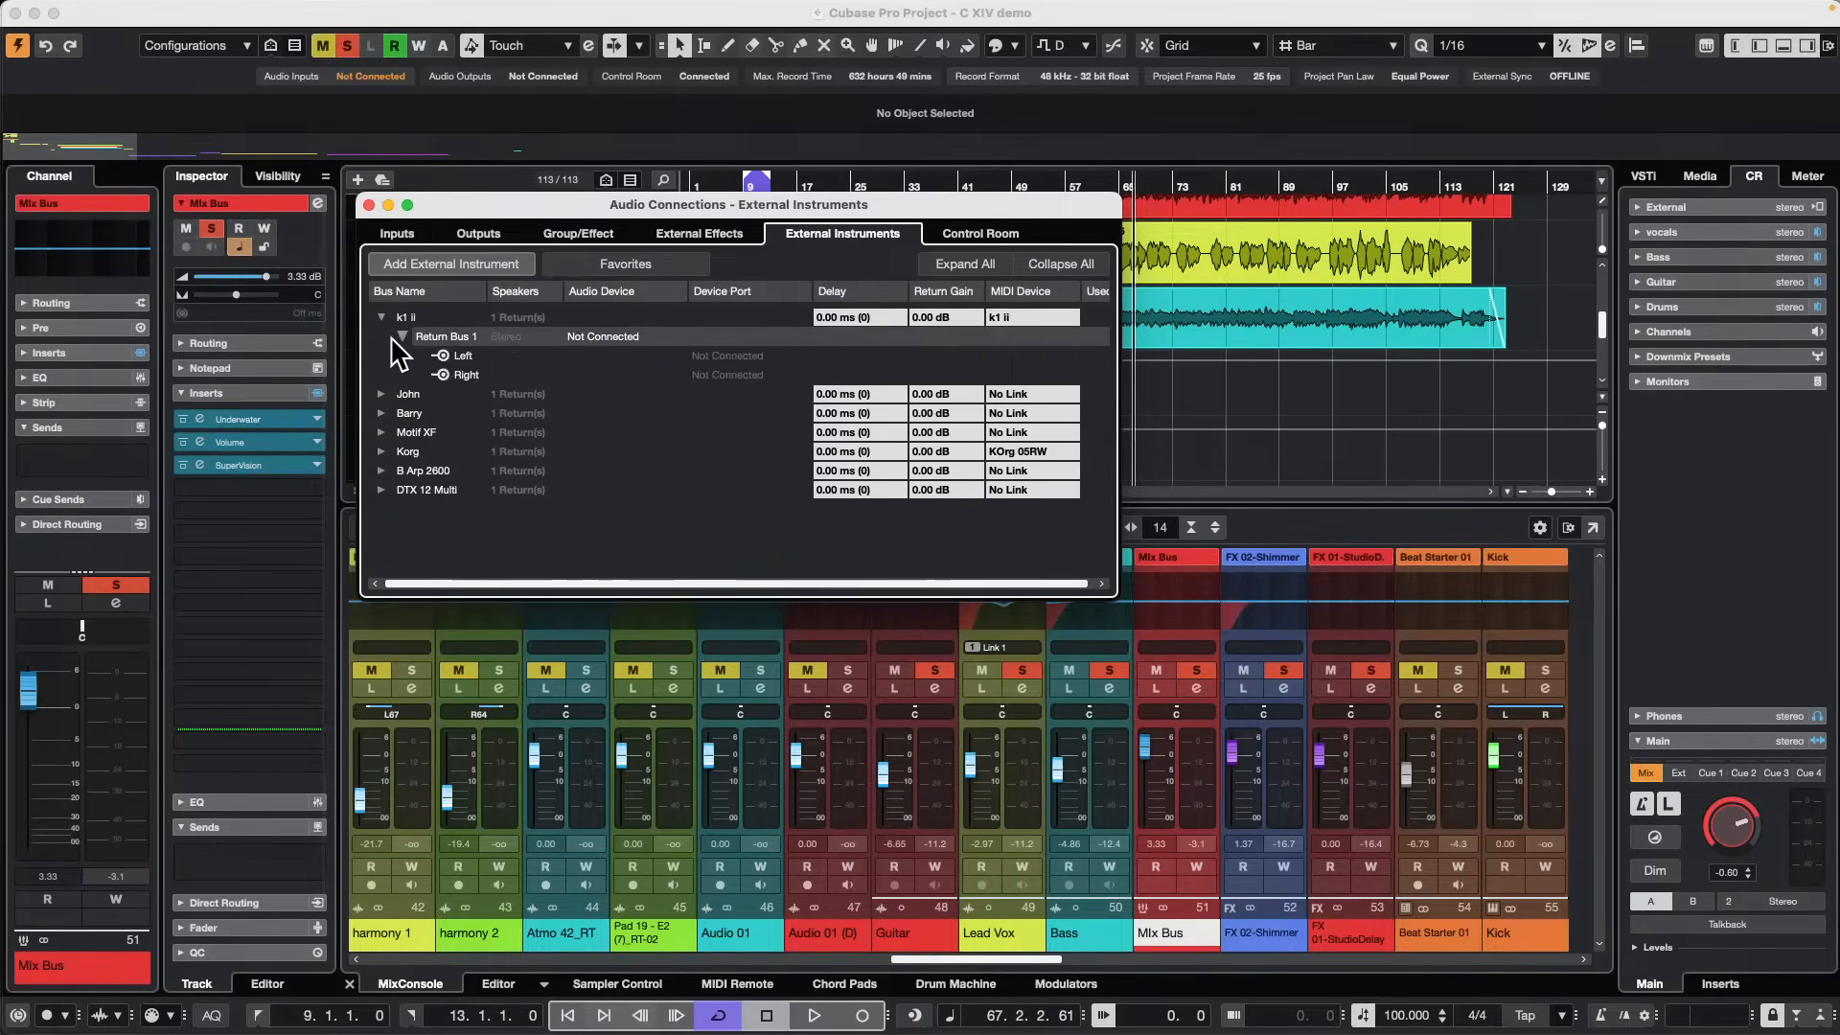
{"action": "left_click", "coordinate": [716, 234]}
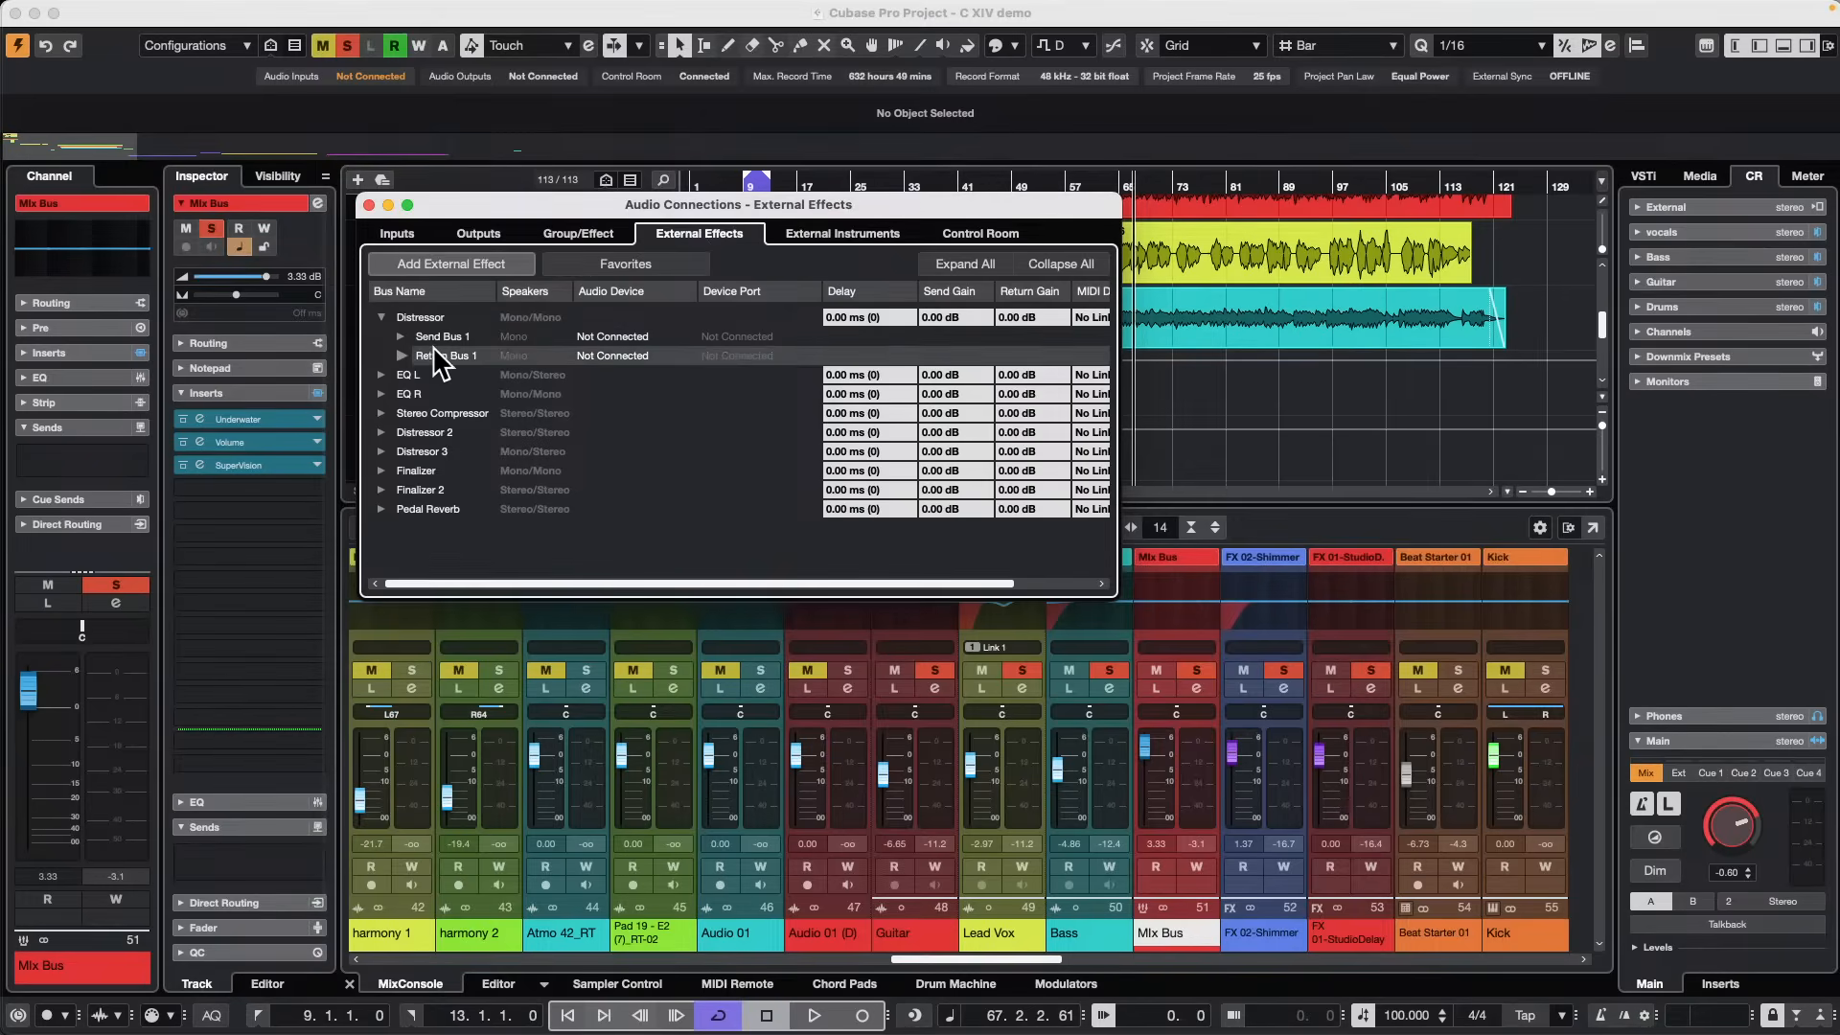
{"action": "left_click", "coordinate": [886, 230]}
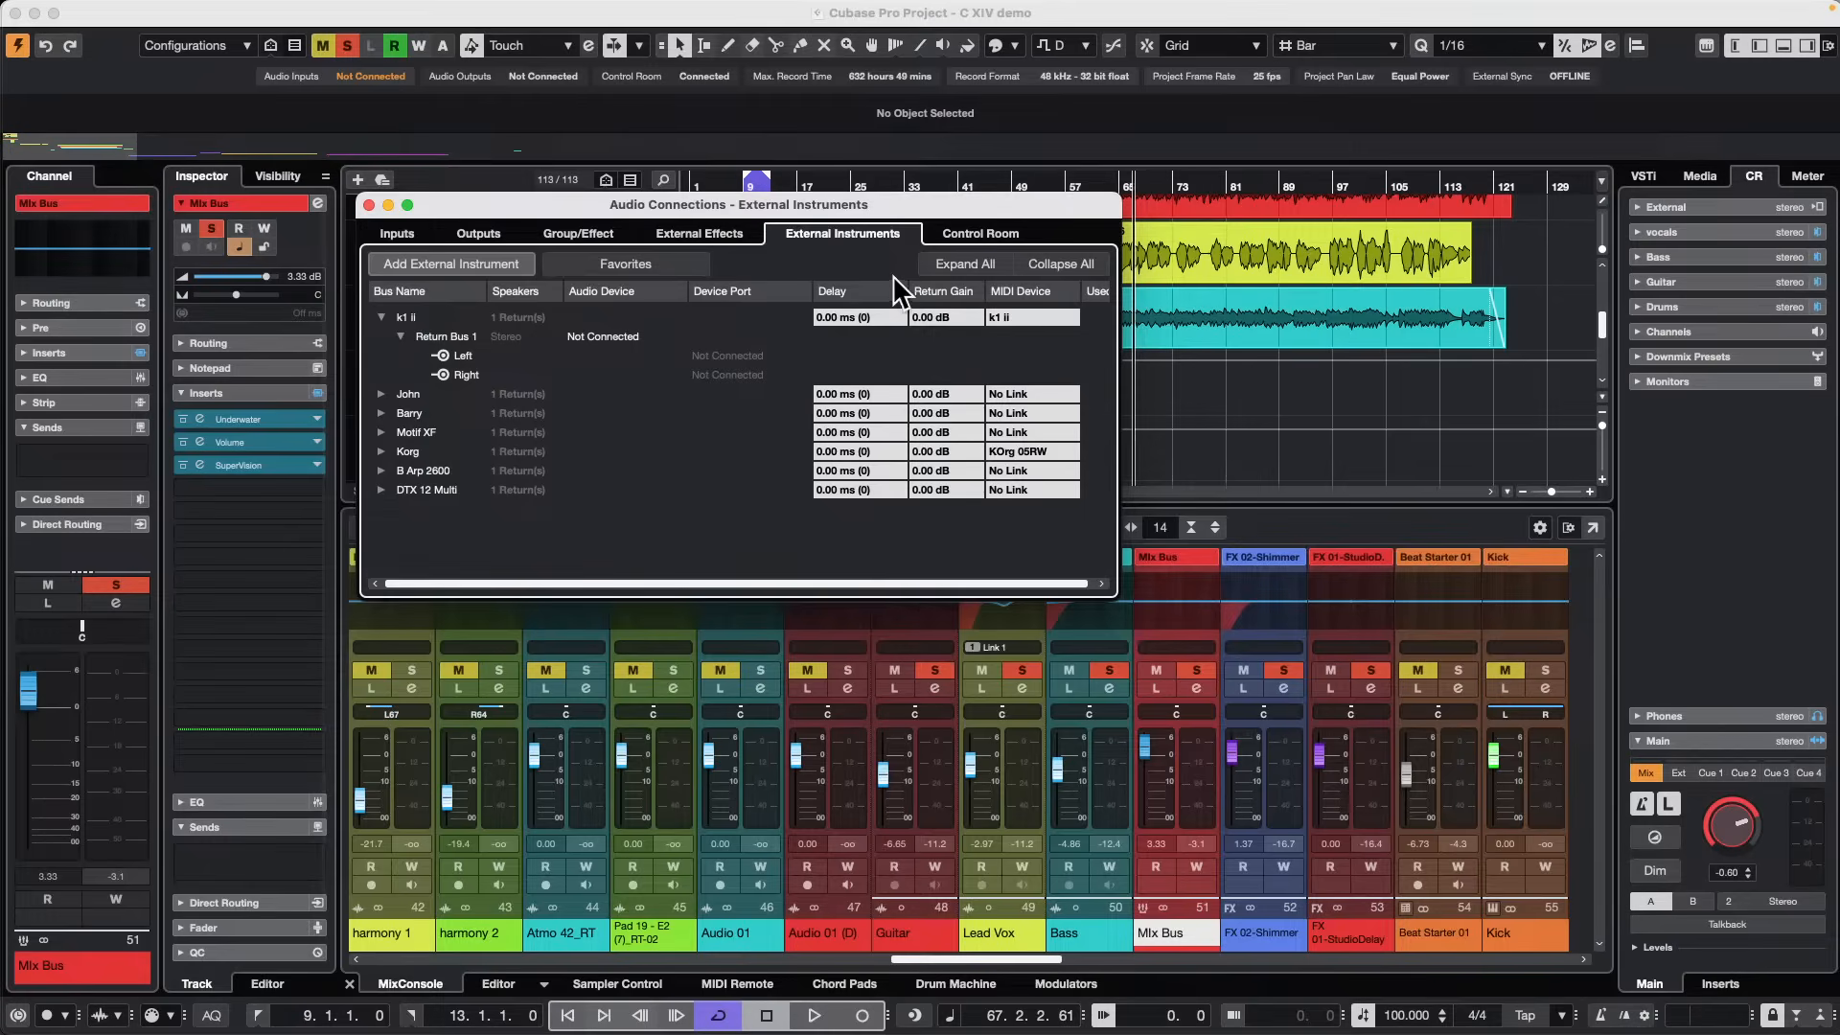
{"action": "left_click", "coordinate": [735, 239]}
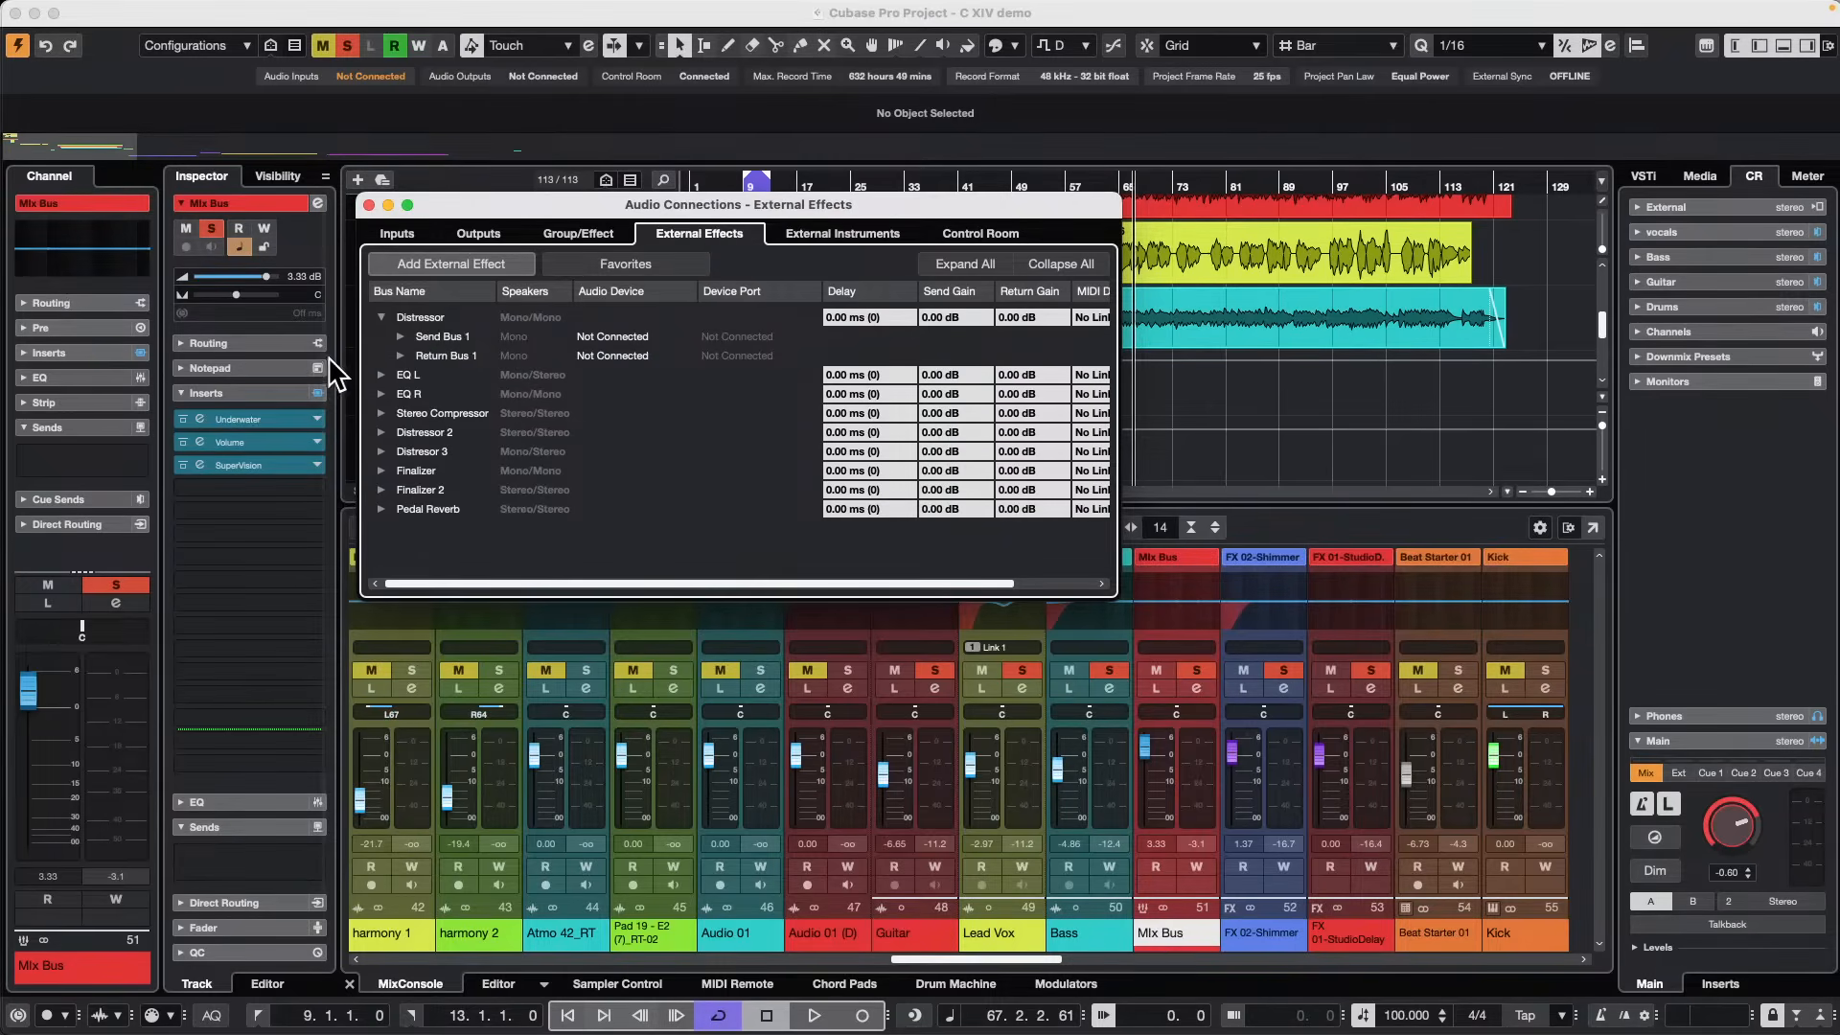
{"action": "left_click", "coordinate": [863, 233]}
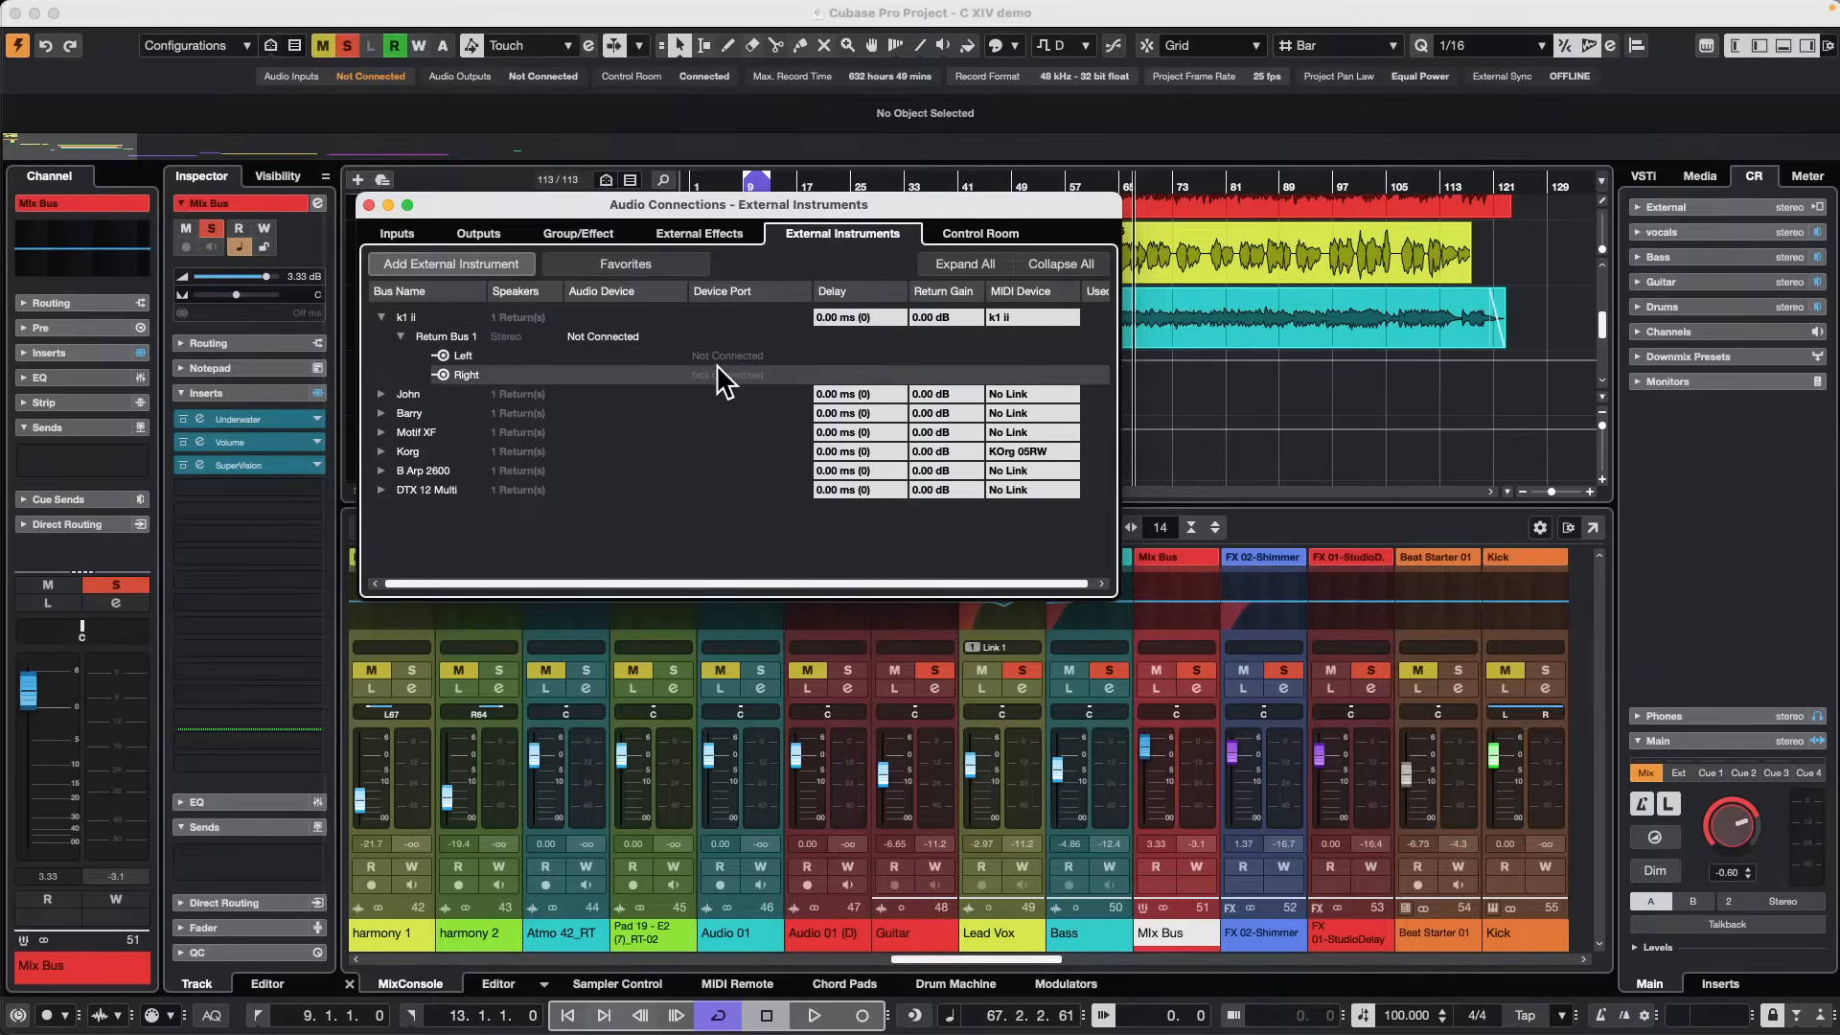
Compare the external effects' send and return buses with the external instruments' return buses, and close Audio Connections.
{"action": "left_click", "coordinate": [709, 237]}
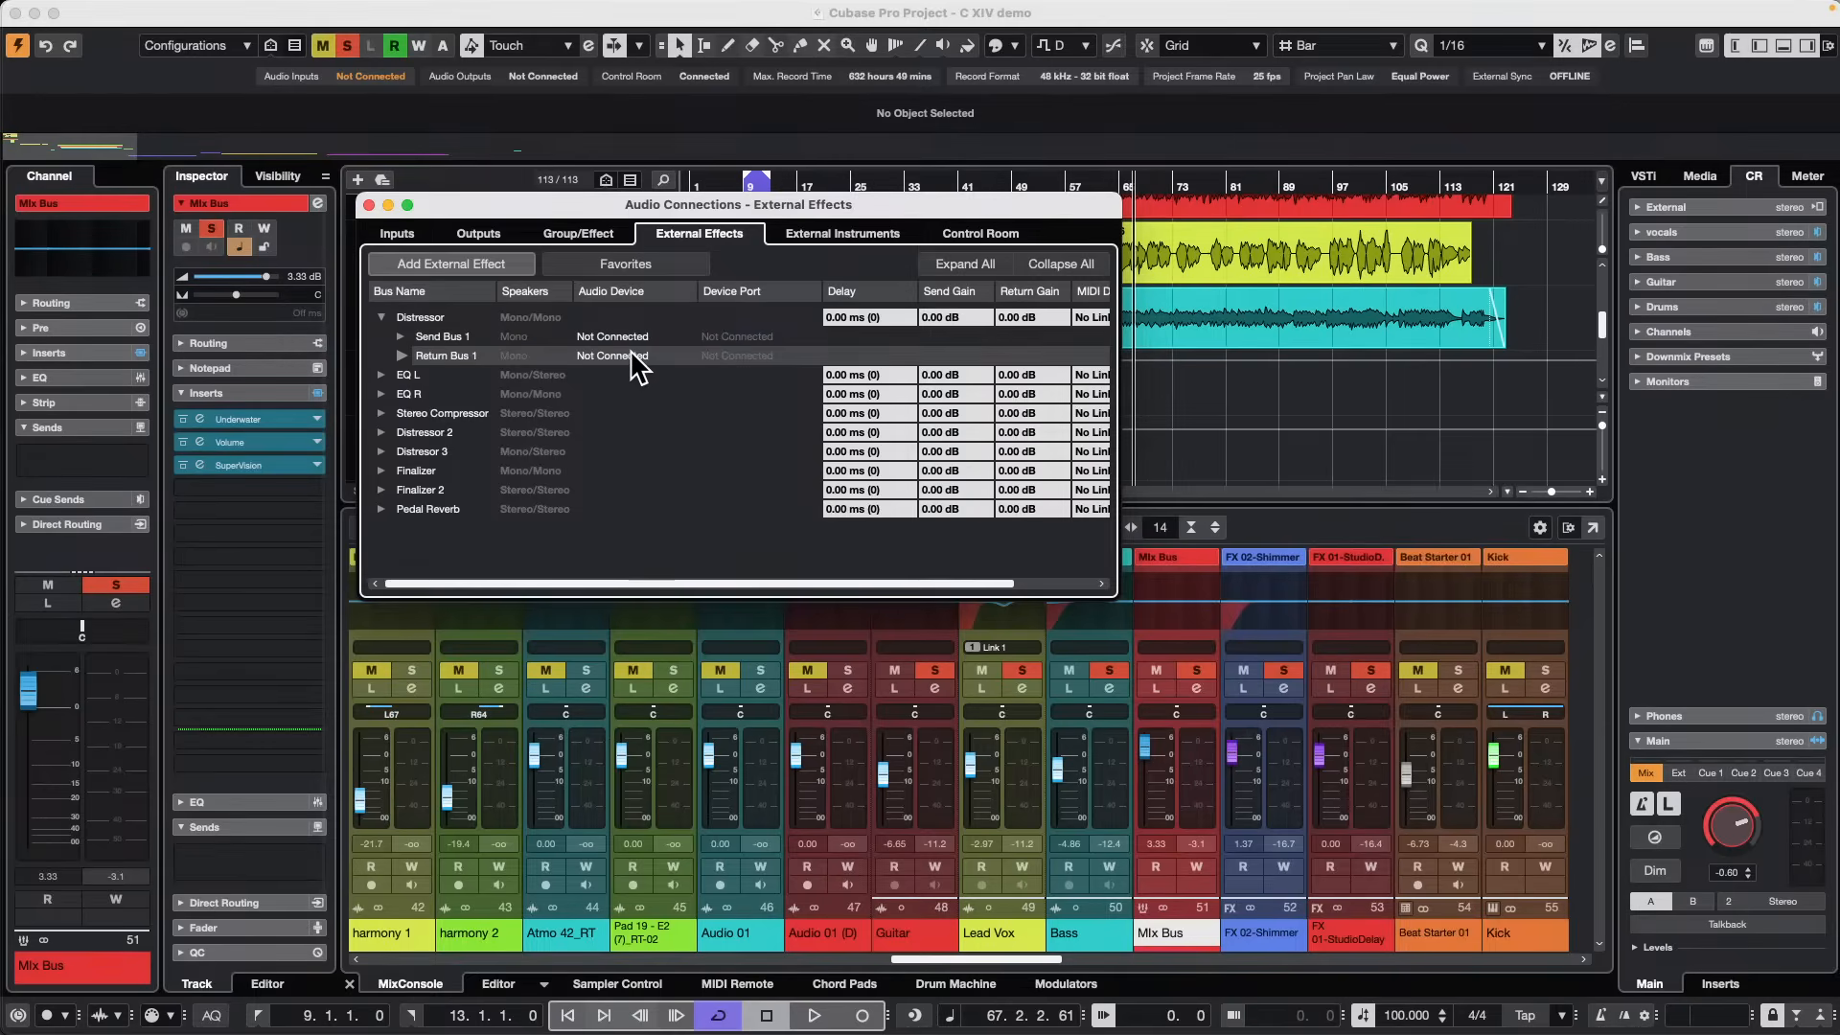
{"action": "left_click", "coordinate": [880, 235]}
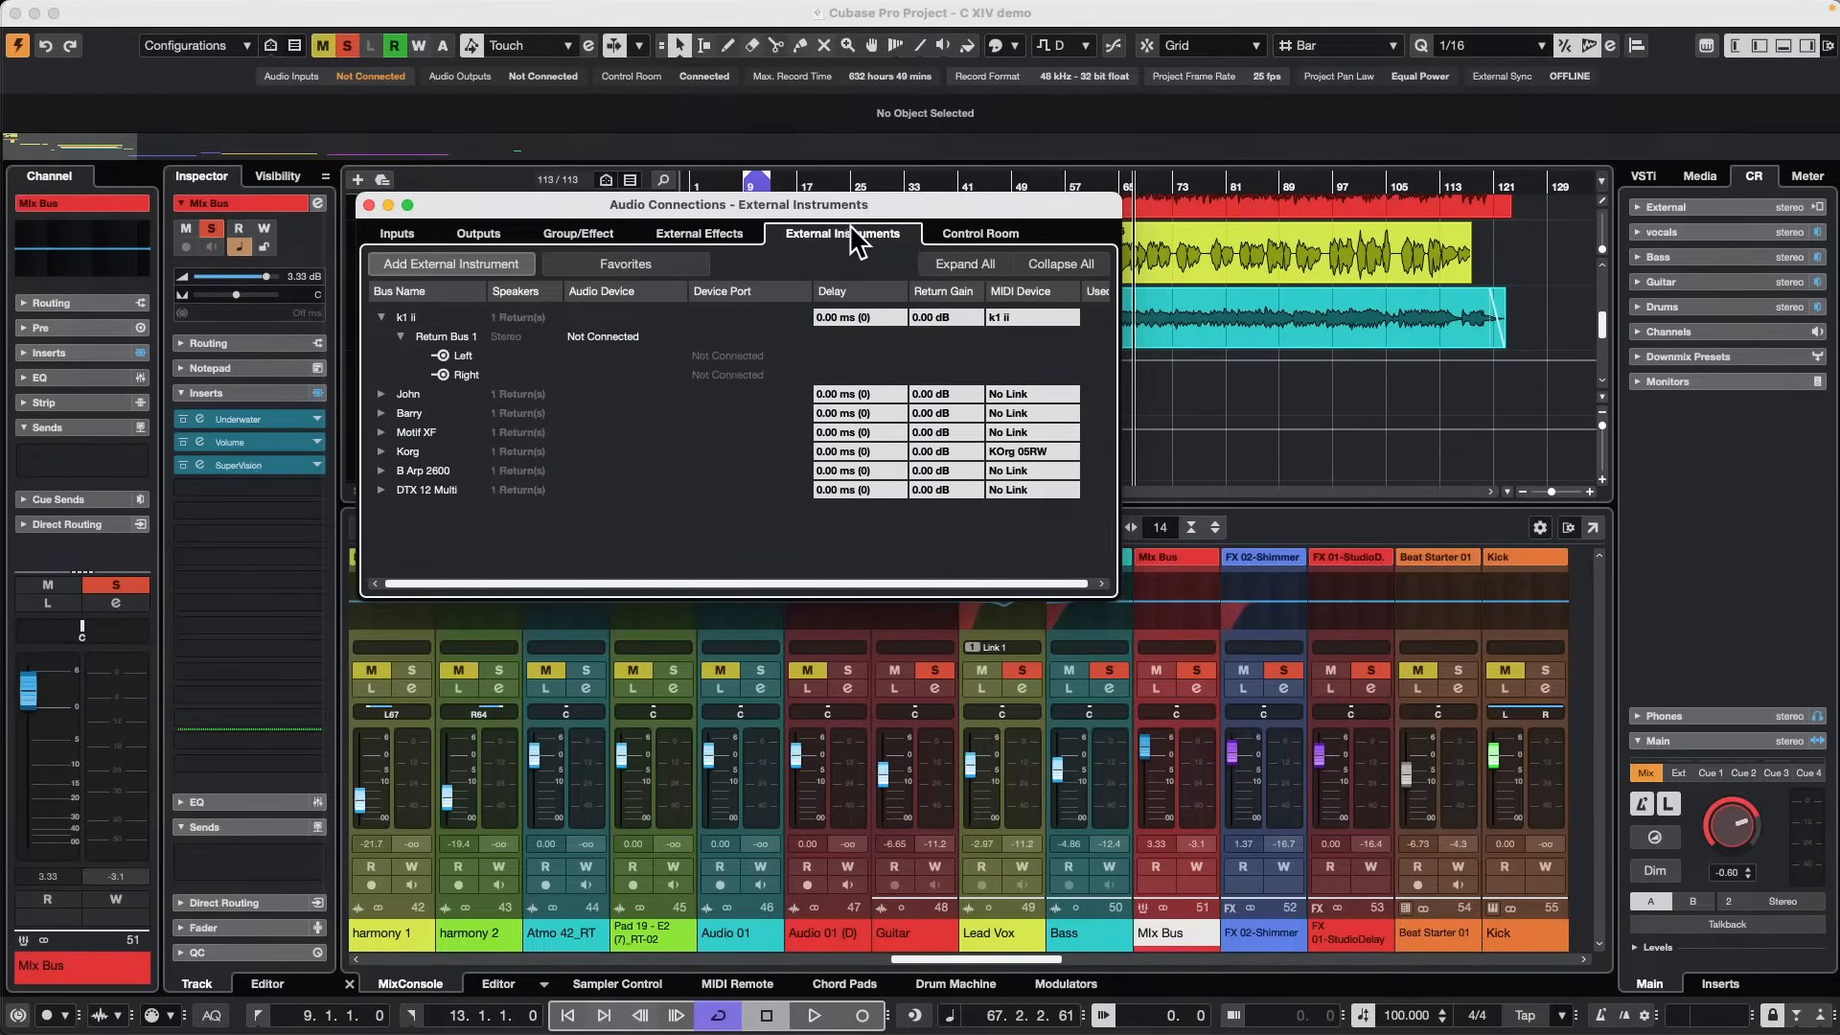
{"action": "left_click", "coordinate": [731, 240]}
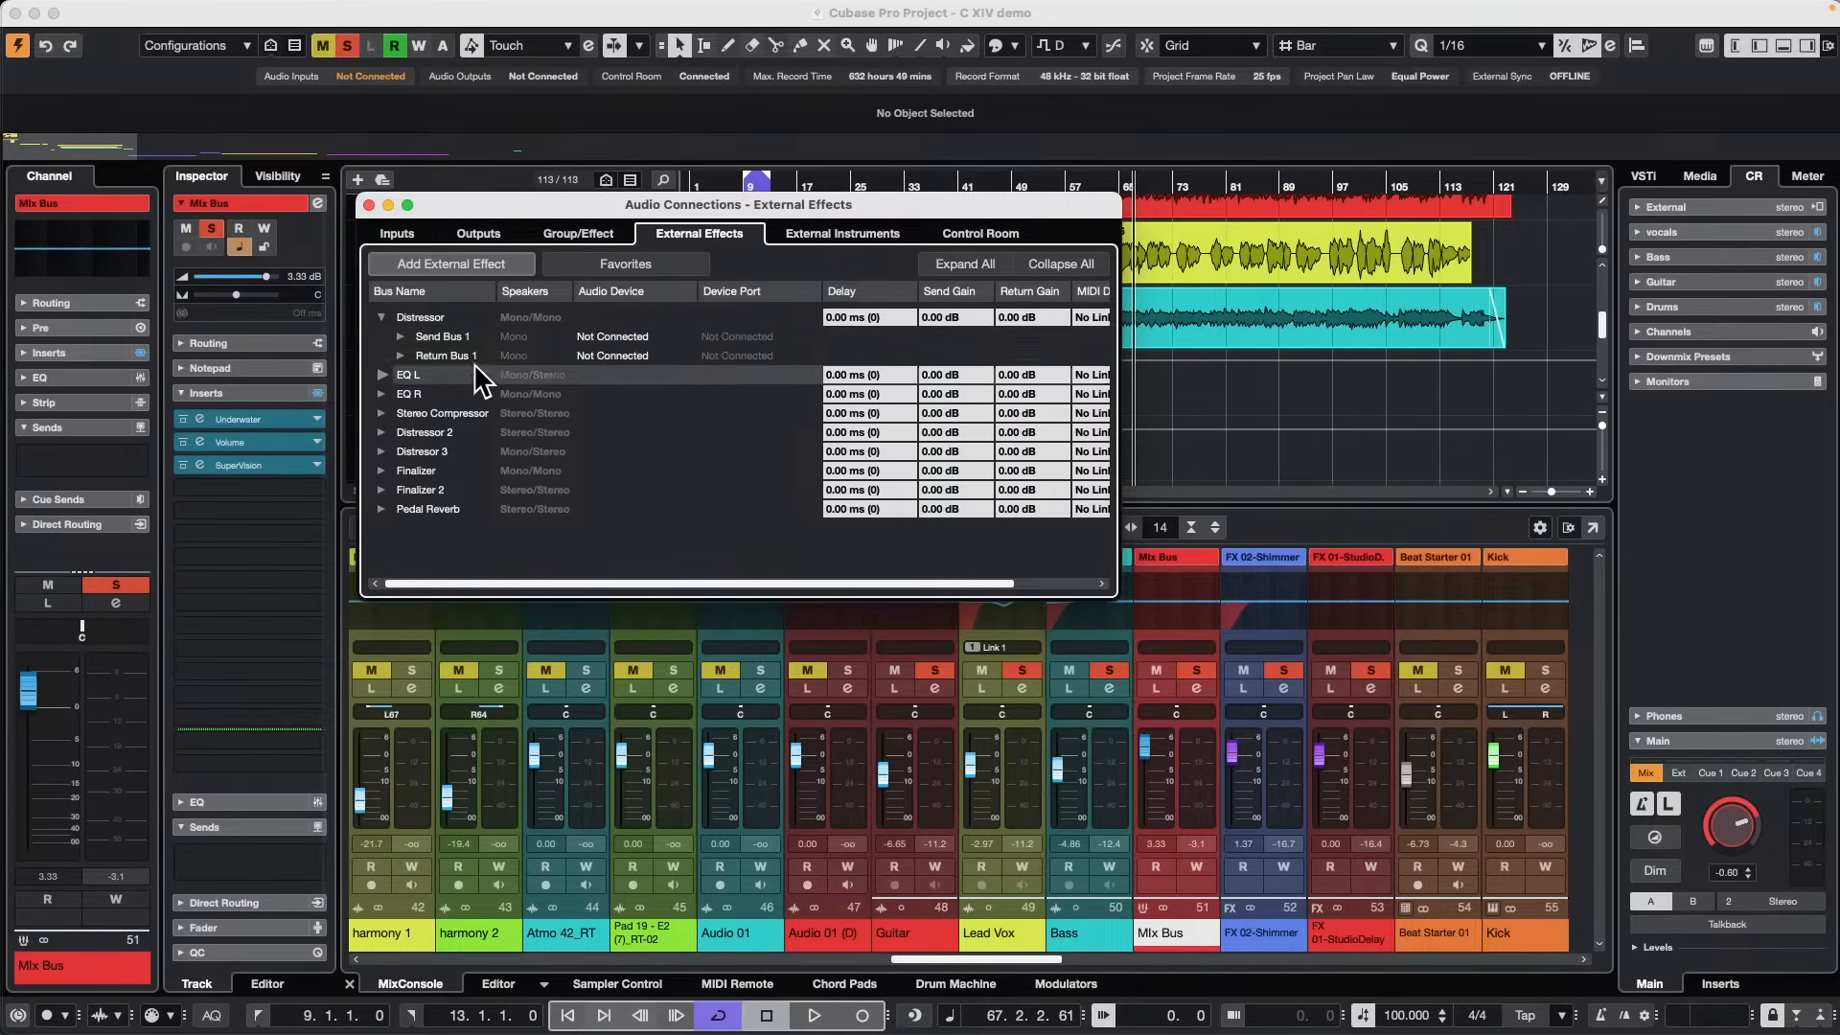
{"action": "left_click", "coordinate": [369, 204]}
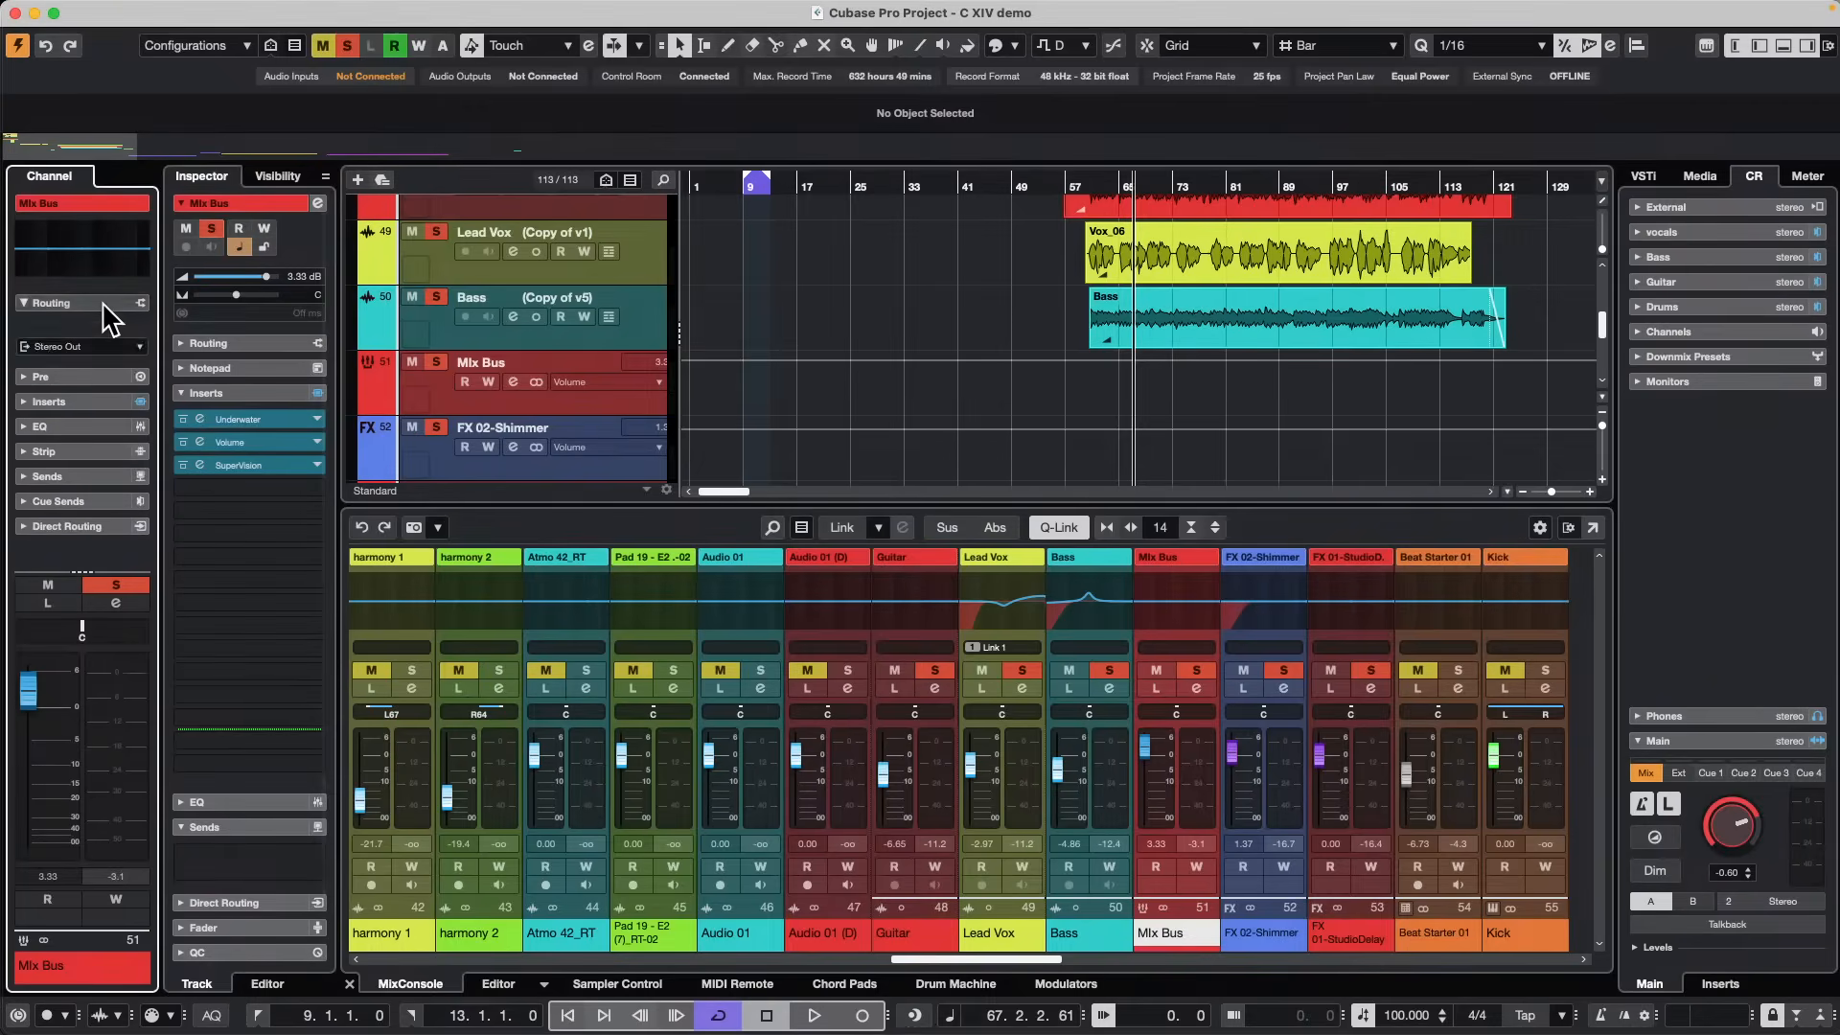
Expand and collapse the Sends and Pre sections of the Mix Bus channel, and view the section setup options.
{"action": "left_click", "coordinate": [71, 428]}
{"action": "left_click", "coordinate": [71, 427]}
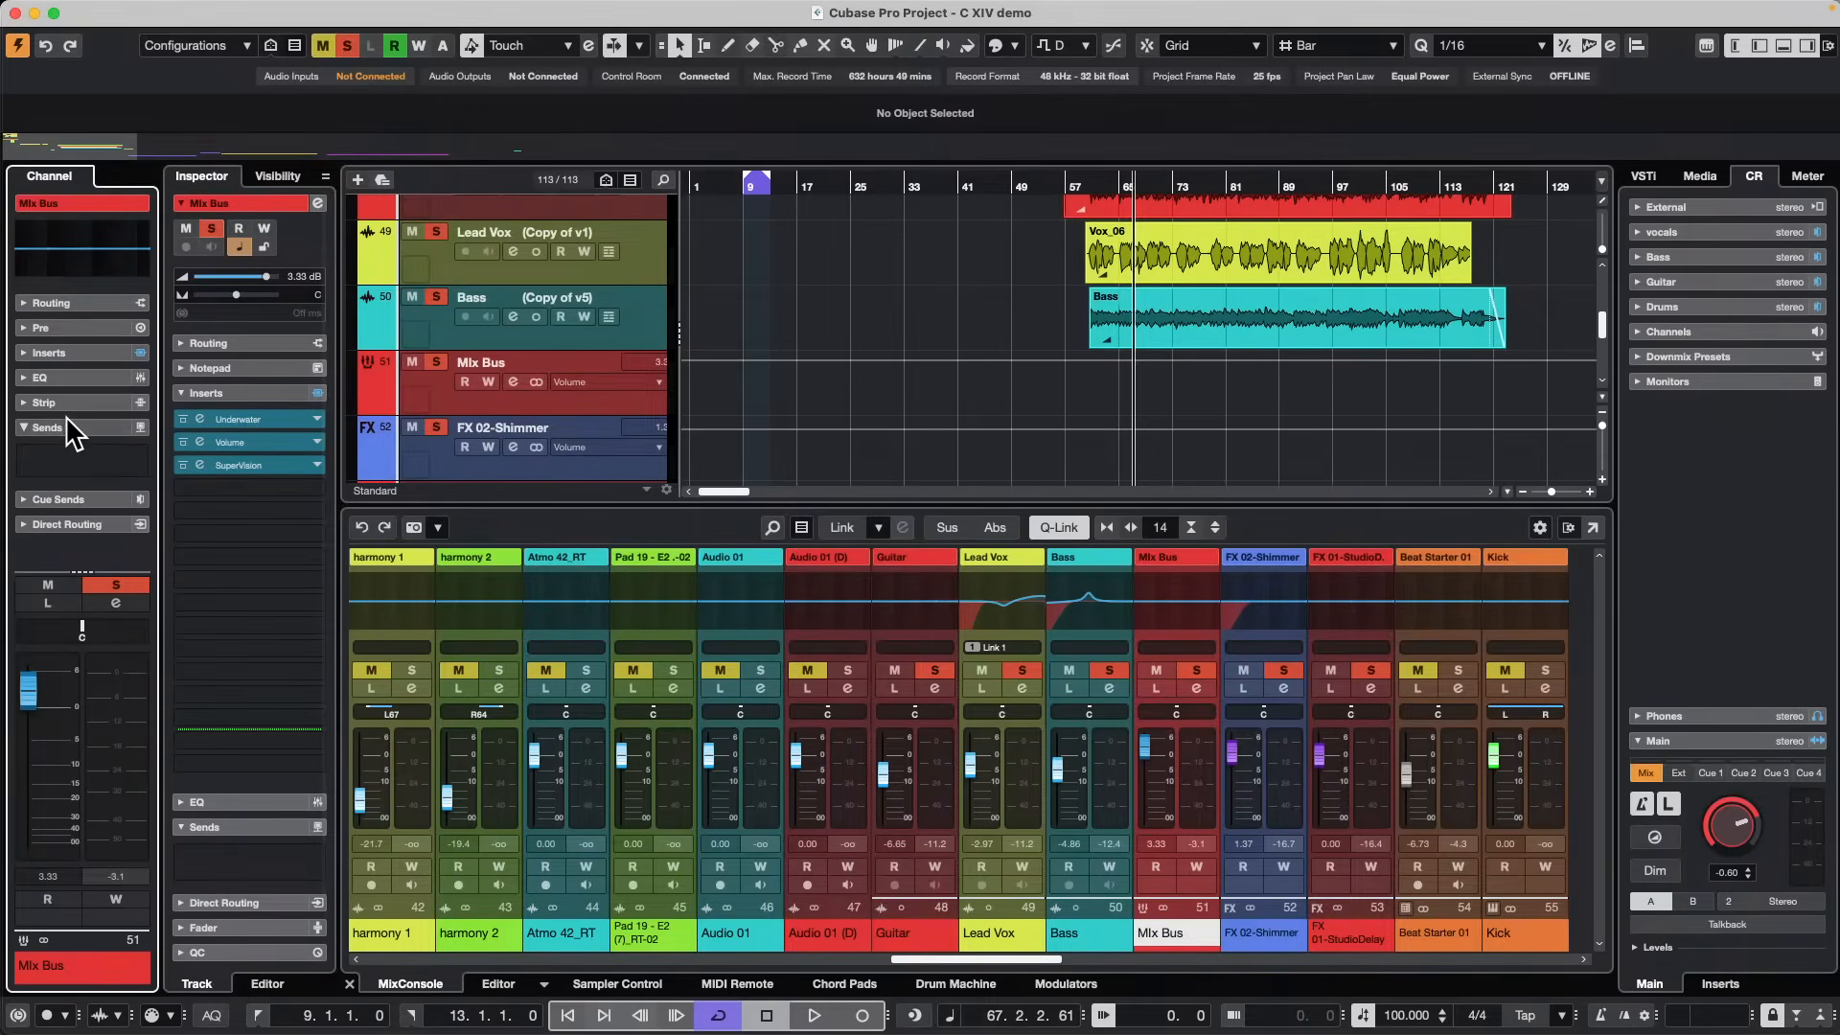
{"action": "left_click", "coordinate": [67, 425]}
{"action": "left_click", "coordinate": [73, 327]}
{"action": "left_click", "coordinate": [71, 327]}
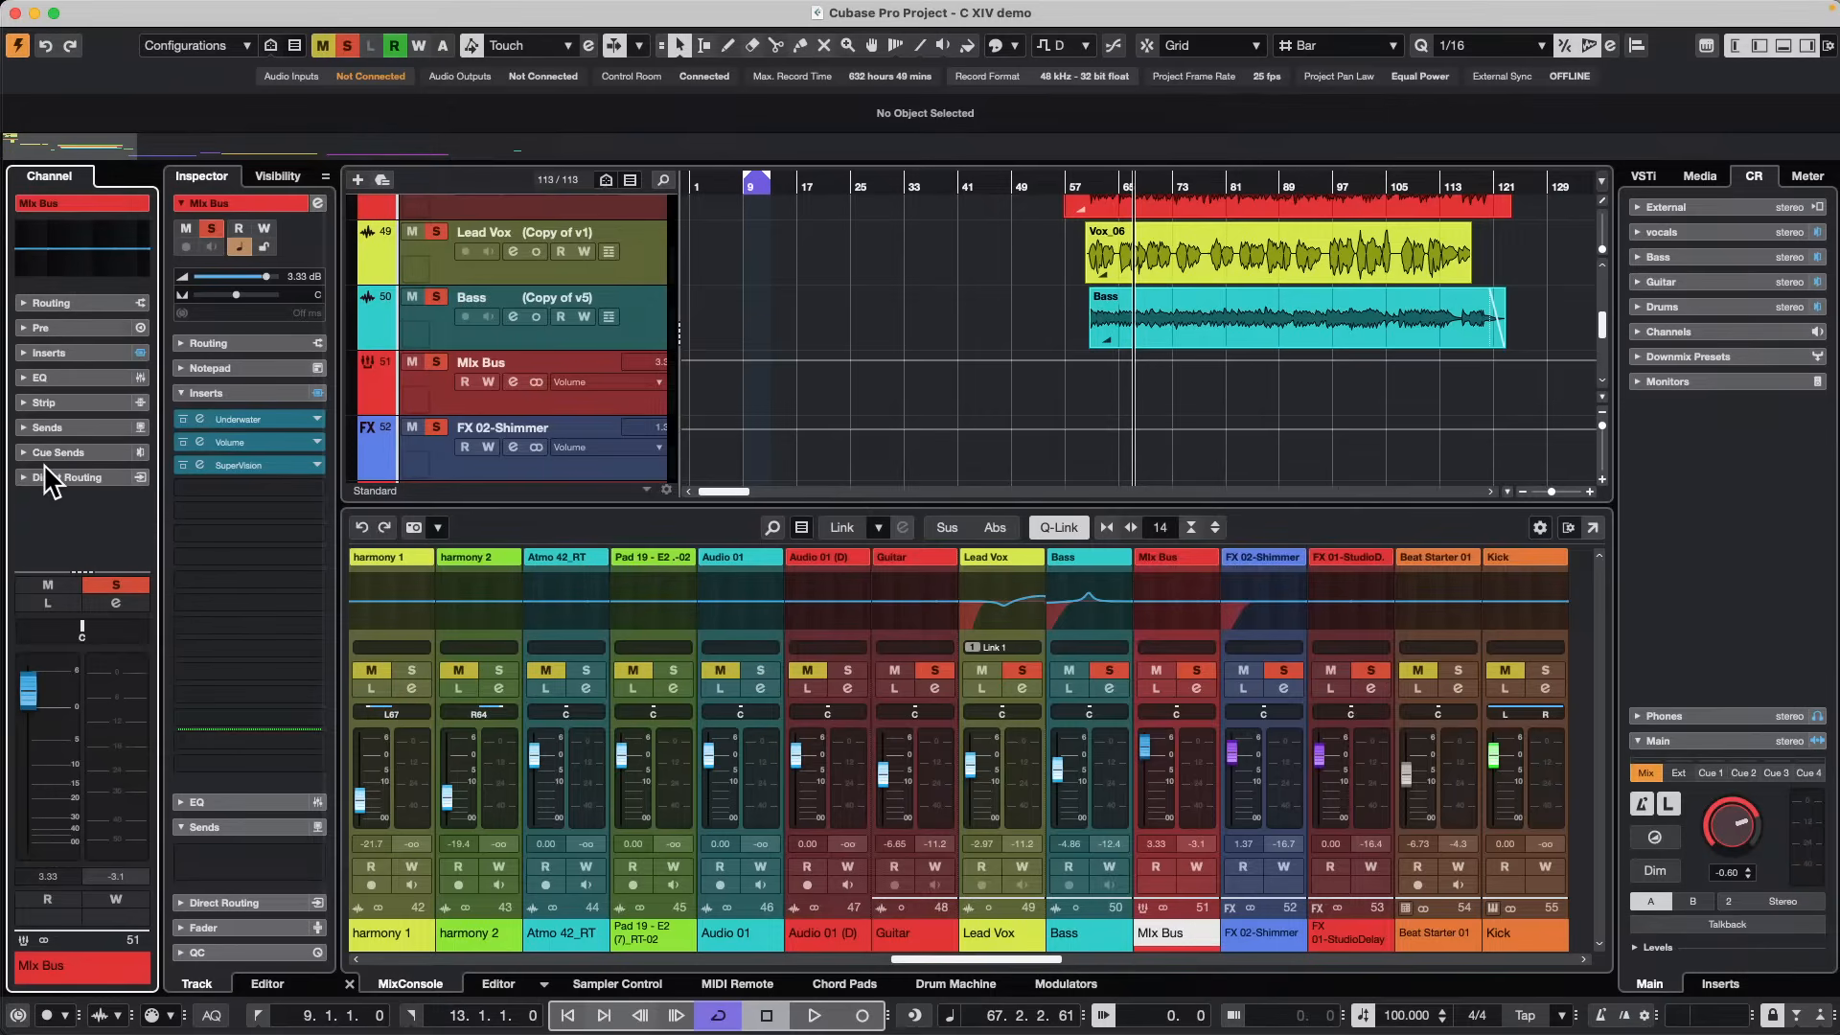
{"action": "right_click", "coordinate": [77, 323]}
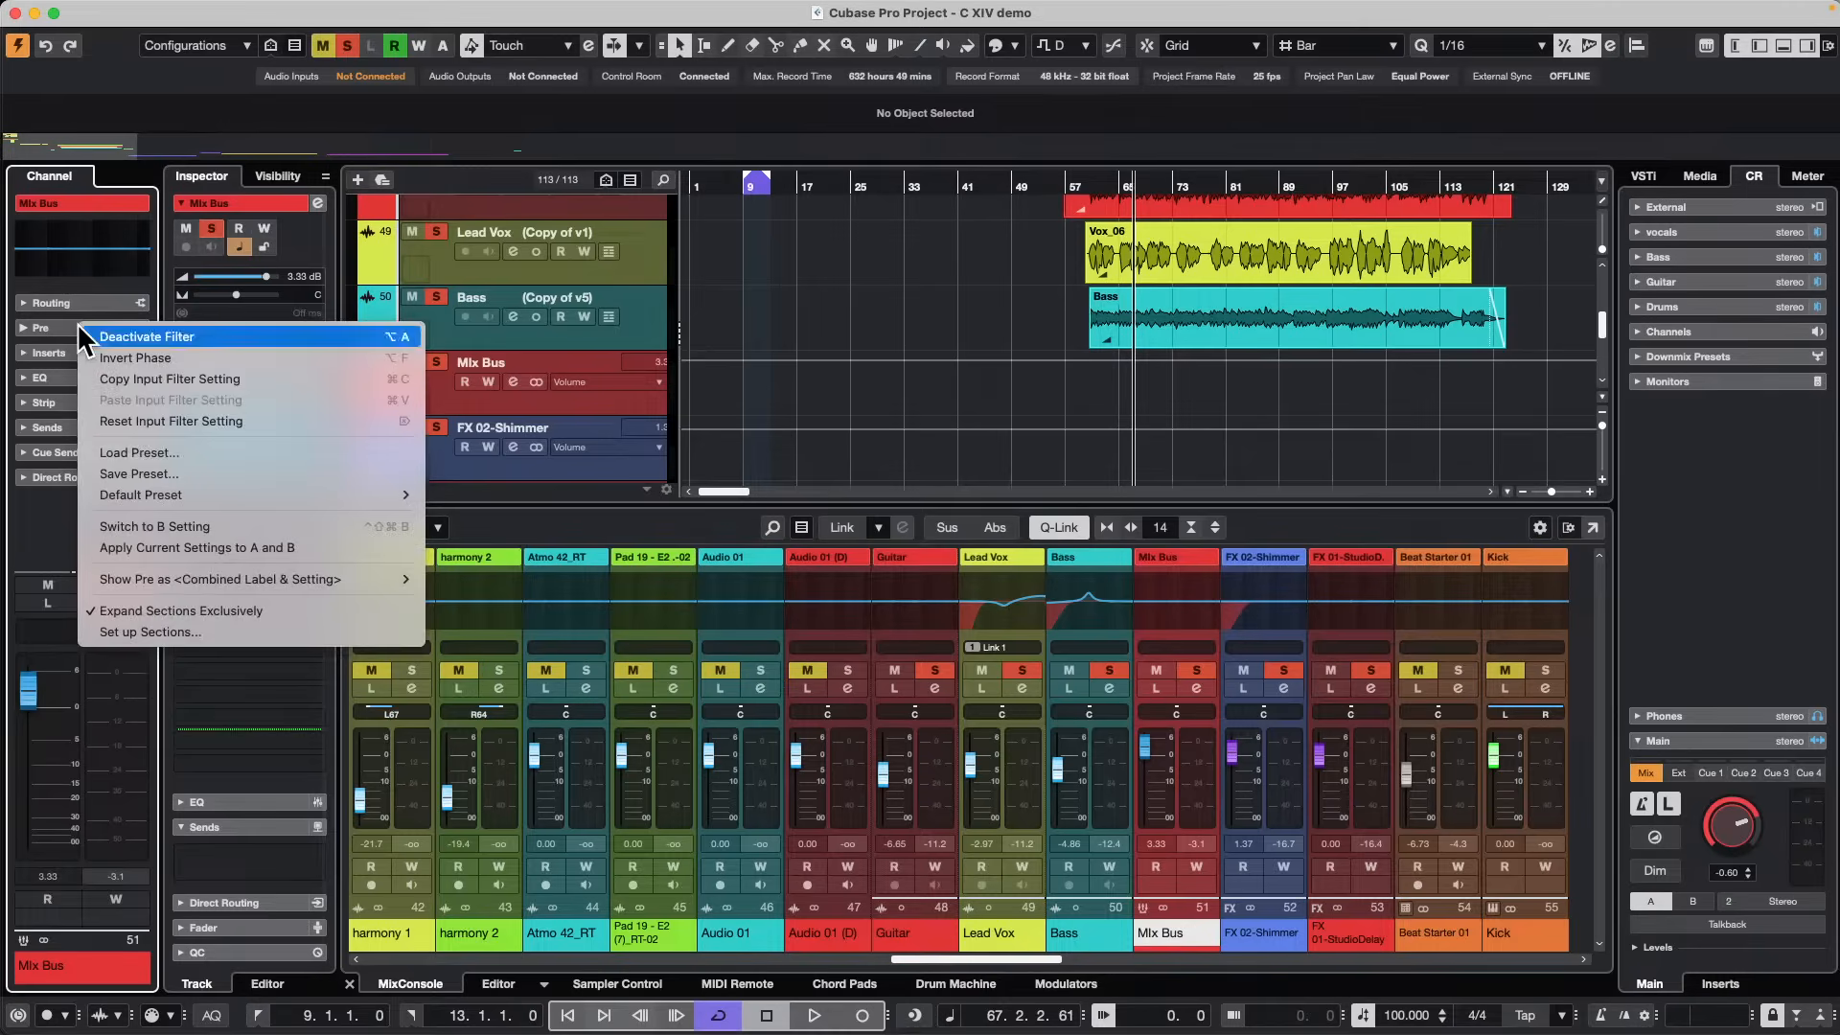
{"action": "left_click", "coordinate": [134, 620]}
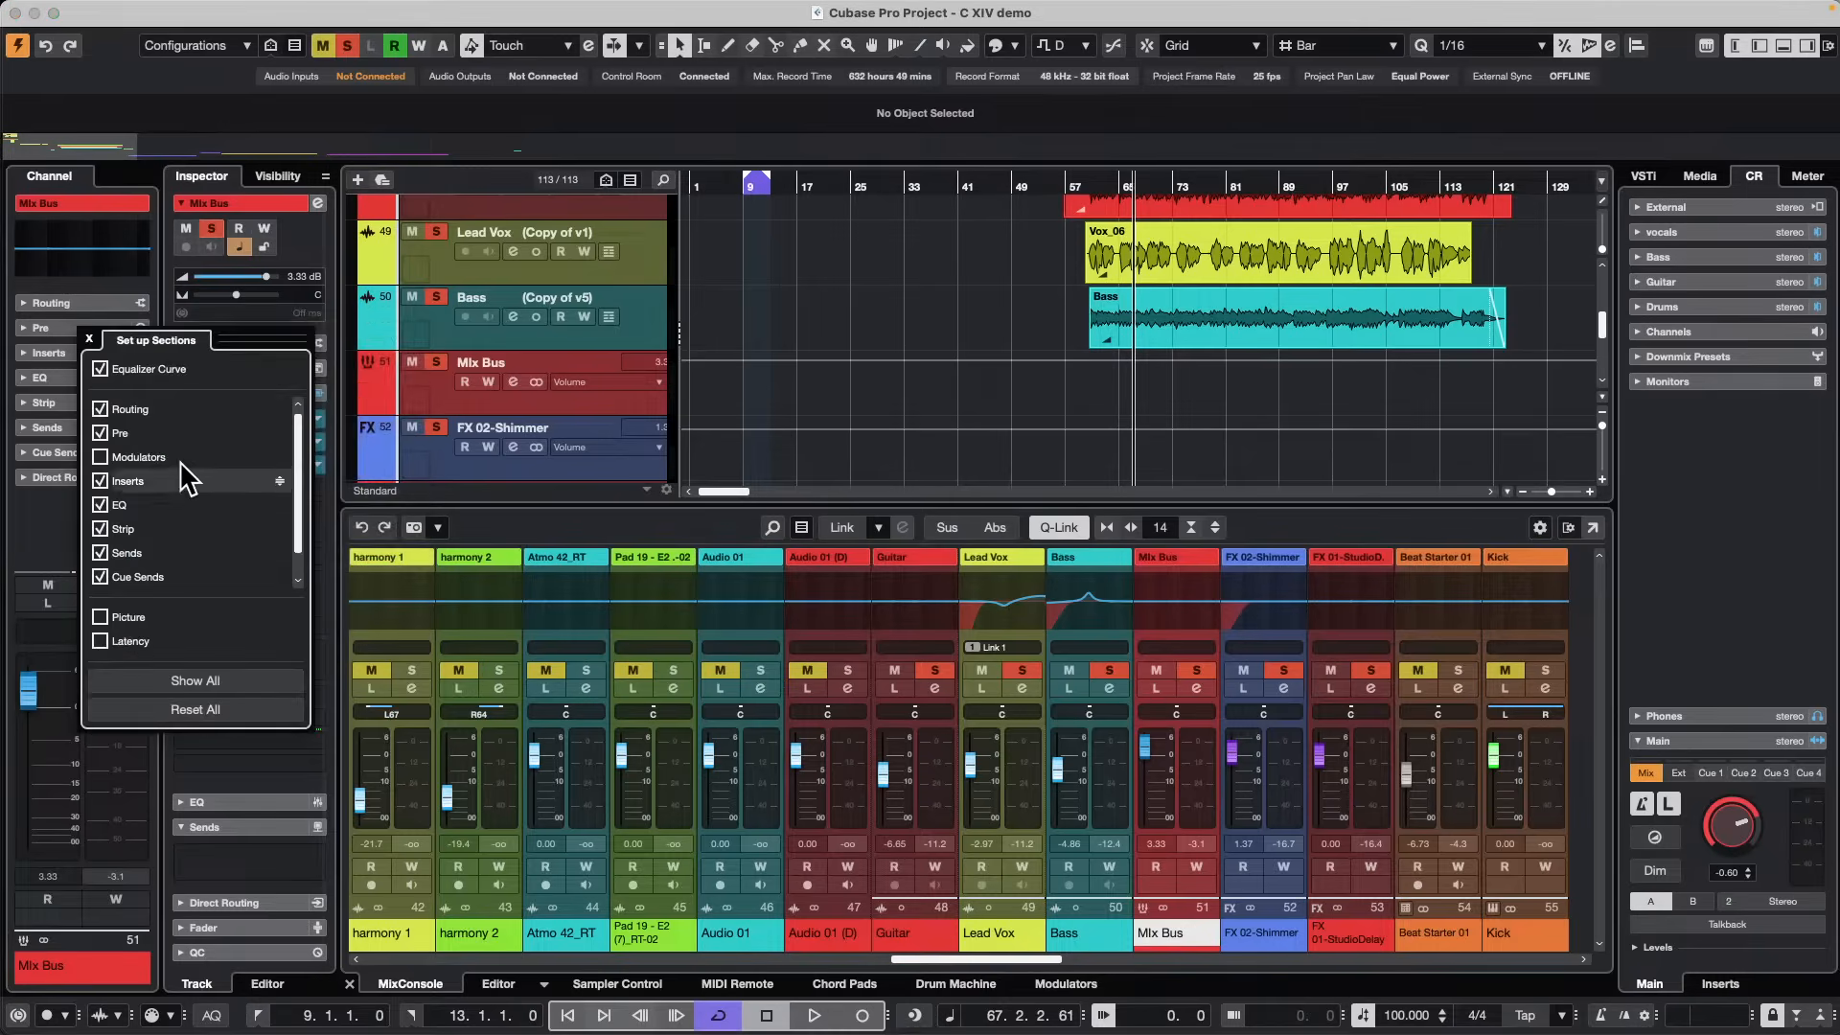
{"action": "left_click", "coordinate": [91, 336]}
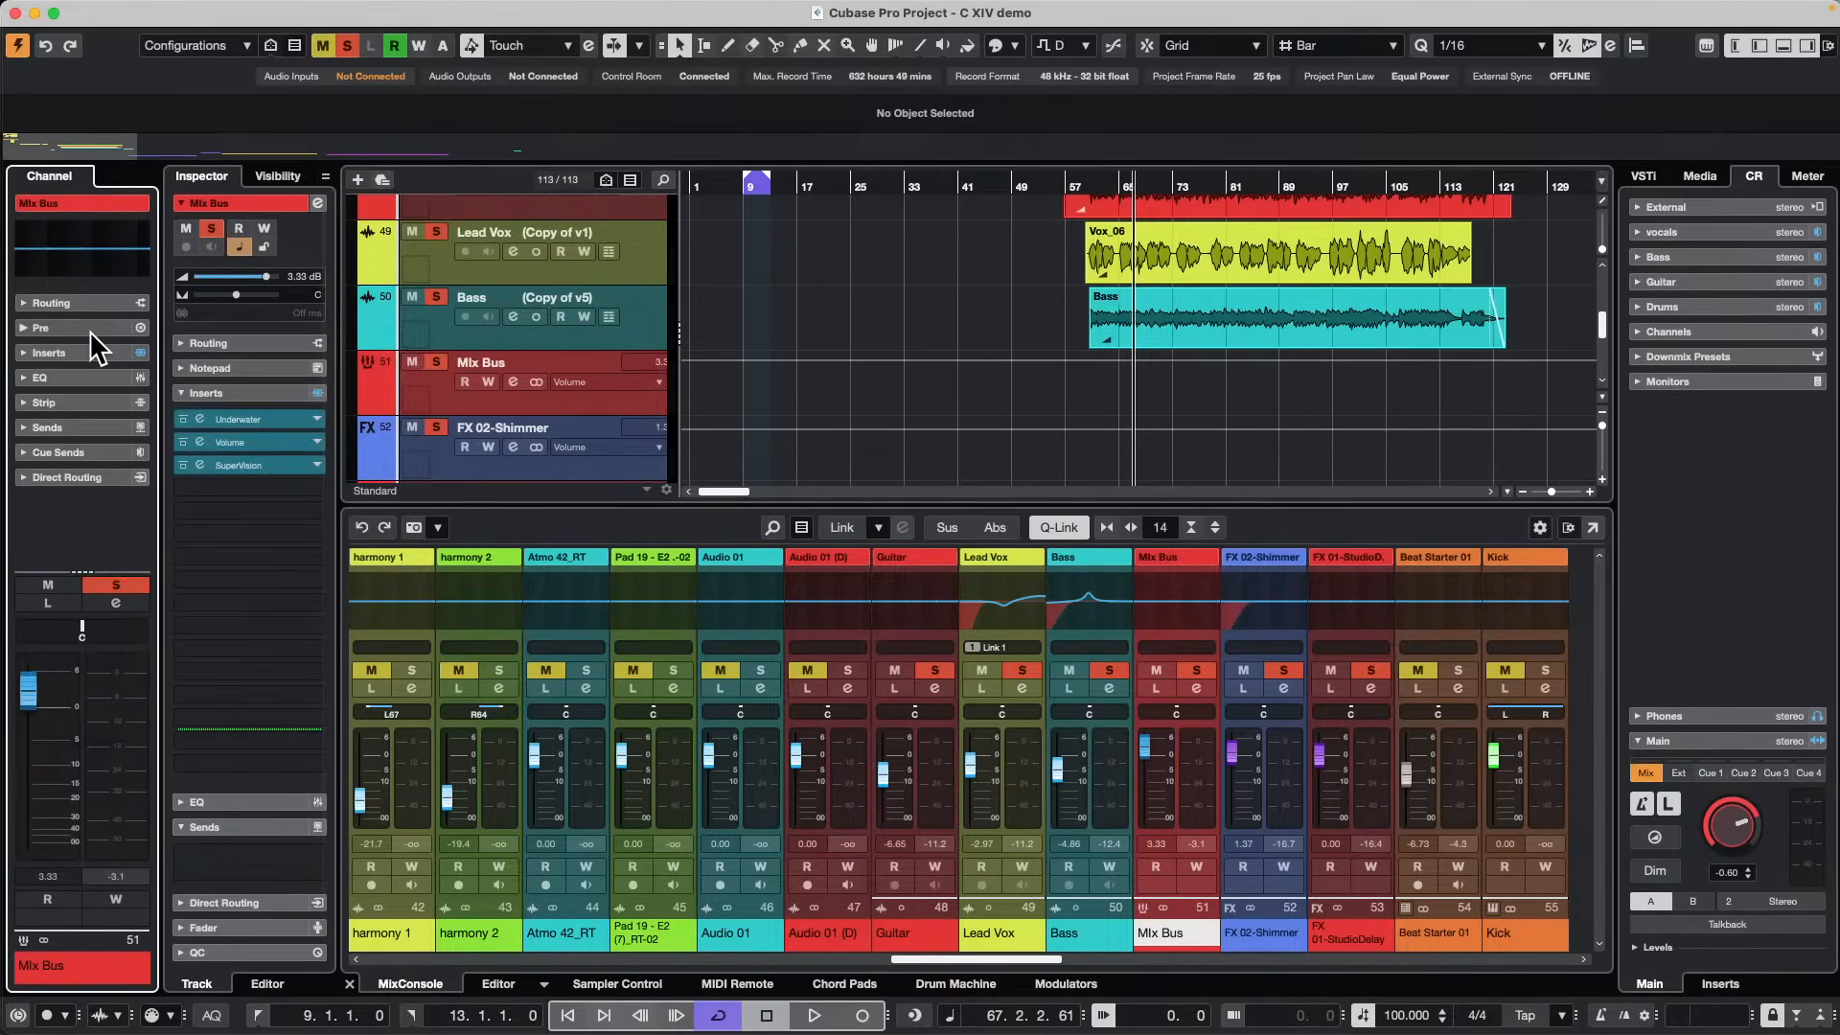
Try showing all available insert slots on the Mix Bus channel, switch the option back off, and collapse the sections.
{"action": "left_click", "coordinate": [70, 352]}
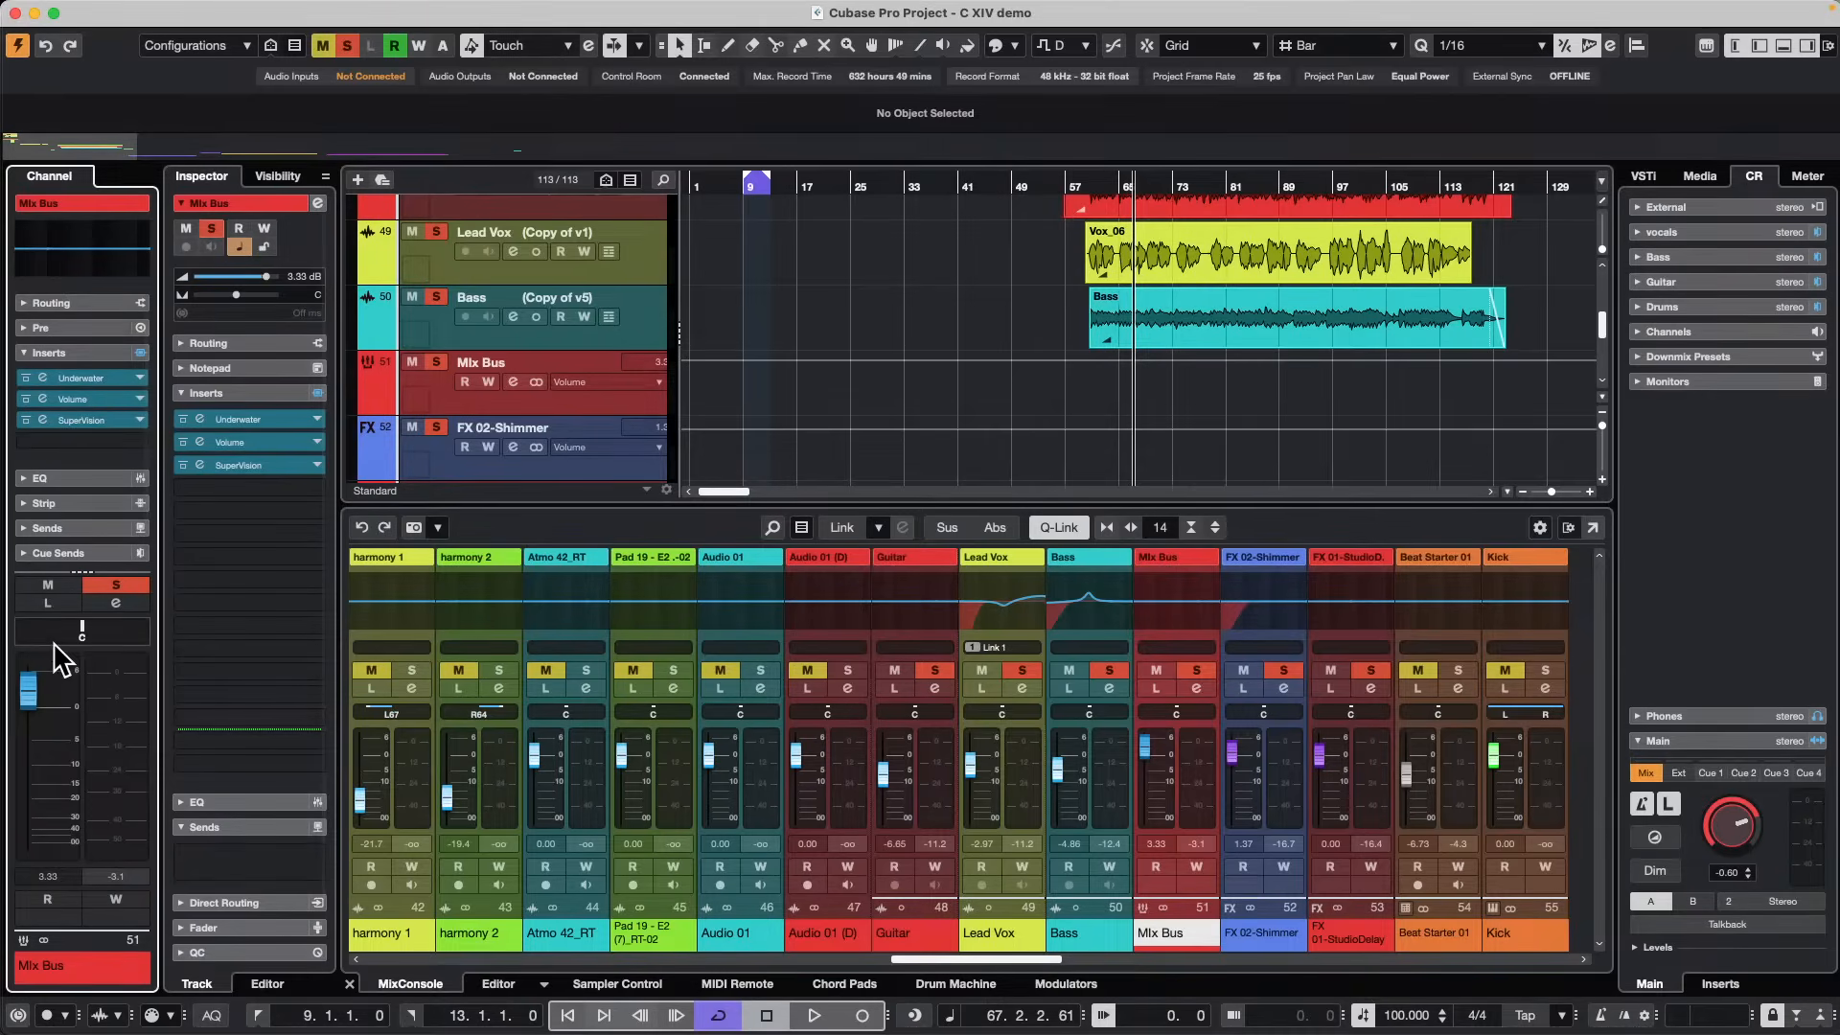
{"action": "right_click", "coordinate": [81, 422]}
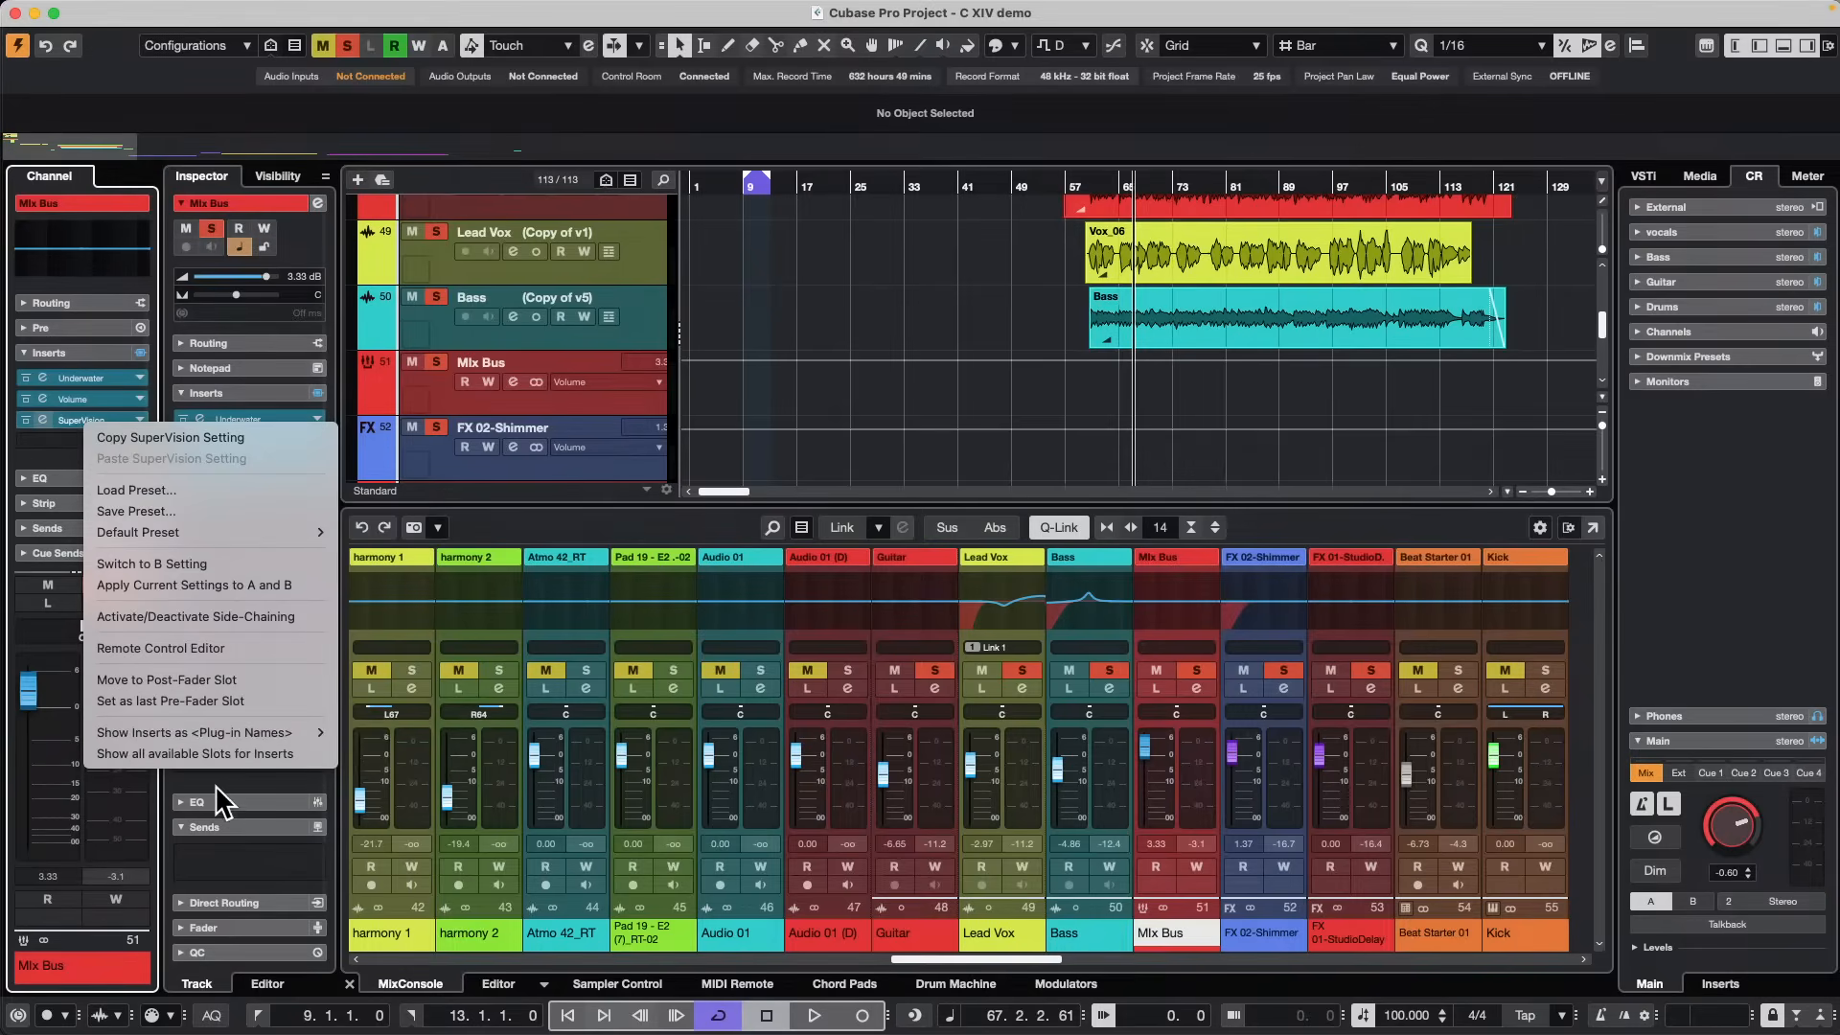
{"action": "left_click", "coordinate": [236, 757]}
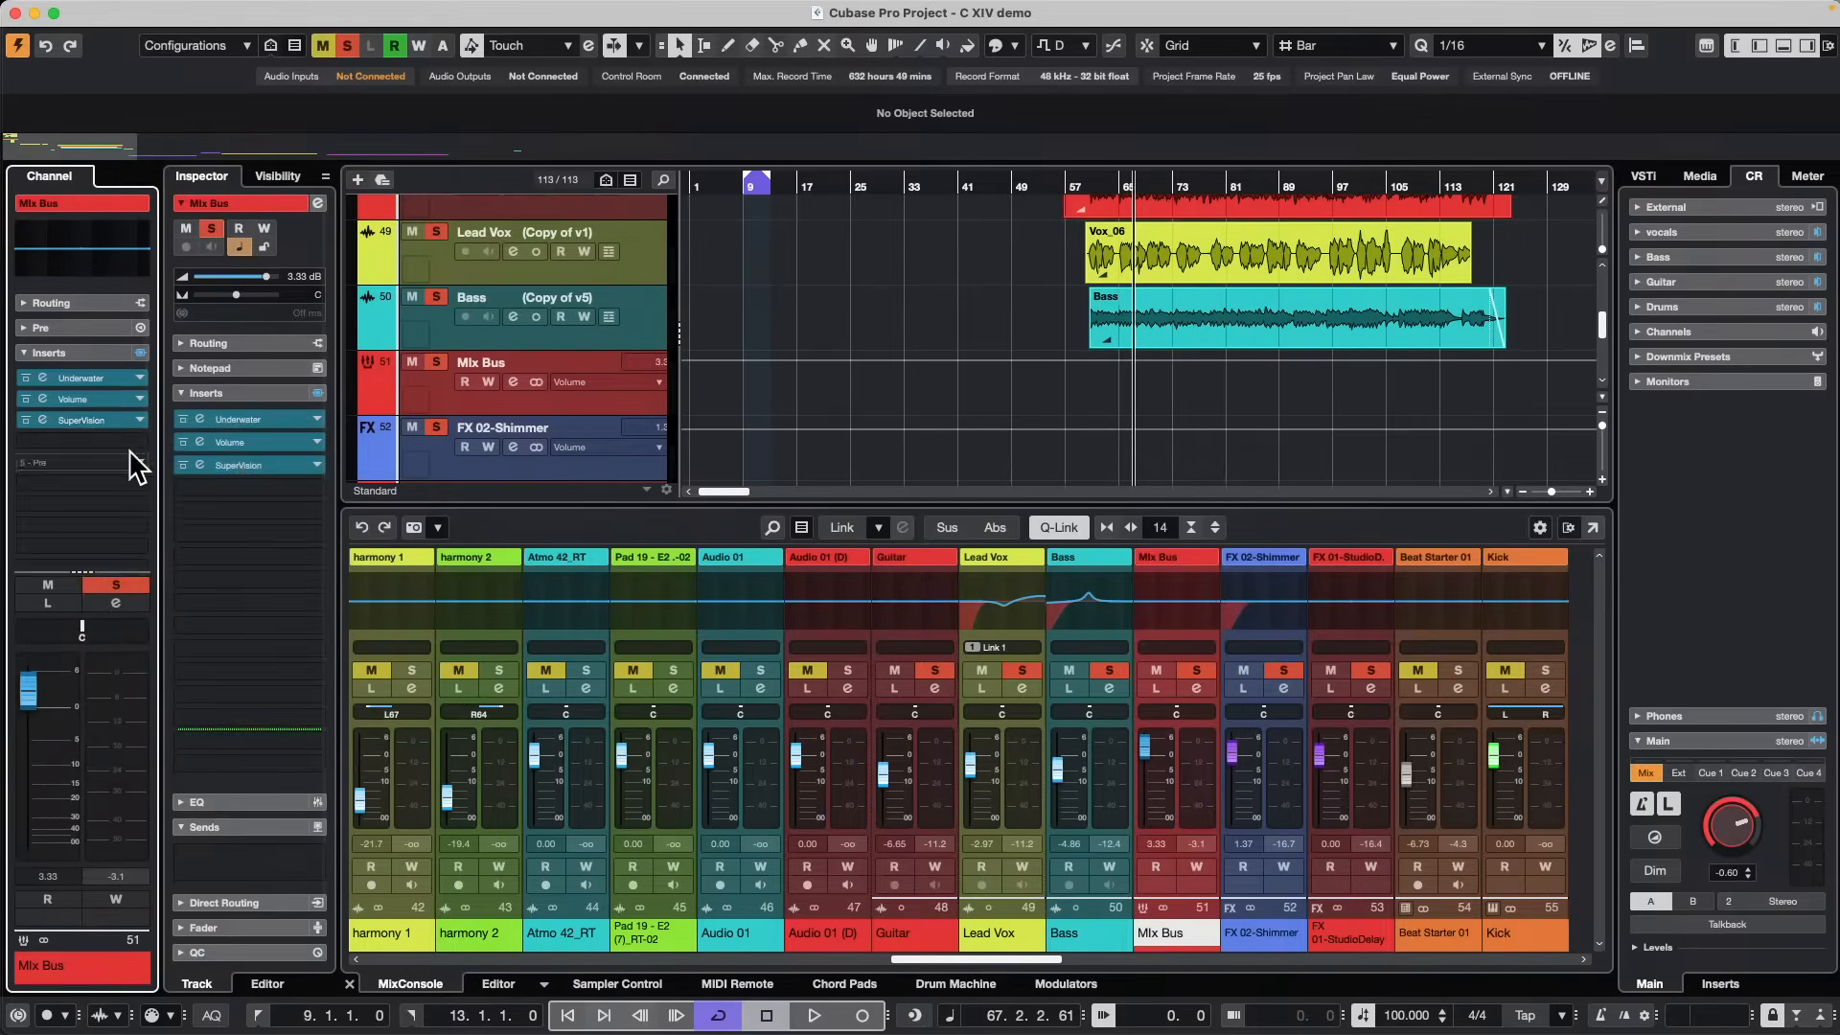
{"action": "right_click", "coordinate": [84, 420]}
{"action": "left_click", "coordinate": [203, 757]}
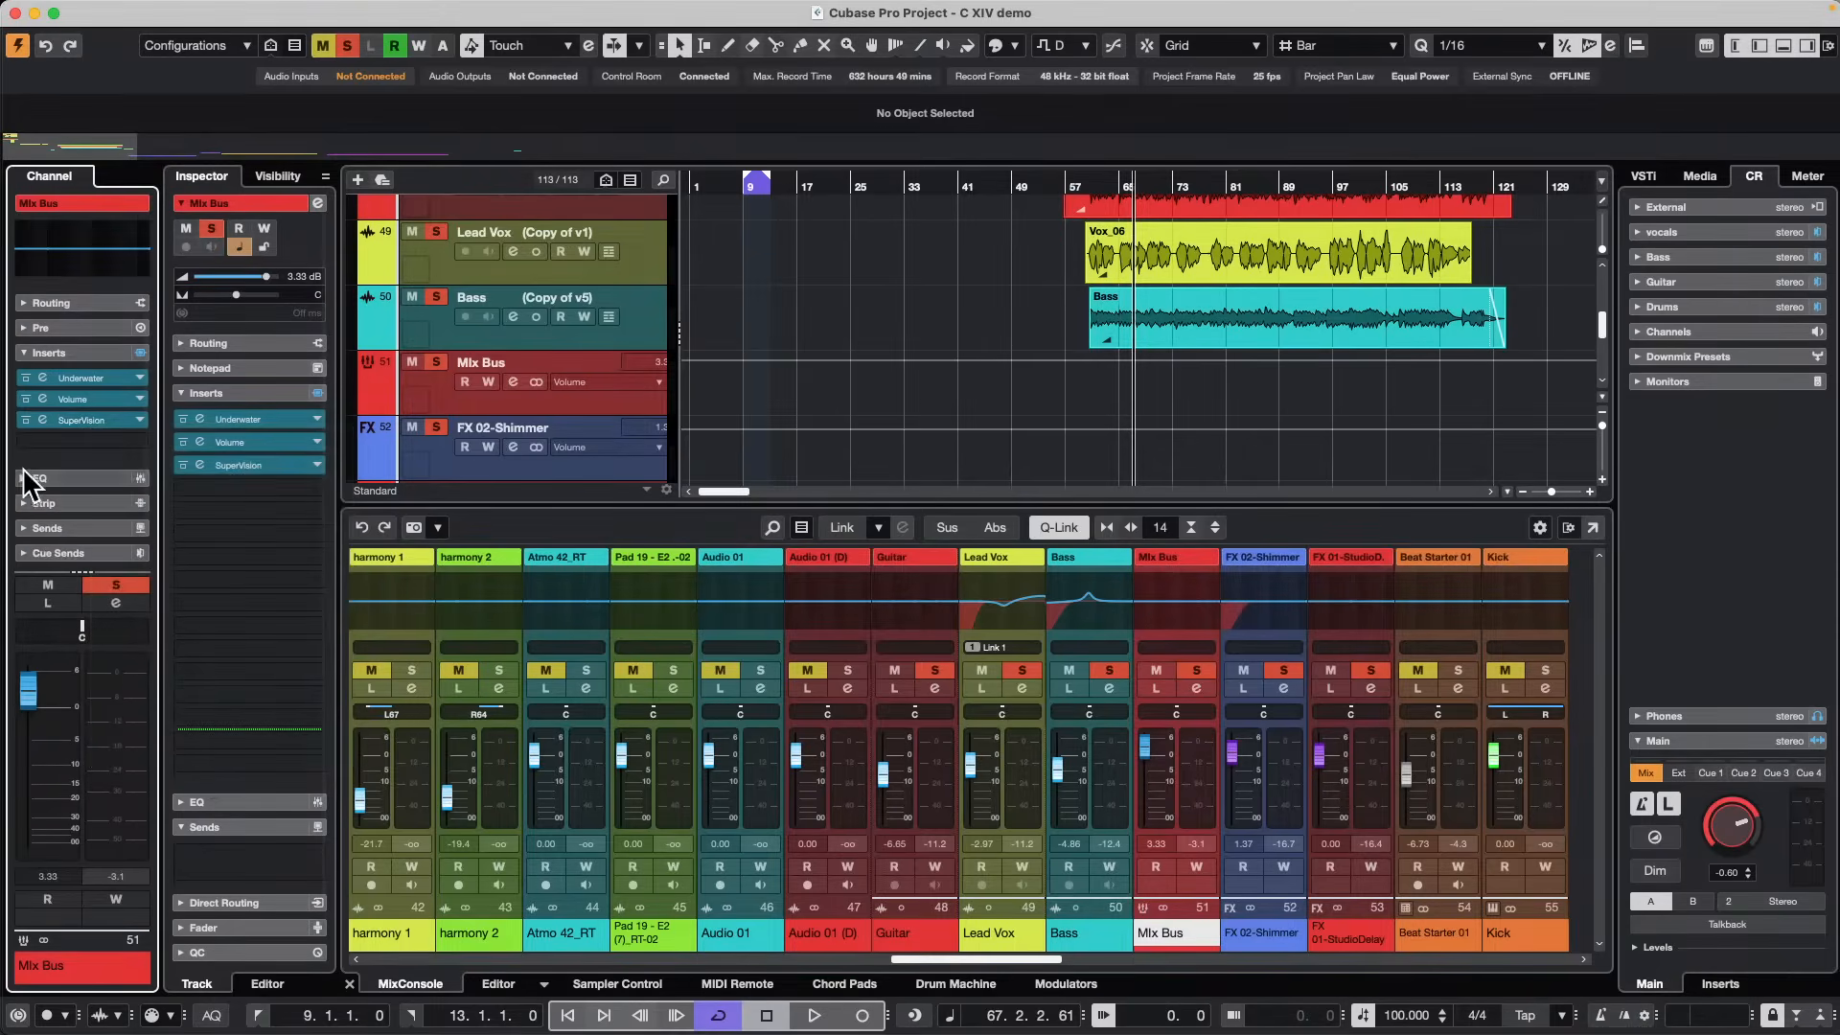
{"action": "left_click", "coordinate": [72, 308]}
{"action": "left_click", "coordinate": [72, 308]}
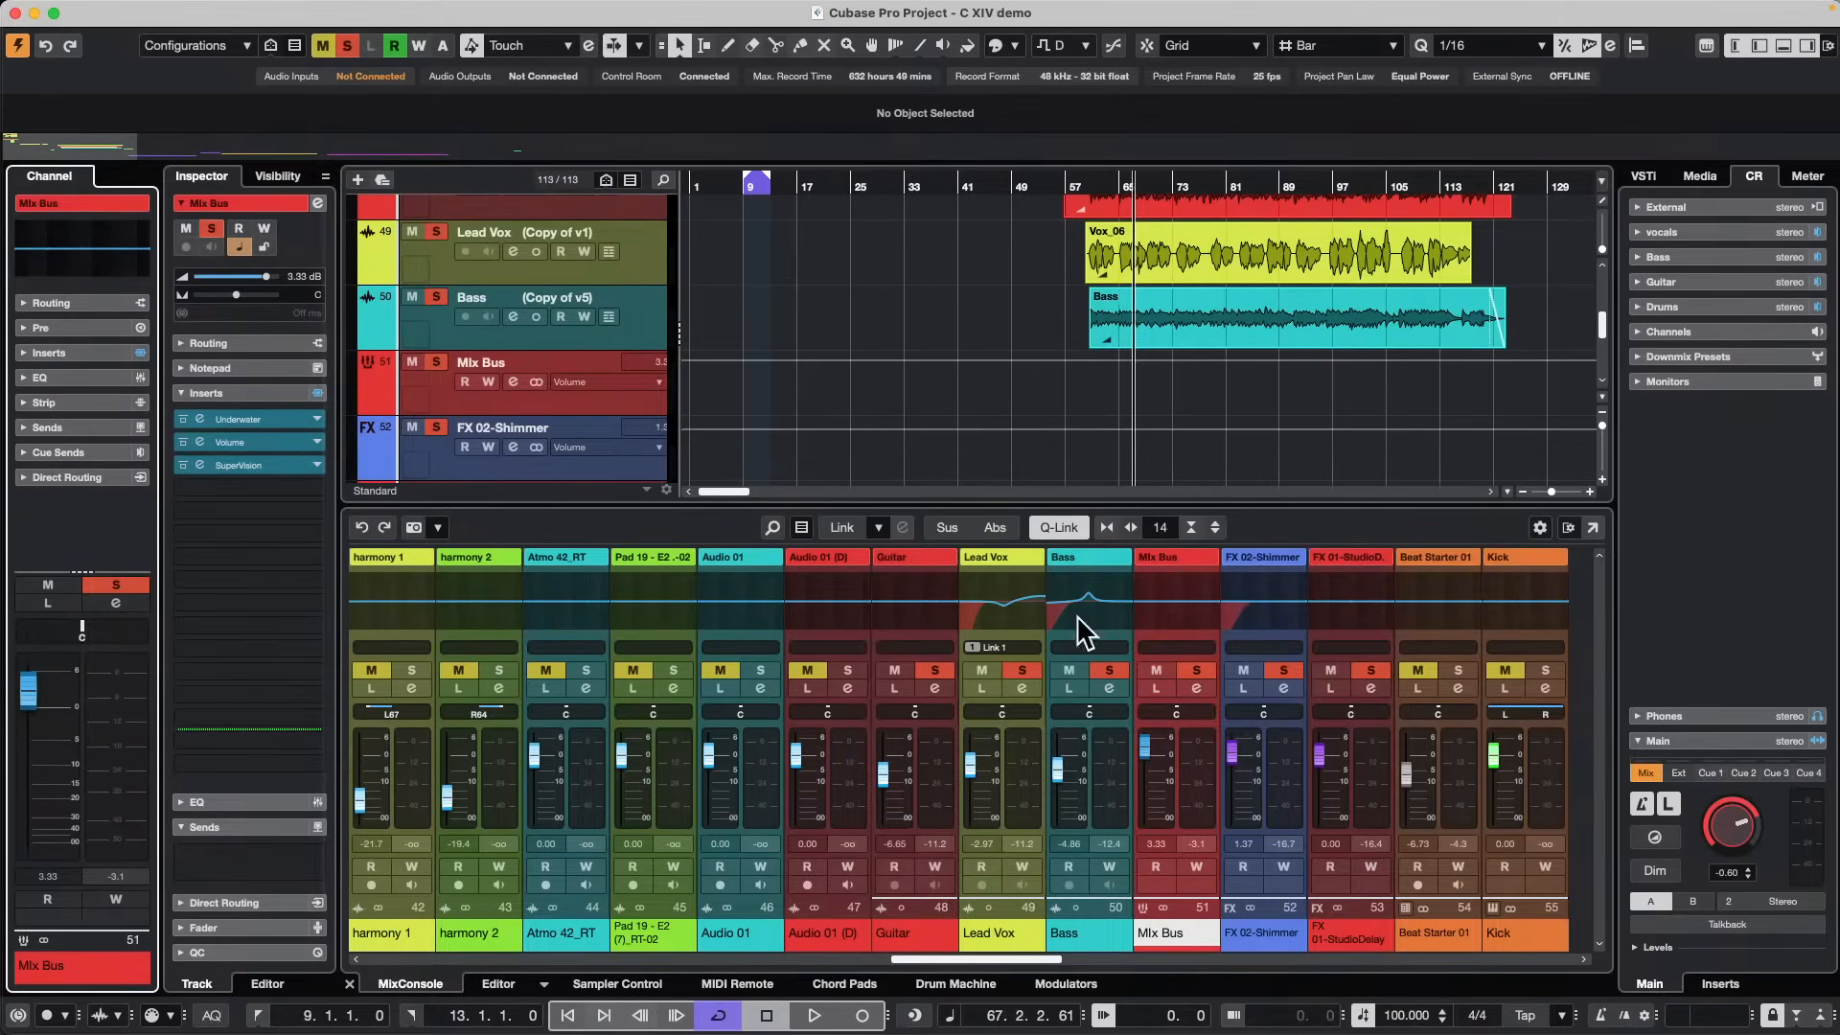
Expand the Guitar cue in the Control Room and look through the External, vocals and Bass sections.
{"action": "left_click", "coordinate": [1722, 278]}
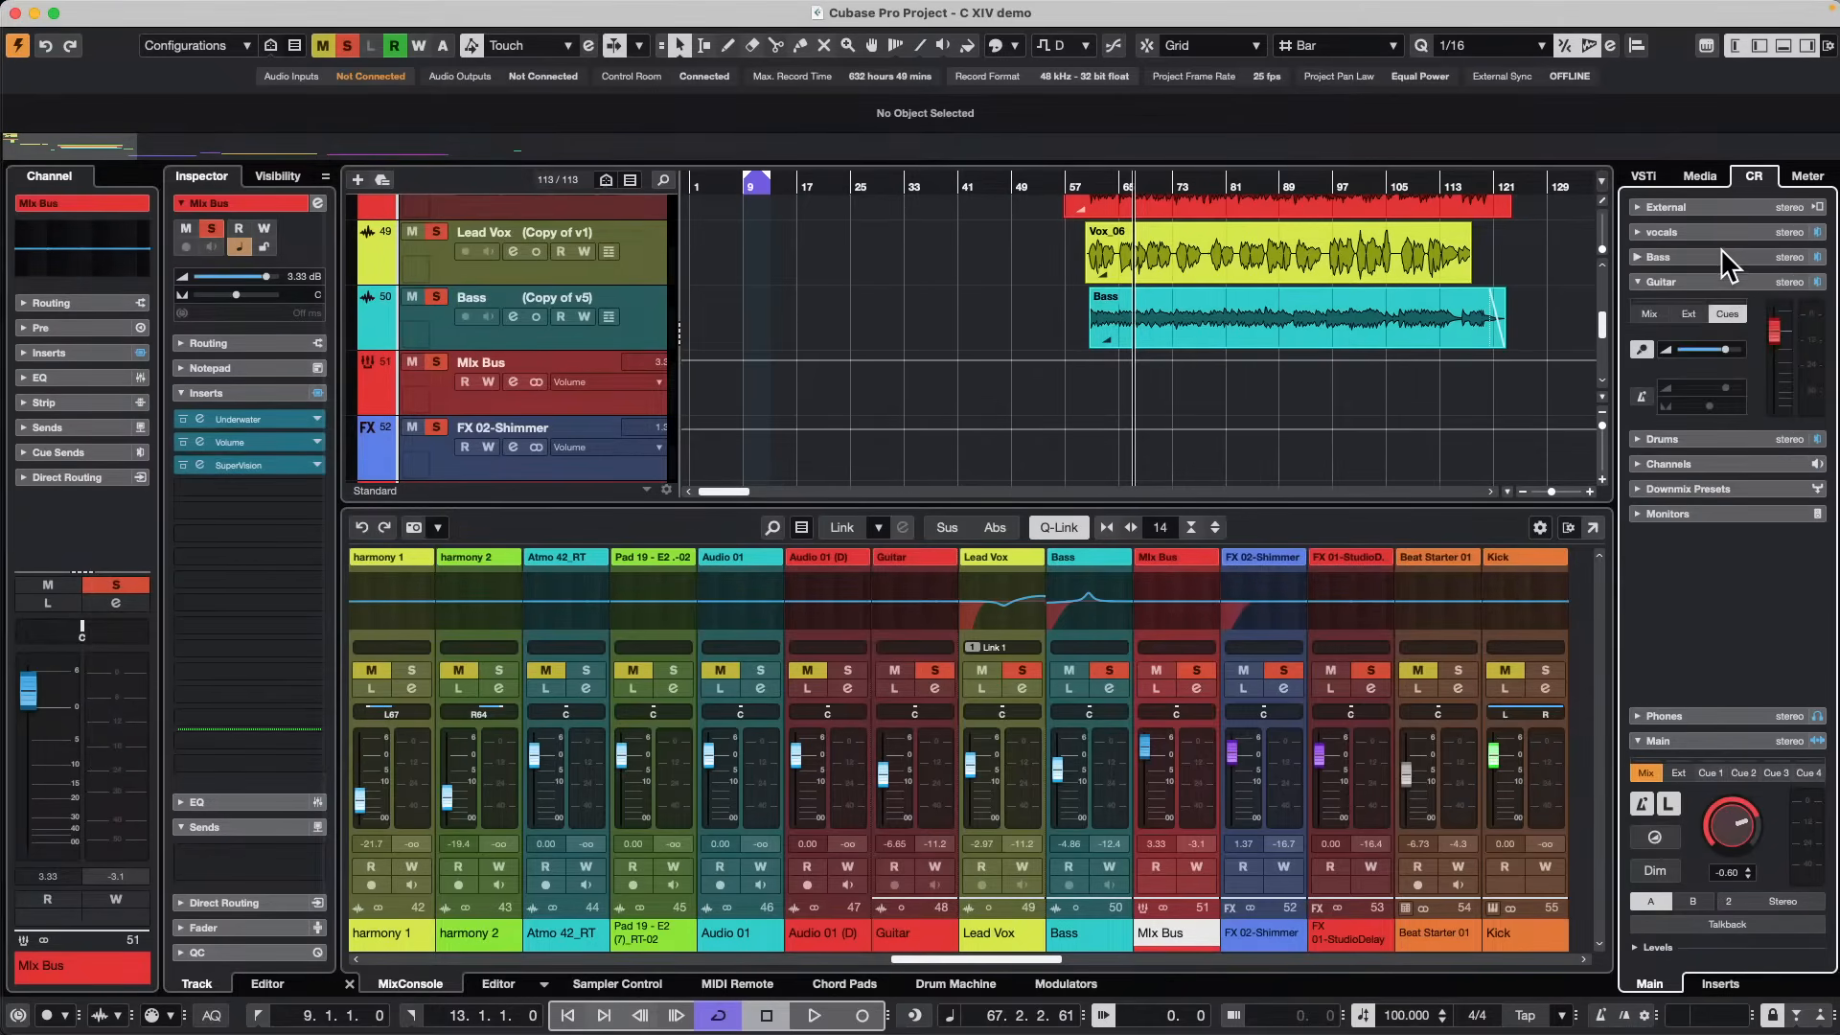
{"action": "left_click", "coordinate": [1723, 204]}
{"action": "left_click", "coordinate": [1722, 204]}
{"action": "left_click", "coordinate": [1723, 236]}
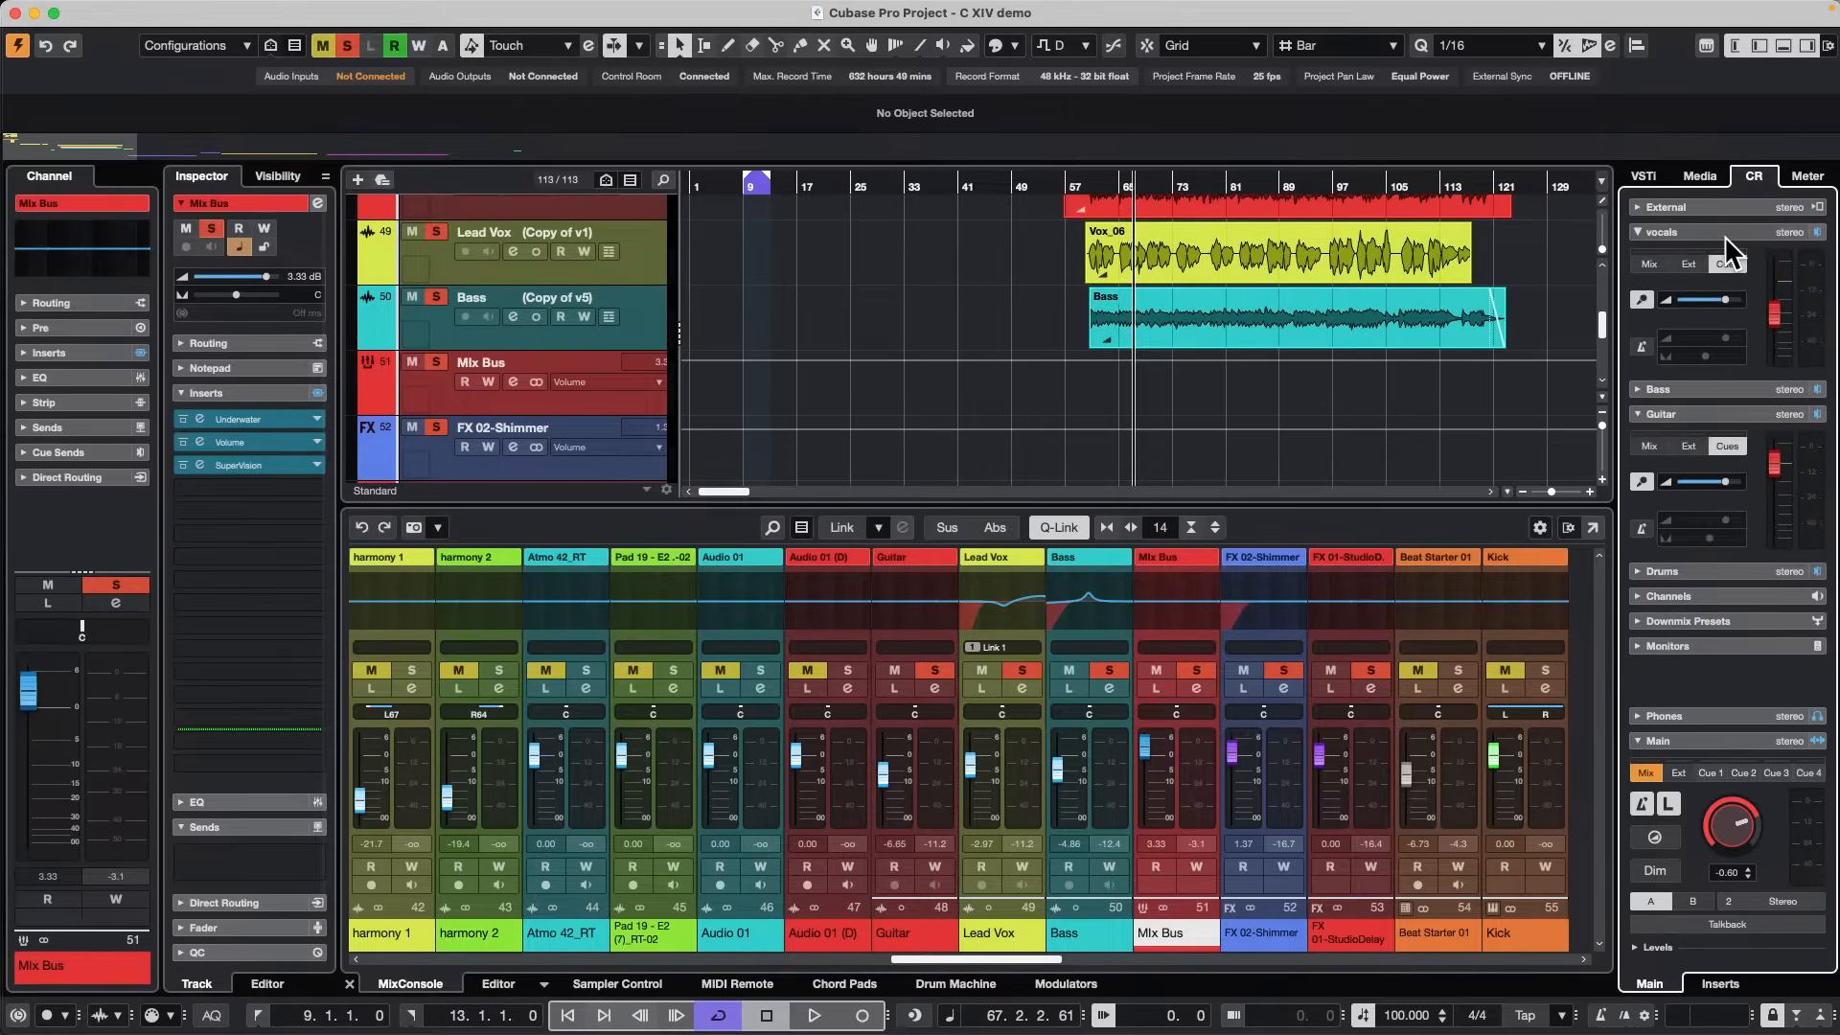
{"action": "left_click", "coordinate": [1723, 236]}
{"action": "left_click", "coordinate": [1715, 260]}
{"action": "left_click", "coordinate": [1715, 258]}
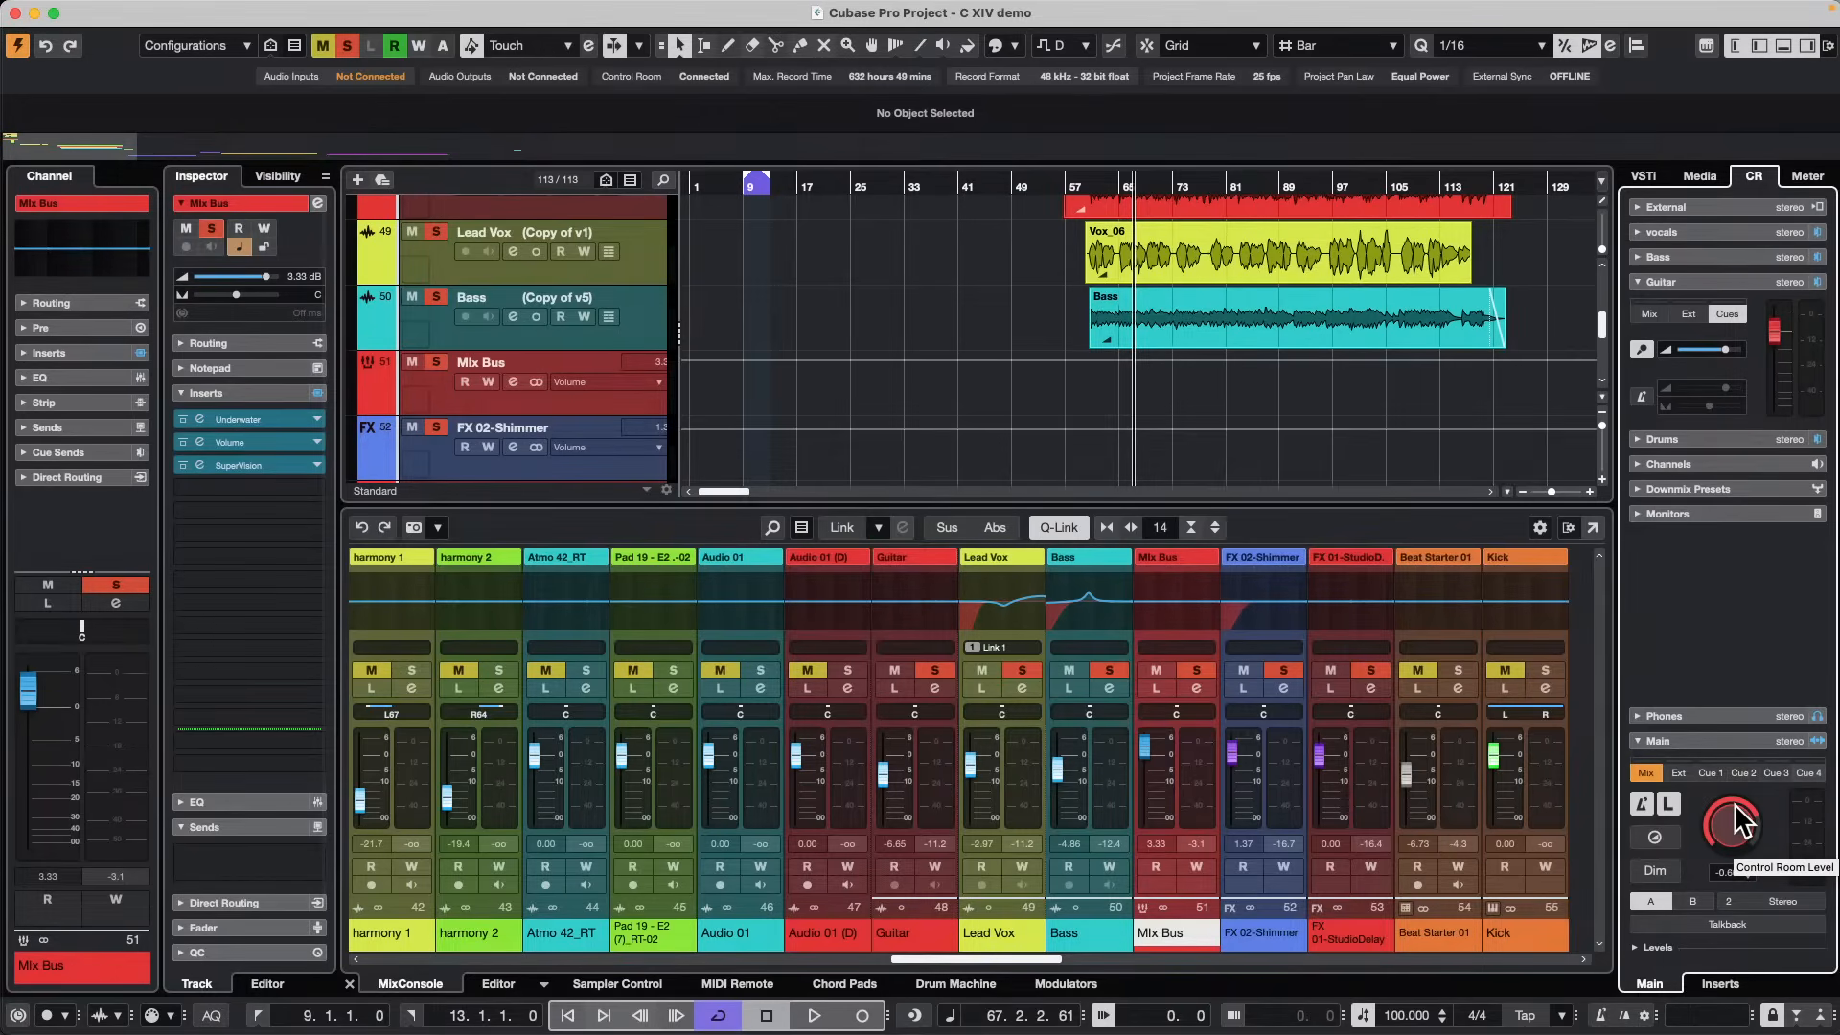
Display the Control Room inserts and examine the section setup and context options of the cue and external channels.
{"action": "left_click", "coordinate": [1720, 984]}
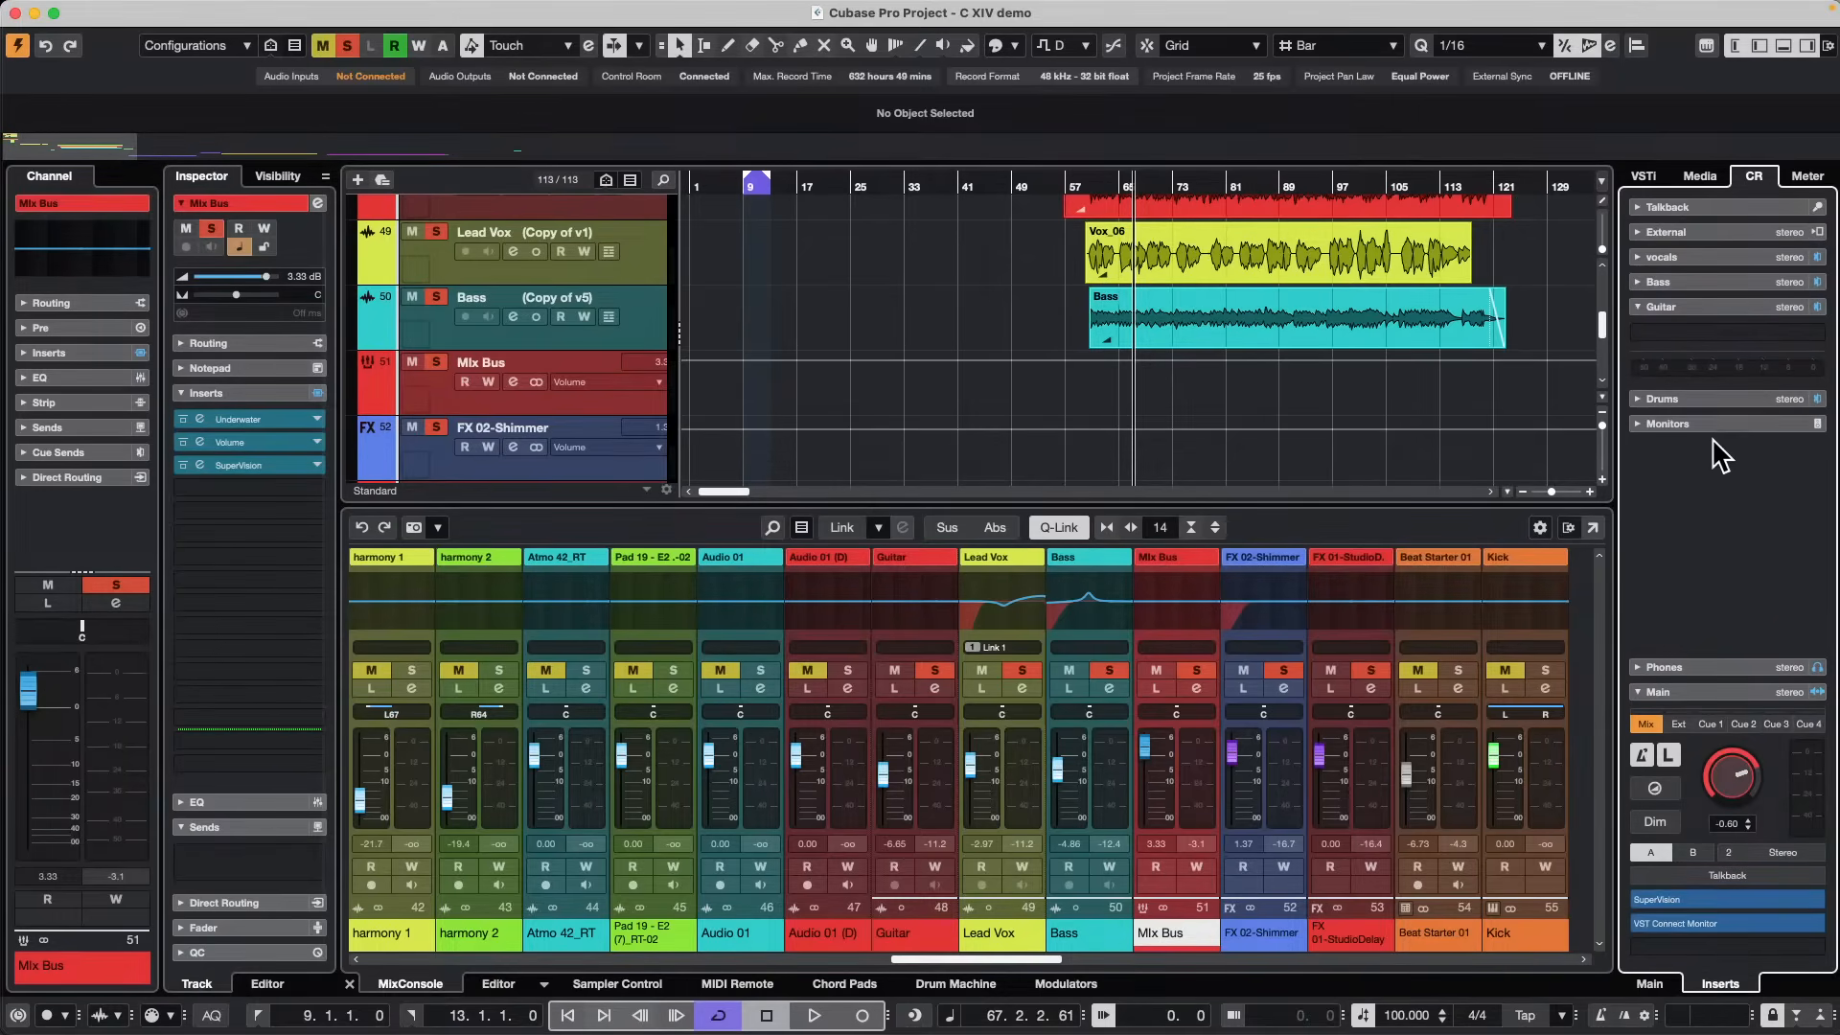
{"action": "right_click", "coordinate": [1699, 303]}
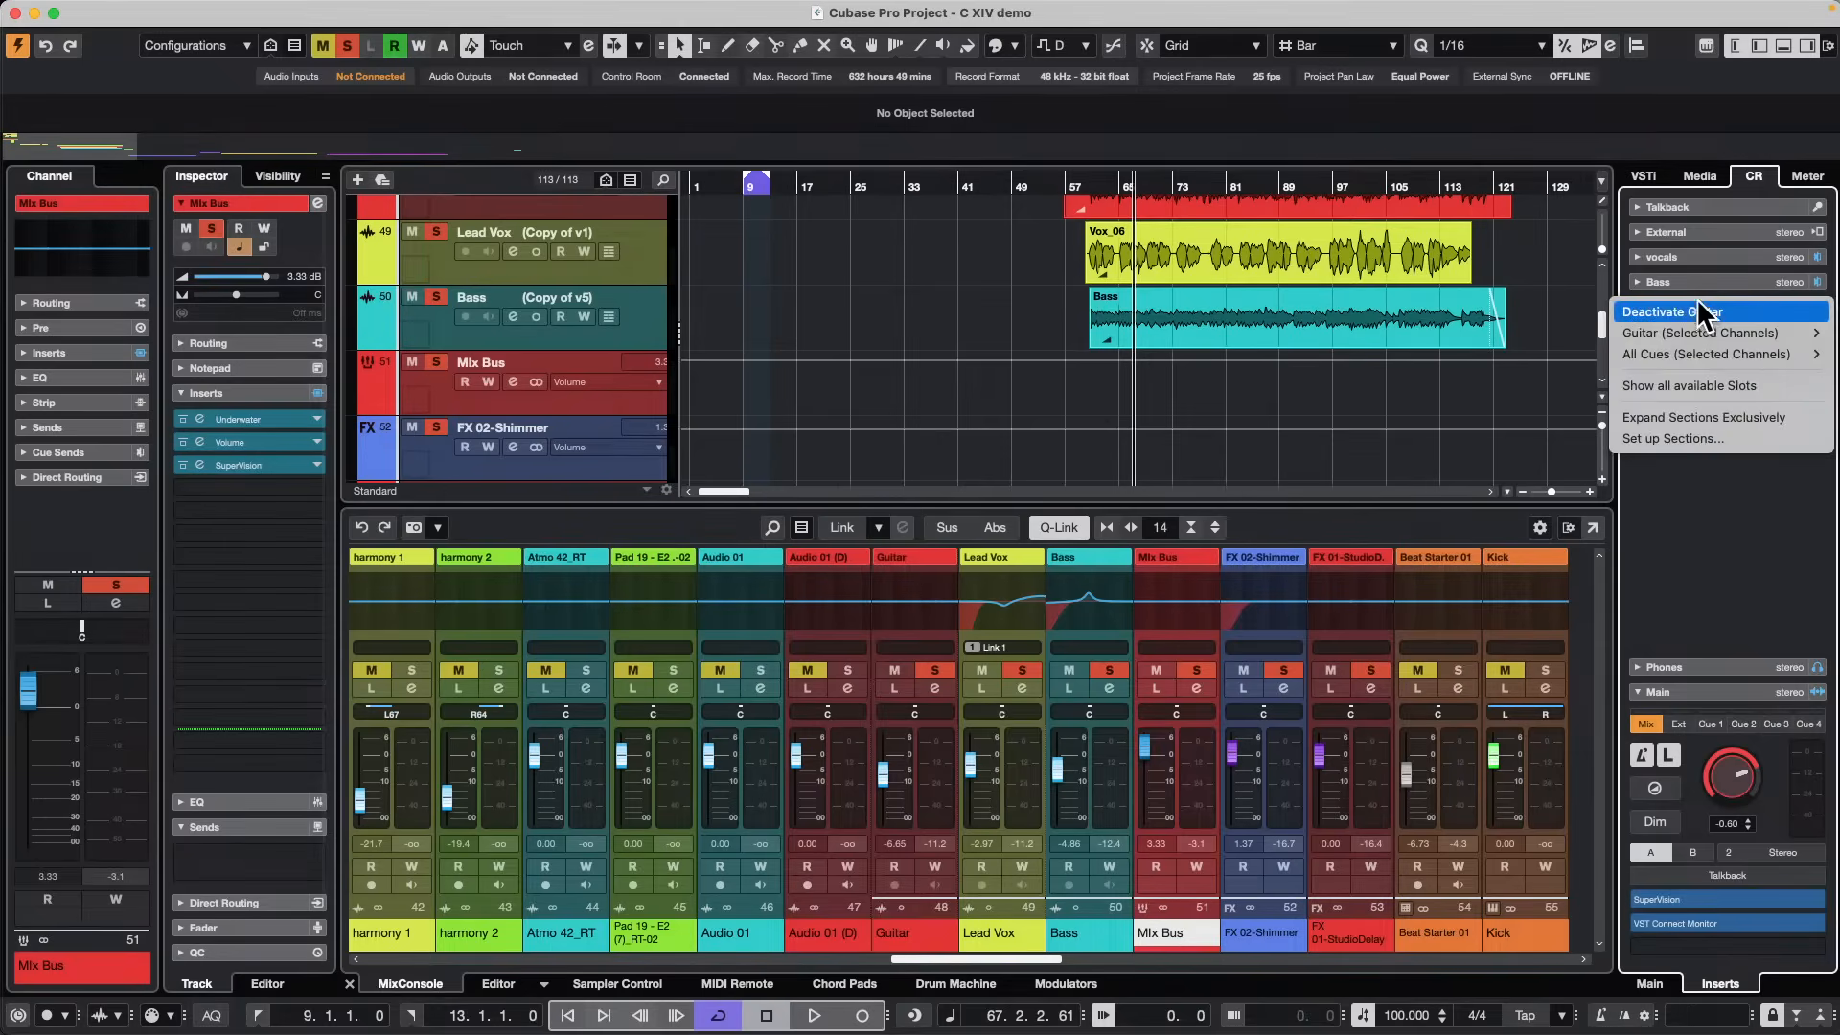
{"action": "left_click", "coordinate": [1687, 438]}
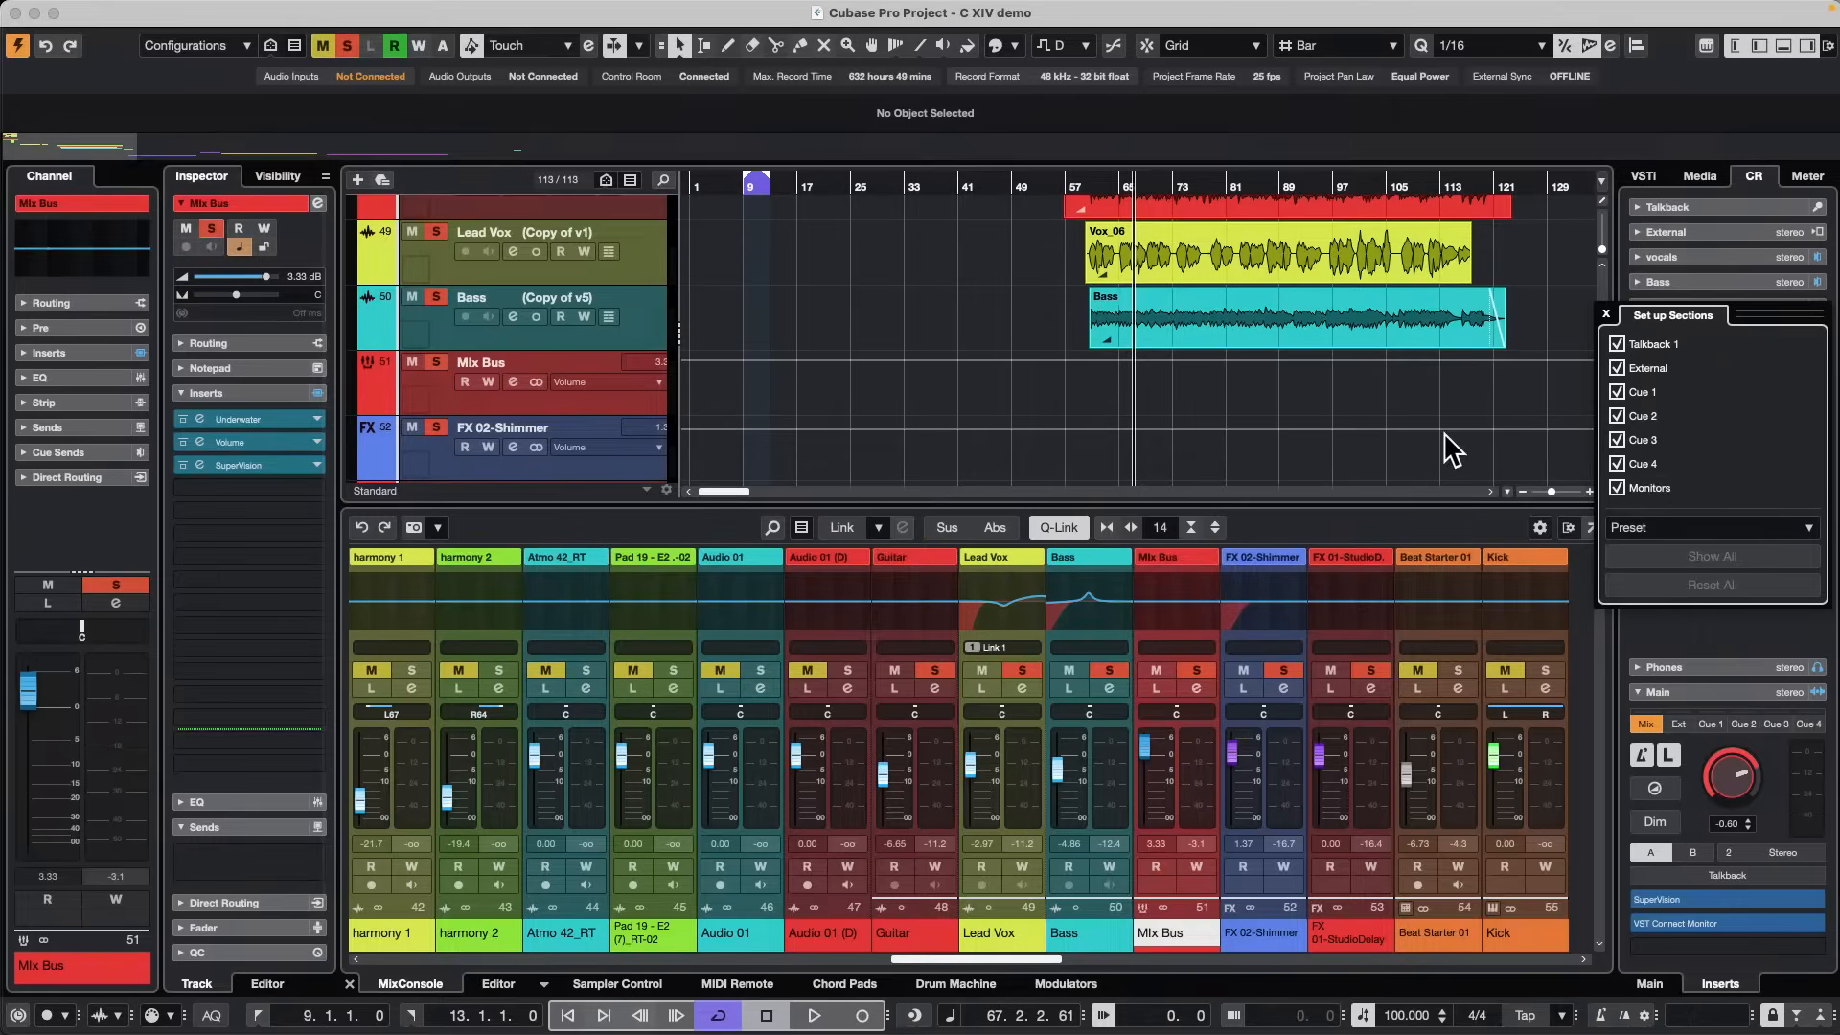
{"action": "right_click", "coordinate": [1686, 278]}
{"action": "left_click", "coordinate": [1694, 270]}
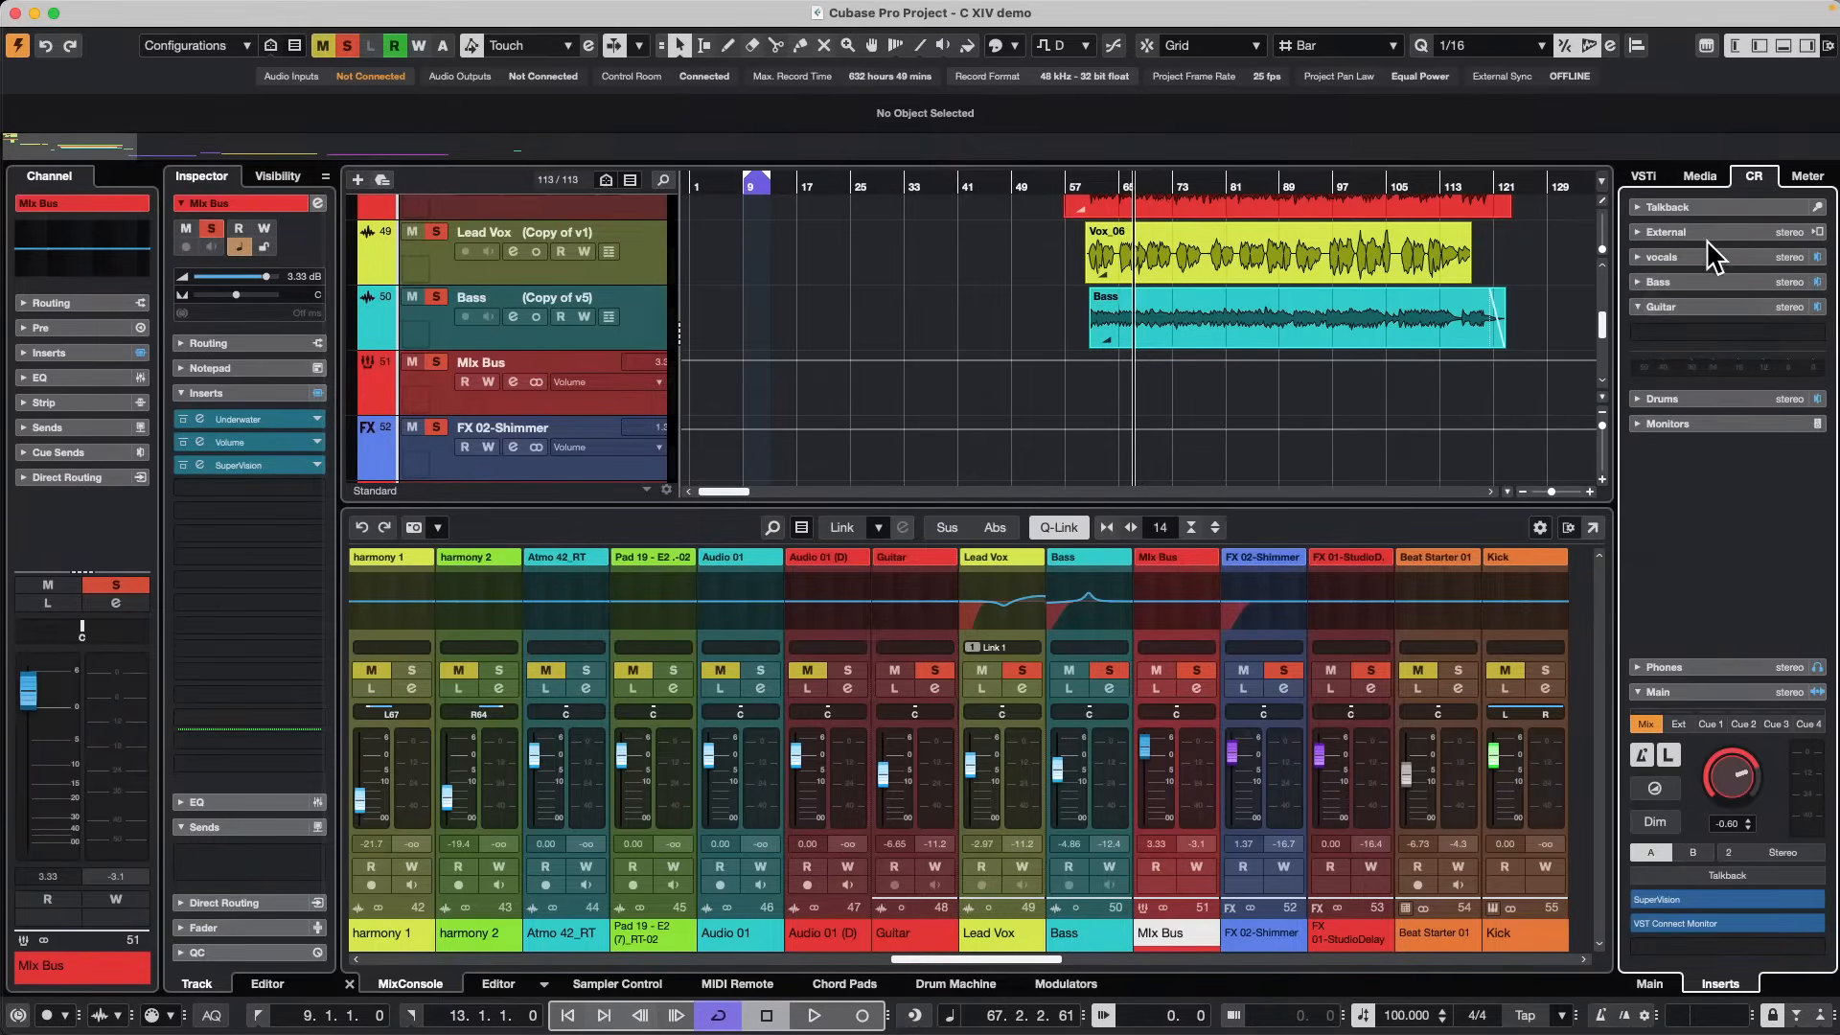
{"action": "right_click", "coordinate": [1709, 228]}
{"action": "left_click", "coordinate": [1707, 242]}
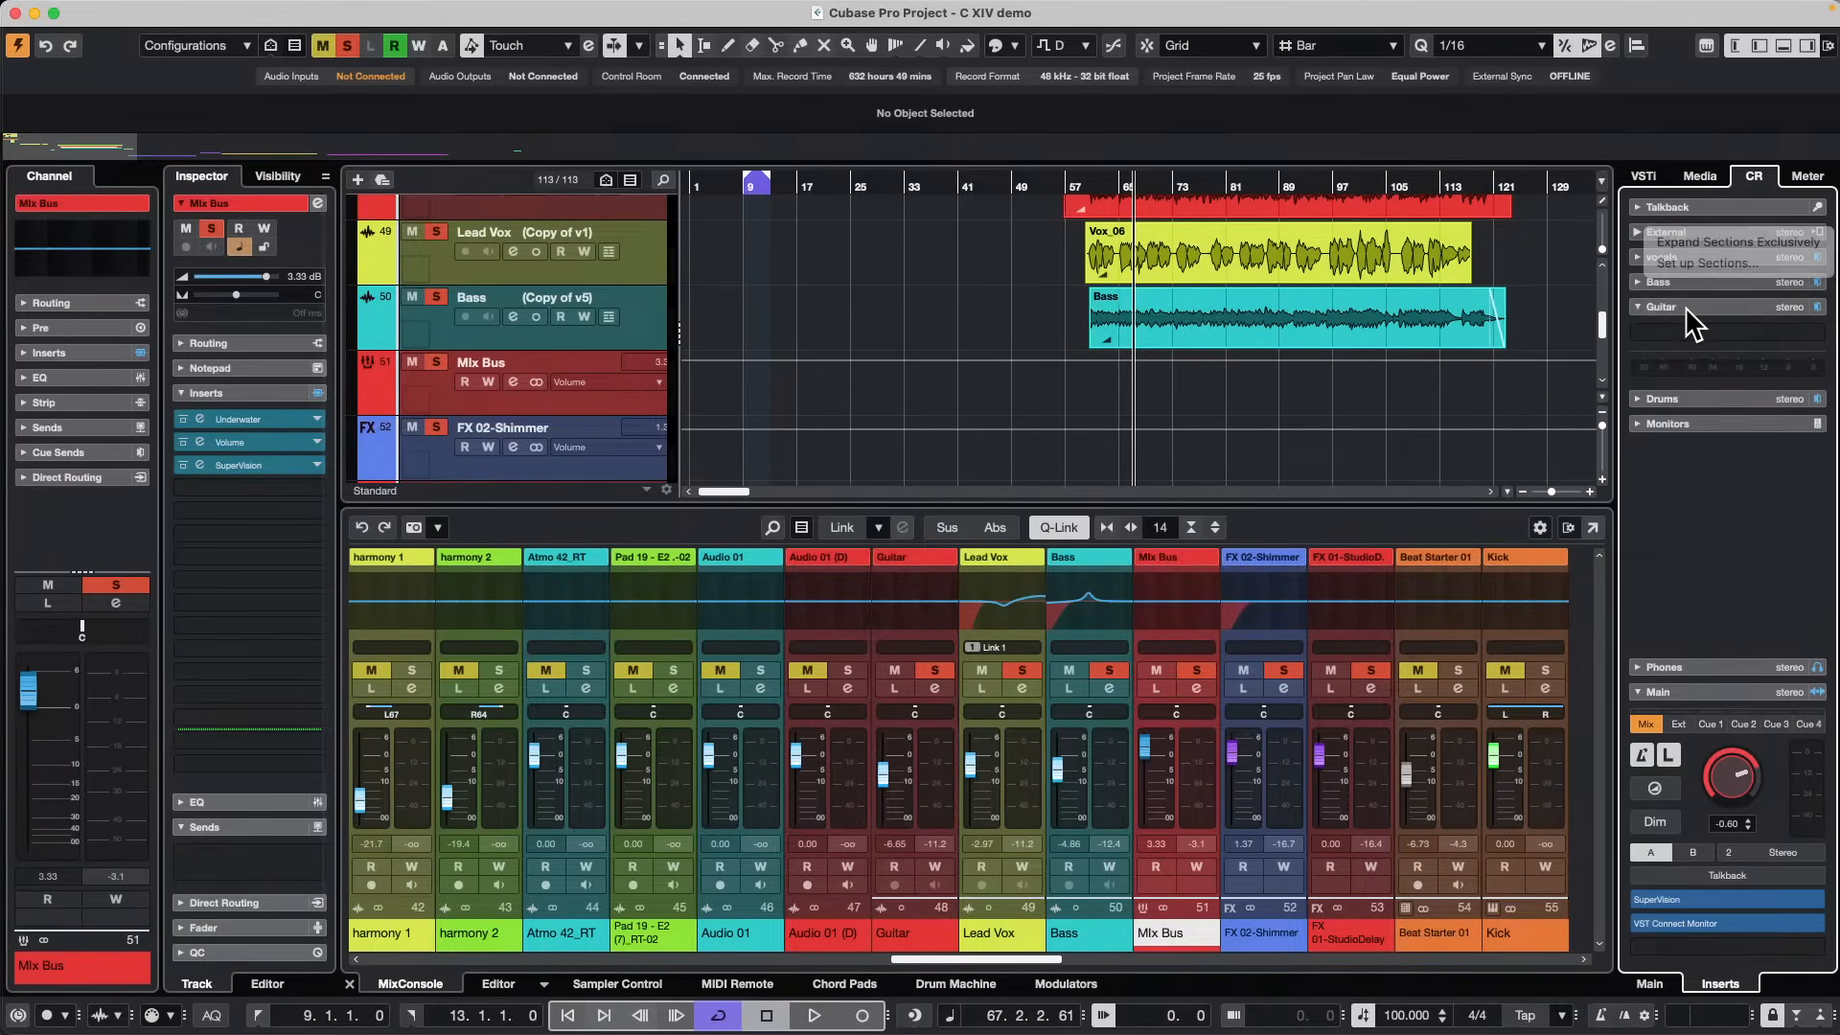
{"action": "right_click", "coordinate": [1691, 311]}
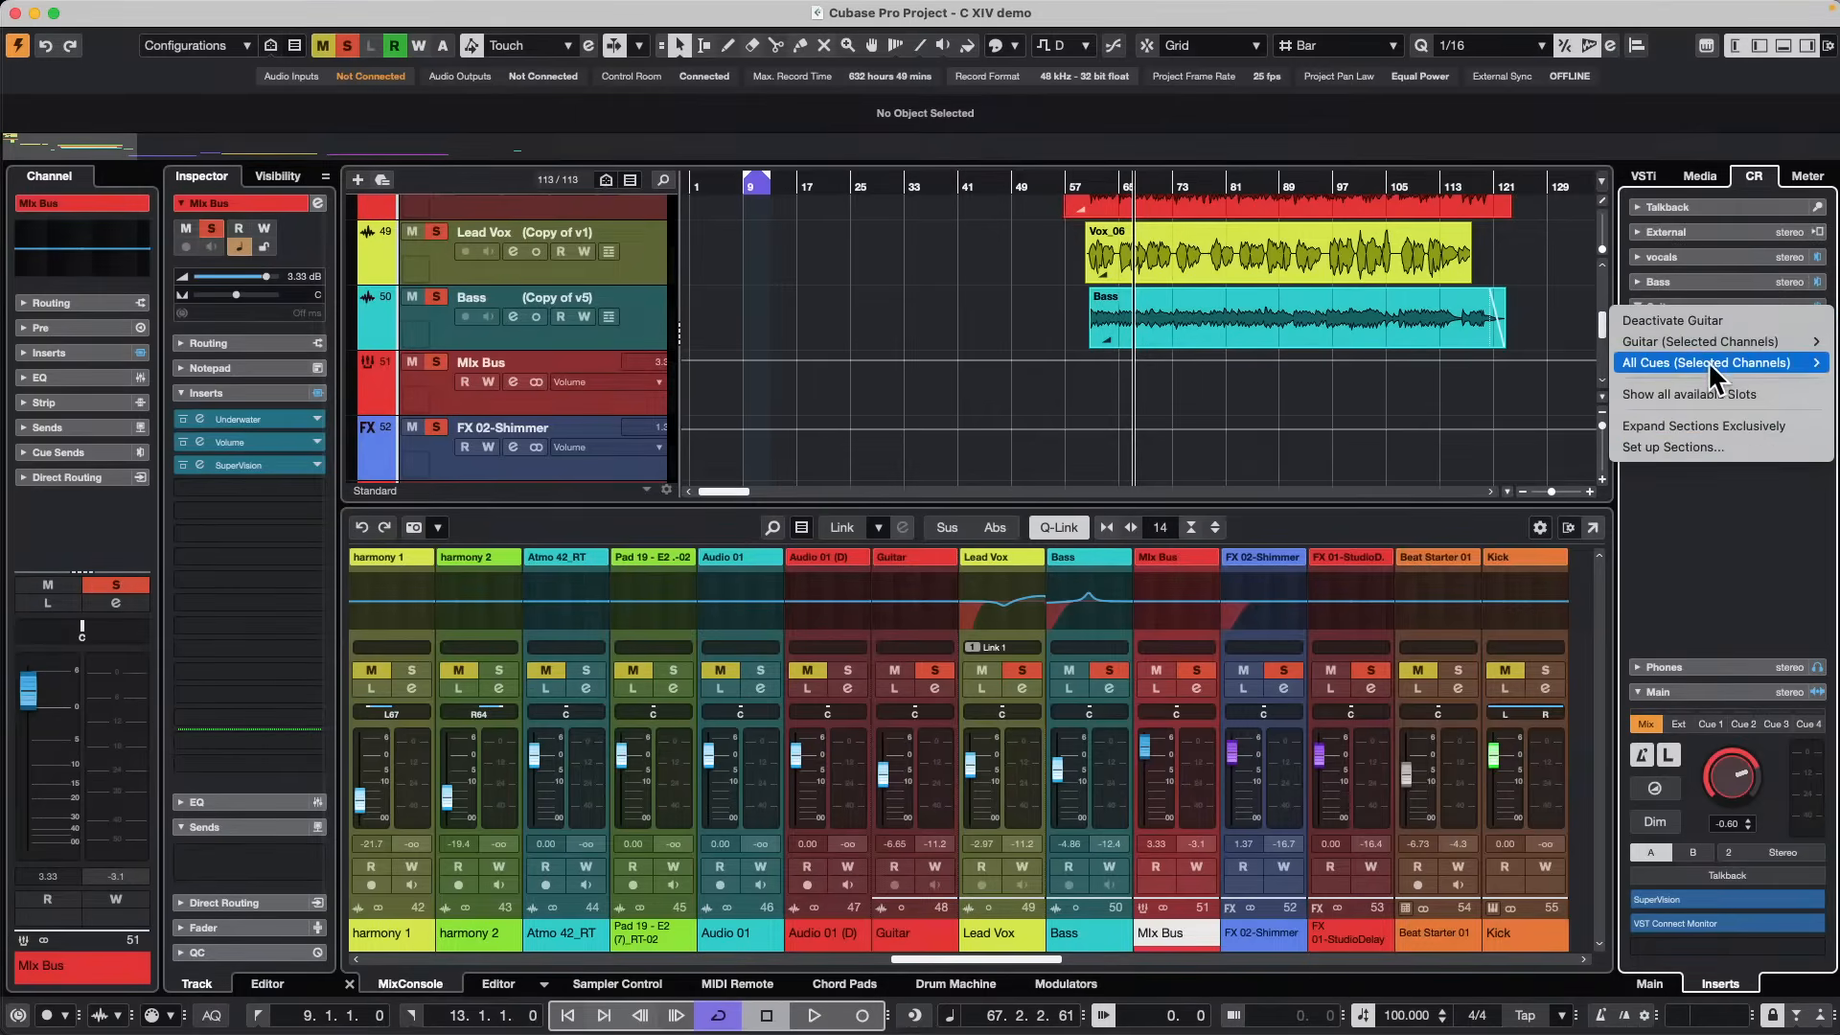
{"action": "left_click", "coordinate": [1715, 293]}
{"action": "right_click", "coordinate": [1700, 281]}
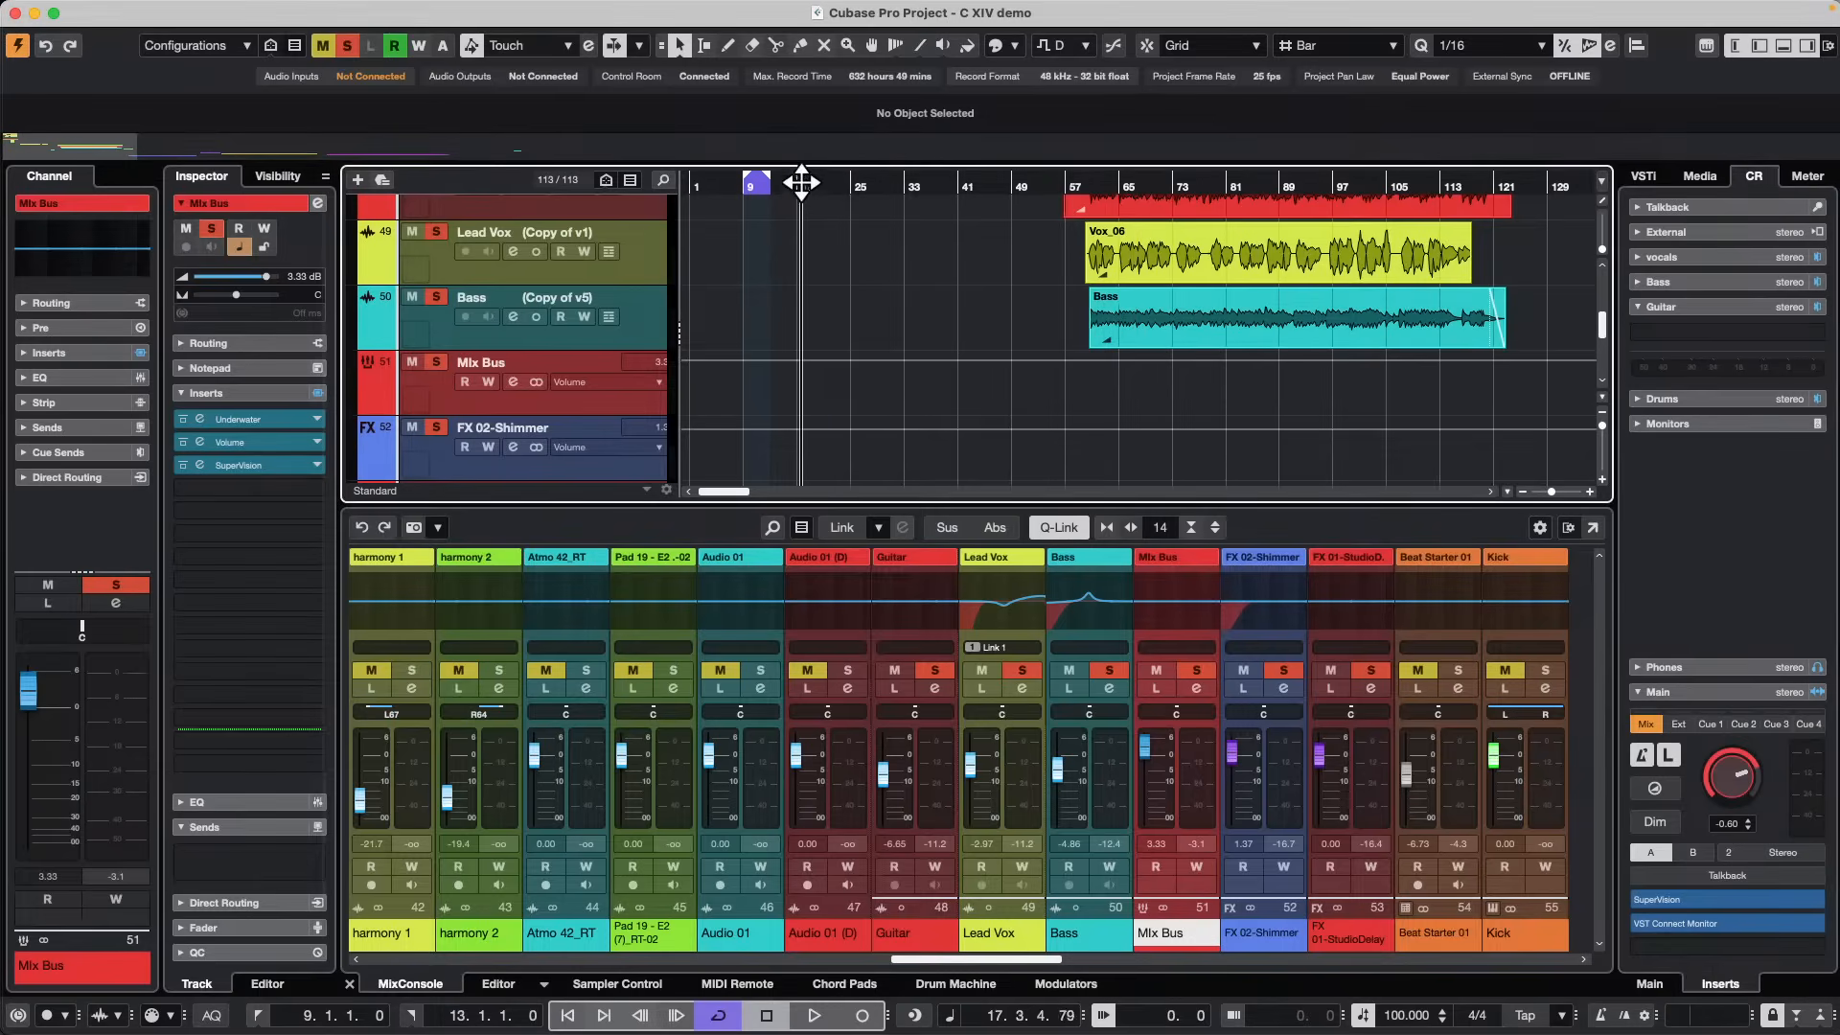
Move the playhead to about bar 13 and show the Drum Machine in the lower zone, comparing it with the Chord Pads.
{"action": "left_click", "coordinate": [771, 182]}
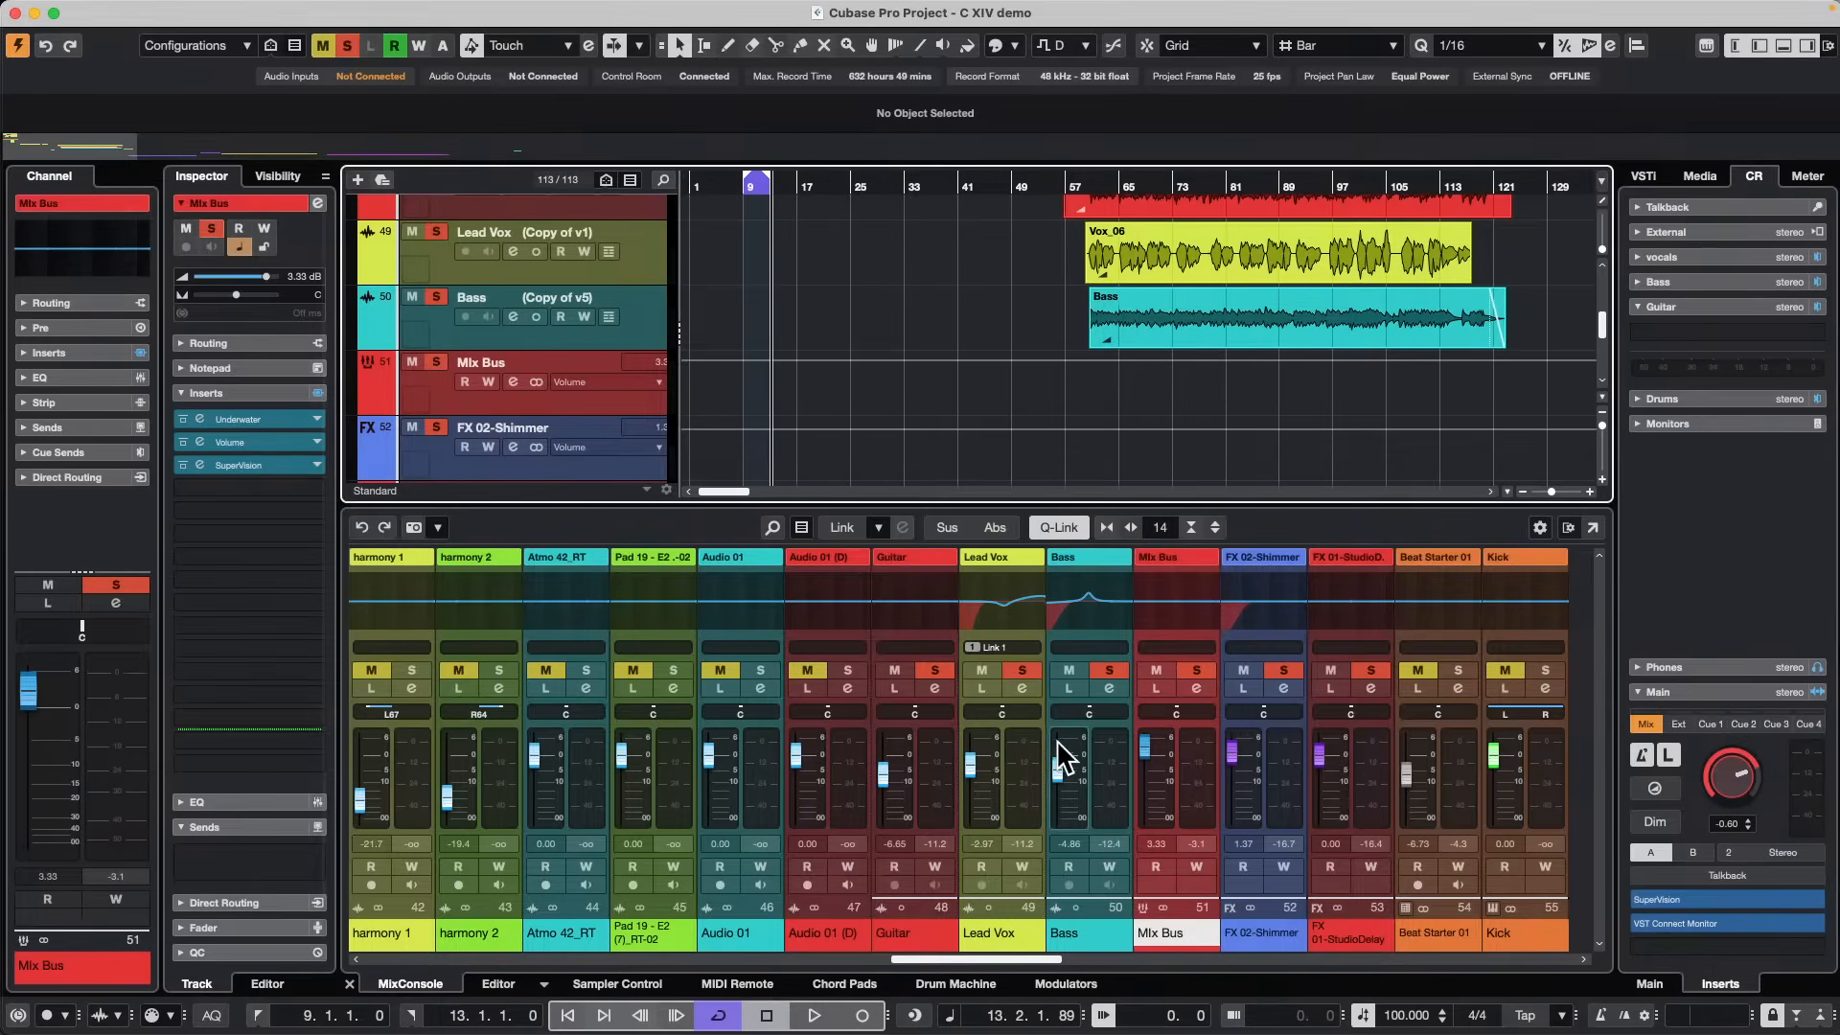
{"action": "left_click", "coordinate": [945, 981]}
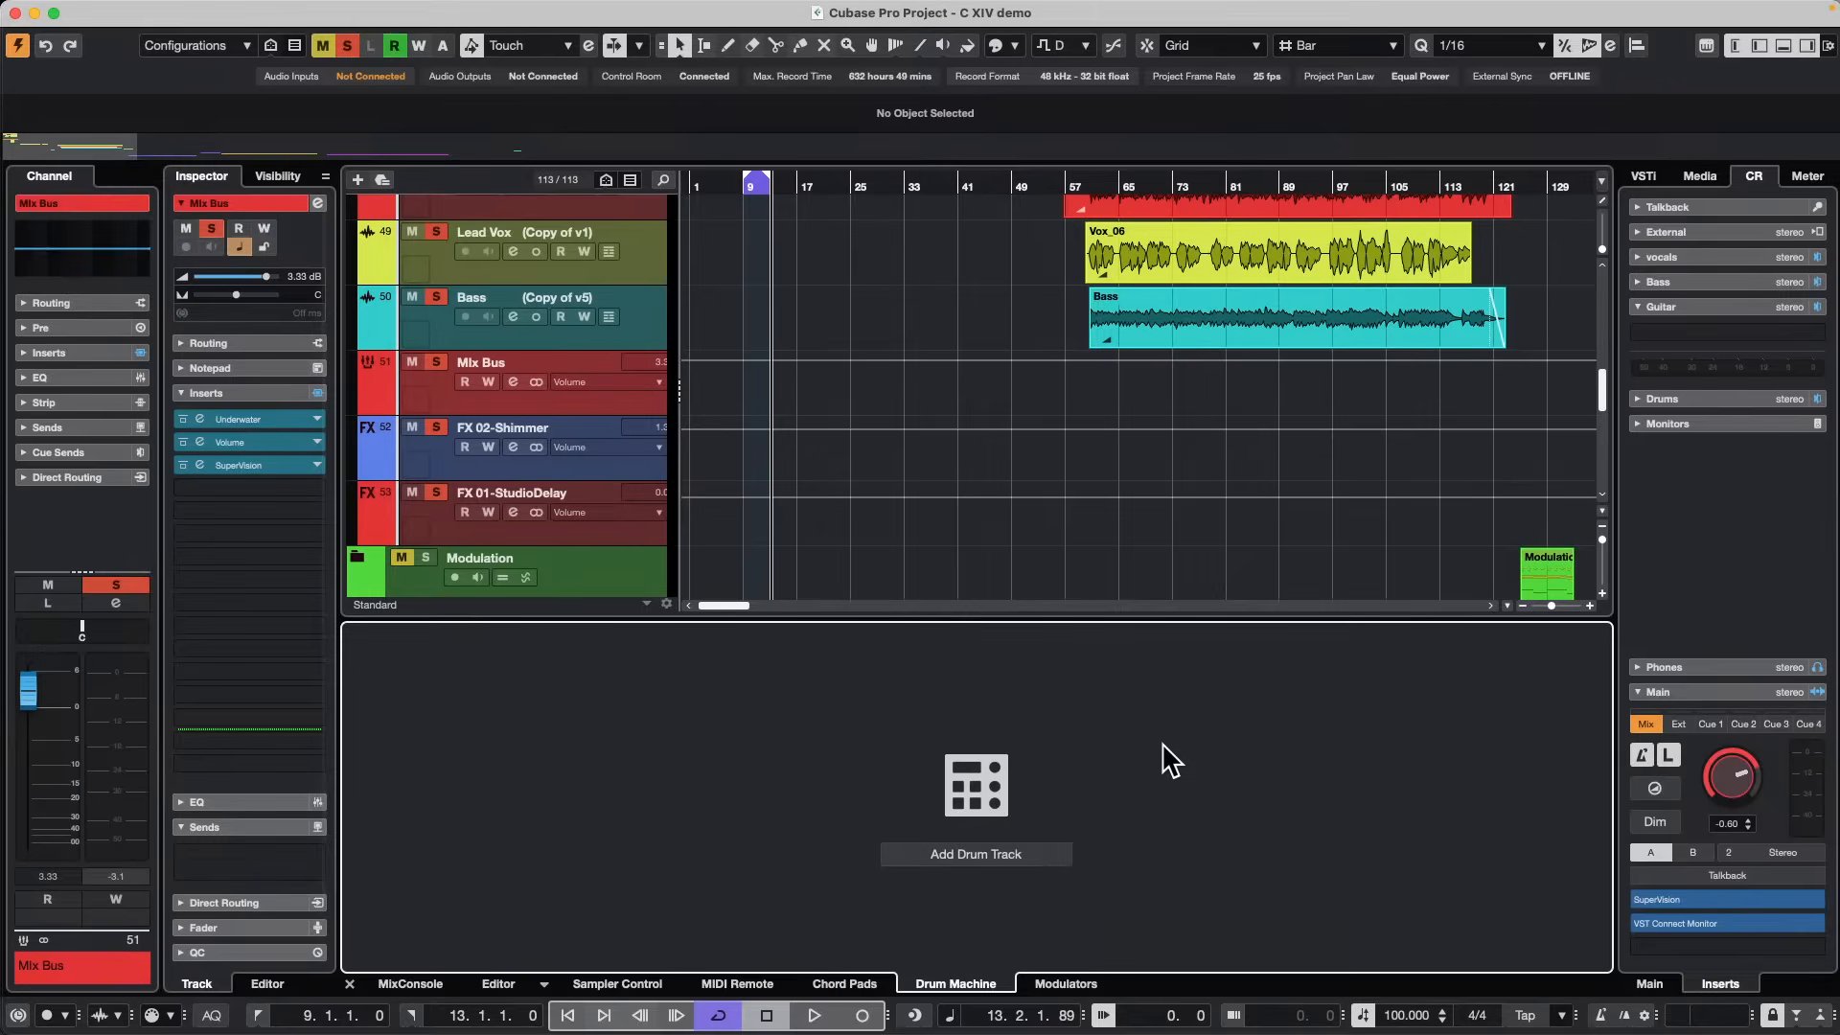
{"action": "left_click", "coordinate": [841, 985]}
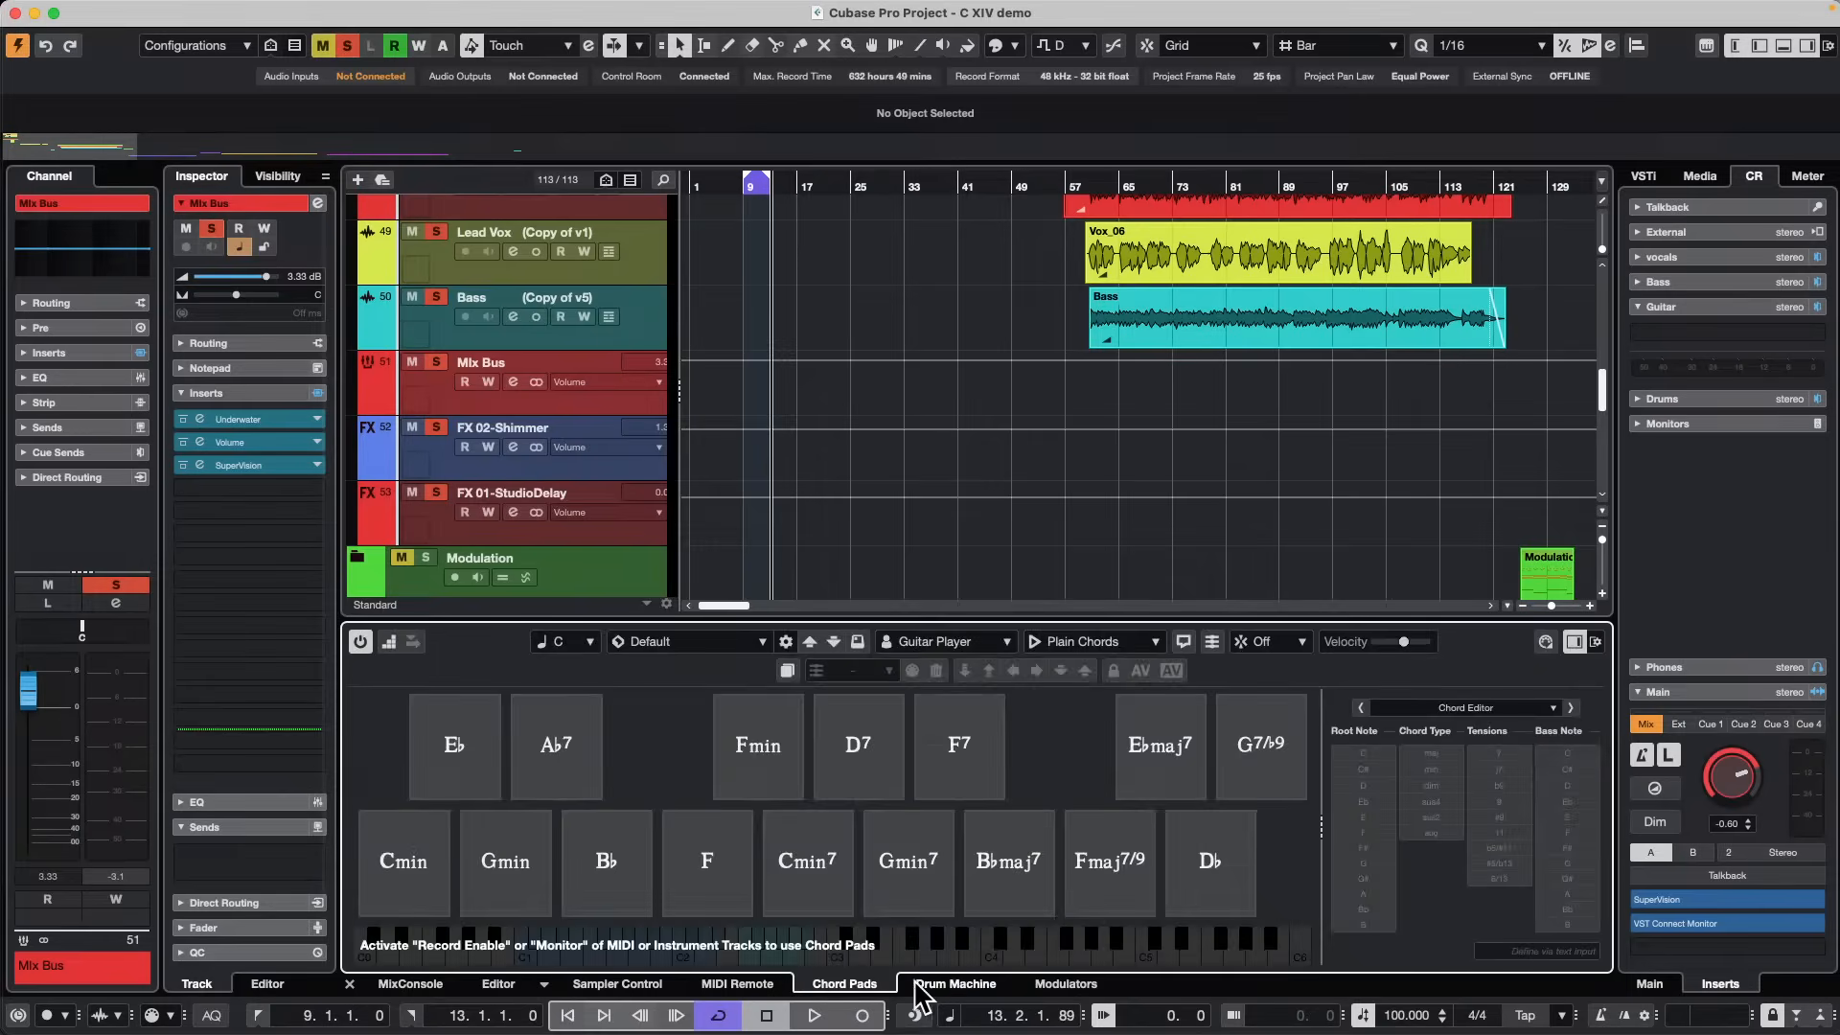
{"action": "left_click", "coordinate": [929, 987]}
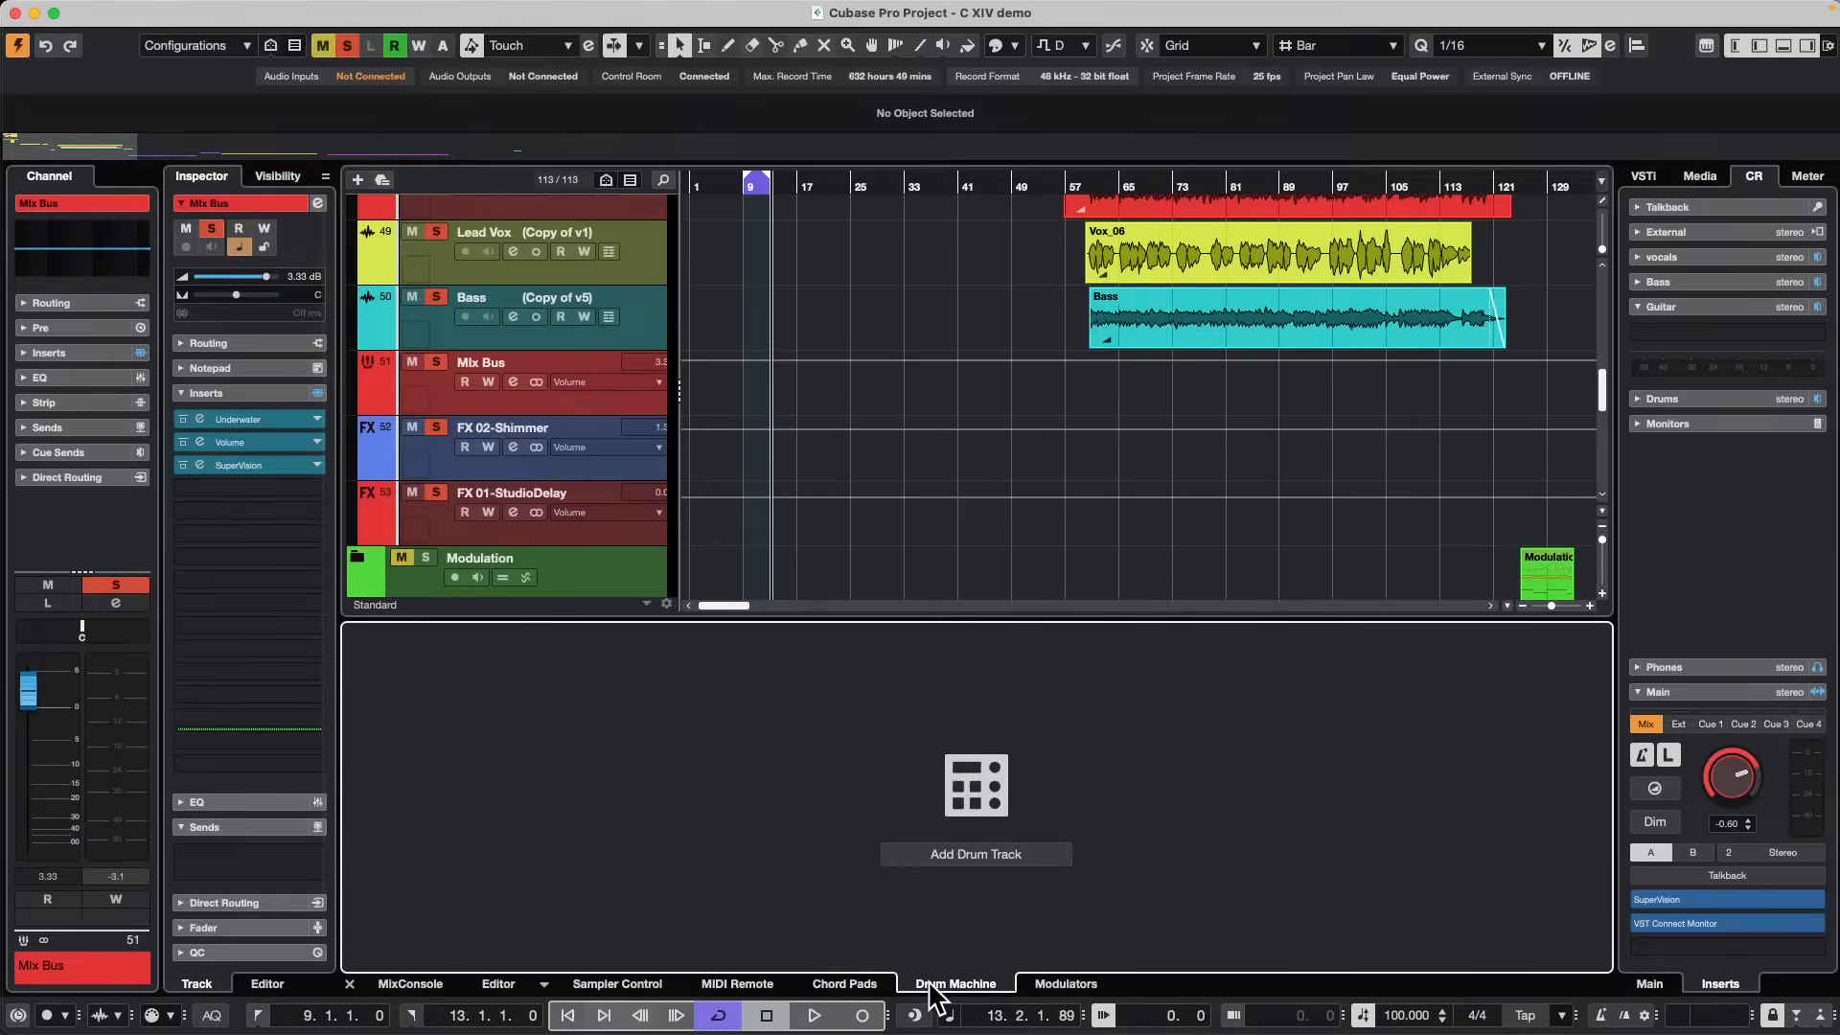
{"action": "right_click", "coordinate": [637, 265]}
{"action": "mouse_move", "coordinate": [669, 277]}
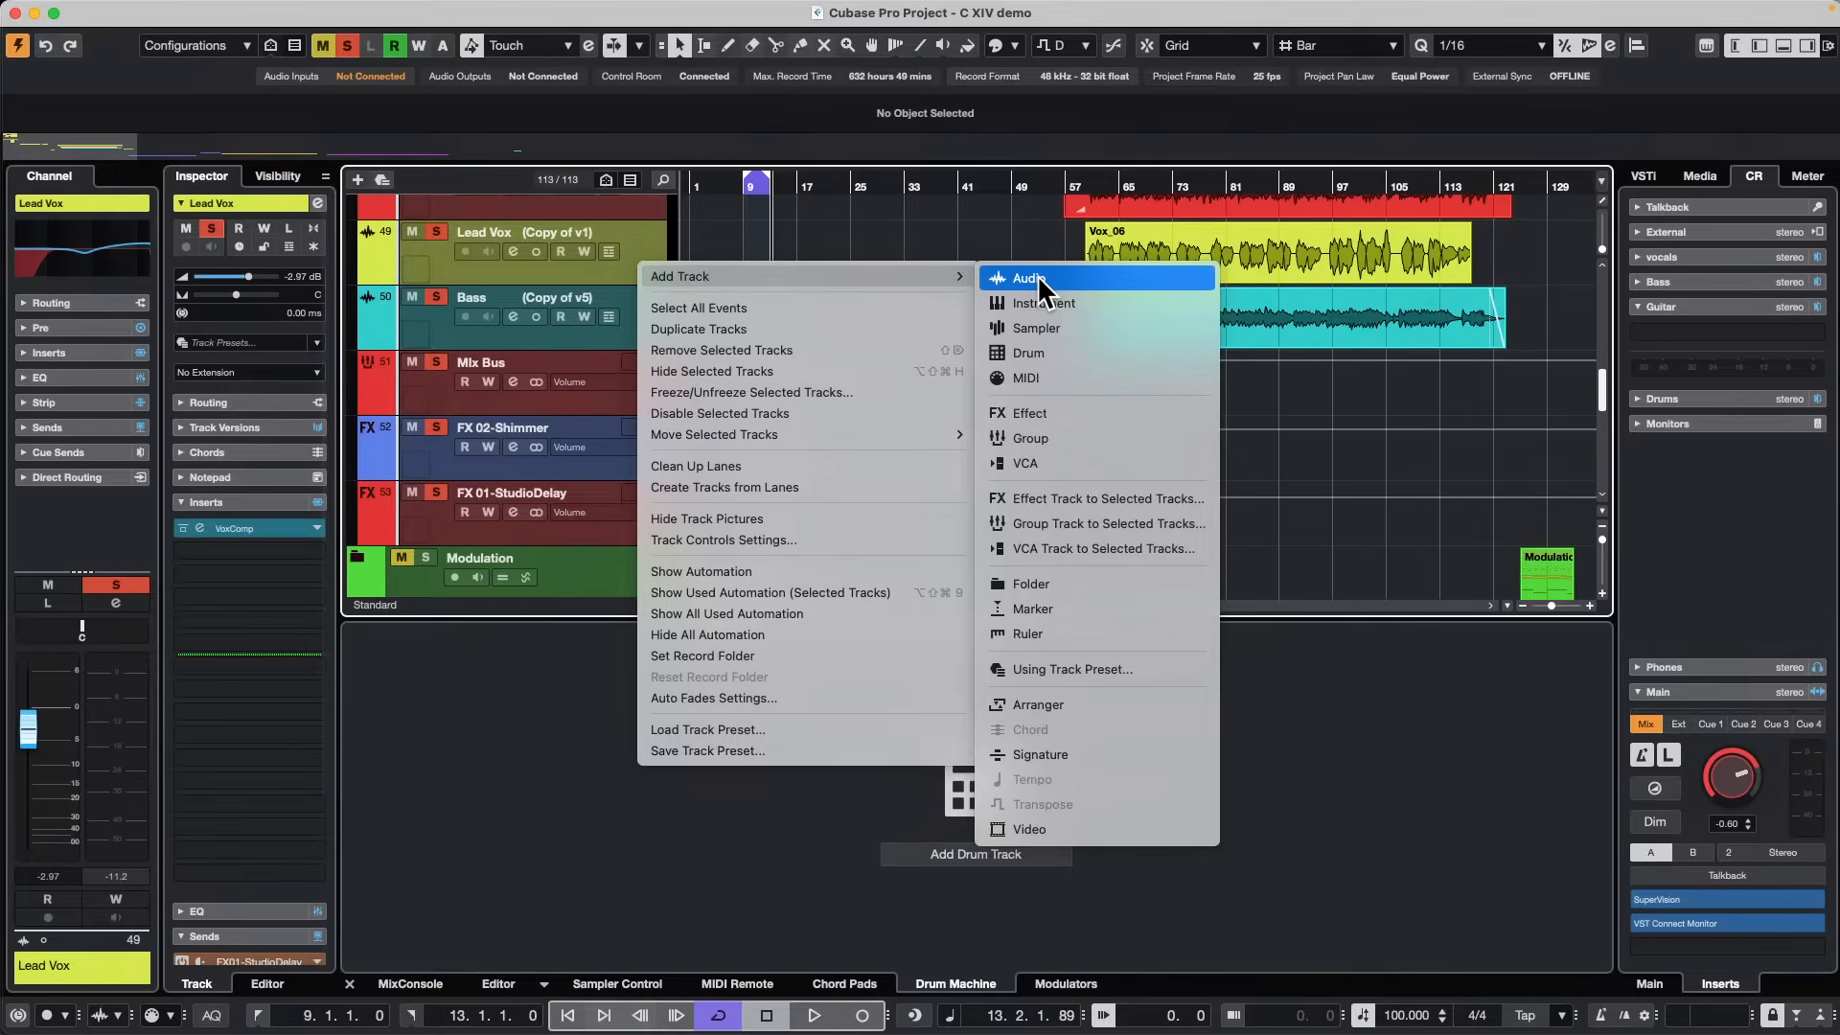
{"action": "left_click", "coordinate": [1102, 356]}
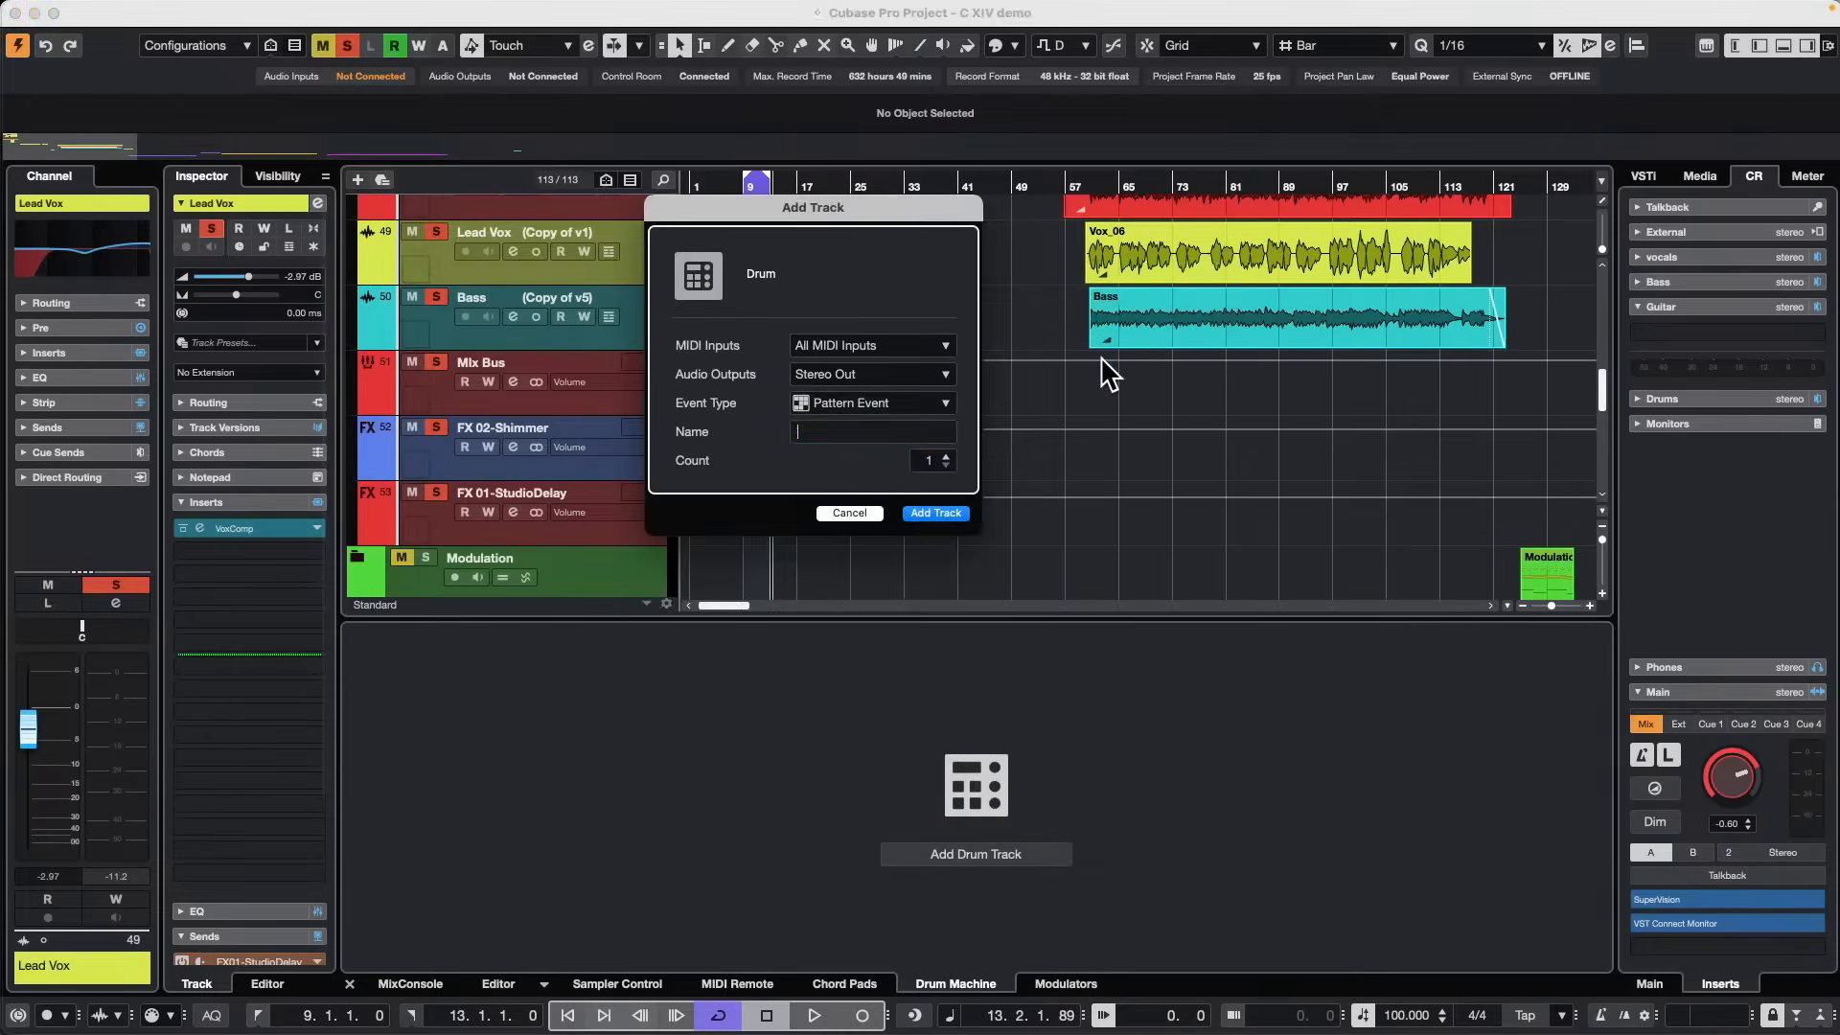
{"action": "left_click", "coordinate": [886, 405]}
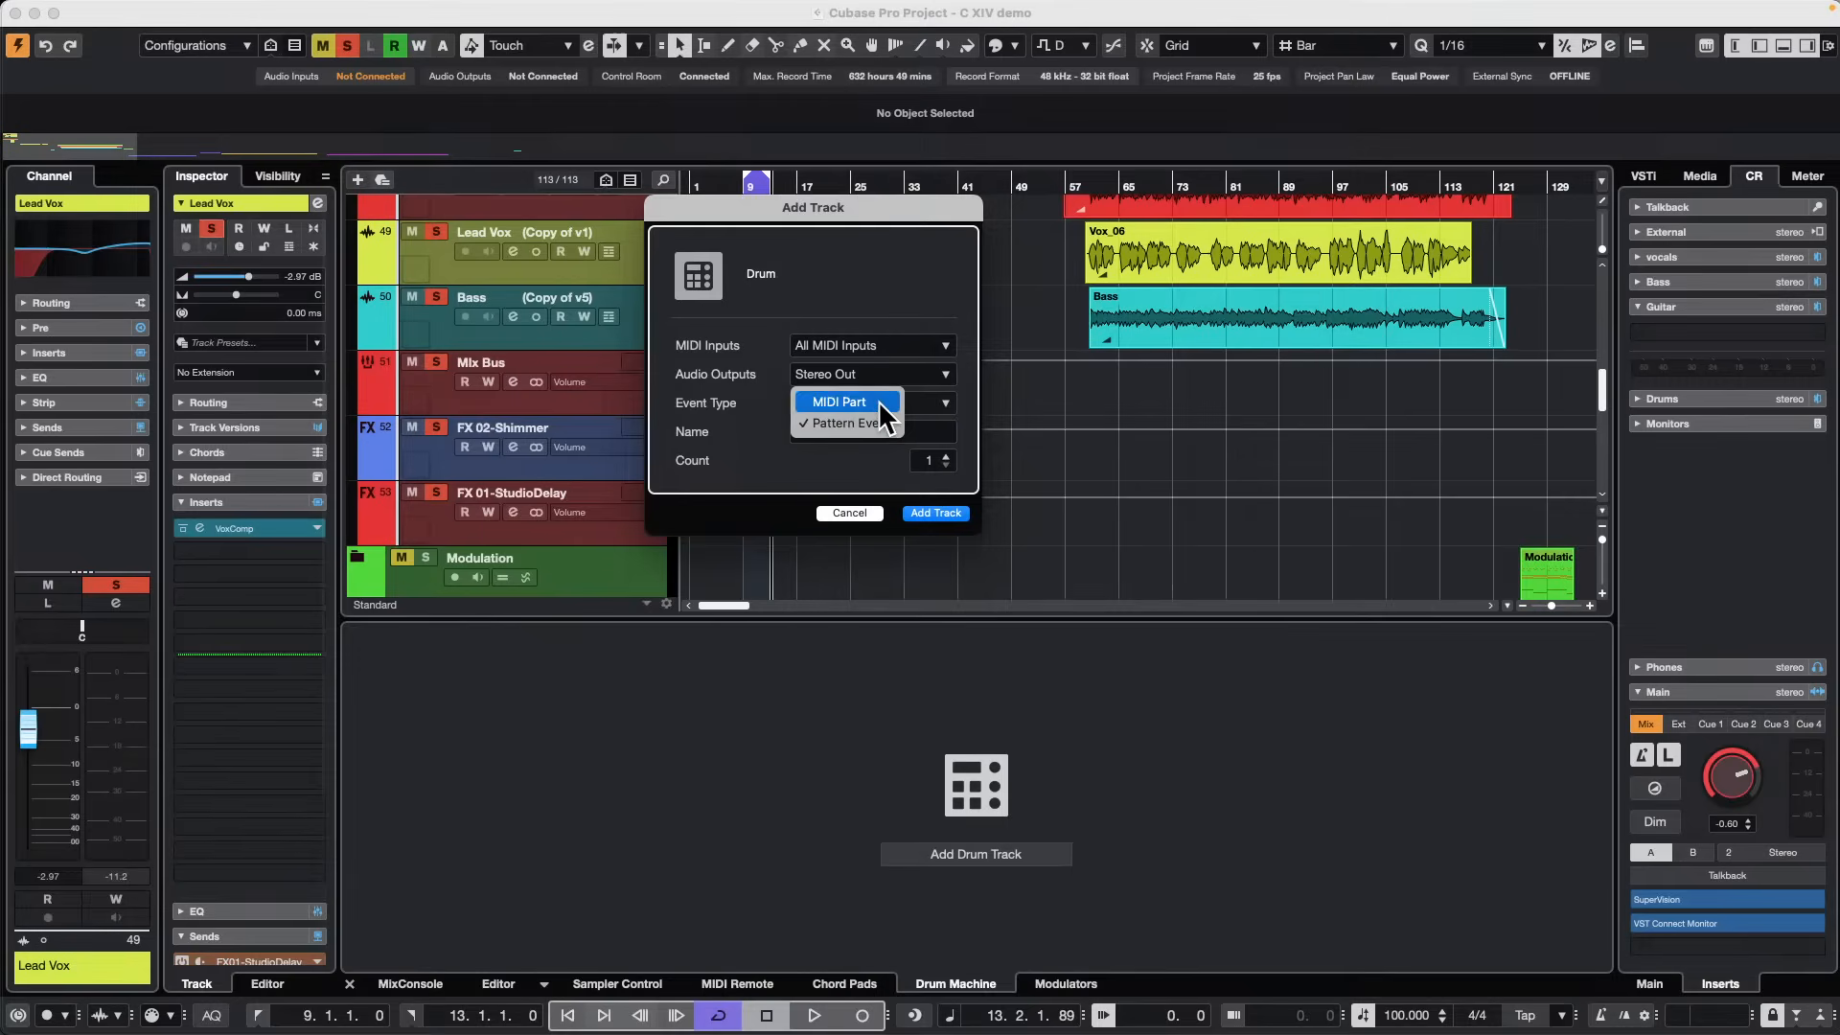
{"action": "left_click", "coordinate": [843, 523]}
{"action": "left_click", "coordinate": [849, 513]}
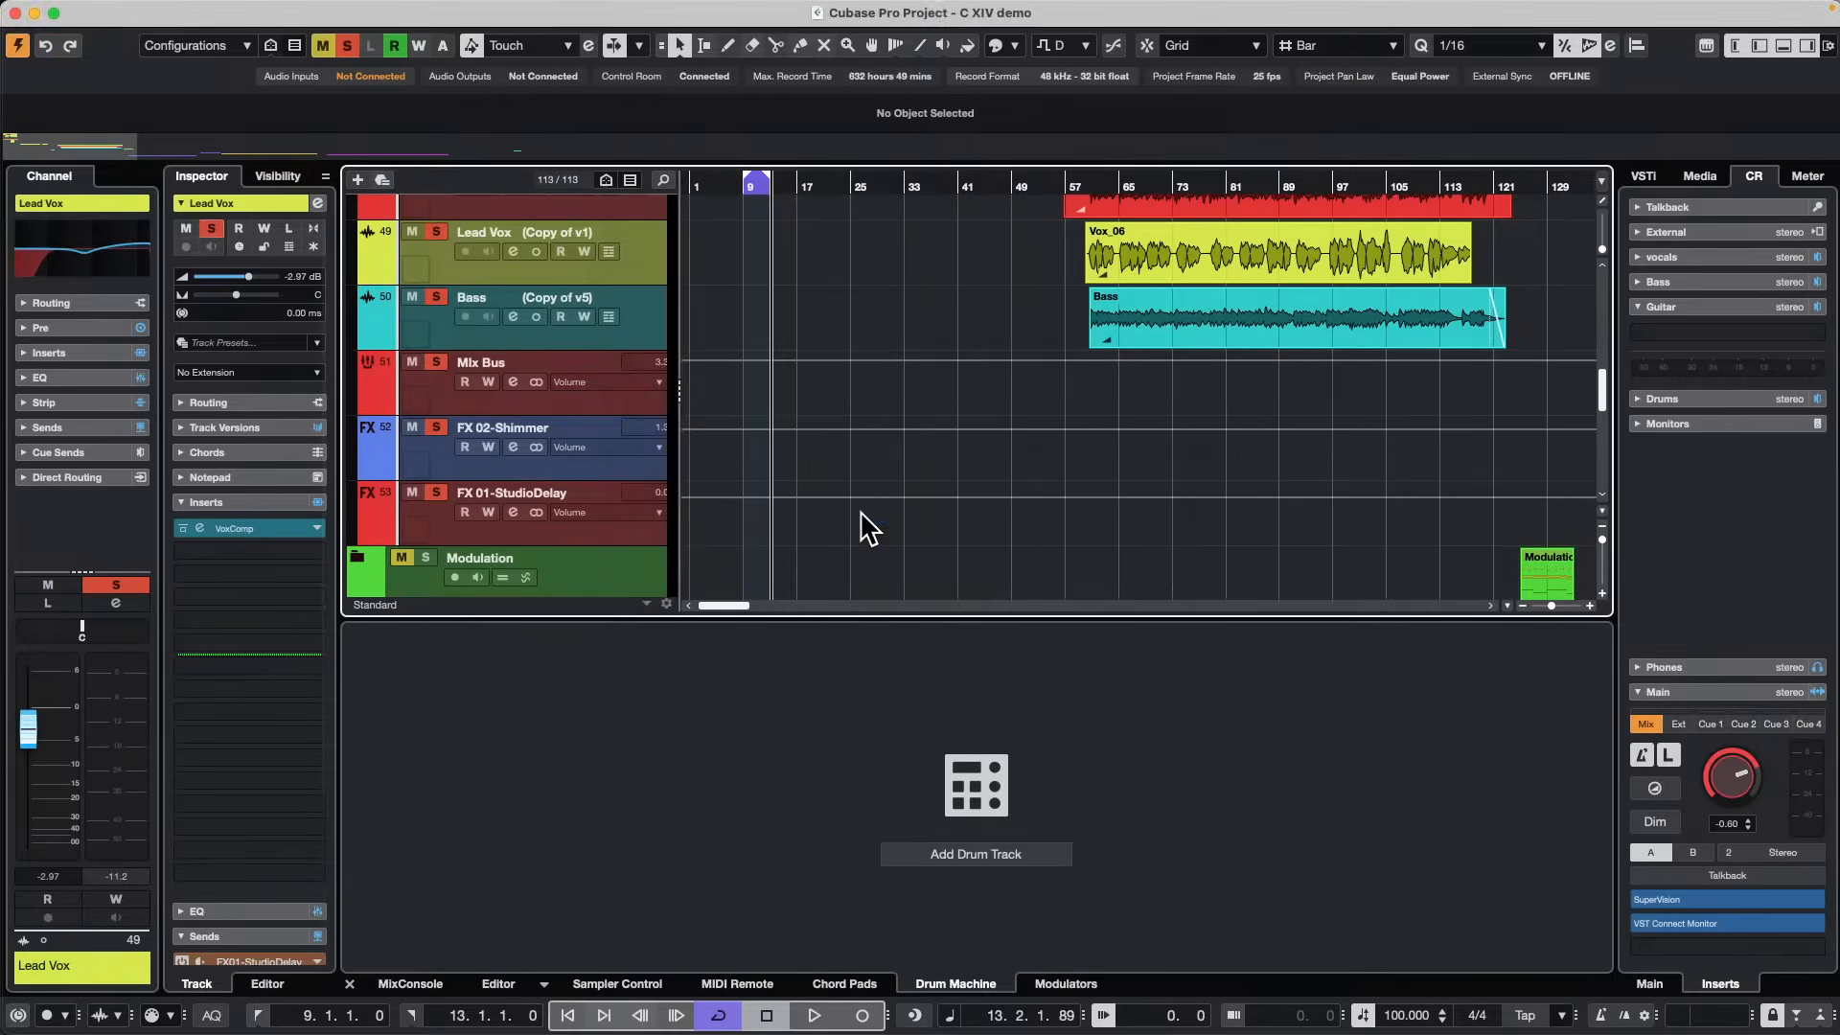
Add a drum track named Drums with the Pattern Event type and display the next lower bank of pads.
{"action": "left_click", "coordinate": [1013, 857]}
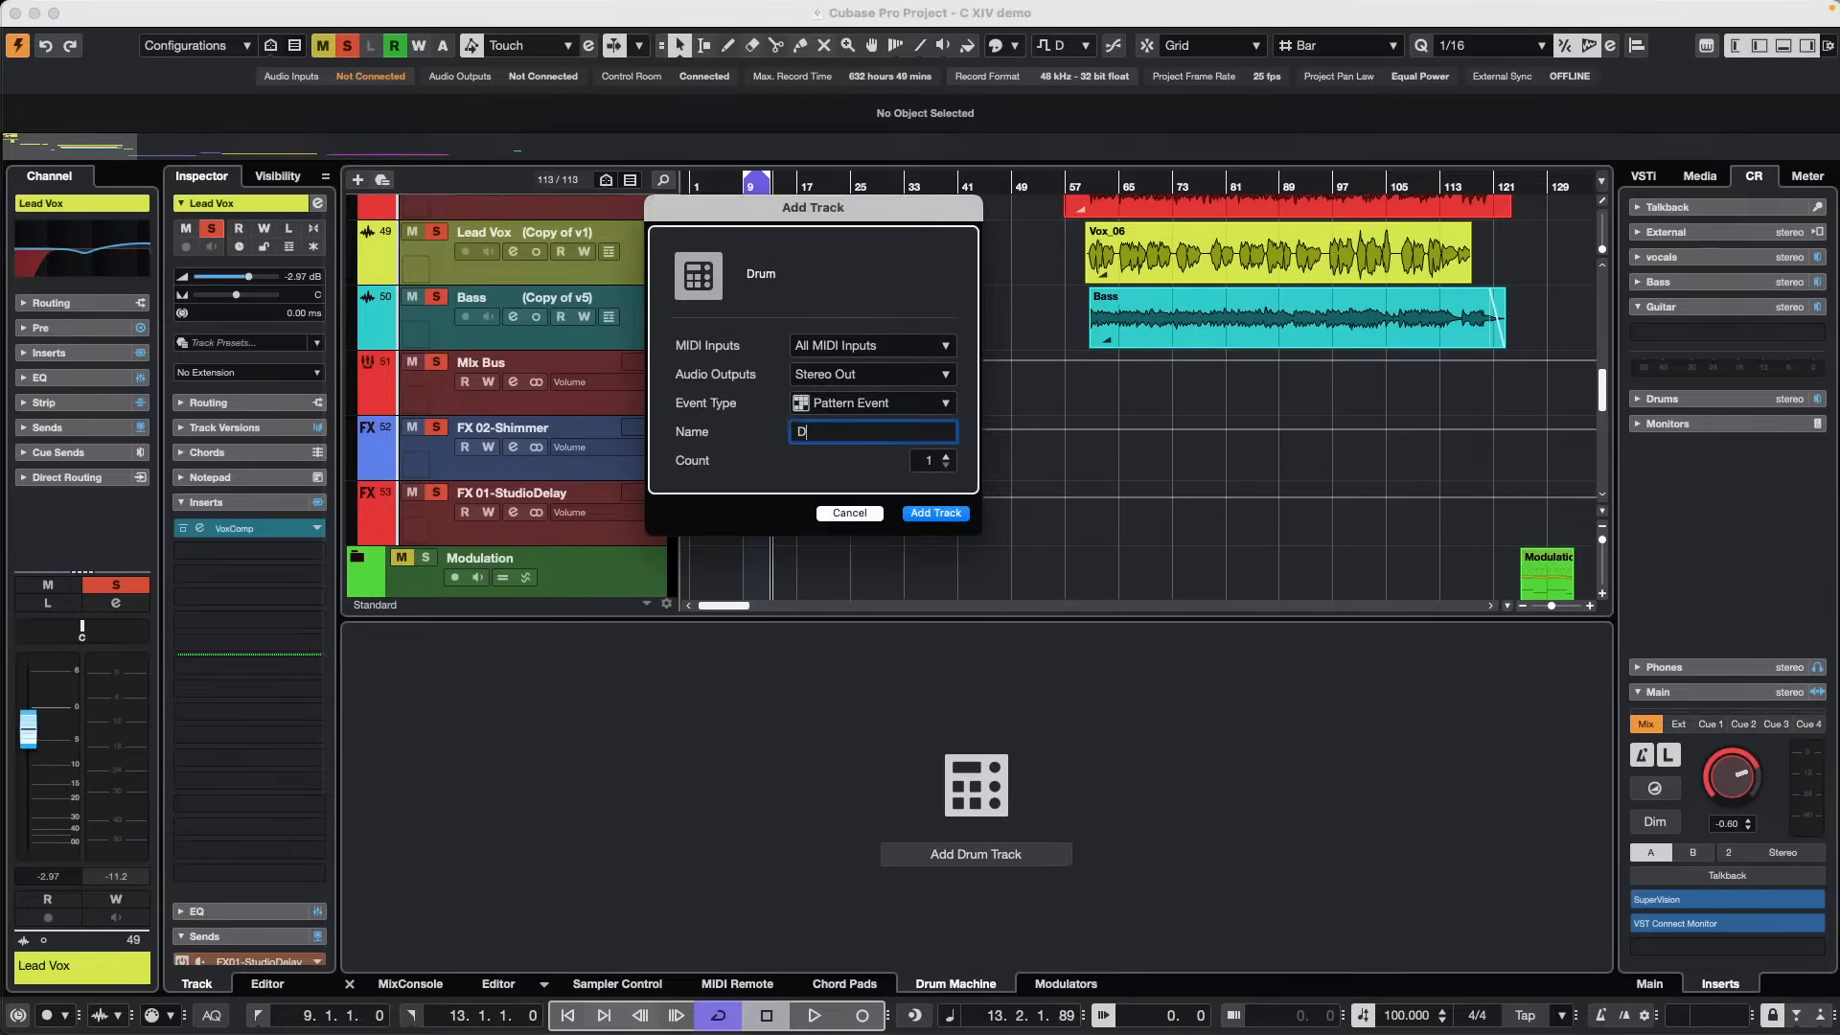
{"action": "type", "text": "Drums"}
{"action": "key", "text": "Return"}
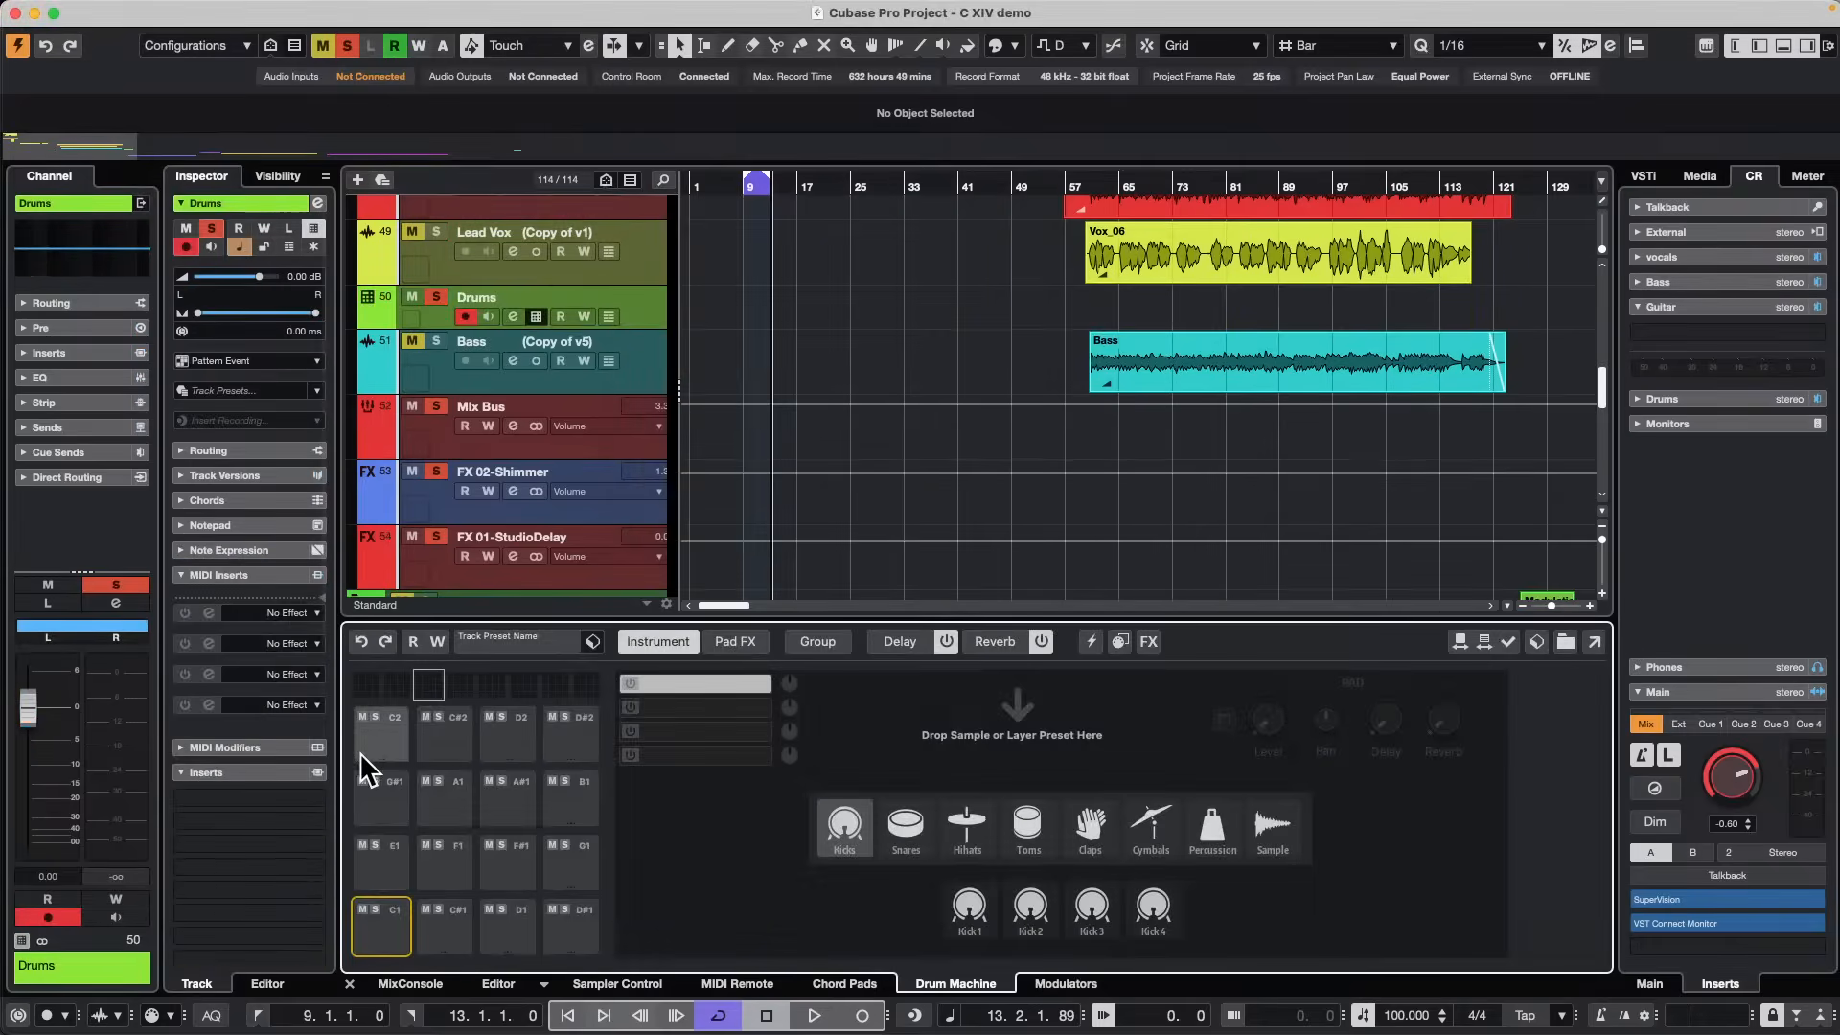
{"action": "left_click", "coordinate": [394, 685]}
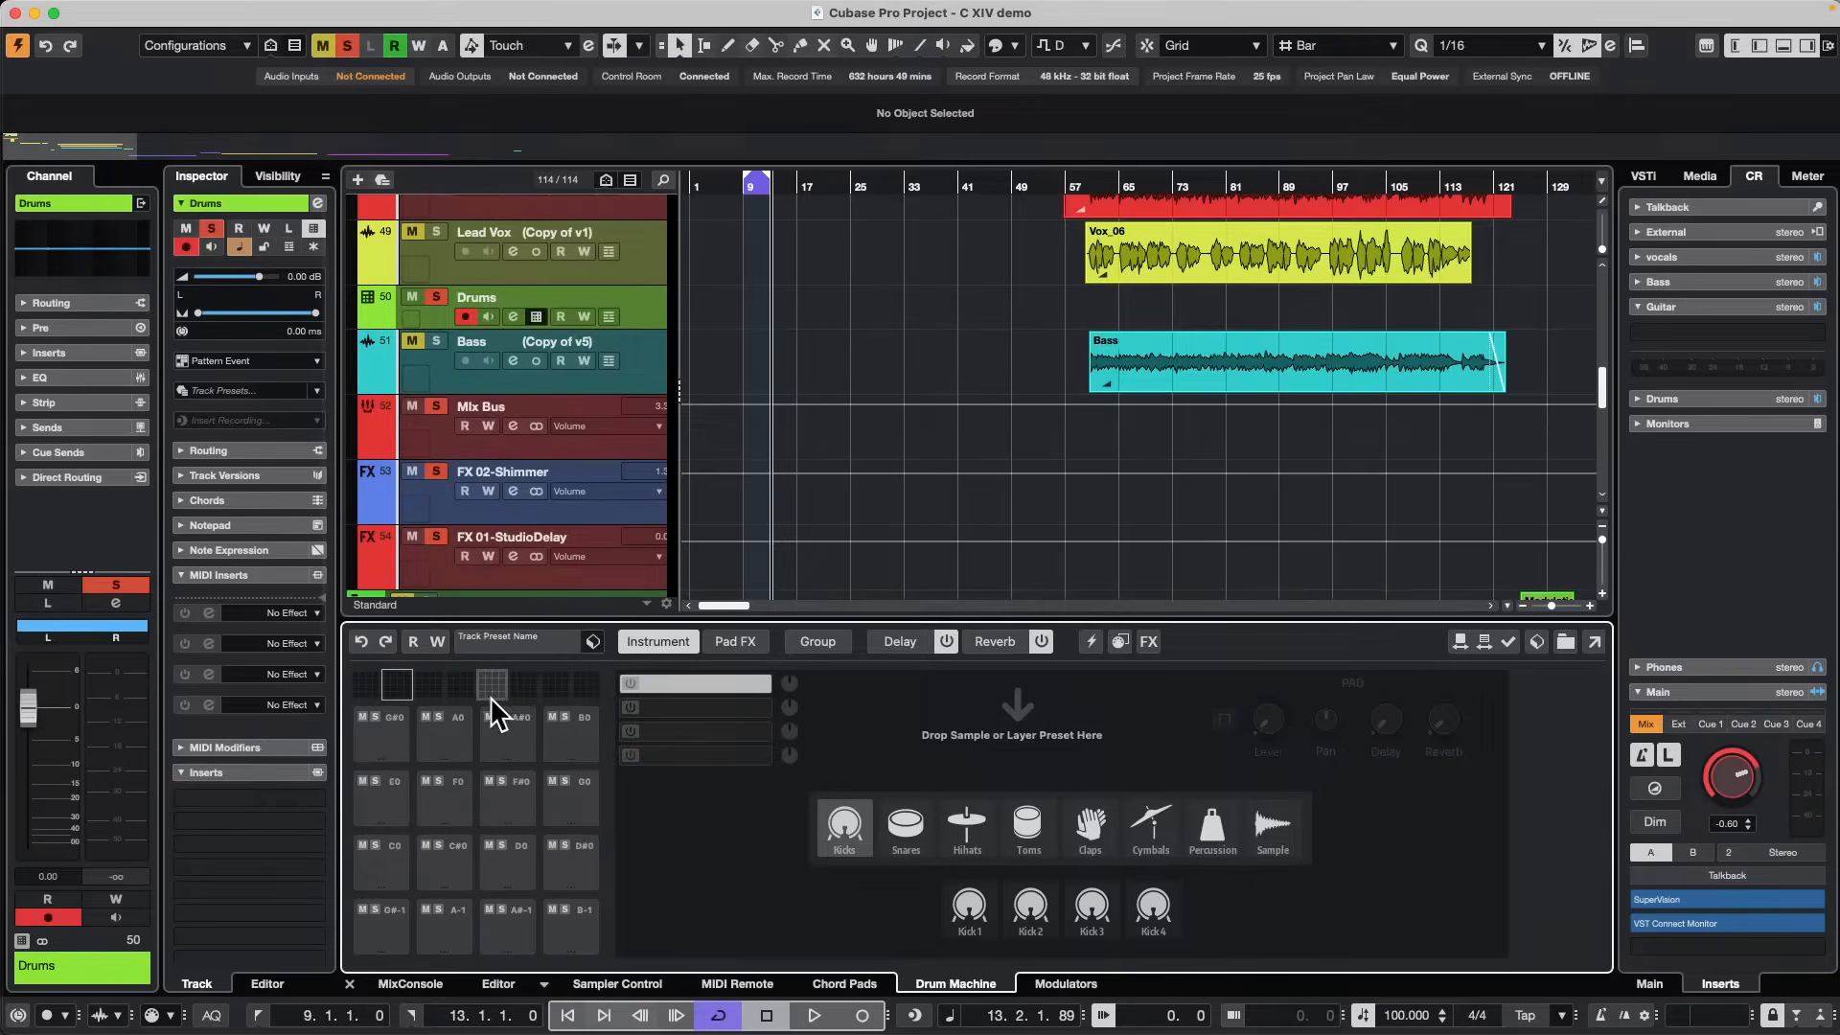
Switch to the pad bank starting at C1, load Kick 2 on pad C1 and Snare 2 on pad D1.
{"action": "left_click", "coordinate": [434, 686]}
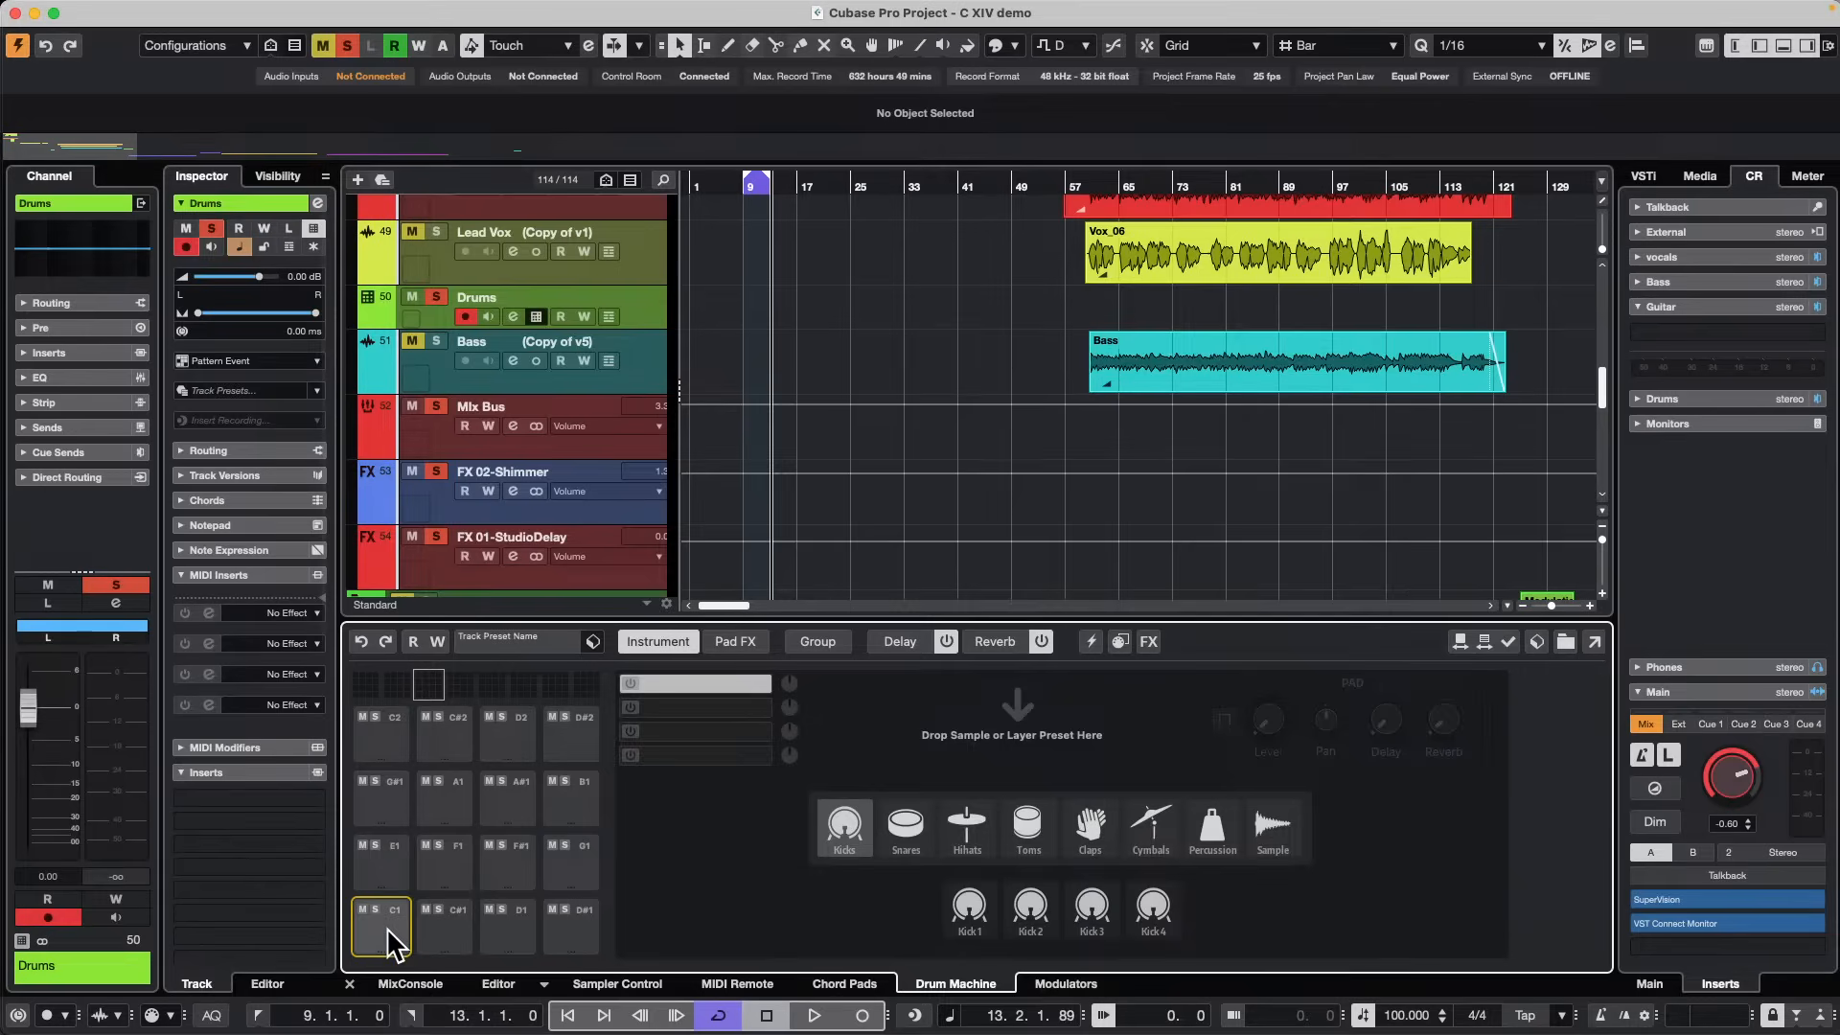
{"action": "left_click", "coordinate": [1030, 908]}
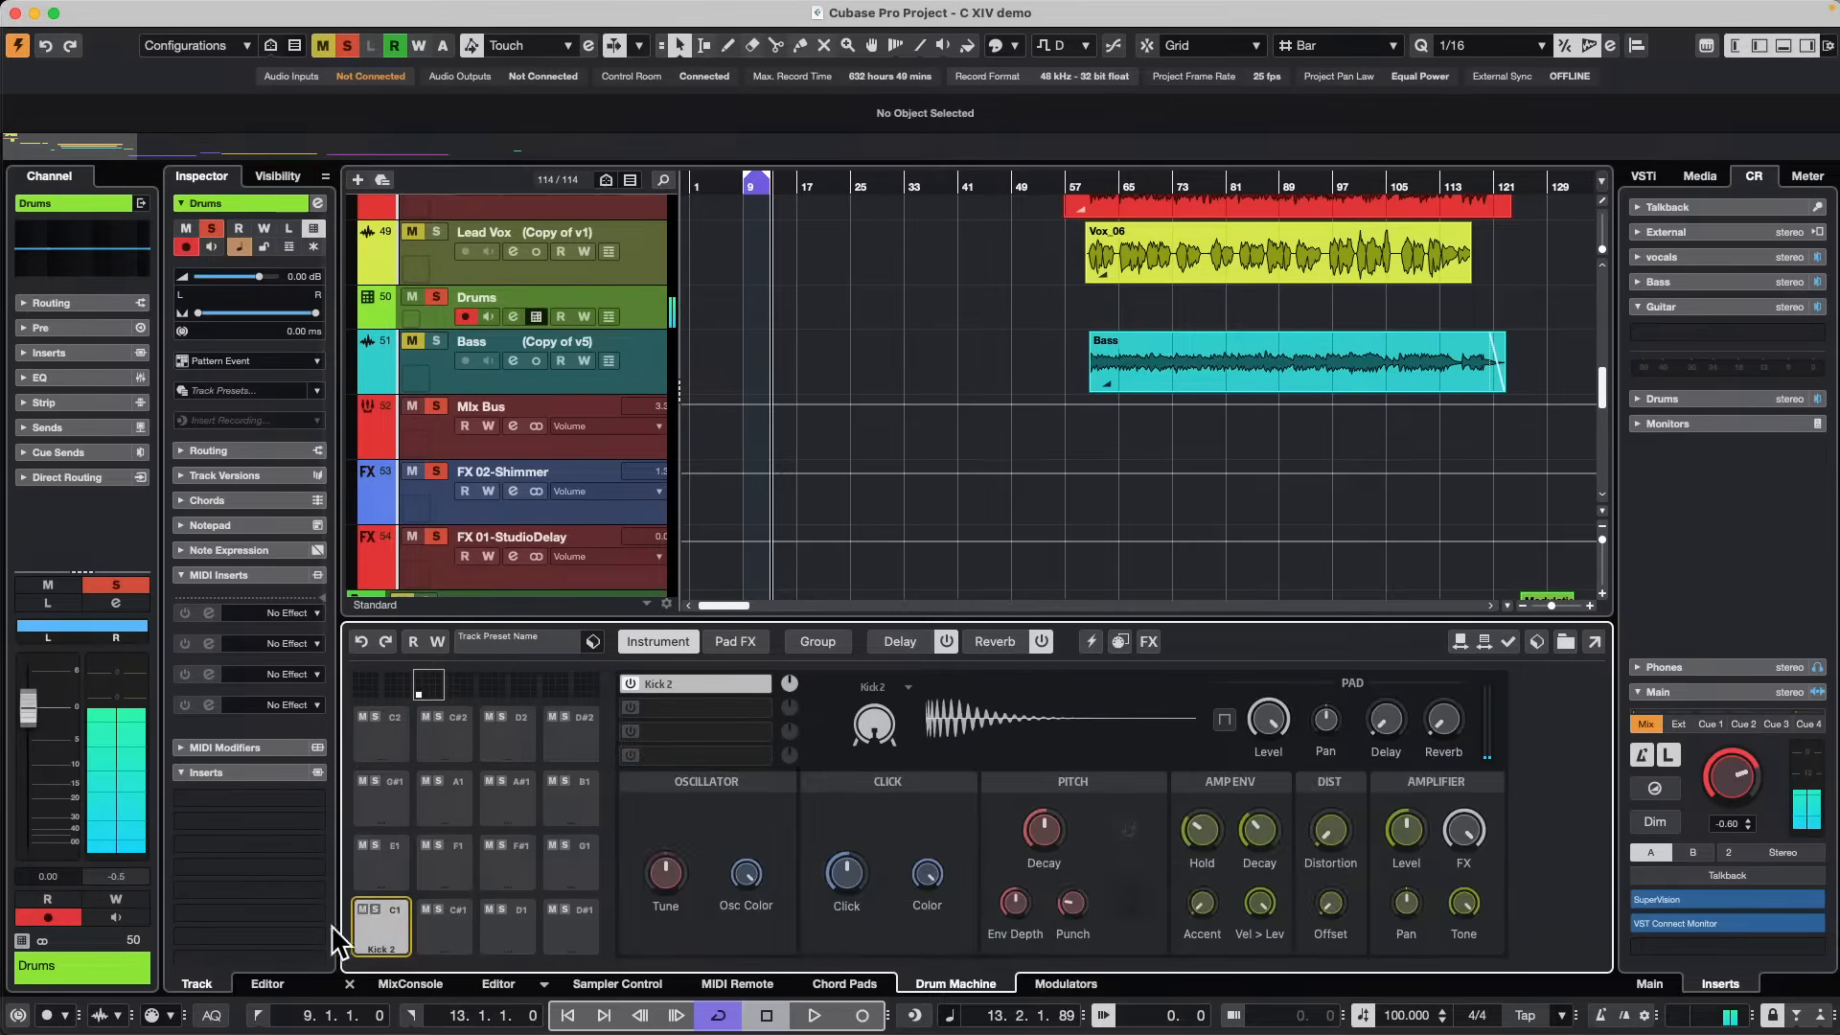
{"action": "left_click", "coordinate": [379, 922]}
{"action": "left_click", "coordinate": [517, 935]}
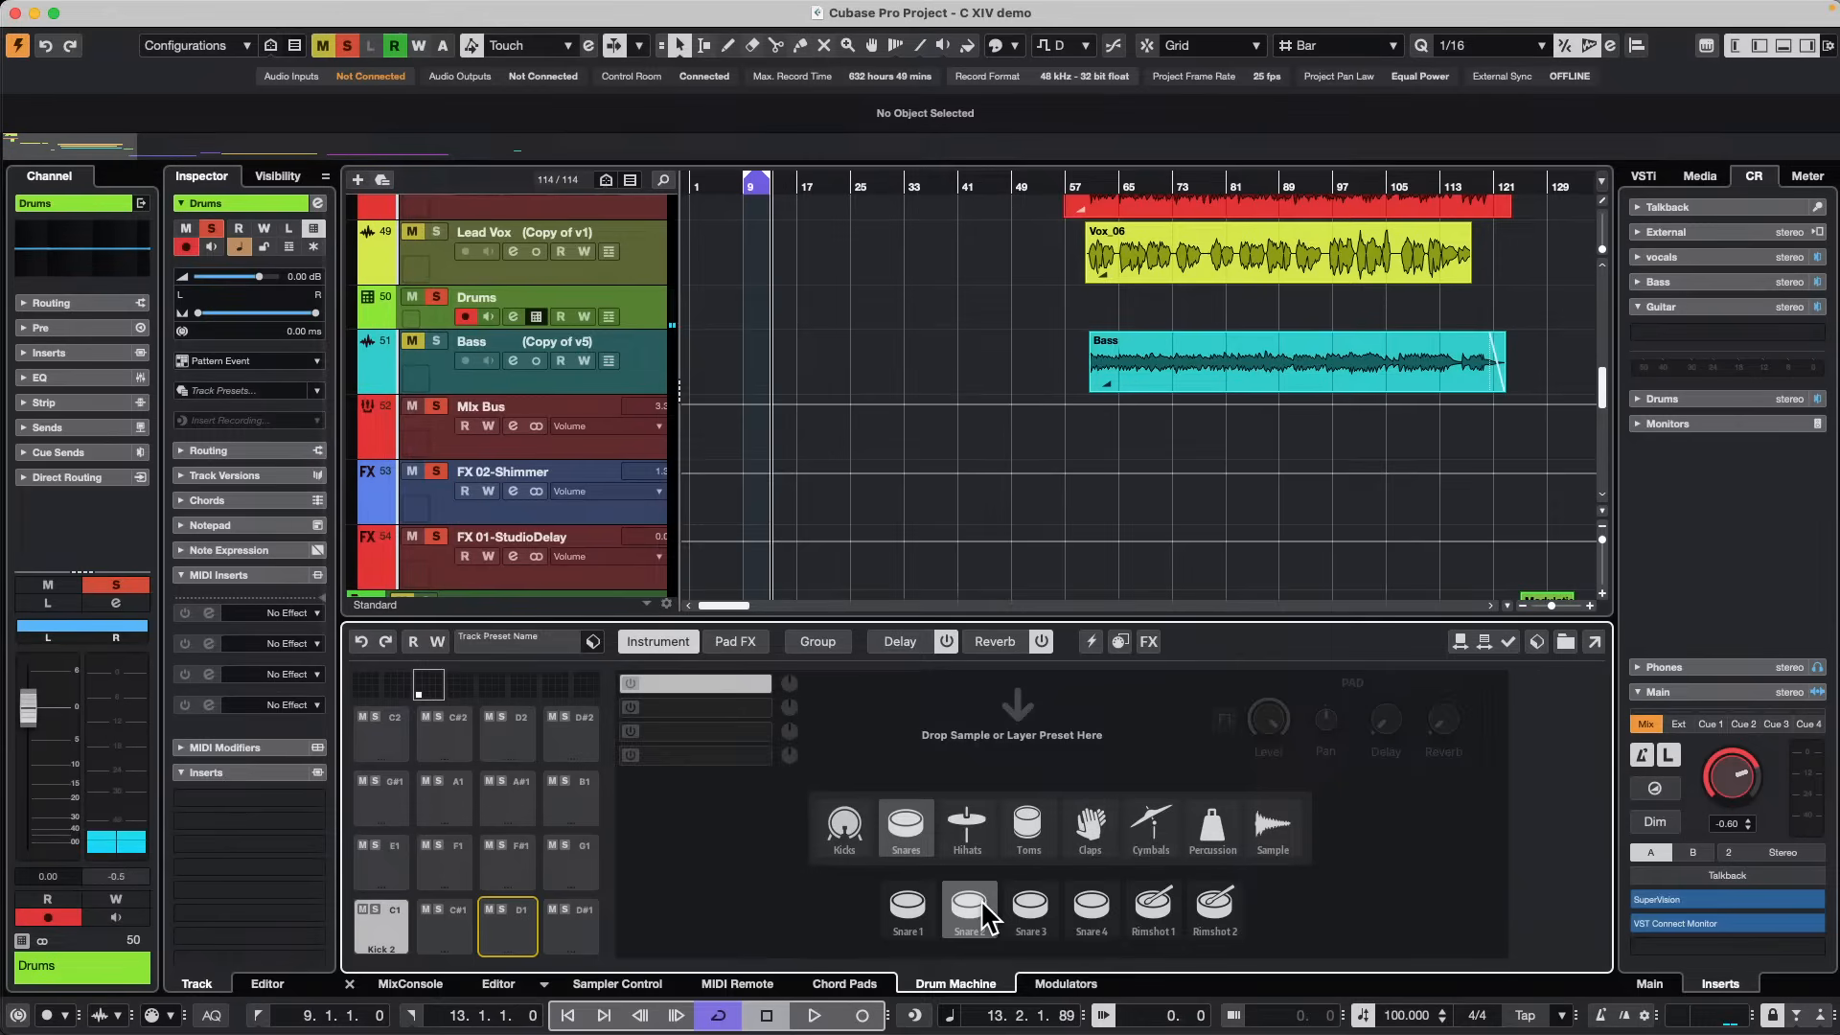
{"action": "left_click", "coordinate": [986, 903]}
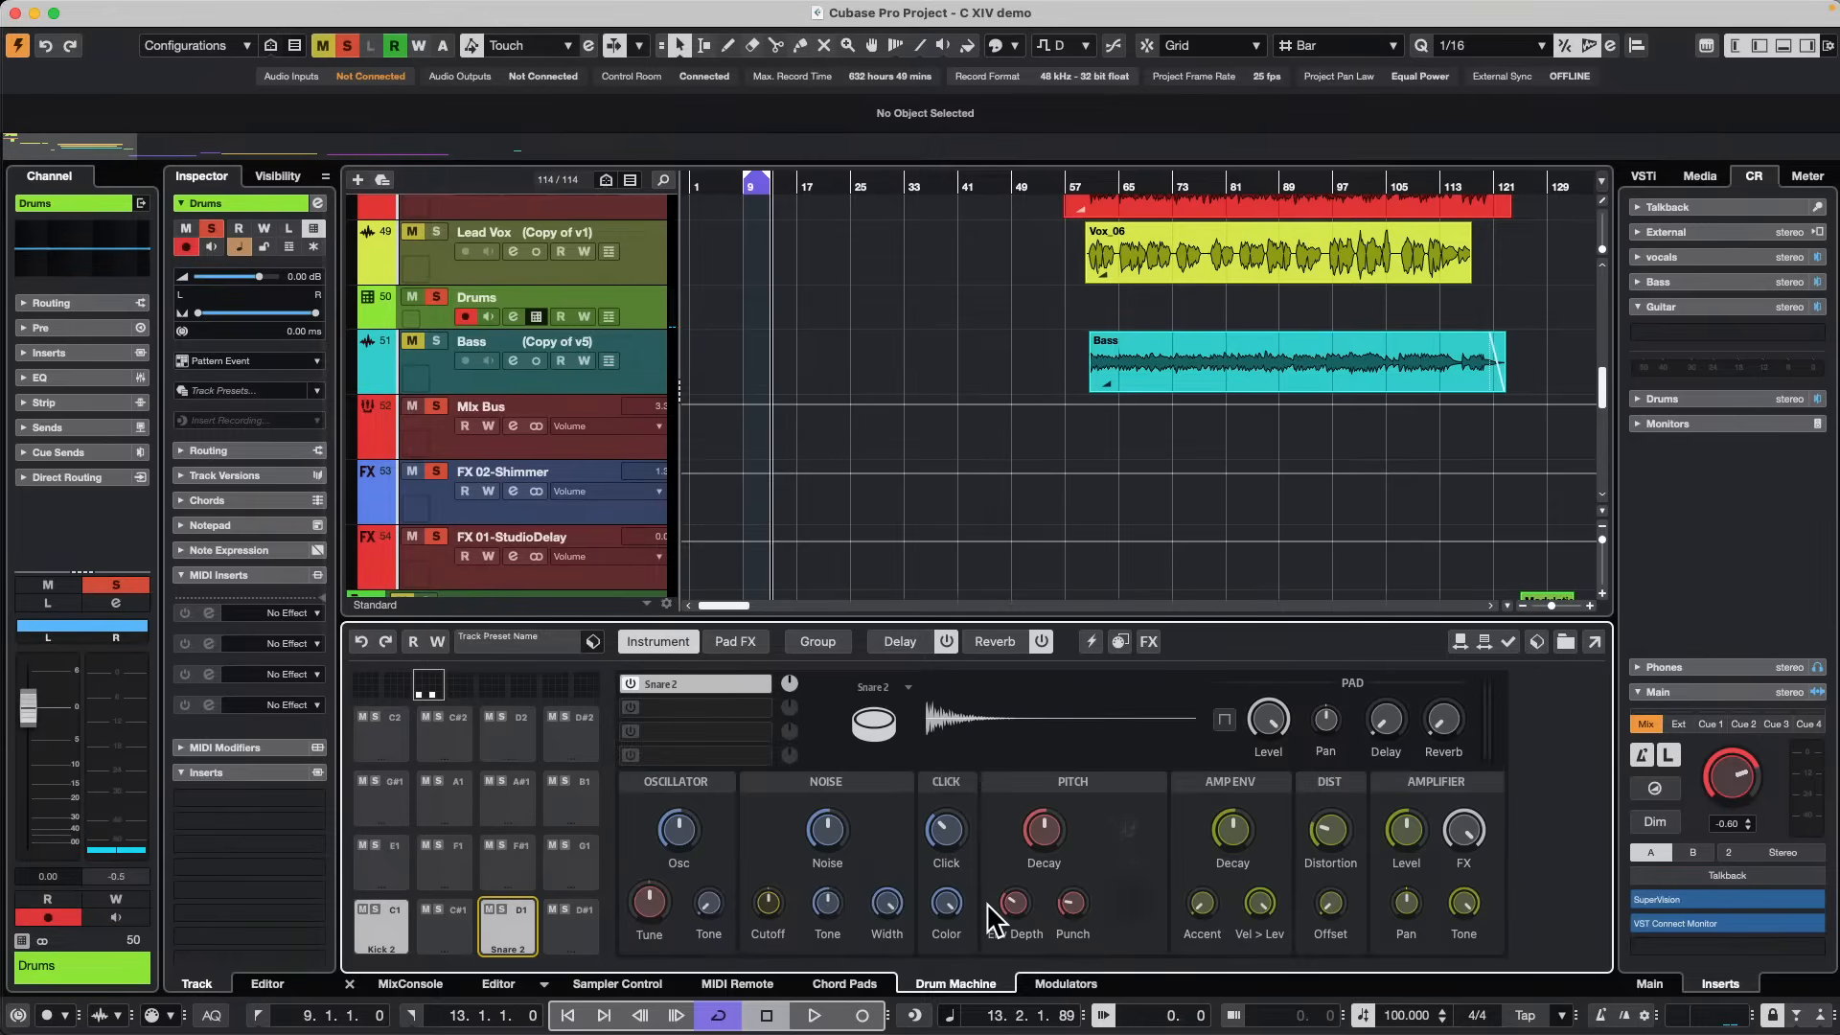
Load Clap 1 on pad E1 and audition it together with the kick and snare pads.
{"action": "left_click", "coordinate": [561, 929]}
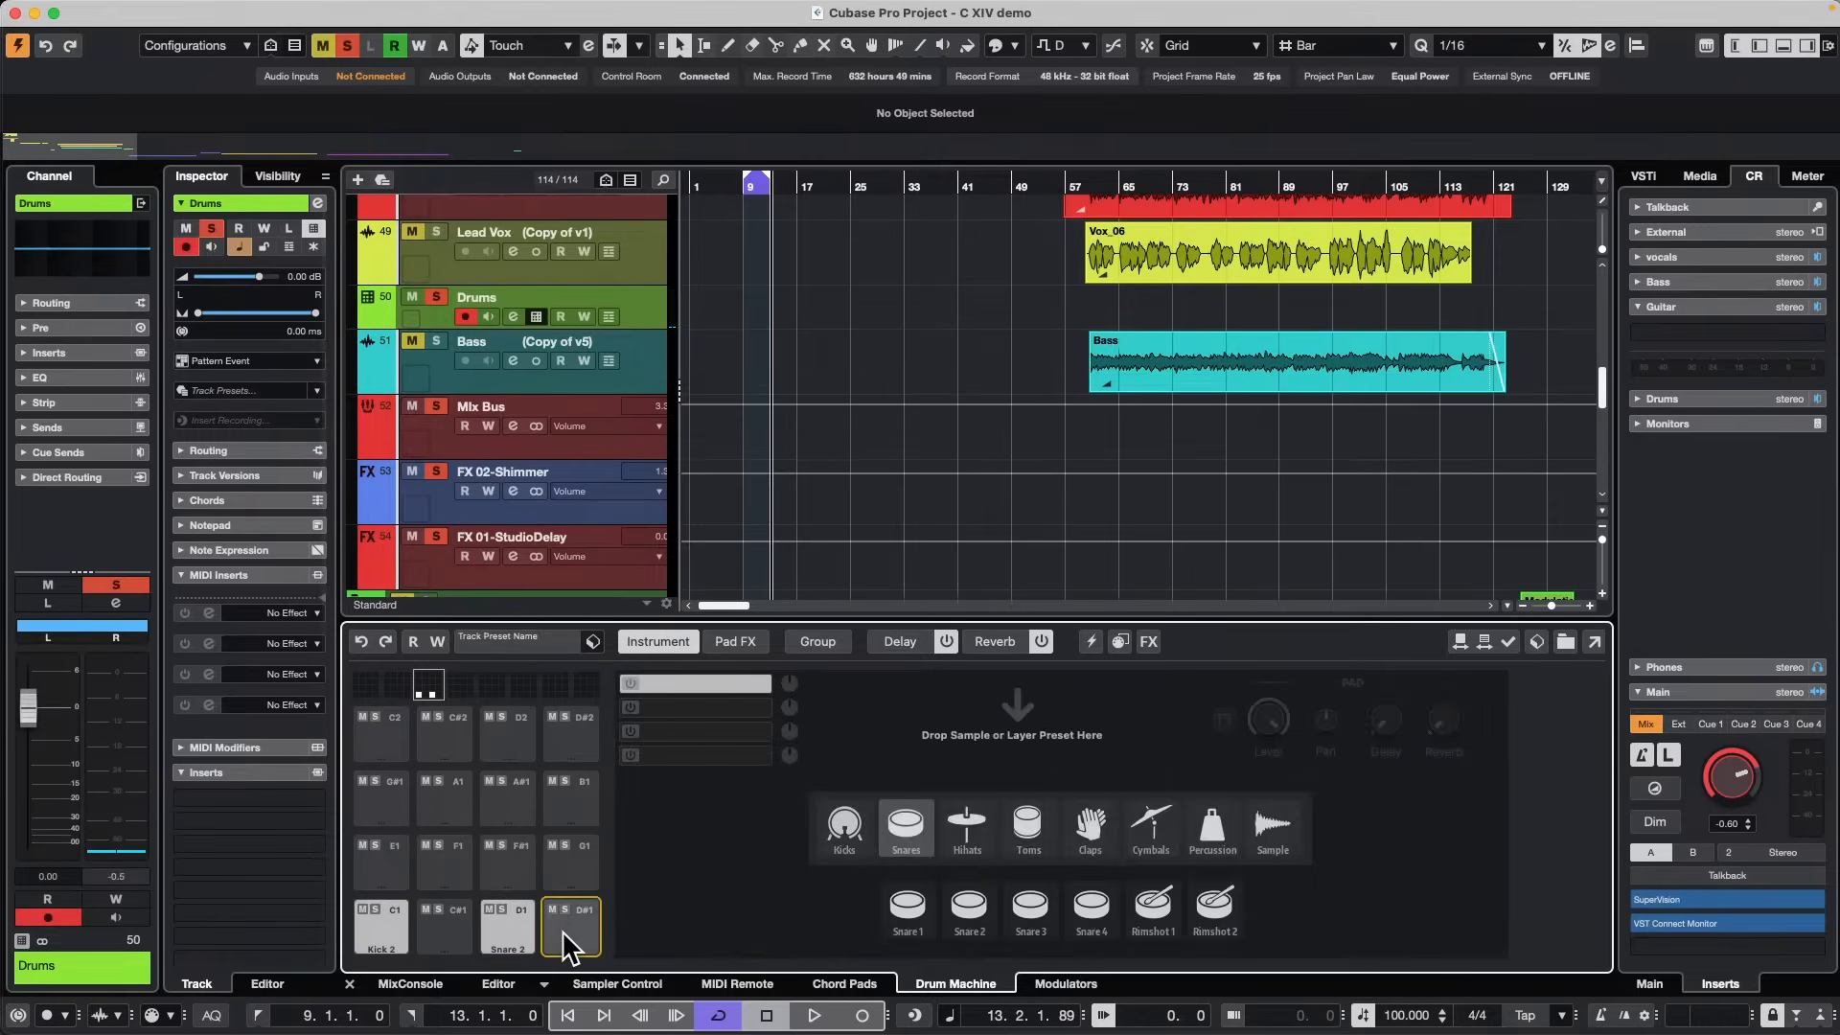
{"action": "left_click", "coordinate": [378, 872]}
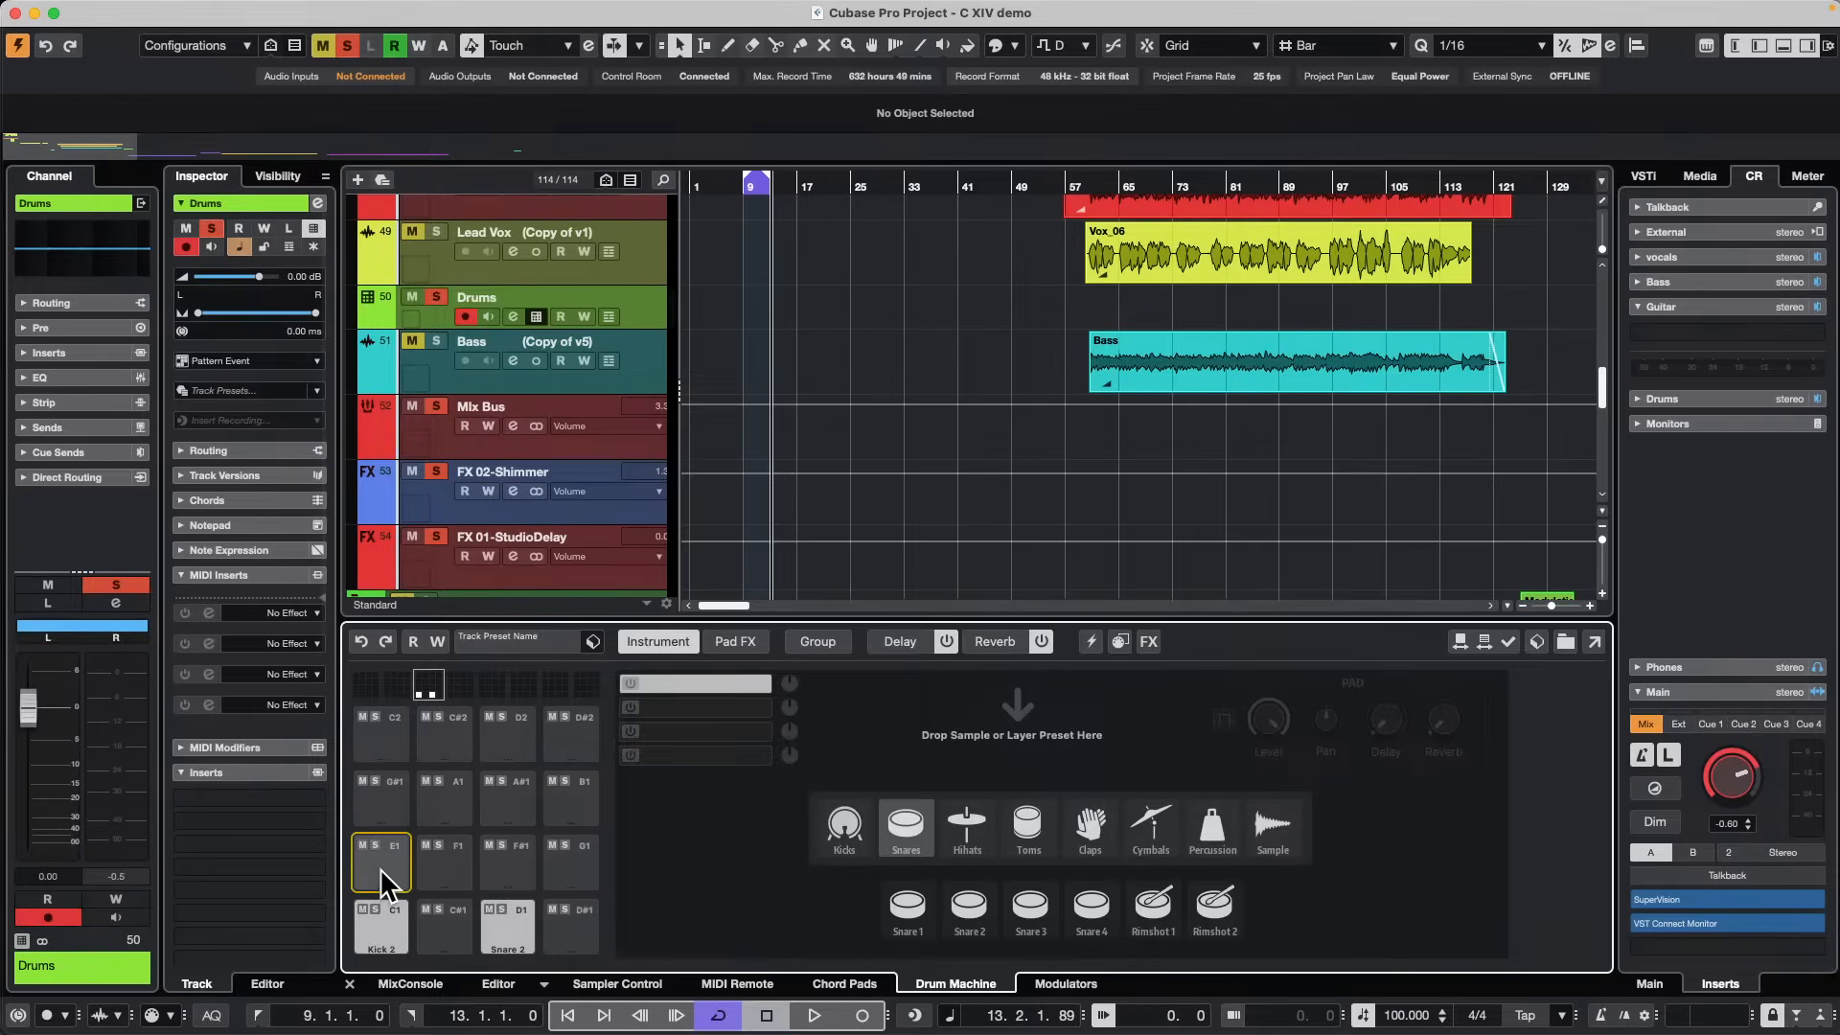
{"action": "left_click", "coordinate": [1096, 824]}
{"action": "left_click", "coordinate": [1014, 909]}
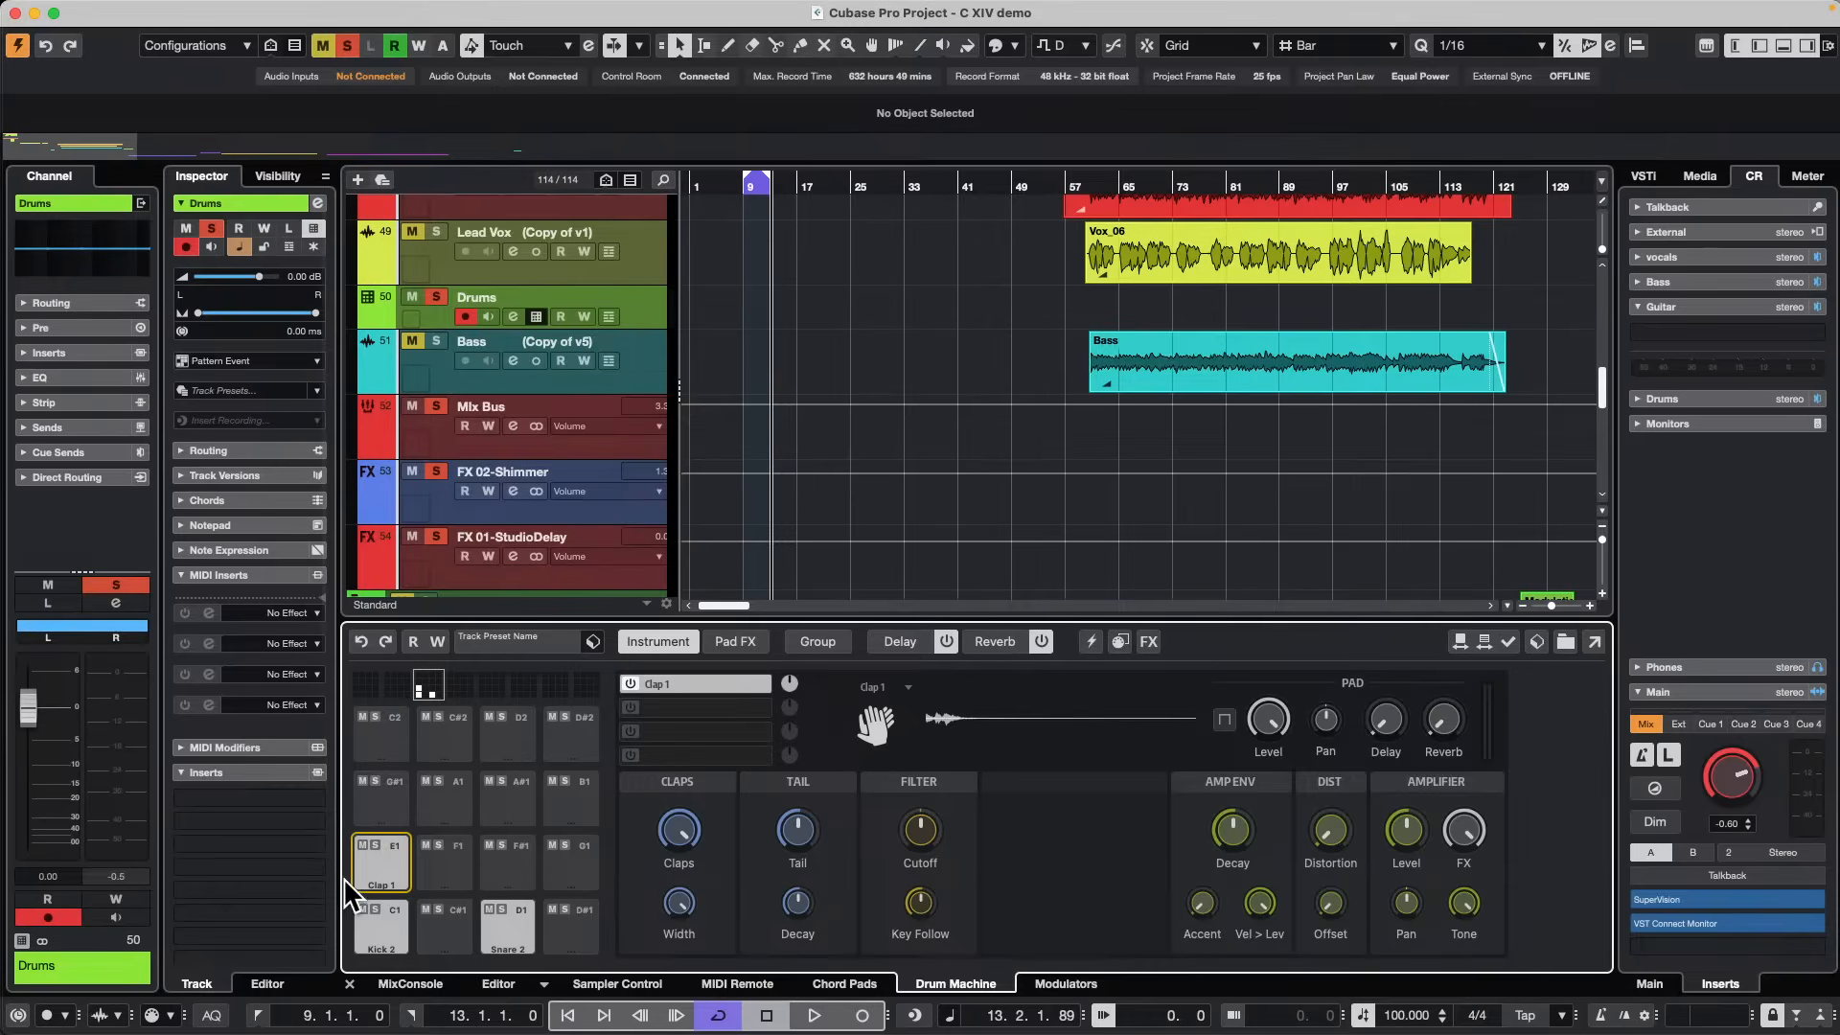
{"action": "left_click", "coordinate": [376, 856]}
{"action": "left_click", "coordinate": [380, 922]}
{"action": "left_click", "coordinate": [502, 924]}
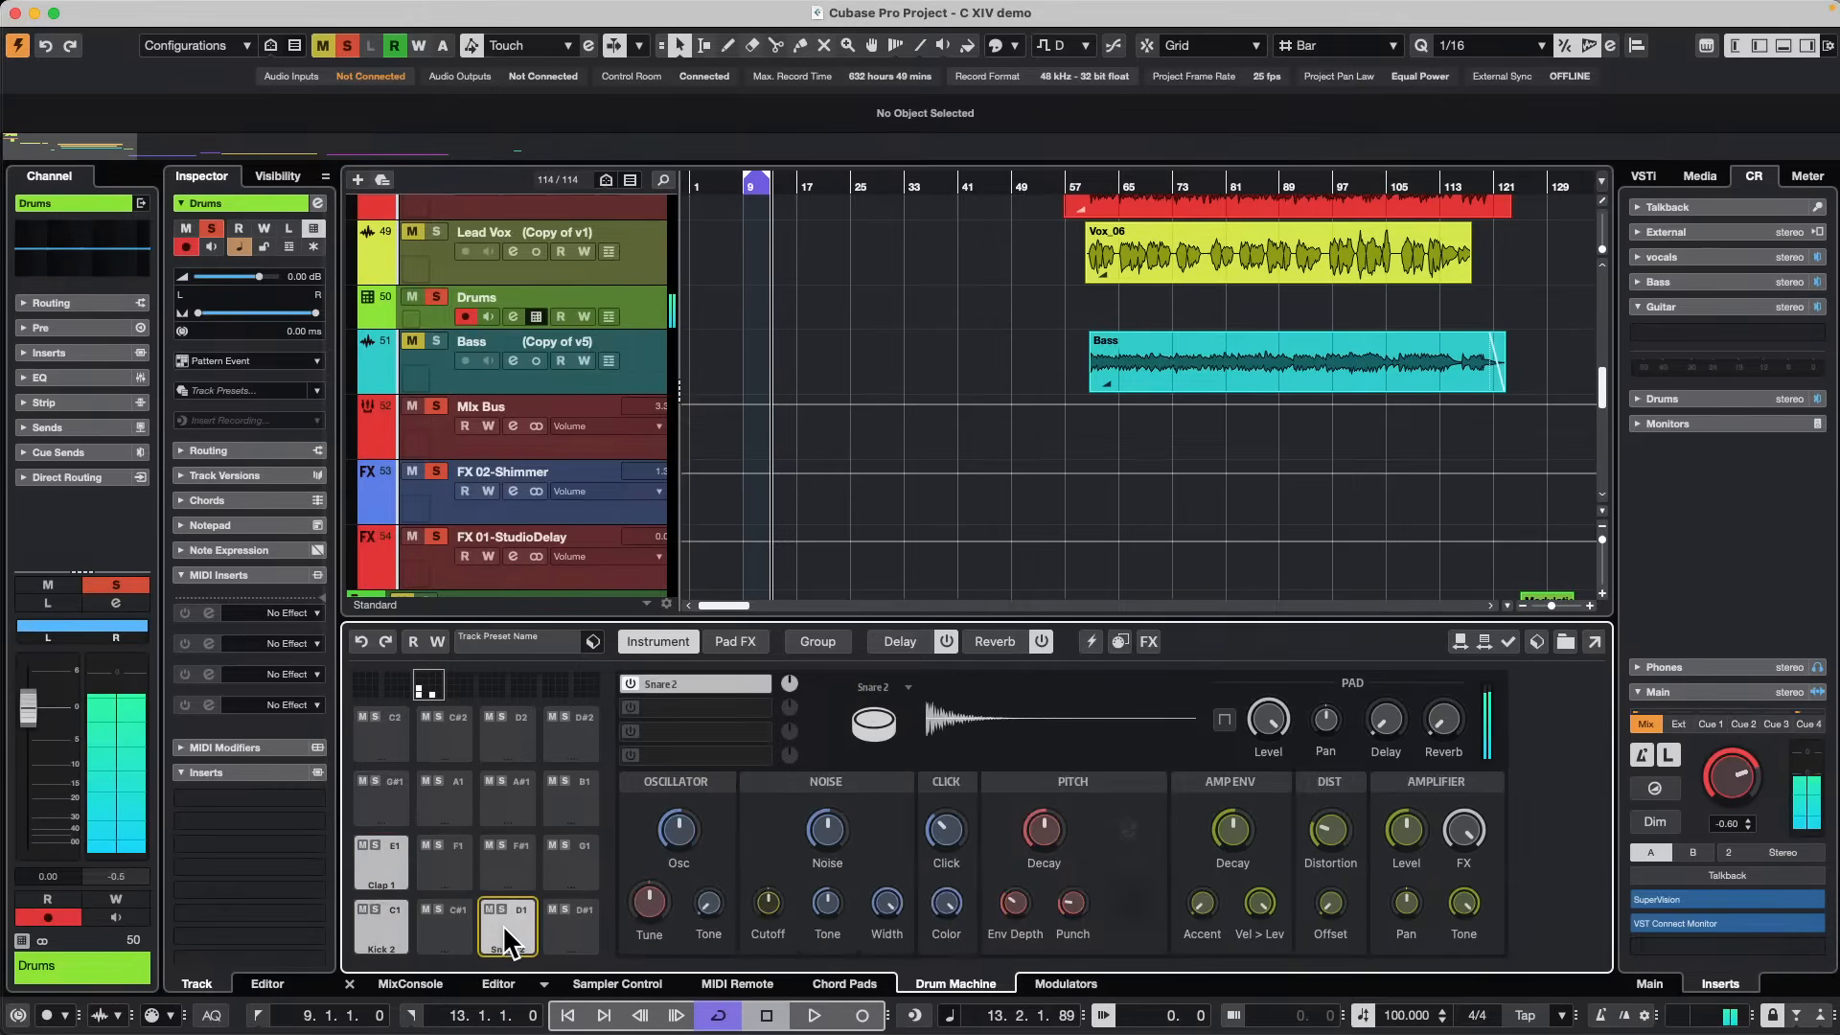
{"action": "left_click", "coordinate": [440, 856]}
{"action": "left_click", "coordinate": [388, 855]}
Load the Closed HH2 hi-hat on pad F#1, cut the pad and load Closed HH2 on it again.
{"action": "left_click", "coordinate": [526, 854]}
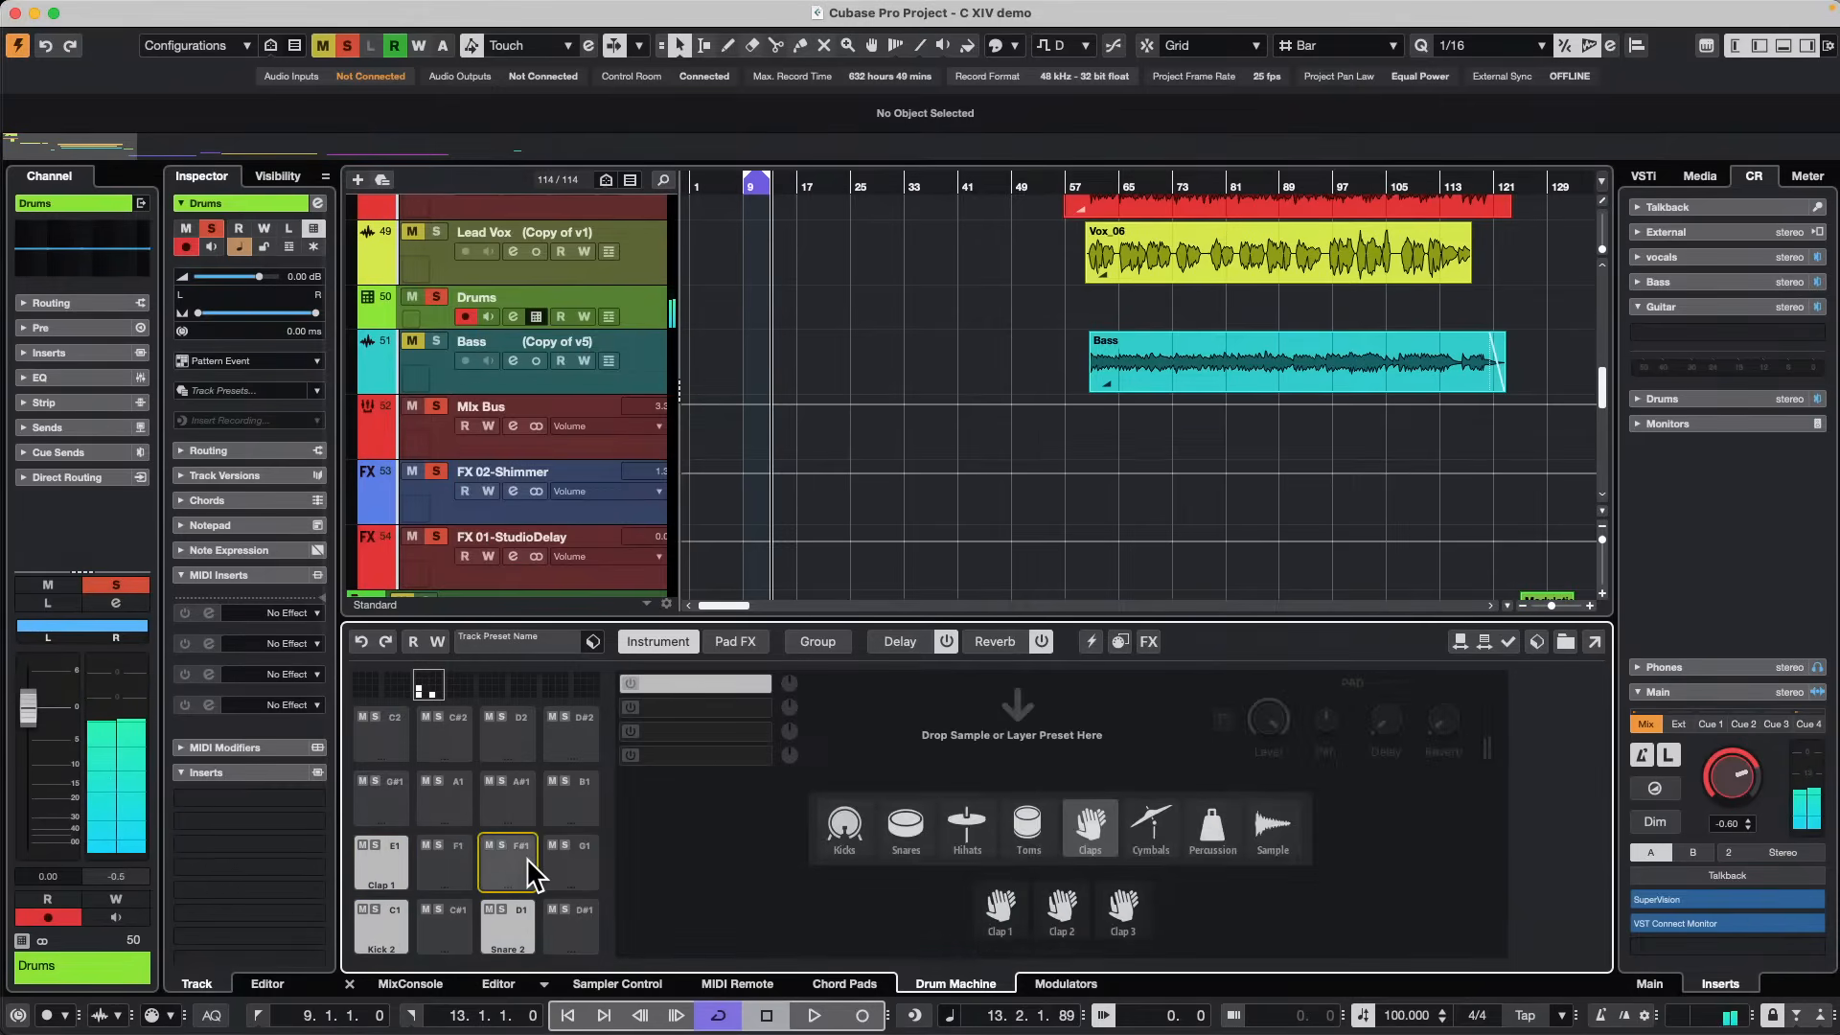
{"action": "left_click", "coordinate": [970, 816]}
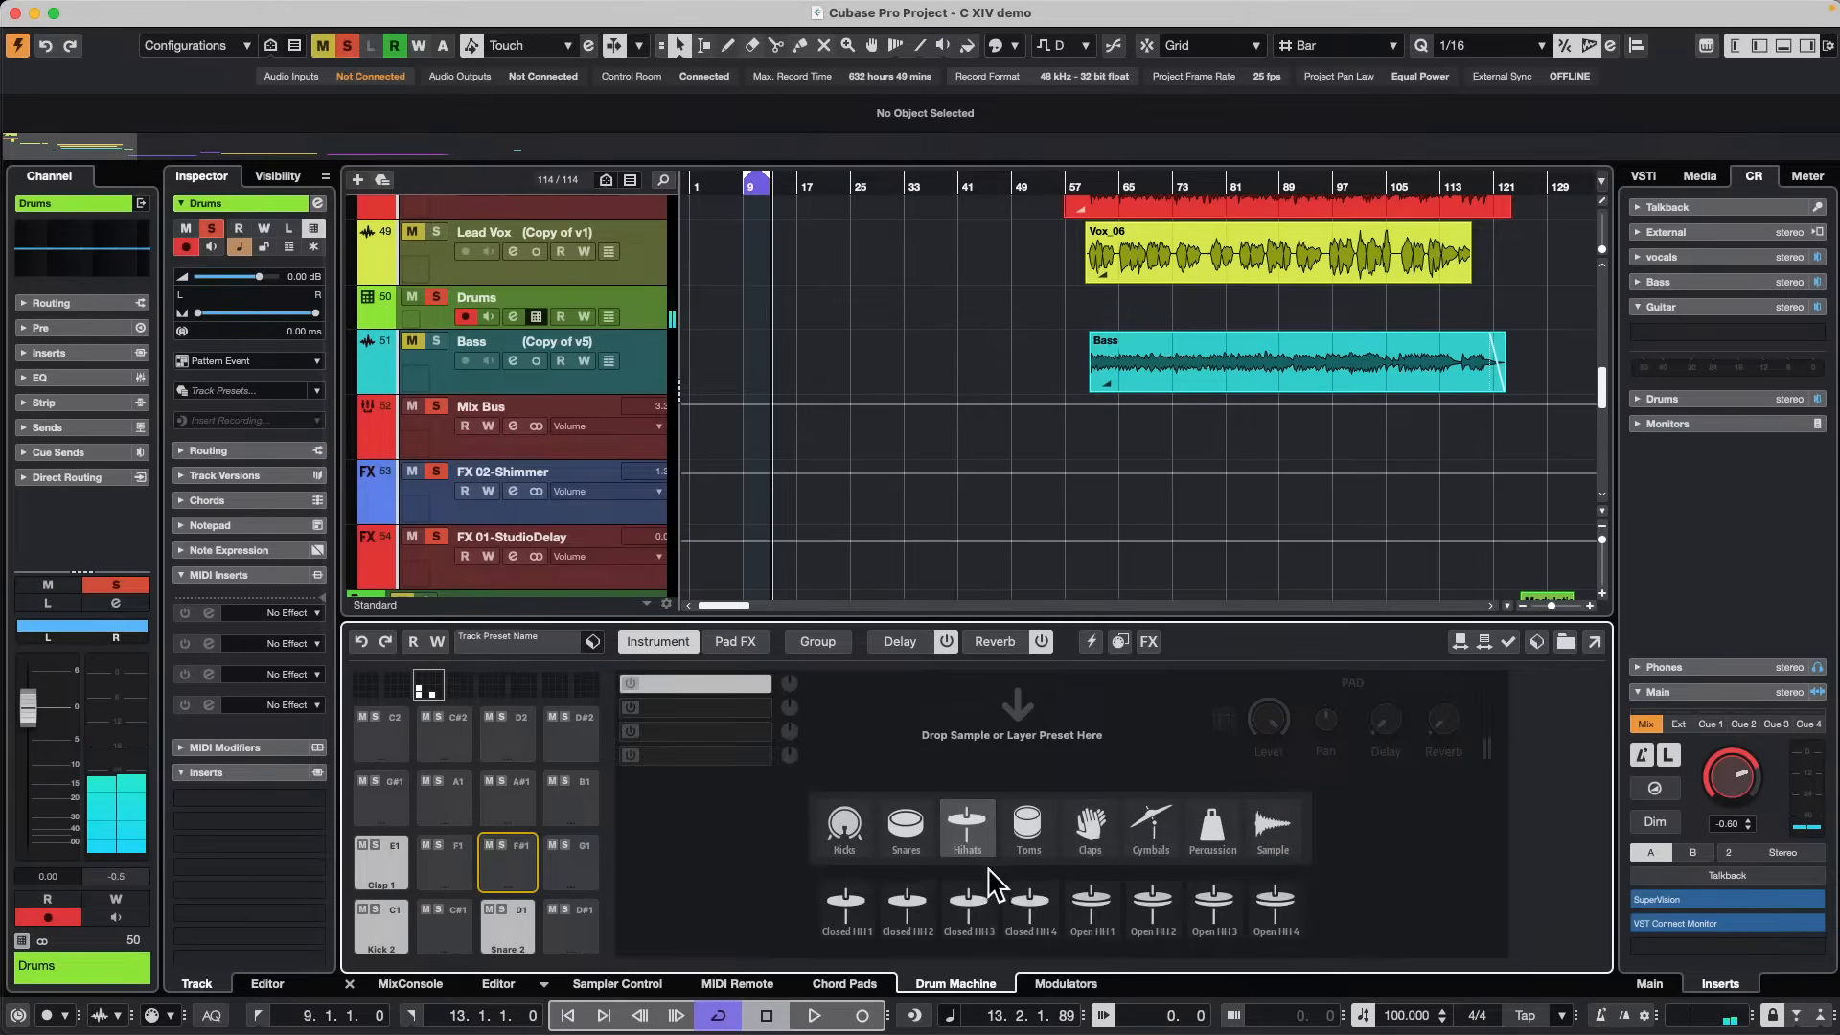
{"action": "left_click", "coordinate": [898, 908]}
{"action": "left_click", "coordinate": [505, 857]}
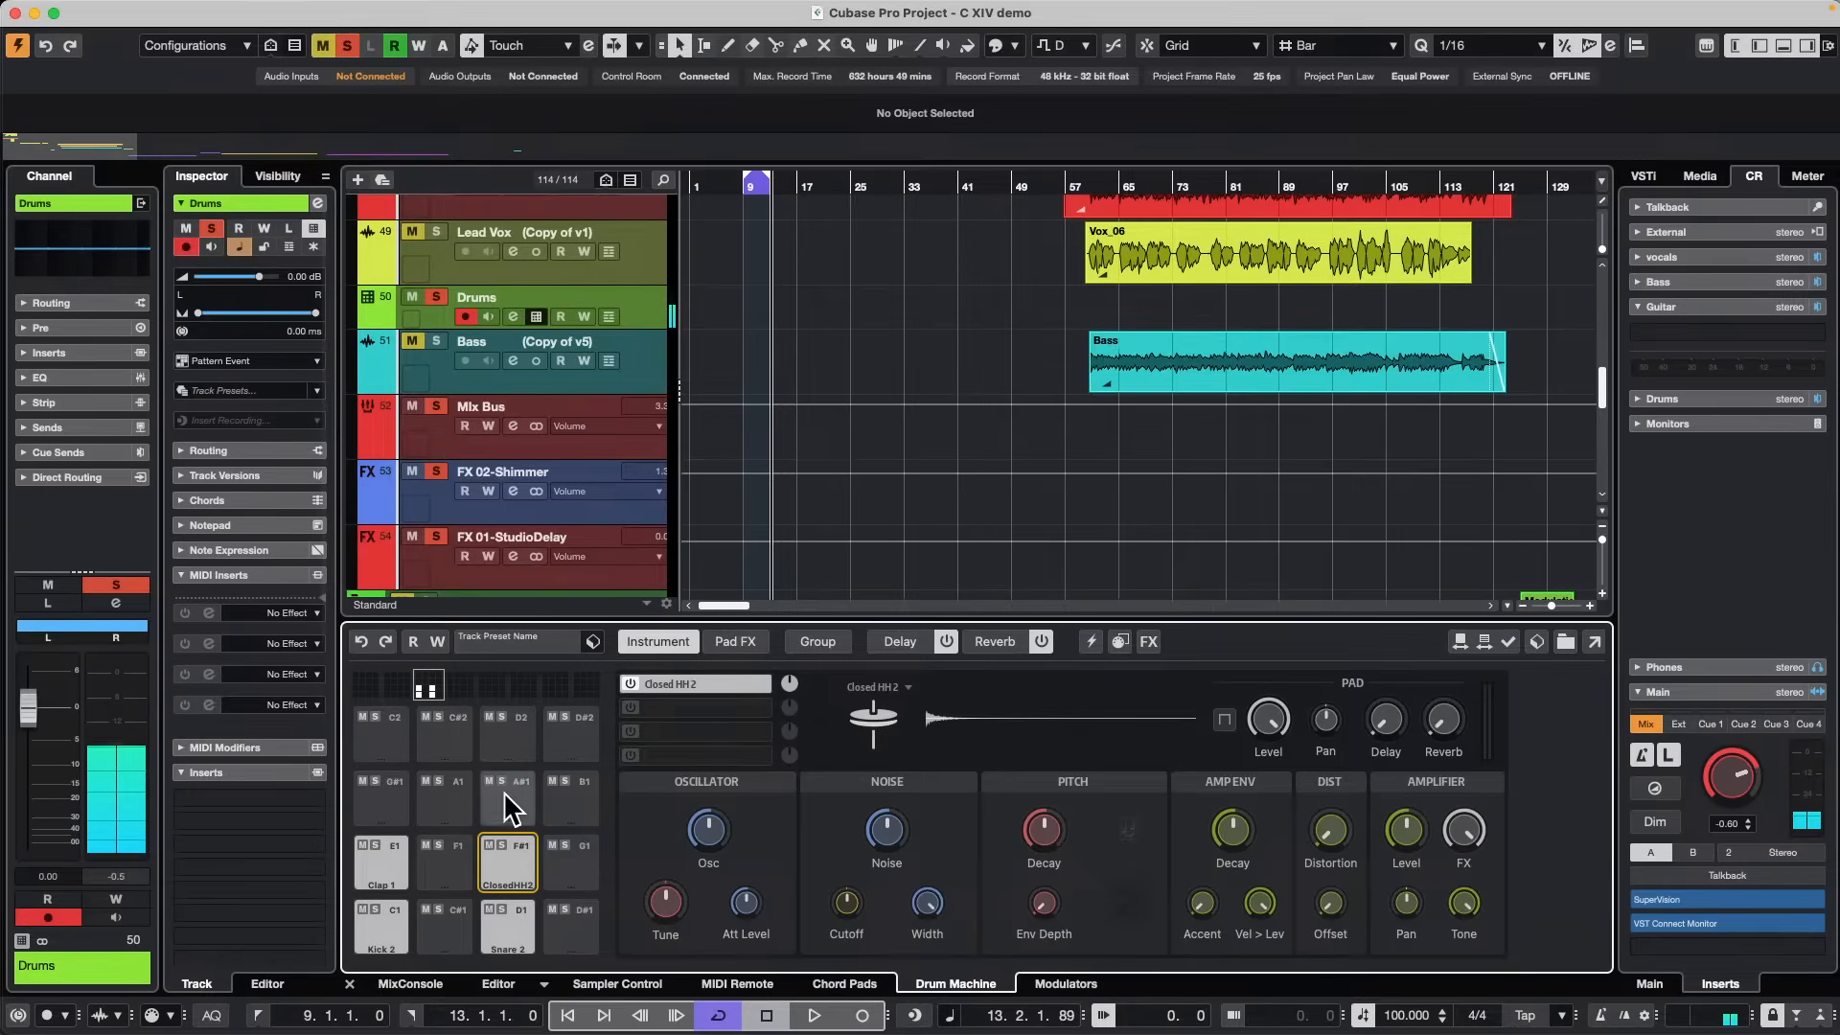
{"action": "right_click", "coordinate": [512, 849]}
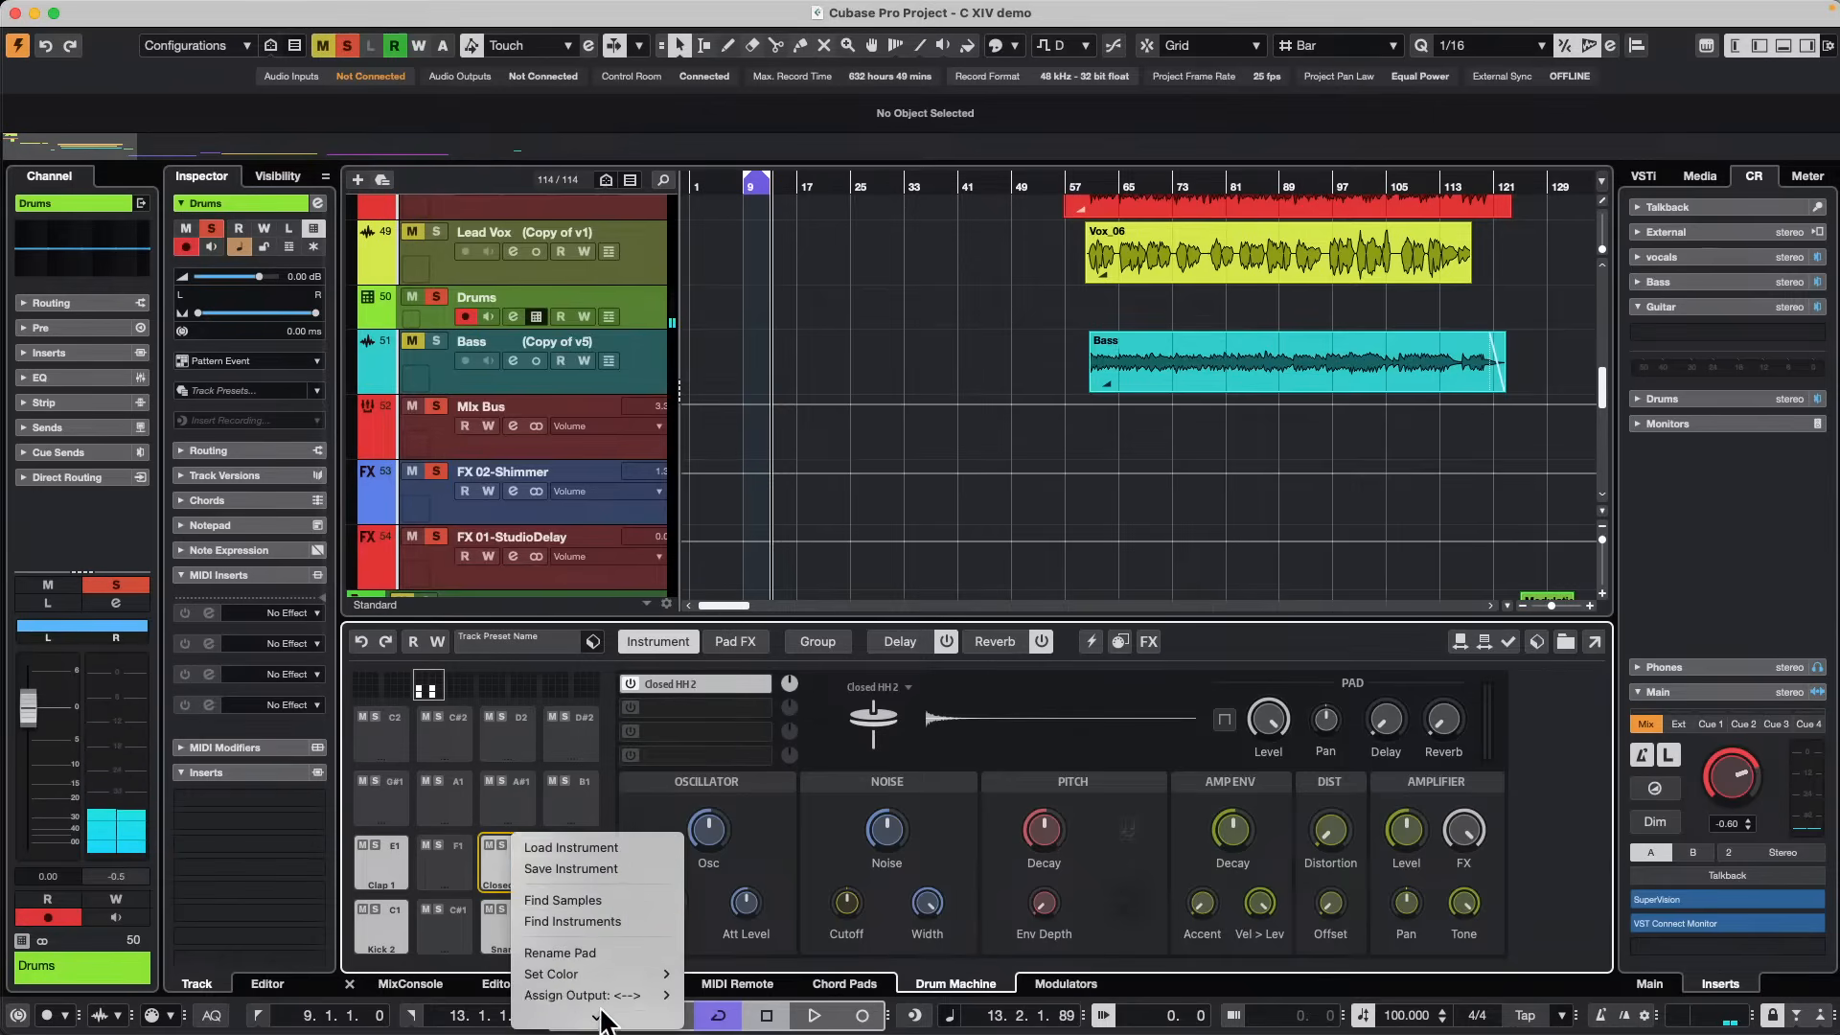
{"action": "left_click", "coordinate": [1611, 675]}
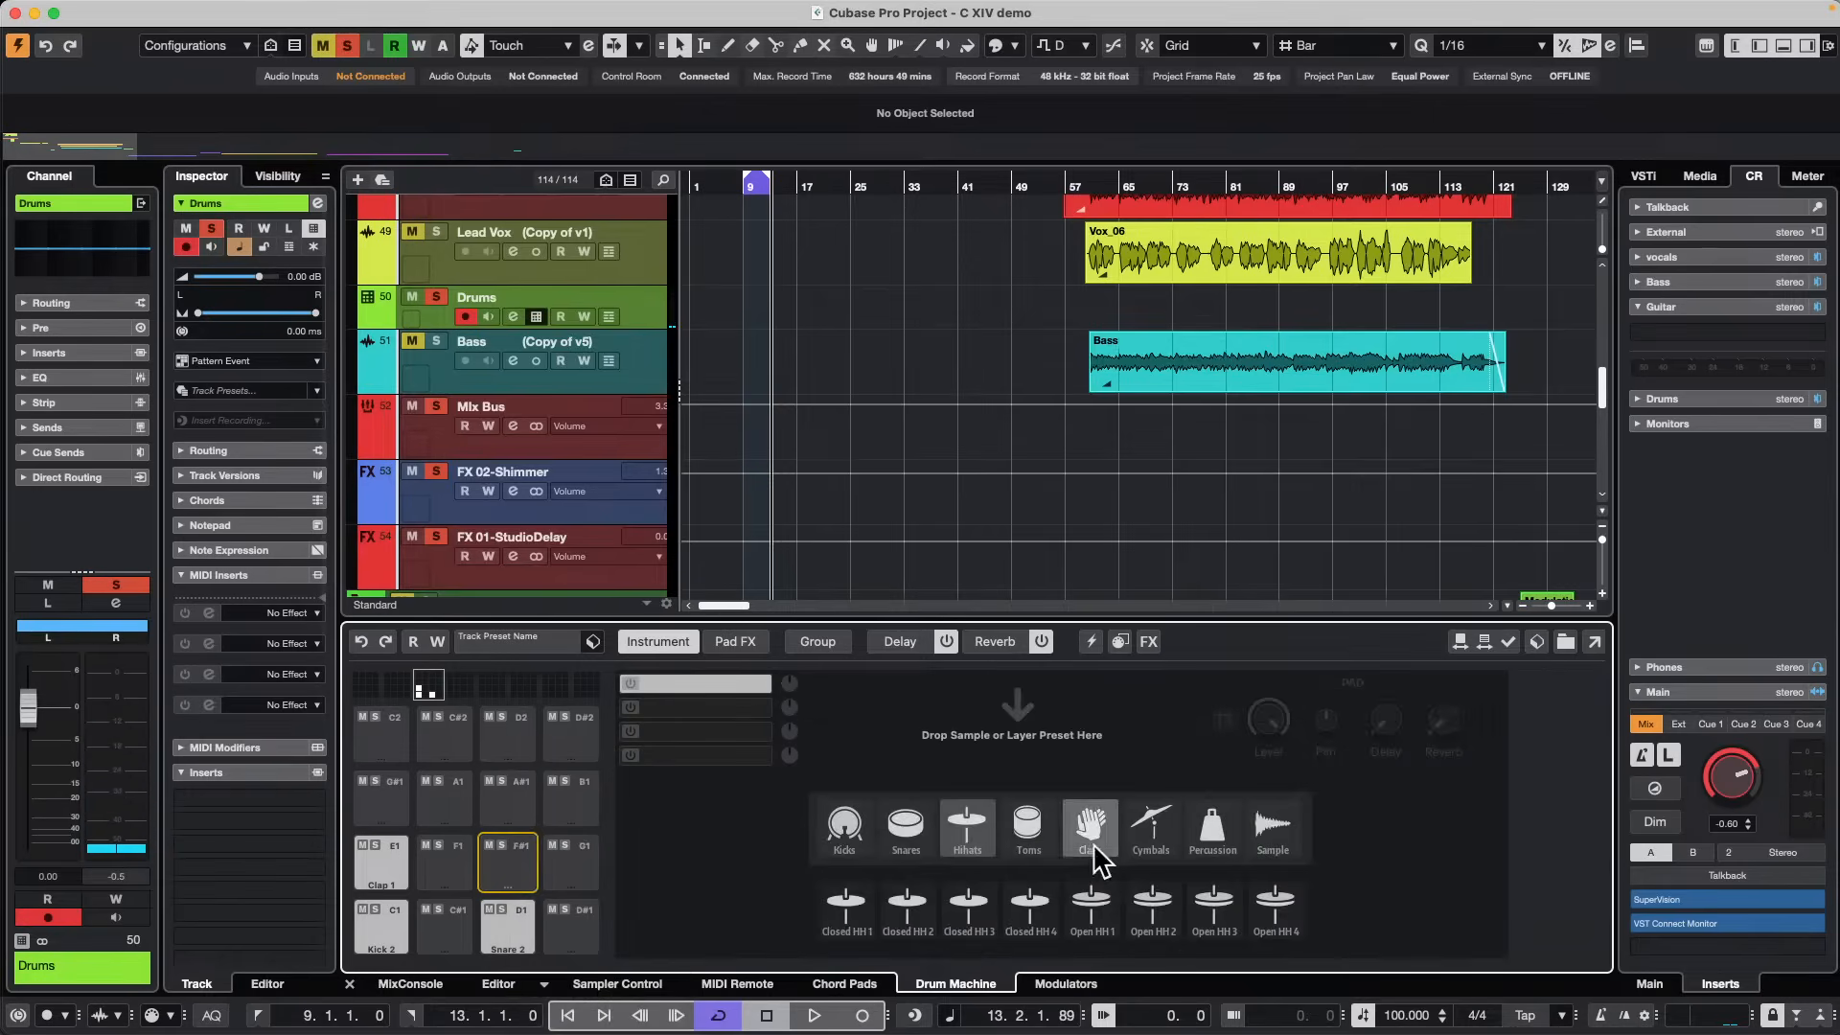
{"action": "left_click", "coordinate": [917, 900]}
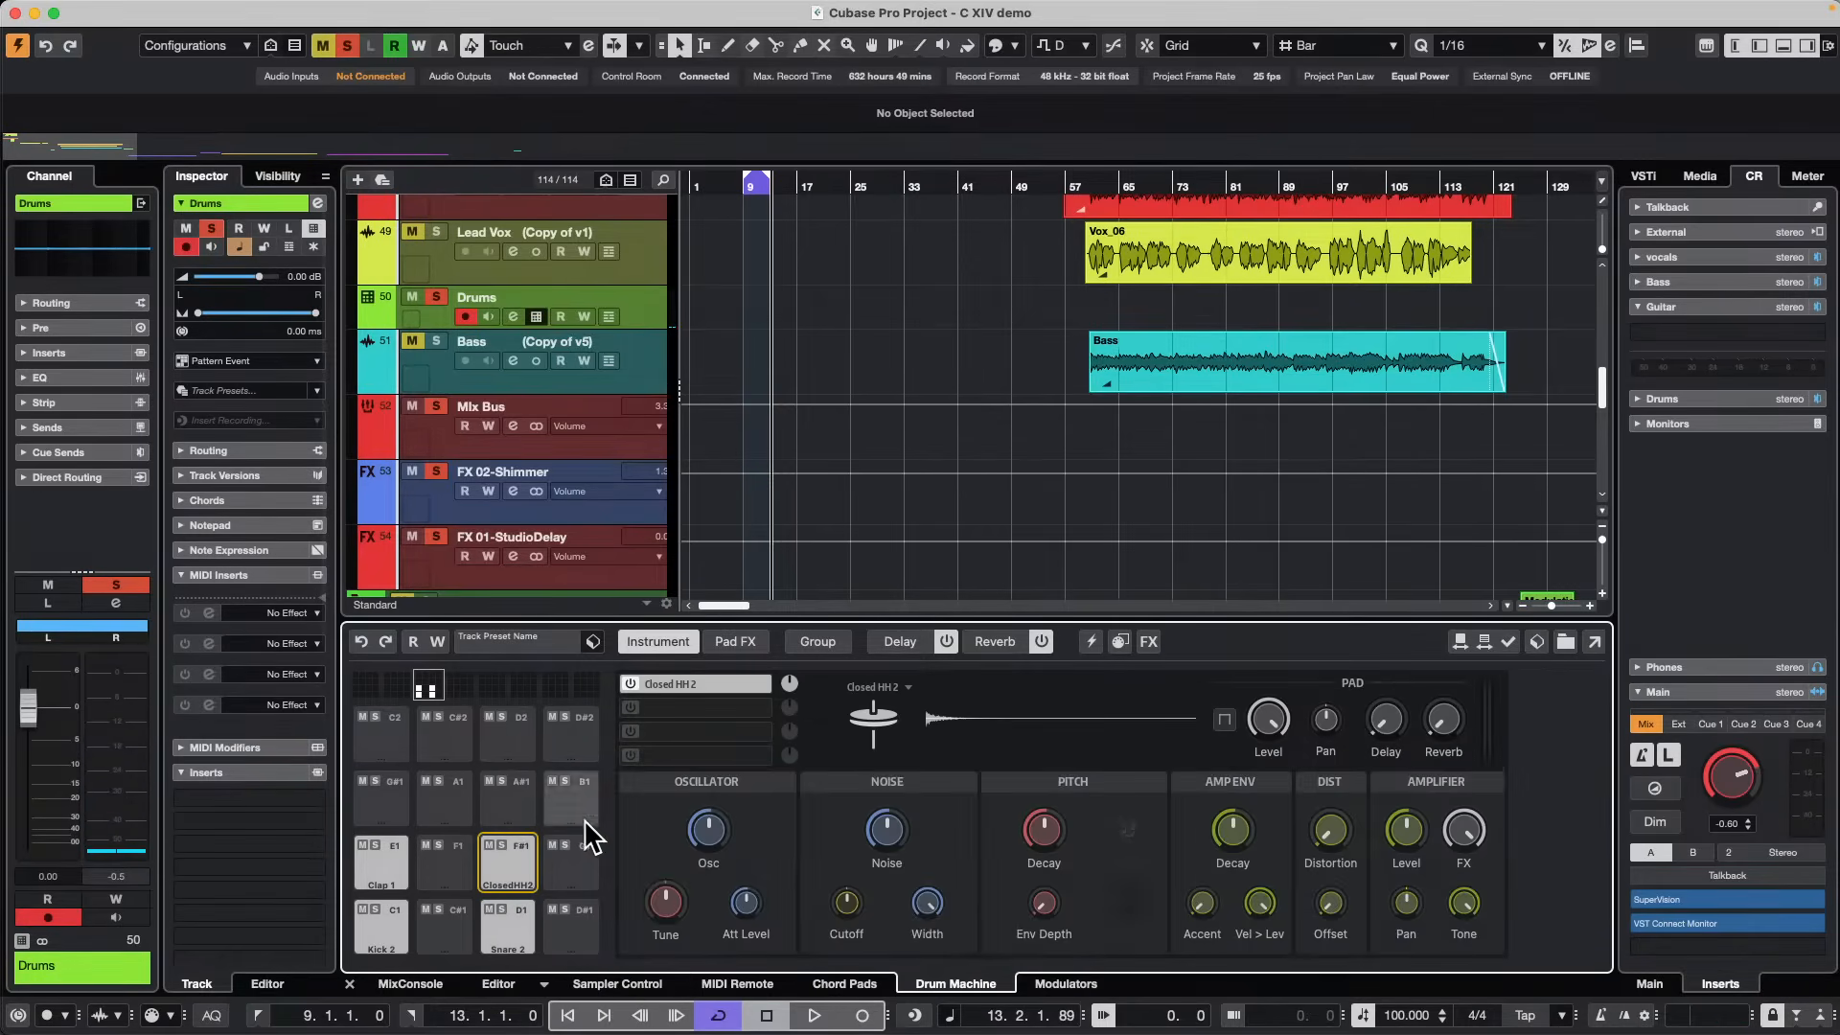
Cut the hi-hat from pad F#1 and load Closed HH1 there instead.
{"action": "right_click", "coordinate": [515, 860]}
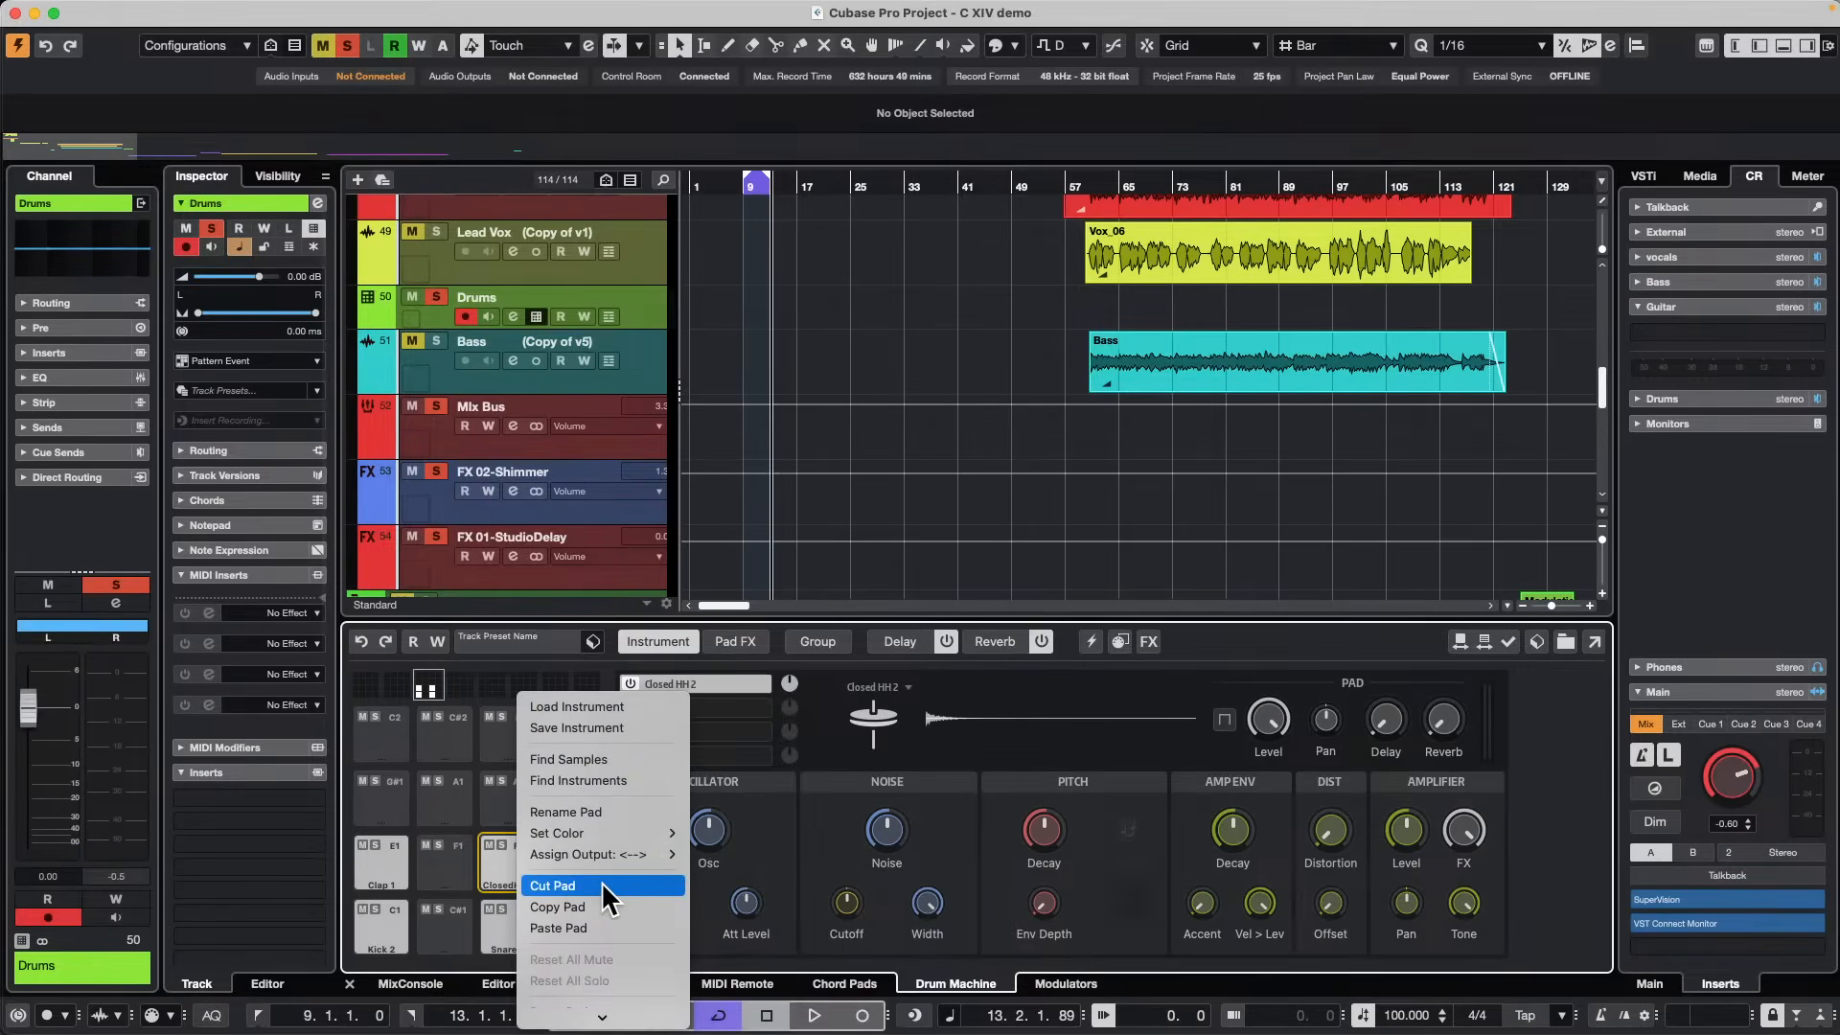
{"action": "left_click", "coordinate": [601, 882]}
{"action": "left_click", "coordinate": [843, 903]}
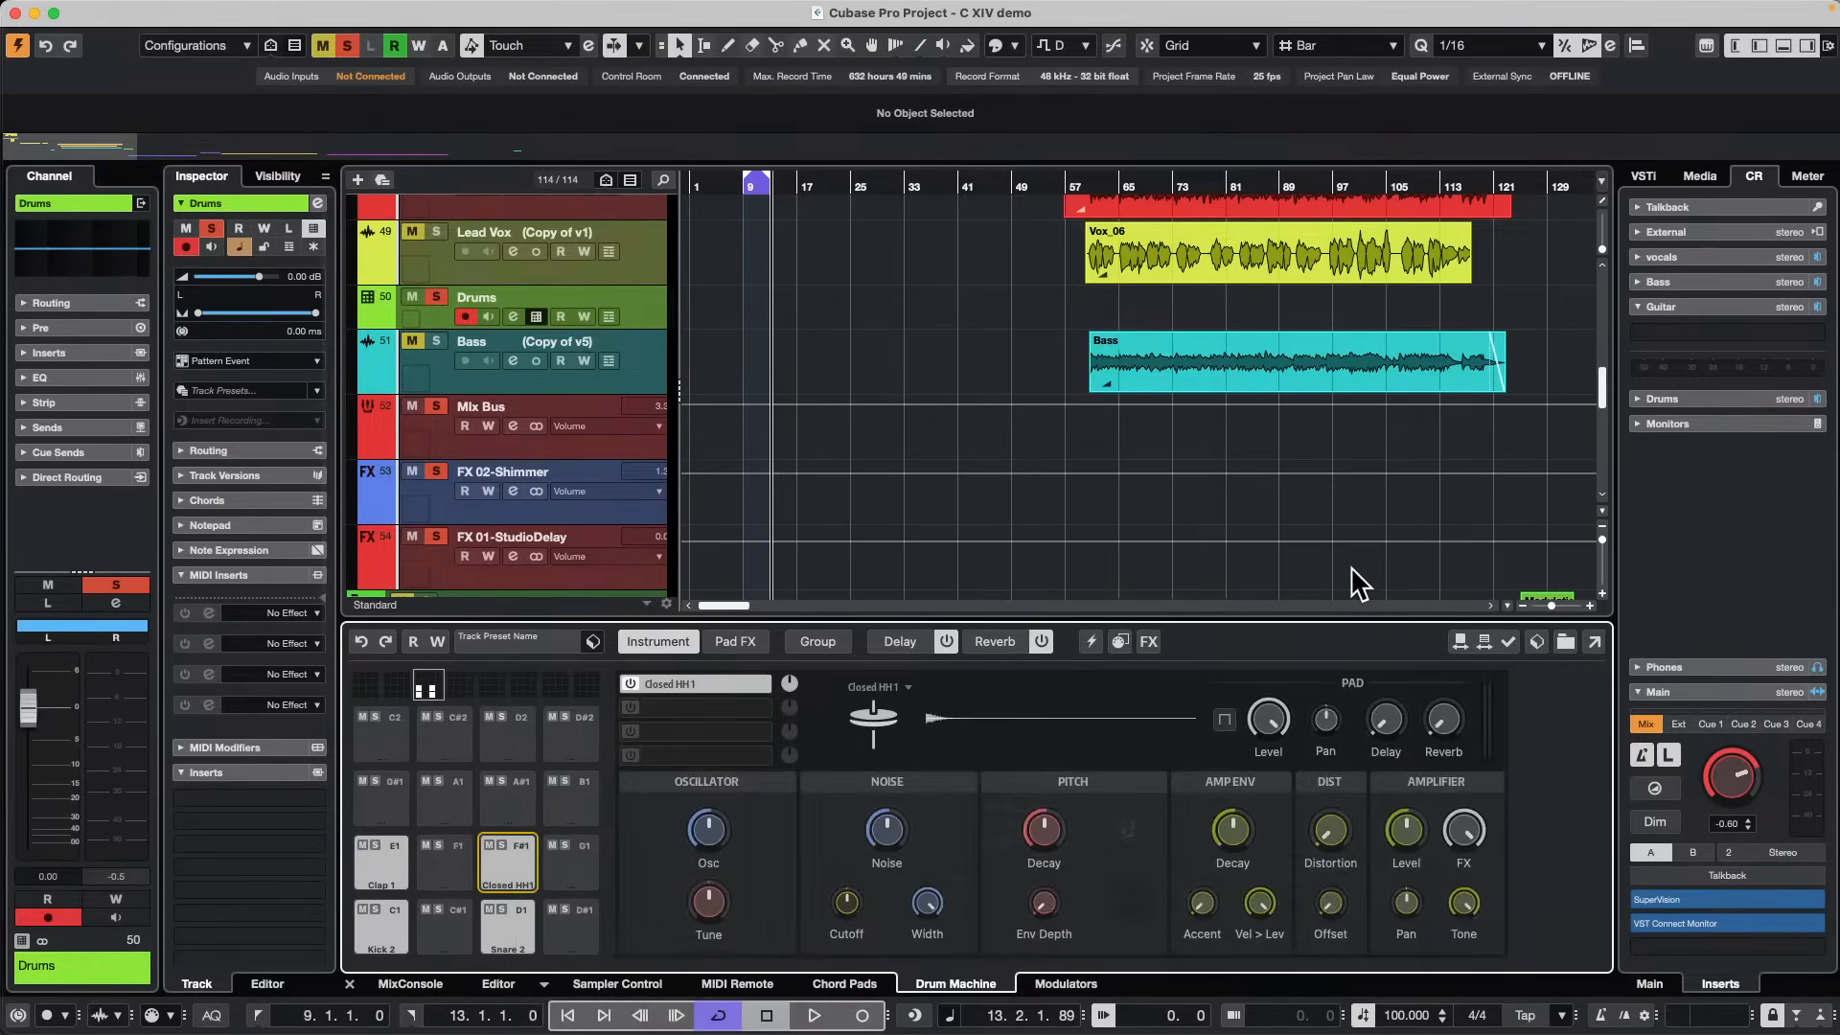
Audition the kick, snare, hi-hat and clap pads one after another.
{"action": "left_click", "coordinate": [380, 932]}
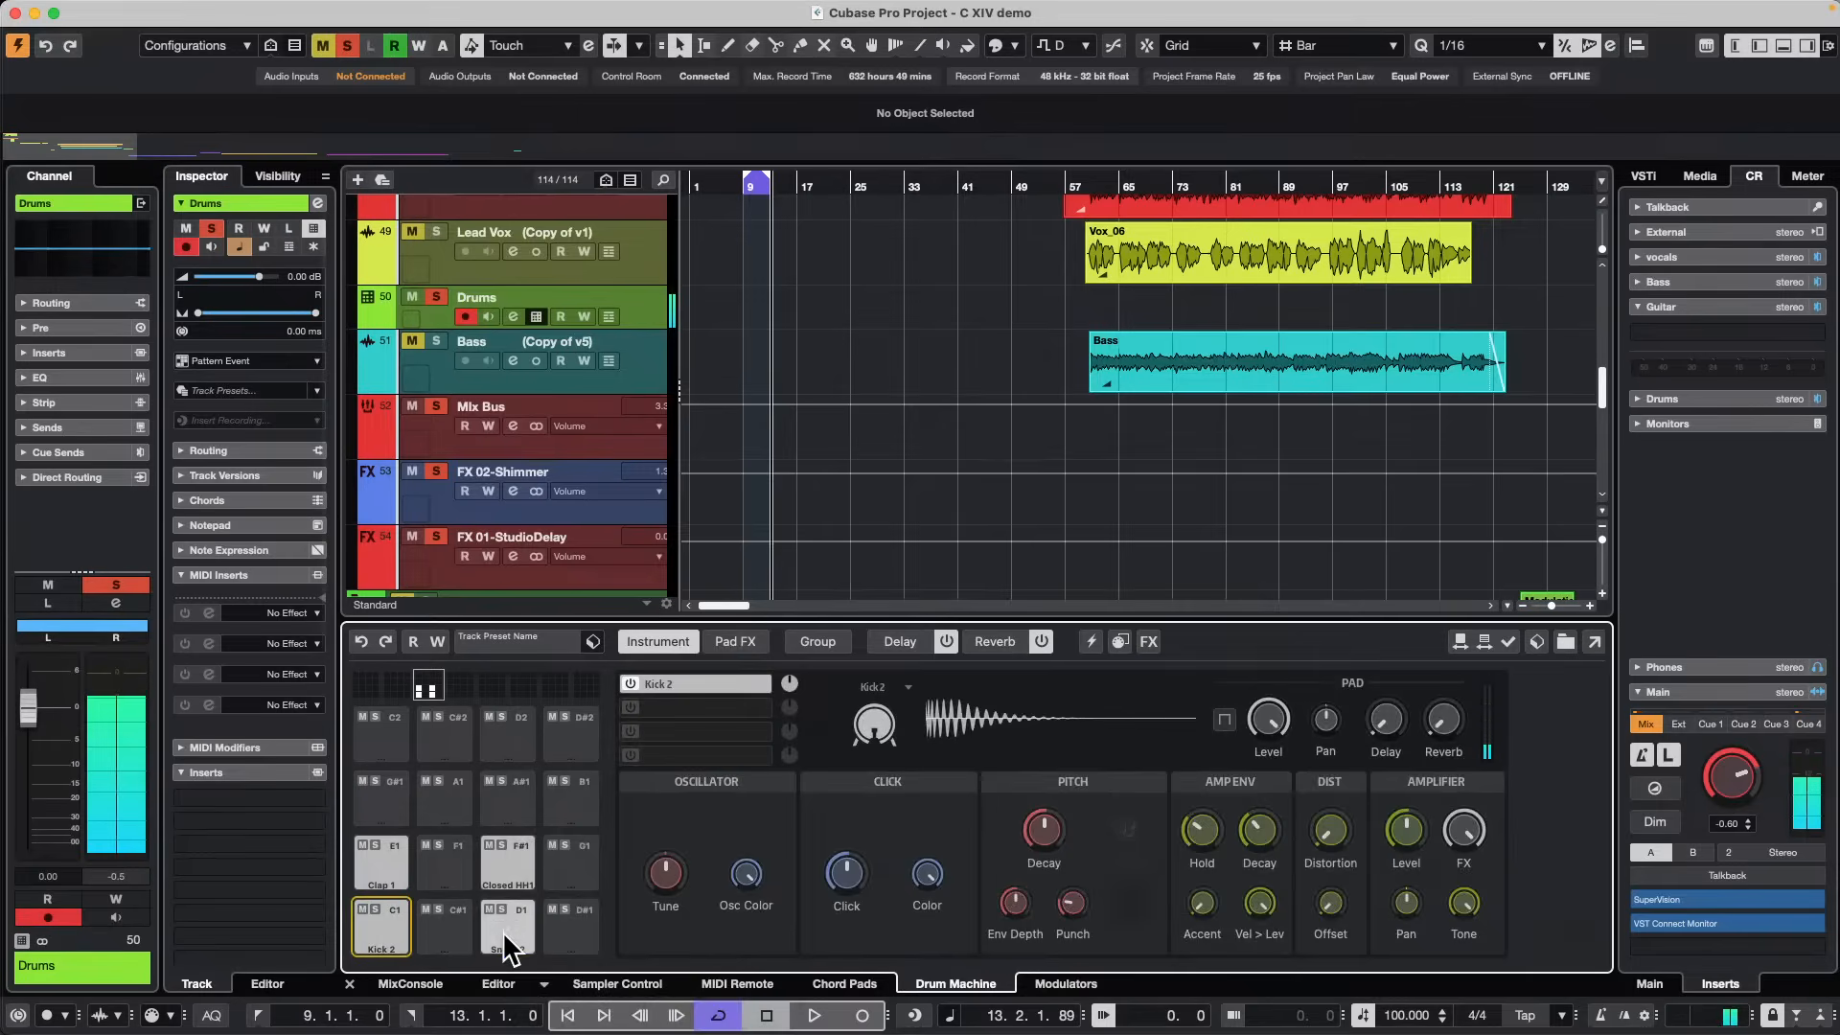
{"action": "left_click", "coordinate": [504, 933]}
{"action": "left_click", "coordinate": [514, 862]}
{"action": "left_click", "coordinate": [377, 857]}
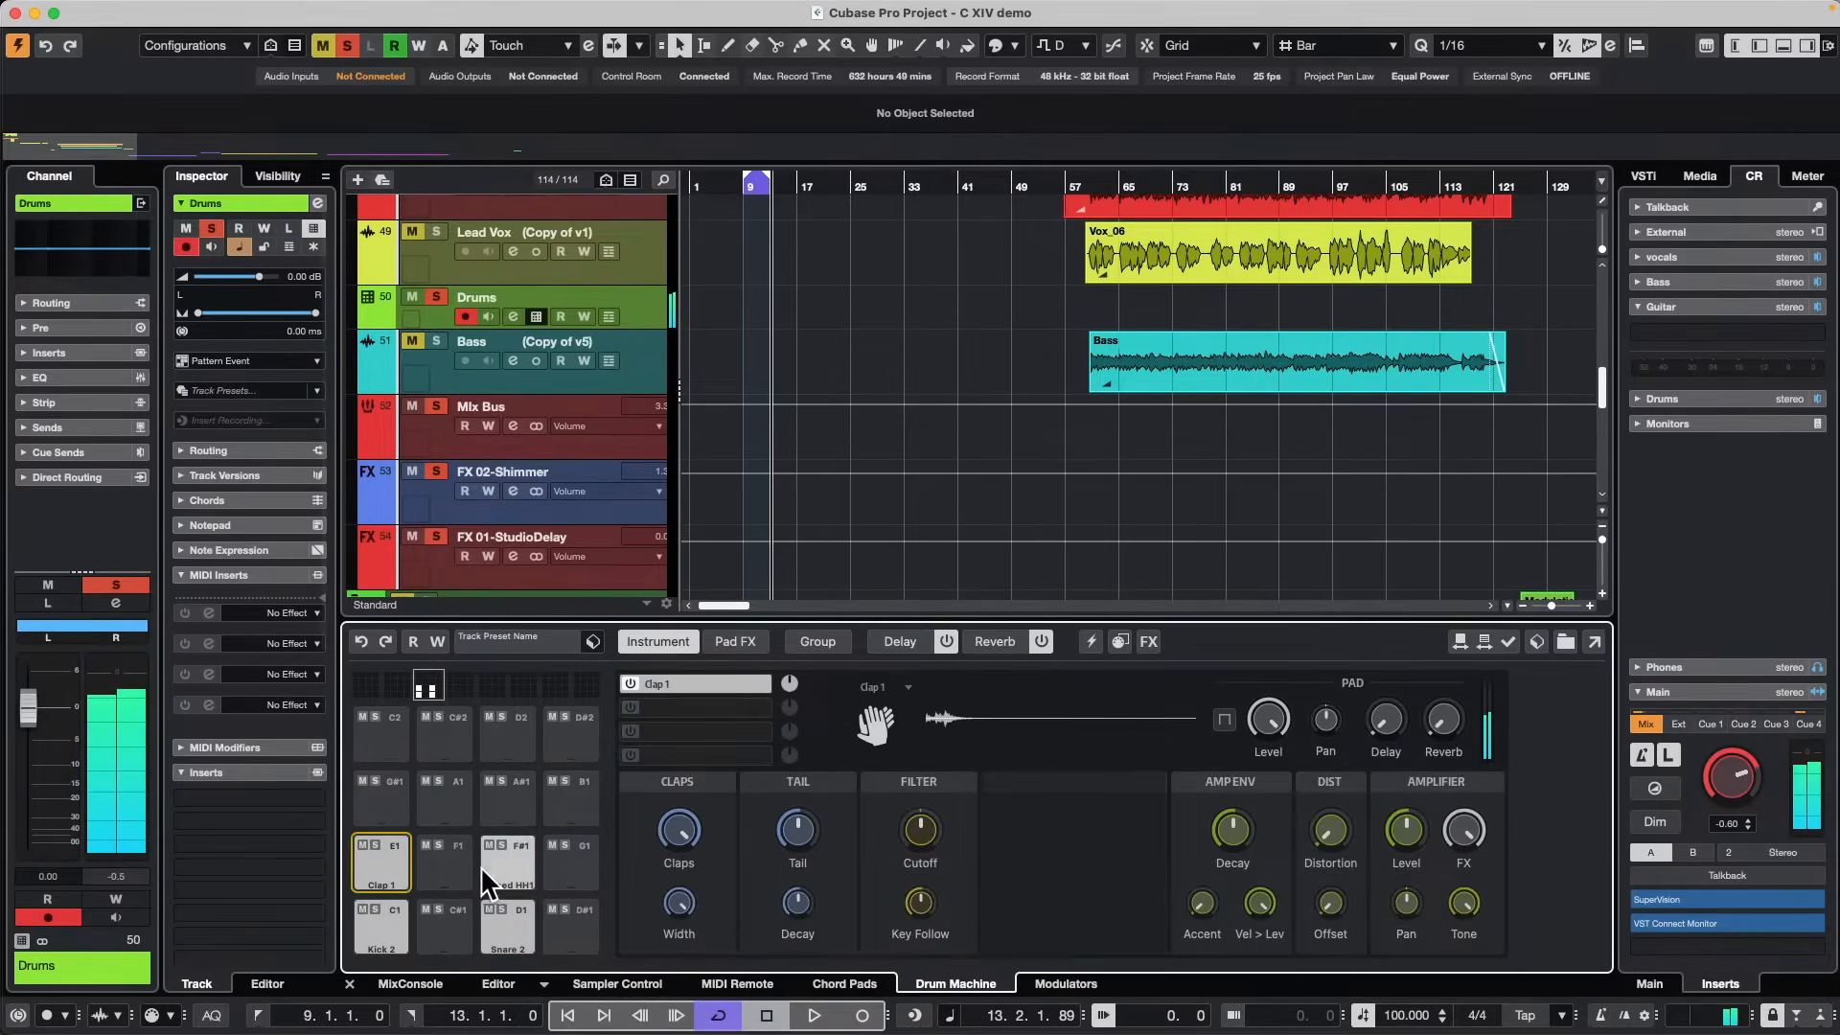
{"action": "left_click", "coordinate": [510, 866]}
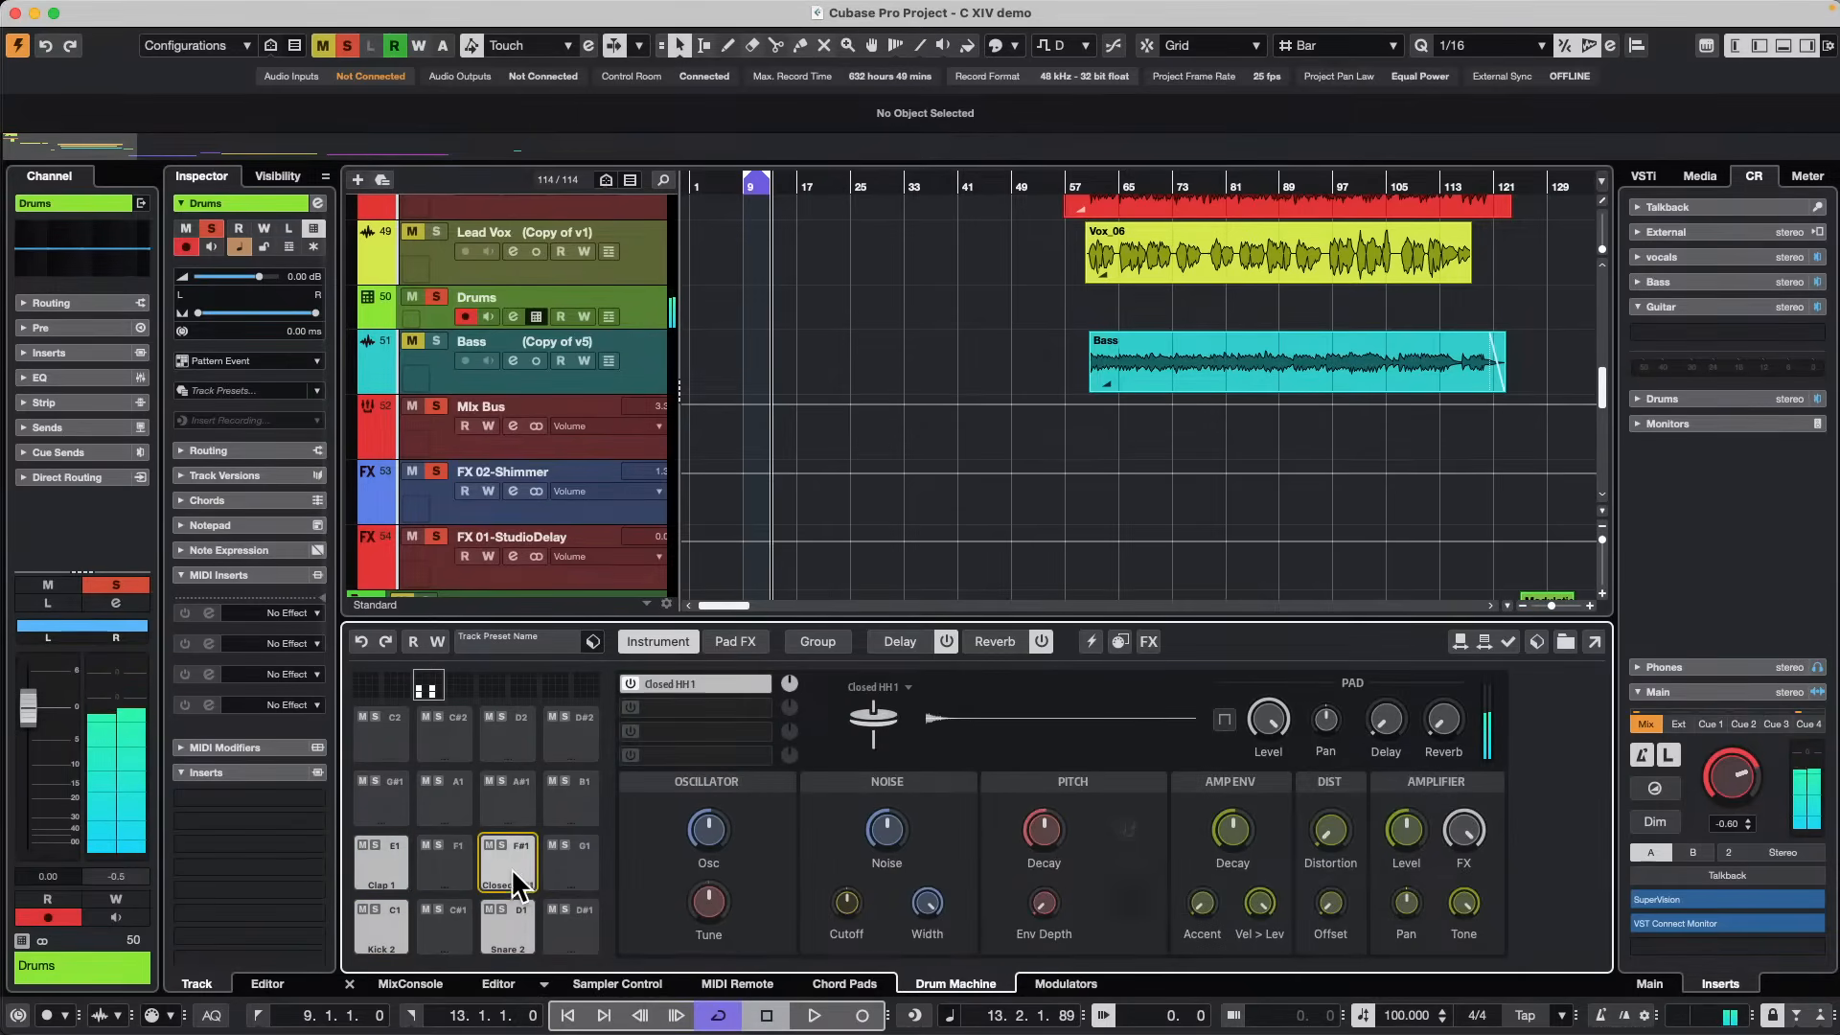
Load the Snare_TM_08(2) sample from the Drum One Shots favorite in the media browser onto pad G#1 and audition it.
{"action": "left_click", "coordinate": [1699, 176]}
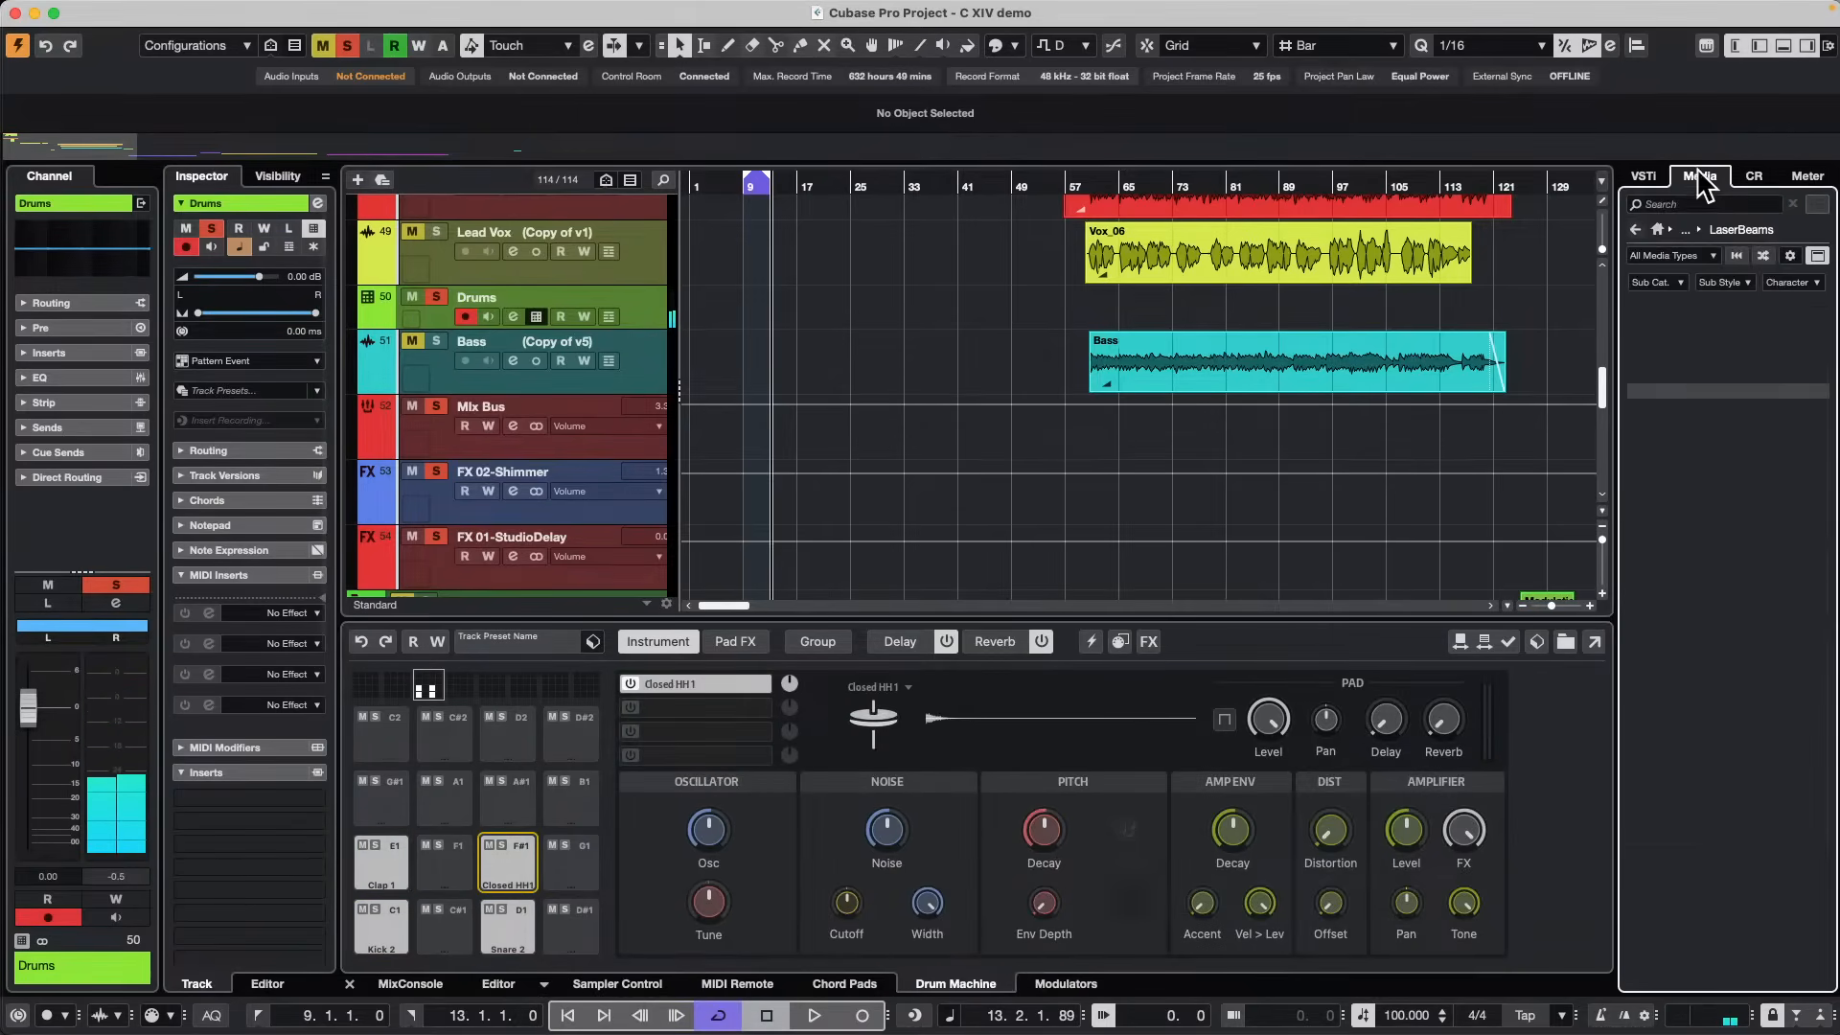
{"action": "left_click", "coordinate": [1634, 231]}
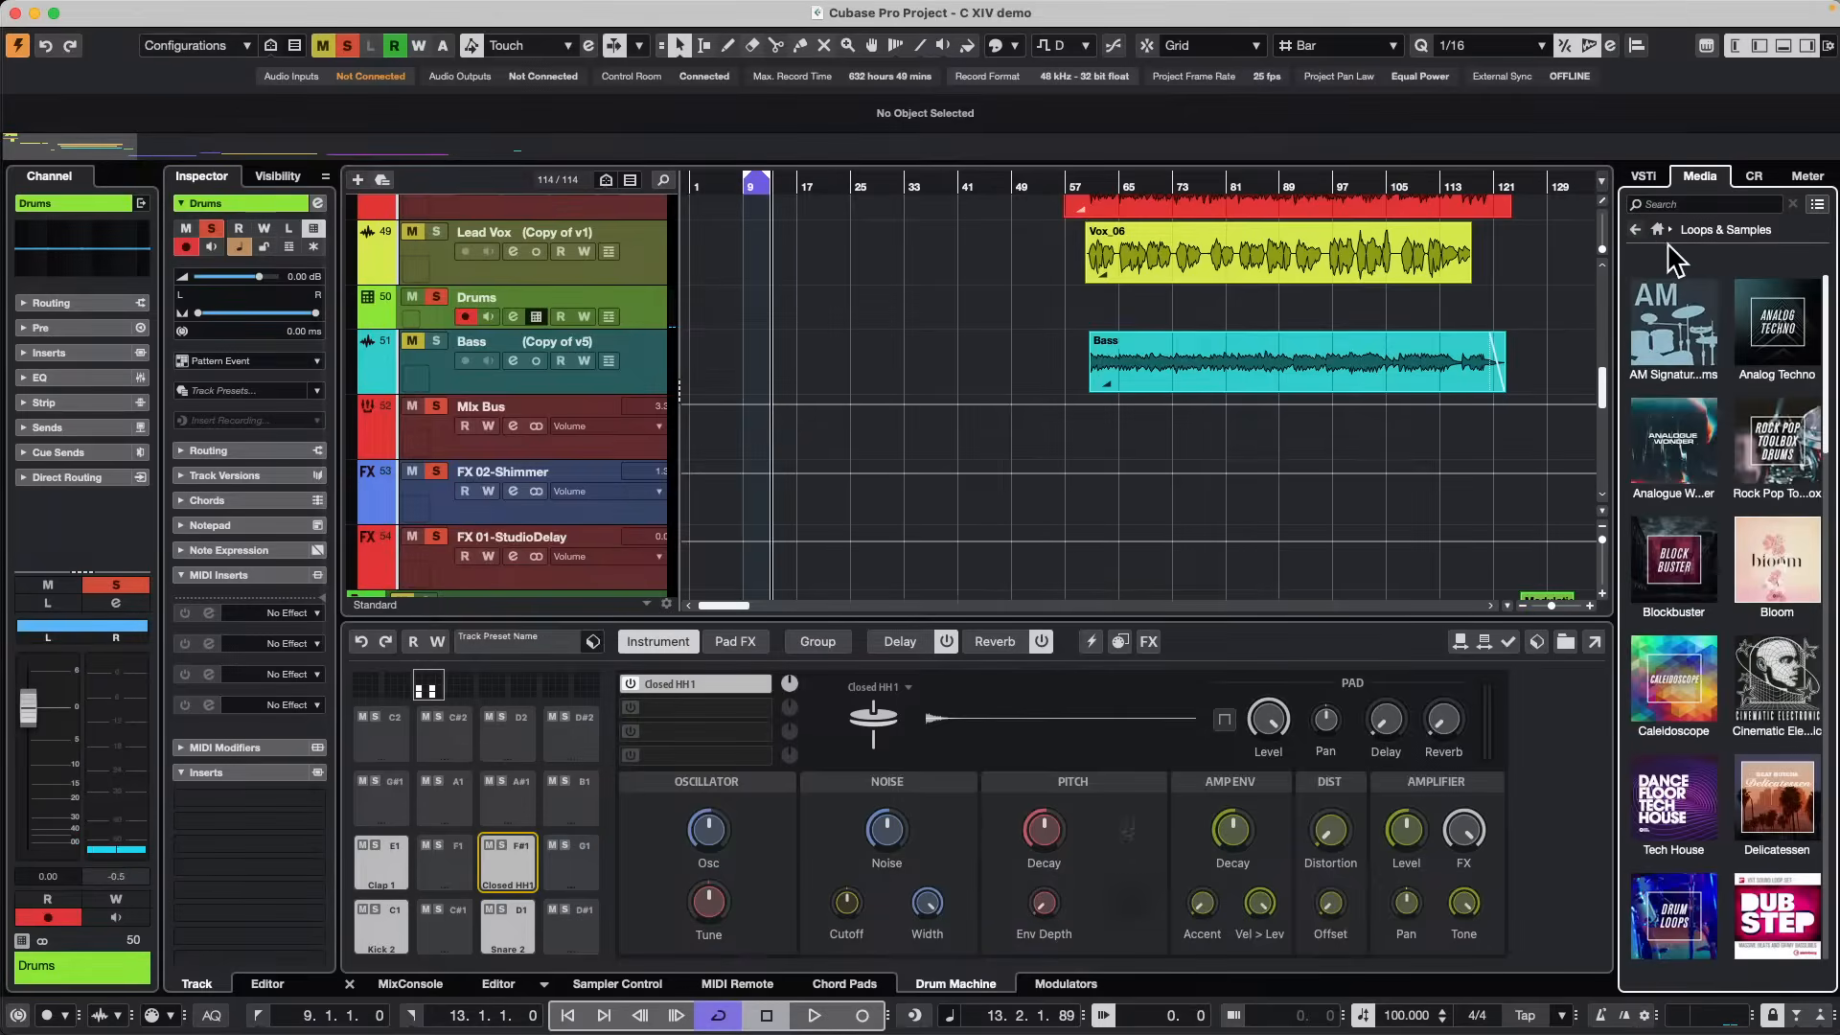
{"action": "left_click", "coordinate": [1657, 229]}
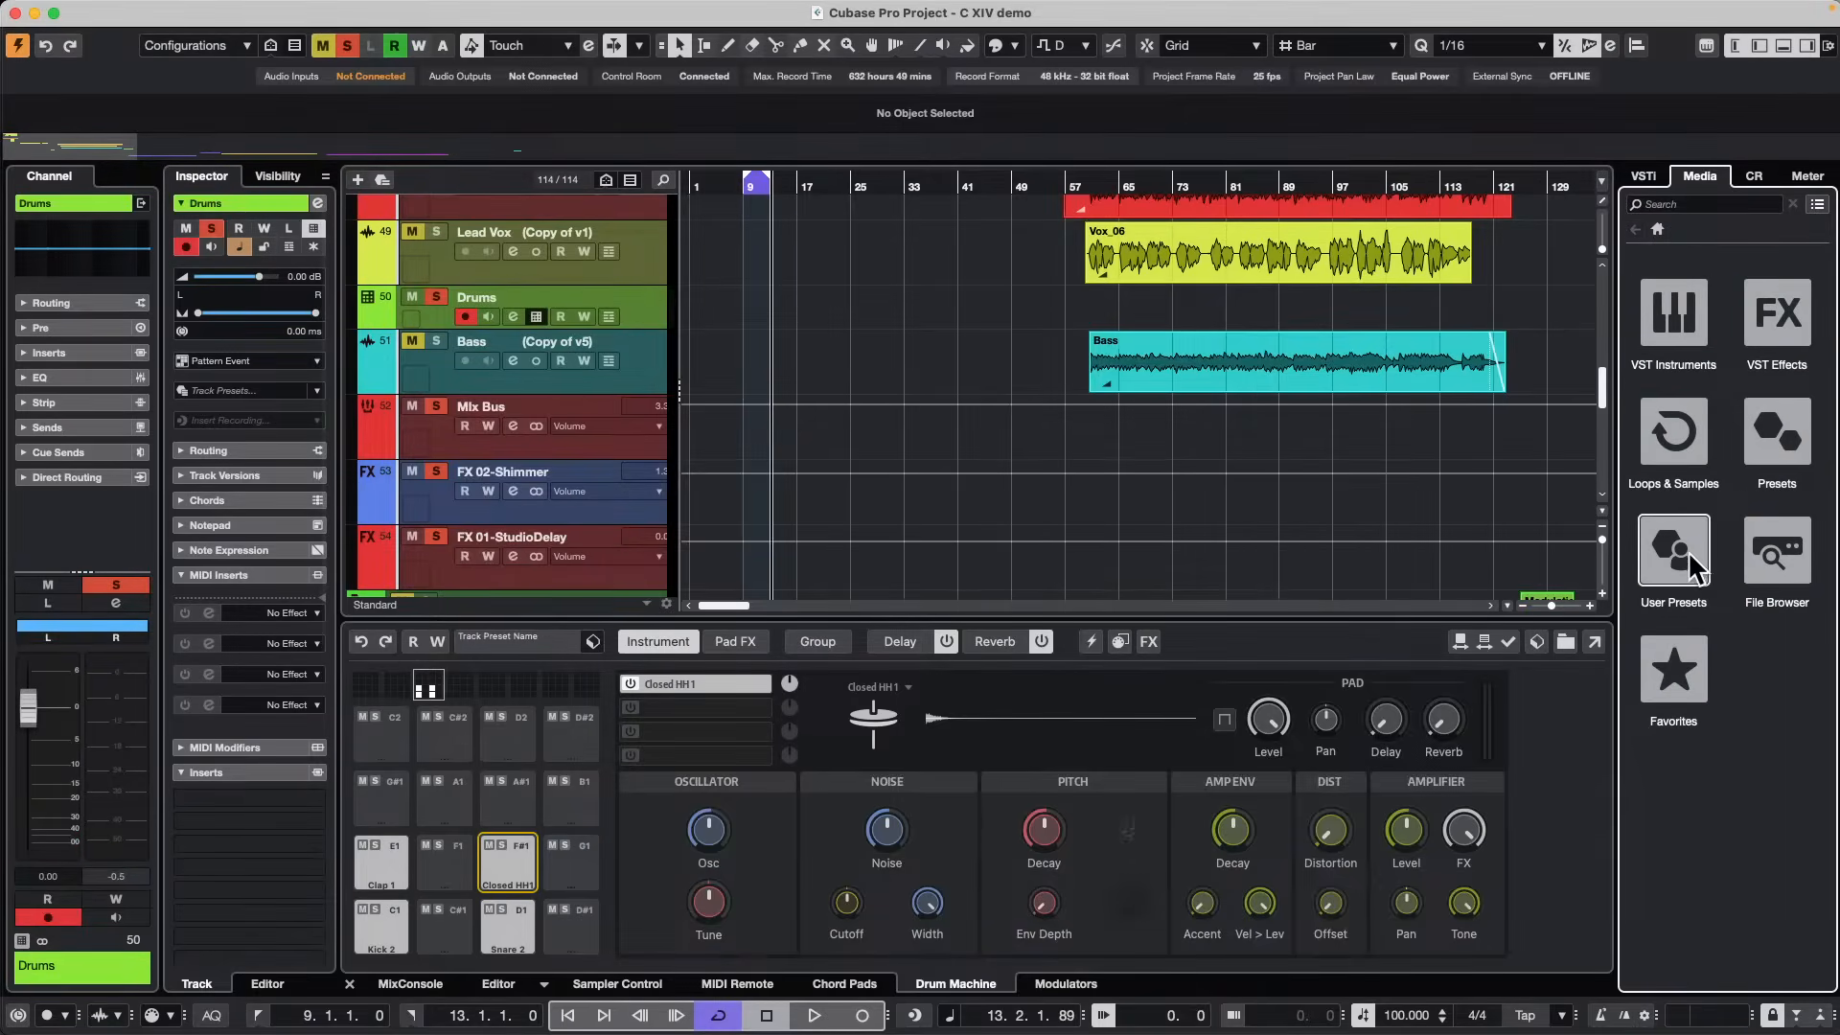
{"action": "left_click", "coordinate": [1674, 670]}
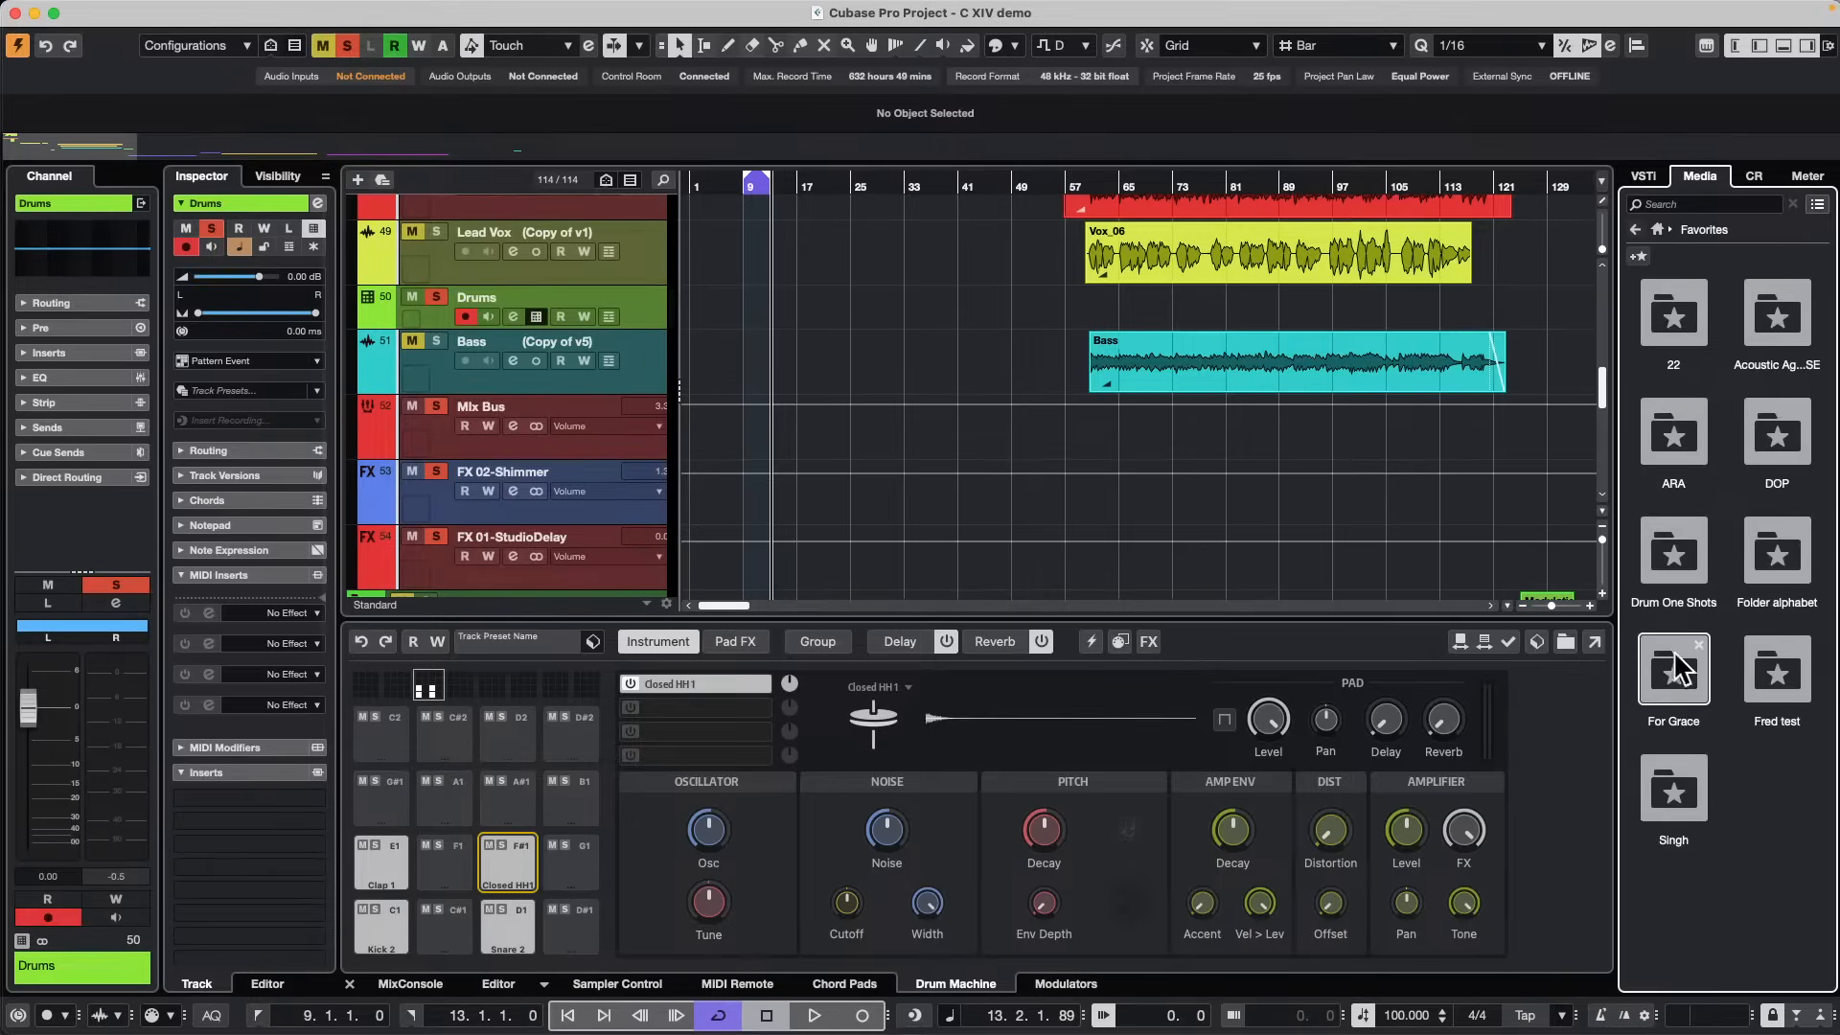
{"action": "left_click", "coordinate": [1684, 533]}
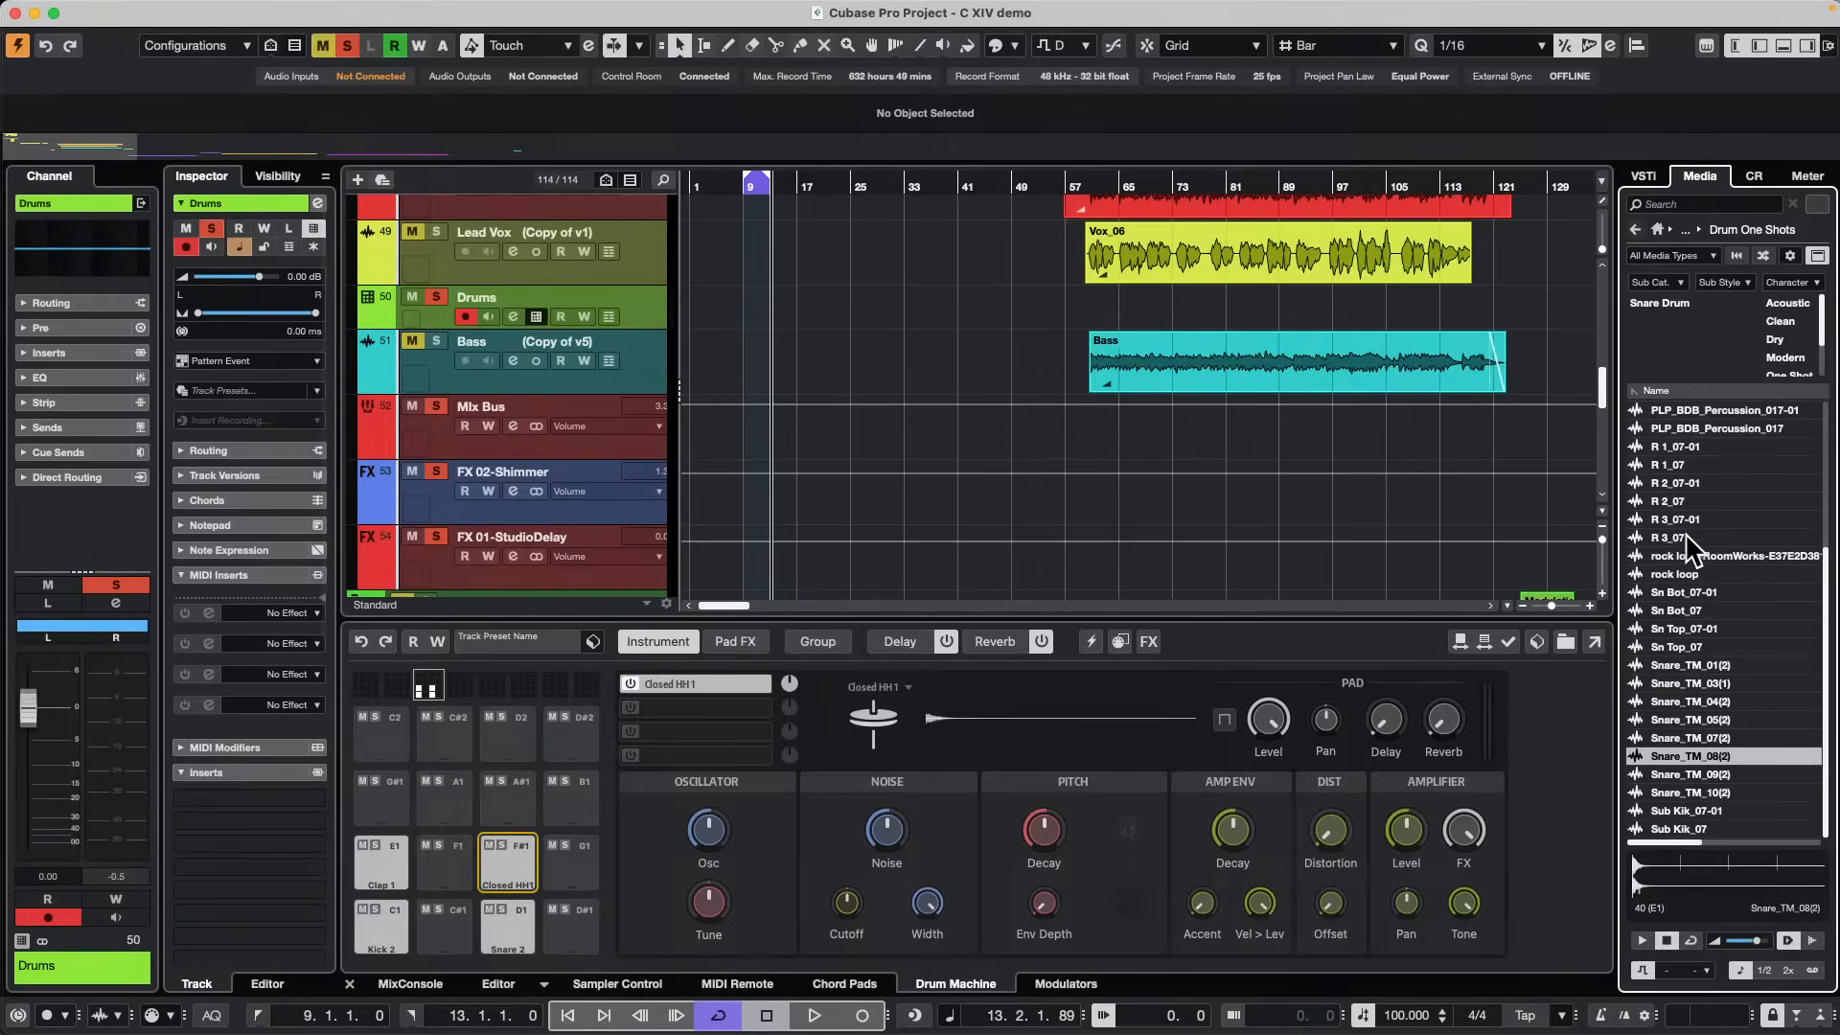
{"action": "left_click_drag", "start_coordinate": [1674, 761], "coordinate": [387, 797]}
{"action": "left_click", "coordinate": [385, 791]}
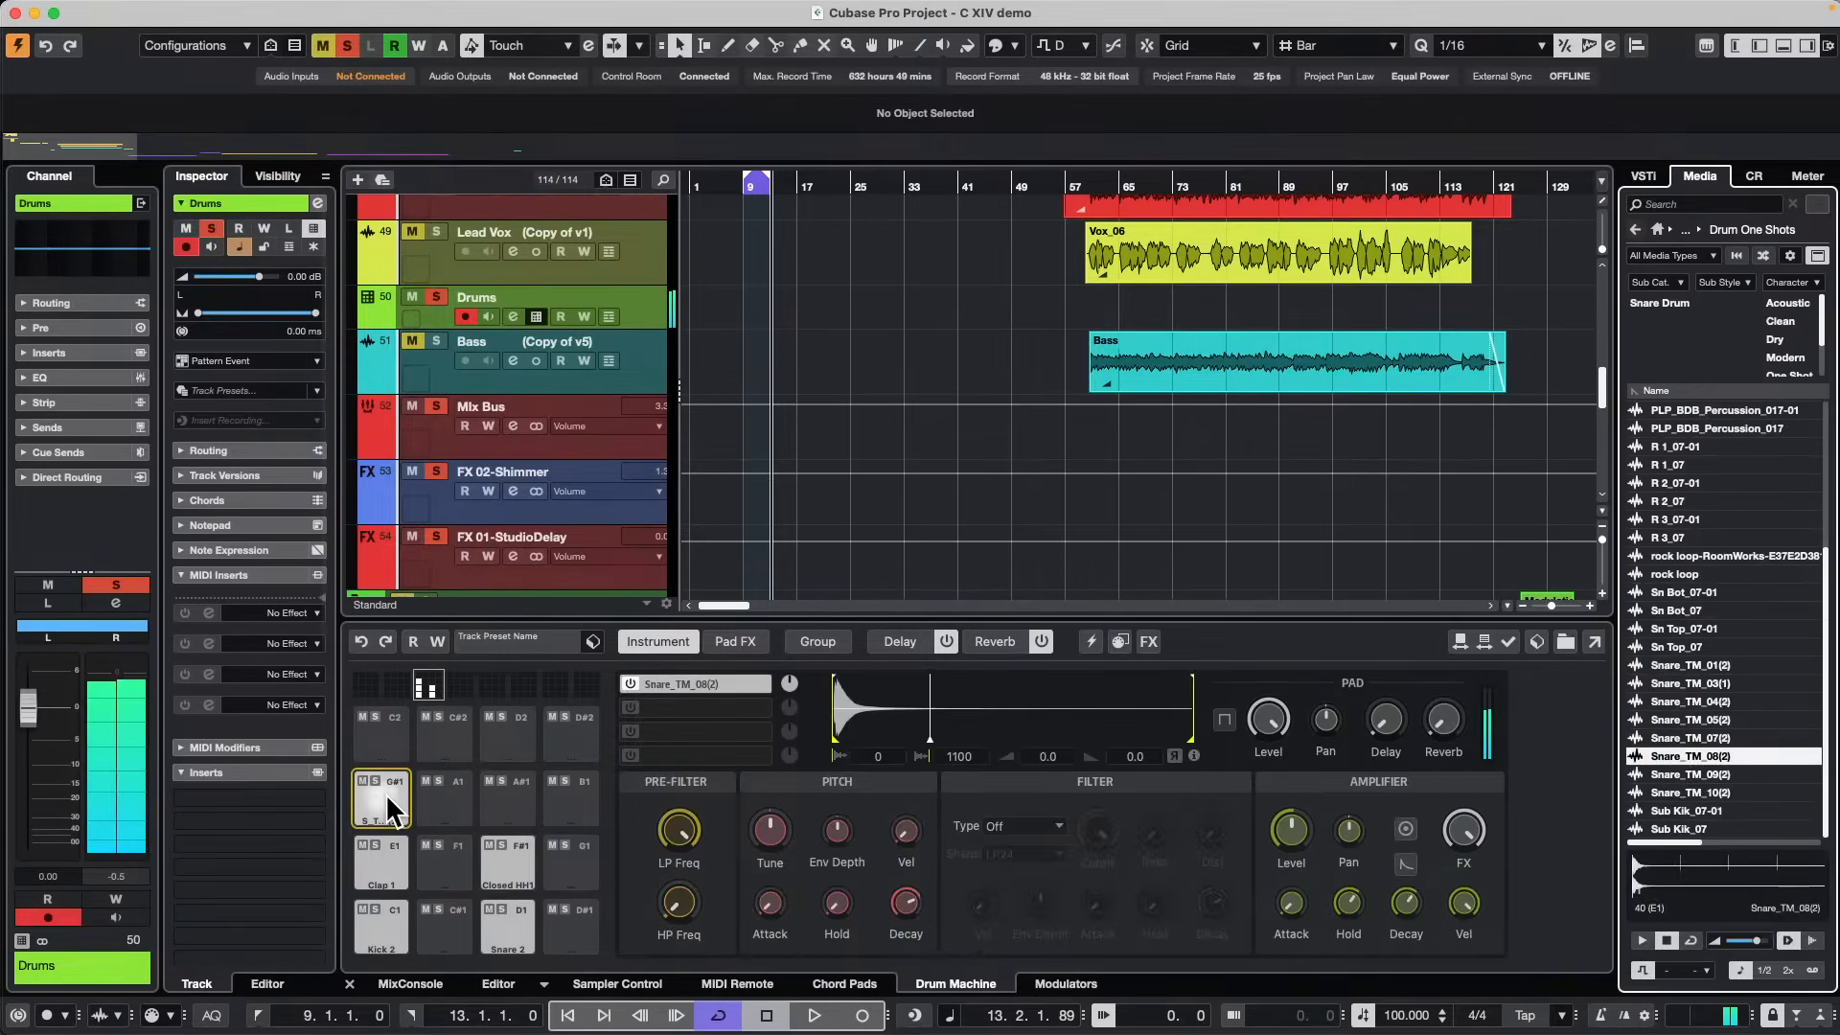
{"action": "left_click", "coordinate": [392, 856]}
Reshape Kick 2 on pad C1 by adjusting its pitch decay, tune and click, setting click color to 62.5, and raising amp decay and distortion.
{"action": "left_click", "coordinate": [373, 922]}
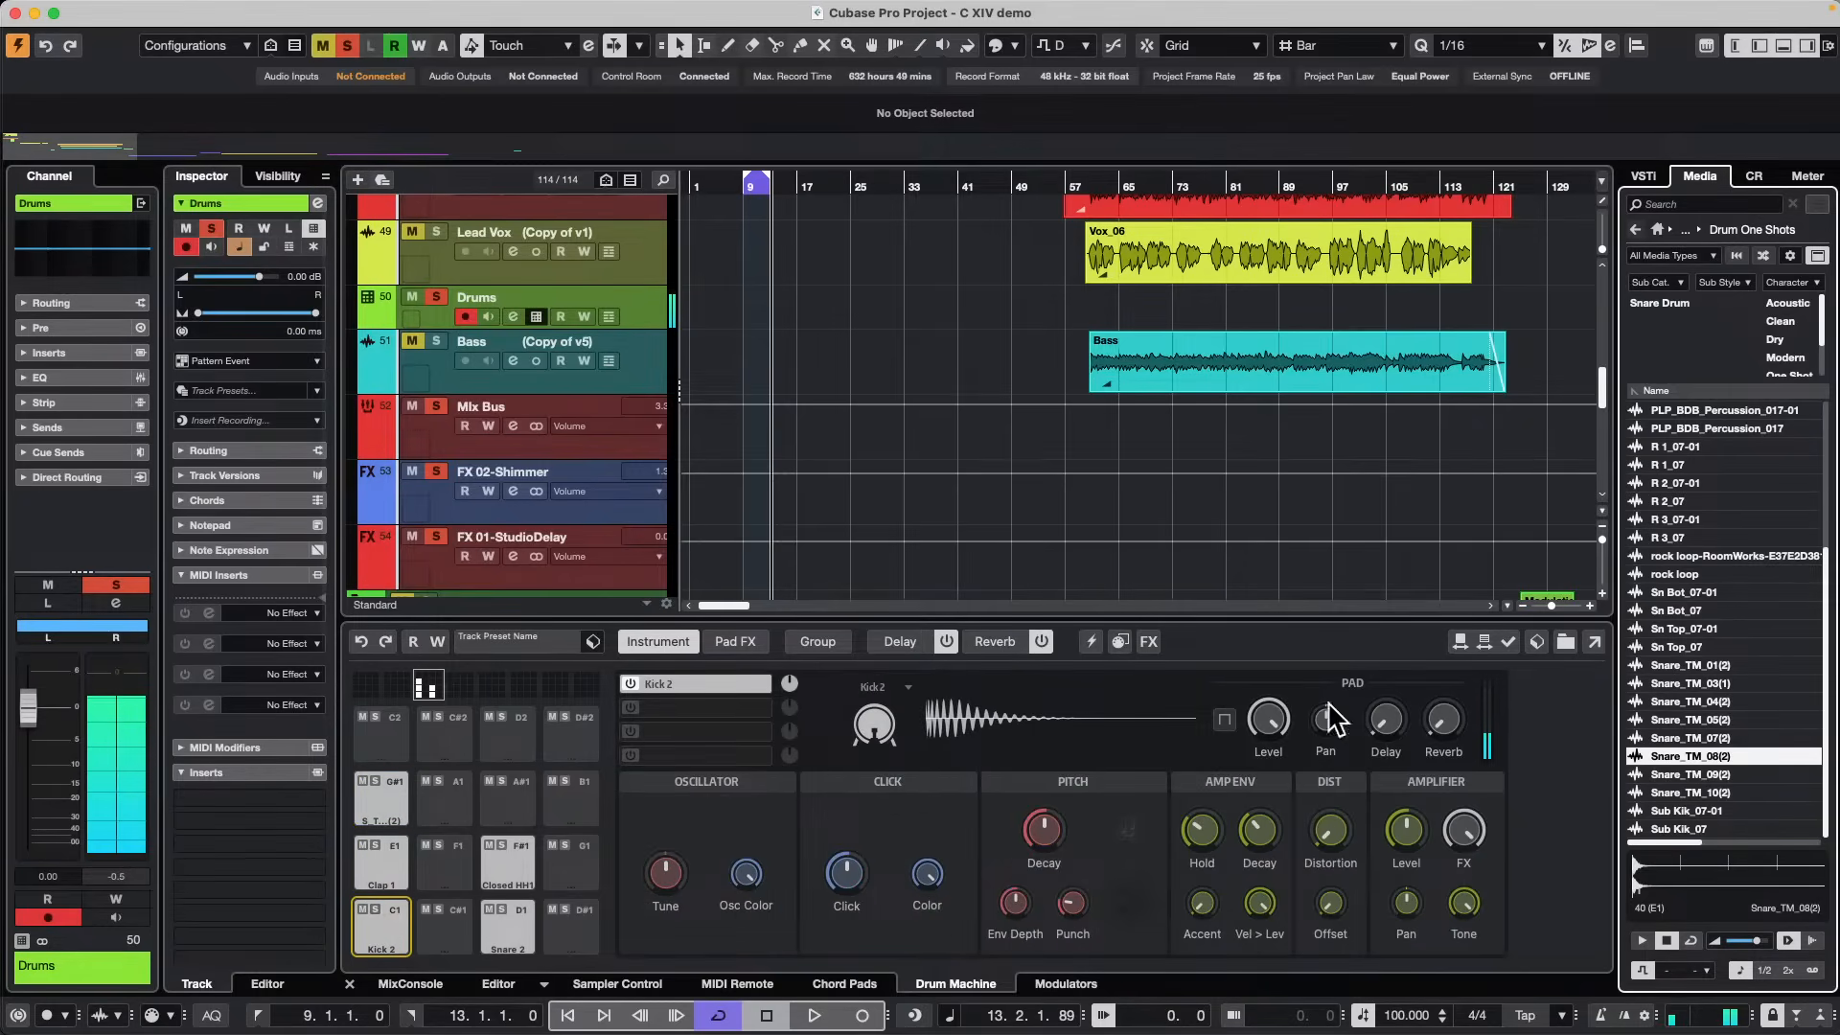
{"action": "mouse_move", "coordinate": [1054, 843]}
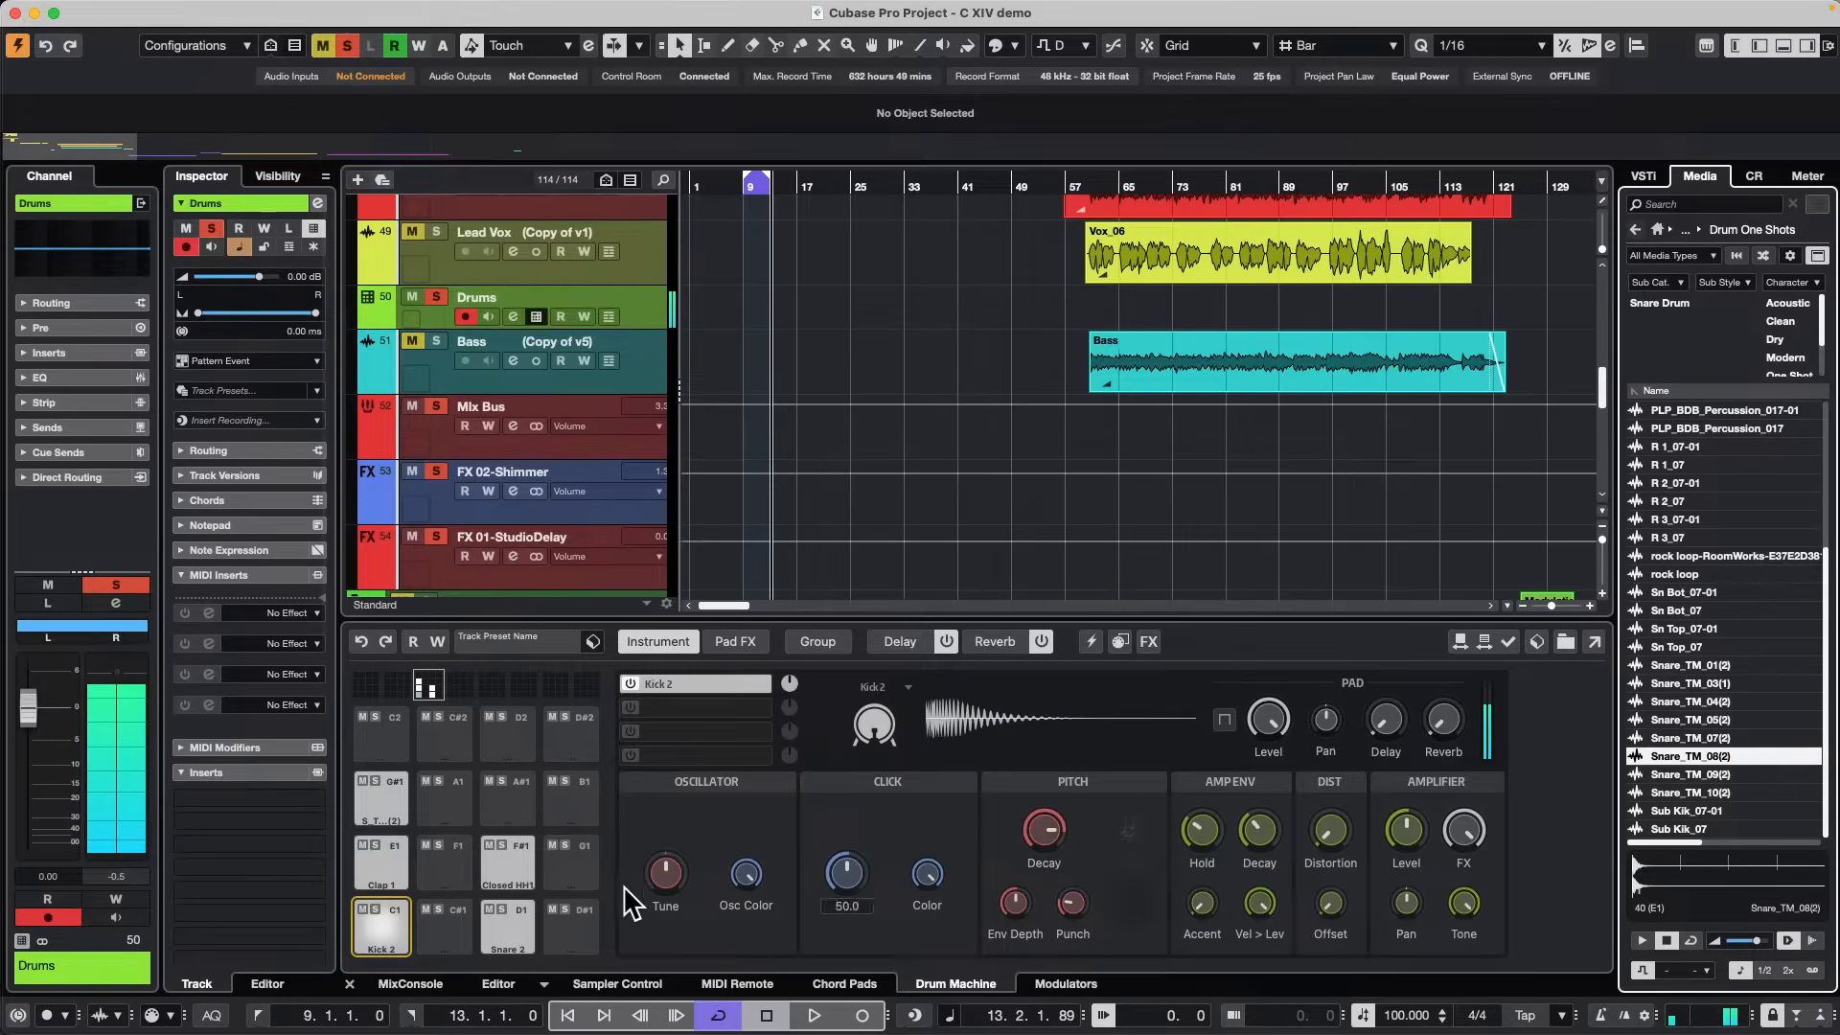
{"action": "mouse_move", "coordinate": [670, 864]}
{"action": "left_mouse_down"}
{"action": "mouse_move", "coordinate": [668, 797]}
{"action": "mouse_move", "coordinate": [656, 915]}
{"action": "mouse_move", "coordinate": [647, 852]}
{"action": "left_mouse_up"}
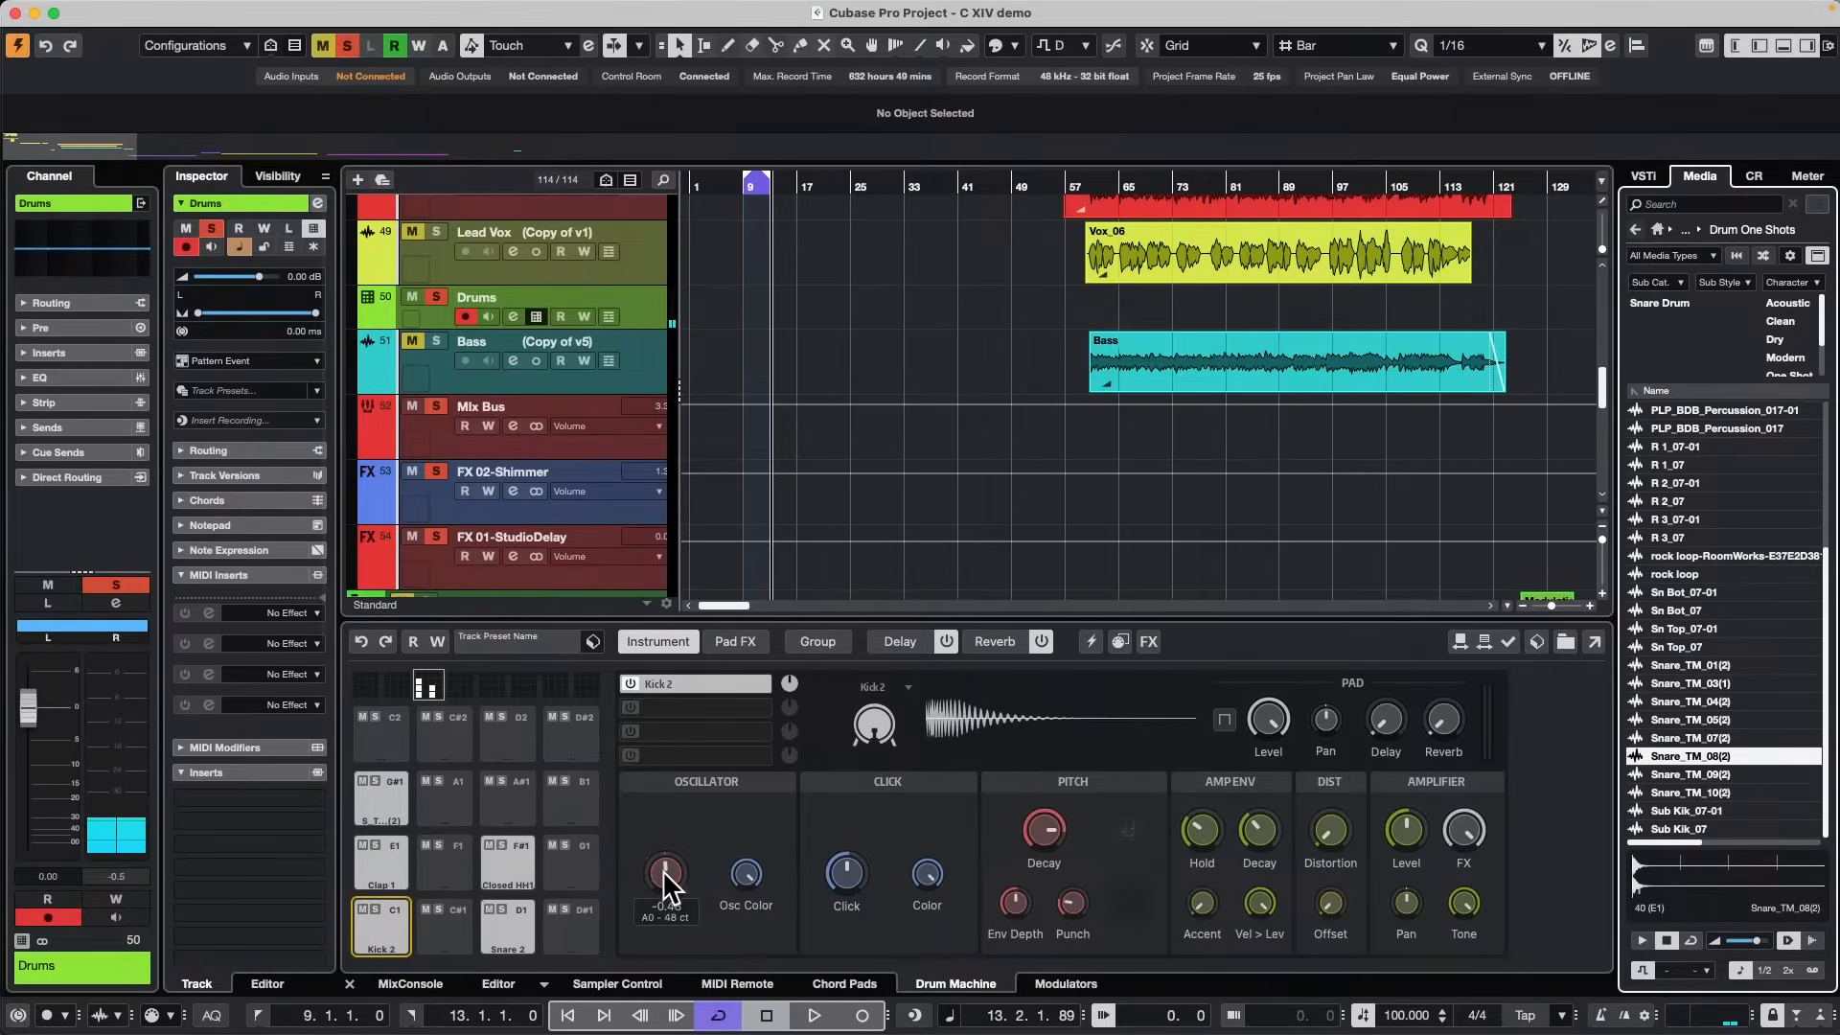
{"action": "left_click_drag", "start_coordinate": [663, 870], "coordinate": [658, 925]}
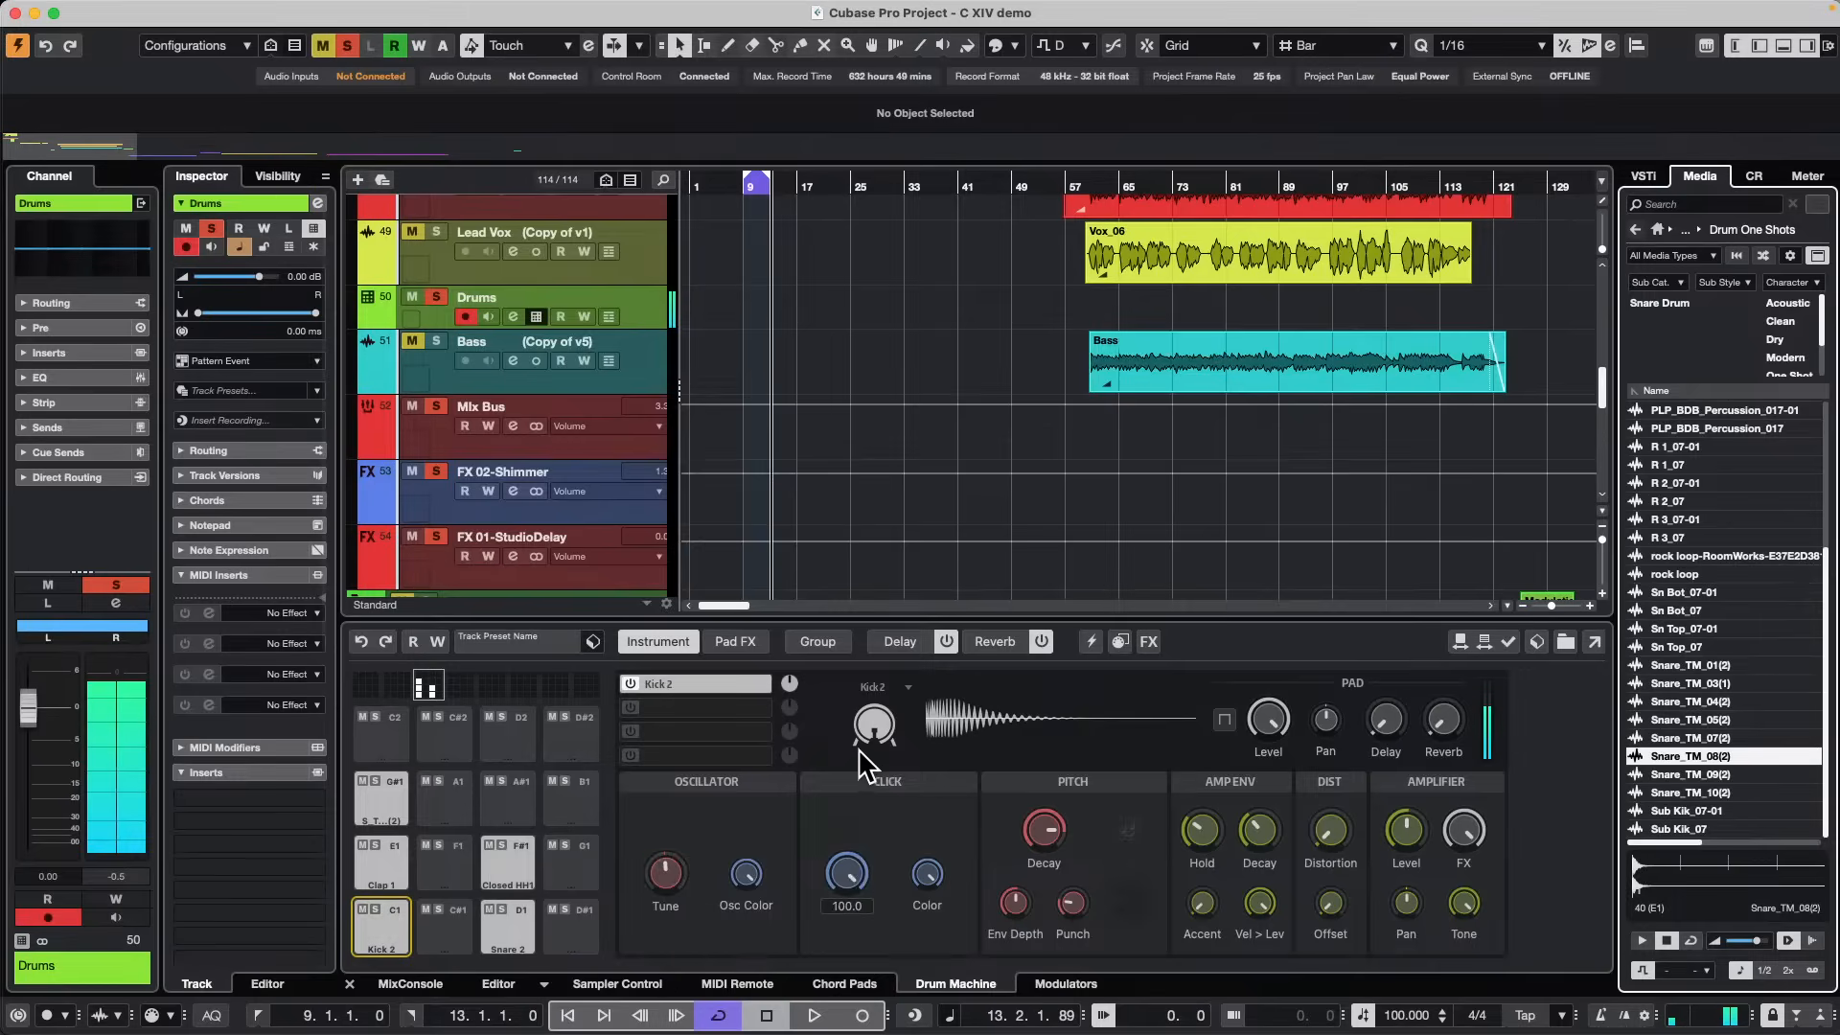
{"action": "left_click_drag", "start_coordinate": [847, 867], "coordinate": [841, 825]}
{"action": "left_click_drag", "start_coordinate": [929, 875], "coordinate": [920, 938]}
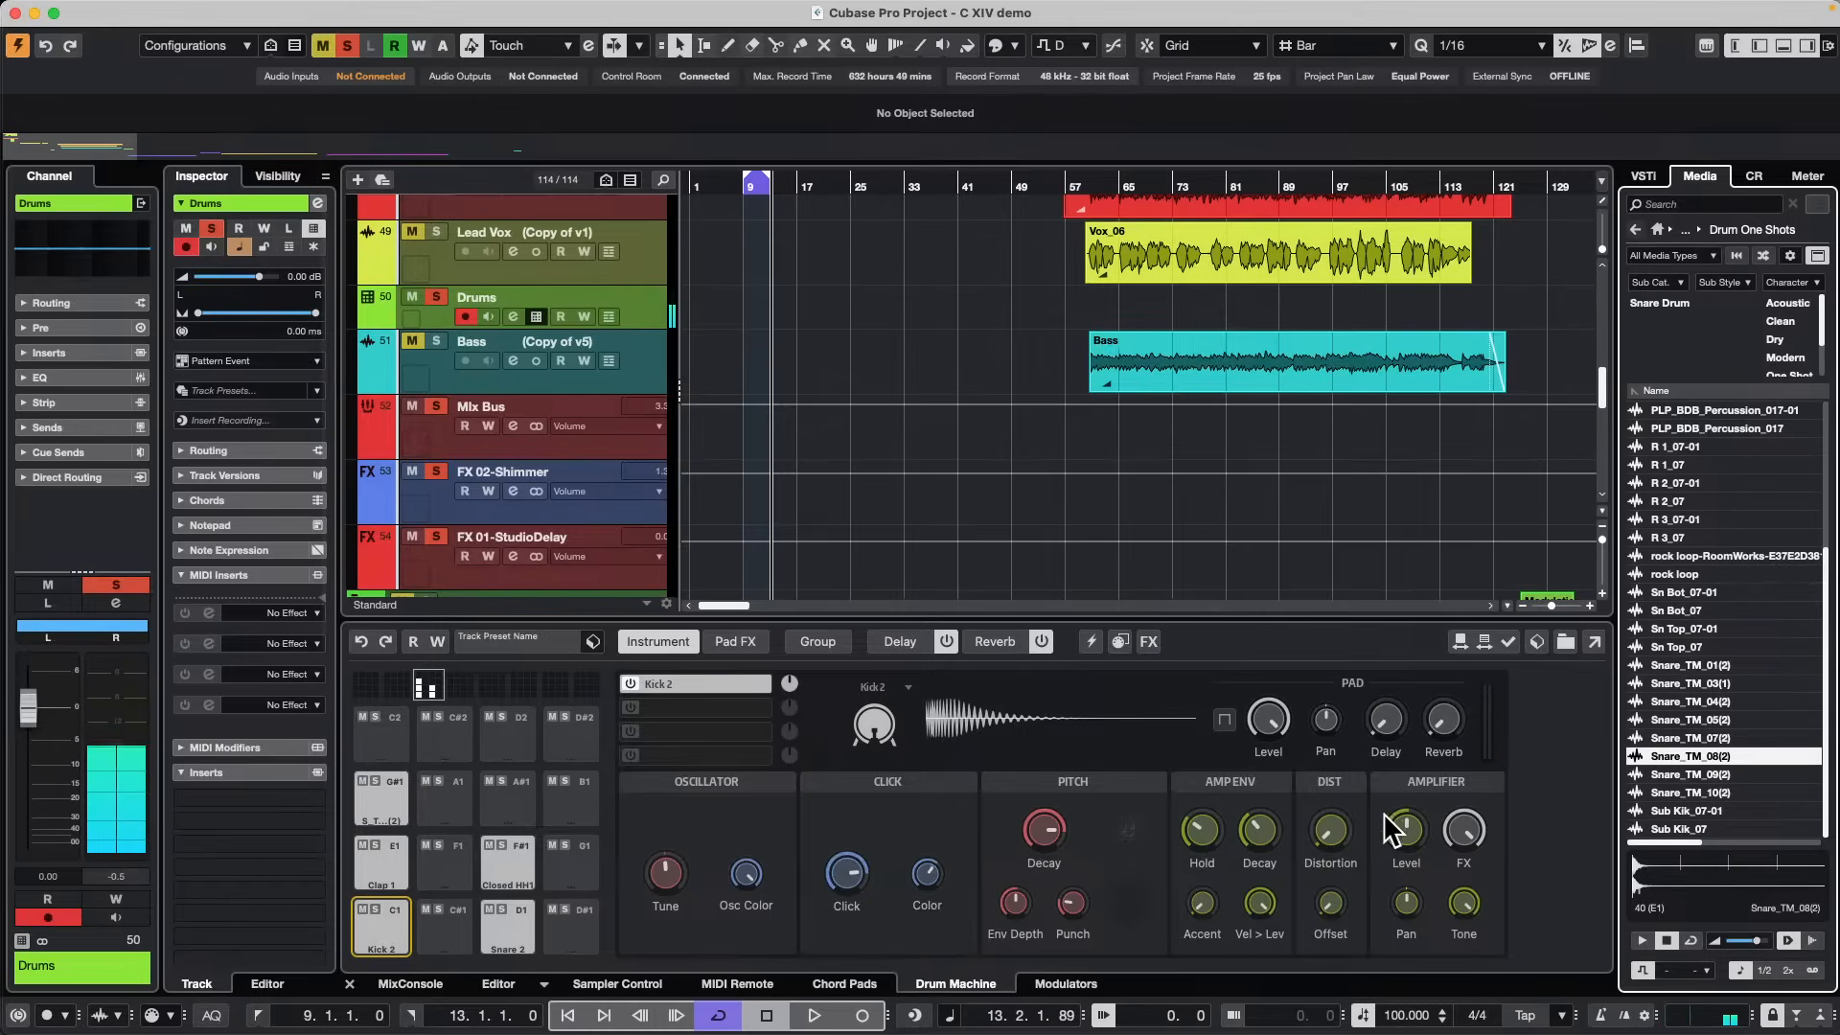
{"action": "left_click_drag", "start_coordinate": [1255, 826], "coordinate": [1266, 775]}
{"action": "left_click_drag", "start_coordinate": [1330, 830], "coordinate": [1244, 769]}
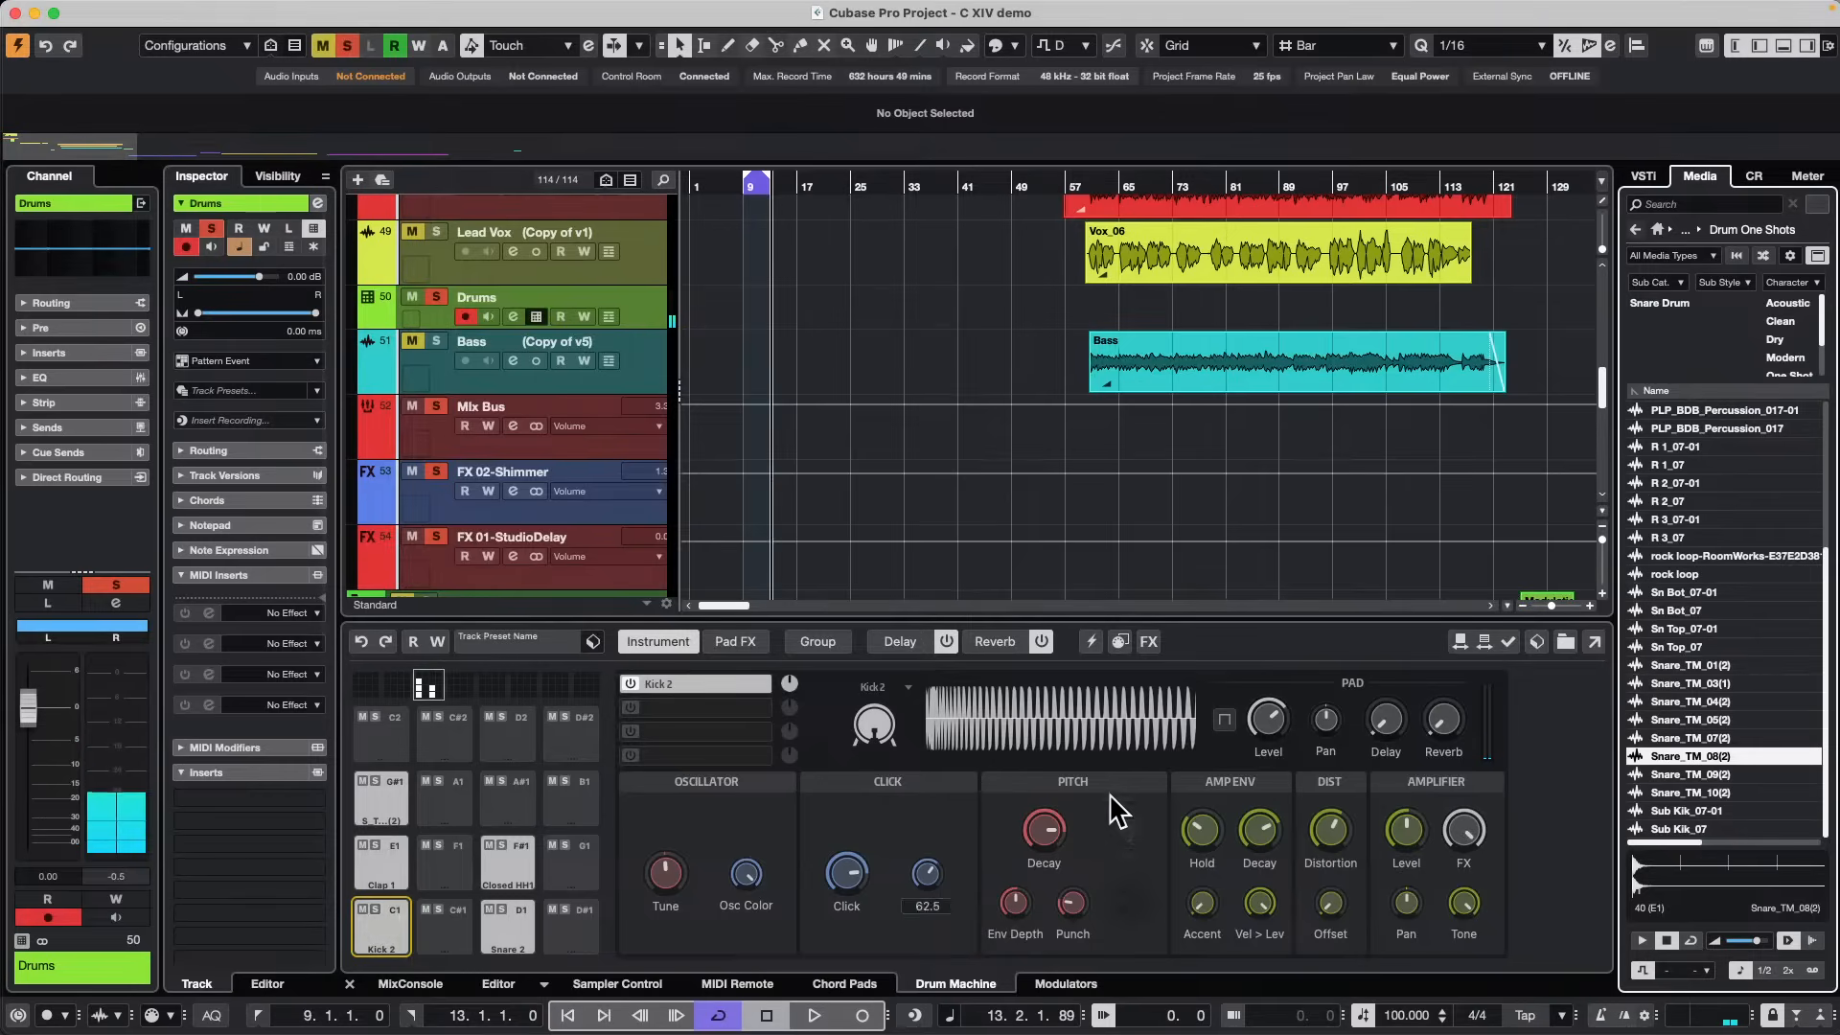
Raise the noise level and pitch decay of Snare 2 on pad D1 and adjust its oscillator level.
{"action": "left_click", "coordinate": [508, 934]}
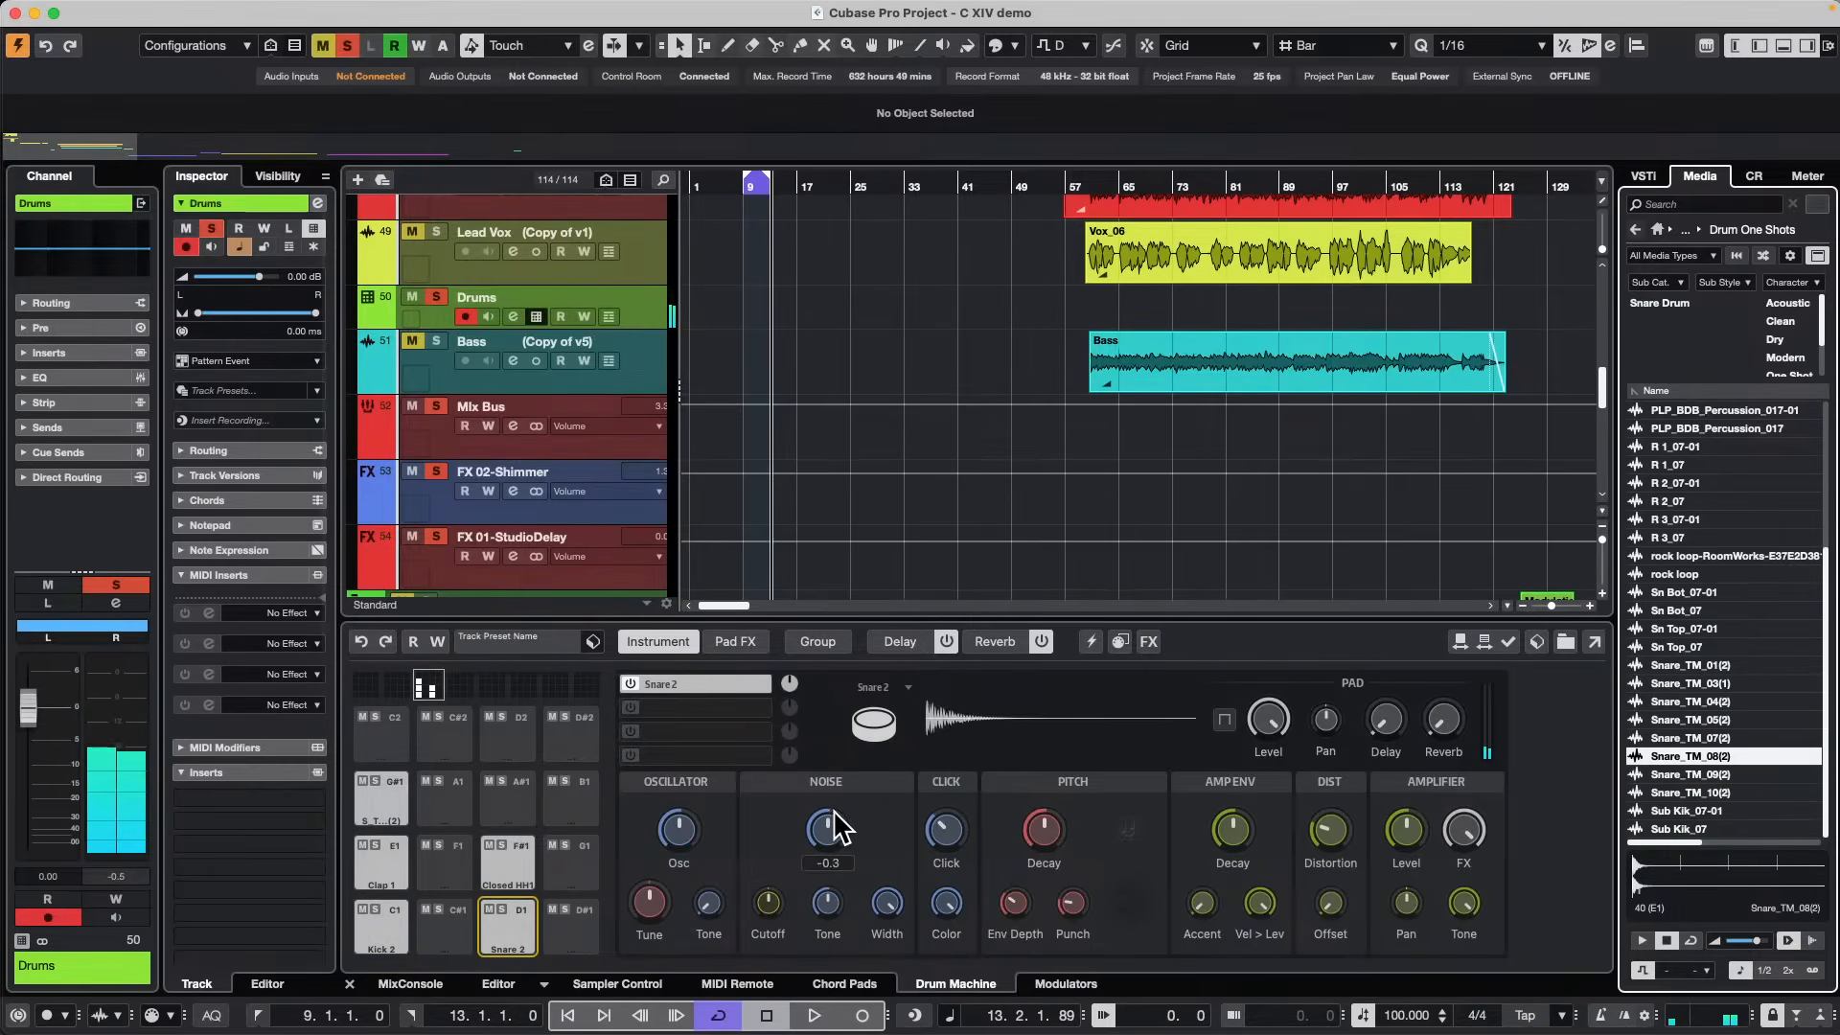
{"action": "left_click_drag", "start_coordinate": [830, 811], "coordinate": [848, 741]}
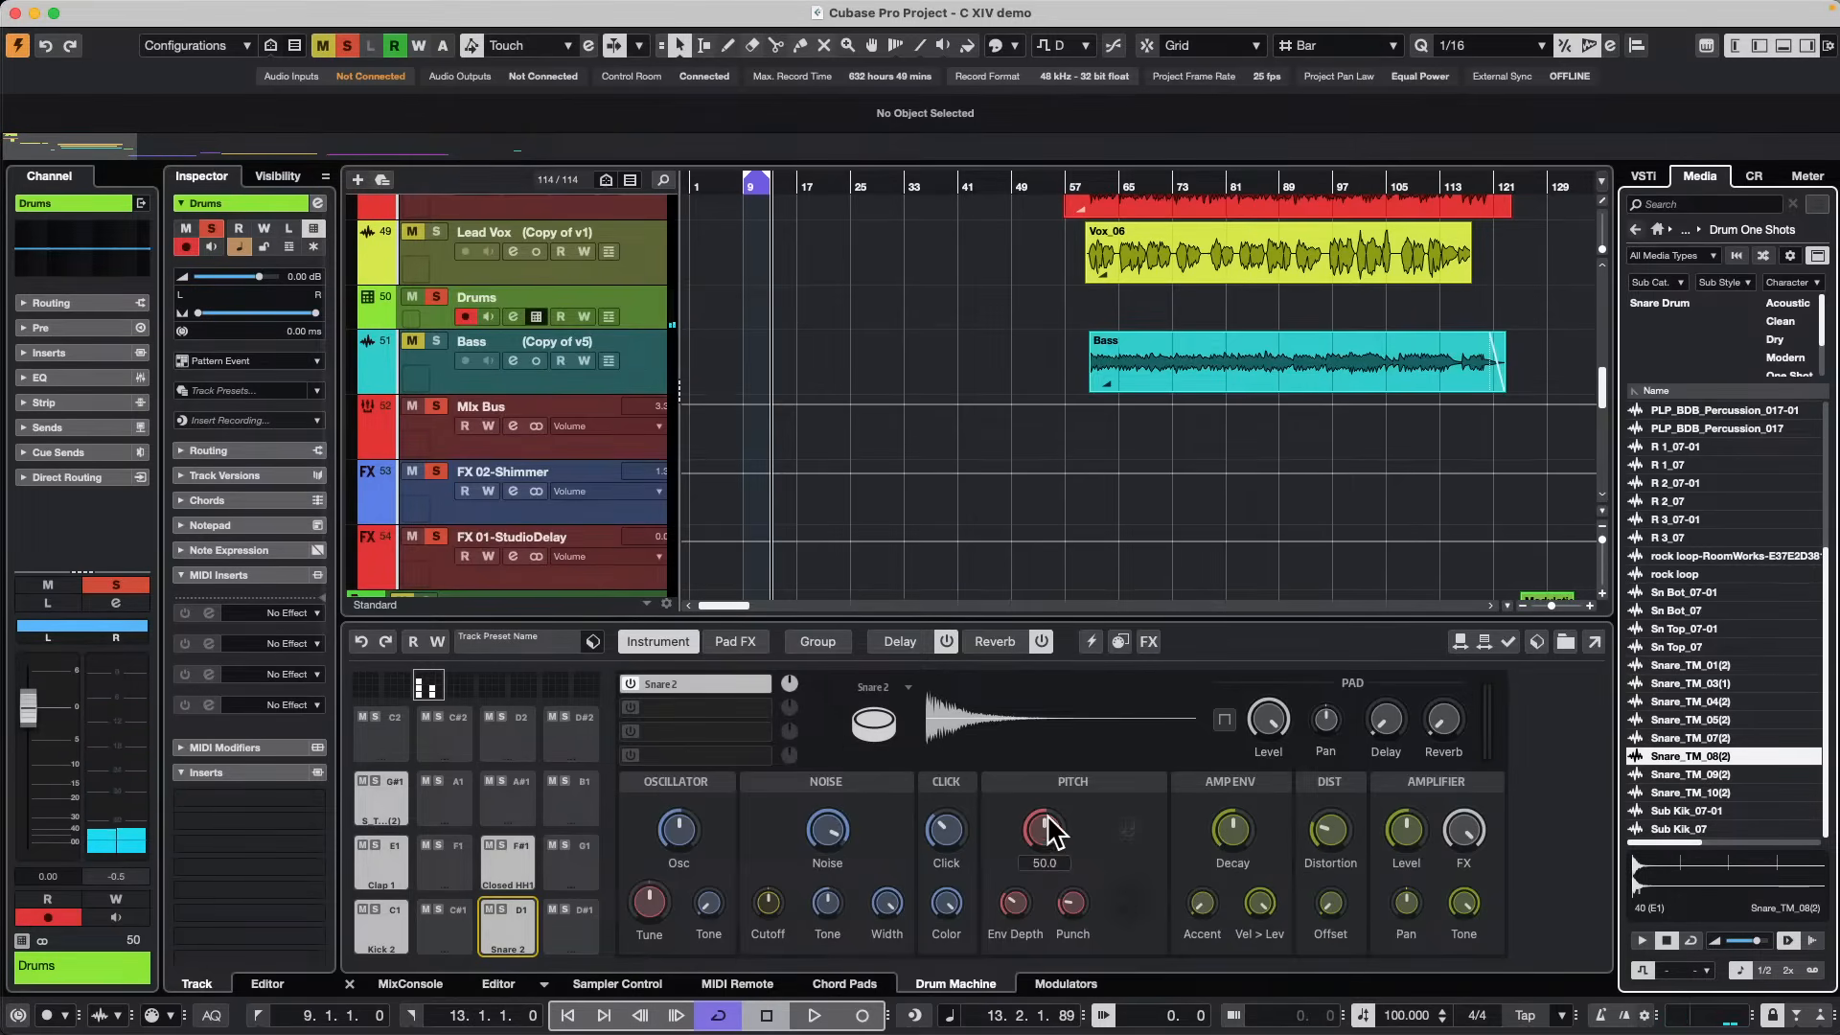
{"action": "left_click_drag", "start_coordinate": [1044, 819], "coordinate": [1055, 722]}
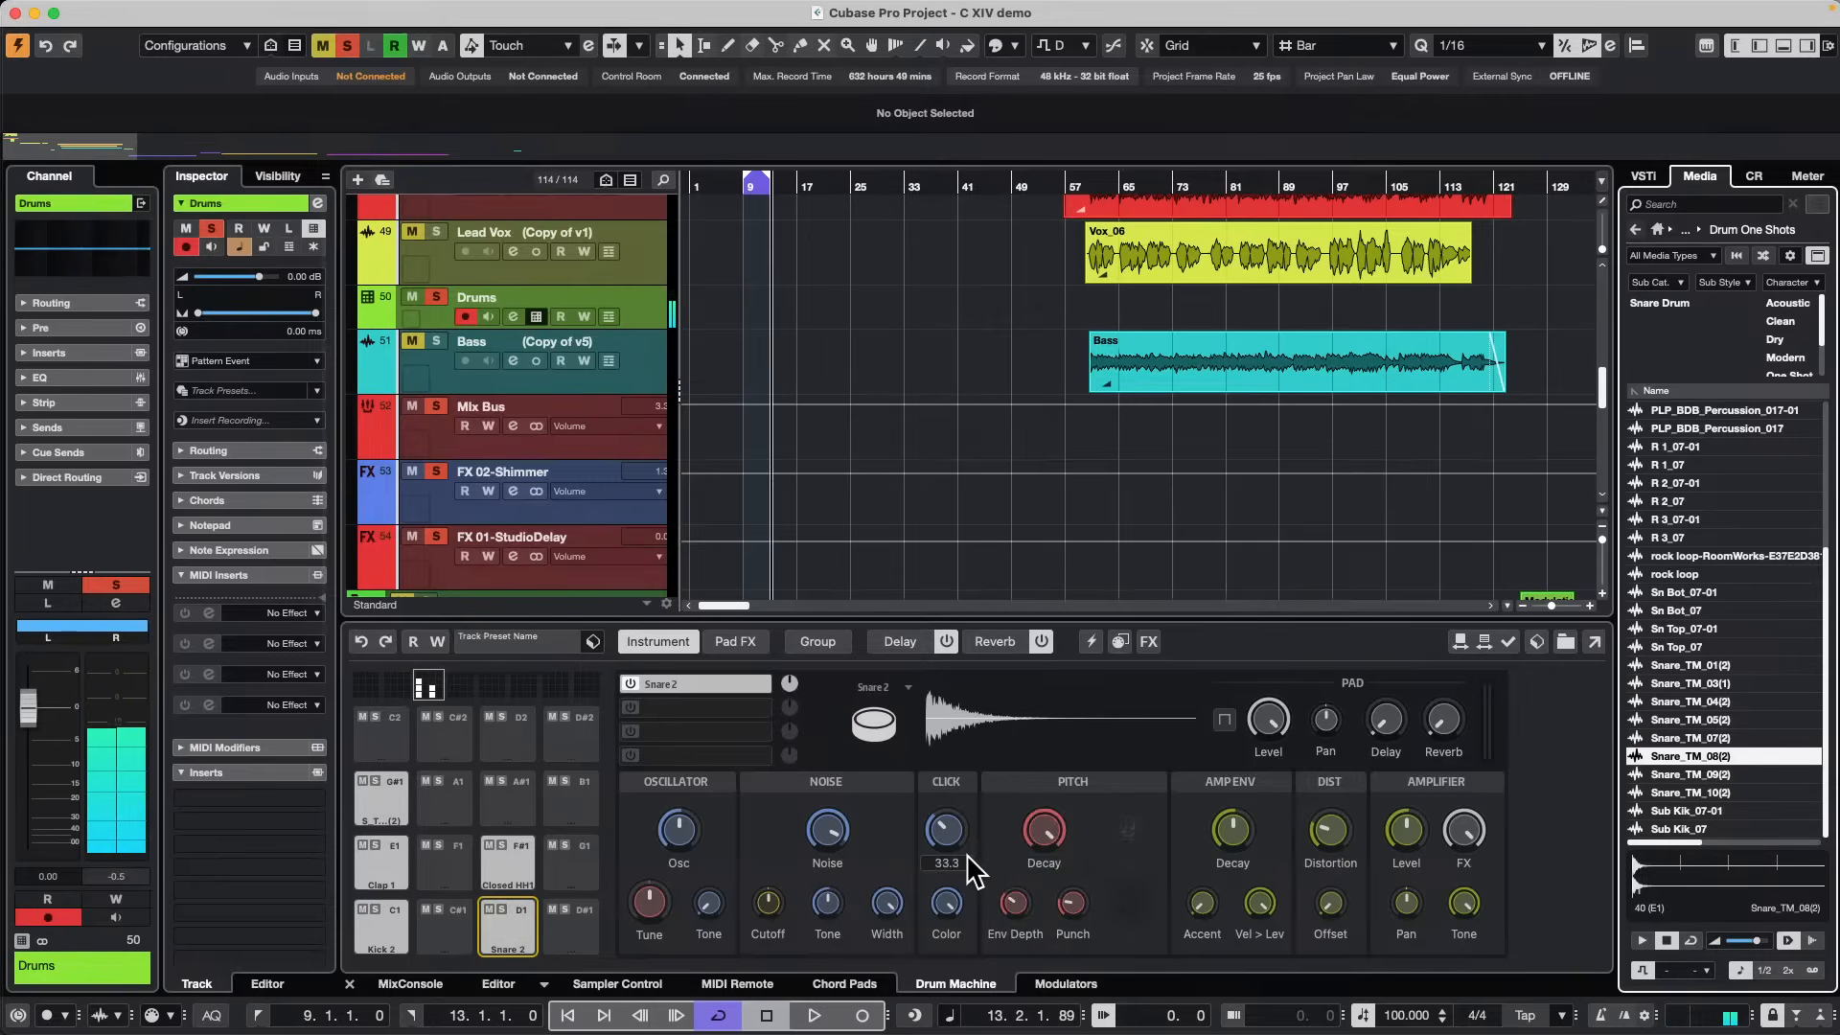
{"action": "mouse_move", "coordinate": [673, 830]}
{"action": "left_mouse_down"}
{"action": "mouse_move", "coordinate": [686, 774]}
{"action": "mouse_move", "coordinate": [657, 855]}
{"action": "left_mouse_up"}
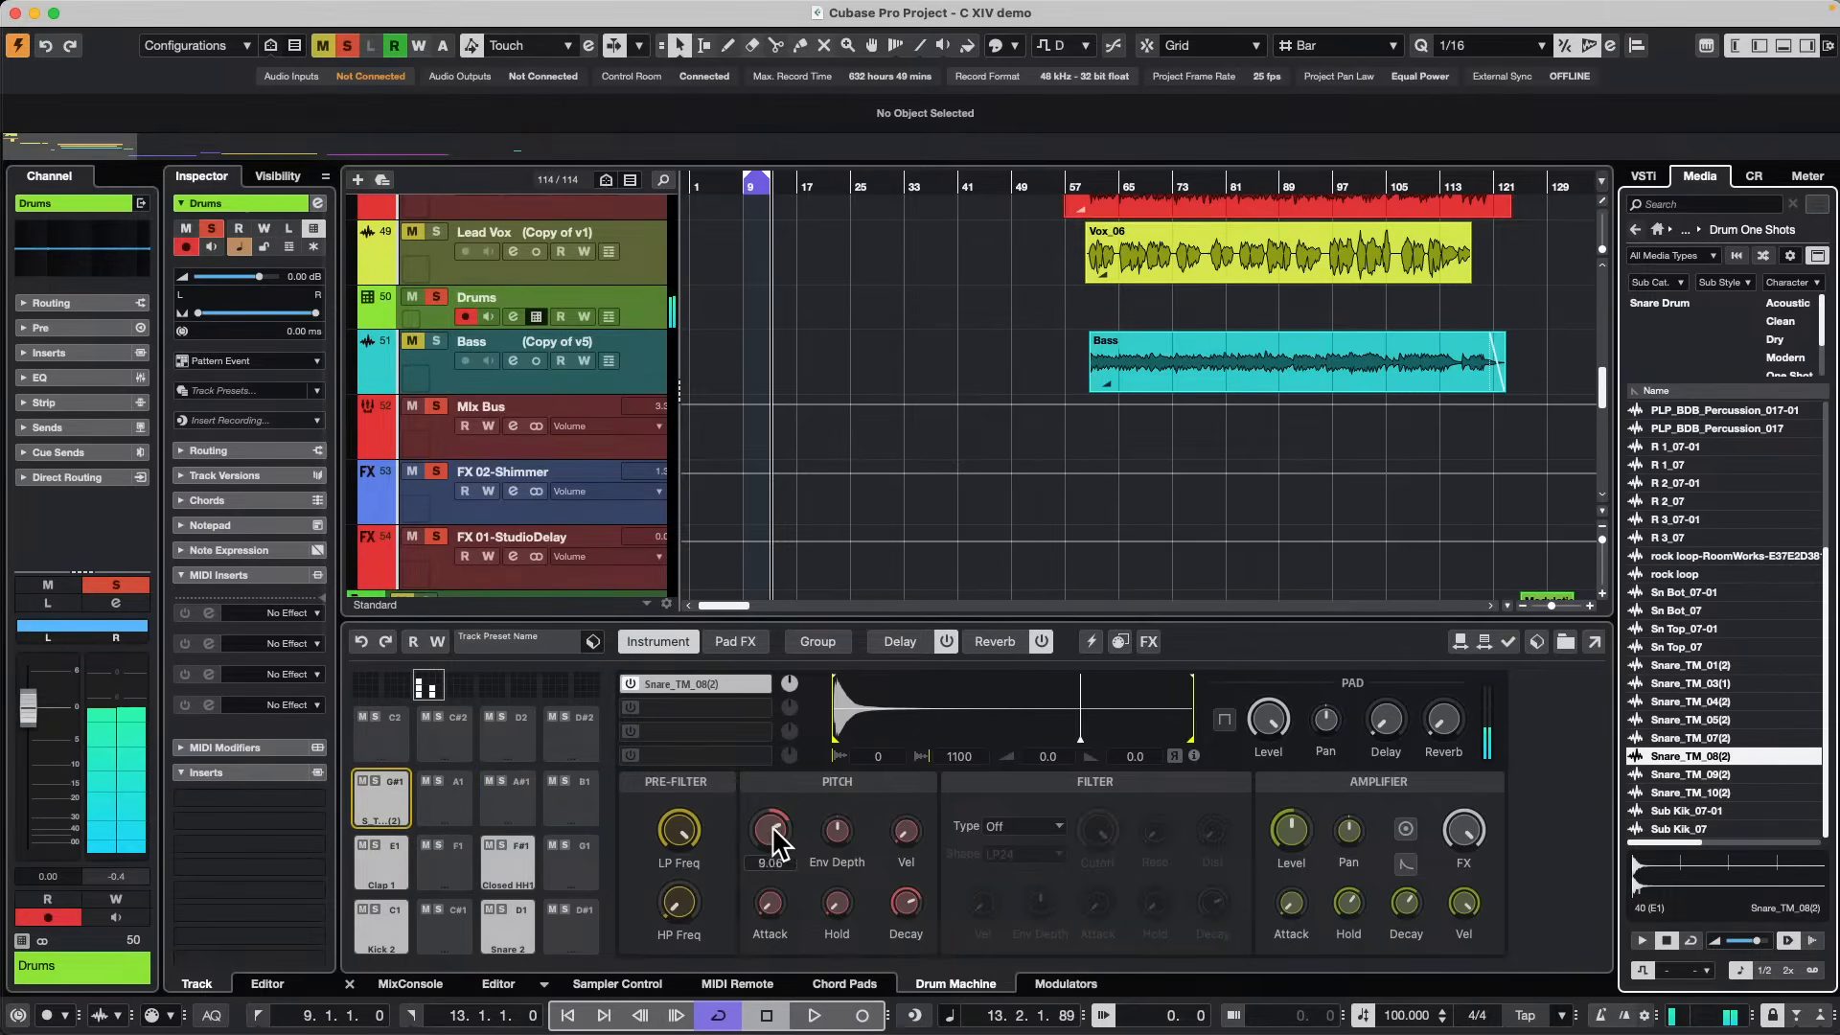
Lower the tune of the Snare_TM_08(2) sample on pad G#1.
{"action": "mouse_move", "coordinate": [772, 842]}
{"action": "left_mouse_down"}
{"action": "mouse_move", "coordinate": [771, 963]}
{"action": "mouse_move", "coordinate": [780, 871]}
{"action": "left_mouse_up"}
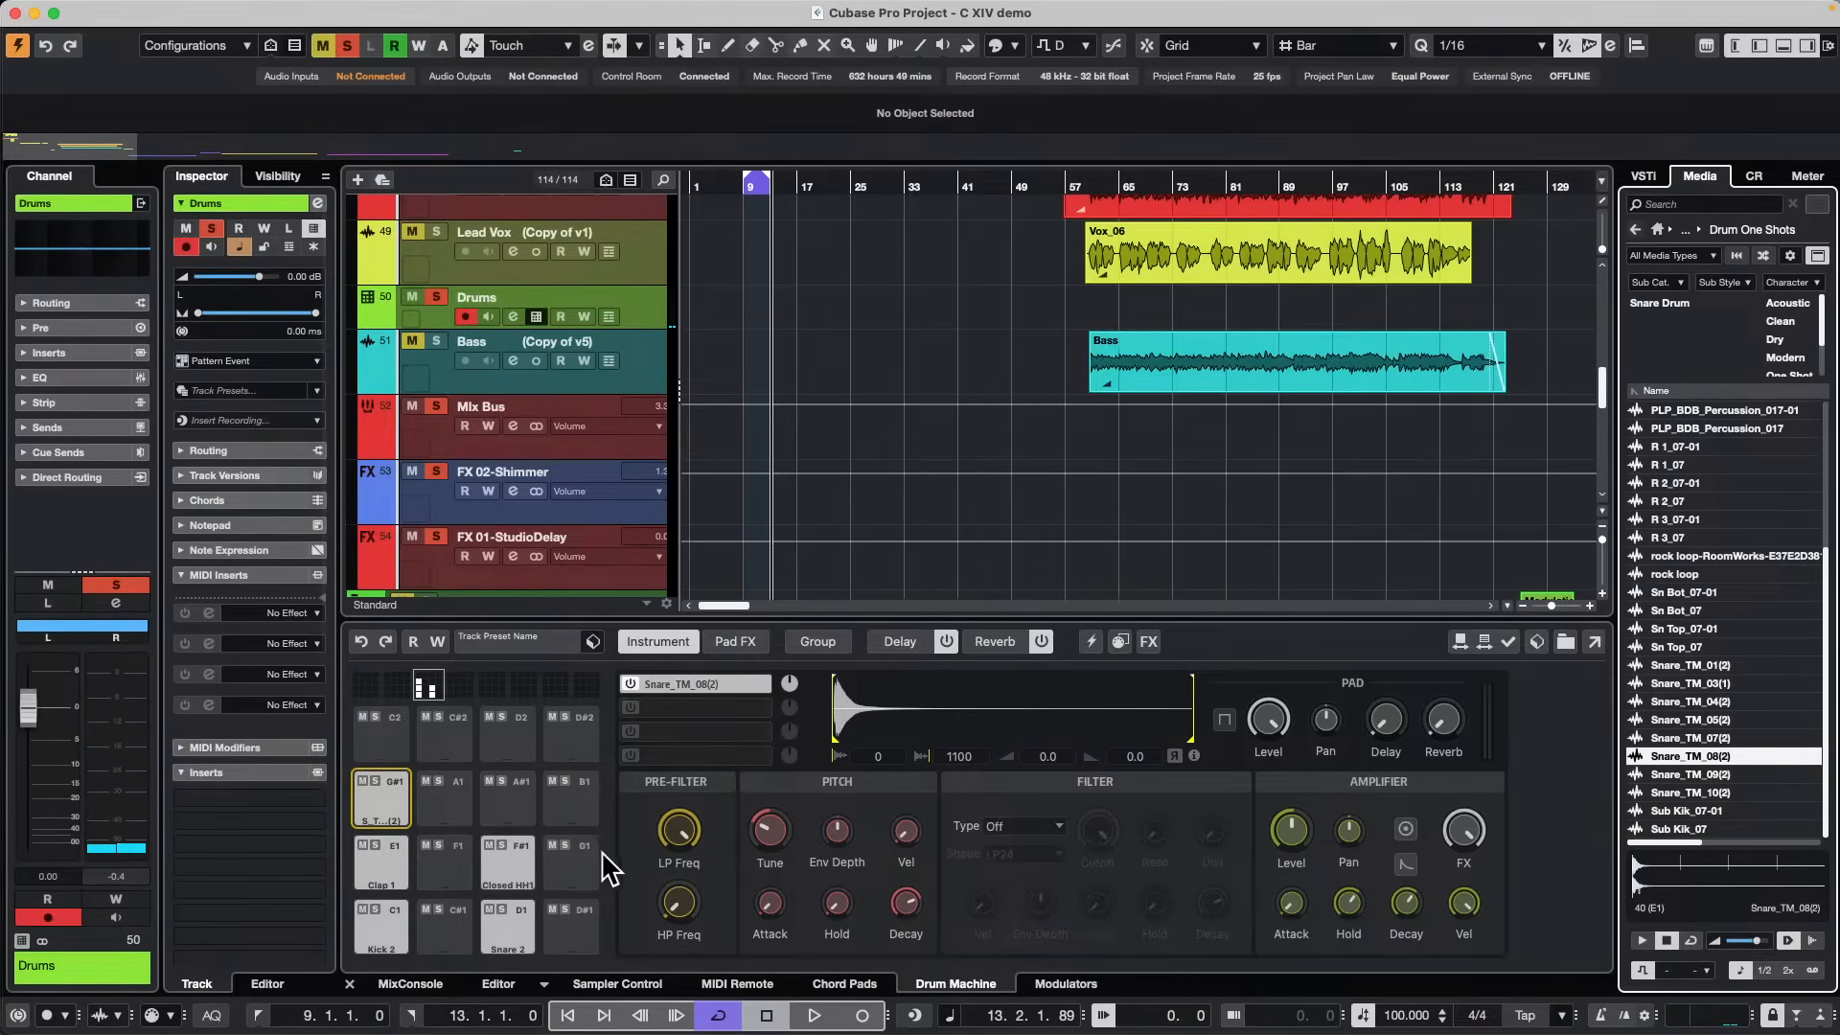
Open the pad effects for Kick 2, try Bit Crusher and Distortion, and leave only Filter and Equalizer enabled.
{"action": "left_click", "coordinate": [382, 925]}
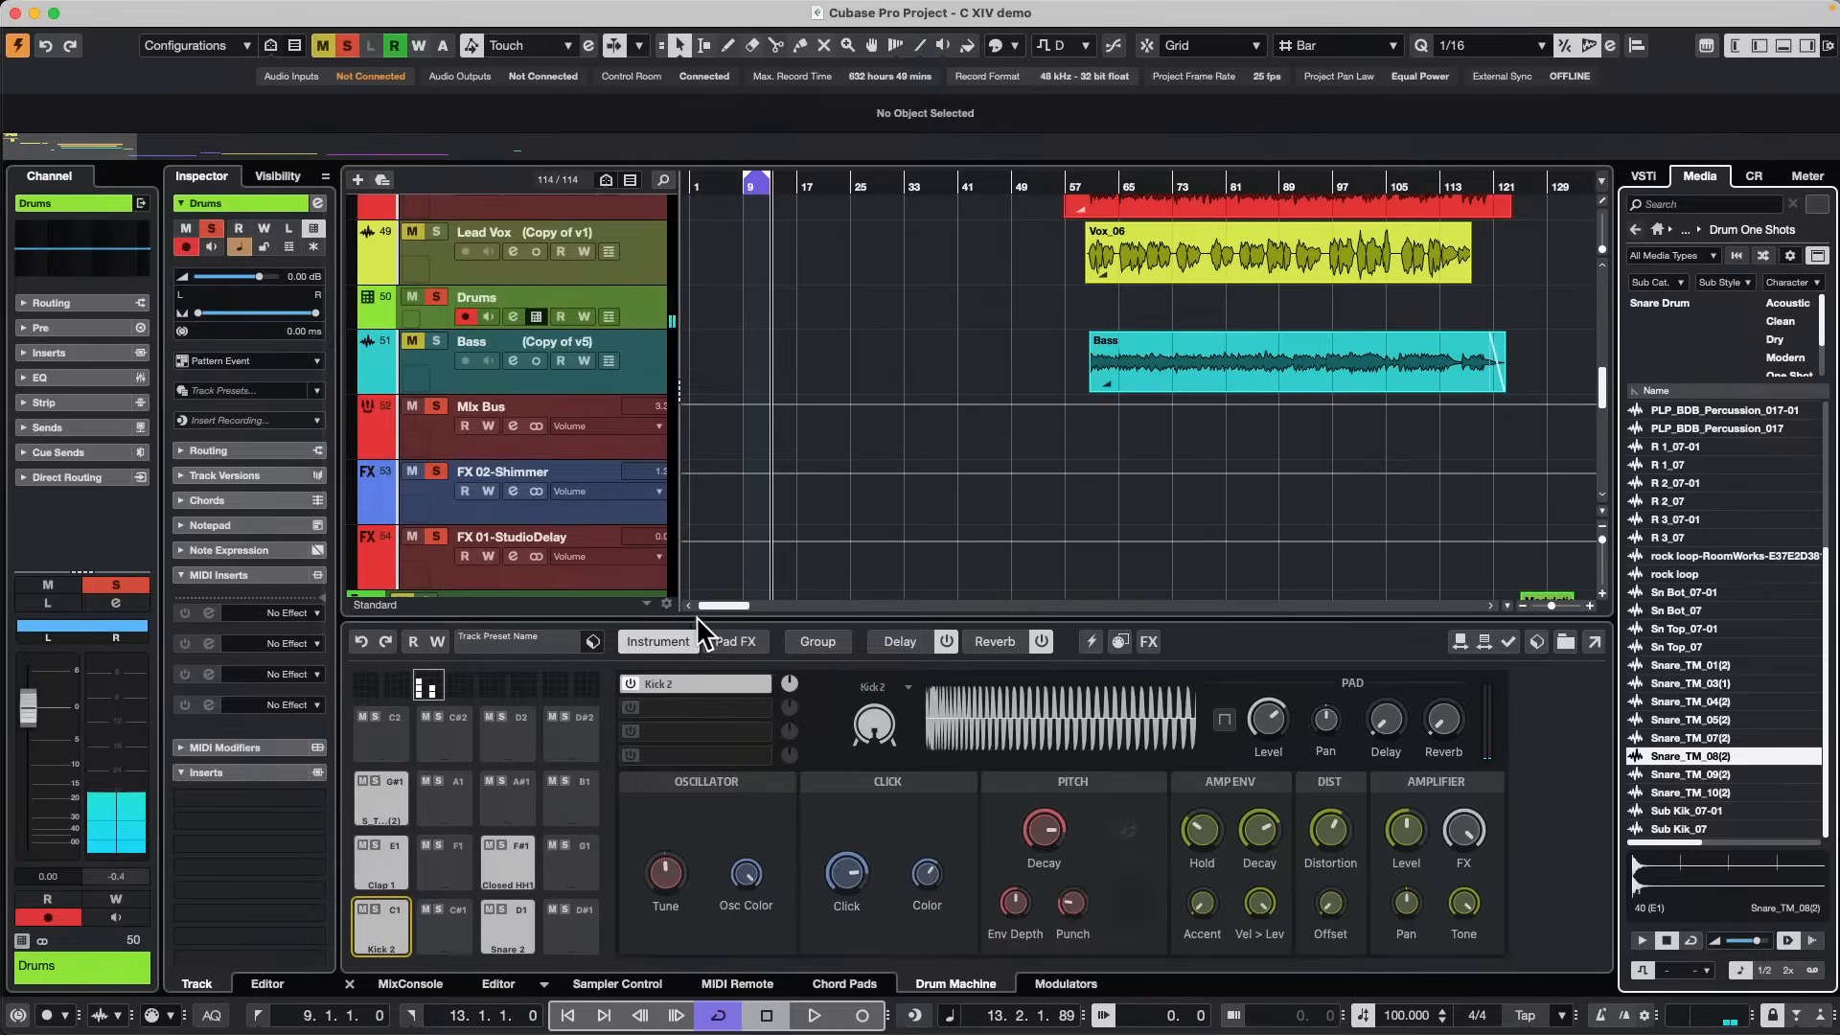
{"action": "left_click", "coordinate": [728, 644]}
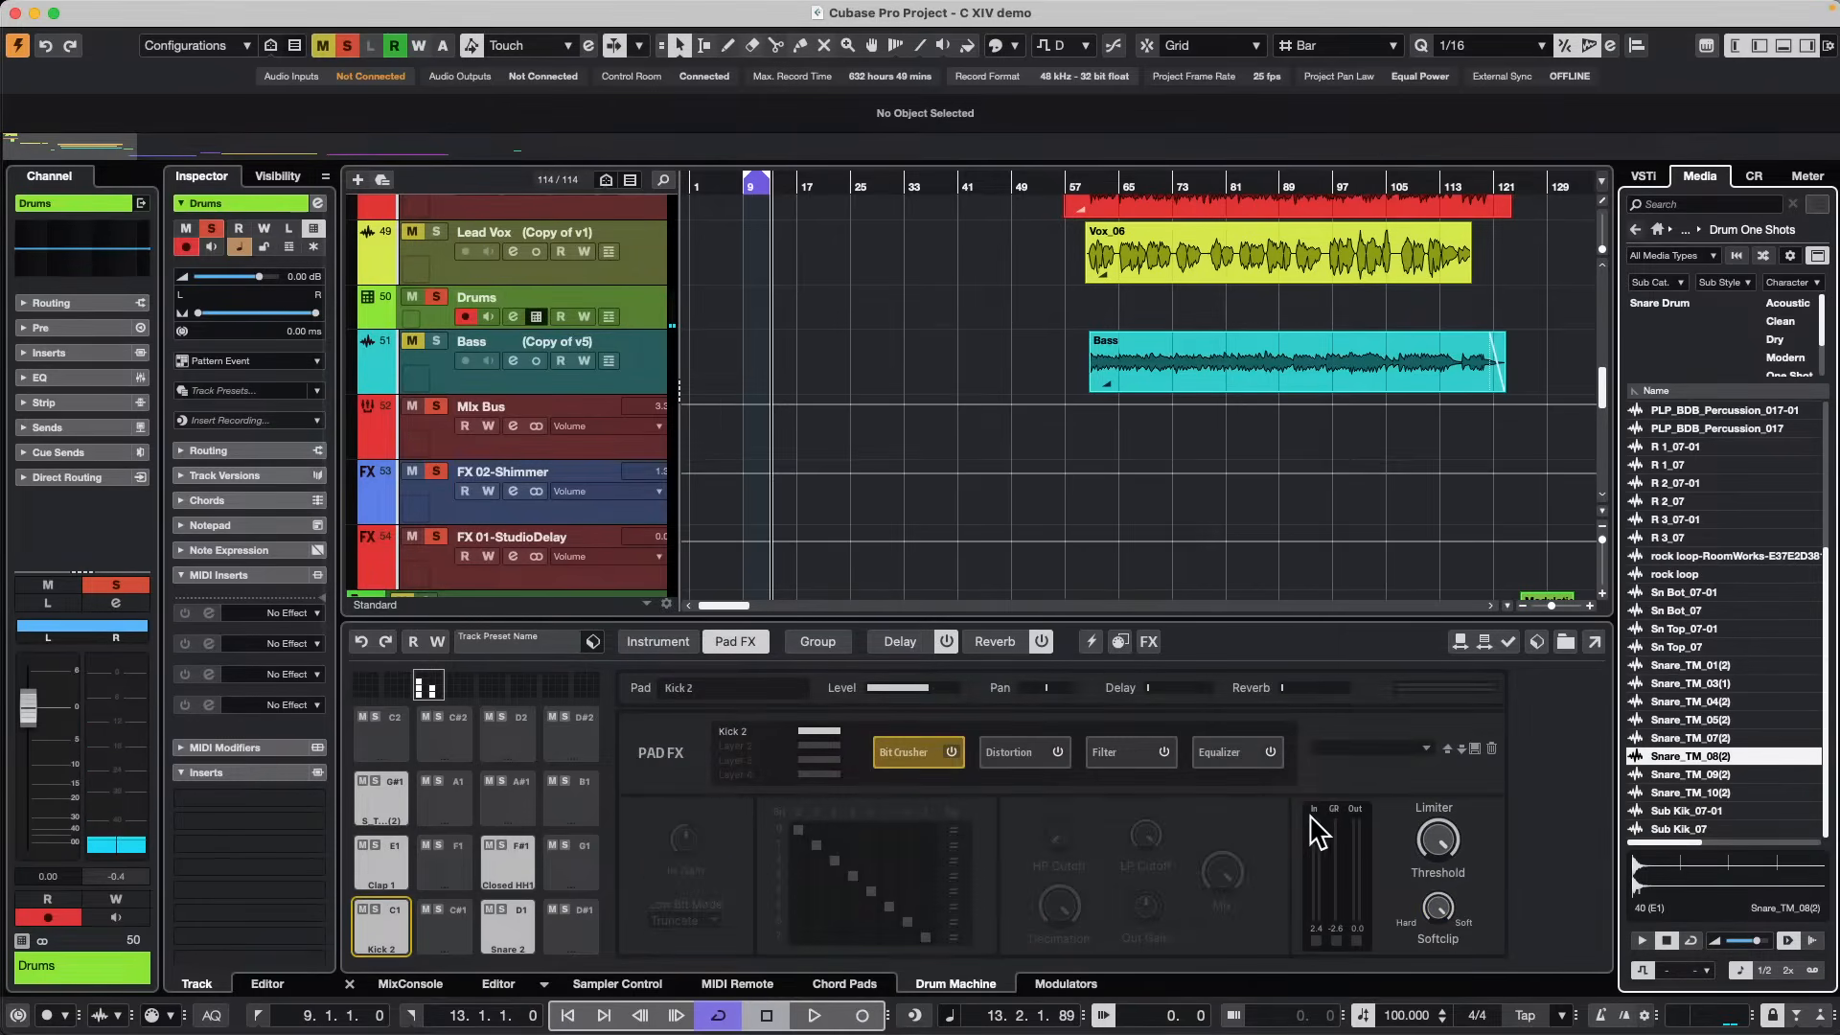
{"action": "left_click", "coordinate": [952, 752]}
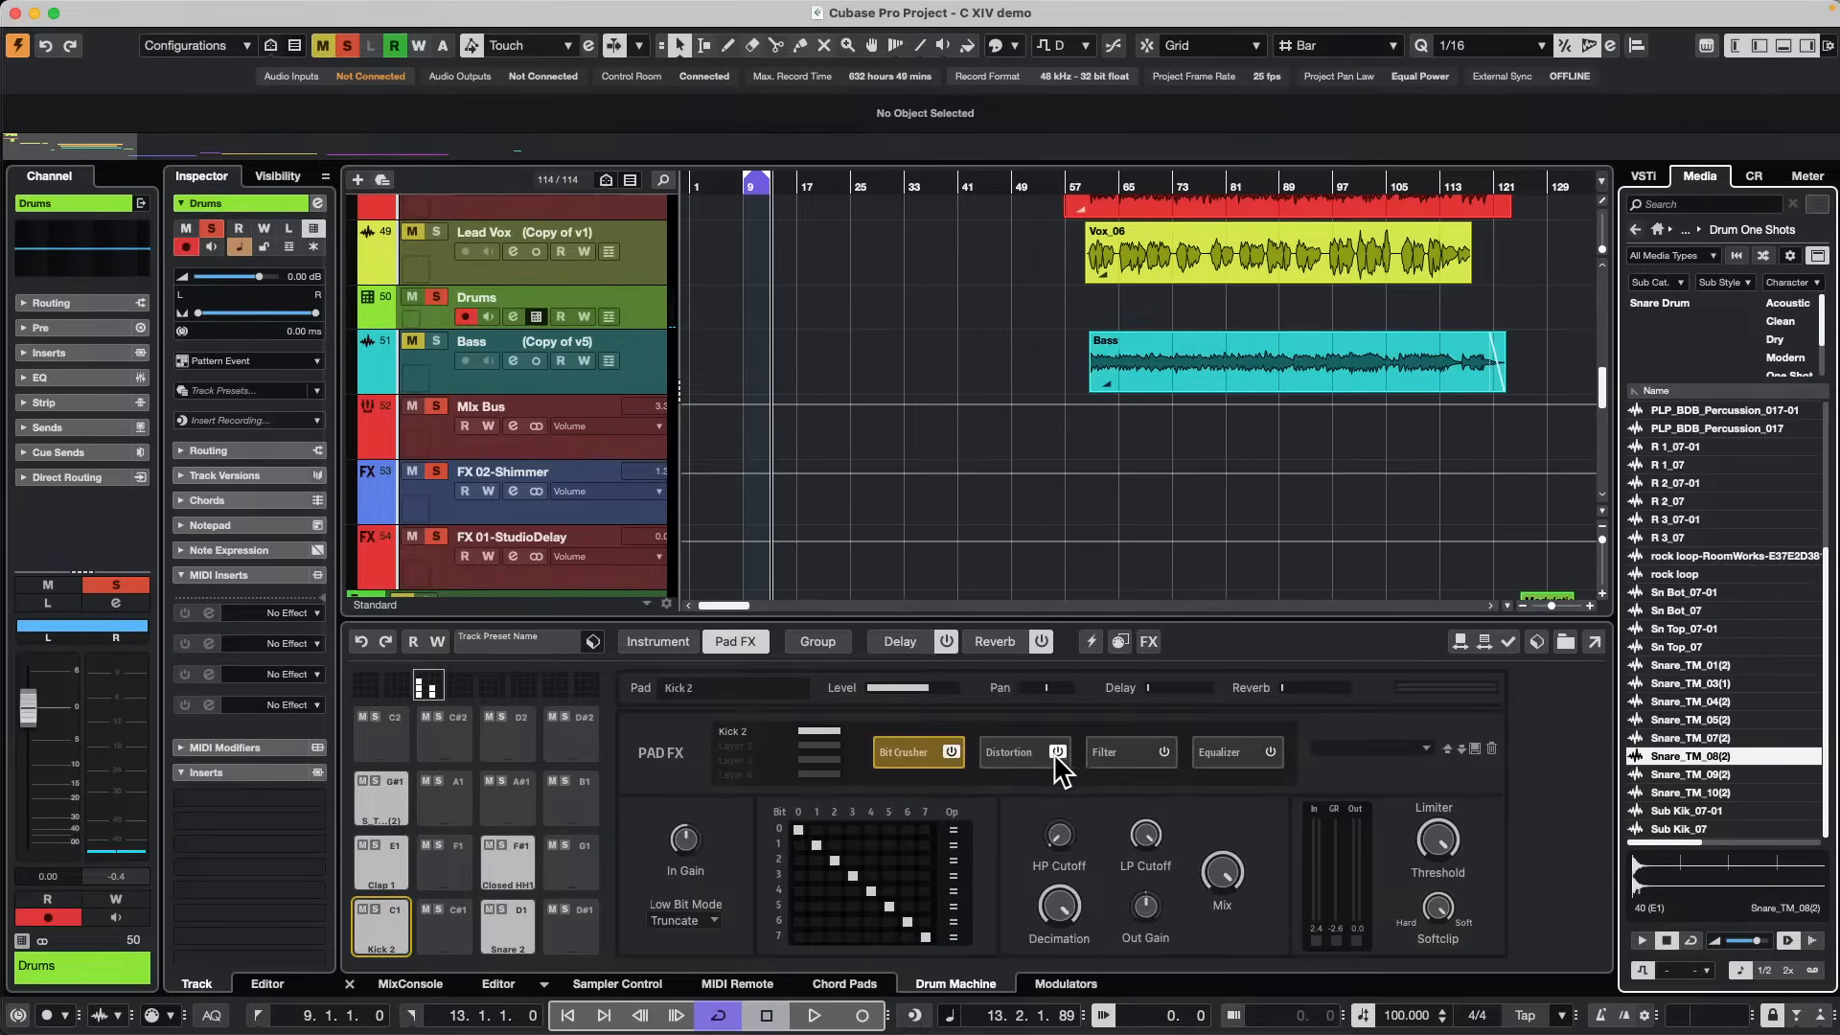
{"action": "left_click", "coordinate": [996, 757]}
{"action": "left_click", "coordinate": [1056, 752]}
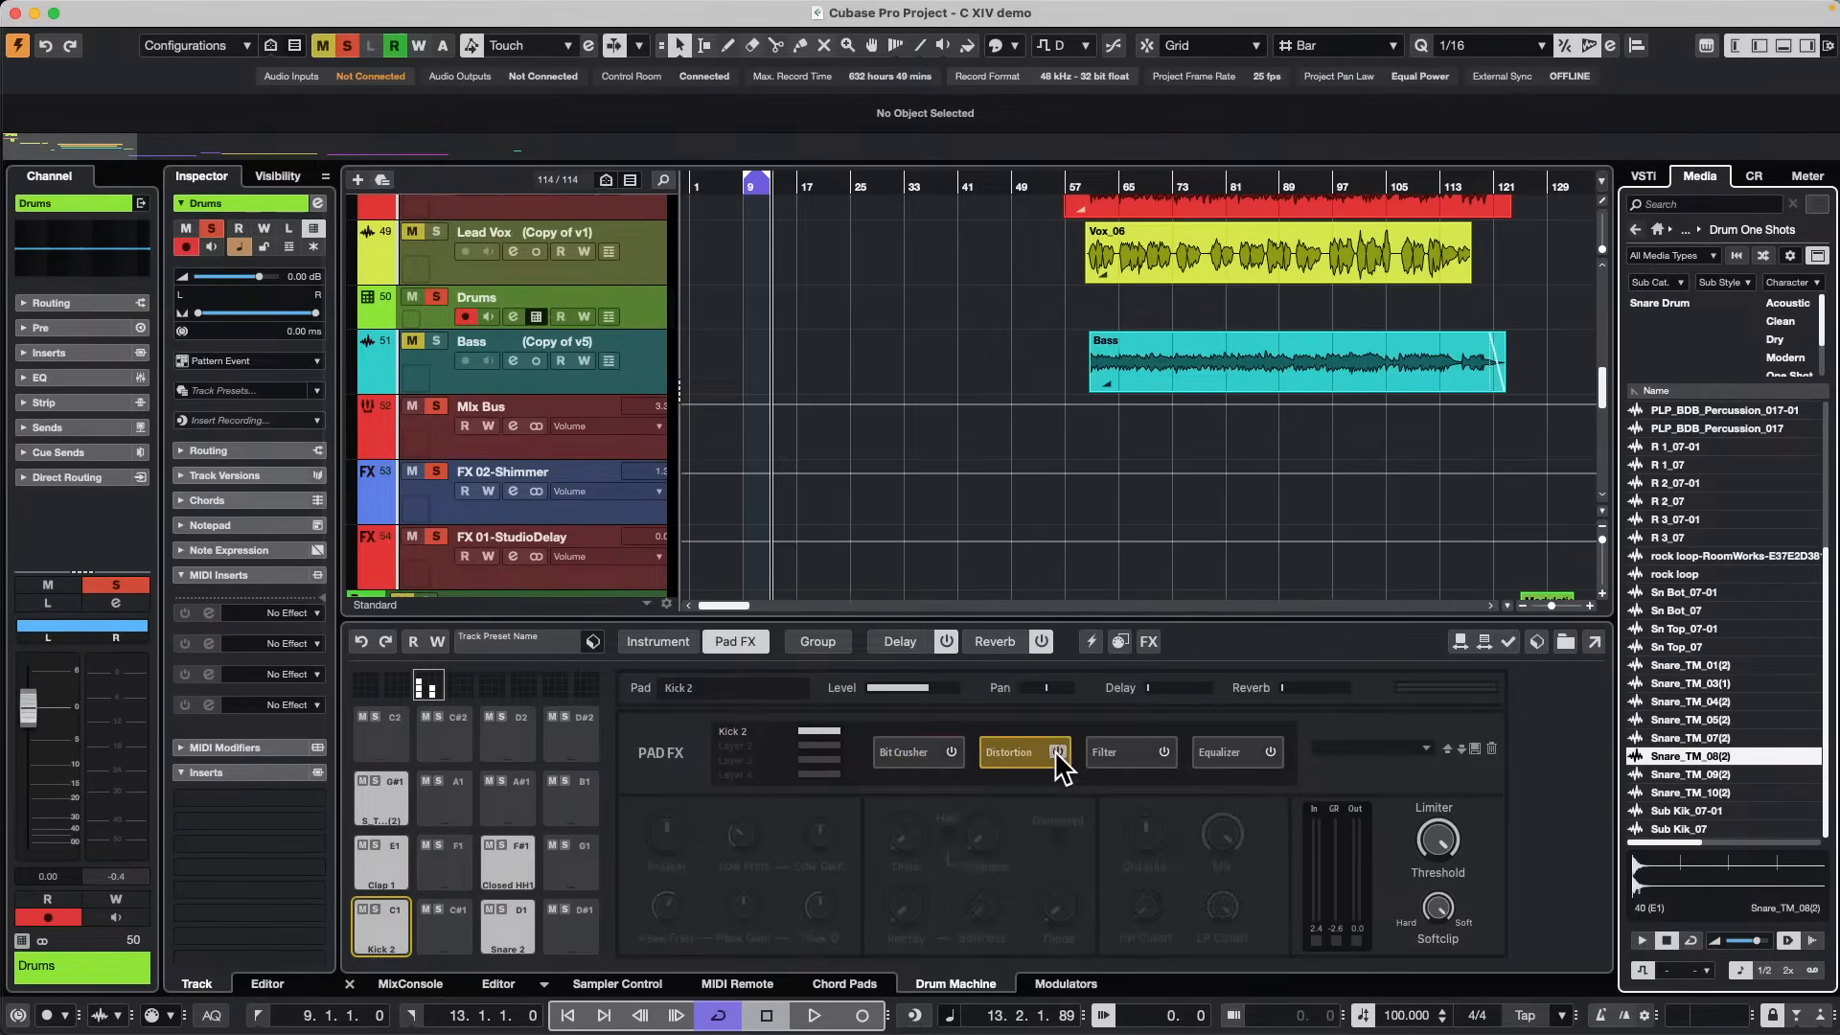
{"action": "left_click", "coordinate": [1104, 754]}
{"action": "left_click", "coordinate": [1164, 753]}
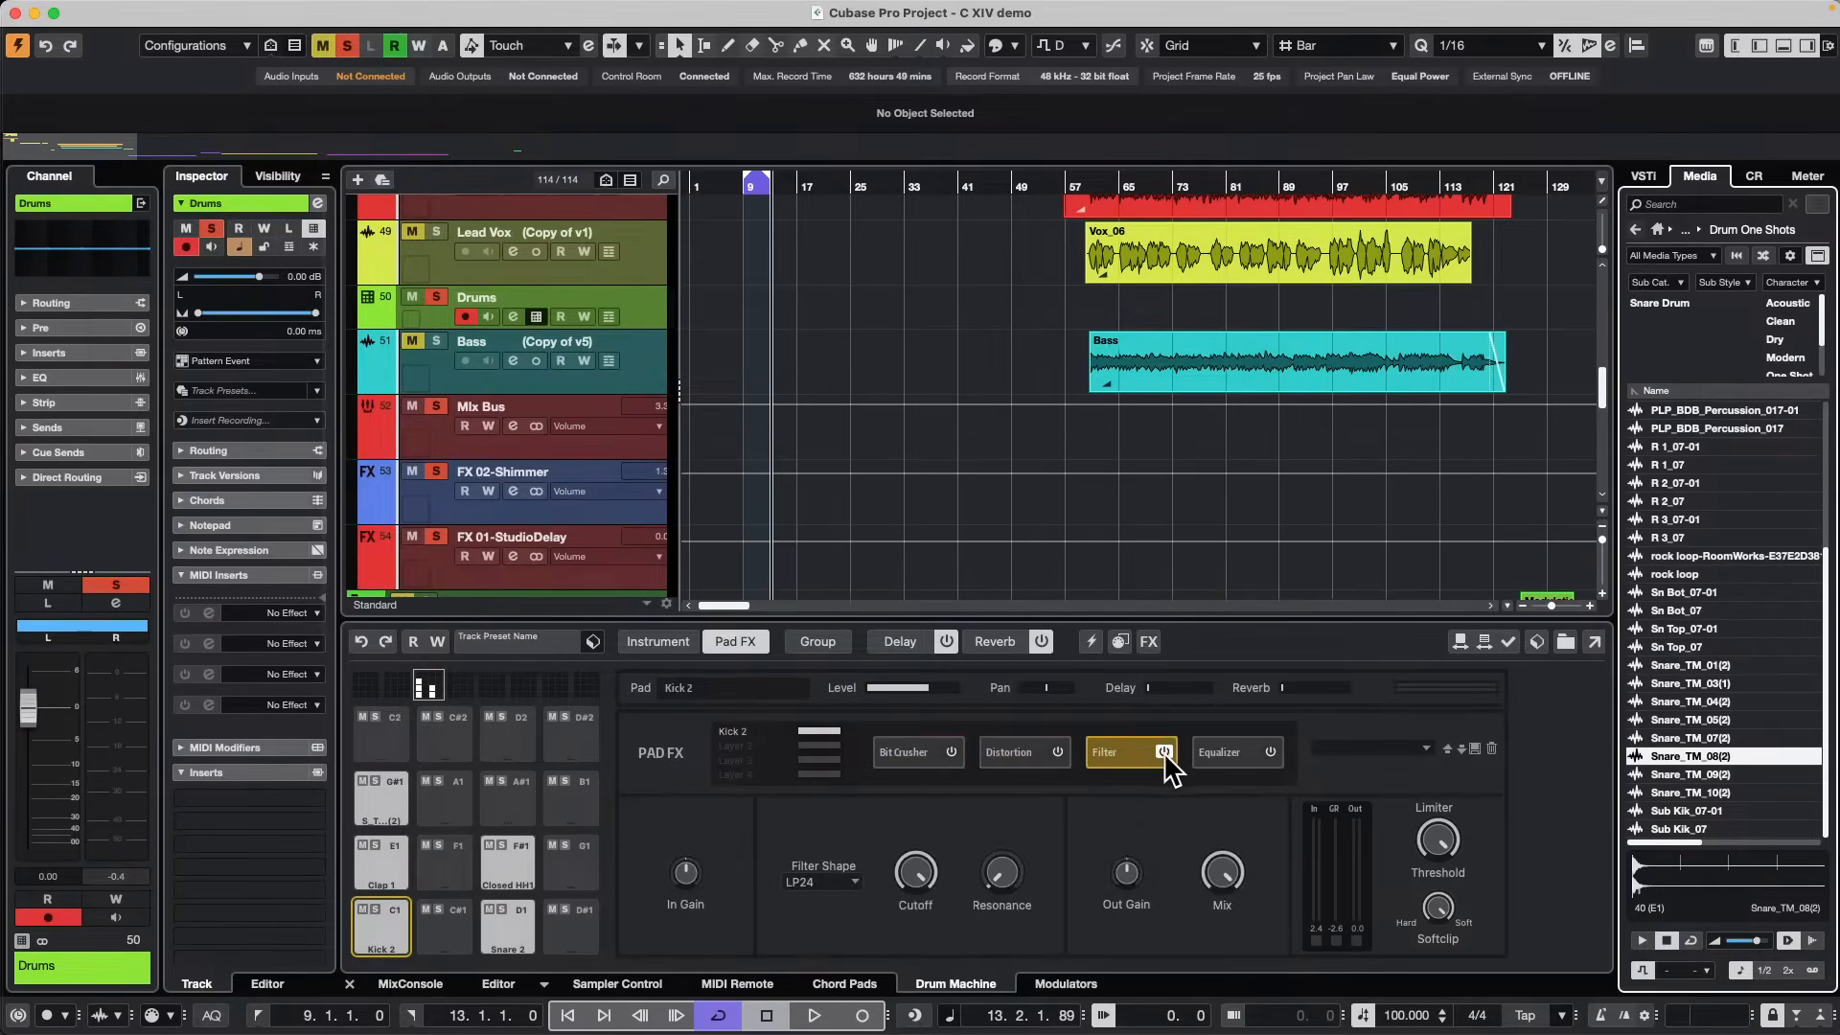
{"action": "left_click", "coordinate": [1226, 757]}
{"action": "left_click", "coordinate": [1272, 753]}
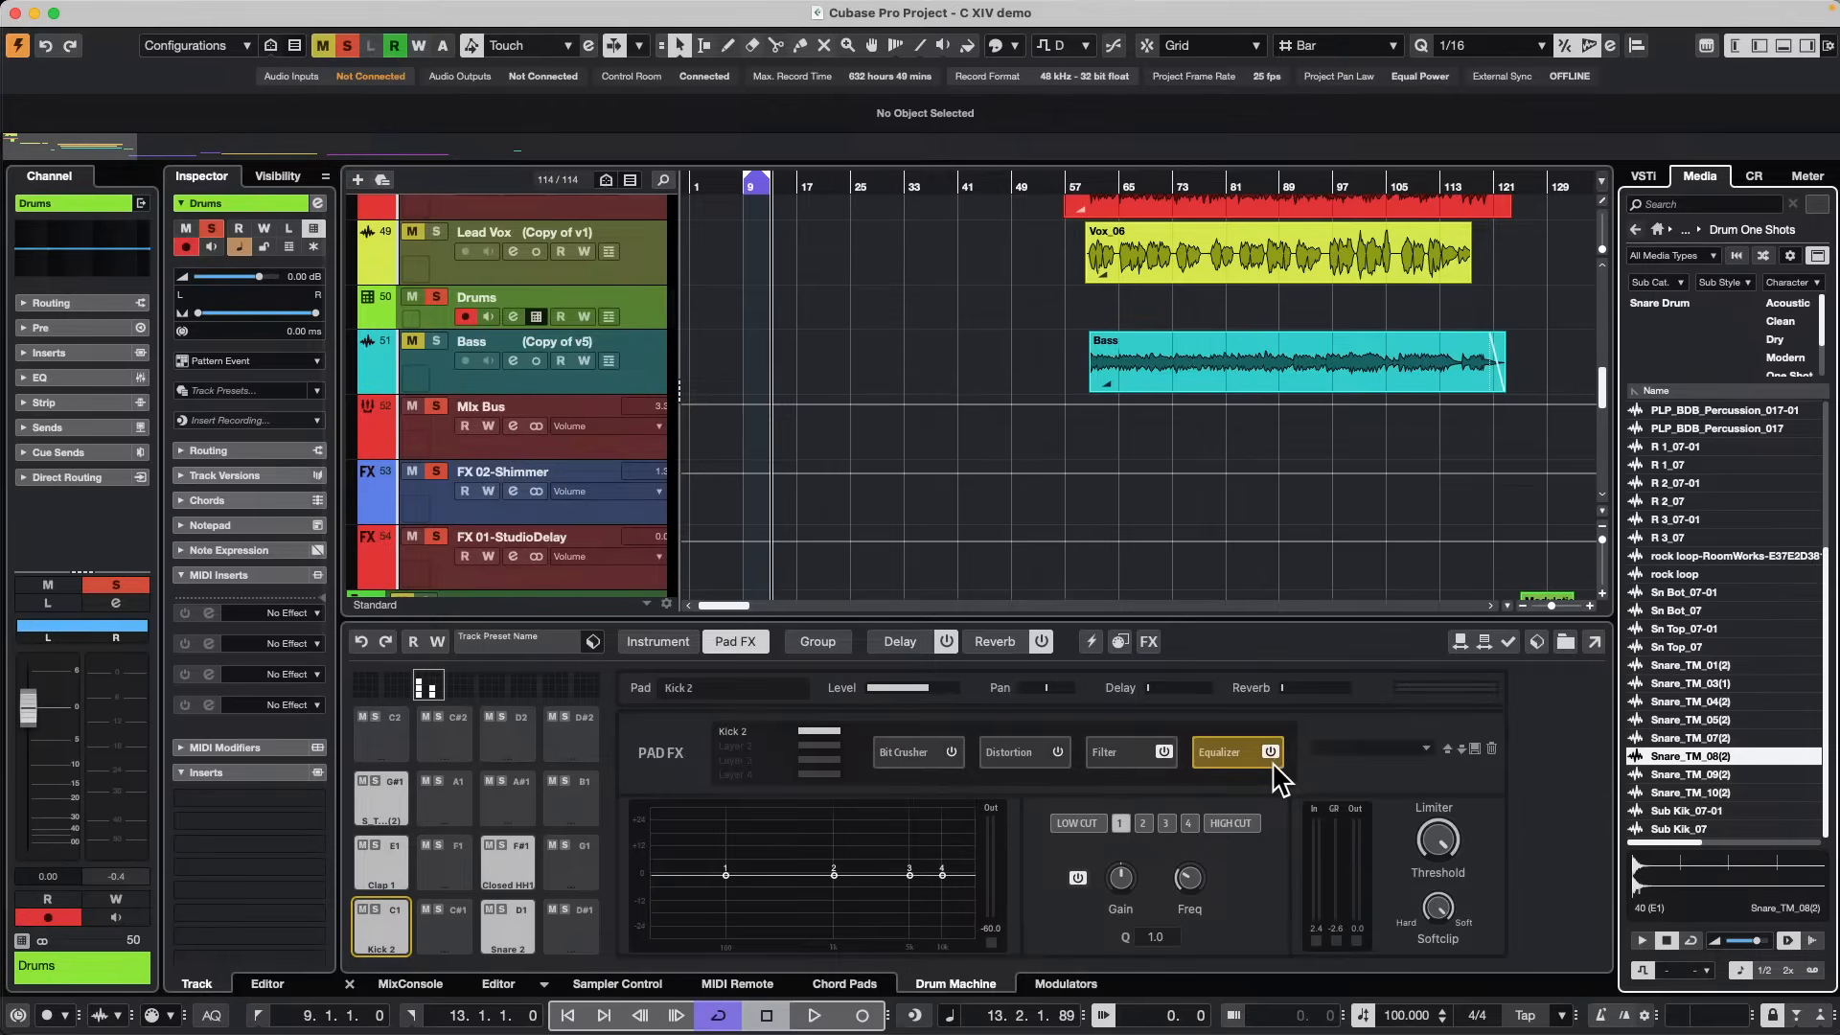
Enable the Equalizer in the pad effects of Snare 2 and boost band 2, shifting it slightly higher in frequency.
{"action": "left_click", "coordinate": [515, 928]}
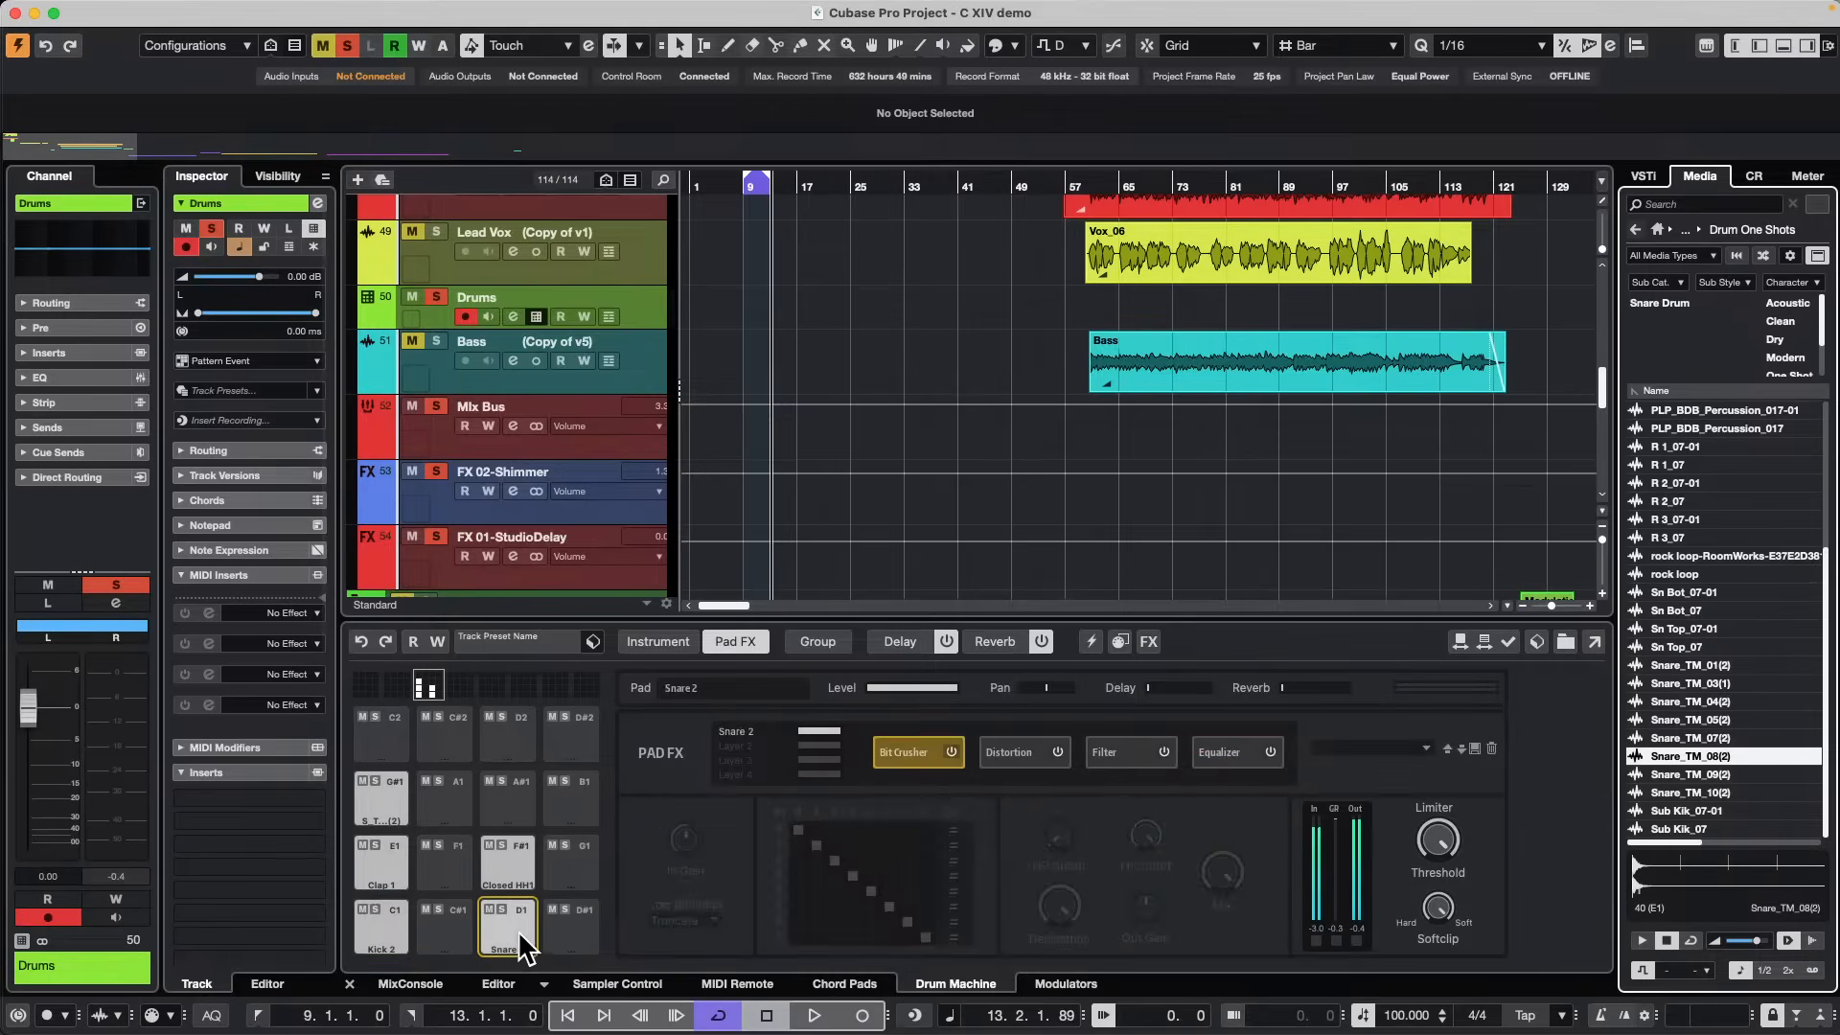
{"action": "left_click", "coordinate": [1236, 758]}
{"action": "left_click", "coordinate": [1121, 762]}
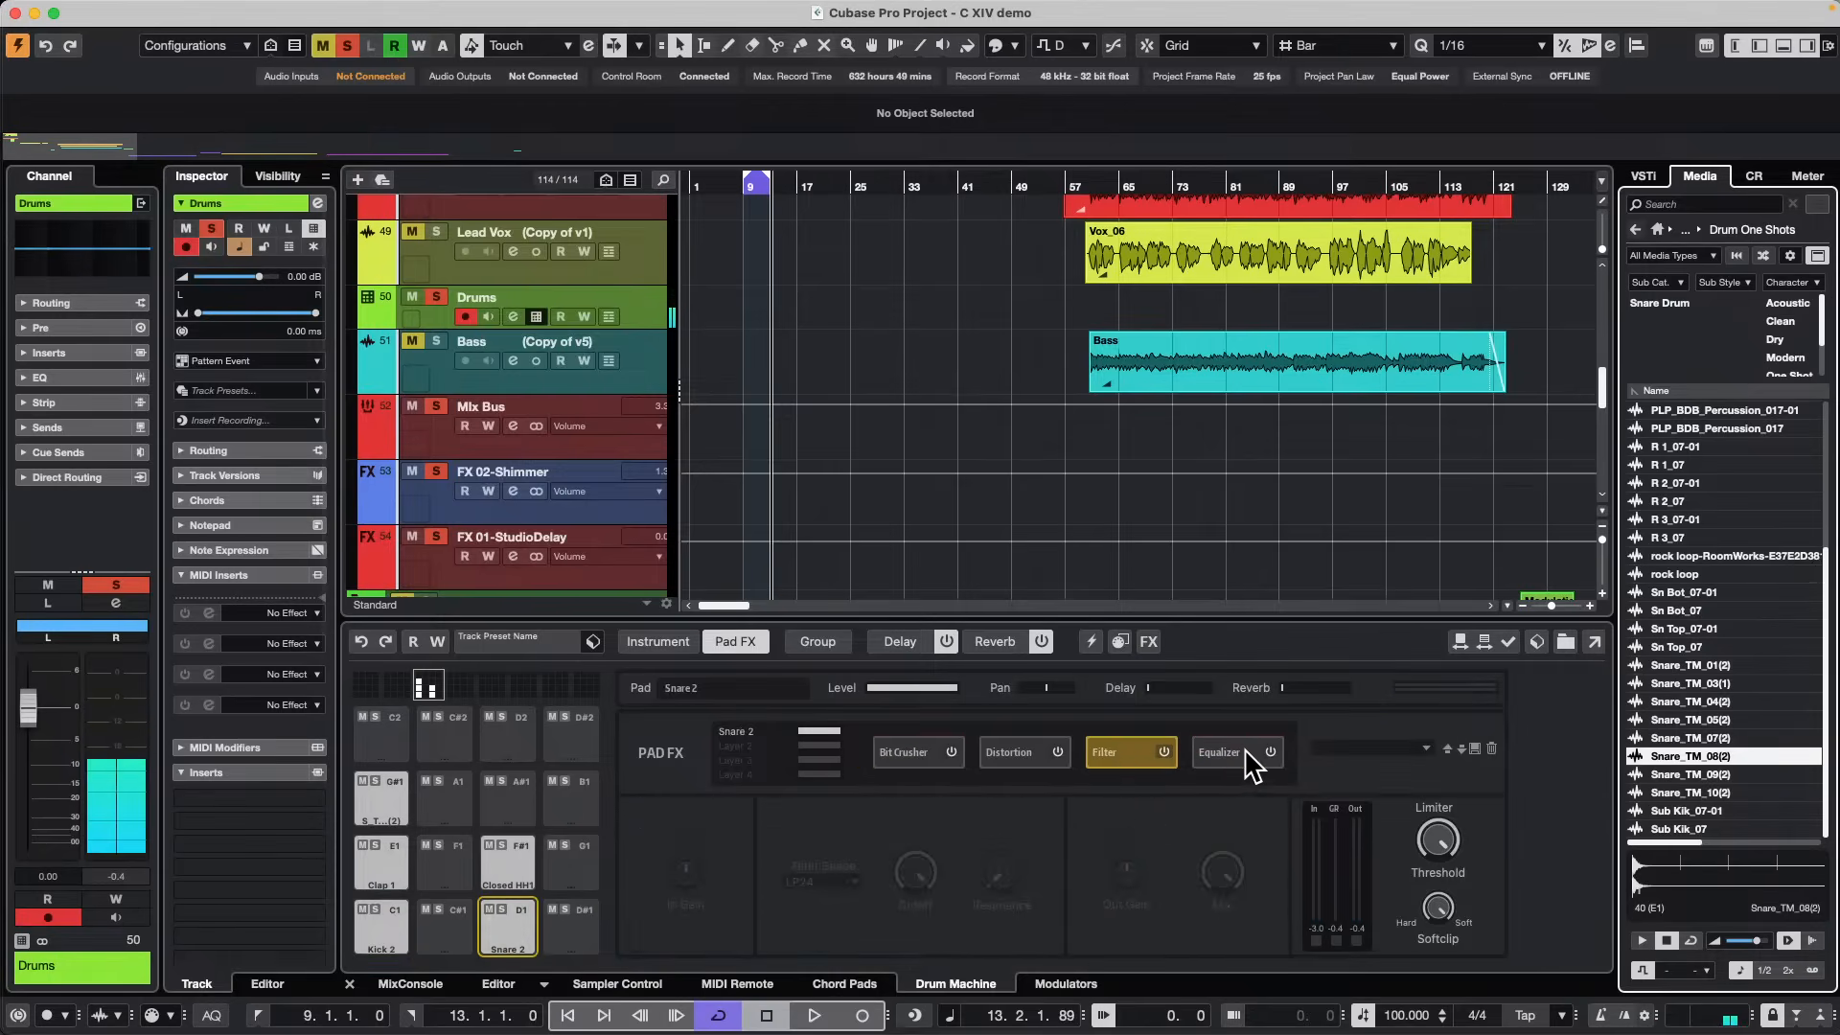
{"action": "left_click", "coordinate": [1260, 762]}
{"action": "left_click", "coordinate": [1271, 753]}
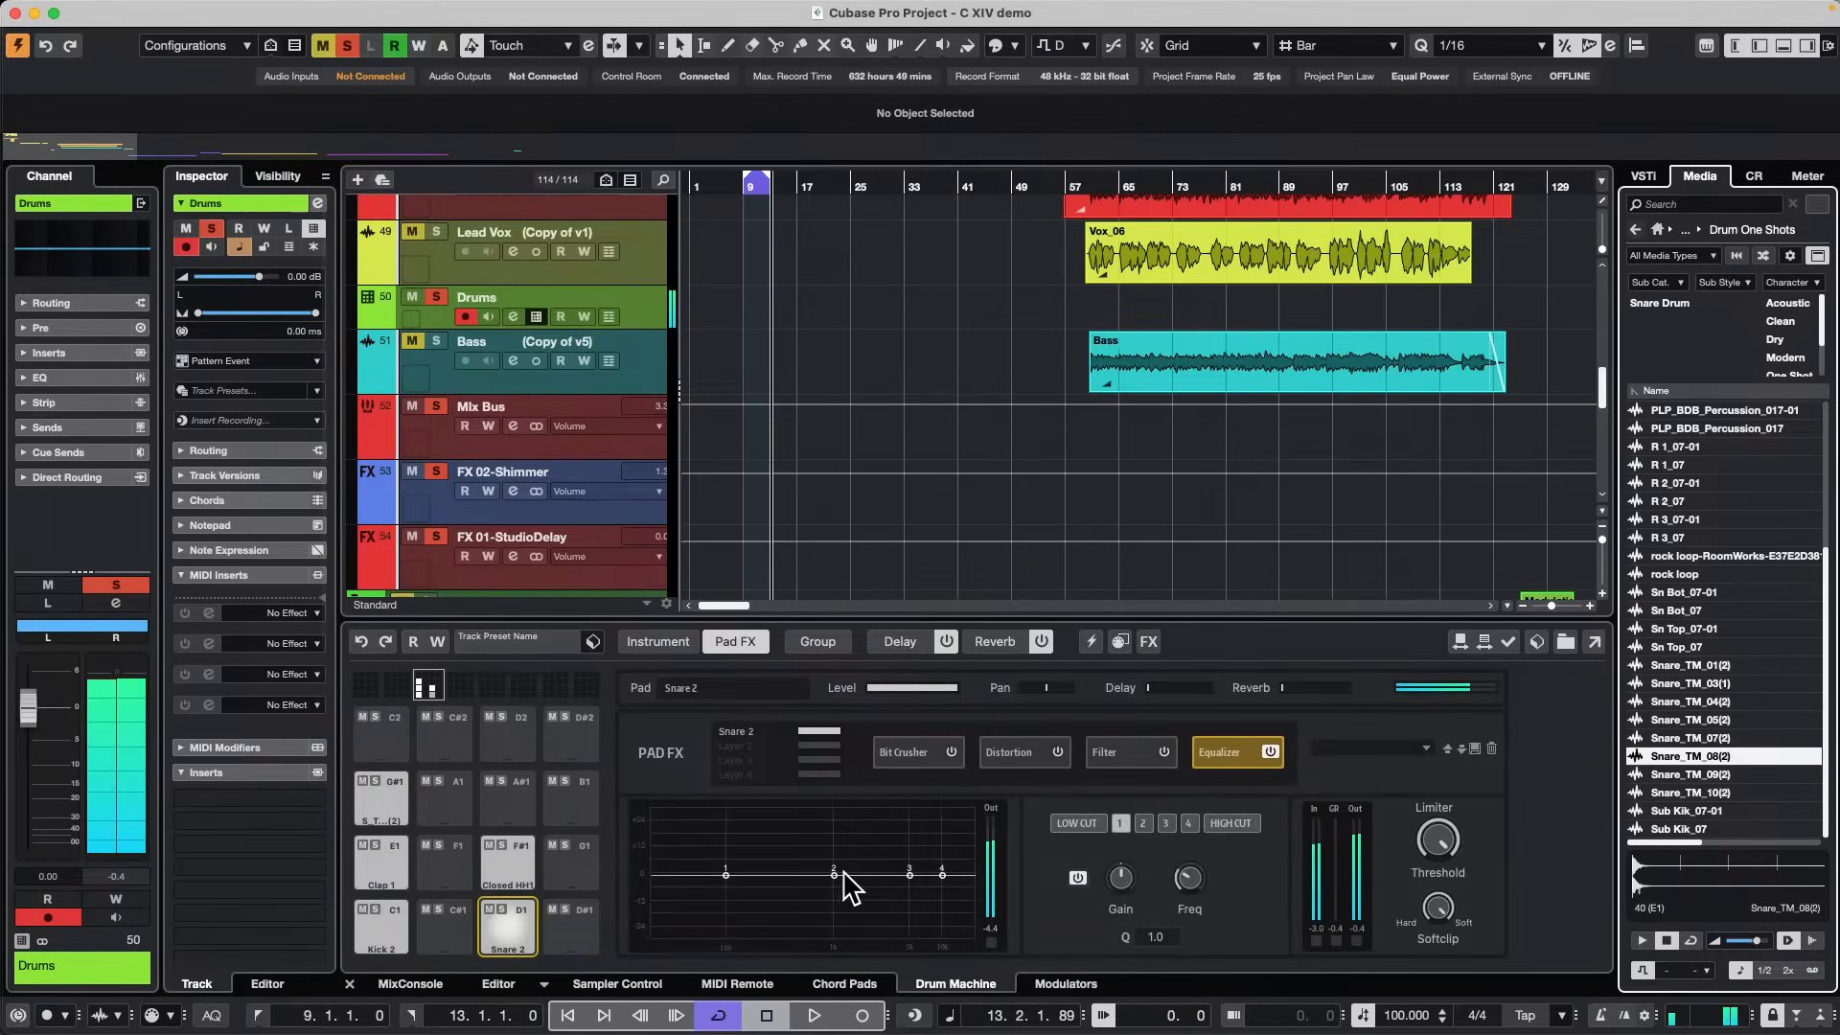
{"action": "left_click_drag", "start_coordinate": [839, 873], "coordinate": [865, 831]}
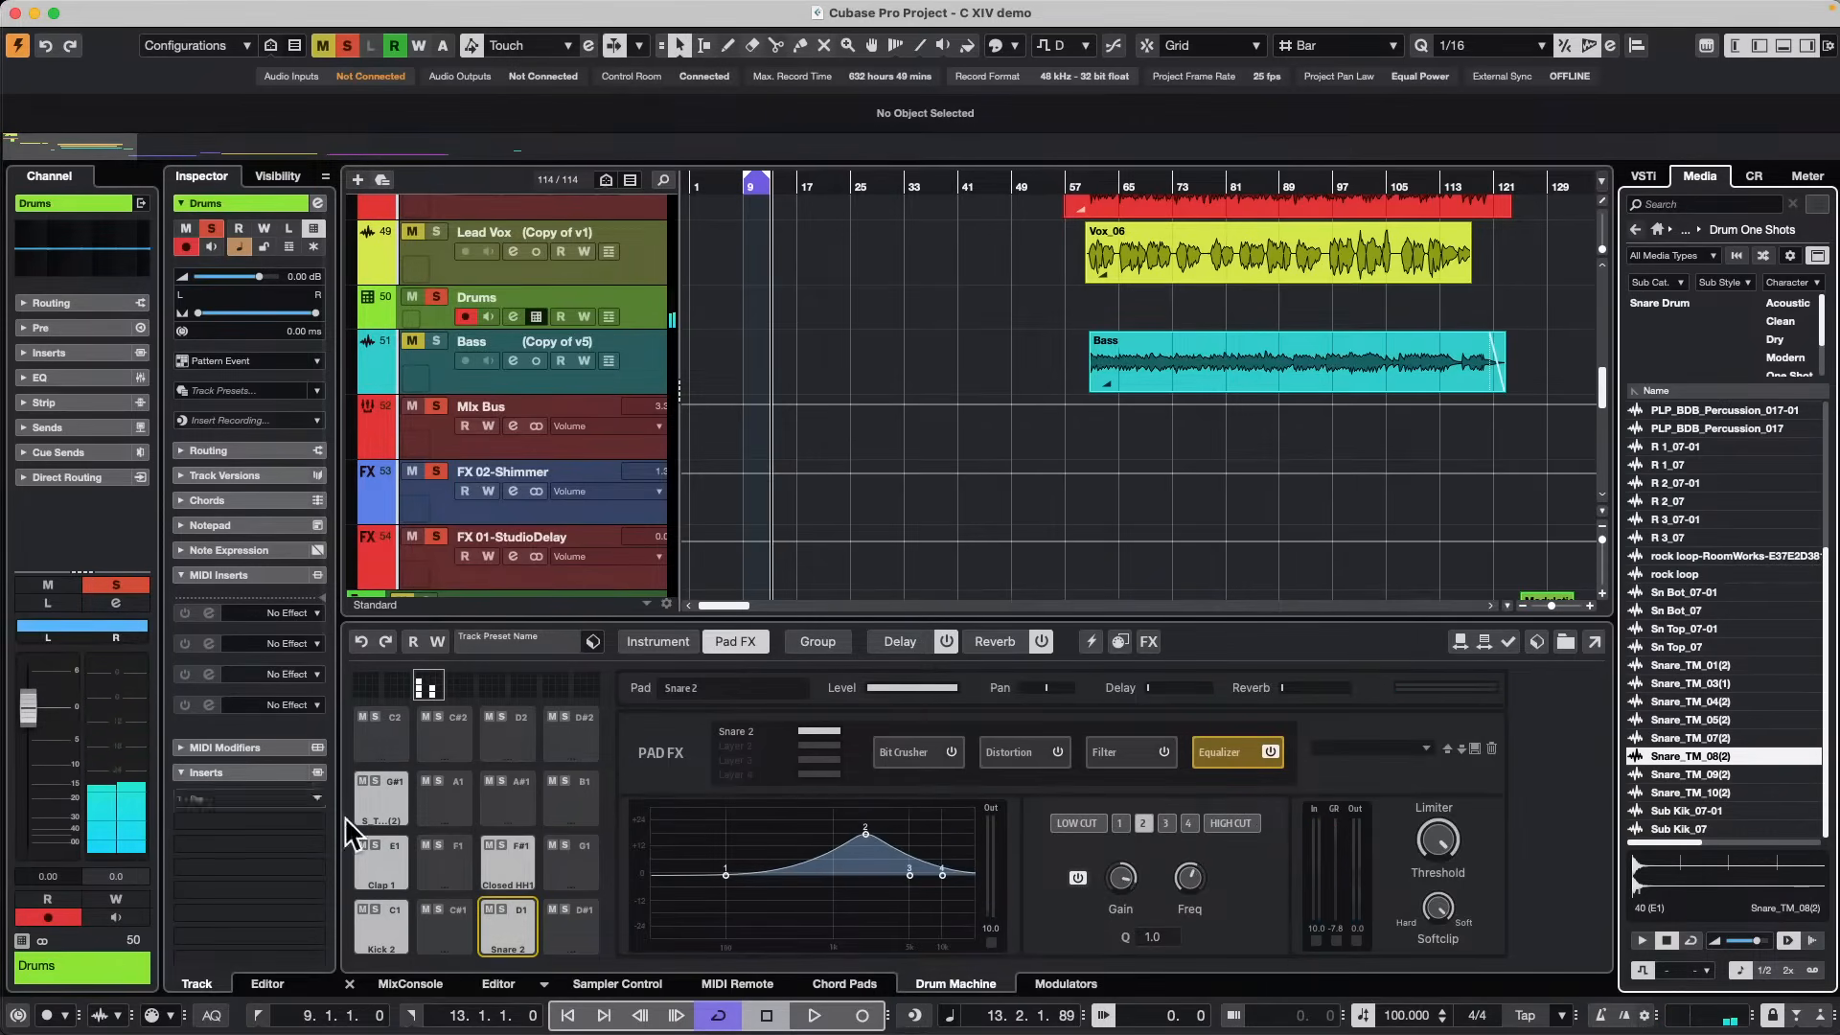
Check the pad effects of Kick 2 and Clap 1, and review the level and pan controls of all pads in the group overview.
{"action": "left_click", "coordinate": [391, 918]}
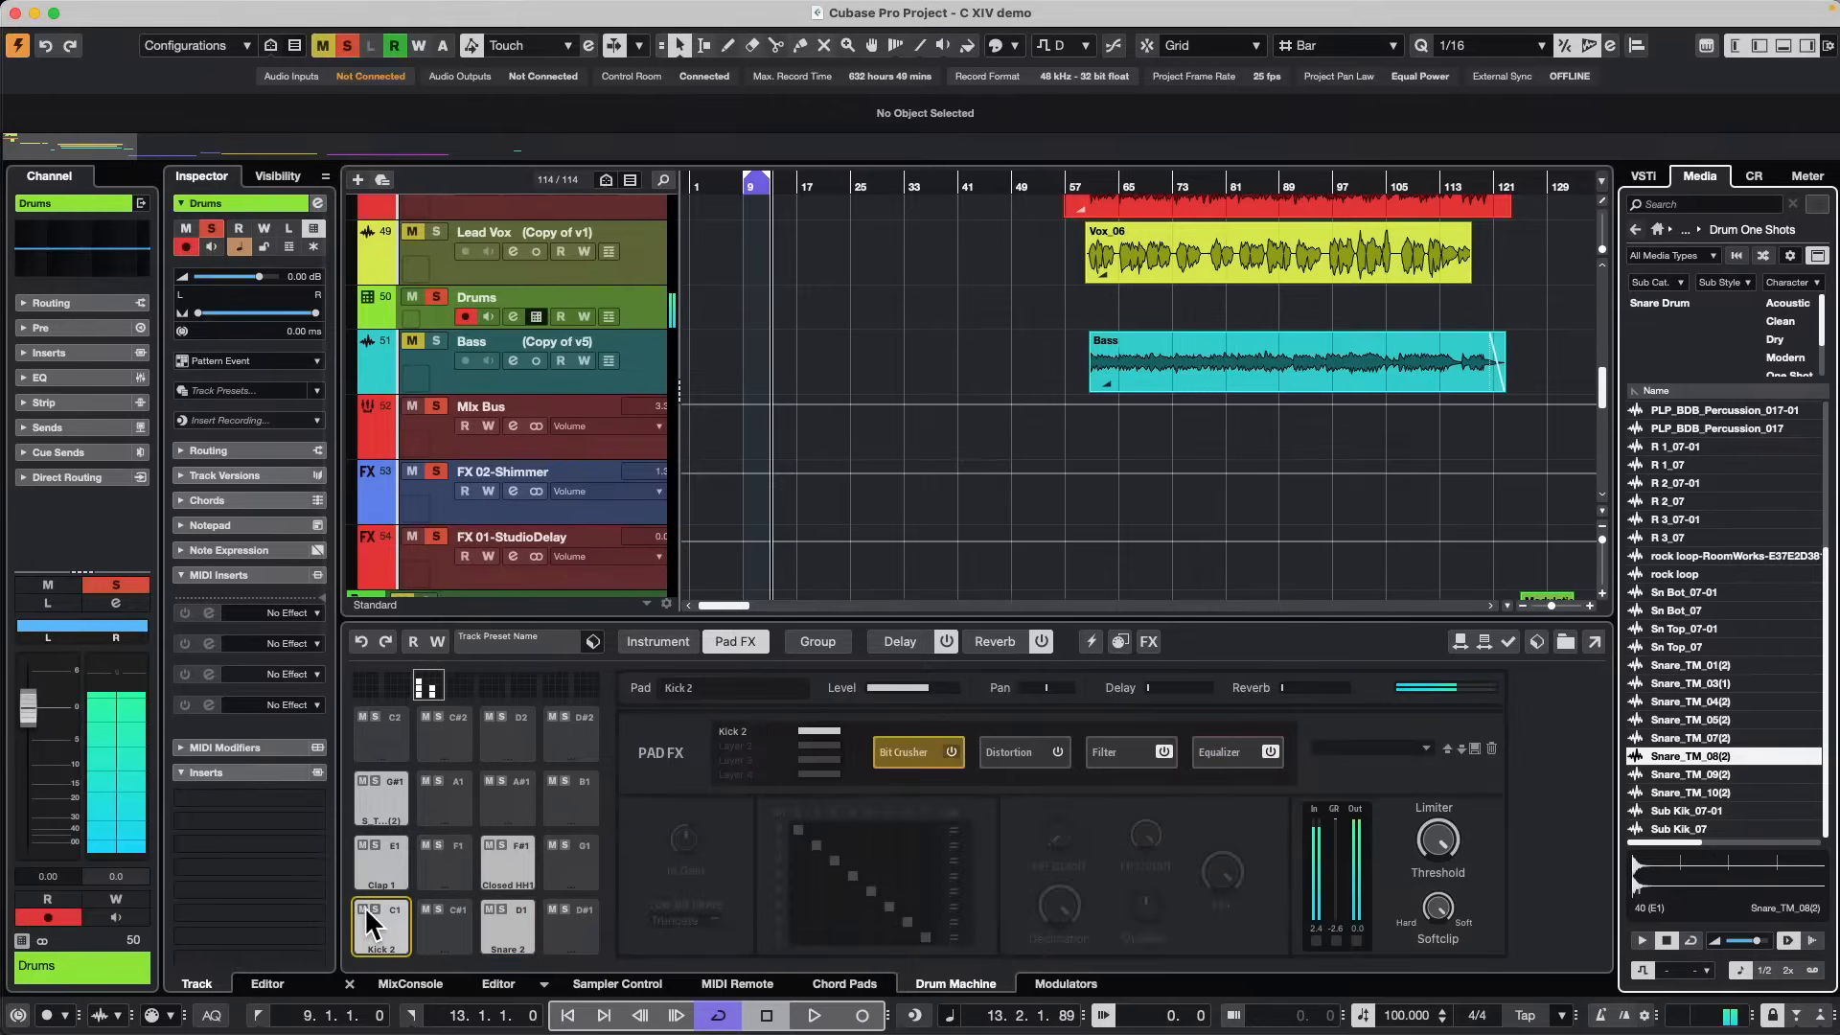
{"action": "left_click", "coordinate": [371, 870]}
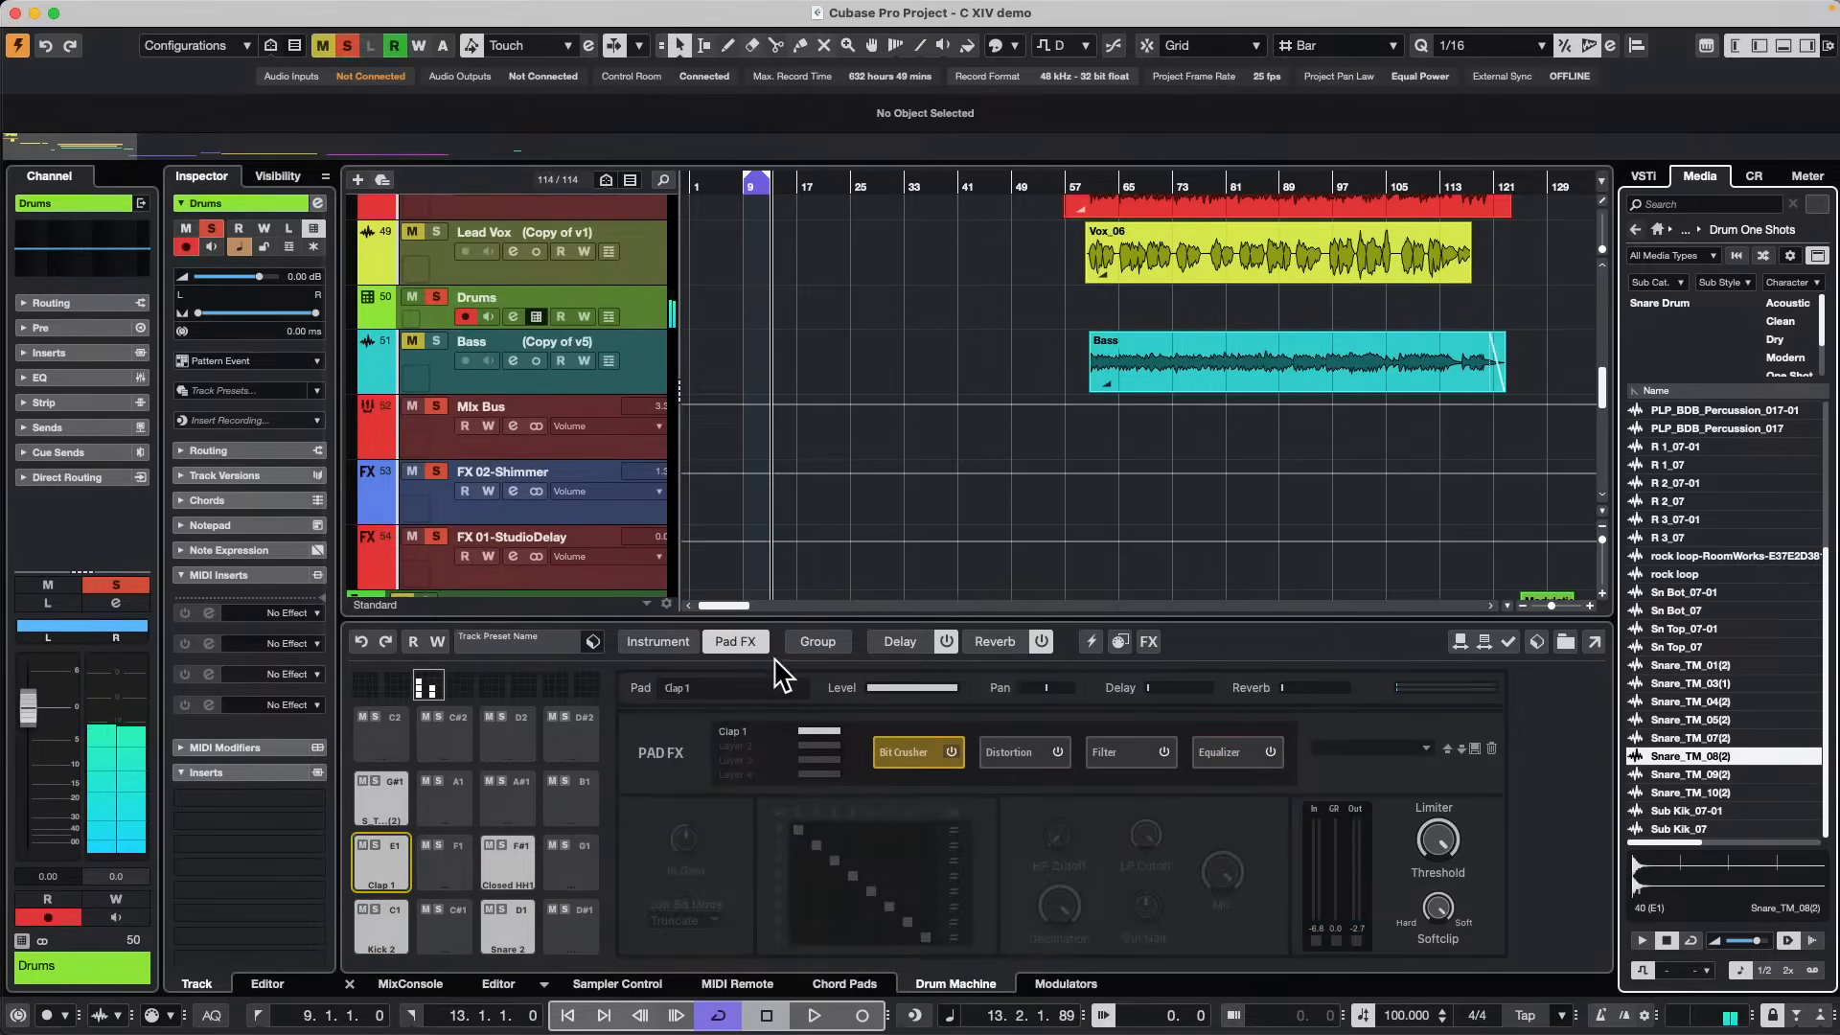
{"action": "left_click", "coordinate": [819, 642]}
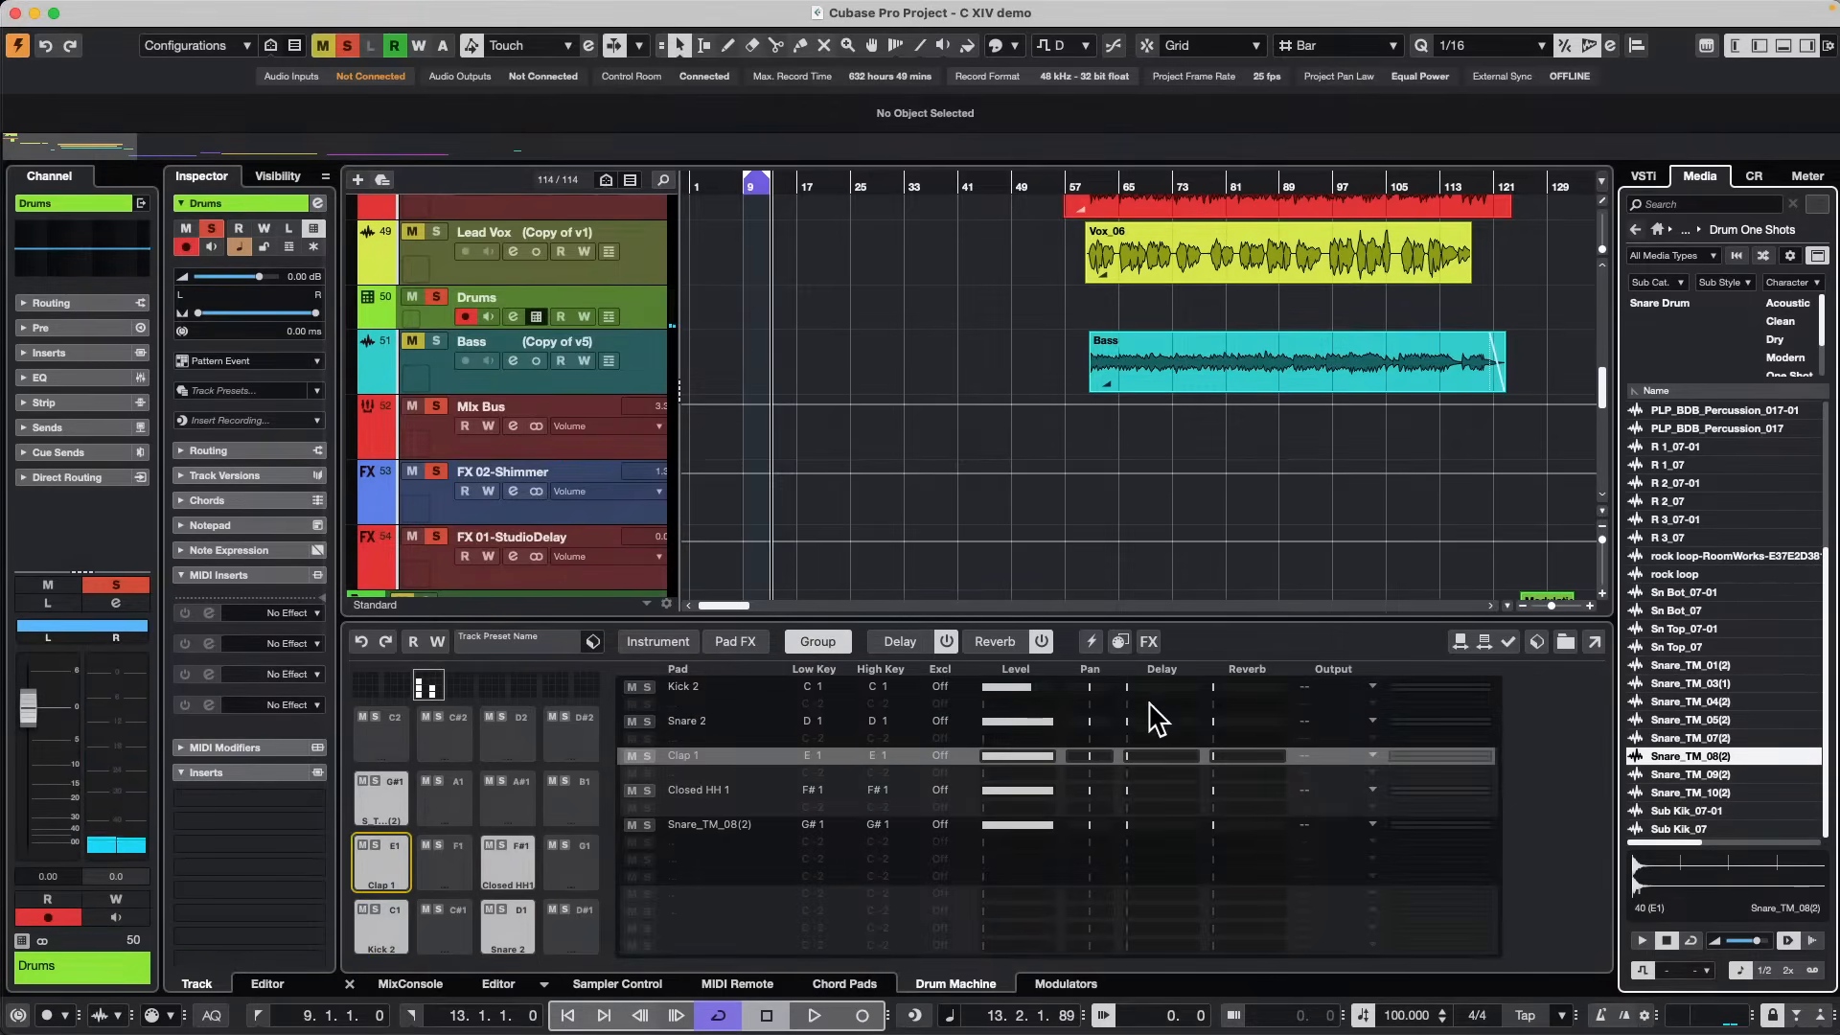
{"action": "left_click_drag", "start_coordinate": [998, 694], "coordinate": [1071, 706]}
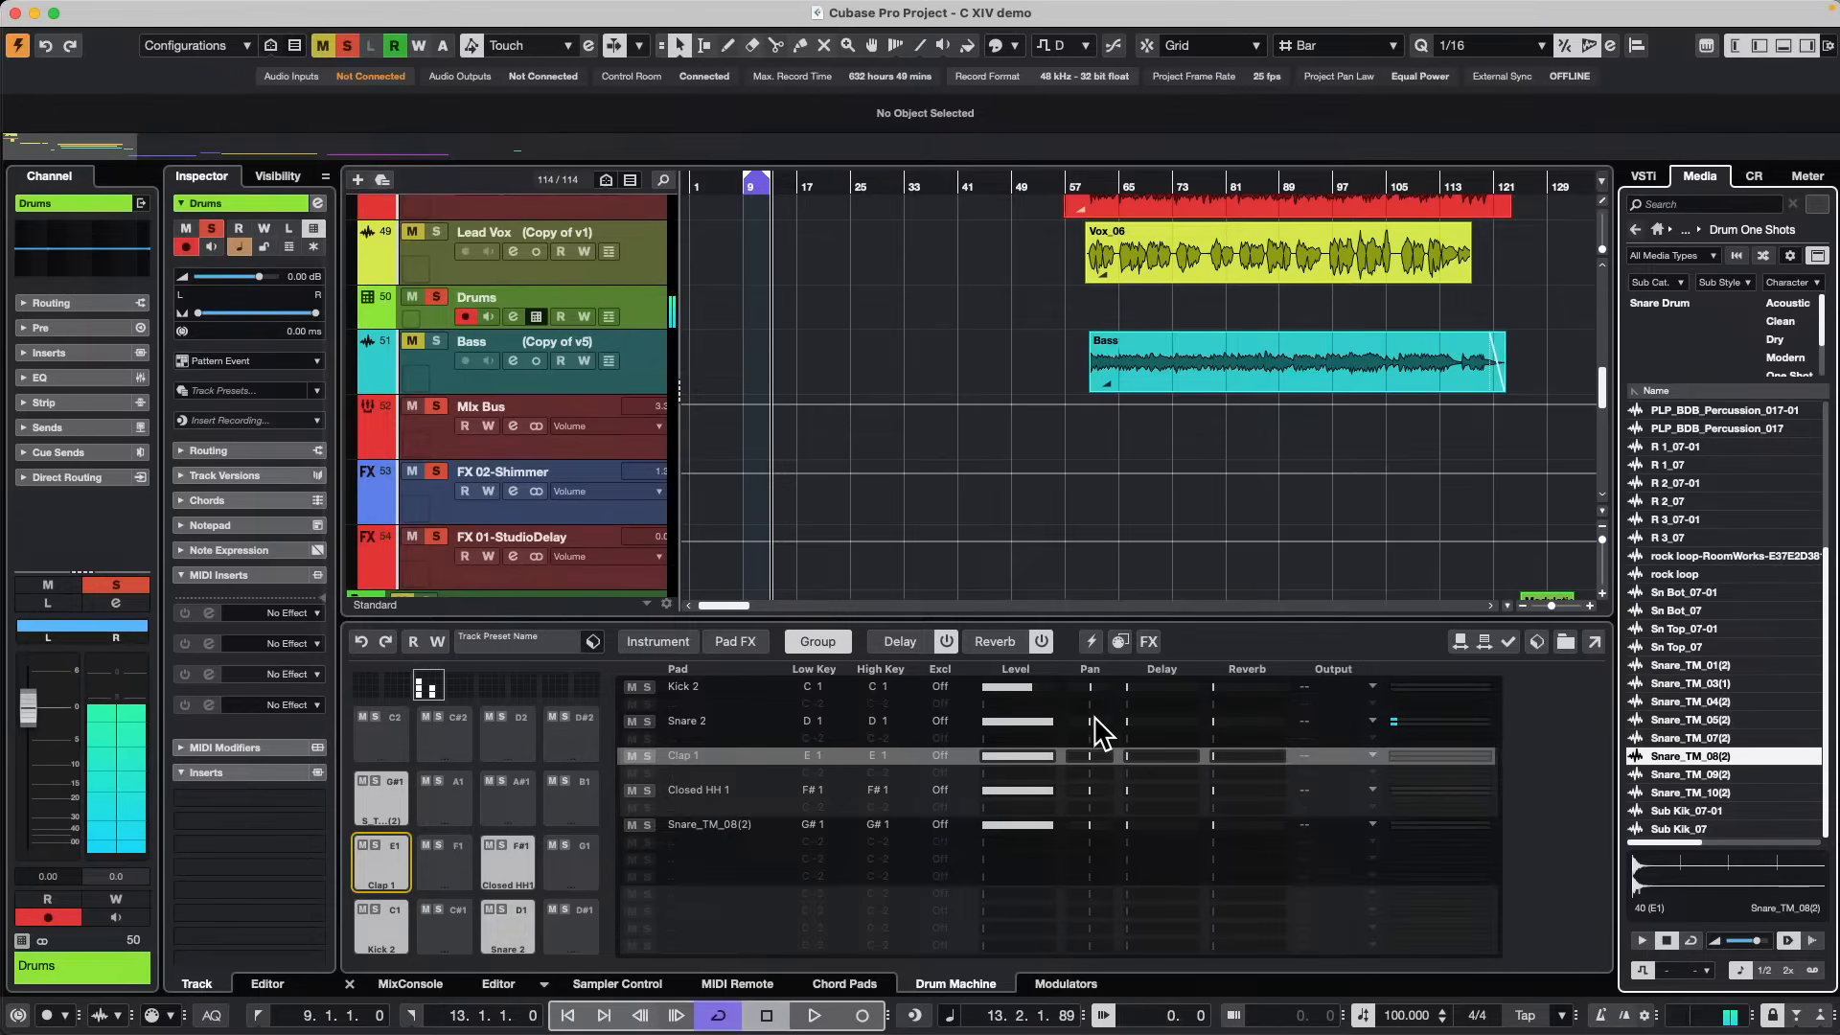
{"action": "mouse_move", "coordinate": [1101, 728]}
{"action": "left_mouse_down"}
{"action": "mouse_move", "coordinate": [1126, 729]}
{"action": "mouse_move", "coordinate": [1075, 730]}
{"action": "mouse_move", "coordinate": [1092, 735]}
{"action": "left_mouse_up"}
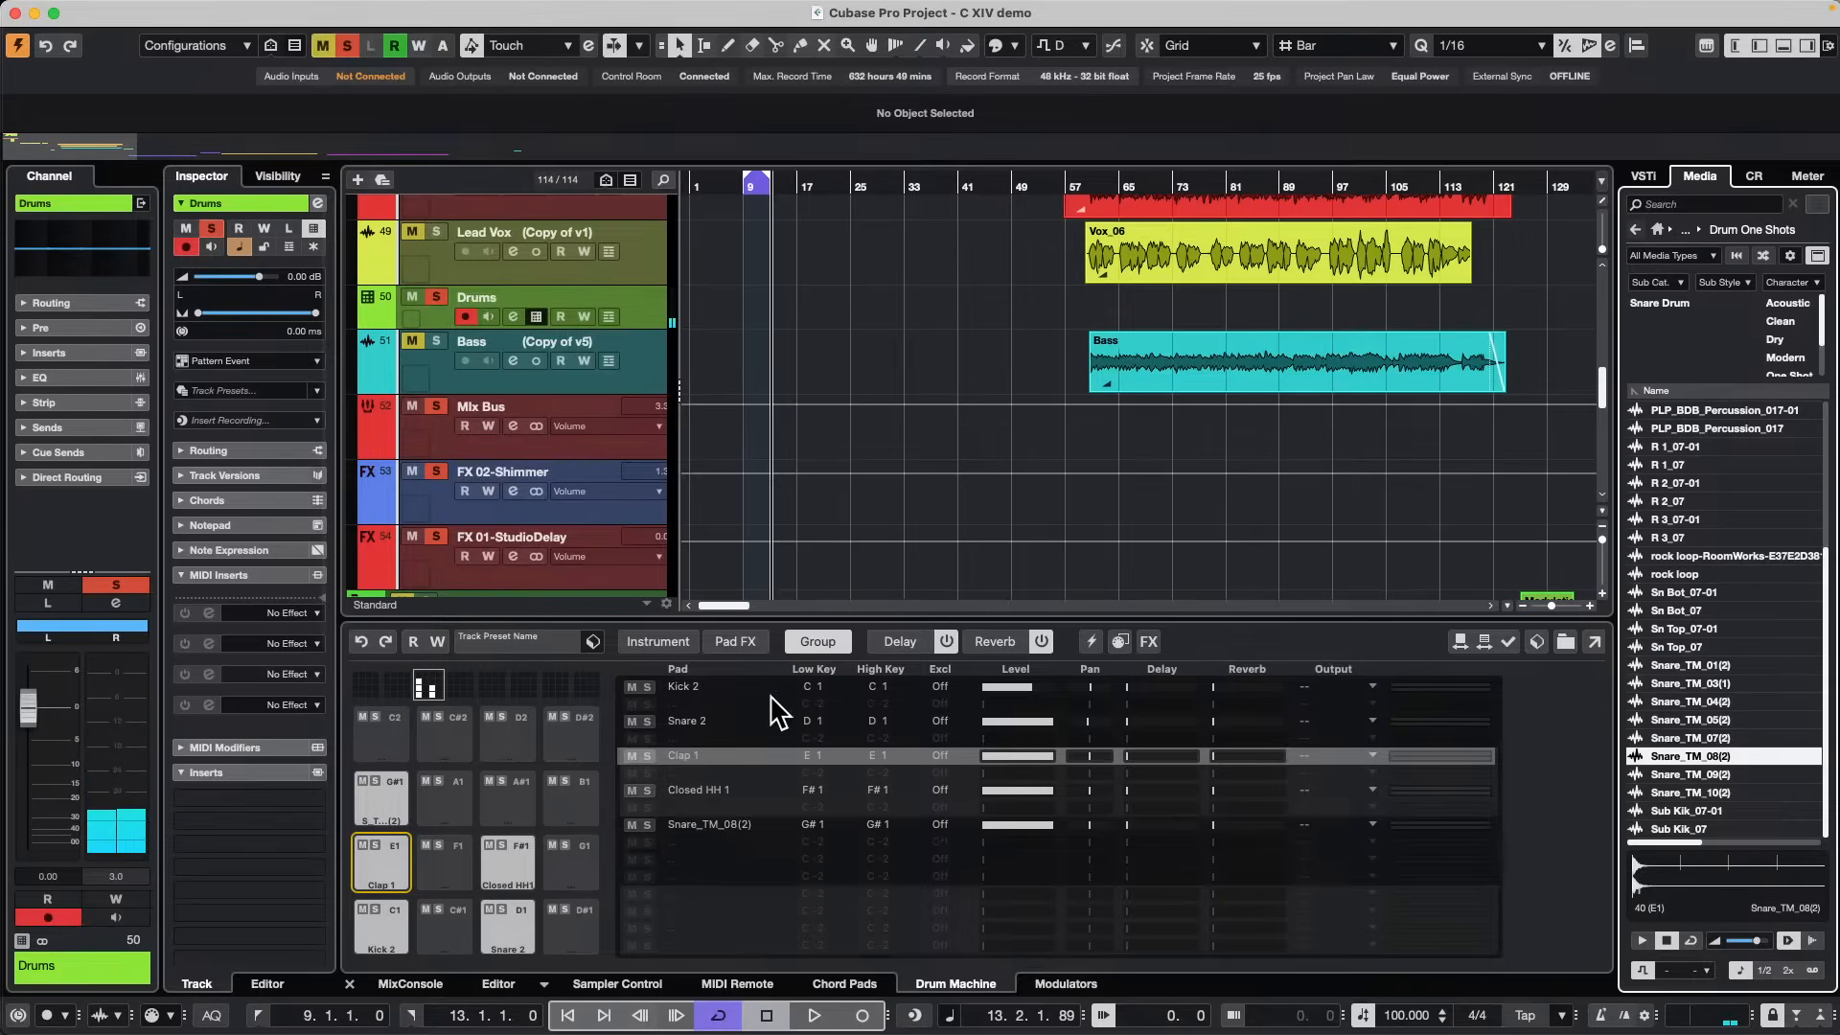
Review the drum machine's delay and reverb settings and try adjusting the delay send of the Kick 2 pad.
{"action": "left_click", "coordinate": [905, 642]}
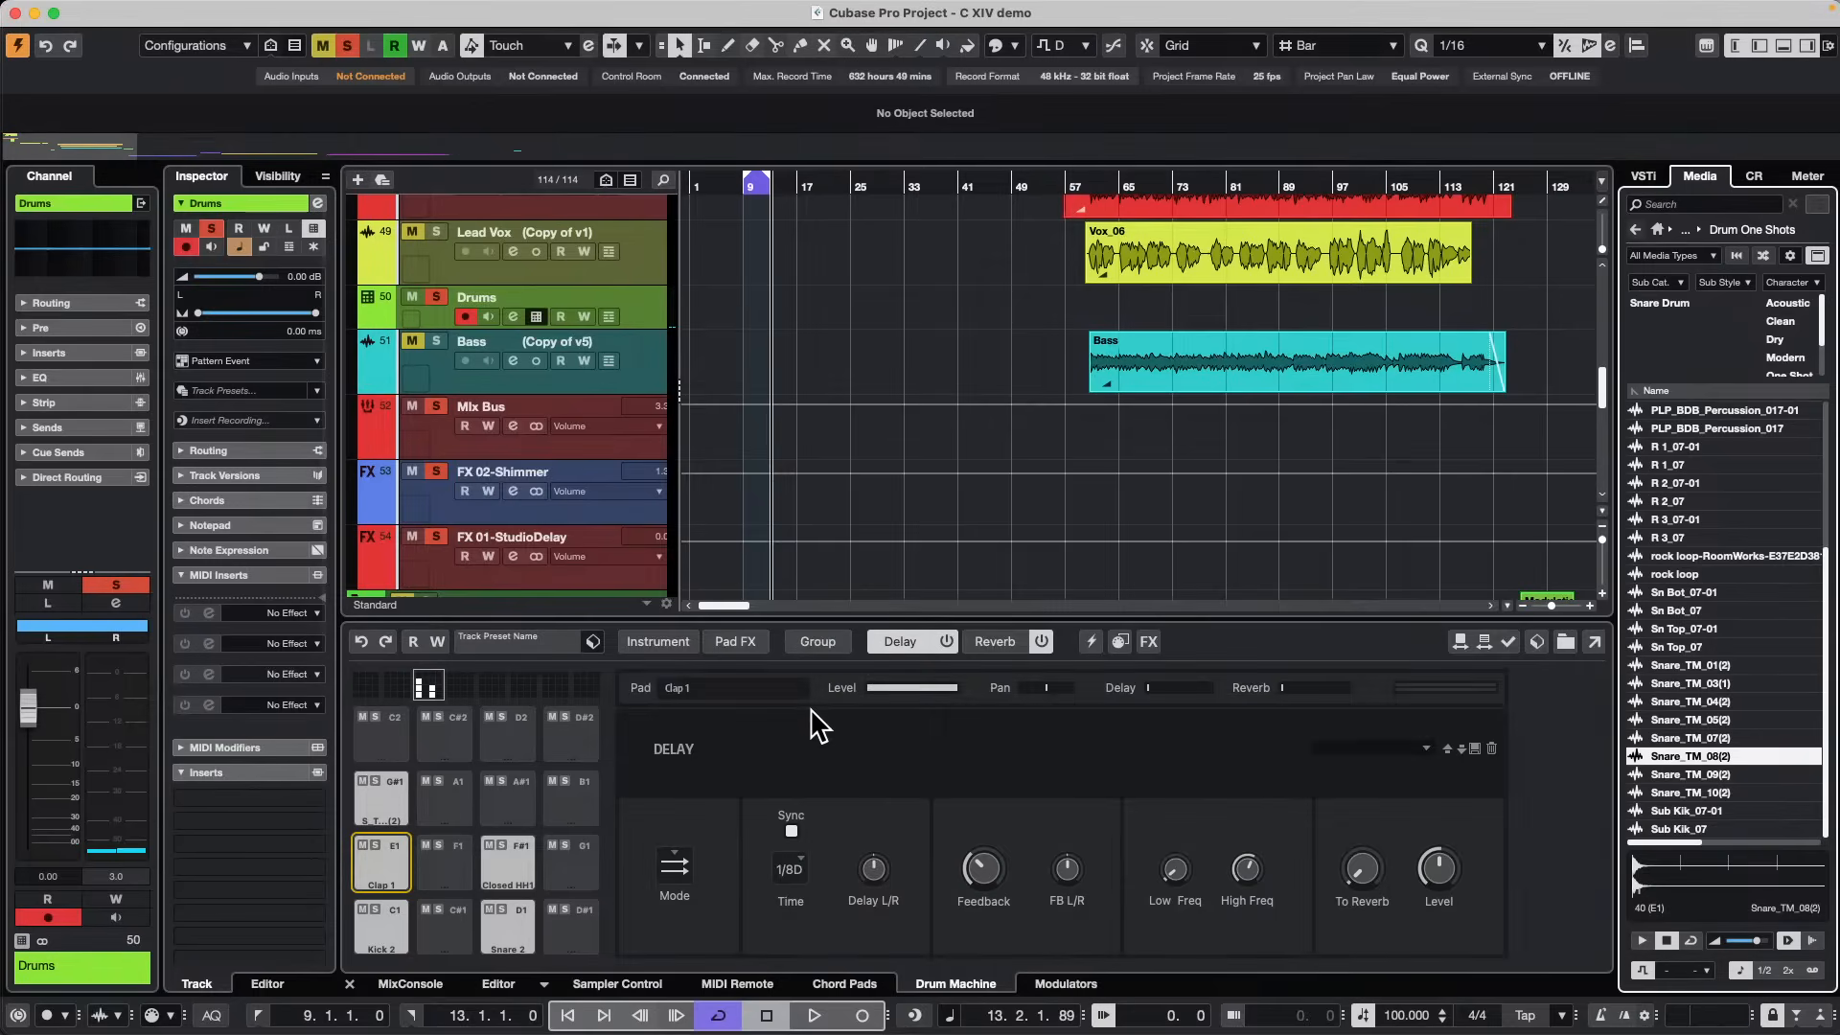
{"action": "left_click", "coordinate": [994, 642]}
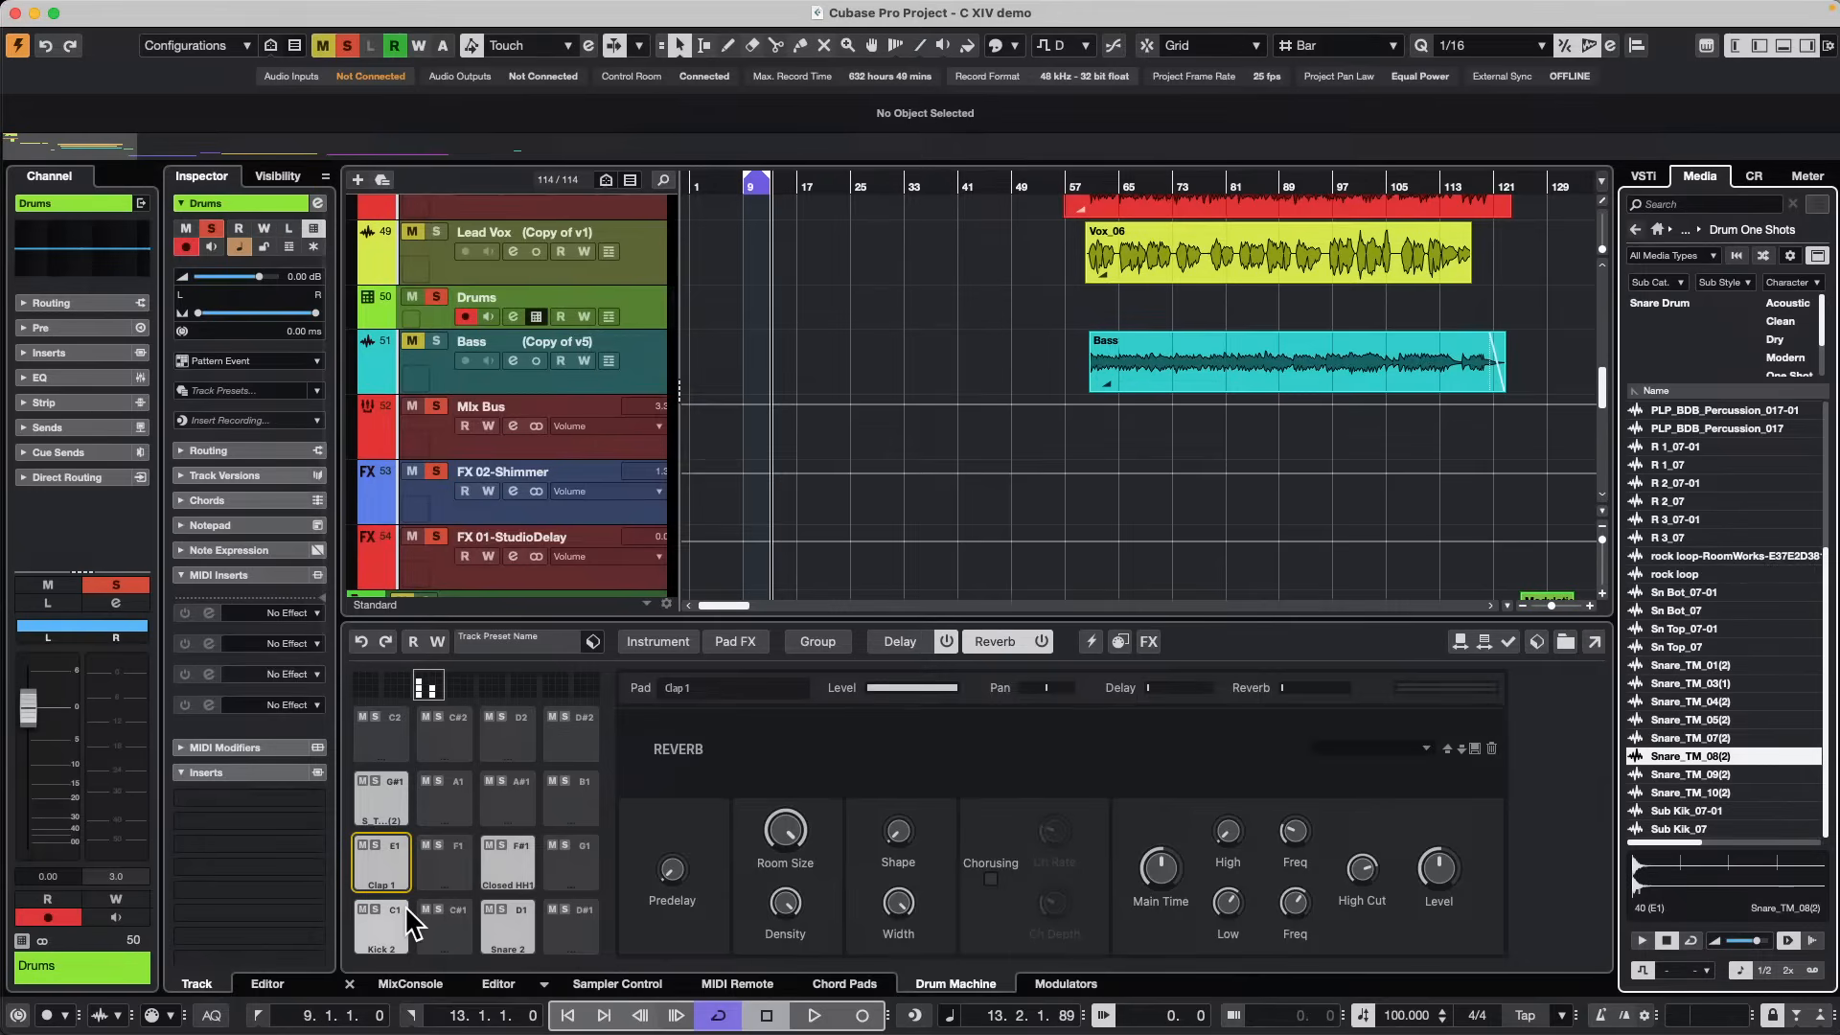
{"action": "left_click", "coordinate": [375, 949]}
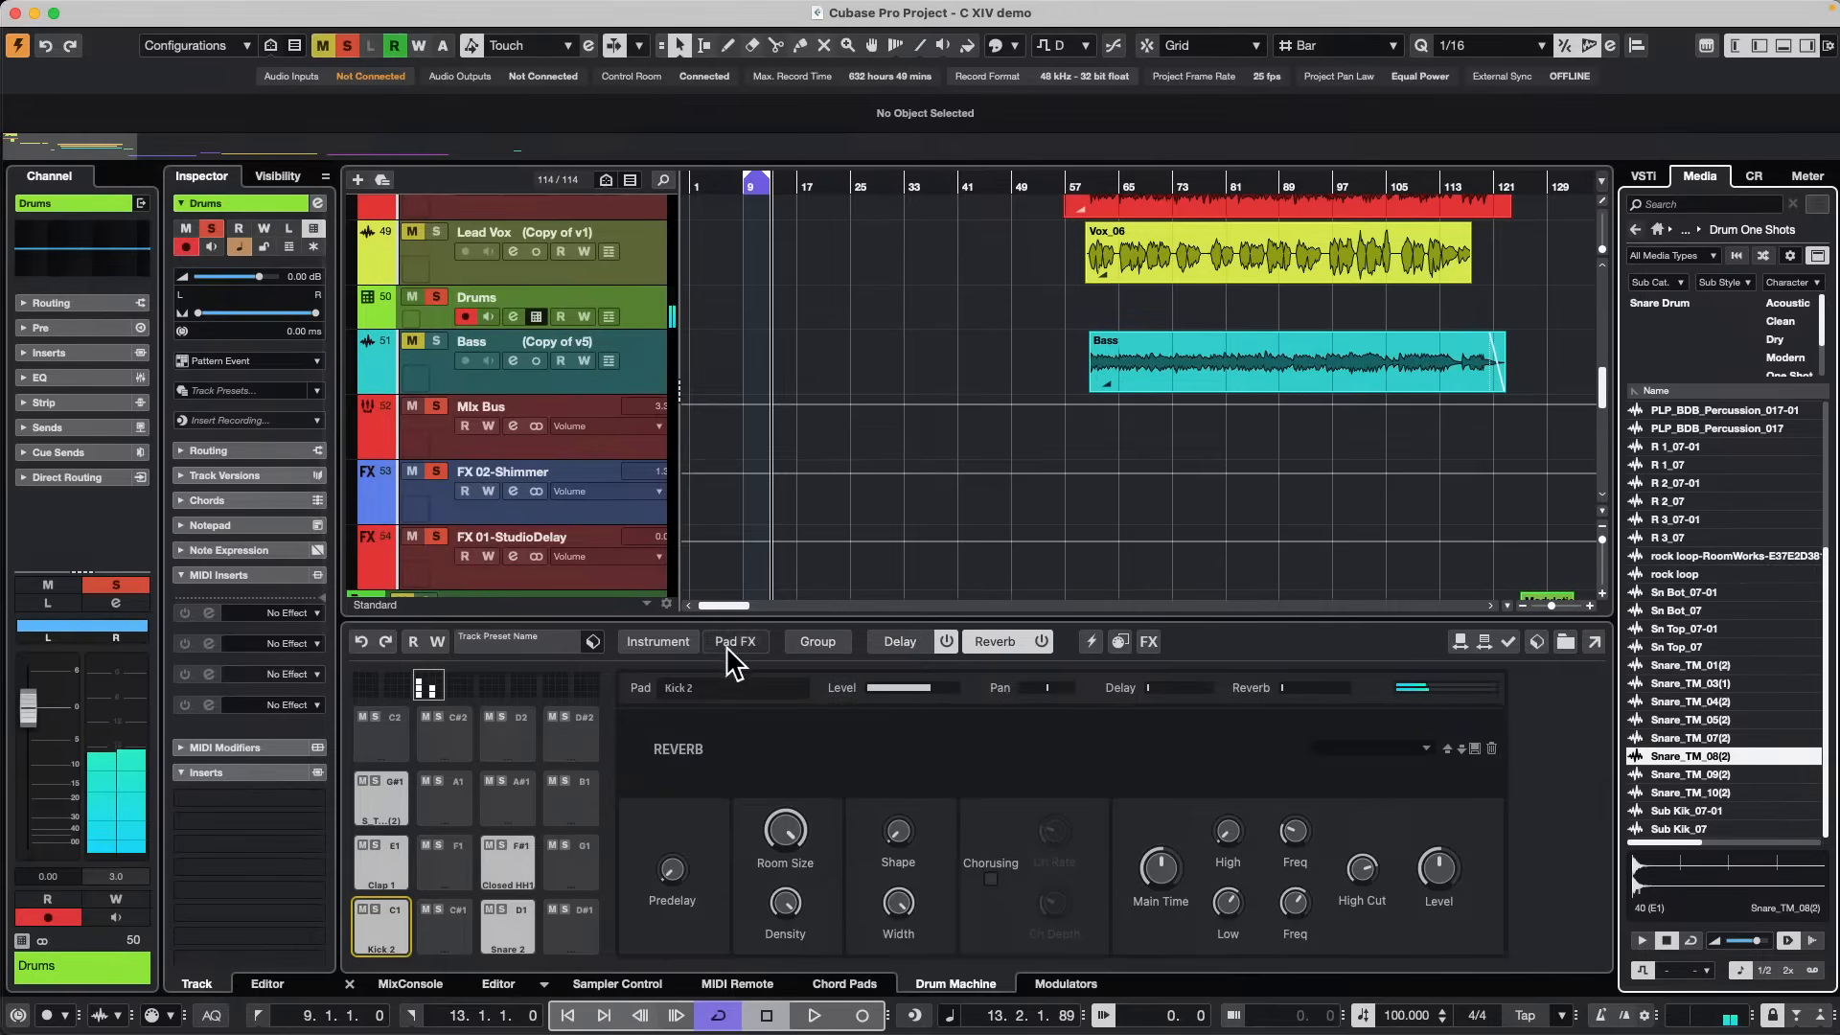
{"action": "left_click", "coordinate": [654, 642]}
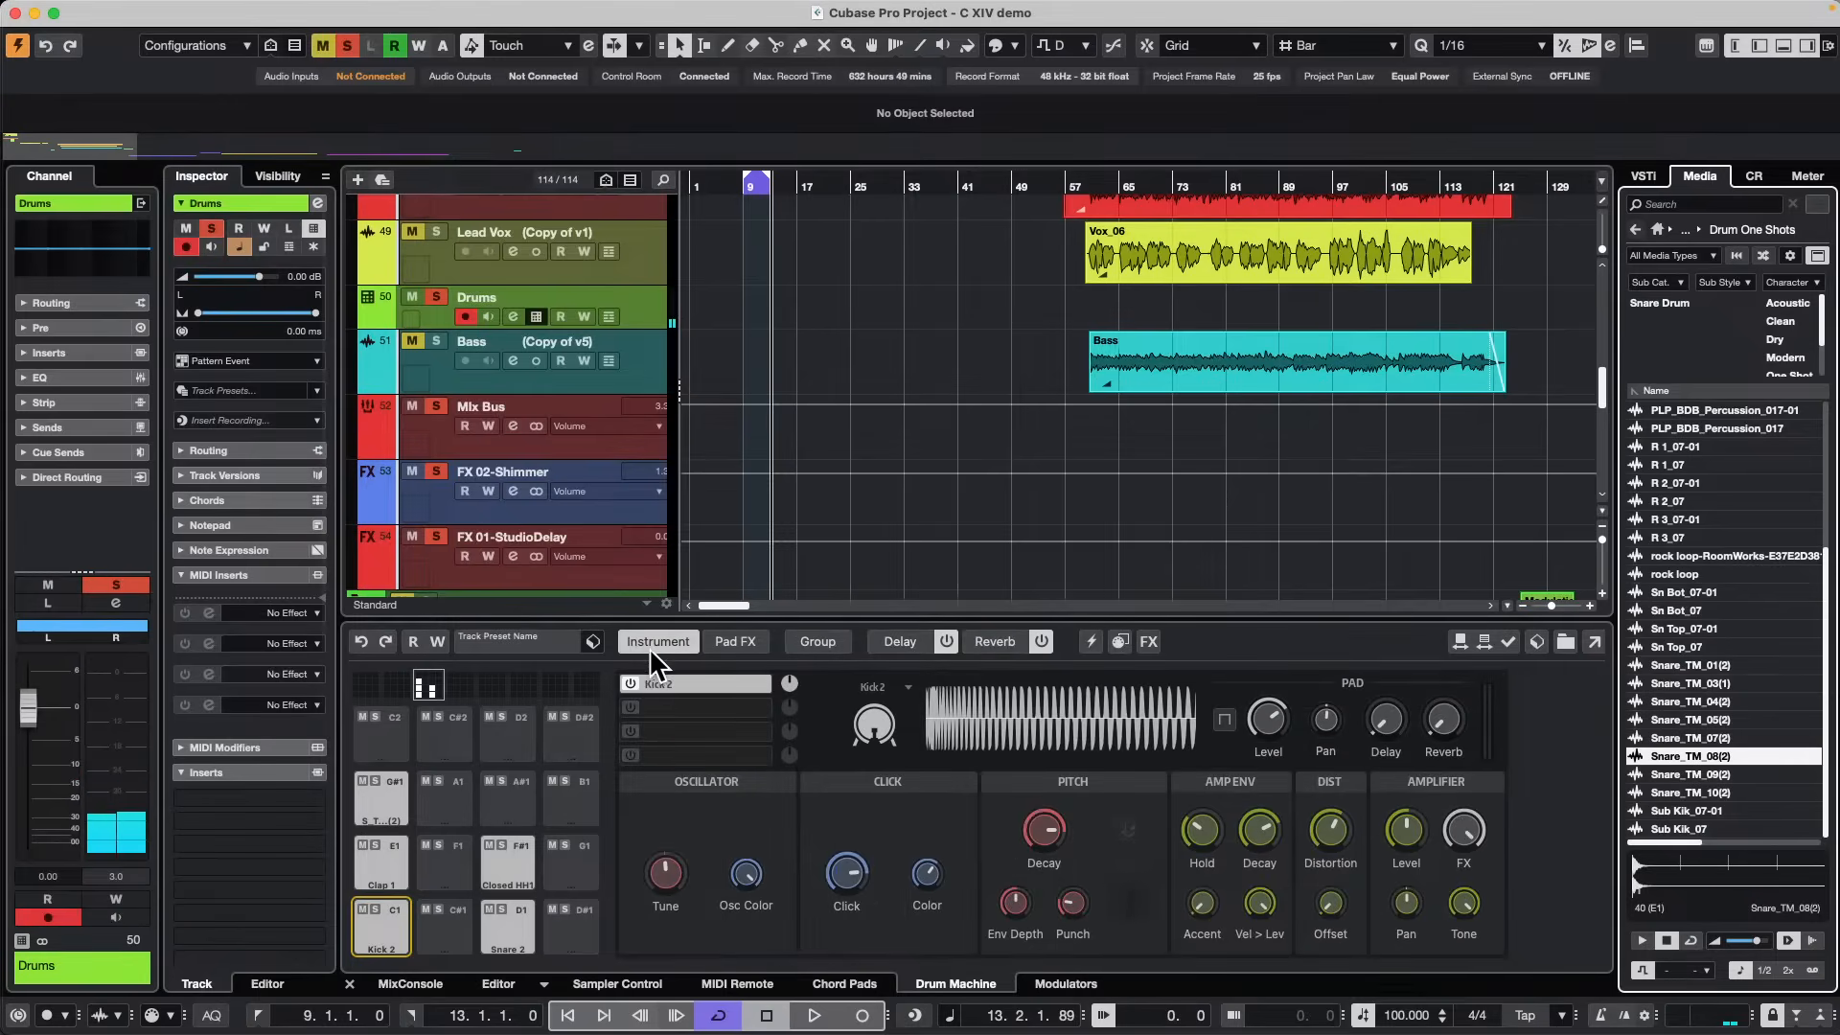
{"action": "left_click_drag", "start_coordinate": [1382, 714], "coordinate": [1405, 649]}
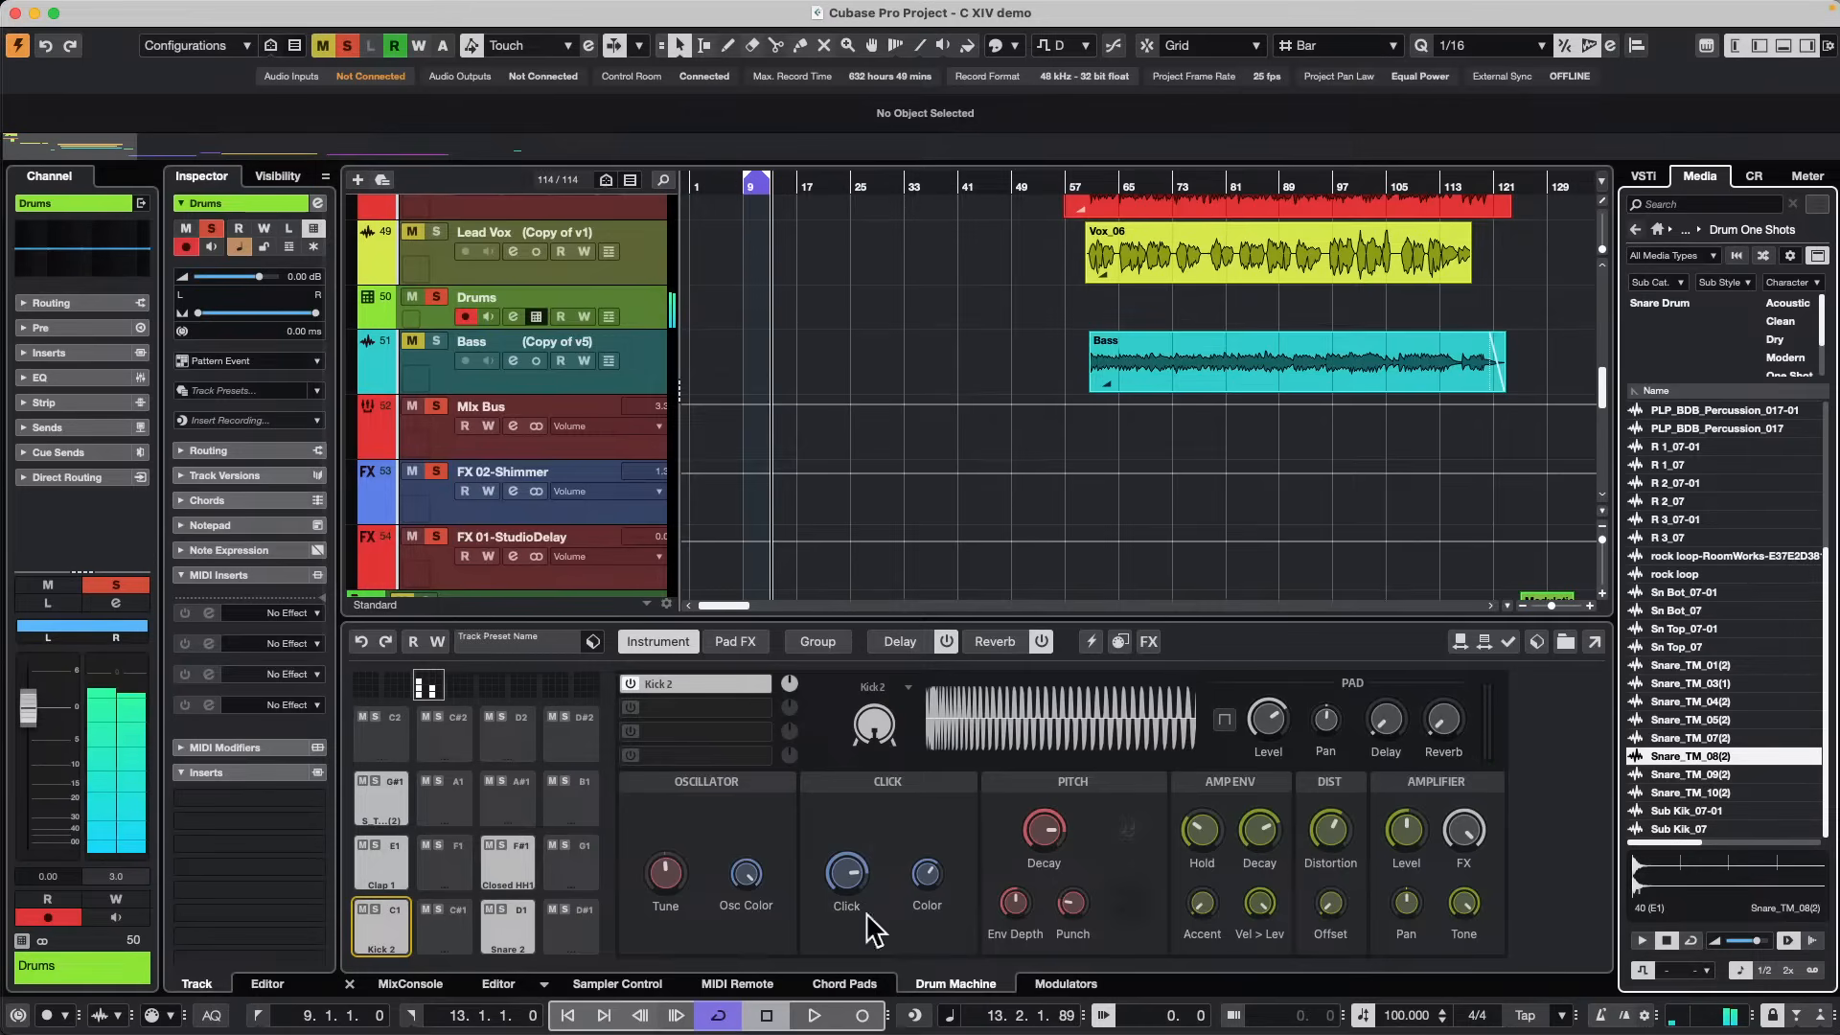
Raise the Snare 2 pad's reverb send and review the reverb and delay effect settings.
{"action": "left_click", "coordinate": [517, 943]}
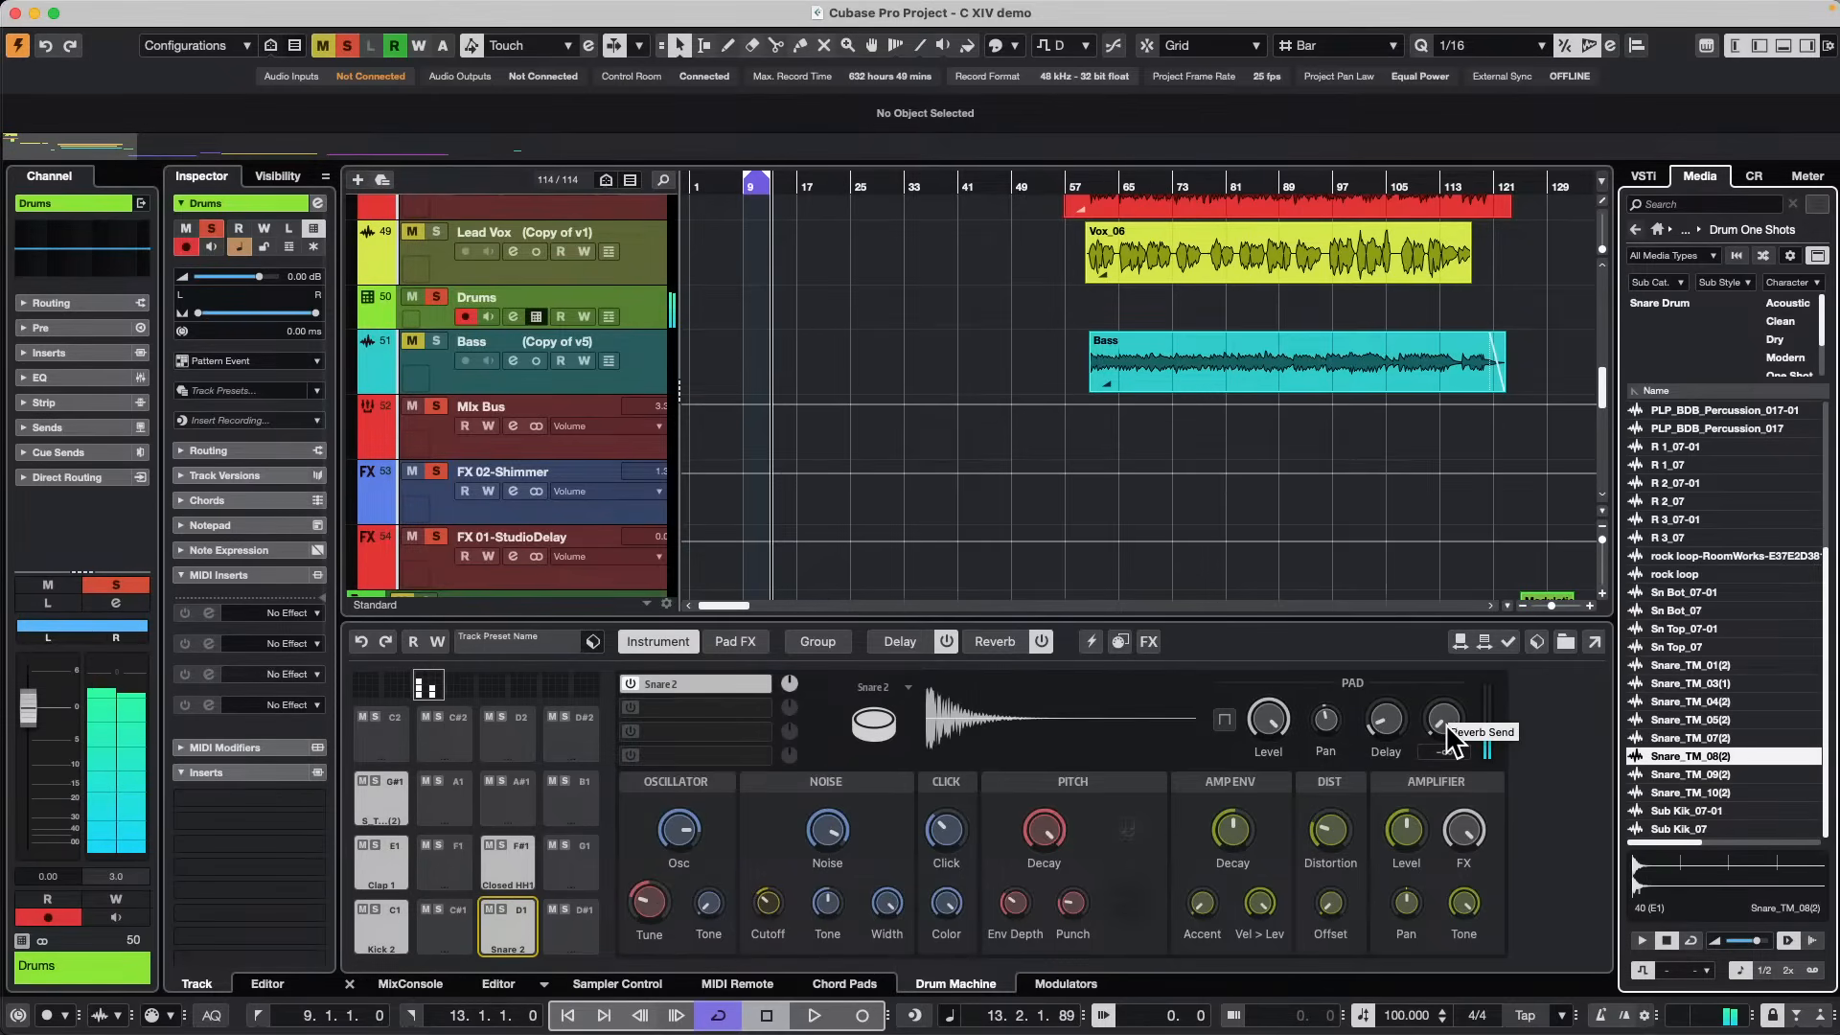
{"action": "left_click_drag", "start_coordinate": [1445, 723], "coordinate": [1436, 706]}
{"action": "left_click", "coordinate": [881, 641]}
{"action": "left_click", "coordinate": [999, 637]}
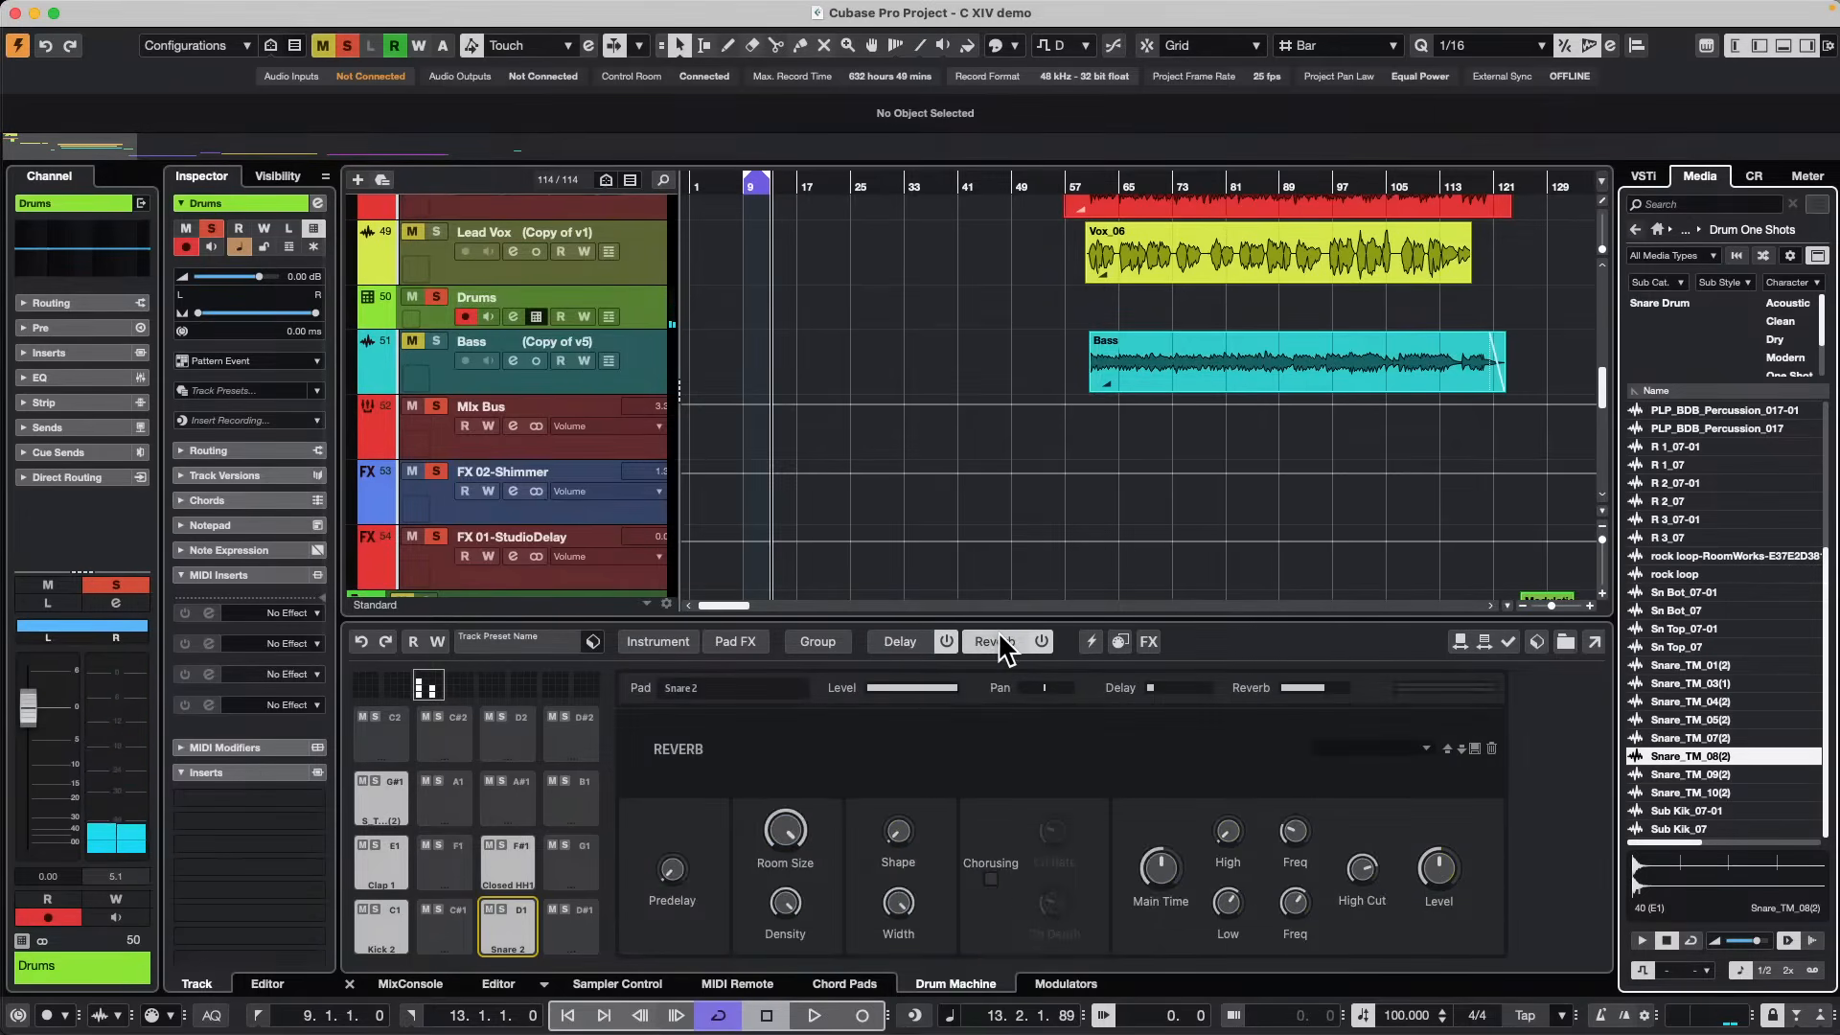
{"action": "left_click", "coordinate": [898, 642]}
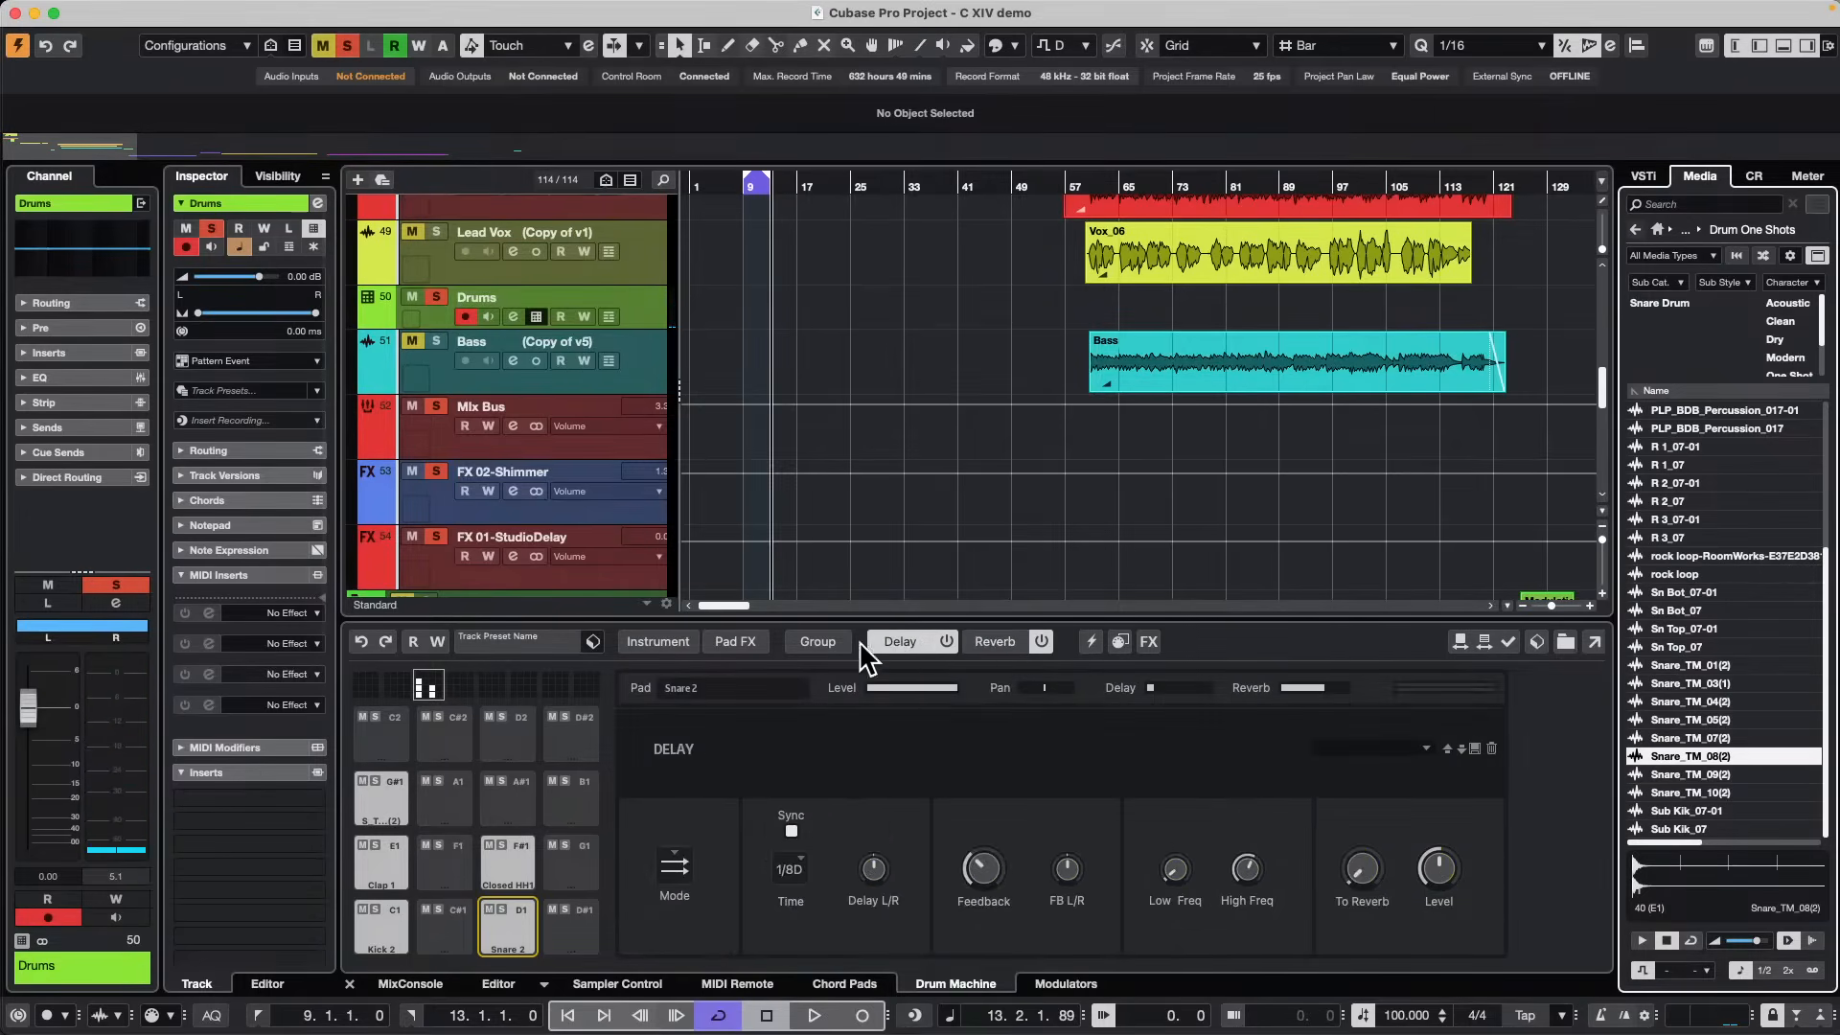
Reset the Snare 2 pad's delay send in the group overview and view the output options for Kick 2.
{"action": "left_click", "coordinate": [821, 640]}
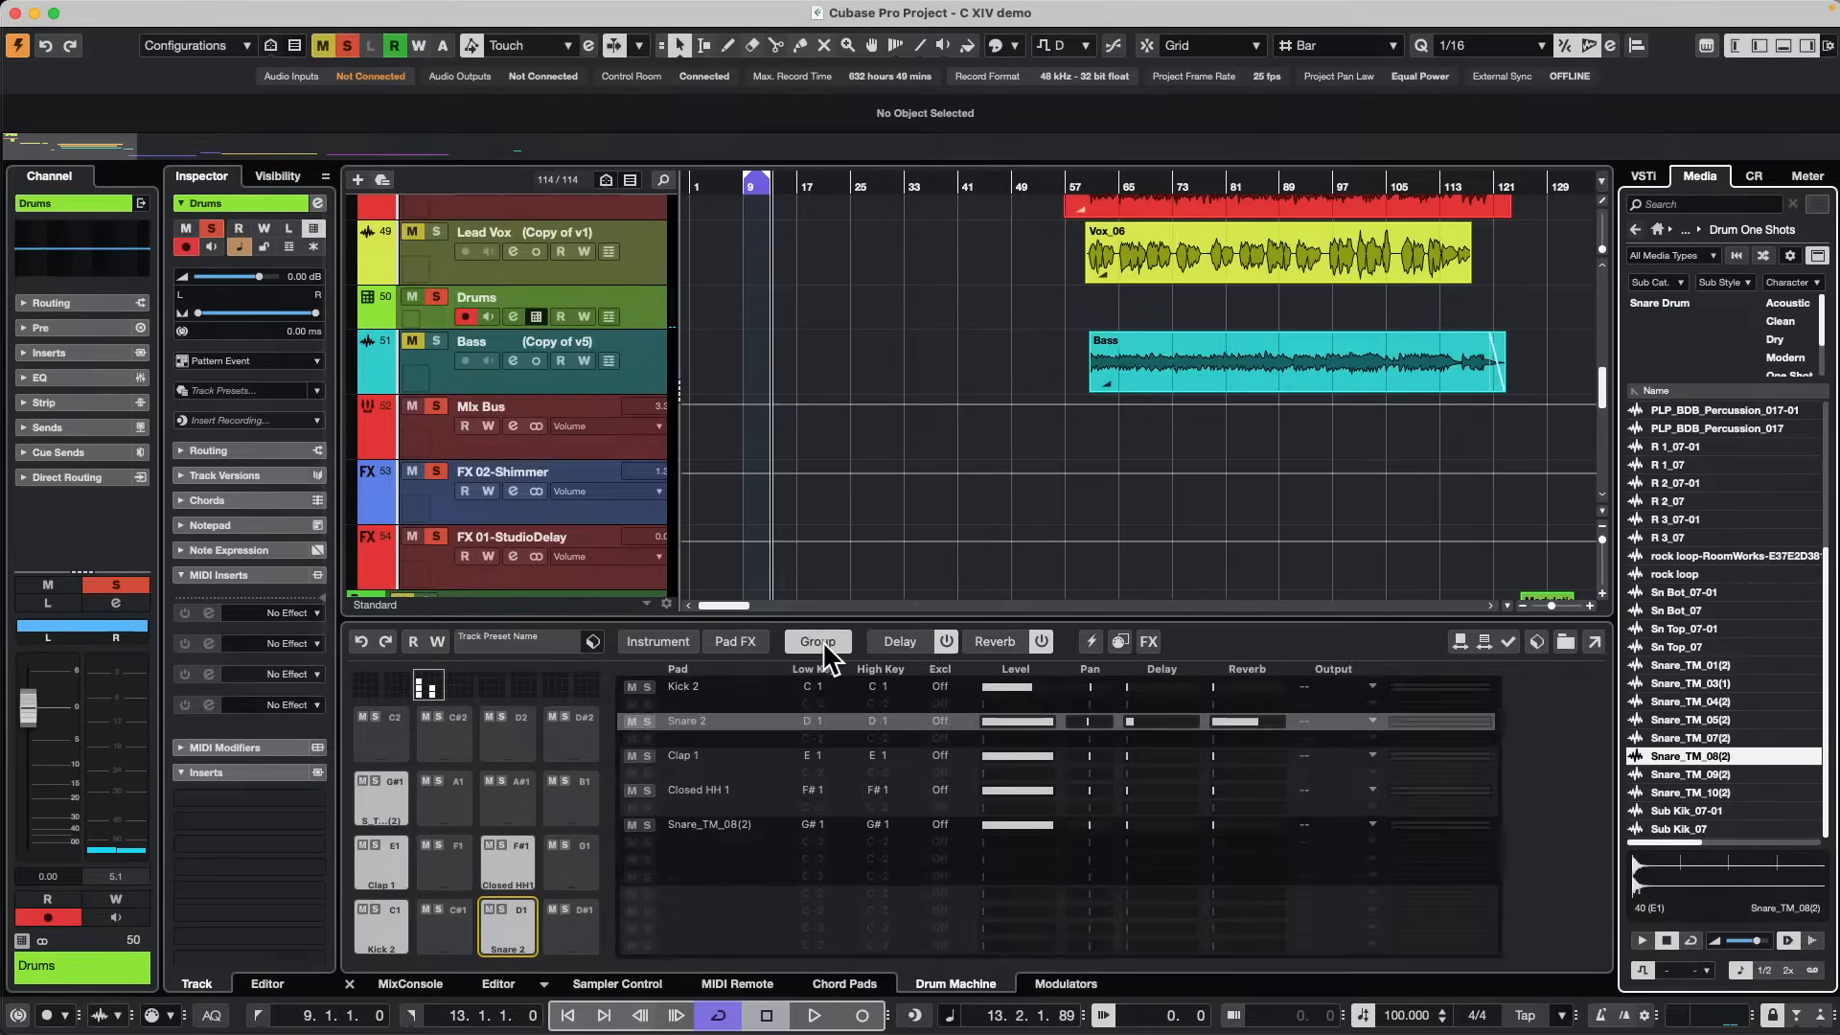
{"action": "left_click_drag", "start_coordinate": [1154, 724], "coordinate": [1238, 727]}
{"action": "left_click", "coordinate": [1178, 725], "text": "super"}
{"action": "left_click", "coordinate": [1374, 685]}
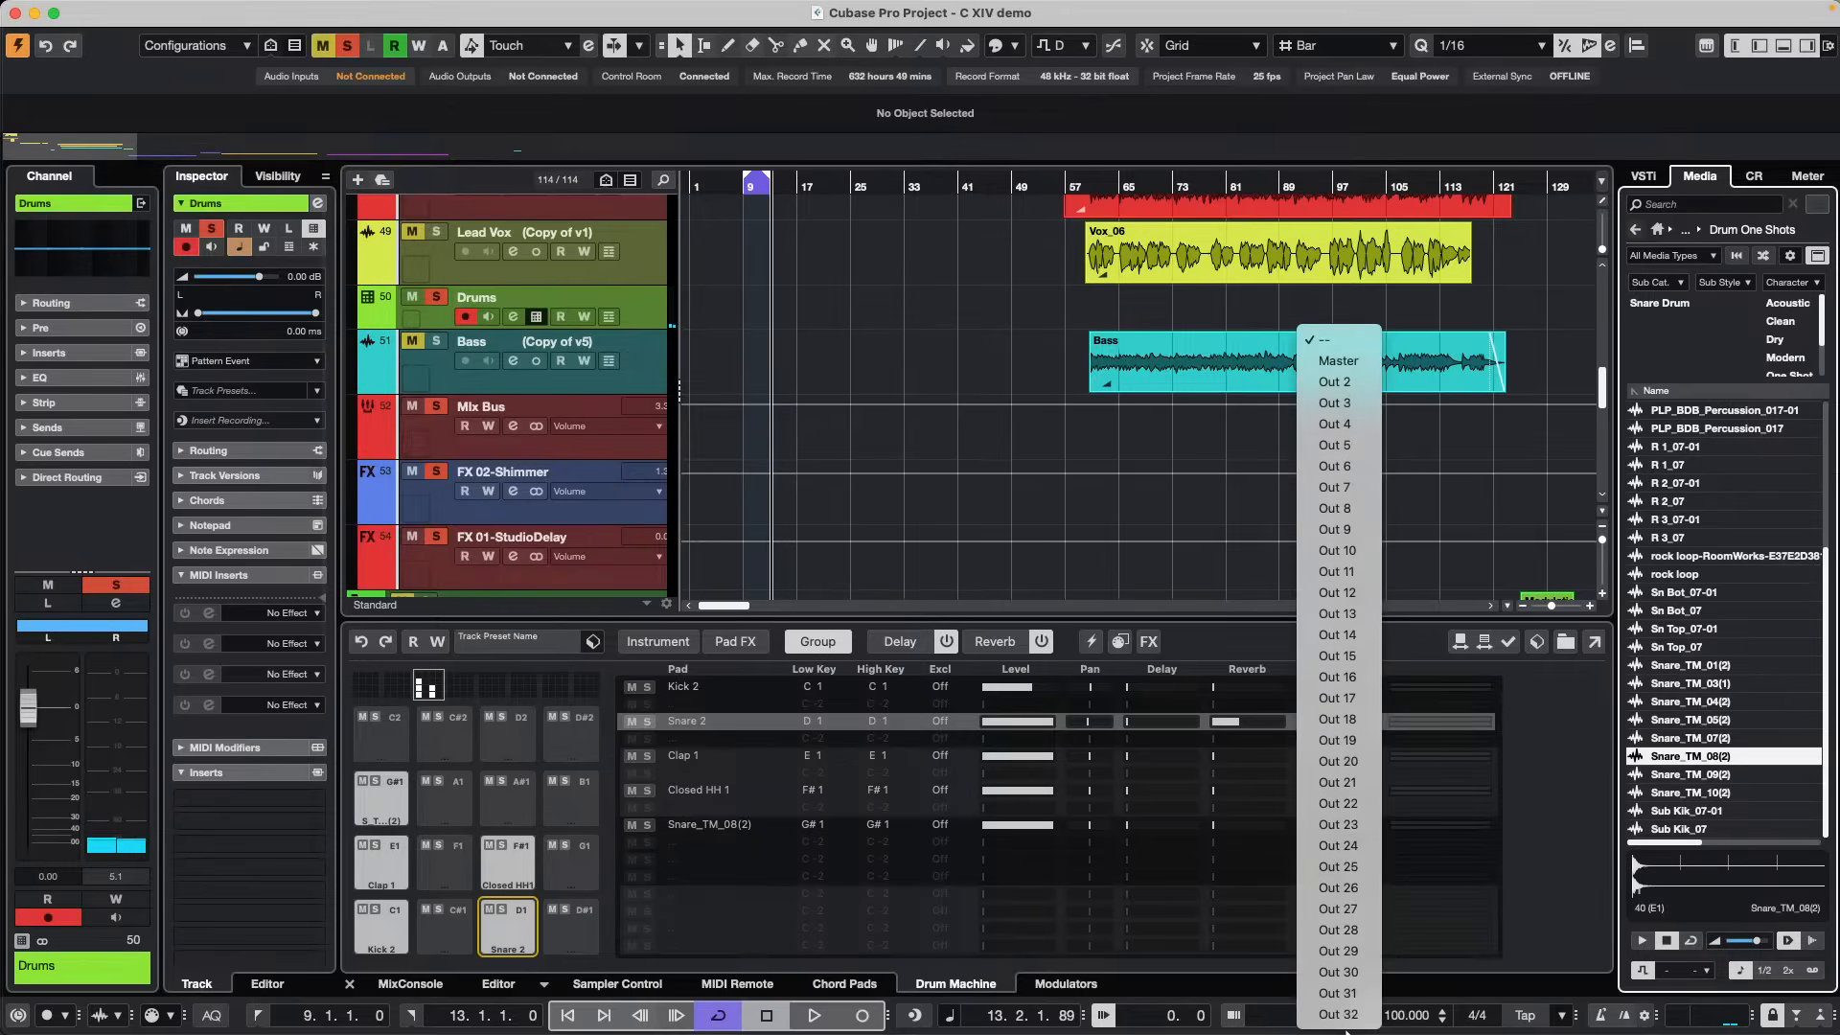
{"action": "left_click", "coordinate": [1177, 549]}
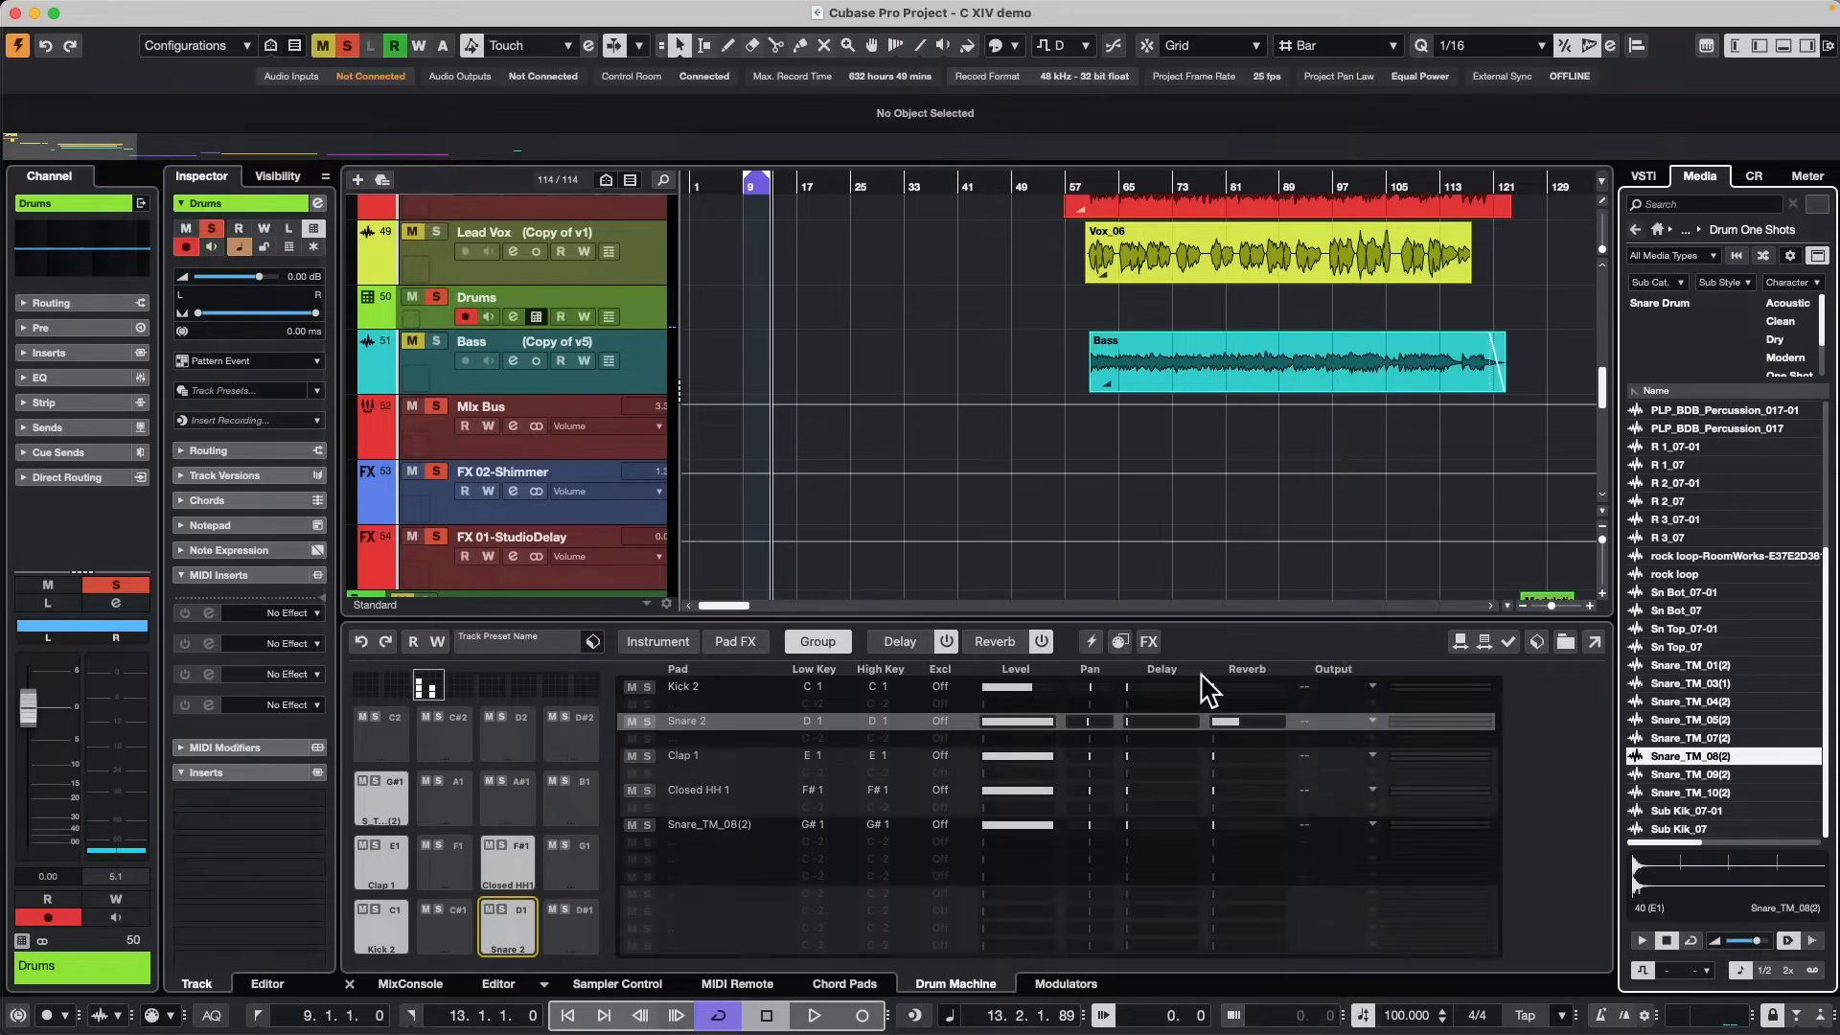
Load the Summer drum track preset and audition its Kick 1 and Kick 2 pads.
{"action": "left_click", "coordinate": [736, 641]}
{"action": "left_click", "coordinate": [634, 639]}
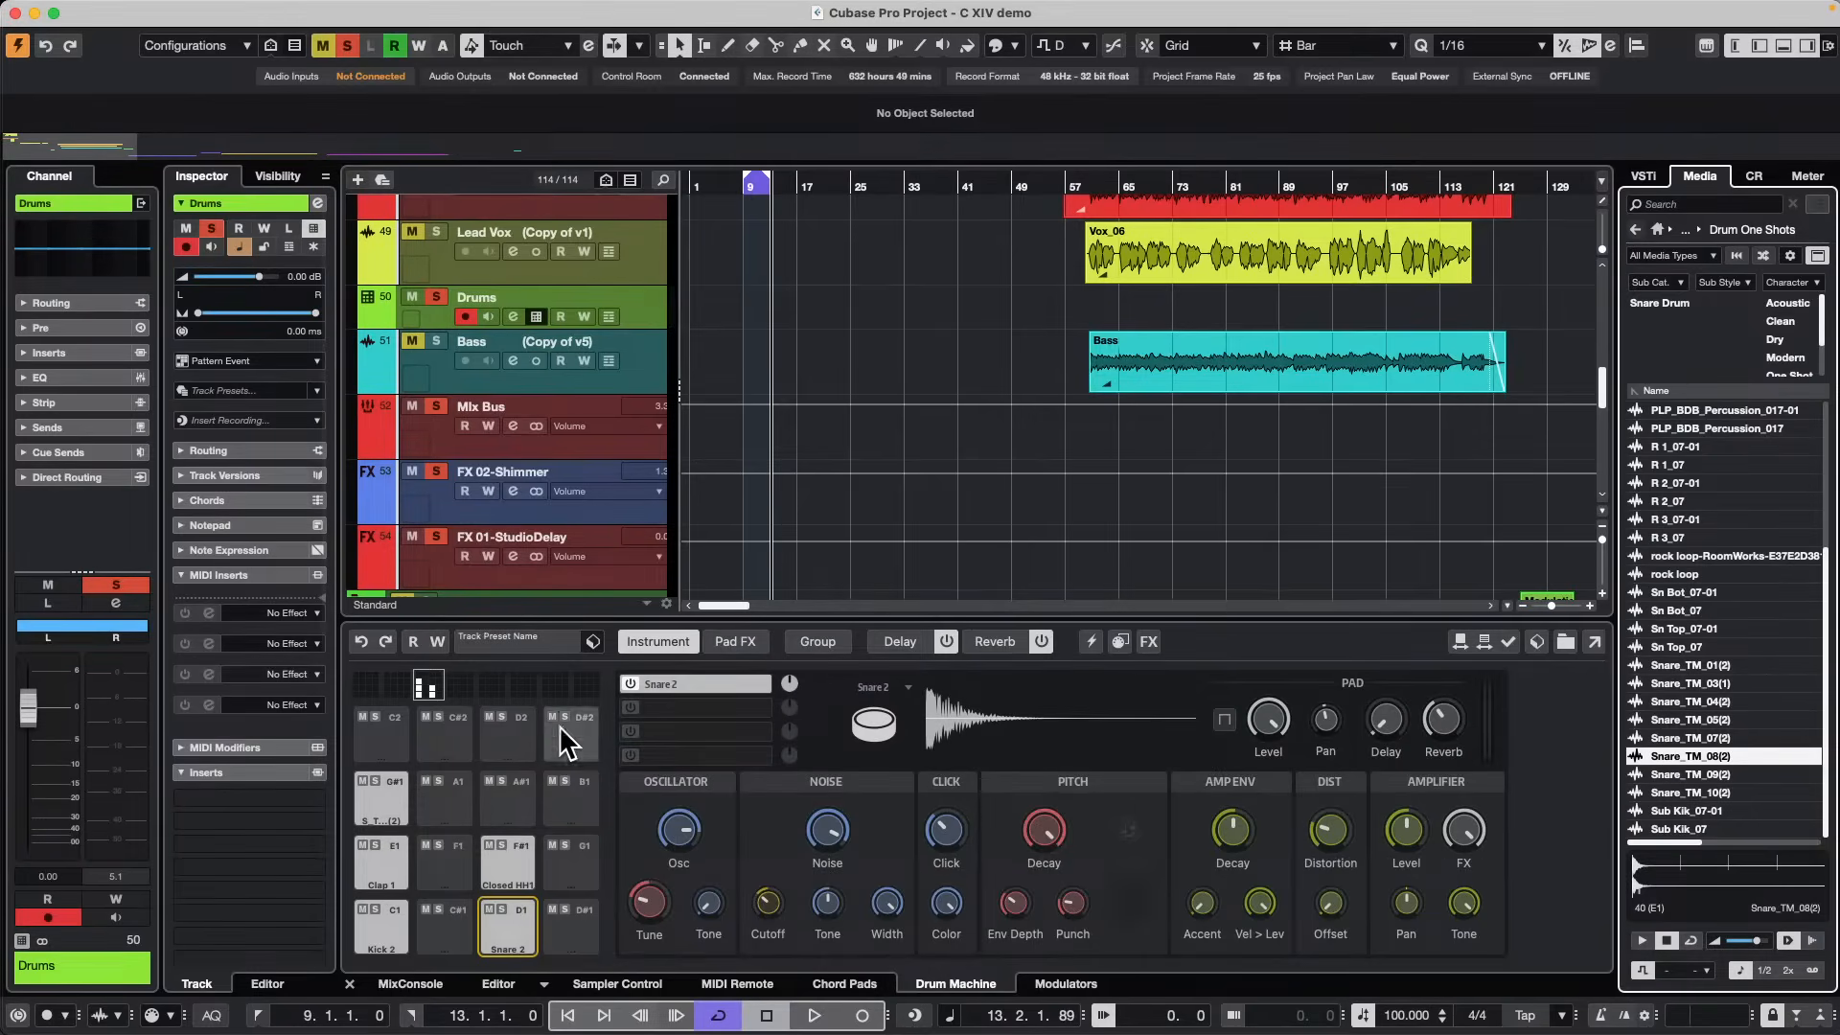
{"action": "left_click", "coordinate": [593, 641]}
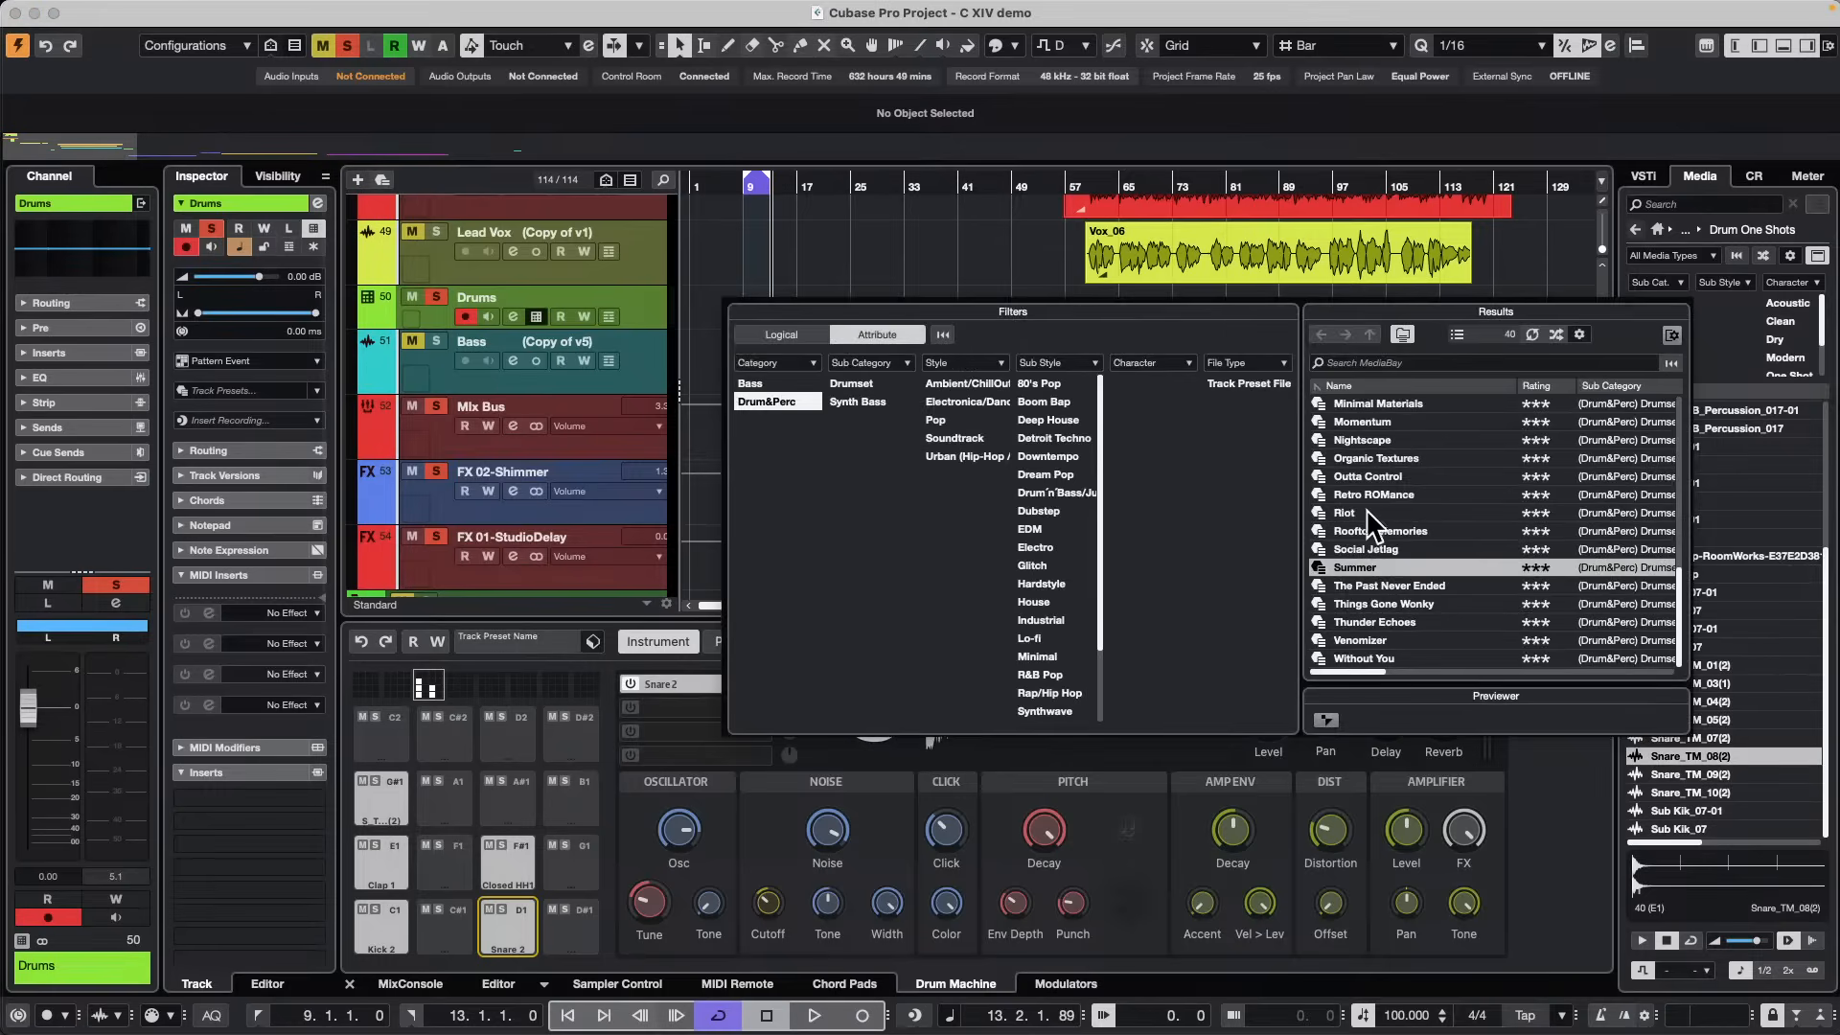
{"action": "double_click", "coordinate": [1388, 567]}
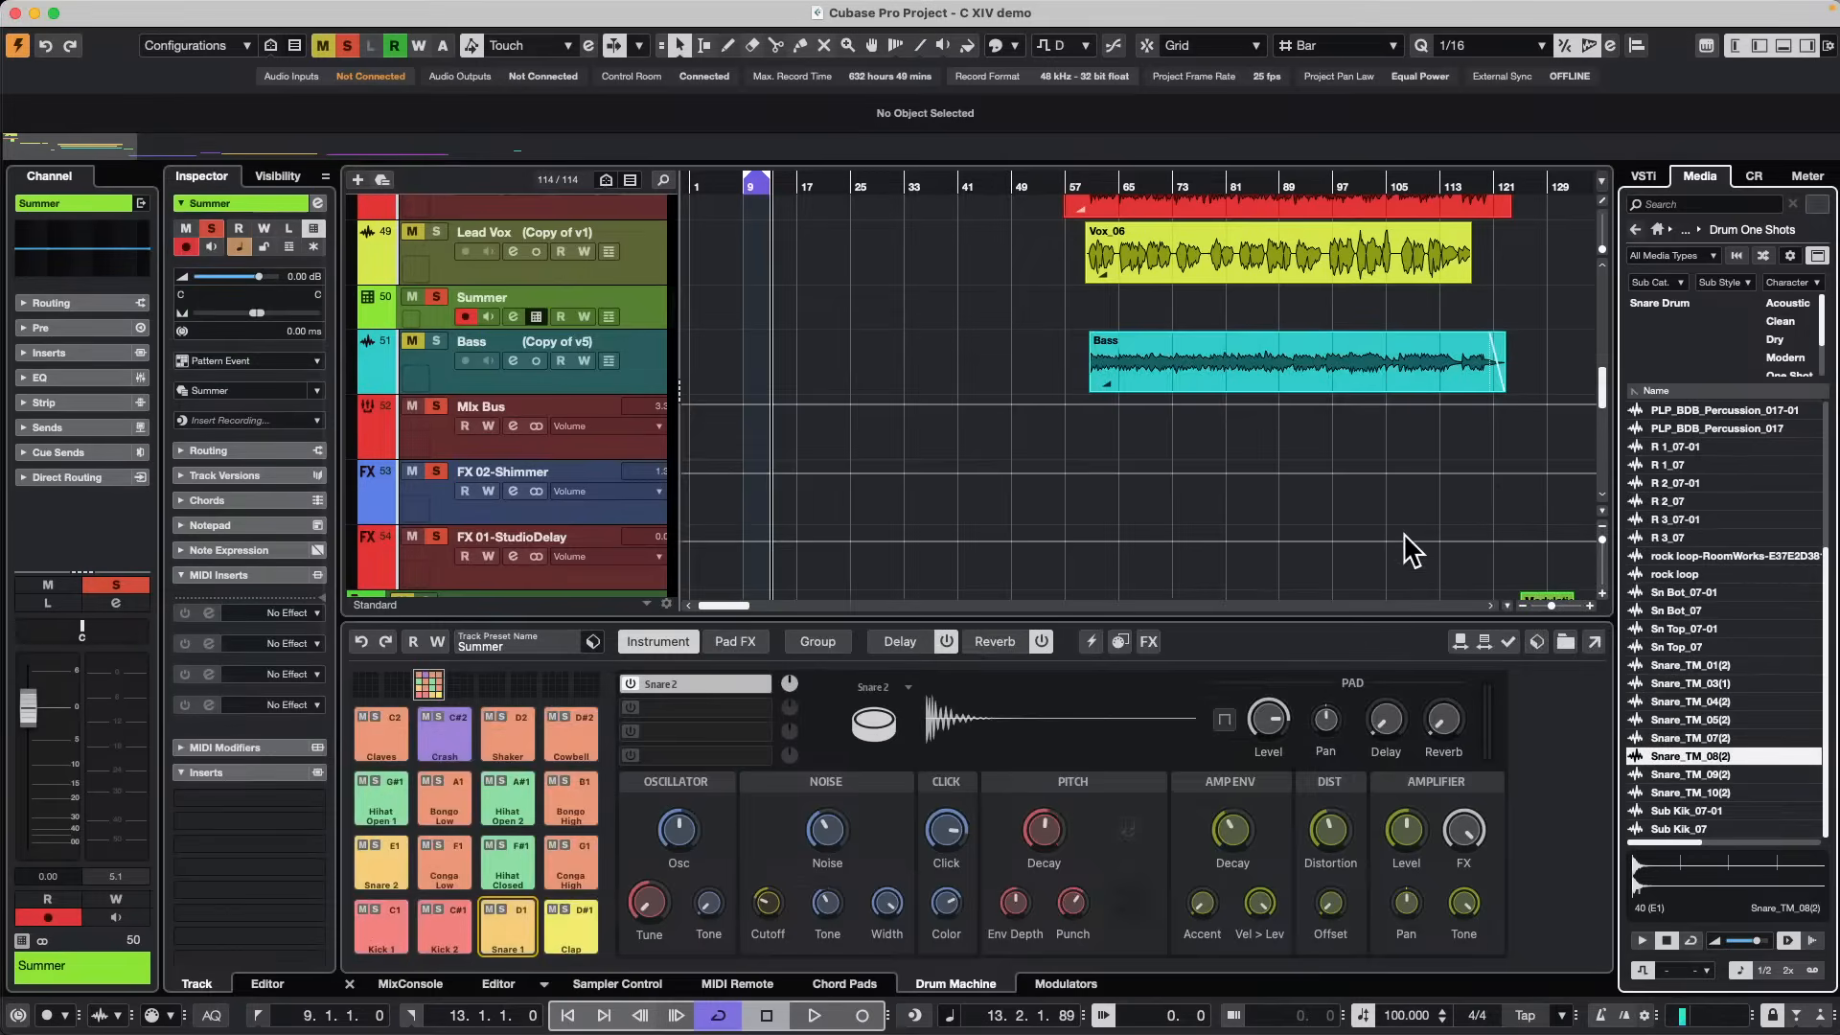
{"action": "left_click", "coordinate": [380, 927]}
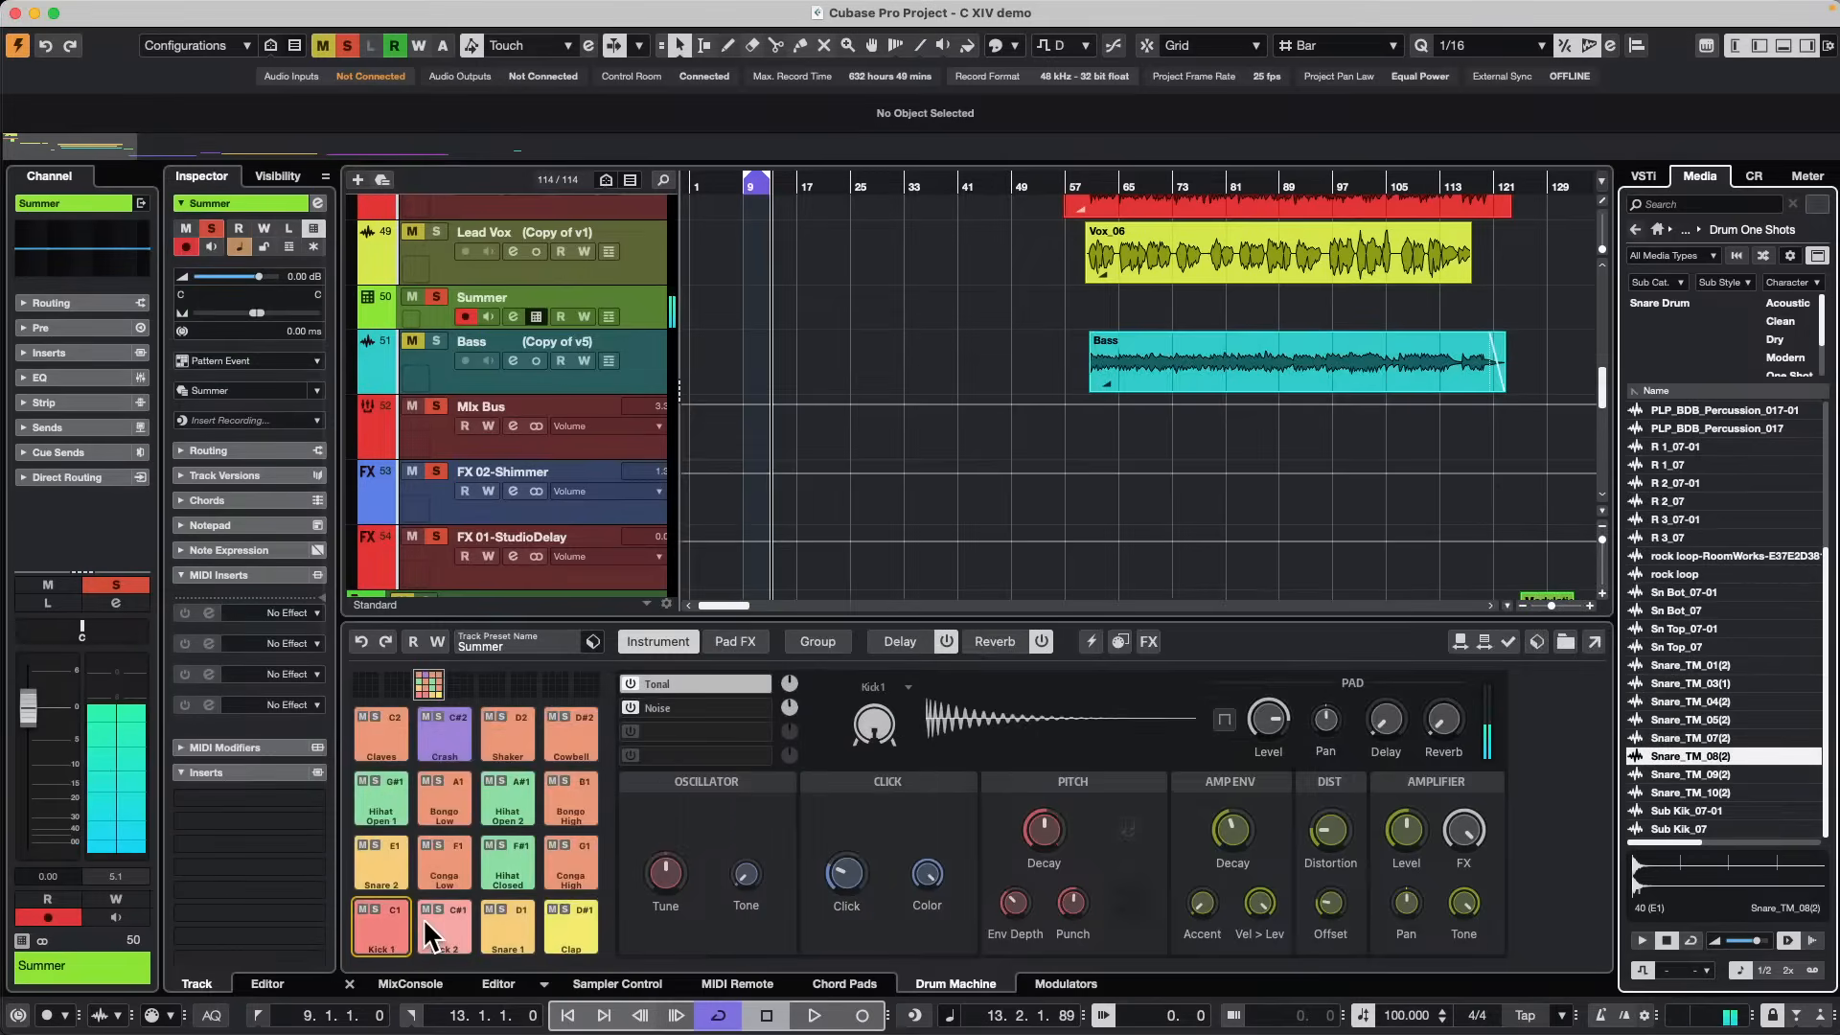
{"action": "left_click", "coordinate": [444, 925]}
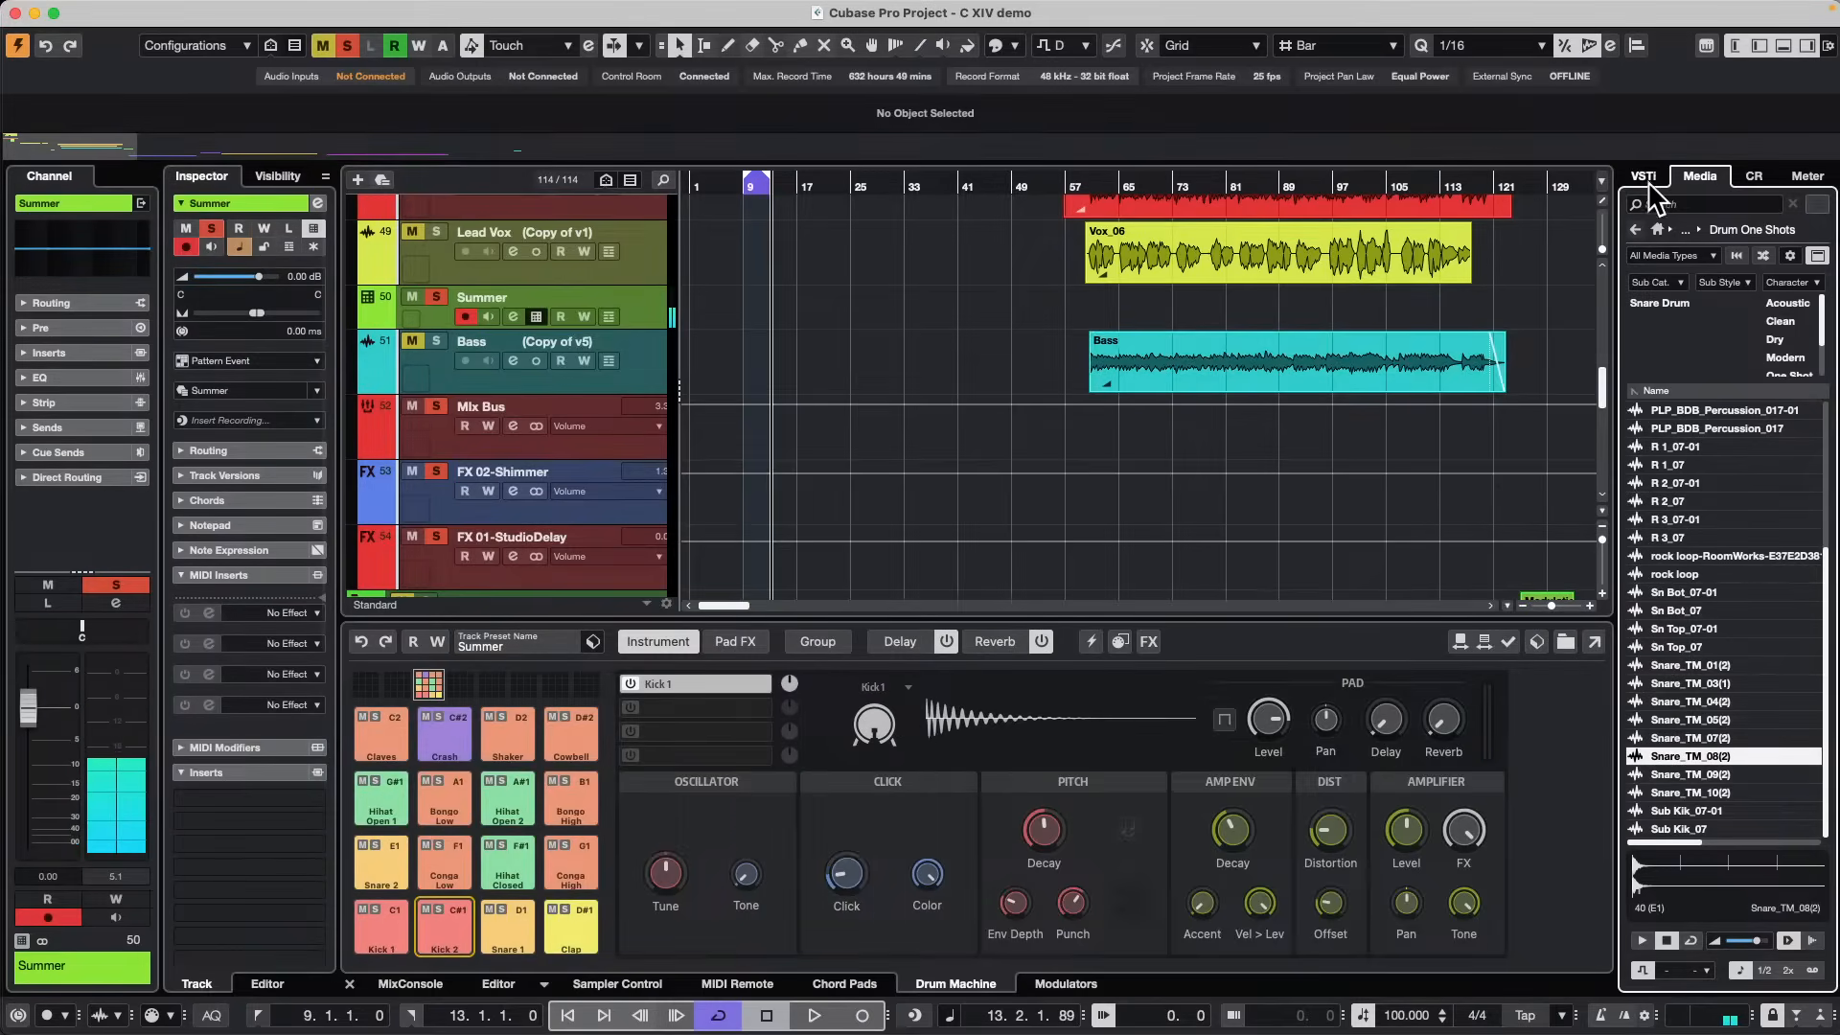
Browse the drum and percussion track presets in the media browser.
{"action": "left_click", "coordinate": [1658, 231]}
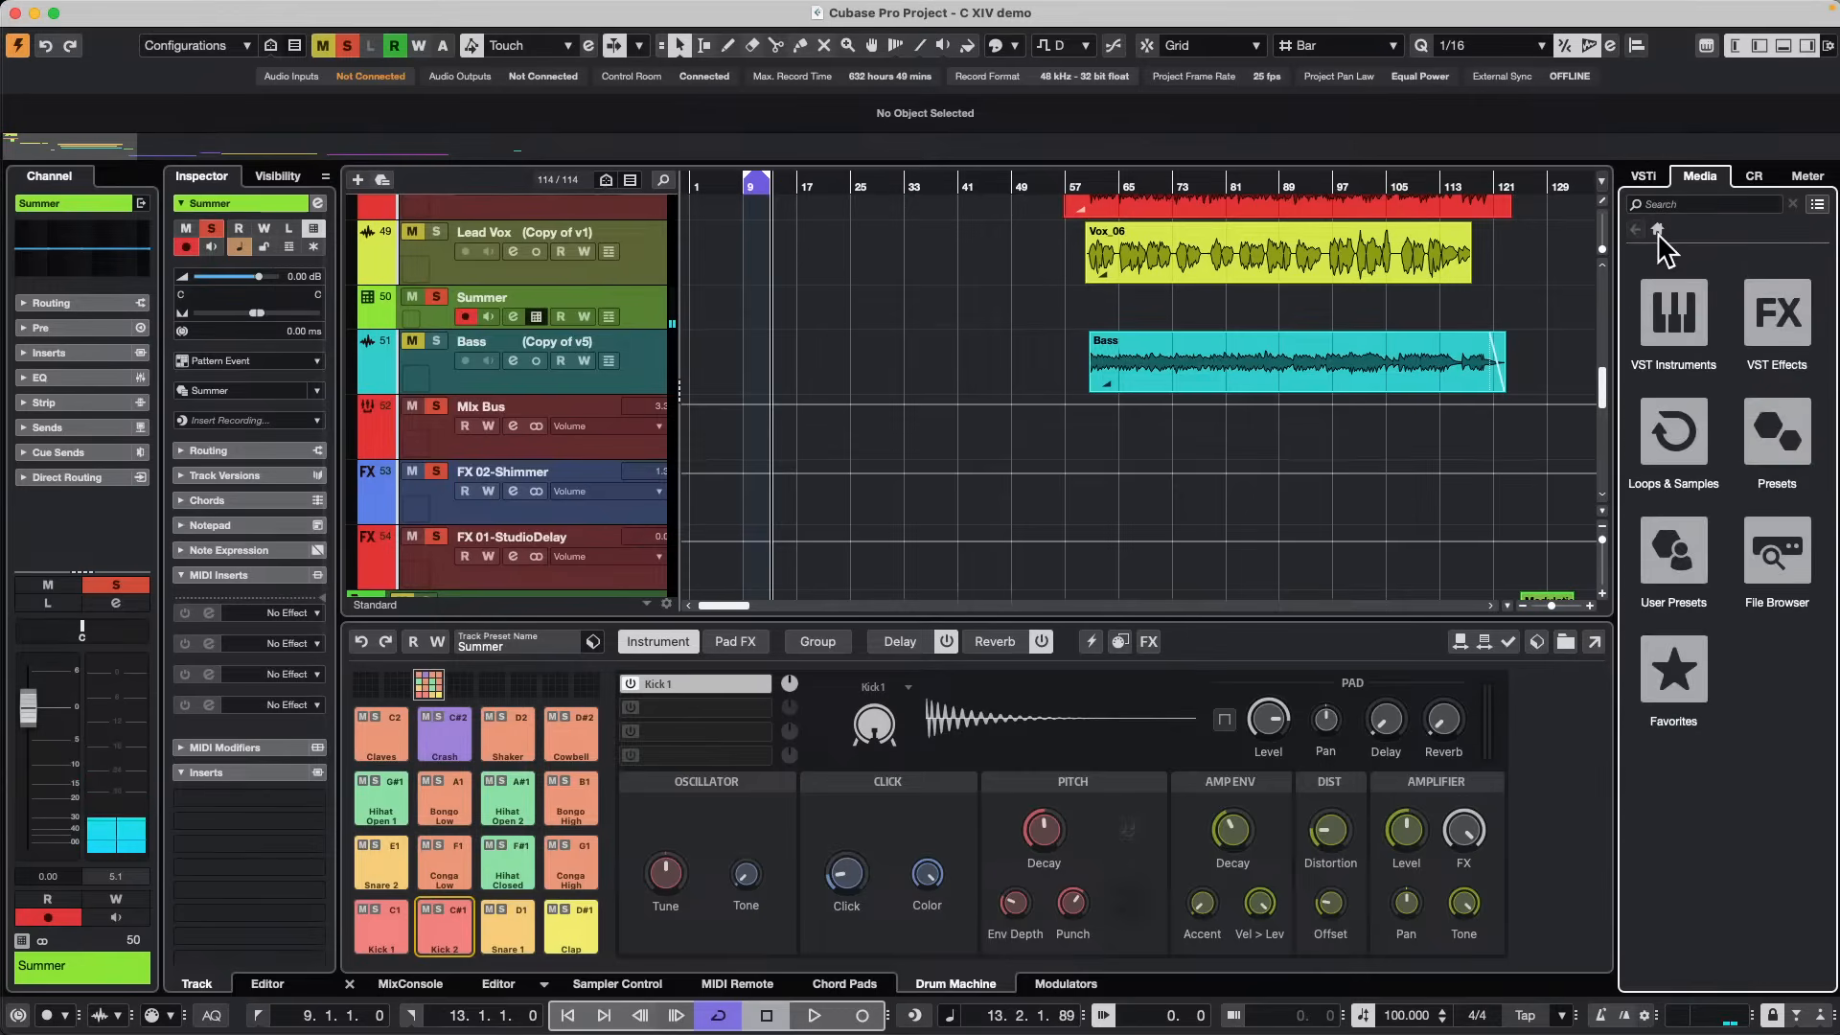
{"action": "left_click", "coordinate": [509, 647]}
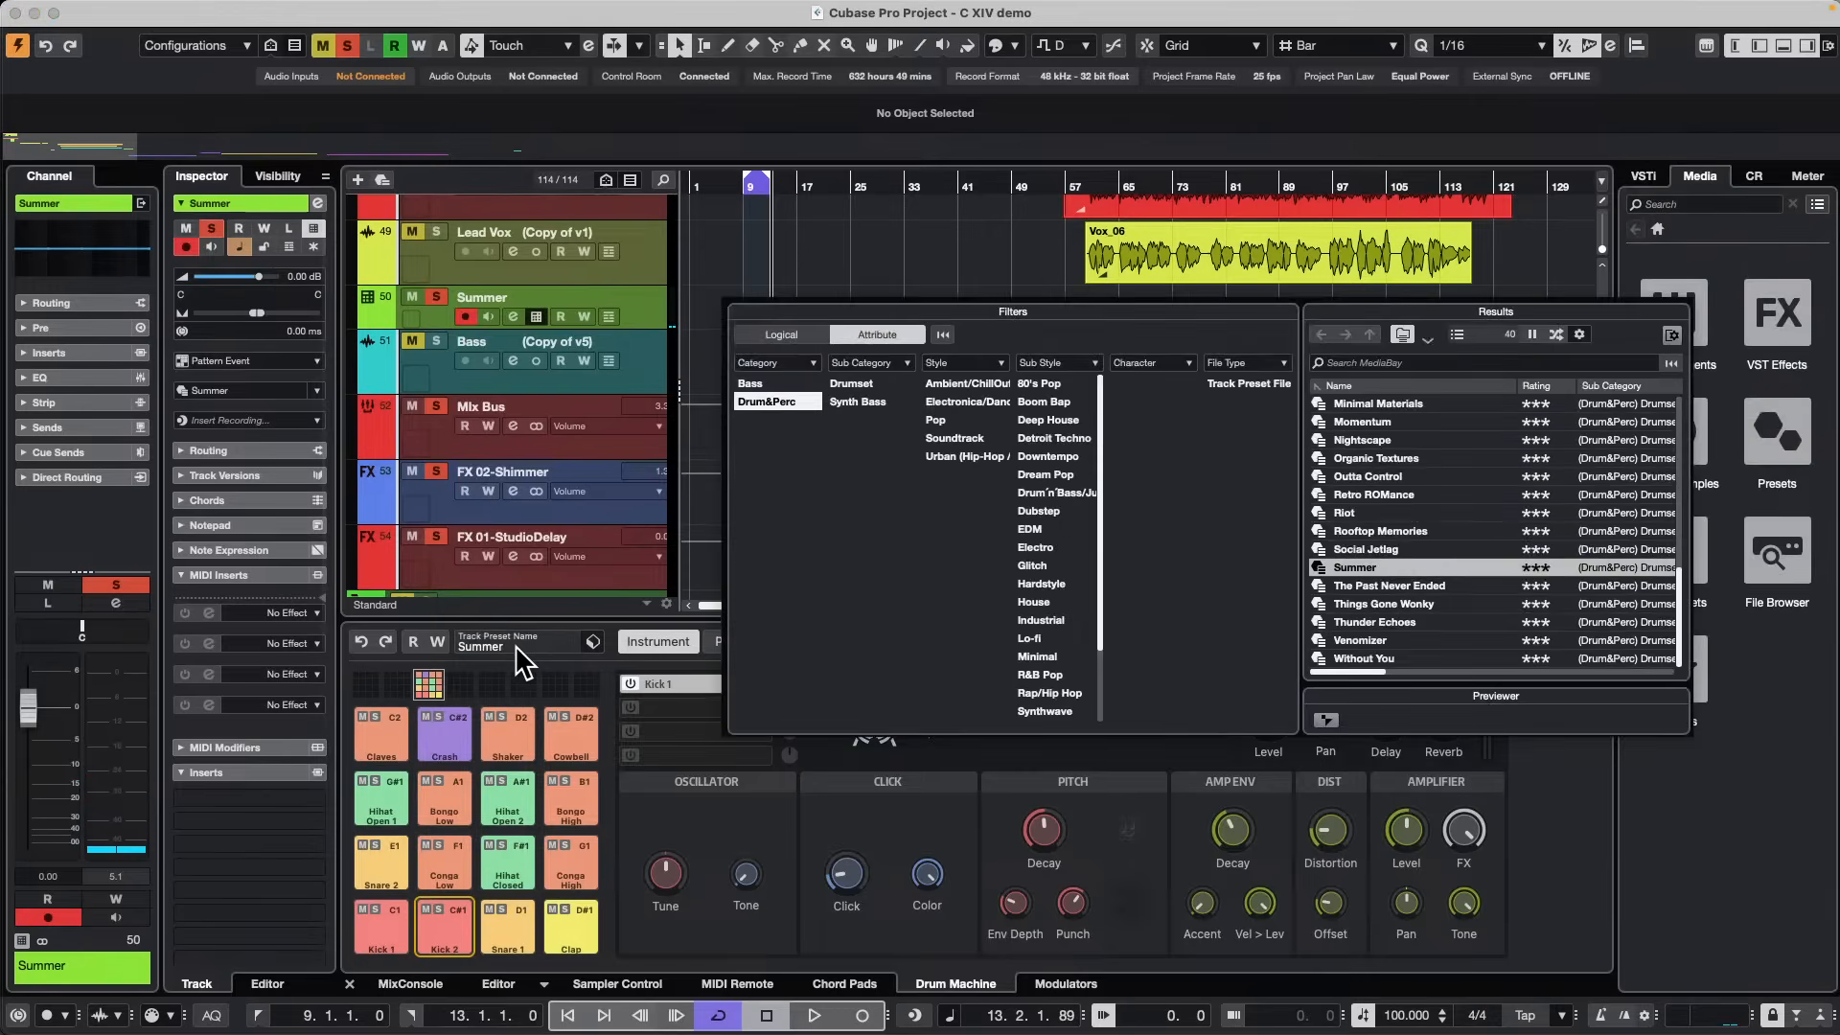
{"action": "left_click", "coordinate": [979, 280]}
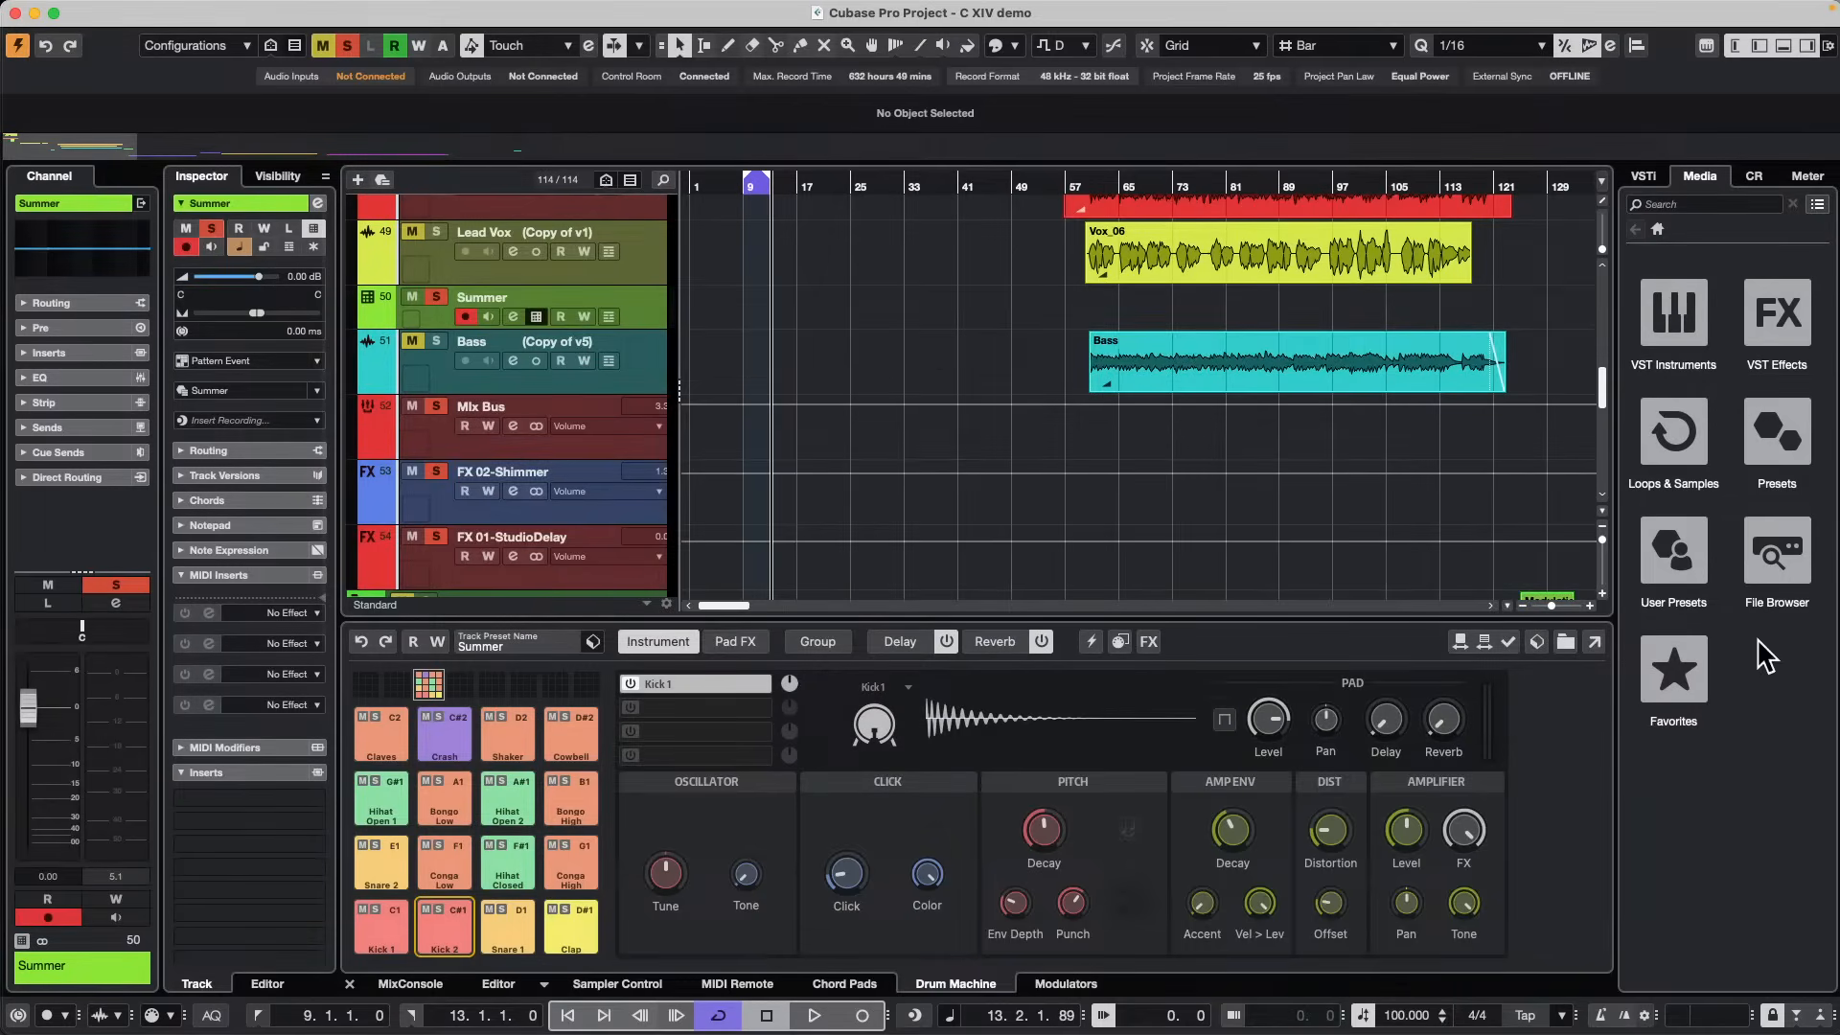
{"action": "left_click", "coordinate": [1777, 446]}
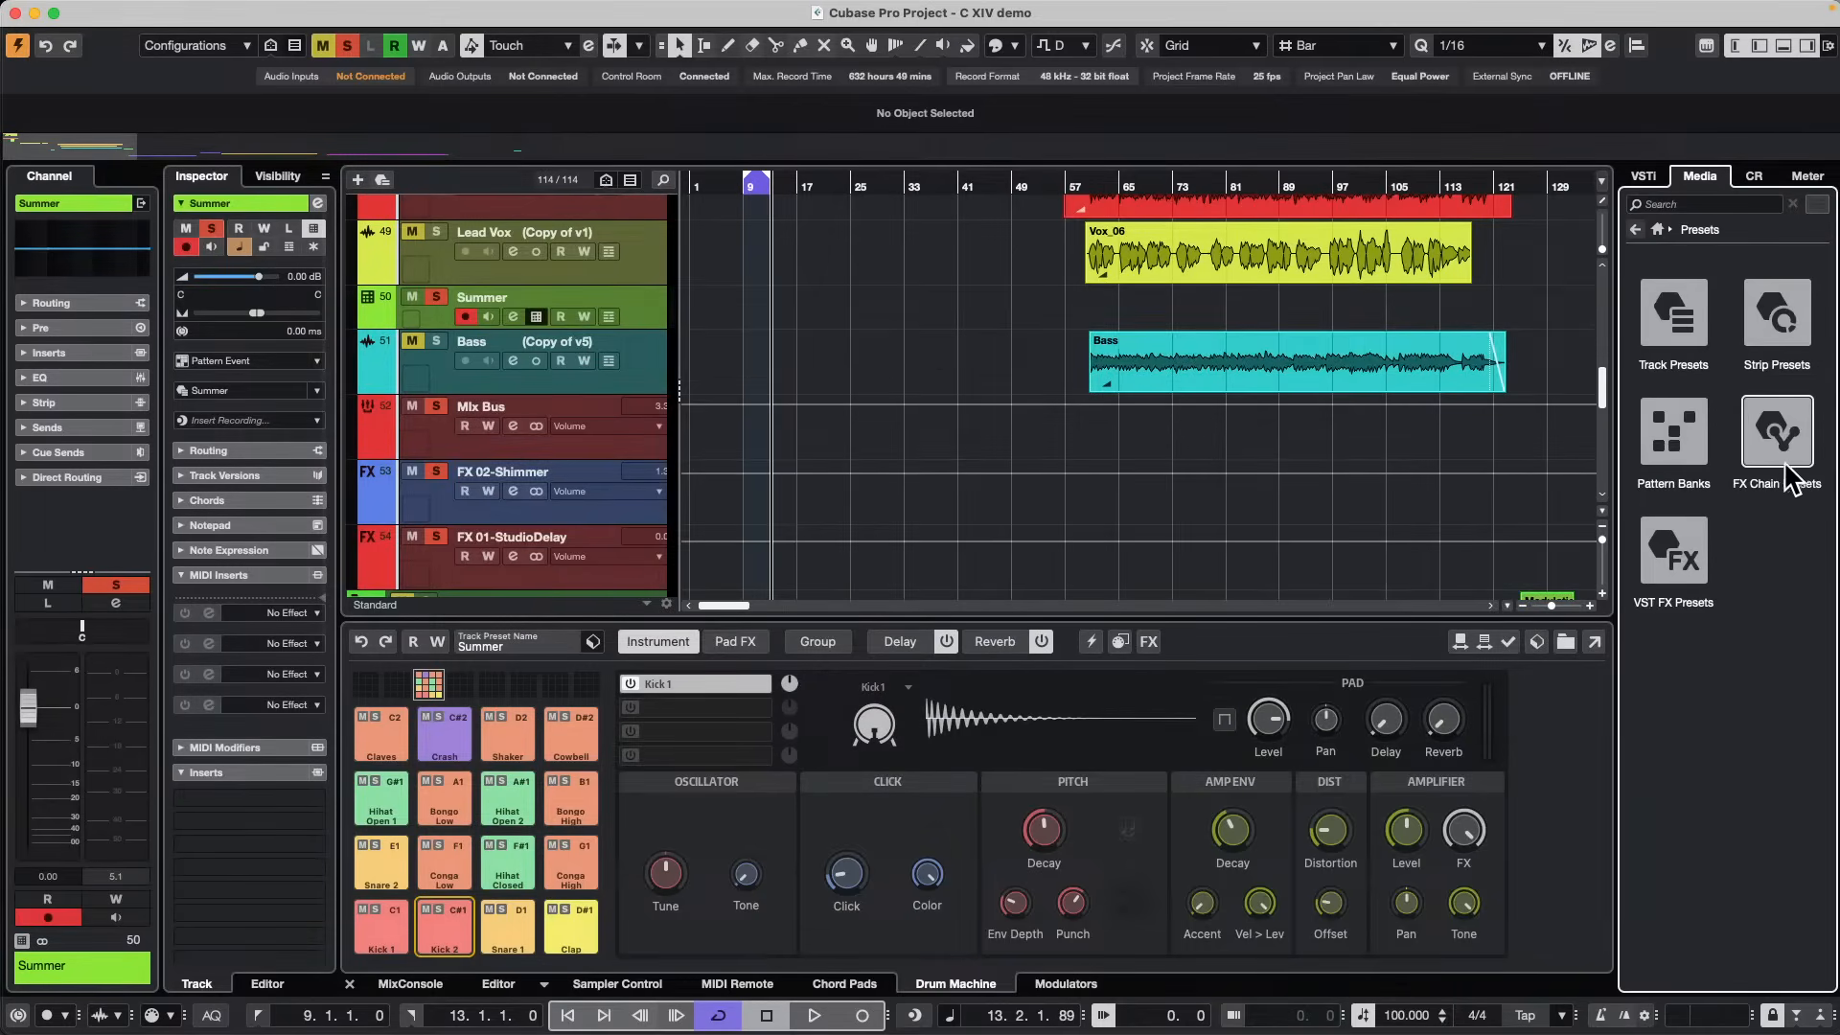
{"action": "left_click", "coordinate": [1696, 335]}
{"action": "left_click", "coordinate": [1777, 422]}
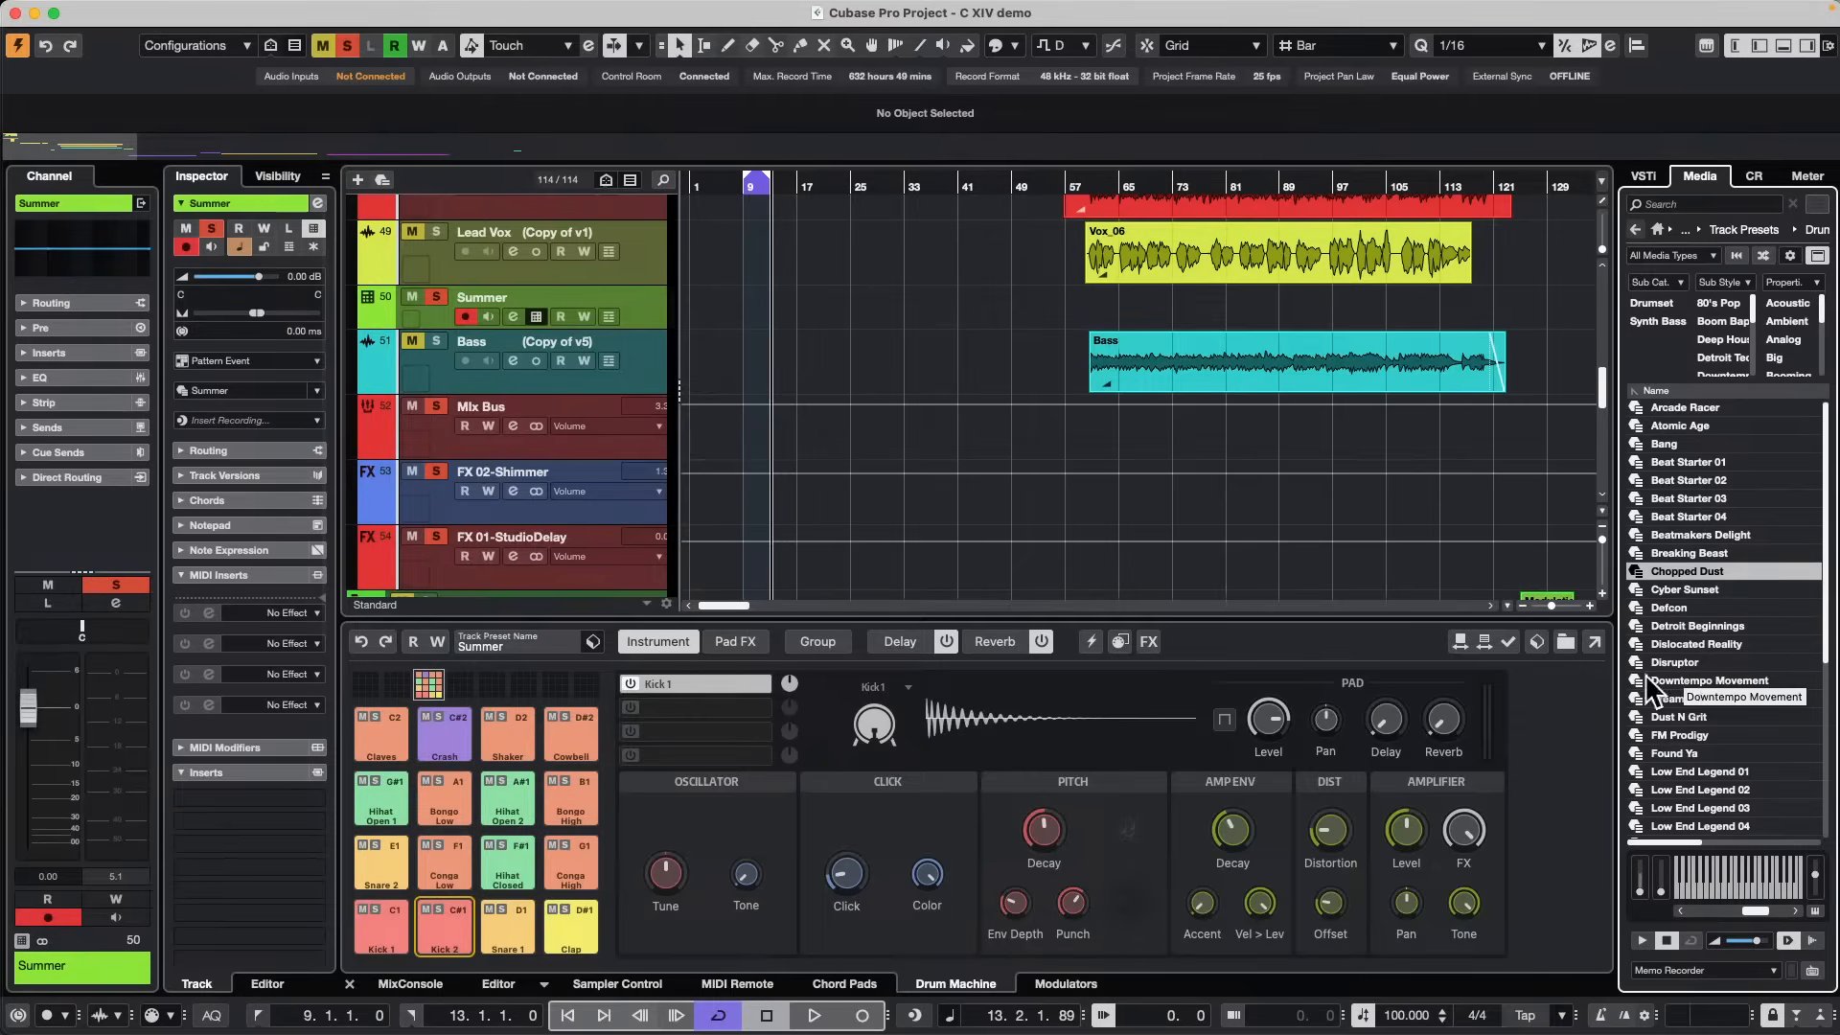
Audition the Kick 2, Snare 1, Clap, Snare 2, Conga Low, Hihat Closed and Conga High pads of the Summer kit.
{"action": "left_click", "coordinate": [414, 944]}
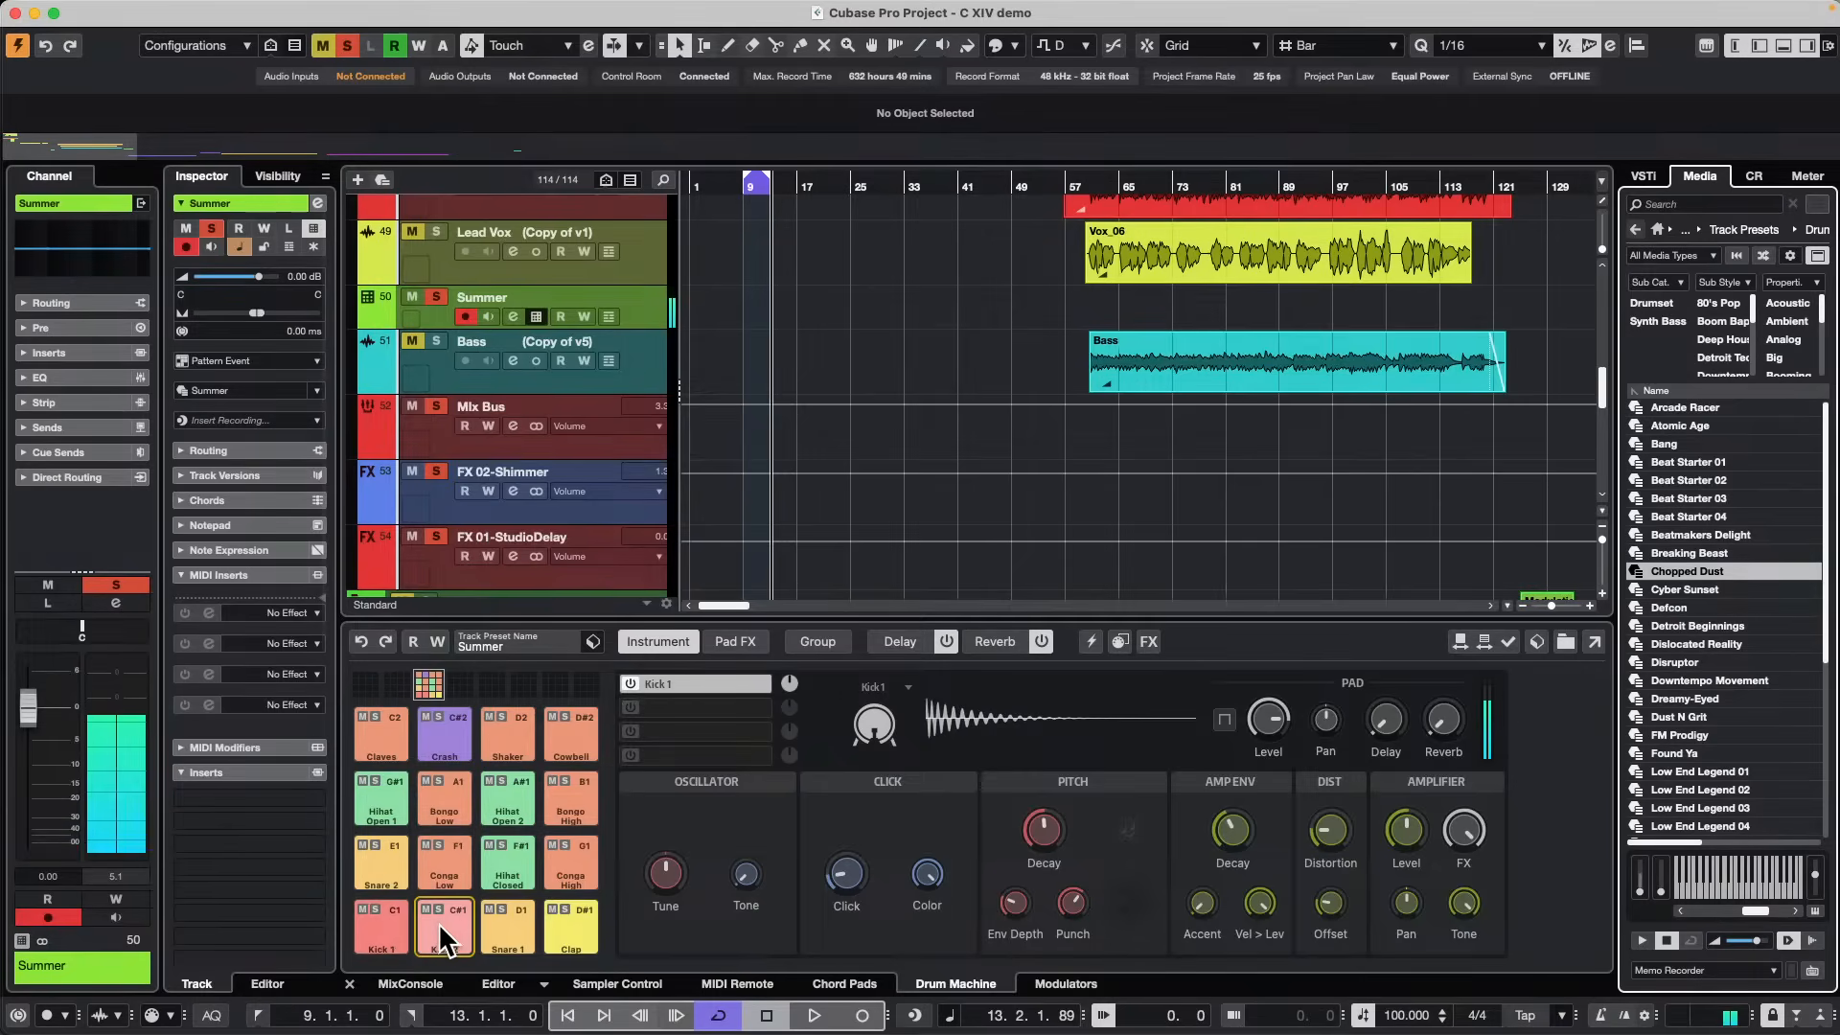
{"action": "left_click", "coordinate": [514, 934]}
{"action": "left_click", "coordinate": [580, 949]}
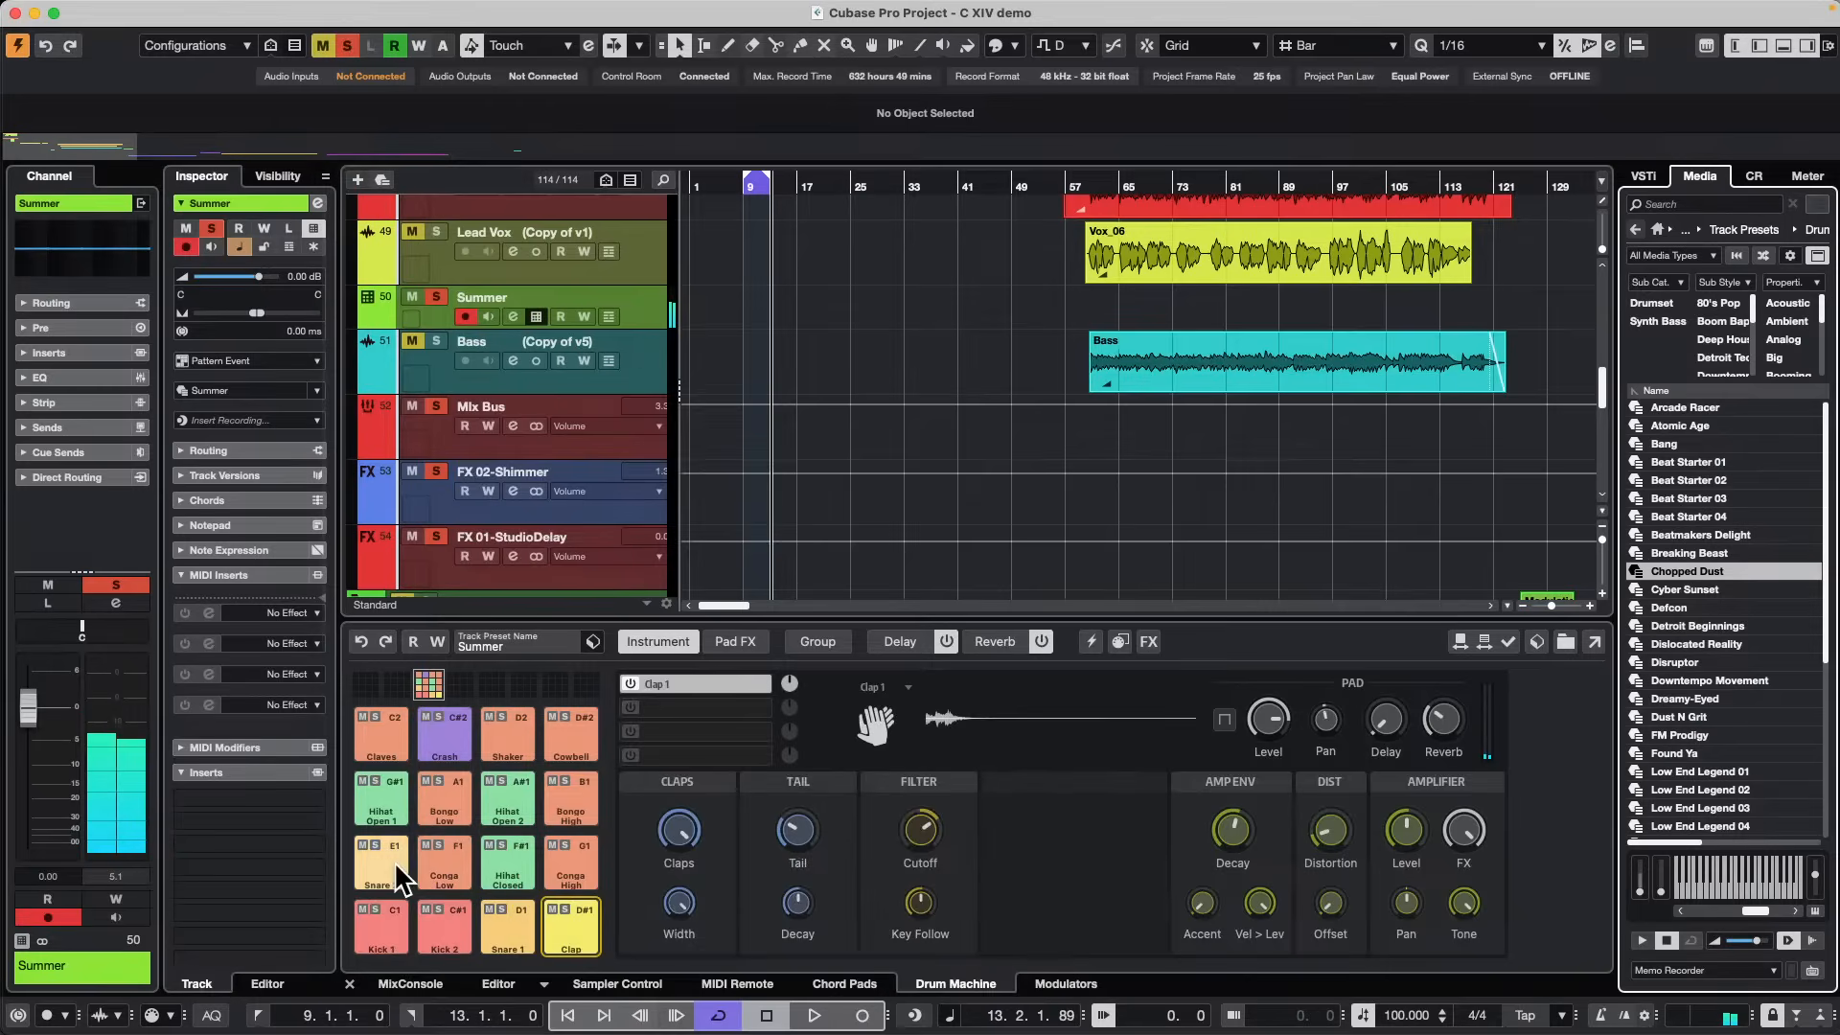
{"action": "left_click", "coordinate": [394, 860]}
{"action": "left_click", "coordinate": [429, 854]}
{"action": "left_click", "coordinate": [526, 854]}
{"action": "left_click", "coordinate": [566, 864]}
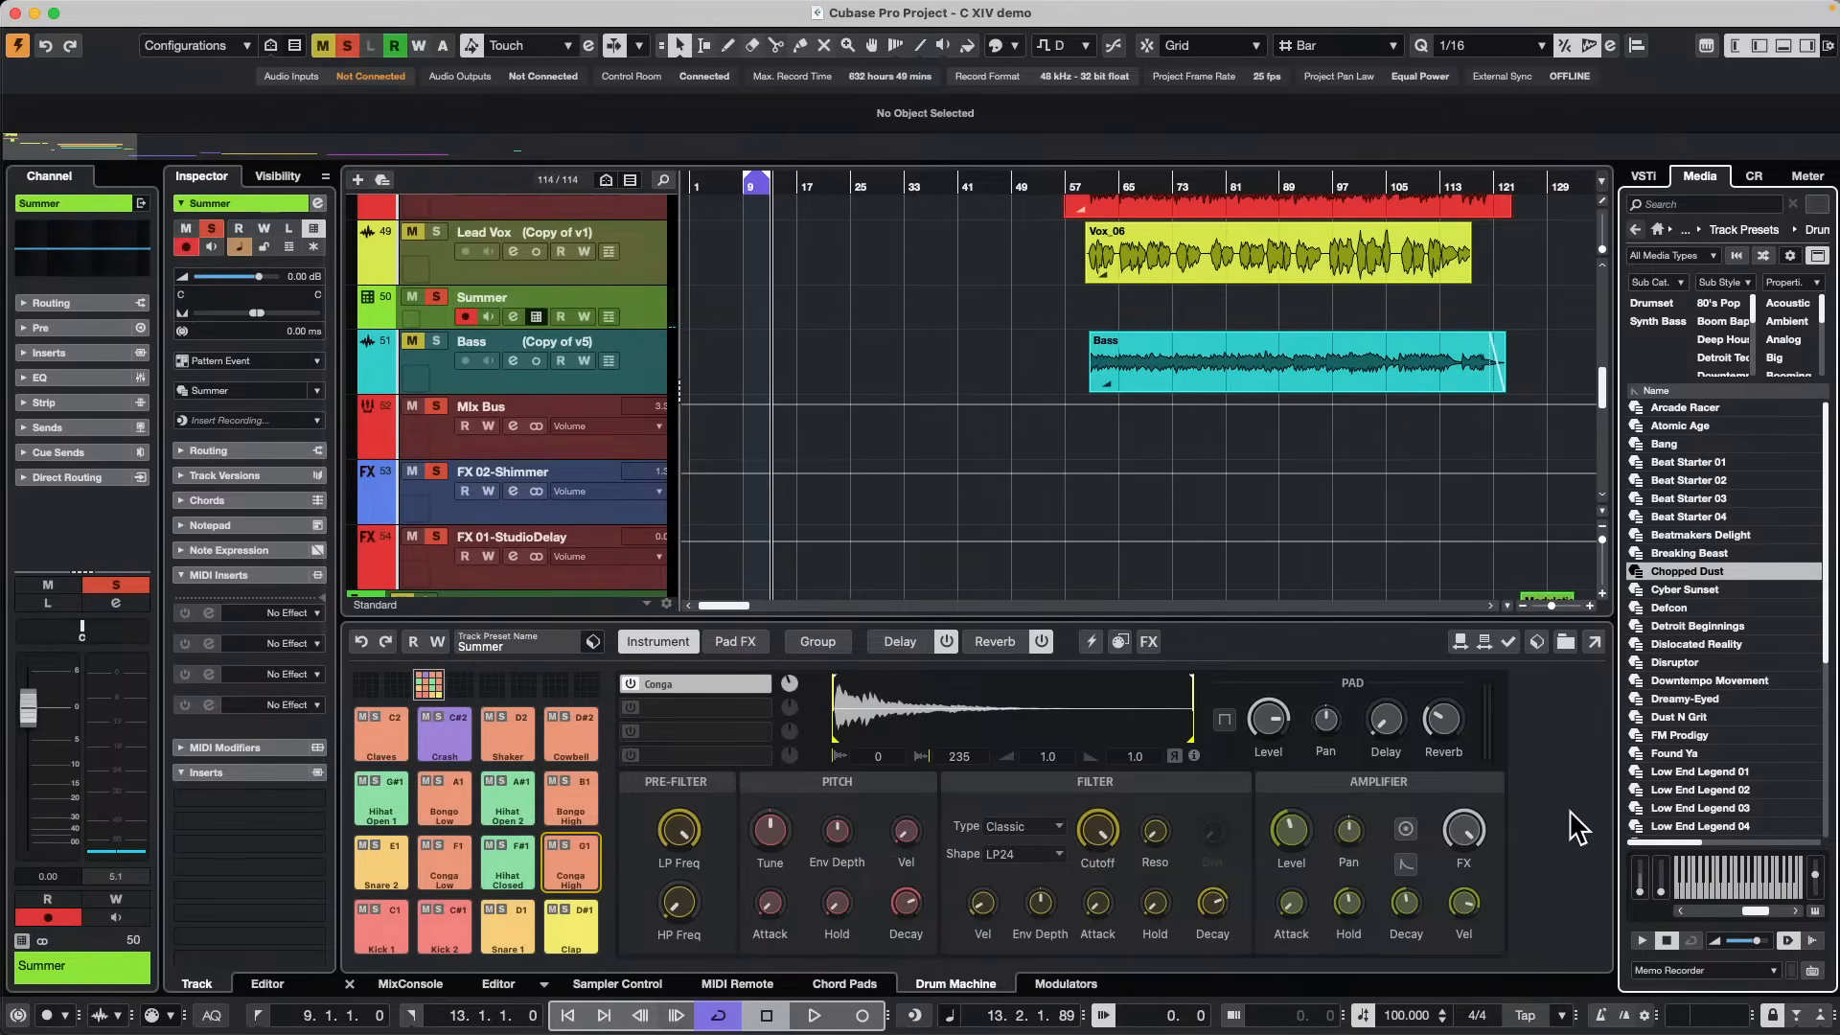
Review the pad effects of Conga High and Kick 1, plus the kit's group, delay and reverb settings.
{"action": "left_click", "coordinate": [734, 641]}
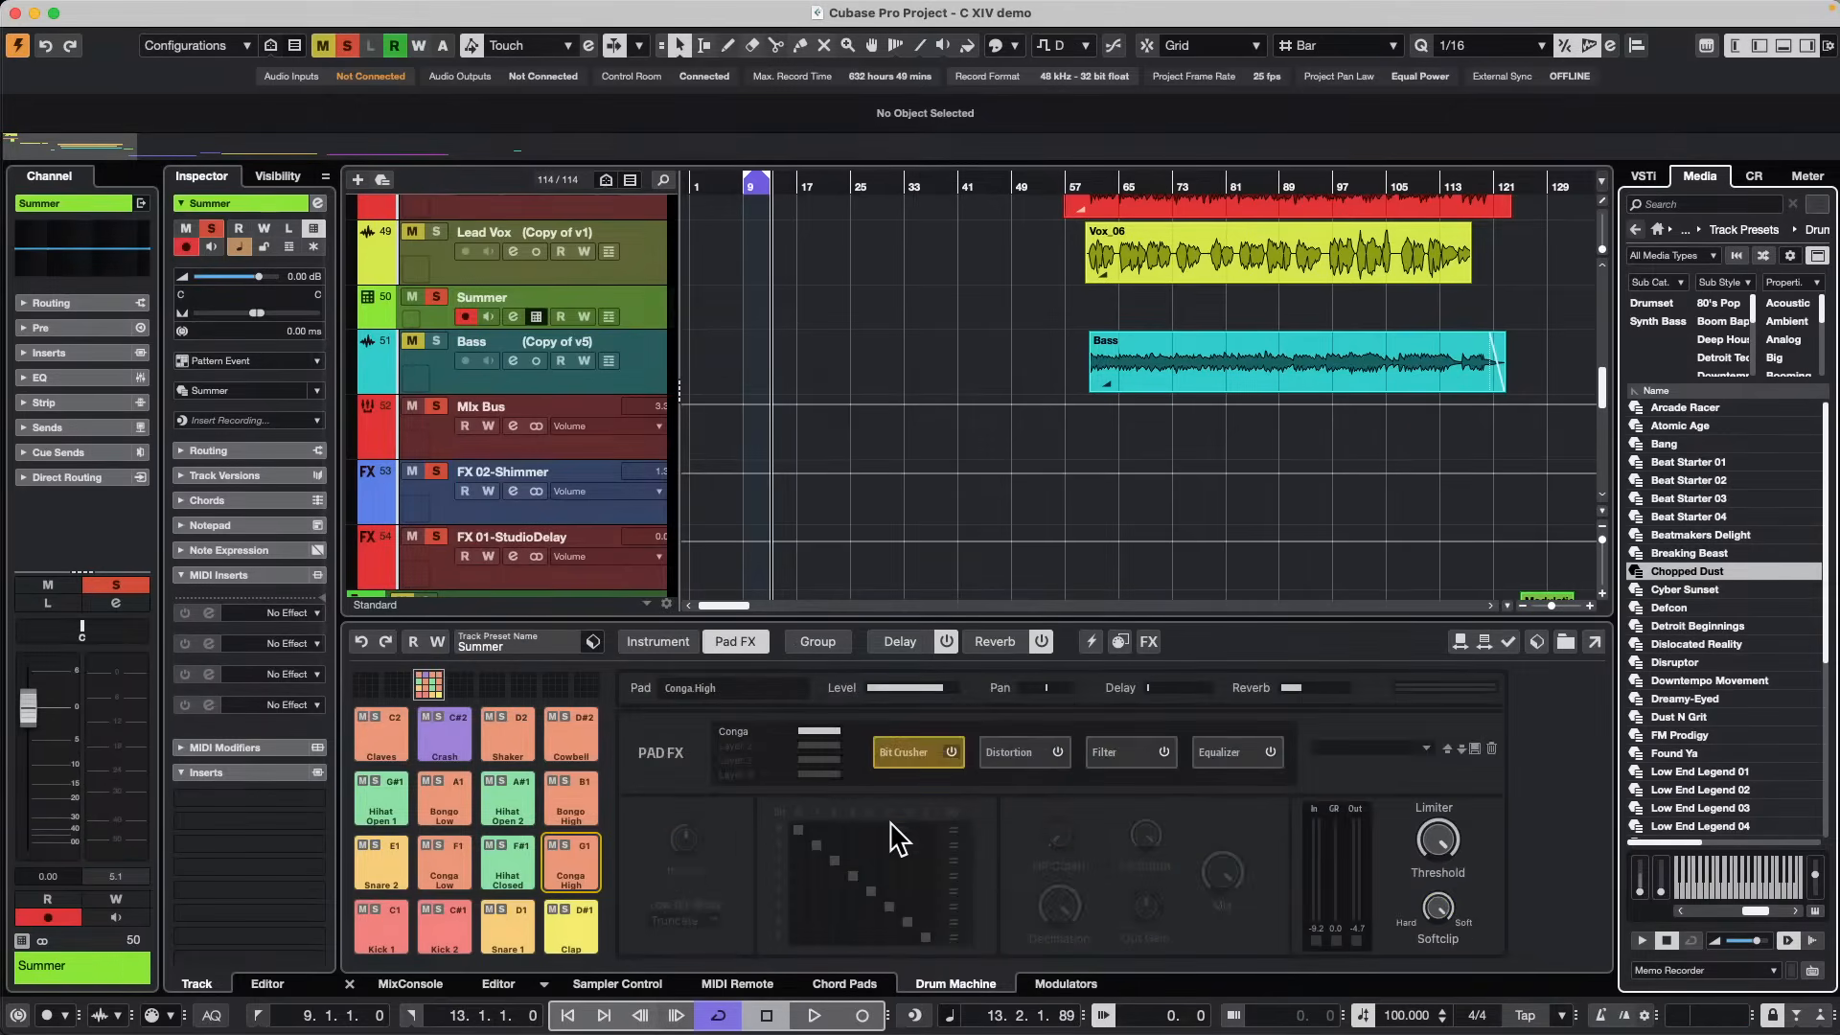
{"action": "left_click", "coordinate": [1014, 755]}
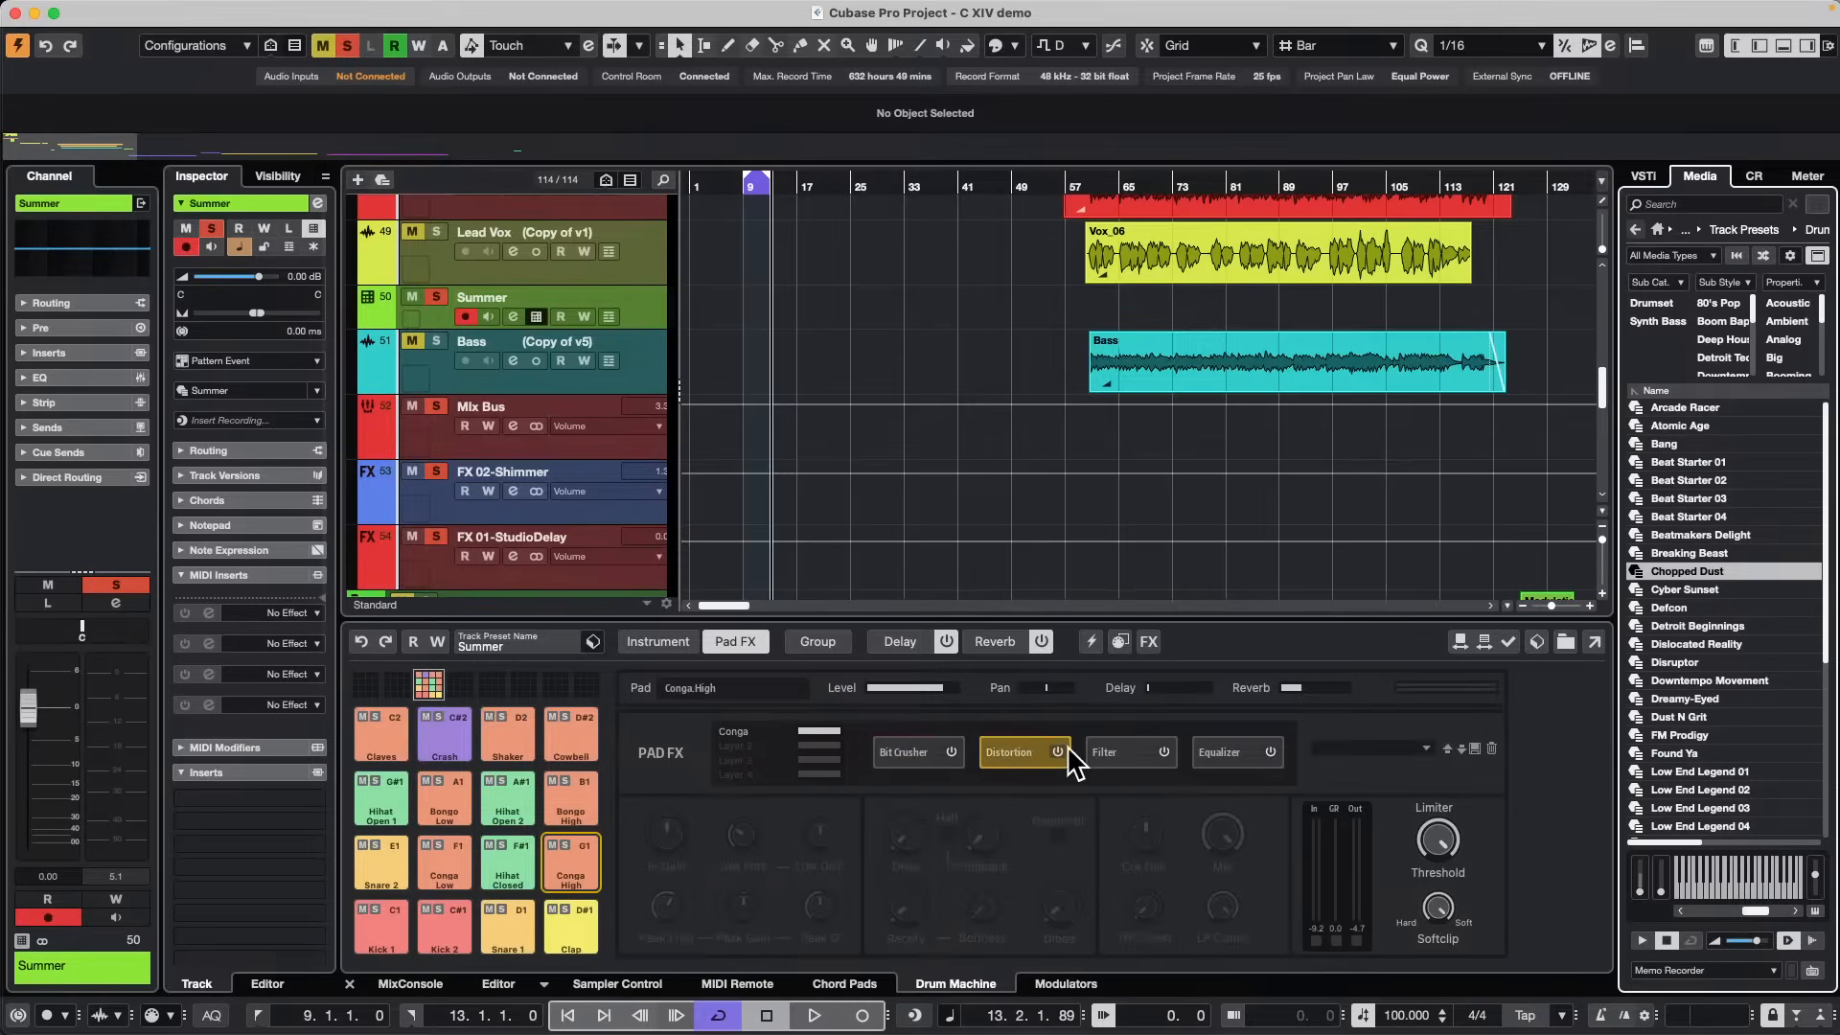
{"action": "left_click", "coordinate": [368, 920]}
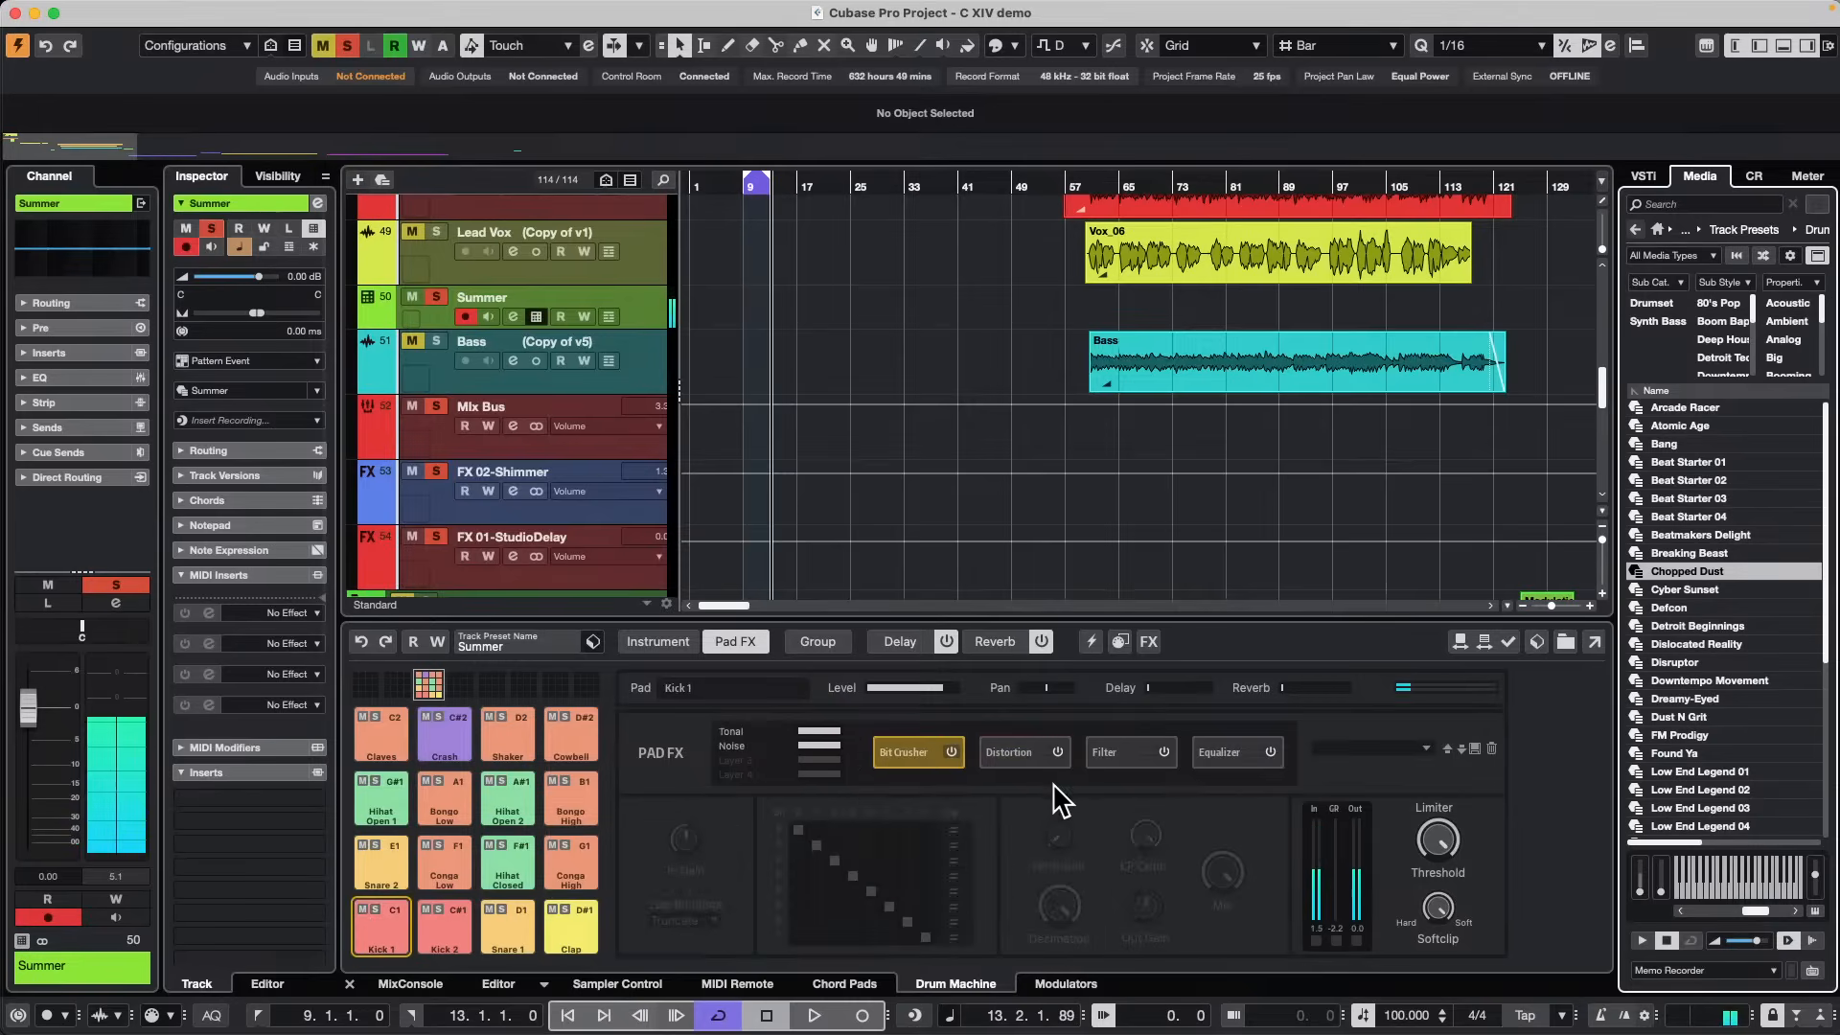
{"action": "left_click", "coordinate": [814, 640]}
{"action": "left_click", "coordinate": [912, 640]}
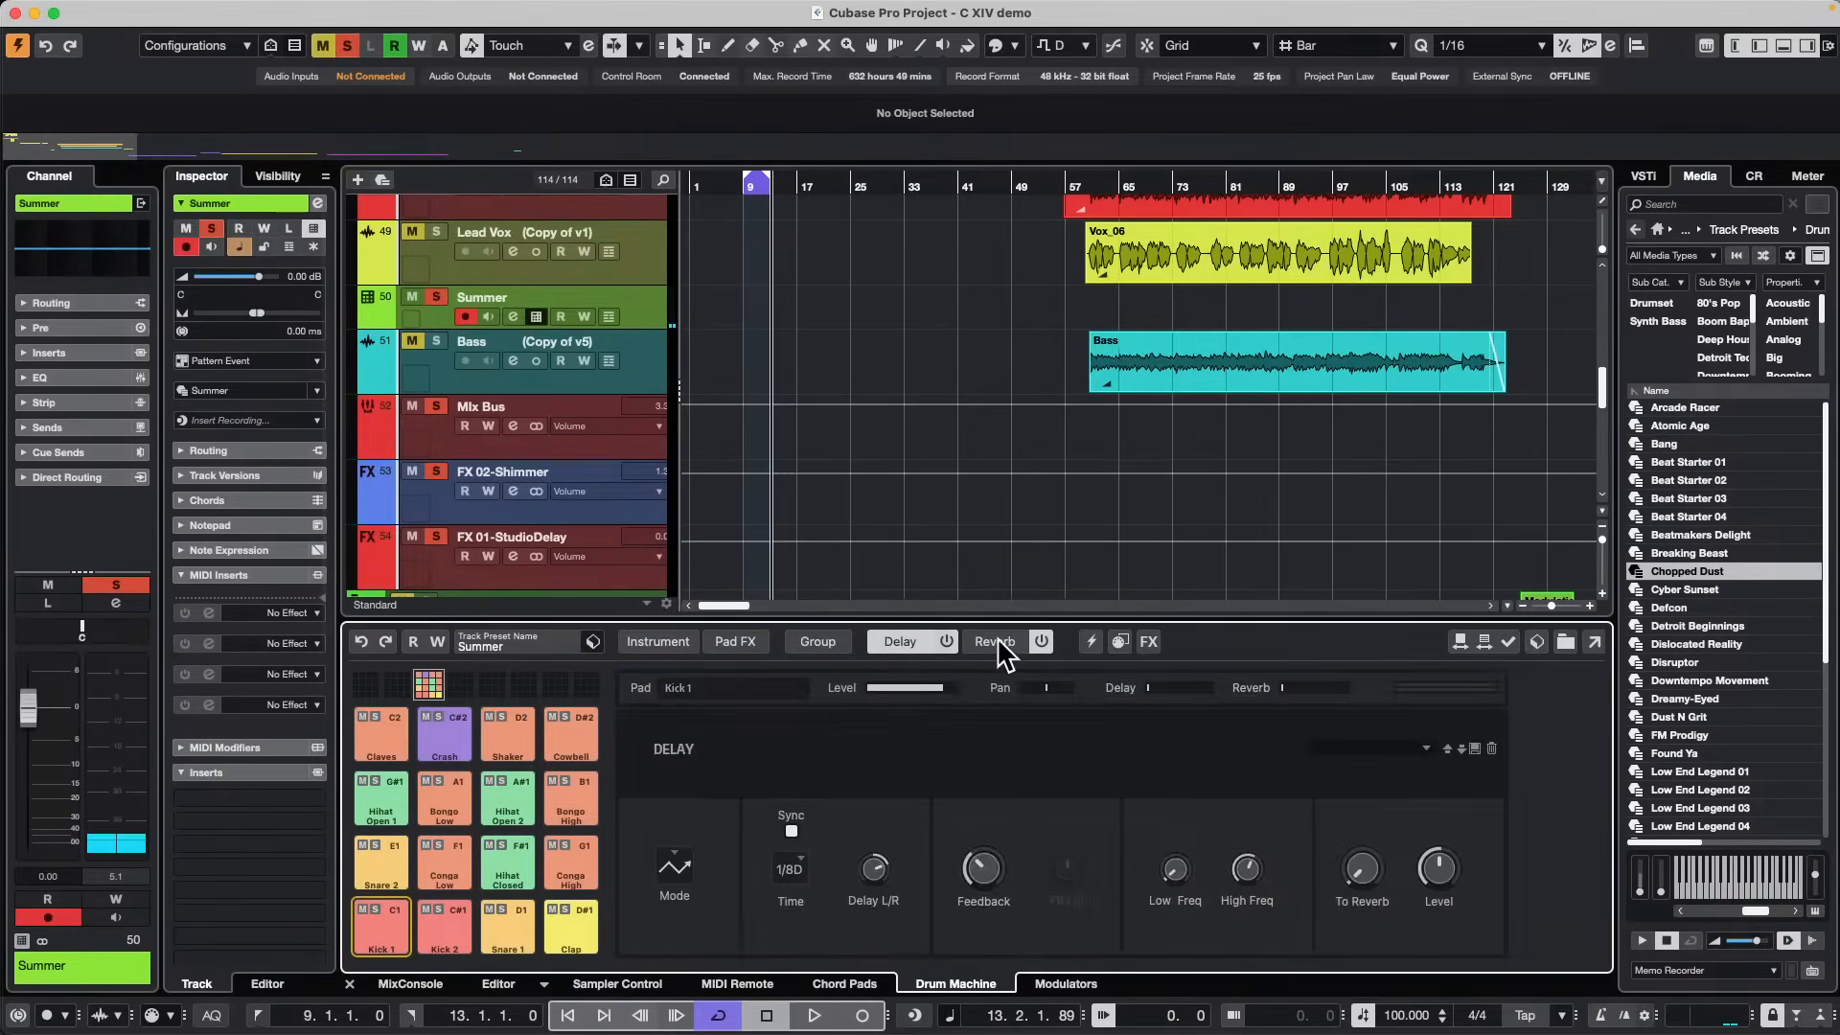
{"action": "left_click", "coordinate": [1006, 640]}
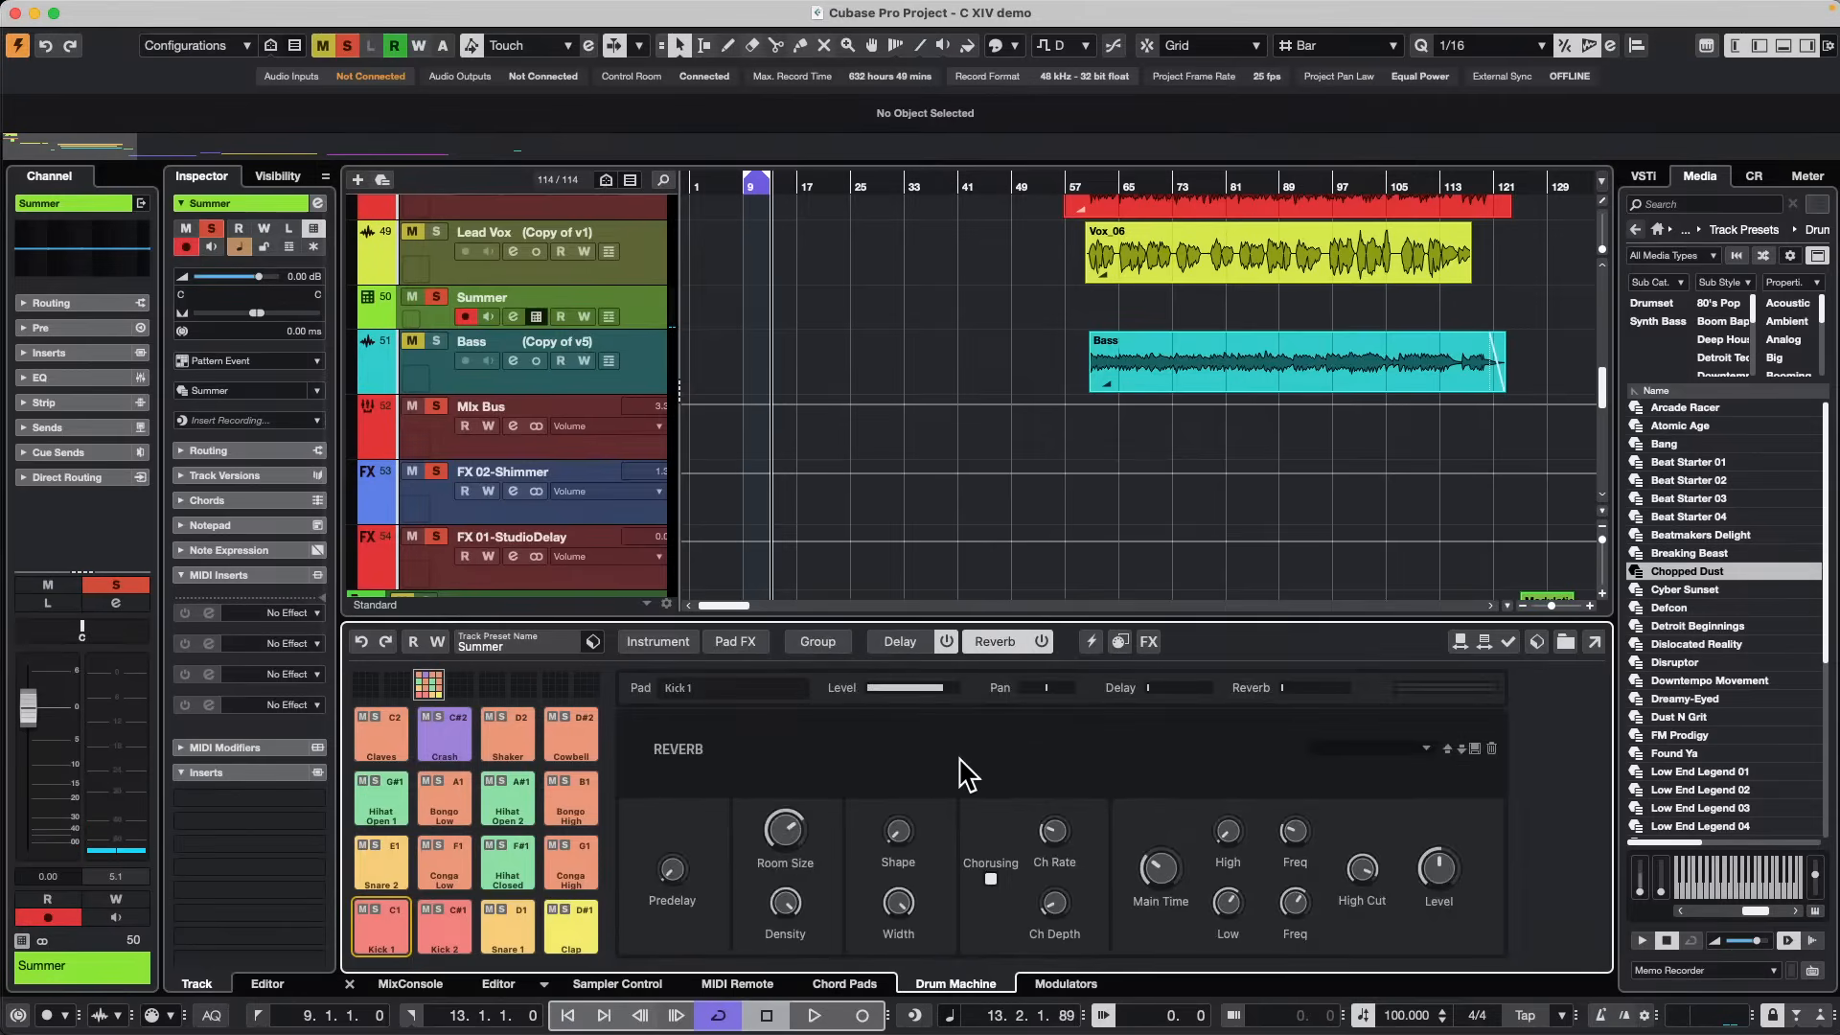
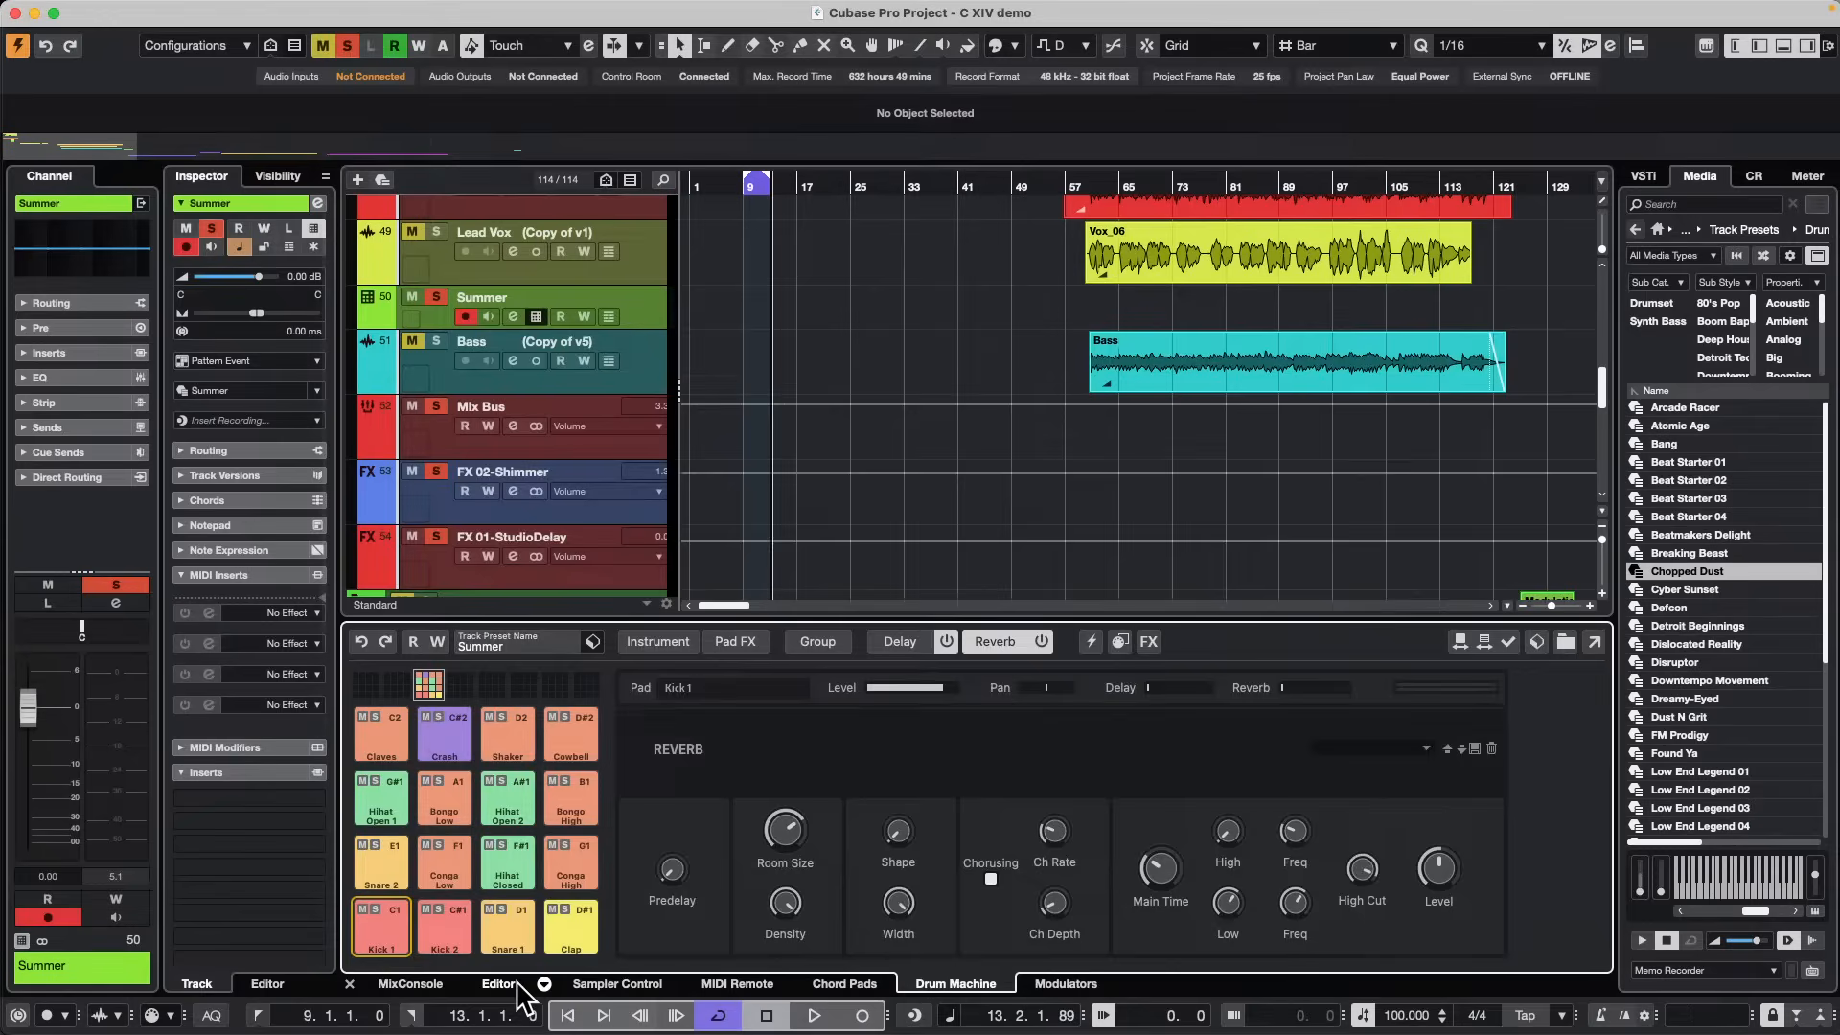
Open the pattern editor for the Summer track and examine its drum lanes and the track list.
{"action": "left_click", "coordinate": [500, 984]}
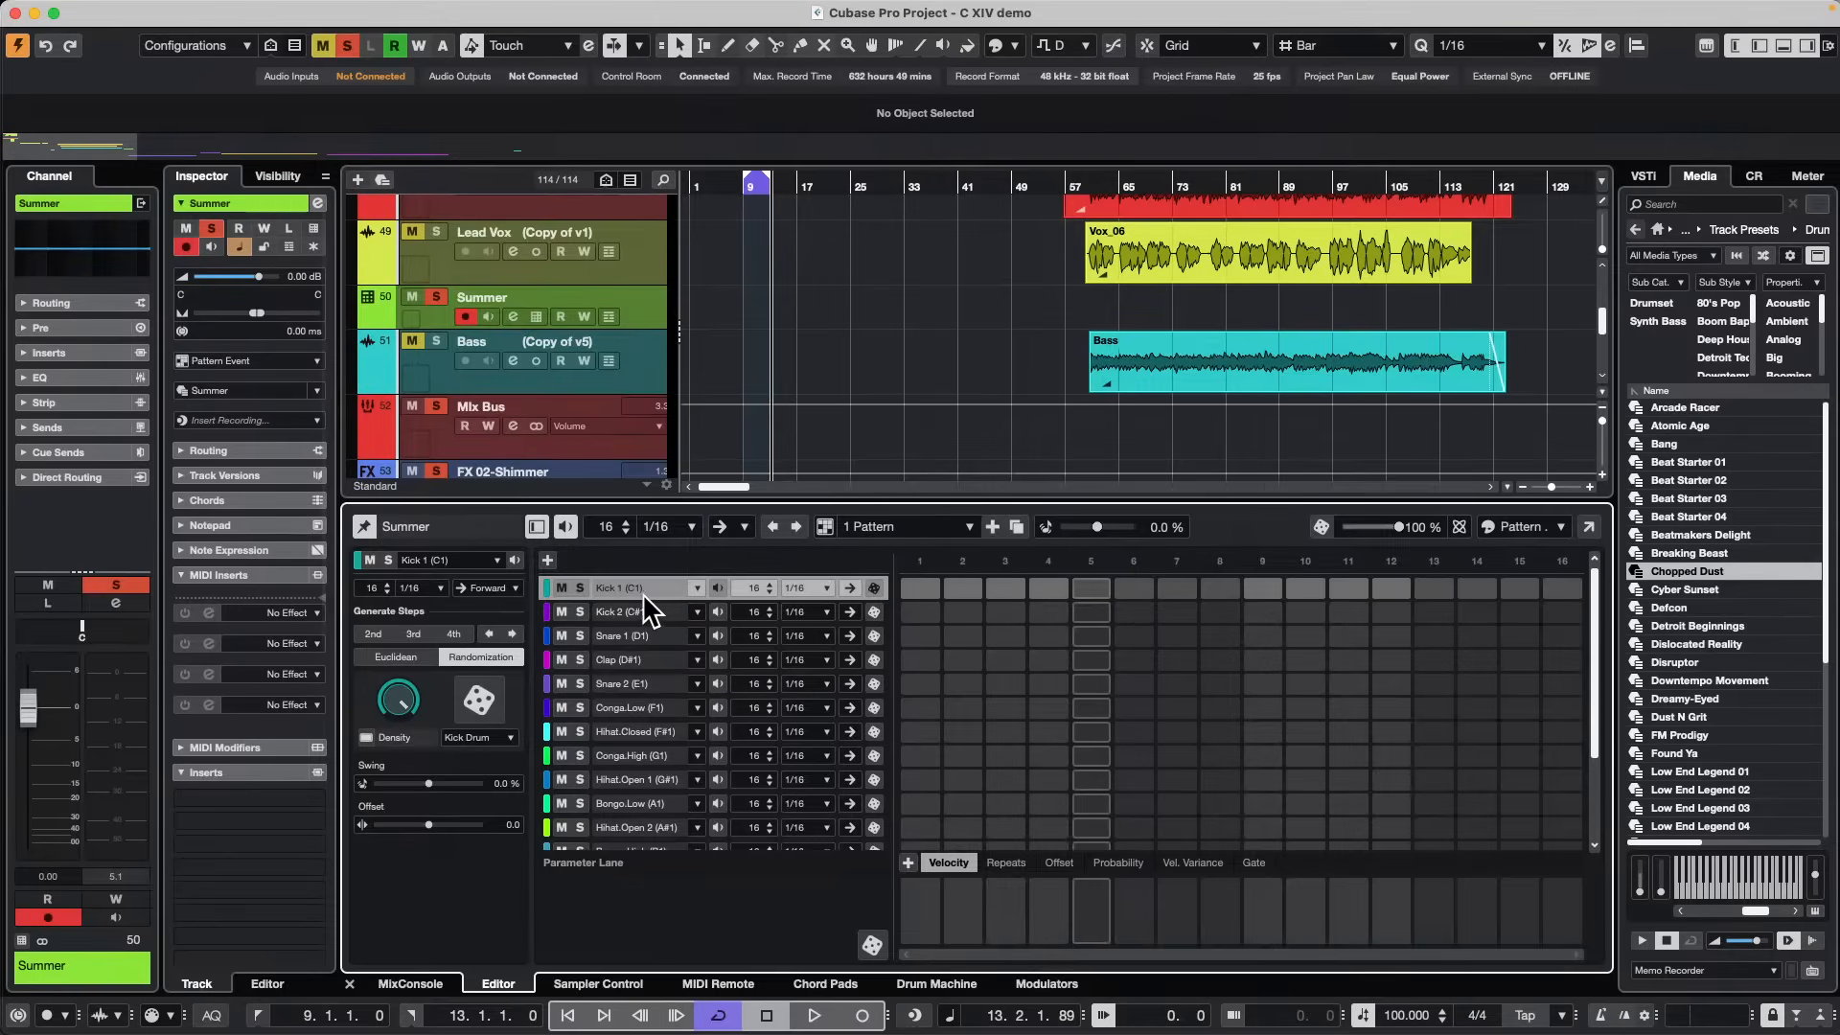
{"action": "scroll", "coordinate": [630, 770], "scroll_direction": "down", "scroll_amount": 5}
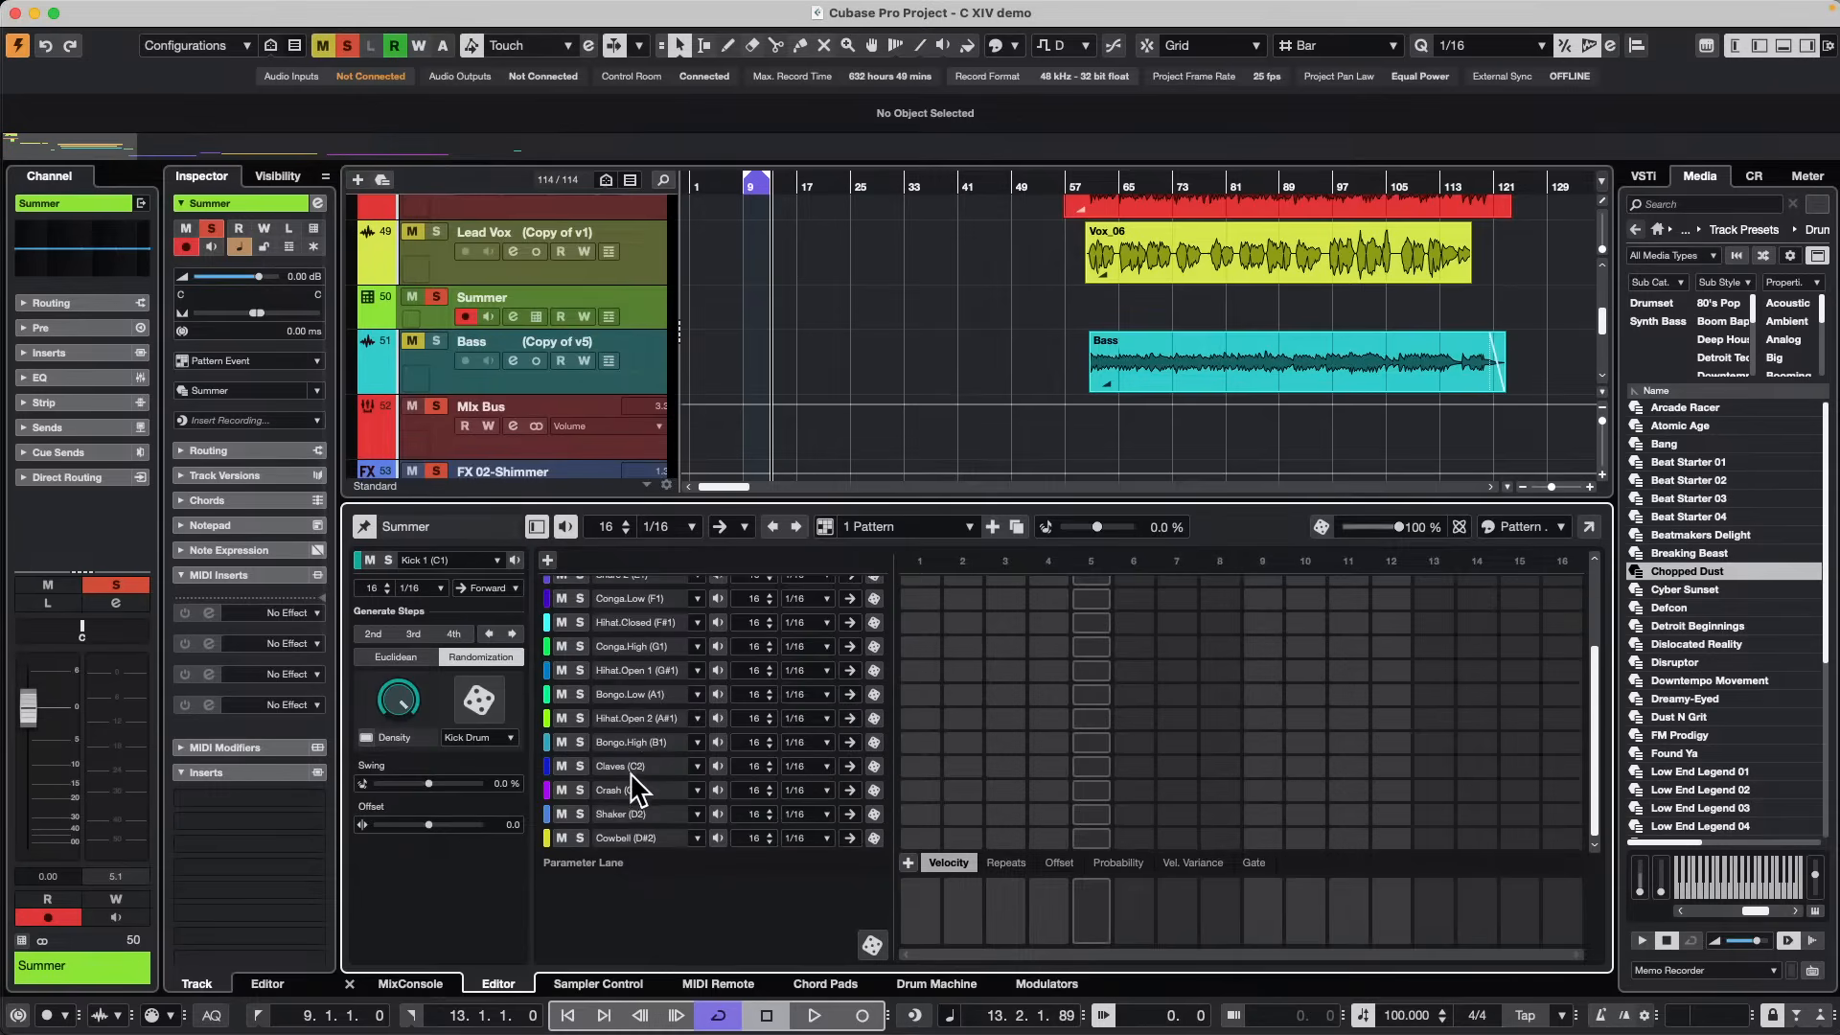
{"action": "scroll", "coordinate": [629, 773], "scroll_direction": "up", "scroll_amount": 5}
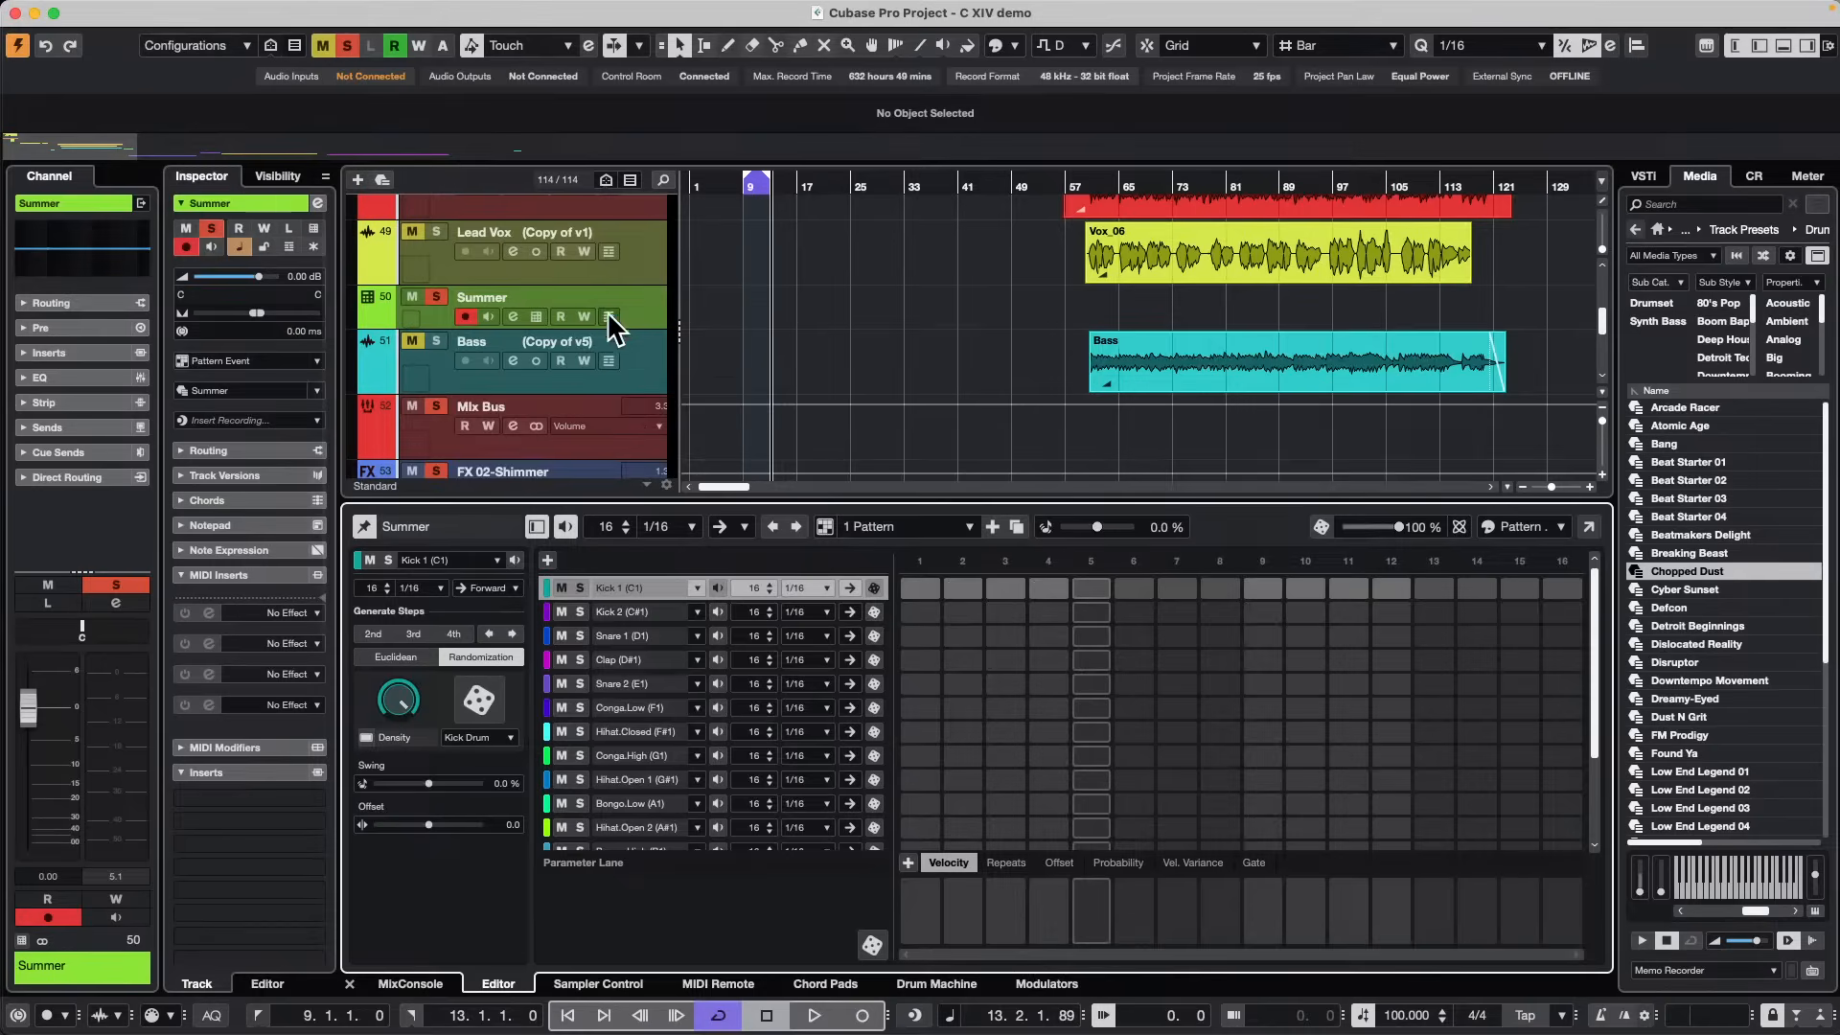
{"action": "scroll", "coordinate": [607, 310], "scroll_direction": "down", "scroll_amount": 10}
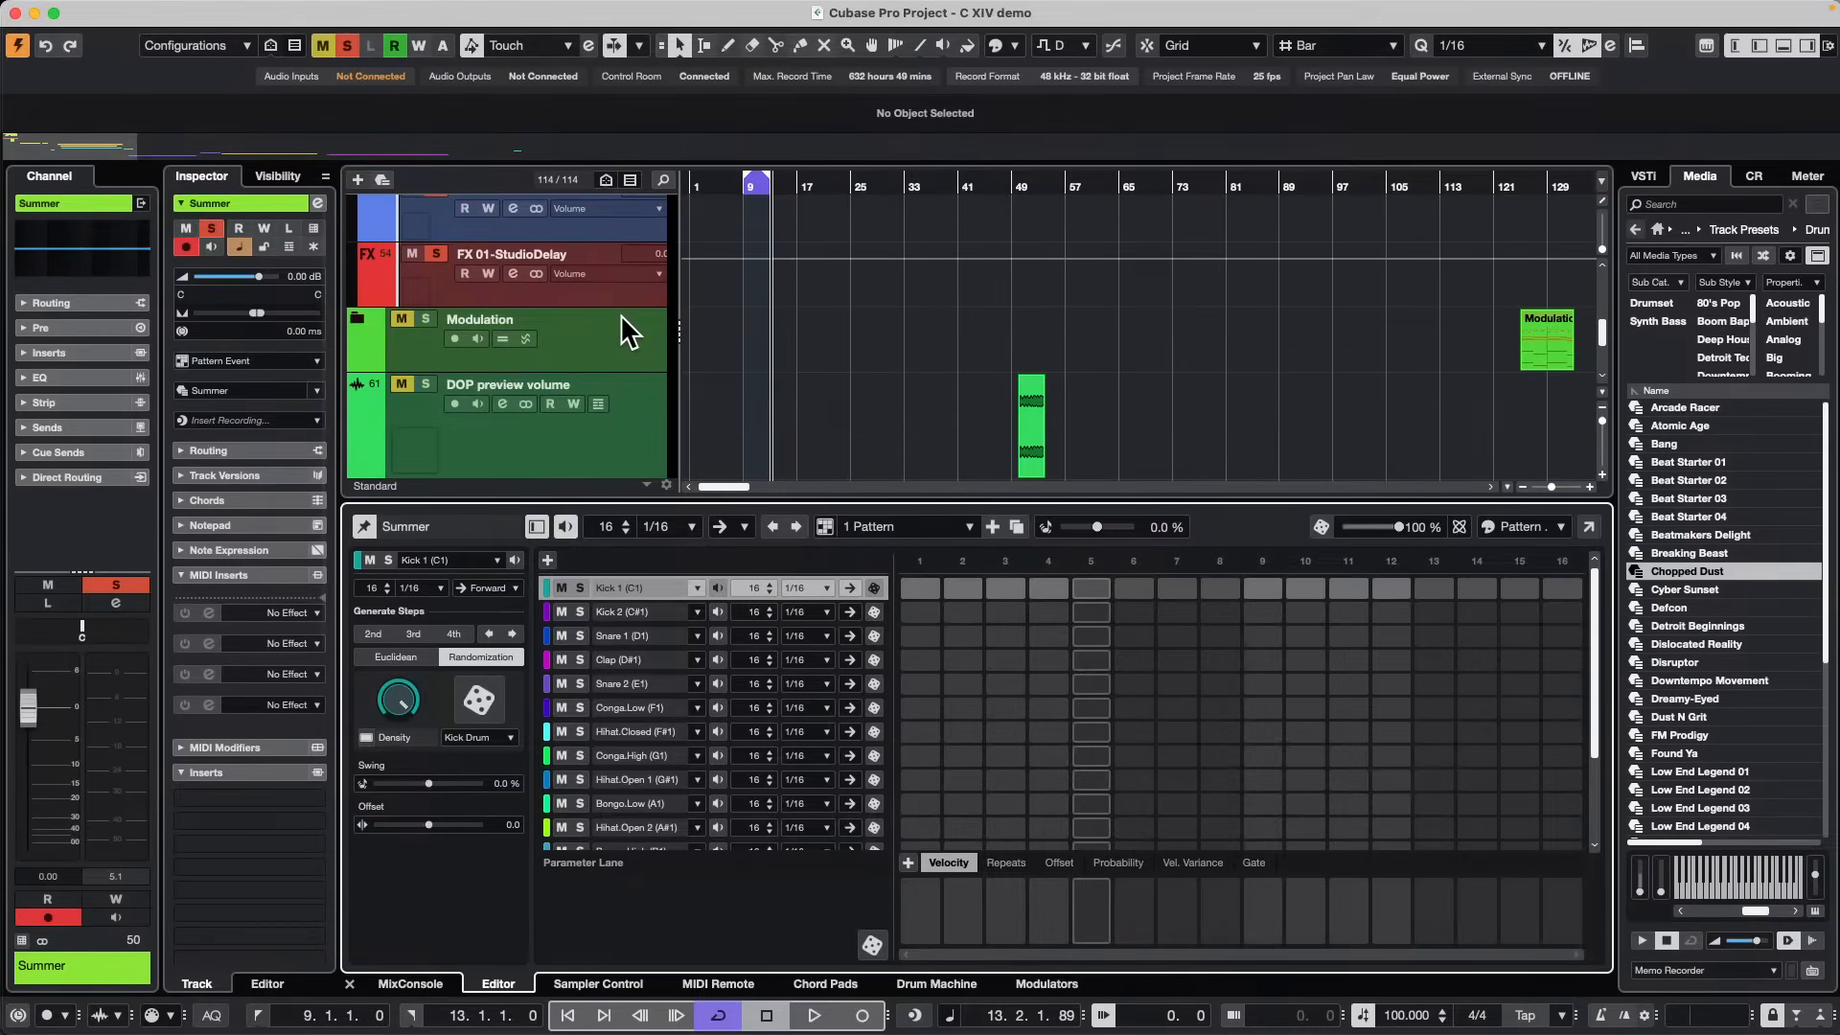
{"action": "scroll", "coordinate": [621, 316], "scroll_direction": "up", "scroll_amount": 8}
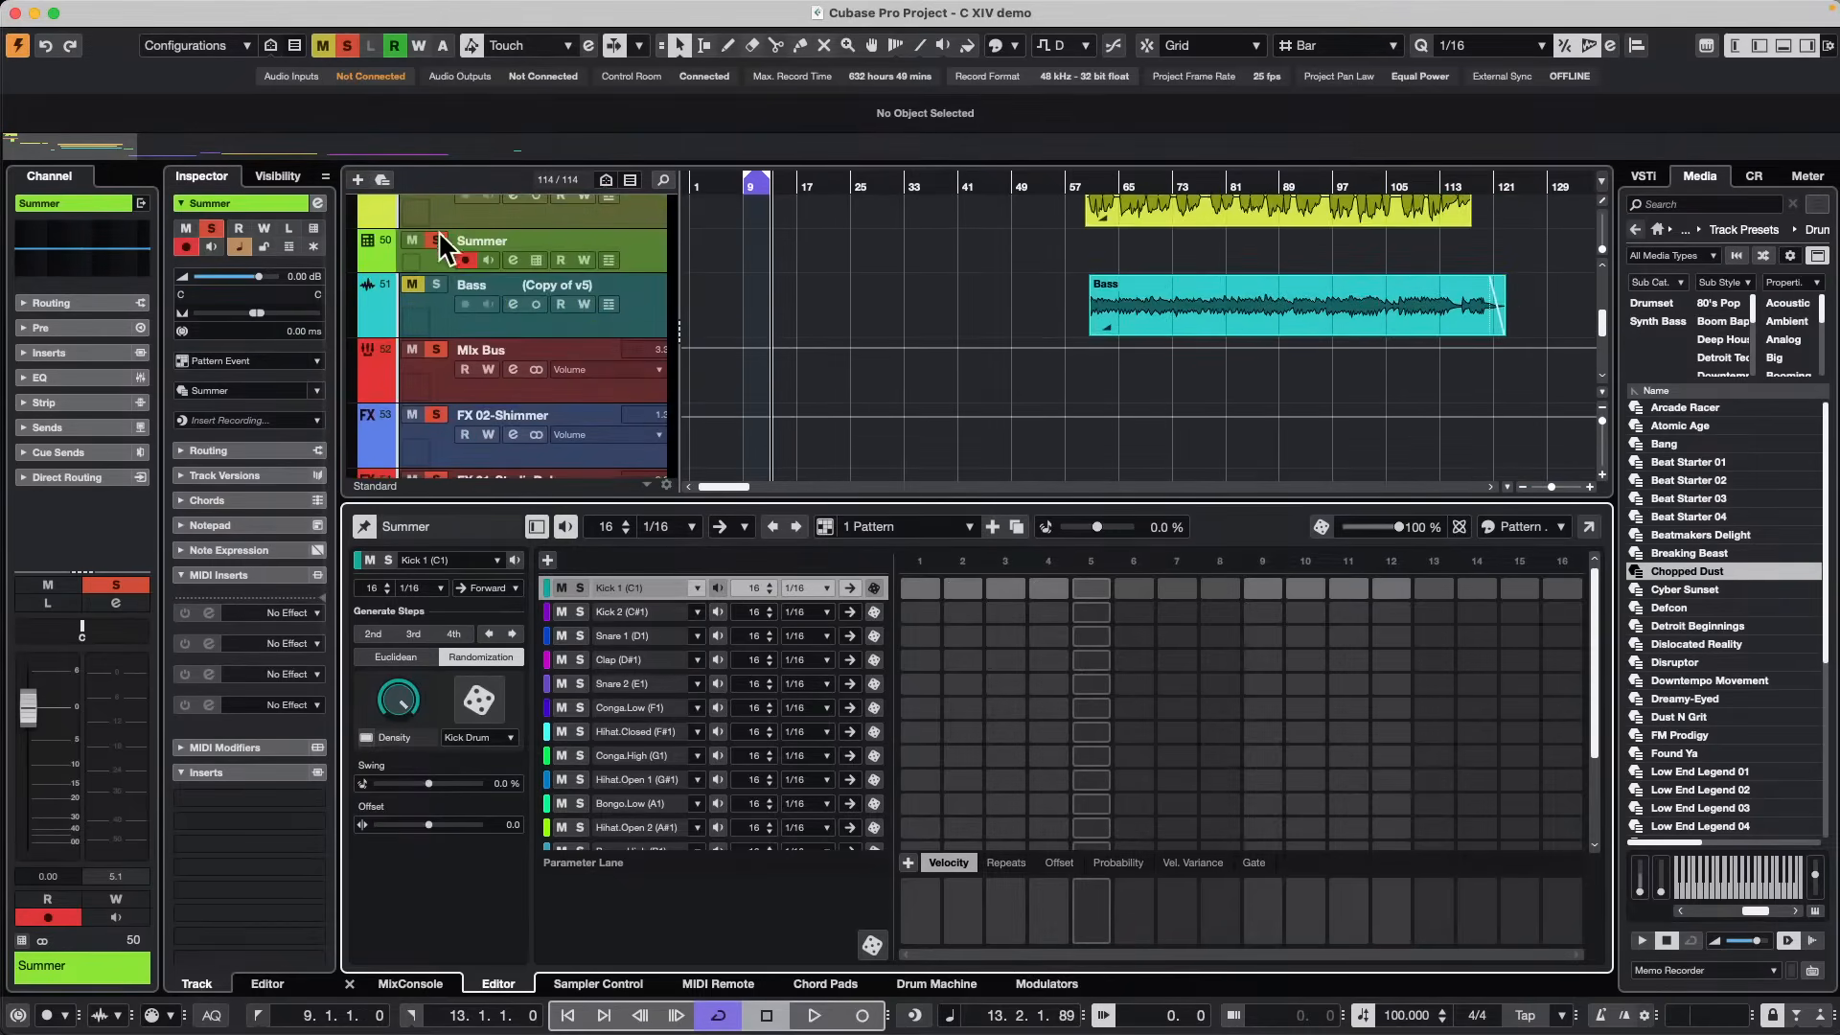
Clear all solo states, solo only the Summer track and start playback.
{"action": "left_click", "coordinate": [343, 45]}
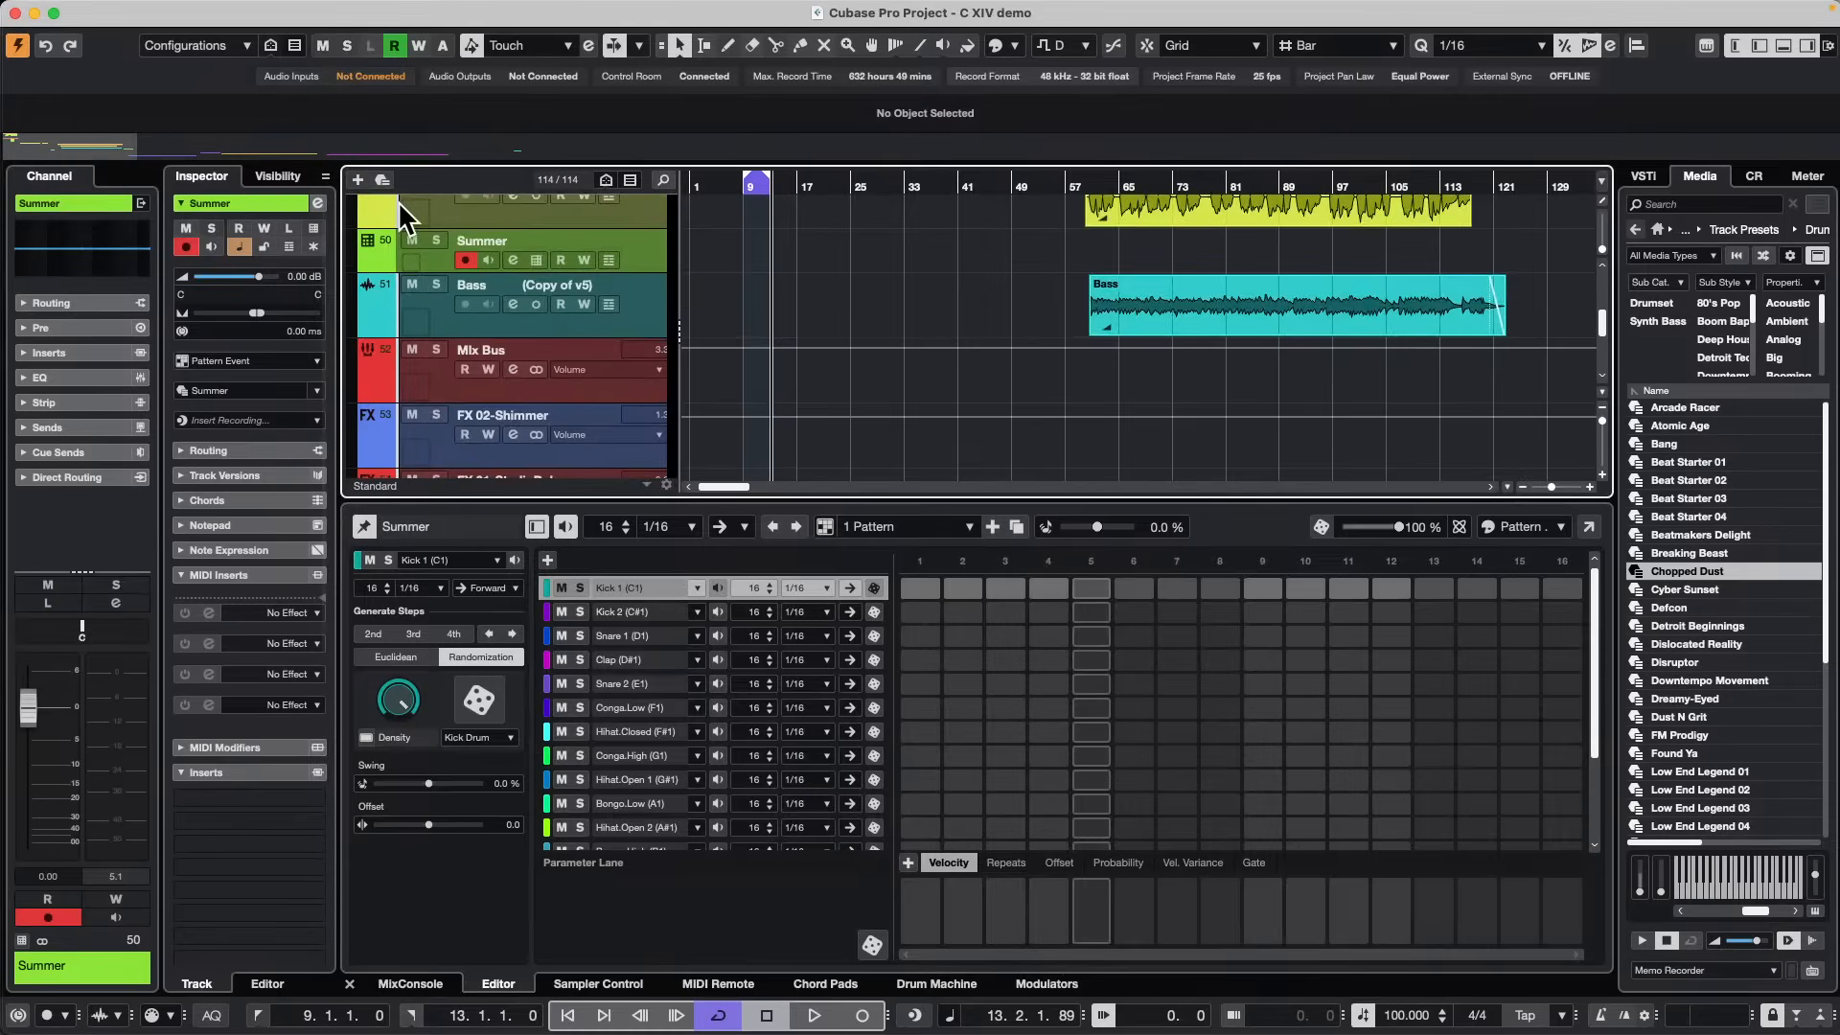
{"action": "left_click", "coordinate": [439, 241]}
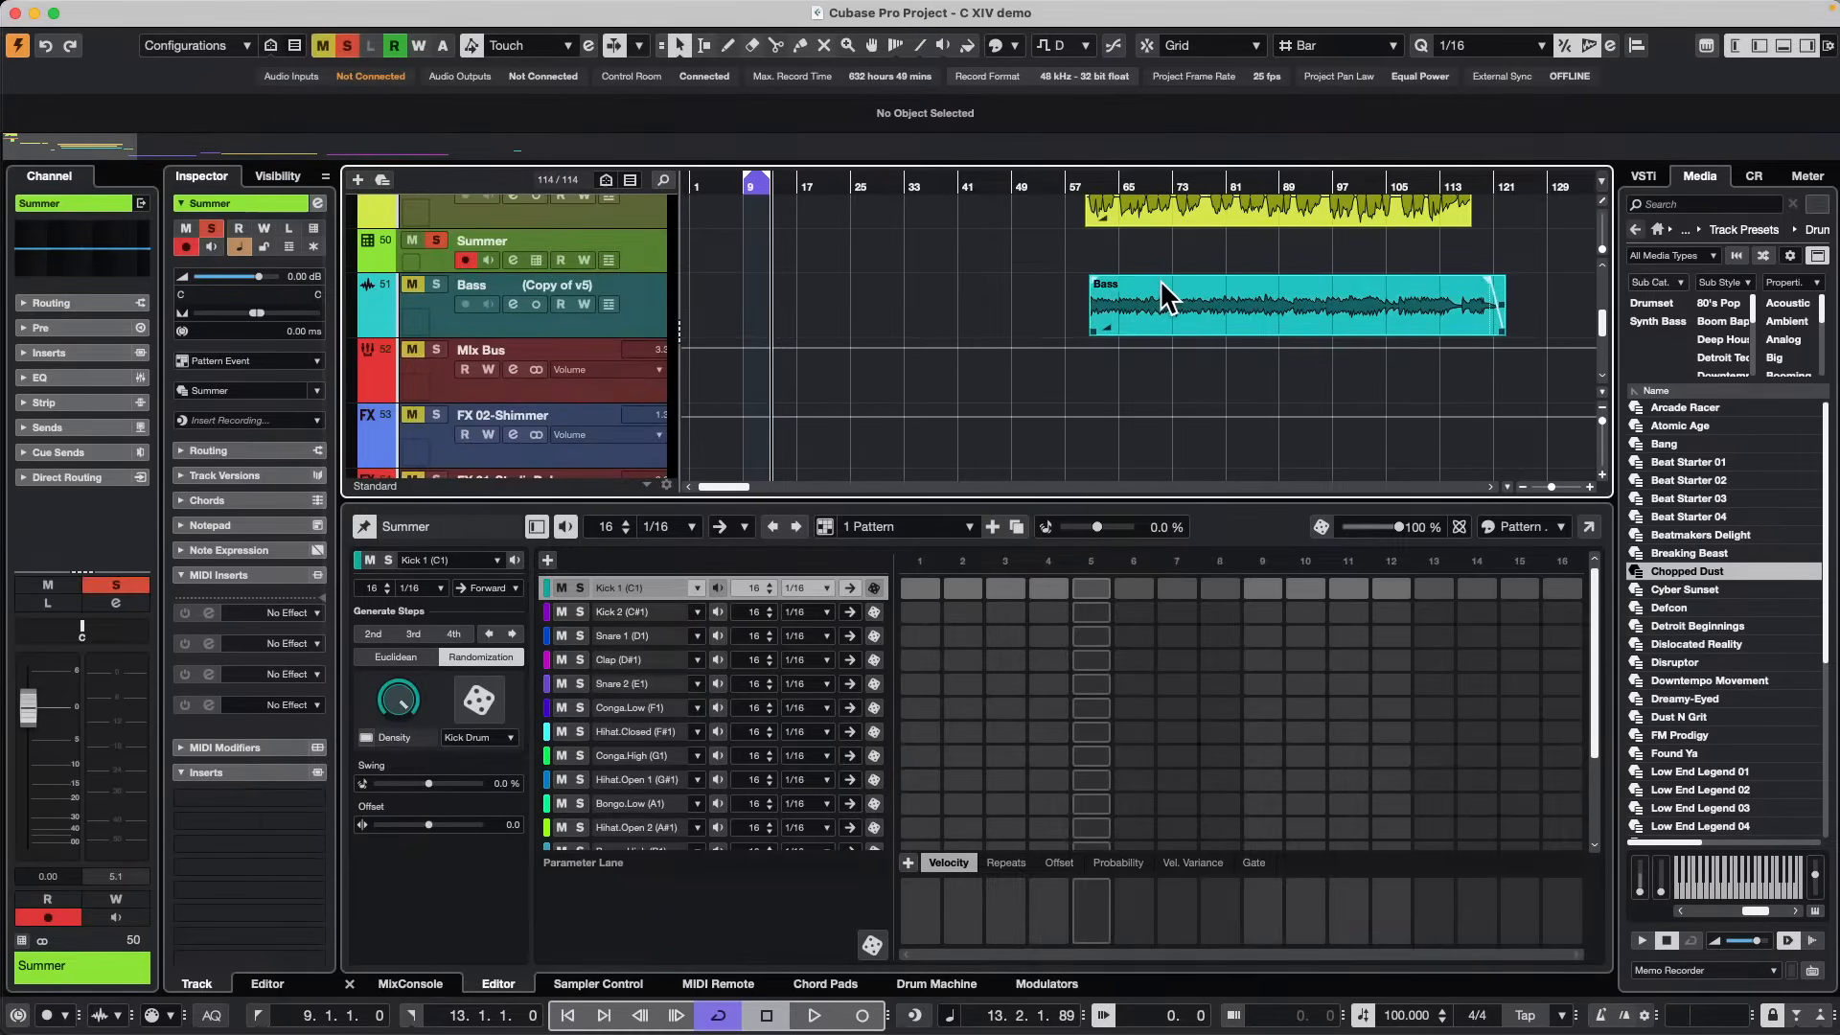
{"action": "key", "text": "space"}
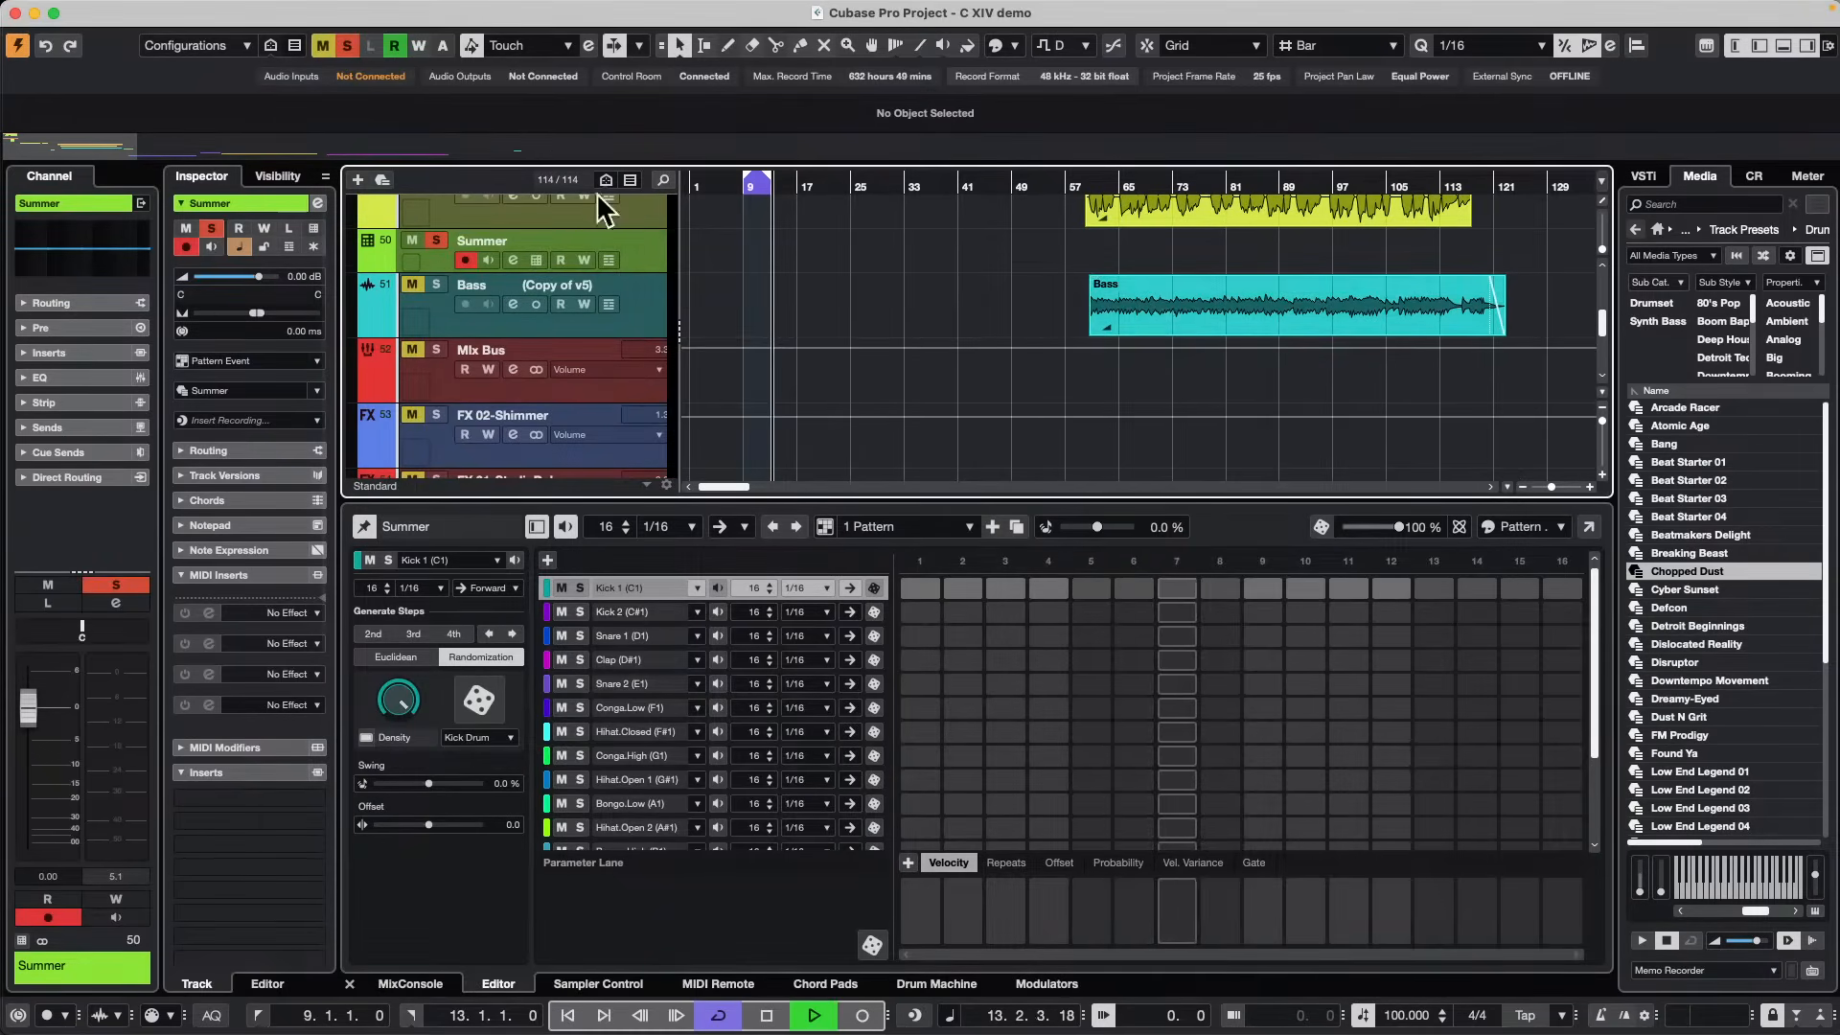
Place Kick 1 hits on steps 1, 5, 9 and 13 of the pattern.
{"action": "left_click", "coordinate": [919, 587]}
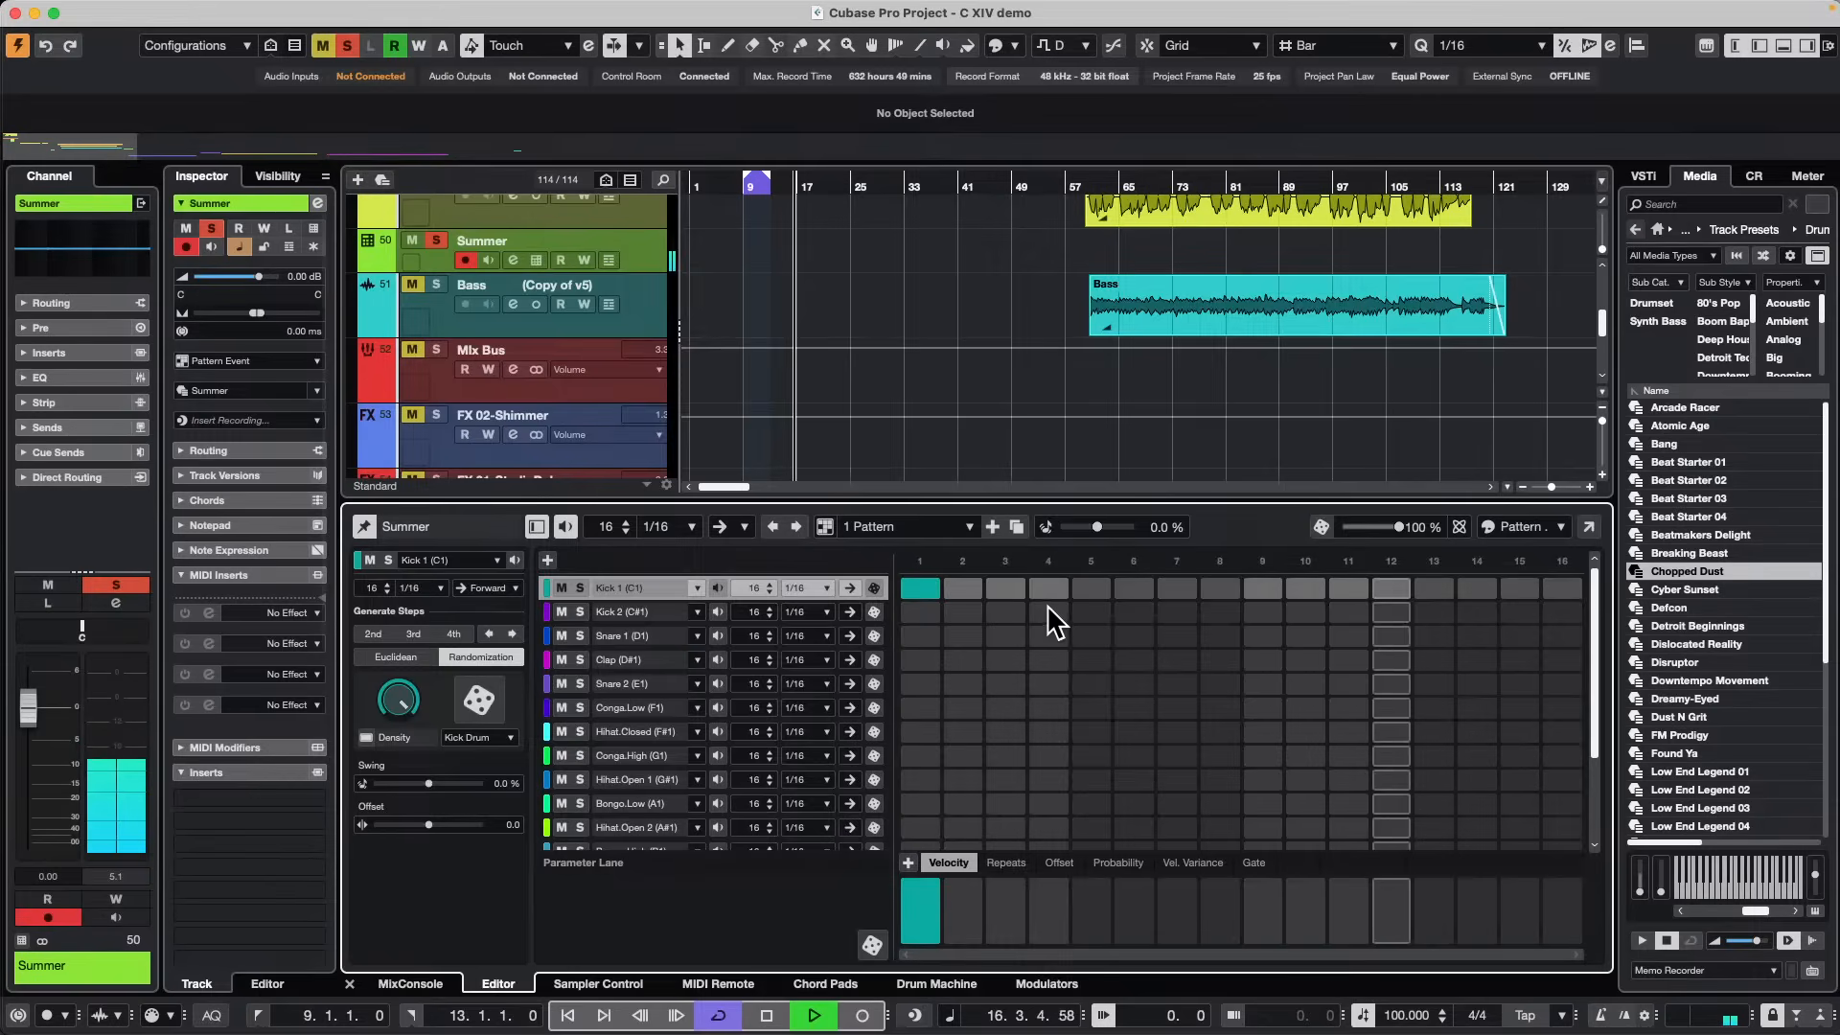
{"action": "left_click", "coordinate": [1090, 586]}
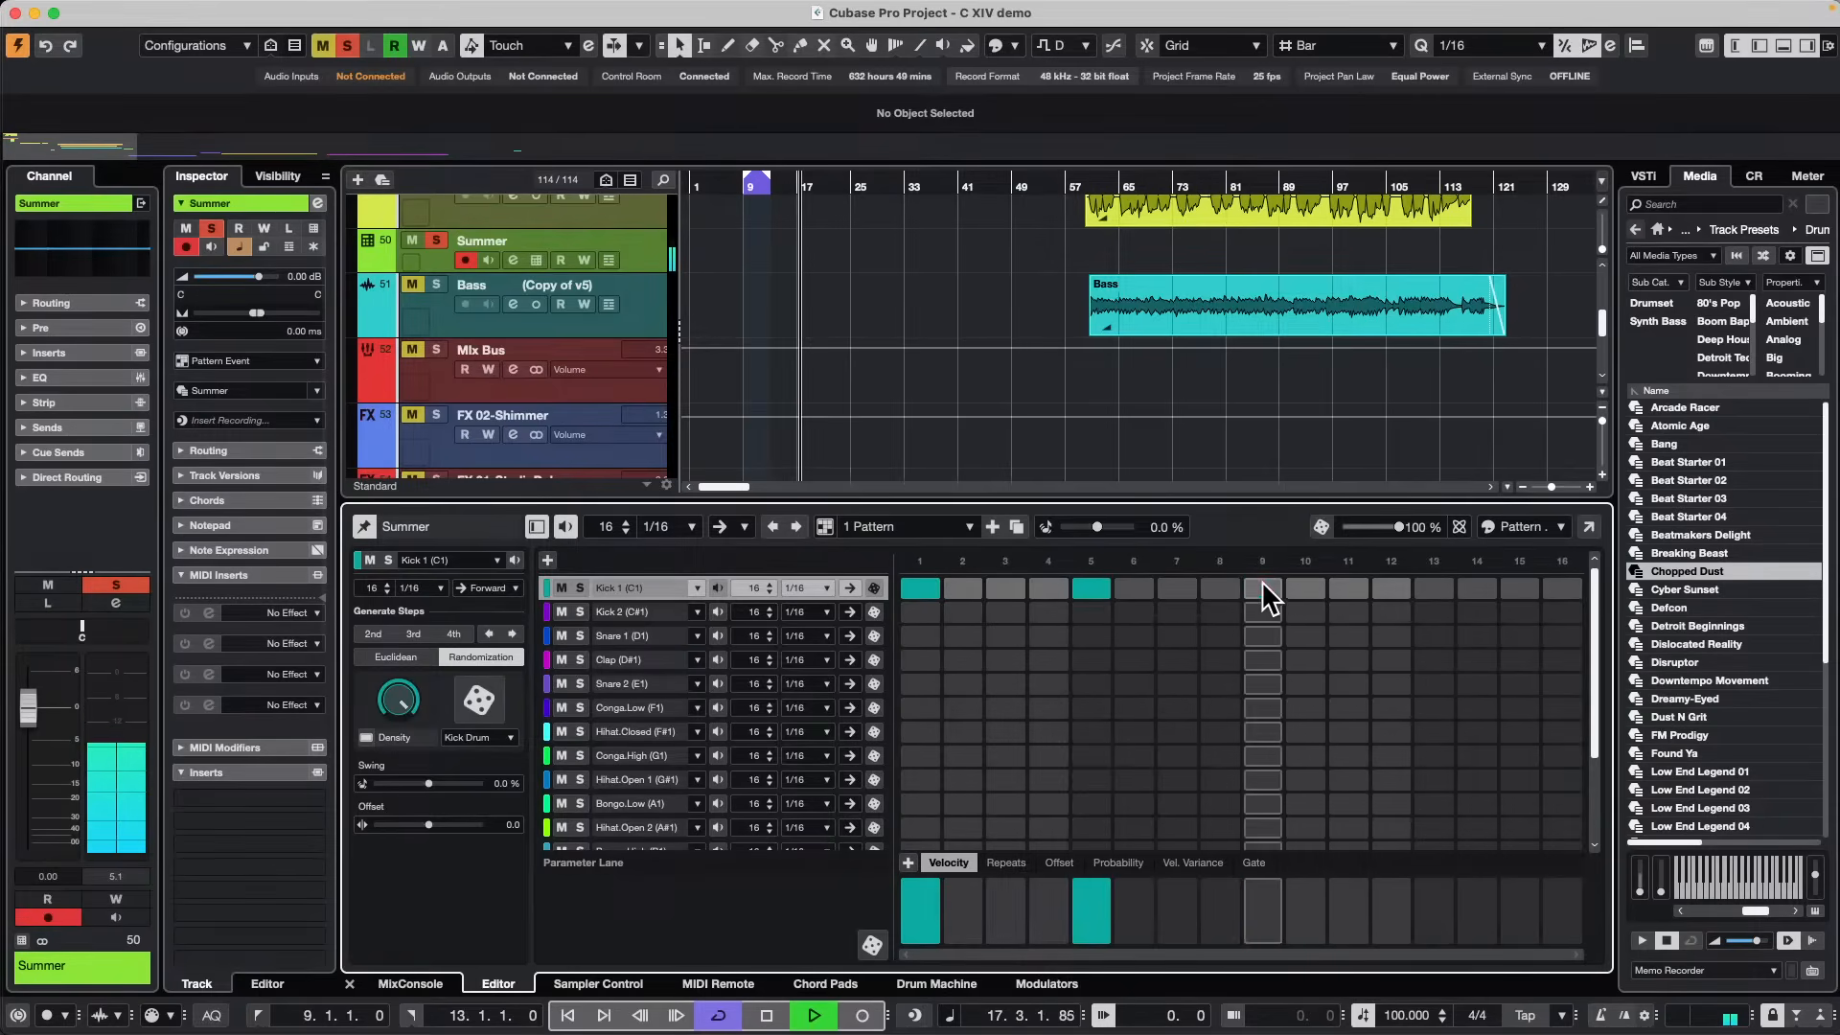
{"action": "left_click", "coordinate": [1450, 586]}
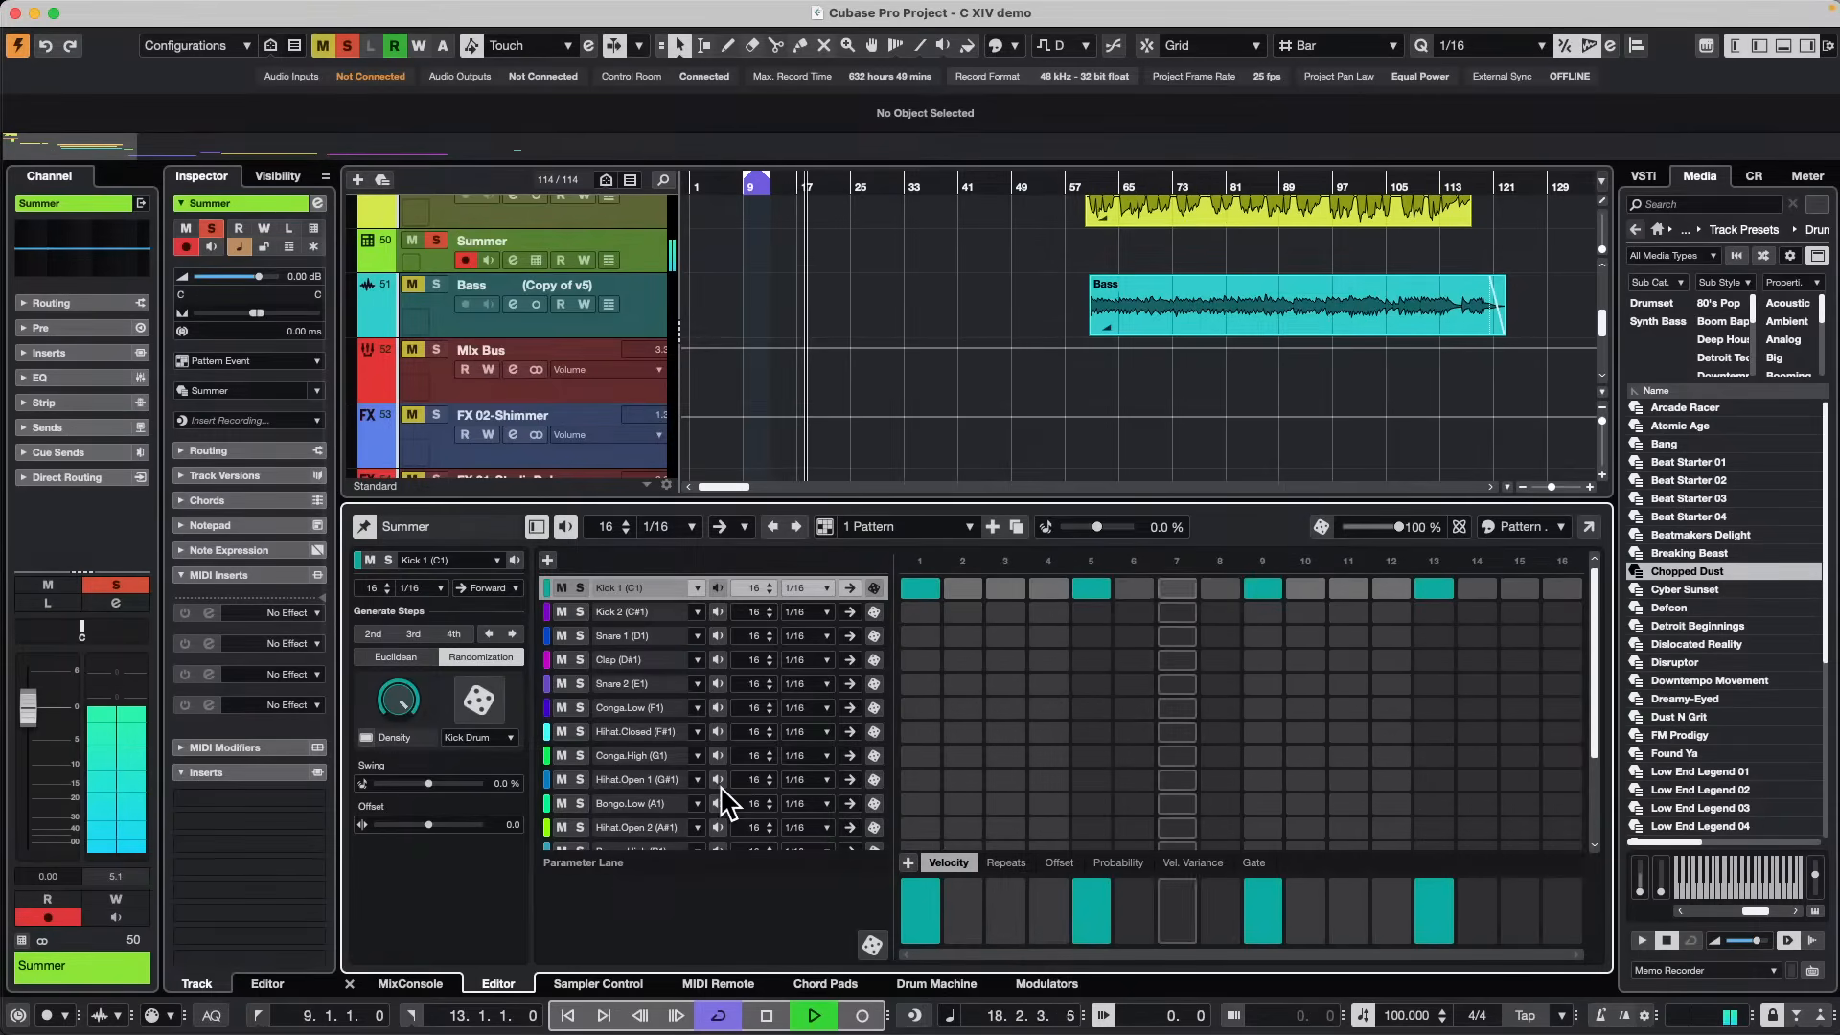
Remove the Kick 1 hits from steps 13, 9, 5 and 1.
{"action": "left_click", "coordinate": [1419, 584]}
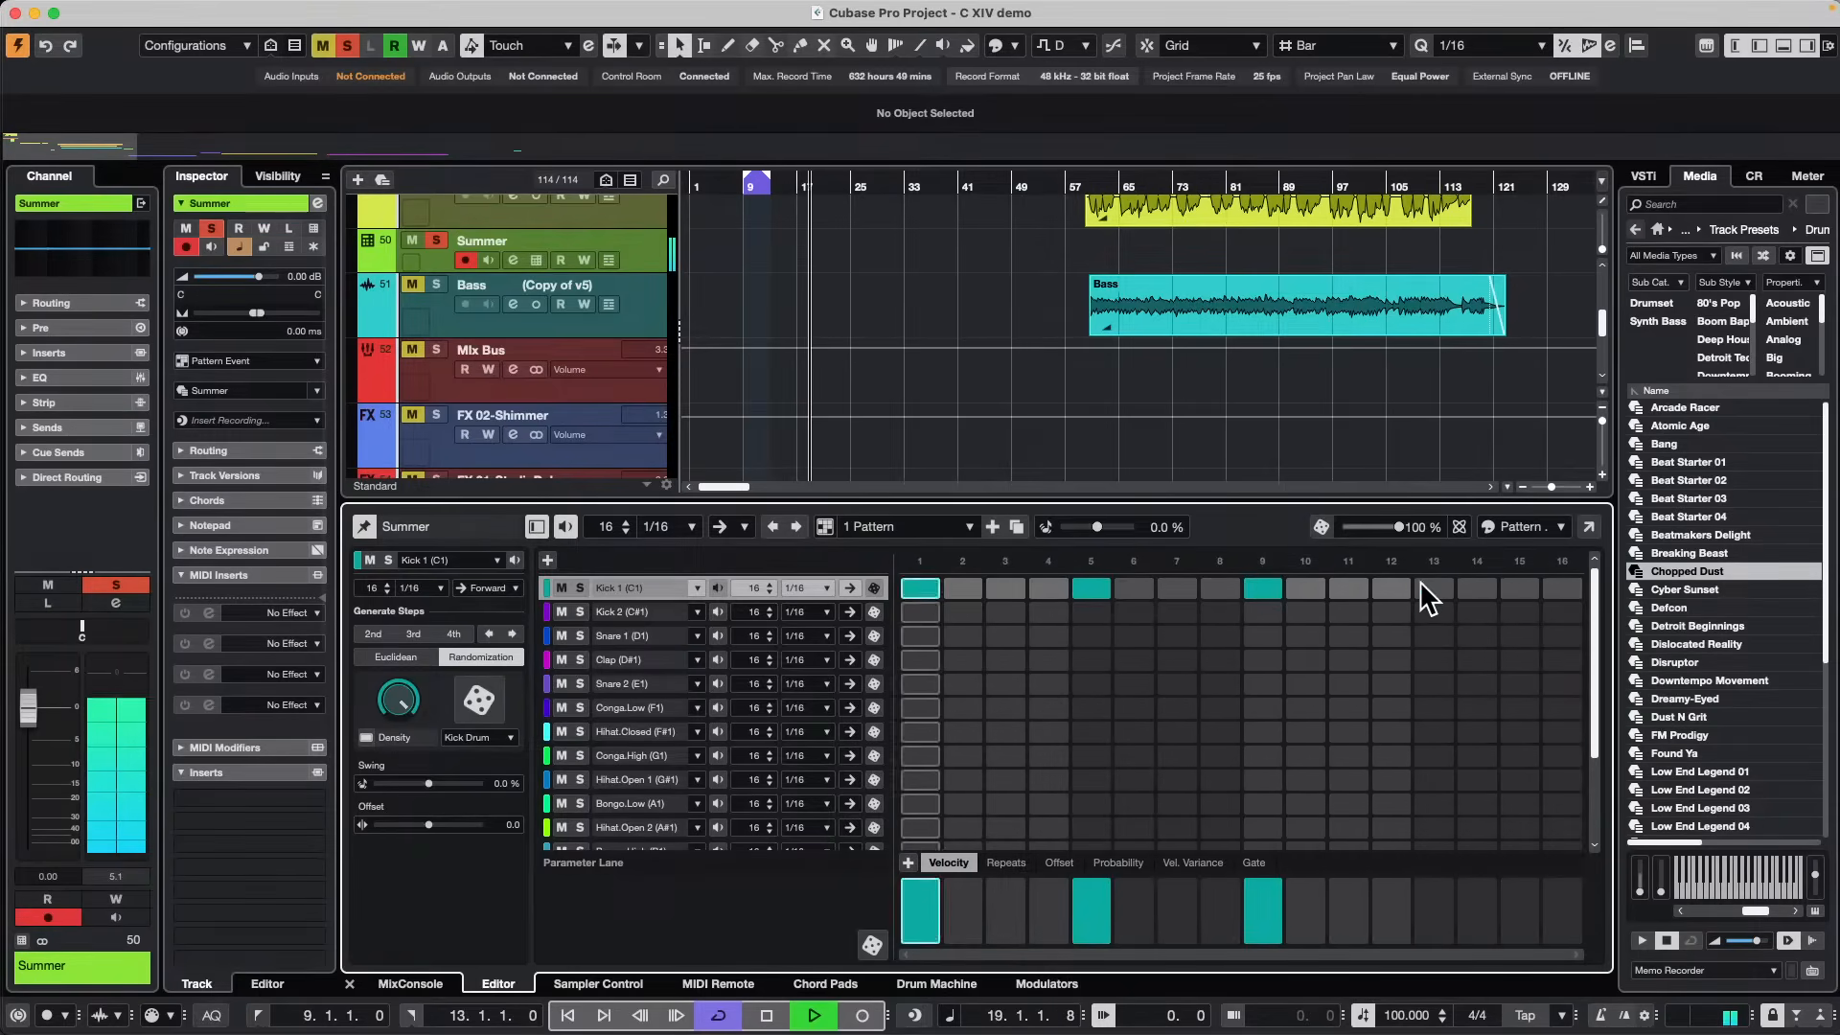
{"action": "left_click", "coordinate": [1250, 586]}
{"action": "left_click", "coordinate": [1078, 587]}
{"action": "left_click", "coordinate": [921, 587]}
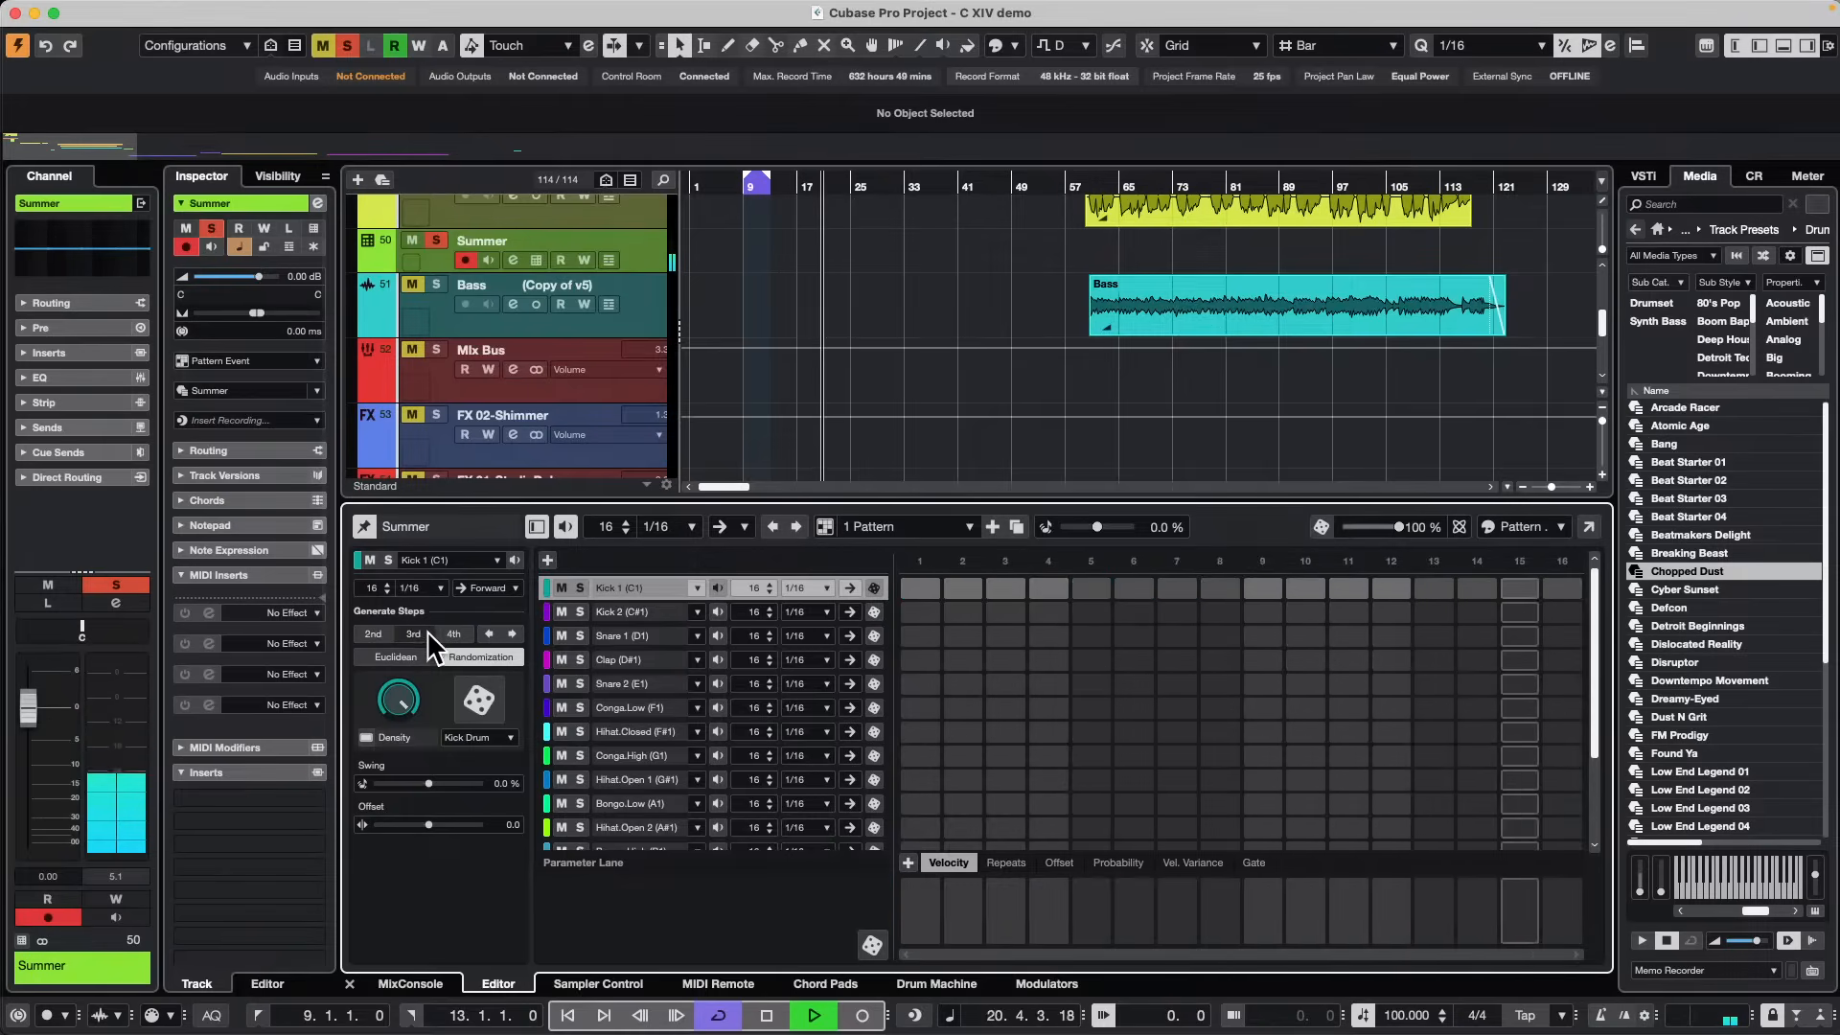
Generate Kick 1 hits on every 4th, 3rd and 2nd step in turn, ending with every 4th step.
{"action": "left_click", "coordinate": [457, 633]}
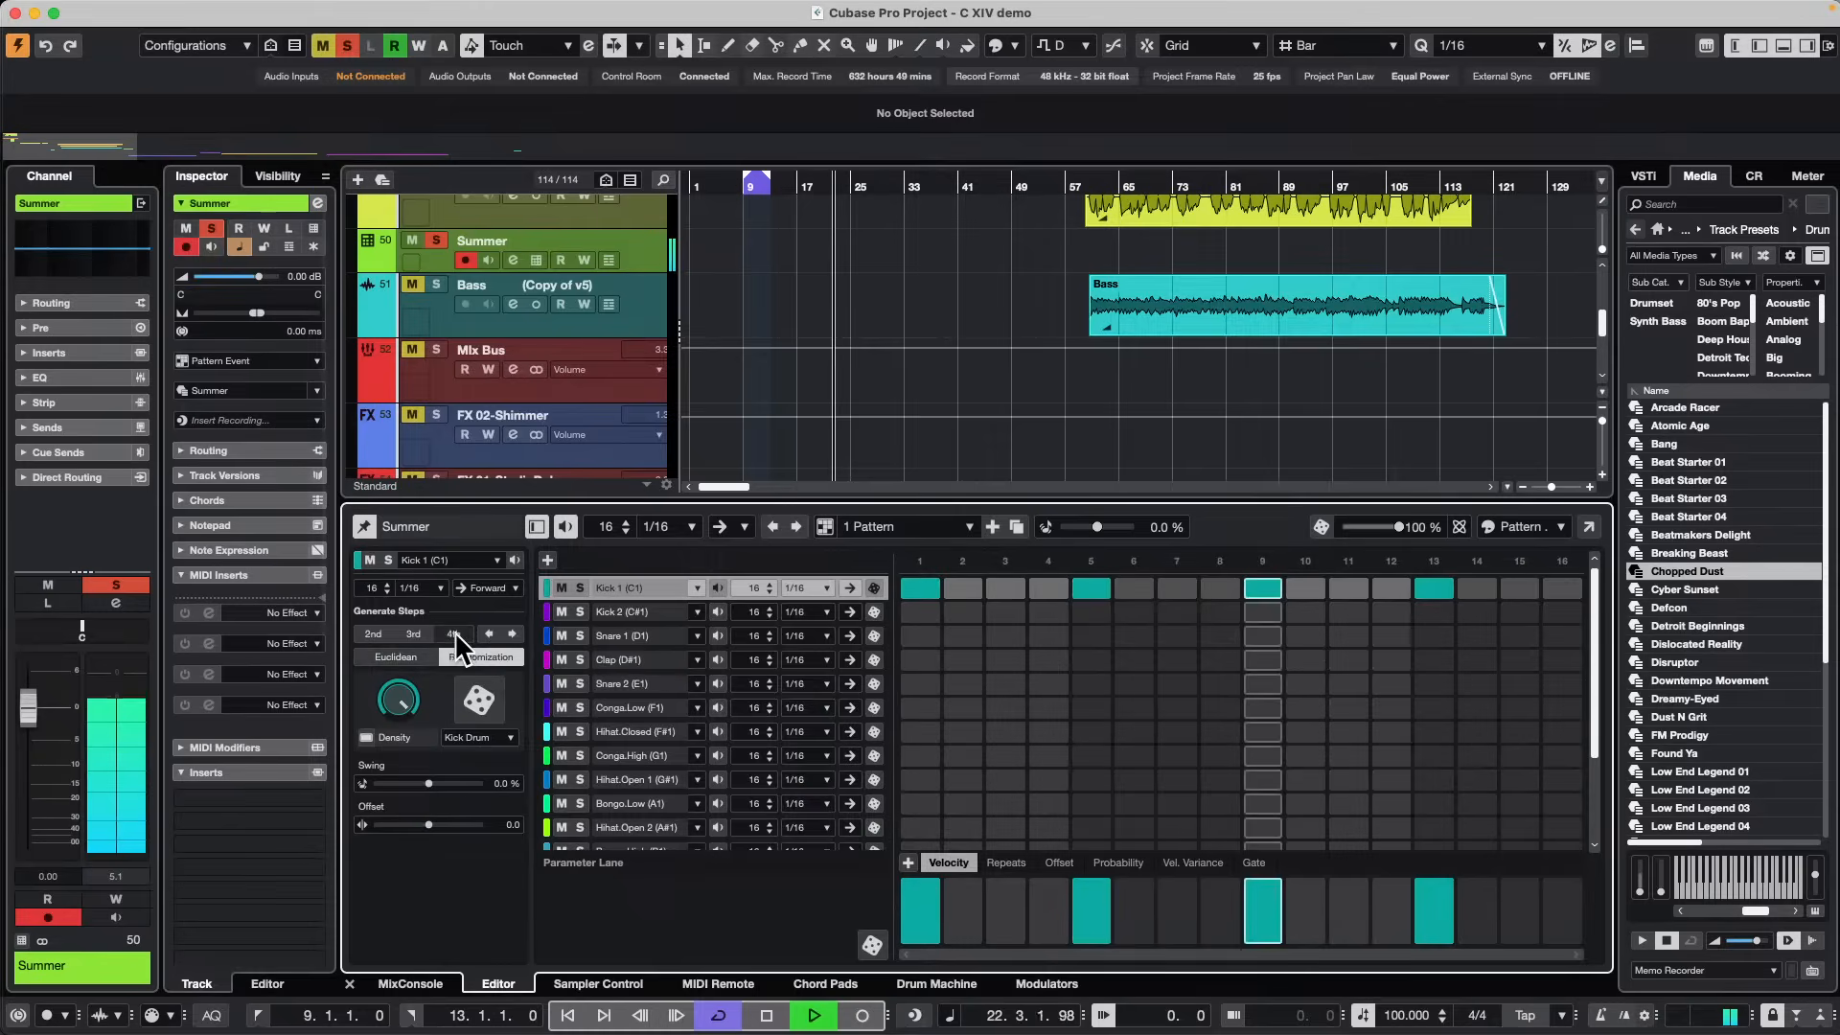
{"action": "left_click", "coordinate": [414, 635]}
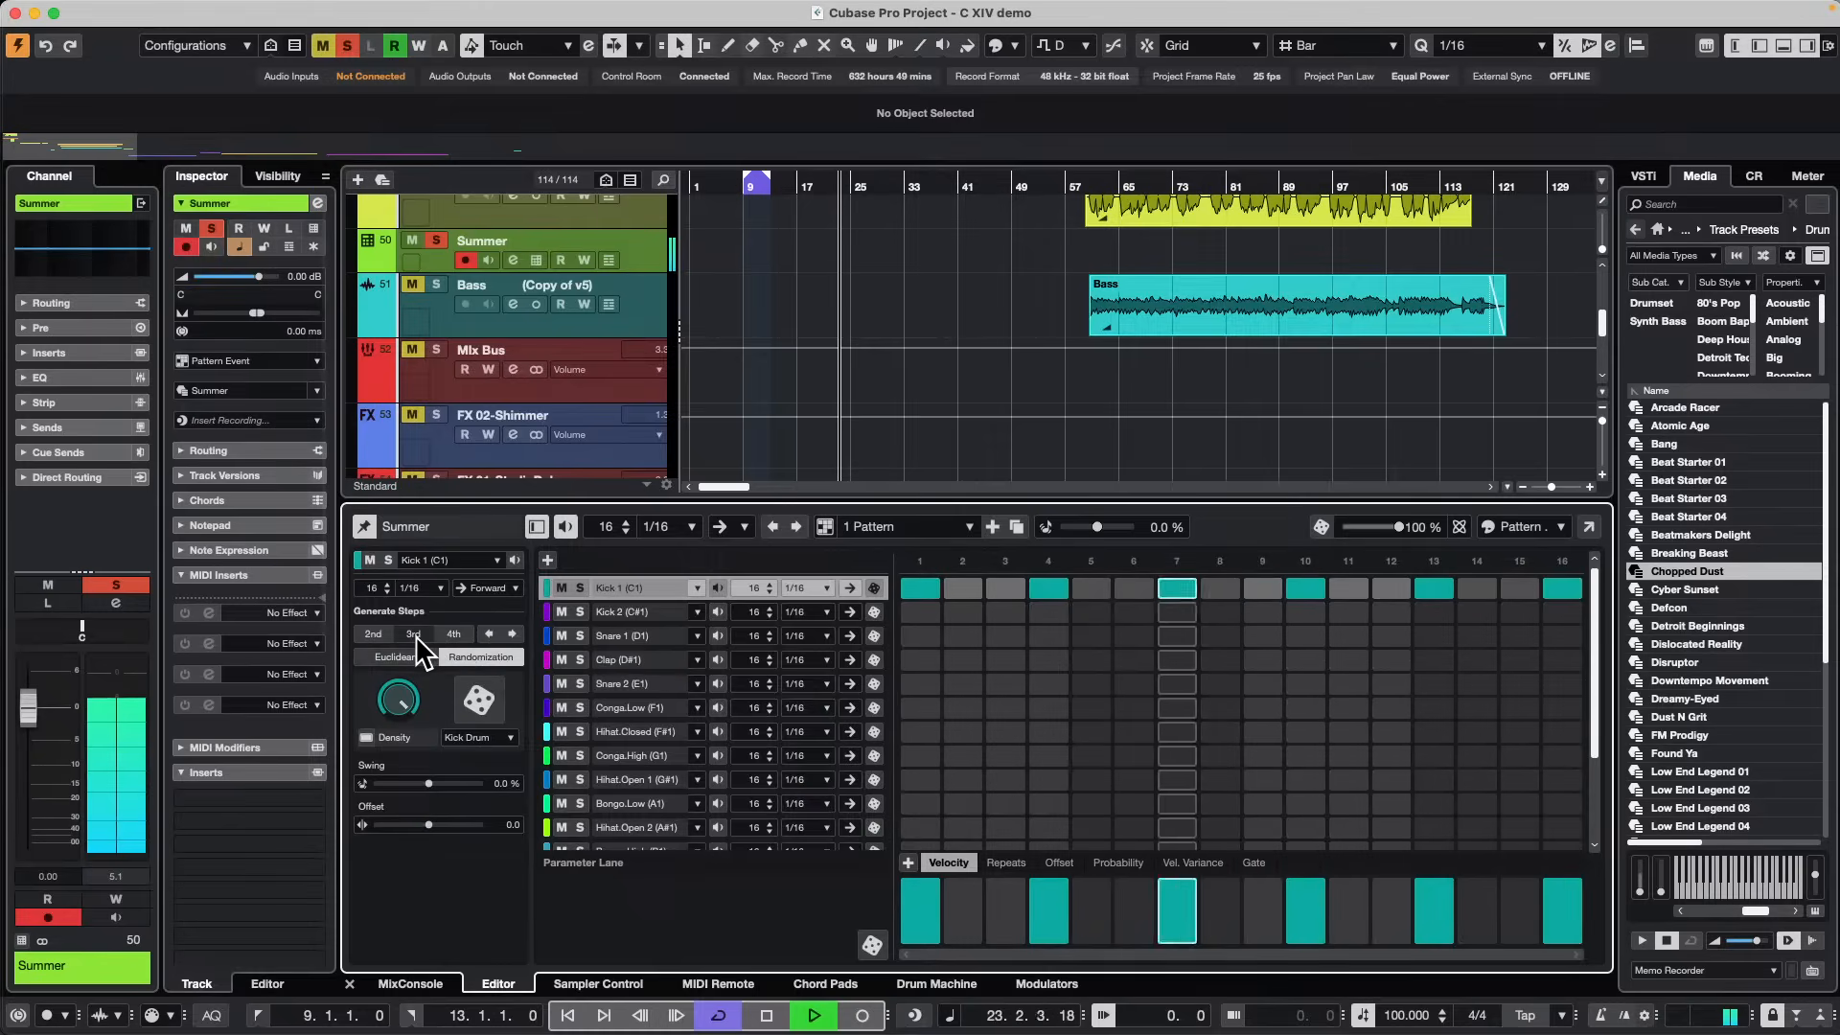
{"action": "left_click", "coordinate": [381, 634]}
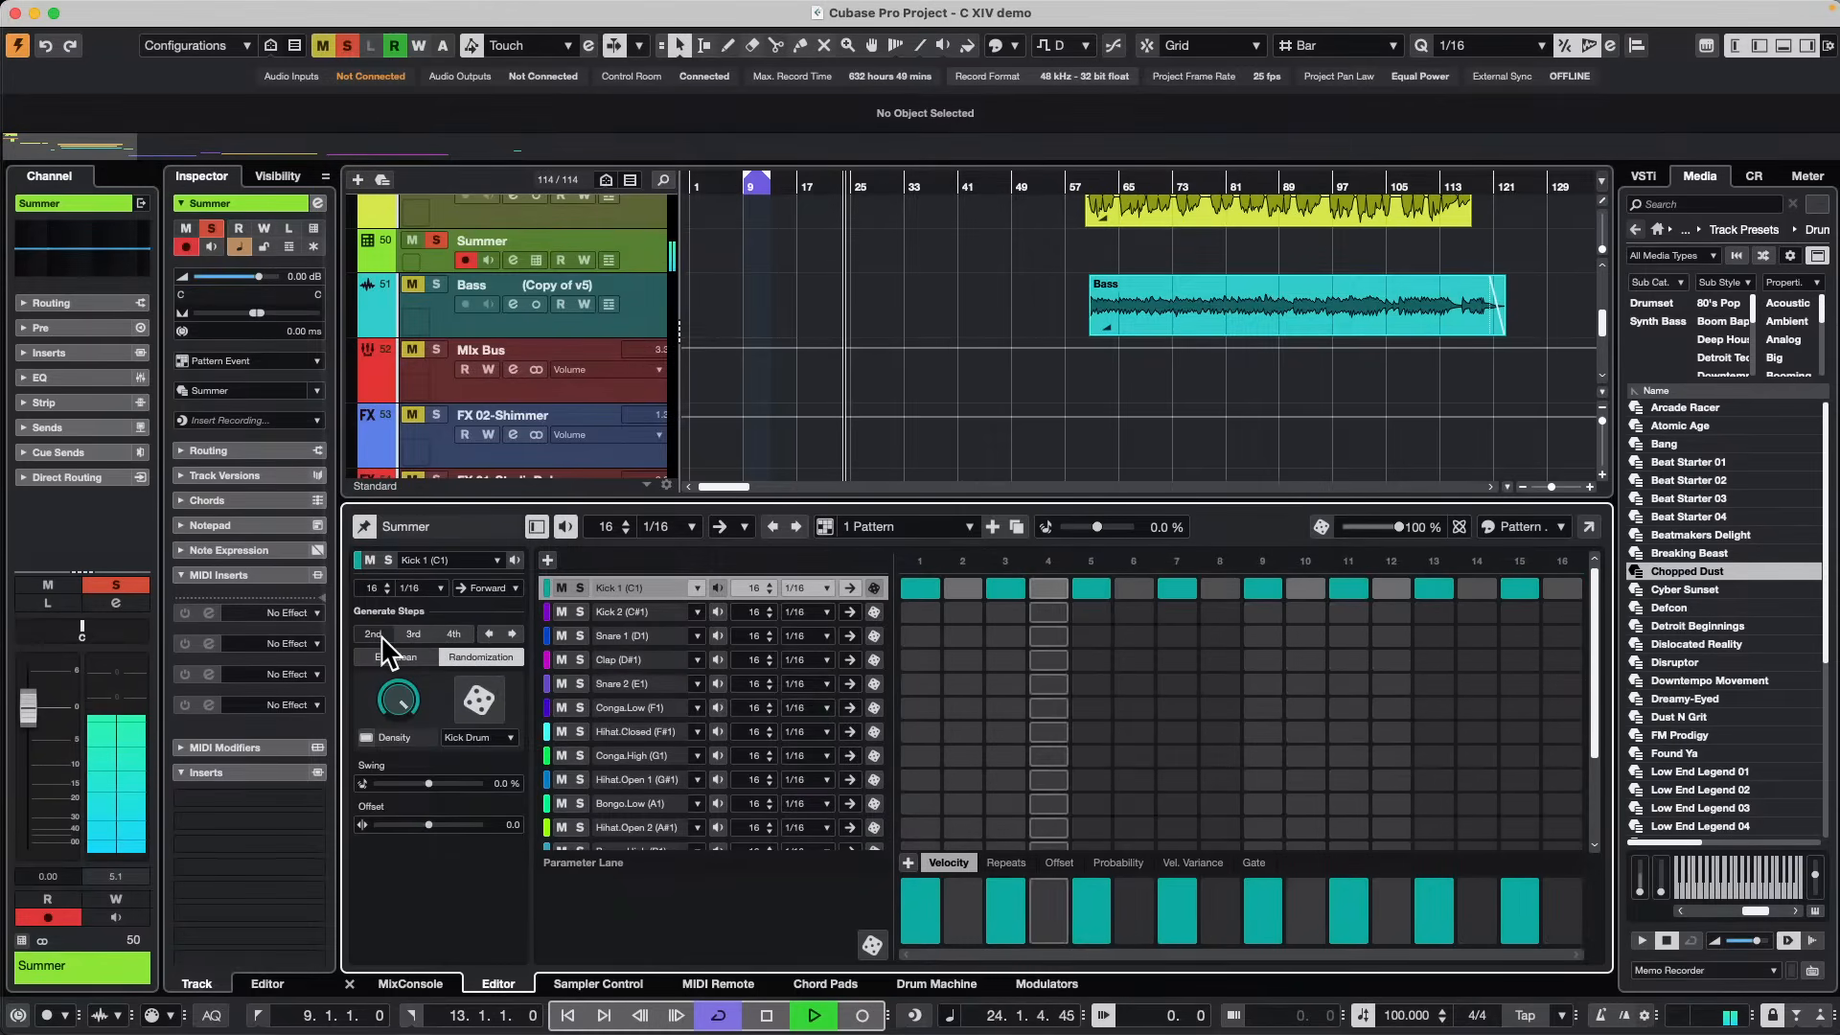
{"action": "left_click", "coordinate": [454, 634]}
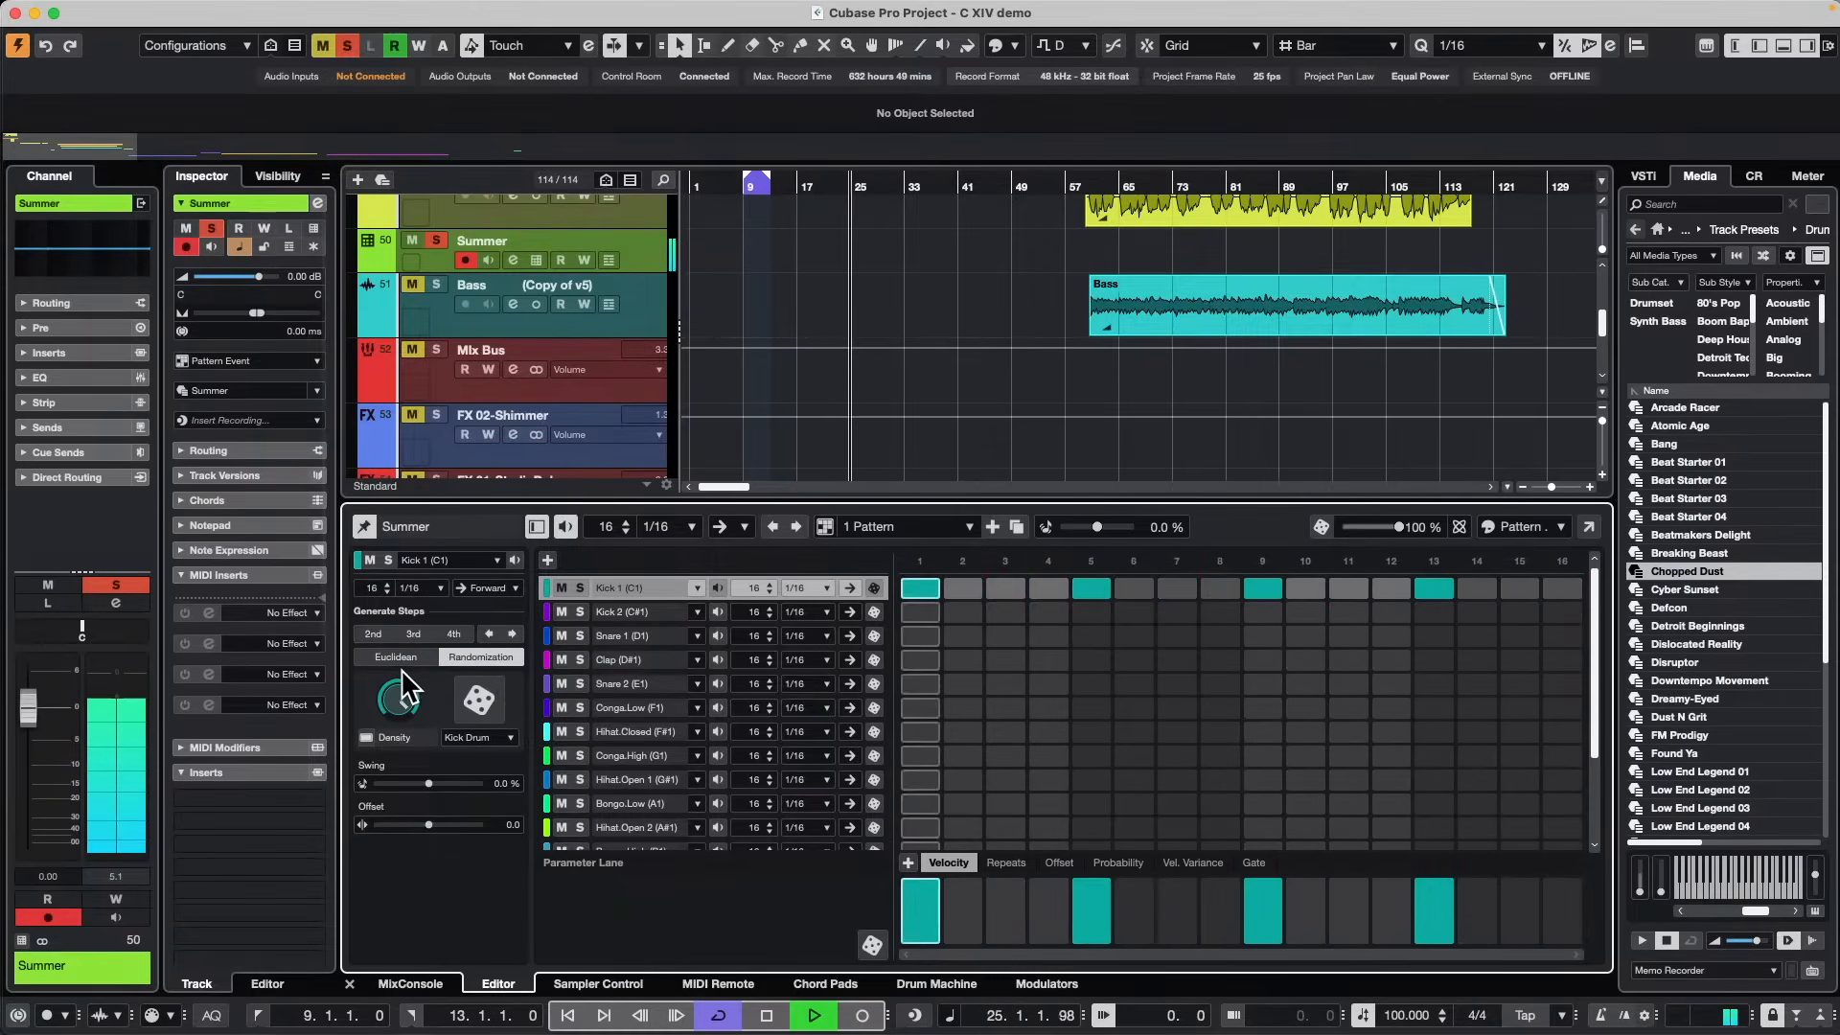
Try the Euclidean generator on Kick 1 with varying pulse counts such as 3, 8 and 6, and return the pulses to 0.
{"action": "left_click", "coordinate": [398, 657]}
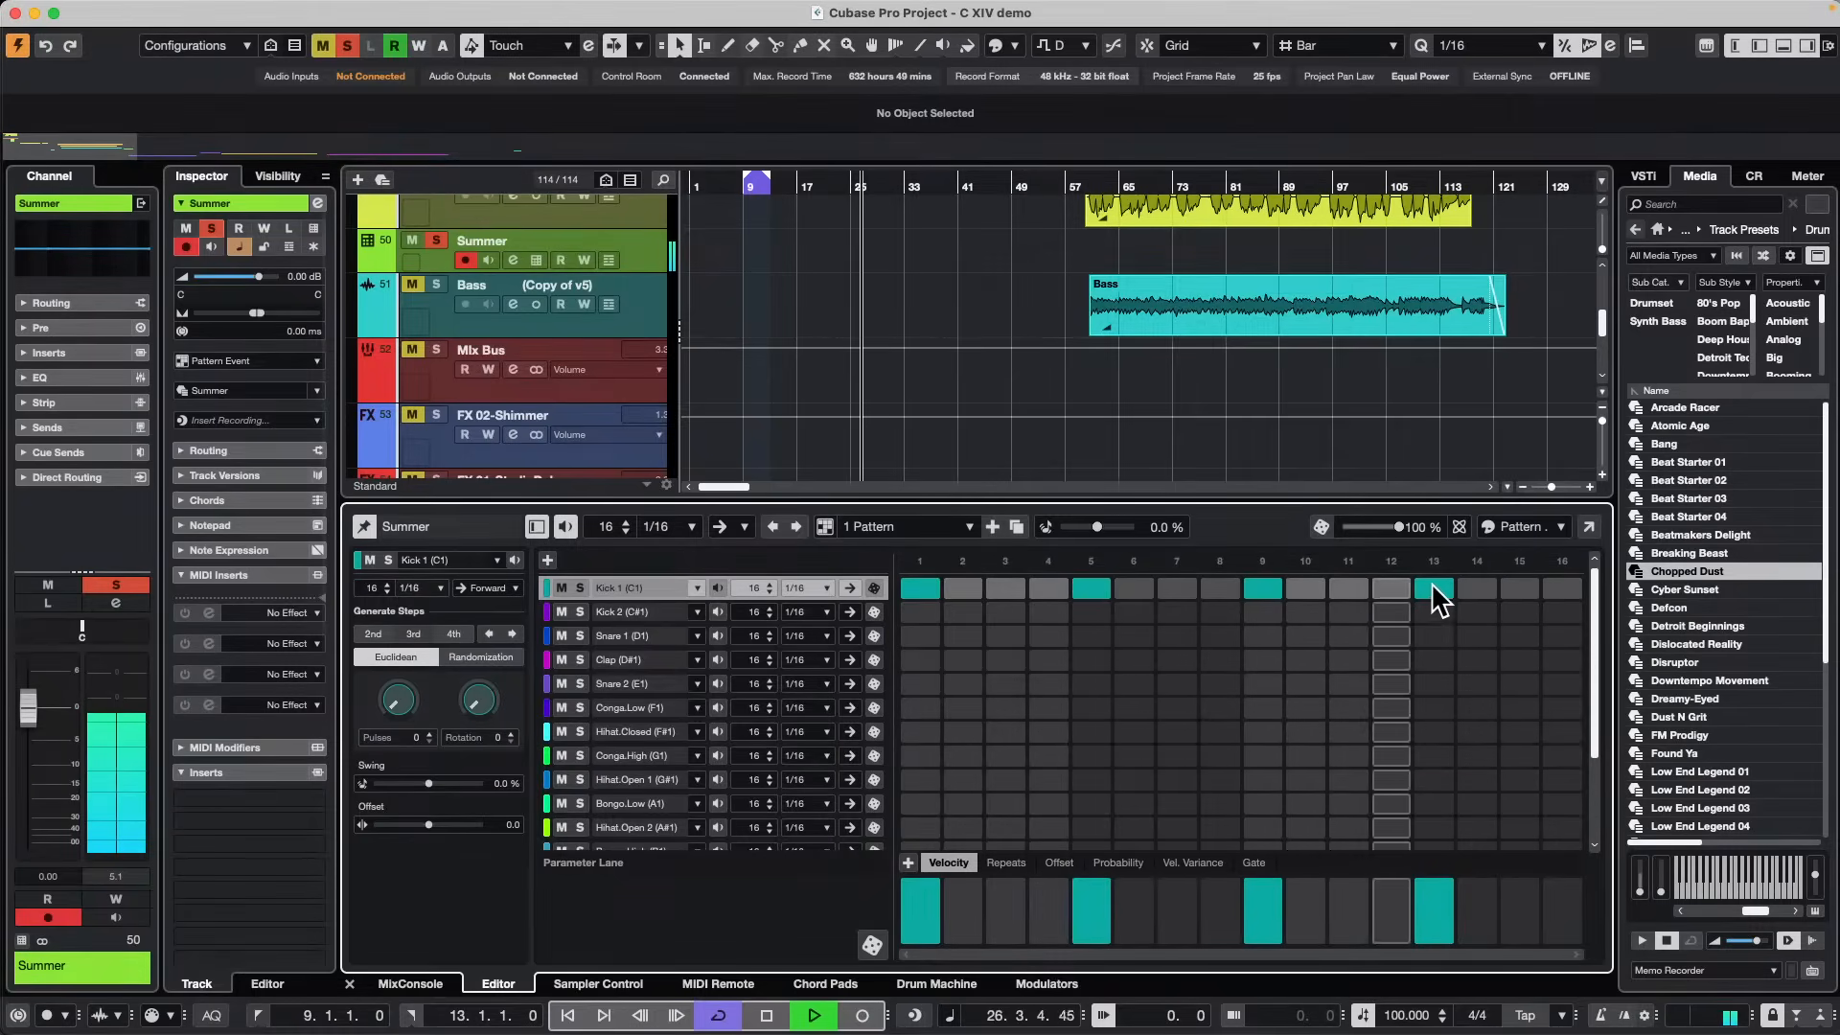
{"action": "left_click_drag", "start_coordinate": [390, 706], "coordinate": [395, 613]}
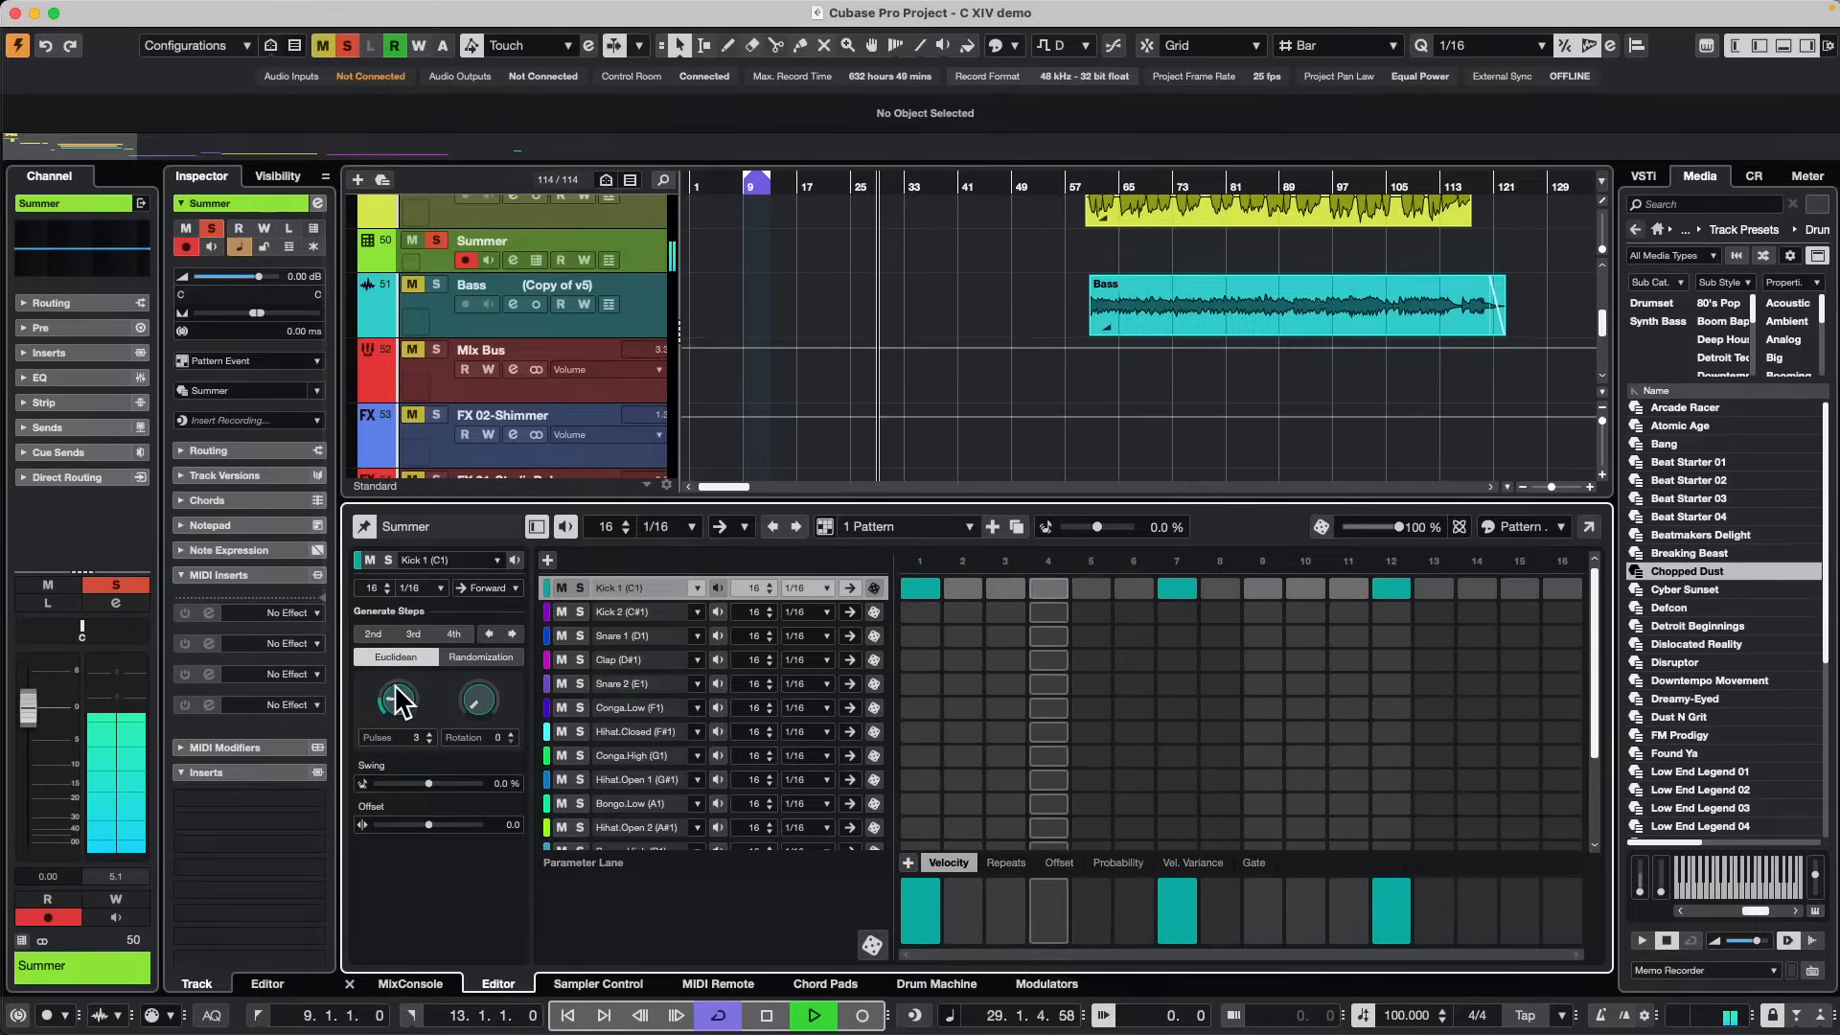
{"action": "left_click_drag", "start_coordinate": [397, 692], "coordinate": [431, 658]}
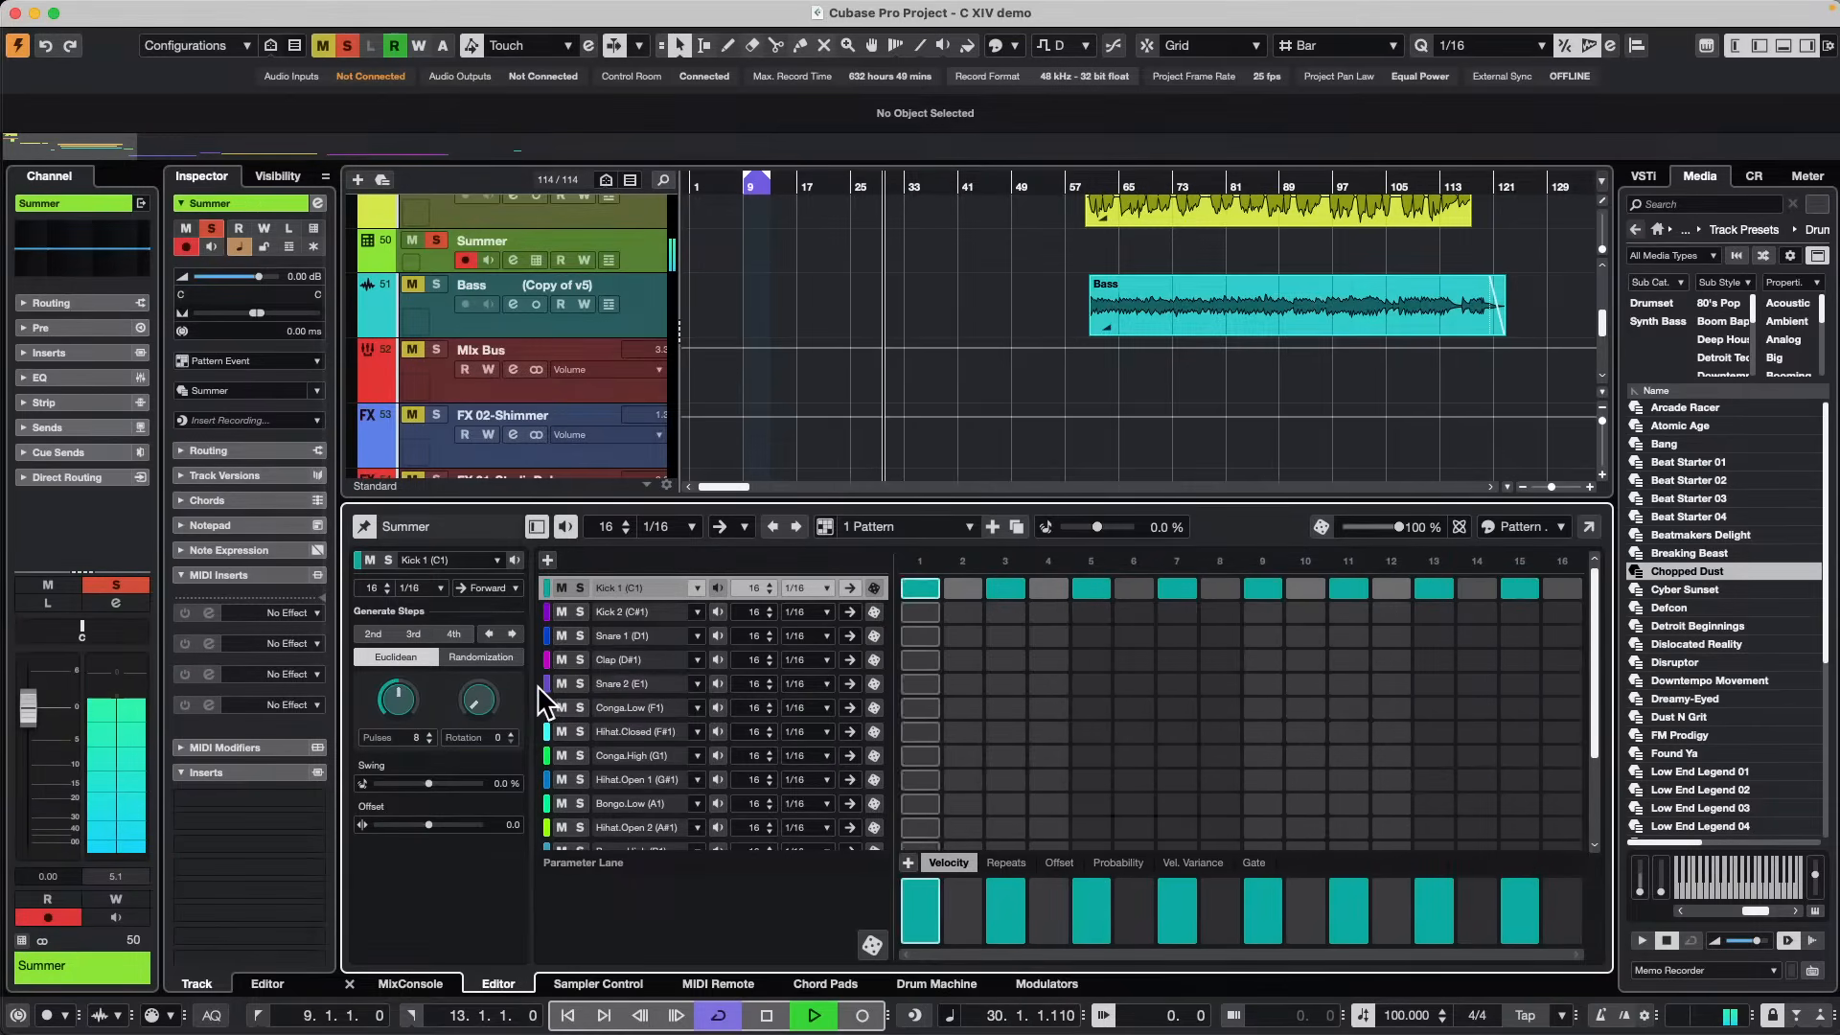
{"action": "left_click_drag", "start_coordinate": [538, 686], "coordinate": [553, 788]}
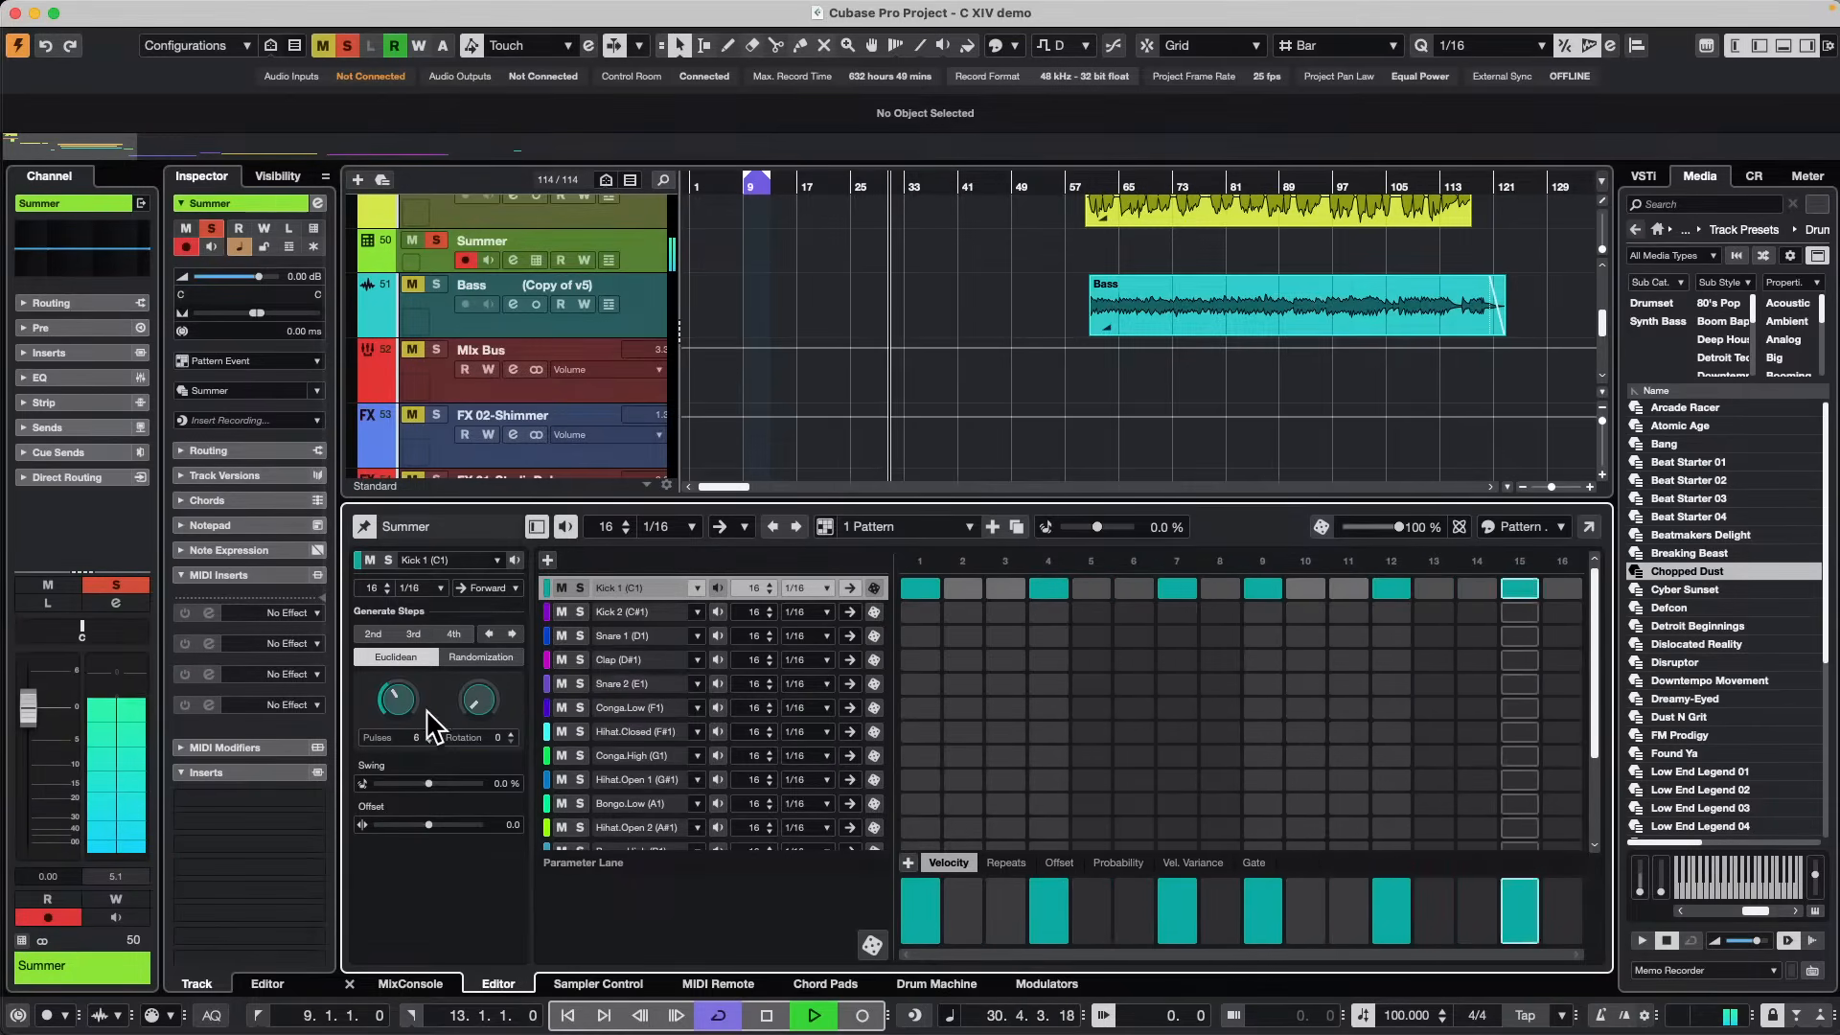
{"action": "left_click_drag", "start_coordinate": [428, 714], "coordinate": [377, 720]}
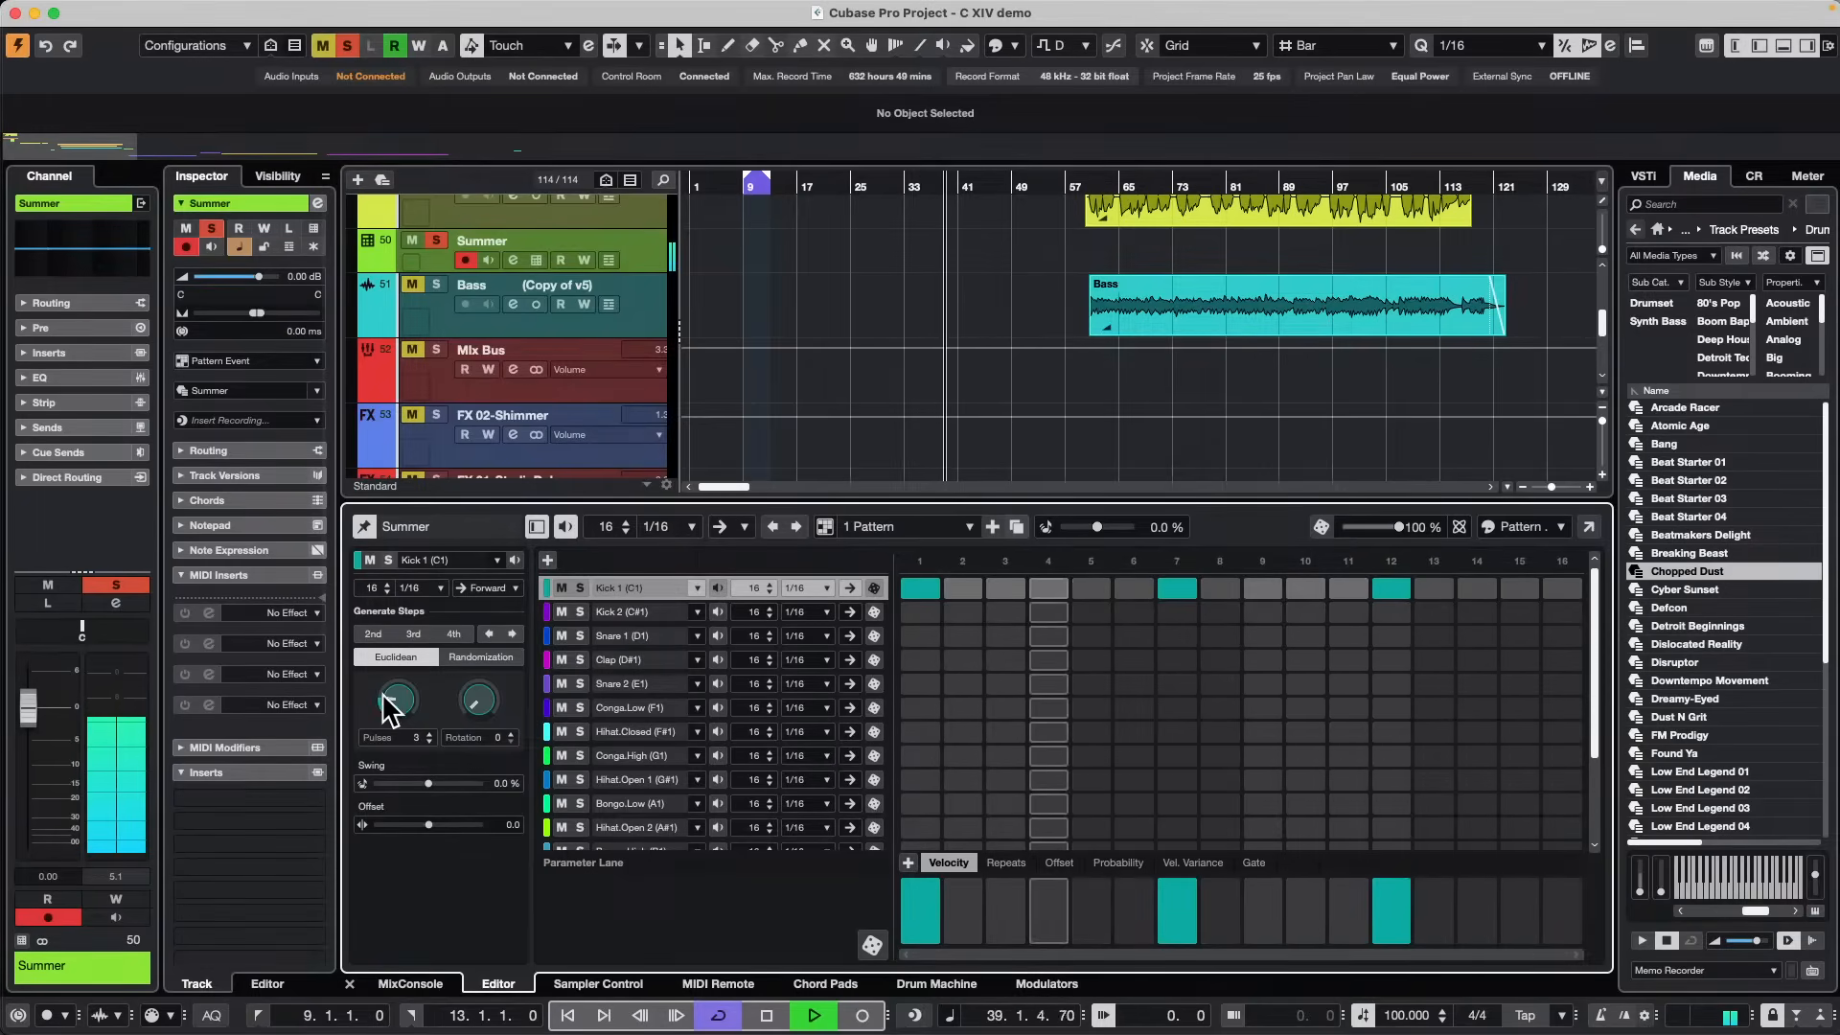
{"action": "left_click_drag", "start_coordinate": [388, 705], "coordinate": [382, 779]}
Generate Kick 1 hits on every 4th step and place Snare 1 and Clap hits on steps 5 and 13.
{"action": "left_click", "coordinate": [451, 634]}
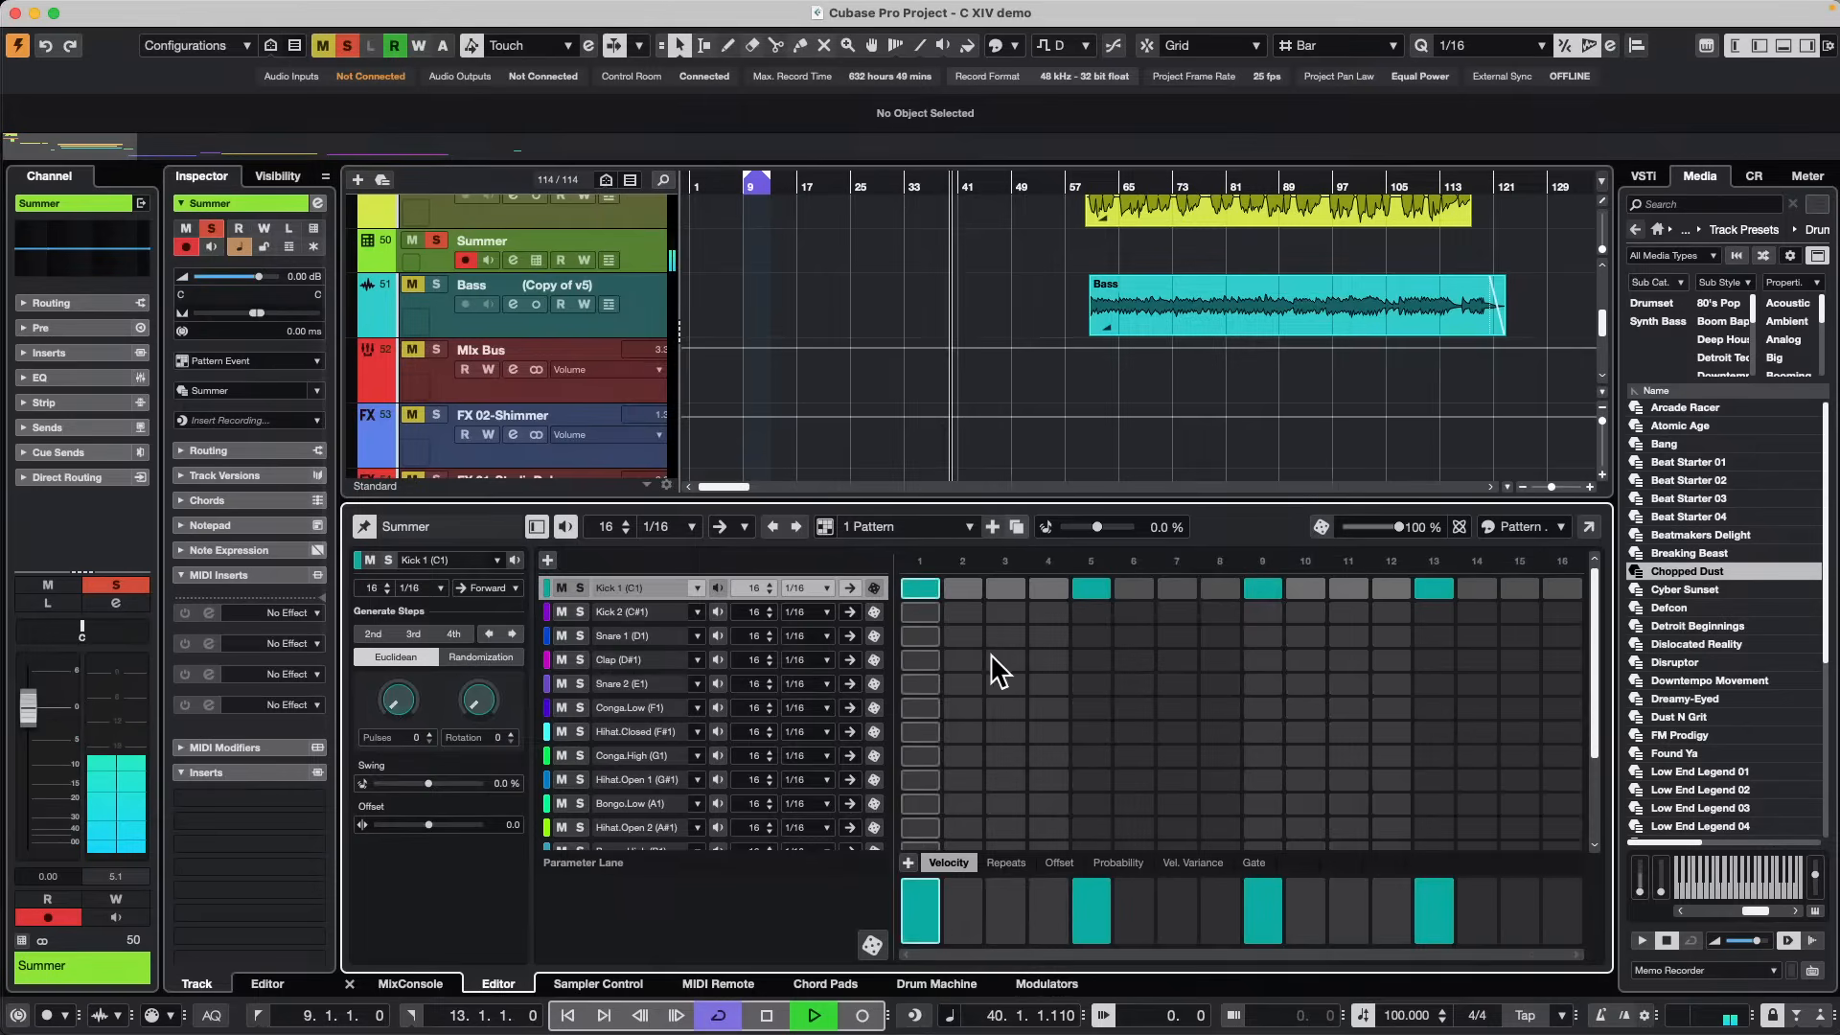
{"action": "left_click", "coordinate": [1097, 636]}
{"action": "left_click", "coordinate": [1097, 660]}
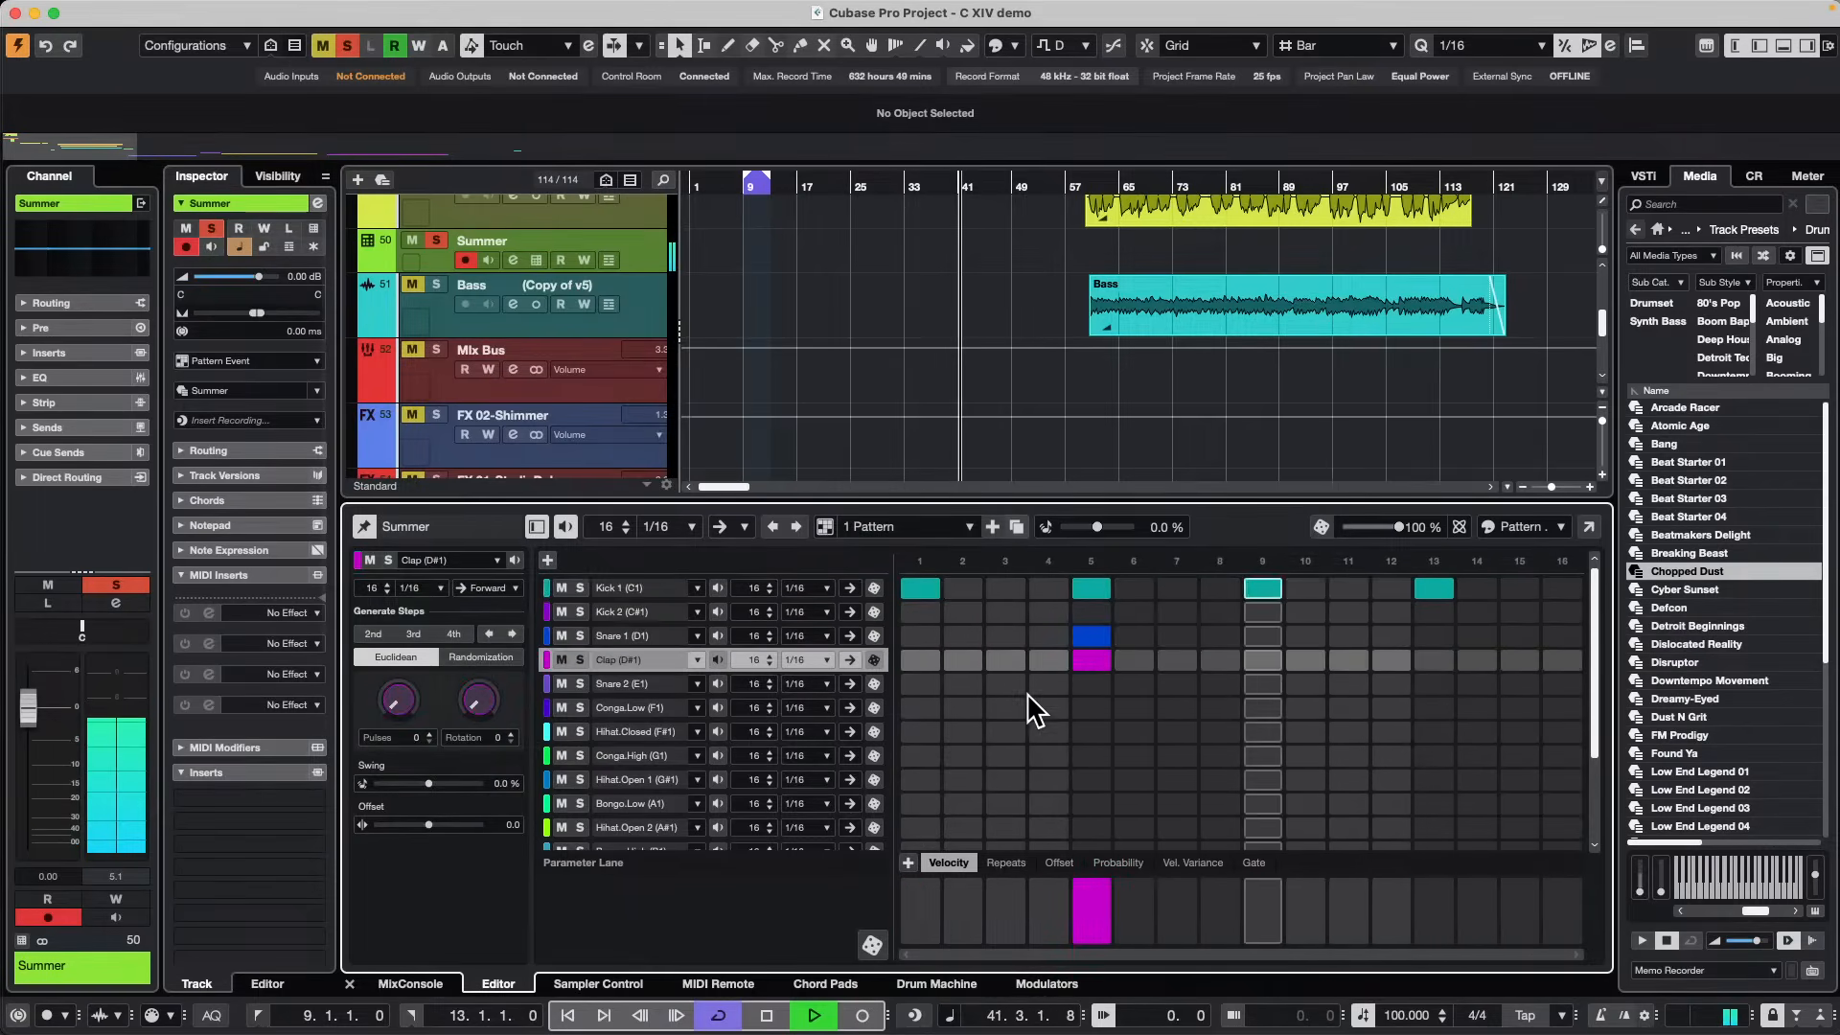
{"action": "left_click", "coordinate": [1442, 637]}
{"action": "left_click", "coordinate": [1441, 661]}
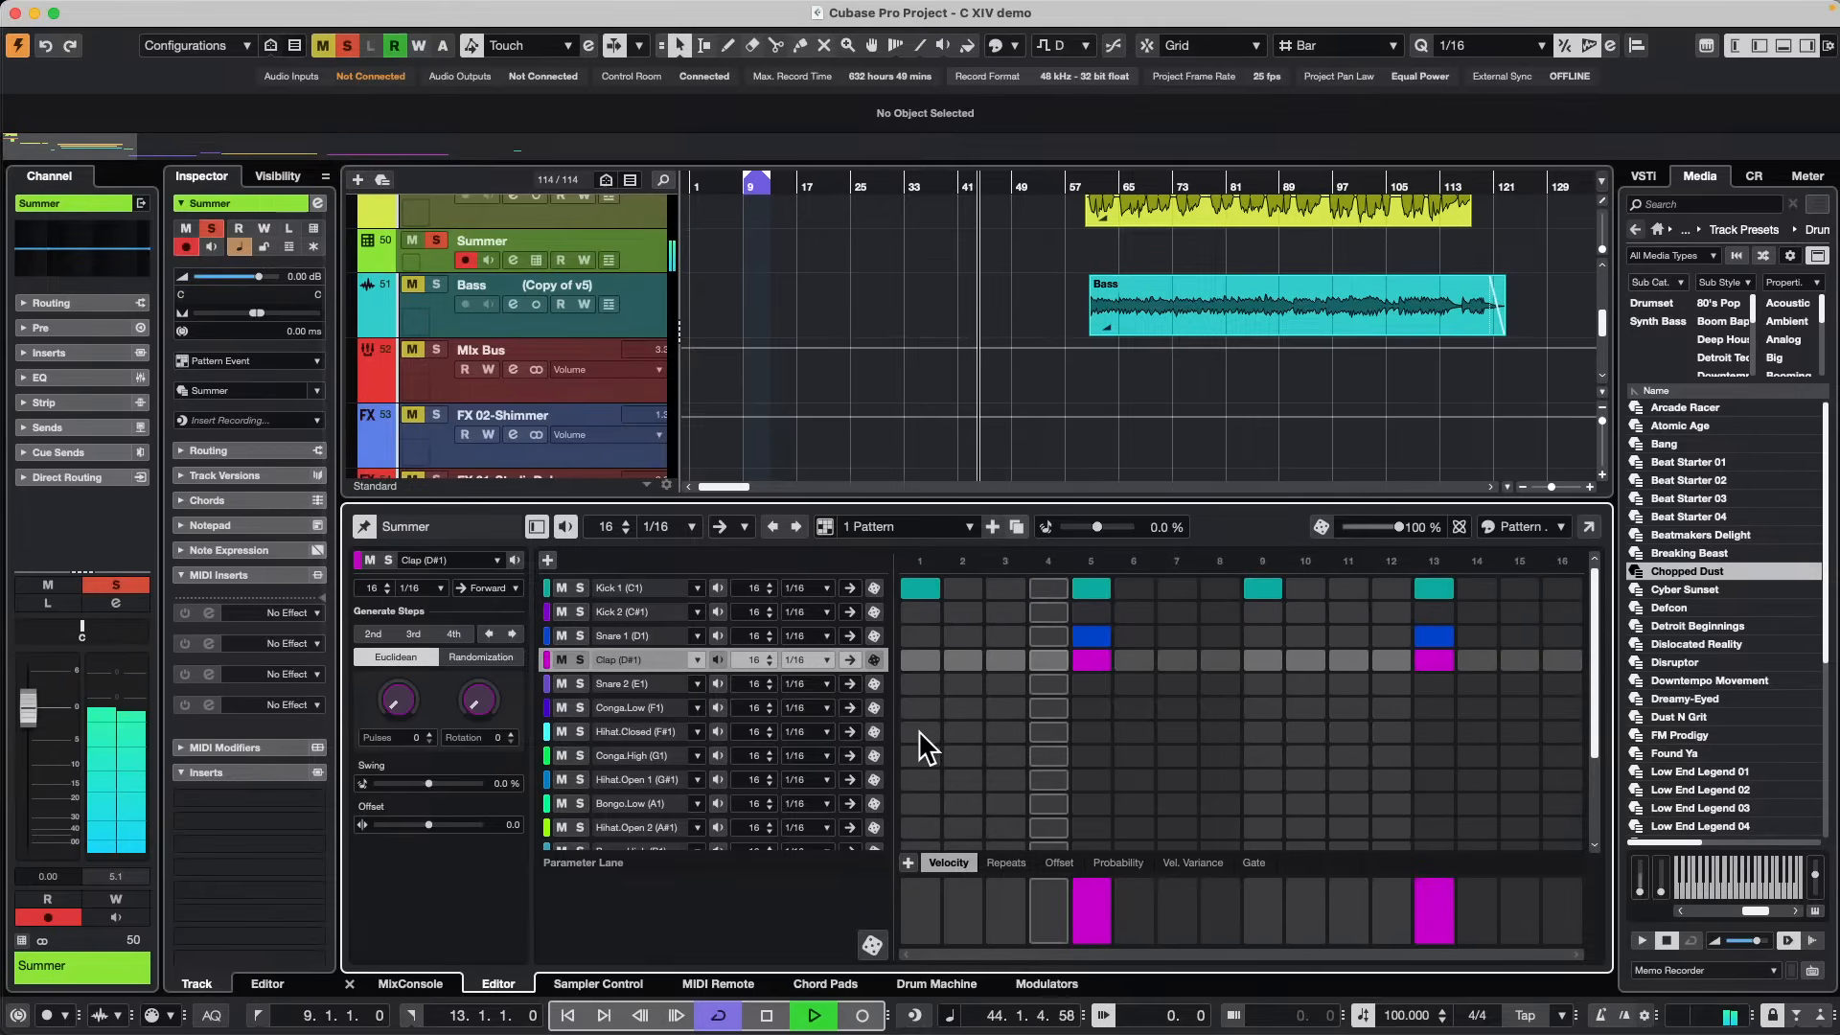
Draw Hihat.Closed hits across all 16 steps and erase them again.
{"action": "left_click_drag", "start_coordinate": [918, 730], "coordinate": [1562, 731]}
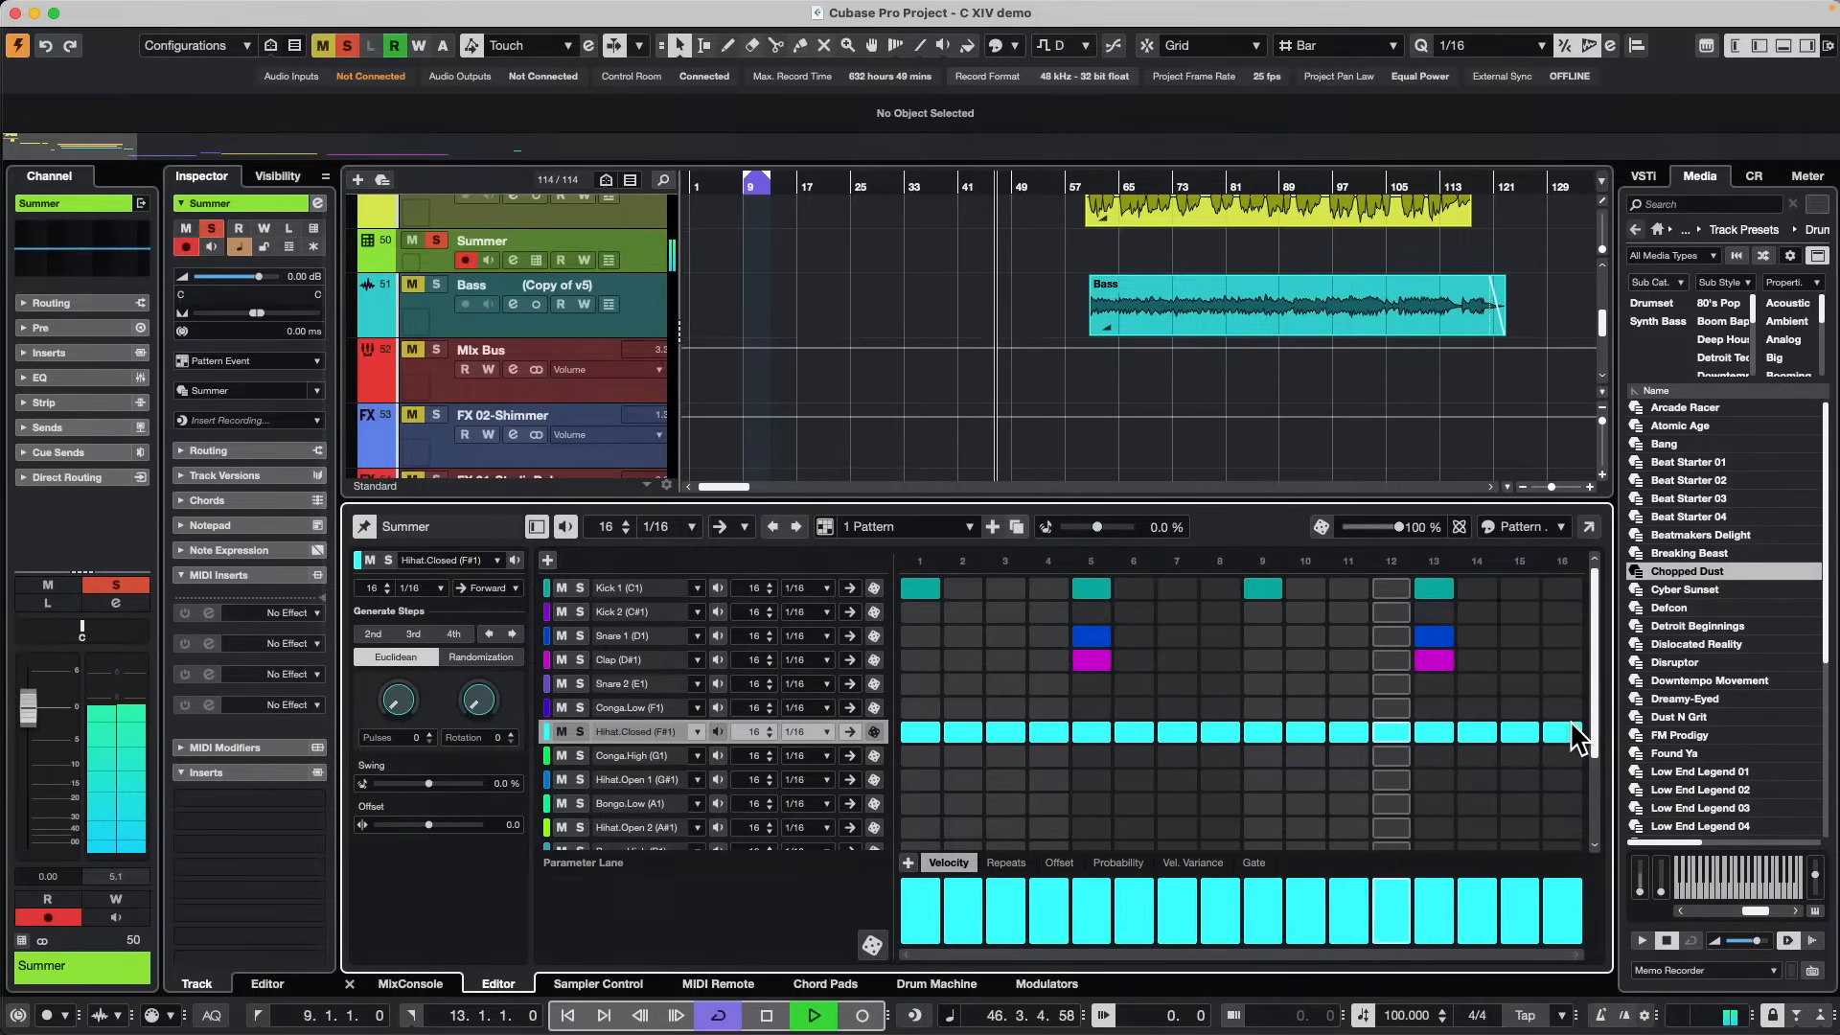
{"action": "left_click_drag", "start_coordinate": [1563, 732], "coordinate": [824, 729]}
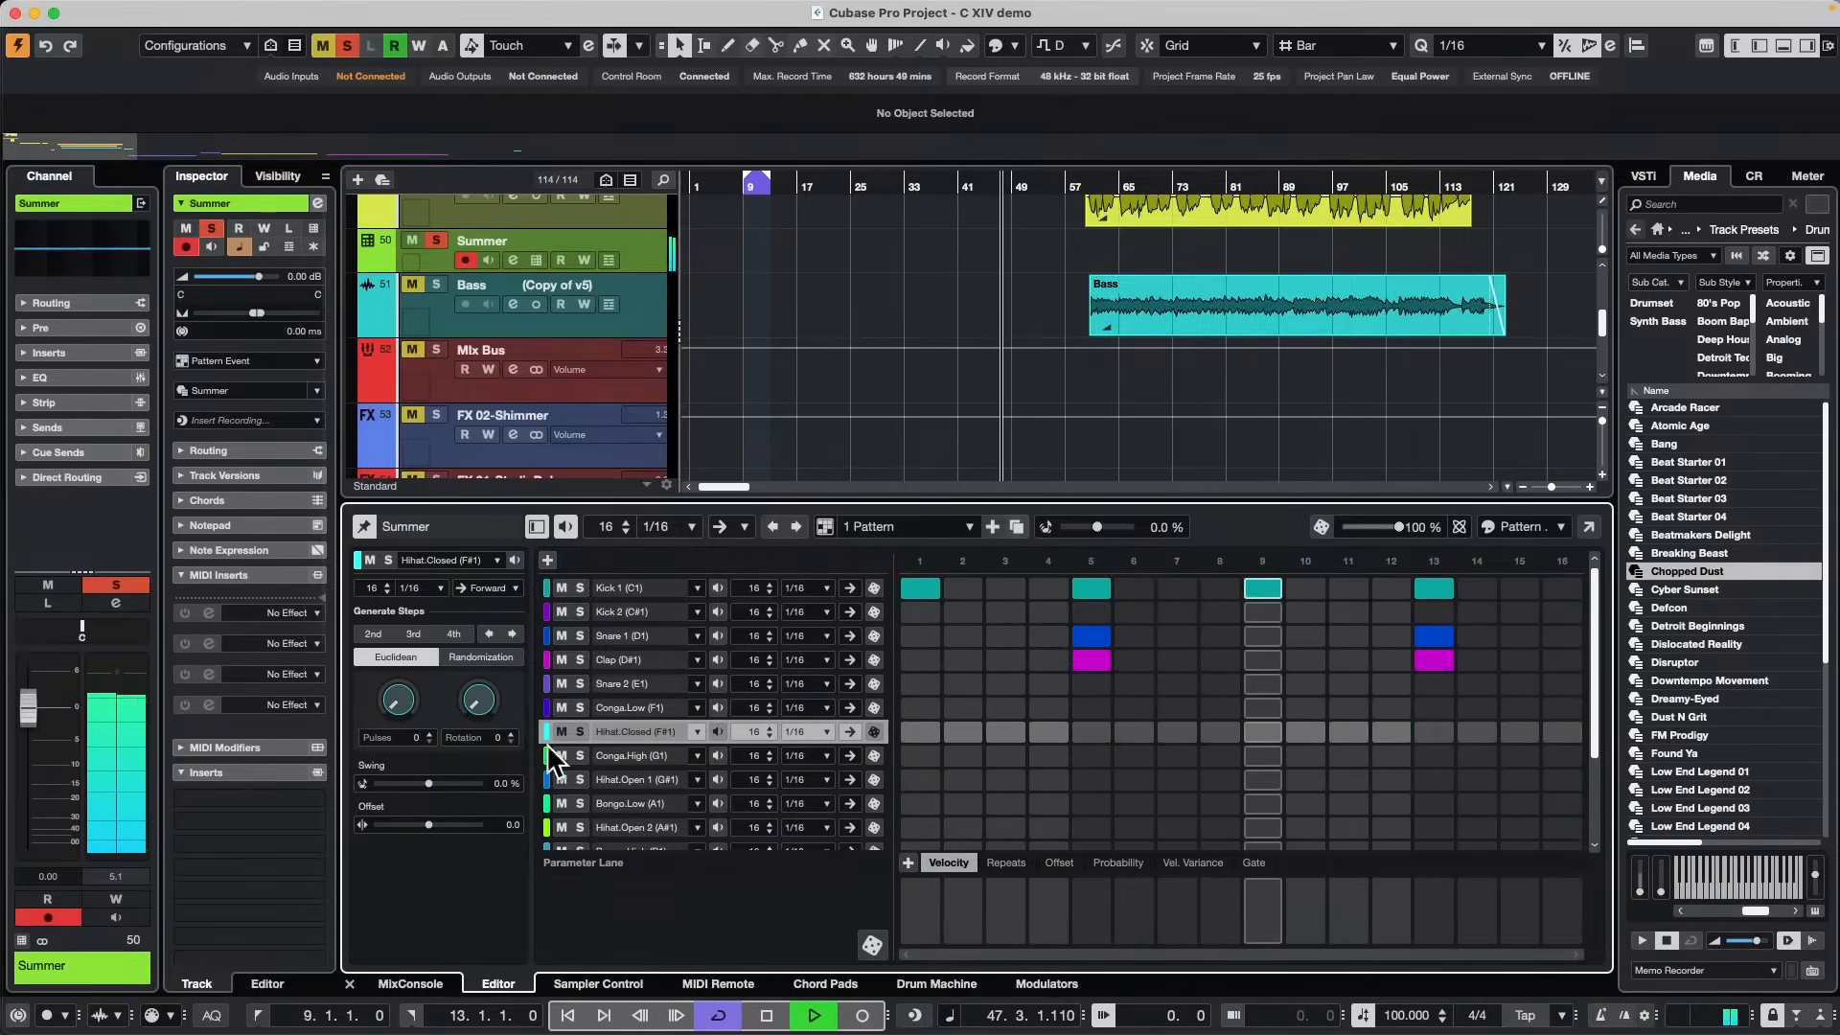
Generate several random patterns for the Hihat.Closed lane using the Closed HiHat randomization style.
{"action": "left_click", "coordinate": [621, 707]}
{"action": "left_click", "coordinate": [621, 729]}
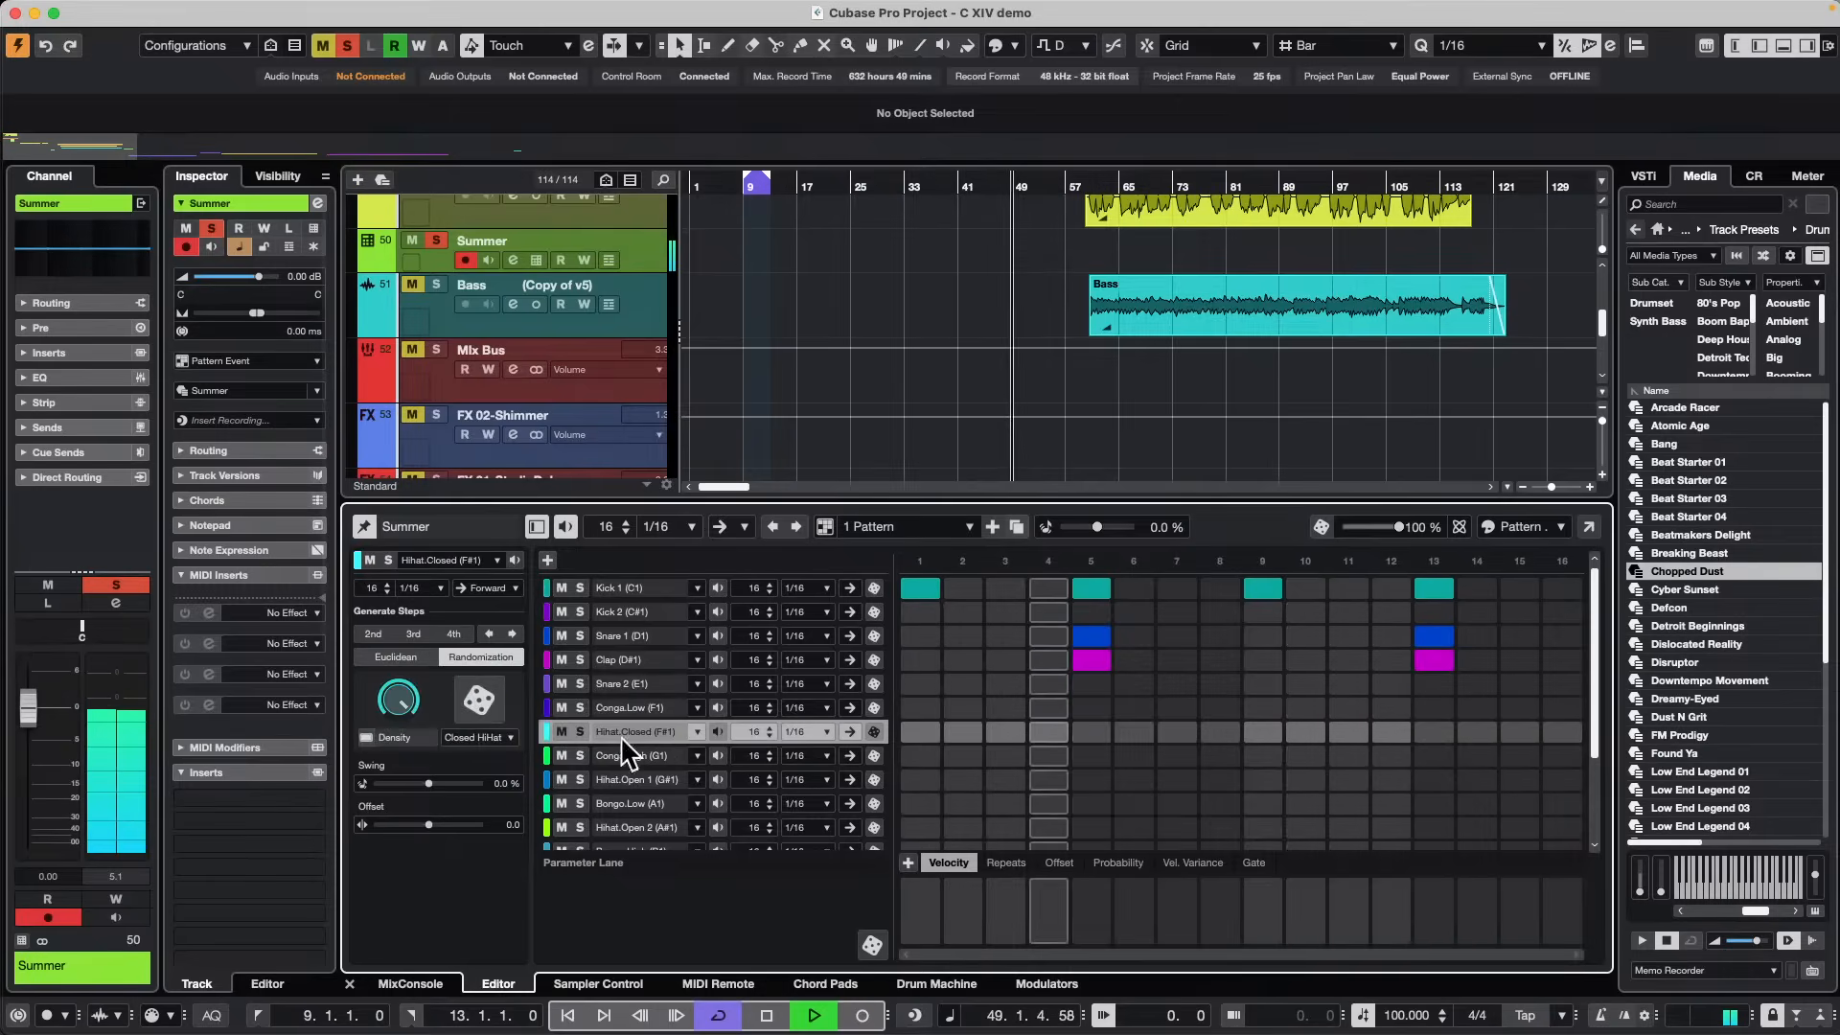
{"action": "left_click", "coordinate": [491, 738]}
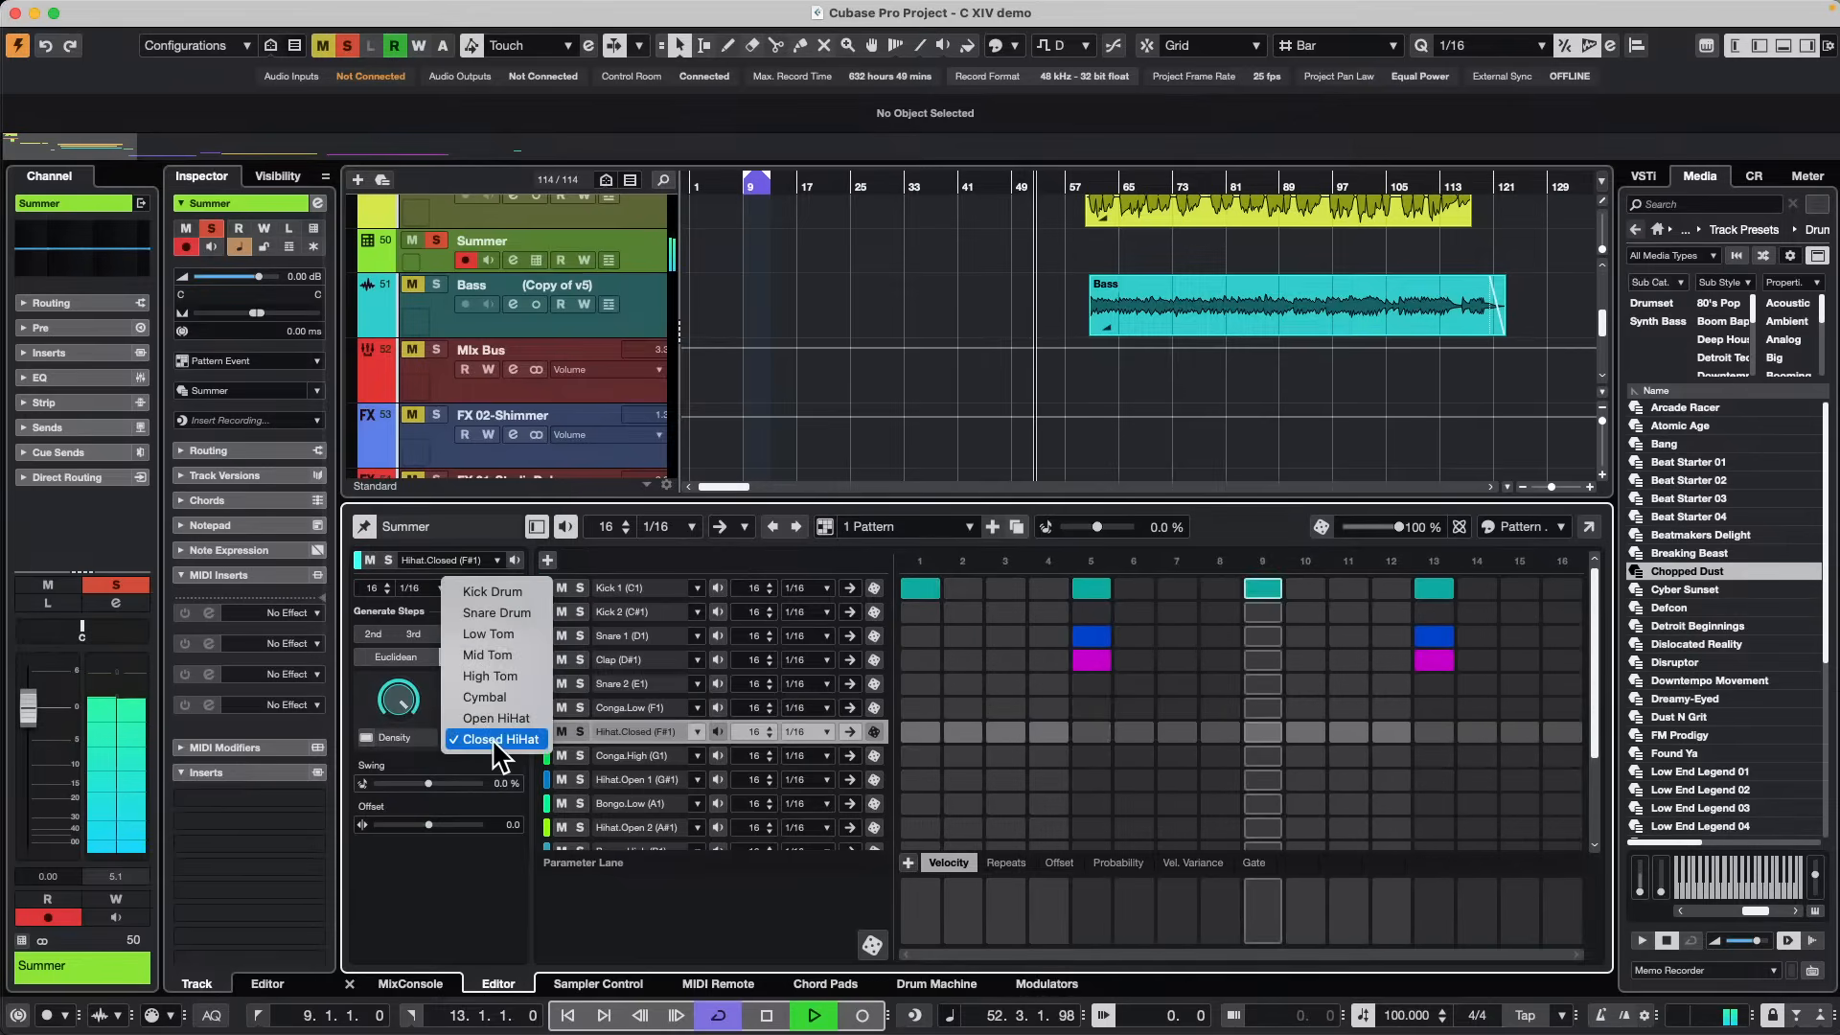
{"action": "left_click", "coordinate": [427, 700]}
{"action": "left_click", "coordinate": [477, 697]}
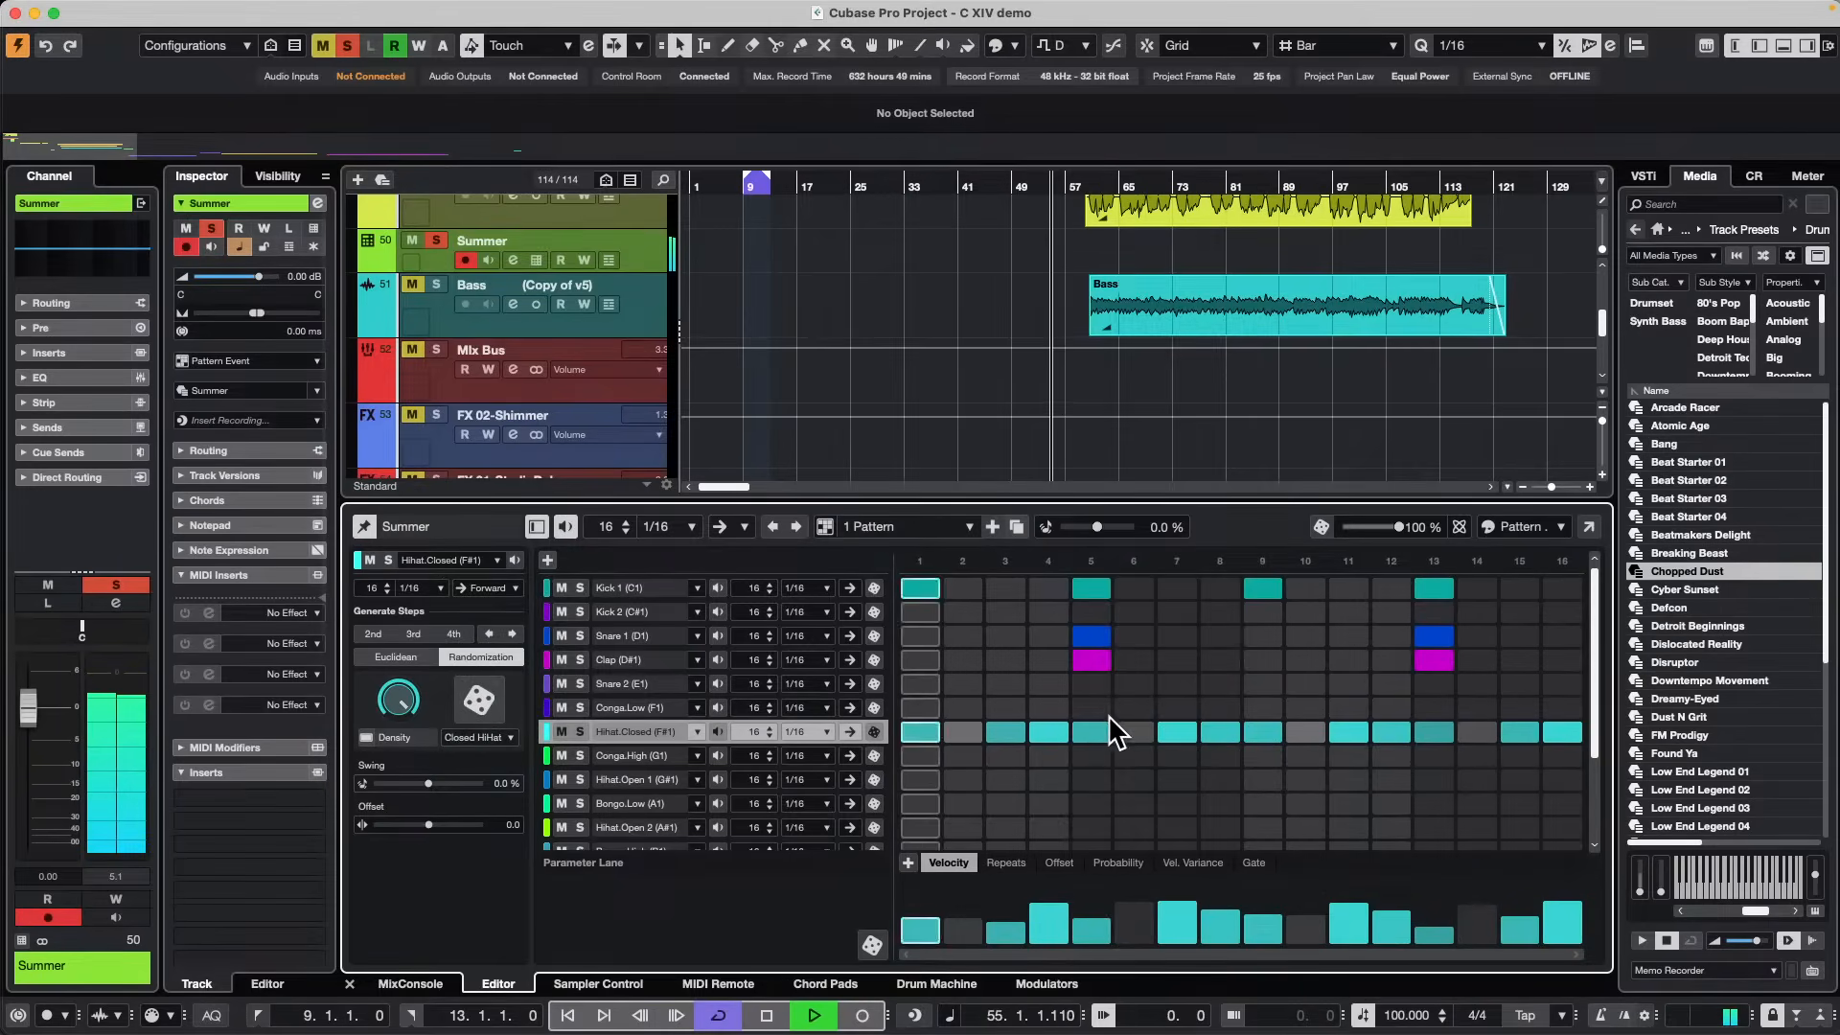
{"action": "left_click", "coordinate": [481, 704]}
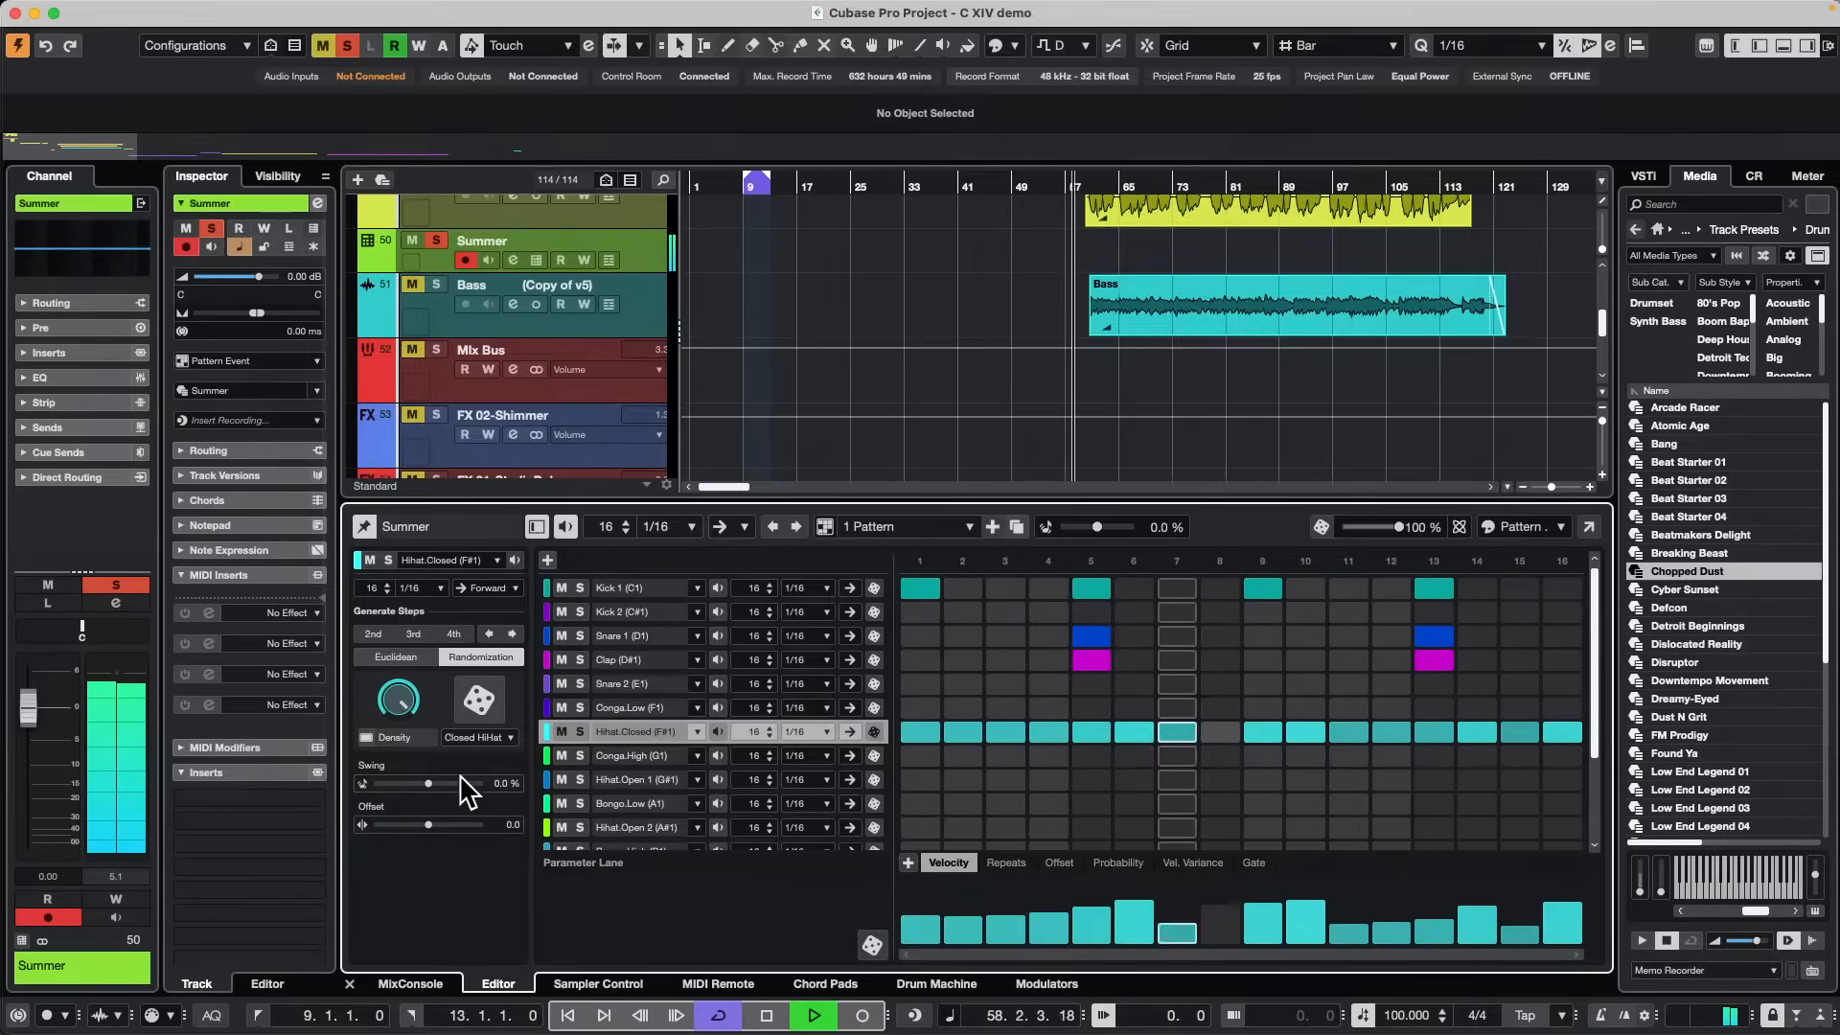
{"action": "left_click", "coordinate": [477, 695]}
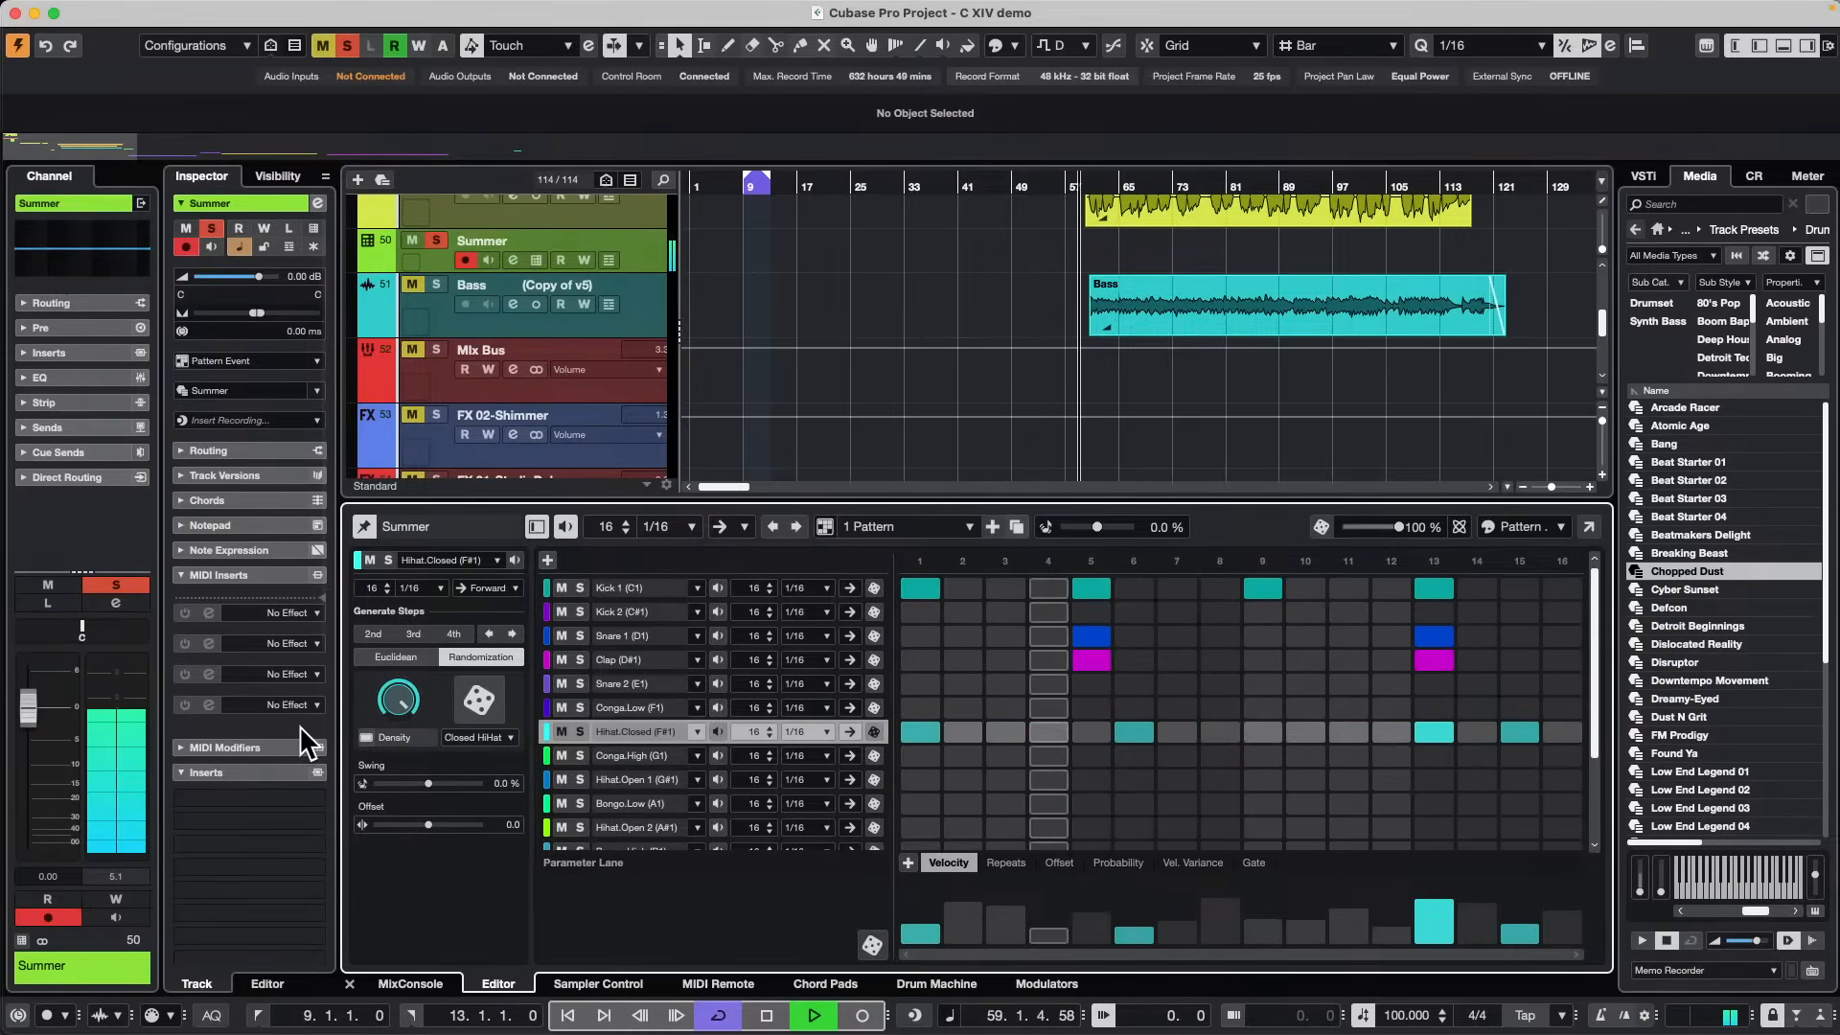
Fill all 16 Hihat.Closed steps and raise their velocities to 127.
{"action": "left_click_drag", "start_coordinate": [917, 734], "coordinate": [1562, 733]}
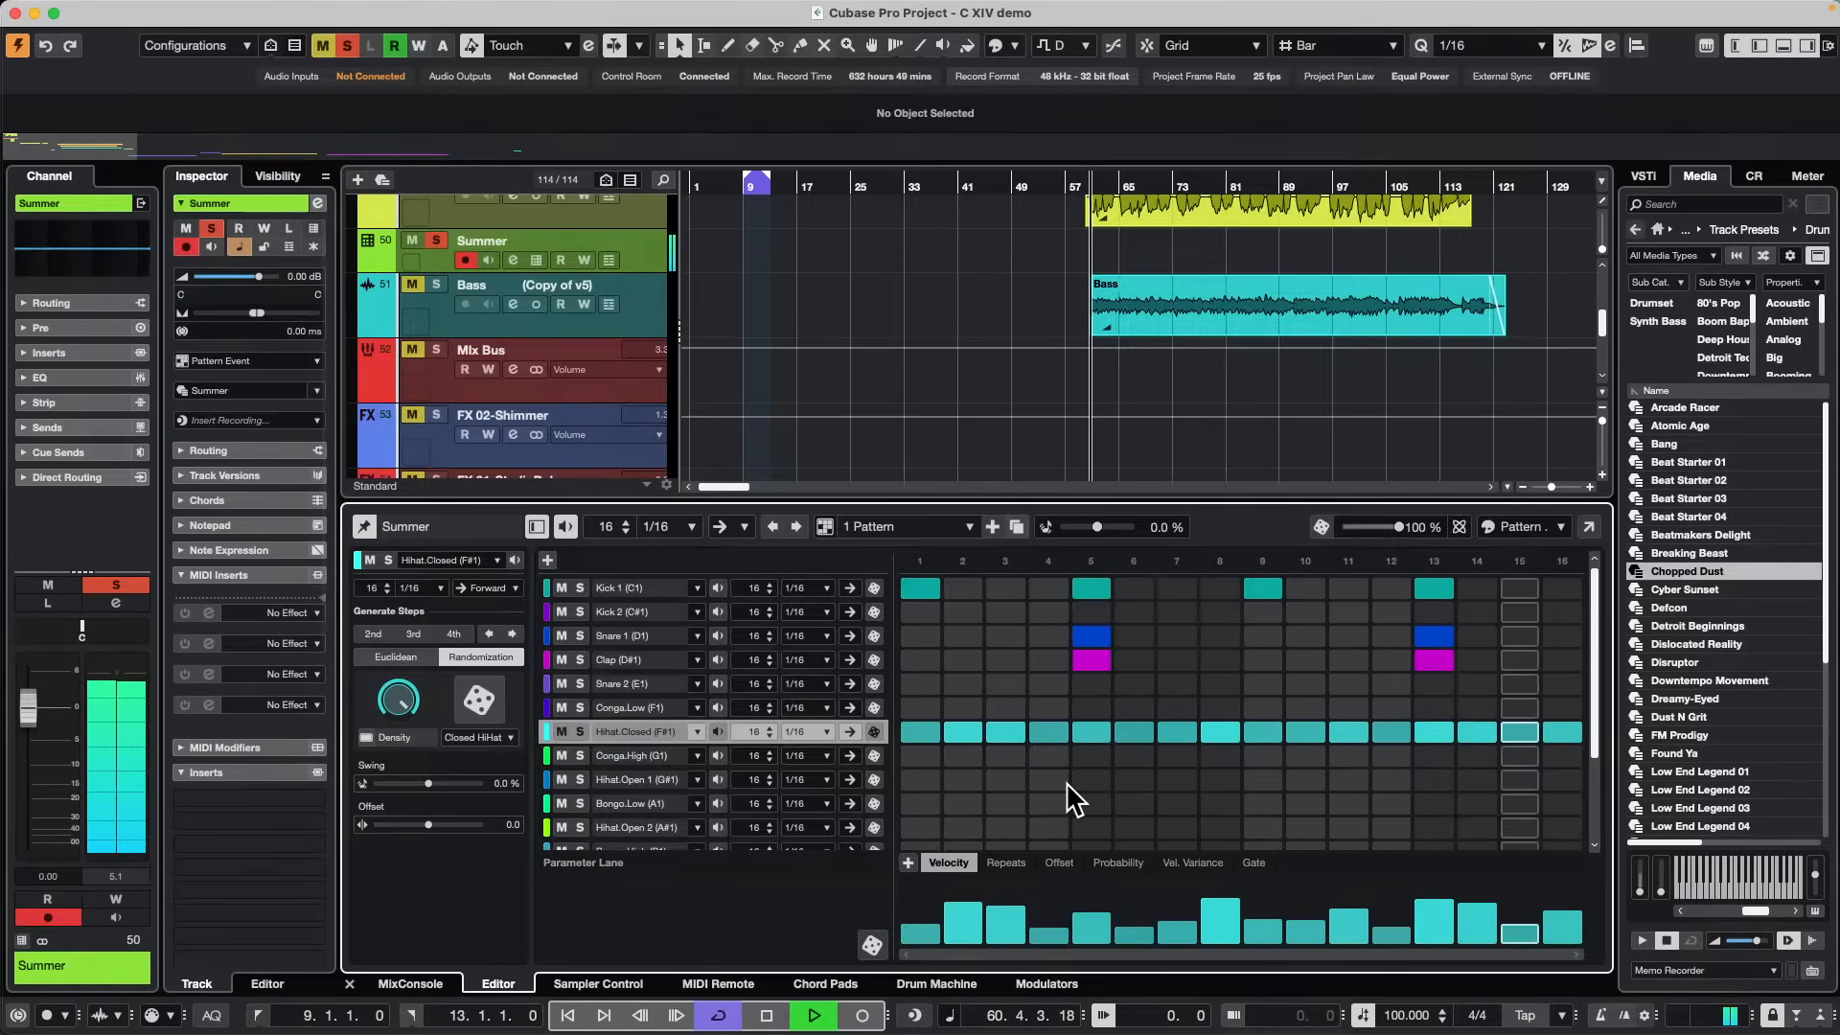
{"action": "left_click", "coordinate": [915, 896]}
{"action": "left_click_drag", "start_coordinate": [915, 896], "coordinate": [1562, 867]}
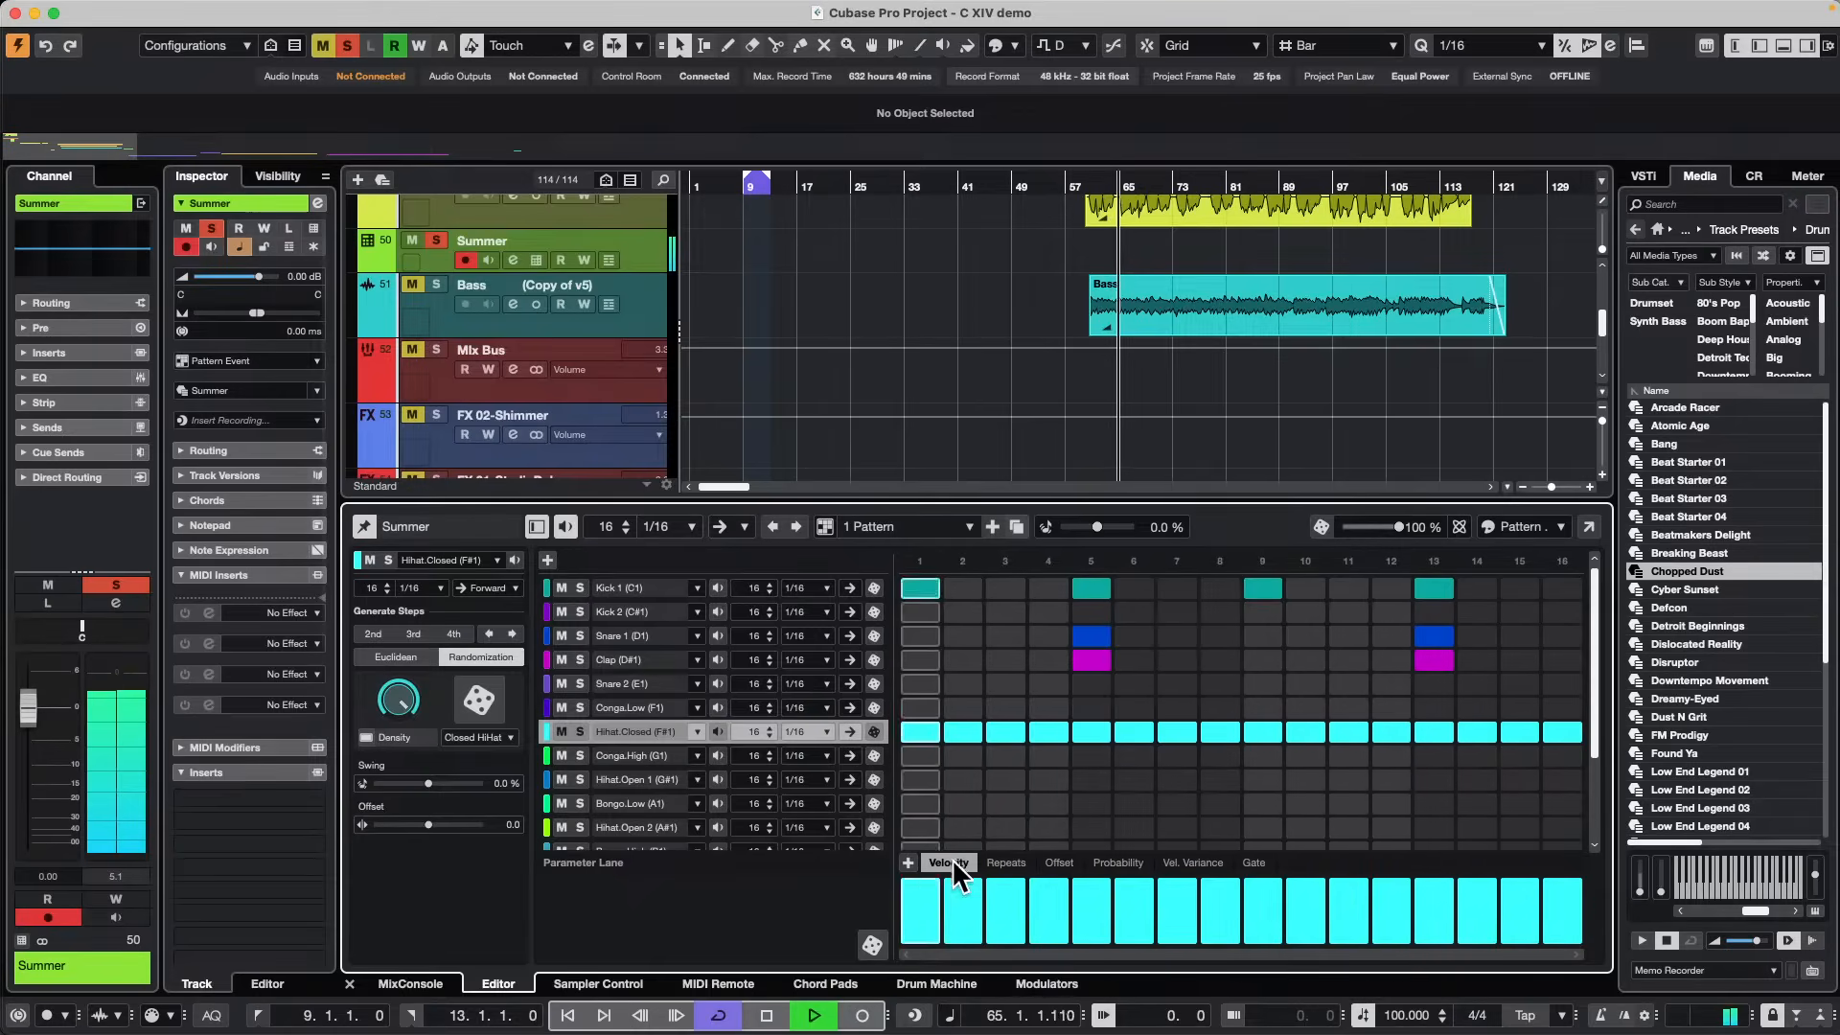
Lower the velocity of every even-numbered Hihat.Closed step well below the odd-numbered ones.
{"action": "left_click", "coordinate": [962, 920]}
{"action": "left_click", "coordinate": [1048, 927]}
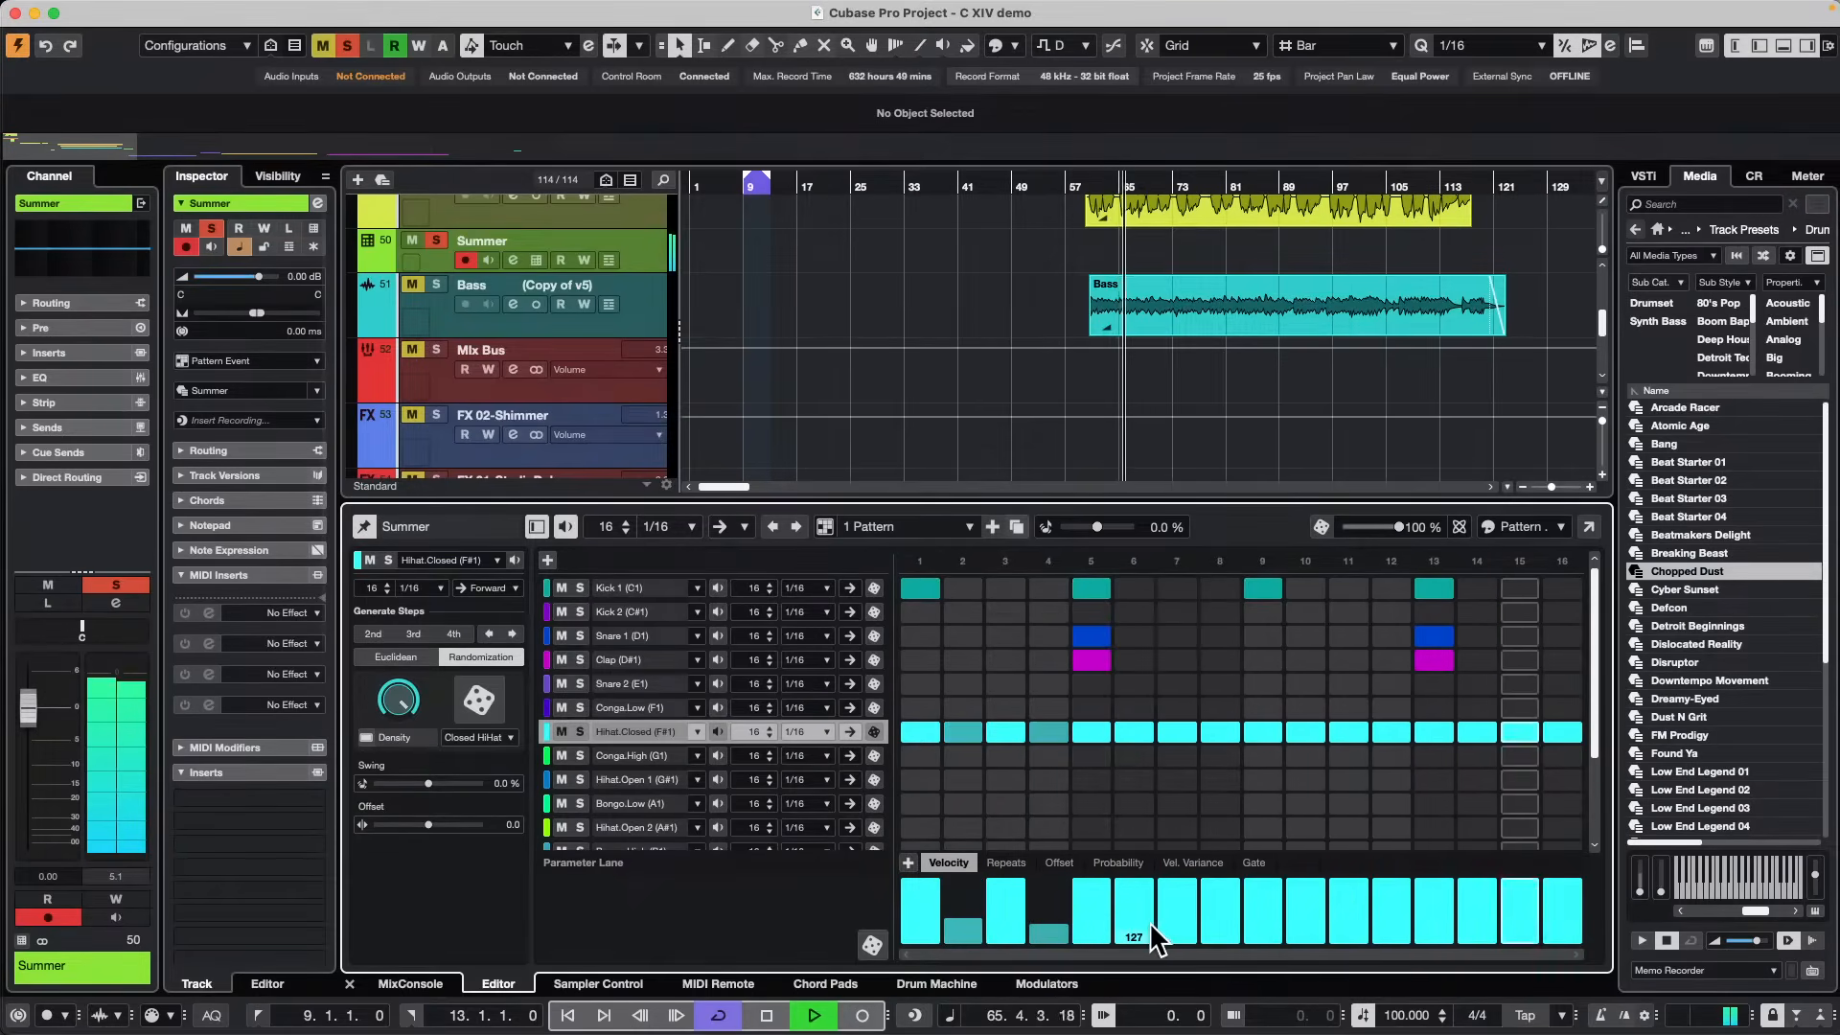
{"action": "left_click", "coordinate": [1141, 925]}
{"action": "left_click", "coordinate": [1225, 922]}
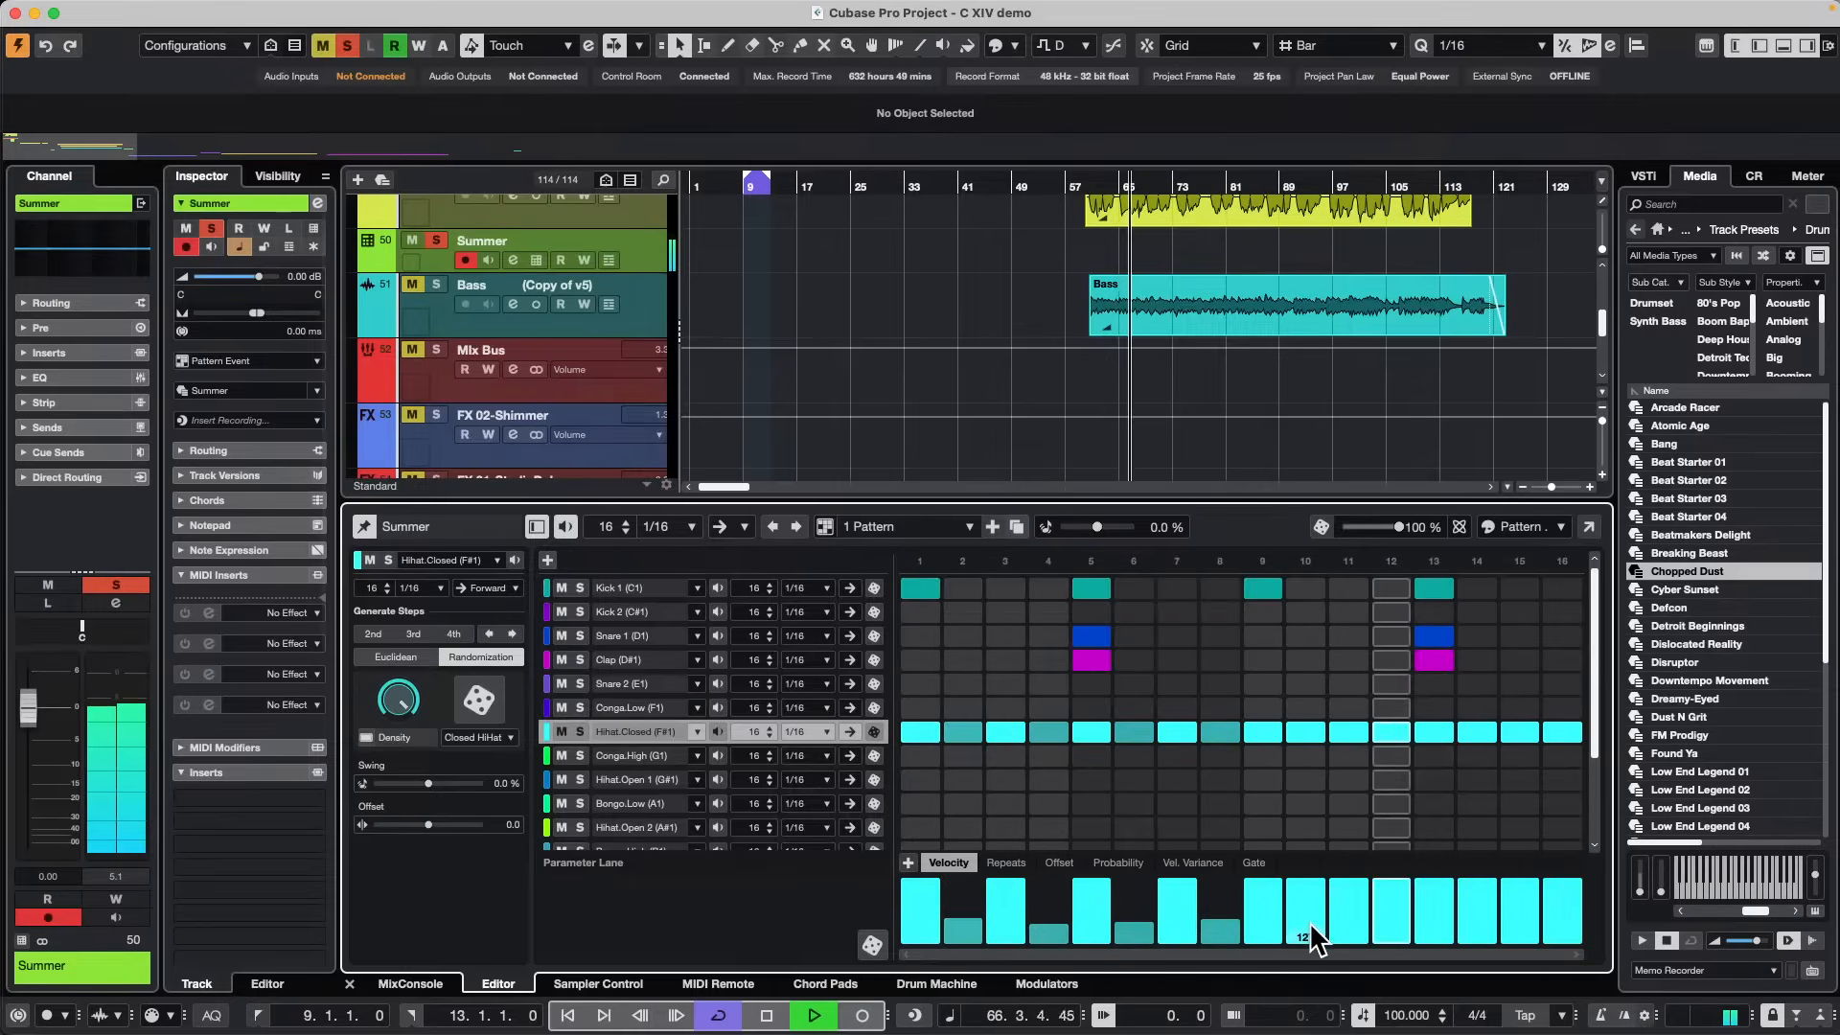
{"action": "left_click", "coordinate": [1308, 927]}
{"action": "left_click", "coordinate": [1392, 928]}
{"action": "left_click", "coordinate": [1476, 926]}
{"action": "left_click", "coordinate": [1562, 912]}
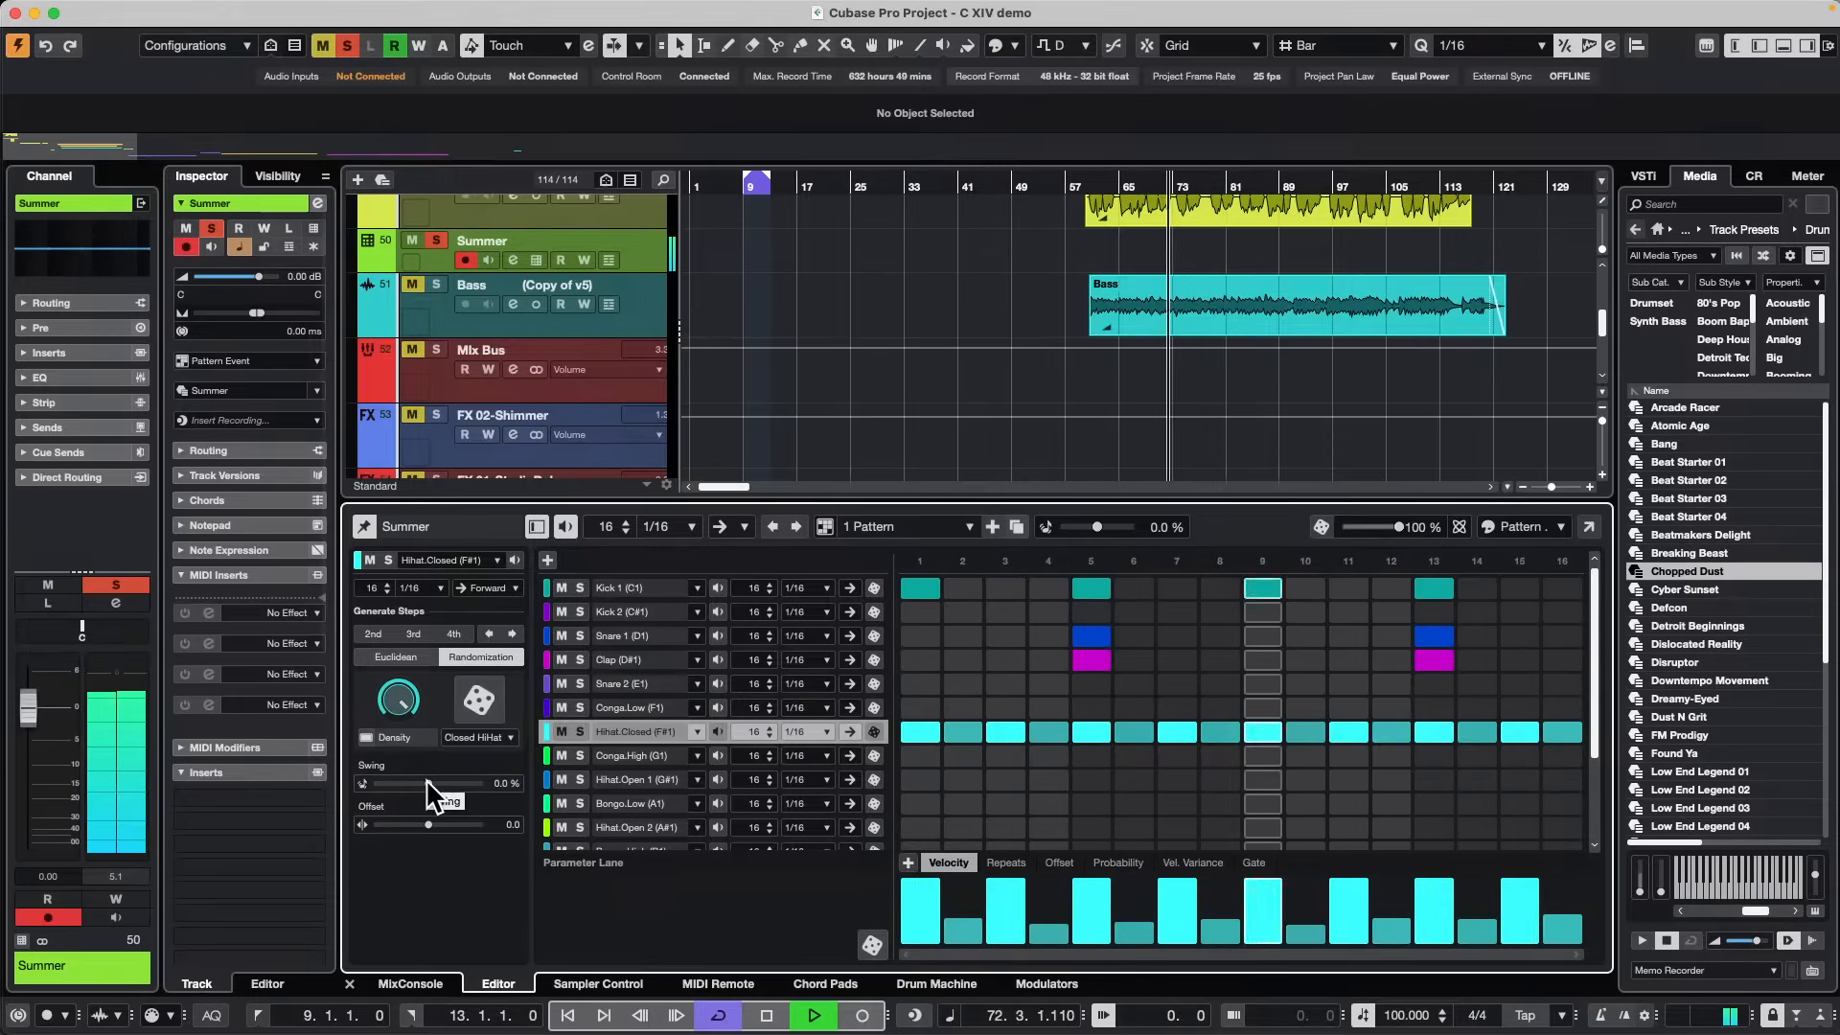
Set the Hihat.Closed lane's swing to 39.0 % and its offset to -7.7.
{"action": "left_click_drag", "start_coordinate": [429, 781], "coordinate": [415, 837]}
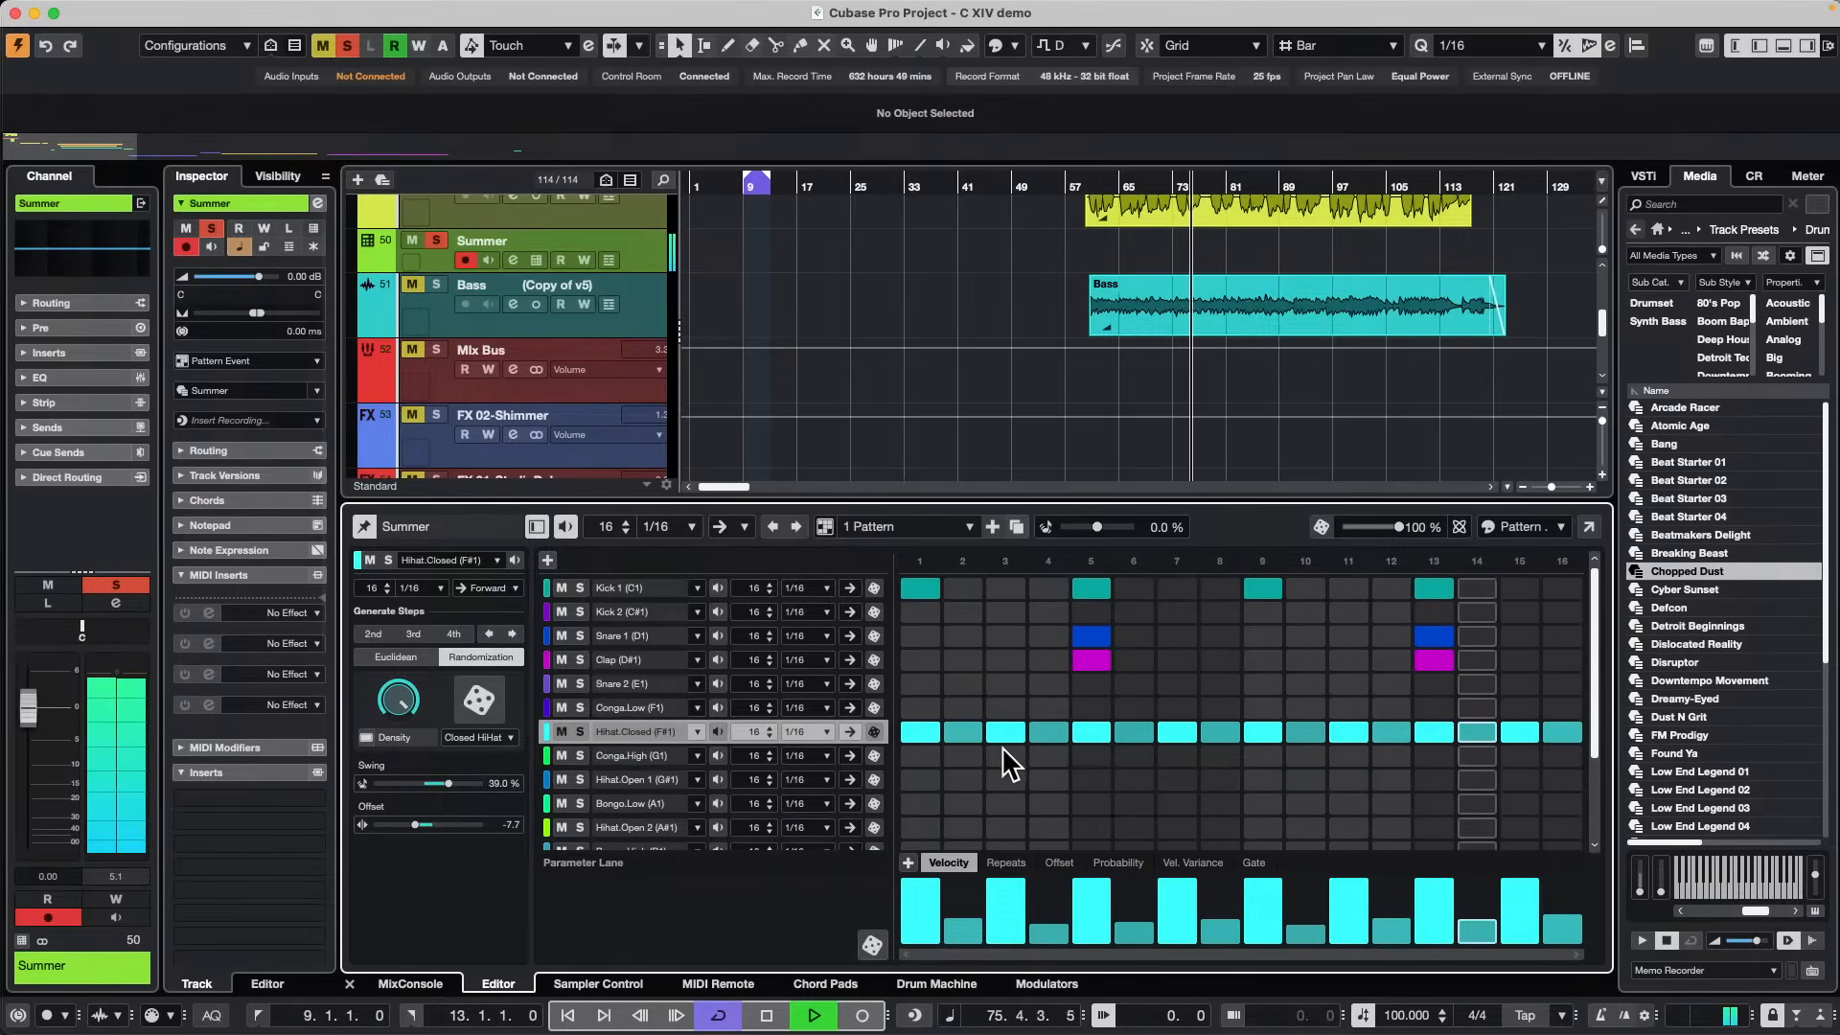
Solo the Hihat.Closed lane and raise the velocities of its even-numbered steps back to the maximum.
{"action": "left_click", "coordinate": [579, 731]}
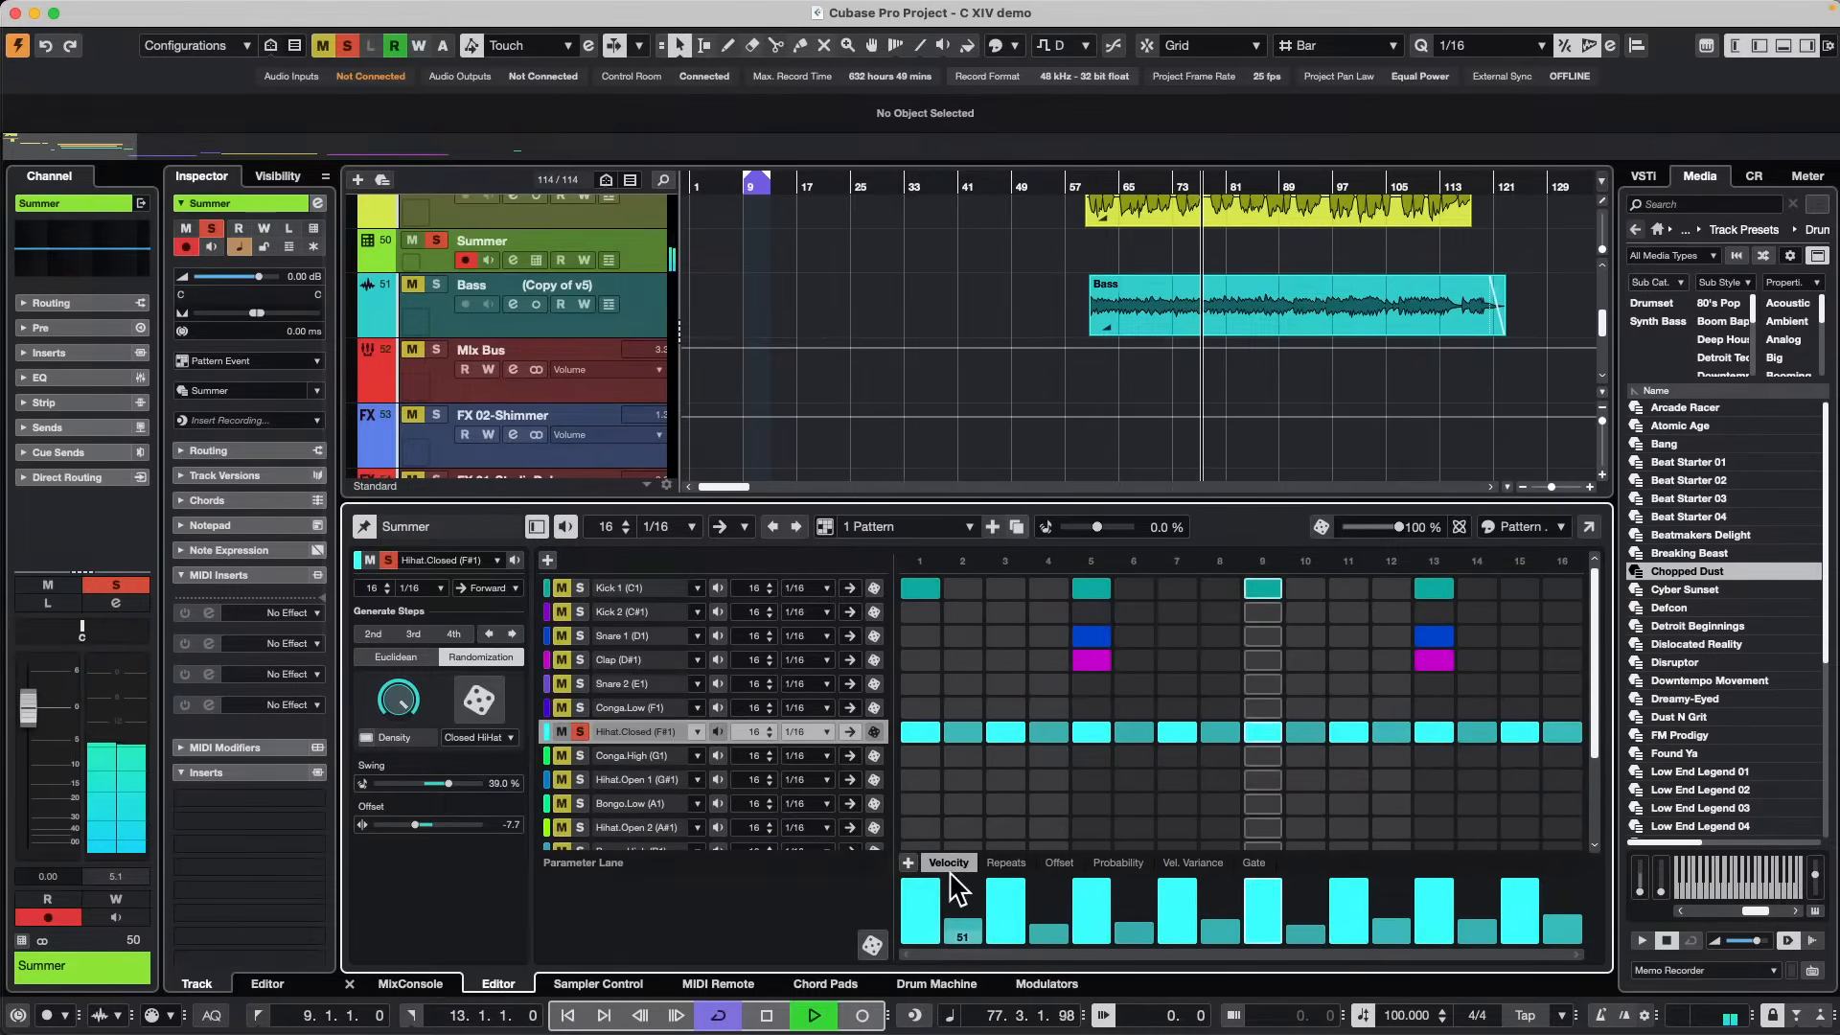
{"action": "left_click_drag", "start_coordinate": [953, 886], "coordinate": [1635, 867]}
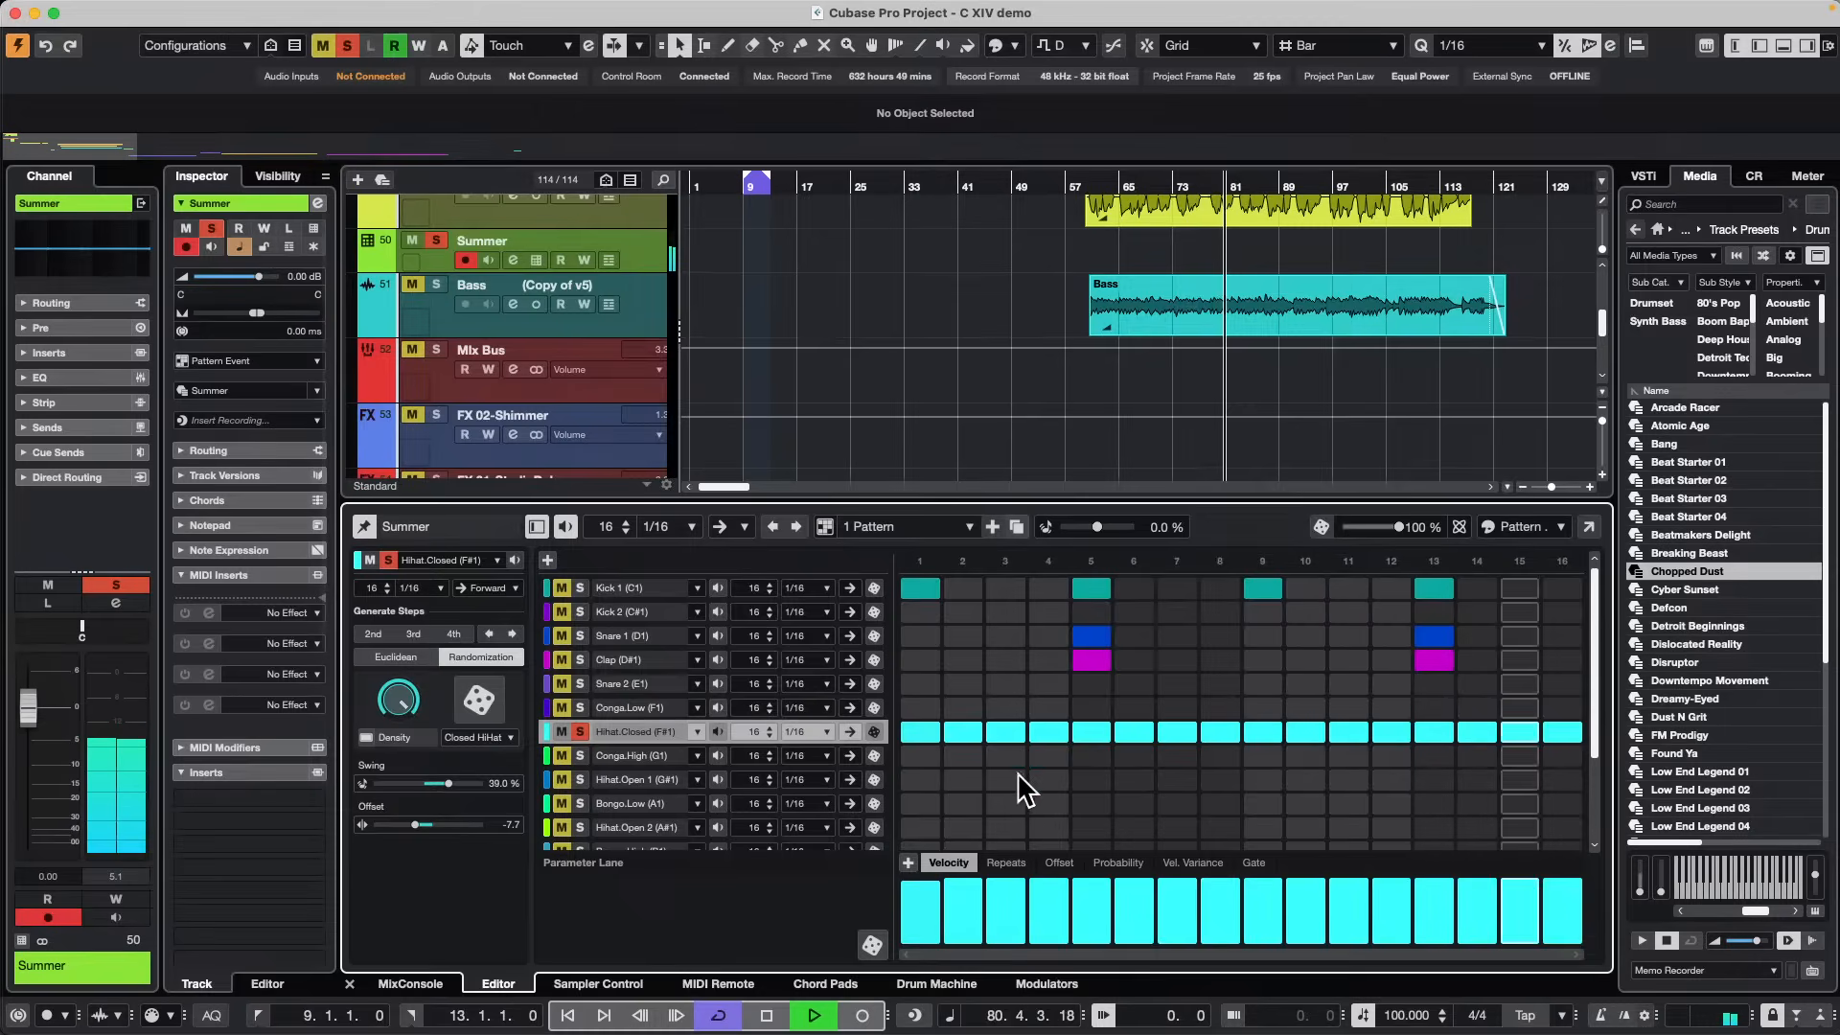
Add step repeats to Hihat.Closed steps 3, 10 and 14, with 3 repeats on step 3.
{"action": "left_click", "coordinate": [1007, 861]}
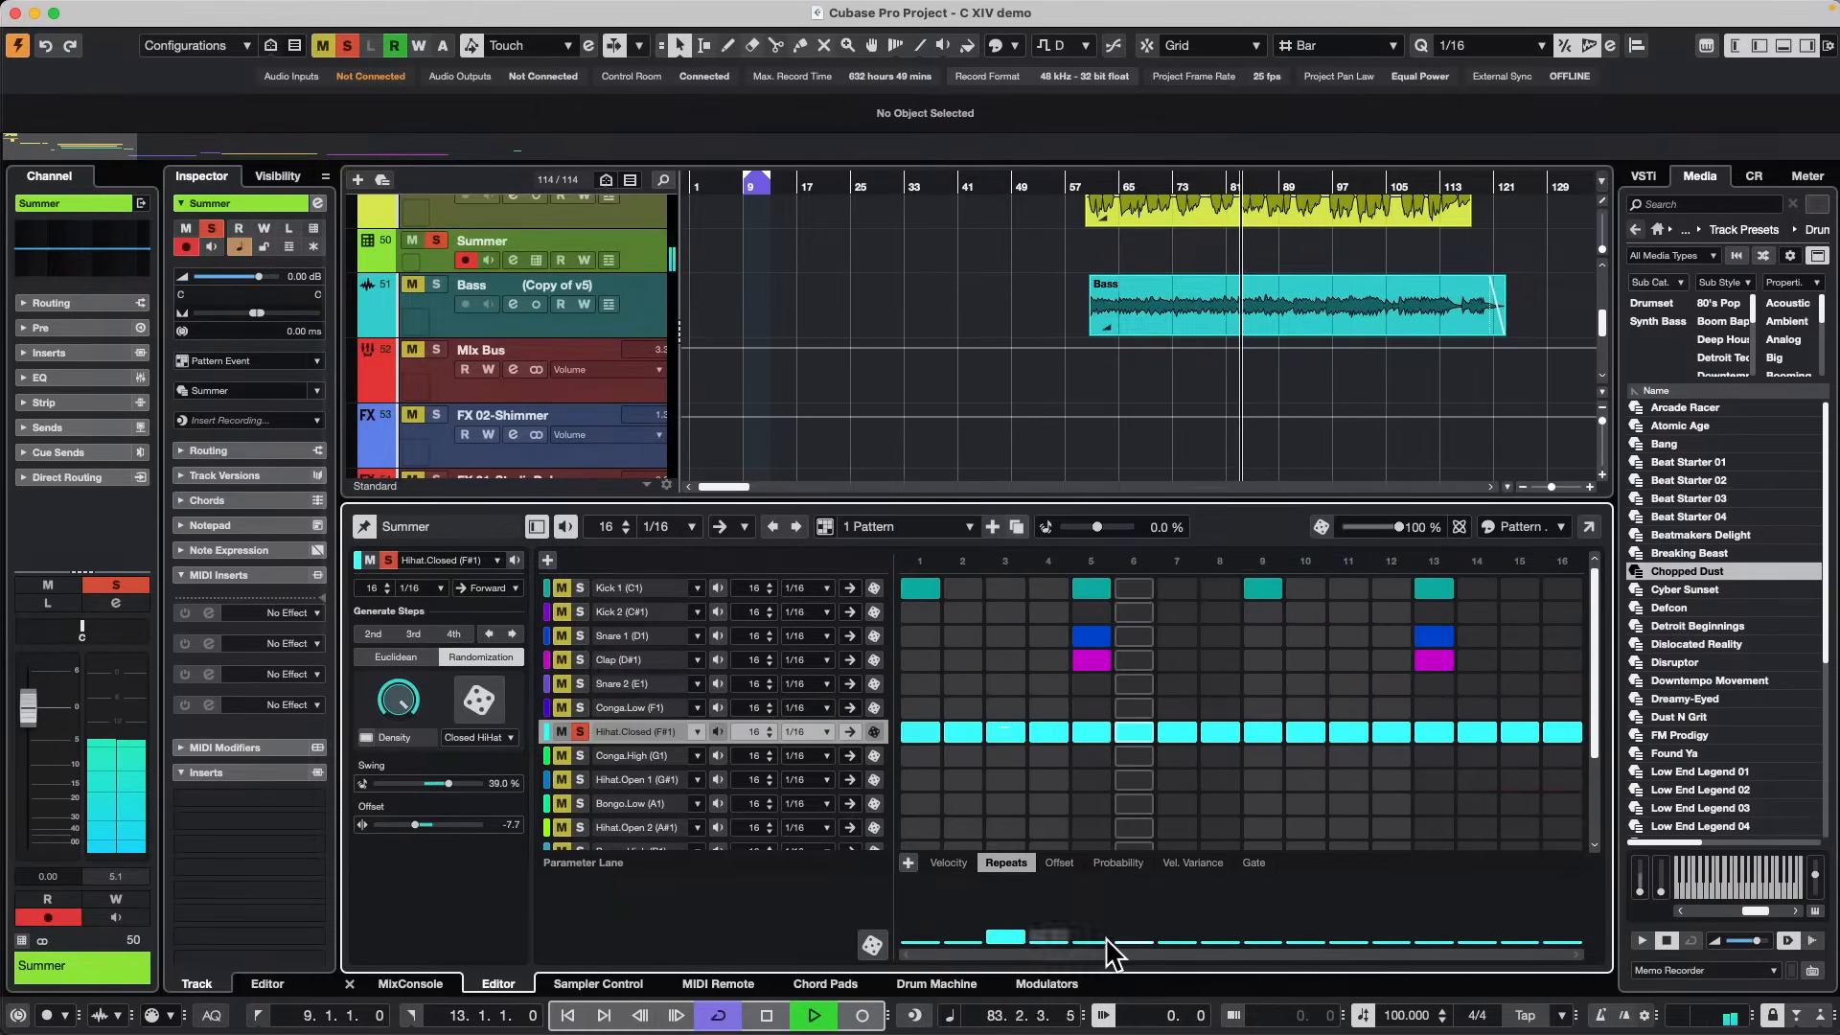
{"action": "left_click", "coordinate": [1303, 925]}
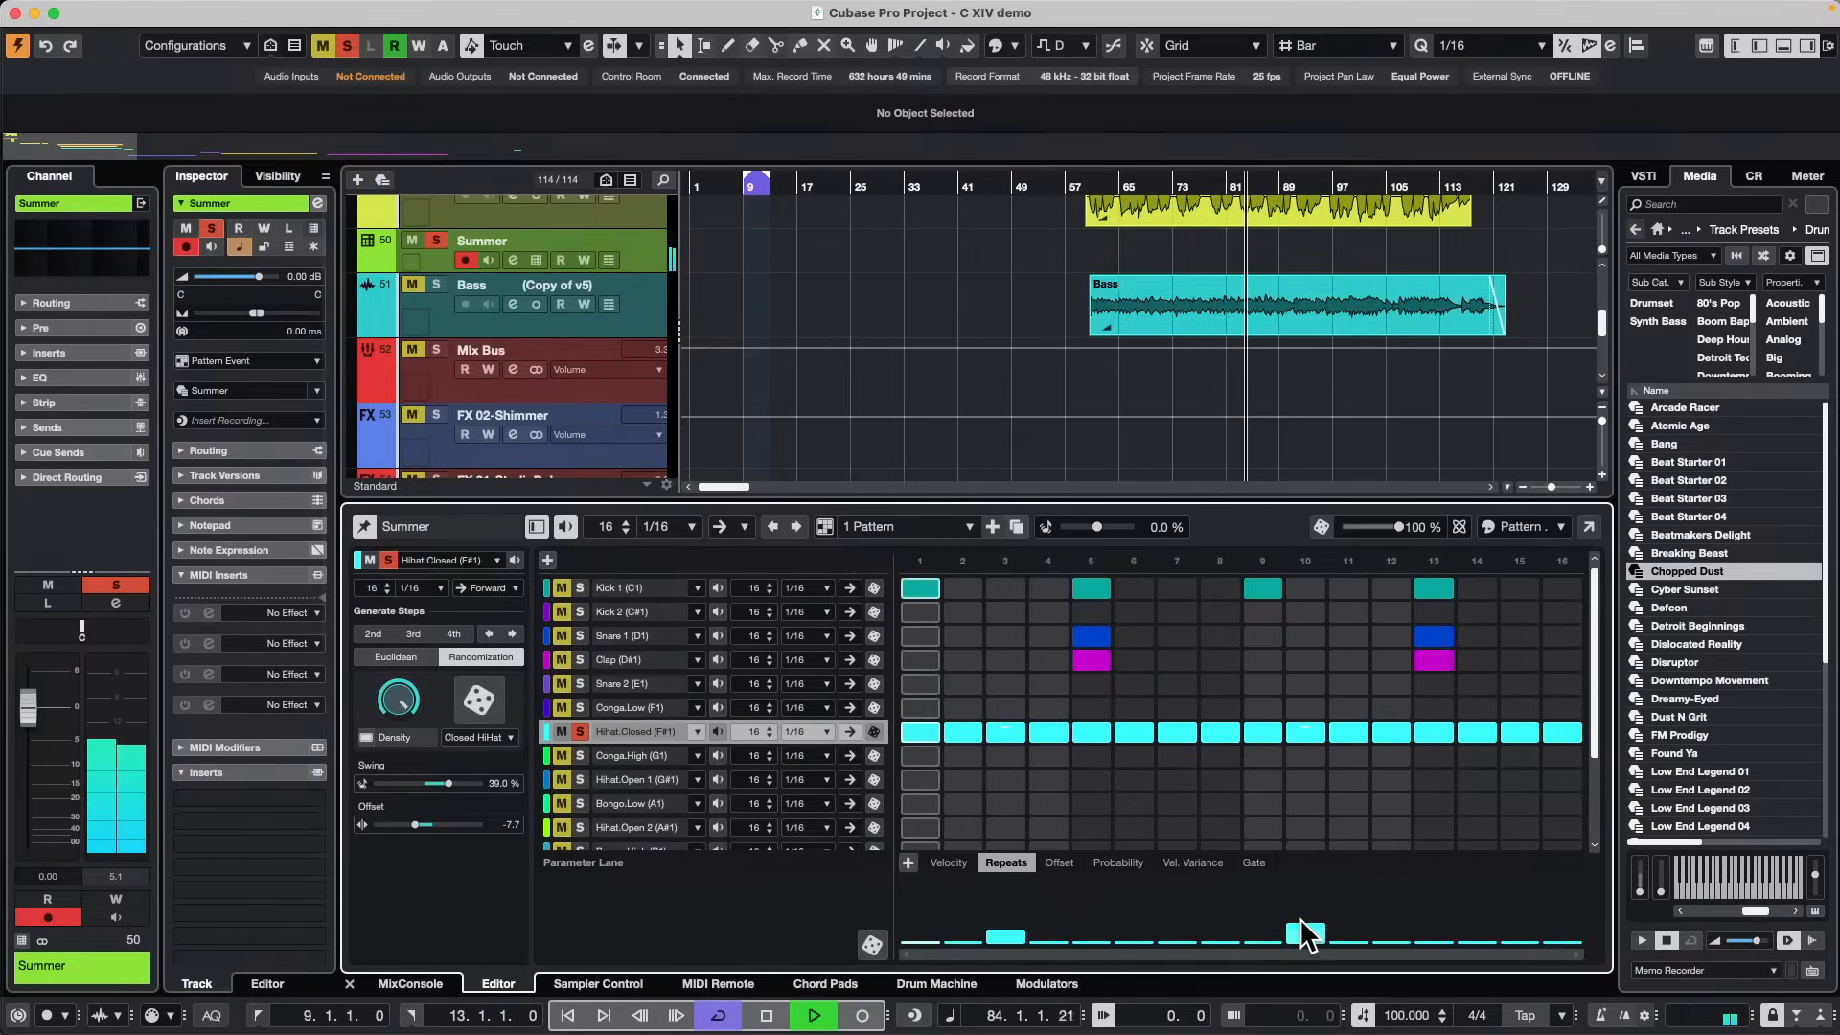
{"action": "left_click", "coordinate": [1480, 928]}
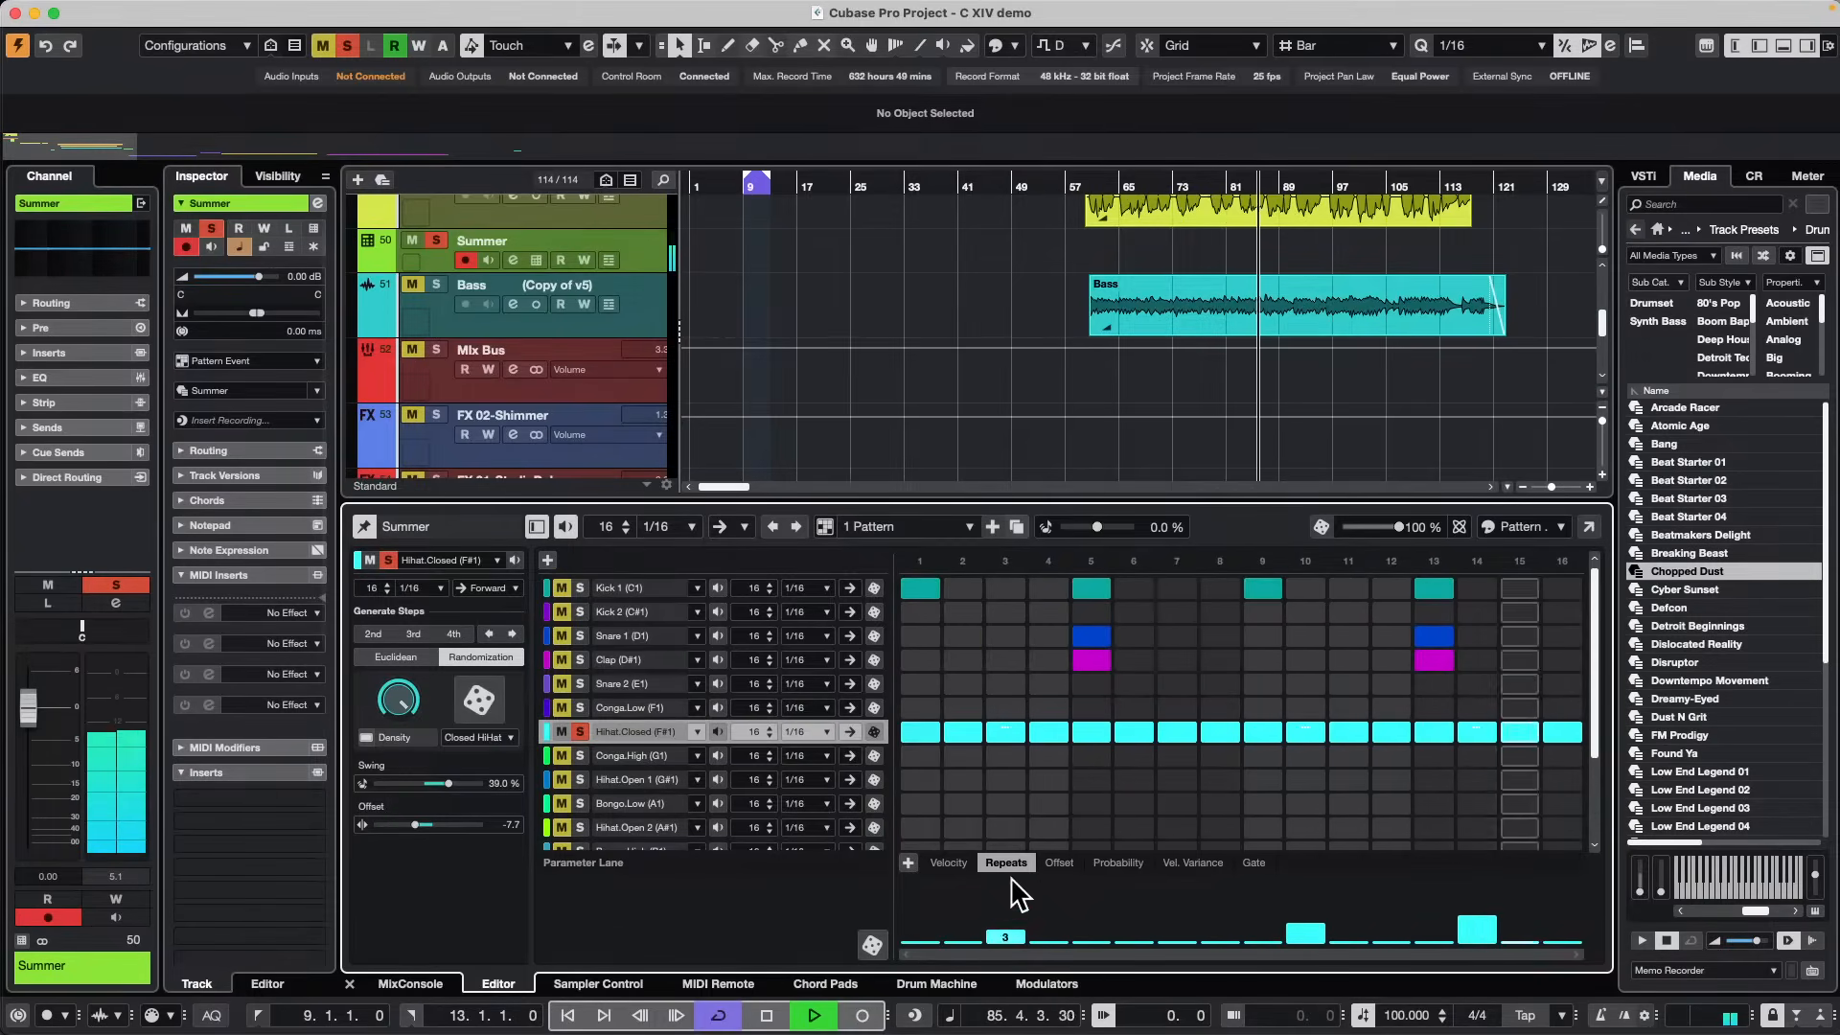
Lower the probability of Hihat.Closed steps 2, 4, 8, 11 and 15 to about 60 %.
{"action": "left_click", "coordinate": [1117, 863]}
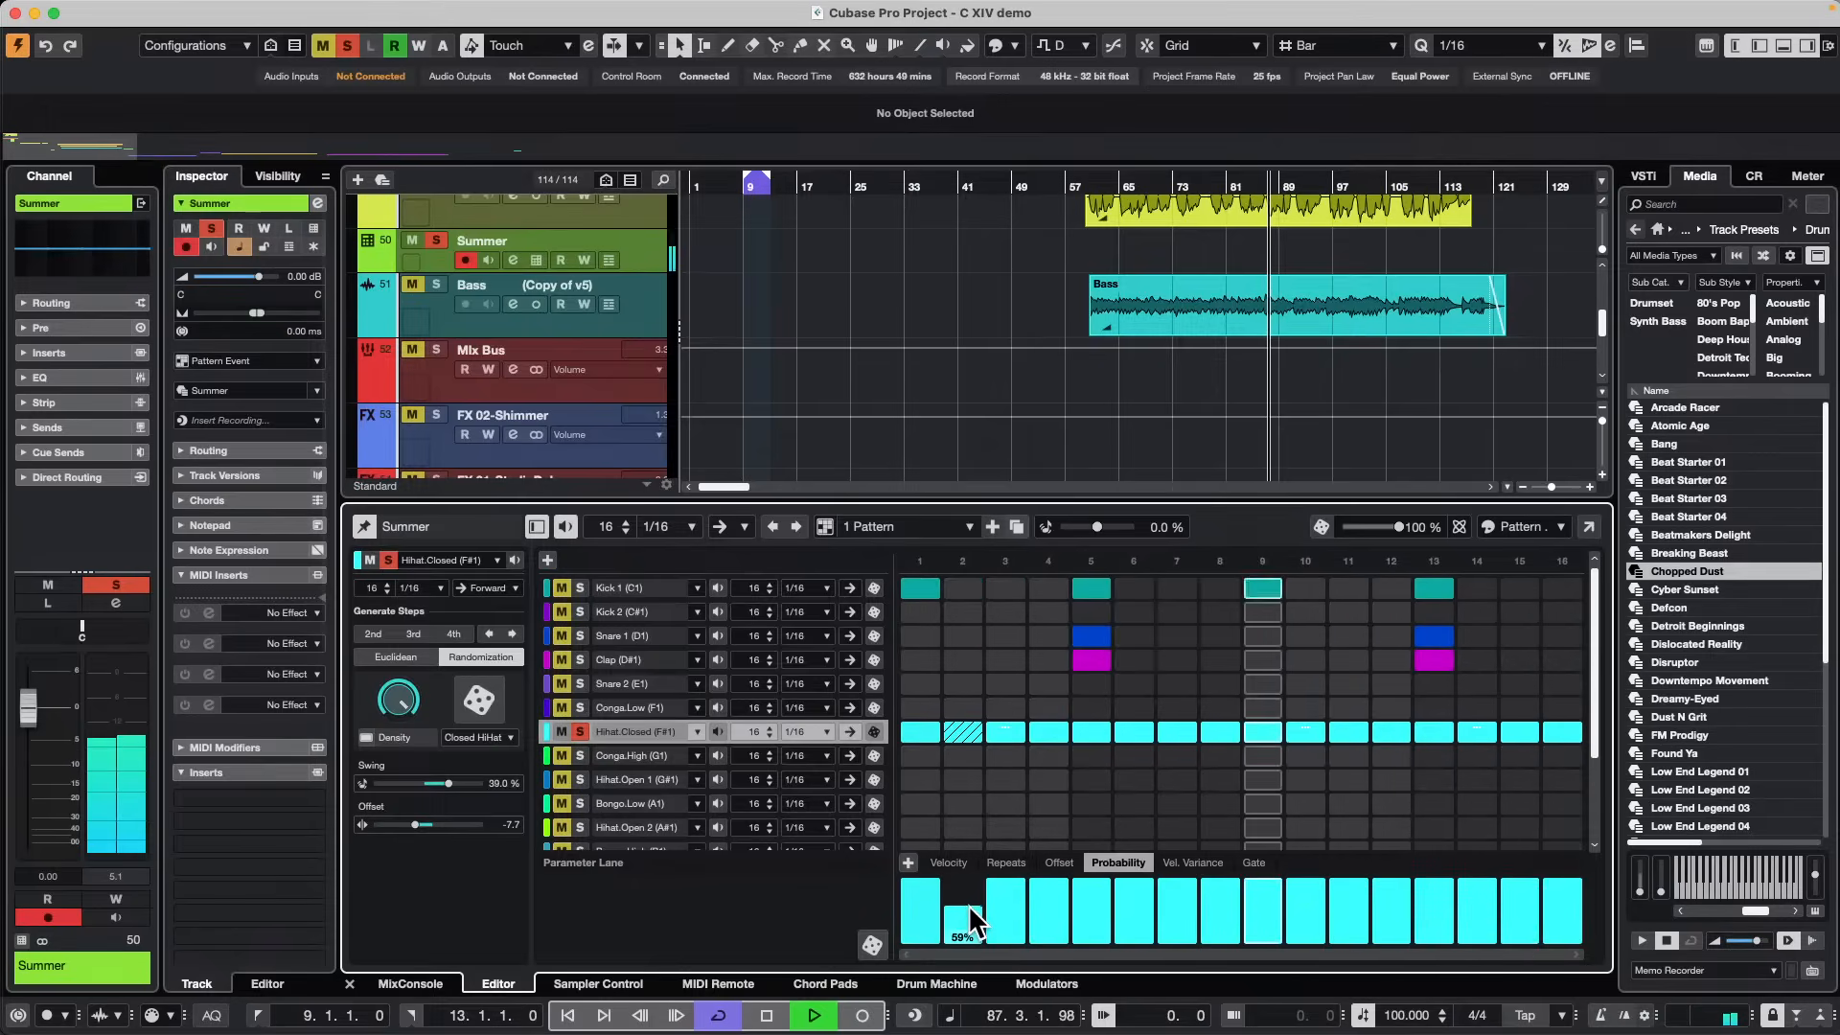
{"action": "left_click", "coordinate": [970, 906]}
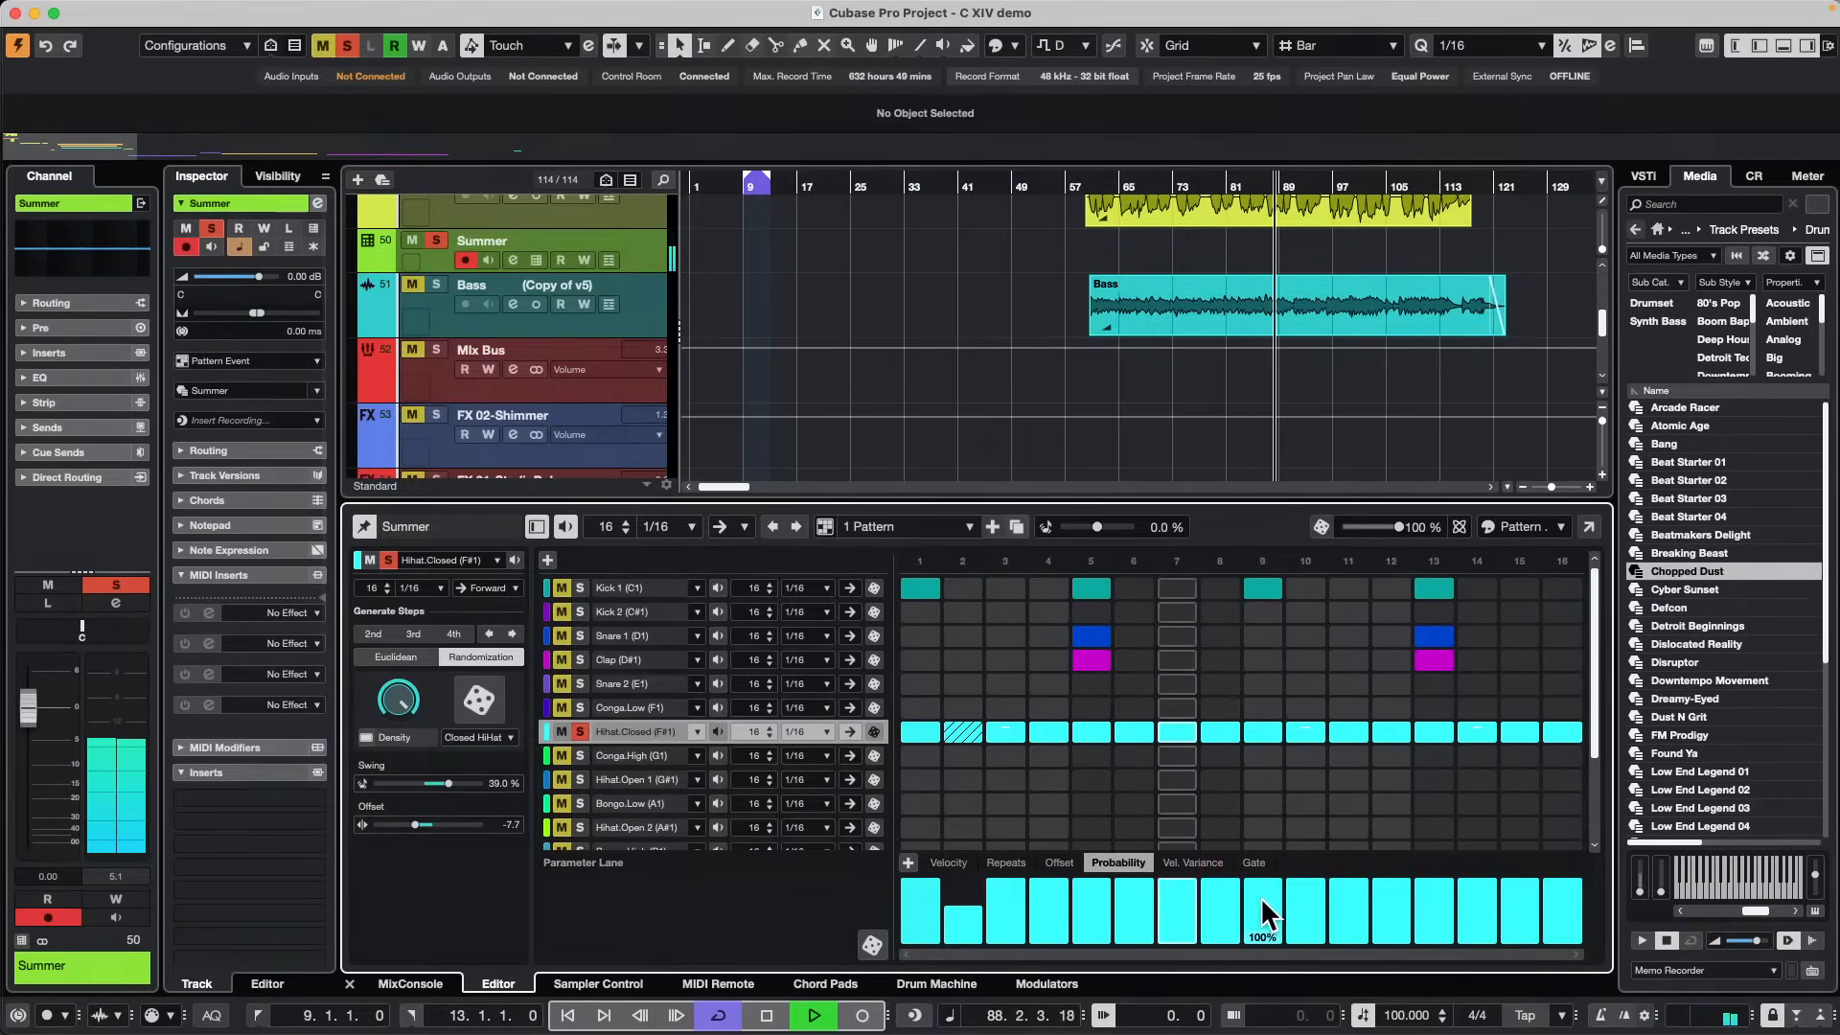
{"action": "left_click", "coordinate": [1049, 907]}
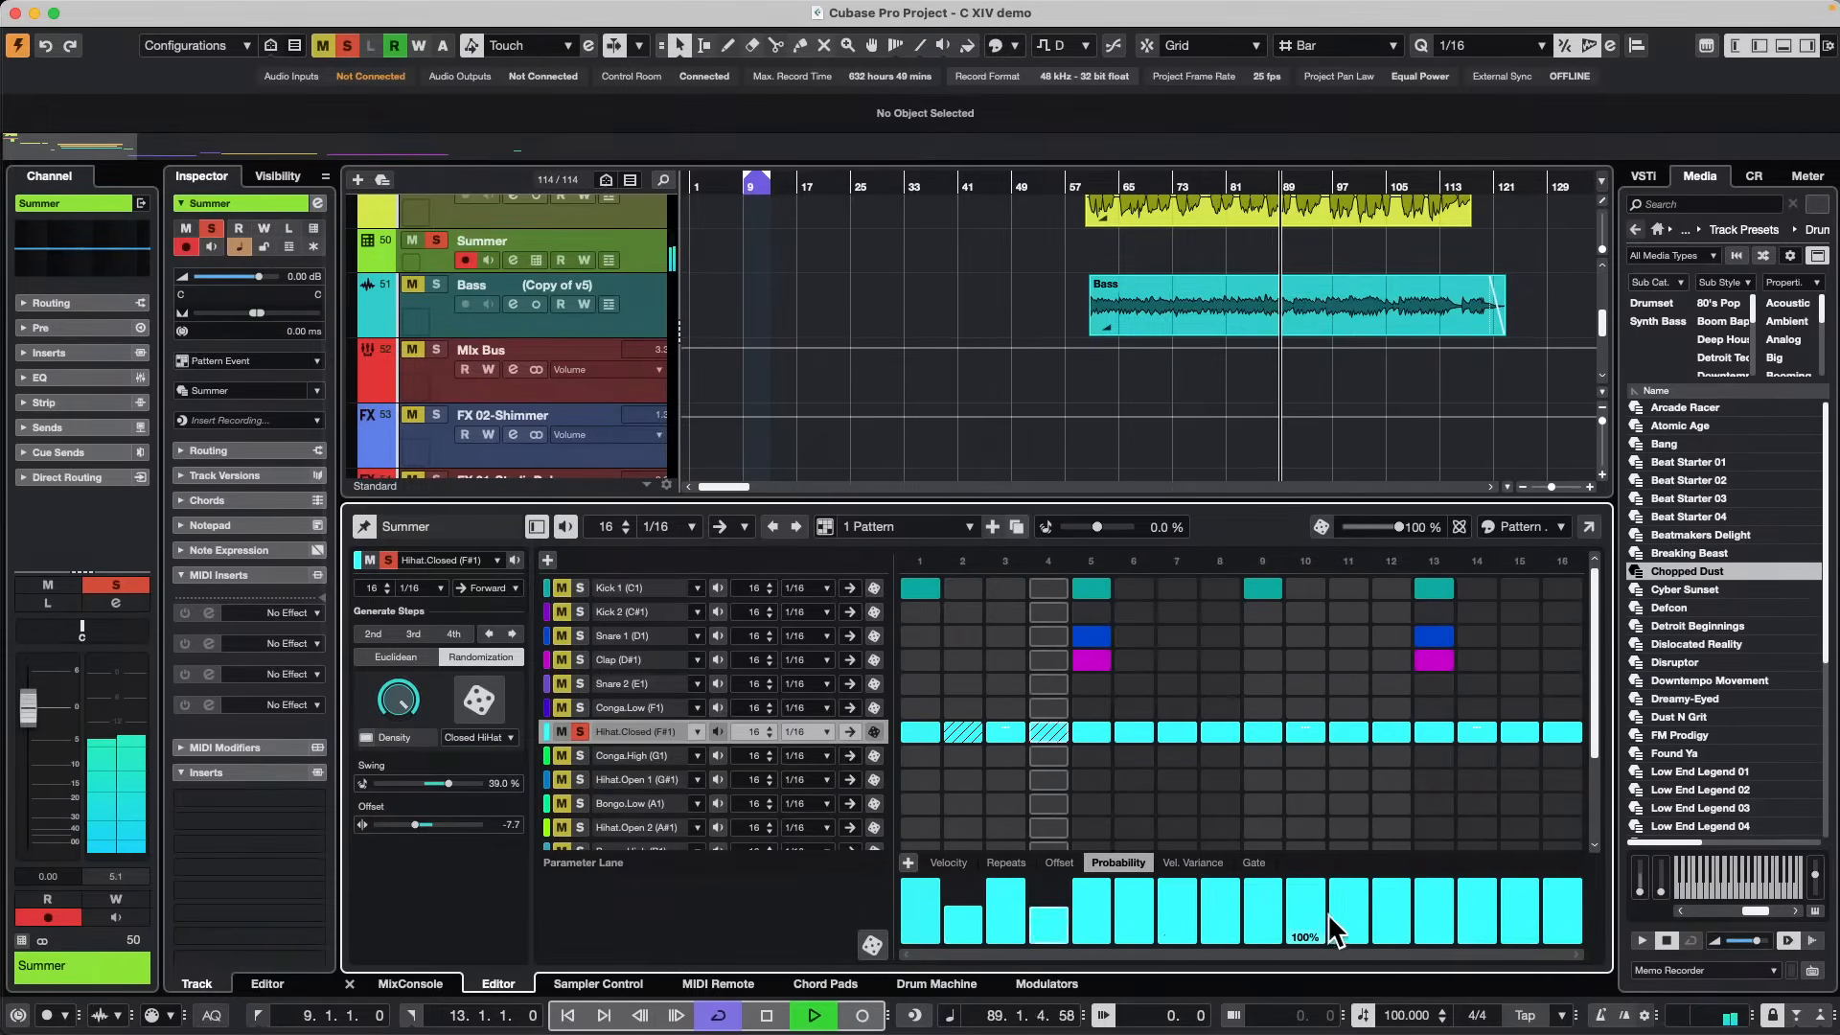
{"action": "left_click", "coordinate": [1526, 905]}
{"action": "left_click", "coordinate": [1353, 904]}
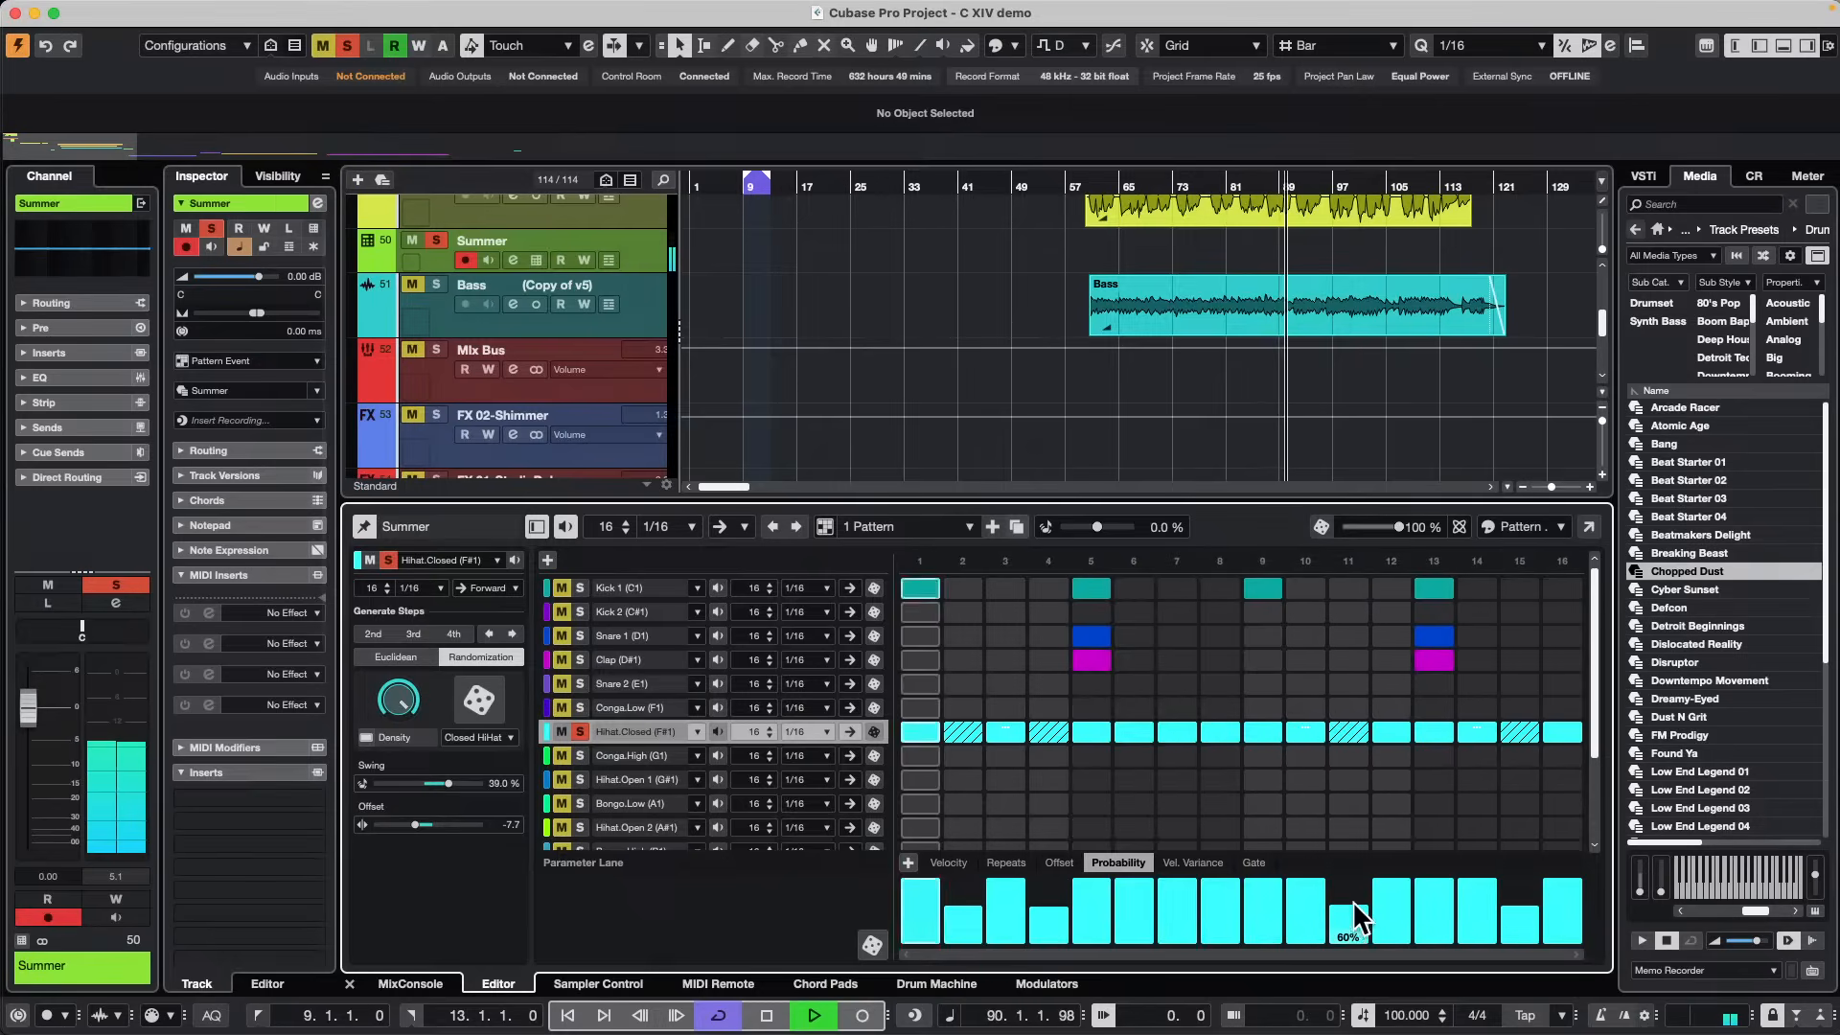
{"action": "left_click", "coordinate": [1220, 910]}
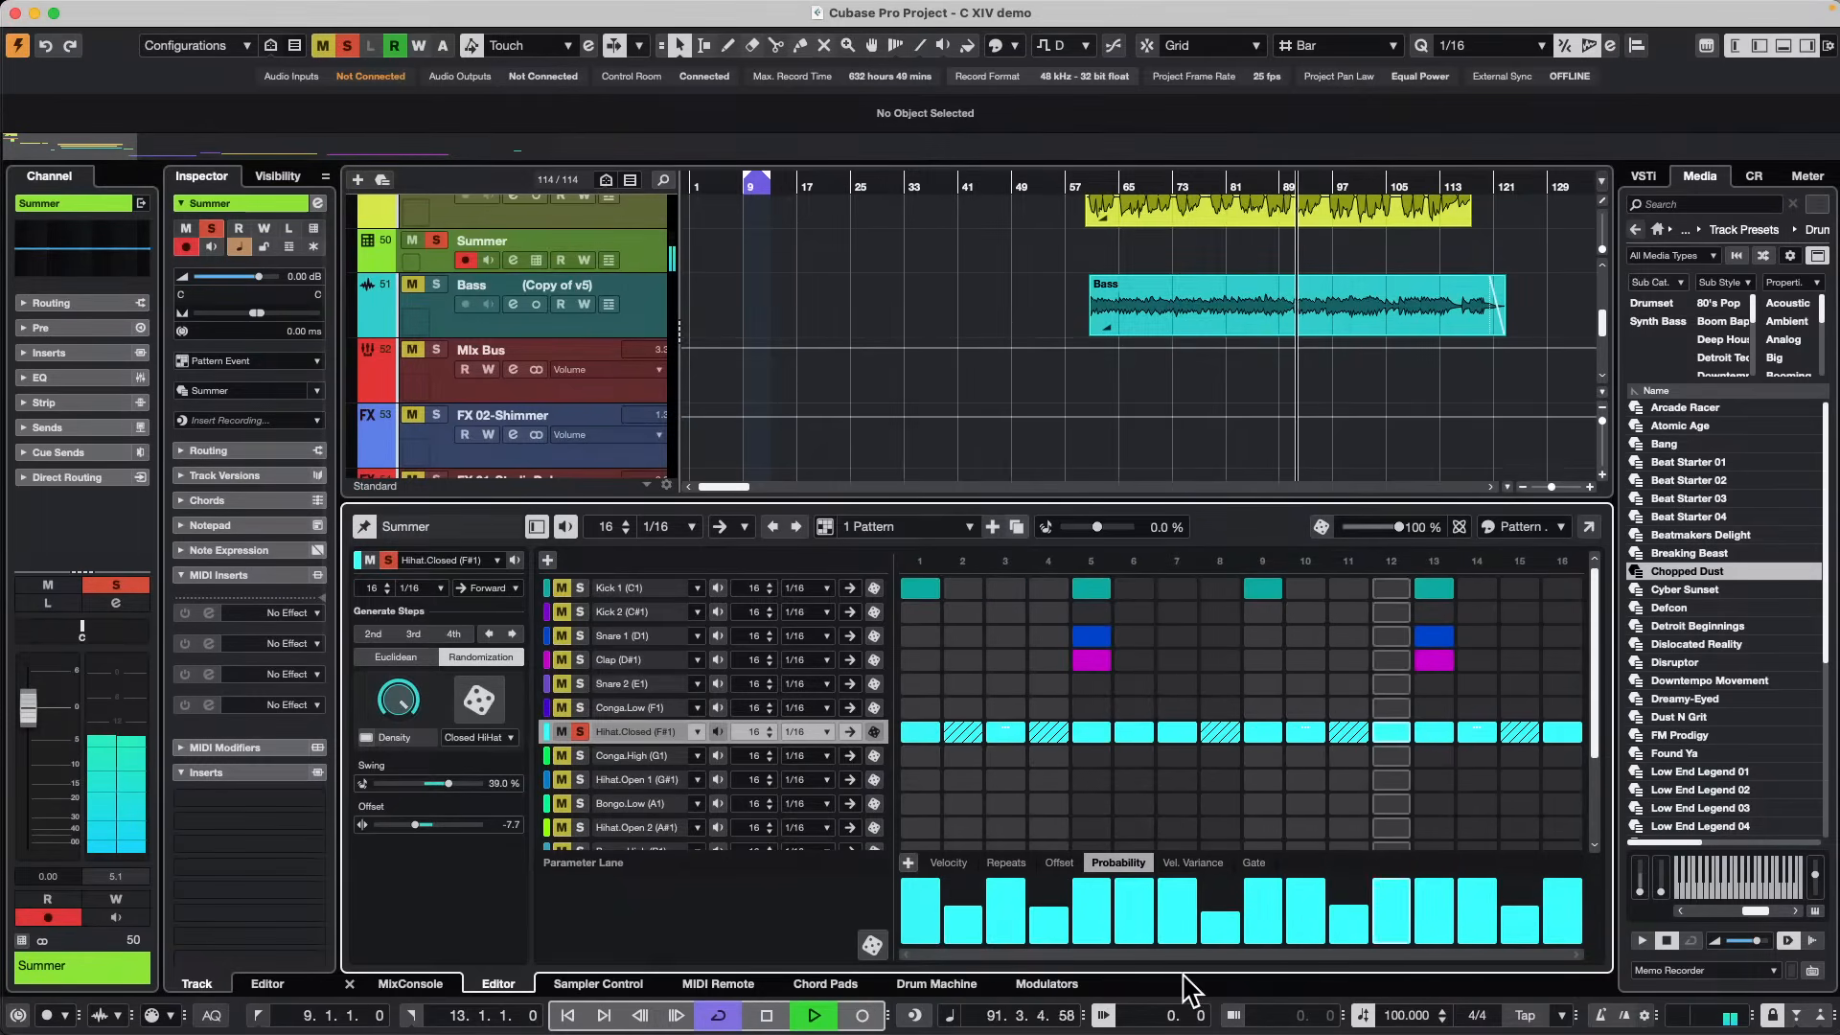
Give Hihat.Closed steps 1, 4, 9, 11, 13 and 15 positive and steps 3, 5, 10 and 16 negative velocity variance, and unsolo the lane.
{"action": "left_click", "coordinate": [1191, 864]}
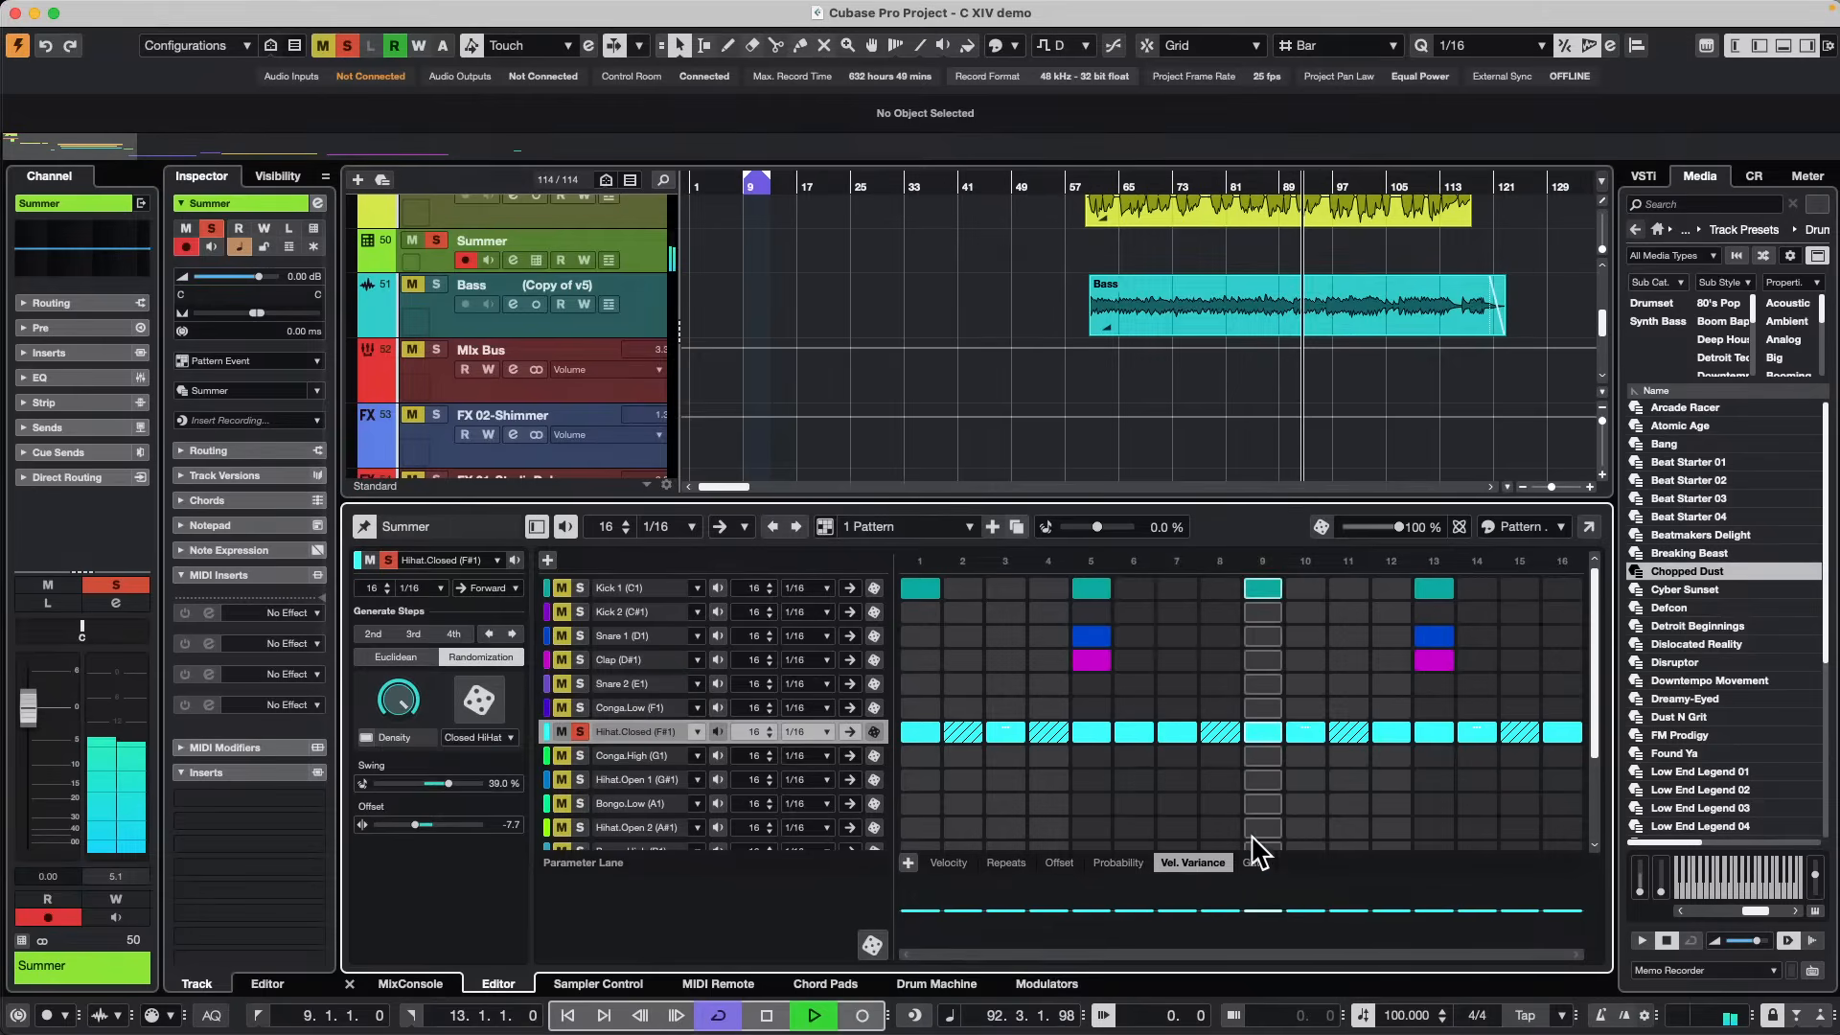
{"action": "left_click", "coordinate": [920, 897]}
{"action": "left_click", "coordinate": [1007, 923]}
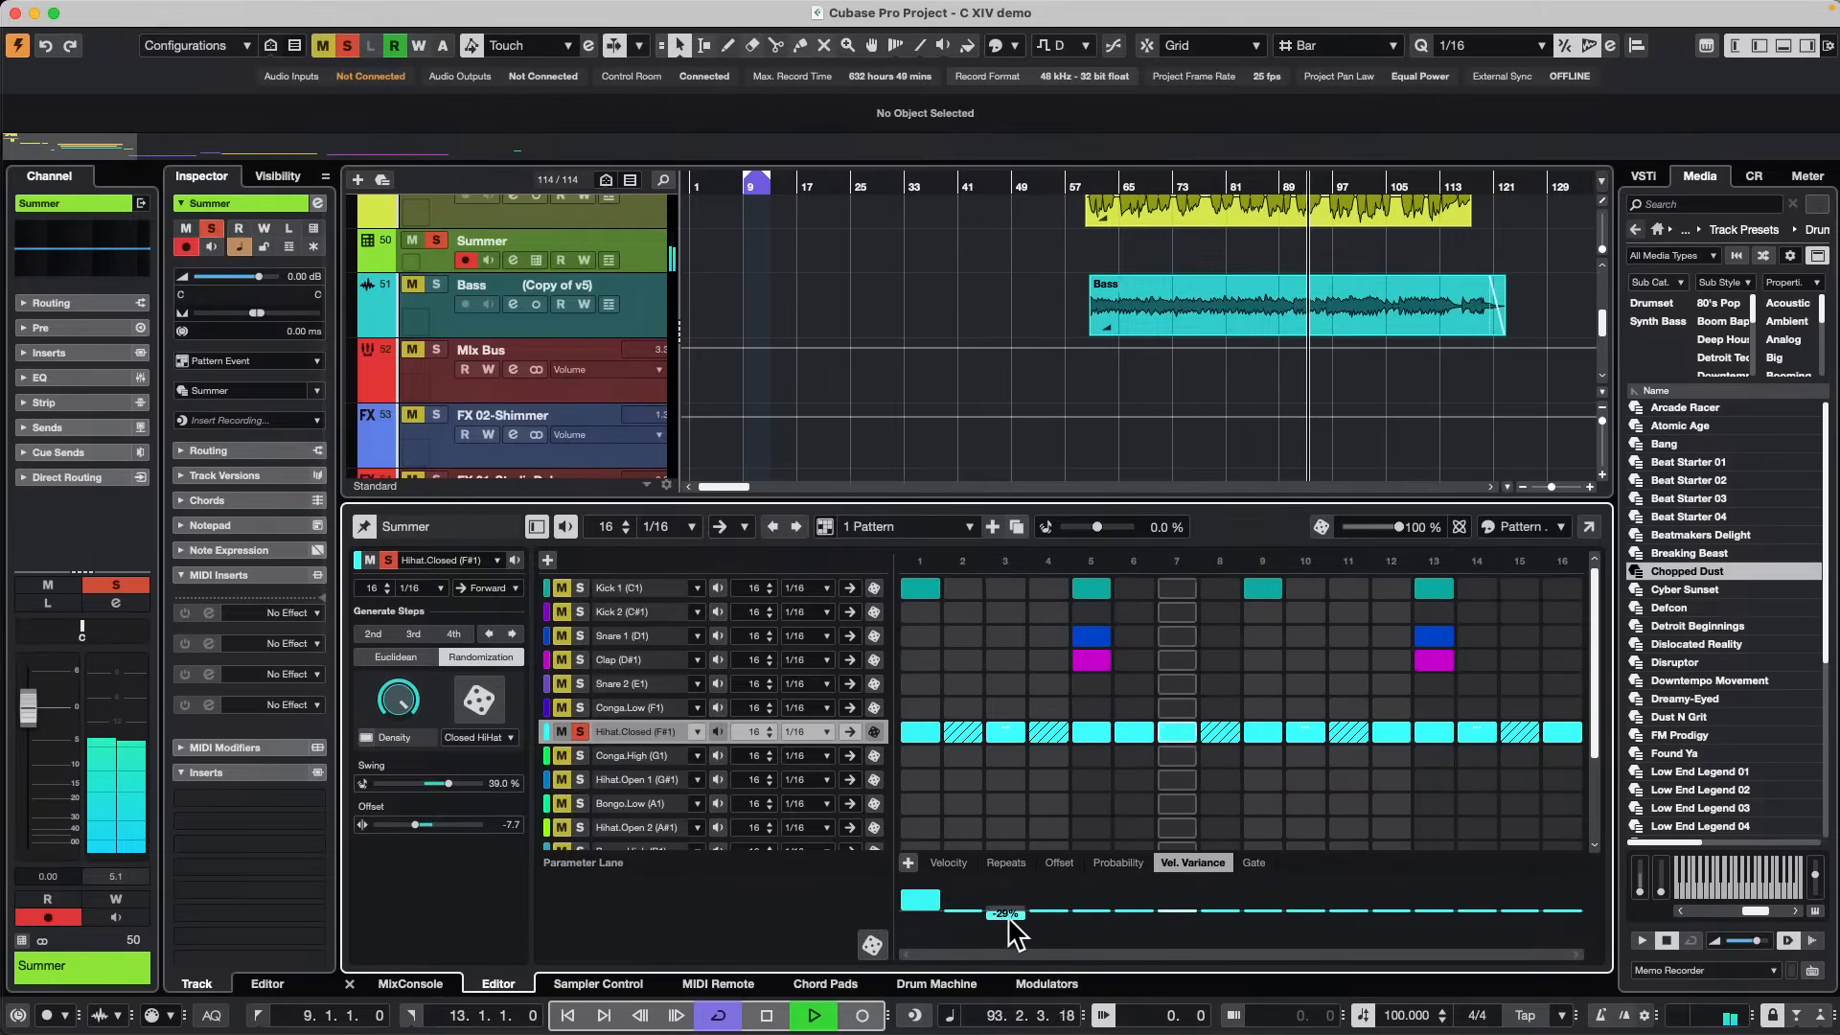
{"action": "left_click", "coordinate": [1051, 901]}
{"action": "left_click", "coordinate": [1092, 920]}
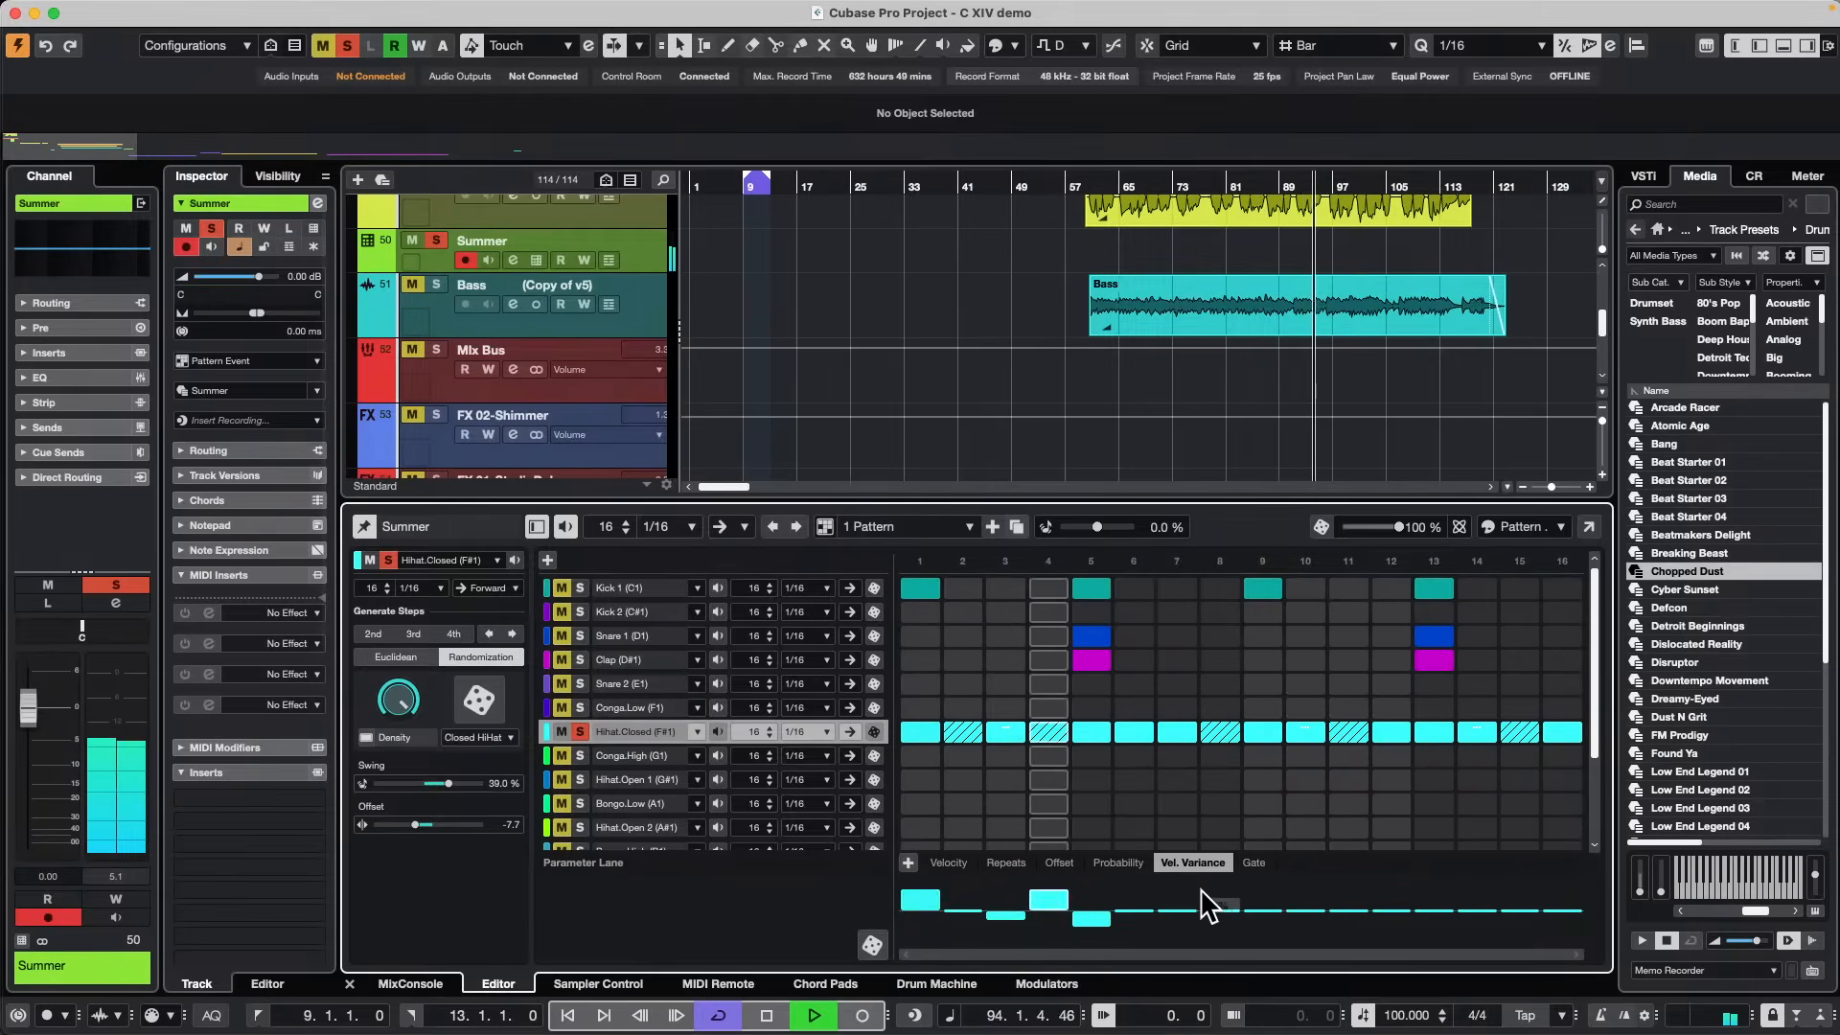
{"action": "left_click", "coordinate": [1260, 899]}
{"action": "left_click", "coordinate": [1350, 894]}
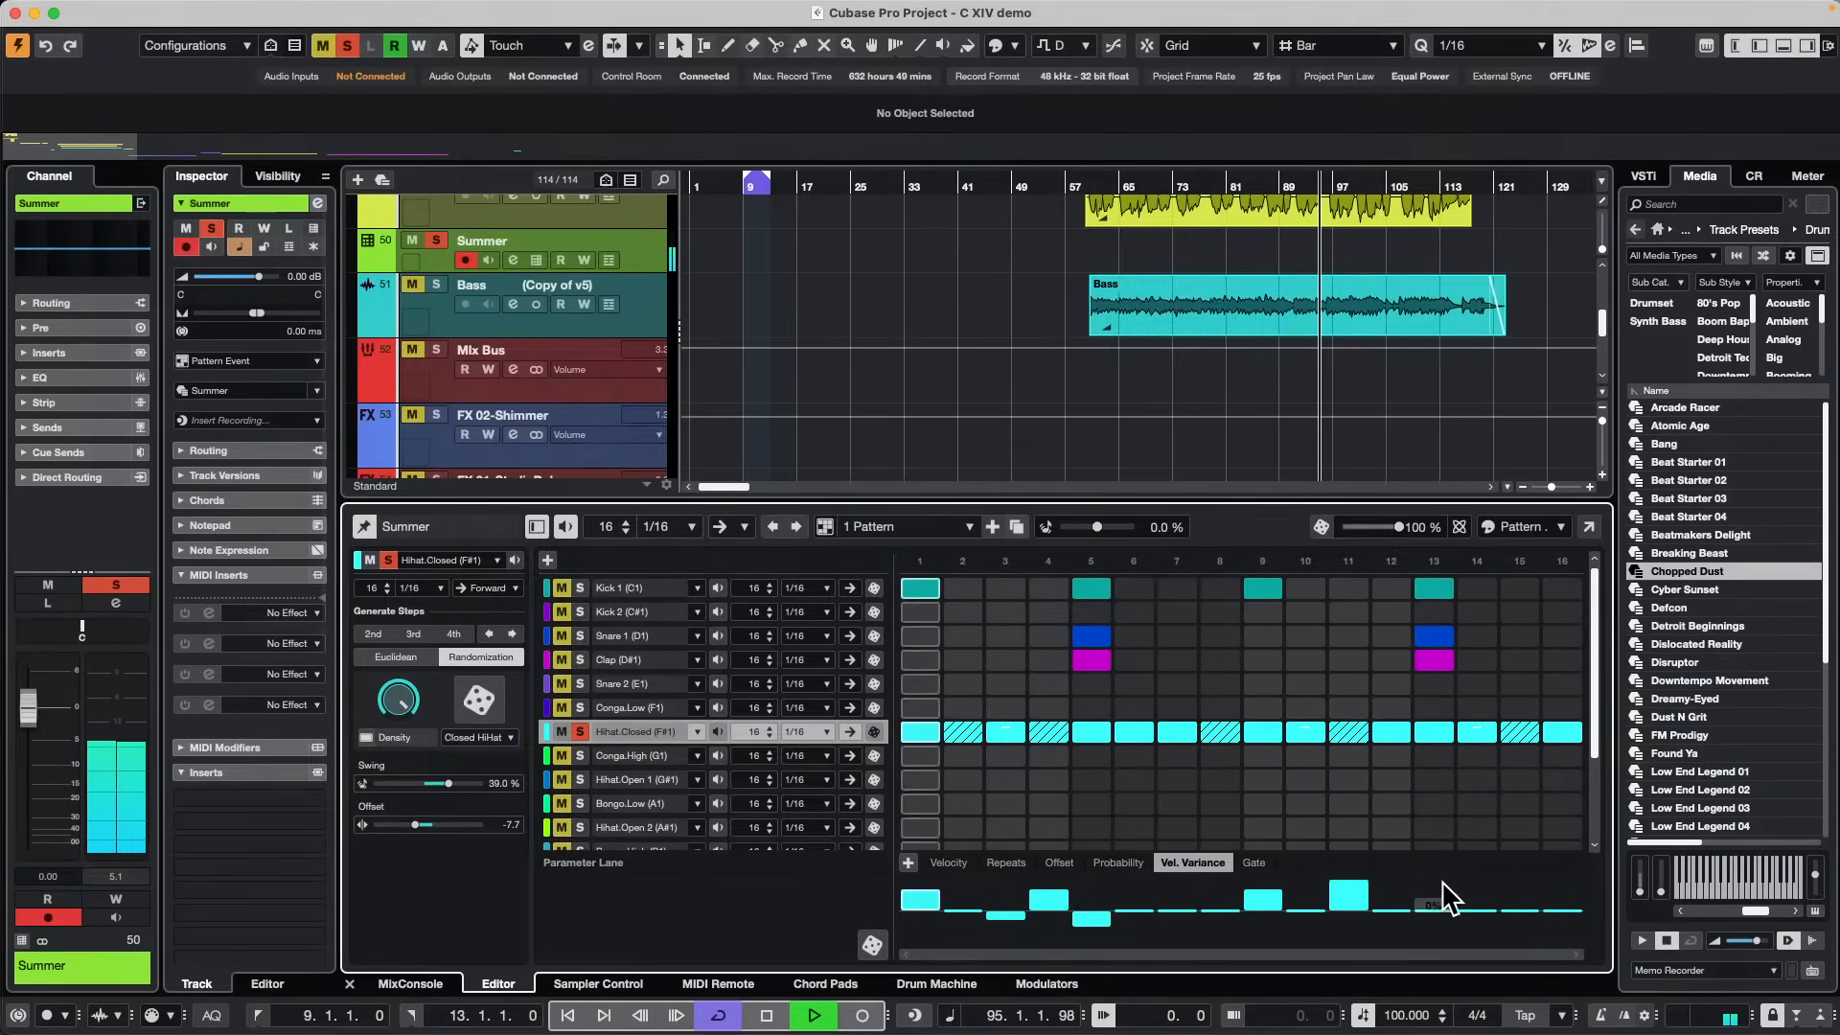
{"action": "left_click", "coordinate": [1434, 897]}
{"action": "left_click", "coordinate": [1520, 897]}
{"action": "left_click", "coordinate": [1562, 922]}
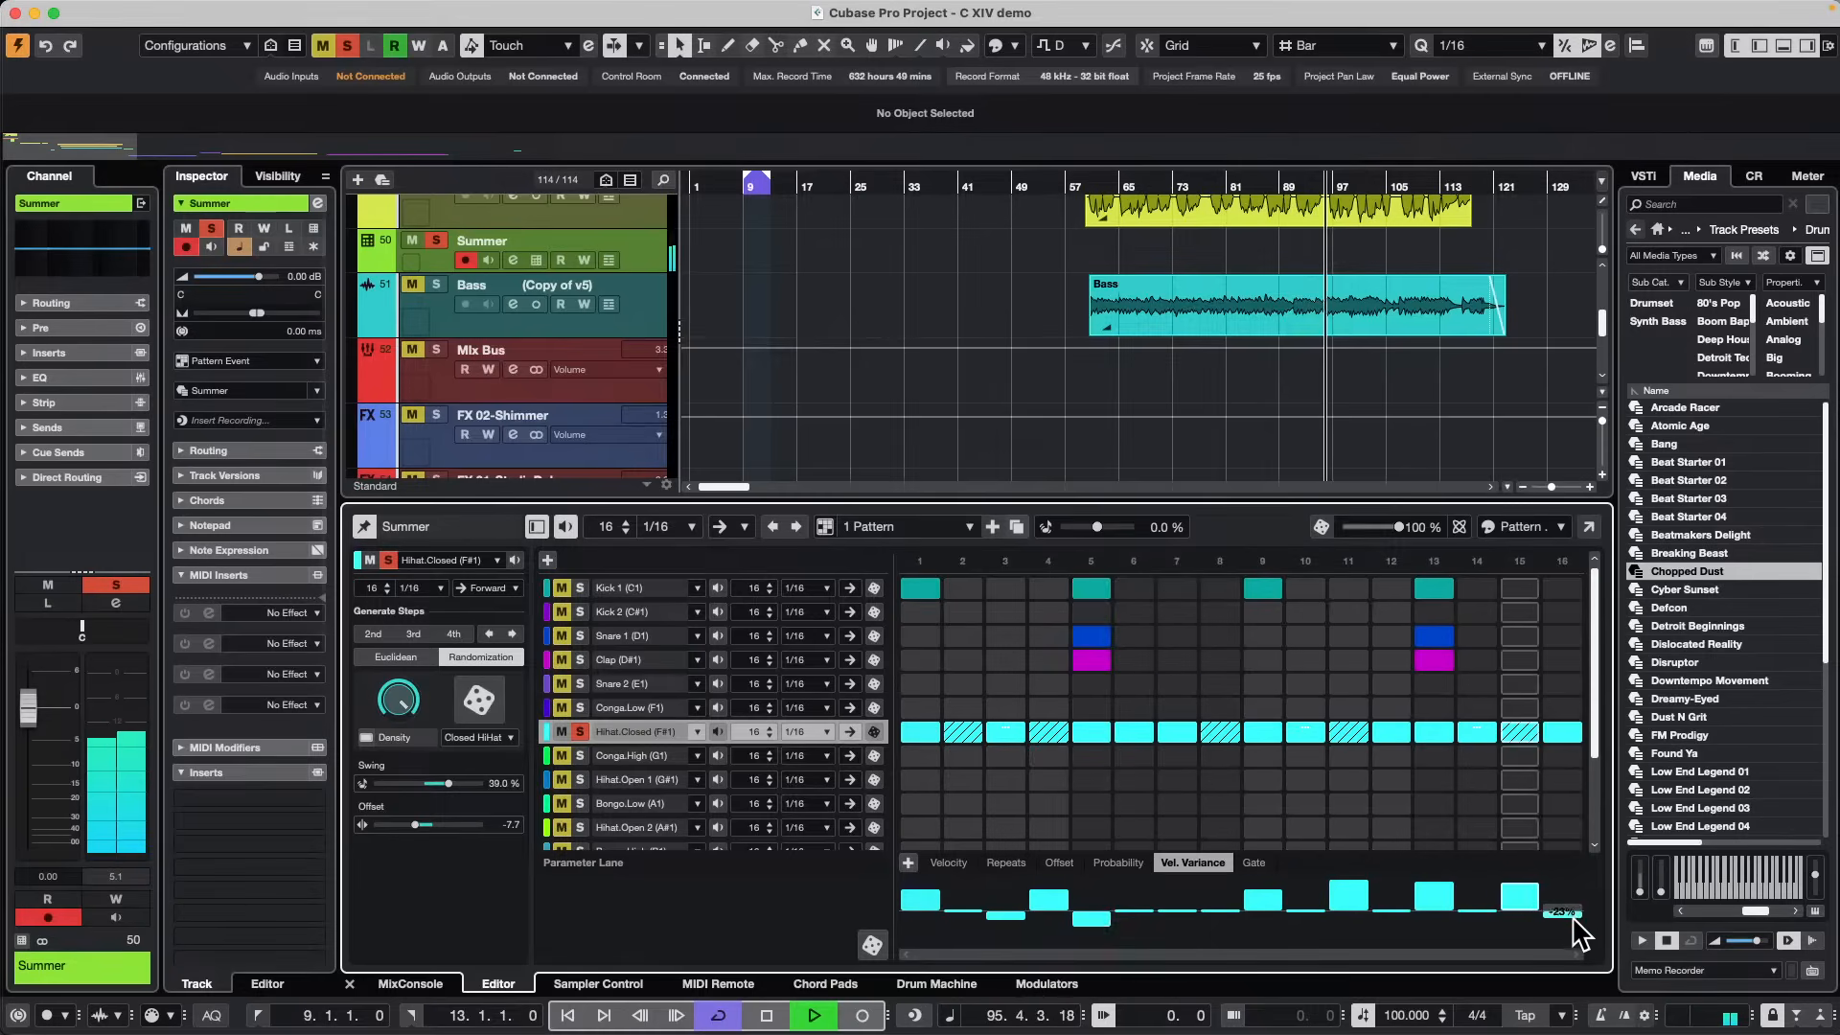
{"action": "left_click", "coordinate": [1305, 926]}
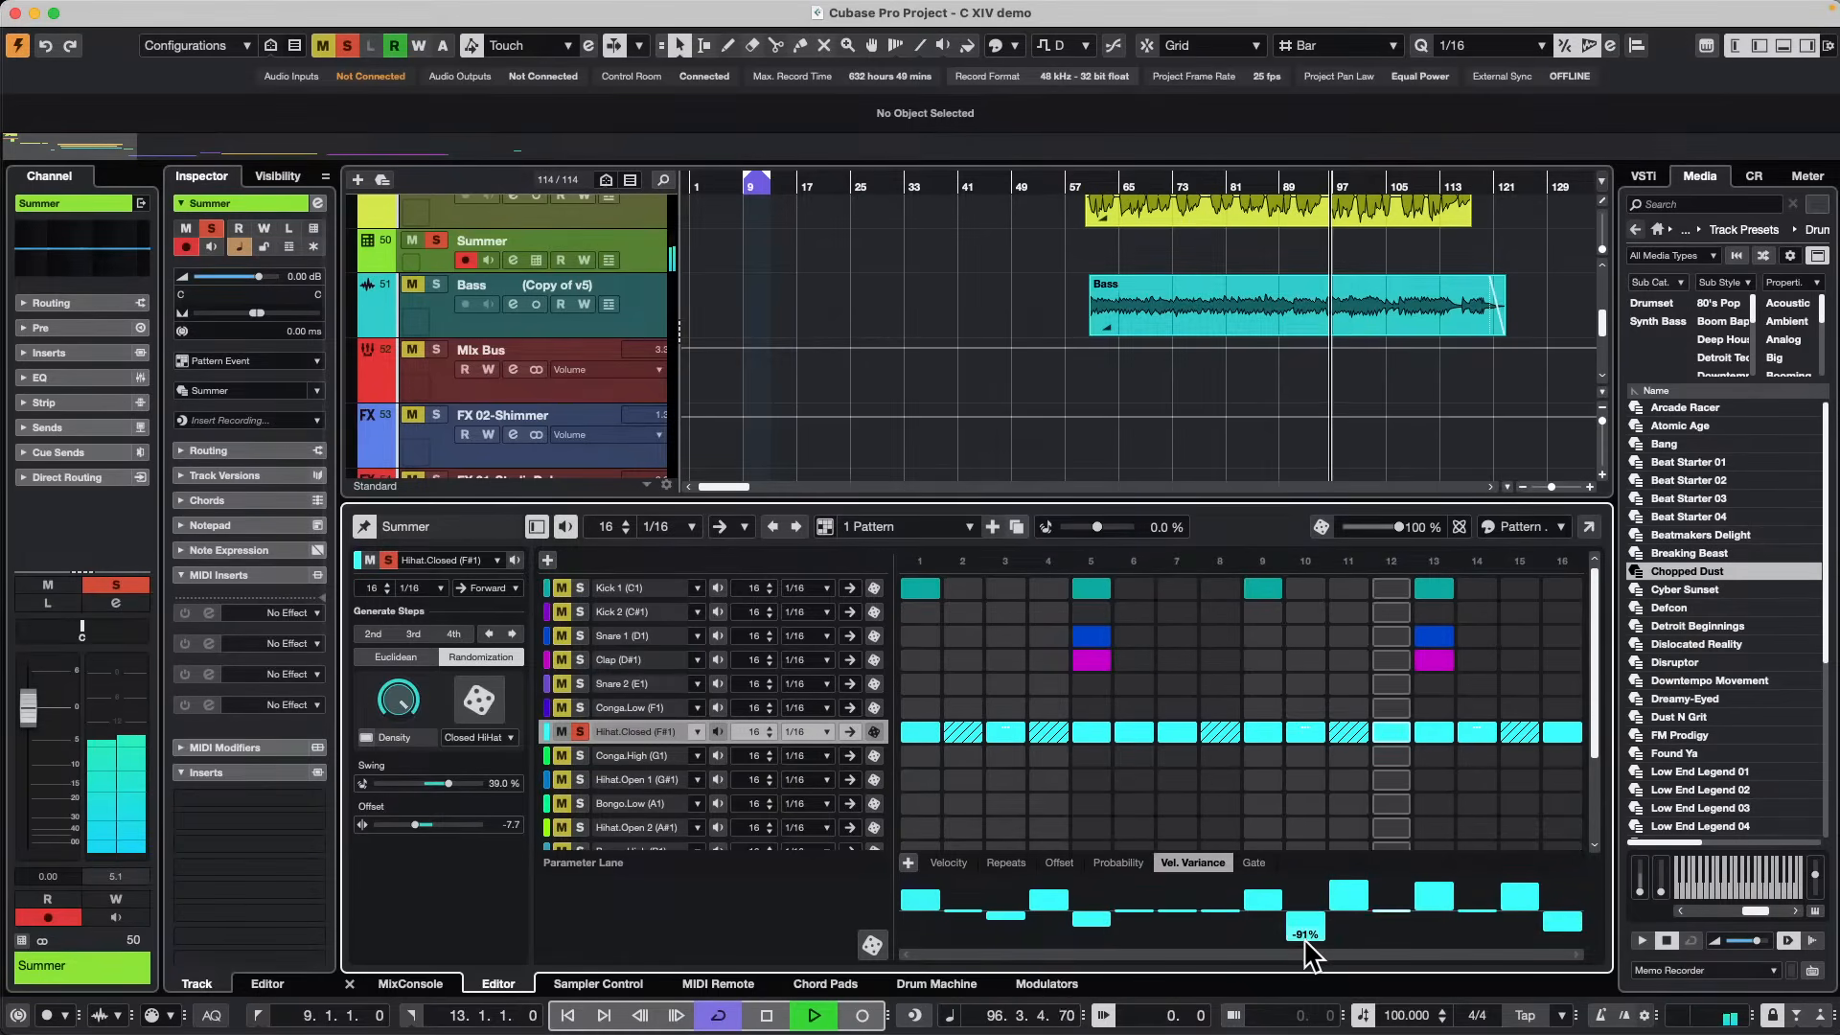
{"action": "left_click", "coordinate": [579, 731]}
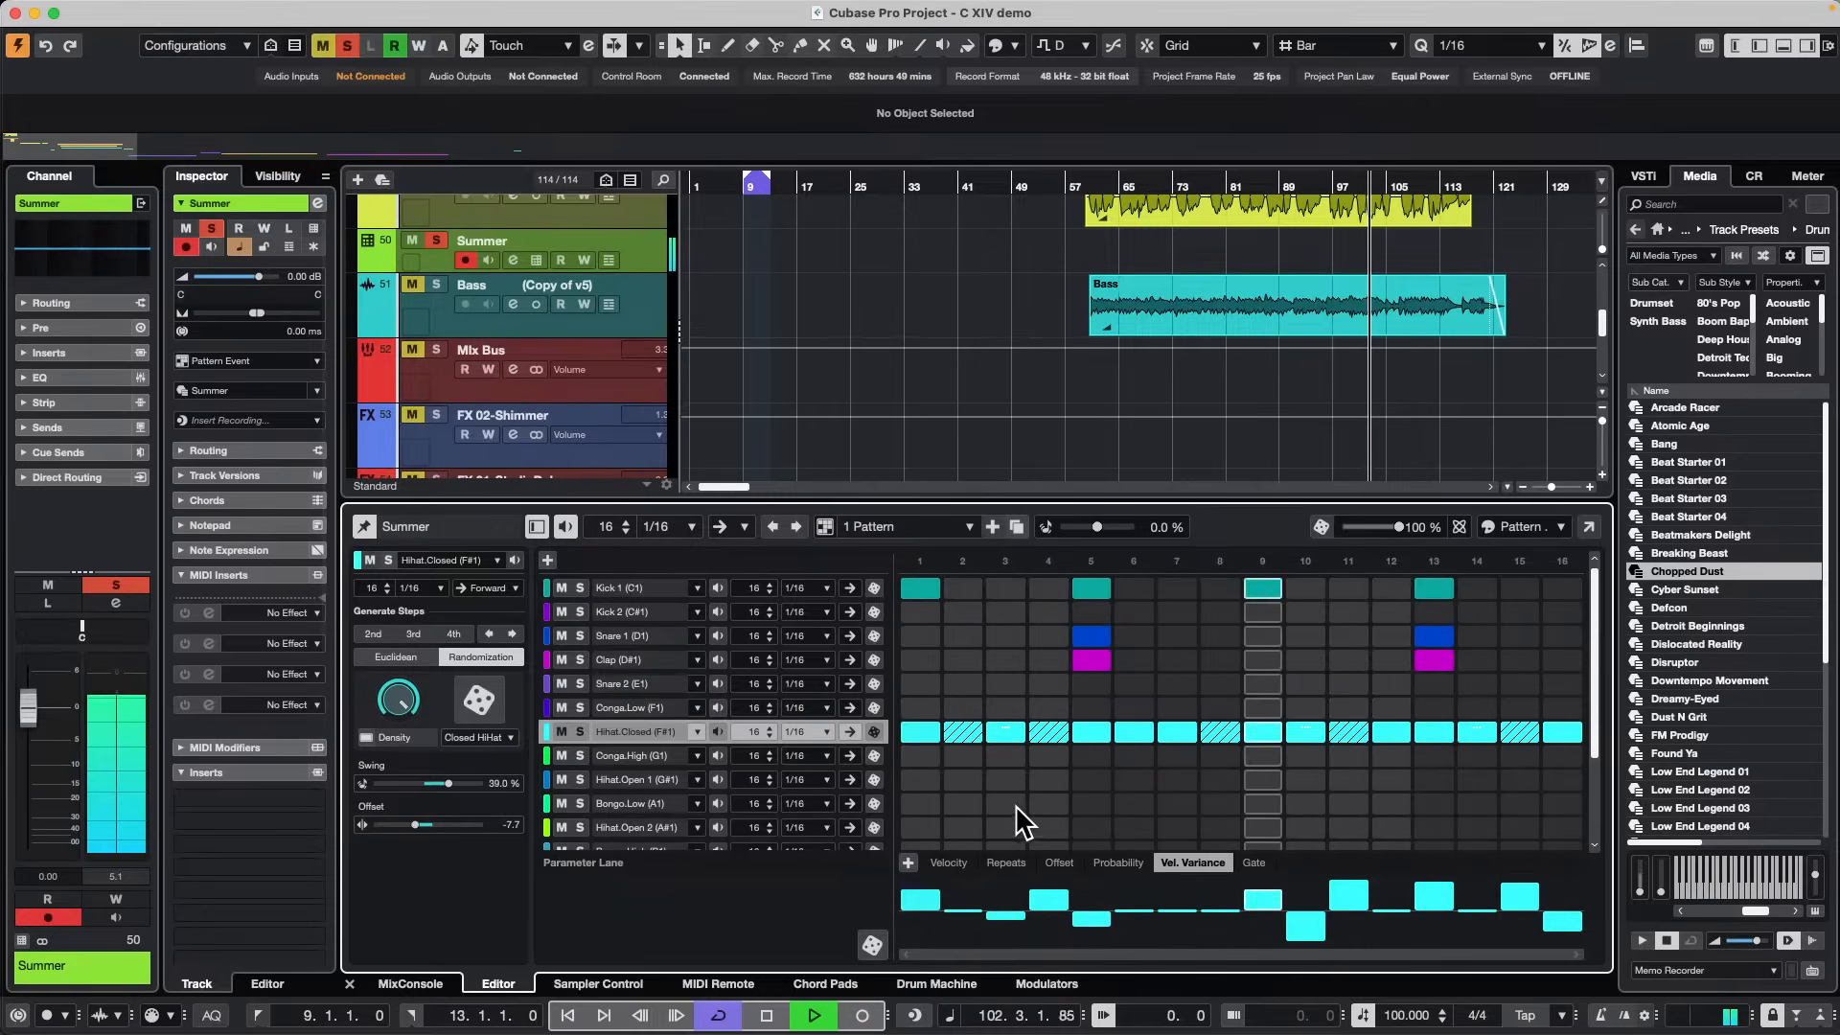
Try a Bongo.Low pattern on steps 3, 4, 9, 10, 11, 13 and 15.
{"action": "left_click_drag", "start_coordinate": [1011, 804], "coordinate": [1126, 784]}
{"action": "left_click", "coordinate": [1261, 804]}
{"action": "left_click", "coordinate": [1434, 804]}
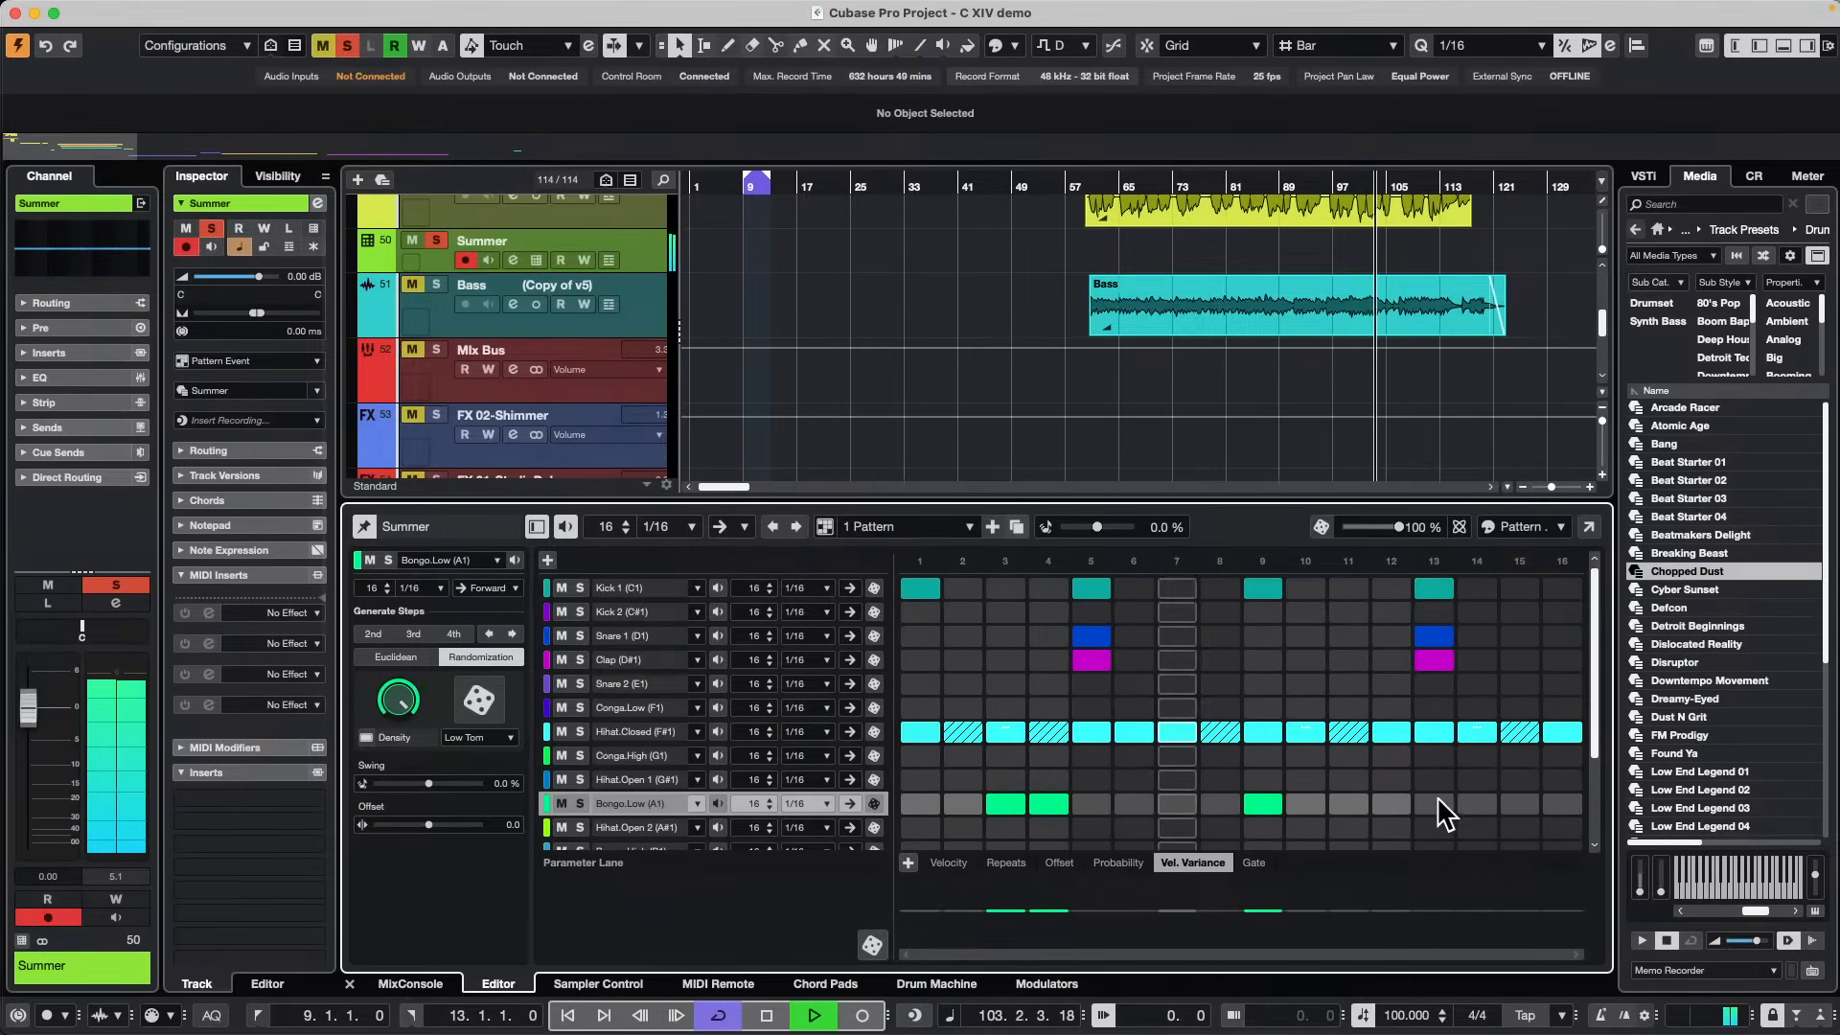
{"action": "left_click", "coordinate": [1520, 804]}
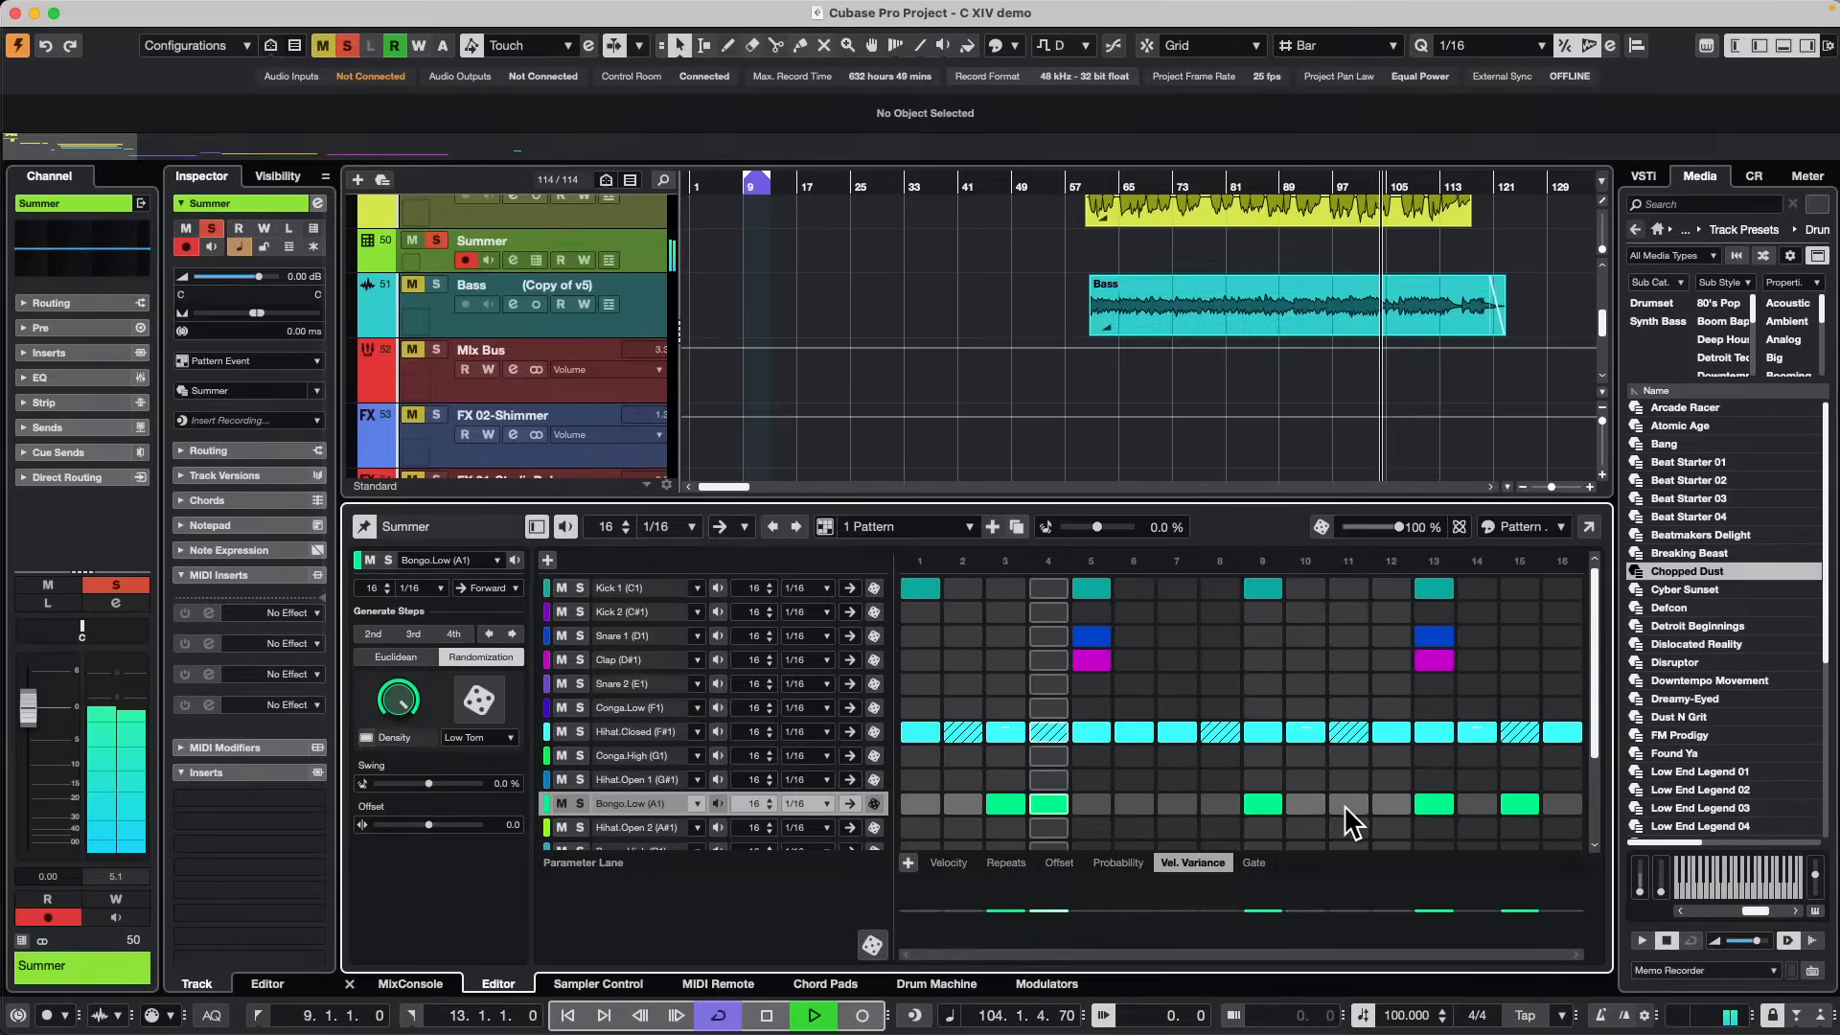
{"action": "left_click", "coordinate": [1348, 804]}
{"action": "left_click", "coordinate": [1305, 804]}
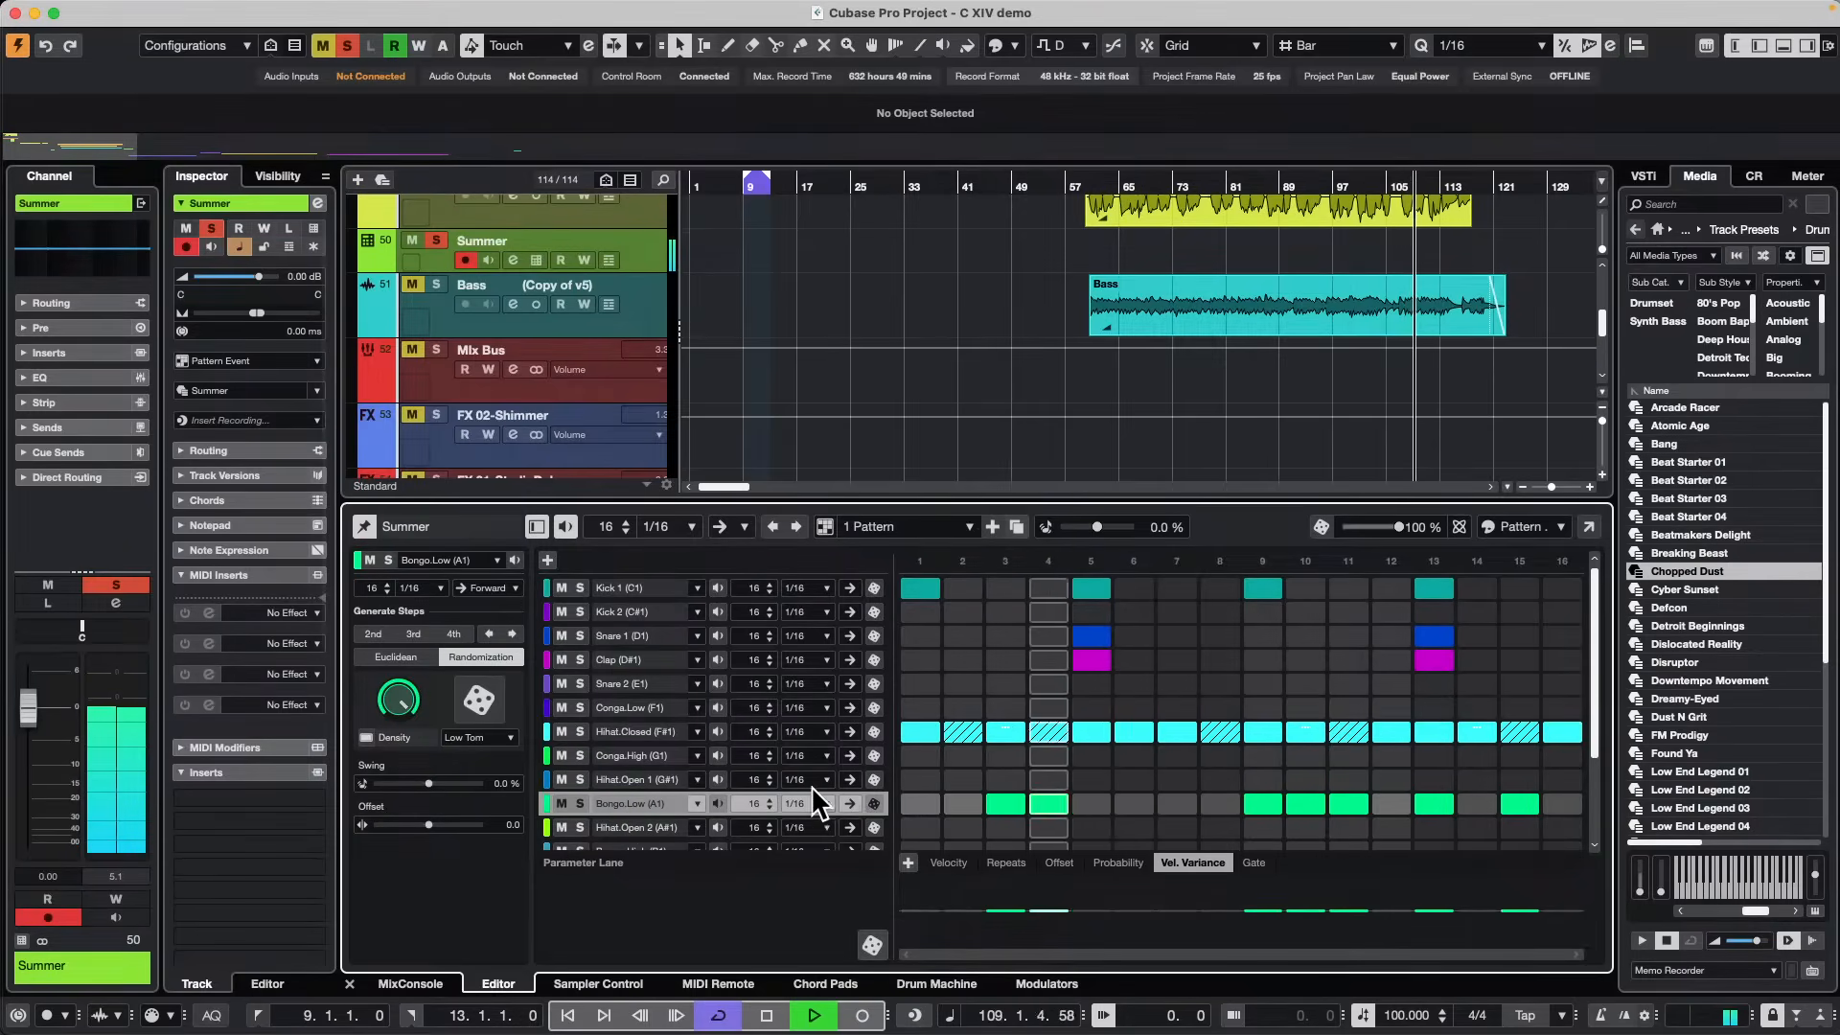
Clear all active steps from the Bongo.Low lane.
{"action": "left_click", "coordinate": [1347, 803]}
{"action": "left_click", "coordinate": [1261, 801]}
{"action": "left_click", "coordinate": [1294, 799]}
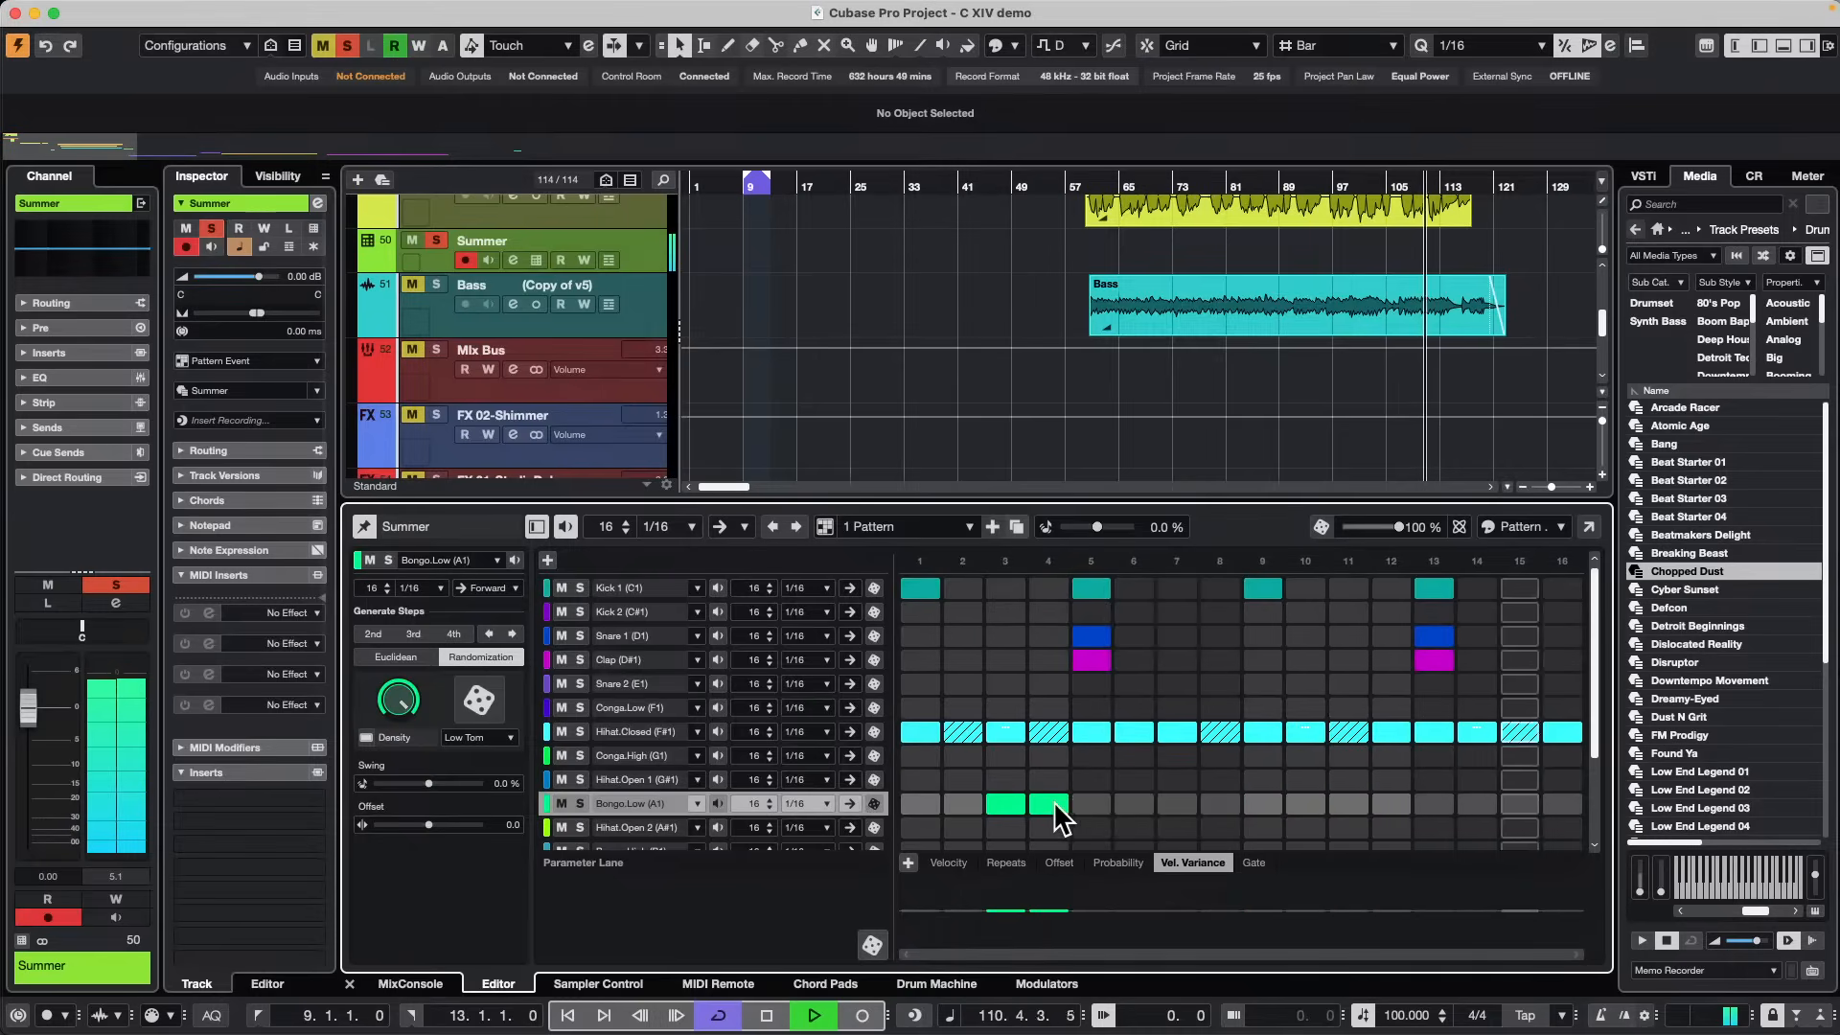
{"action": "left_click", "coordinate": [1050, 801]}
{"action": "left_click", "coordinate": [998, 800]}
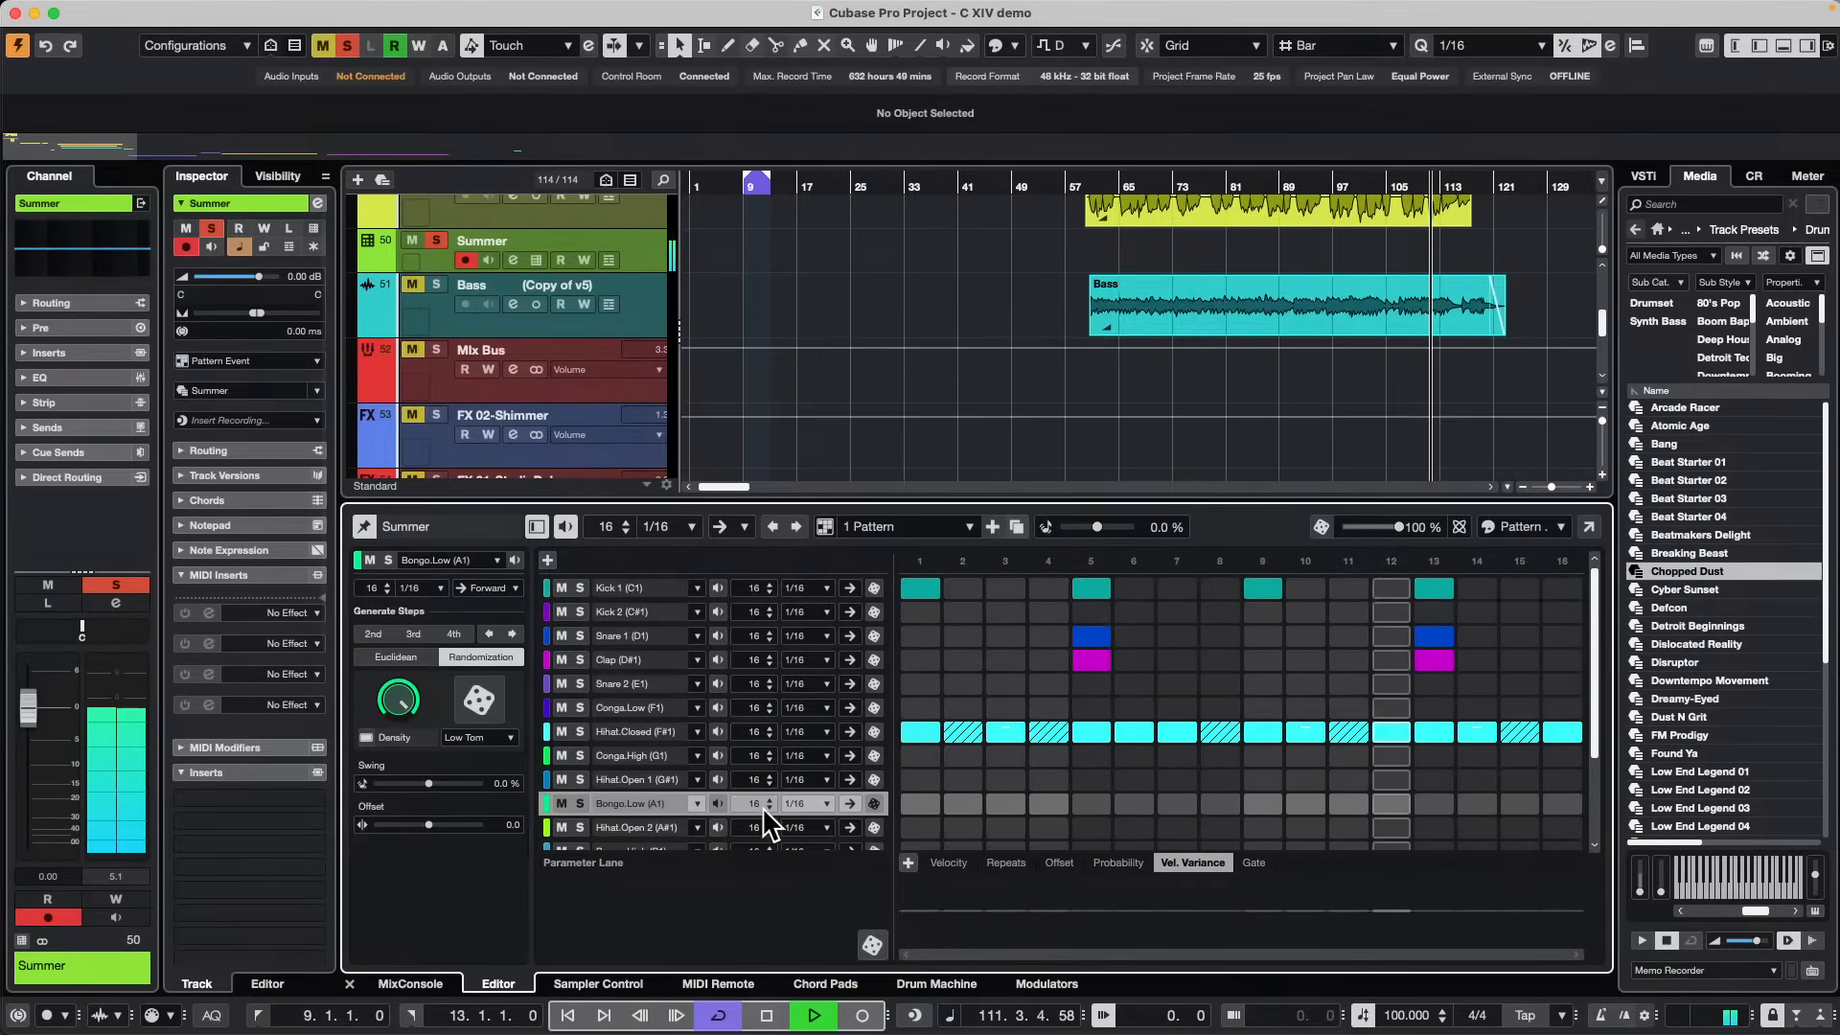
Shorten the Bongo.Low lane to 10 steps and activate its steps 1, 3, 4, 8 and 9.
{"action": "scroll", "coordinate": [762, 805], "scroll_direction": "down", "scroll_amount": 5}
{"action": "scroll", "coordinate": [764, 805], "scroll_direction": "down", "scroll_amount": 1}
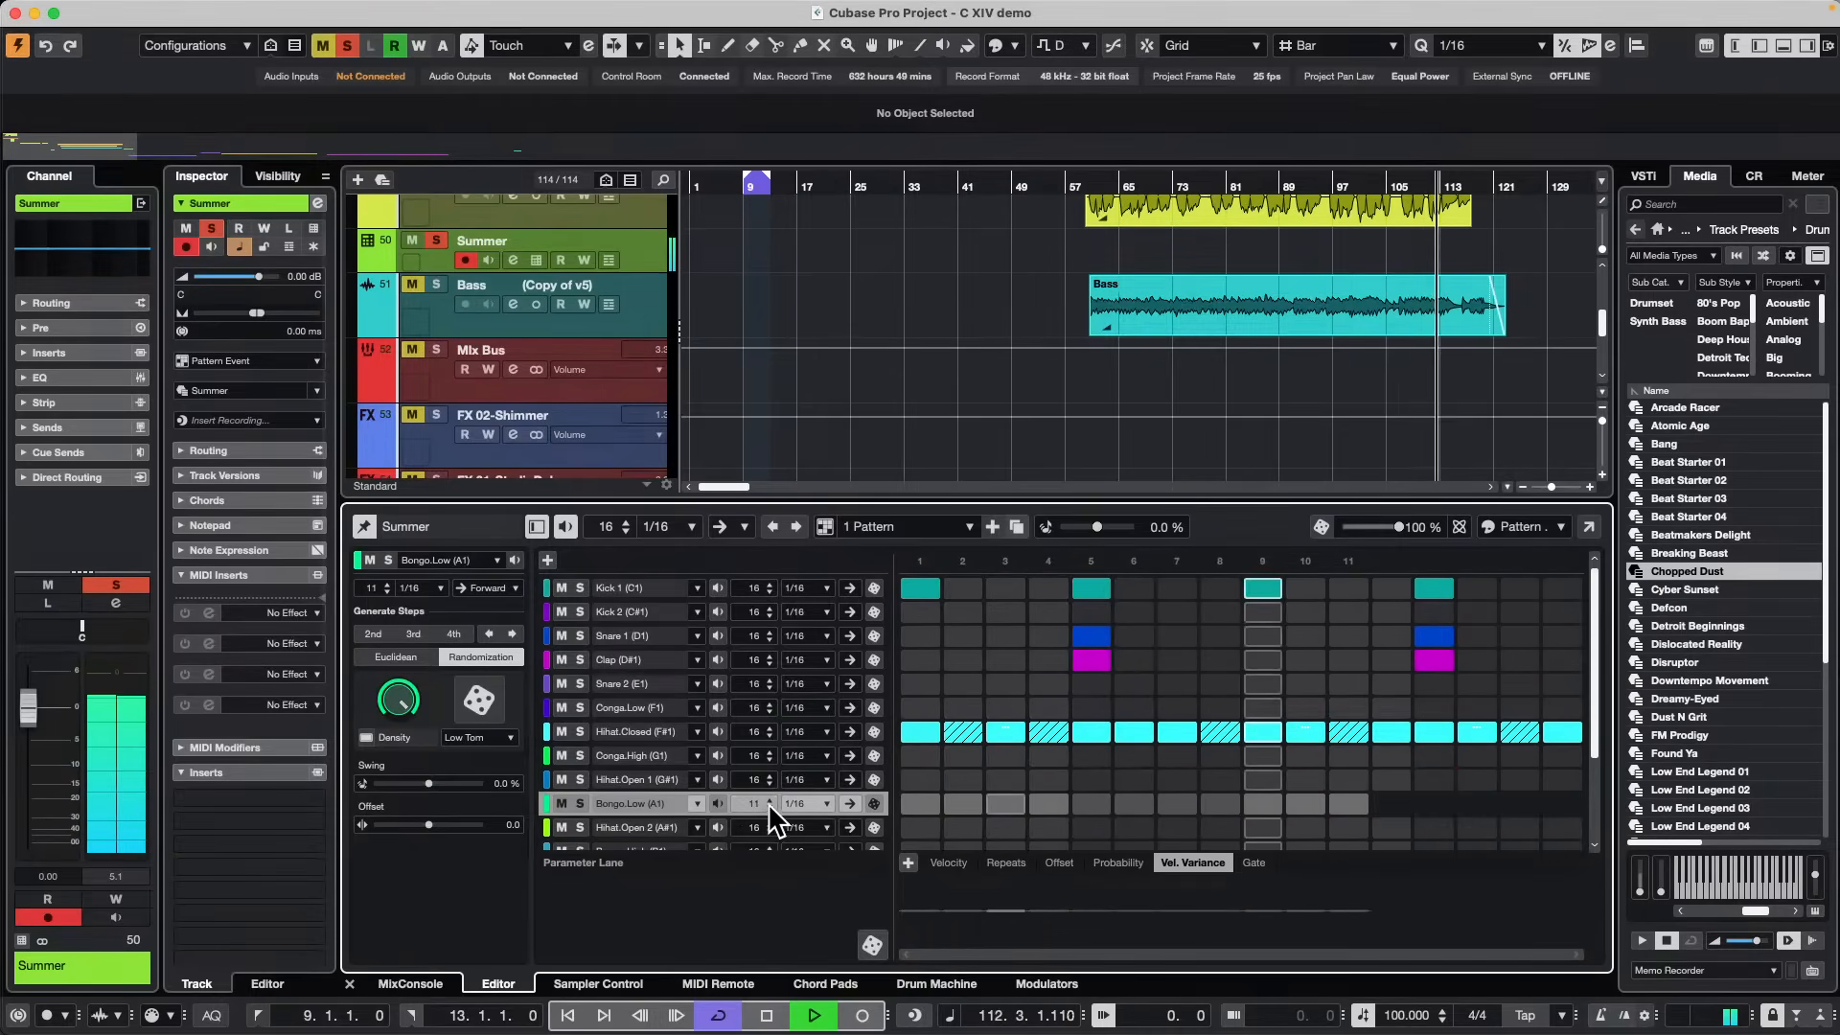
{"action": "left_click", "coordinate": [920, 803]}
{"action": "left_click", "coordinate": [1005, 803]}
{"action": "left_click", "coordinate": [1219, 802]}
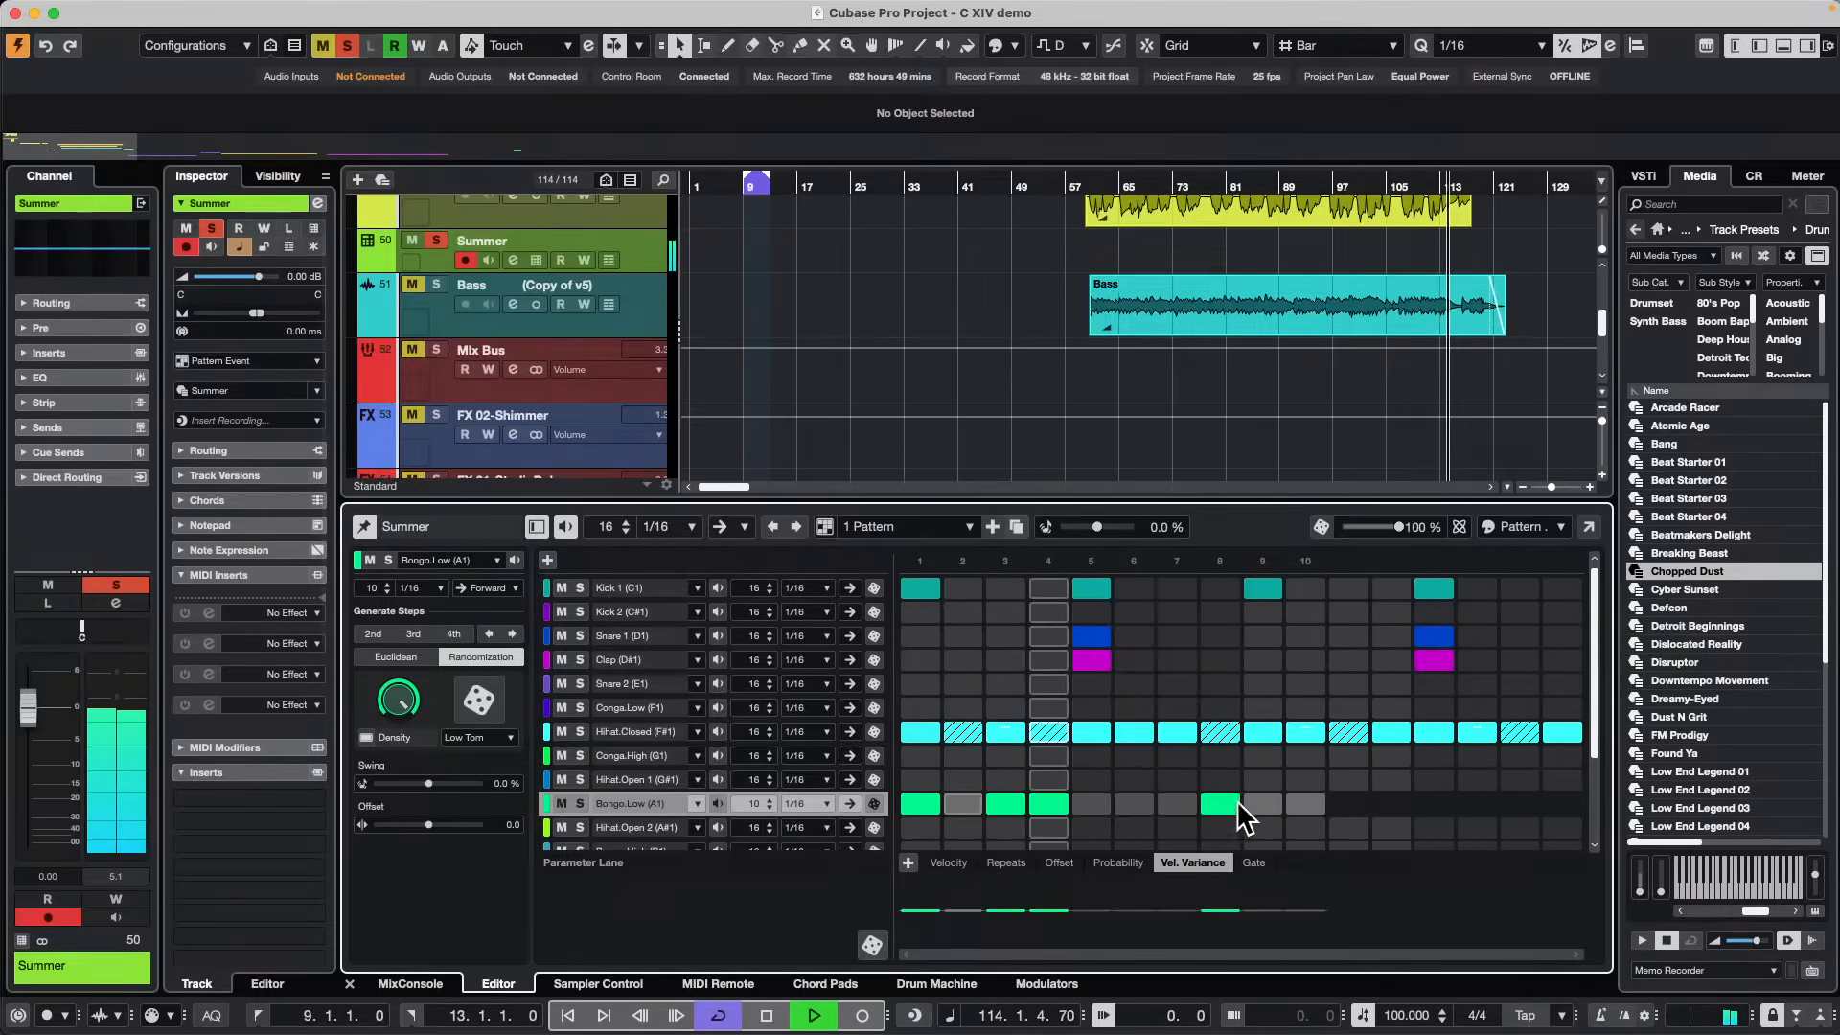
{"action": "left_click", "coordinate": [1263, 803]}
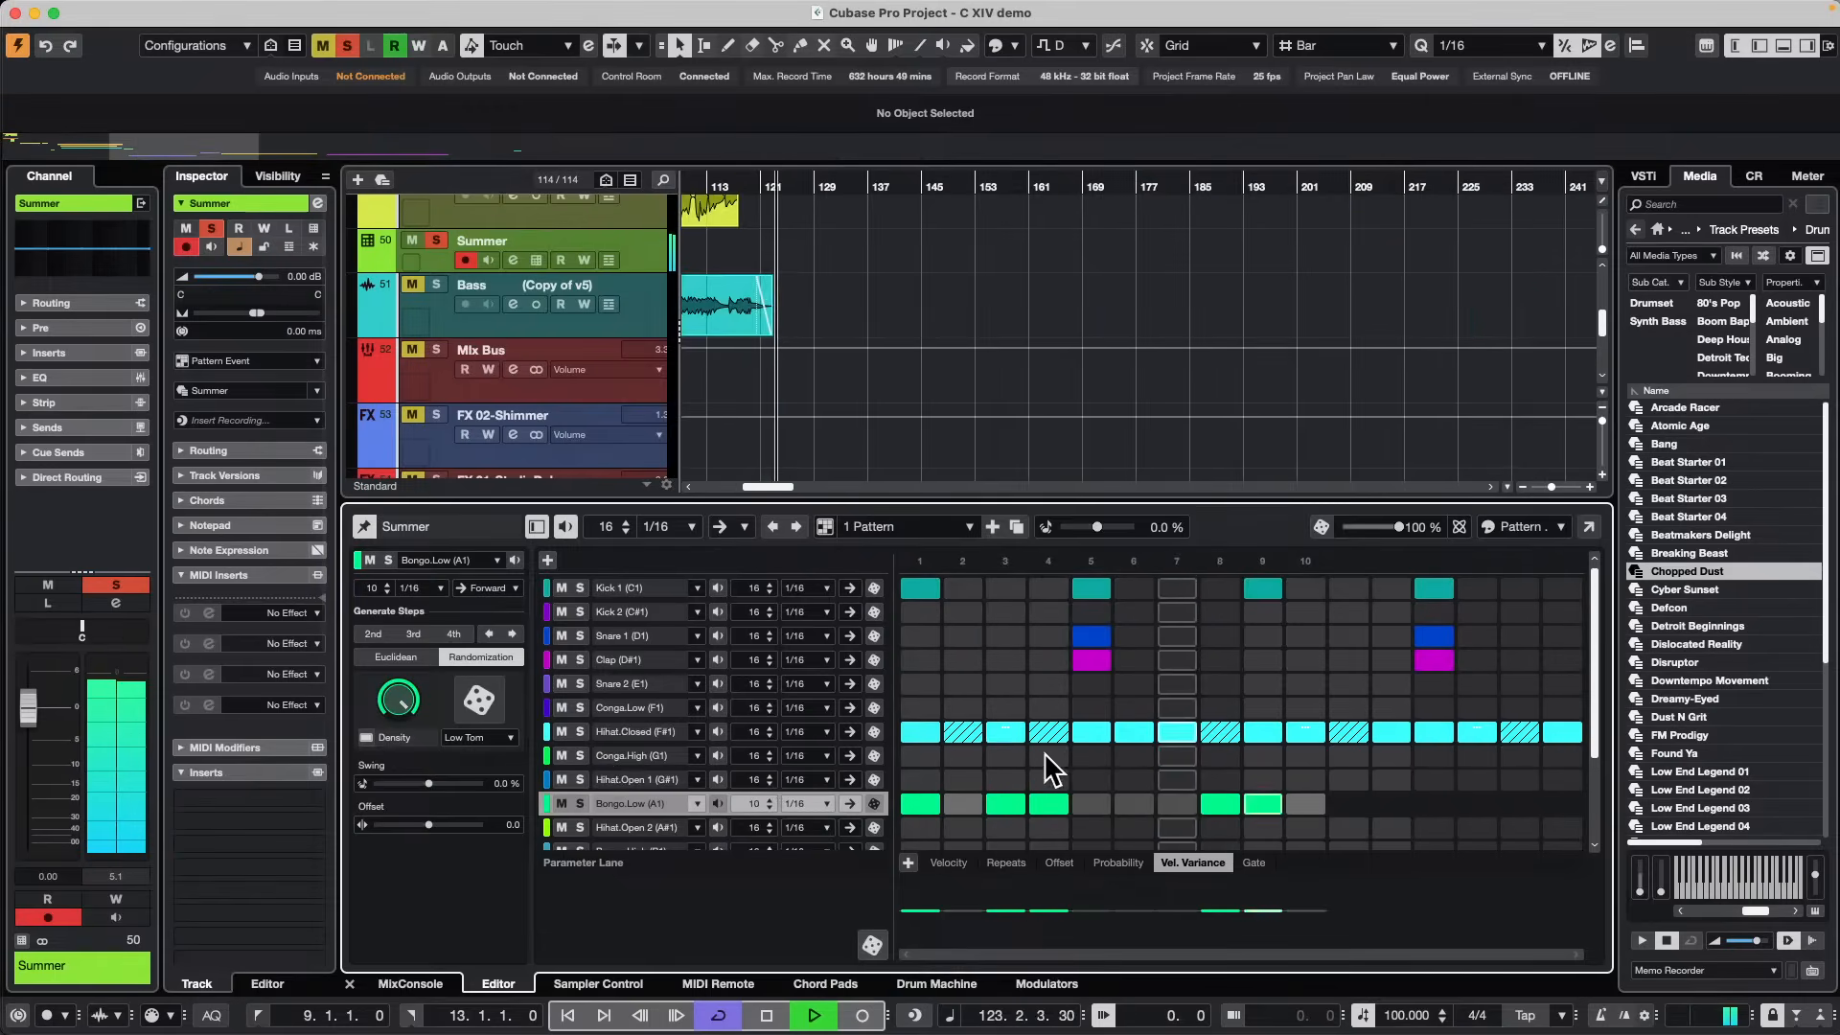
Activate Conga.High steps 4, 5, 10, 11 and 16 and set the lane's playback direction to Backward.
{"action": "left_click_drag", "start_coordinate": [1046, 757], "coordinate": [1092, 756]}
{"action": "left_click_drag", "start_coordinate": [1305, 756], "coordinate": [1351, 756]}
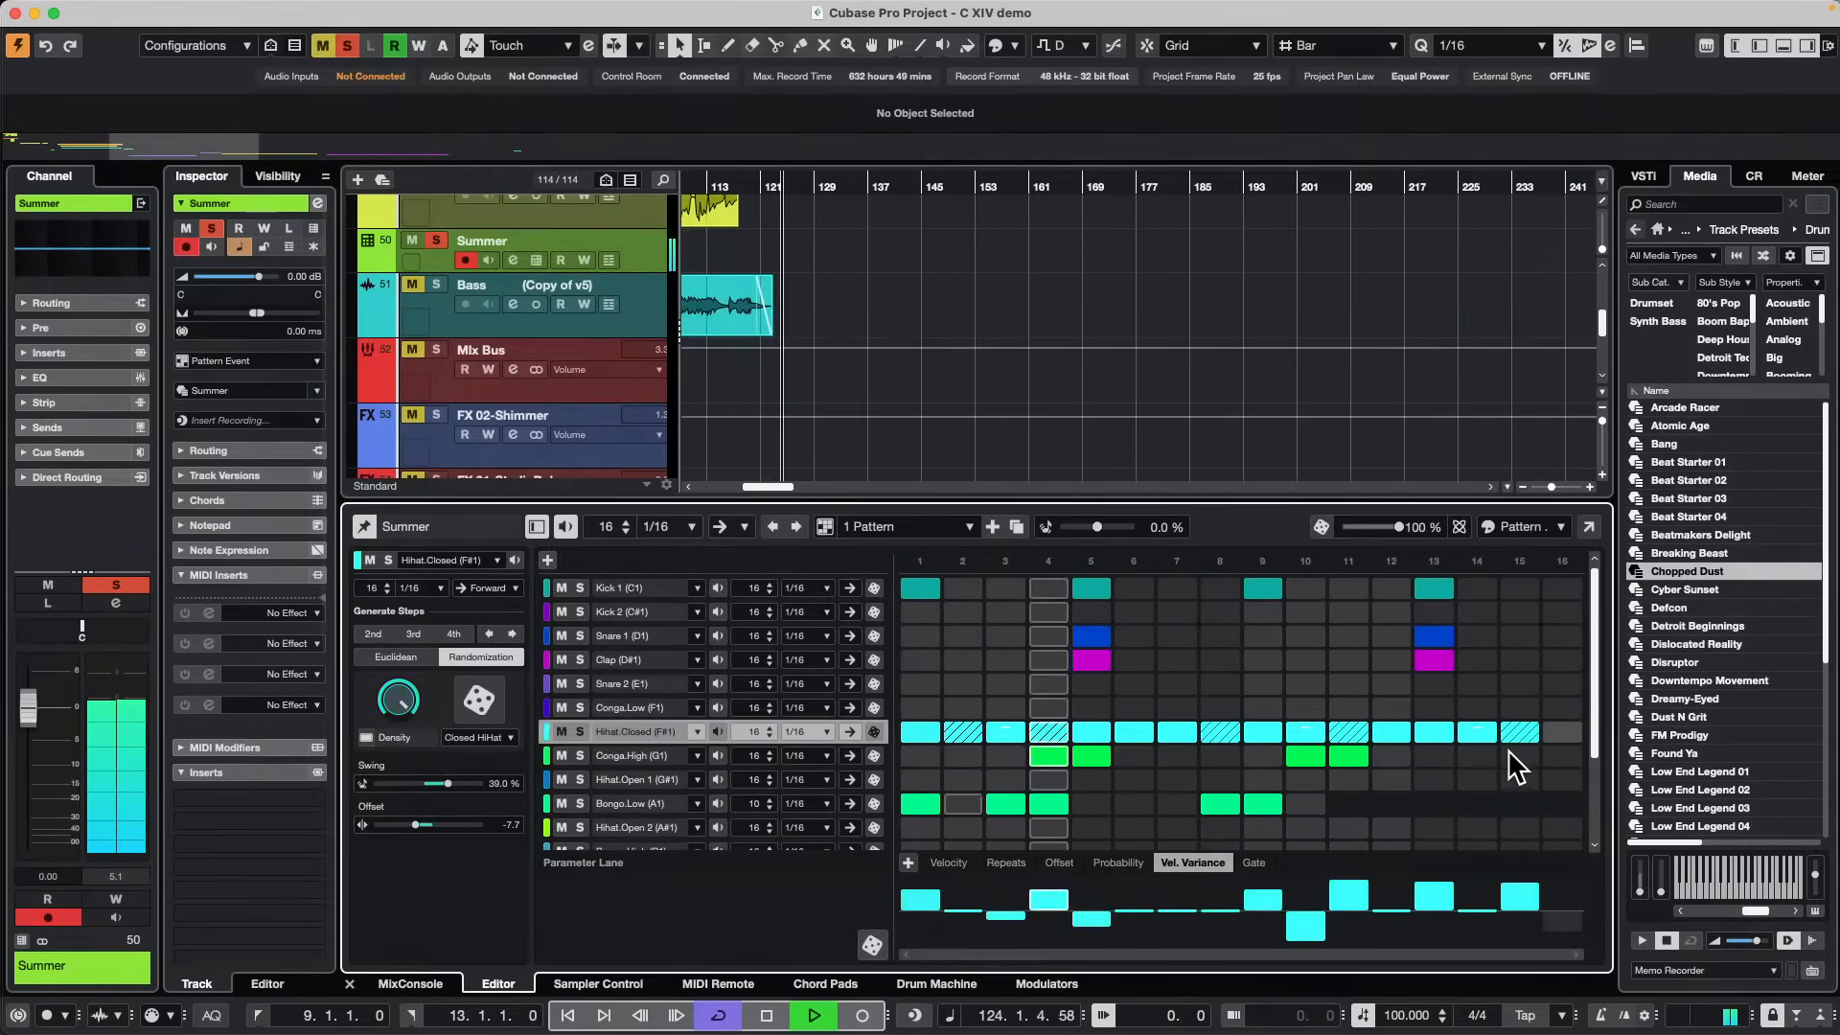
{"action": "left_click", "coordinate": [1561, 756]}
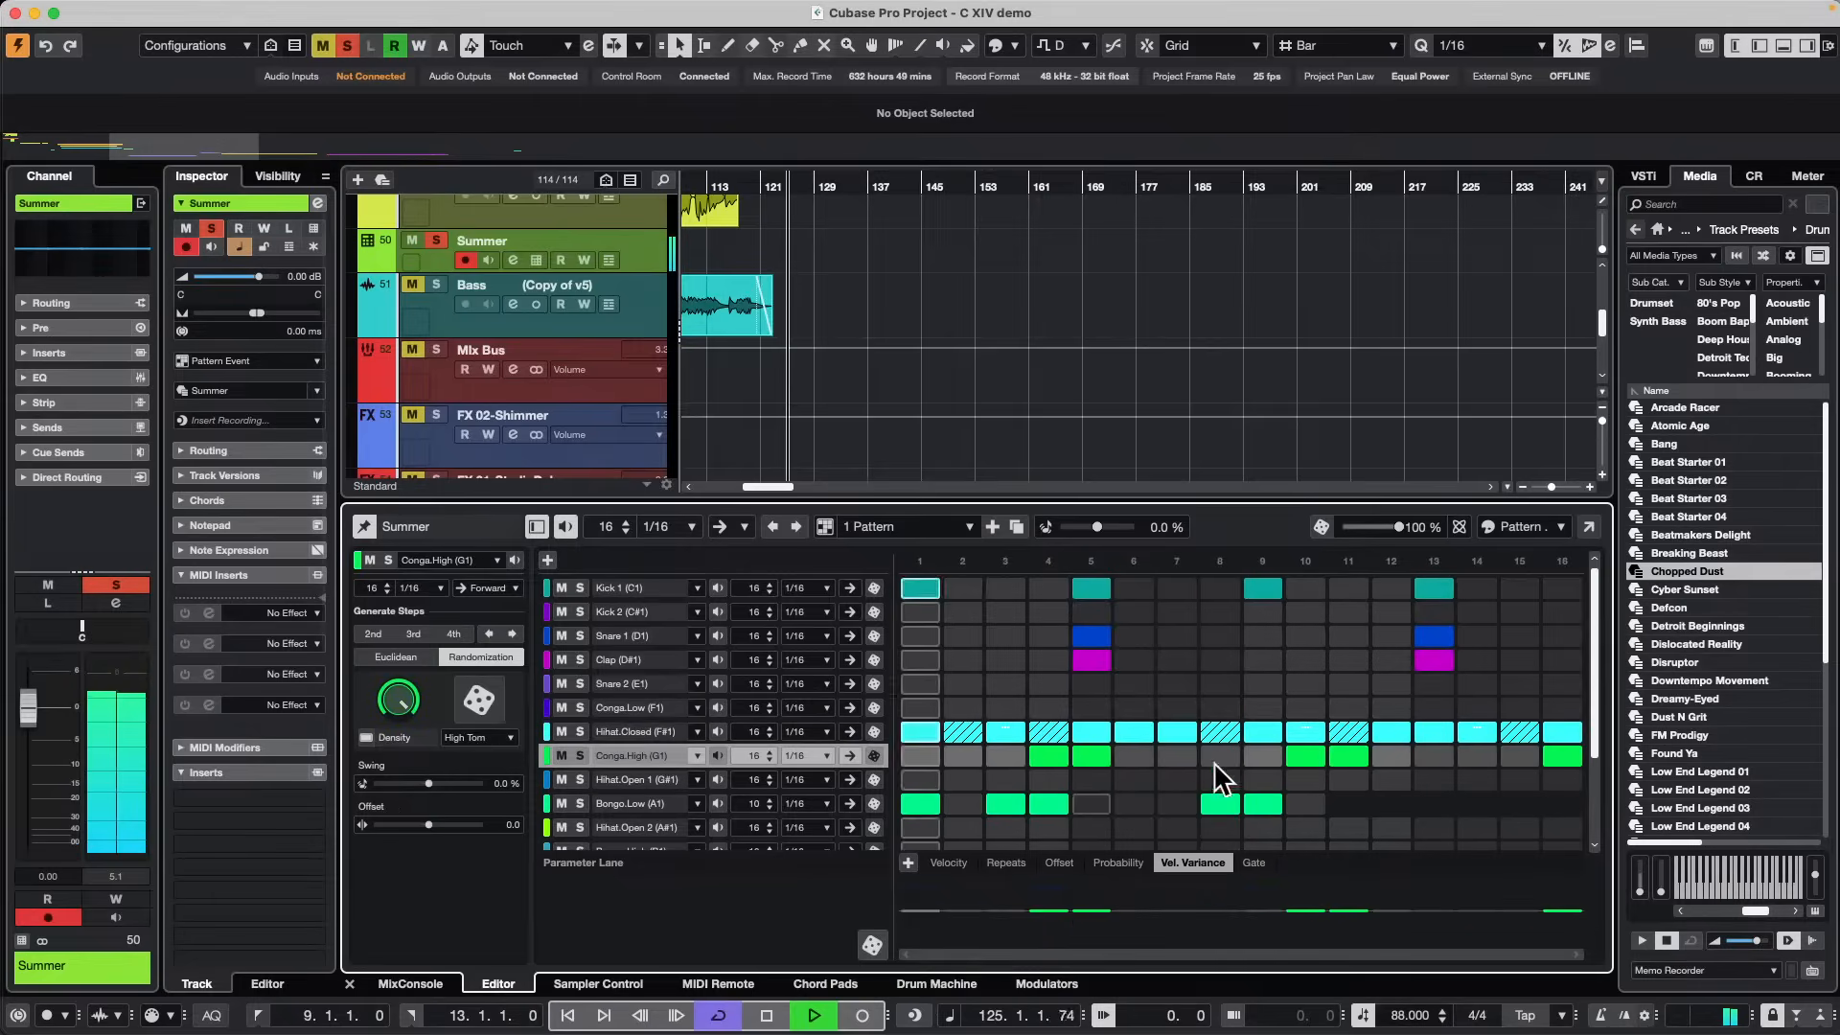
{"action": "left_click", "coordinate": [493, 587]}
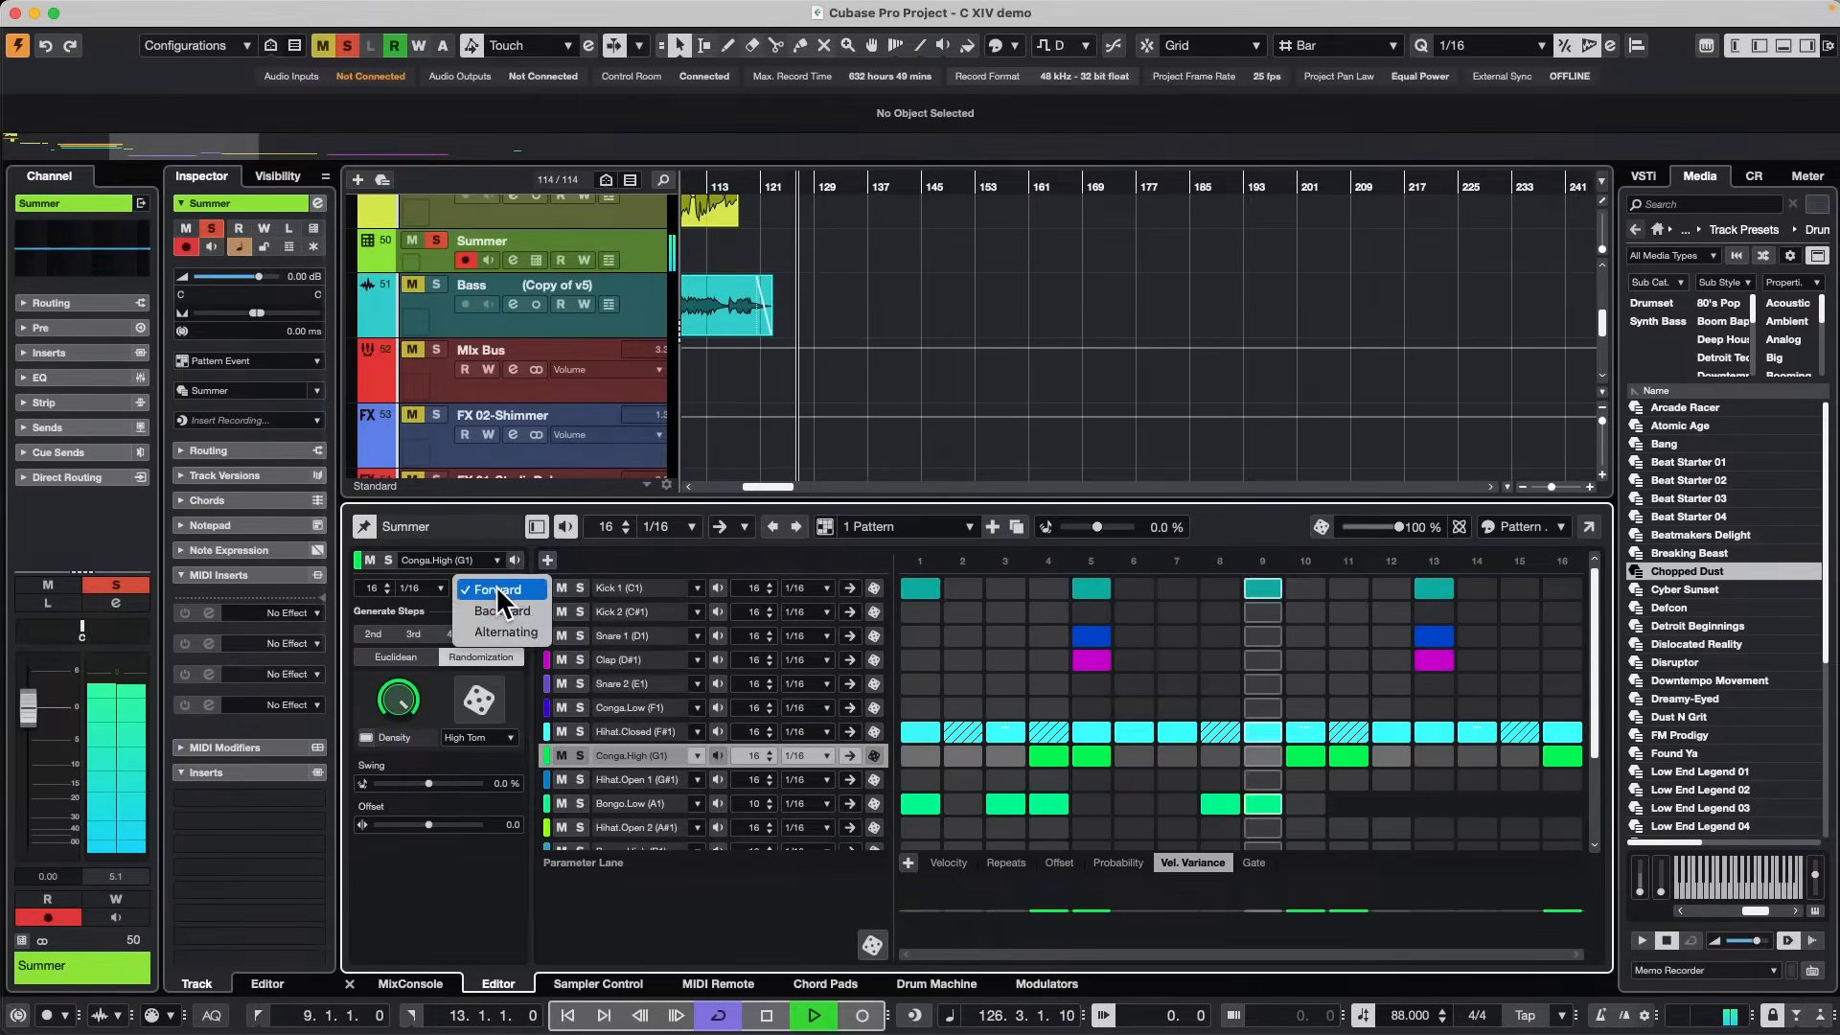
{"action": "left_click", "coordinate": [505, 611]}
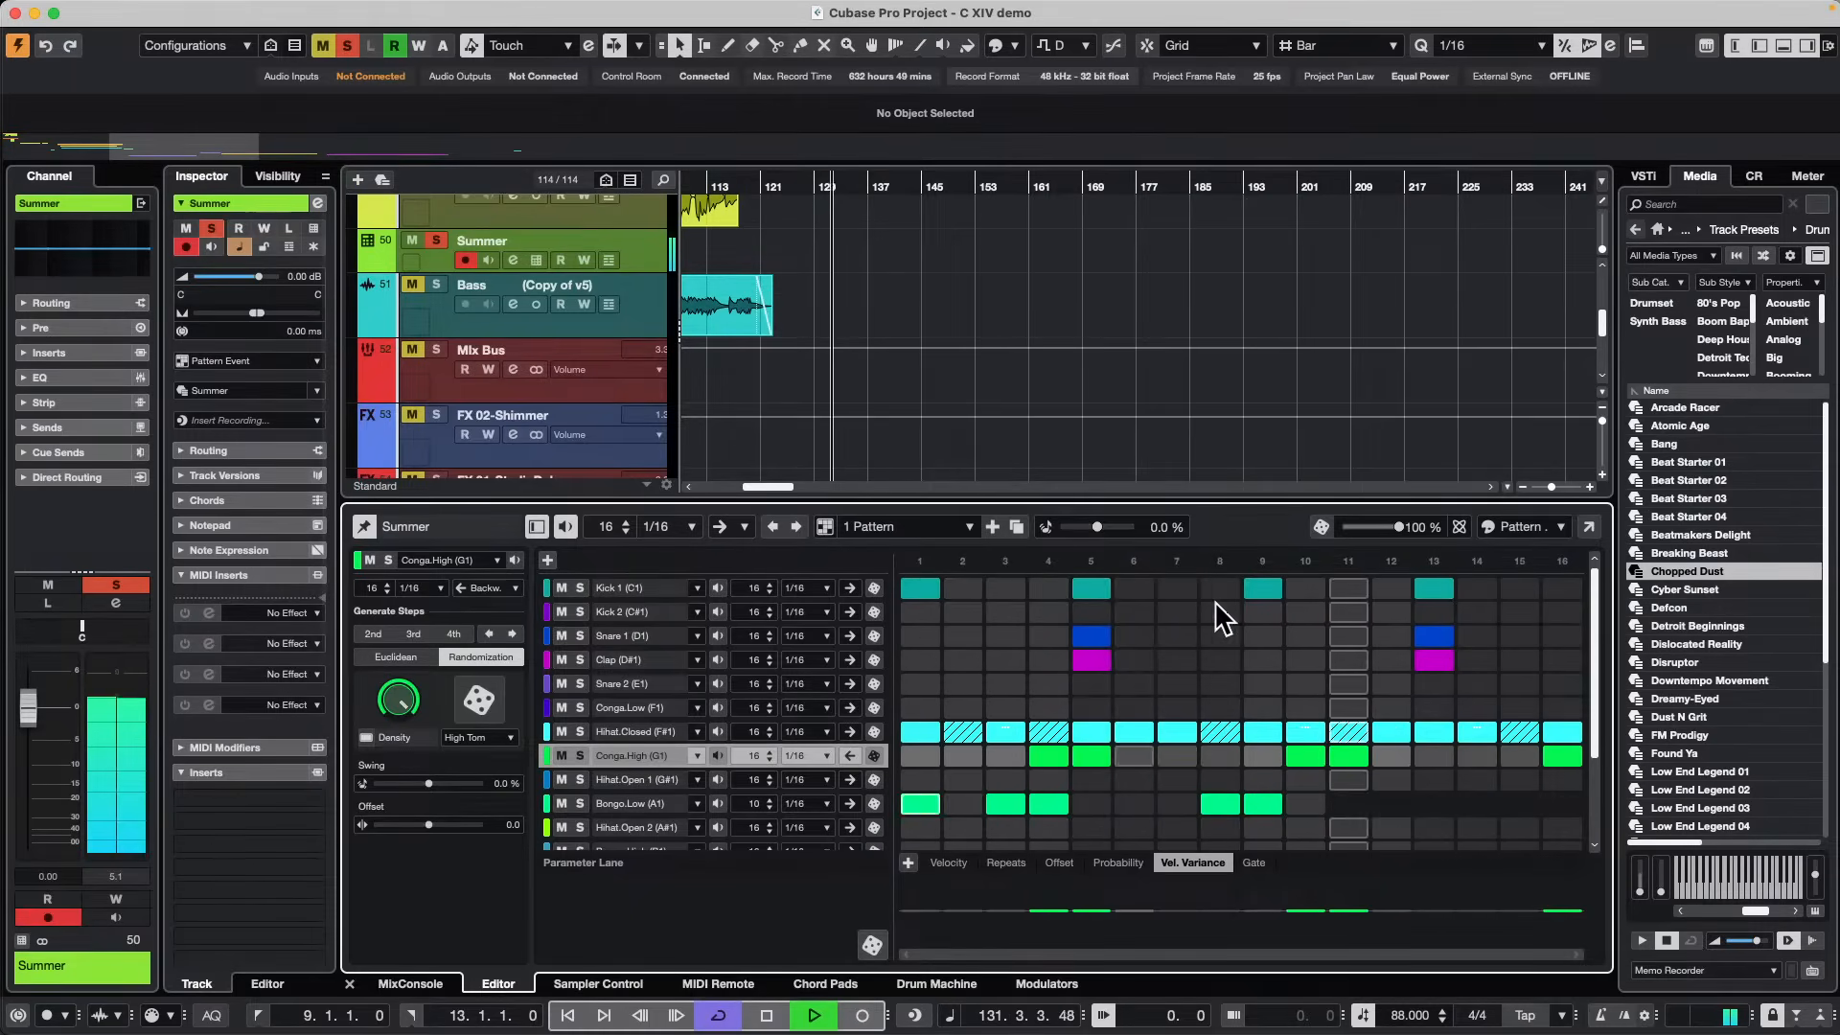
Add a Snare 1 hit on step 15 and review the lane's Velocity, Repeats, Probability, Vel. Variance and Gate parameters.
{"action": "left_click", "coordinate": [1526, 636]}
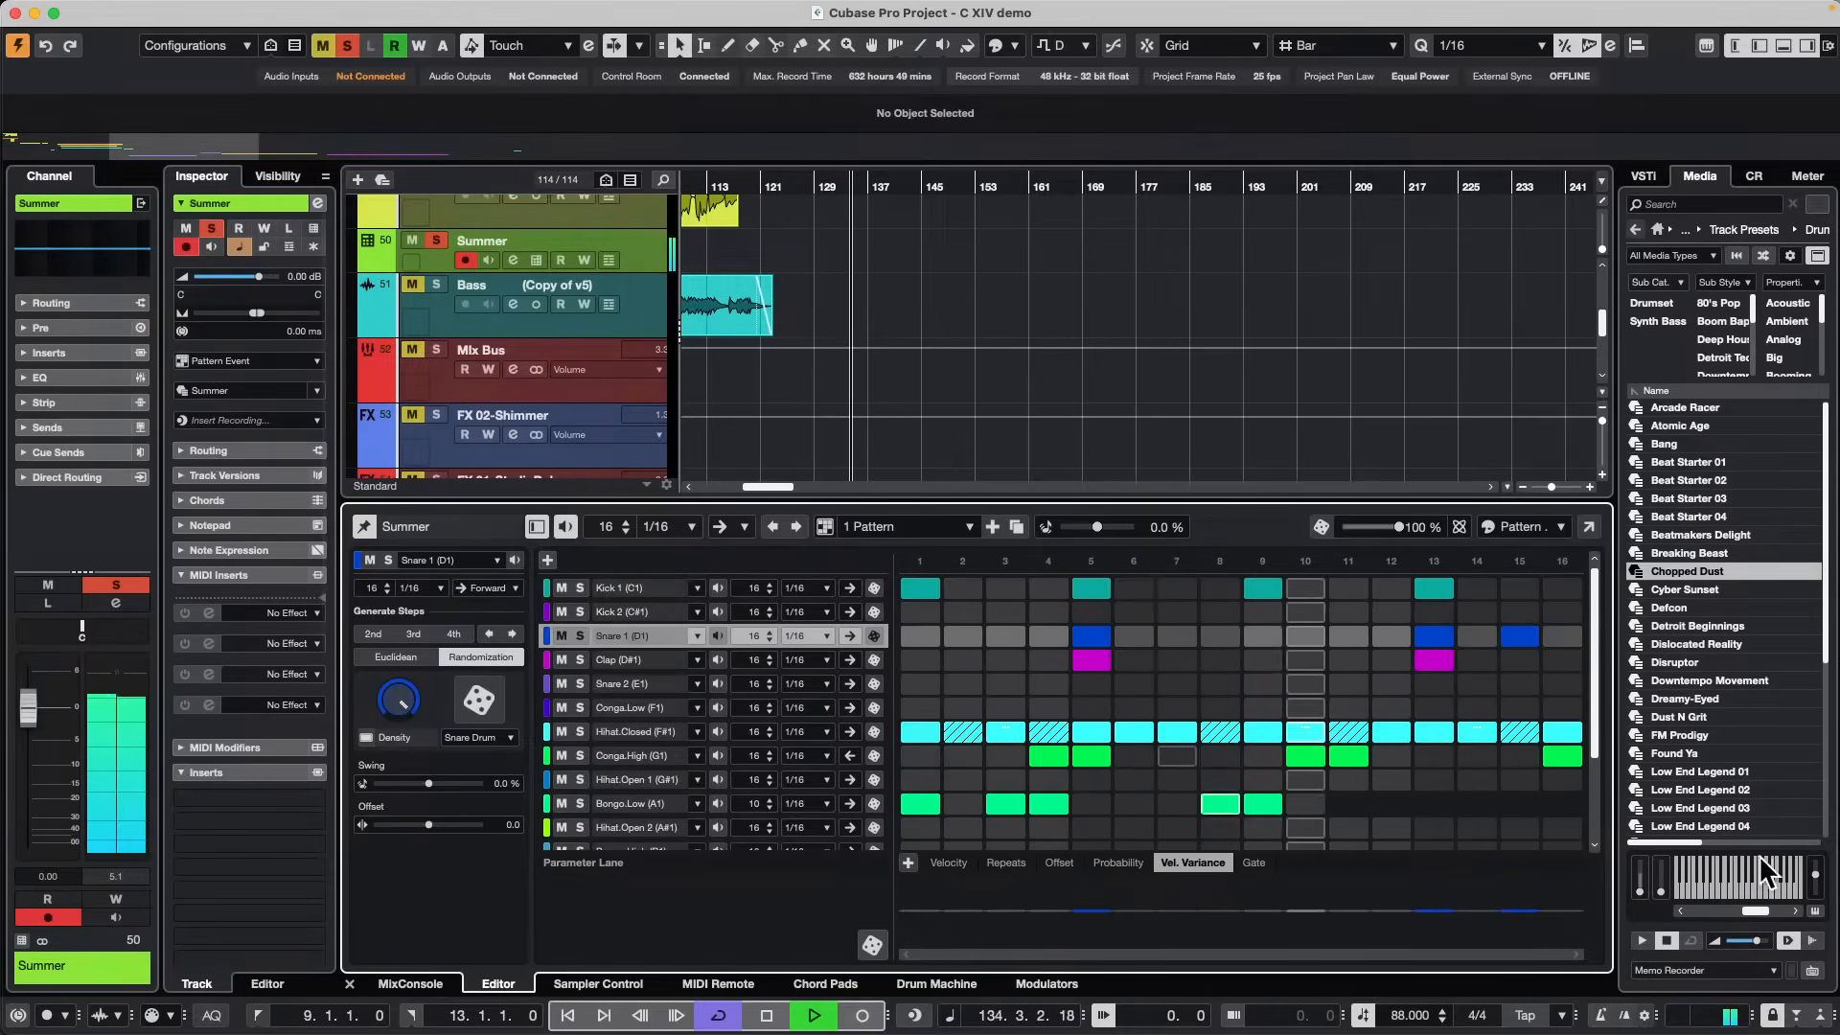
{"action": "left_click", "coordinate": [939, 862]}
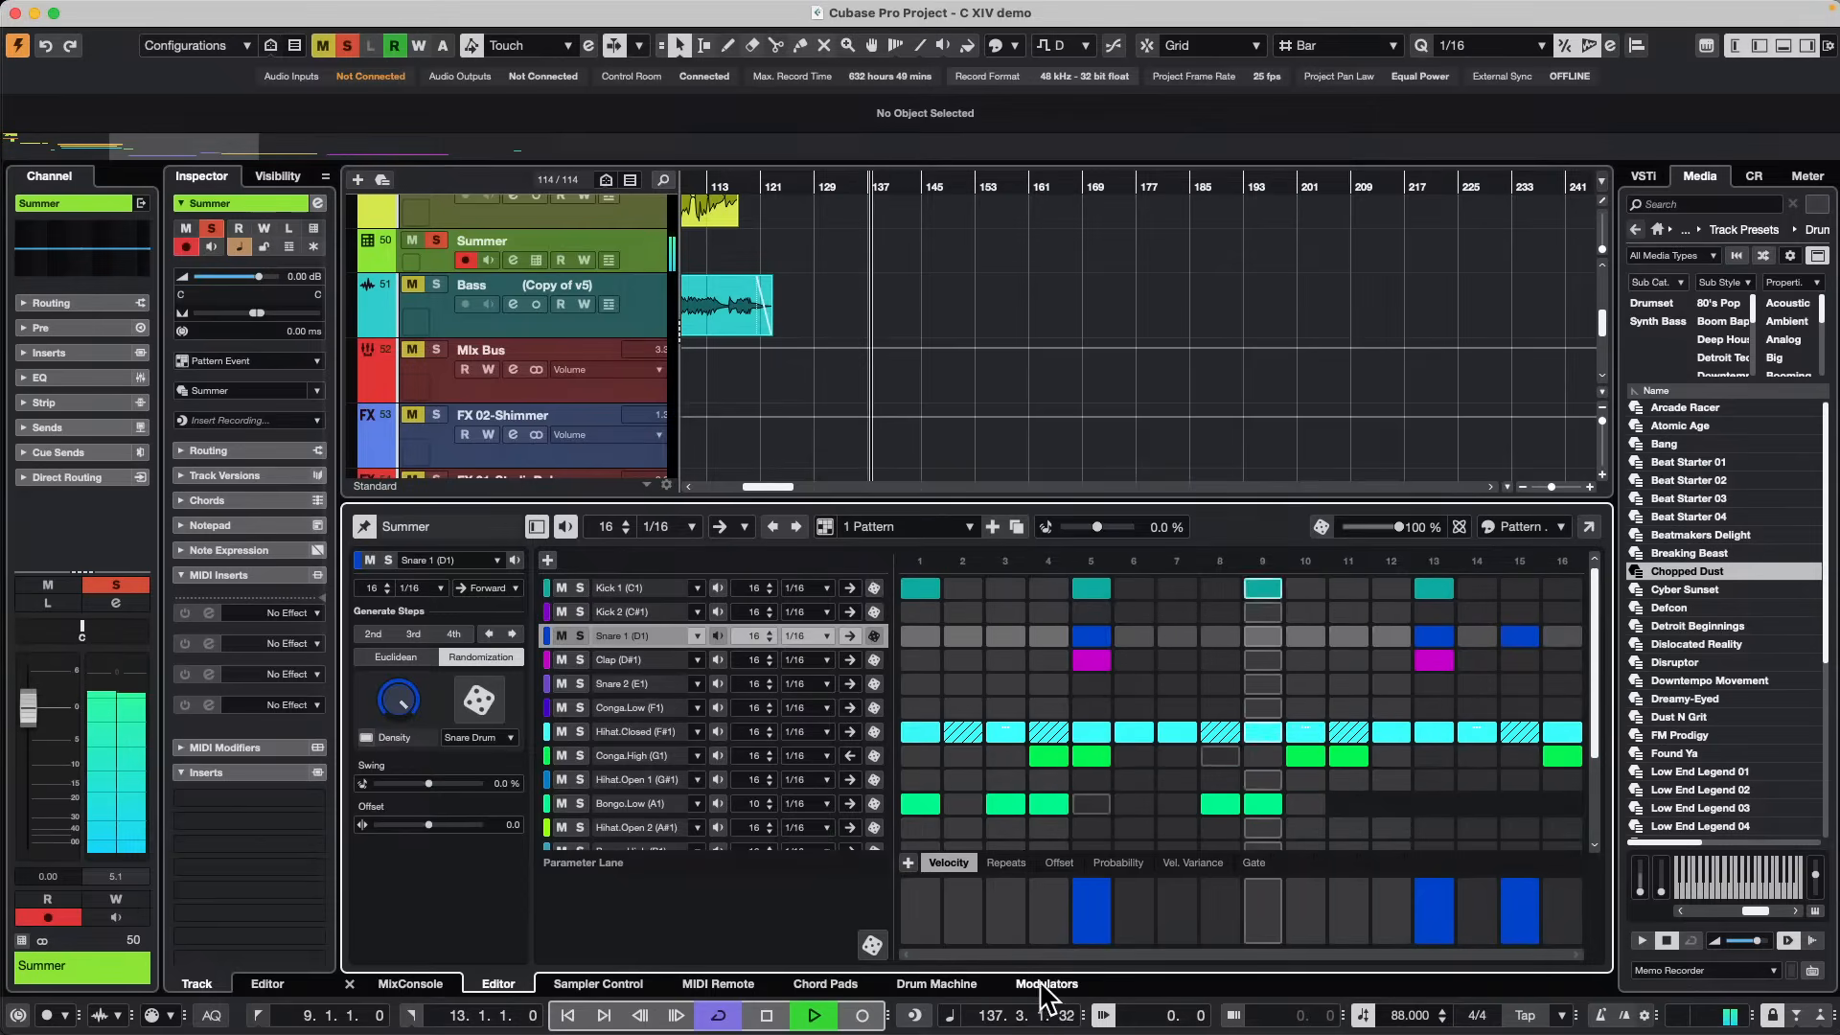
{"action": "left_click", "coordinate": [1022, 864]}
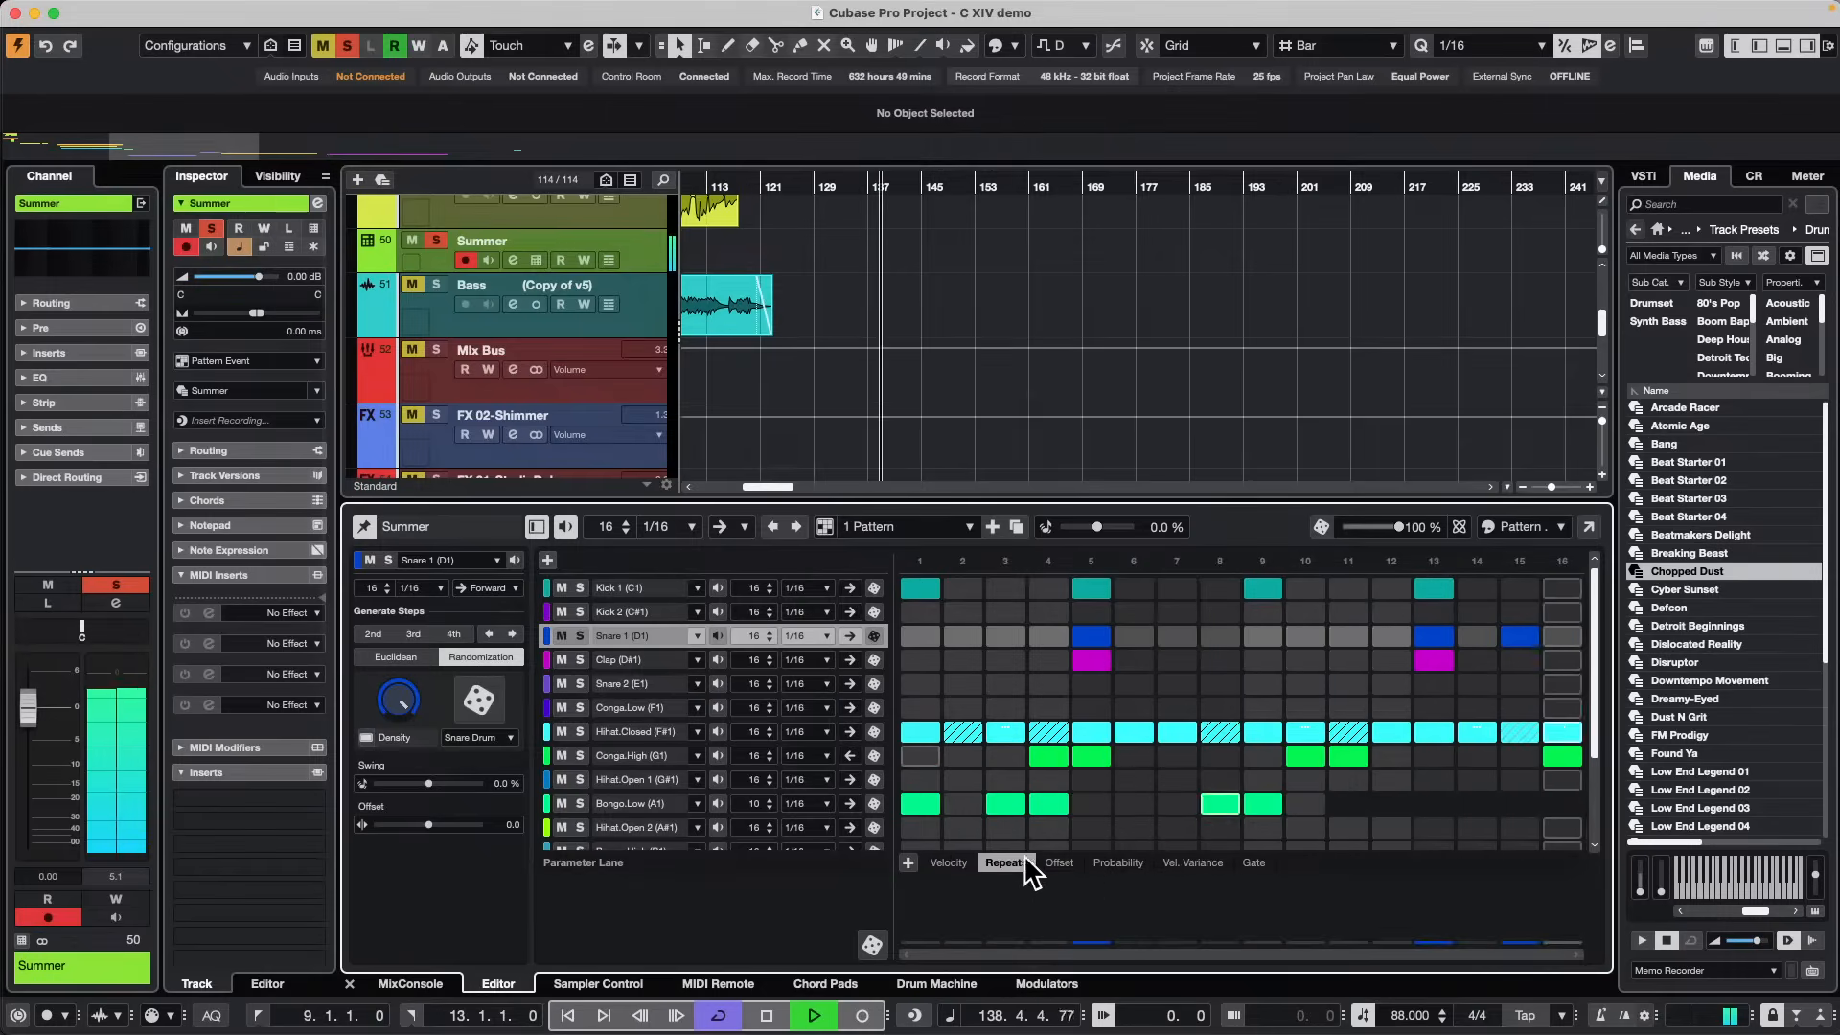
{"action": "left_click", "coordinate": [1112, 862]}
{"action": "left_click", "coordinate": [1192, 862]}
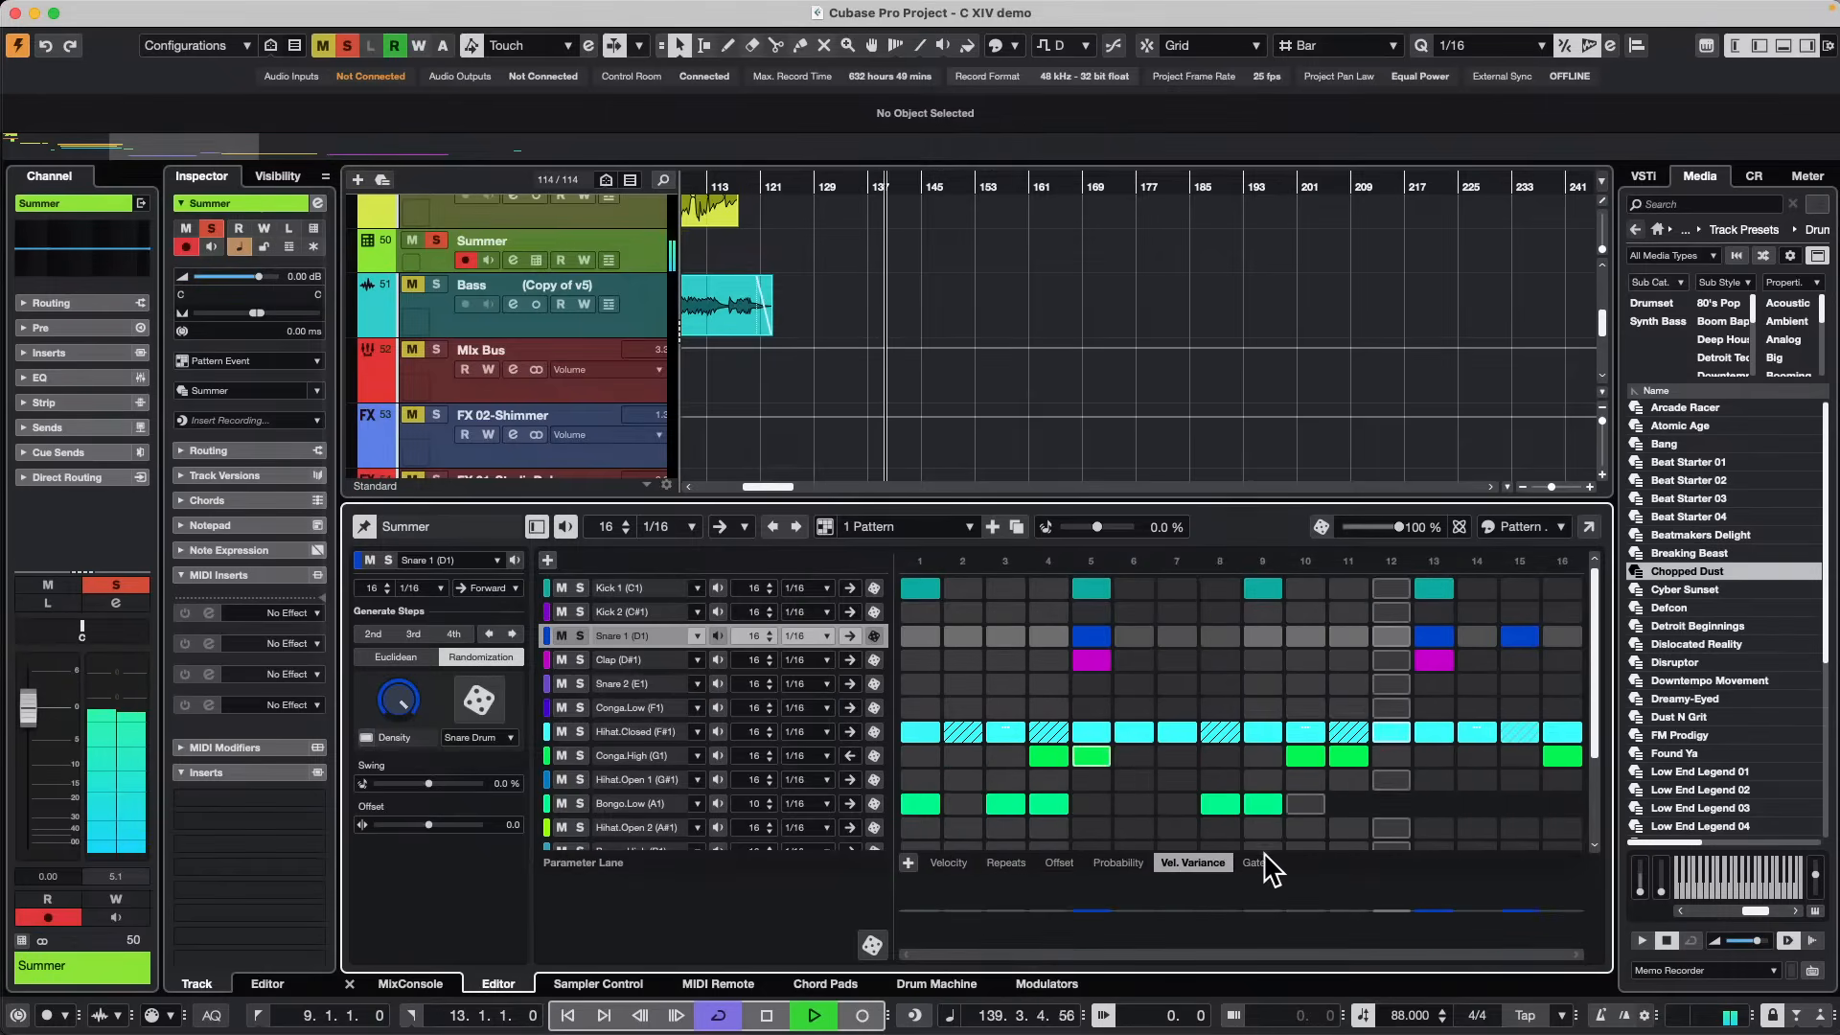
{"action": "left_click", "coordinate": [1257, 862]}
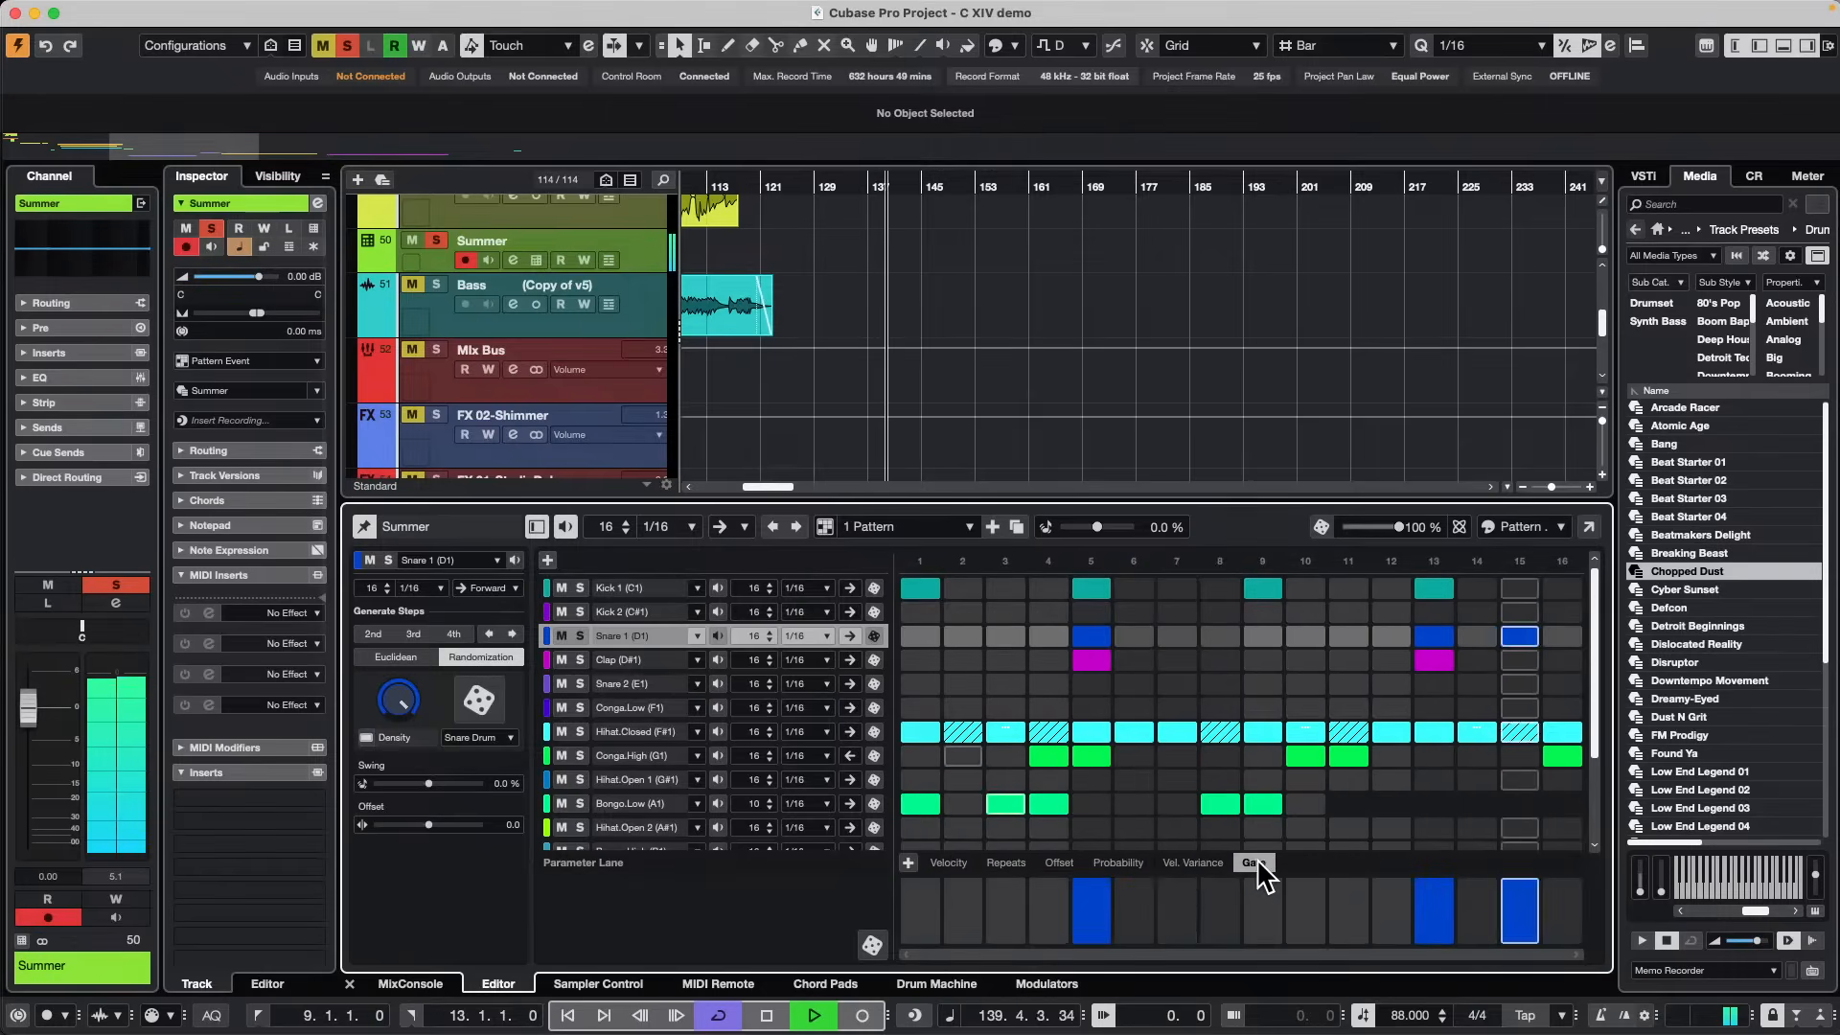
Assign the Snare 1 pad's Reverb Send to the pattern editor's step automation.
{"action": "left_click", "coordinate": [961, 983]}
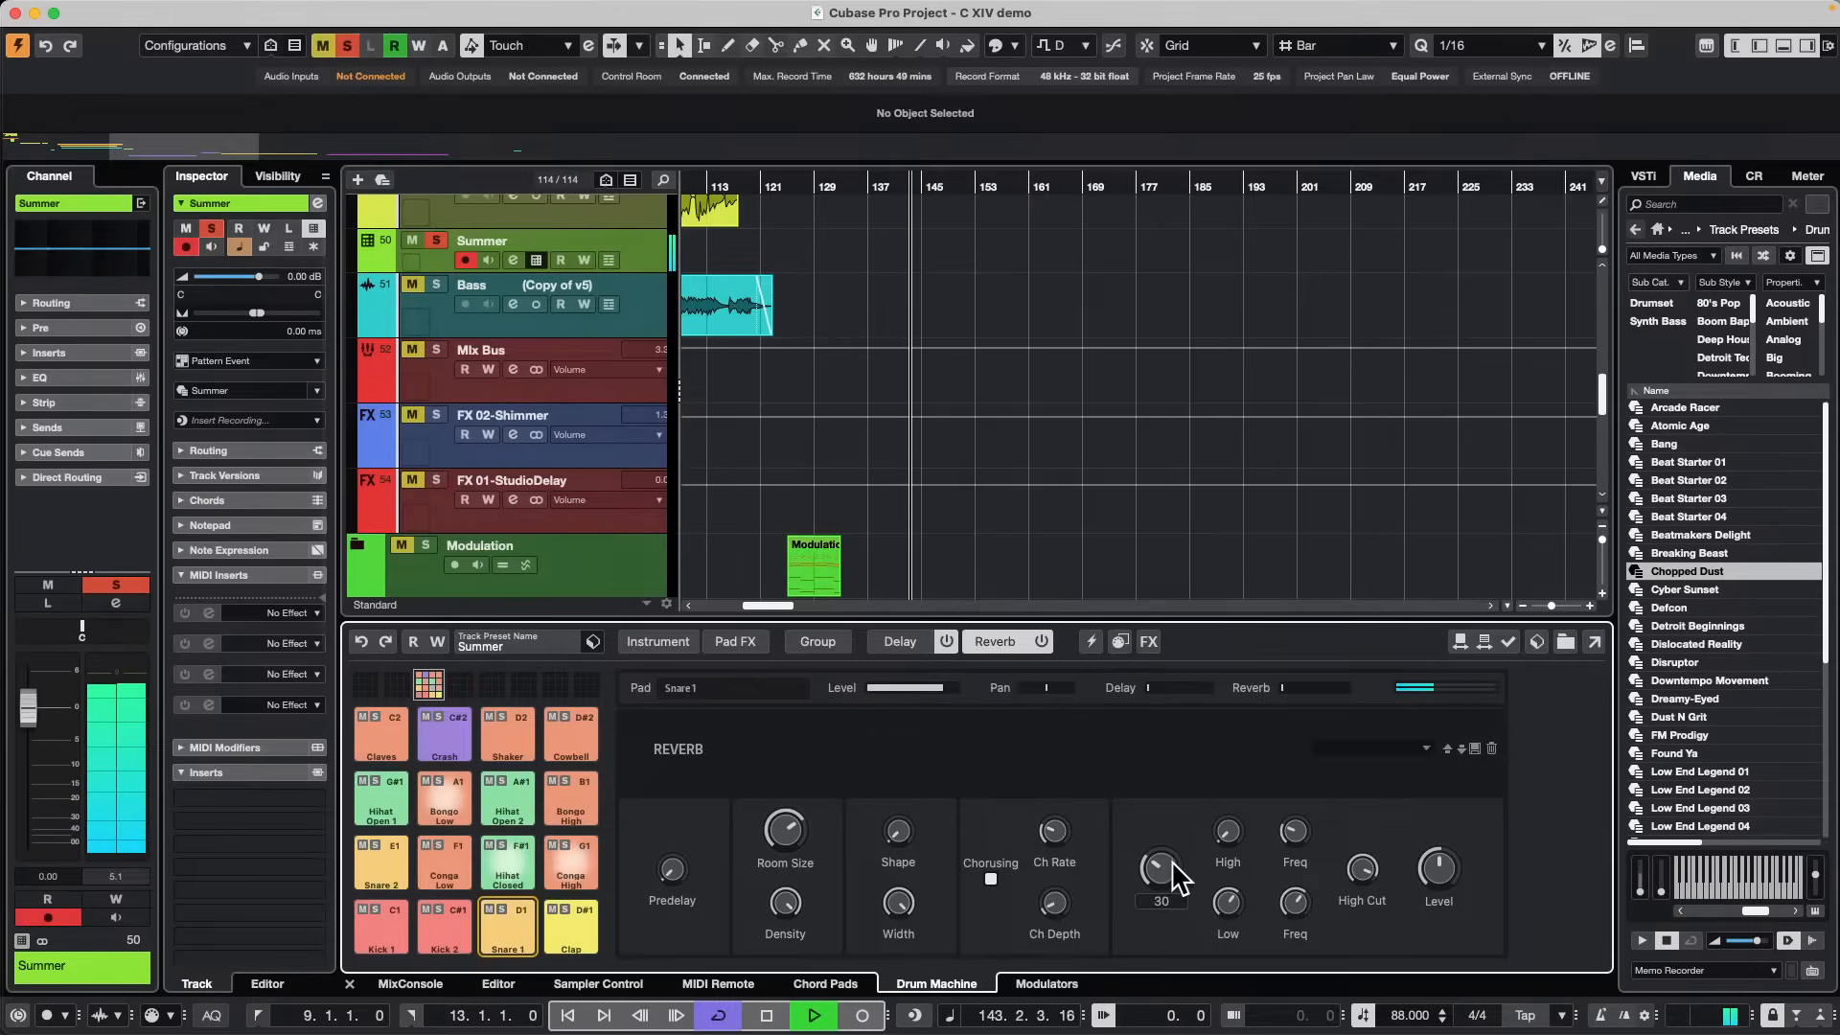
{"action": "left_click", "coordinate": [656, 636]}
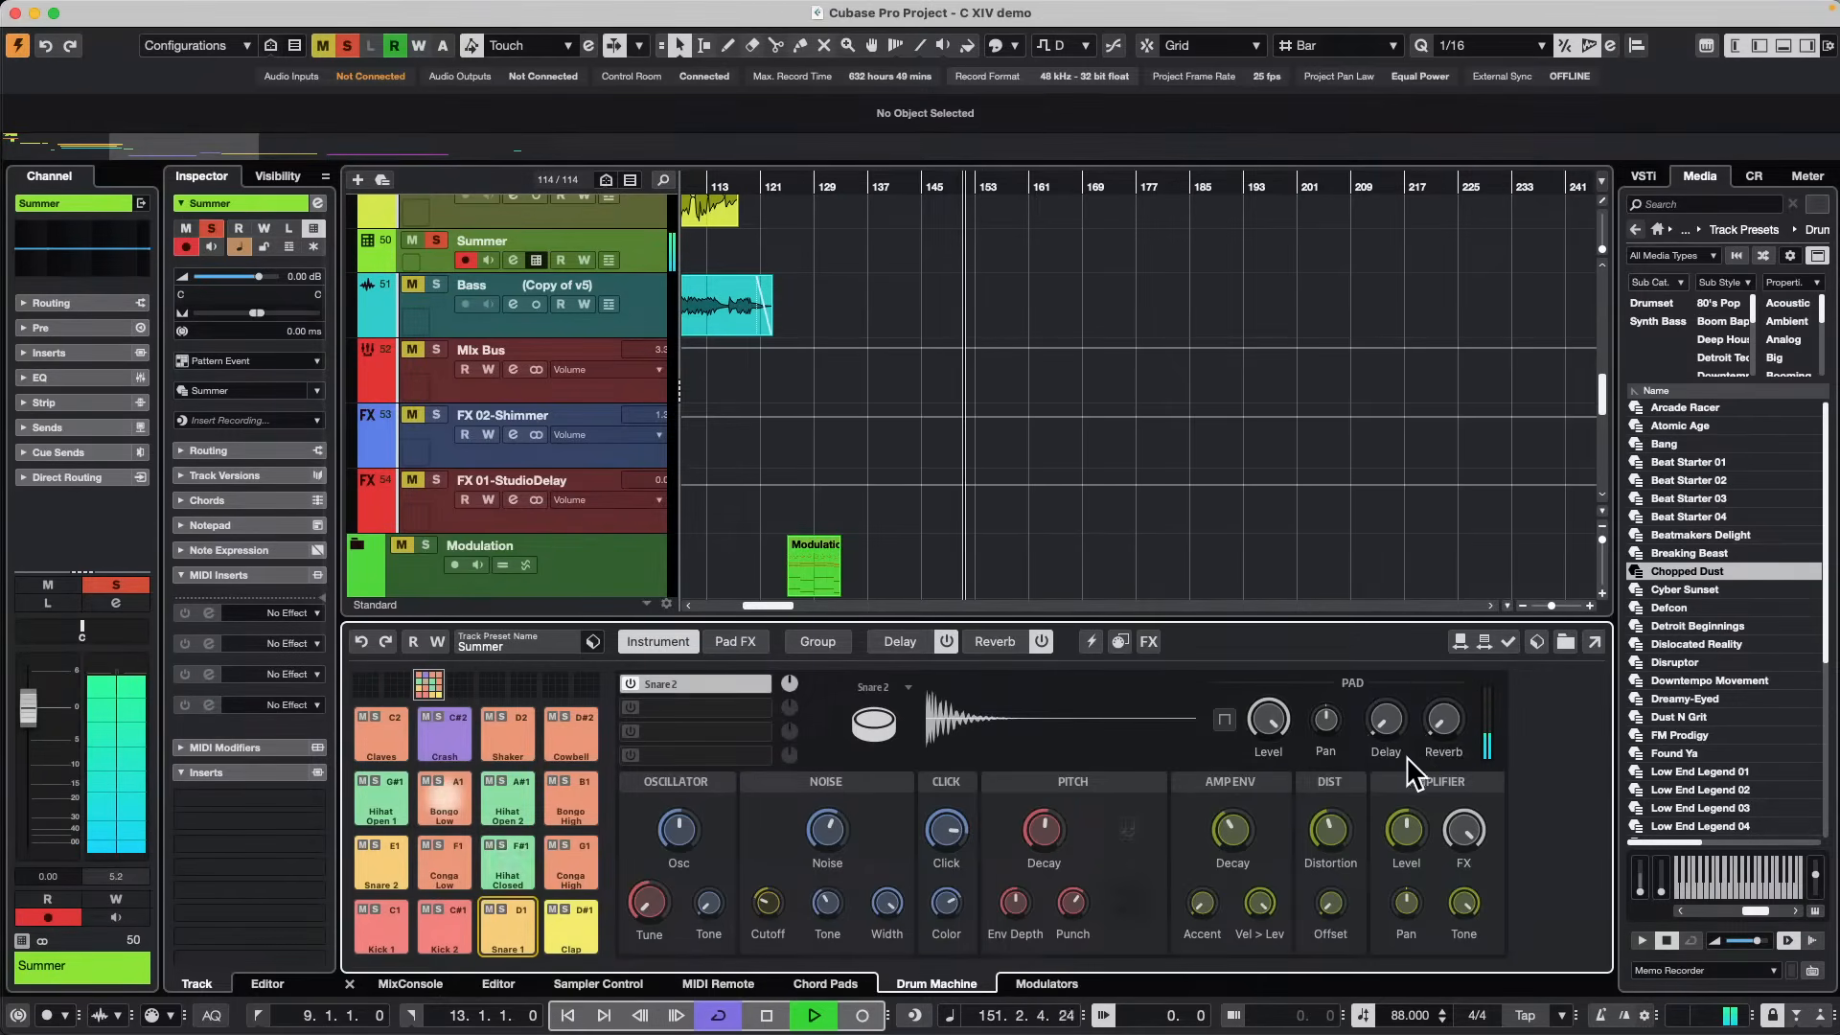
{"action": "right_click", "coordinate": [1454, 717]}
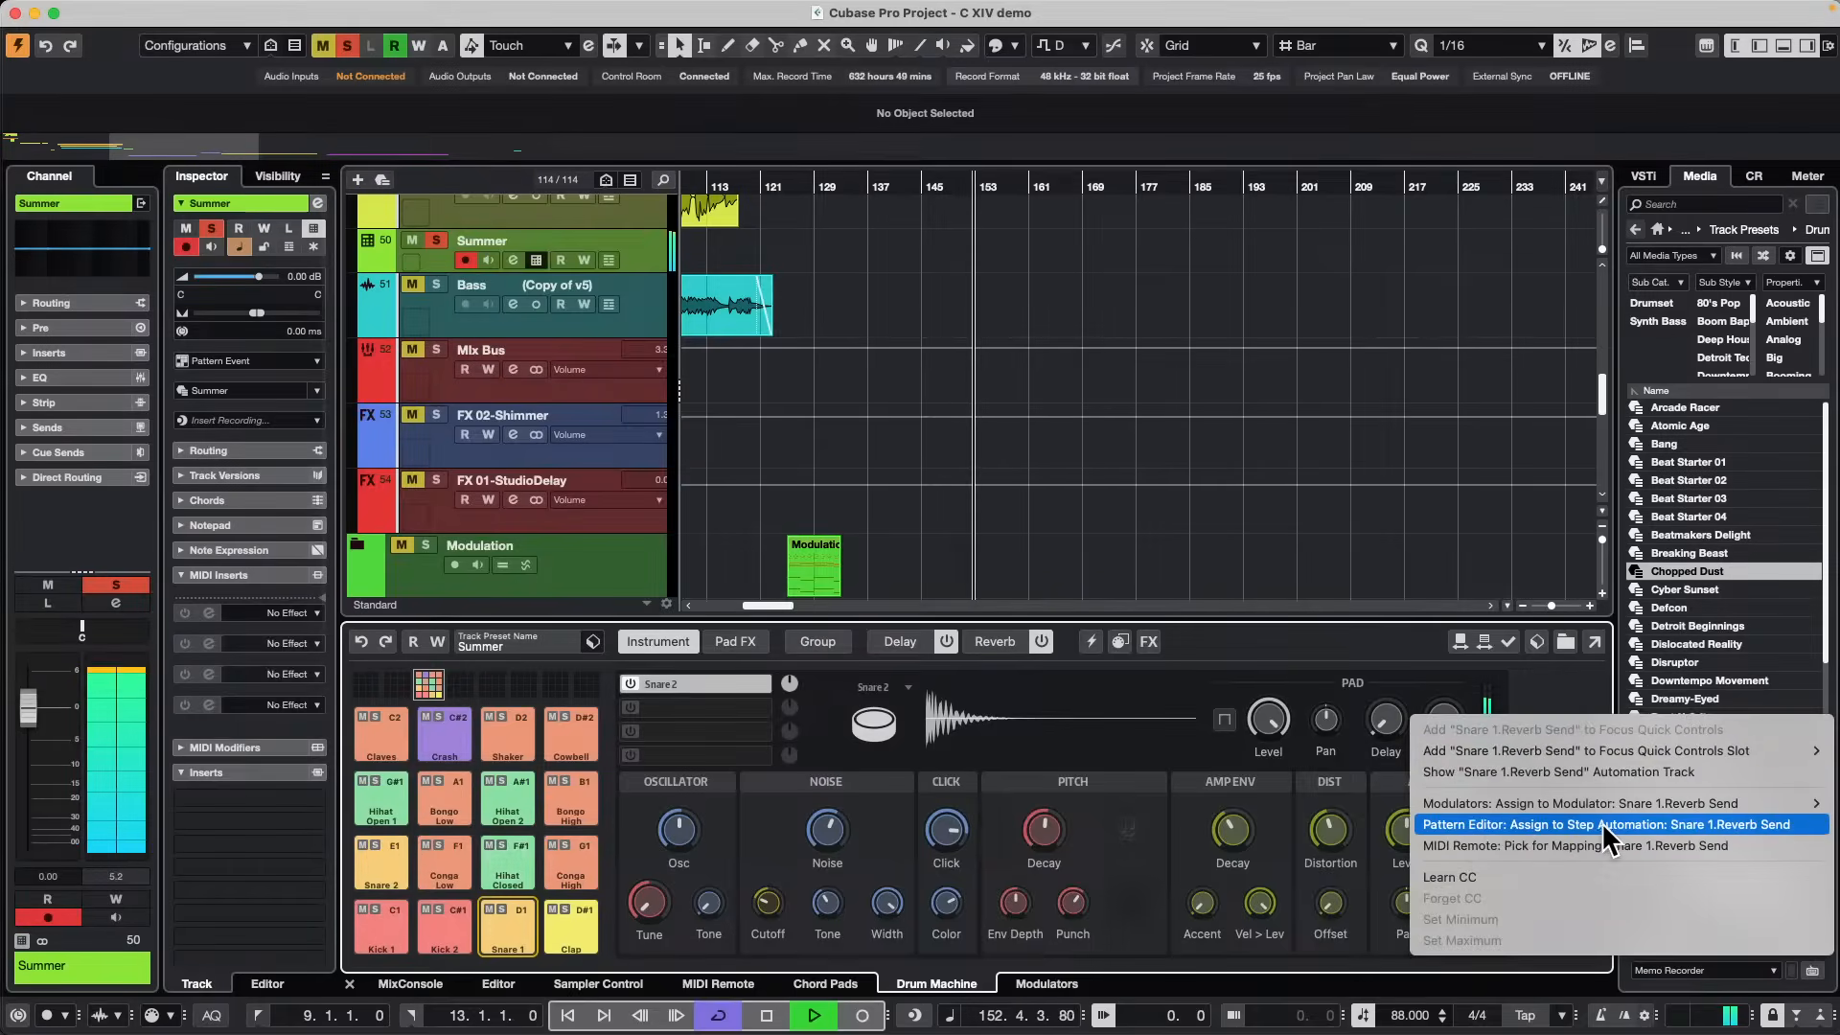
{"action": "left_click", "coordinate": [1688, 824]}
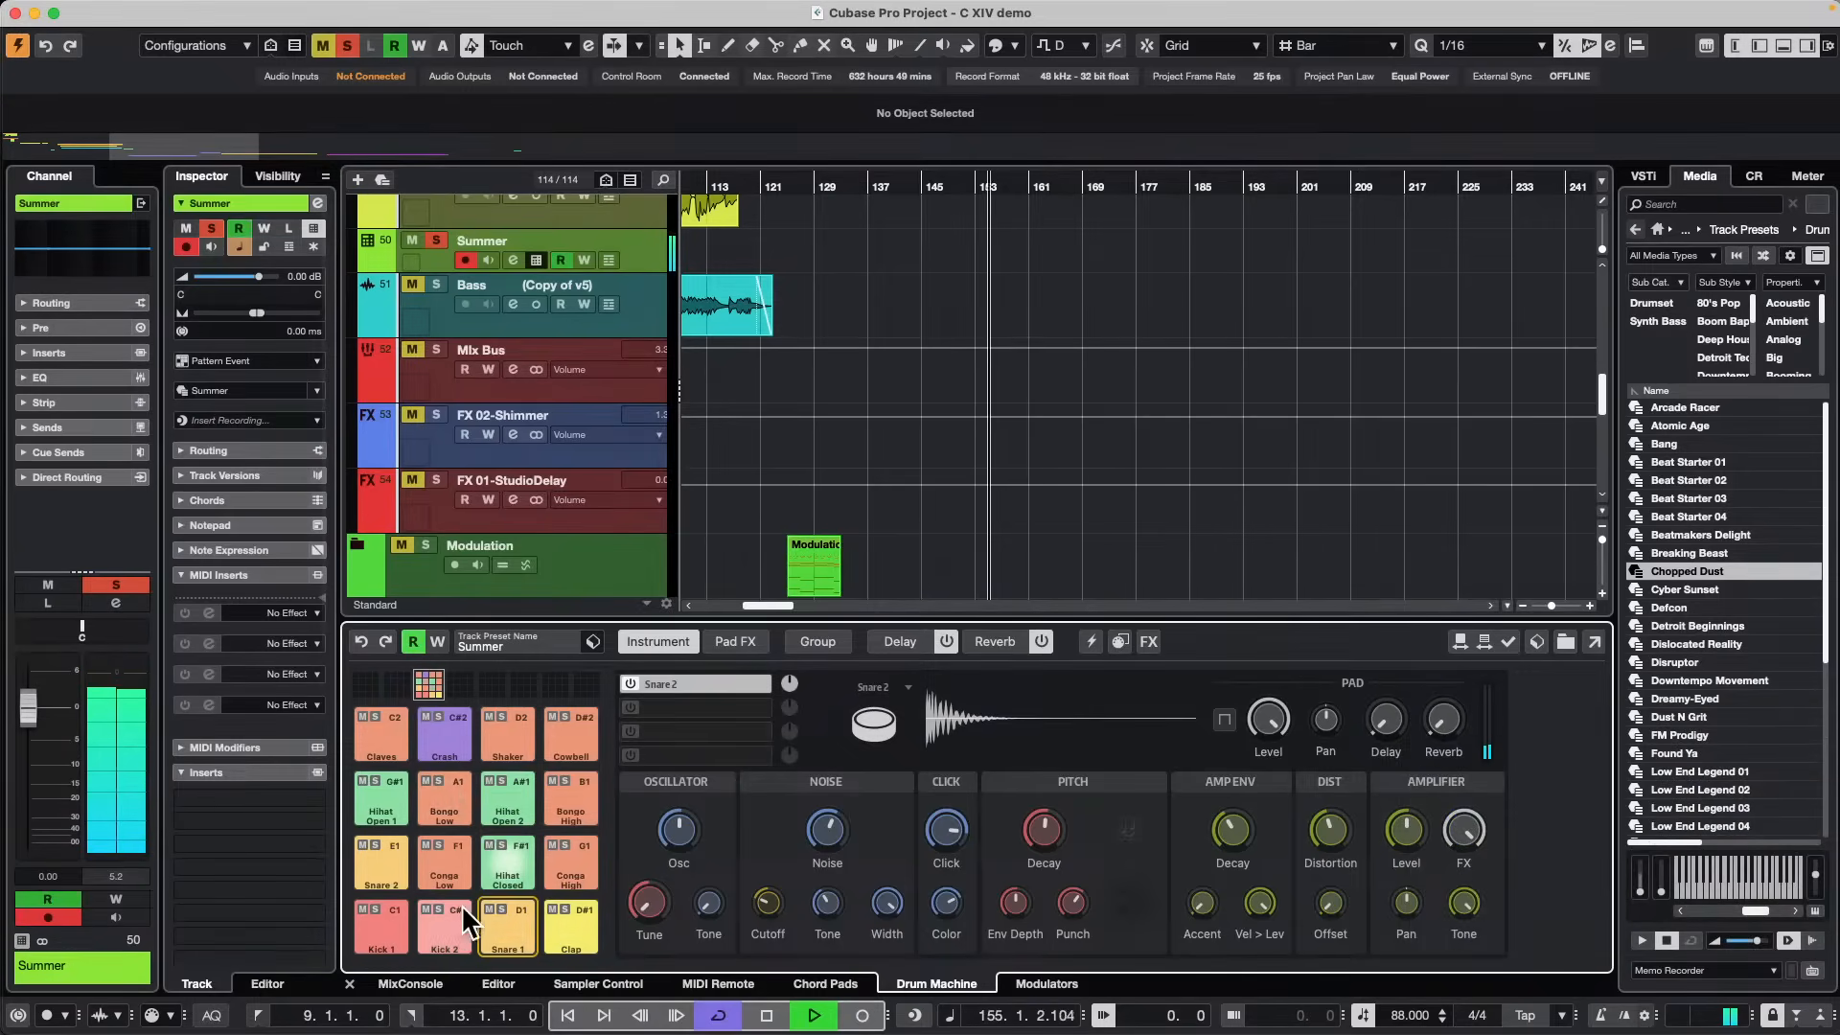
Raise the Snare 1 lane's Reverb Send step automation to near maximum on step 15 only.
{"action": "left_click", "coordinate": [498, 984]}
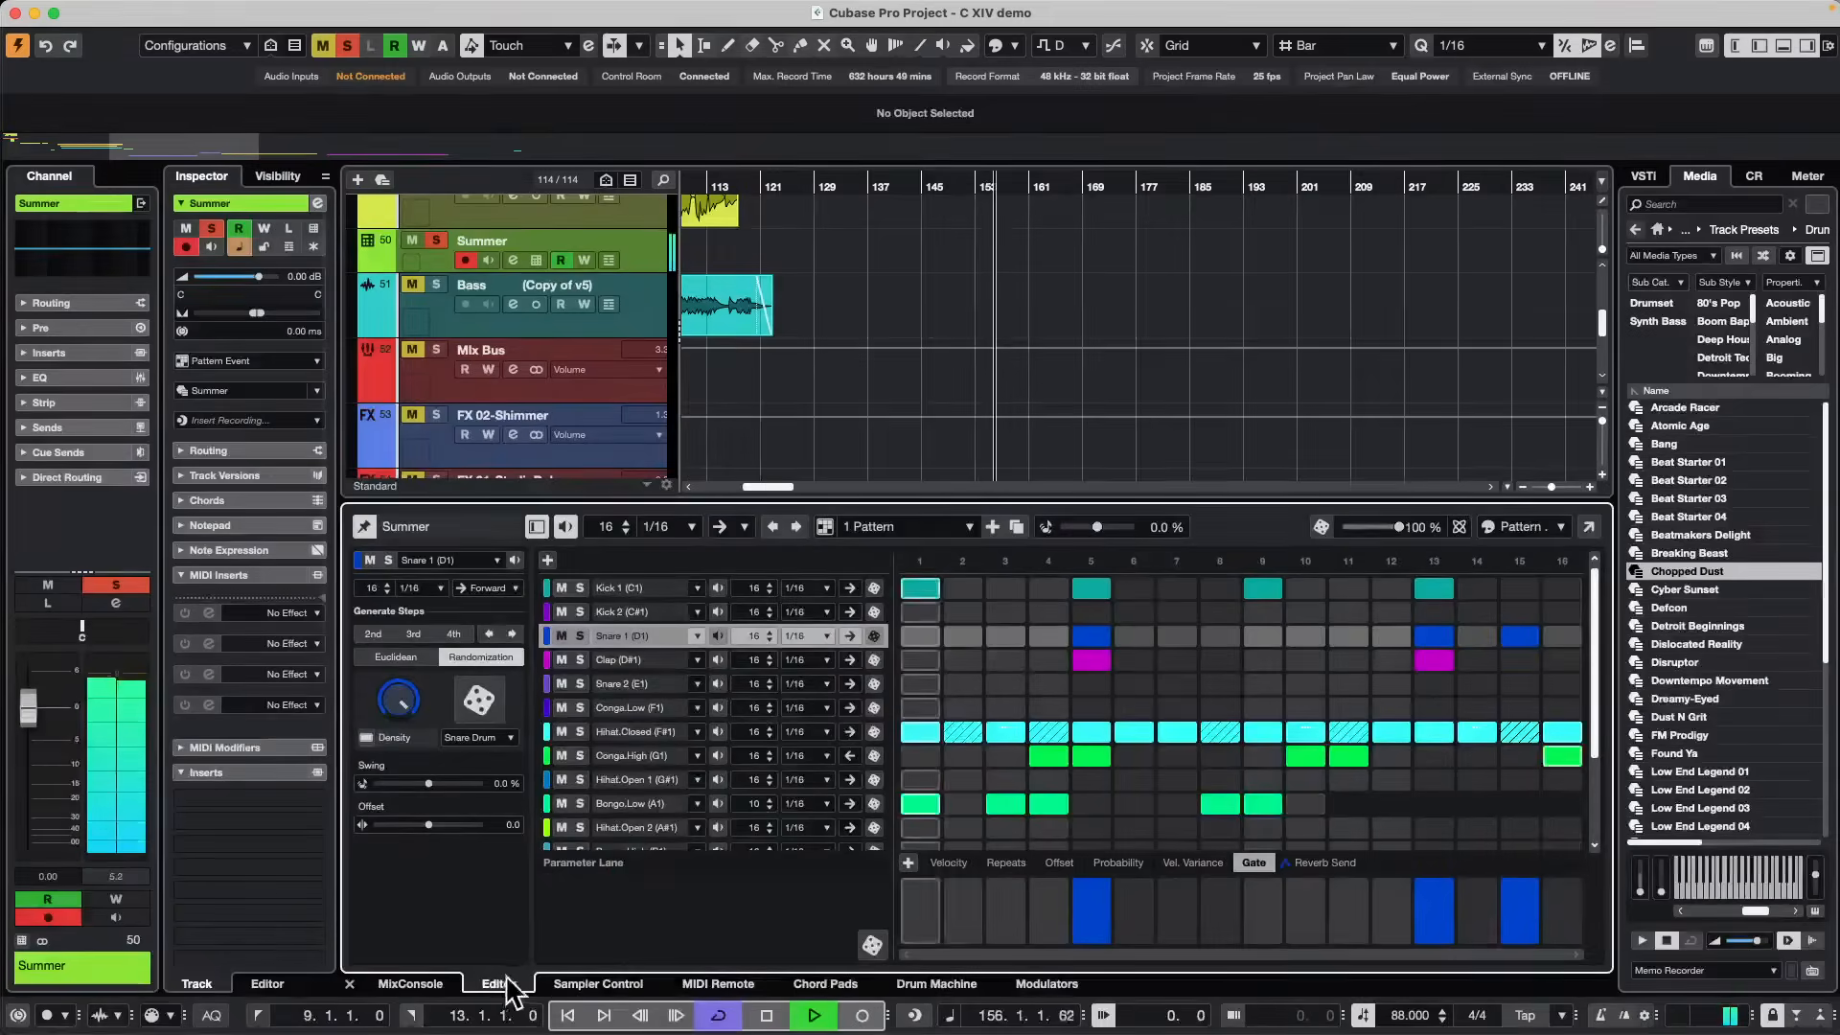
{"action": "left_click", "coordinate": [1339, 864]}
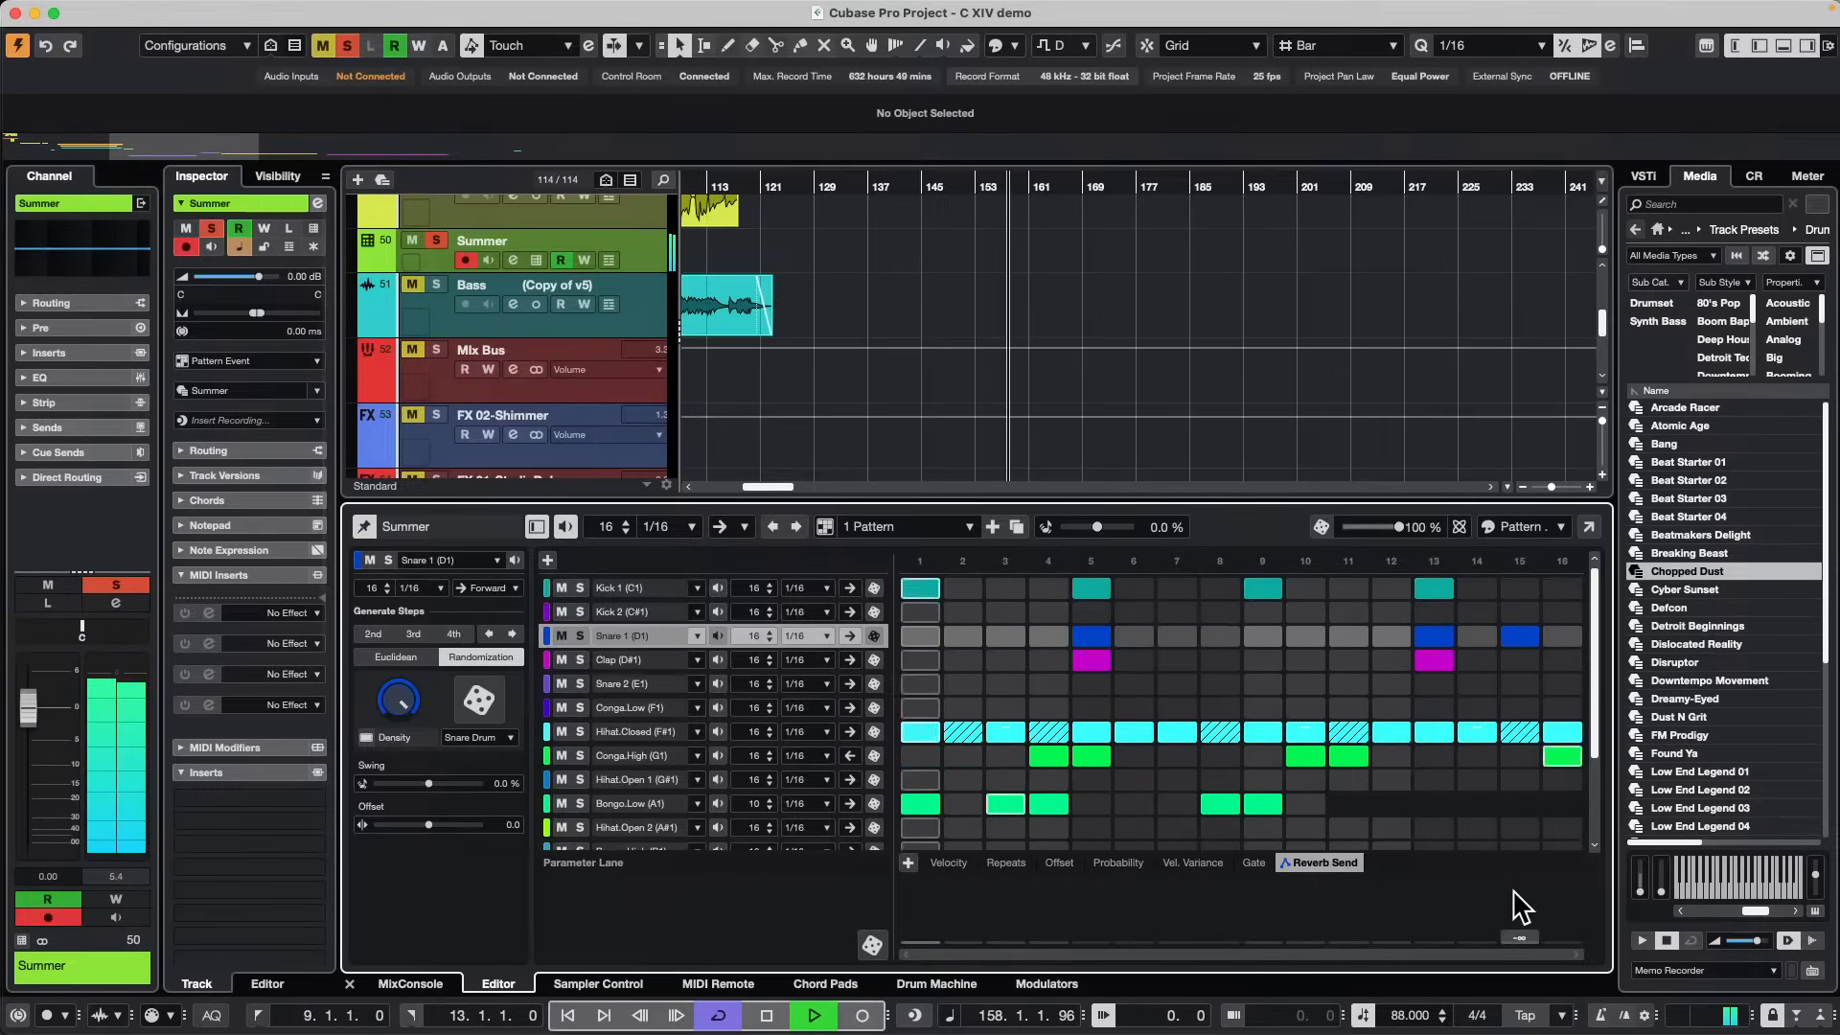
{"action": "left_click", "coordinate": [1520, 903]}
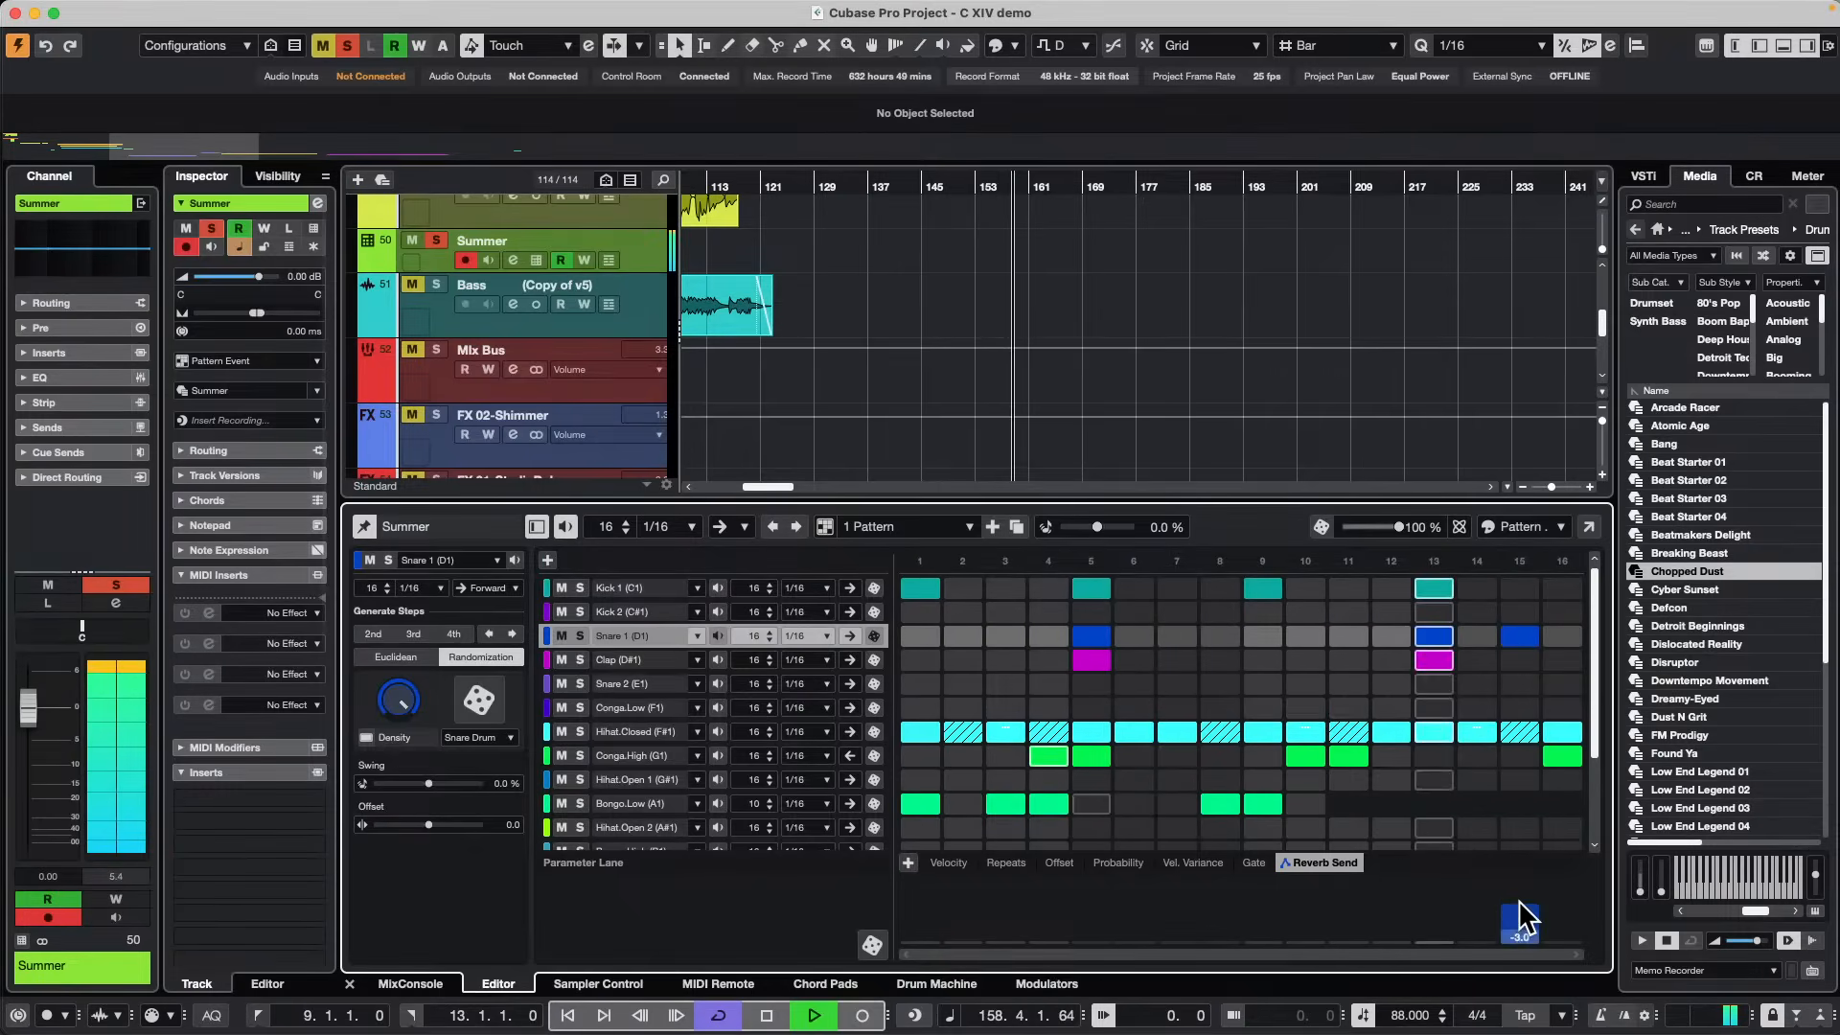
{"action": "left_click_drag", "start_coordinate": [1519, 904], "coordinate": [1519, 891]}
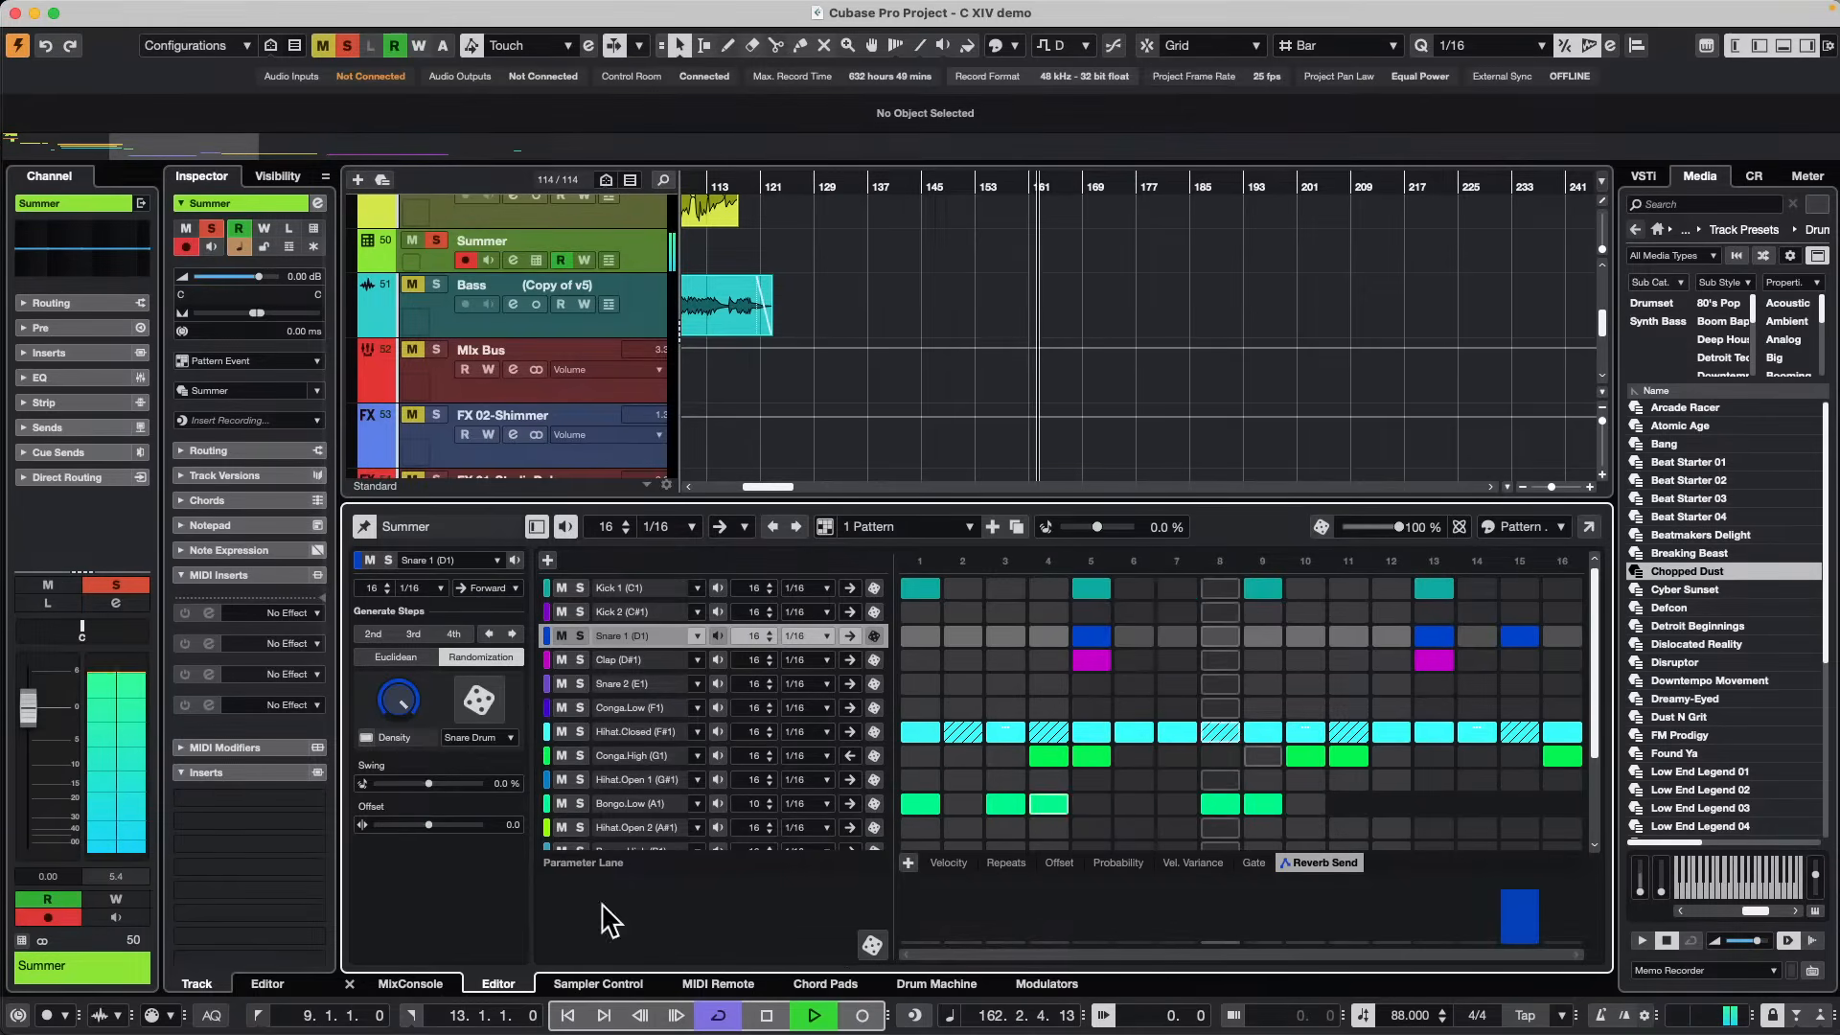
Assign the Bongo.Low pad's Tune to pattern step automation and activate step 8 in the Conga.High lane.
{"action": "left_click", "coordinate": [949, 984]}
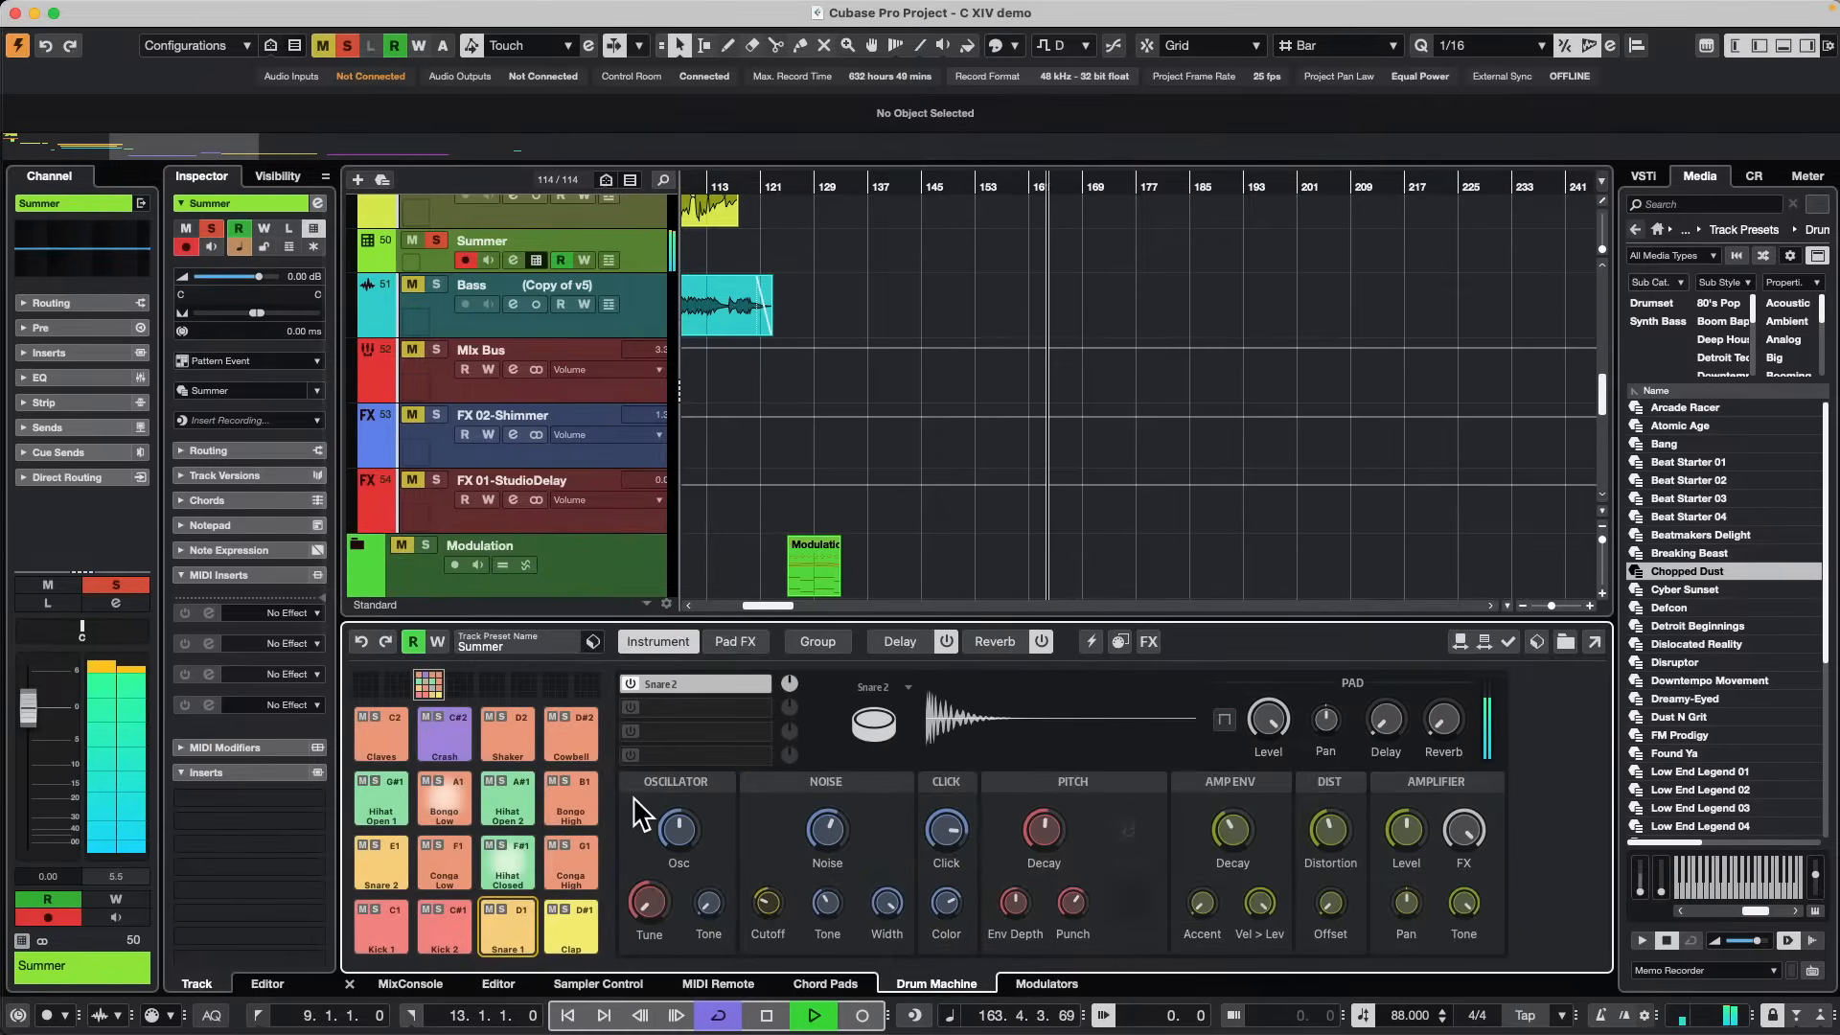
{"action": "left_click", "coordinate": [447, 792]}
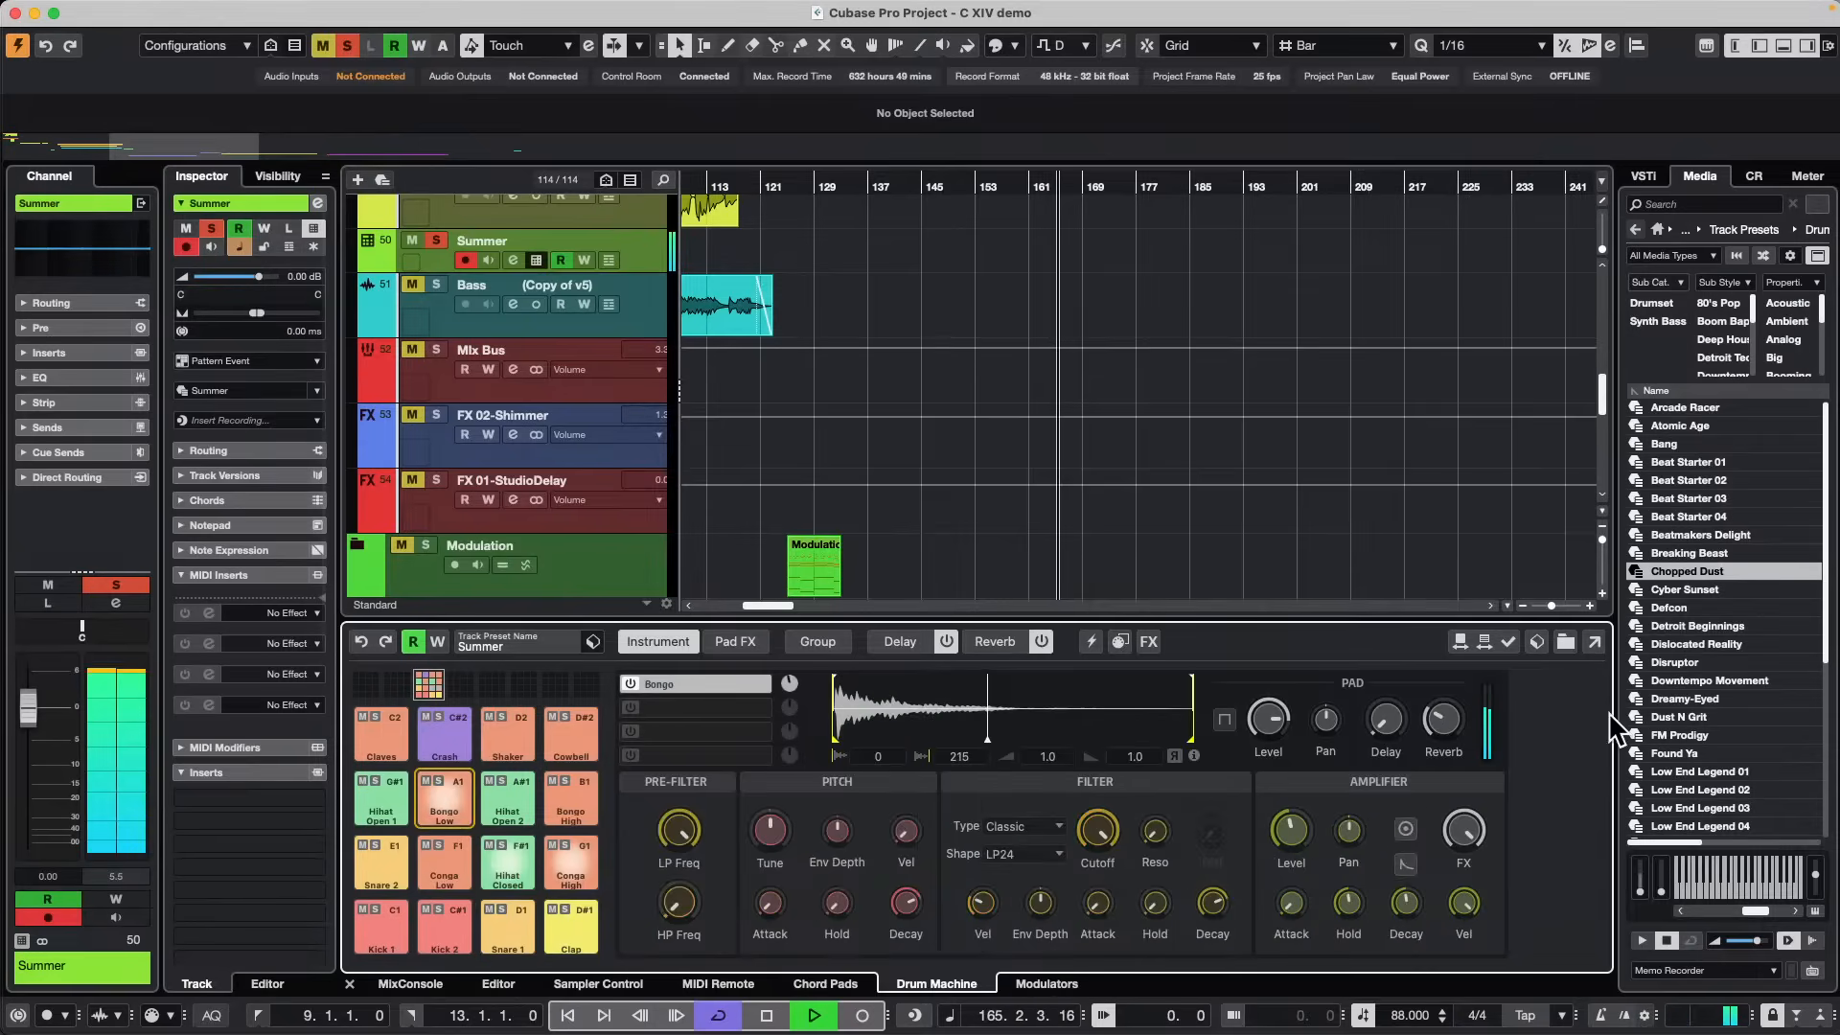
{"action": "right_click", "coordinate": [768, 828]}
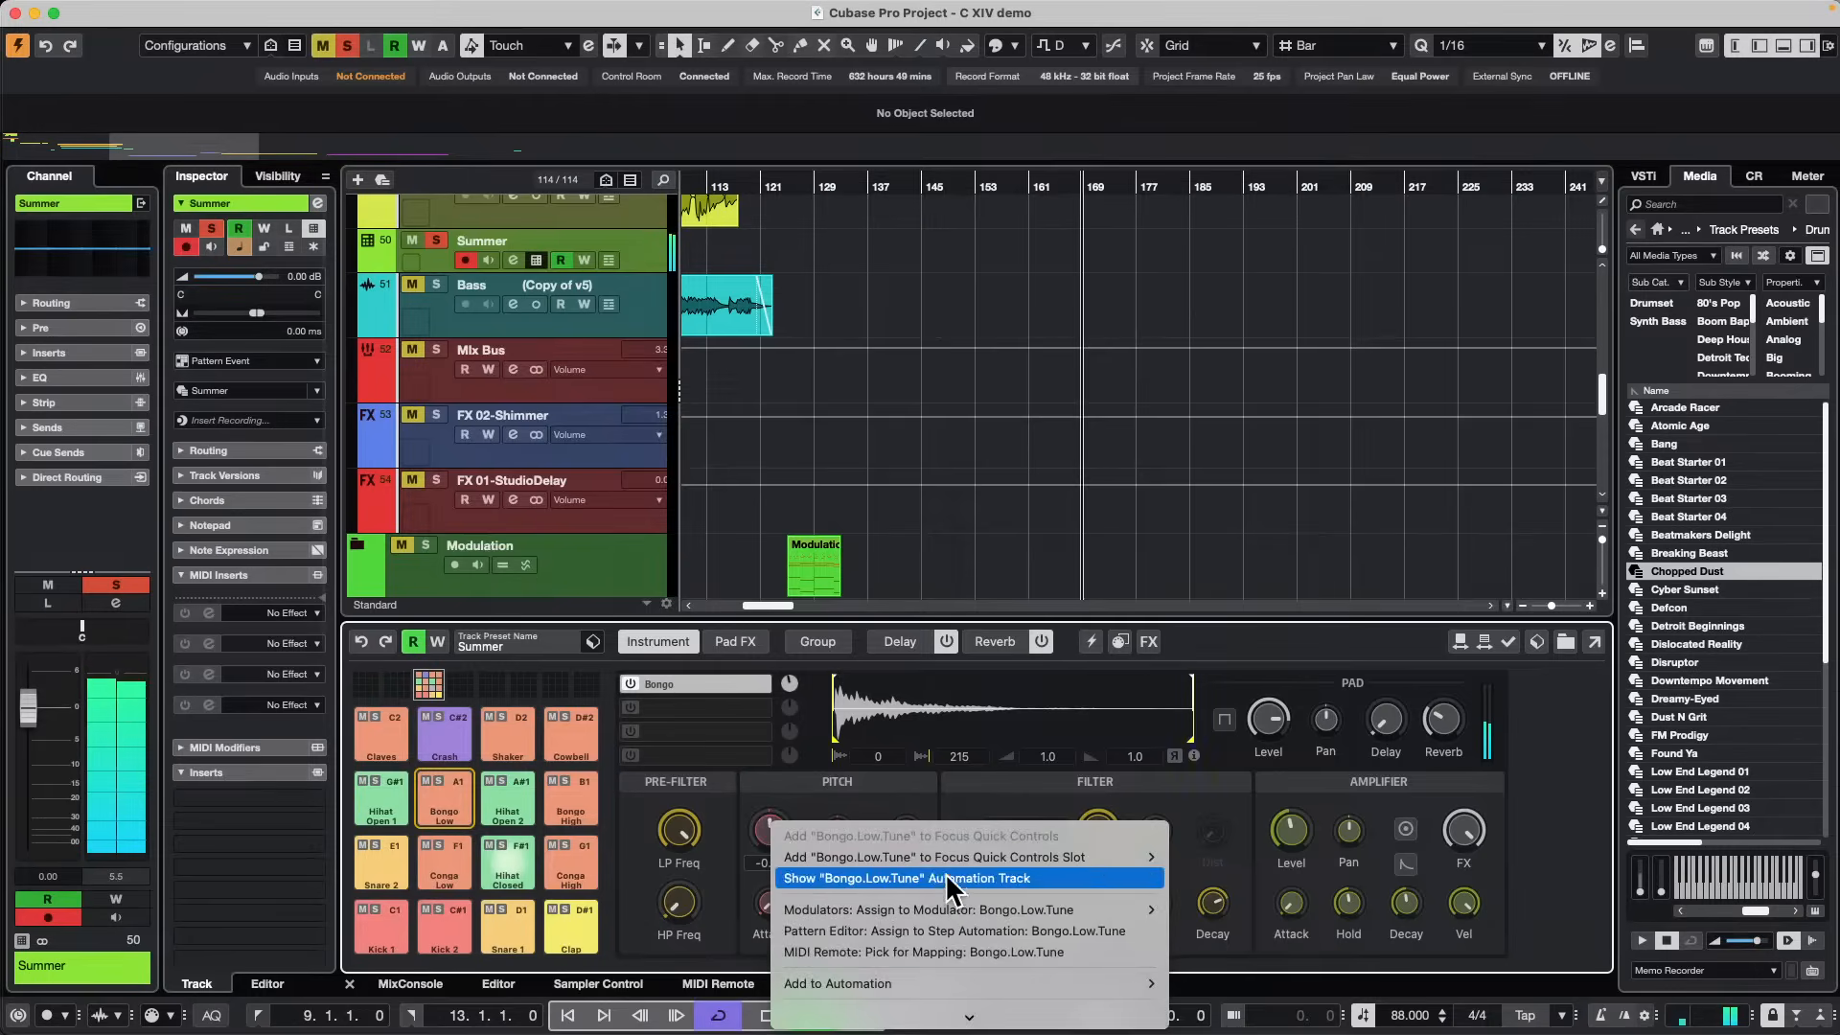
{"action": "mouse_move", "coordinate": [948, 858]}
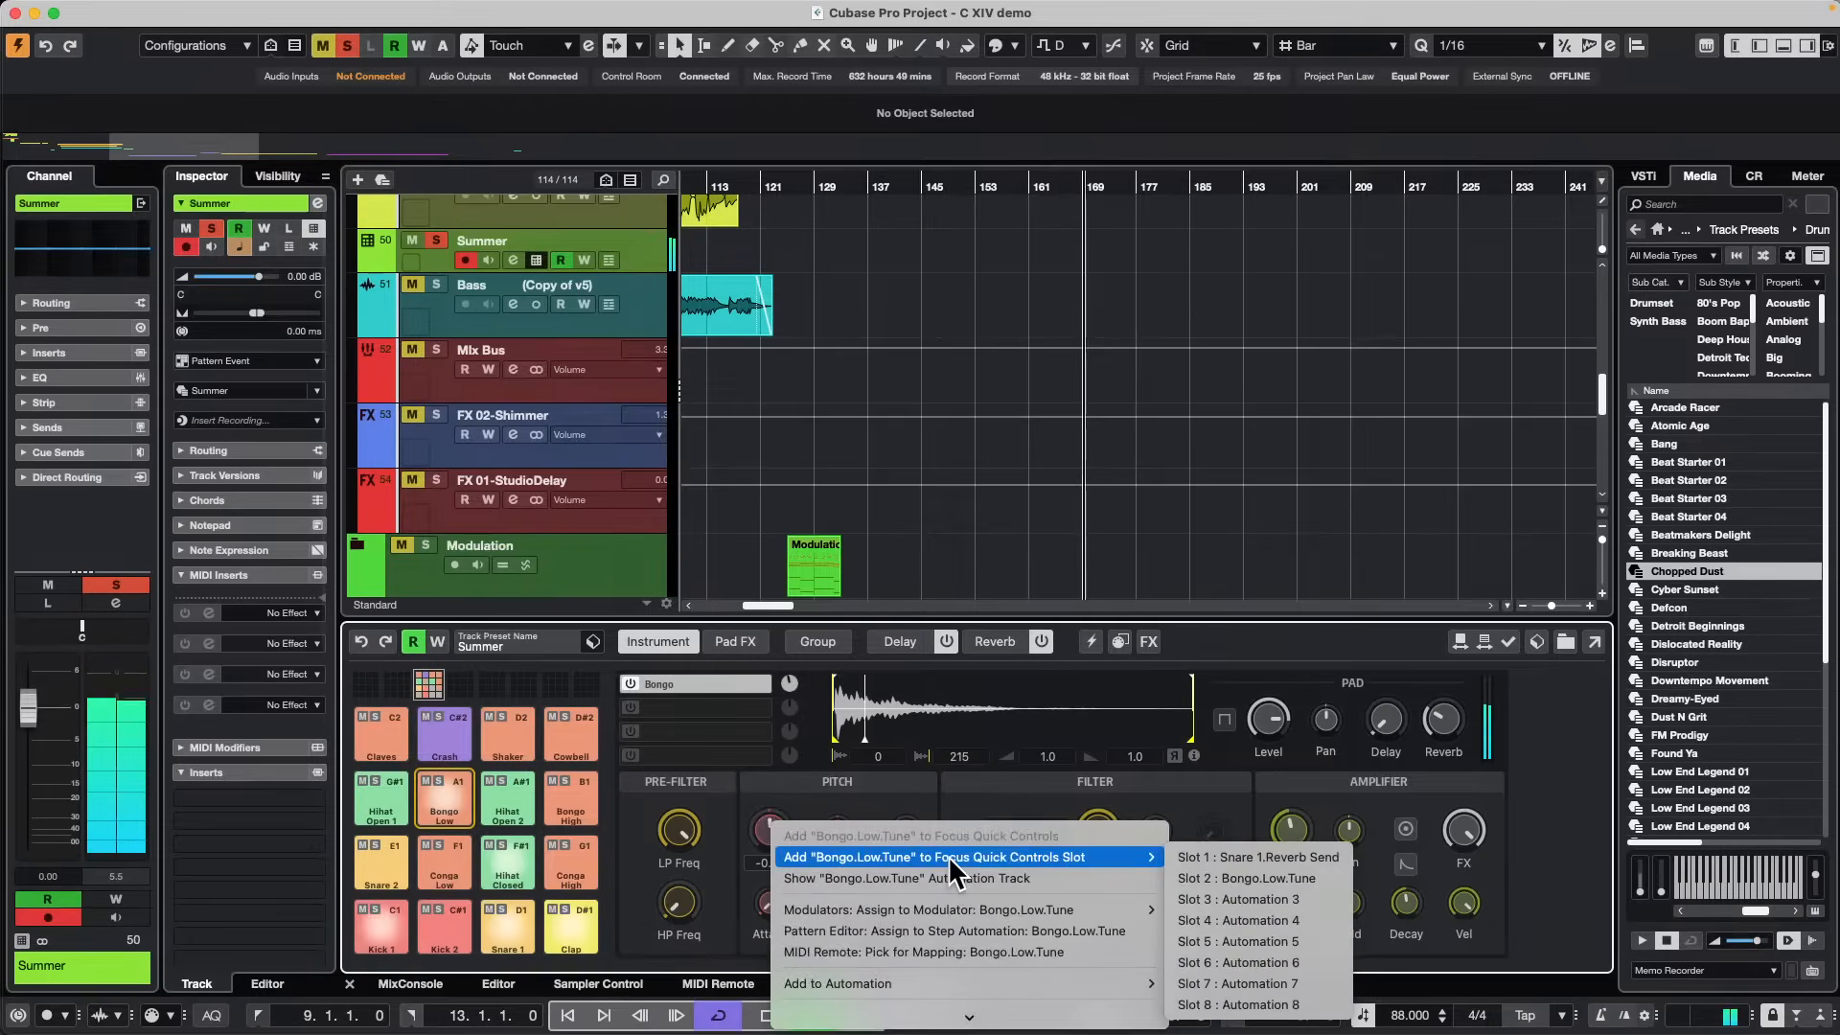
{"action": "left_click", "coordinate": [935, 930]}
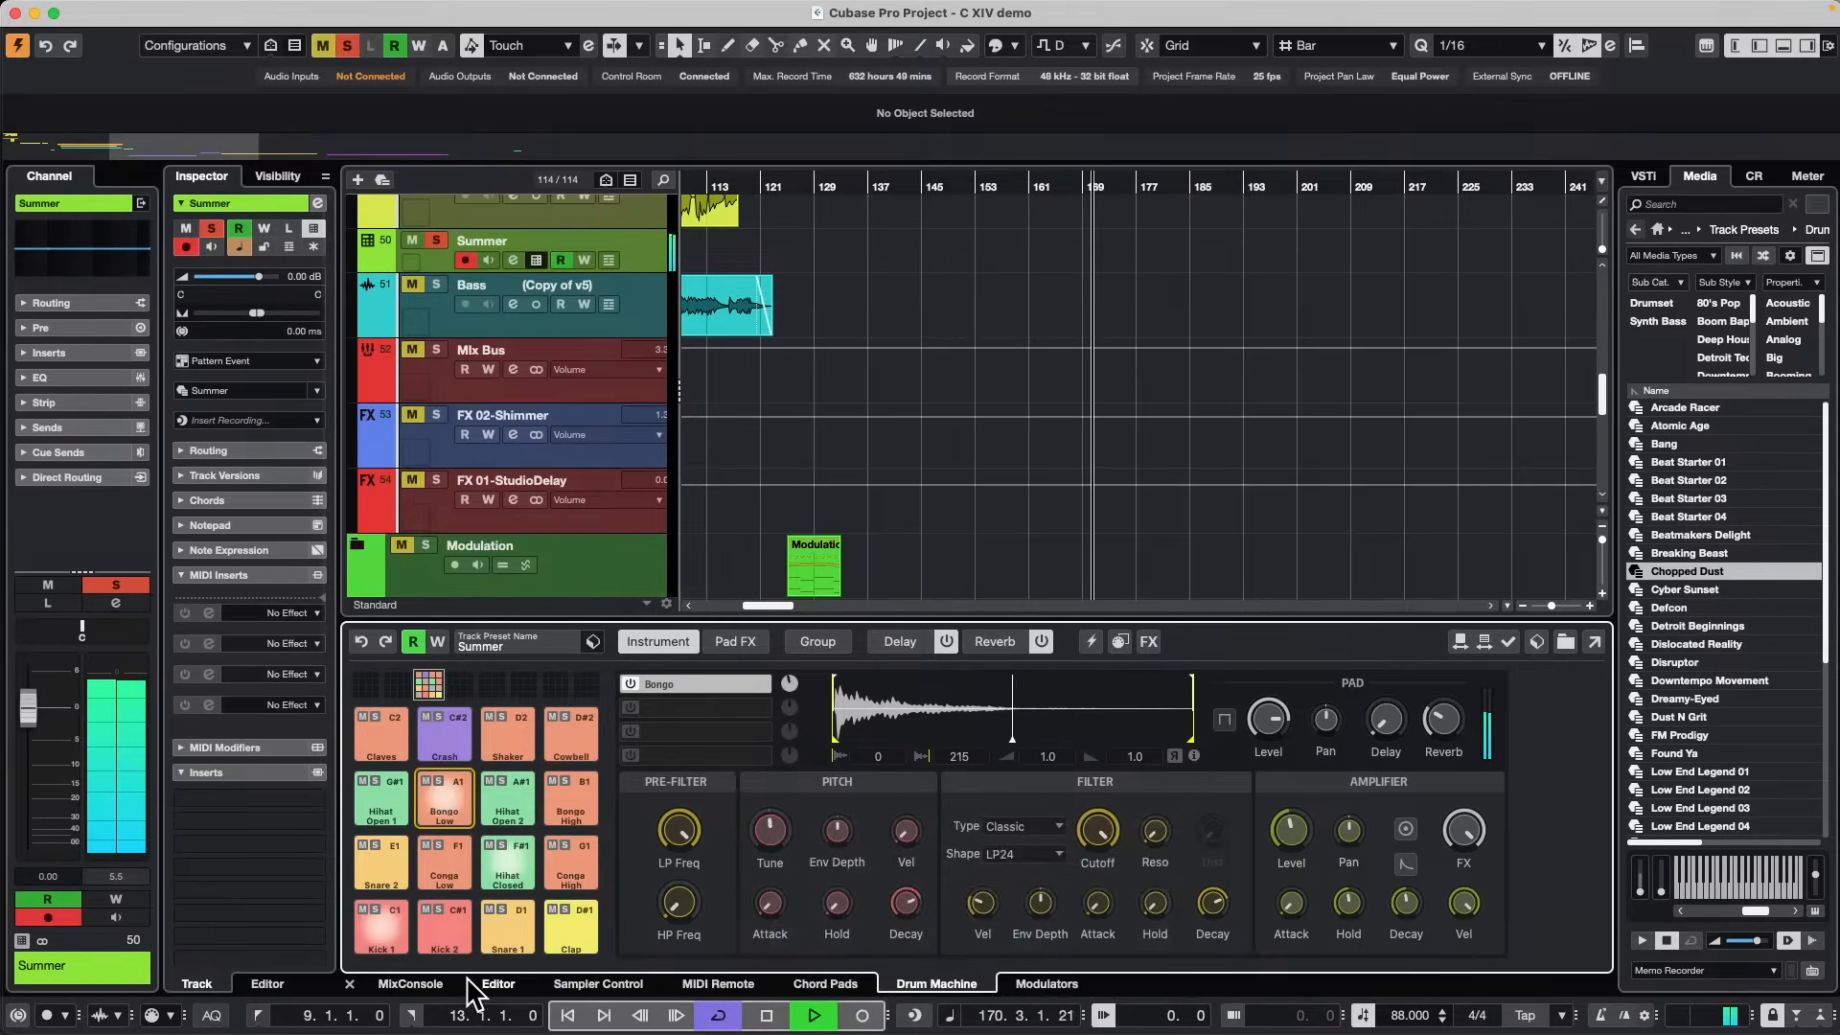
{"action": "left_click", "coordinate": [497, 984]}
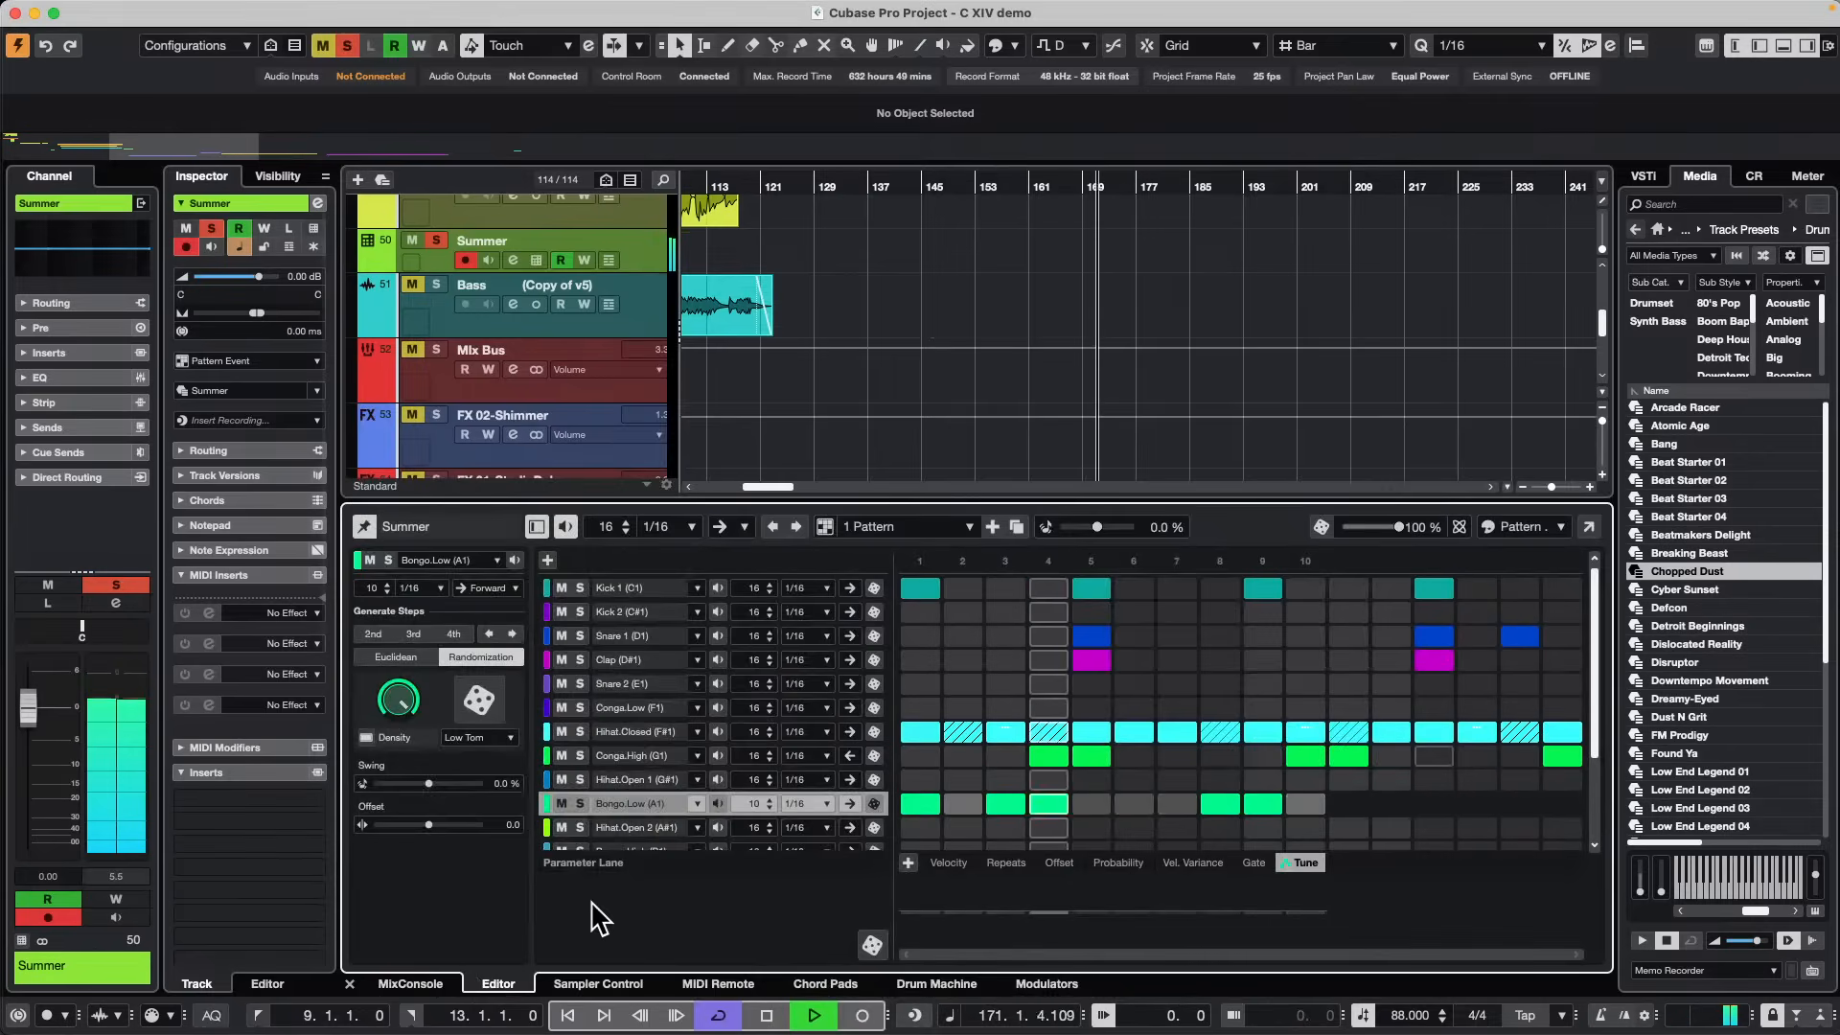
{"action": "left_click", "coordinate": [1220, 755]}
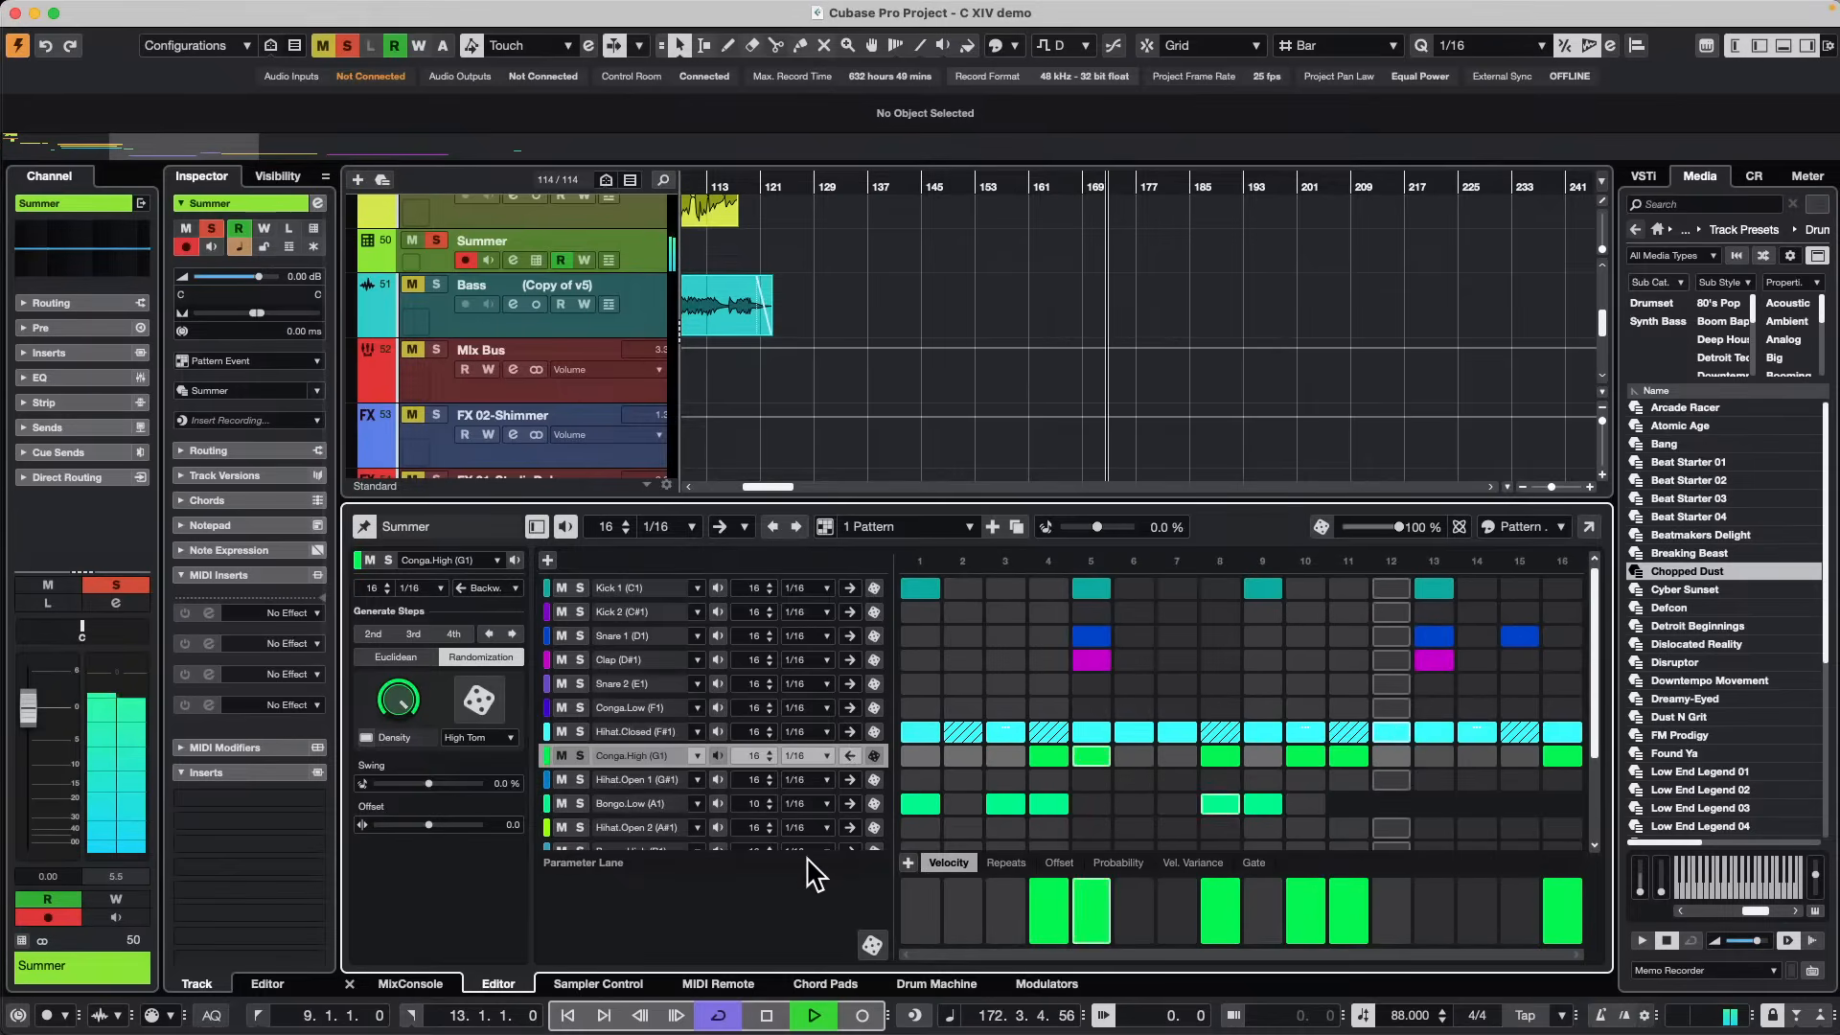
Vary Bongo.Low's Tune per step, raising step 4 and lowering steps 3, 8 and 9, and audition the lane in solo.
{"action": "left_click", "coordinate": [642, 797]}
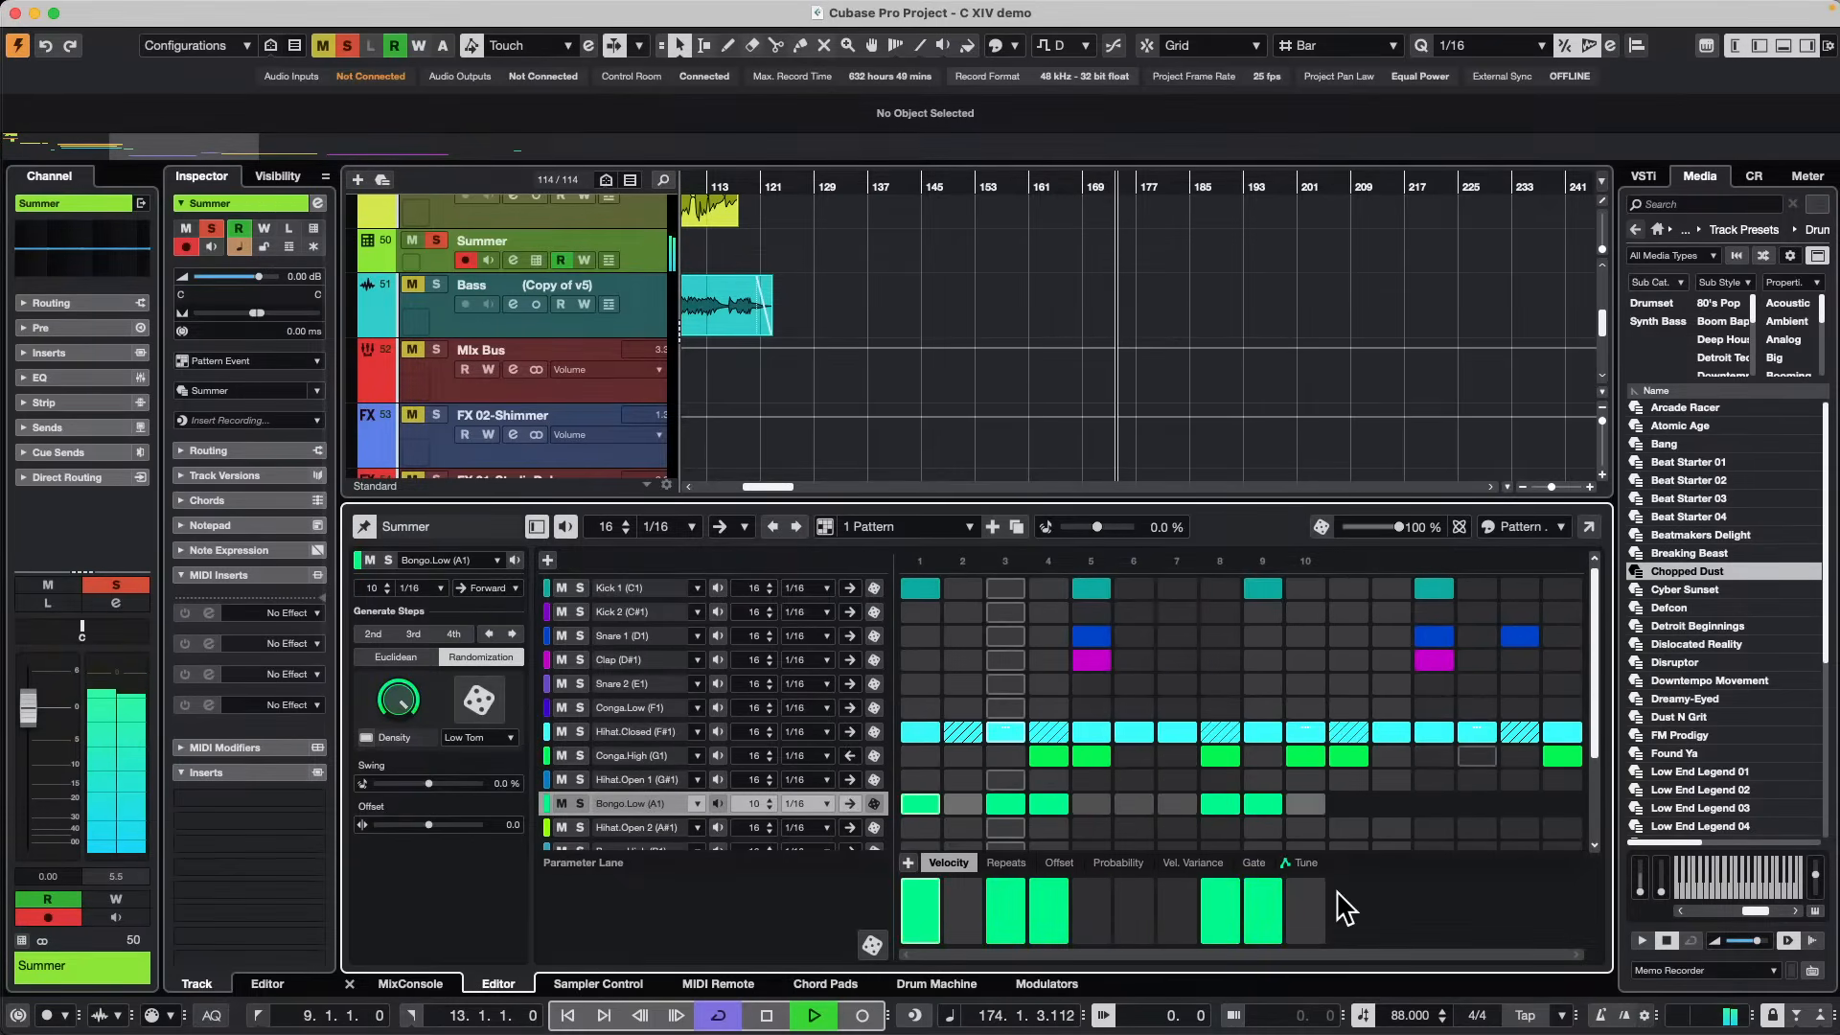
{"action": "left_click", "coordinate": [1309, 865]}
{"action": "left_click", "coordinate": [1005, 890]}
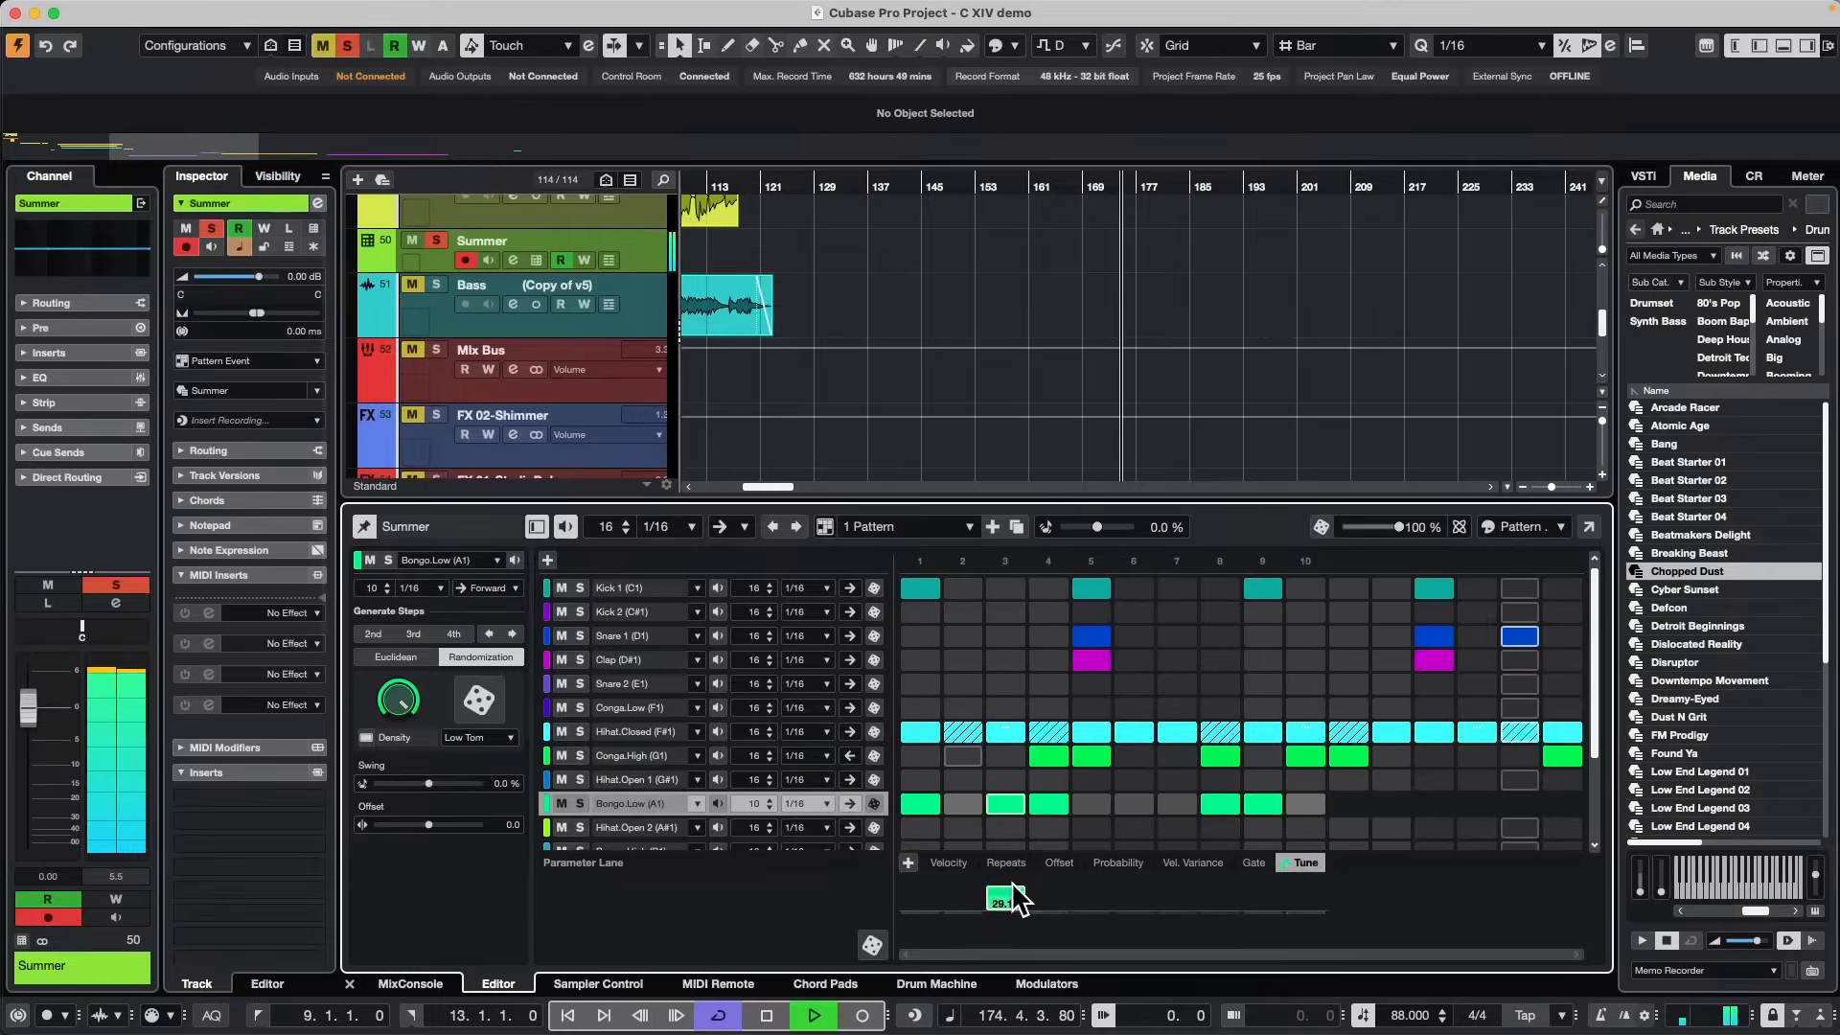
{"action": "left_click", "coordinate": [1048, 901]}
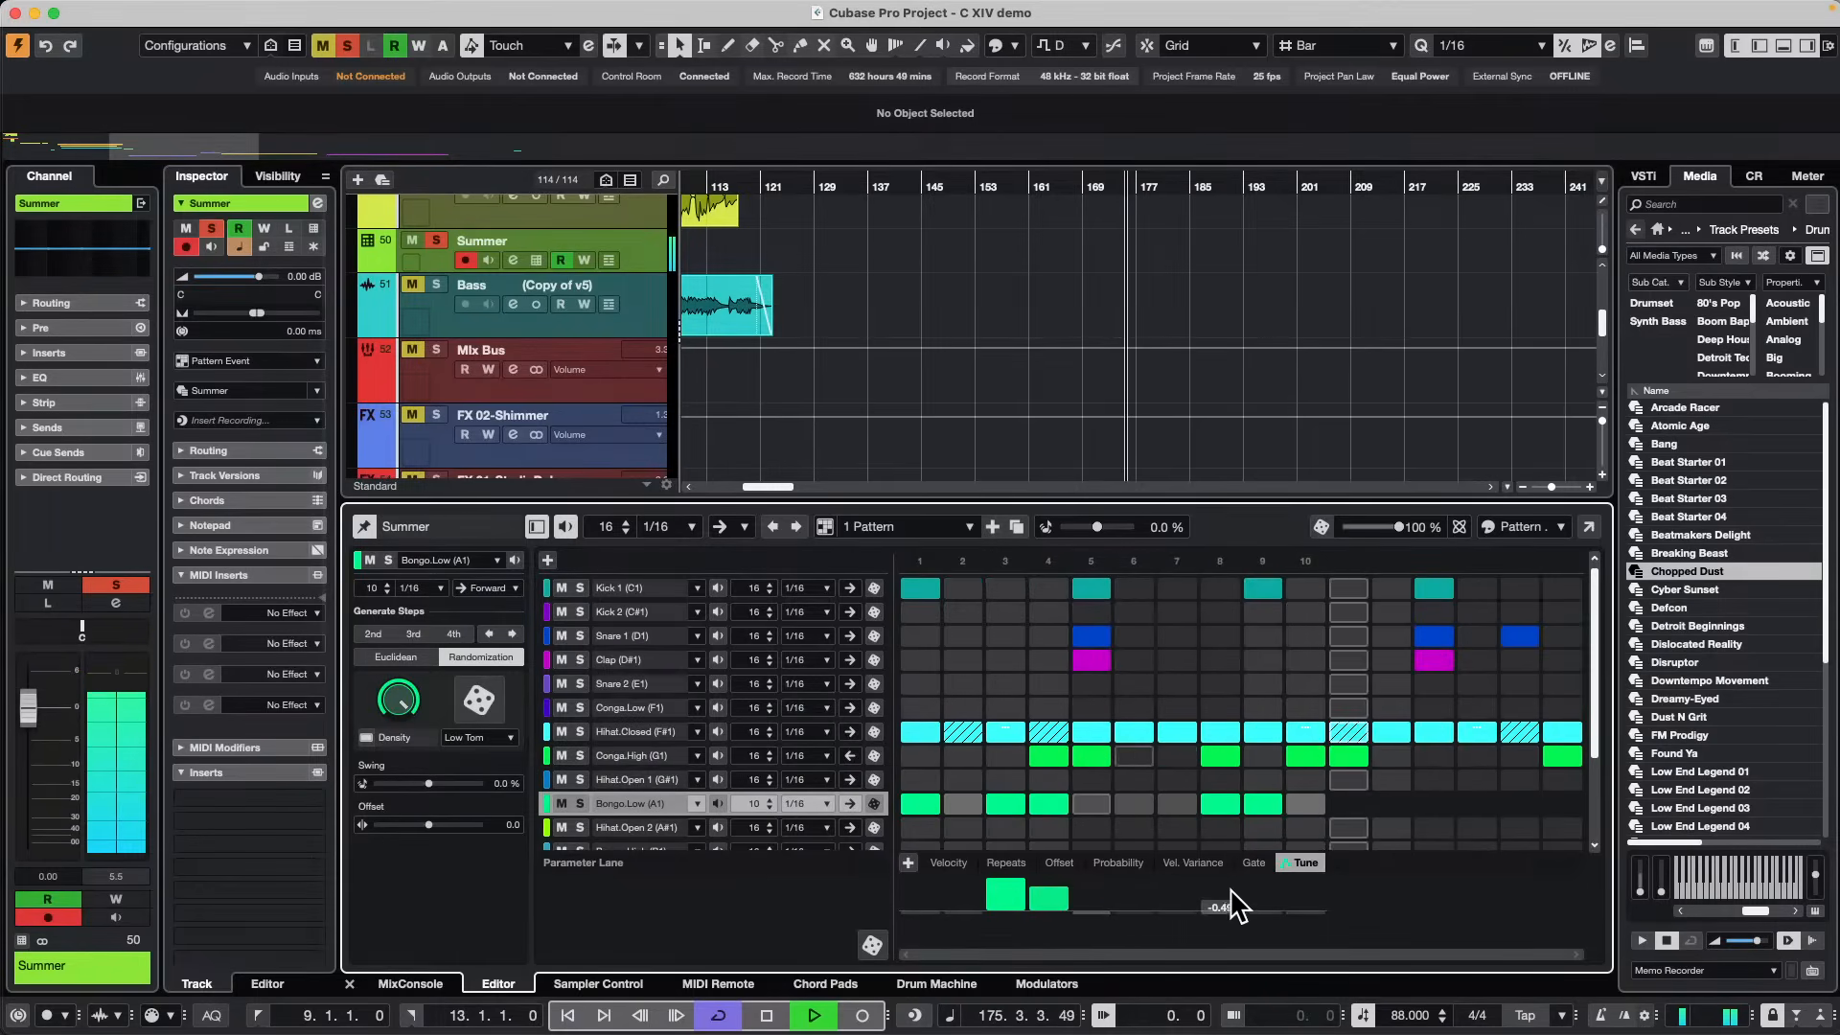
{"action": "mouse_move", "coordinate": [1224, 903]}
{"action": "left_mouse_down"}
{"action": "mouse_move", "coordinate": [1220, 934]}
{"action": "mouse_move", "coordinate": [1267, 932]}
{"action": "left_mouse_up"}
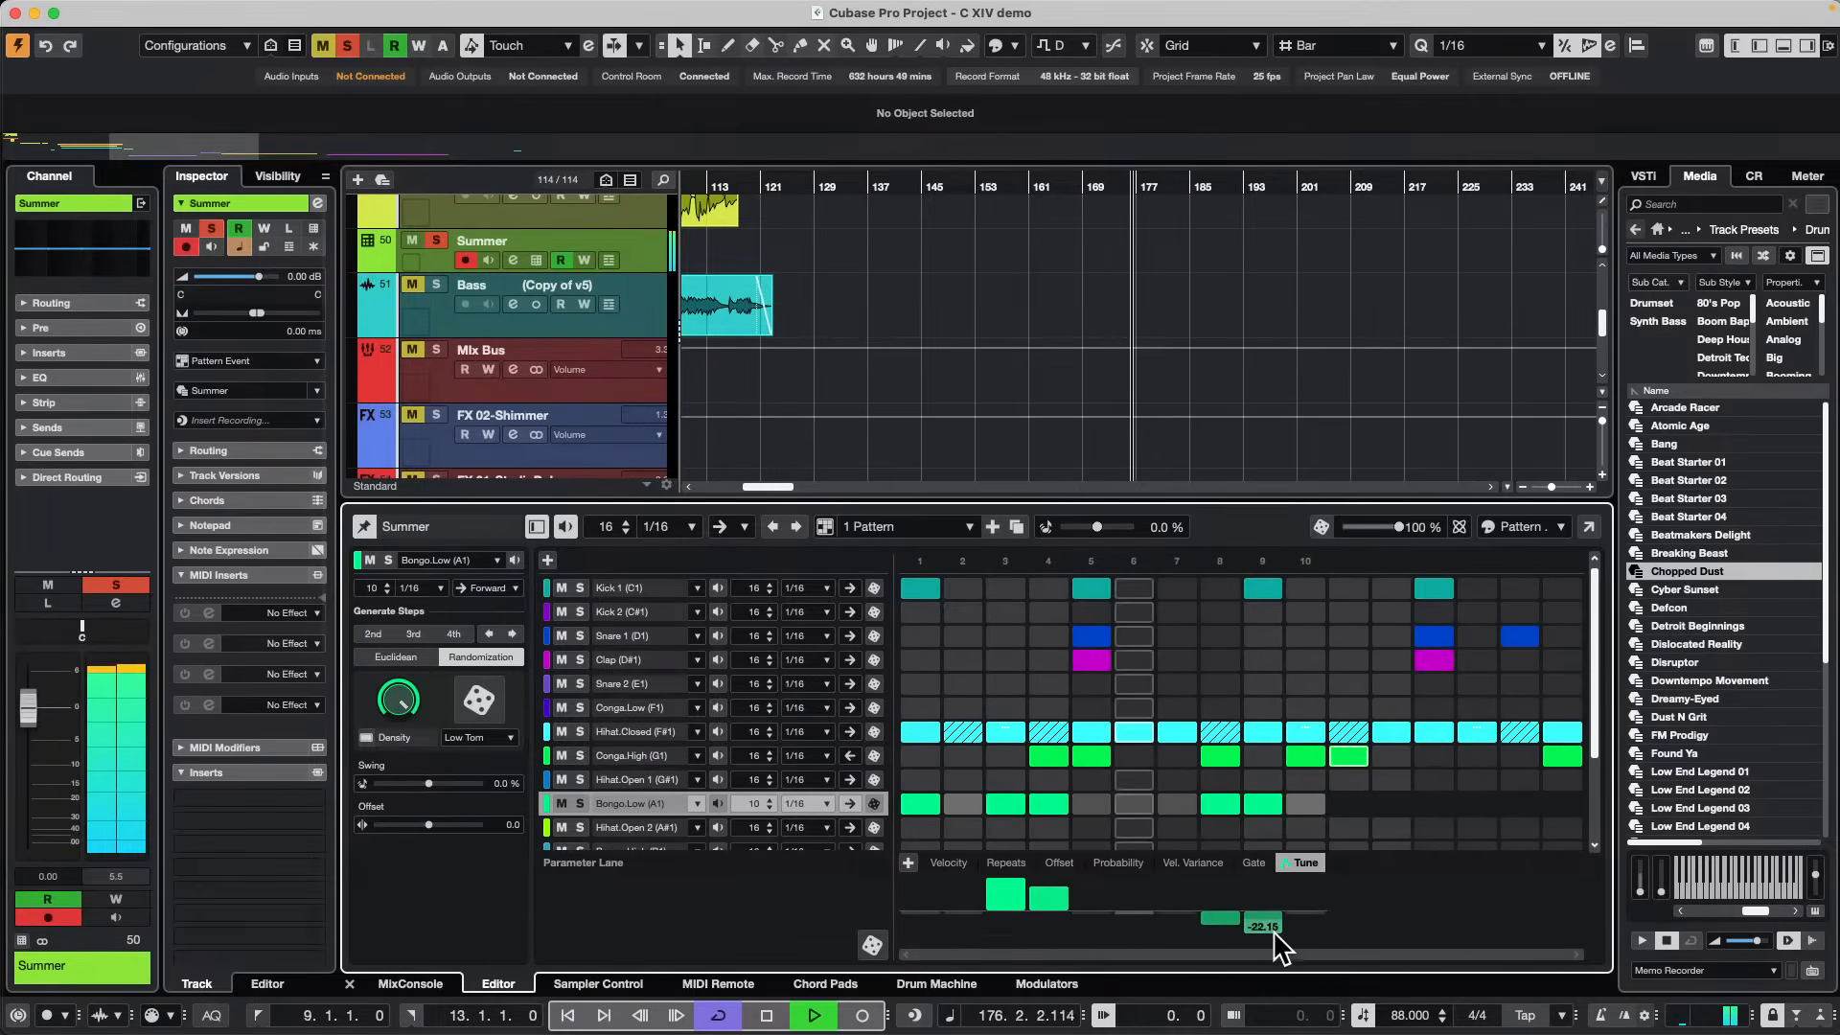
{"action": "left_click_drag", "start_coordinate": [1005, 898], "coordinate": [1001, 934]}
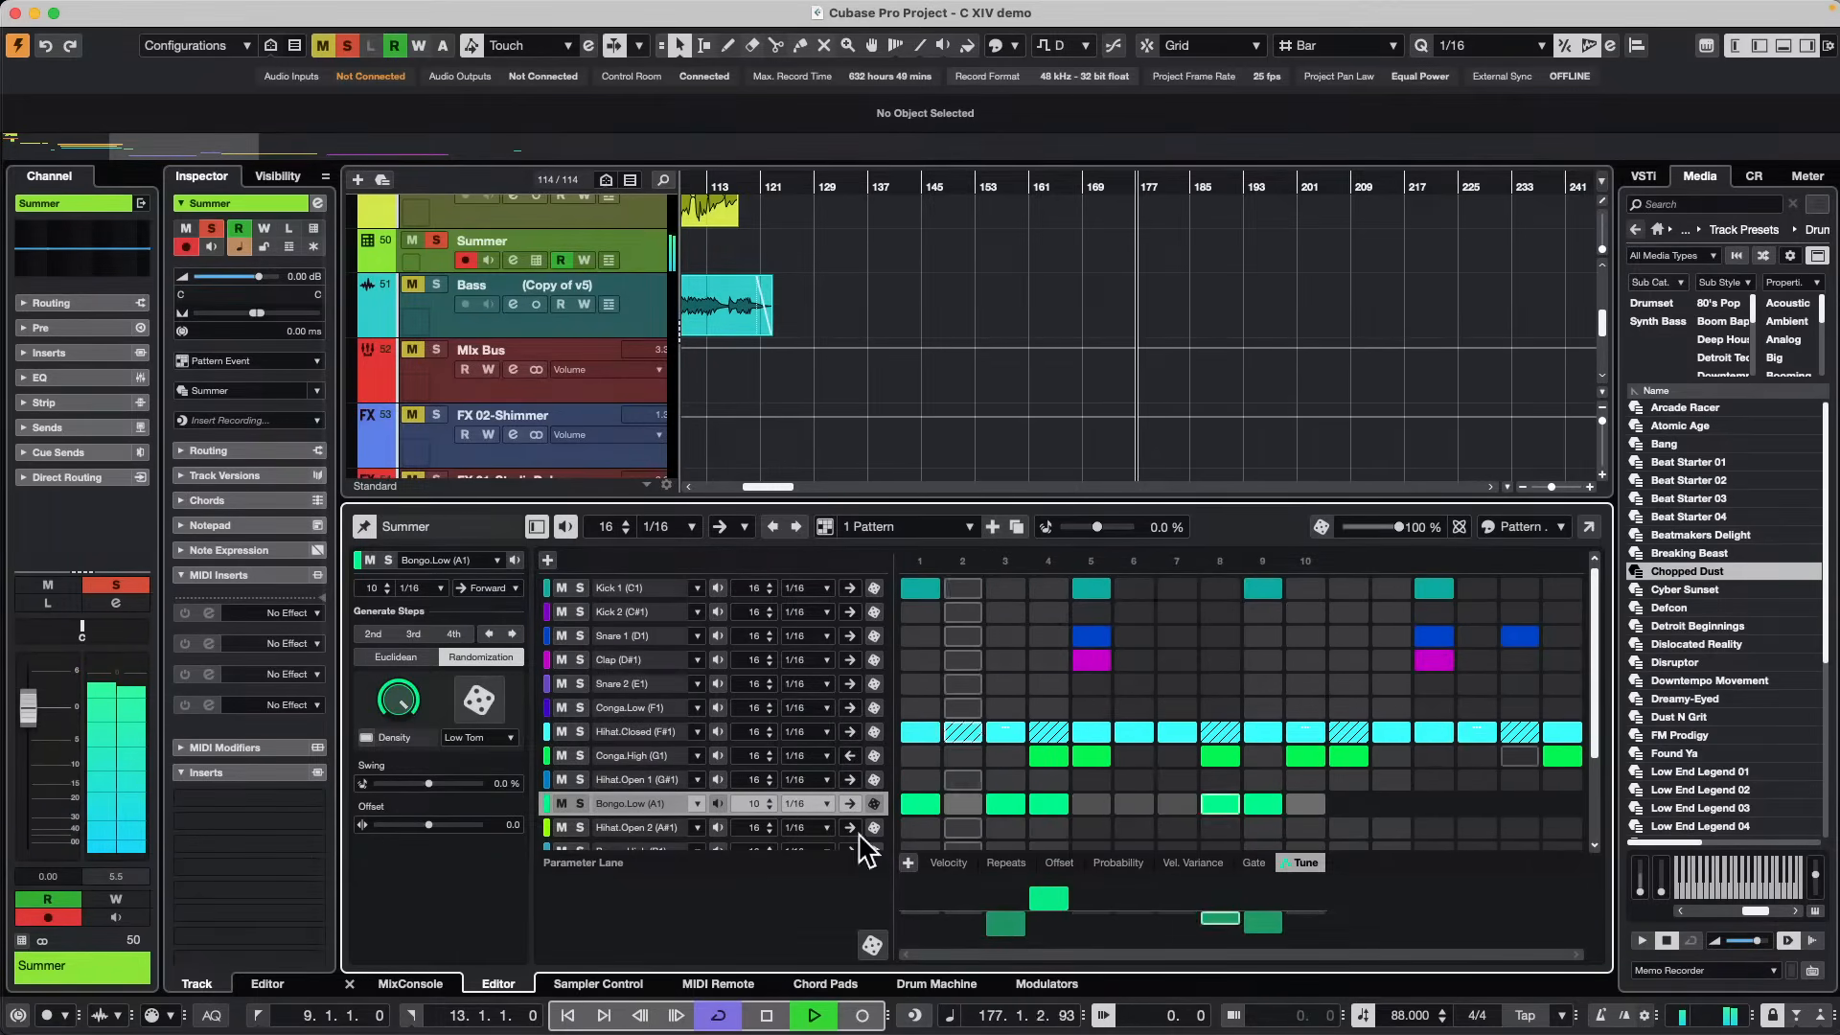
{"action": "left_click", "coordinate": [580, 803]}
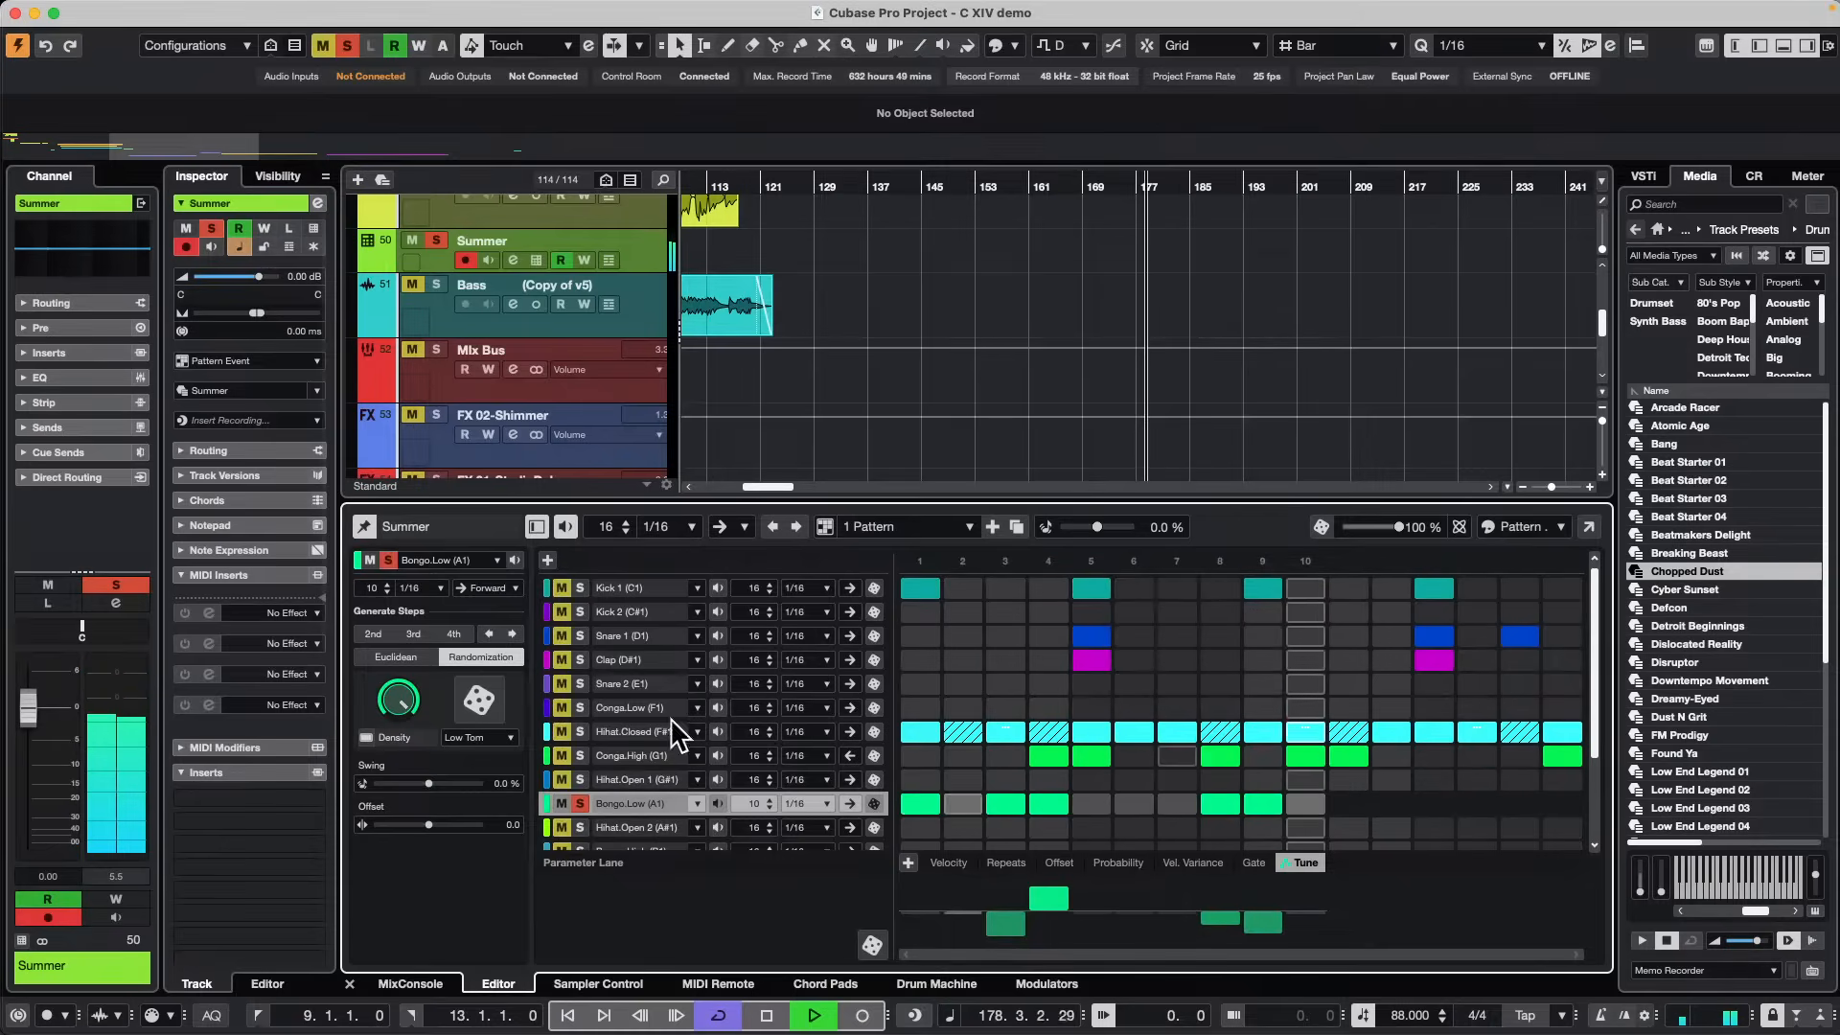
{"action": "left_click", "coordinate": [581, 803]}
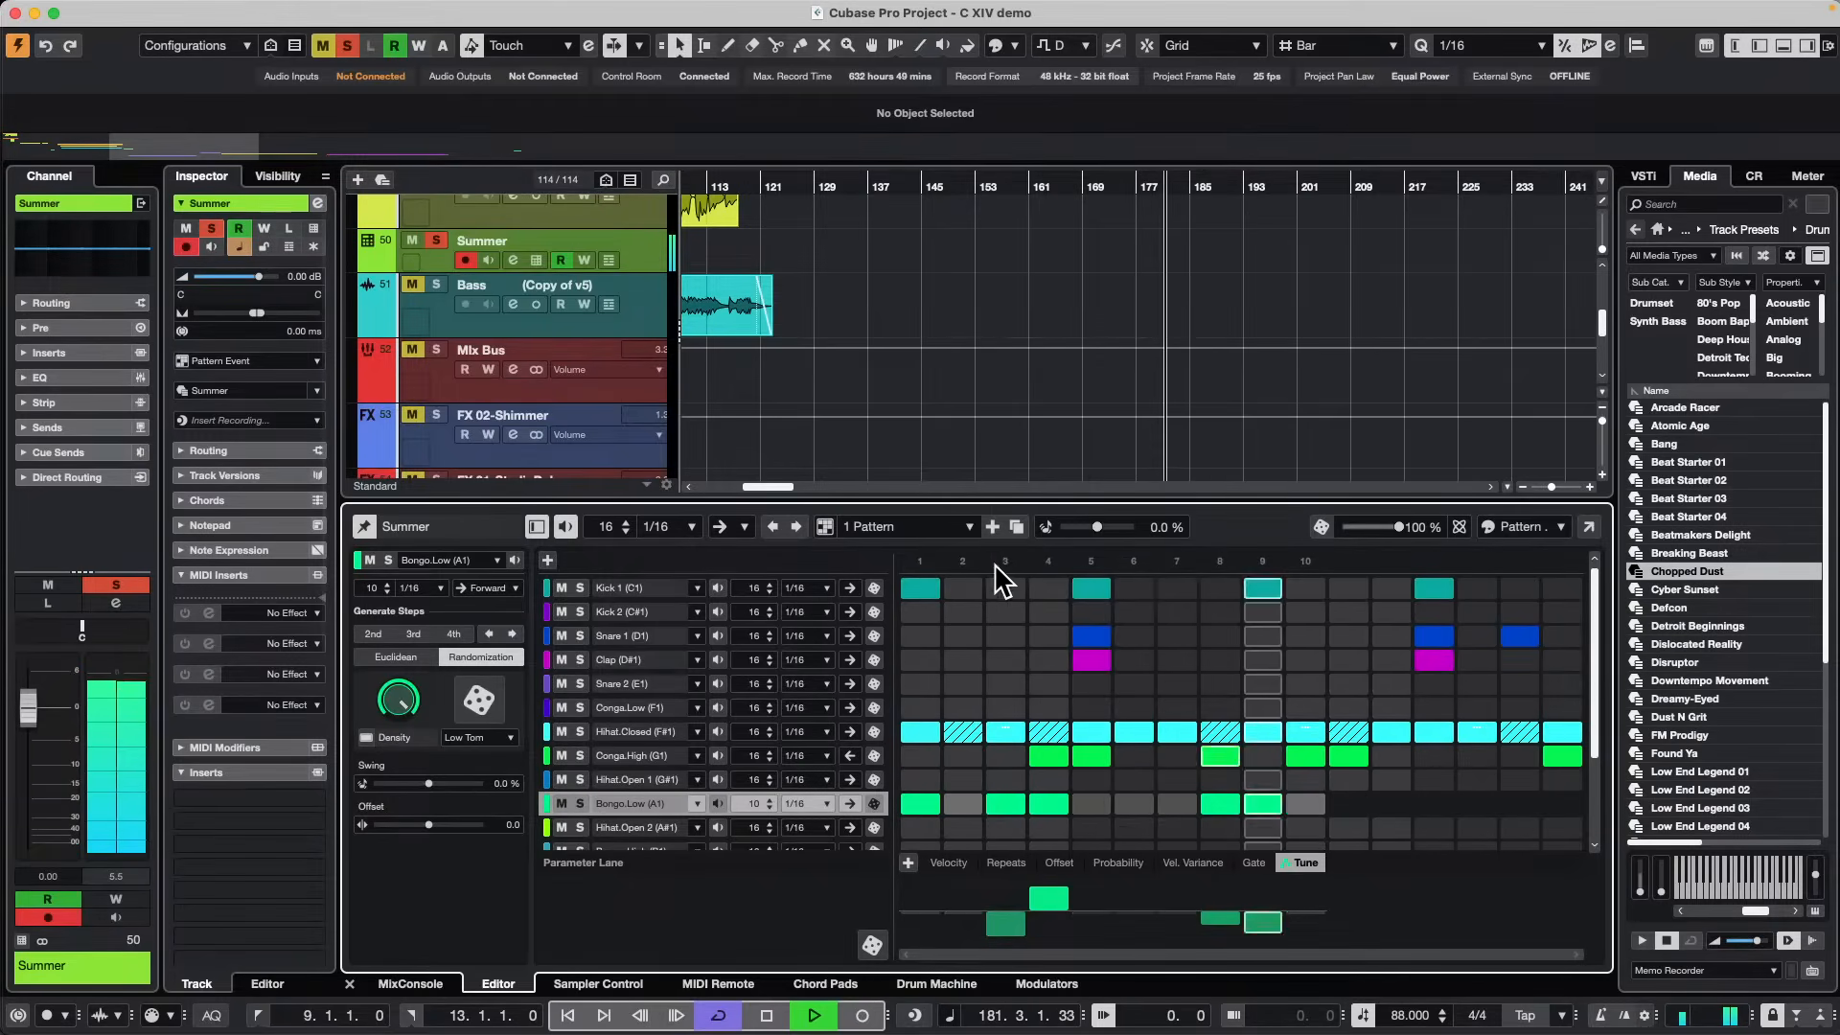
Duplicate the current pattern as pattern 2 and clear all active Bongo.Low steps in the copy.
{"action": "left_click", "coordinate": [1016, 527]}
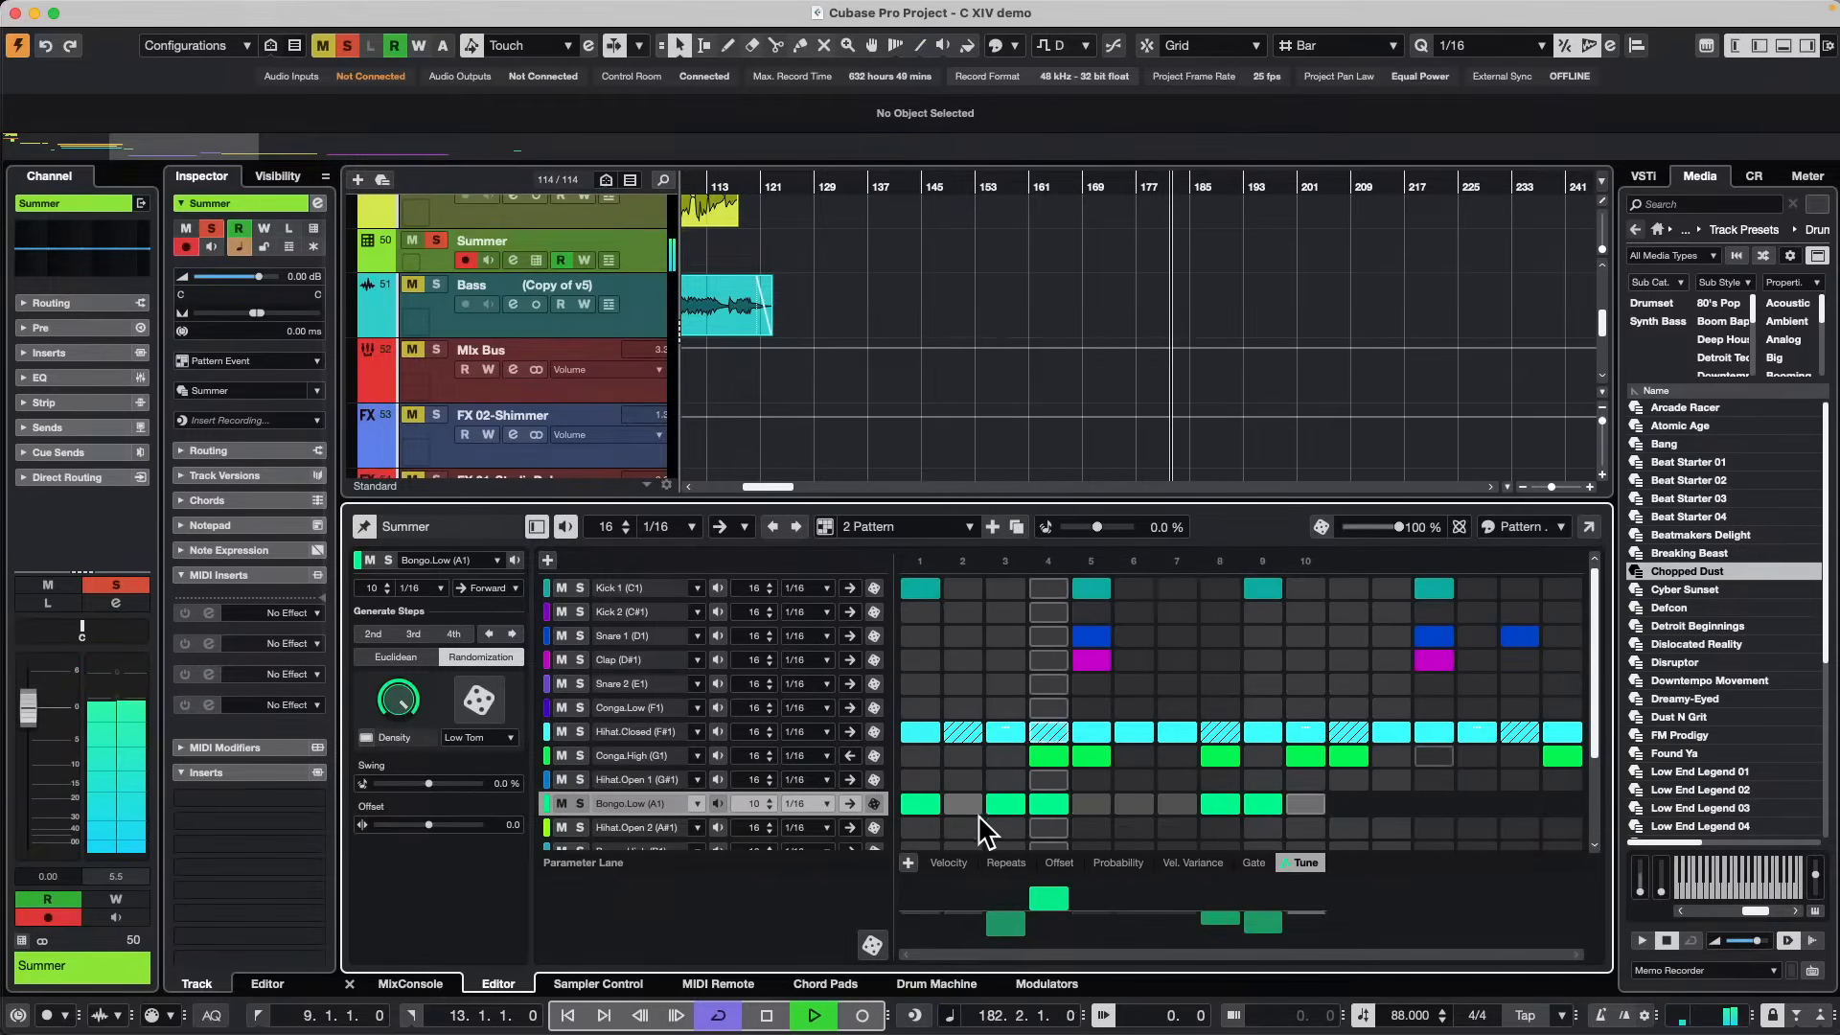
{"action": "left_click_drag", "start_coordinate": [924, 801], "coordinate": [1052, 791]}
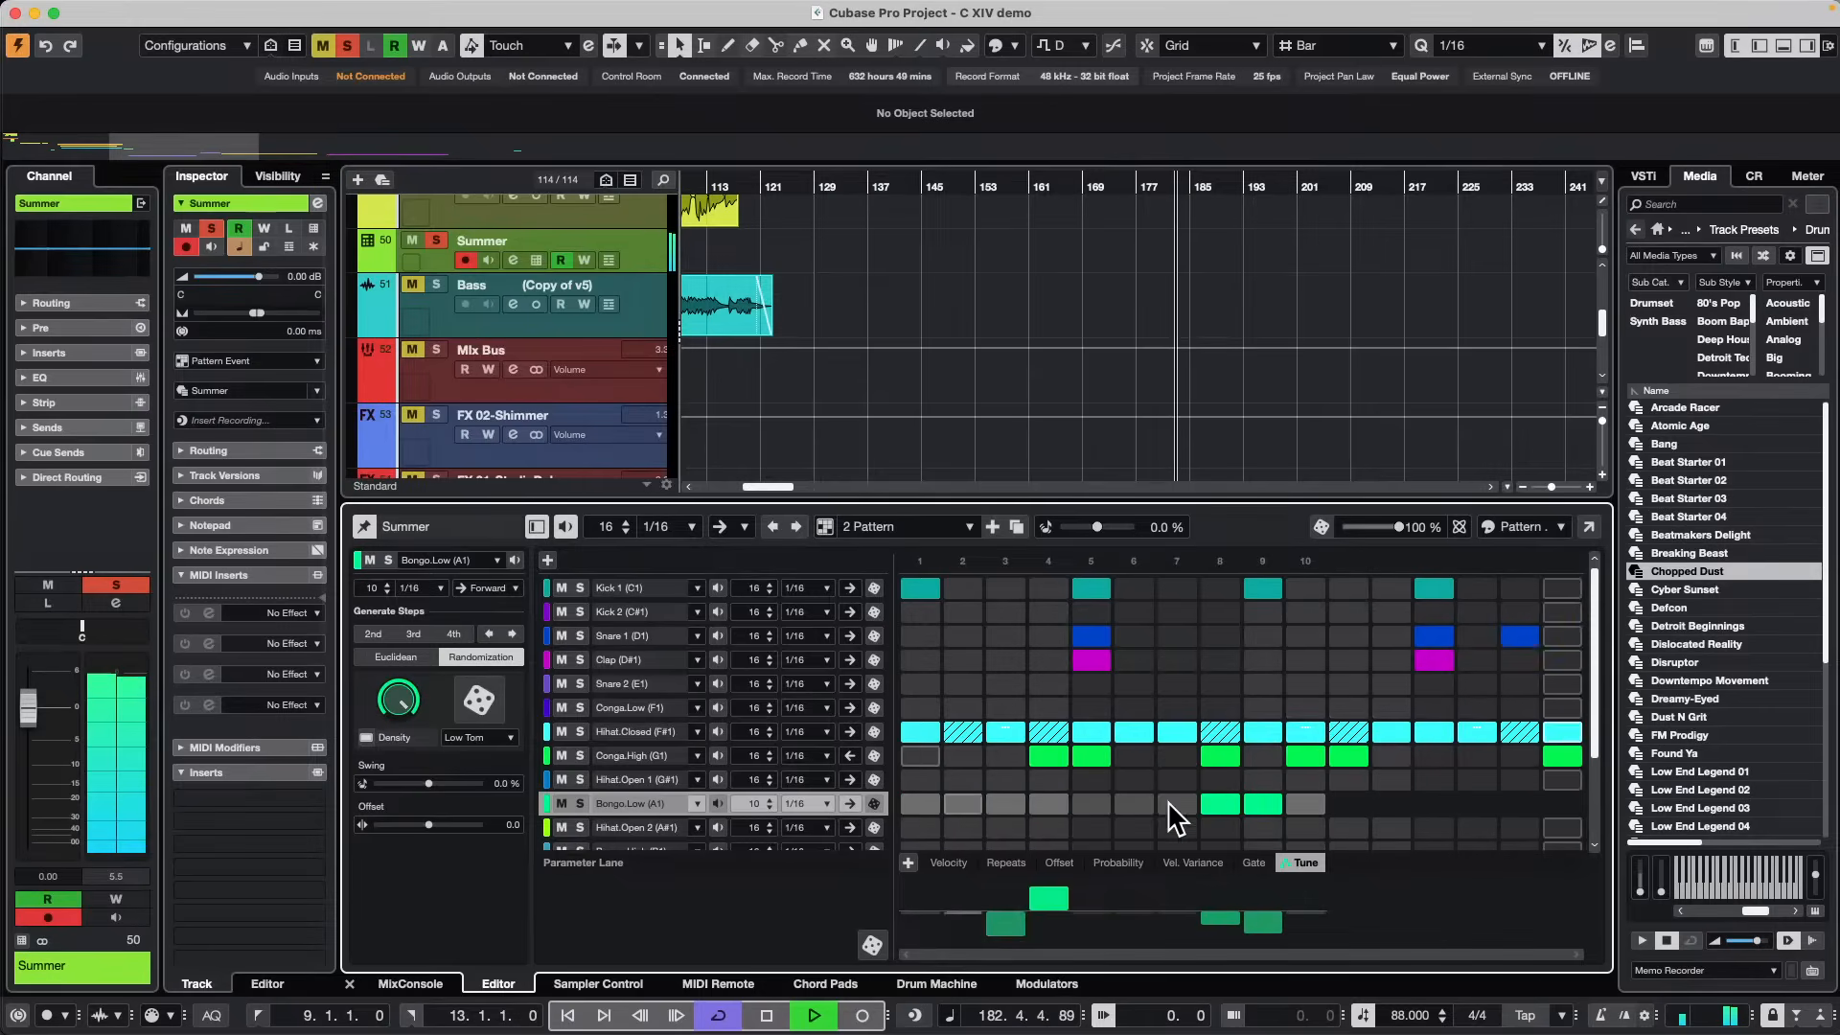
{"action": "left_click_drag", "start_coordinate": [1234, 800], "coordinate": [1284, 800]}
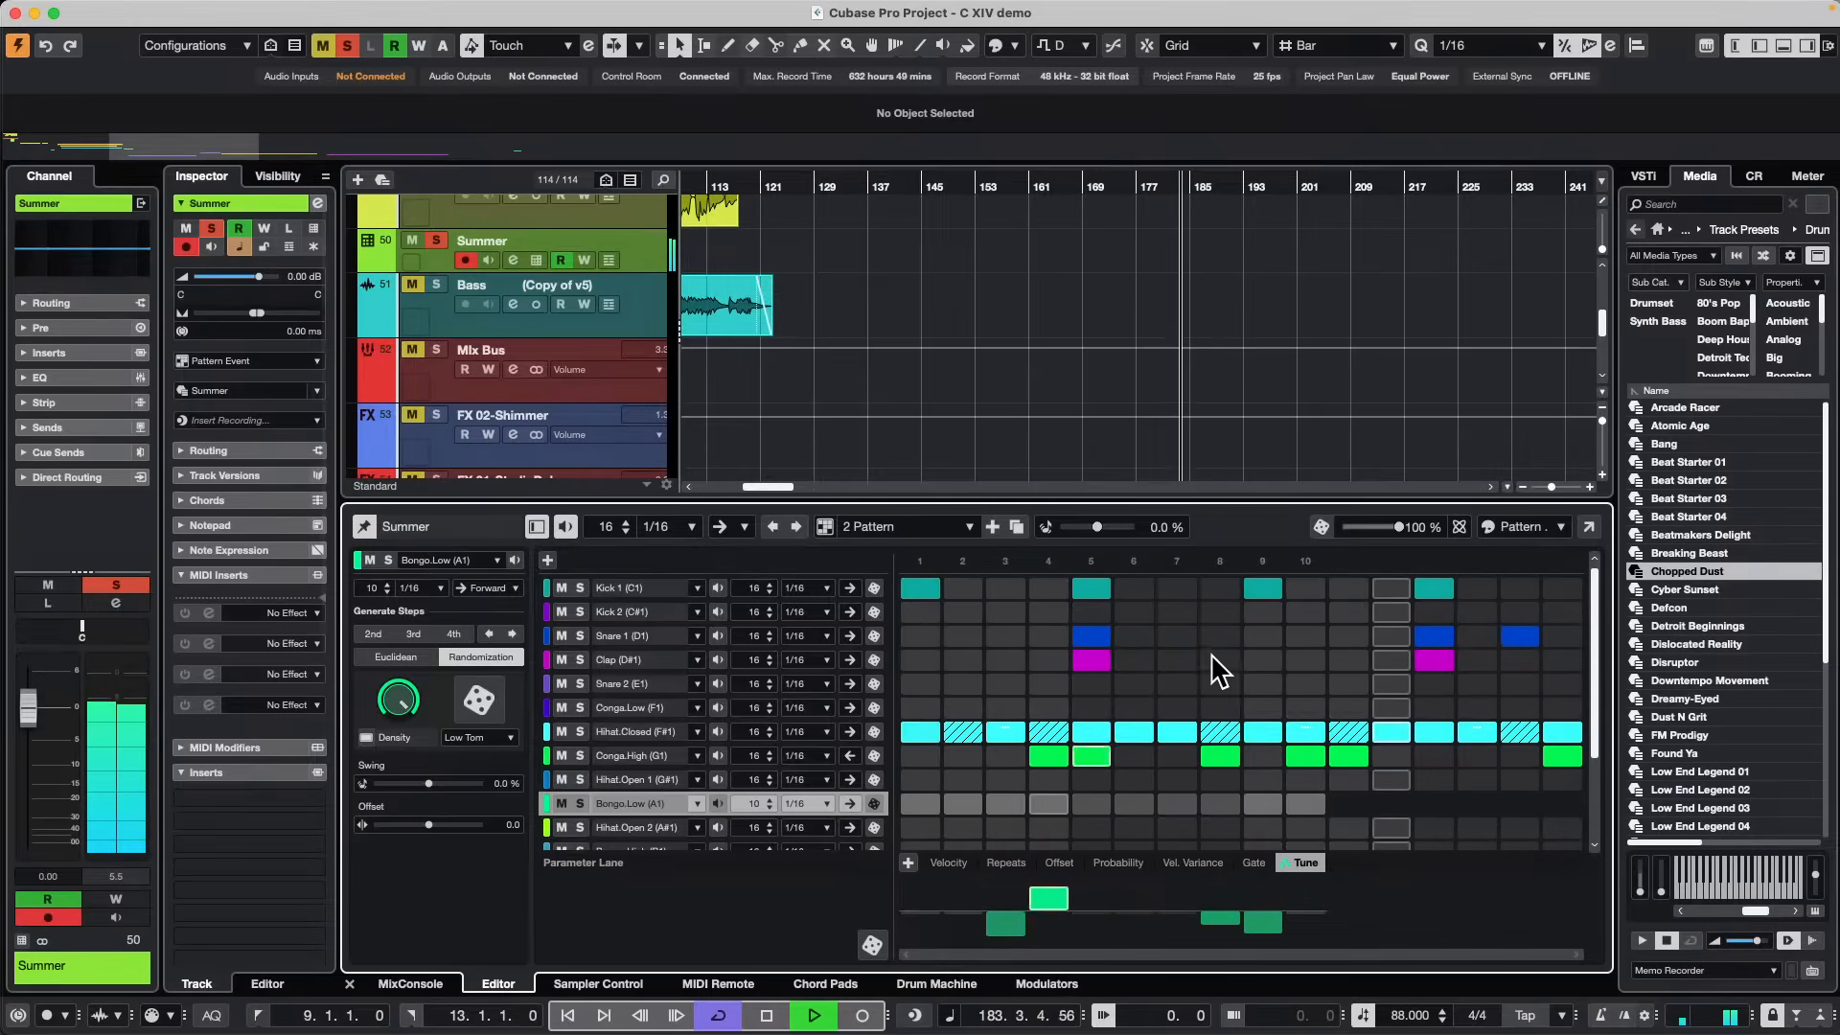
Activate Kick 2 steps 4 and 8 and set the lane's step resolution to 1/32.
{"action": "left_click", "coordinate": [1051, 611]}
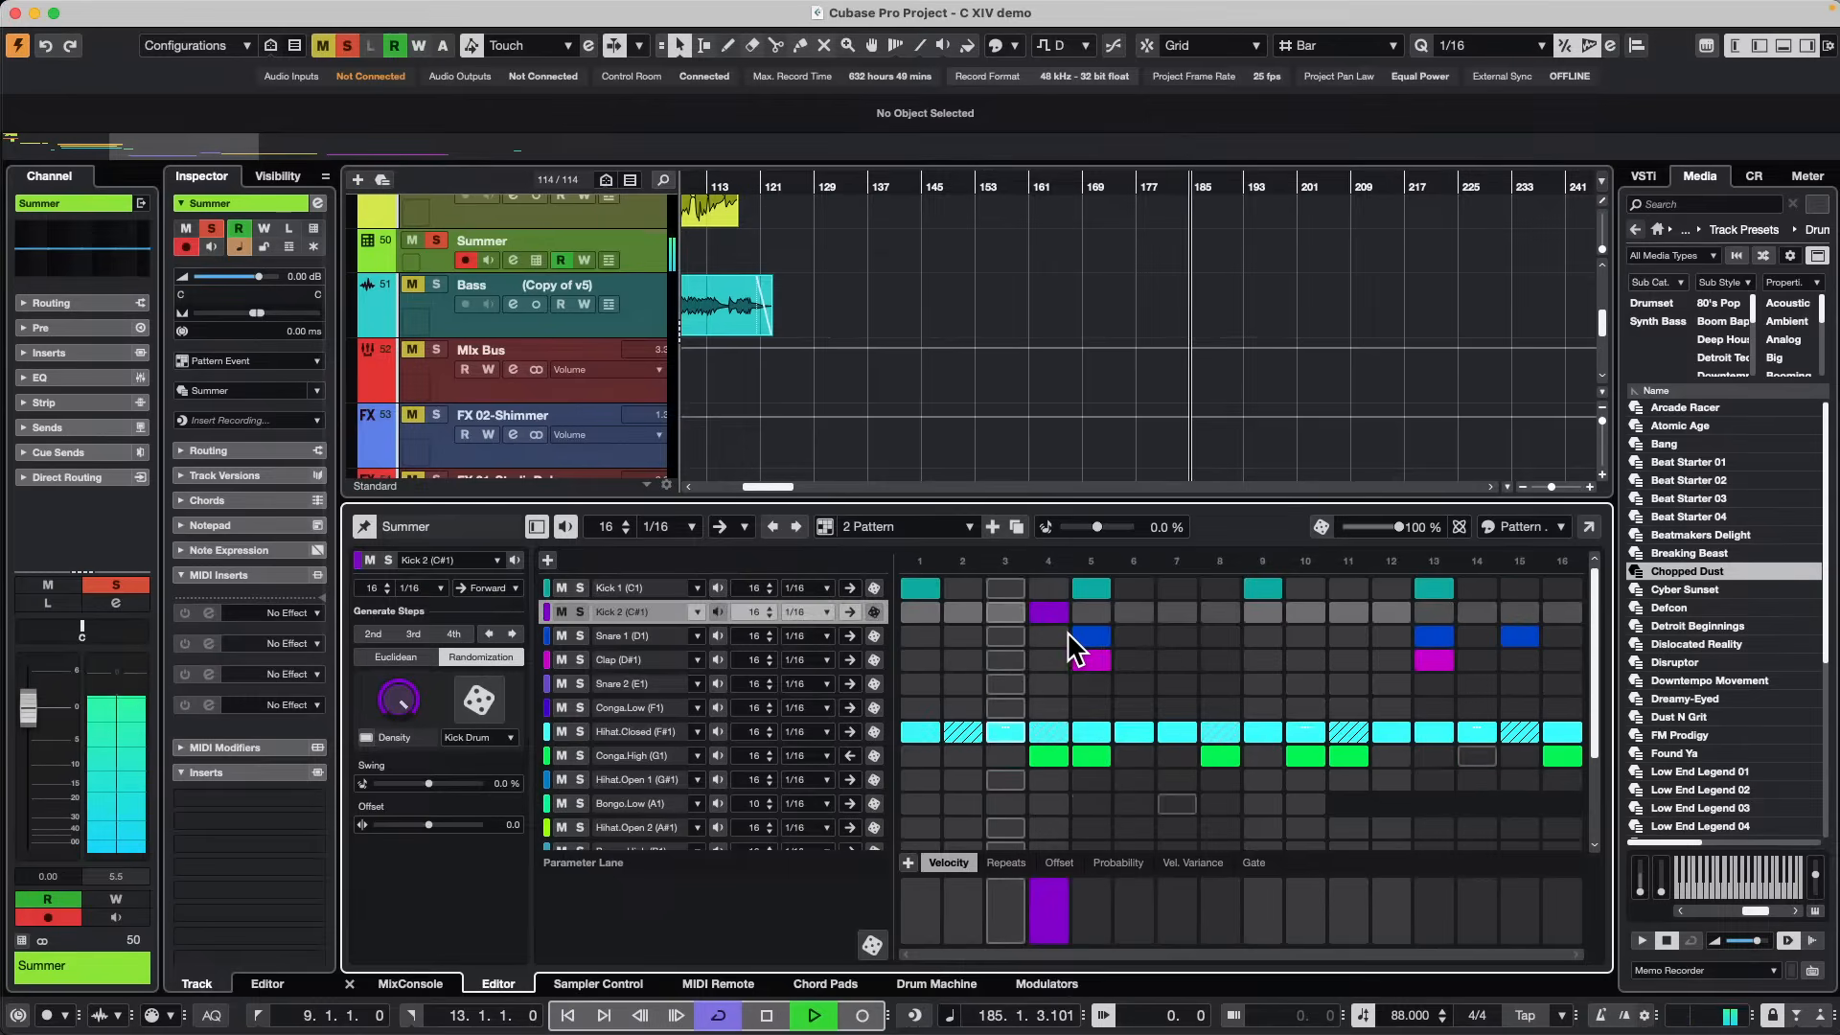
{"action": "left_click", "coordinate": [1219, 611]}
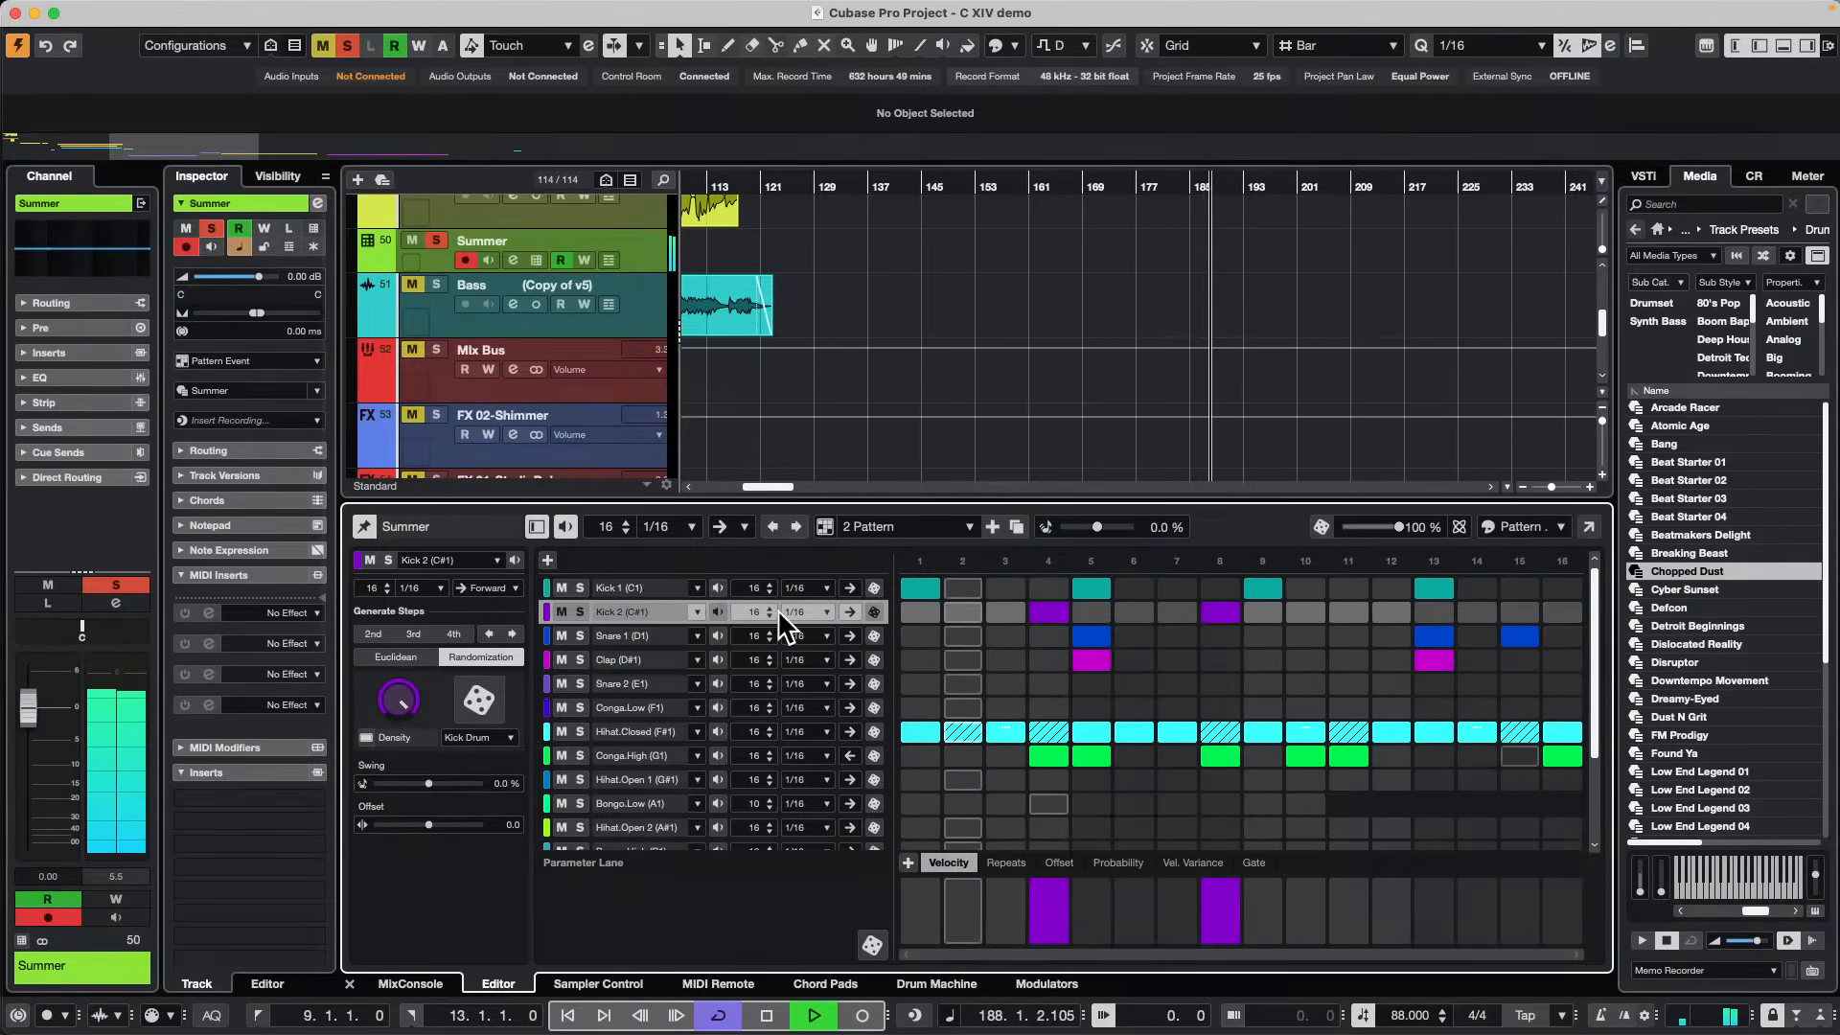
{"action": "left_click", "coordinate": [803, 610]}
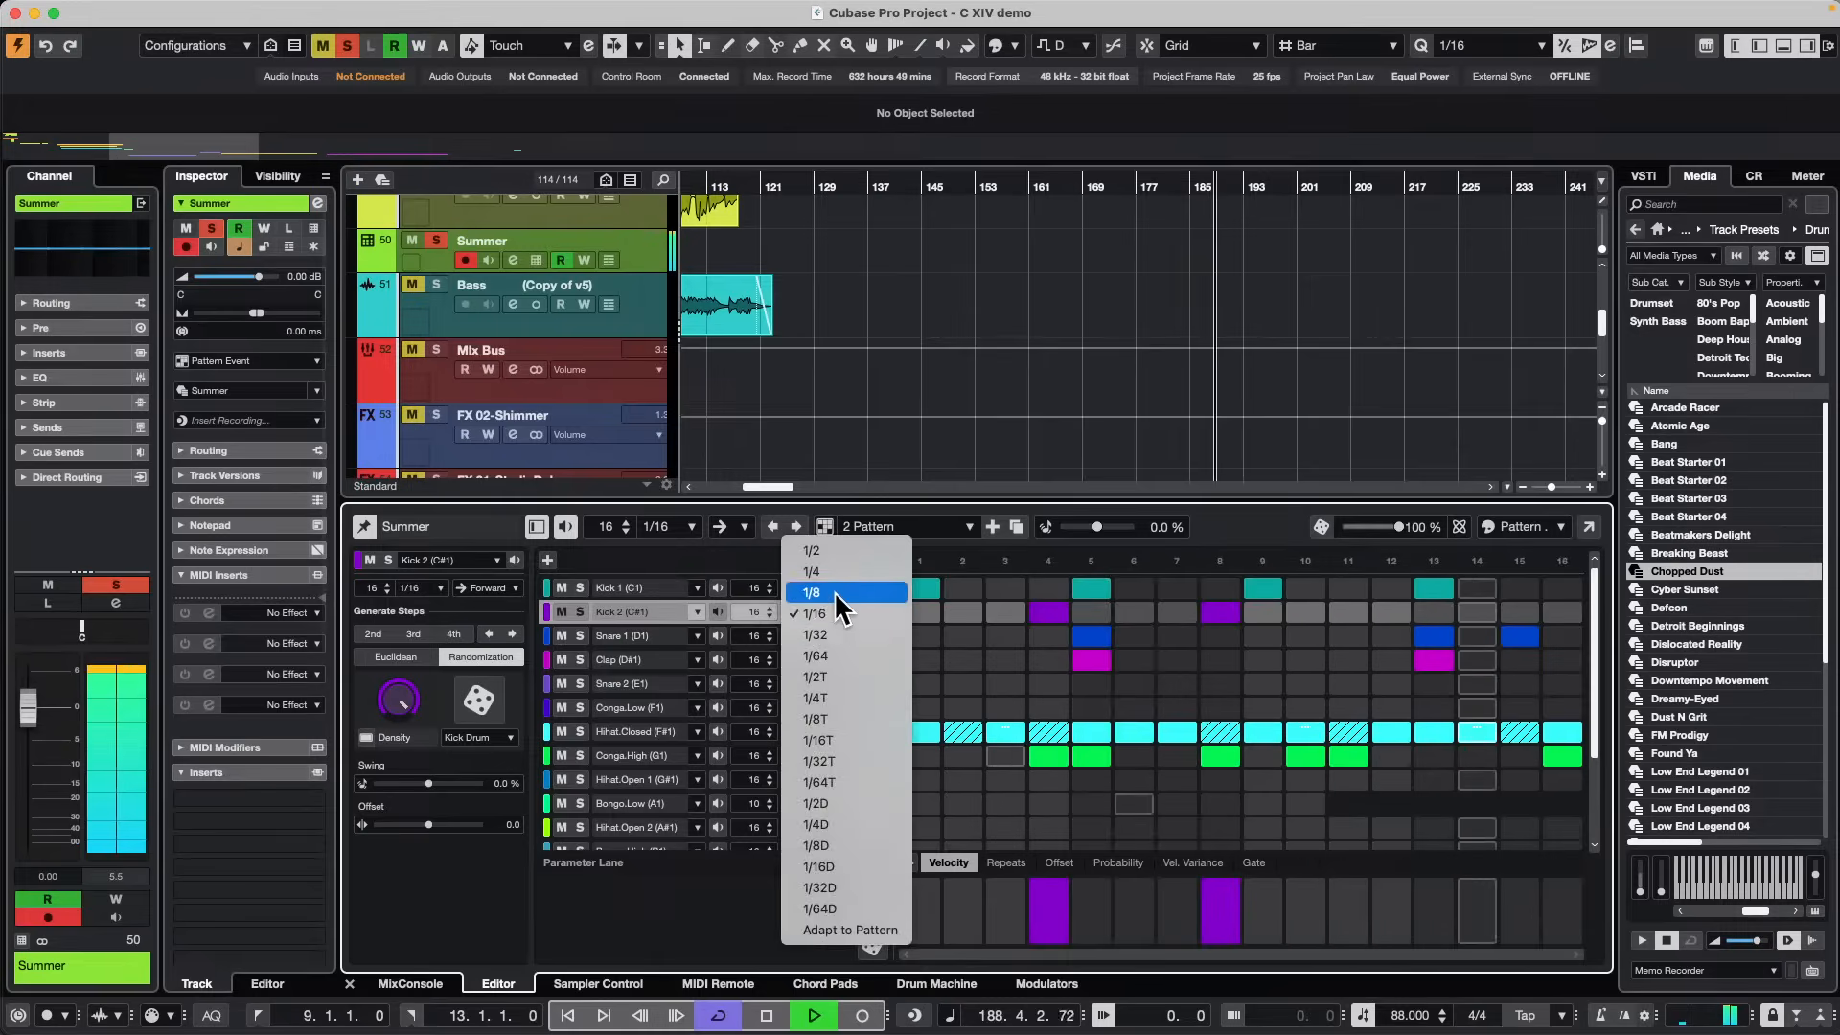
{"action": "left_click", "coordinate": [830, 634]}
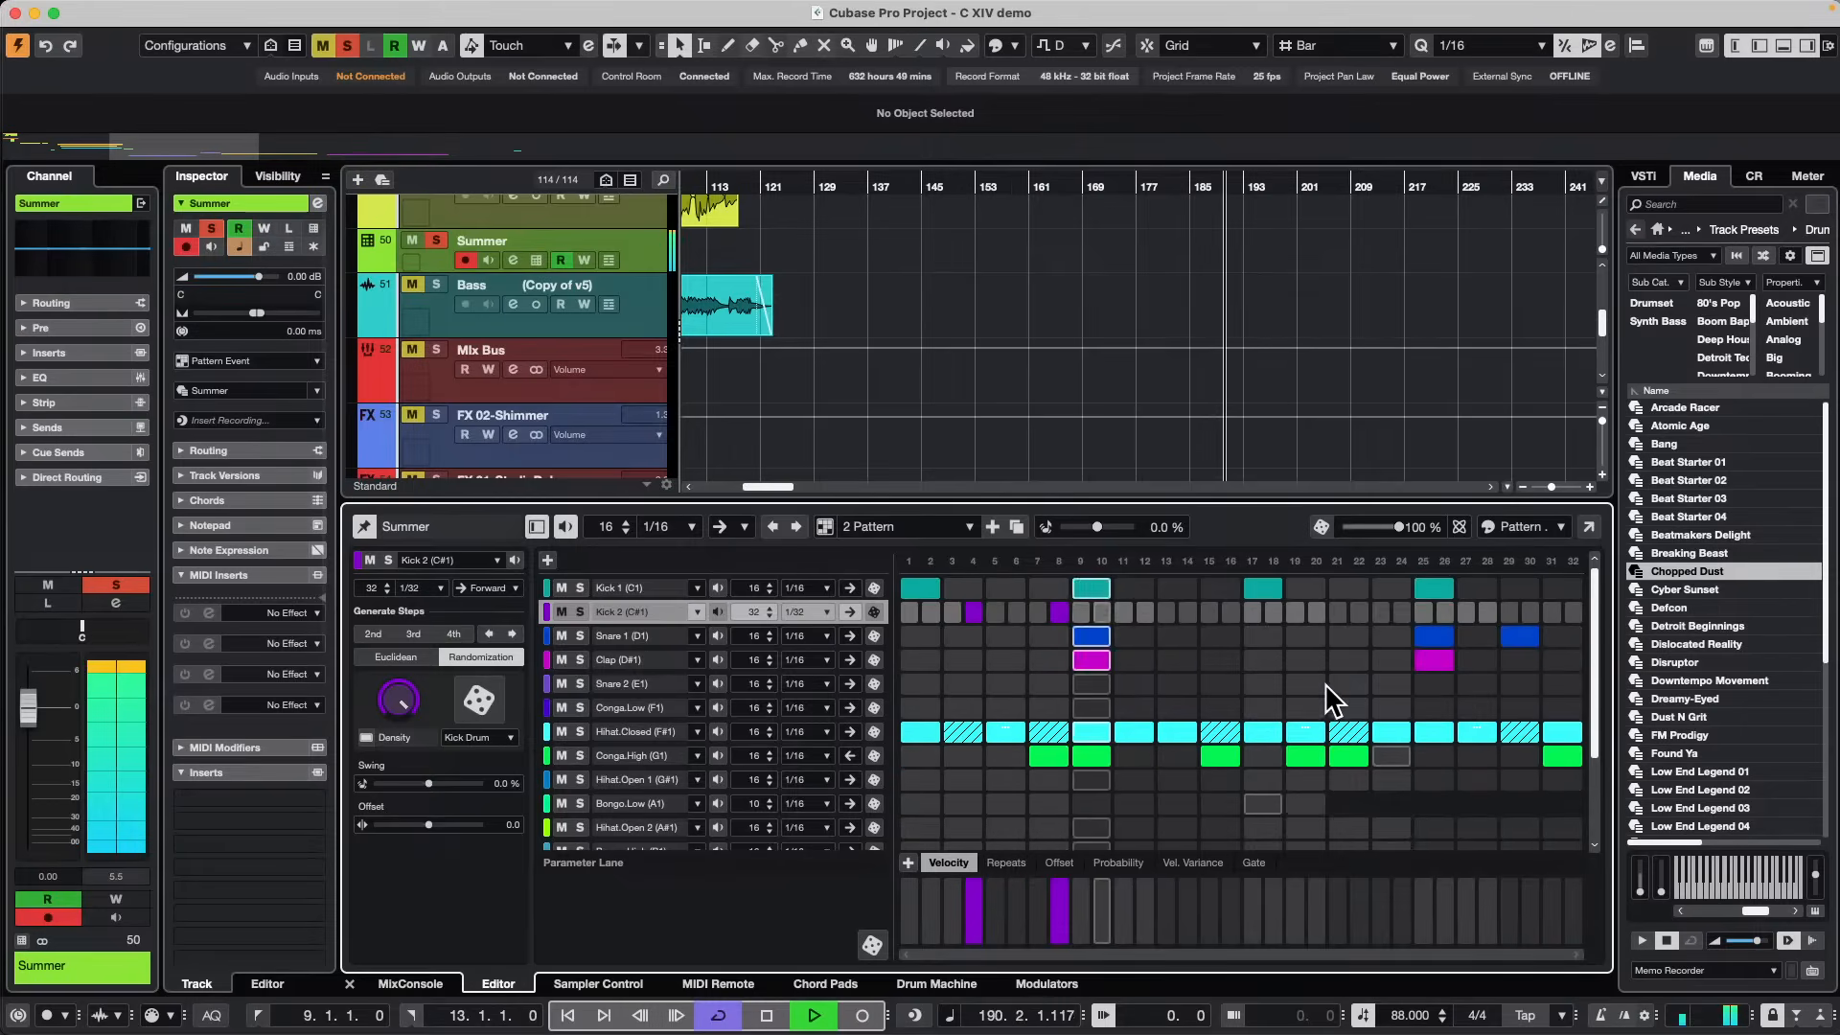
Add a Kick 2 roll on steps 21 to 25 with rising velocities.
{"action": "left_click_drag", "start_coordinate": [1338, 611], "coordinate": [1426, 613]}
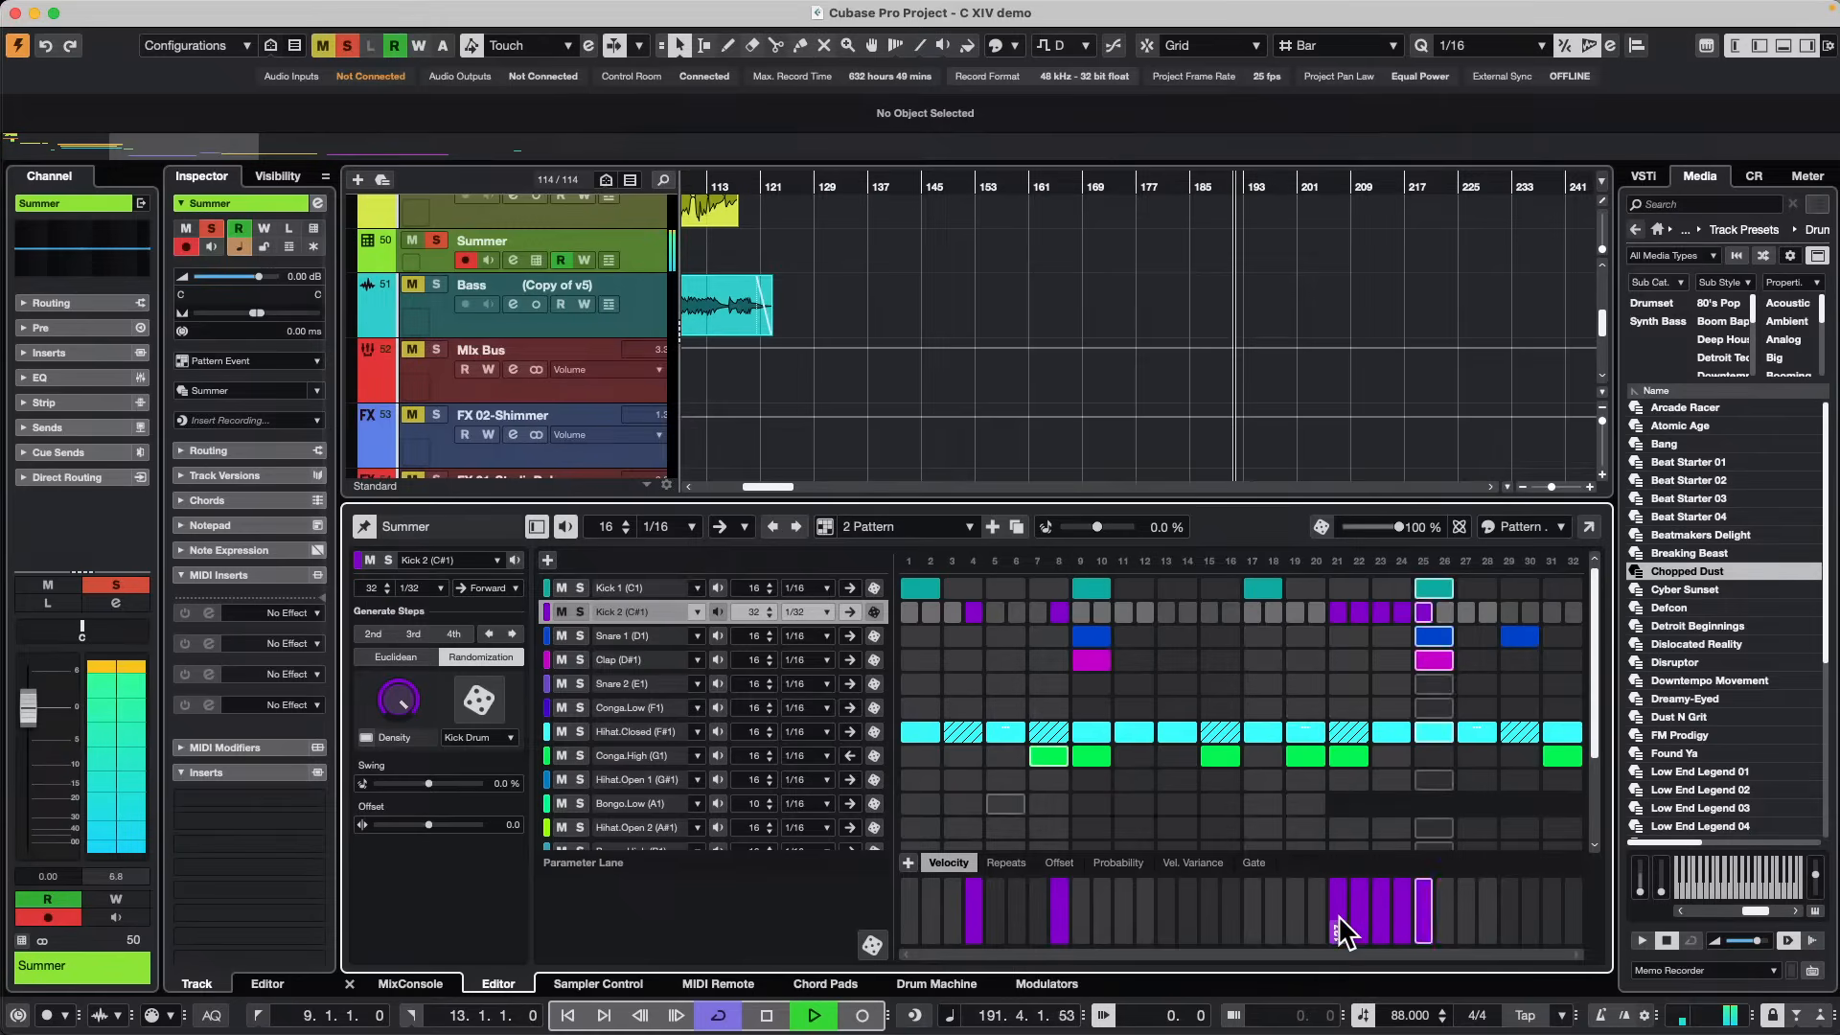
{"action": "left_click_drag", "start_coordinate": [1339, 924], "coordinate": [1425, 874]}
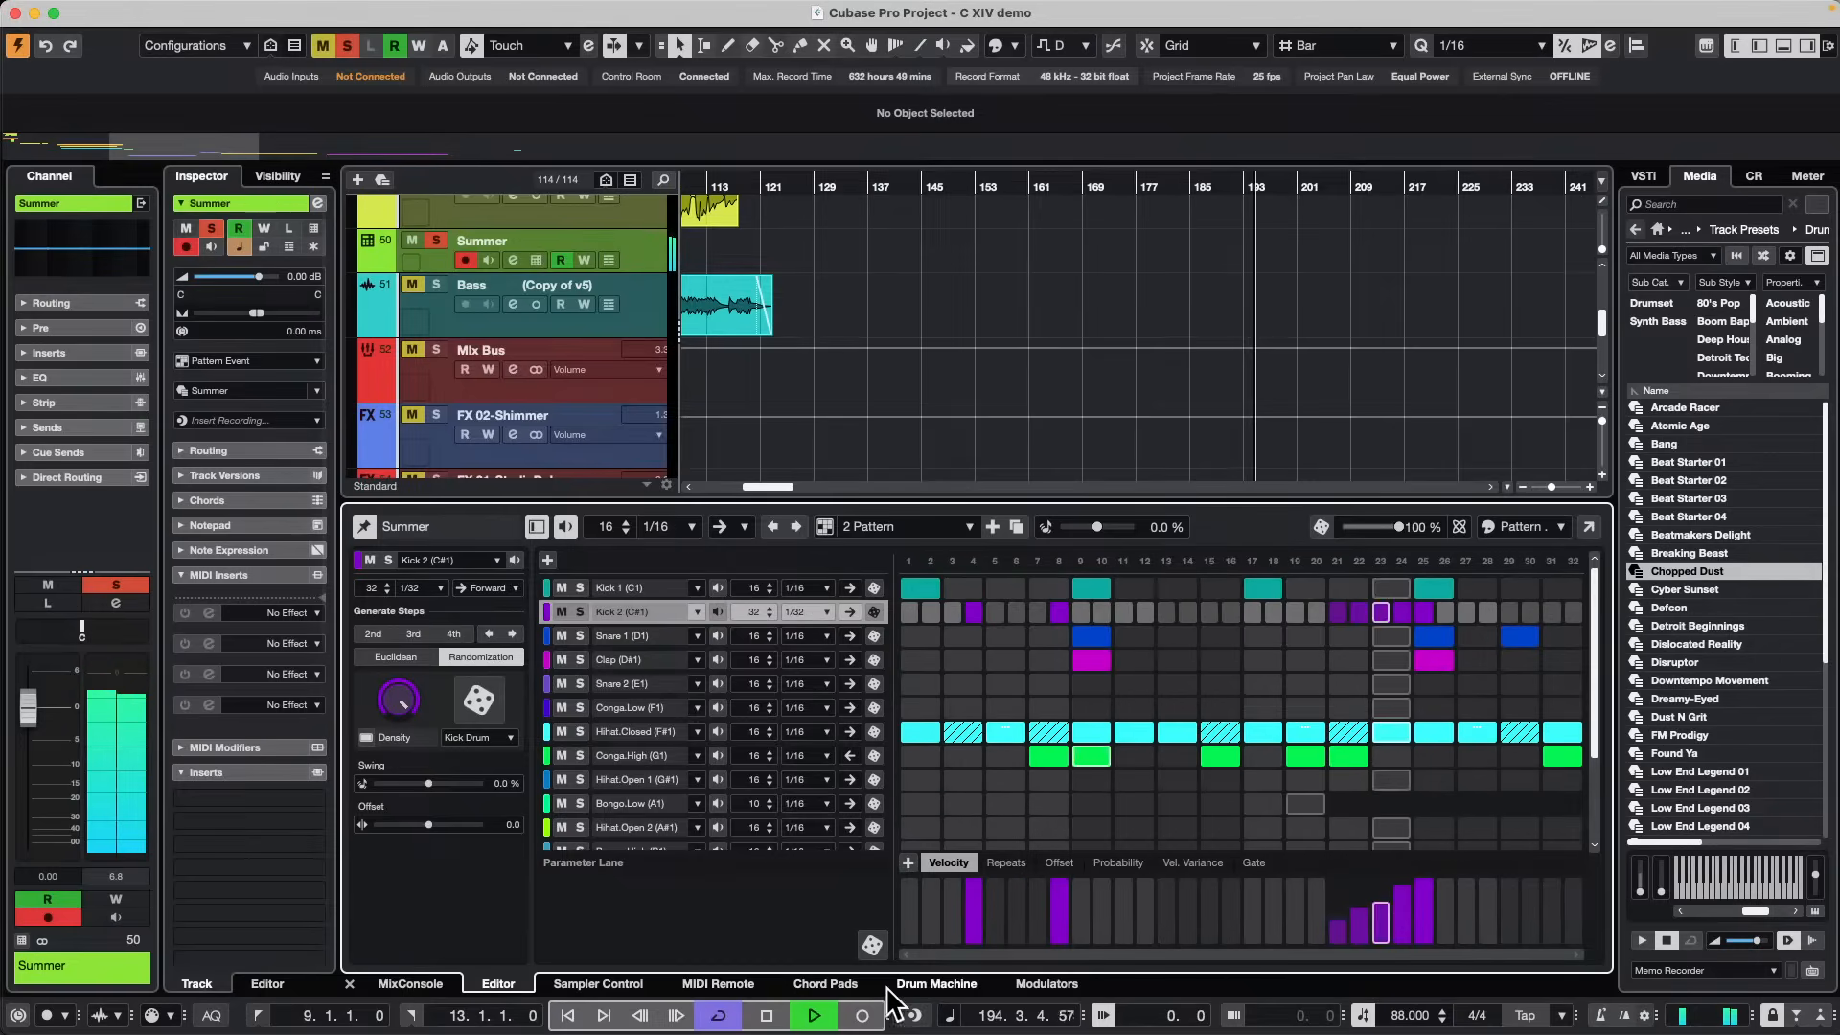
Check the Kick 2 pad's instrument settings and shorten the Gate of Kick 2 steps 21 to 25 to low, slightly rising values.
{"action": "left_click", "coordinate": [939, 984]}
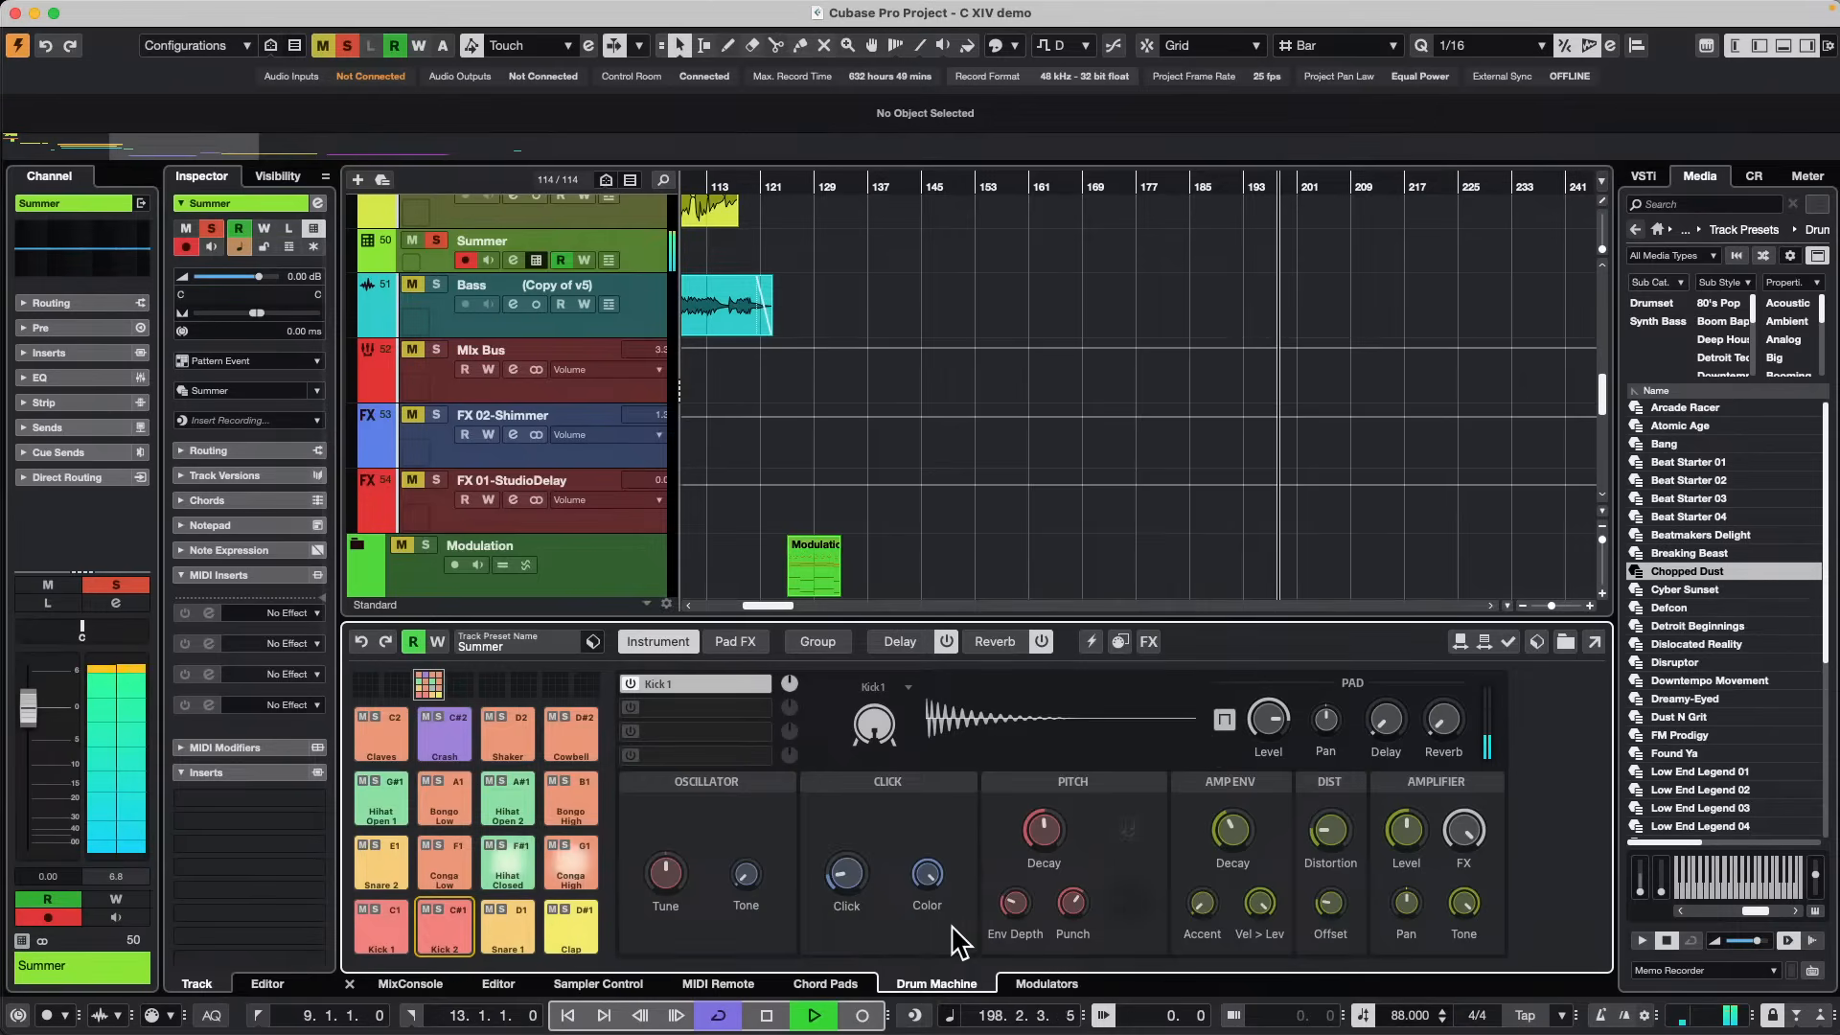
{"action": "left_click", "coordinate": [502, 985]}
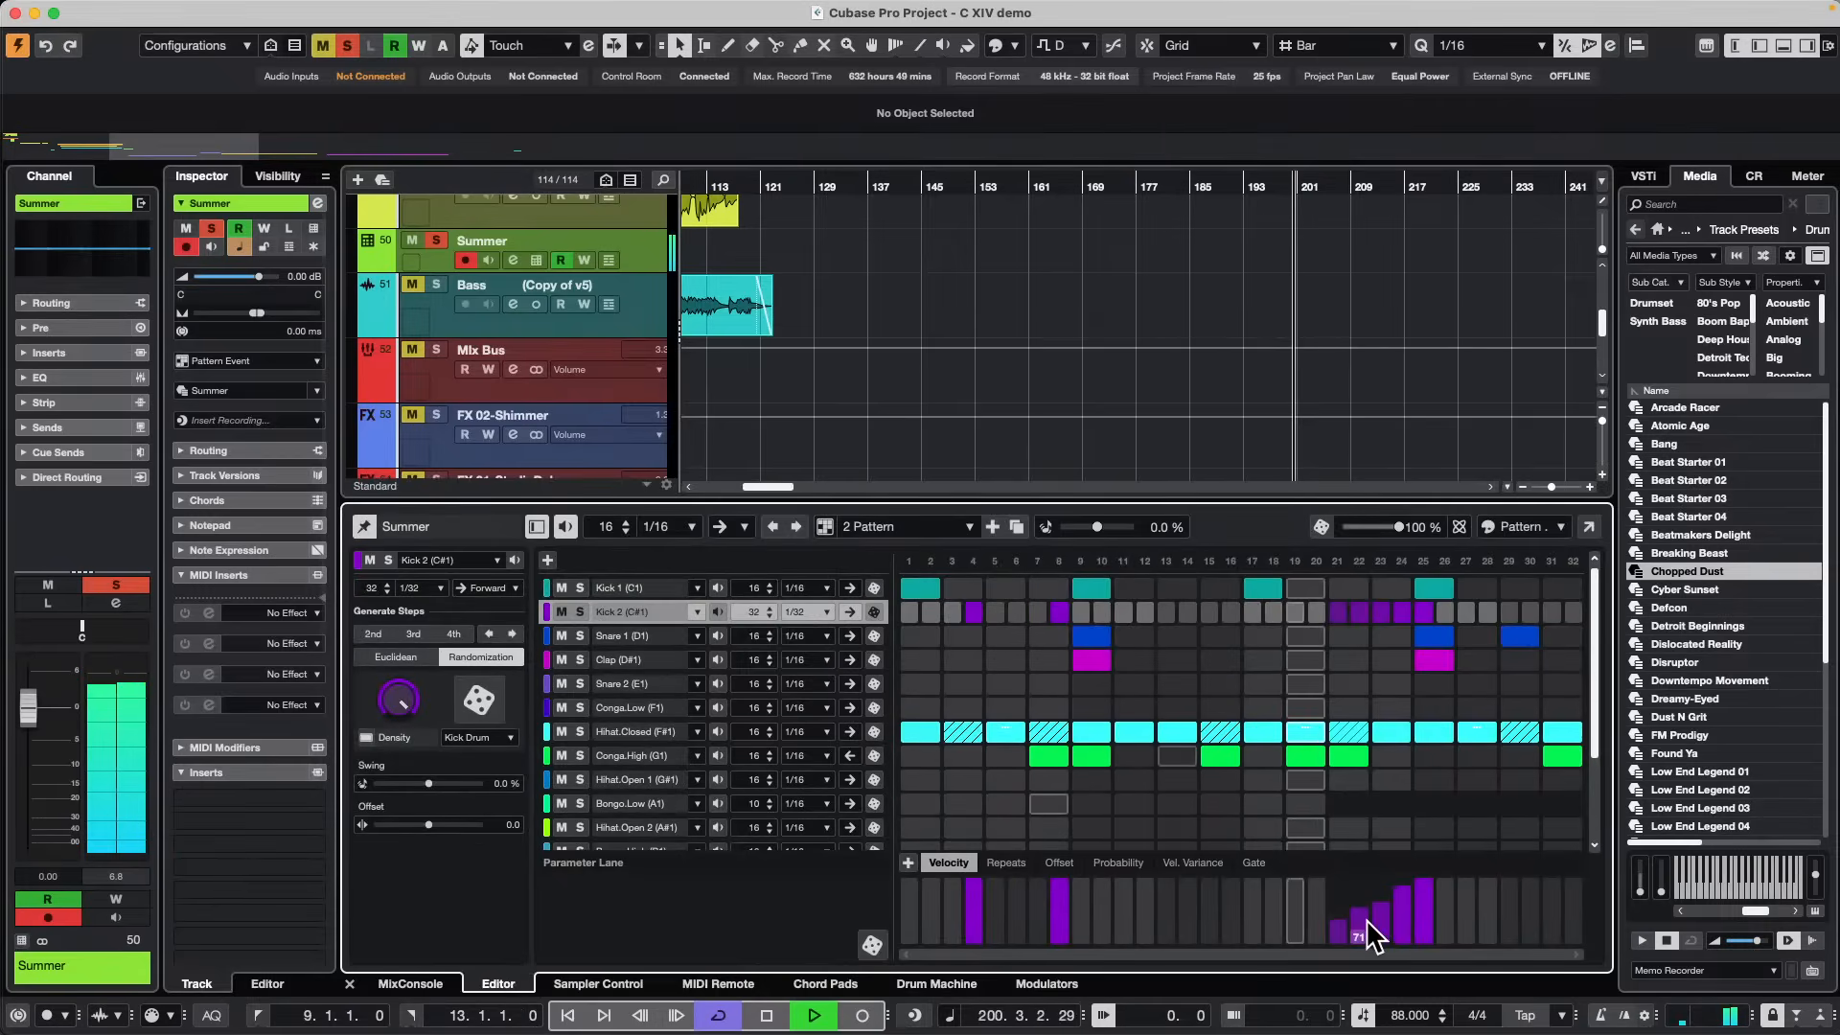
{"action": "left_click", "coordinate": [1252, 862]}
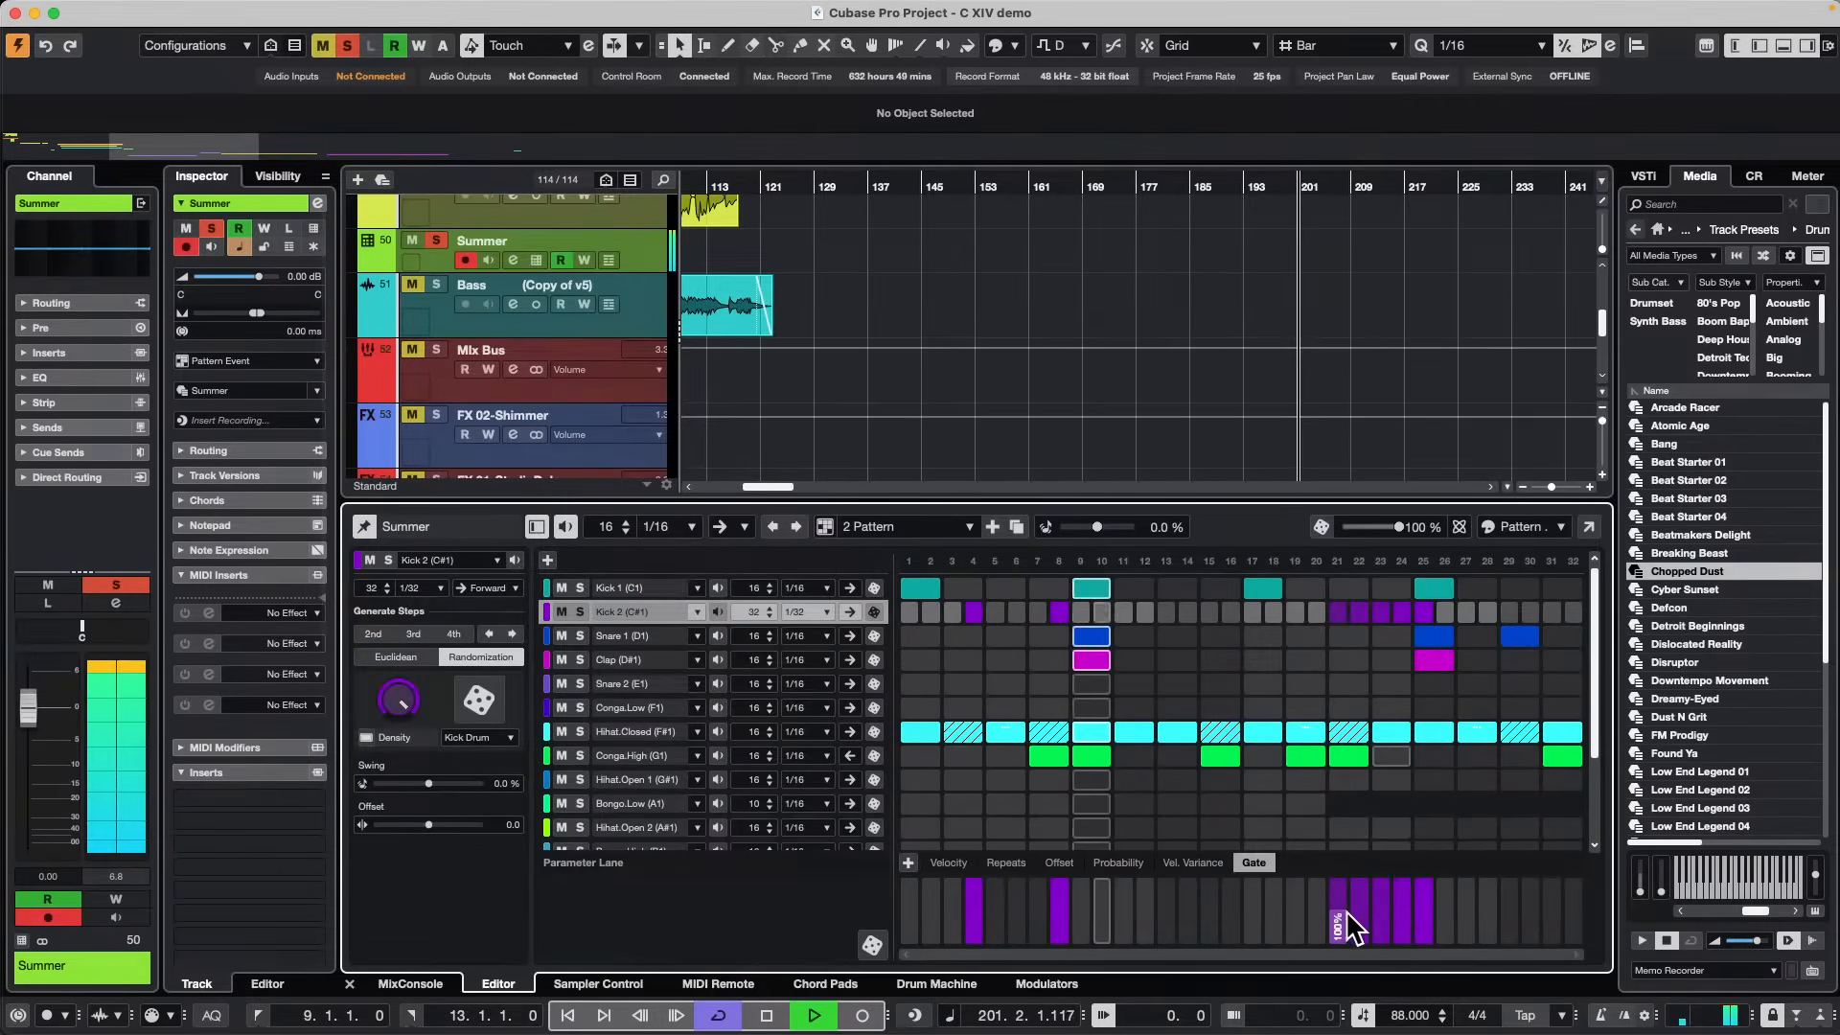
{"action": "mouse_move", "coordinate": [1340, 910]}
{"action": "left_mouse_down"}
{"action": "mouse_move", "coordinate": [1426, 913]}
{"action": "mouse_move", "coordinate": [1332, 934]}
{"action": "left_mouse_up"}
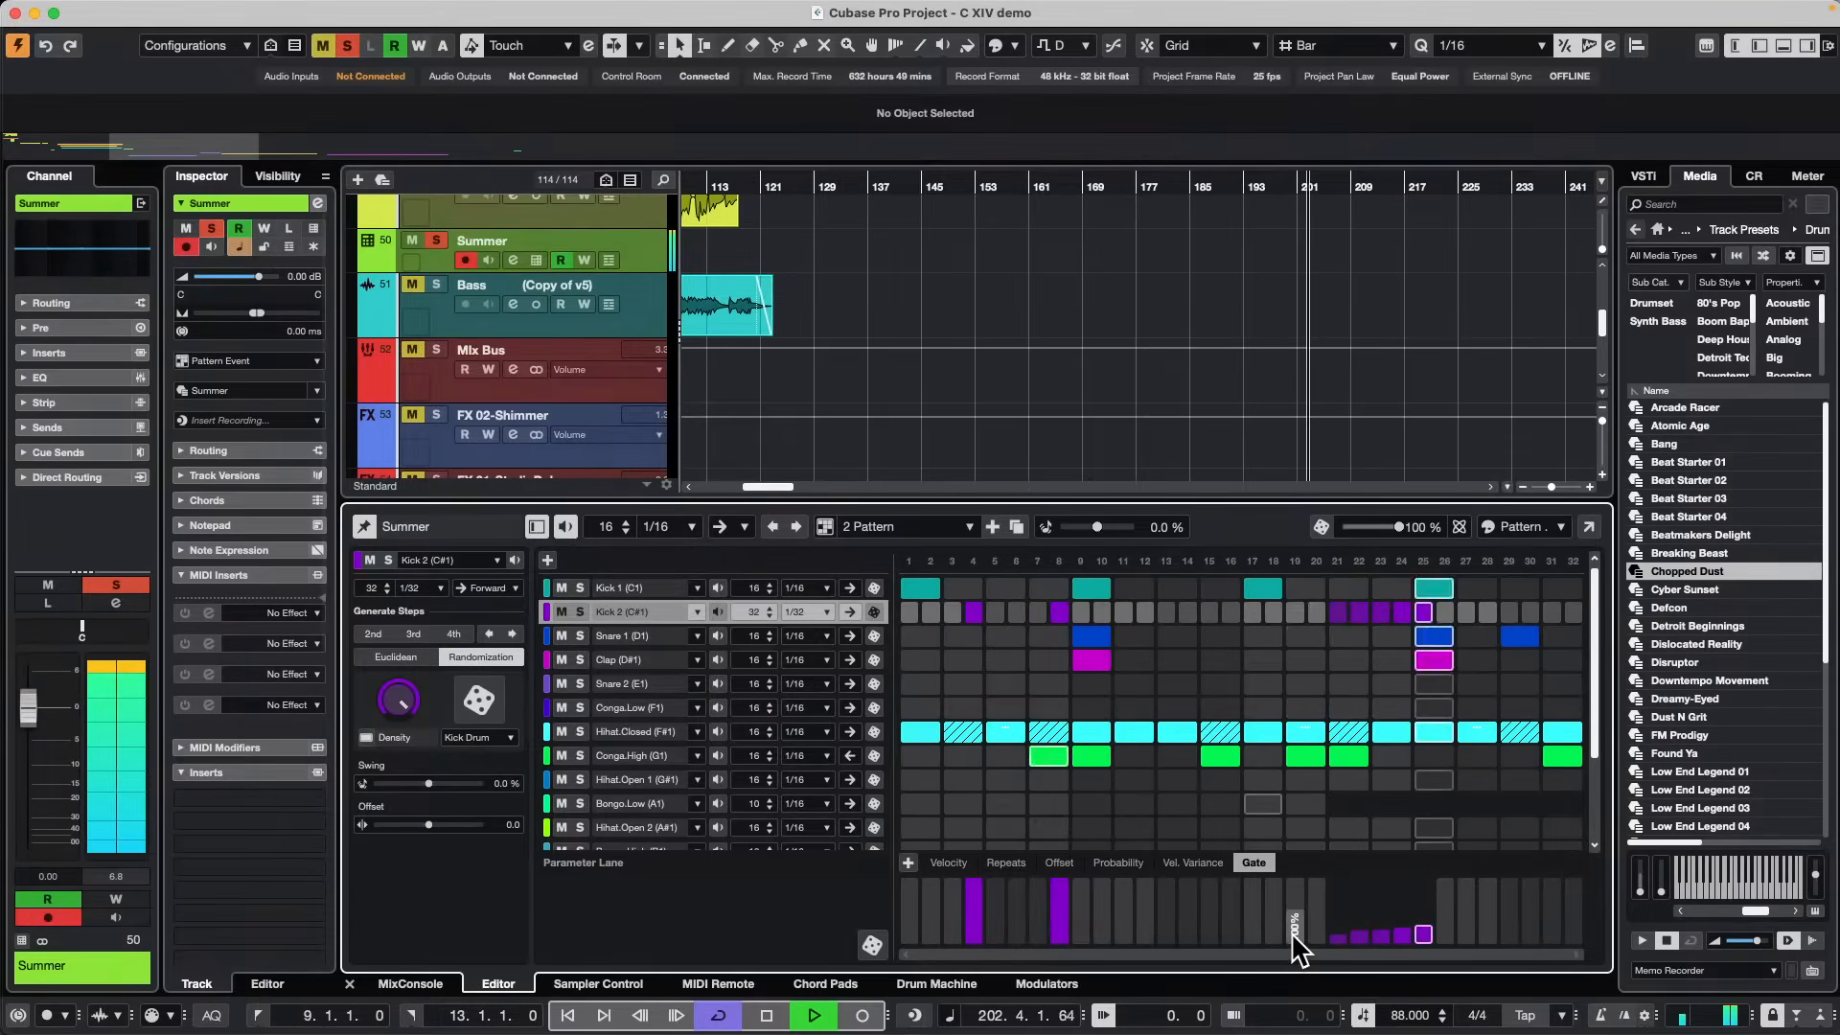
Add Kick 2 steps 29 to 31 with short Gate values, remove Kick 2 steps 24 and 25, and stop playback.
{"action": "left_click_drag", "start_coordinate": [1509, 613], "coordinate": [1552, 613]}
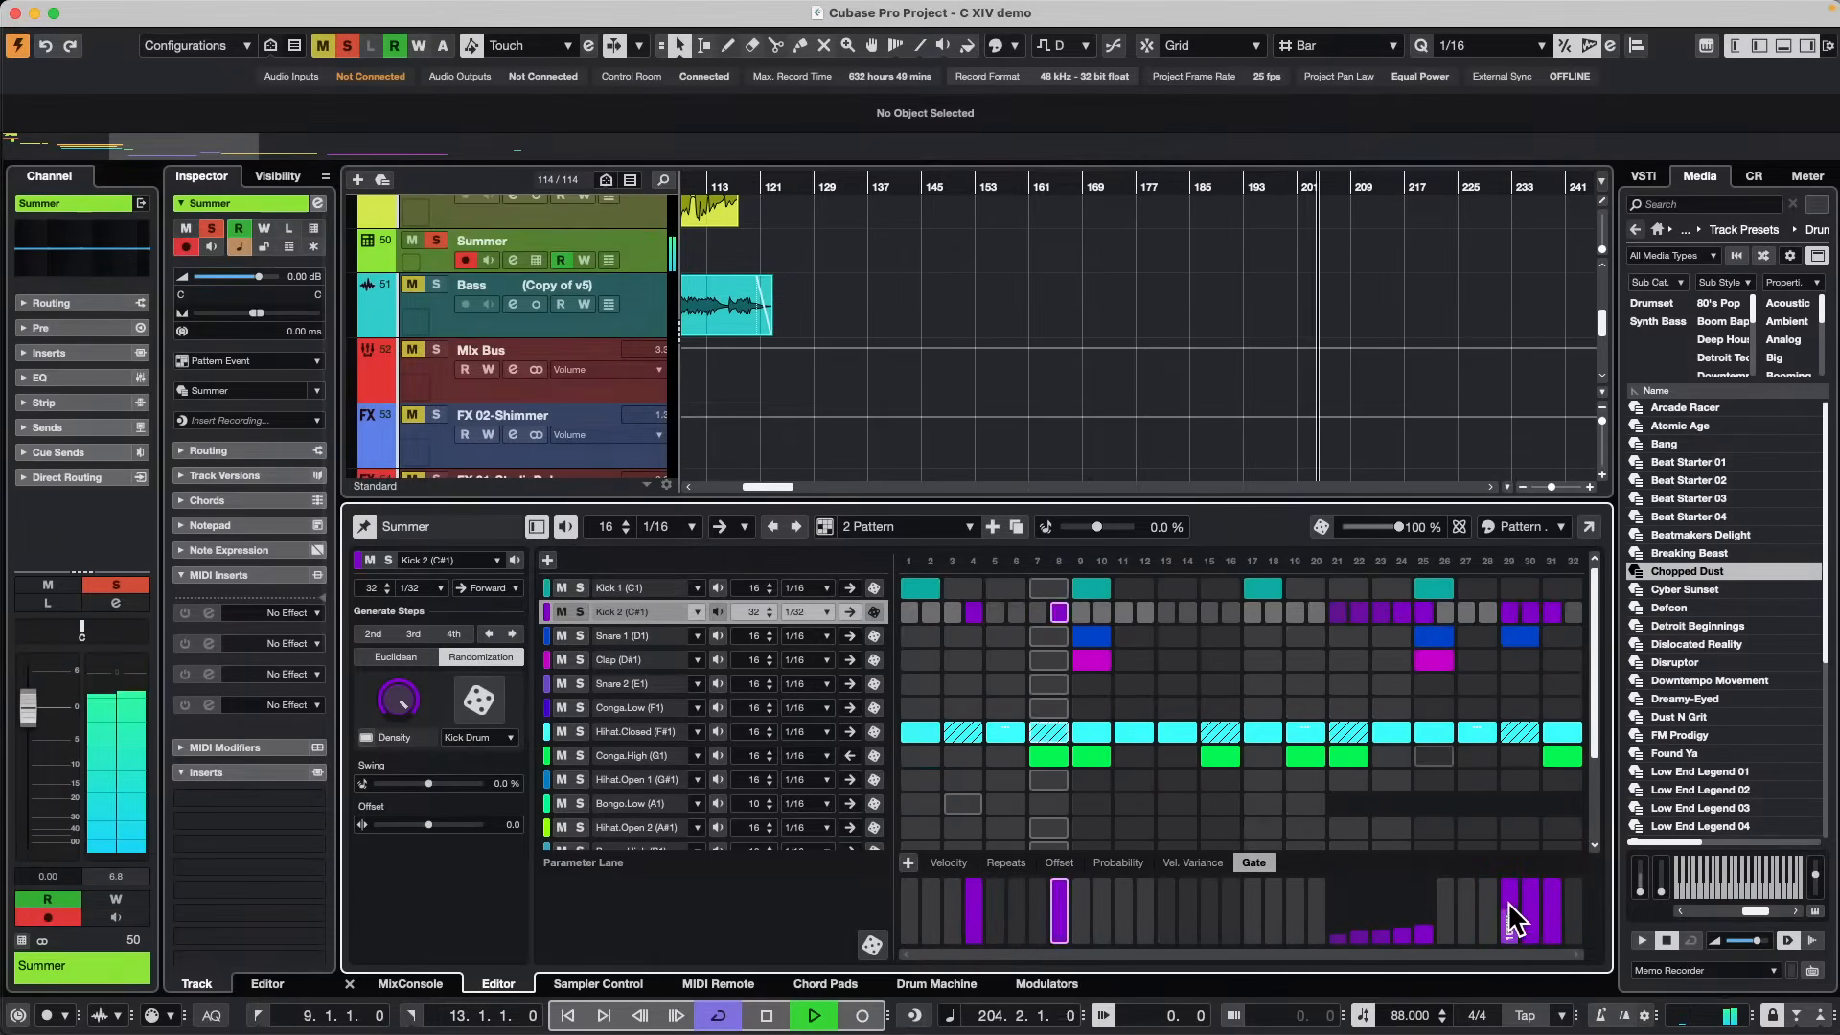
{"action": "left_click_drag", "start_coordinate": [1508, 923], "coordinate": [1556, 927]}
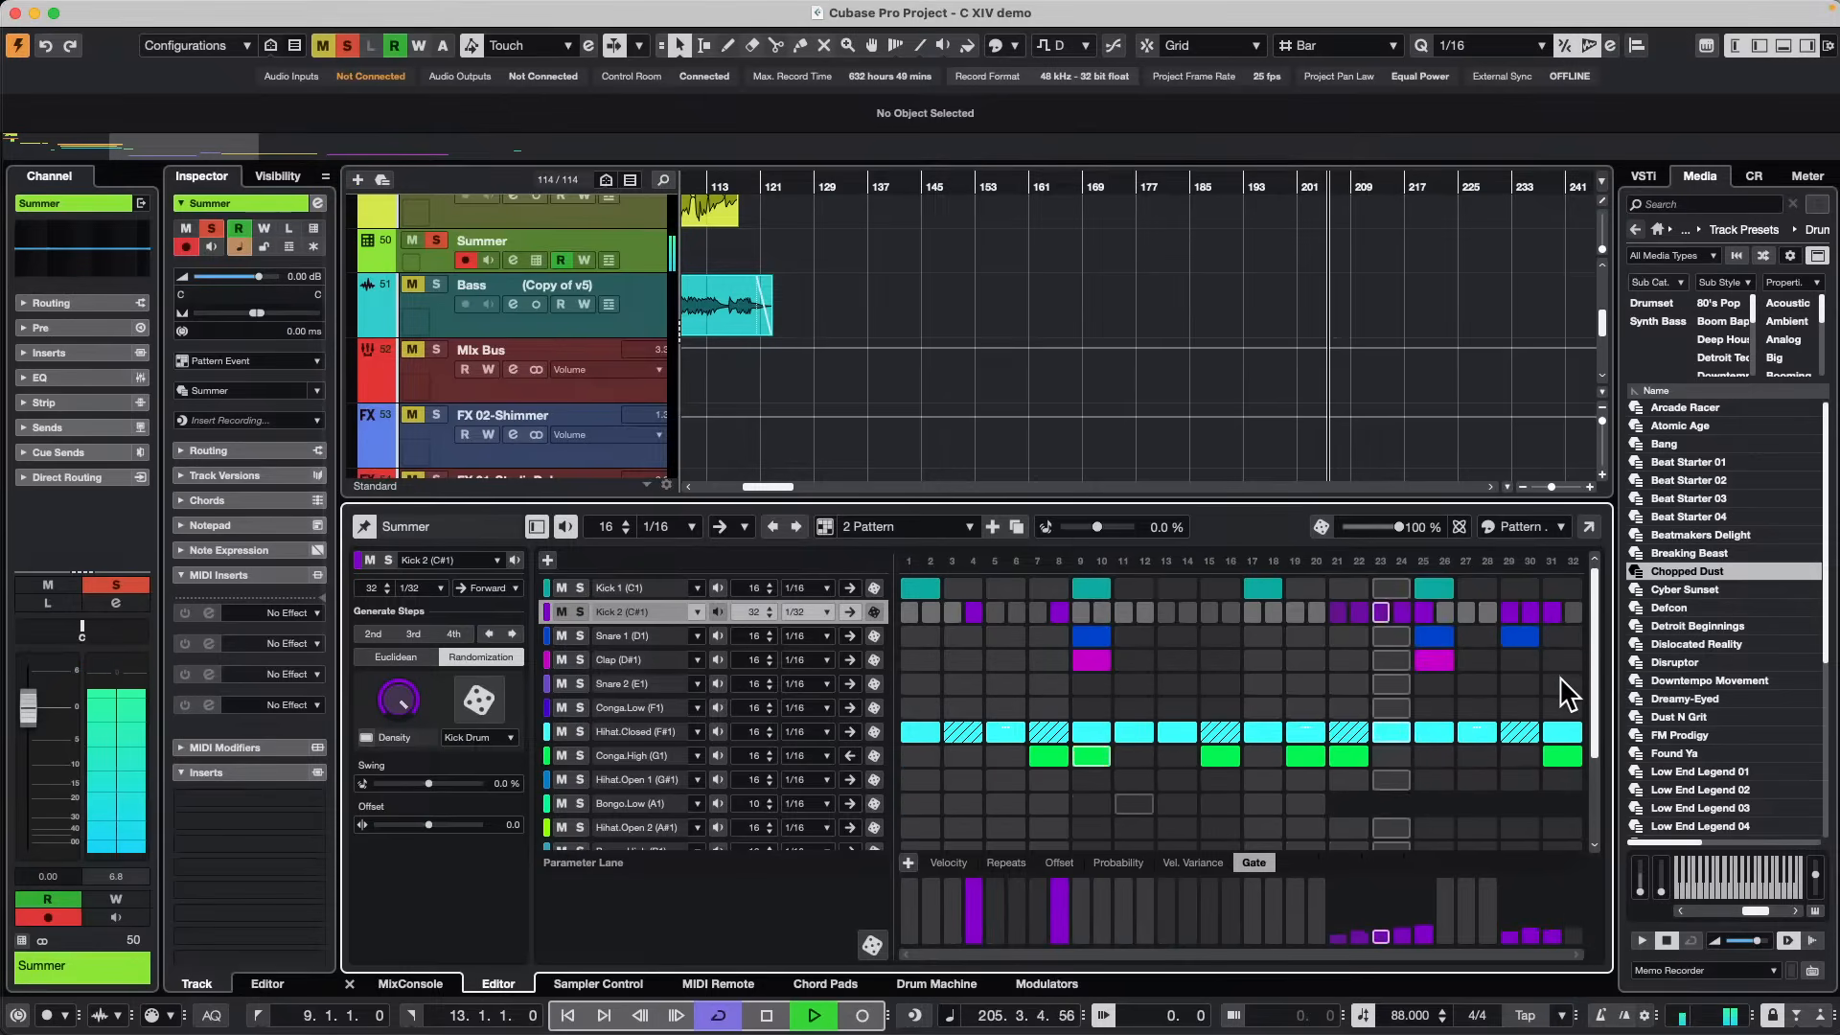
{"action": "left_click", "coordinate": [1424, 611]}
{"action": "left_click", "coordinate": [1401, 611]}
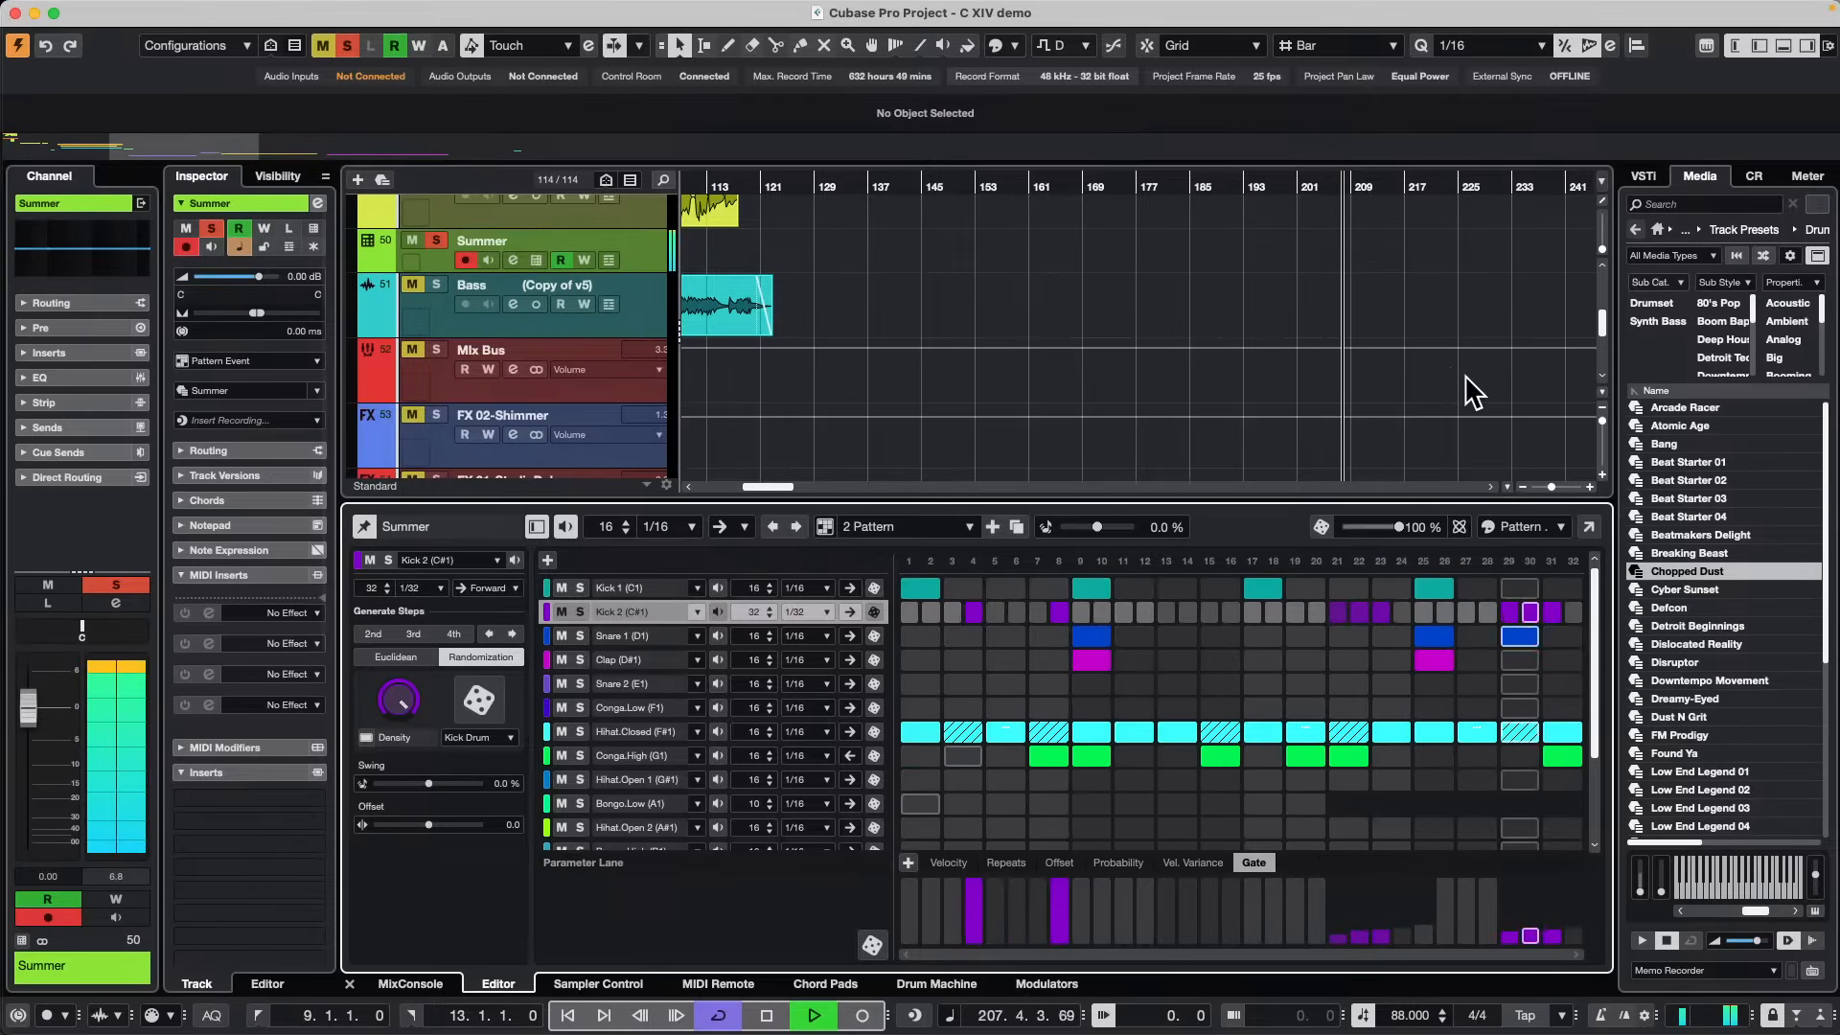
{"action": "key", "text": "KP_2"}
{"action": "key", "text": "space"}
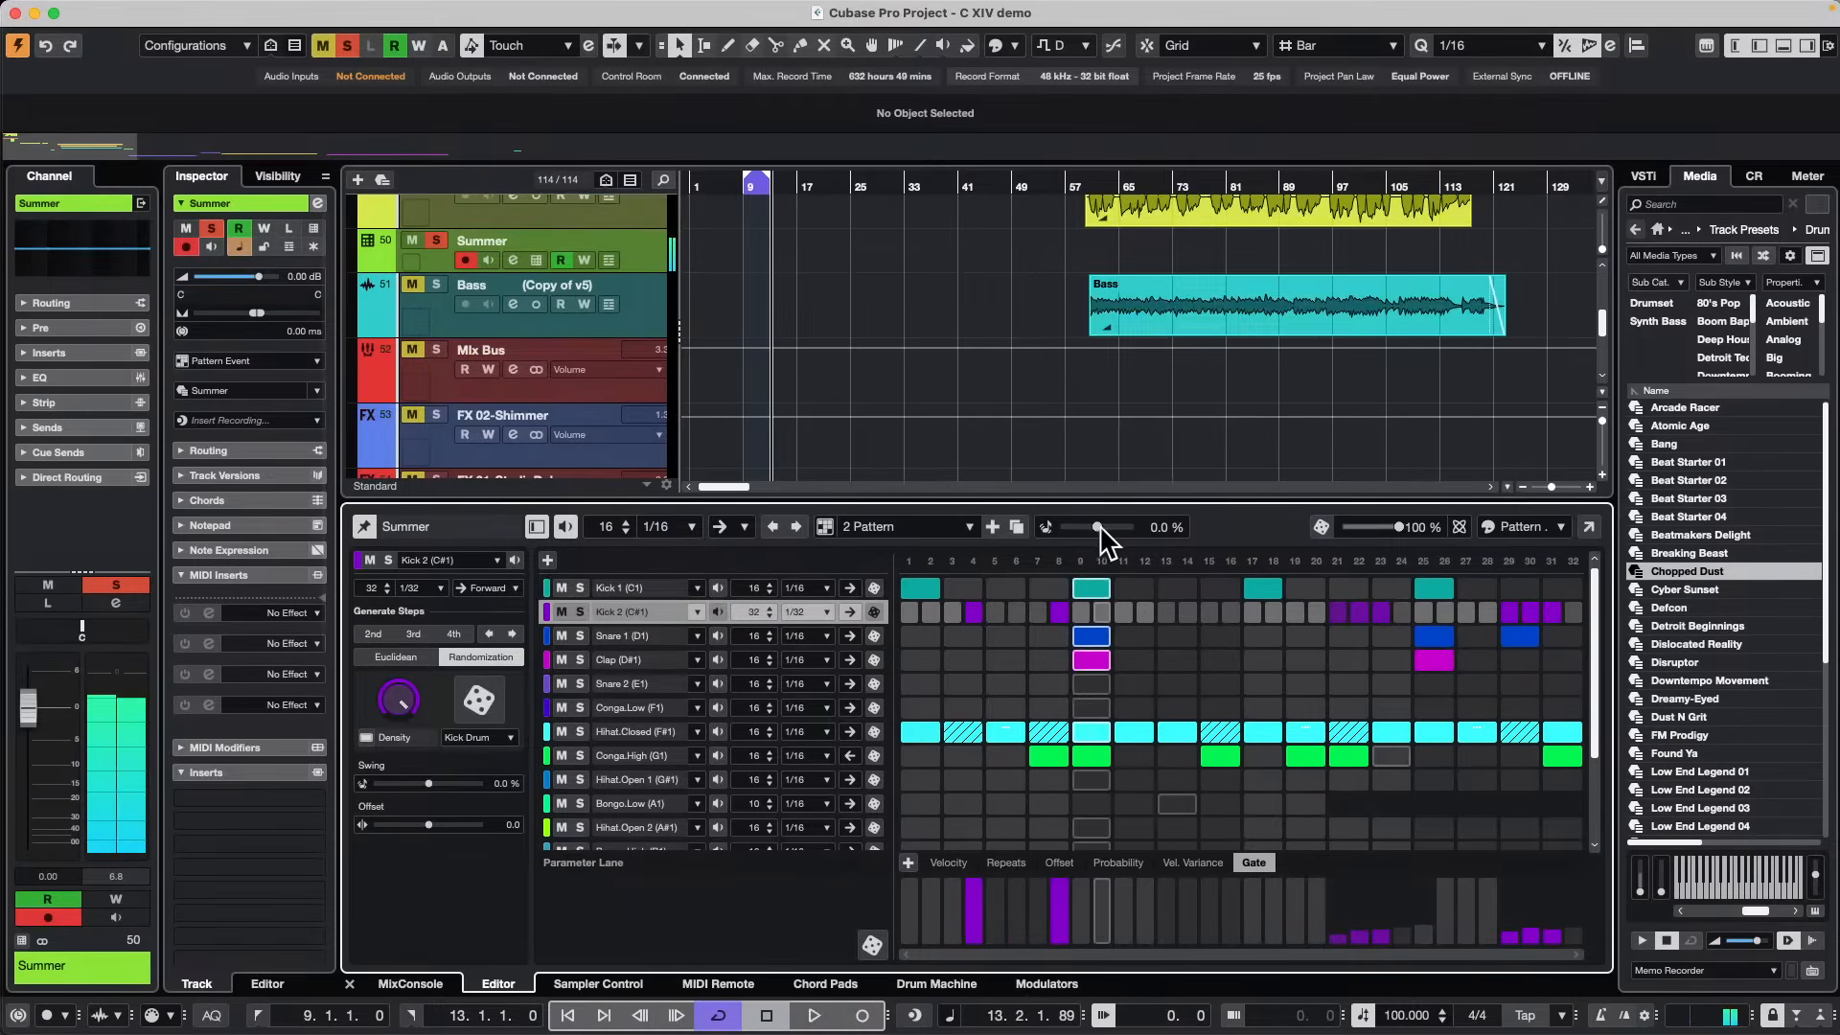
Create pattern 3, fill it using Hybrid Randomization, and start playback to audition it.
{"action": "left_click", "coordinate": [992, 526]}
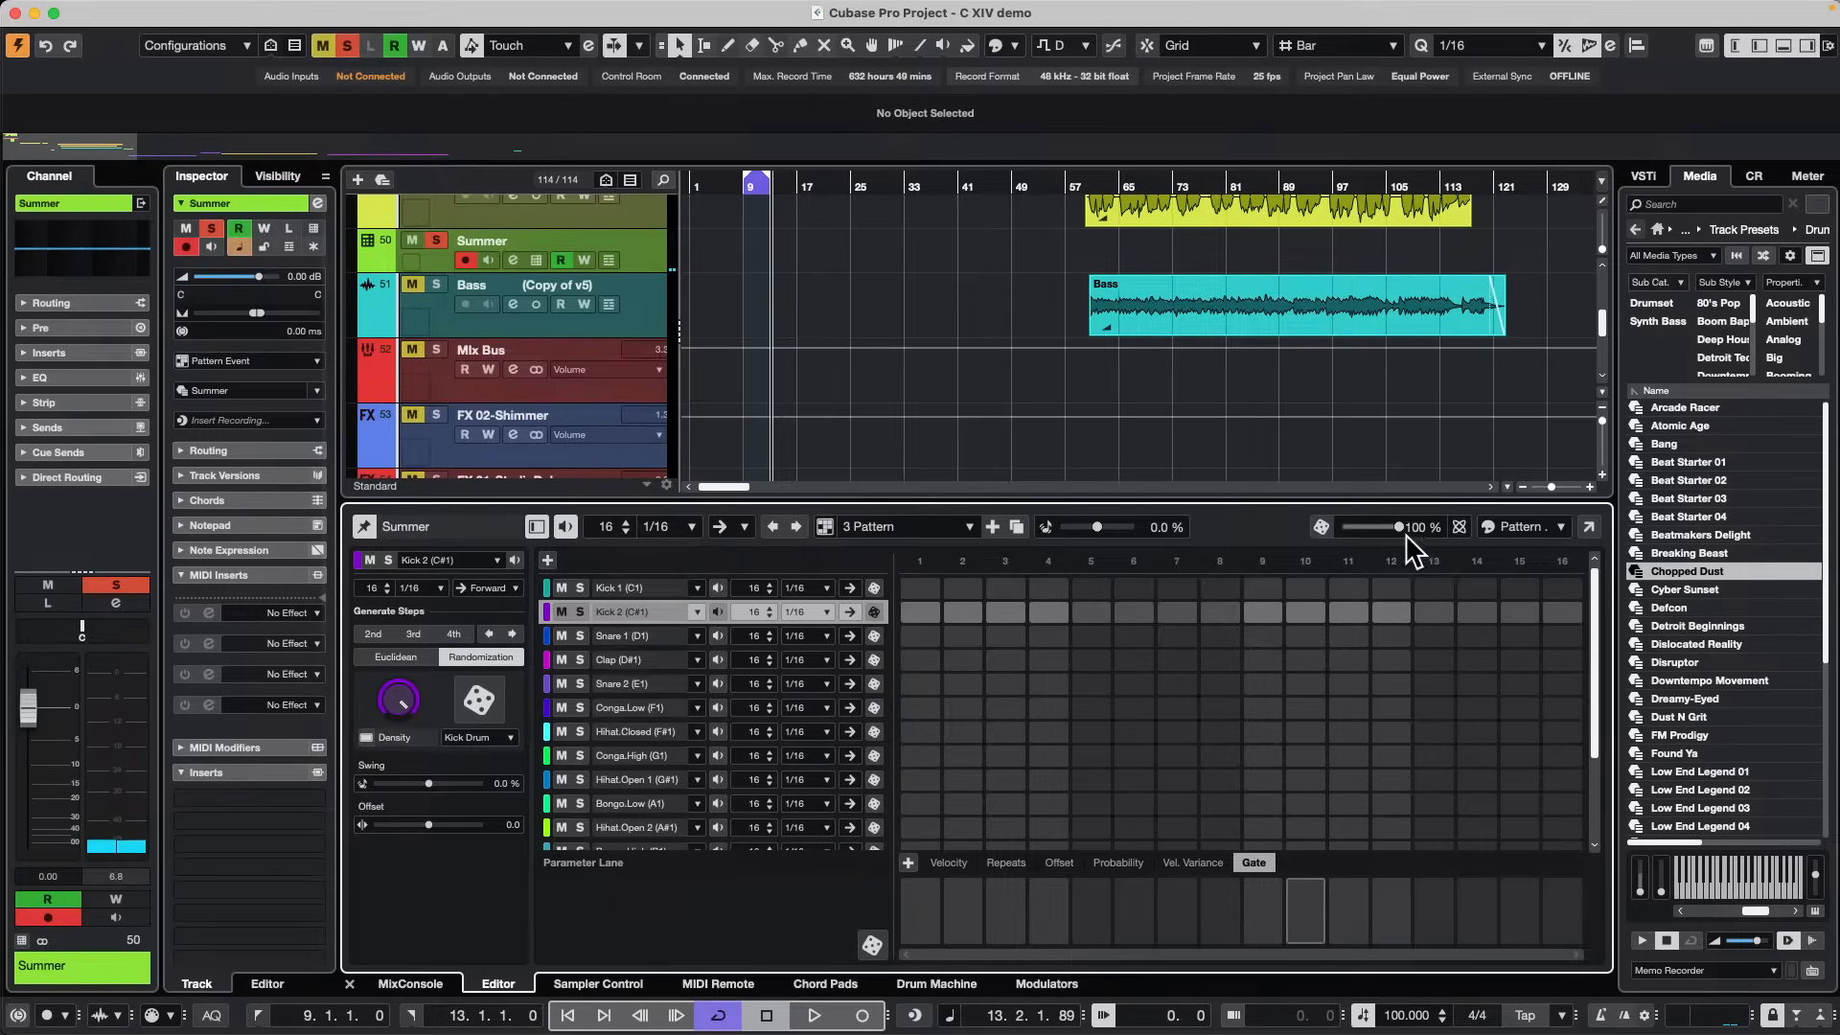
{"action": "left_click", "coordinate": [1460, 529]}
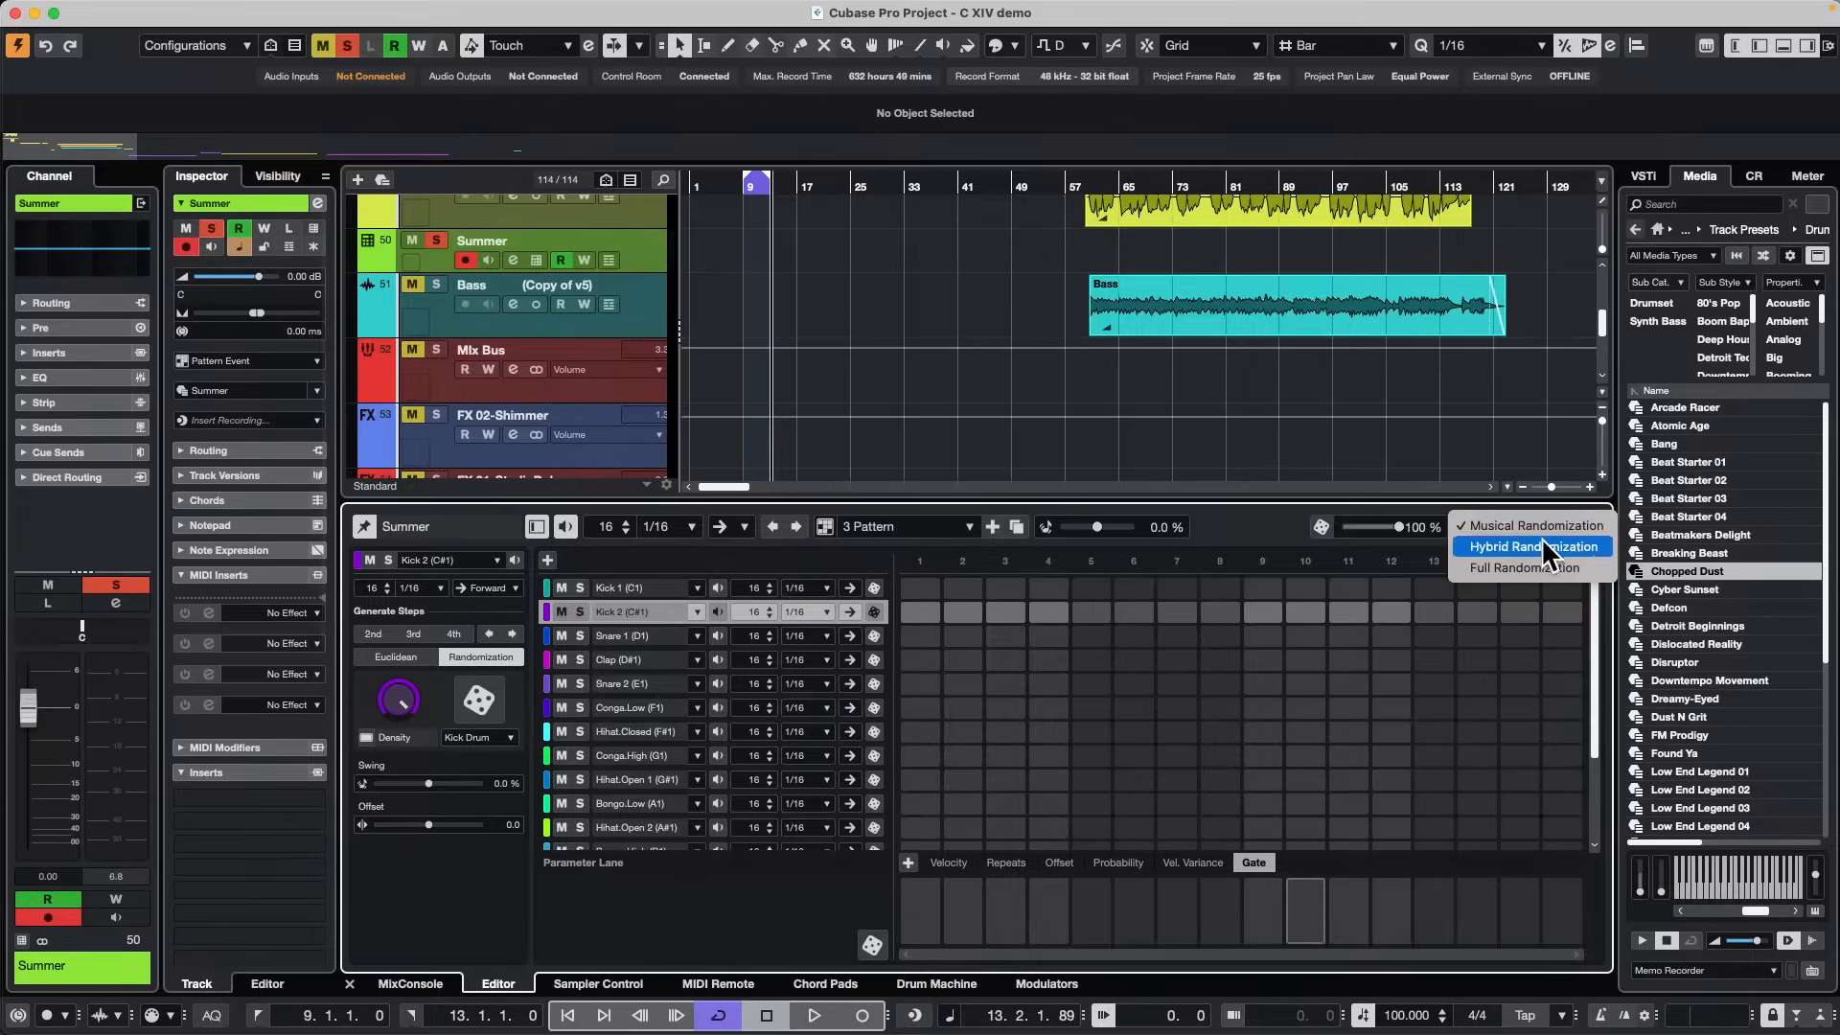
{"action": "left_click", "coordinate": [1293, 659]}
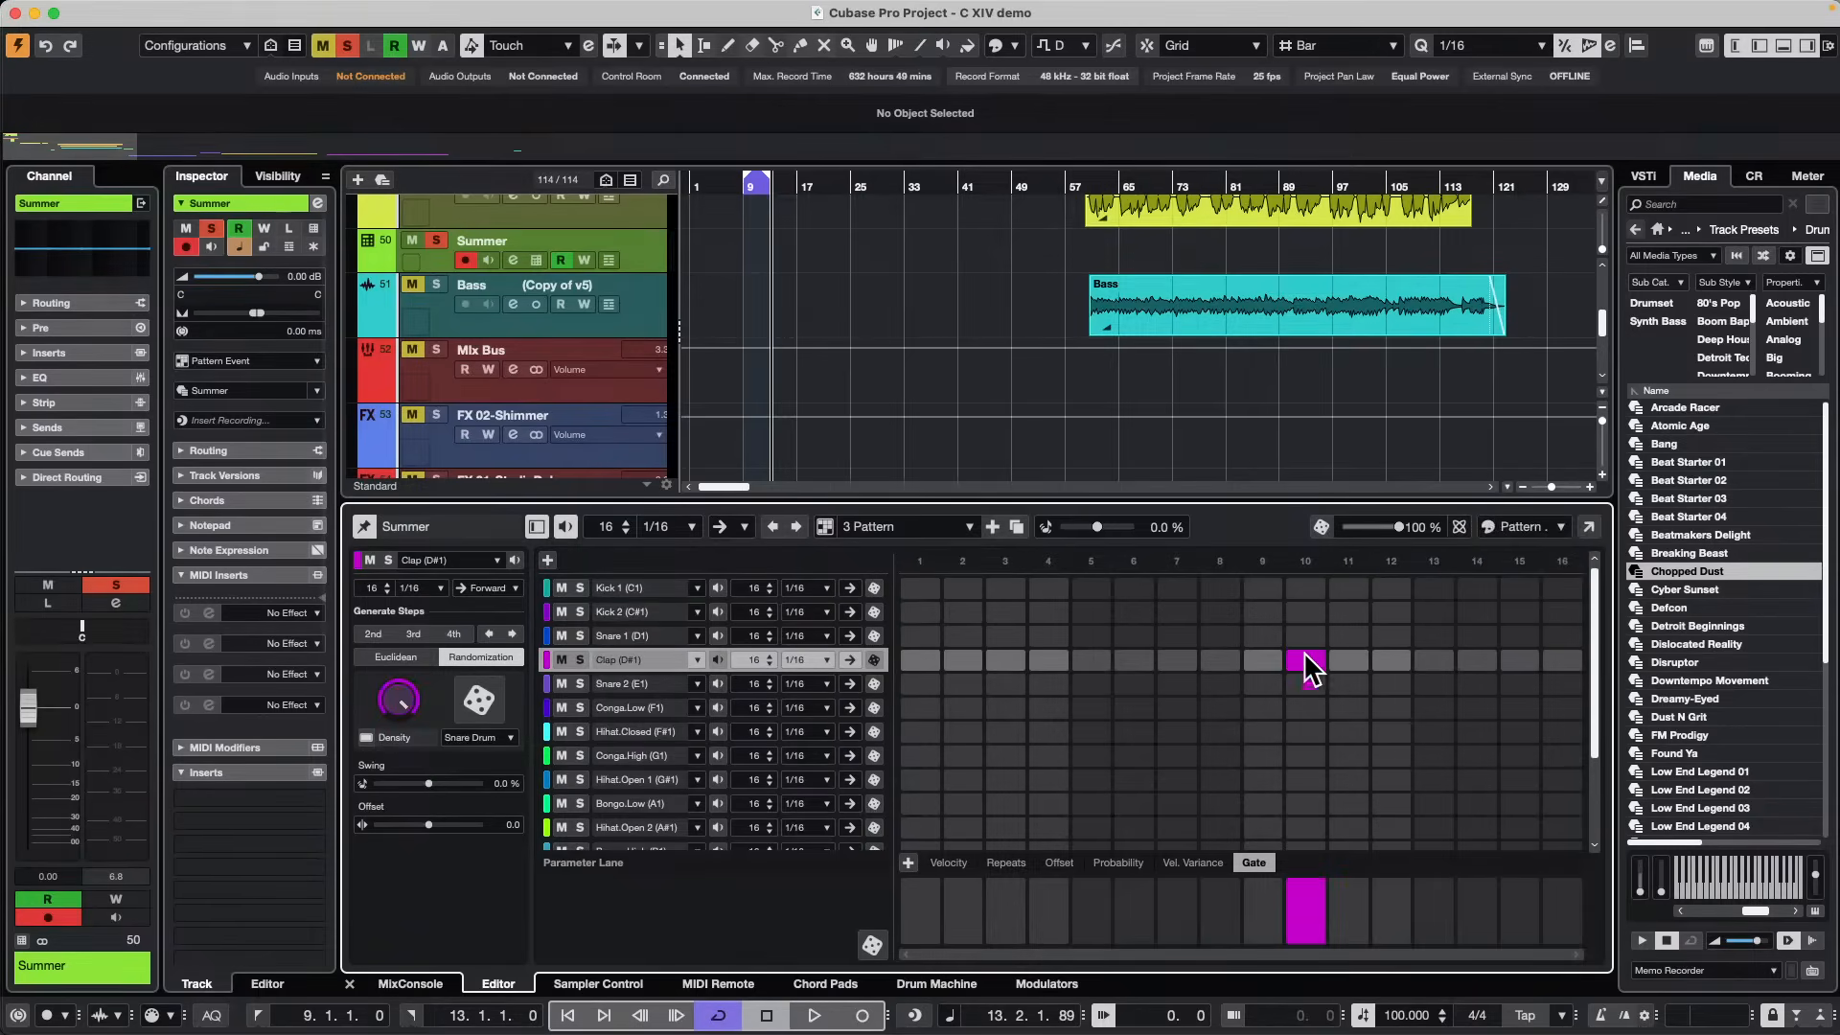
{"action": "left_click", "coordinate": [1319, 526]}
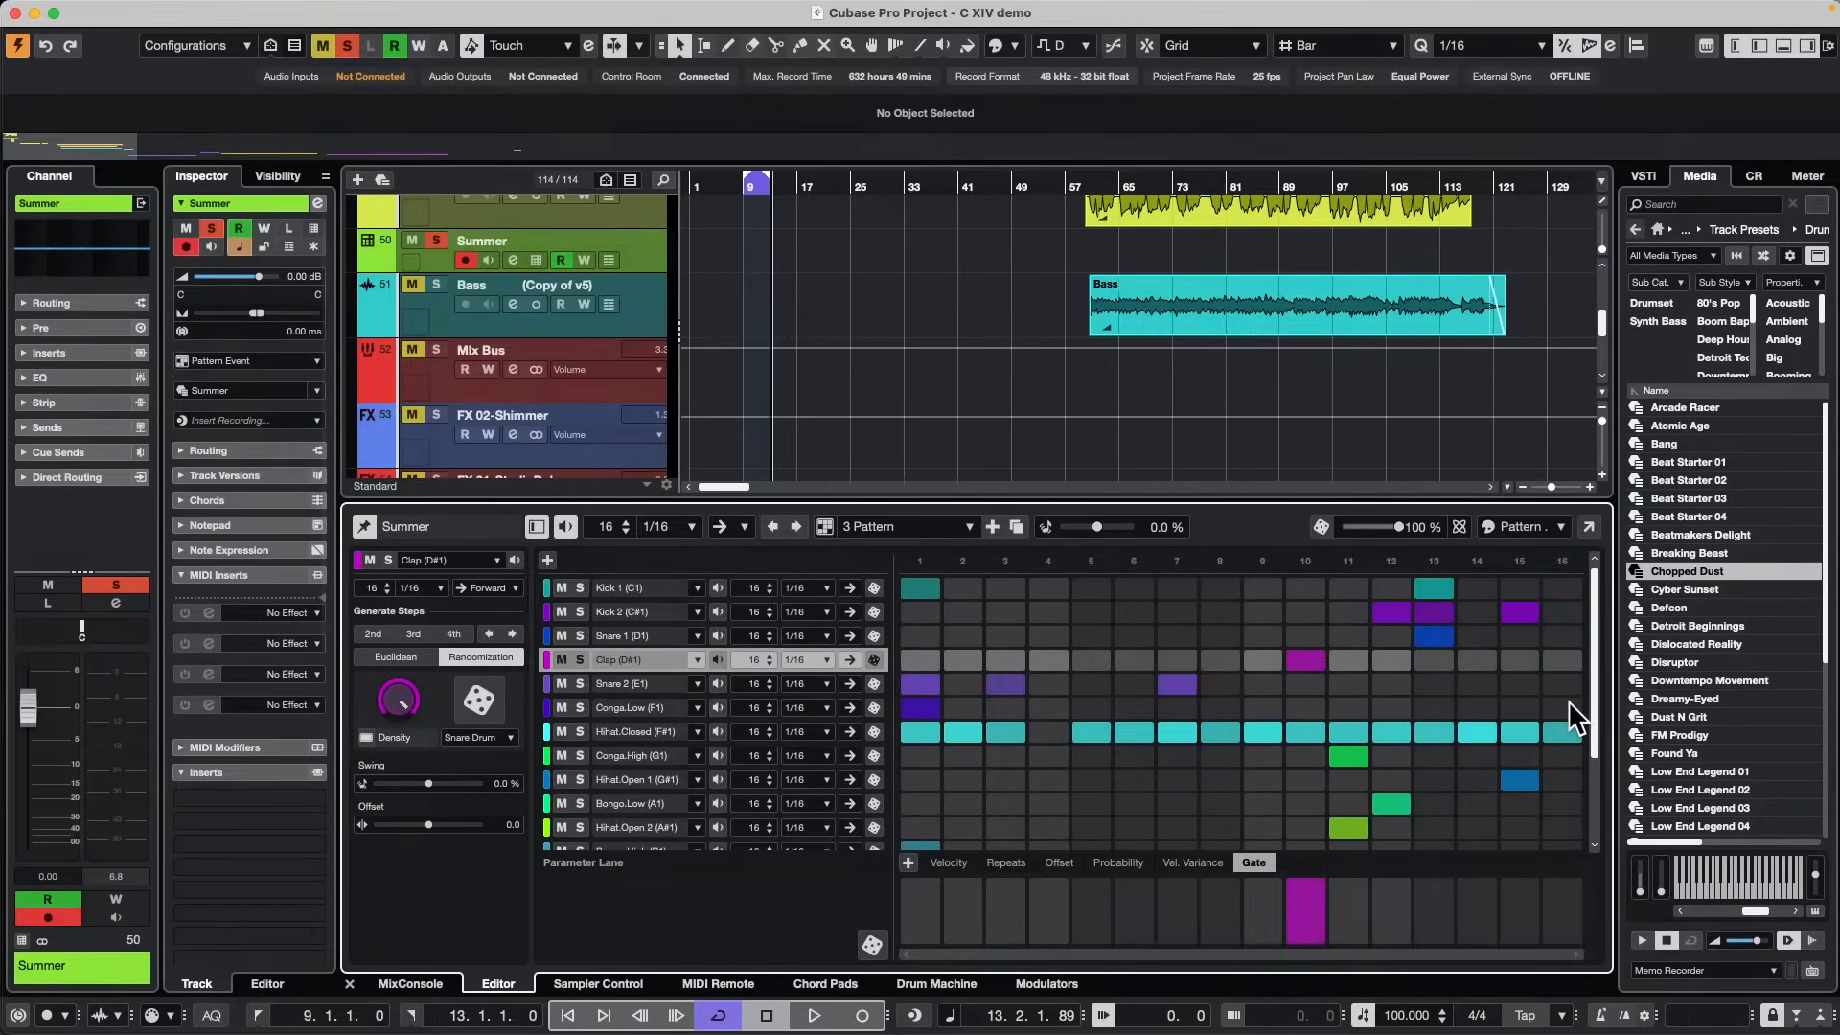
{"action": "key", "text": "space"}
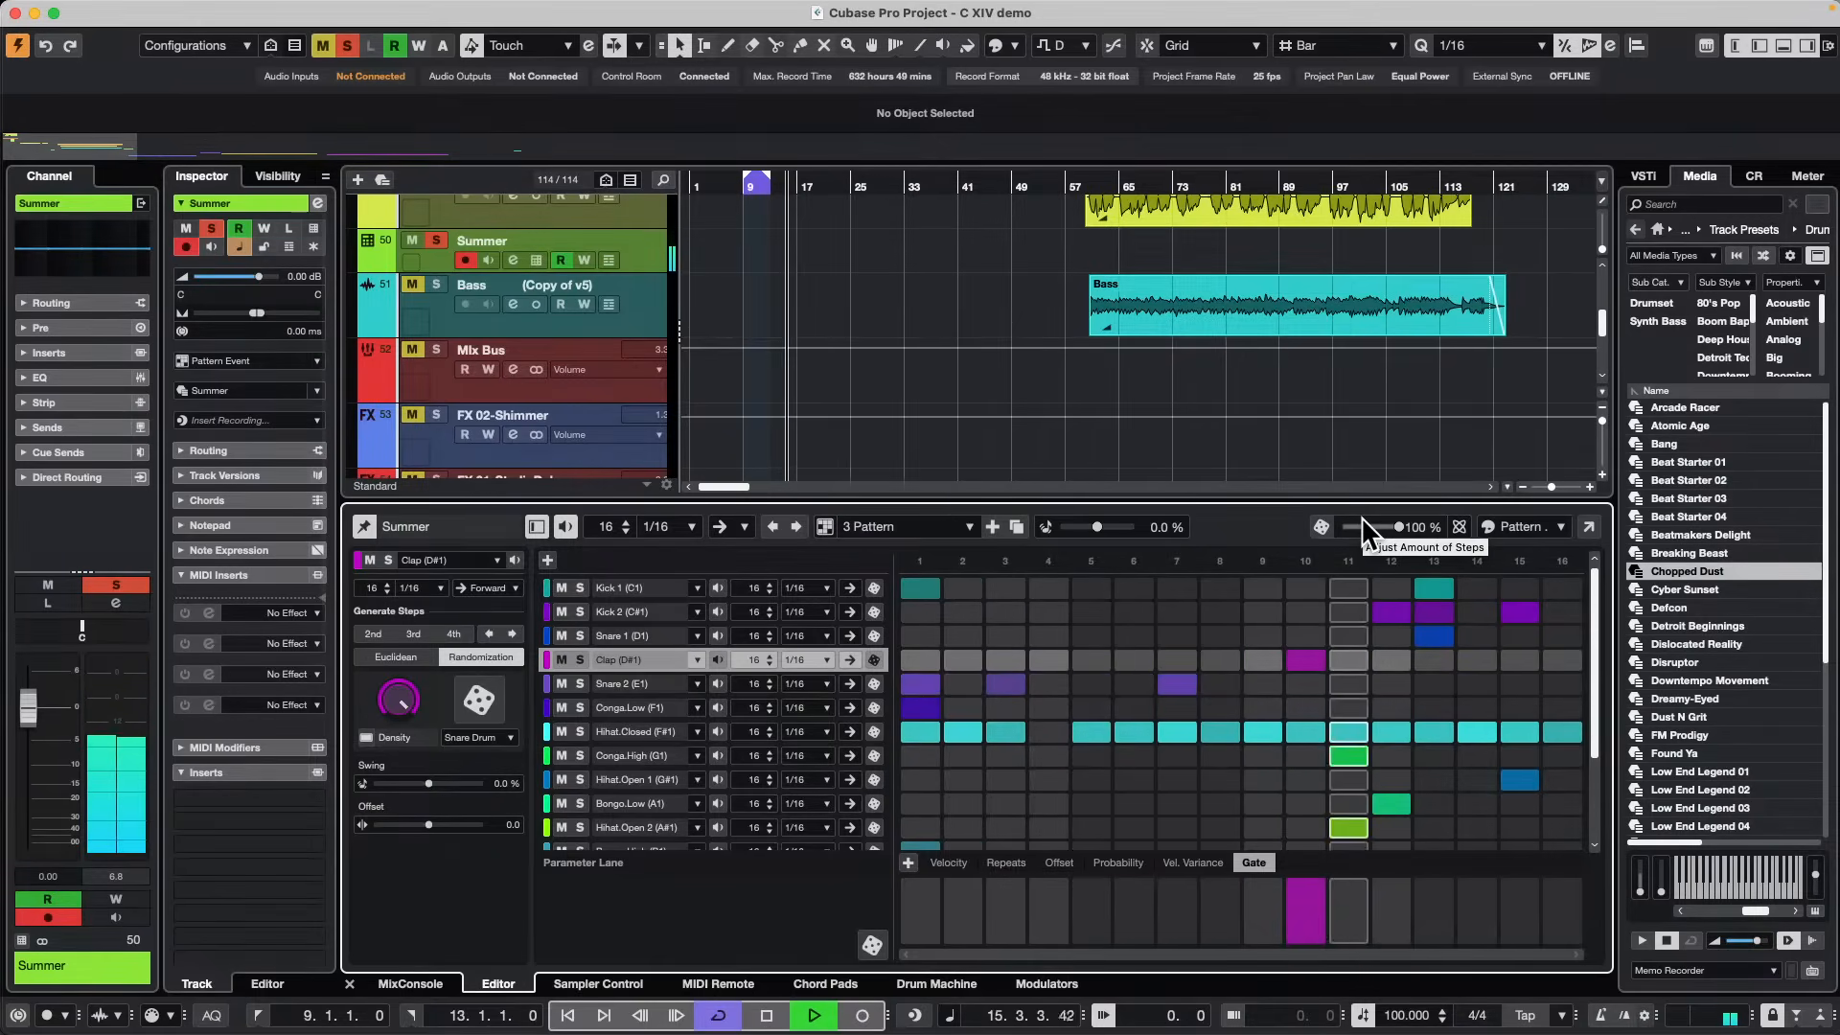
Randomize pattern 3 again during playback and thin out its Hihat.Closed lane, clearing steps 7 and 8.
{"action": "left_click", "coordinate": [1321, 528]}
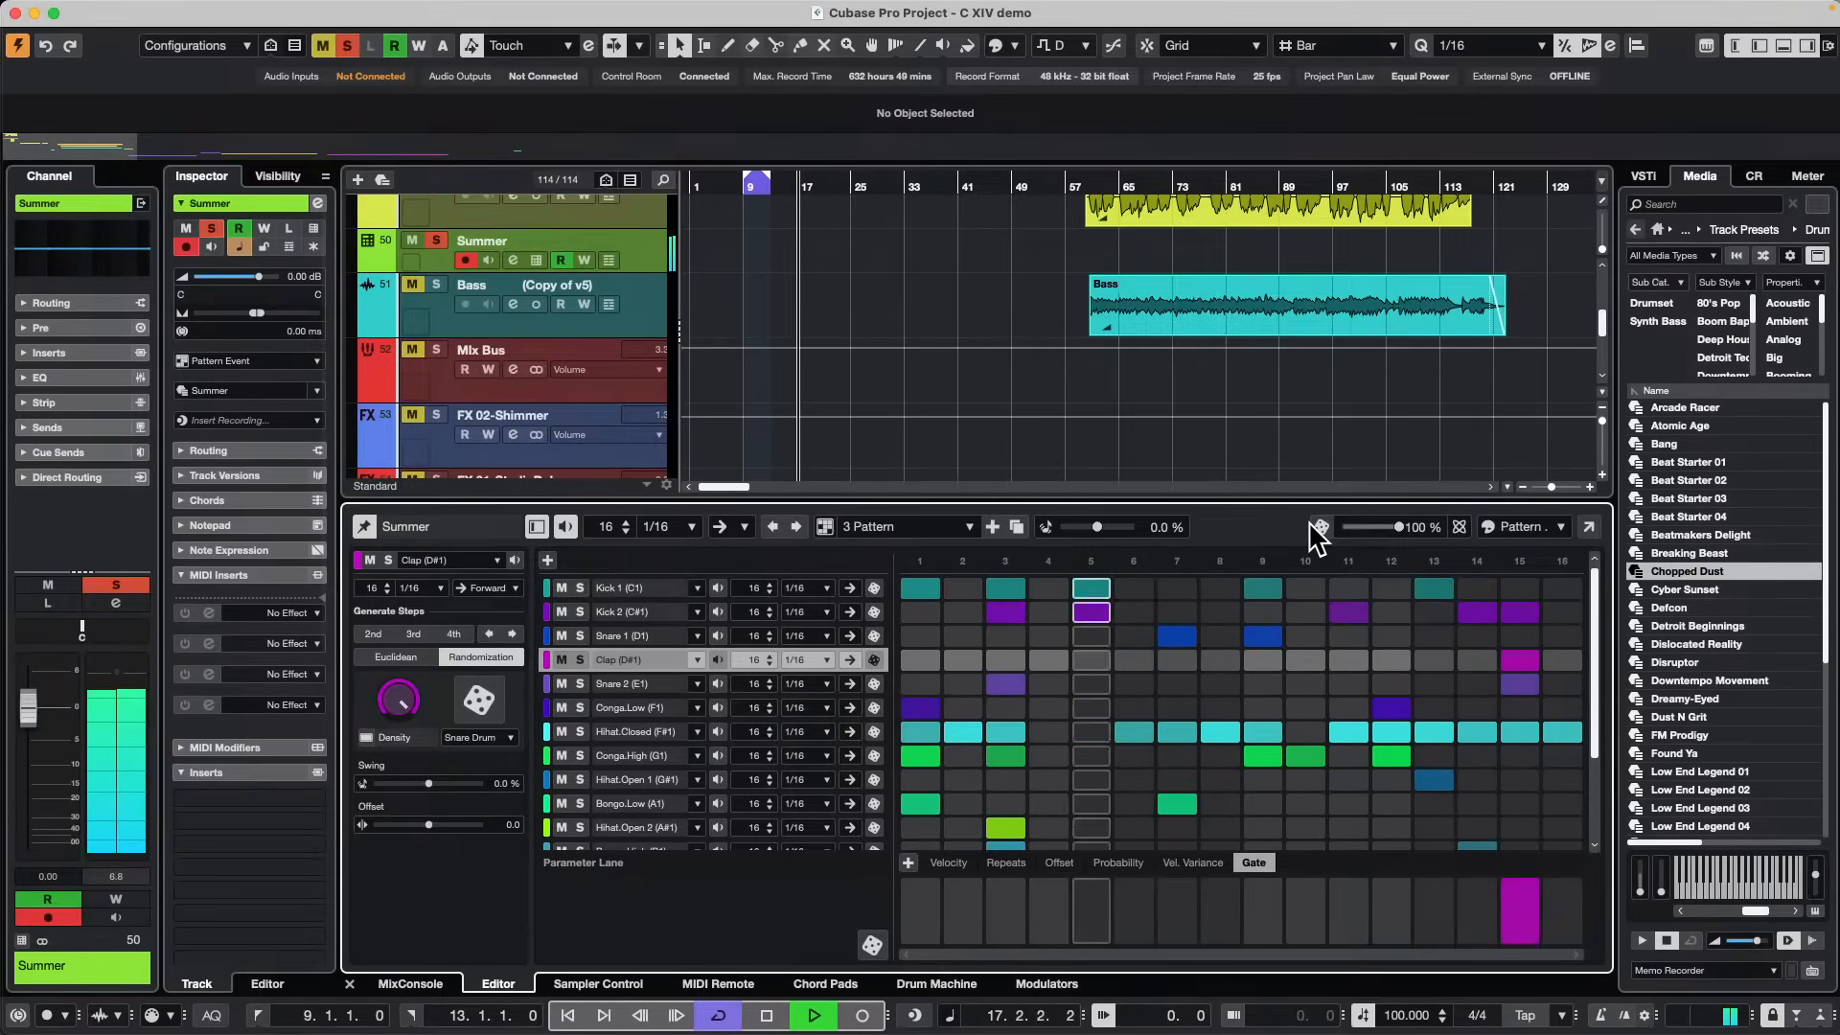
{"action": "left_click", "coordinate": [1174, 734]}
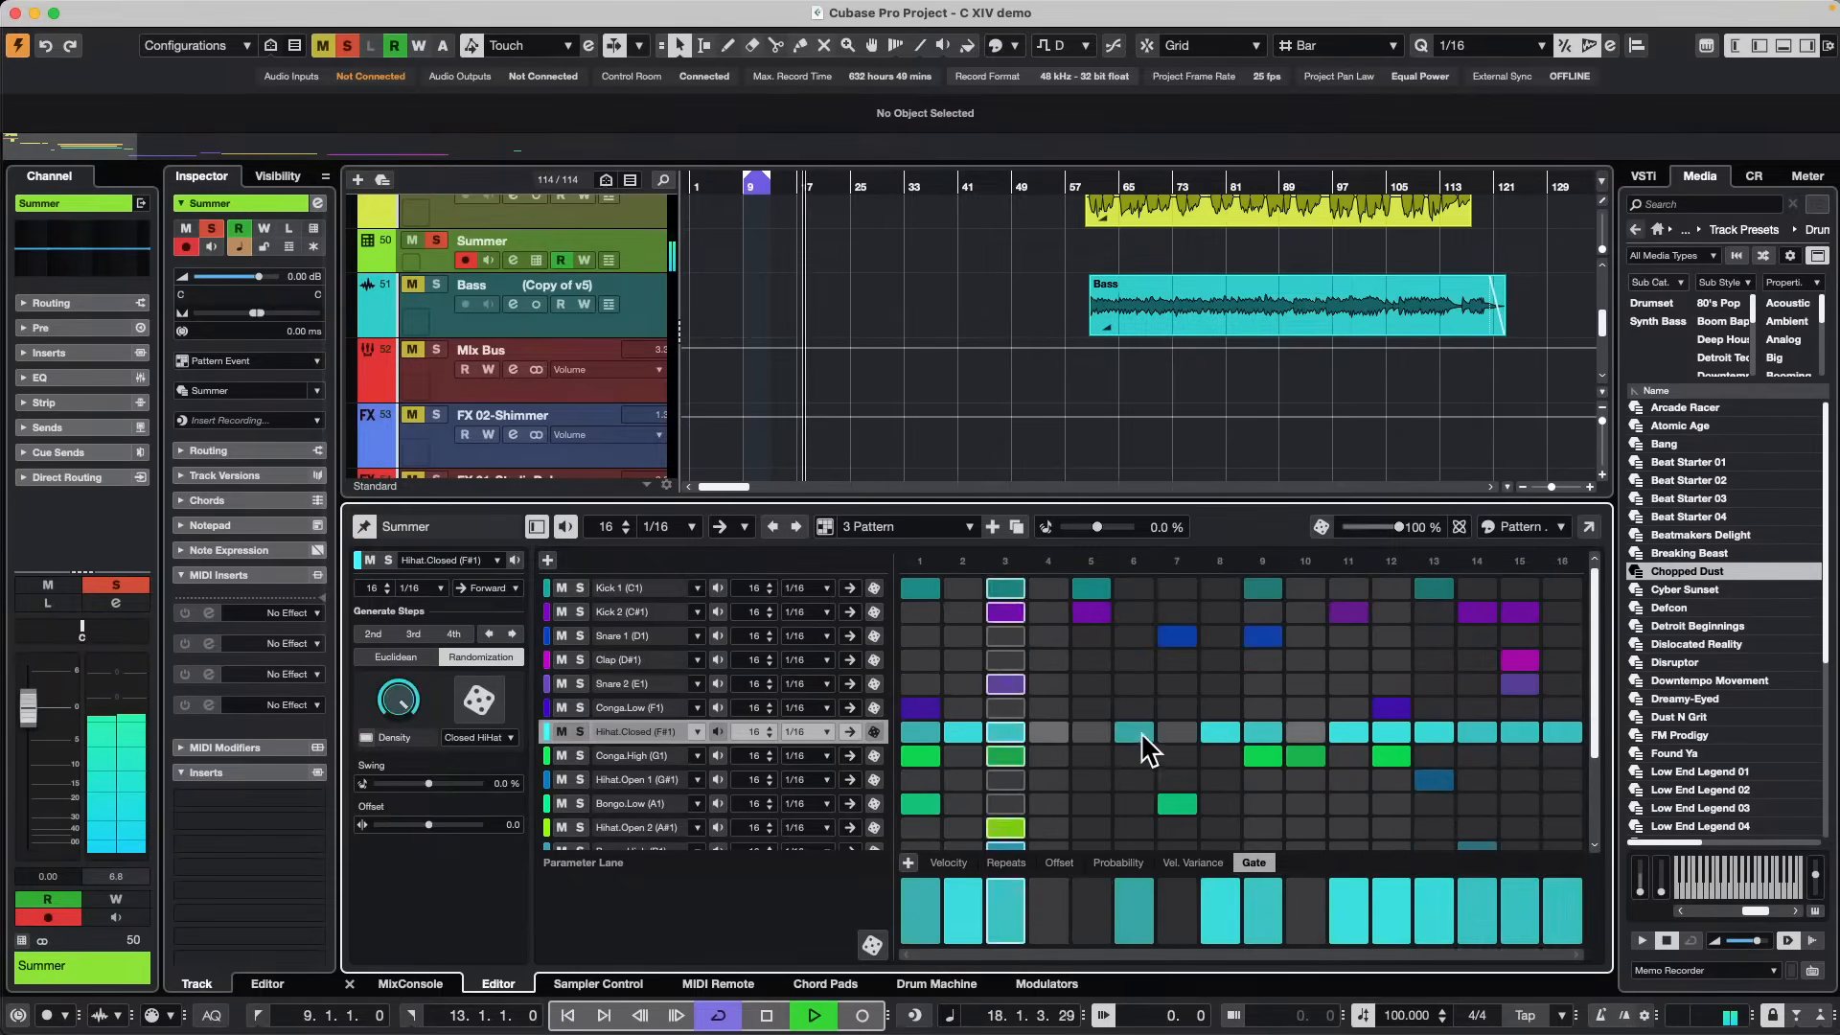
{"action": "left_click", "coordinate": [1221, 731]}
{"action": "left_click", "coordinate": [1476, 731]}
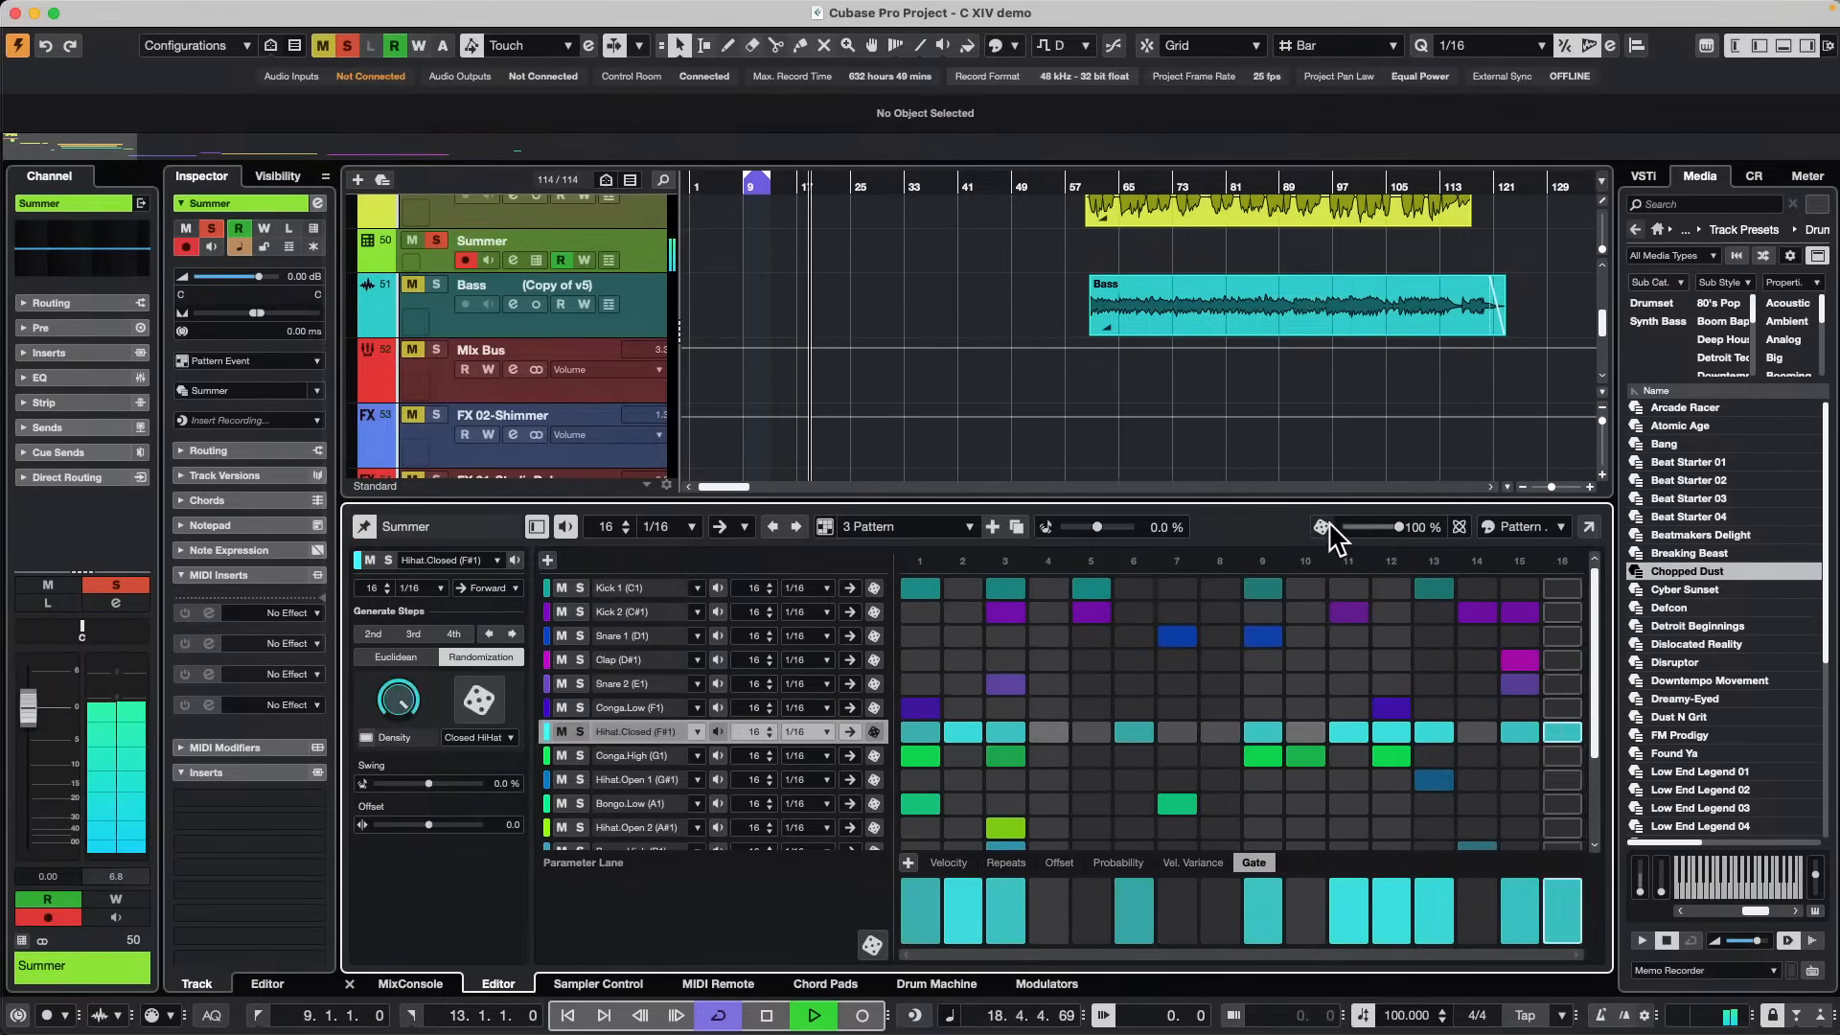
Create pattern 4 and randomize all its lanes twice.
{"action": "left_click", "coordinate": [992, 527]}
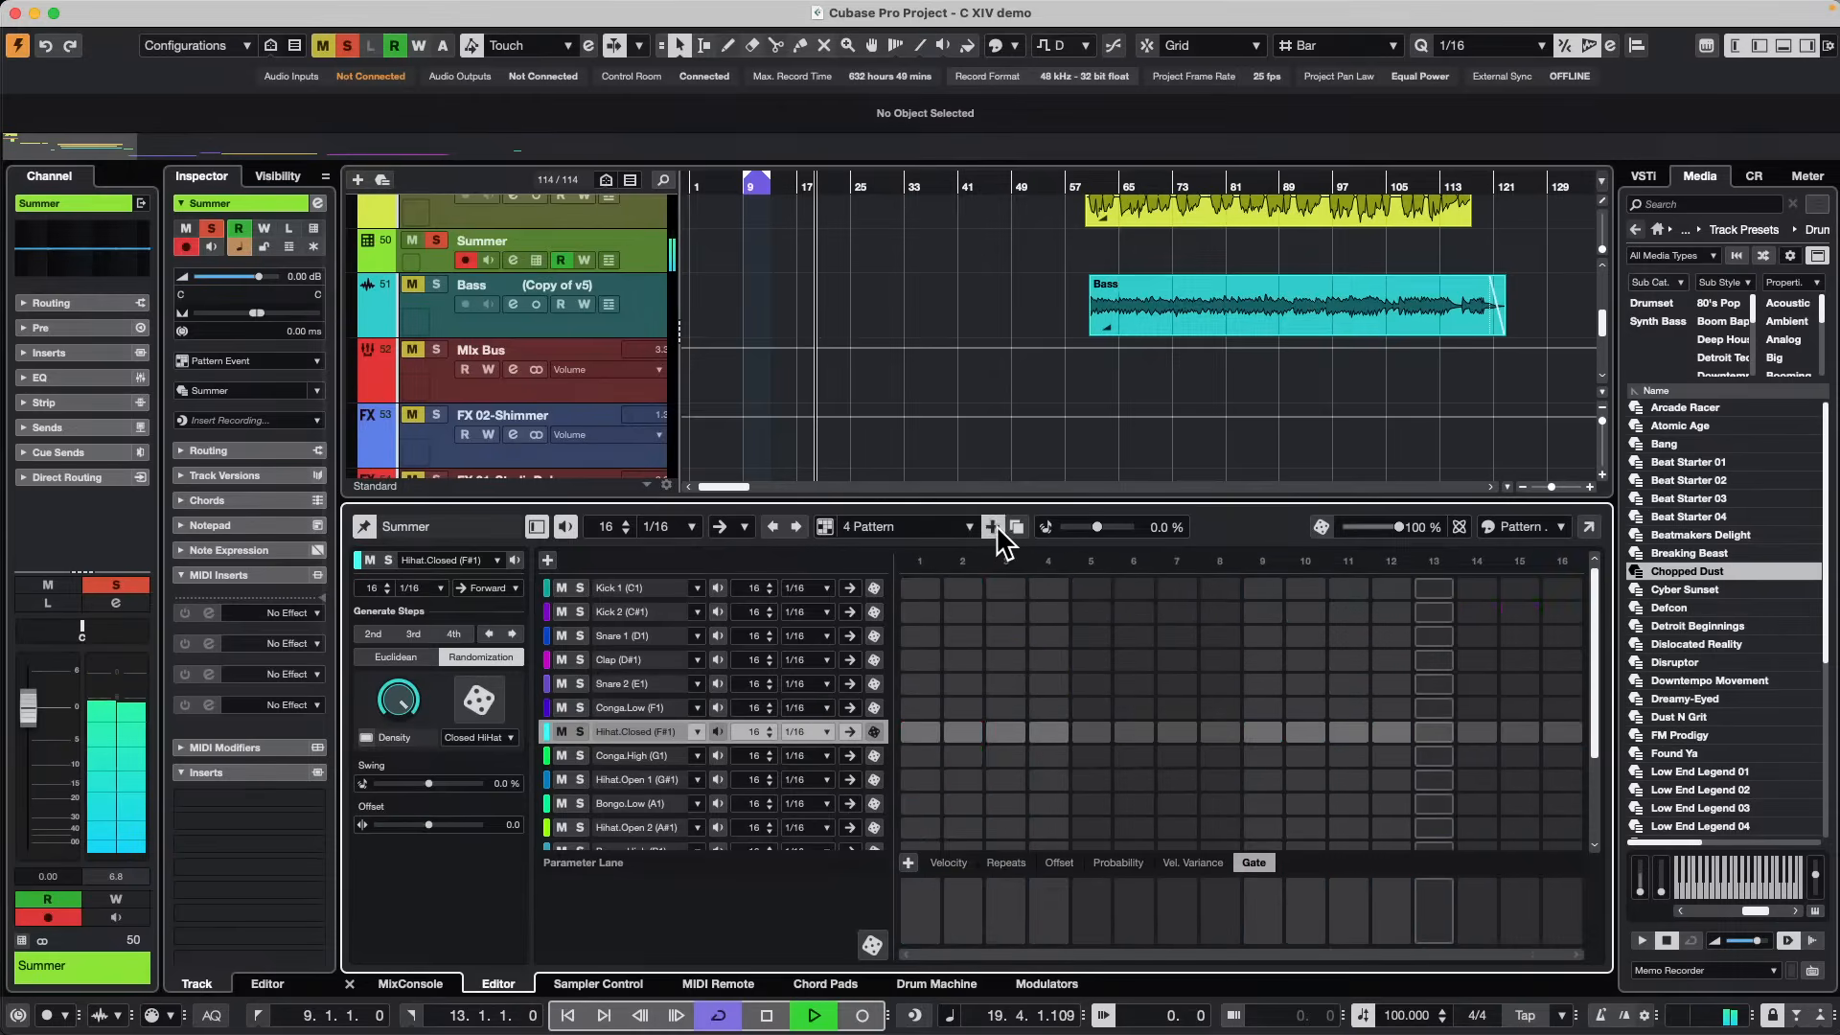
{"action": "left_click", "coordinate": [1321, 527]}
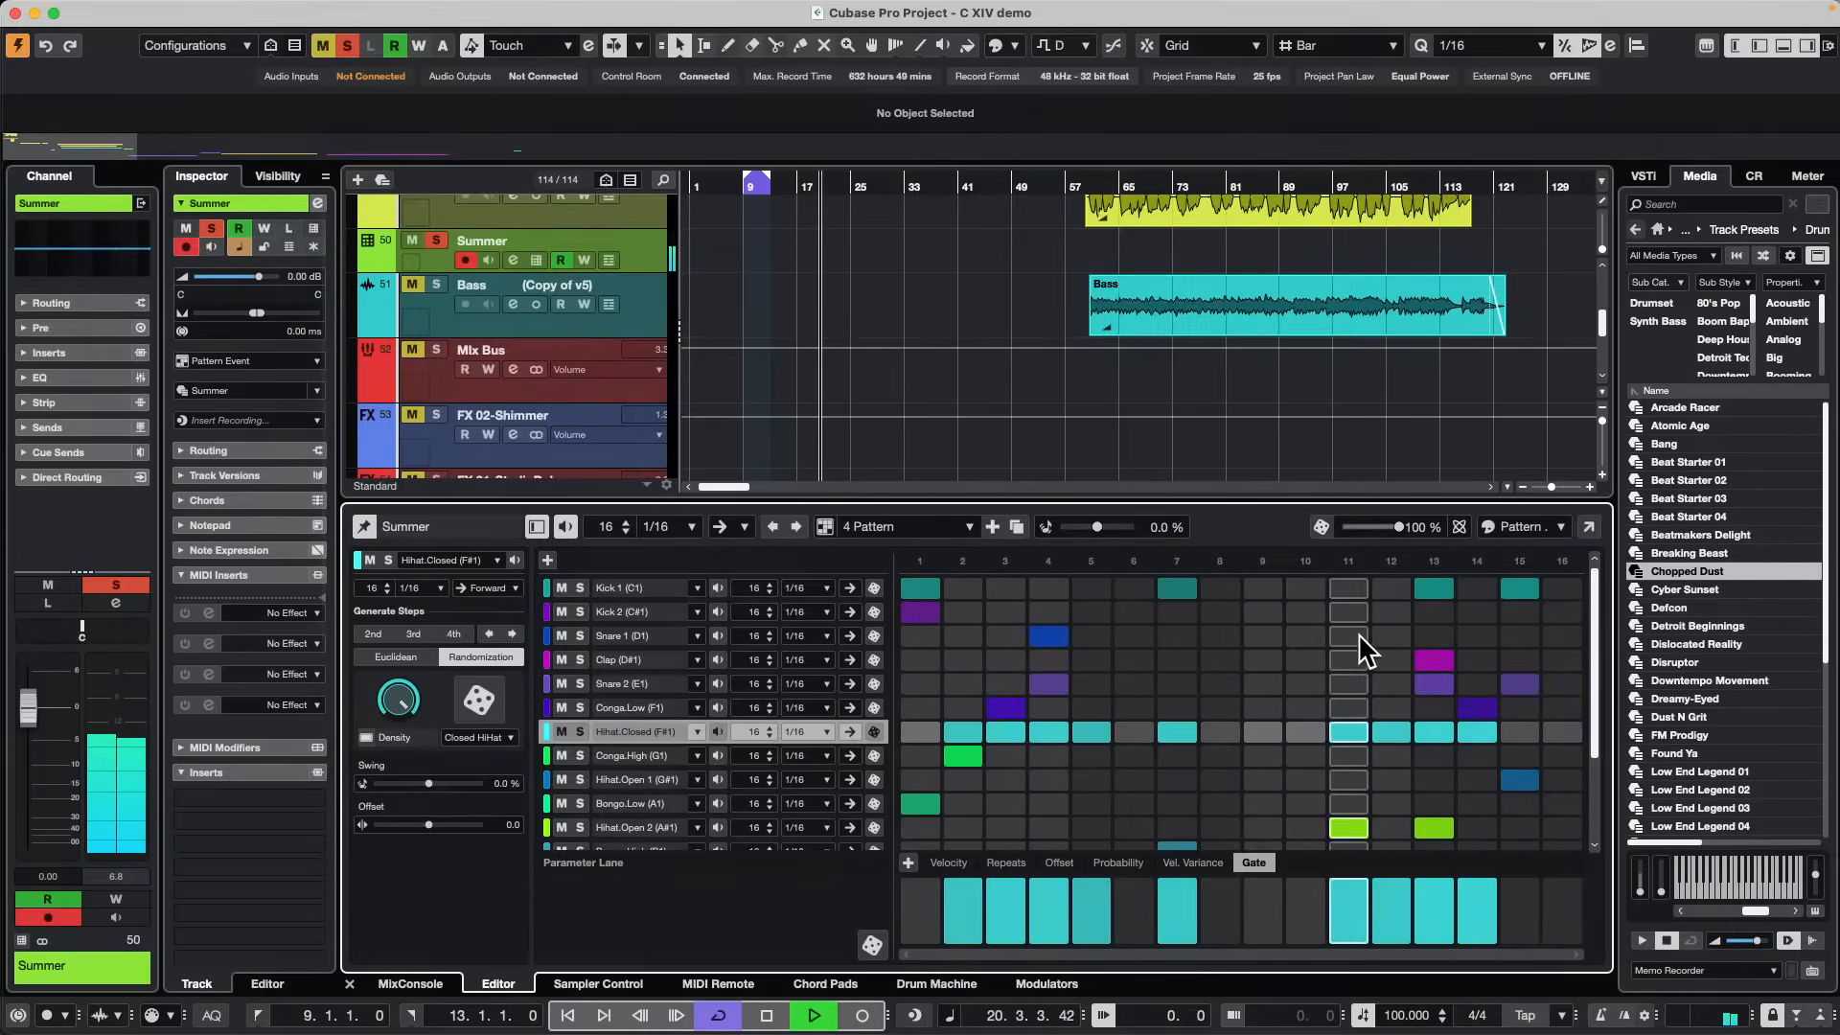
{"action": "left_click", "coordinate": [1321, 527]}
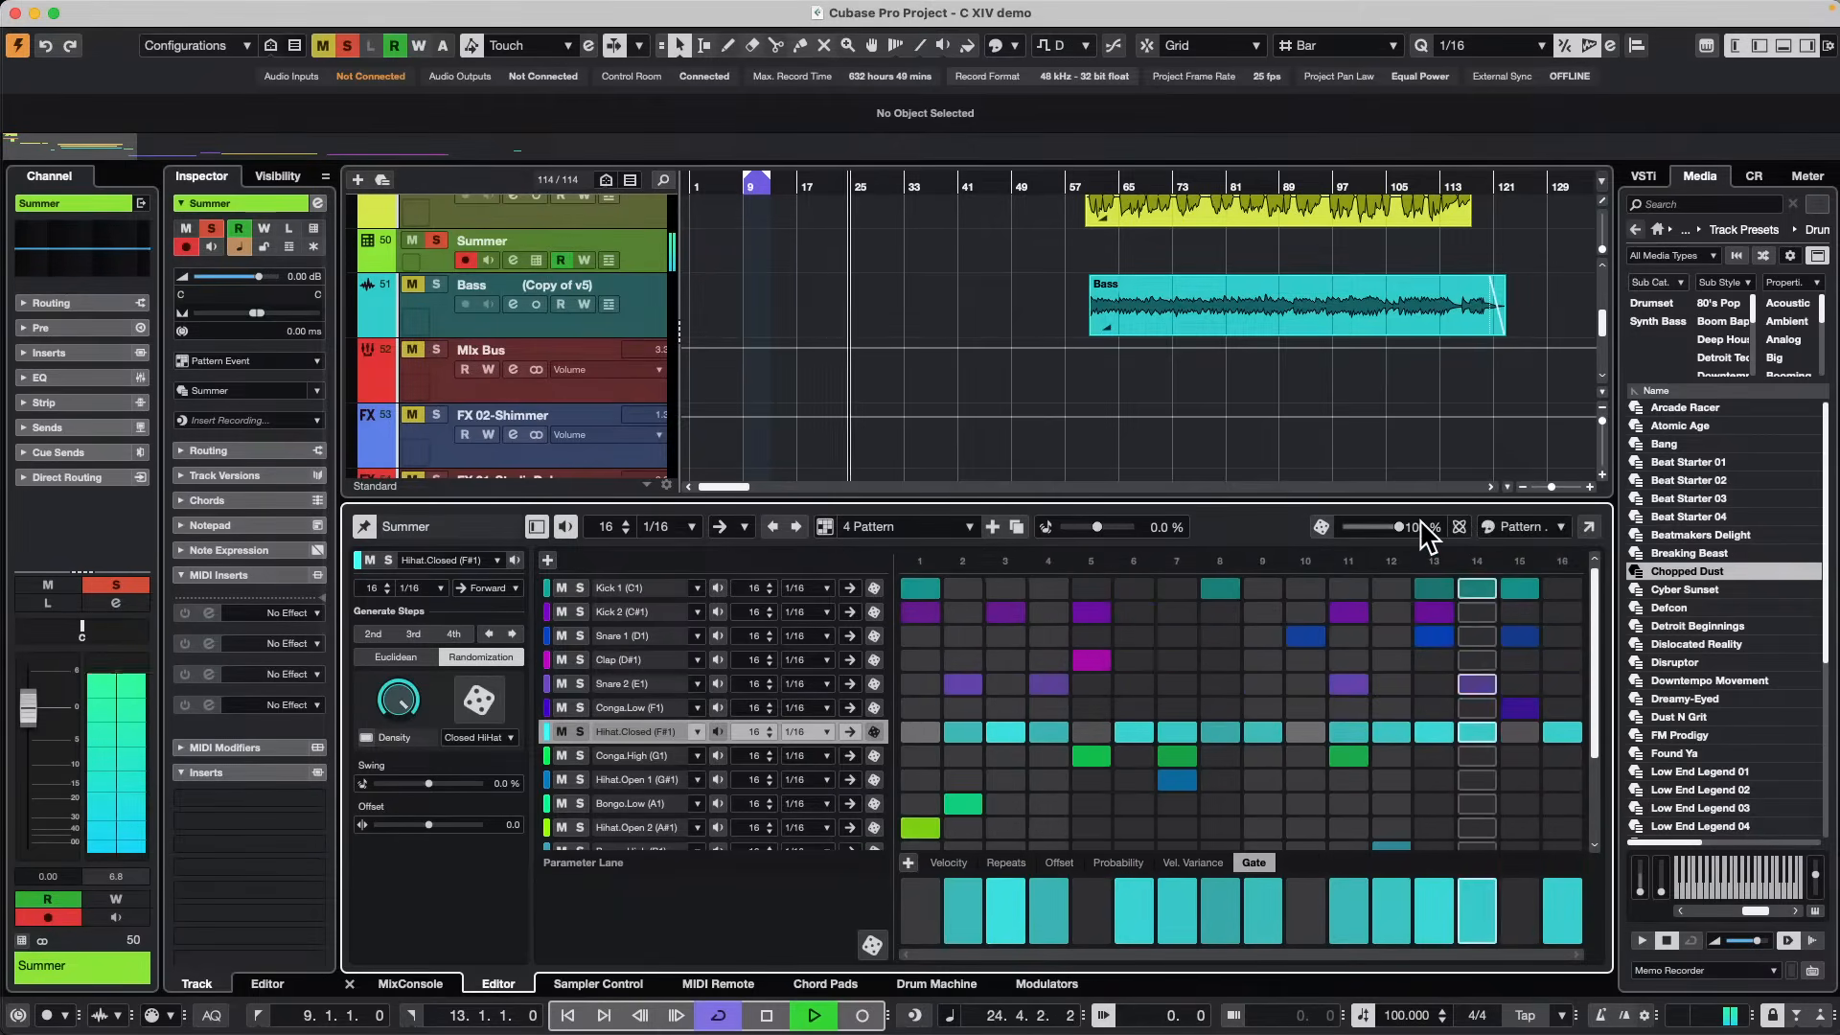
Switch the randomization mode to Full Randomization and activate Kick 1 step 10 in pattern 4.
{"action": "left_click", "coordinate": [1458, 526]}
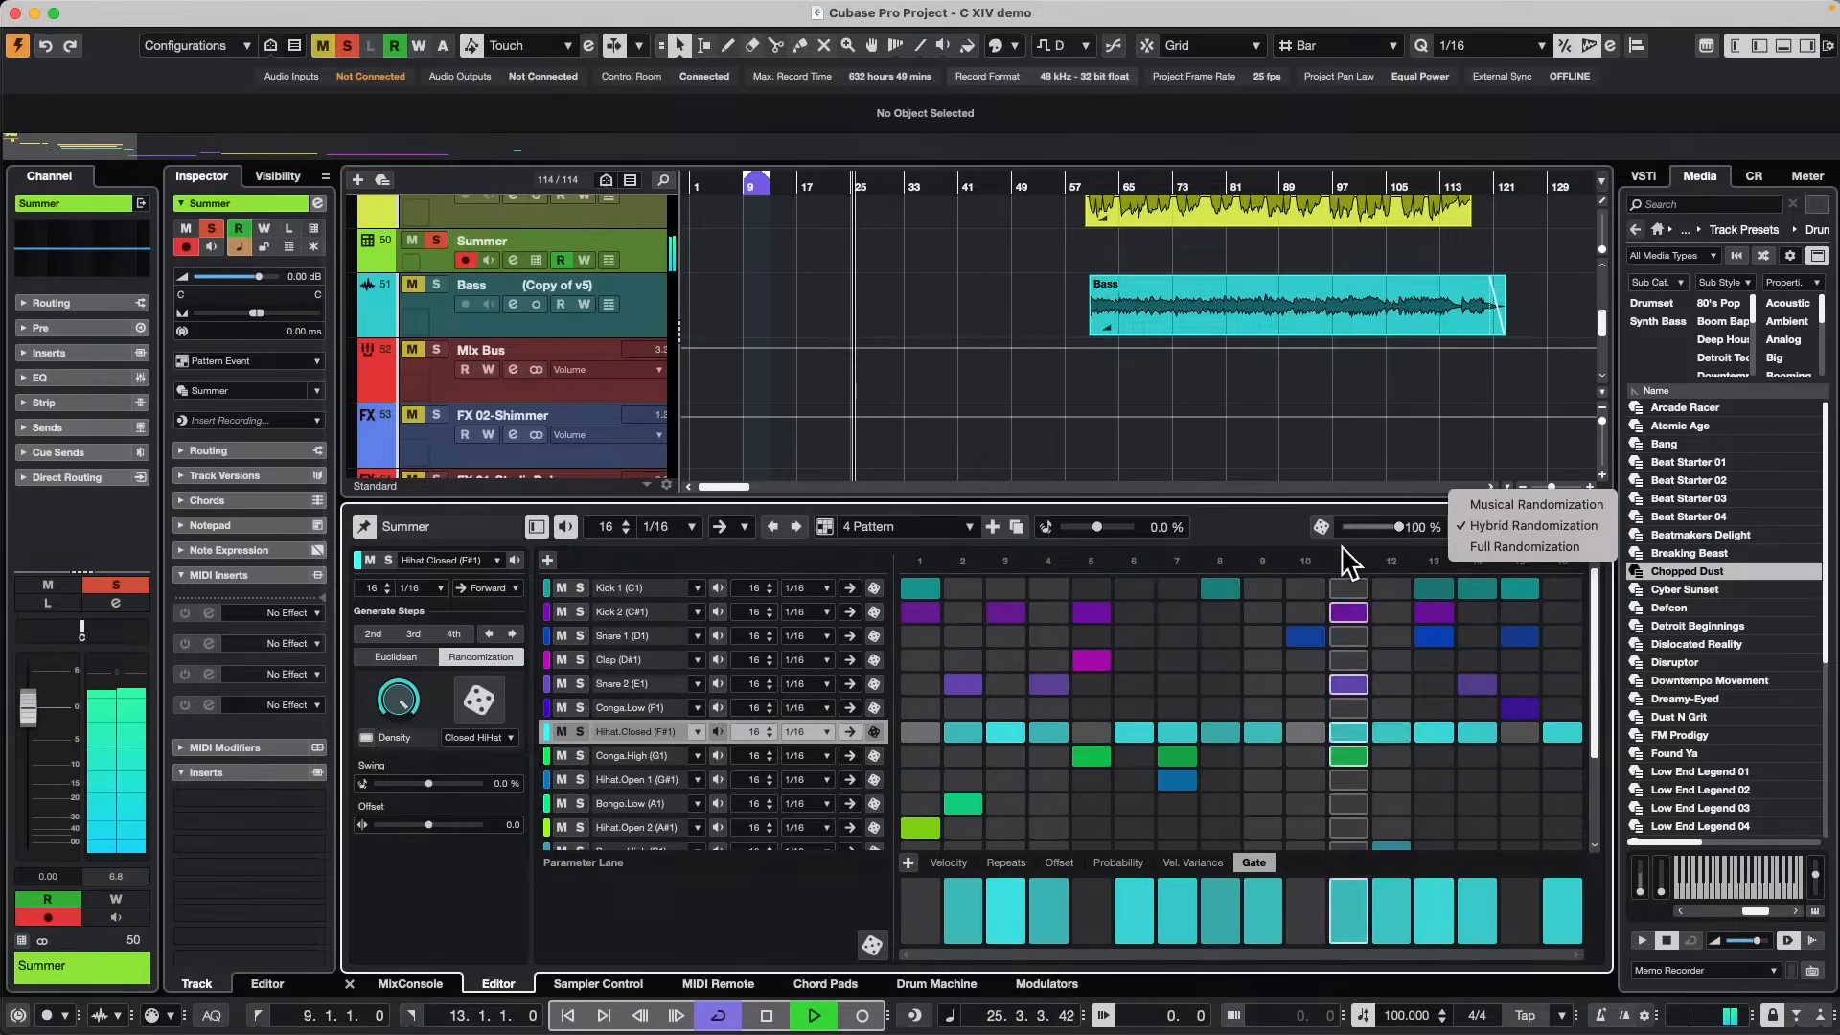
{"action": "left_click", "coordinate": [1320, 523]}
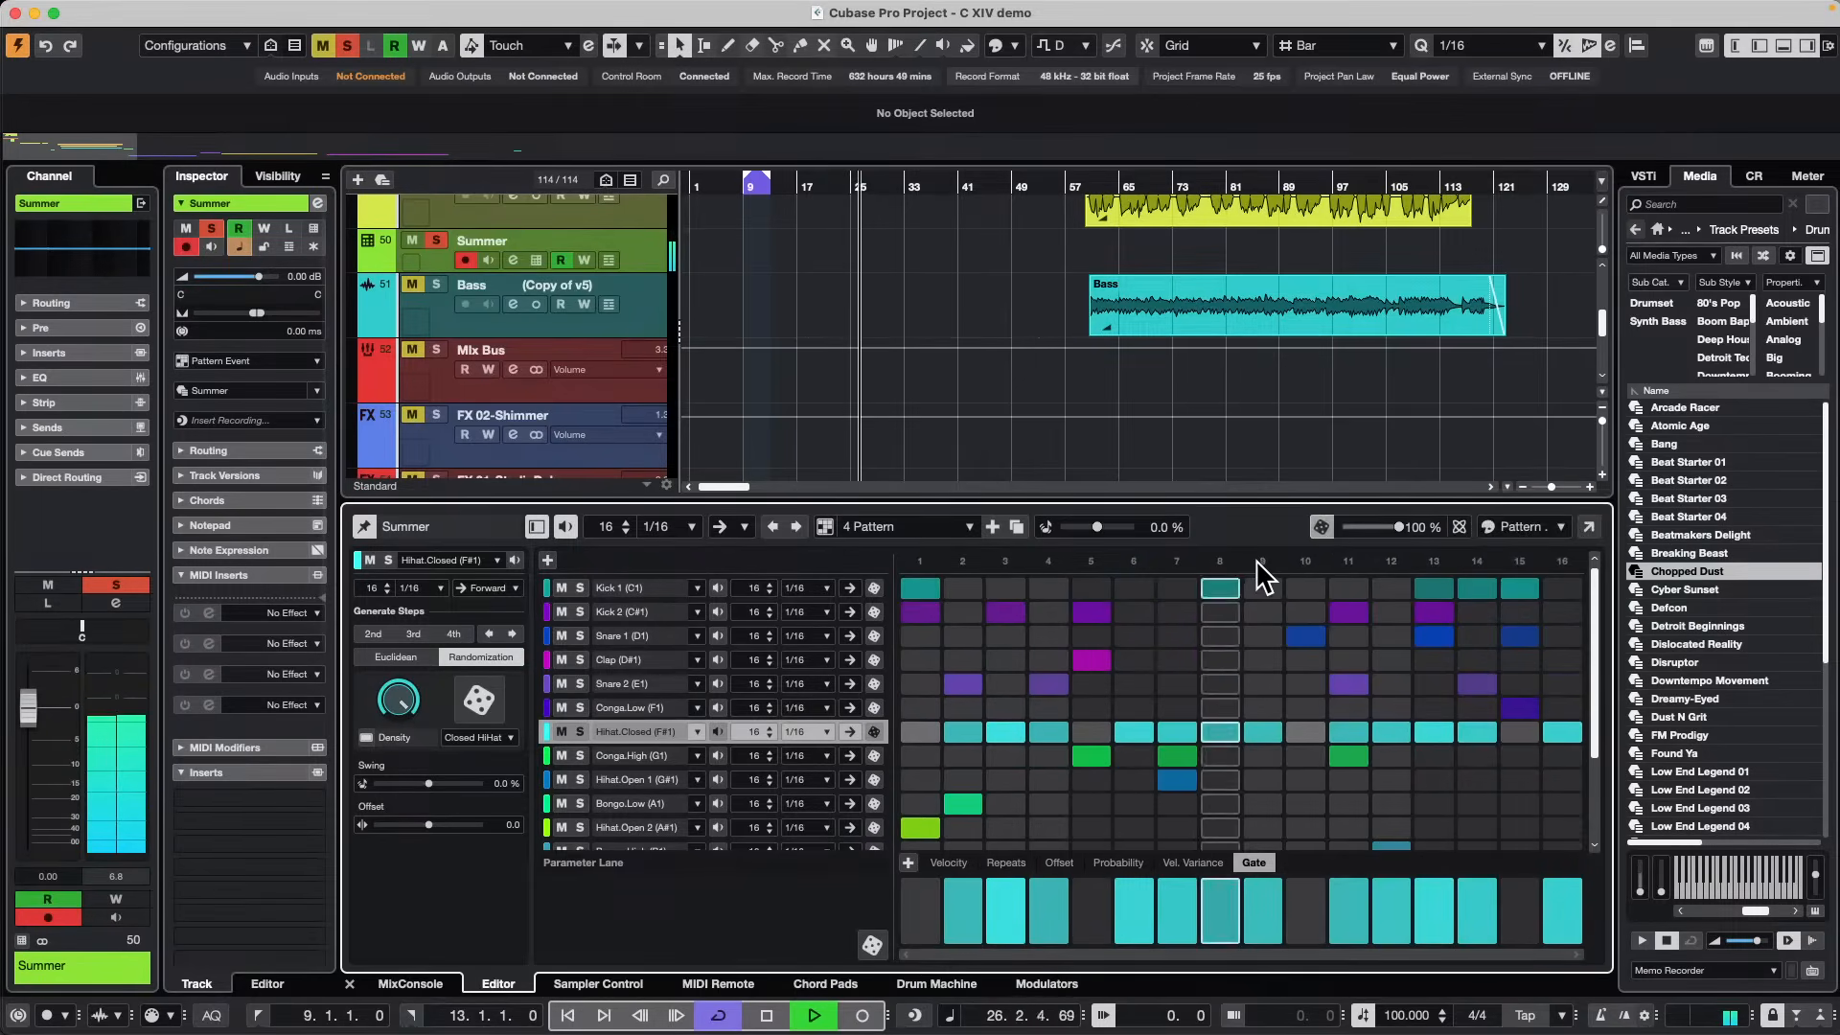
{"action": "left_click", "coordinate": [1458, 526]}
{"action": "left_click", "coordinate": [1499, 553]}
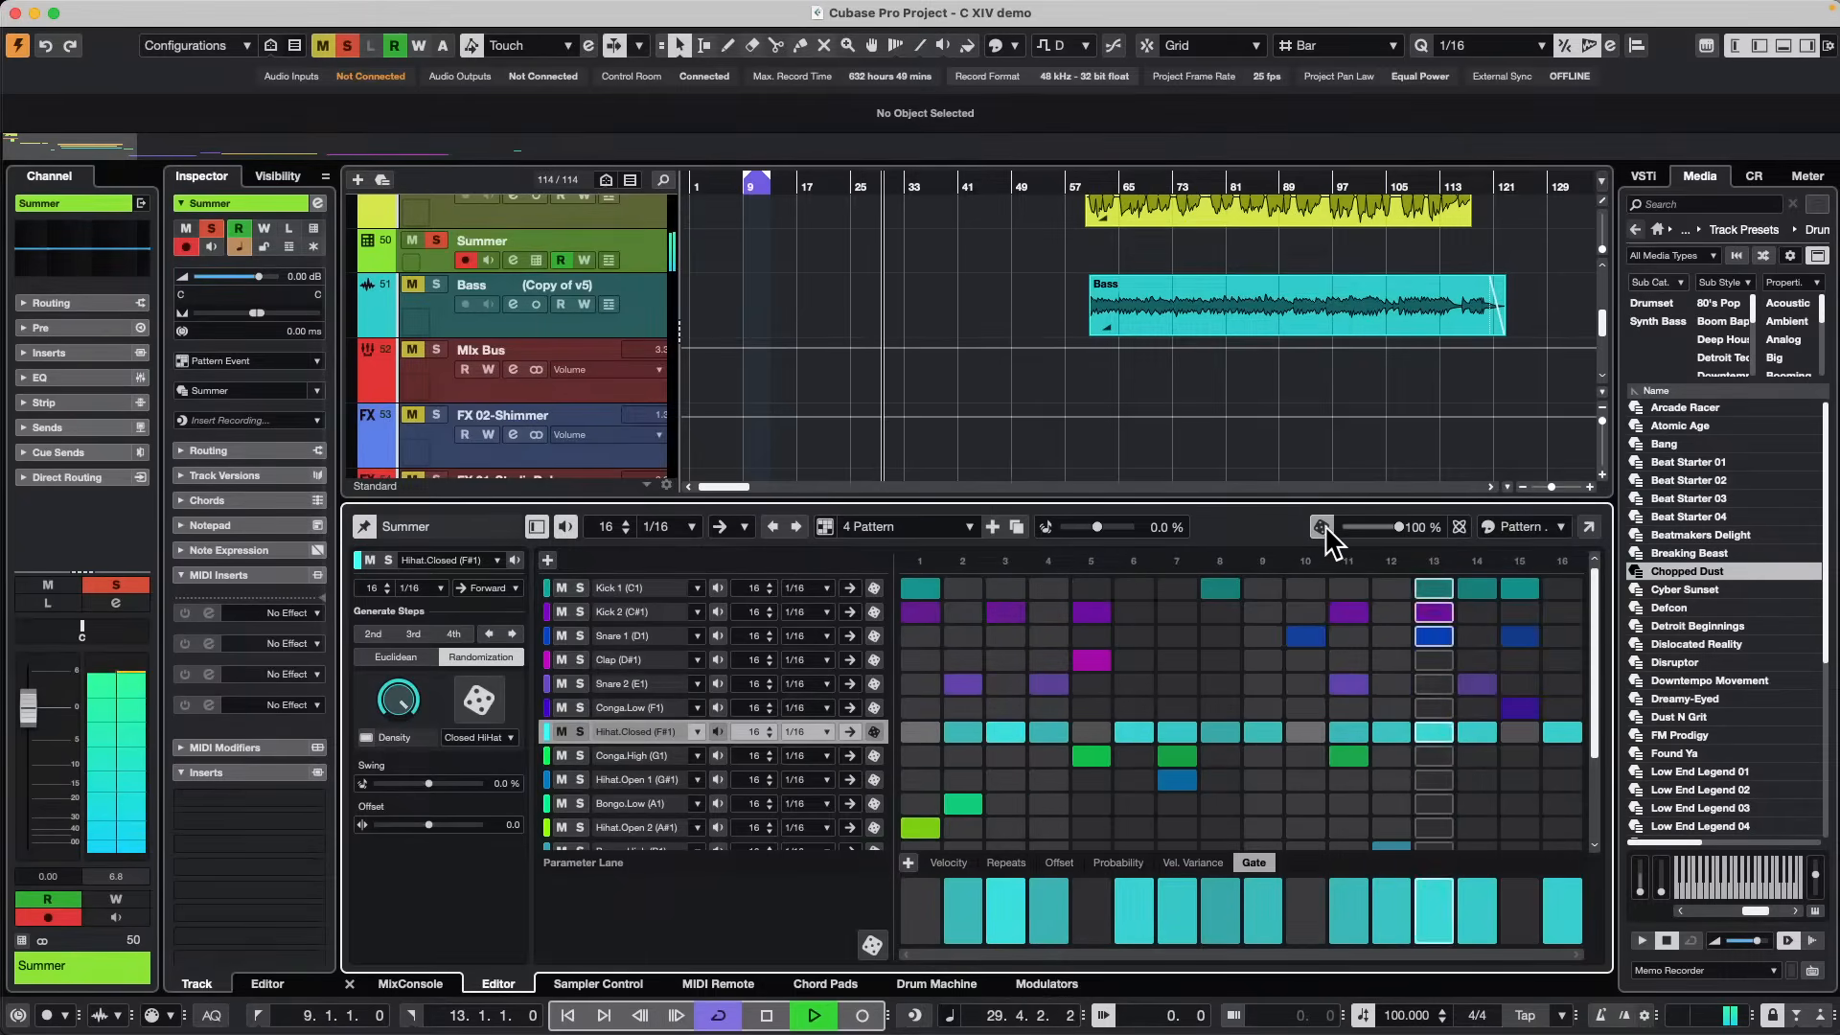
{"action": "left_click", "coordinate": [1308, 586]}
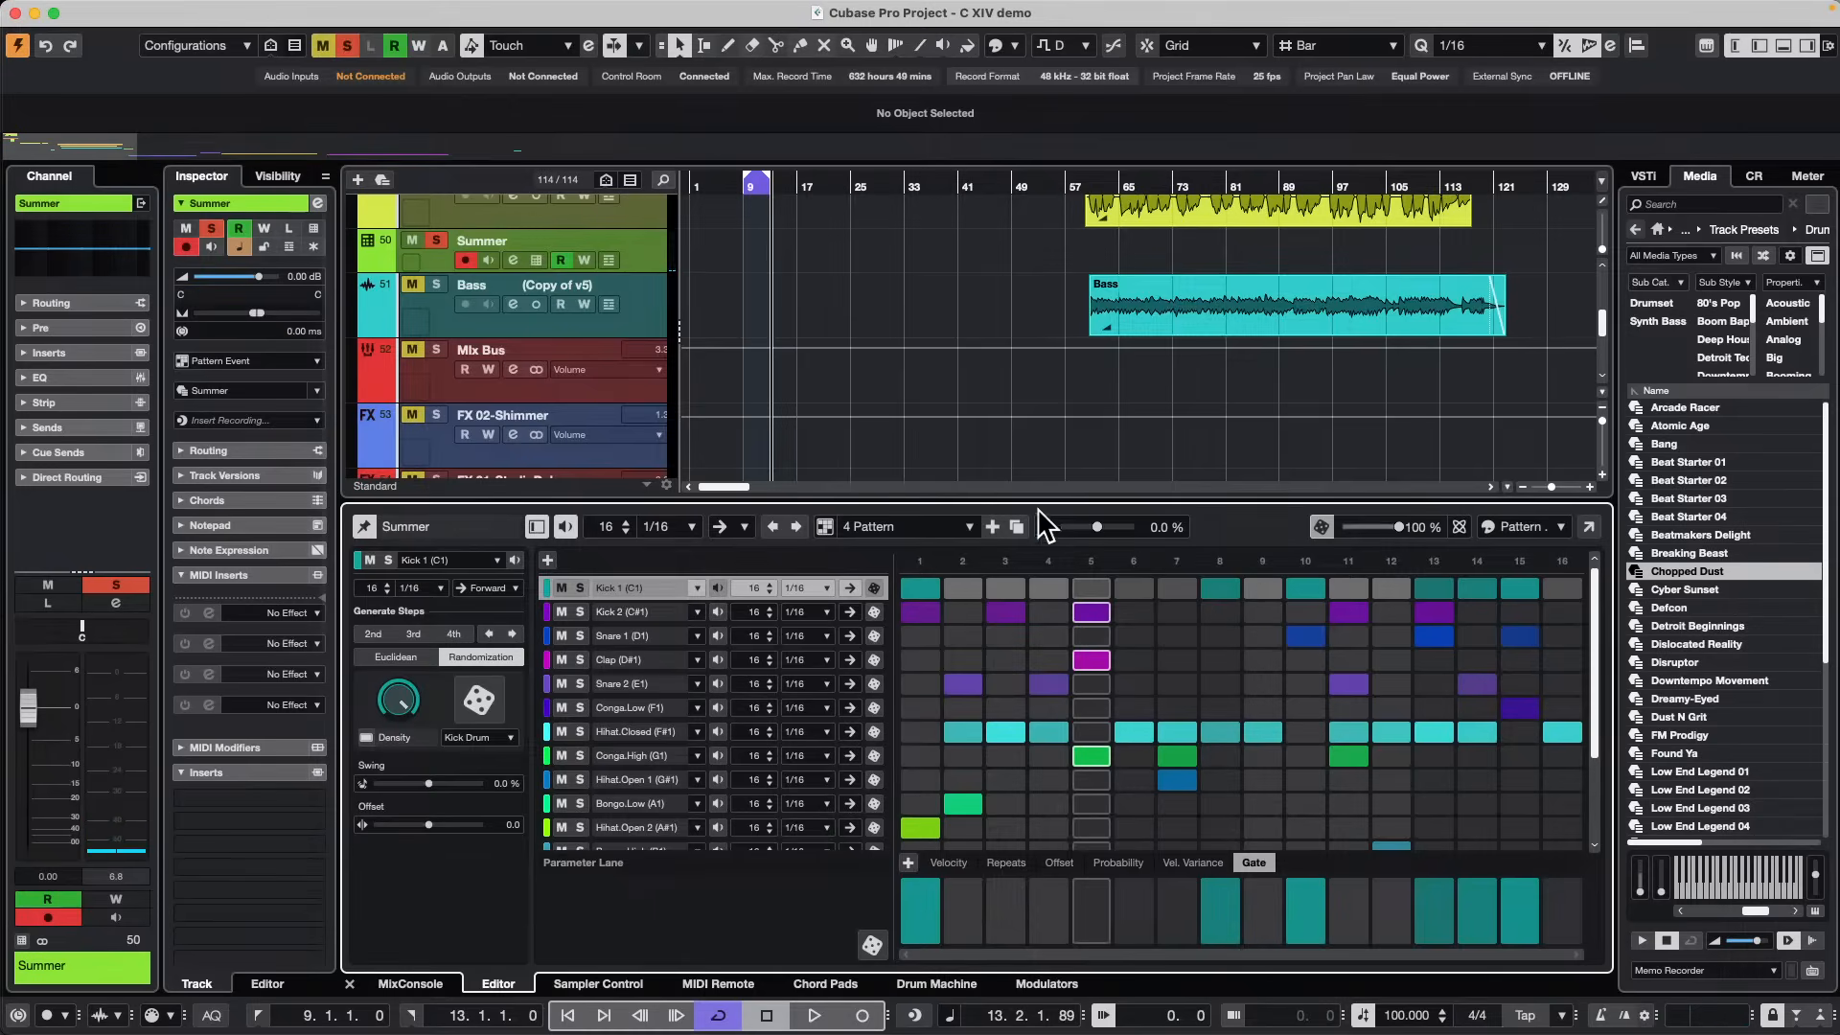
Set the playback direction of pattern 4 to Backward for all lanes and audition the result.
{"action": "left_click", "coordinate": [740, 526]}
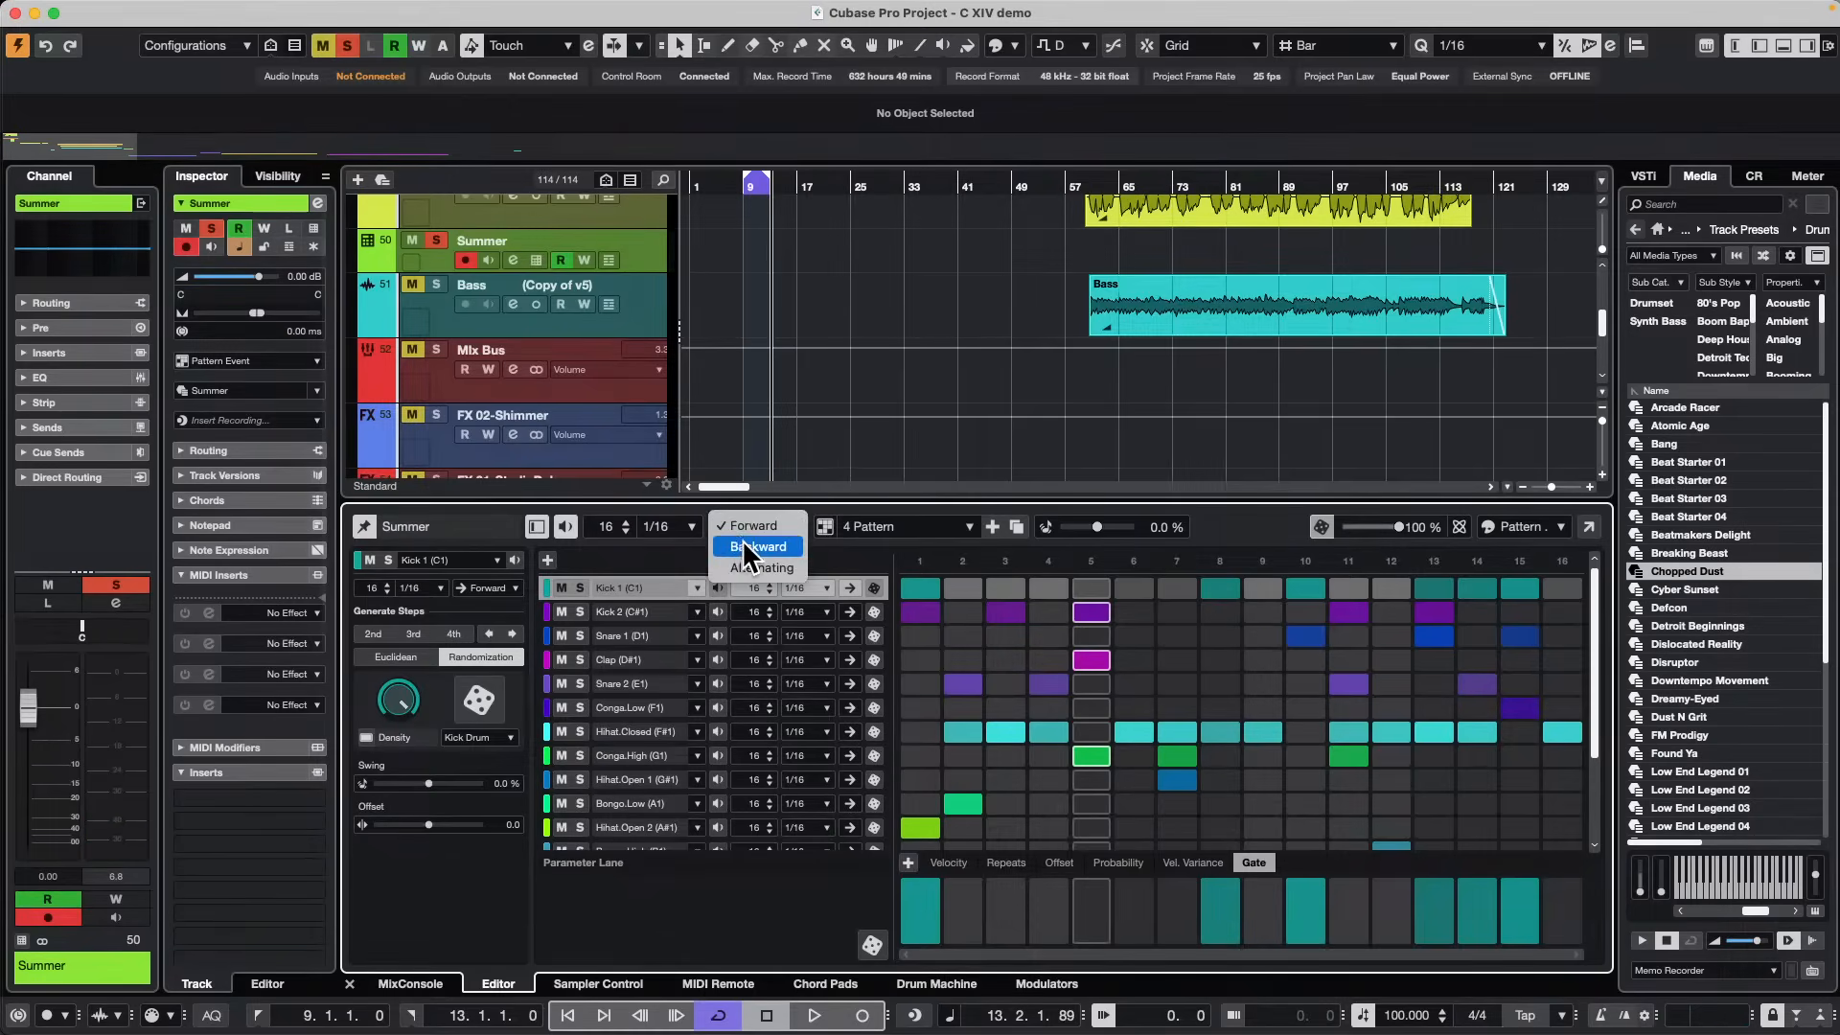
{"action": "left_click", "coordinate": [757, 546]}
{"action": "key", "text": "space"}
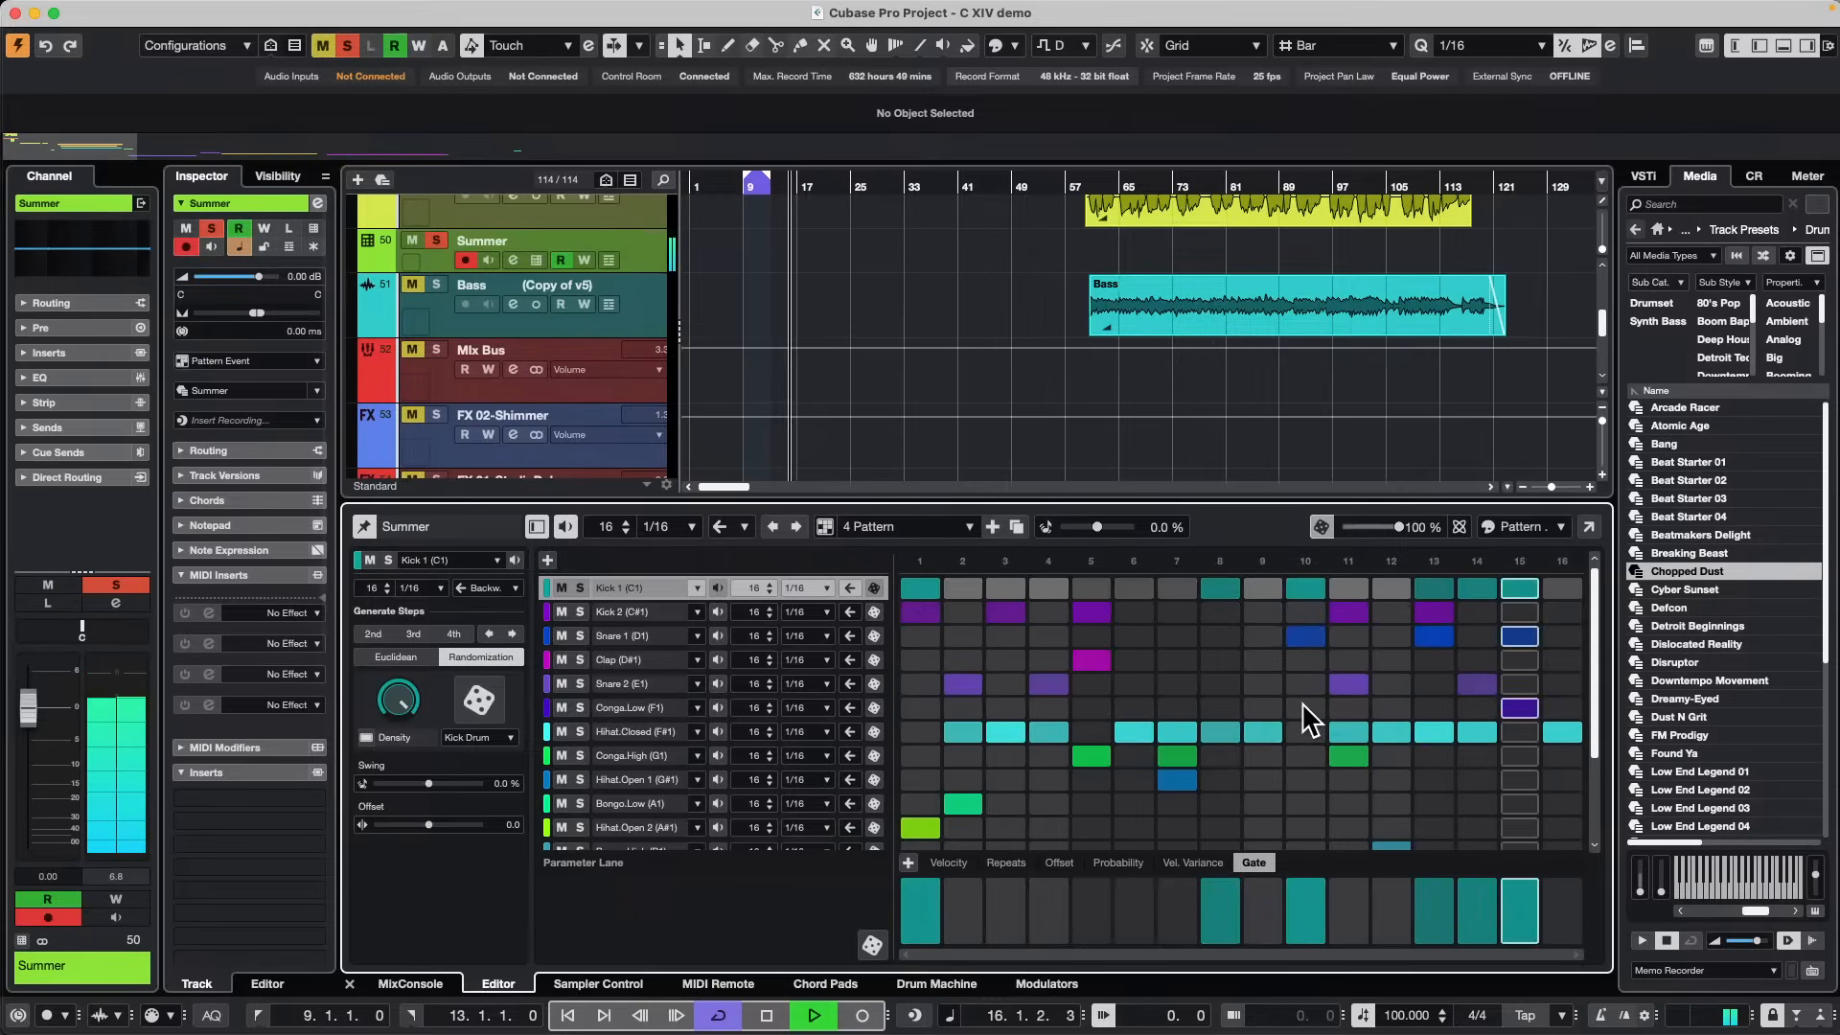
{"action": "key", "text": "space"}
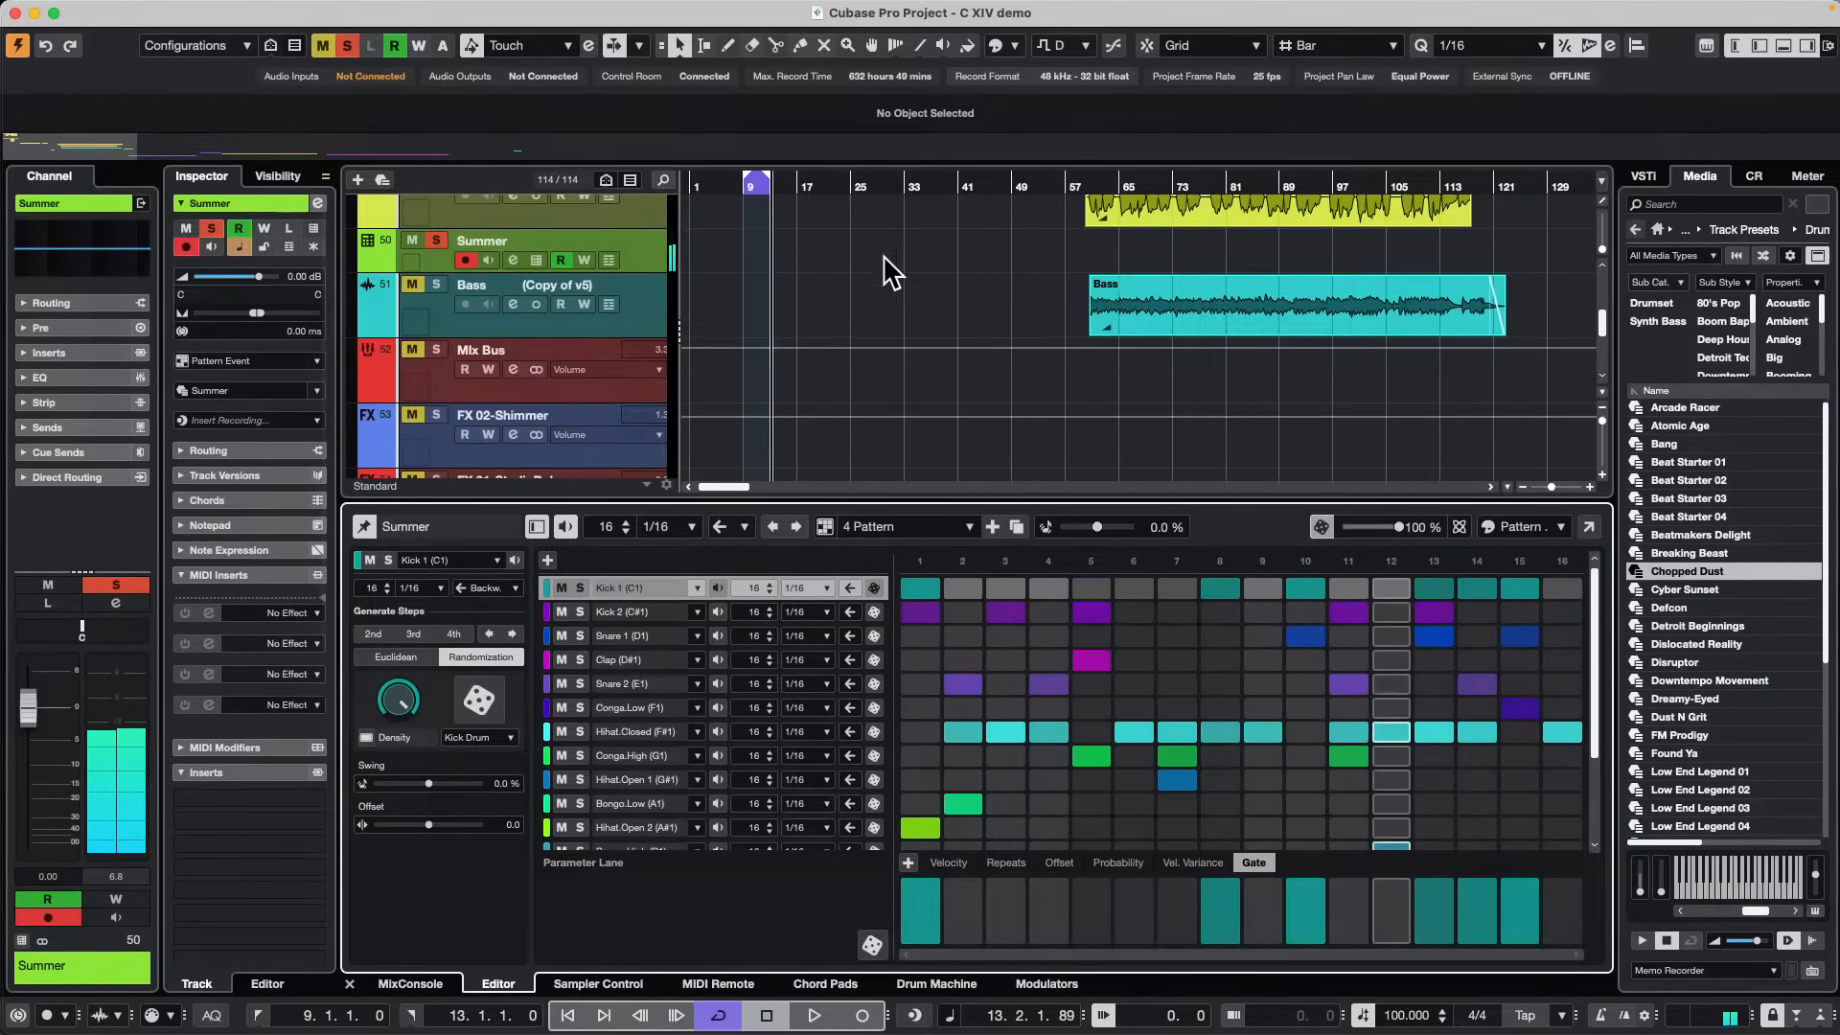
Audition pattern 1, switch to pattern 2 during playback, and stop.
{"action": "left_click", "coordinate": [966, 521]}
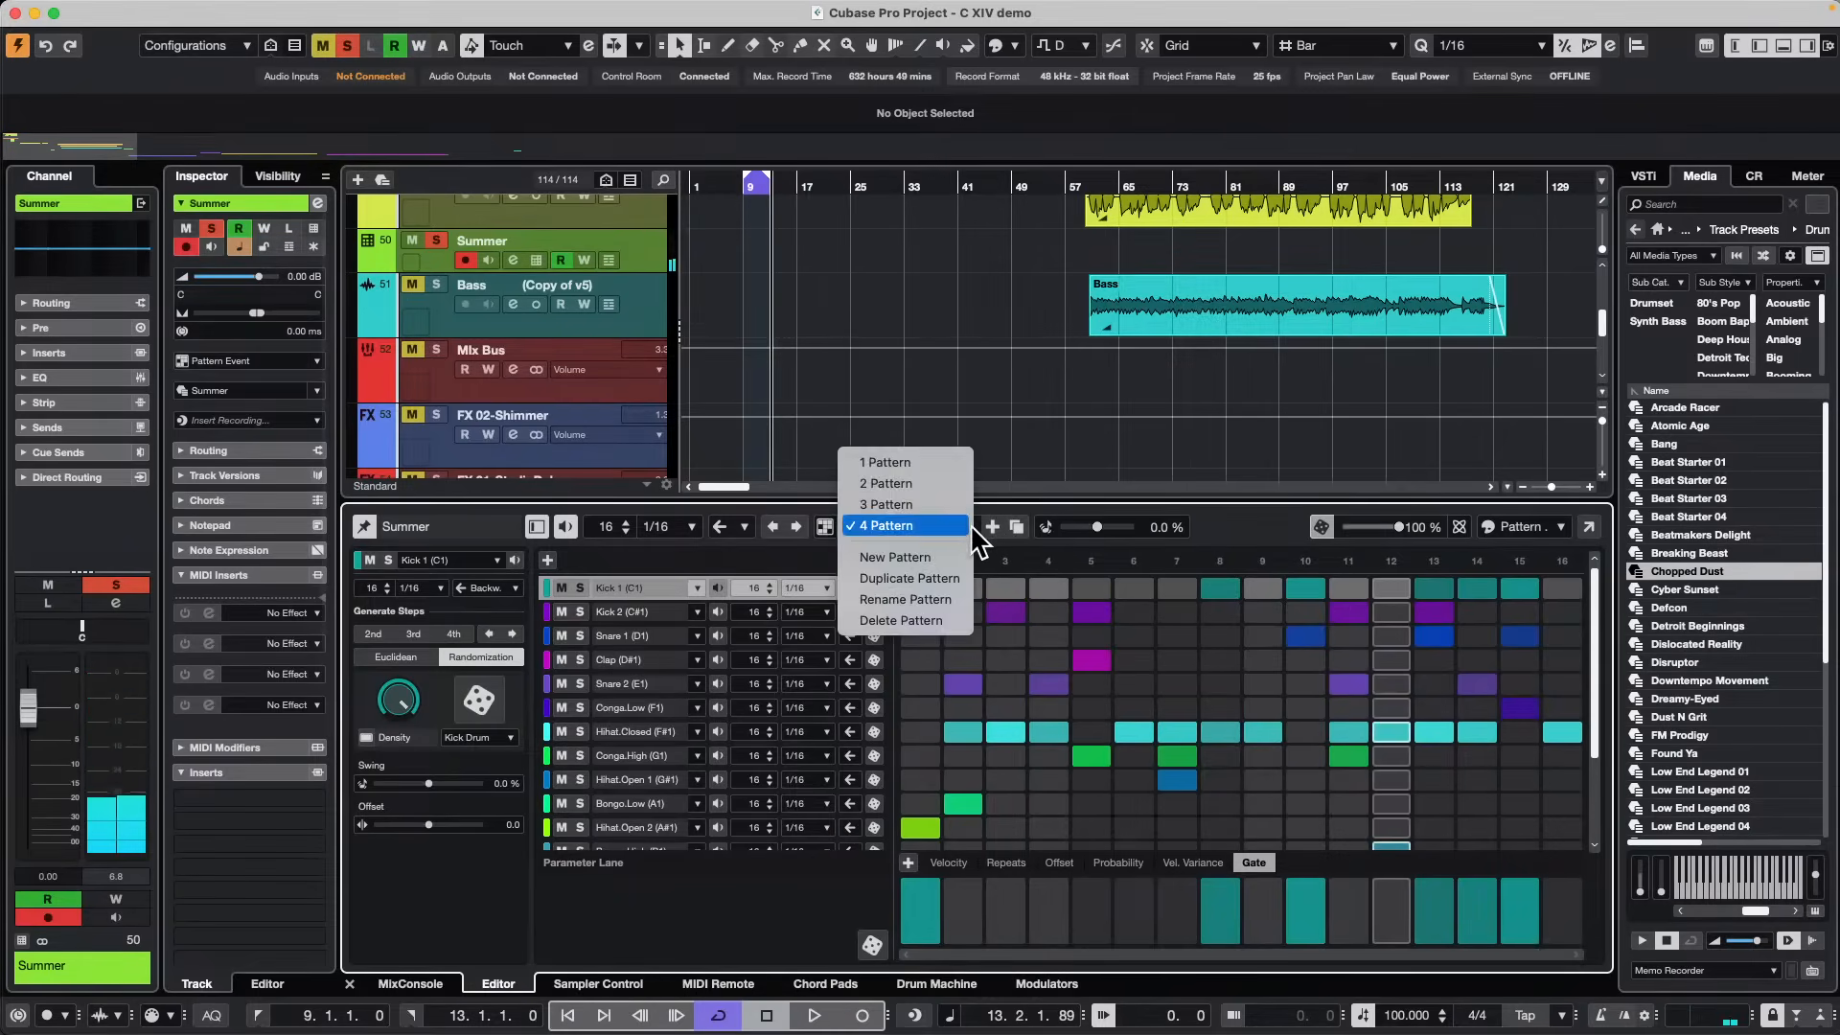
{"action": "left_click", "coordinate": [941, 463]}
{"action": "key", "text": "space"}
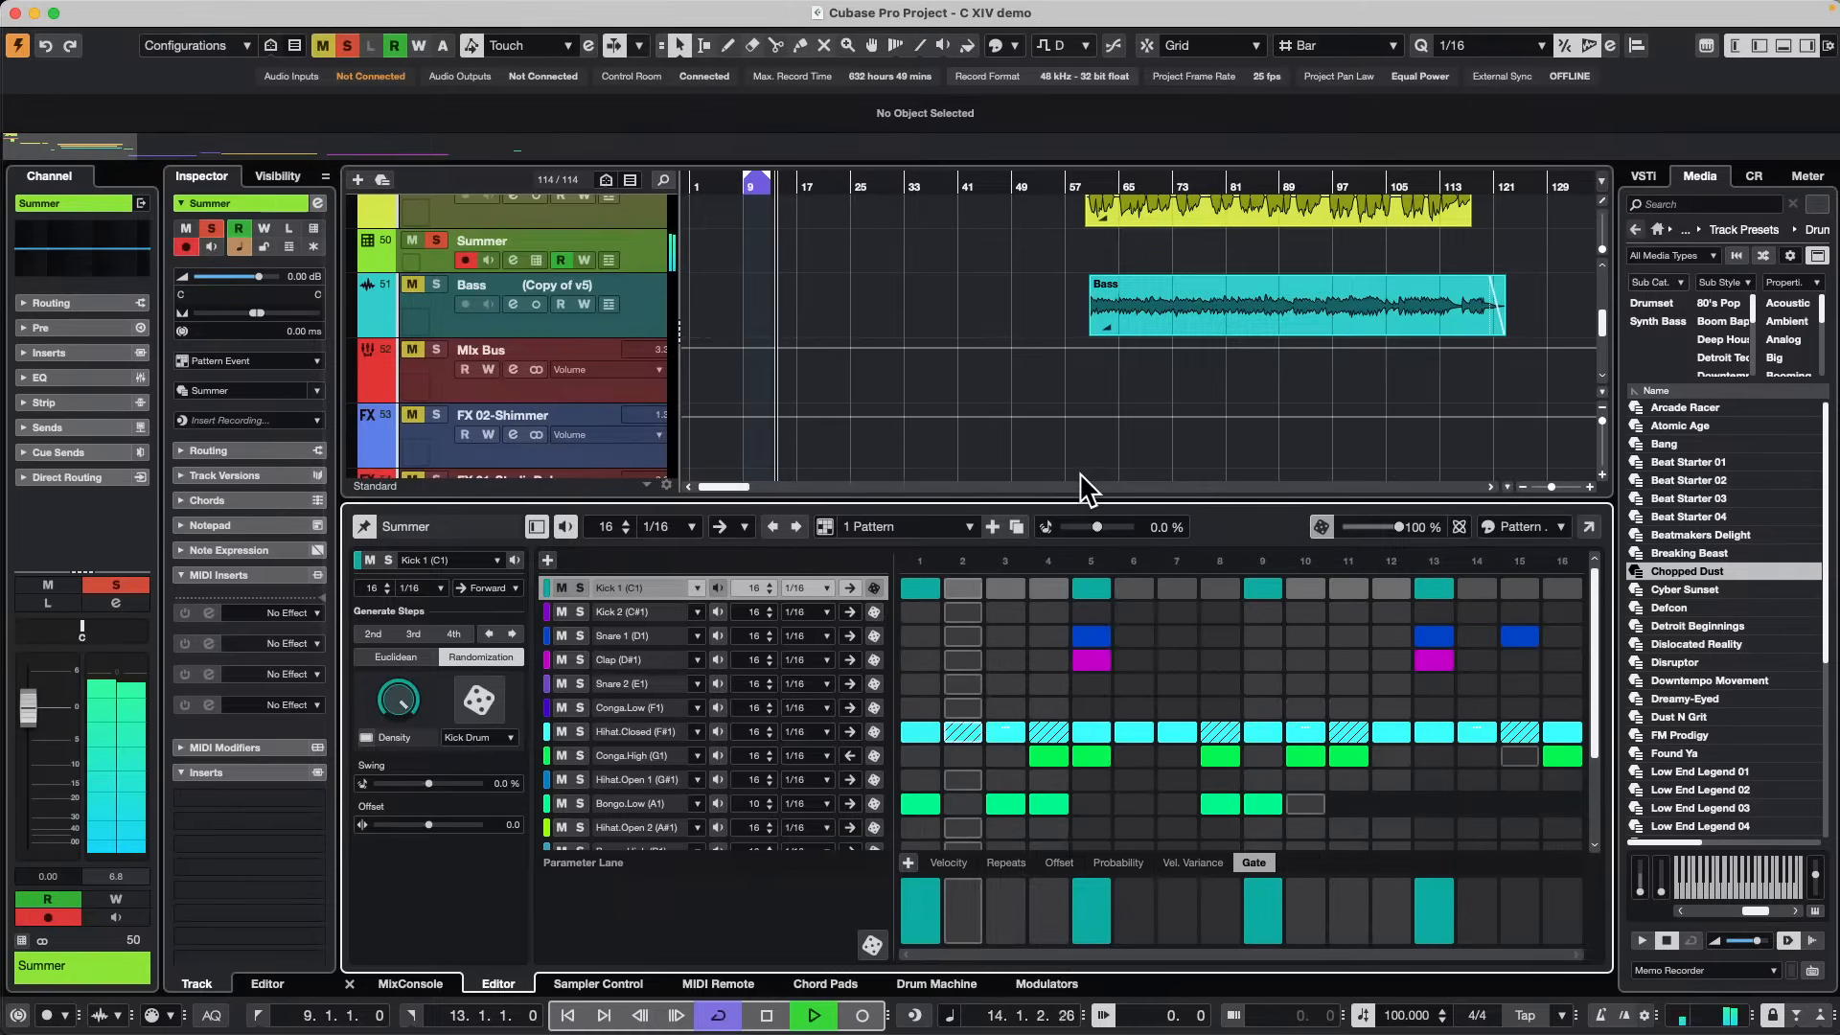
{"action": "left_click", "coordinate": [970, 530]}
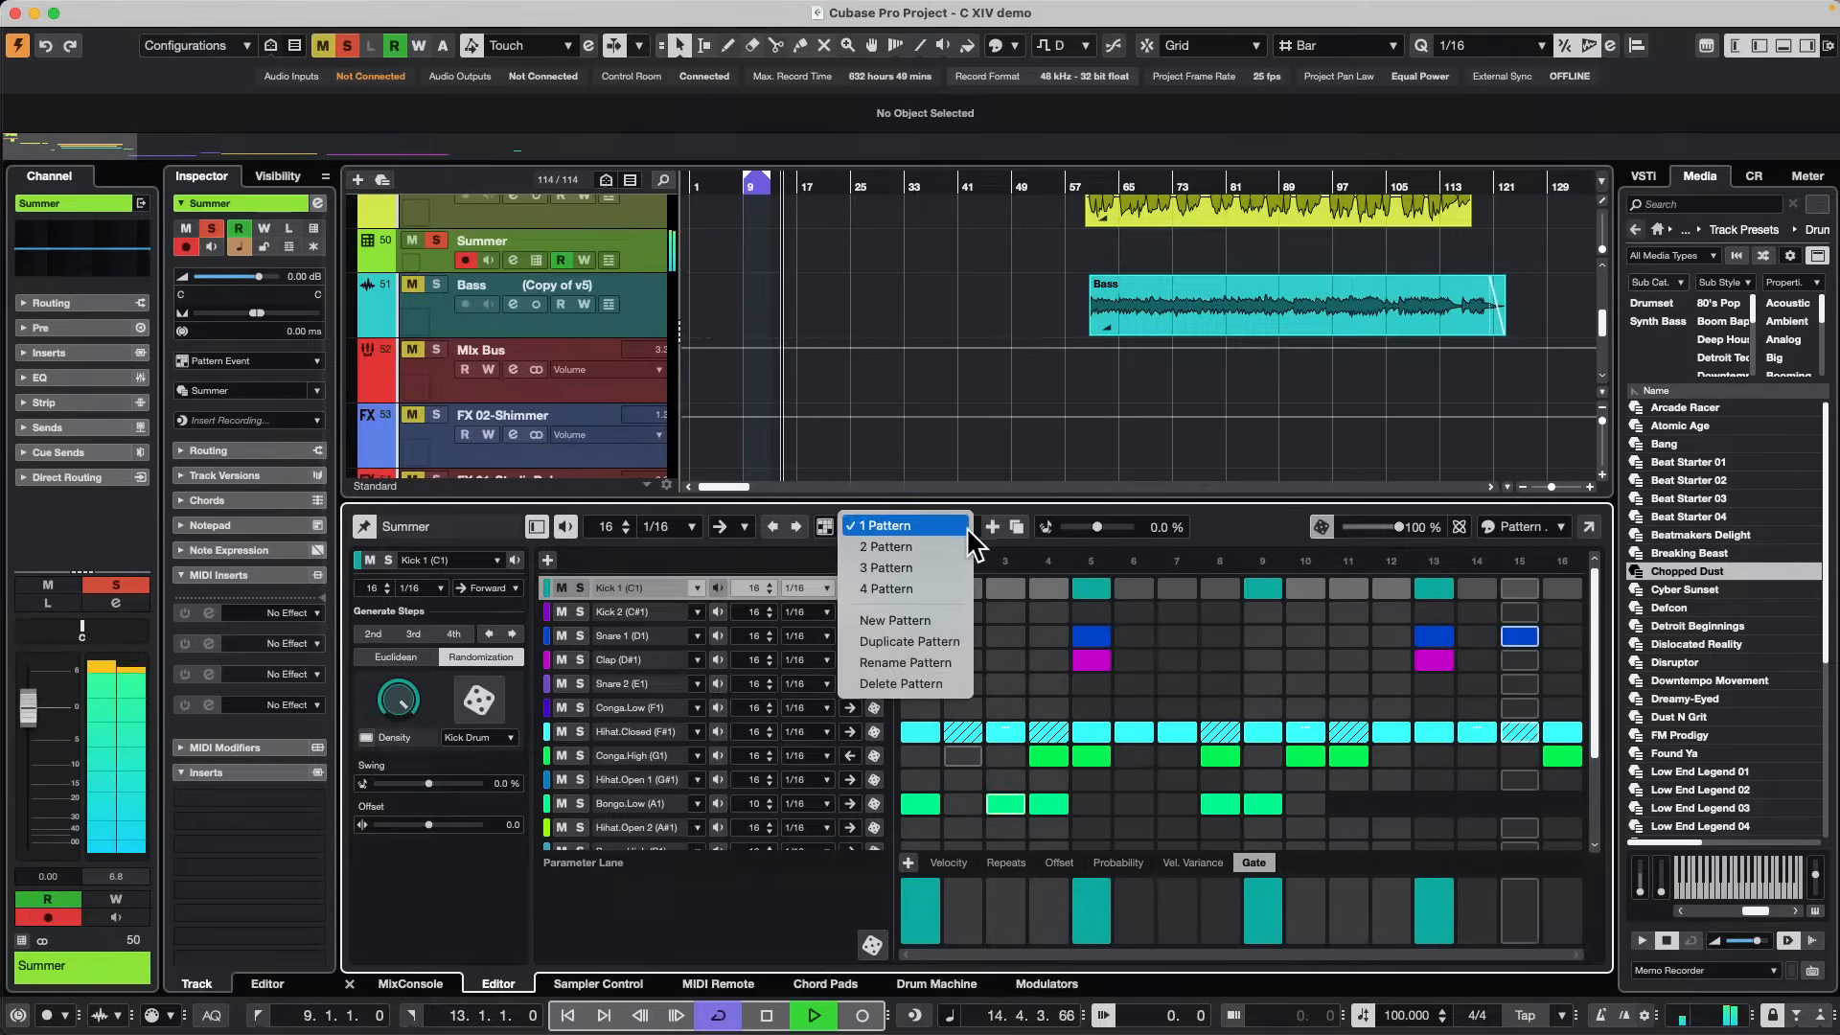
{"action": "left_click", "coordinate": [945, 544]}
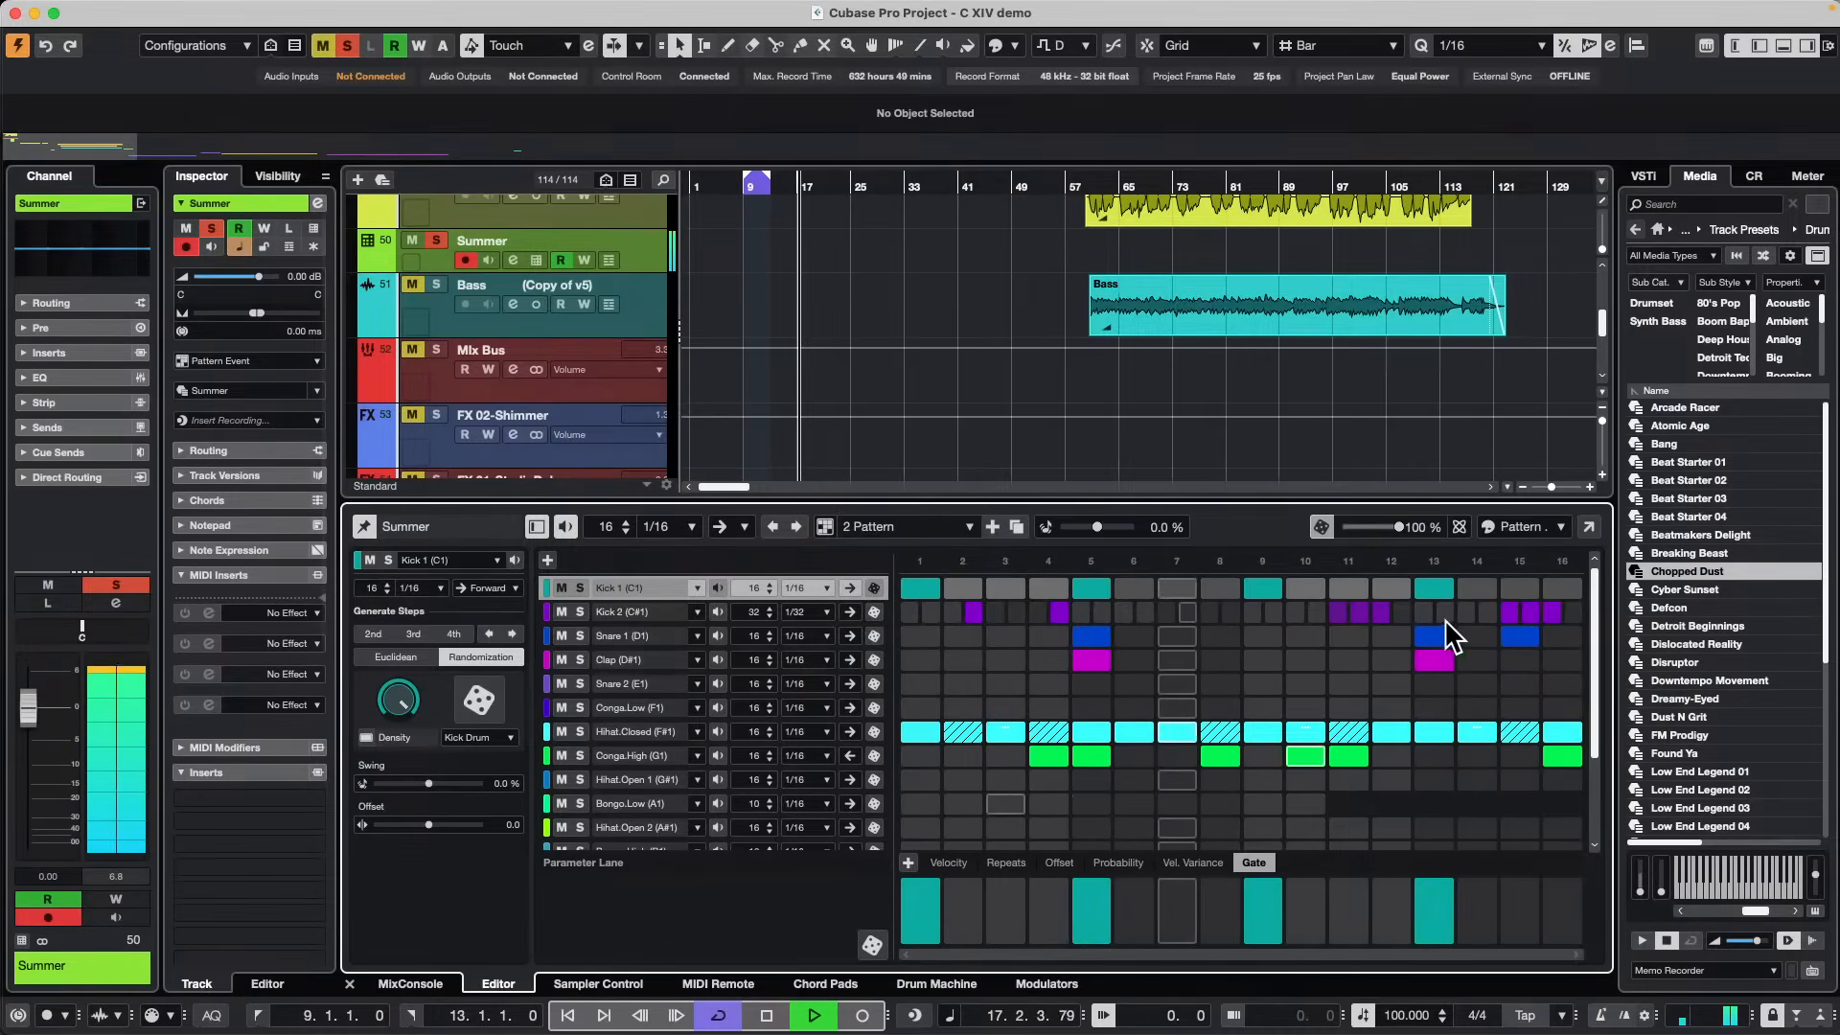
{"action": "key", "text": "space"}
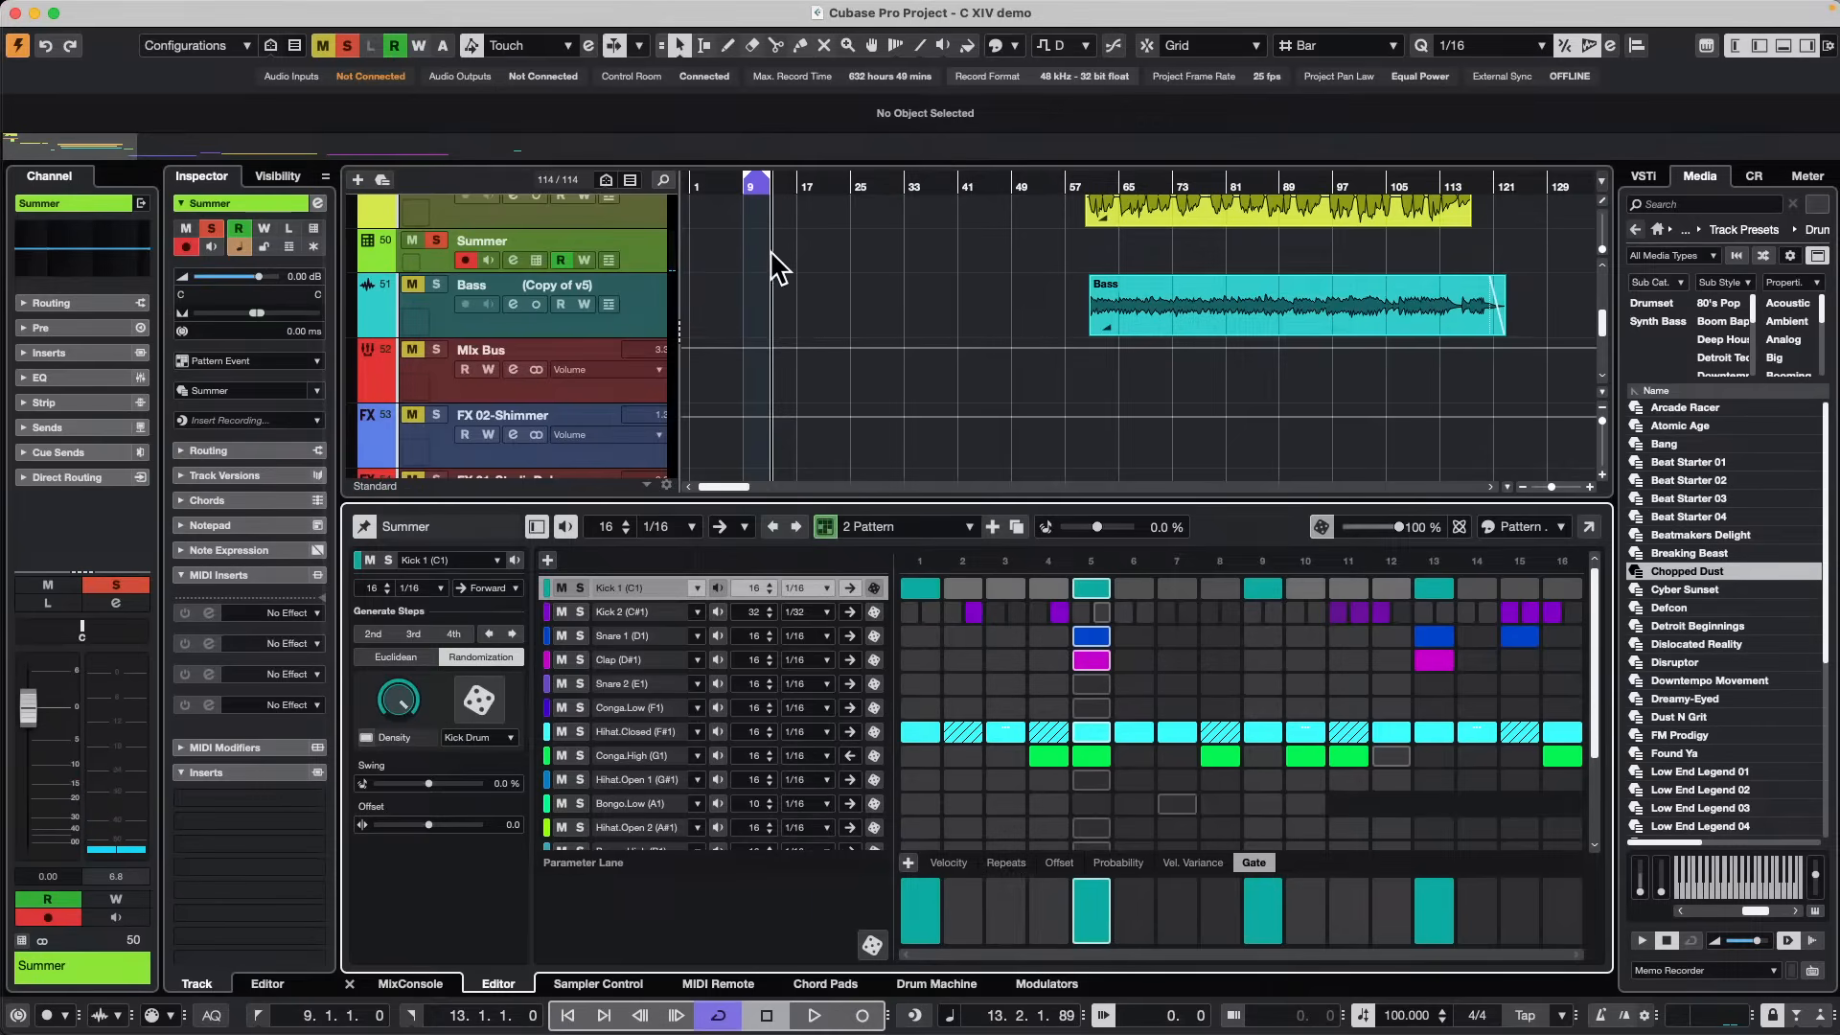
Switch the editor back to pattern 1 and select the Snare 2 lane.
{"action": "left_click", "coordinate": [853, 525]}
{"action": "left_click", "coordinate": [877, 496]}
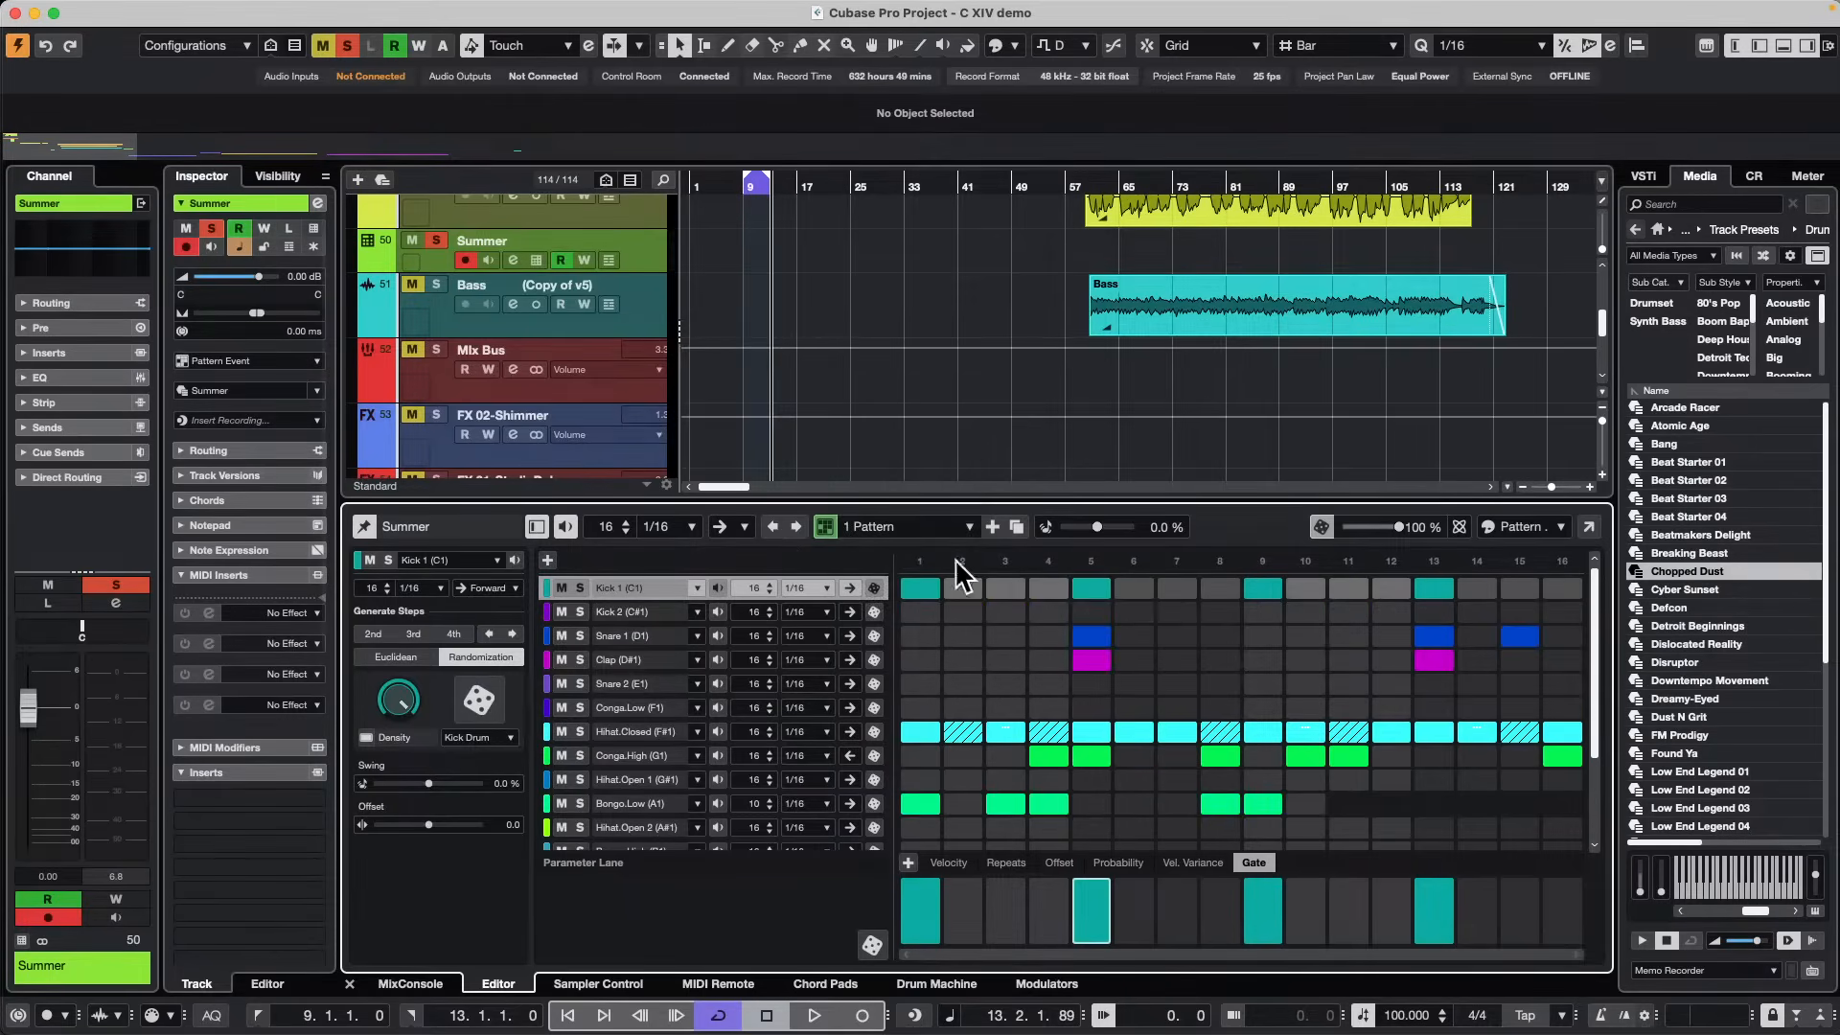
{"action": "left_click", "coordinate": [596, 683]}
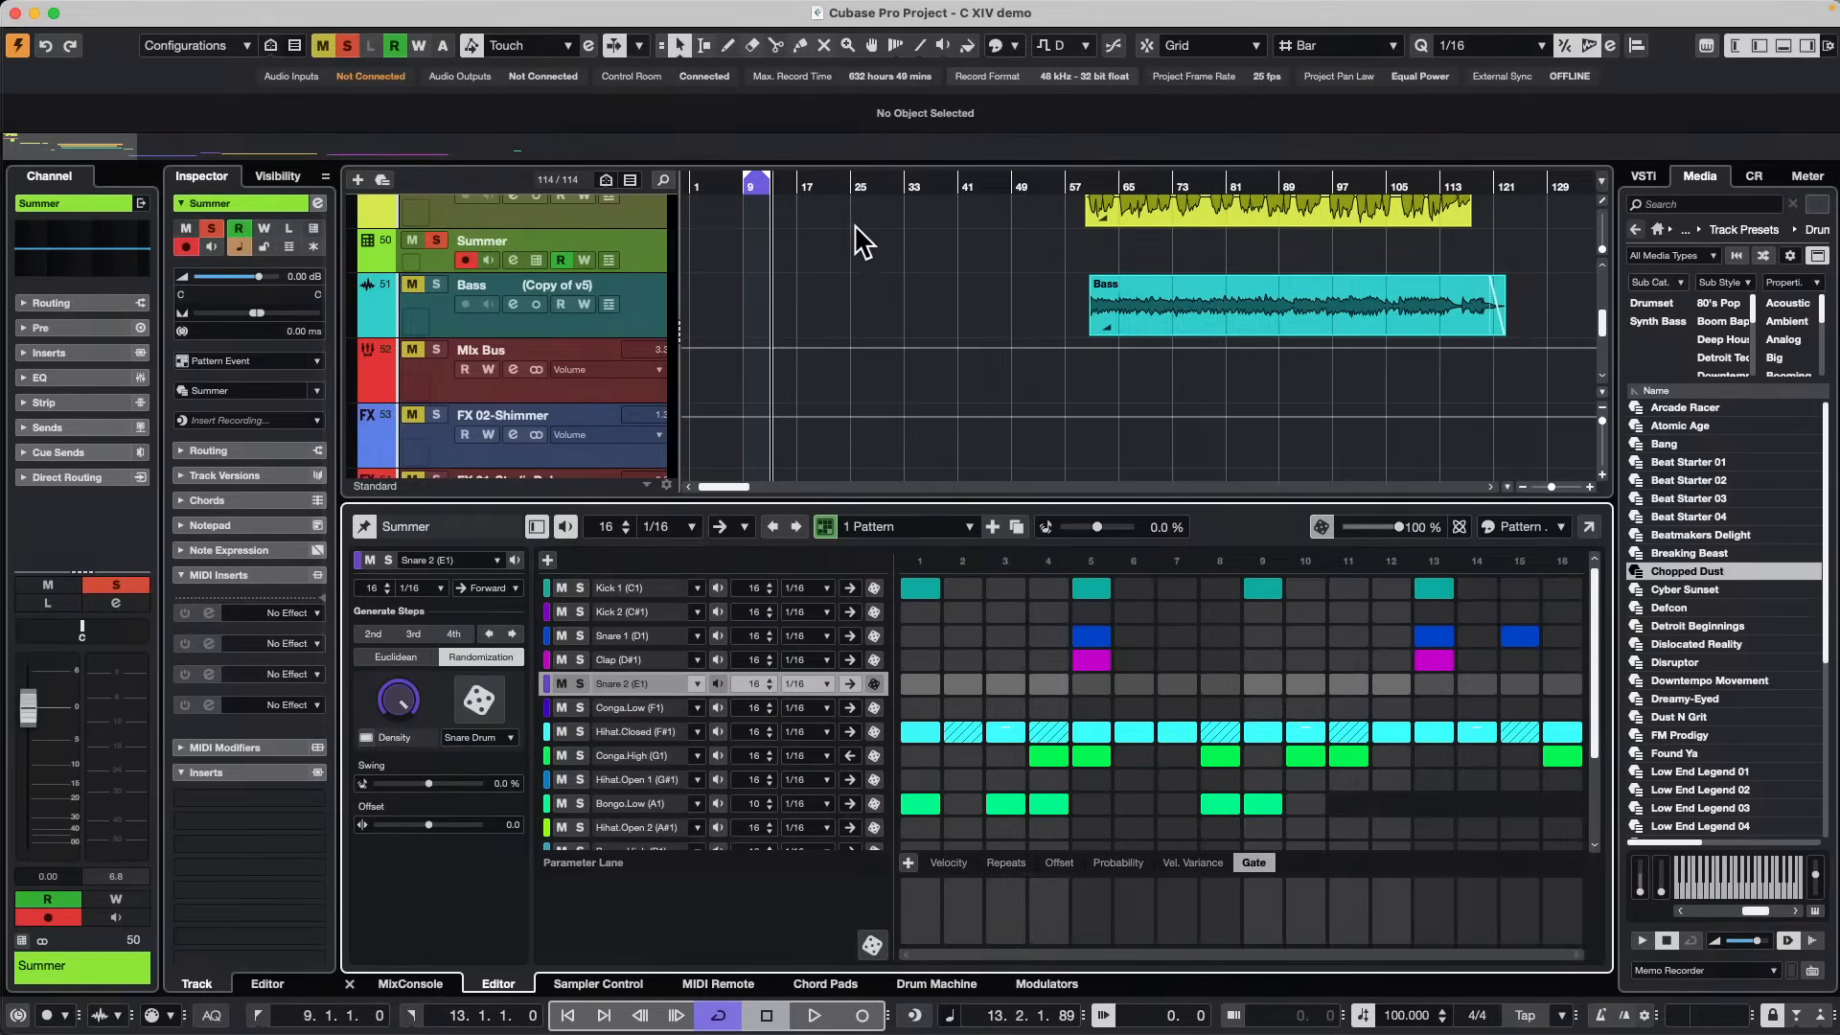
Look through the project's tracks, zoom out the timeline, and bring the Summer track back into view.
{"action": "scroll", "coordinate": [895, 310], "scroll_direction": "up", "scroll_amount": 10}
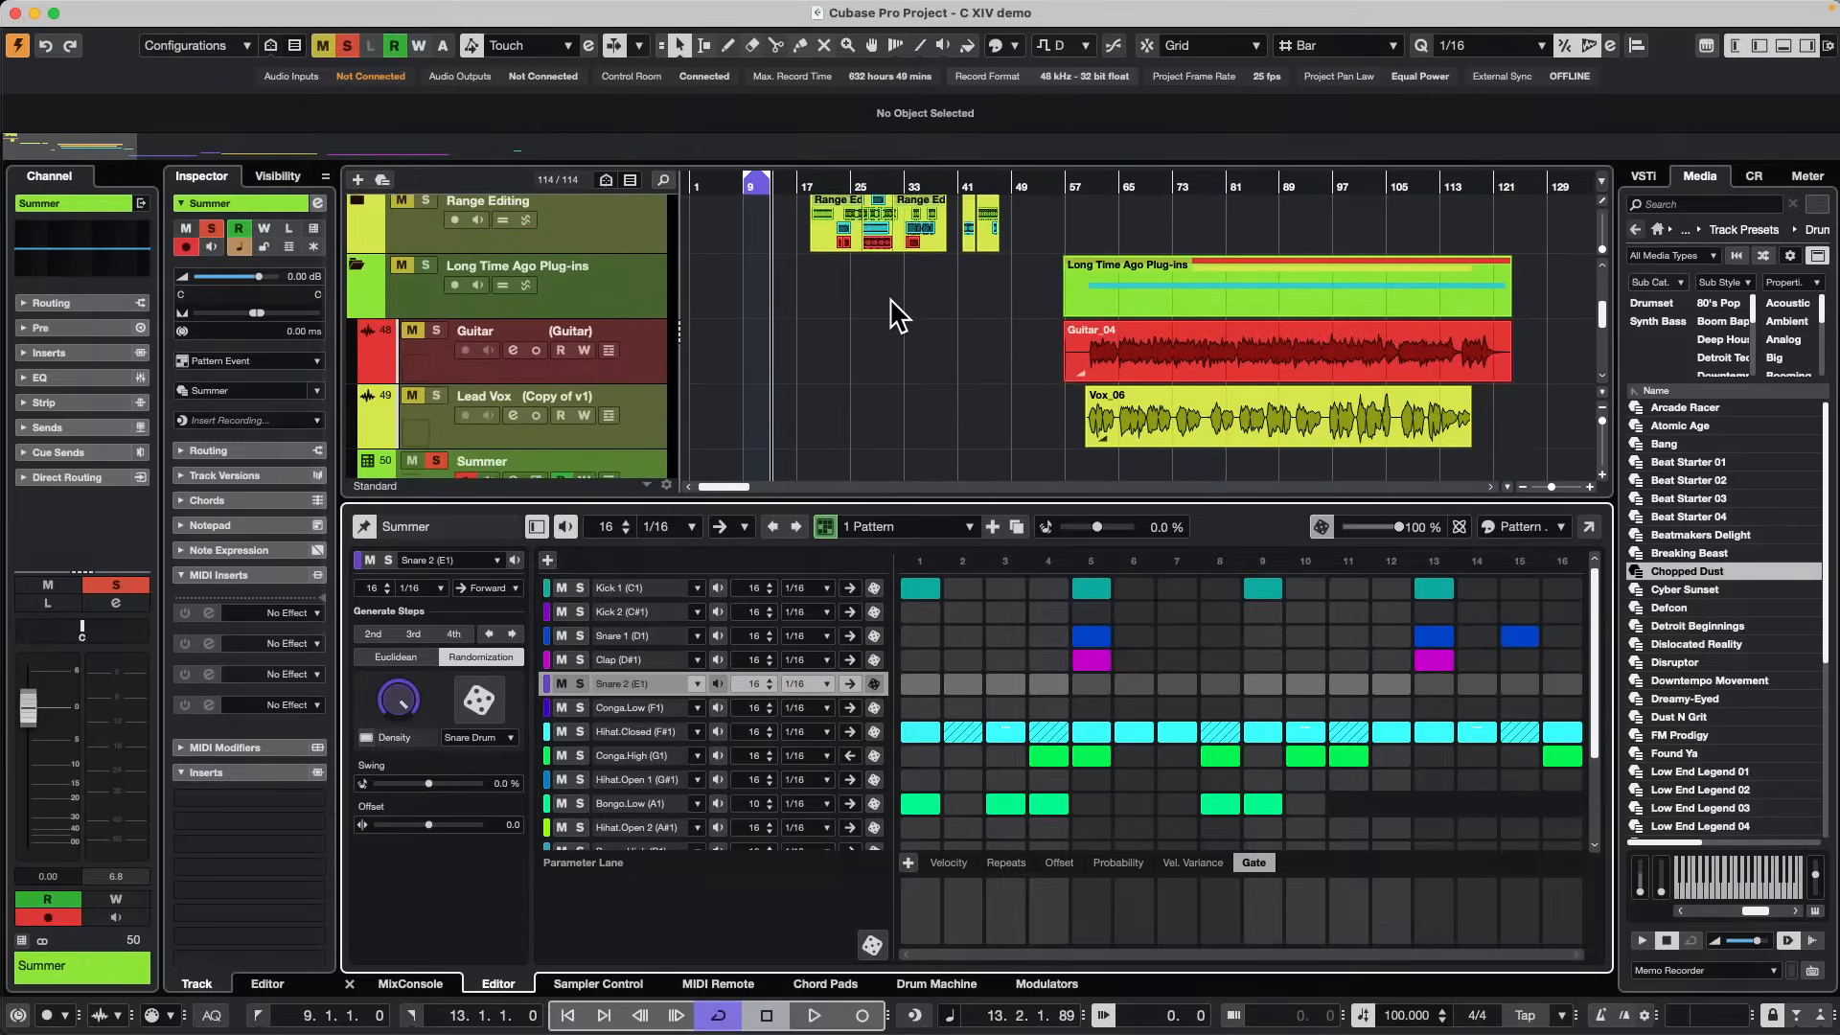
{"action": "left_click", "coordinate": [362, 369]}
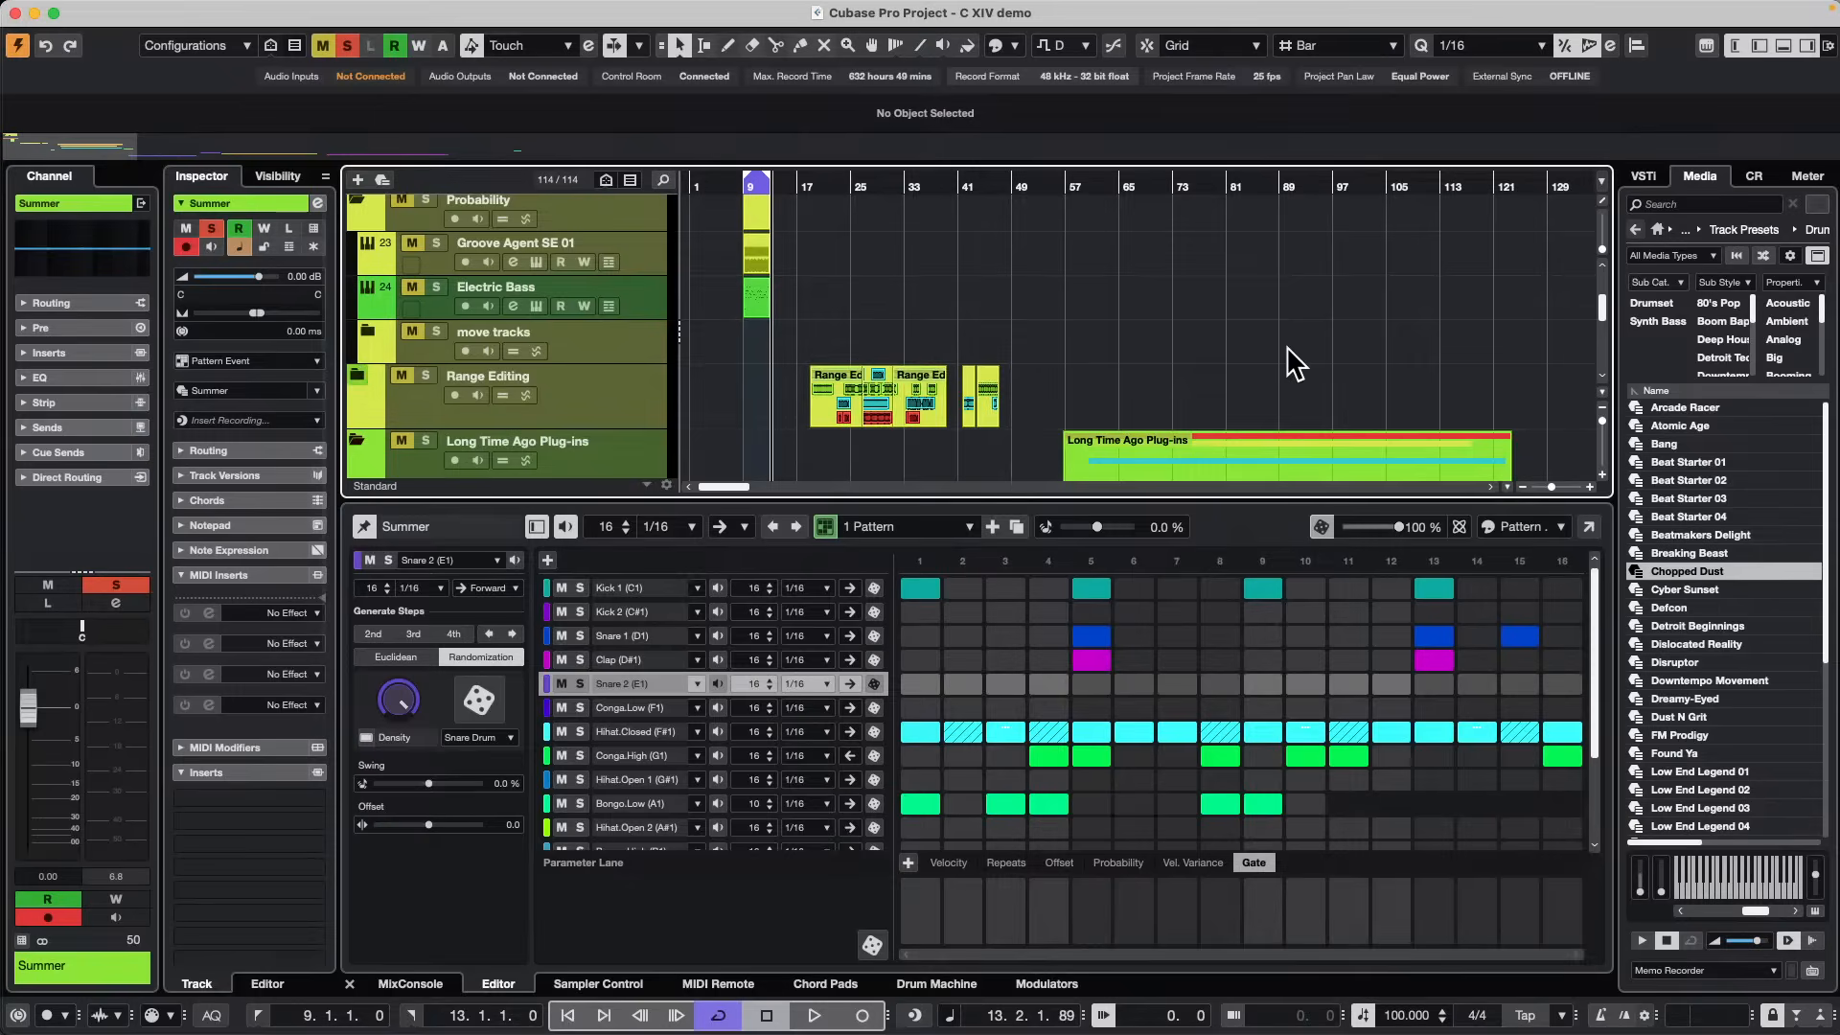
{"action": "scroll", "coordinate": [1275, 355], "scroll_direction": "down", "scroll_amount": 4}
{"action": "scroll", "coordinate": [1265, 350], "scroll_direction": "up", "scroll_amount": 5}
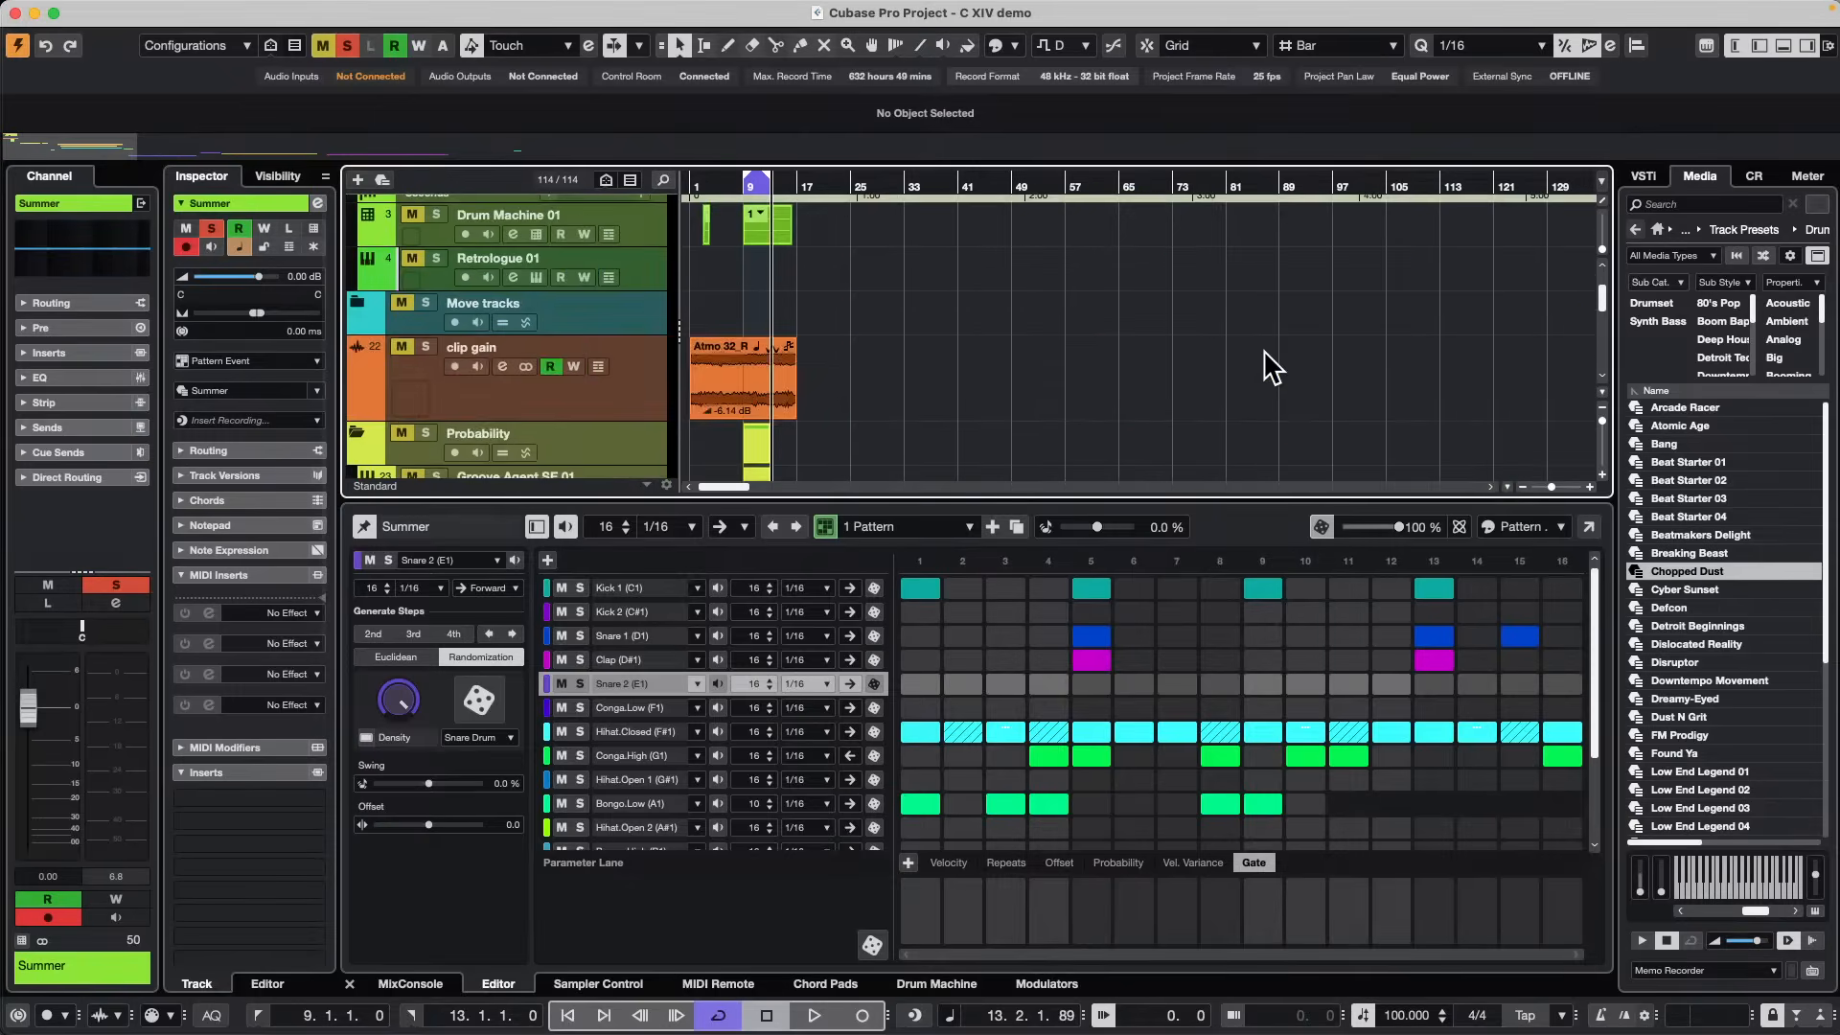
{"action": "scroll", "coordinate": [1264, 360], "scroll_direction": "down", "scroll_amount": 4}
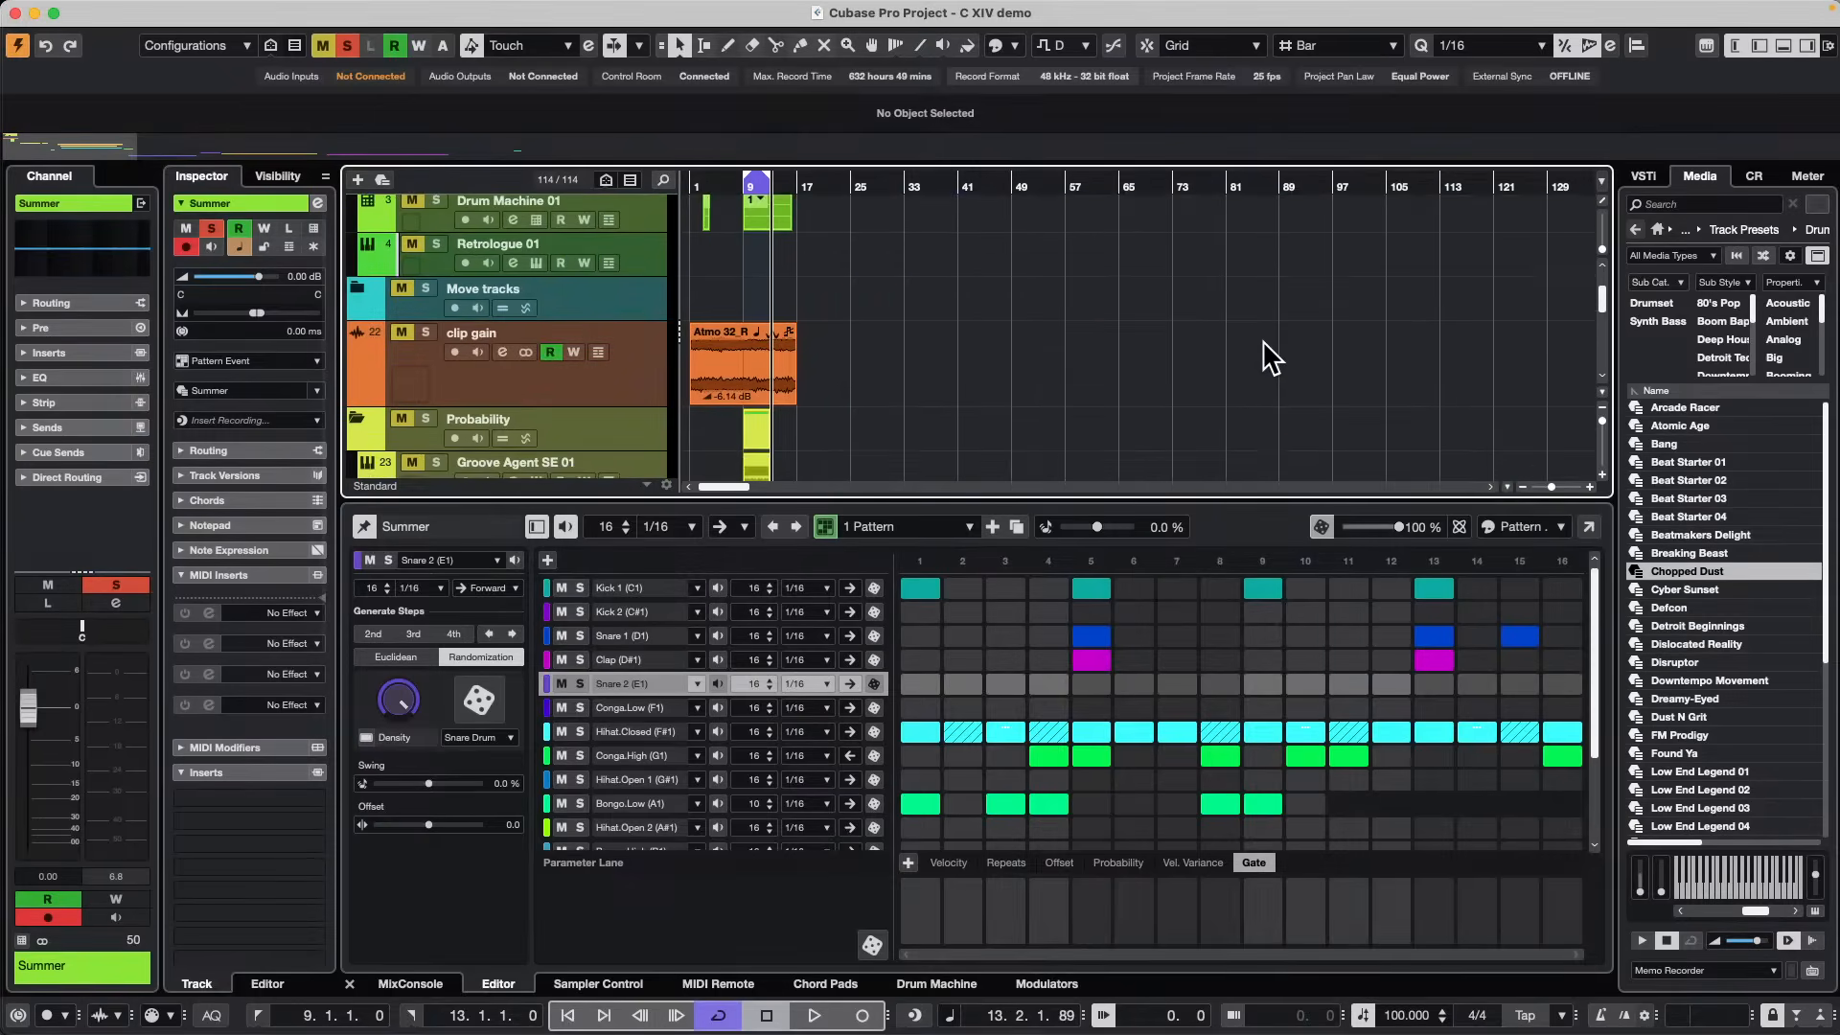
{"action": "left_click_drag", "start_coordinate": [809, 178], "coordinate": [809, 156]}
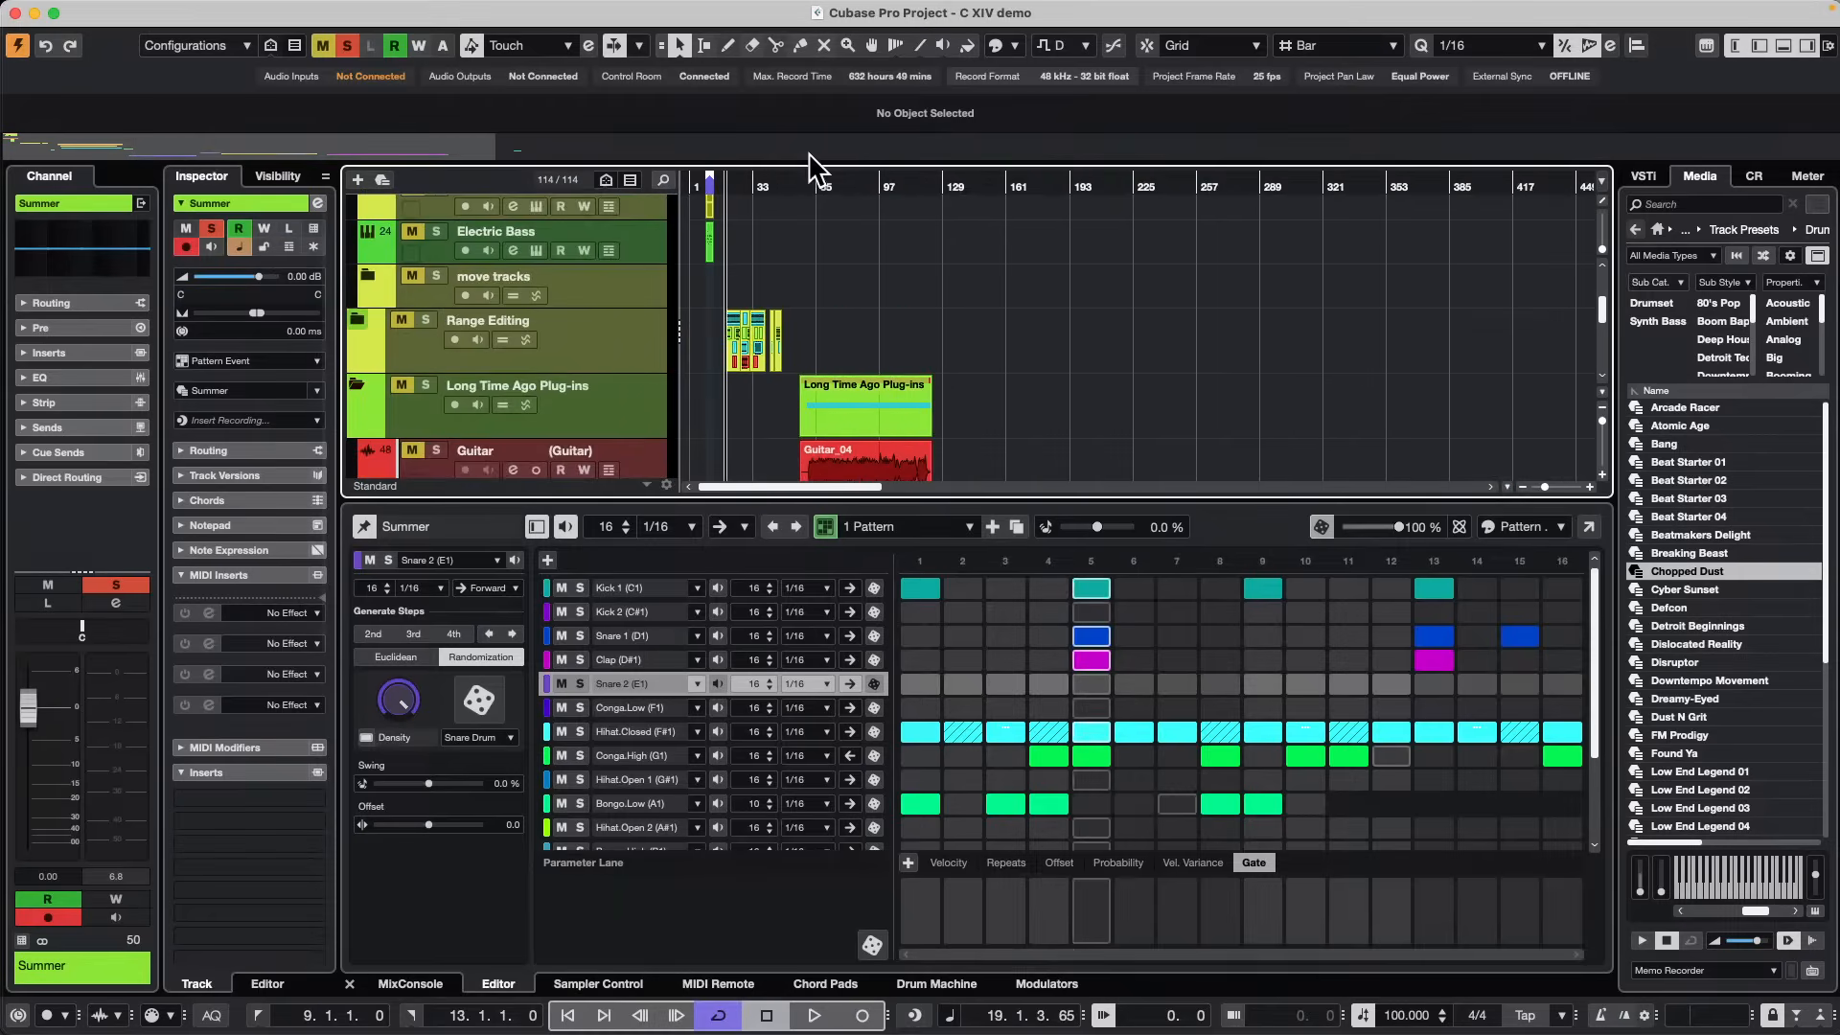
{"action": "scroll", "coordinate": [1003, 286], "scroll_direction": "down", "scroll_amount": 5}
{"action": "scroll", "coordinate": [1003, 285], "scroll_direction": "up", "scroll_amount": 1}
{"action": "scroll", "coordinate": [1003, 302], "scroll_direction": "up", "scroll_amount": 1}
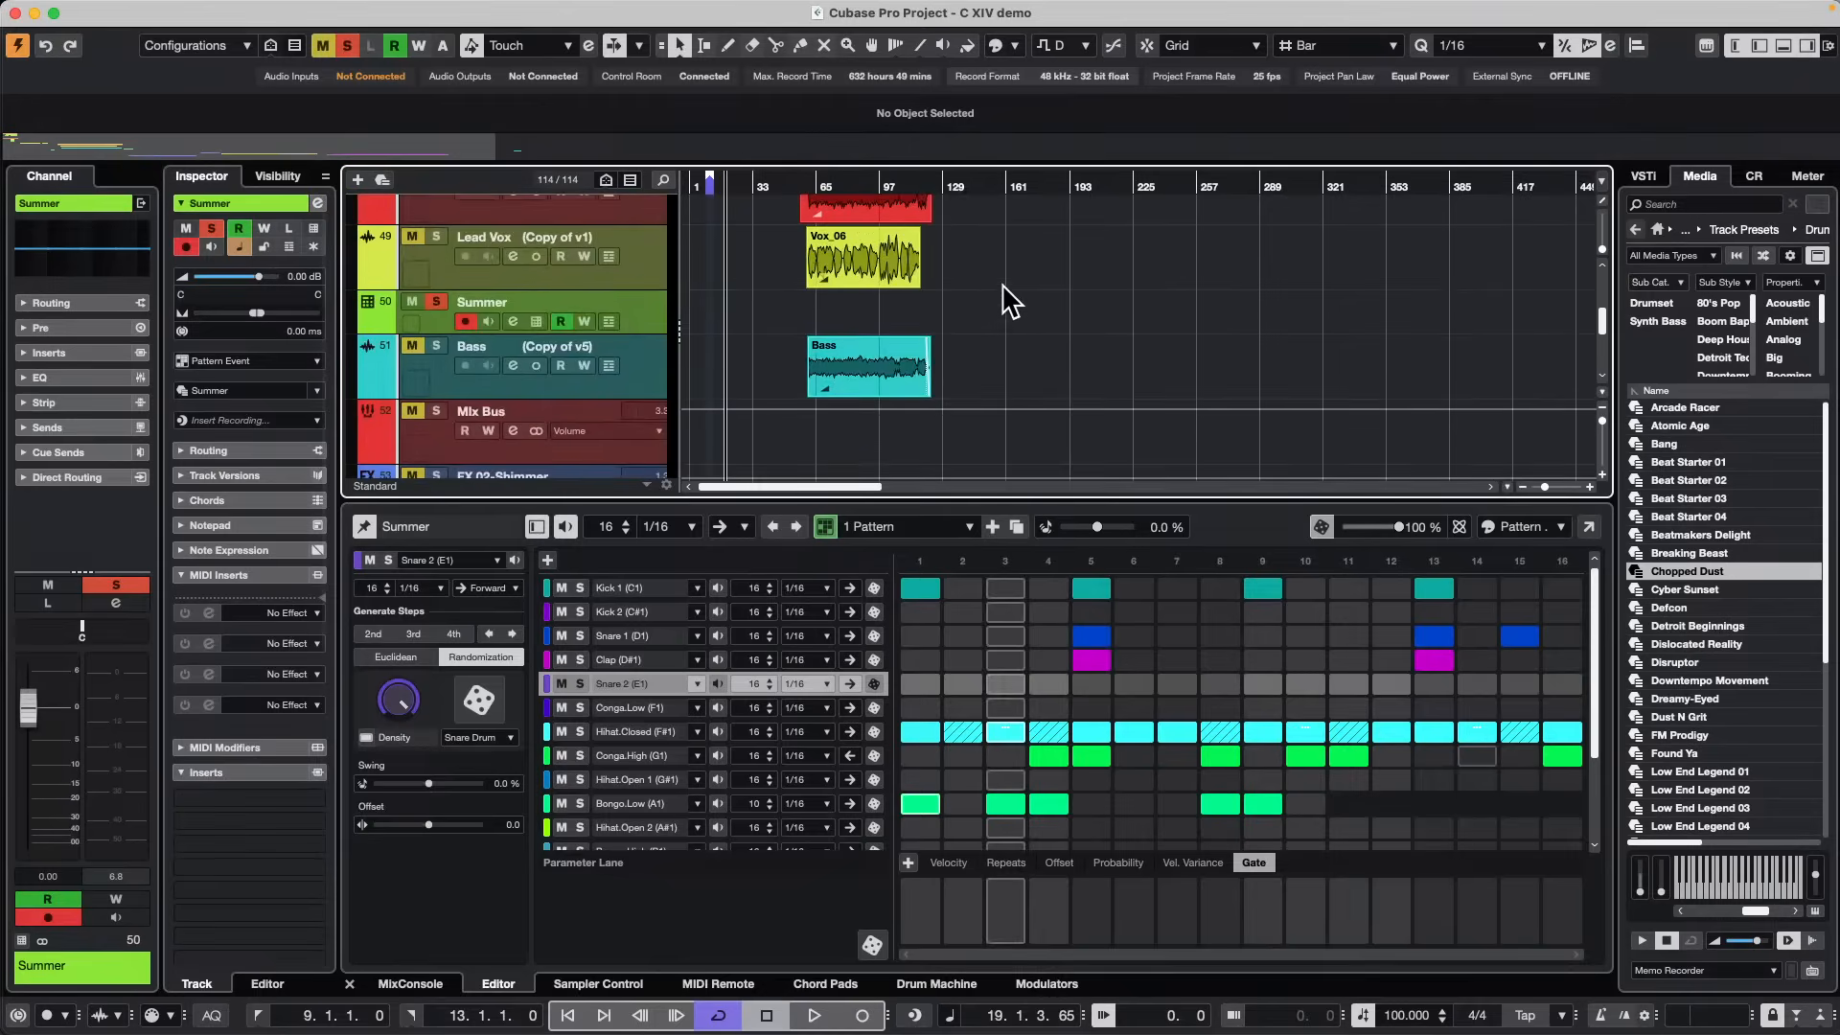
Expand the Modulation folder track and open the first Beat Starter 01 pattern event, at bar 125, in the editor.
{"action": "scroll", "coordinate": [1003, 302], "scroll_direction": "up", "scroll_amount": 1}
{"action": "scroll", "coordinate": [1006, 303], "scroll_direction": "down", "scroll_amount": 15}
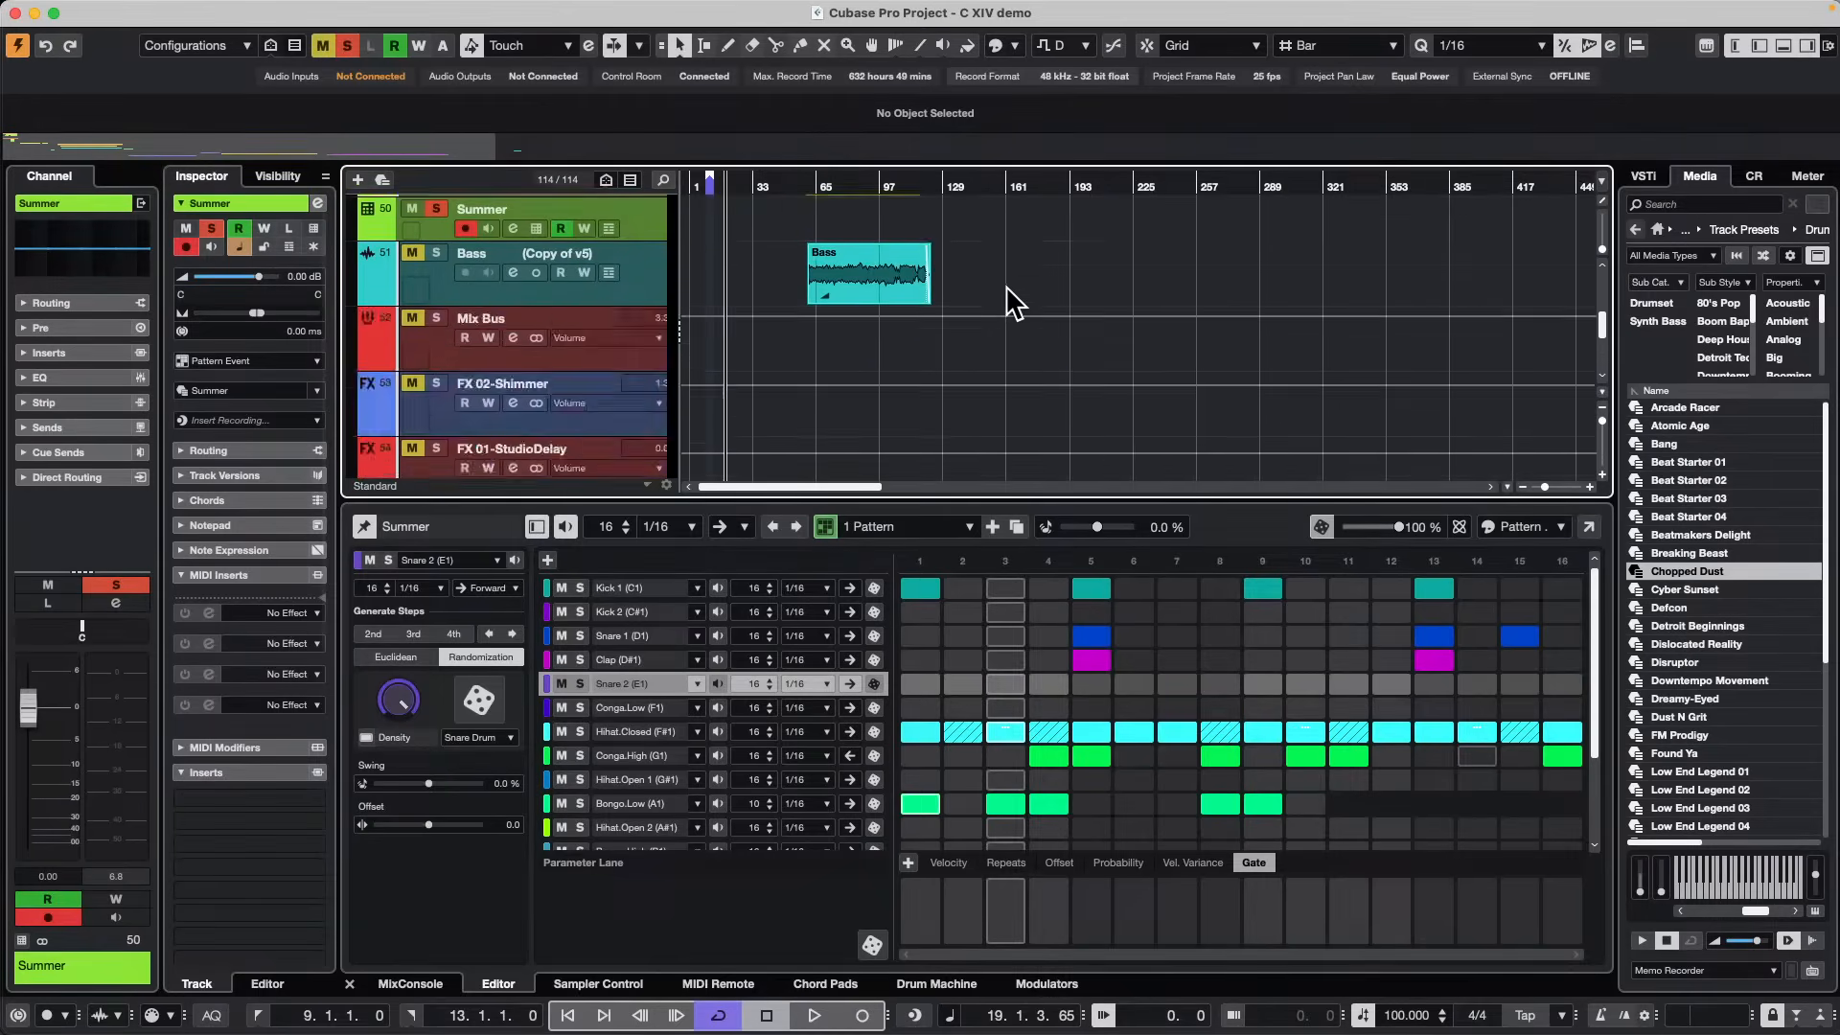
{"action": "scroll", "coordinate": [1014, 302], "scroll_direction": "up", "scroll_amount": 10}
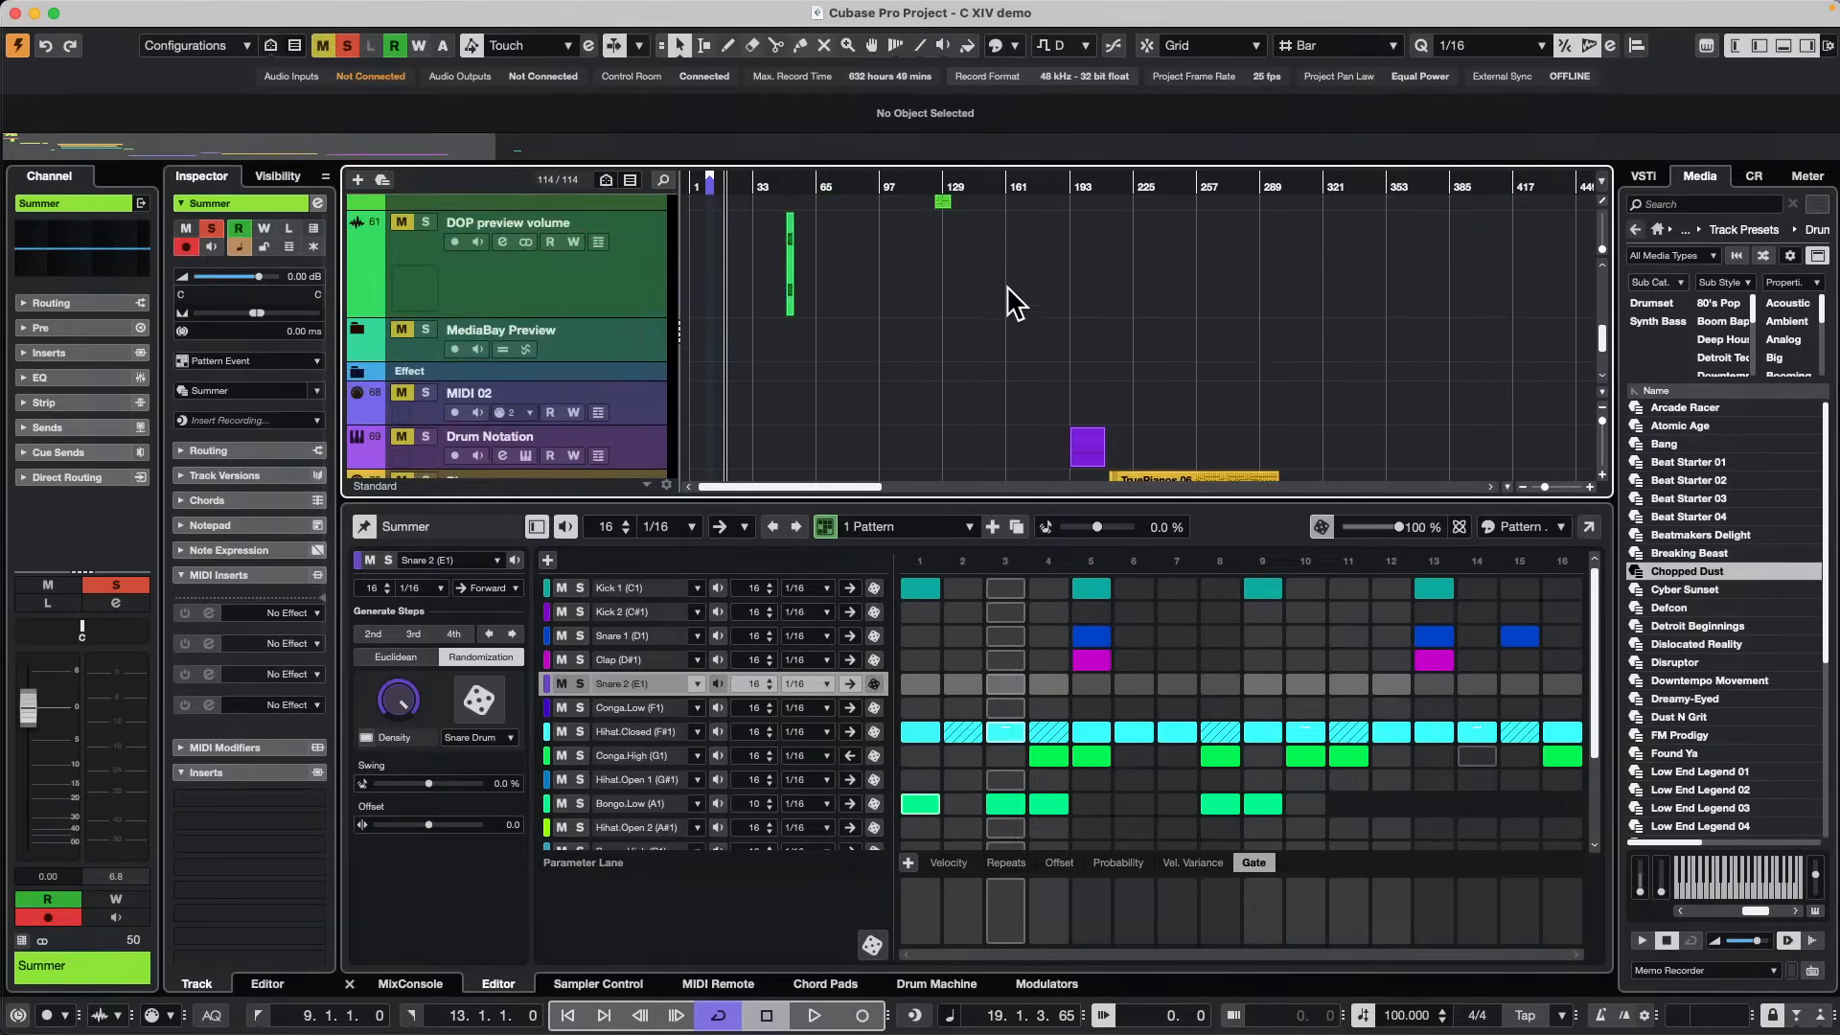
{"action": "scroll", "coordinate": [1014, 297], "scroll_direction": "up", "scroll_amount": 5}
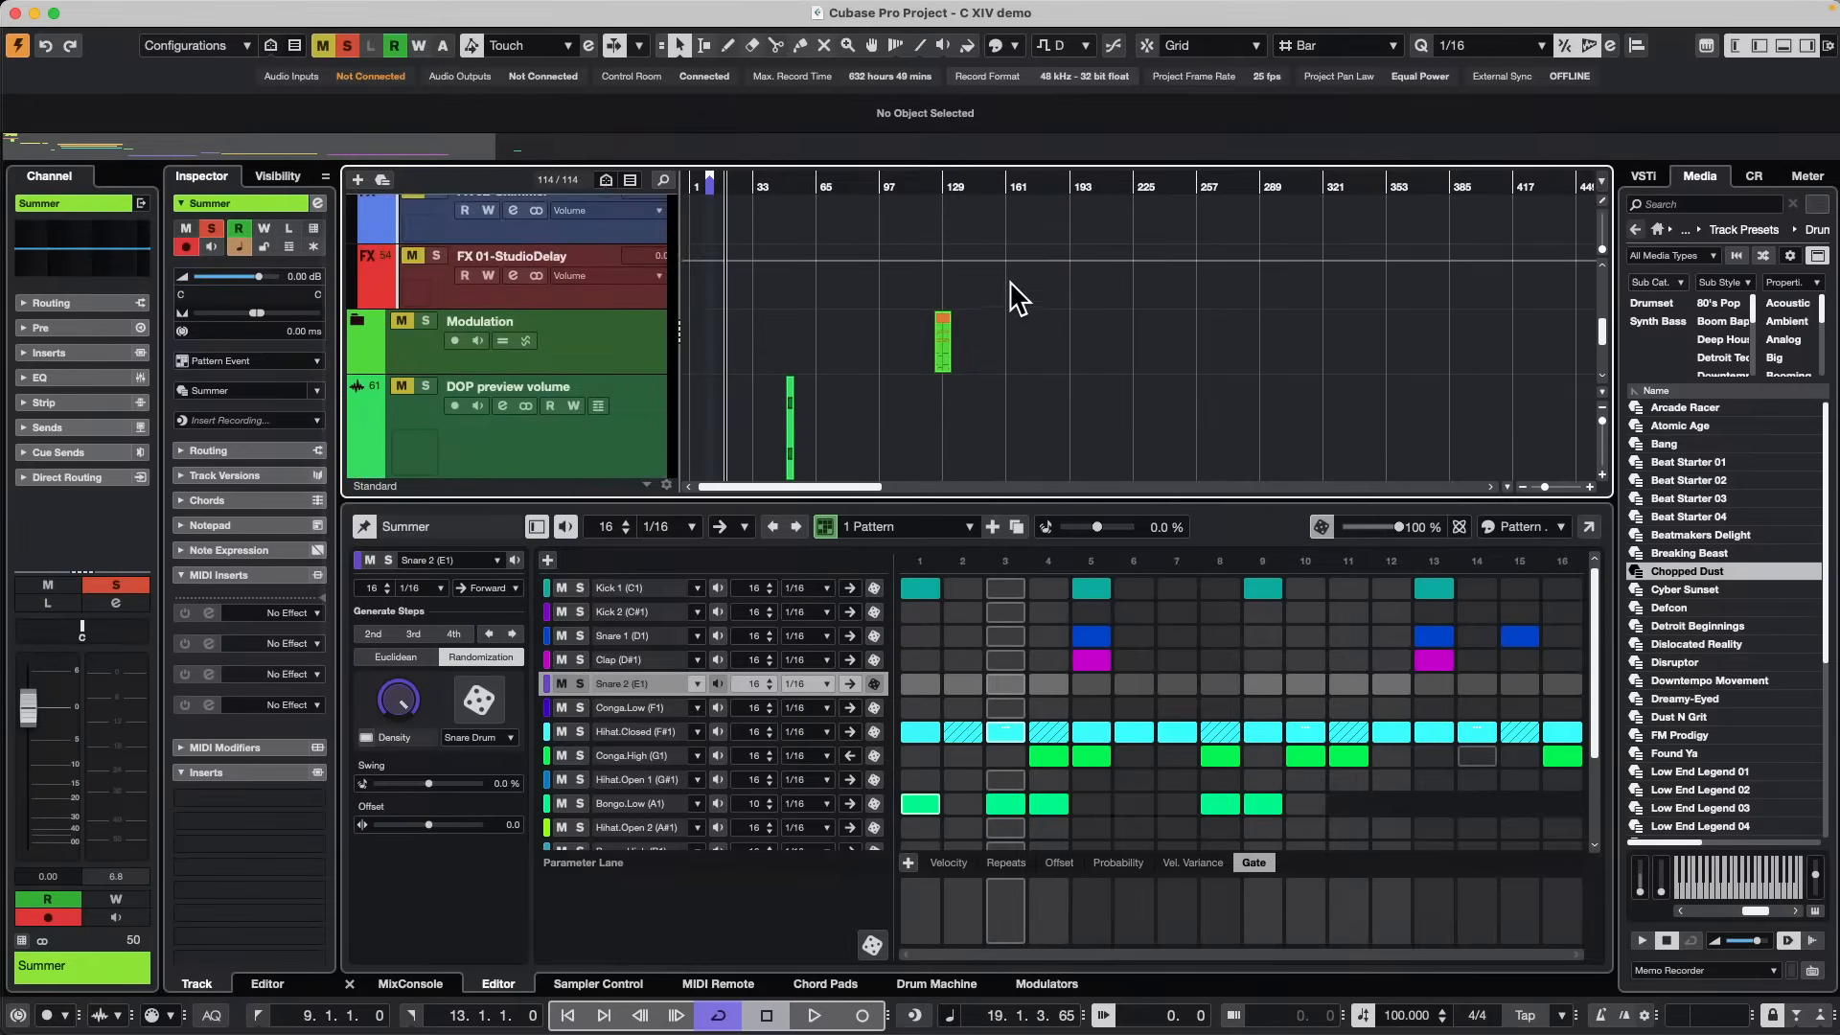
{"action": "left_click", "coordinate": [356, 320]}
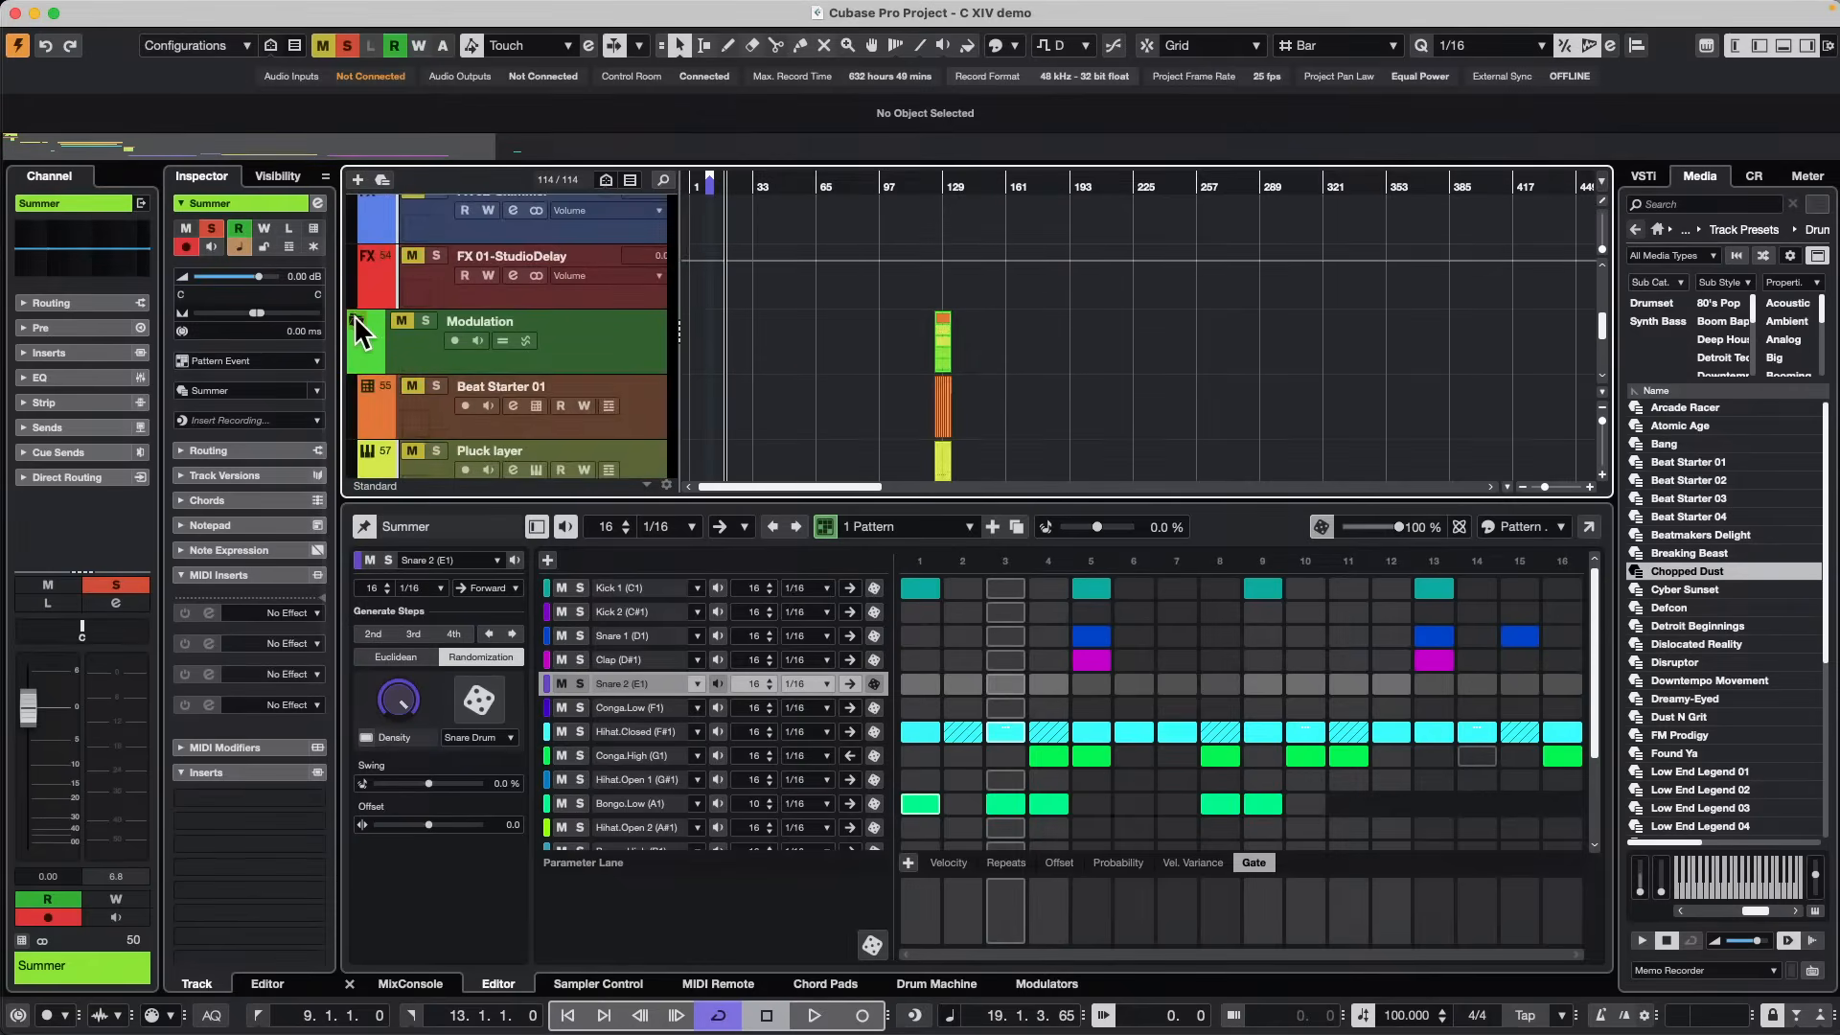
{"action": "left_click_drag", "start_coordinate": [949, 181], "coordinate": [928, 303]}
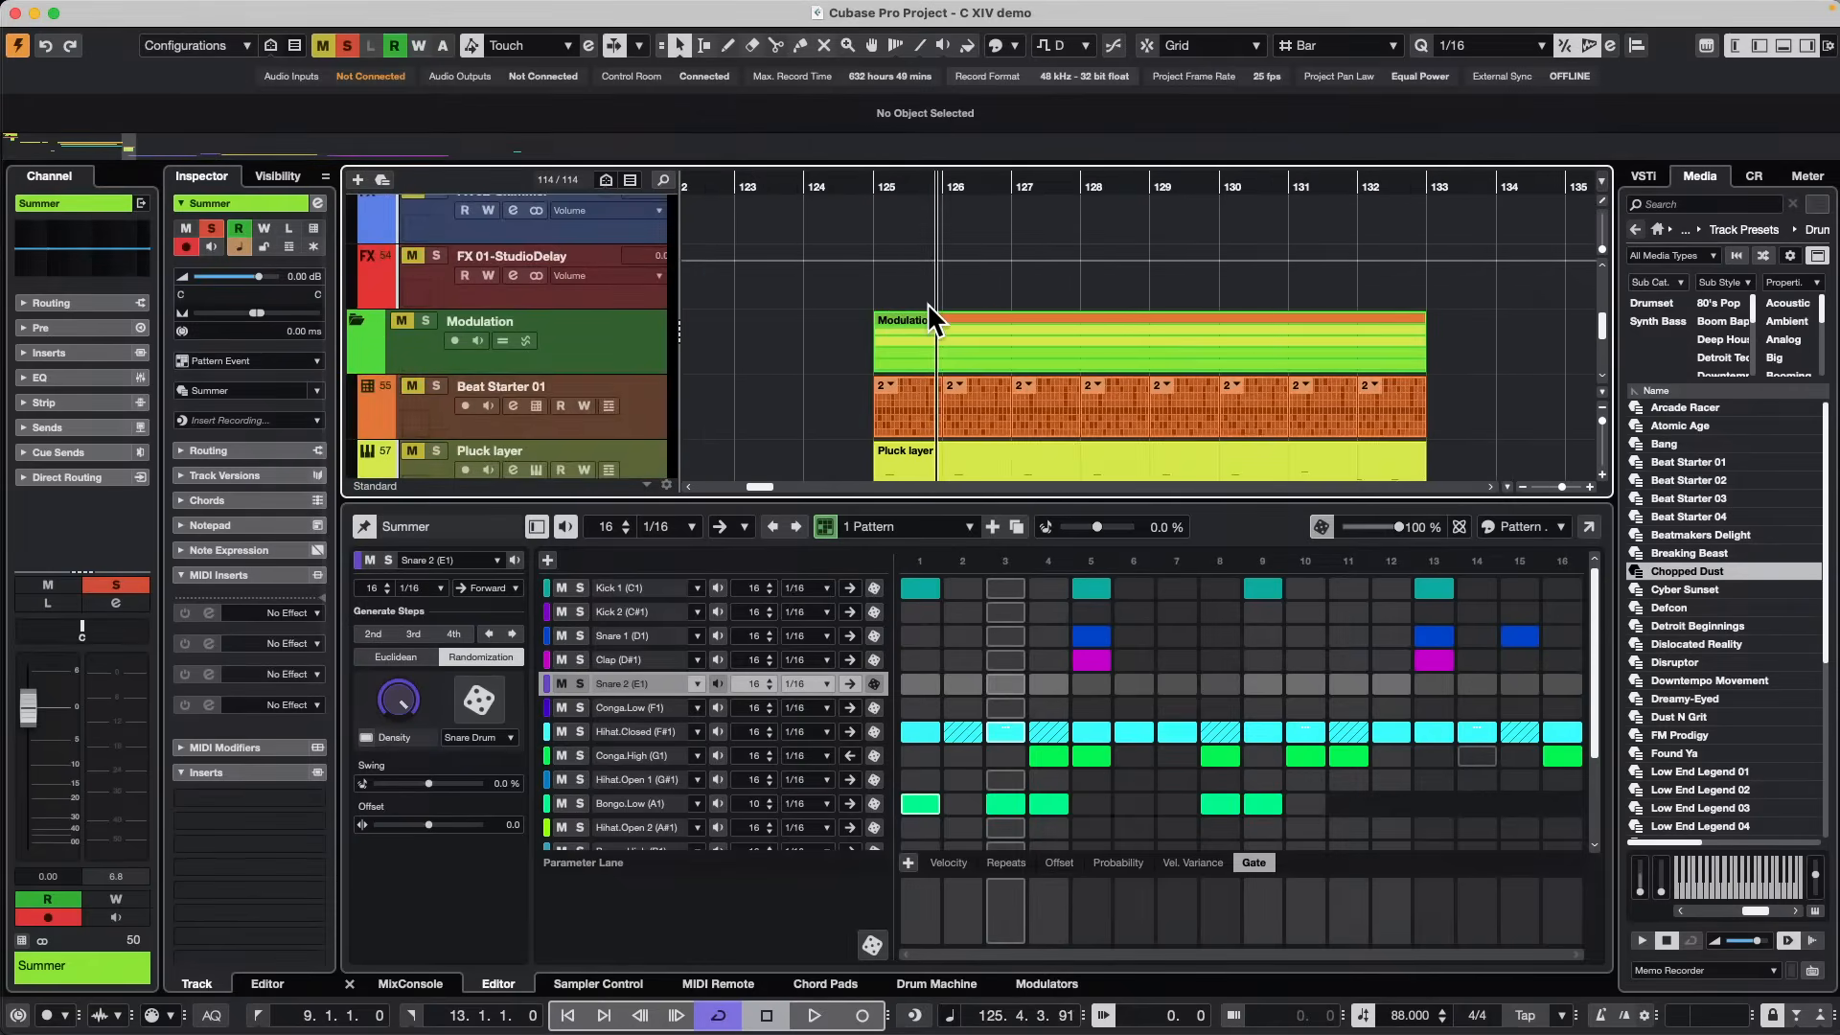
{"action": "left_click", "coordinate": [907, 409]}
{"action": "key", "text": "l"}
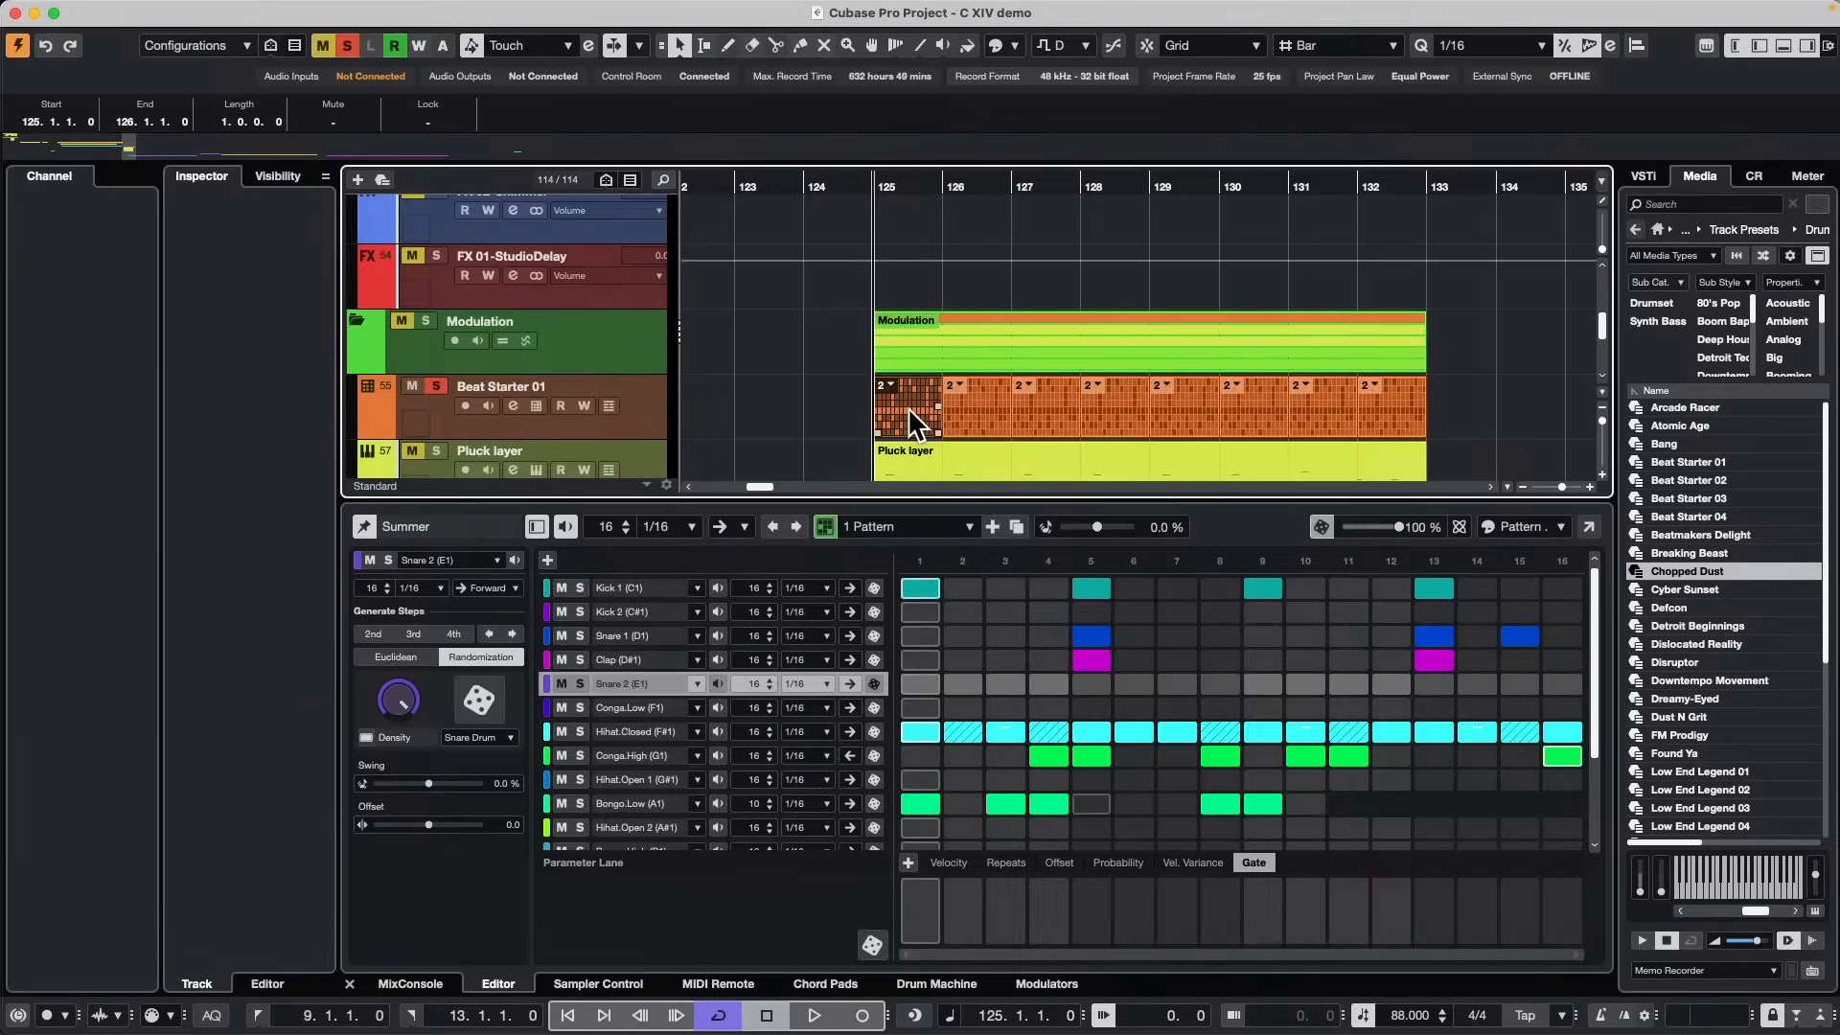
{"action": "double_click", "coordinate": [906, 406]}
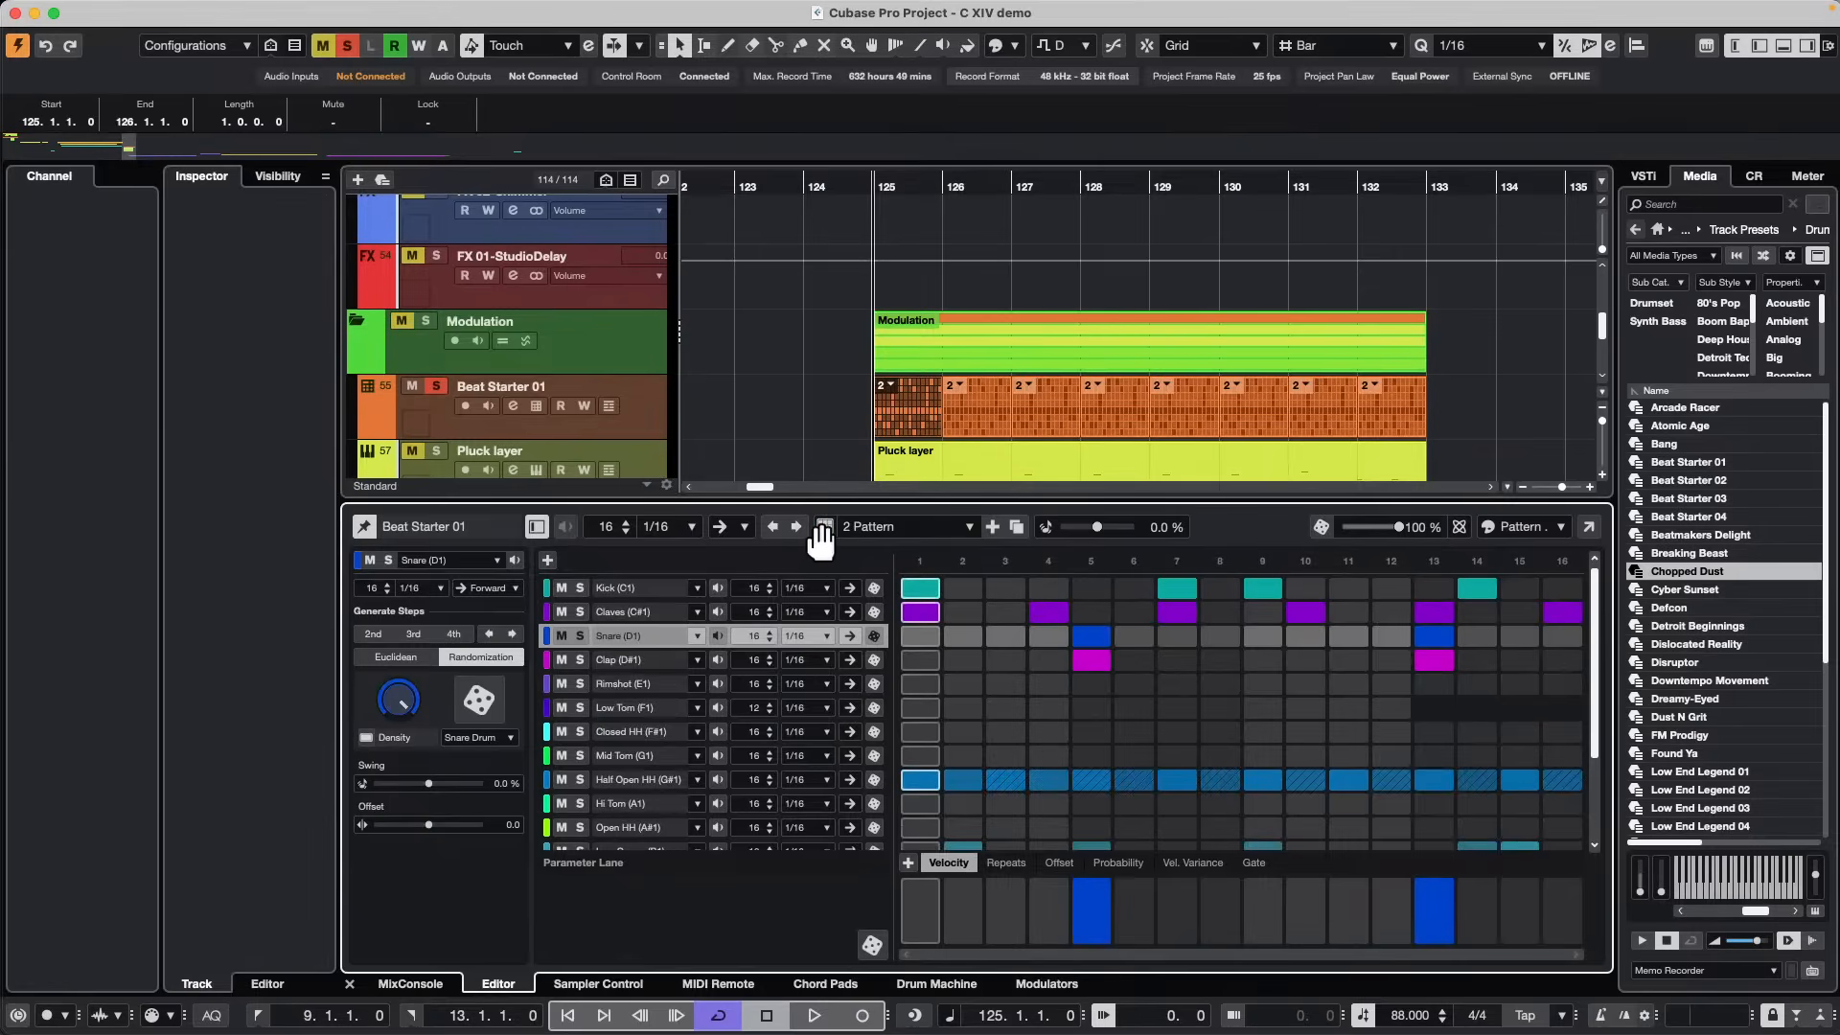
Place pattern 2 as an event just before bar 134 on the Beat Starter 01 track and repeat it into four consecutive events.
{"action": "left_click_drag", "start_coordinate": [825, 527], "coordinate": [1455, 358]}
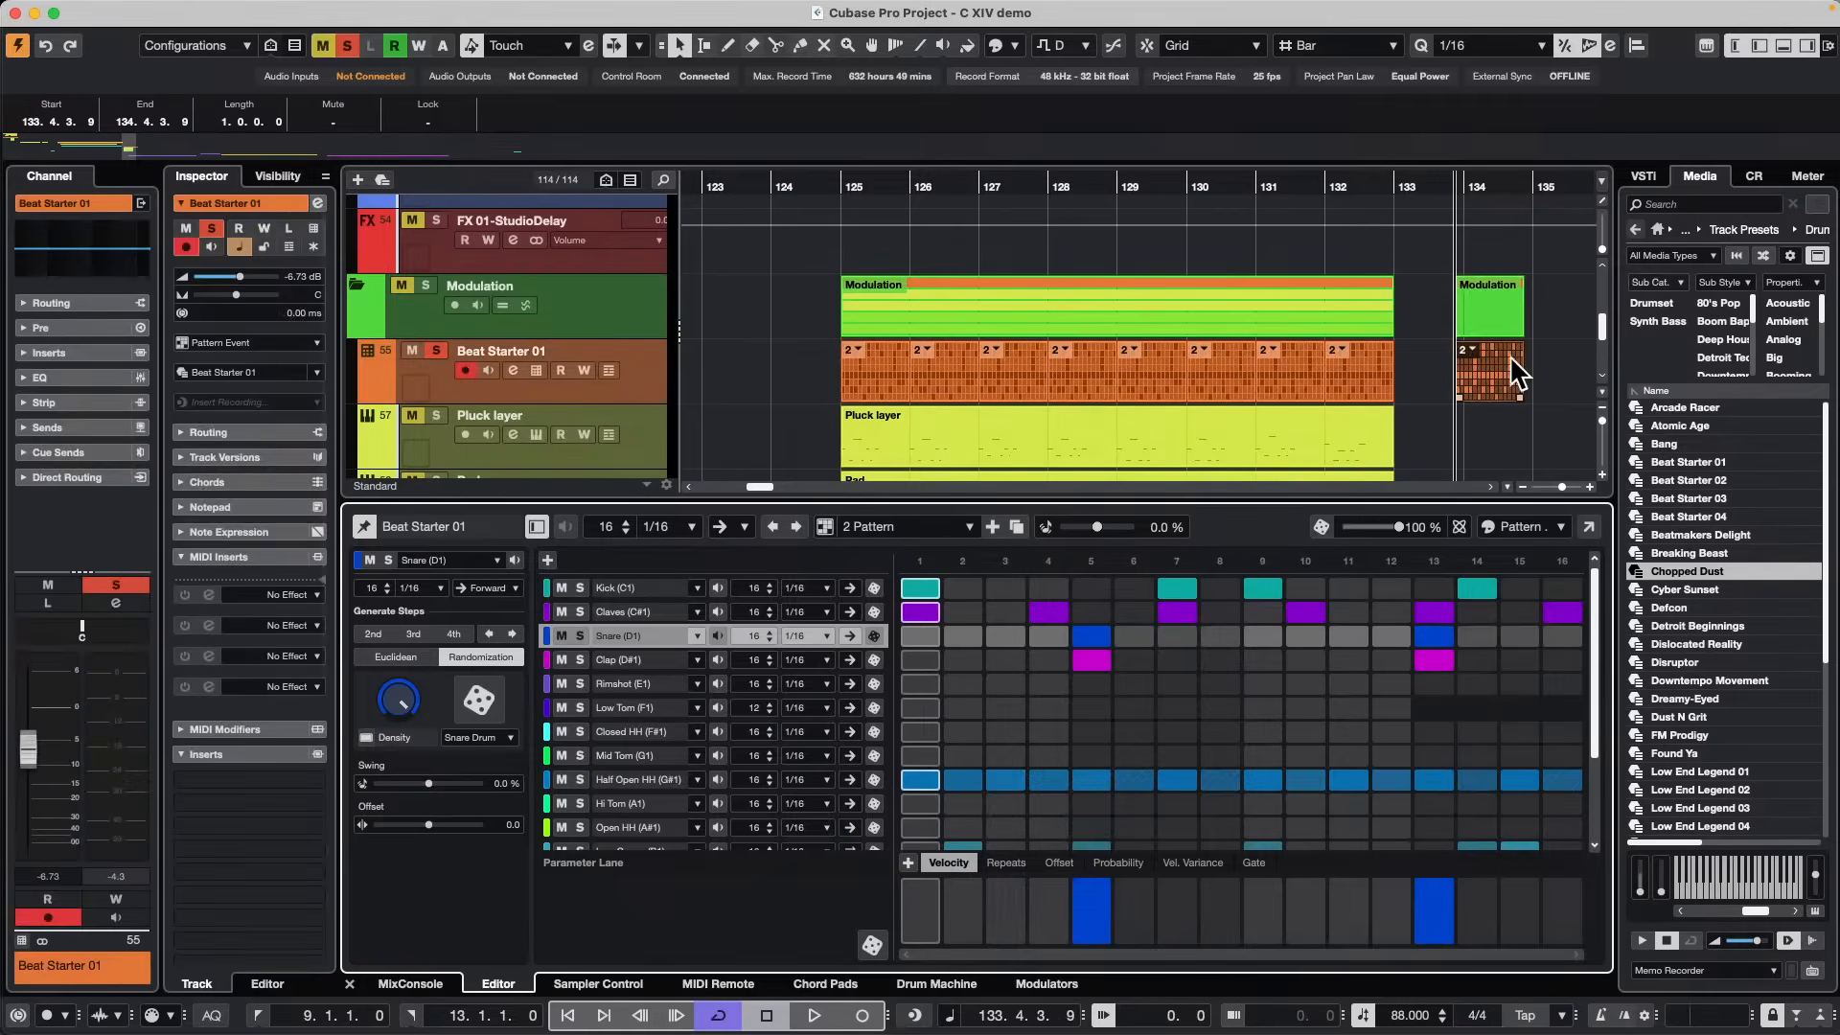
{"action": "left_click_drag", "start_coordinate": [1511, 182], "coordinate": [1481, 294]}
{"action": "left_click", "coordinate": [1404, 374]}
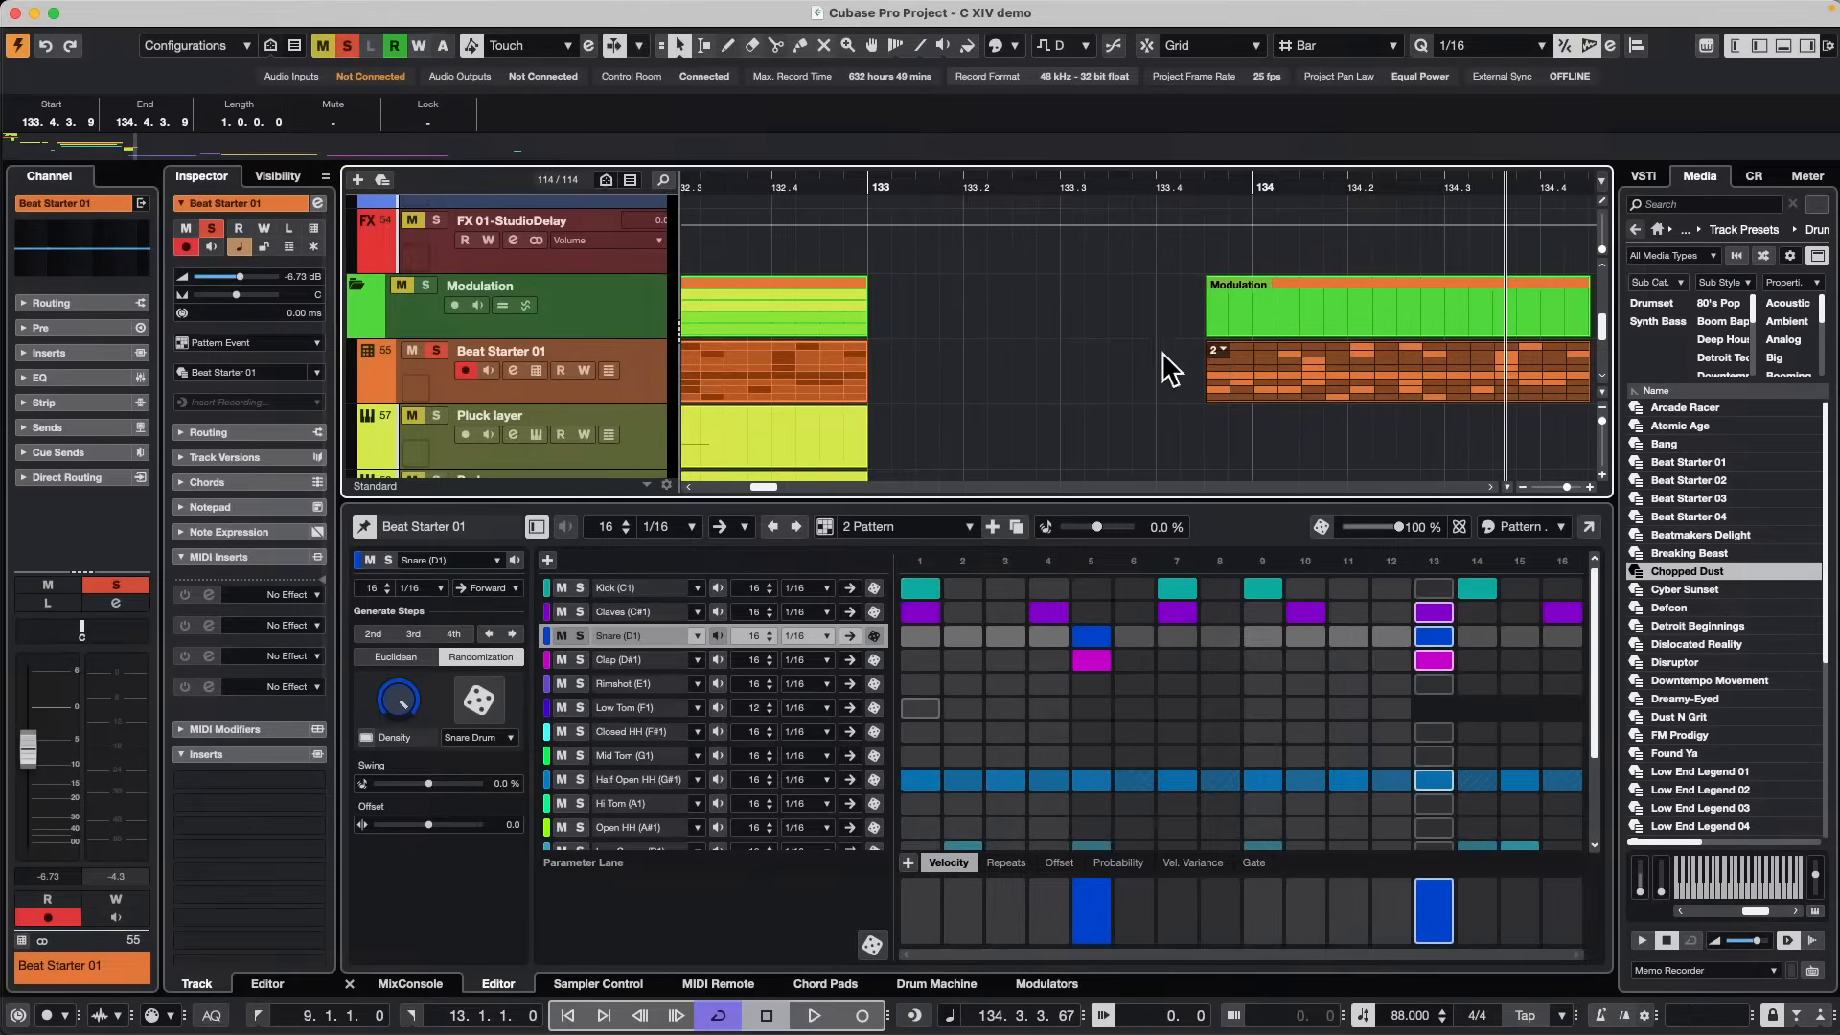
{"action": "left_click", "coordinate": [991, 184]}
{"action": "left_click_drag", "start_coordinate": [991, 153], "coordinate": [980, 107]}
{"action": "left_click_drag", "start_coordinate": [1153, 386], "coordinate": [1451, 367]}
Assign pattern 1 to the first of the four new Beat Starter 01 events and pattern 2 to the second.
{"action": "left_click", "coordinate": [1060, 351]}
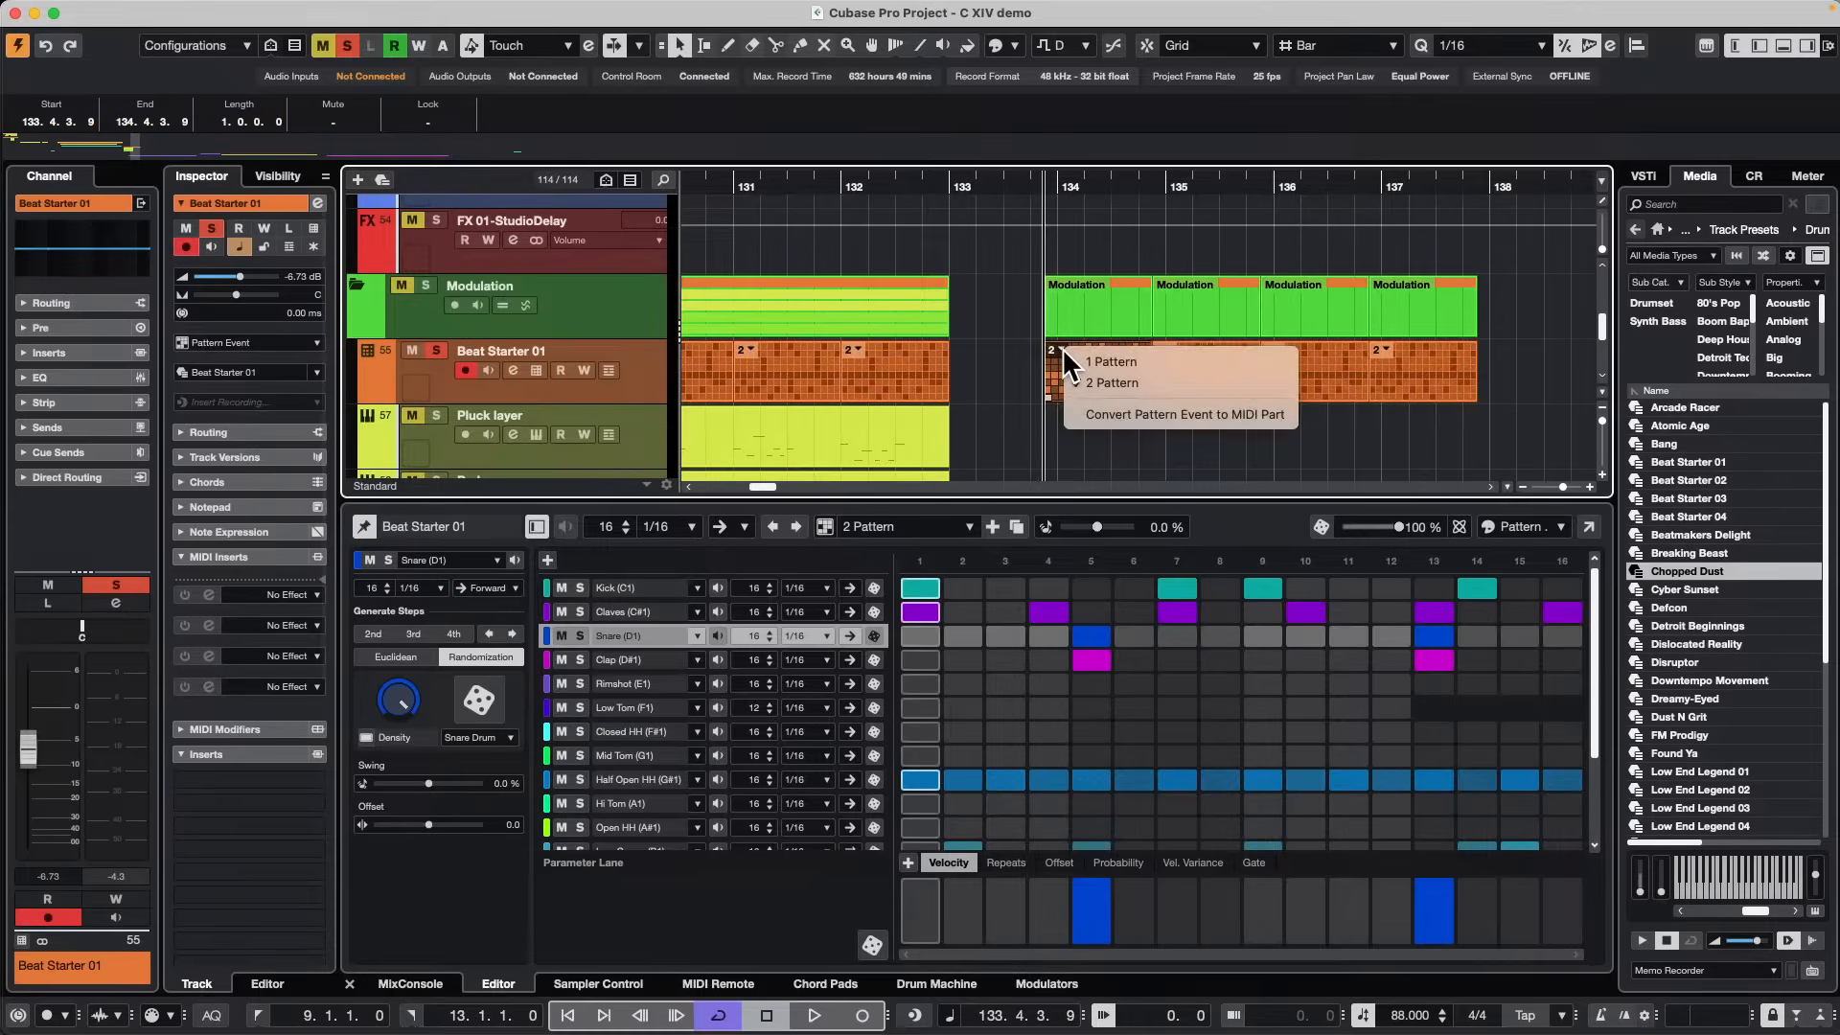
{"action": "left_click", "coordinate": [1147, 363]}
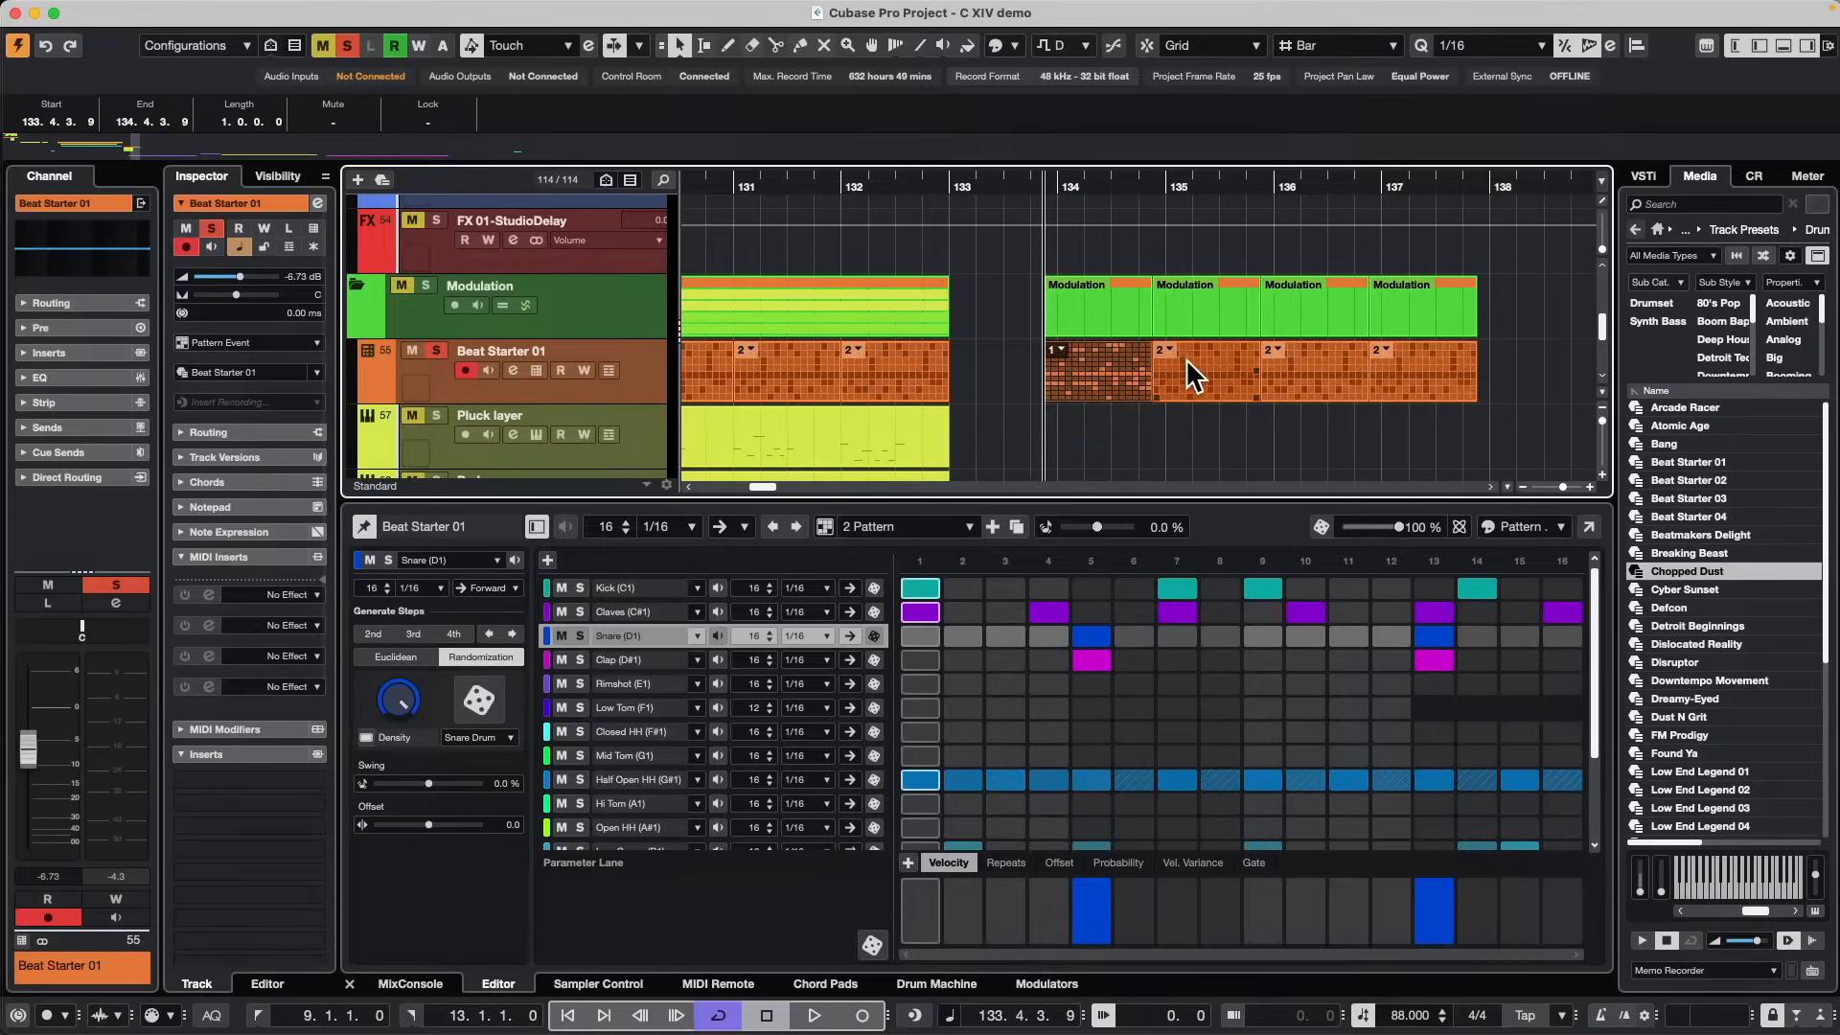
{"action": "left_click", "coordinate": [1171, 357]}
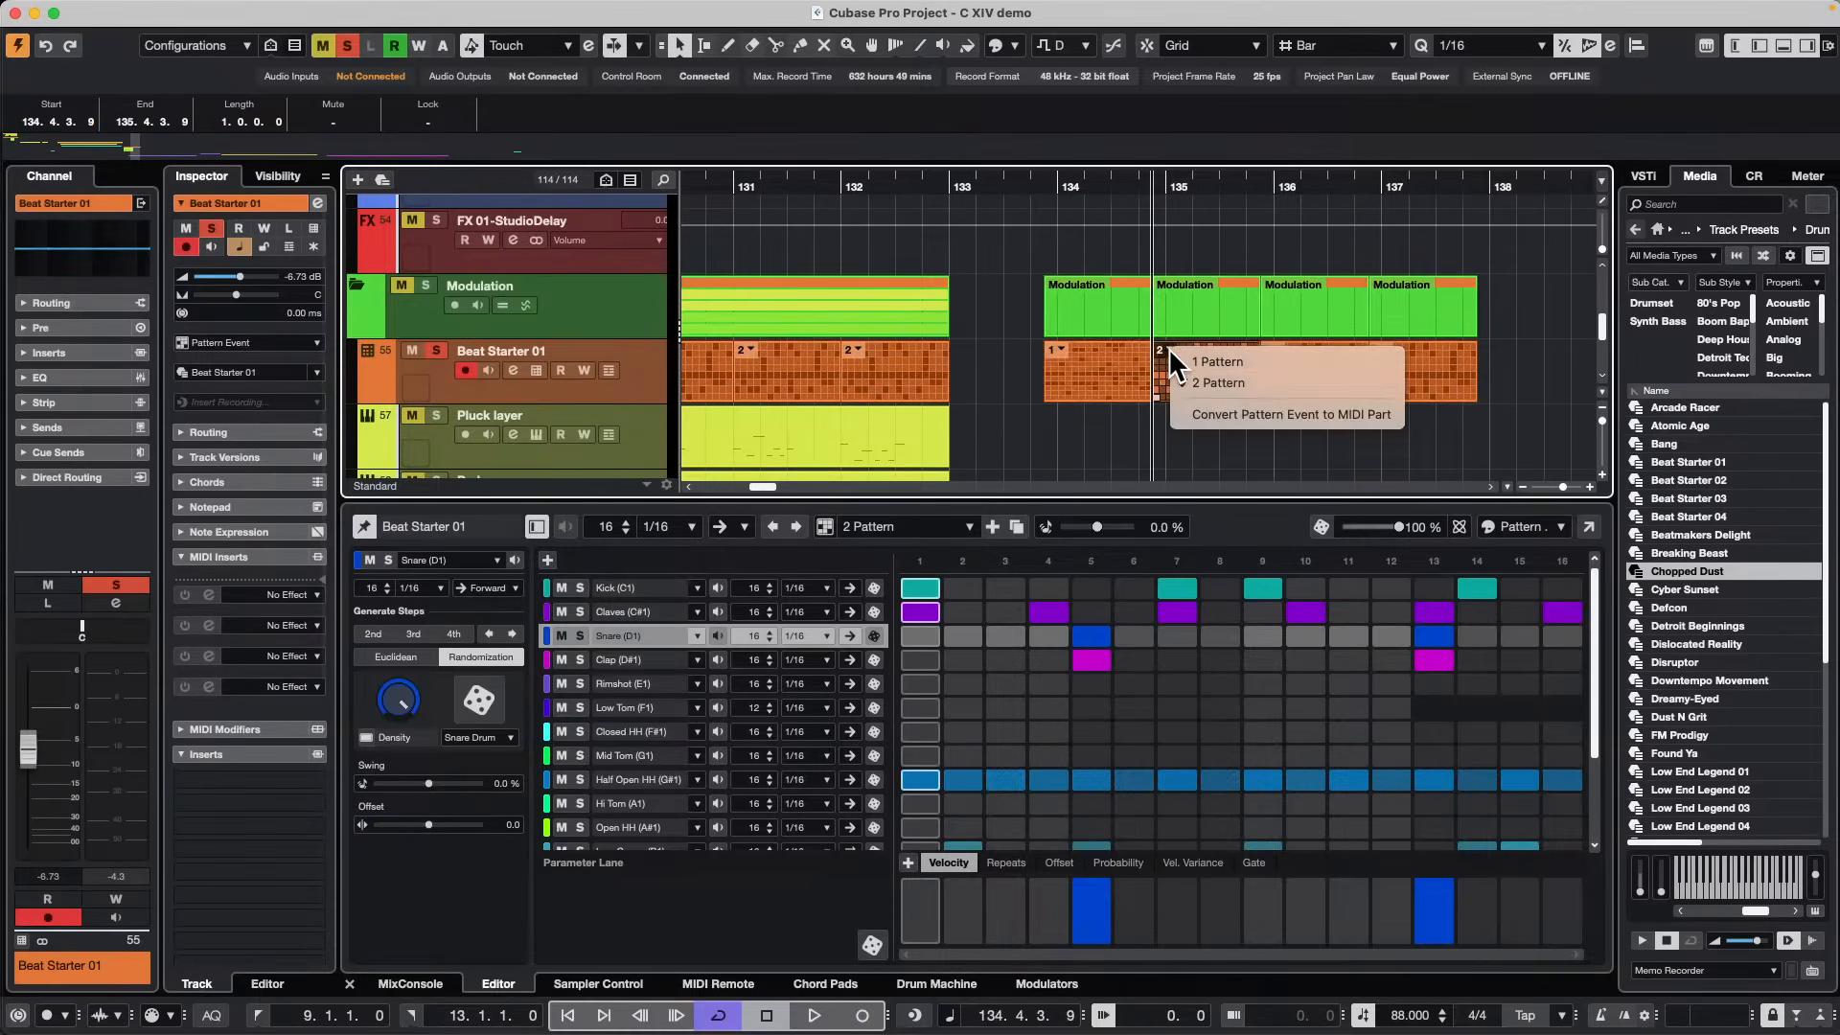
{"action": "left_click", "coordinate": [1221, 377]}
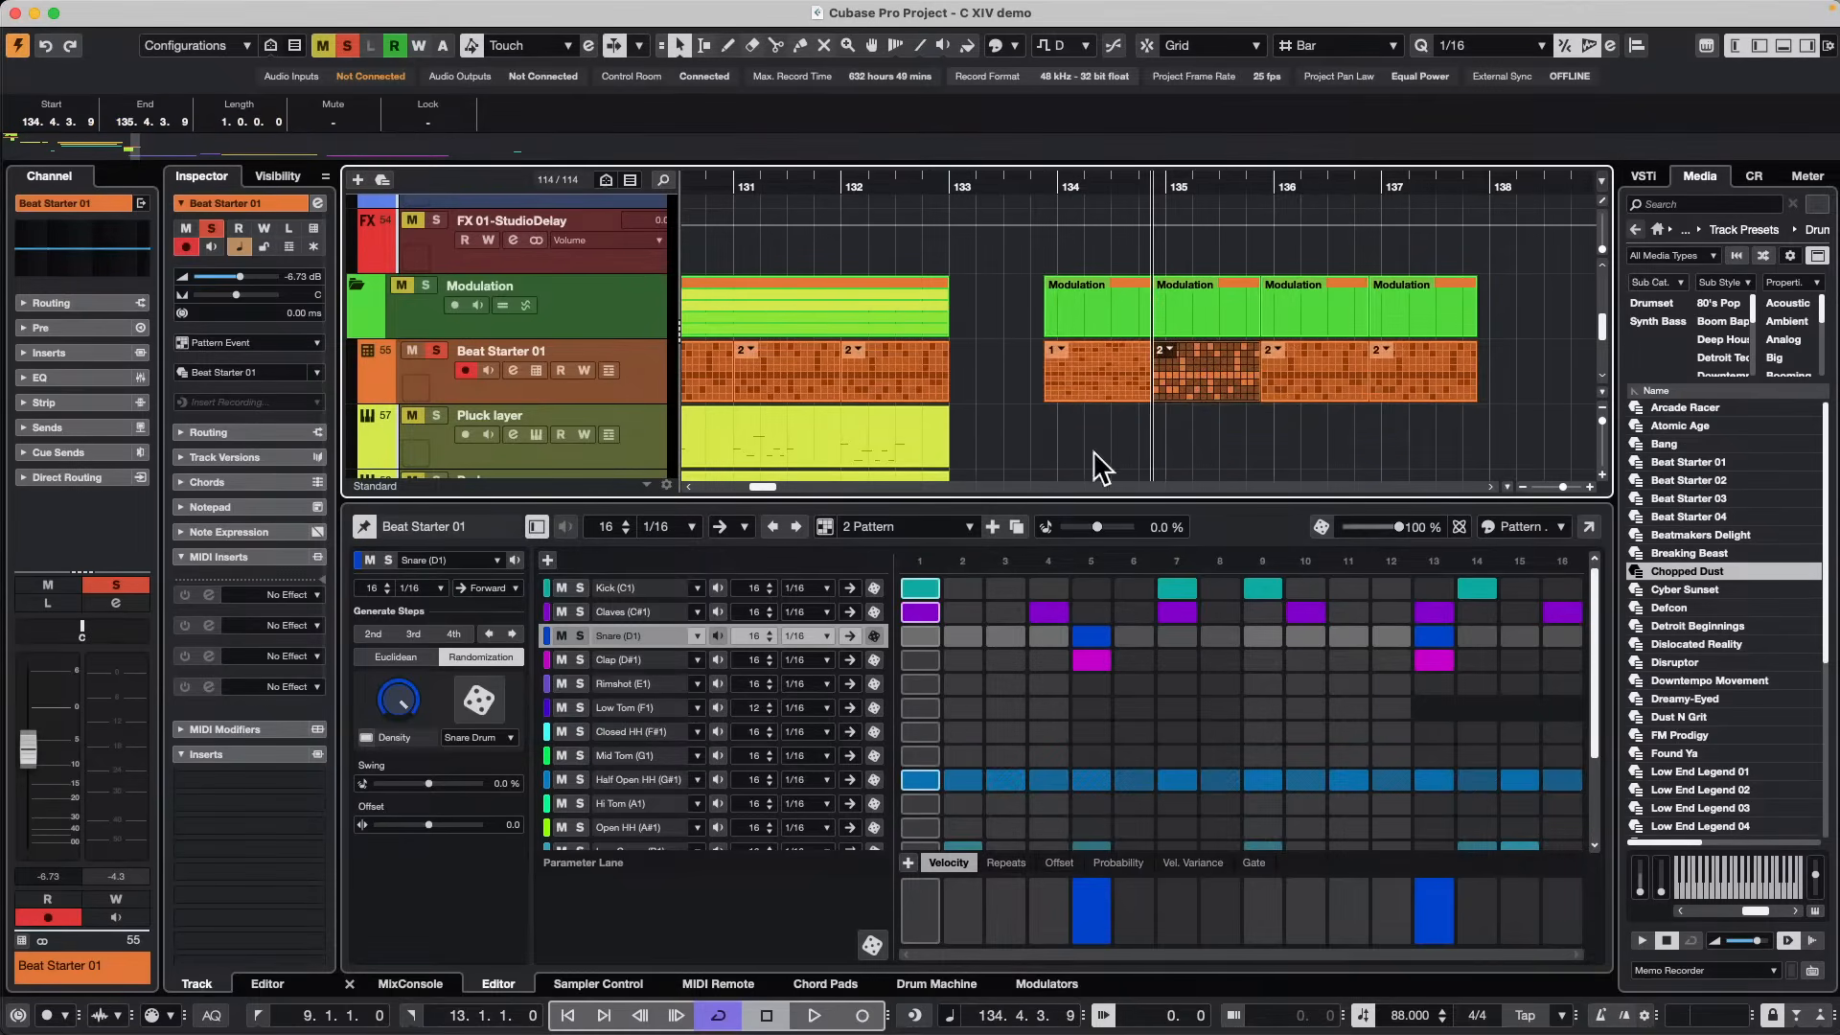
Switch the editor to pattern 1 and assign pattern 2 to the third new Beat Starter 01 event.
{"action": "left_click", "coordinate": [969, 526]}
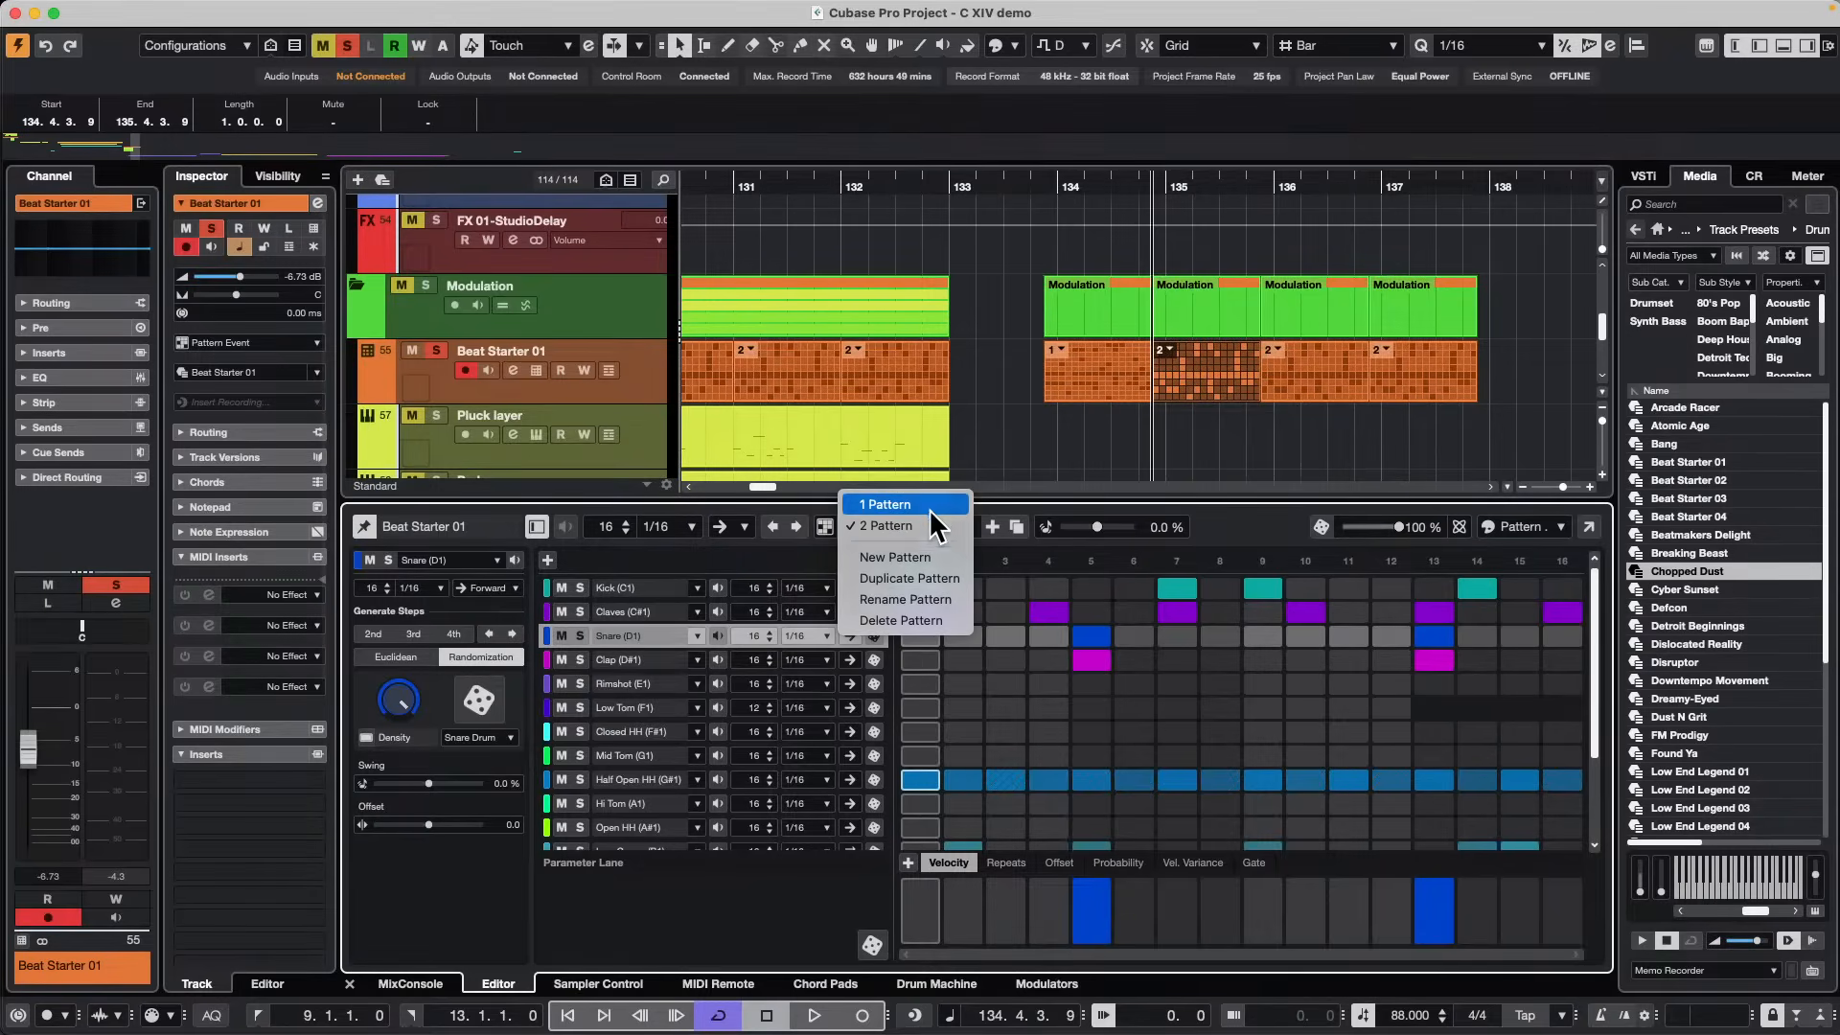
{"action": "left_click", "coordinate": [928, 509]}
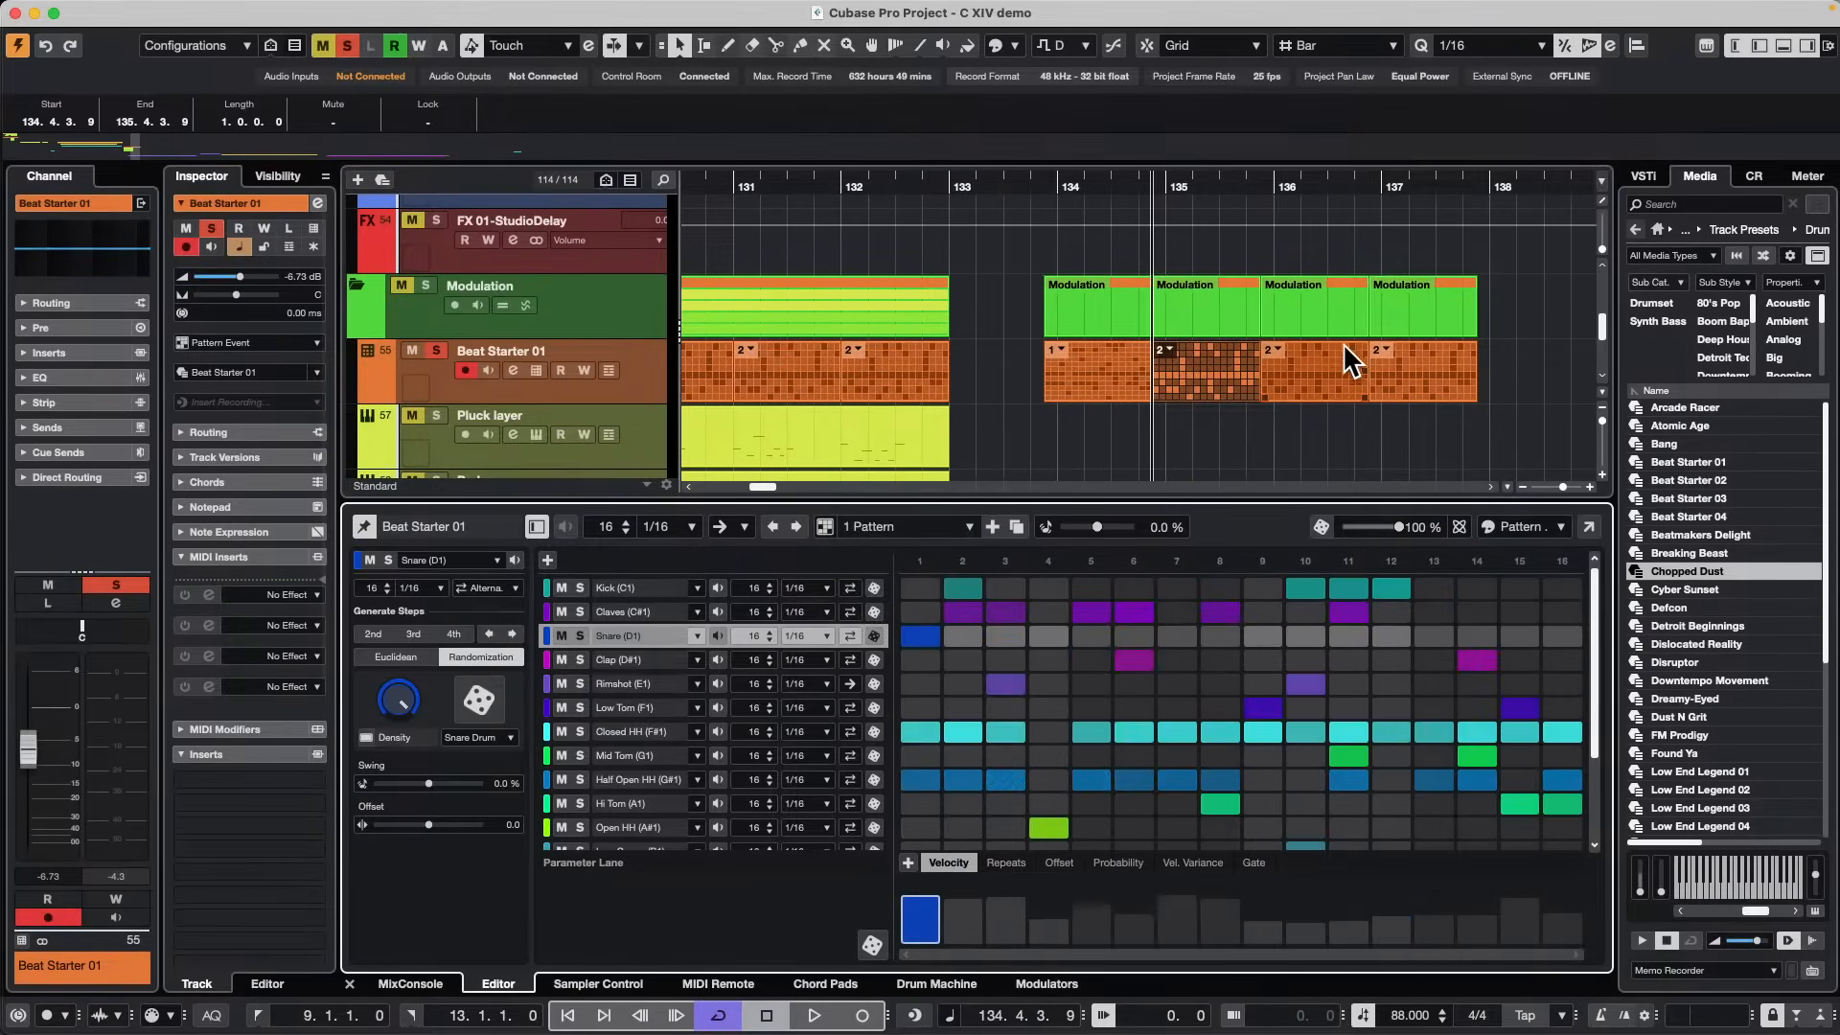
{"action": "left_click", "coordinate": [1278, 352]}
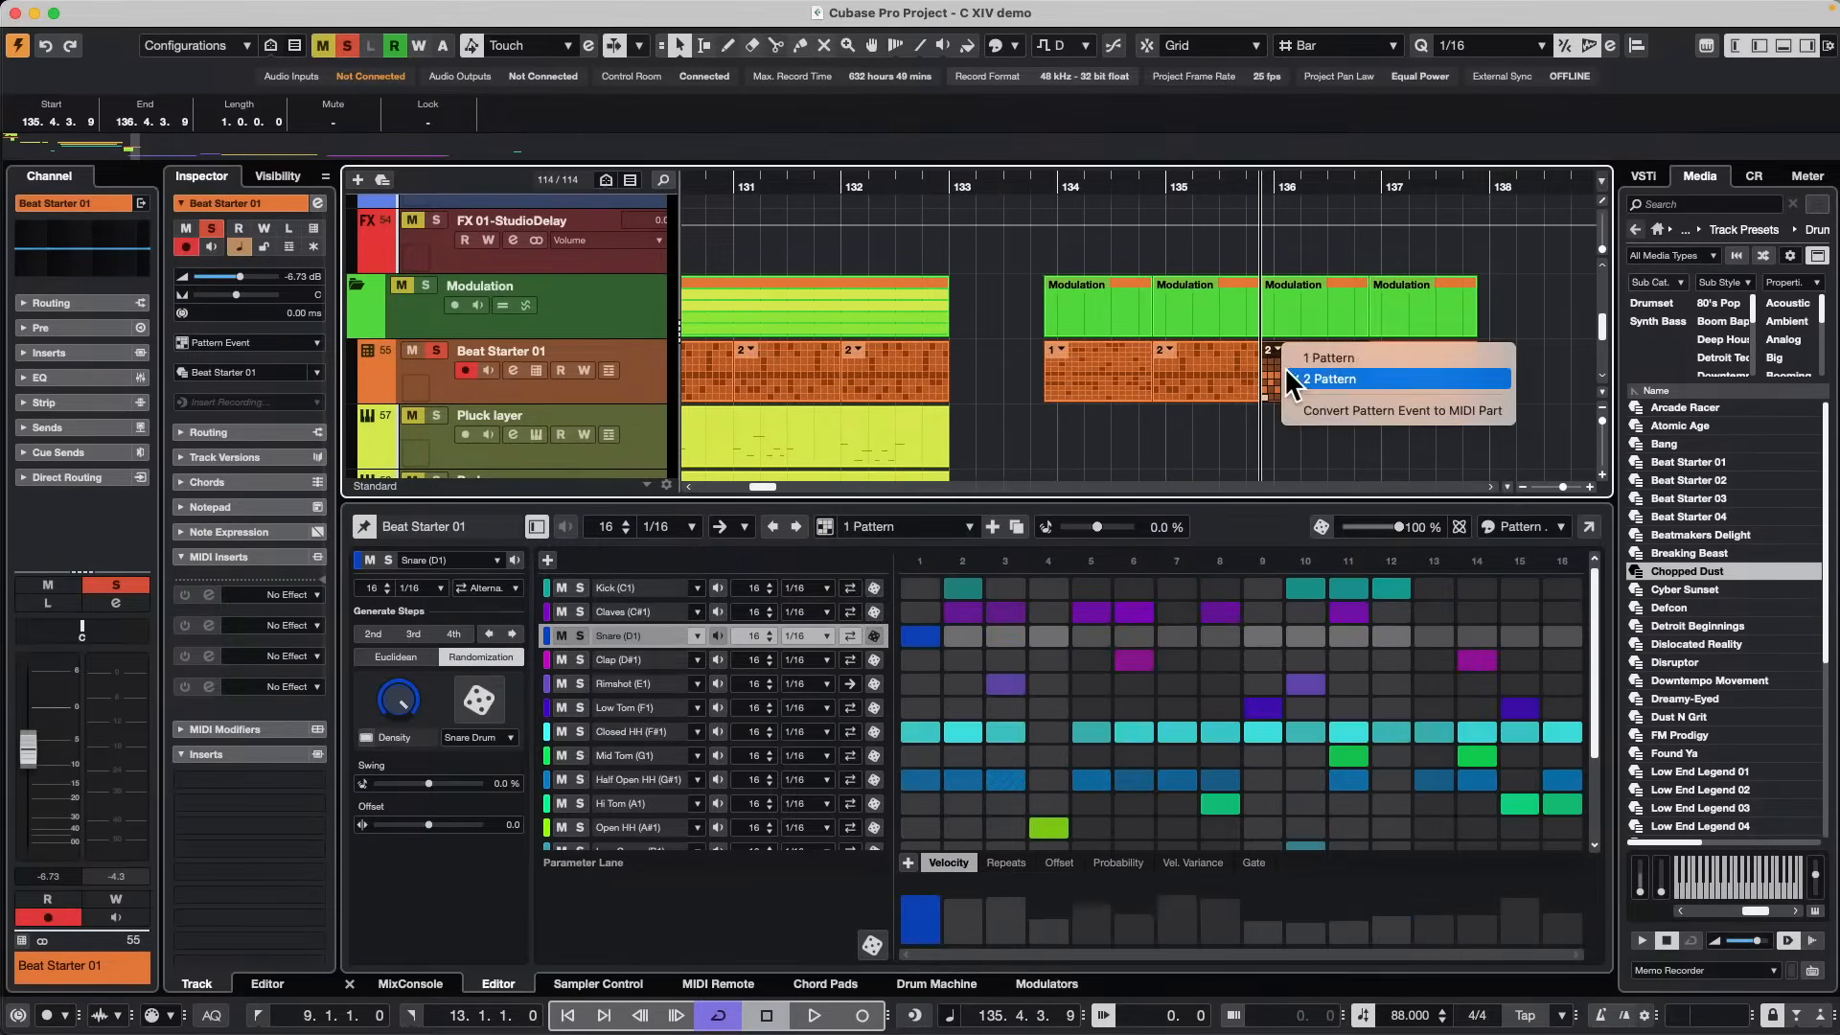
{"action": "left_click", "coordinate": [1351, 380]}
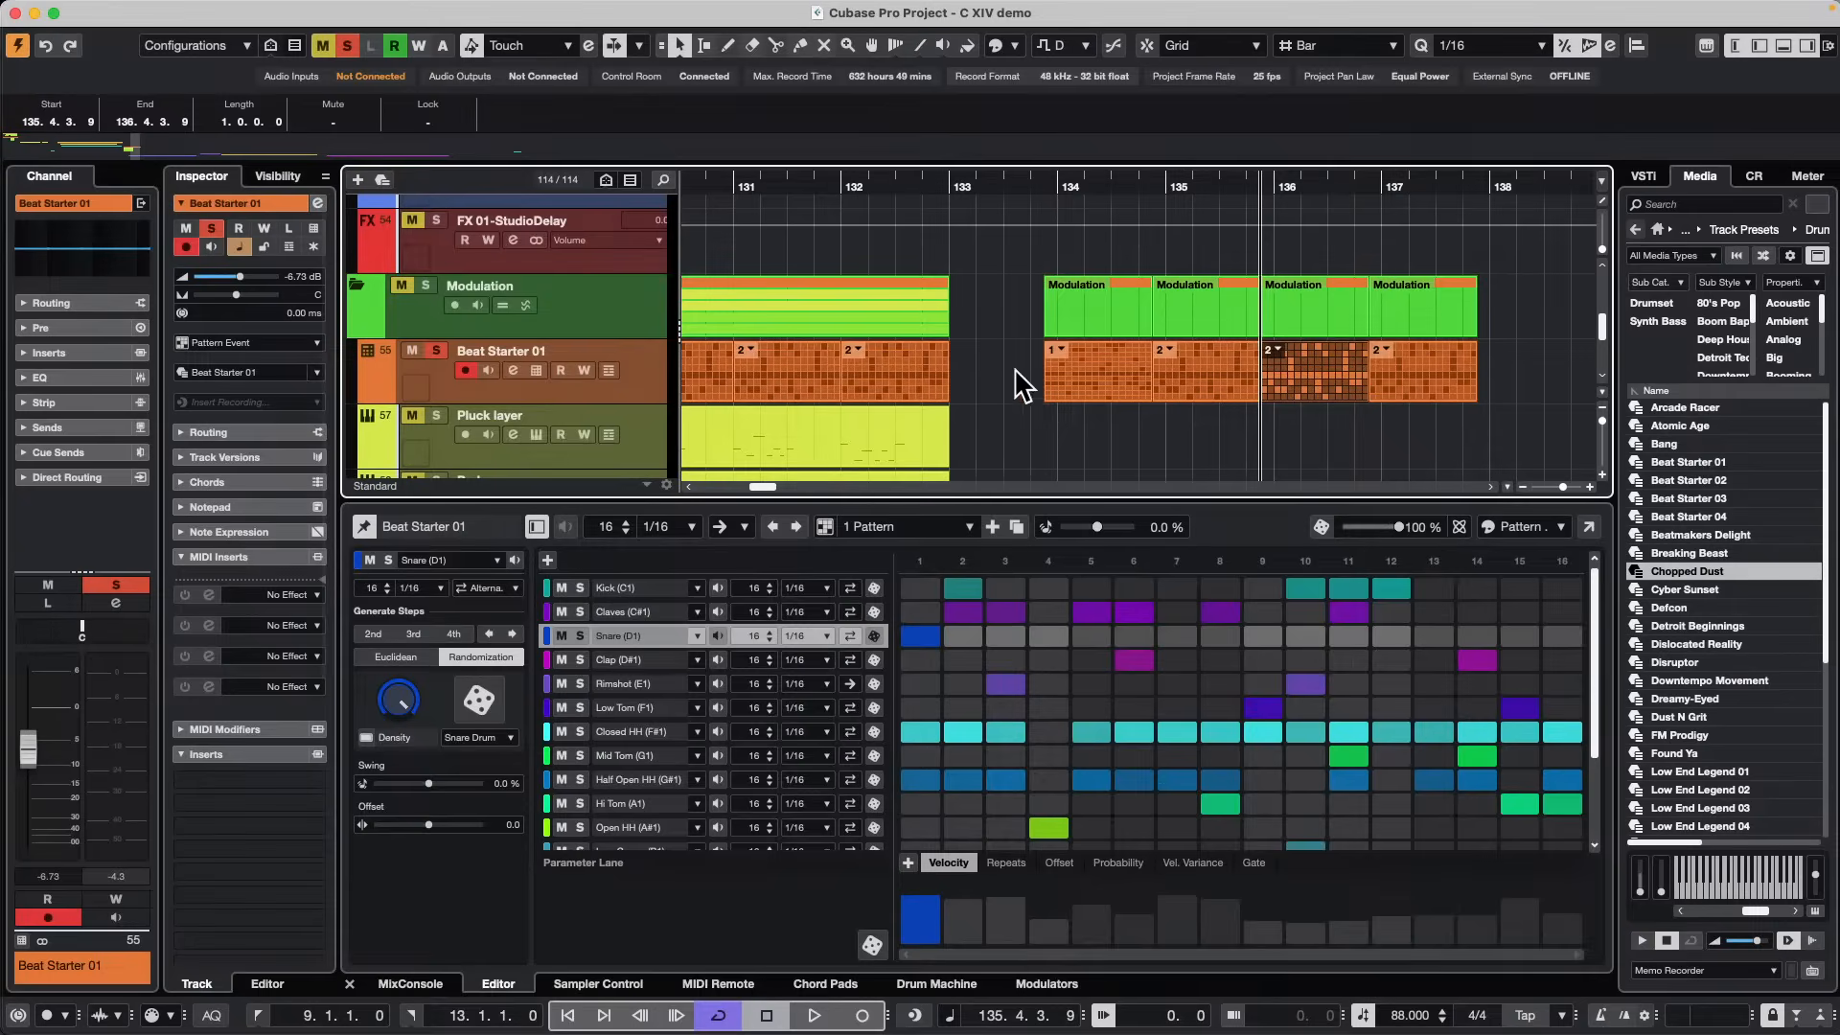
Convert the first new Beat Starter 01 event, the one using pattern 1, to a MIDI part.
{"action": "left_click", "coordinate": [1446, 380]}
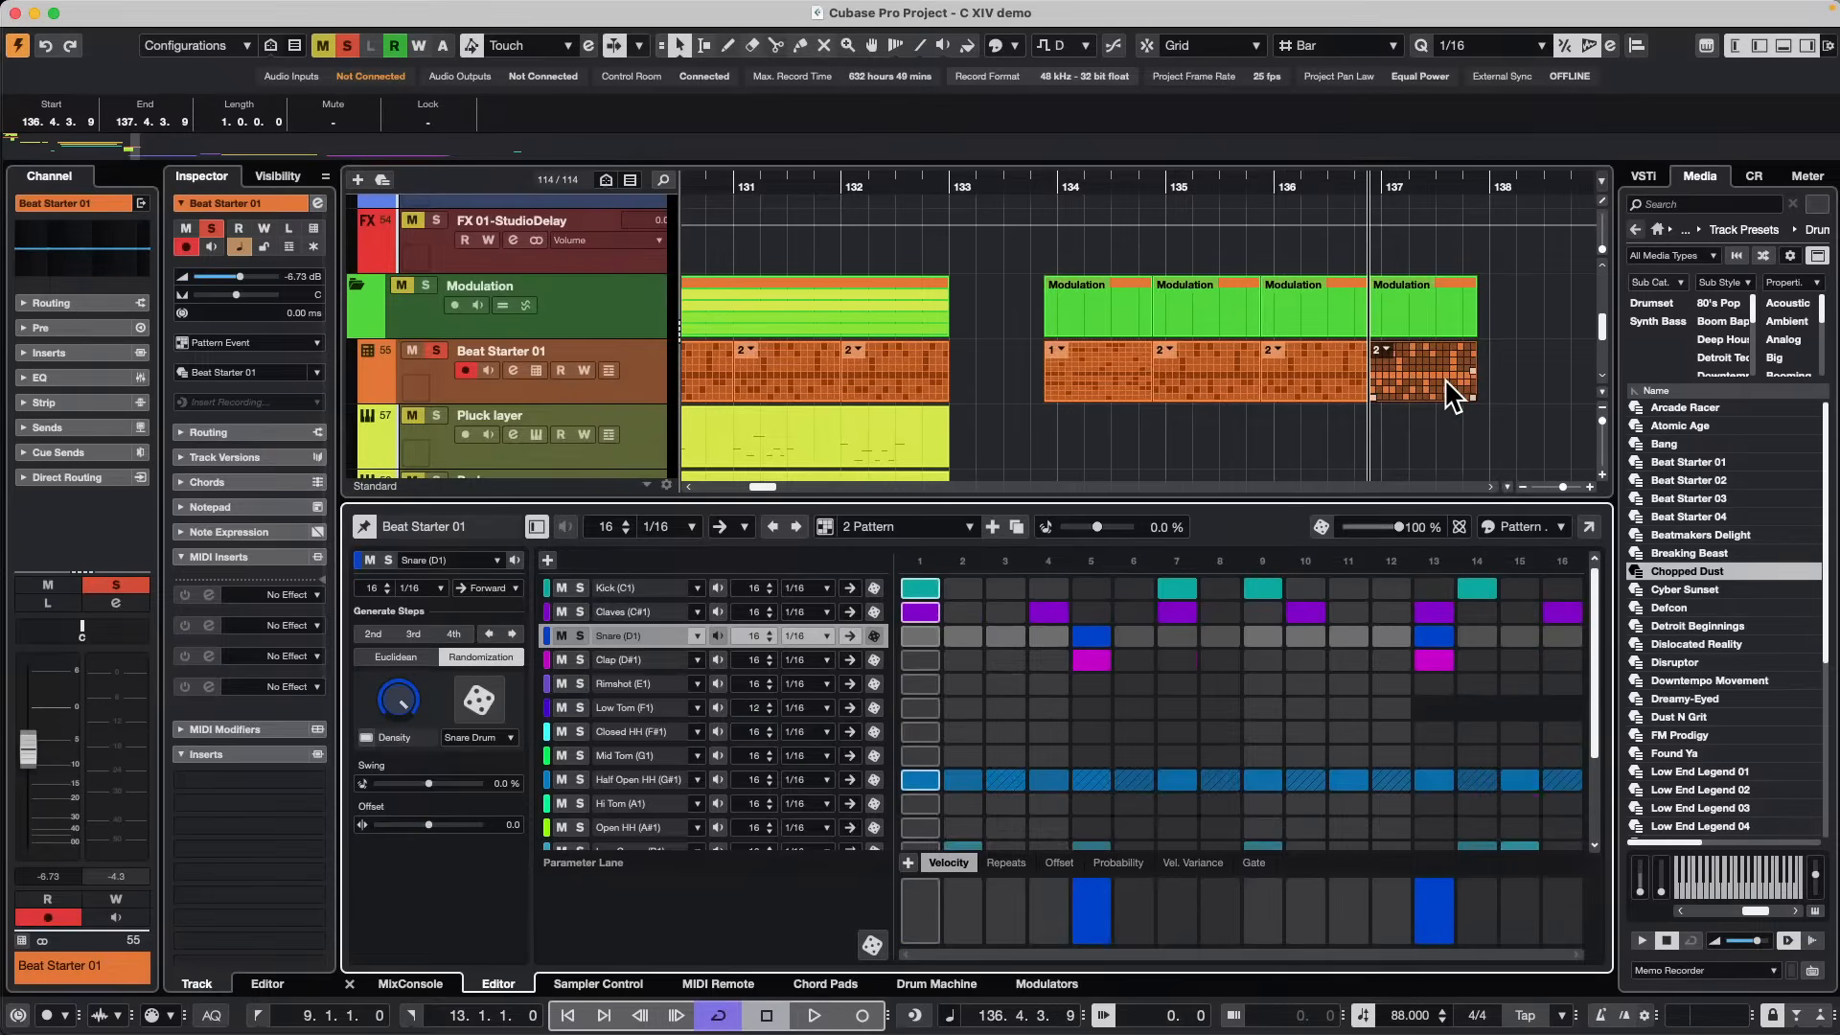
{"action": "left_click", "coordinate": [1333, 383]}
{"action": "left_click", "coordinate": [1084, 364]}
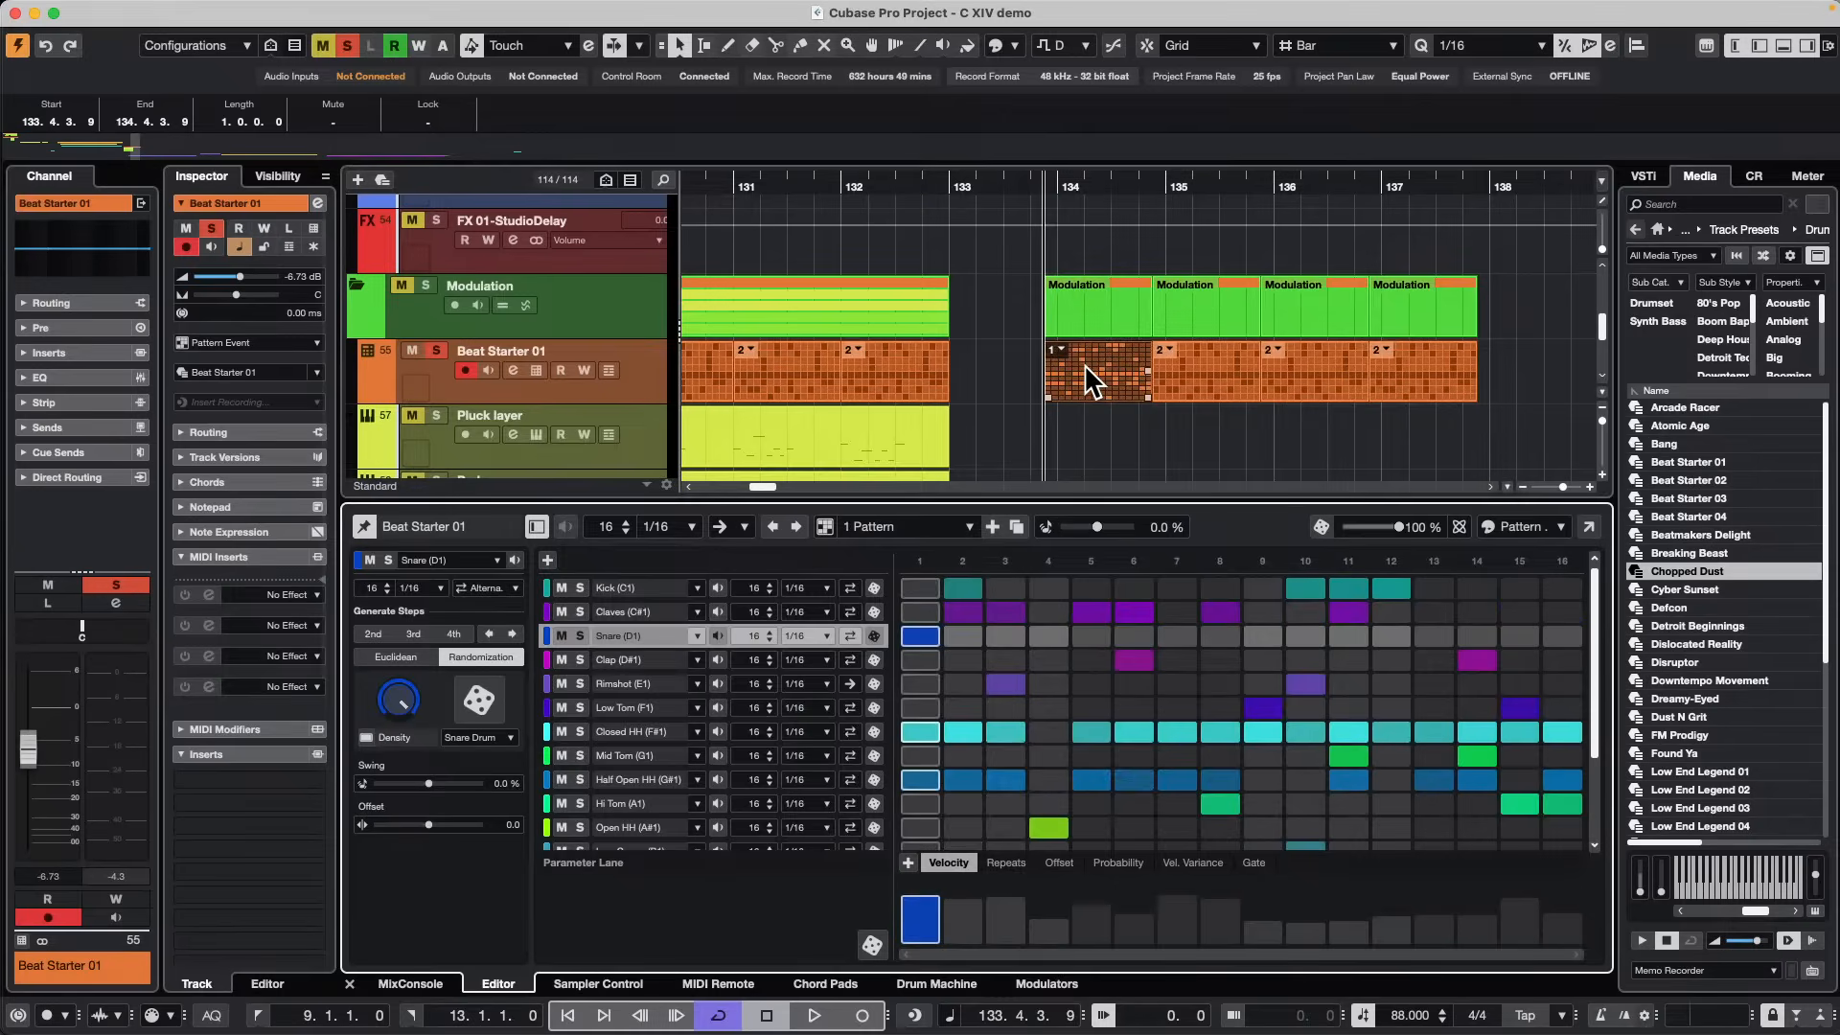
{"action": "left_click", "coordinate": [1061, 348]}
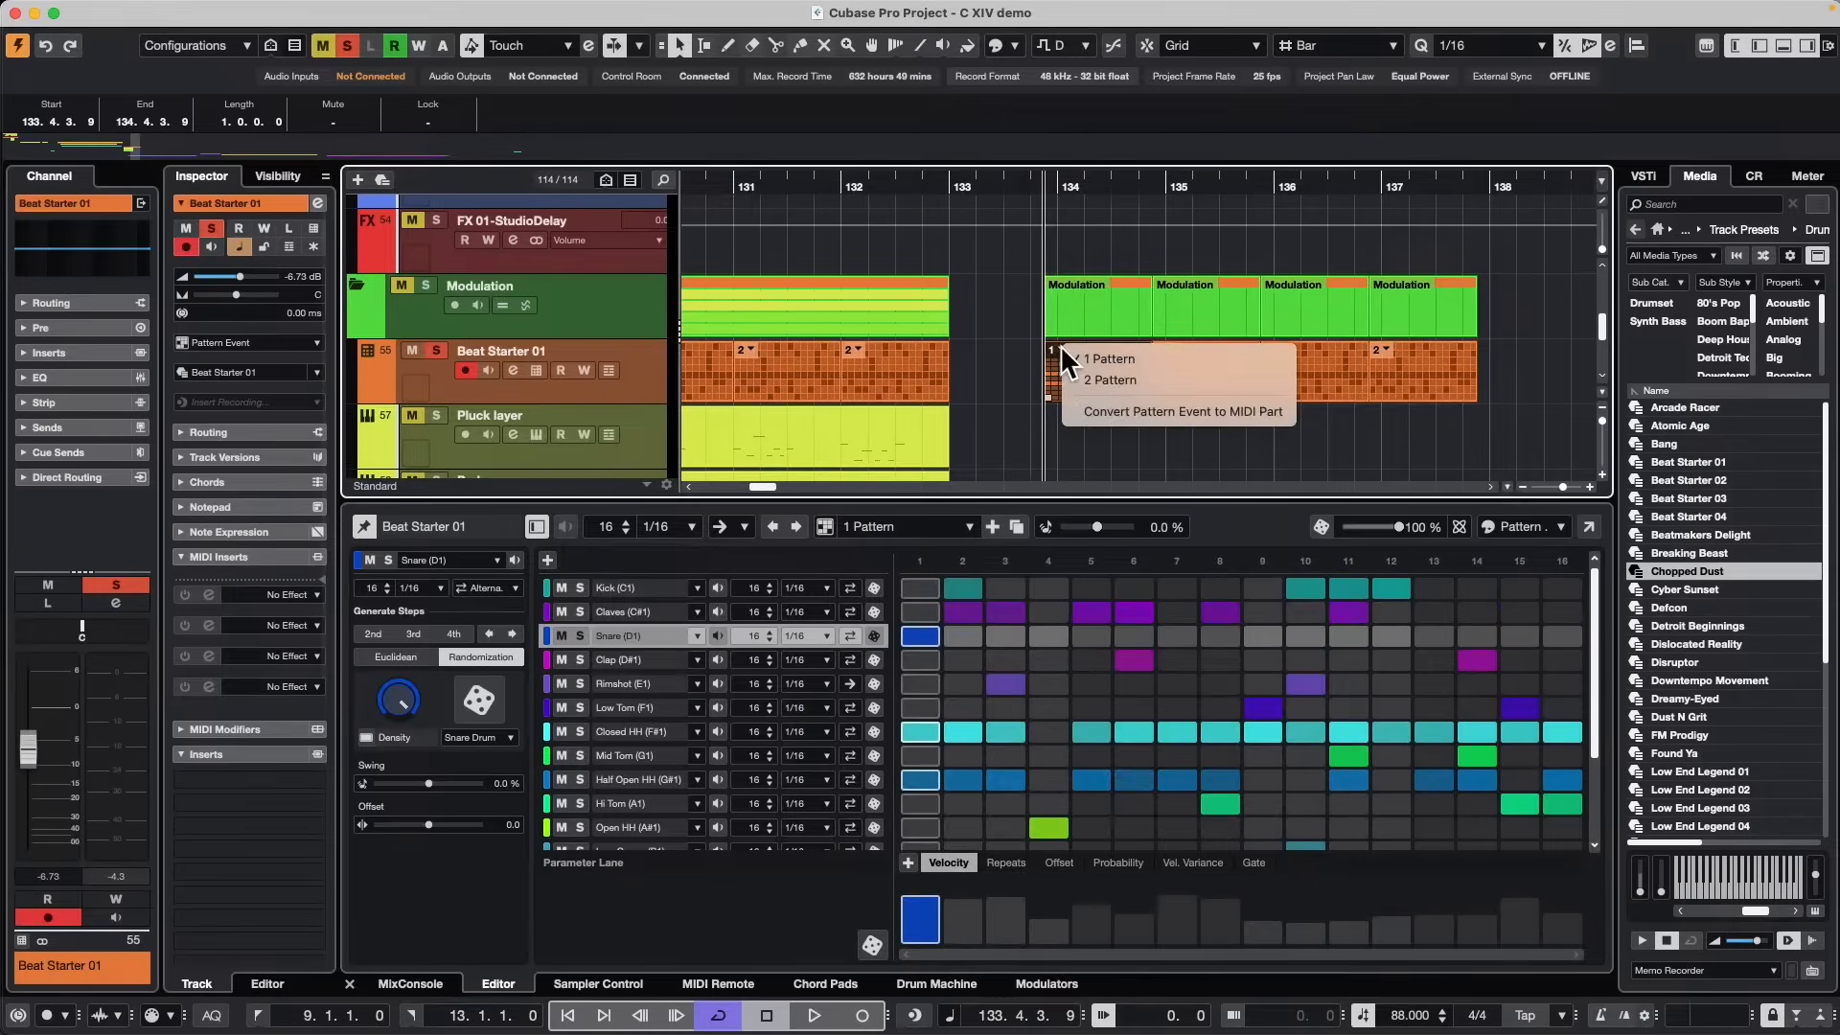
{"action": "left_click", "coordinate": [1102, 408]}
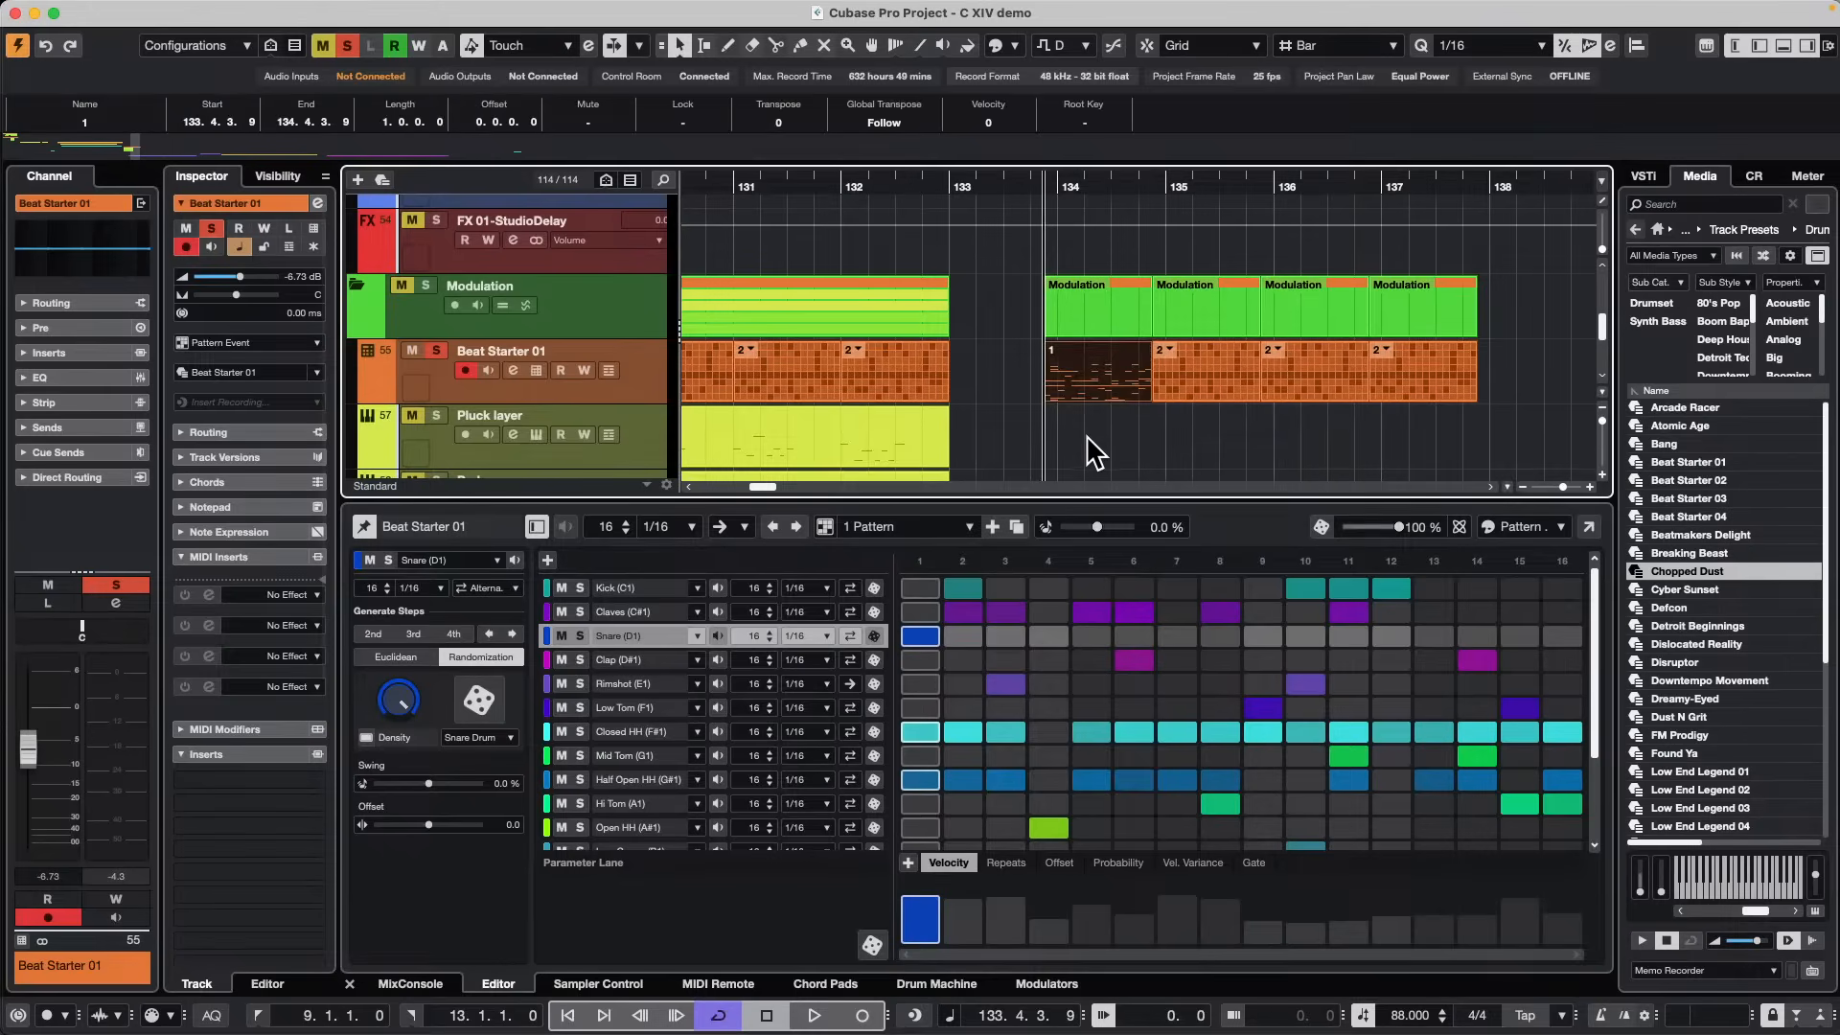
Open the converted MIDI part in the Key Editor and switch it to the Drum Editor.
{"action": "double_click", "coordinate": [1115, 395]}
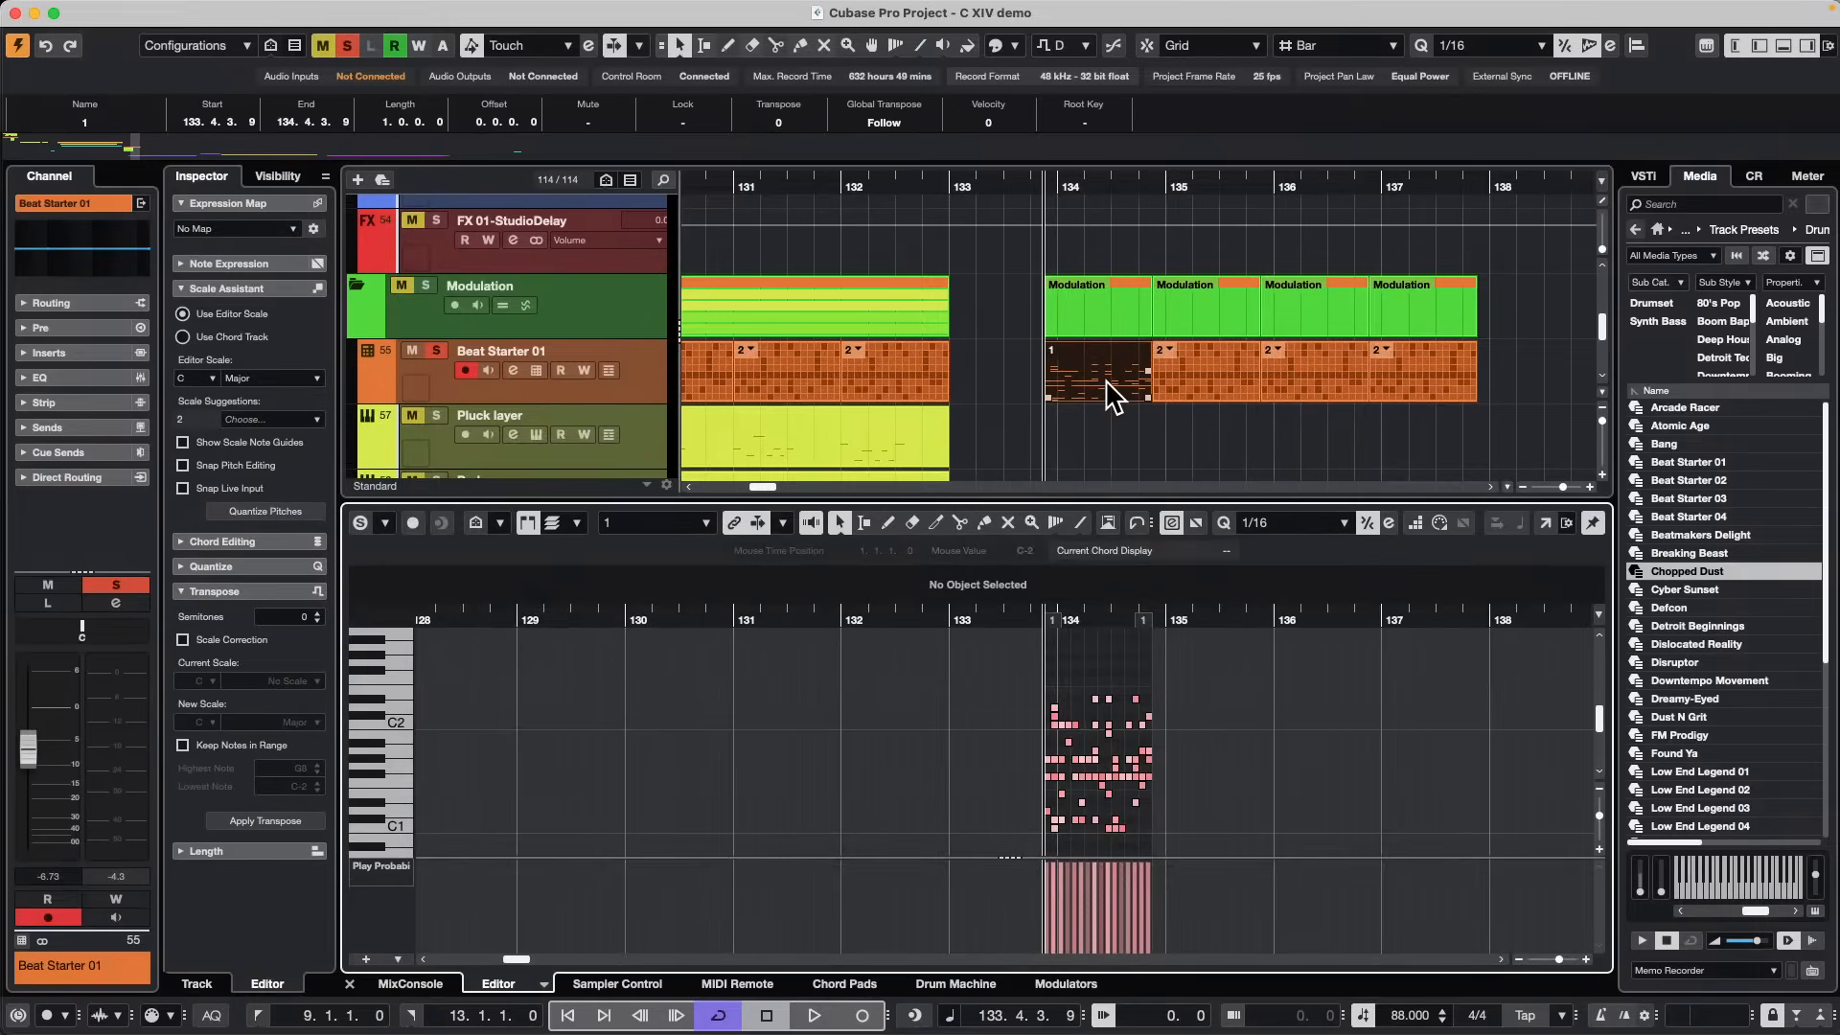
{"action": "left_click", "coordinate": [544, 984]}
{"action": "left_click", "coordinate": [585, 958]}
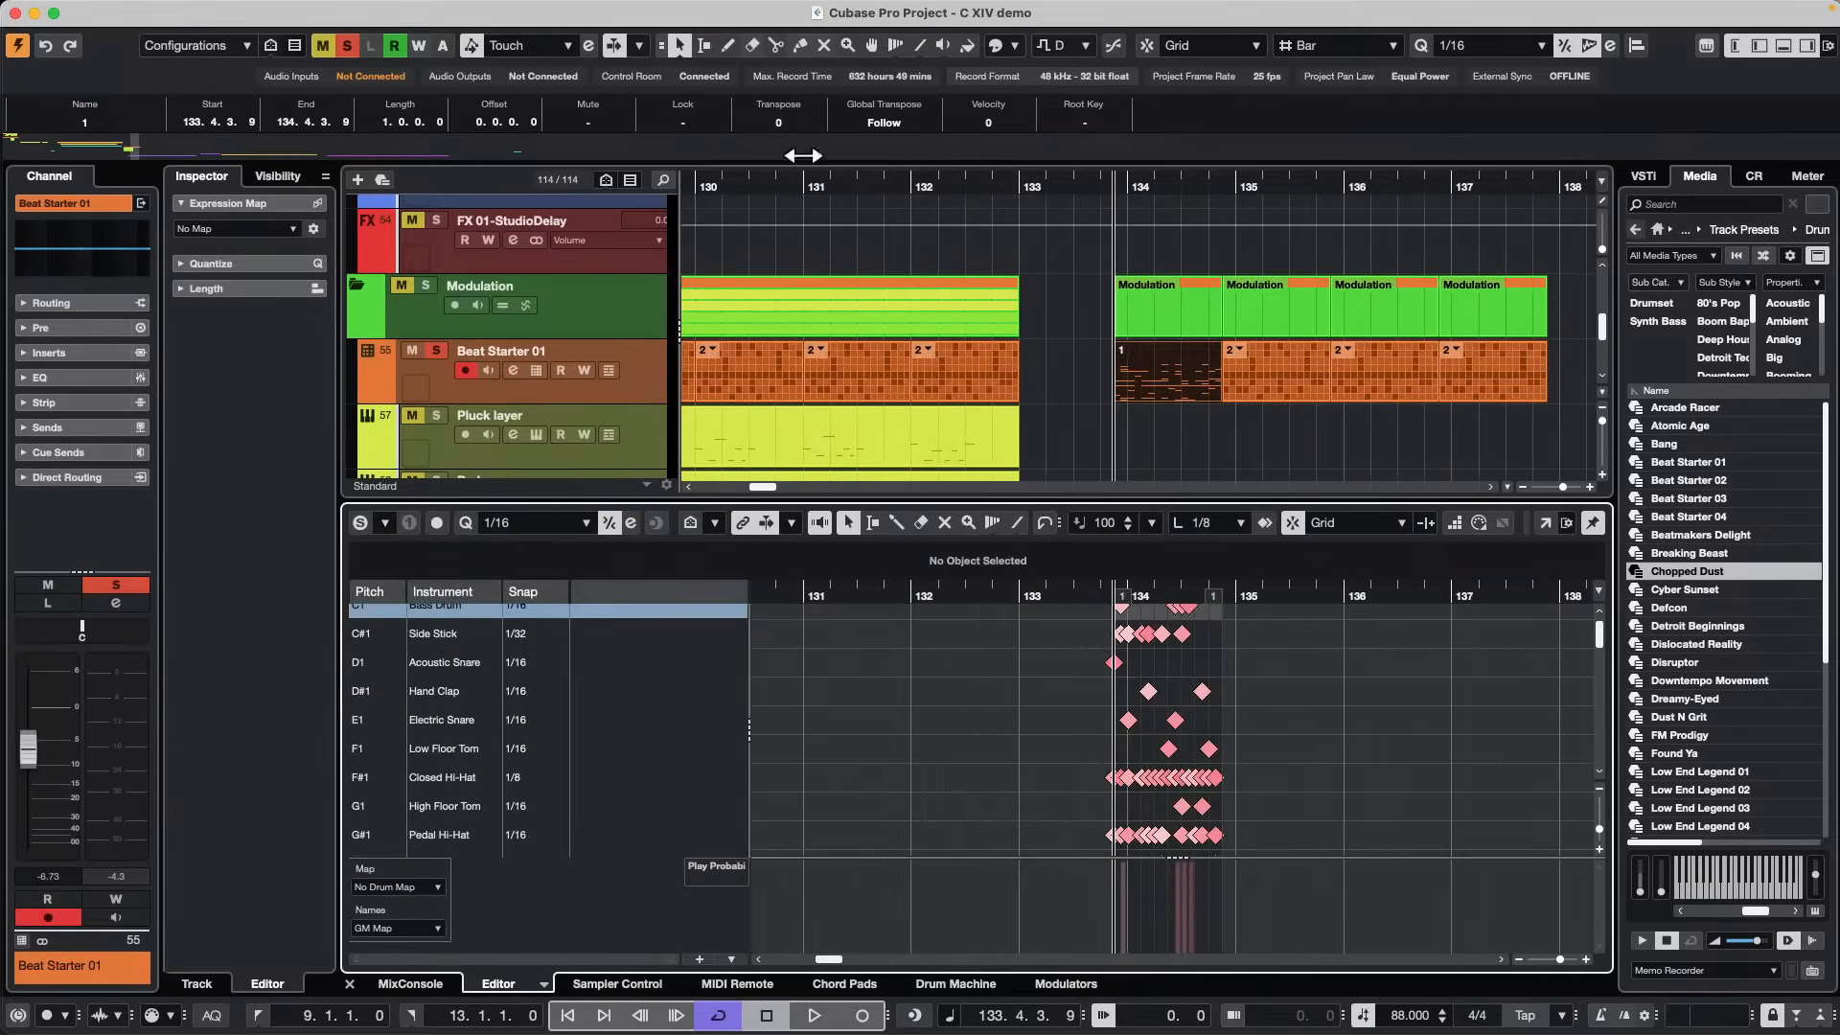
Look at the Drum Machine and Sampler Control views, and return to the converted part in the Key Editor.
{"action": "scroll", "coordinate": [852, 254], "scroll_direction": "down", "scroll_amount": 6}
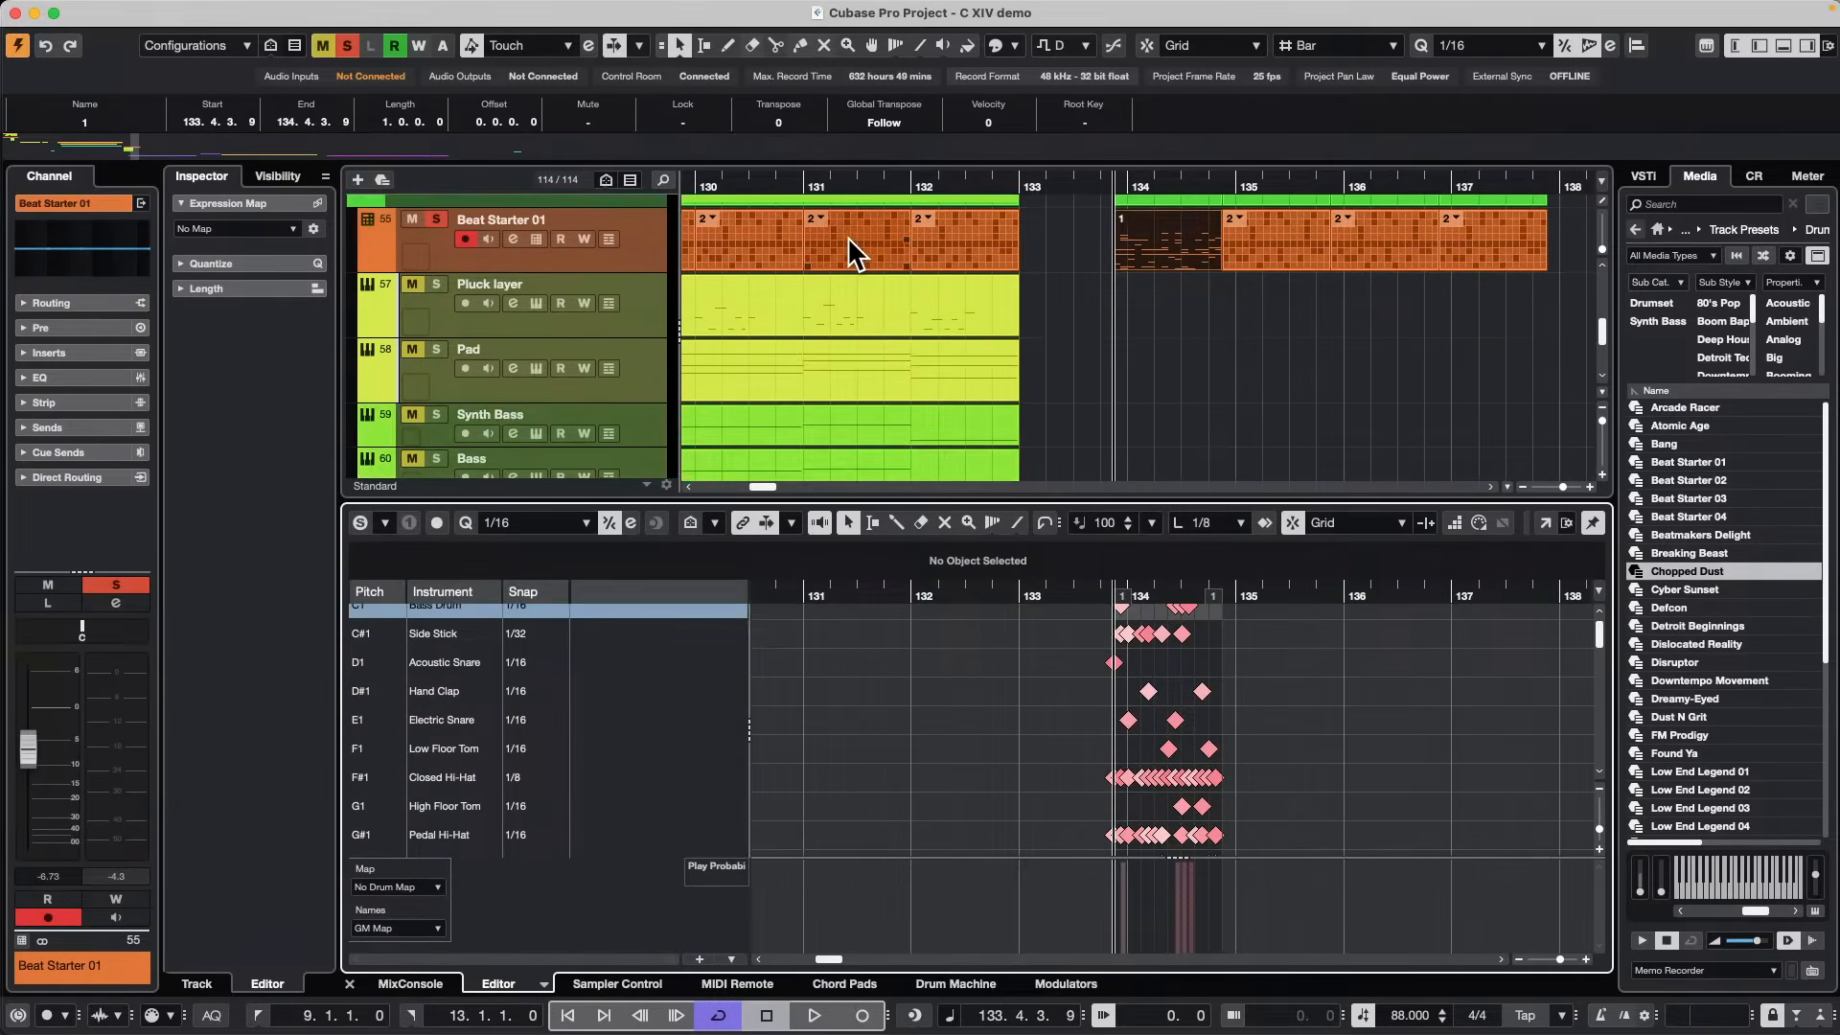
{"action": "scroll", "coordinate": [850, 251], "scroll_direction": "up", "scroll_amount": 2}
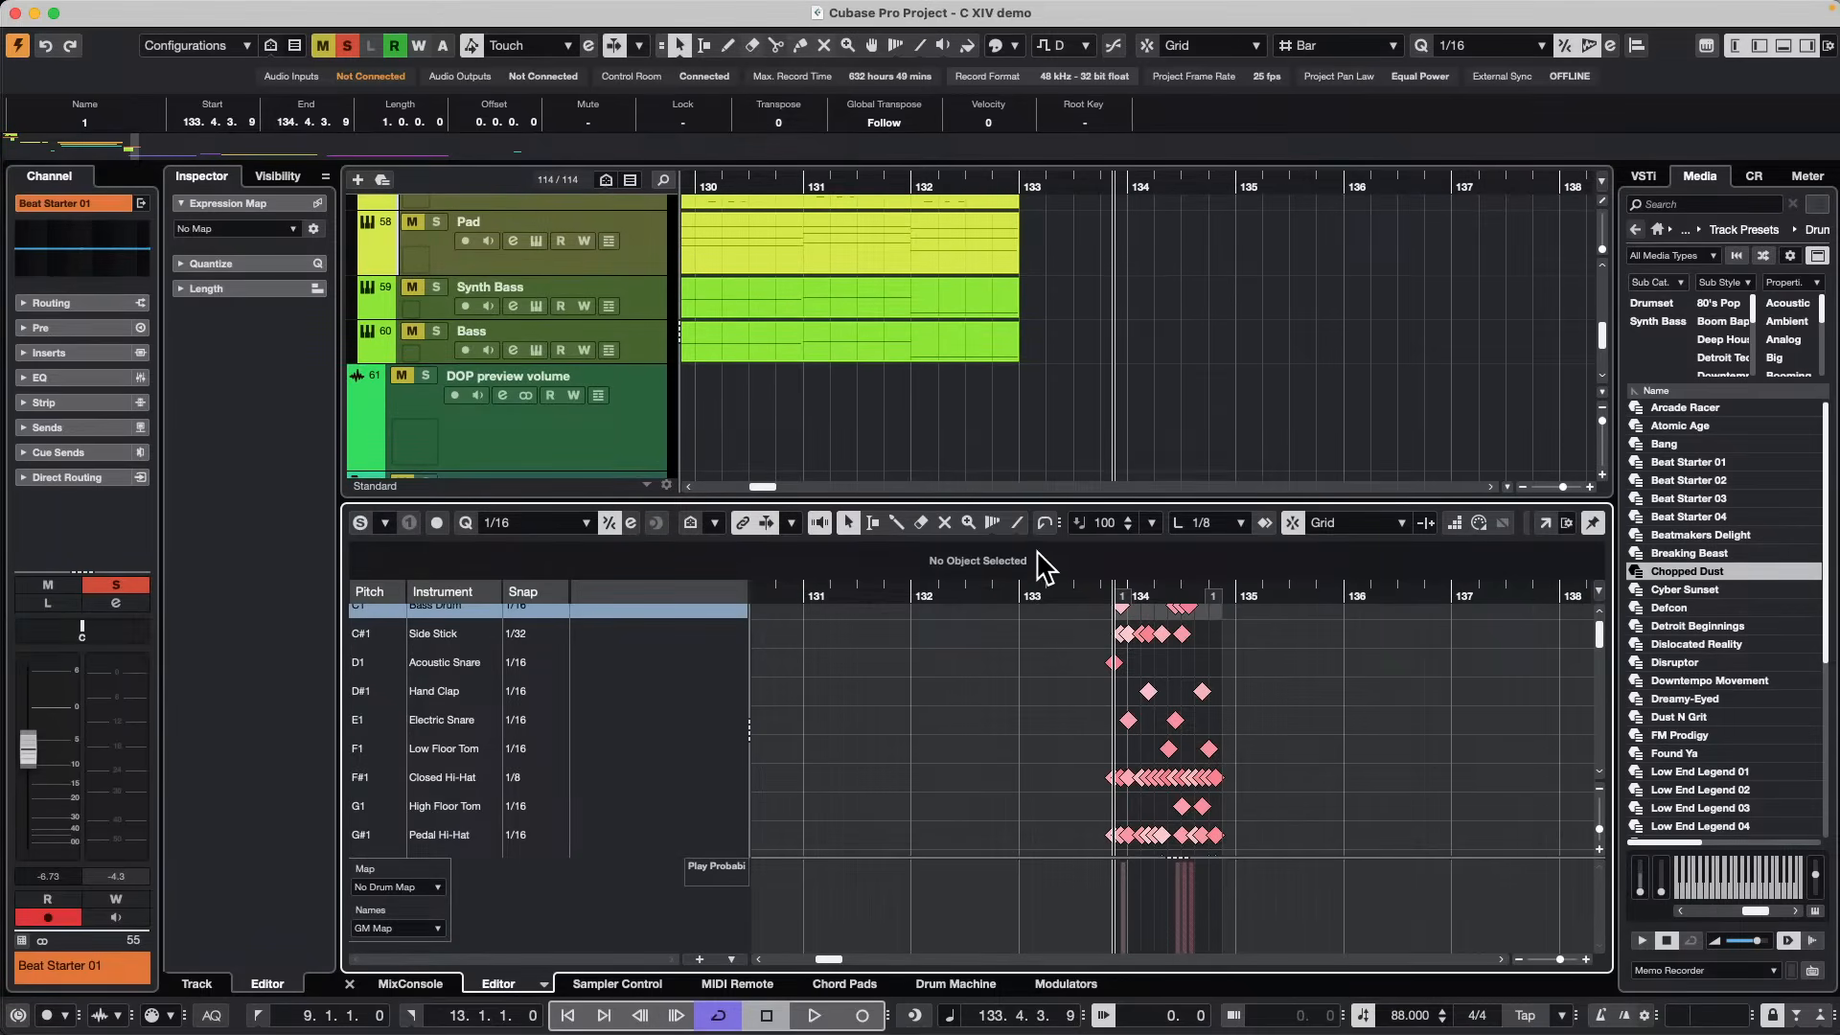
{"action": "left_click", "coordinate": [956, 984]}
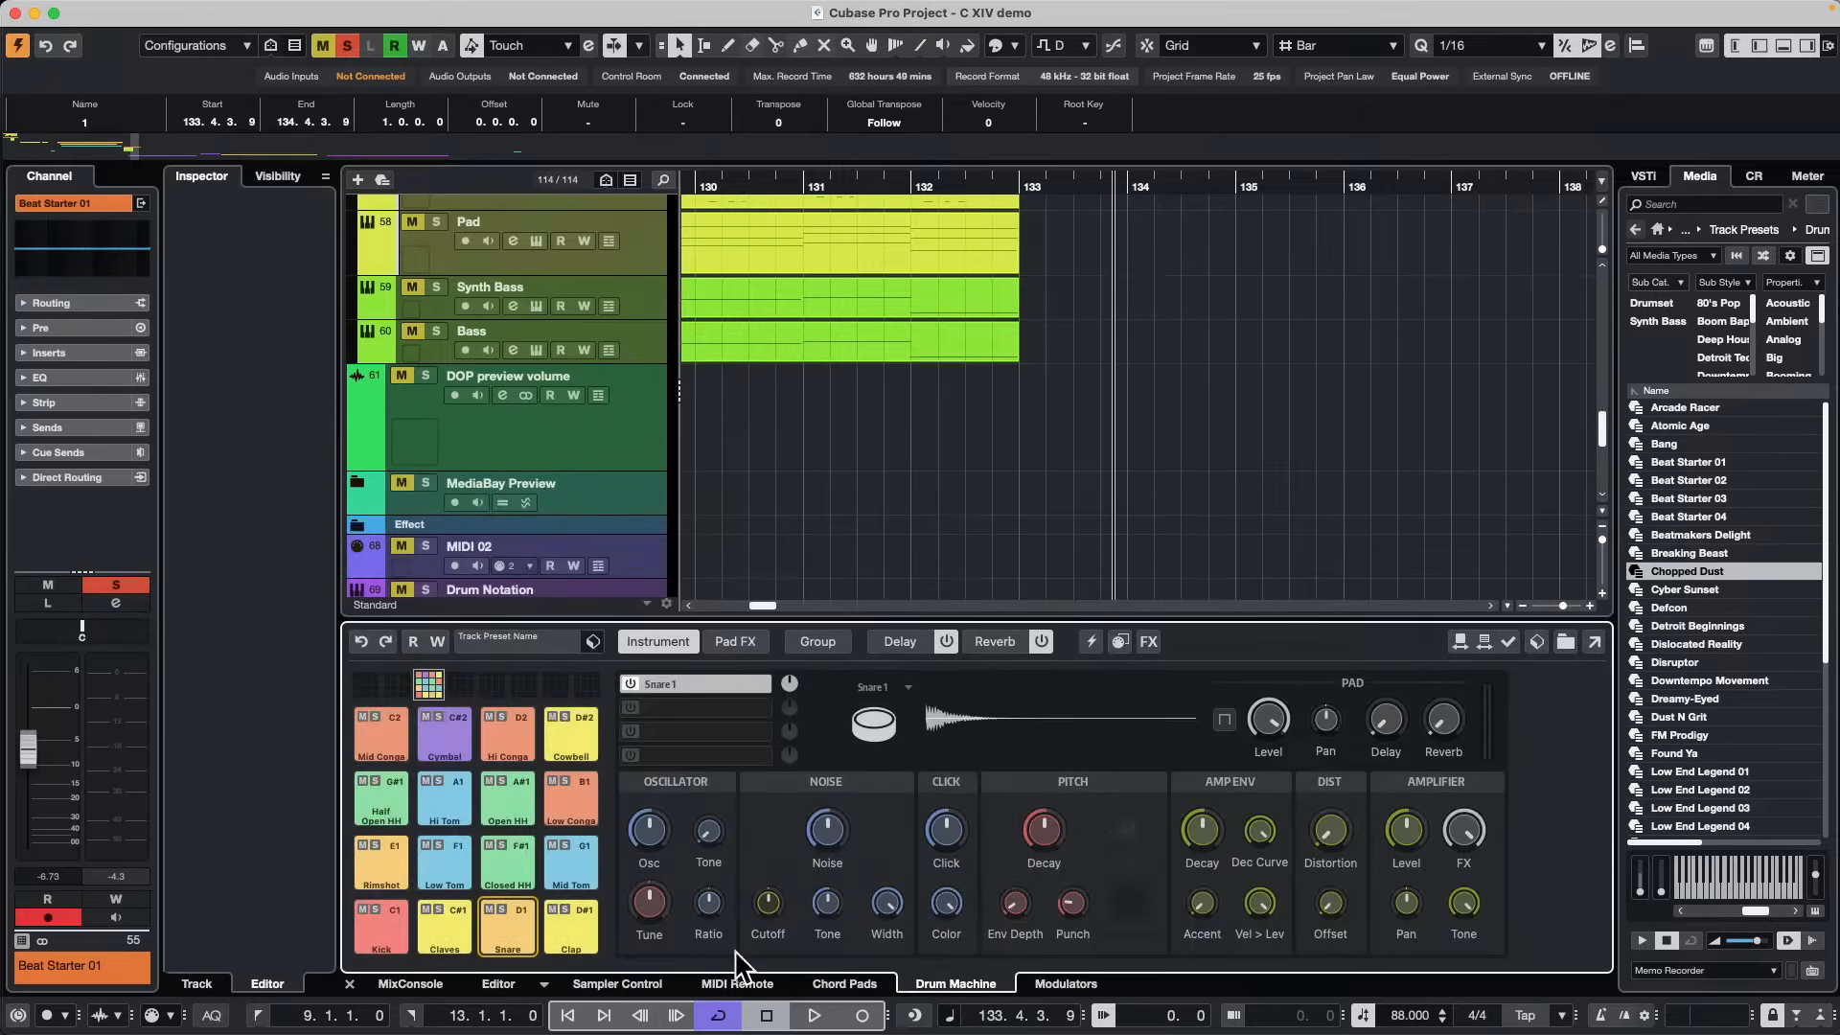
{"action": "left_click", "coordinate": [612, 984]}
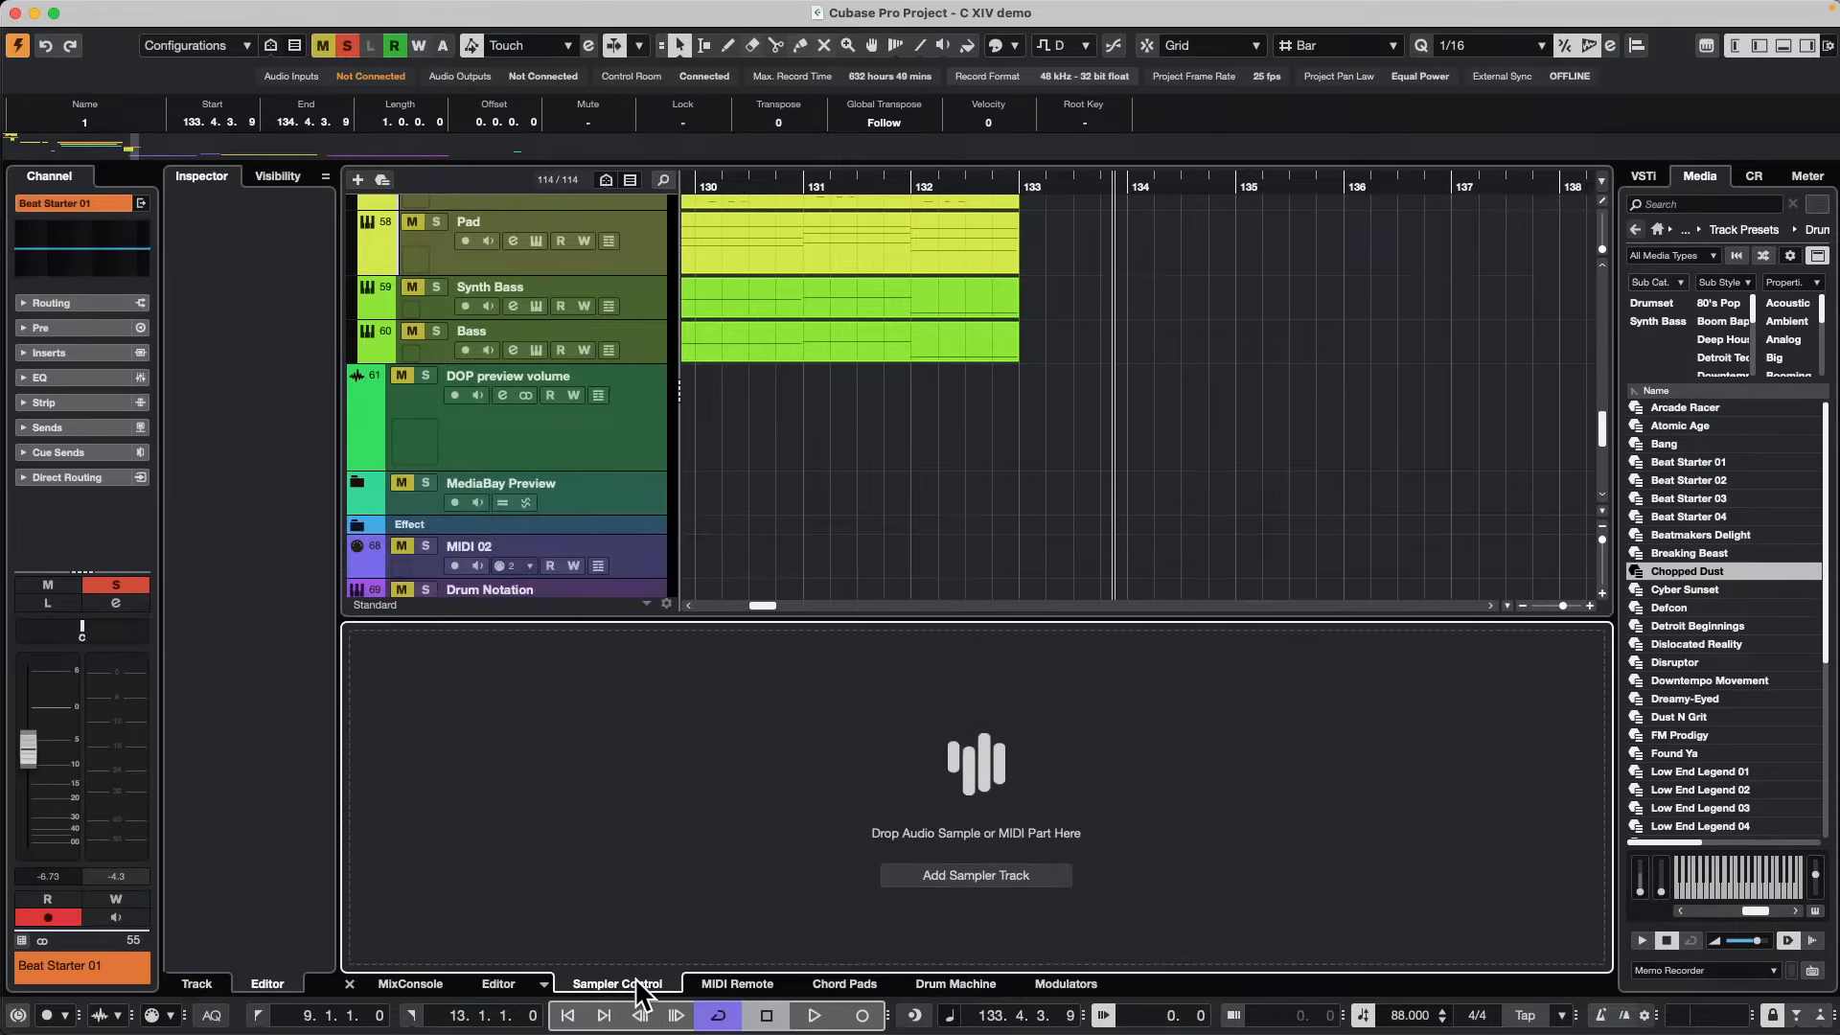
{"action": "left_click", "coordinate": [496, 984]}
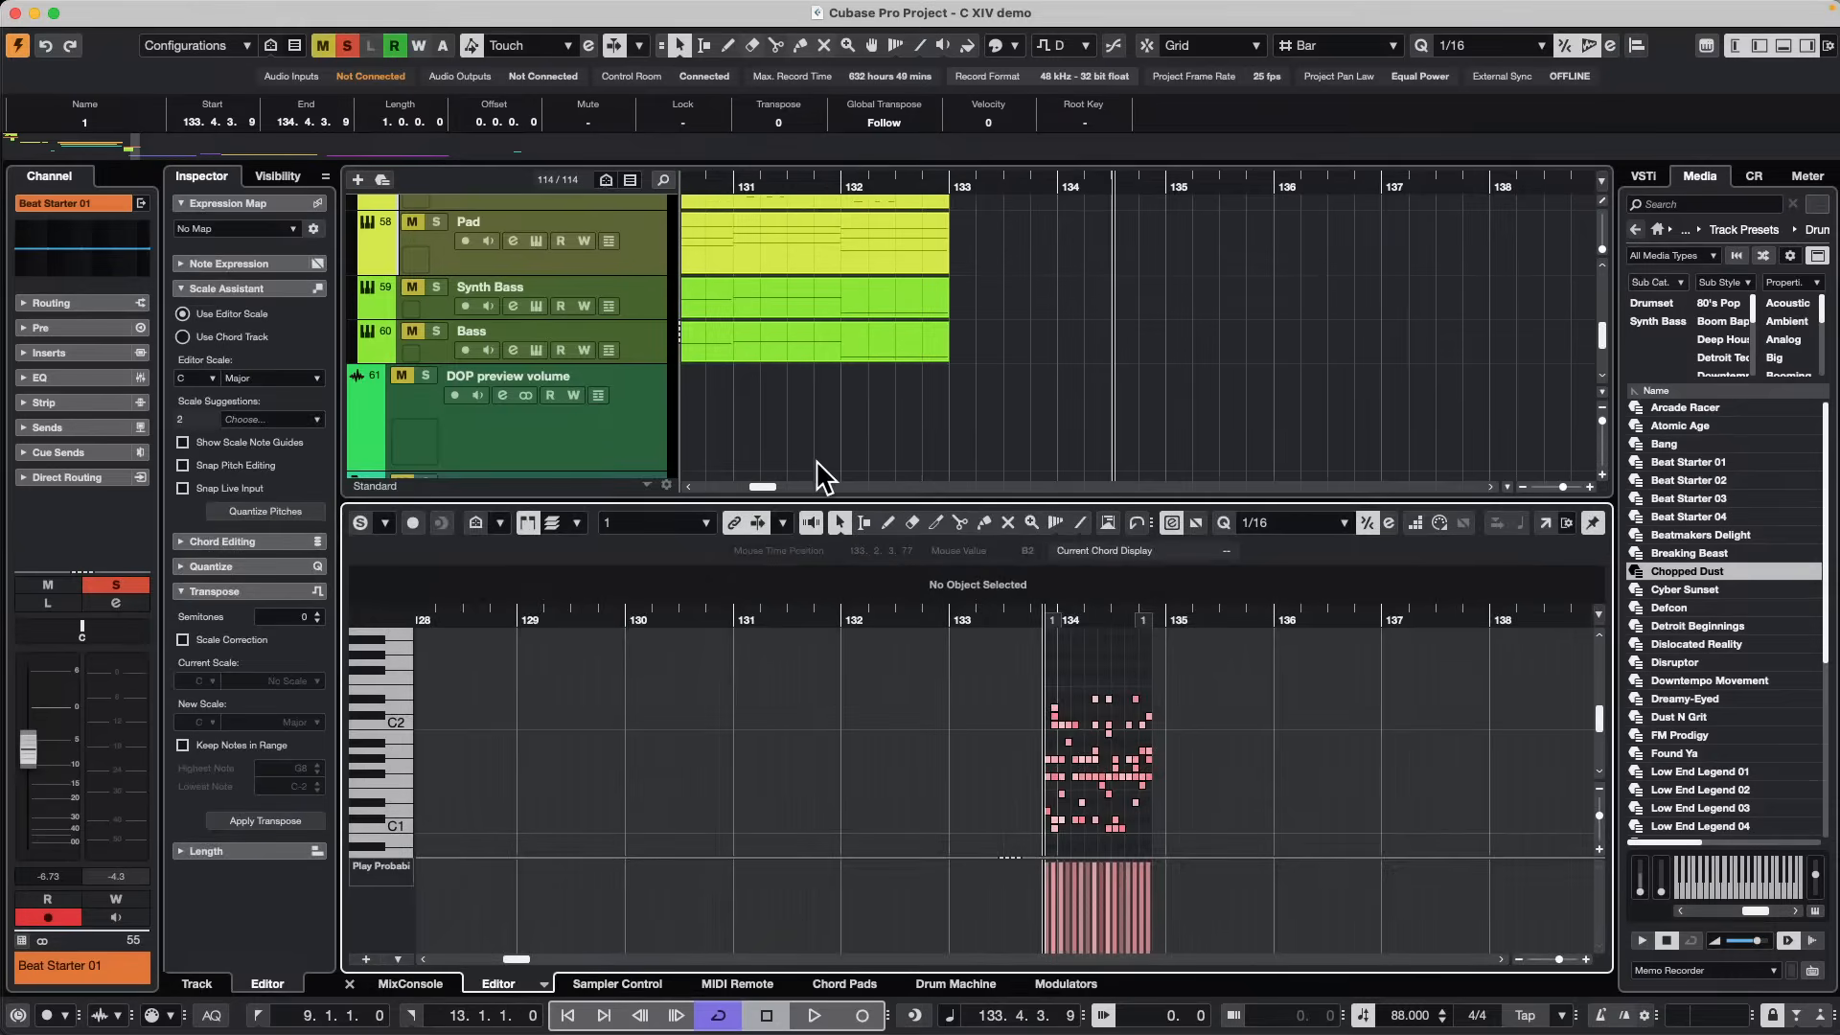
{"action": "scroll", "coordinate": [838, 455], "scroll_direction": "up", "scroll_amount": 1}
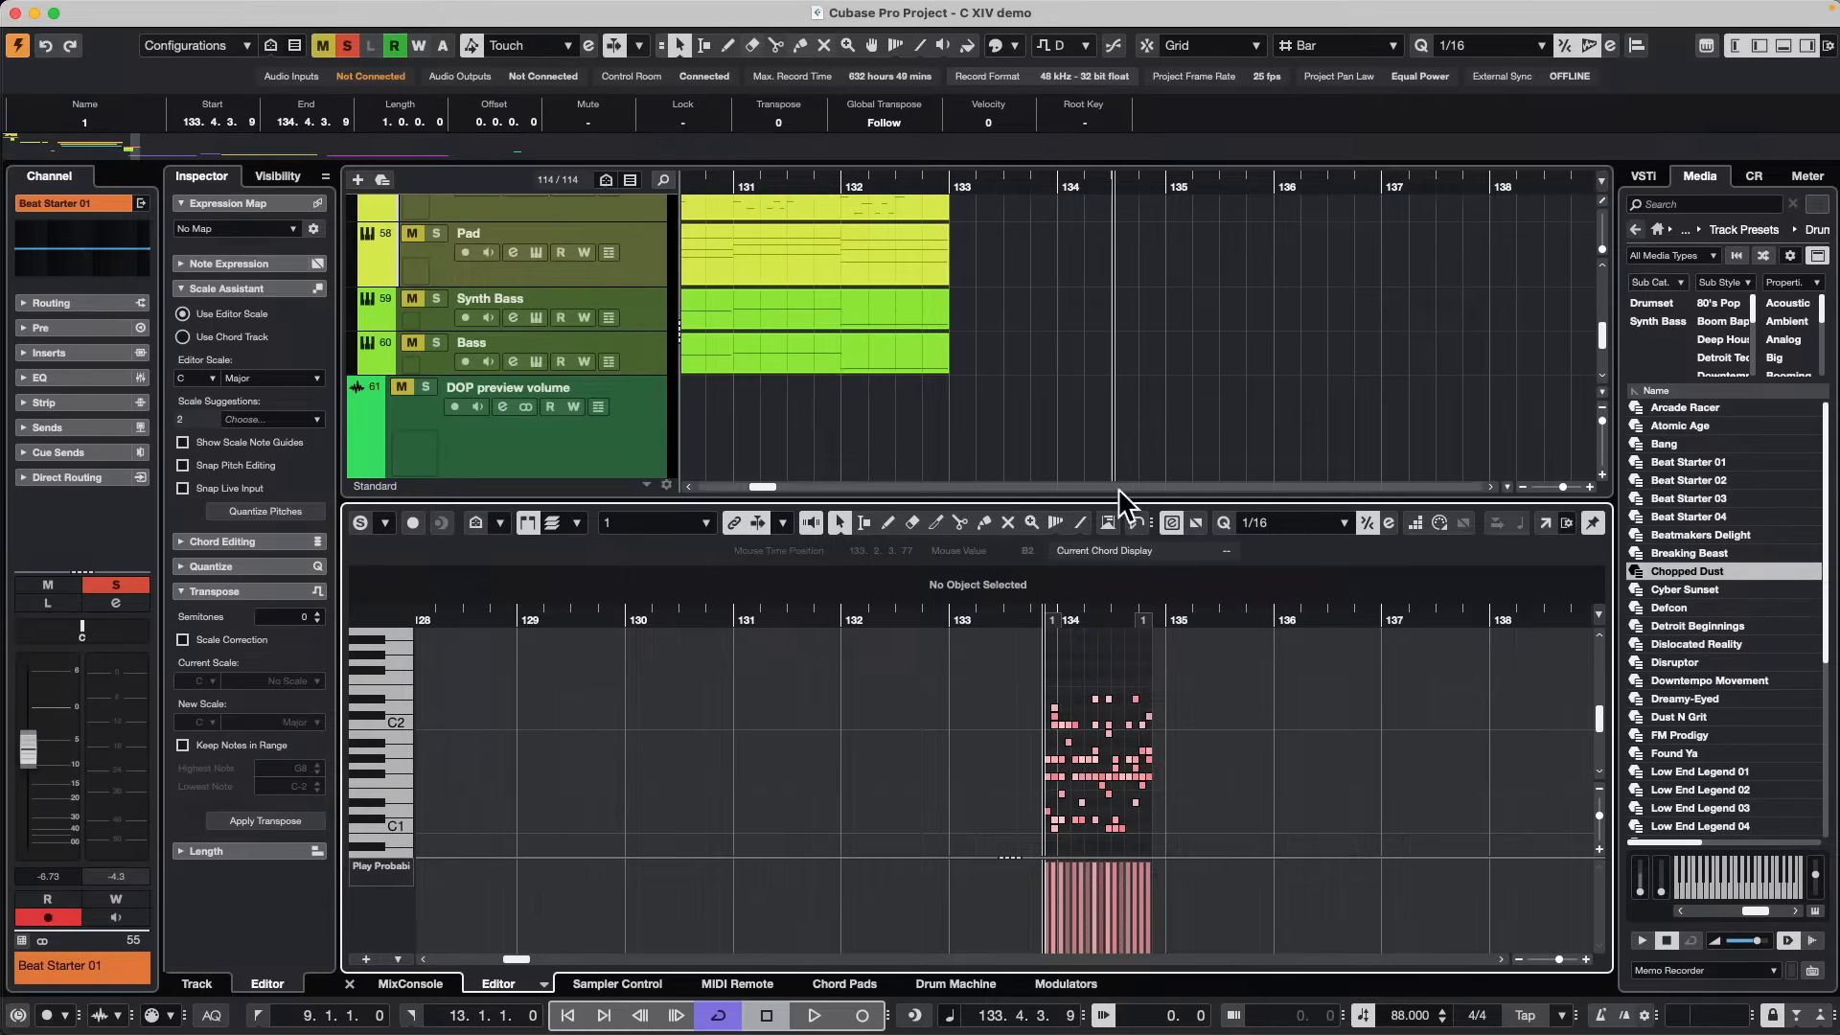
{"action": "scroll", "coordinate": [814, 709], "scroll_direction": "right", "scroll_amount": 3}
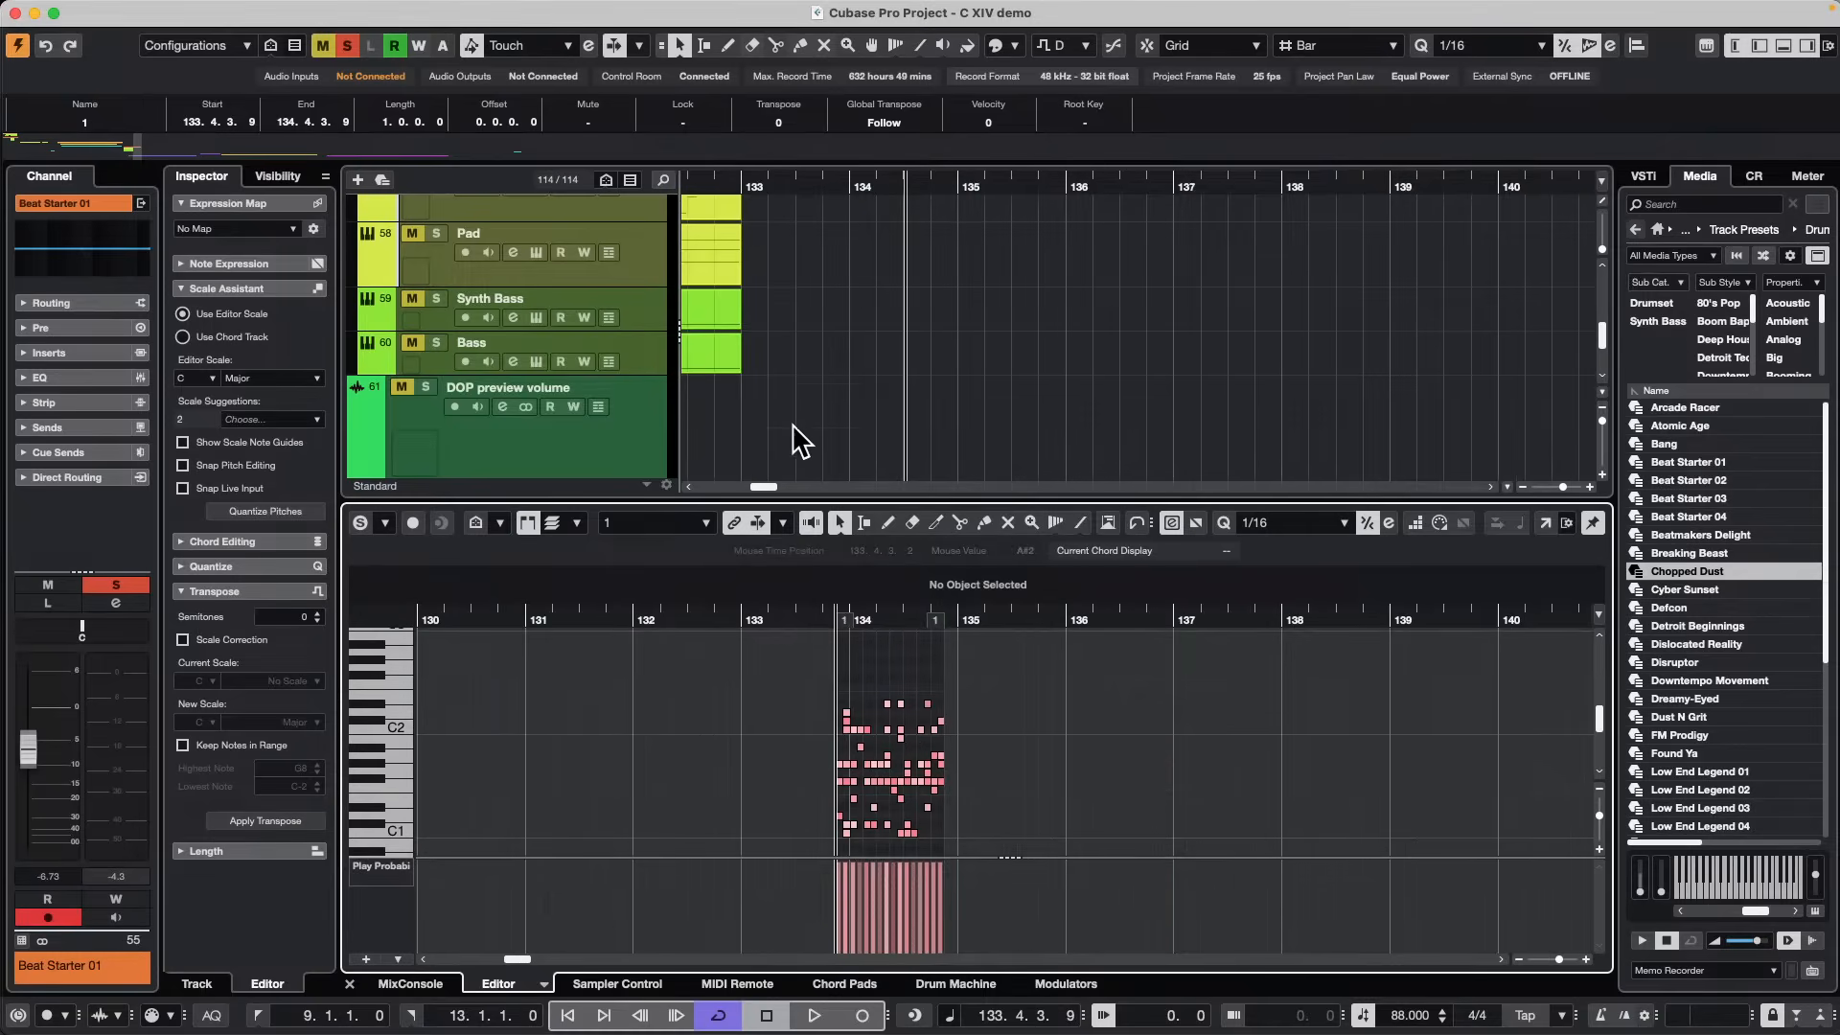
{"action": "scroll", "coordinate": [818, 365], "scroll_direction": "up", "scroll_amount": 5}
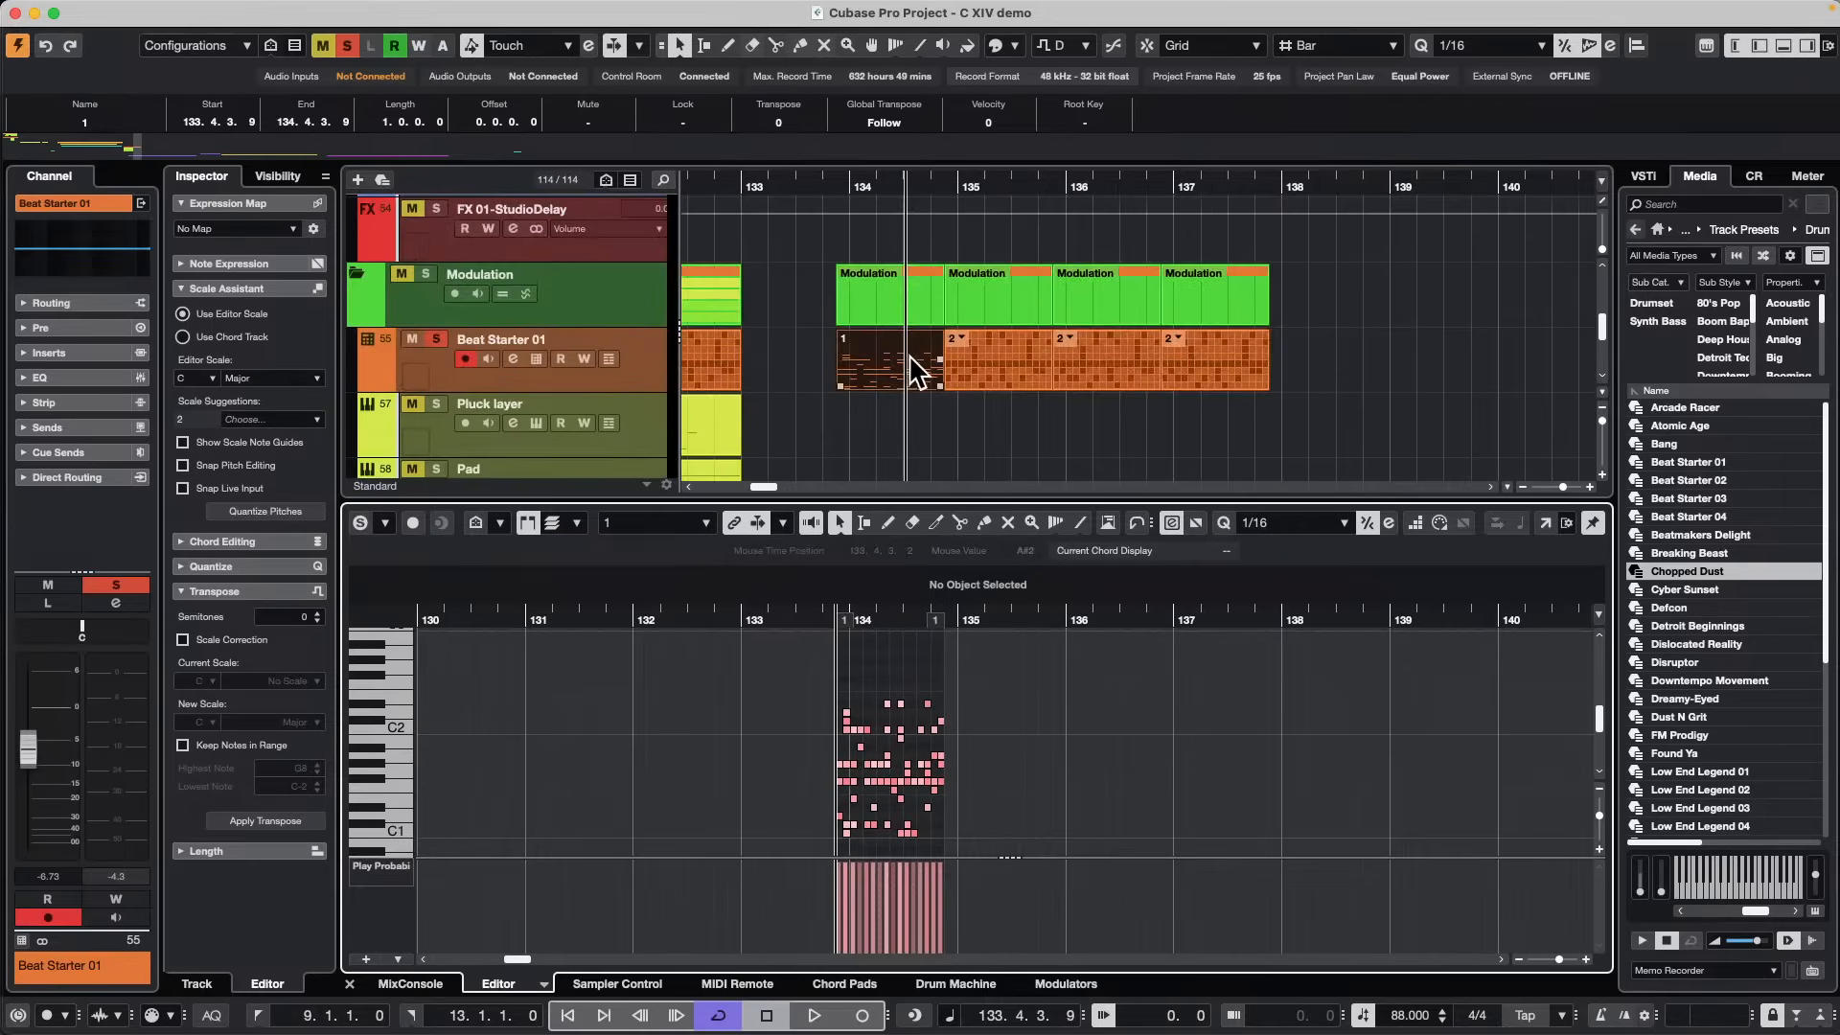
Look at the Event Type options for a new instrument track, and close the dialog without adding a track.
{"action": "left_click", "coordinate": [1004, 358]}
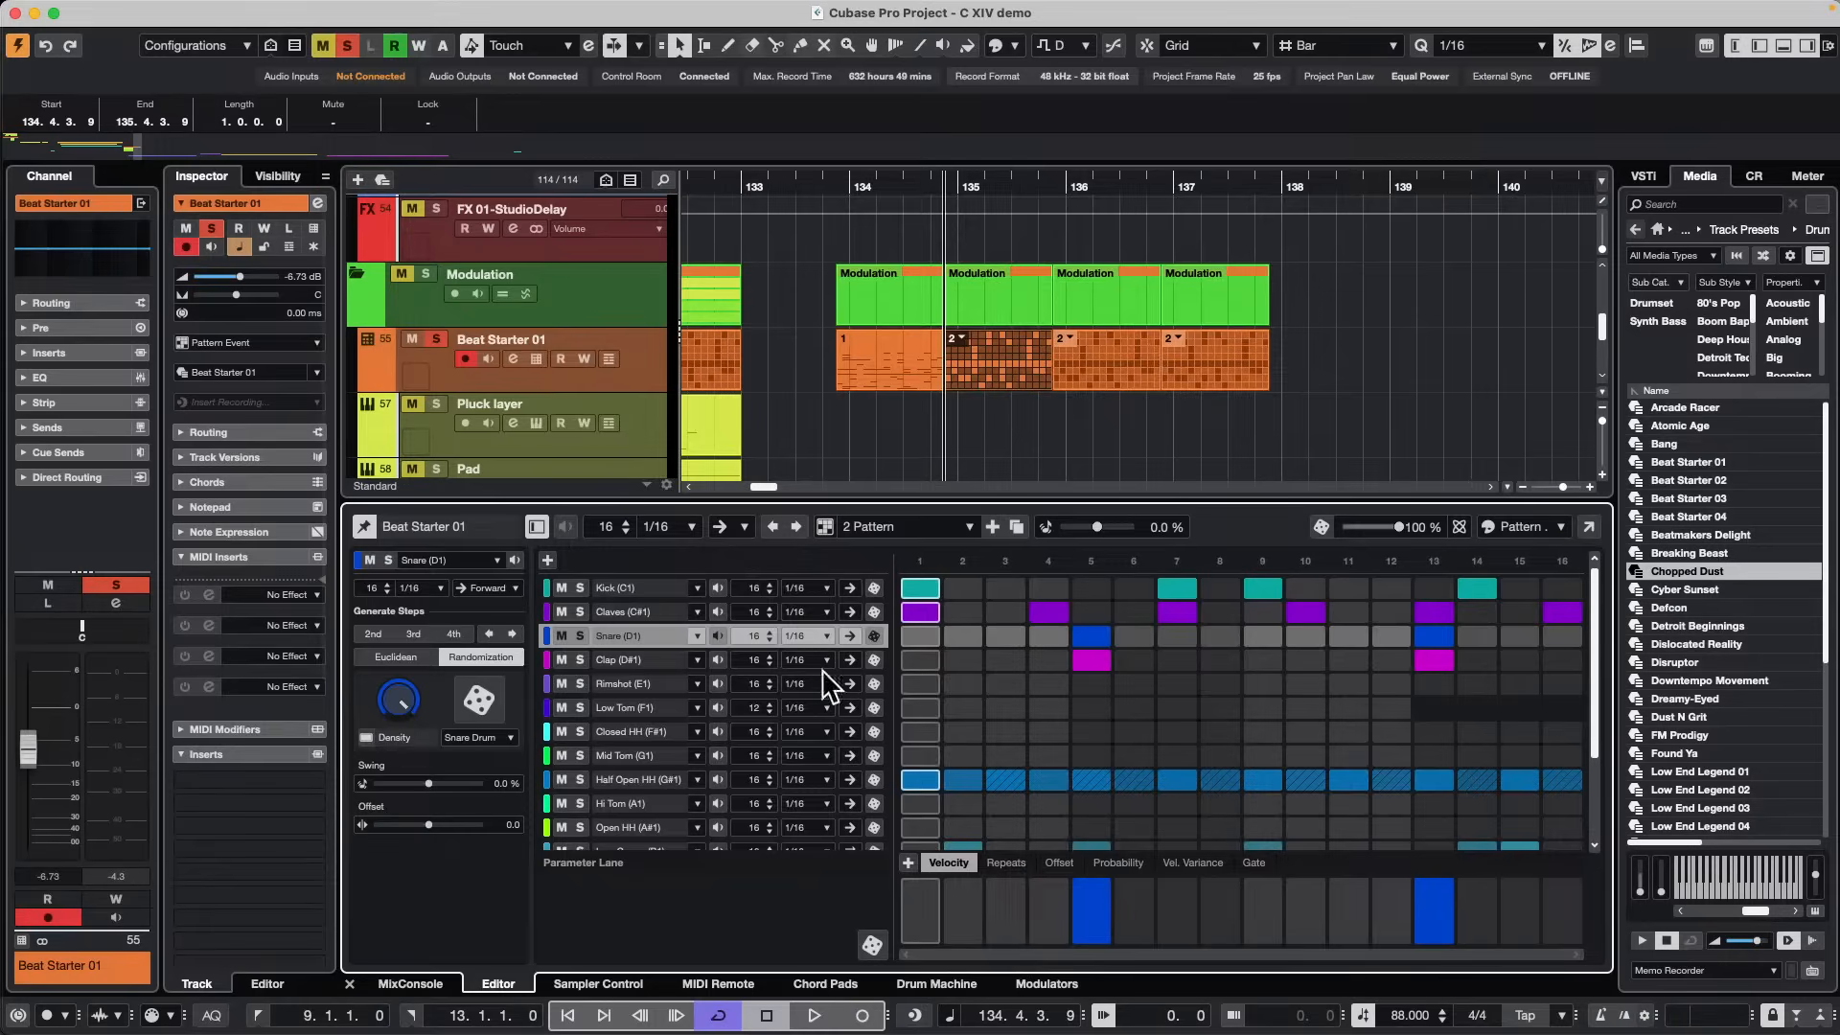
{"action": "right_click", "coordinate": [648, 364]}
{"action": "mouse_move", "coordinate": [671, 379]}
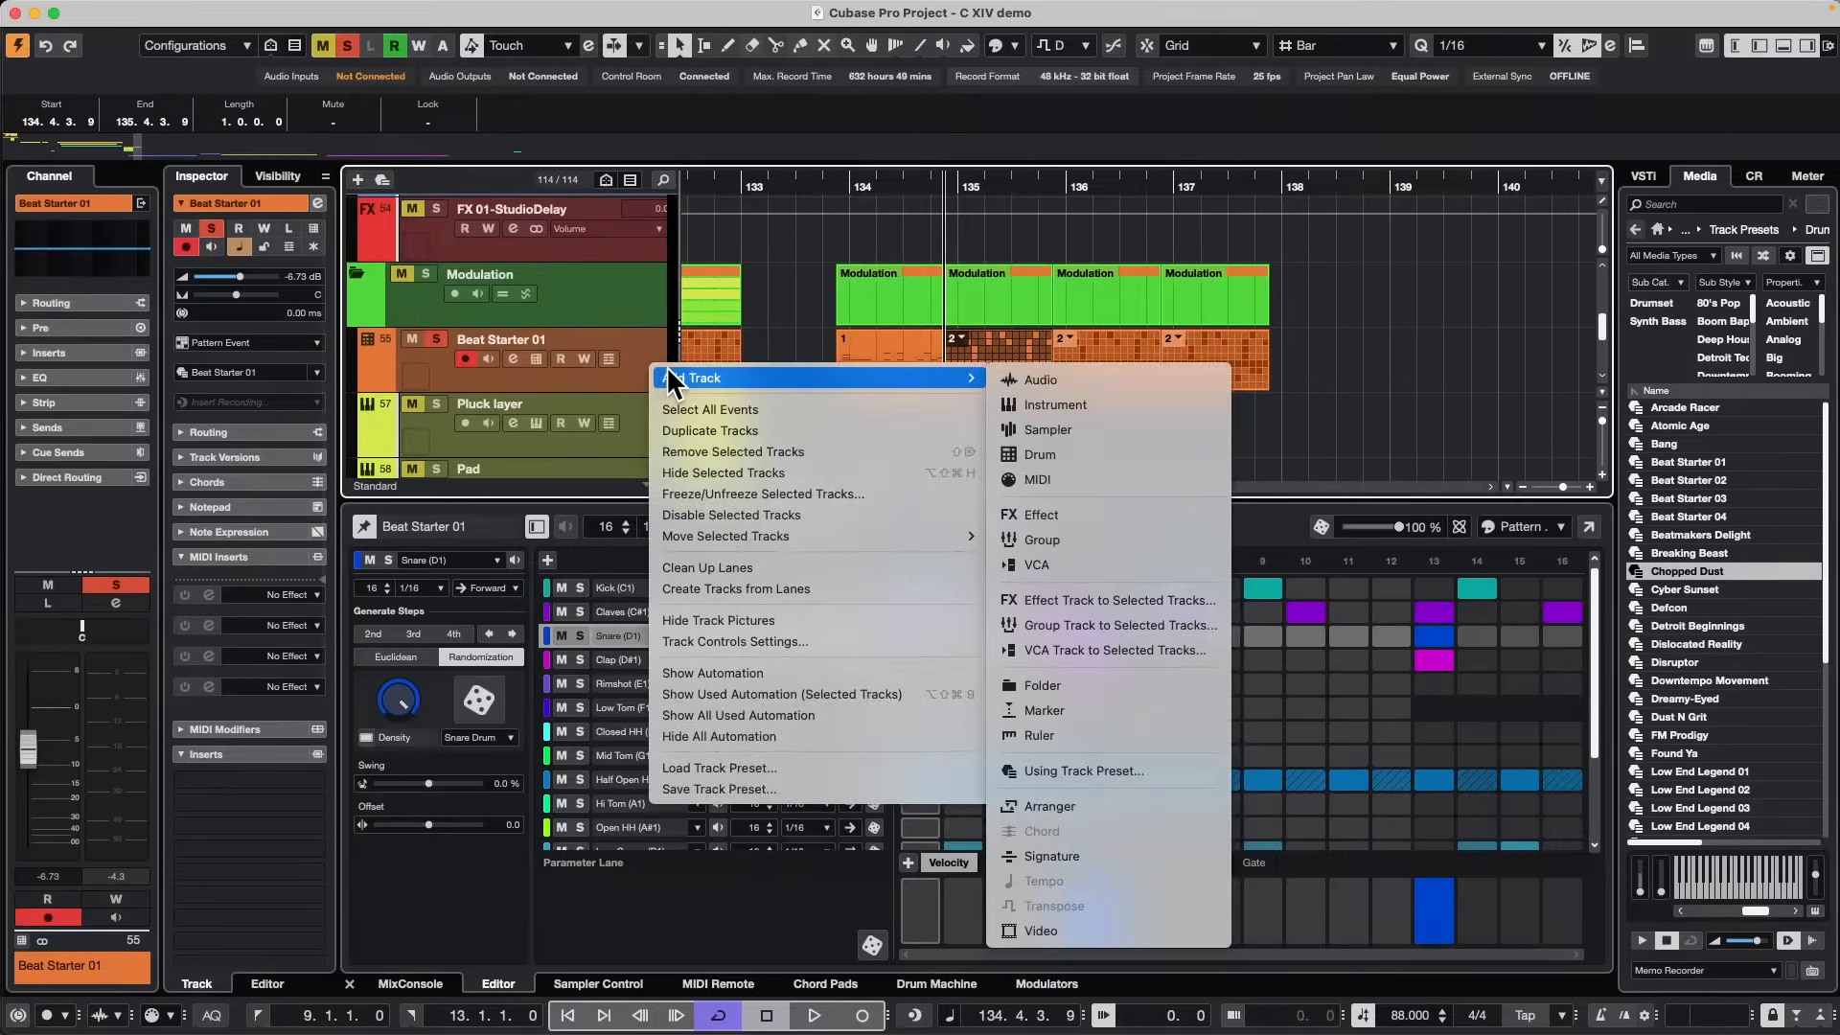
{"action": "left_click", "coordinate": [1054, 402]}
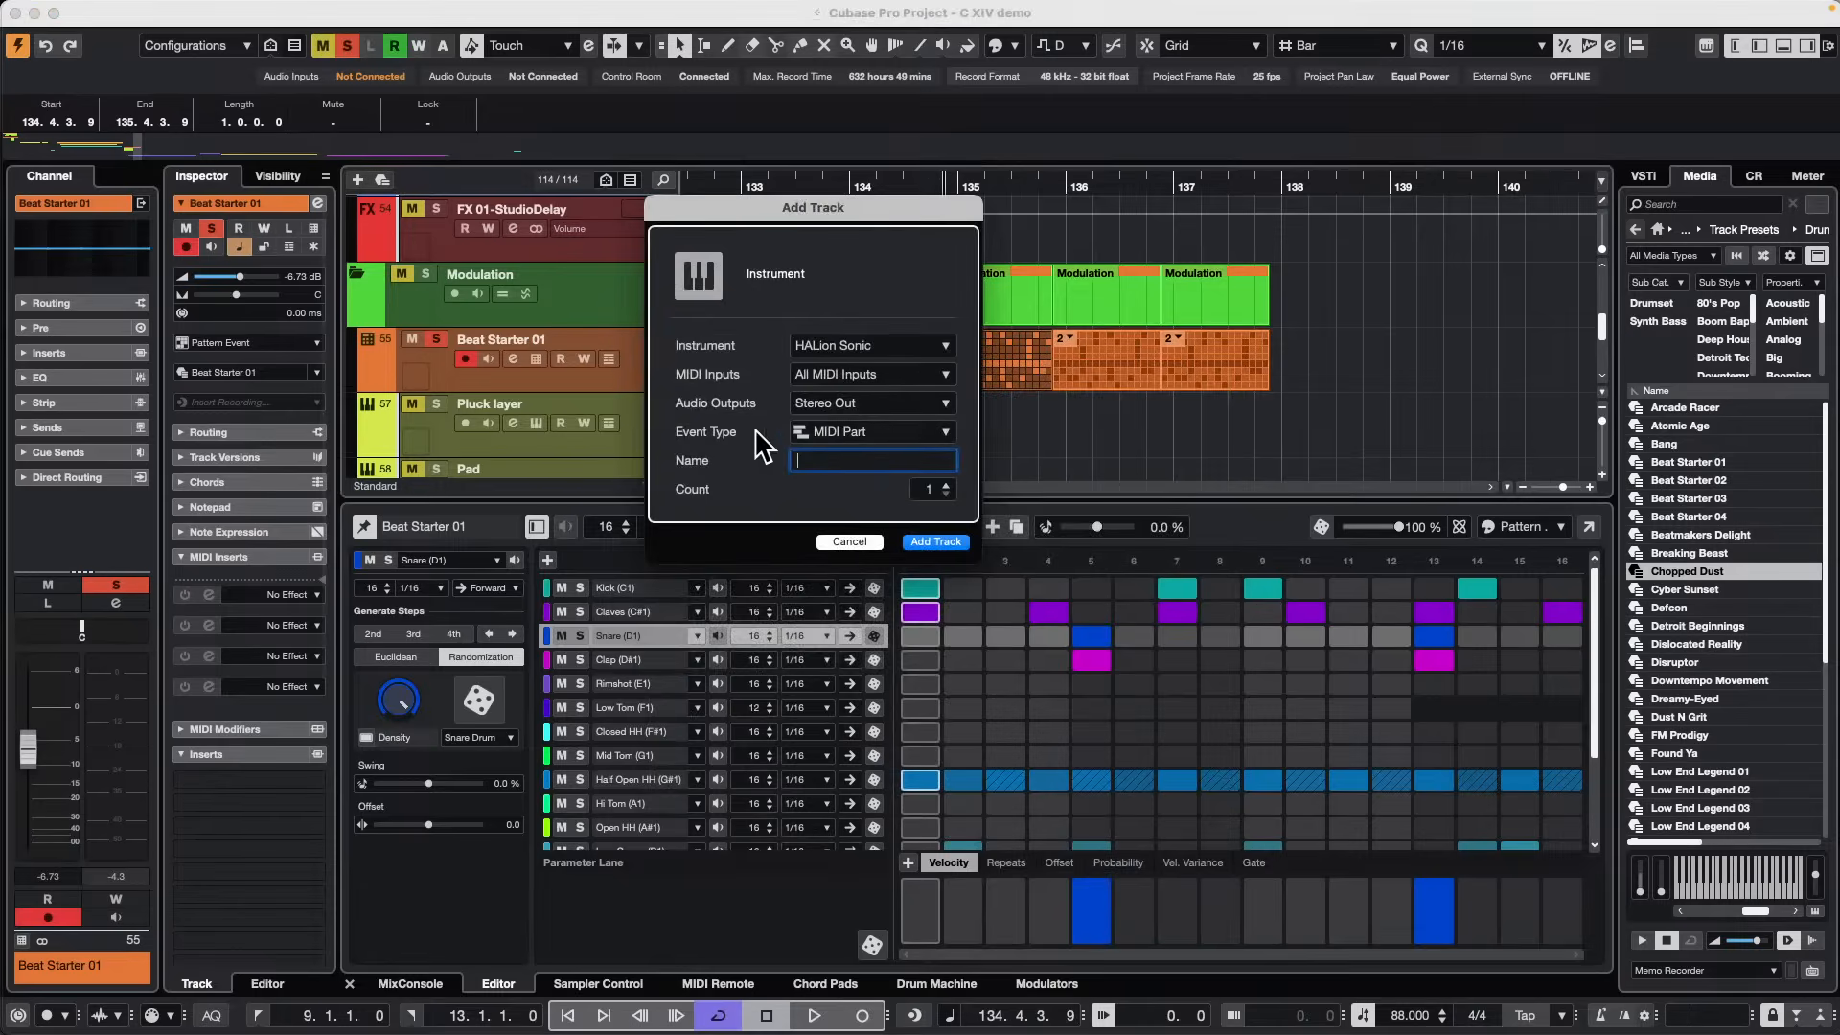
{"action": "left_click", "coordinate": [900, 431]}
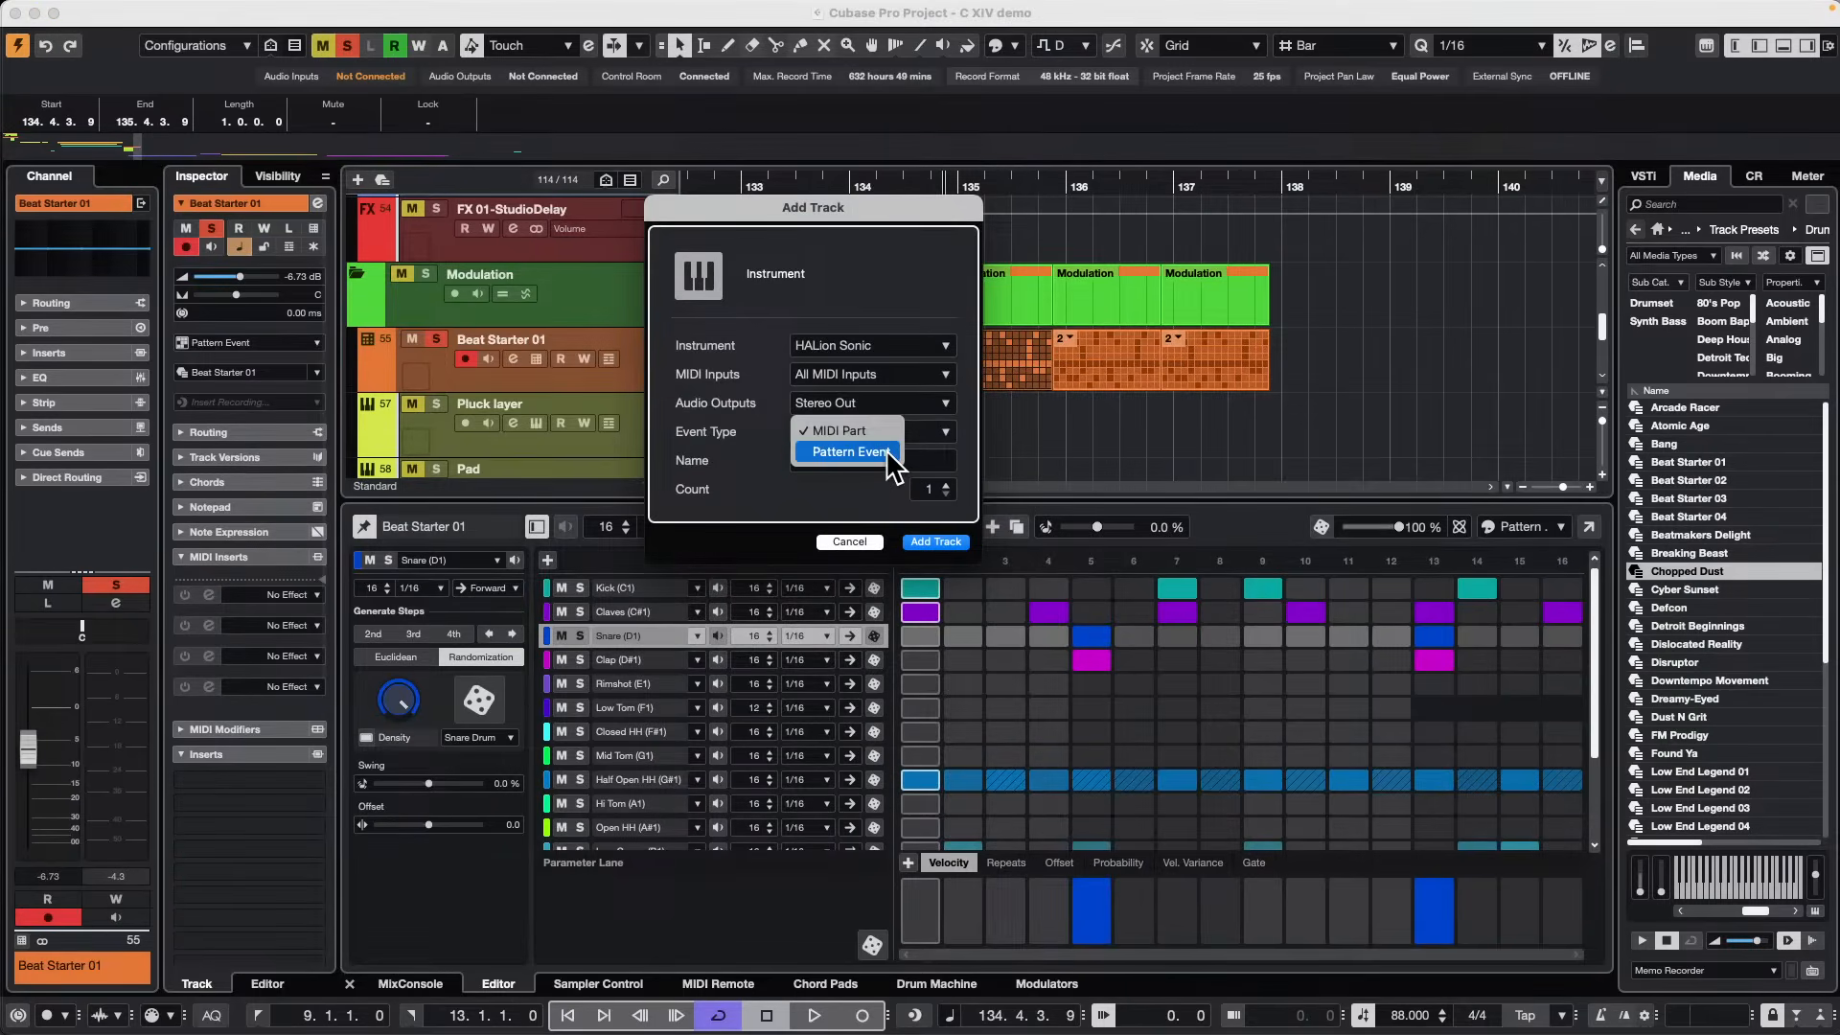
{"action": "left_click", "coordinate": [1059, 444]}
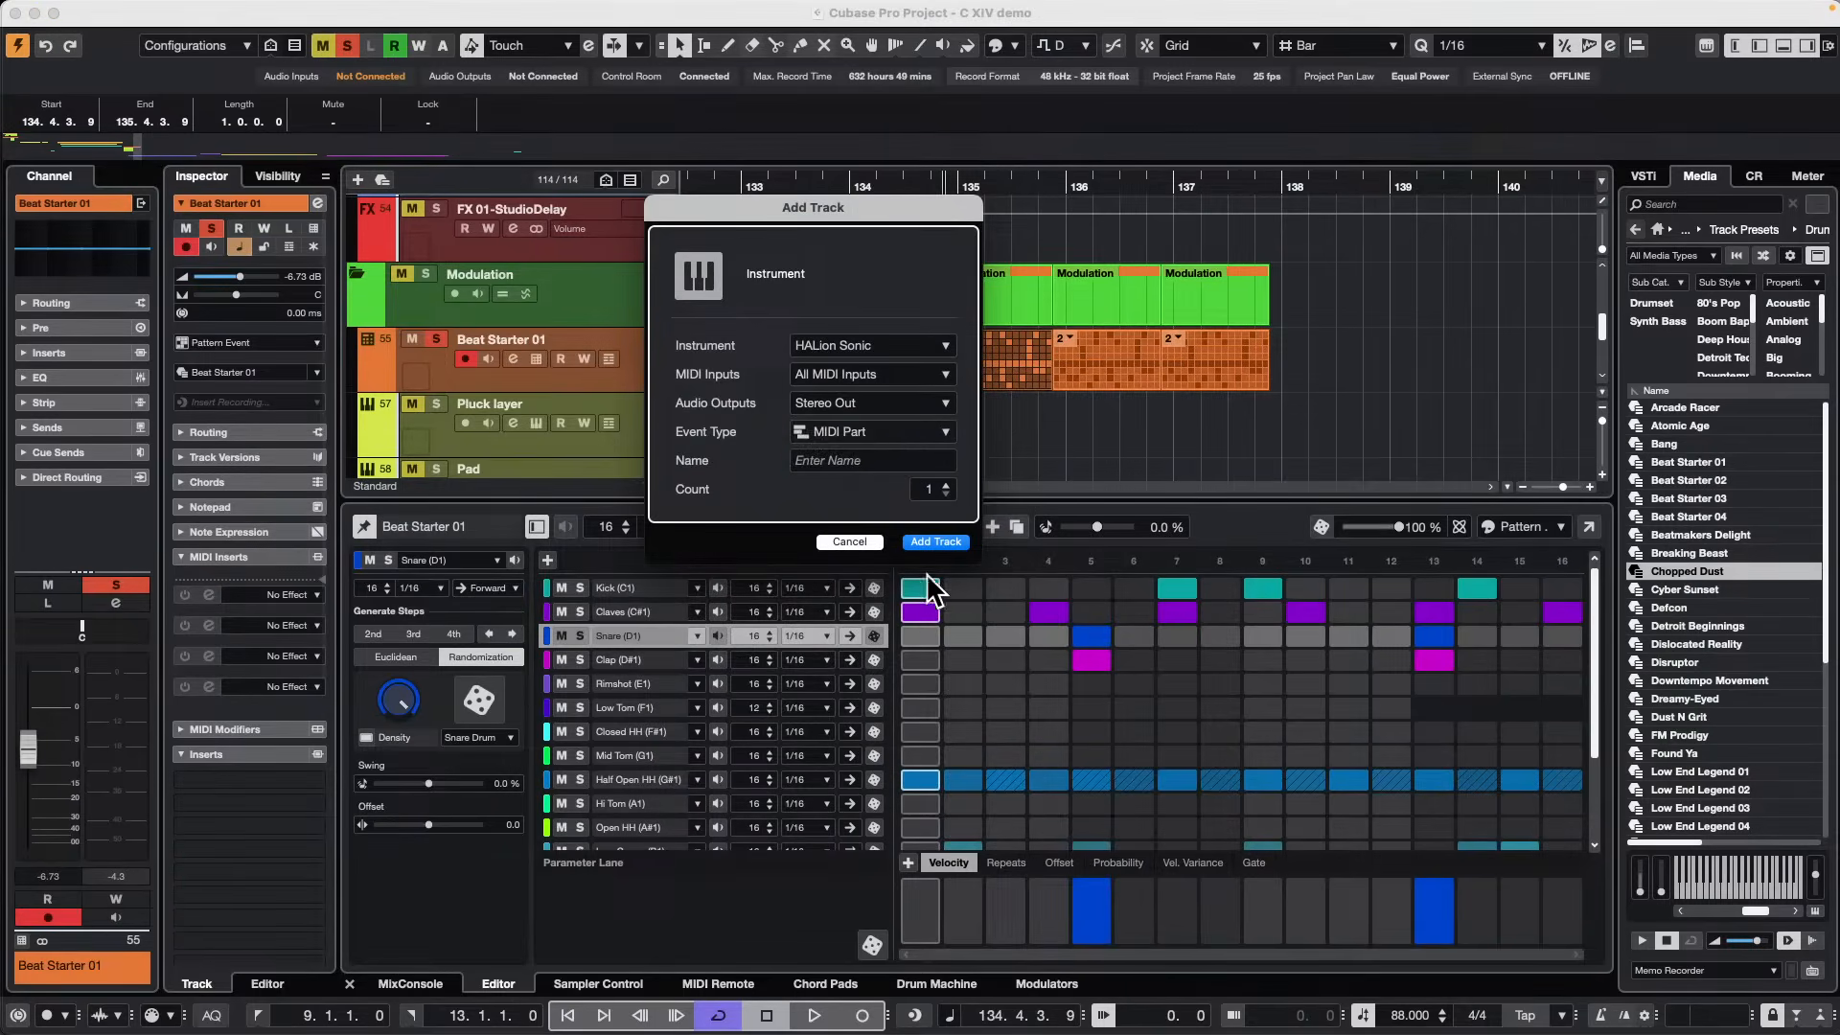
{"action": "left_click", "coordinate": [845, 541]}
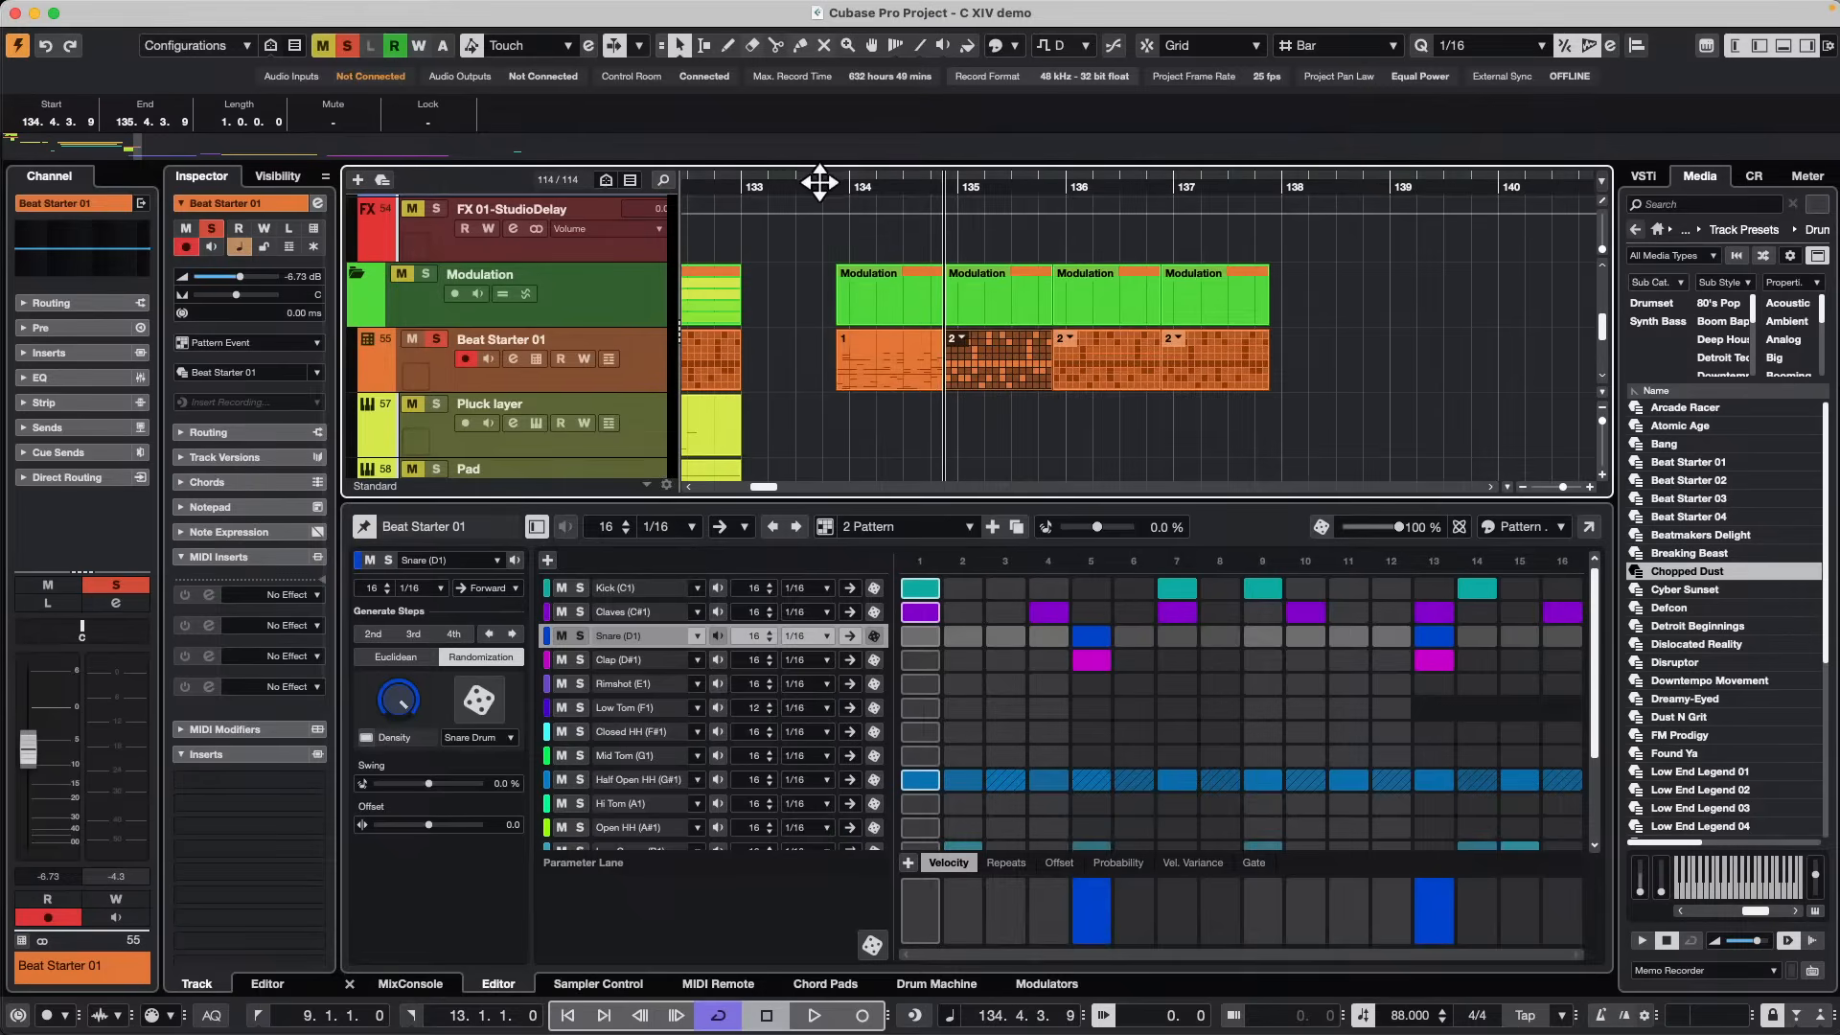
Set the locators around the original Modulation folder part, spanning bars 125 to 133.
{"action": "left_click_drag", "start_coordinate": [819, 182], "coordinate": [817, 153]}
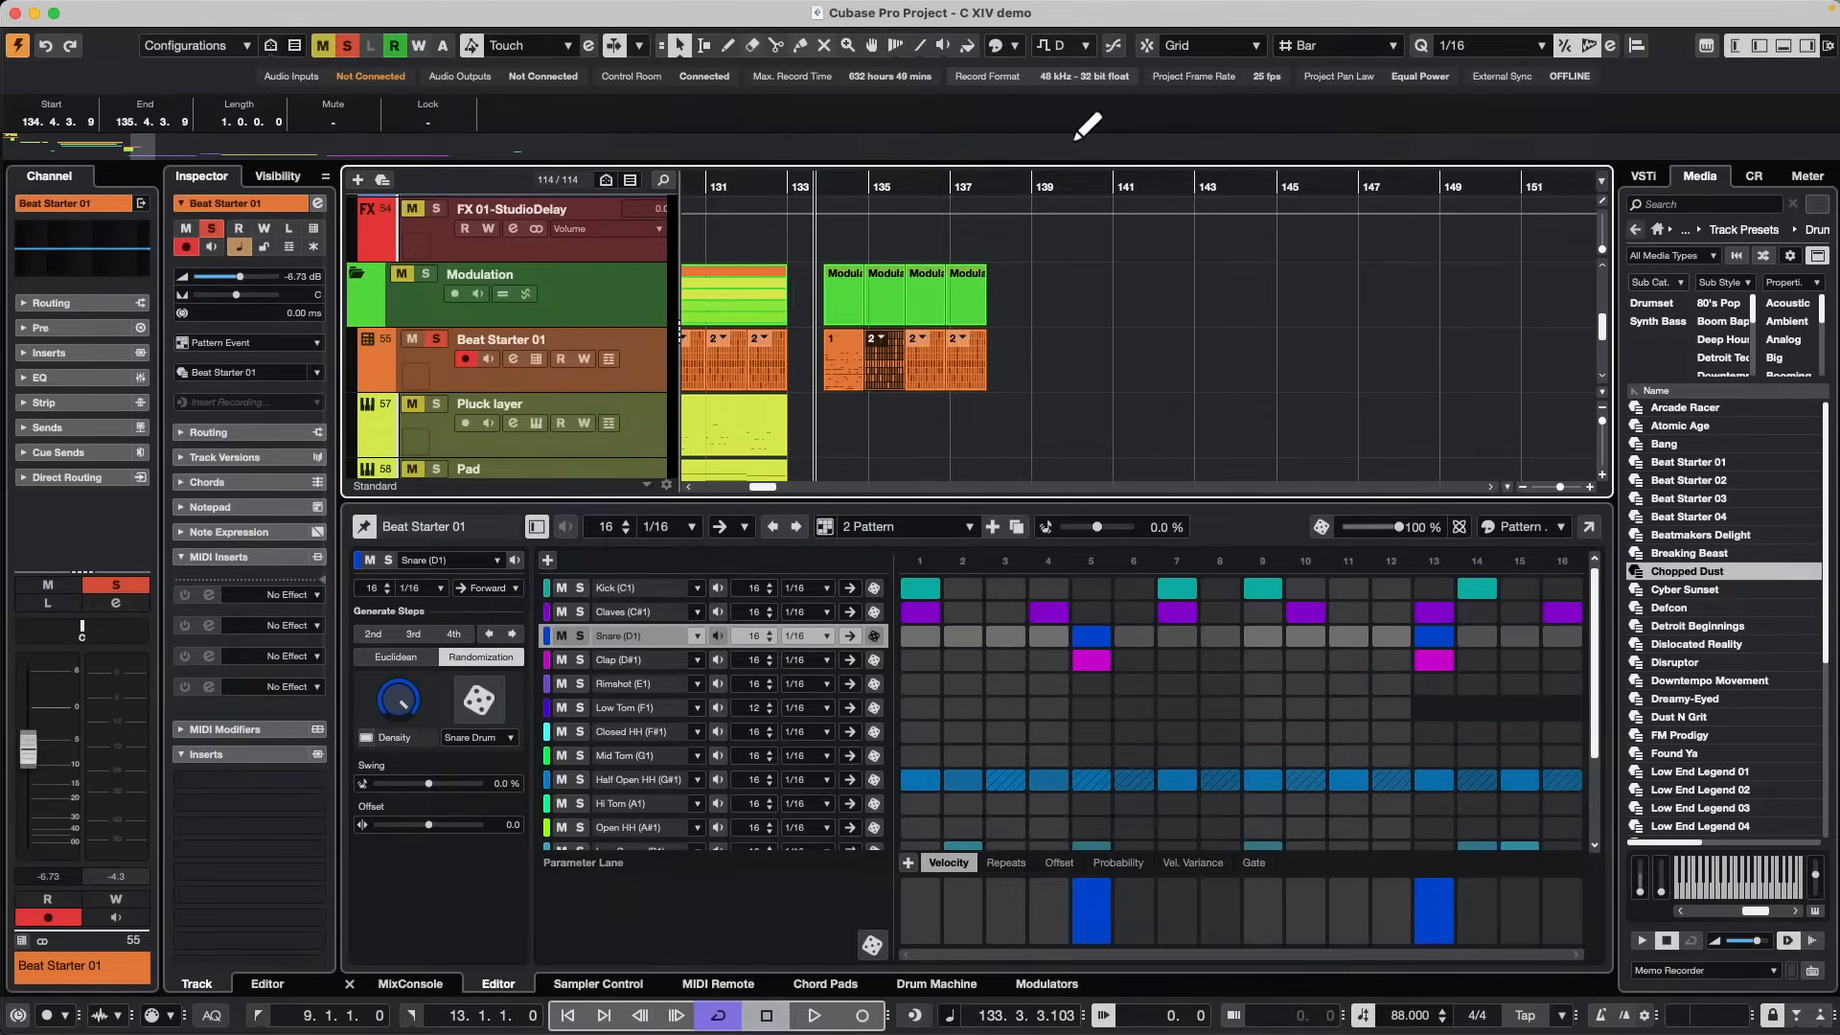
{"action": "left_click", "coordinate": [706, 303]}
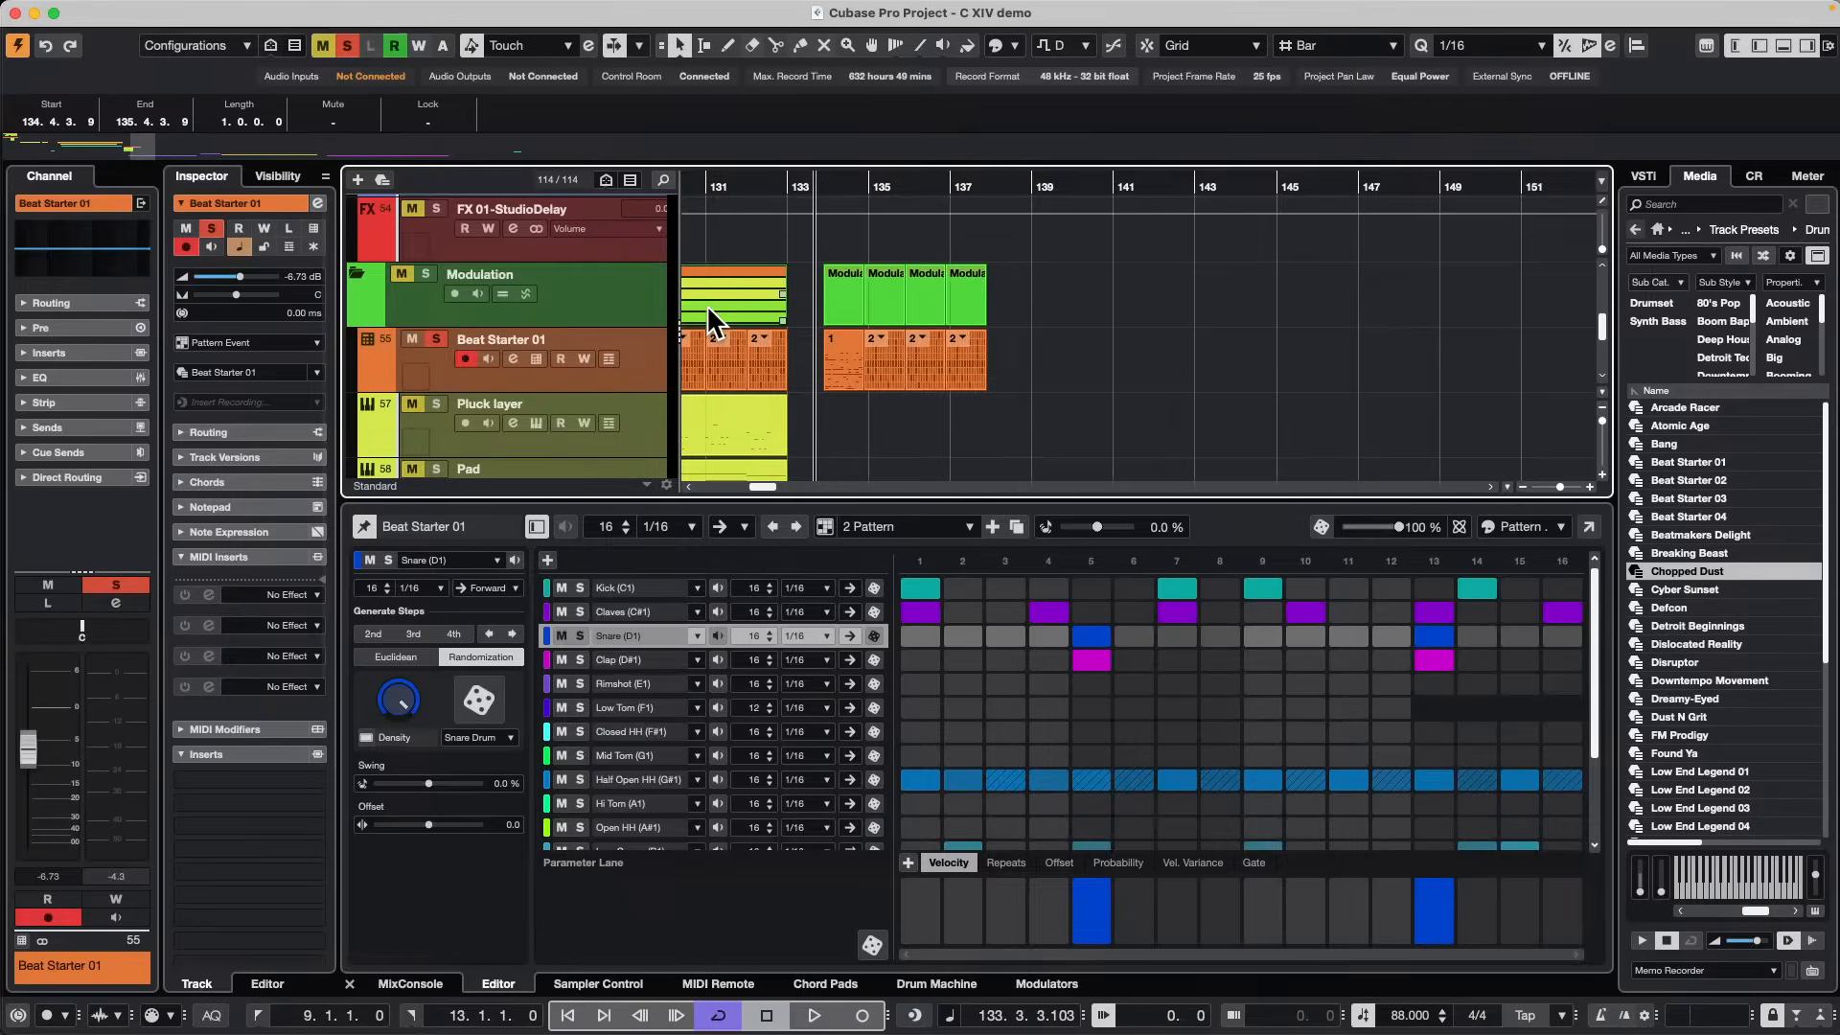
{"action": "key", "text": "p"}
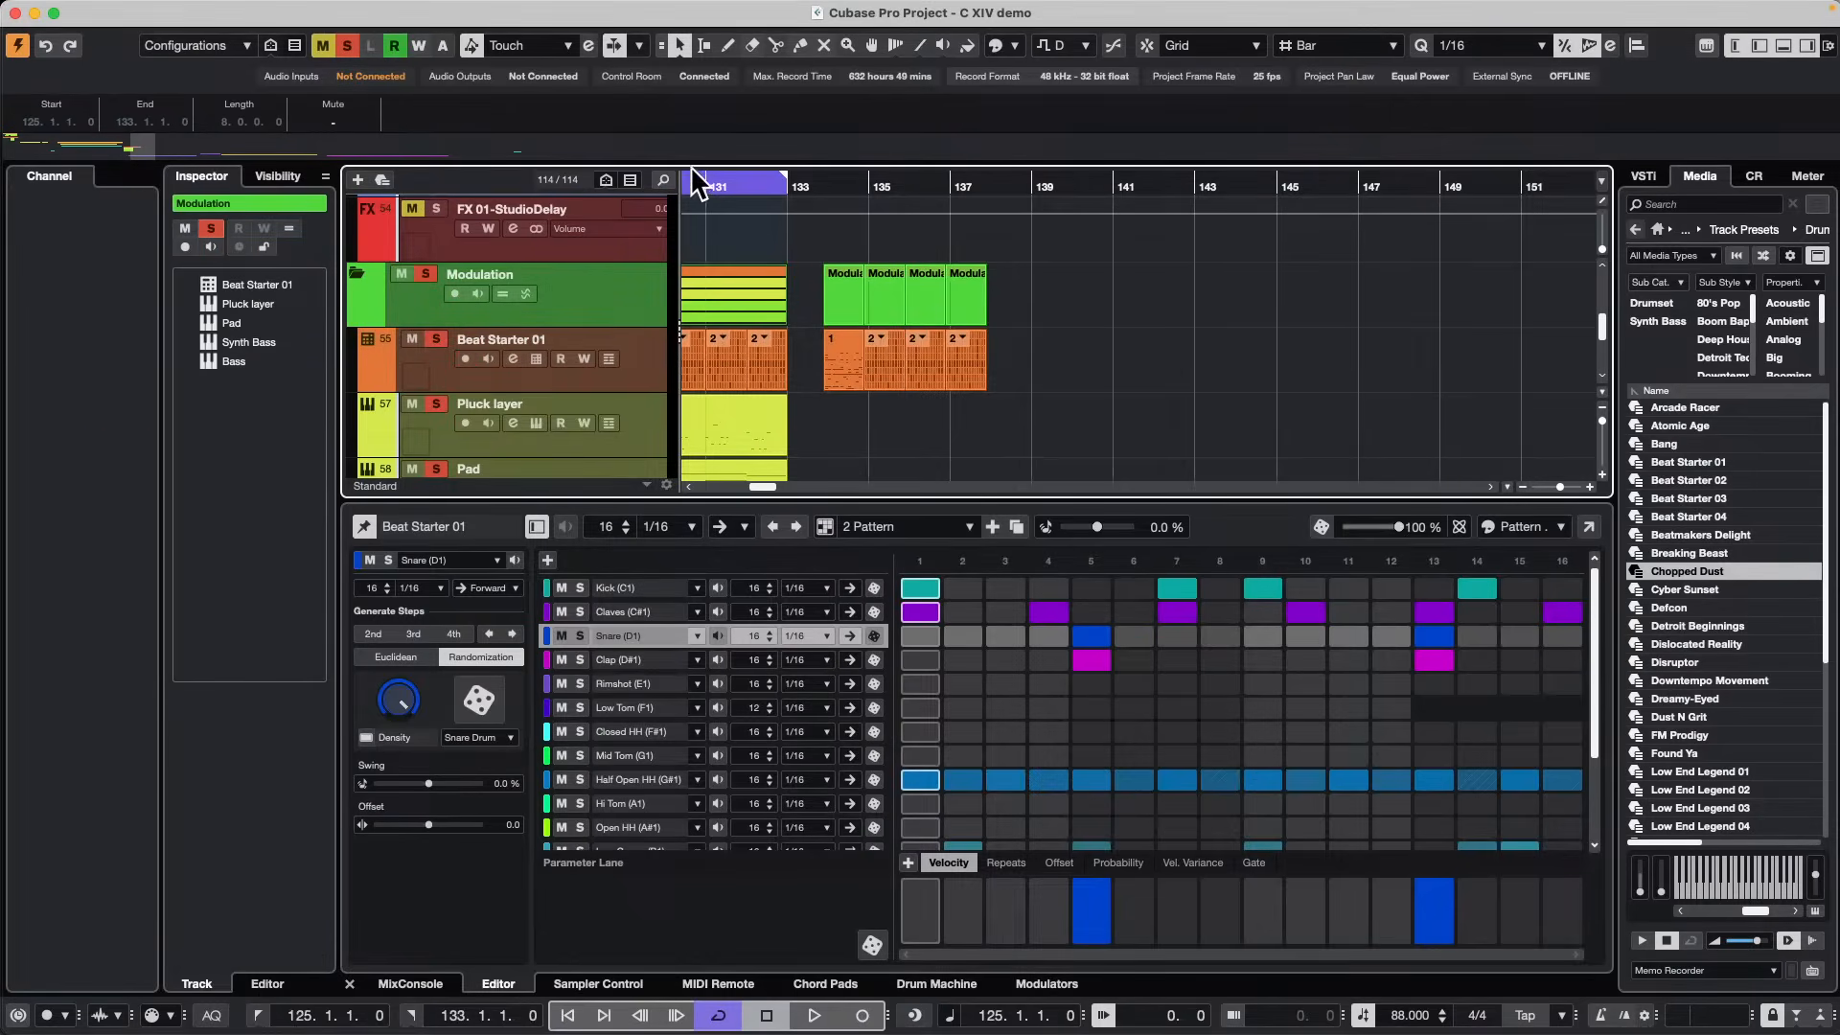
{"action": "left_click", "coordinate": [760, 179]}
{"action": "left_click_drag", "start_coordinate": [760, 179], "coordinate": [1163, 213]}
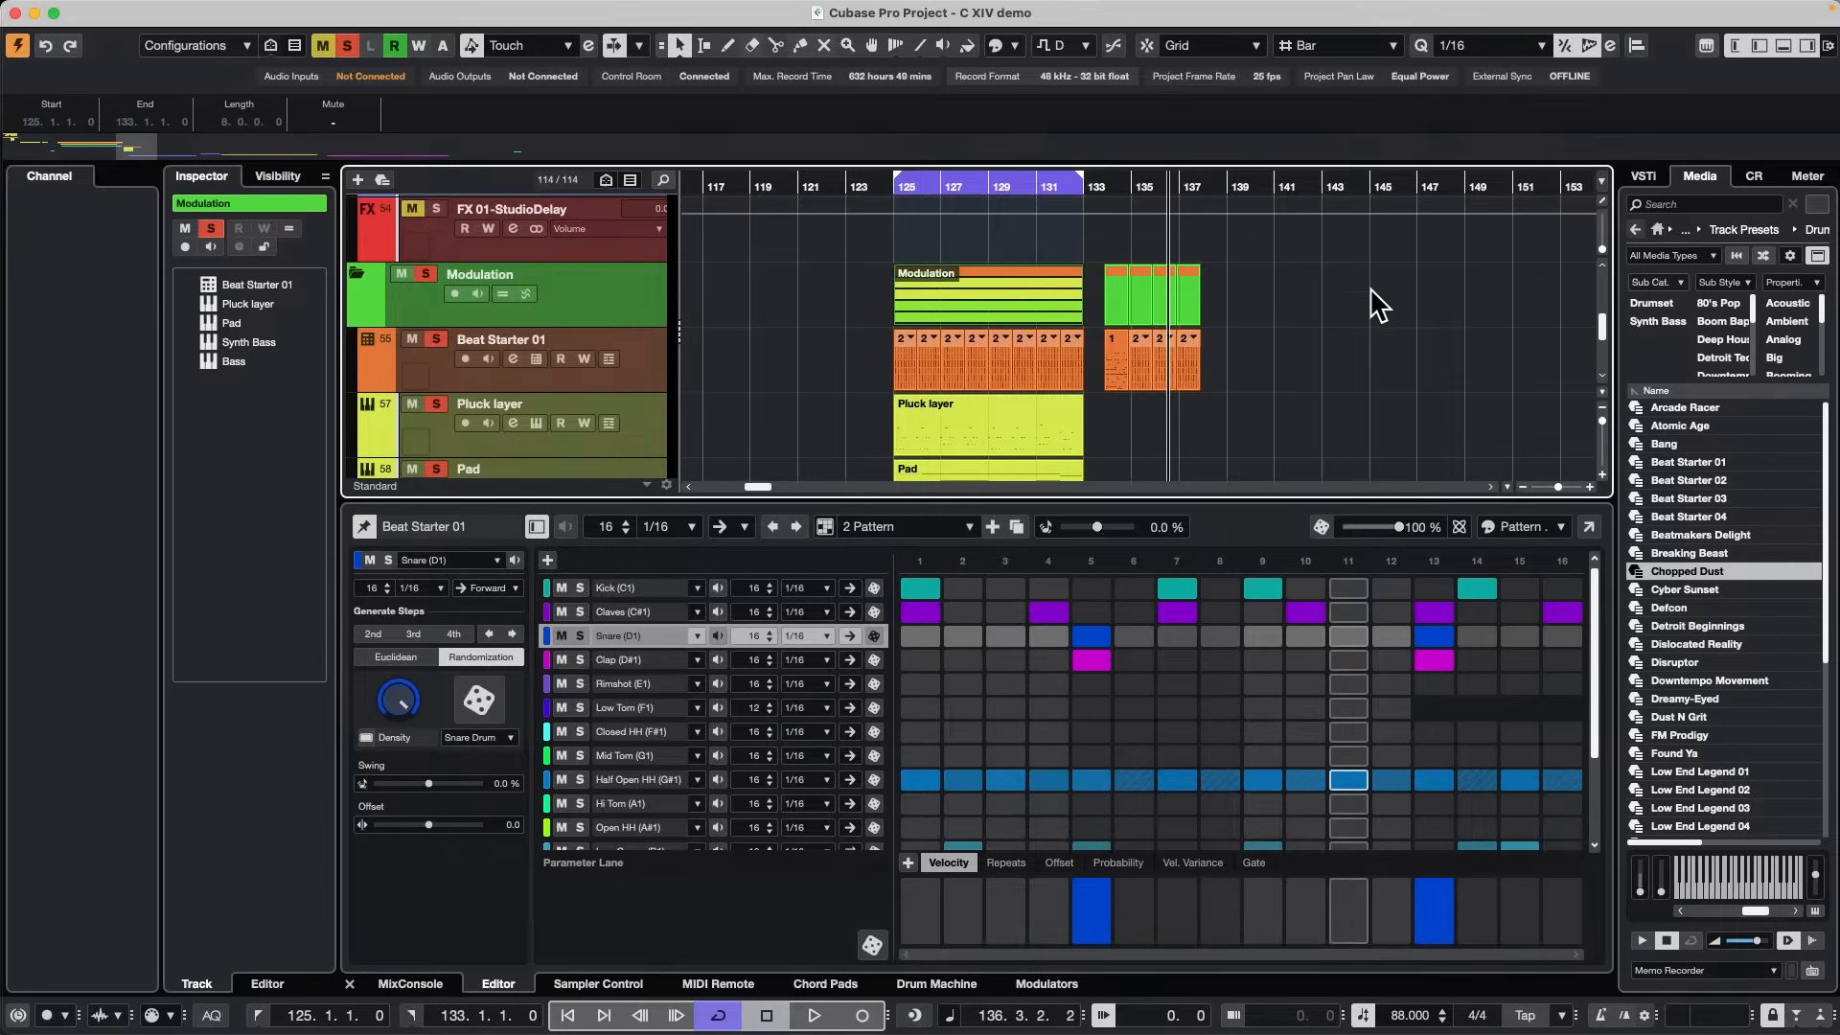
Open the Modulators view for the Synth Bass track.
{"action": "scroll", "coordinate": [1376, 300], "scroll_direction": "down", "scroll_amount": 3}
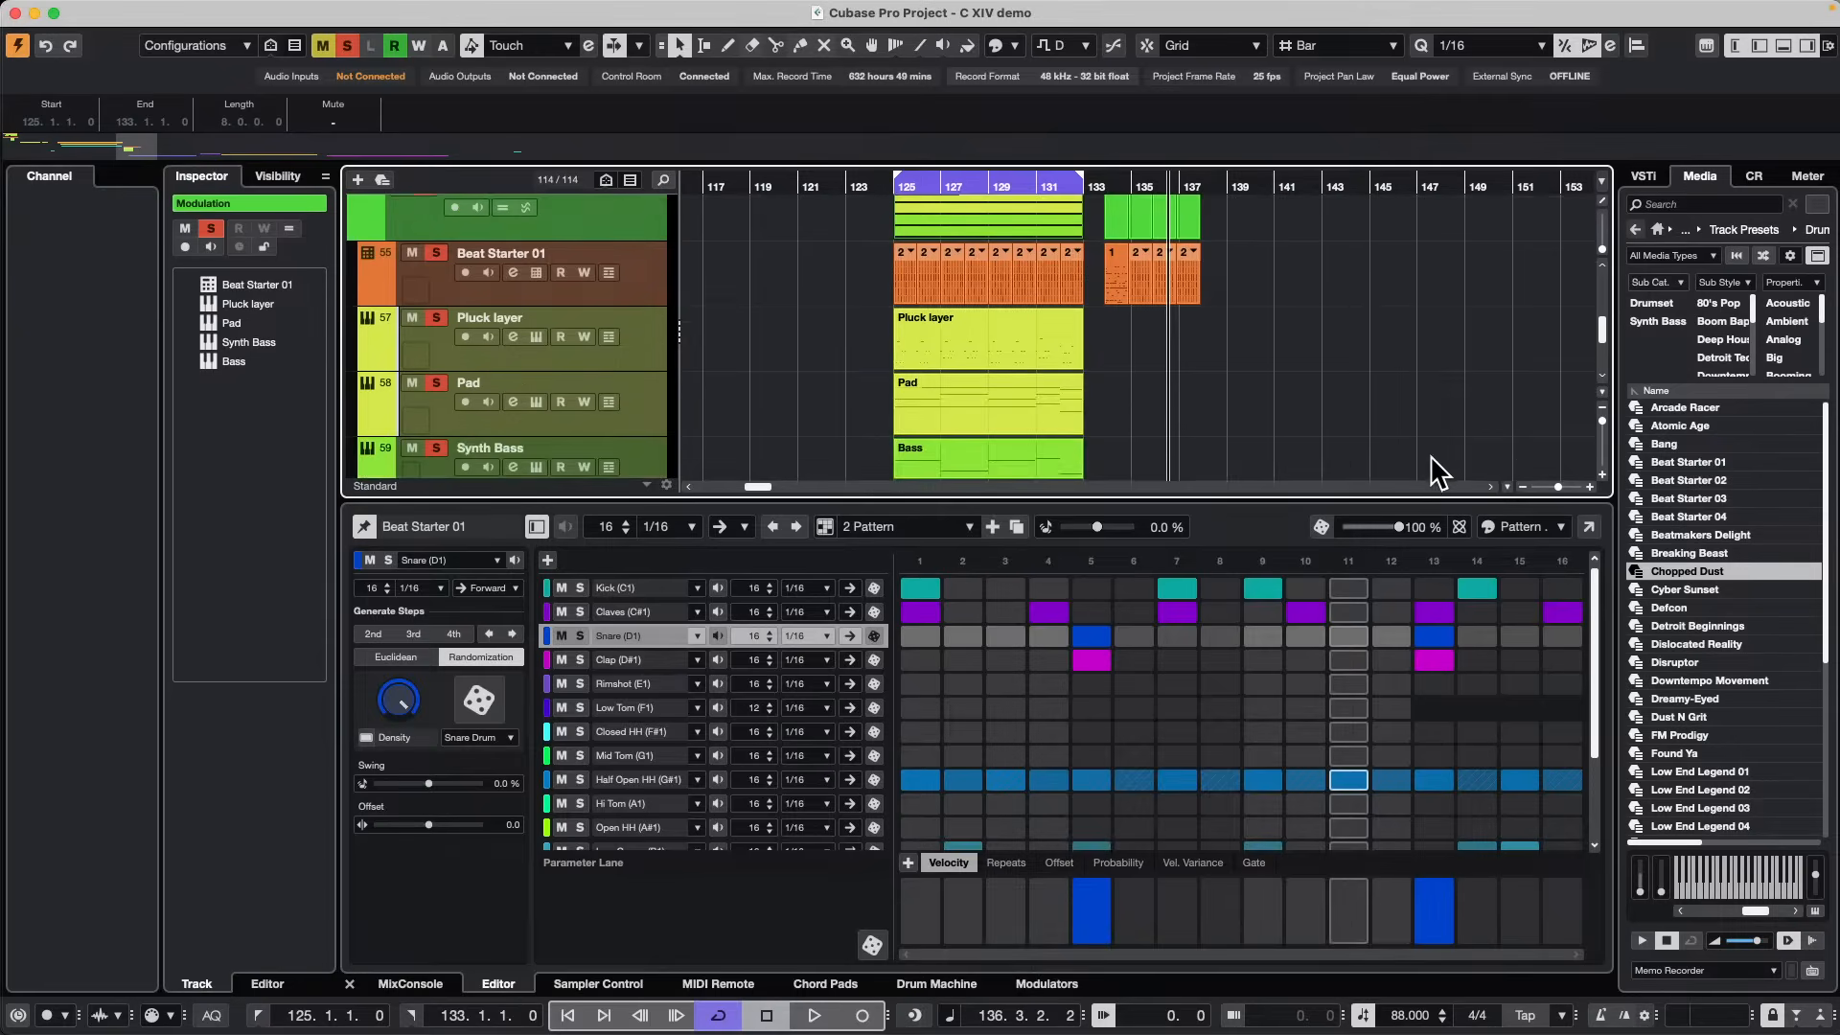
{"action": "left_click", "coordinate": [1054, 987]}
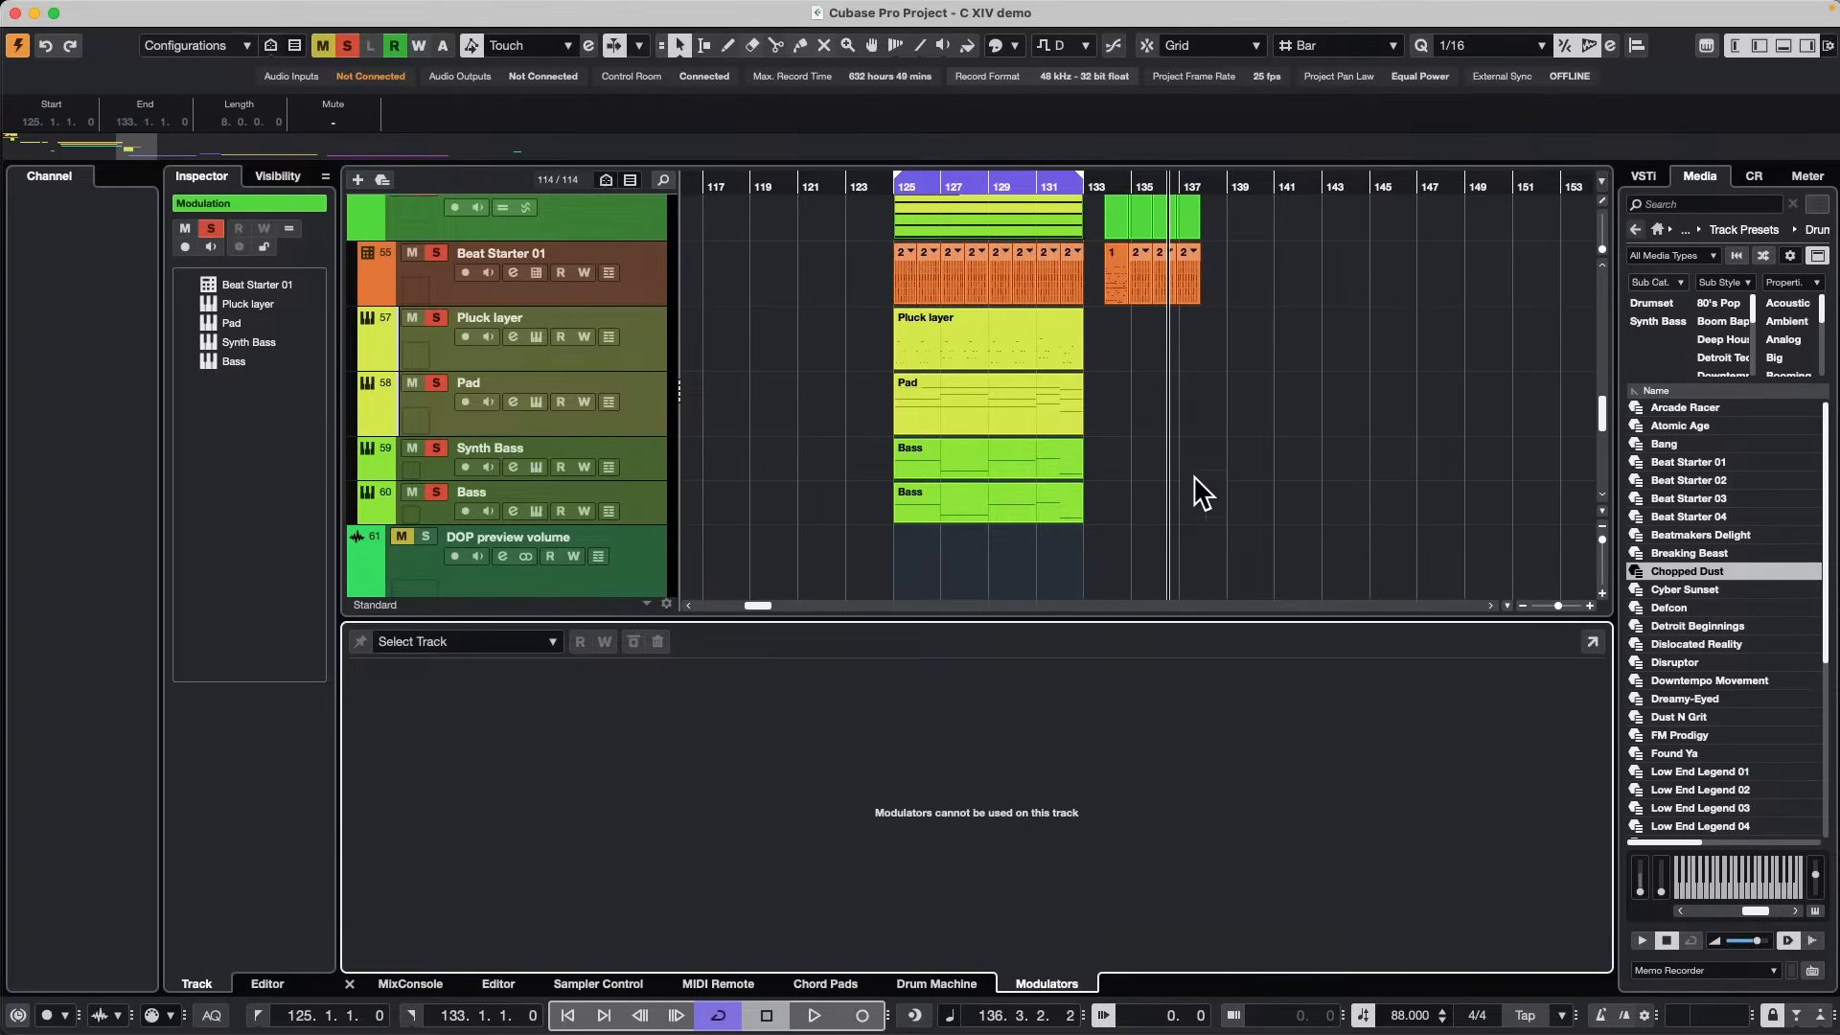
{"action": "left_click", "coordinate": [642, 458]}
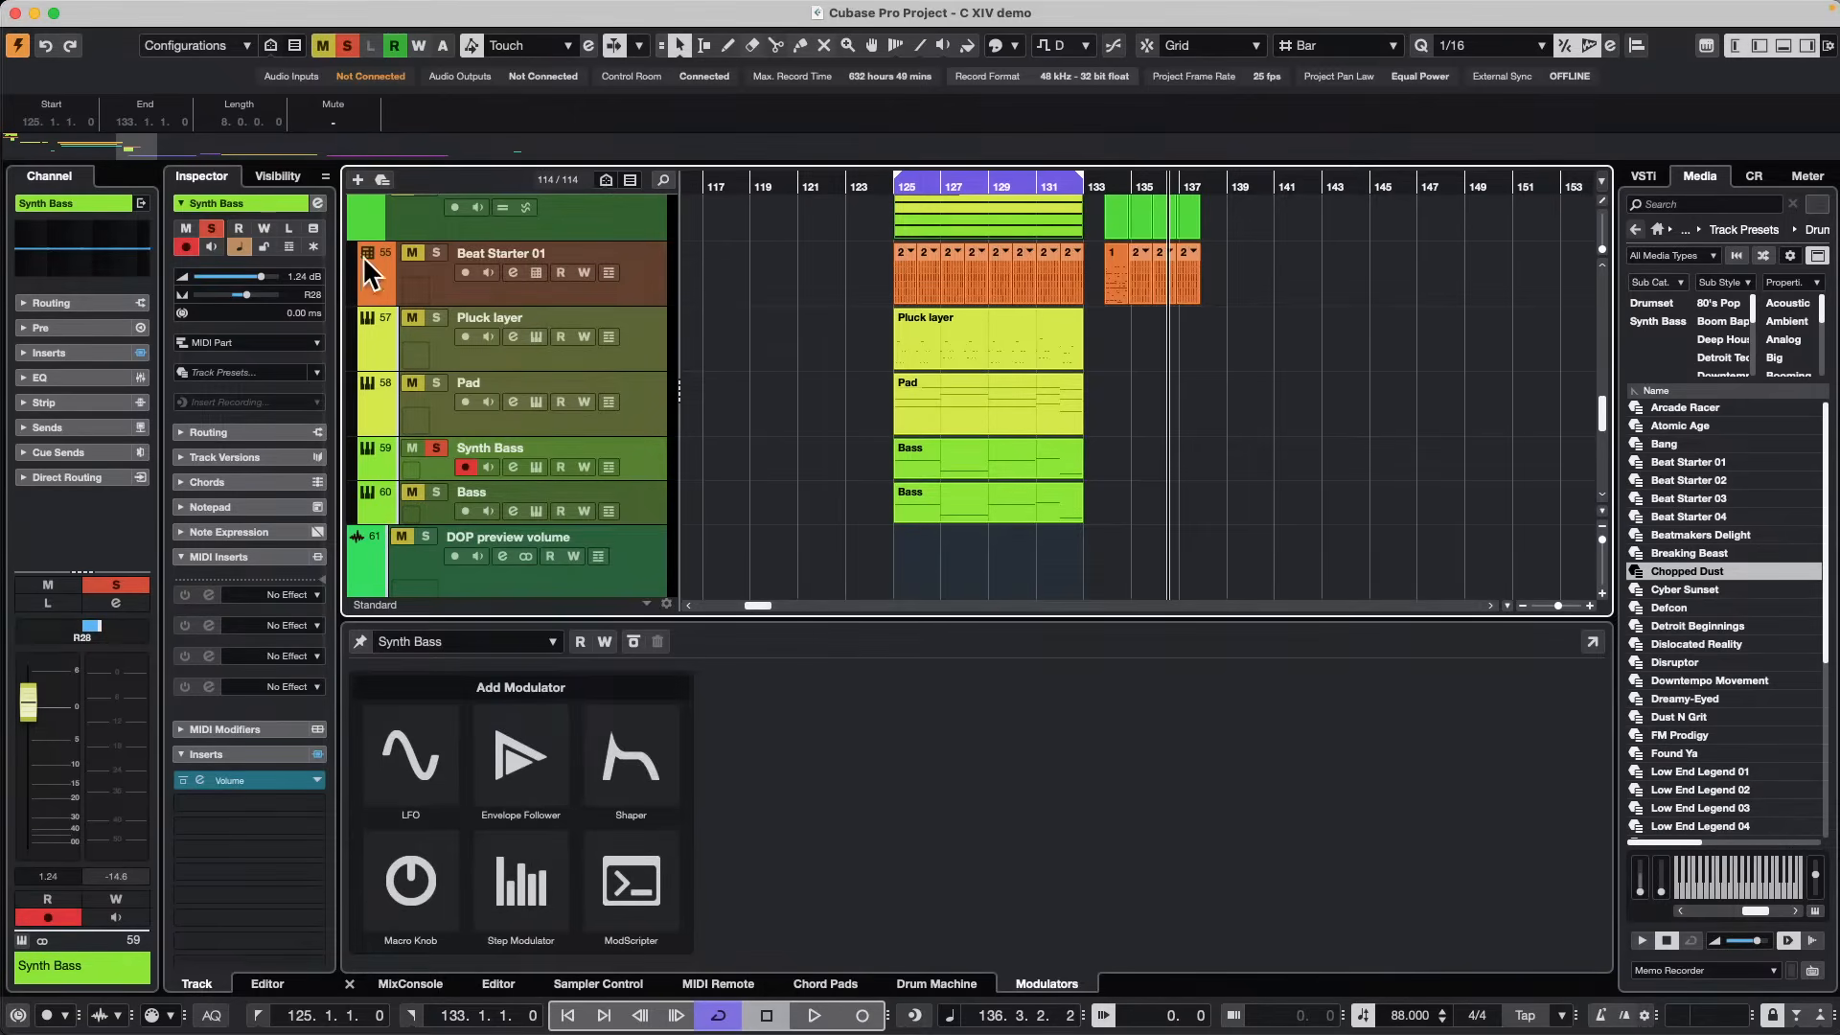
Solo Beat Starter 01, play the loop from its start, and compare the sound with Synth Bass solo off and on.
{"action": "left_click", "coordinate": [439, 253]}
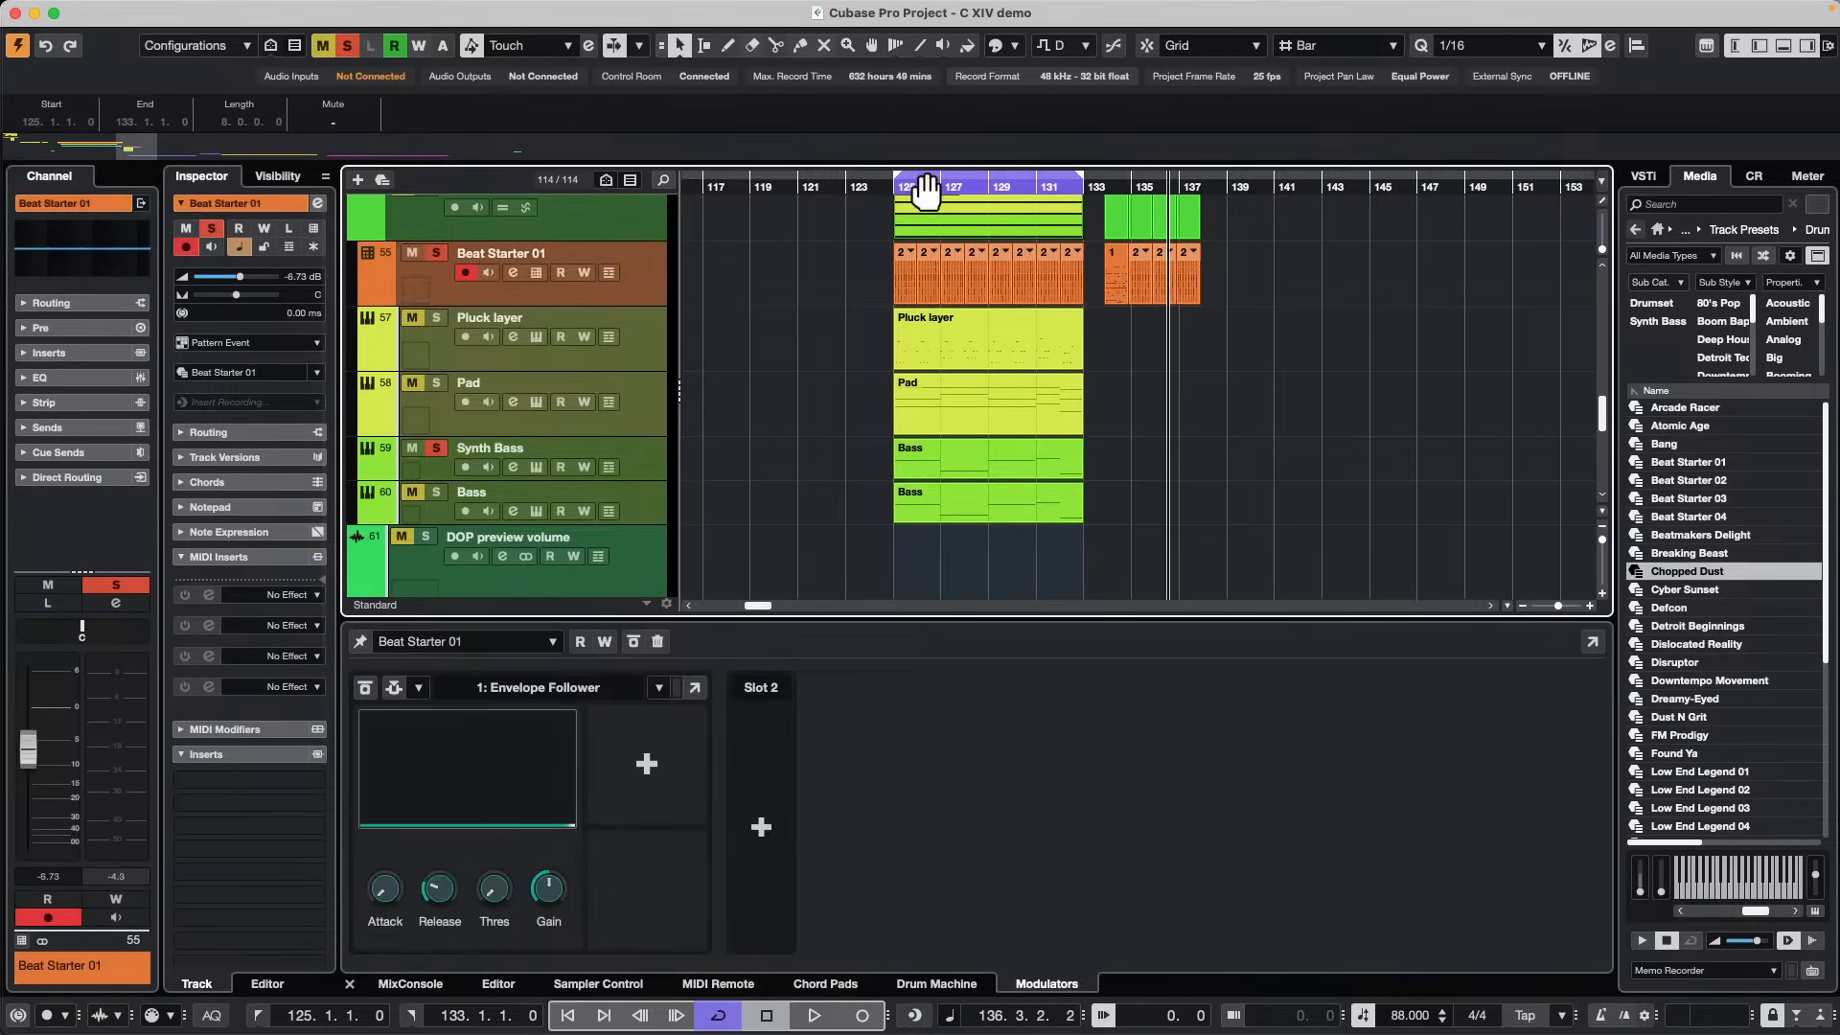
{"action": "key", "text": "KP_1"}
{"action": "key", "text": "space"}
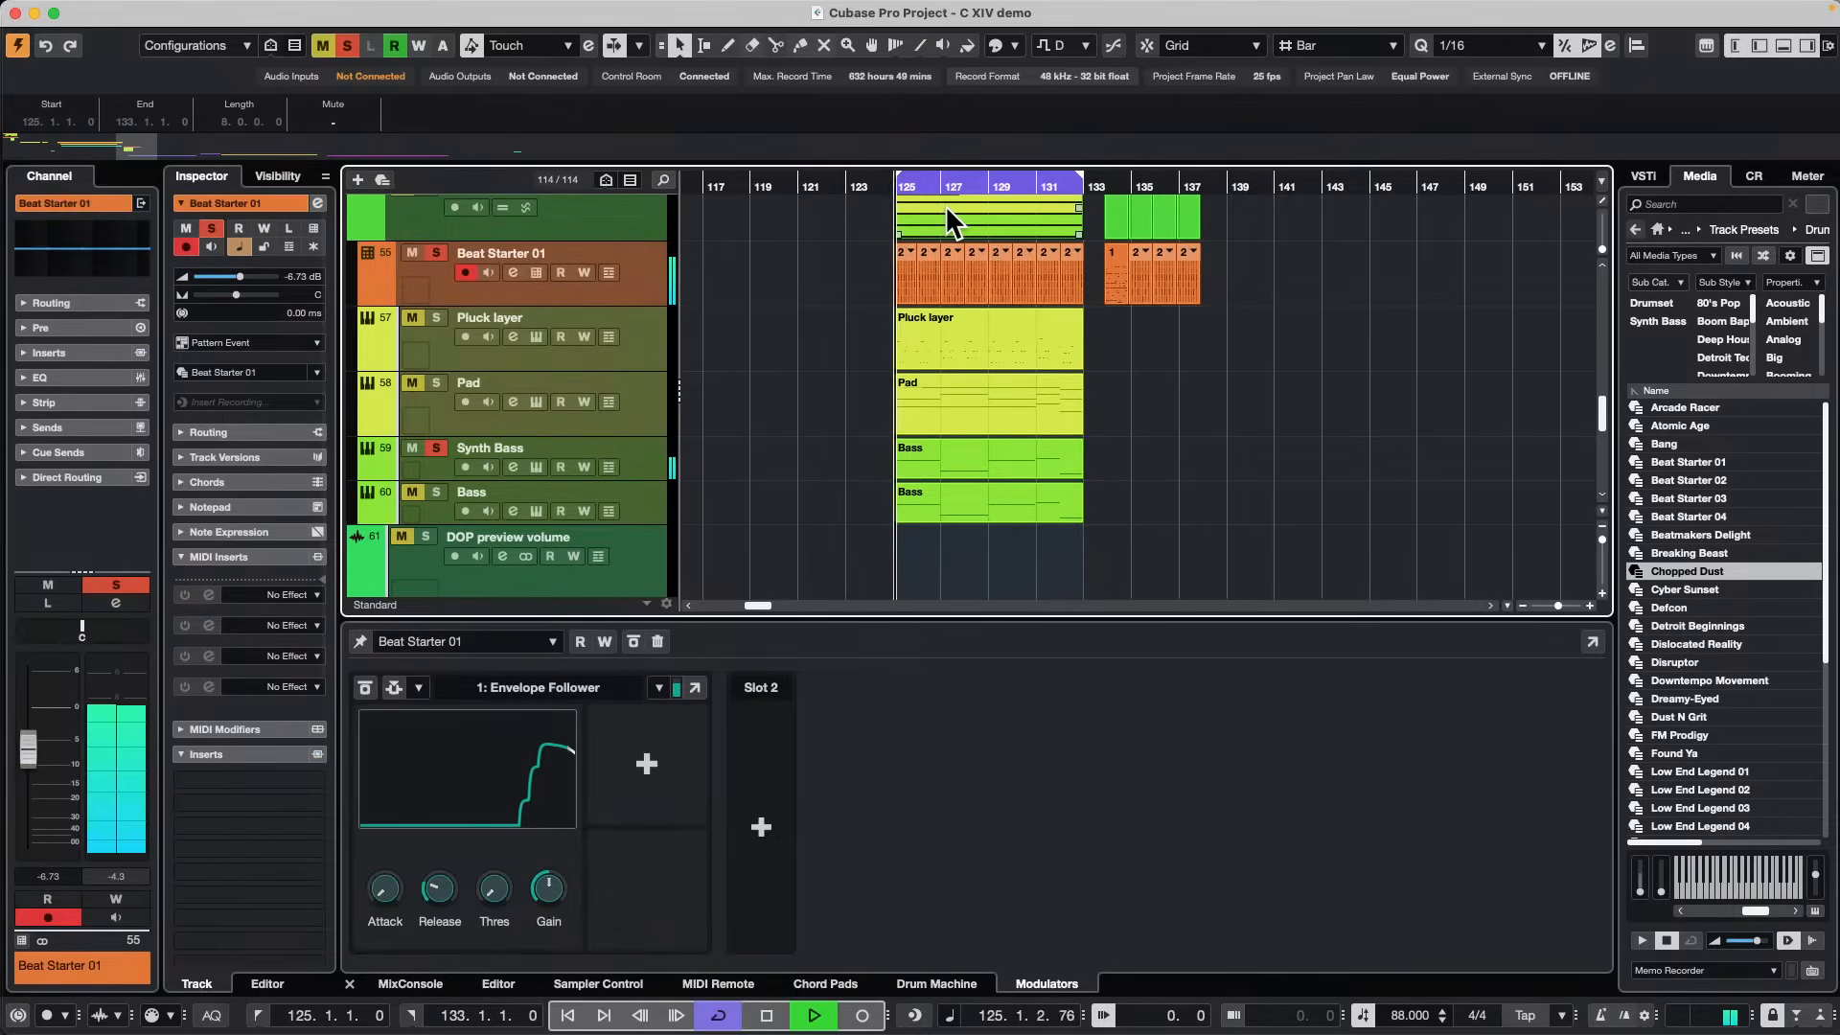
{"action": "left_click", "coordinate": [436, 448]}
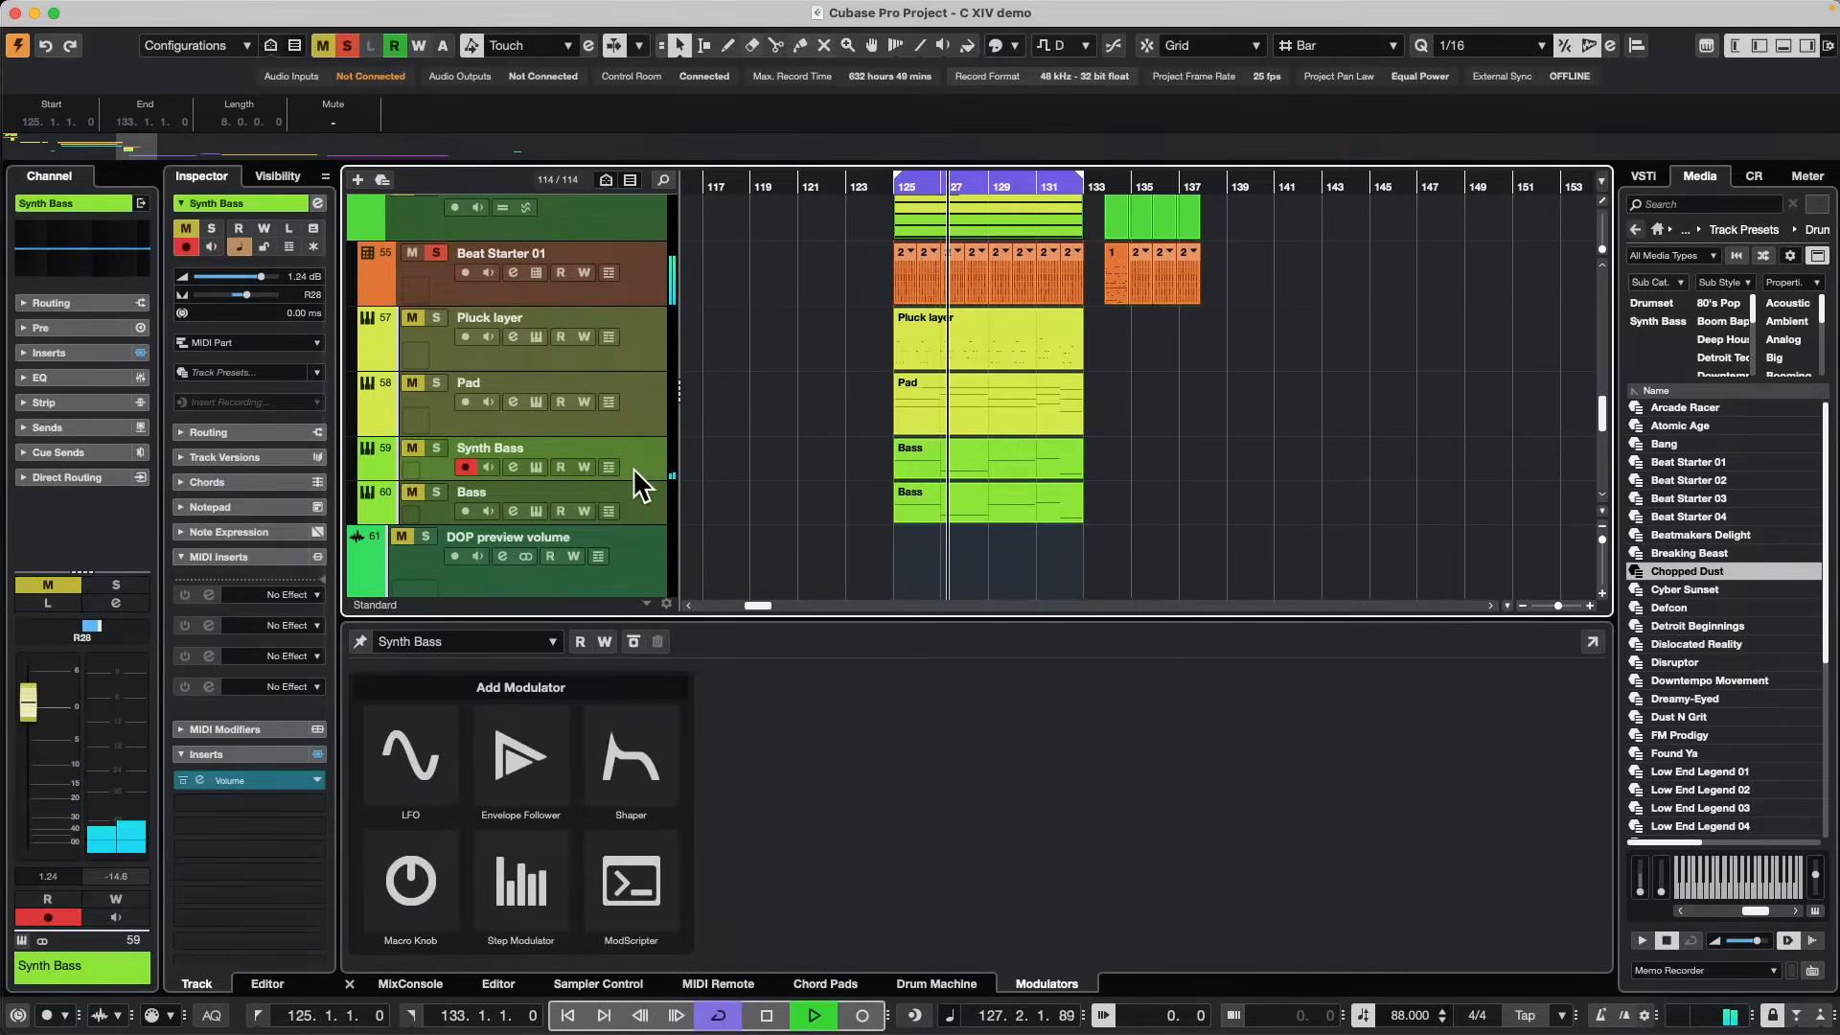
{"action": "left_click", "coordinate": [434, 448]}
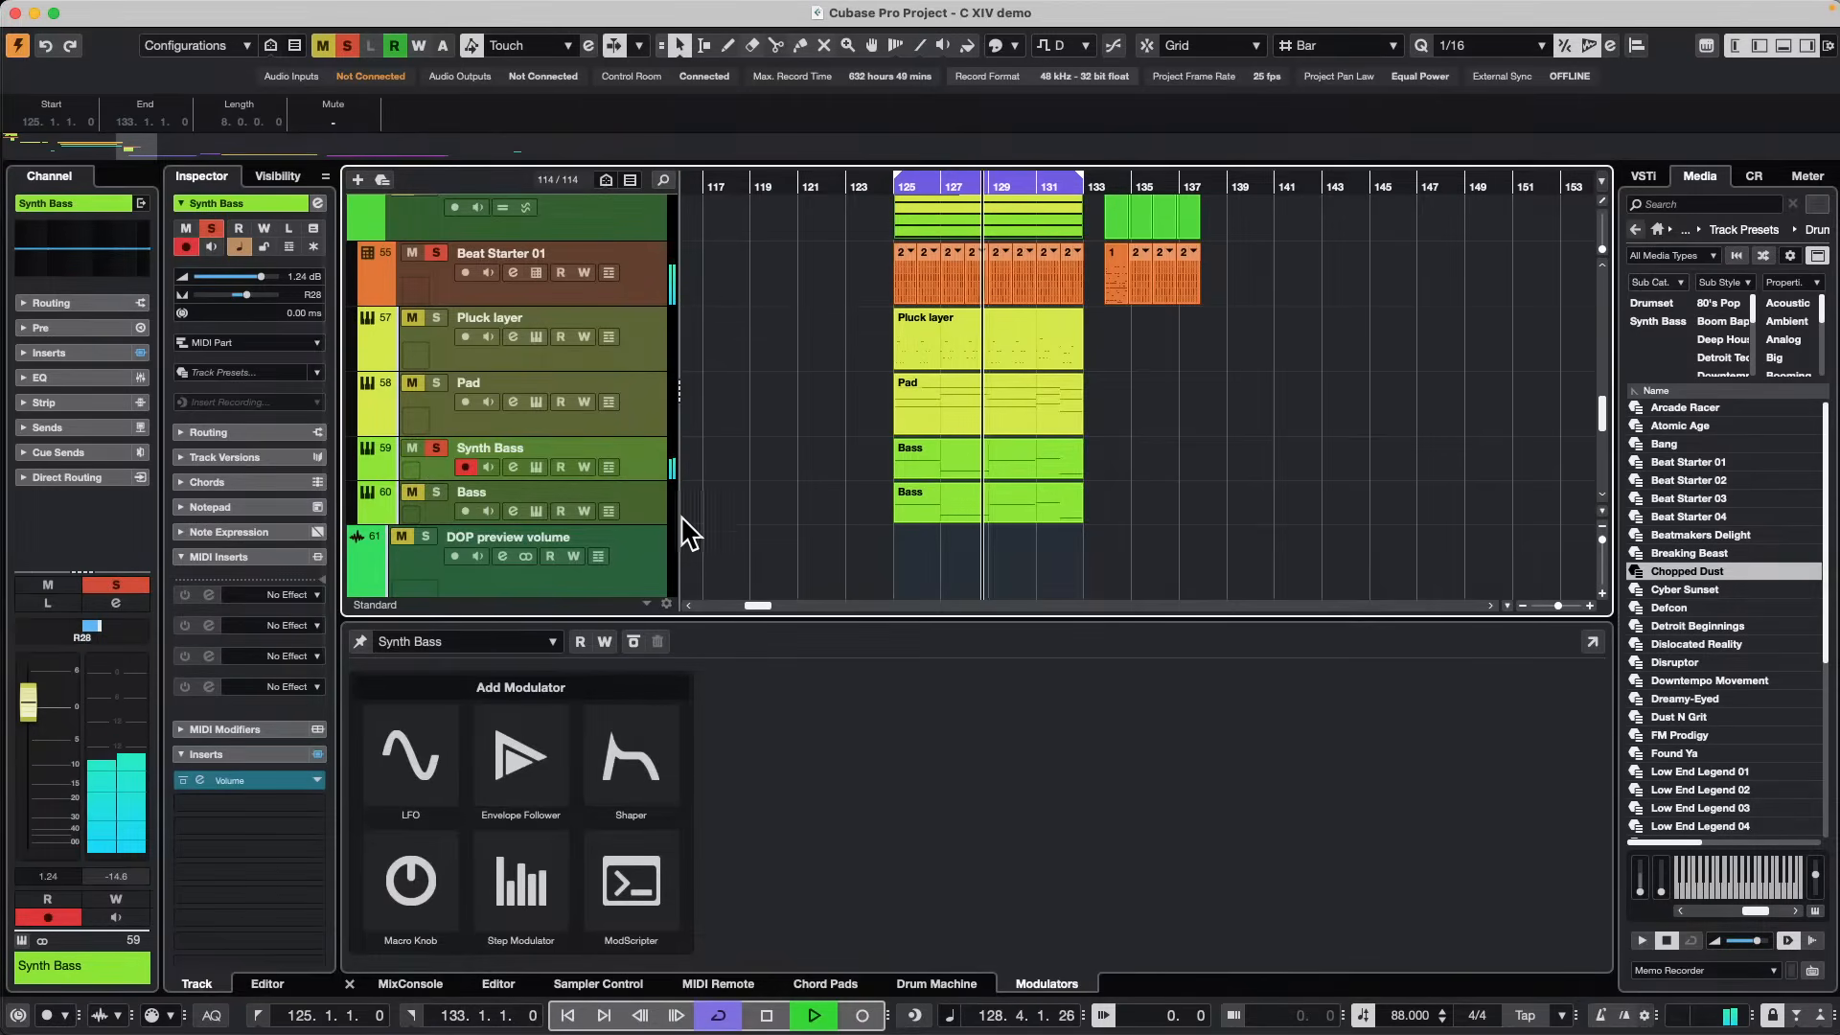
{"action": "left_click", "coordinate": [641, 418]}
{"action": "left_click", "coordinate": [640, 460]}
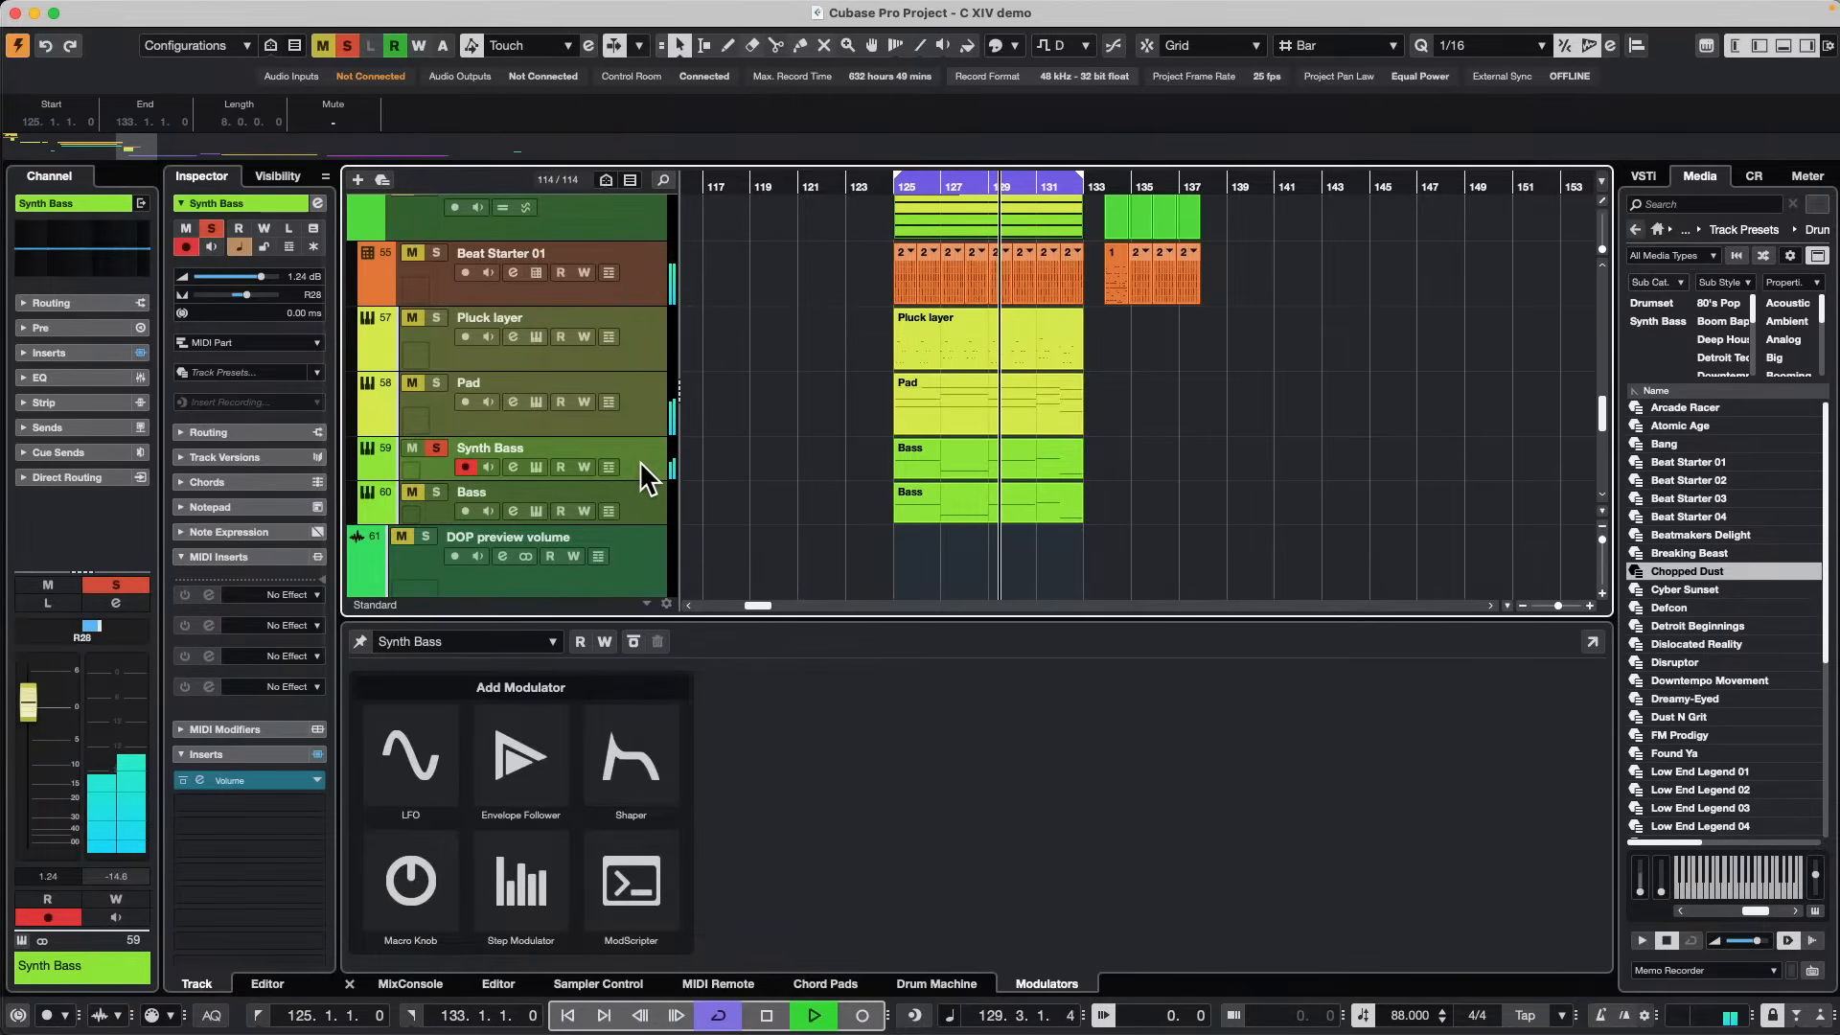
Solo the Pluck layer, Pad, Bass and Beat Starter 01 tracks together with Synth Bass during playback.
{"action": "left_click", "coordinate": [436, 317]}
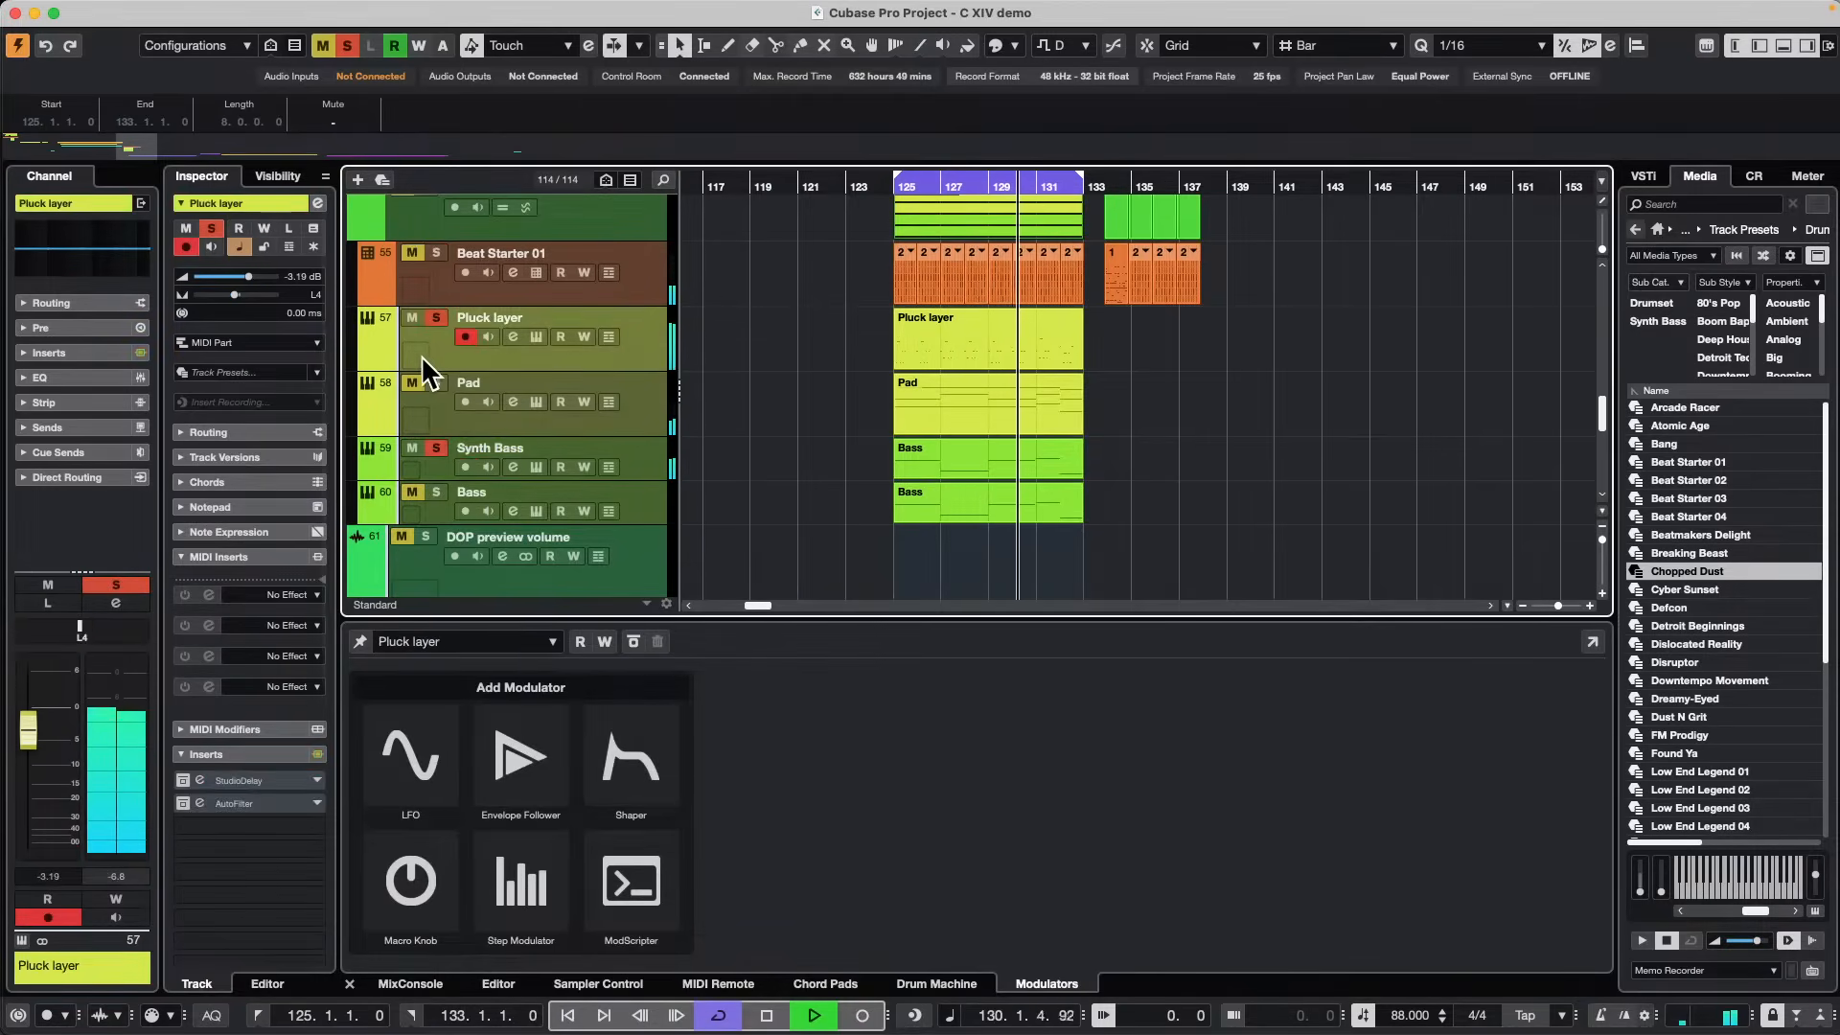
{"action": "left_click", "coordinate": [435, 383]}
{"action": "left_click", "coordinate": [434, 492]}
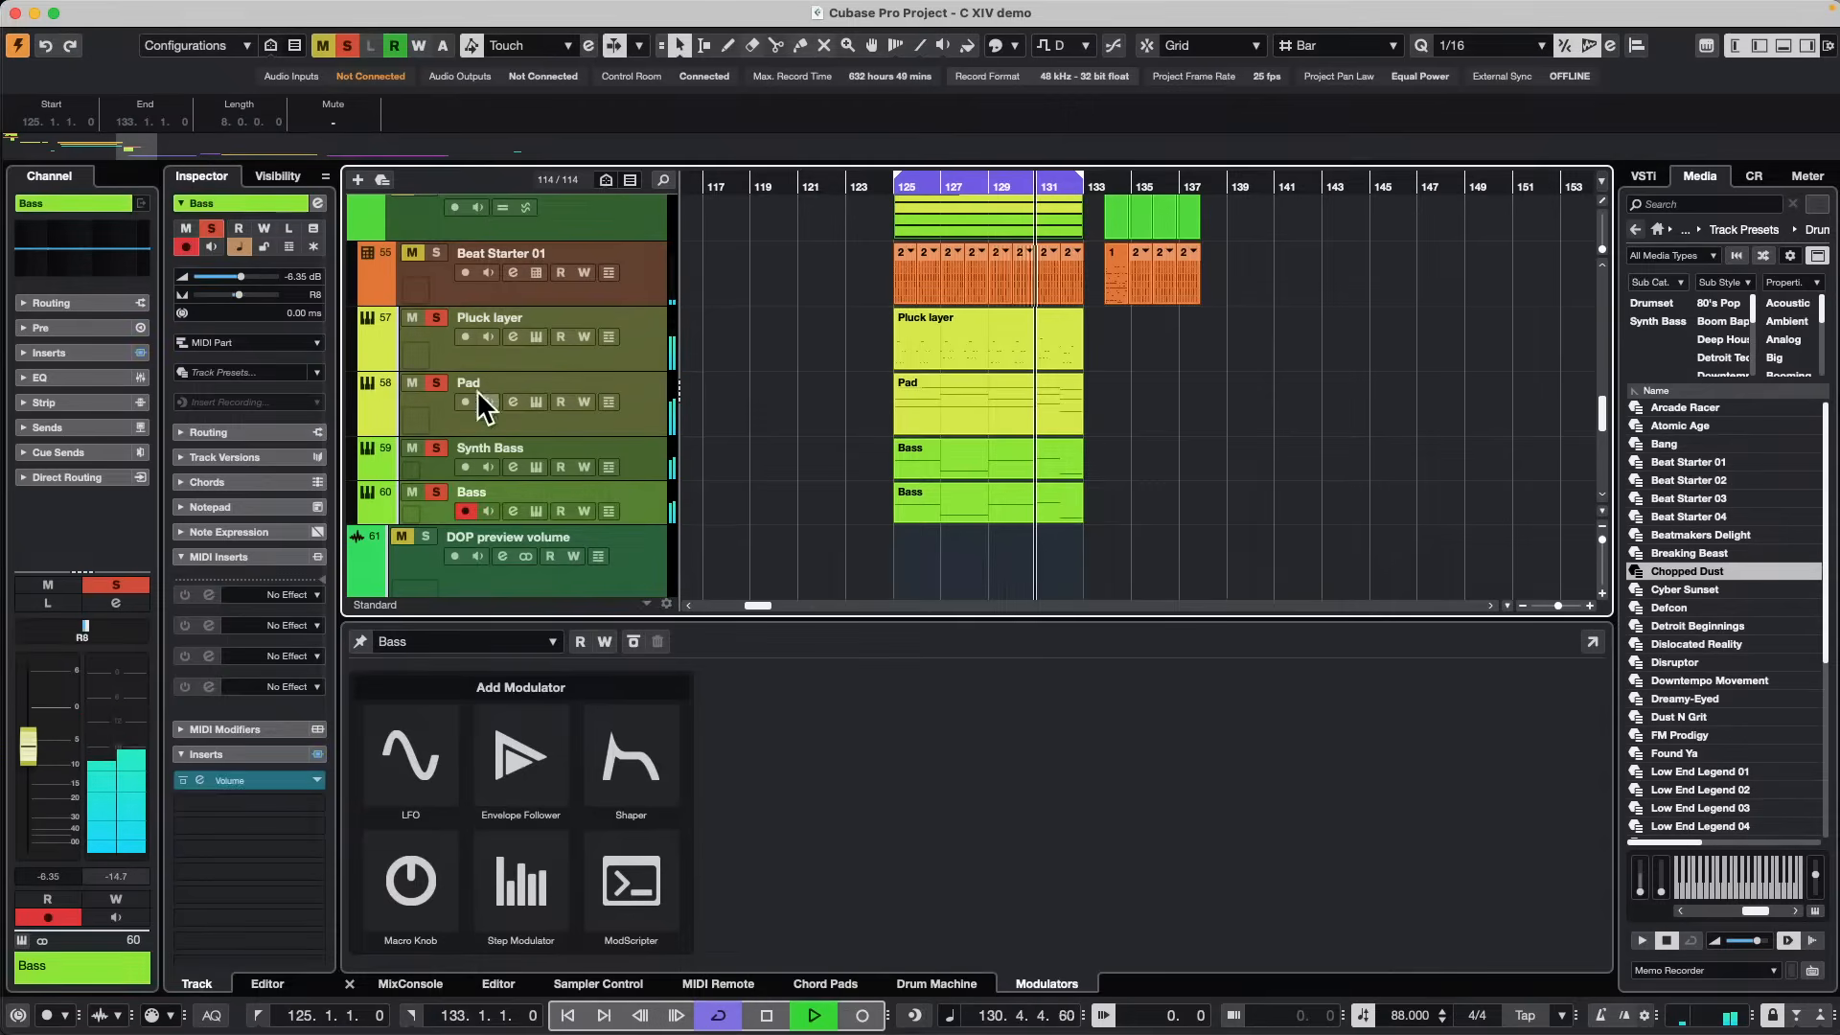
{"action": "left_click", "coordinate": [437, 255]}
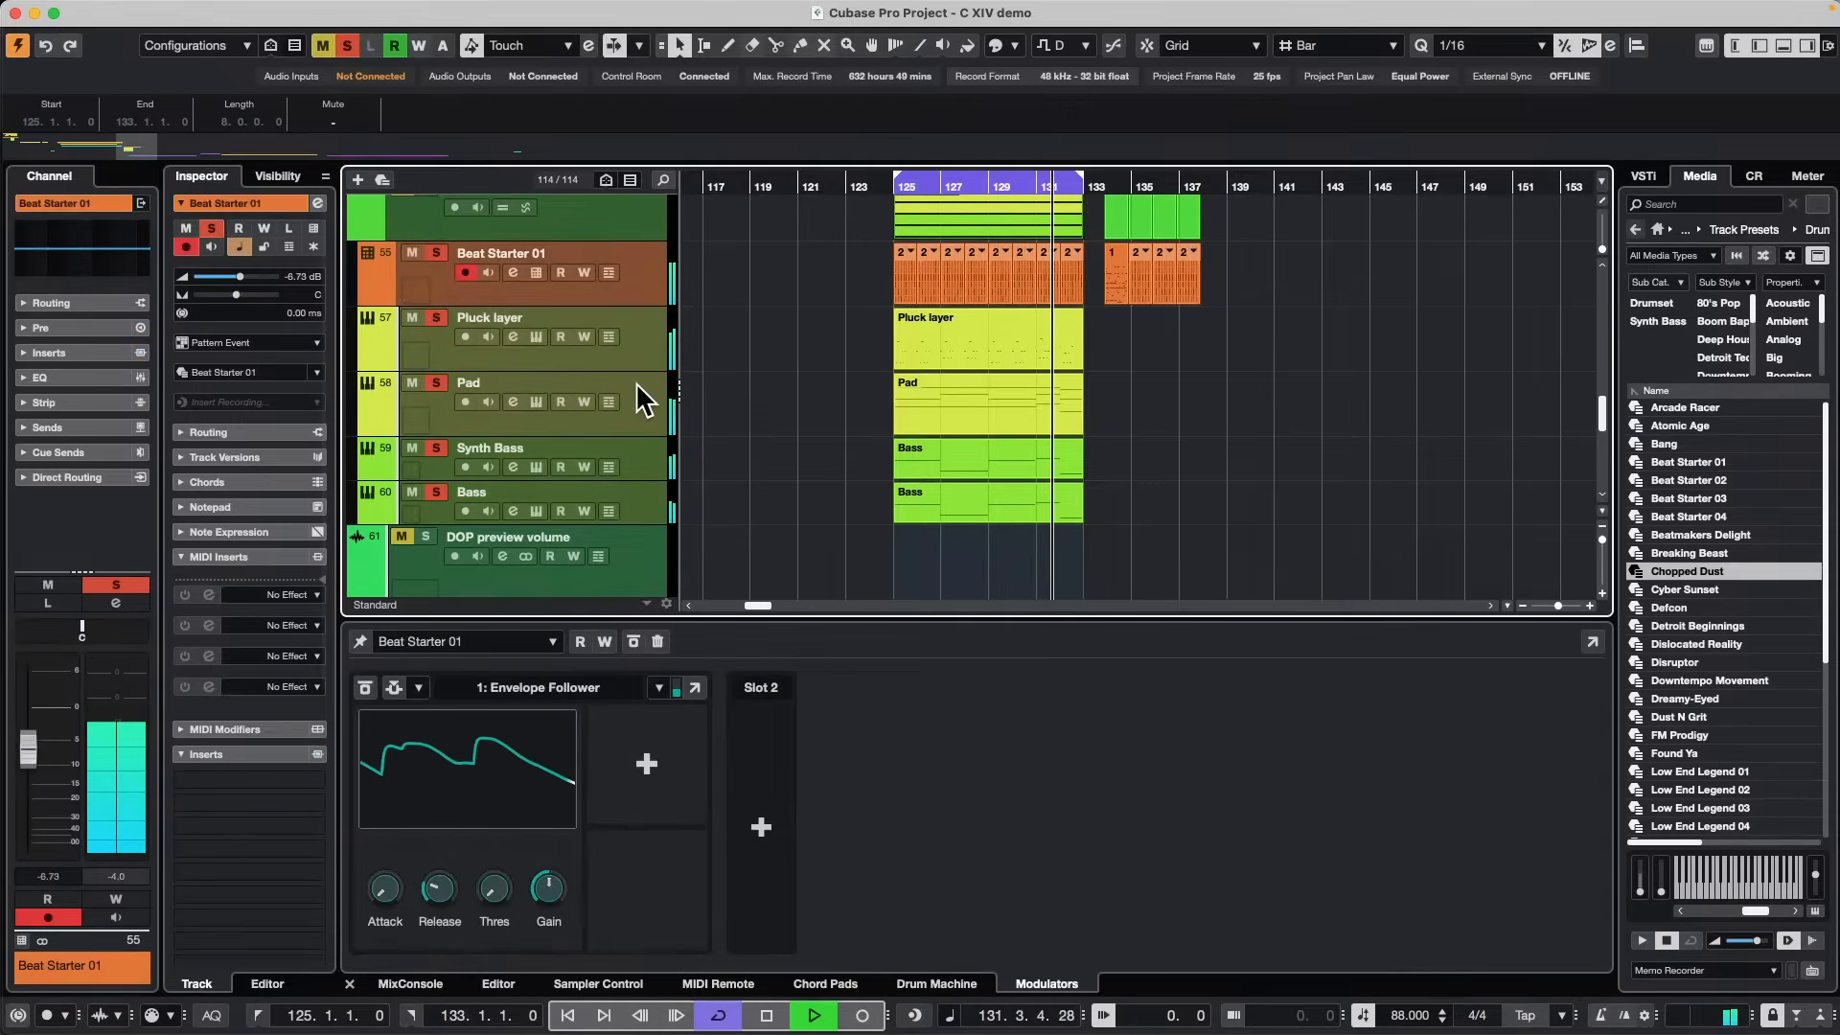
Show the Control Room, and mute the Pluck layer, Pad and Bass tracks.
{"action": "left_click", "coordinate": [1753, 175]}
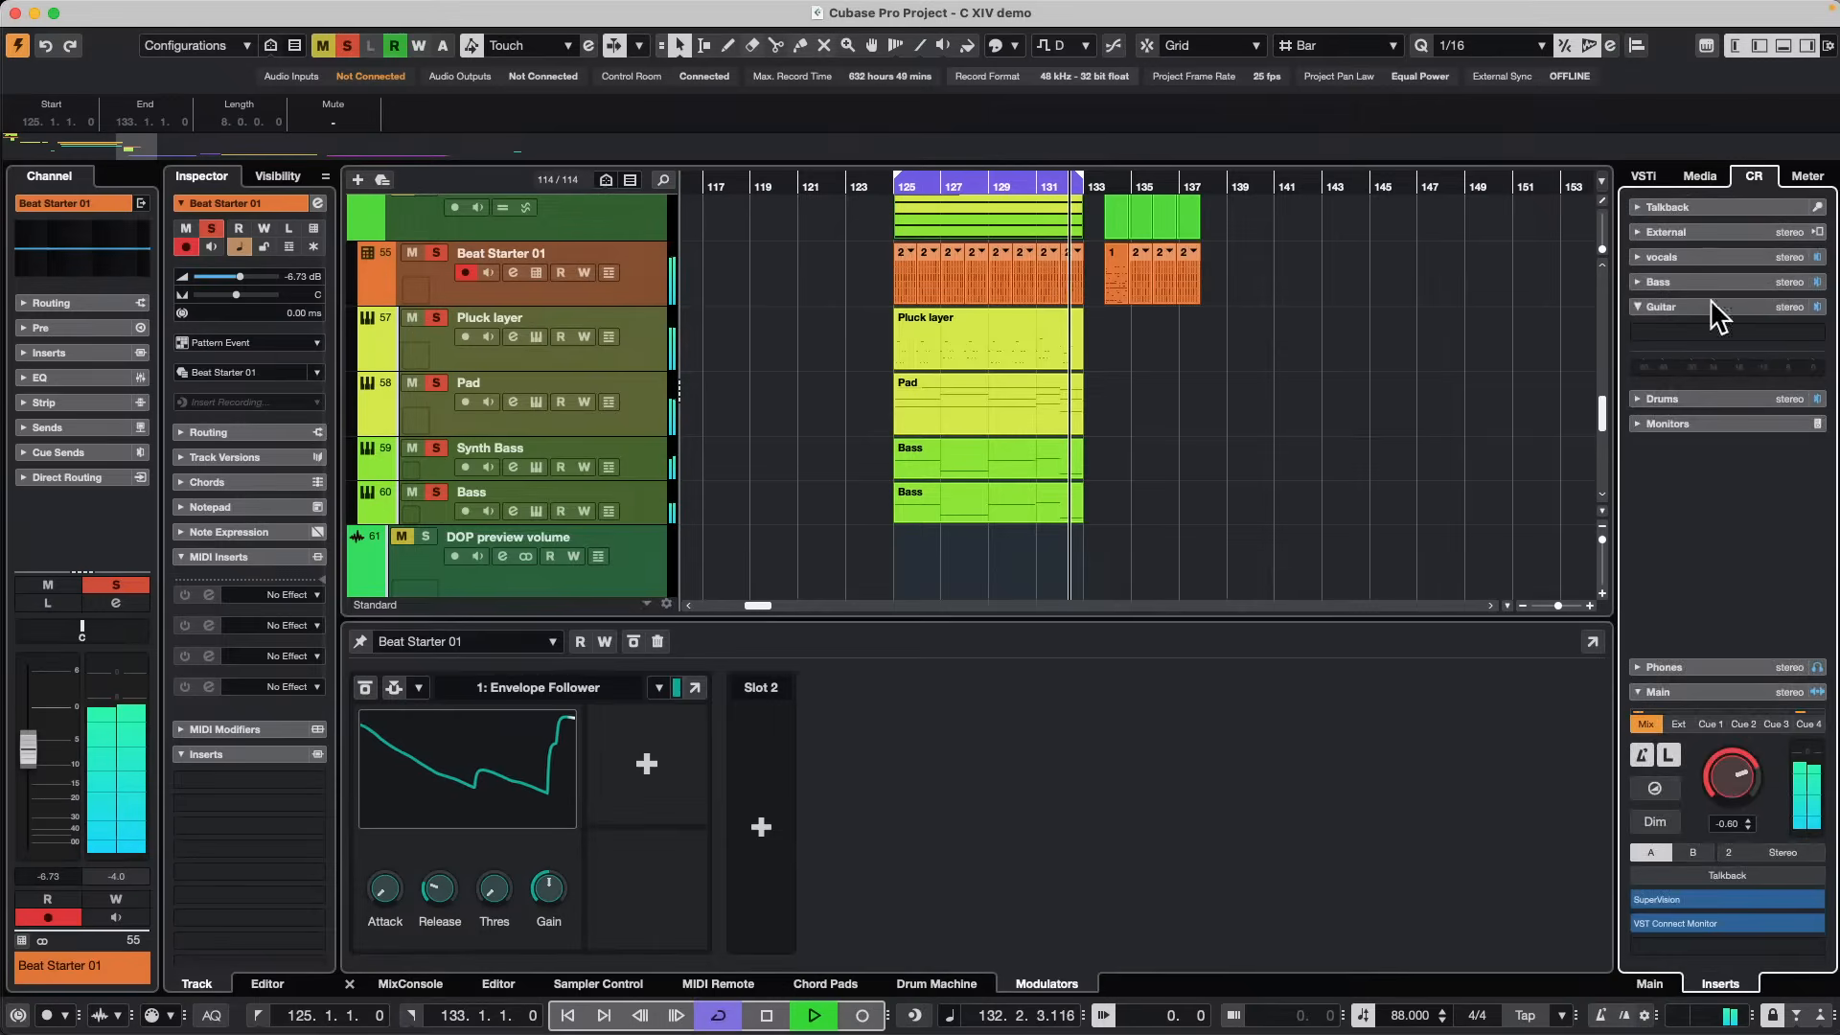
{"action": "double_click", "coordinate": [1729, 772]}
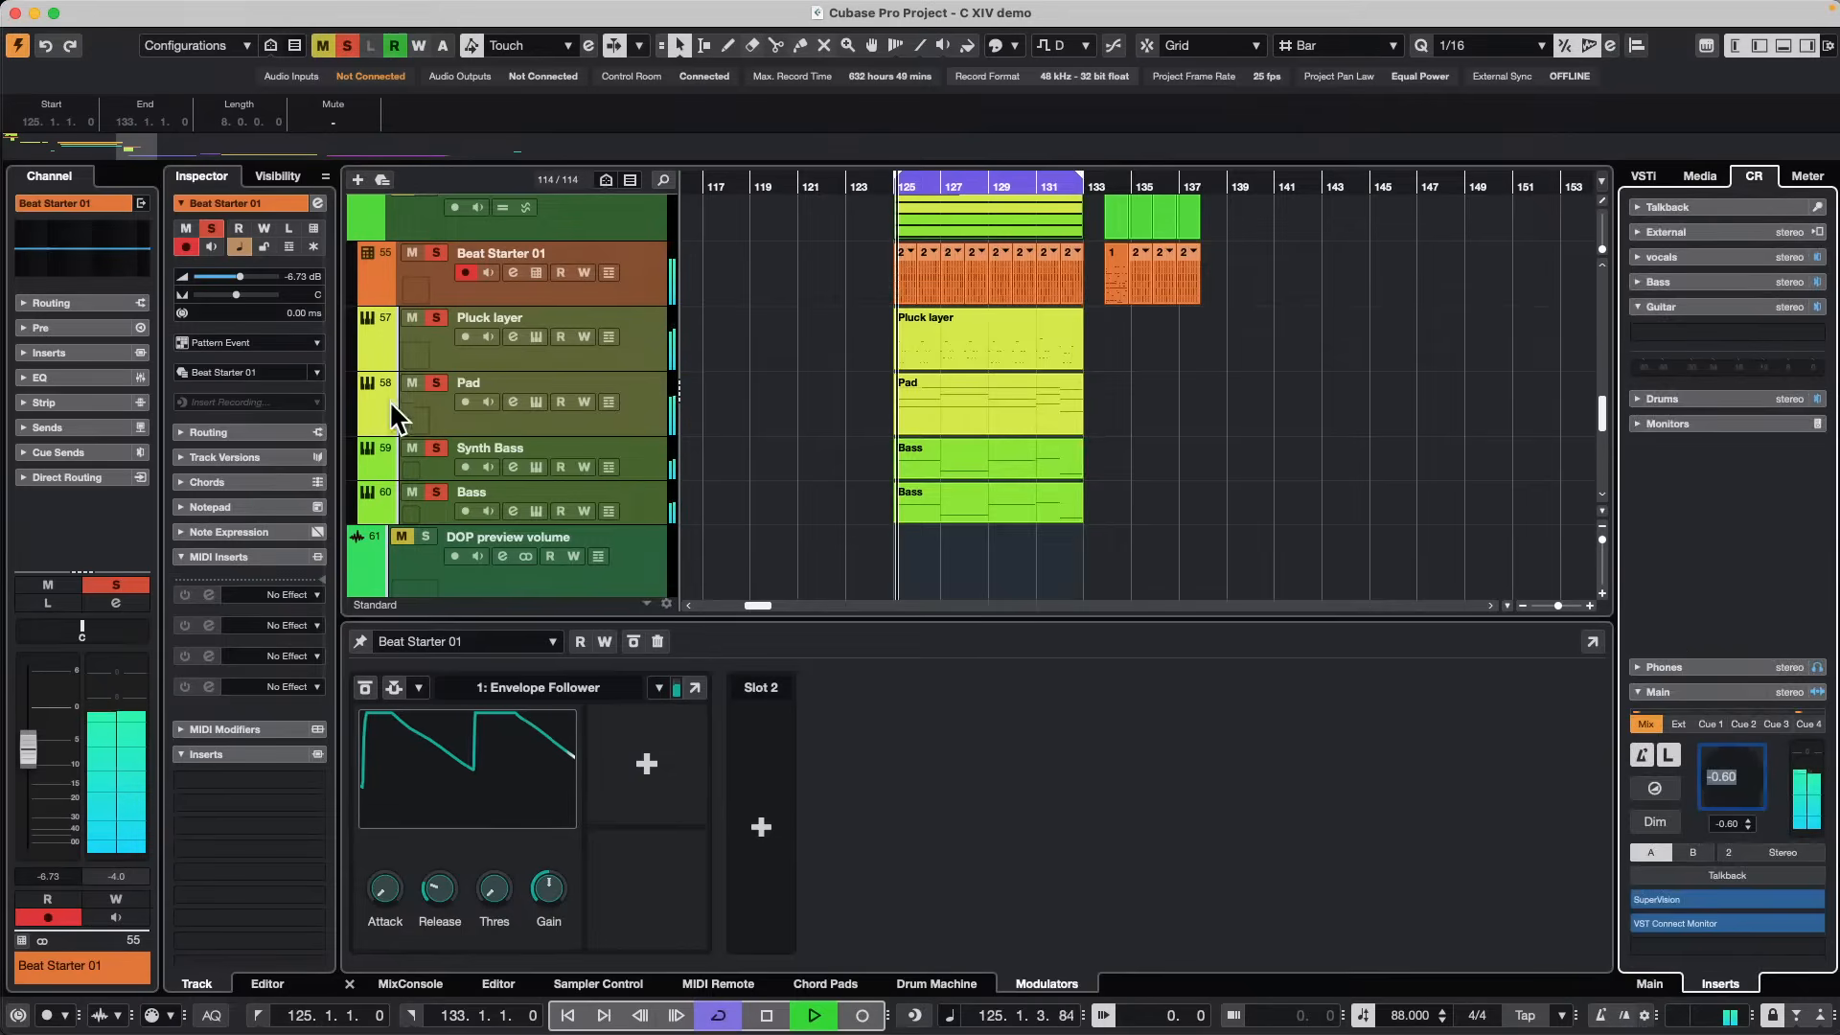
{"action": "left_click", "coordinate": [412, 317]}
{"action": "left_click", "coordinate": [412, 383]}
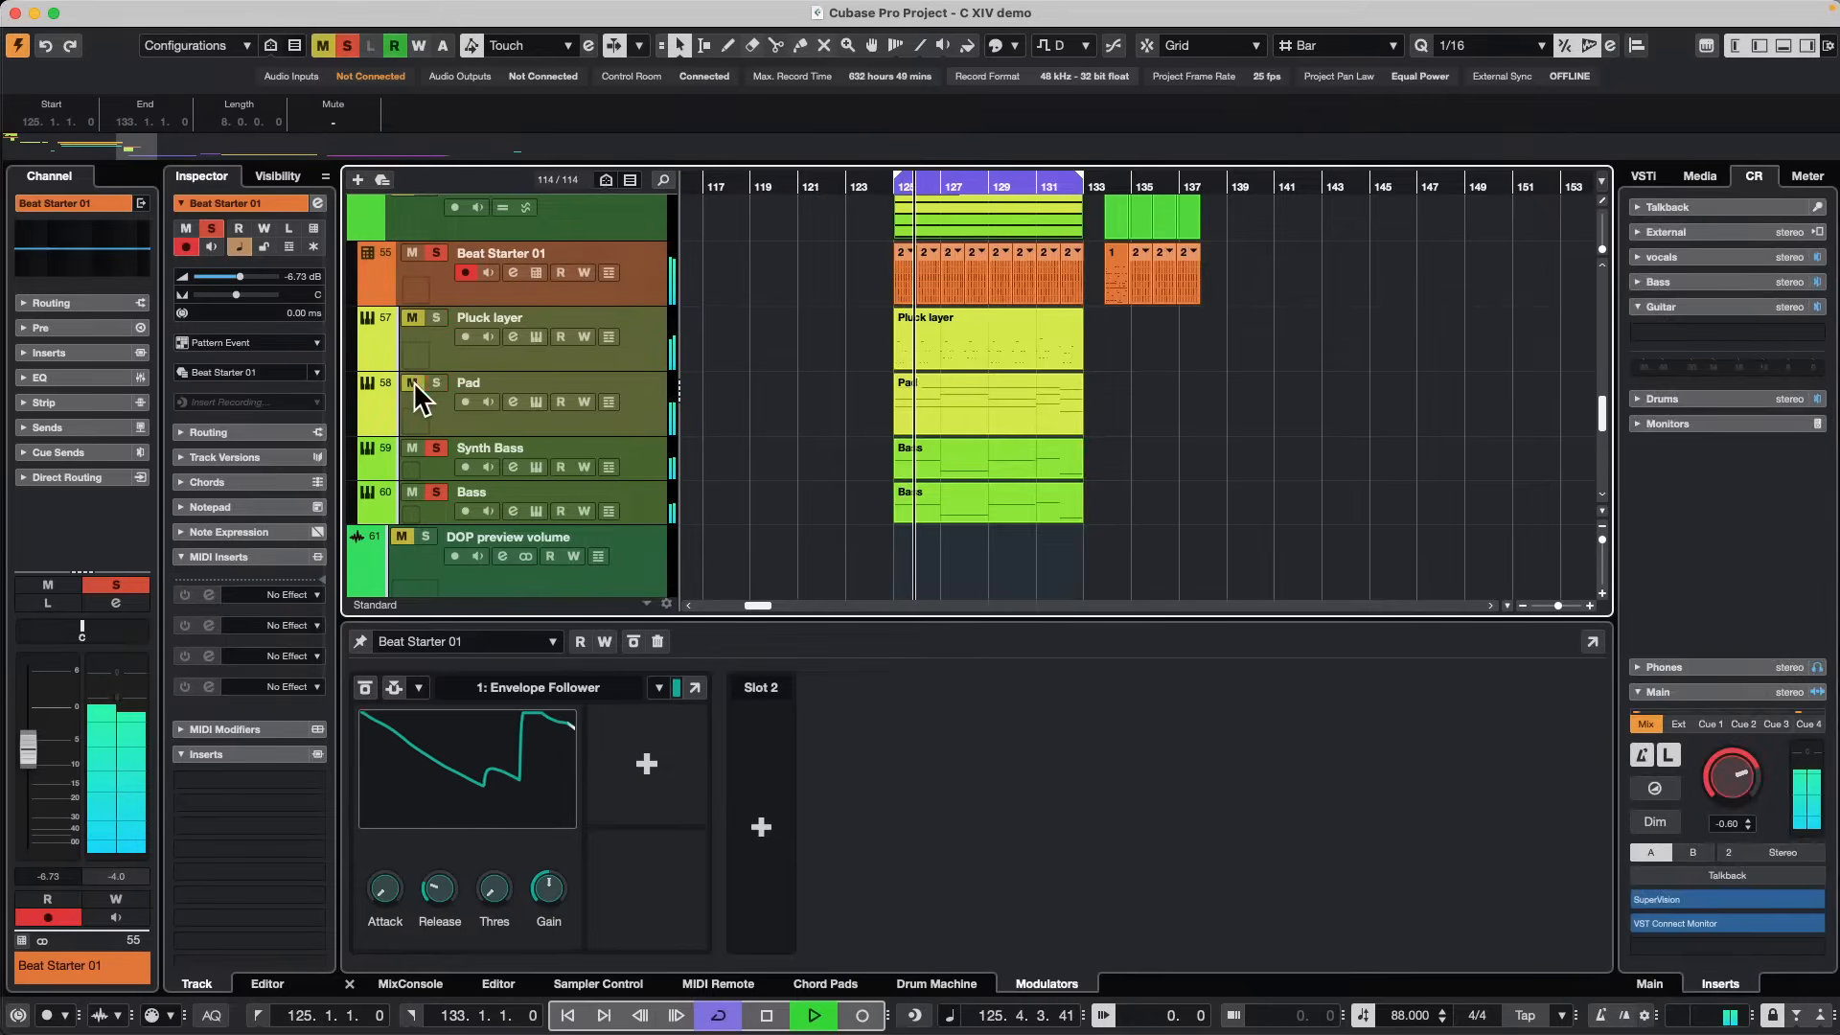
{"action": "left_click", "coordinate": [410, 492]}
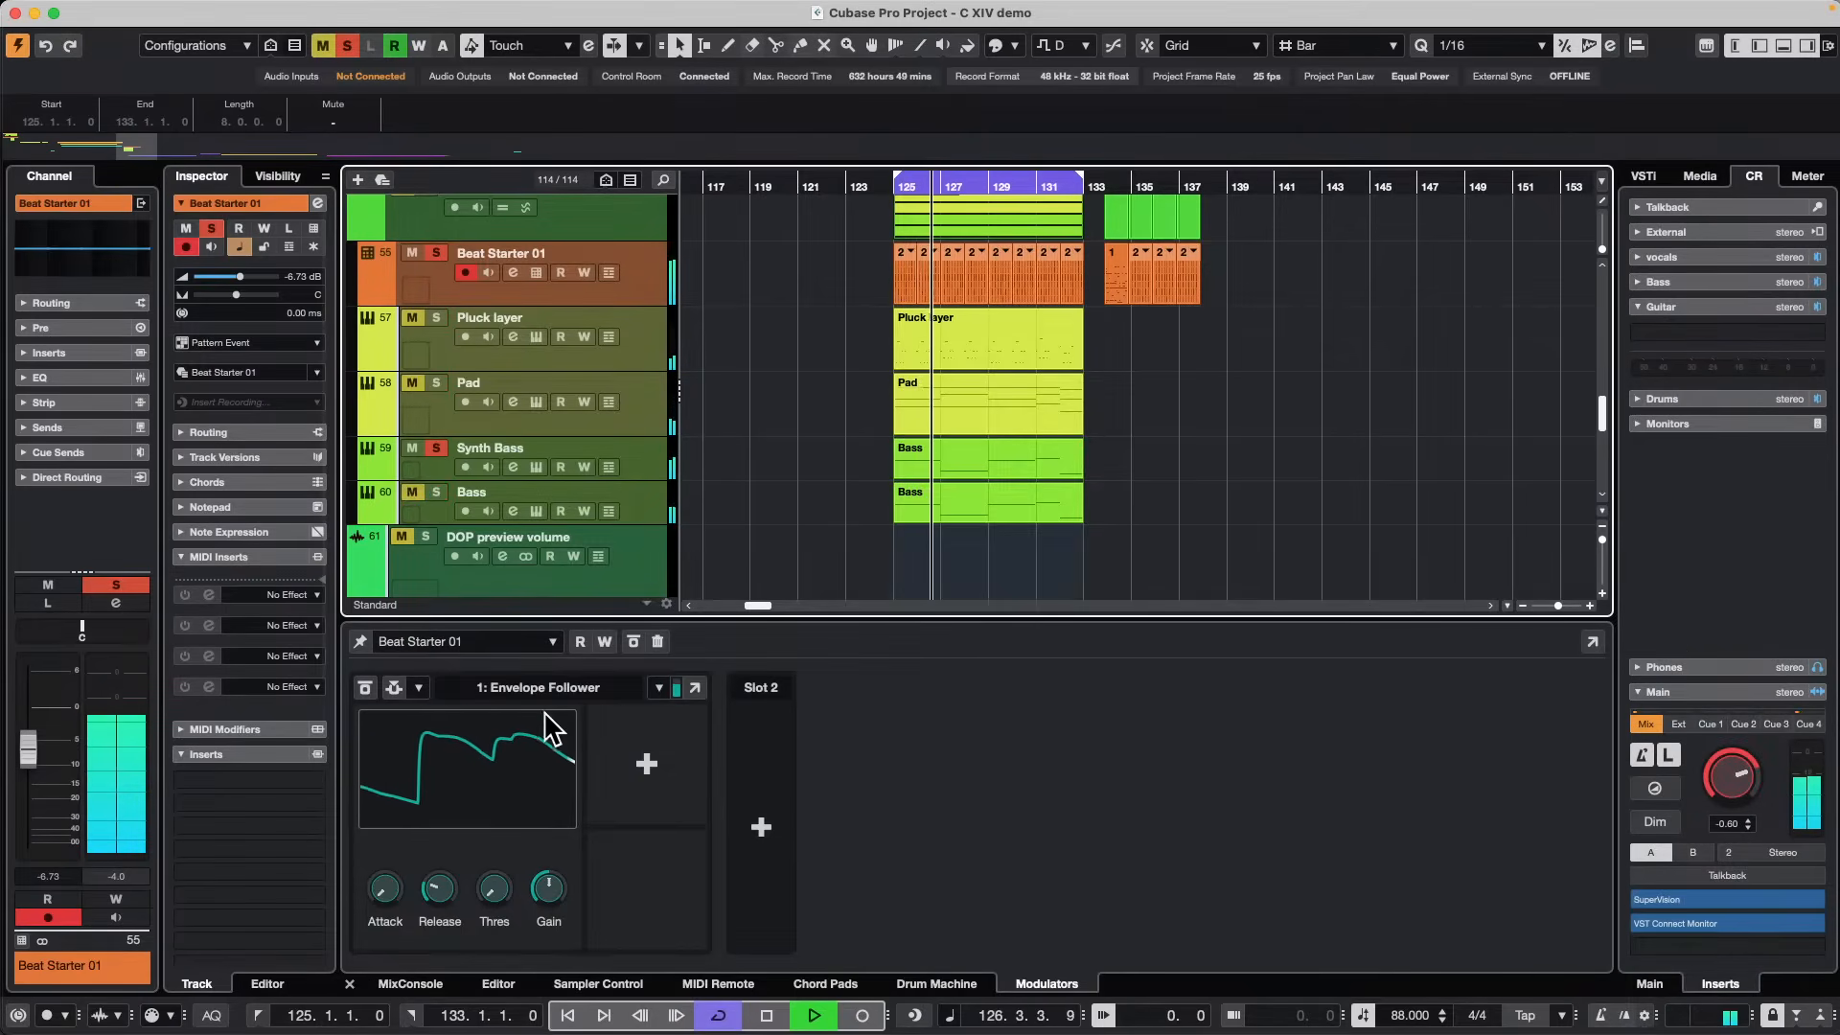
Remove the Envelope Follower modulator from the Beat Starter 01 track.
{"action": "left_click", "coordinate": [658, 687]}
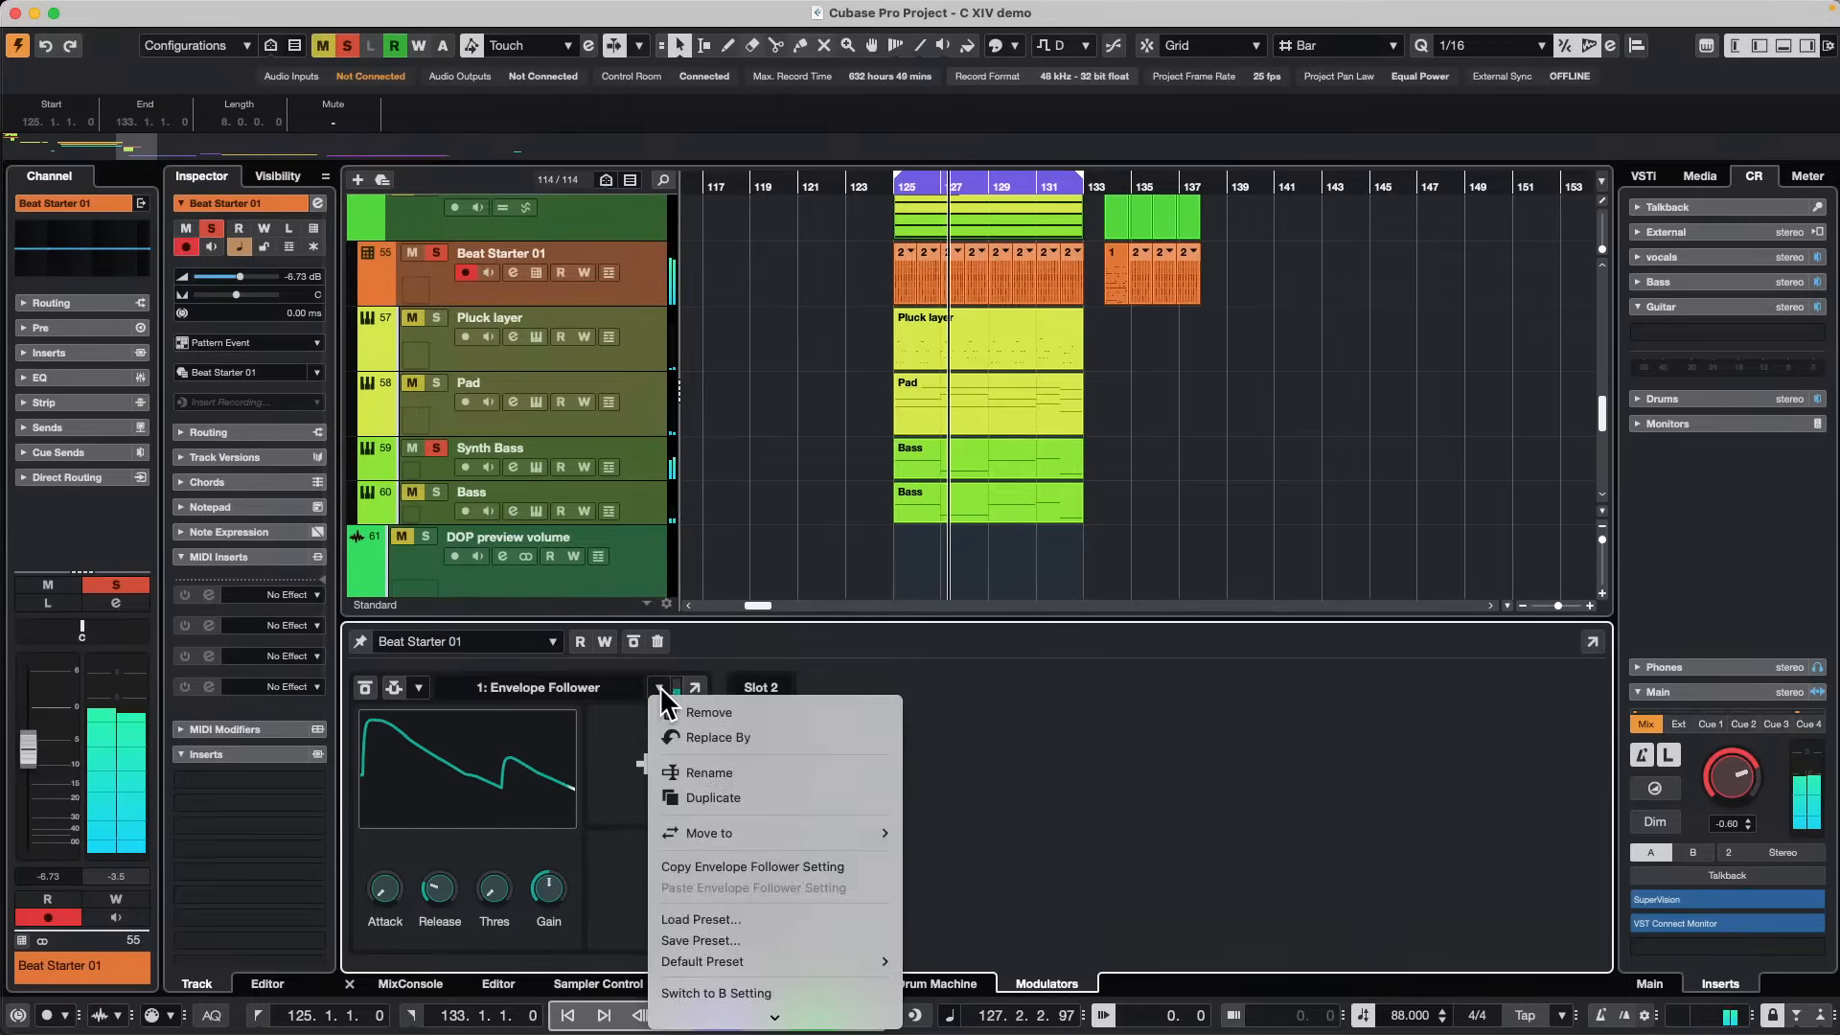
{"action": "left_click", "coordinate": [707, 712]}
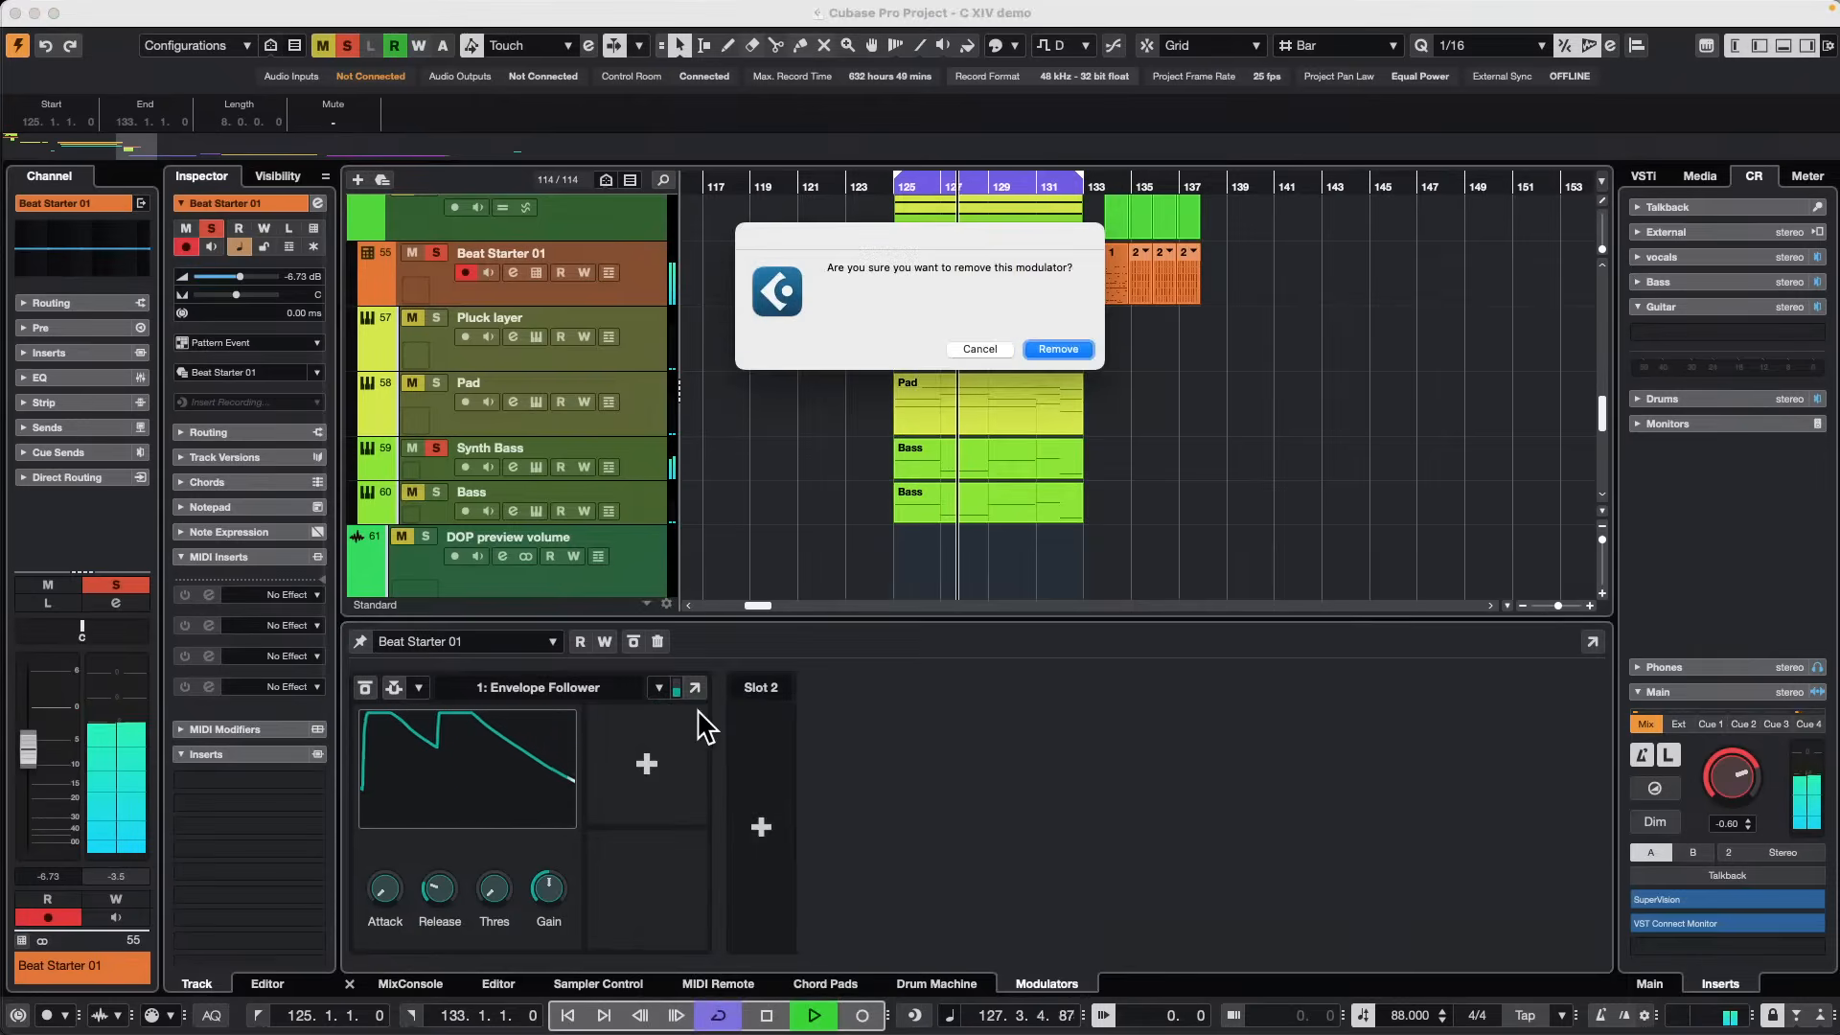
{"action": "left_click", "coordinate": [1058, 351]}
Stop playback and add an Envelope Follower modulator to the Synth Bass track.
{"action": "left_click", "coordinate": [637, 455]}
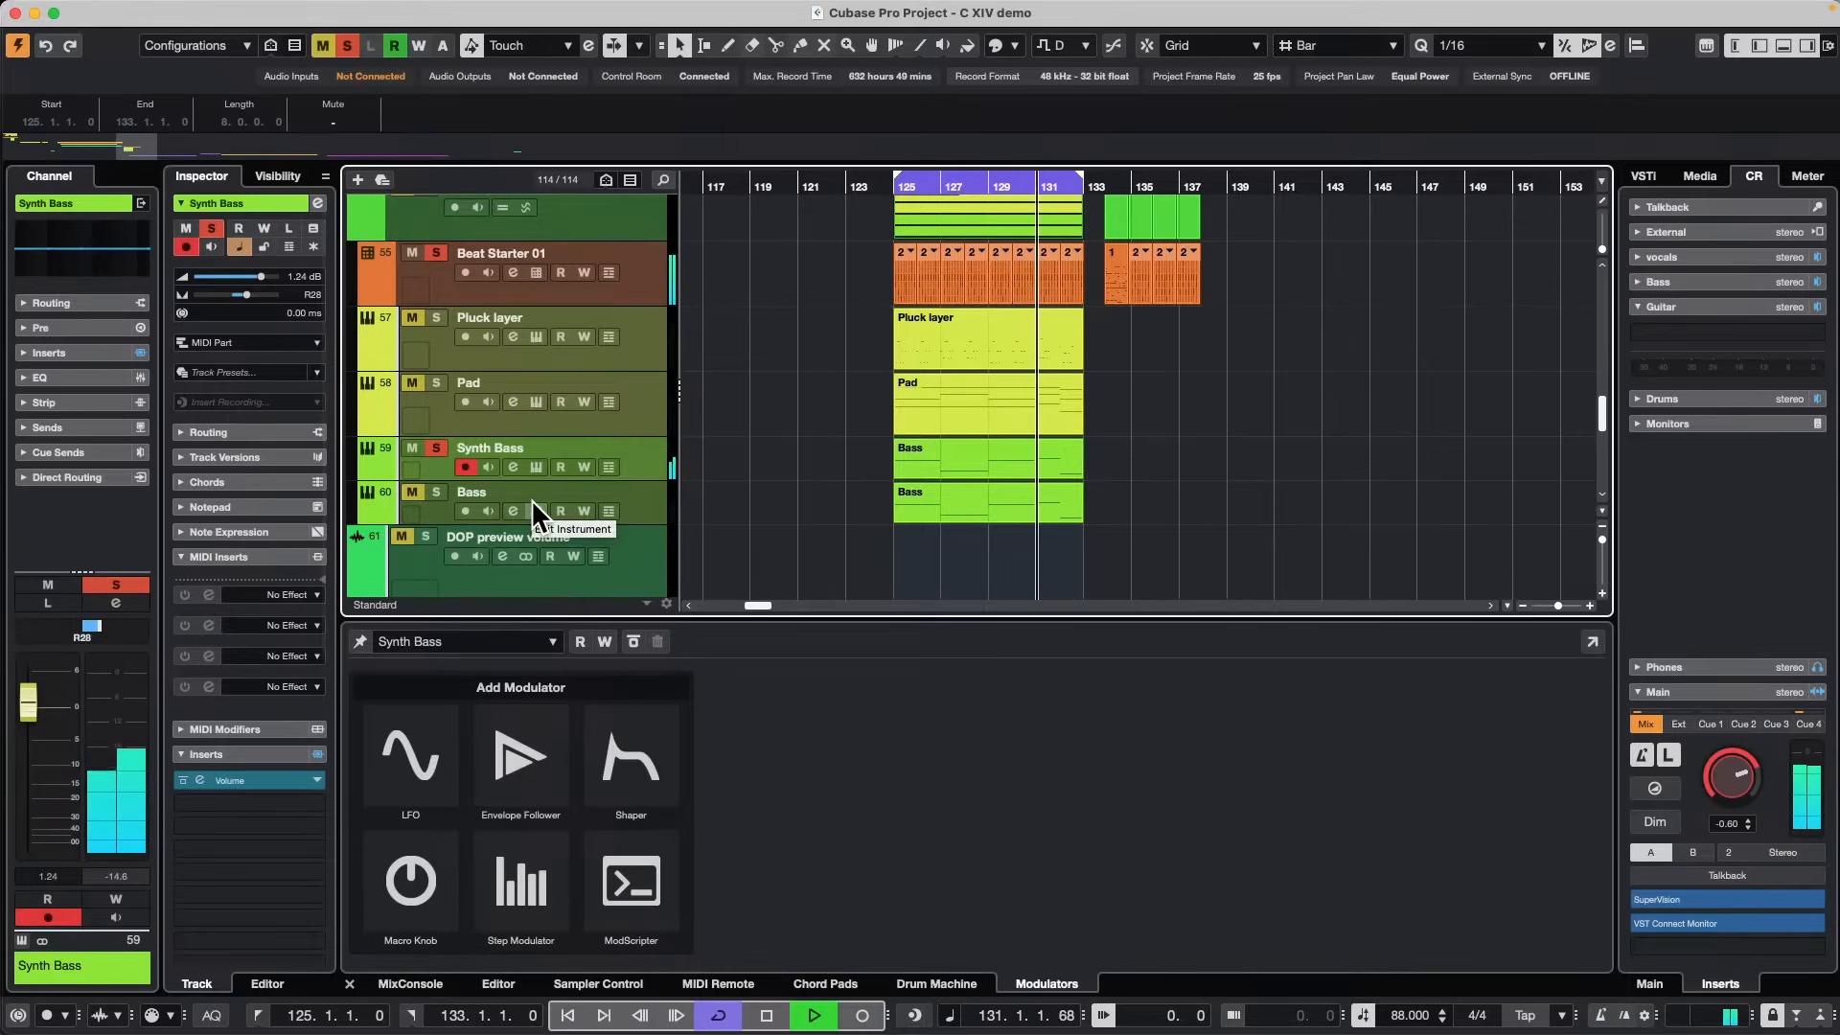
{"action": "key", "text": "space"}
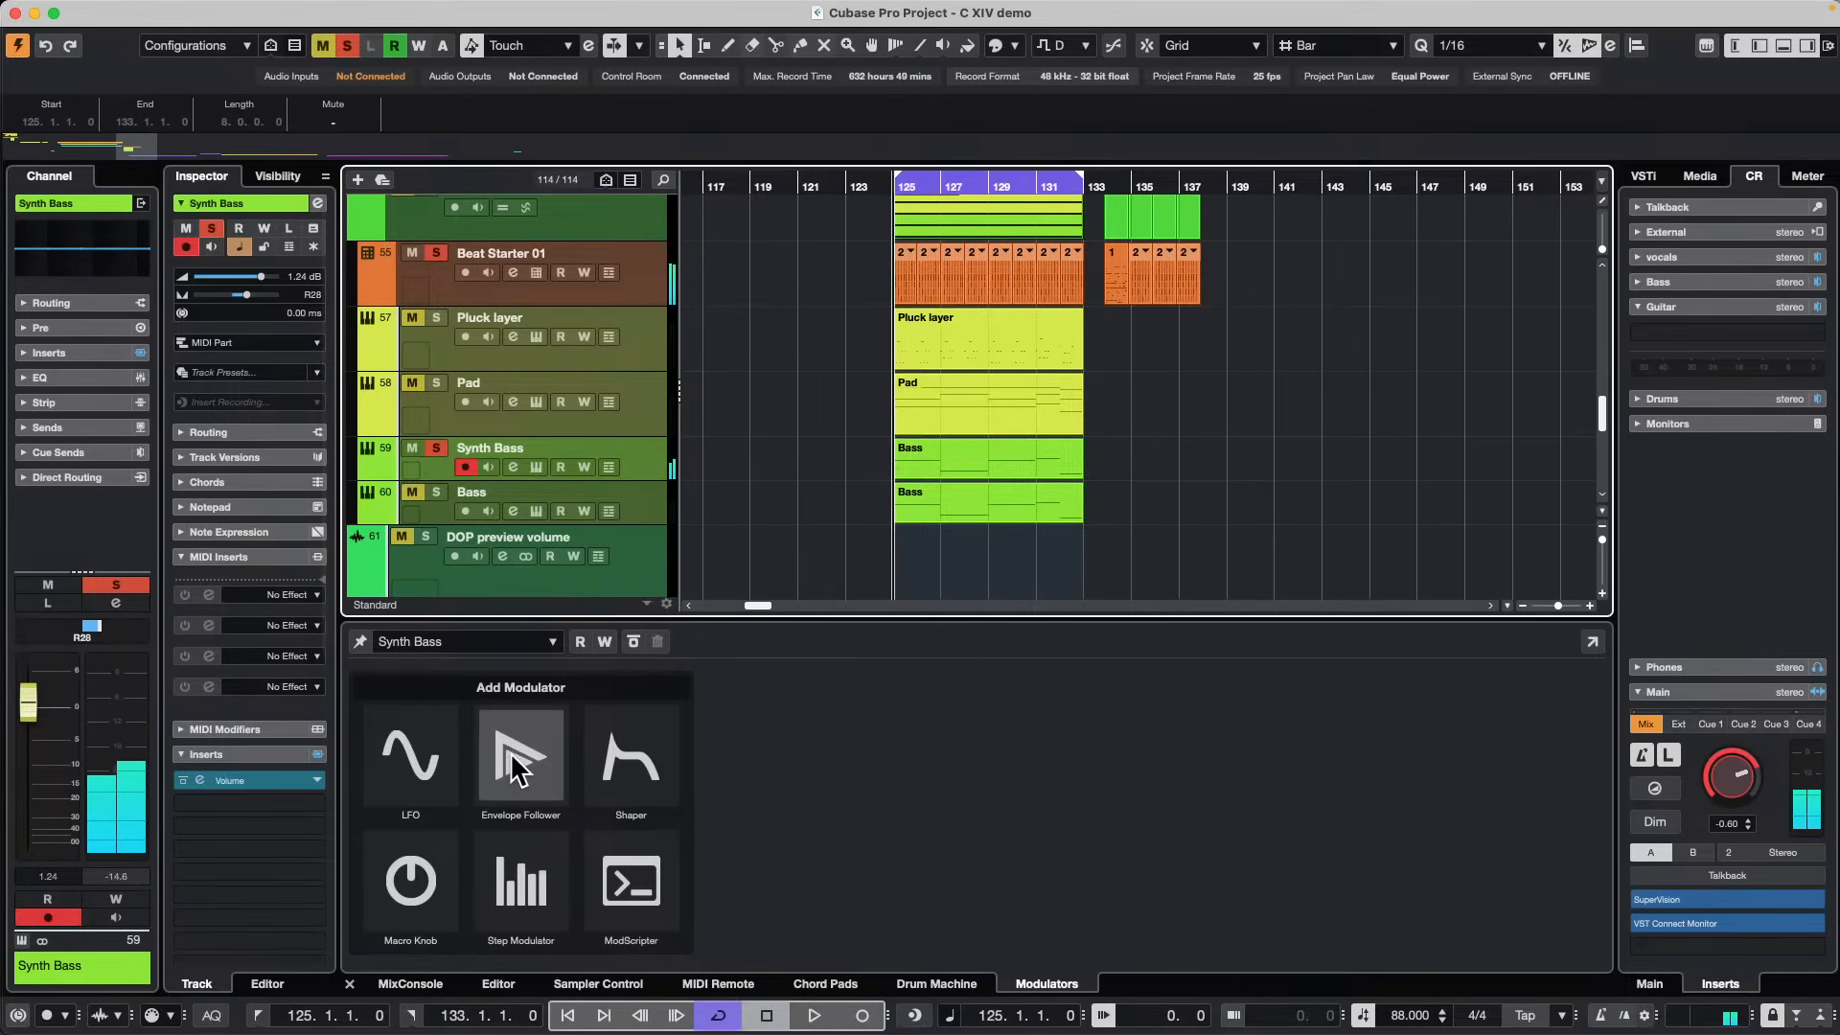
{"action": "left_click", "coordinate": [522, 757]}
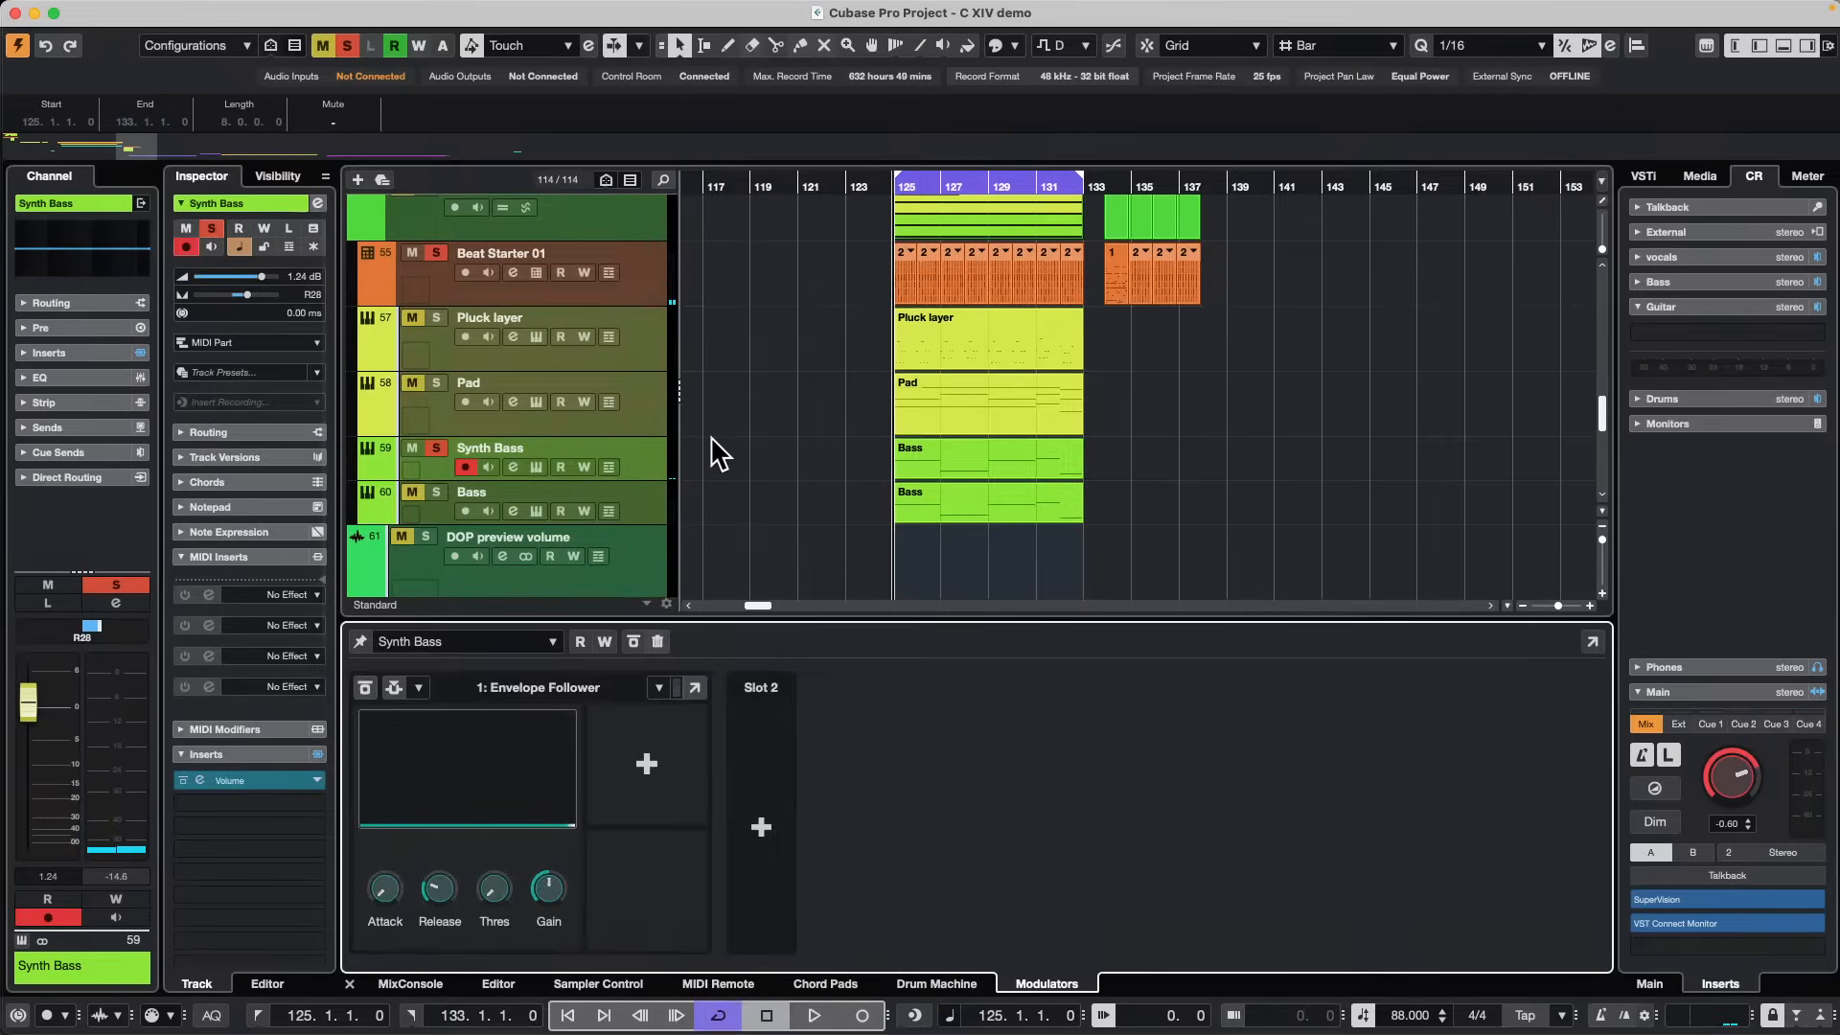
Open the Volume insert on Synth Bass and vary its Master Gain during playback, leaving it at about -16.6.
{"action": "left_click", "coordinate": [86, 351]}
{"action": "left_click", "coordinate": [79, 377]}
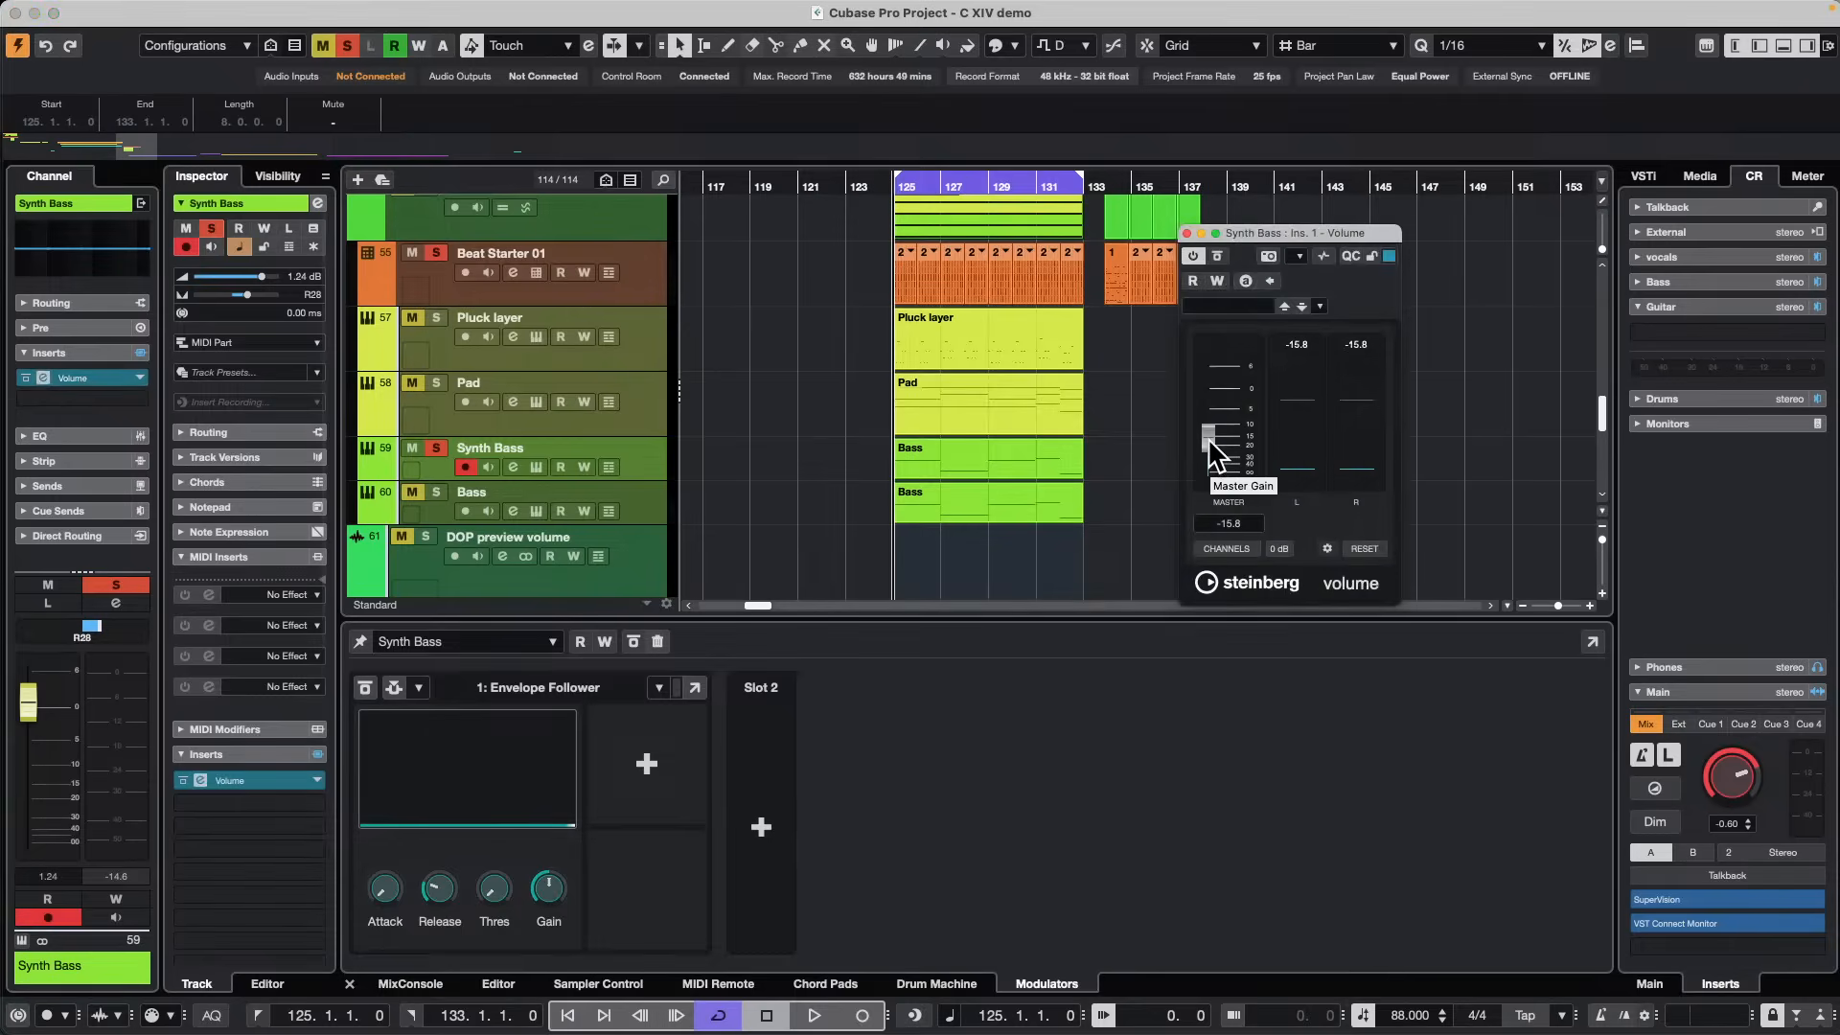
{"action": "key", "text": "space"}
{"action": "left_click_drag", "start_coordinate": [1211, 458], "coordinate": [1229, 441]}
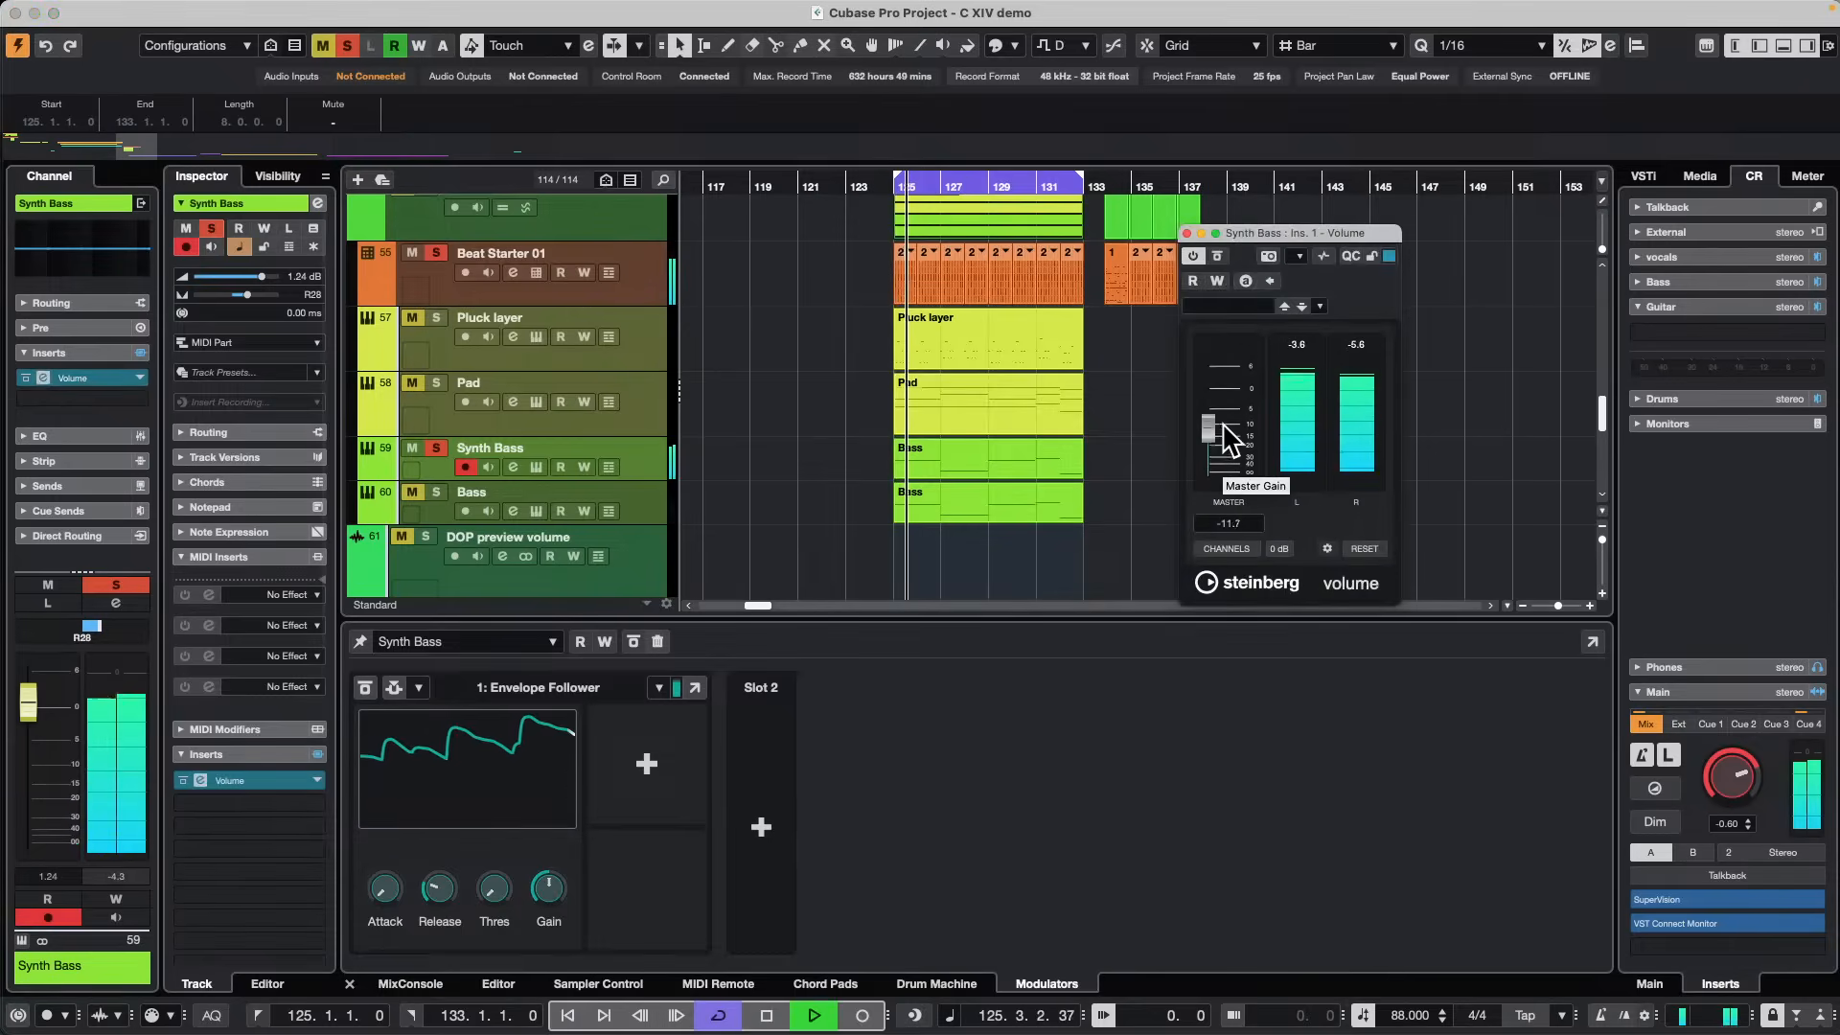
{"action": "key", "text": "space"}
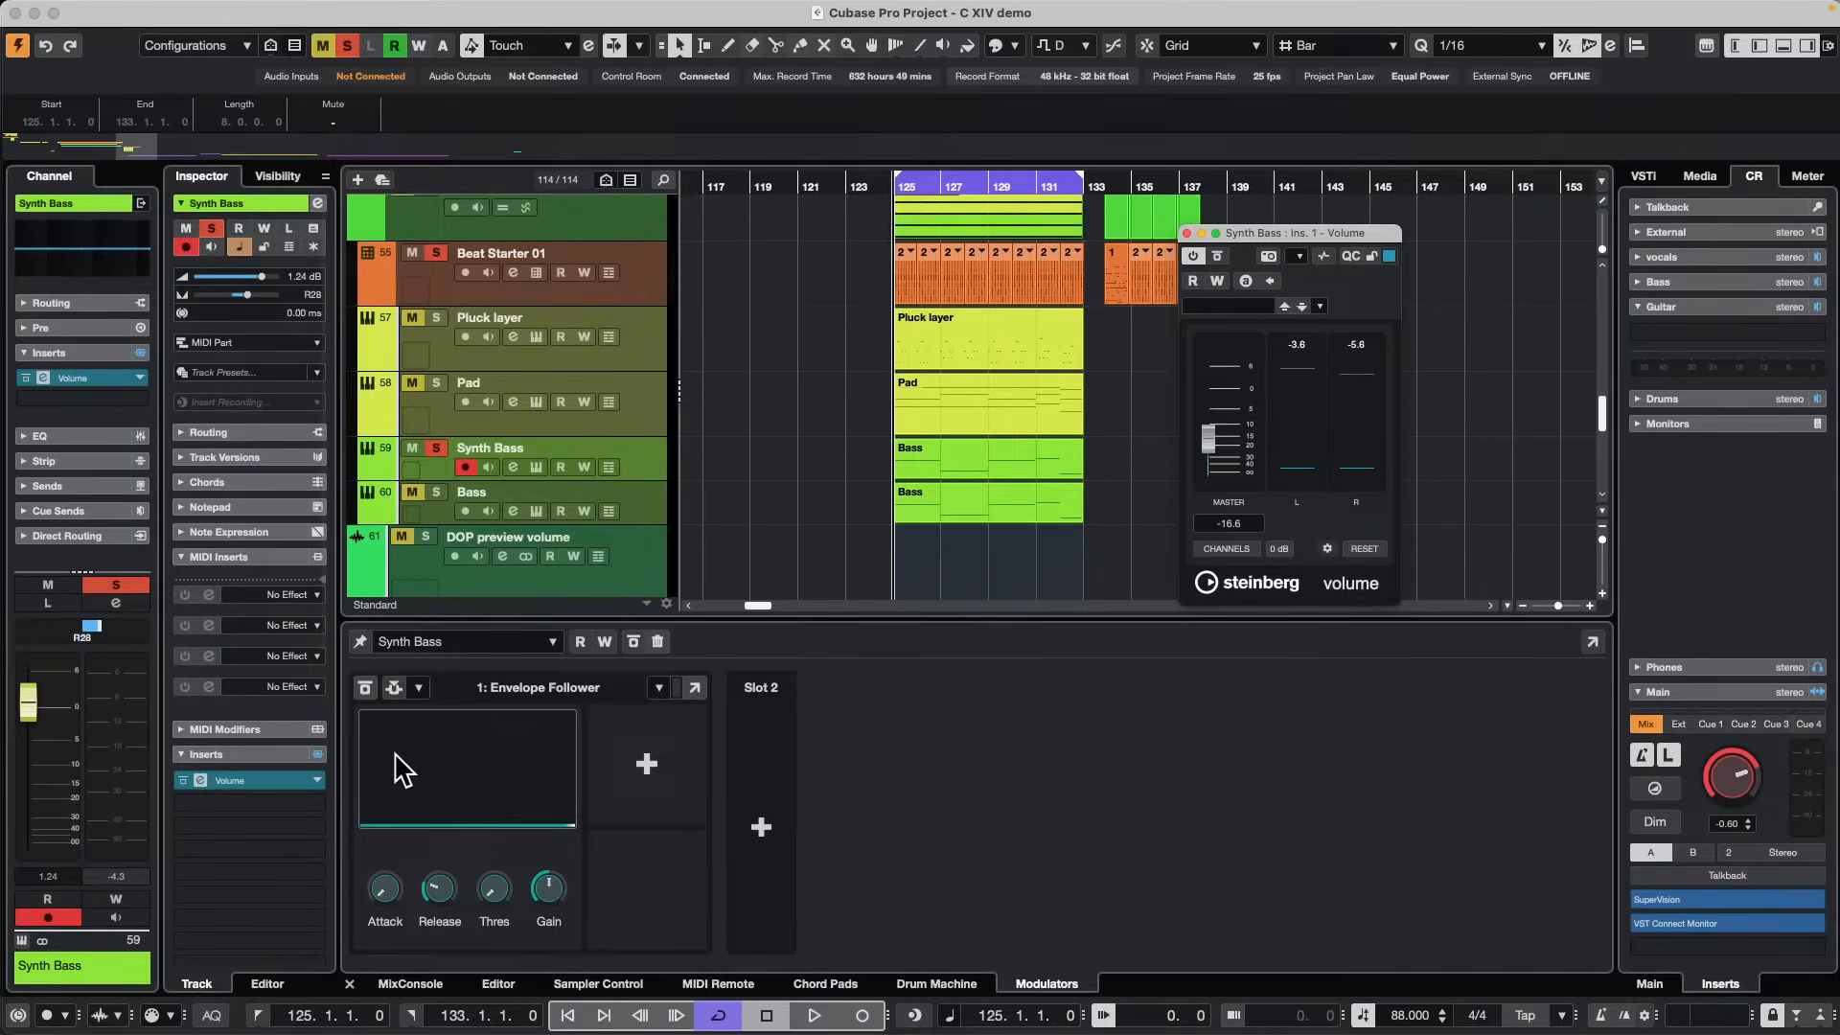
Activate side-chaining on the Synth Bass Envelope Follower and add Beat Starter 01 as its side-chain source.
{"action": "left_click", "coordinate": [419, 688]}
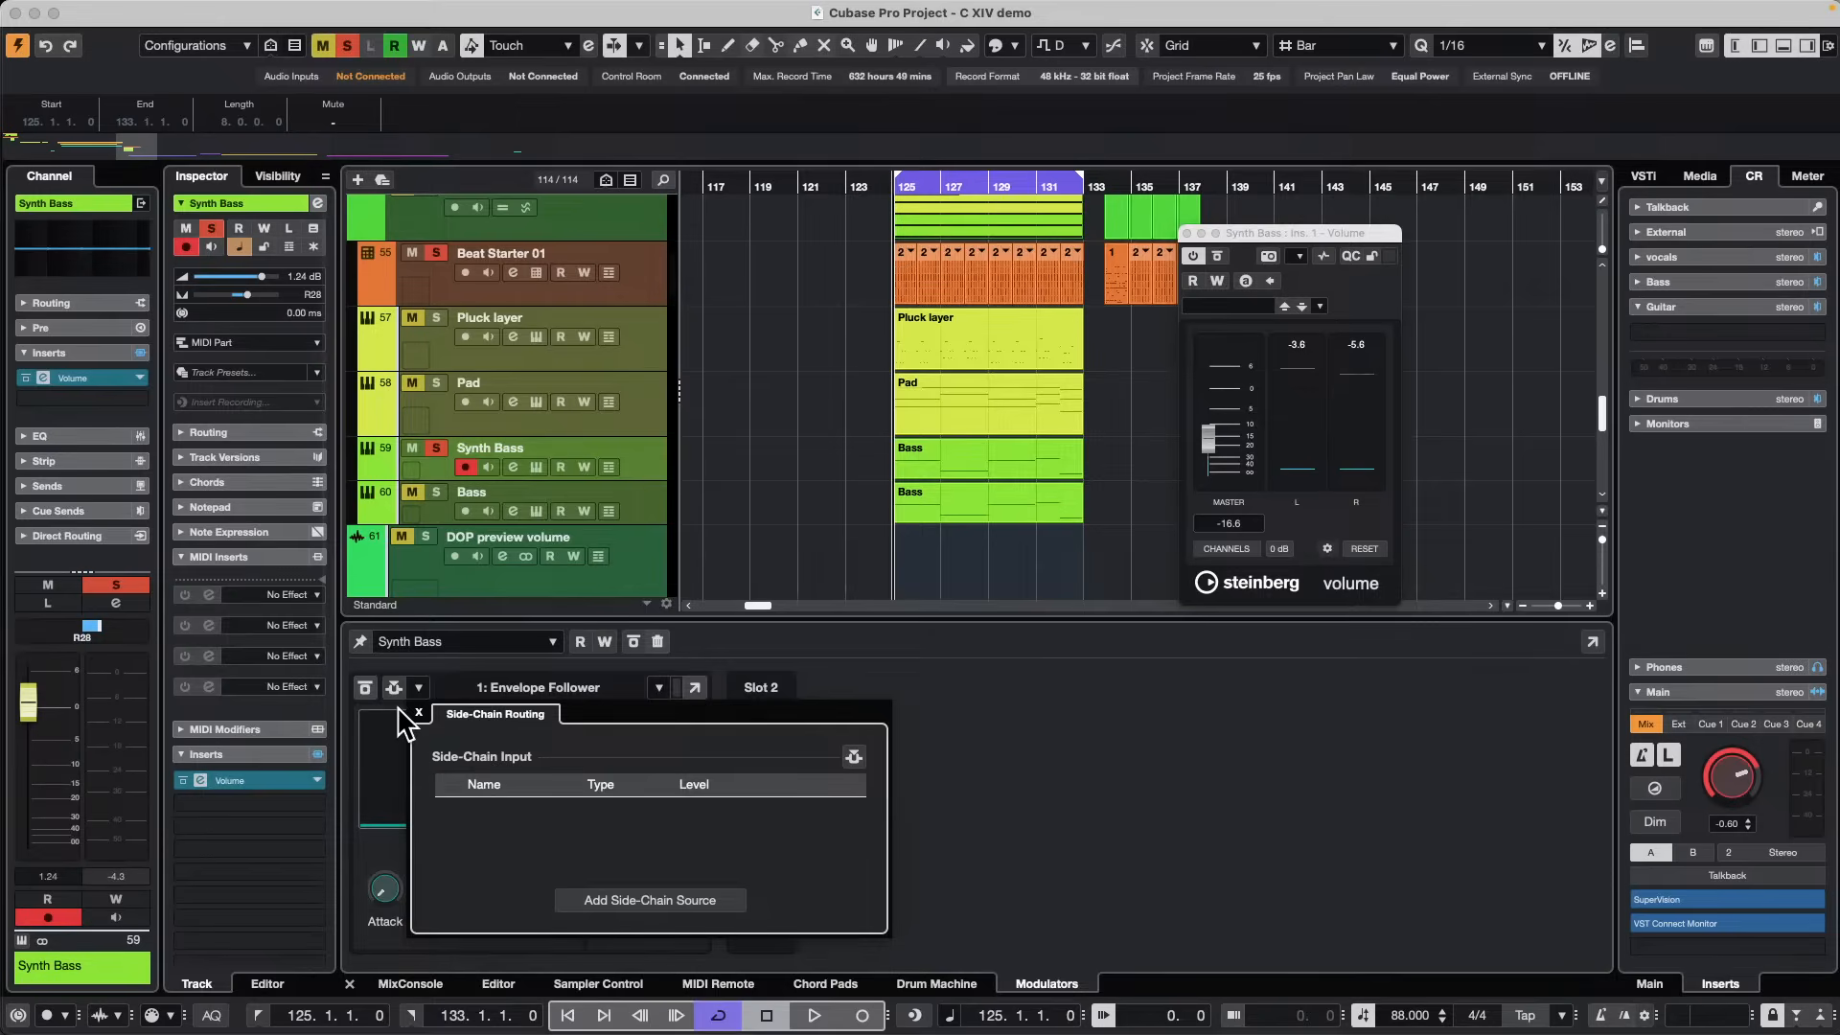
{"action": "left_click", "coordinate": [393, 688]}
{"action": "left_click", "coordinate": [419, 688]}
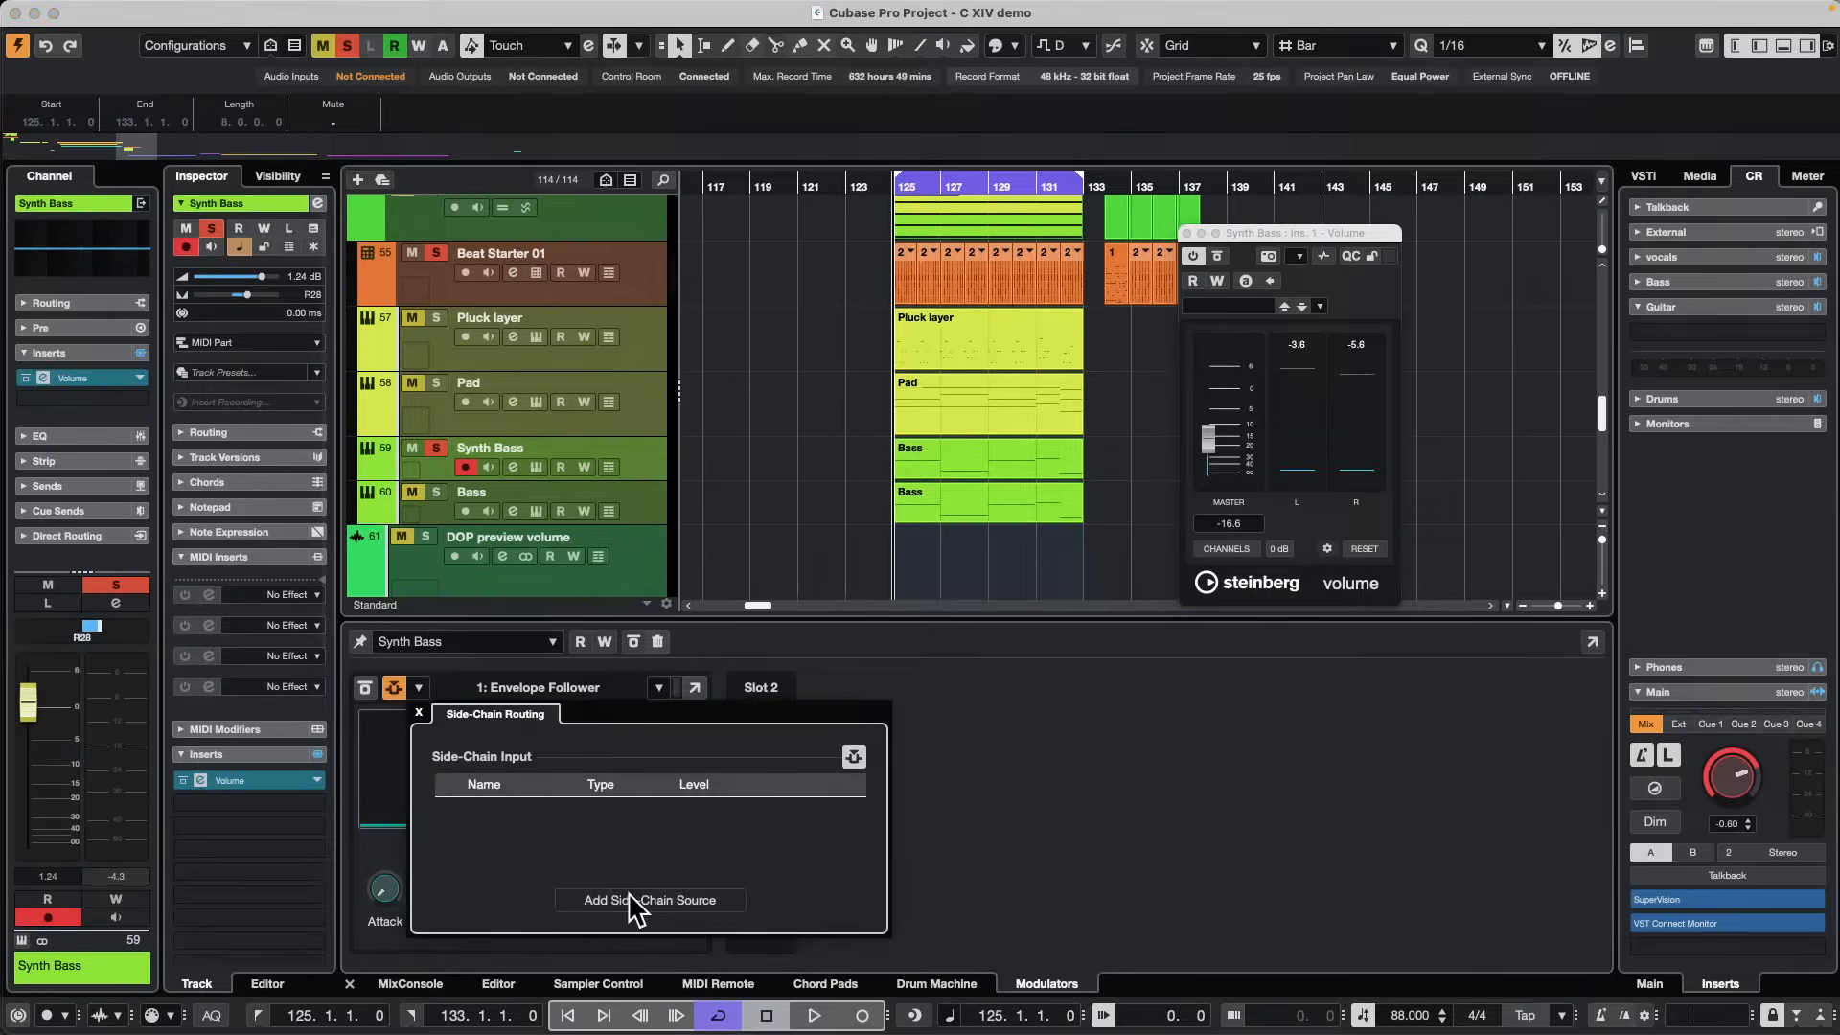
{"action": "left_click", "coordinate": [651, 900]}
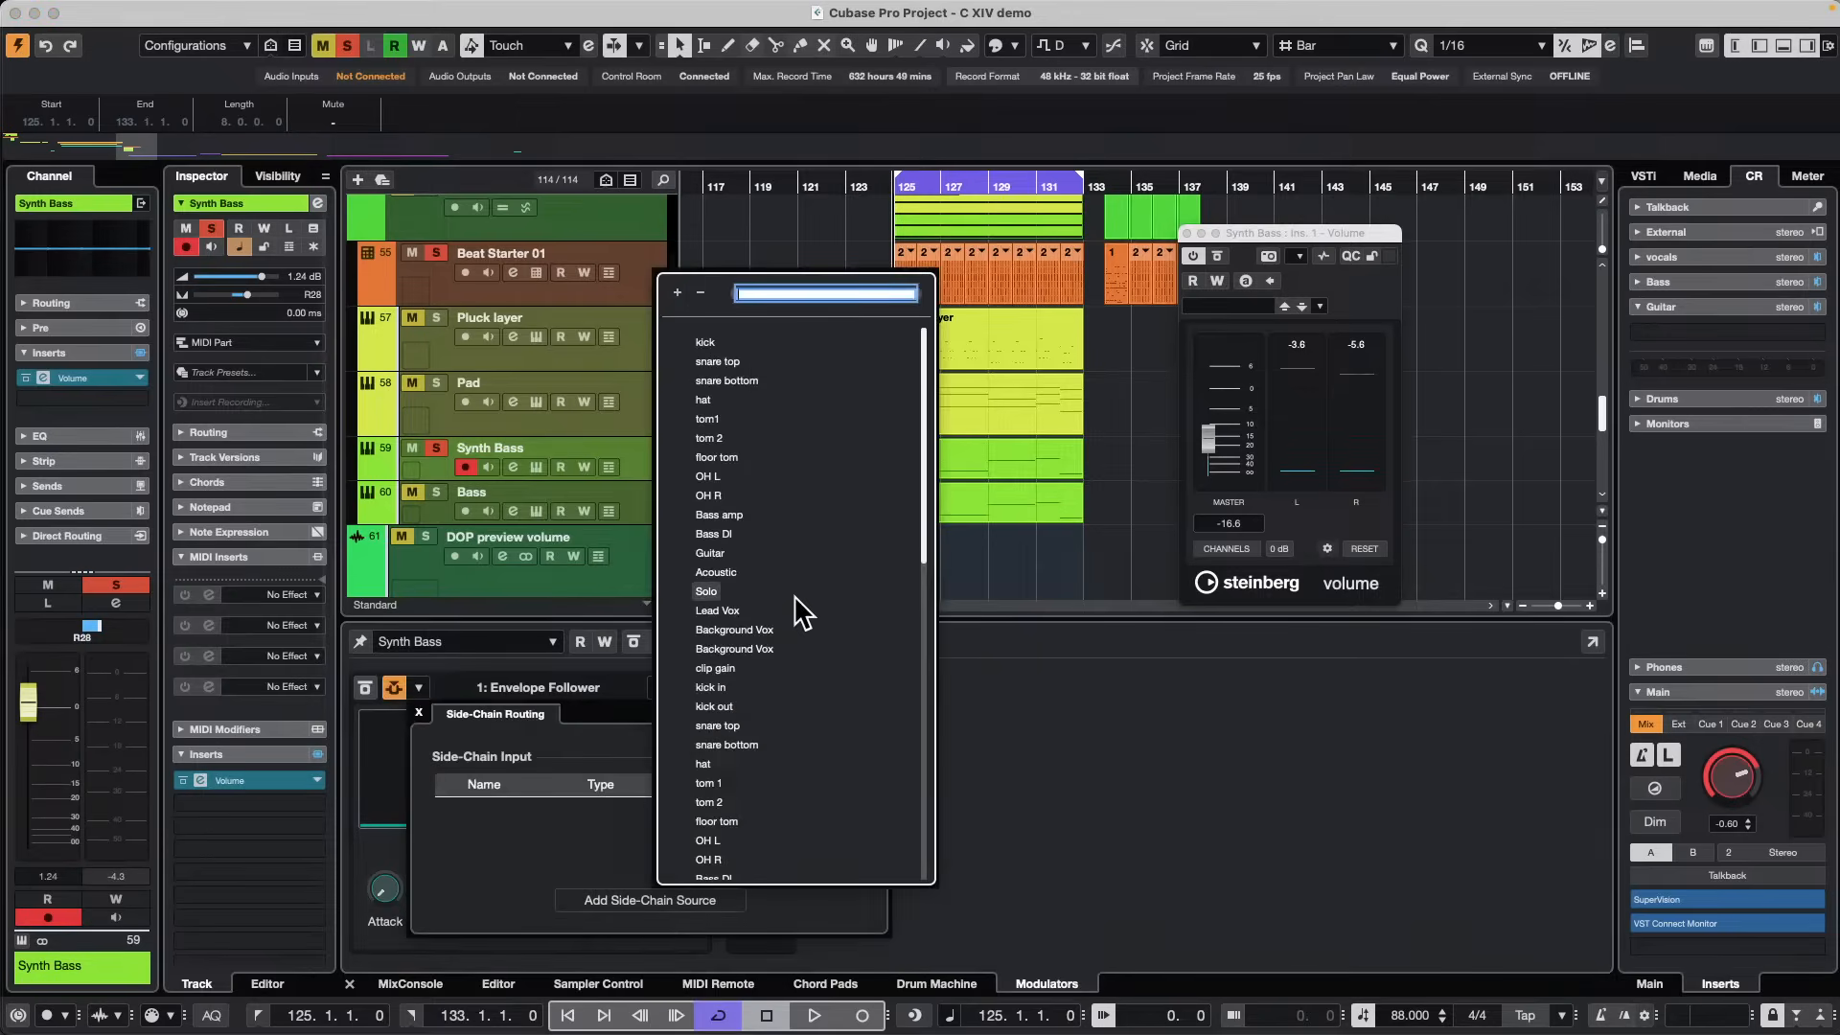
{"action": "scroll", "coordinate": [833, 685], "scroll_direction": "down", "scroll_amount": 10}
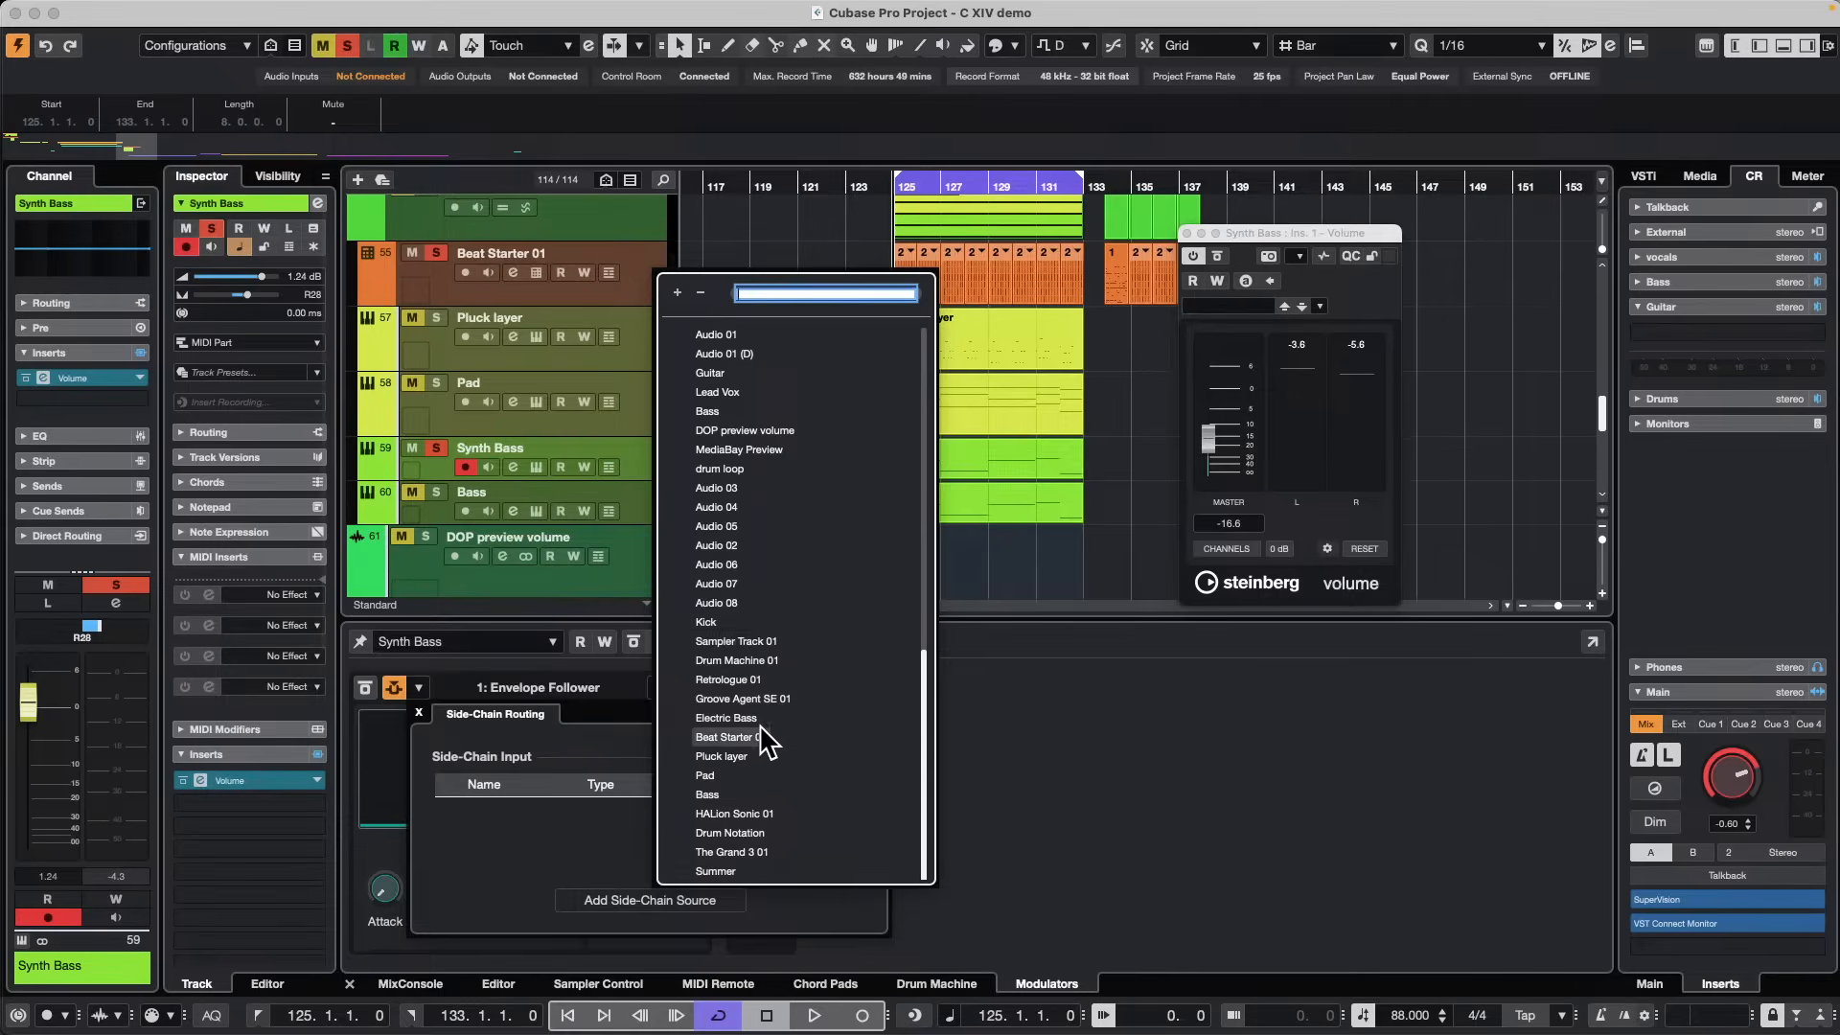
{"action": "left_click", "coordinate": [726, 737]}
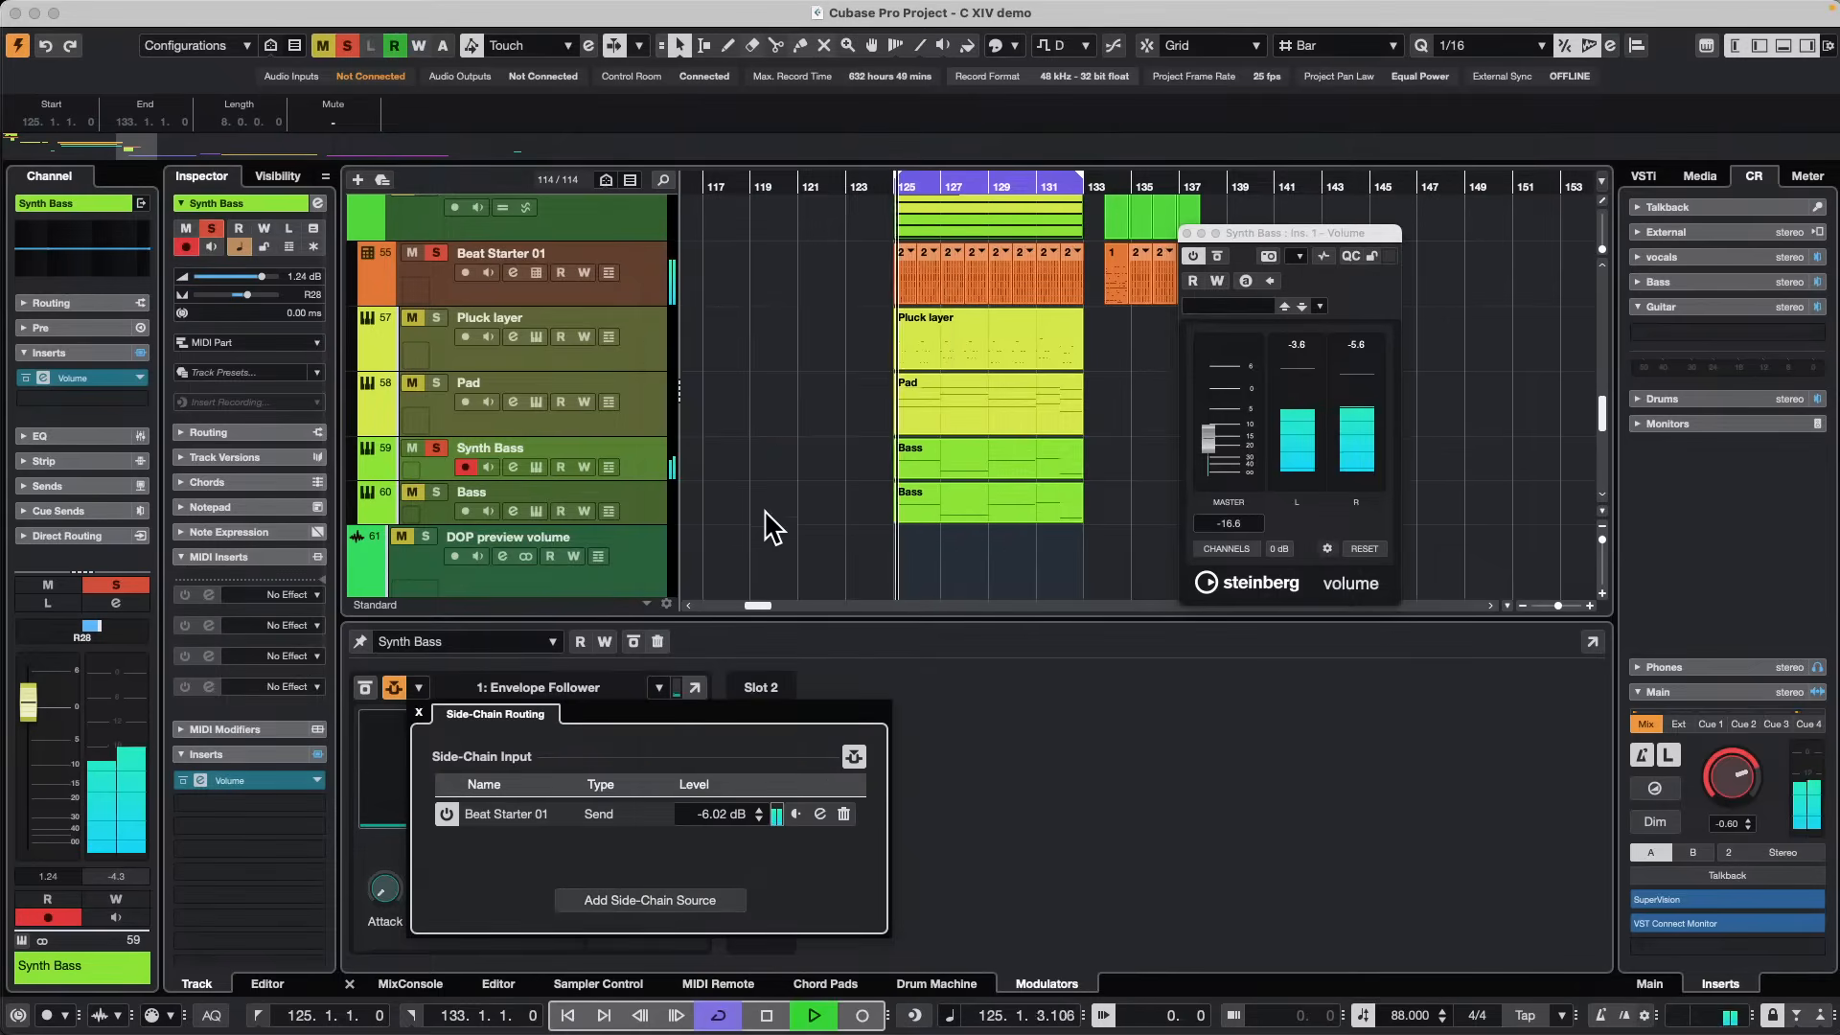
Close the side-chain routing and assign the Envelope Follower to the Master Gain of the Synth Bass Volume insert.
{"action": "left_click", "coordinate": [419, 712]}
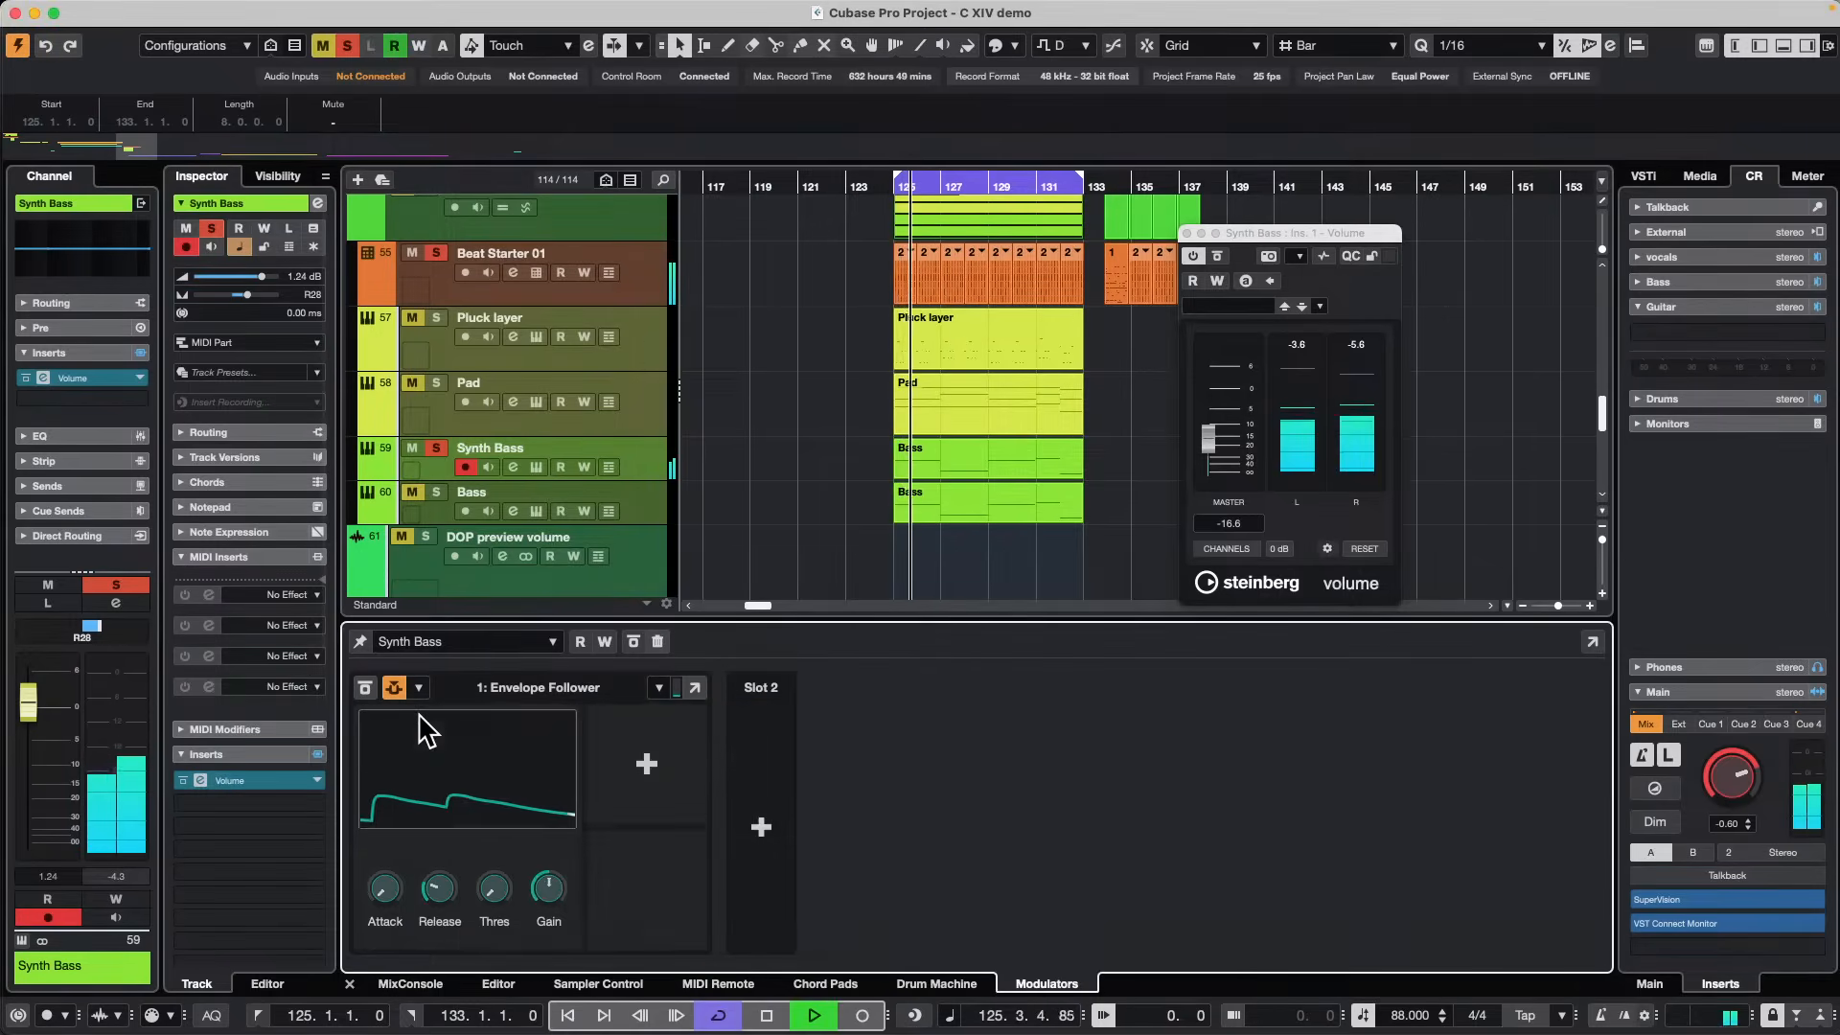
{"action": "left_click", "coordinate": [649, 763]}
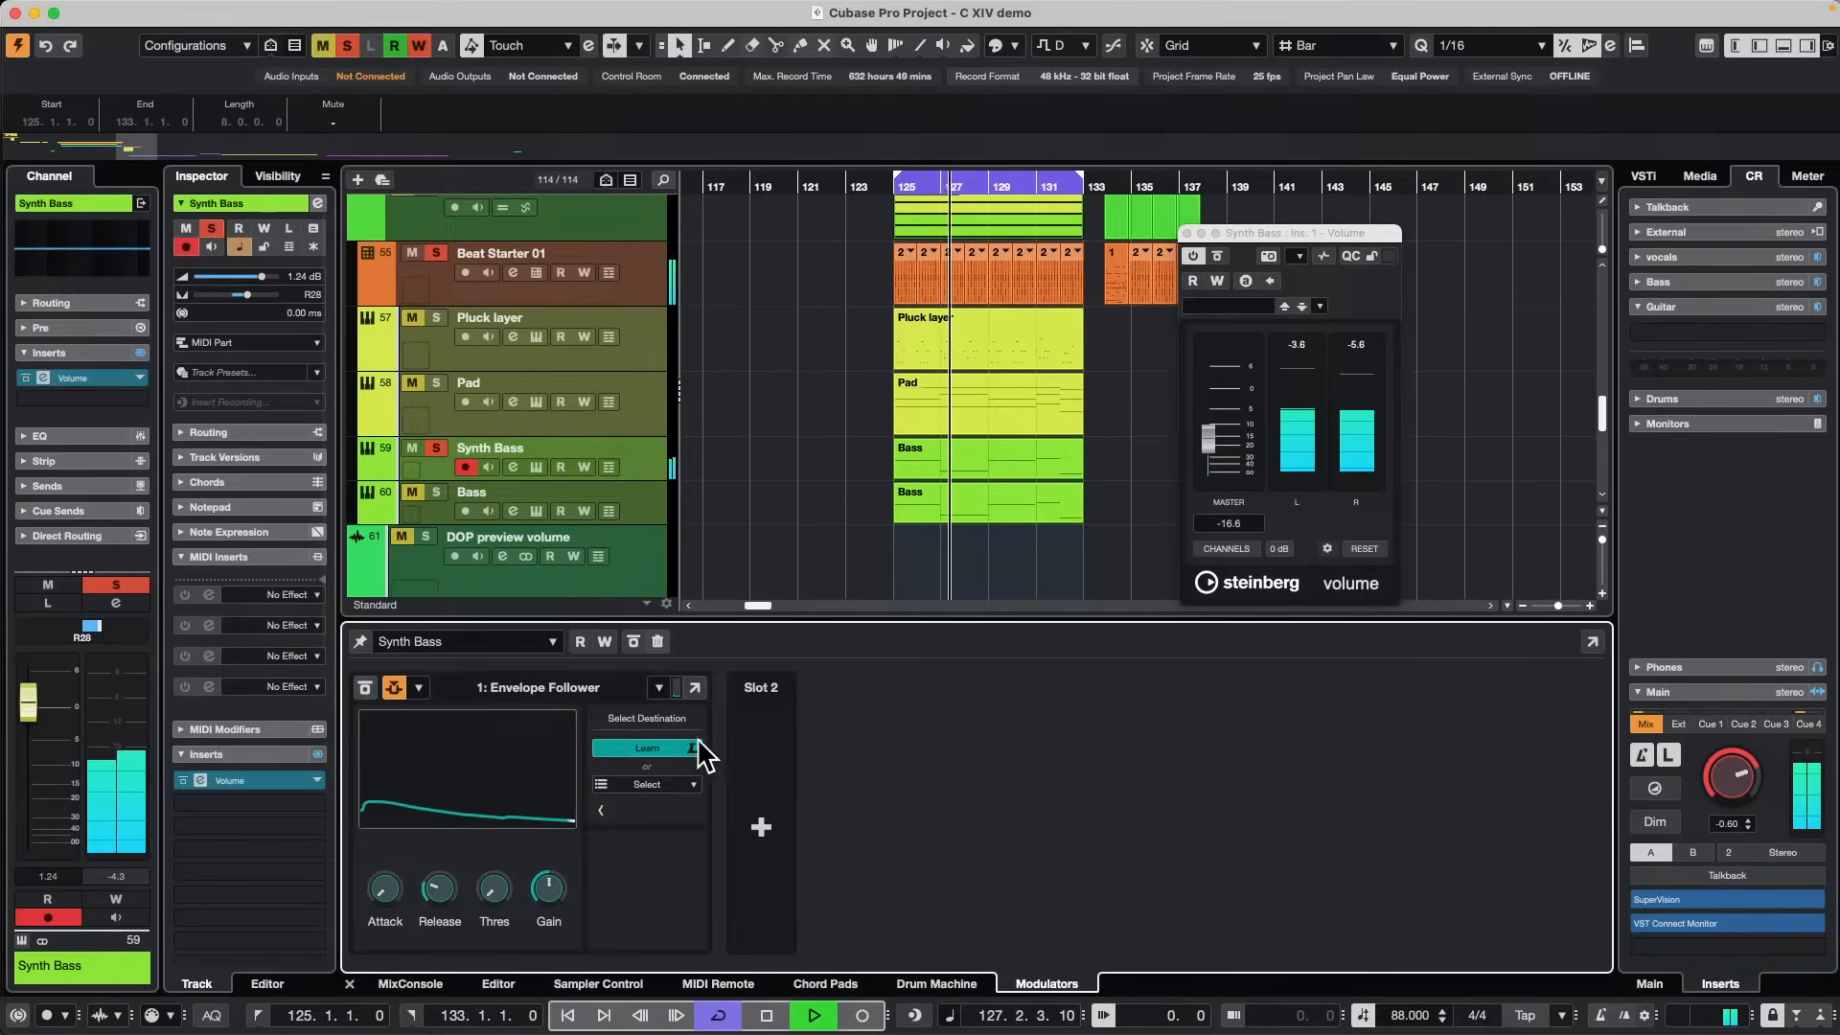
{"action": "left_click", "coordinate": [1211, 433]}
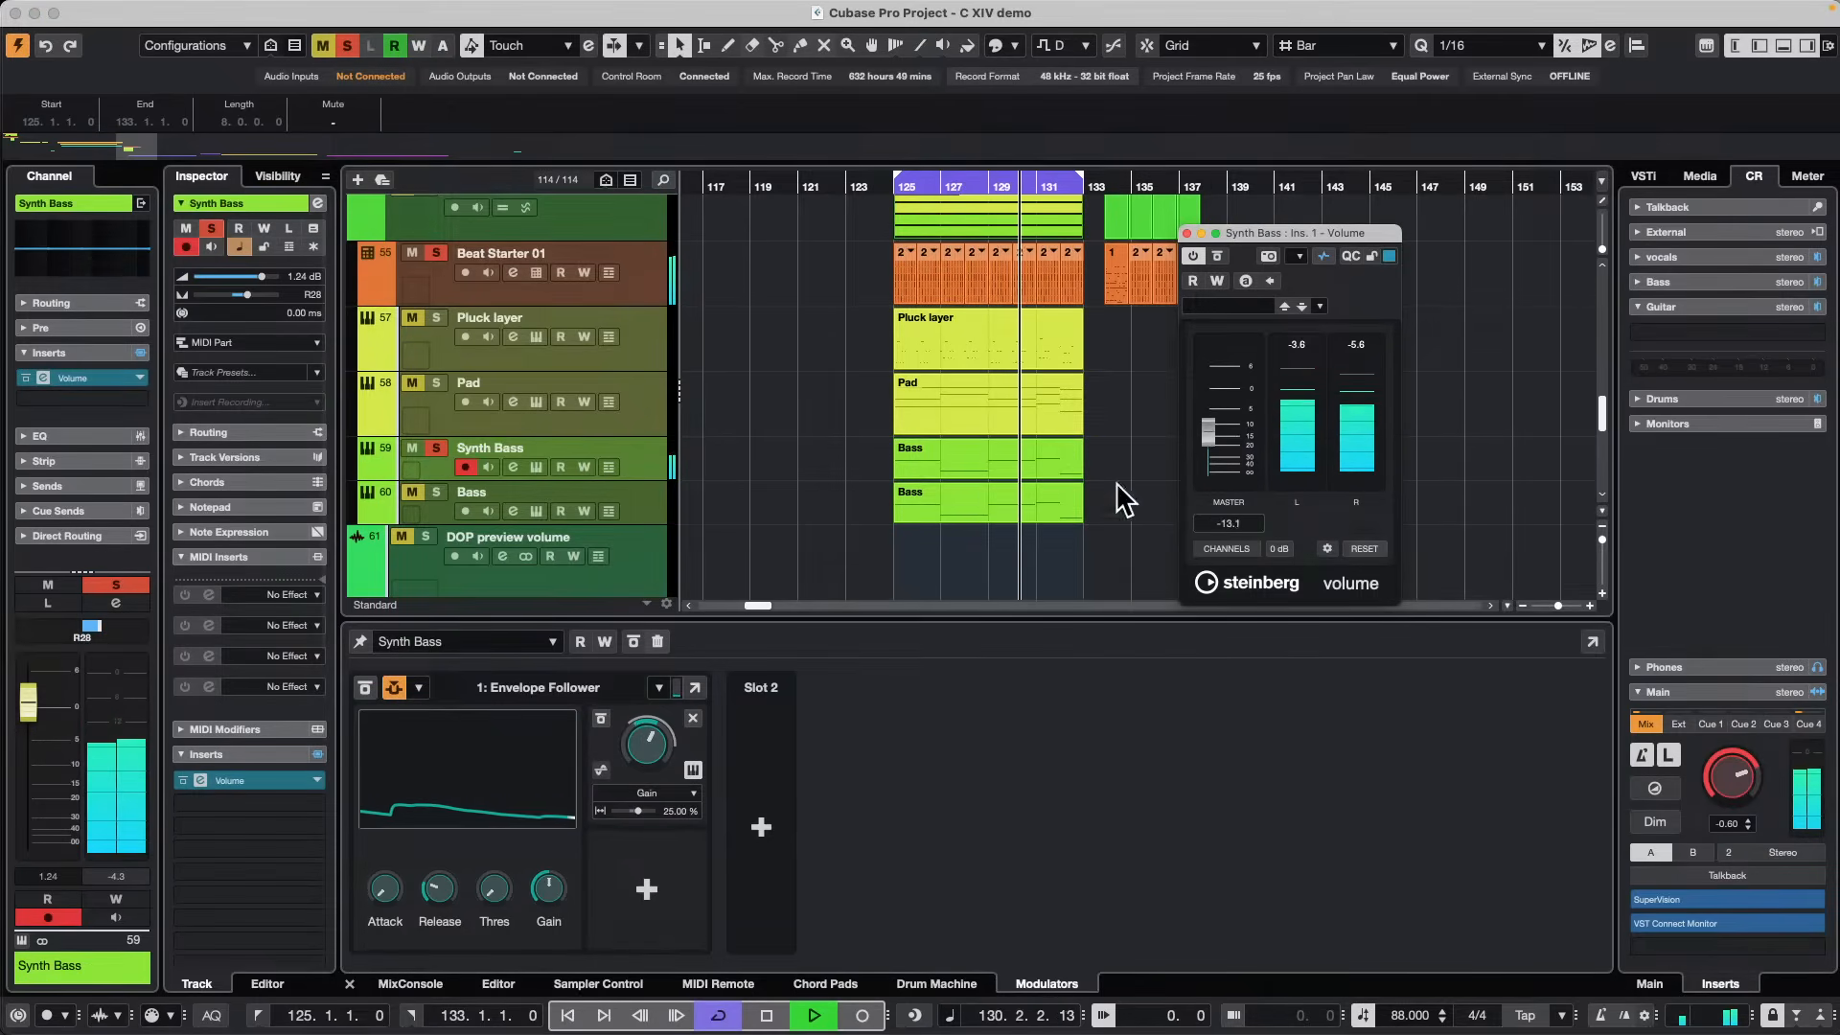
Adjust the Envelope Follower's Attack, Release and Gain during playback, and set the Control Room level to about -8.66 dB.
{"action": "left_click", "coordinate": [550, 891]}
{"action": "left_click_drag", "start_coordinate": [550, 877], "coordinate": [539, 898]}
{"action": "left_click_drag", "start_coordinate": [430, 885], "coordinate": [373, 867]}
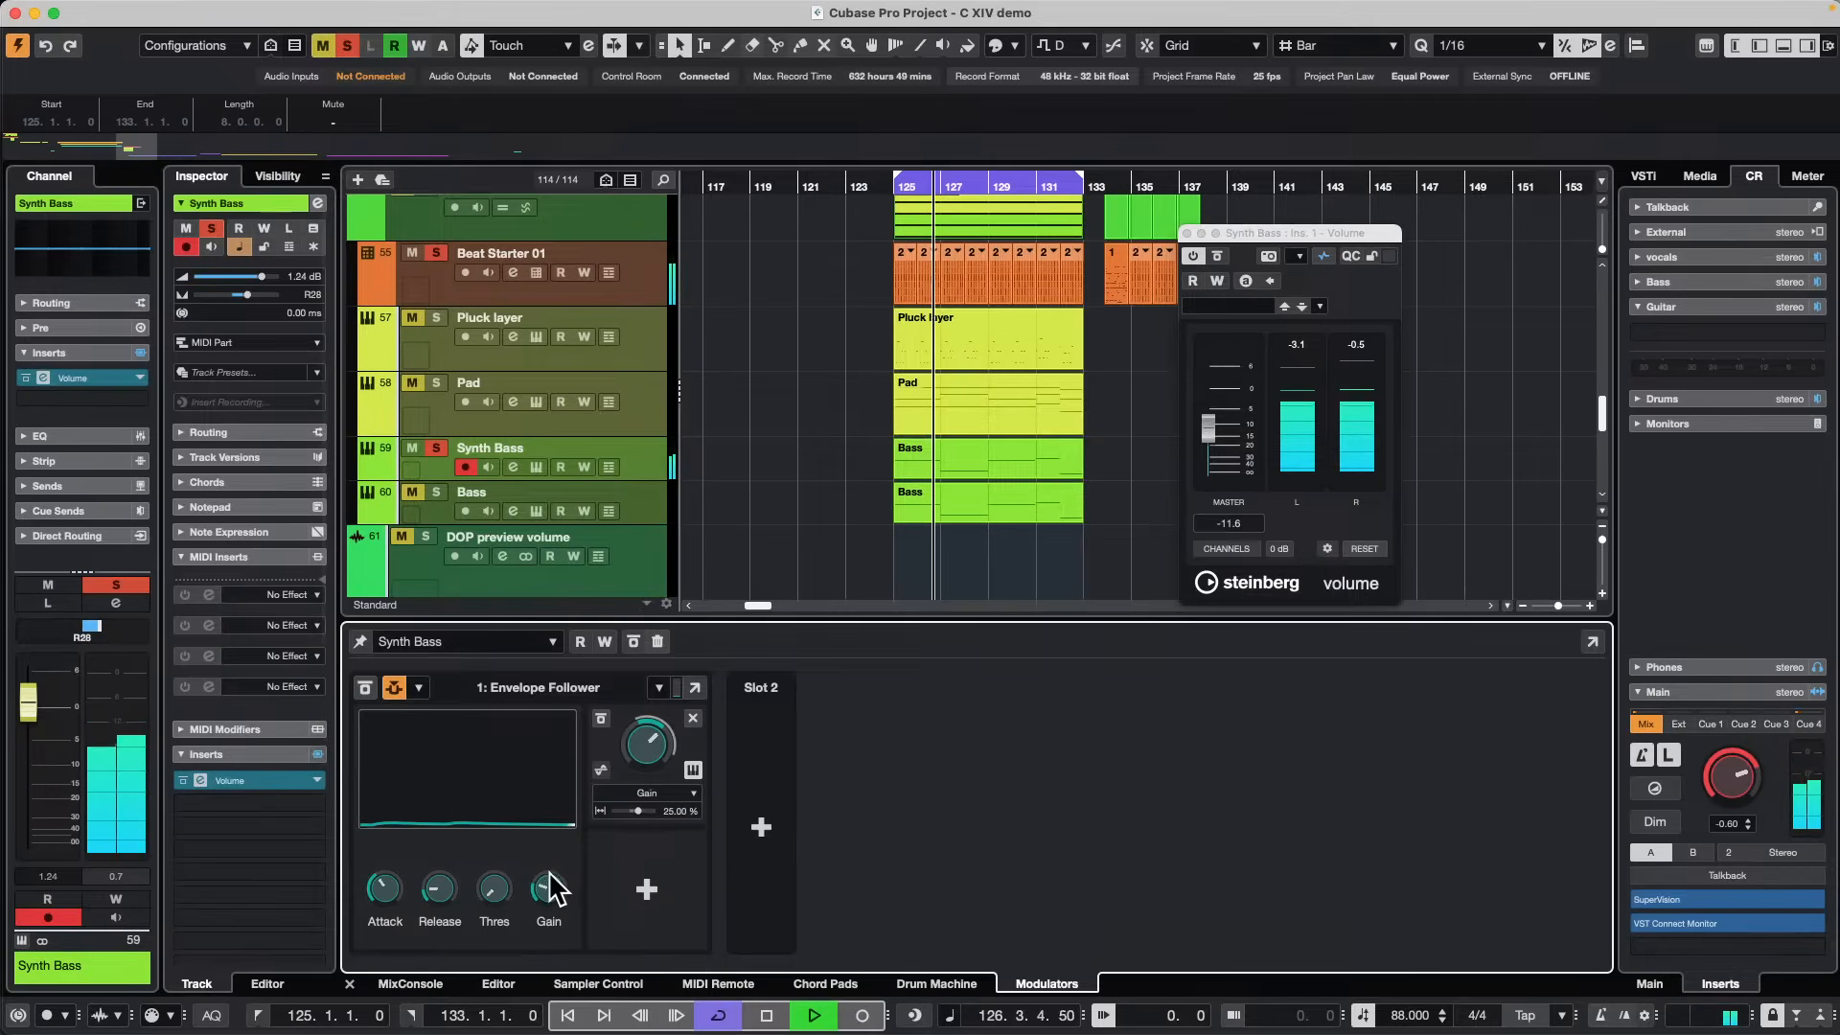
{"action": "left_click_drag", "start_coordinate": [553, 889], "coordinate": [556, 865]}
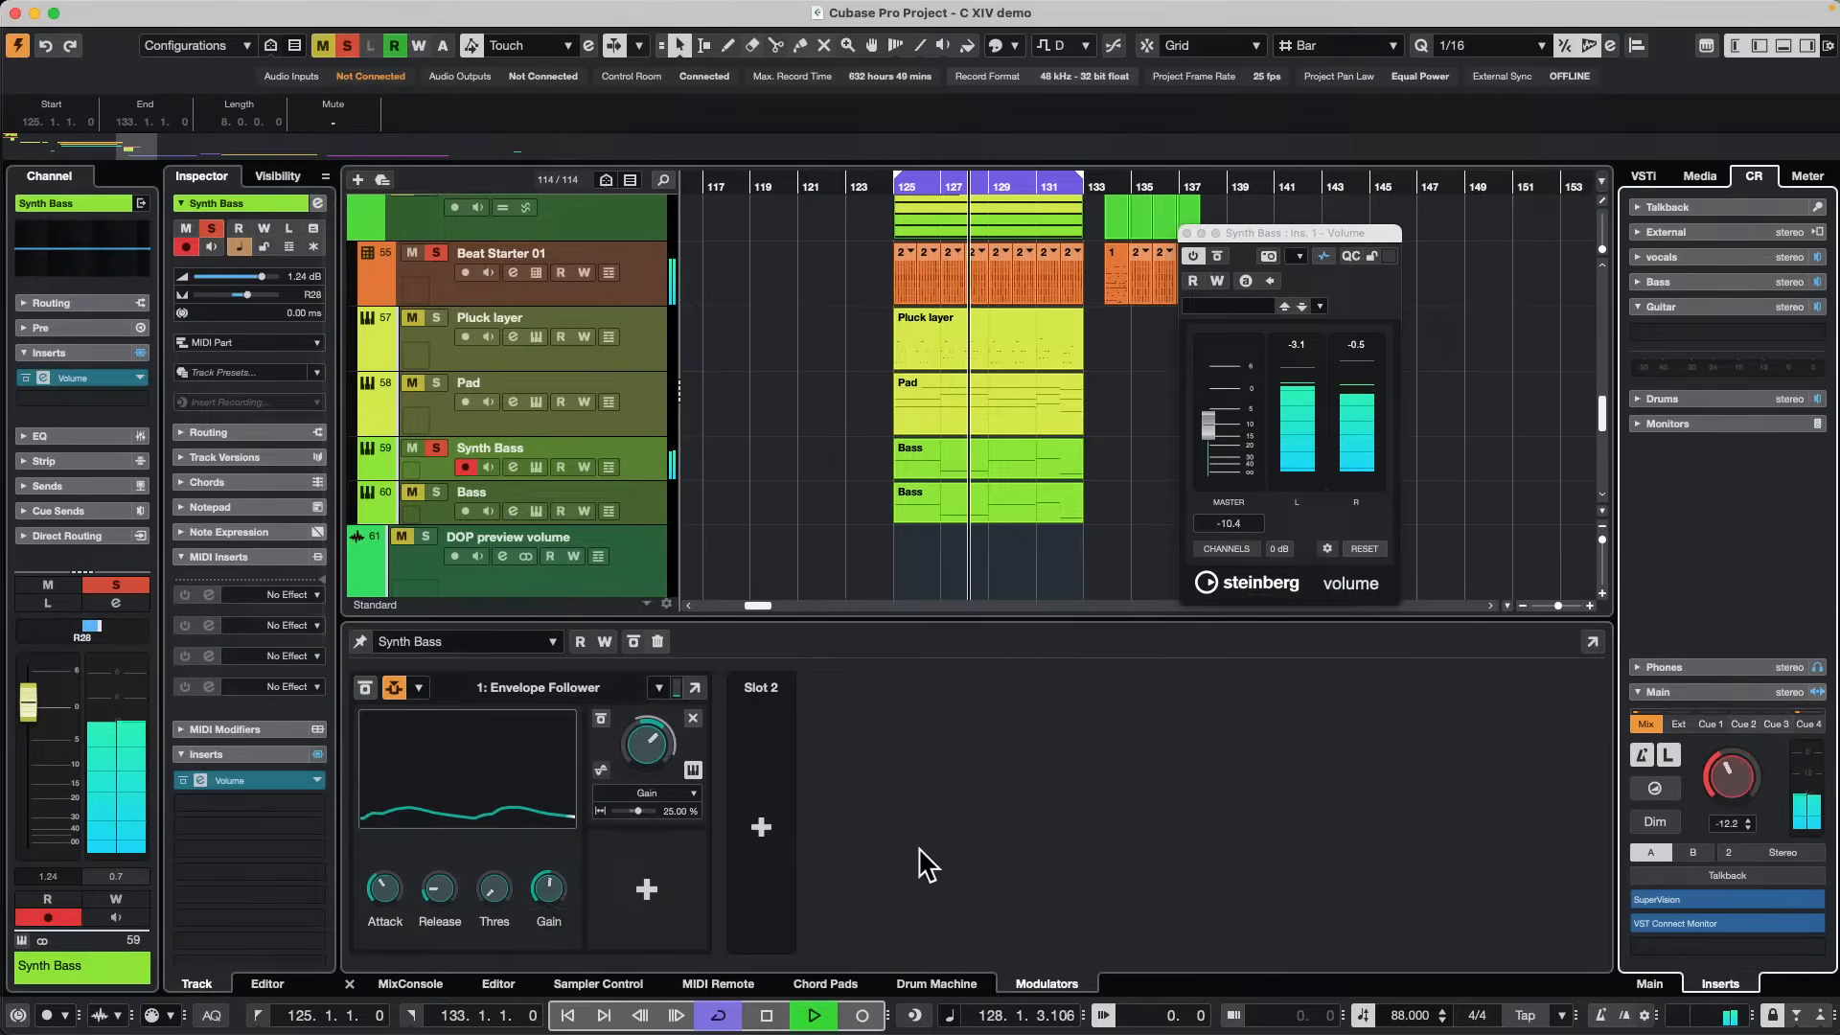
{"action": "left_click_drag", "start_coordinate": [550, 883], "coordinate": [558, 862]}
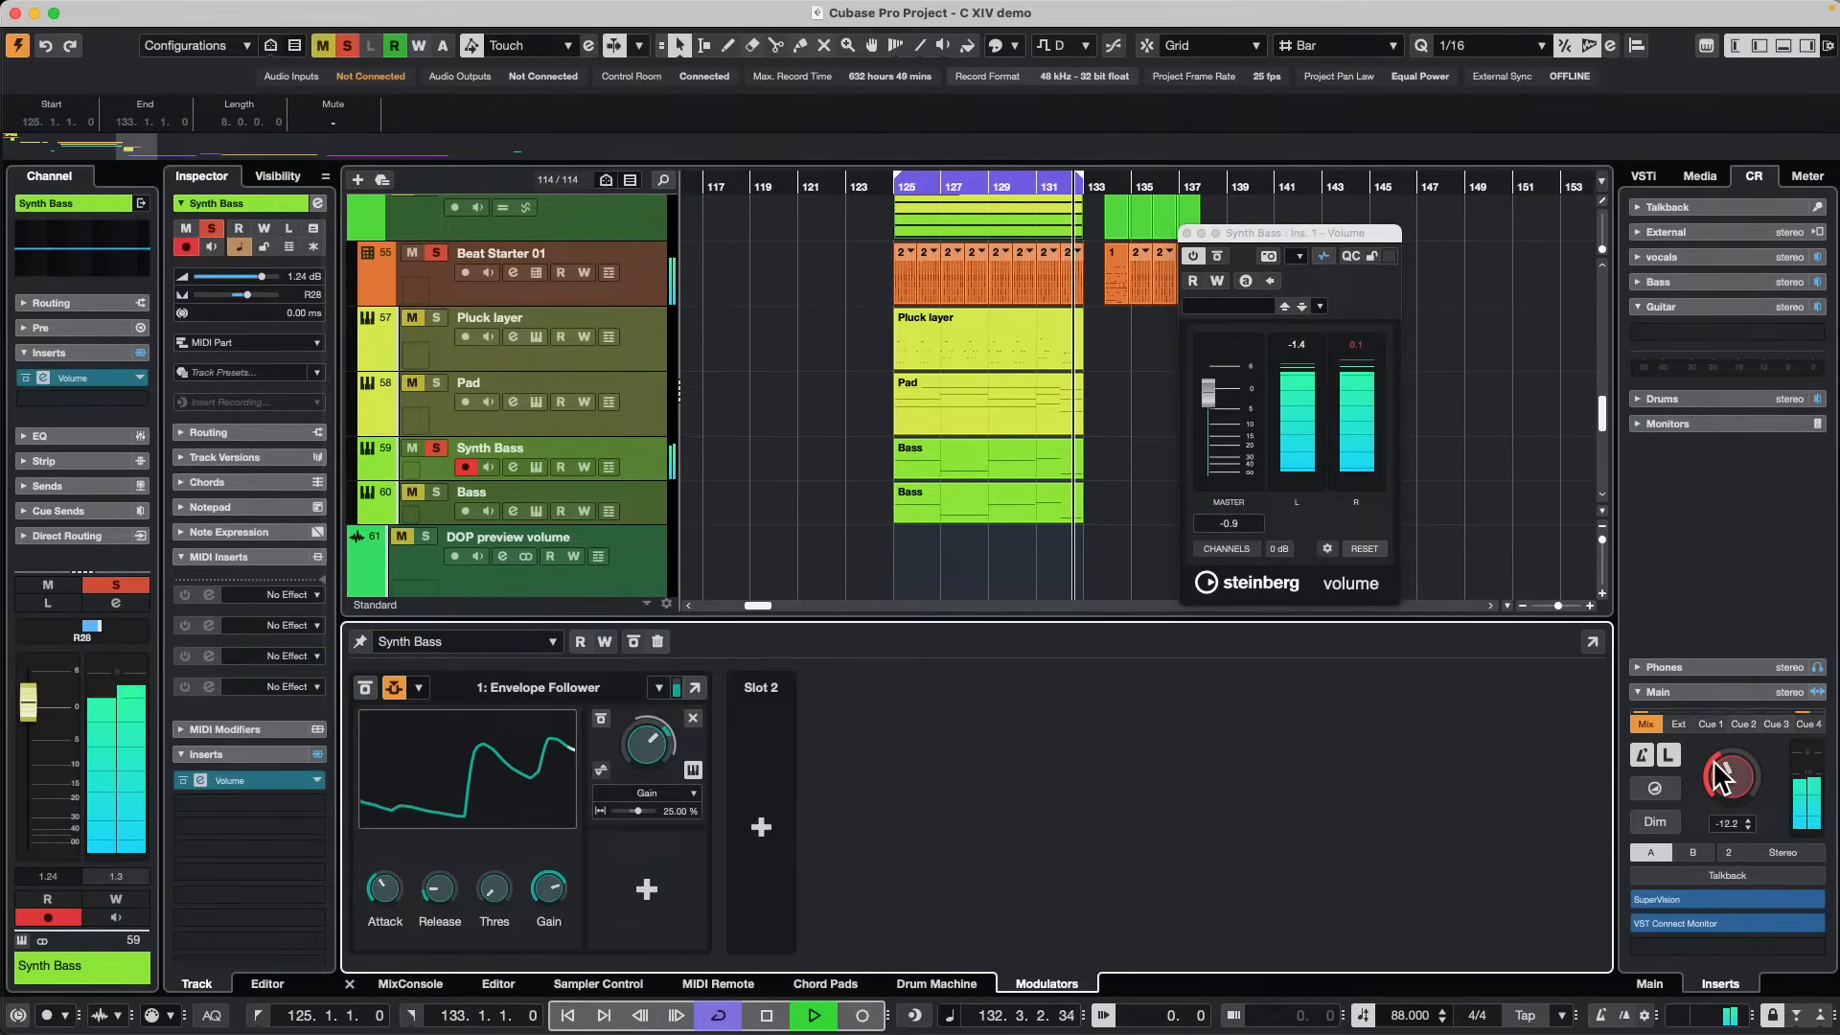
{"action": "left_click_drag", "start_coordinate": [1715, 763], "coordinate": [1721, 751]}
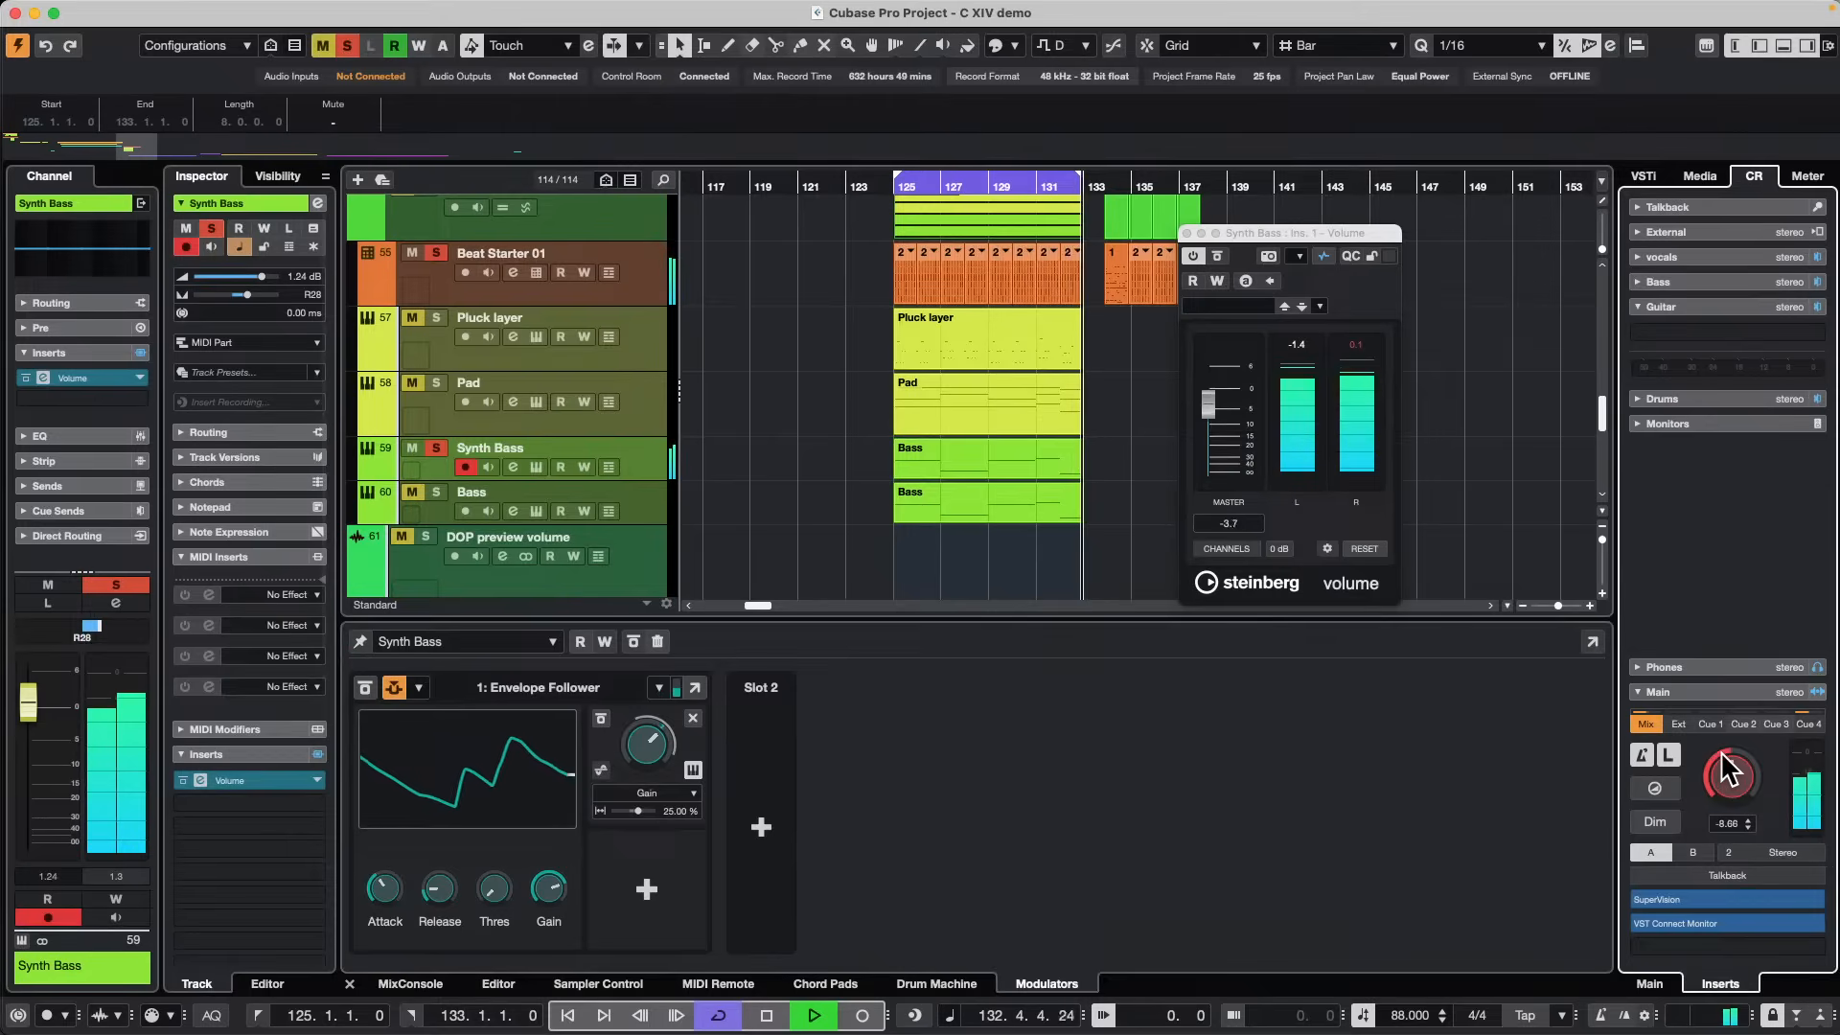
Mute Synth Bass, solo the Bass track instead, and raise the Control Room level to about -1.49 dB.
{"action": "left_click", "coordinate": [416, 448]}
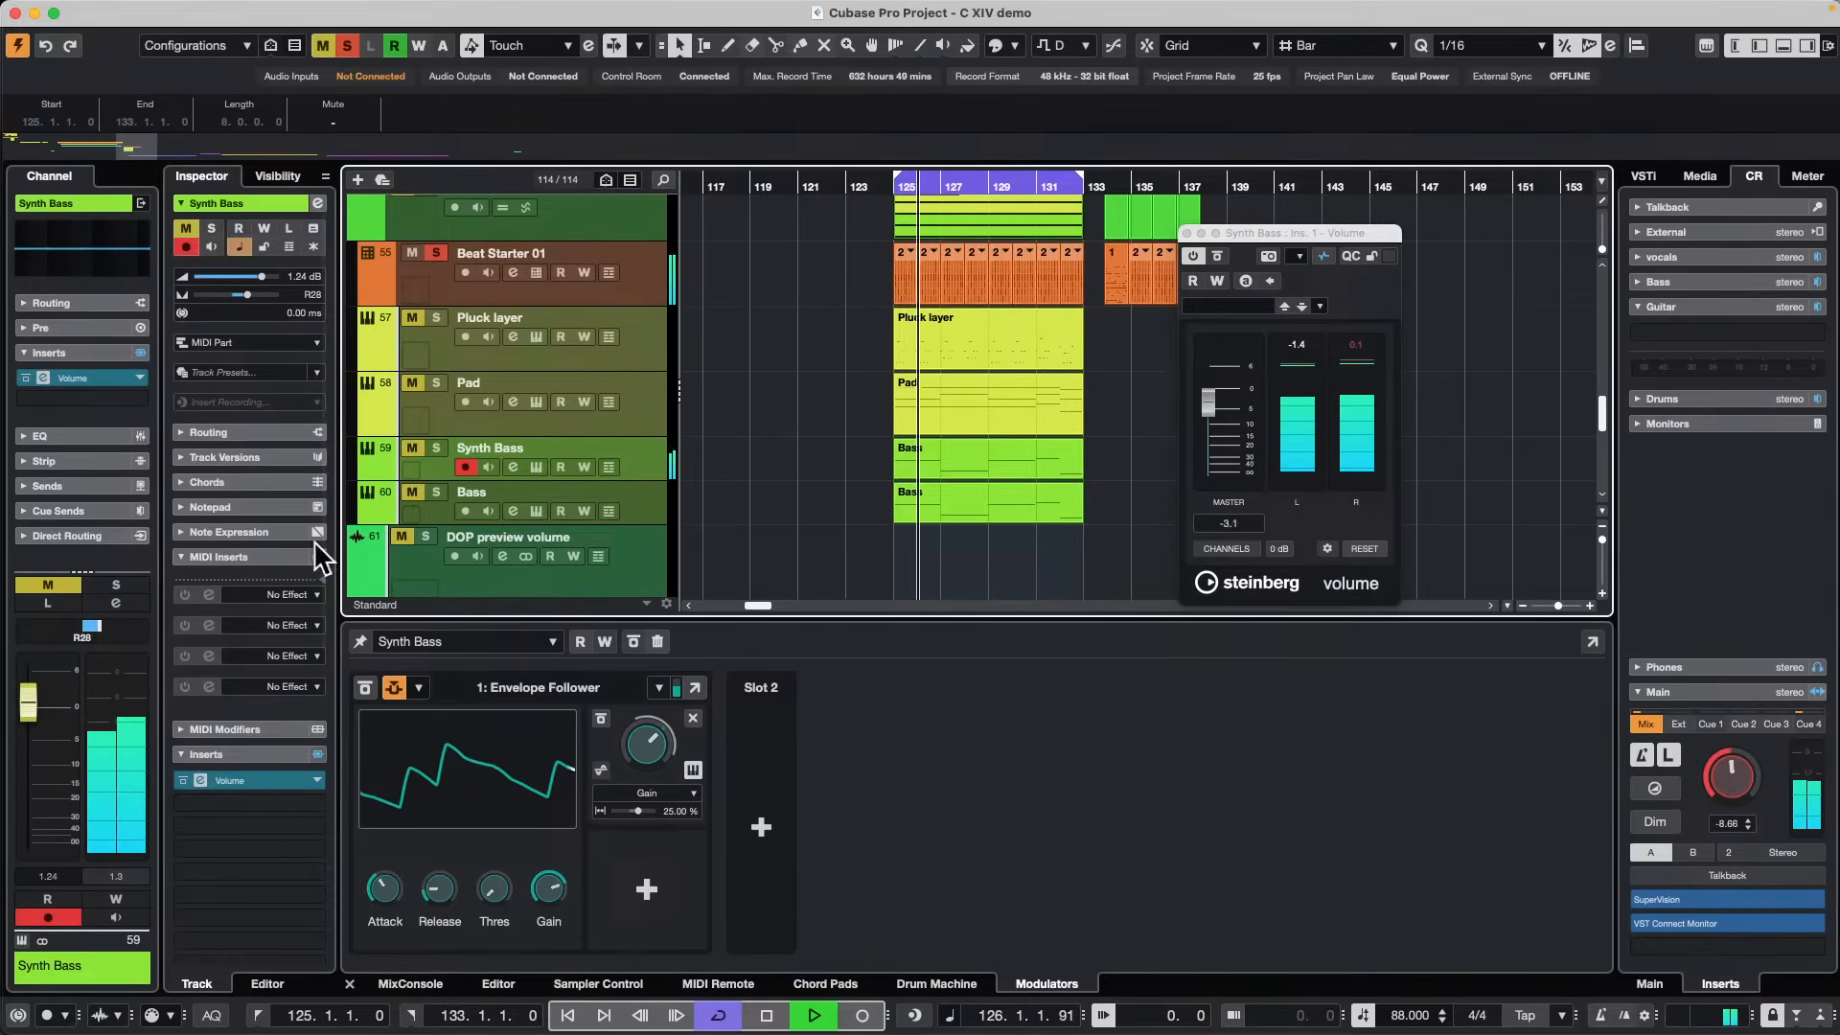
{"action": "left_click", "coordinate": [437, 492]}
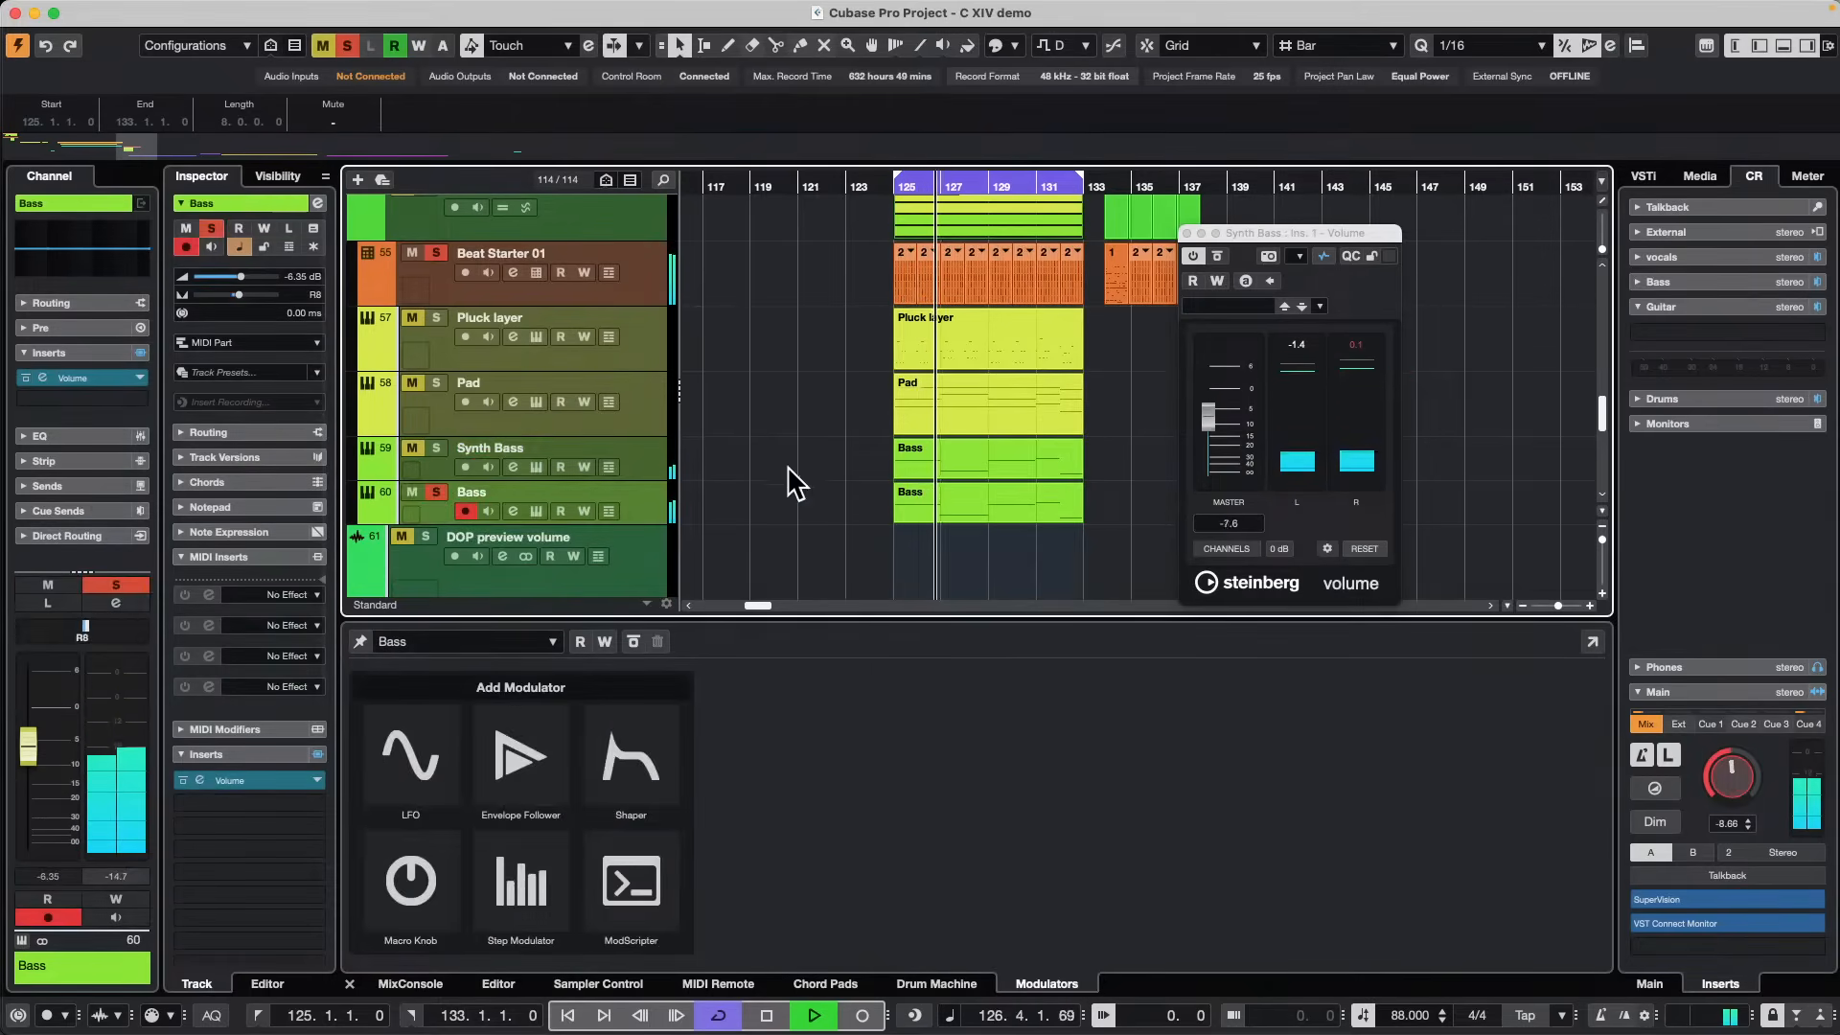
{"action": "left_click_drag", "start_coordinate": [1746, 784], "coordinate": [1746, 768]}
Replace the Volume window with the Bass track's Retrologue 2 instrument, and add an LFO modulator to the track.
{"action": "left_click", "coordinate": [1187, 233]}
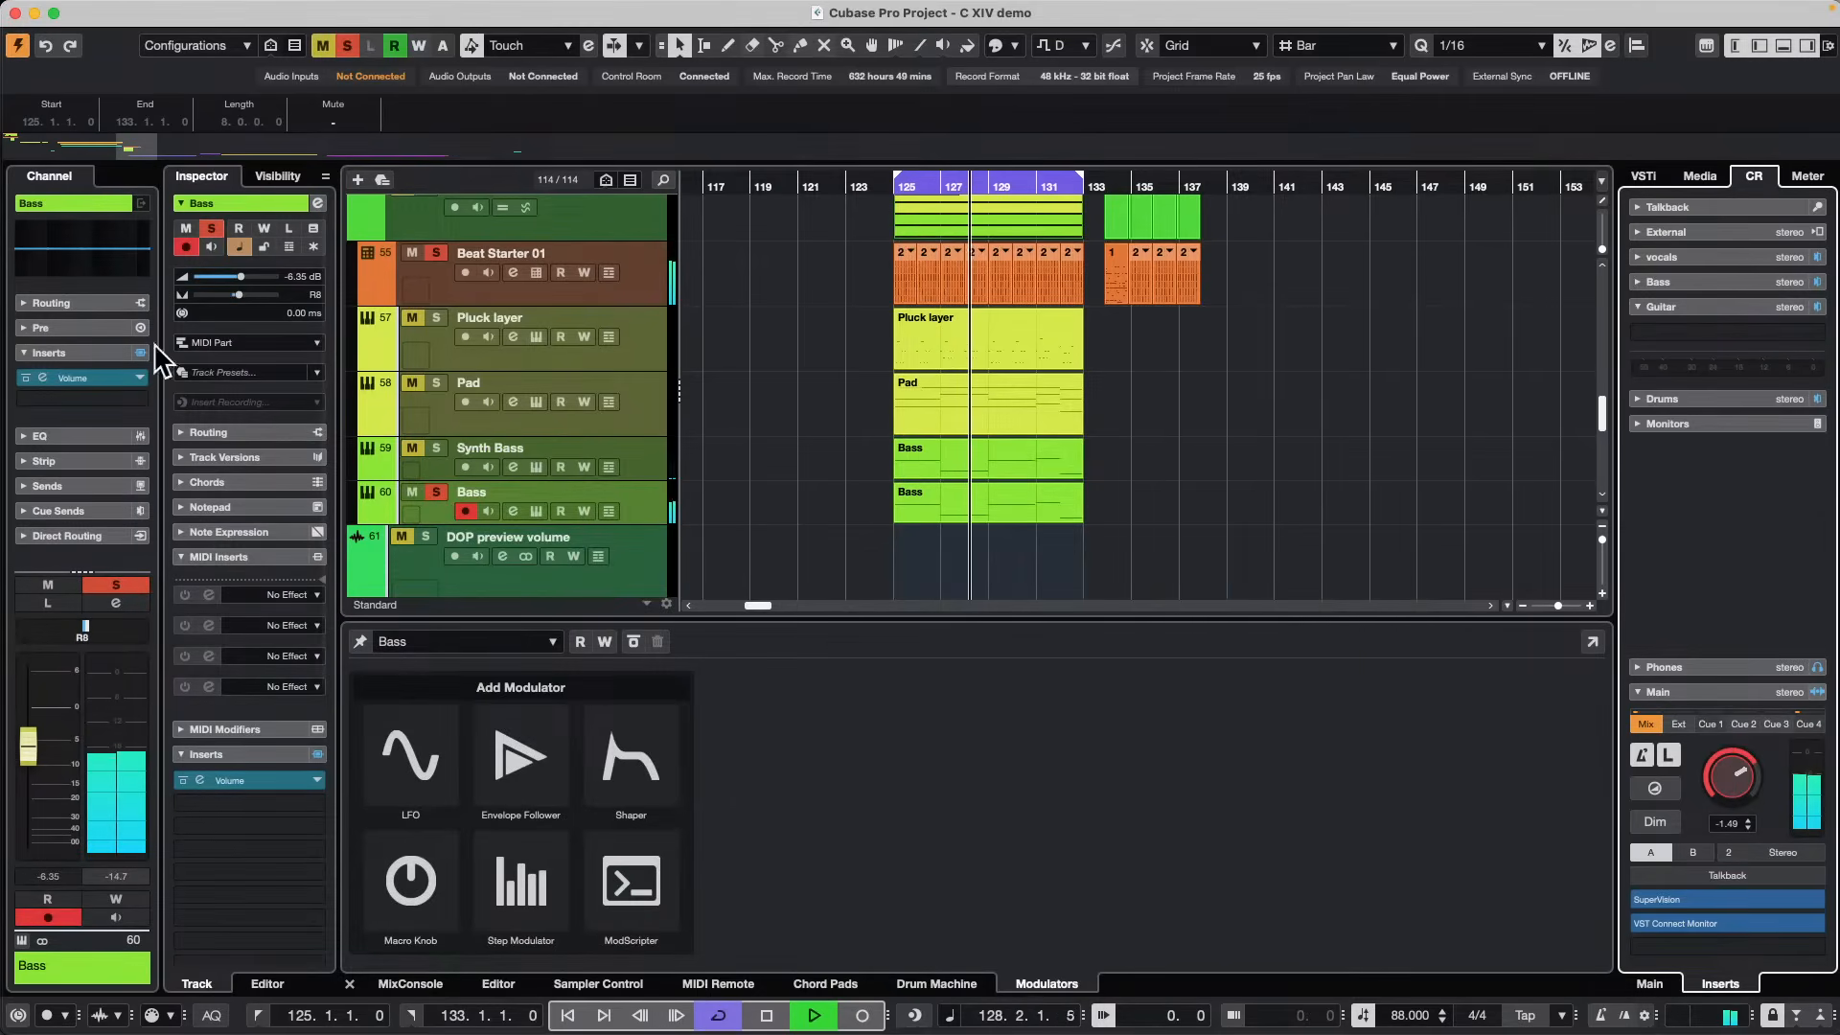
{"action": "left_click", "coordinate": [541, 509]}
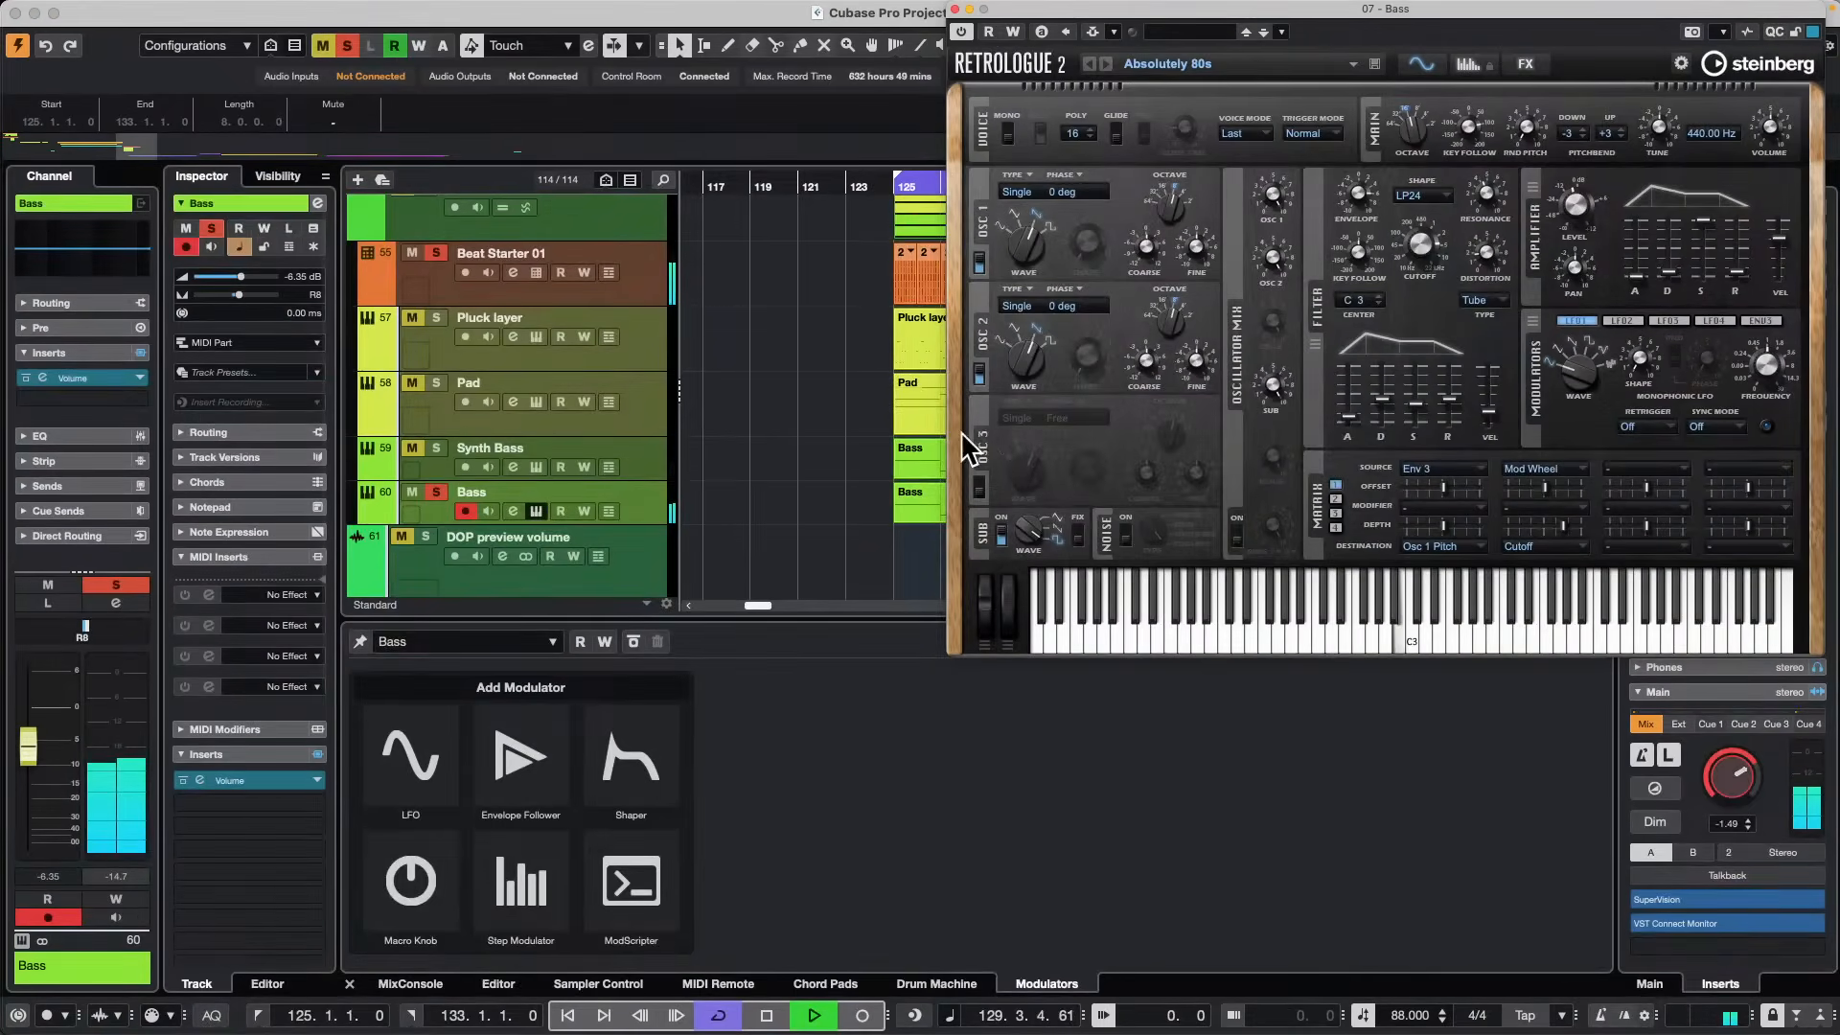
{"action": "left_click", "coordinate": [412, 740]}
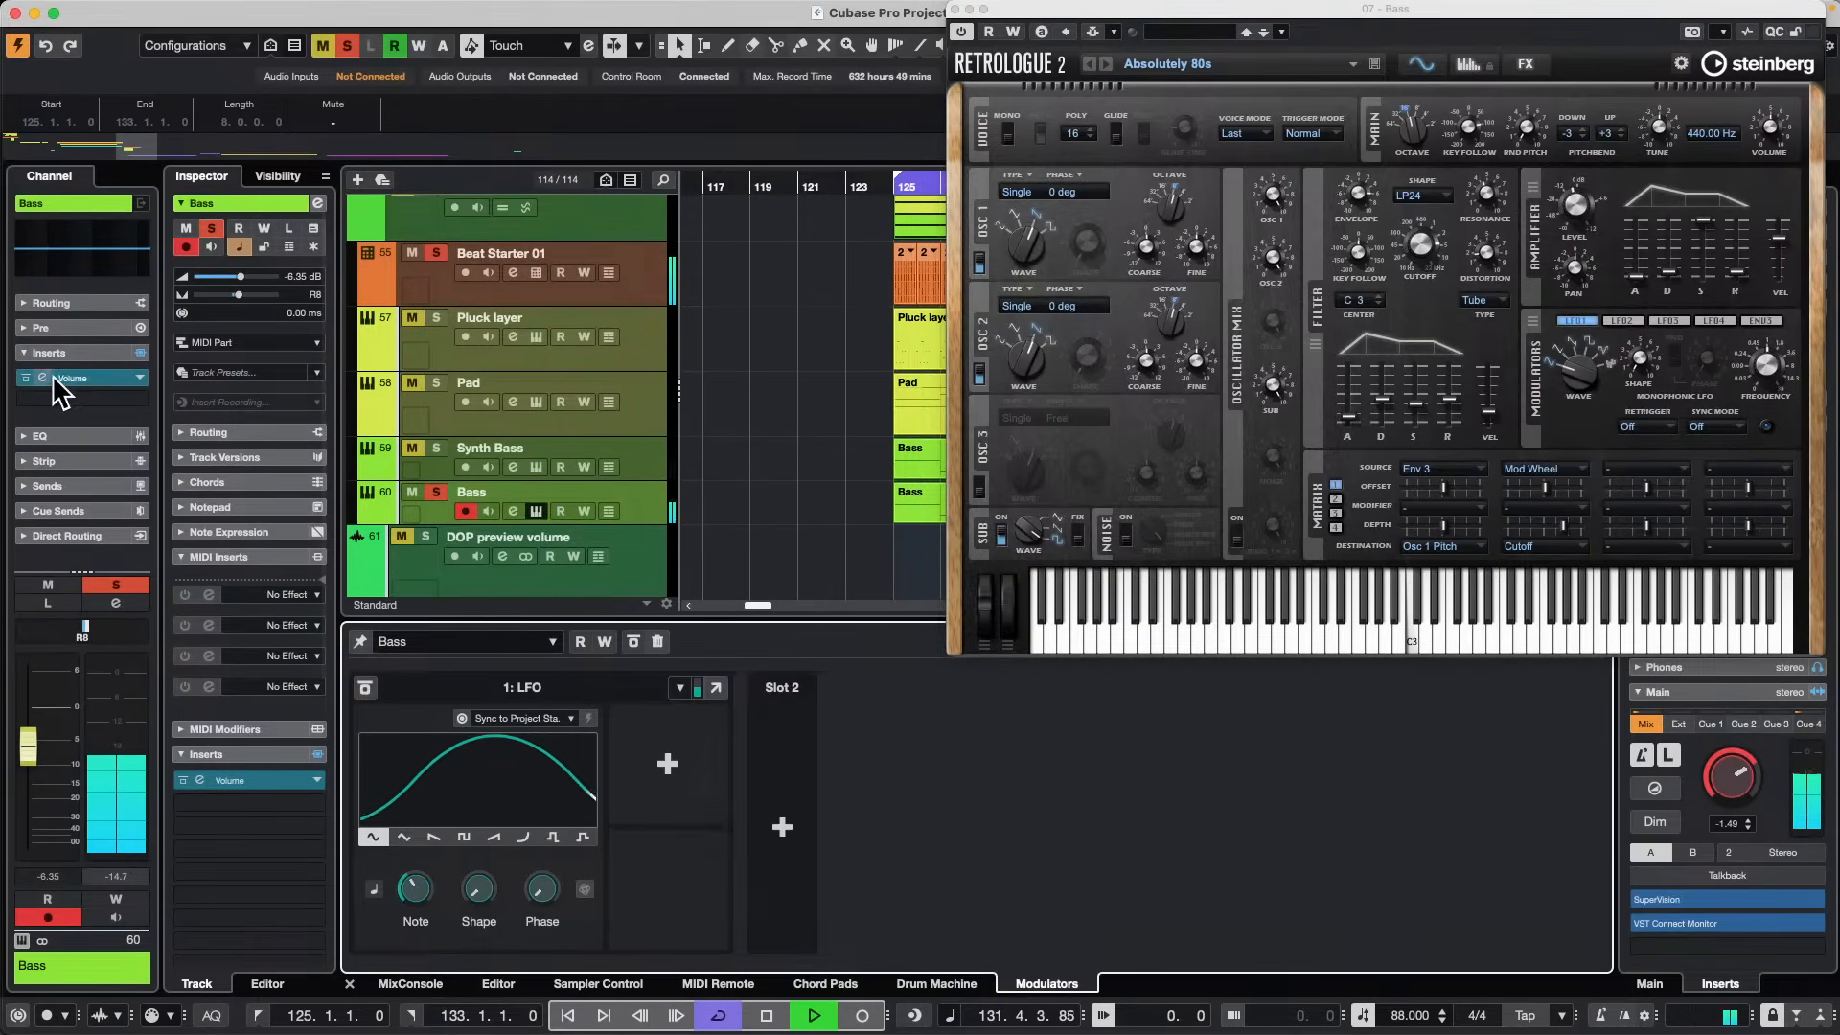
Vary Retrologue 2's Filter Cutoff and assign that parameter to the LFO in slot 1.
{"action": "left_click", "coordinate": [1416, 257]}
{"action": "left_click_drag", "start_coordinate": [1401, 319], "coordinate": [1409, 248]}
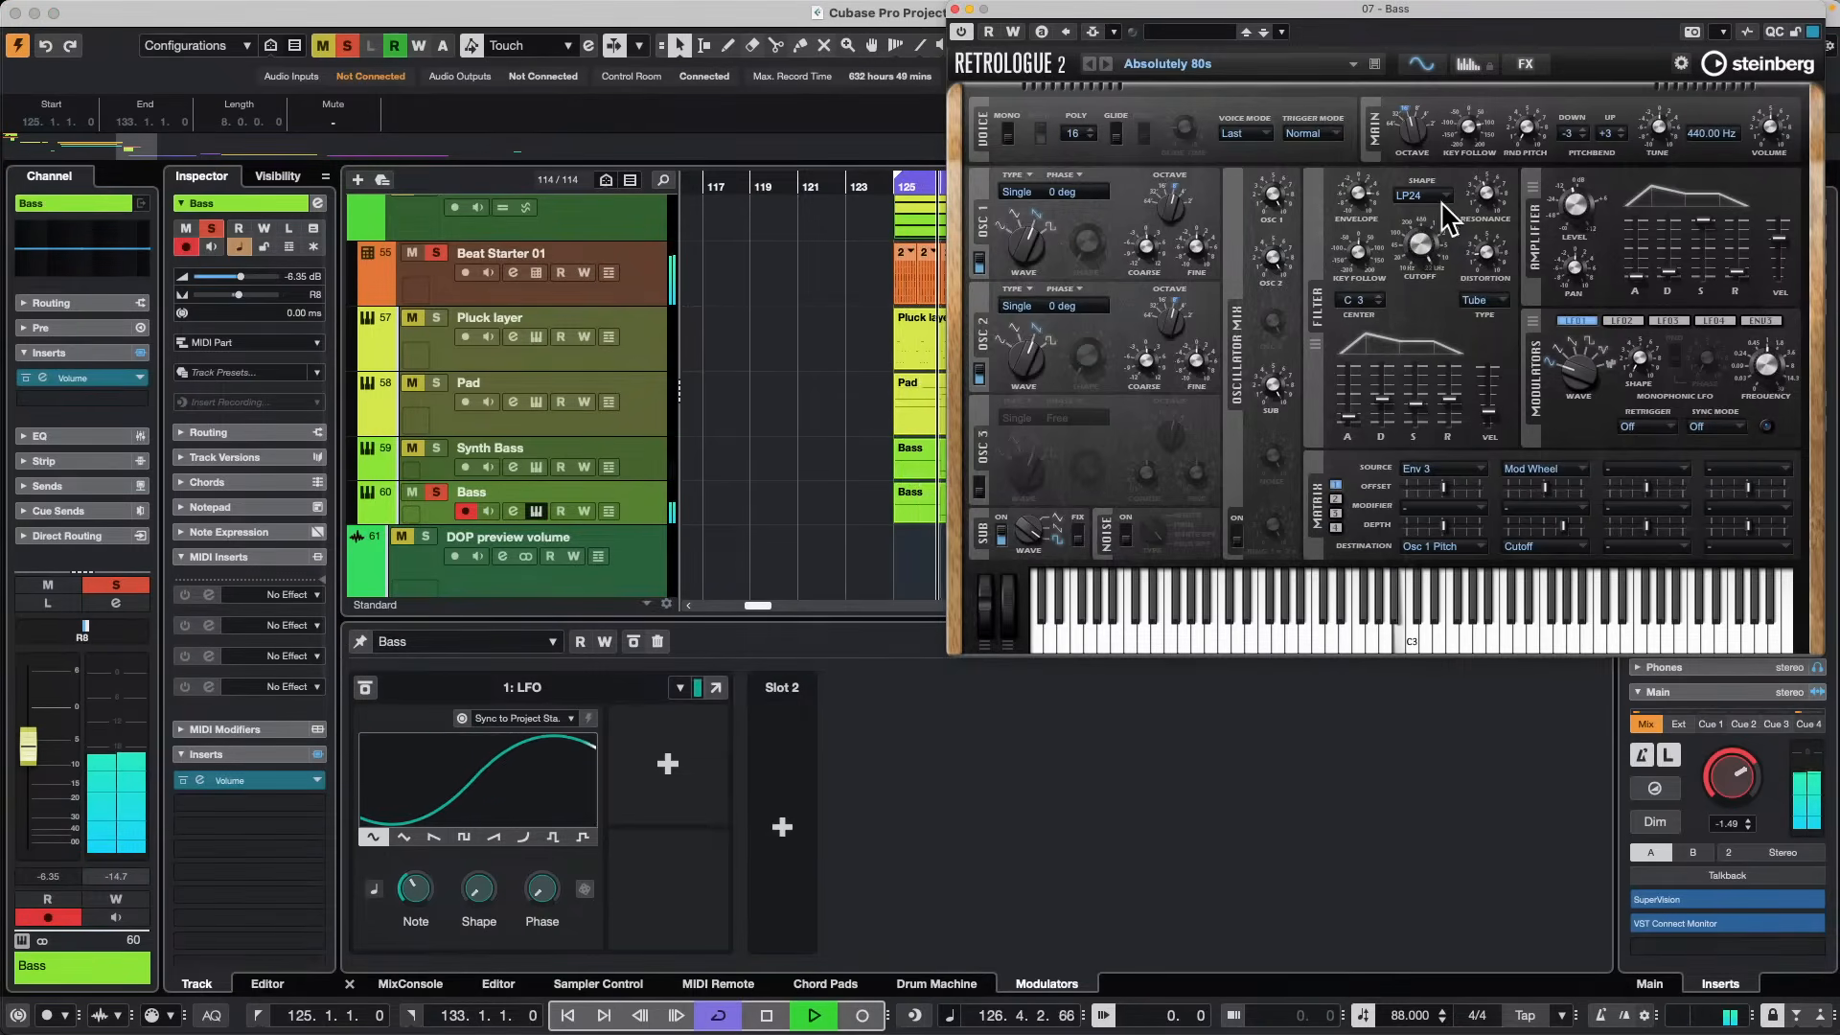
{"action": "left_click_drag", "start_coordinate": [1418, 240], "coordinate": [1428, 220]}
{"action": "right_click", "coordinate": [1419, 240]}
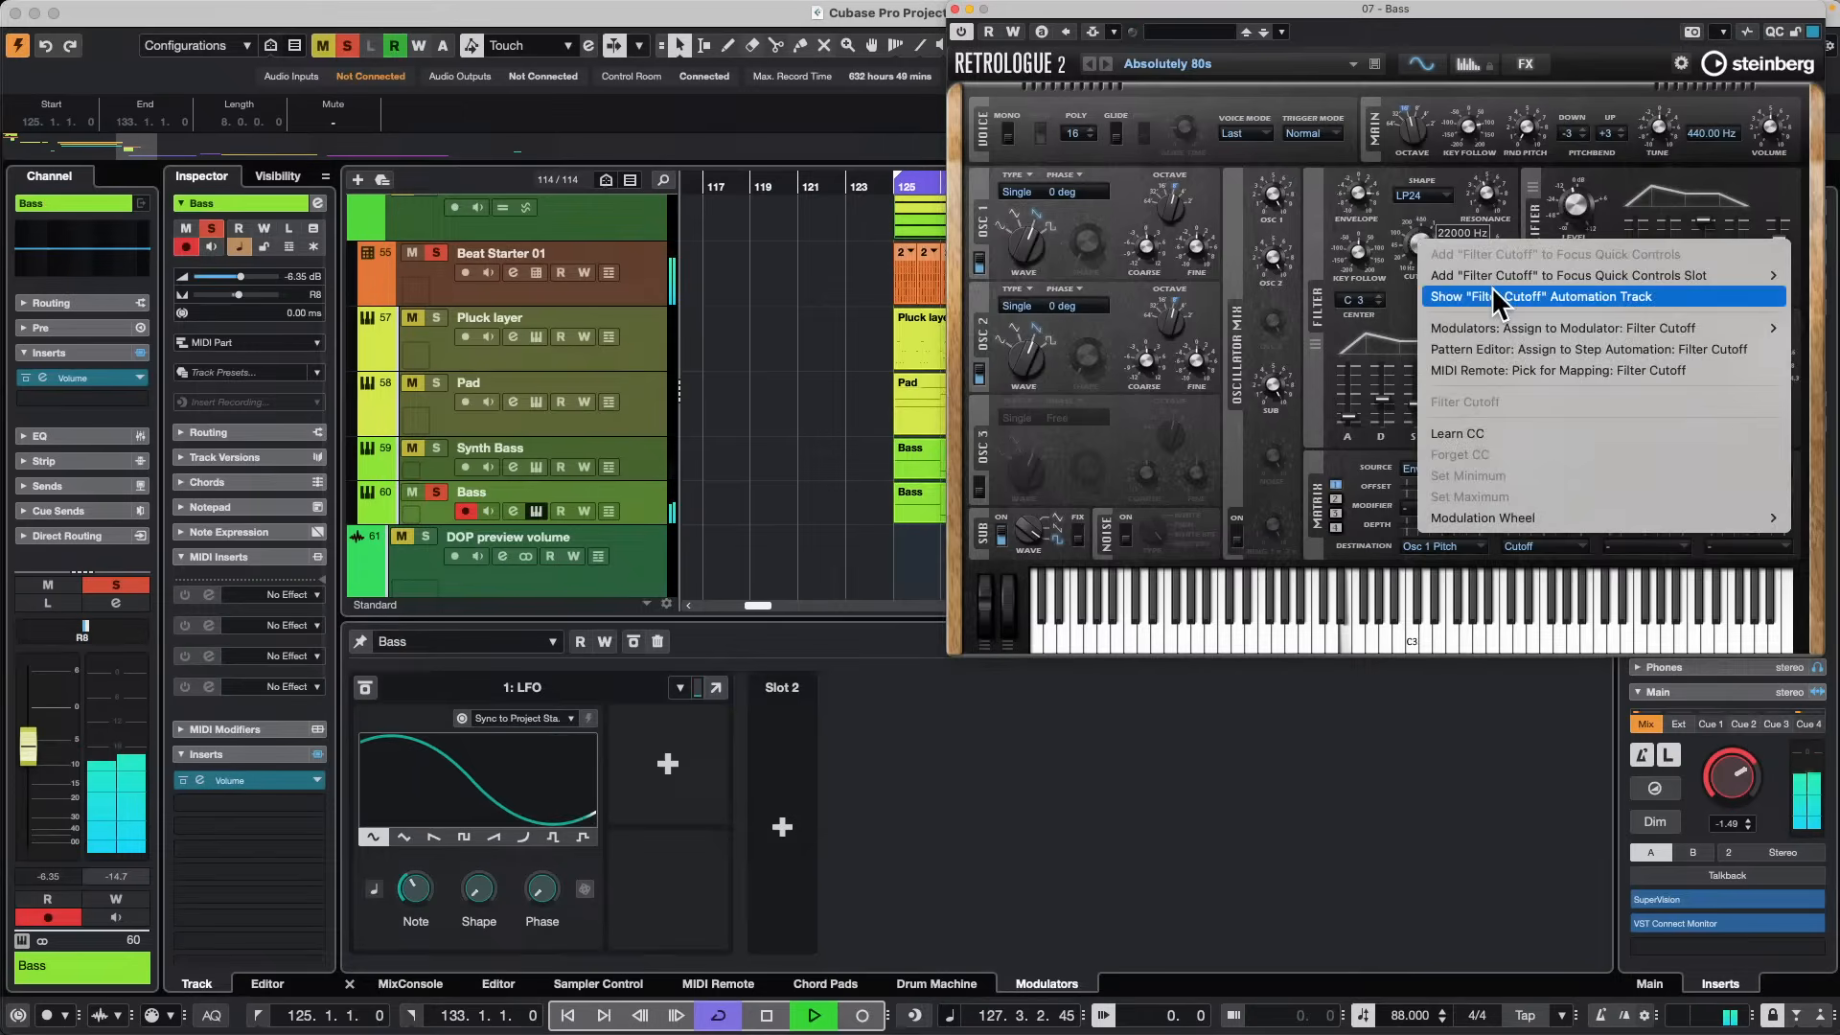
{"action": "mouse_move", "coordinate": [1509, 326]}
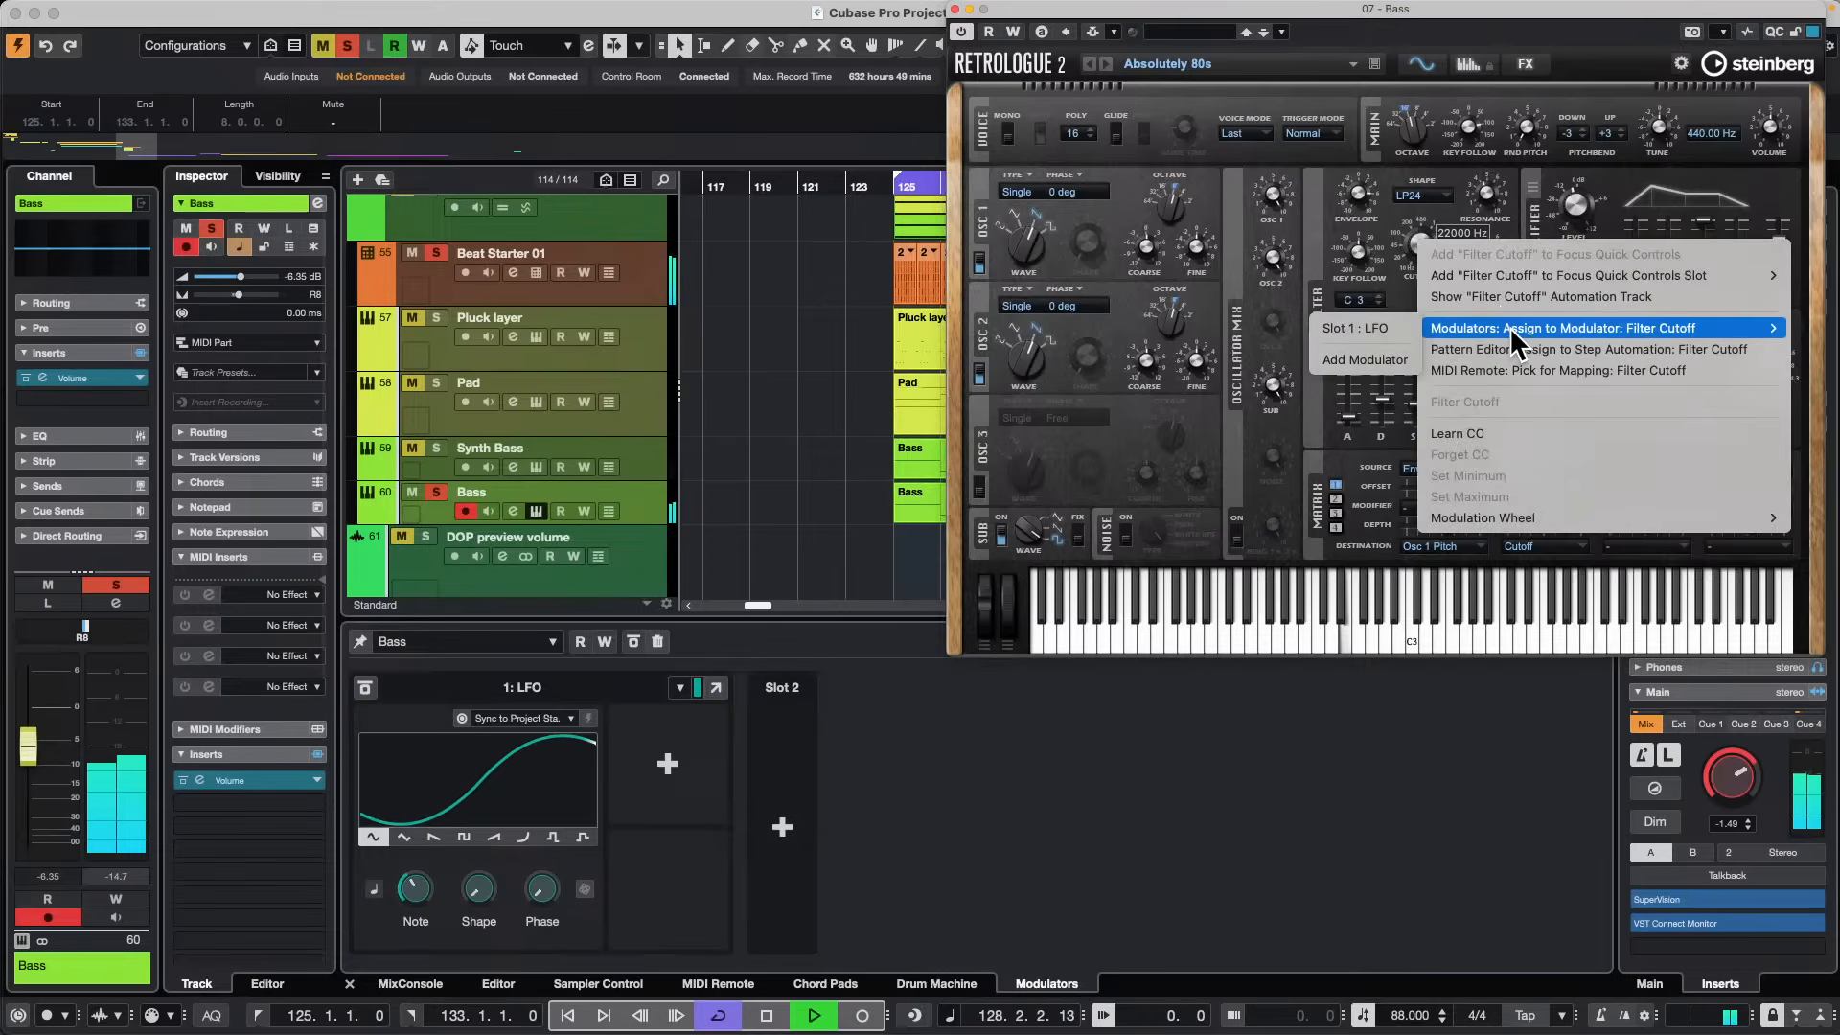
{"action": "left_click", "coordinate": [1390, 327]}
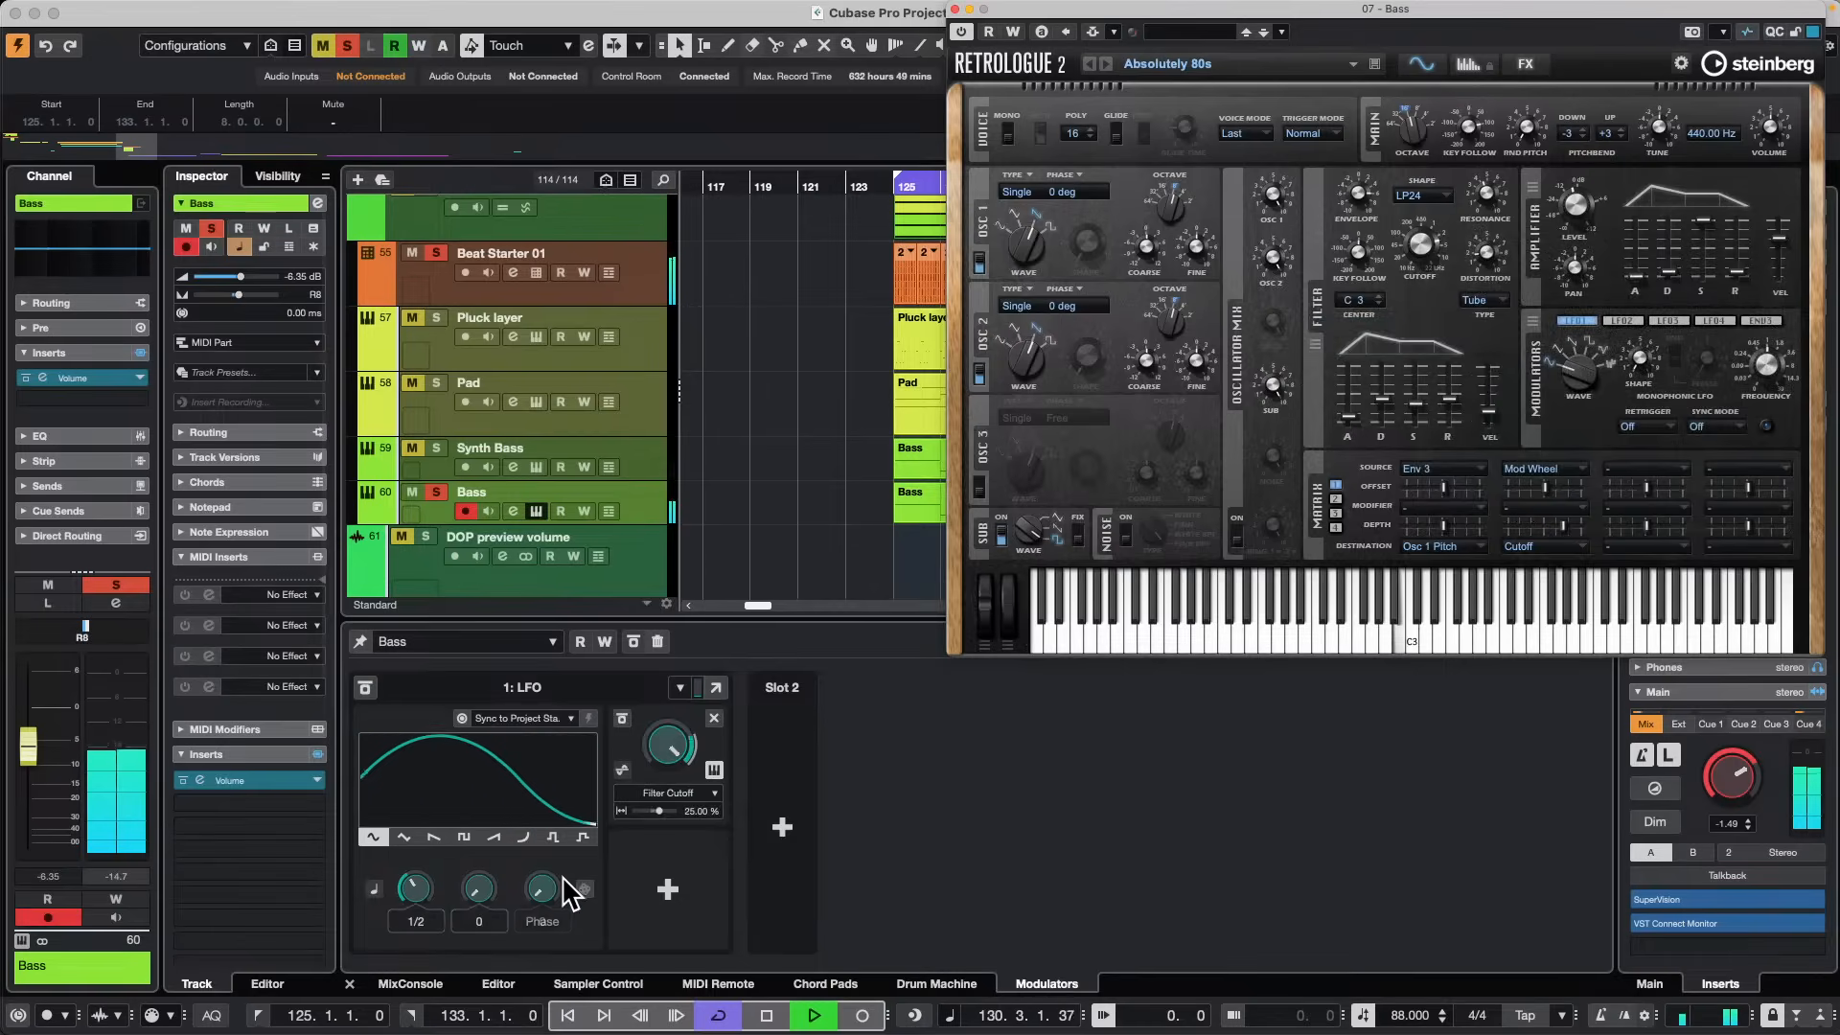
Set the LFO's note rate to 1/8 and its Filter Cutoff modulation depth to 24.32 %.
{"action": "left_click", "coordinate": [409, 894]}
{"action": "left_click_drag", "start_coordinate": [410, 894], "coordinate": [393, 903]}
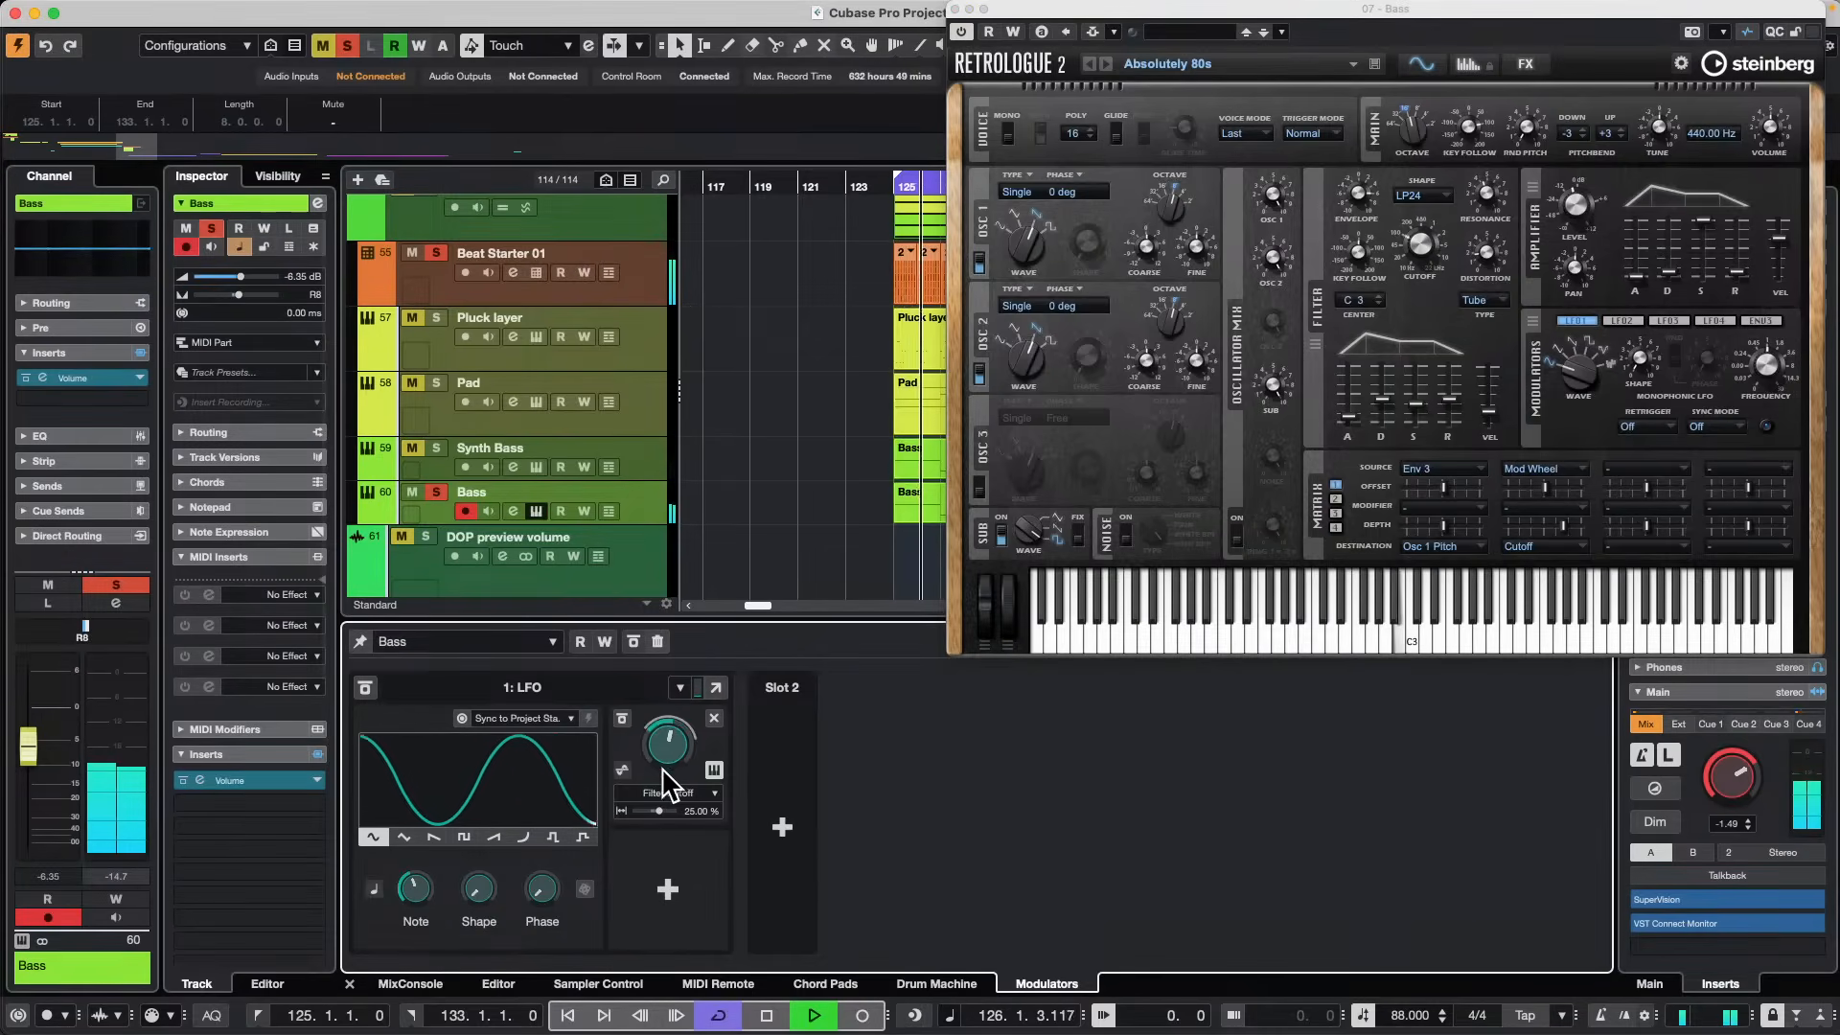
{"action": "mouse_move", "coordinate": [657, 809]}
{"action": "left_mouse_down"}
{"action": "mouse_move", "coordinate": [680, 811]}
{"action": "mouse_move", "coordinate": [658, 812]}
{"action": "left_mouse_up"}
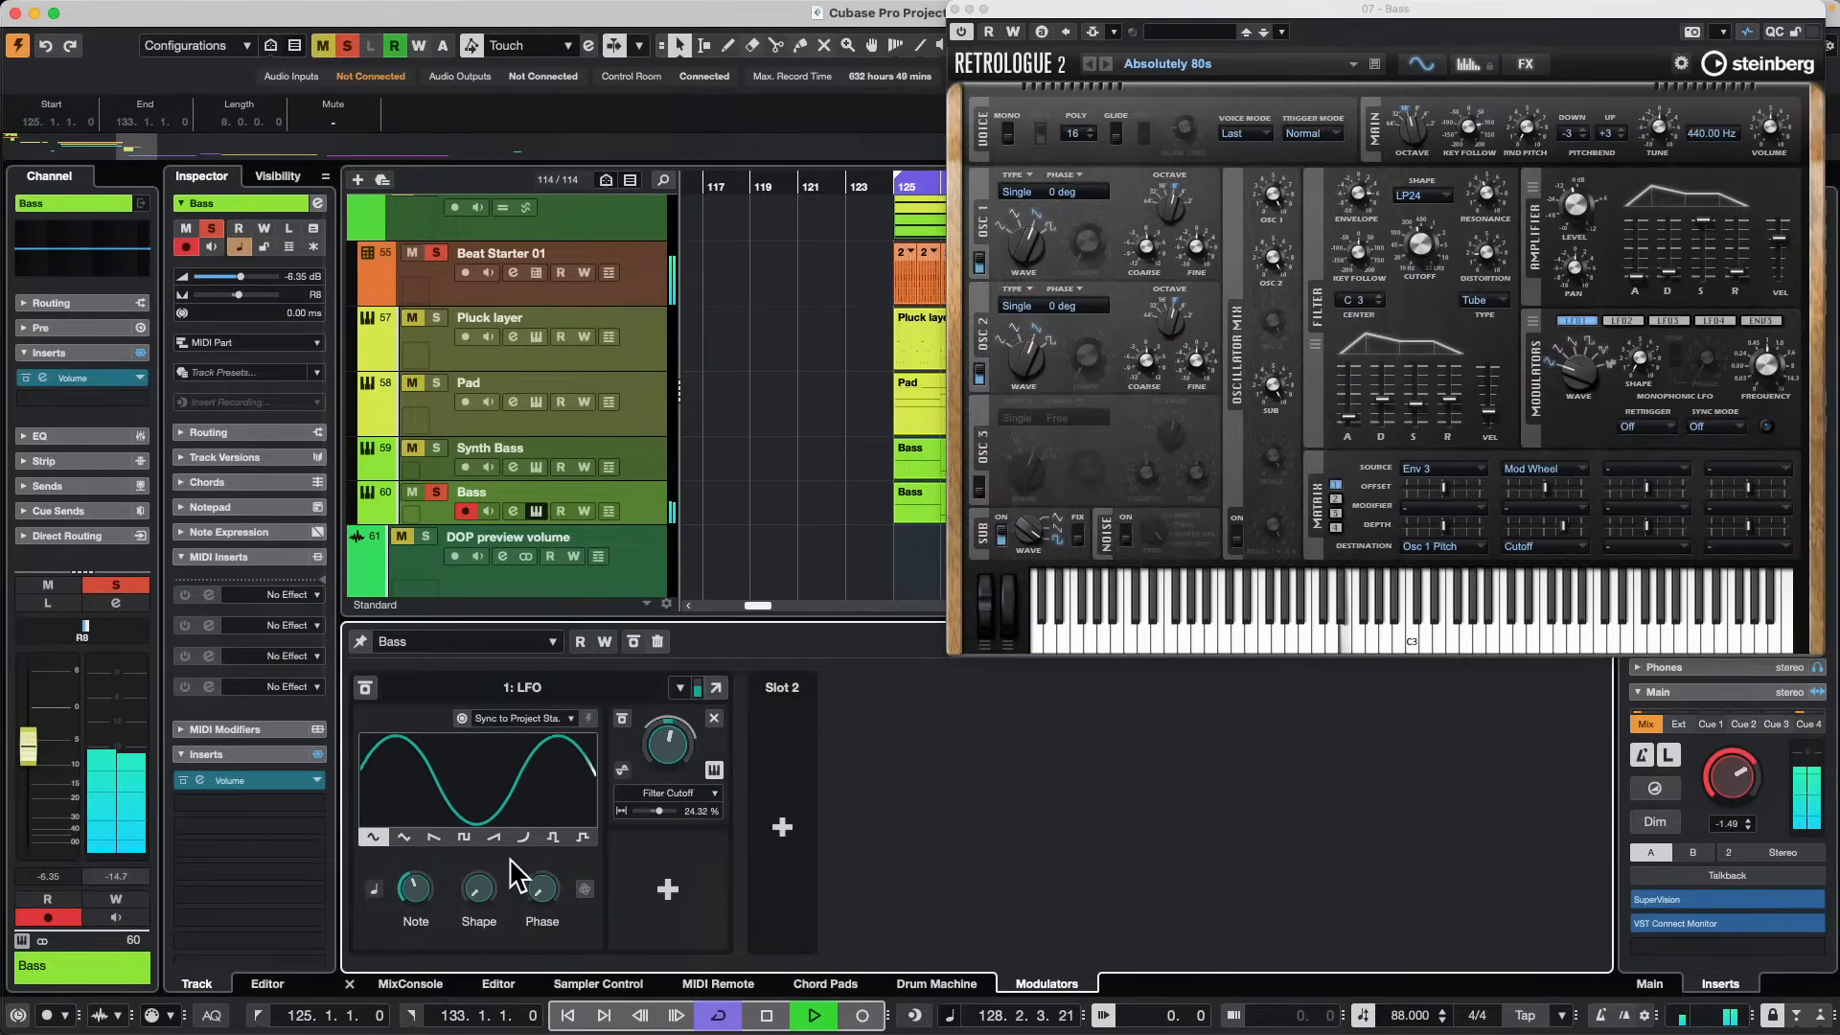
{"action": "left_click_drag", "start_coordinate": [420, 874], "coordinate": [417, 852]}
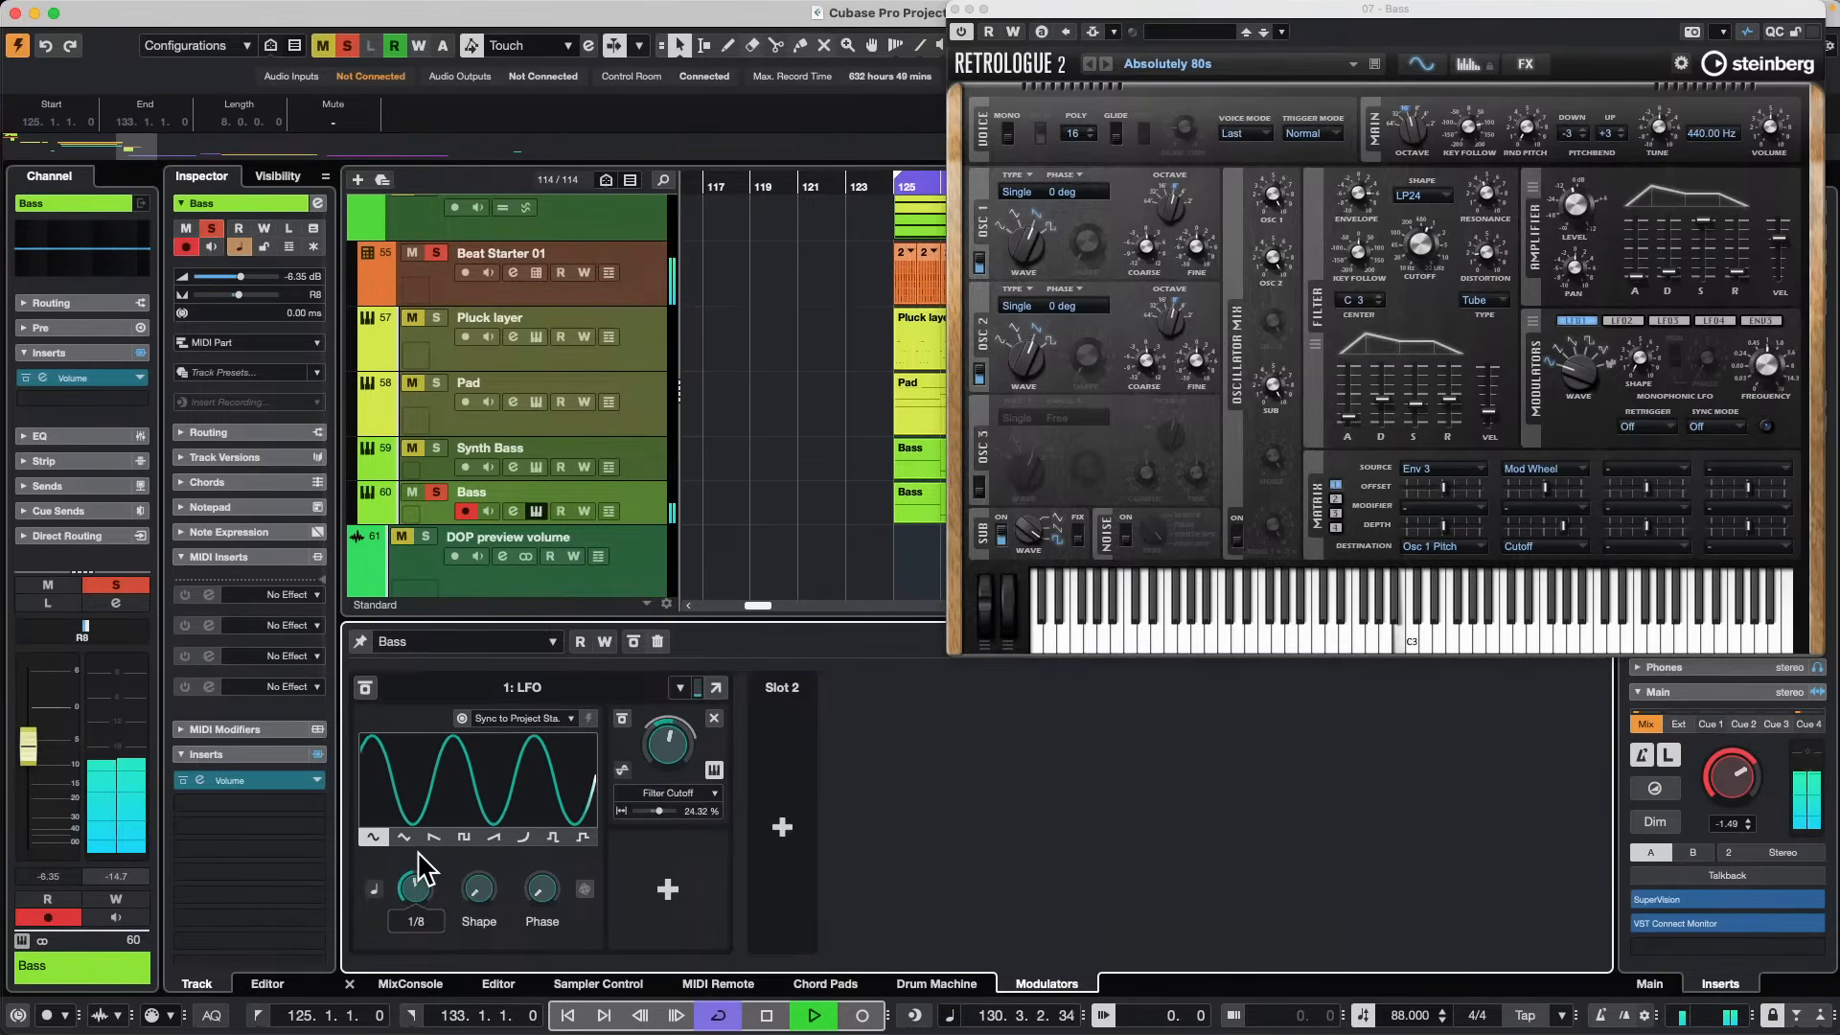
Add Retrologue 2's filter envelope amount as the LFO's second destination and raise its base value.
{"action": "left_click", "coordinate": [671, 891]}
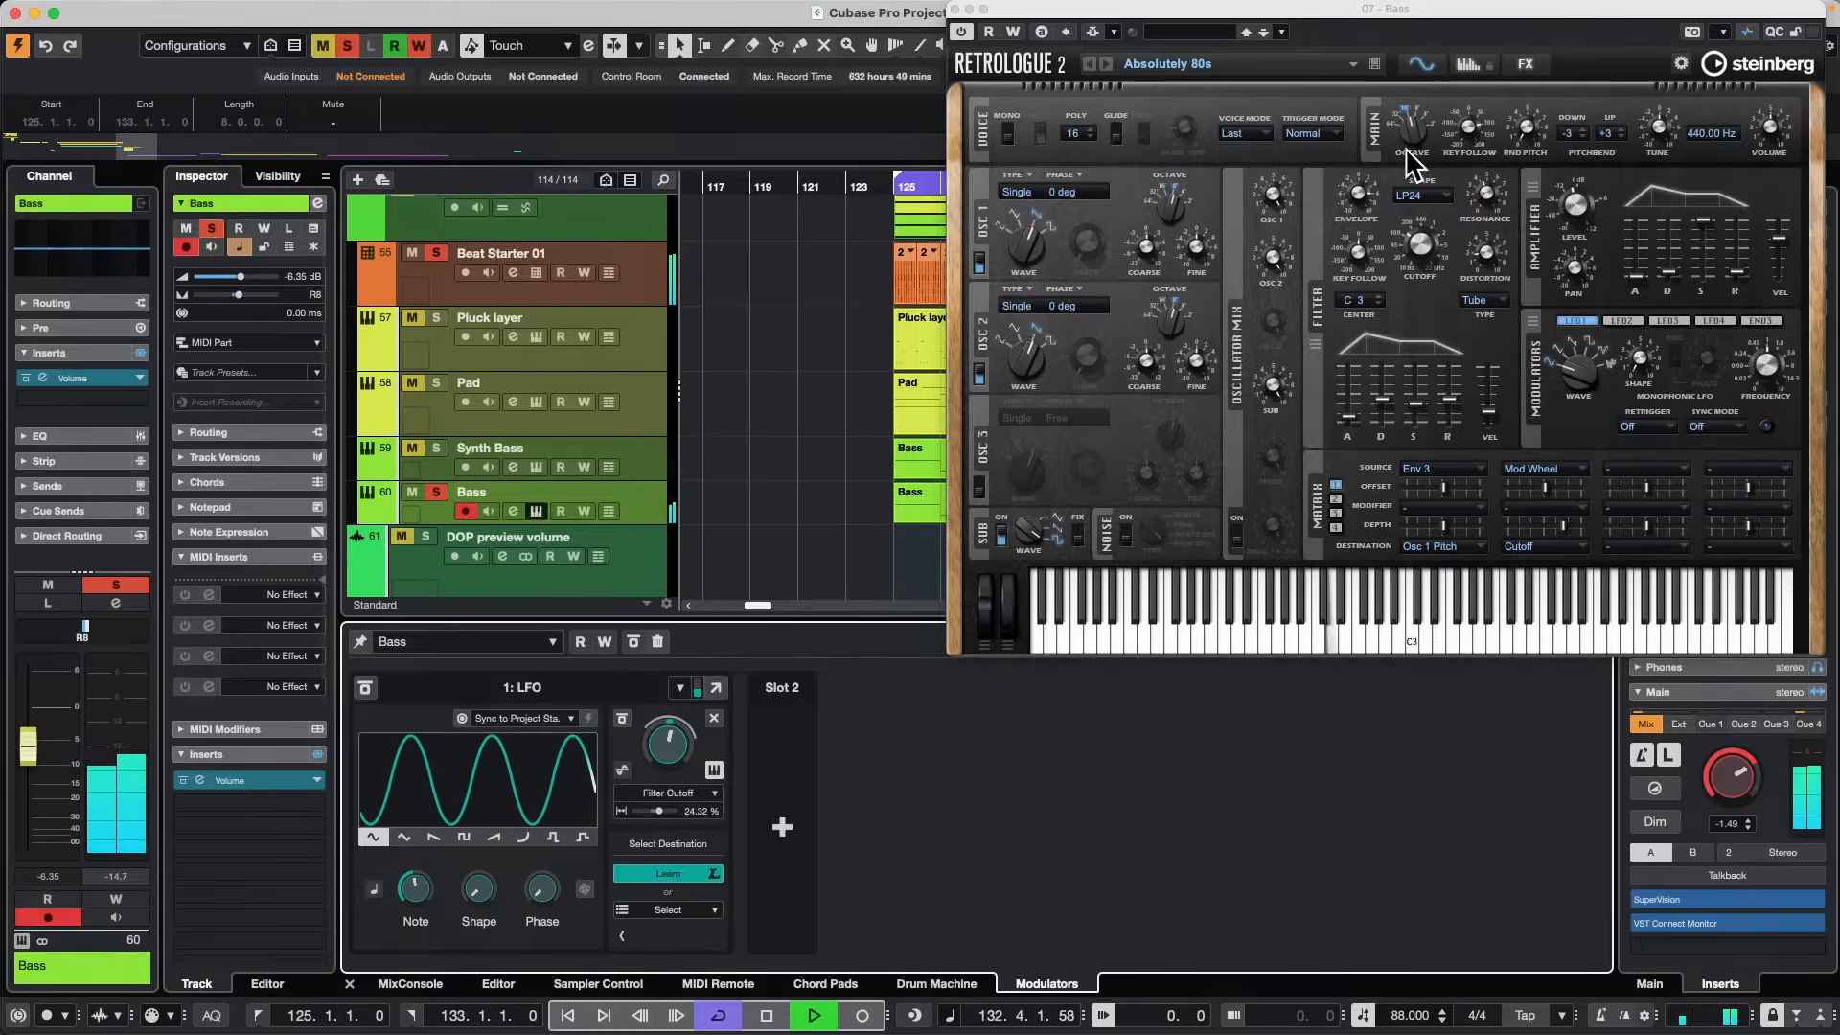
{"action": "left_click", "coordinate": [1357, 205]}
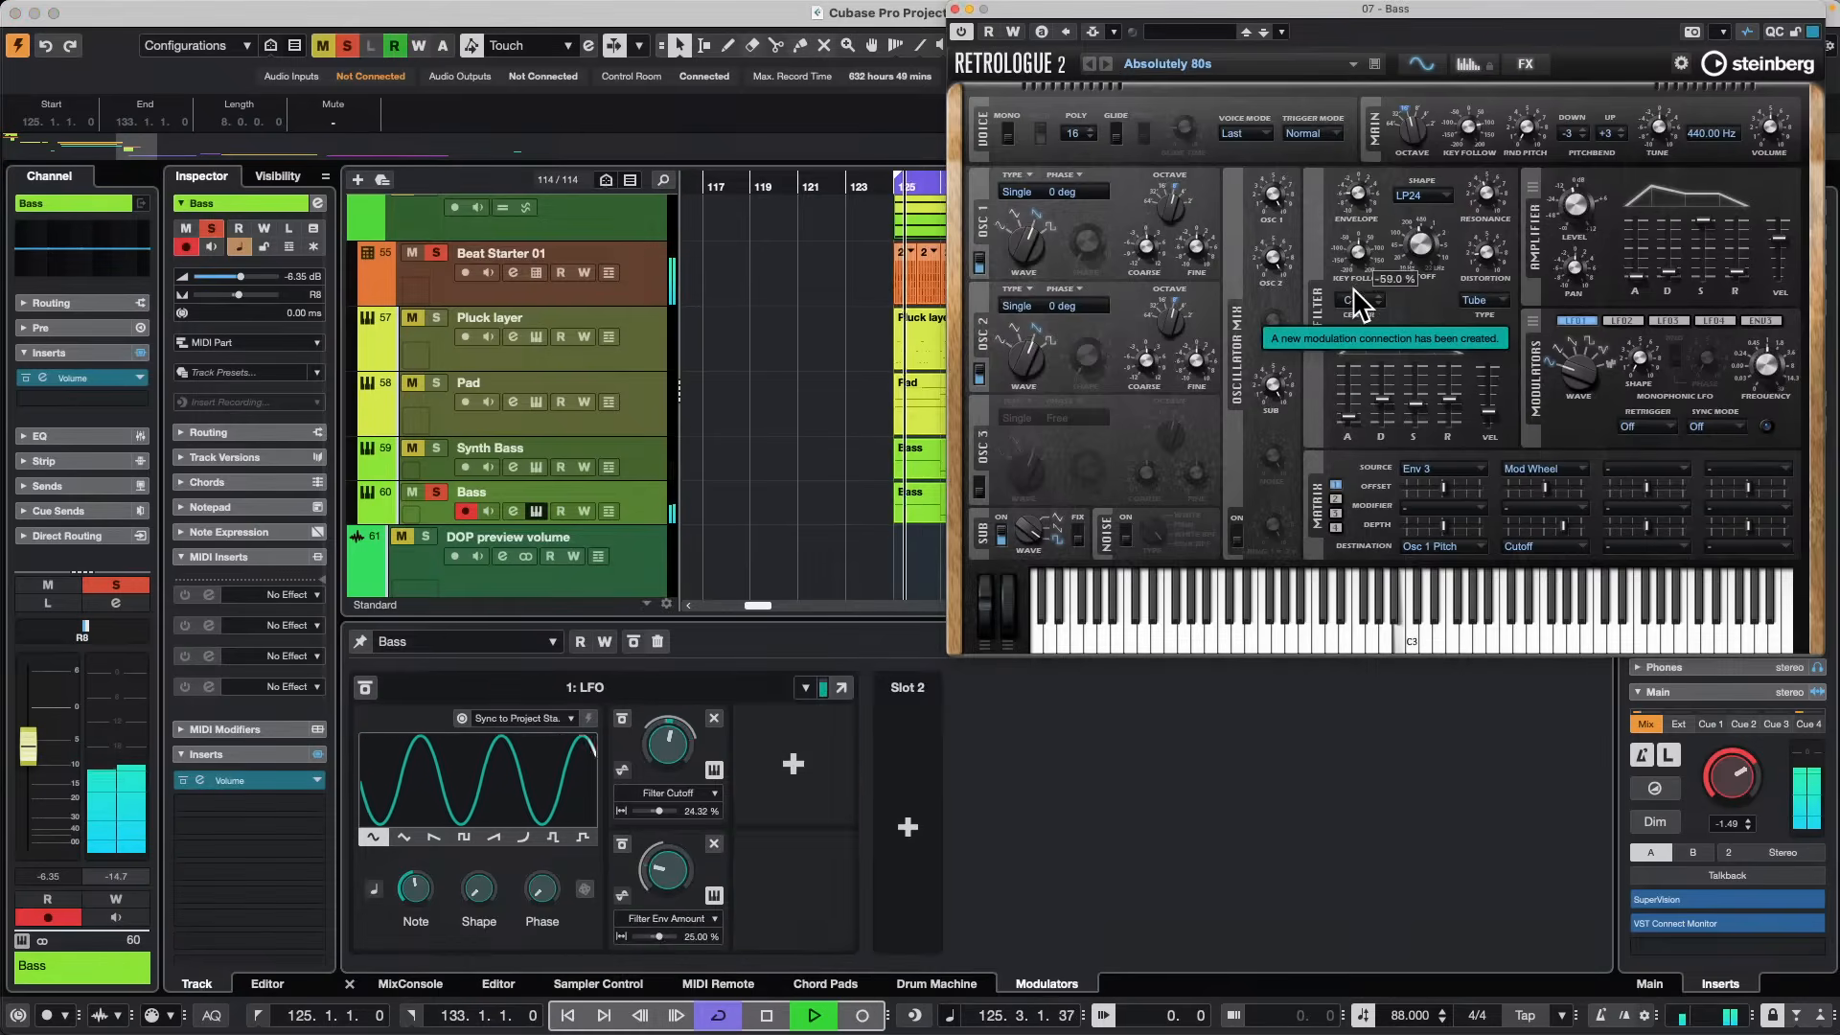
{"action": "mouse_move", "coordinate": [1345, 233]}
{"action": "left_mouse_down"}
{"action": "mouse_move", "coordinate": [1346, 150]}
{"action": "mouse_move", "coordinate": [1345, 205]}
{"action": "left_mouse_up"}
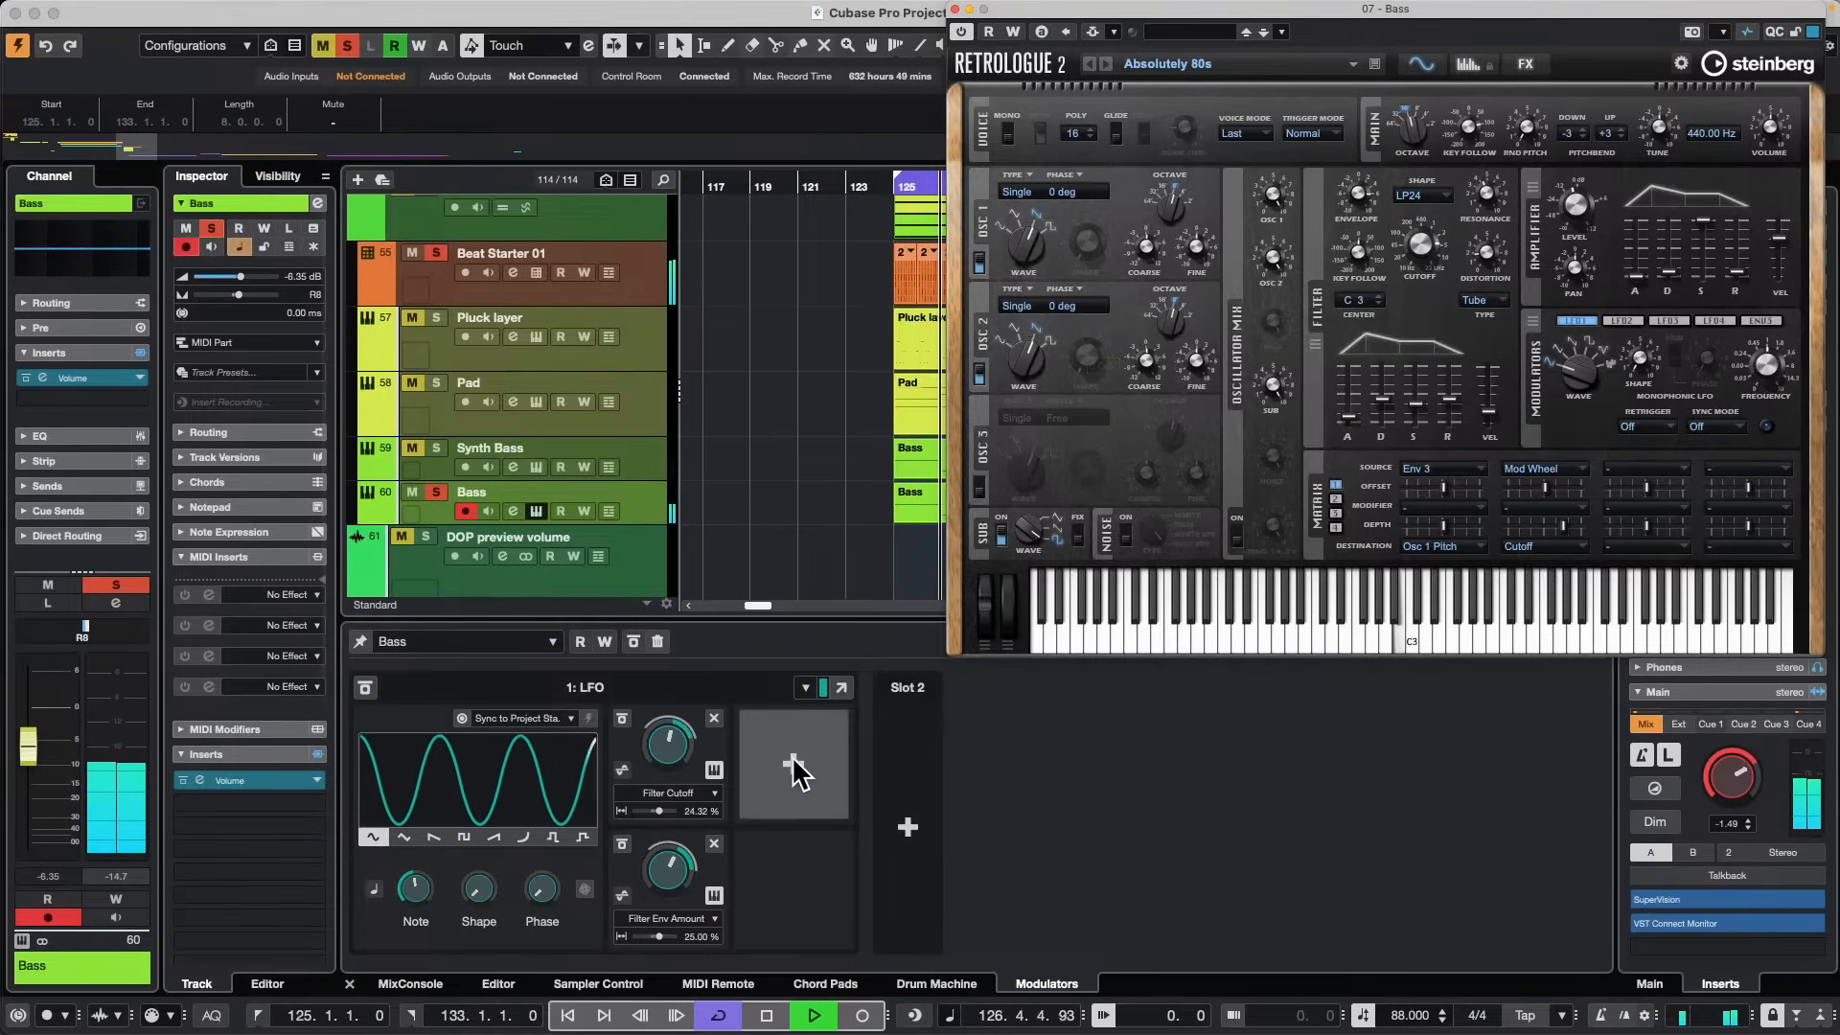
Open the Volume insert on Bass and add a second LFO modulator in slot 2.
{"action": "left_click", "coordinate": [102, 379]}
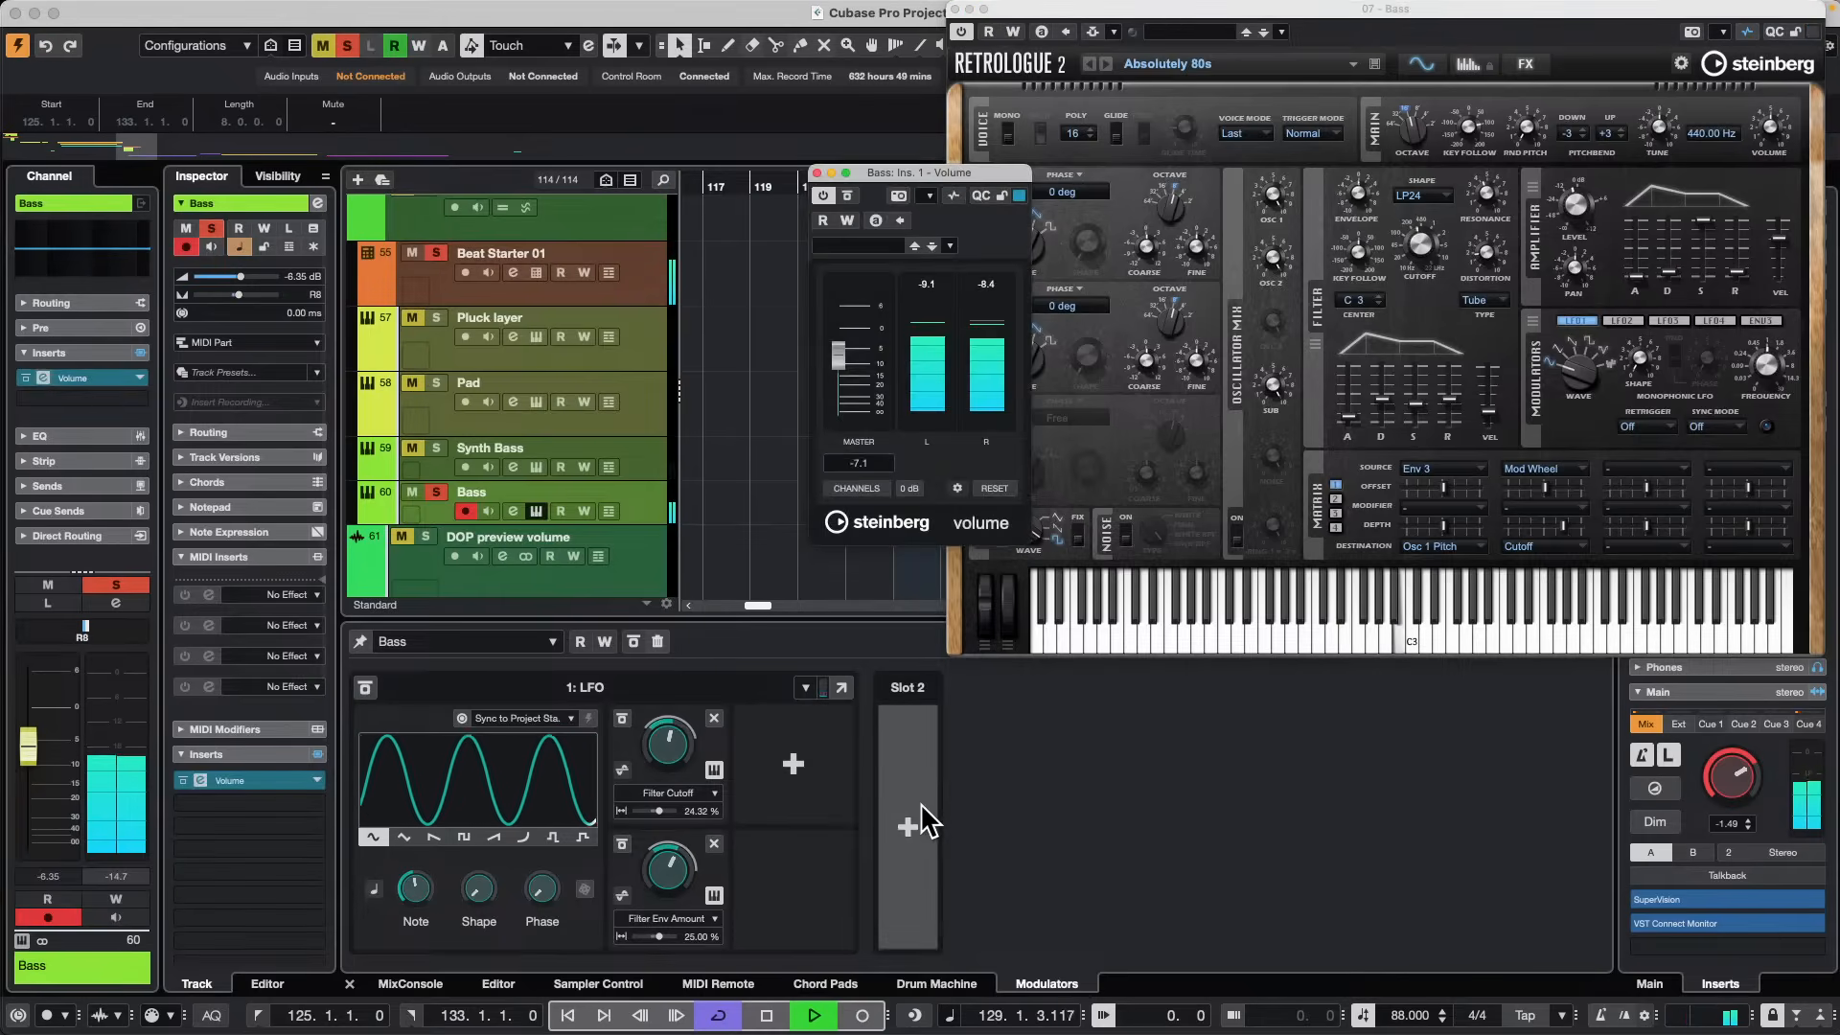
{"action": "left_click", "coordinate": [908, 826]}
{"action": "left_click", "coordinate": [939, 749]}
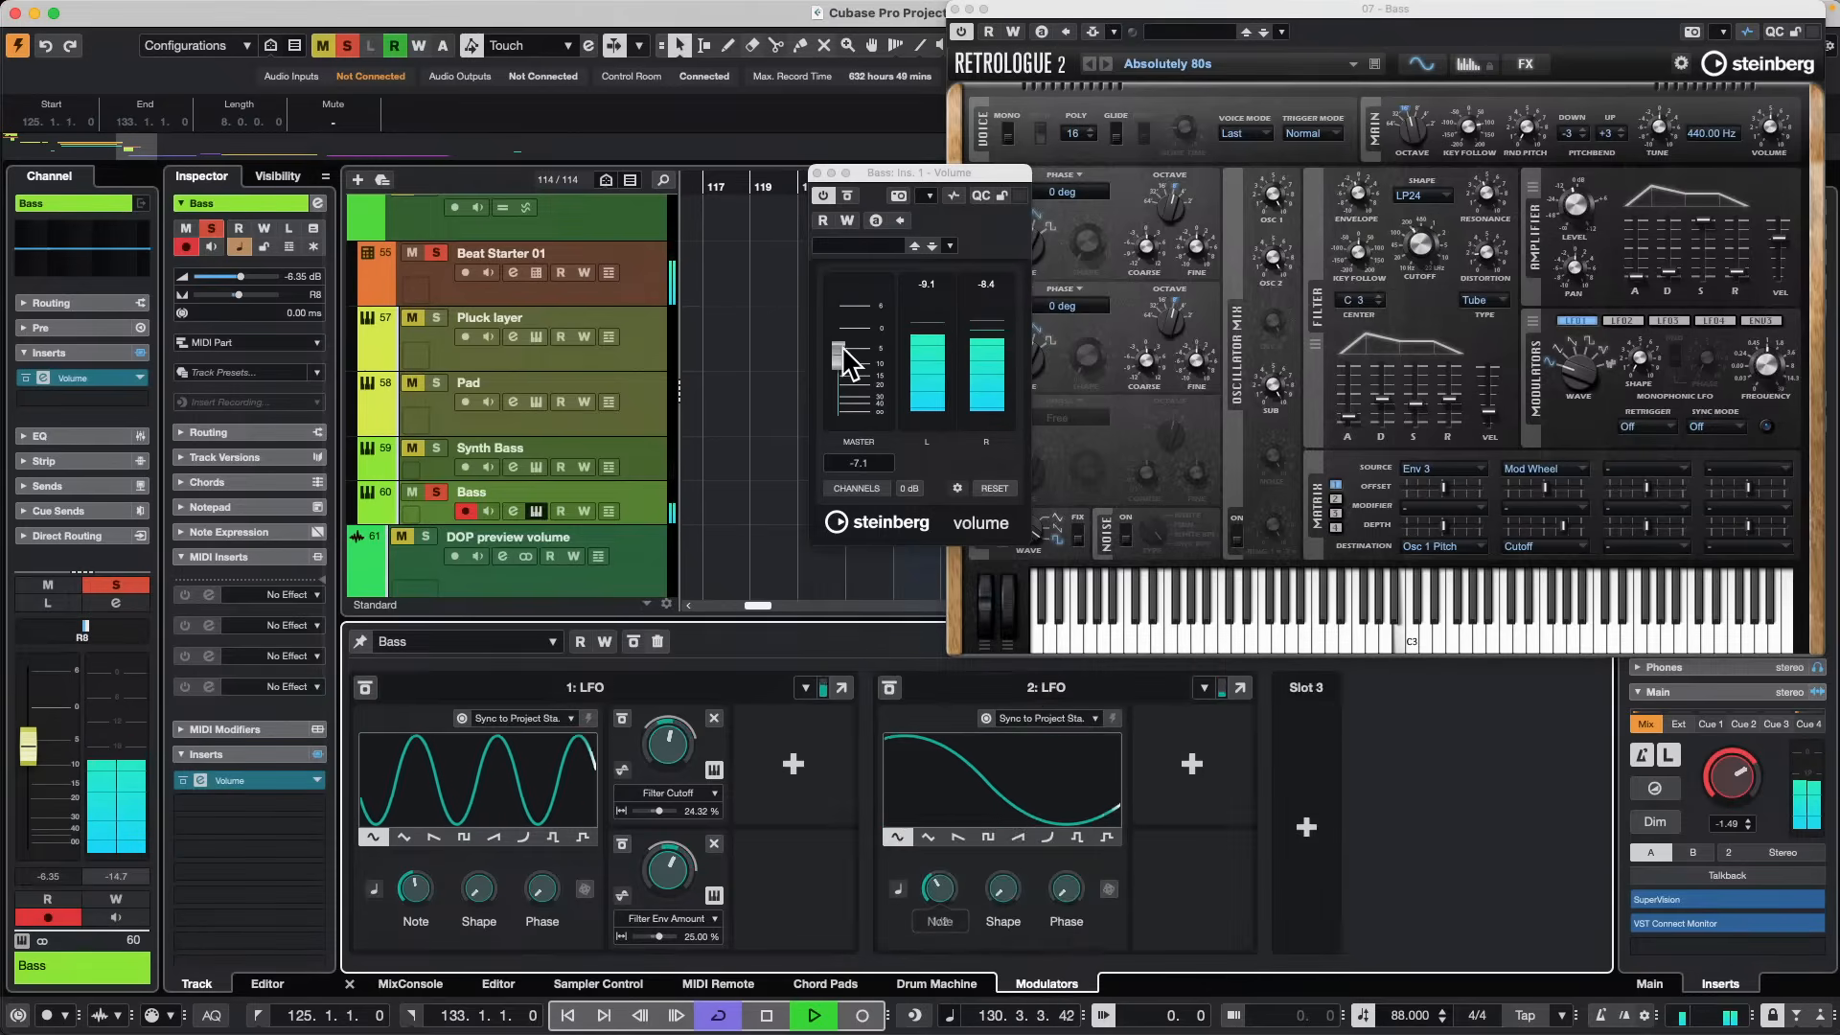
Assign the second LFO to the Master Gain of the Bass Volume insert and vary the gain fader.
{"action": "left_click_drag", "start_coordinate": [839, 356], "coordinate": [841, 365]}
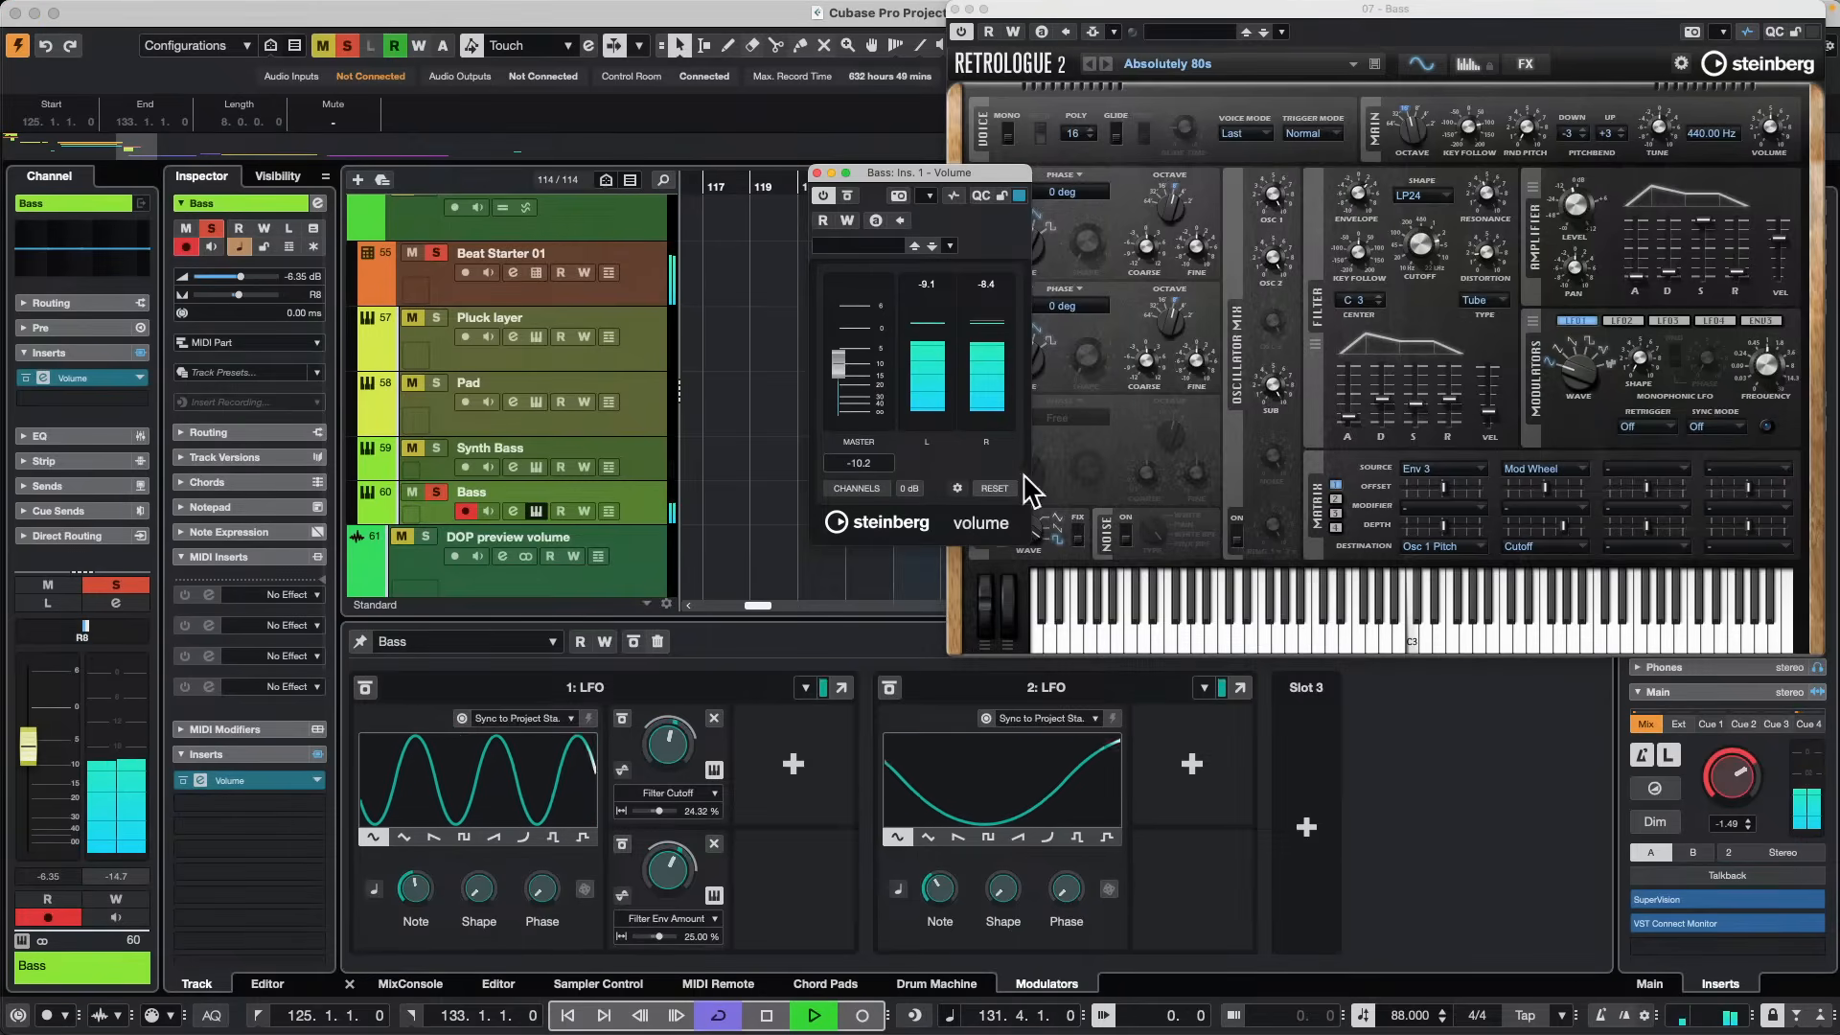
{"action": "left_click", "coordinate": [1193, 766]}
{"action": "left_click_drag", "start_coordinate": [830, 369], "coordinate": [860, 340]}
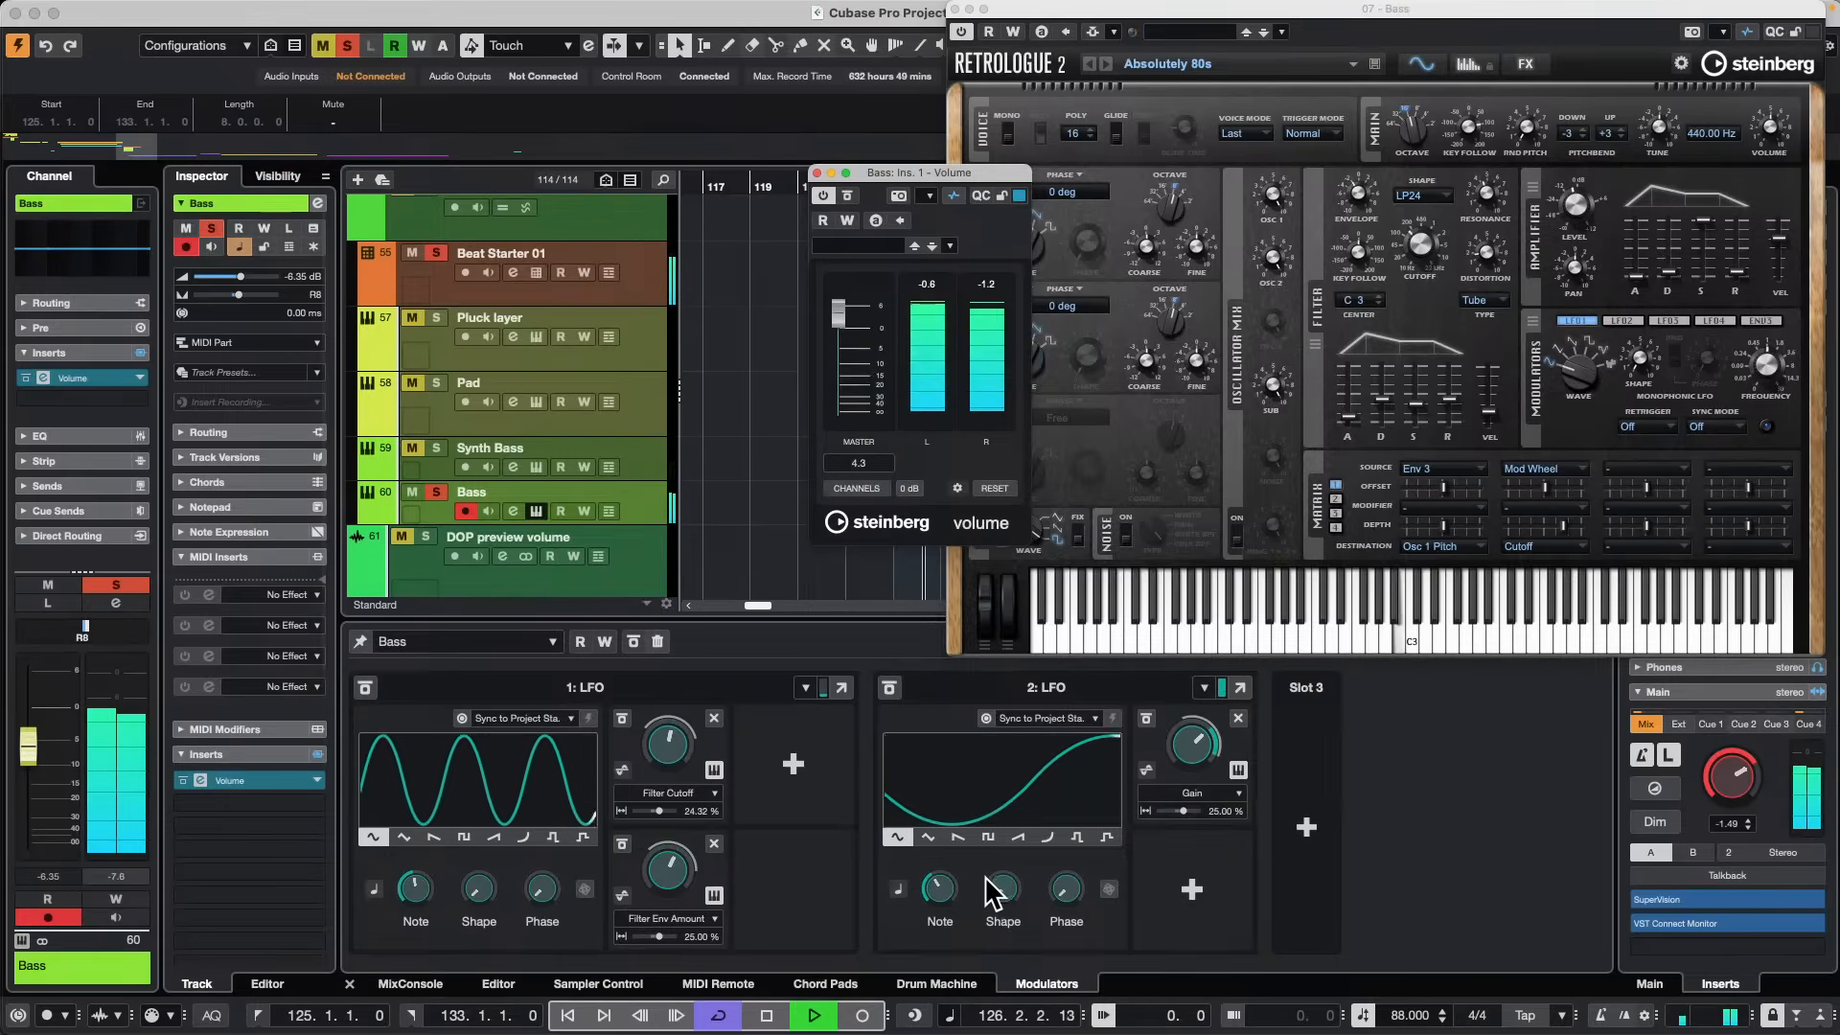
Try a square wave with Shape 20 on the second LFO, and switch it to a falling sawtooth with Shape 0.
{"action": "left_click", "coordinate": [987, 837]}
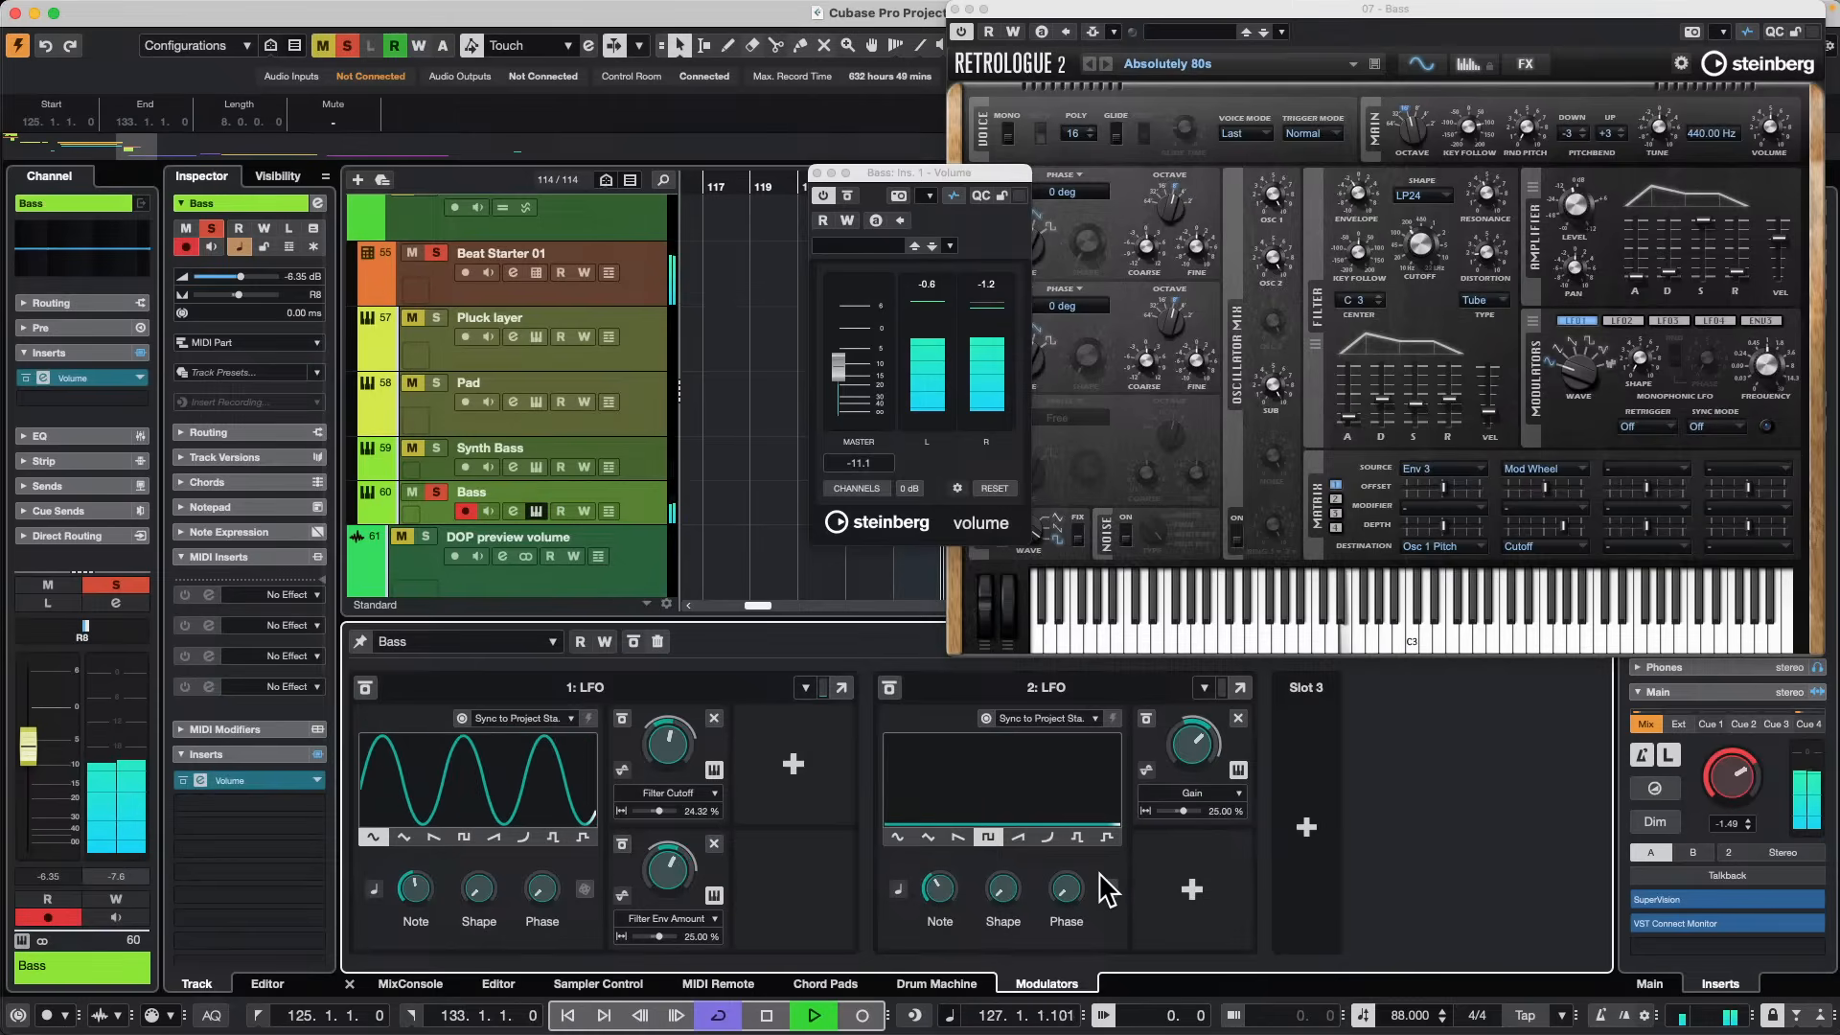
{"action": "left_click_drag", "start_coordinate": [1003, 901], "coordinate": [997, 875]}
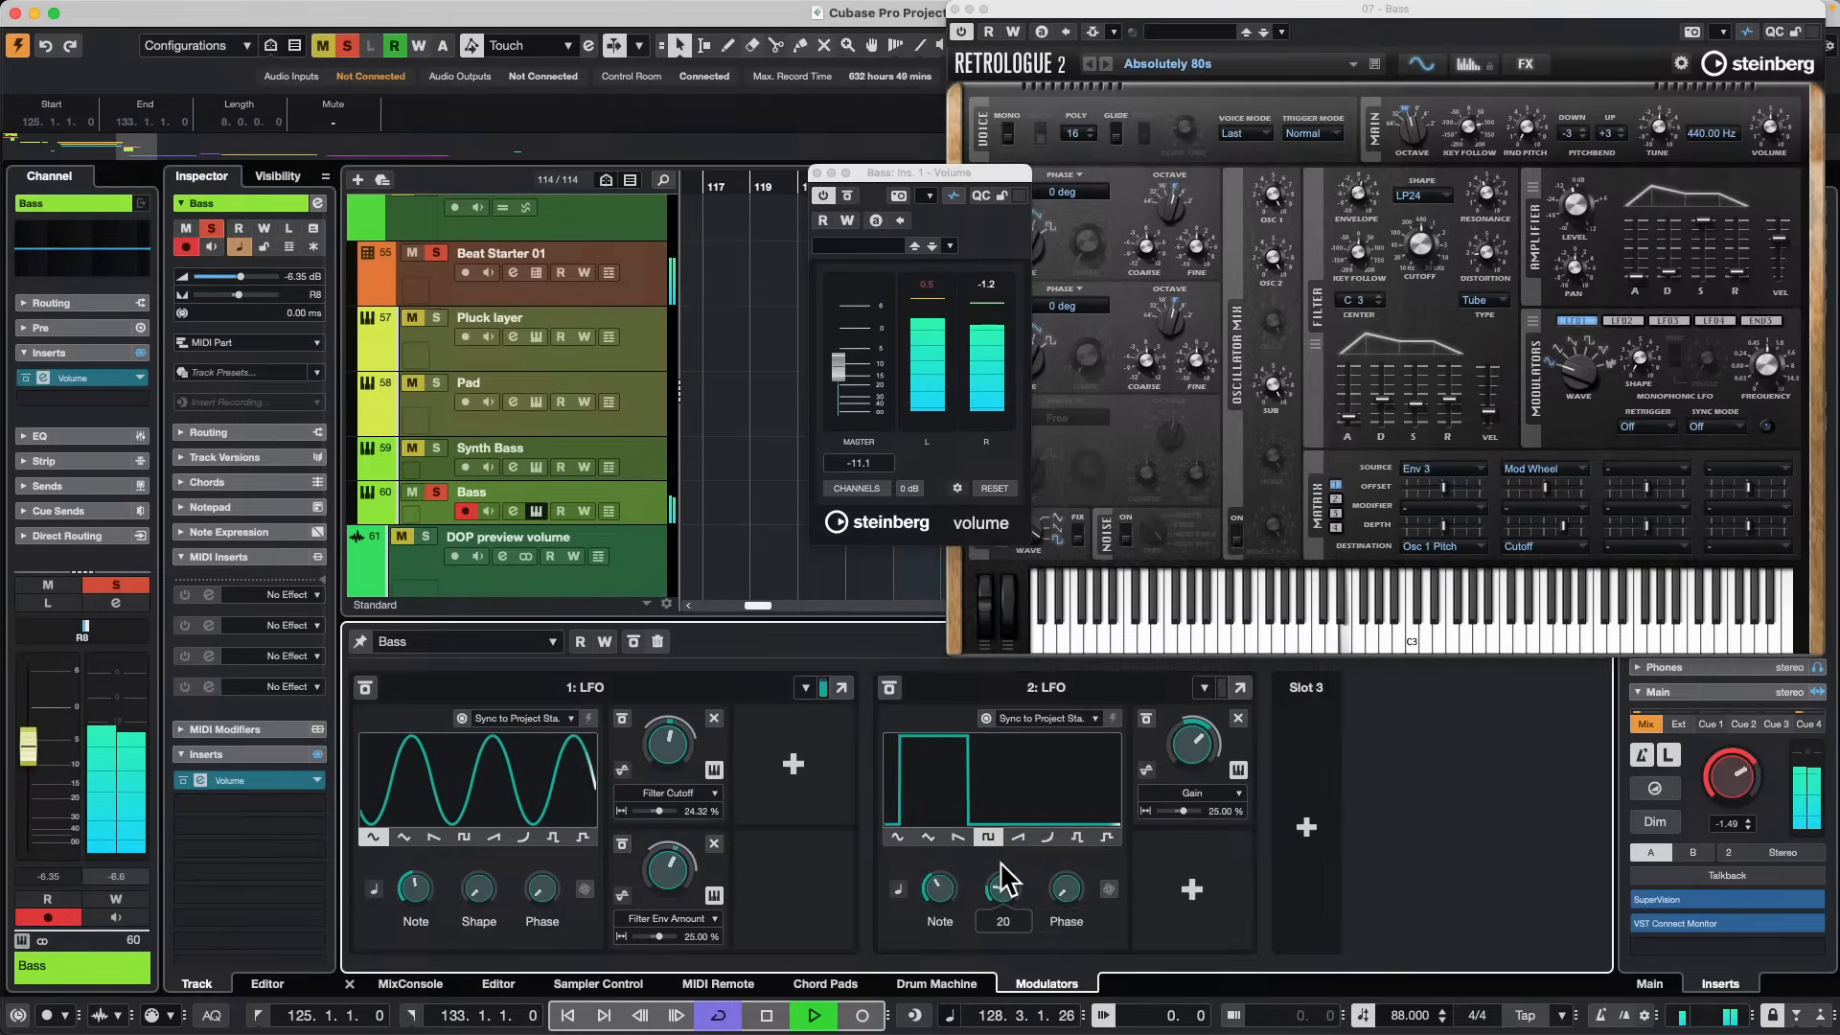
{"action": "left_click", "coordinate": [957, 837]}
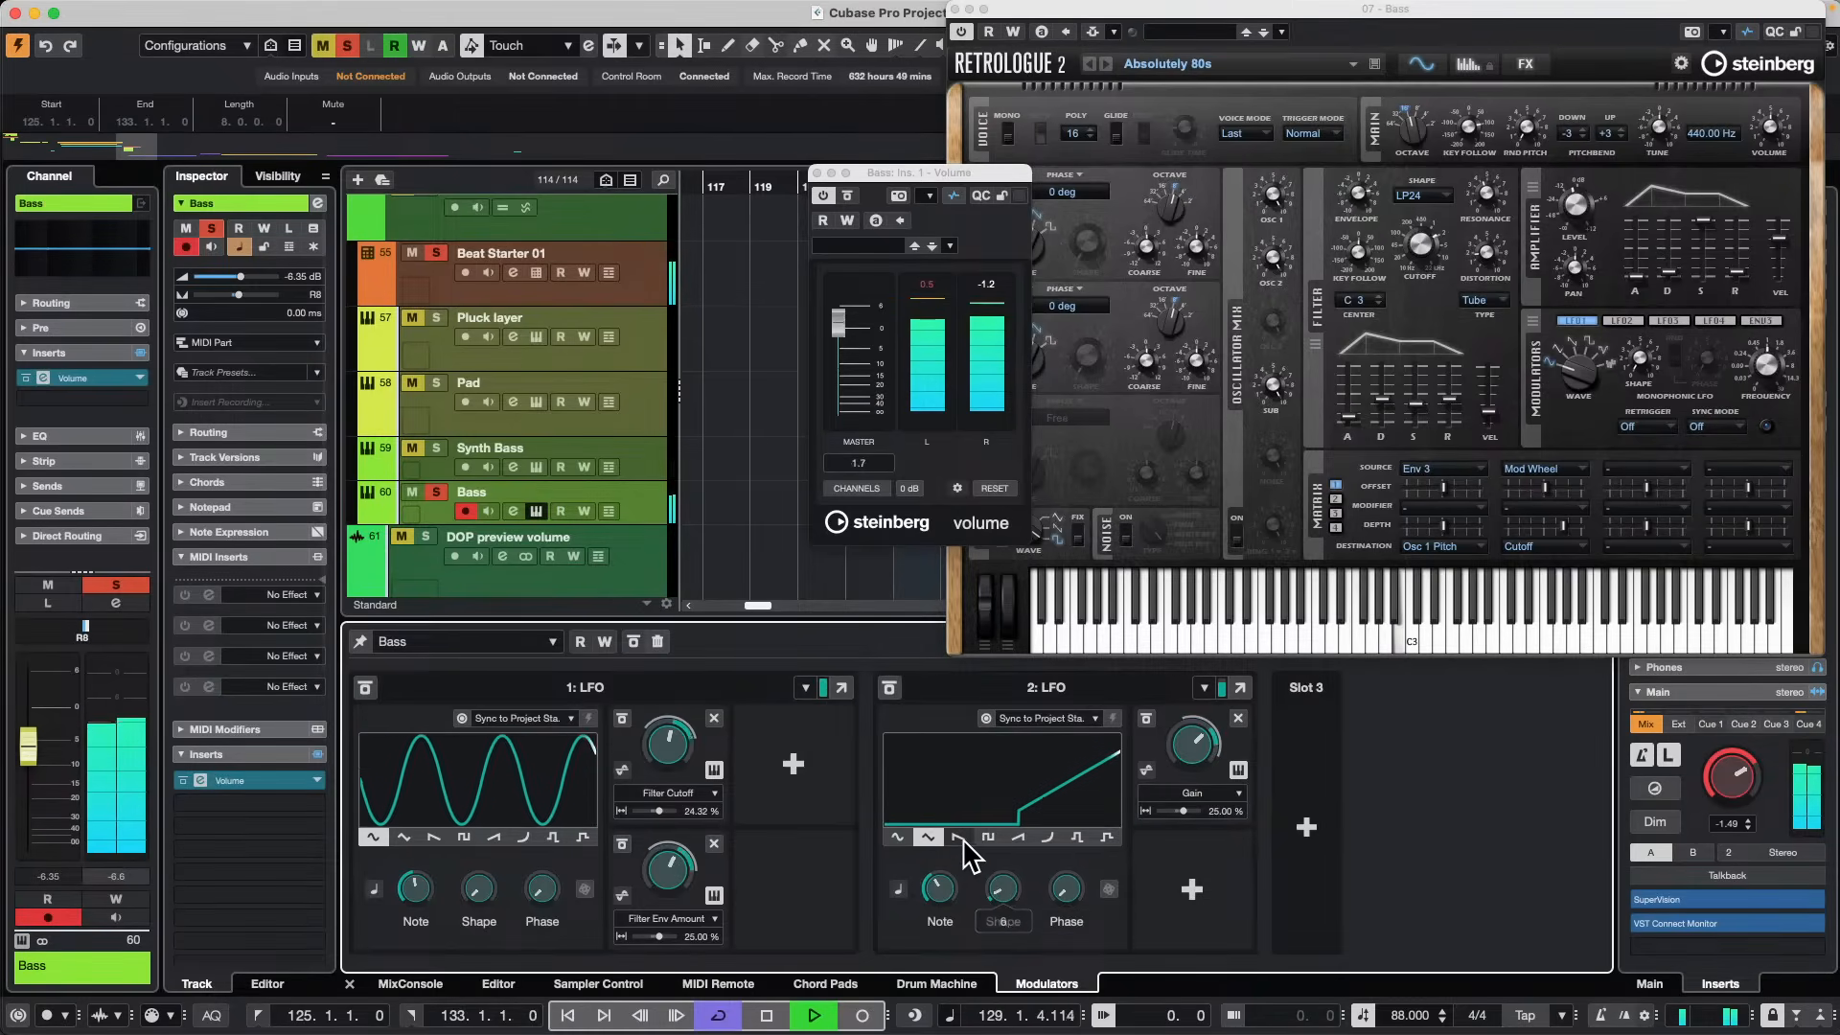
{"action": "left_click_drag", "start_coordinate": [947, 894], "coordinate": [997, 886]}
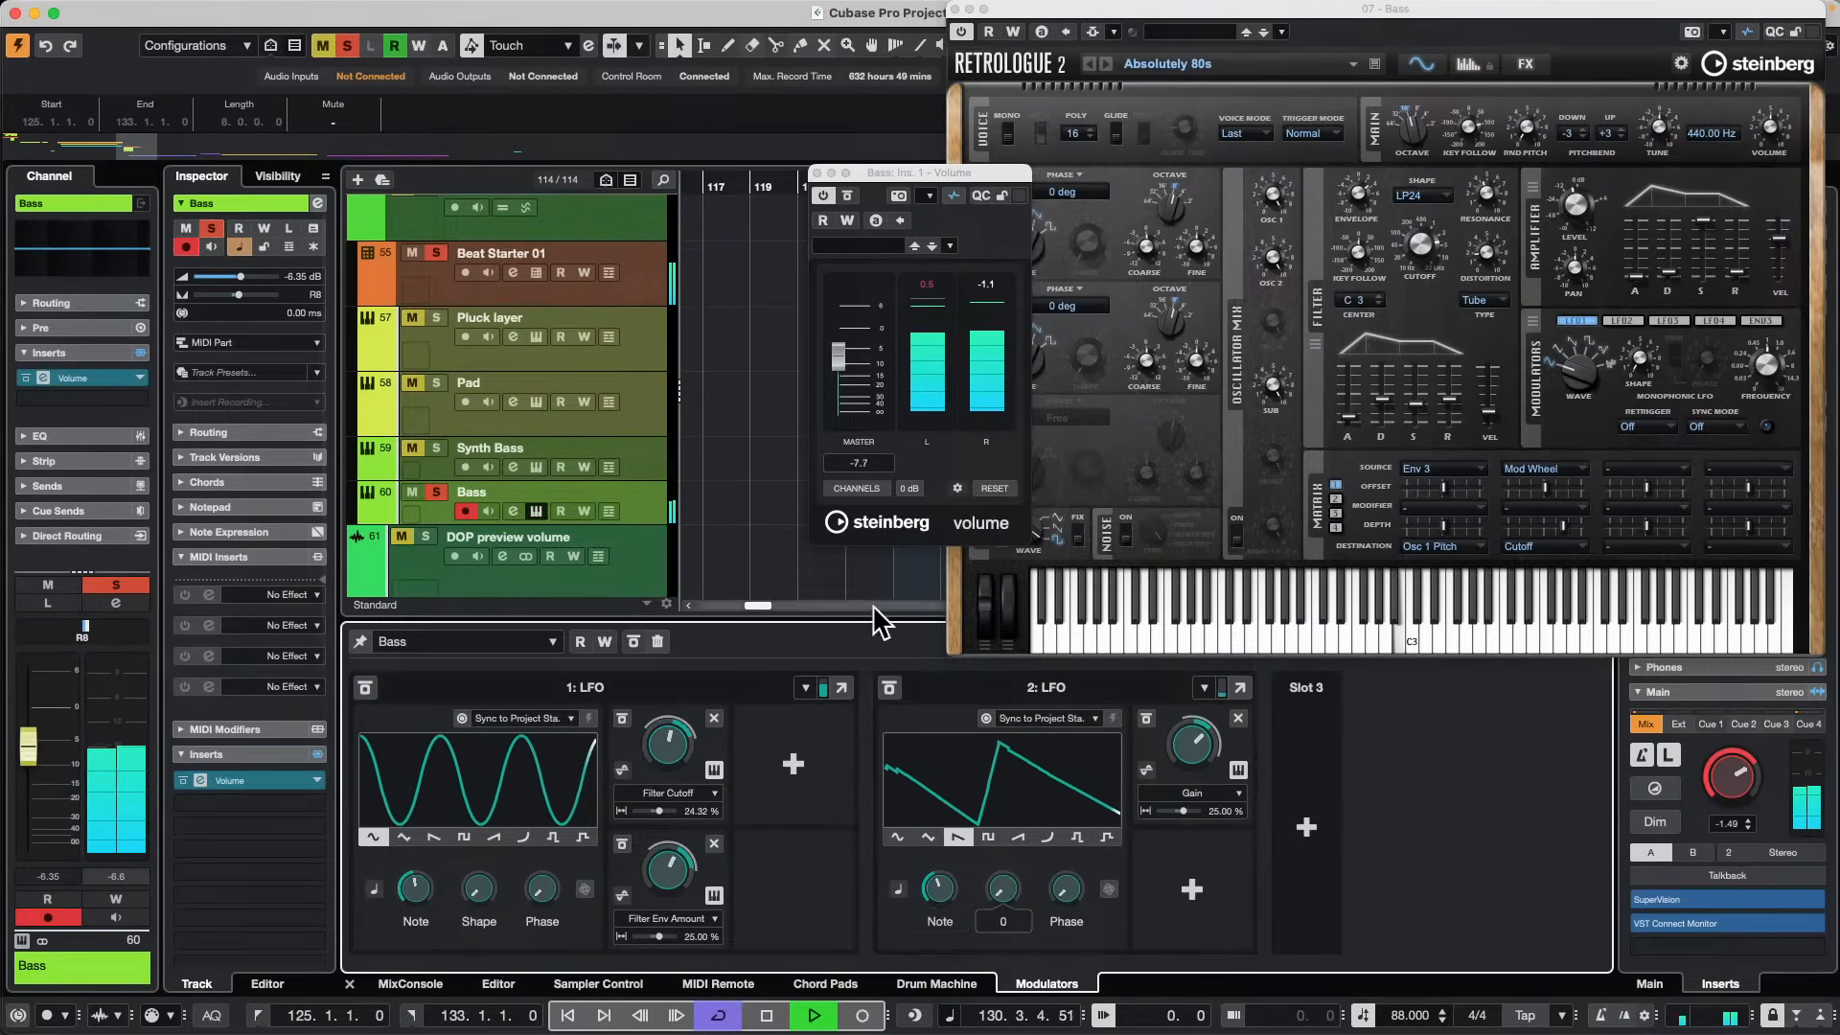
Stop playback, take the Bass track out of solo and play the Pad track soloed instead.
{"action": "key", "text": "space"}
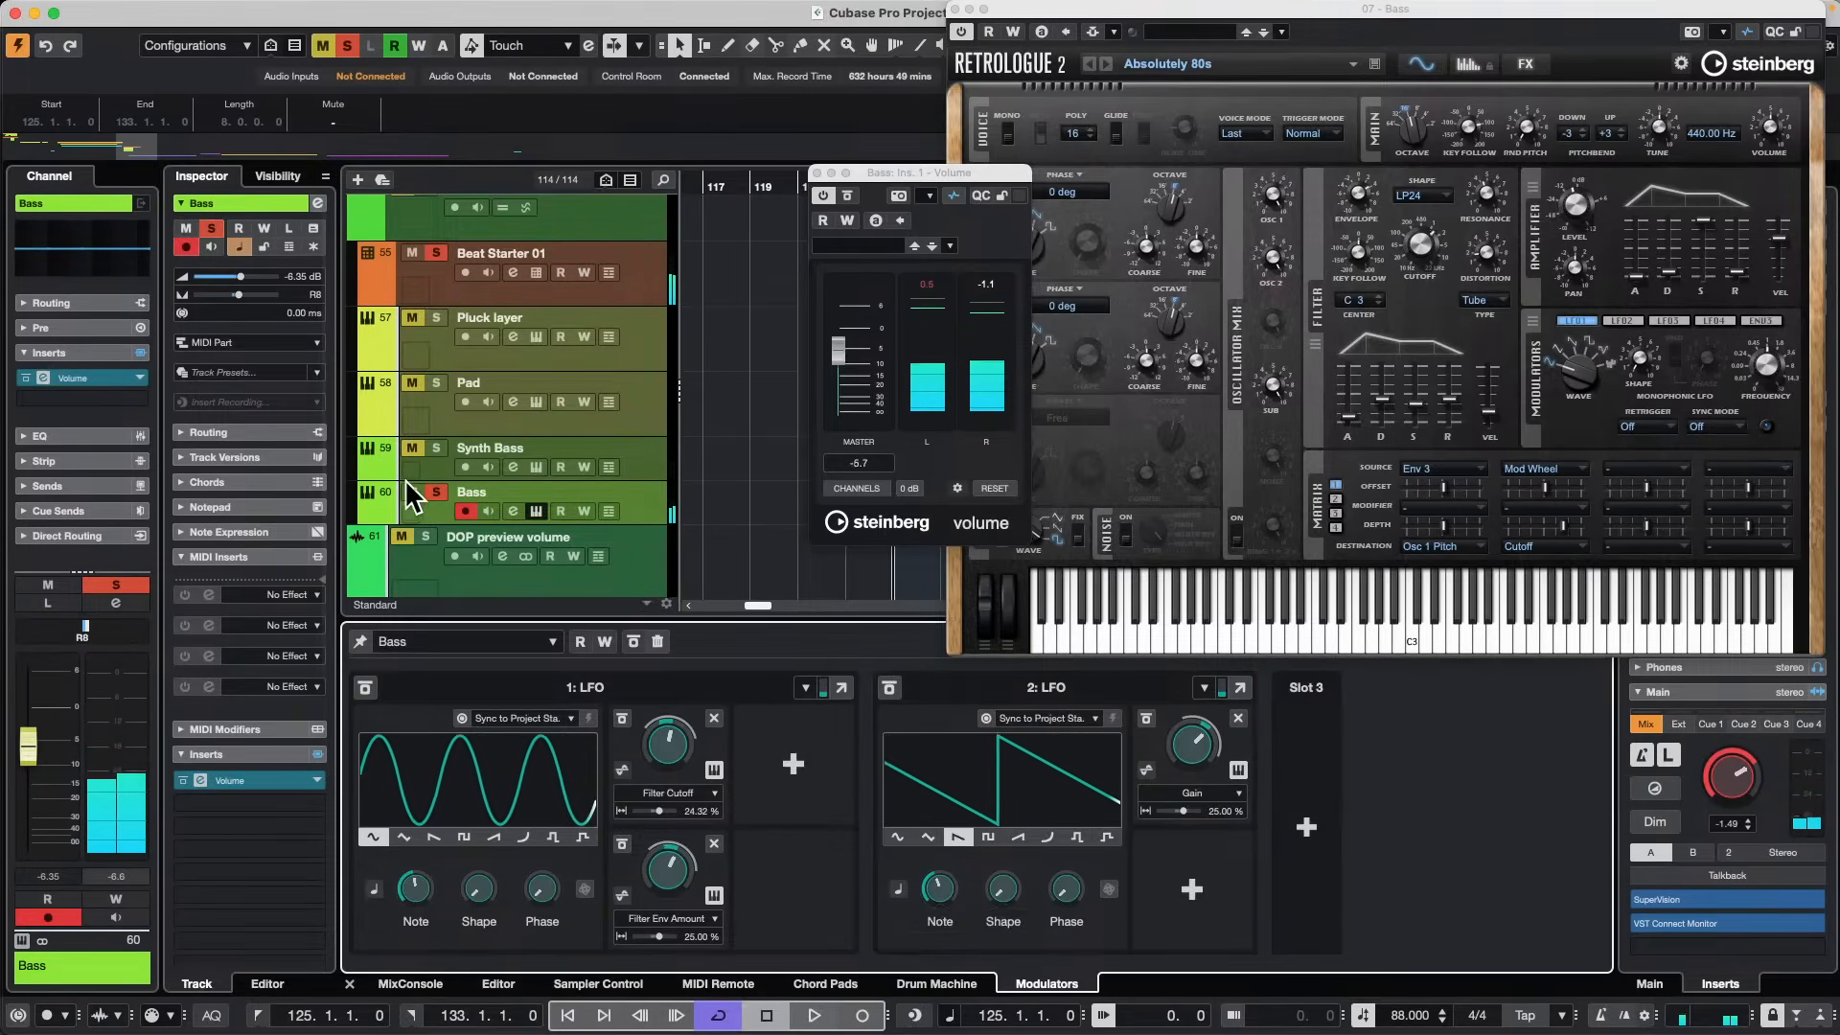
{"action": "left_click", "coordinate": [411, 488]}
{"action": "left_click", "coordinate": [435, 377]}
{"action": "left_click", "coordinate": [436, 379]}
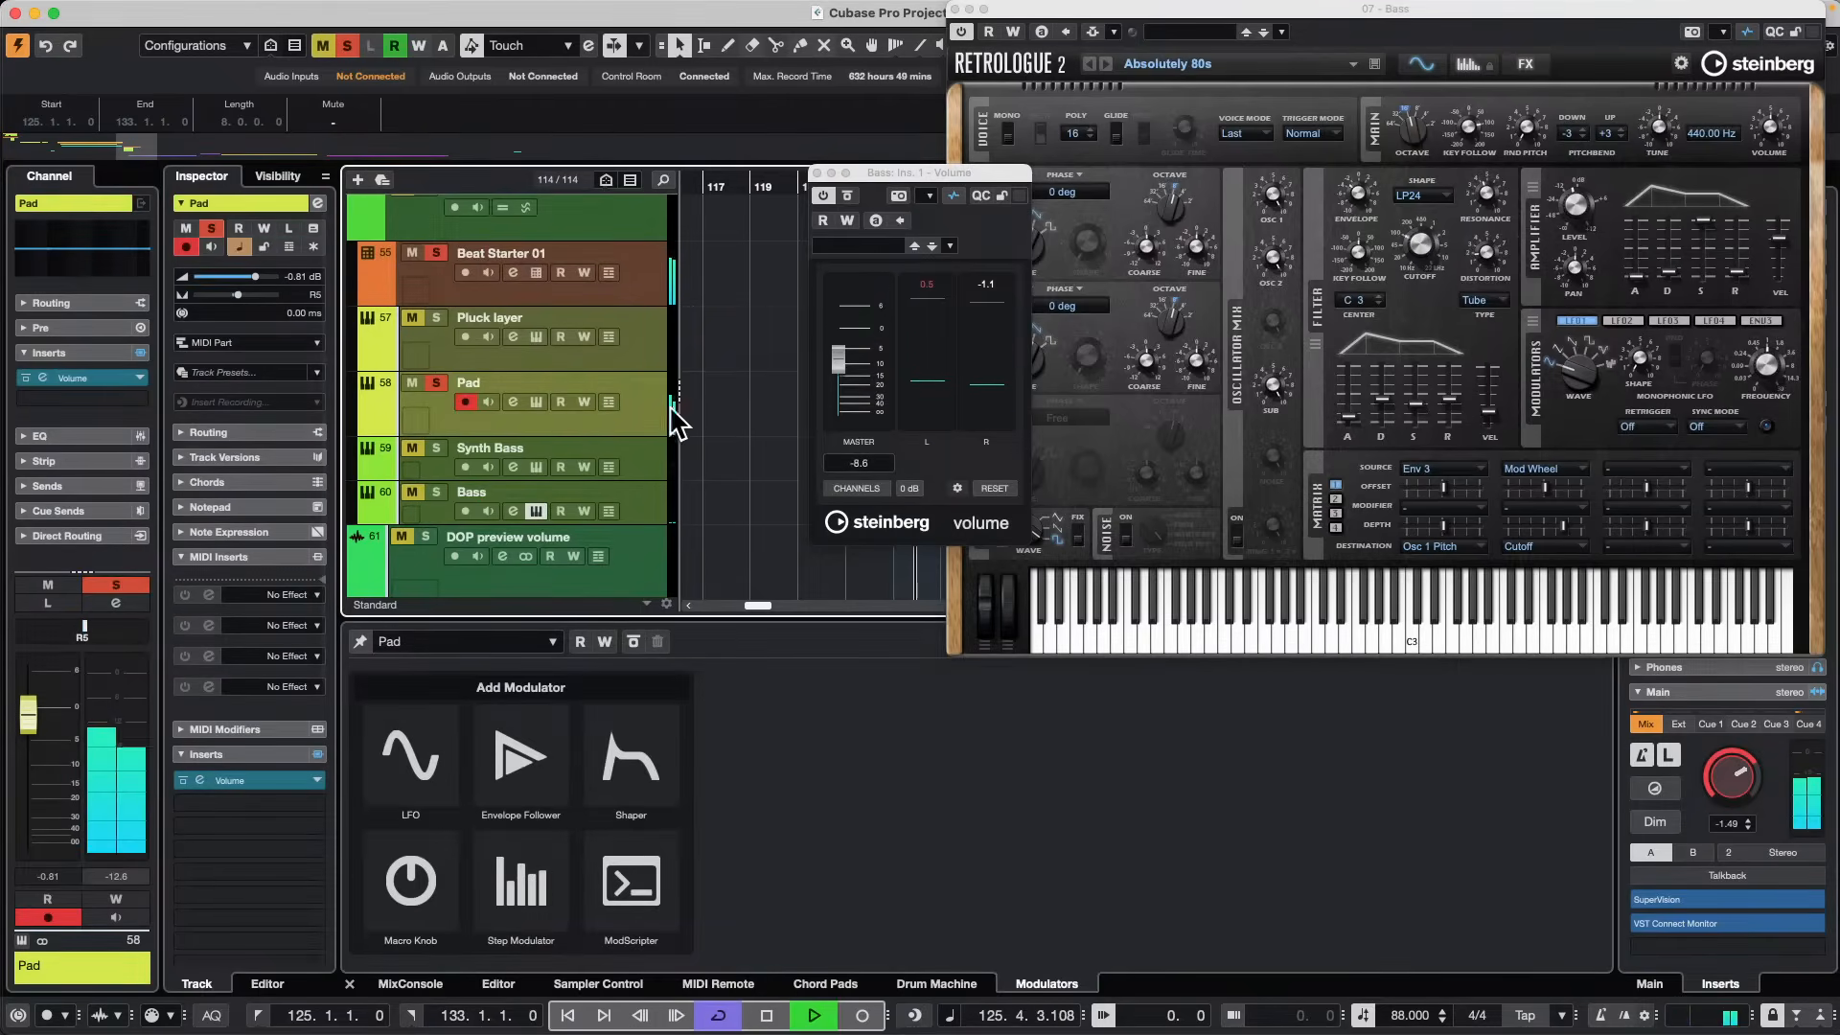
Open Pad's Retrologue 2 instrument, close the Bass Volume insert window and open Pad's Volume insert.
{"action": "left_click", "coordinate": [538, 401]}
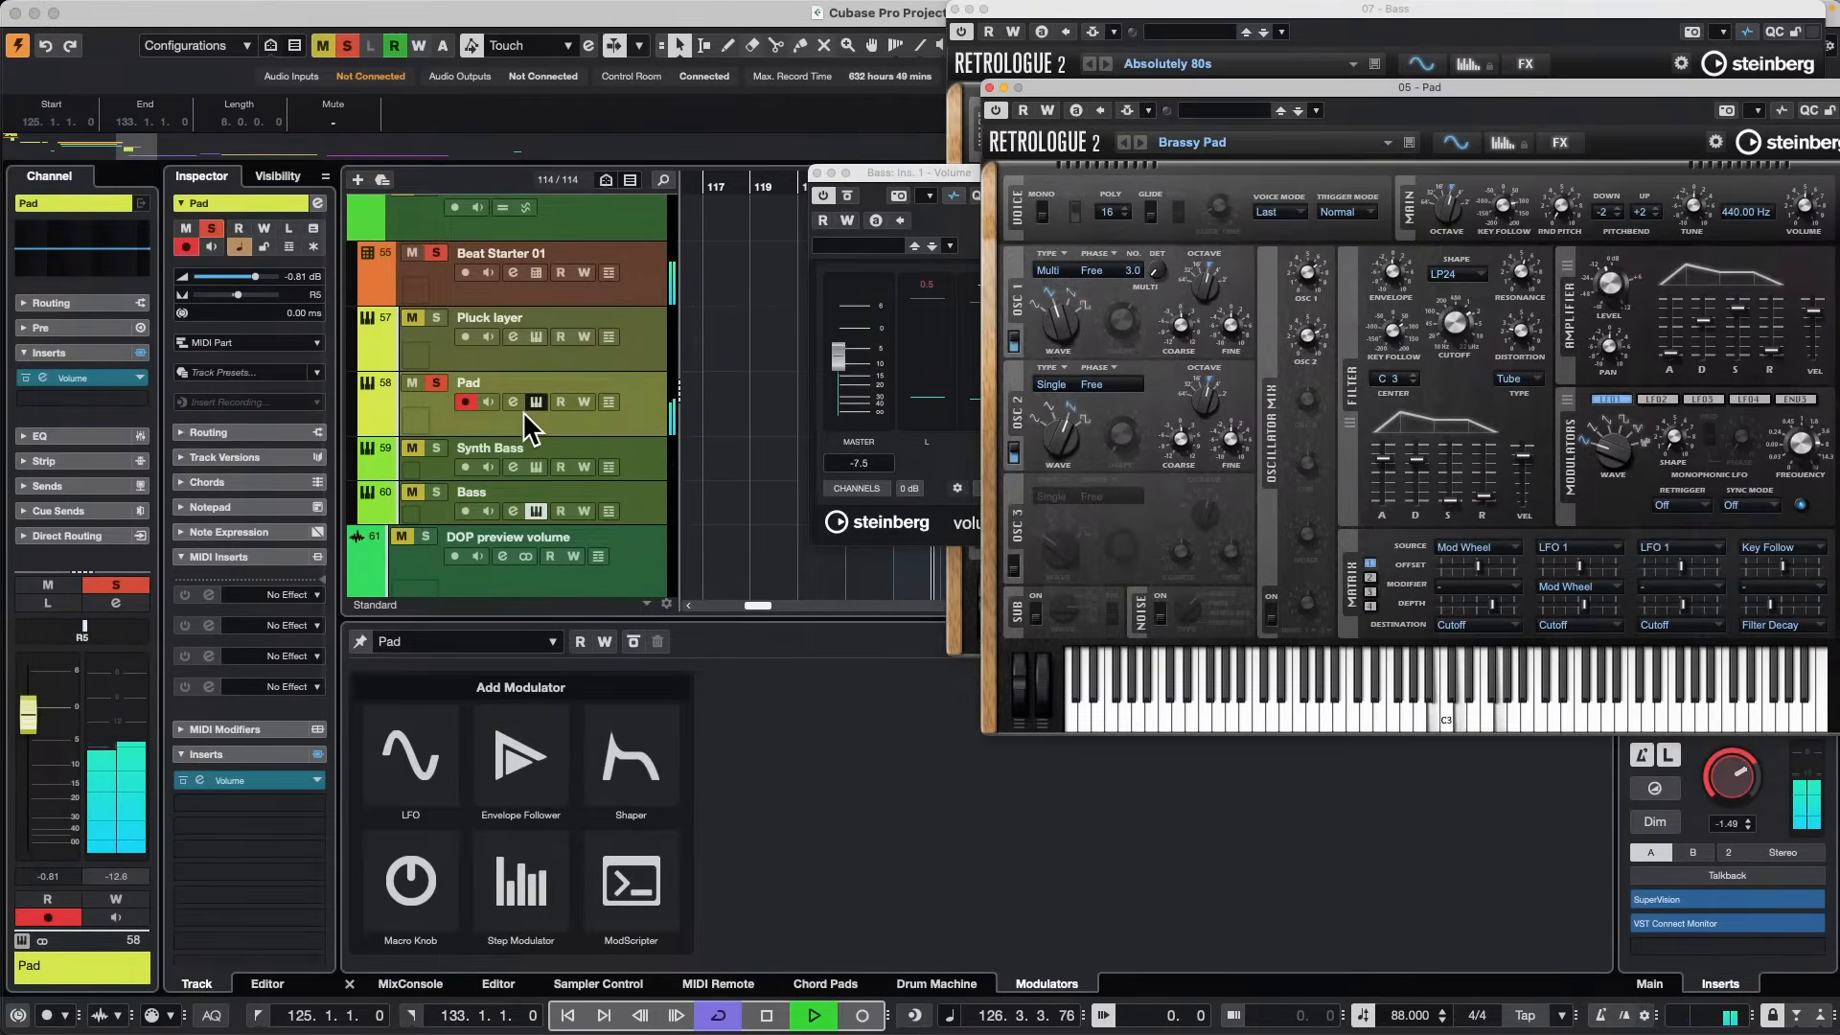
{"action": "left_click", "coordinate": [937, 175]}
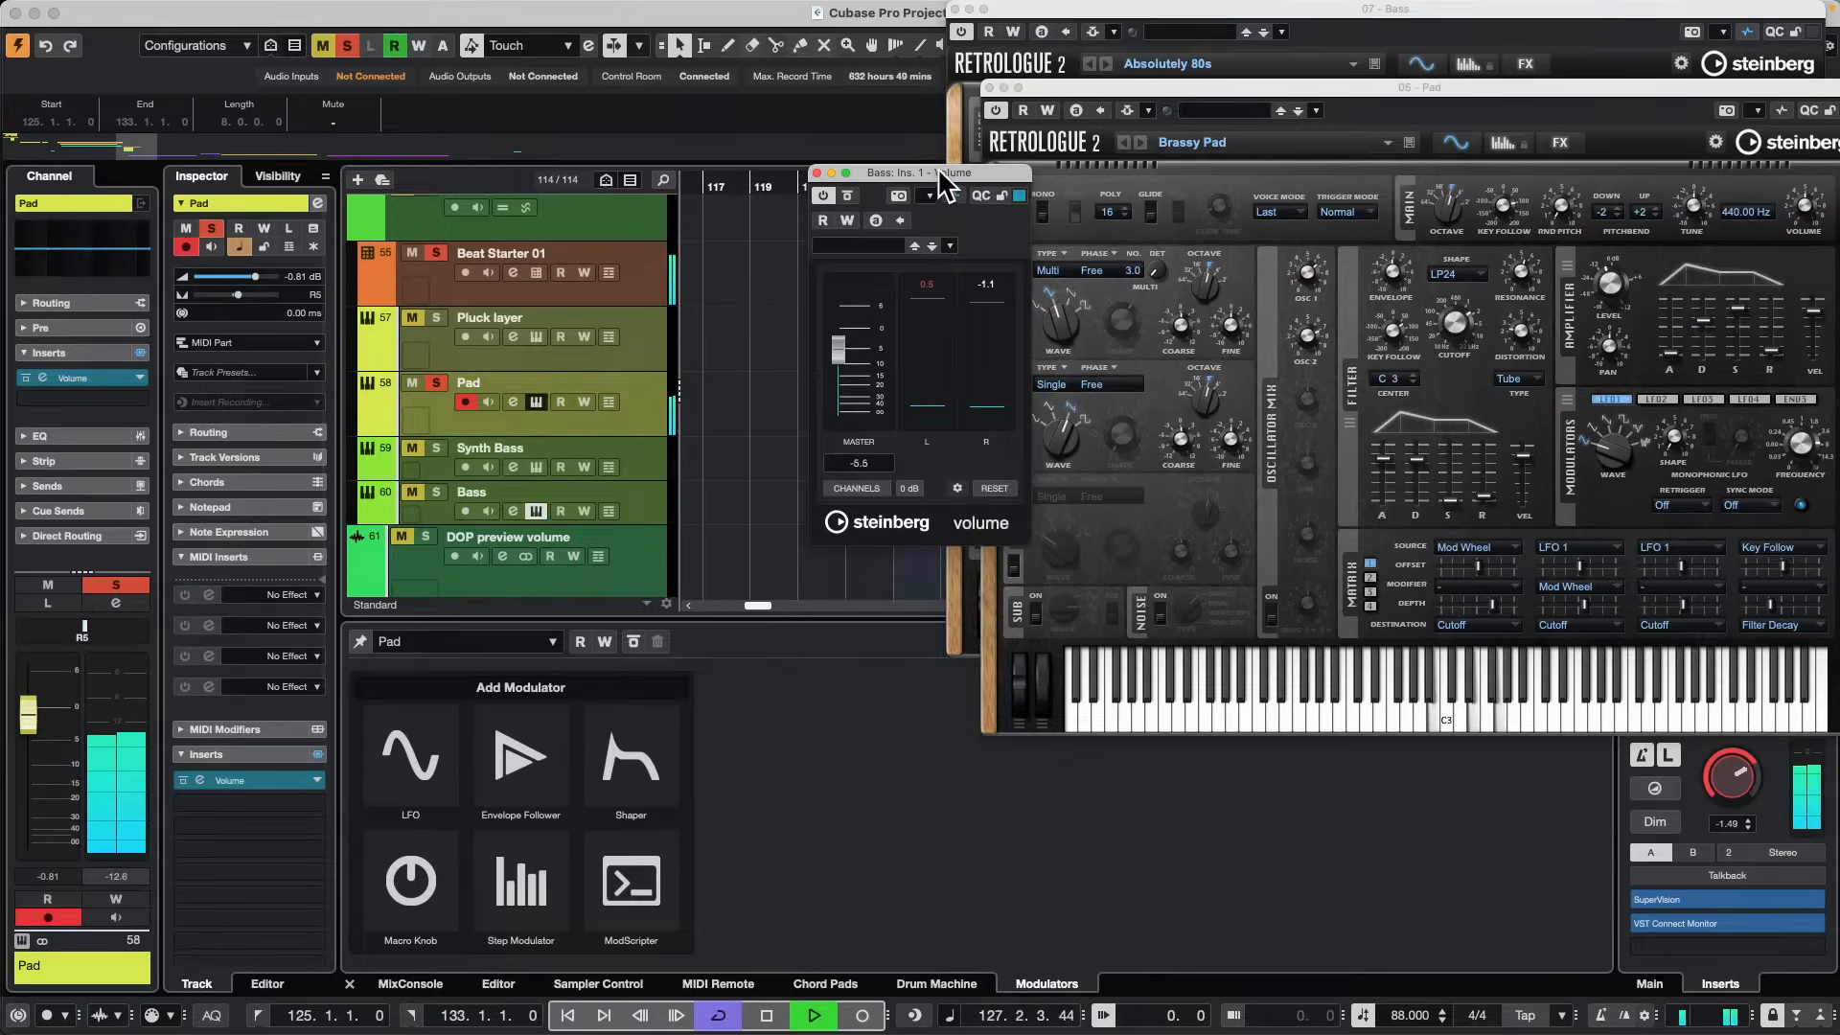
{"action": "left_click", "coordinate": [816, 173]}
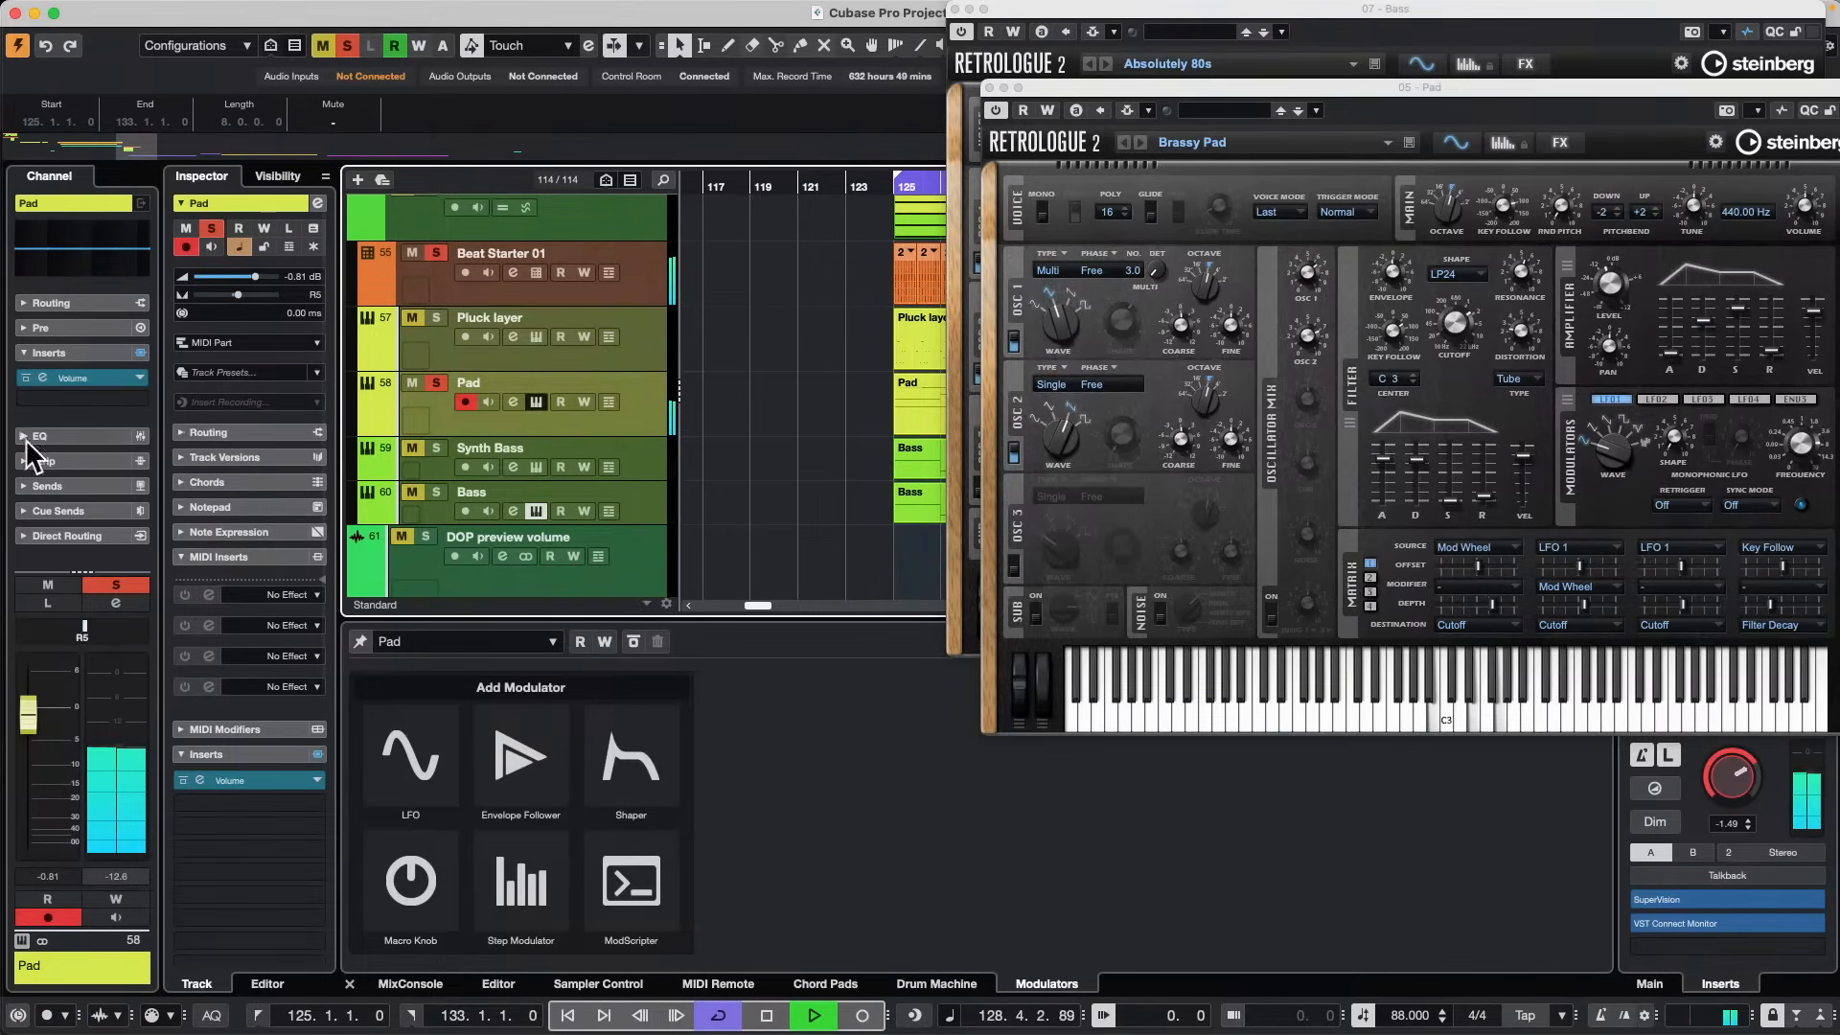
{"action": "left_click", "coordinate": [106, 379]}
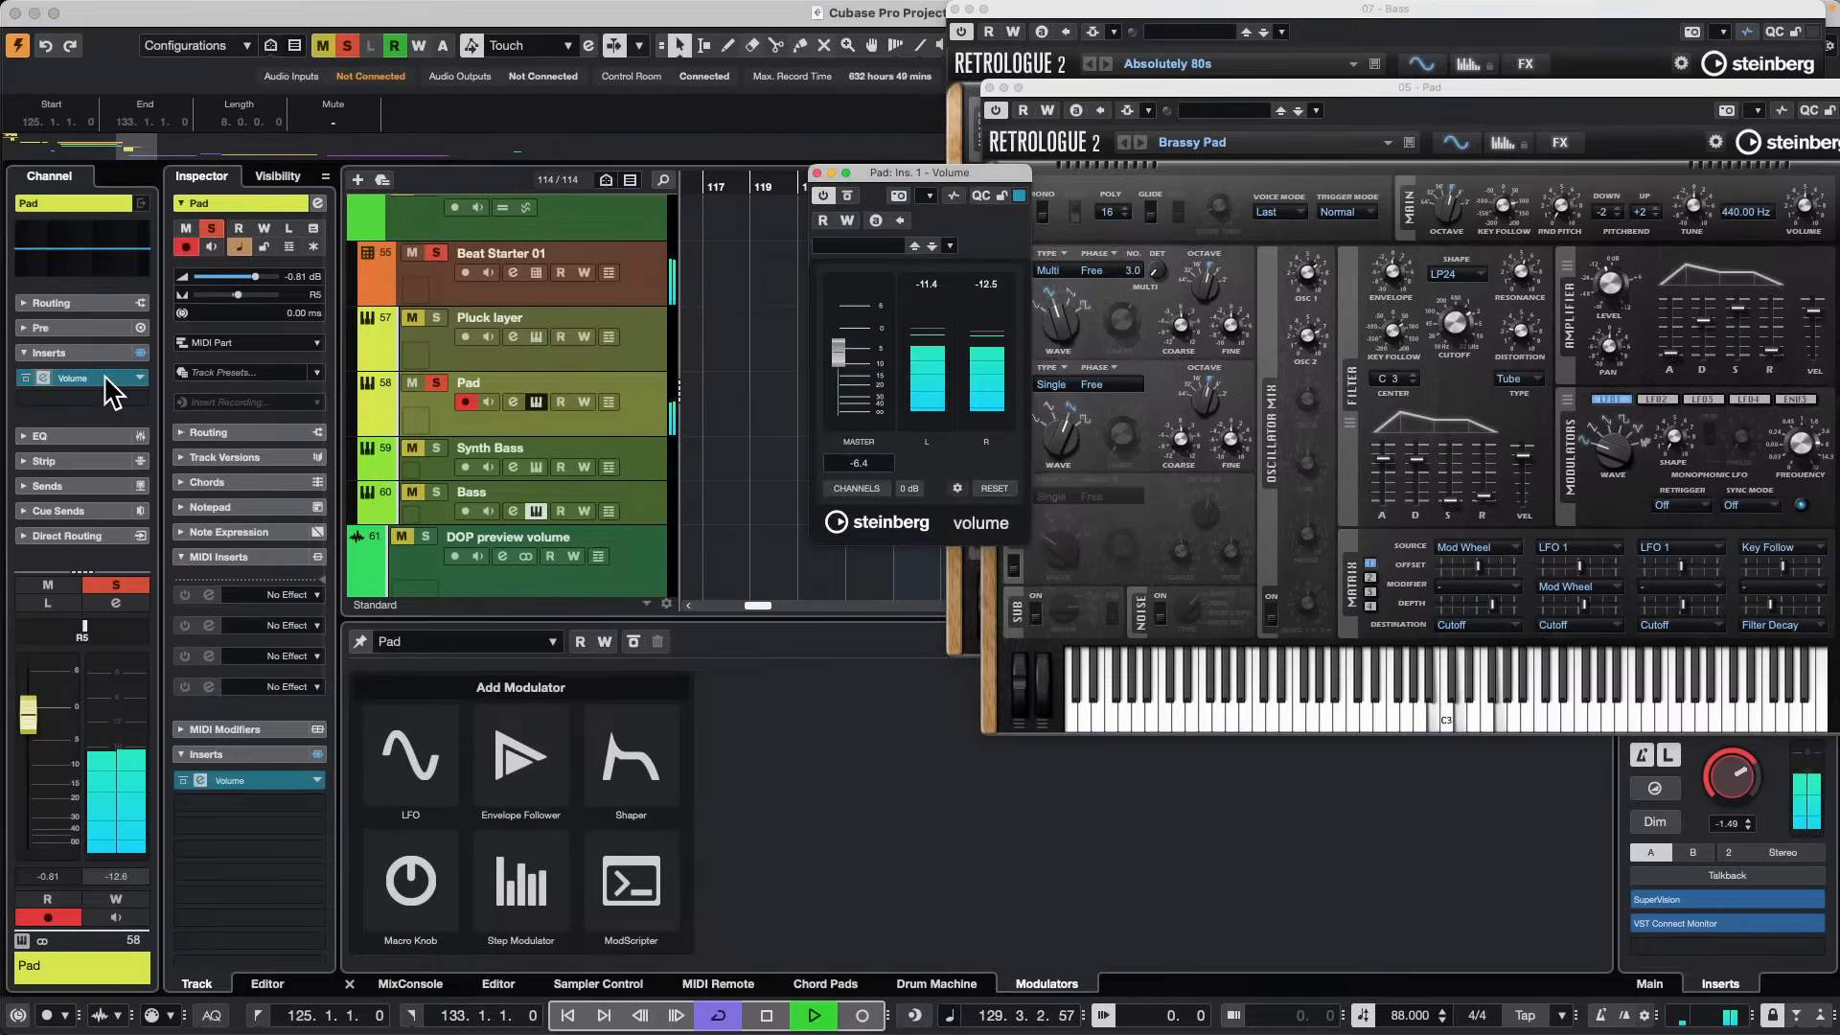
Add a Shaper modulator to Pad, choose the U-shaped curve and pull its middle point down close to the minimum.
{"action": "left_click", "coordinate": [661, 763]}
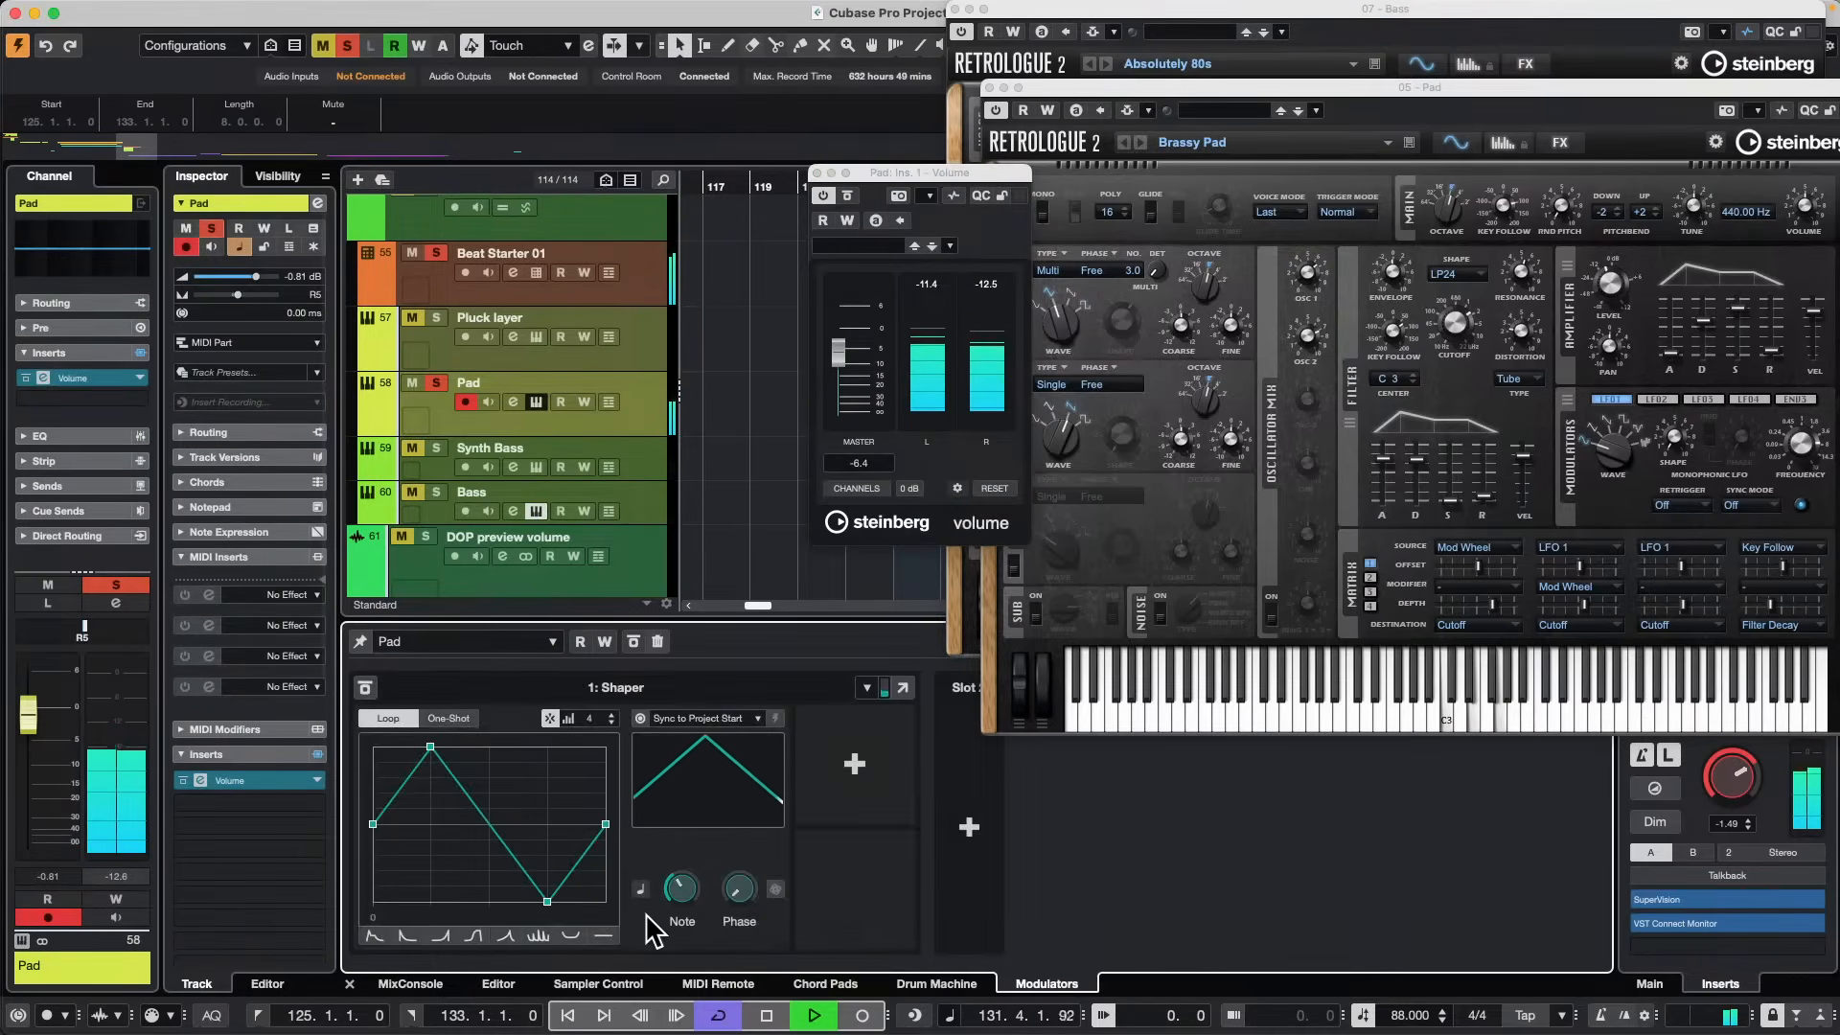
{"action": "left_click", "coordinate": [572, 936]}
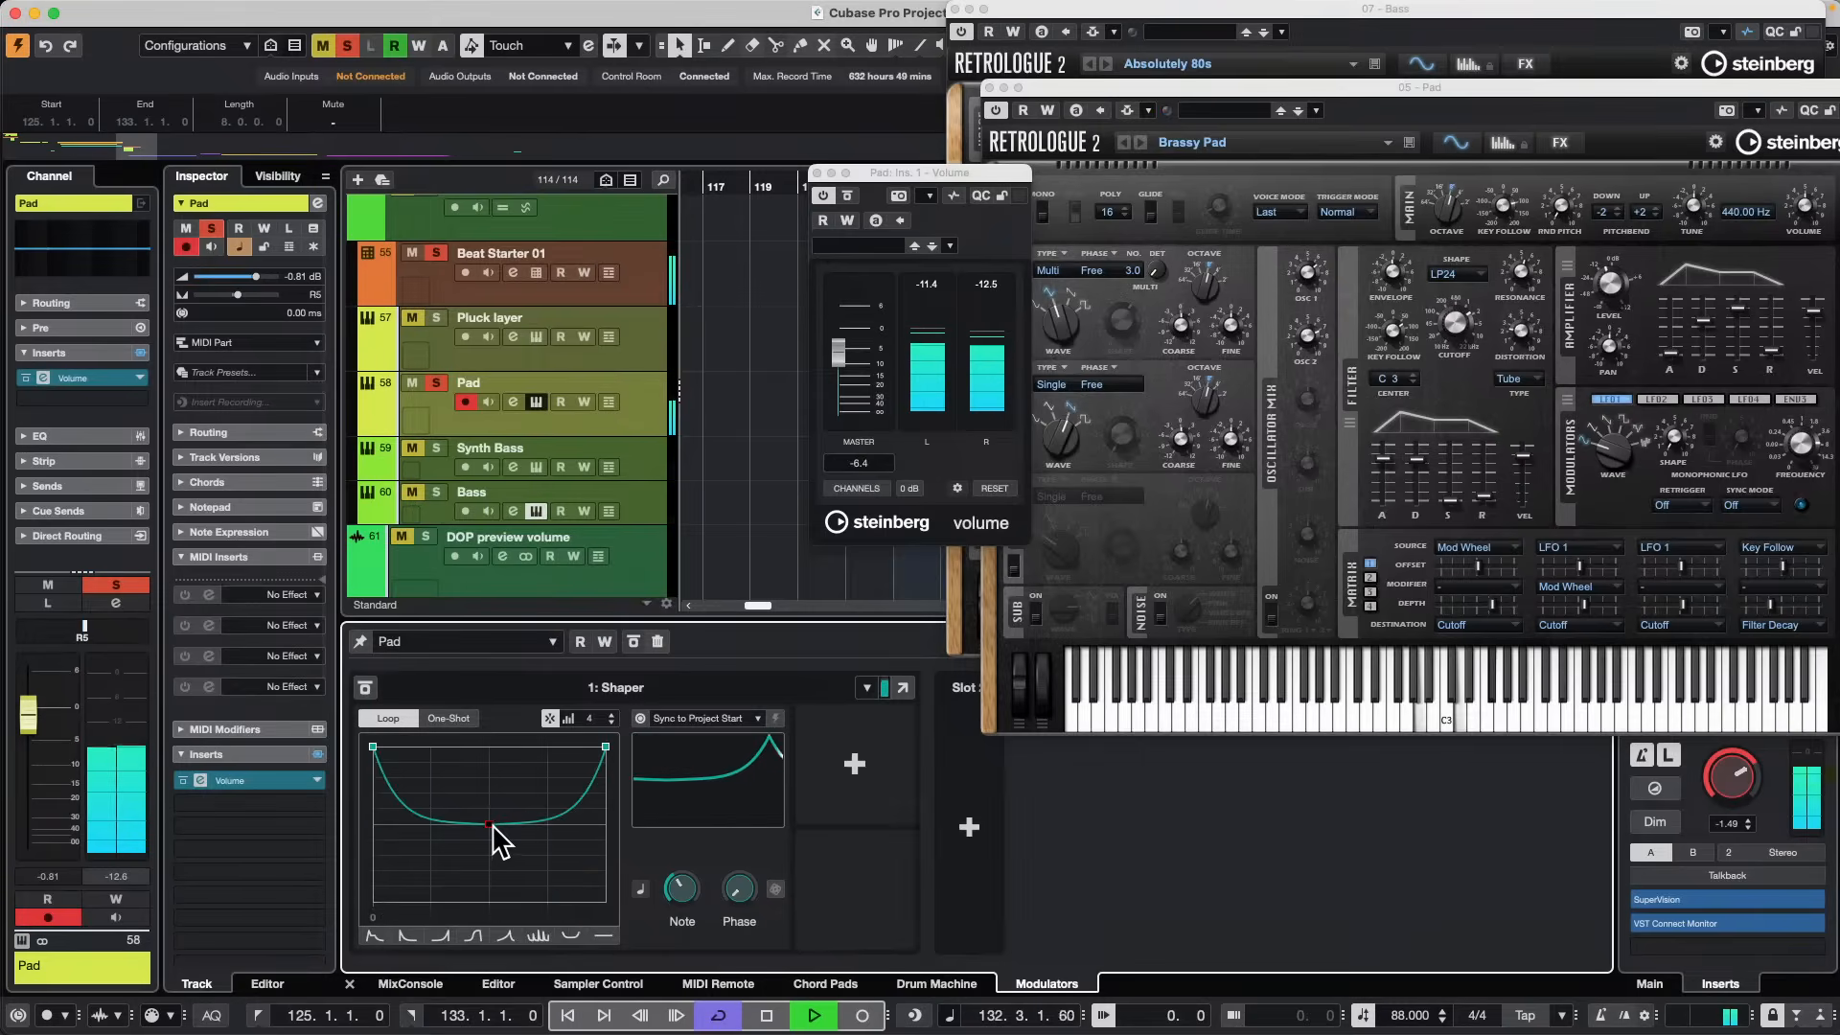
{"action": "left_click_drag", "start_coordinate": [493, 827], "coordinate": [489, 886]}
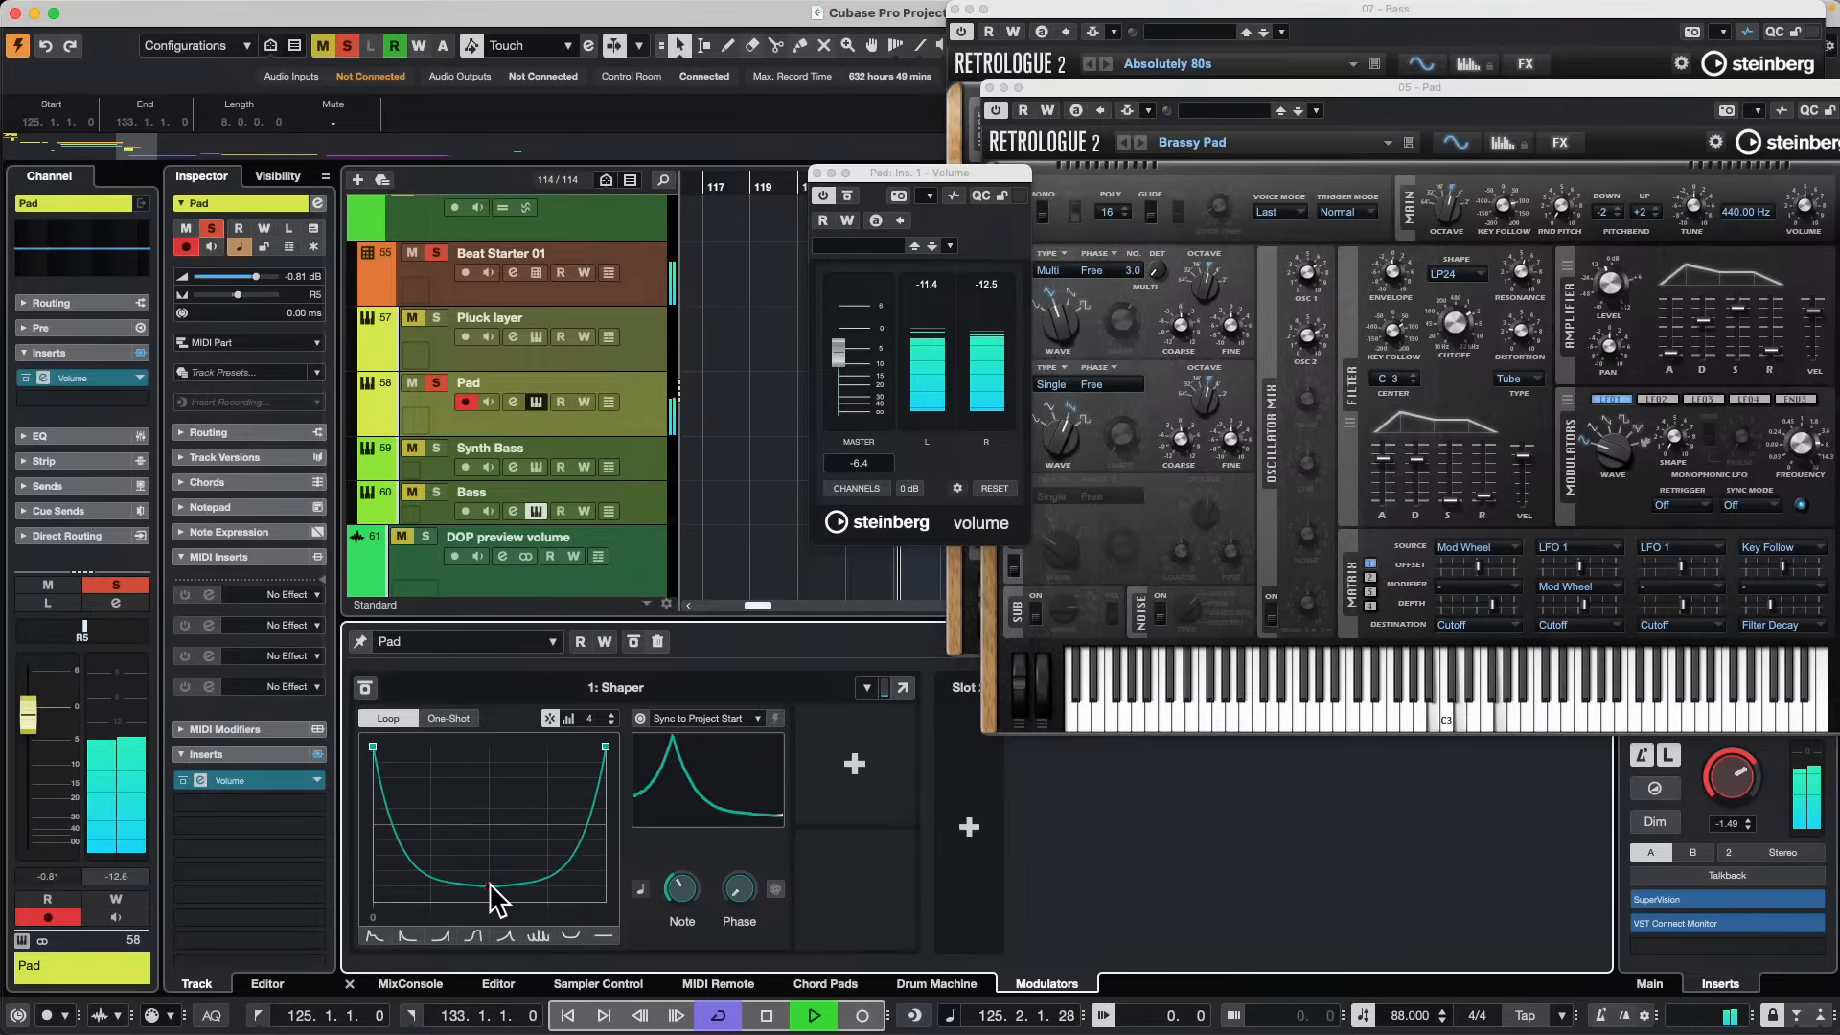
Assign the Shaper to the Master Gain of Pad's Volume insert and vary the Shaper's note rate.
{"action": "left_click", "coordinate": [882, 686]}
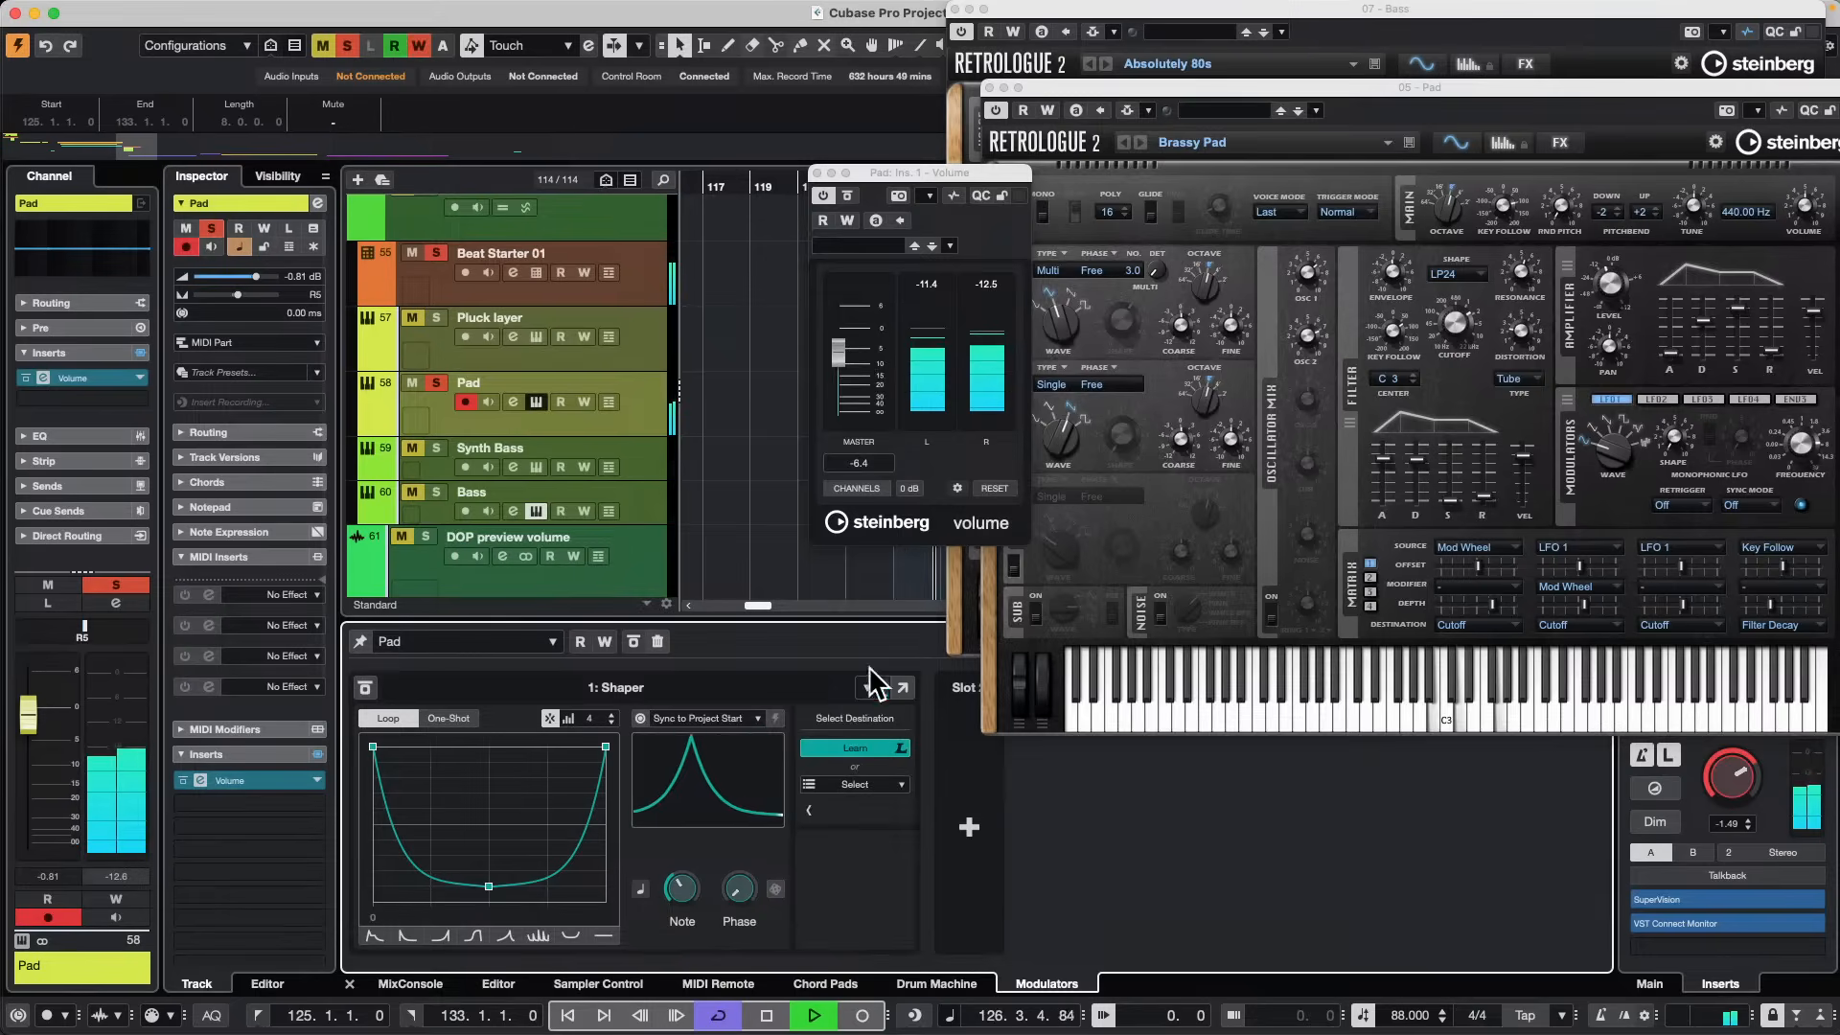
{"action": "left_click_drag", "start_coordinate": [842, 343], "coordinate": [844, 442]}
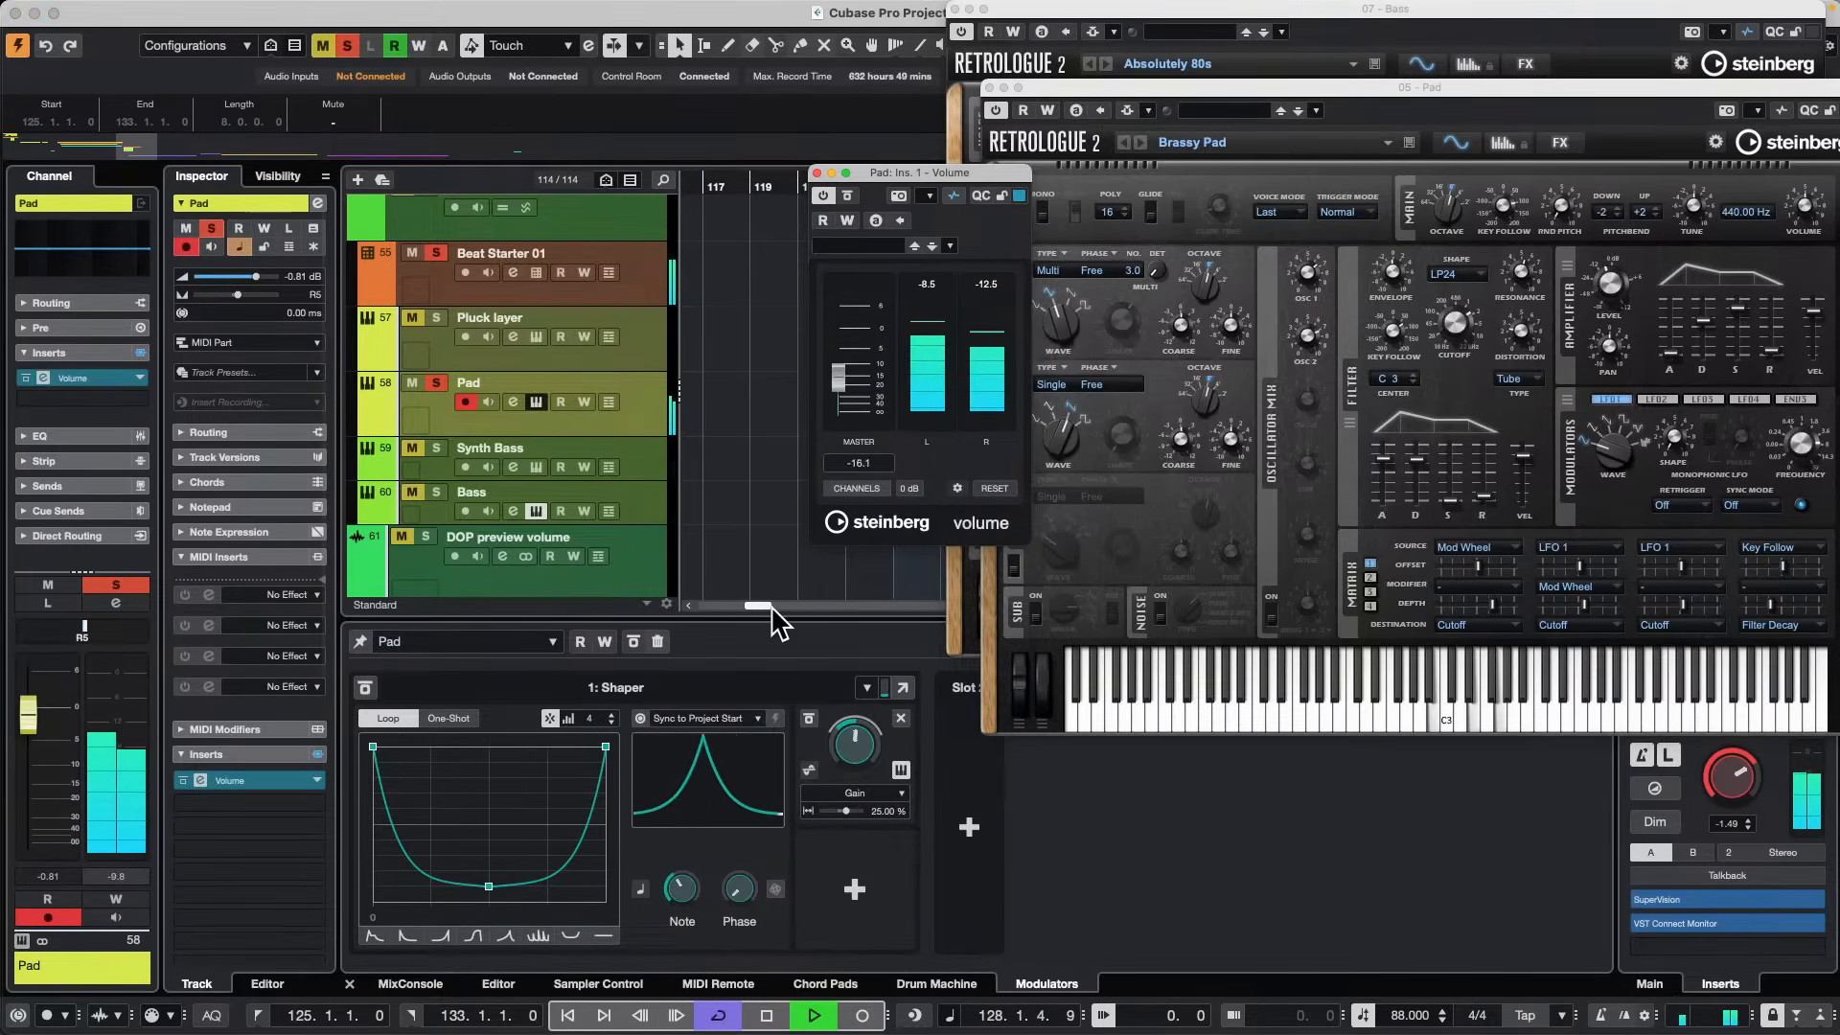
{"action": "left_click", "coordinate": [675, 891]}
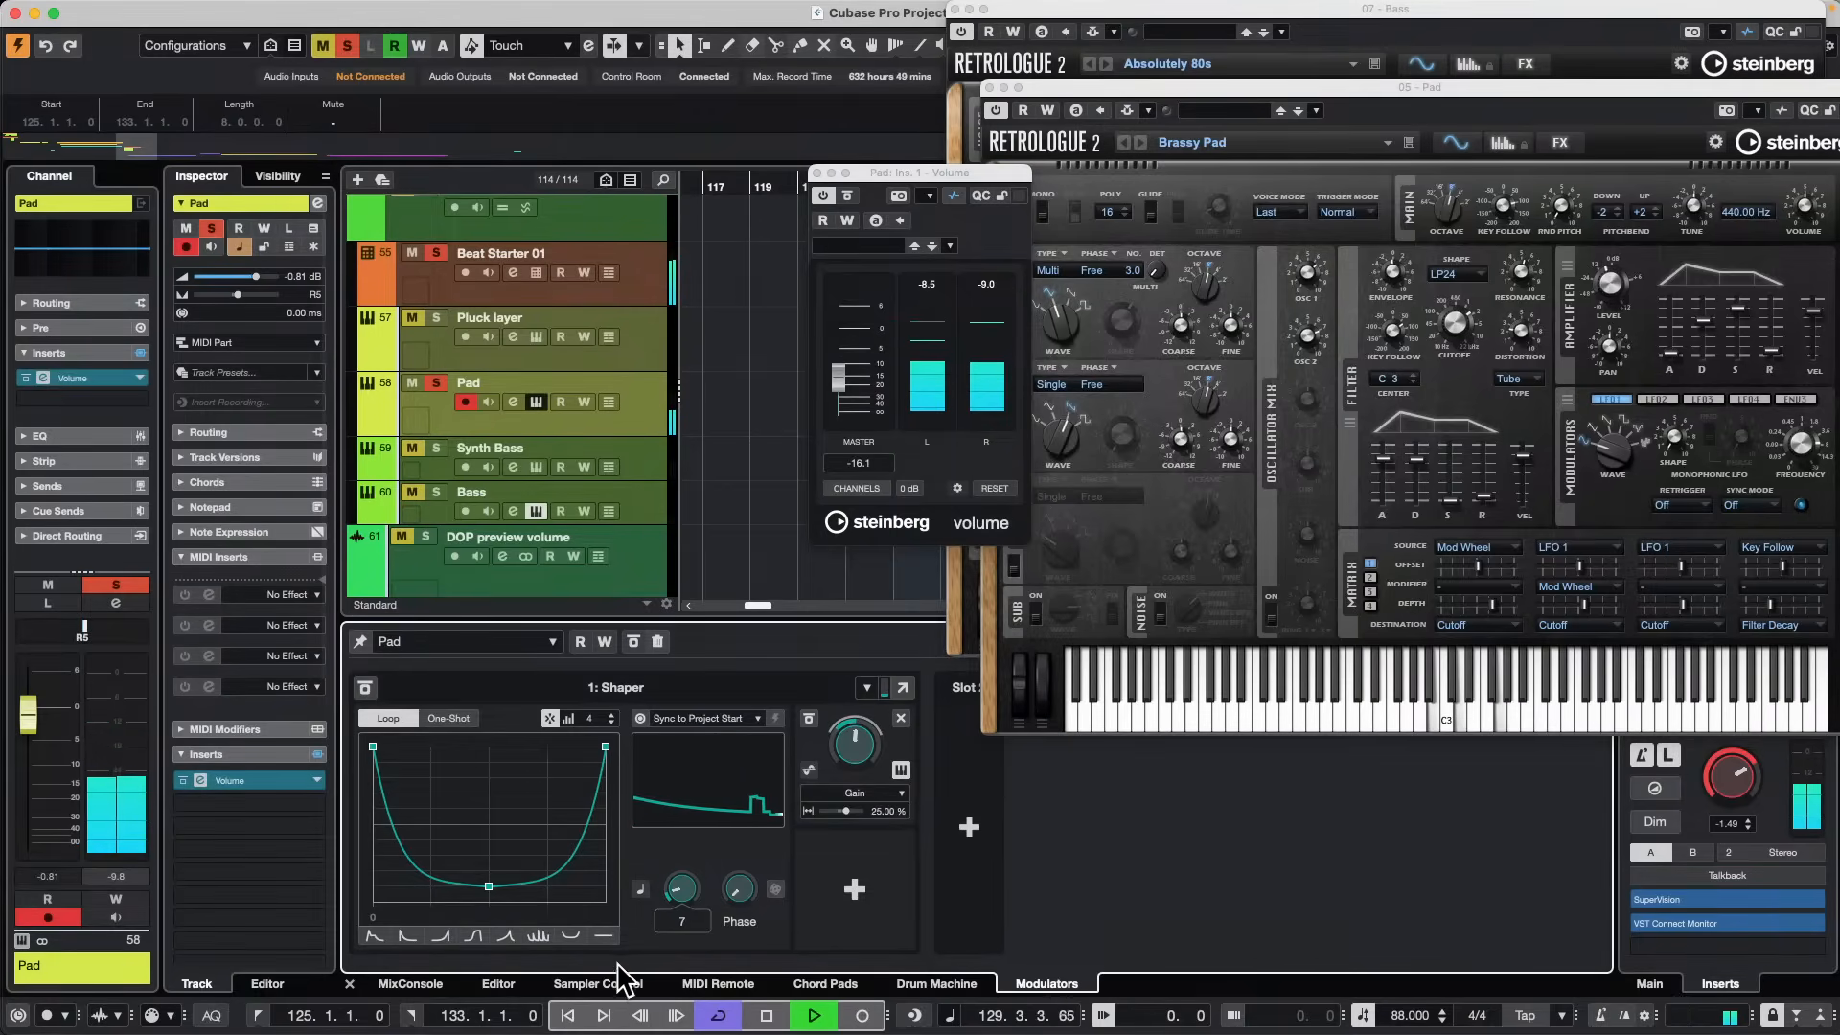
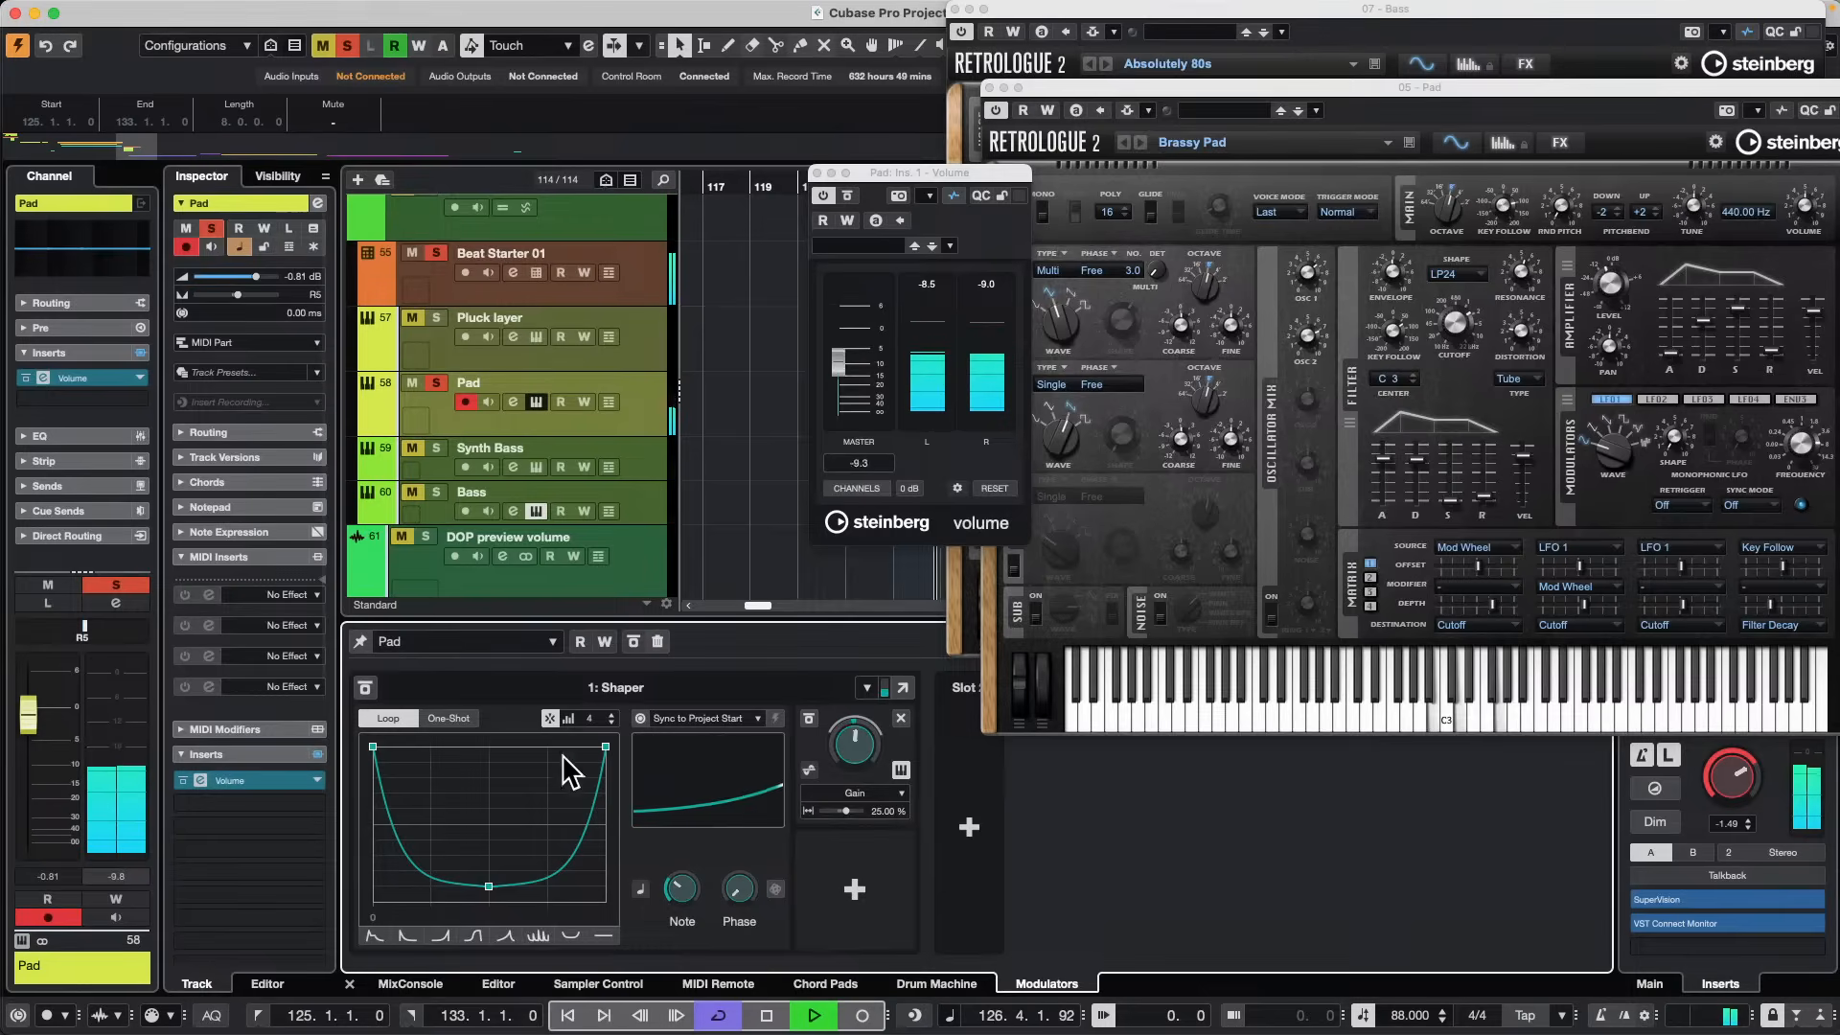
{"action": "left_click", "coordinate": [854, 890]}
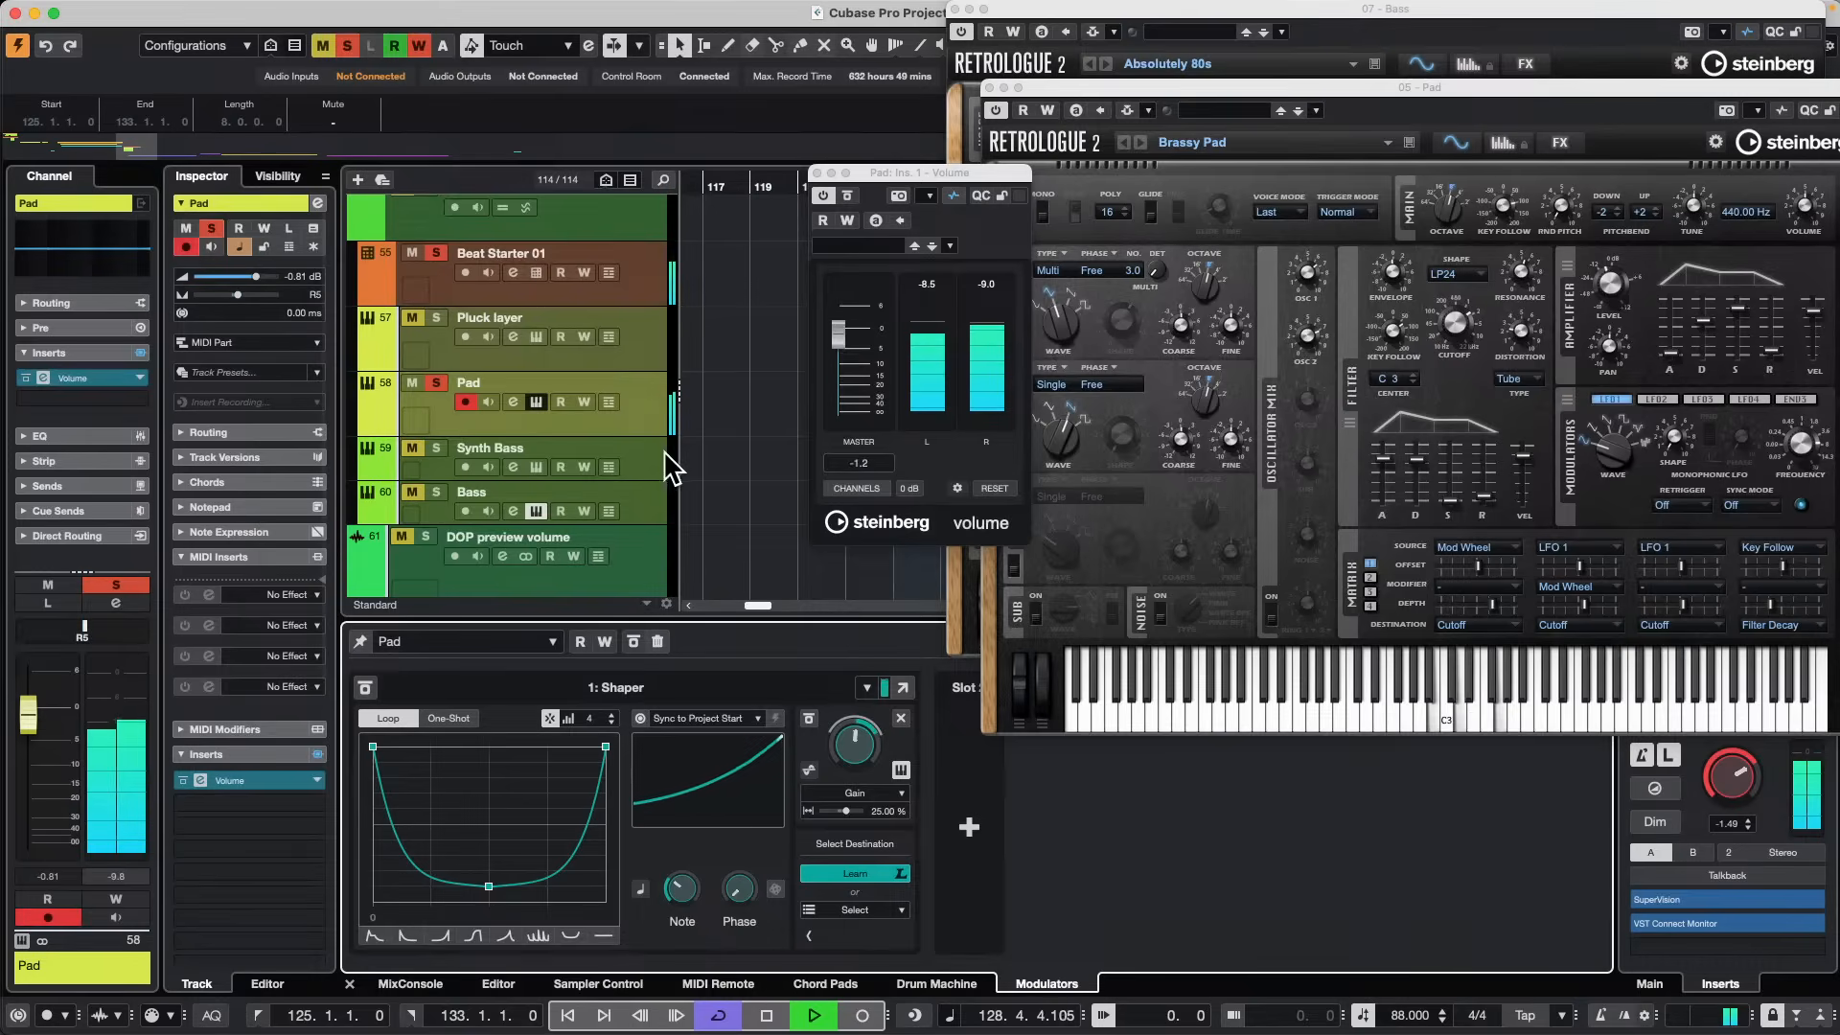
{"action": "left_click", "coordinate": [317, 203]}
{"action": "left_click_drag", "start_coordinate": [1031, 657], "coordinate": [1313, 459]}
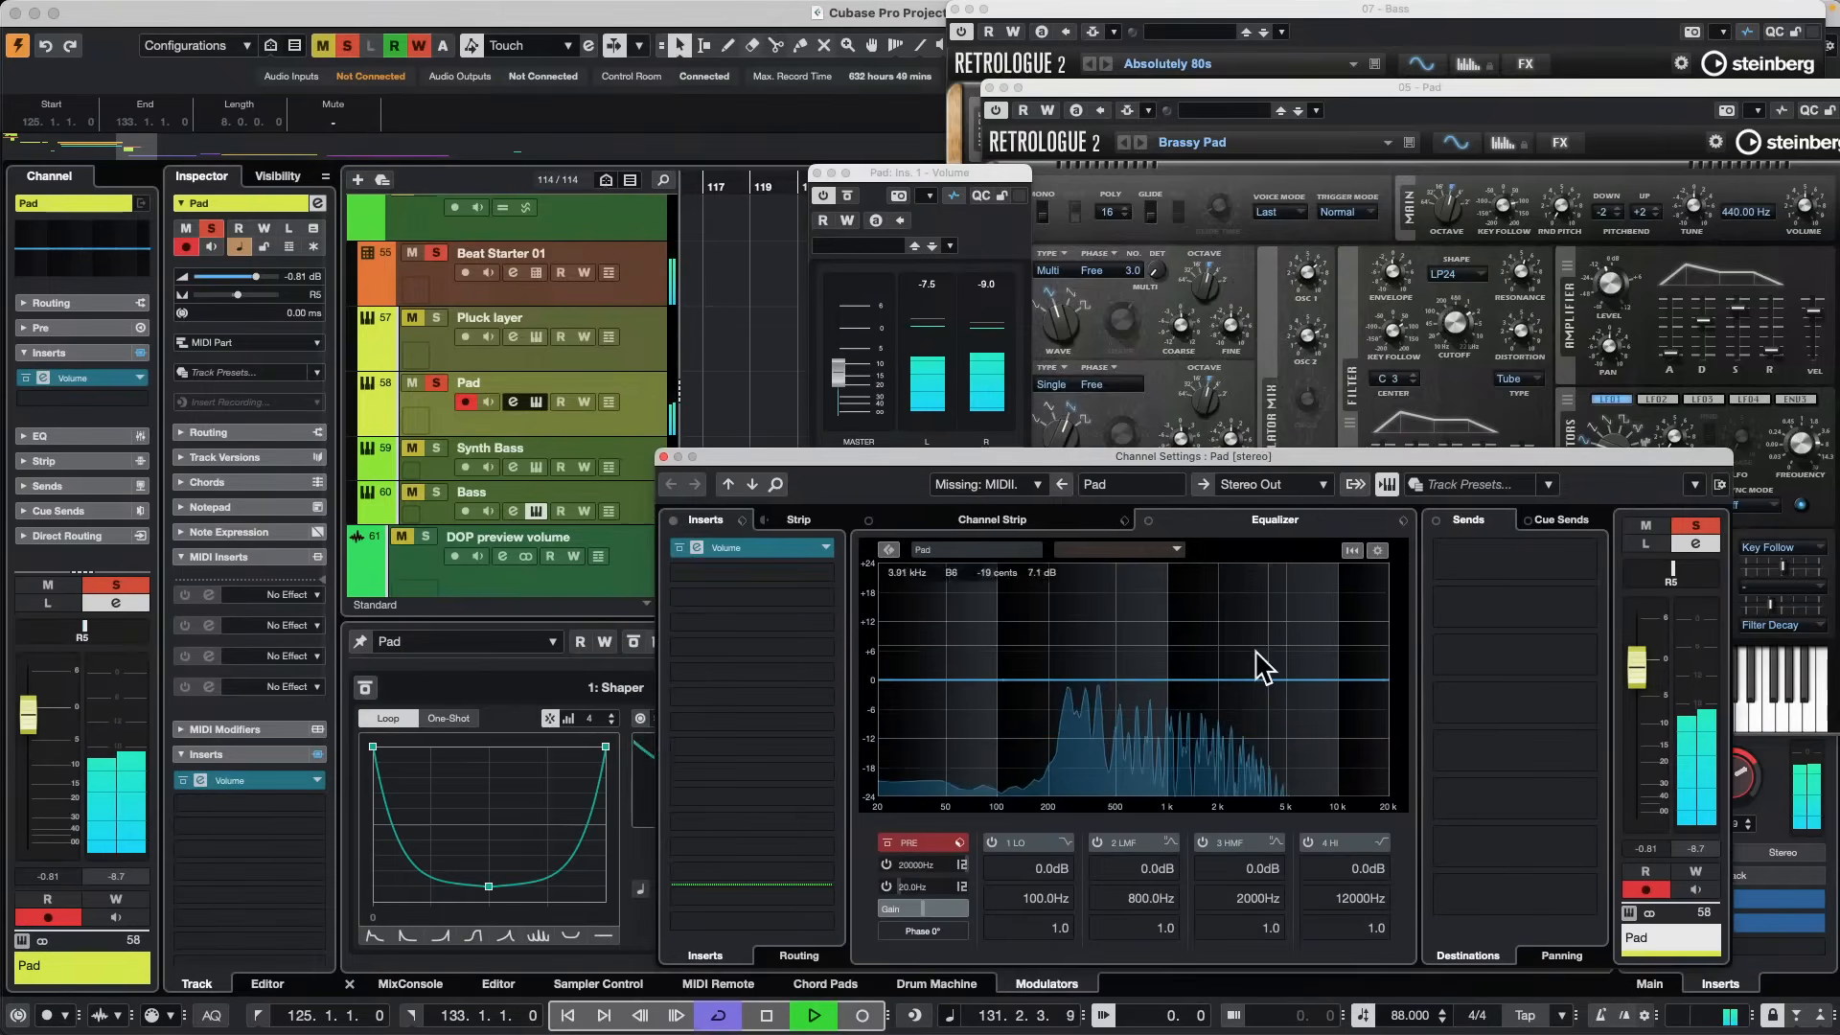
{"action": "left_click", "coordinate": [1204, 844]}
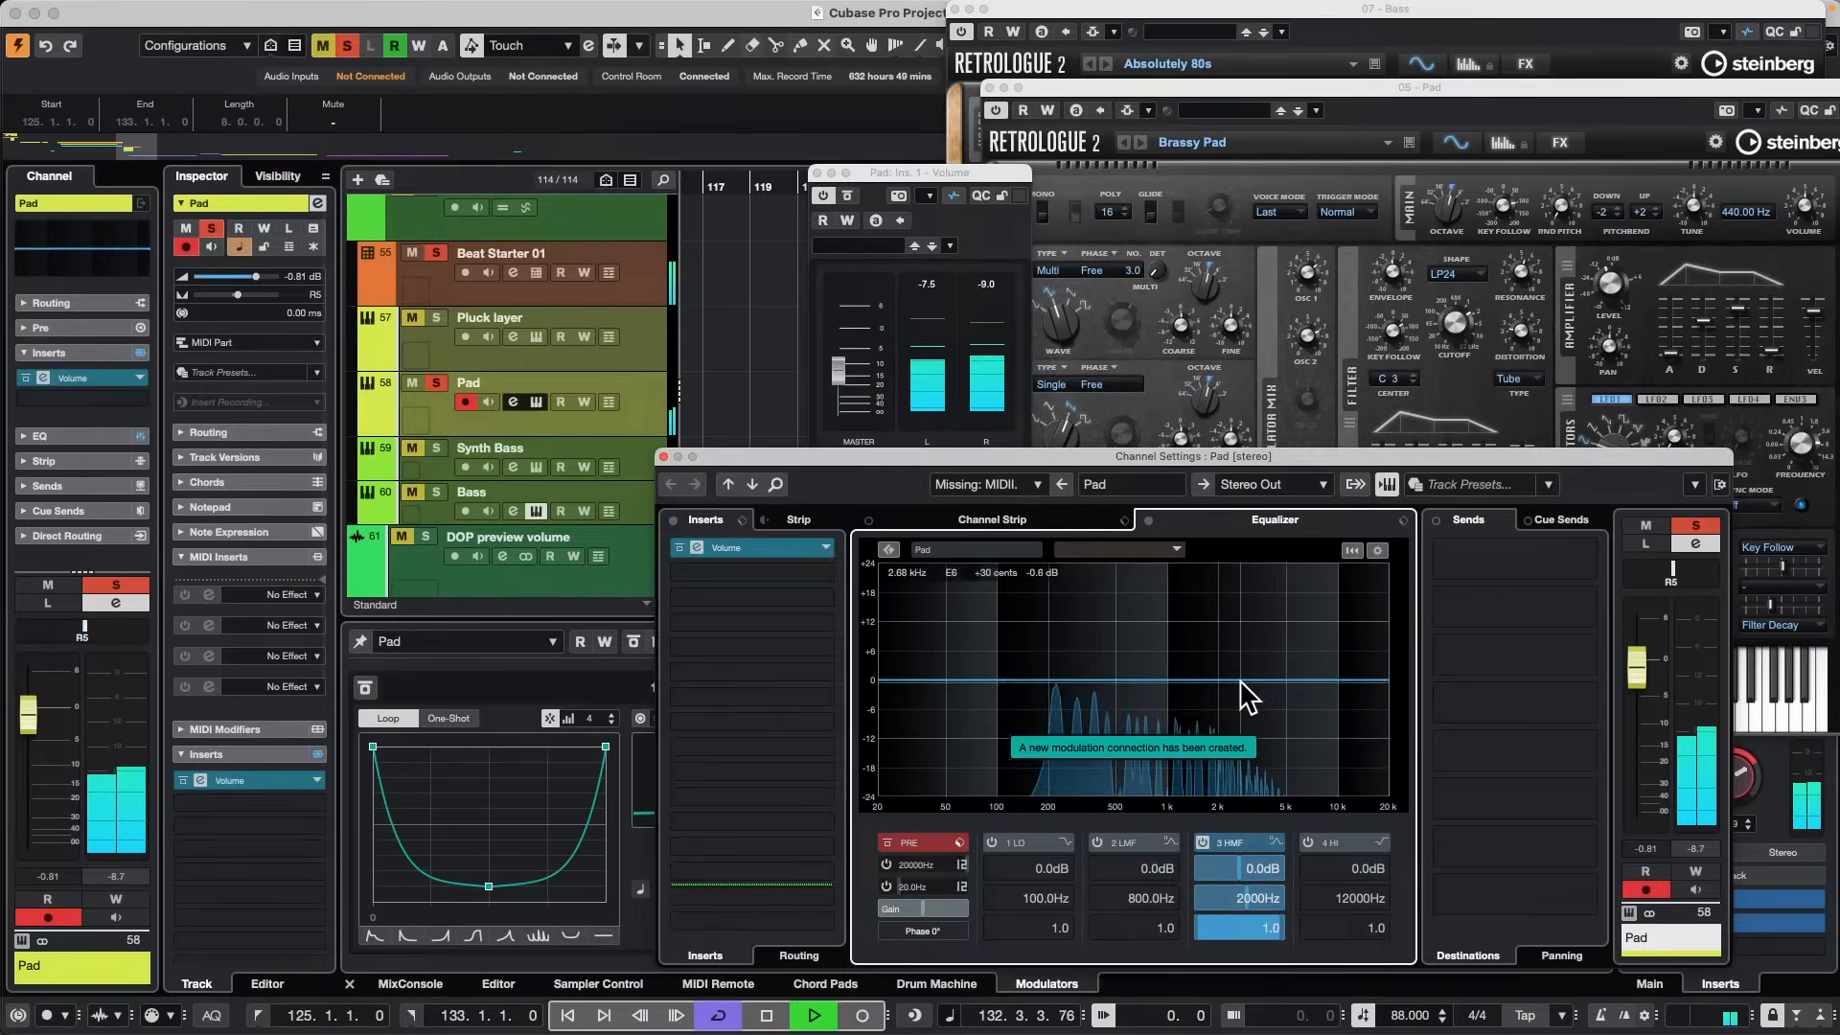
Boost Pad's EQ band 3 to 8.2 dB and enable band 2 with 11.6 dB at 2326 Hz.
{"action": "scroll", "coordinate": [1244, 870], "scroll_direction": "up", "scroll_amount": 5}
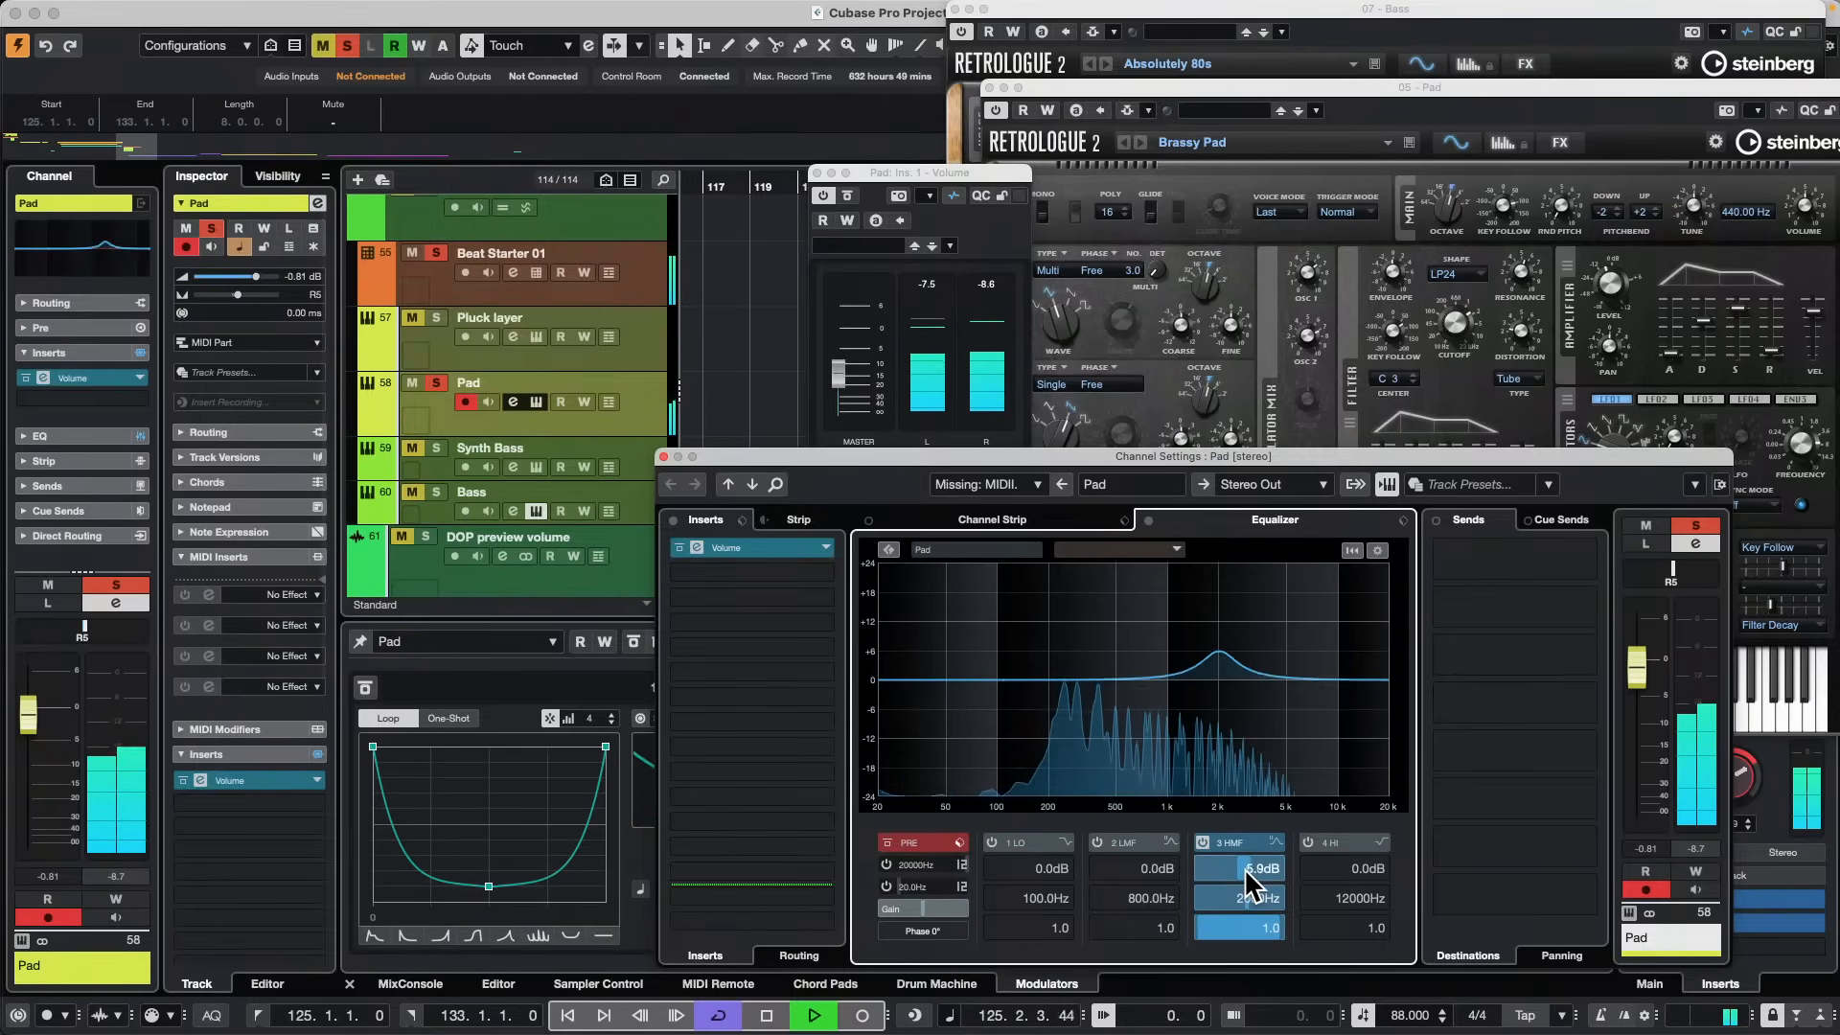
{"action": "scroll", "coordinate": [1245, 869], "scroll_direction": "up", "scroll_amount": 2}
{"action": "mouse_move", "coordinate": [1225, 637]}
{"action": "left_mouse_down"}
{"action": "mouse_move", "coordinate": [1253, 620]}
{"action": "mouse_move", "coordinate": [1230, 624]}
{"action": "left_mouse_up"}
Assign the frequency of Pad's EQ band 3 as the Shaper's third destination and close the channel settings.
{"action": "right_click", "coordinate": [1253, 911]}
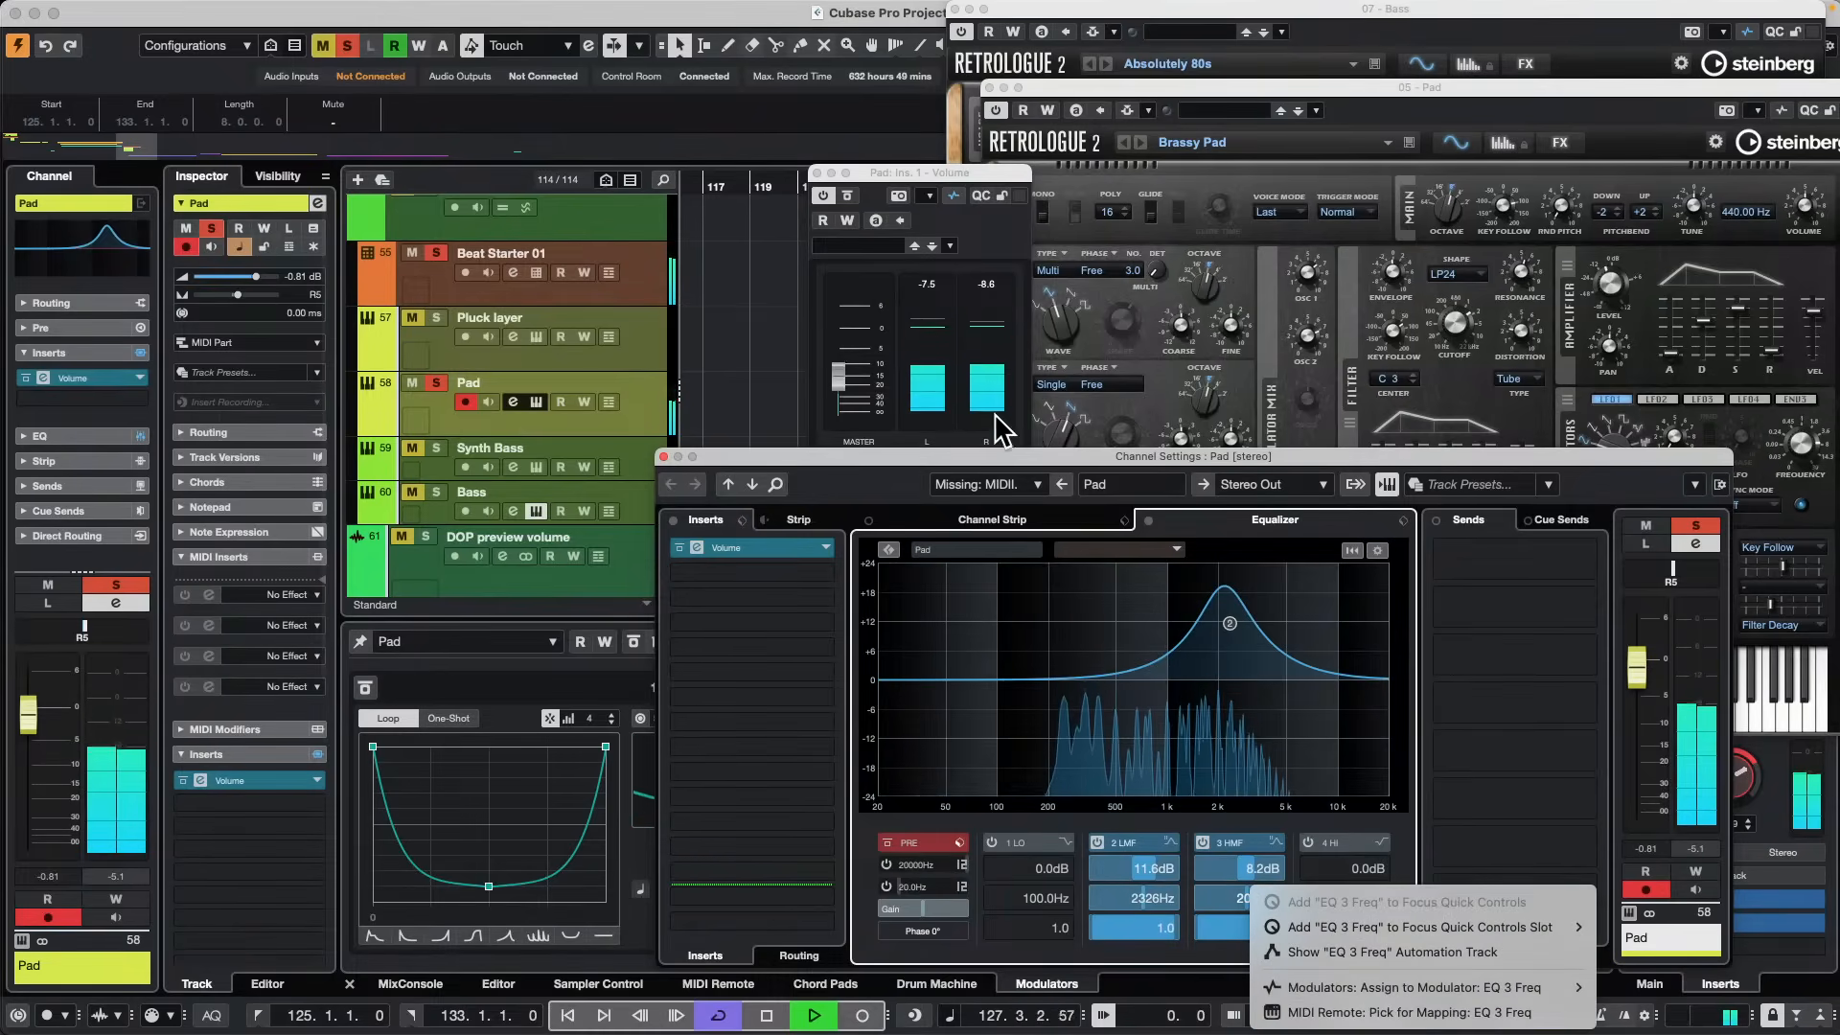
{"action": "mouse_move", "coordinate": [1446, 993]}
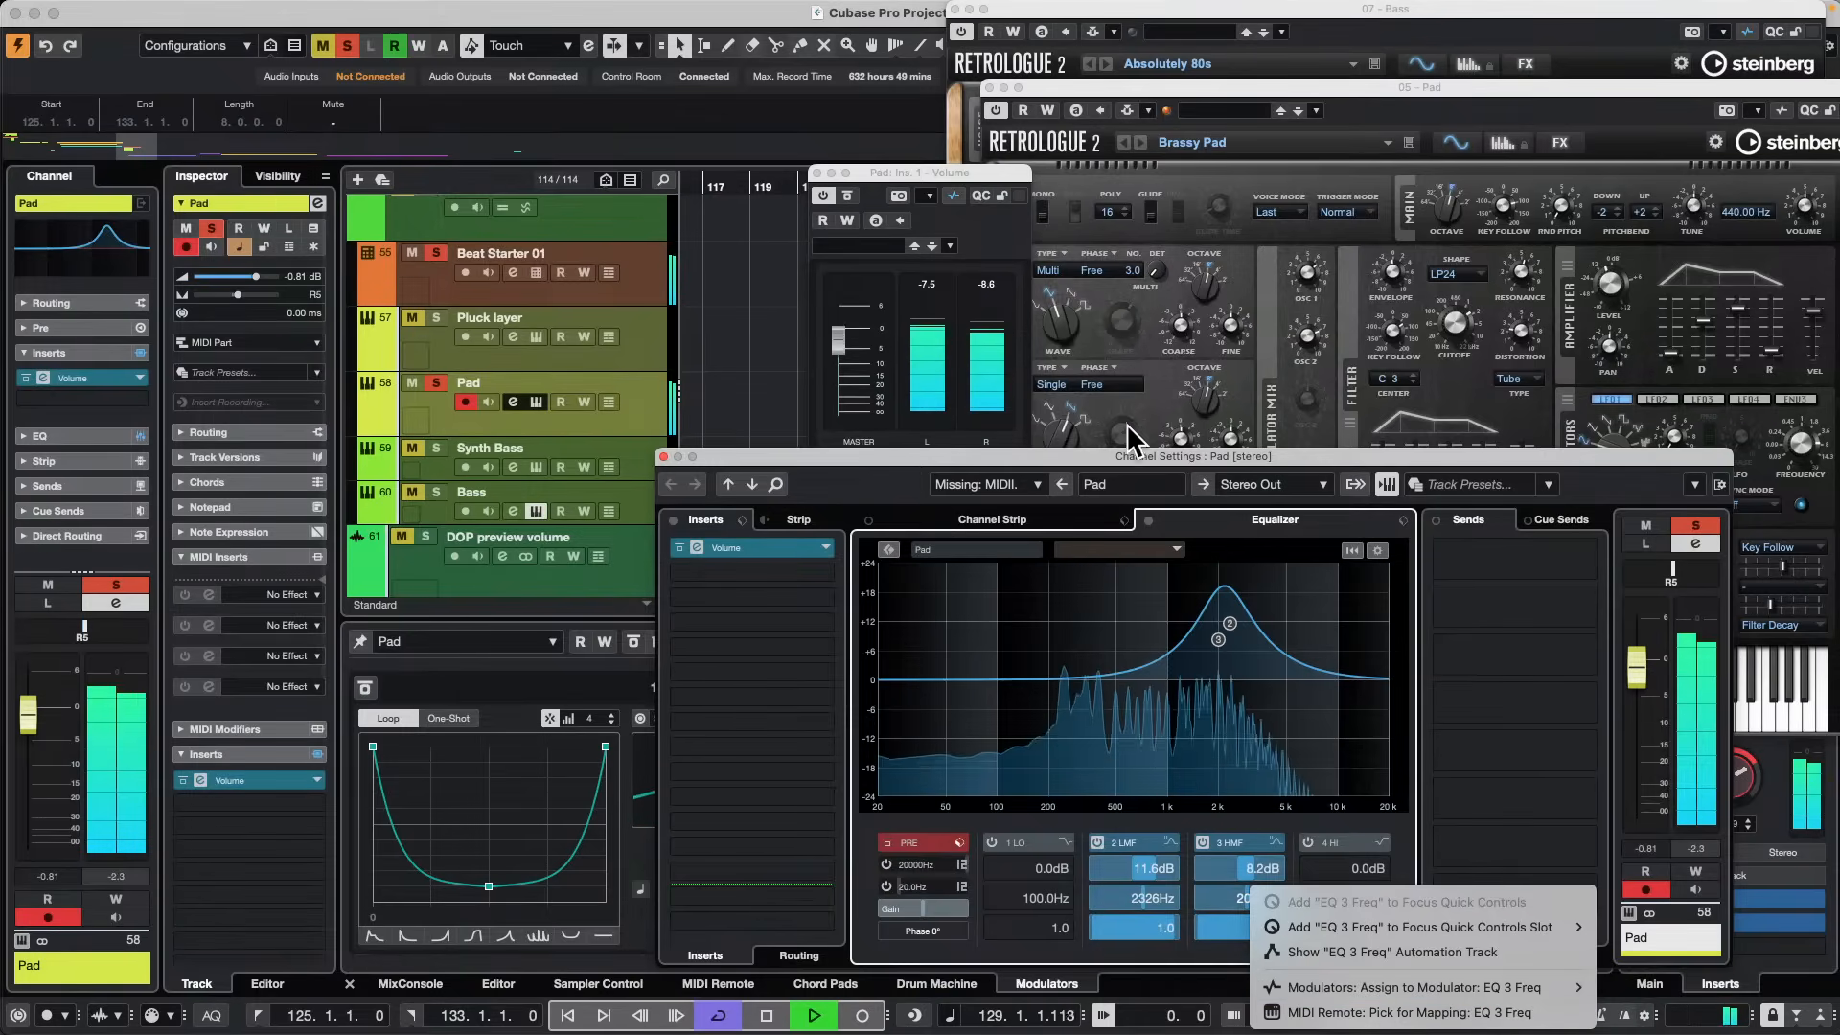
{"action": "left_click_drag", "start_coordinate": [1140, 458], "coordinate": [1420, 66]}
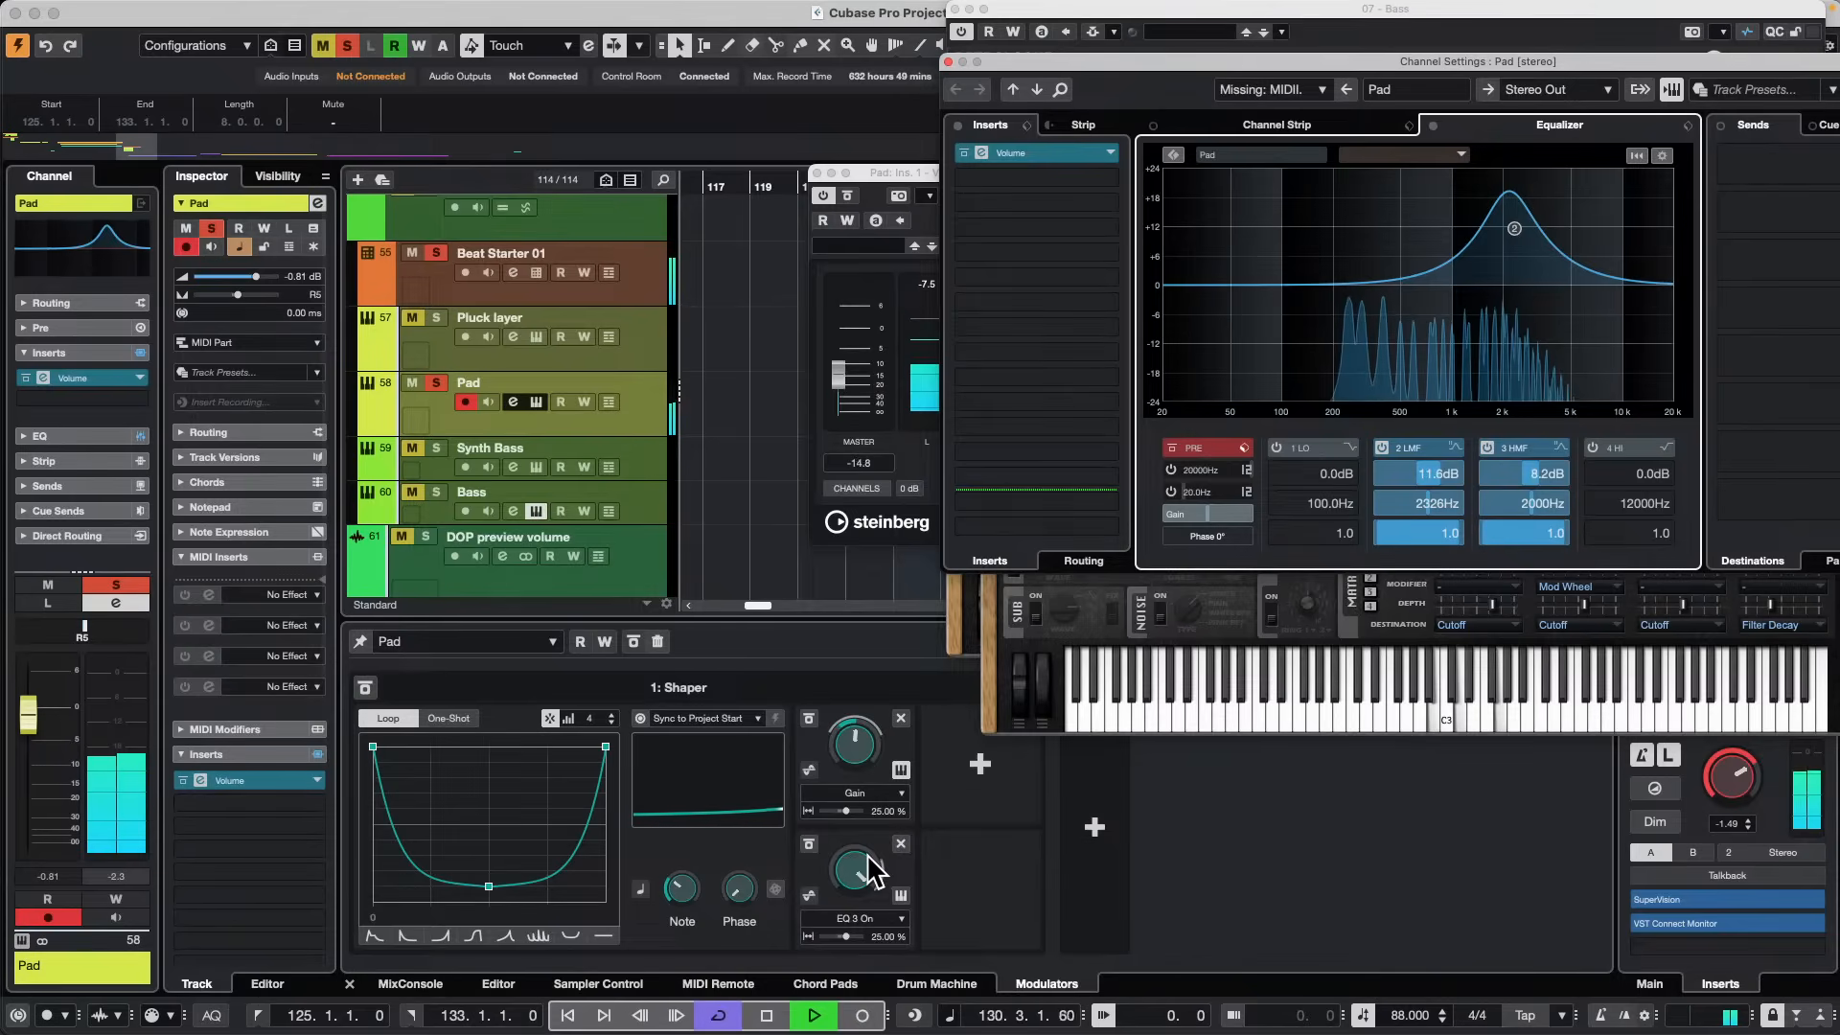
{"action": "left_click", "coordinate": [979, 767]}
{"action": "left_click", "coordinate": [1533, 504]}
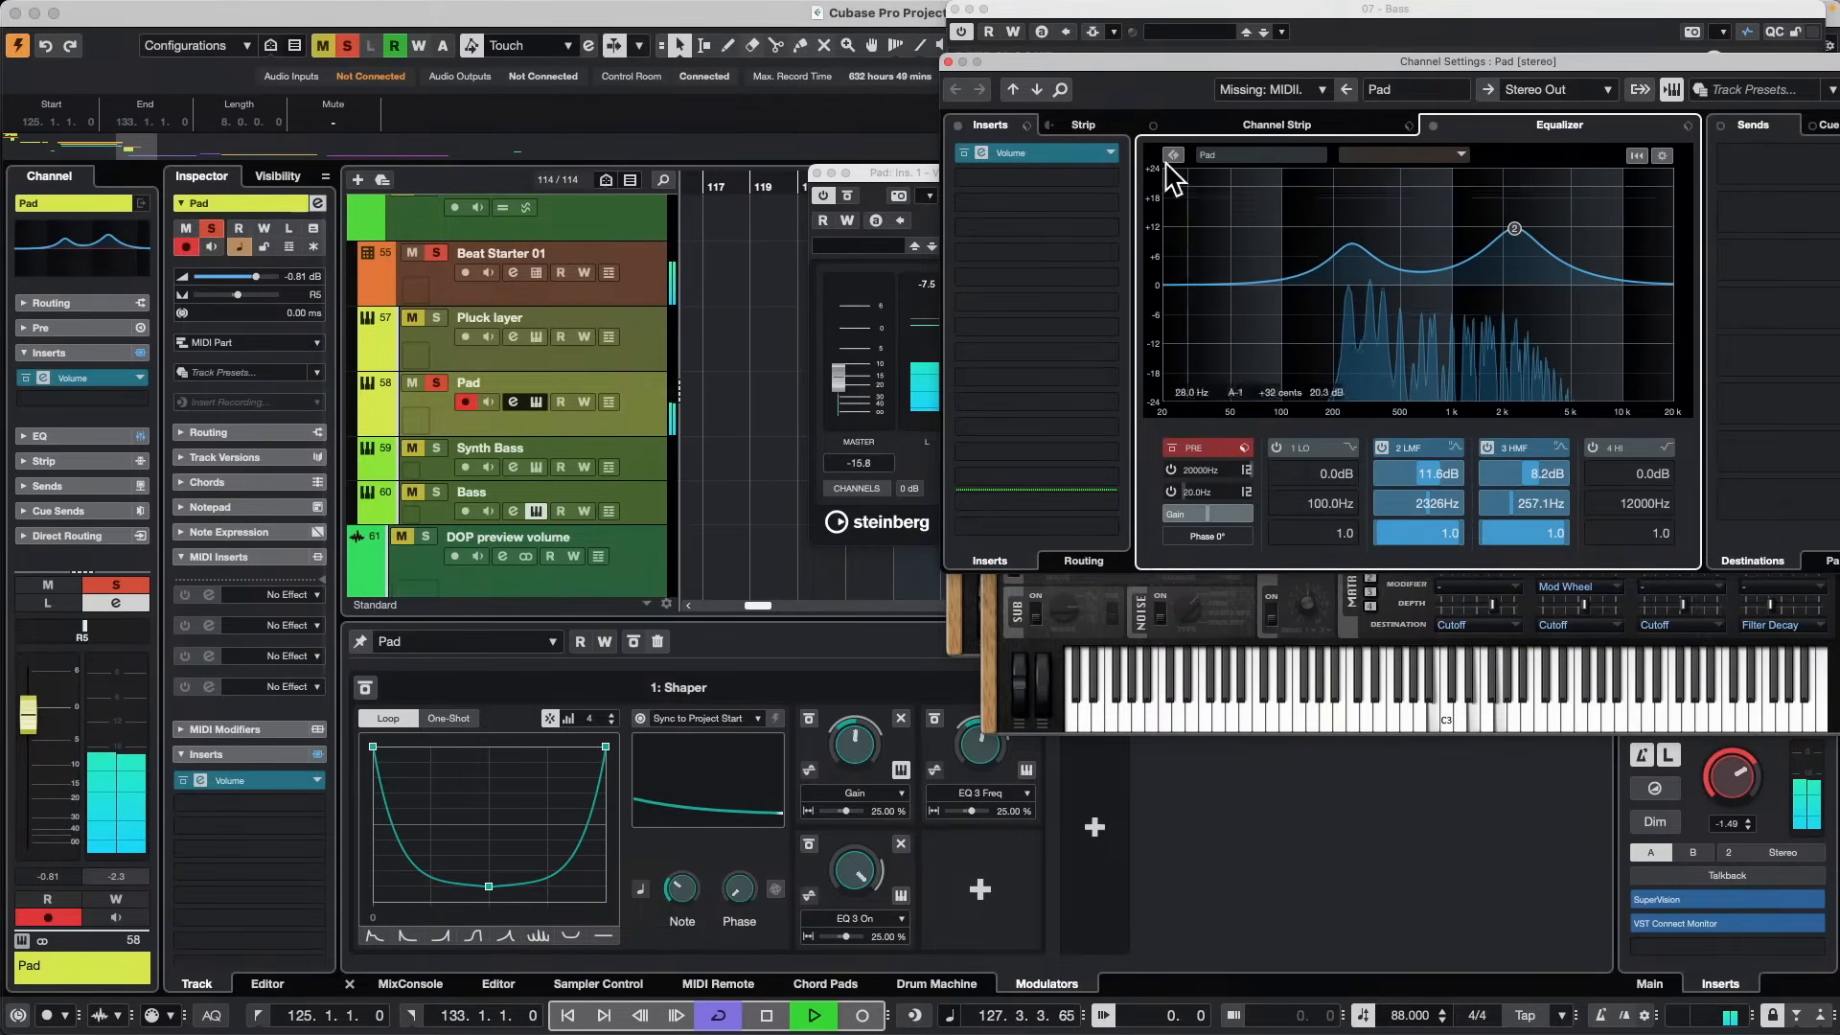
{"action": "left_click", "coordinate": [948, 62]}
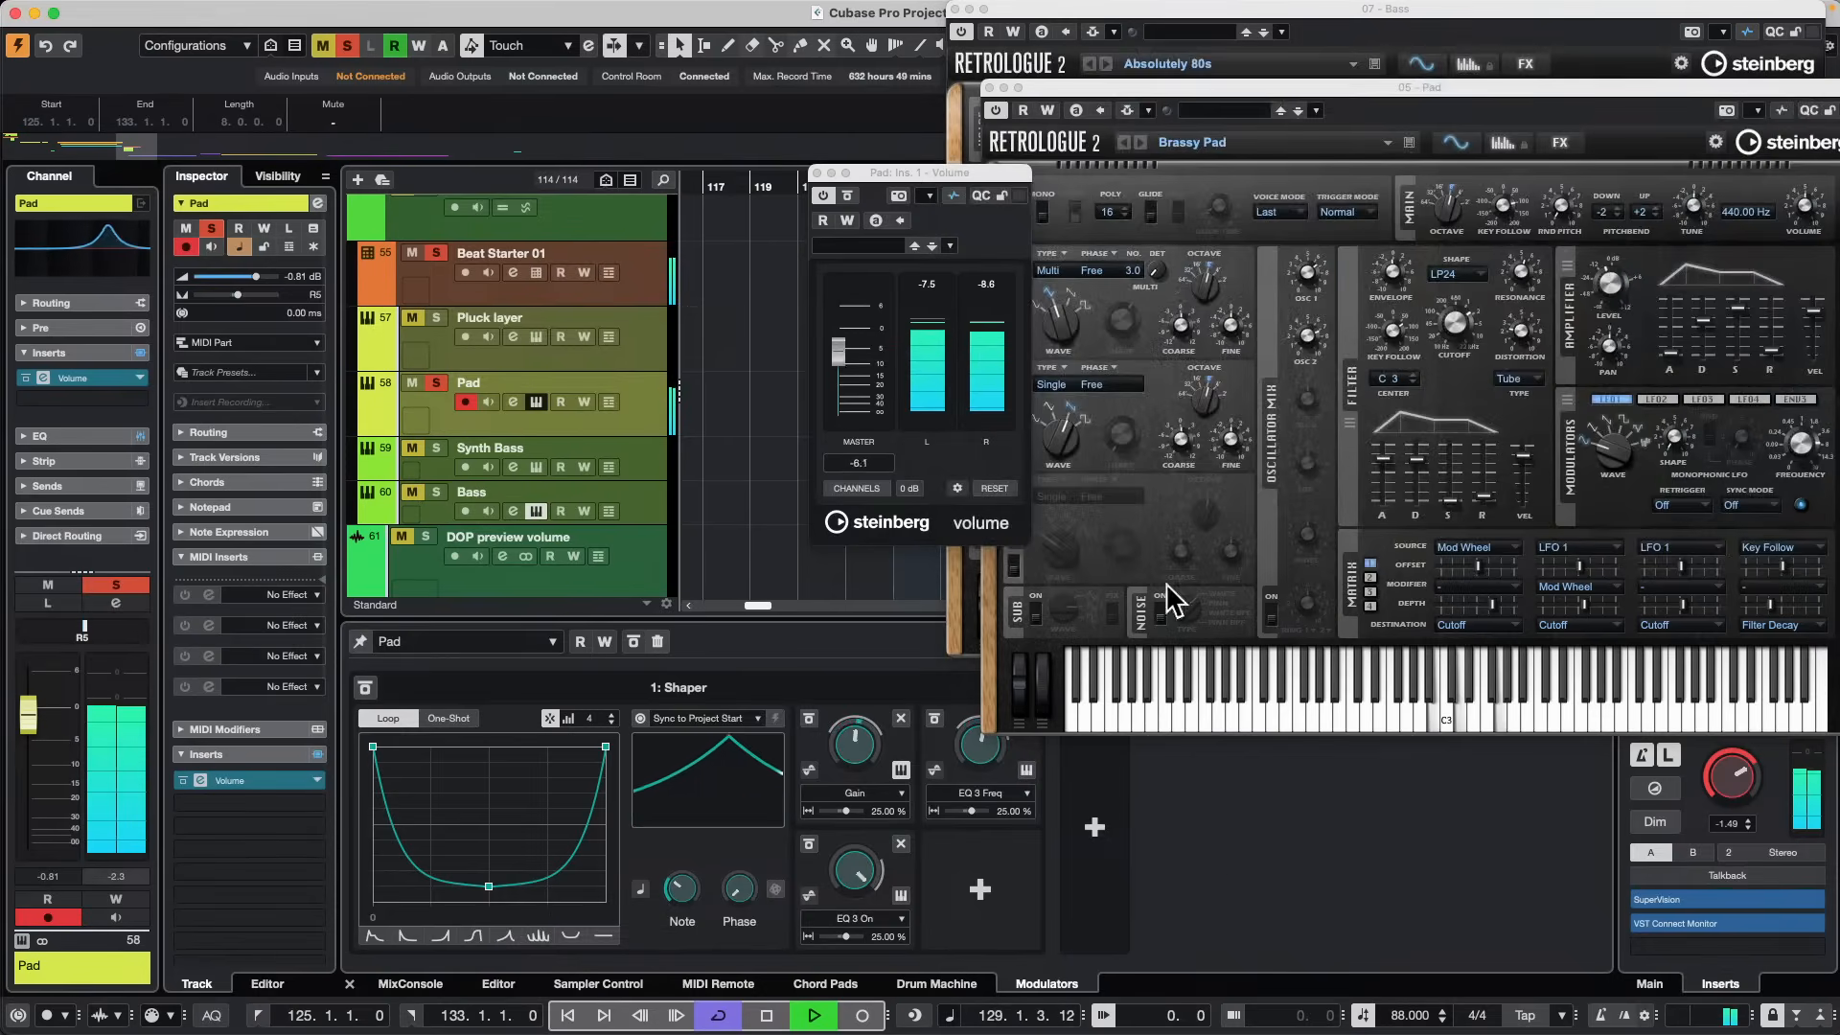
Add a Step Modulator in Pad's second slot, assign it to the track's pan and move the pan to about R95.
{"action": "left_click", "coordinate": [1090, 835]}
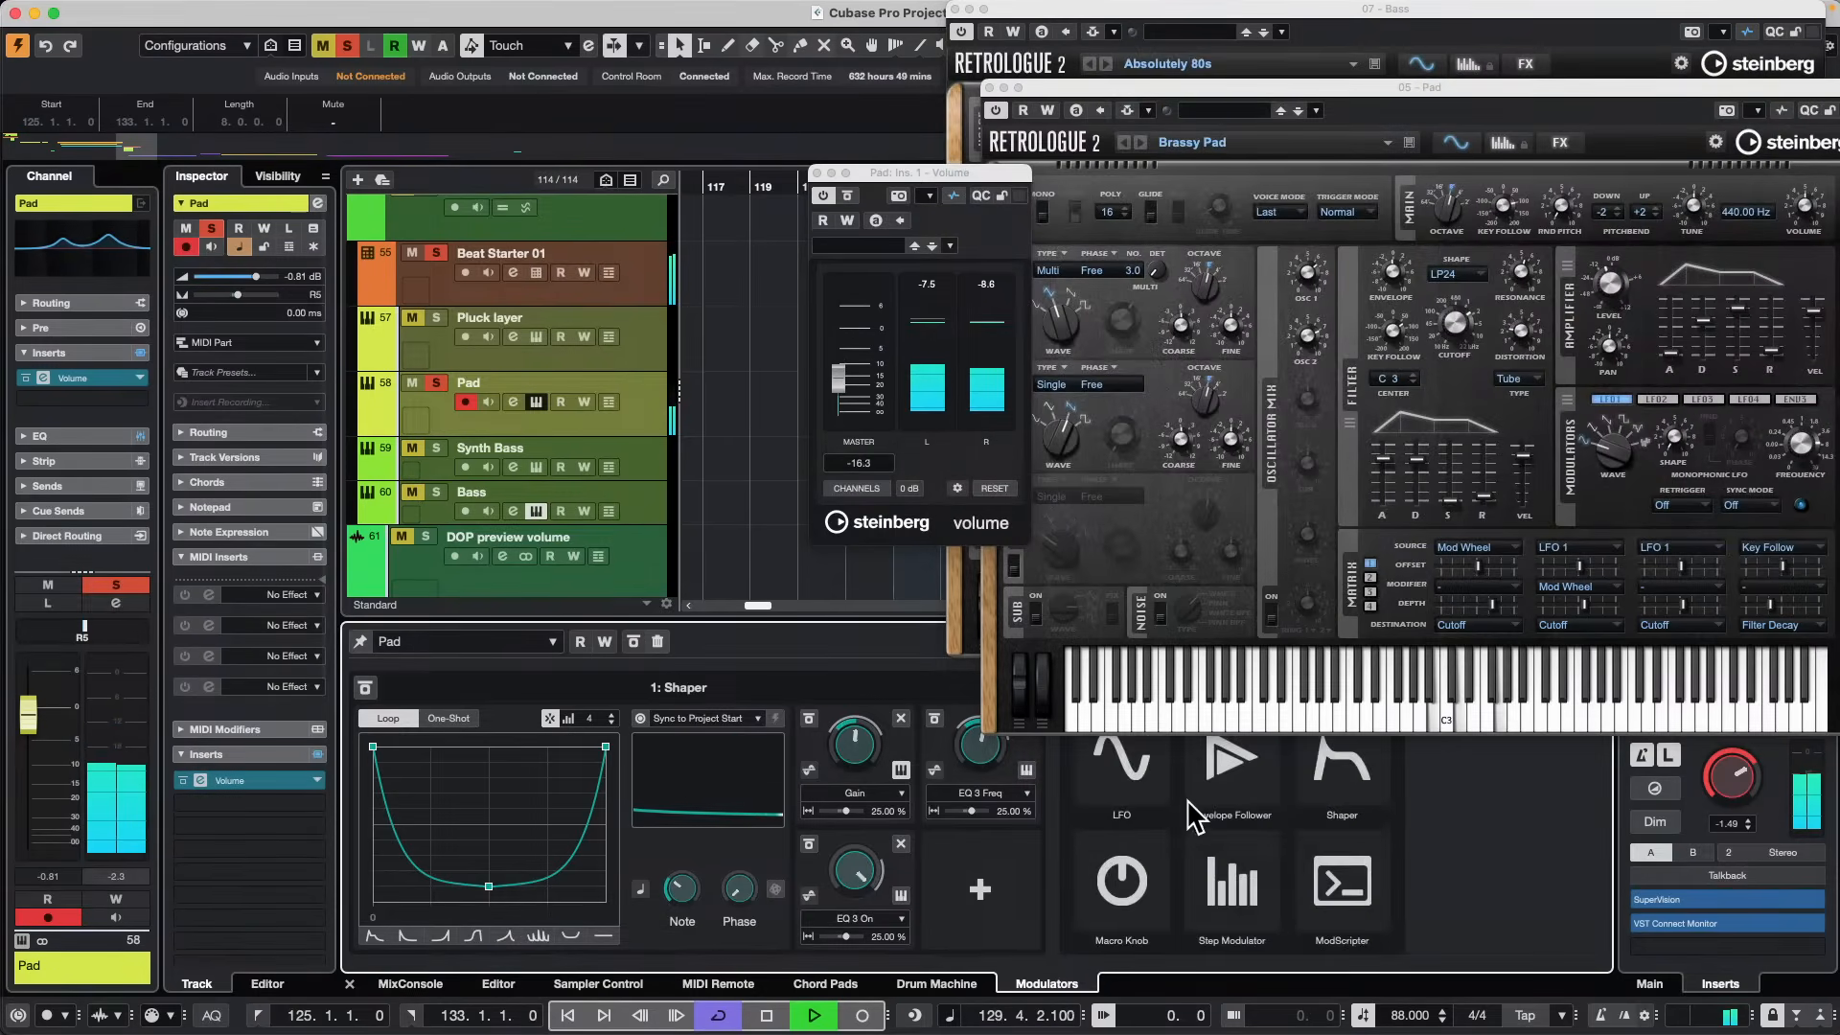
{"action": "left_click", "coordinate": [1236, 886]}
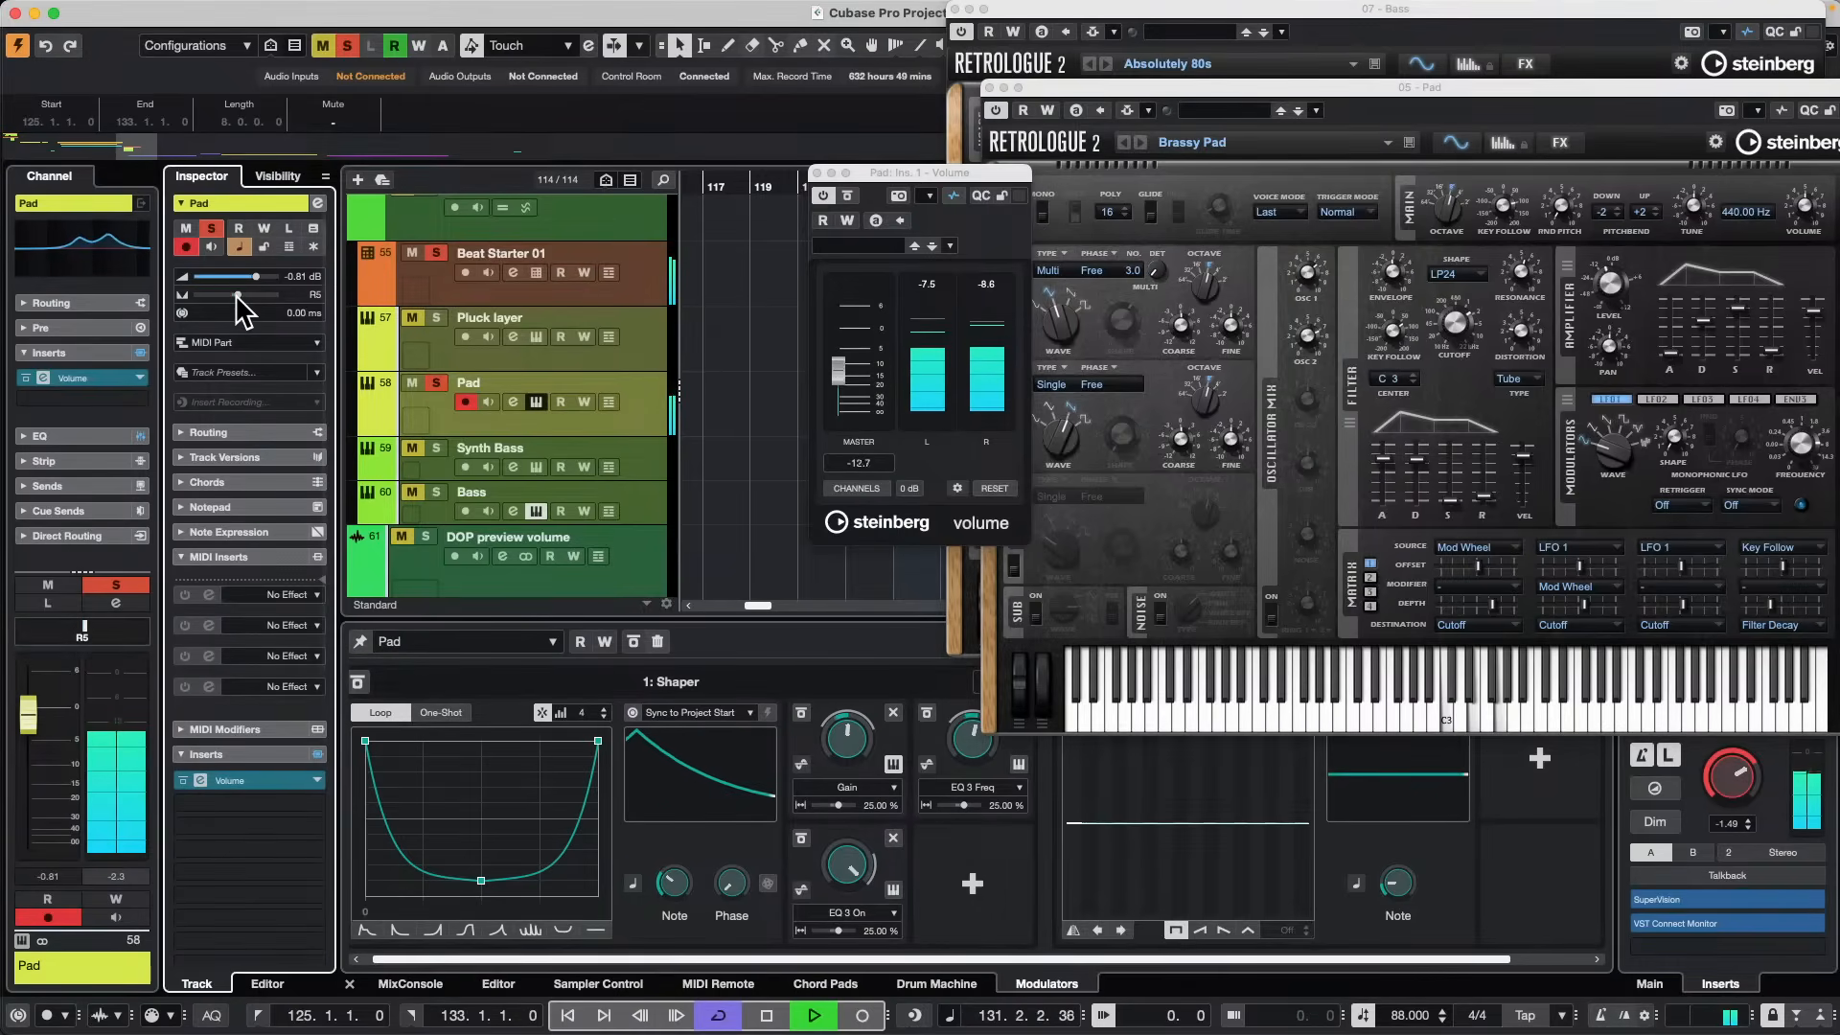
{"action": "left_click", "coordinate": [1539, 759]}
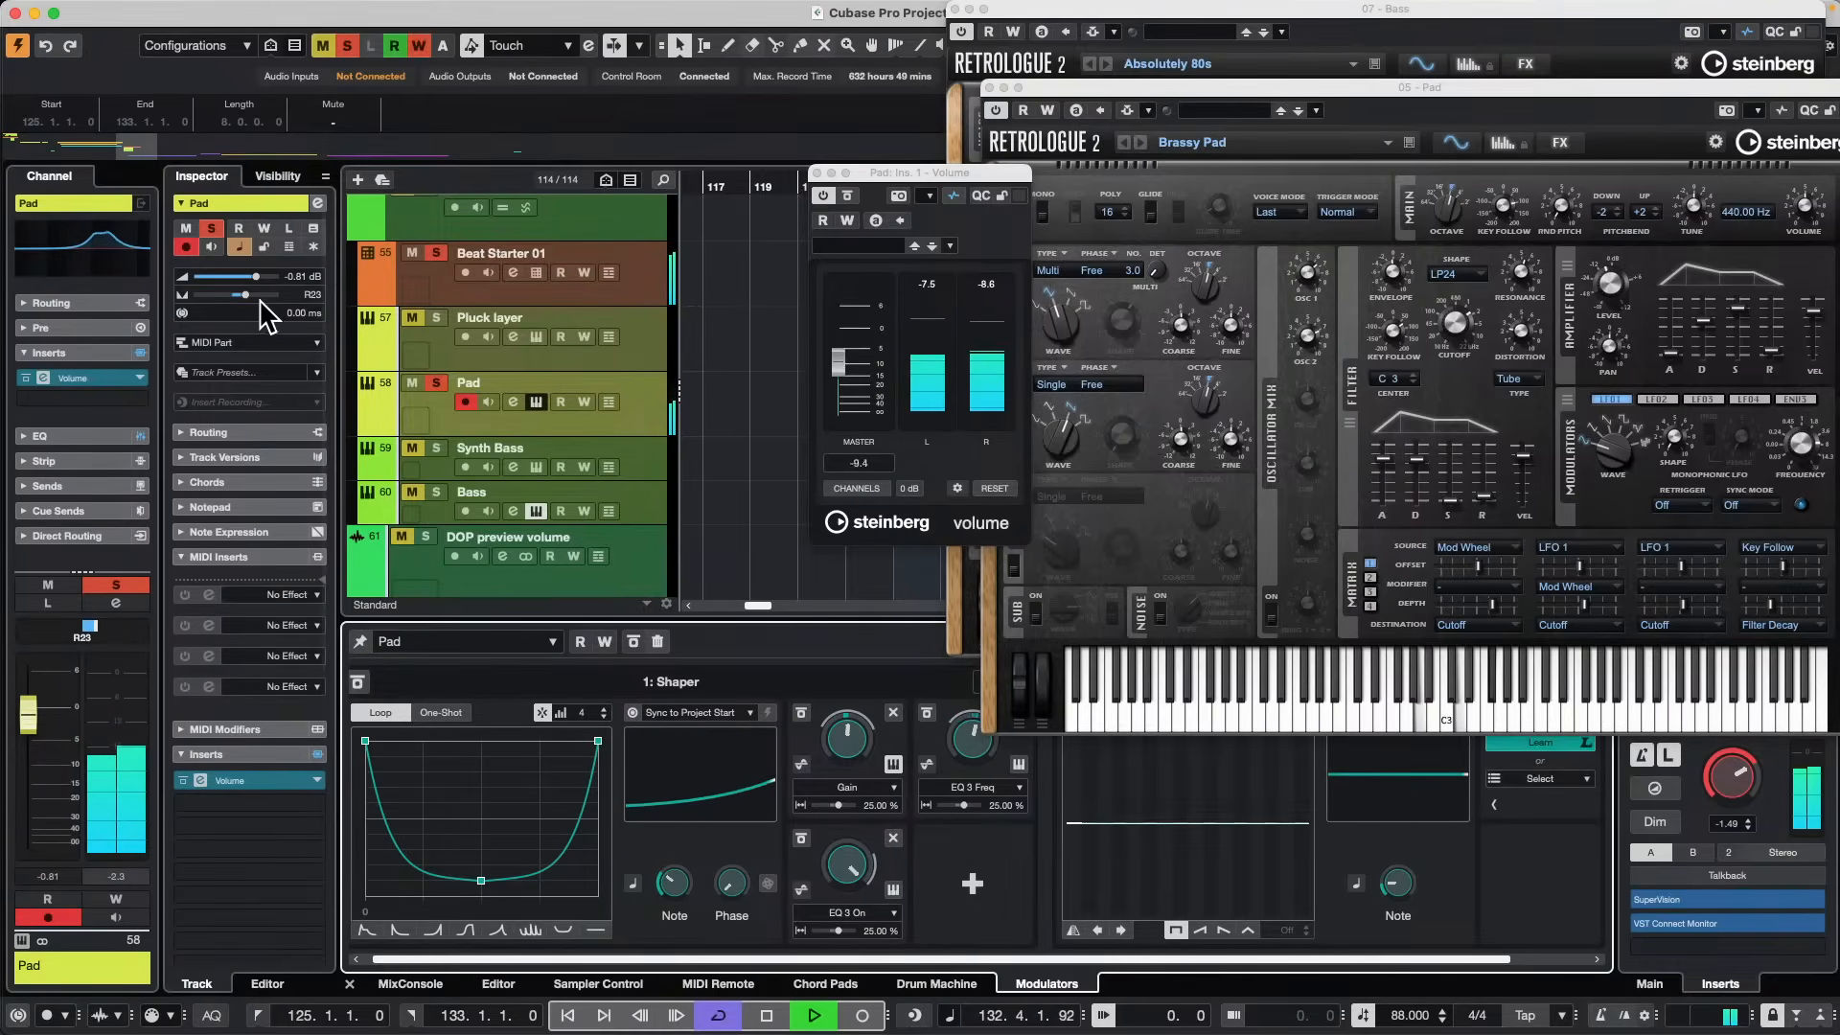
{"action": "left_click_drag", "start_coordinate": [247, 294], "coordinate": [279, 294]}
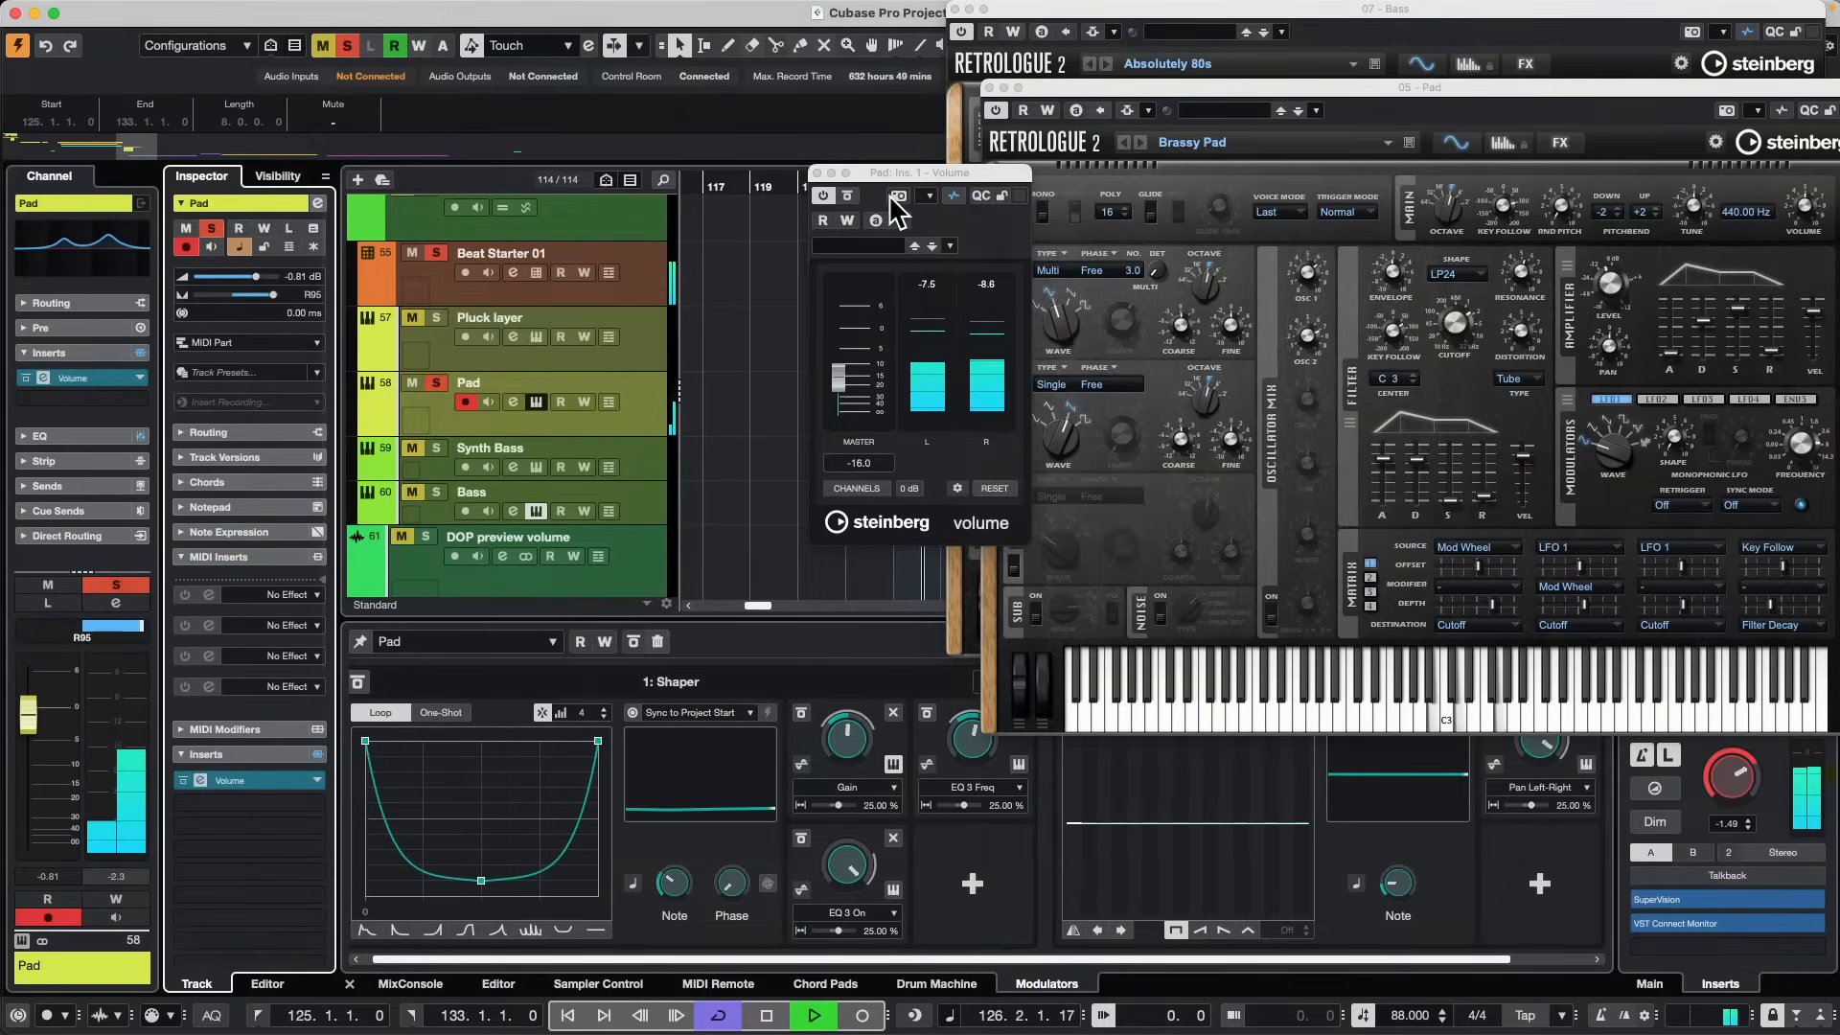
Close Pad's Volume insert window and both Retrologue 2 instrument windows.
{"action": "left_click", "coordinate": [816, 174]}
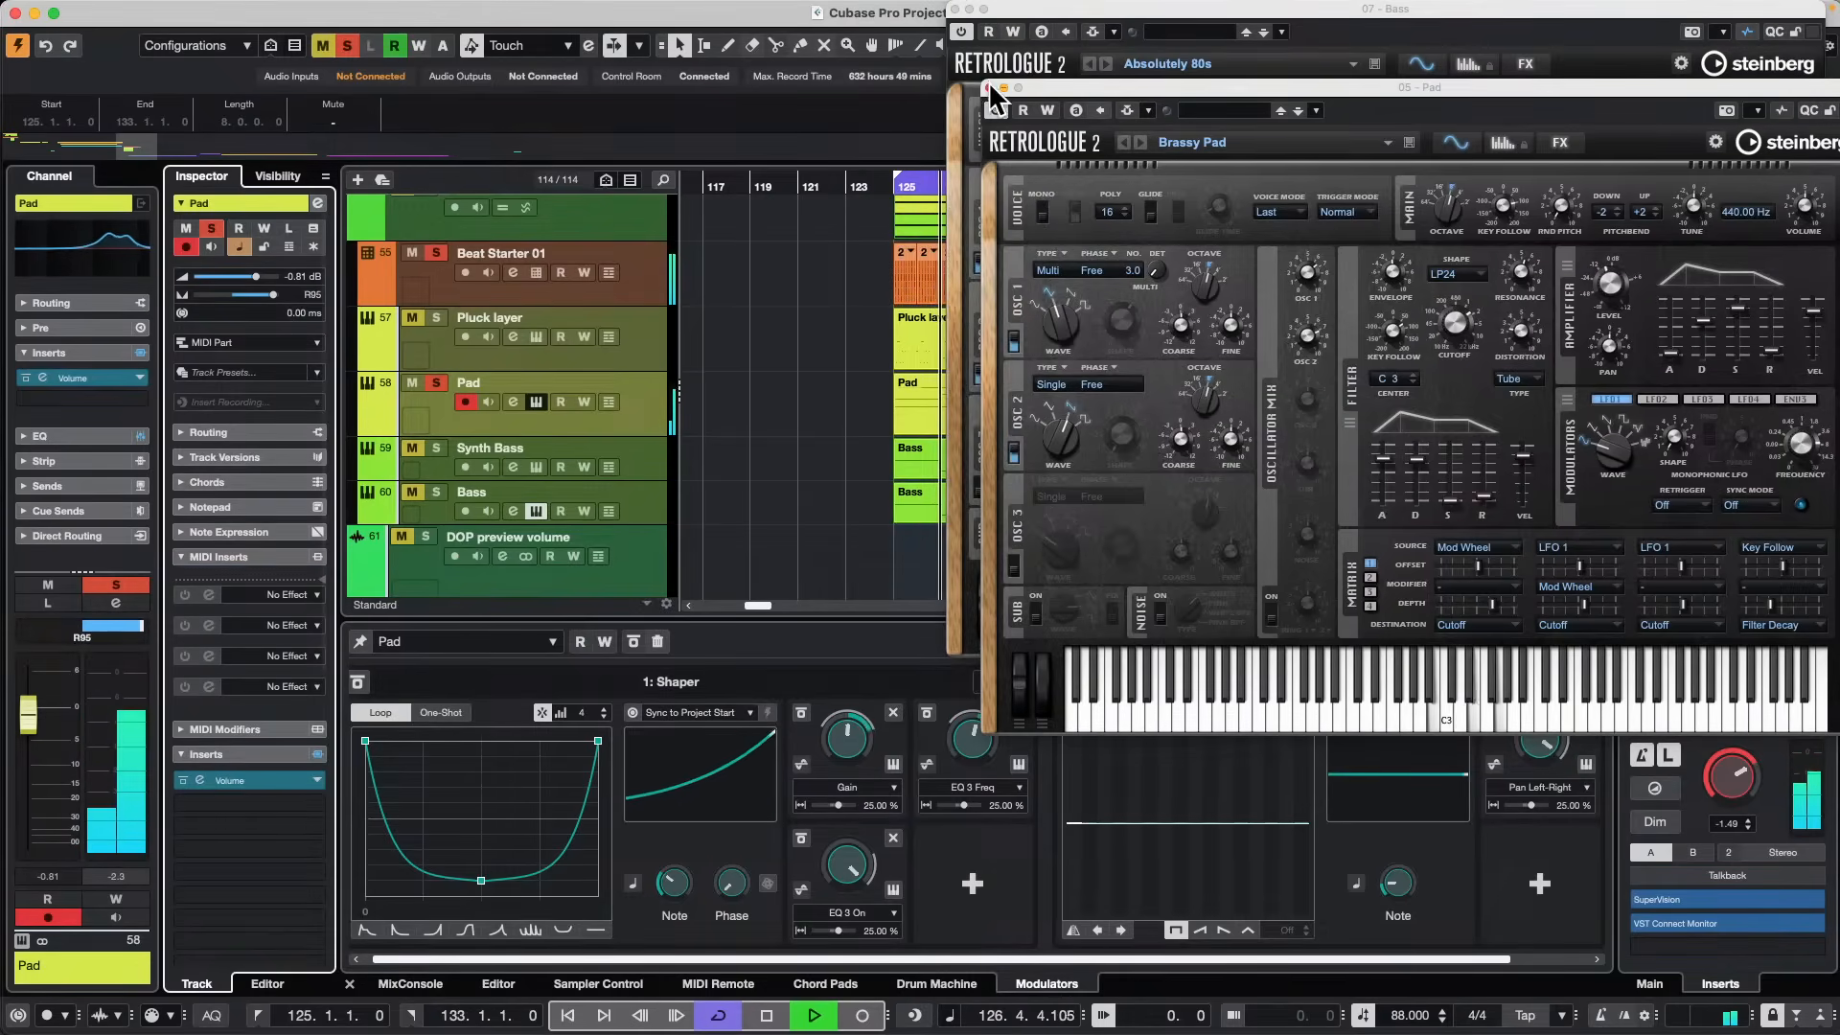
{"action": "left_click", "coordinate": [989, 87]}
{"action": "left_click", "coordinate": [955, 10]}
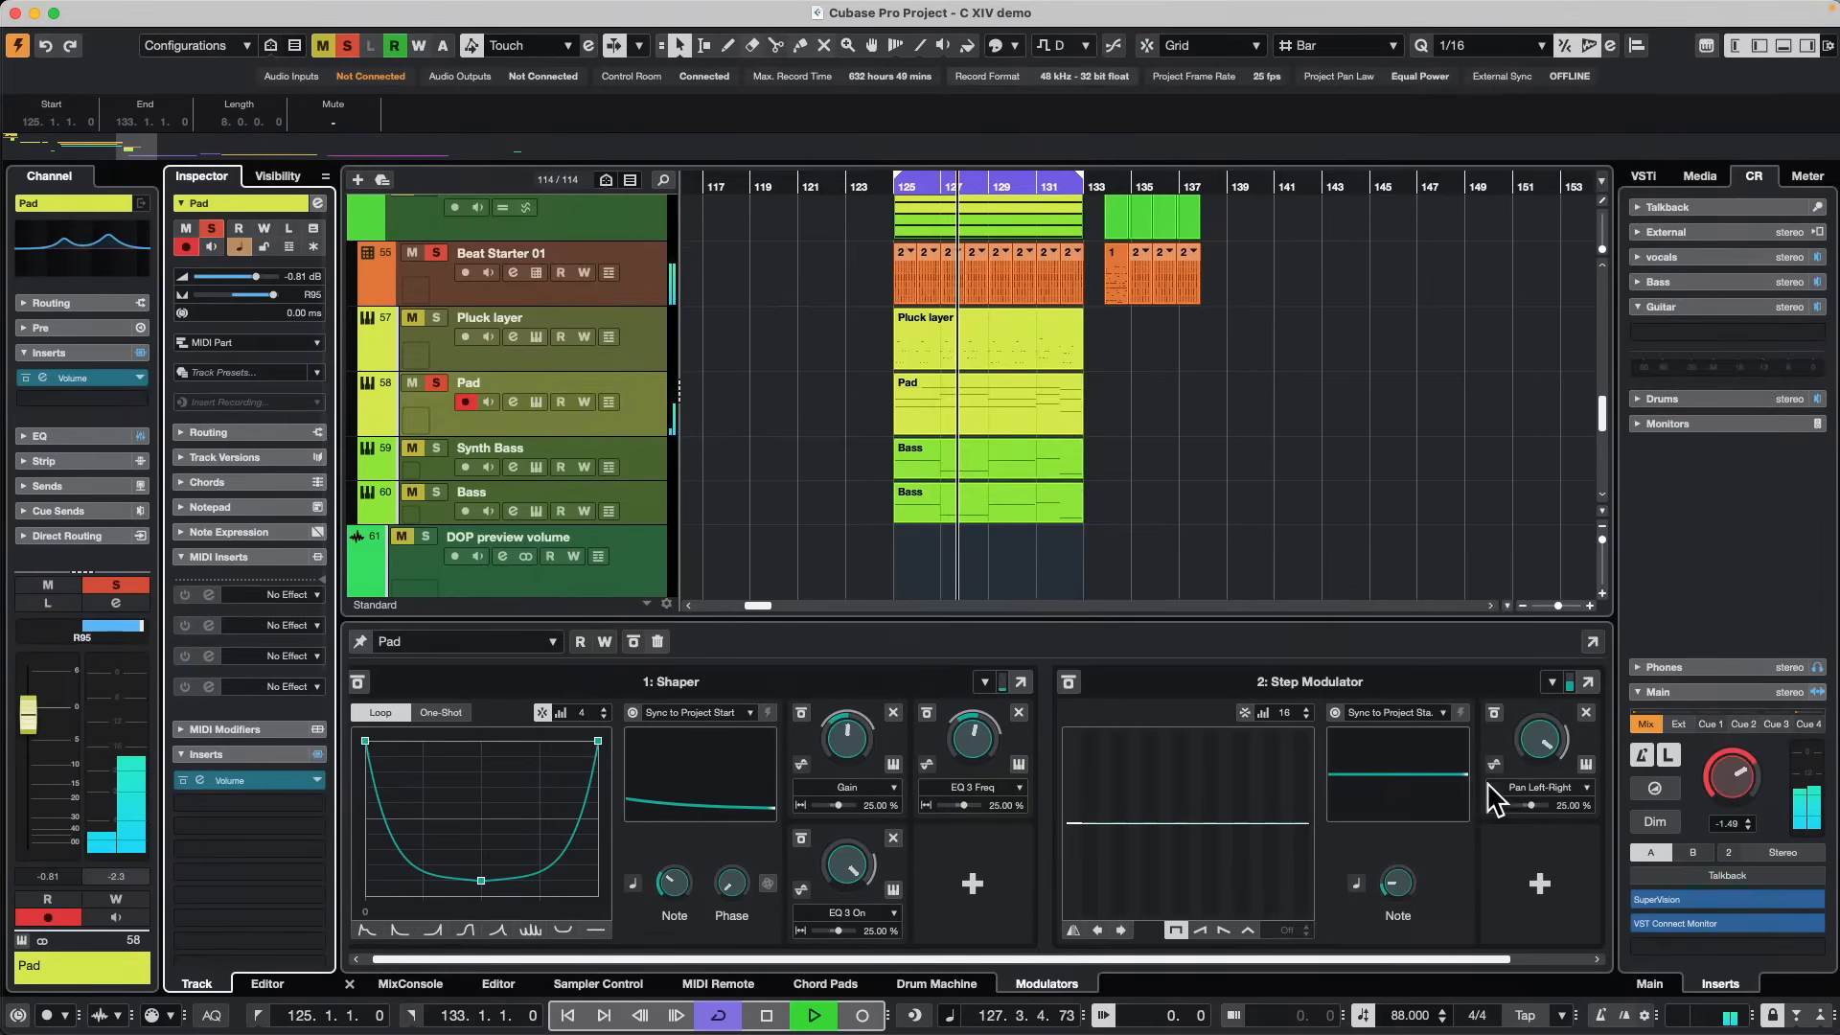
Draw positive opening steps, negative middle steps and rising final steps in the Step Modulator, trying different note rates including 1/16 and 1/2.
{"action": "left_click_drag", "start_coordinate": [1088, 757], "coordinate": [1159, 767]}
{"action": "left_click_drag", "start_coordinate": [1178, 858], "coordinate": [1239, 891]}
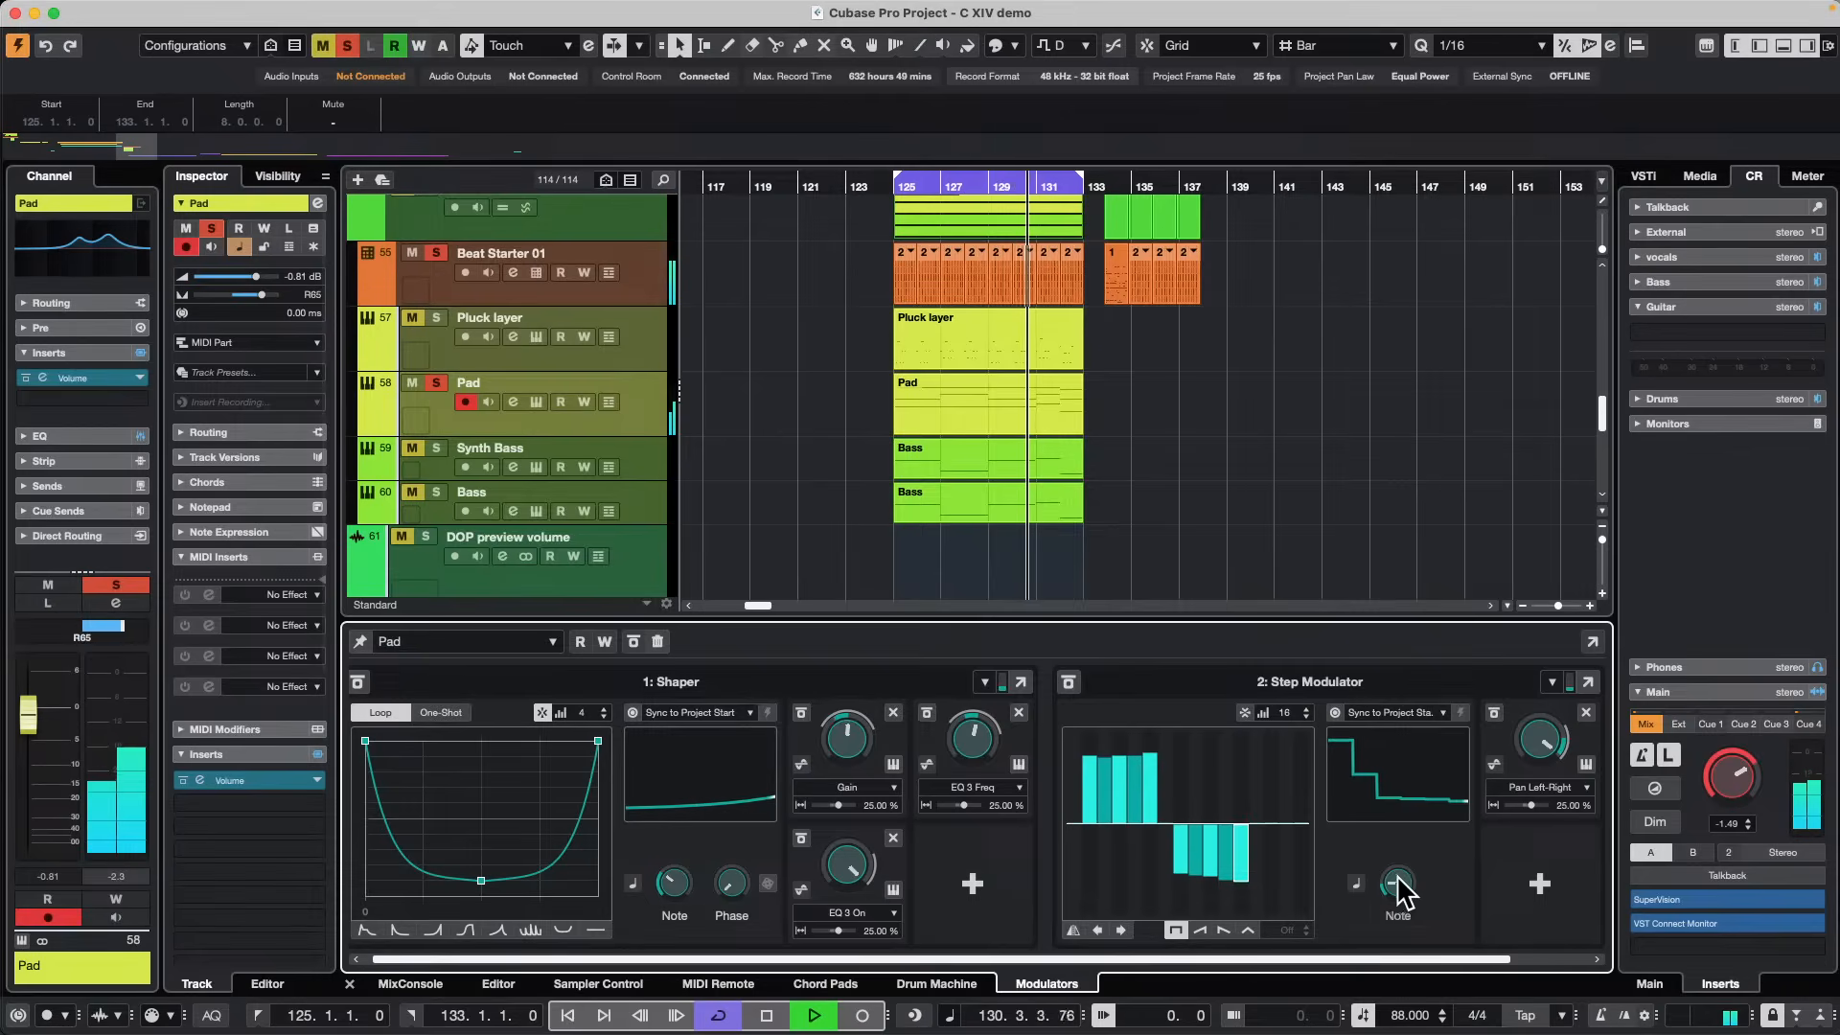
{"action": "mouse_move", "coordinate": [1391, 872]}
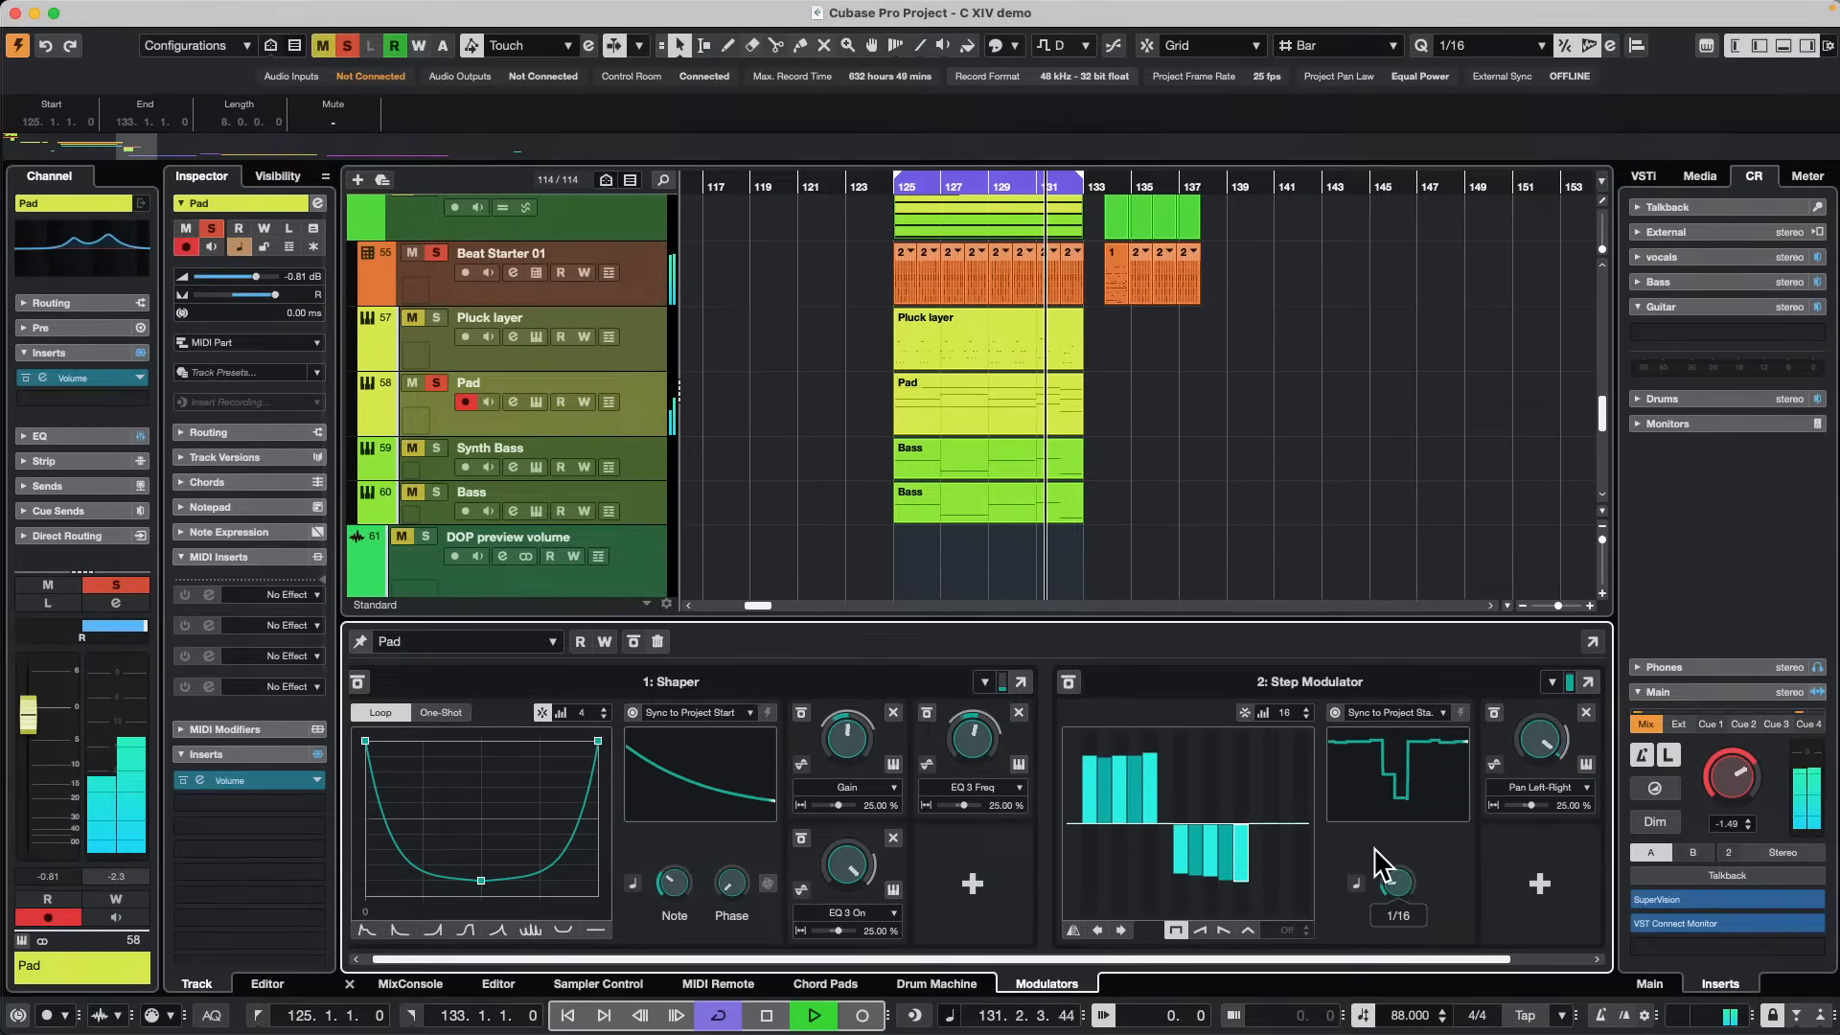
{"action": "left_click_drag", "start_coordinate": [1376, 833], "coordinate": [1365, 891]}
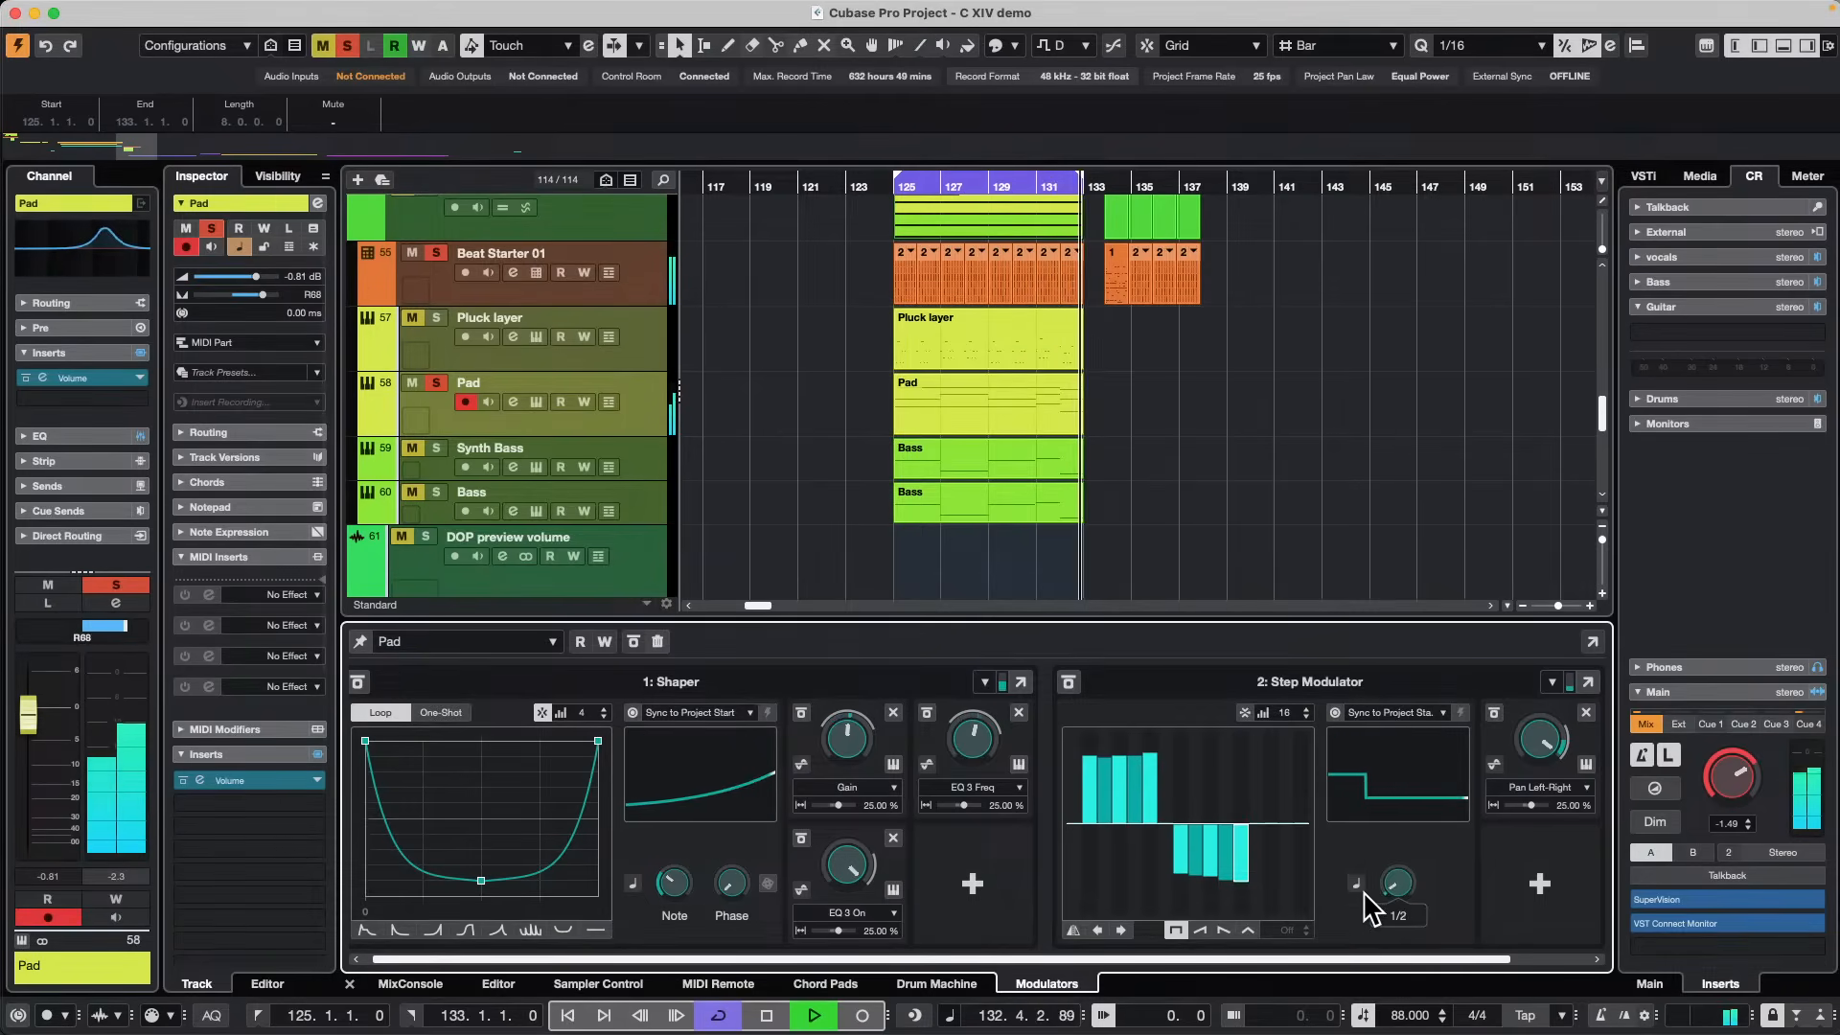
{"action": "mouse_move", "coordinate": [1272, 809]}
{"action": "left_mouse_down"}
{"action": "mouse_move", "coordinate": [1278, 756]}
{"action": "mouse_move", "coordinate": [1305, 738]}
{"action": "left_mouse_up"}
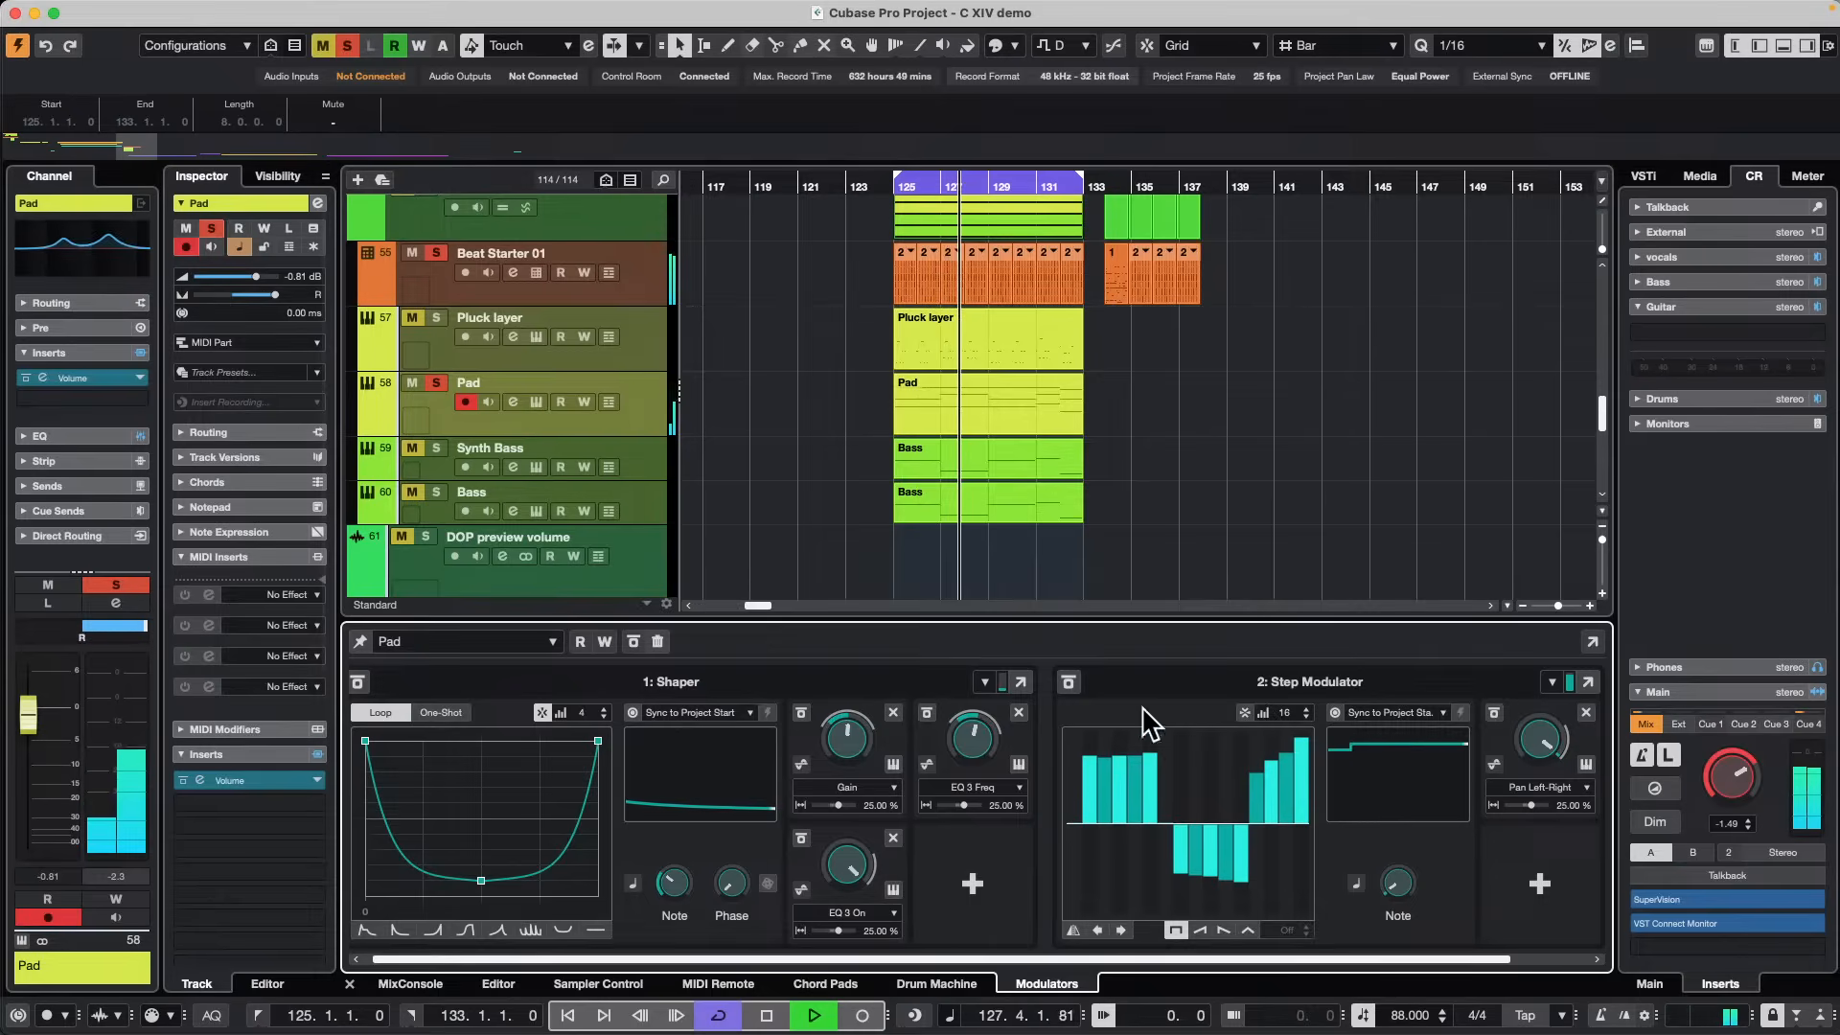
{"action": "left_click_drag", "start_coordinate": [1394, 881], "coordinate": [1407, 819]}
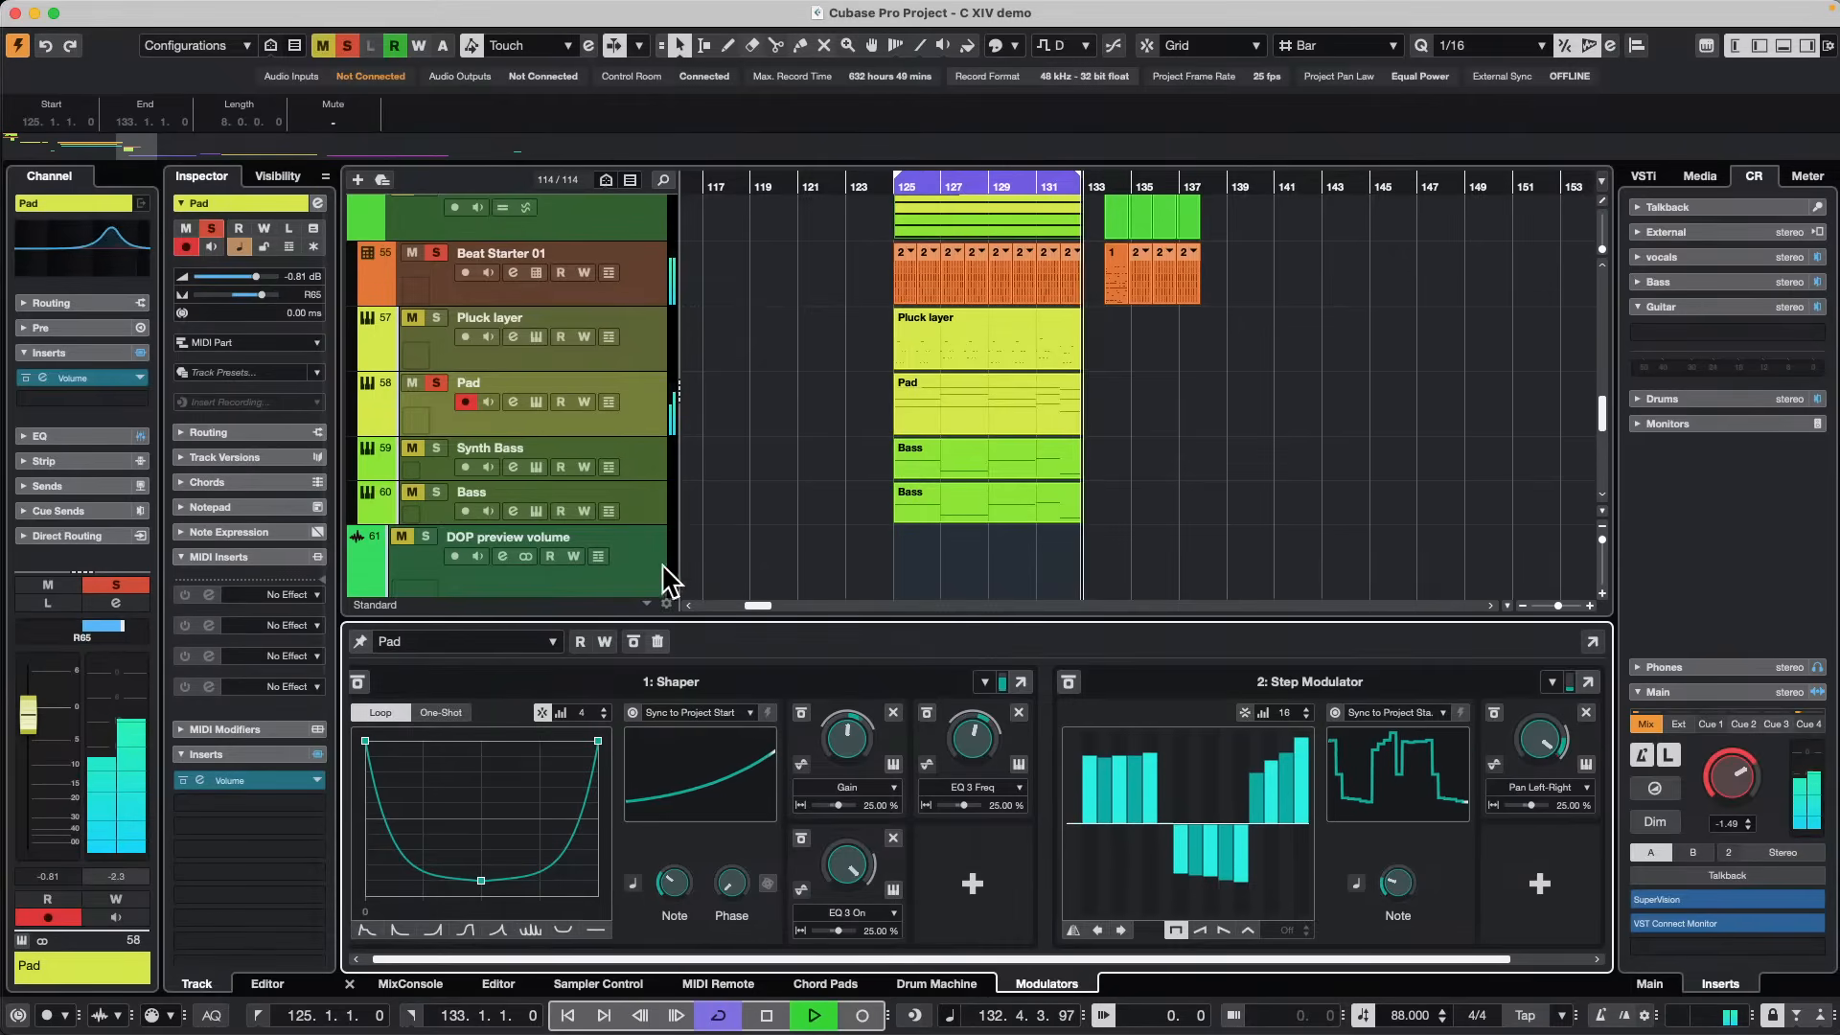
Stop playback, take the Pad track out of solo and mute it.
{"action": "key", "text": "space"}
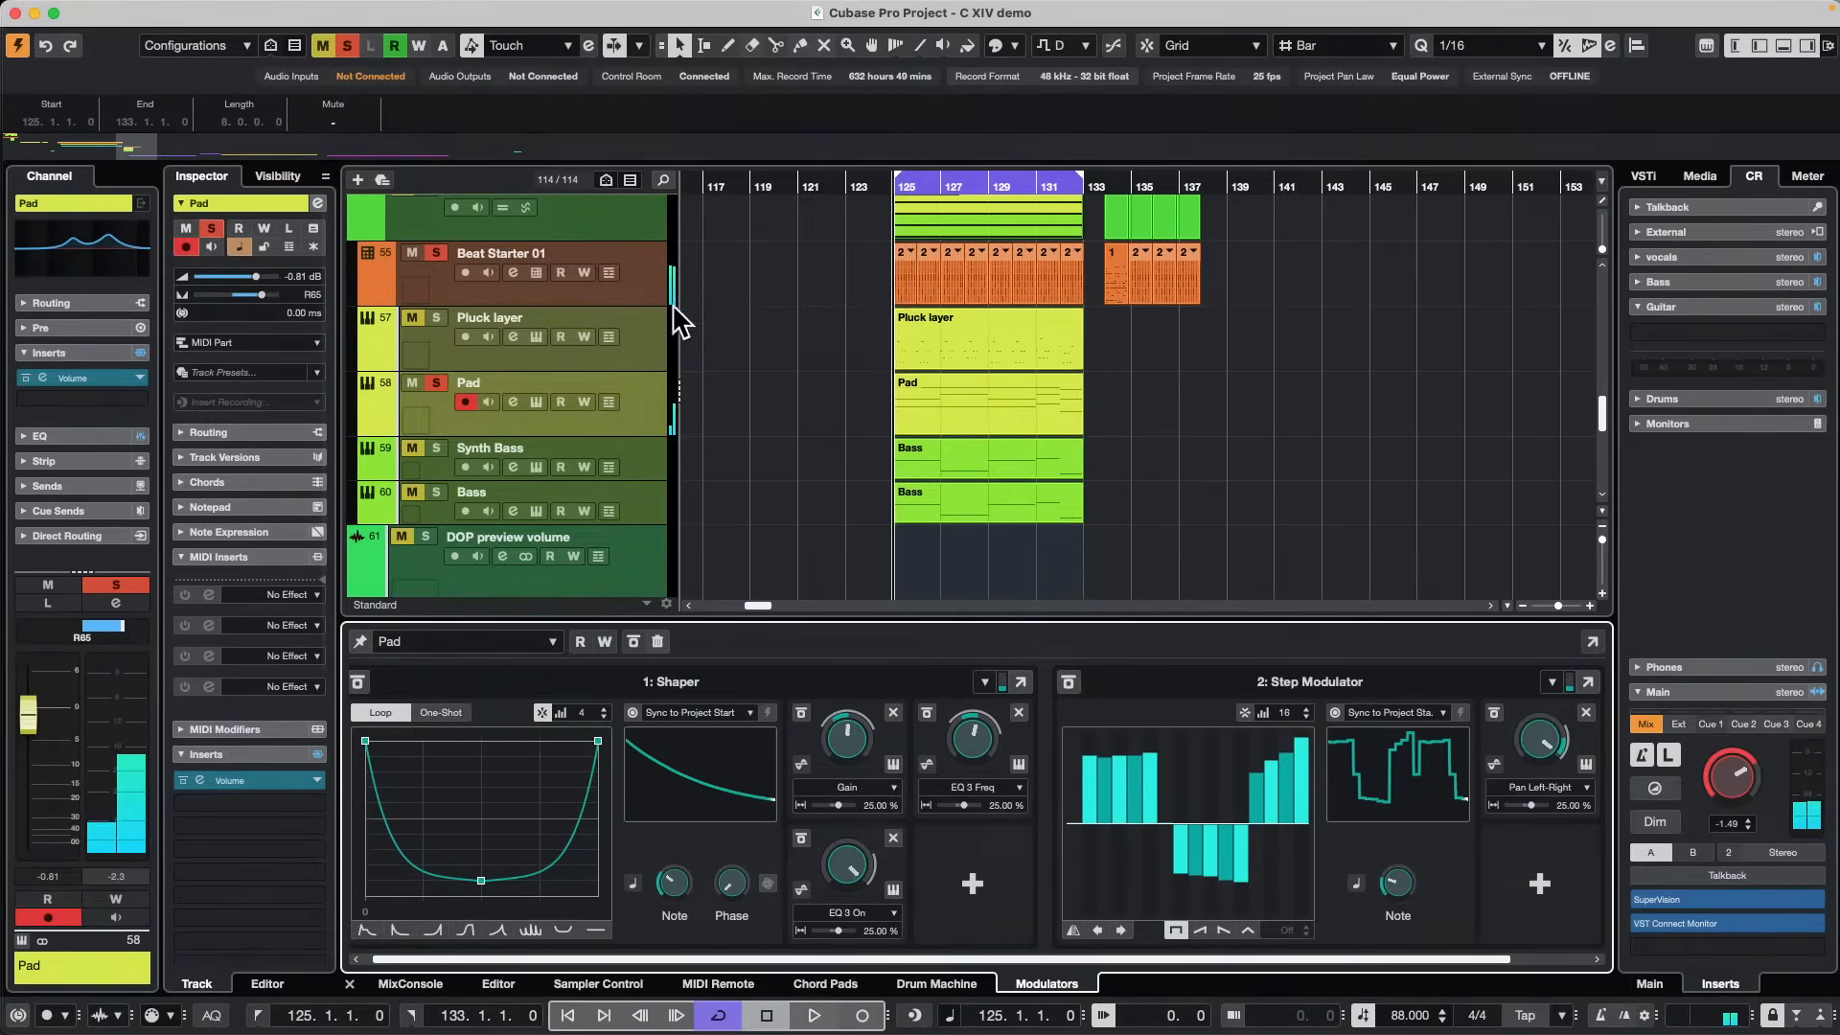
{"action": "left_click", "coordinate": [436, 382]}
{"action": "left_click", "coordinate": [414, 382]}
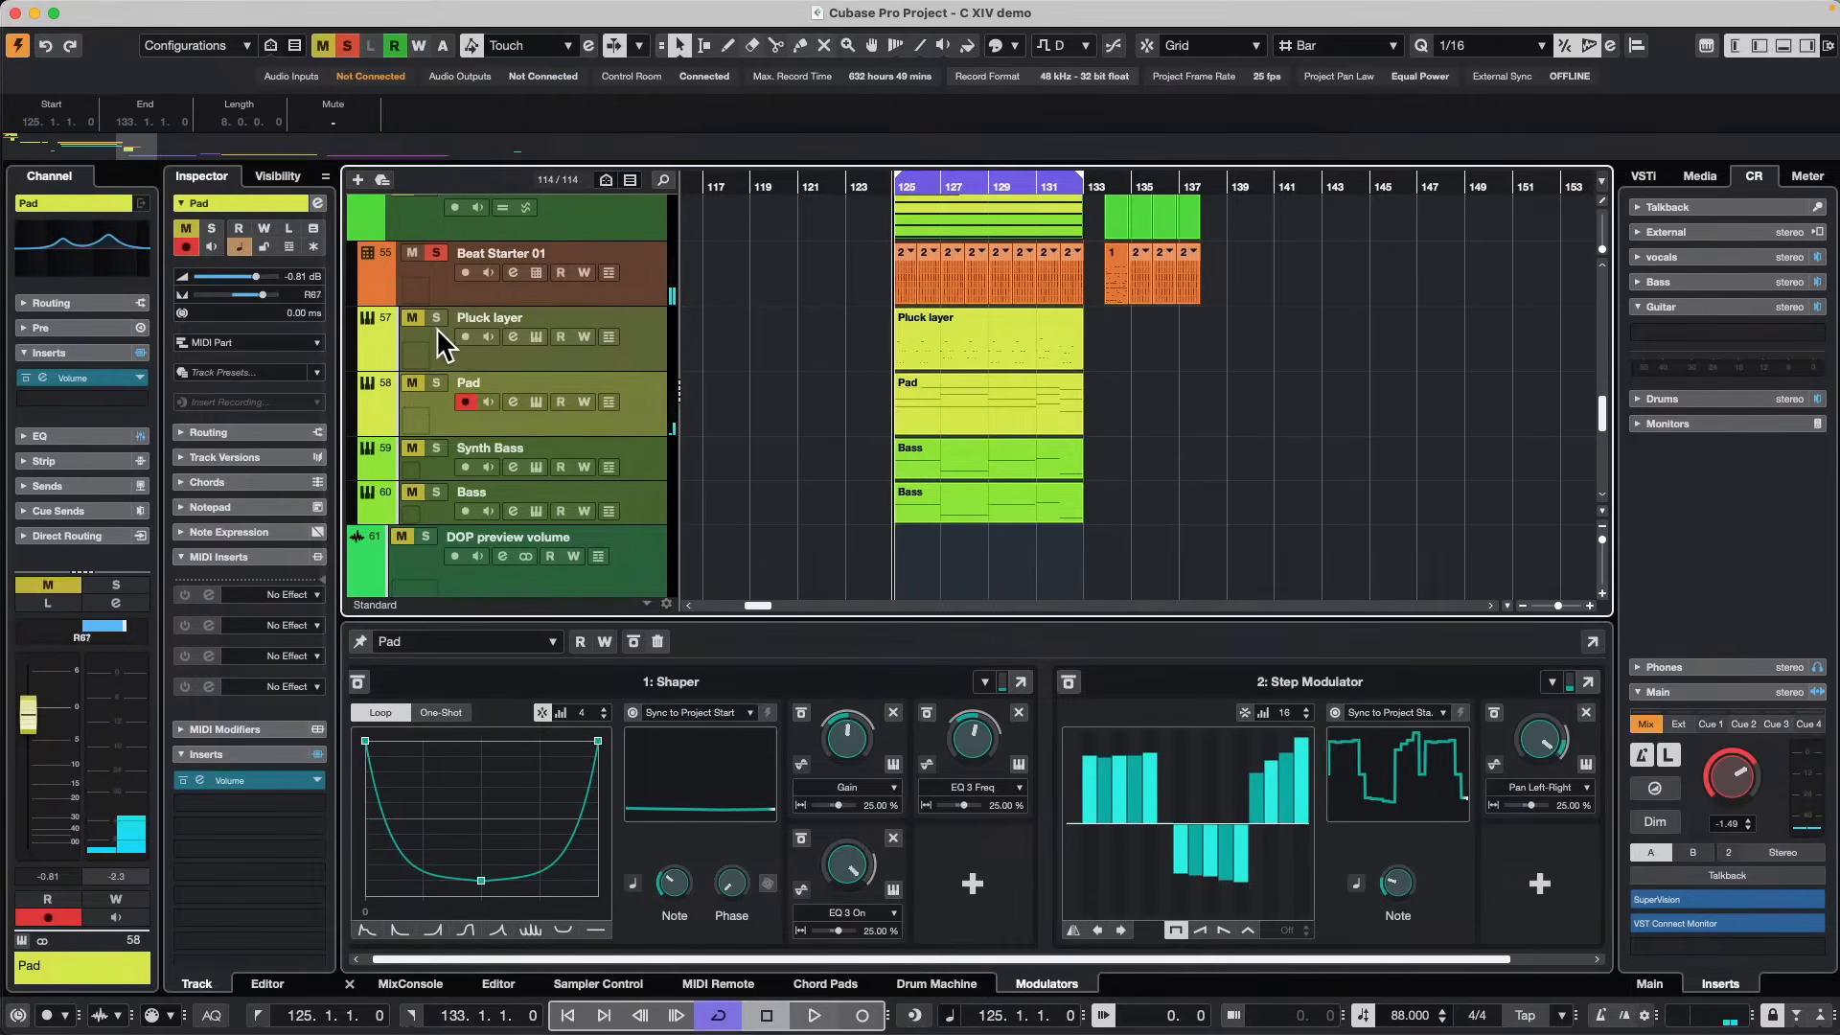
Solo the Pluck layer track, start playback and add a Macro Knob modulator in its first slot.
{"action": "left_click", "coordinate": [436, 320]}
{"action": "key", "text": "space"}
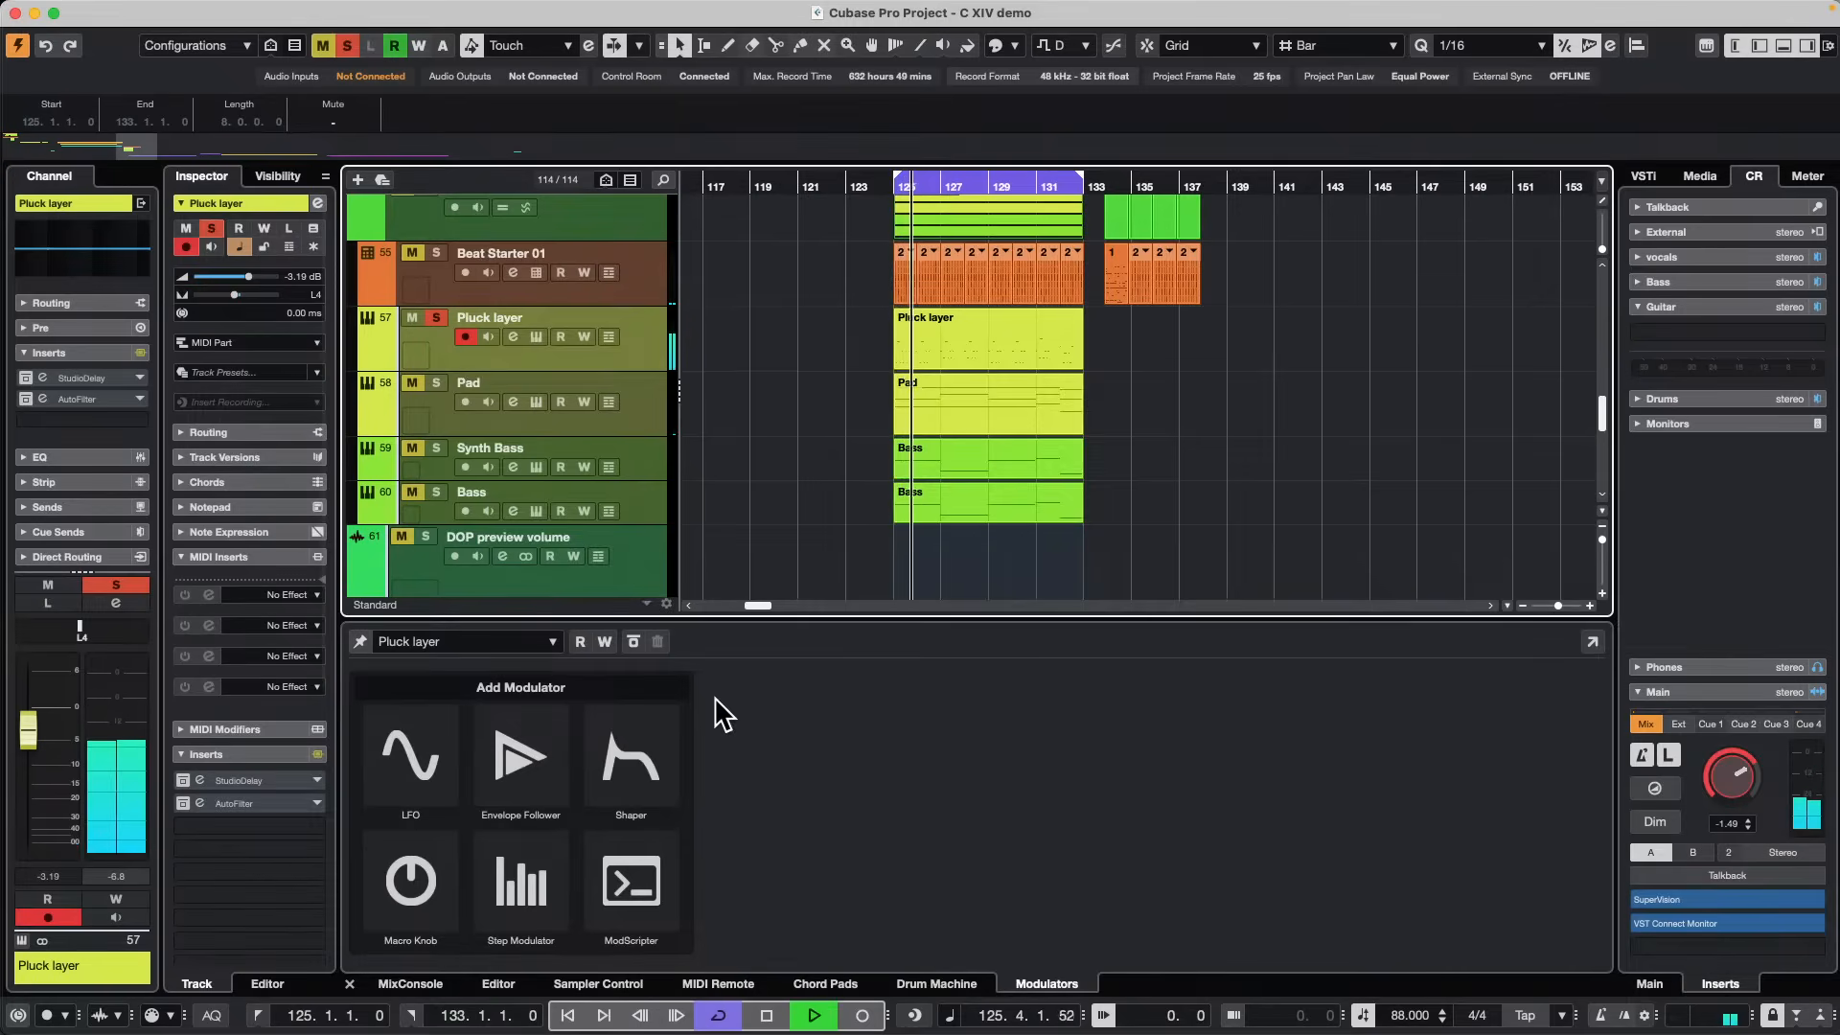
{"action": "left_click", "coordinate": [422, 895]}
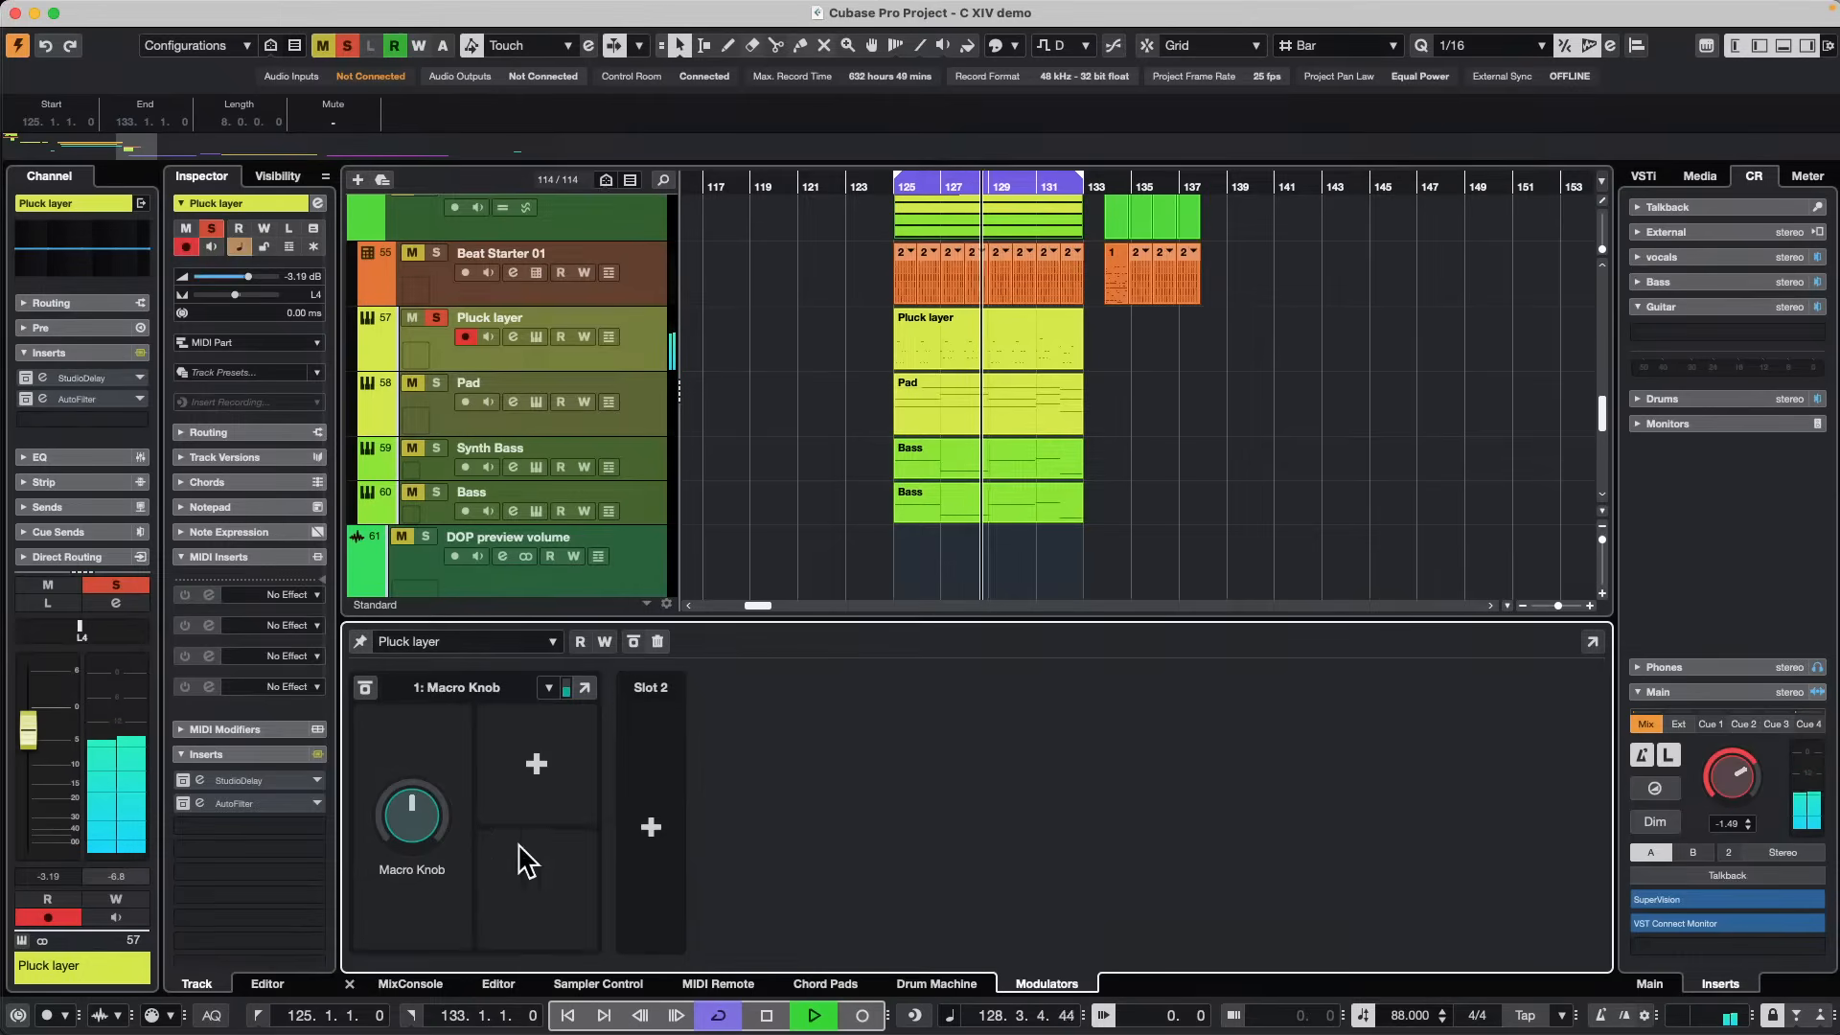
Open and activate Pluck layer's StudioDelay insert, assign the Macro Knob to its Output and set the output to about -1.9 dB.
{"action": "left_click", "coordinate": [95, 377]}
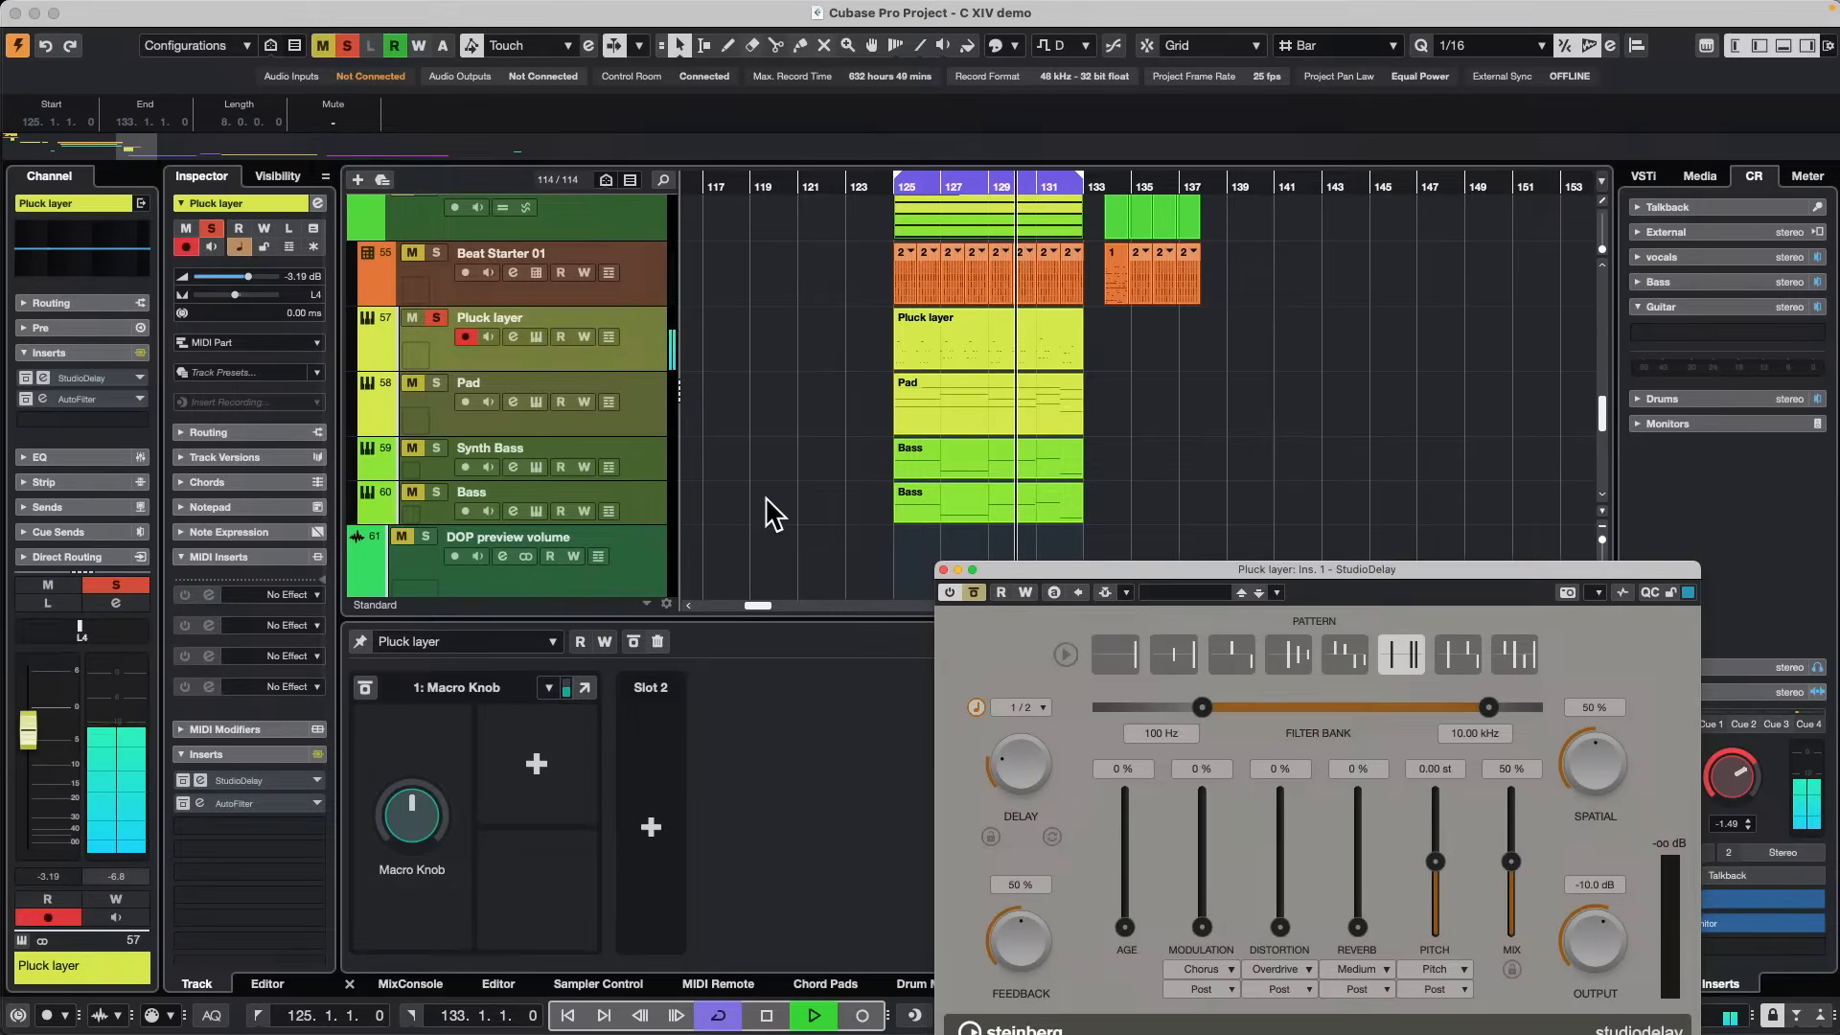
{"action": "left_click", "coordinate": [30, 380]}
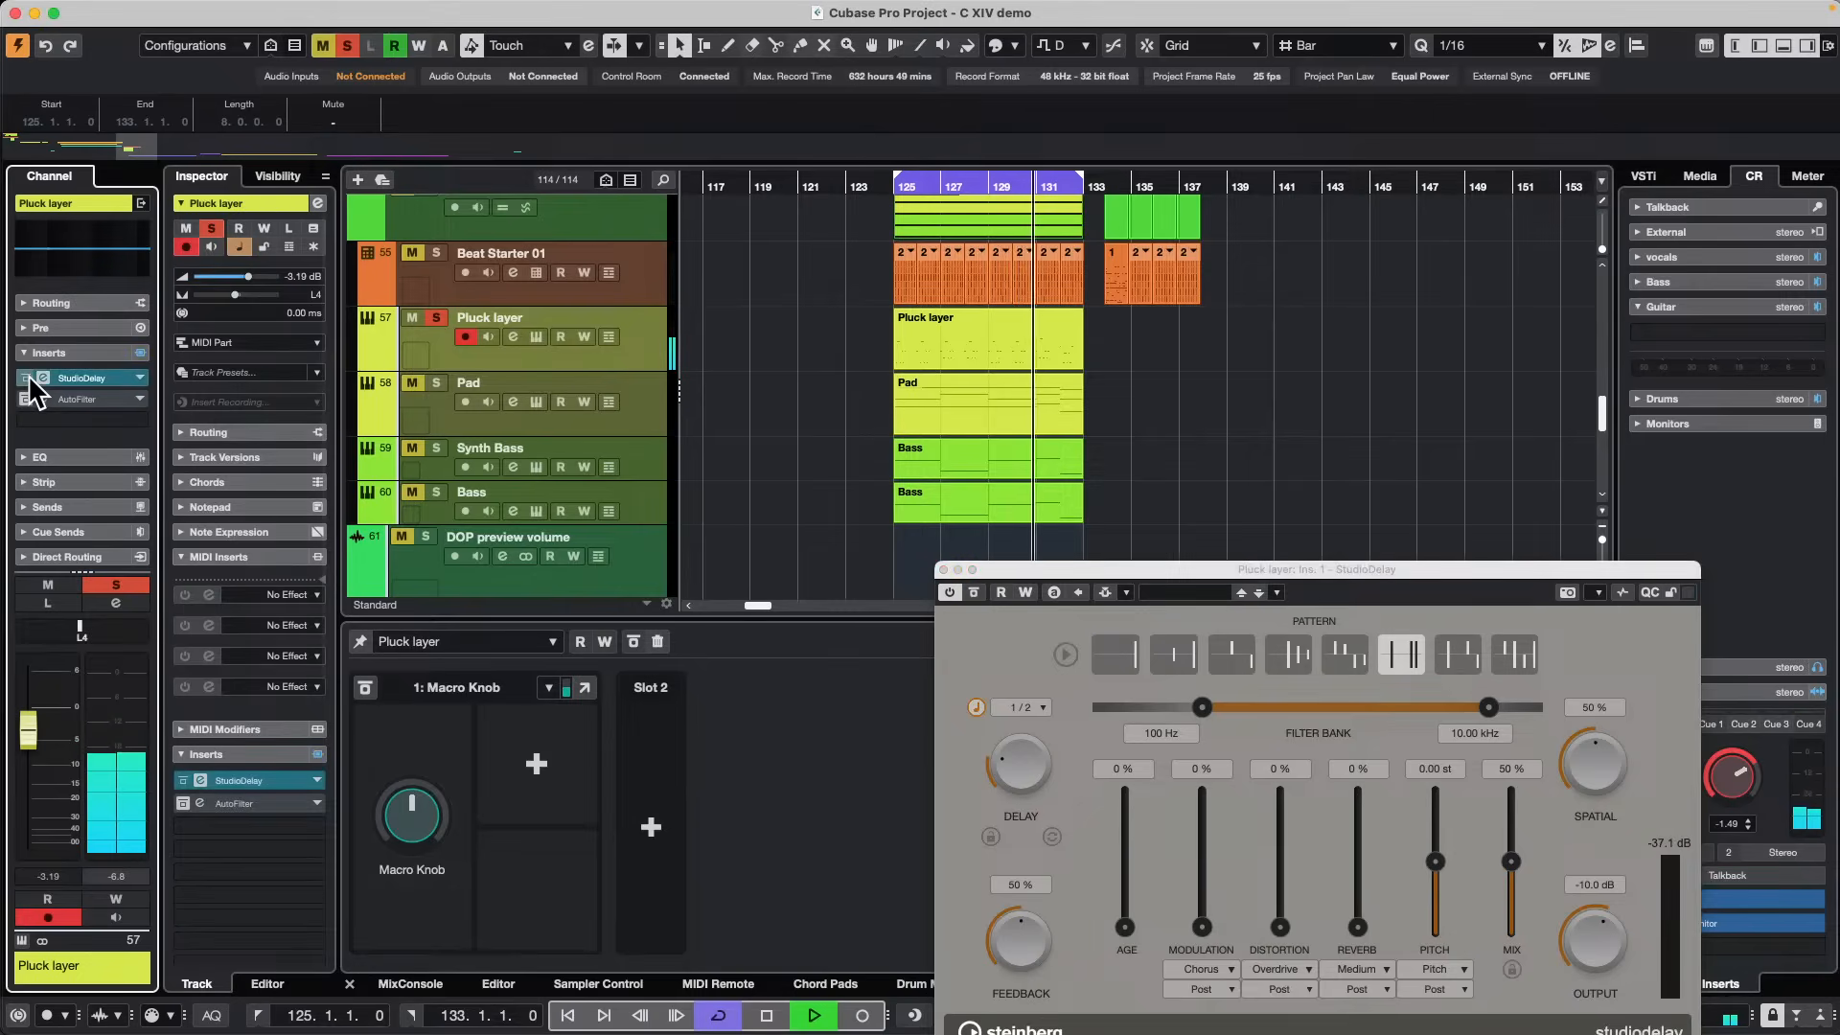
{"action": "left_click_drag", "start_coordinate": [1372, 566], "coordinate": [1322, 159]}
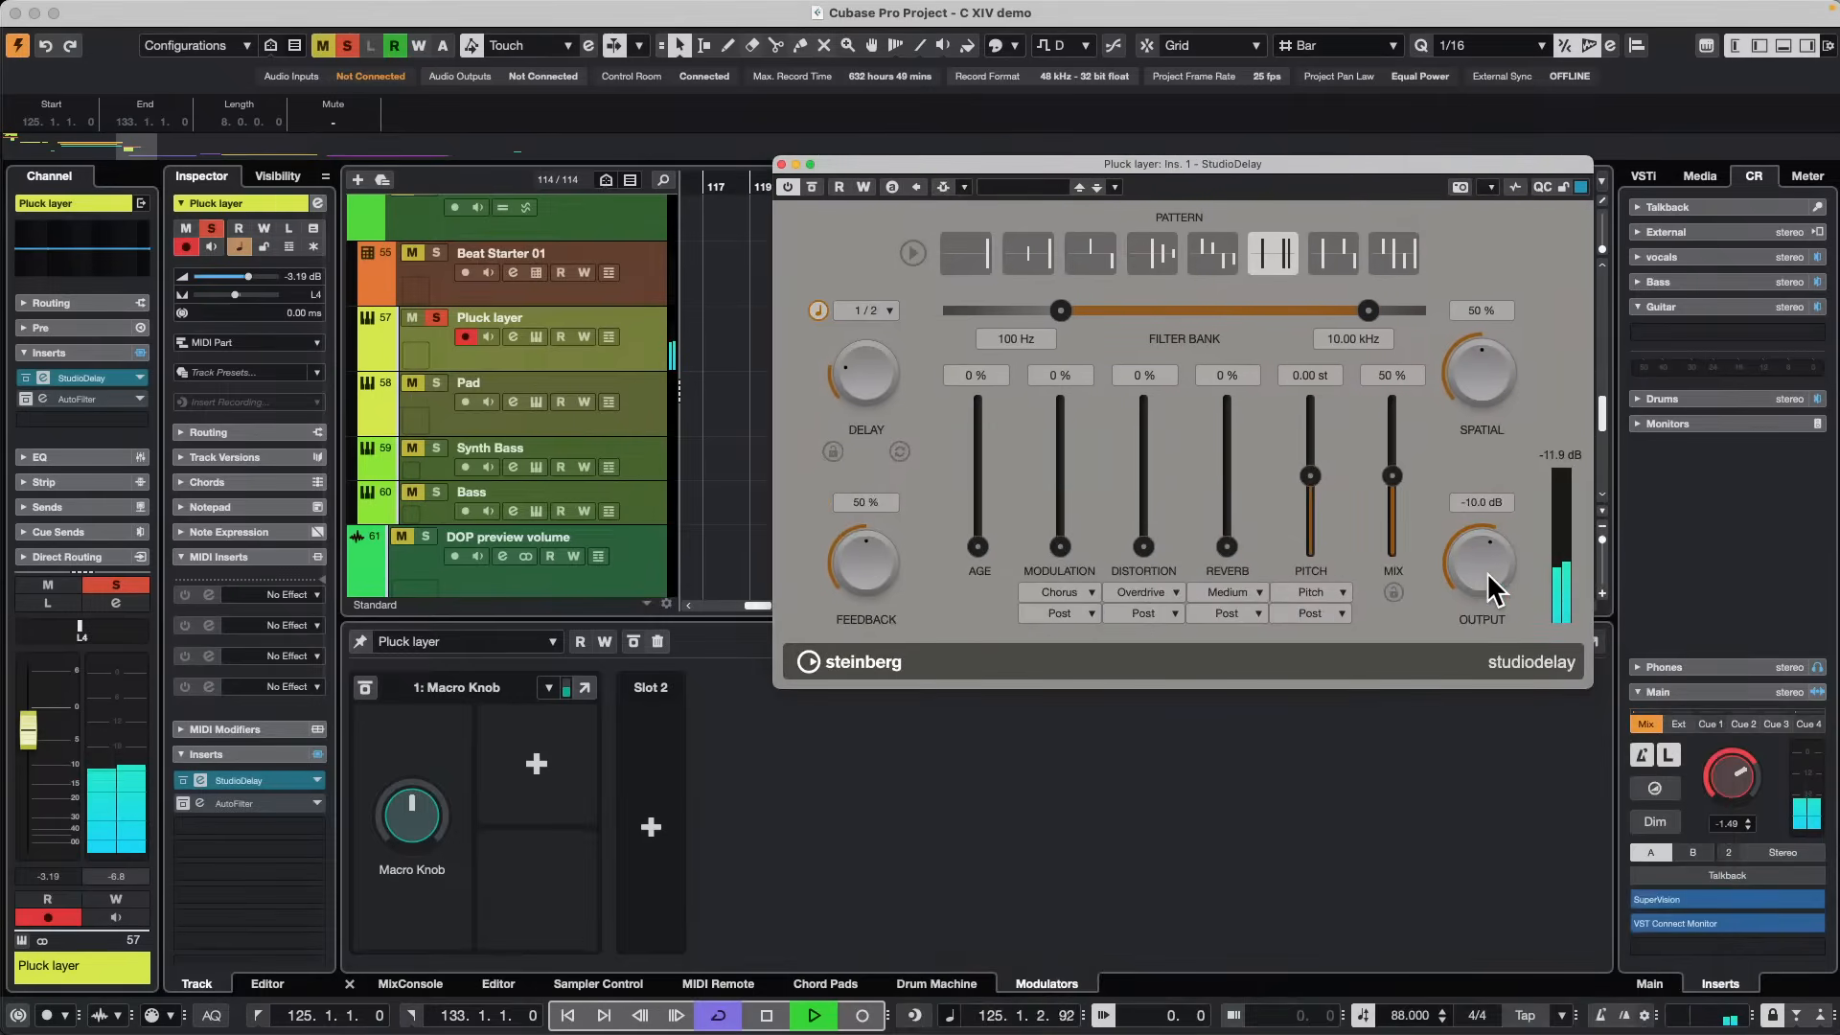
{"action": "left_click", "coordinate": [535, 764]}
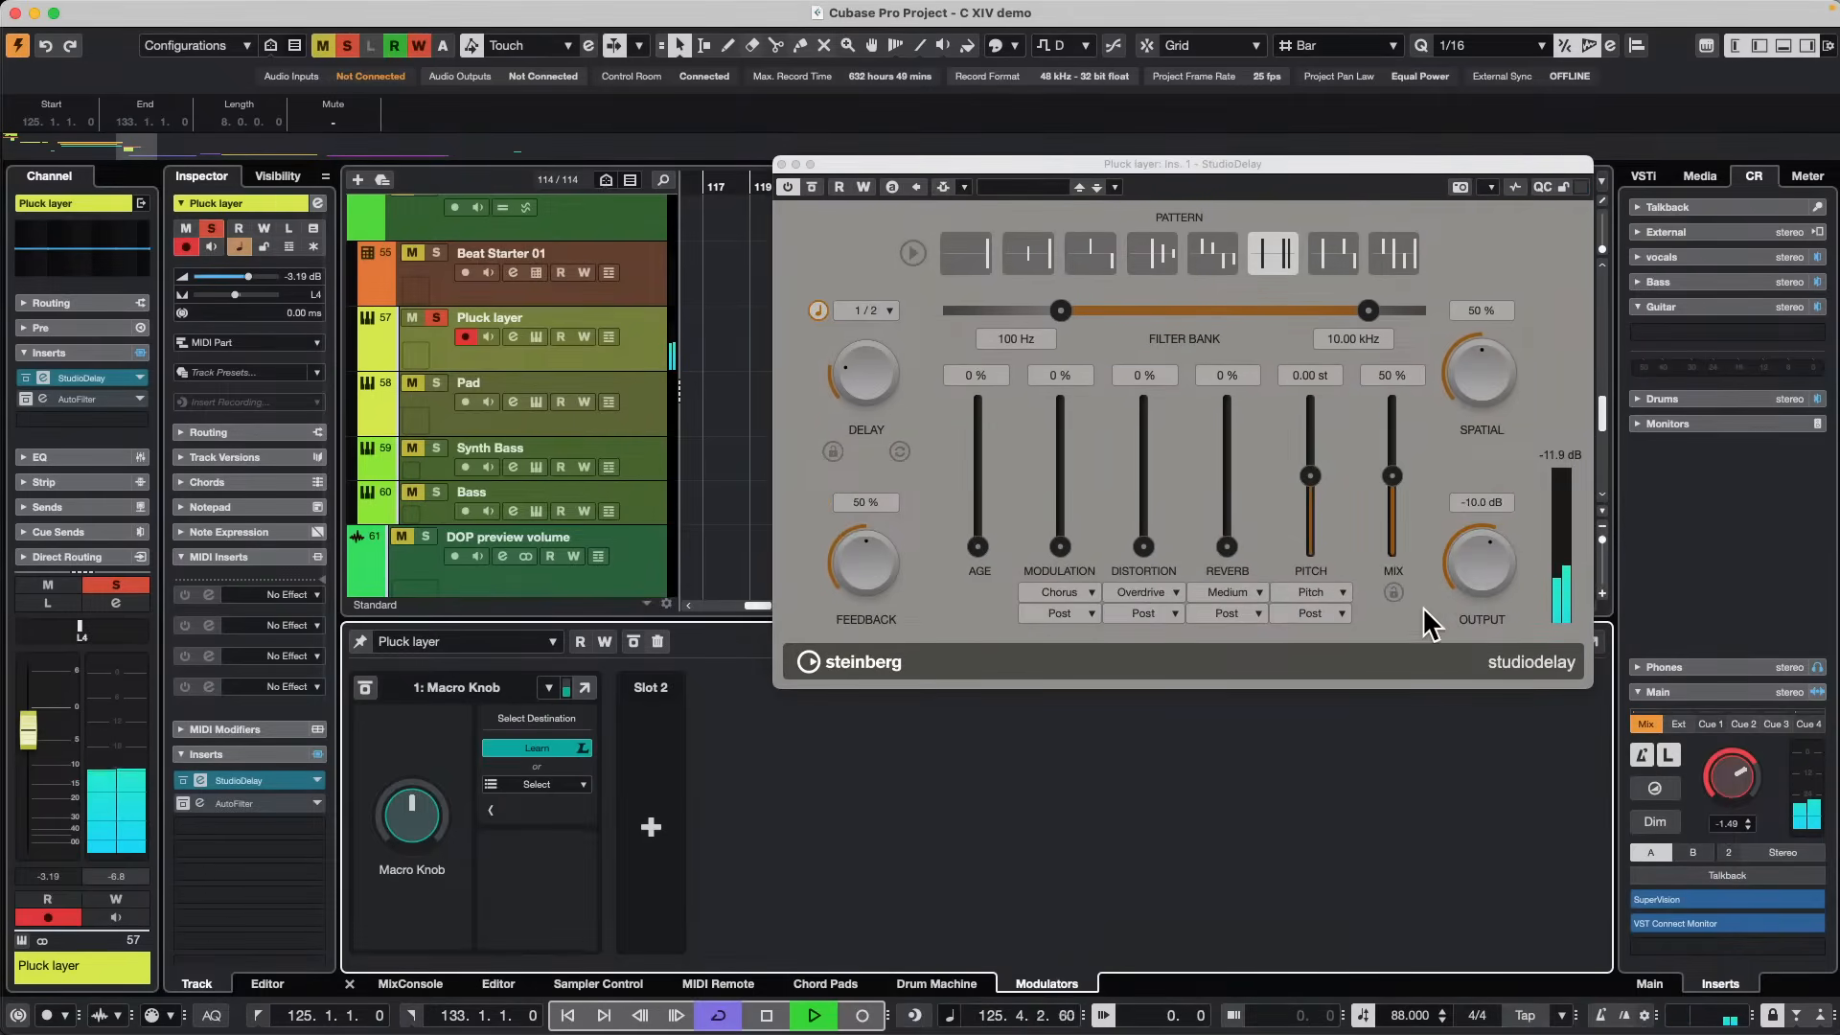
{"action": "left_click_drag", "start_coordinate": [1487, 572], "coordinate": [1493, 514]}
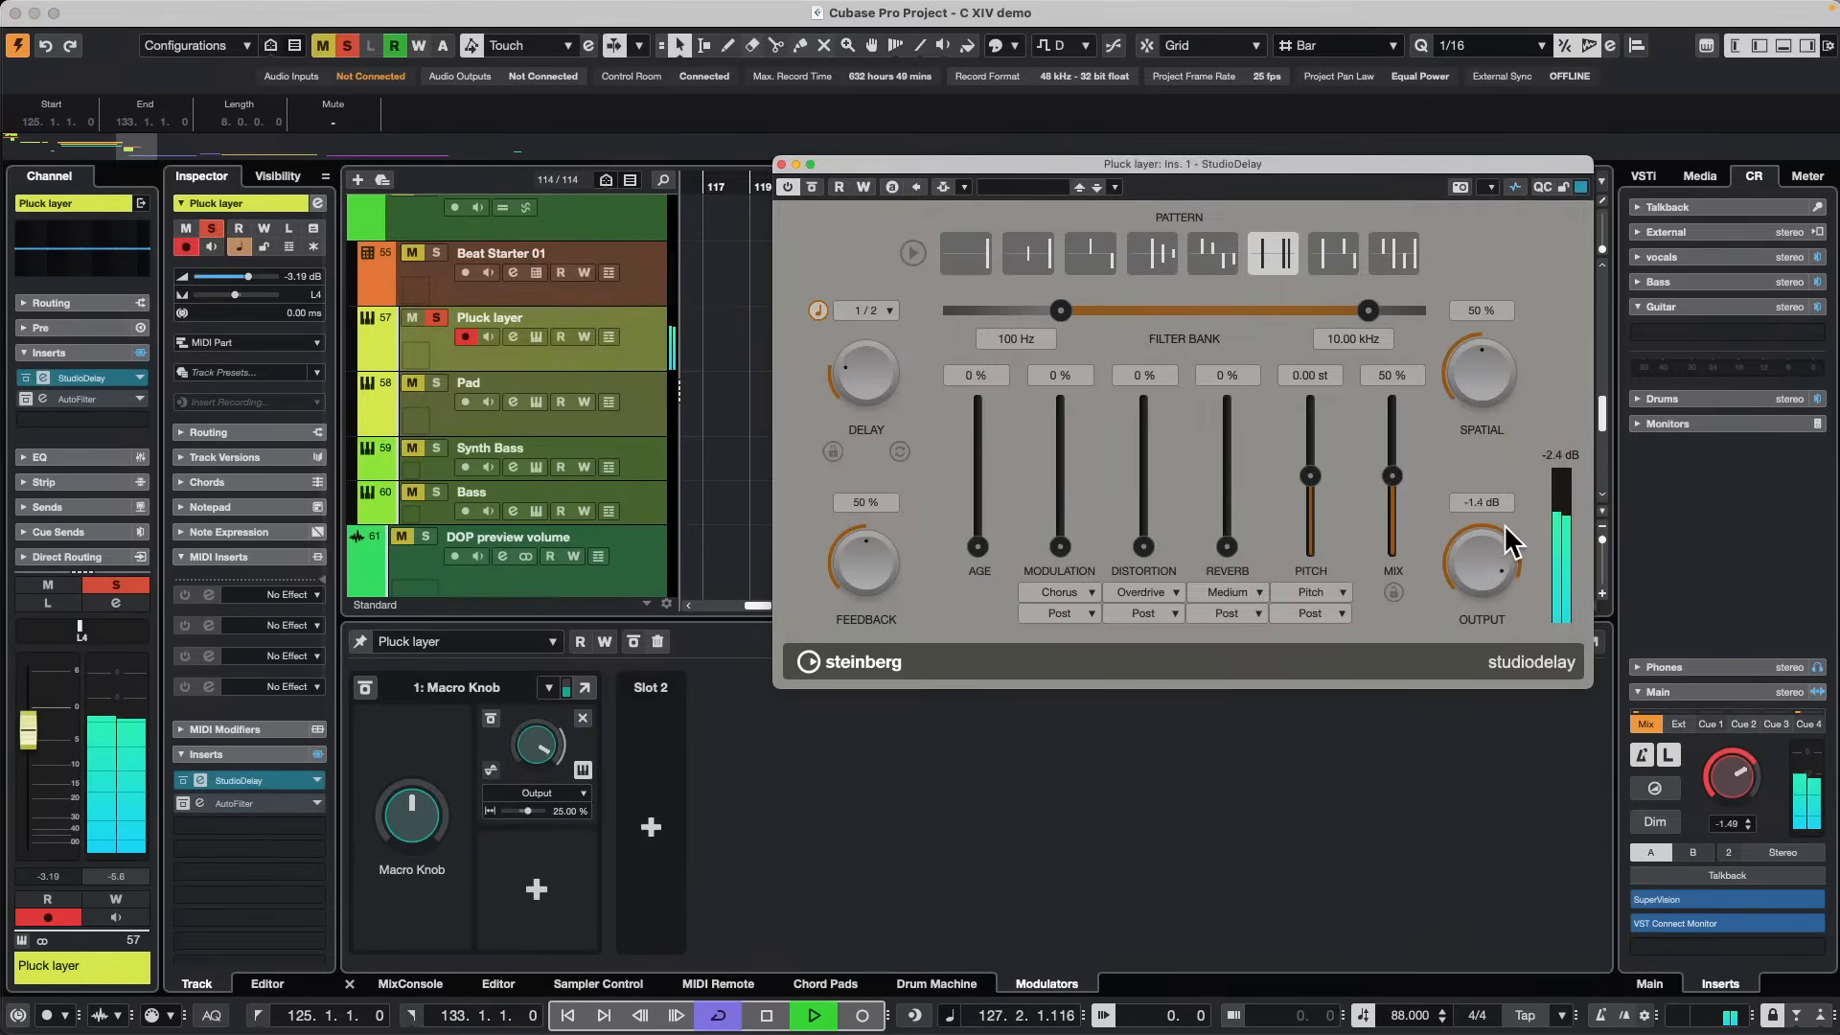
{"action": "left_click_drag", "start_coordinate": [1502, 532], "coordinate": [1491, 589]}
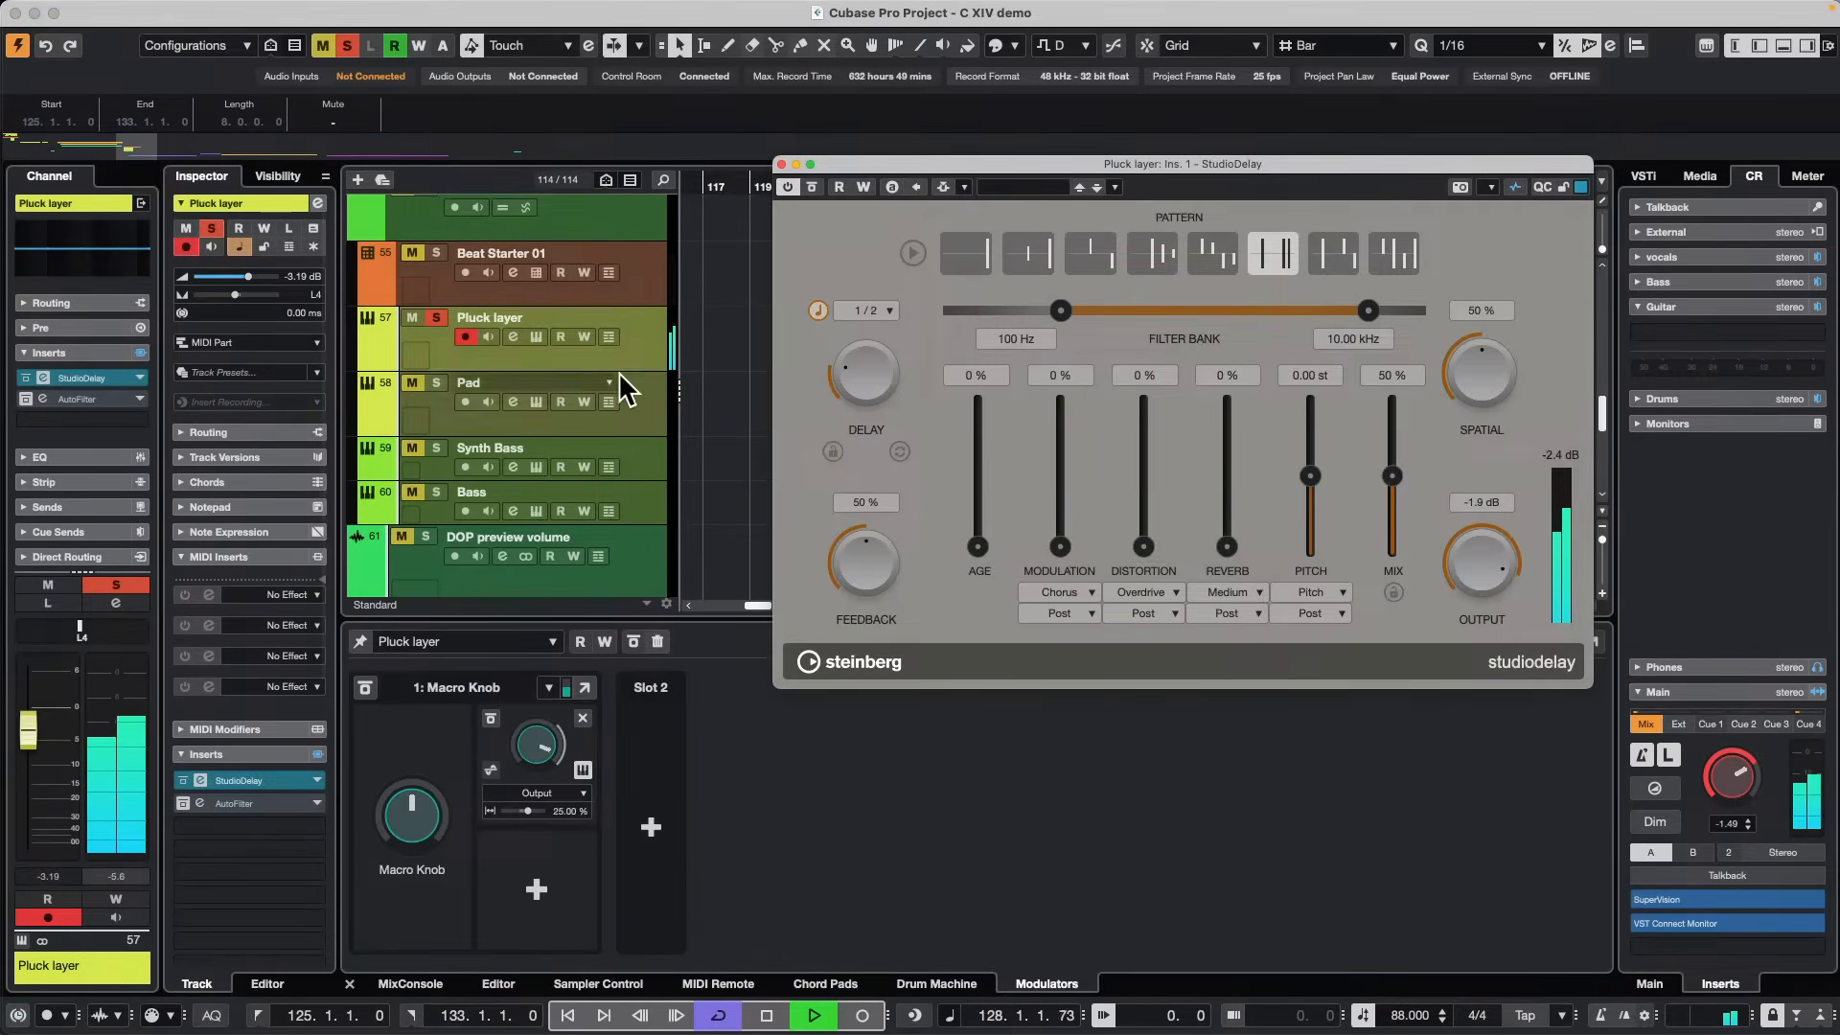
Open Pluck layer's HALion Sonic instrument and assign the Macro Knob's second destination to the Delay Mix of Delay Mutes.
{"action": "left_click", "coordinate": [538, 333]}
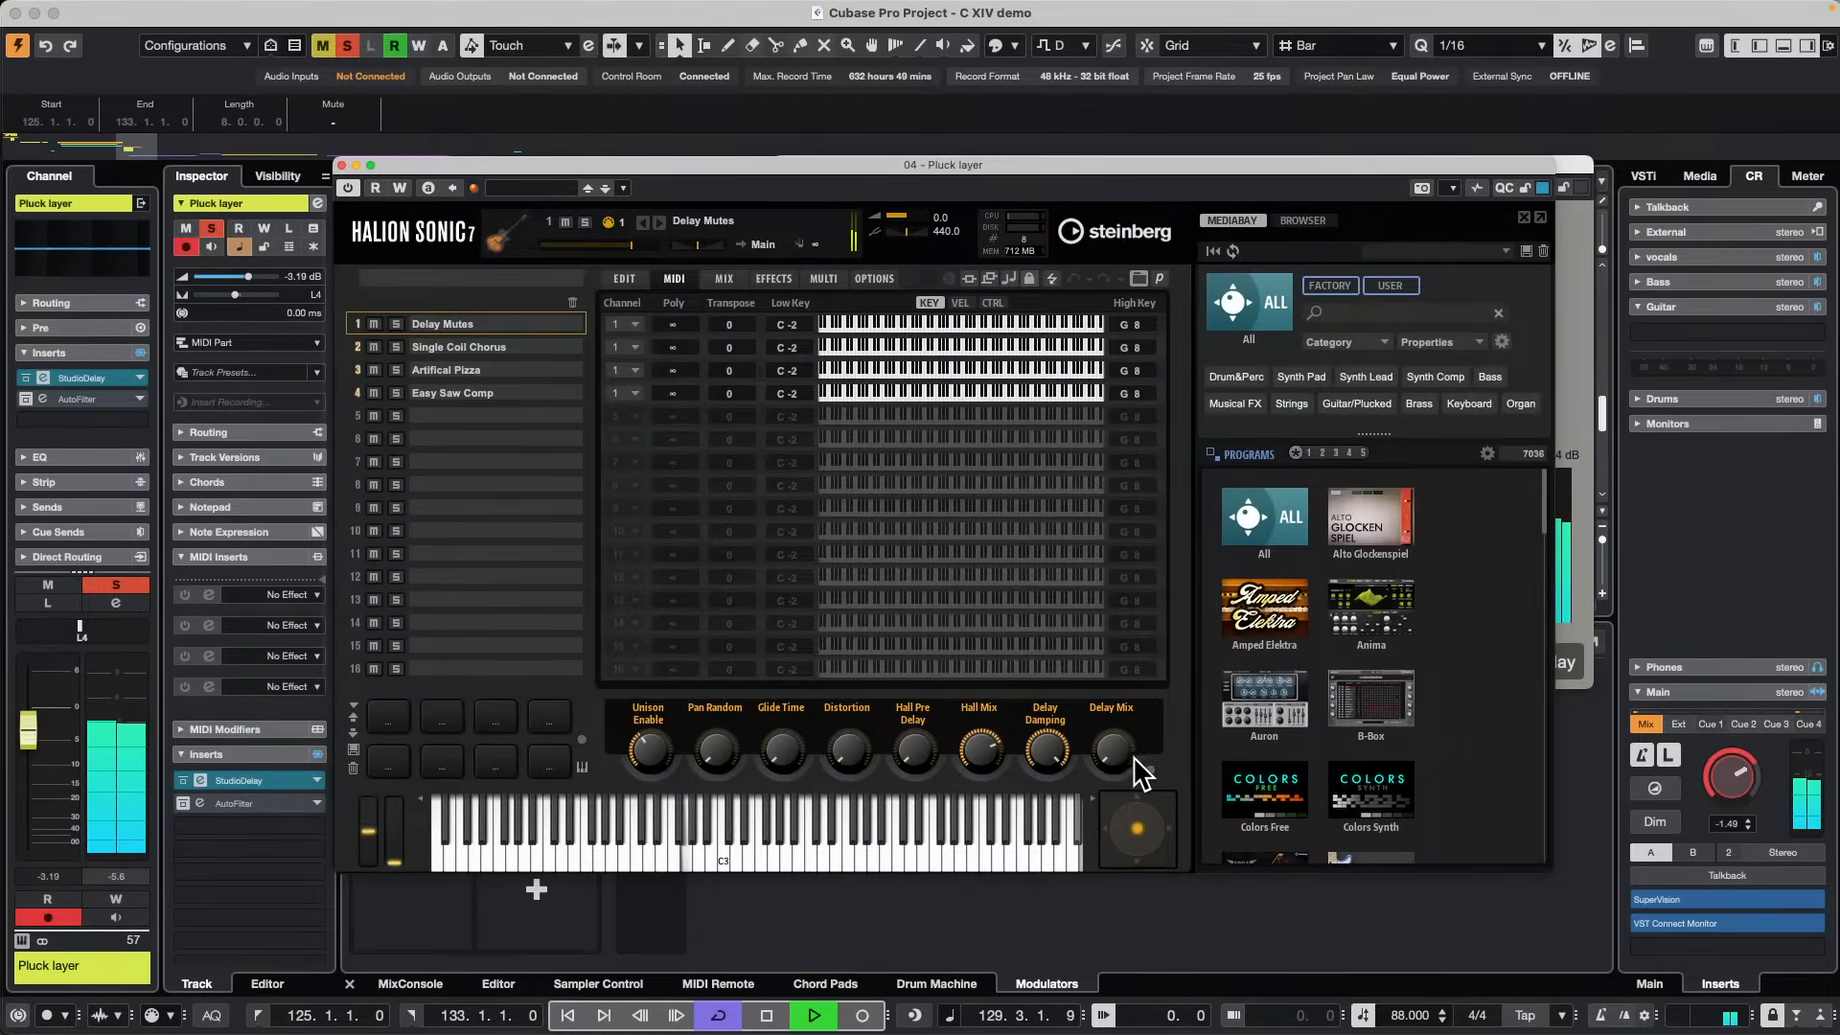
{"action": "left_click_drag", "start_coordinate": [697, 177], "coordinate": [1056, 93]}
{"action": "left_click", "coordinate": [535, 886]}
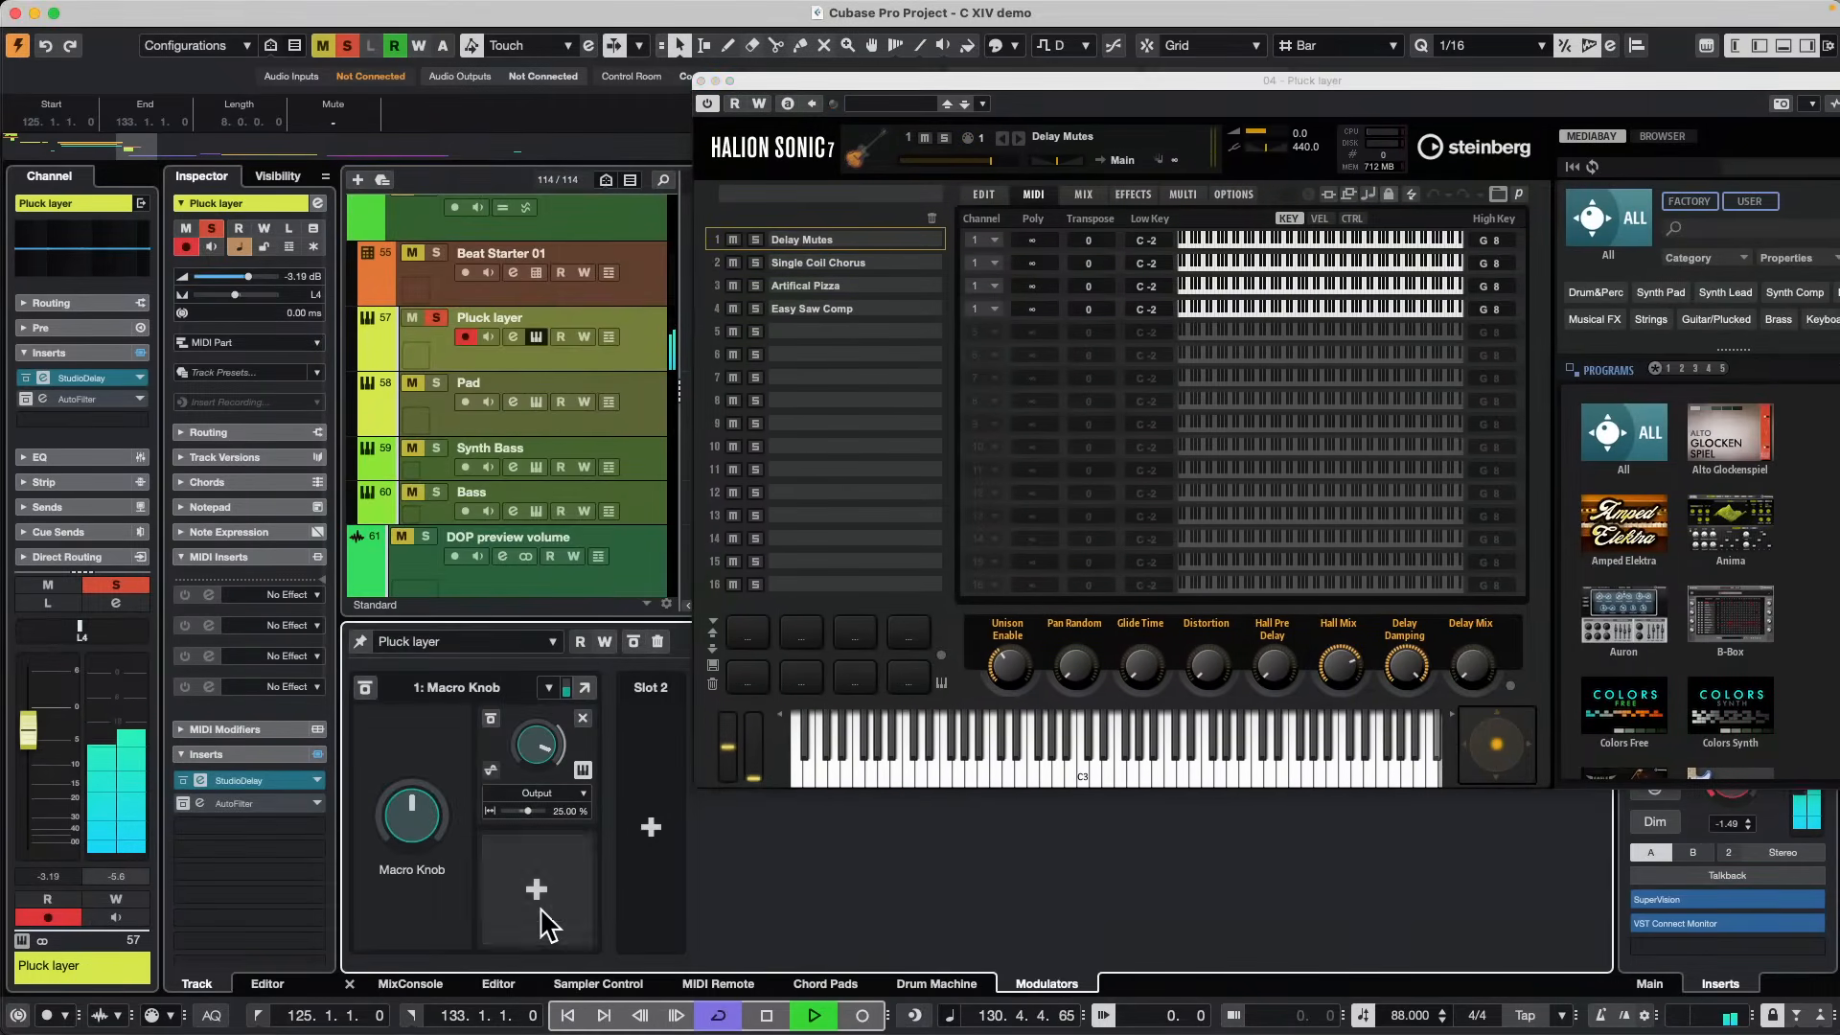
{"action": "left_click", "coordinate": [1469, 673]}
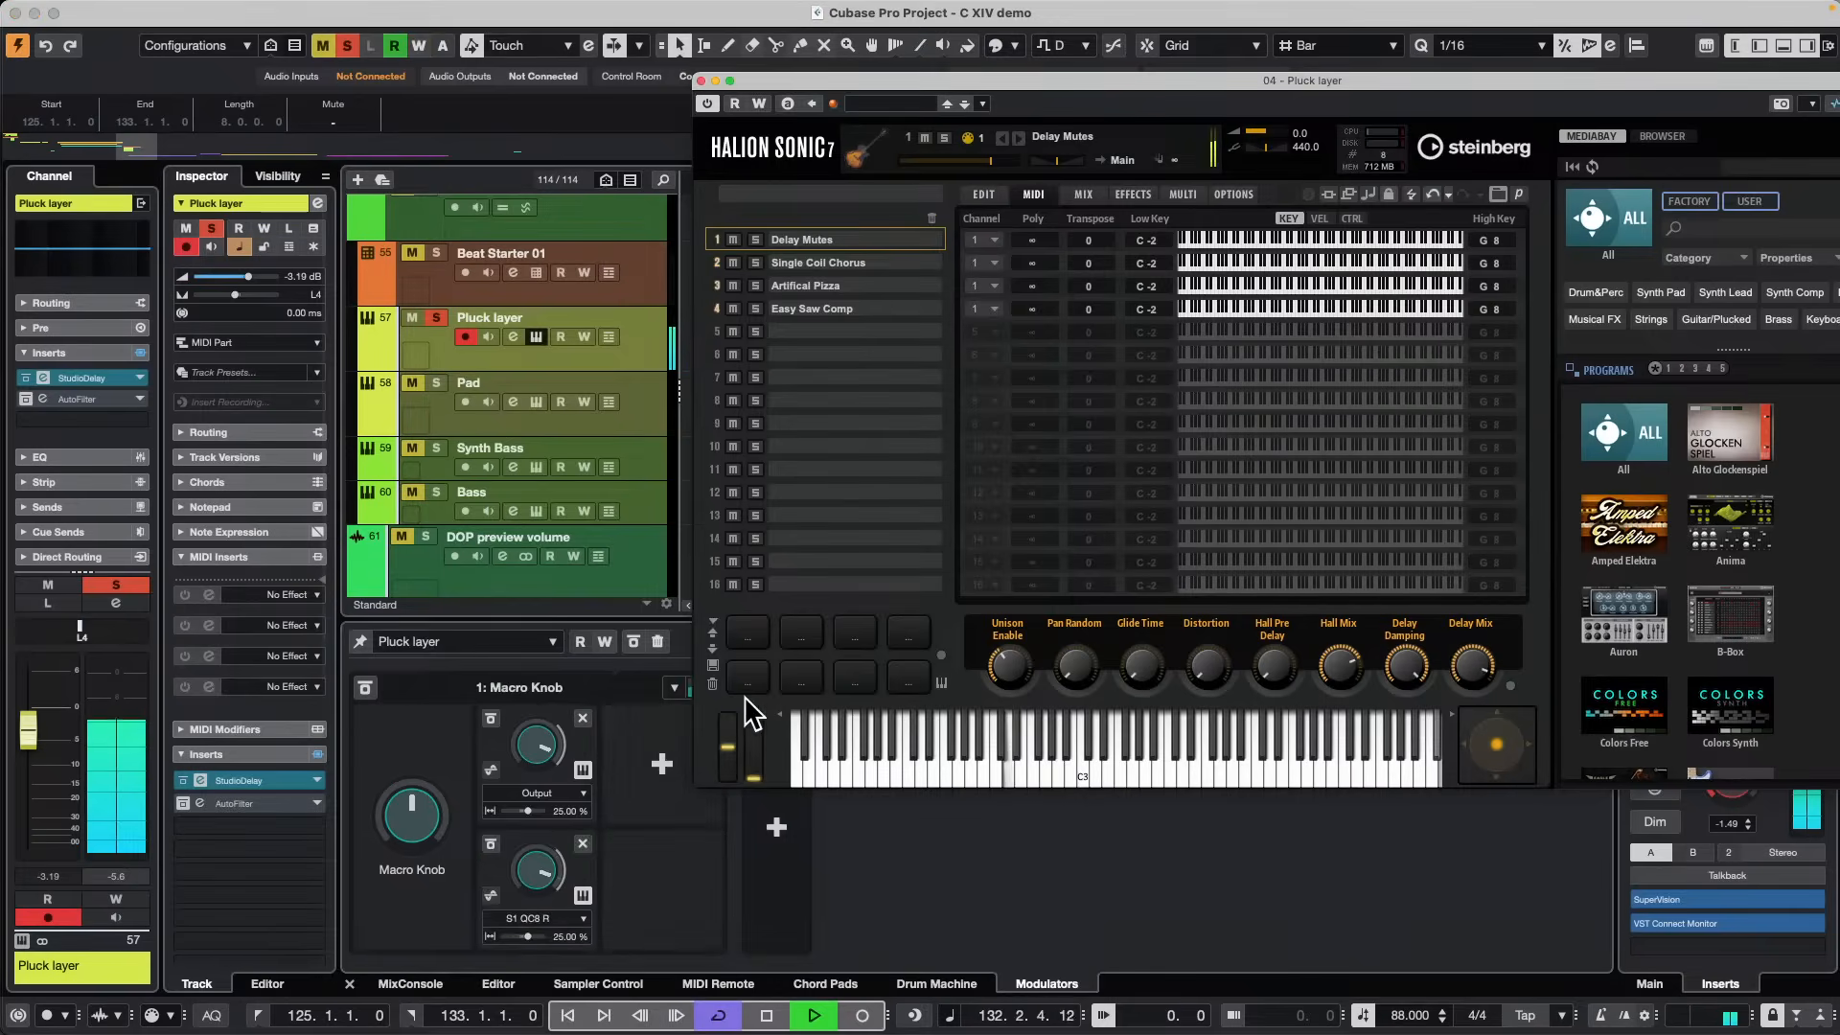
Assign the Macro Knob's next two destinations to Artifical Pizza's Hall Mix and Easy Saw Comp's Delay Mix.
{"action": "left_click", "coordinate": [844, 284]}
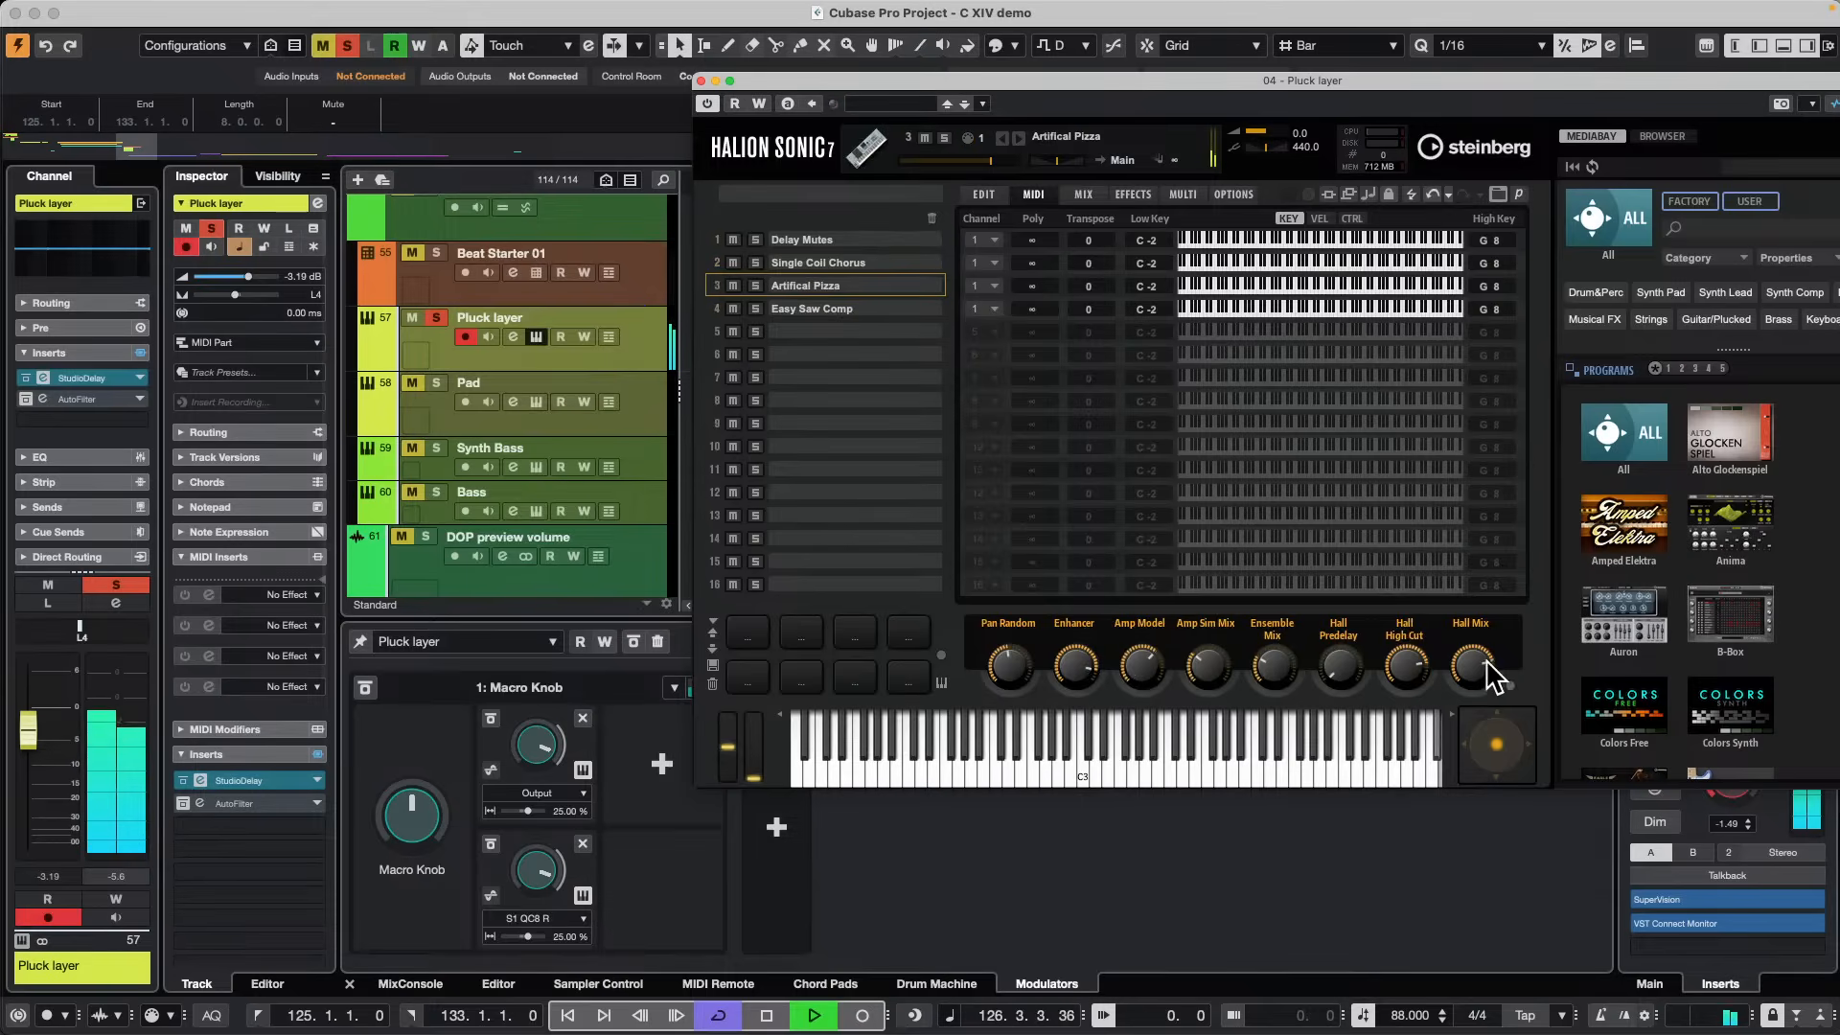
{"action": "left_click", "coordinate": [688, 760]}
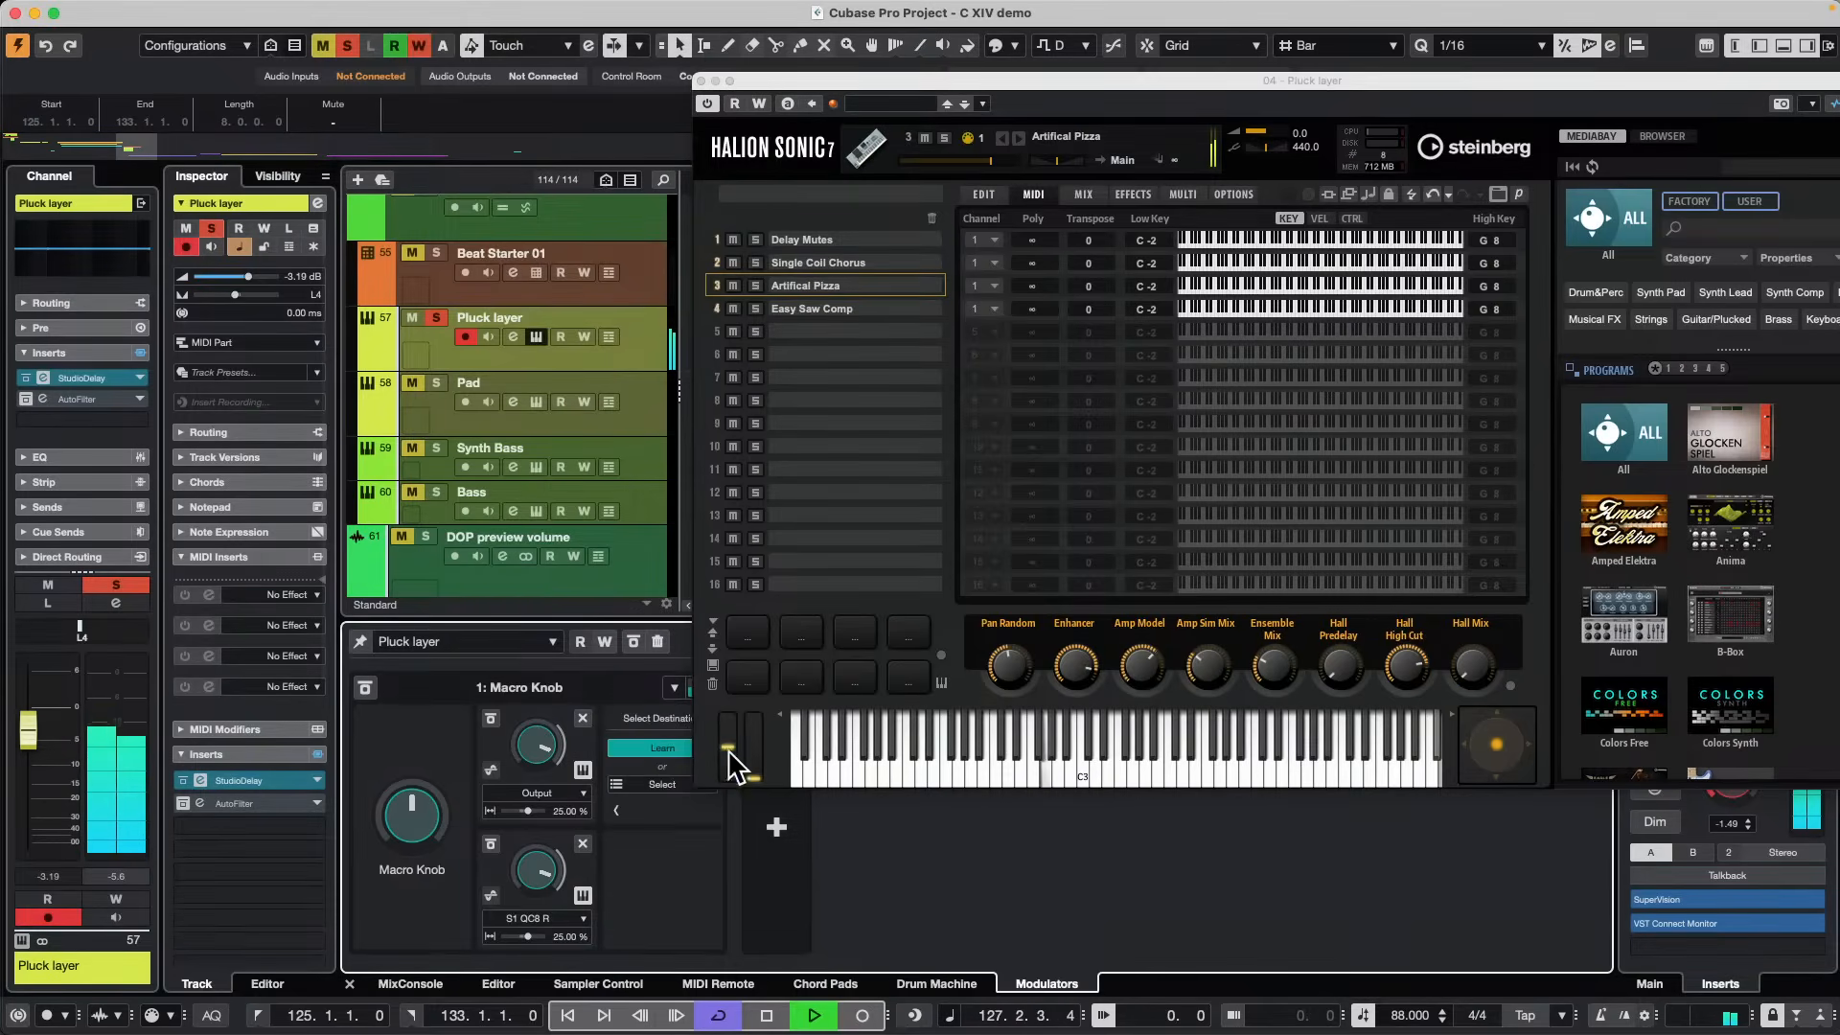
{"action": "left_click", "coordinate": [1488, 681]}
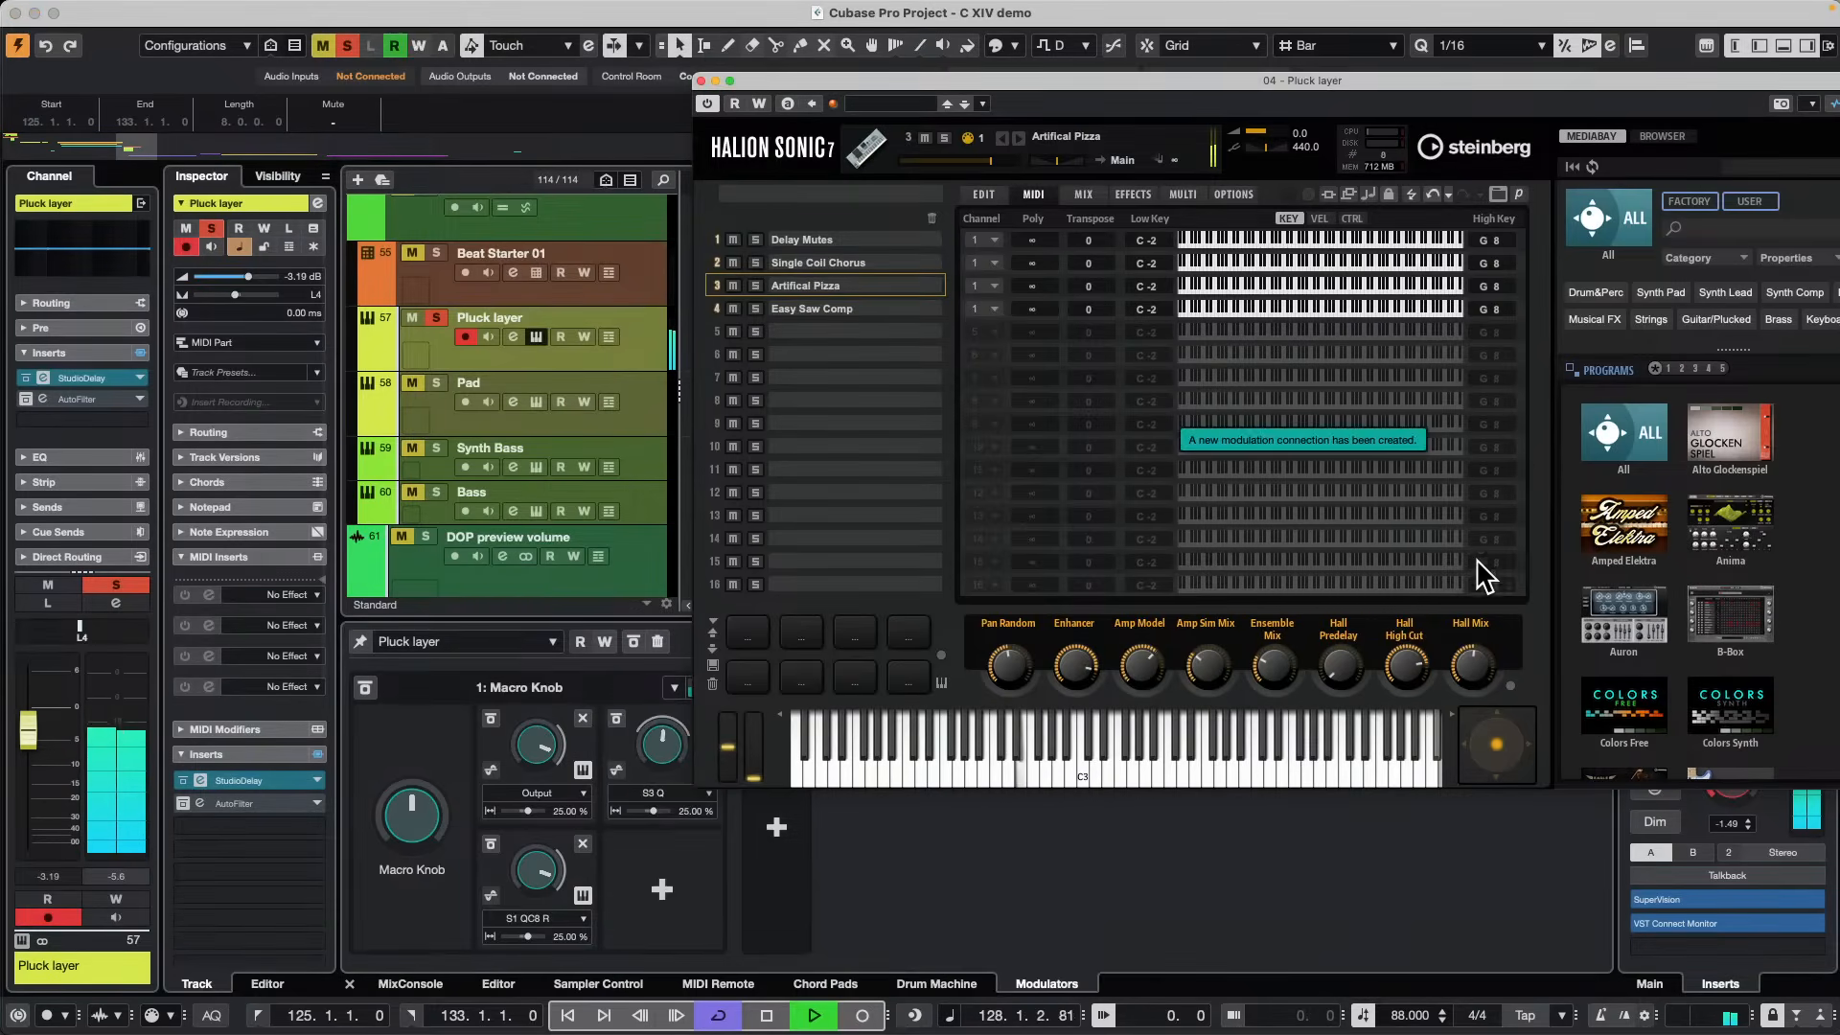
{"action": "left_click", "coordinate": [811, 308]}
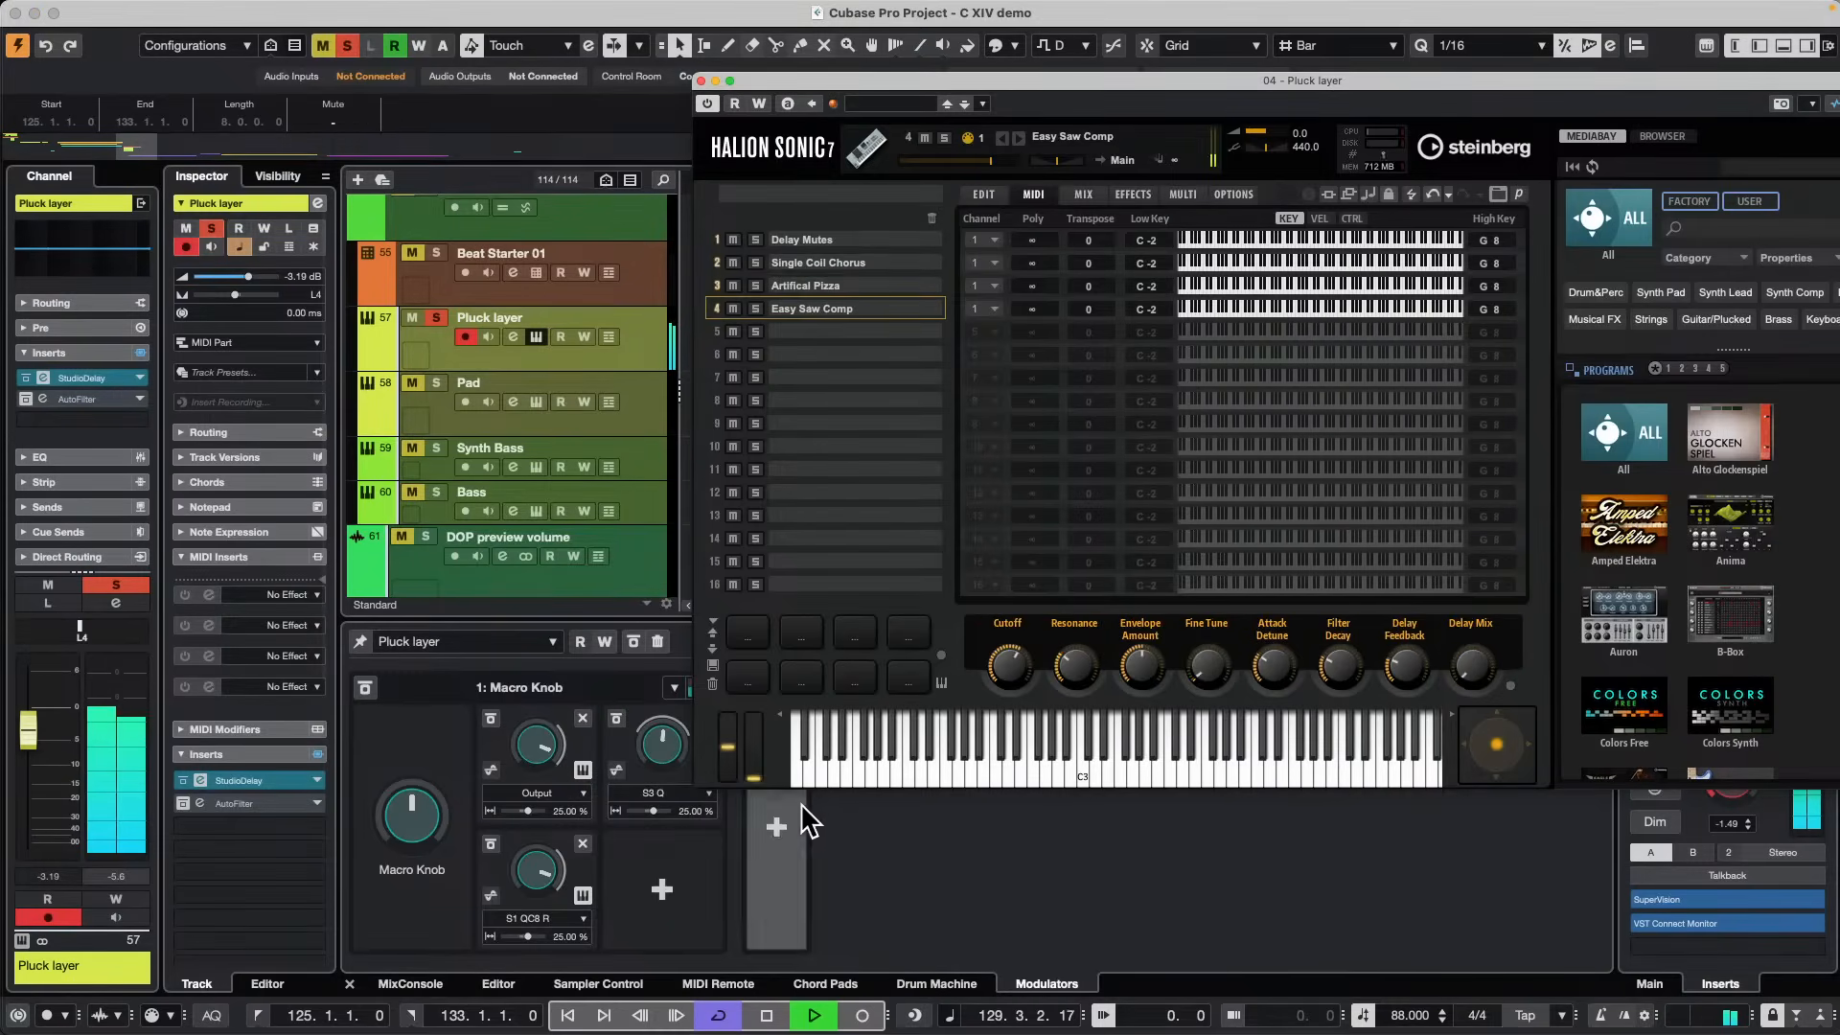
{"action": "left_click", "coordinate": [659, 891]}
{"action": "left_click", "coordinate": [1471, 666]}
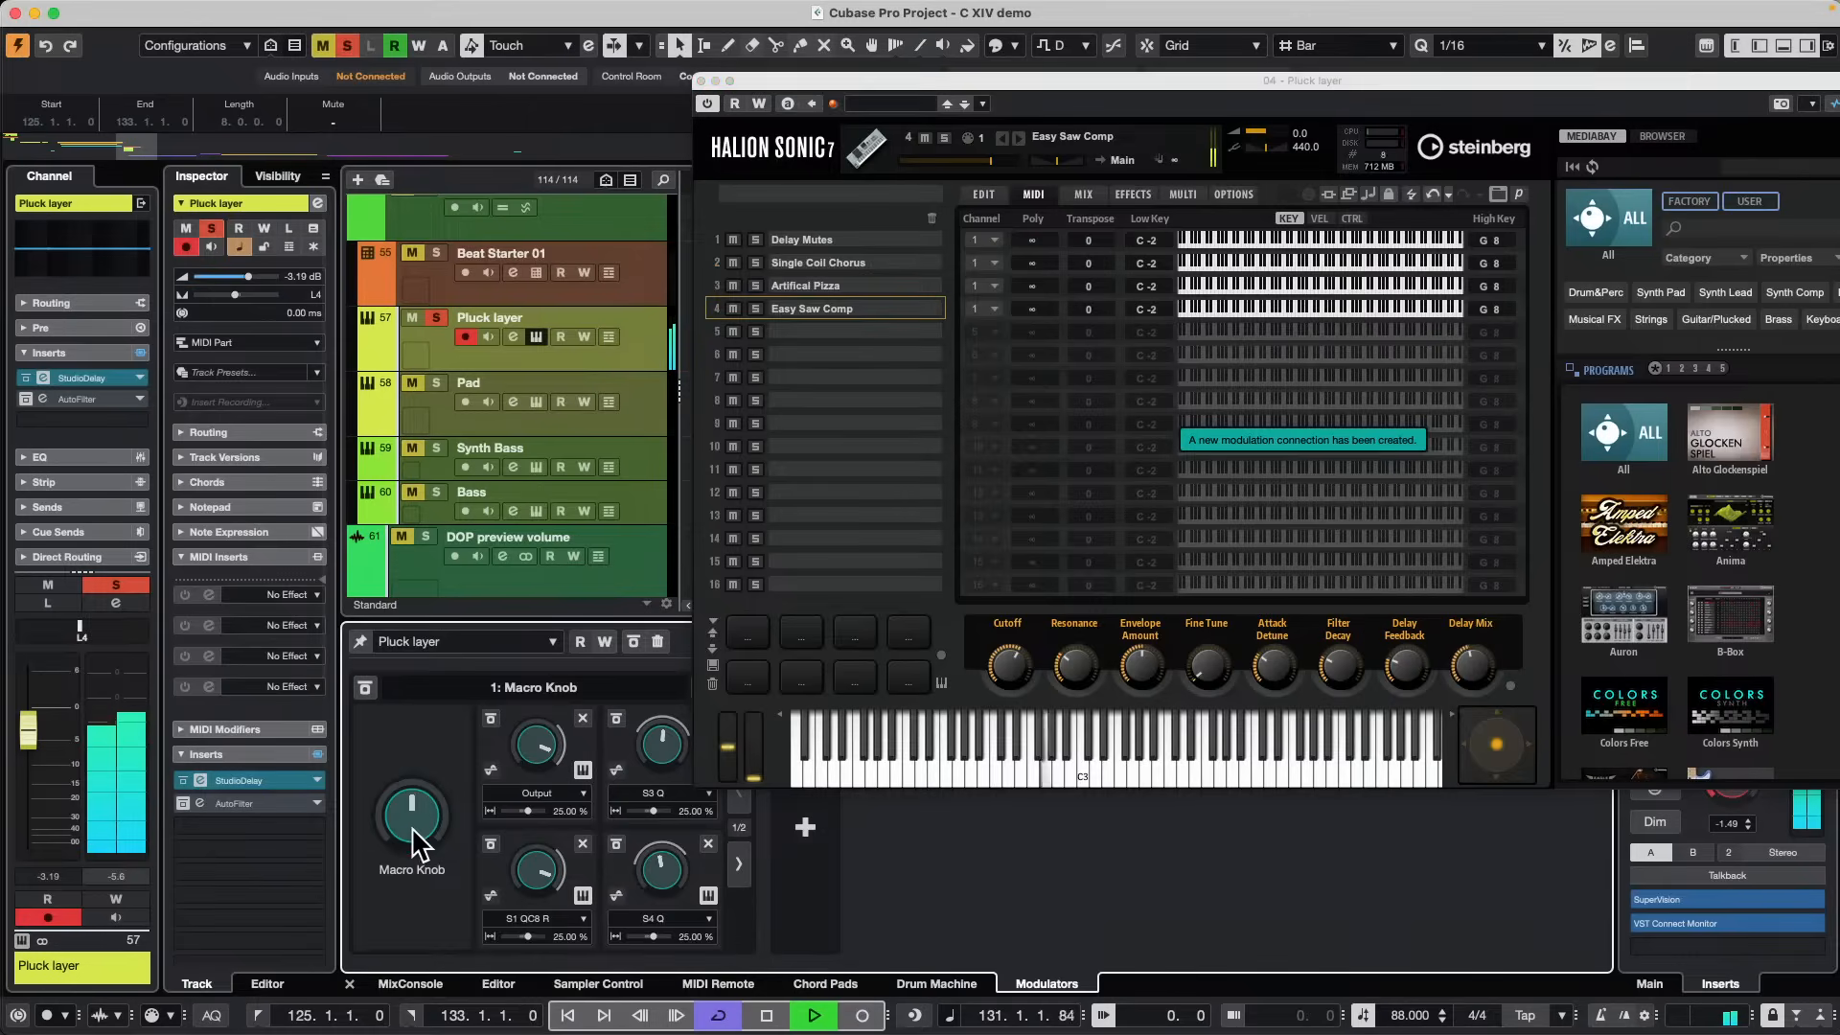
Turn the Macro Knob up to 100 and close the HALion Sonic and StudioDelay windows.
{"action": "left_click_drag", "start_coordinate": [415, 846], "coordinate": [410, 573]}
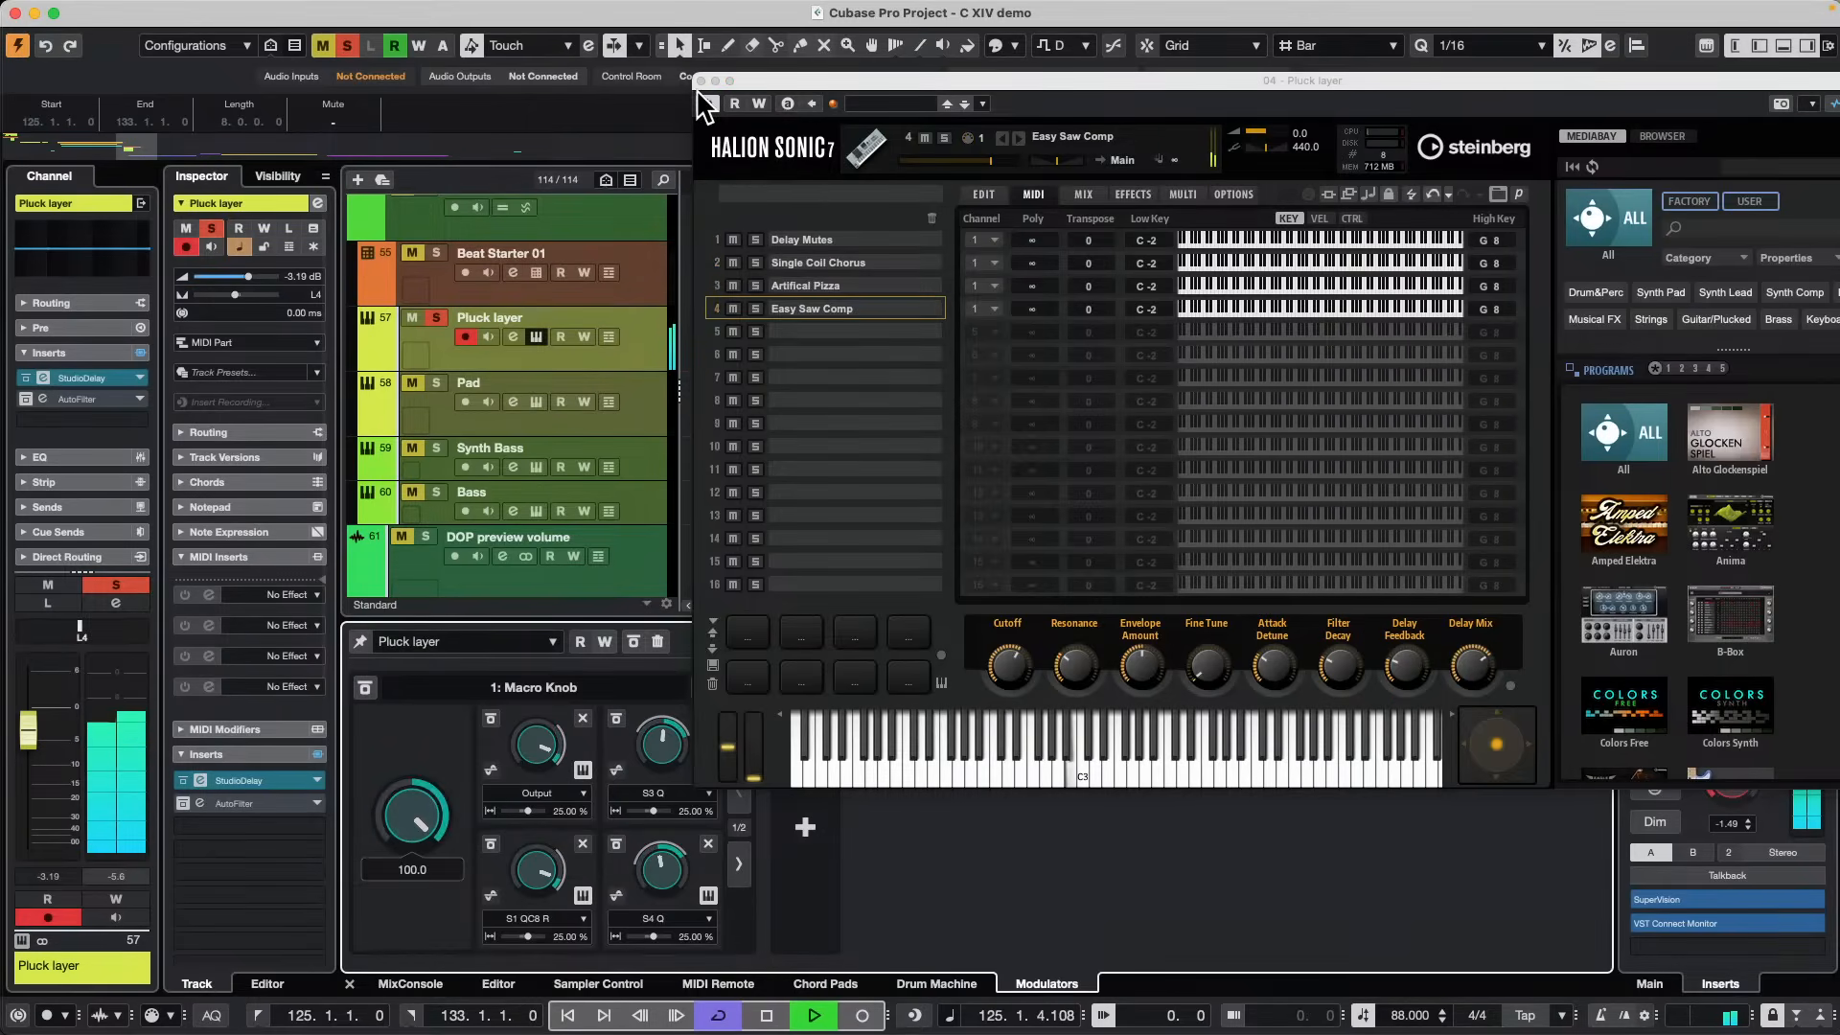
{"action": "left_click", "coordinate": [700, 81]}
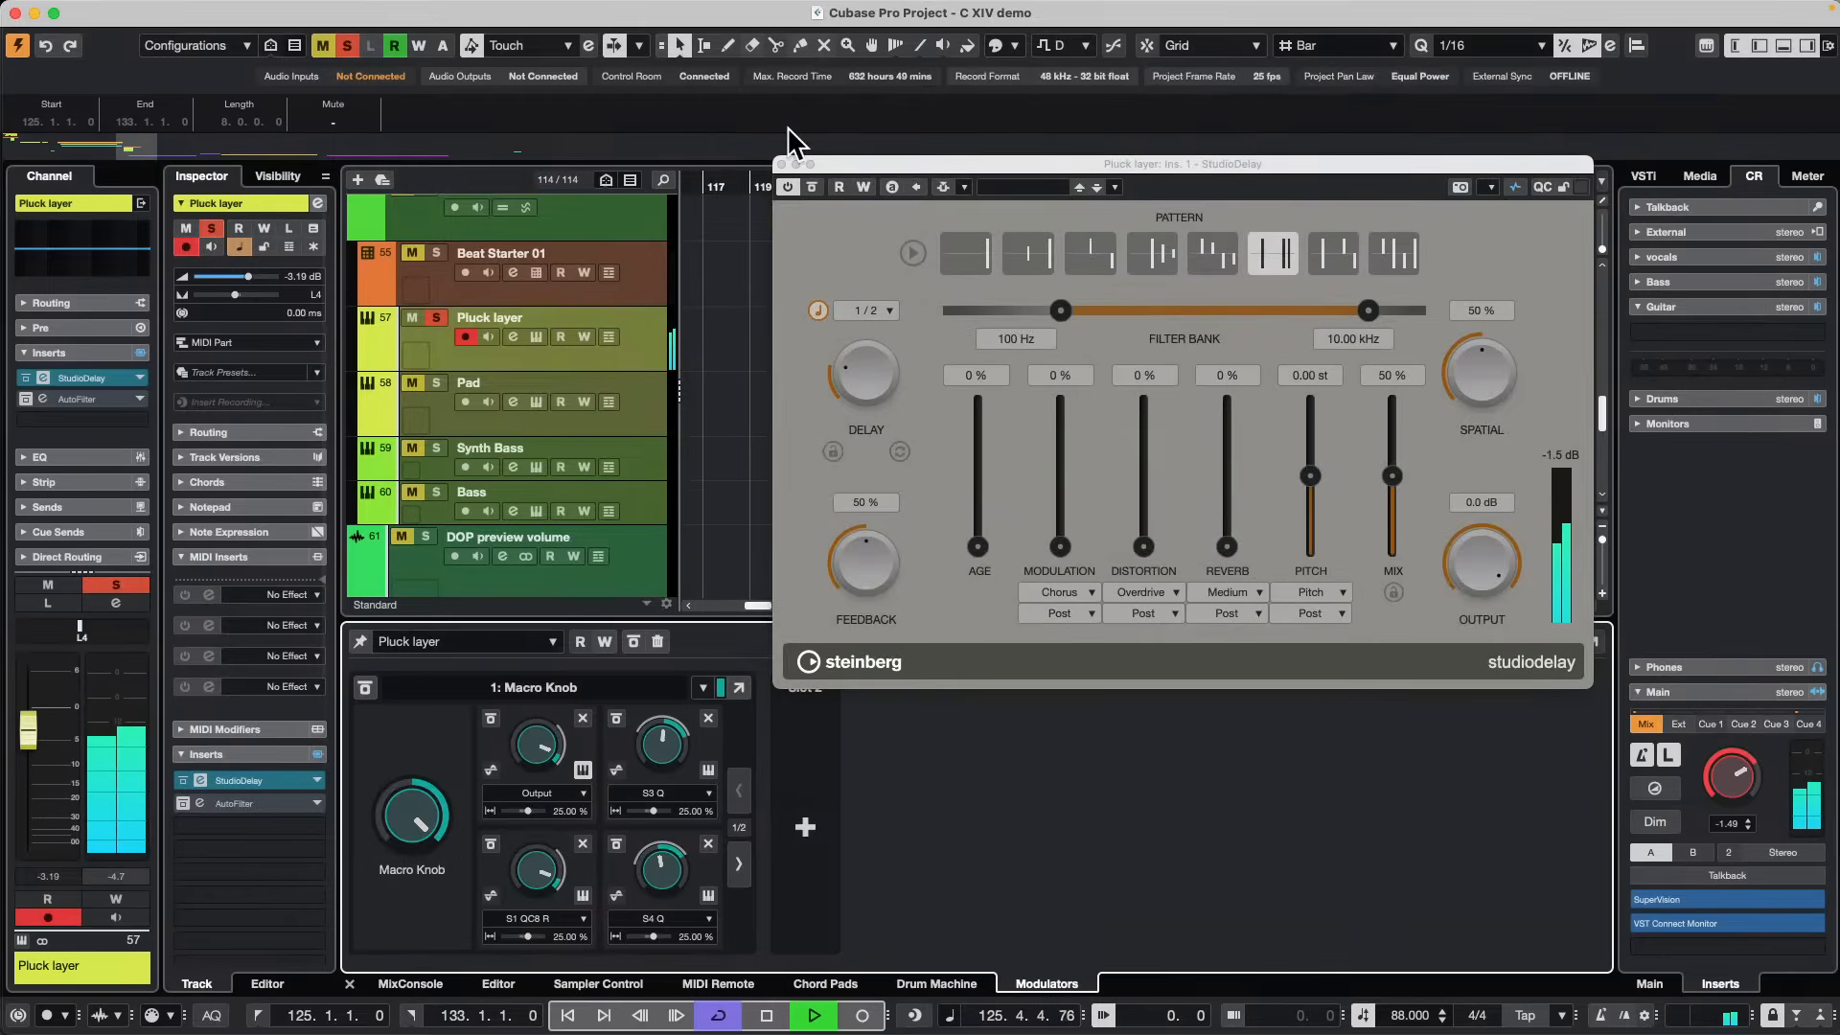
{"action": "left_click", "coordinate": [809, 163]}
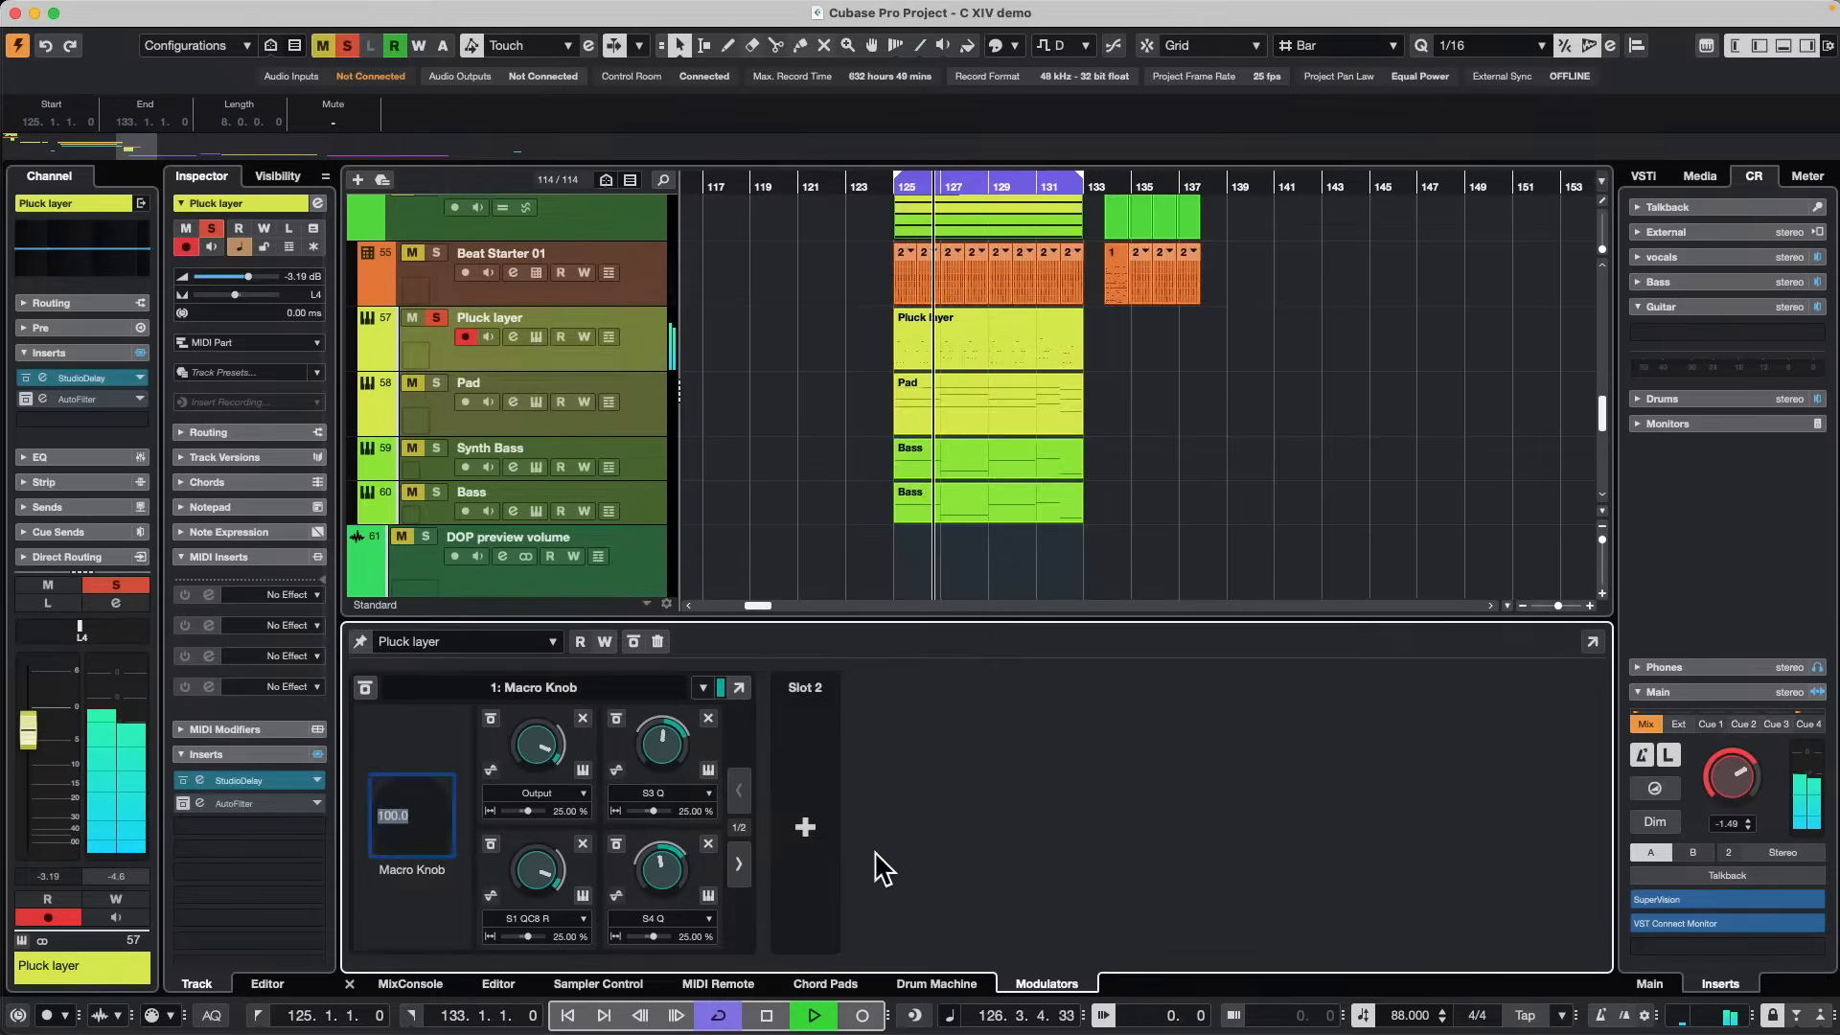
Add an LFO in Pluck layer's second modulator slot, assign it to the Macro Knob and set that knob to 100.
{"action": "left_click", "coordinate": [803, 823]}
{"action": "left_click", "coordinate": [826, 781]}
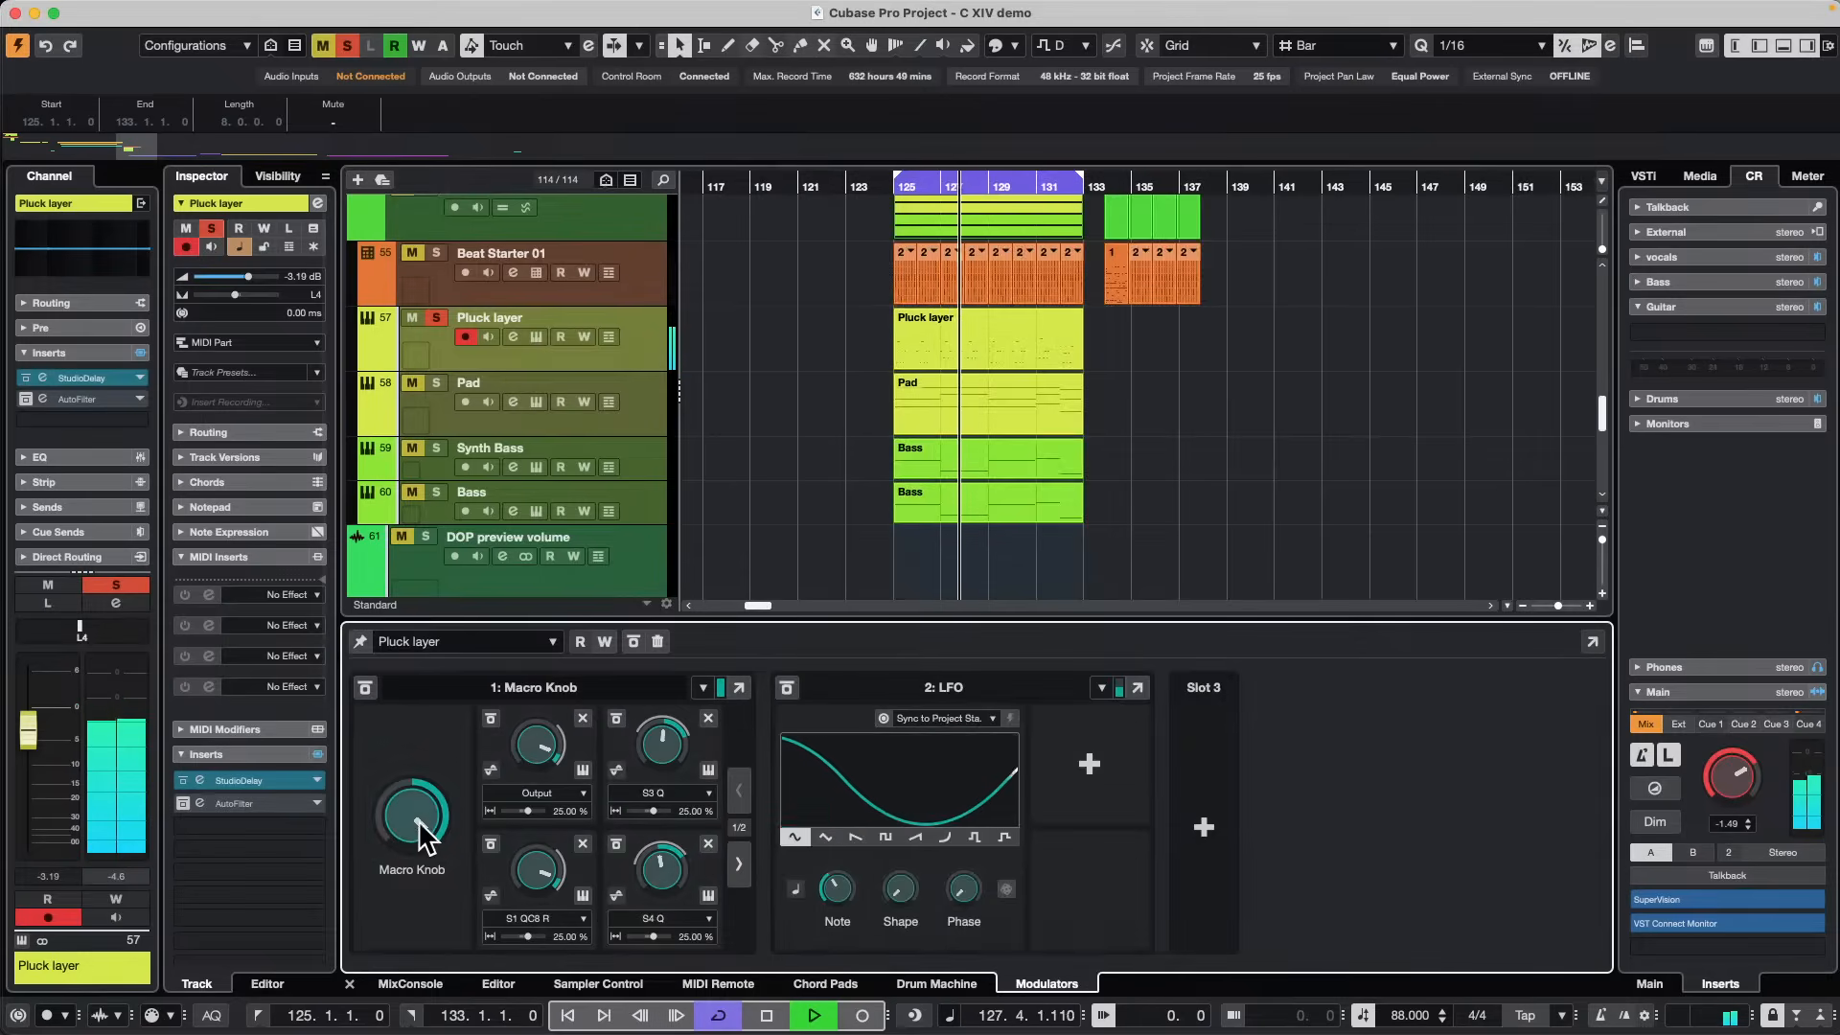
{"action": "left_click", "coordinate": [1100, 791]}
{"action": "double_click", "coordinate": [412, 814]}
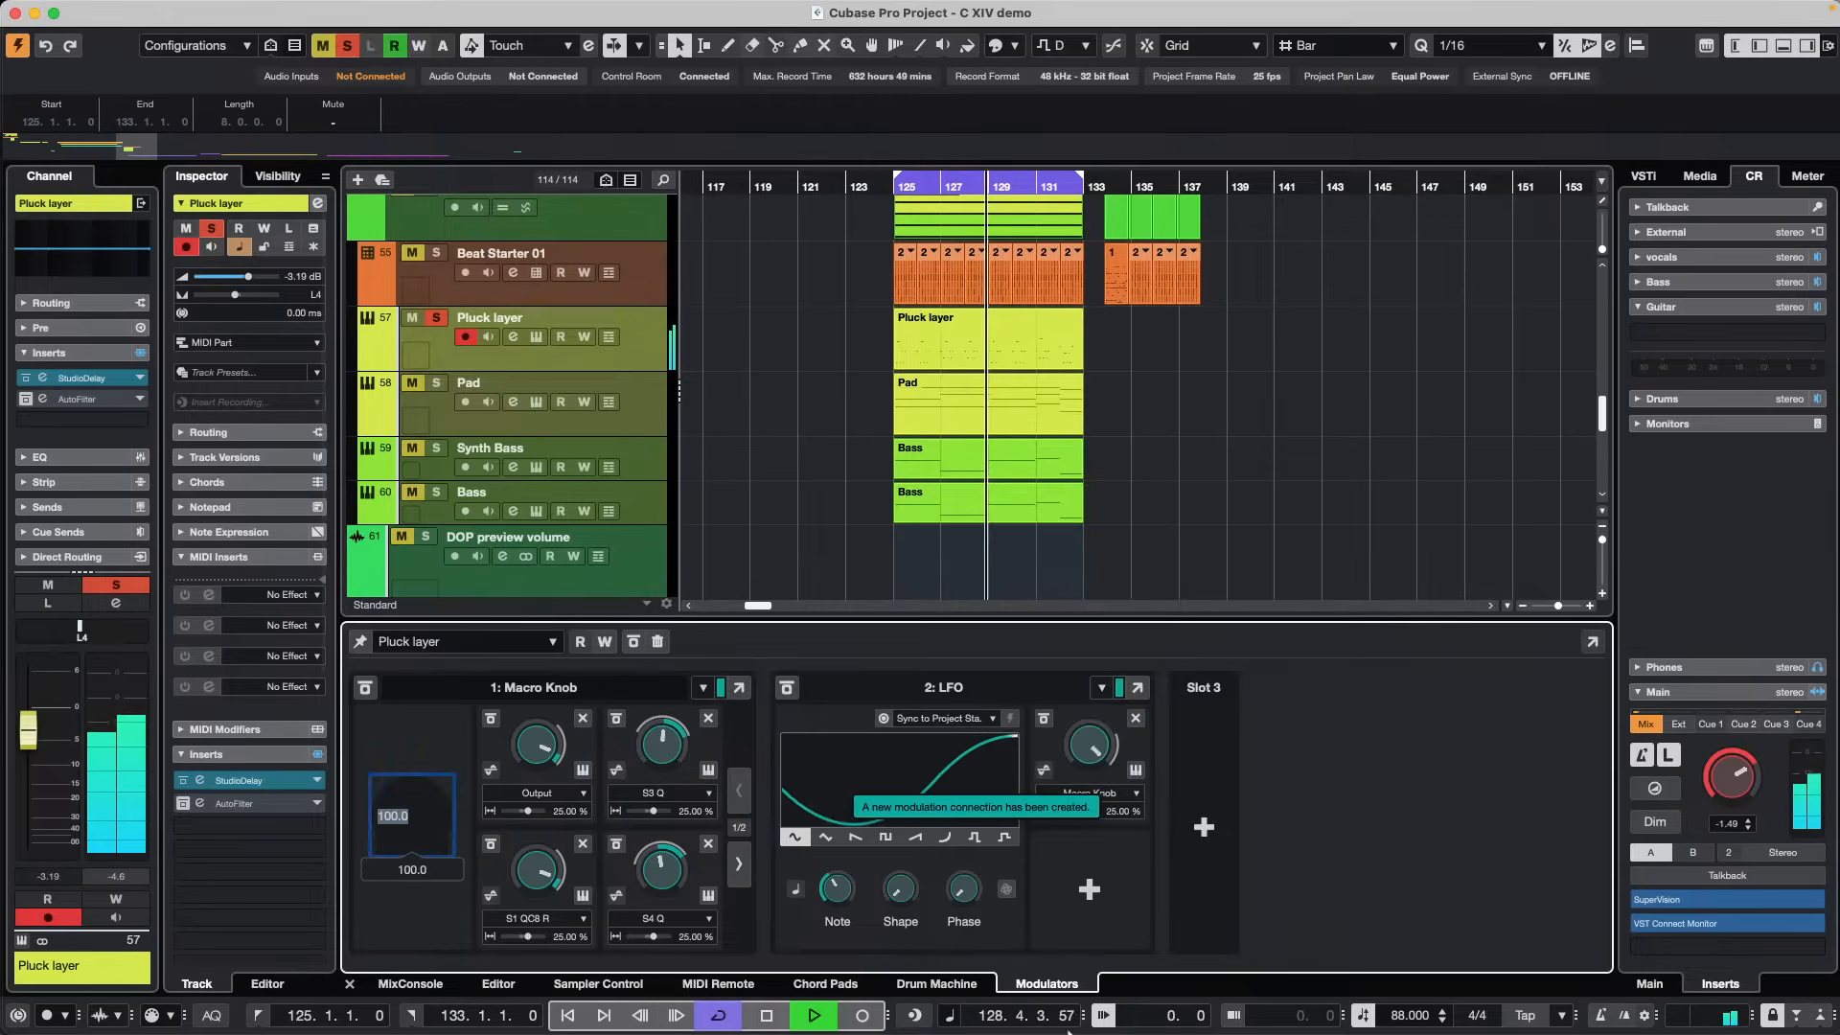
{"action": "type", "text": "100"}
{"action": "key", "text": "Return"}
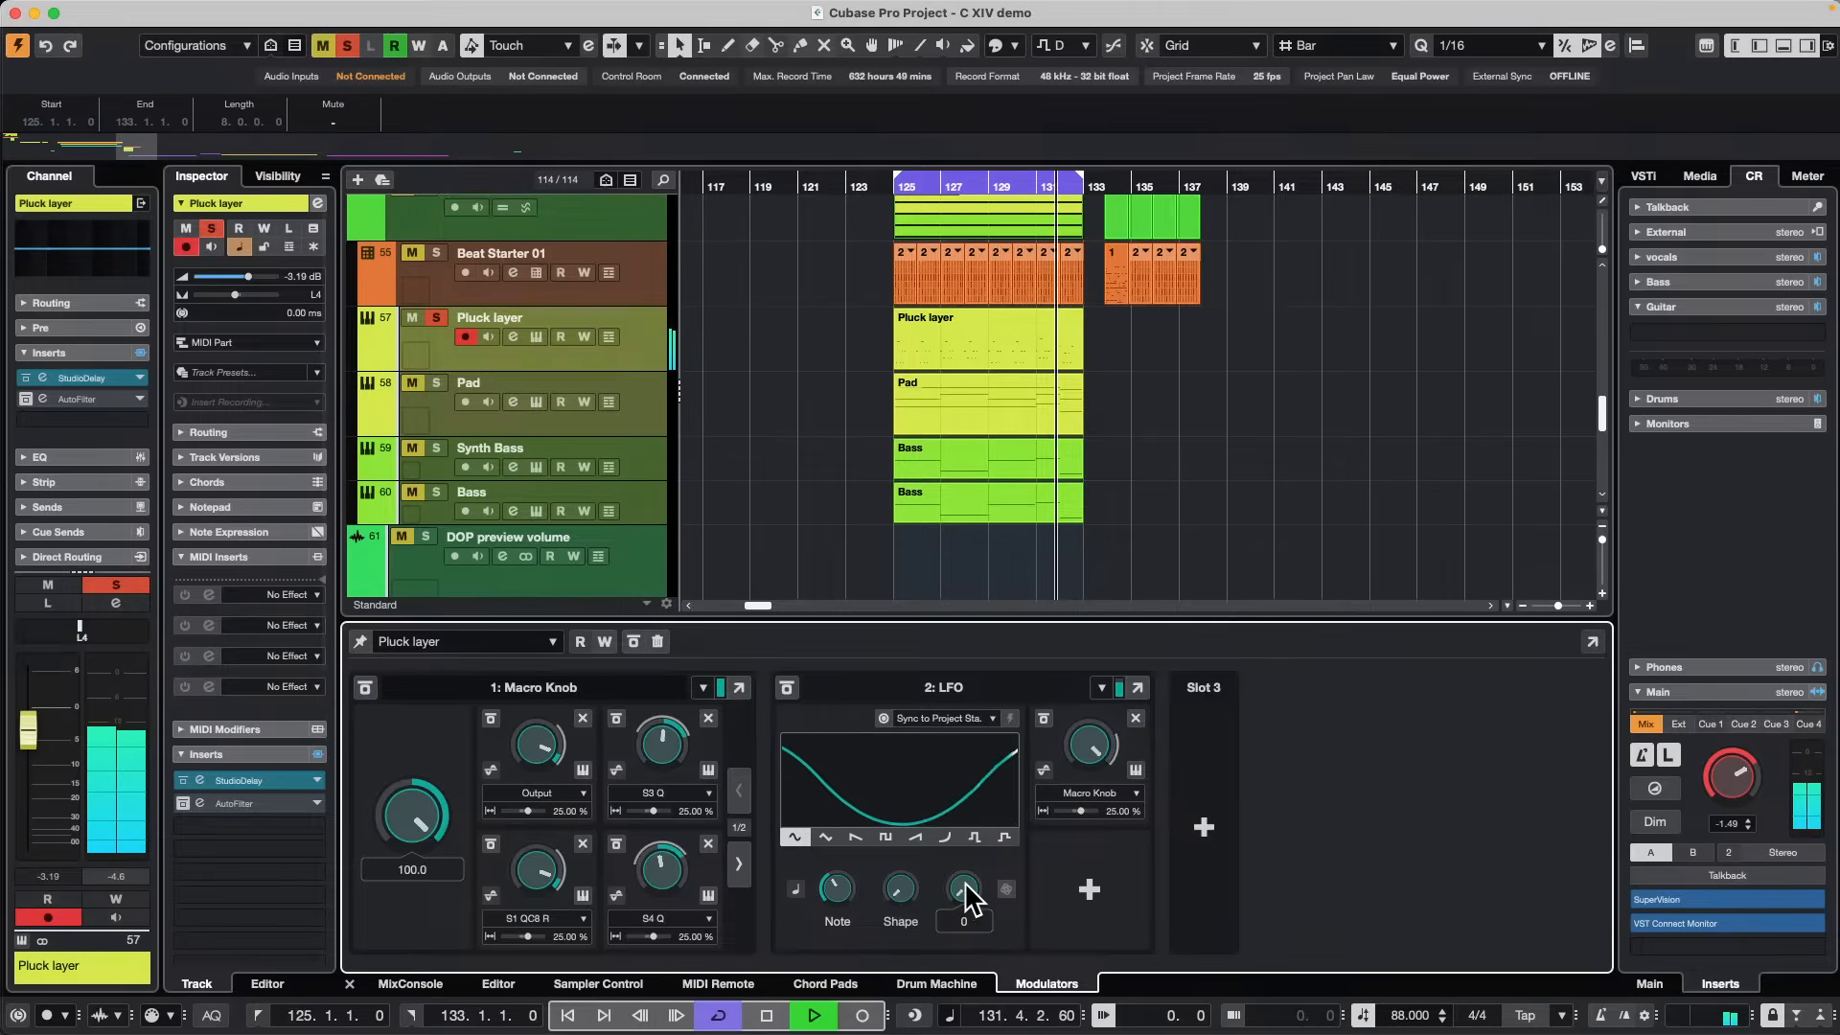
Try a faster note rate on Pluck layer's LFO, stop playback and lower the rate to a very slow cycle.
{"action": "left_click_drag", "start_coordinate": [837, 886], "coordinate": [860, 857]}
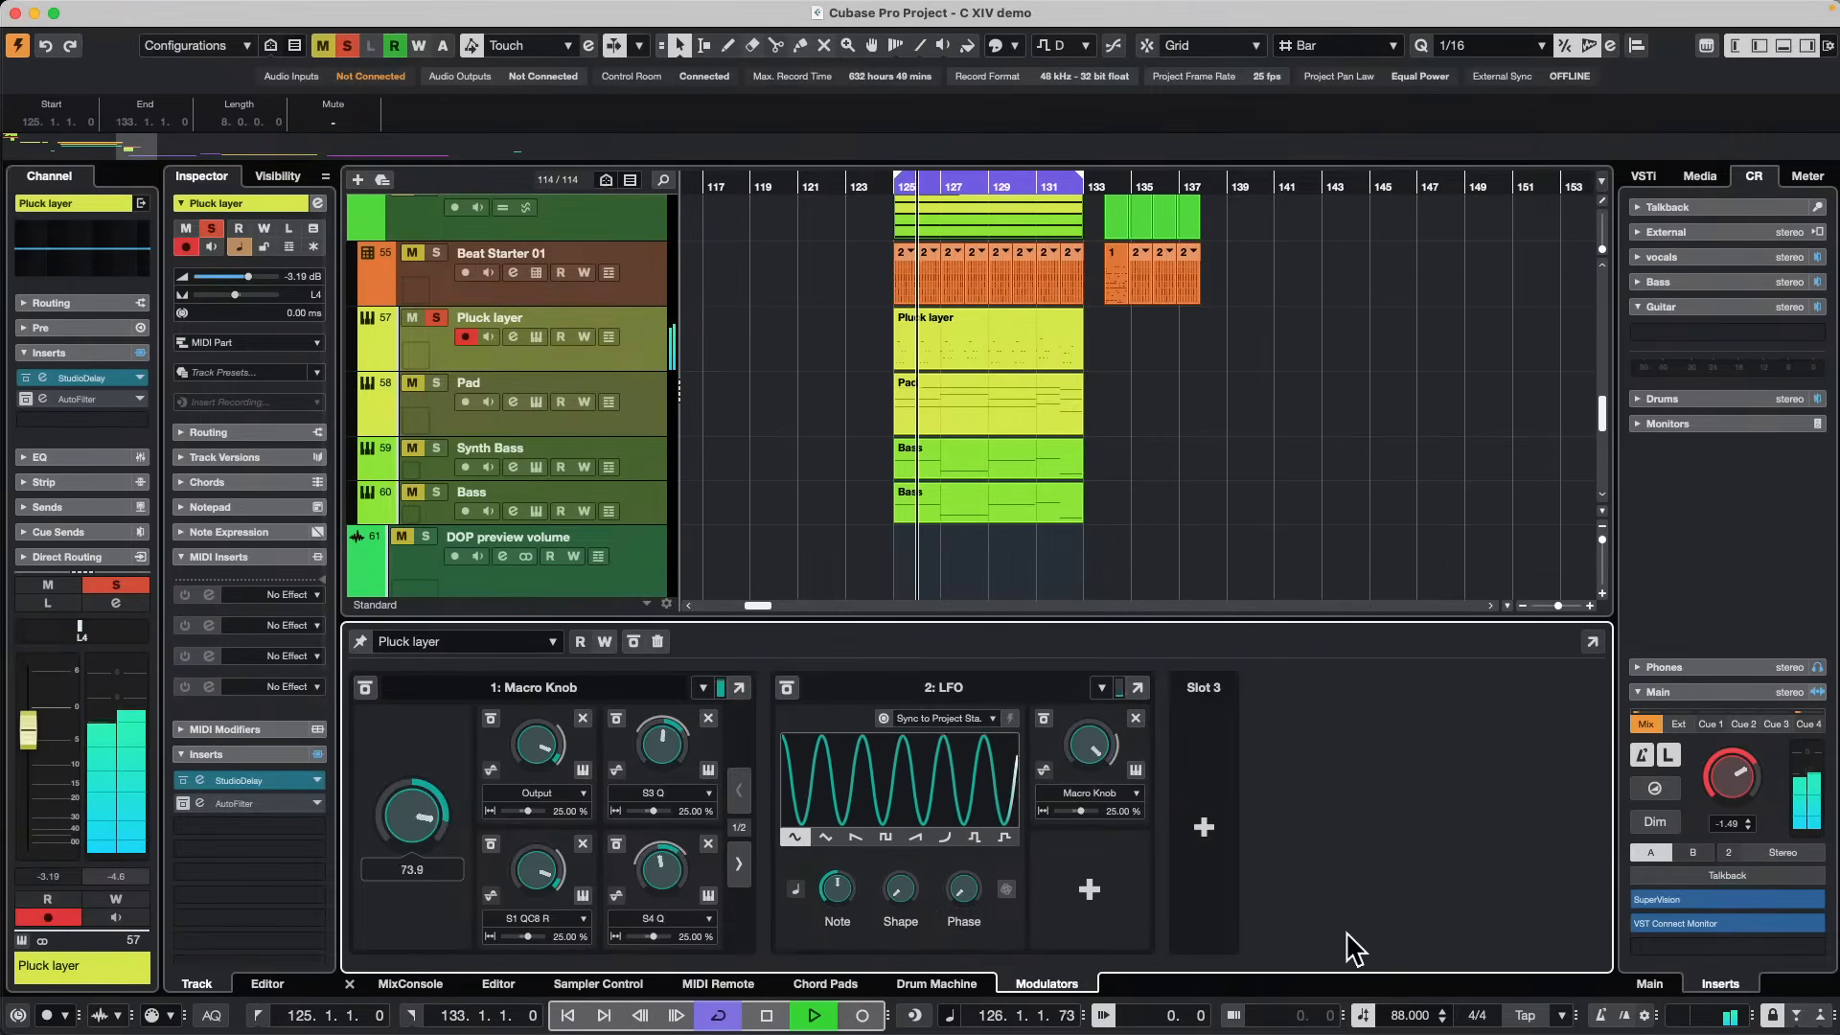
{"action": "key", "text": "space"}
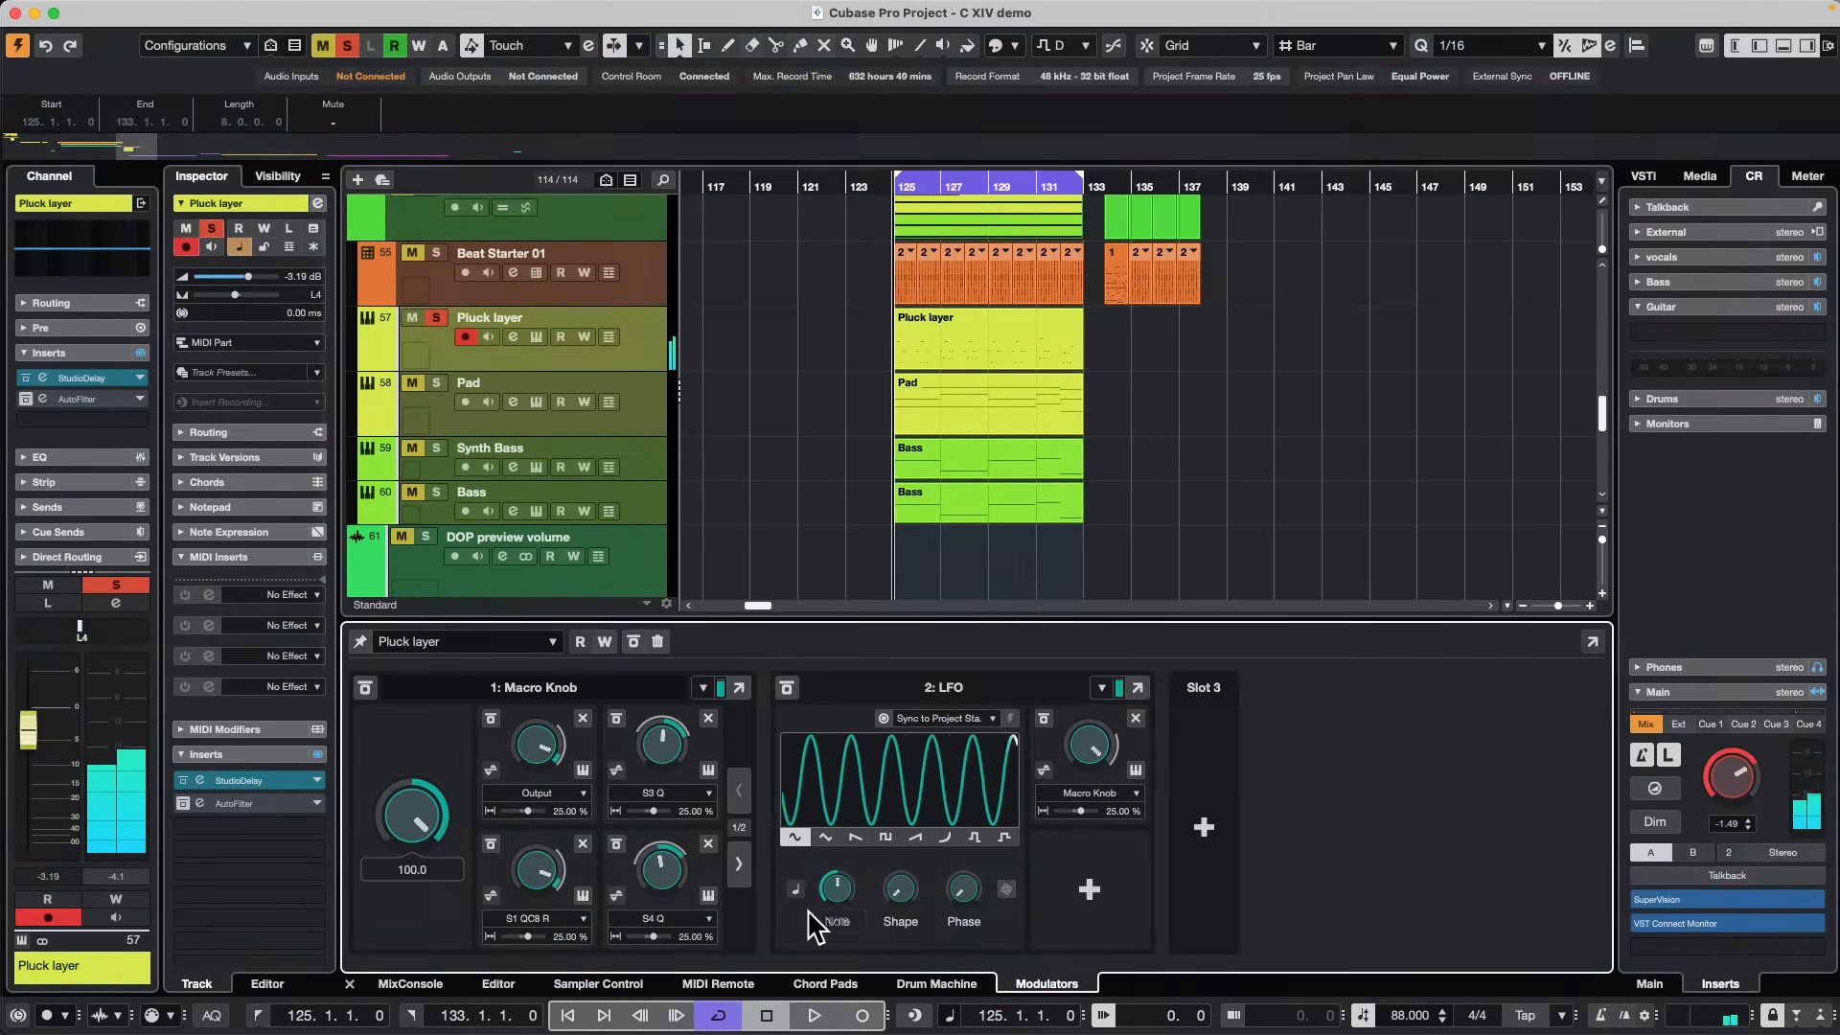
{"action": "left_click_drag", "start_coordinate": [837, 882], "coordinate": [803, 906]}
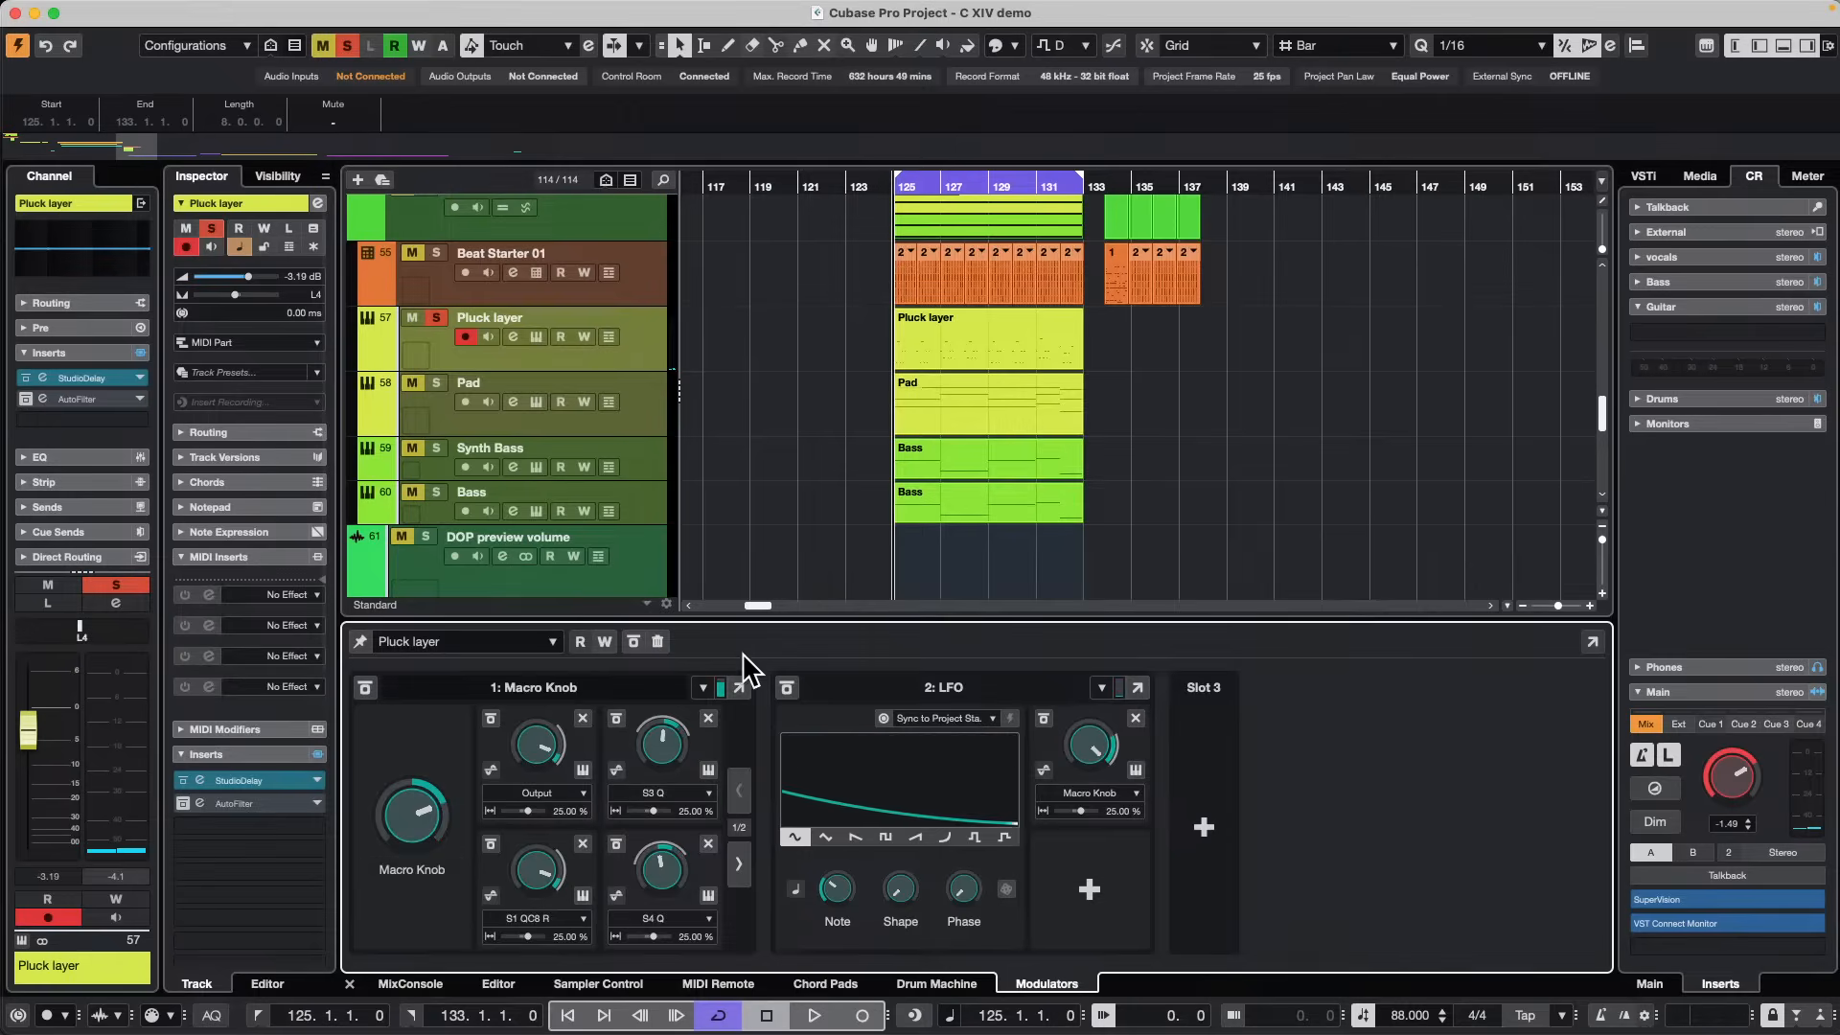
Map the Pluck layer track's Macro Knob modulator to the nanoKONTROL2 fader with the MIDI Remote Mapping Assistant.
{"action": "left_click", "coordinate": [739, 862]}
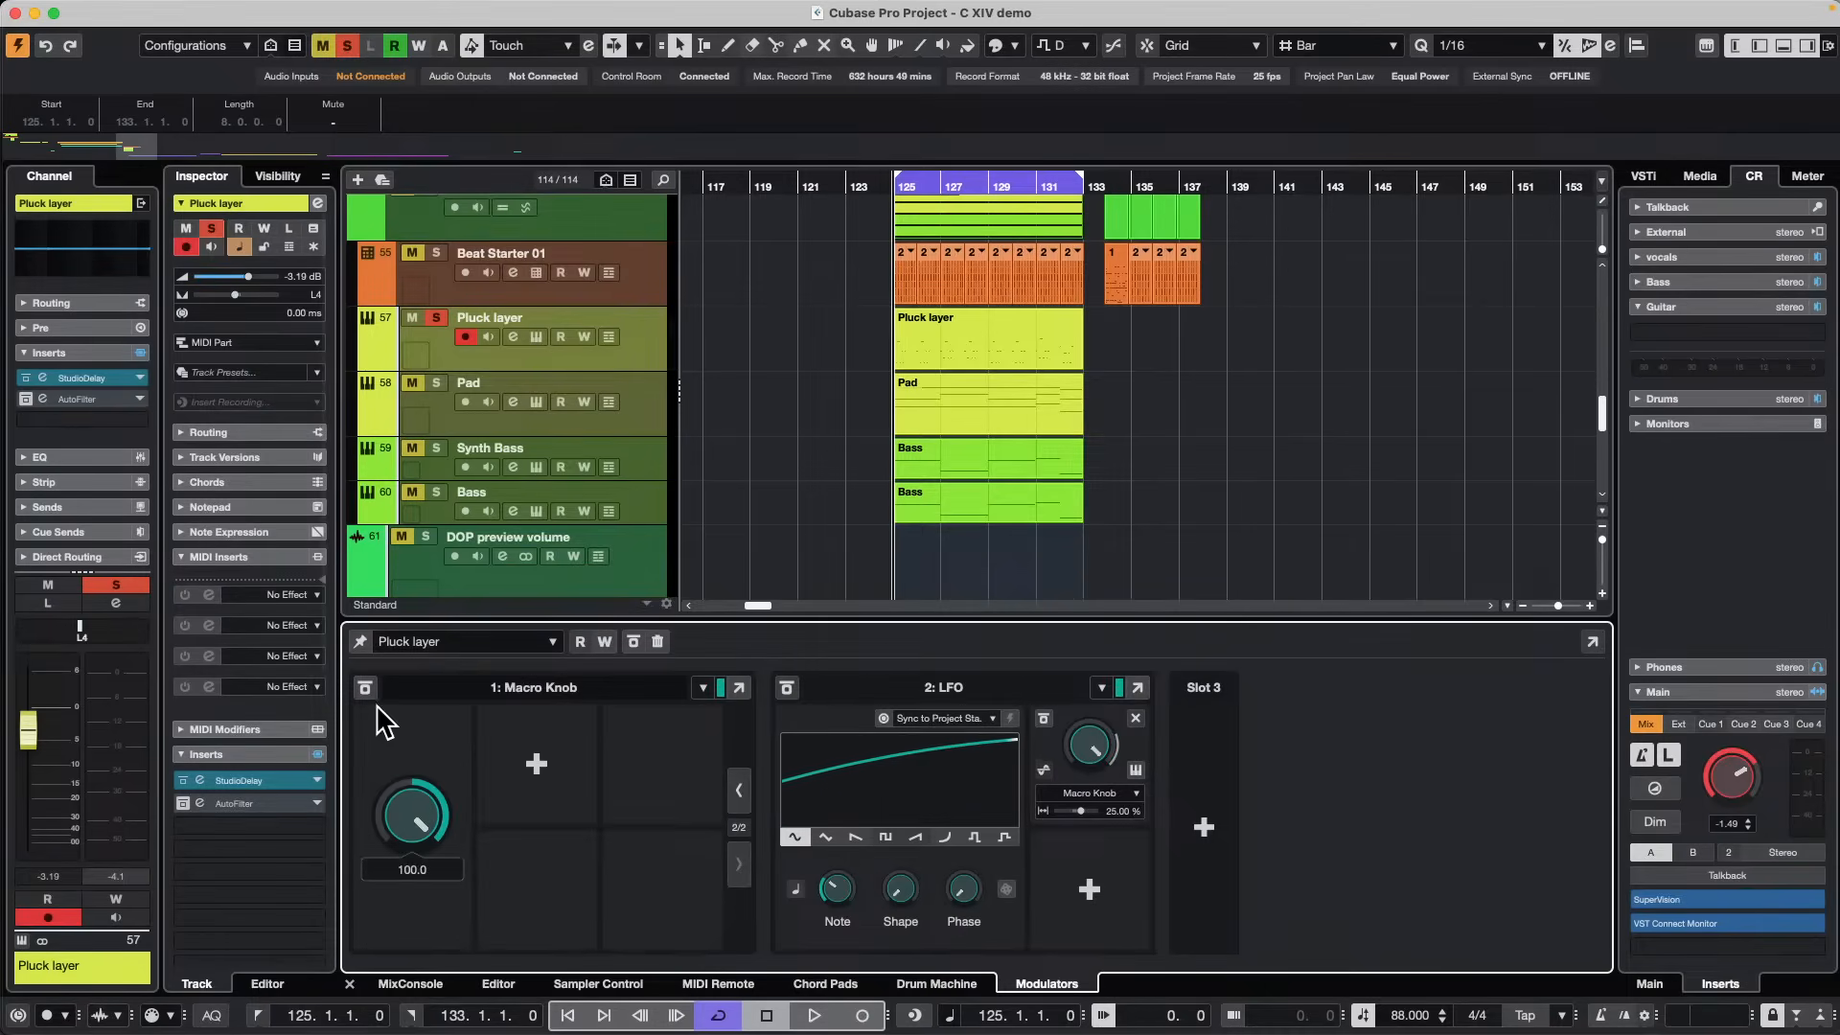
{"action": "left_click", "coordinate": [737, 797]}
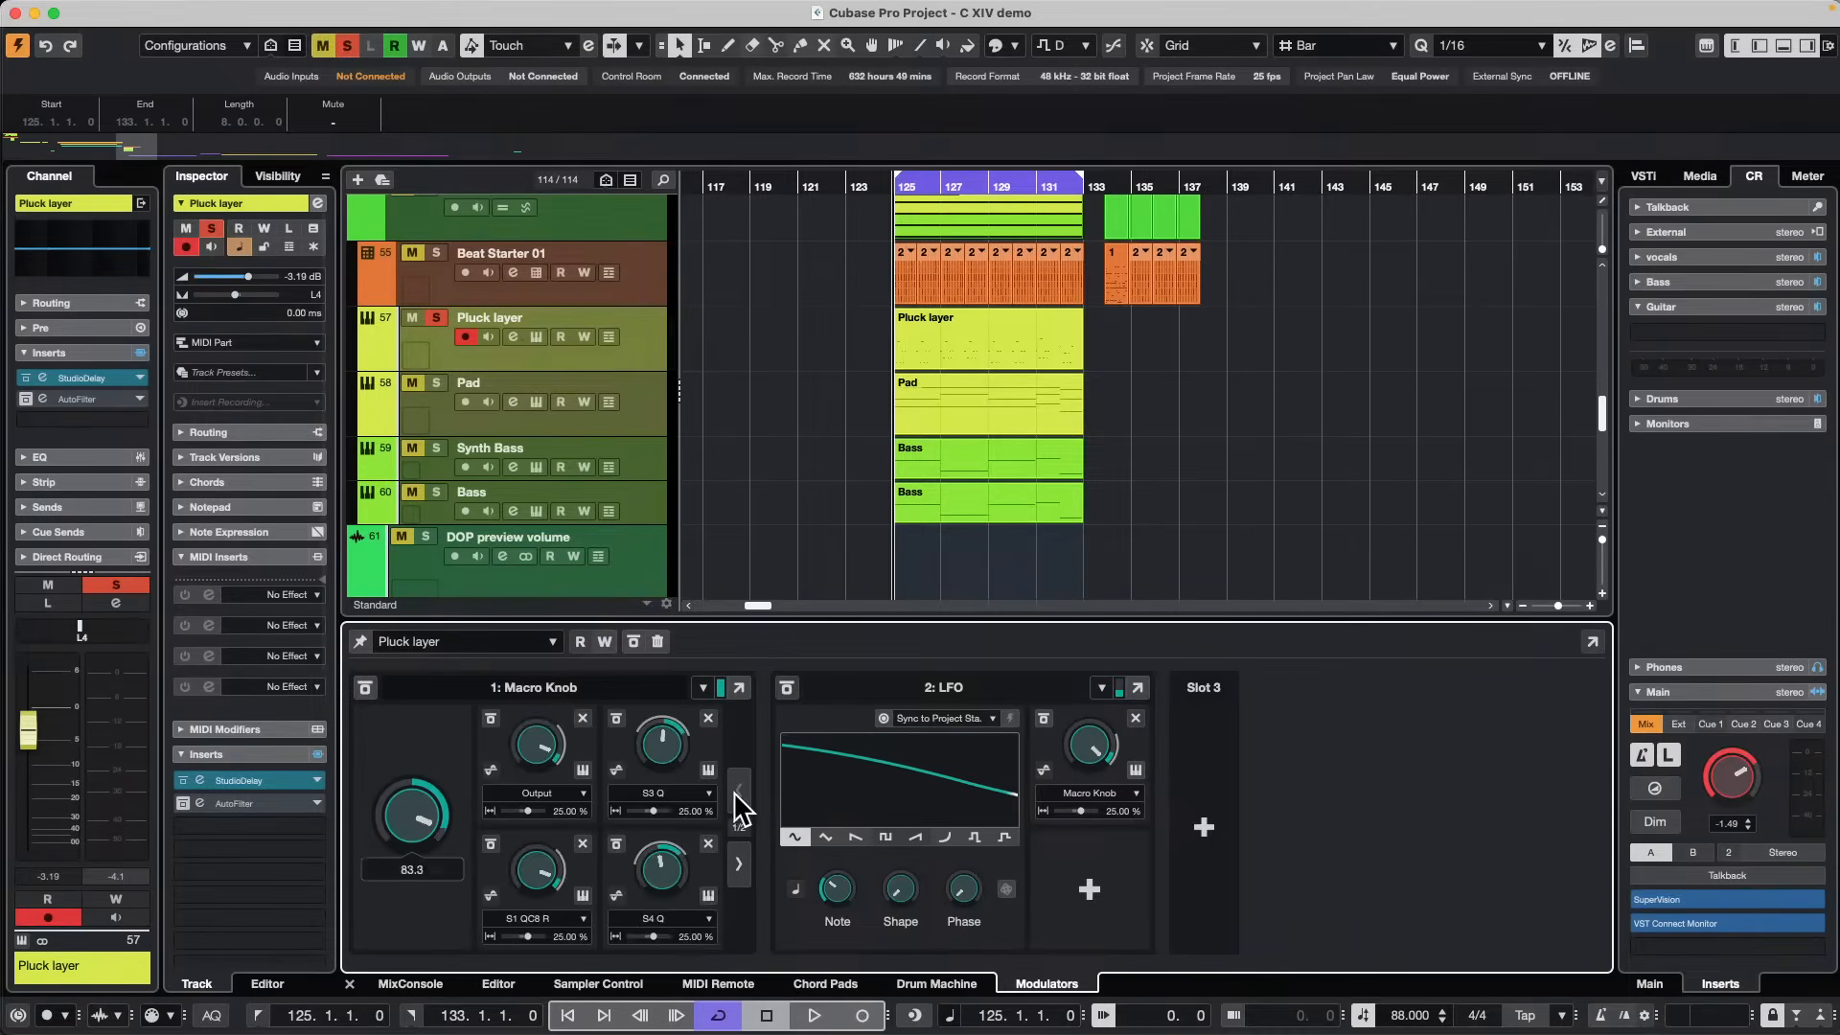
{"action": "right_click", "coordinate": [420, 820]}
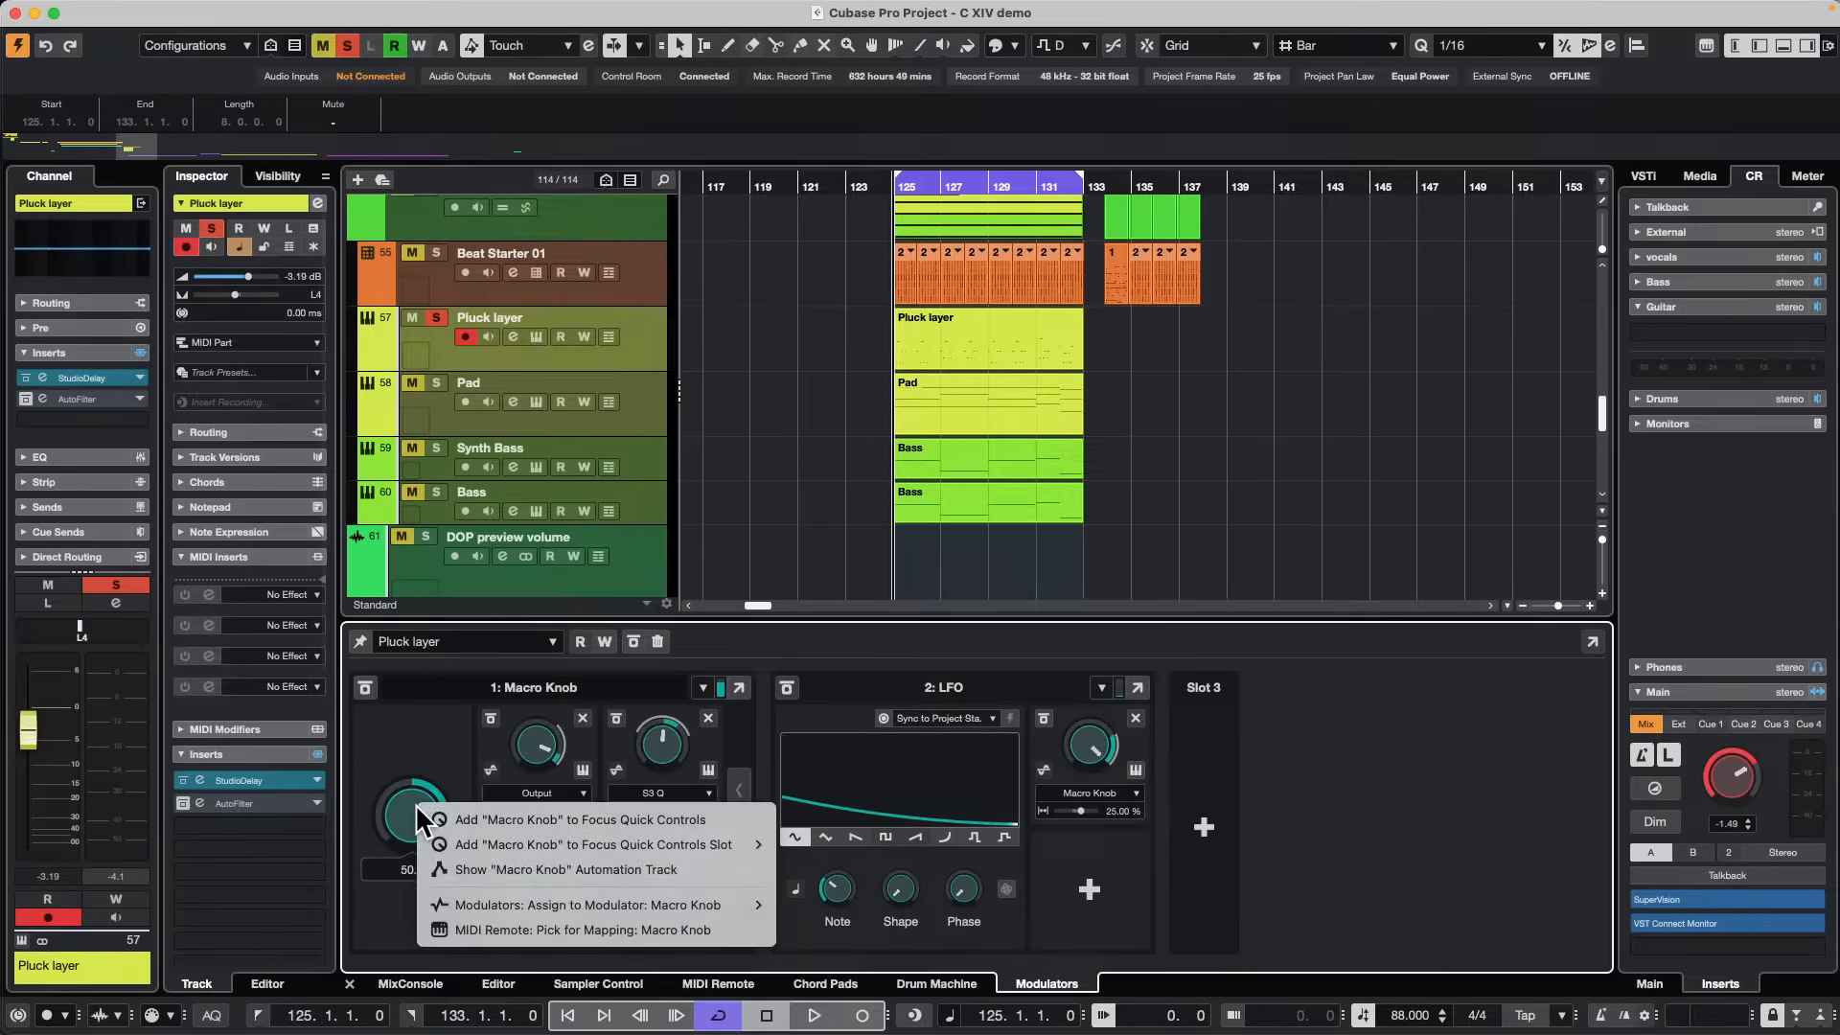
{"action": "left_click", "coordinate": [525, 932]}
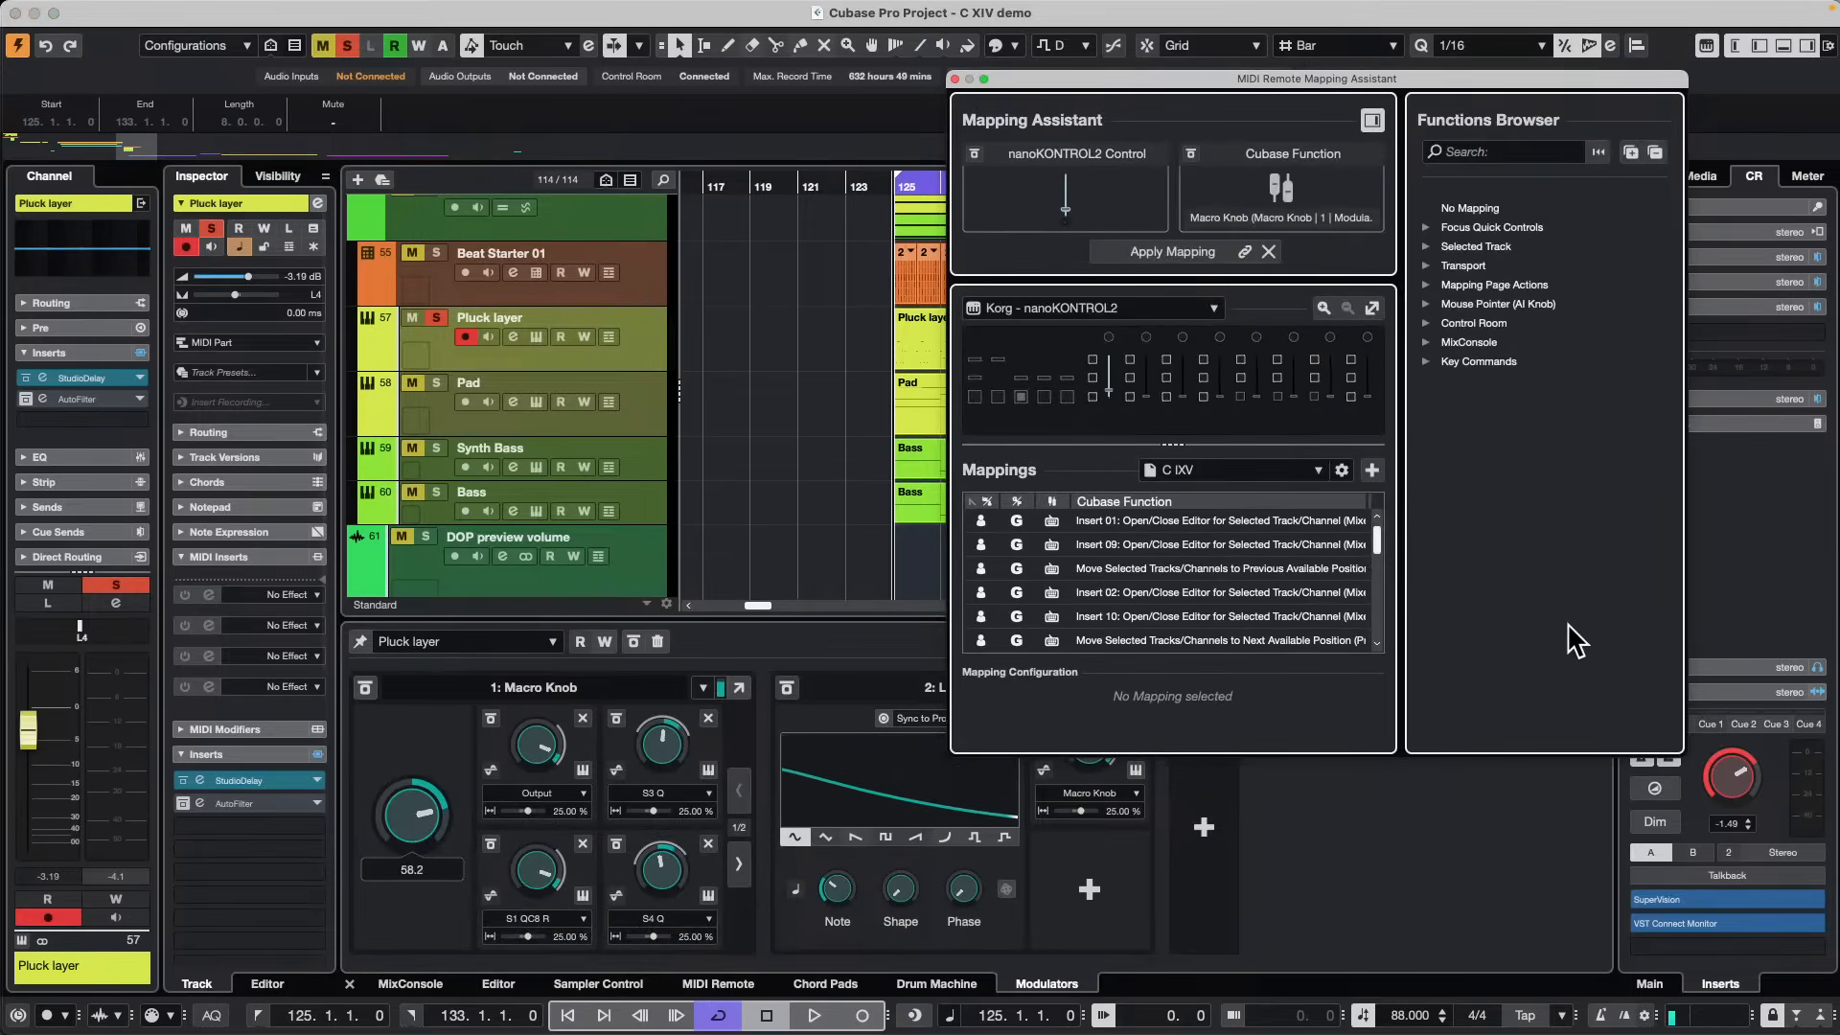
{"action": "left_click", "coordinate": [1195, 252]}
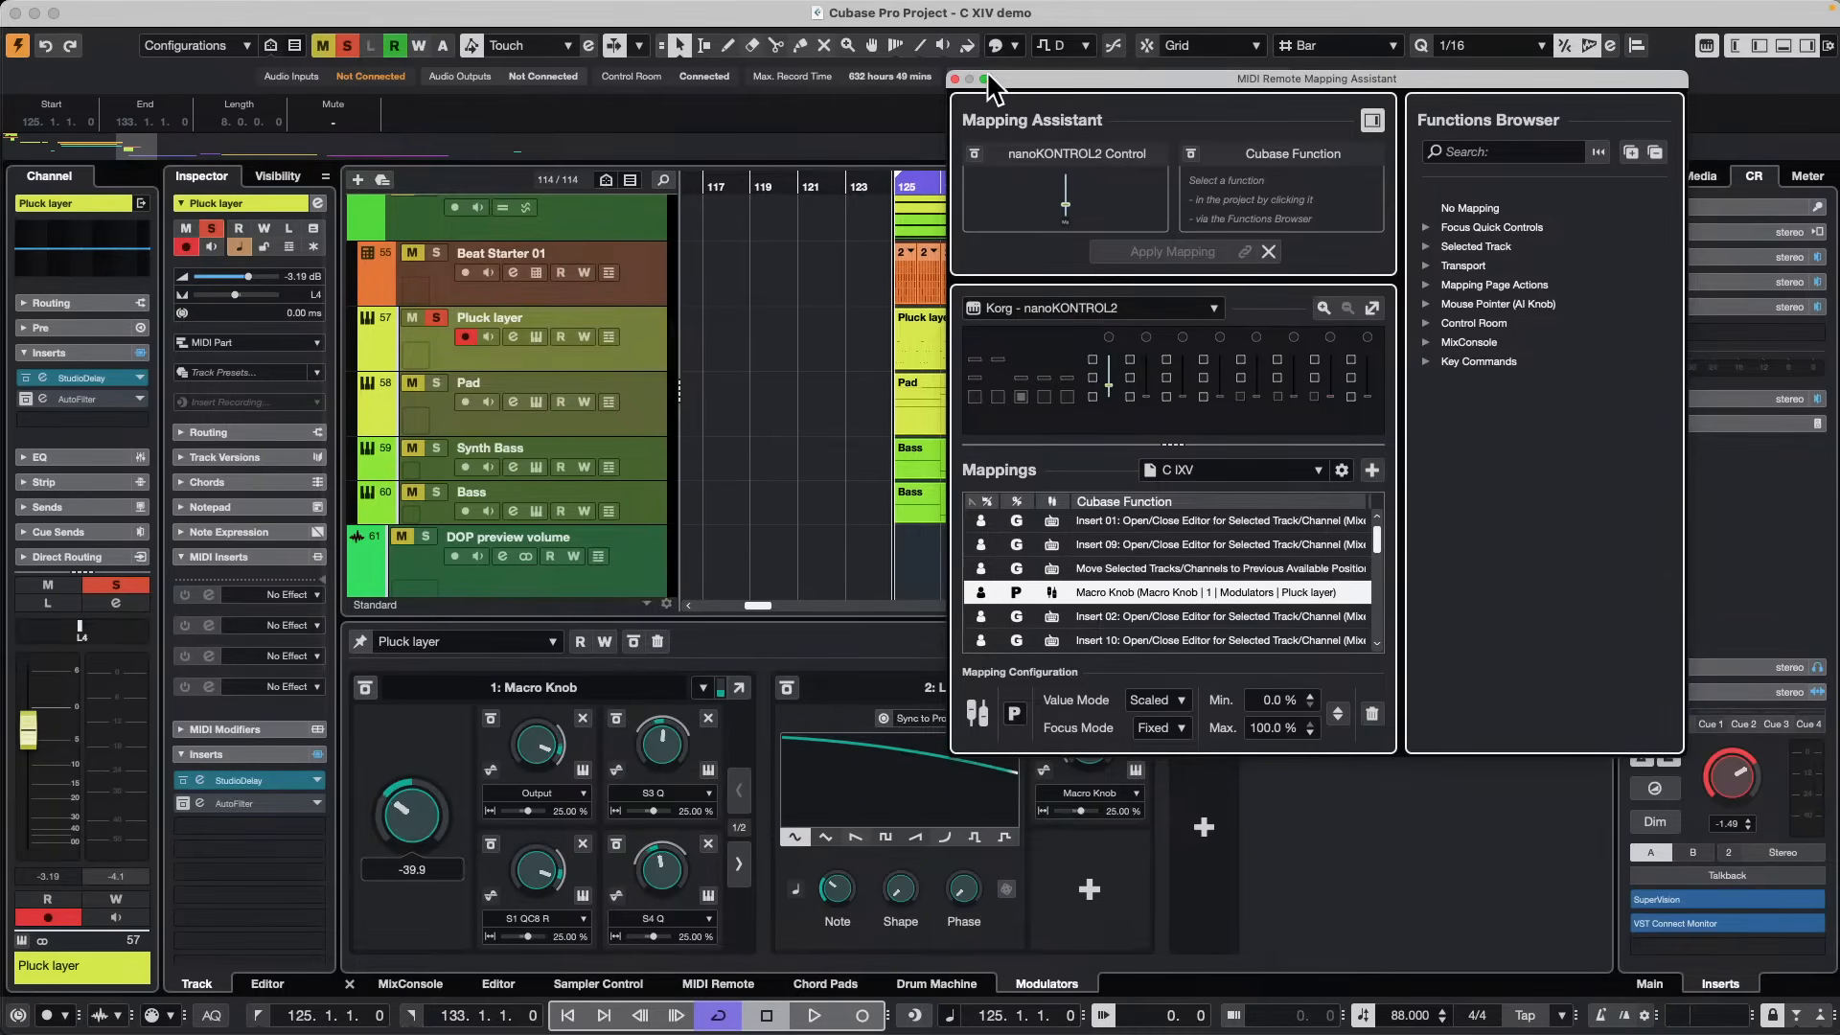
{"action": "left_click", "coordinate": [954, 80]}
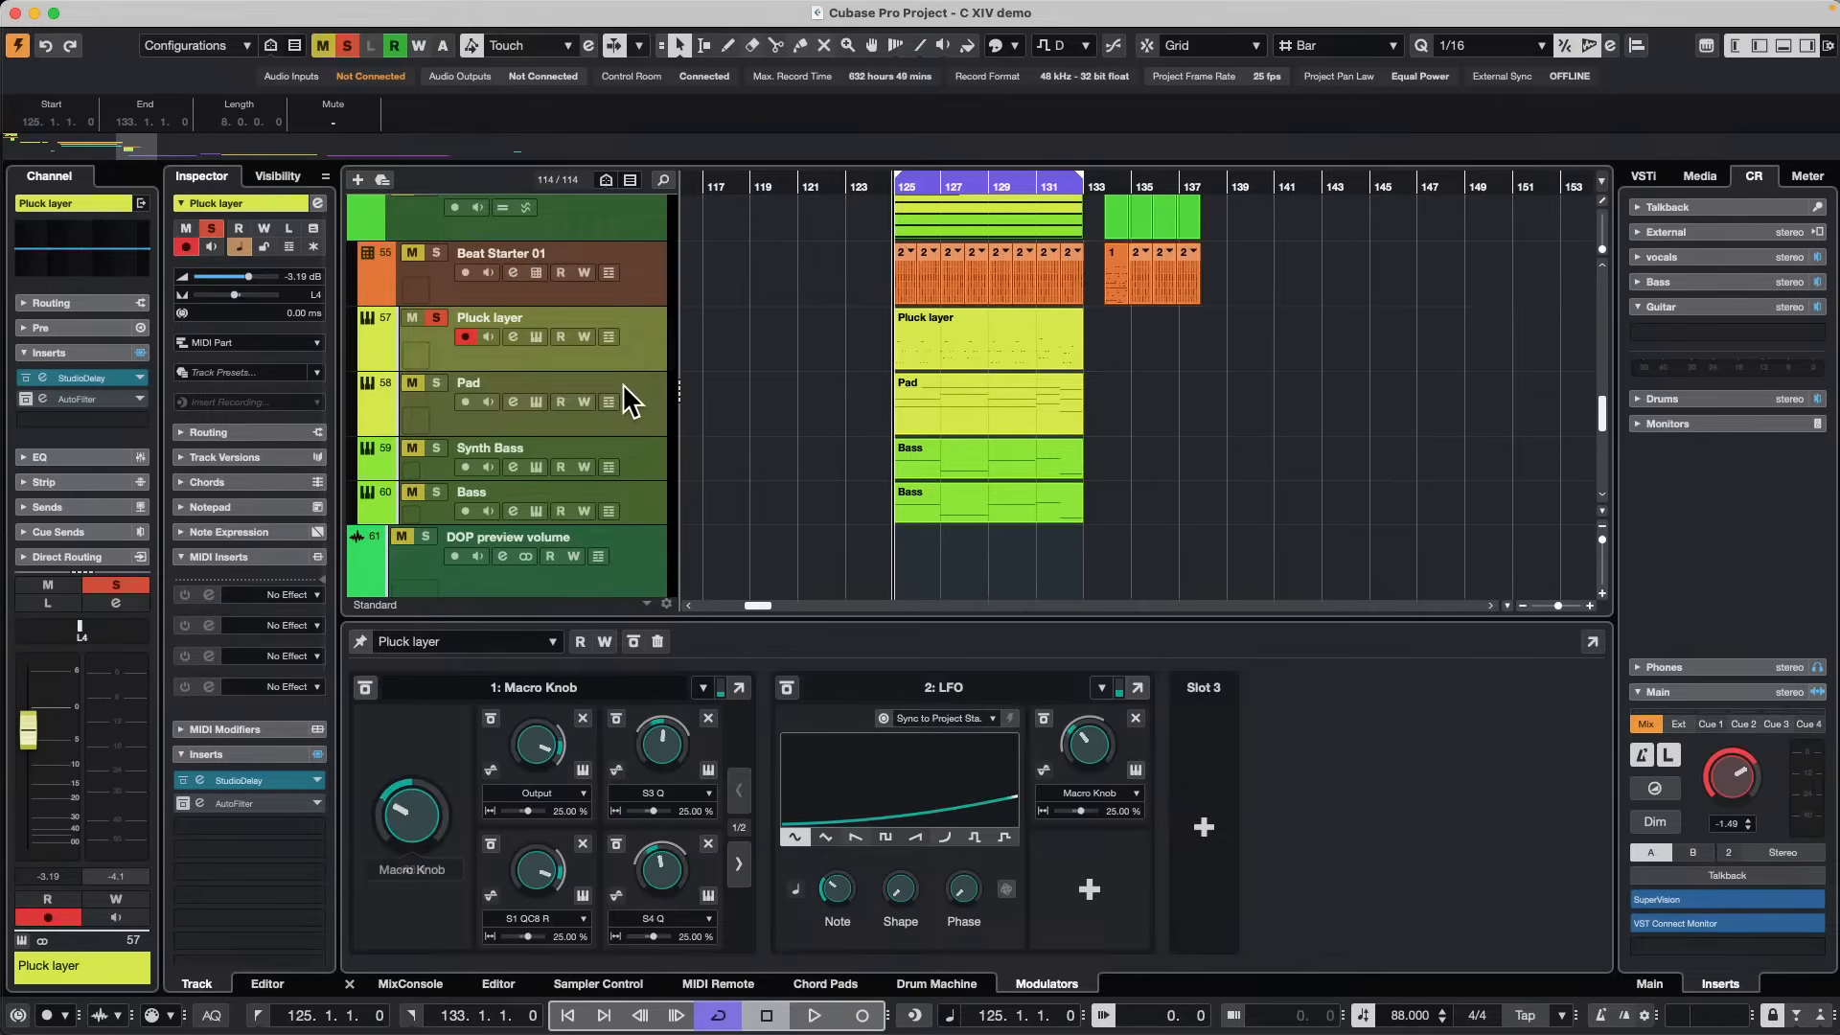
Reshape the Pad track's Shaper curve by adding raised points on its falling and rising sections.
{"action": "left_click", "coordinate": [642, 396]}
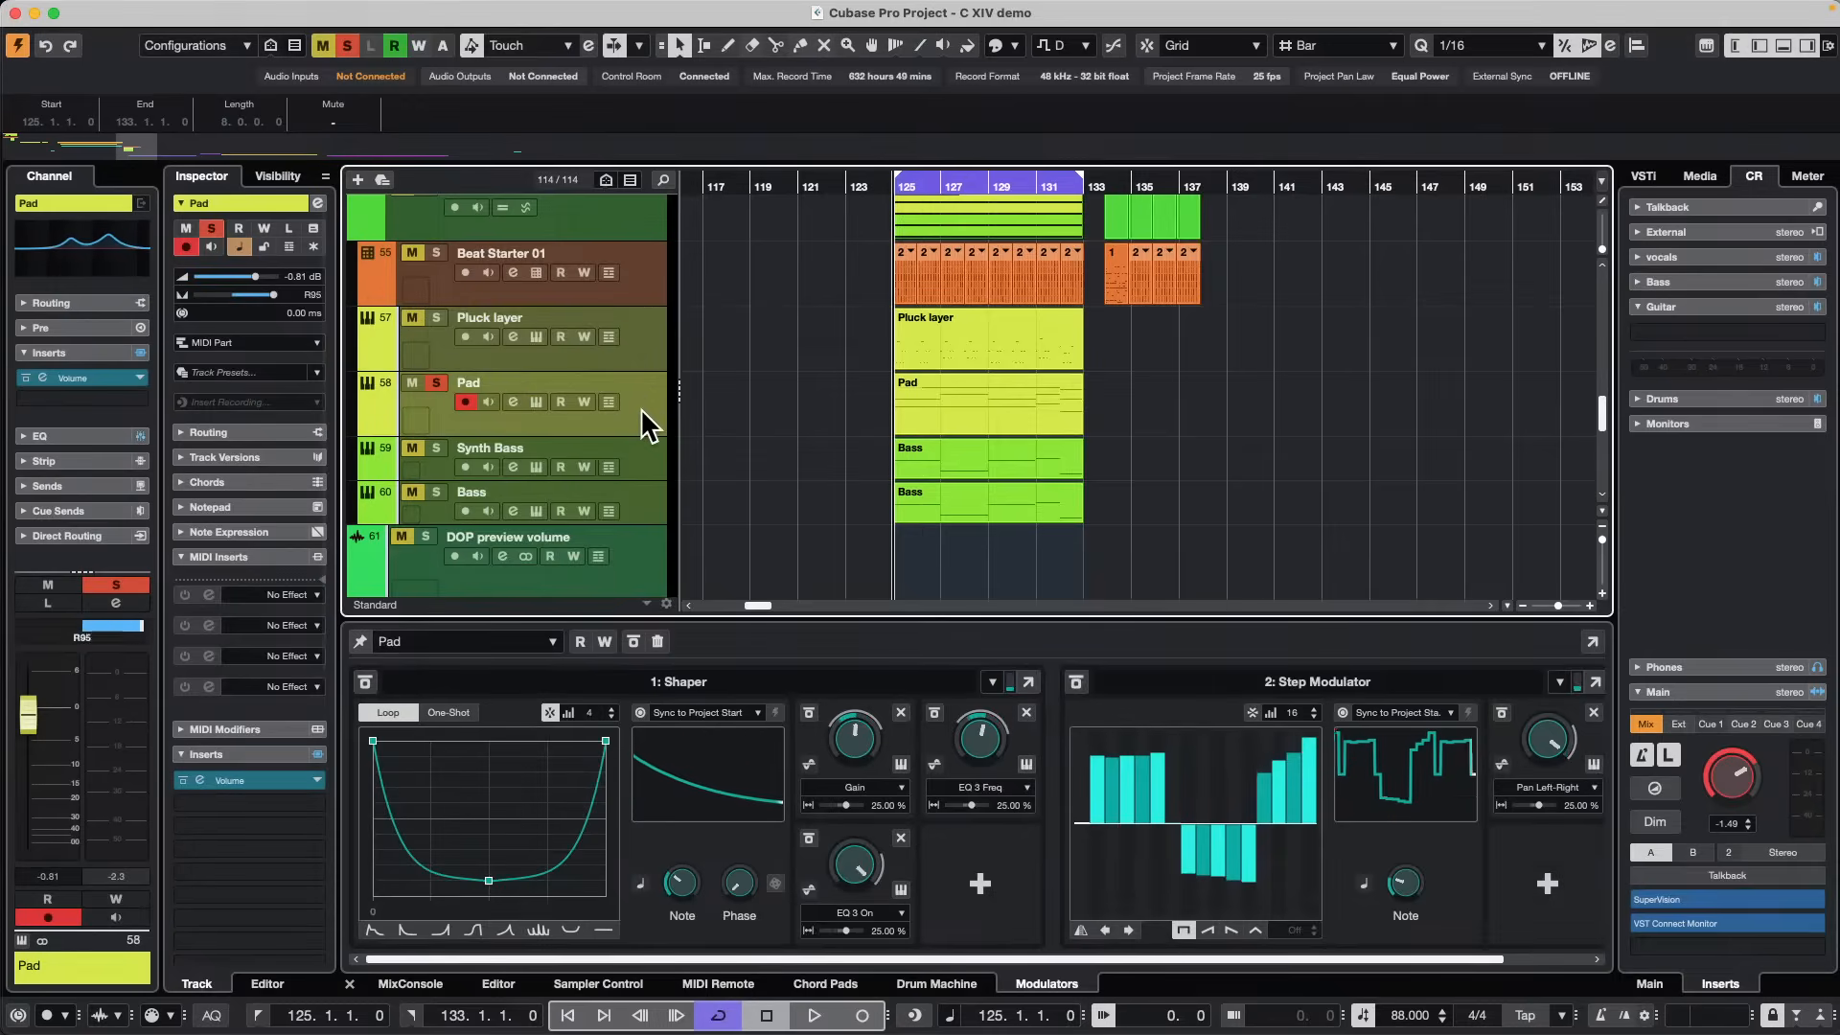
{"action": "left_click", "coordinate": [440, 810]}
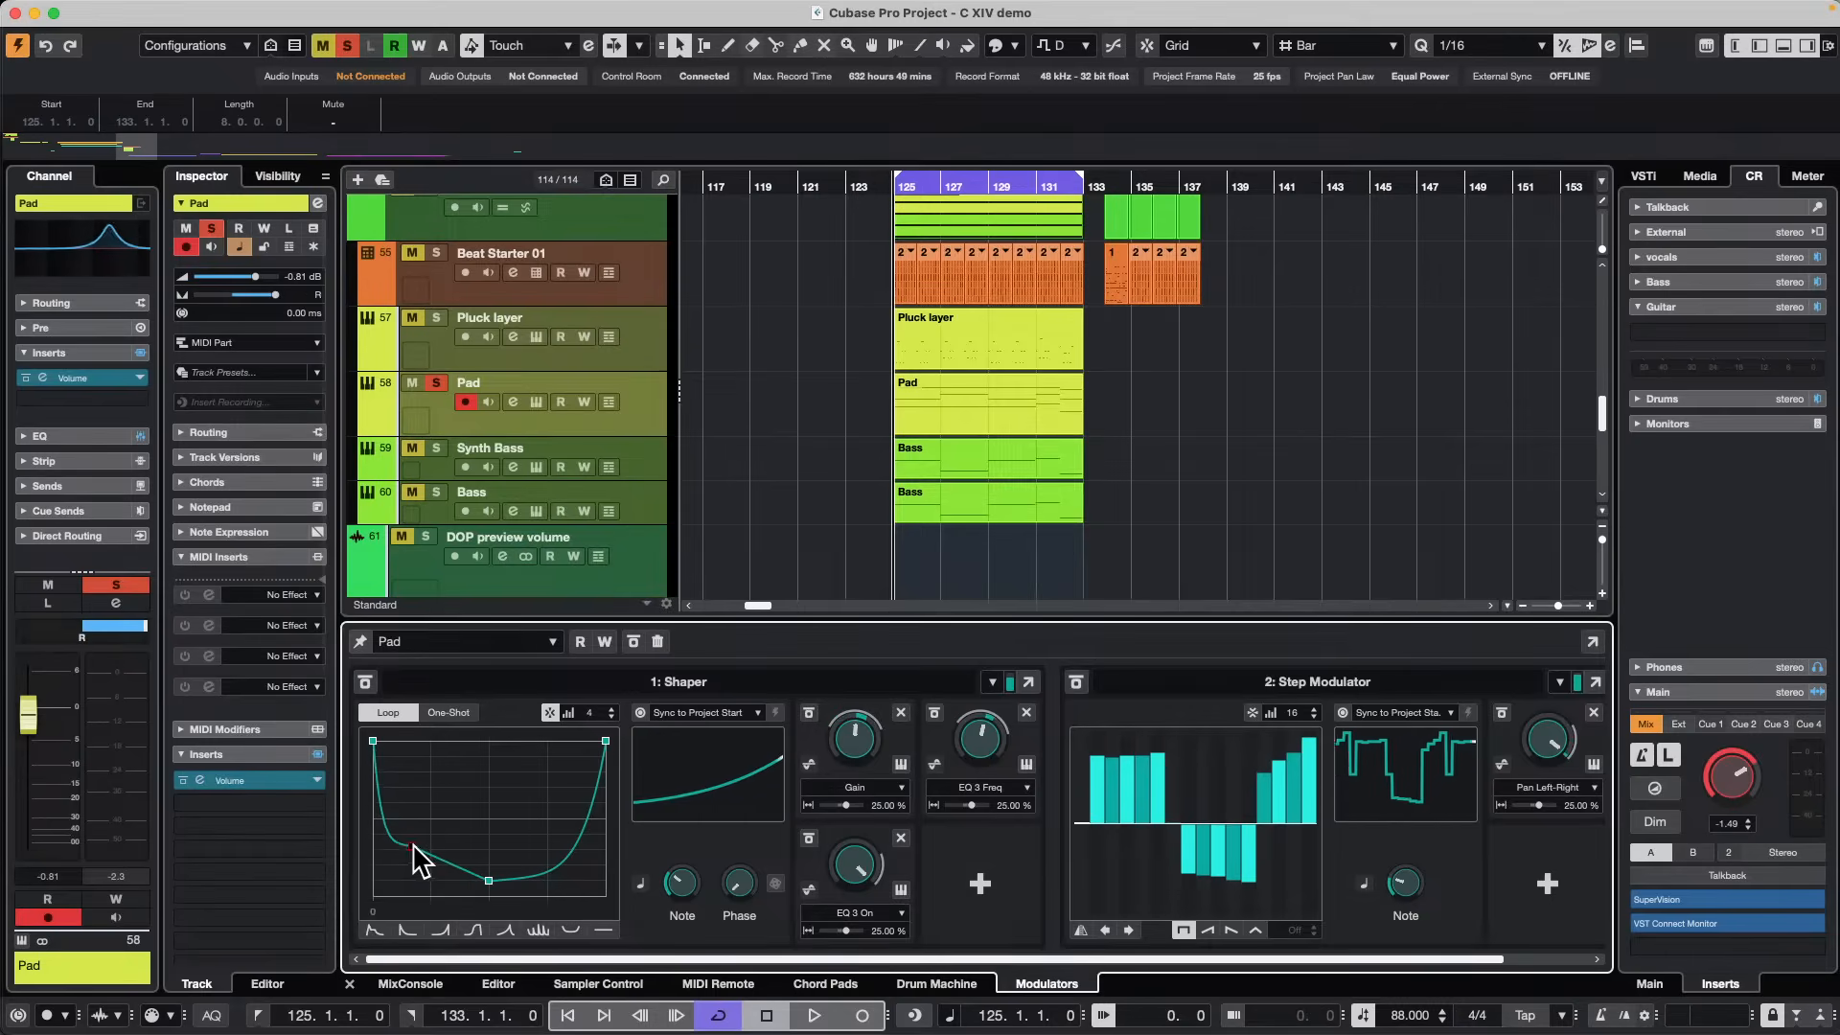
{"action": "left_click_drag", "start_coordinate": [415, 854], "coordinate": [455, 774]}
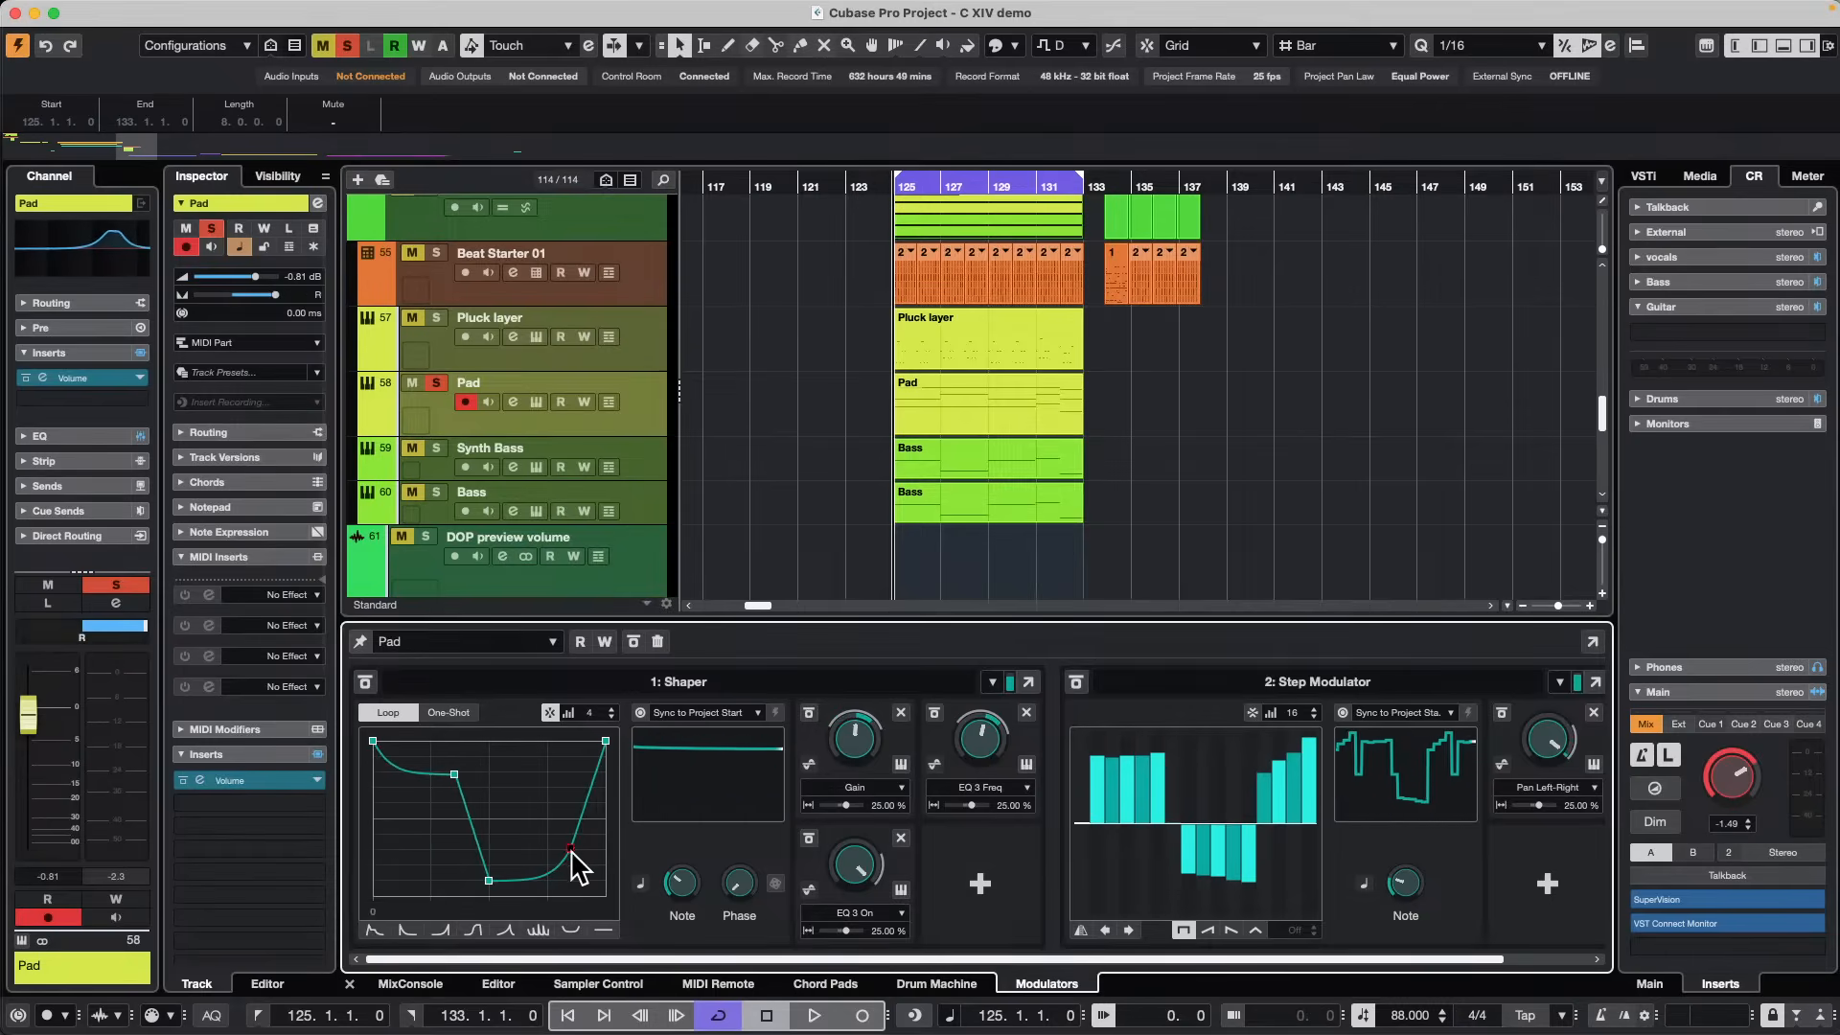
{"action": "left_click_drag", "start_coordinate": [572, 848], "coordinate": [577, 777]}
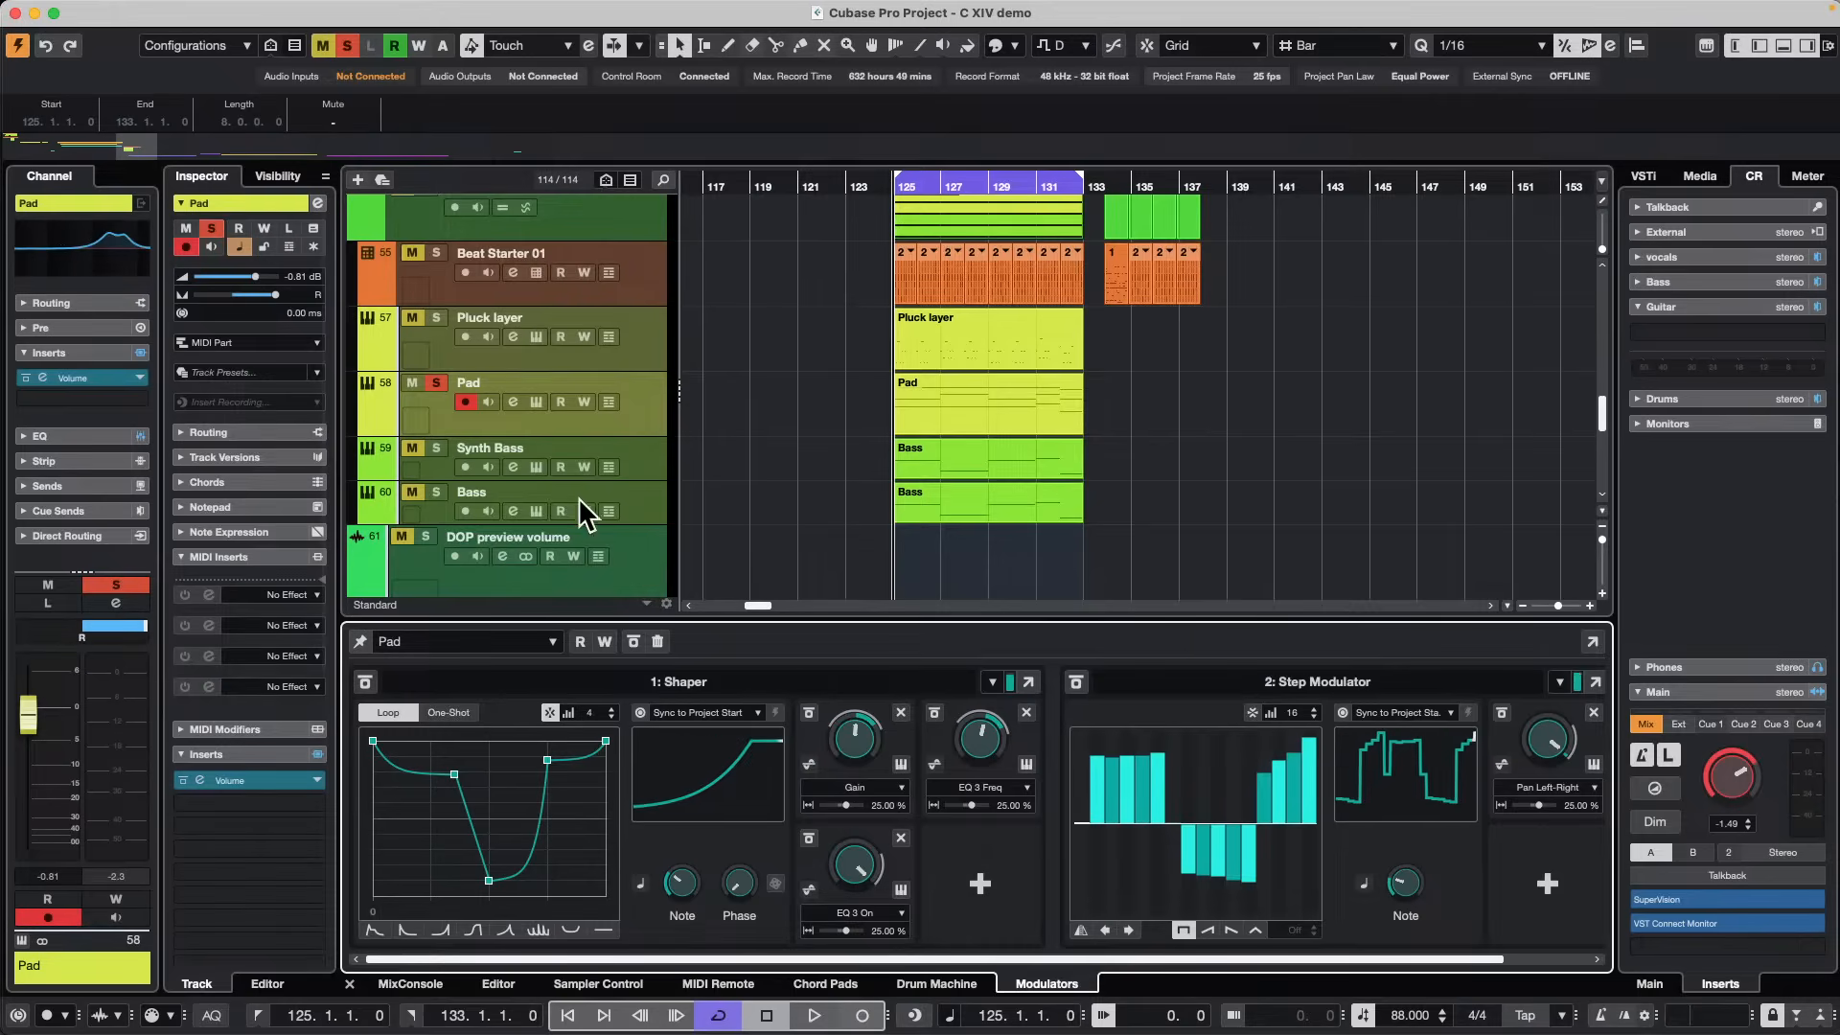
Bypass both LFO modulators on the Bass track.
{"action": "left_click", "coordinate": [636, 498]}
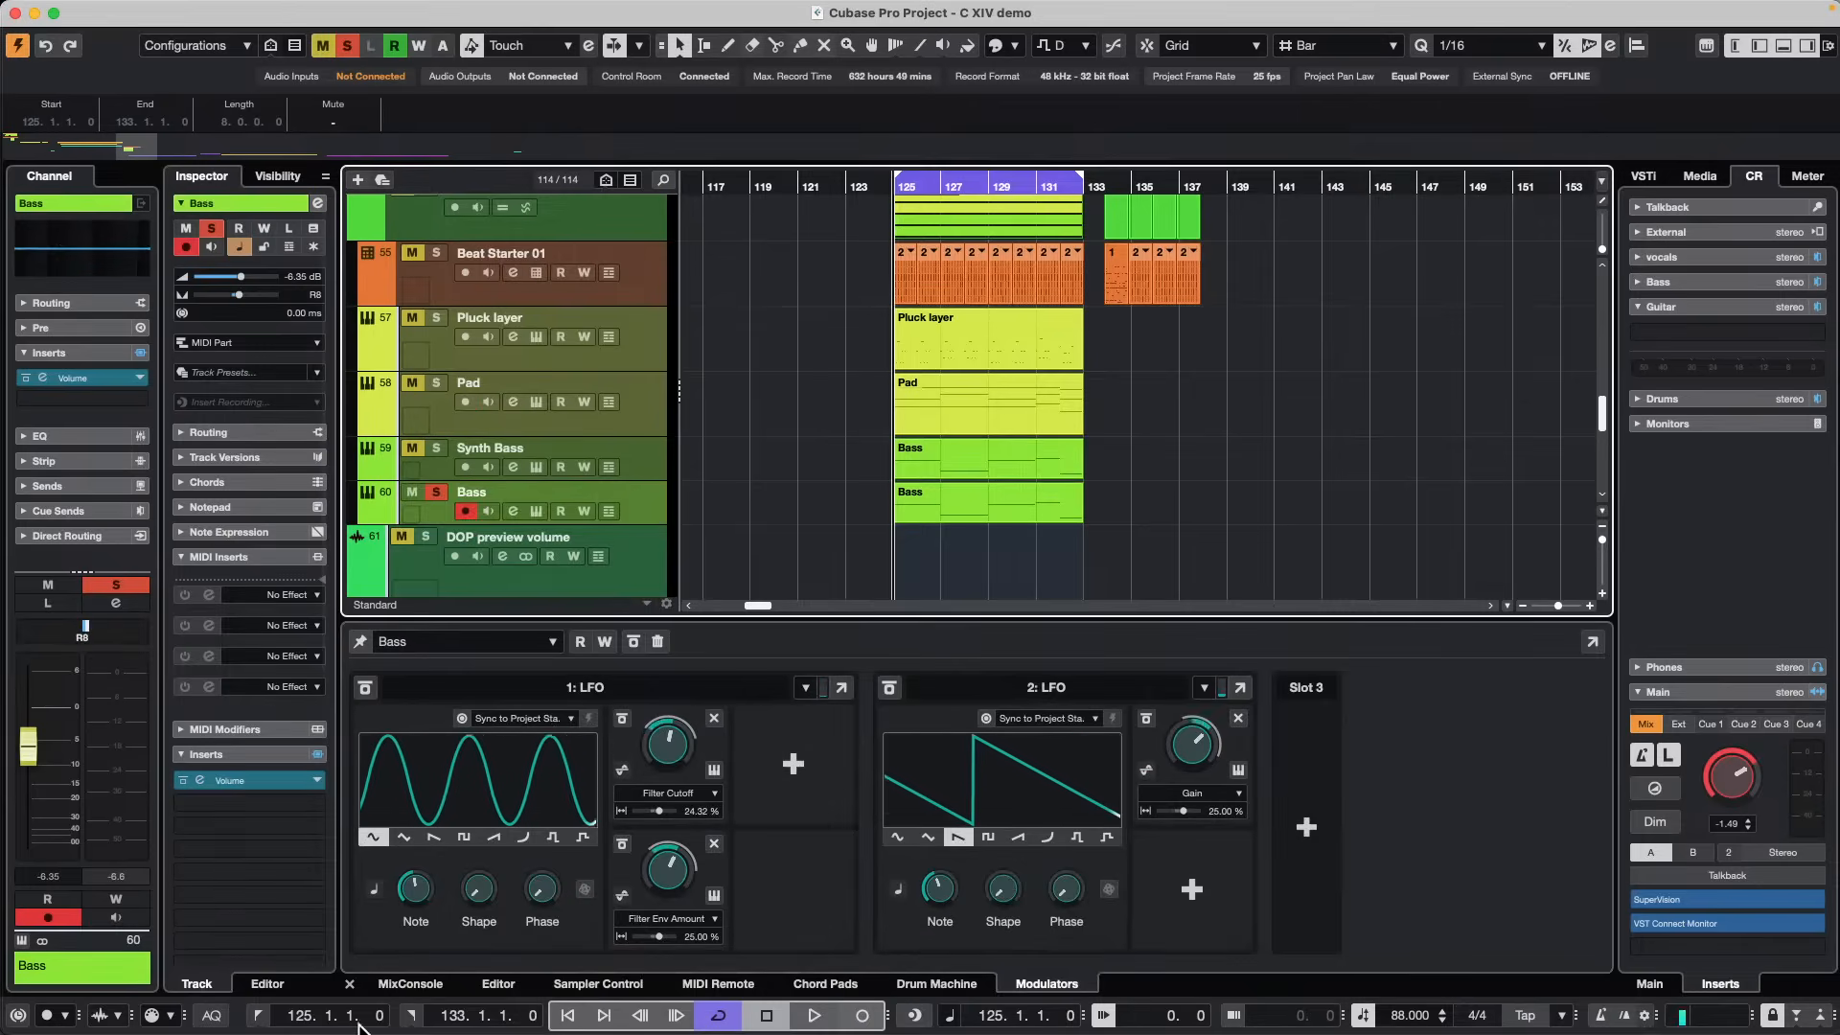
{"action": "left_click", "coordinate": [889, 687]}
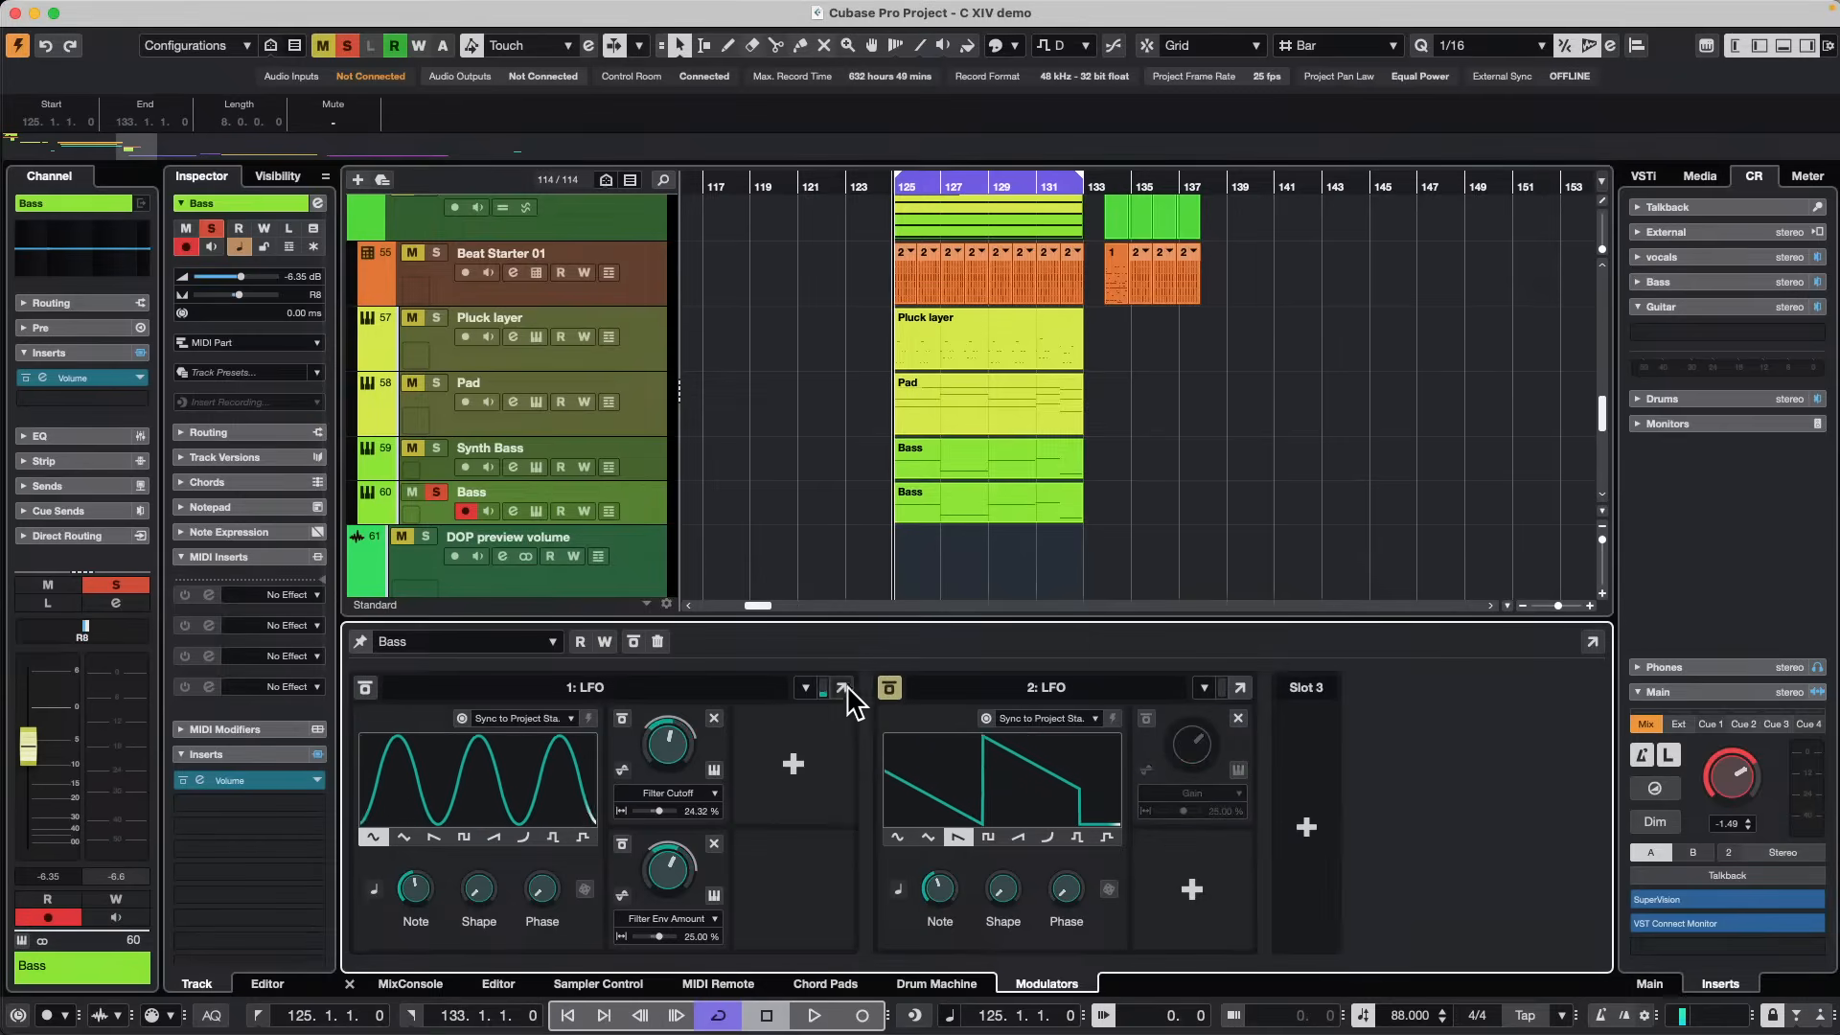
{"action": "left_click", "coordinate": [367, 685]}
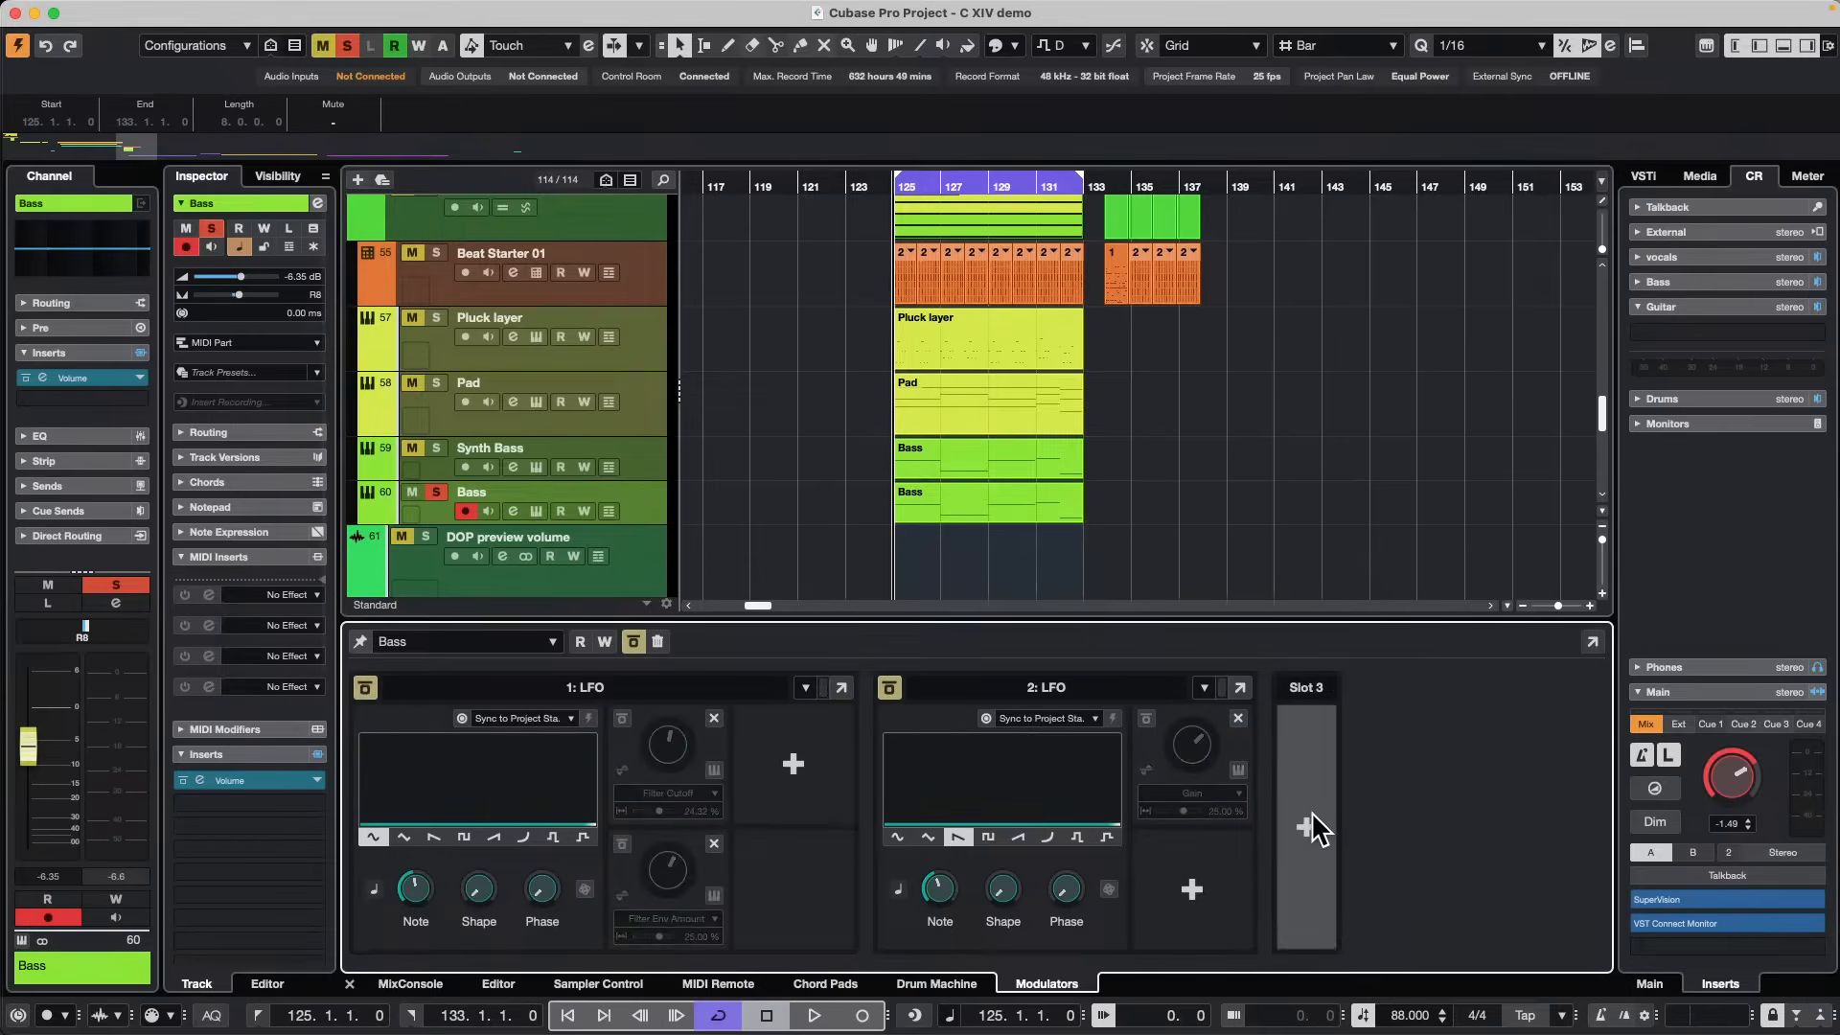
Add a ModScripter modulator to the Bass track's third slot and view its side-chain routing.
{"action": "left_click", "coordinate": [1306, 824]}
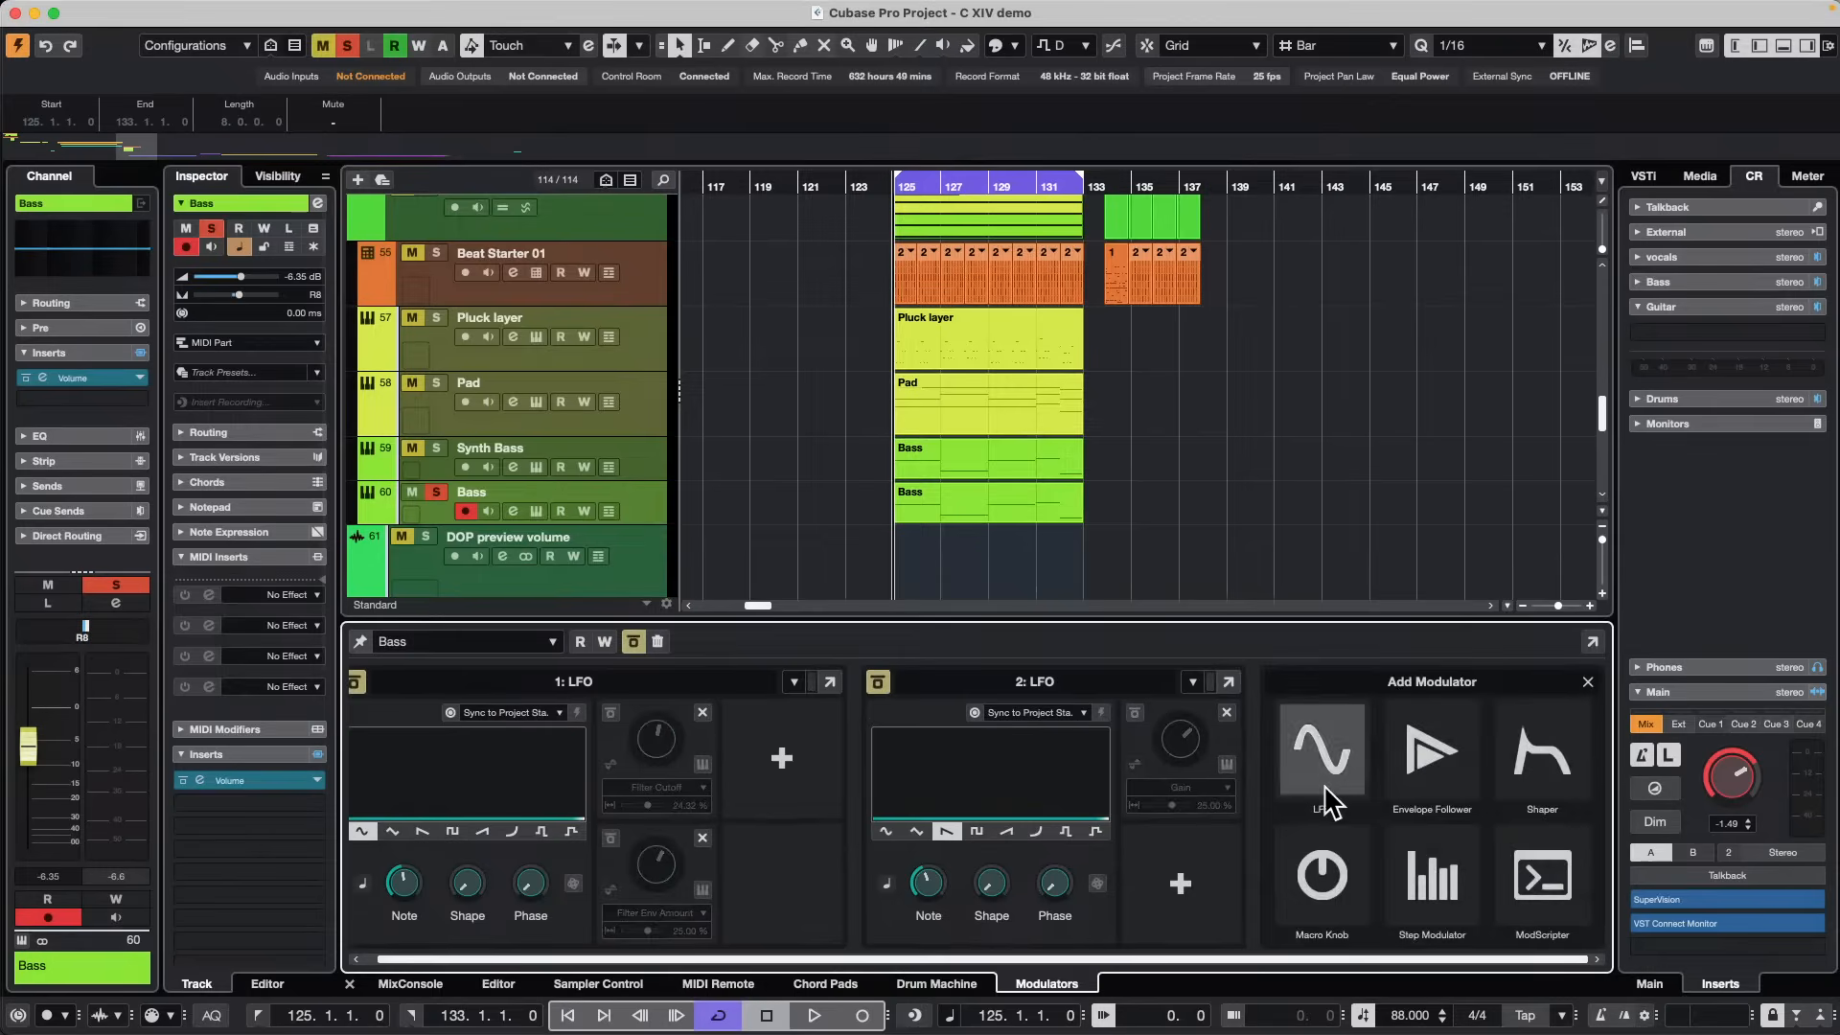
{"action": "left_click", "coordinate": [1542, 876]}
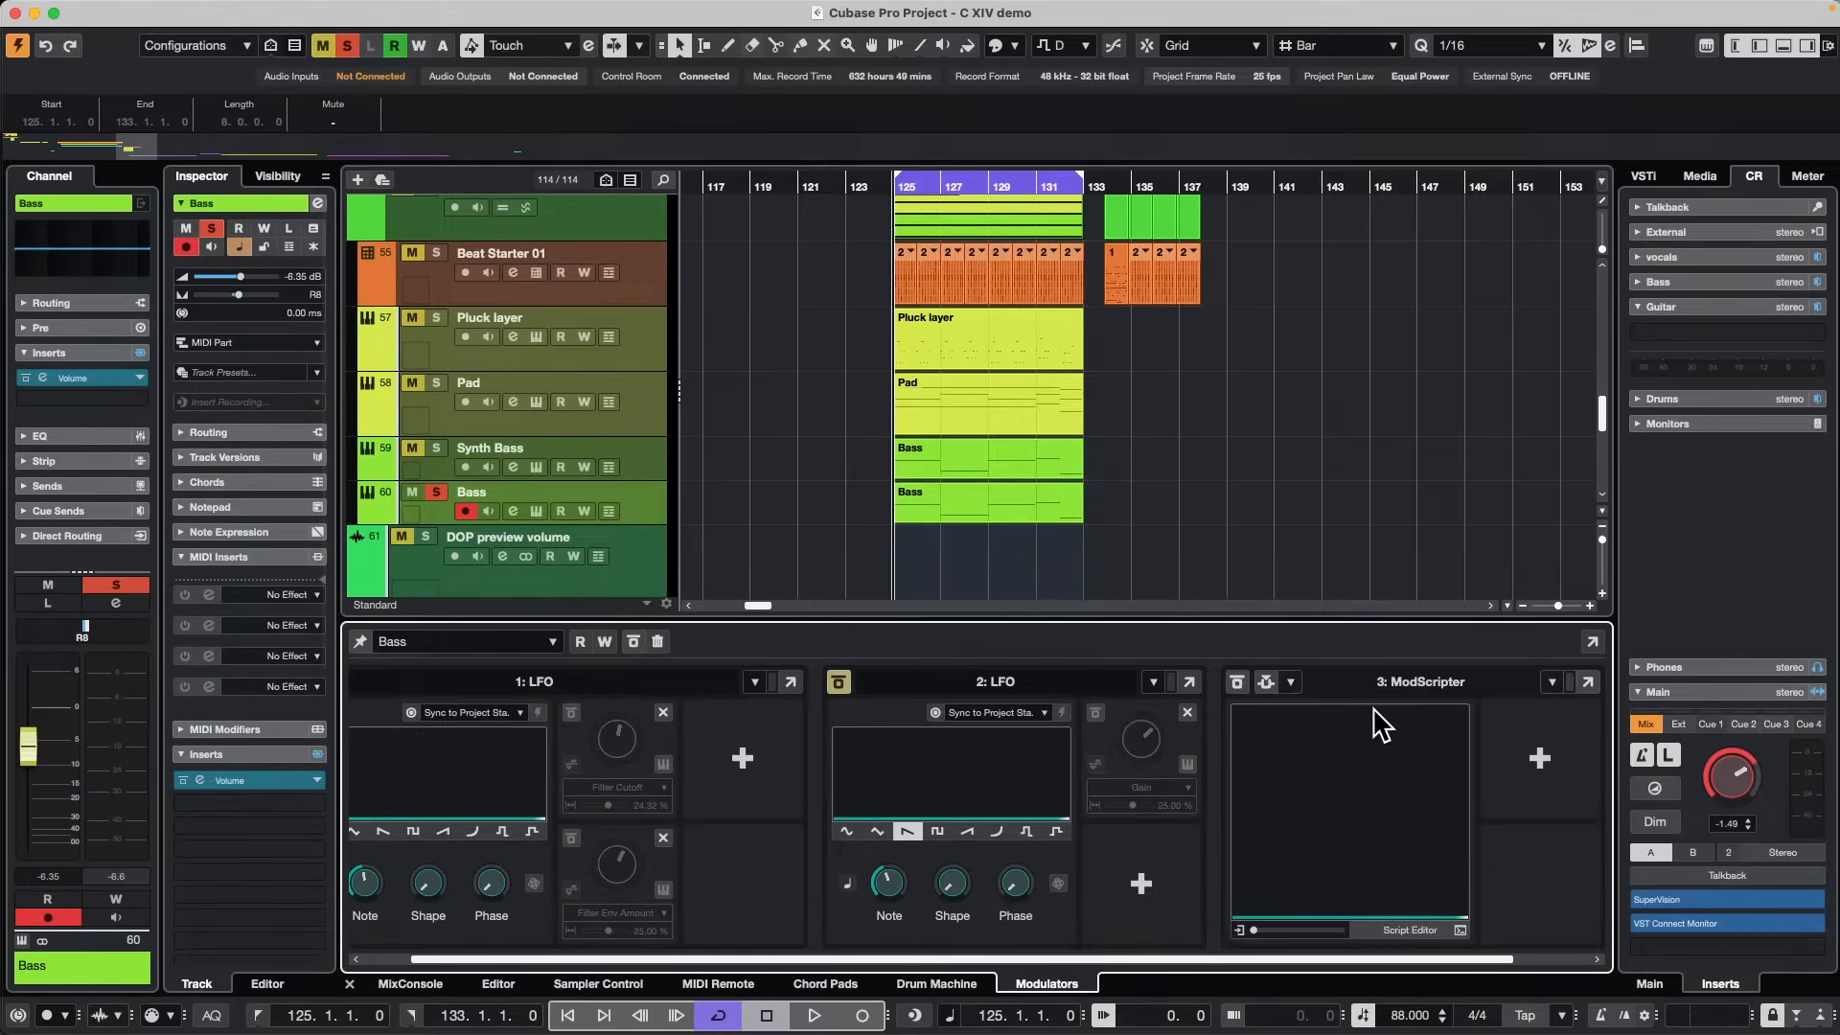
{"action": "left_click", "coordinate": [1291, 680]}
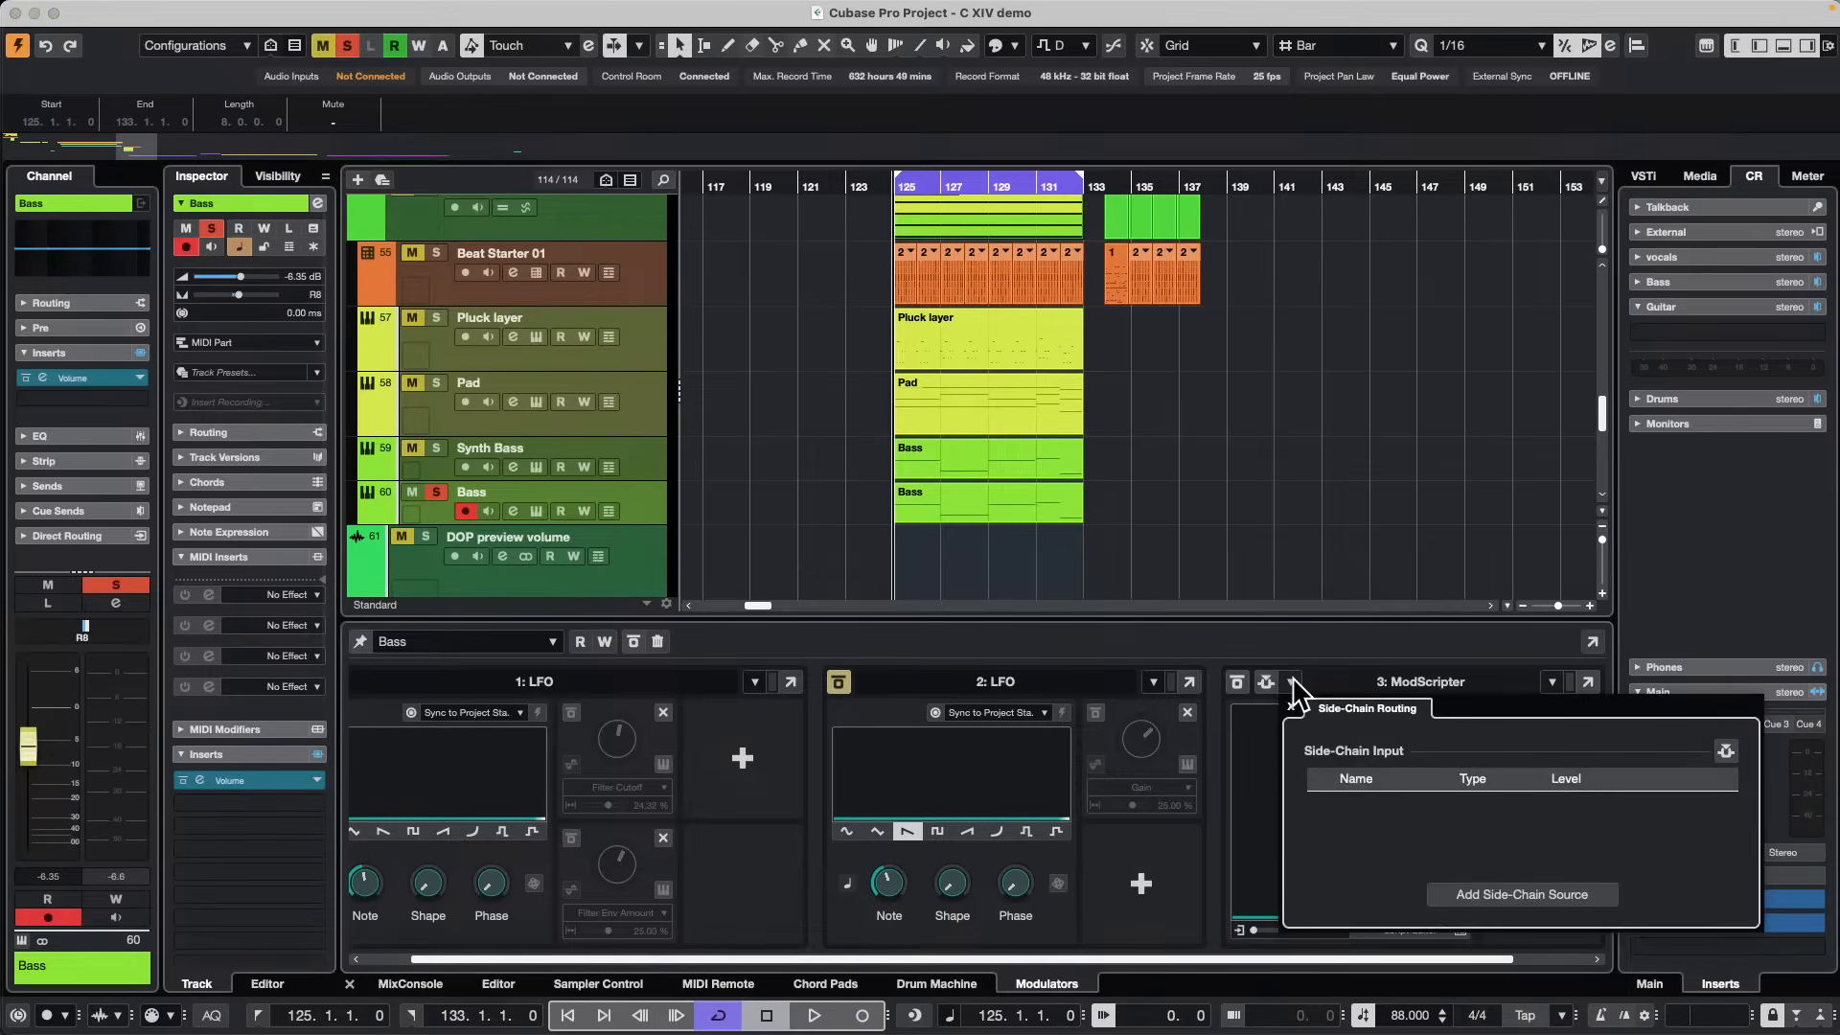
{"action": "left_click", "coordinate": [1266, 733]}
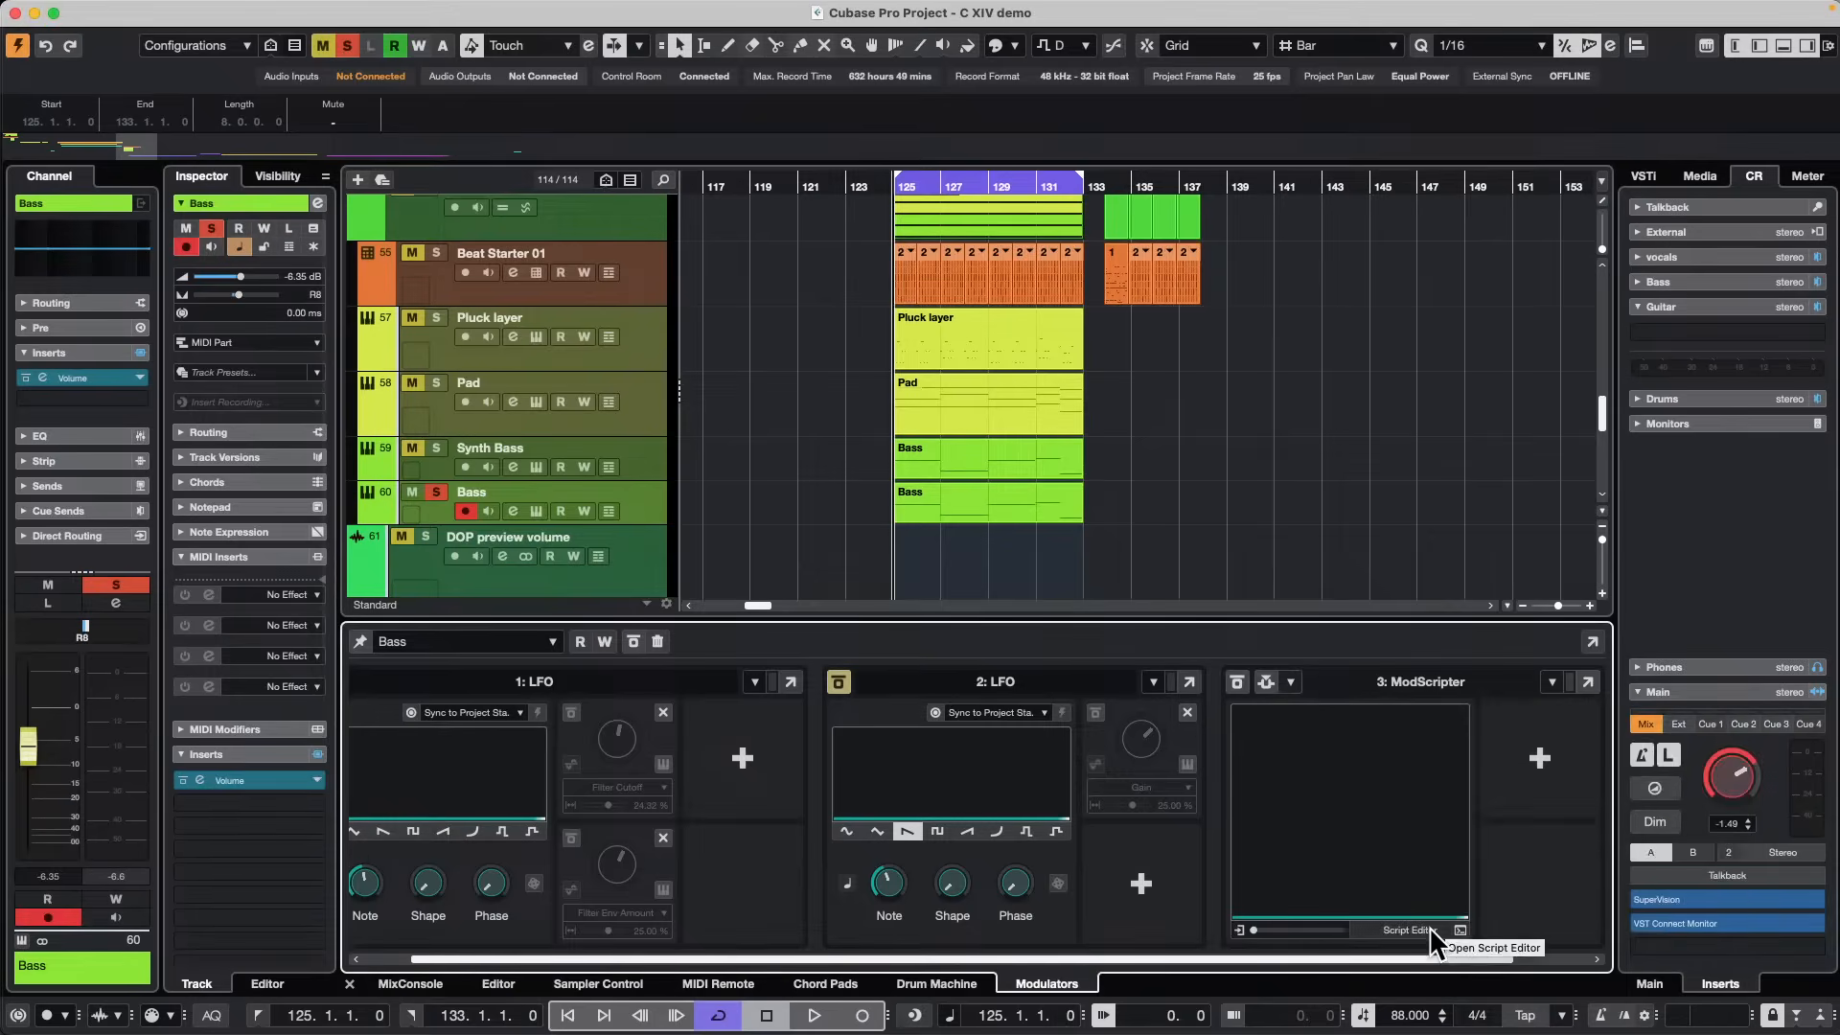
Load the Apply Randomness preset into the ModScripter modulator.
{"action": "left_click", "coordinate": [1552, 681]}
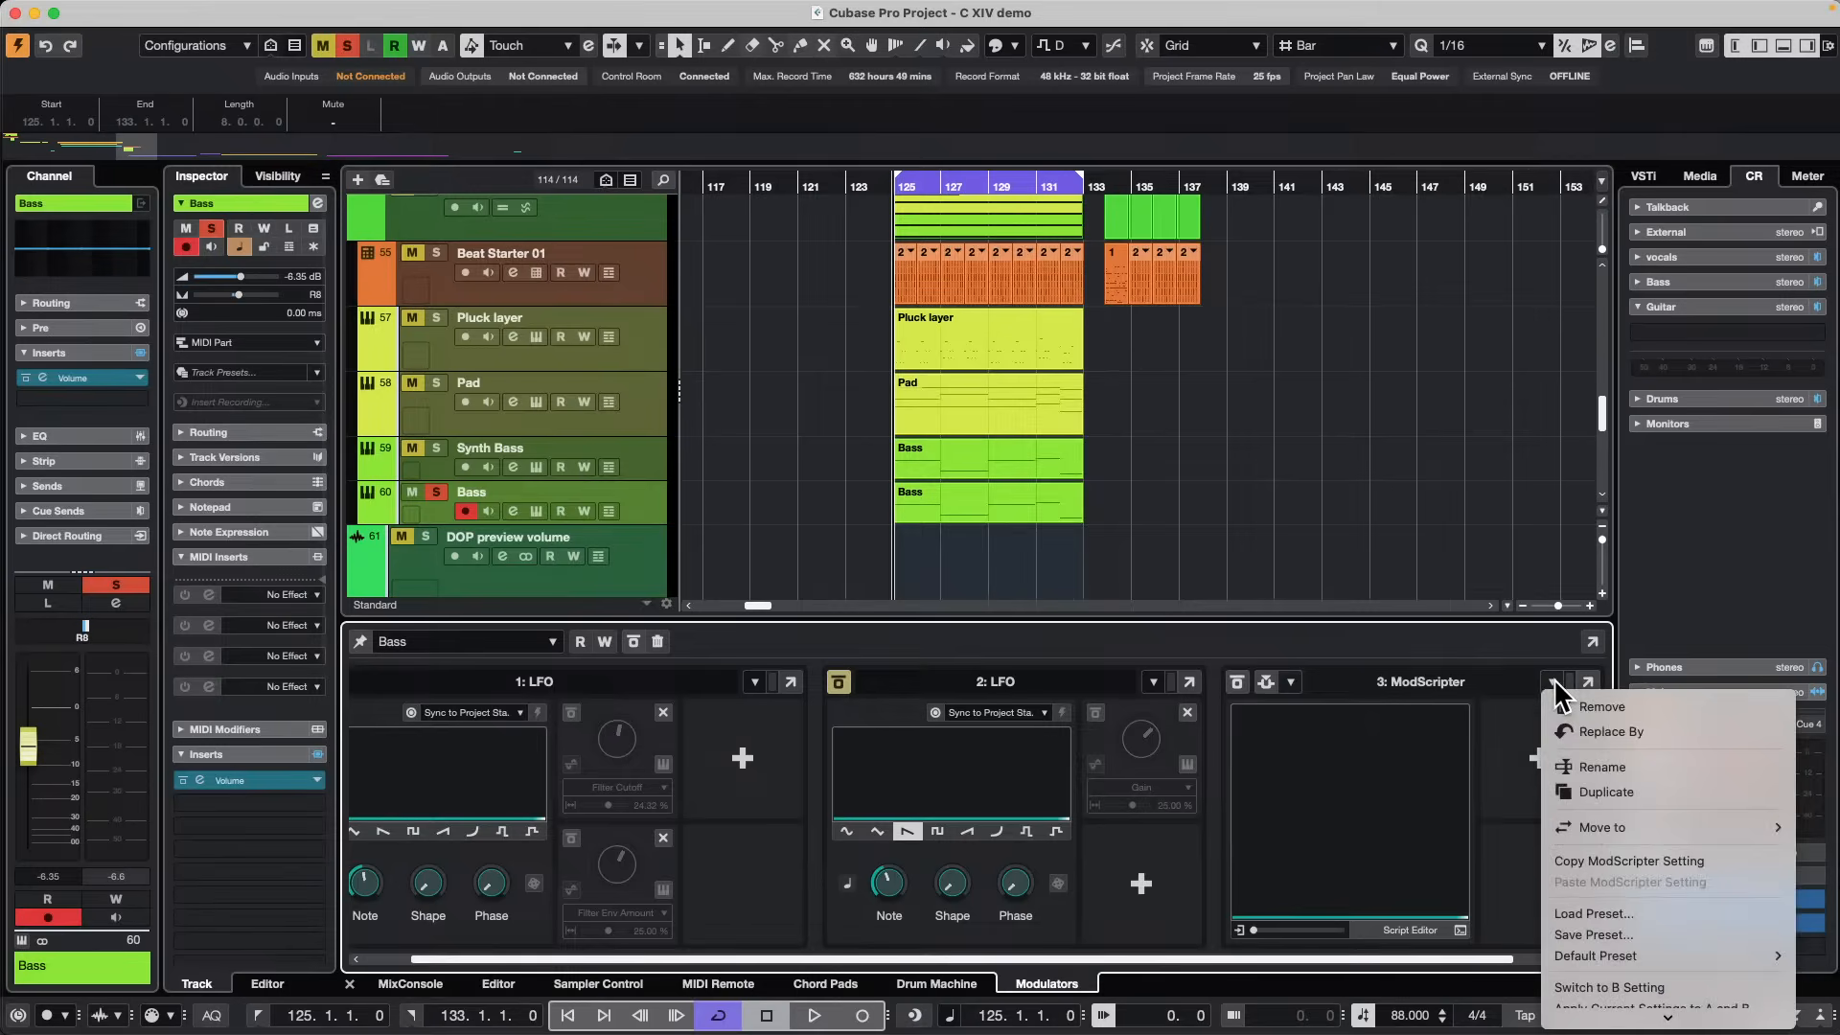
{"action": "left_click", "coordinate": [1650, 915]}
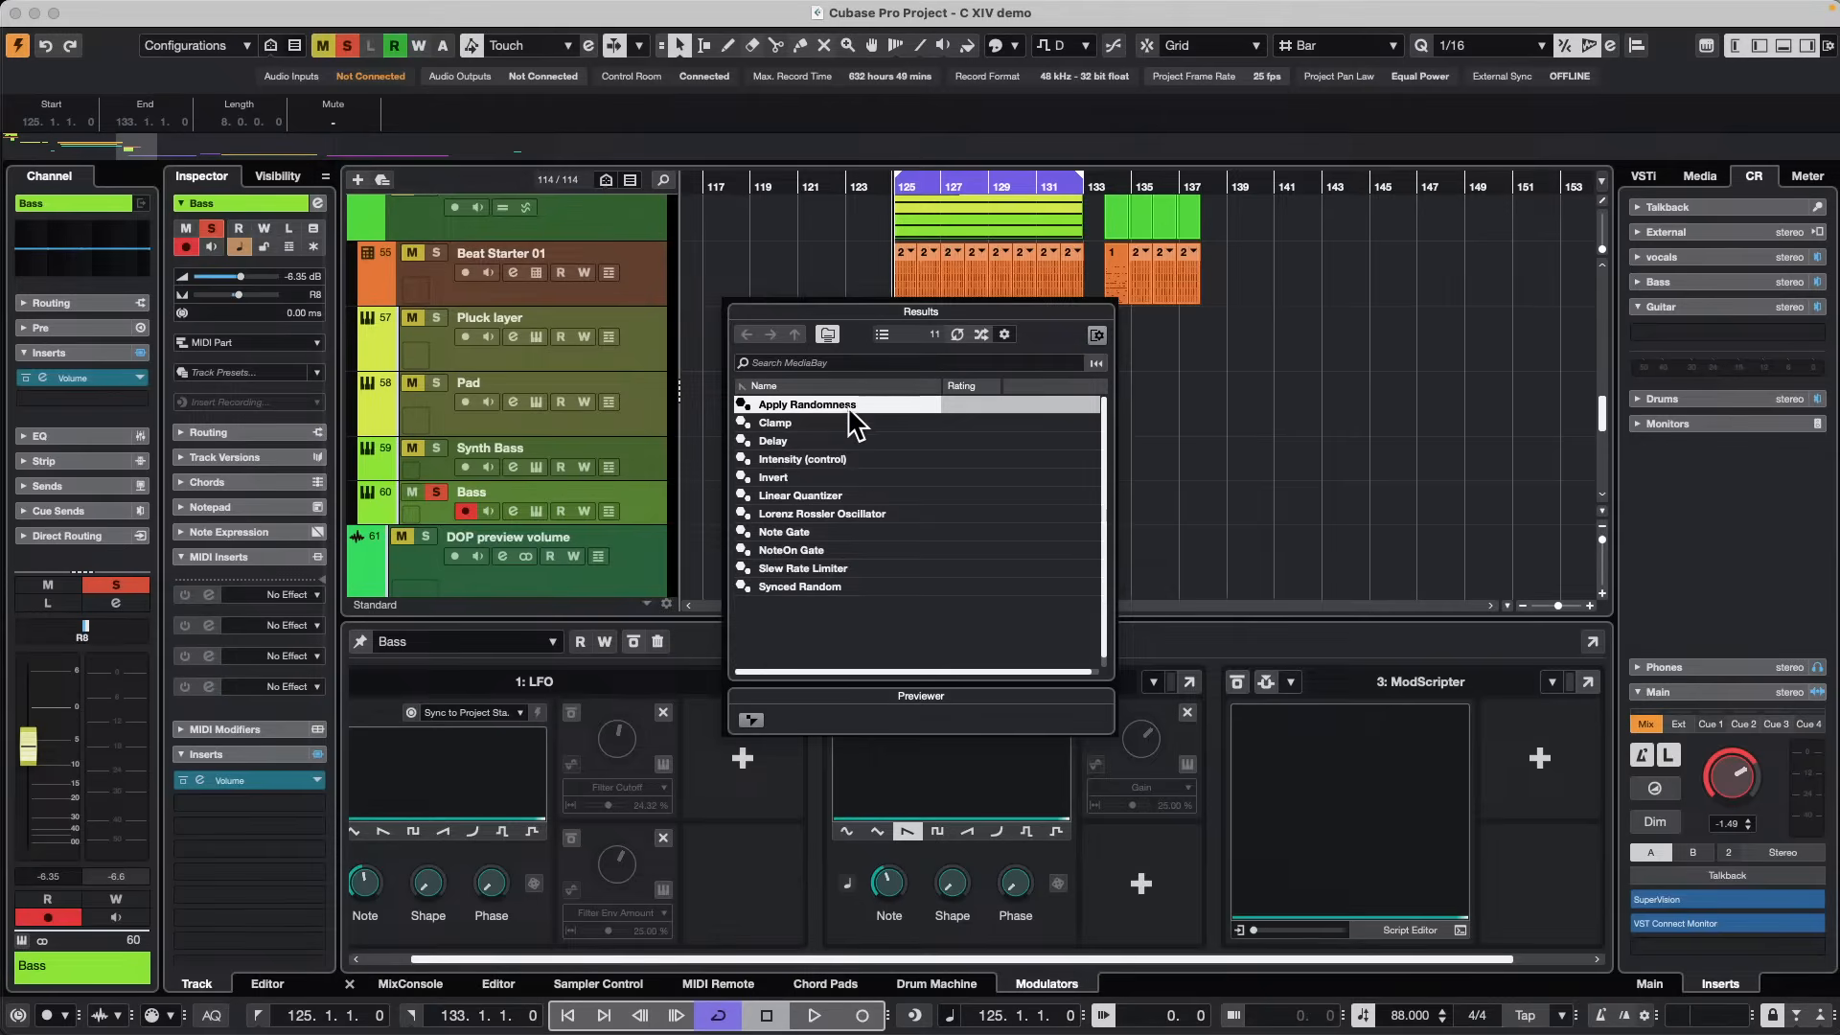
{"action": "double_click", "coordinate": [840, 403]}
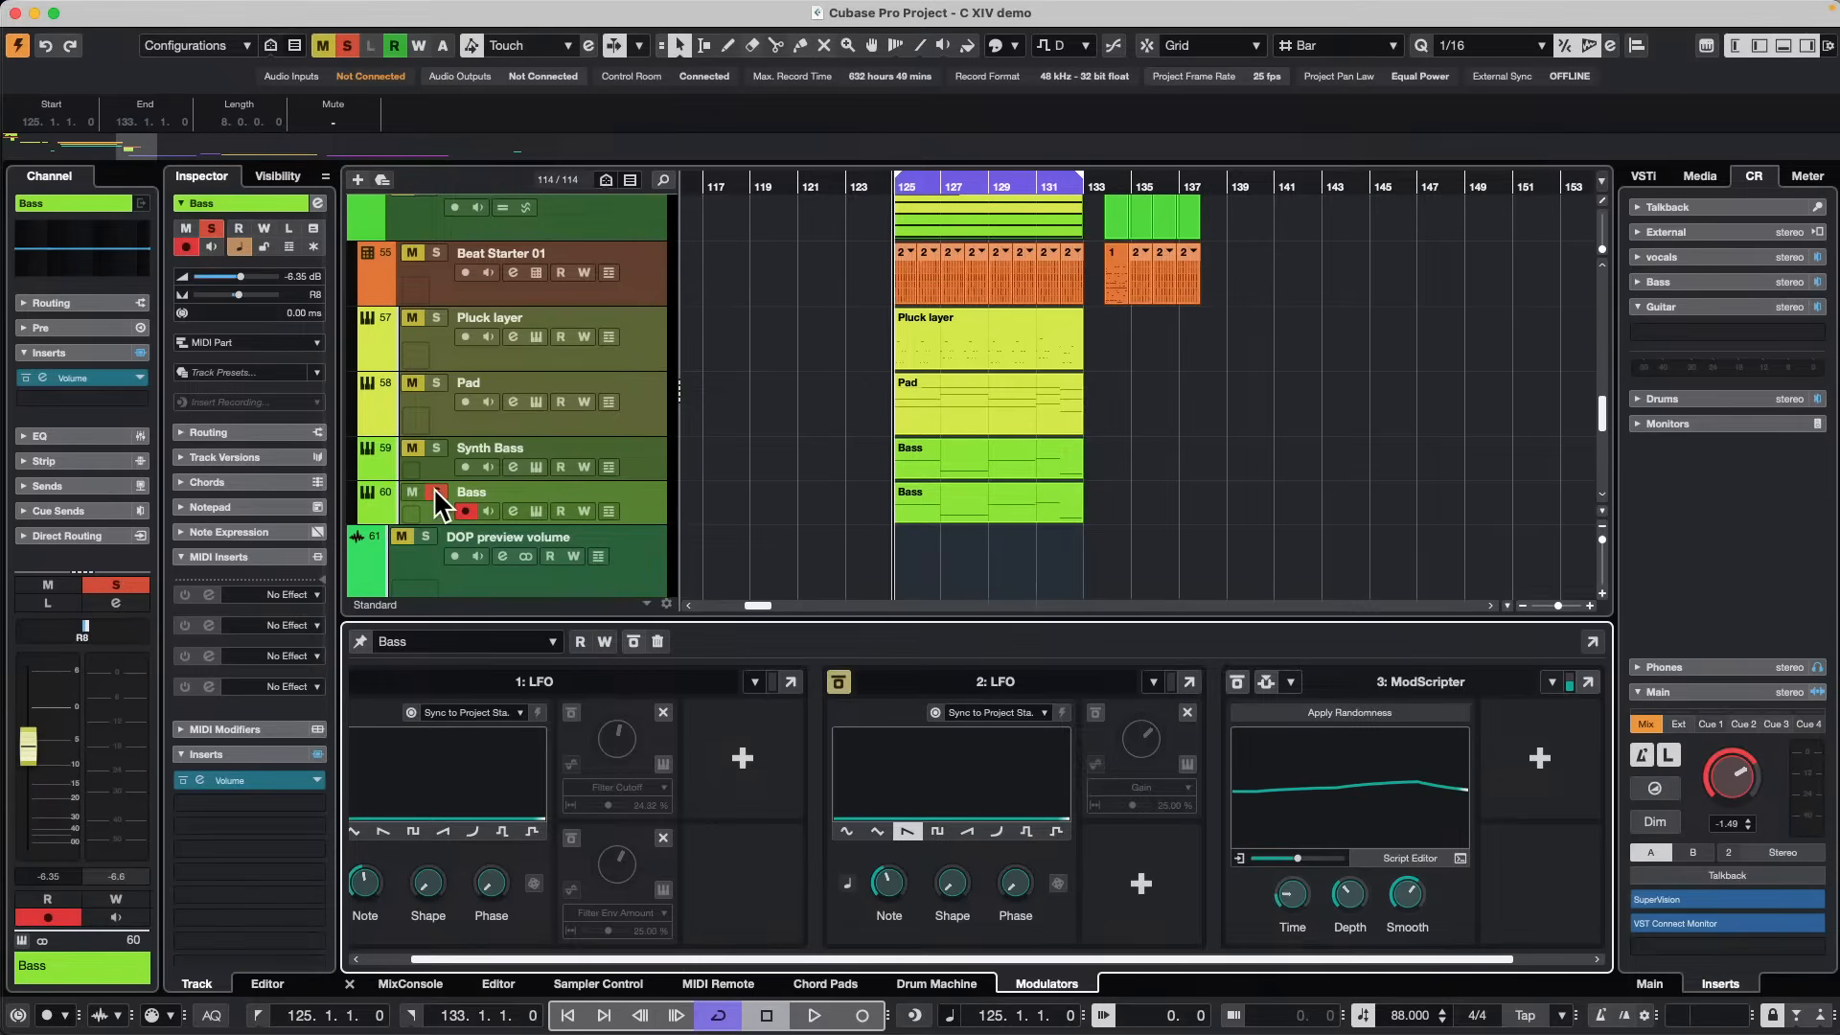
Assign the Fine knob of oscillator 1 in the Bass track's Retrologue 2 as a ModScripter destination during playback.
{"action": "key", "text": "space"}
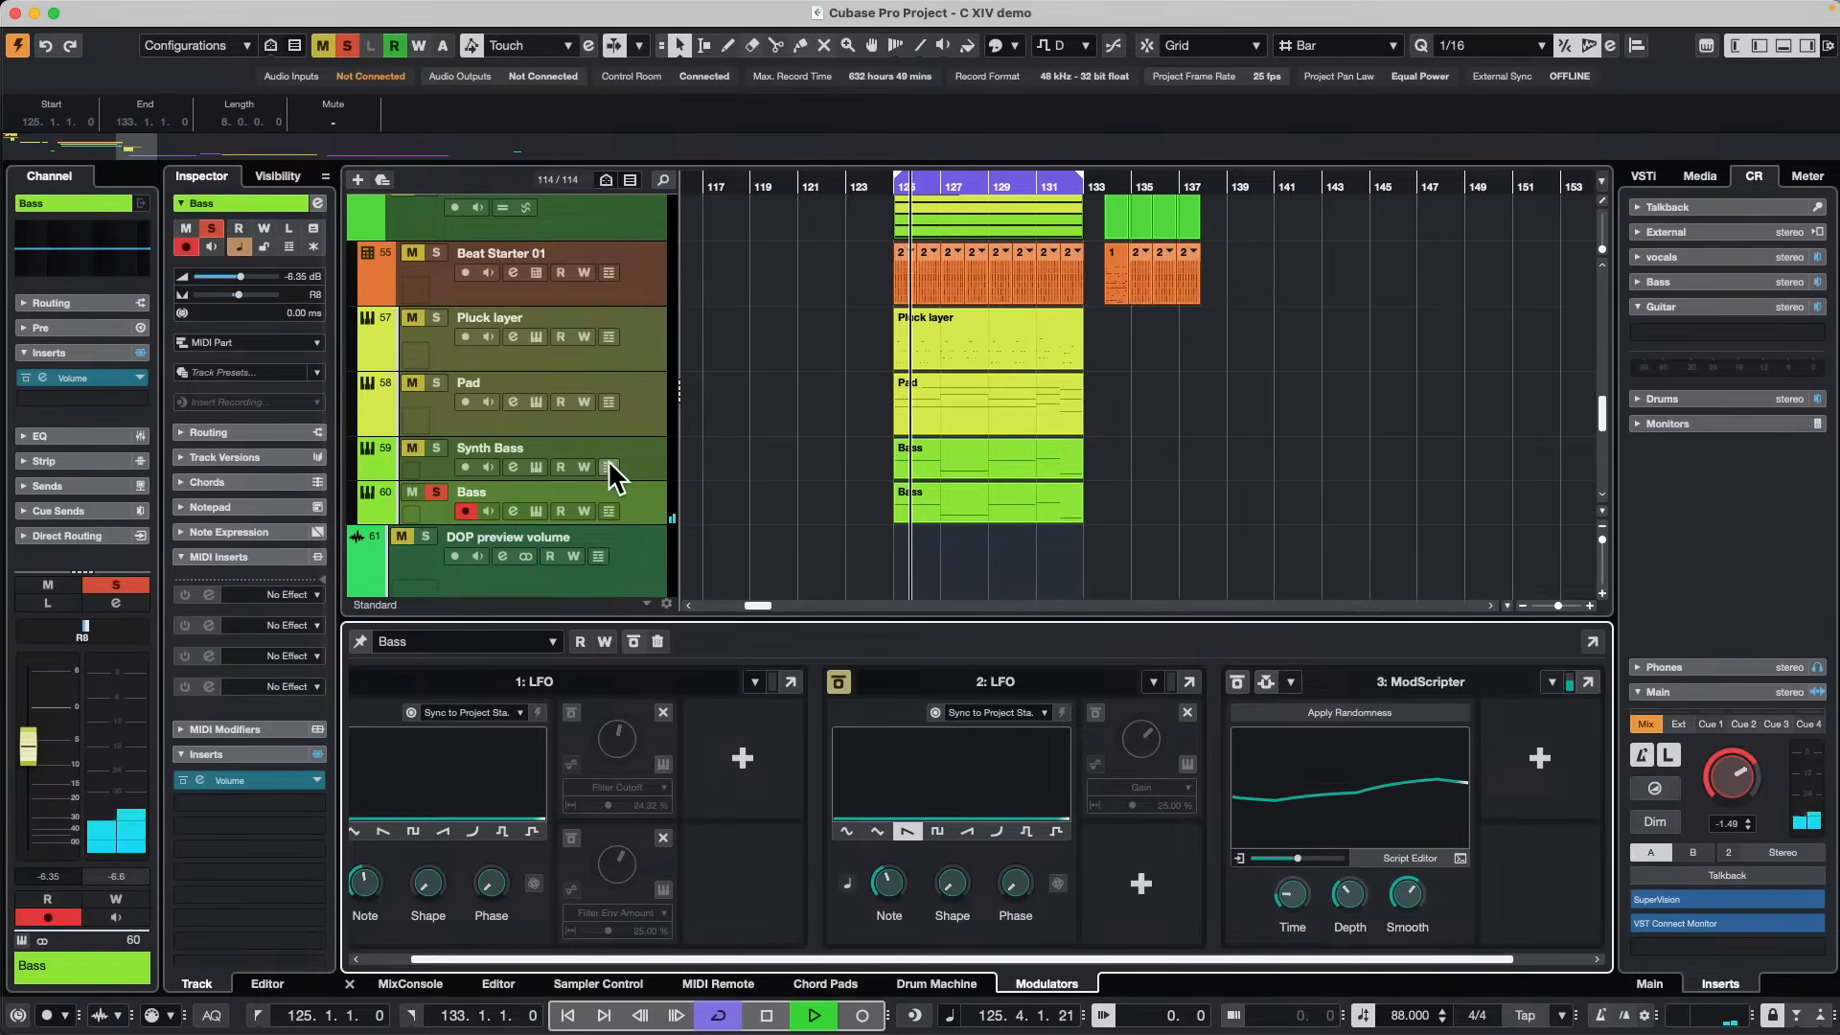
{"action": "left_click", "coordinate": [535, 511]}
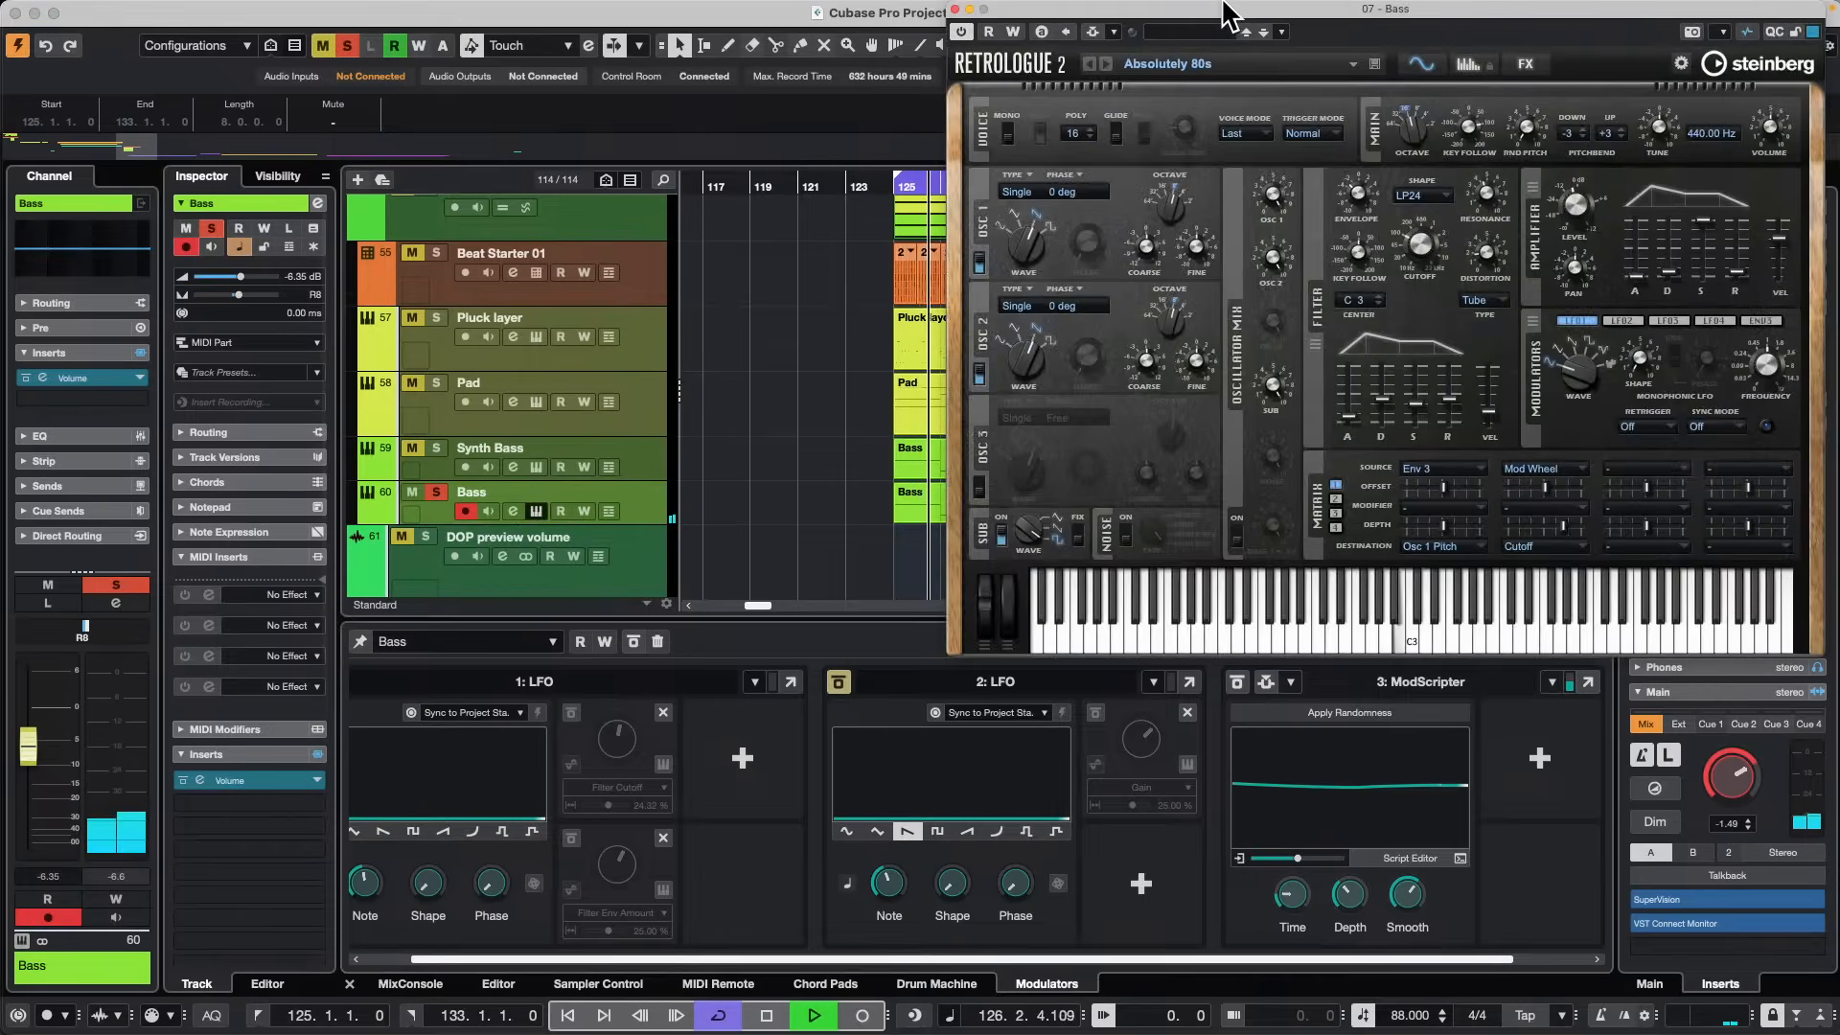
{"action": "left_click_drag", "start_coordinate": [1228, 11], "coordinate": [763, 12]}
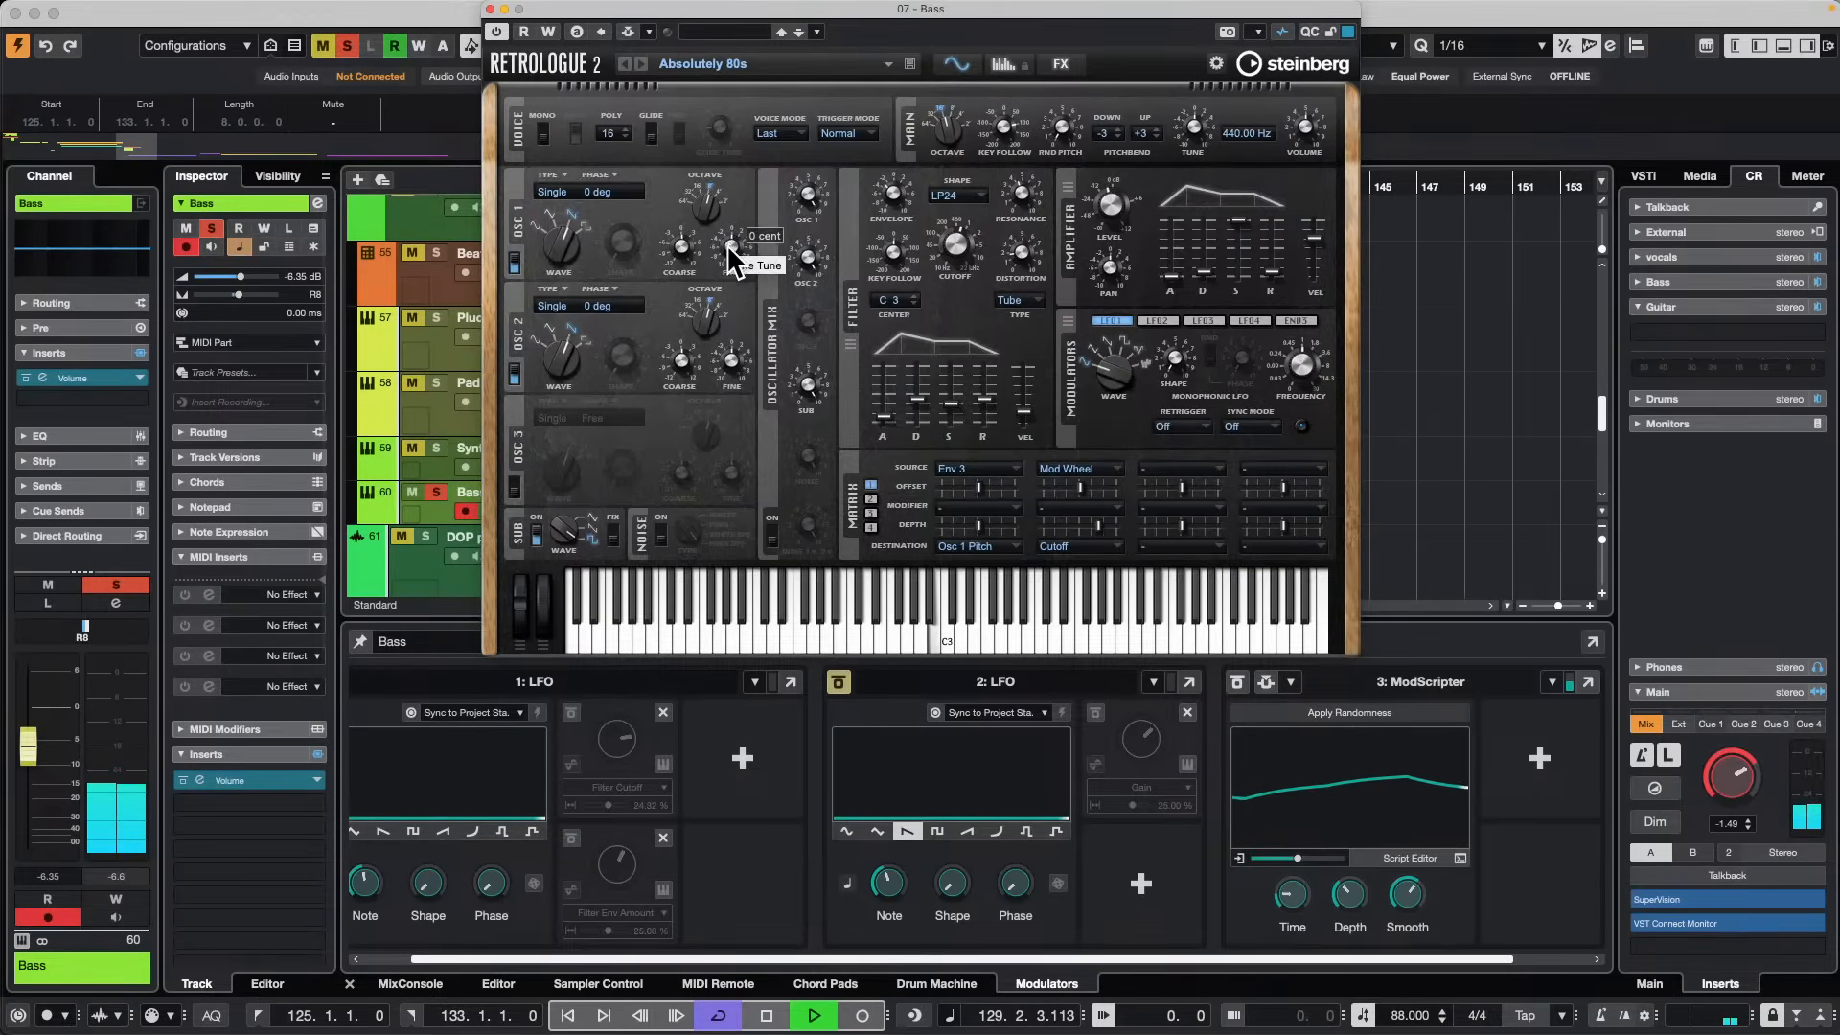
{"action": "left_click", "coordinate": [1540, 758]}
{"action": "left_click_drag", "start_coordinate": [738, 258], "coordinate": [738, 182]}
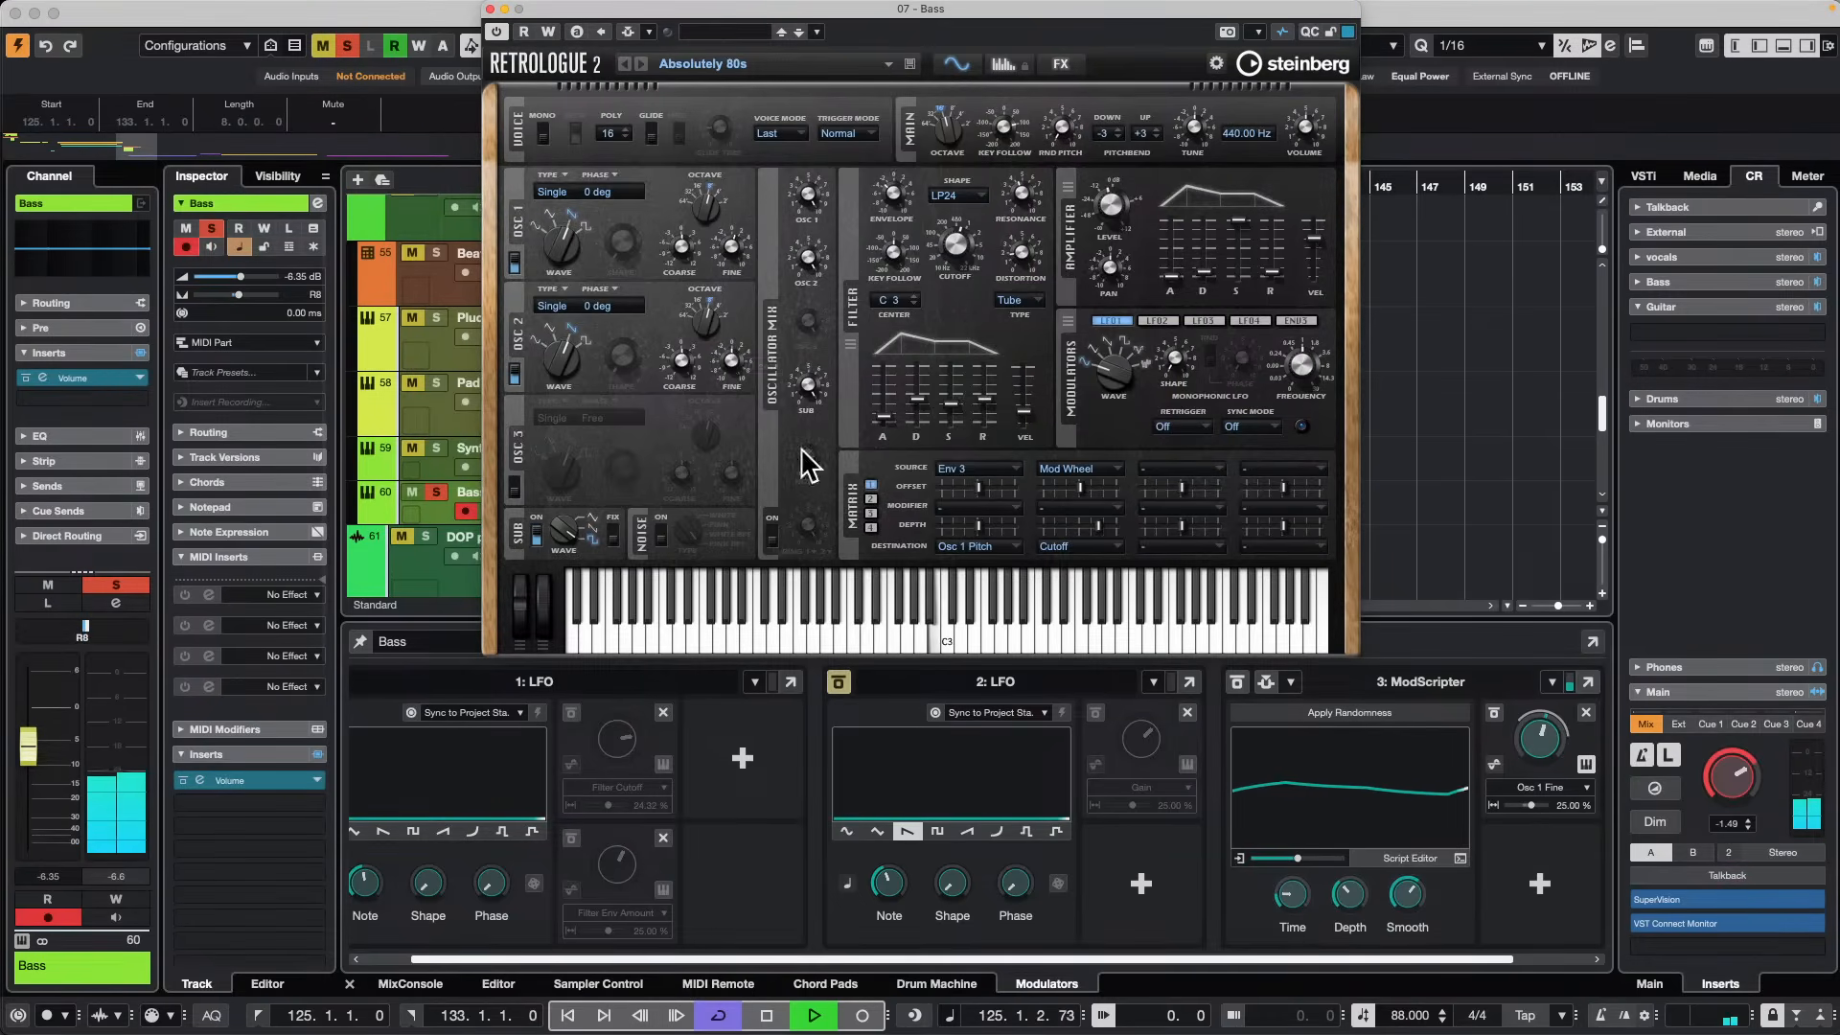
Raise the Control Room main level to -0.39 and adjust the Osc 1 Fine destination knob while listening to the bass.
{"action": "left_click_drag", "start_coordinate": [1740, 784], "coordinate": [1738, 769]}
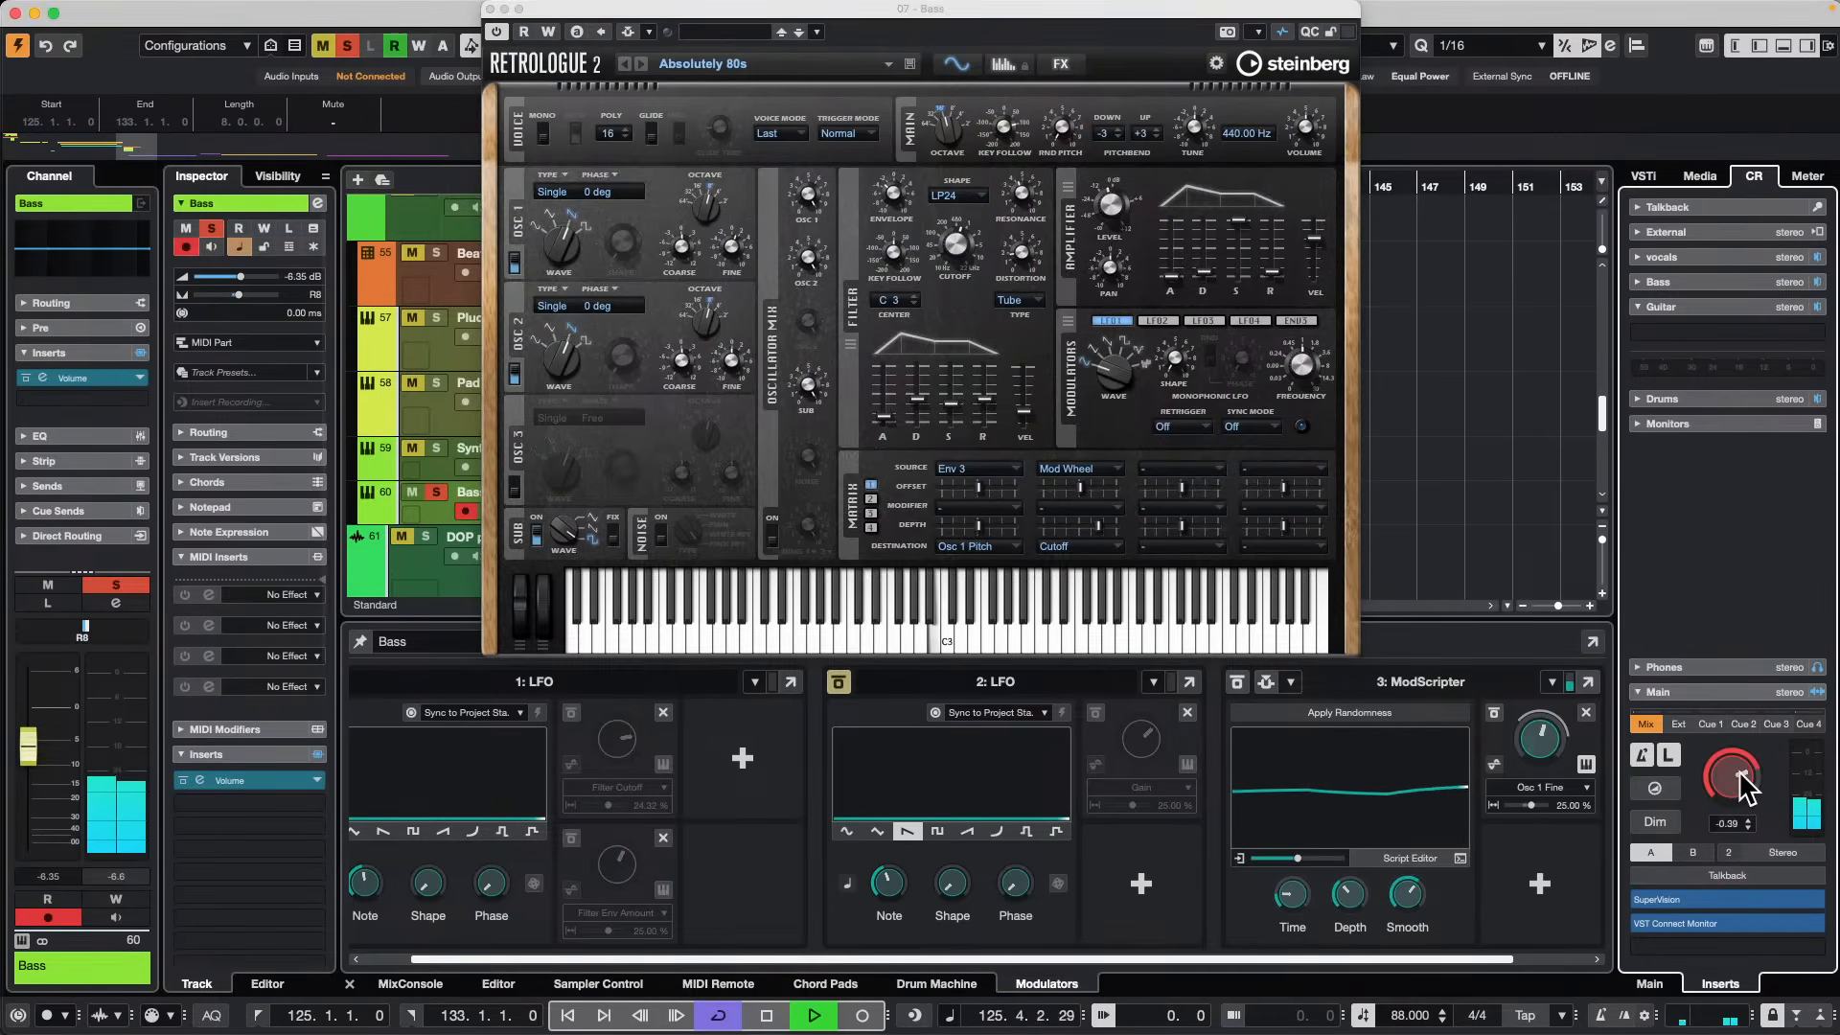
{"action": "left_click_drag", "start_coordinate": [893, 190], "coordinate": [898, 140]}
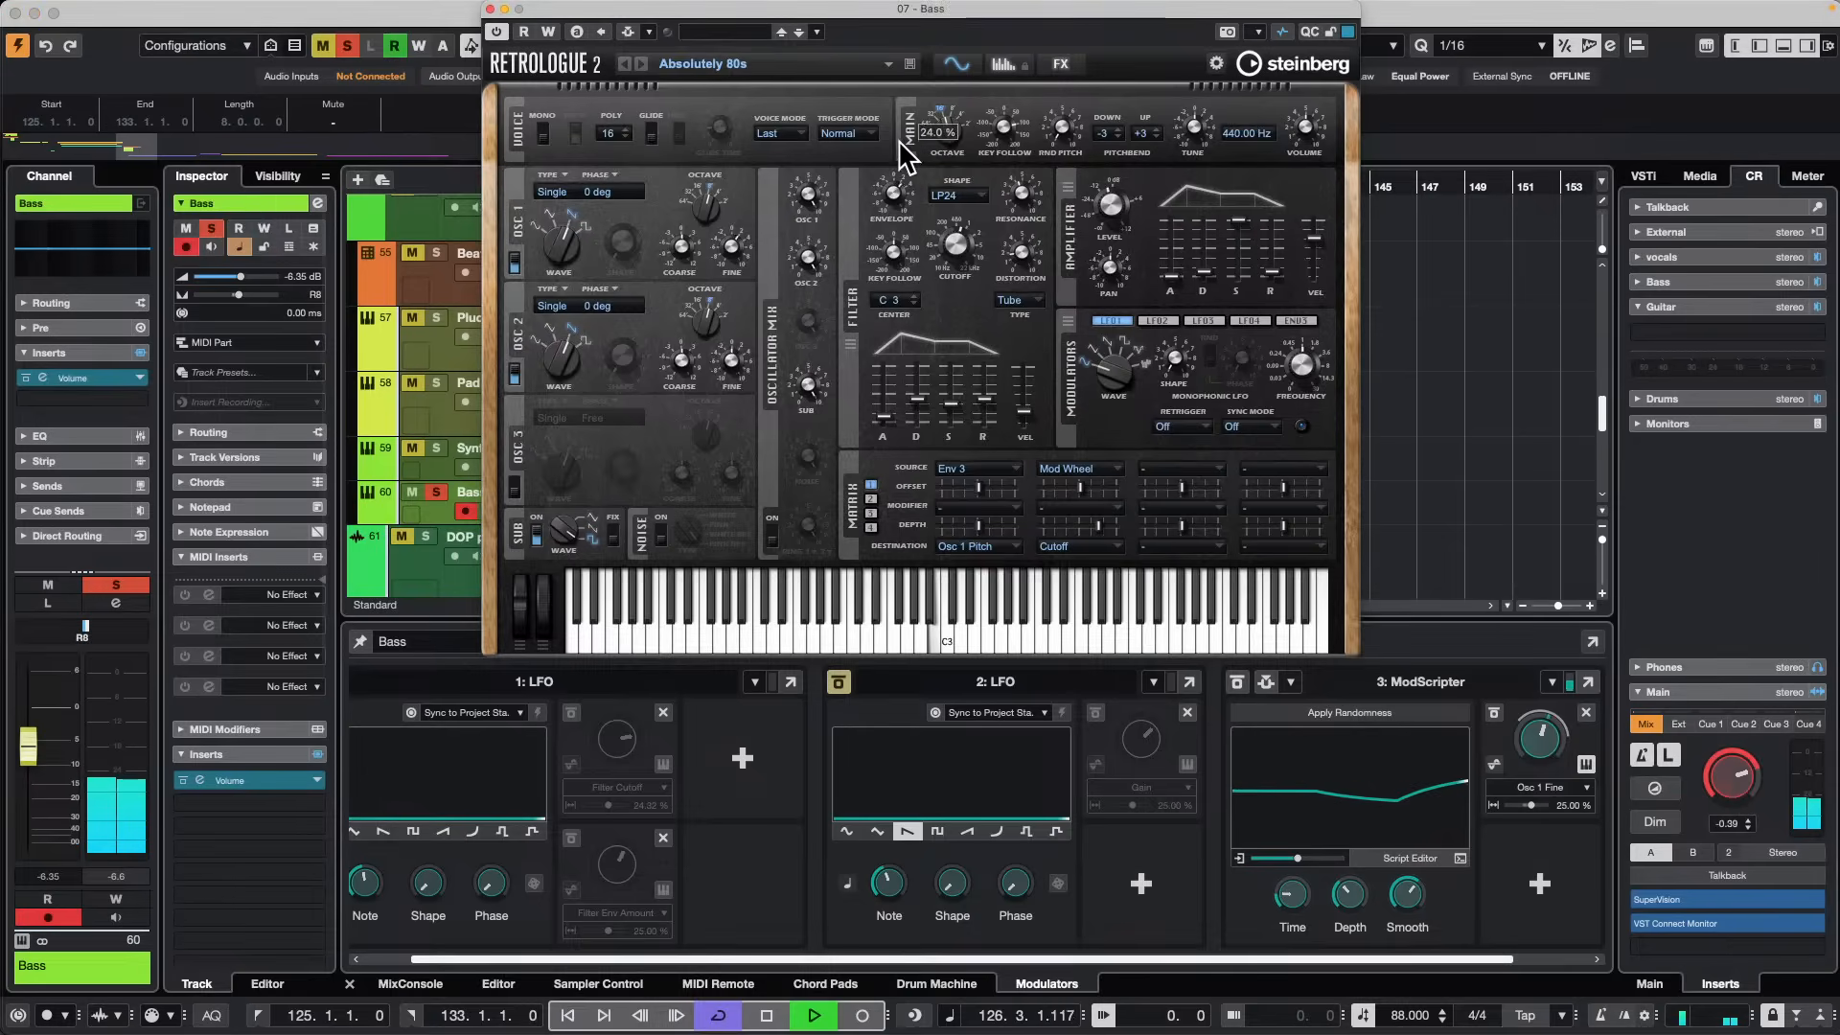
{"action": "left_click_drag", "start_coordinate": [965, 236], "coordinate": [966, 205]}
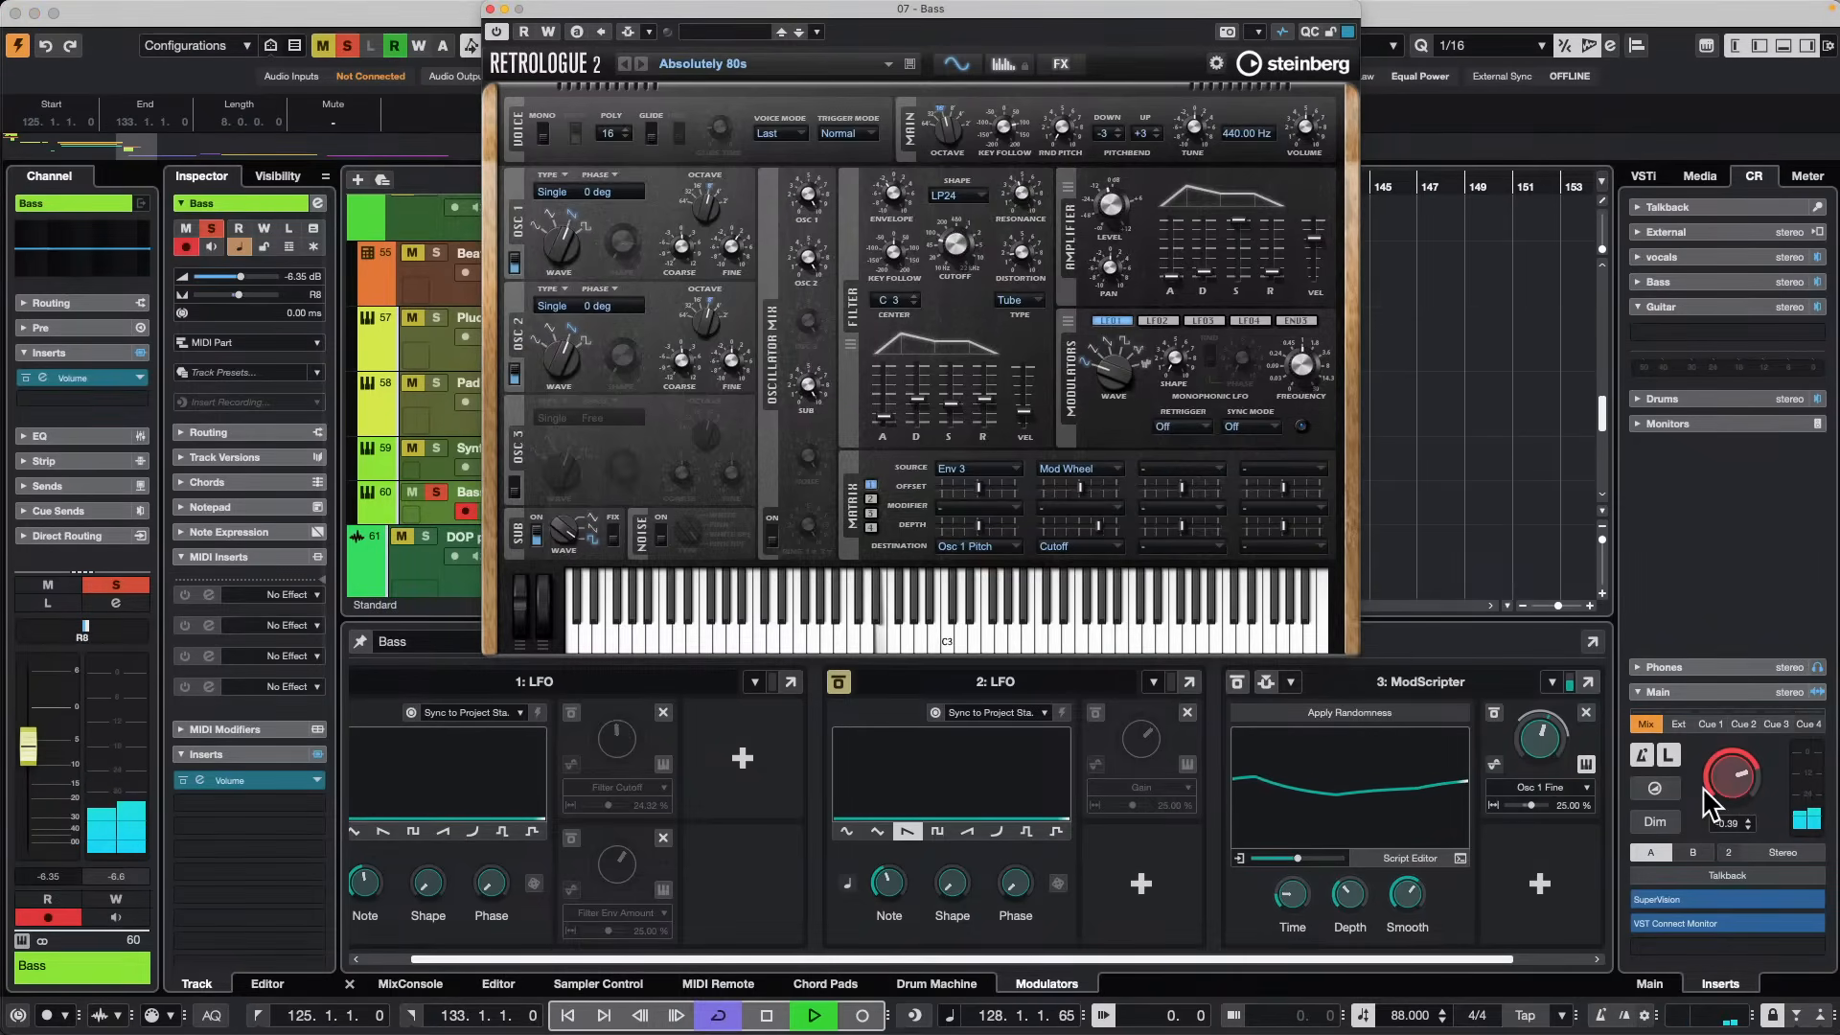
{"action": "left_click", "coordinate": [1552, 736]}
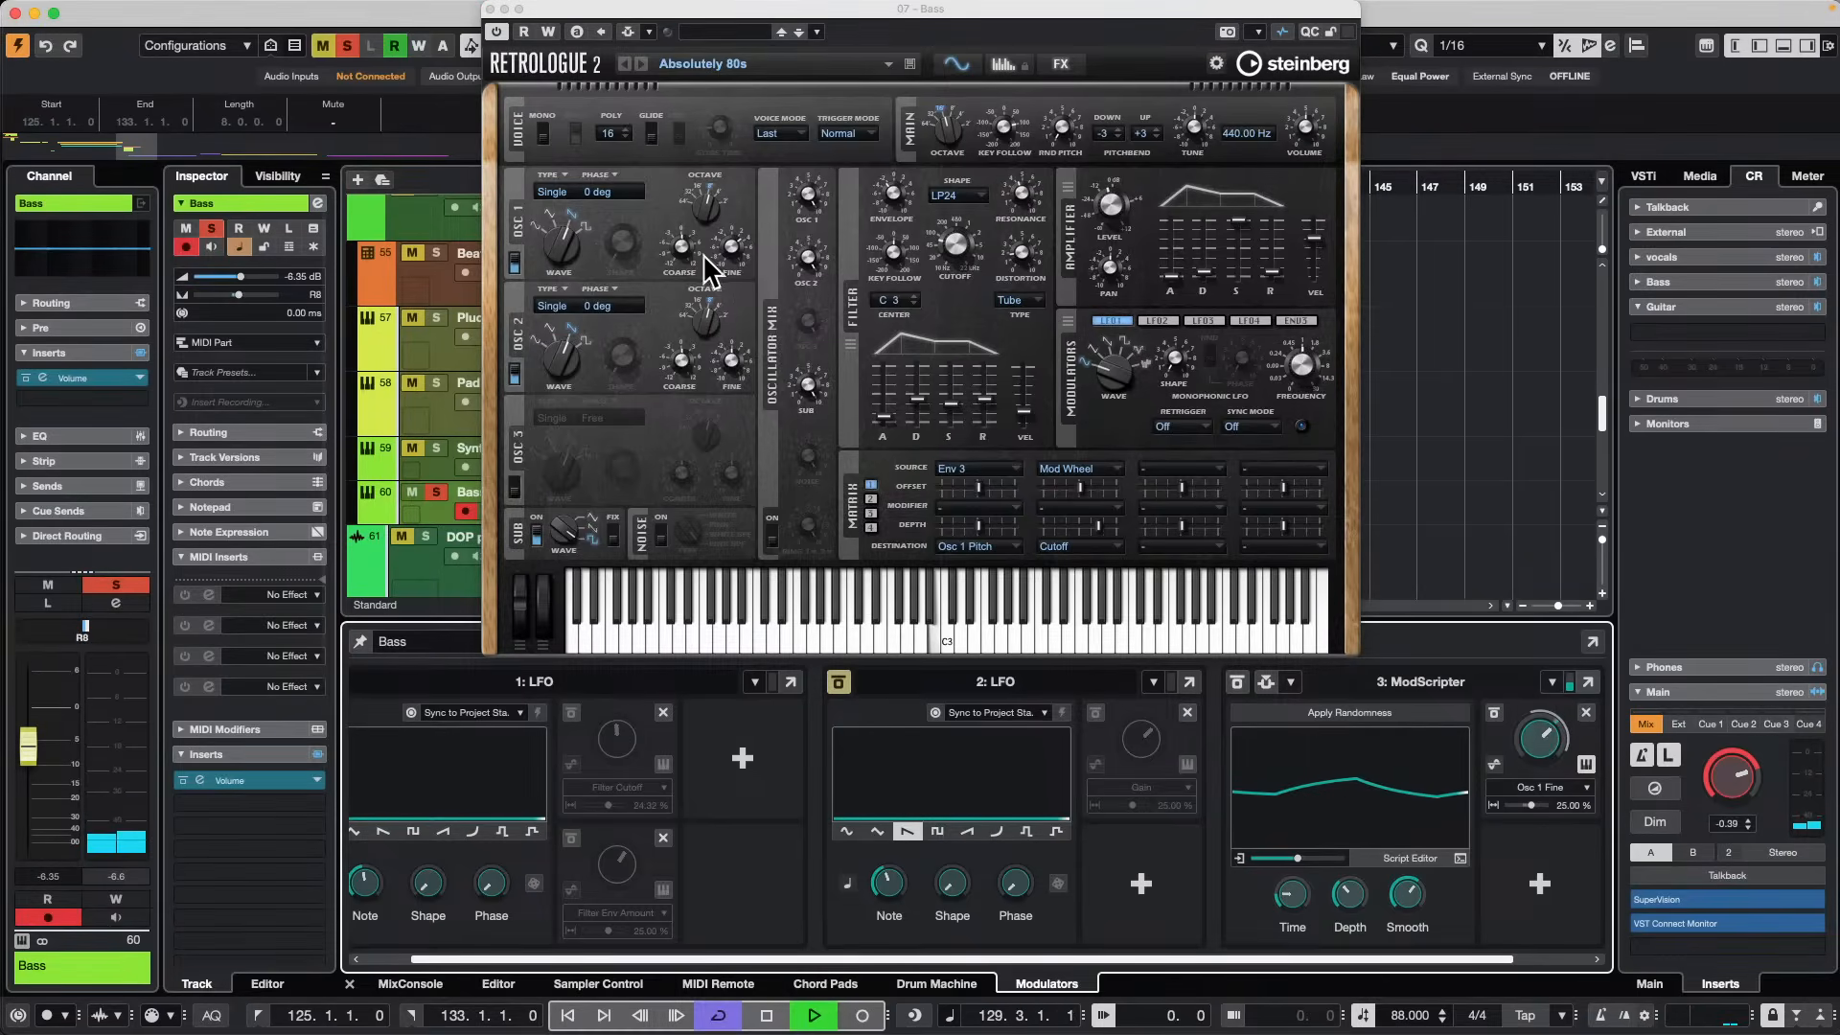
{"action": "key", "text": "space"}
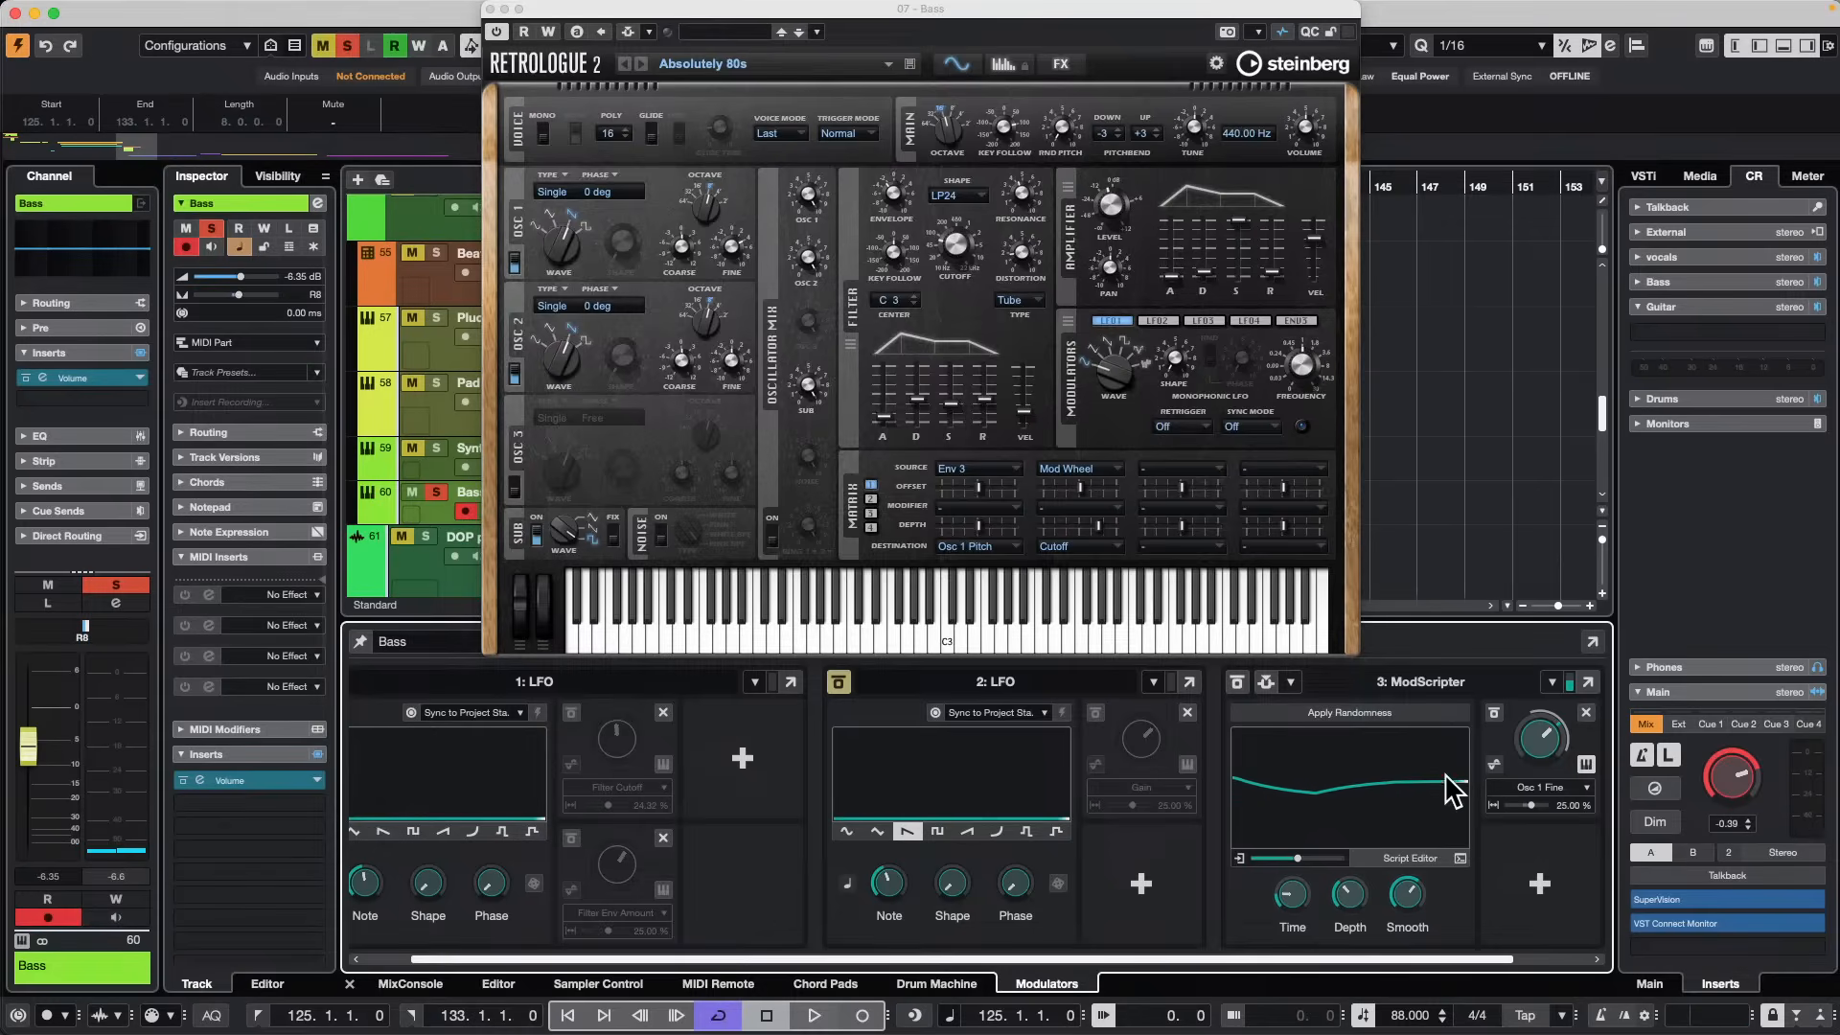
{"action": "left_click", "coordinate": [490, 9]}
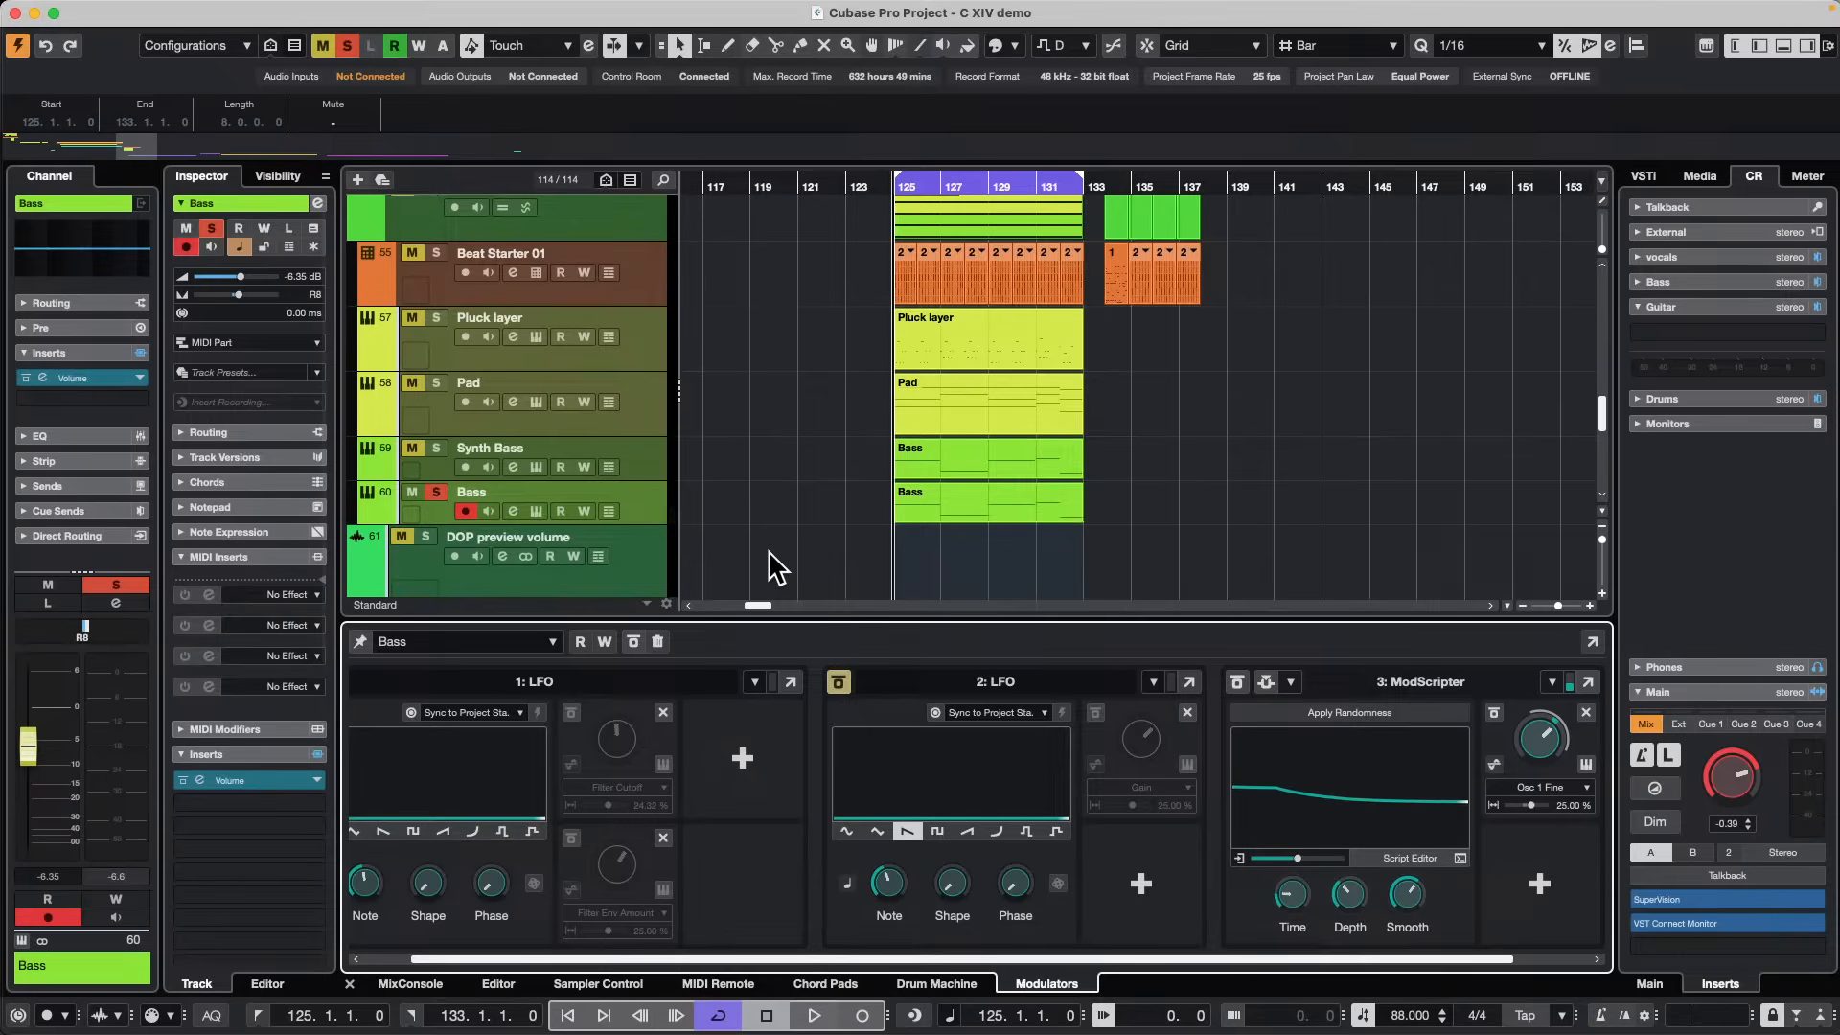
Open the TruePianos 06 part on the Piano track for MIDI editing.
{"action": "left_click", "coordinate": [747, 187]}
{"action": "left_click_drag", "start_coordinate": [748, 194], "coordinate": [755, 123]}
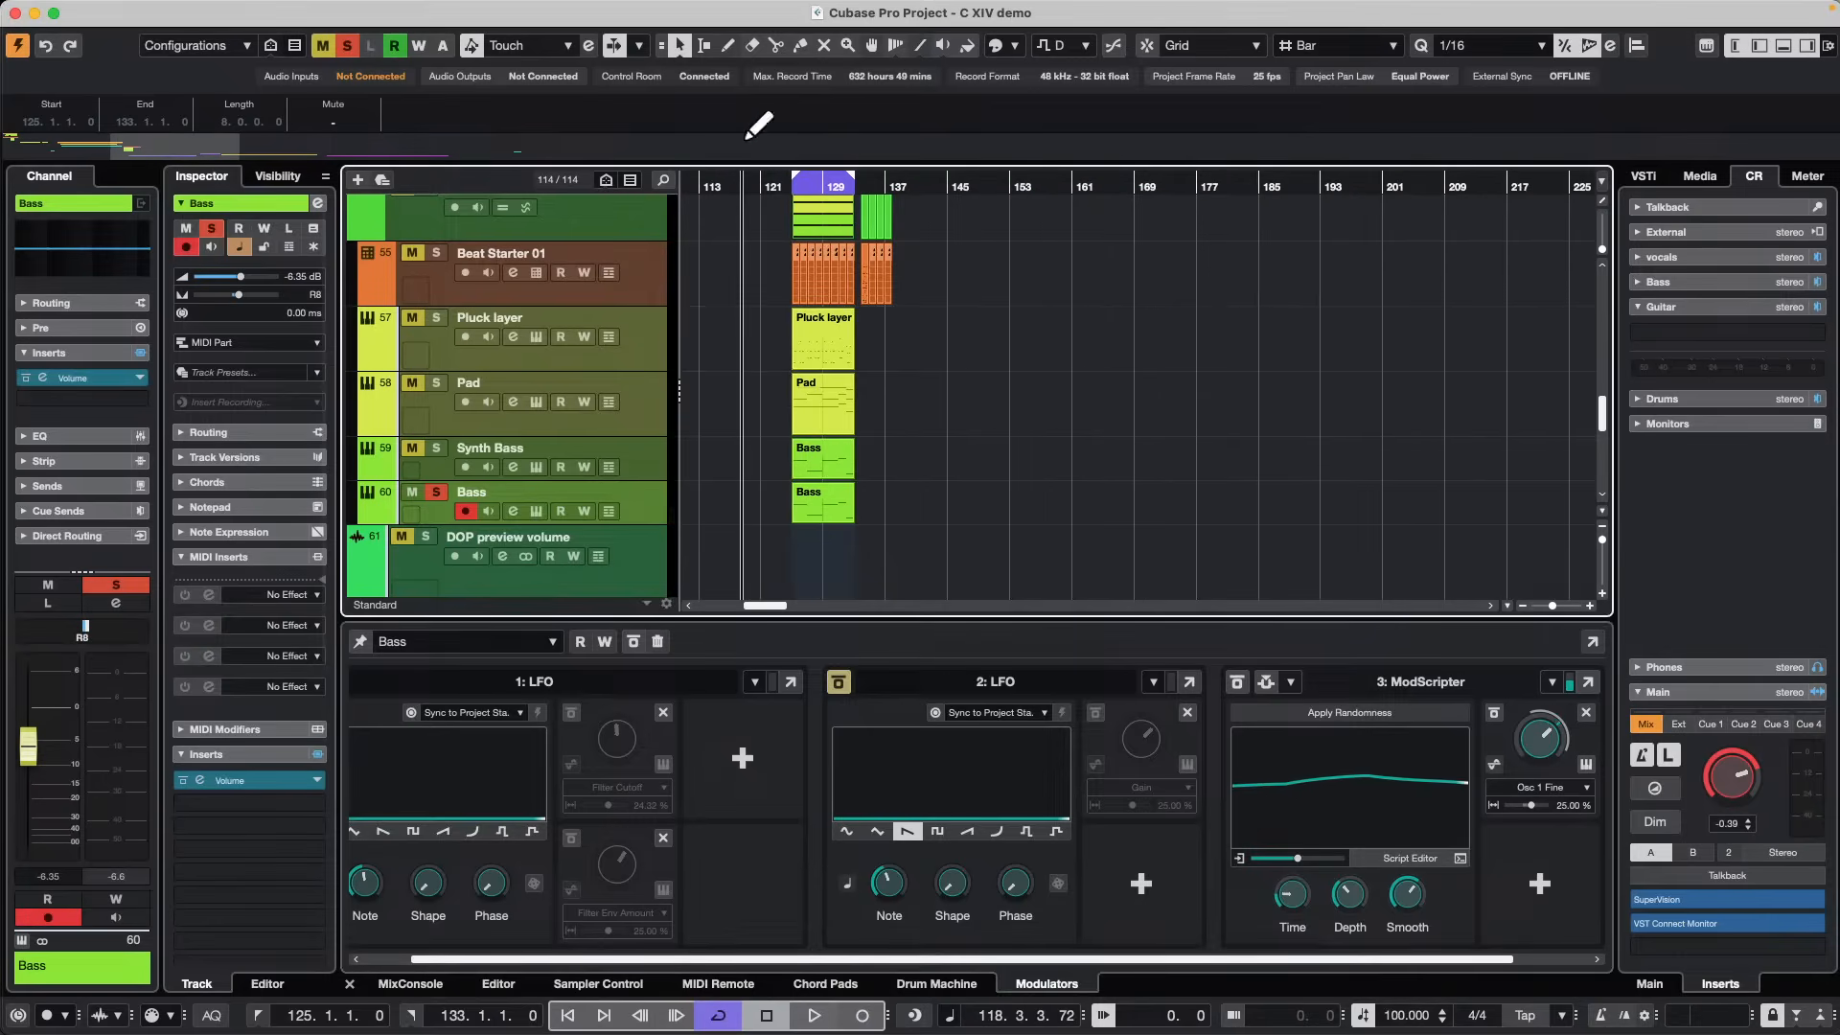
{"action": "scroll", "coordinate": [1055, 329], "scroll_direction": "down", "scroll_amount": 3}
{"action": "scroll", "coordinate": [1055, 337], "scroll_direction": "down", "scroll_amount": 5}
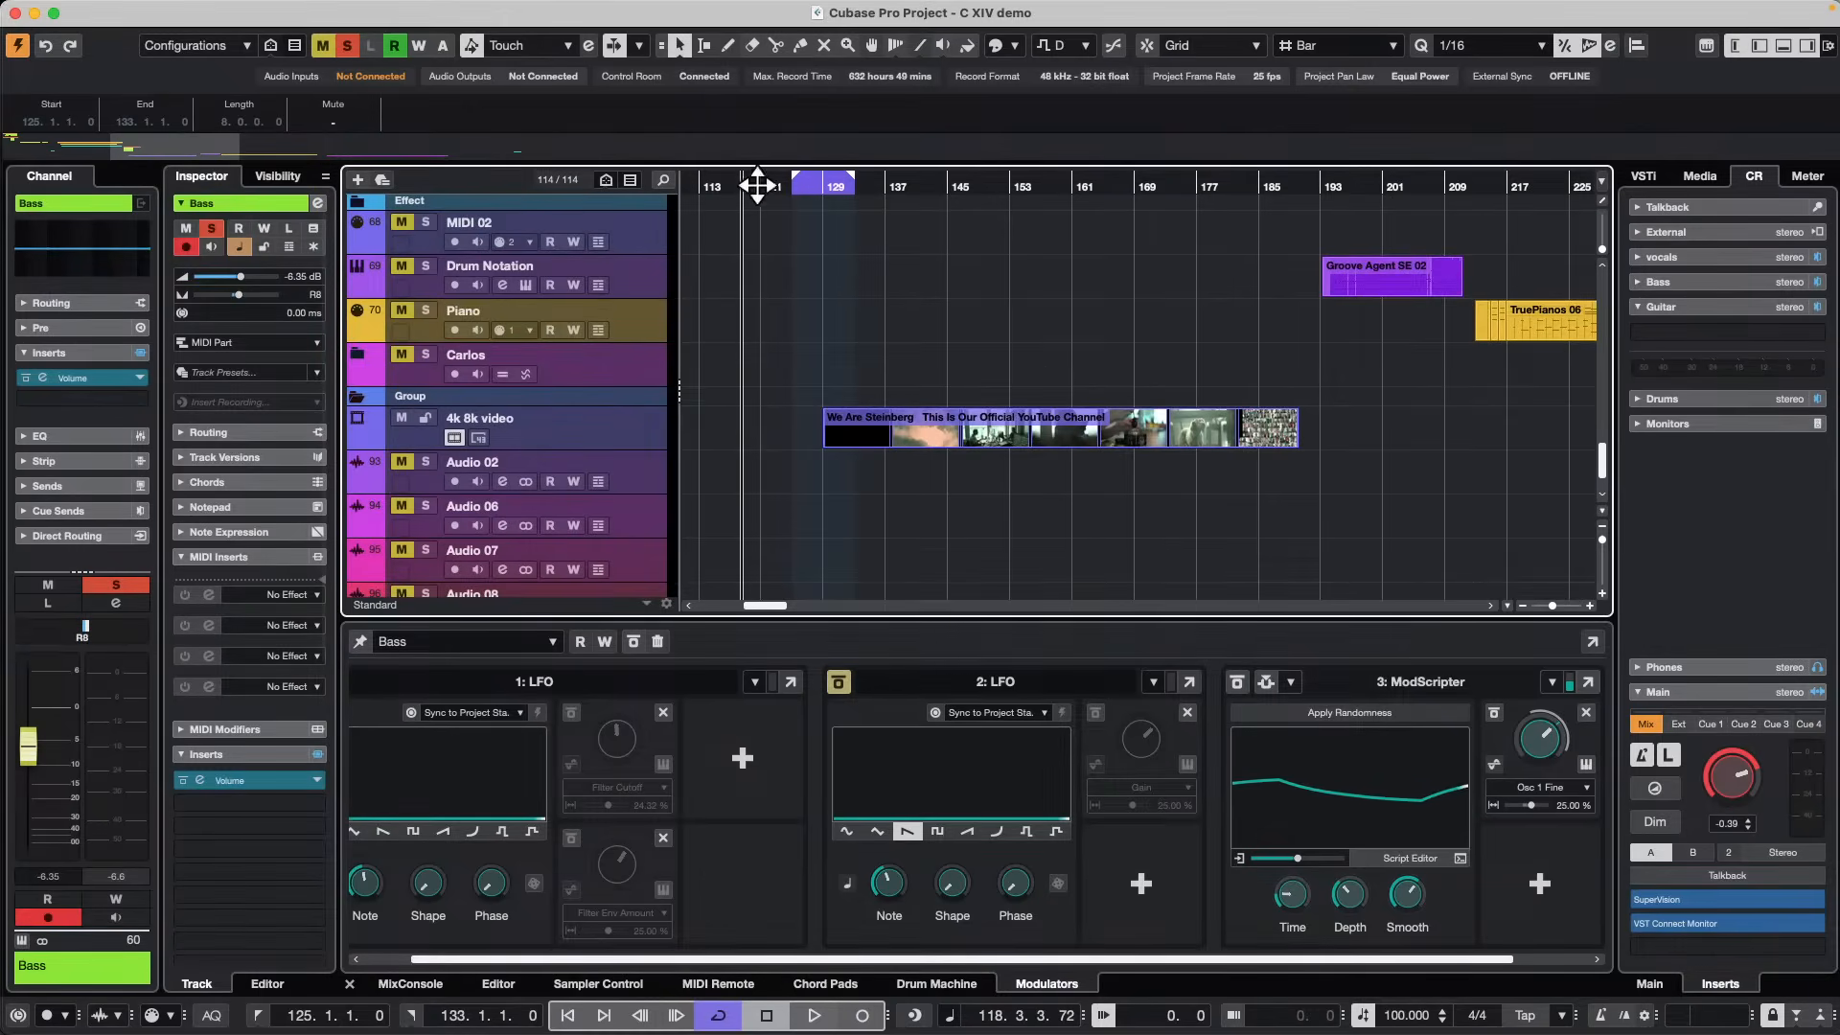
{"action": "left_click_drag", "start_coordinate": [757, 187], "coordinate": [740, 154]}
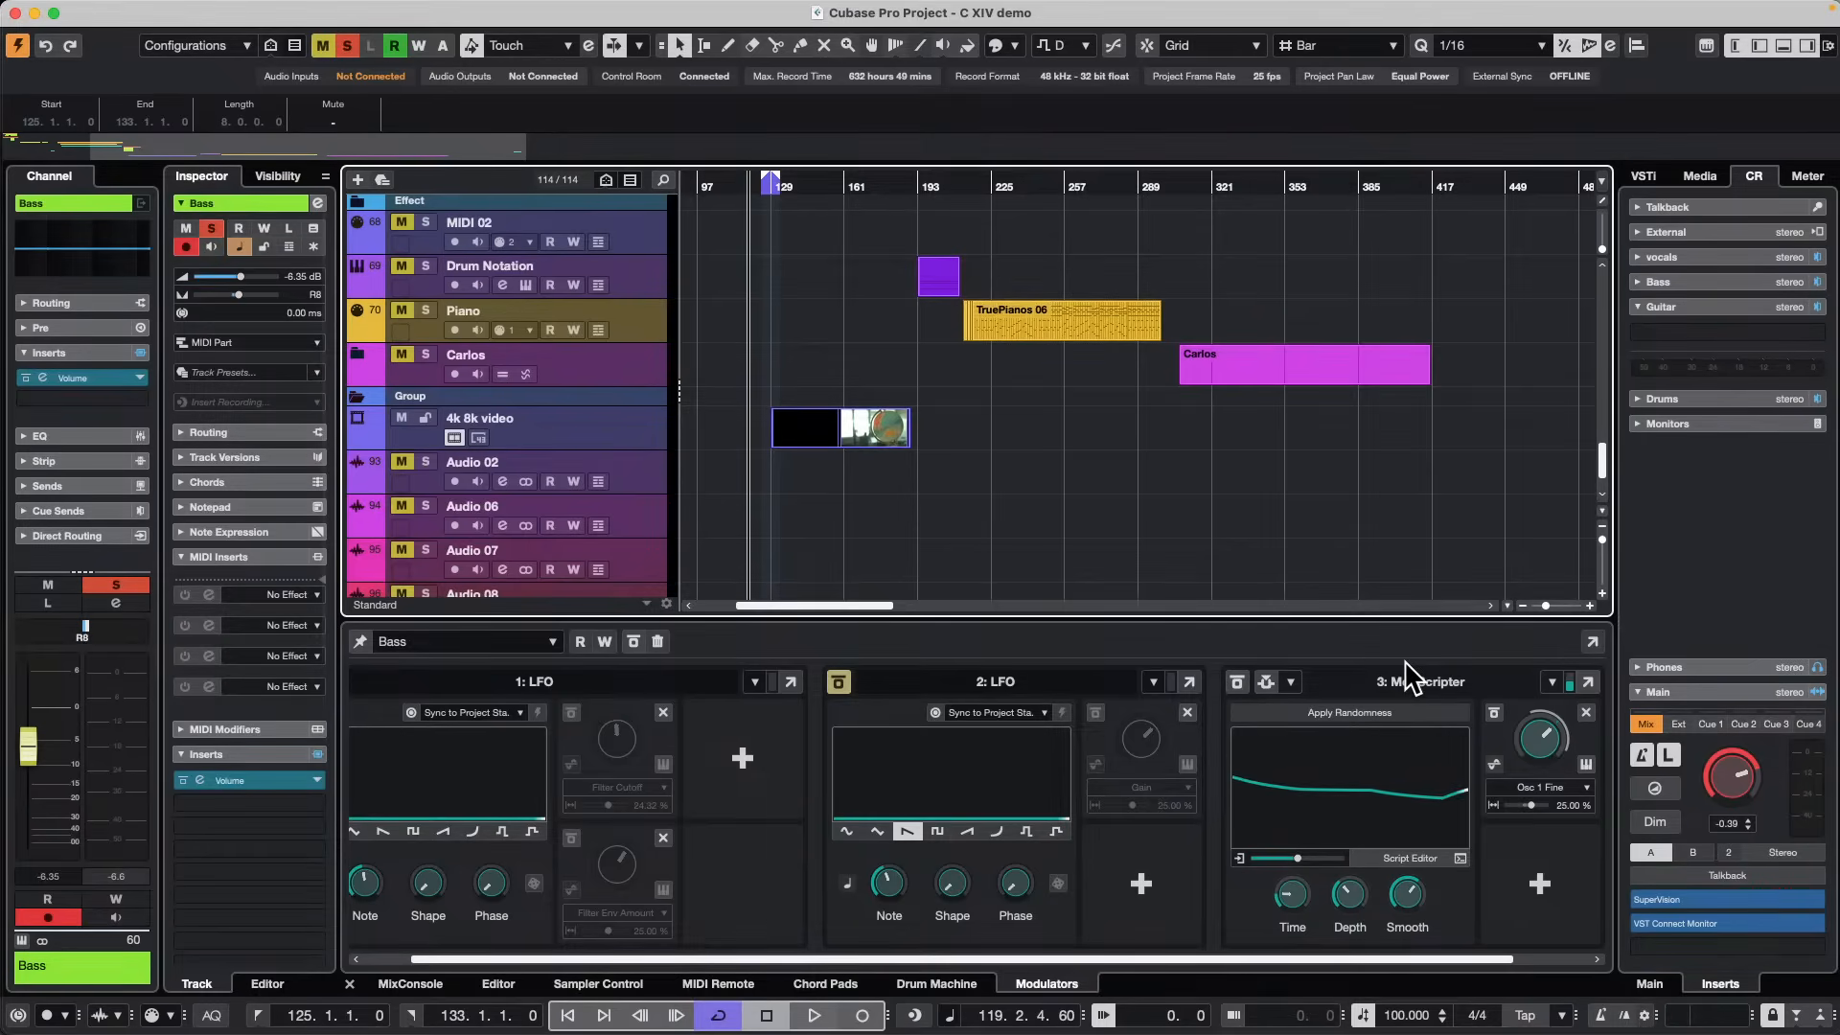
{"action": "left_click", "coordinate": [434, 305]}
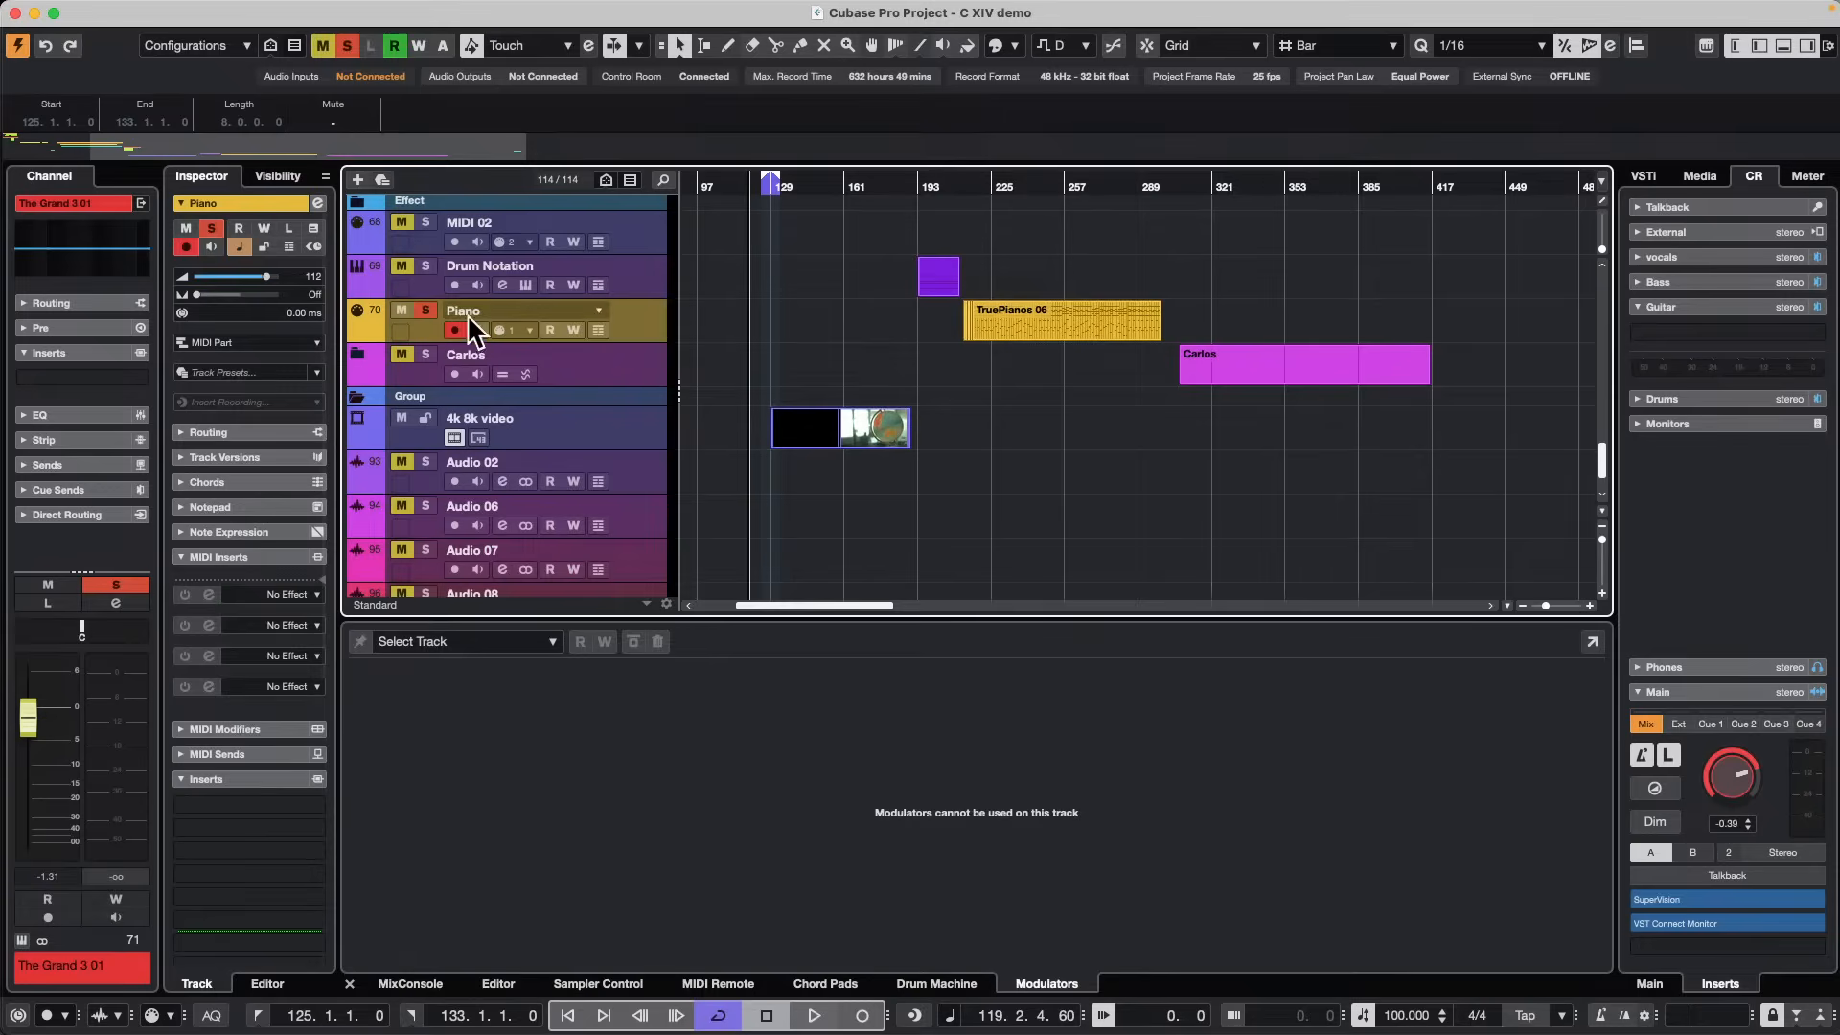
{"action": "left_click", "coordinate": [1077, 319]}
{"action": "double_click", "coordinate": [1077, 319]}
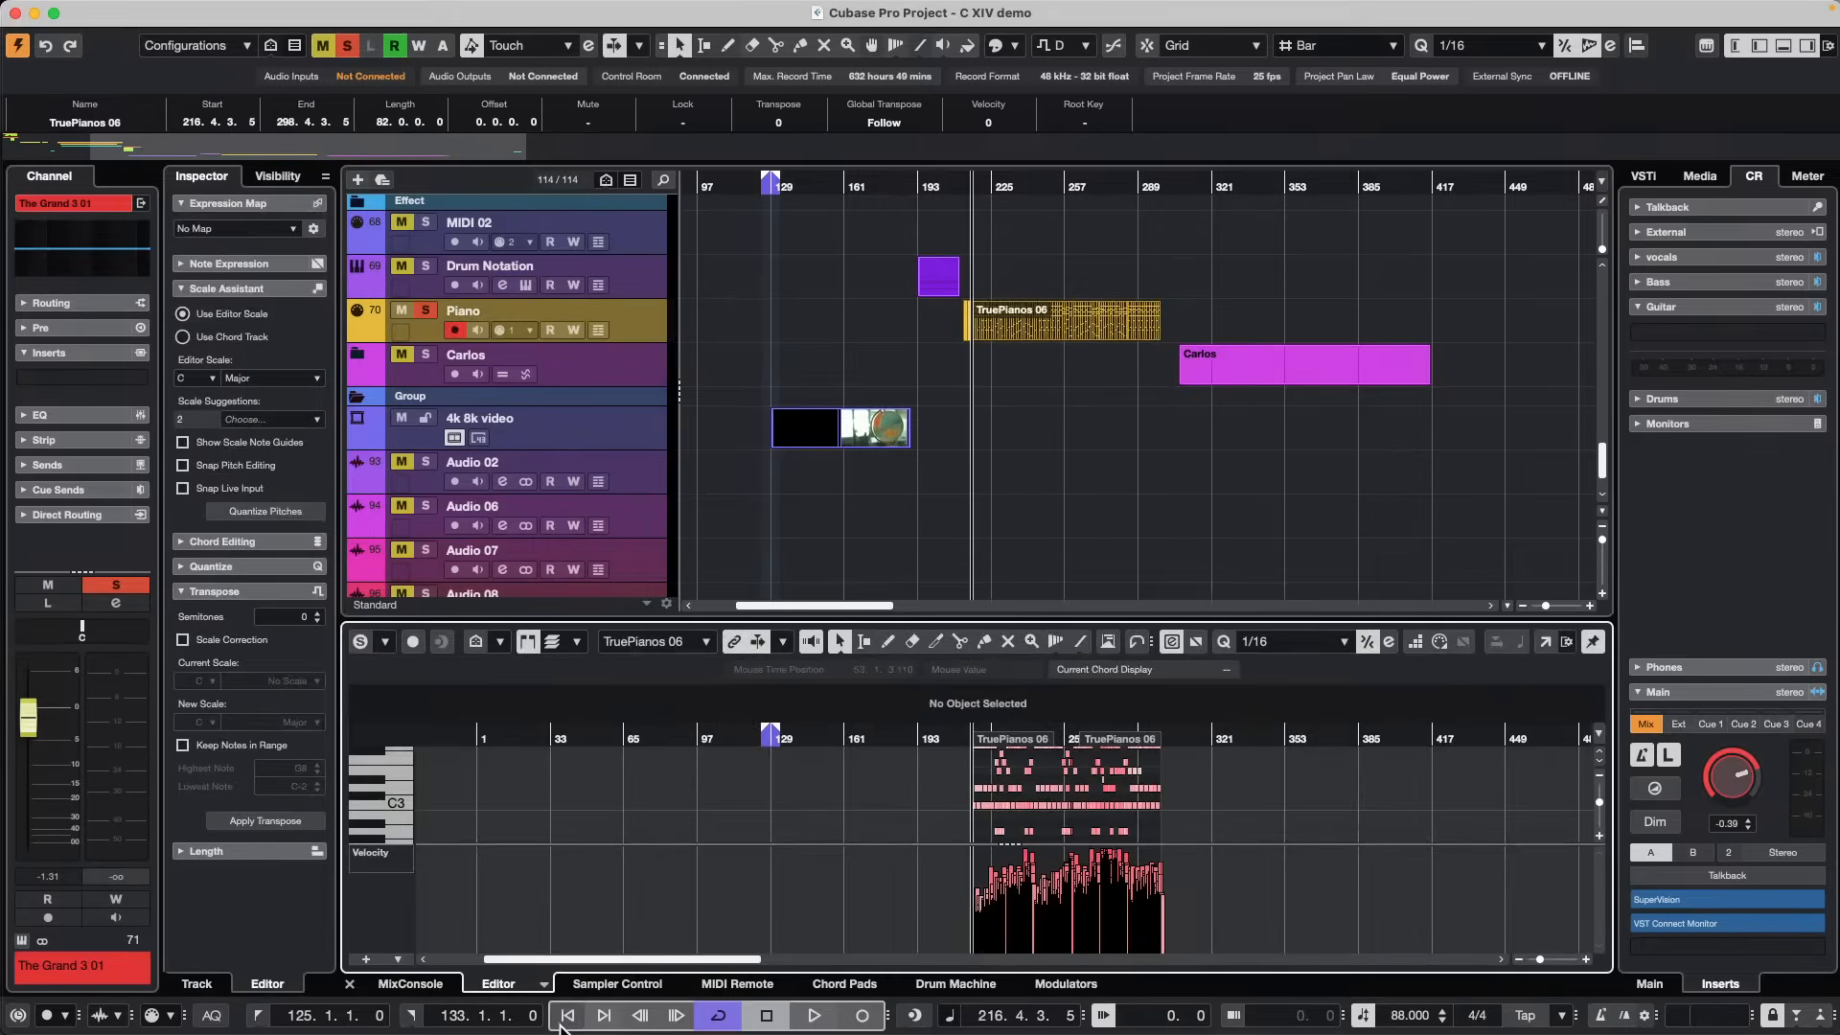
Show the TruePianos 06 part in the Score Editor in its own window and review the piano notation.
{"action": "left_click", "coordinate": [542, 982]}
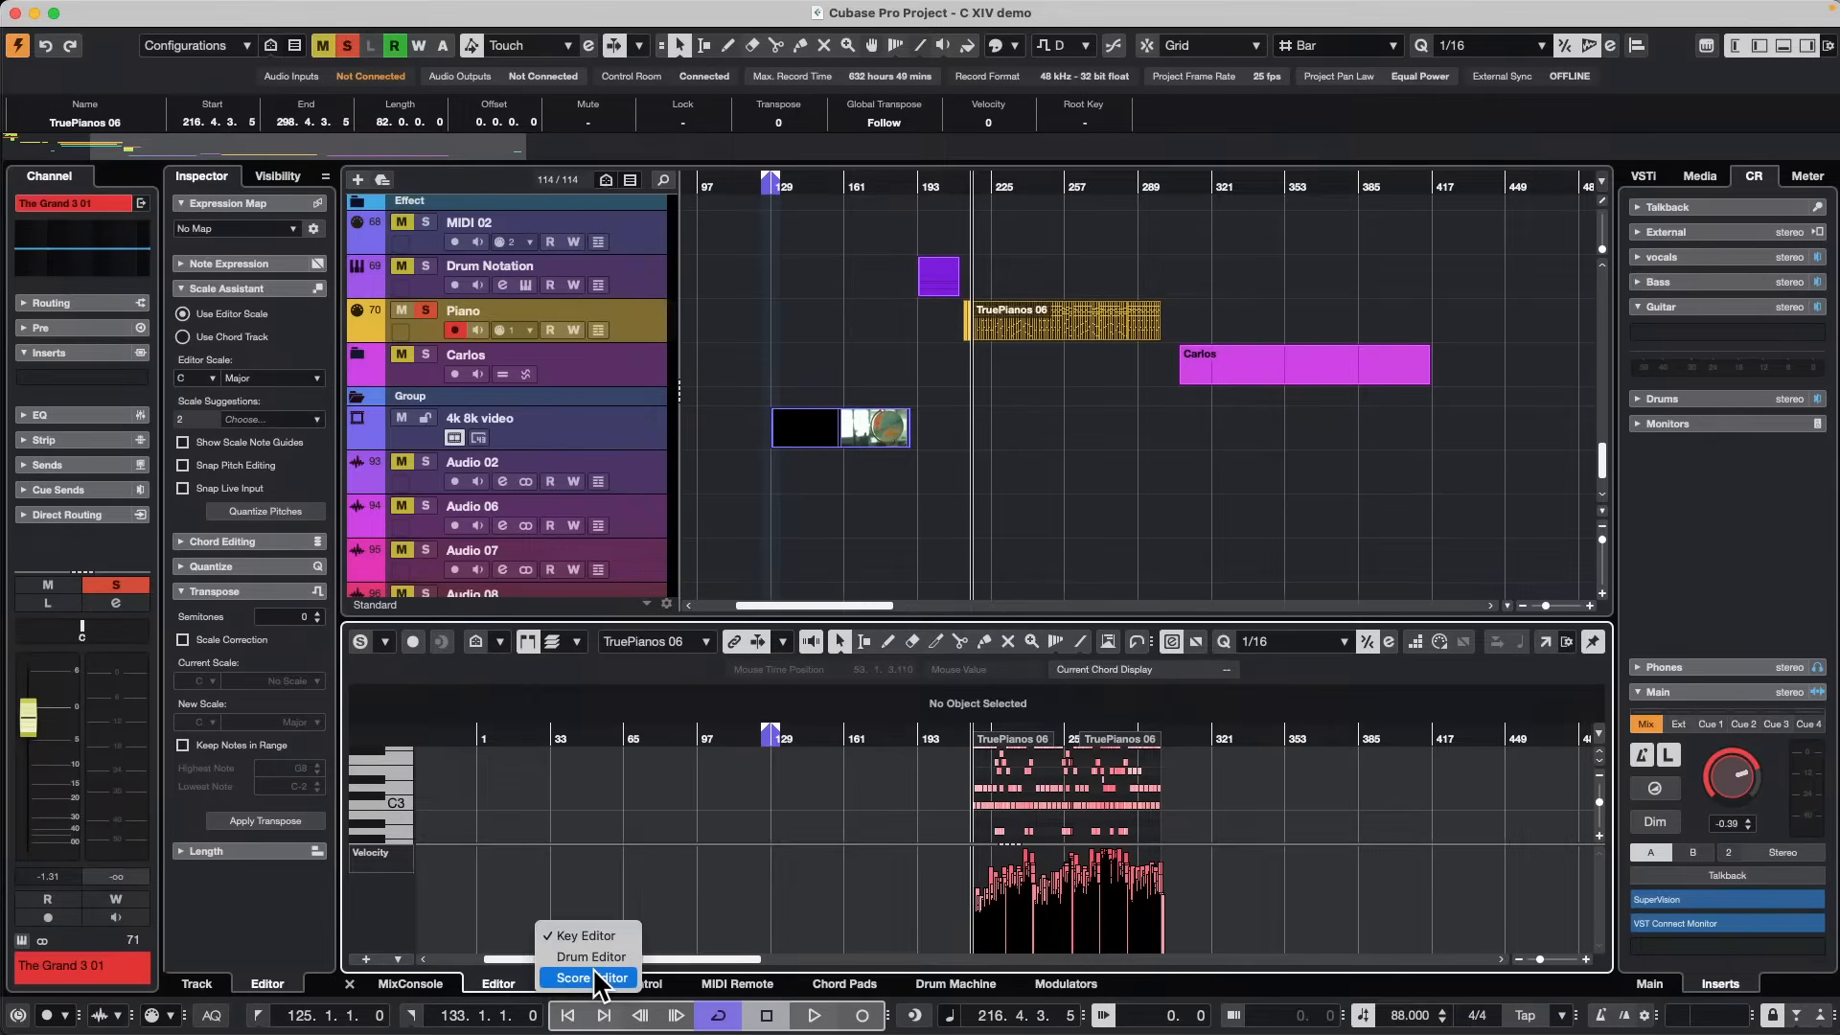
{"action": "left_click", "coordinate": [592, 977]}
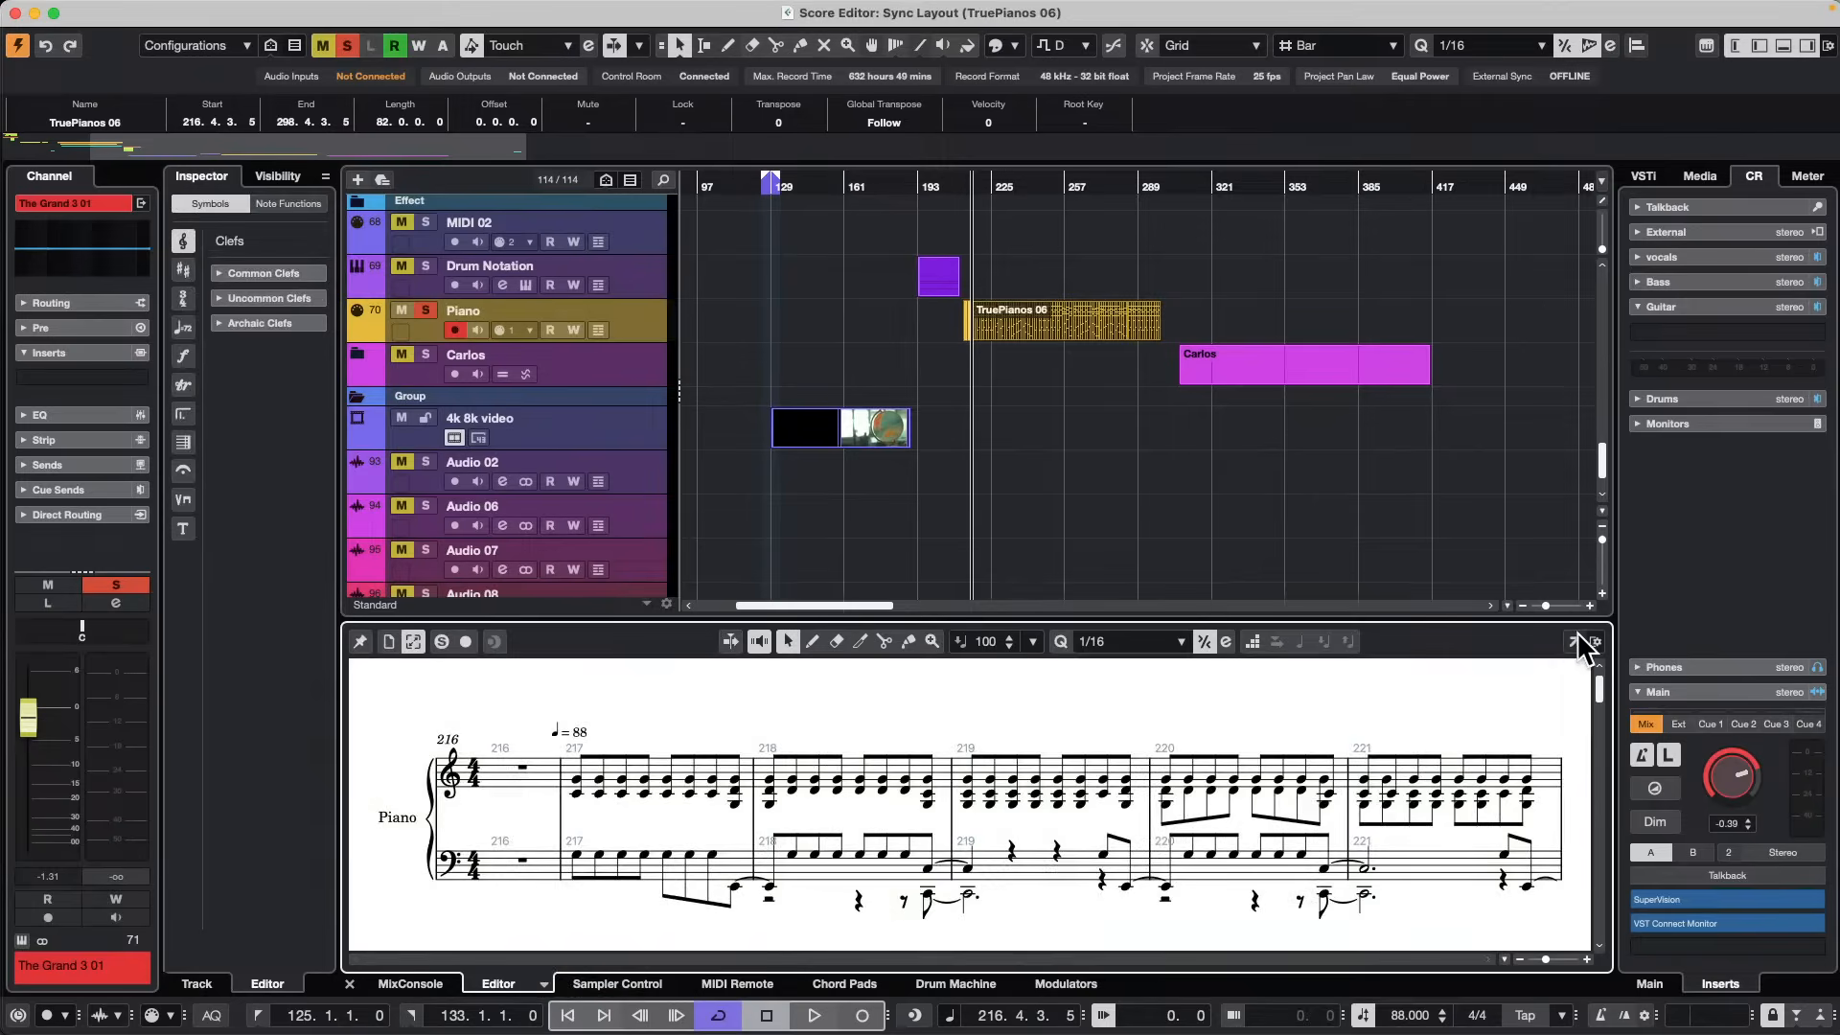
{"action": "left_click", "coordinate": [1574, 638]}
{"action": "scroll", "coordinate": [1175, 514], "scroll_direction": "down", "scroll_amount": 5}
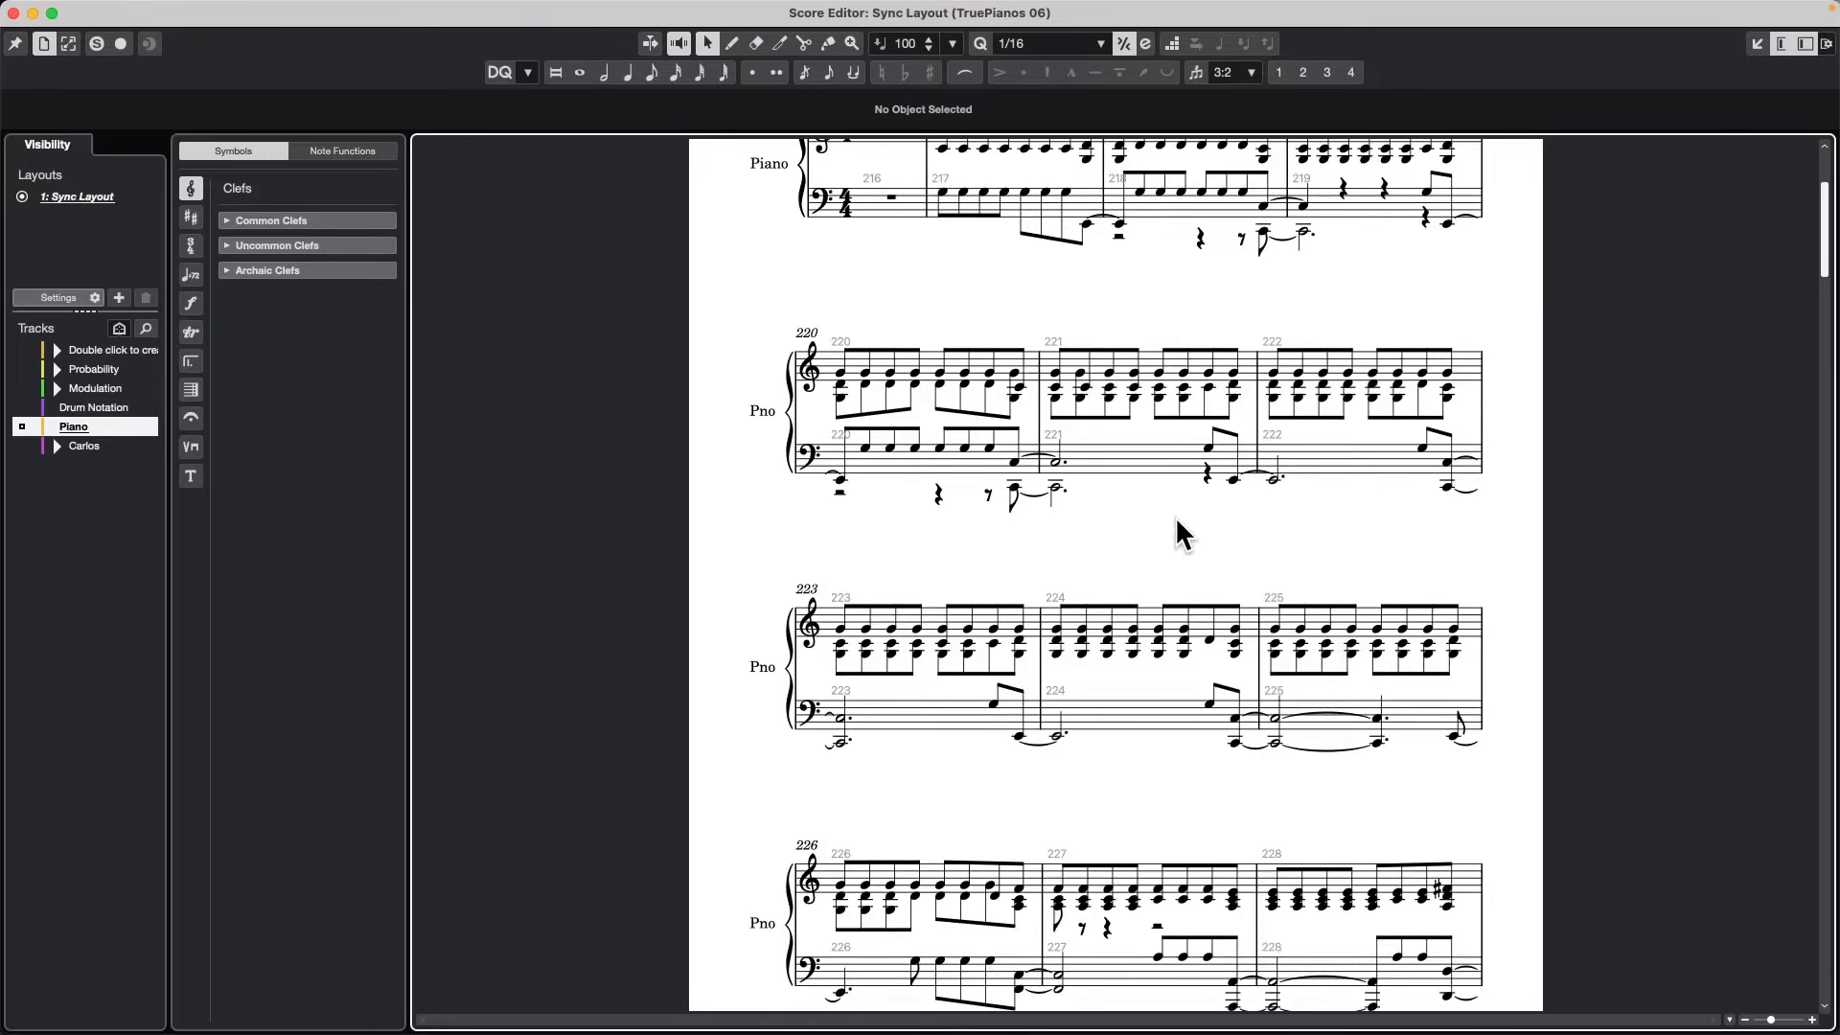
{"action": "scroll", "coordinate": [973, 467], "scroll_direction": "up", "scroll_amount": 3}
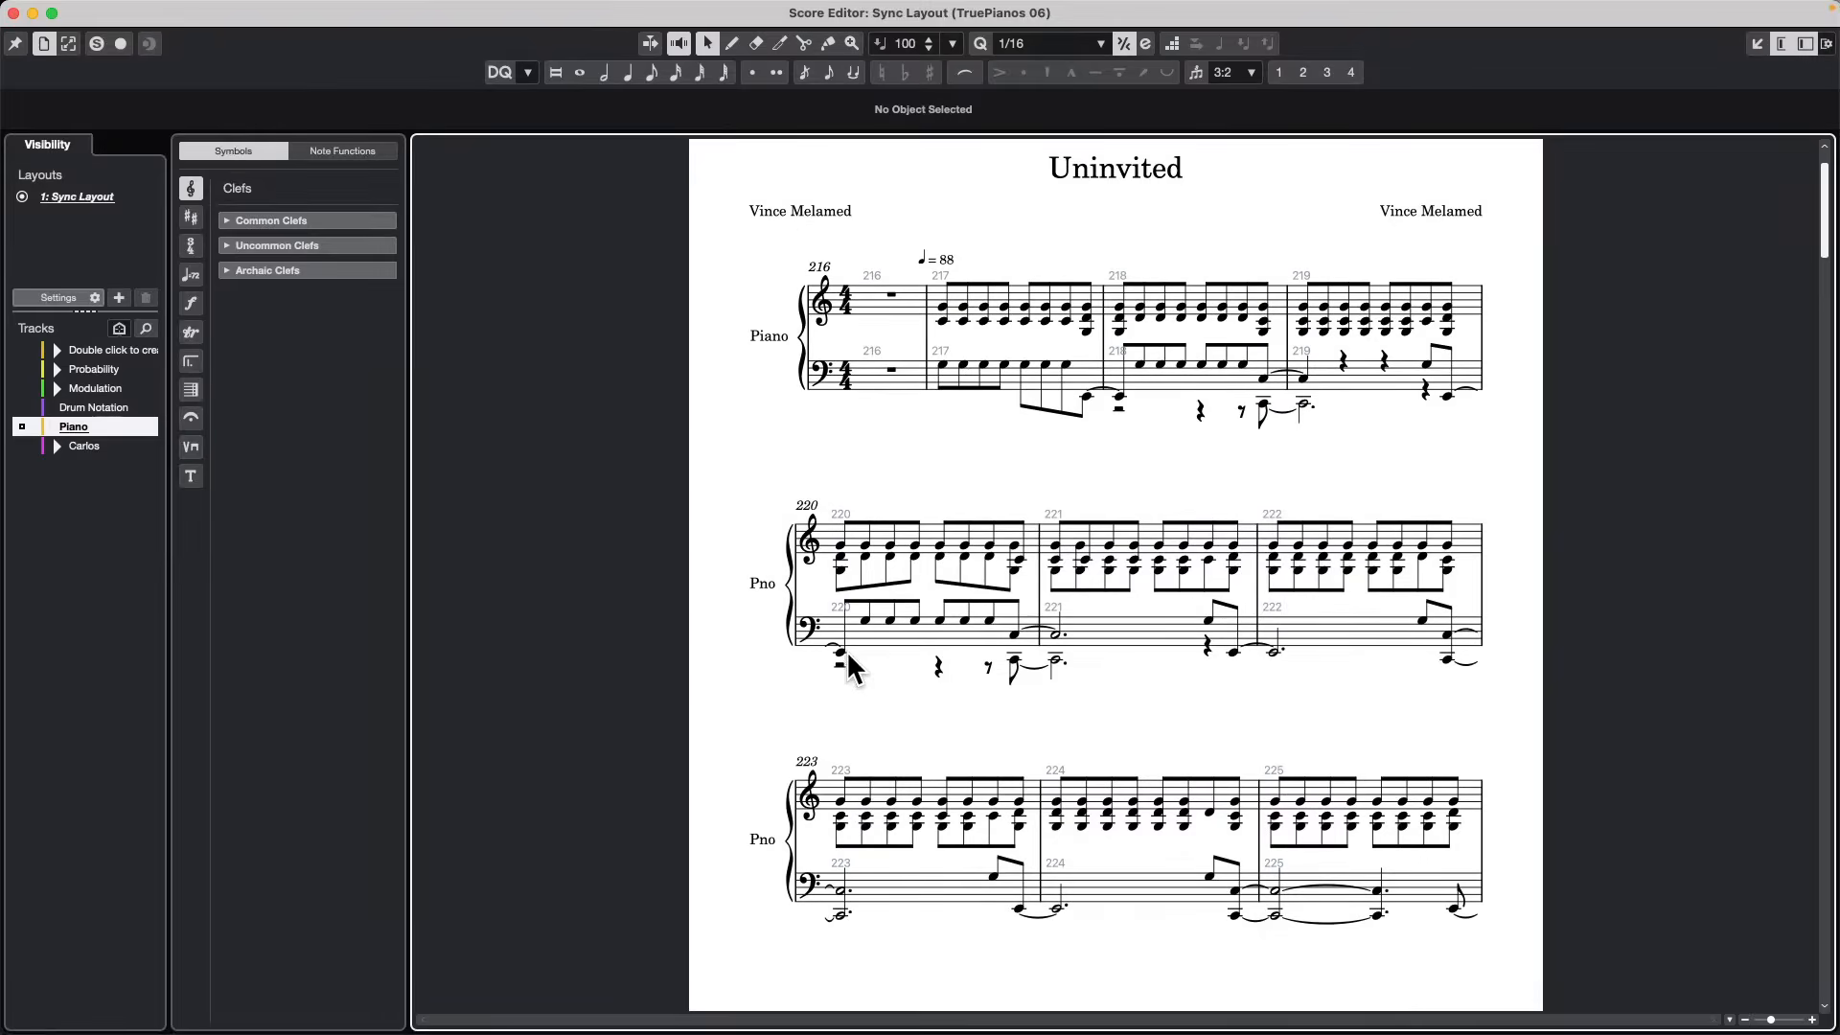
{"action": "scroll", "coordinate": [972, 453], "scroll_direction": "up", "scroll_amount": 1}
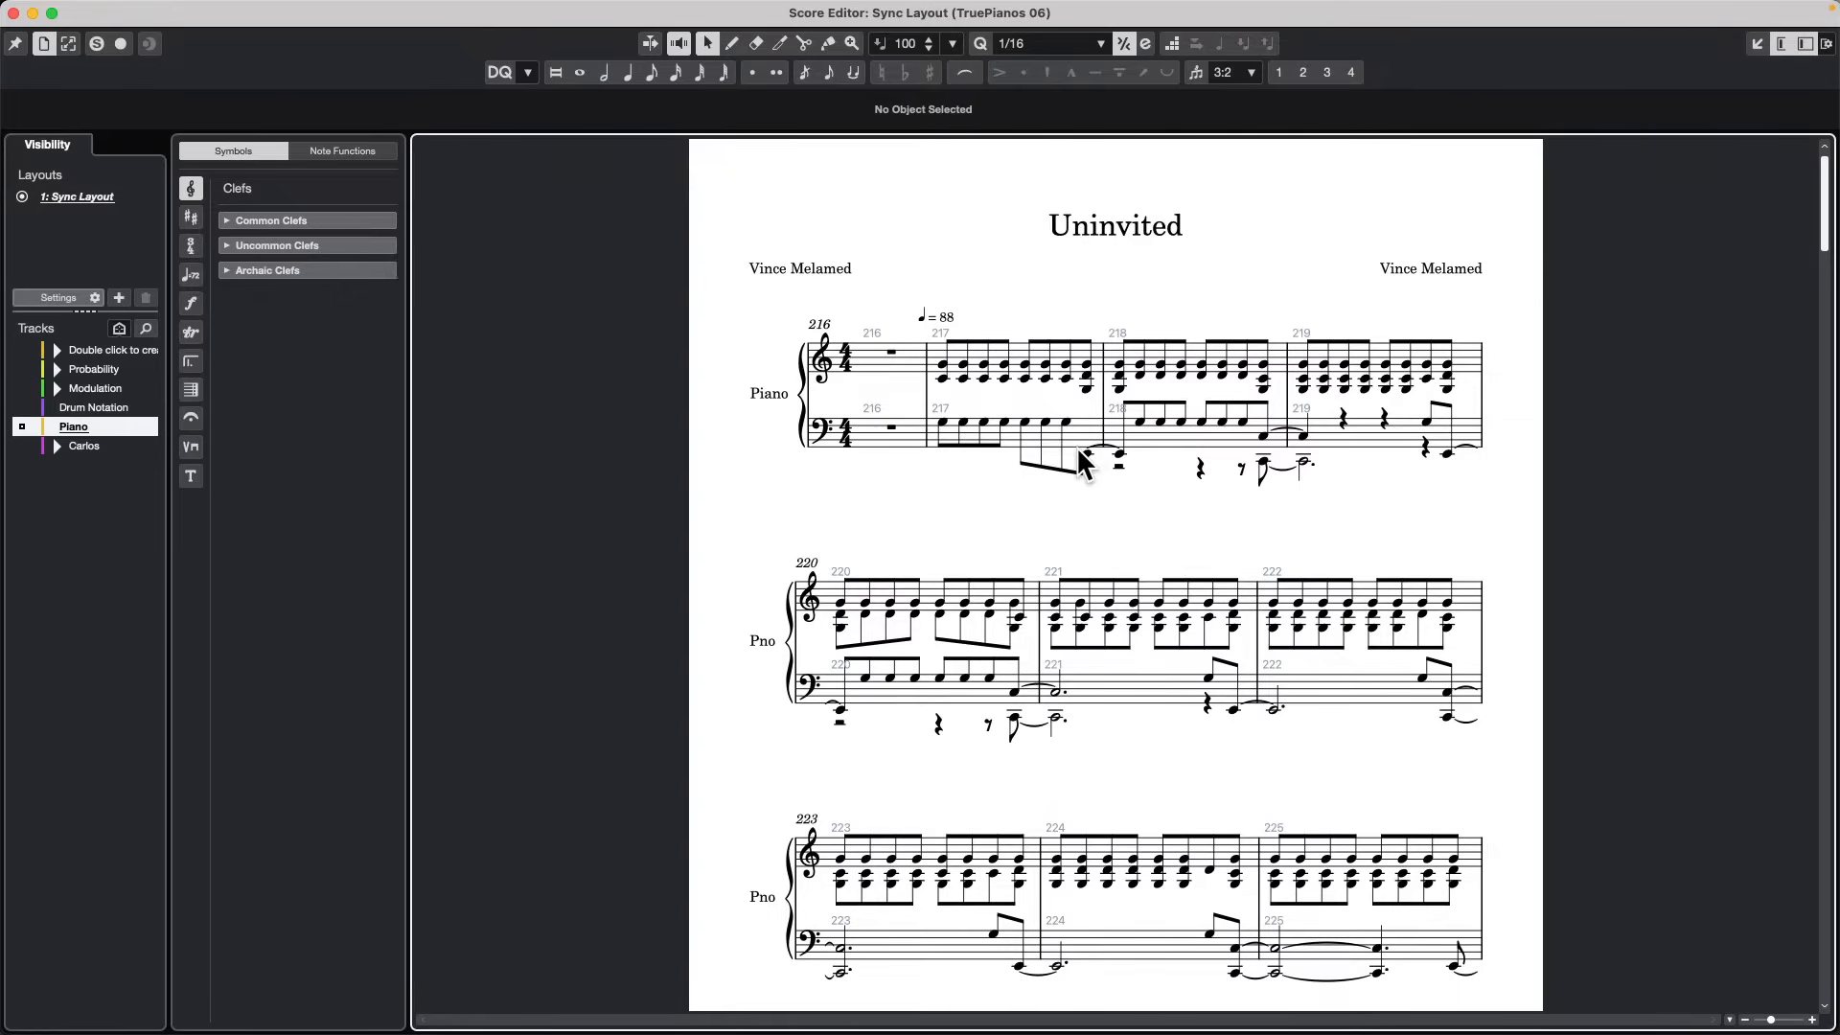
{"action": "scroll", "coordinate": [1046, 475], "scroll_direction": "down", "scroll_amount": 4}
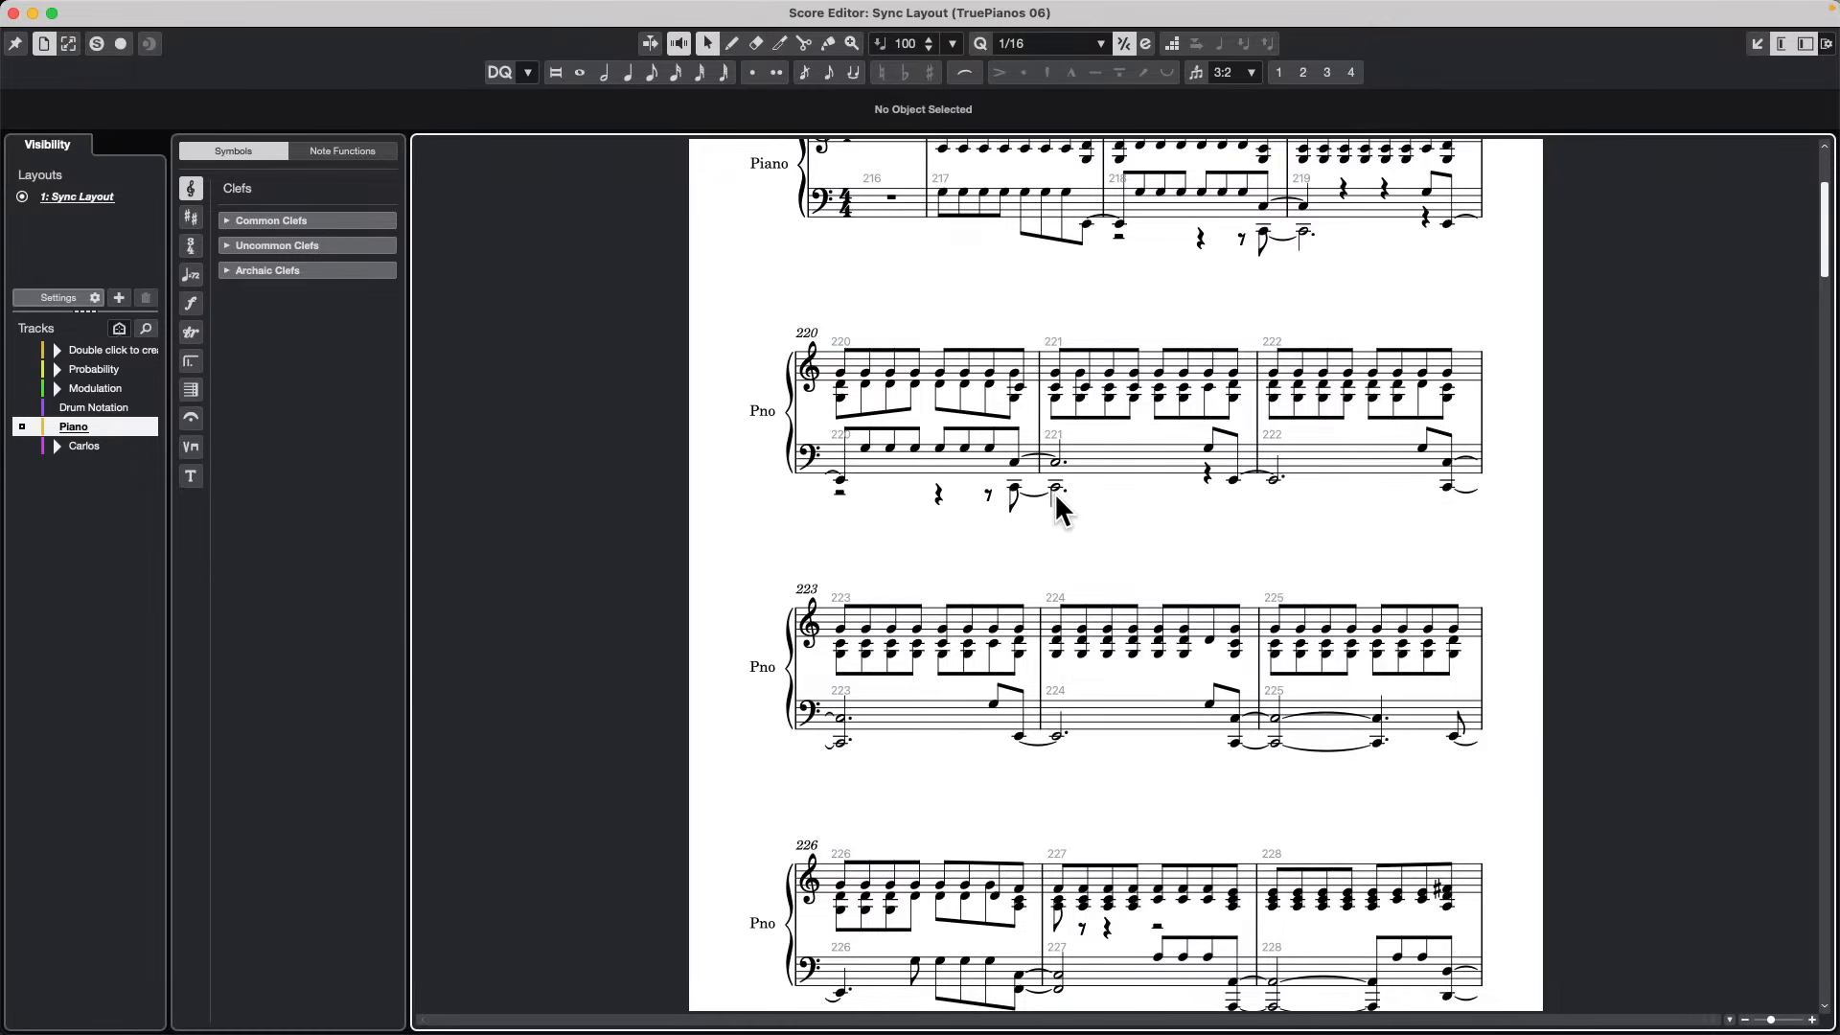
{"action": "scroll", "coordinate": [1176, 632], "scroll_direction": "down", "scroll_amount": 3}
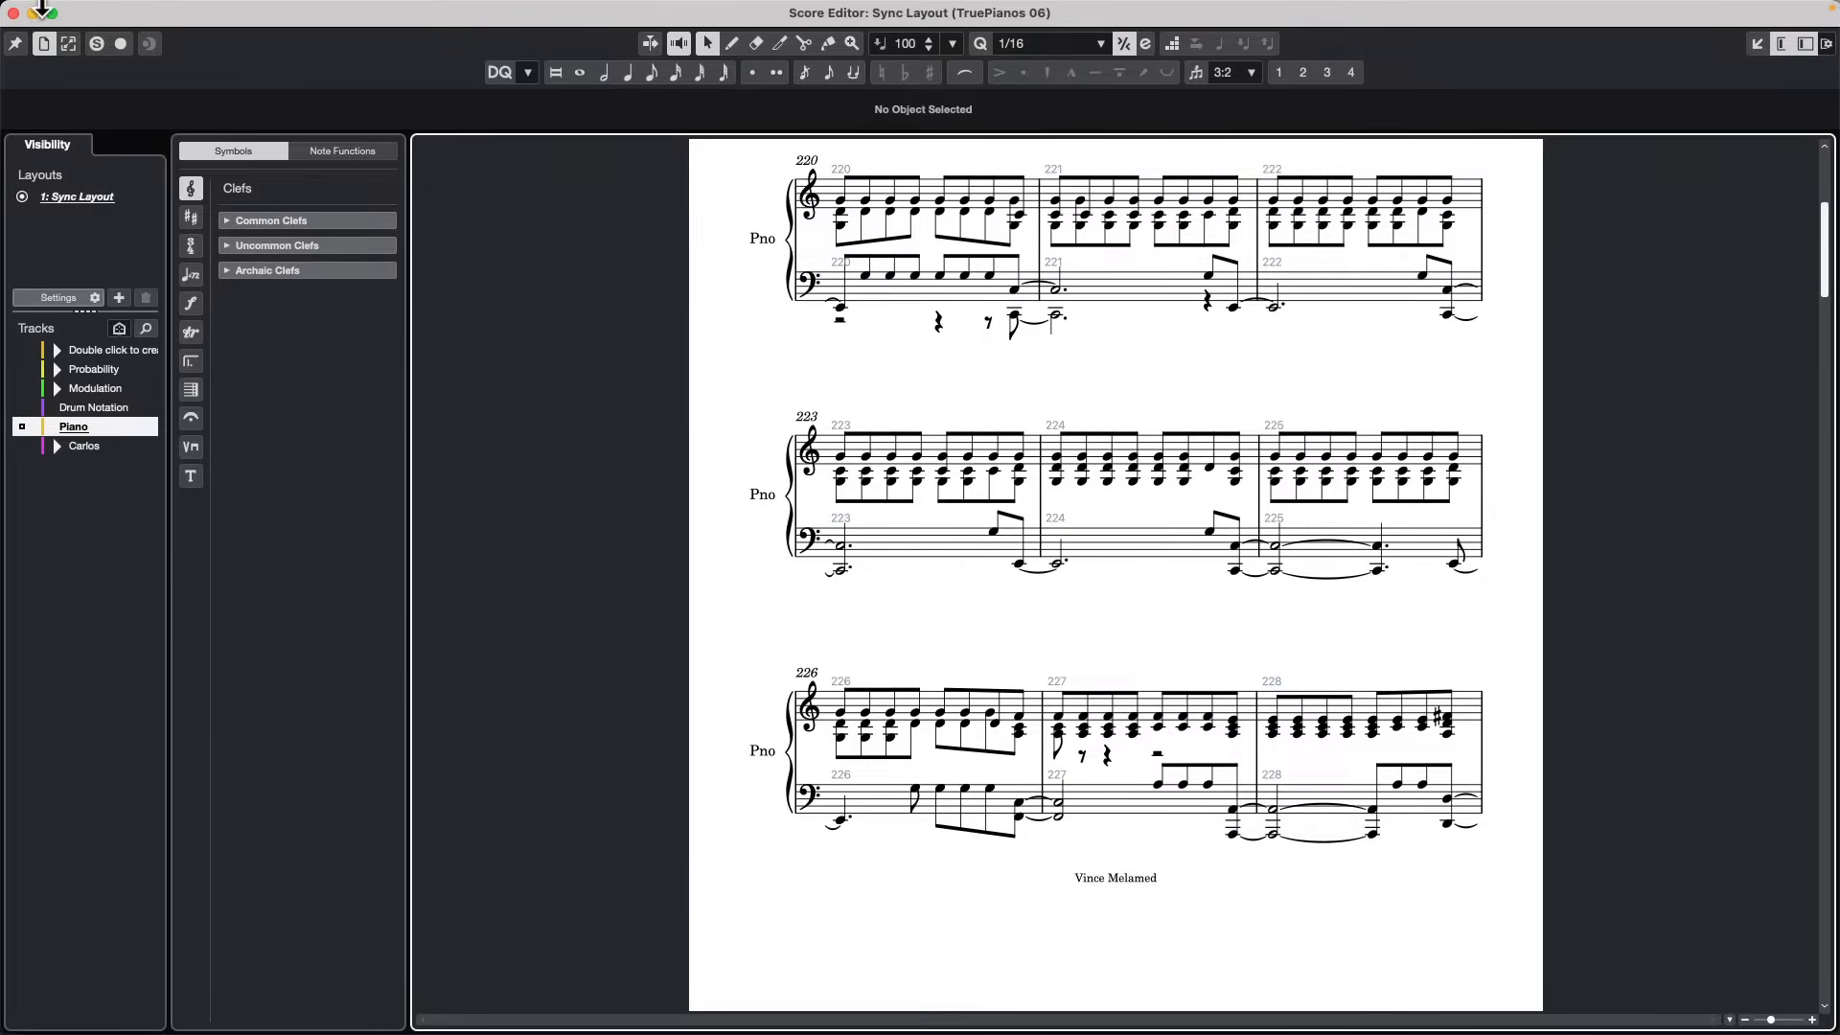
Open the recent project C 14 score.cpr.
{"action": "left_click", "coordinate": [131, 11]}
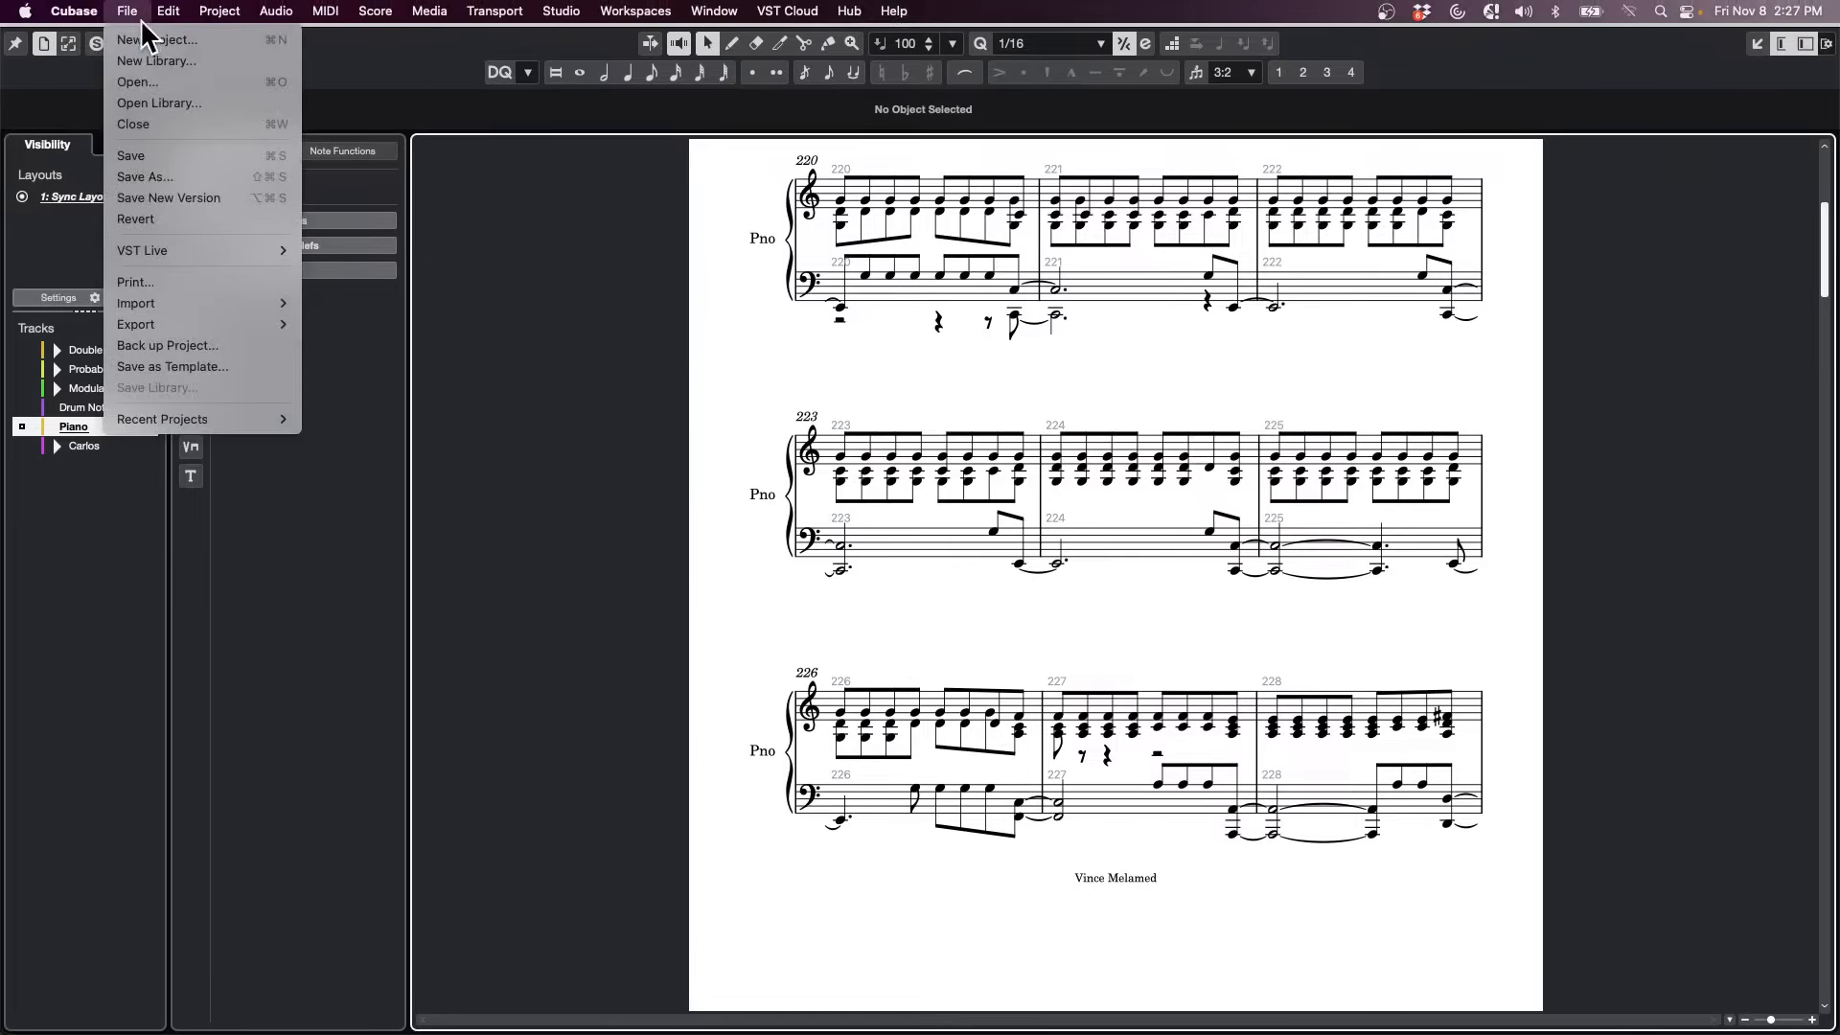
{"action": "left_click", "coordinate": [566, 266]}
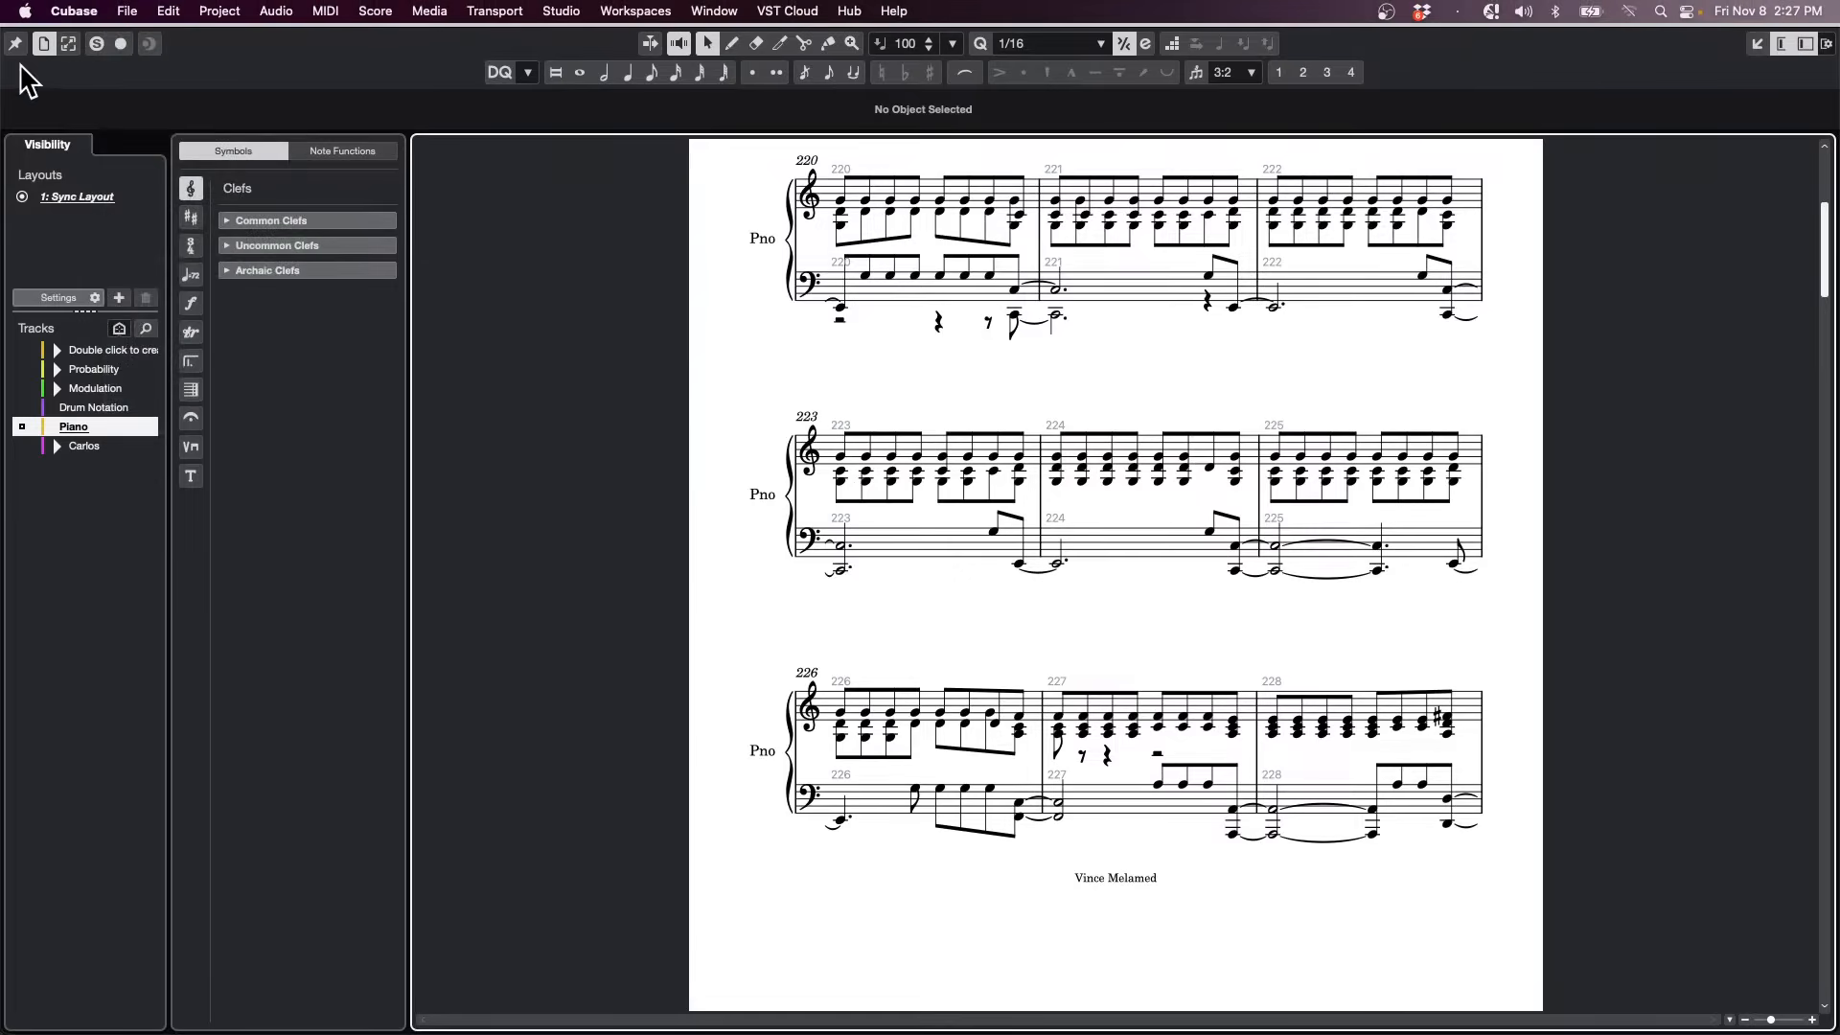
{"action": "left_click", "coordinate": [127, 11]}
{"action": "mouse_move", "coordinate": [187, 427]}
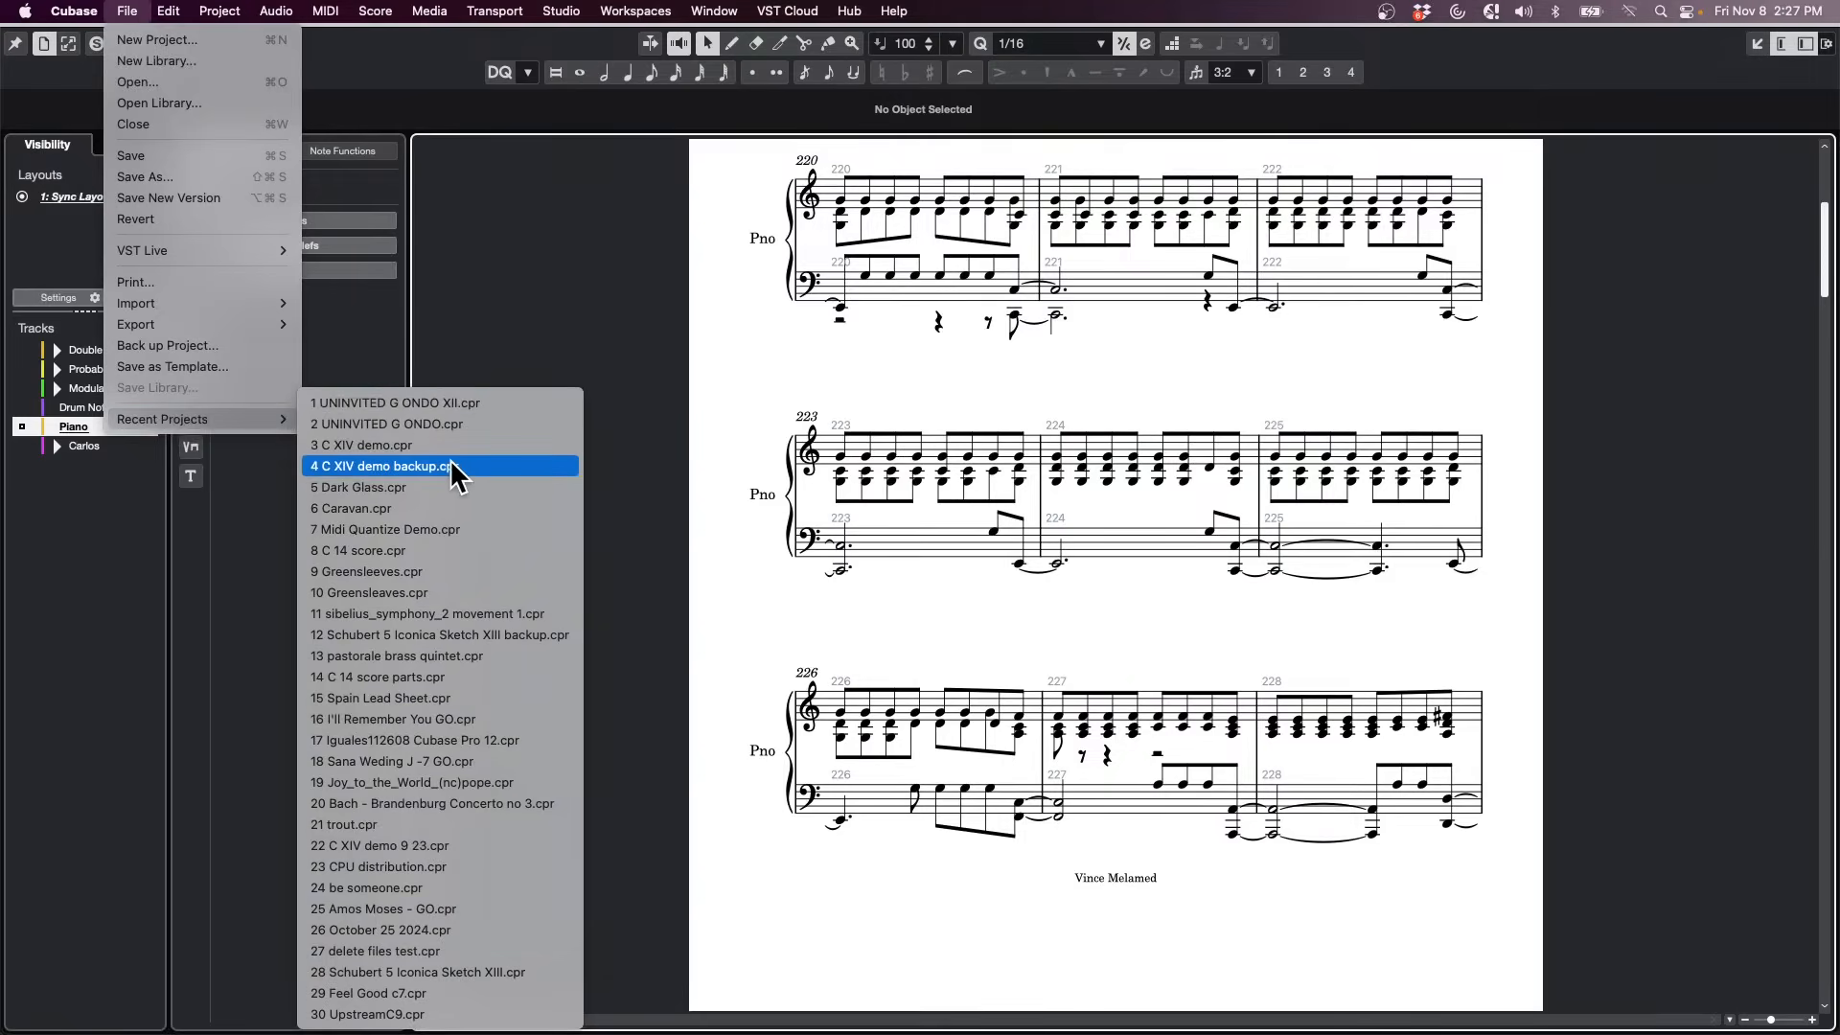
{"action": "left_click", "coordinate": [423, 552]}
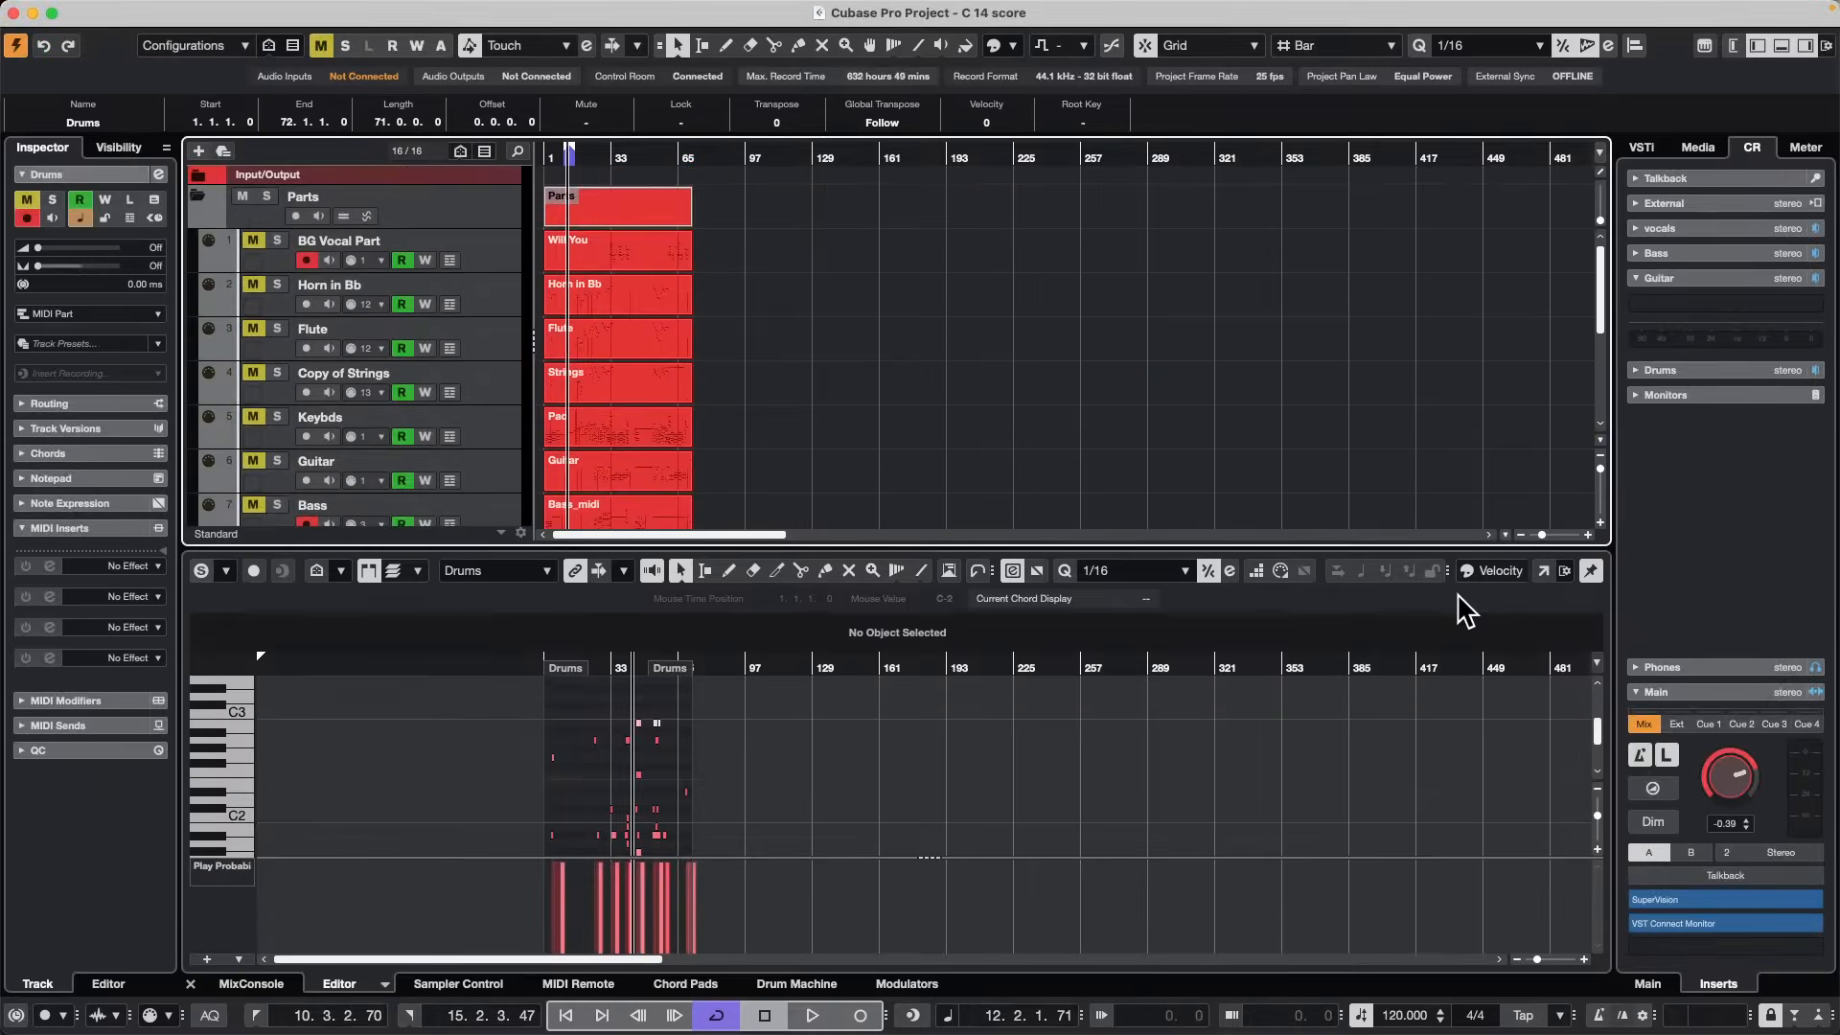
Listen to the DarkGlass_105bpm_4bass-04 audio from bar 121, jump further into the event and stop playback.
{"action": "scroll", "coordinate": [900, 460], "scroll_direction": "down", "scroll_amount": 4}
{"action": "scroll", "coordinate": [898, 463], "scroll_direction": "down", "scroll_amount": 3}
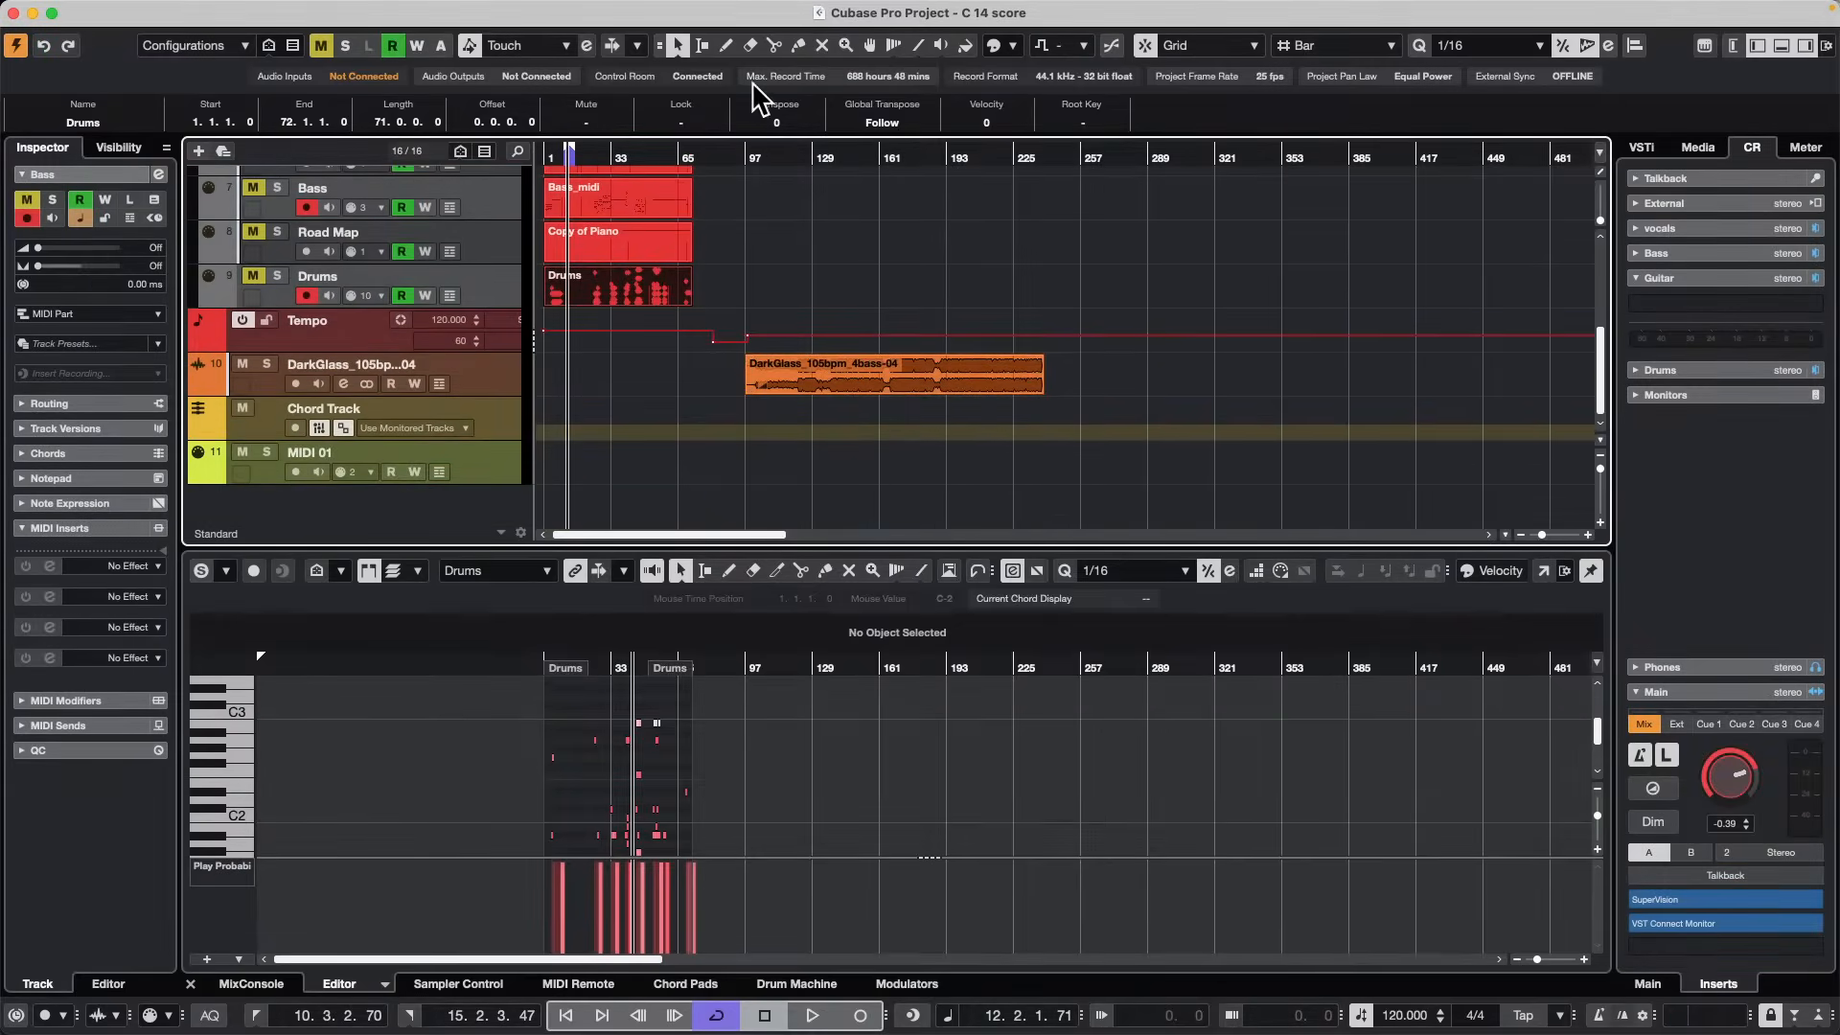
{"action": "left_click", "coordinate": [795, 153]}
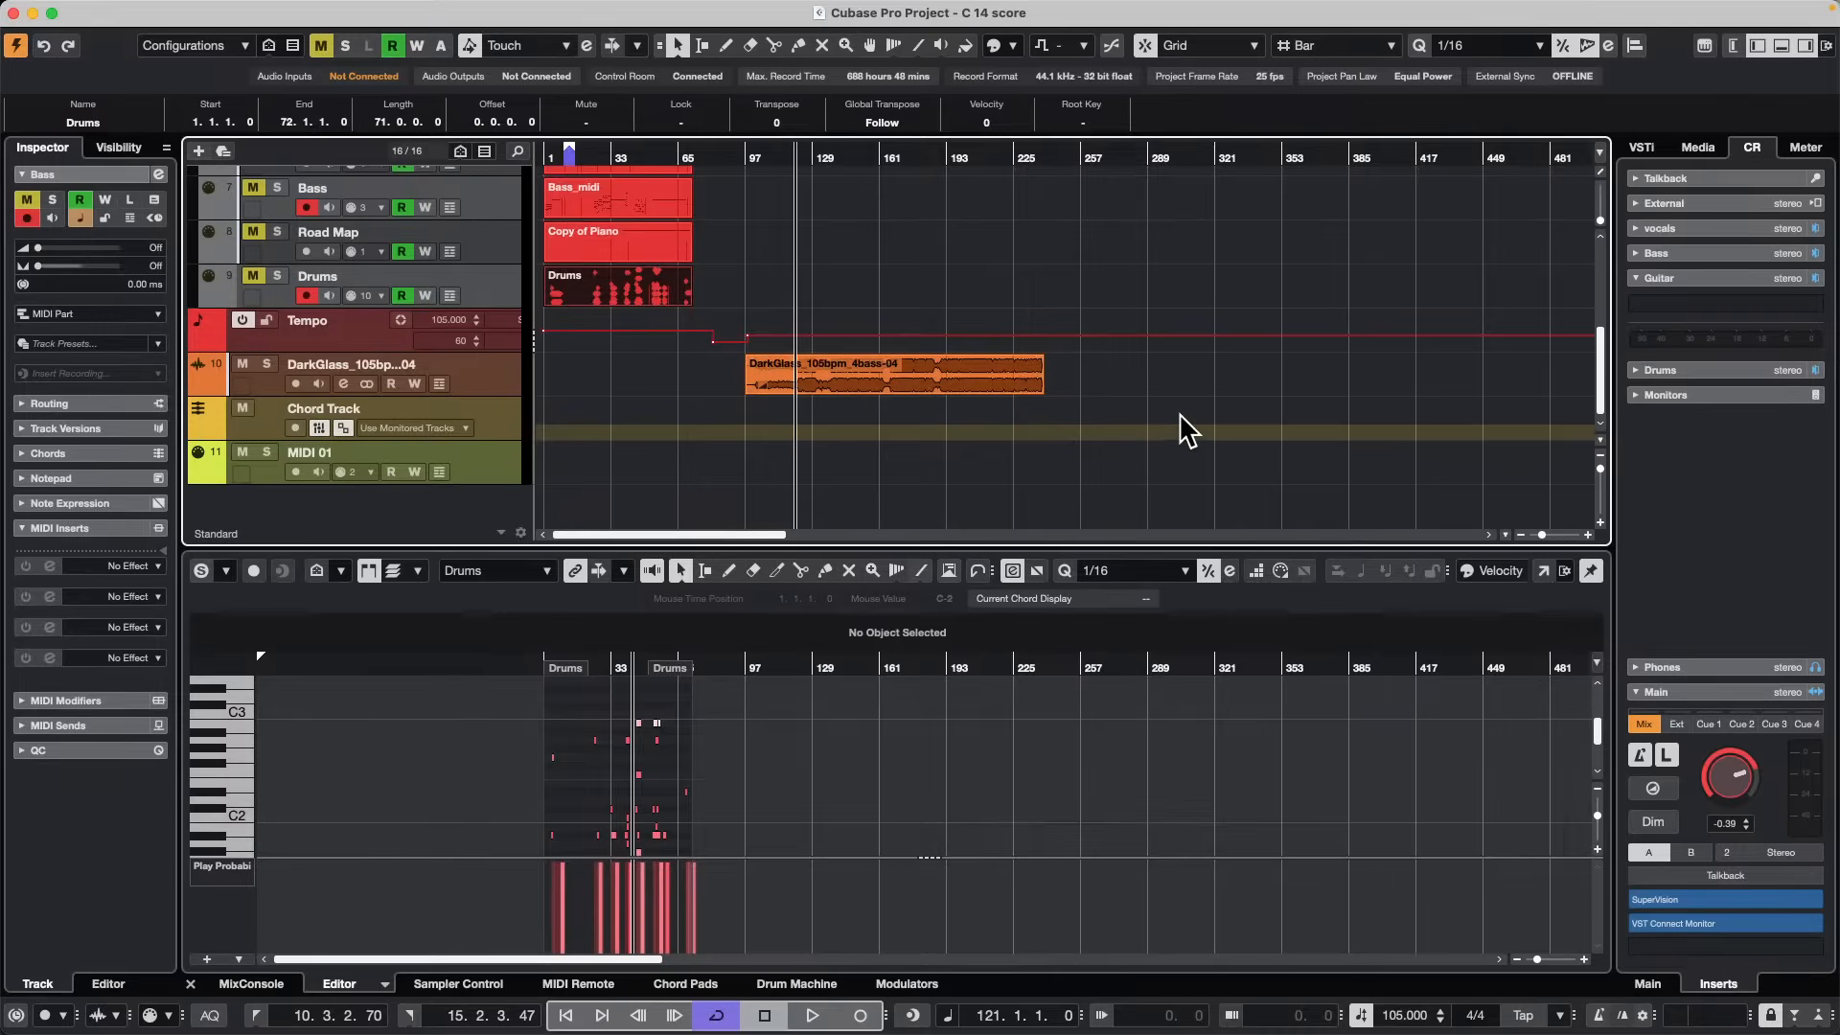
{"action": "key", "text": "space"}
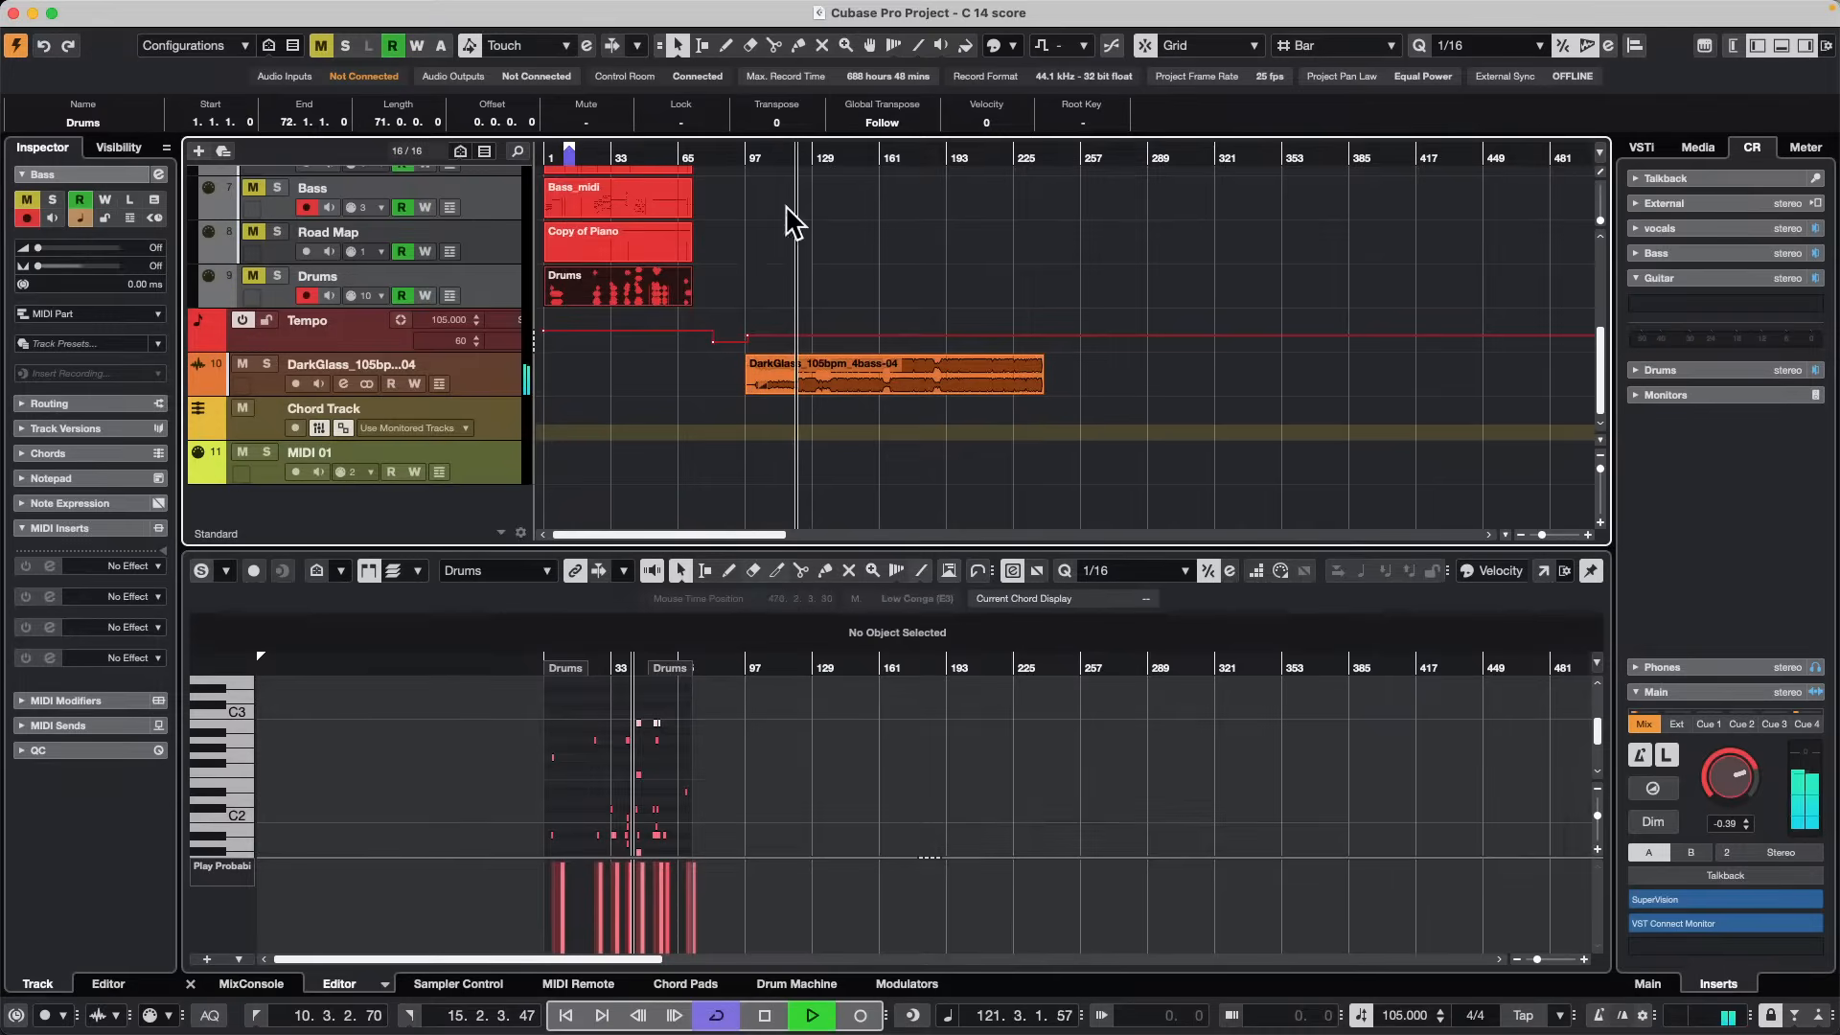
{"action": "left_click", "coordinate": [821, 153]}
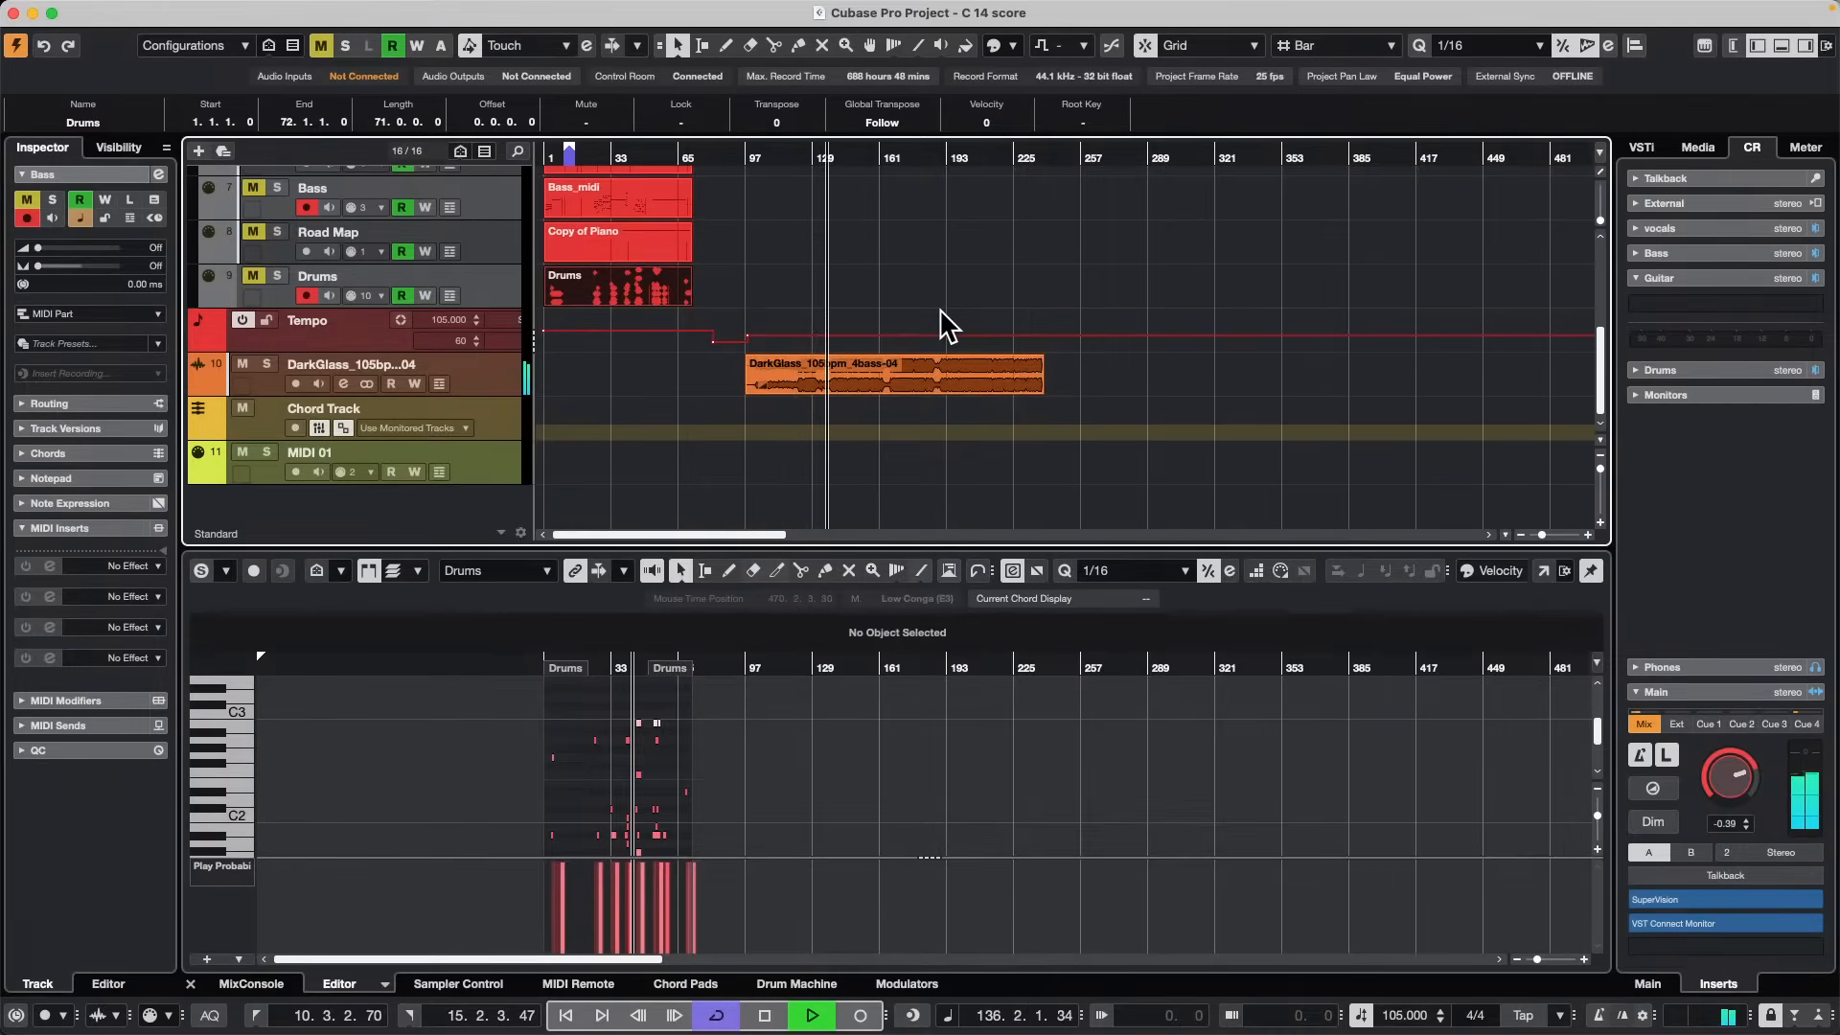
{"action": "key", "text": "space"}
Generate chord events on the Chord Track from the DarkGlass_105bpm_4bass-04 event and create an empty part on MIDI 01 spanning the audio event's range.
{"action": "left_click", "coordinate": [878, 370]}
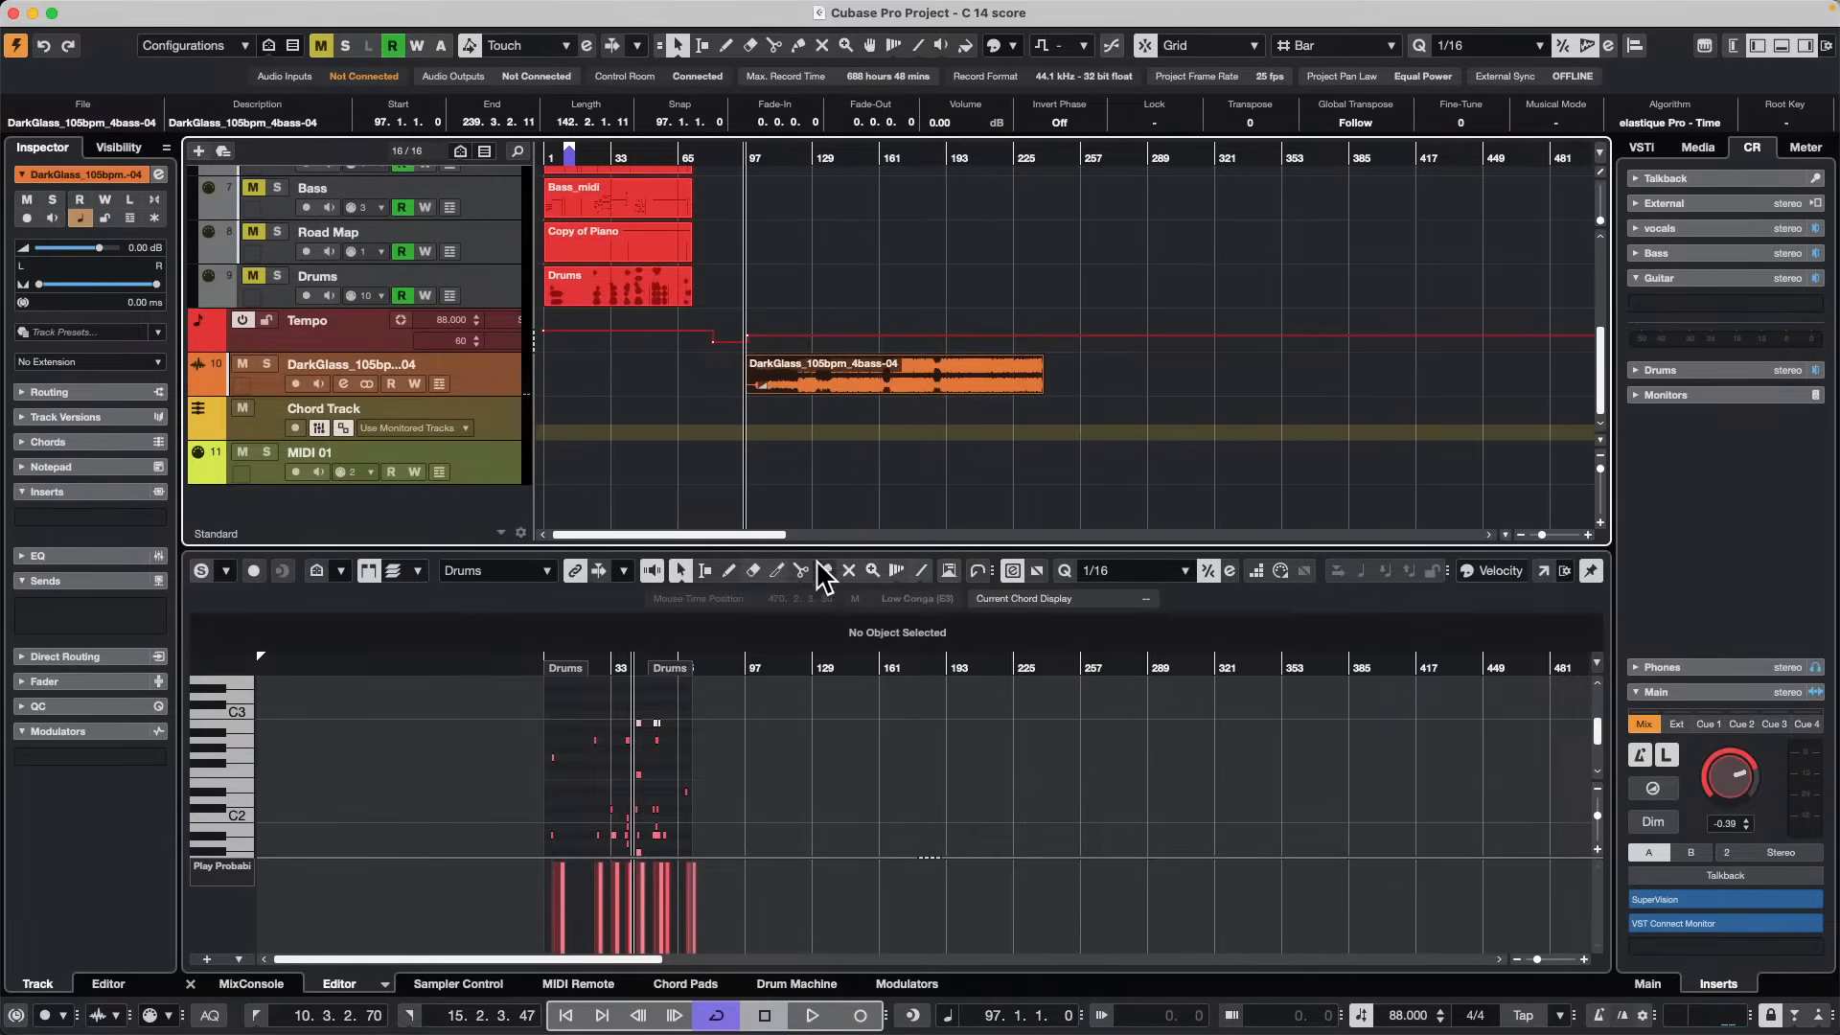
{"action": "left_click_drag", "start_coordinate": [926, 389], "coordinate": [925, 415]}
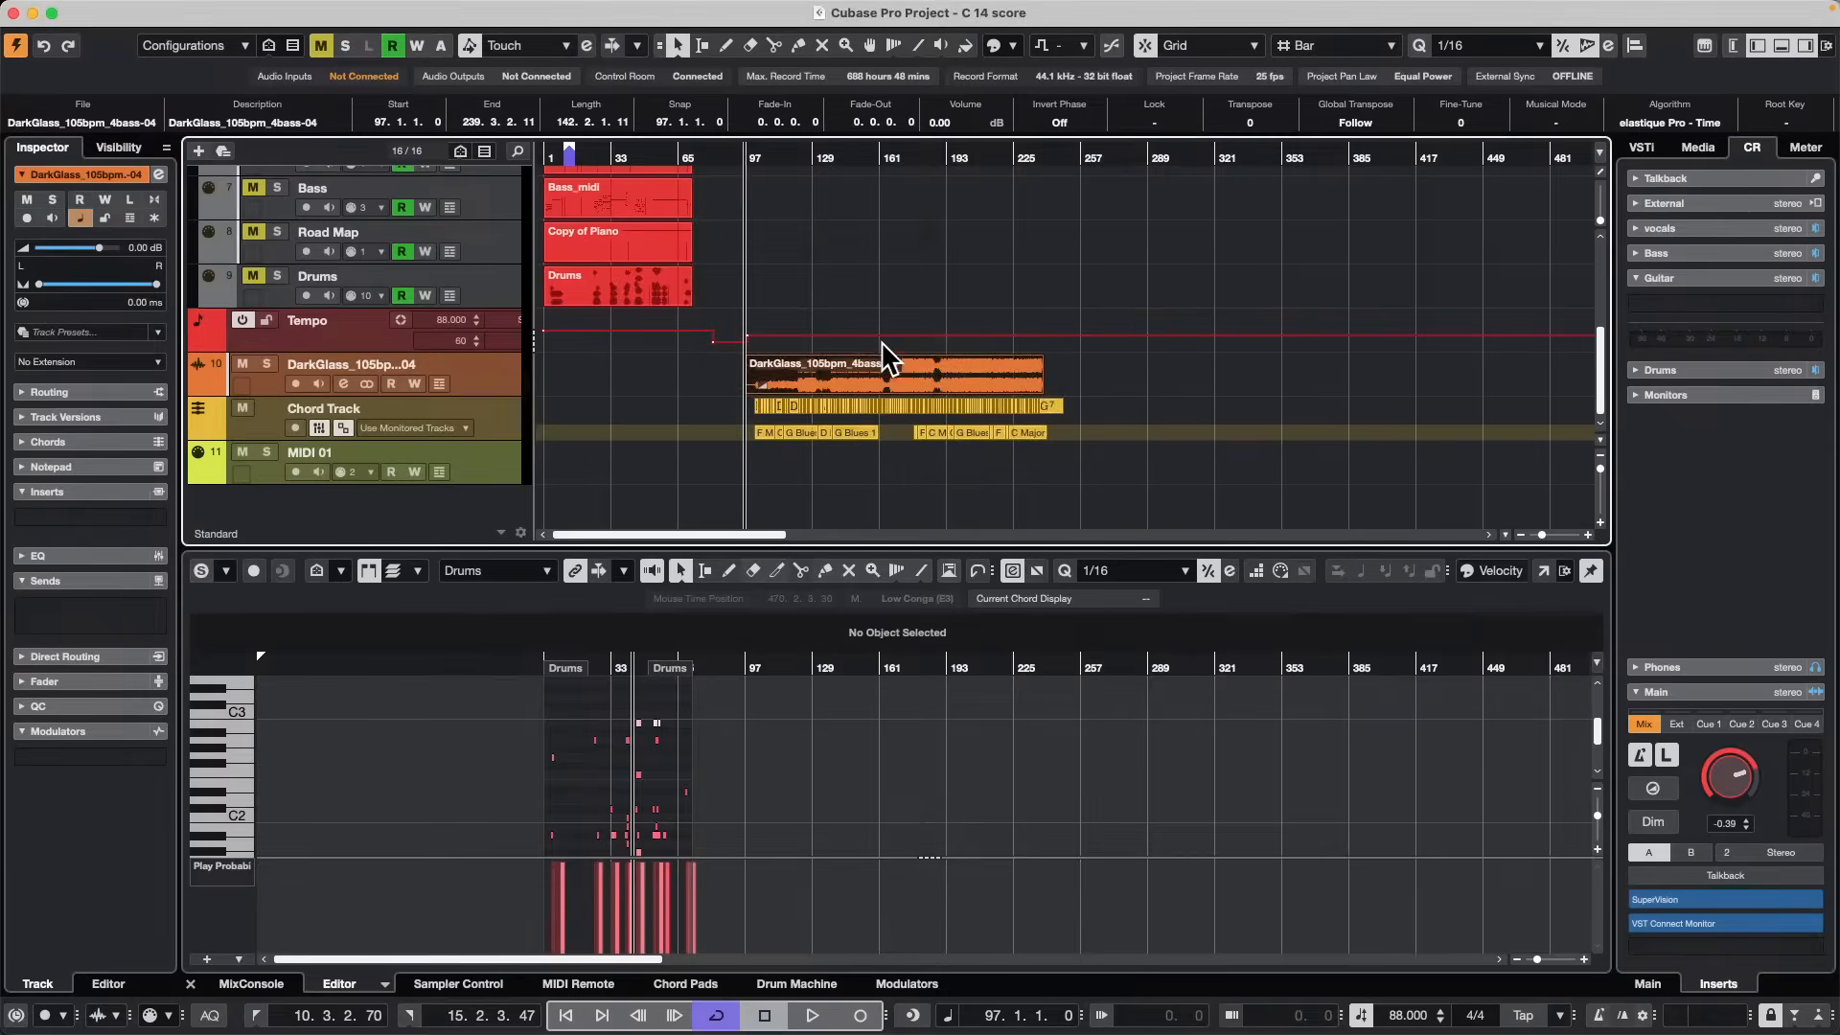
{"action": "key", "text": "p"}
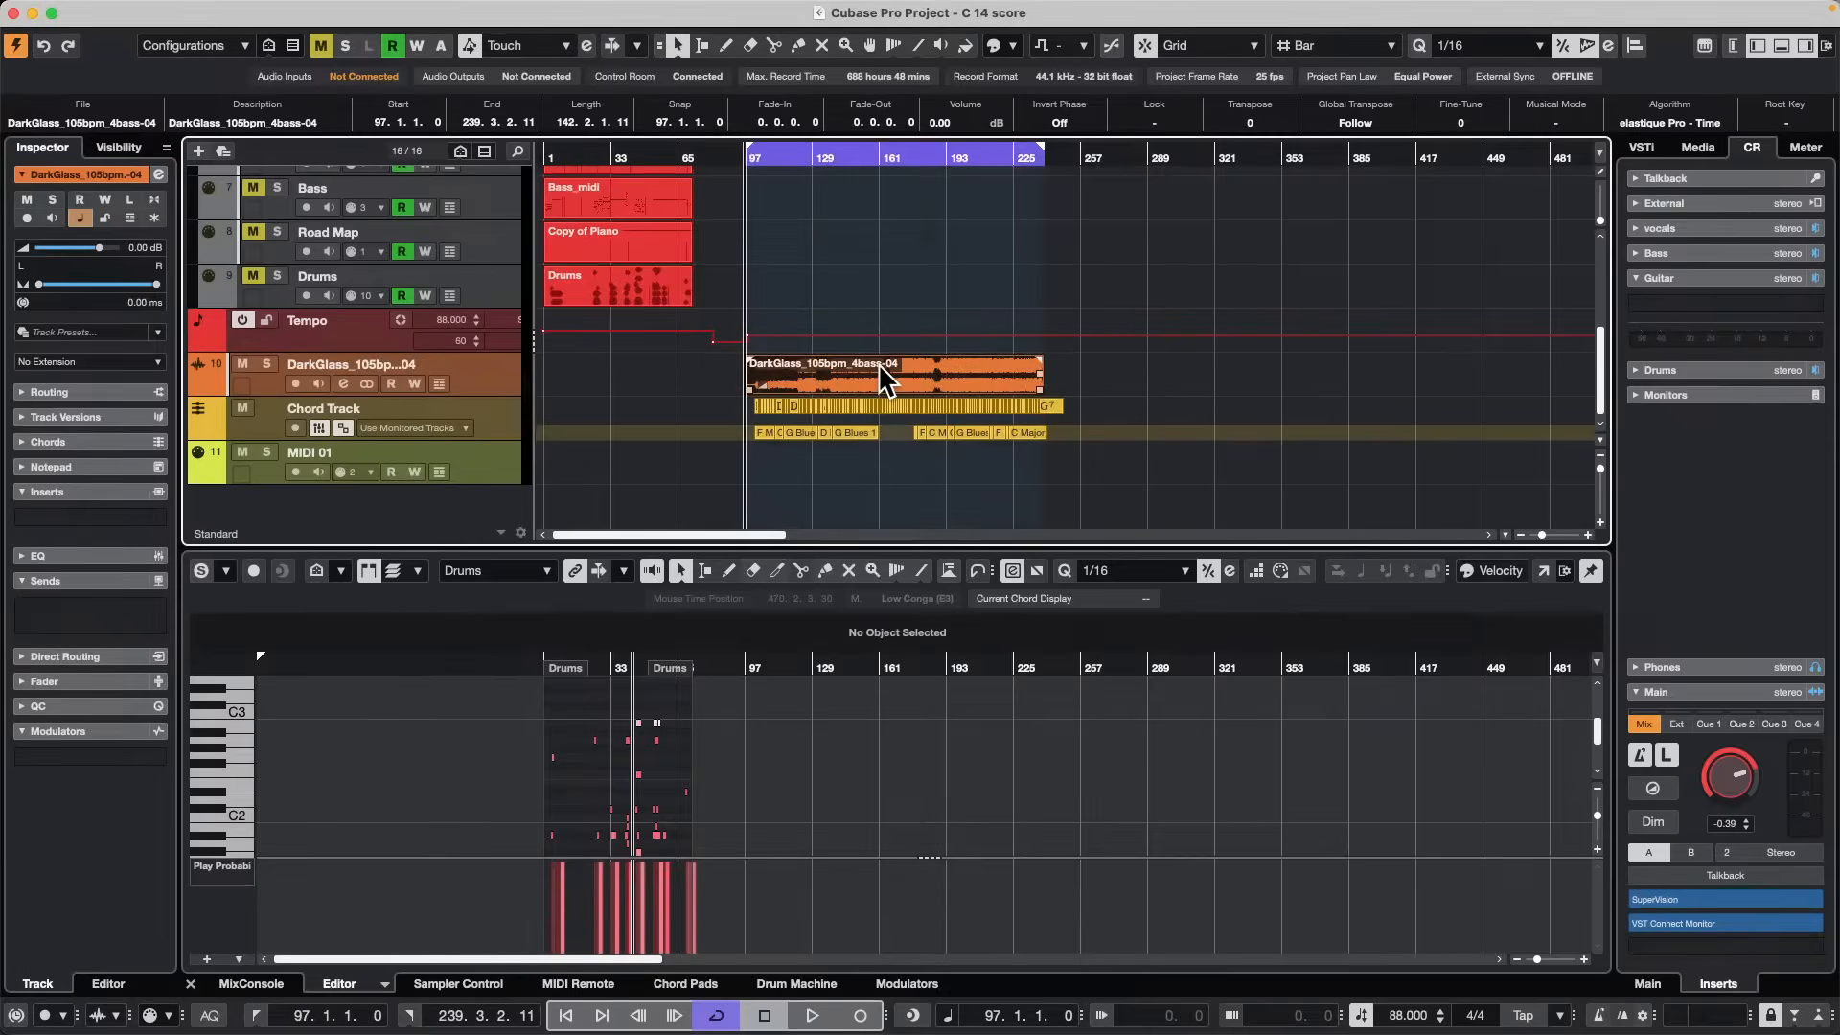
{"action": "double_click", "coordinate": [856, 479]}
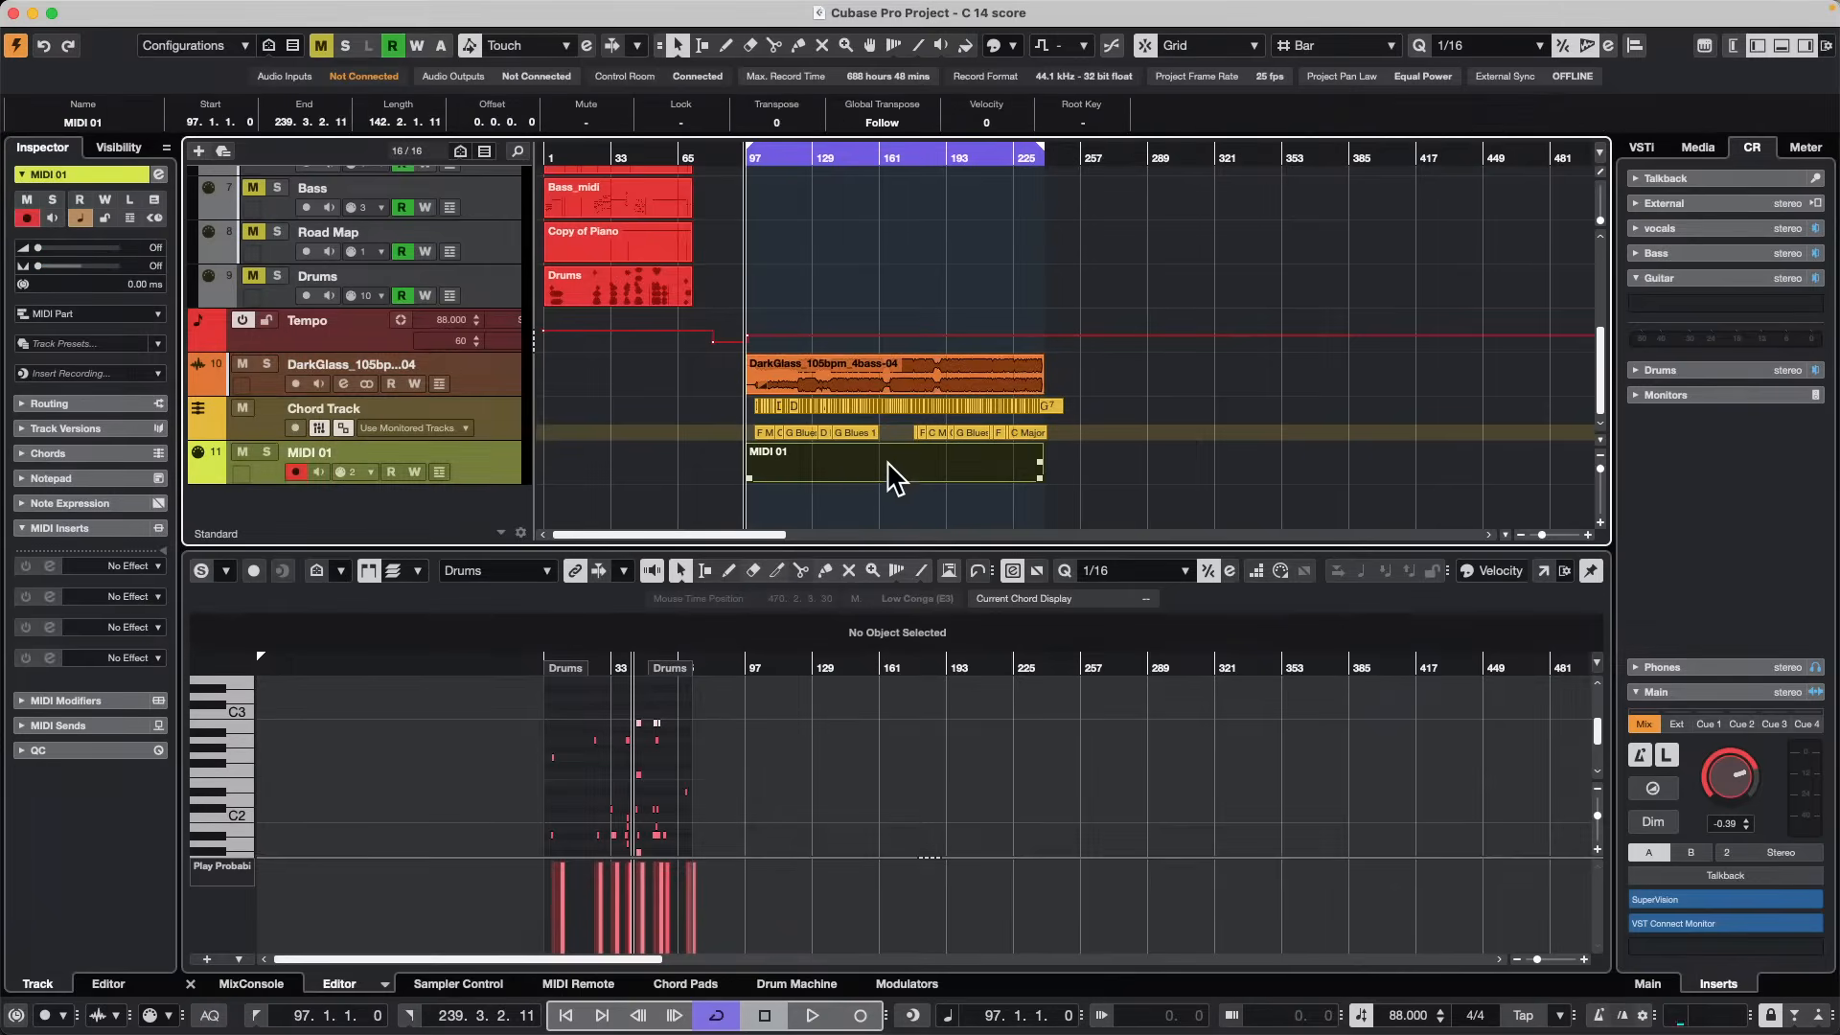
Open the empty MIDI 01 part in the Score Editor and examine its chord symbols in a separate window, closing that window when done.
{"action": "key", "text": "super+r"}
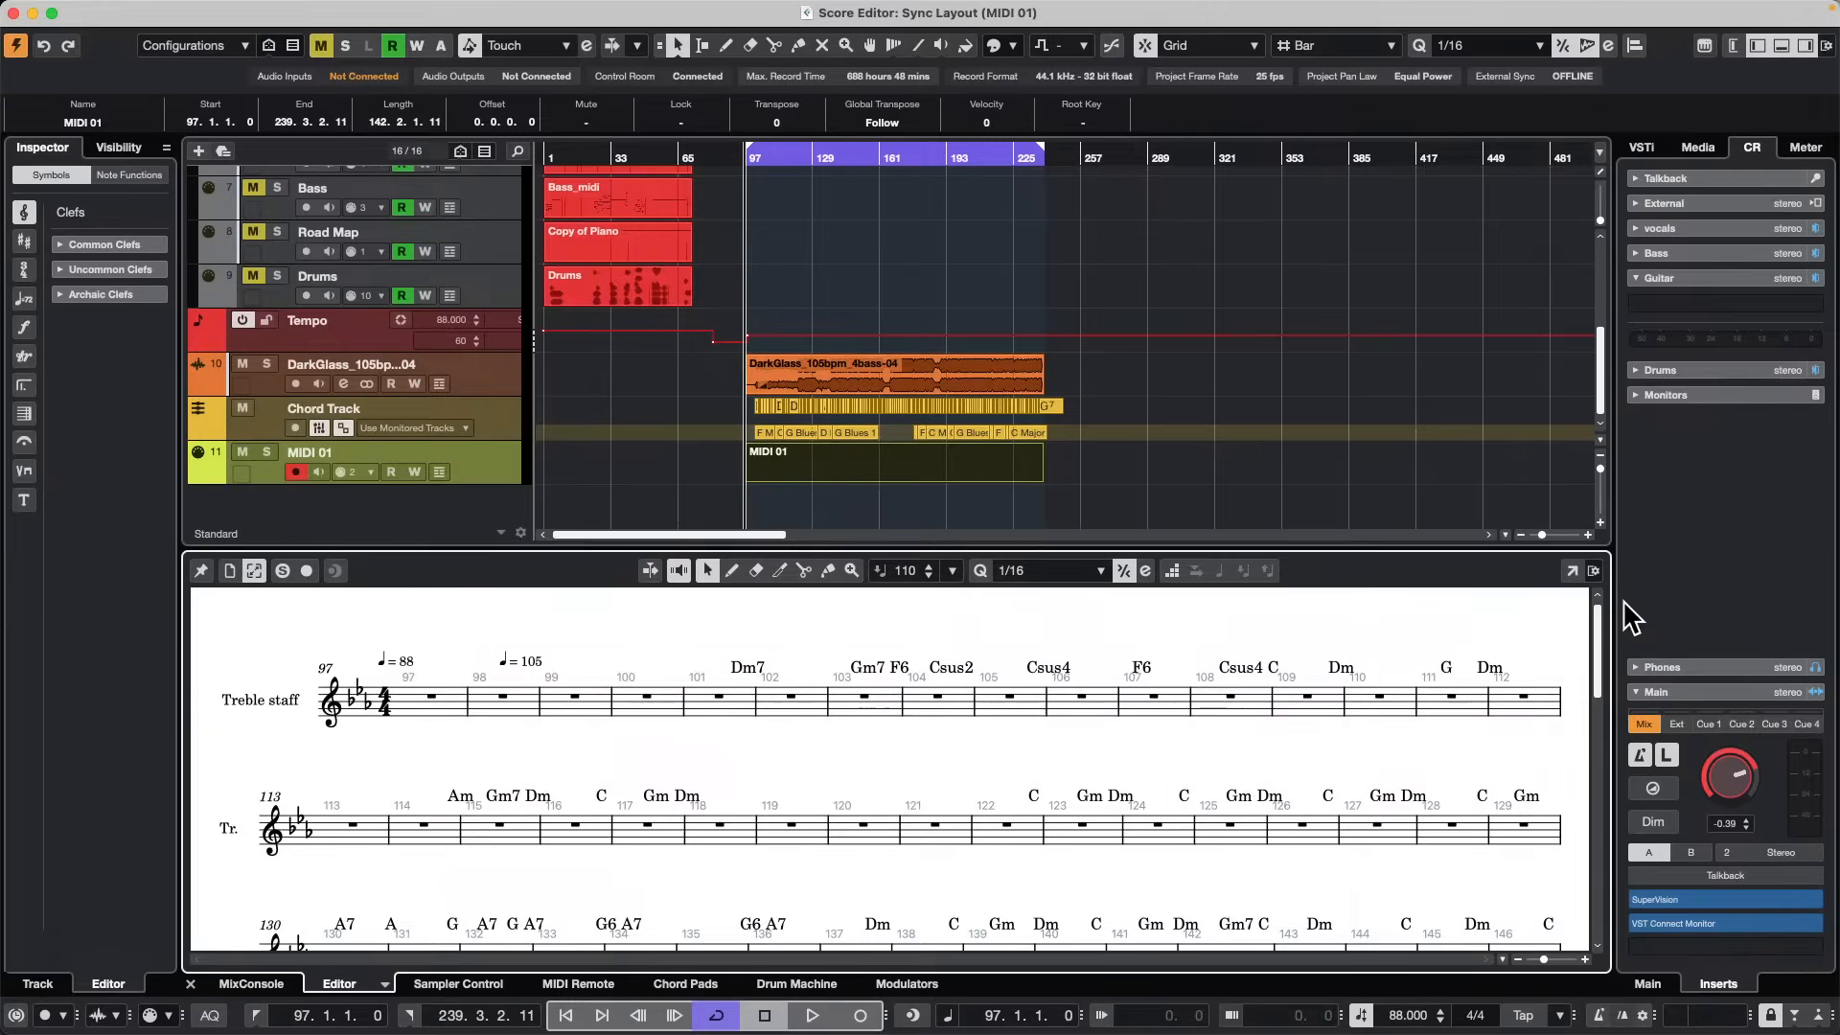
{"action": "left_click", "coordinate": [1572, 570]}
{"action": "scroll", "coordinate": [987, 402], "scroll_direction": "down", "scroll_amount": 3}
{"action": "scroll", "coordinate": [986, 446], "scroll_direction": "down", "scroll_amount": 2}
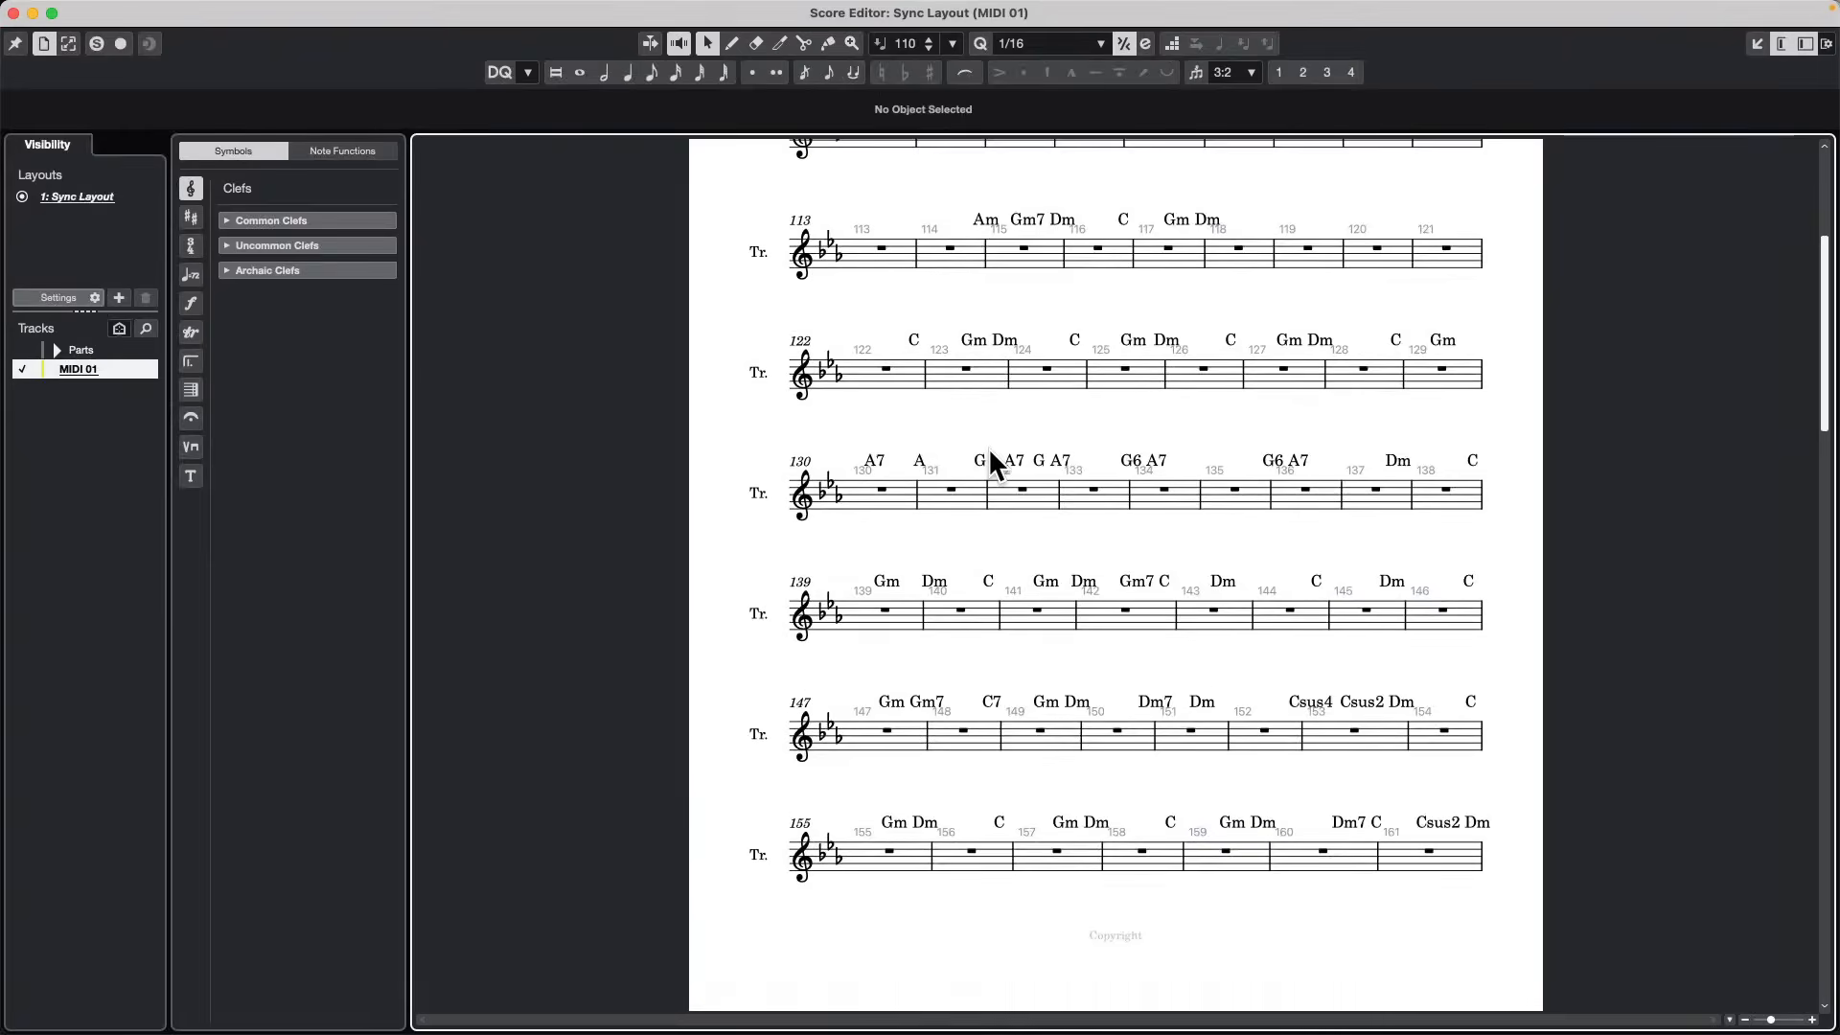
{"action": "scroll", "coordinate": [986, 446], "scroll_direction": "up", "scroll_amount": 2}
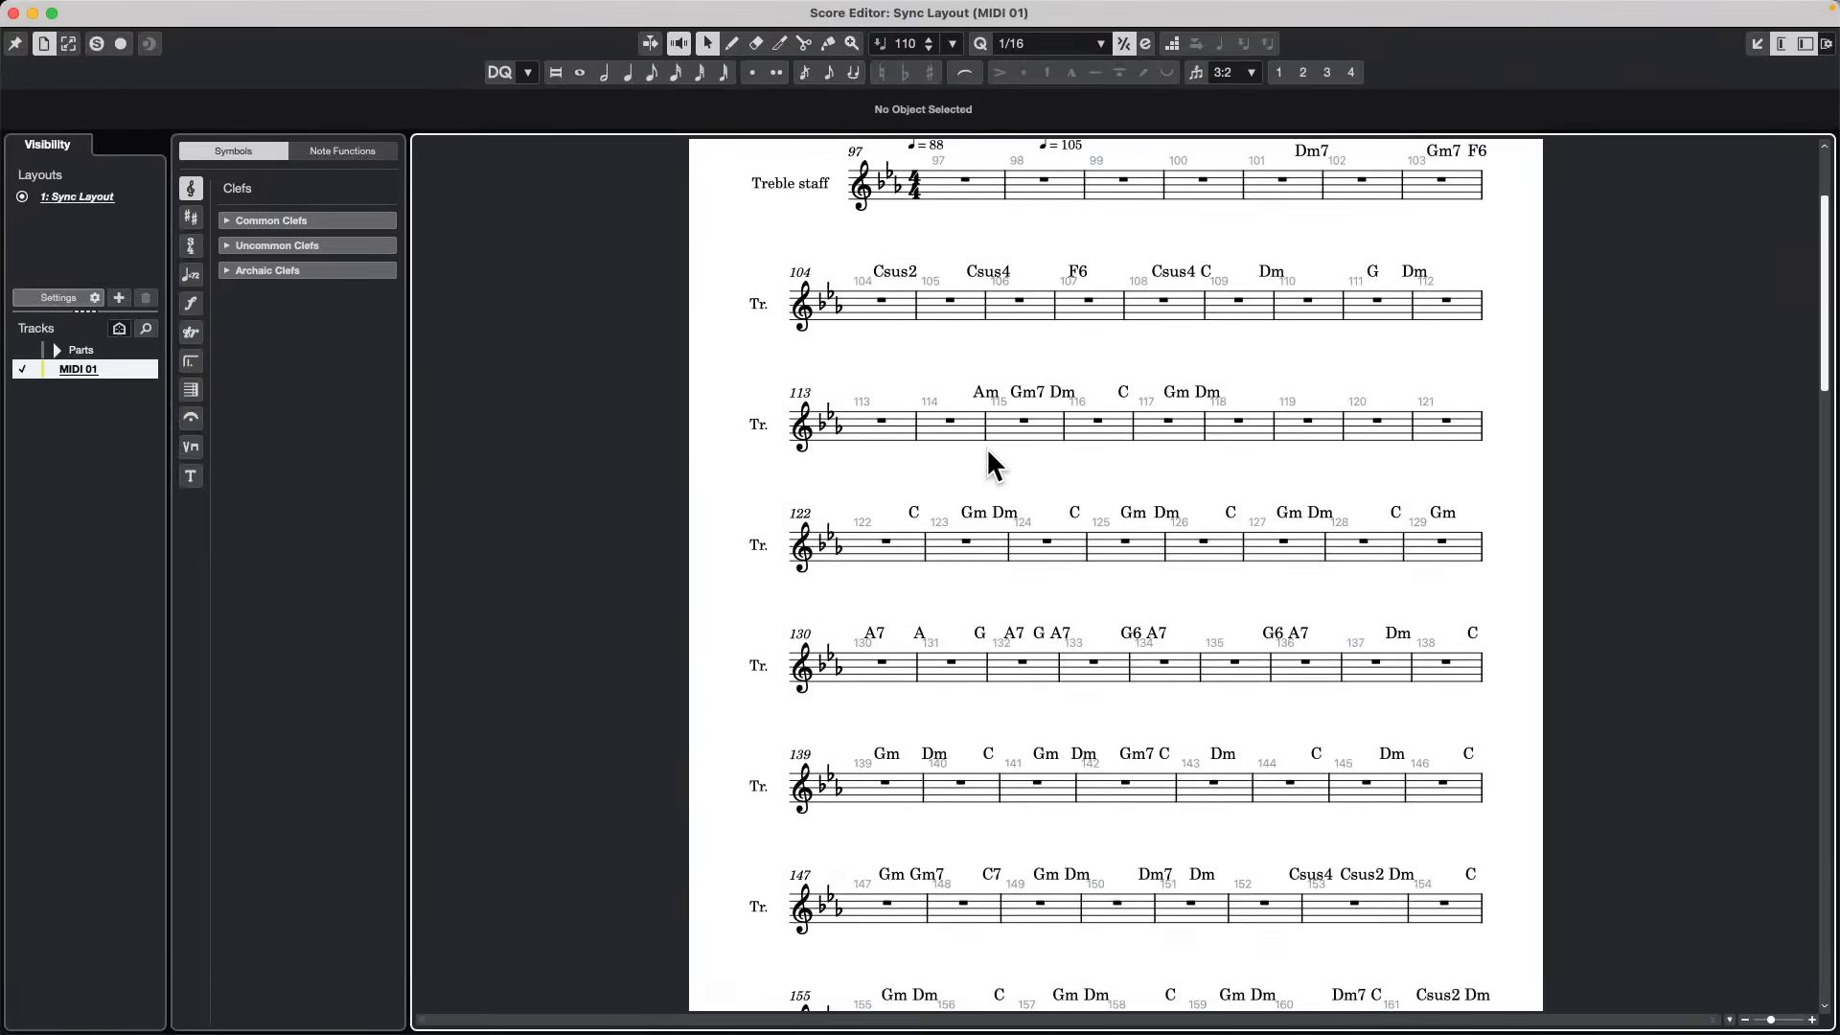
{"action": "scroll", "coordinate": [987, 450], "scroll_direction": "up", "scroll_amount": 2}
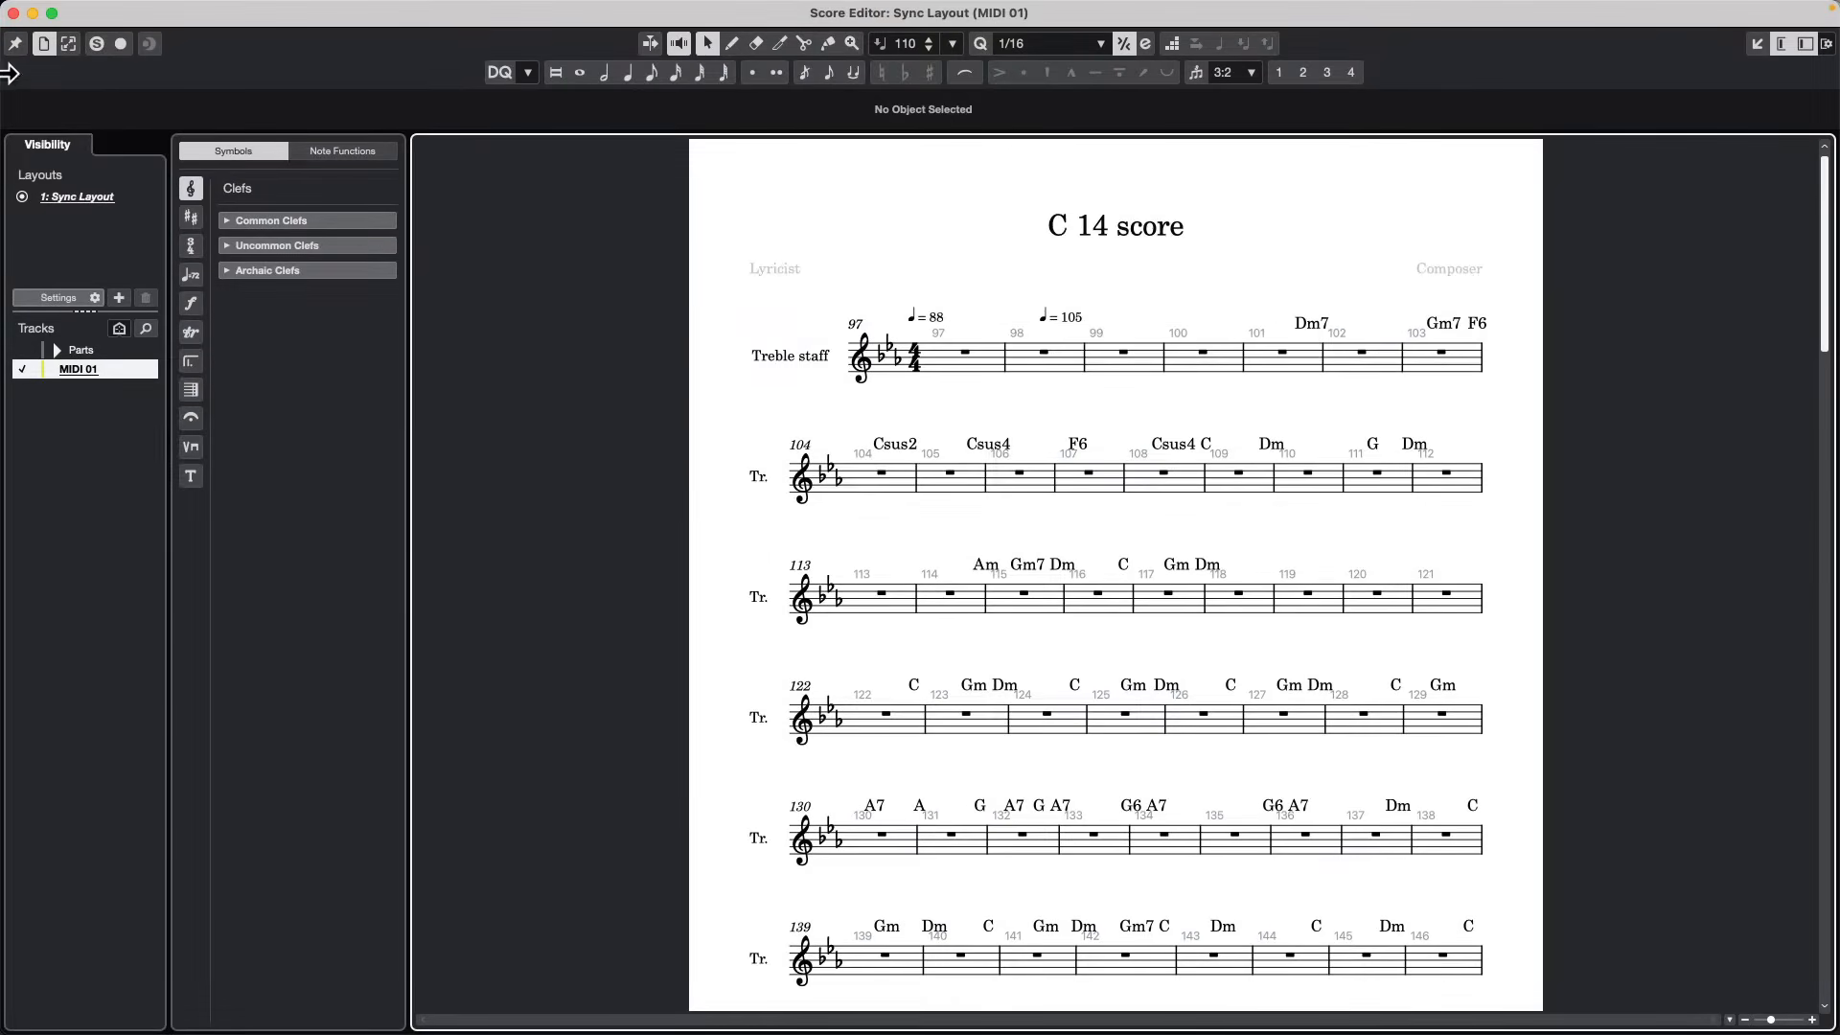
{"action": "left_click", "coordinate": [13, 13]}
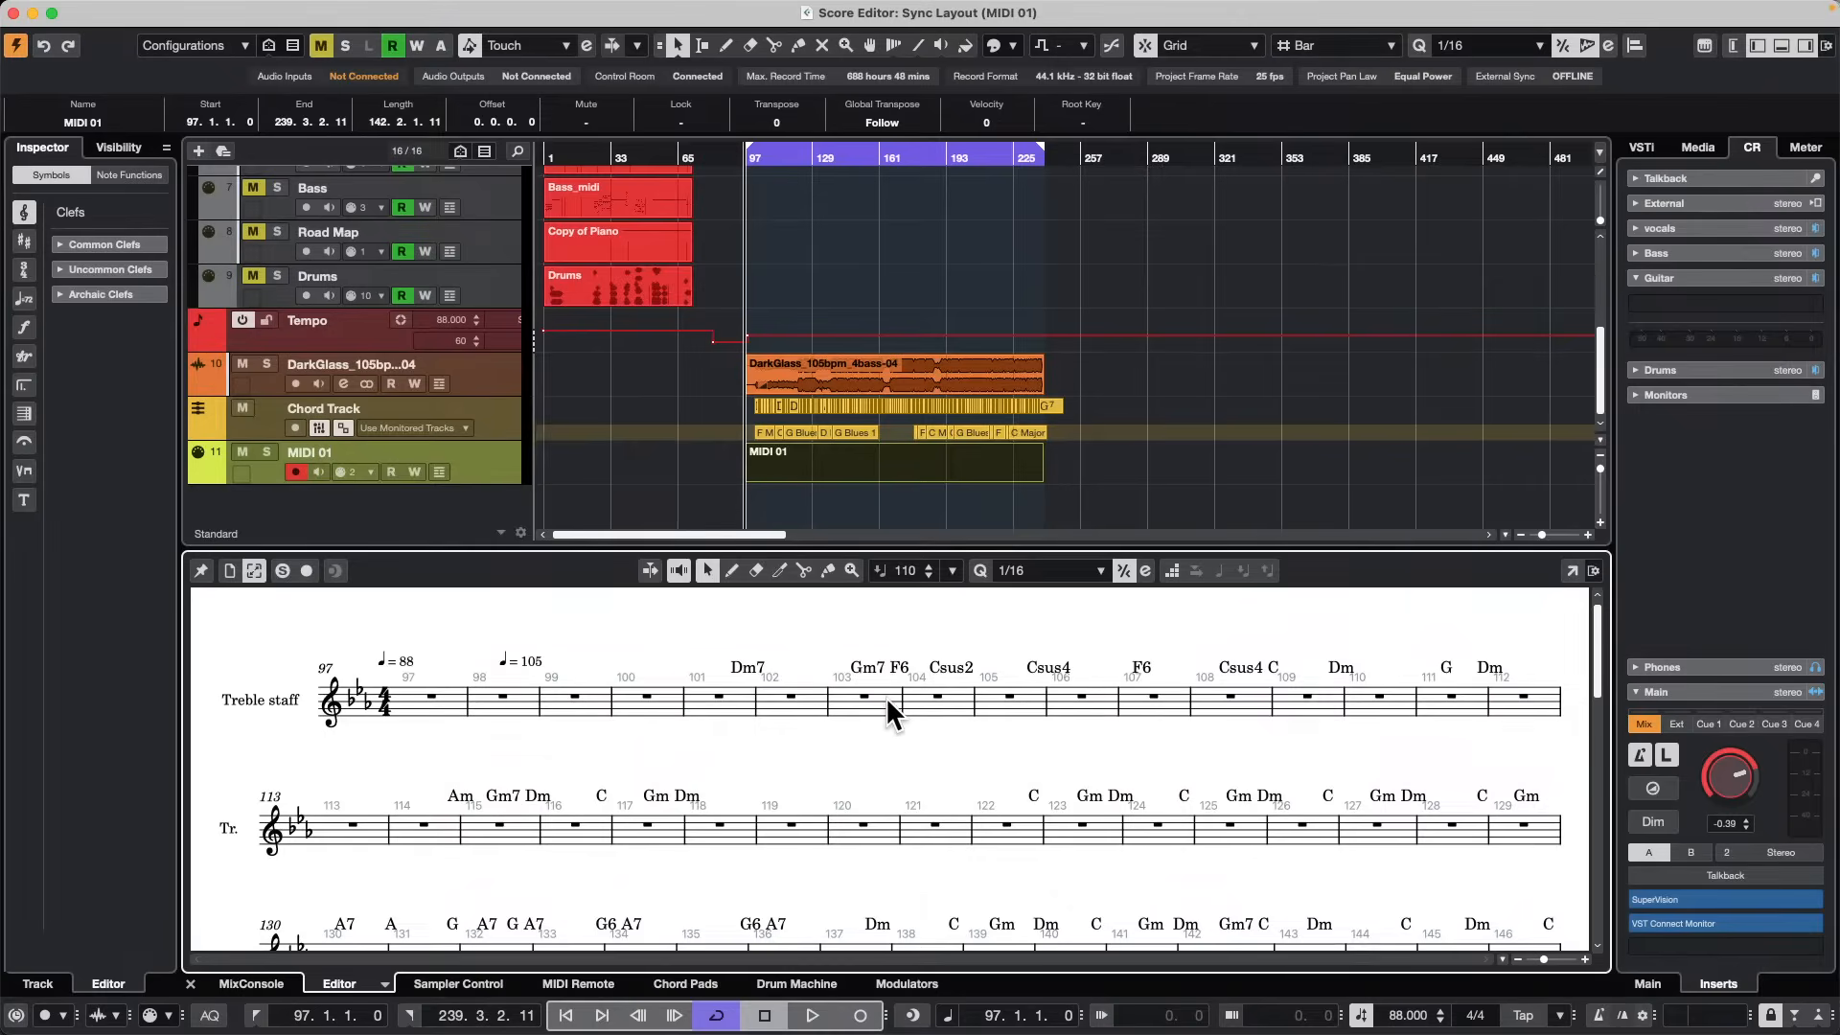
Reopen the MIDI 01 score in its own window and compare the window-filling layout with page view, ending in page view.
{"action": "left_click", "coordinate": [1572, 570]}
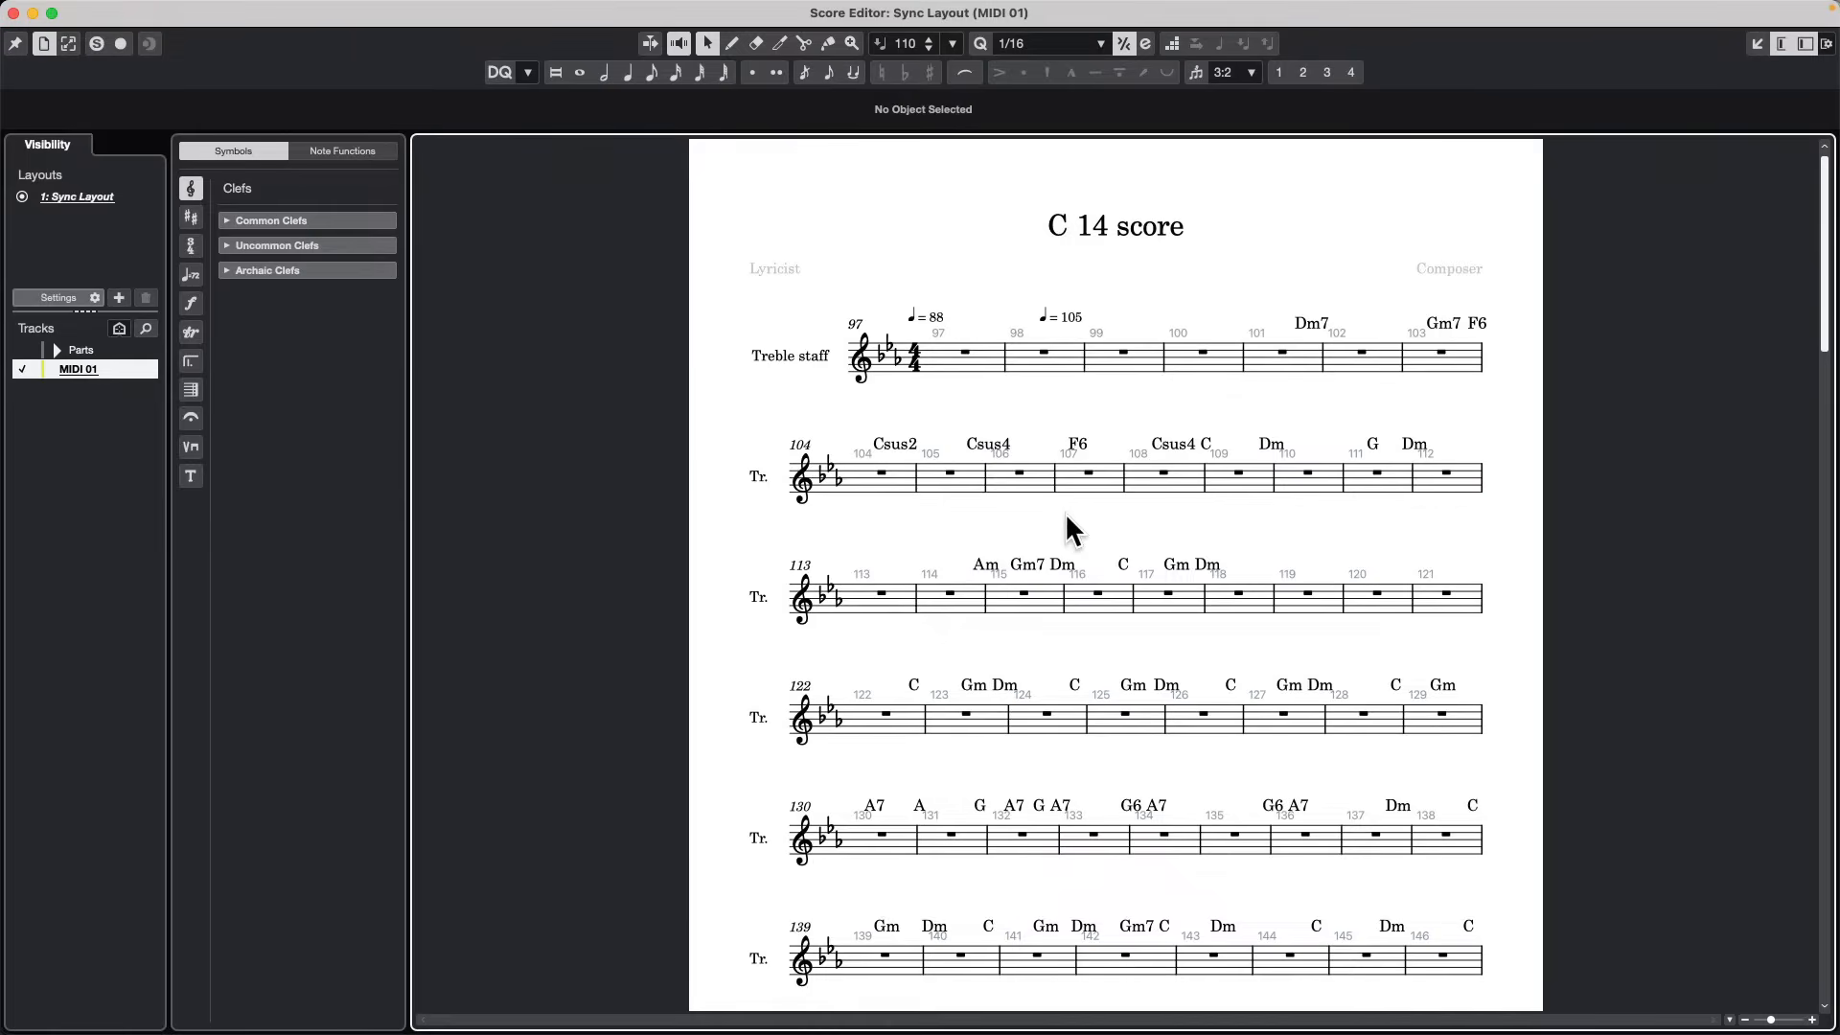
{"action": "left_click", "coordinate": [69, 44]}
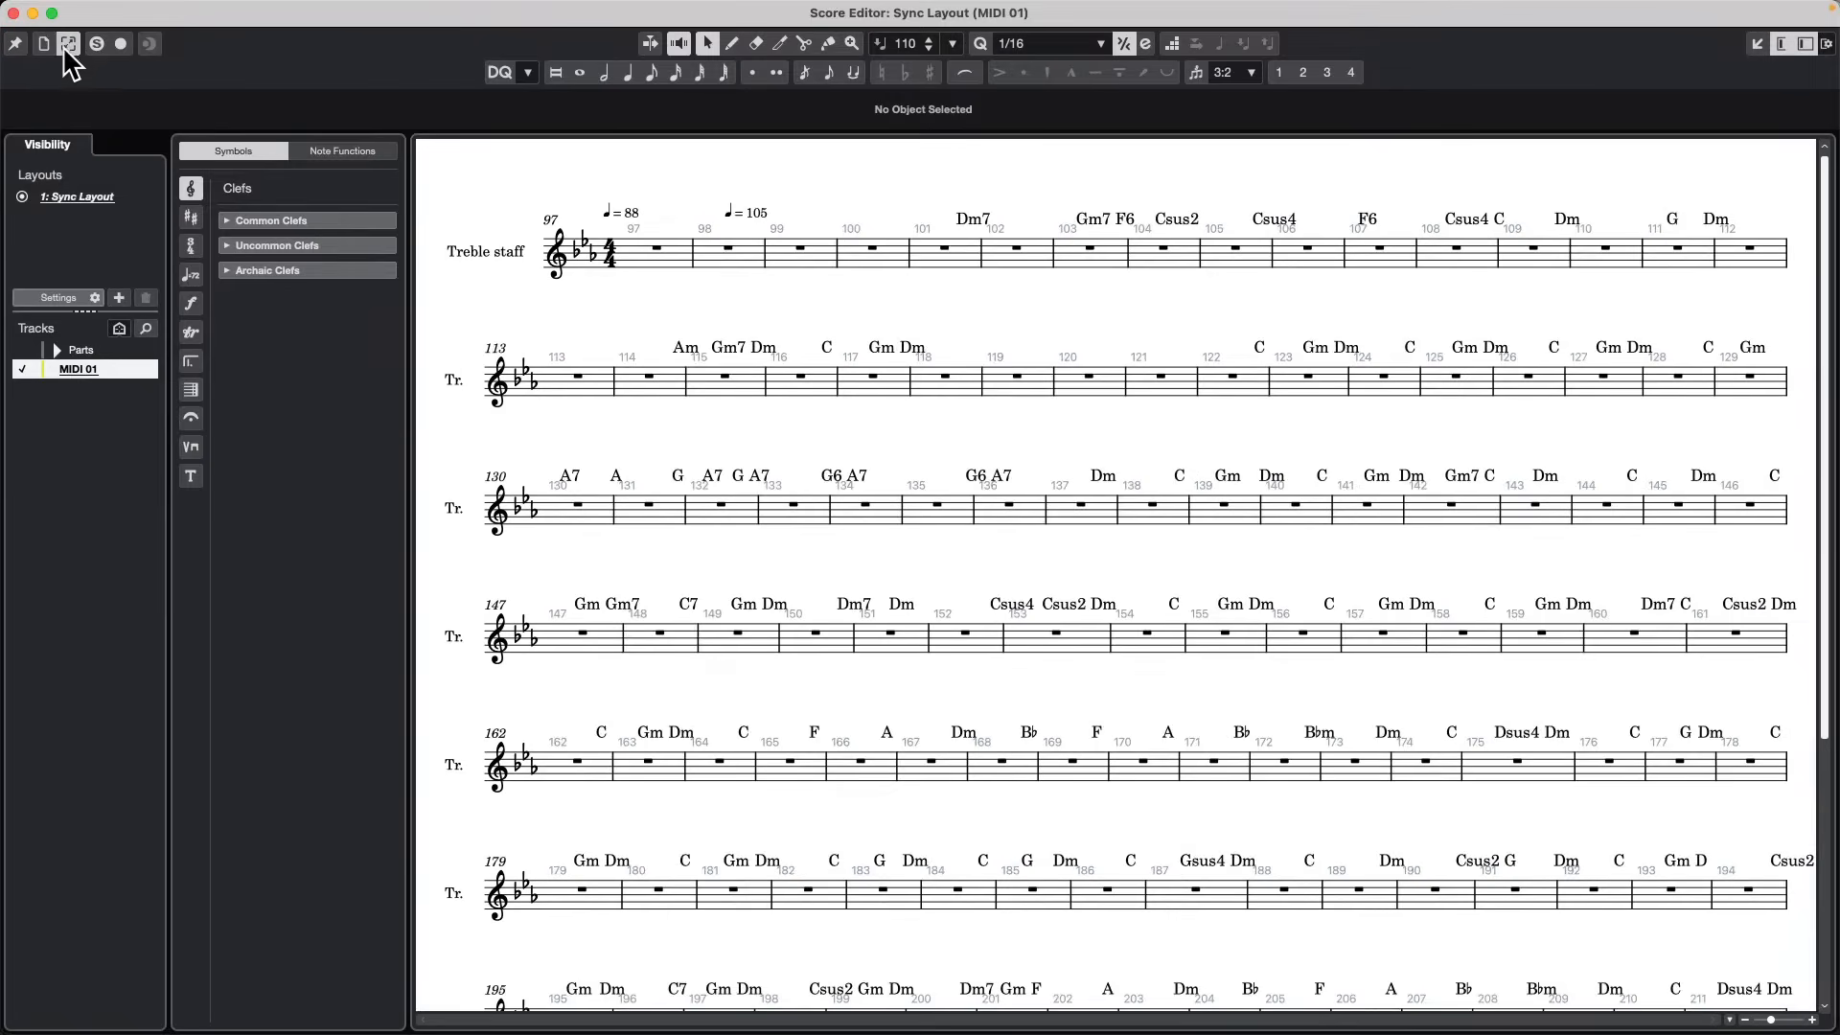
{"action": "left_click", "coordinate": [44, 44]}
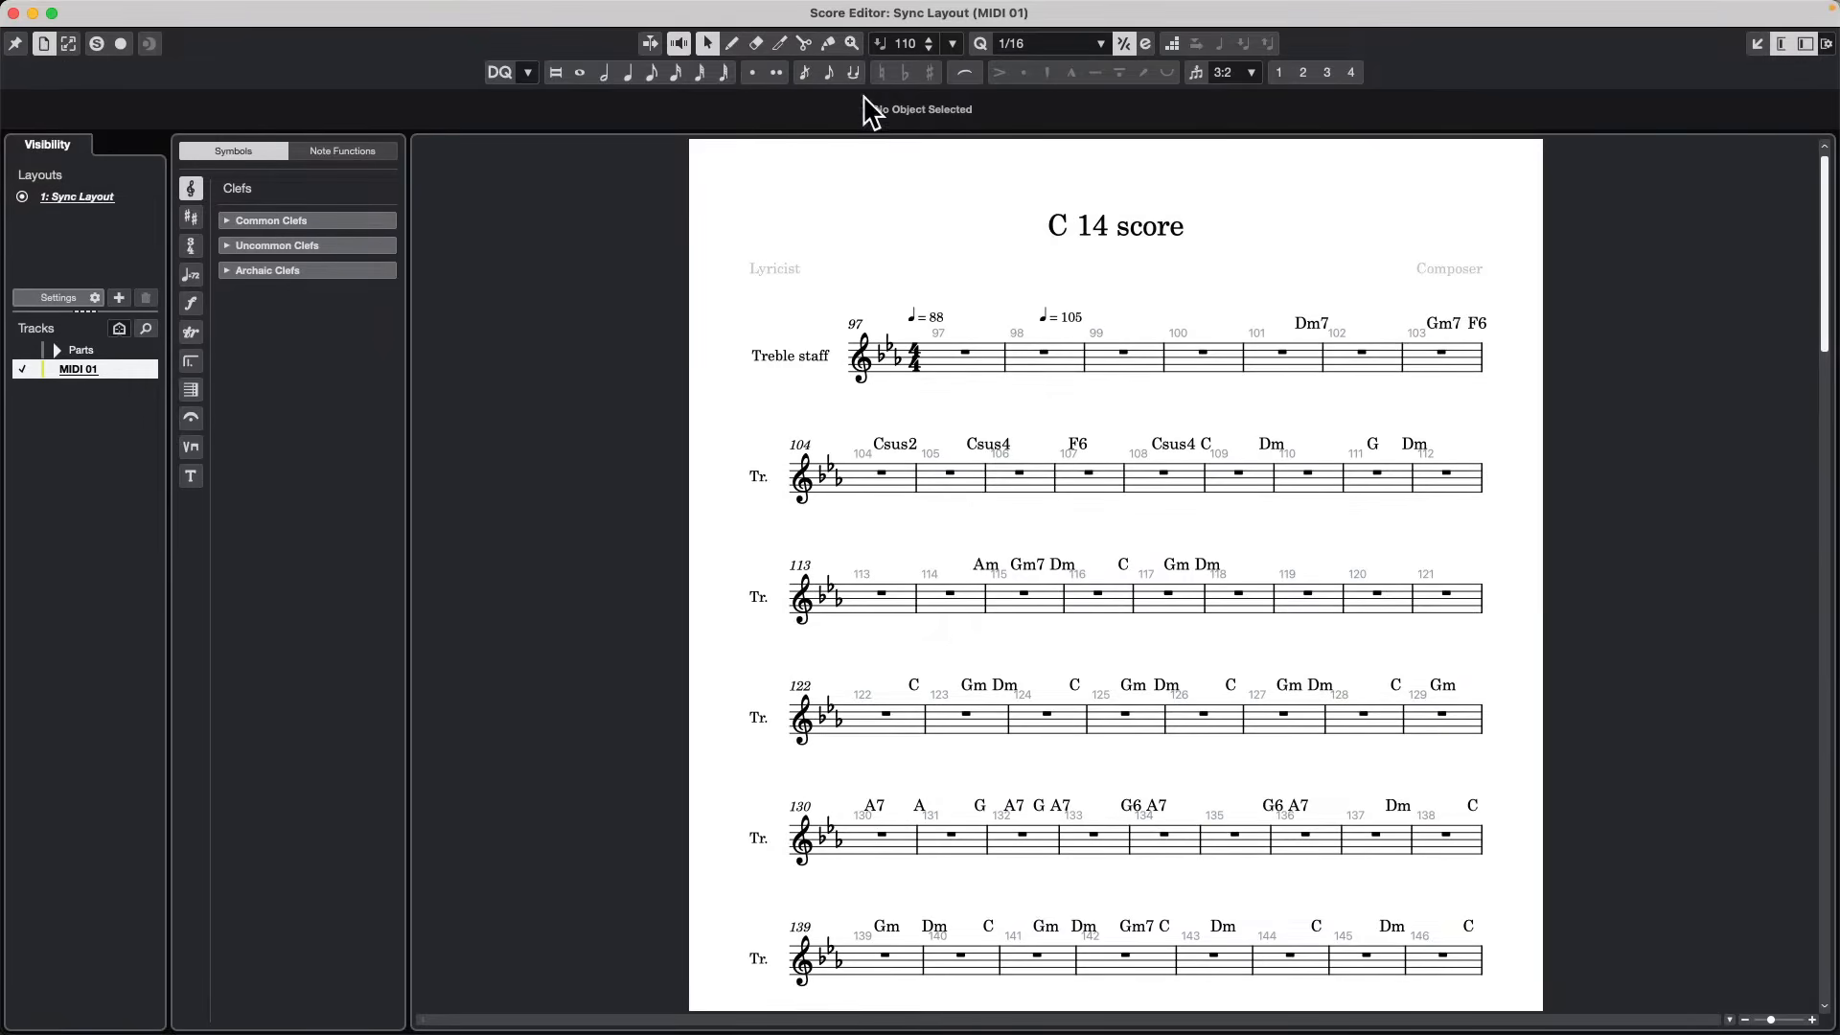
Magnify and shrink the C 14 score page with the Zoom tool, finishing with the first systems enlarged.
{"action": "left_click", "coordinate": [849, 46]}
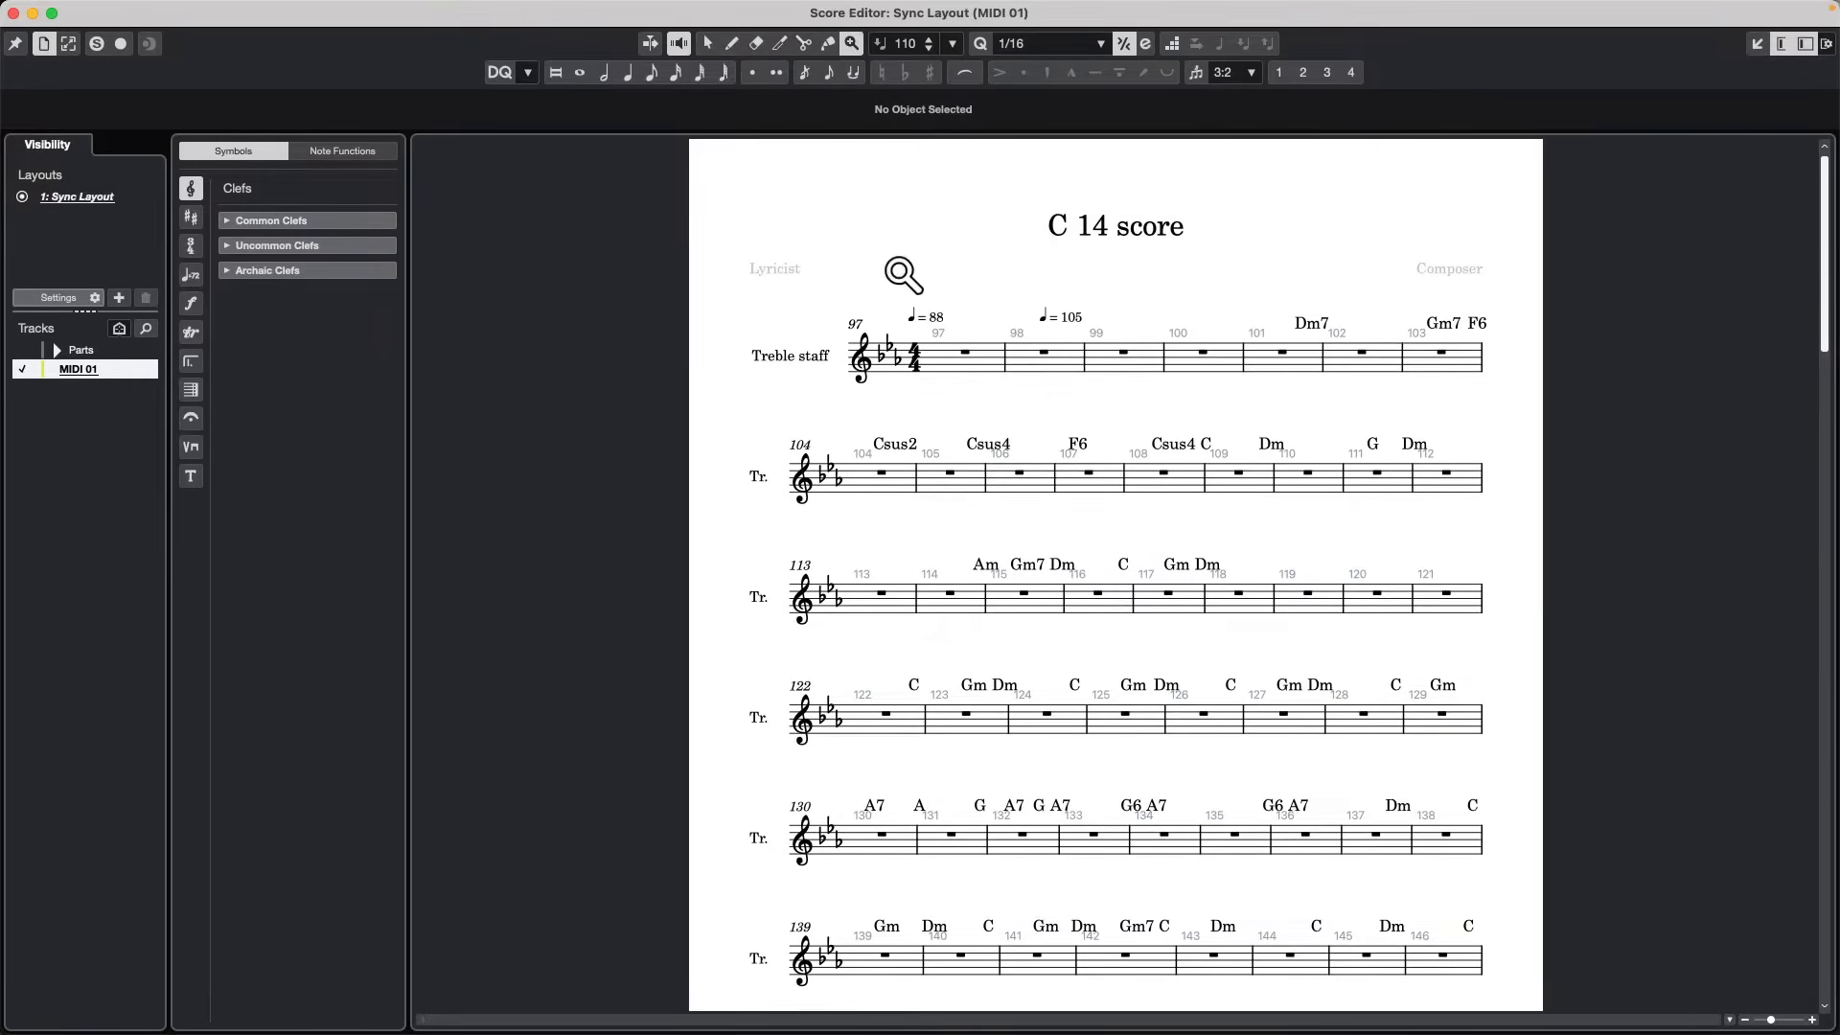
{"action": "left_click", "coordinate": [953, 260]}
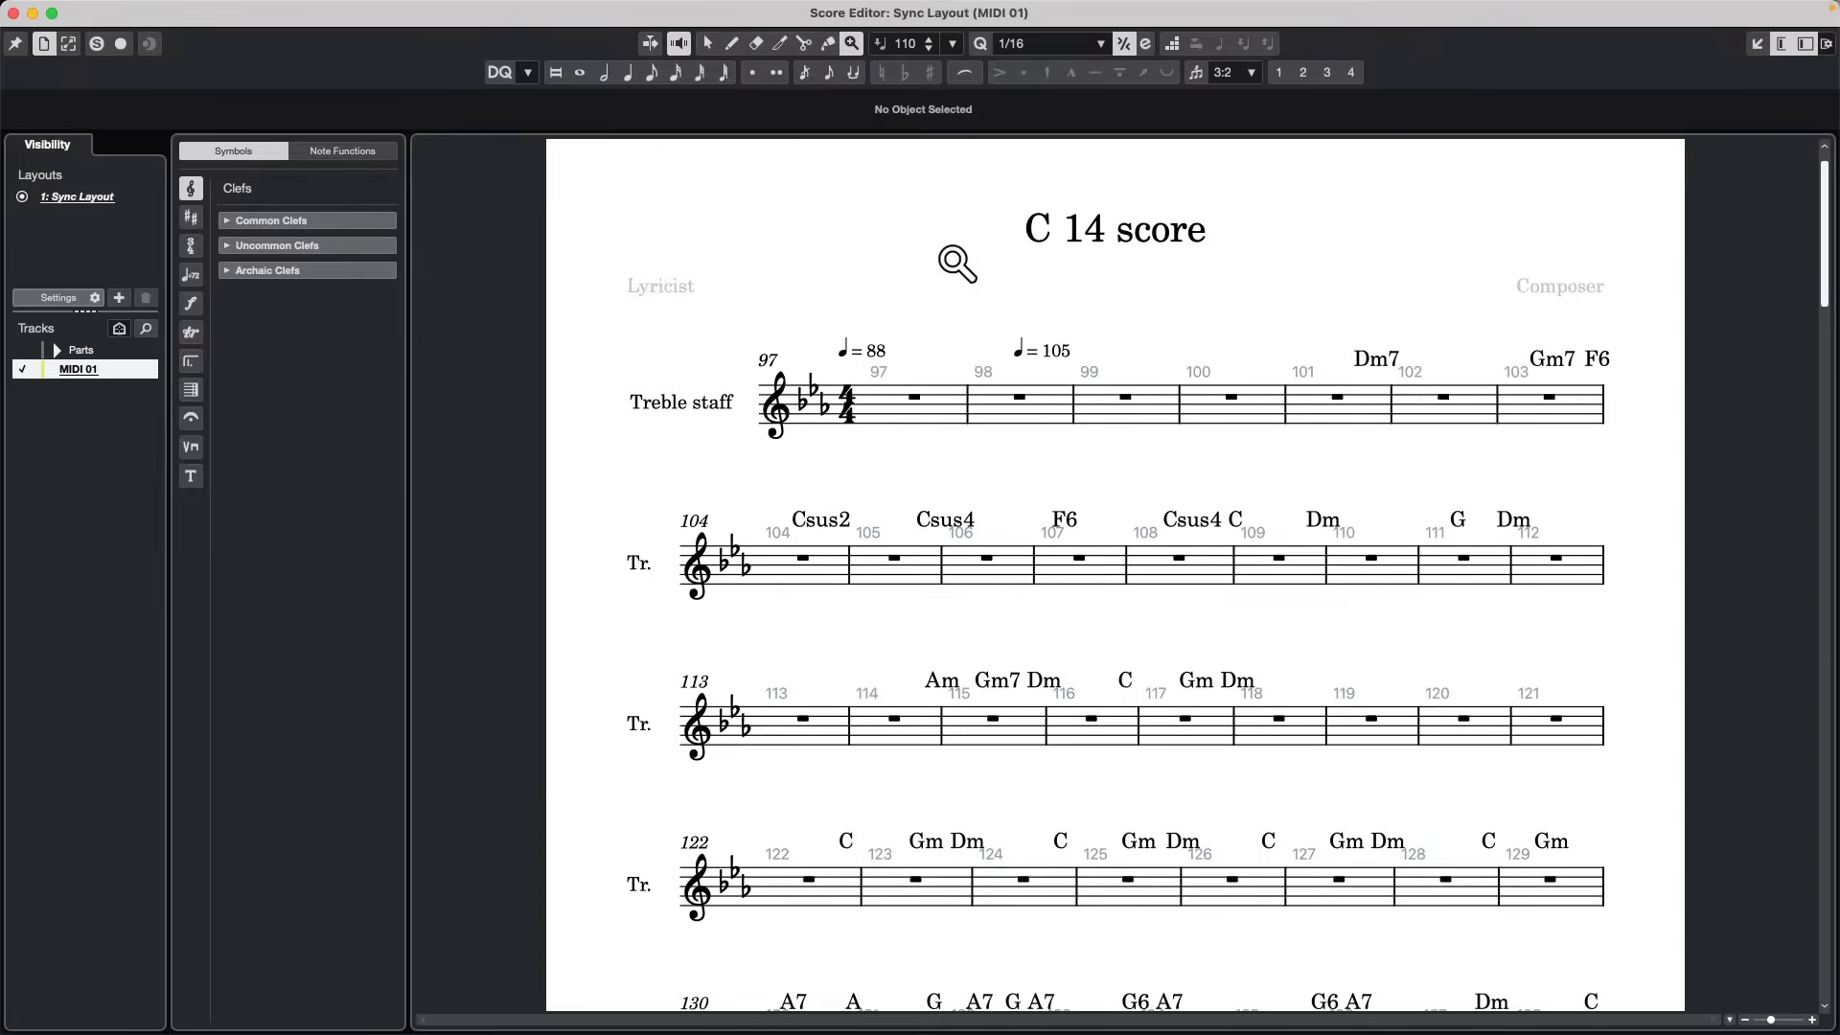
{"action": "left_click", "coordinate": [955, 261]}
{"action": "left_click", "coordinate": [953, 259]}
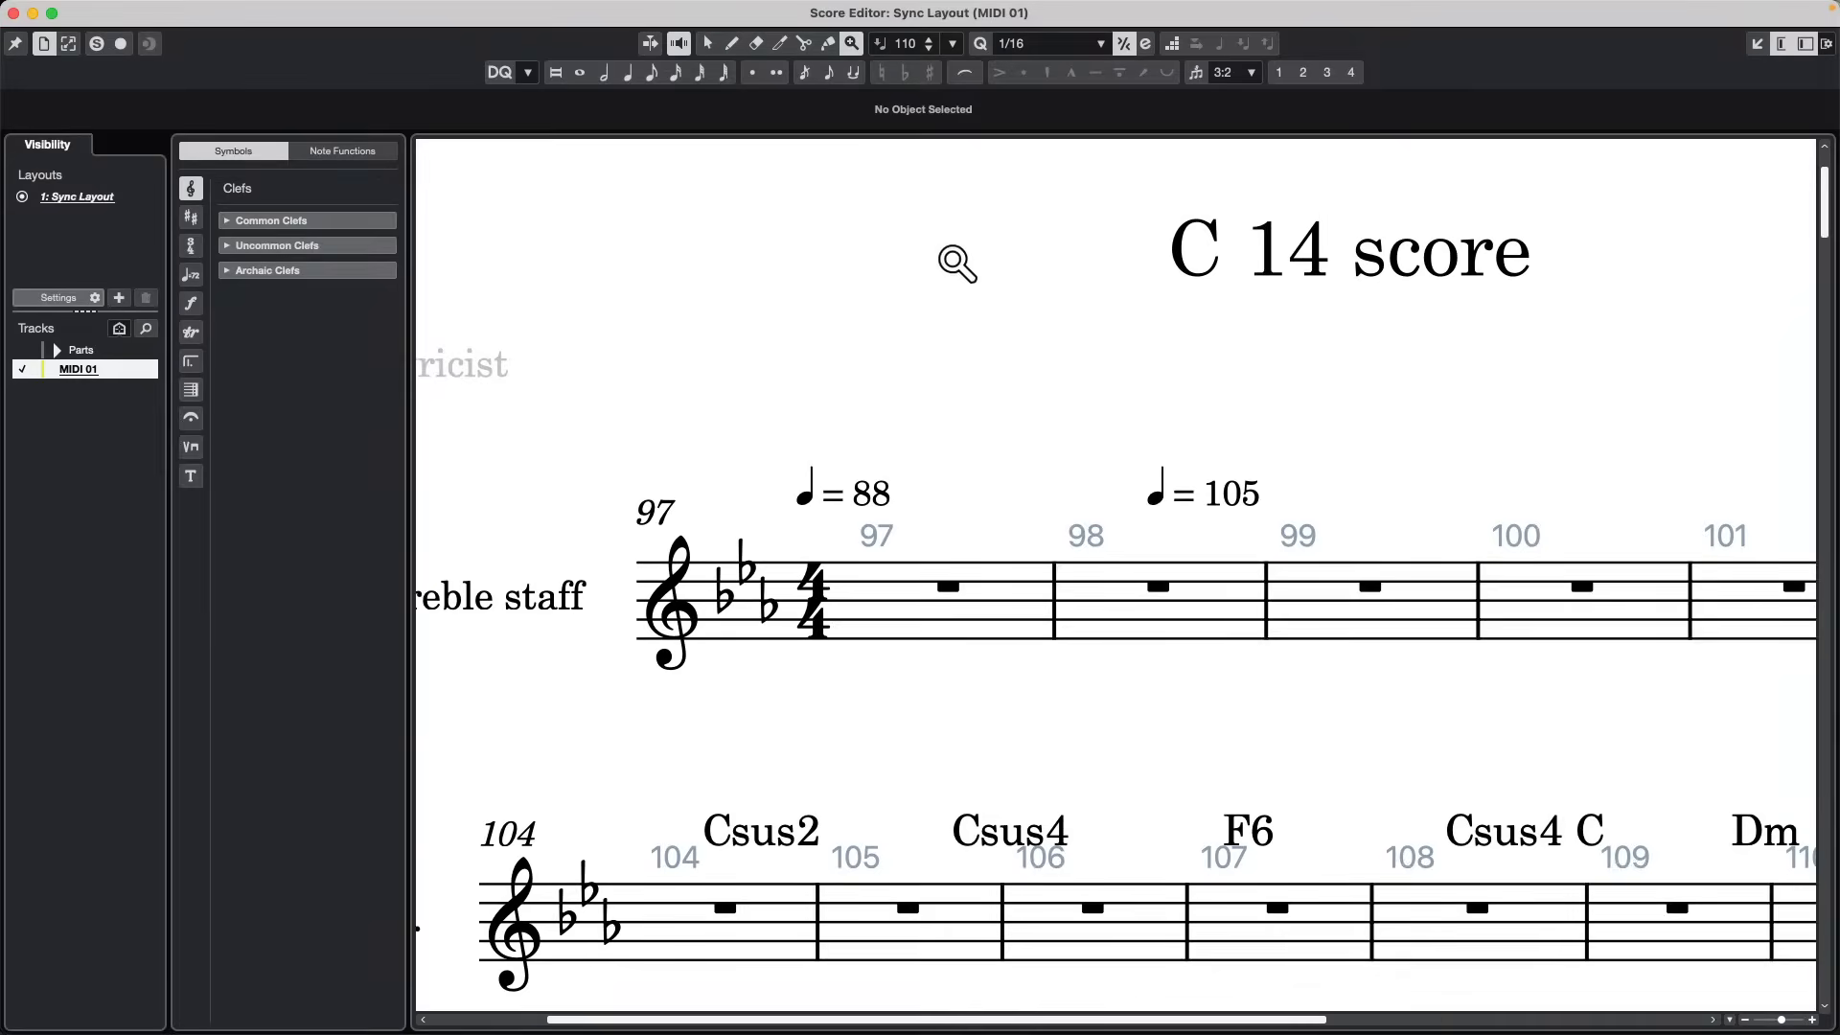
{"action": "left_click", "coordinate": [956, 330], "text": "alt"}
{"action": "left_click", "coordinate": [955, 330], "text": "alt"}
{"action": "left_click", "coordinate": [955, 330], "text": "alt"}
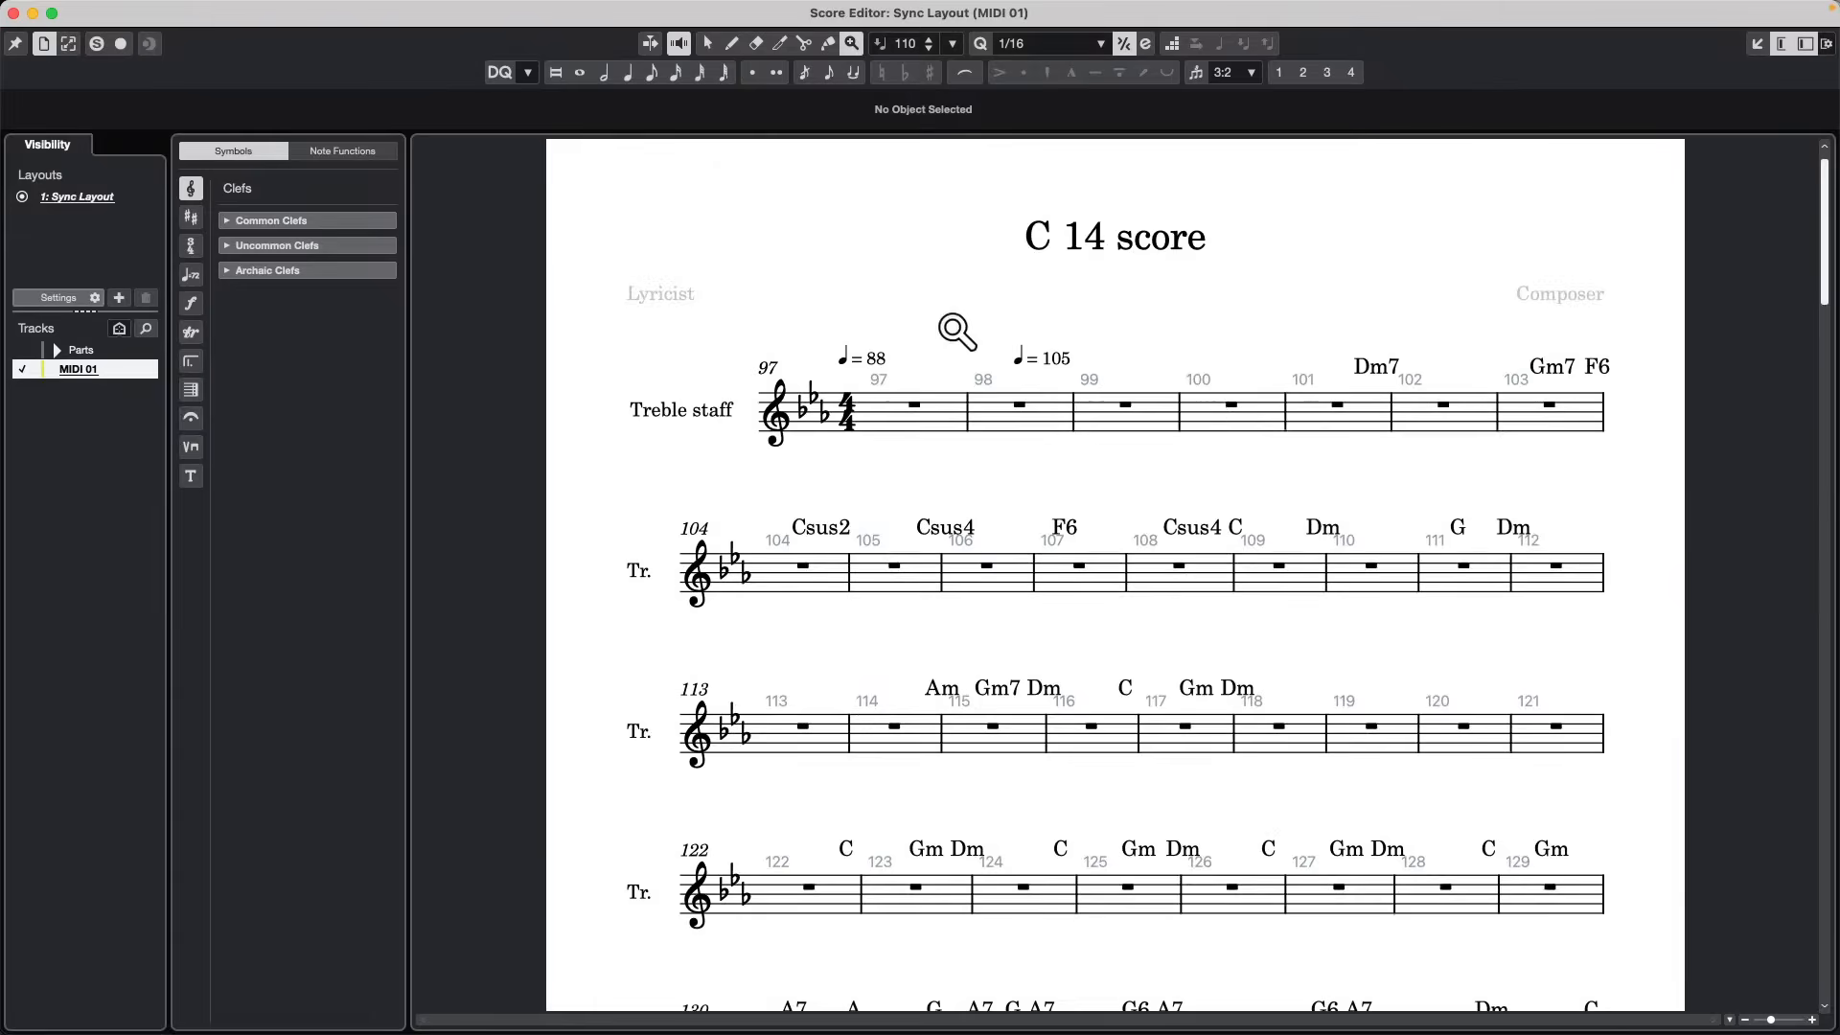
{"action": "left_click", "coordinate": [955, 329], "text": "alt"}
{"action": "left_click", "coordinate": [955, 330], "text": "alt"}
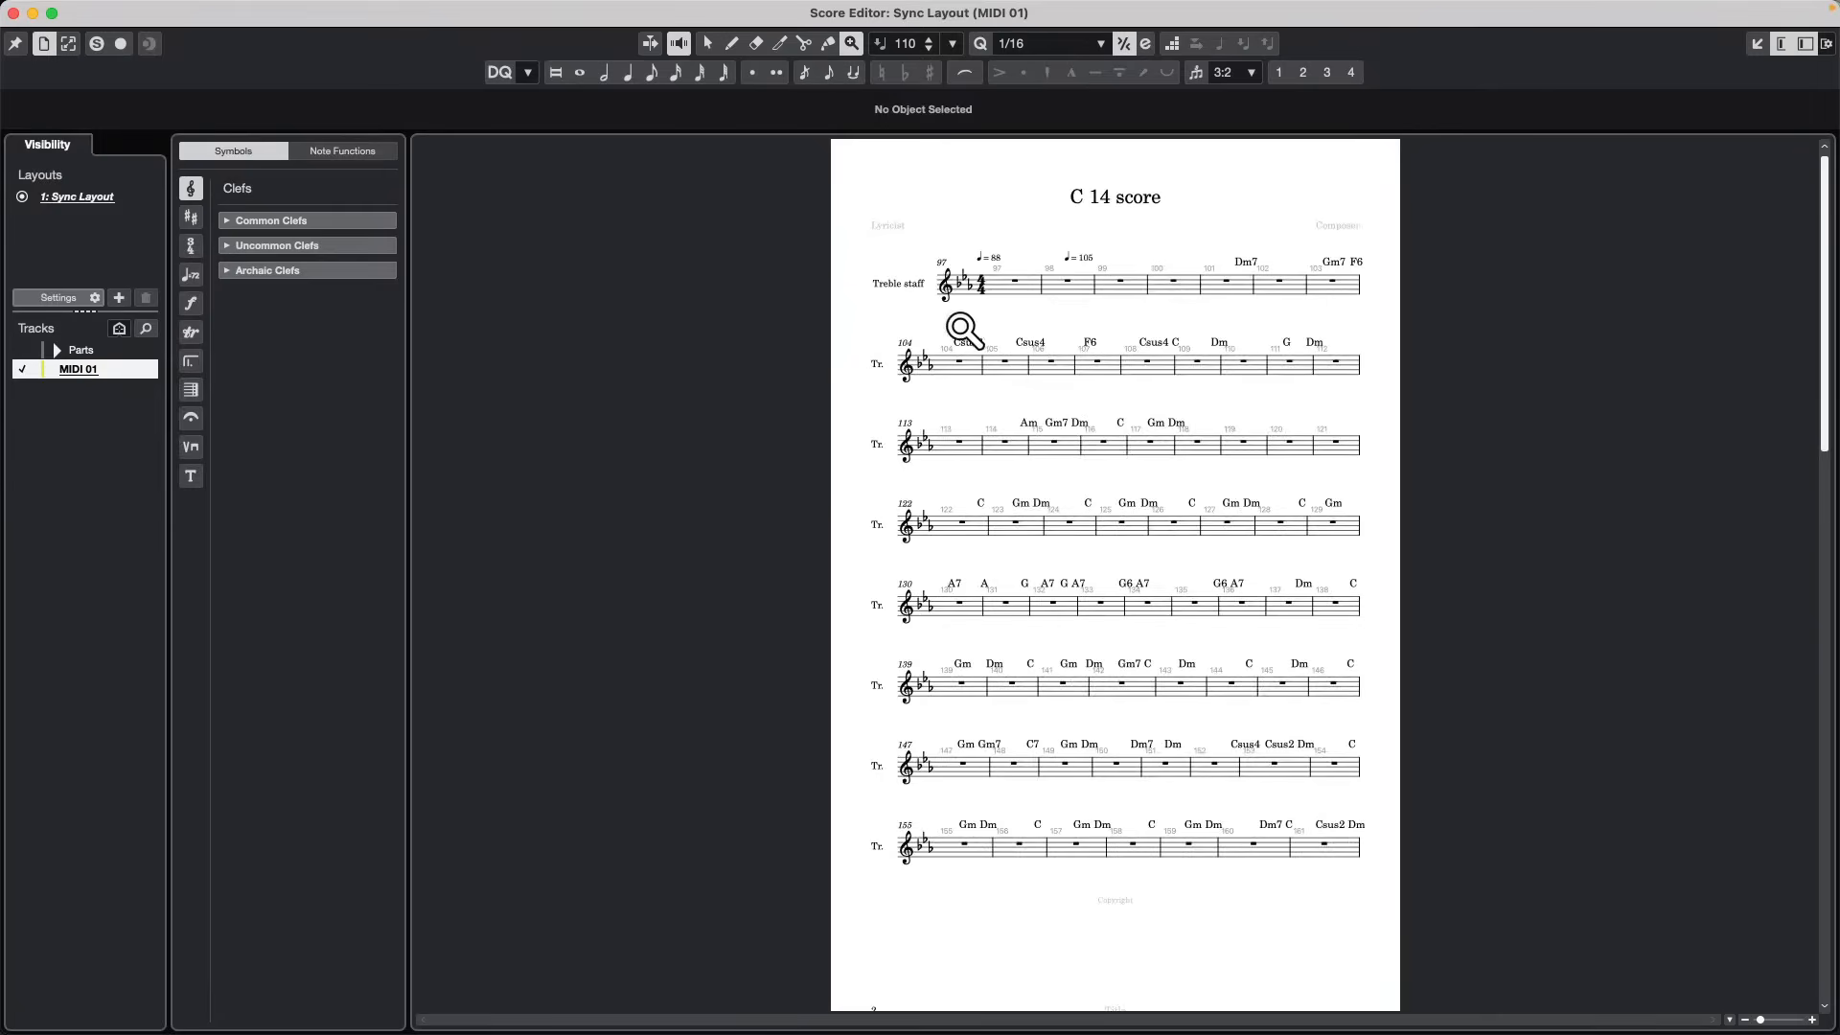
{"action": "left_click", "coordinate": [964, 327]}
{"action": "left_click", "coordinate": [966, 327]}
{"action": "left_click", "coordinate": [966, 326]}
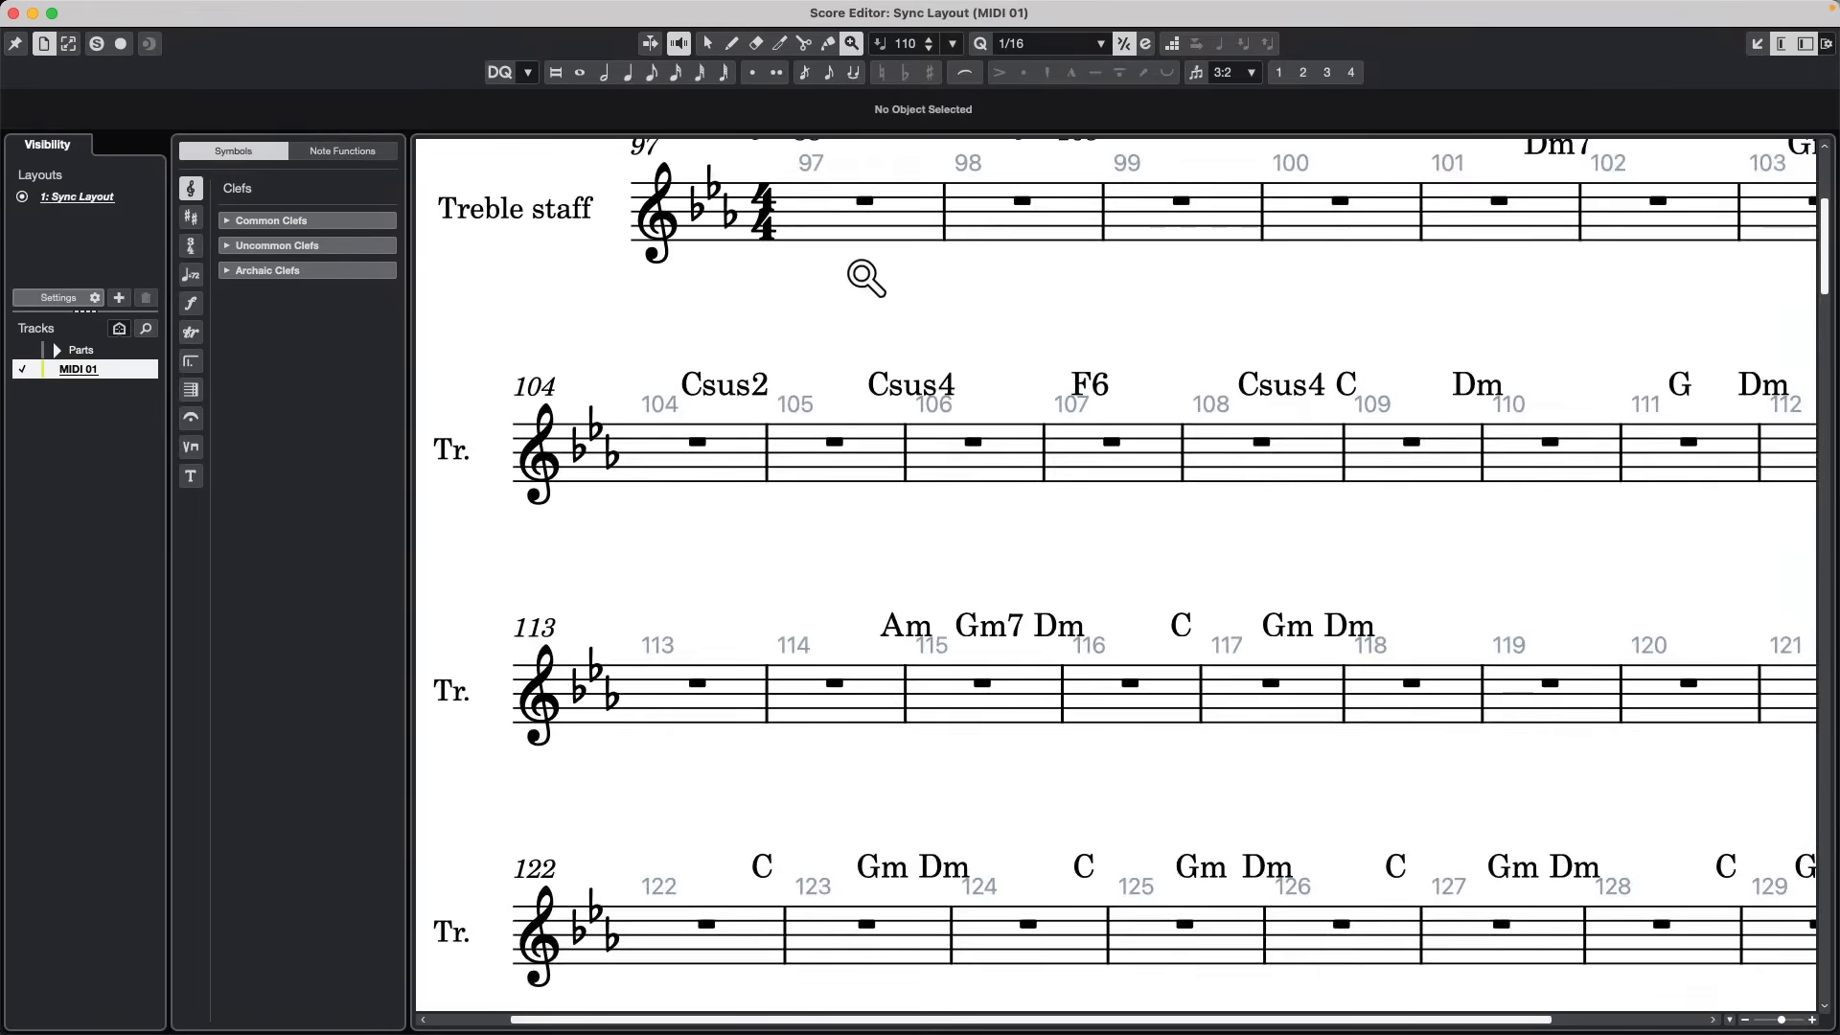
Enter quarter notes A♭3, C4 and D4 on the first three beats of bar 98 and C4 on bar 99's first beat.
{"action": "left_click", "coordinate": [627, 72]}
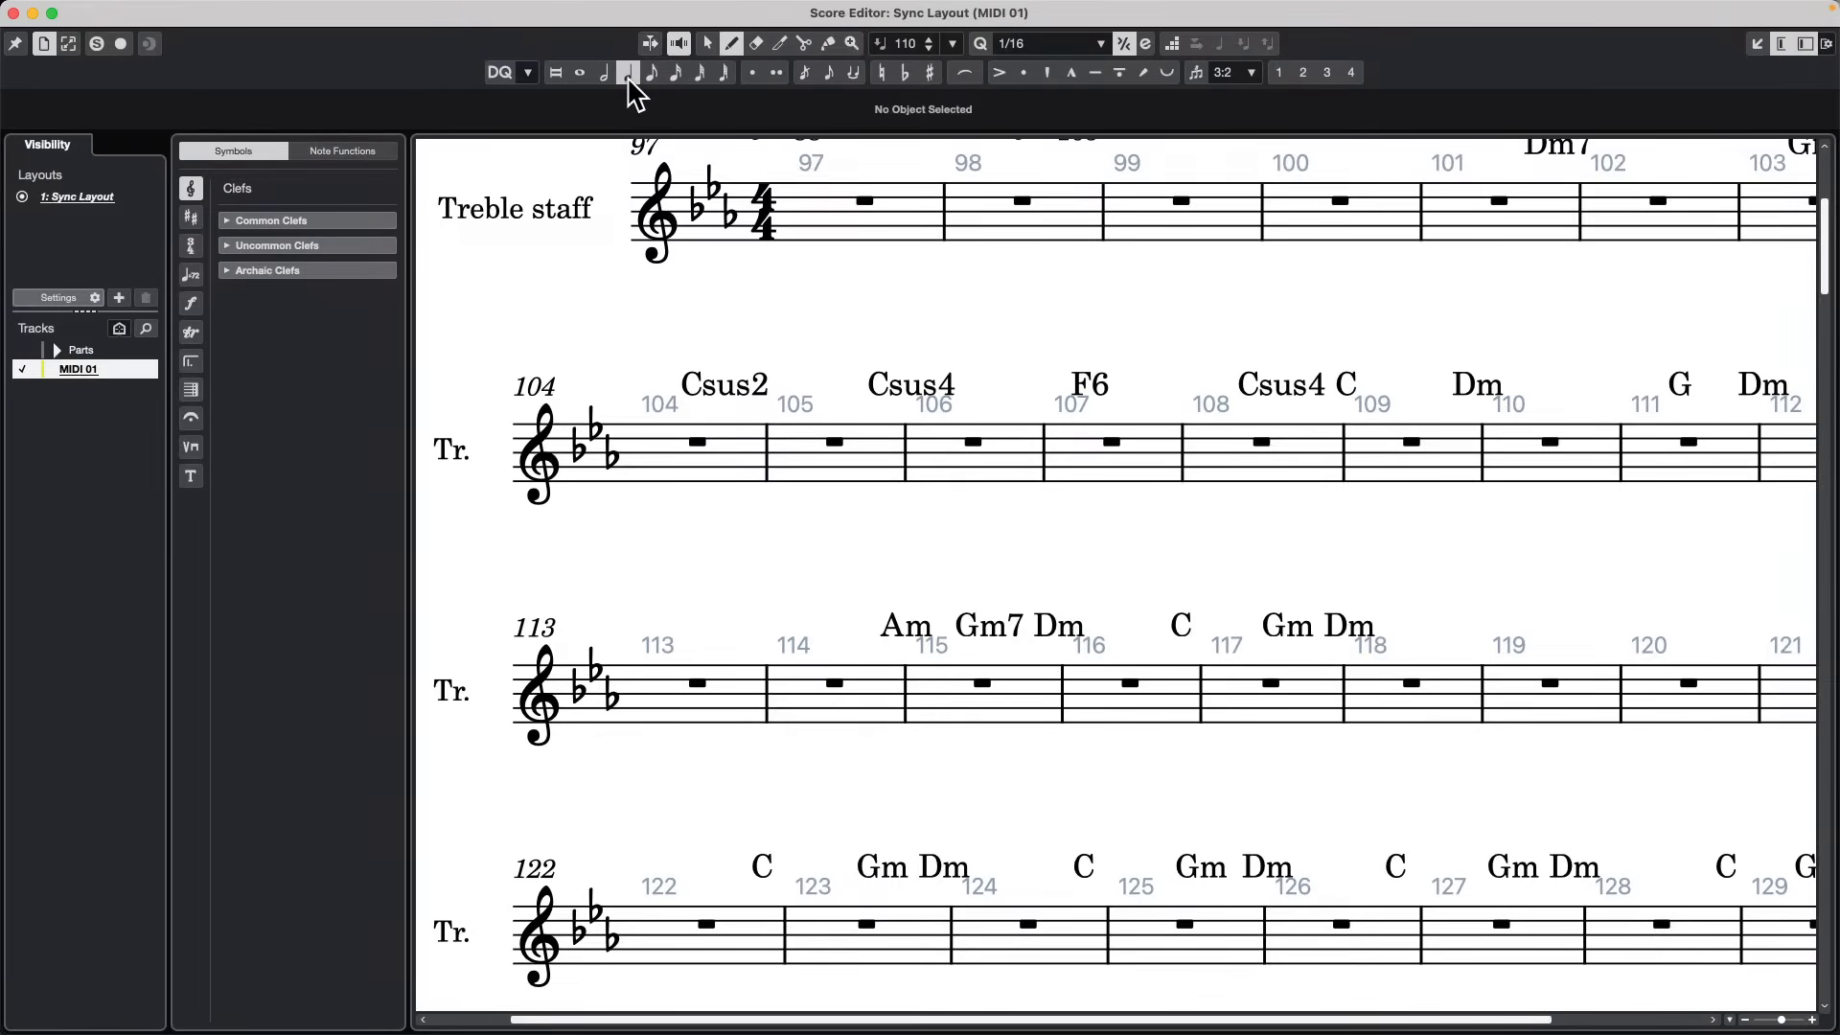
{"action": "scroll", "coordinate": [755, 257], "scroll_direction": "up", "scroll_amount": 3}
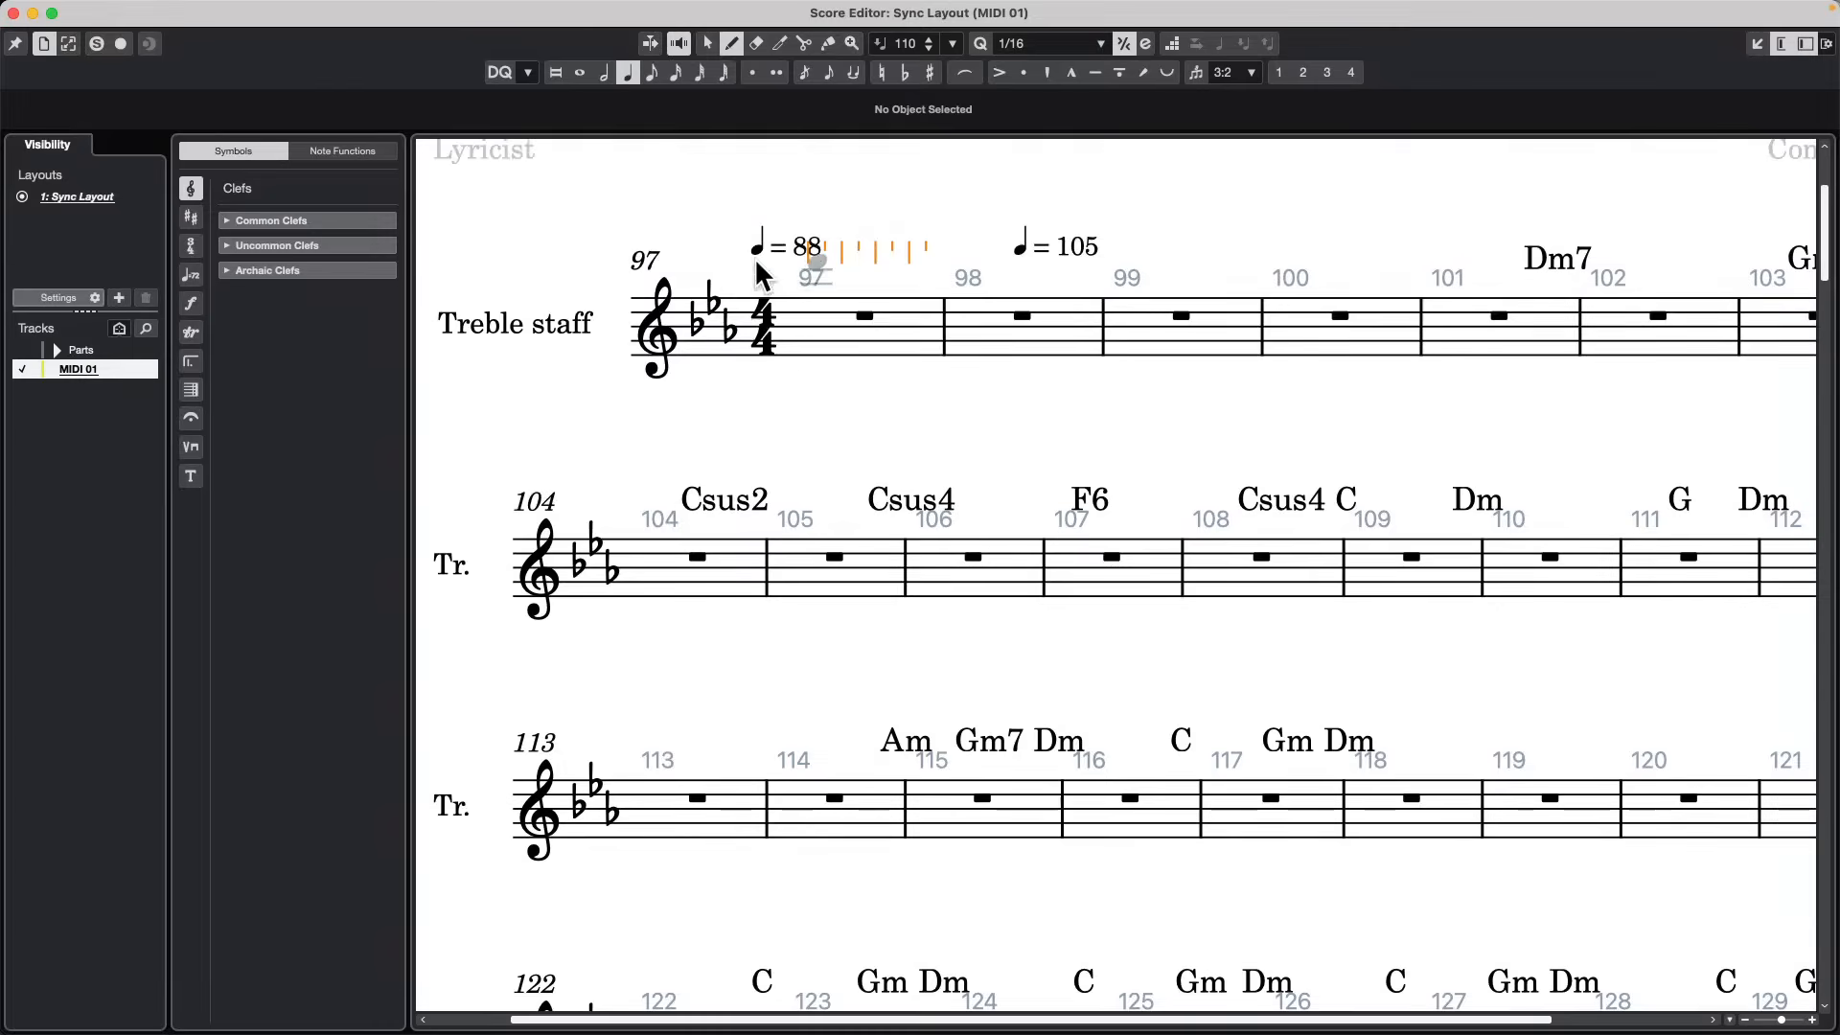
{"action": "left_click", "coordinate": [965, 337]}
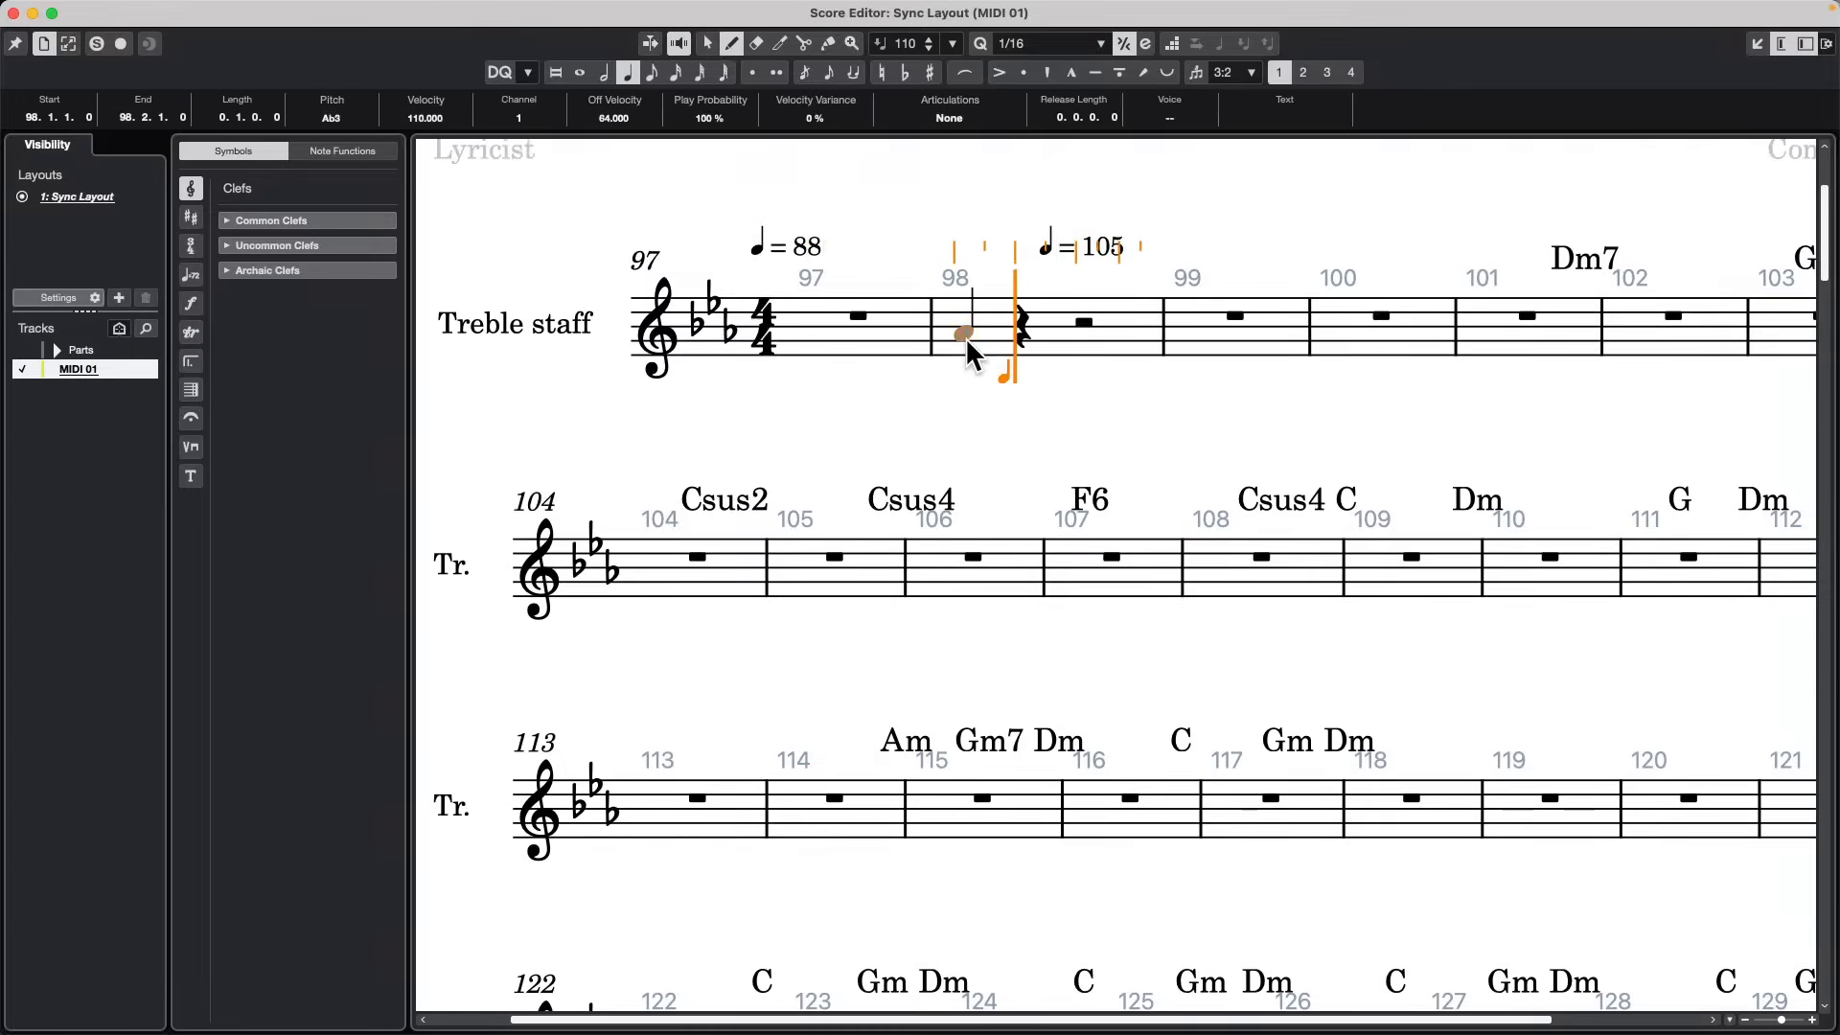
{"action": "left_click", "coordinate": [1021, 316]}
{"action": "left_click", "coordinate": [1084, 310]}
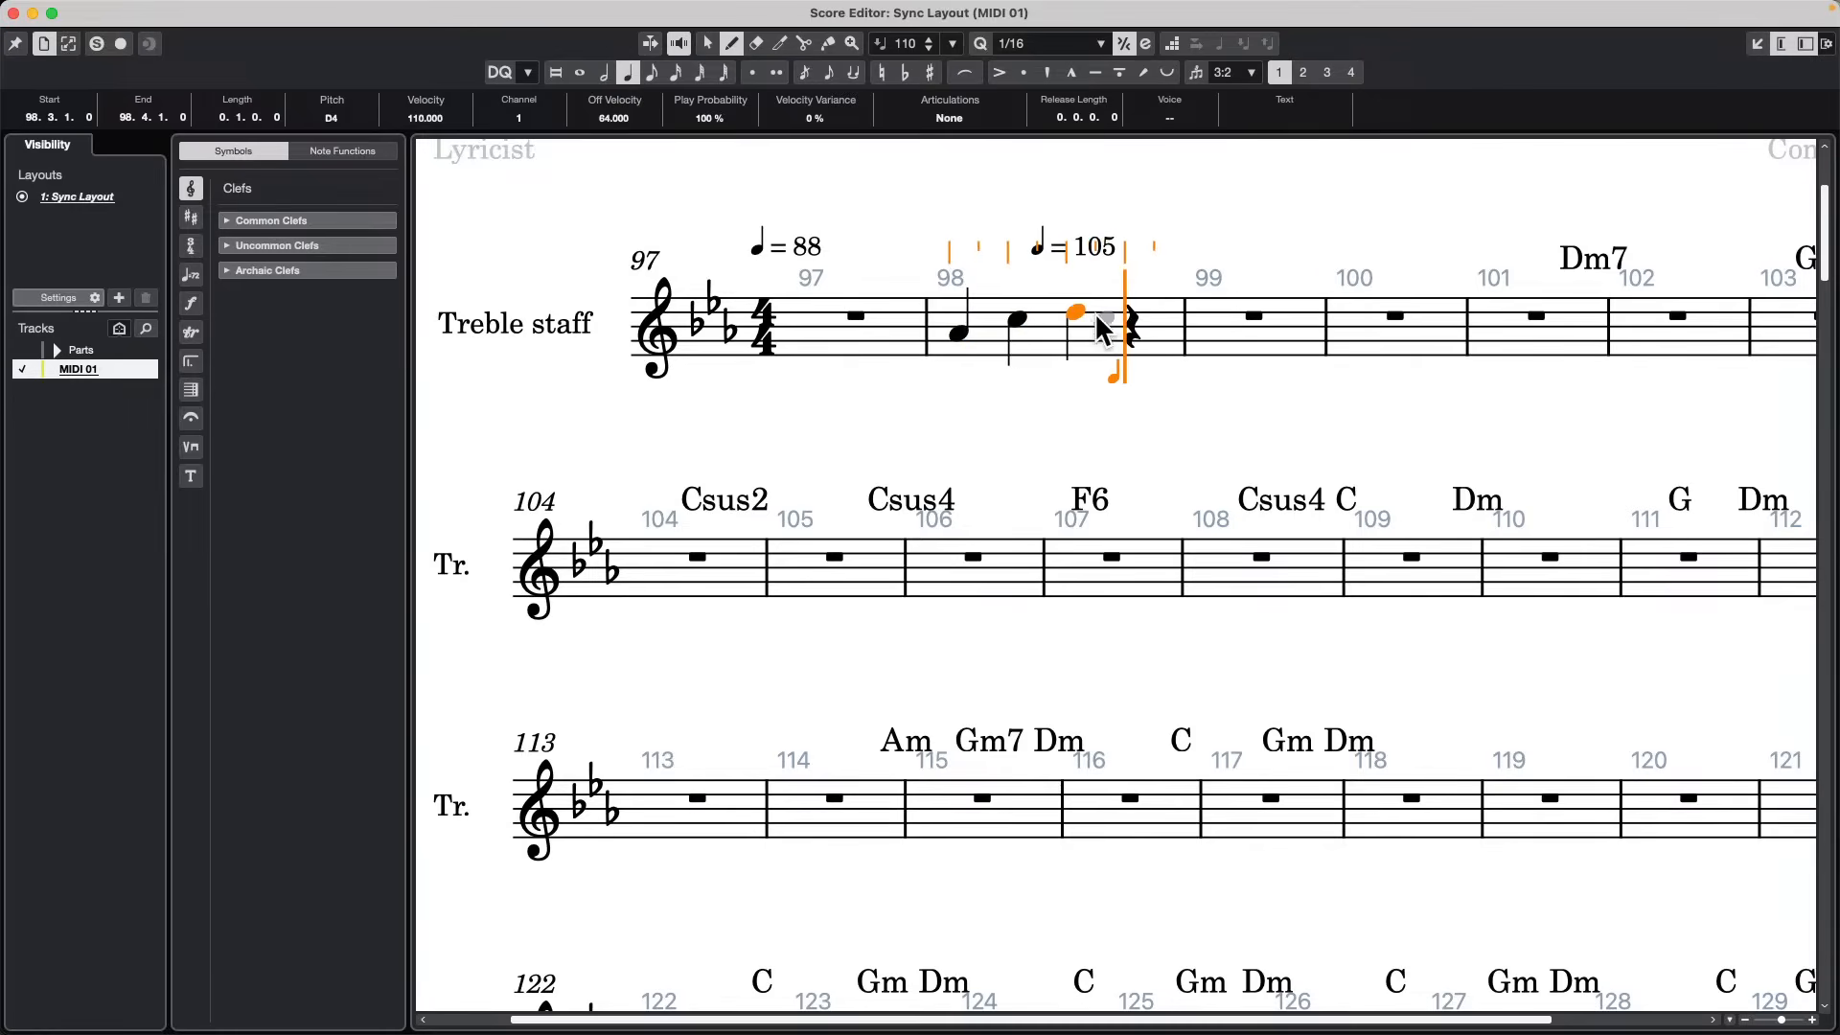
{"action": "left_click", "coordinate": [1203, 318]}
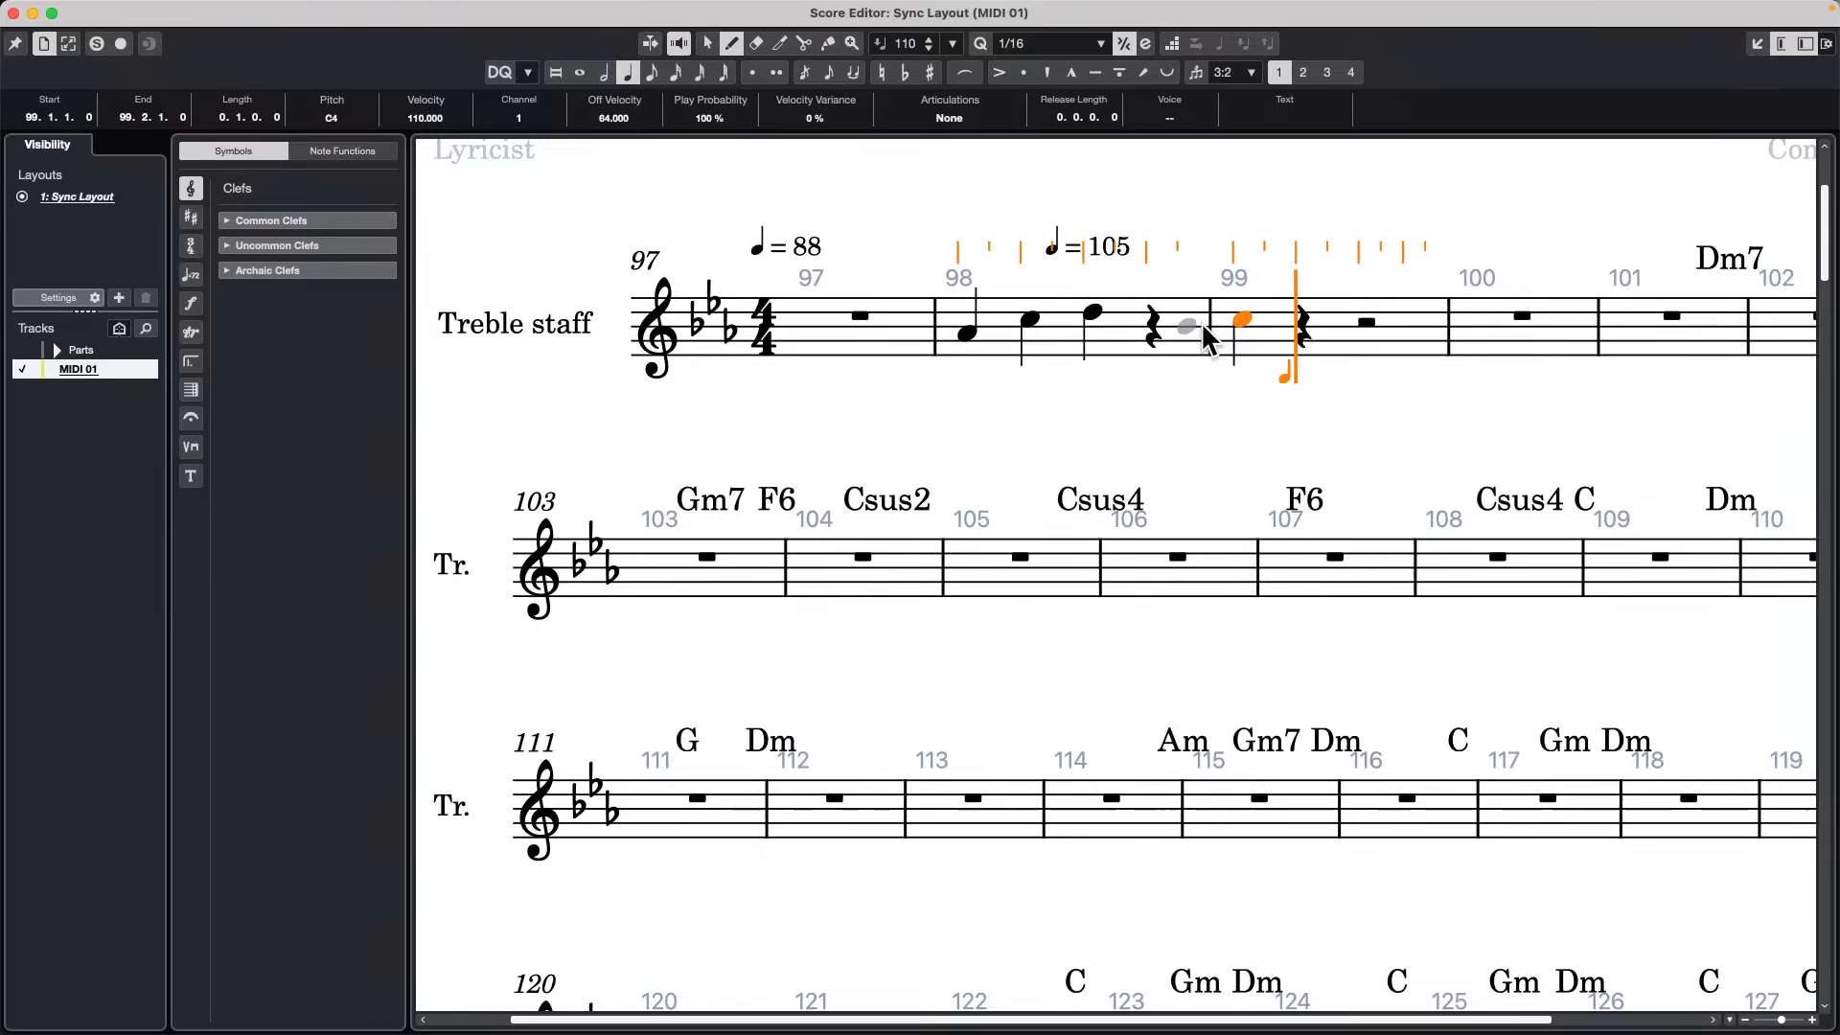
{"action": "left_click", "coordinate": [708, 44]}
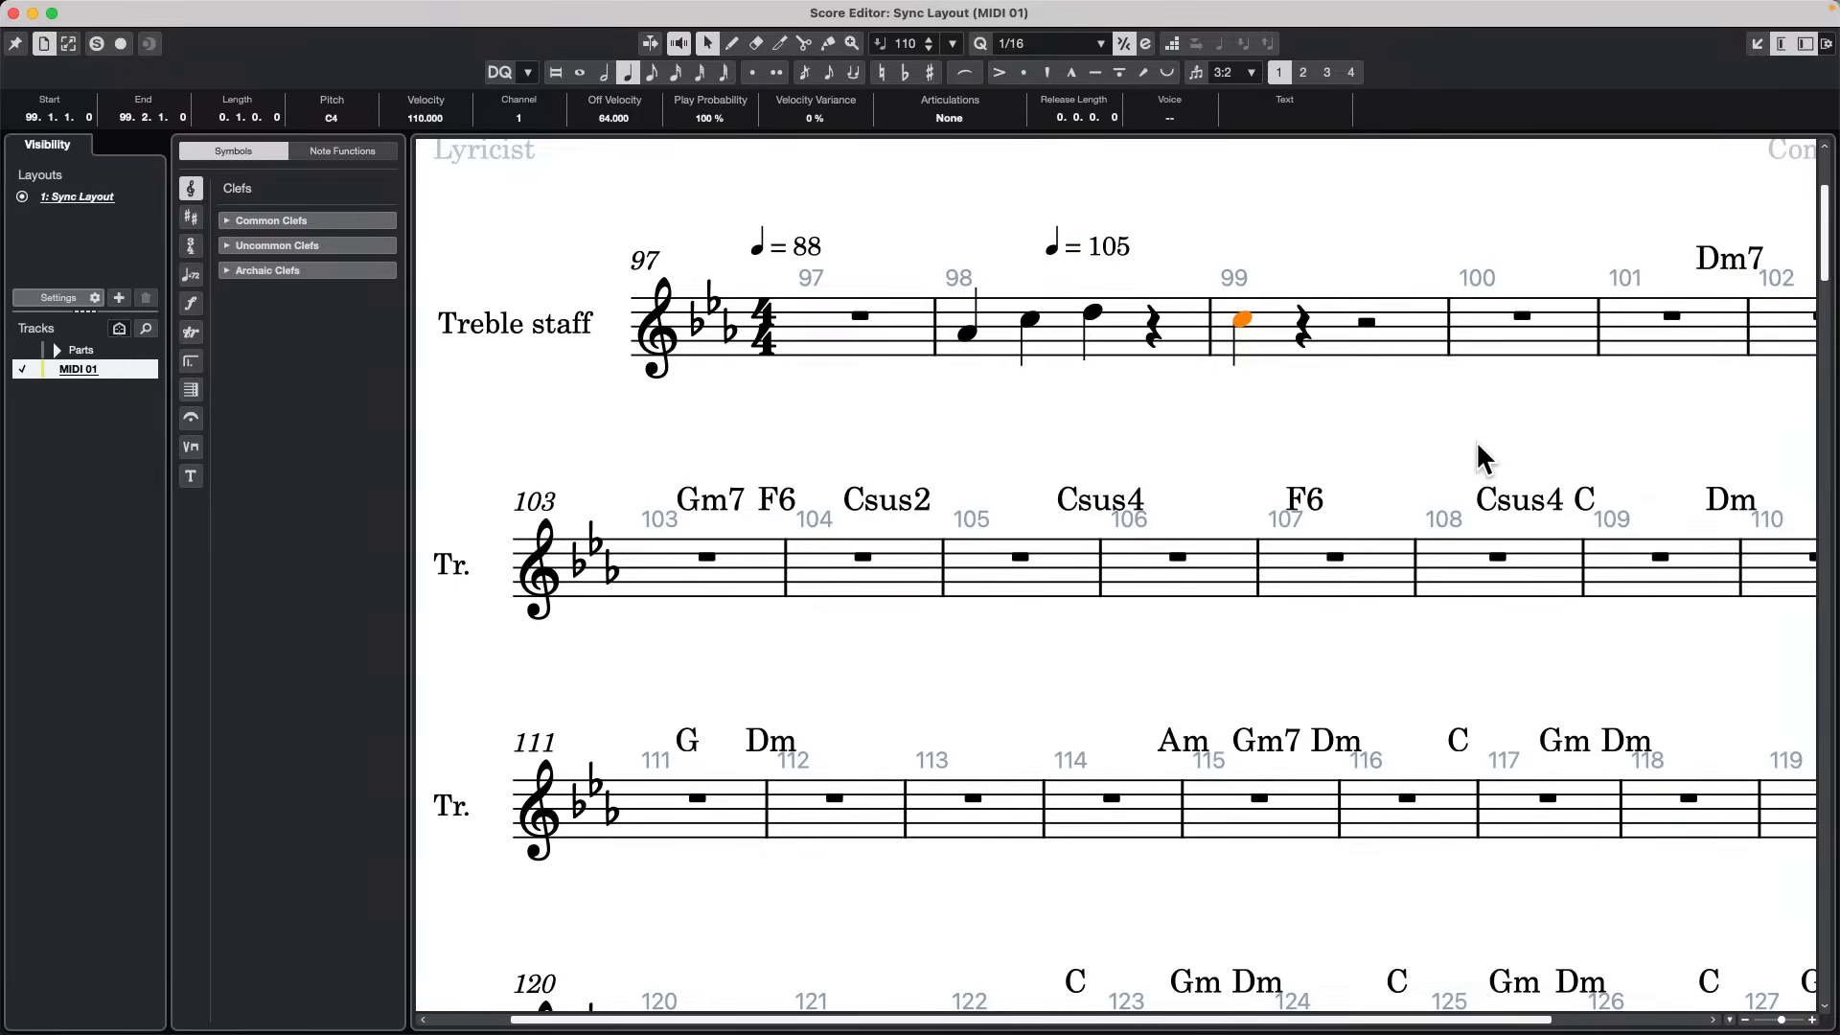
Nudge the C4 note in bar 99 later in 1/16 steps to just before beat 3.
{"action": "key", "text": "ctrl+Right"}
{"action": "key", "text": "ctrl+Right"}
{"action": "key", "text": "ctrl+Right"}
{"action": "key", "text": "ctrl+Right"}
{"action": "key", "text": "ctrl+Right"}
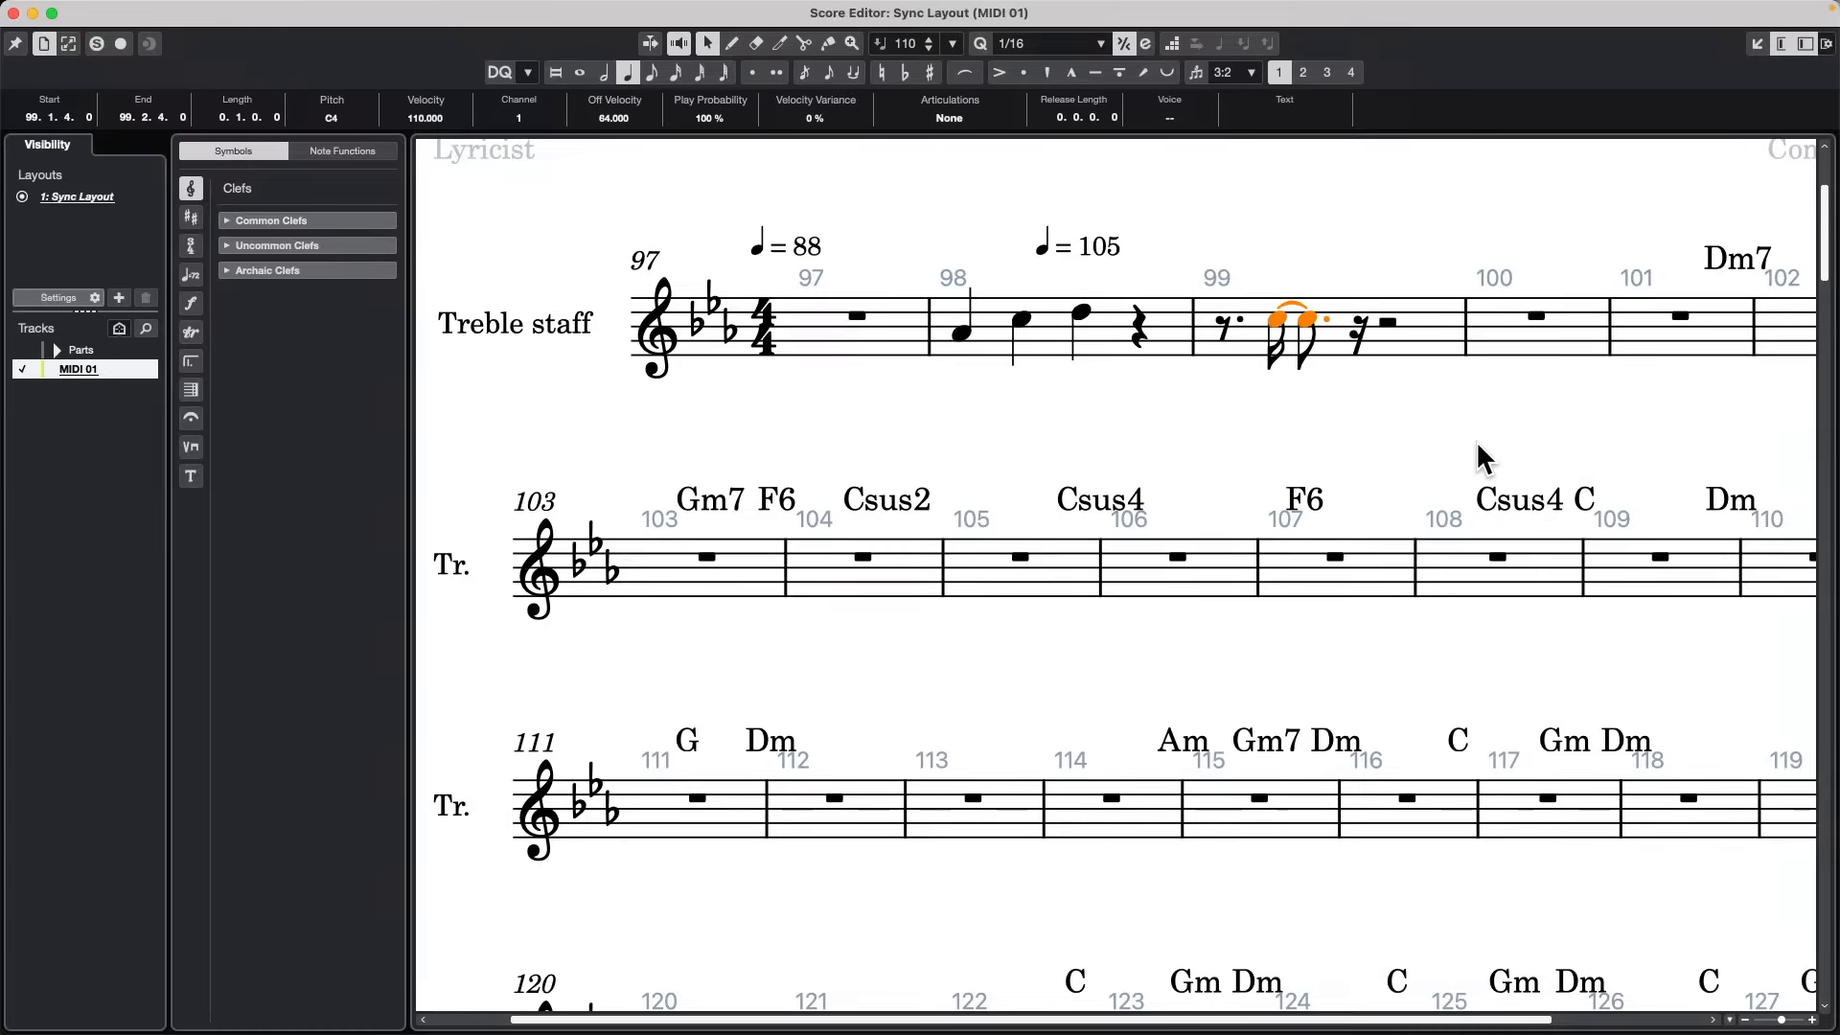
{"action": "key", "text": "ctrl+Right"}
{"action": "key", "text": "ctrl+Right"}
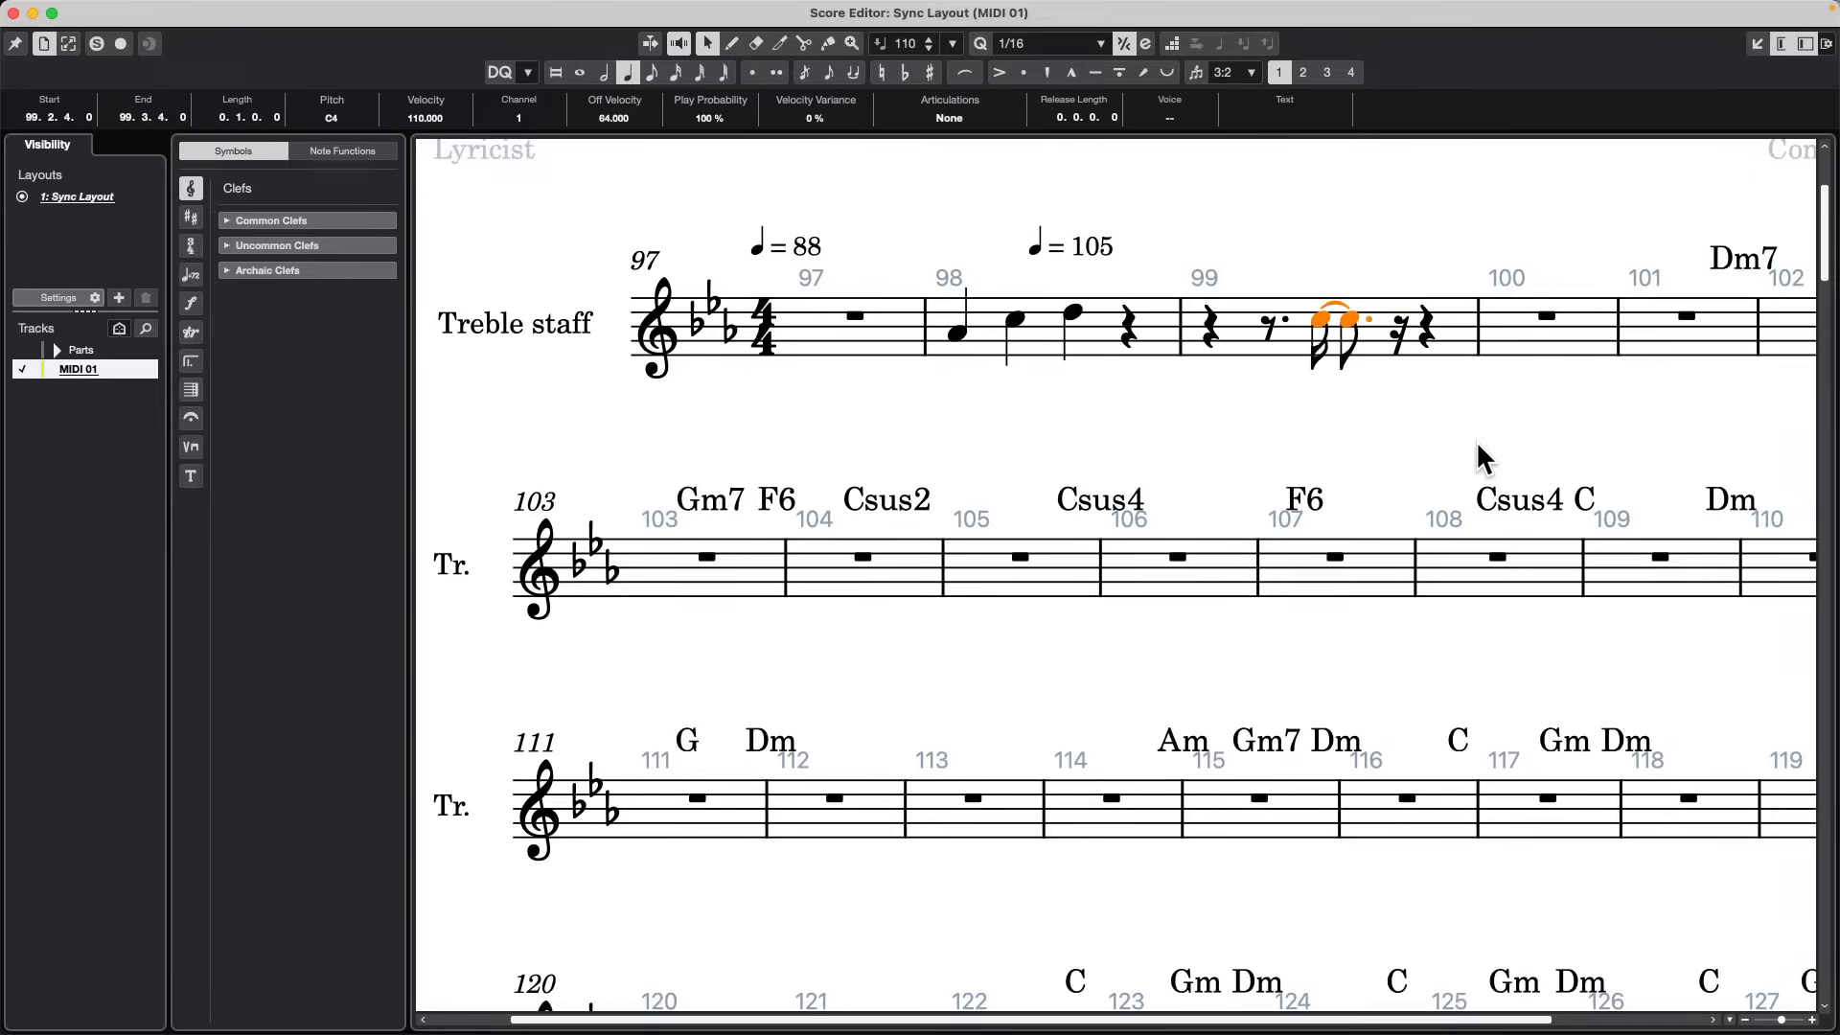
Undo the 1/16 nudges of the C4 note in bar 99.
{"action": "left_click", "coordinate": [1011, 44]}
{"action": "left_click", "coordinate": [1042, 43]}
{"action": "key", "text": "super+z"}
{"action": "key", "text": "super+z"}
{"action": "key", "text": "shift+super+z"}
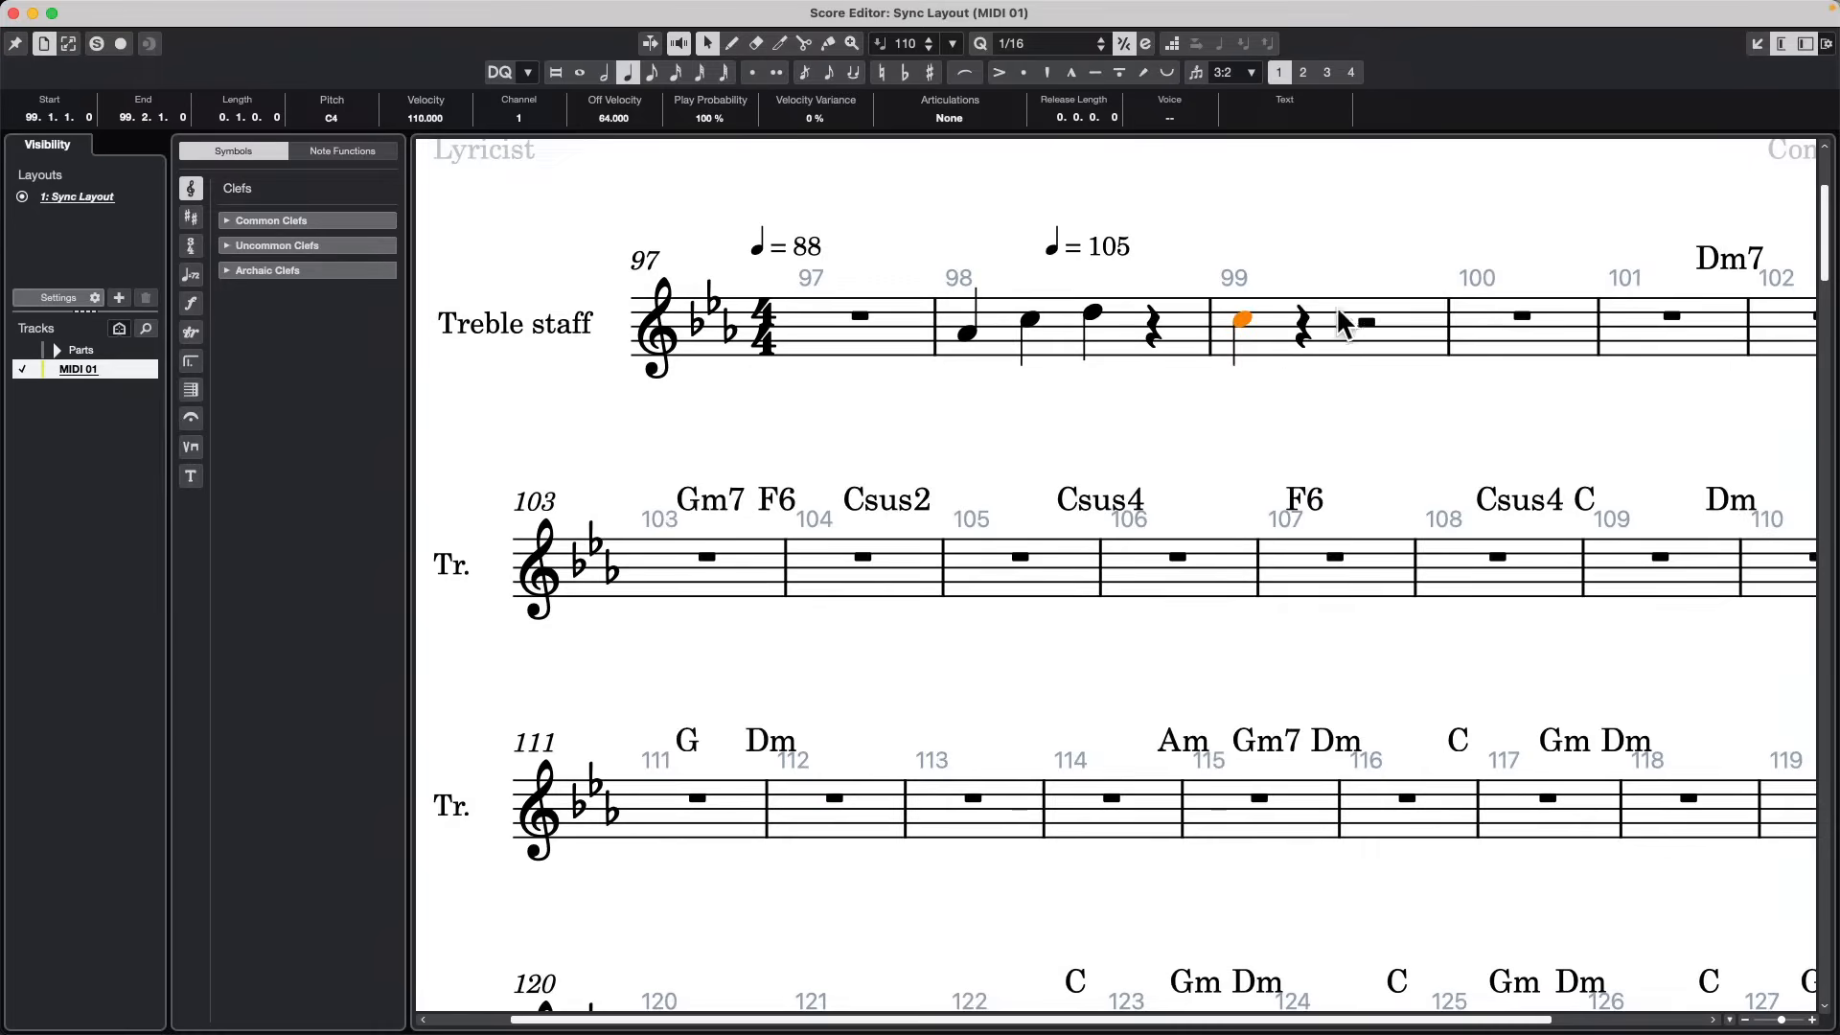
Set the quantize value to 1/4 and nudge the C4 note back and forth within bar 99, ending on beat 2.
{"action": "left_click", "coordinate": [1023, 44]}
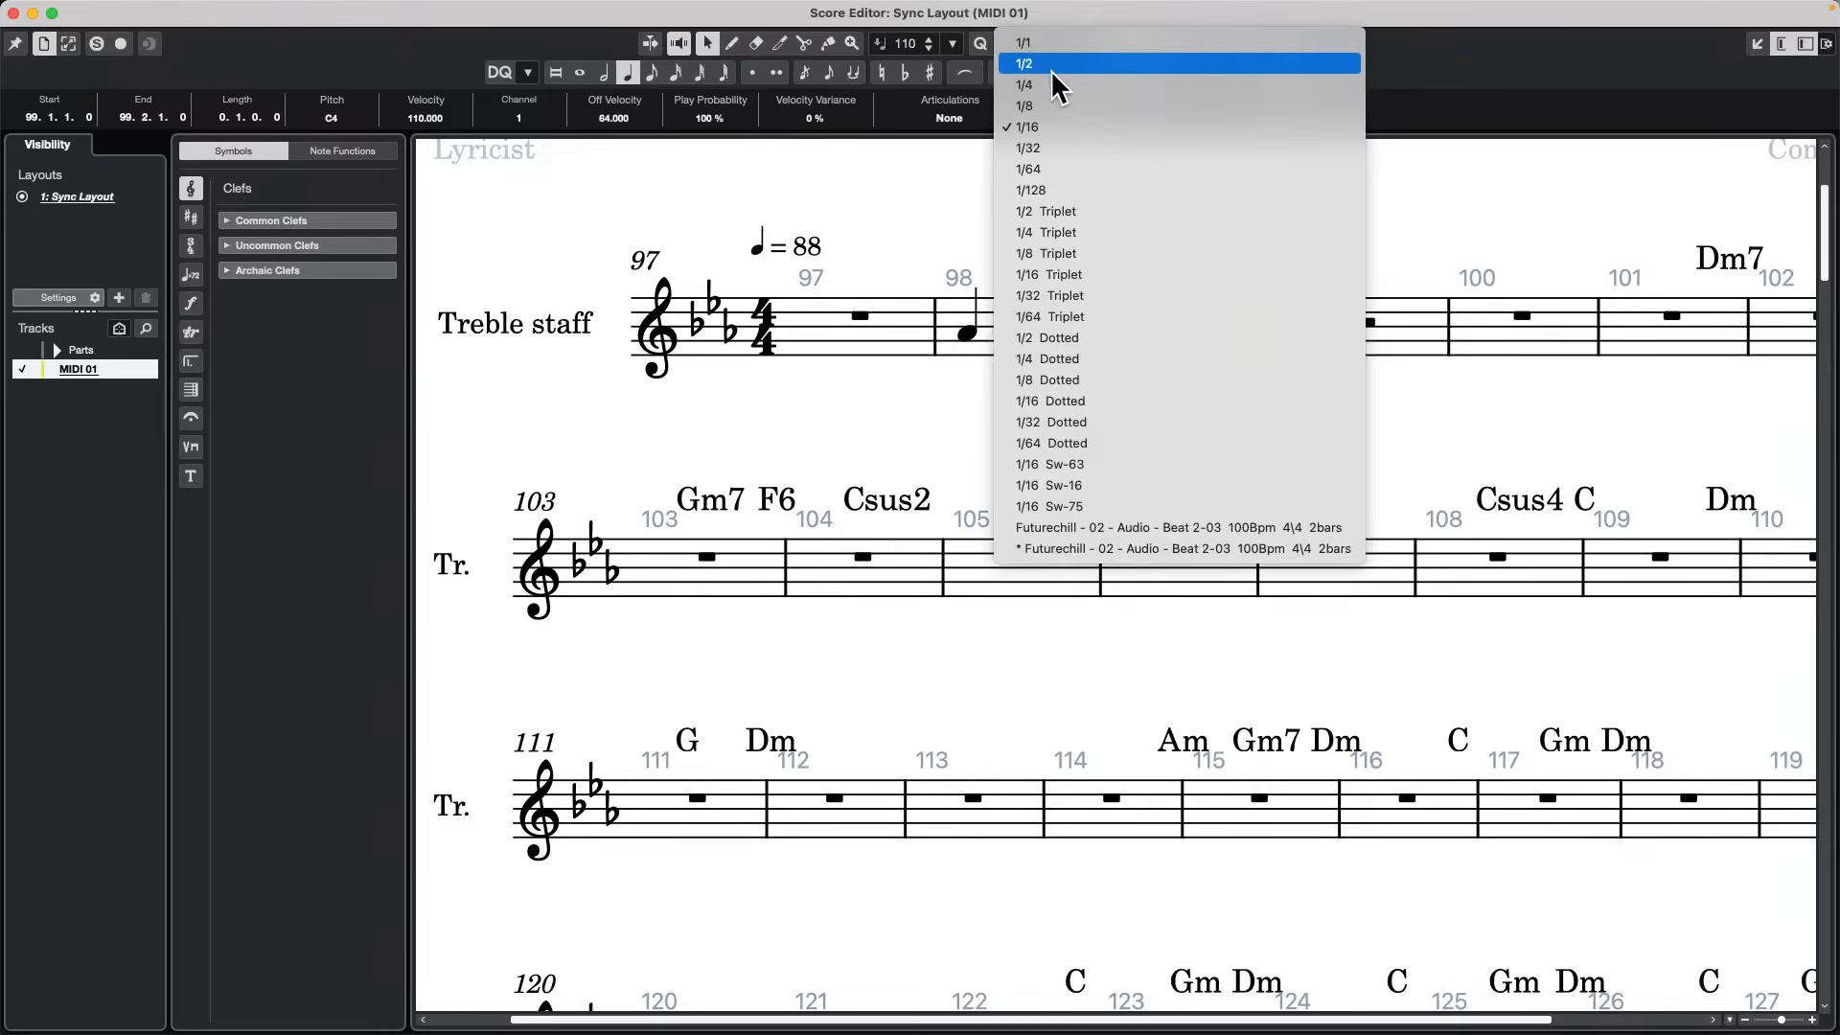
{"action": "left_click", "coordinate": [1049, 84]}
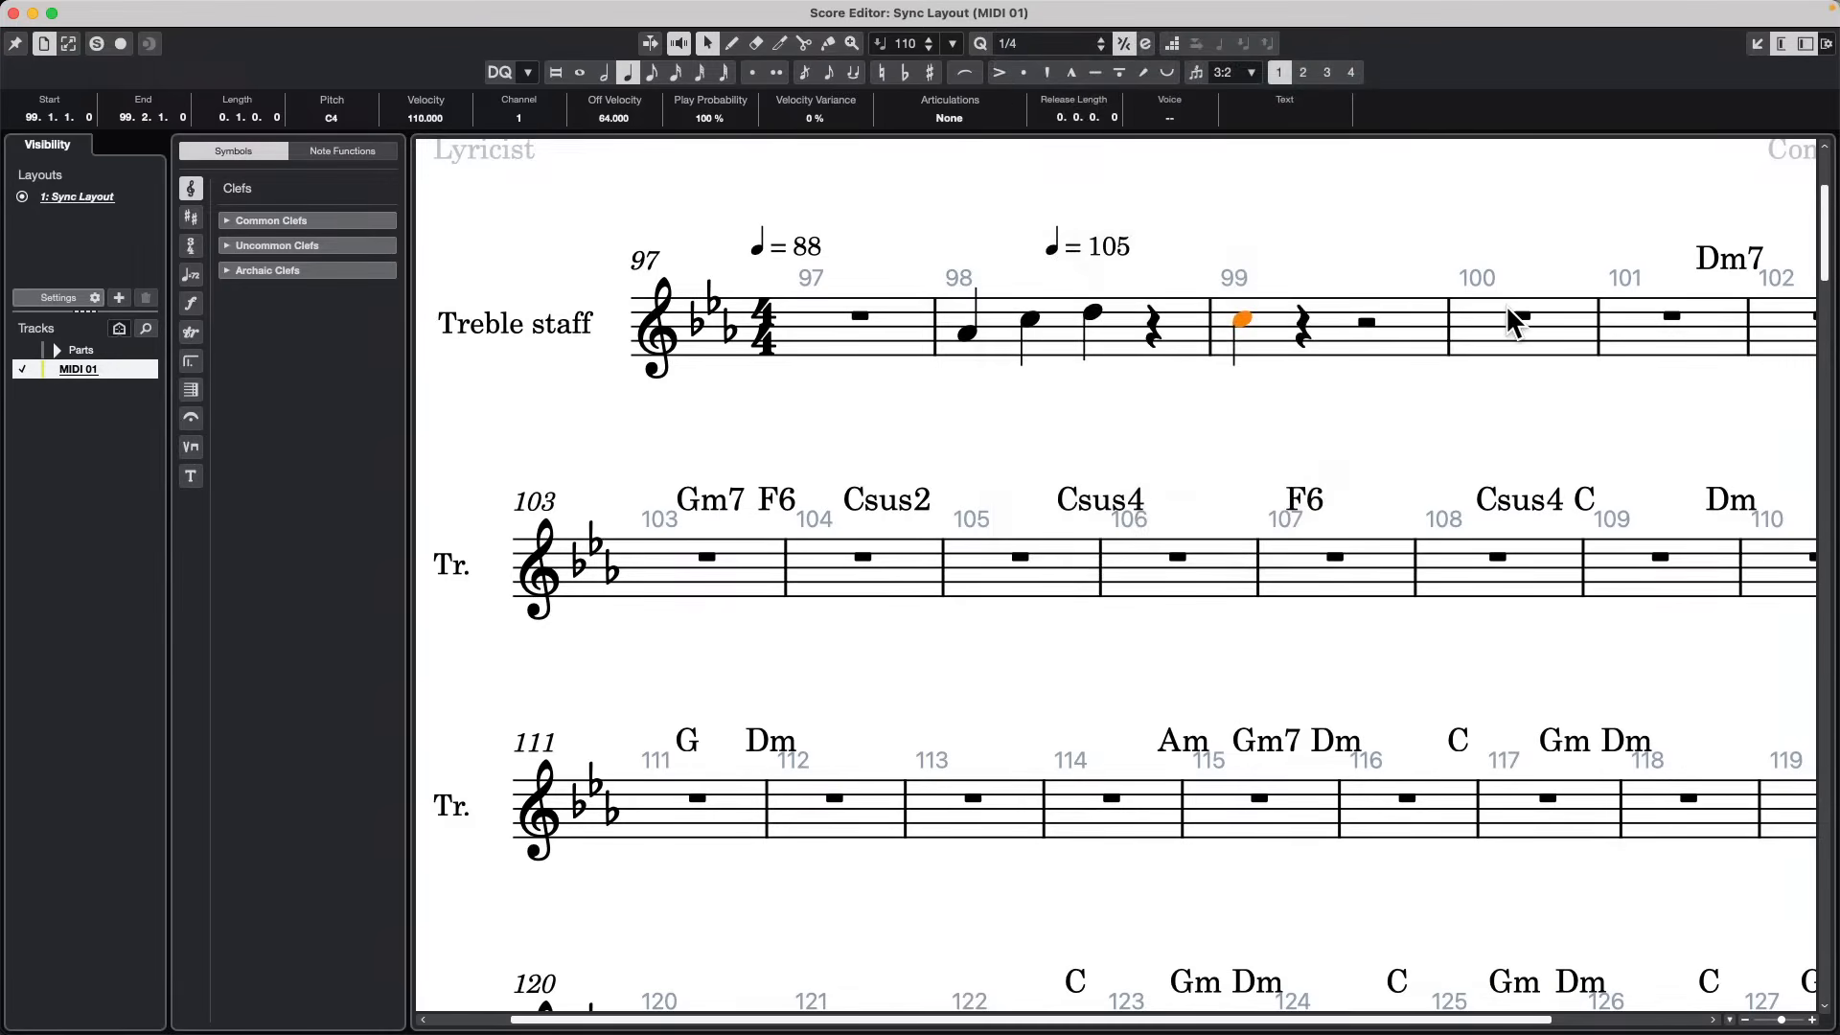
{"action": "key", "text": "ctrl+Right"}
{"action": "key", "text": "ctrl+Right"}
{"action": "key", "text": "ctrl+Right"}
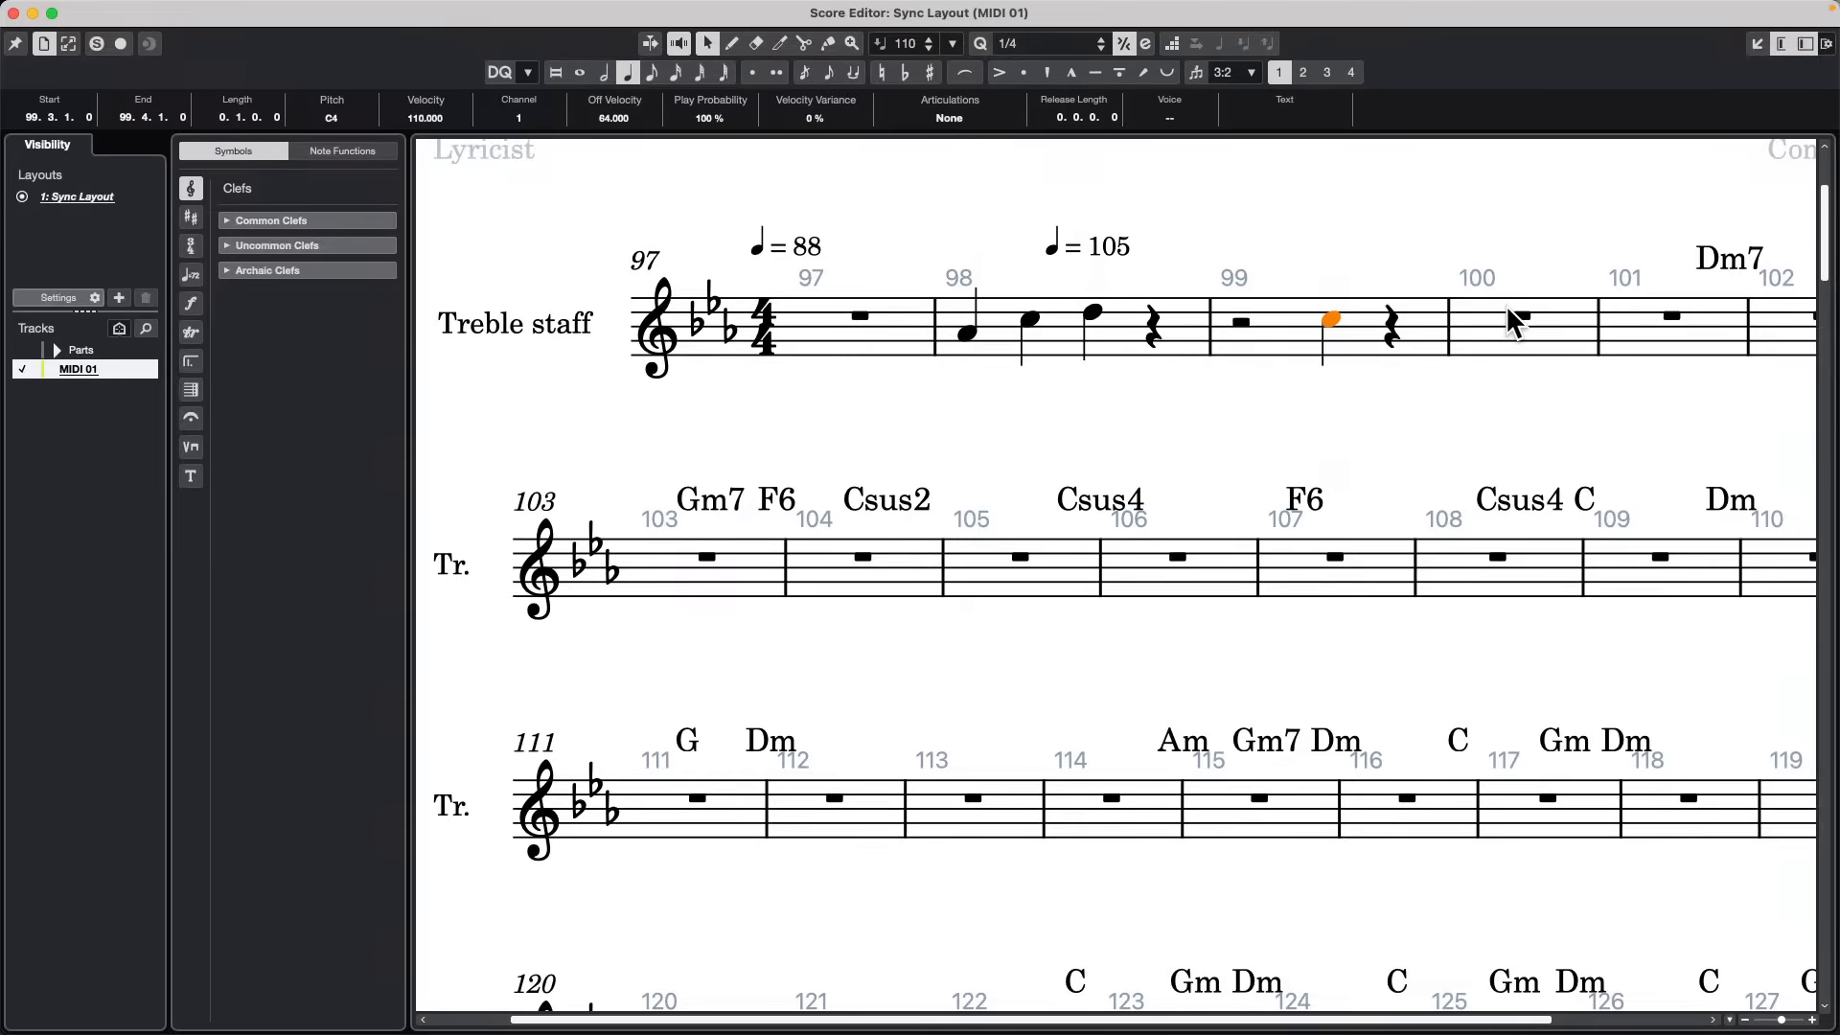
{"action": "key", "text": "ctrl+Left"}
{"action": "key", "text": "ctrl+Left"}
{"action": "key", "text": "ctrl+Left"}
{"action": "key", "text": "ctrl+Left"}
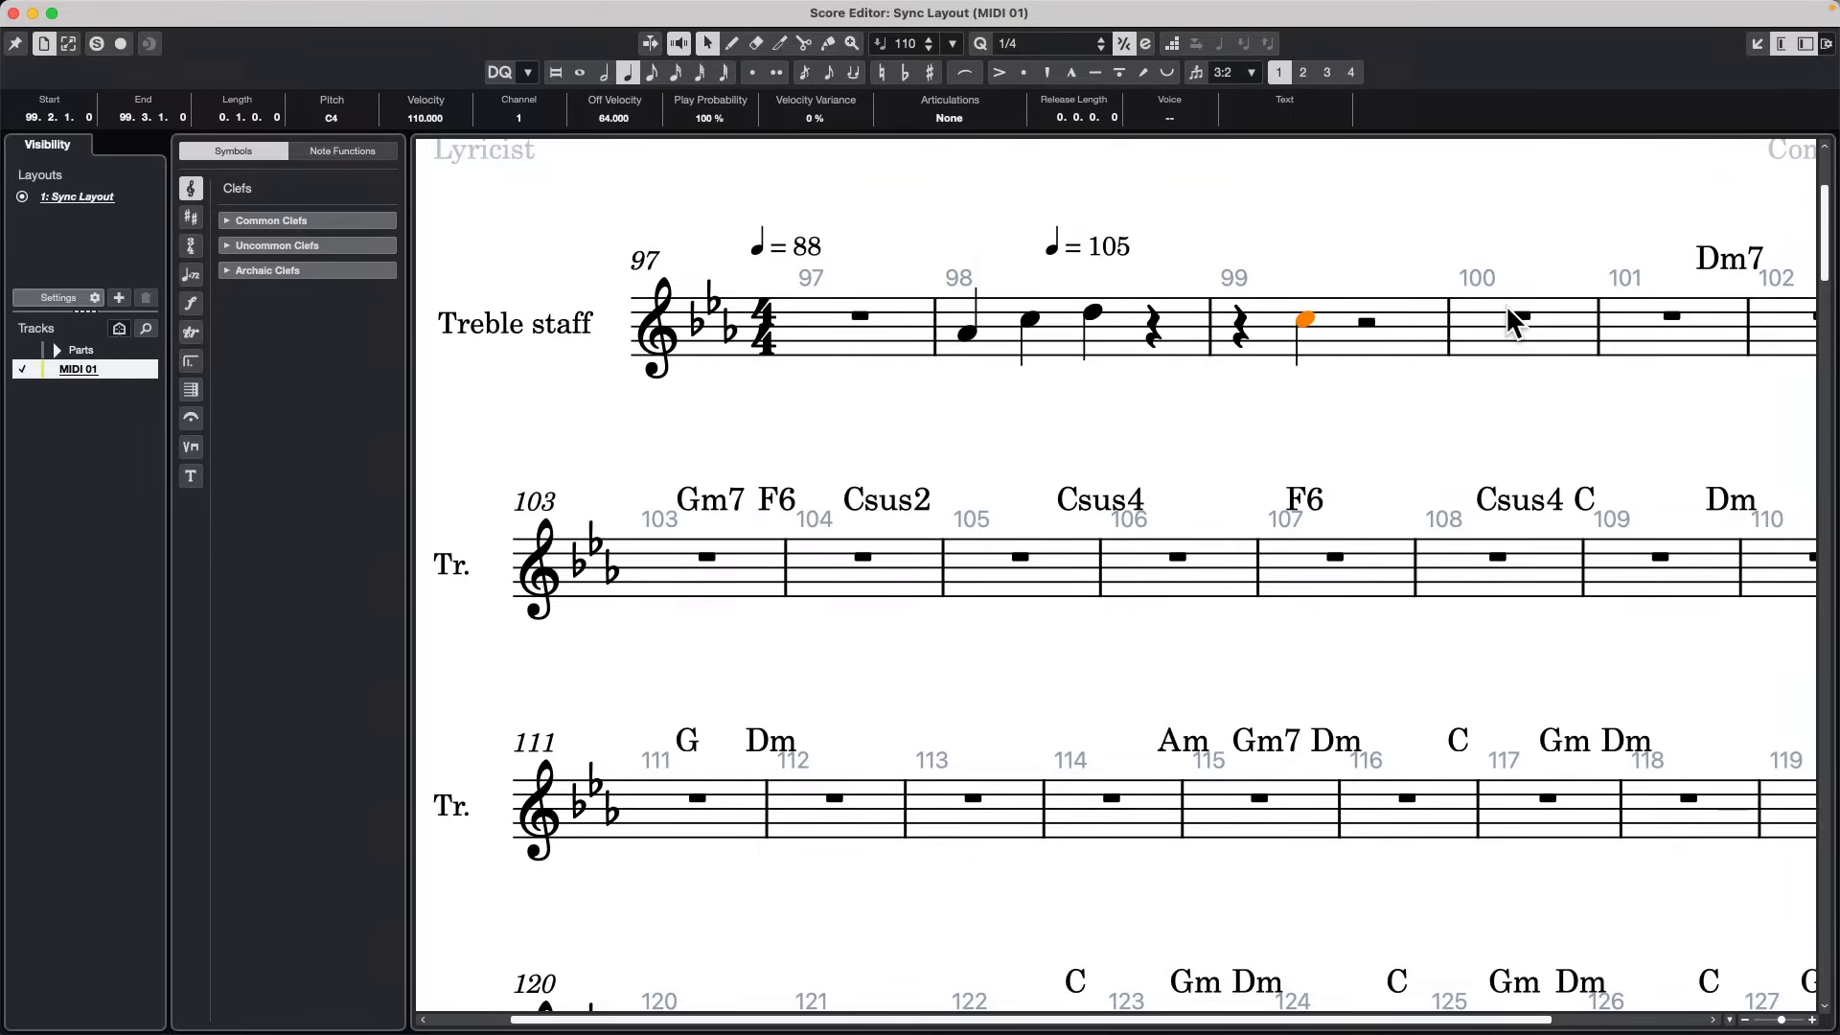
Nudge the C4 note later in quarter-note steps to the first beat of bar 100.
{"action": "key", "text": "ctrl+Right"}
{"action": "key", "text": "ctrl+Right"}
{"action": "key", "text": "ctrl+Right"}
{"action": "key", "text": "ctrl+Right"}
{"action": "key", "text": "ctrl+Right"}
{"action": "key", "text": "ctrl+Right"}
{"action": "key", "text": "ctrl+Right"}
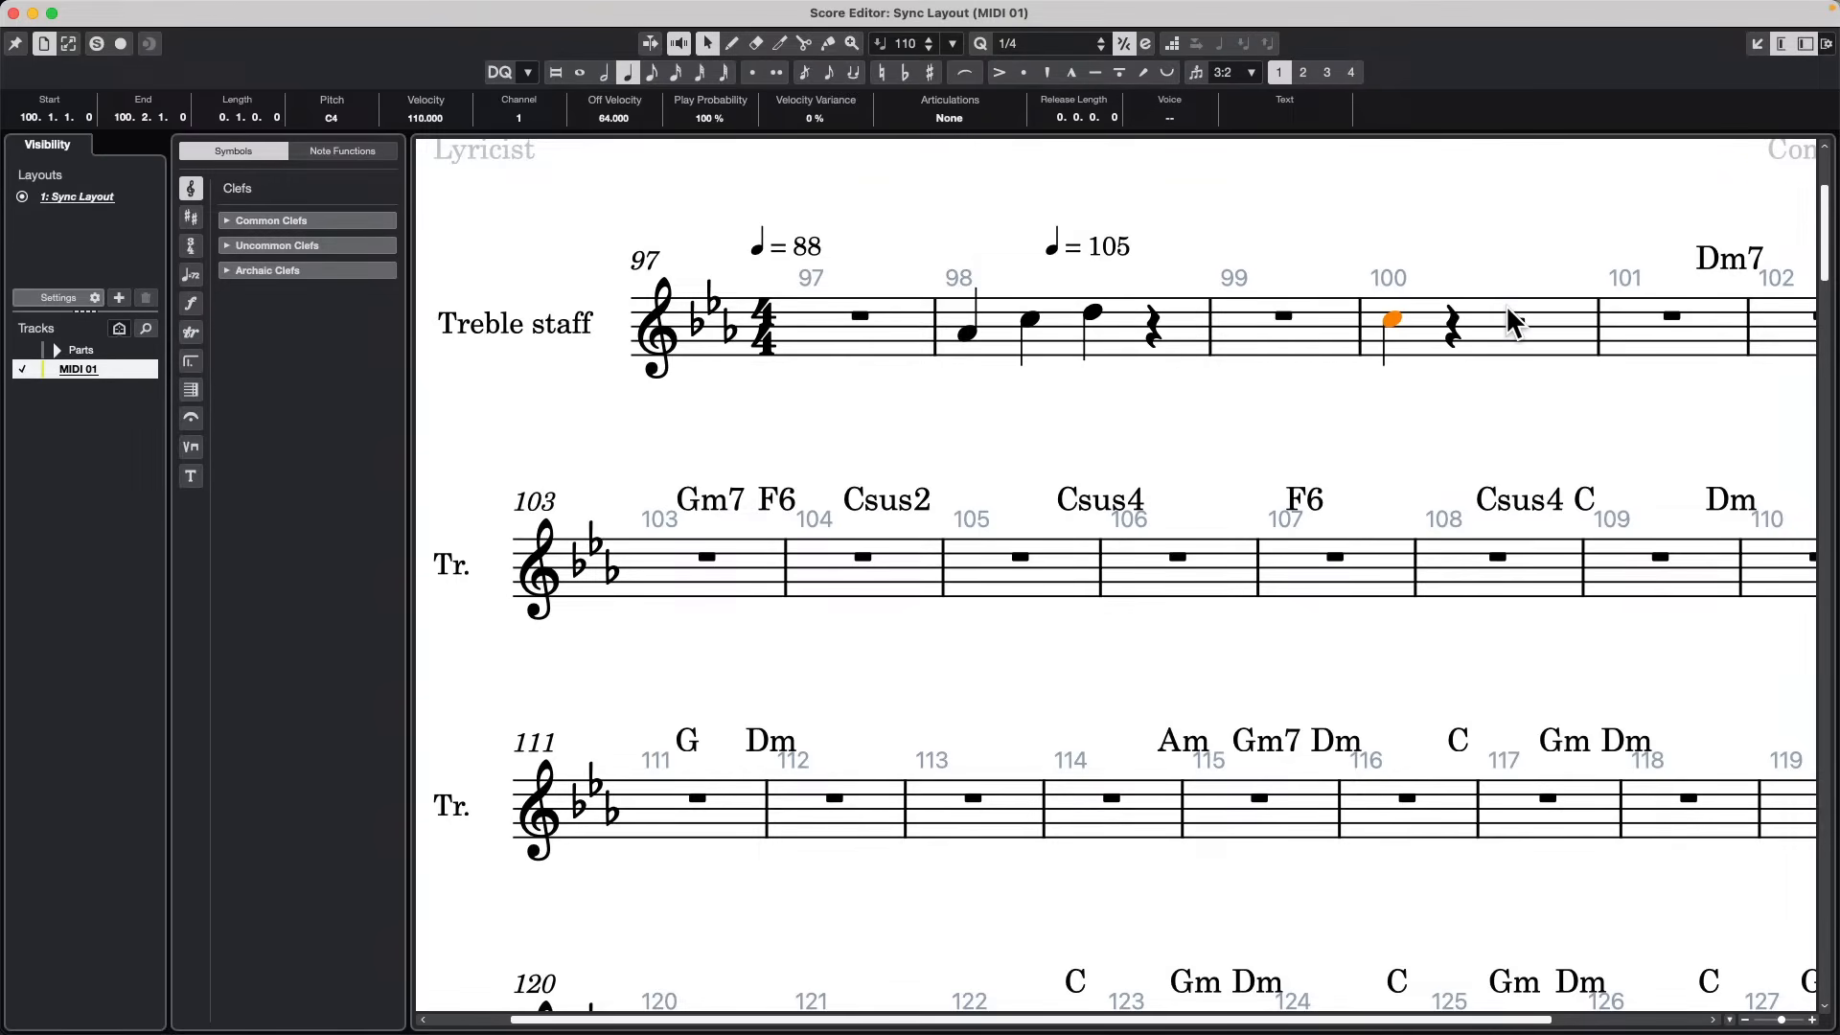
Shorten the C4 note to a minimal length and nudge it to beat 4 of bar 100.
{"action": "key", "text": "ctrl+Right"}
{"action": "key", "text": "ctrl+Left"}
{"action": "key", "text": "ctrl+Left"}
{"action": "key", "text": "ctrl+Left"}
{"action": "key", "text": "ctrl+Left"}
{"action": "key", "text": "alt+Right"}
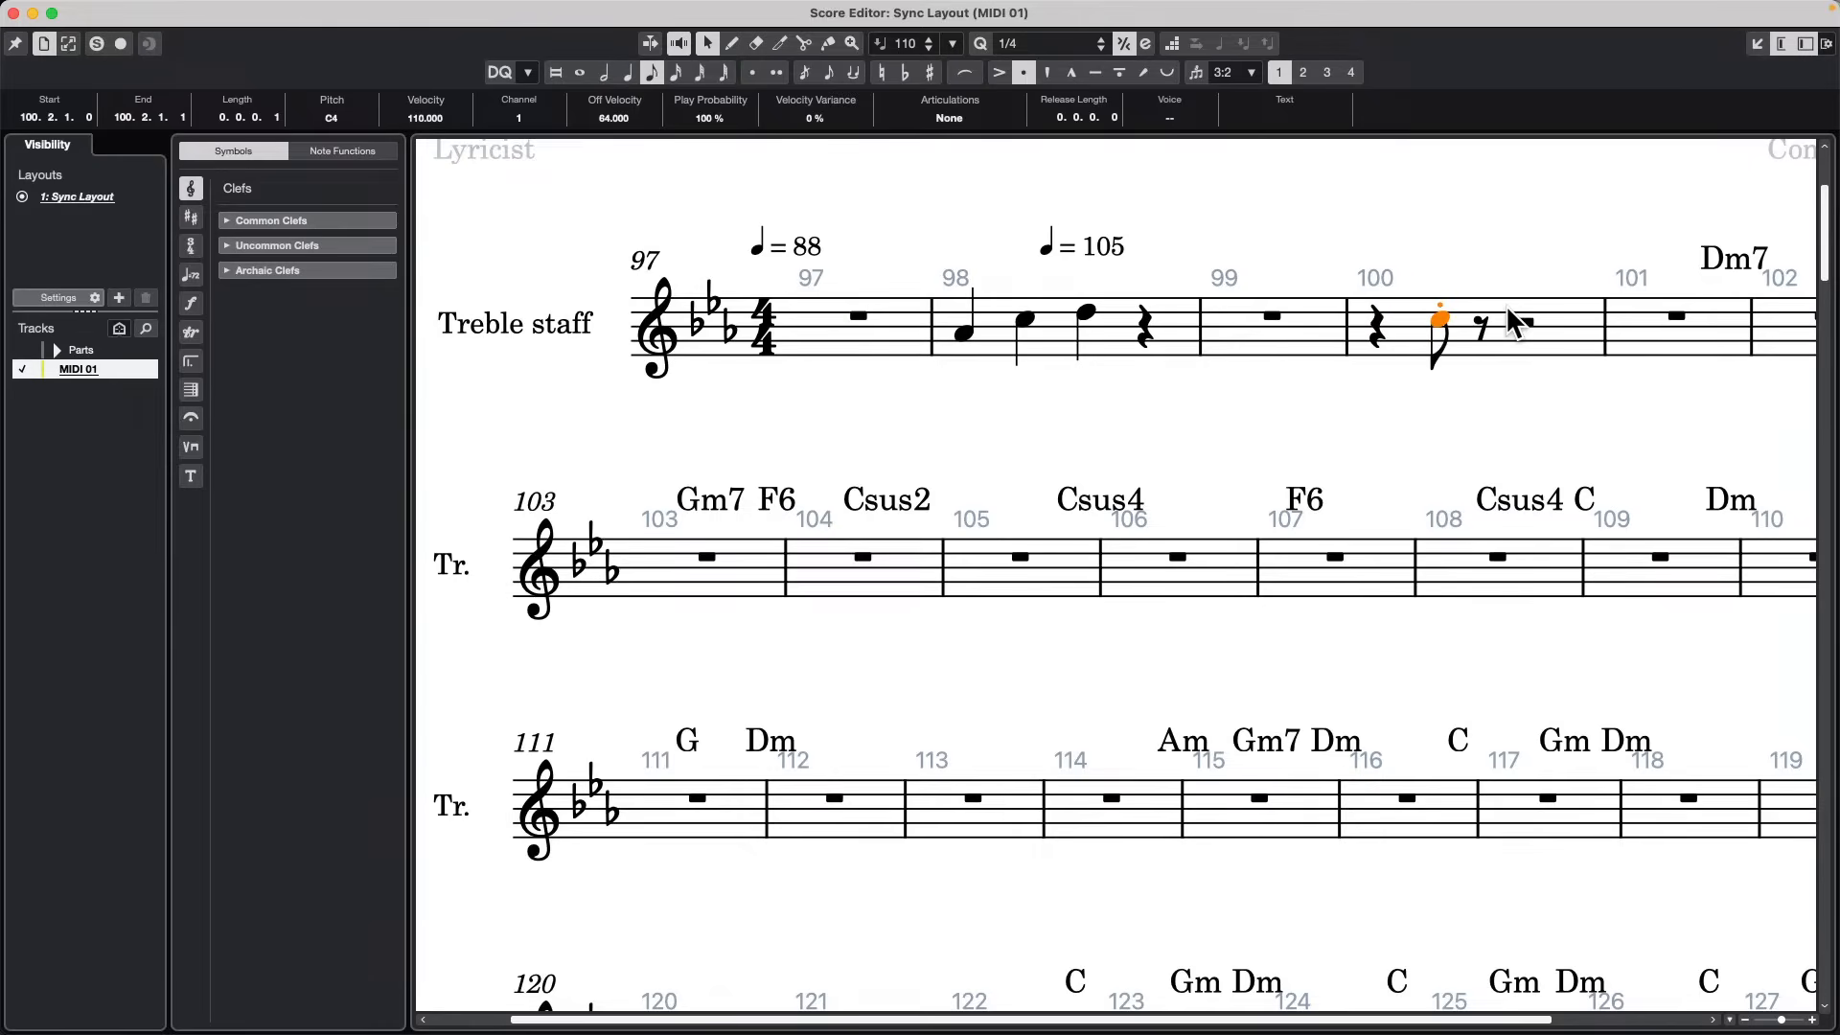
{"action": "key", "text": "ctrl+Right"}
{"action": "key", "text": "ctrl+Right"}
{"action": "key", "text": "ctrl+Right"}
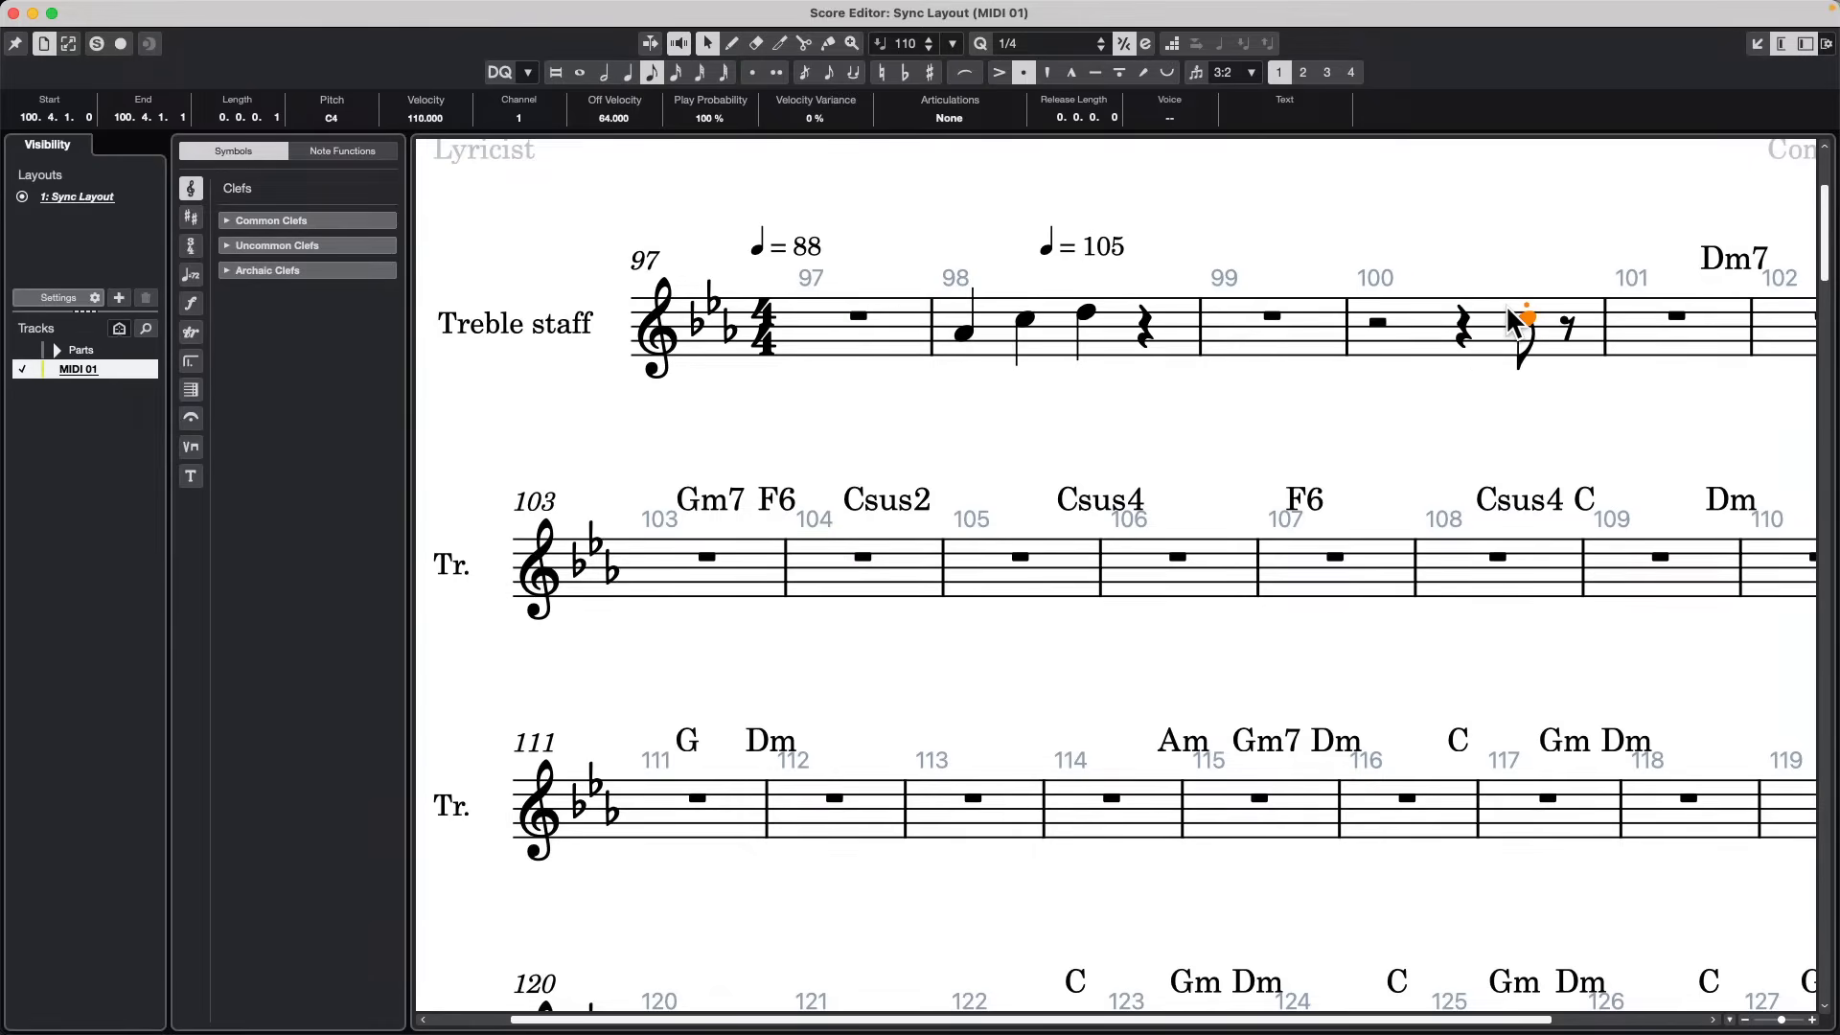
Extend the C4 note's start back to bar 100's first beat, then trim the start to beat 4.
{"action": "key", "text": "alt+Left"}
{"action": "key", "text": "alt+Left"}
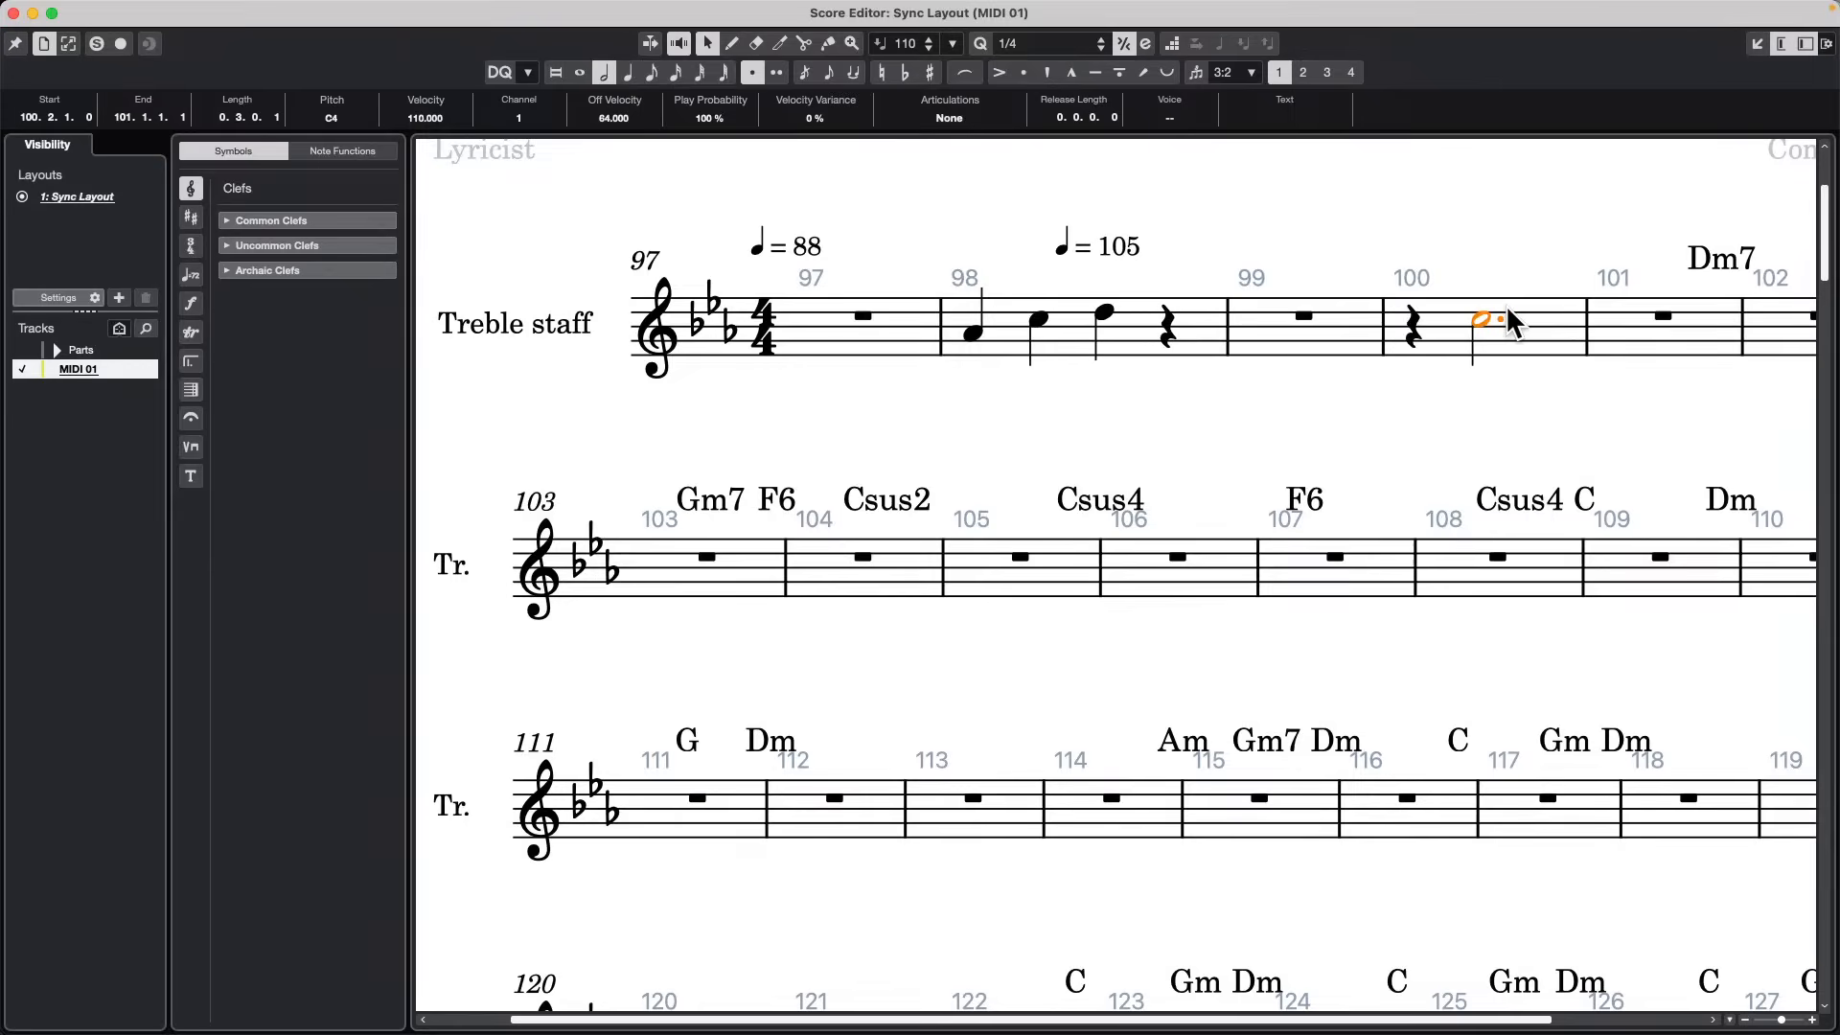
{"action": "key", "text": "alt+Left"}
{"action": "key", "text": "alt+Left"}
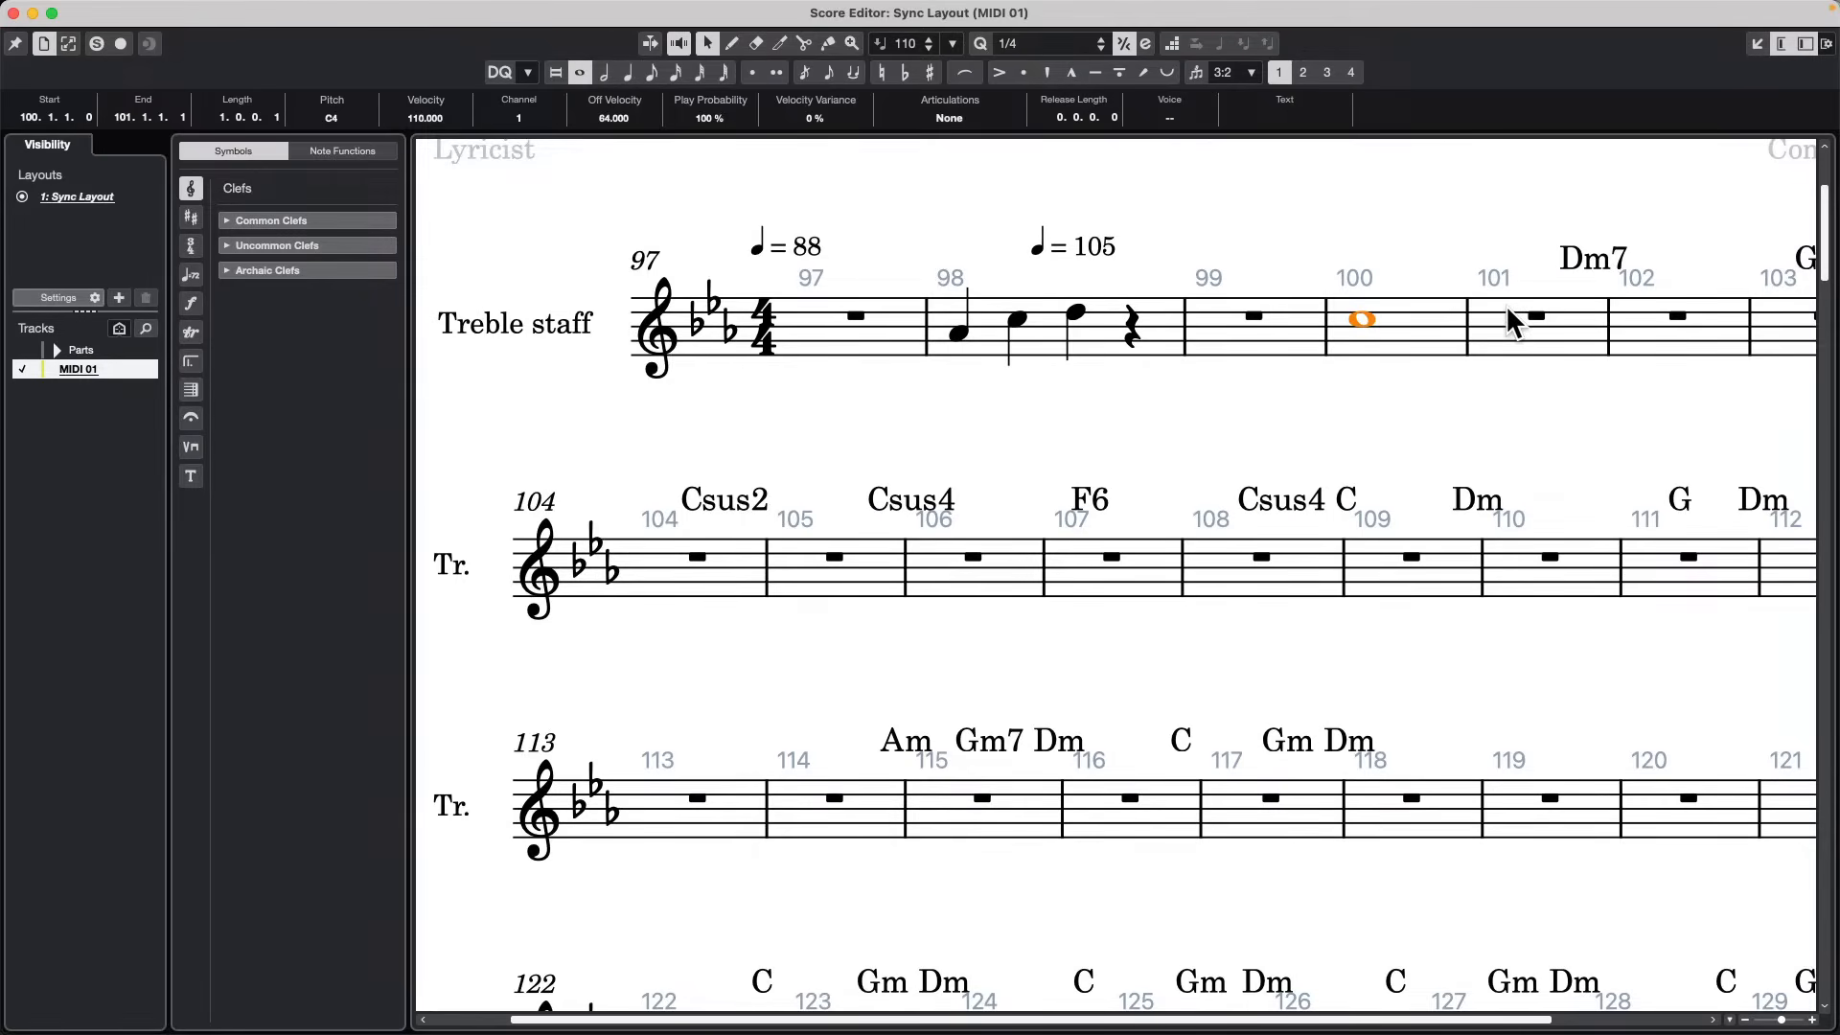
{"action": "key", "text": "alt+Right"}
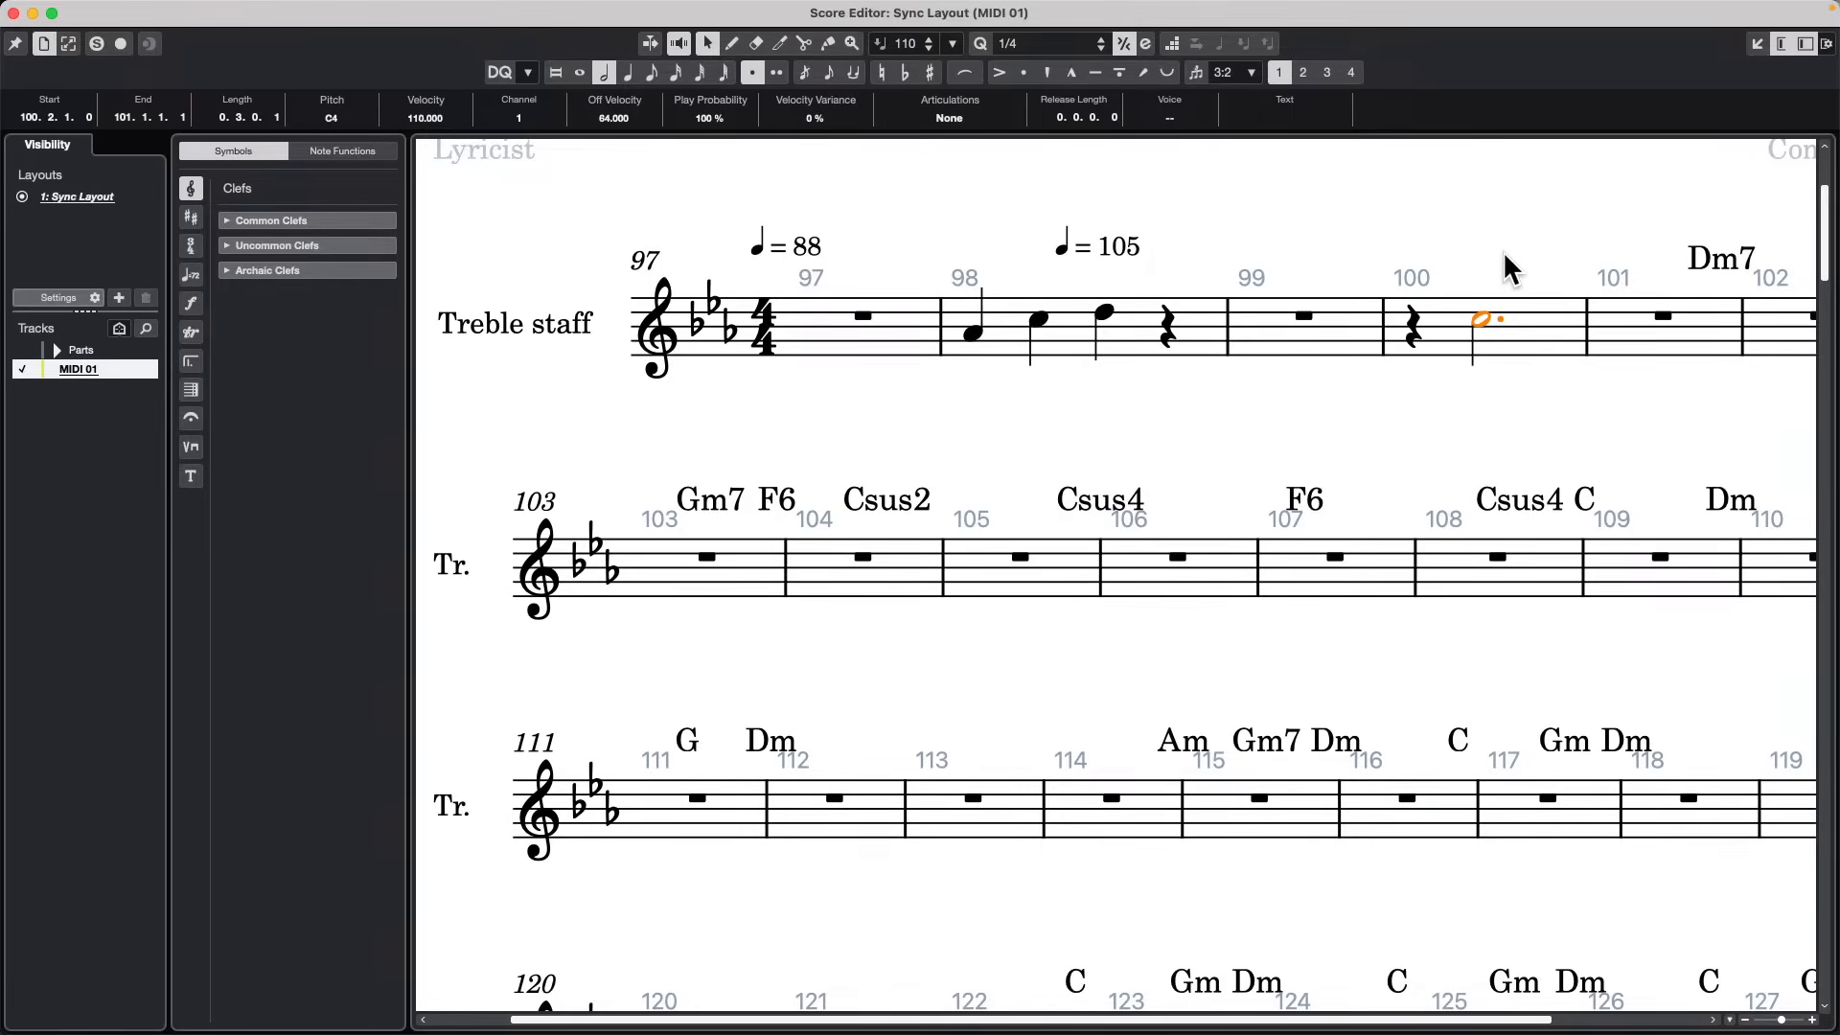
{"action": "key", "text": "alt+Right"}
{"action": "key", "text": "alt+Right"}
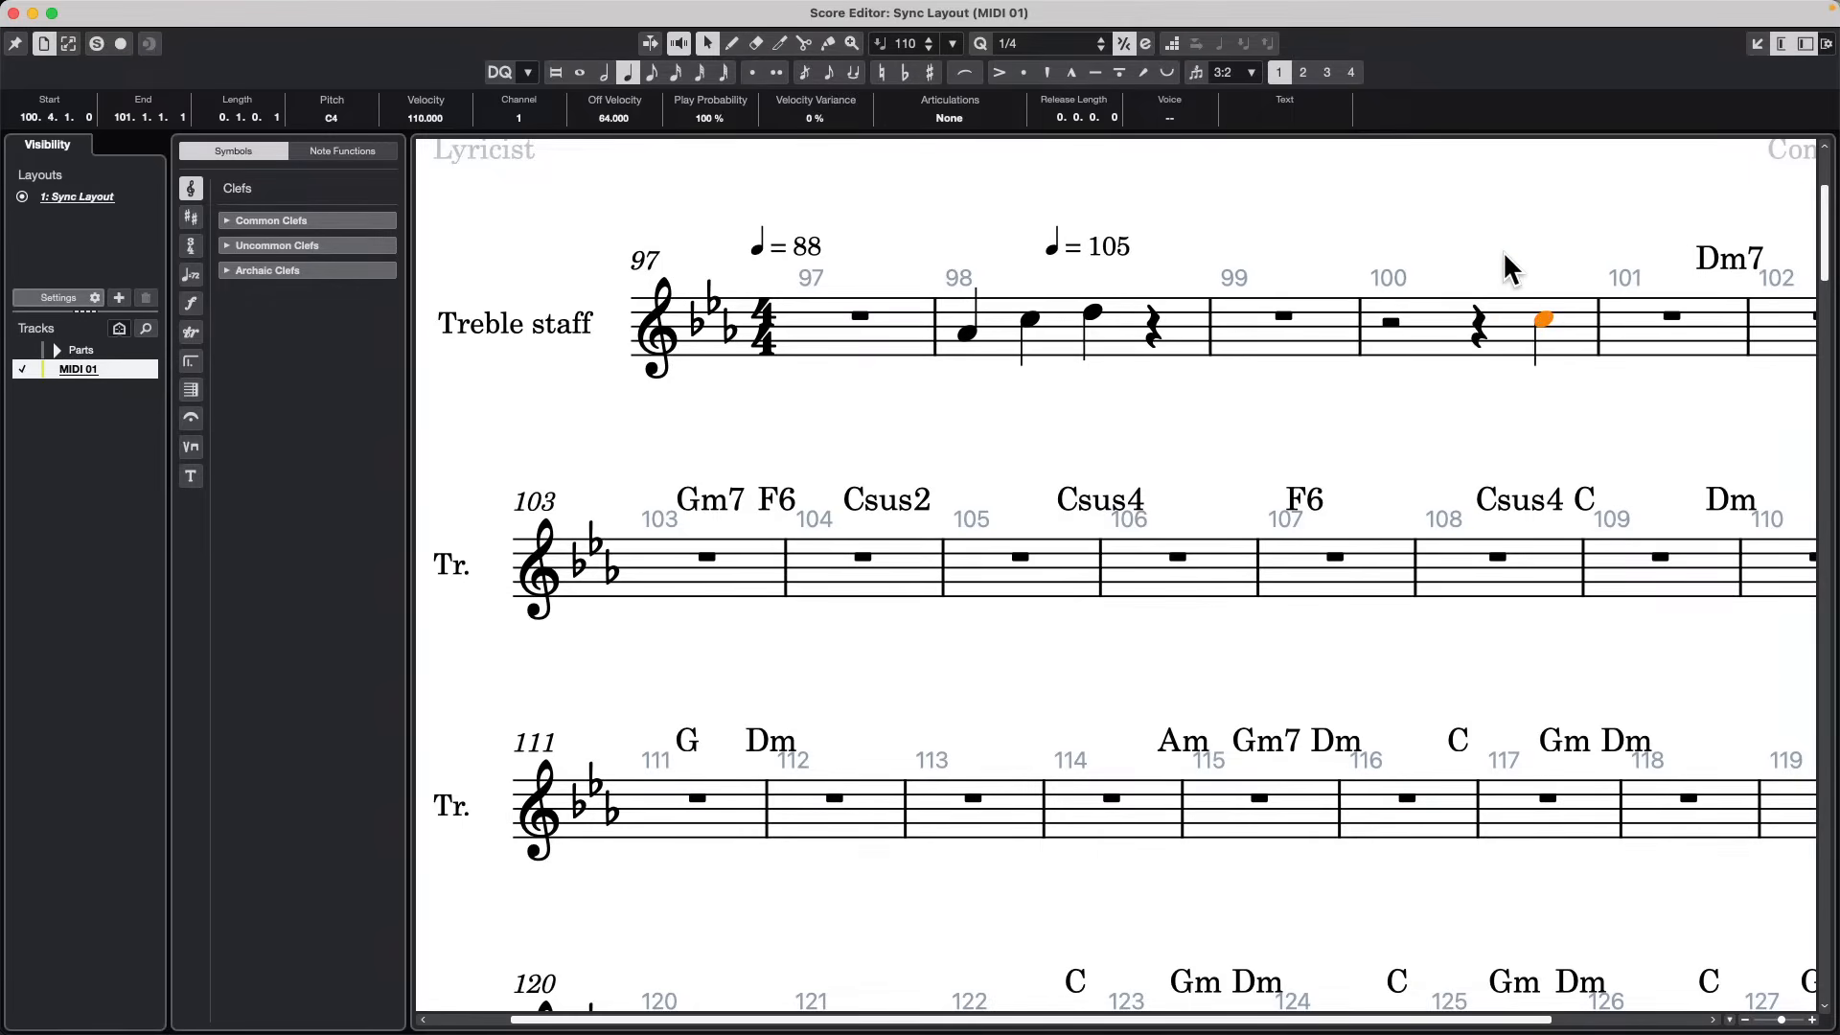
Lengthen the C4 note's end in quarter-note steps so it is held from beat 4 of bar 100 through bar 101.
{"action": "key", "text": "alt+shift+Left"}
{"action": "key", "text": "alt+shift+Right"}
{"action": "key", "text": "alt+shift+Right"}
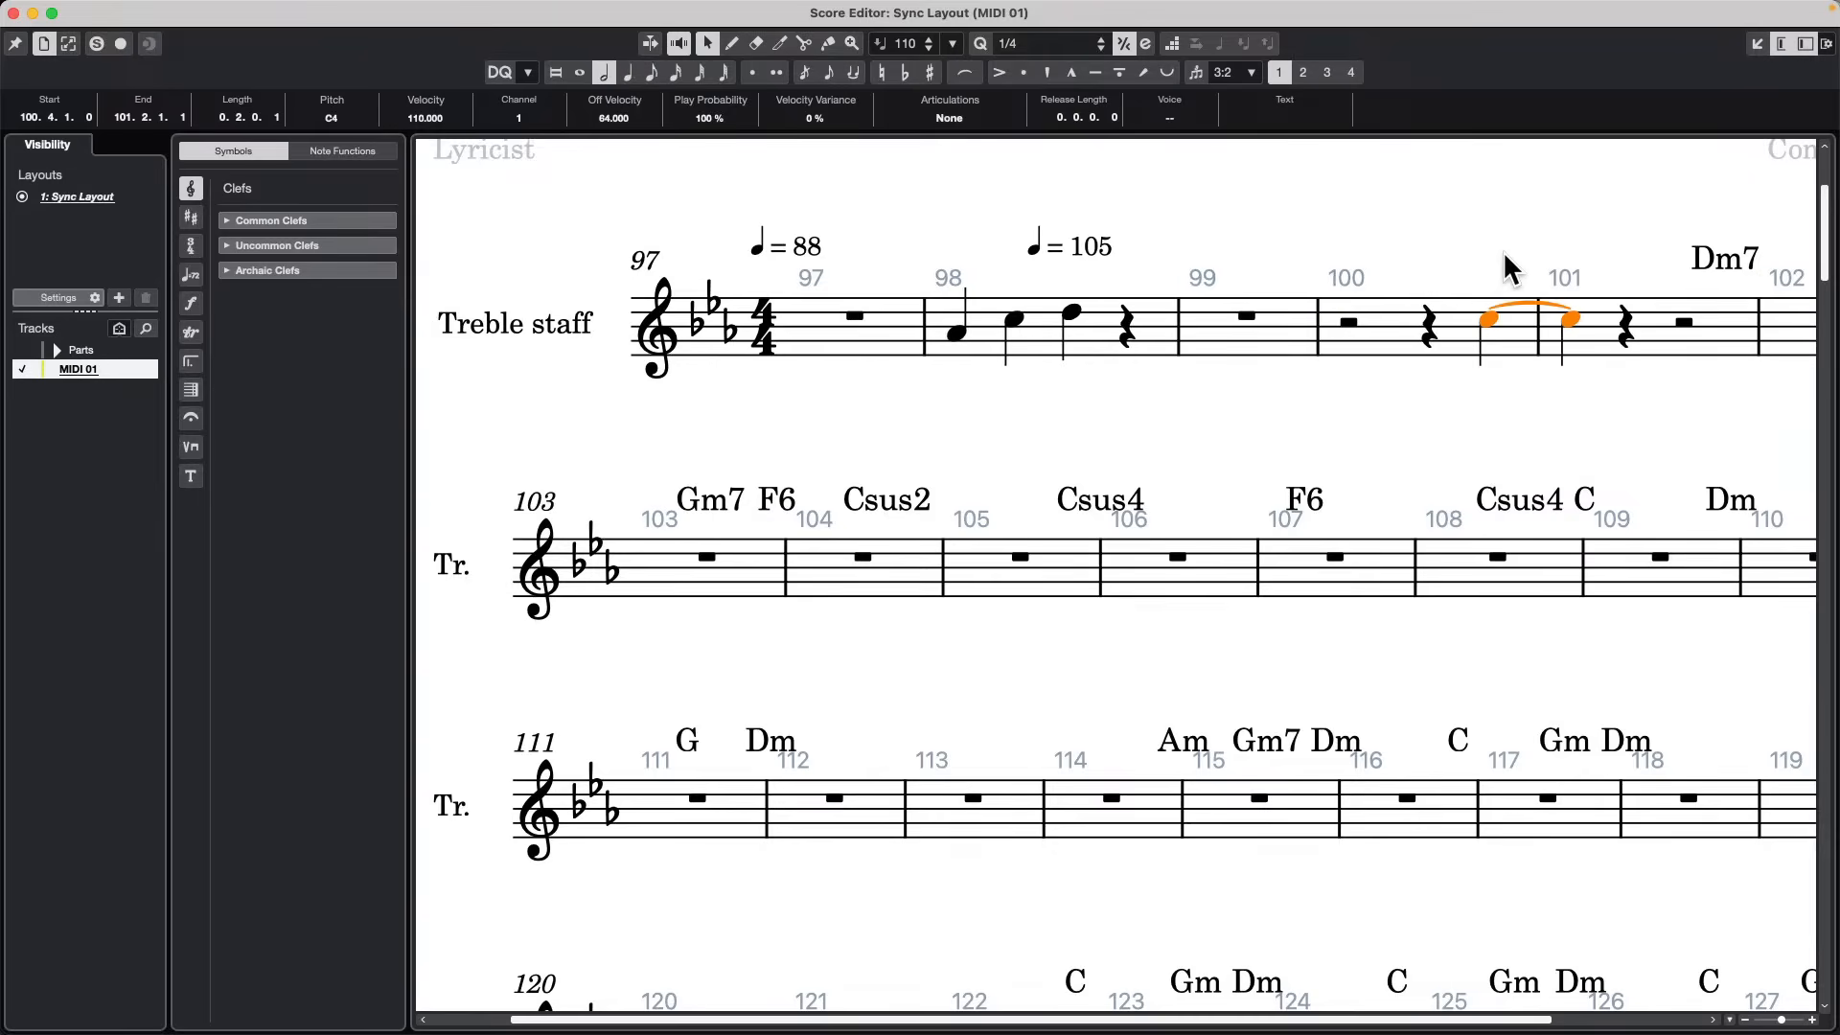
{"action": "key", "text": "alt+shift+Right"}
{"action": "key", "text": "alt+shift+Right"}
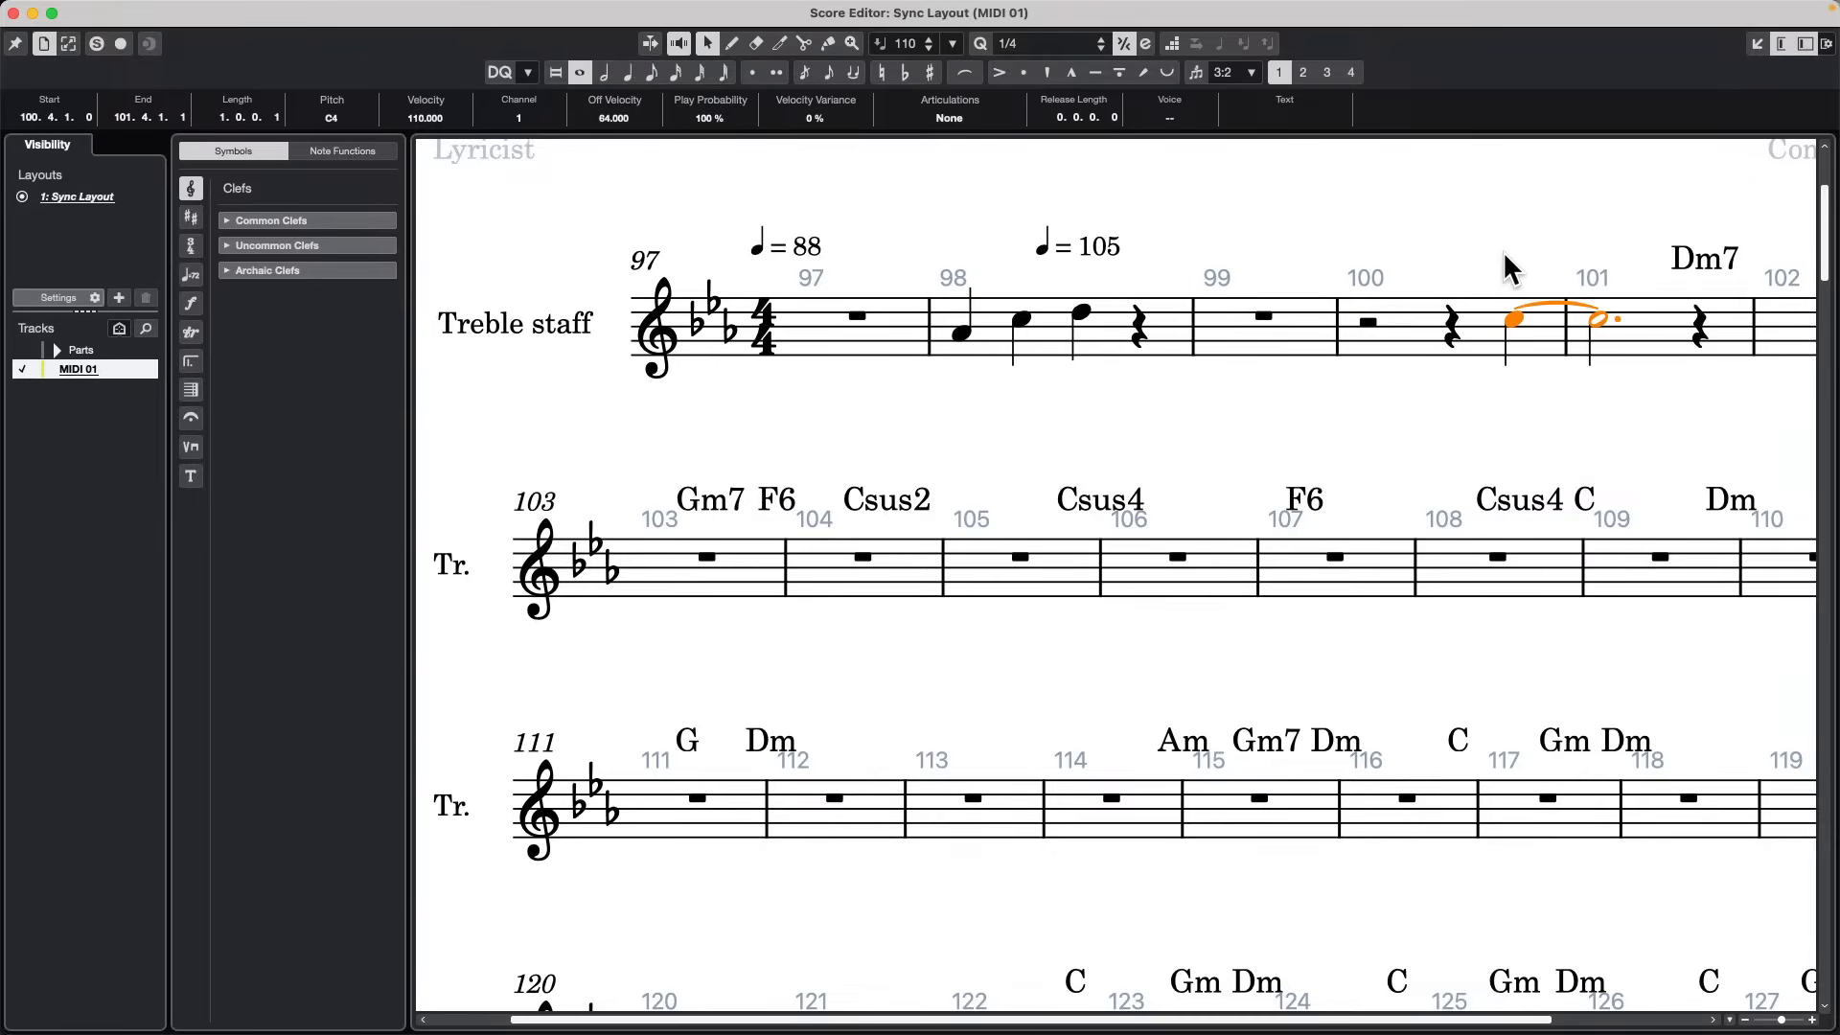
{"action": "key", "text": "alt+shift+Right"}
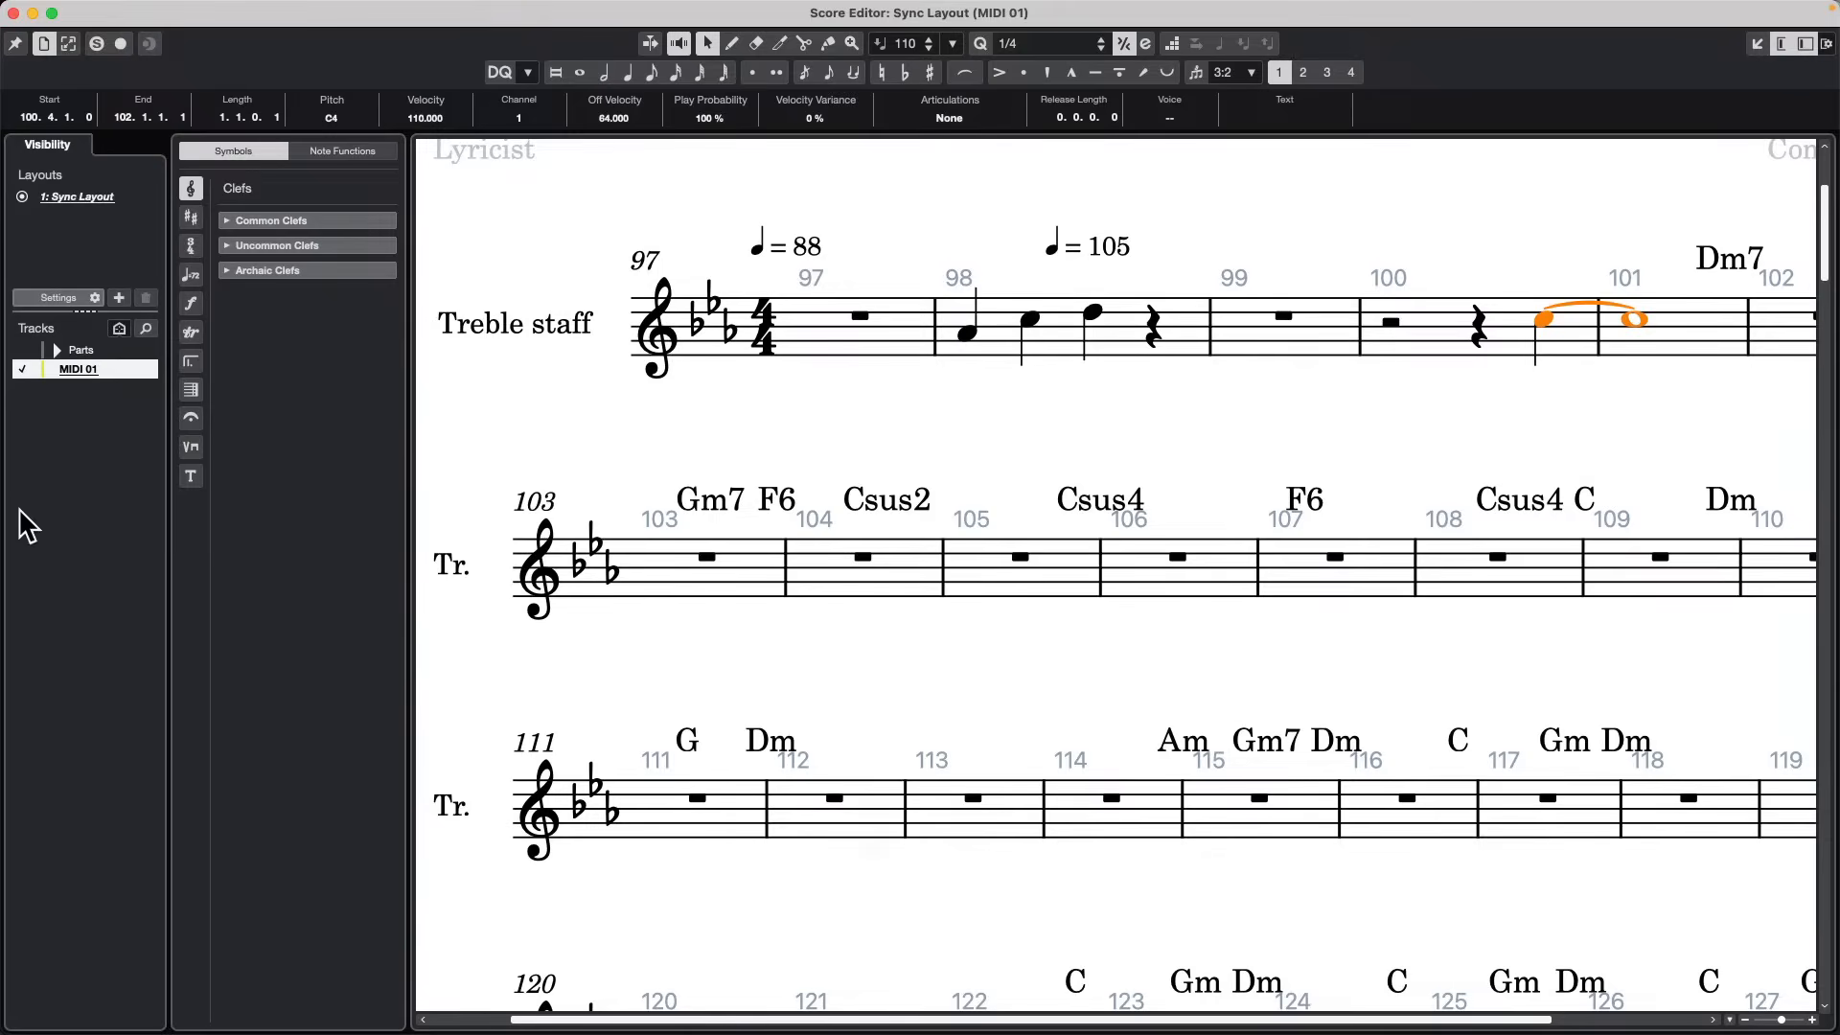
Close the MIDI 01 score window and open the Guitar part's score in its own window to view its opening systems.
{"action": "left_click", "coordinate": [13, 13]}
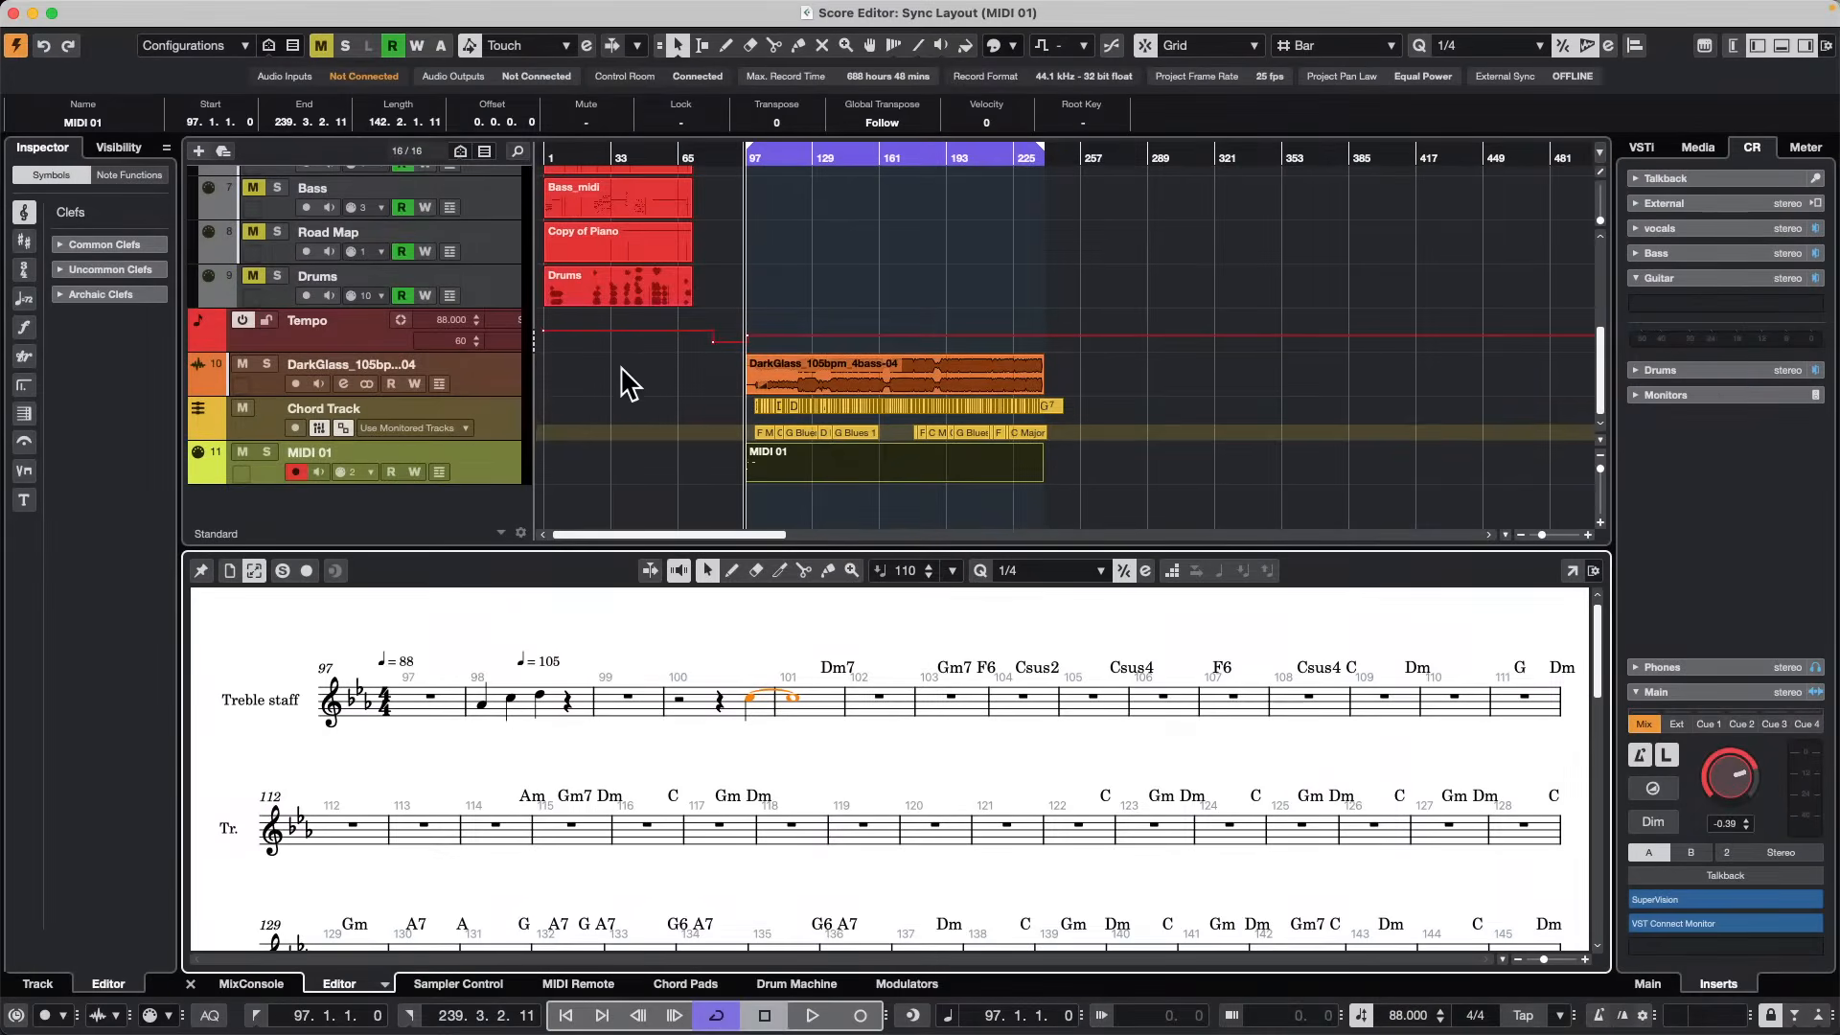
{"action": "scroll", "coordinate": [580, 407], "scroll_direction": "up", "scroll_amount": 1}
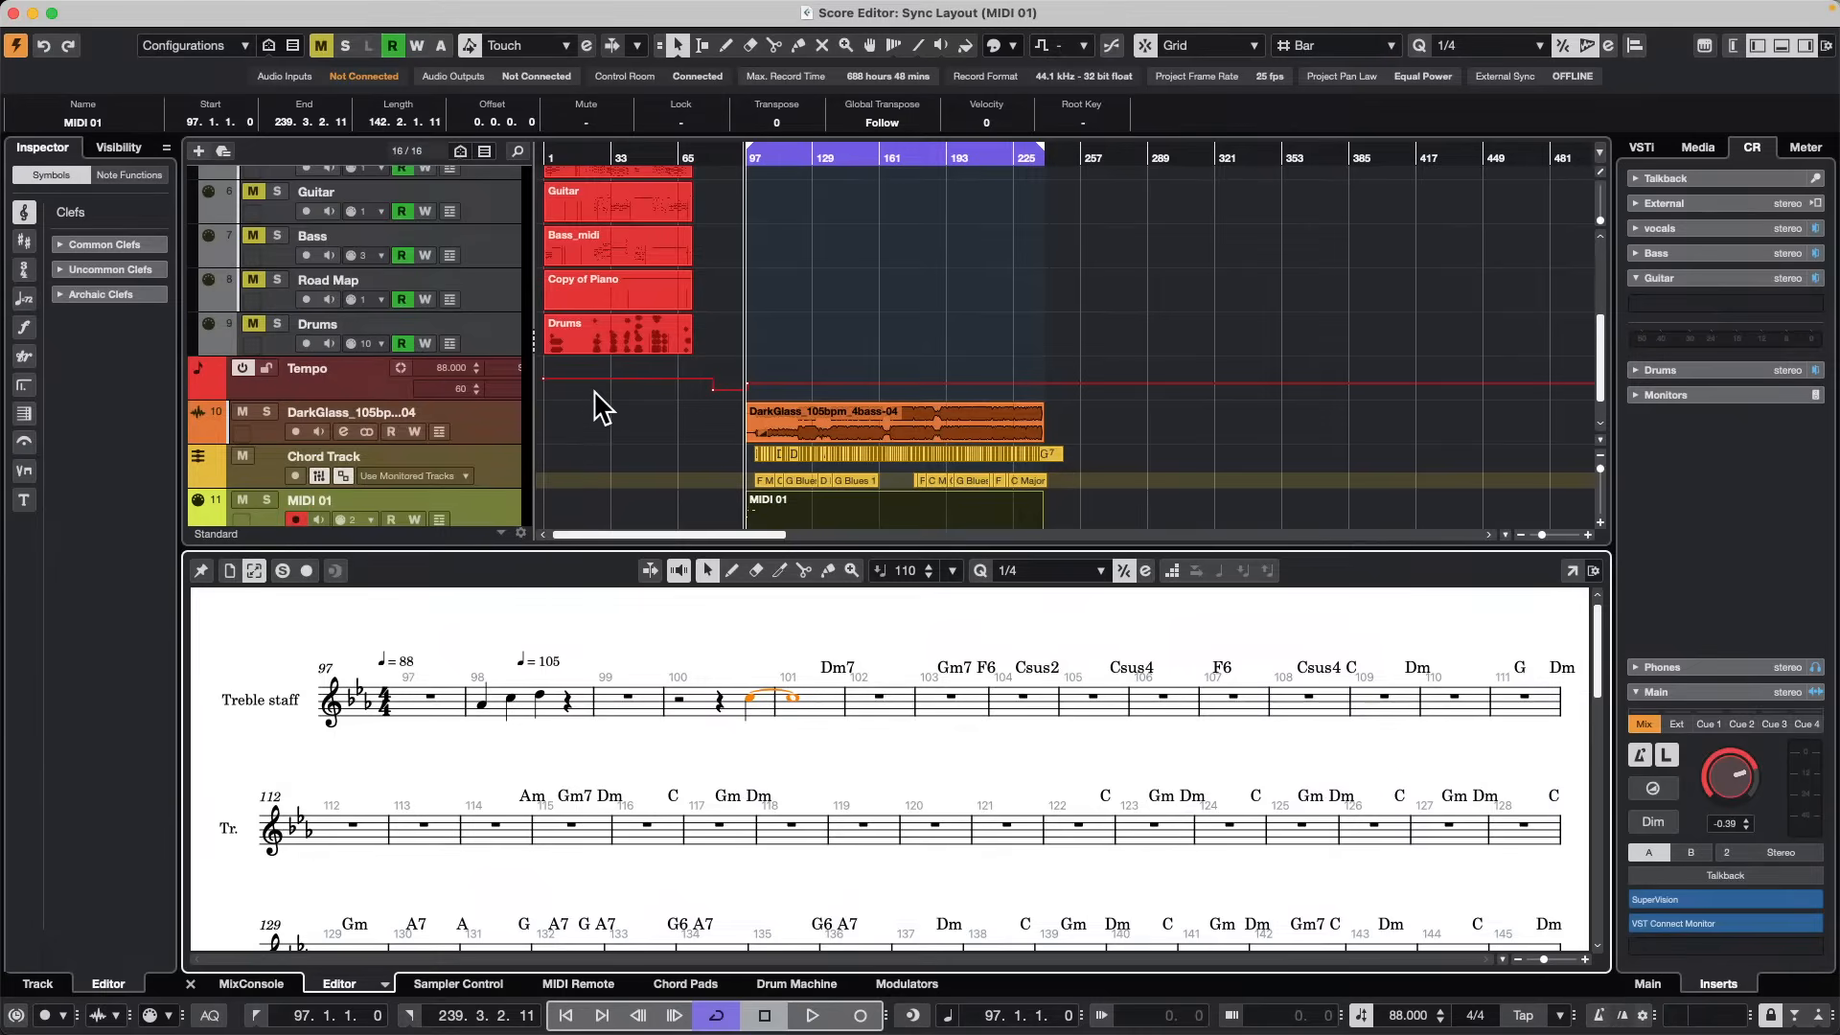
{"action": "scroll", "coordinate": [600, 402], "scroll_direction": "up", "scroll_amount": 2}
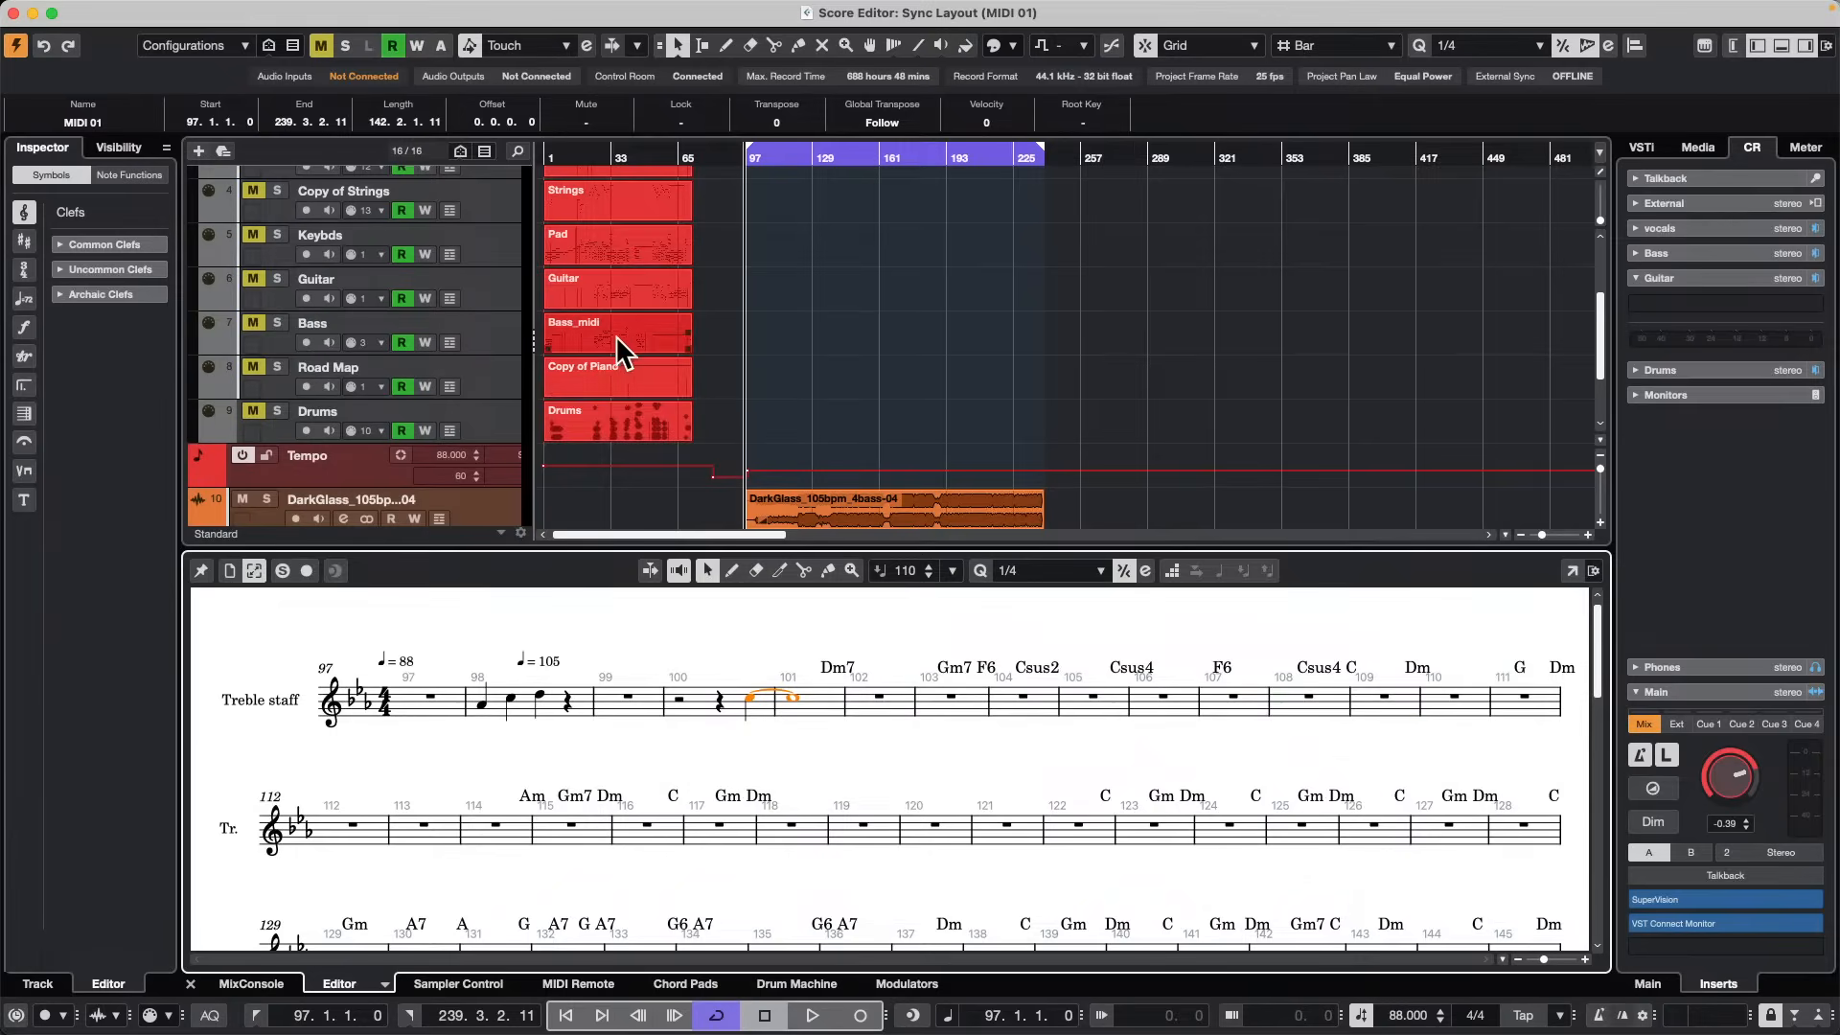
{"action": "left_click", "coordinate": [613, 285]}
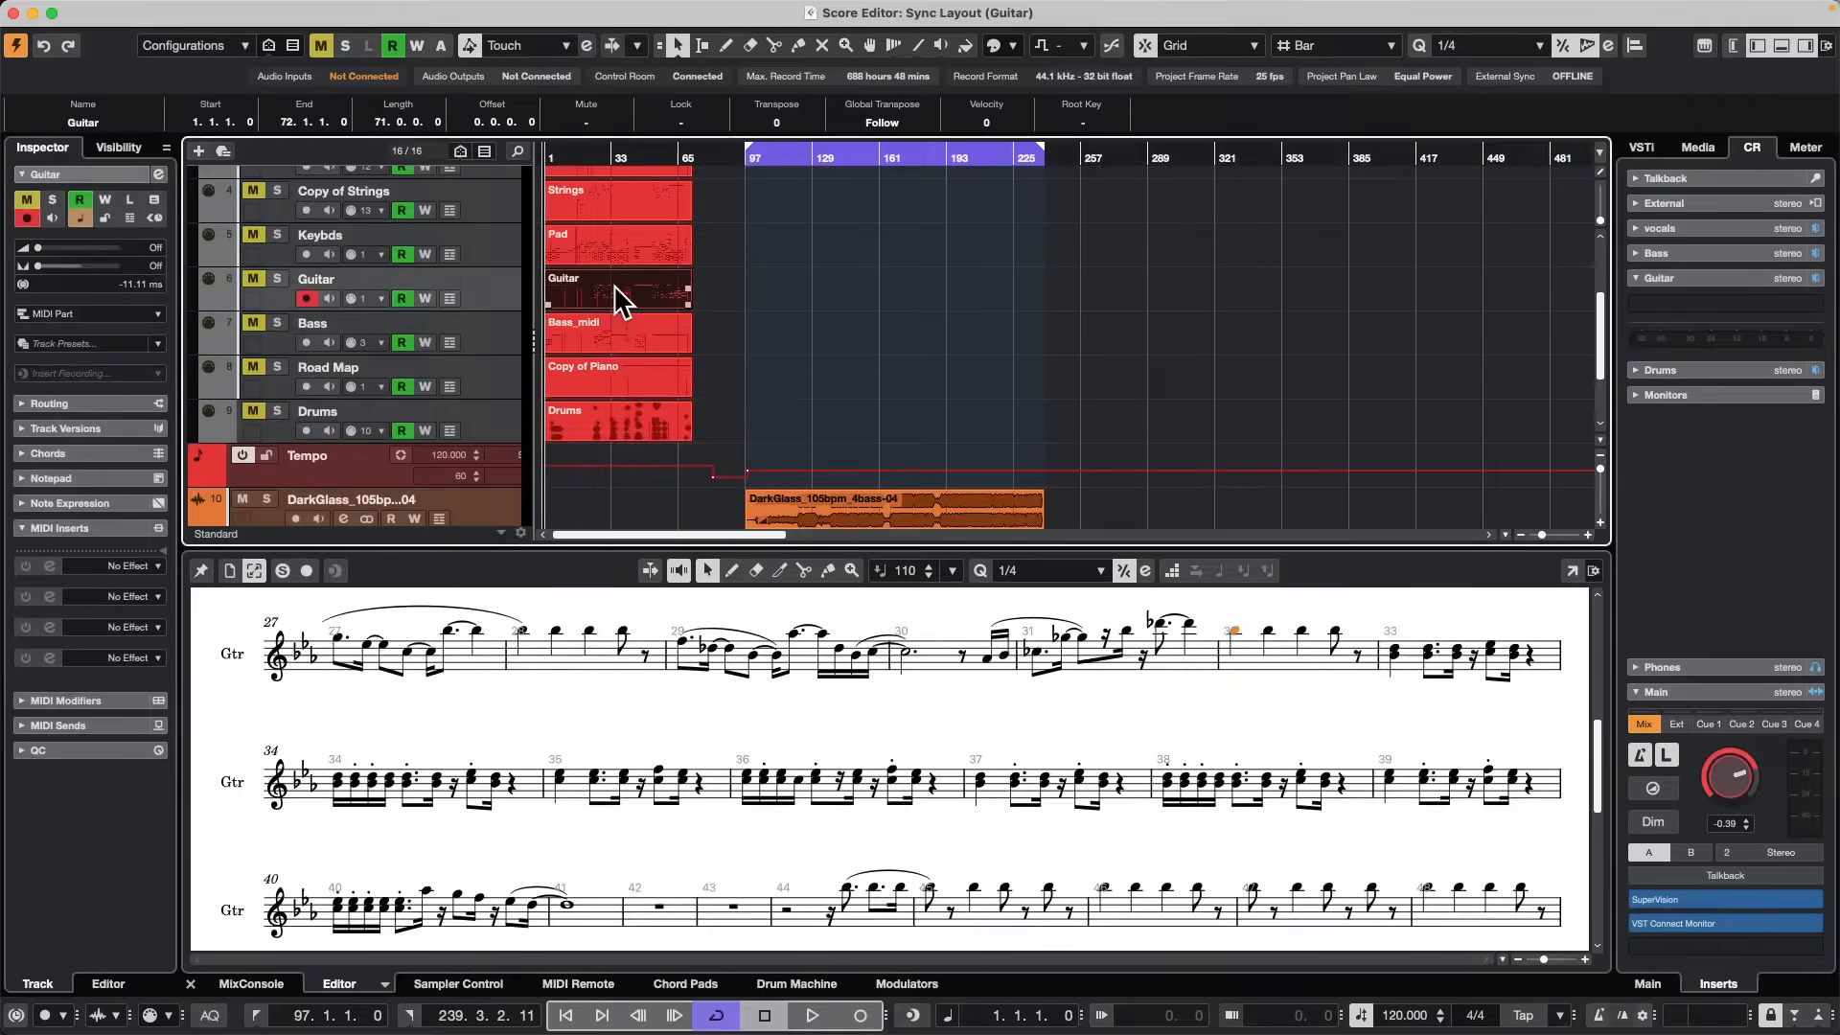
{"action": "double_click", "coordinate": [621, 299]}
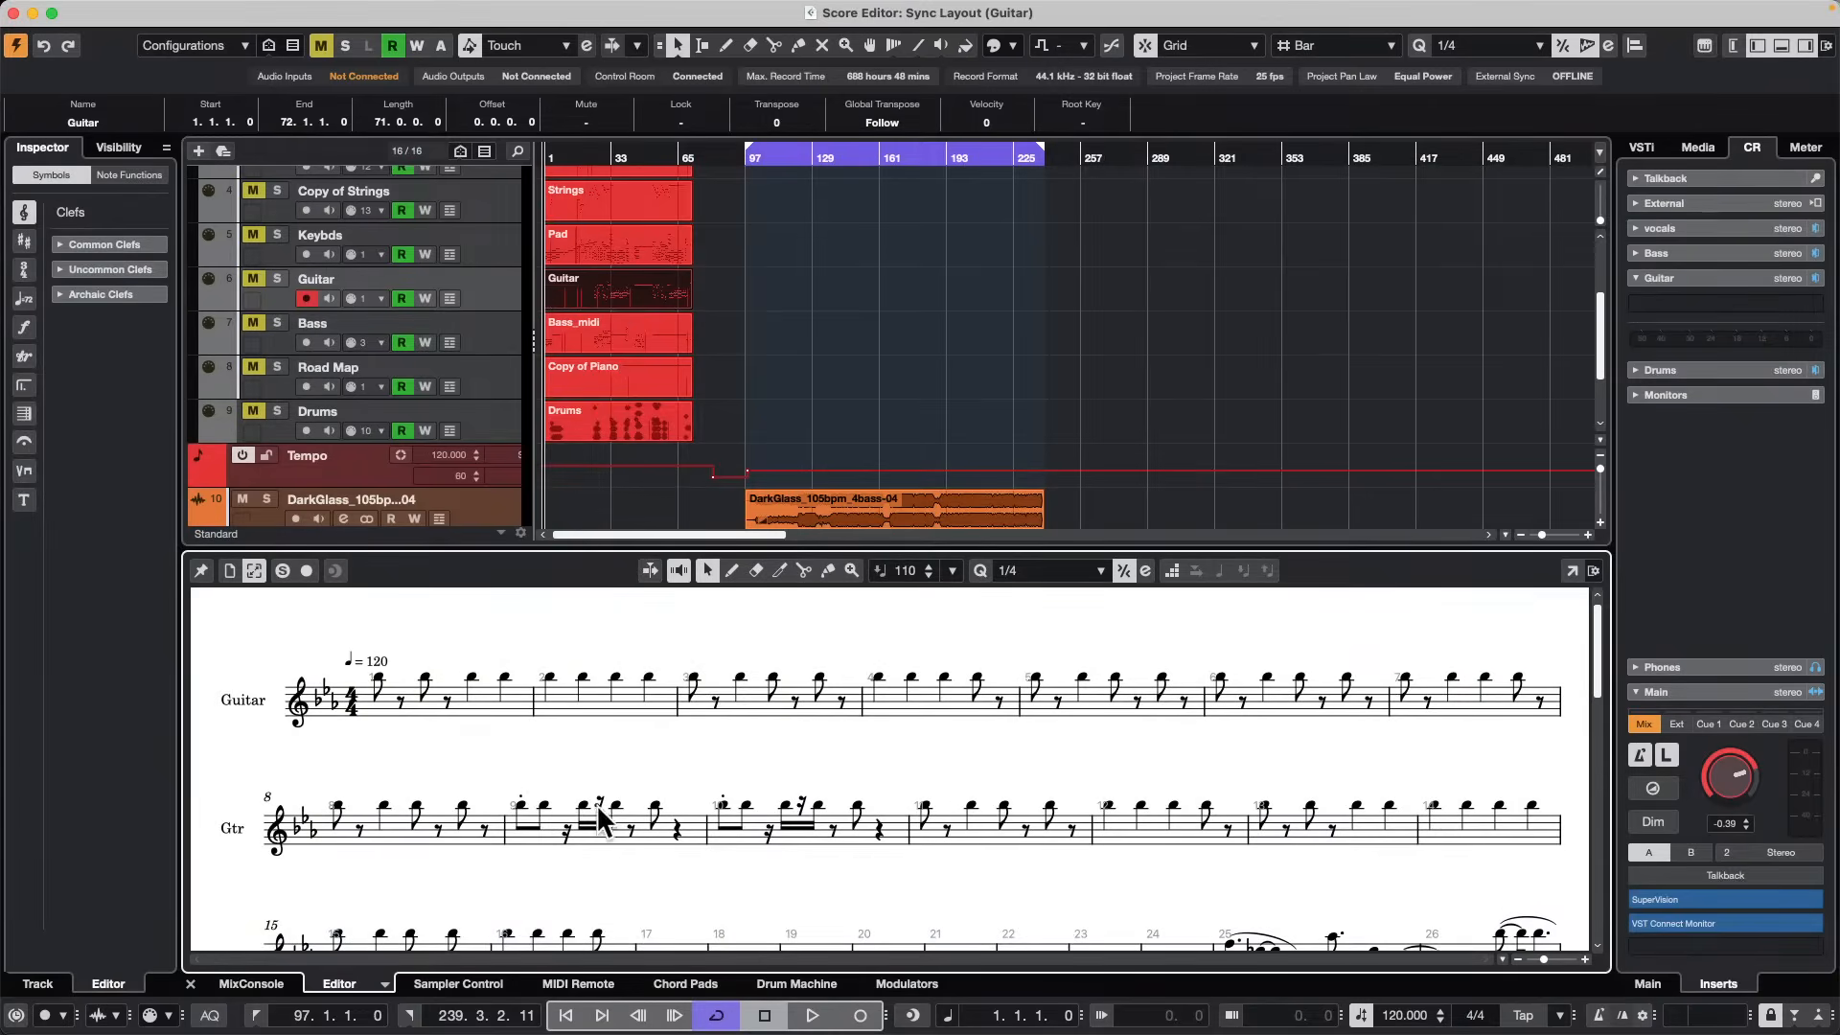
{"action": "left_click", "coordinate": [1572, 571]}
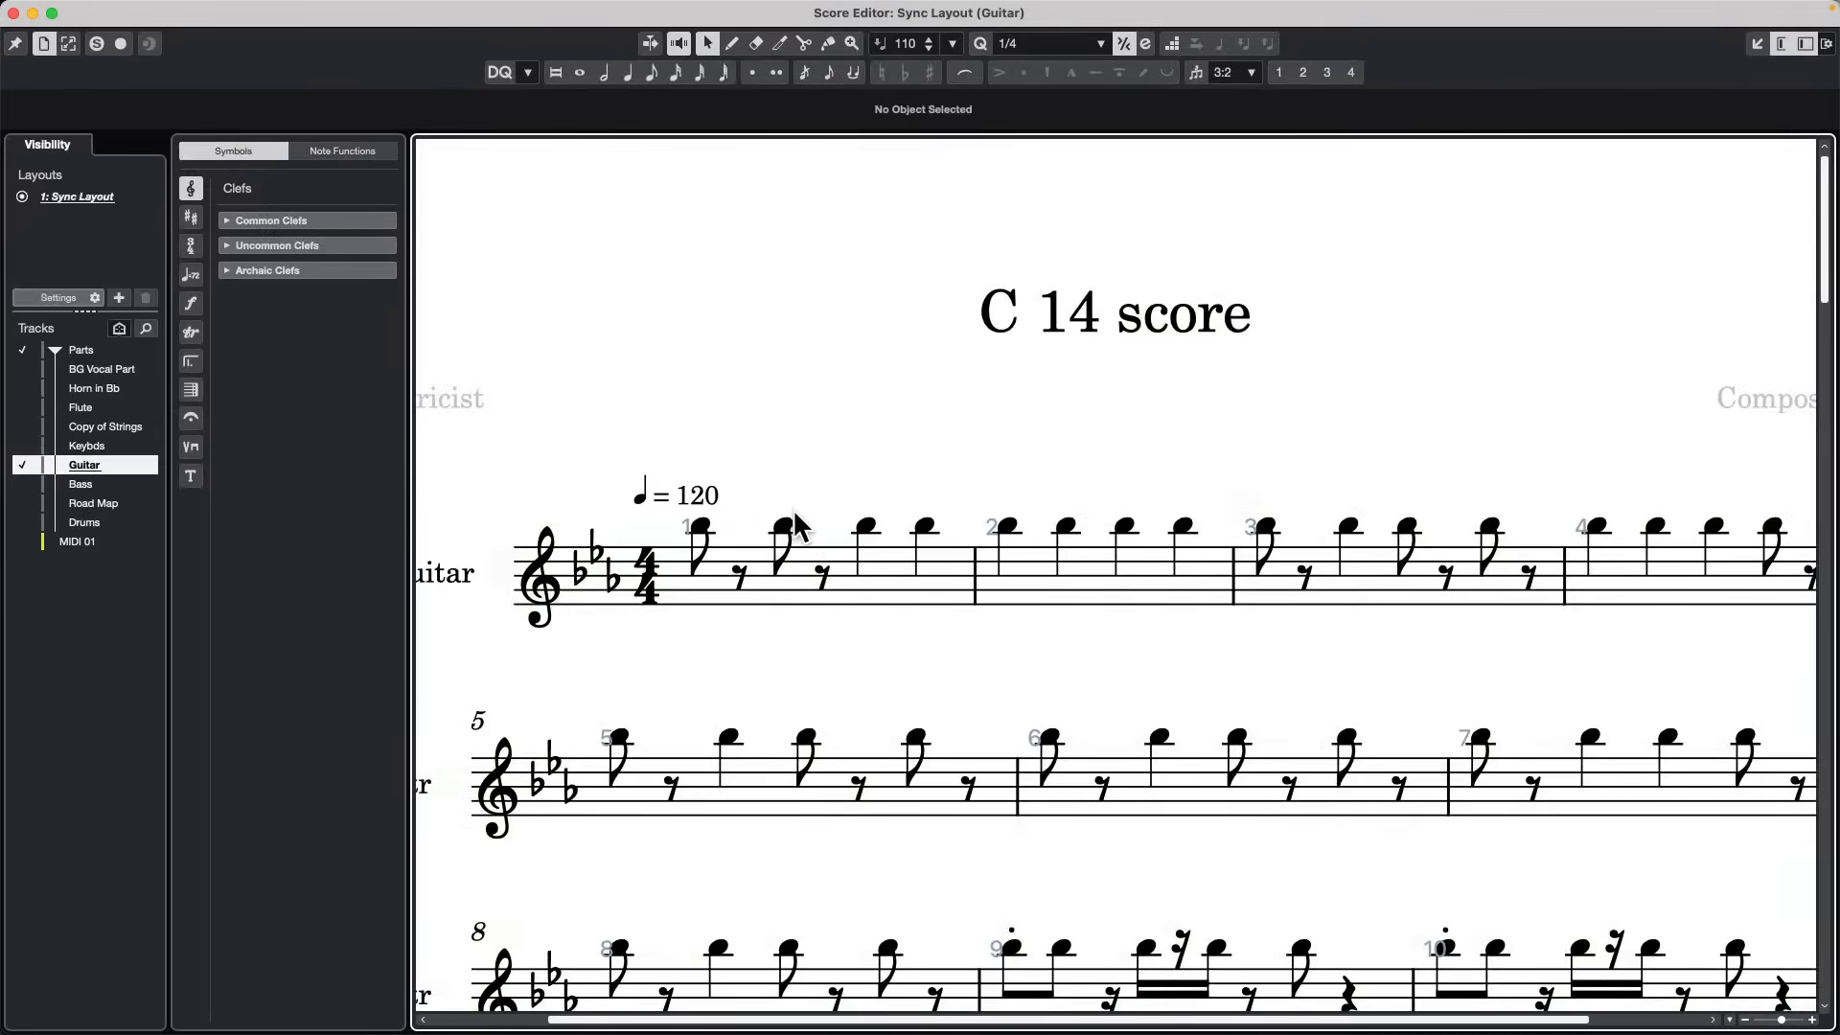
{"action": "scroll", "coordinate": [958, 638], "scroll_direction": "down", "scroll_amount": 3}
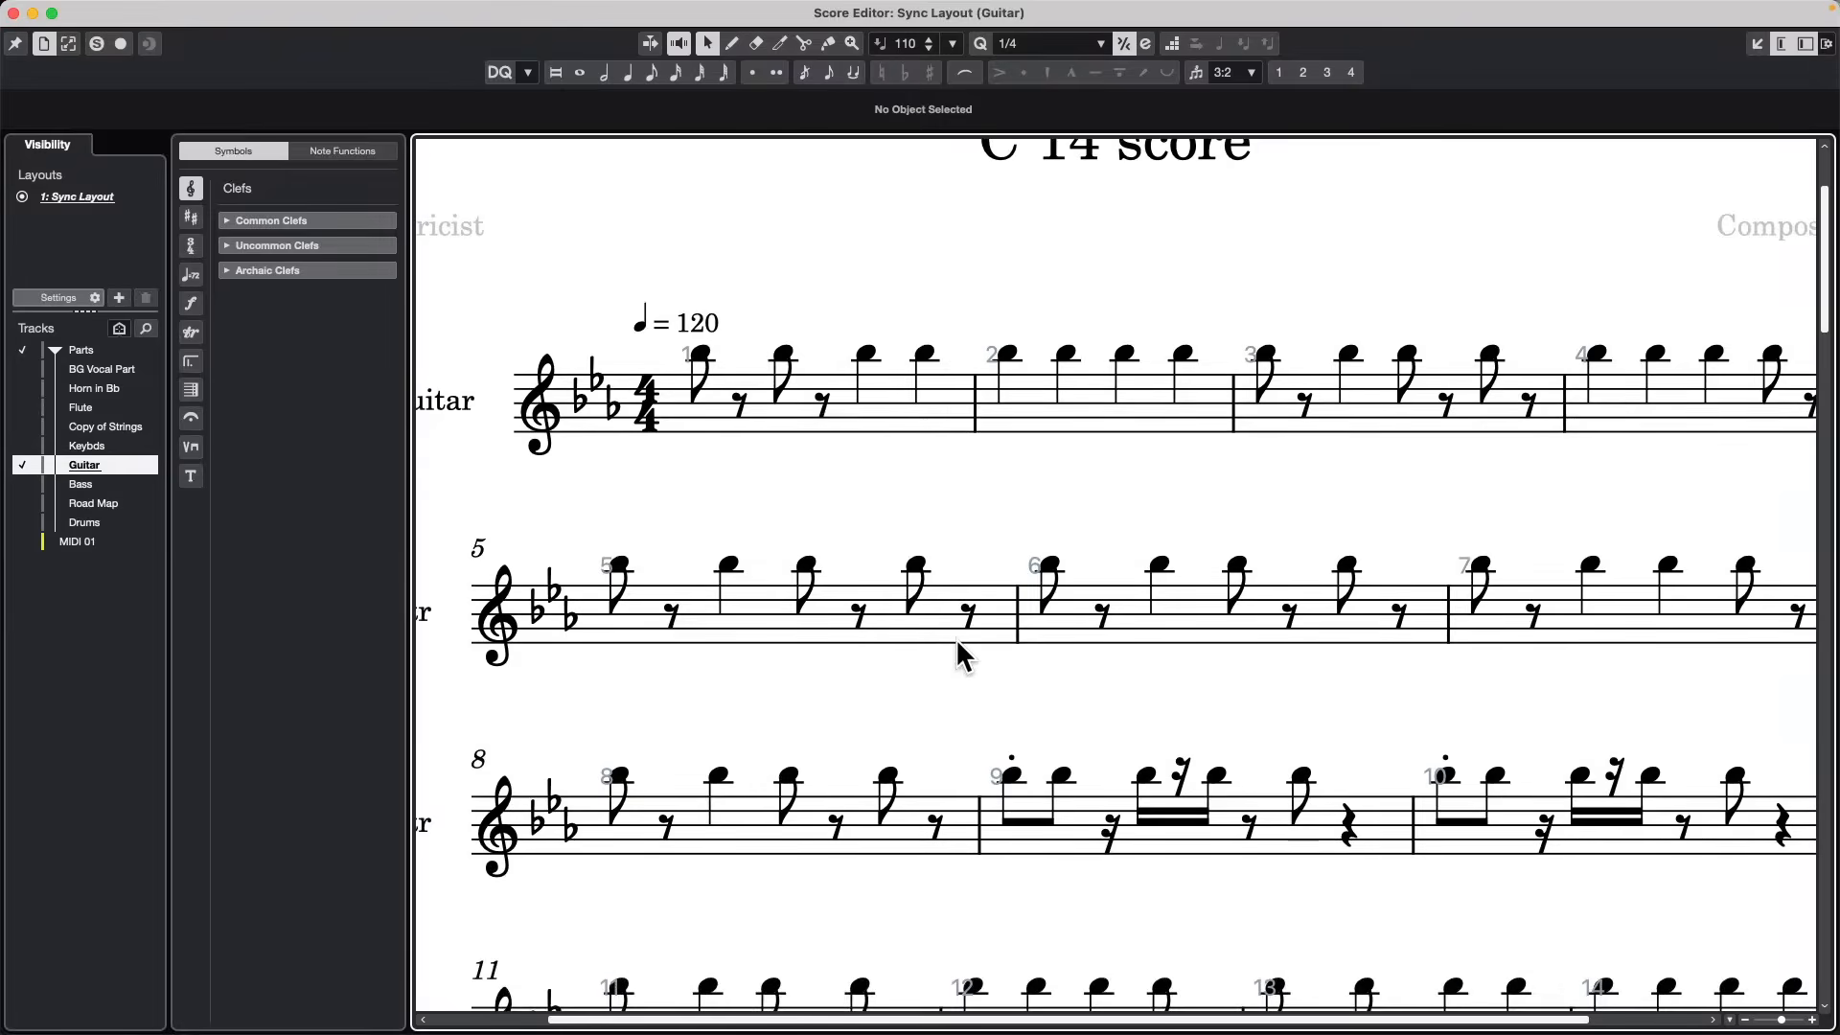
{"action": "scroll", "coordinate": [1482, 714], "scroll_direction": "down", "scroll_amount": 3}
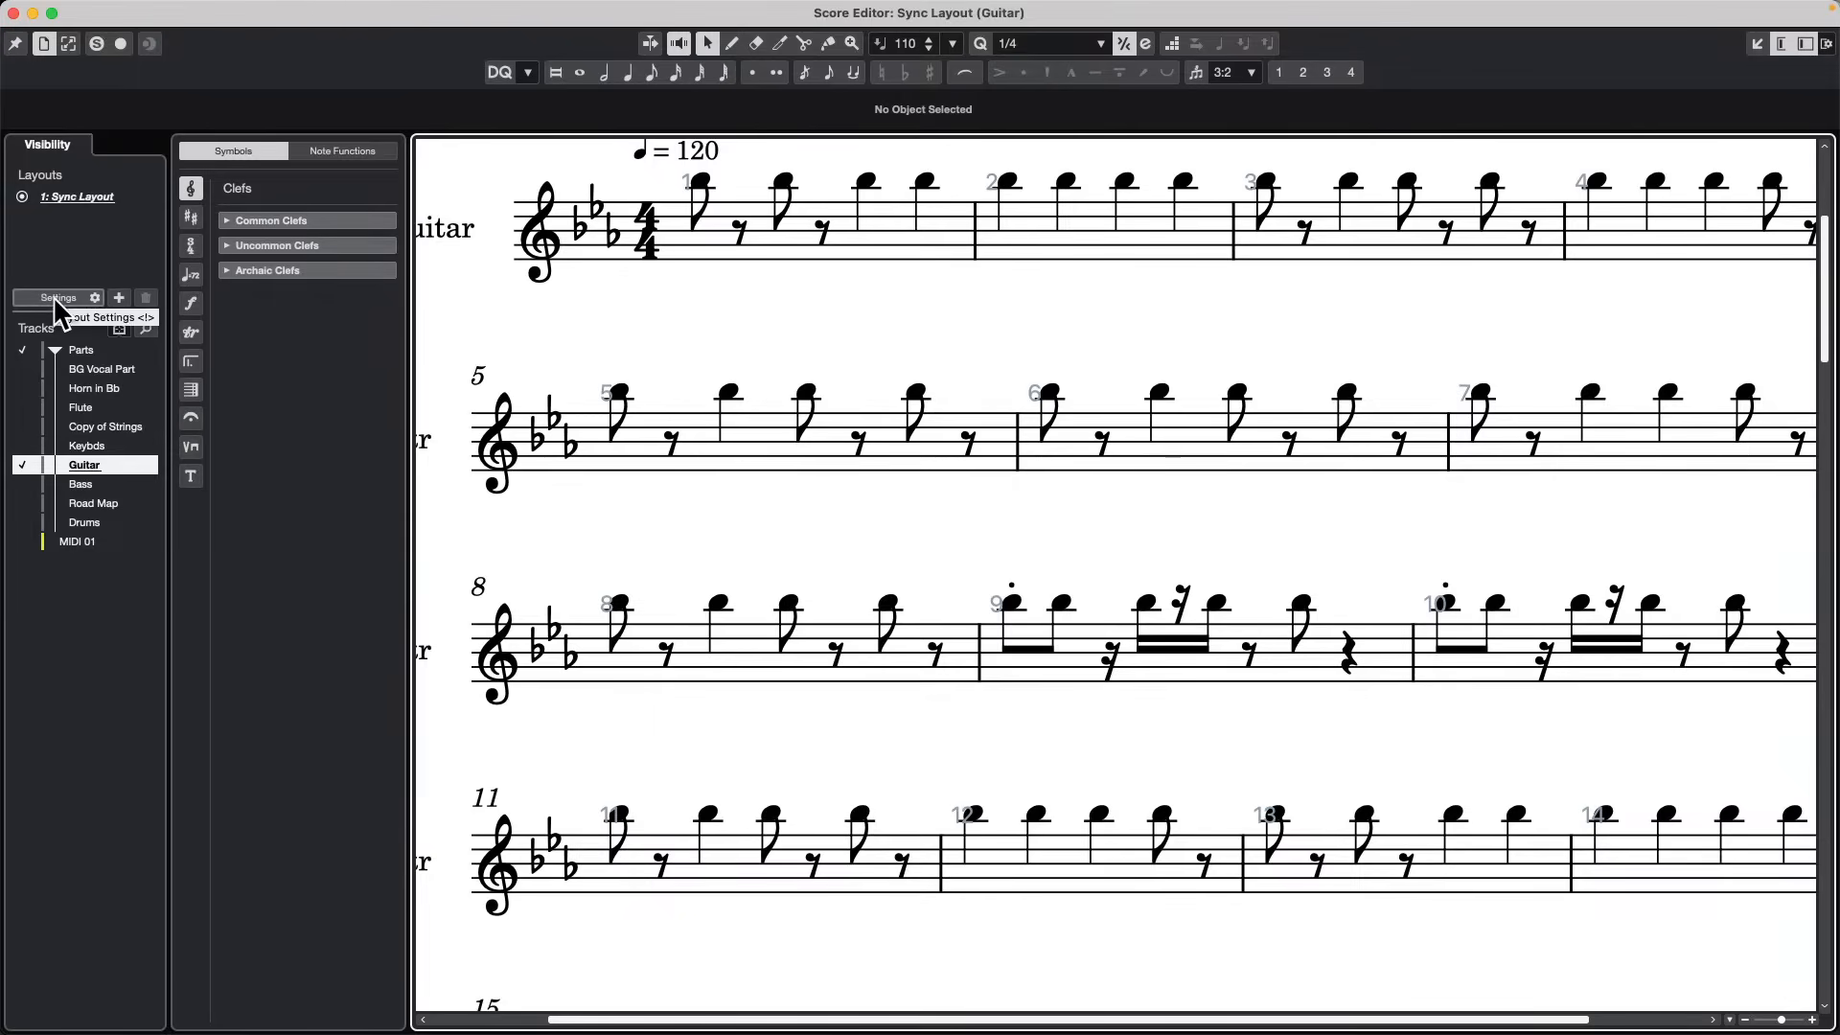
Open the Sync Layout settings and review the General, Page Setup, Time Signatures and Note Spacing options.
{"action": "left_click", "coordinate": [375, 11]}
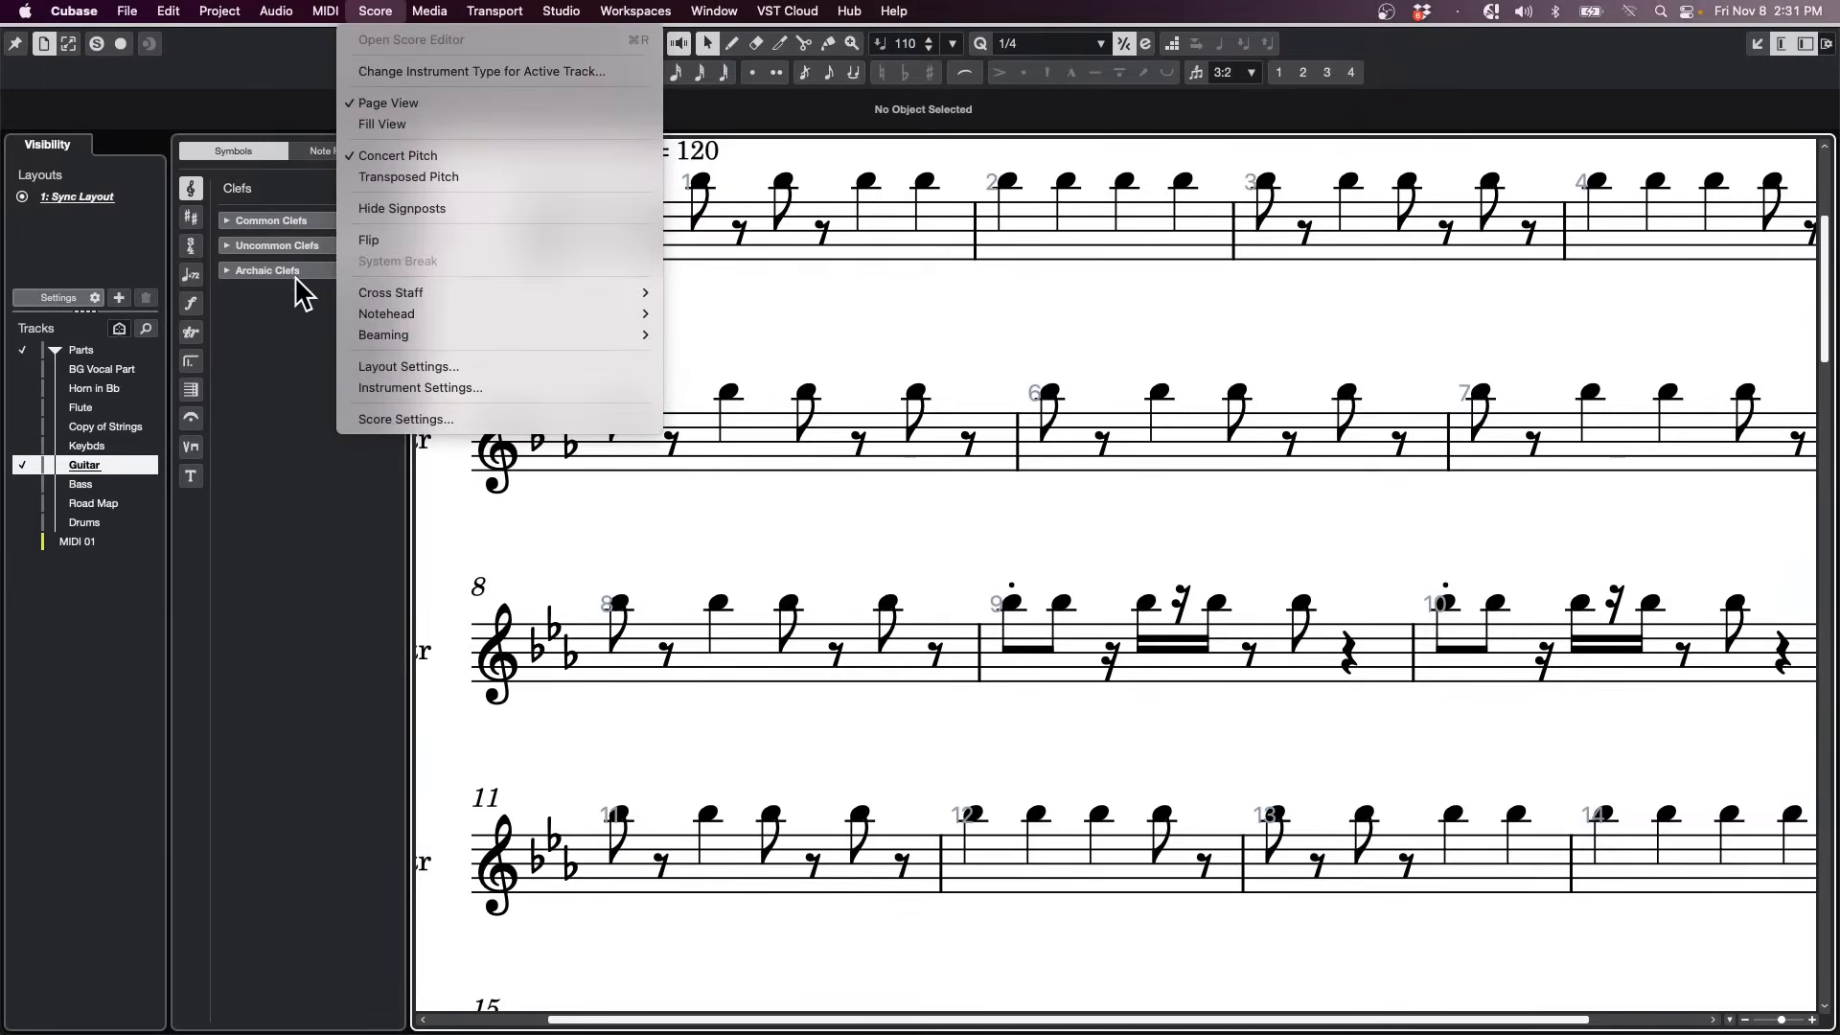
{"action": "left_click", "coordinate": [288, 324]}
{"action": "left_click", "coordinate": [59, 298]}
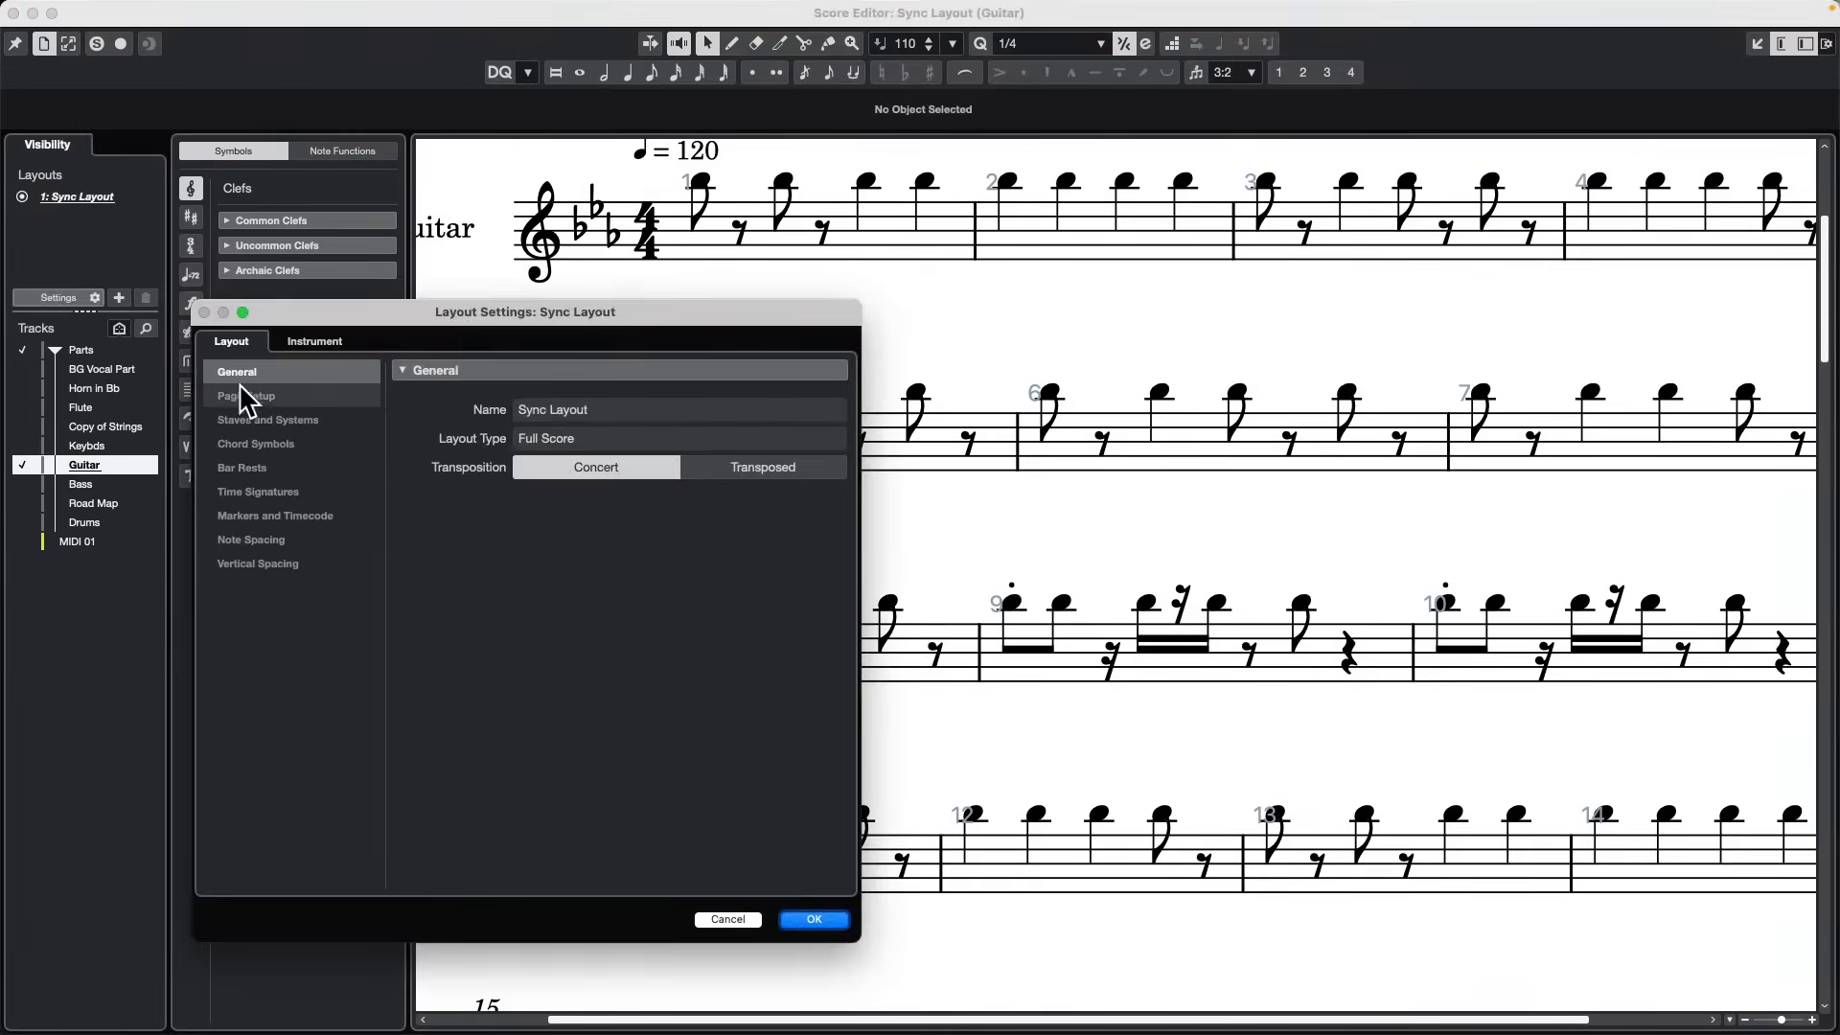
{"action": "left_click", "coordinate": [257, 395]}
{"action": "left_click", "coordinate": [253, 438]}
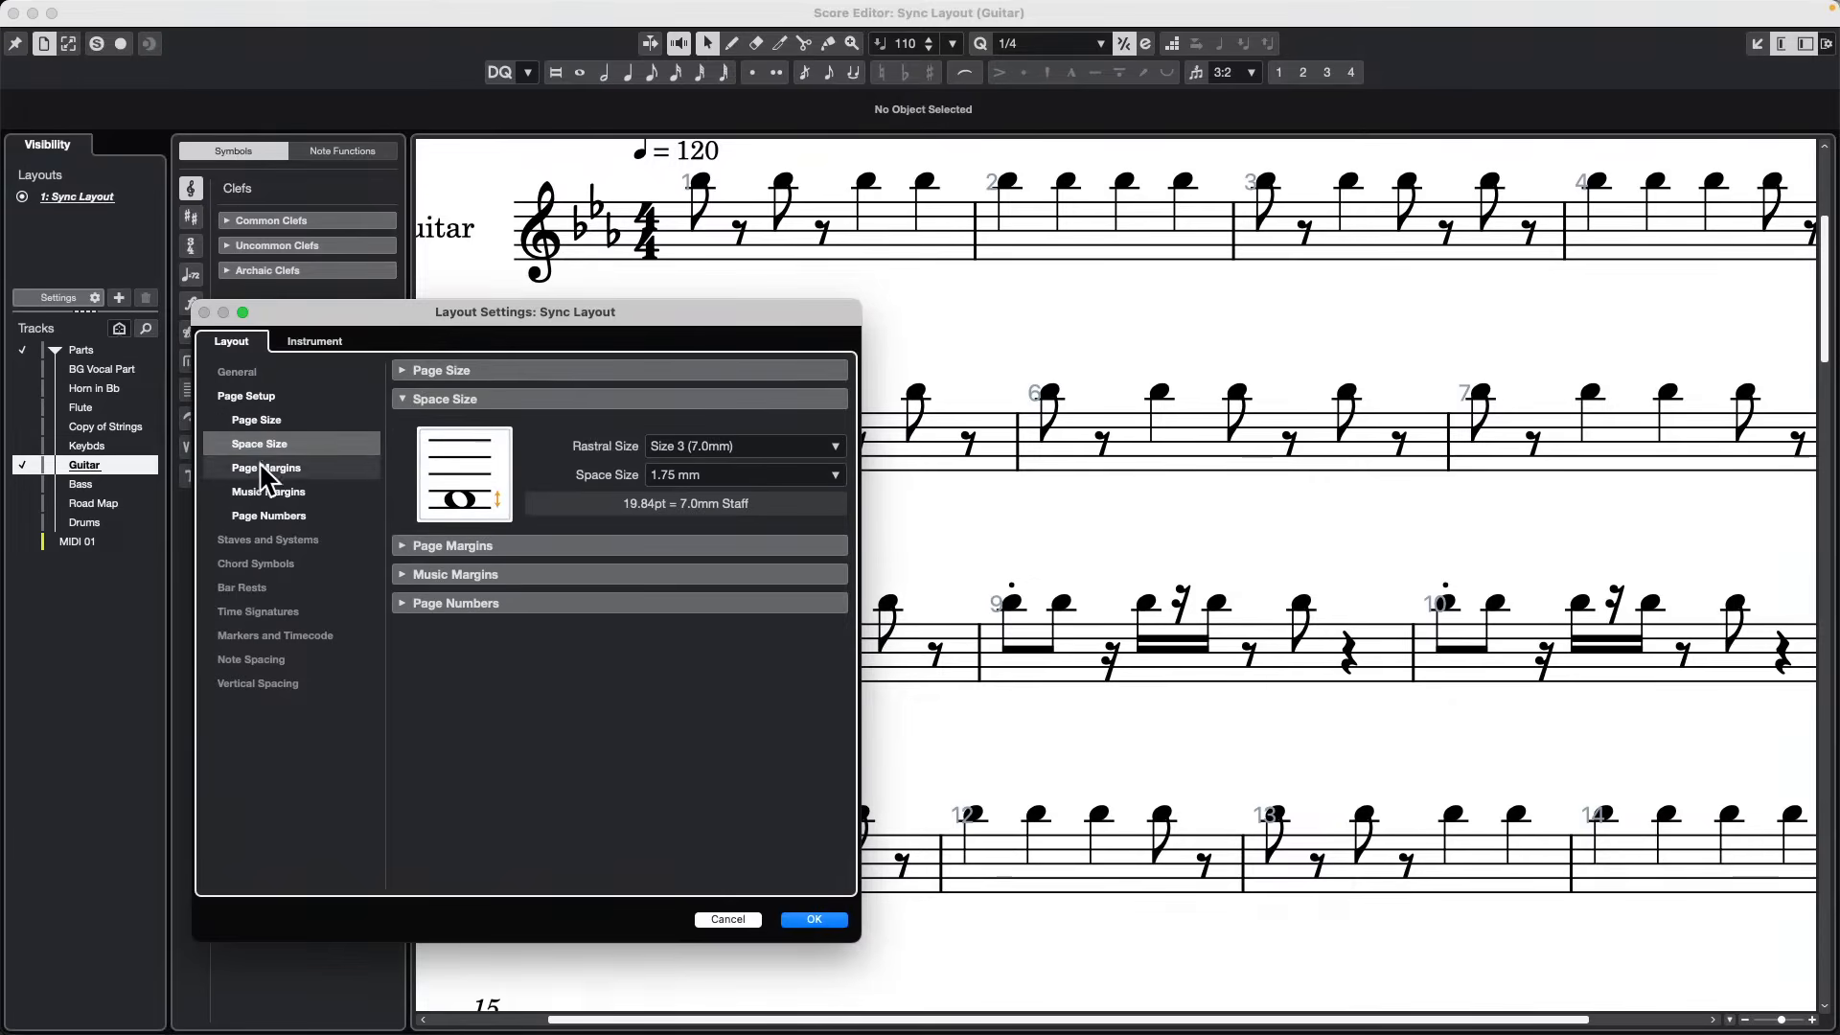
{"action": "left_click", "coordinate": [257, 492]}
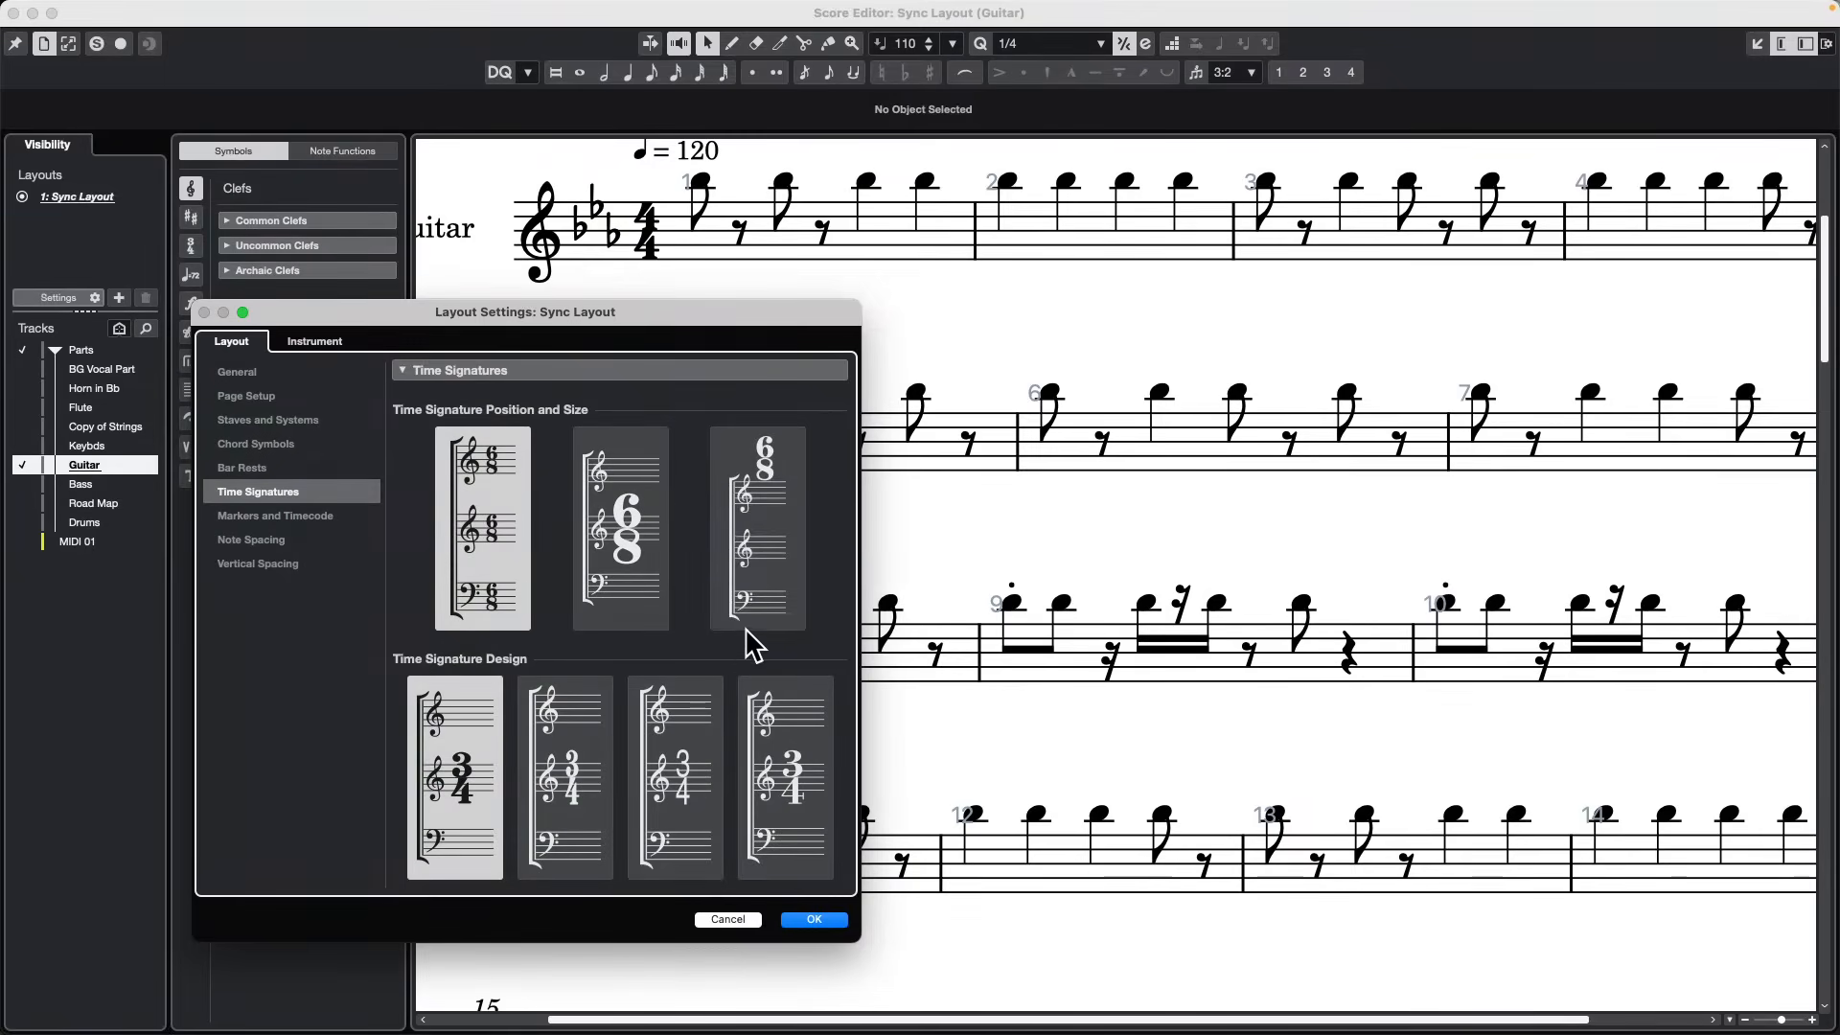
{"action": "left_click", "coordinate": [255, 538]}
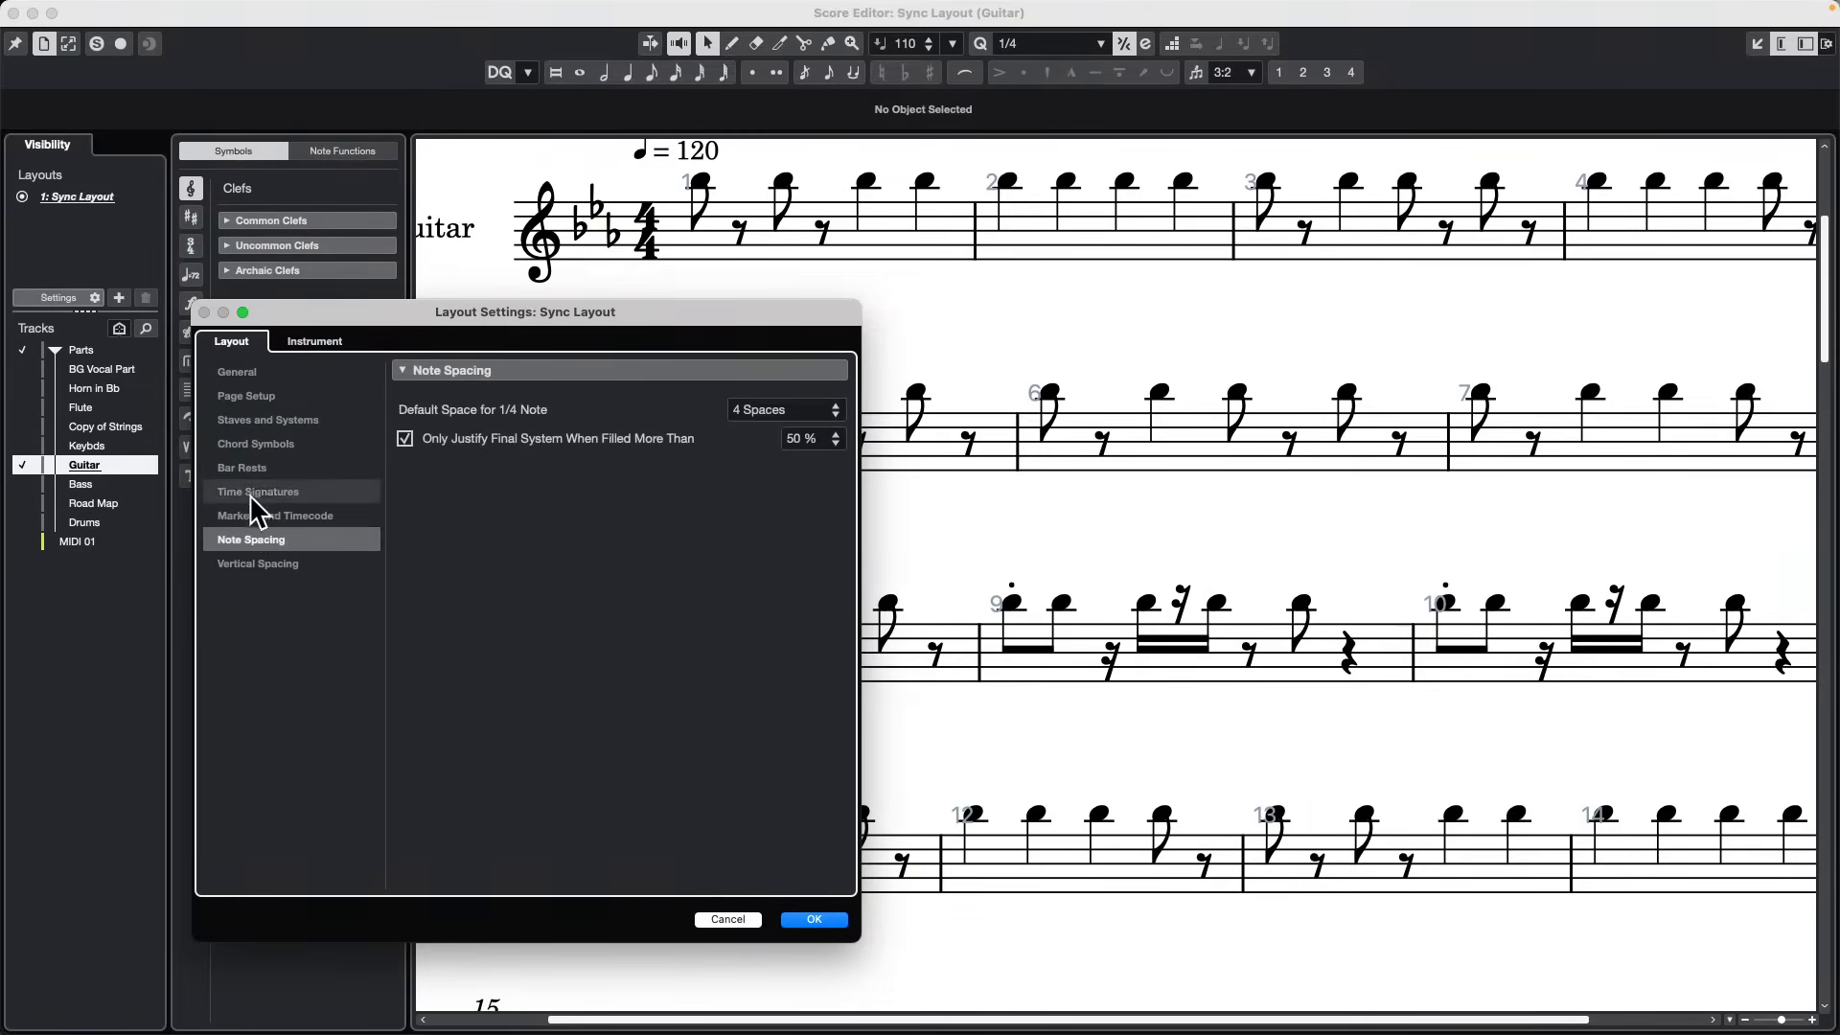
{"action": "left_click", "coordinate": [237, 374]}
Review the Guitar's instrument settings, including voices, chord symbols, display quantize and interpretation, and close the layout settings.
{"action": "left_click", "coordinate": [311, 345]}
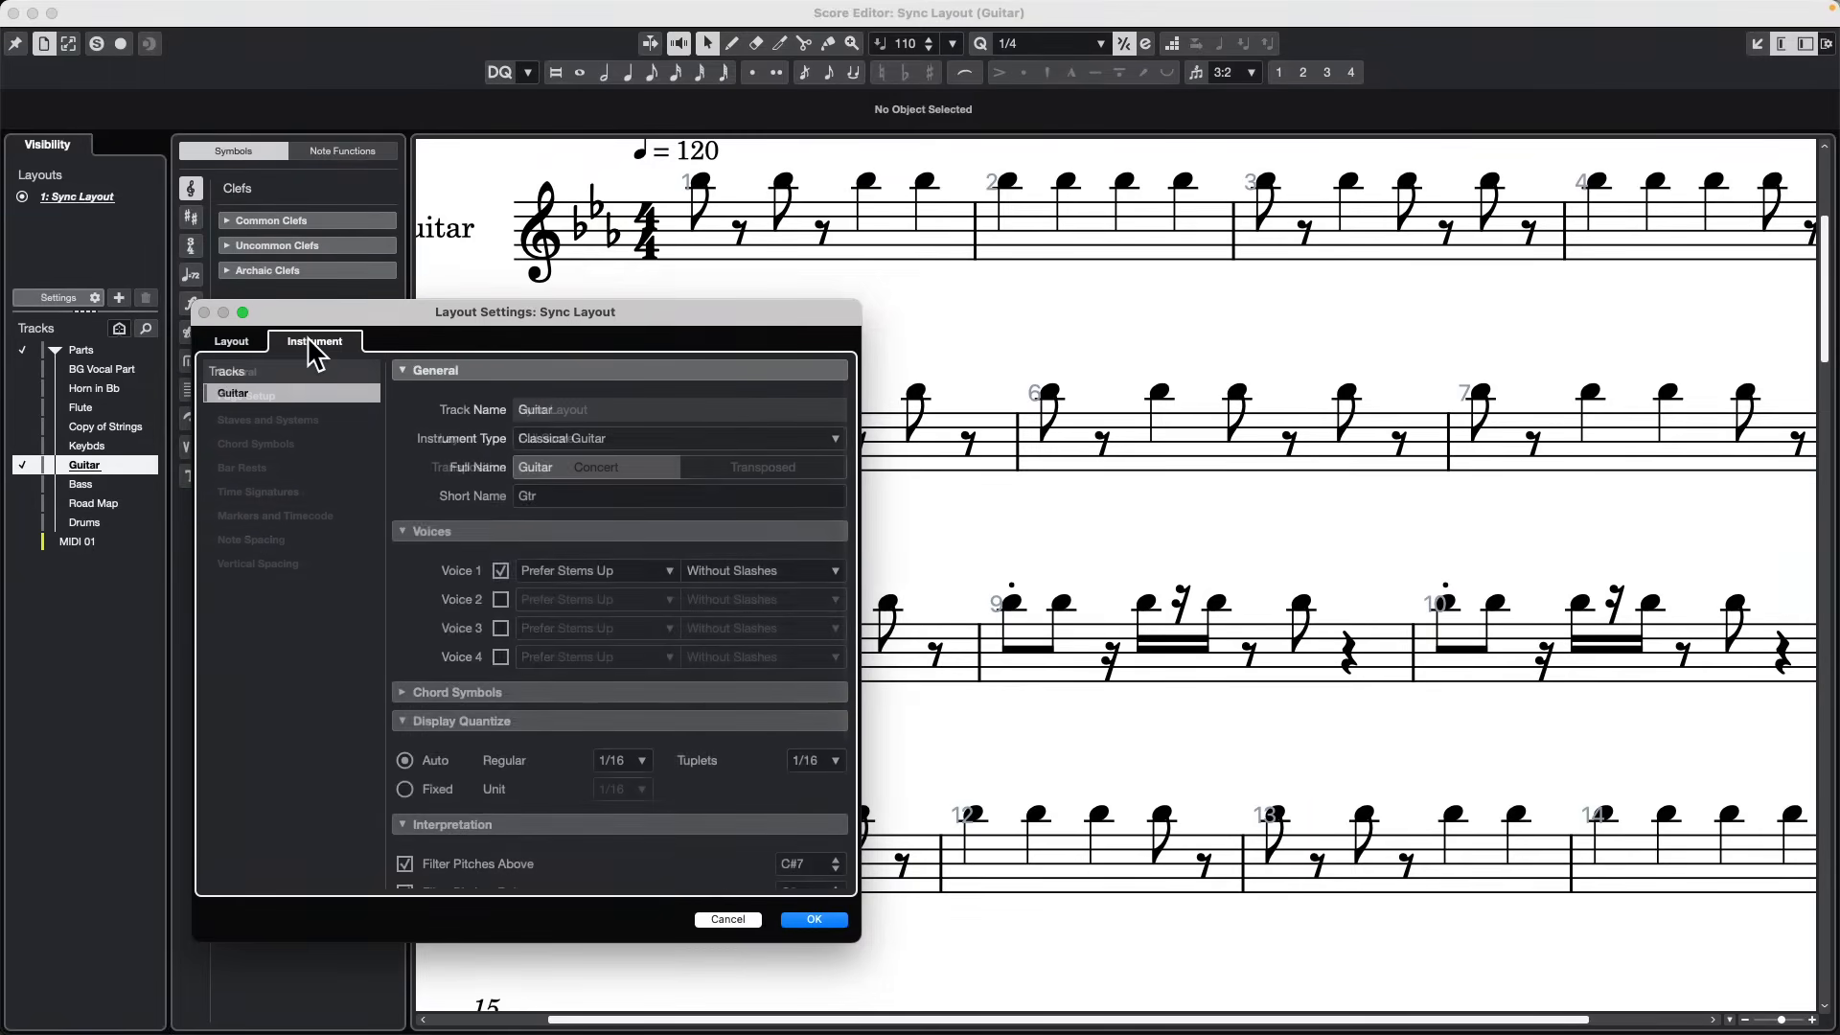
{"action": "scroll", "coordinate": [517, 575], "scroll_direction": "down", "scroll_amount": 3}
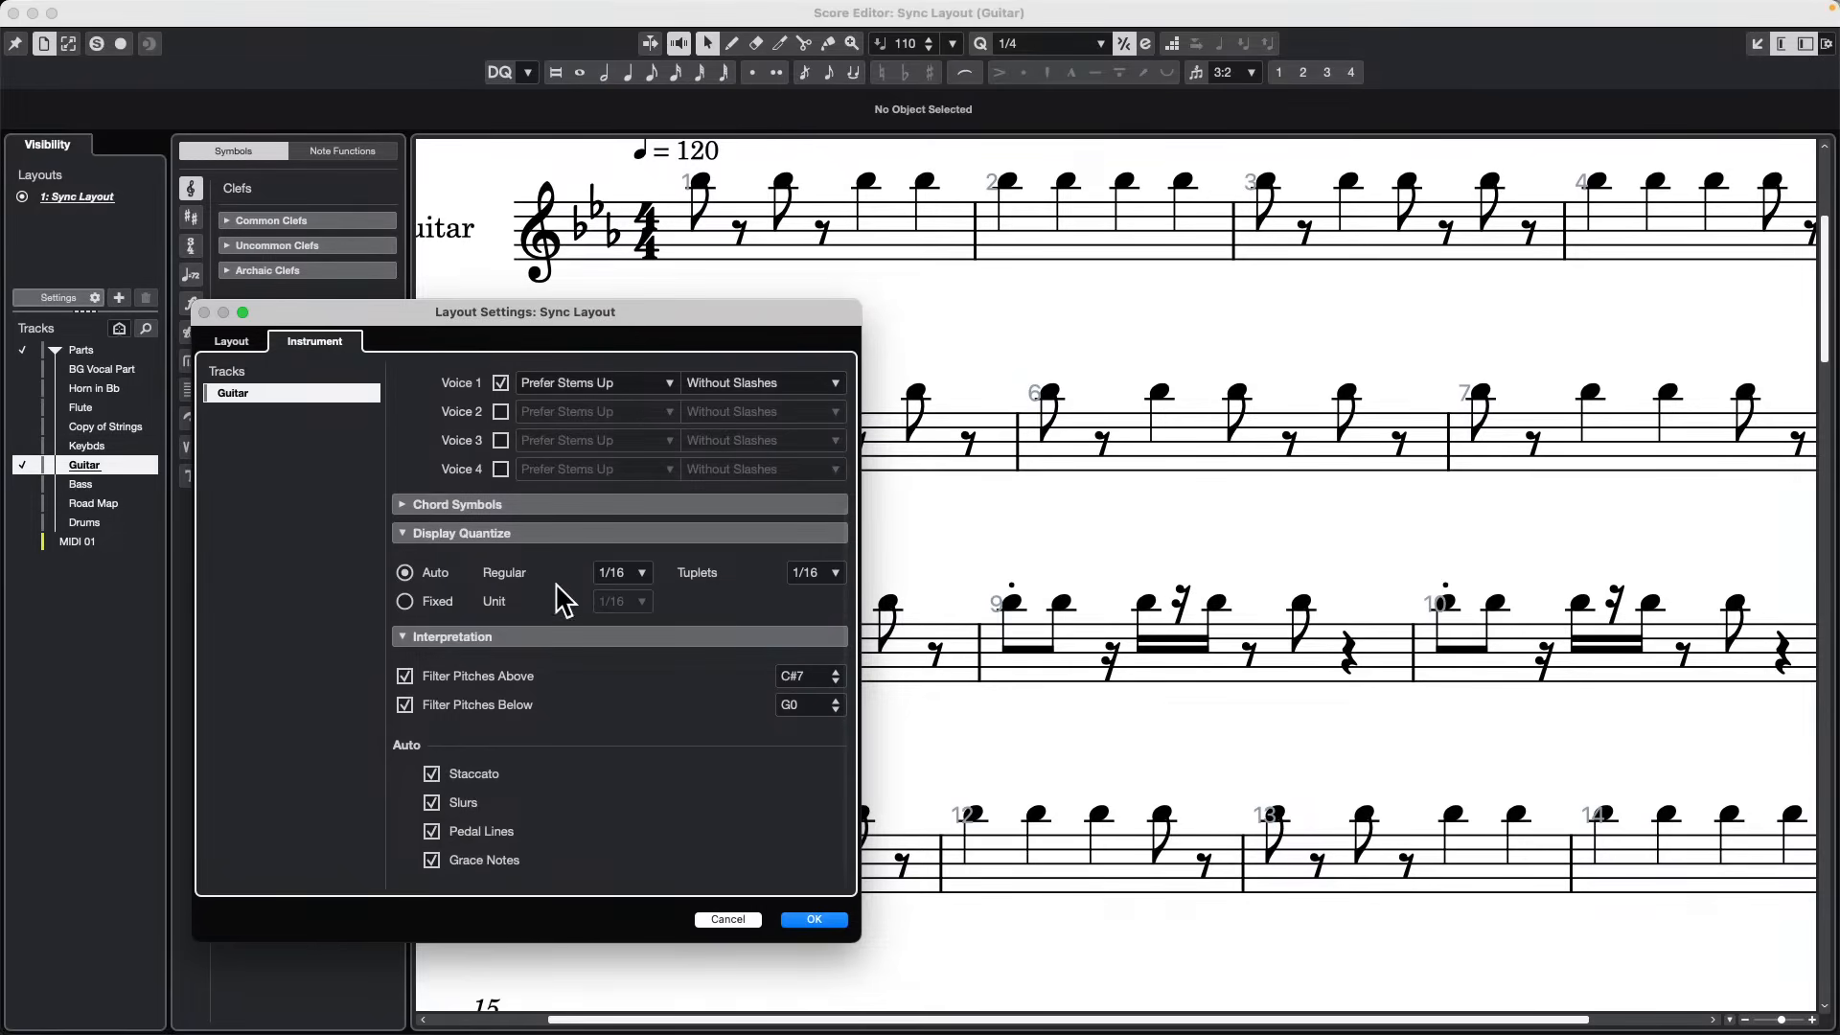
{"action": "left_click", "coordinate": [402, 504]}
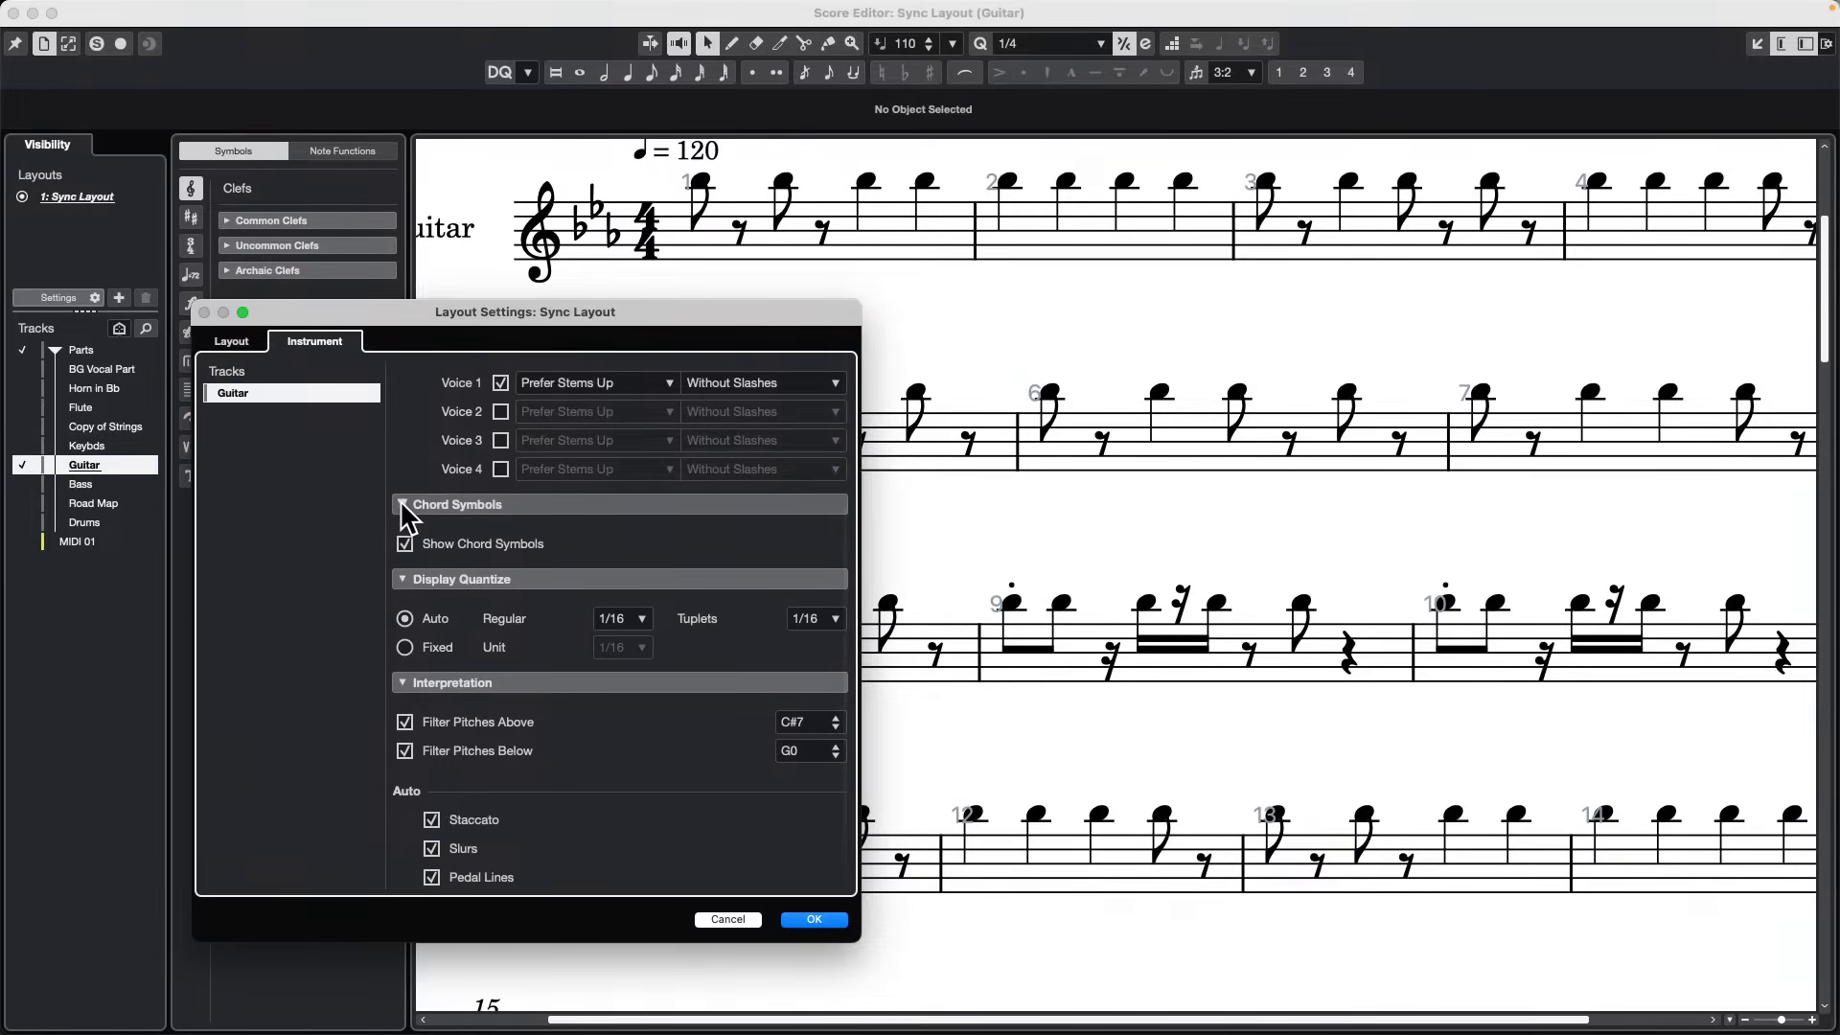
{"action": "left_click", "coordinate": [401, 505]}
{"action": "scroll", "coordinate": [534, 480], "scroll_direction": "up", "scroll_amount": 5}
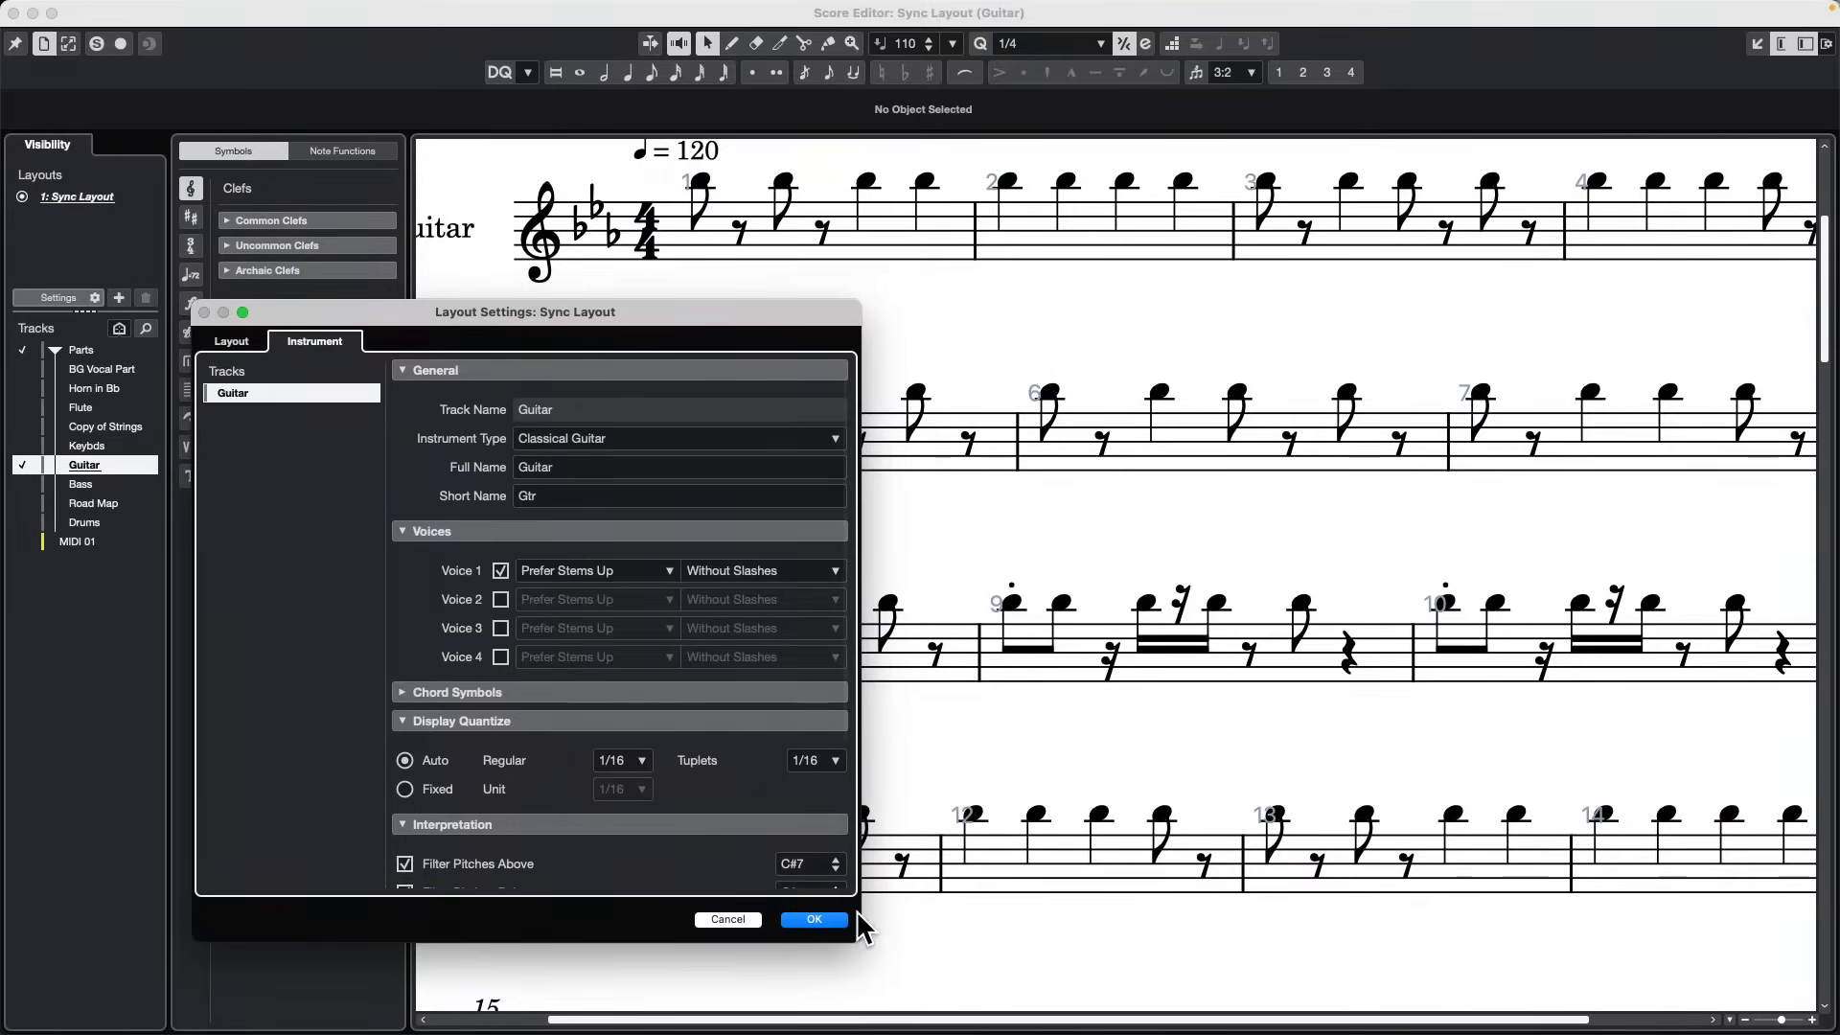
{"action": "left_click", "coordinate": [816, 920]}
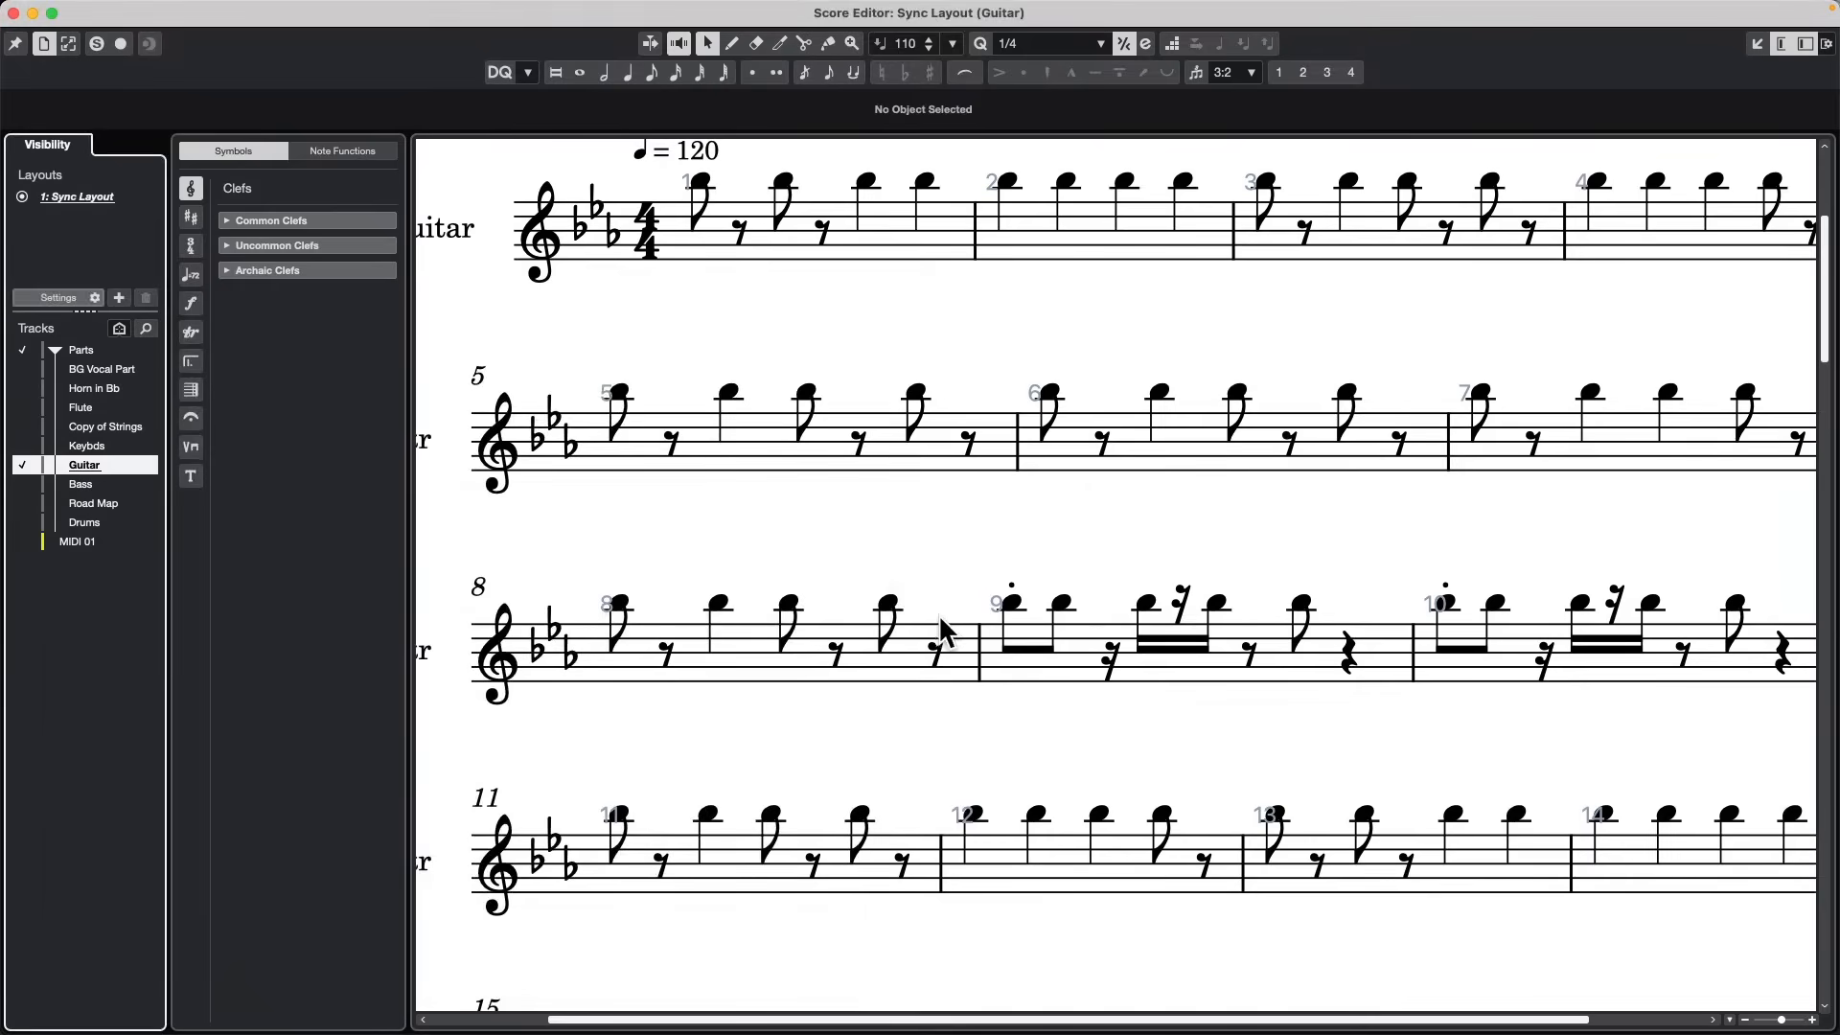
Look through the Guitar score down to about bar 60 and close its score window.
{"action": "scroll", "coordinate": [951, 627], "scroll_direction": "down", "scroll_amount": 10}
{"action": "scroll", "coordinate": [956, 618], "scroll_direction": "down", "scroll_amount": 3}
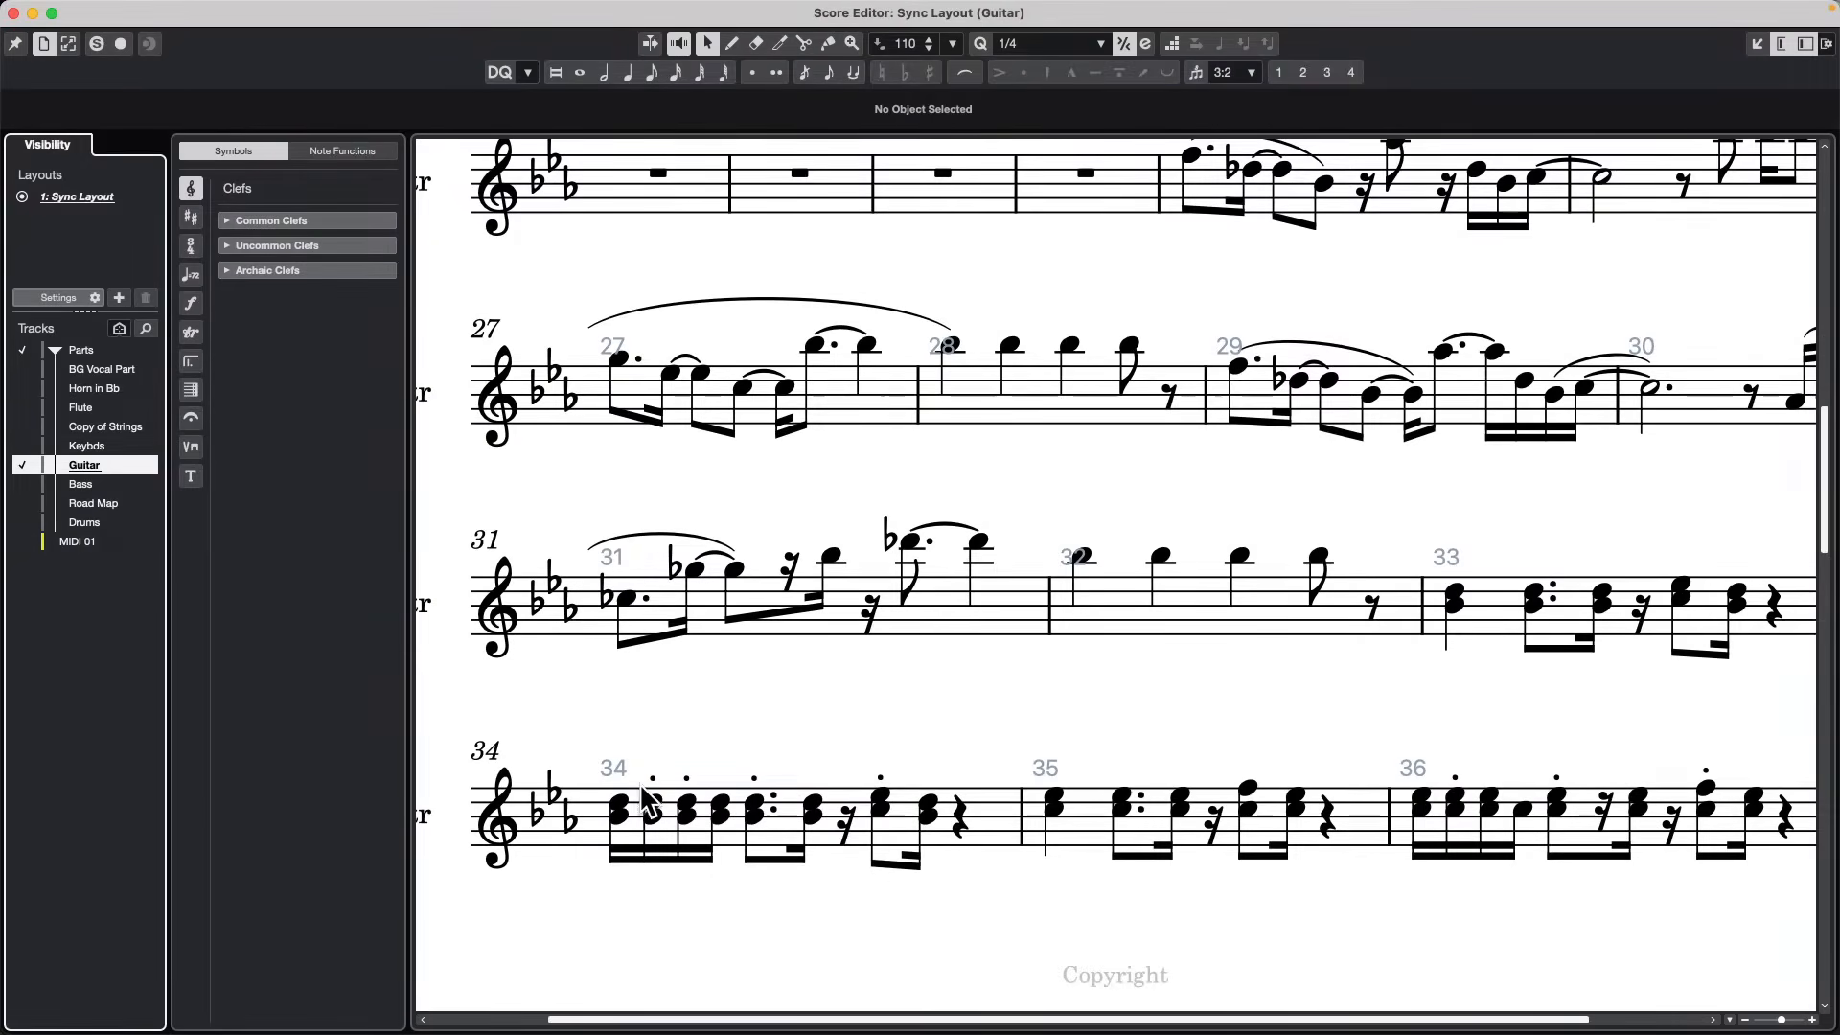
{"action": "scroll", "coordinate": [704, 776], "scroll_direction": "down", "scroll_amount": 5}
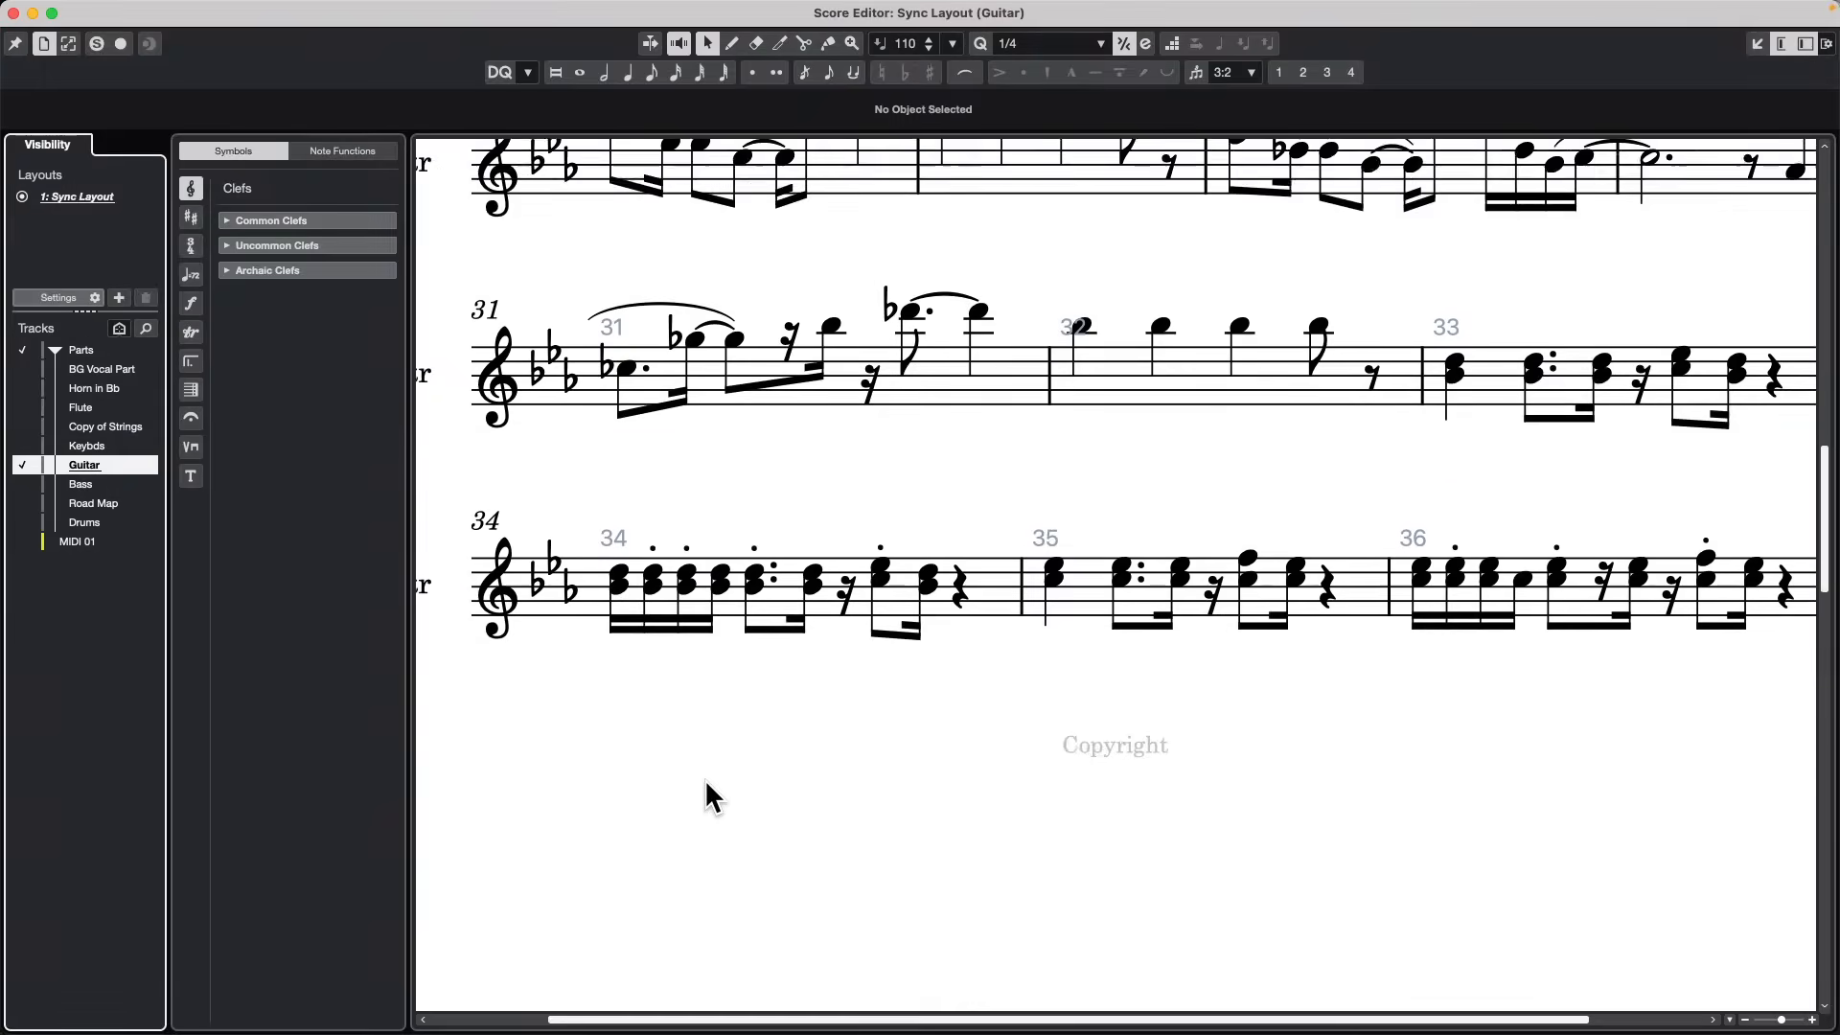
{"action": "scroll", "coordinate": [711, 773], "scroll_direction": "down", "scroll_amount": 5}
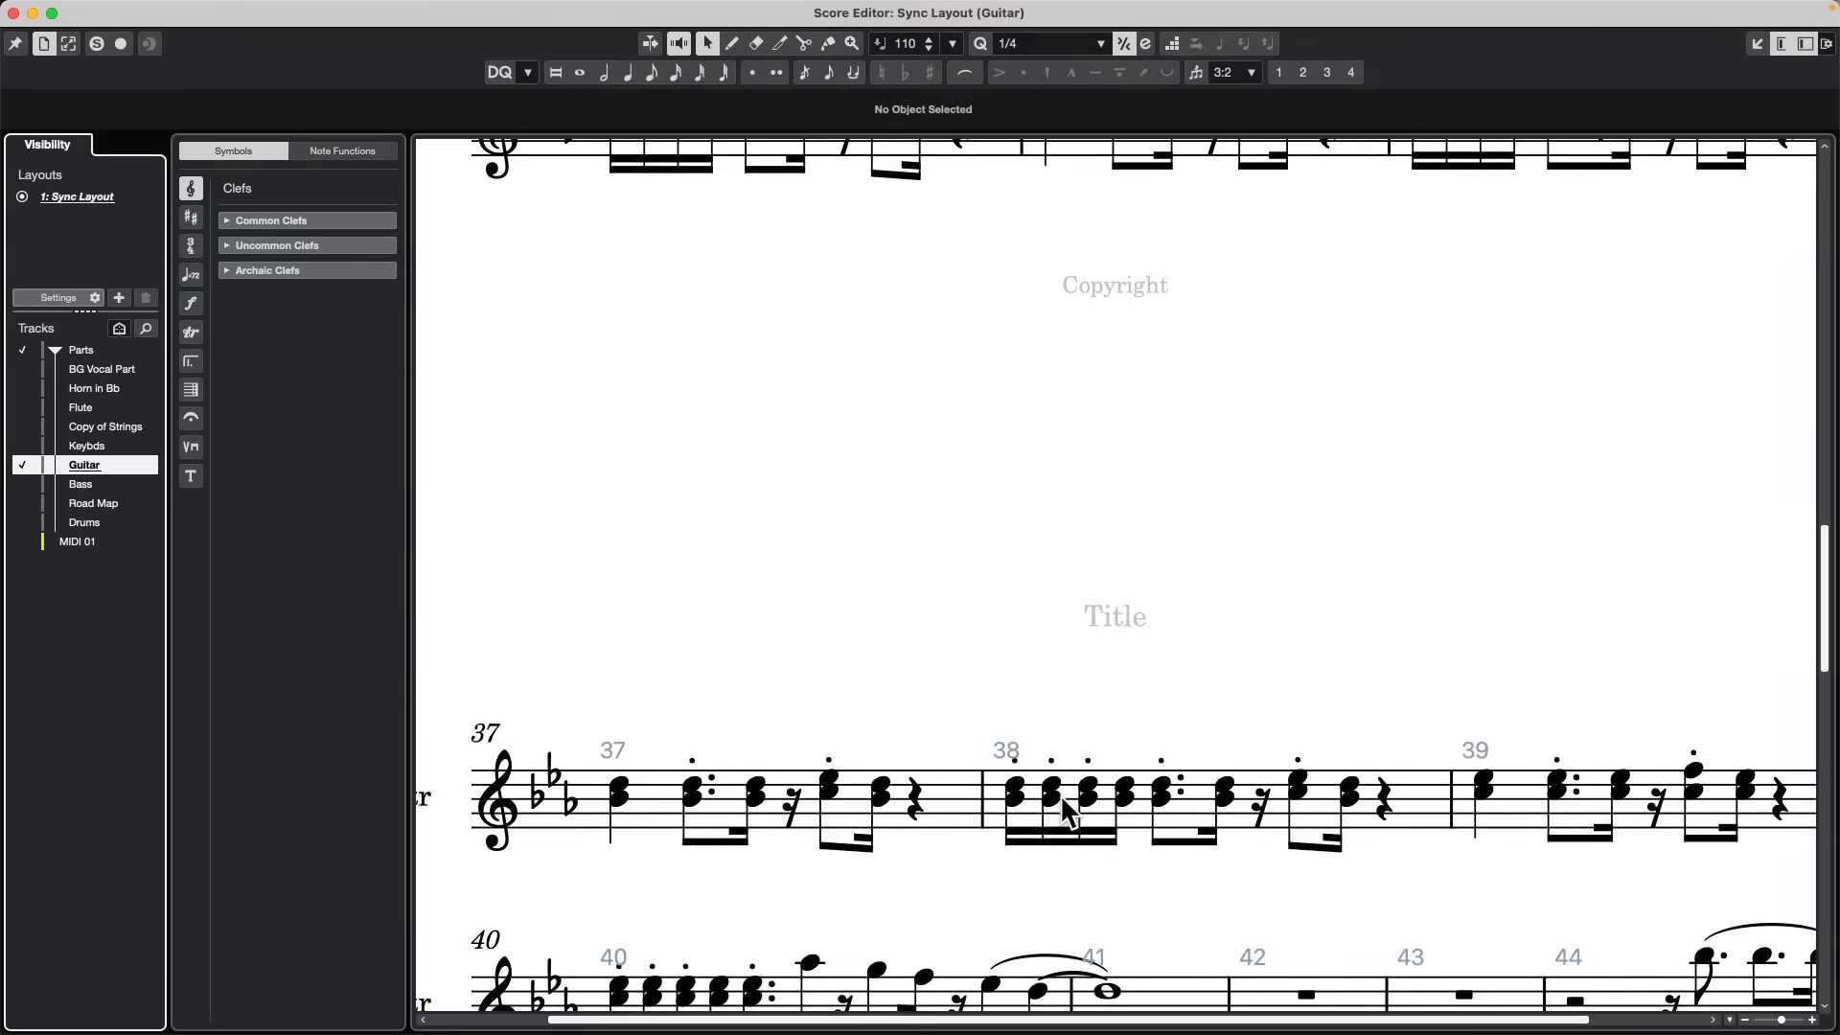
{"action": "scroll", "coordinate": [934, 819], "scroll_direction": "down", "scroll_amount": 3}
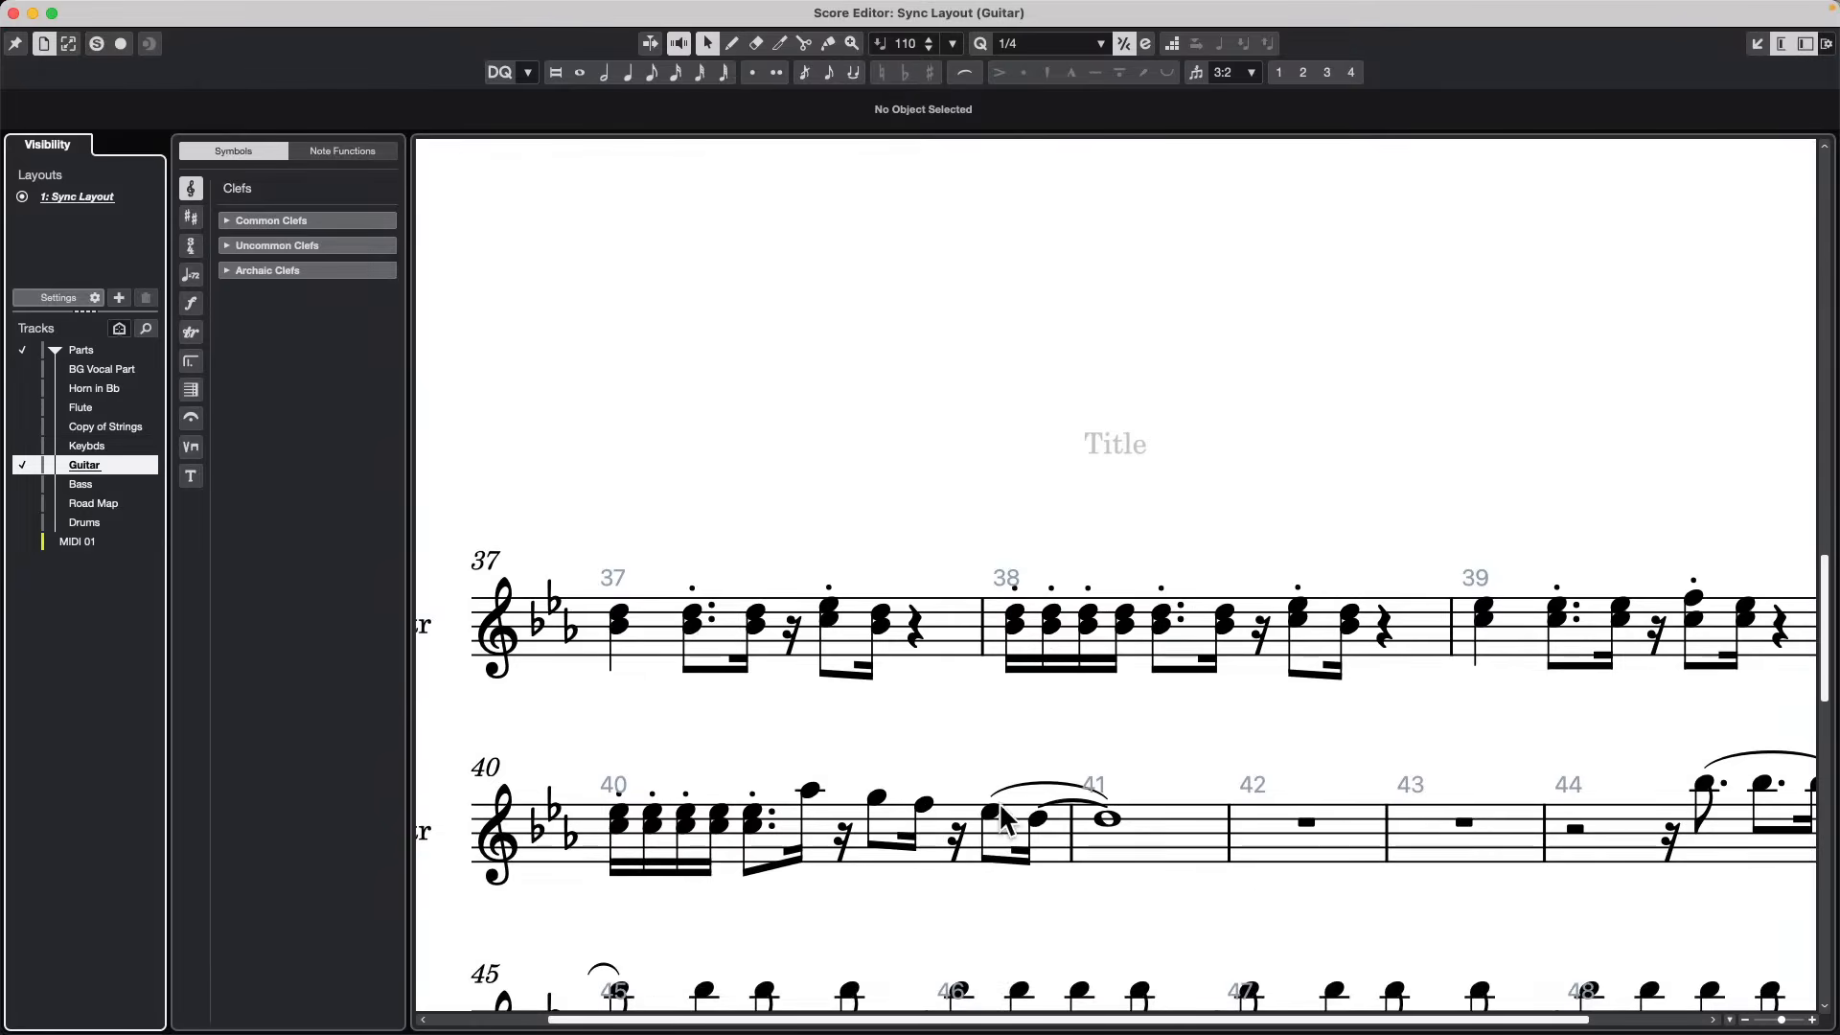
{"action": "scroll", "coordinate": [1252, 731], "scroll_direction": "down", "scroll_amount": 8}
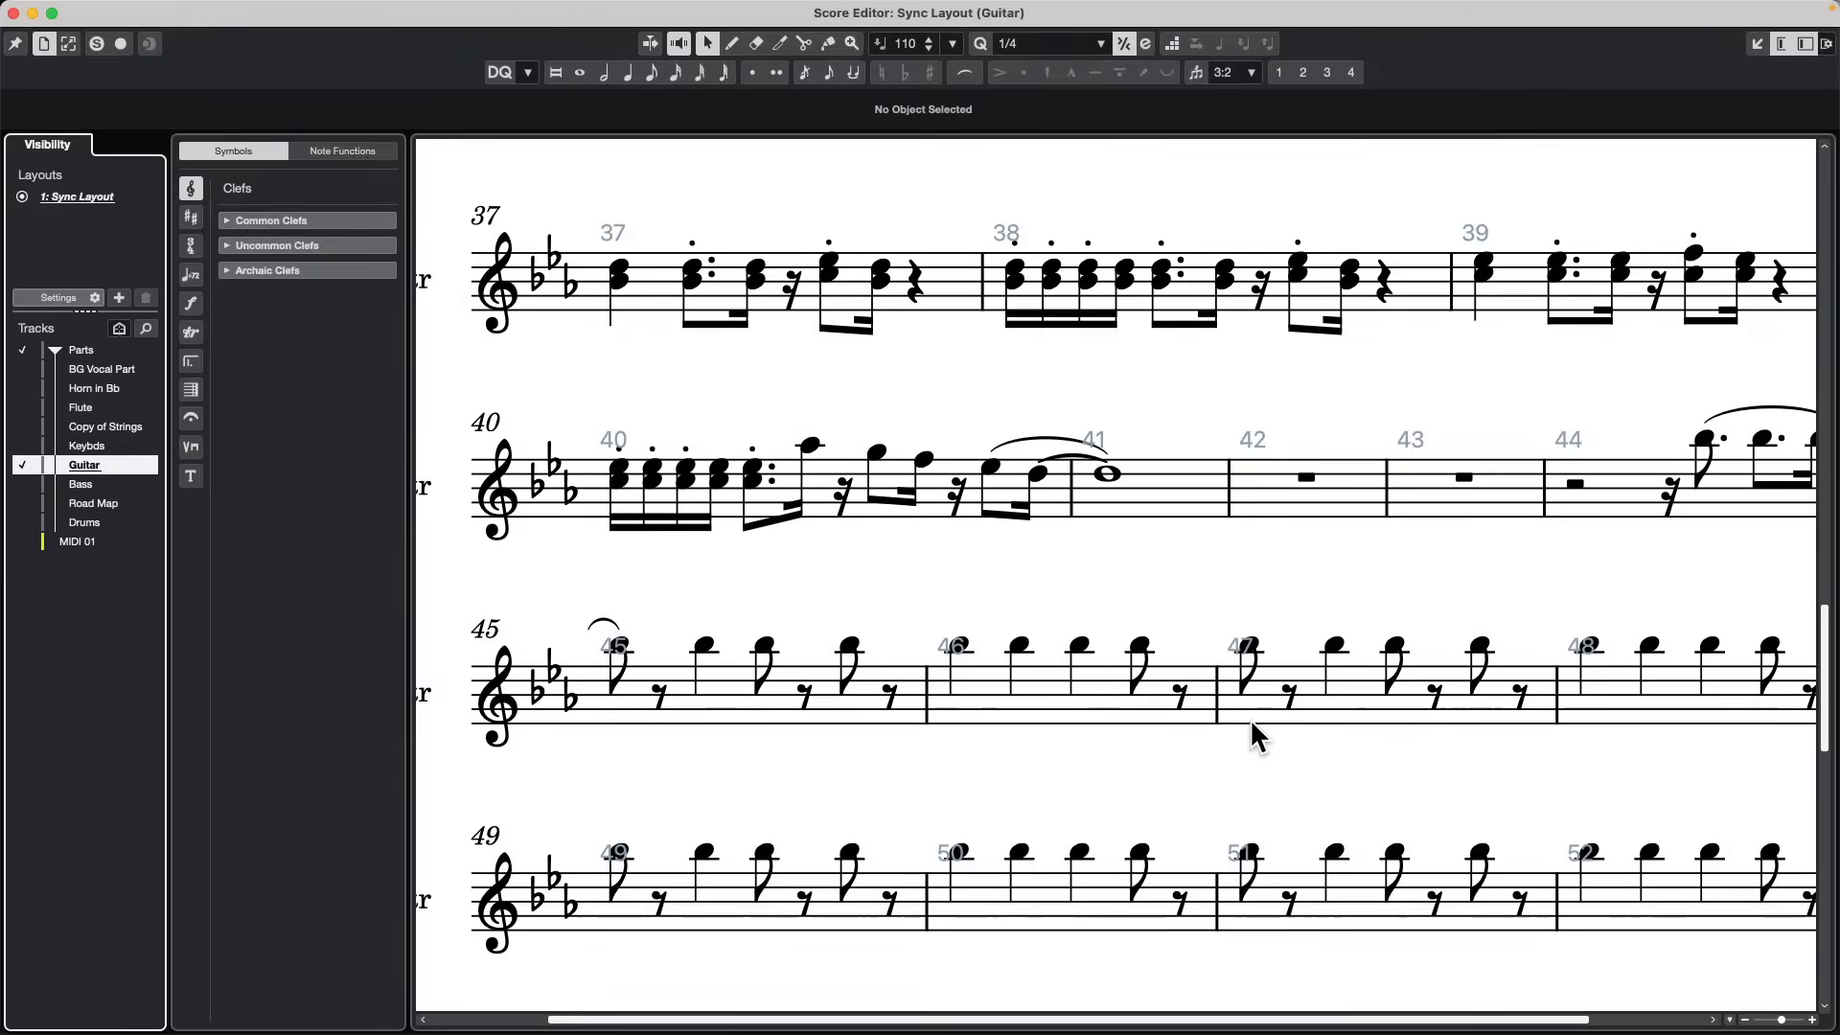
{"action": "scroll", "coordinate": [1253, 744], "scroll_direction": "down", "scroll_amount": 1}
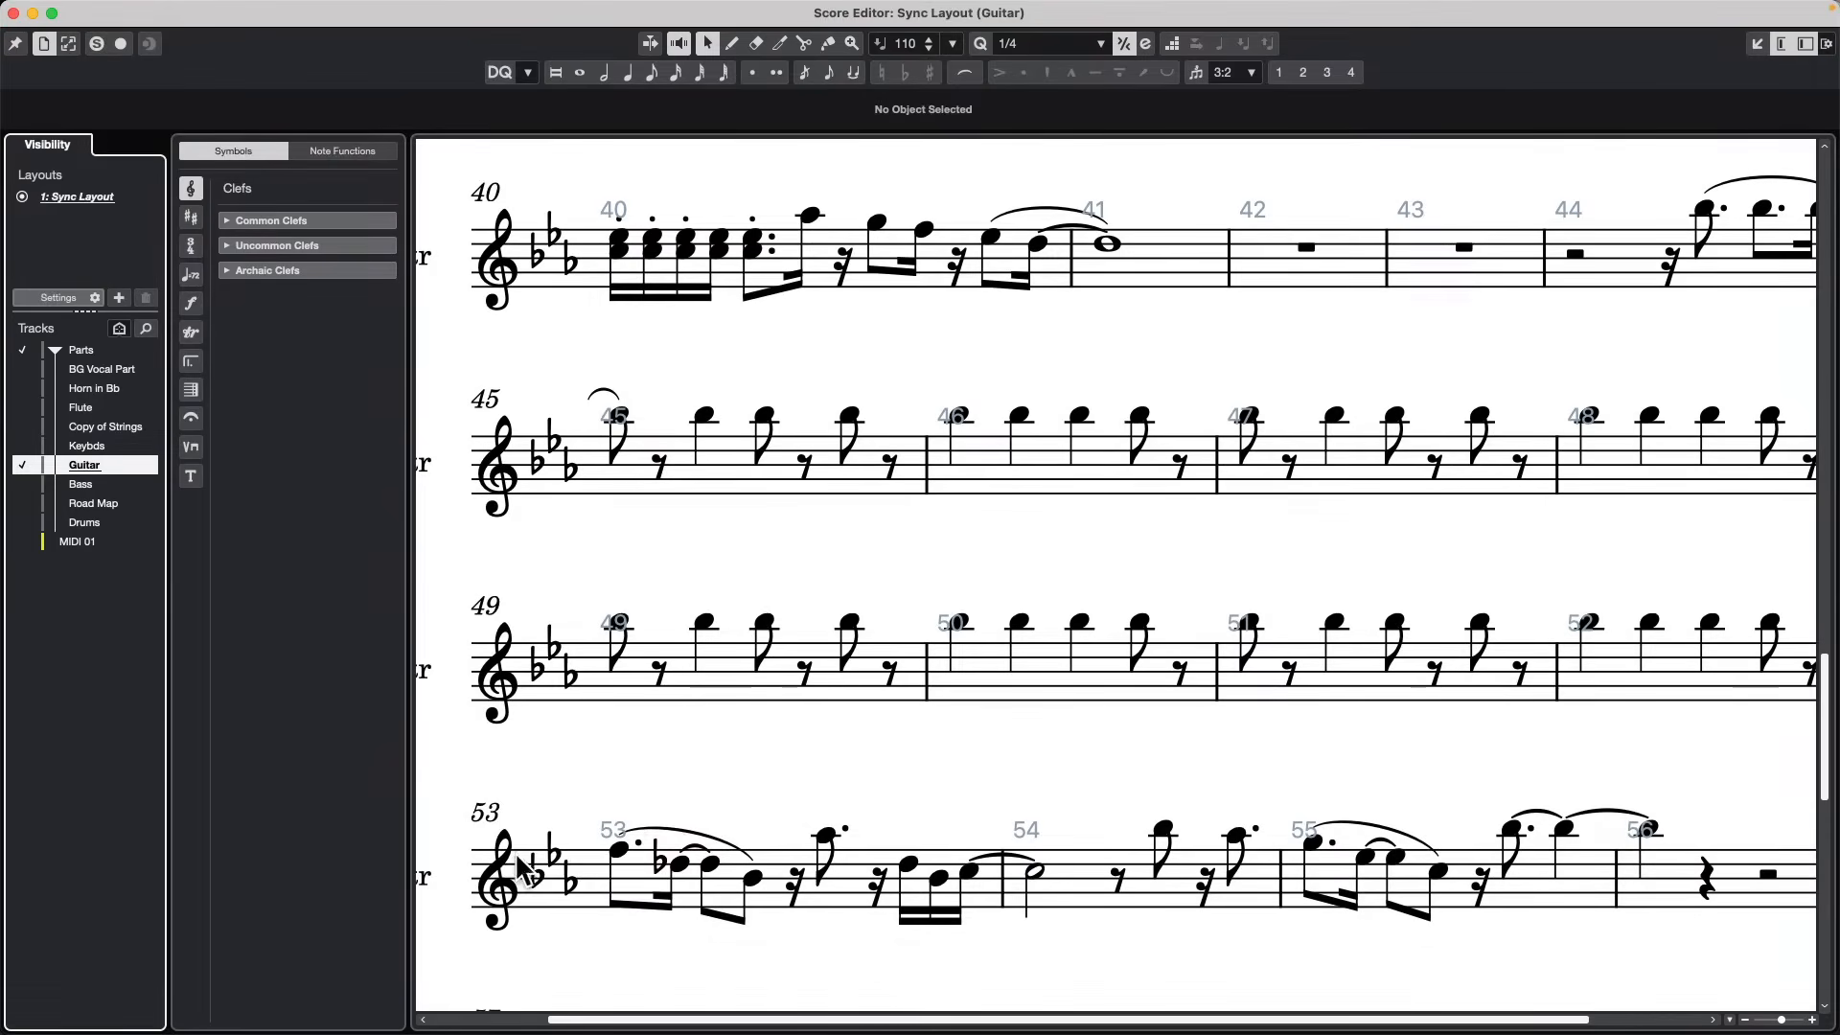
{"action": "scroll", "coordinate": [1035, 819], "scroll_direction": "down", "scroll_amount": 4}
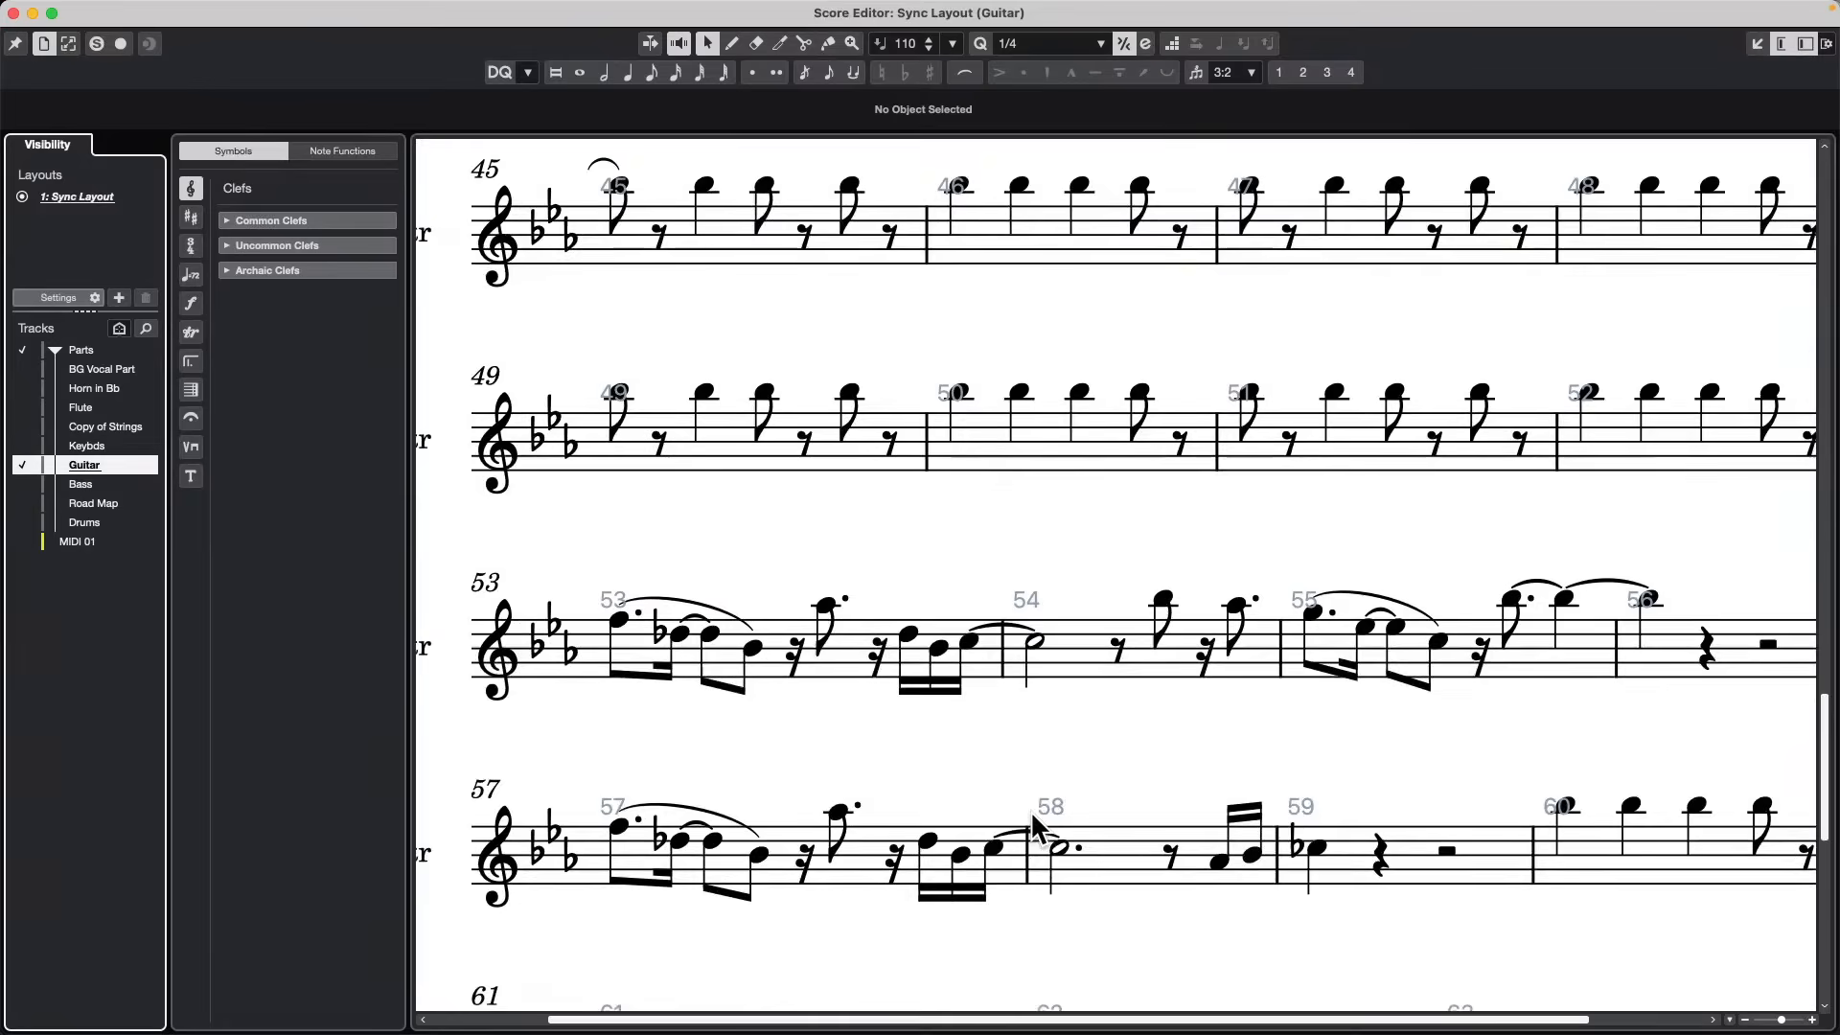
{"action": "scroll", "coordinate": [1037, 826], "scroll_direction": "up", "scroll_amount": 6}
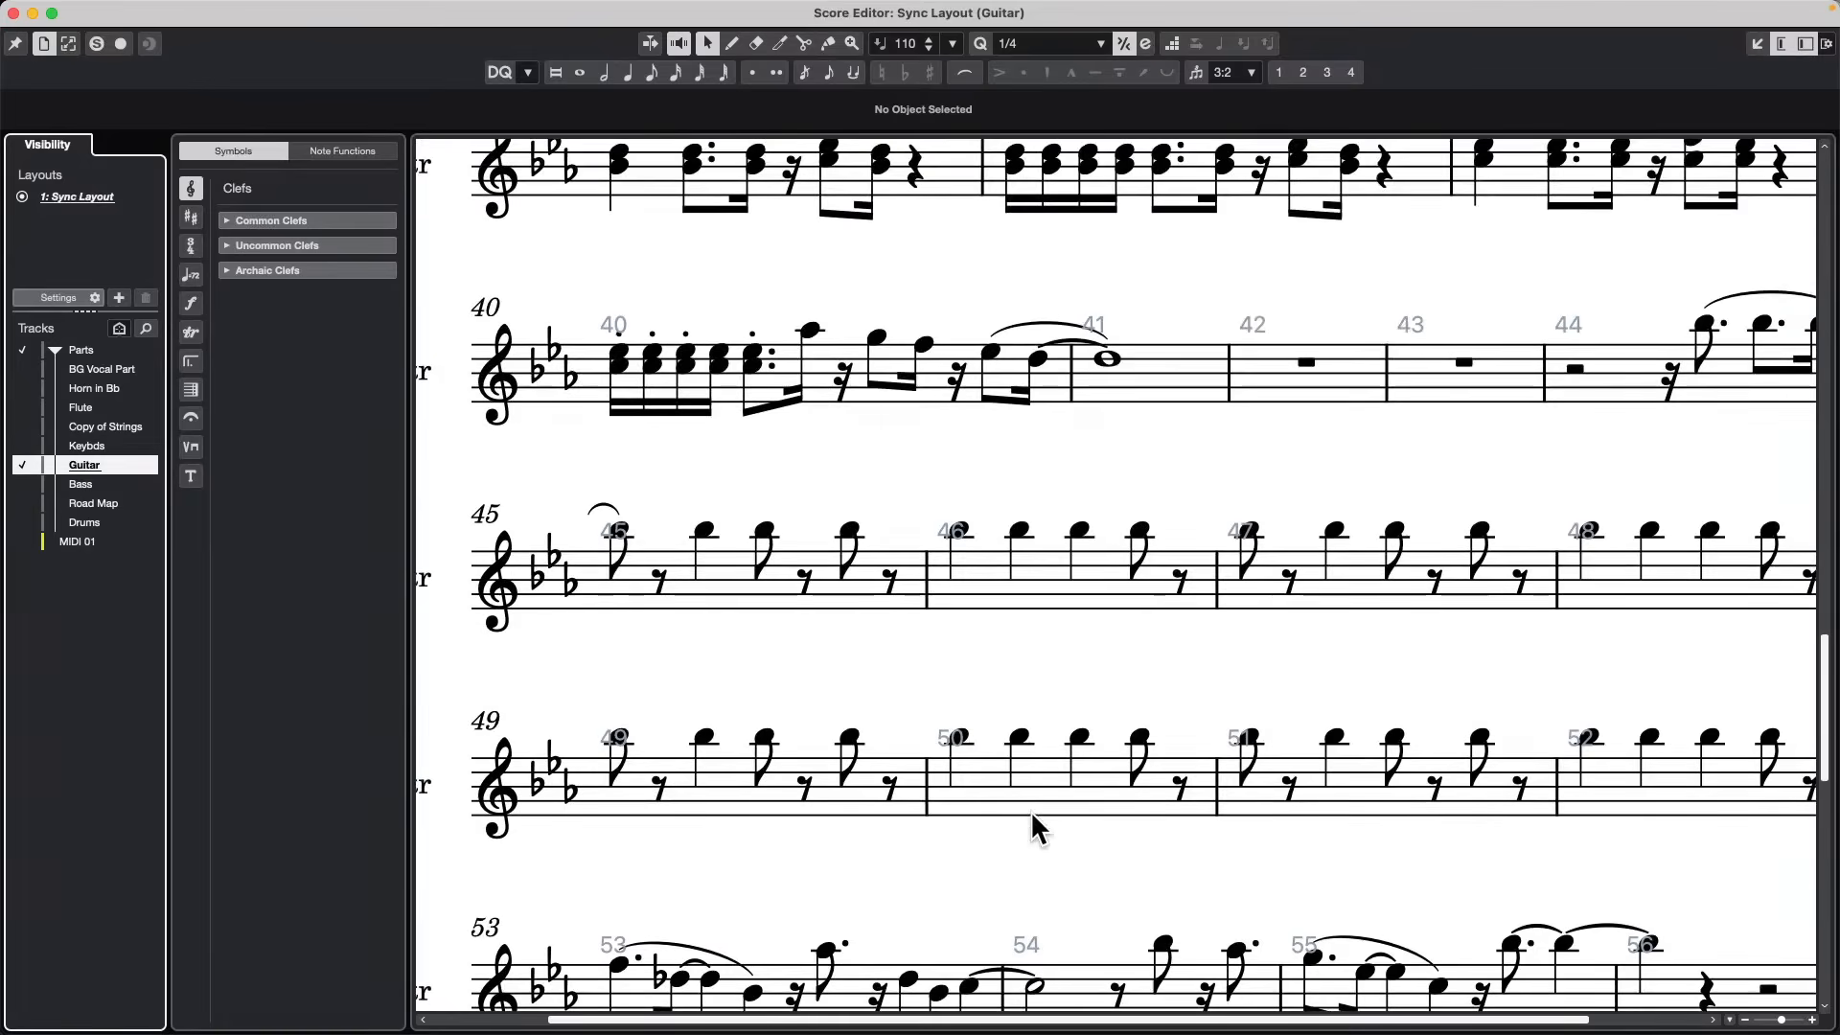
{"action": "left_click", "coordinate": [14, 14]}
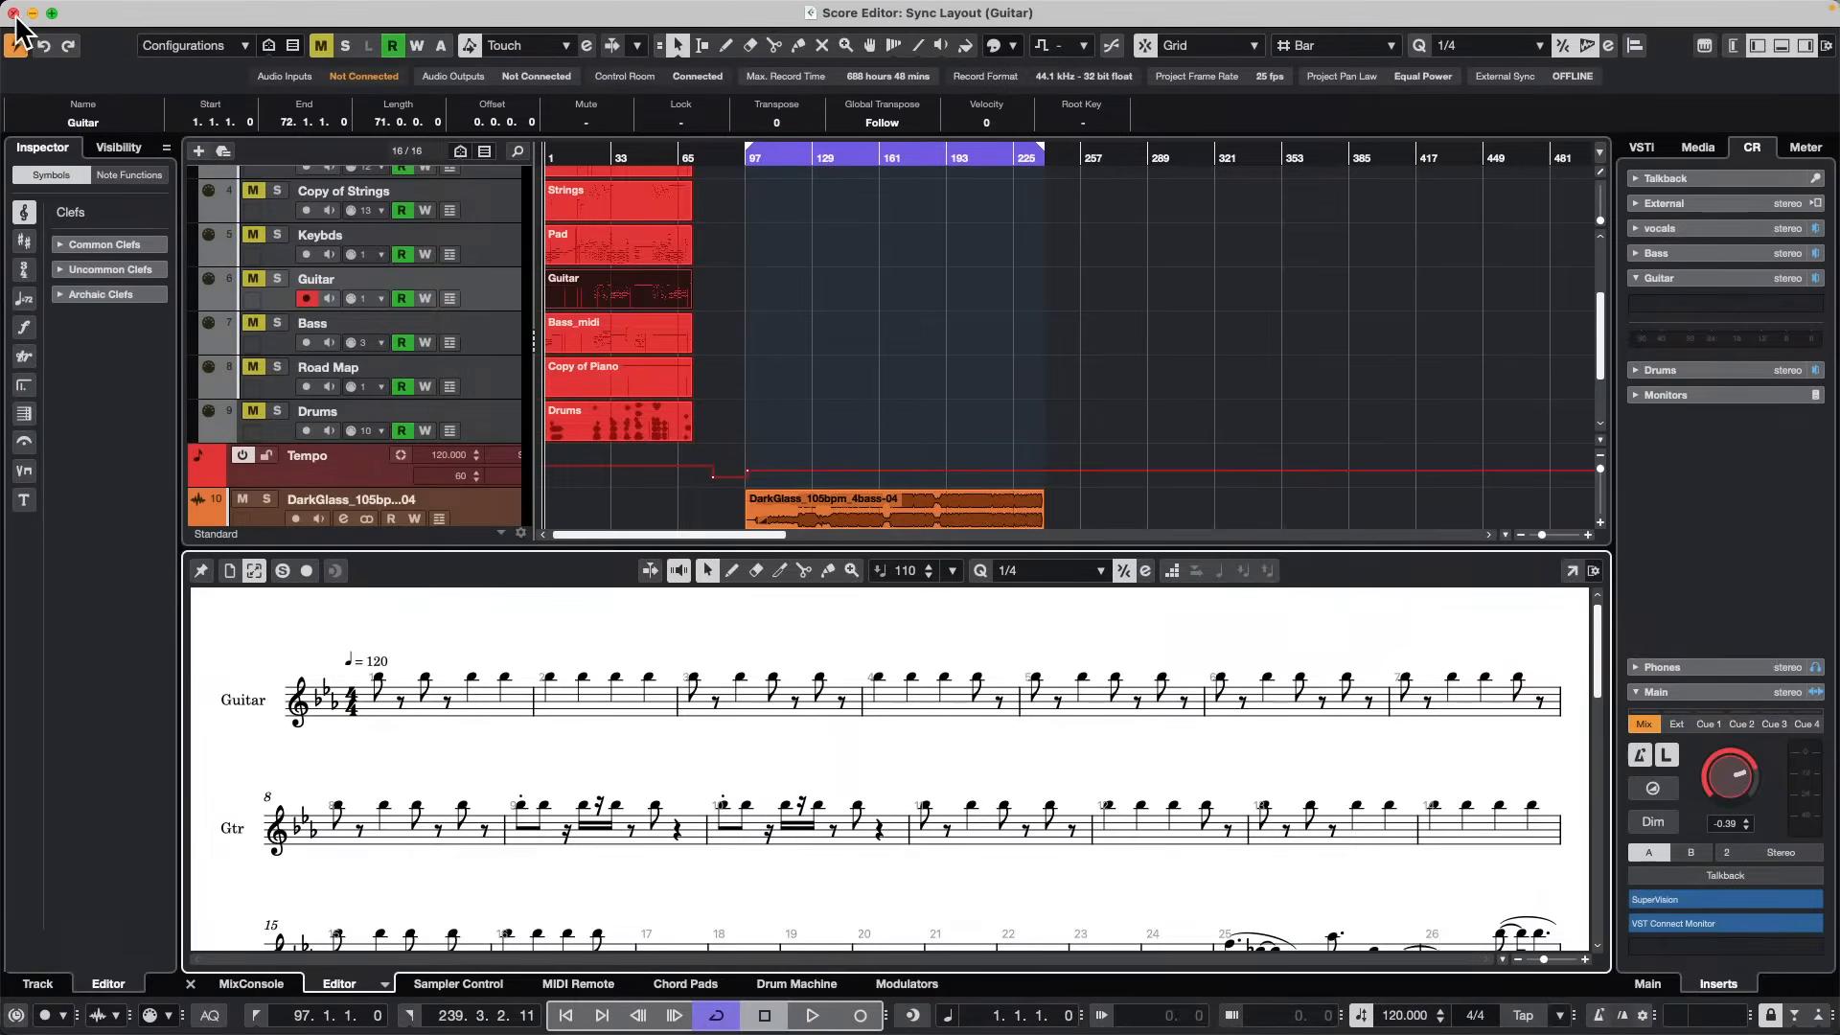
Open the Bass_midi part in the Score Editor and show its score in a separate window.
{"action": "left_click", "coordinate": [661, 335]}
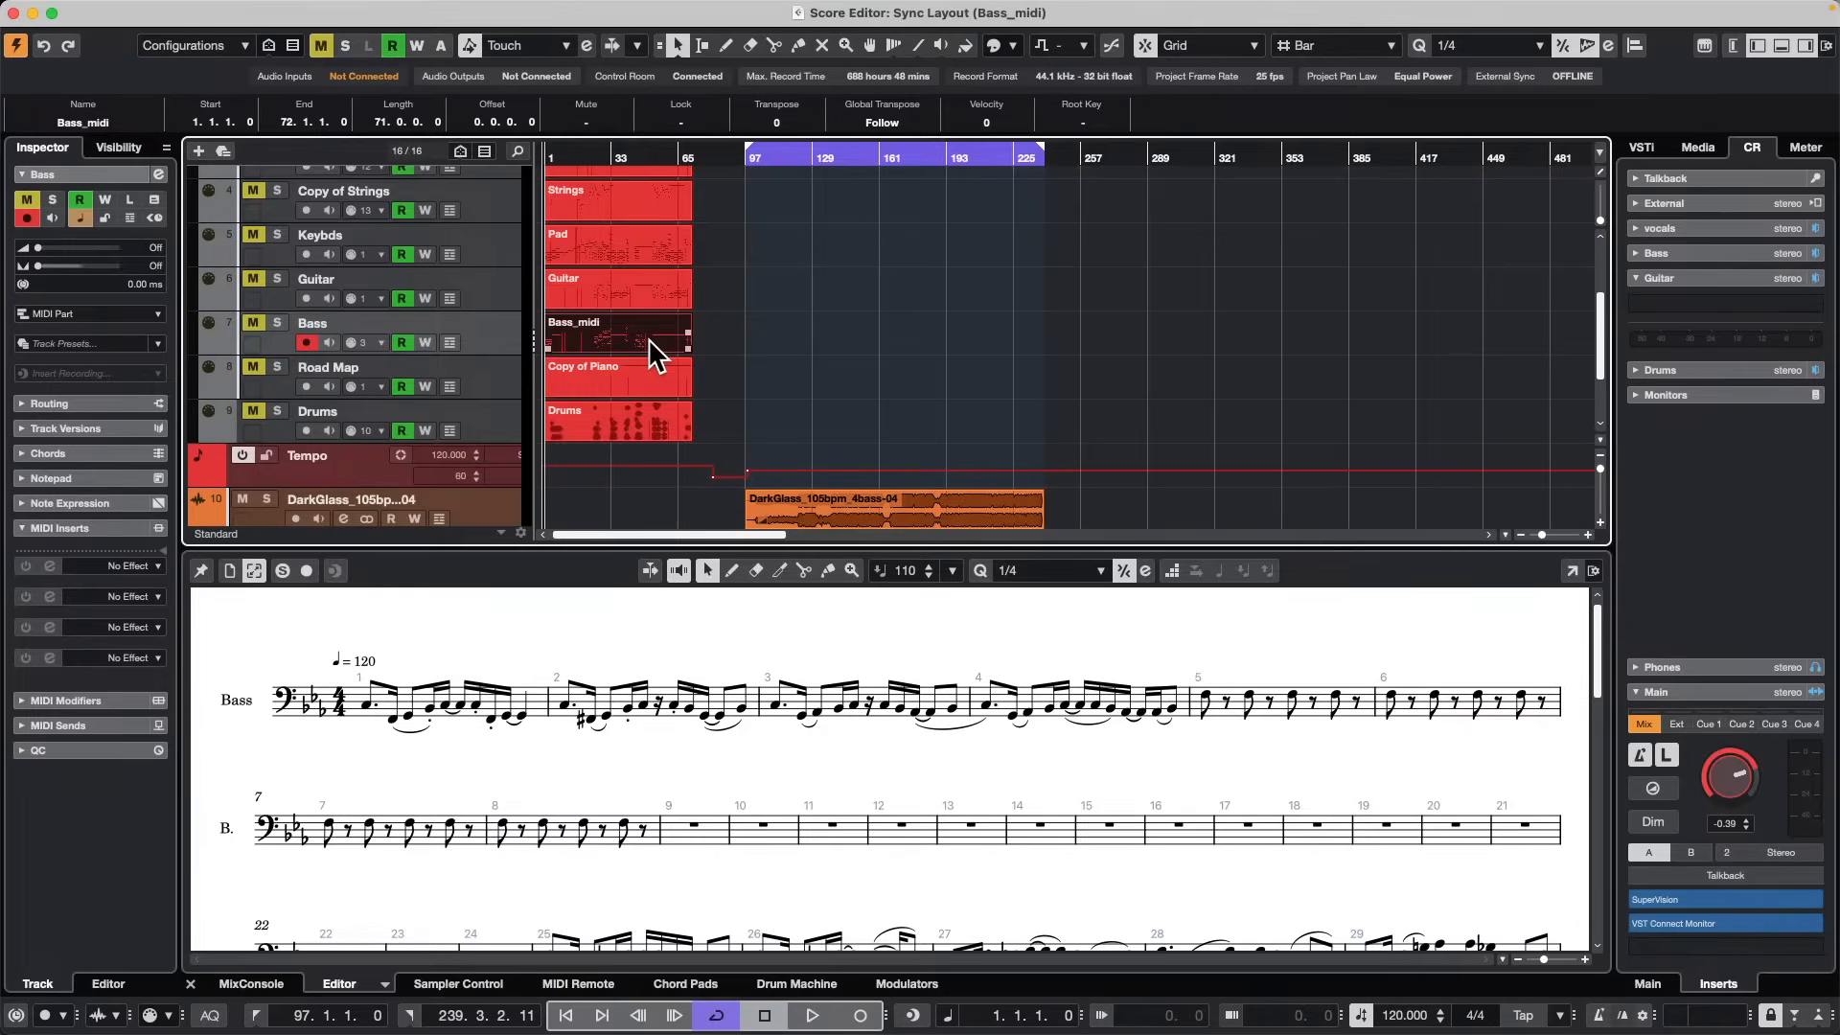
{"action": "double_click", "coordinate": [647, 337]}
{"action": "left_click", "coordinate": [644, 340]}
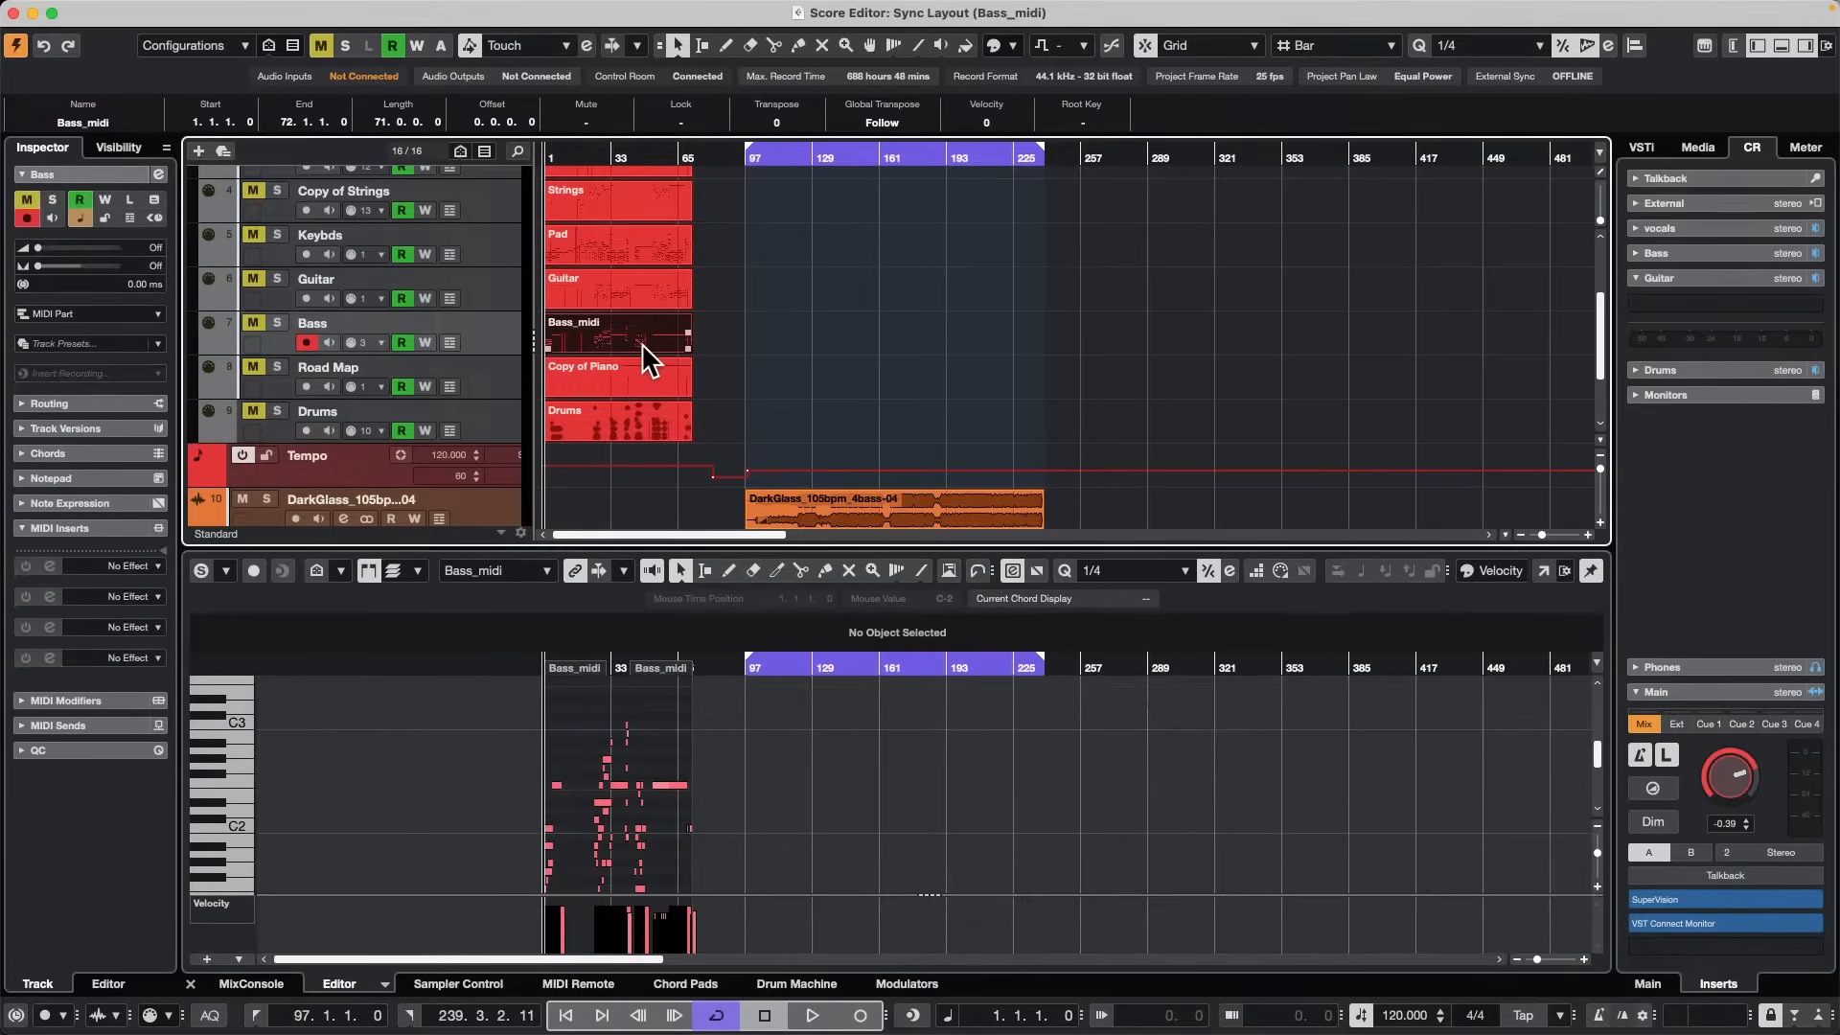
{"action": "key", "text": "super+r"}
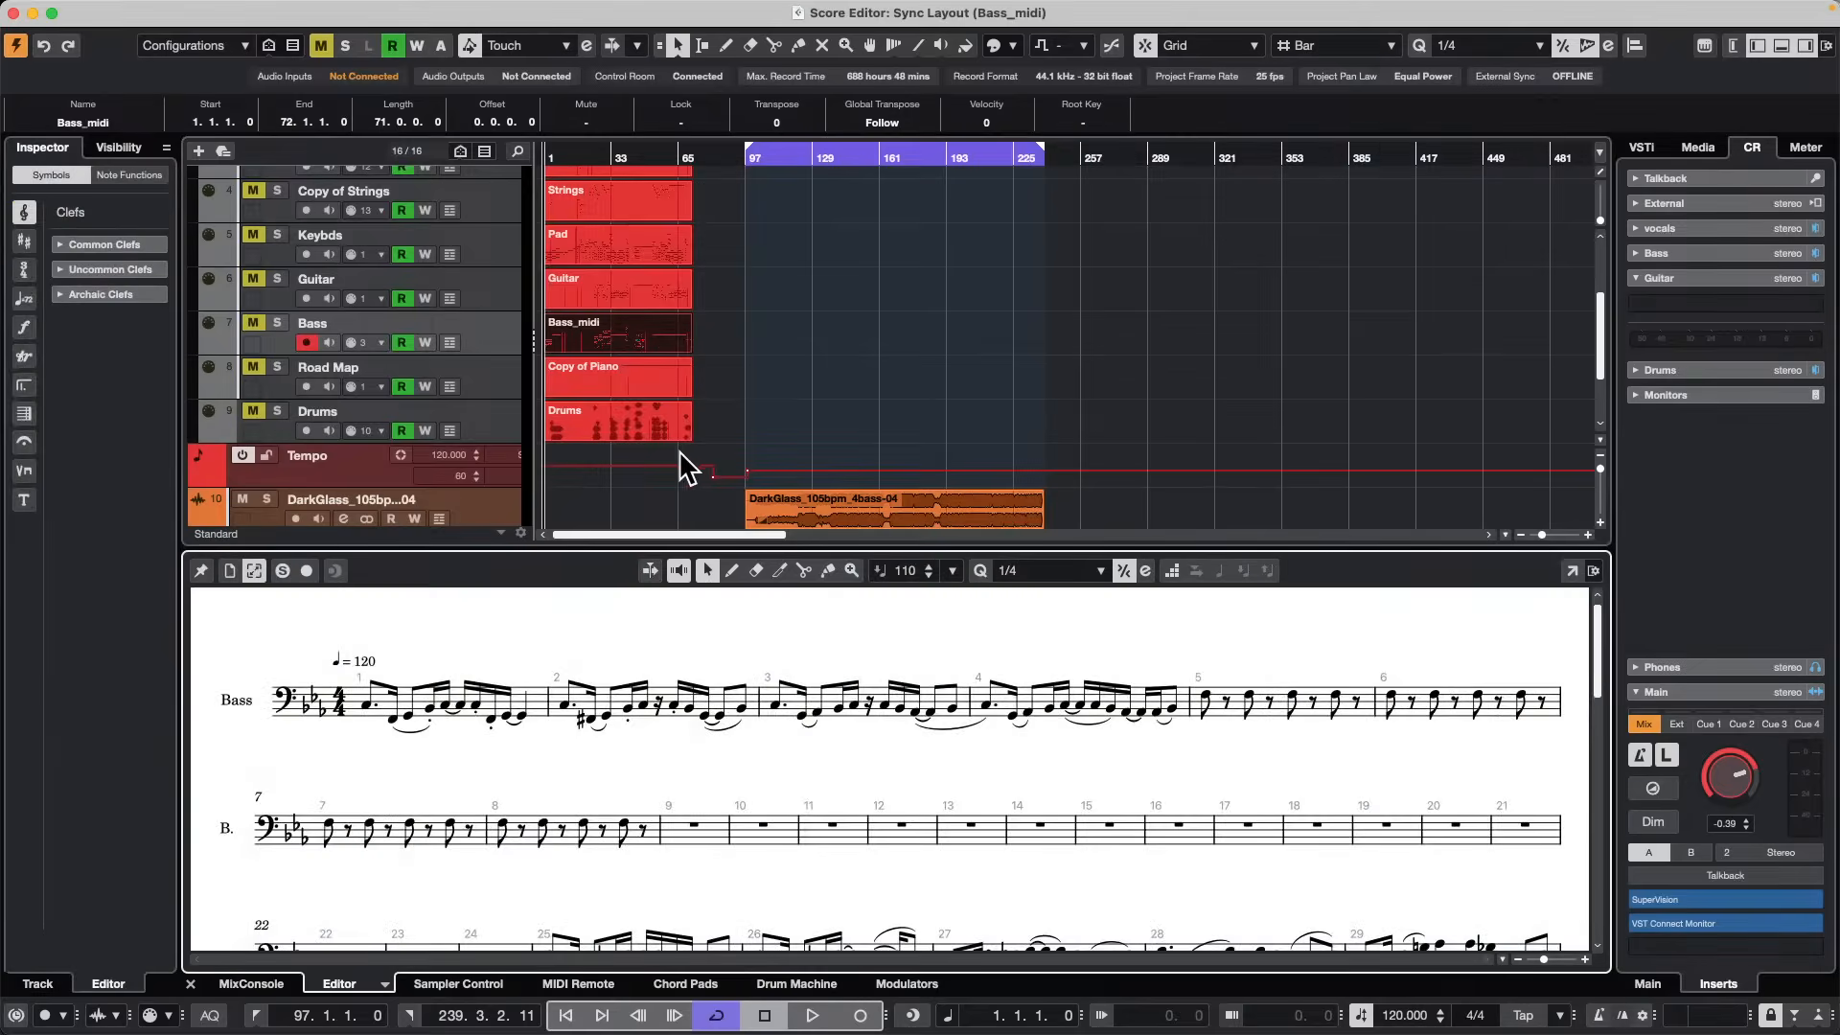
{"action": "left_click", "coordinate": [1572, 571]}
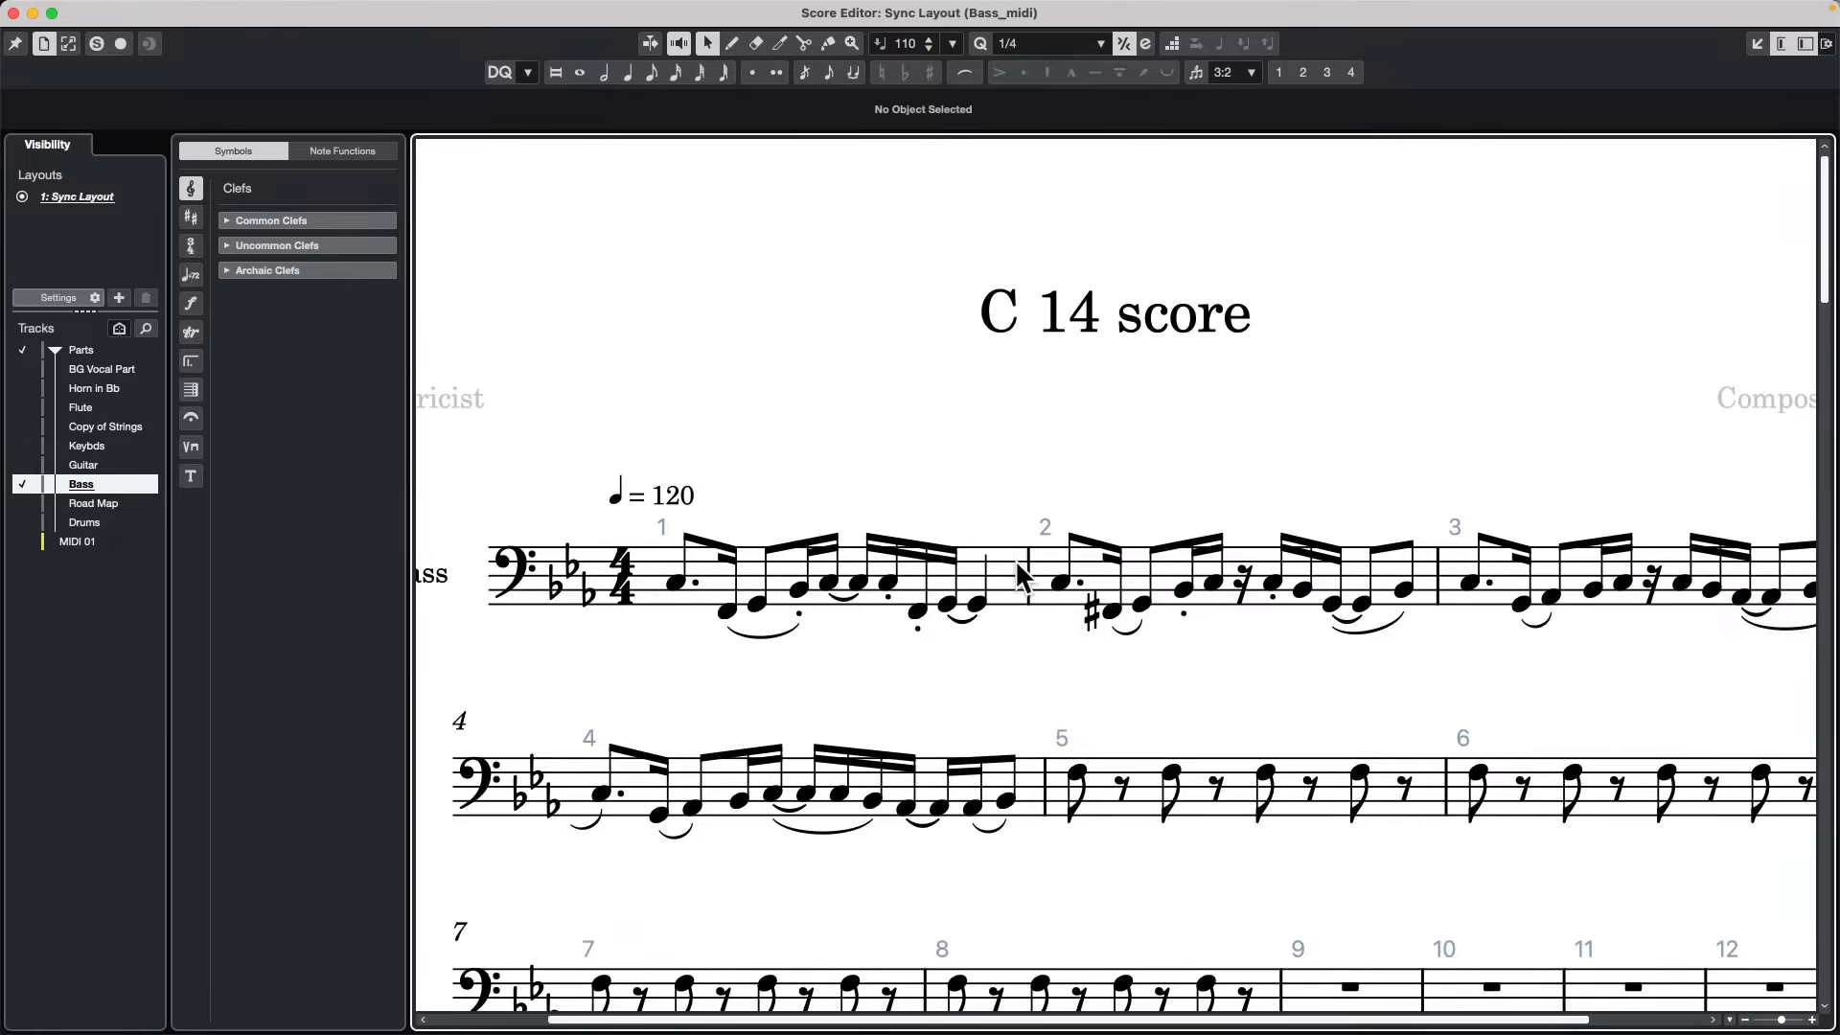
Set the Sync Layout's bar rest consolidation to Multi-Bar Rests for the bass score's empty bars and apply the settings.
{"action": "scroll", "coordinate": [1231, 599], "scroll_direction": "down", "scroll_amount": 5}
{"action": "scroll", "coordinate": [1223, 609], "scroll_direction": "down", "scroll_amount": 6}
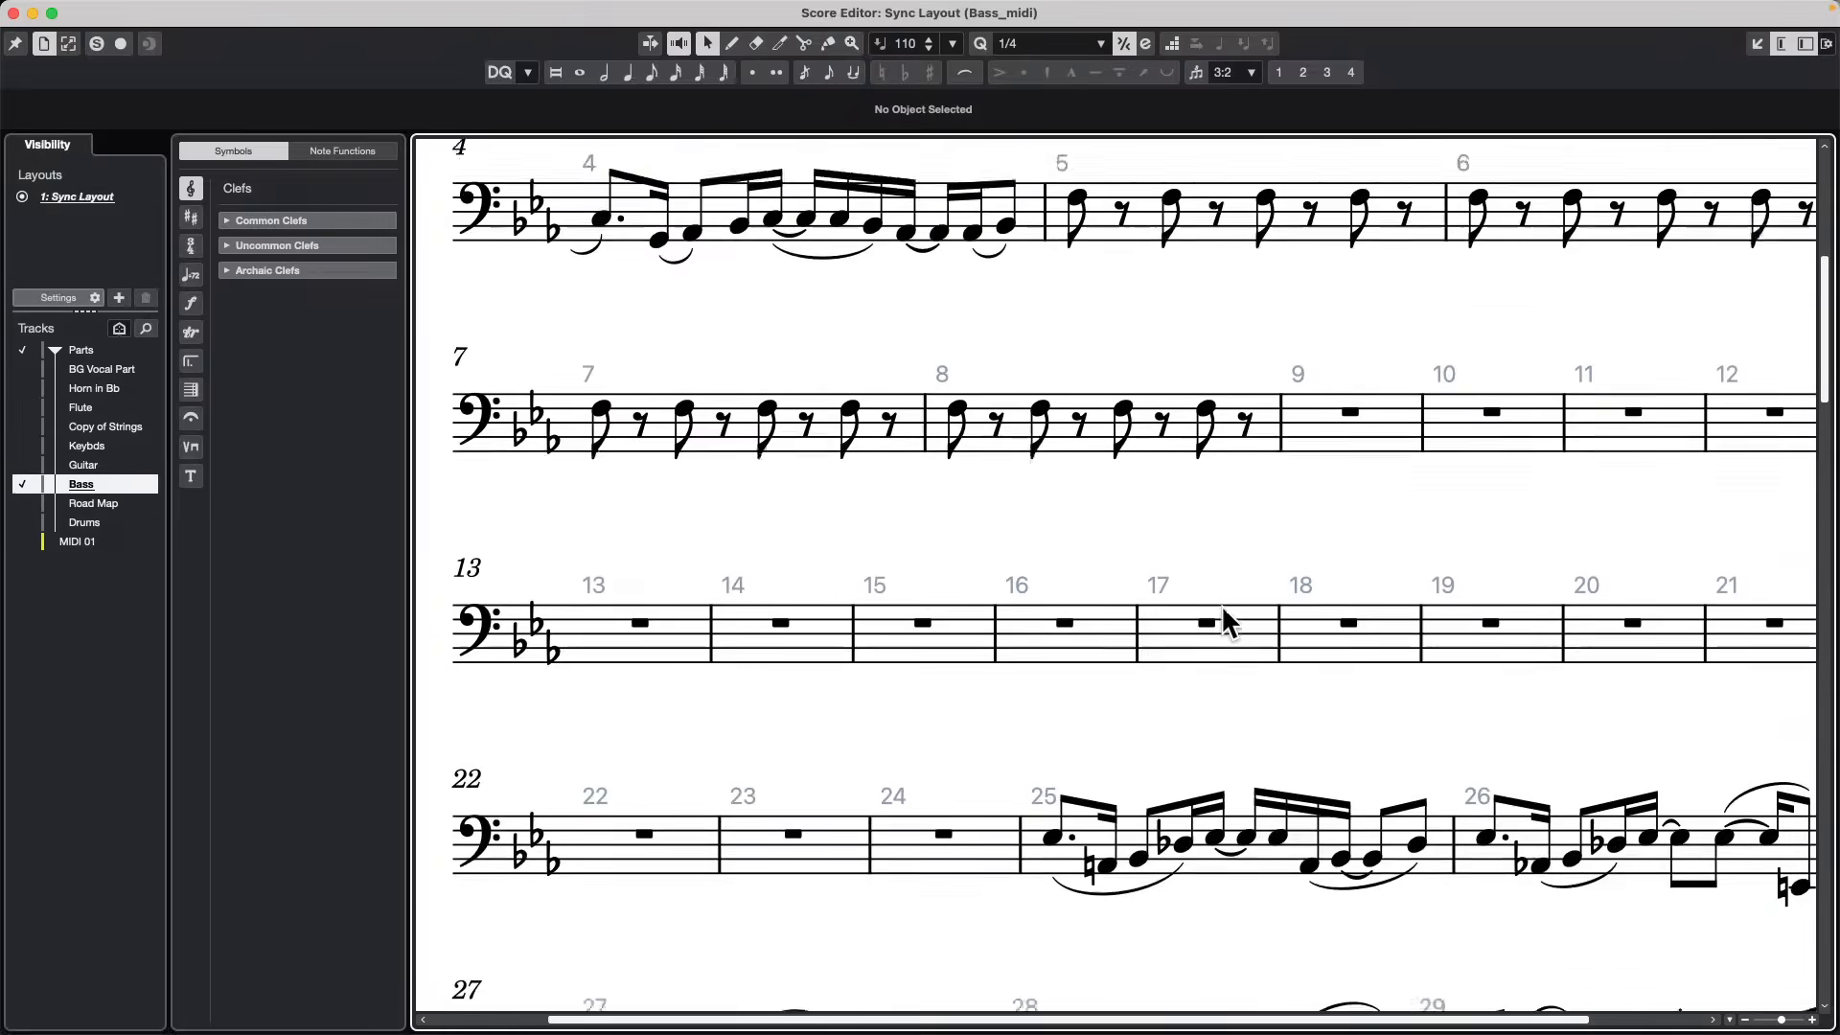
{"action": "scroll", "coordinate": [1223, 610], "scroll_direction": "up", "scroll_amount": 3}
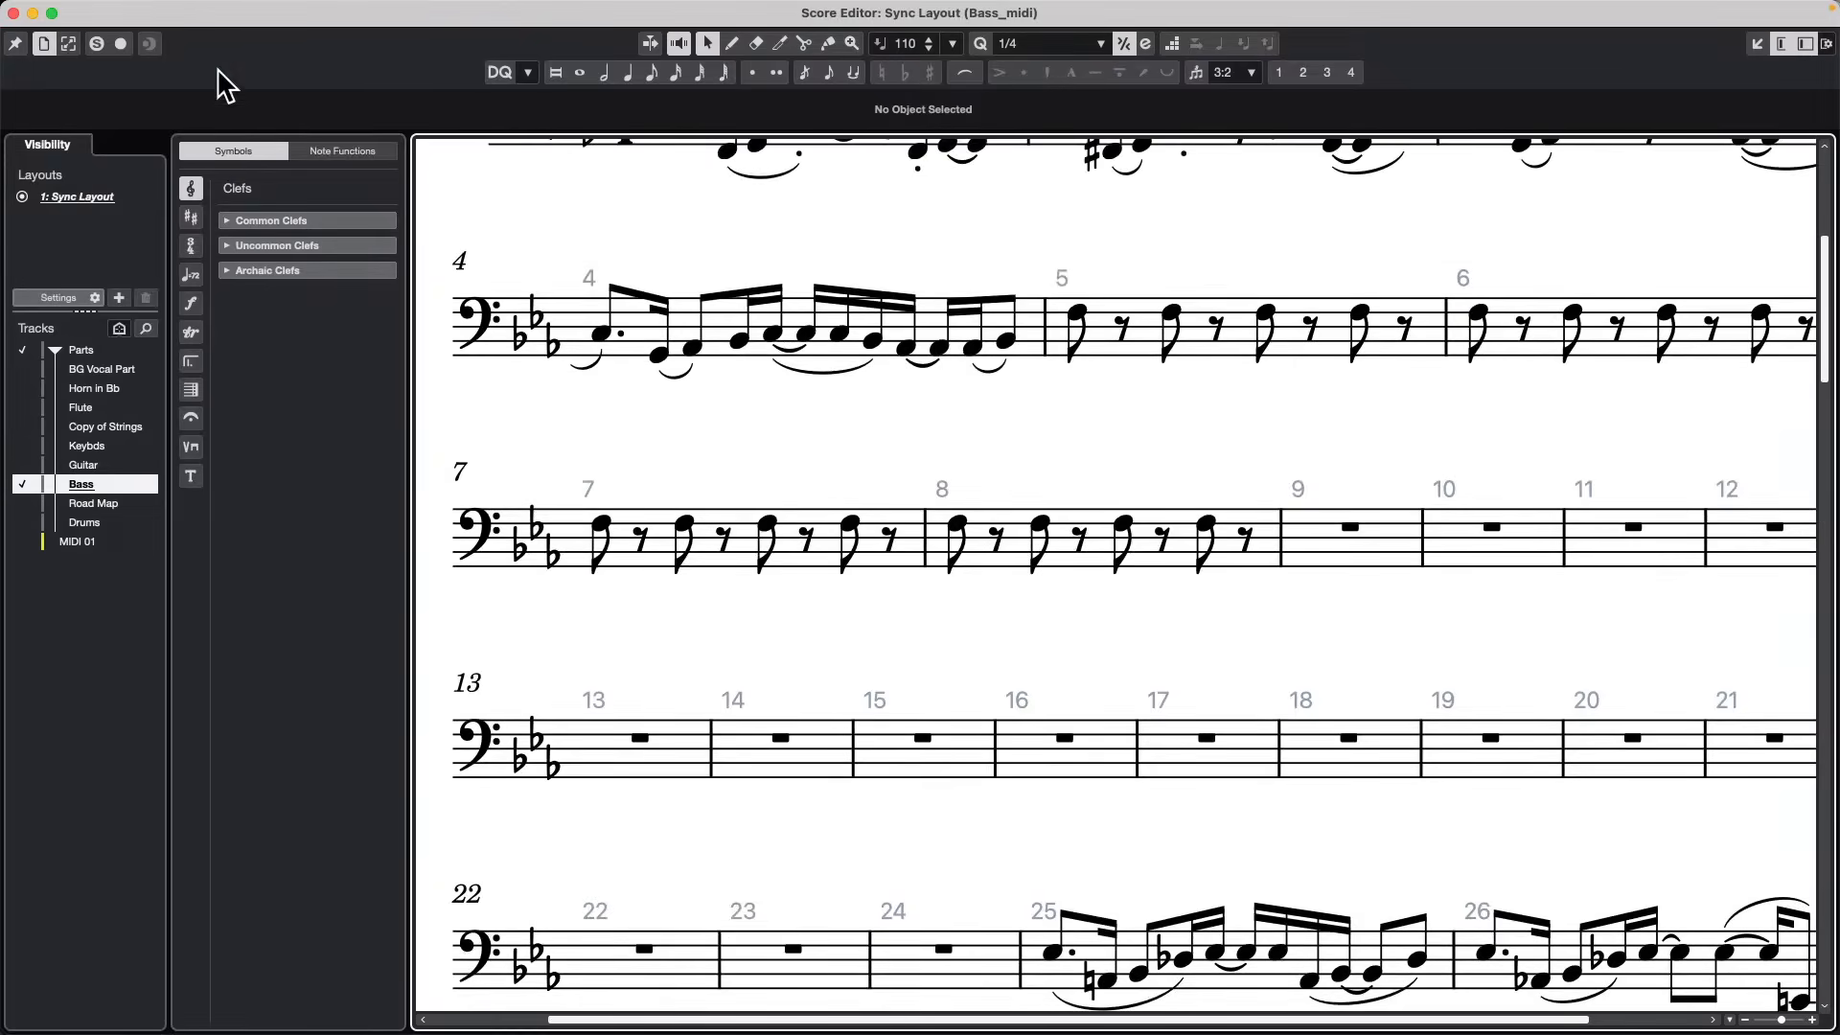
{"action": "left_click", "coordinate": [56, 297]}
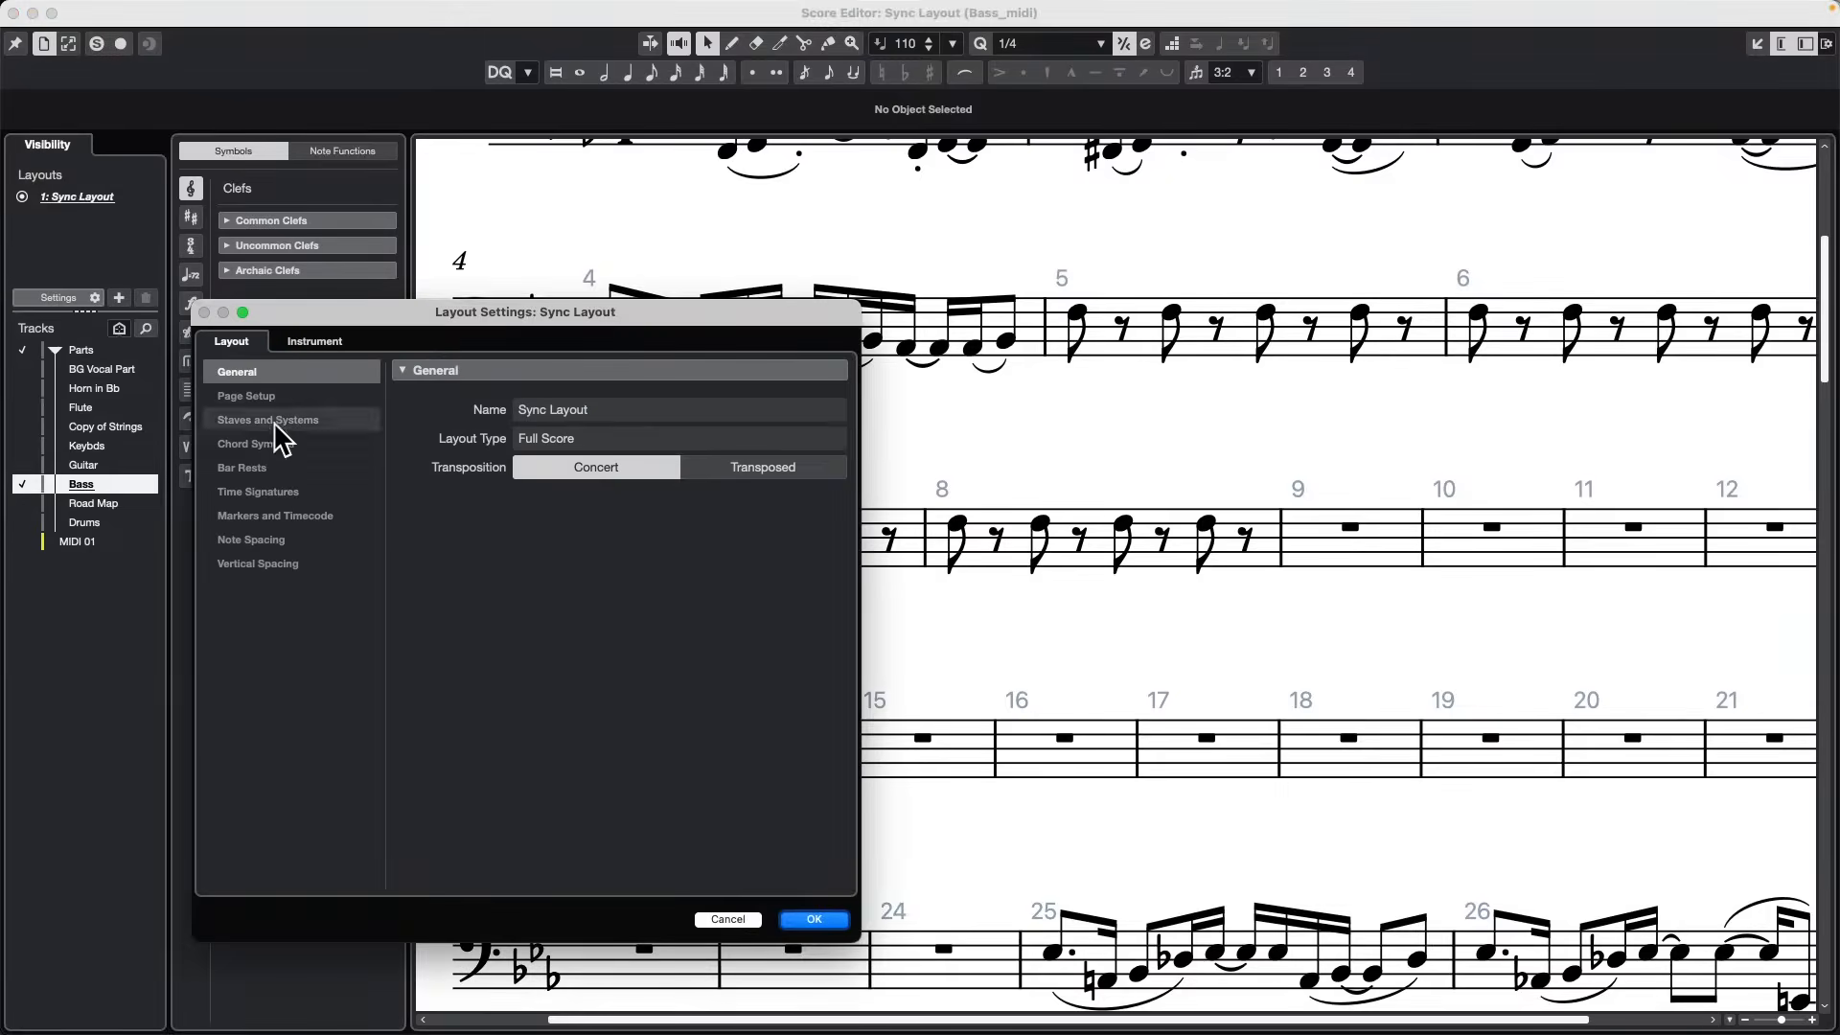
{"action": "left_click", "coordinate": [264, 467]}
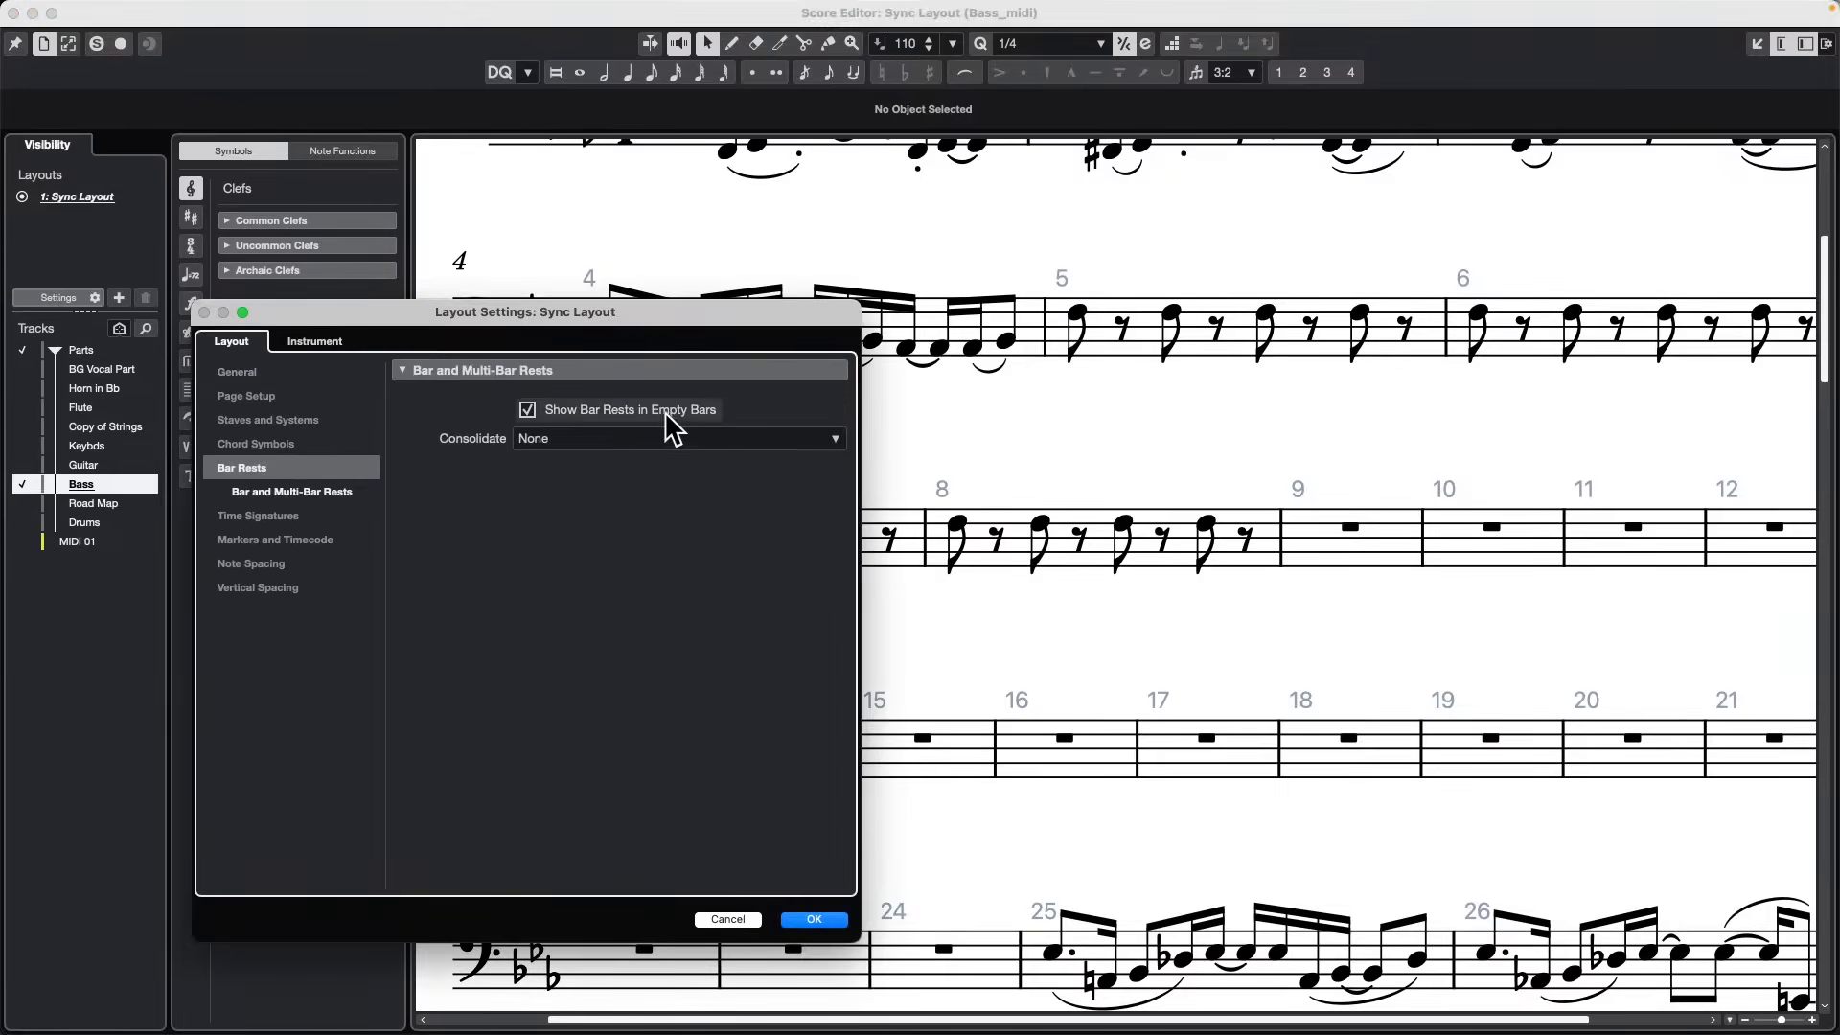
{"action": "left_click", "coordinate": [696, 440]}
{"action": "left_click", "coordinate": [619, 457]}
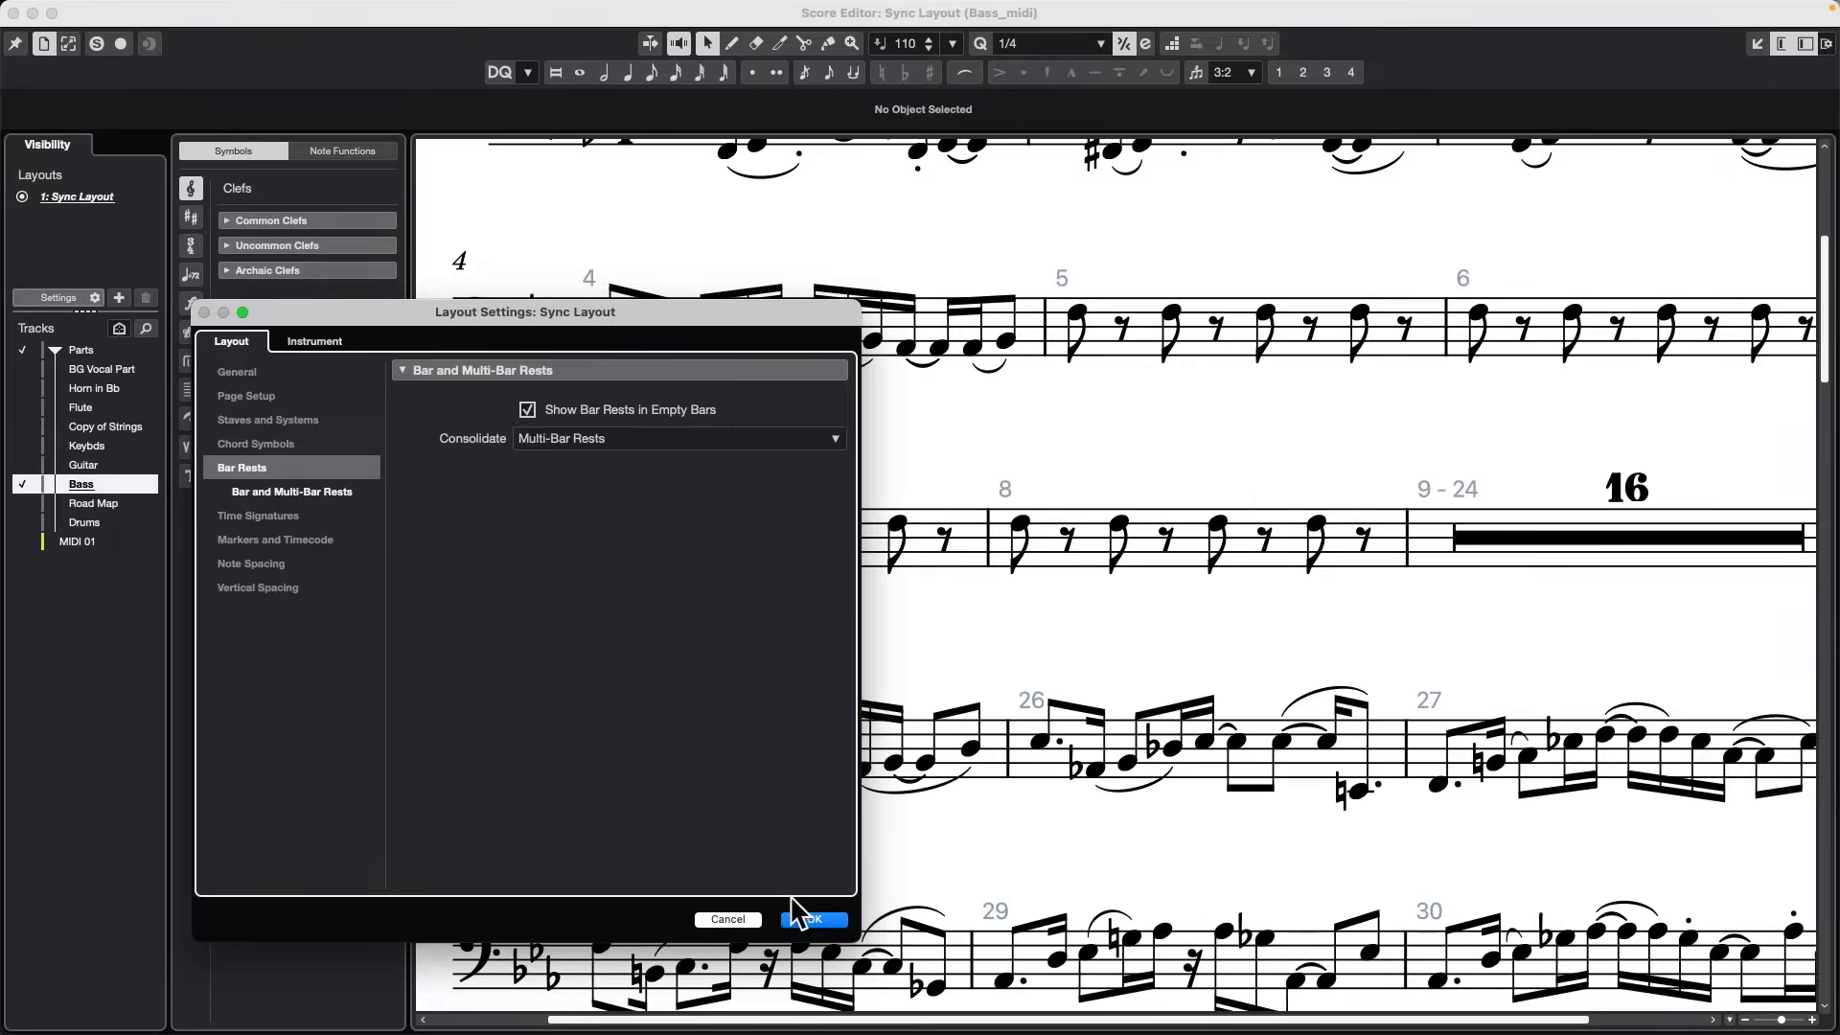
{"action": "left_click", "coordinate": [814, 918]}
Check the multi-bar rest and the surrounding systems of the bass score, and close its score window.
{"action": "scroll", "coordinate": [1112, 474], "scroll_direction": "down", "scroll_amount": 2}
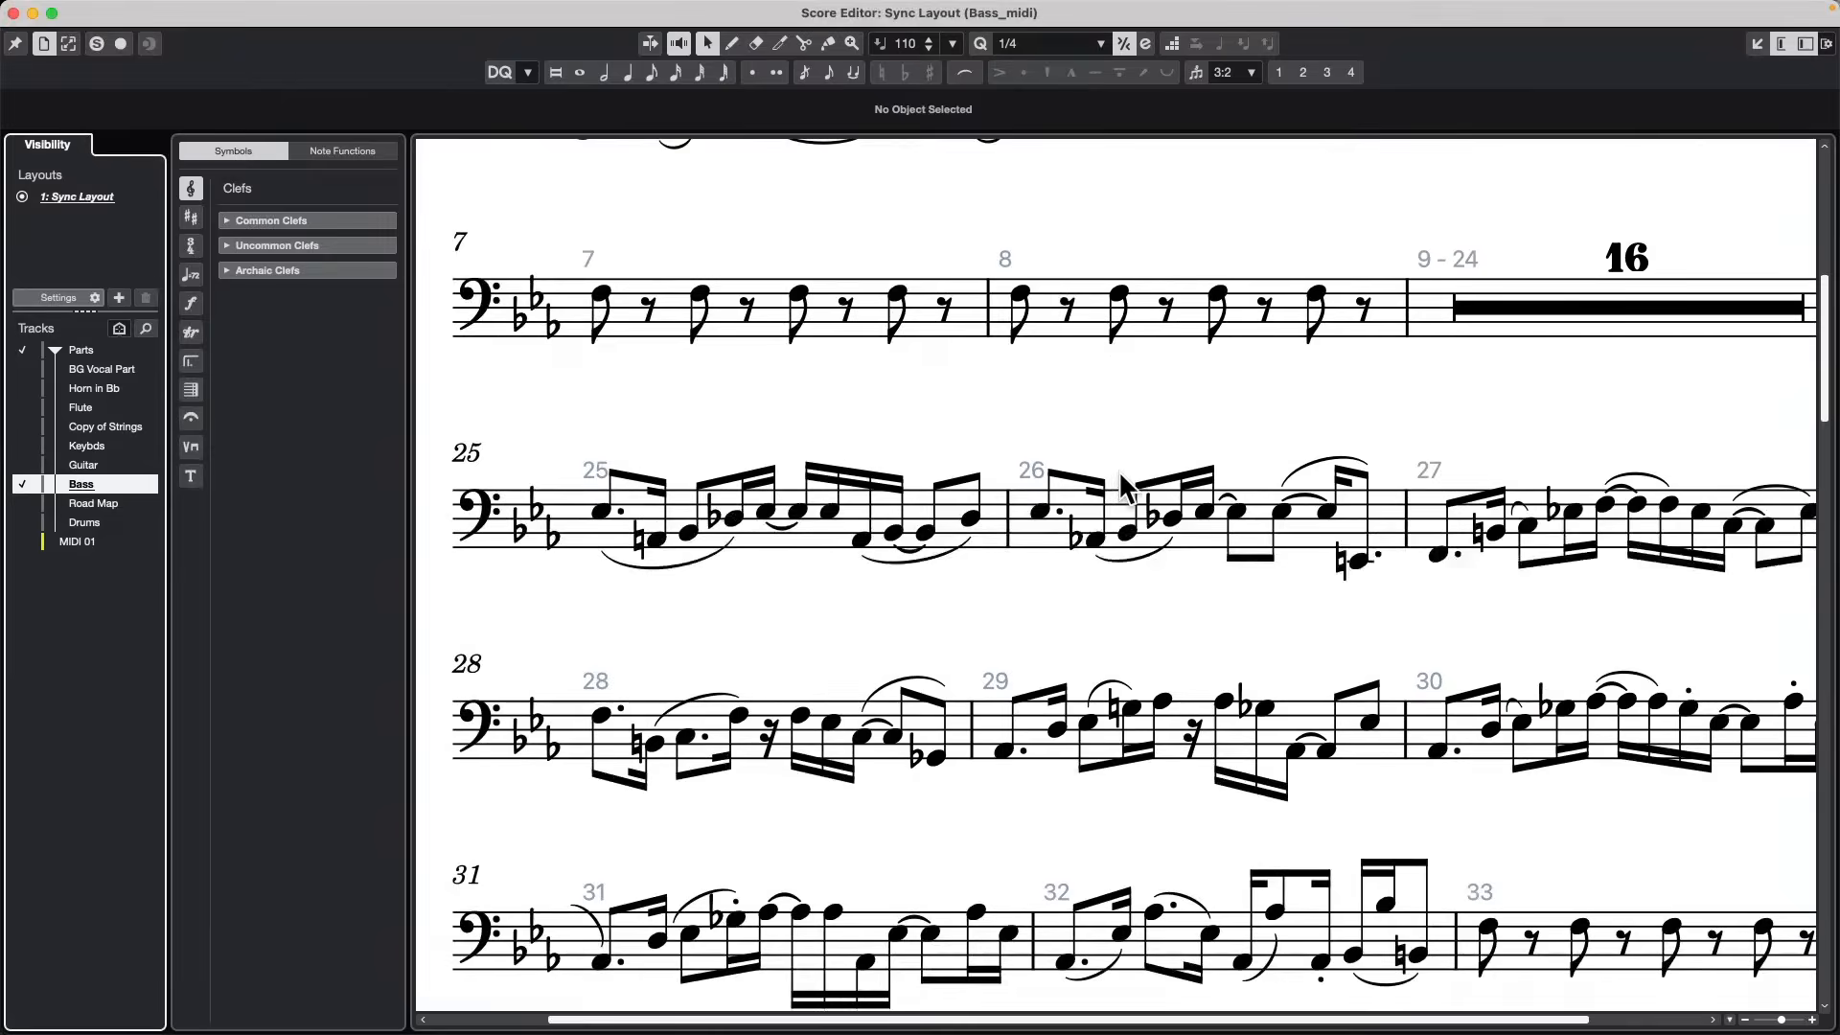
{"action": "scroll", "coordinate": [1118, 469], "scroll_direction": "up", "scroll_amount": 5}
{"action": "scroll", "coordinate": [1121, 468], "scroll_direction": "down", "scroll_amount": 5}
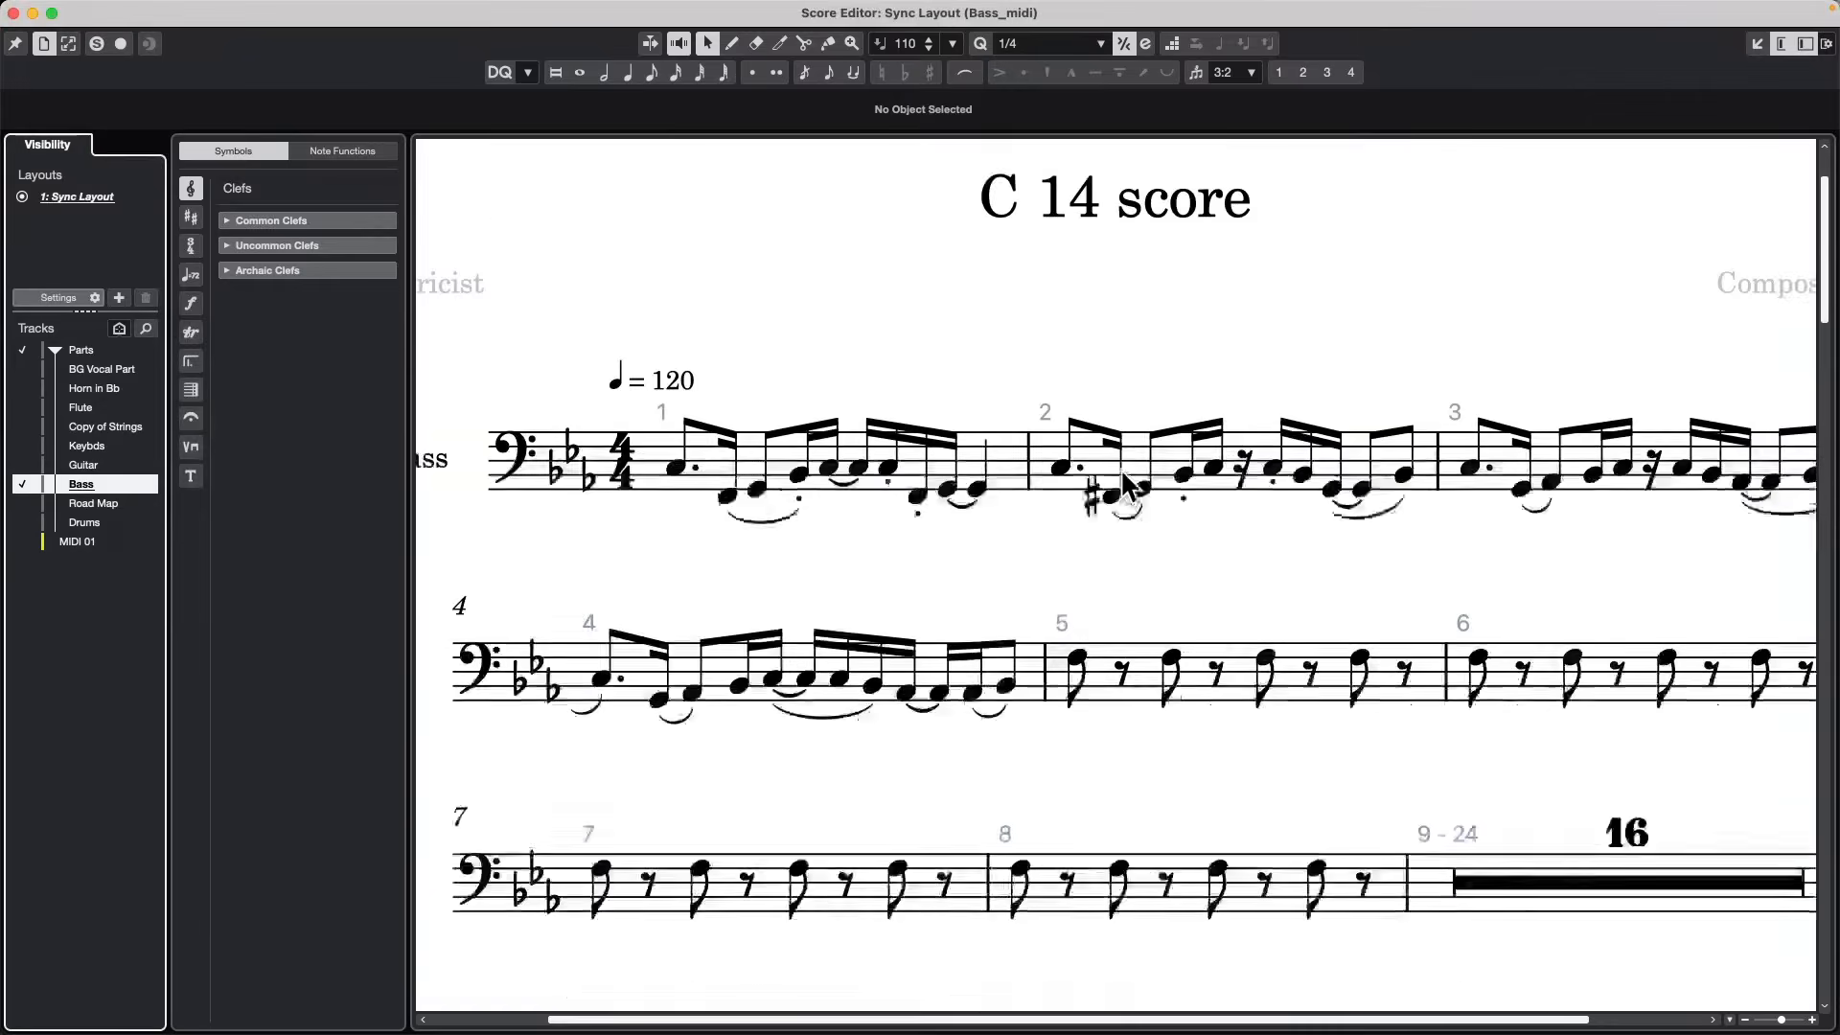
{"action": "scroll", "coordinate": [1131, 470], "scroll_direction": "down", "scroll_amount": 3}
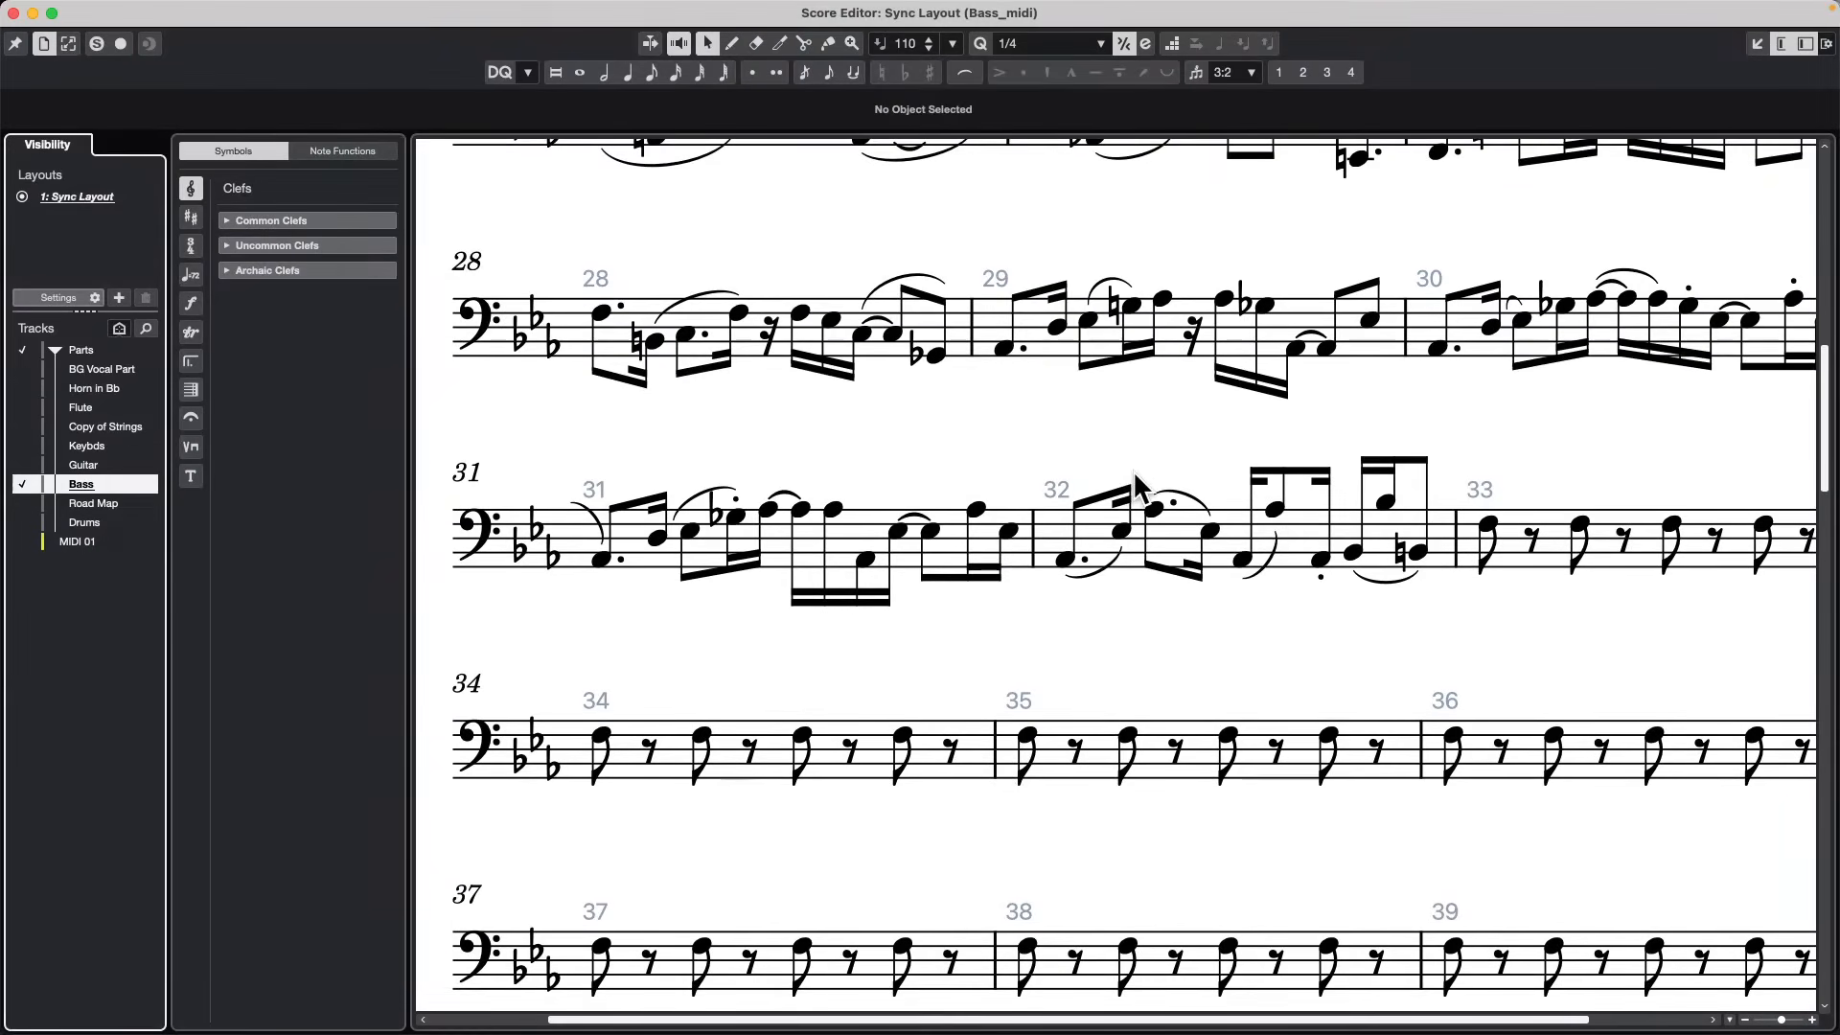
{"action": "left_click", "coordinate": [14, 13]}
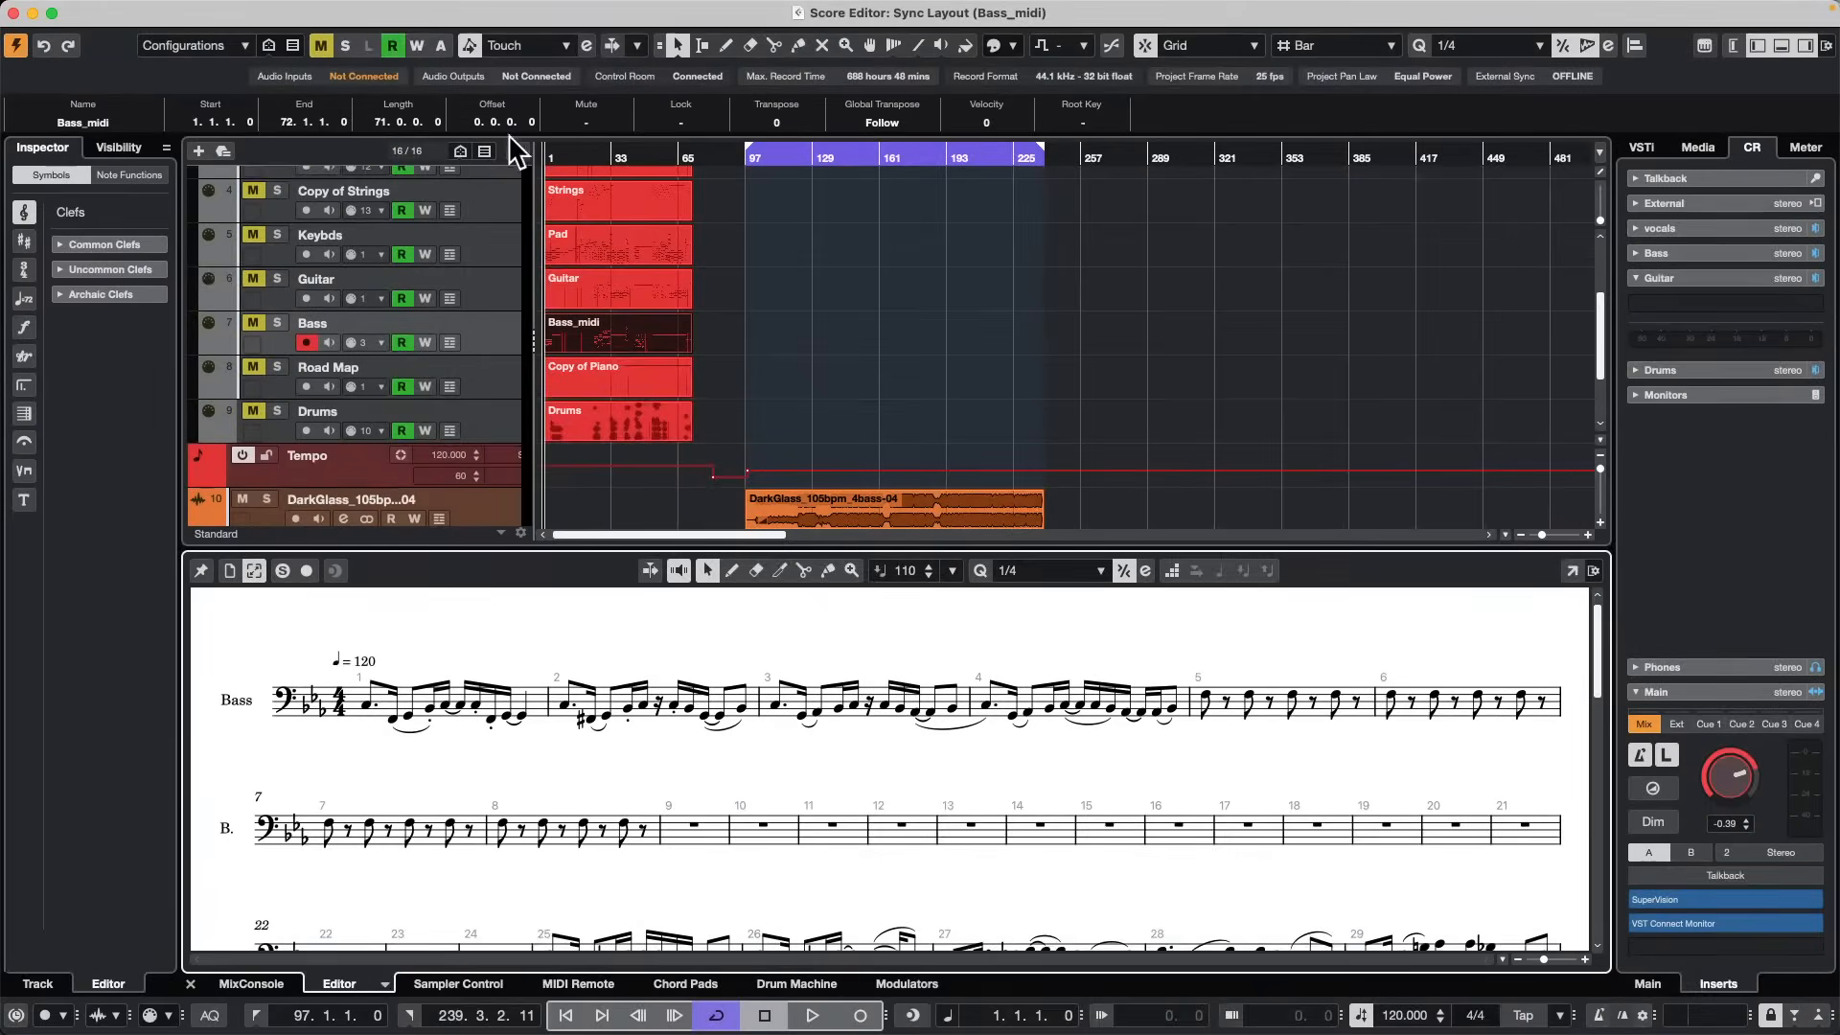
Open the Drums part in the Drum Editor and look through the noteheads, voices and instrument types in its Drum Map Setup.
{"action": "left_click", "coordinate": [602, 434]}
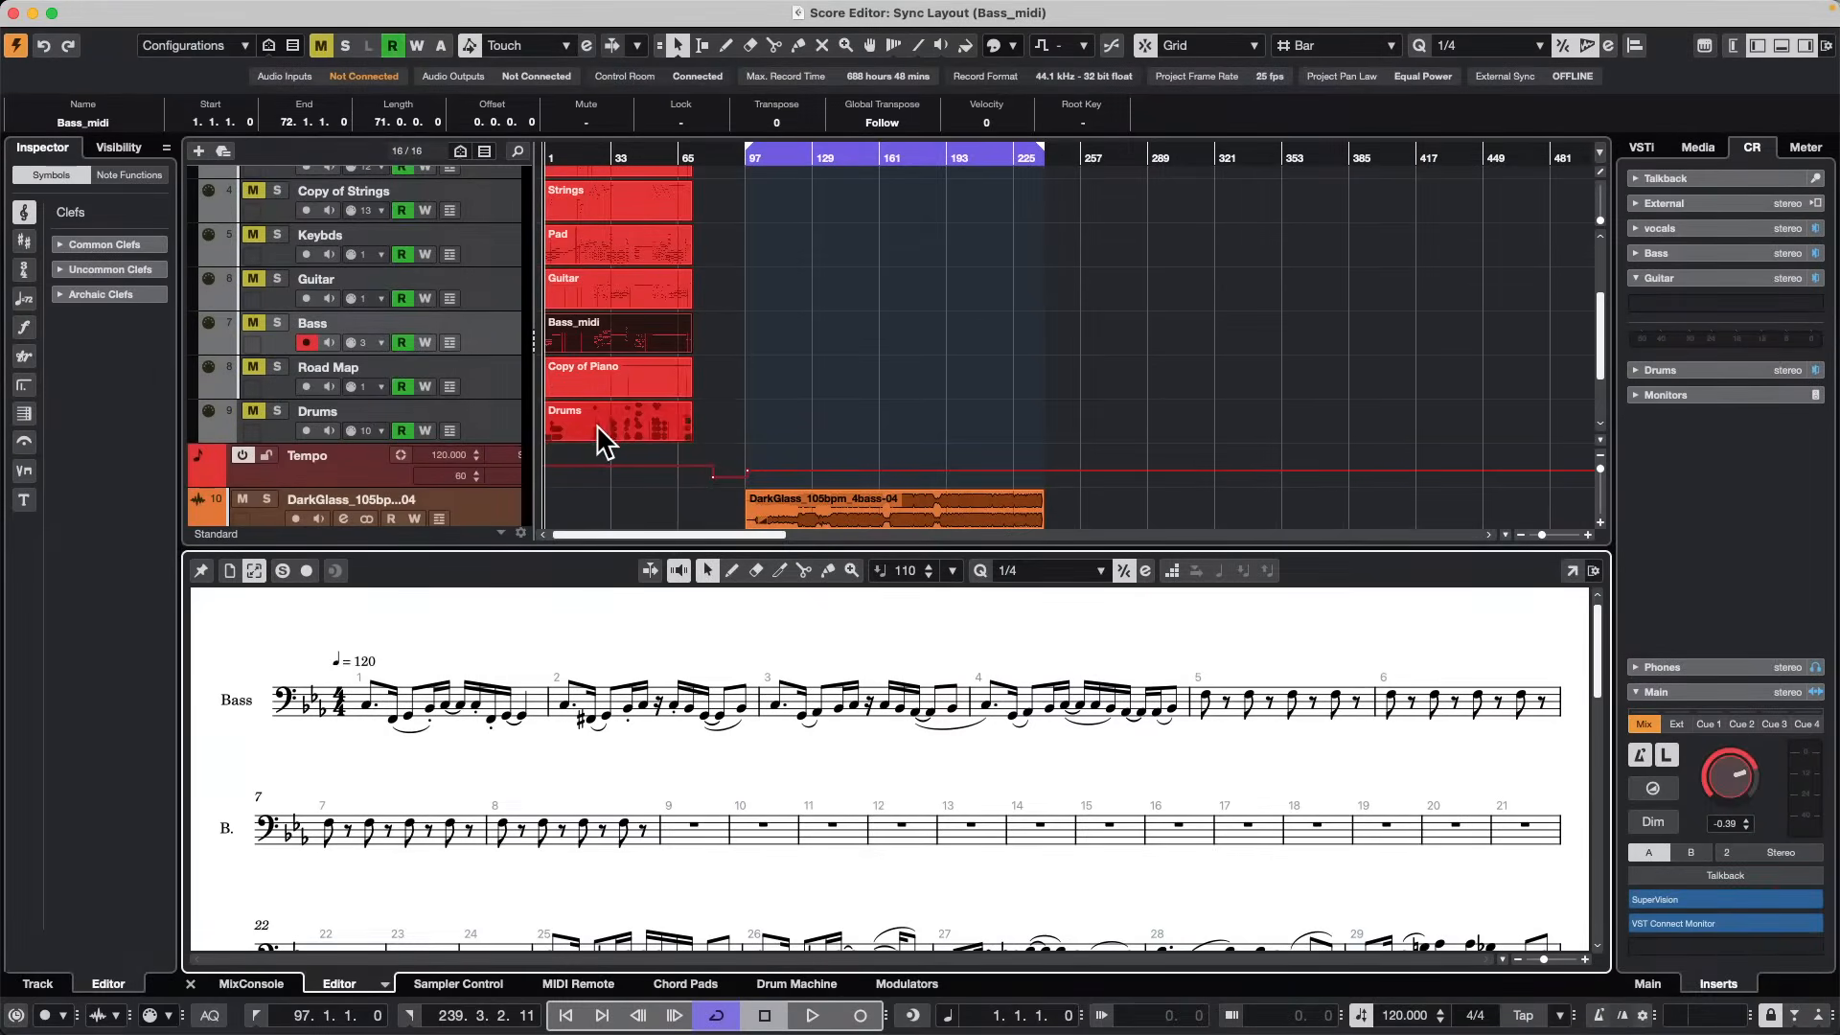
{"action": "double_click", "coordinate": [601, 436]}
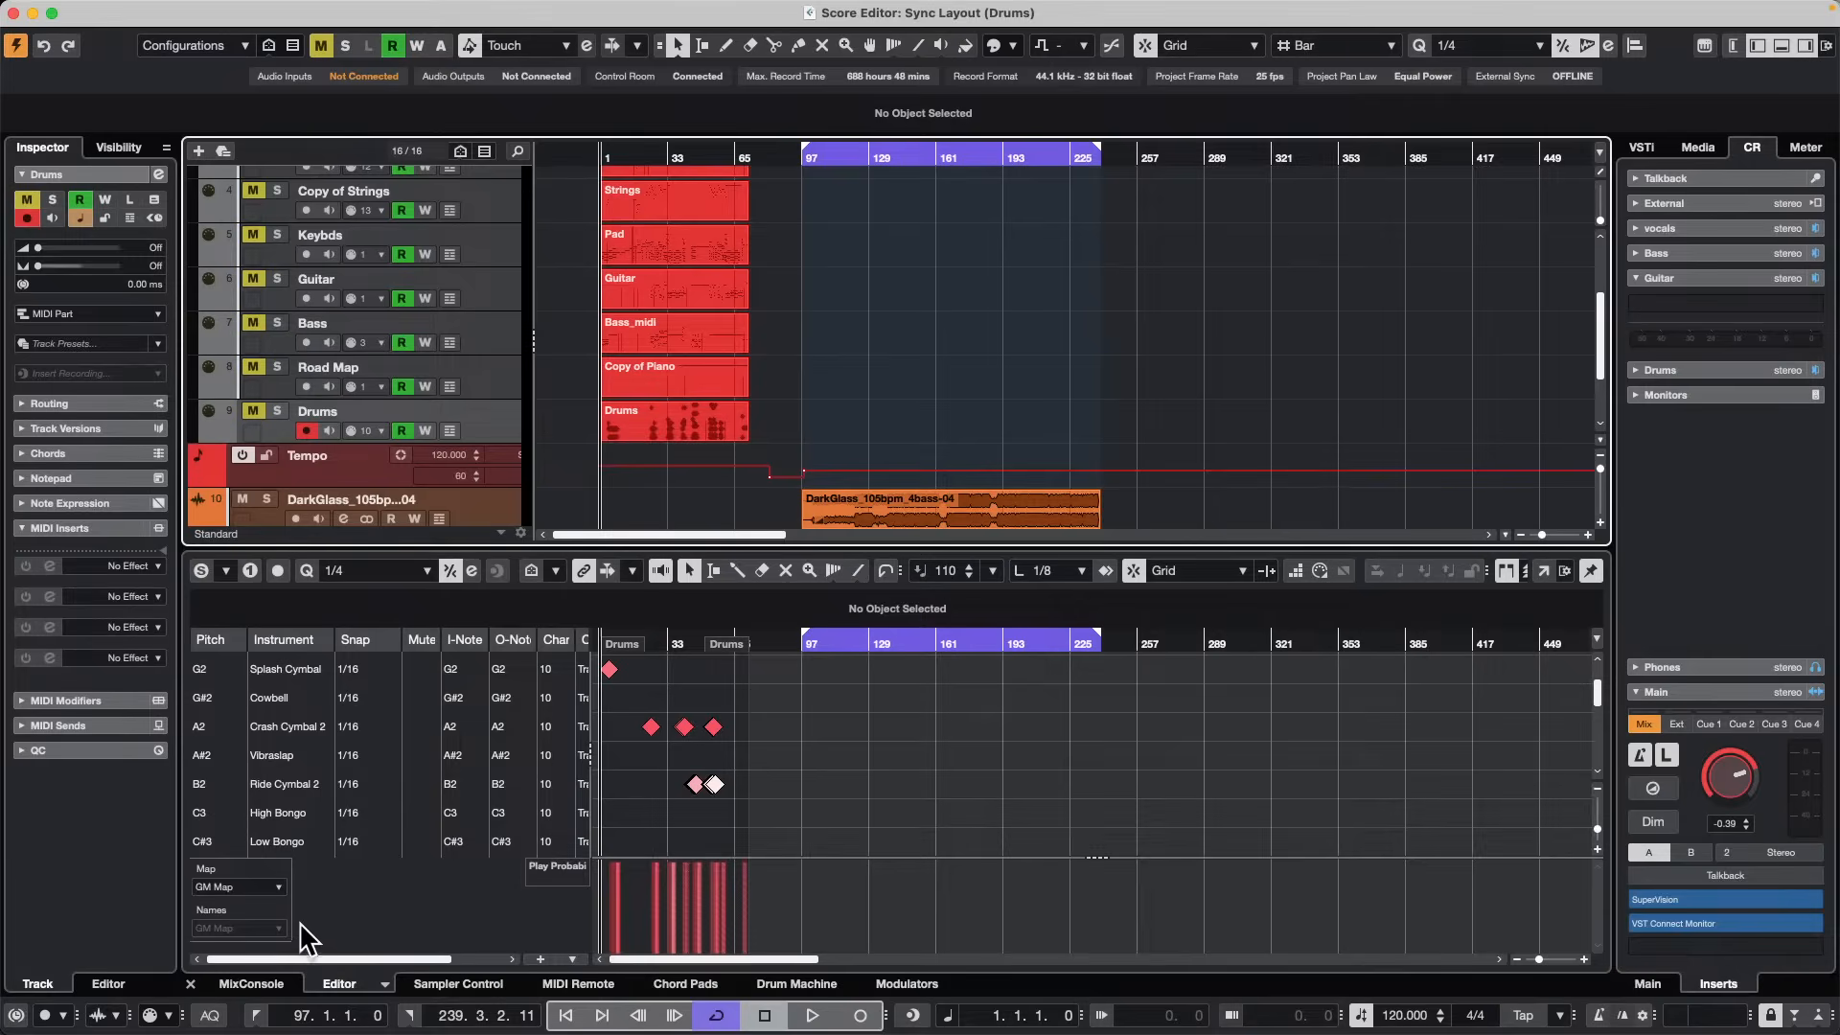
{"action": "left_click", "coordinate": [274, 884]}
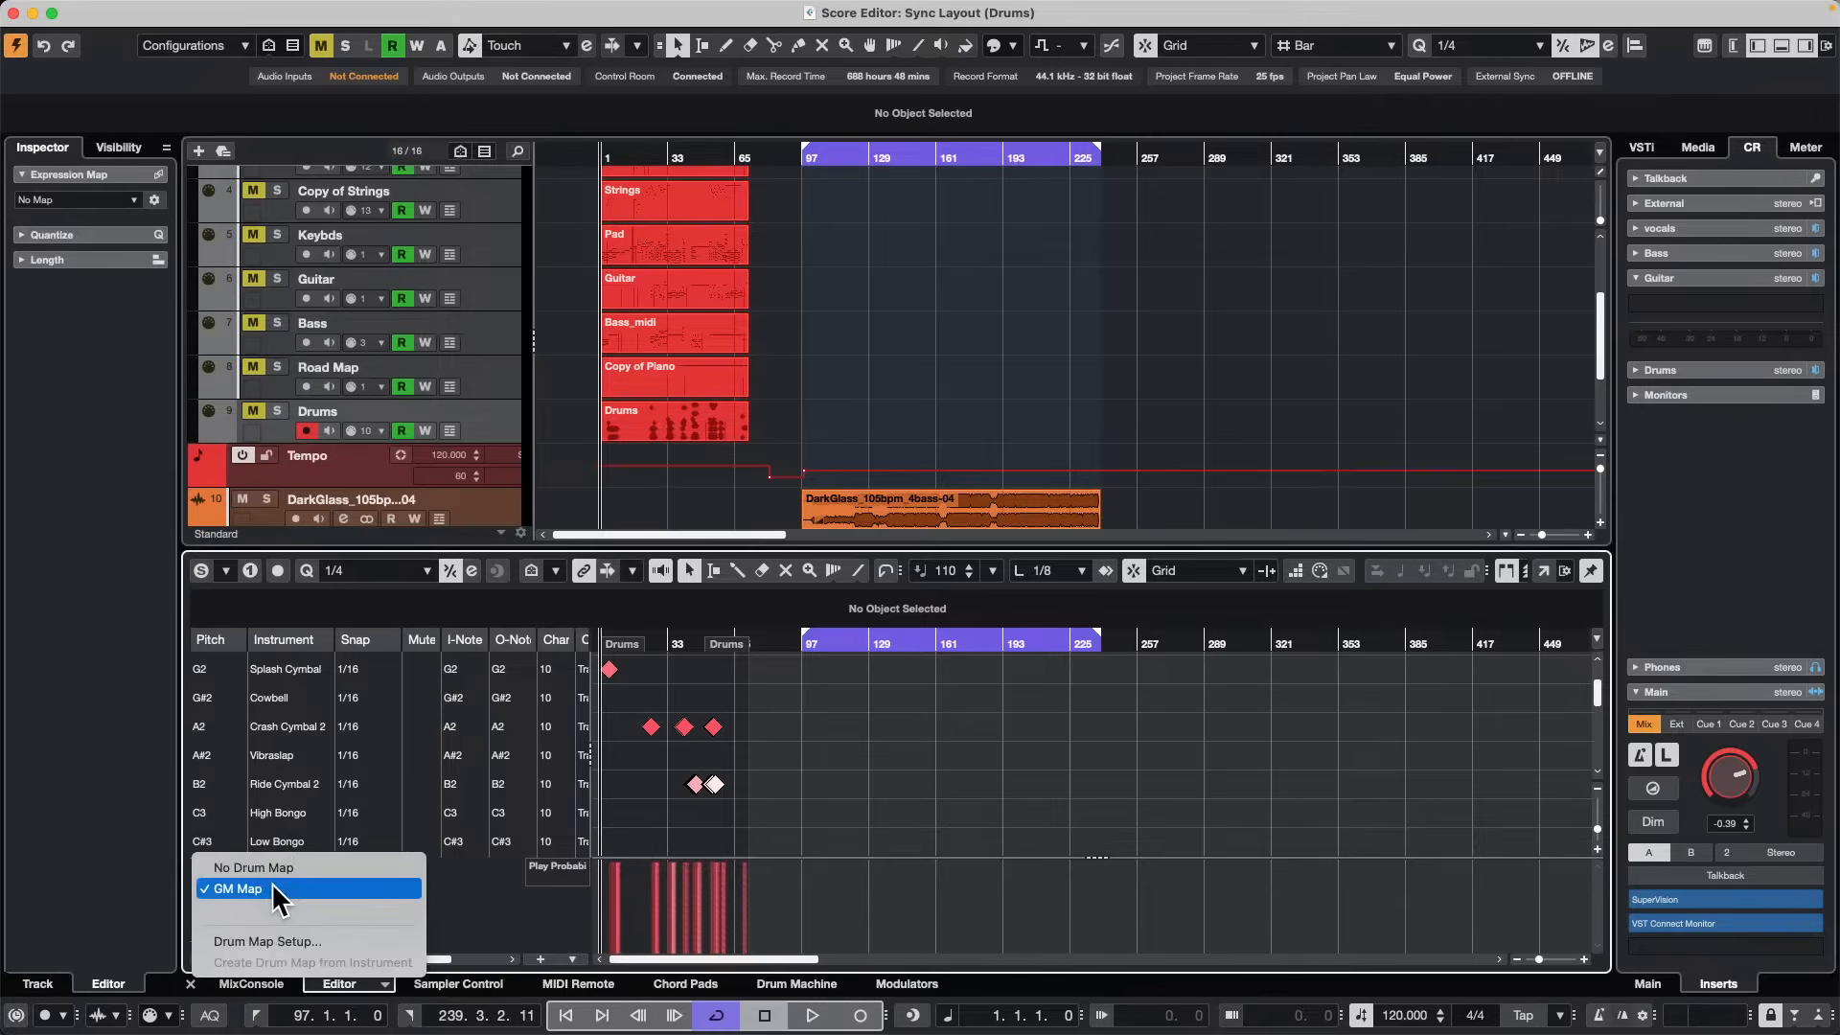
{"action": "left_click", "coordinate": [296, 935]}
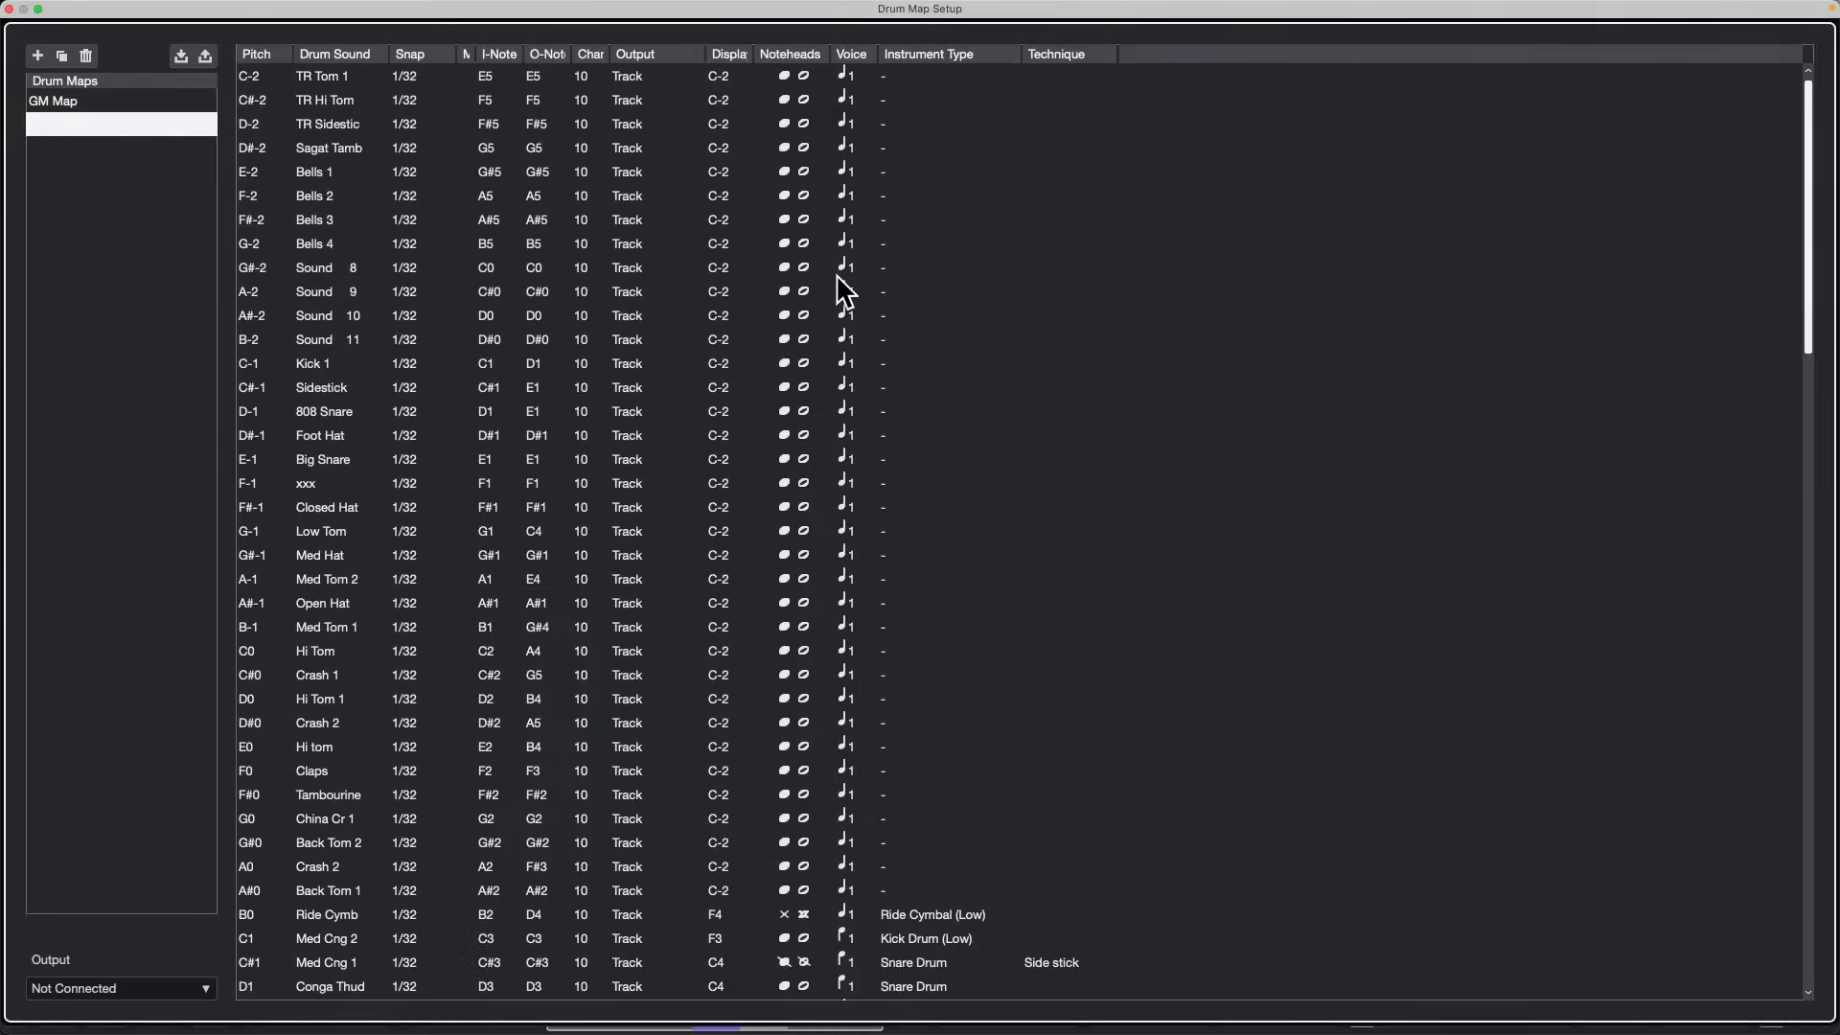
{"action": "scroll", "coordinate": [880, 512], "scroll_direction": "down", "scroll_amount": 3}
{"action": "scroll", "coordinate": [875, 508], "scroll_direction": "down", "scroll_amount": 20}
{"action": "scroll", "coordinate": [875, 507], "scroll_direction": "up", "scroll_amount": 15}
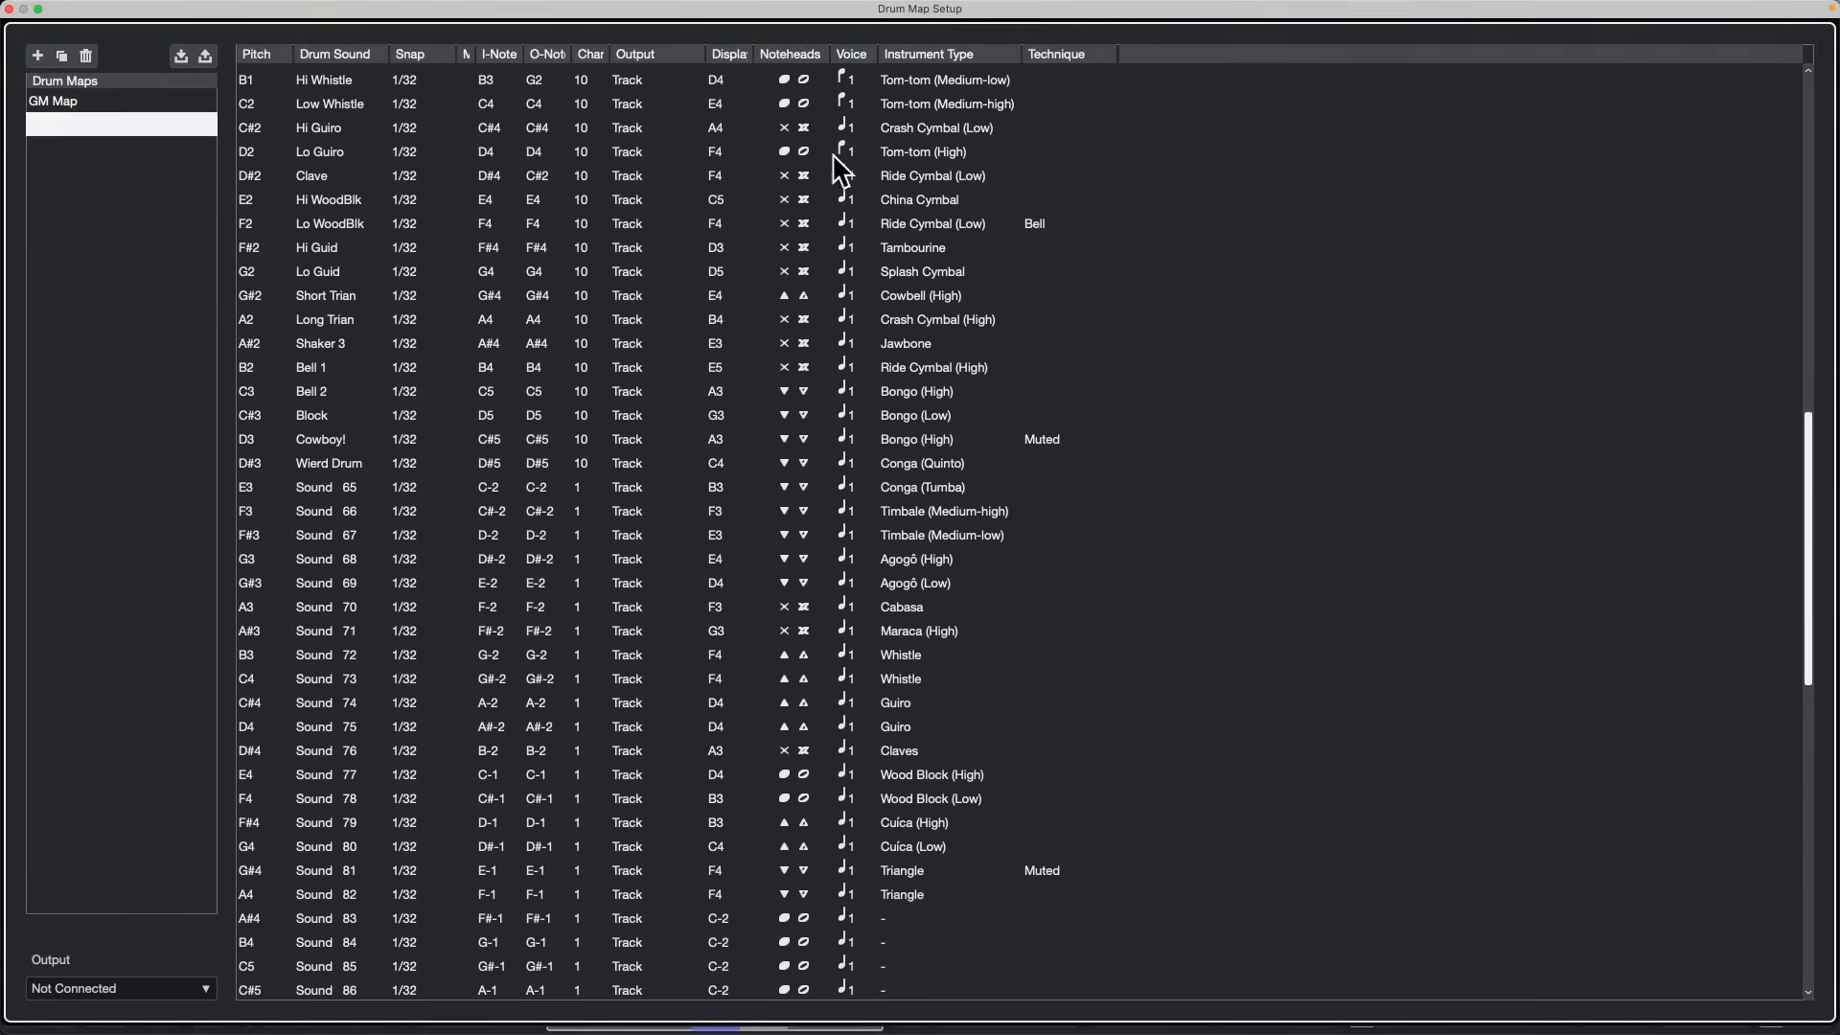
{"action": "left_click", "coordinate": [9, 10]}
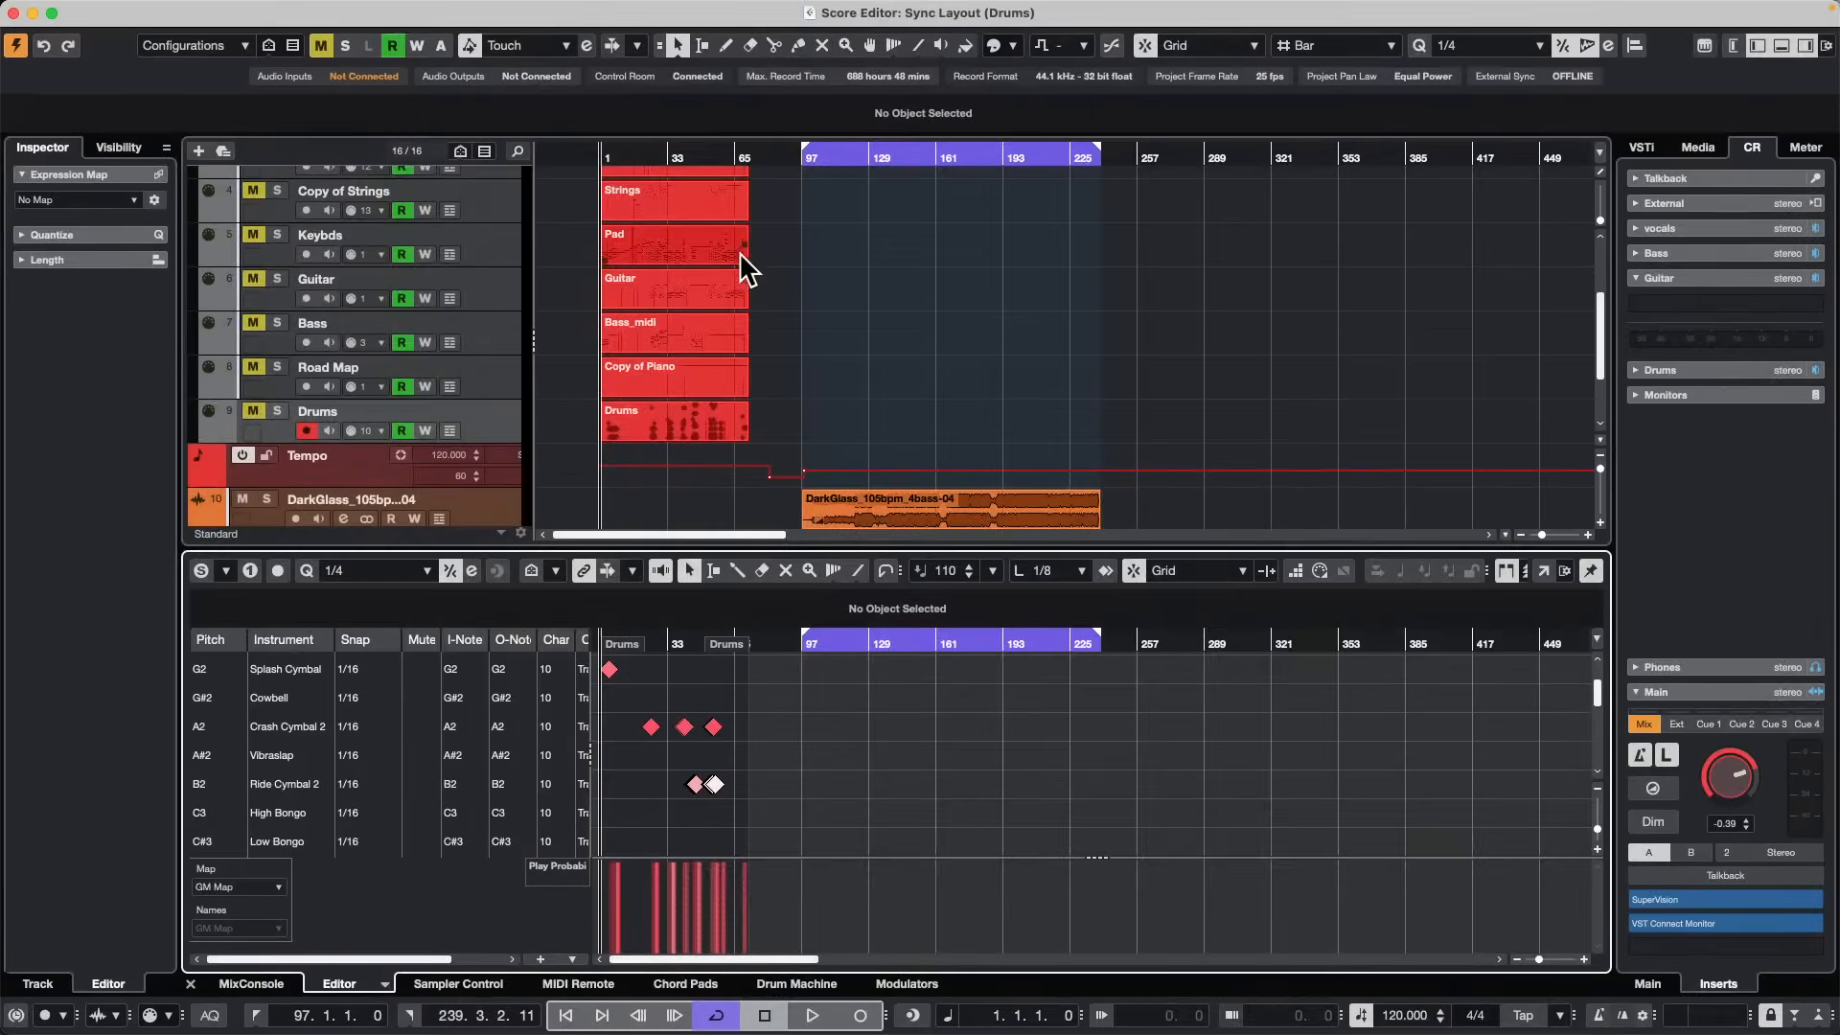
Show the Drums part in the Score Editor and look through its notation down to about bar 57.
{"action": "left_click", "coordinate": [681, 396]}
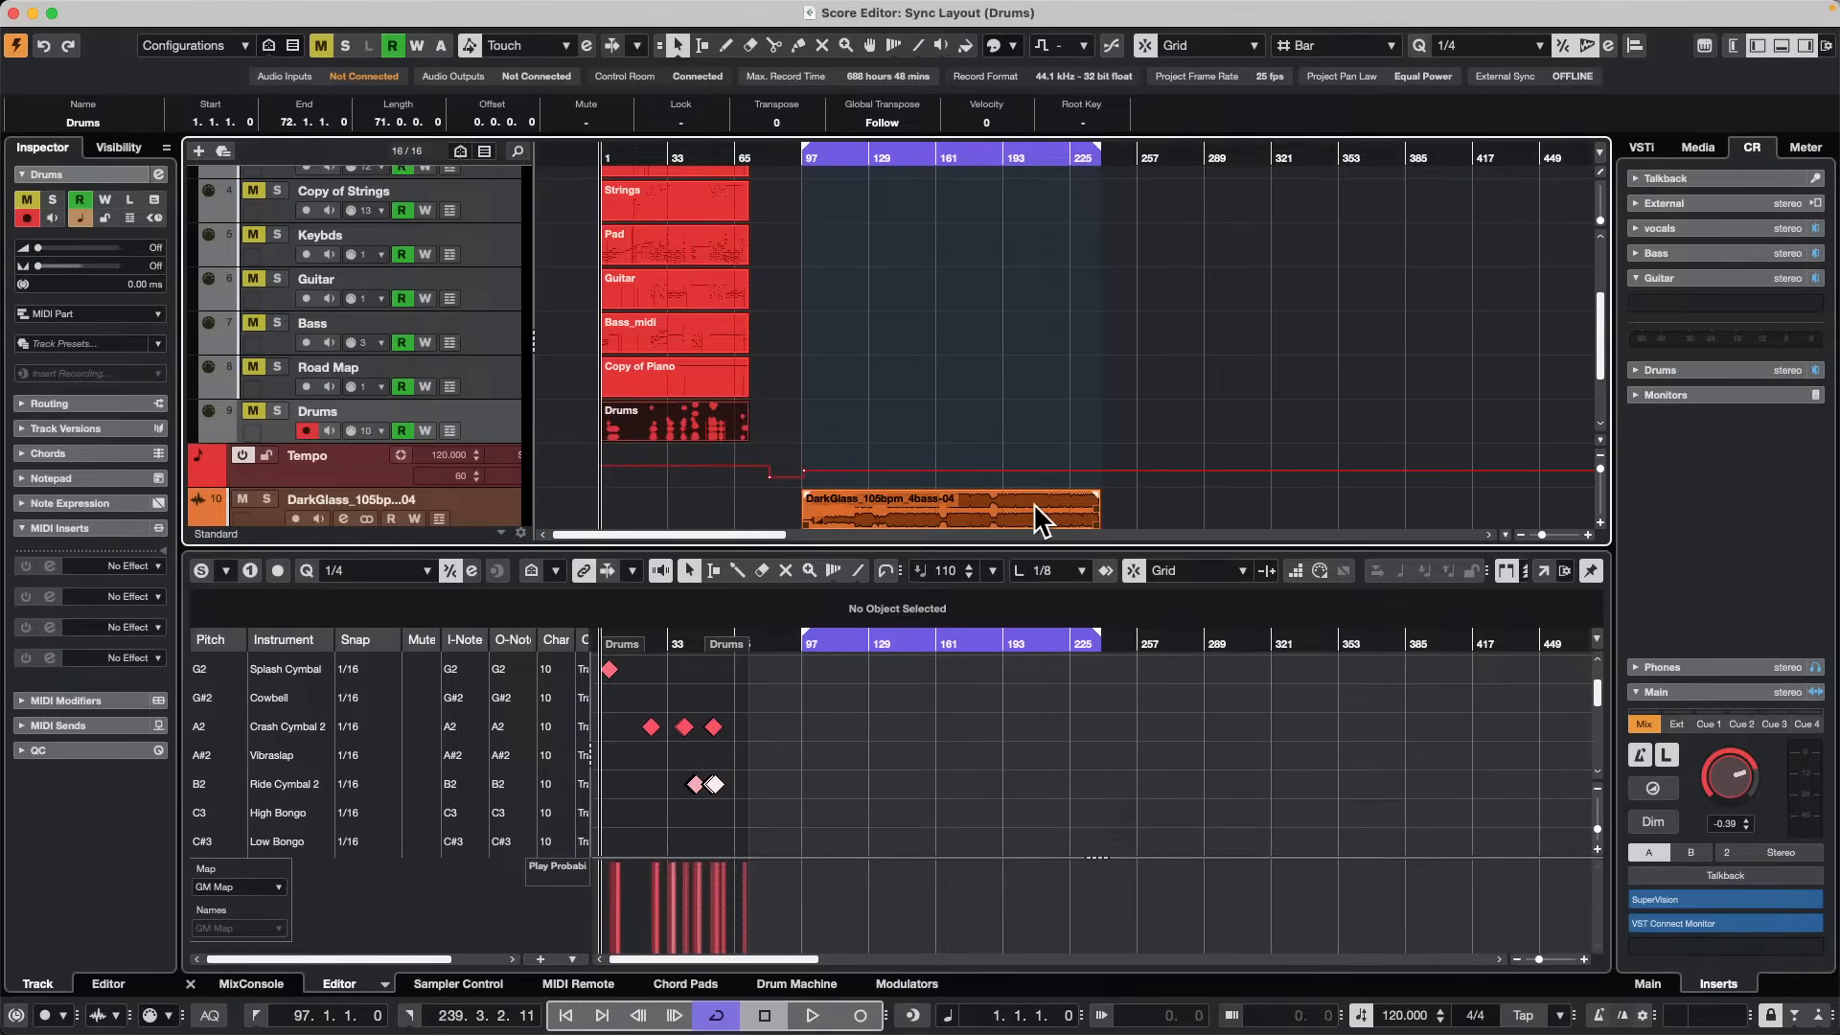
{"action": "key", "text": "super+r"}
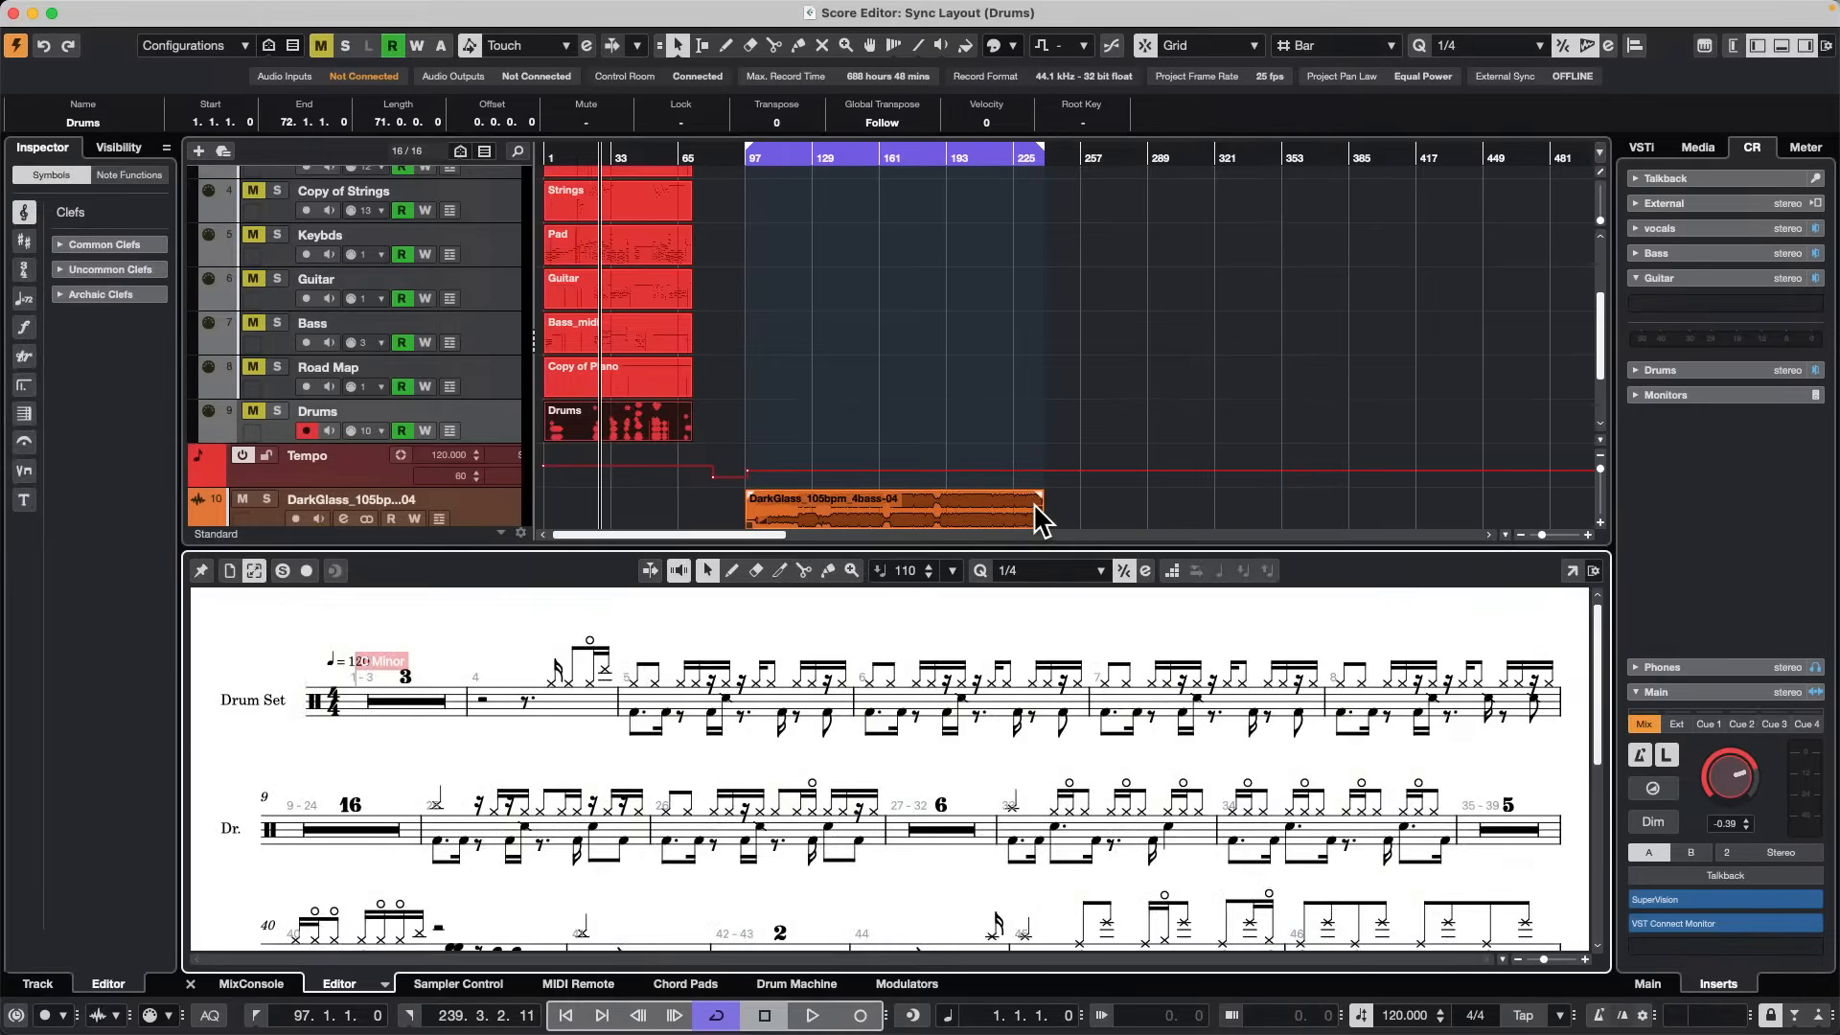
{"action": "scroll", "coordinate": [738, 783], "scroll_direction": "down", "scroll_amount": 2}
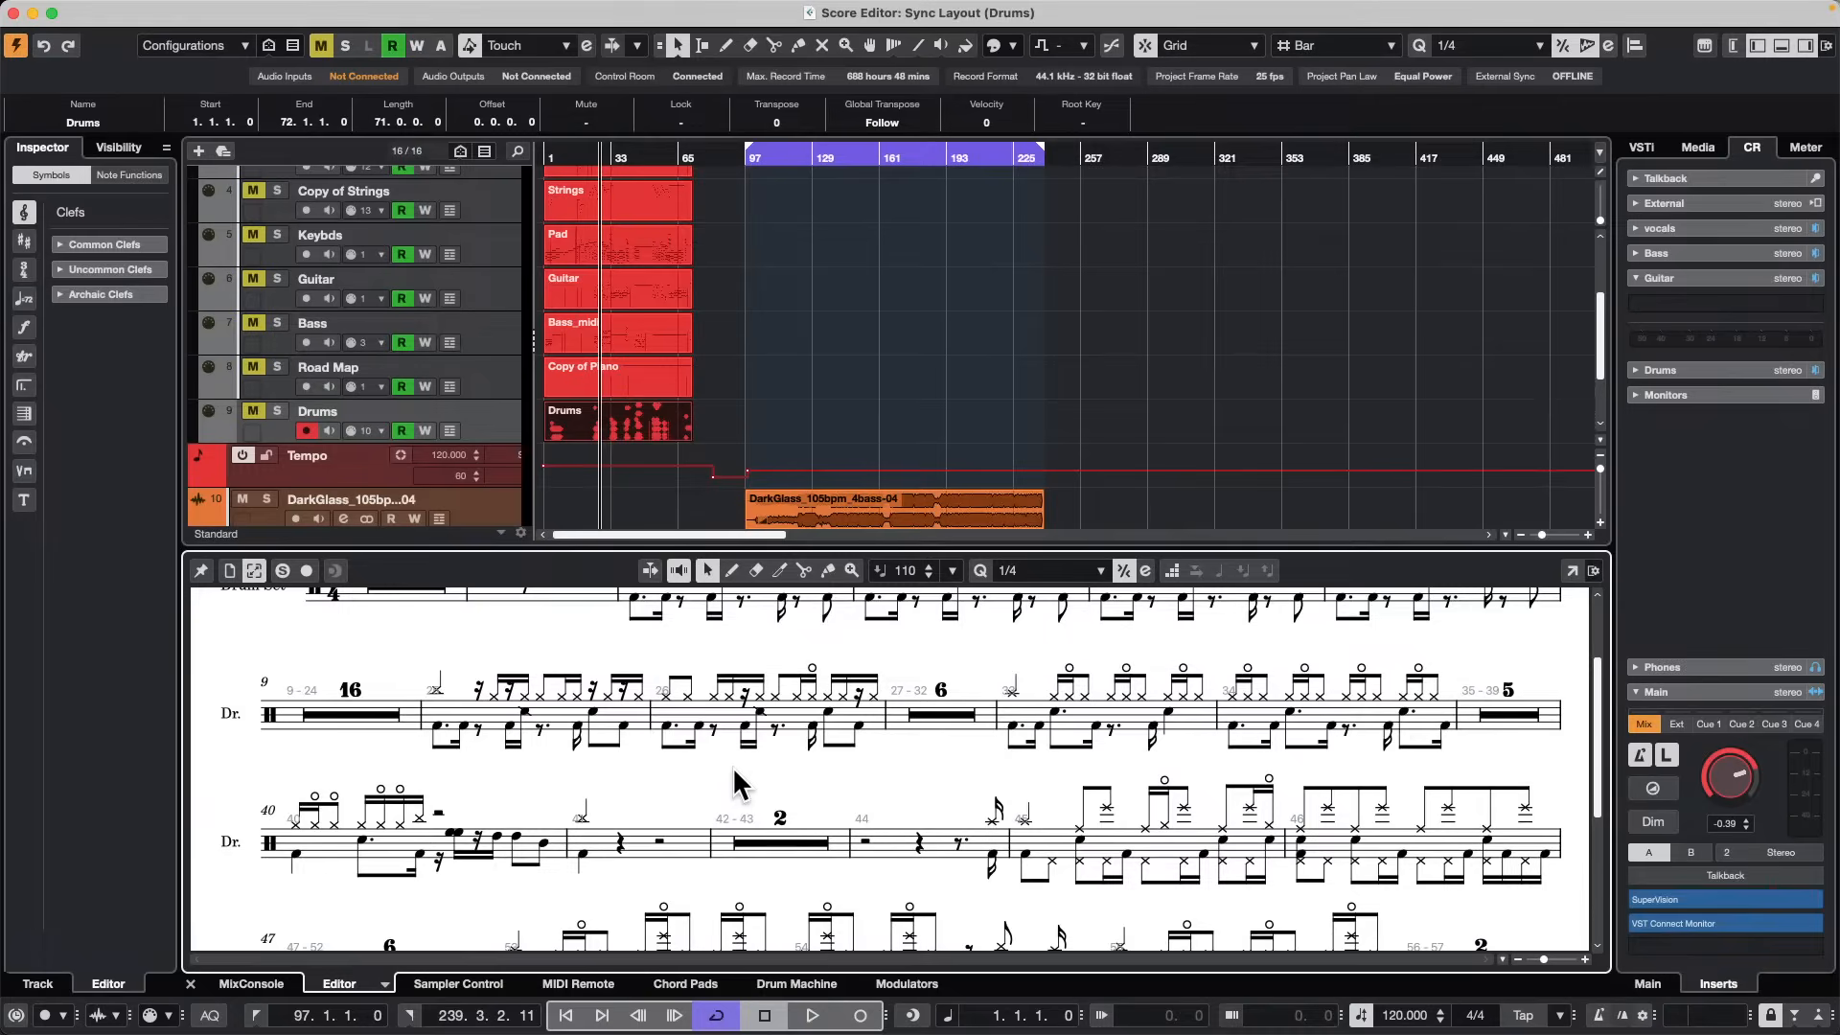
{"action": "scroll", "coordinate": [730, 719], "scroll_direction": "down", "scroll_amount": 2}
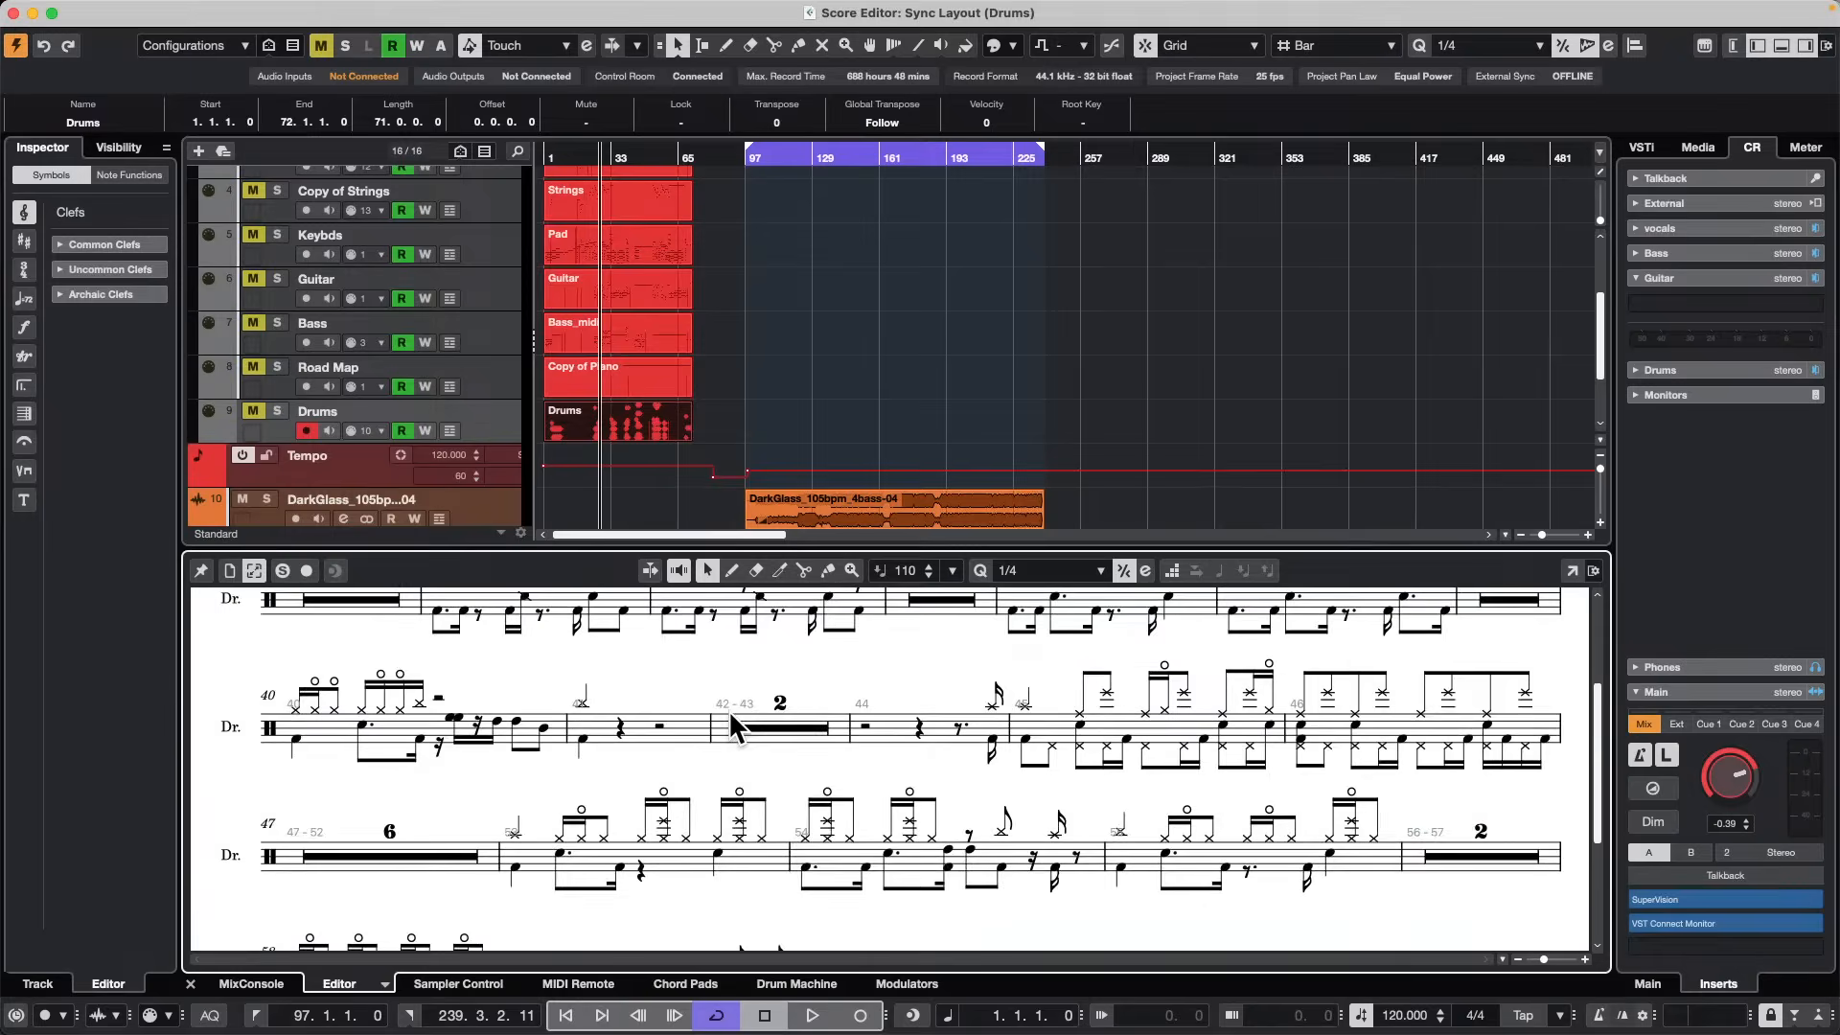
{"action": "scroll", "coordinate": [721, 714], "scroll_direction": "up", "scroll_amount": 4}
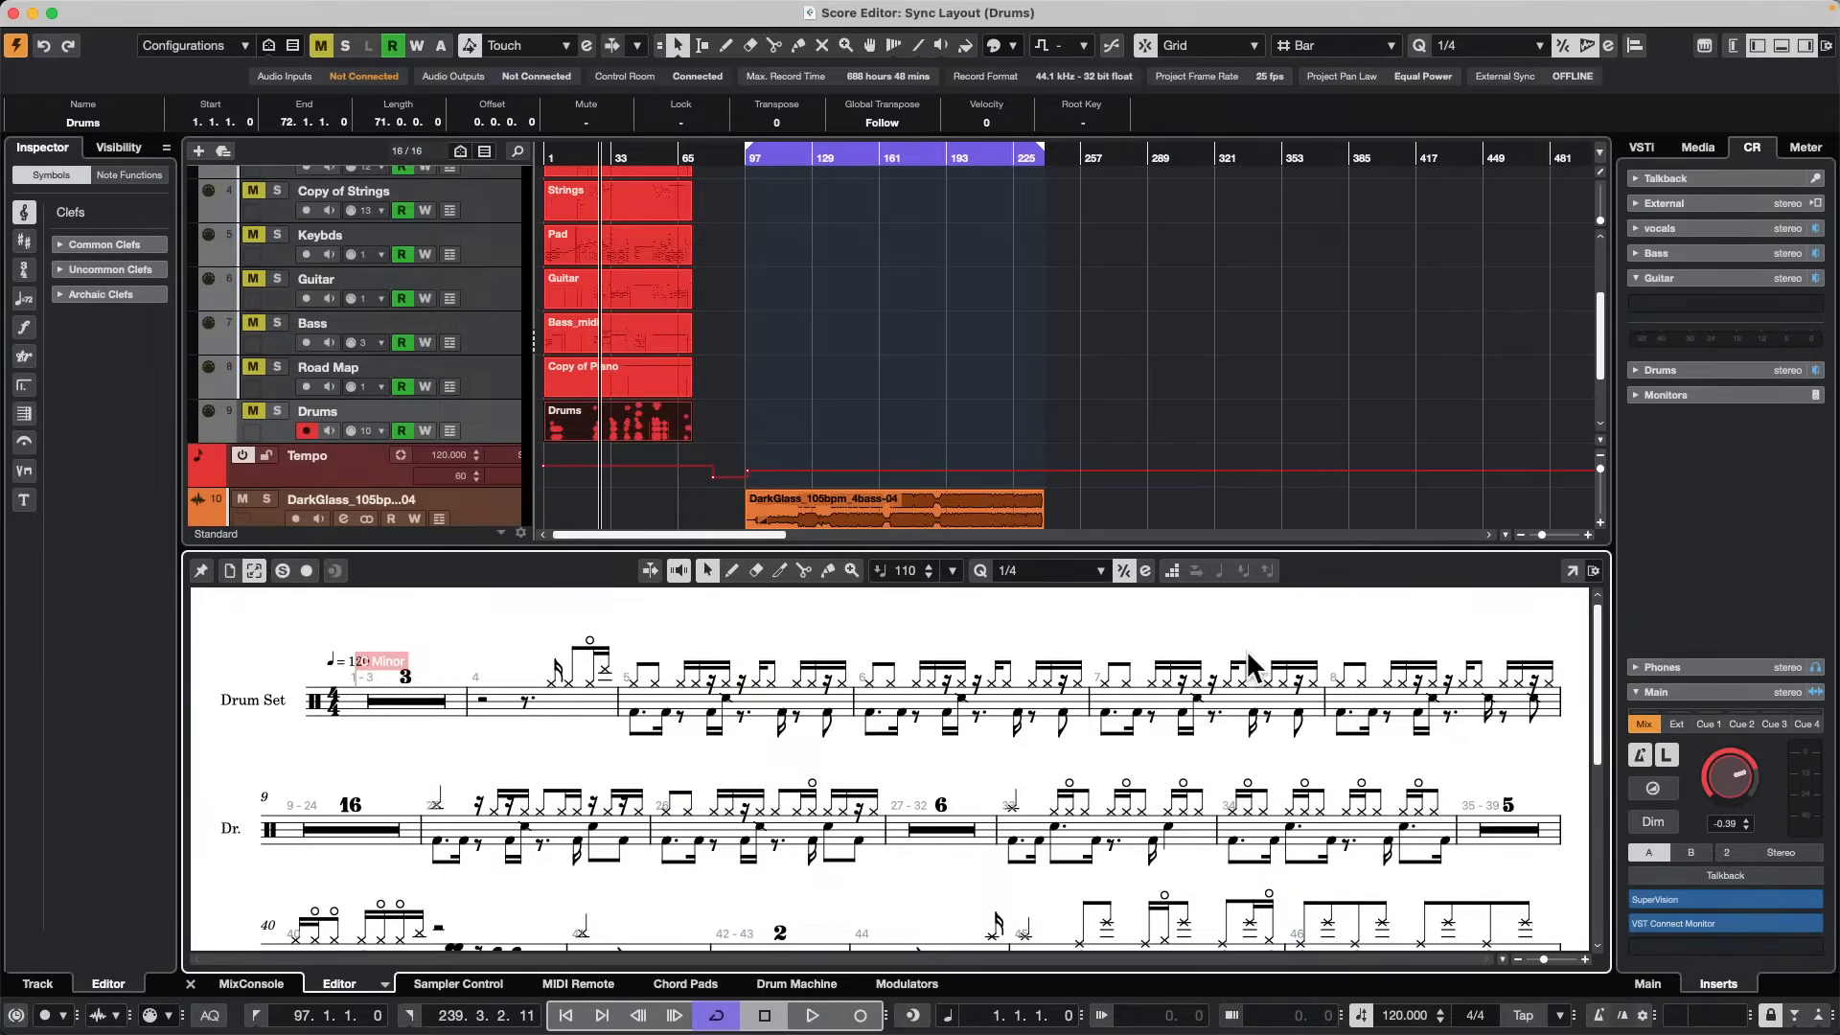
{"action": "mouse_move", "coordinate": [278, 5]}
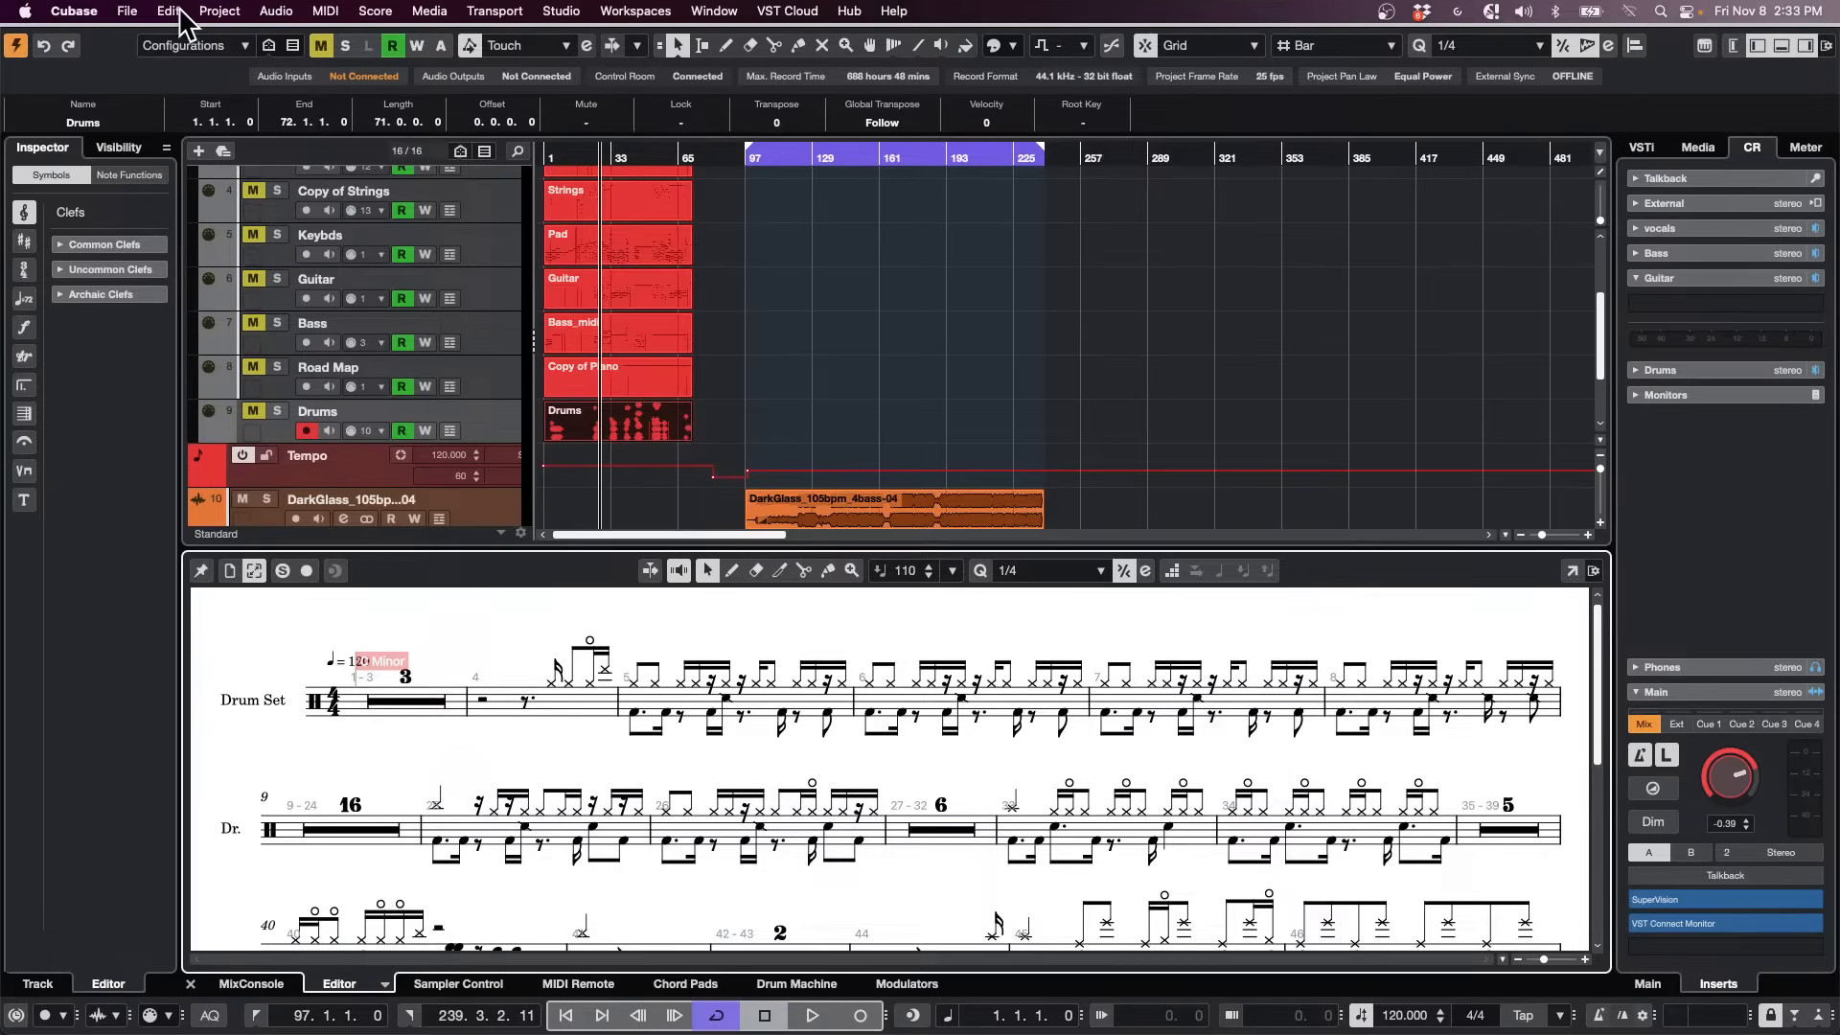
{"action": "left_click", "coordinate": [132, 12]}
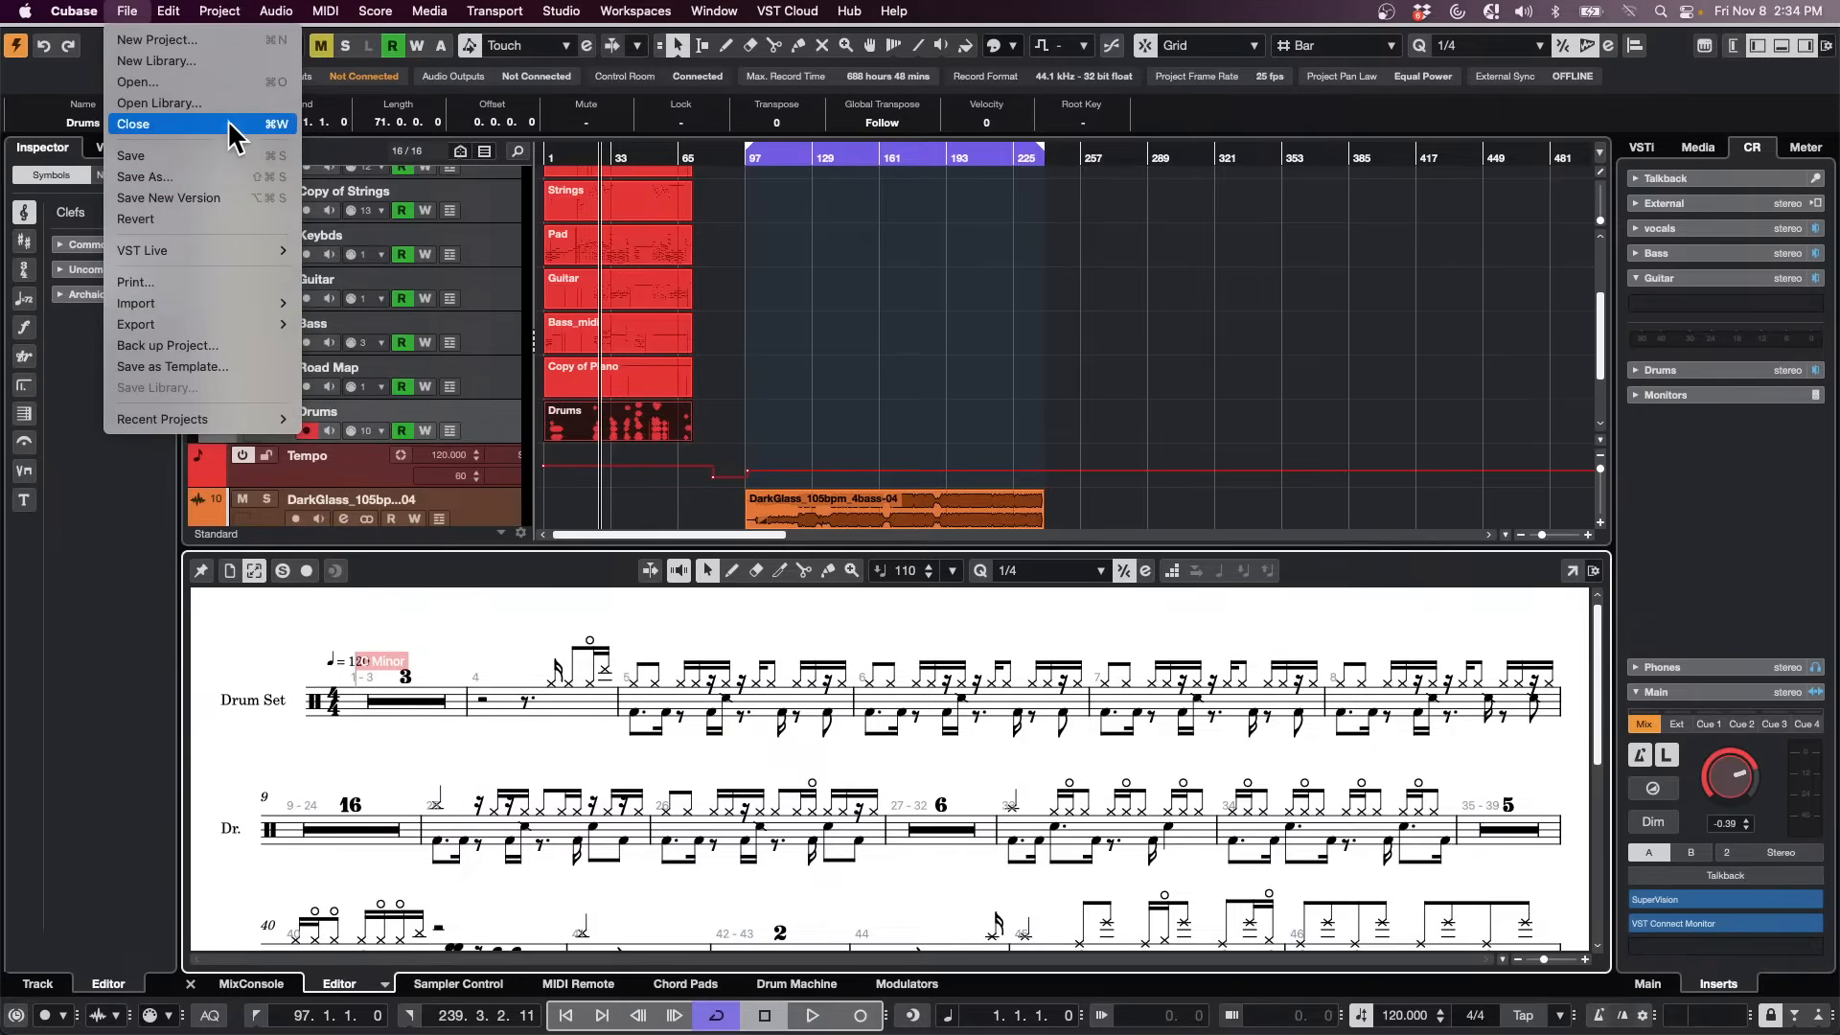
{"action": "left_click", "coordinate": [222, 82]}
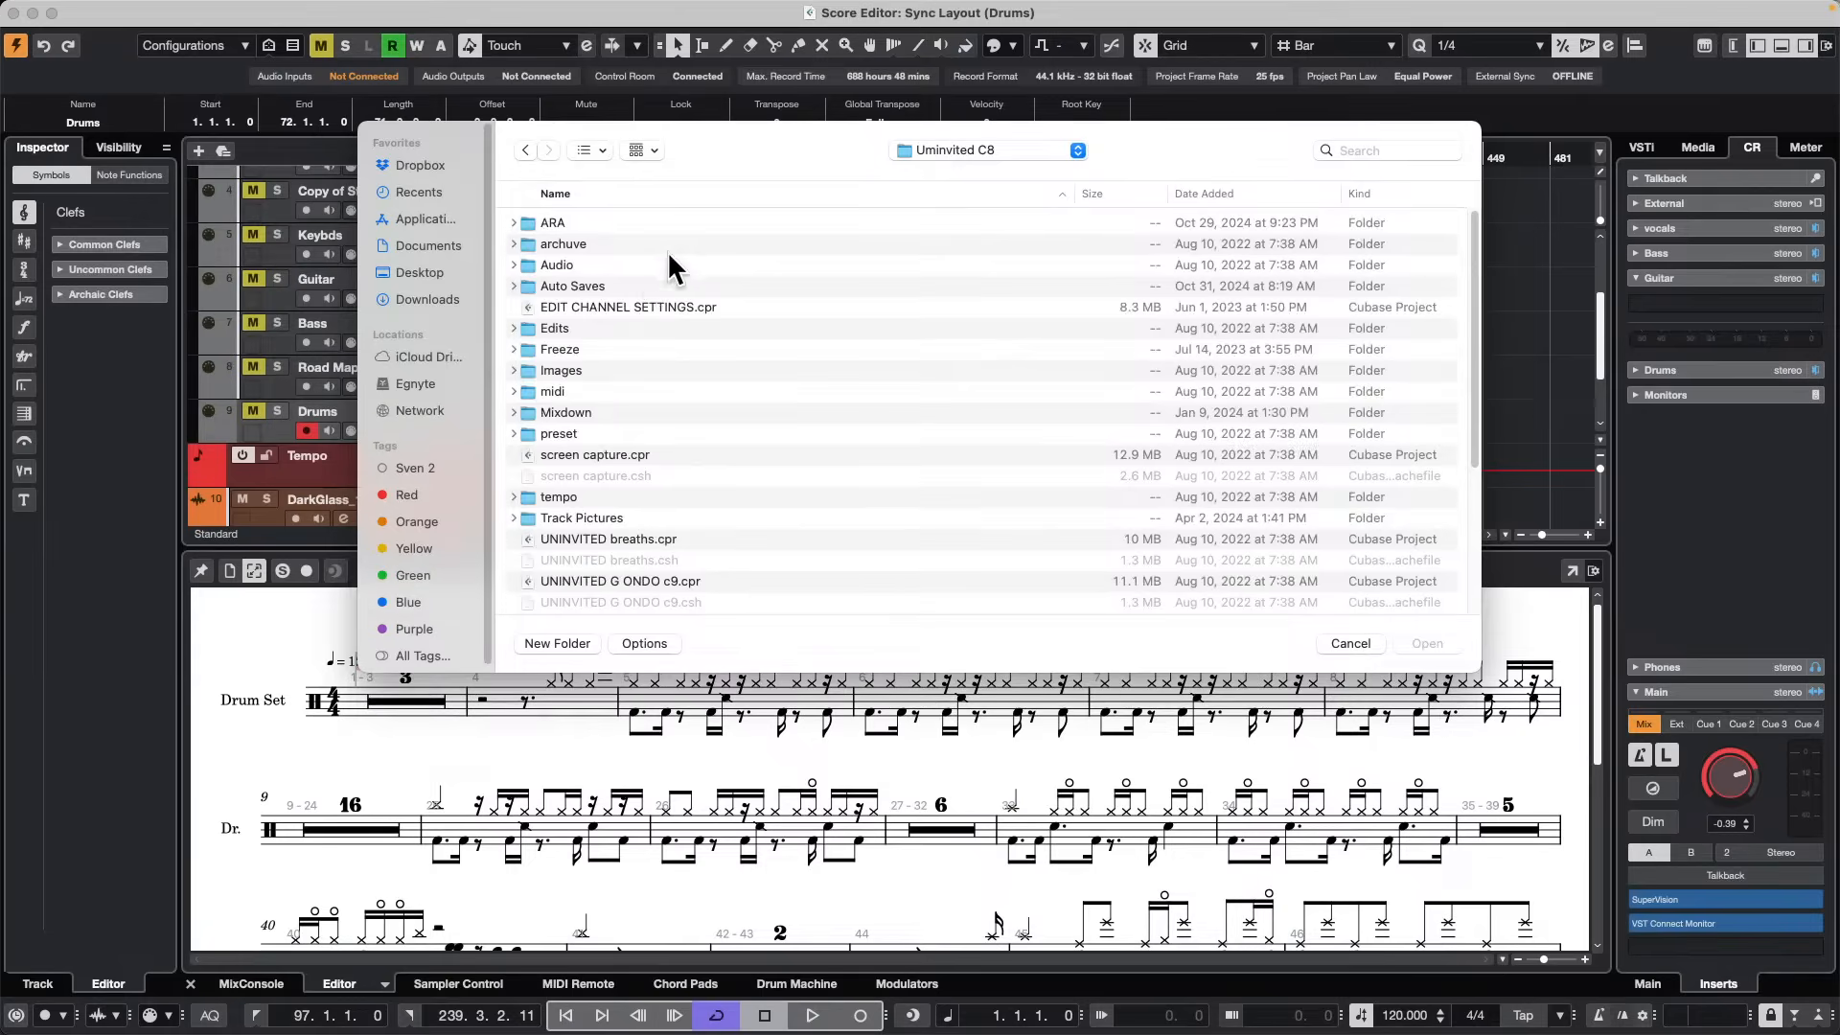
{"action": "left_click", "coordinate": [1351, 643]}
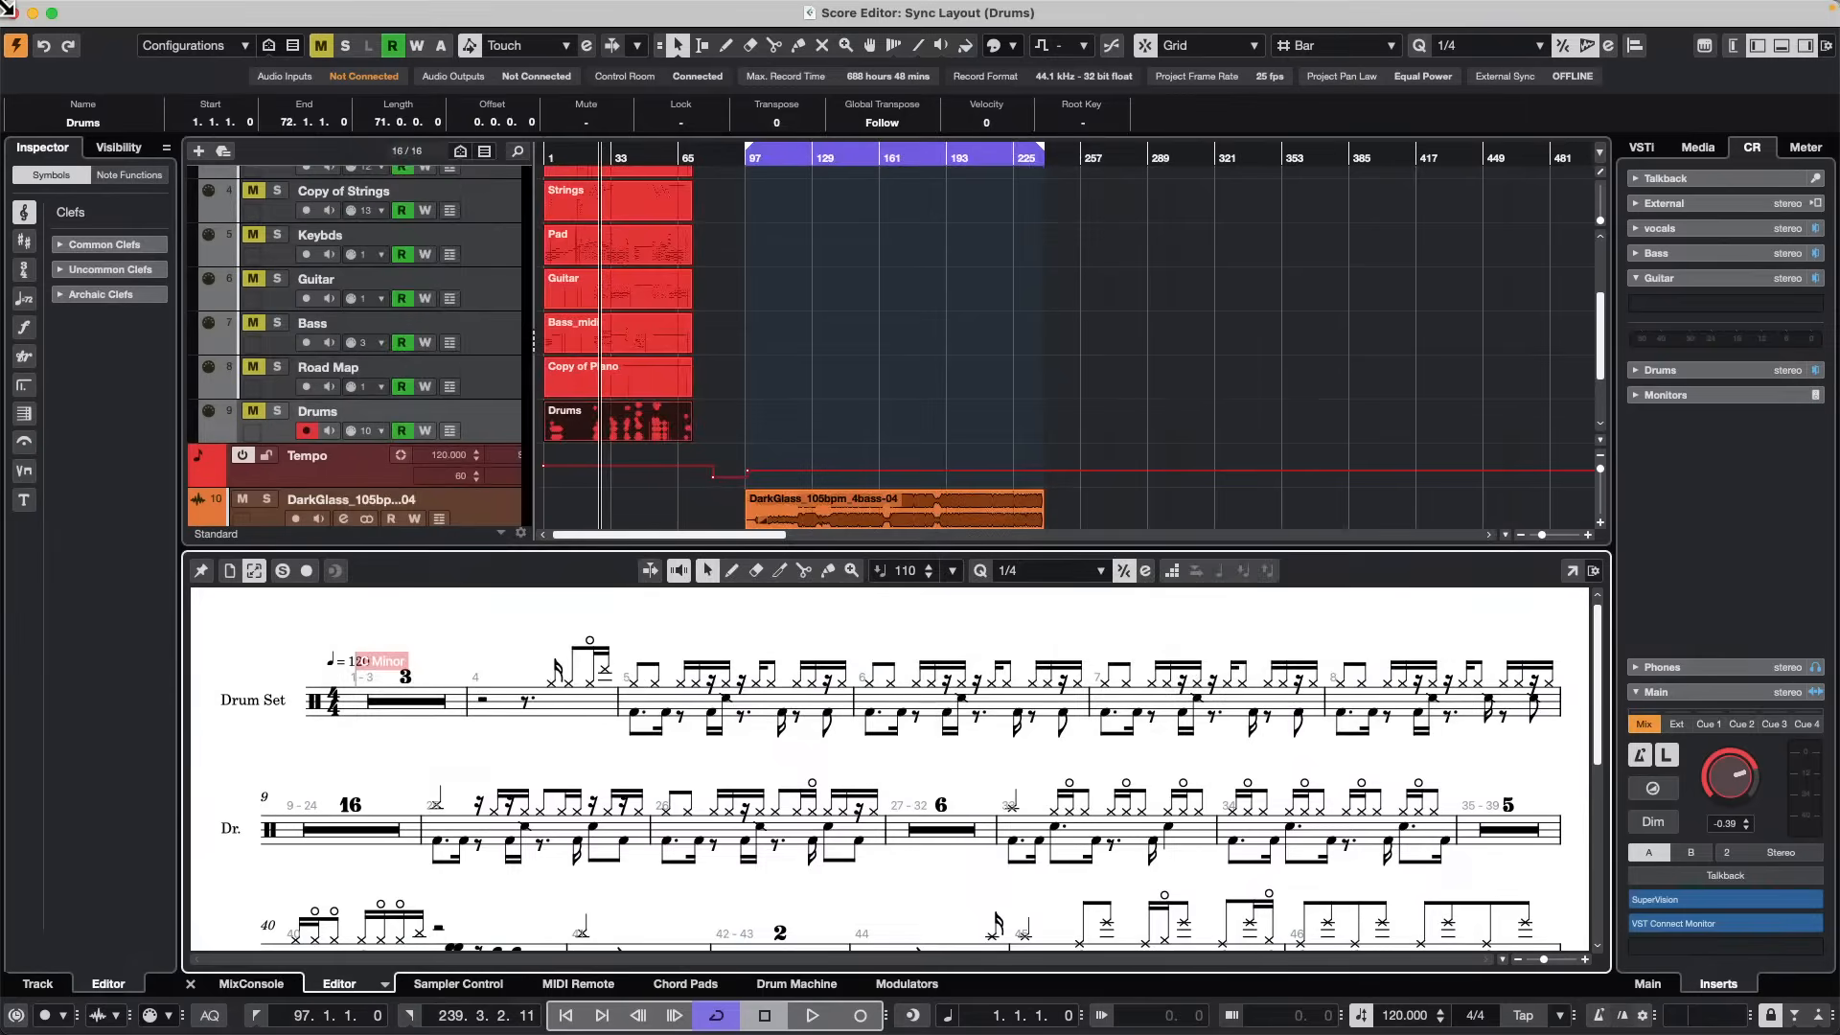
Open the recent project pastorale brass quintet.cpr and select all five brass parts.
{"action": "left_click", "coordinate": [128, 11]}
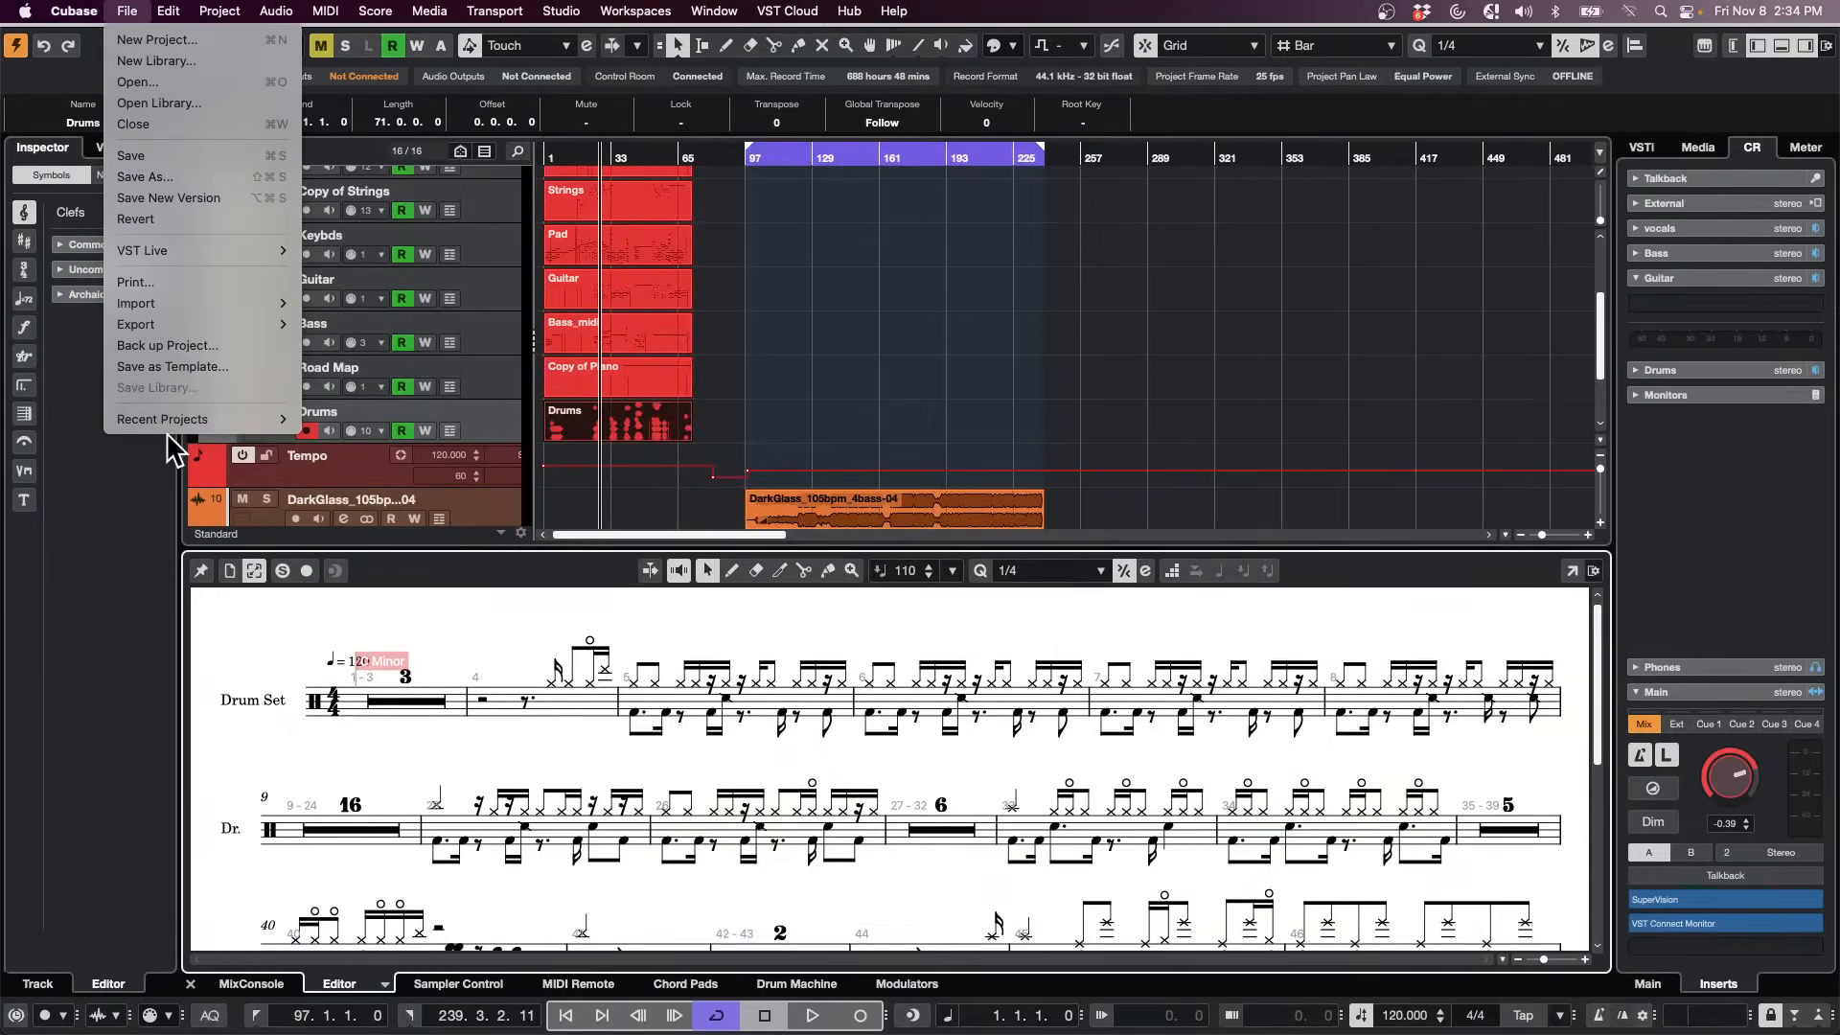
{"action": "mouse_move", "coordinate": [192, 421]}
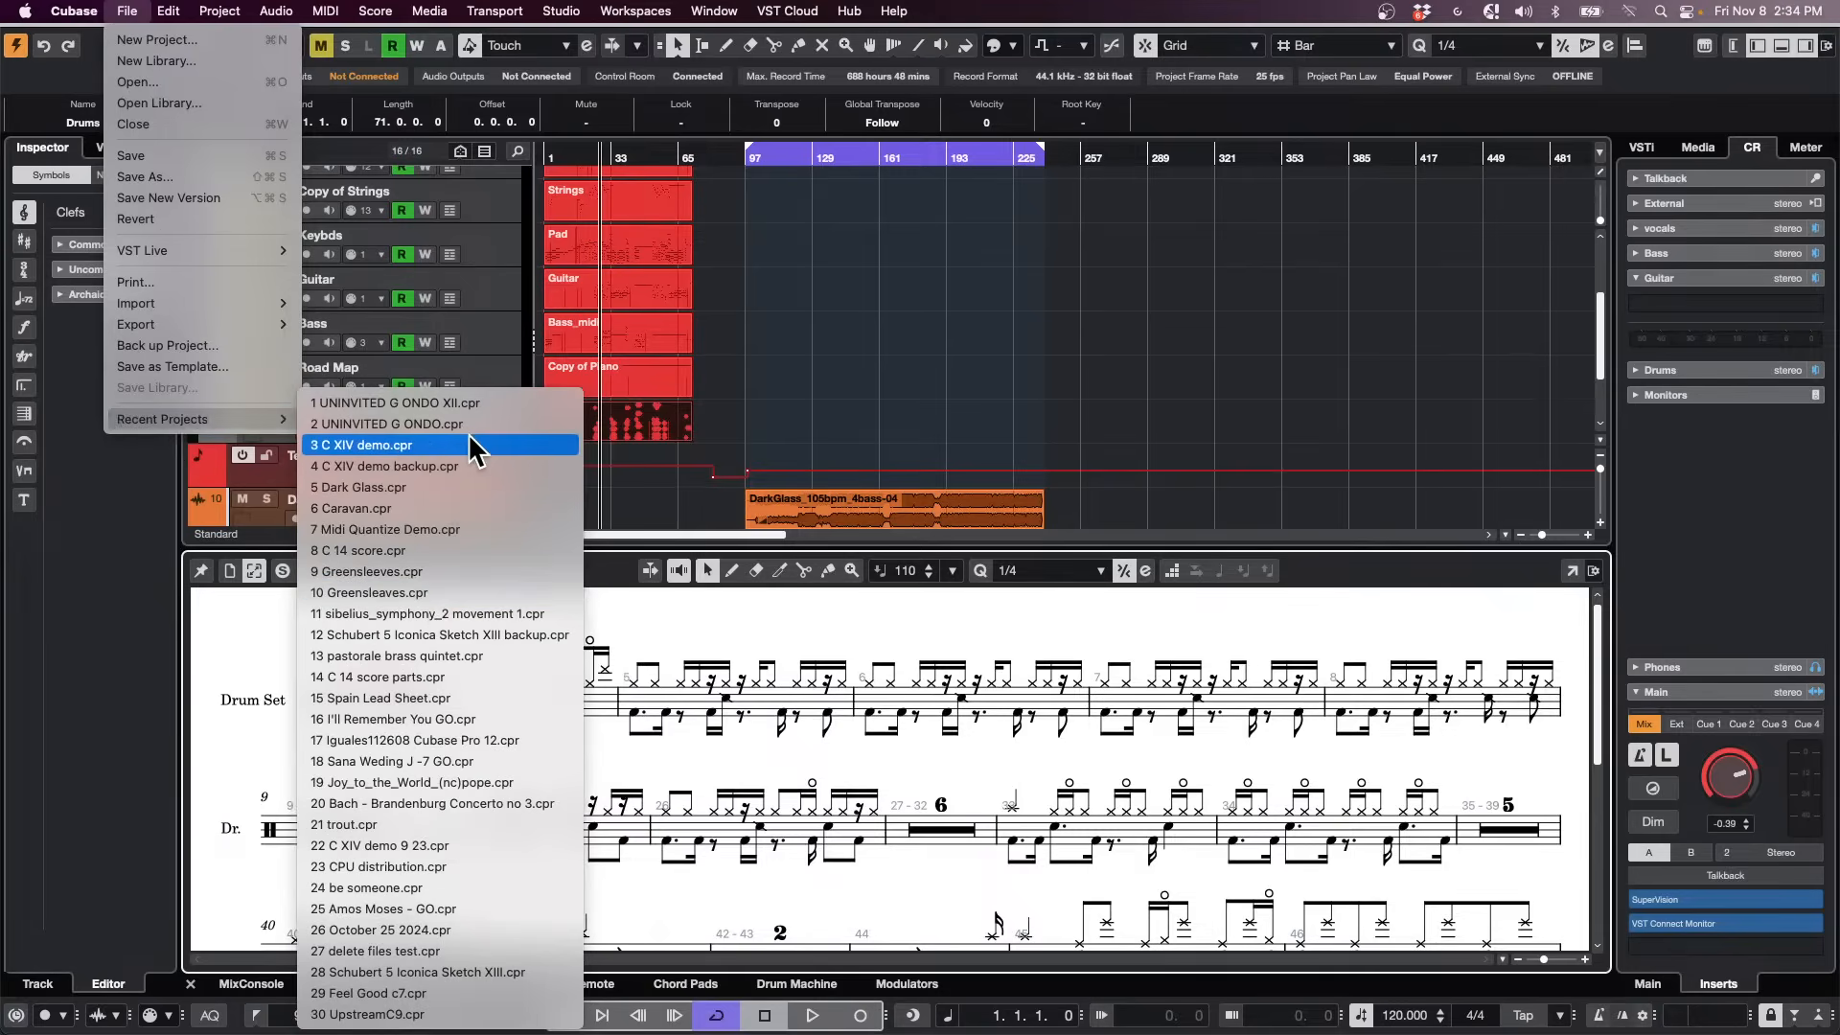
{"action": "left_click", "coordinate": [495, 666]}
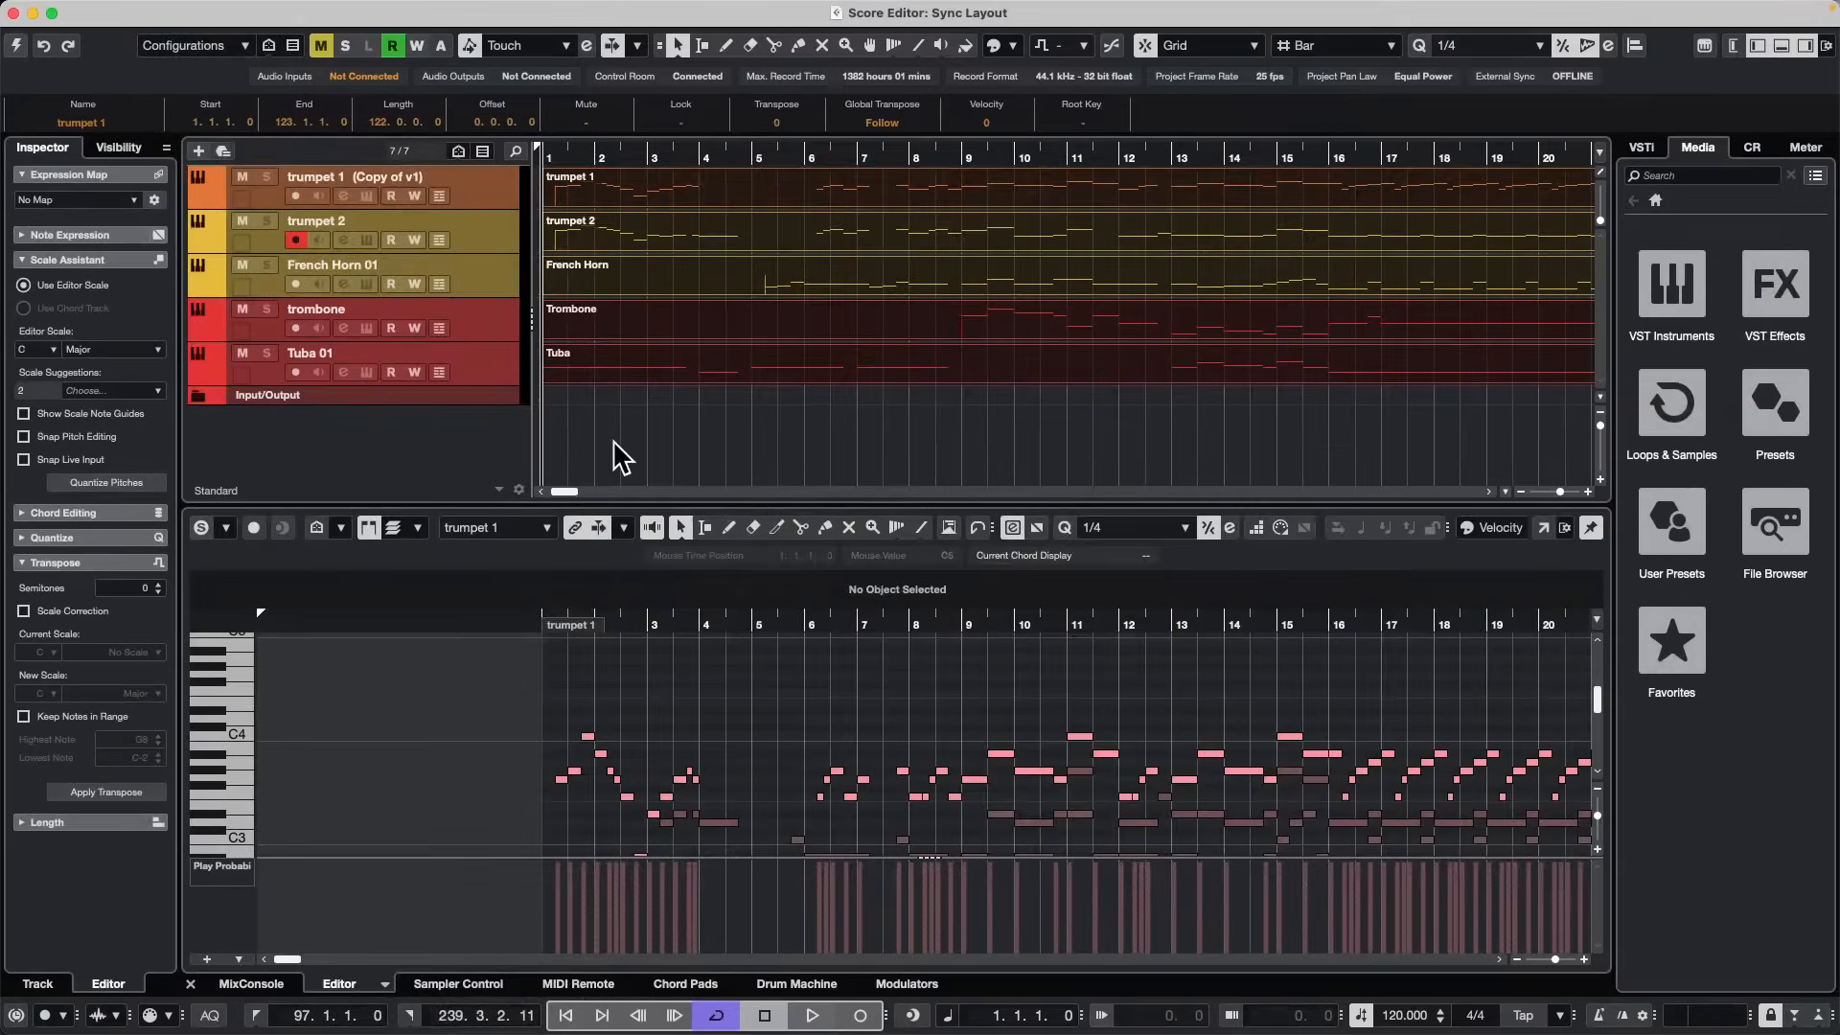
{"action": "left_click", "coordinate": [737, 444]}
{"action": "left_click_drag", "start_coordinate": [723, 432], "coordinate": [873, 186]}
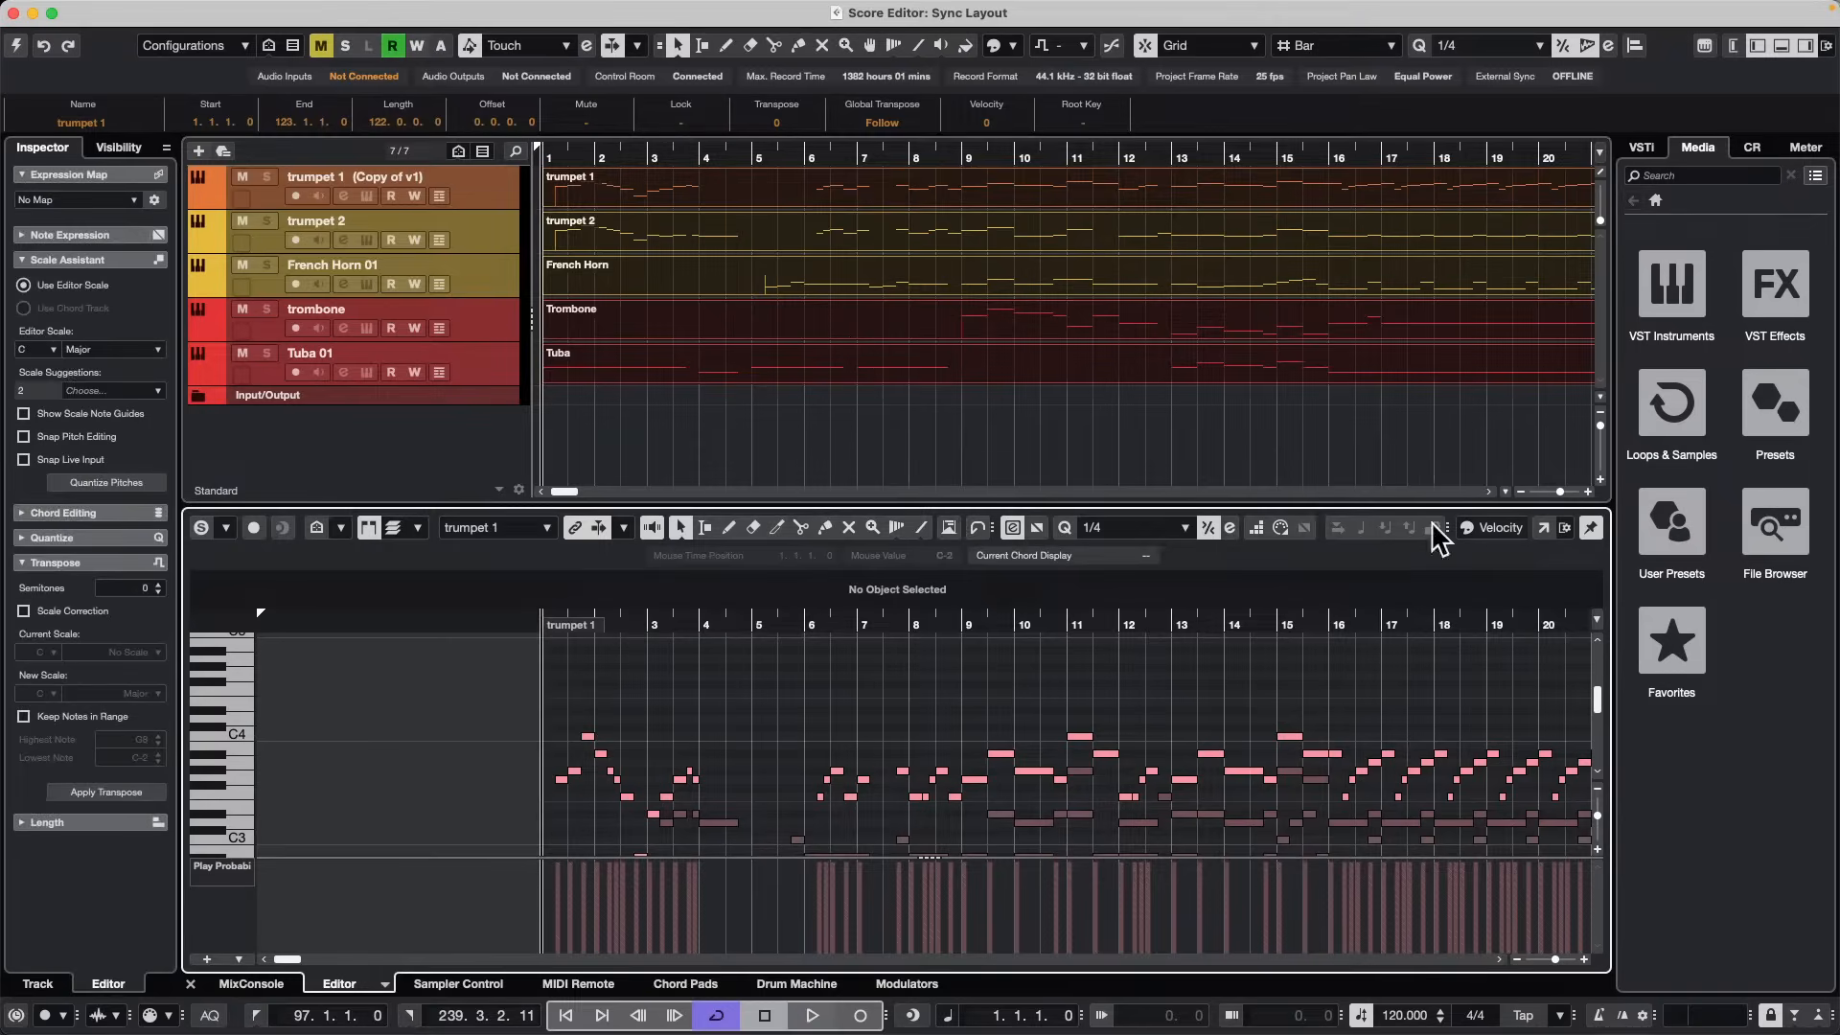
Look over the notes of the five brass parts in a separate Key Editor window and close it.
{"action": "left_click", "coordinate": [1545, 528]}
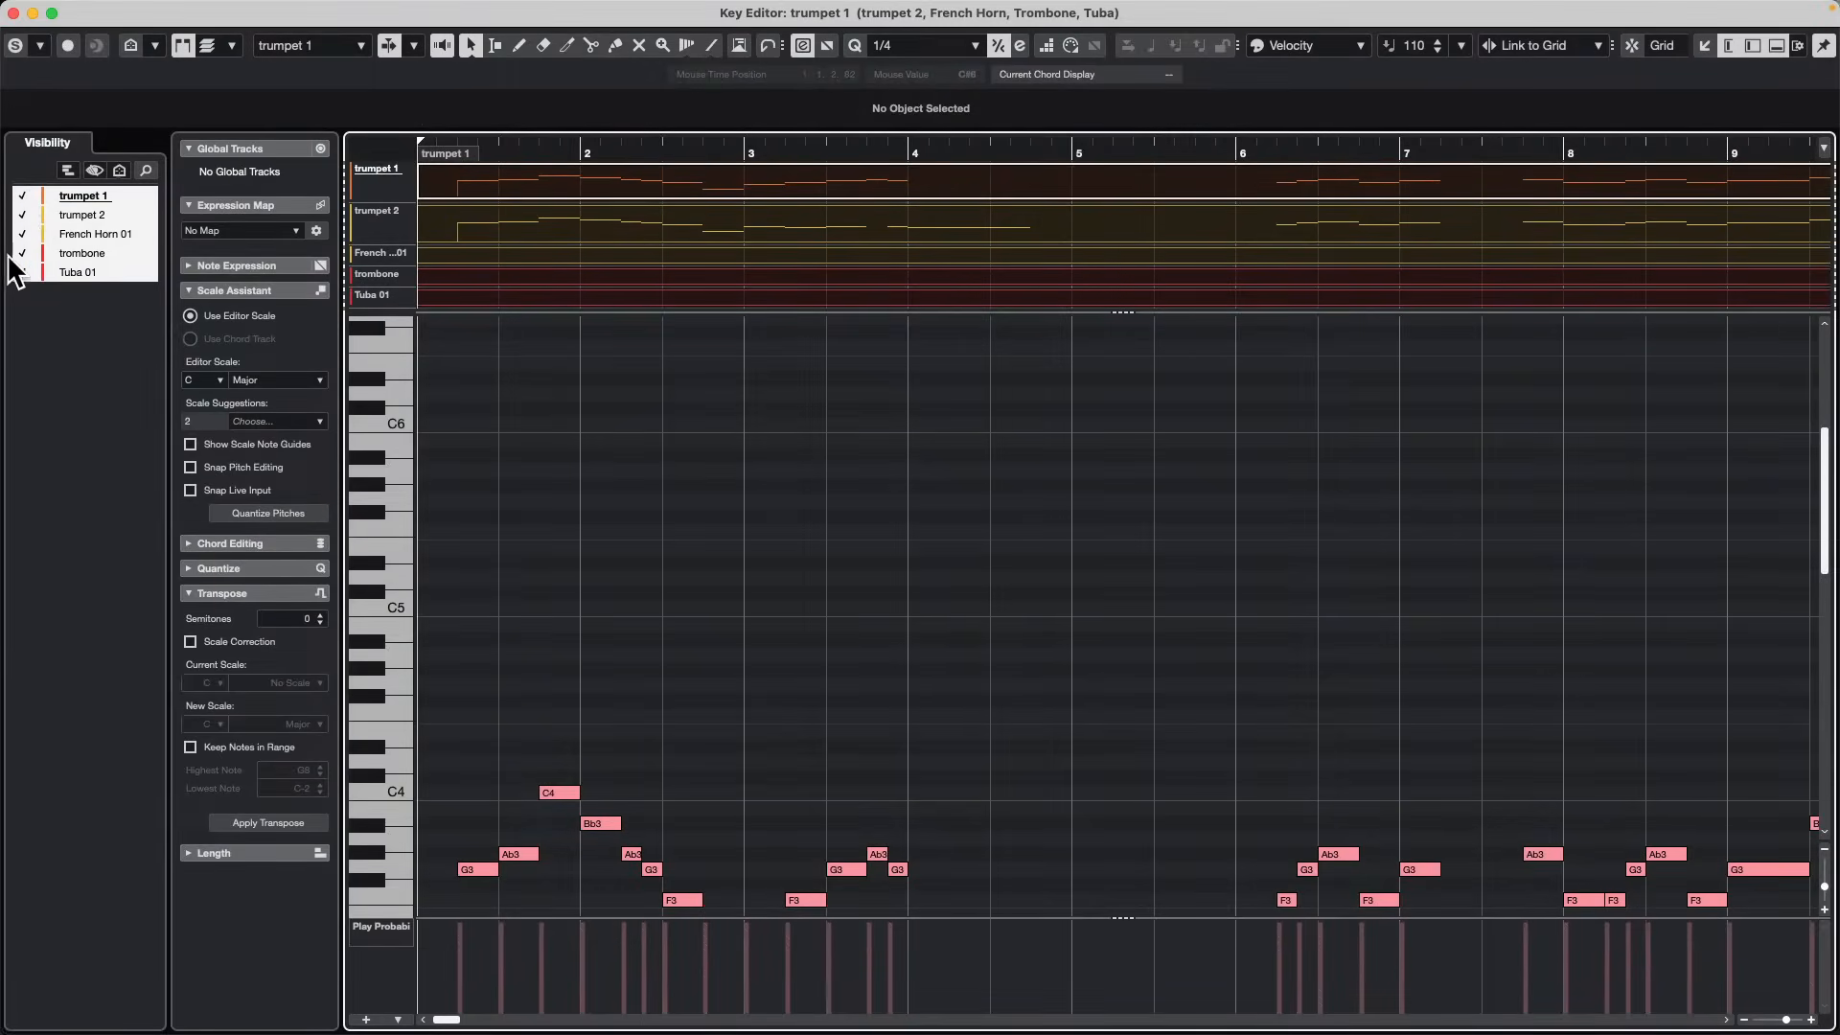
{"action": "scroll", "coordinate": [1380, 485], "scroll_direction": "up", "scroll_amount": 6}
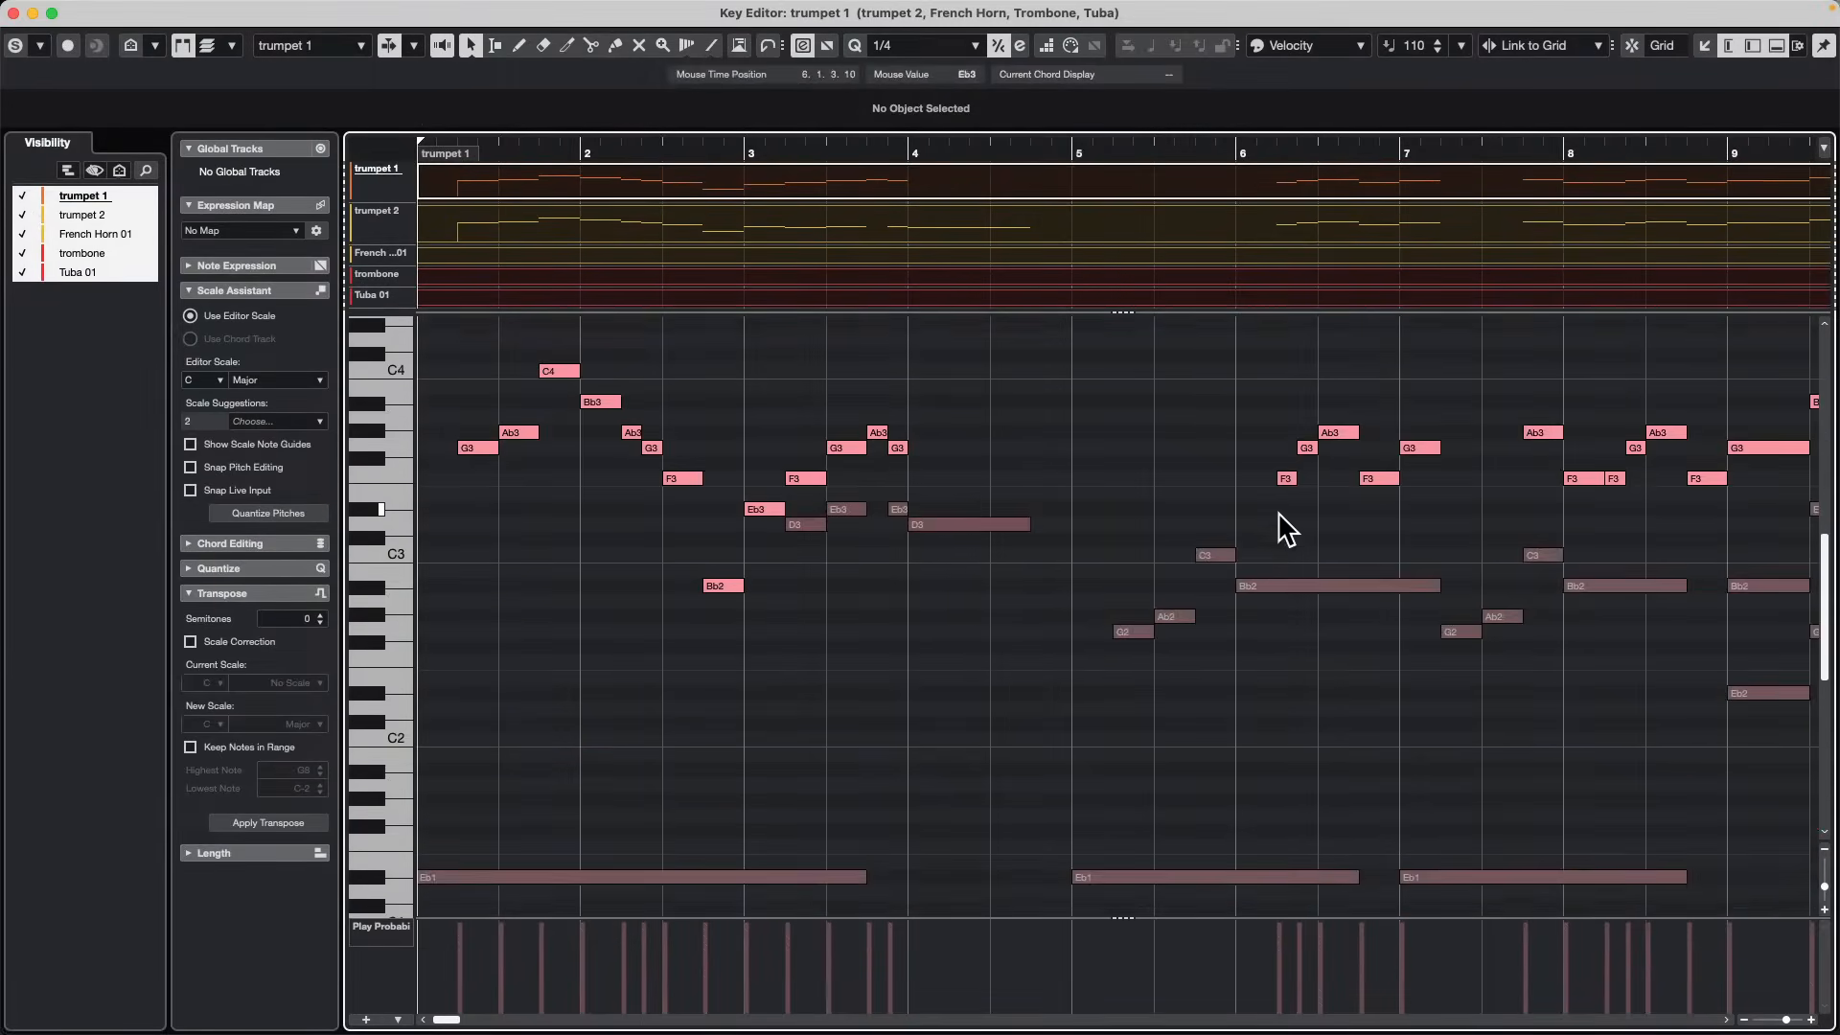
{"action": "left_click", "coordinate": [14, 13]}
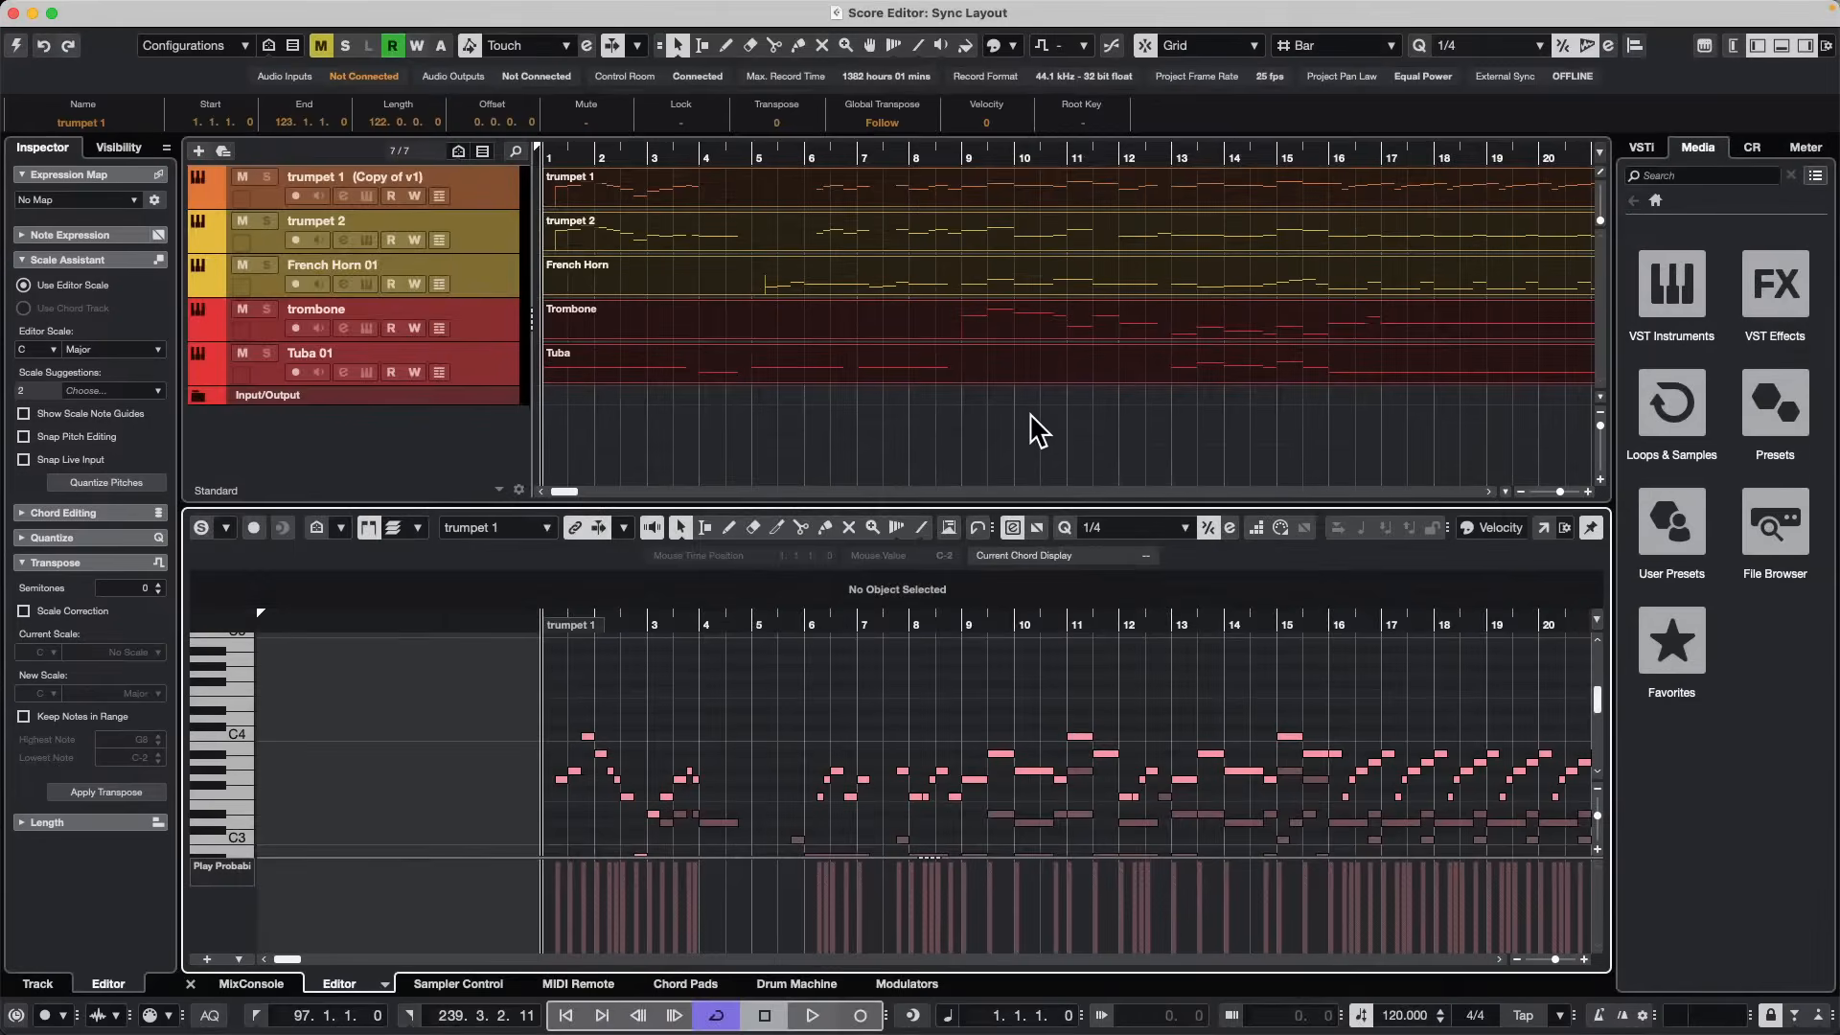
Show the brass quintet's score in a separate window and toggle the visibility of all its tracks at once, ending with all hidden.
{"action": "key", "text": "super+r"}
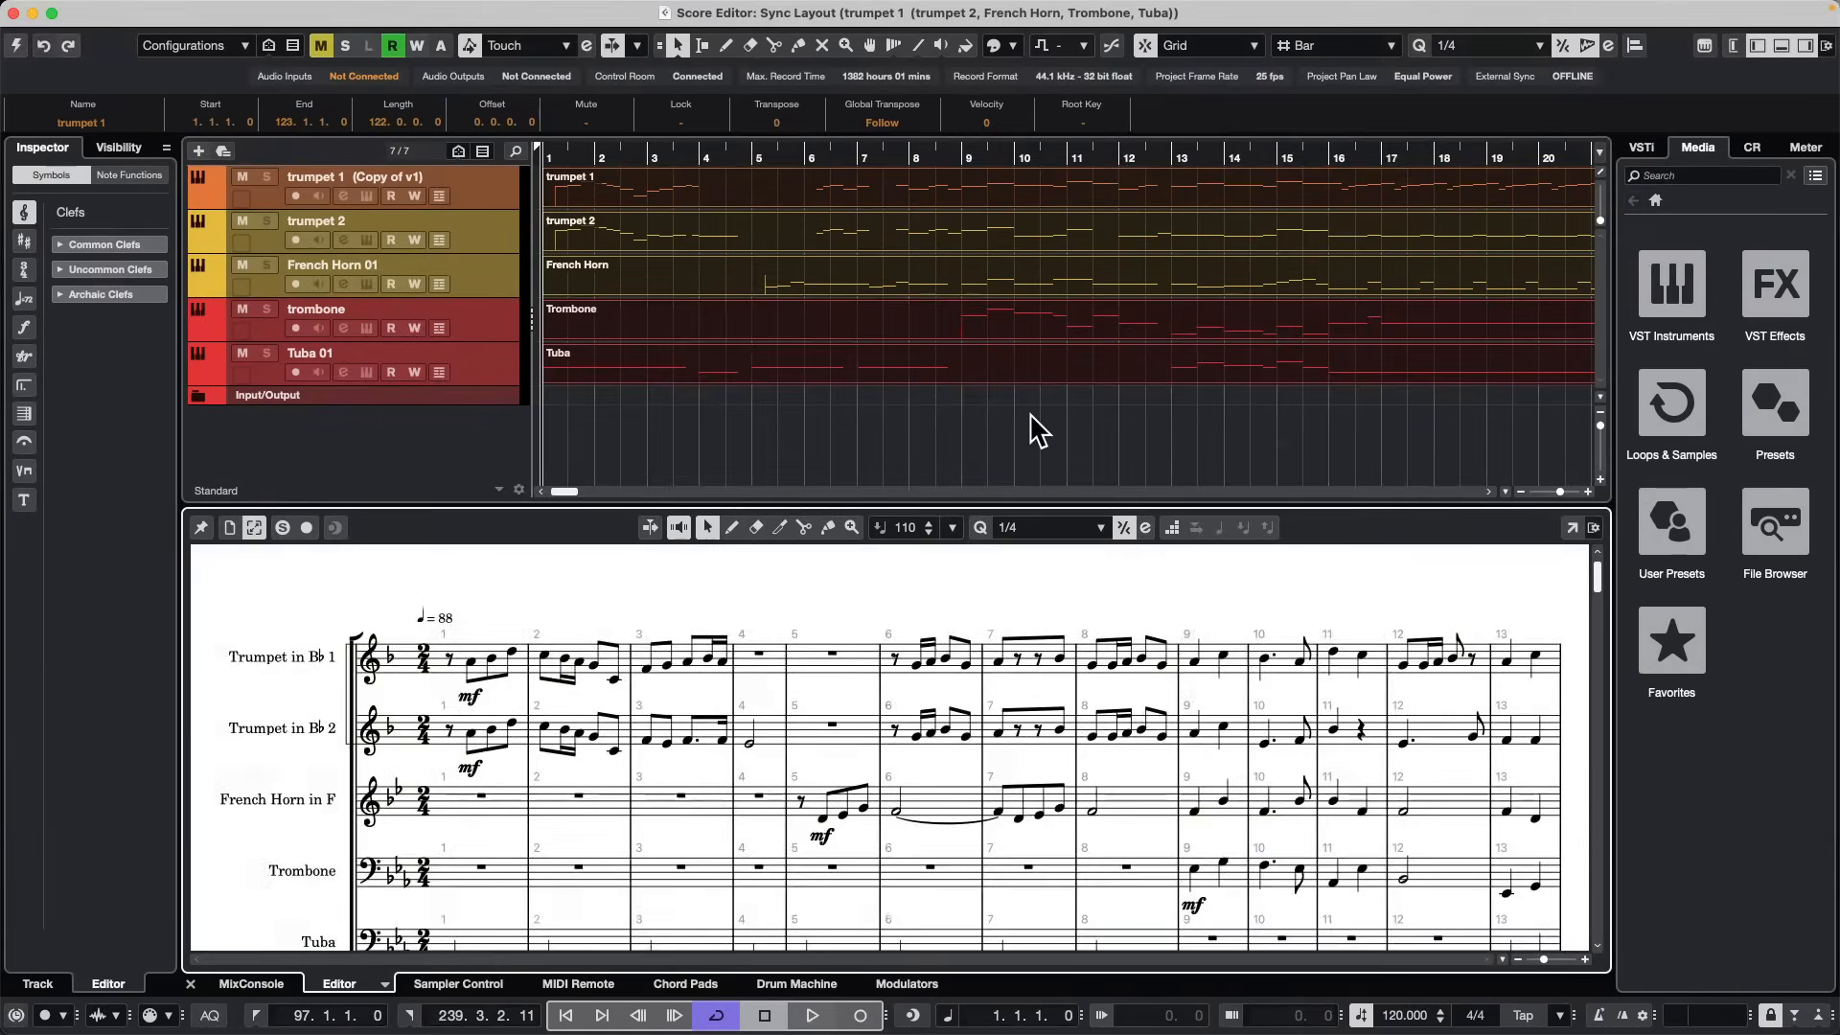
{"action": "left_click", "coordinate": [1571, 527]}
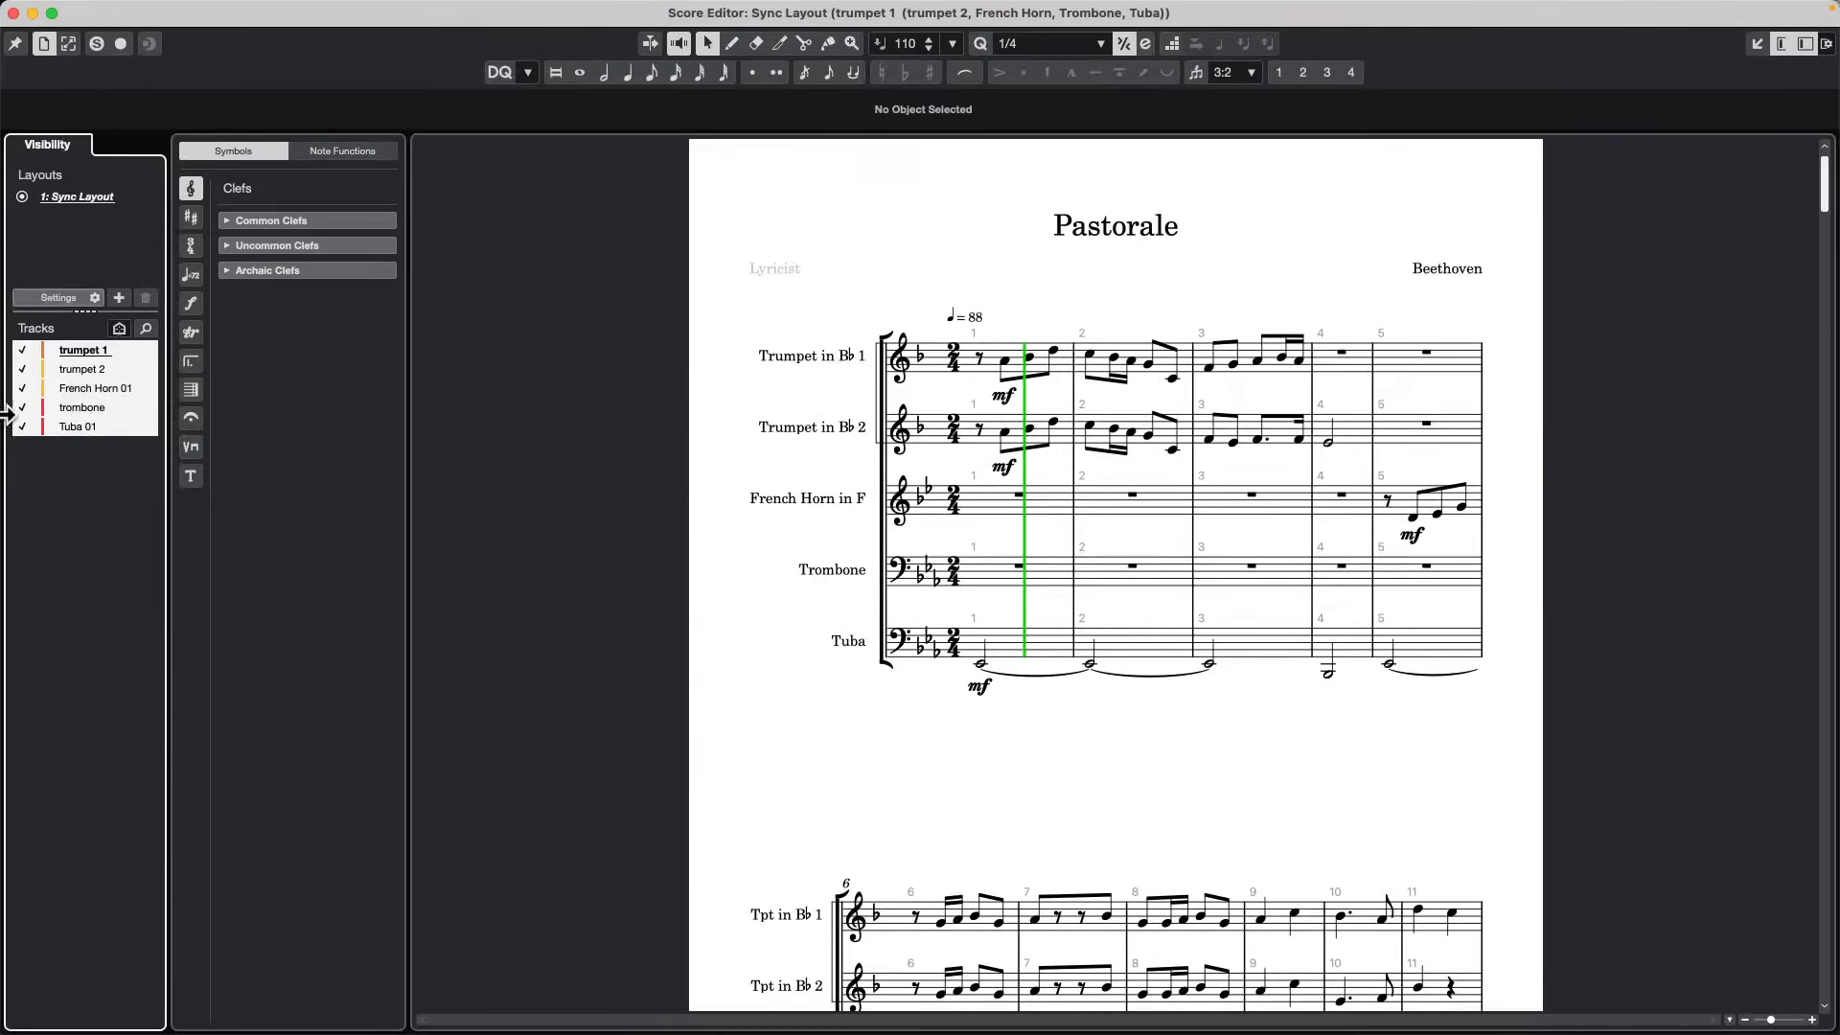
{"action": "left_click", "coordinate": [22, 351], "text": "alt"}
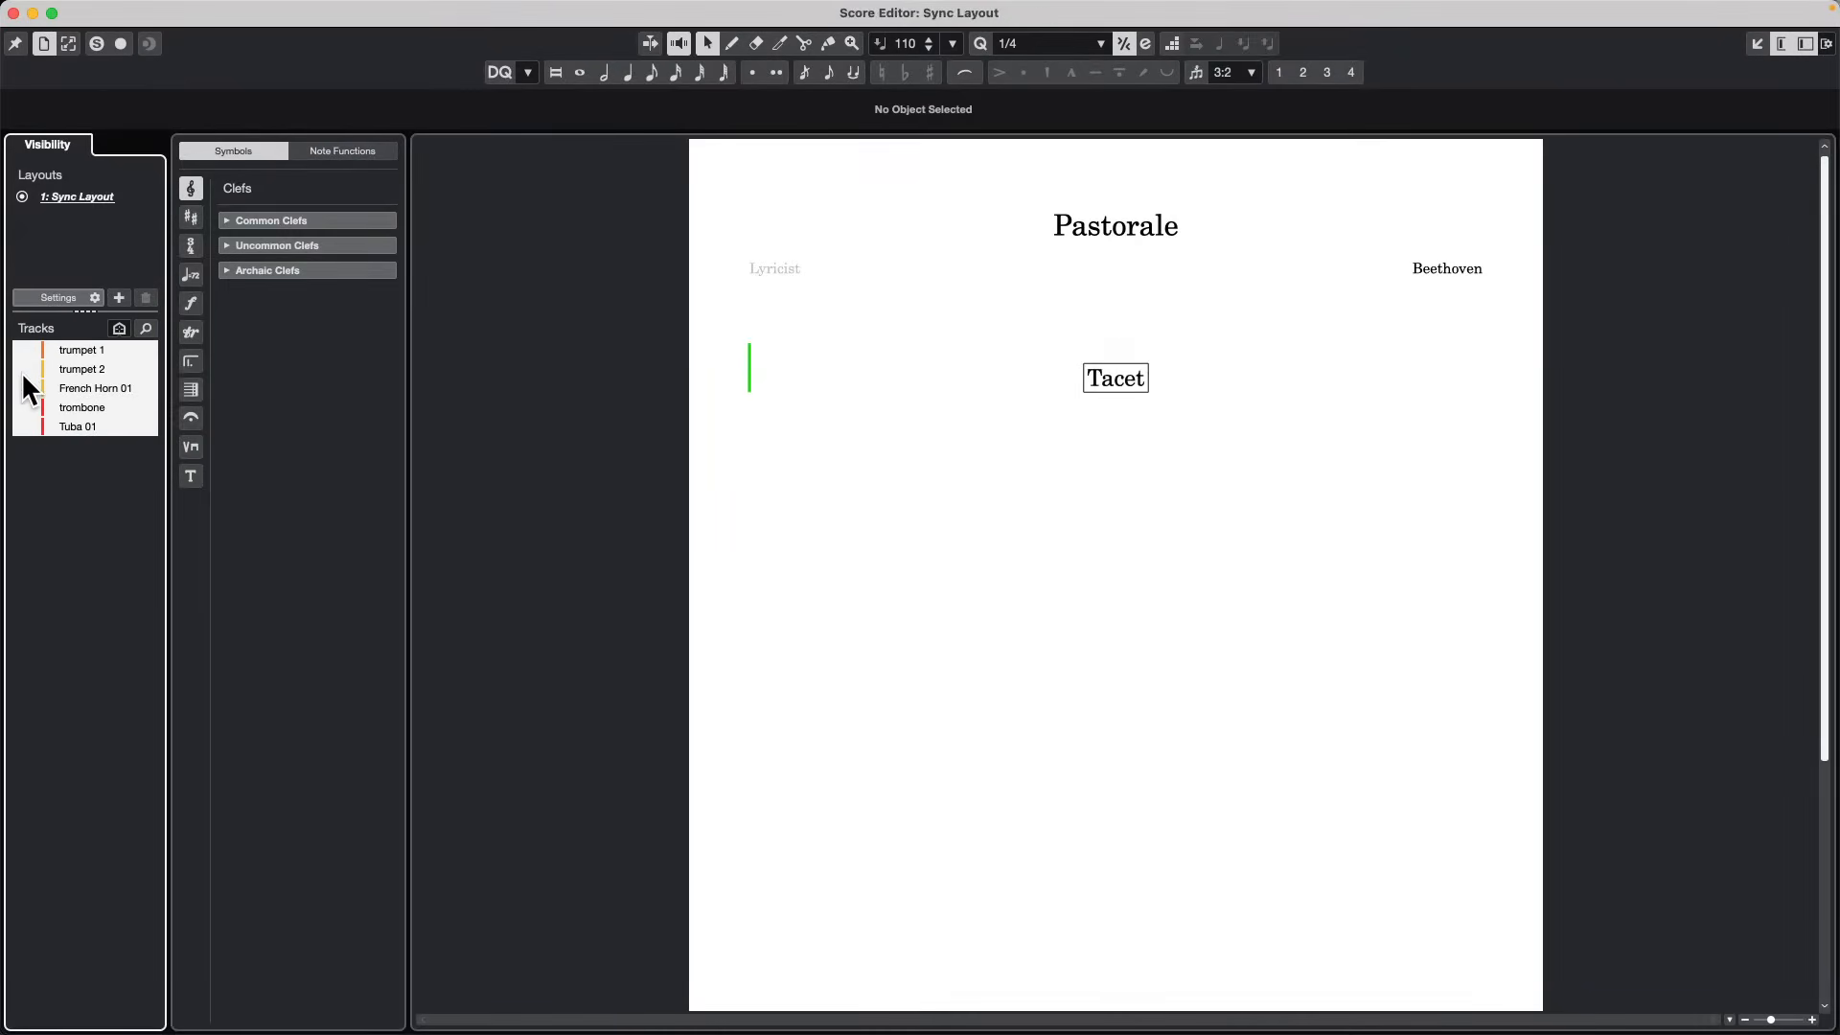
{"action": "left_click", "coordinate": [23, 377], "text": "alt"}
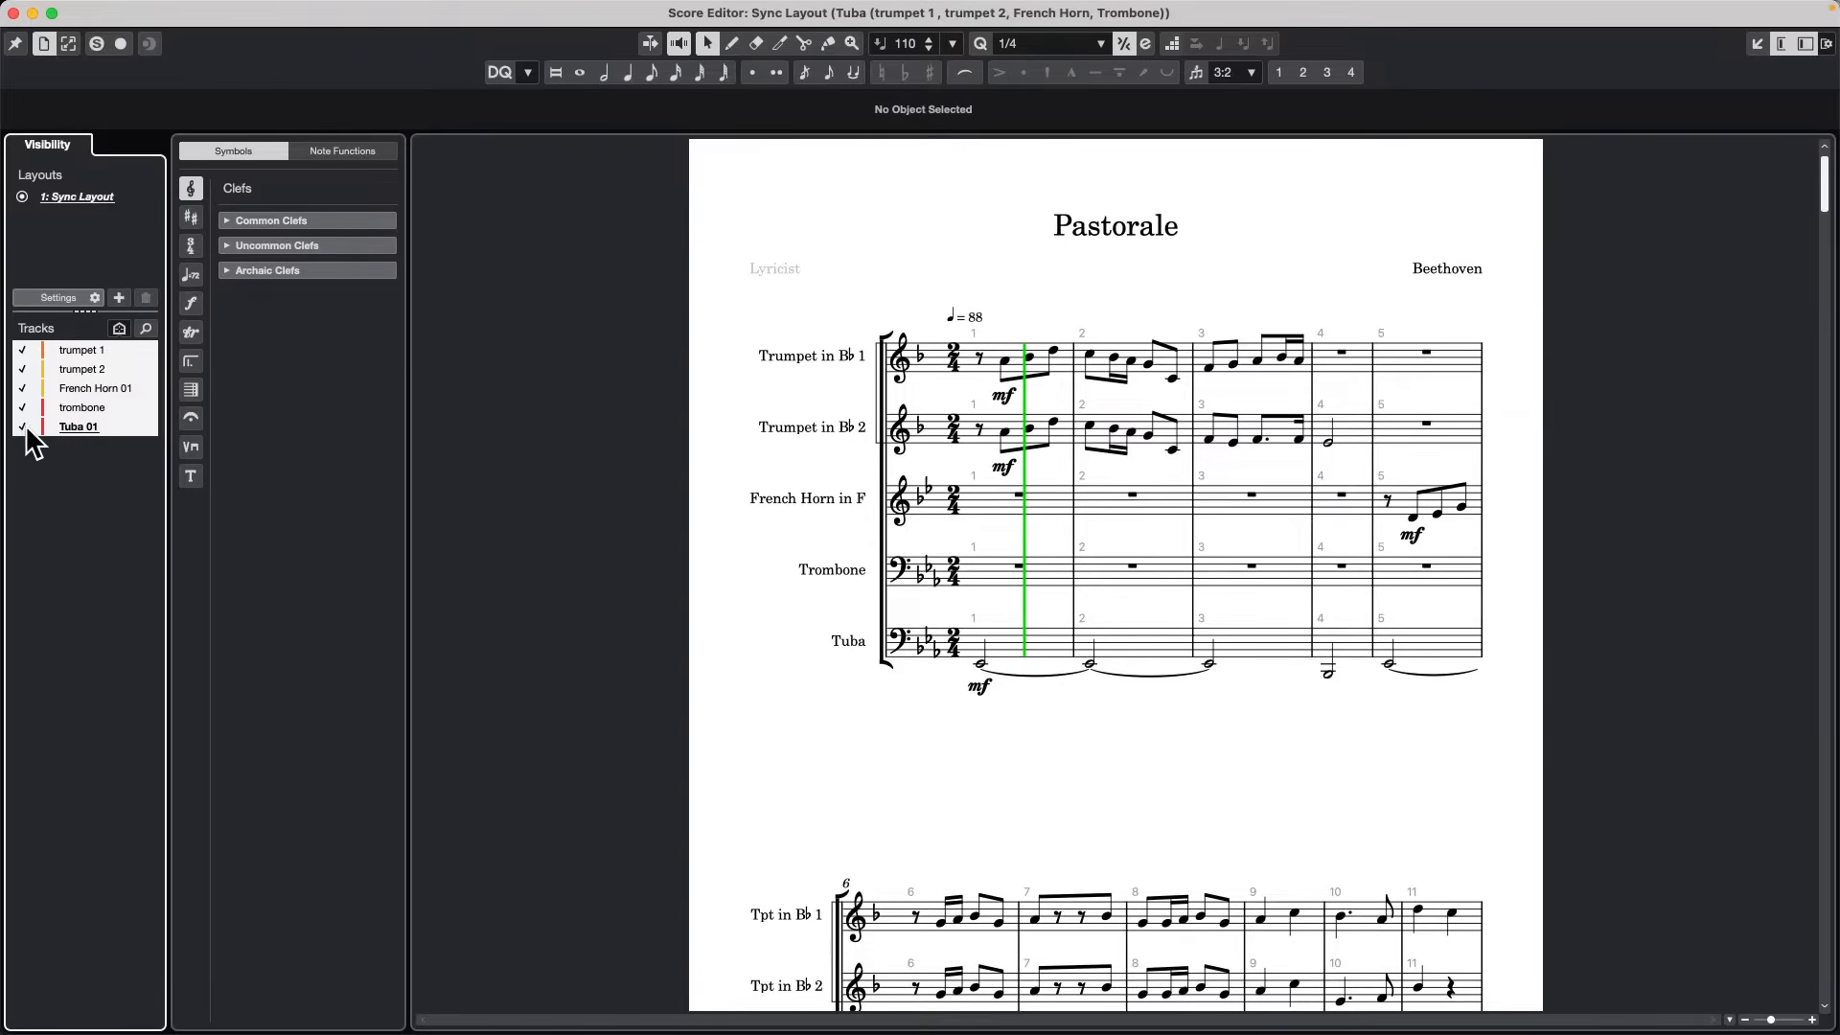
{"action": "left_click", "coordinate": [26, 427], "text": "alt"}
{"action": "left_click", "coordinate": [94, 425]}
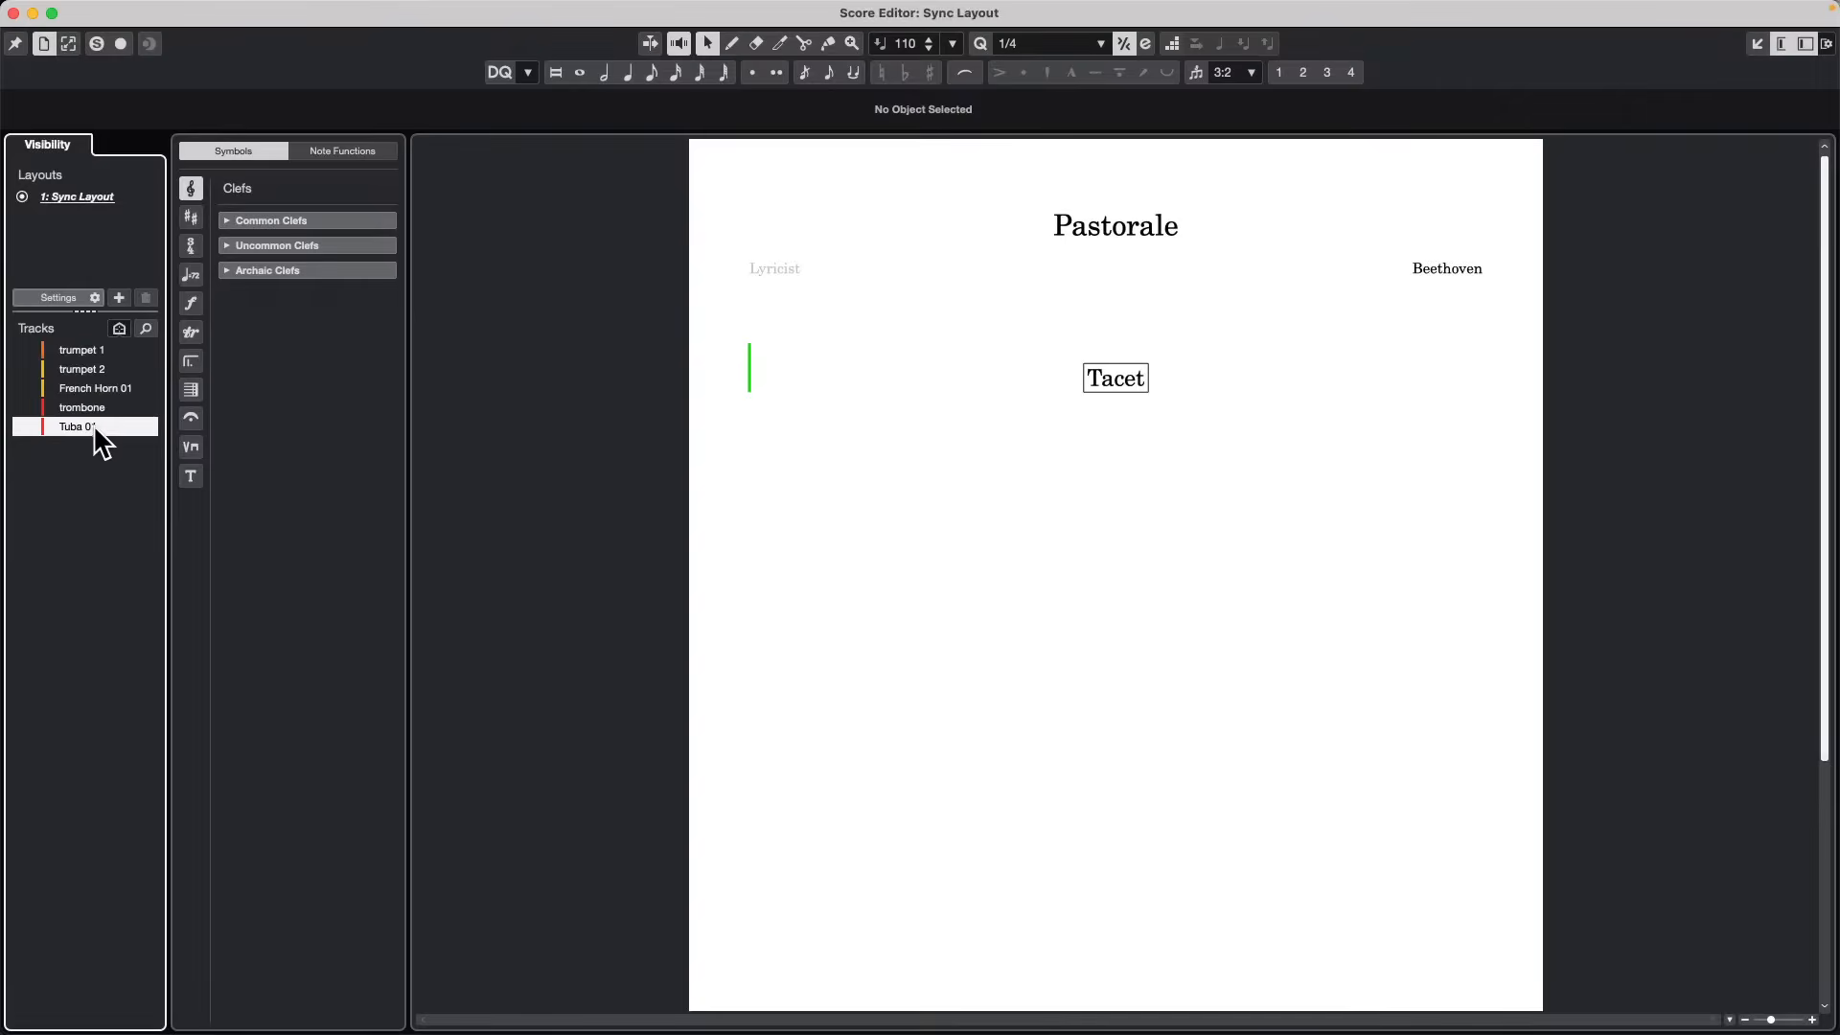
View the score of trumpet 1 alone, trumpet 2 alone, and both trumpets together.
{"action": "left_click", "coordinate": [23, 351]}
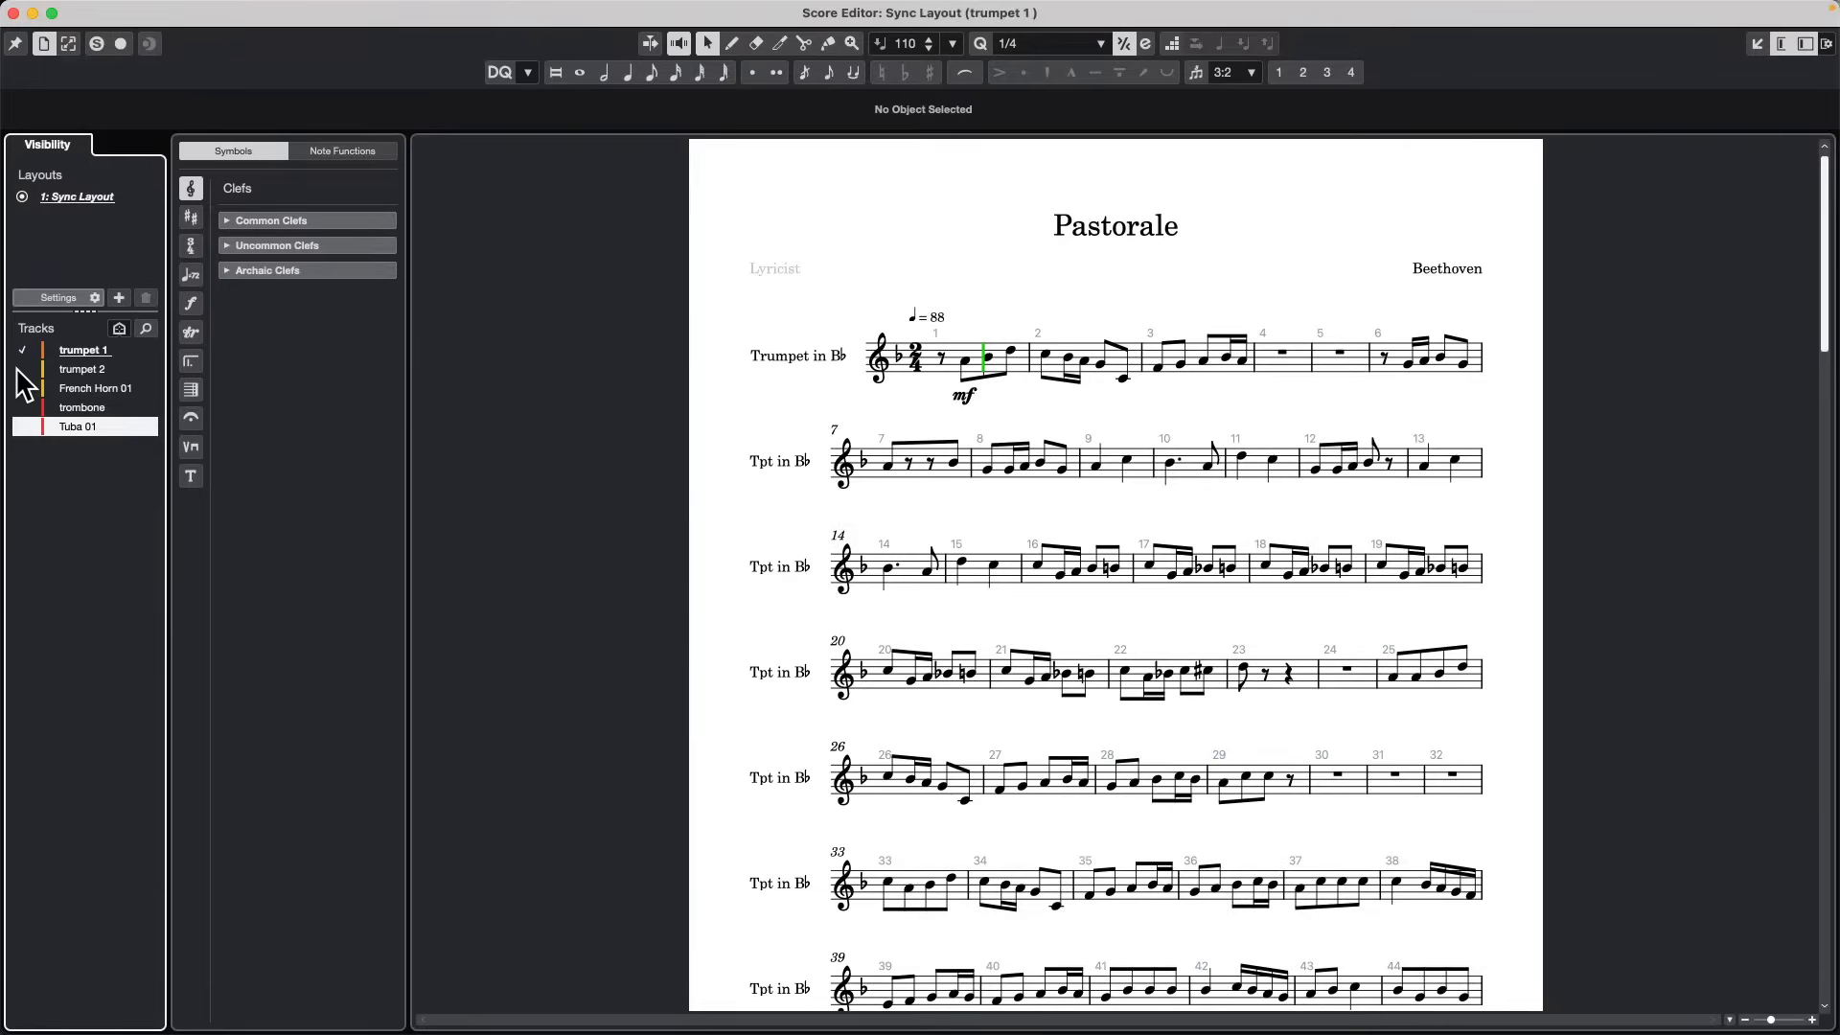
{"action": "left_click", "coordinate": [19, 370]}
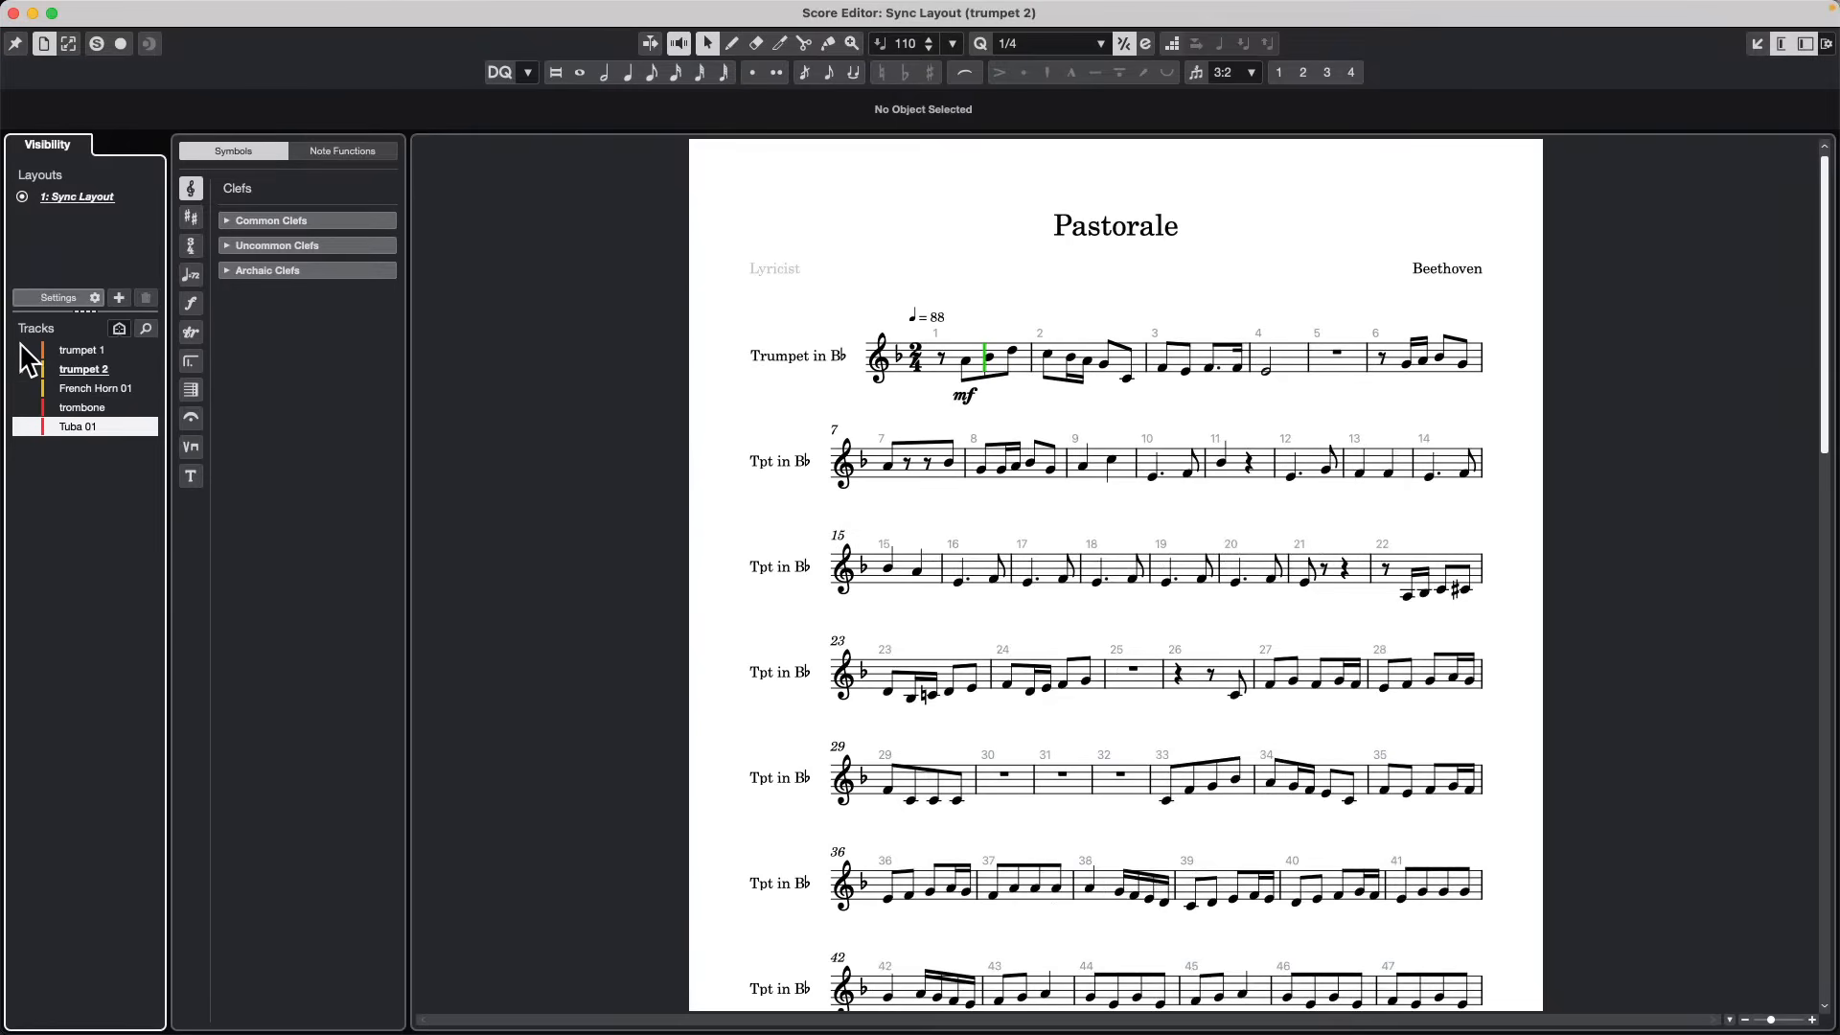
{"action": "left_click", "coordinate": [23, 351]}
{"action": "left_click", "coordinate": [21, 369], "text": "shift"}
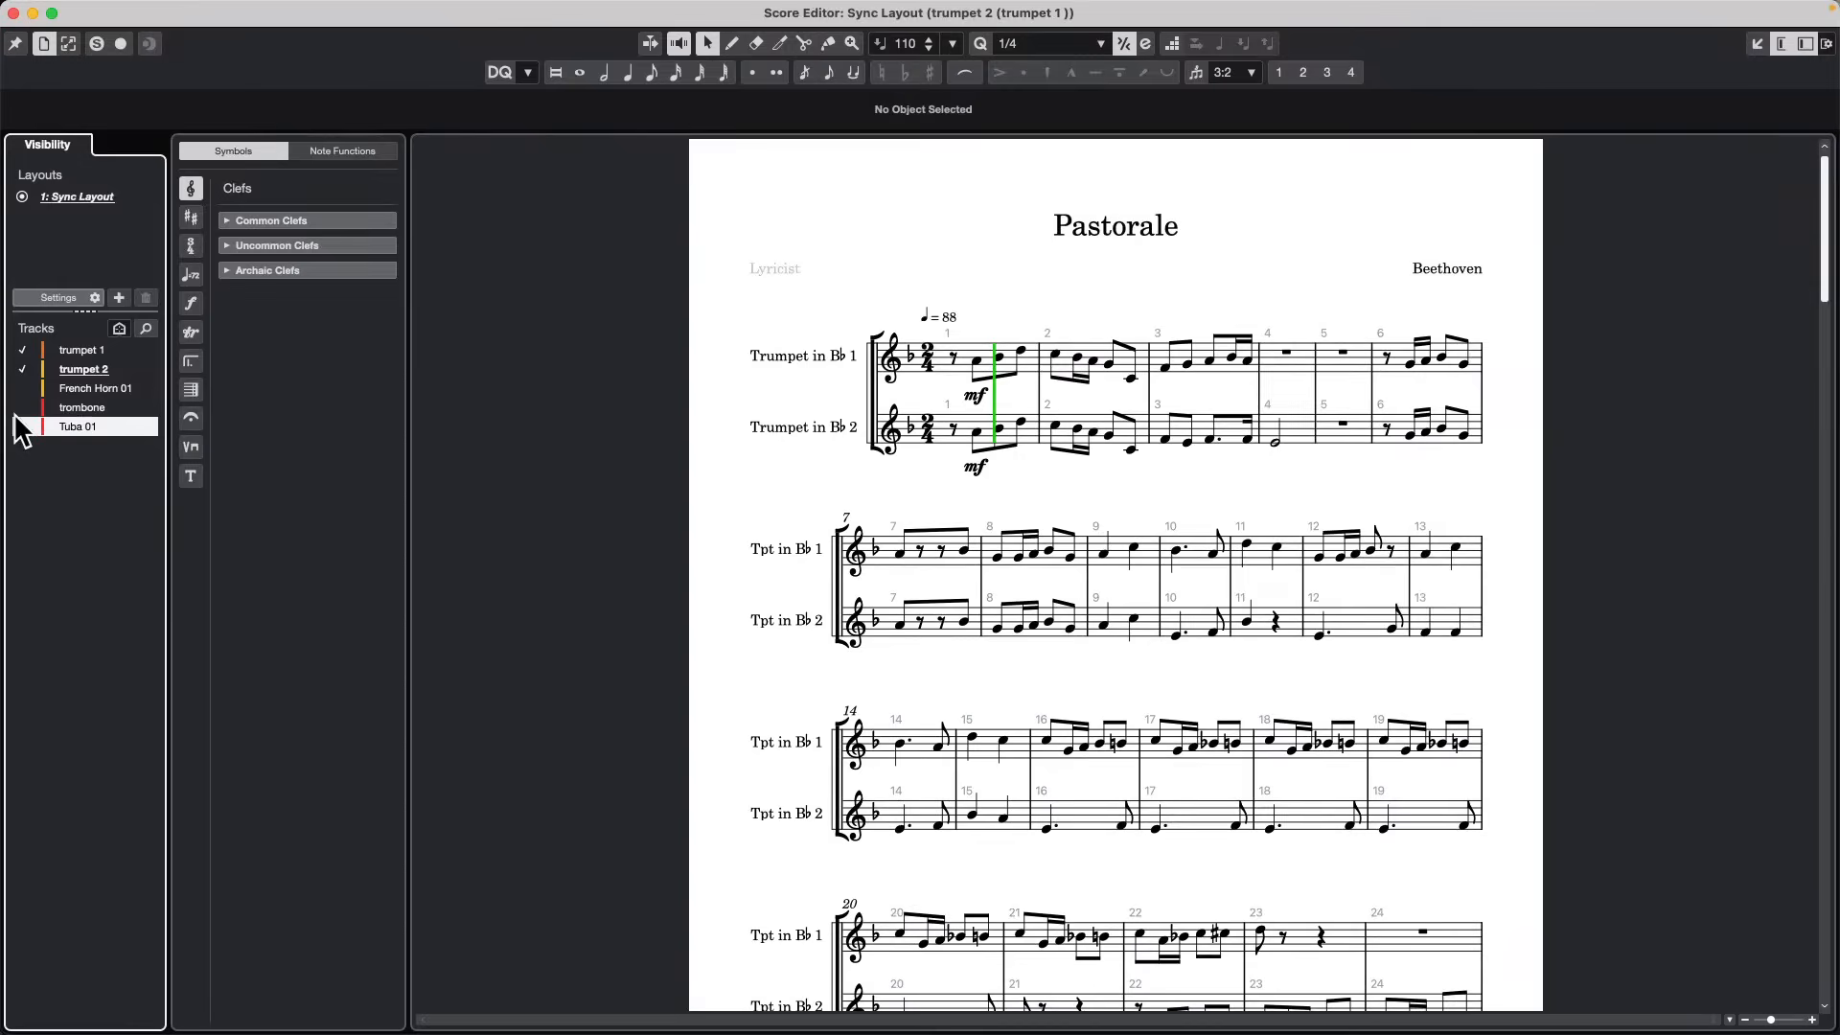
View the trombone part alone, and switch the score back to trumpet 1 and trumpet 2 together.
{"action": "left_click", "coordinate": [21, 407]}
{"action": "left_click", "coordinate": [21, 425]}
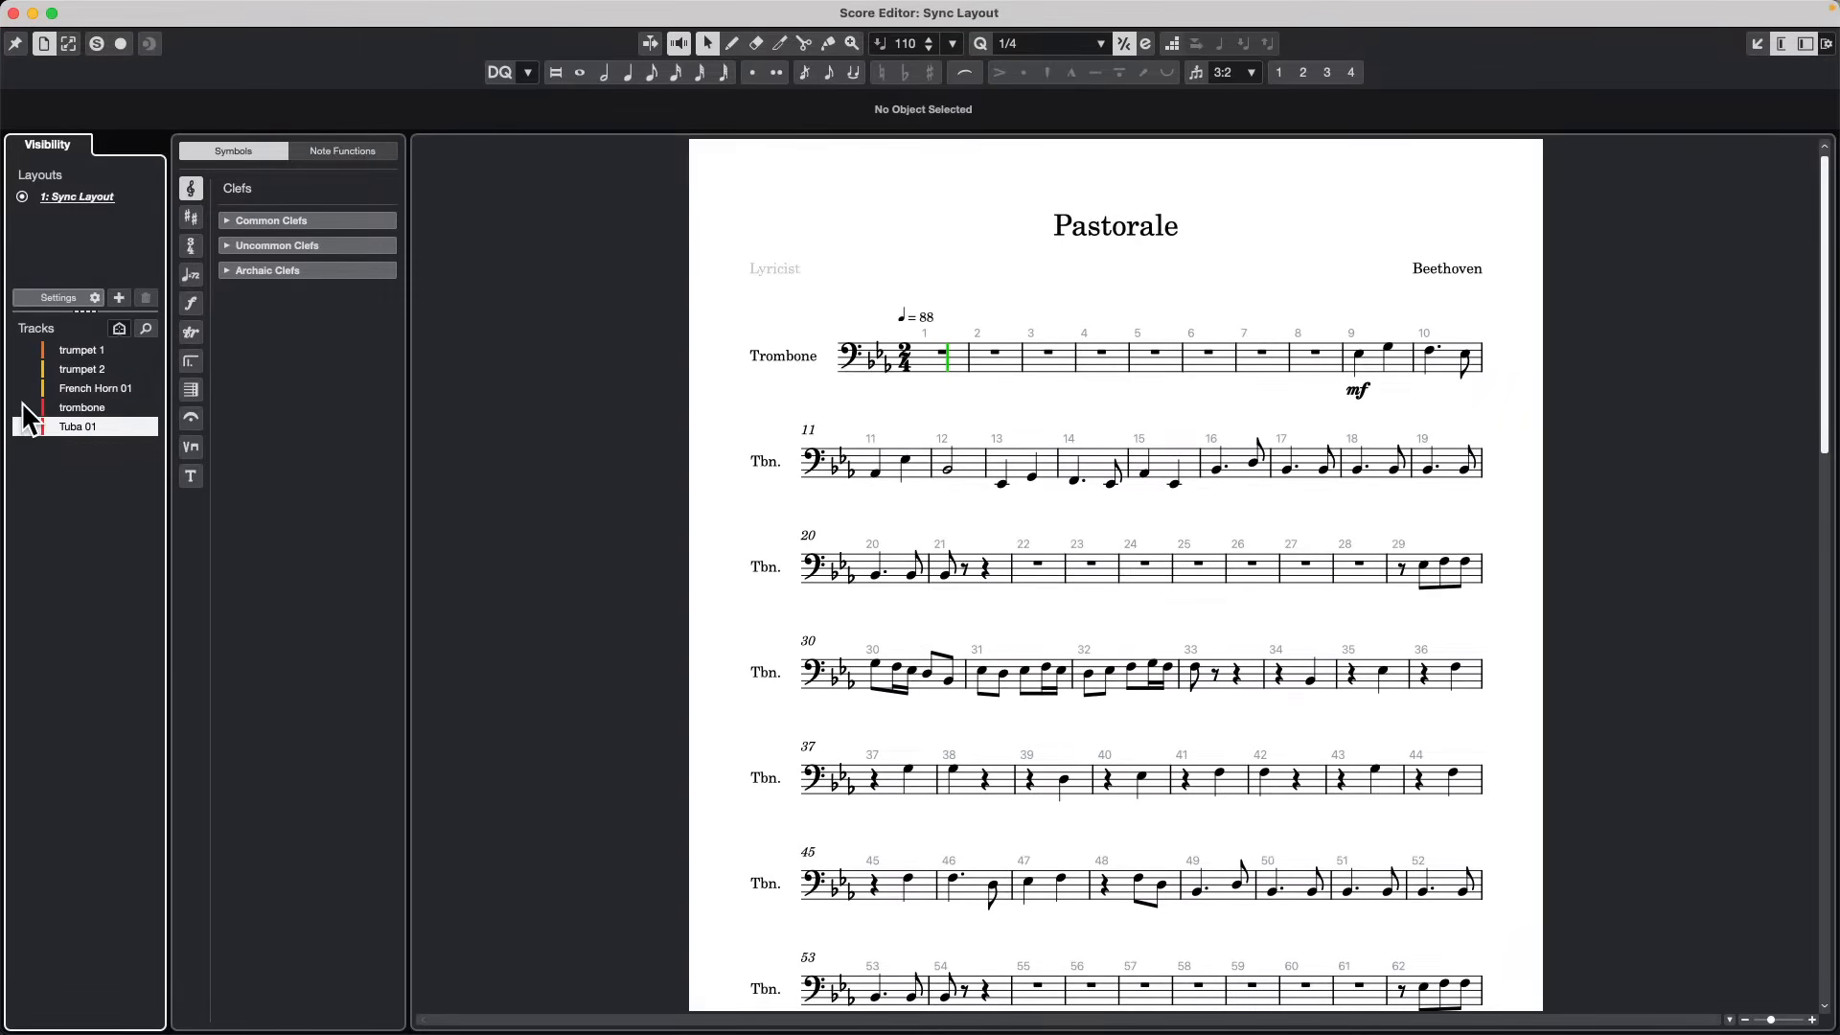
{"action": "left_click", "coordinate": [22, 351]}
{"action": "left_click", "coordinate": [22, 369], "text": "shift"}
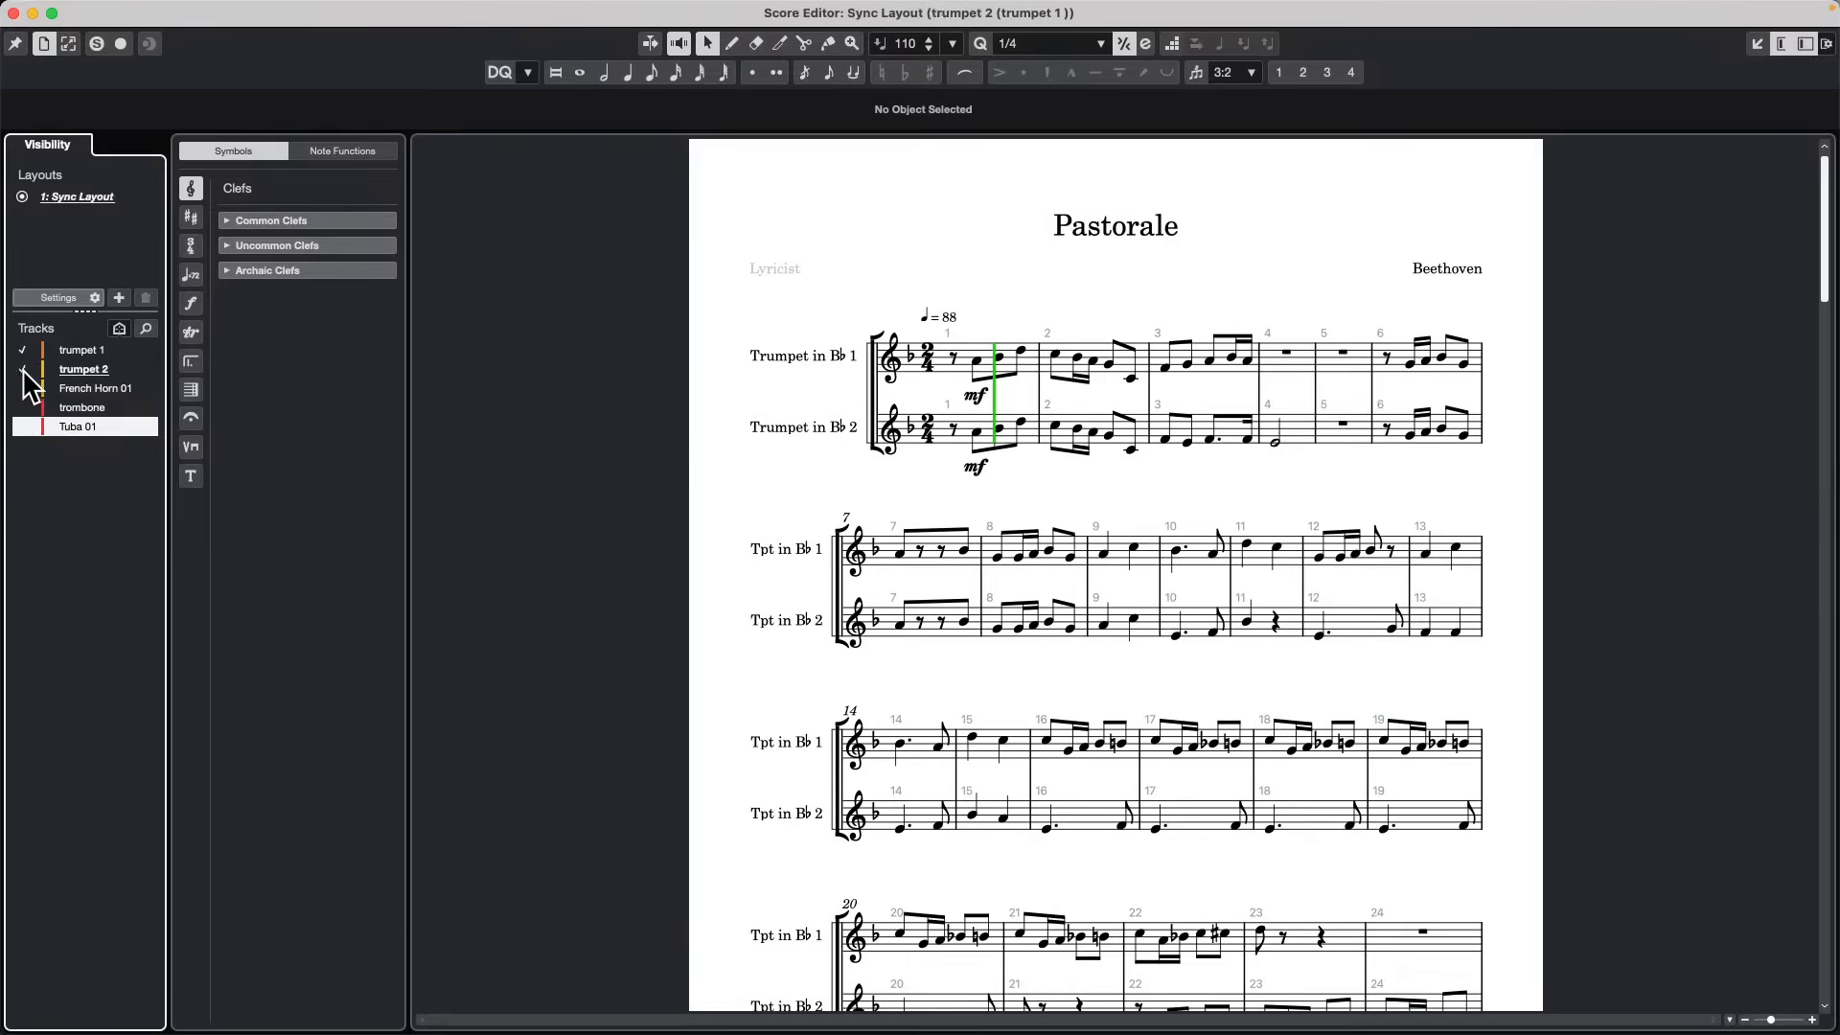
{"action": "scroll", "coordinate": [1032, 540], "scroll_direction": "down", "scroll_amount": 5}
{"action": "scroll", "coordinate": [1031, 556], "scroll_direction": "up", "scroll_amount": 3}
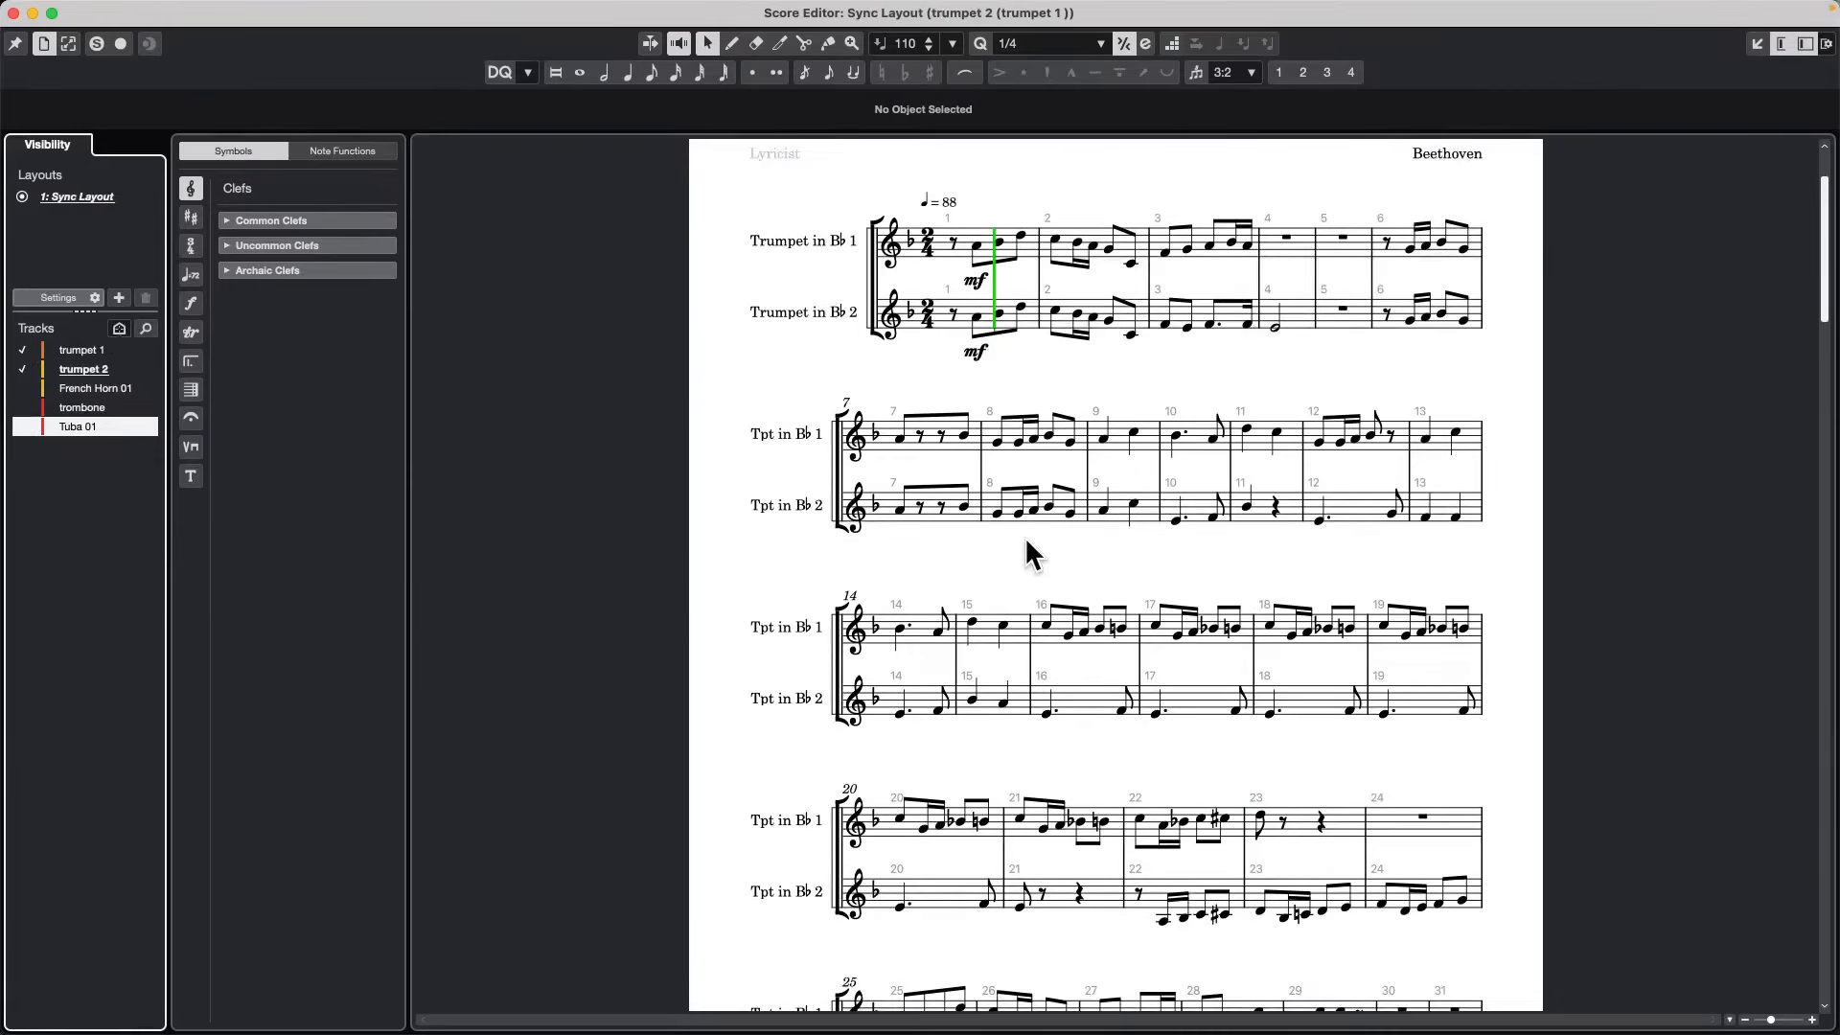
Add the French Horn, trombone and tuba tracks to the two trumpets to show the full quintet score.
{"action": "left_click", "coordinate": [22, 388]}
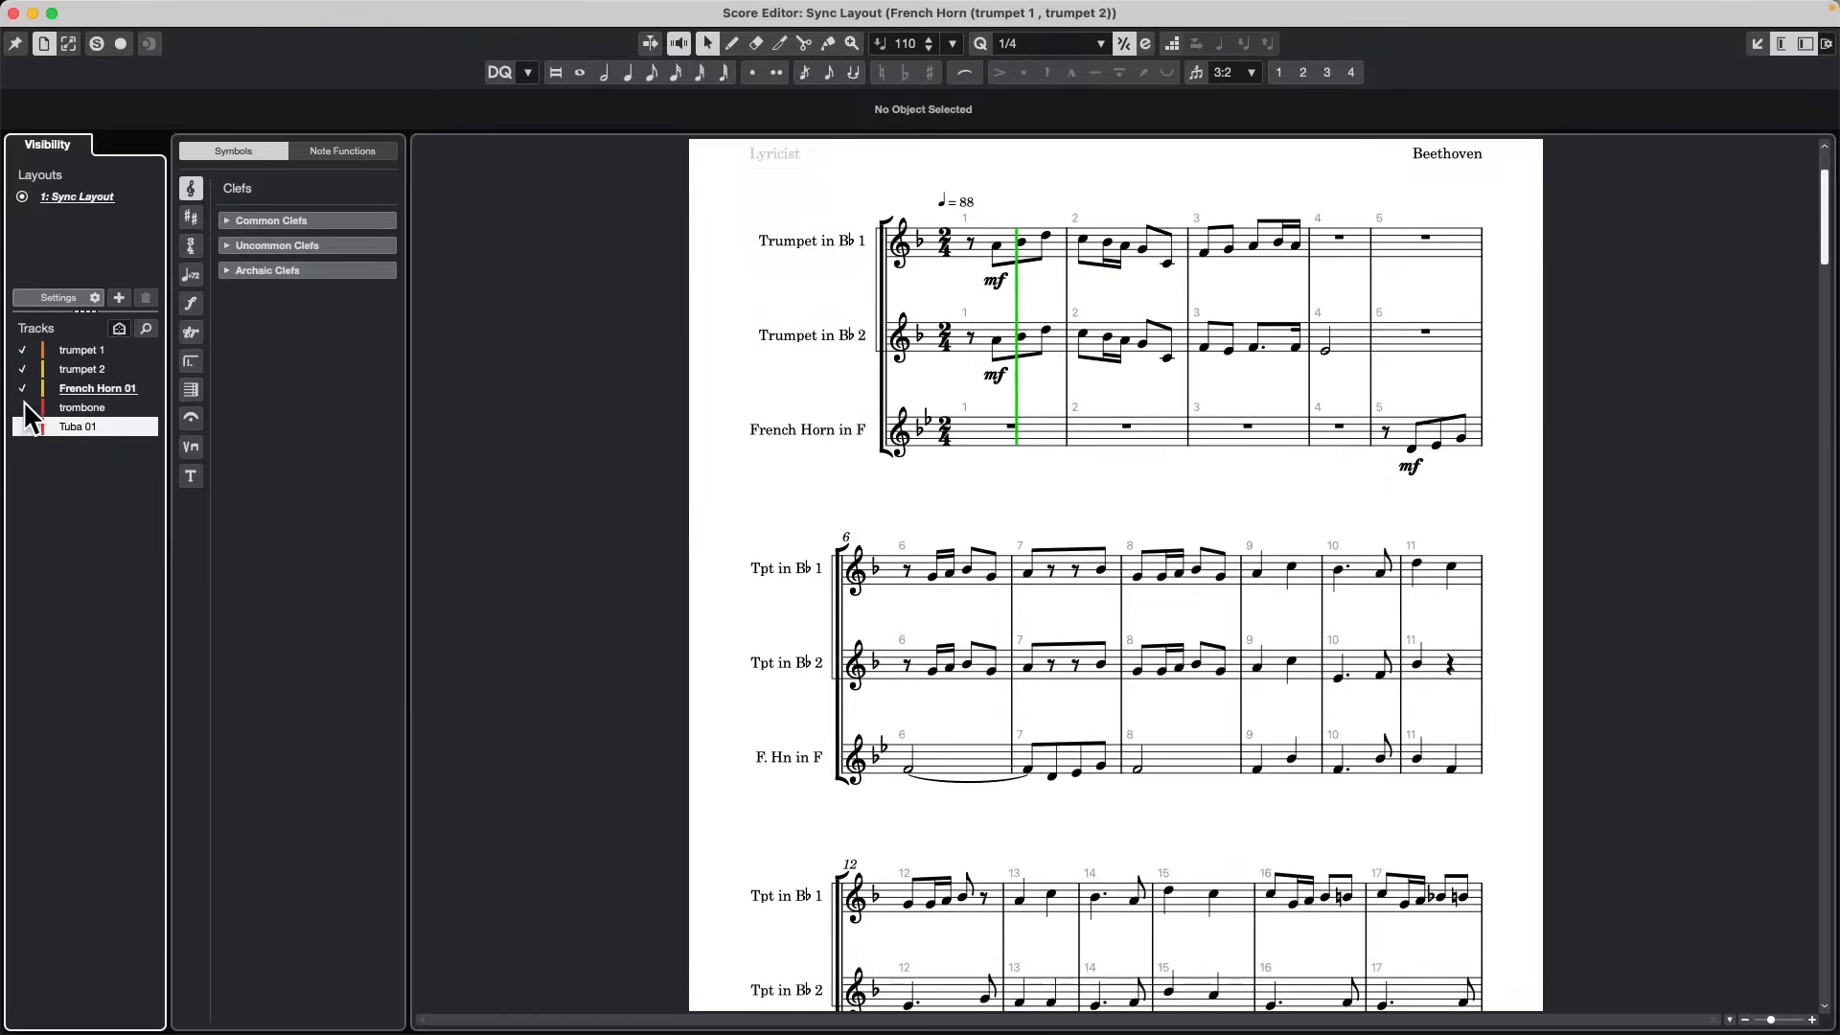
{"action": "left_click", "coordinate": [22, 407]}
{"action": "left_click", "coordinate": [22, 426]}
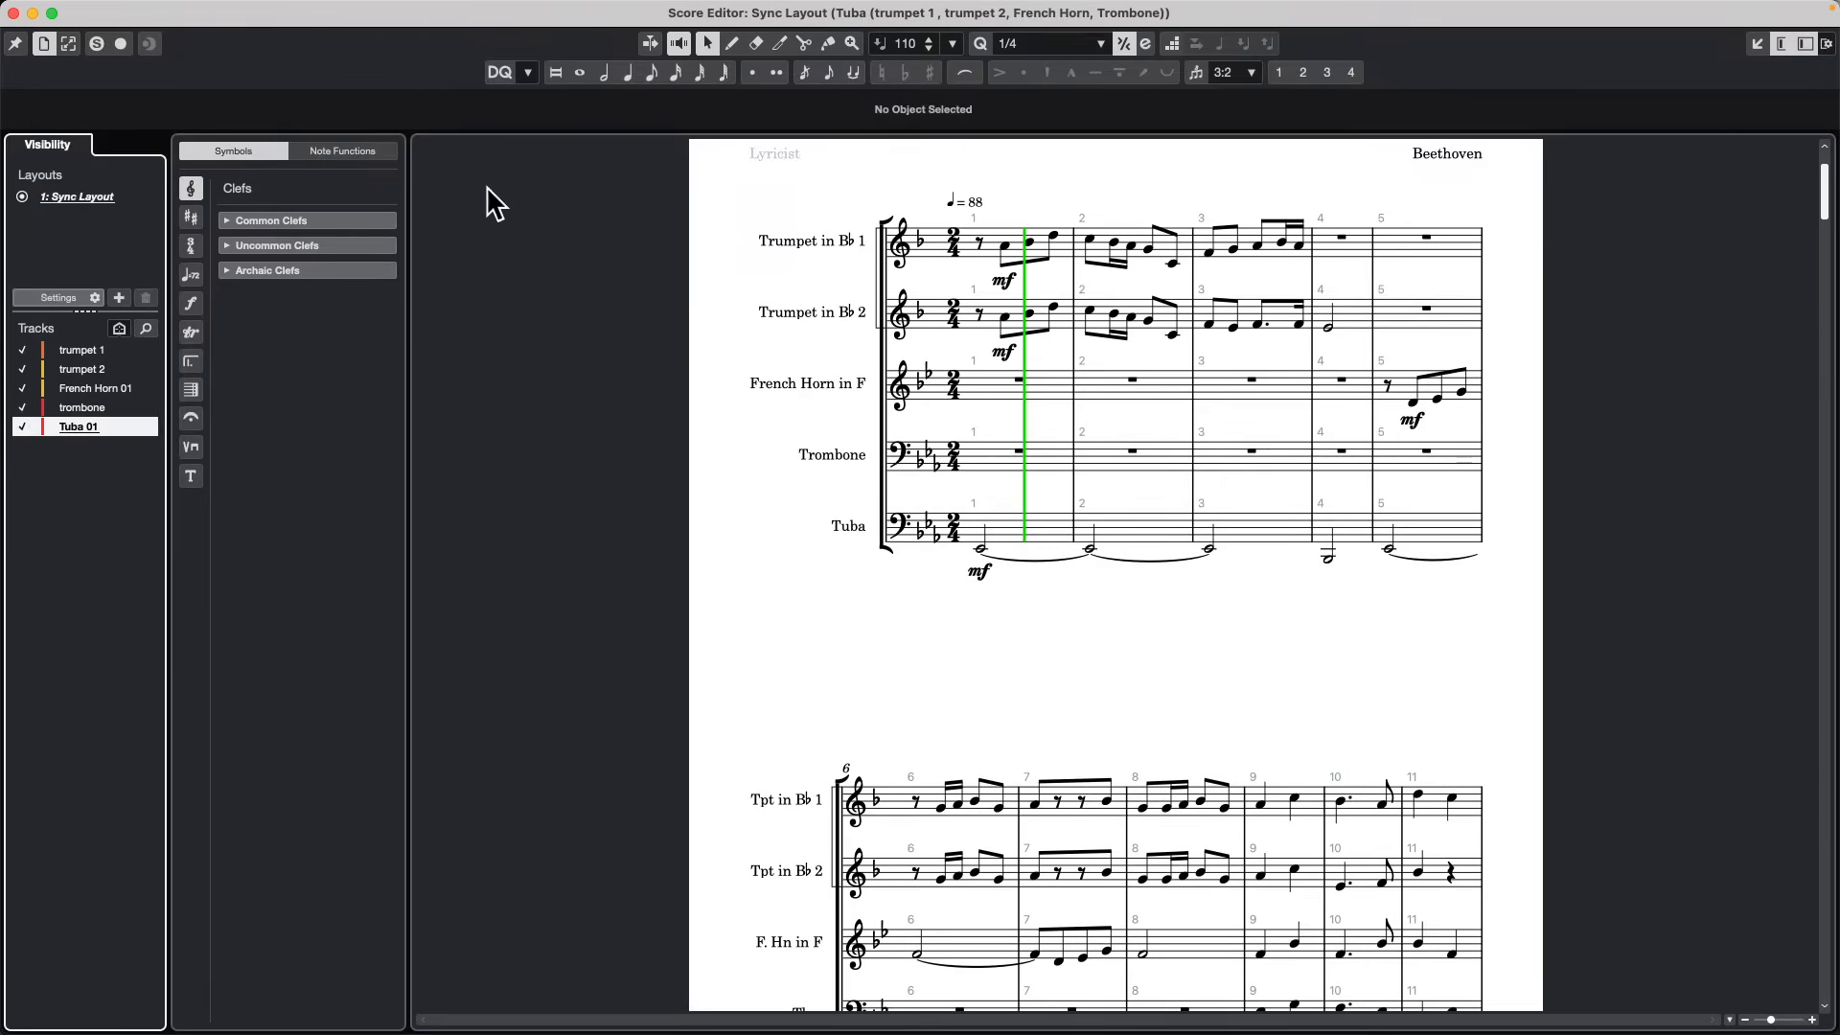
Display the brass quintet score in Fill View and at Concert Pitch.
{"action": "left_click", "coordinate": [69, 44]}
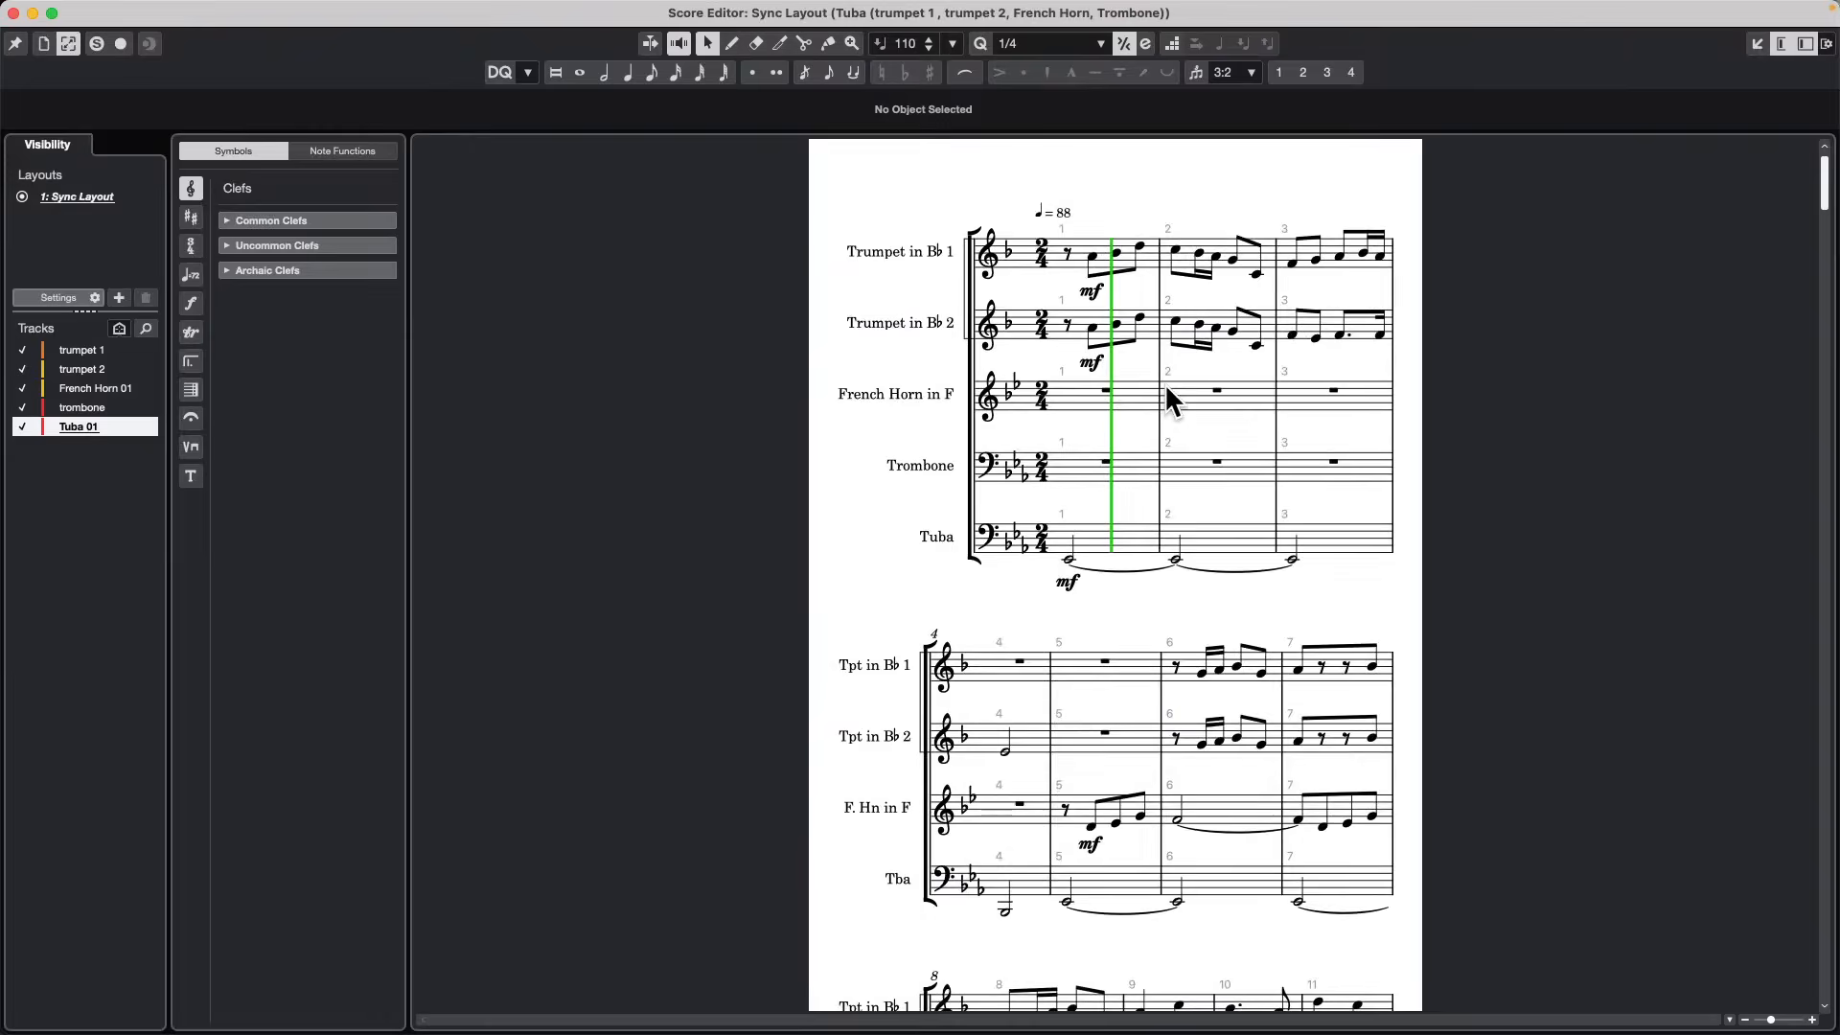
{"action": "scroll", "coordinate": [1166, 389], "scroll_direction": "down", "scroll_amount": 5}
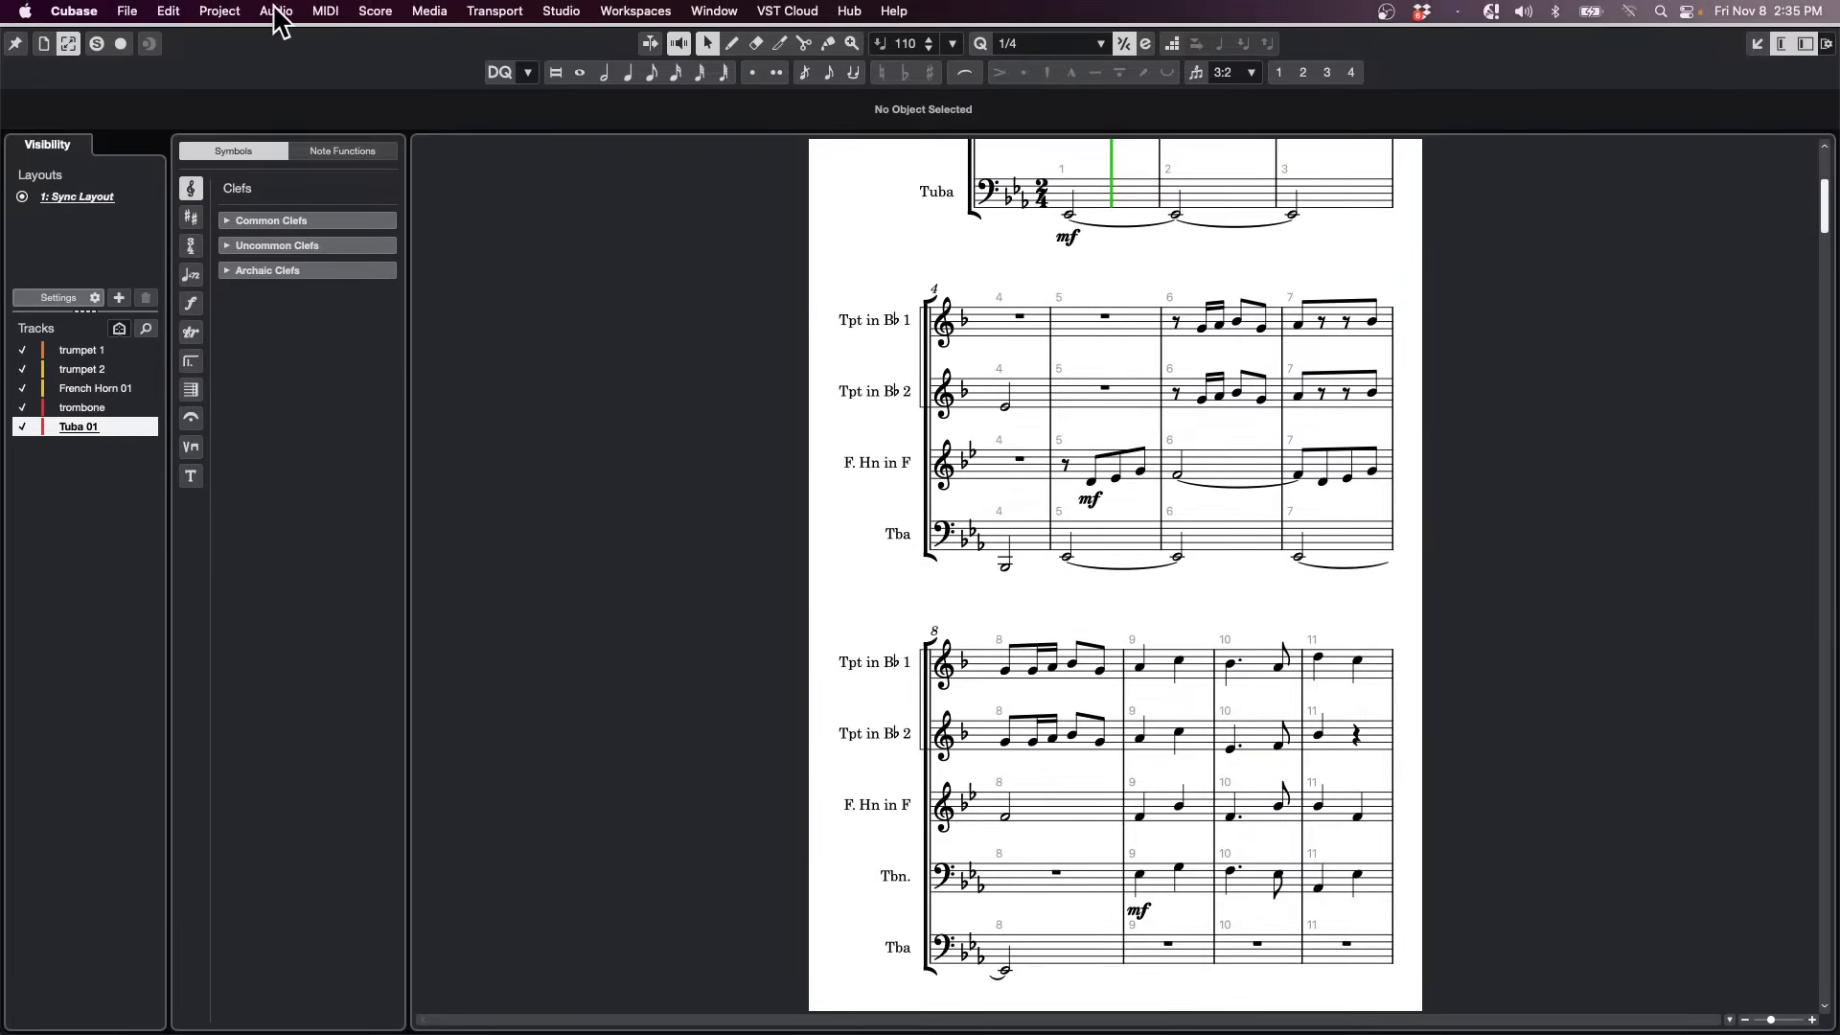
{"action": "left_click", "coordinate": [276, 10]}
{"action": "mouse_move", "coordinate": [393, 13]}
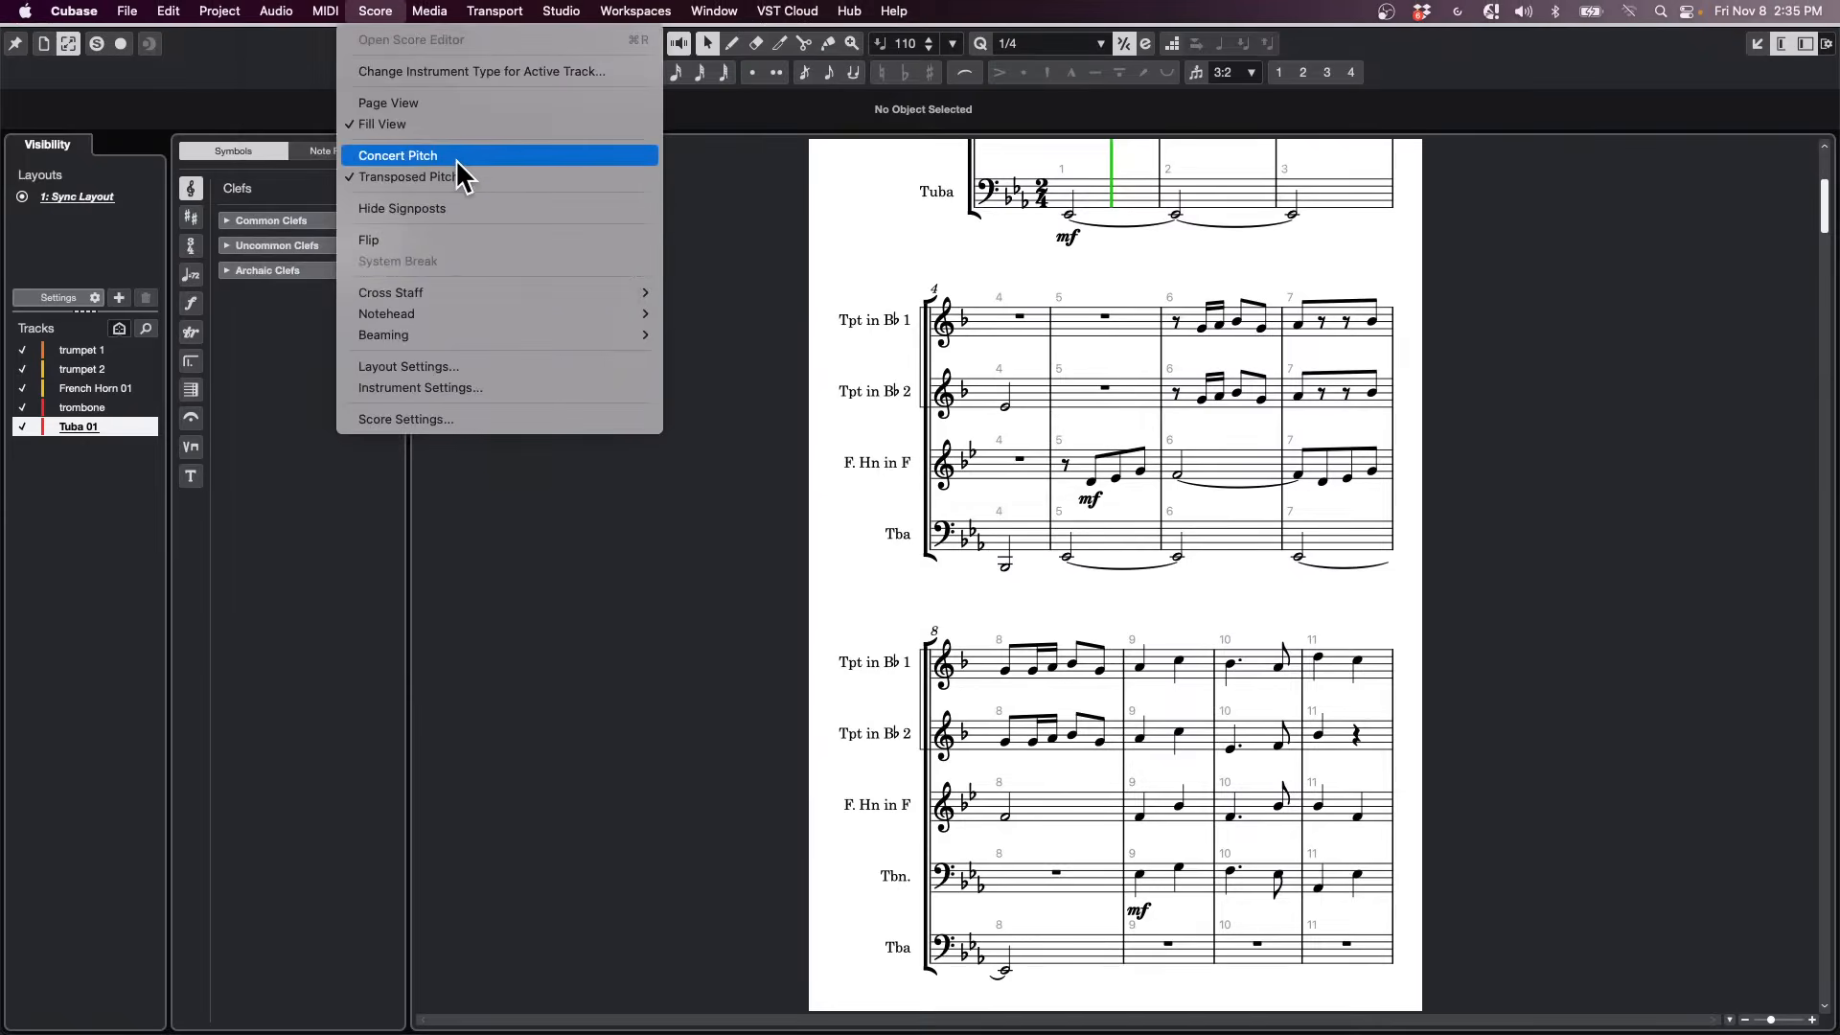
{"action": "left_click", "coordinate": [494, 159]}
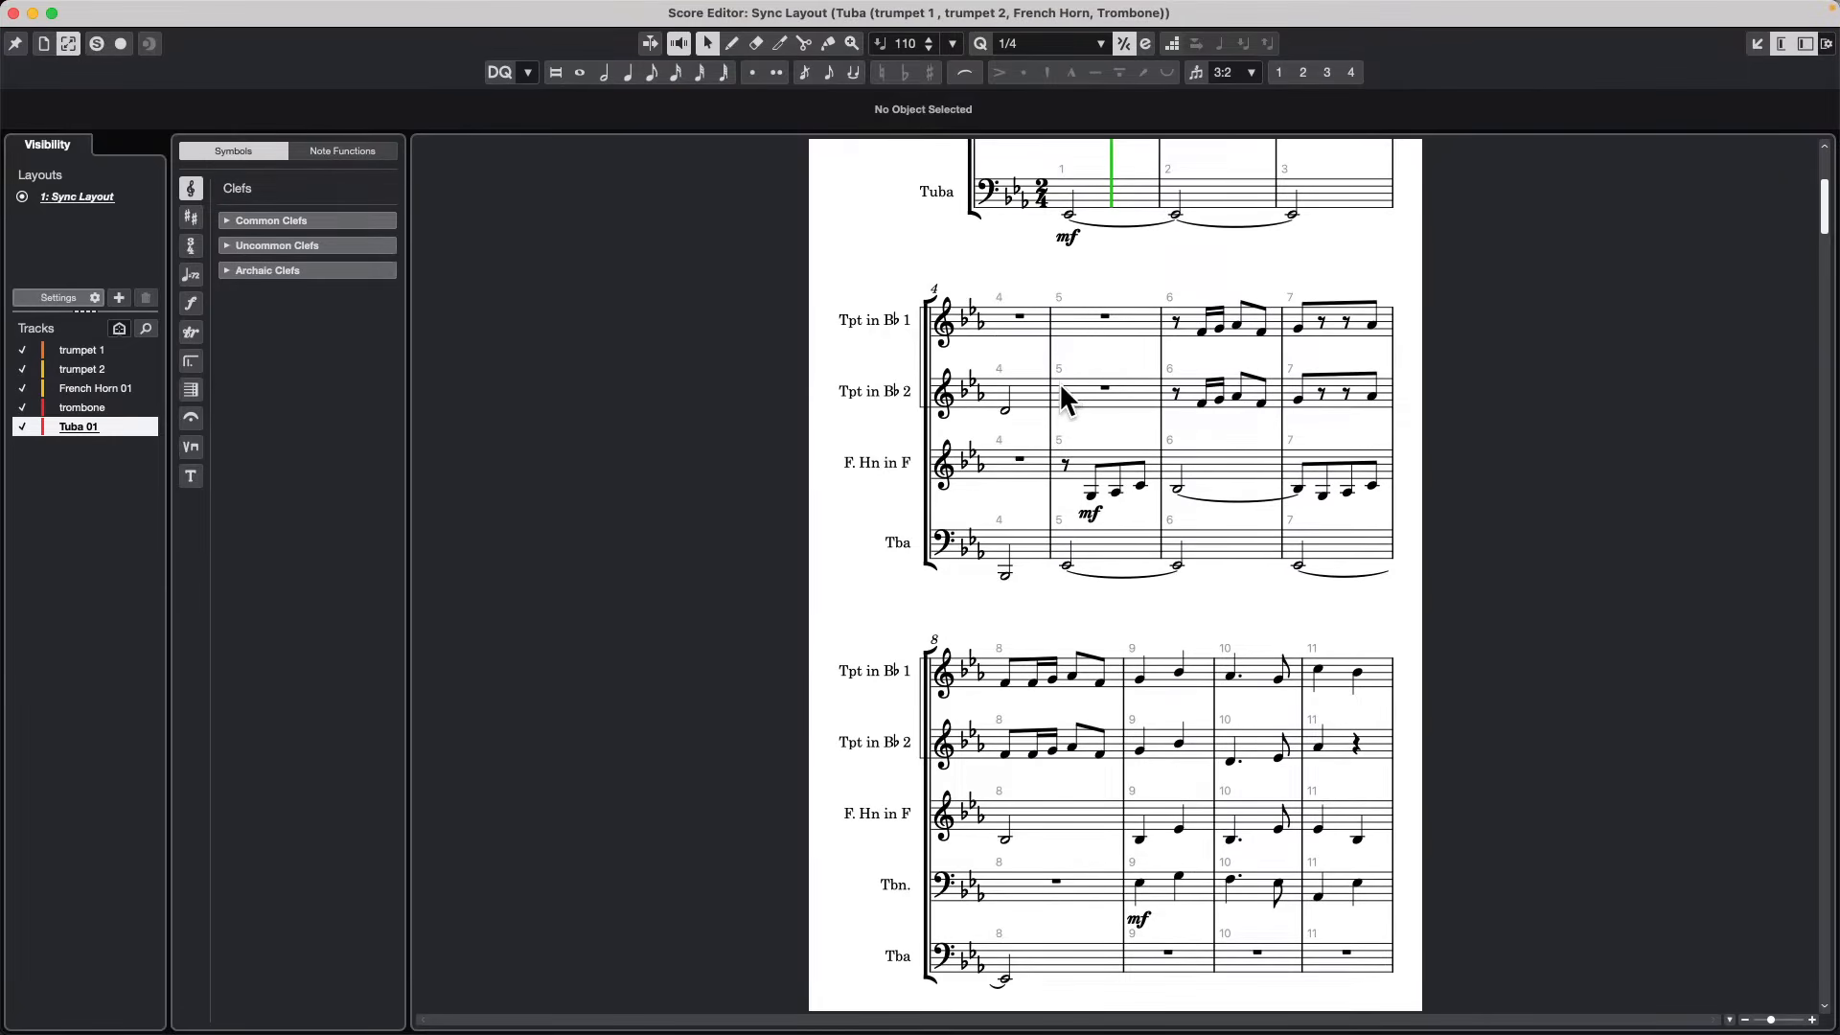
{"action": "scroll", "coordinate": [1059, 382], "scroll_direction": "up", "scroll_amount": 2}
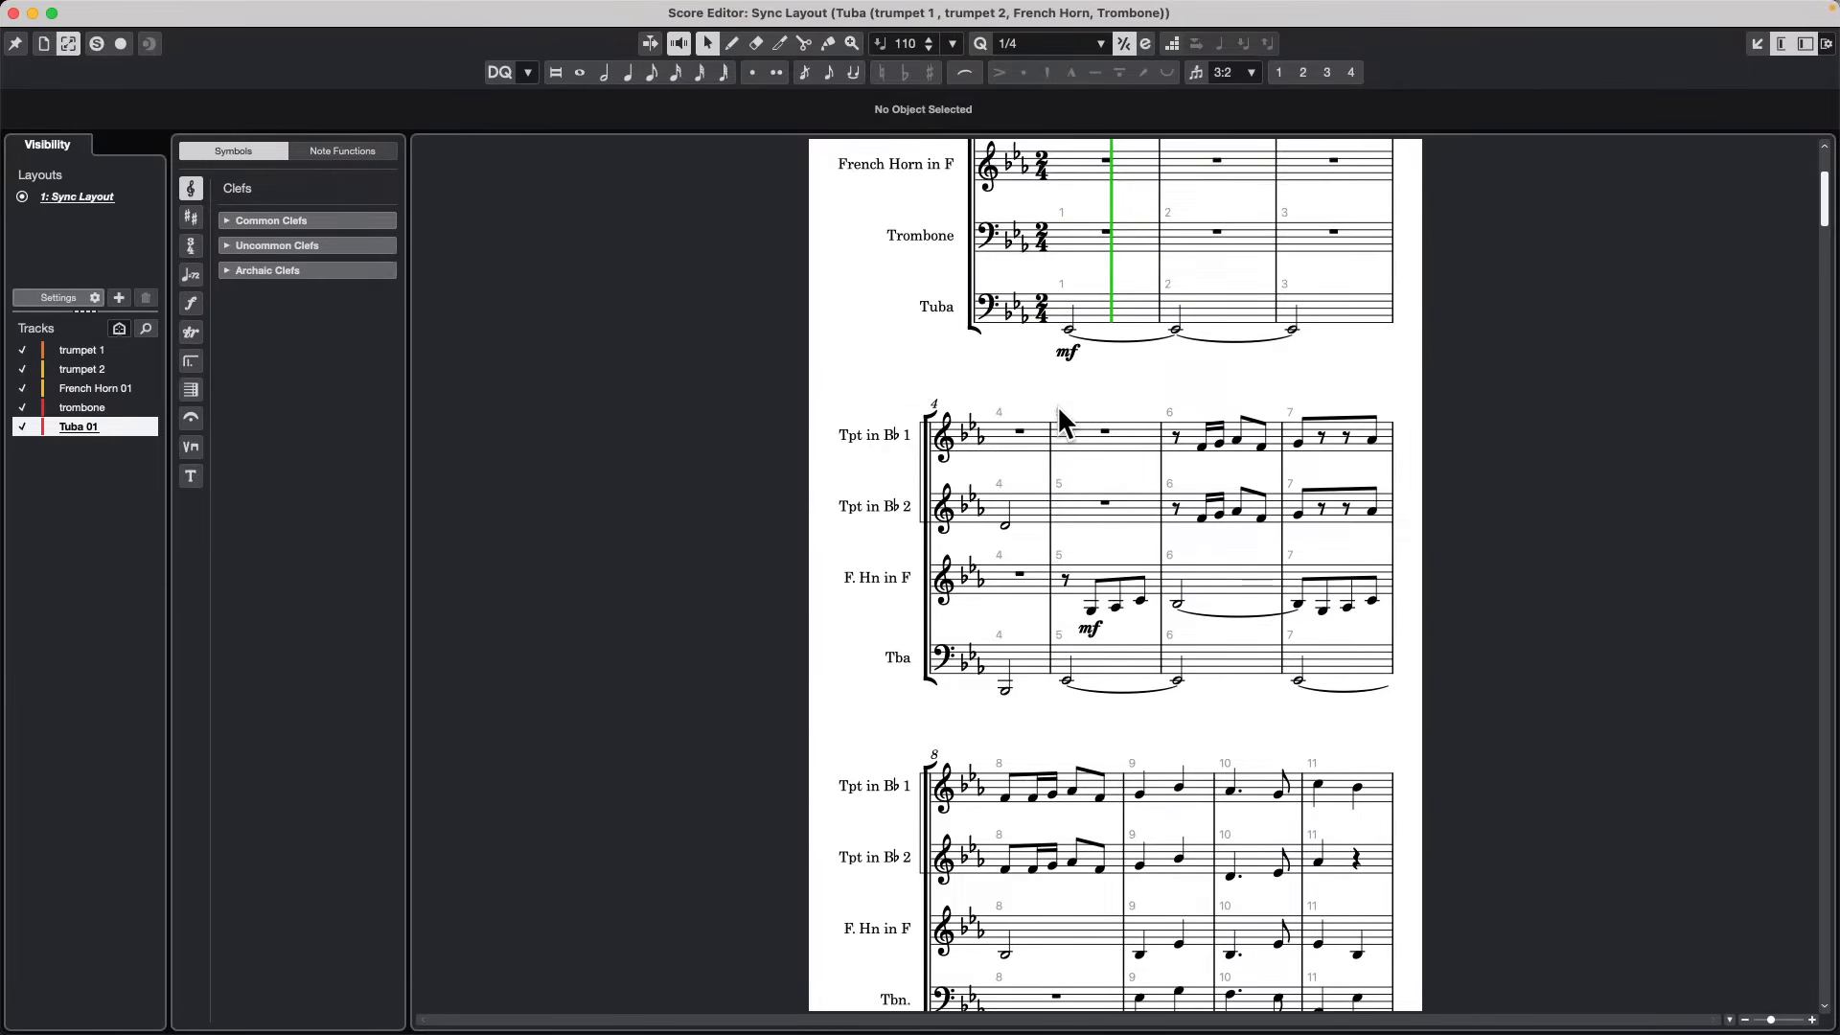
Hide the trumpet 2, French Horn, trombone and tuba tracks to view the trumpet 1 part alone.
{"action": "left_click", "coordinate": [21, 370]}
{"action": "left_click", "coordinate": [24, 391]}
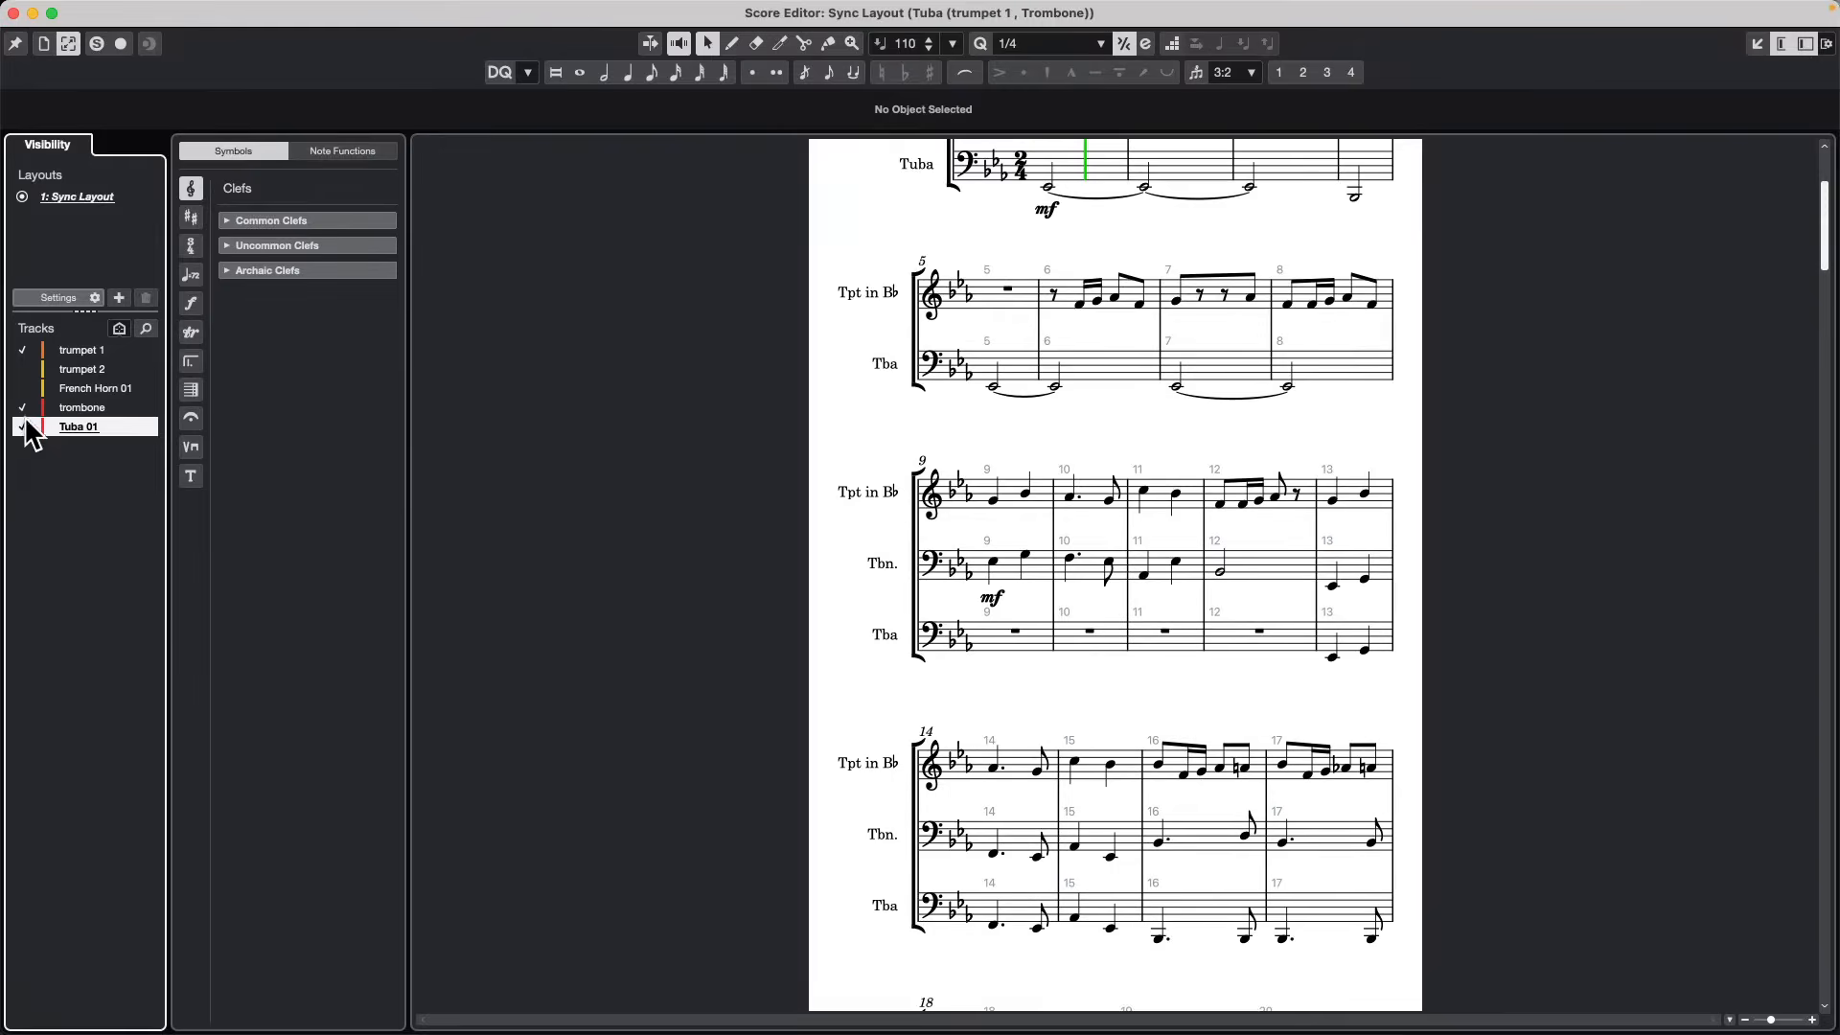
{"action": "left_click", "coordinate": [22, 407]}
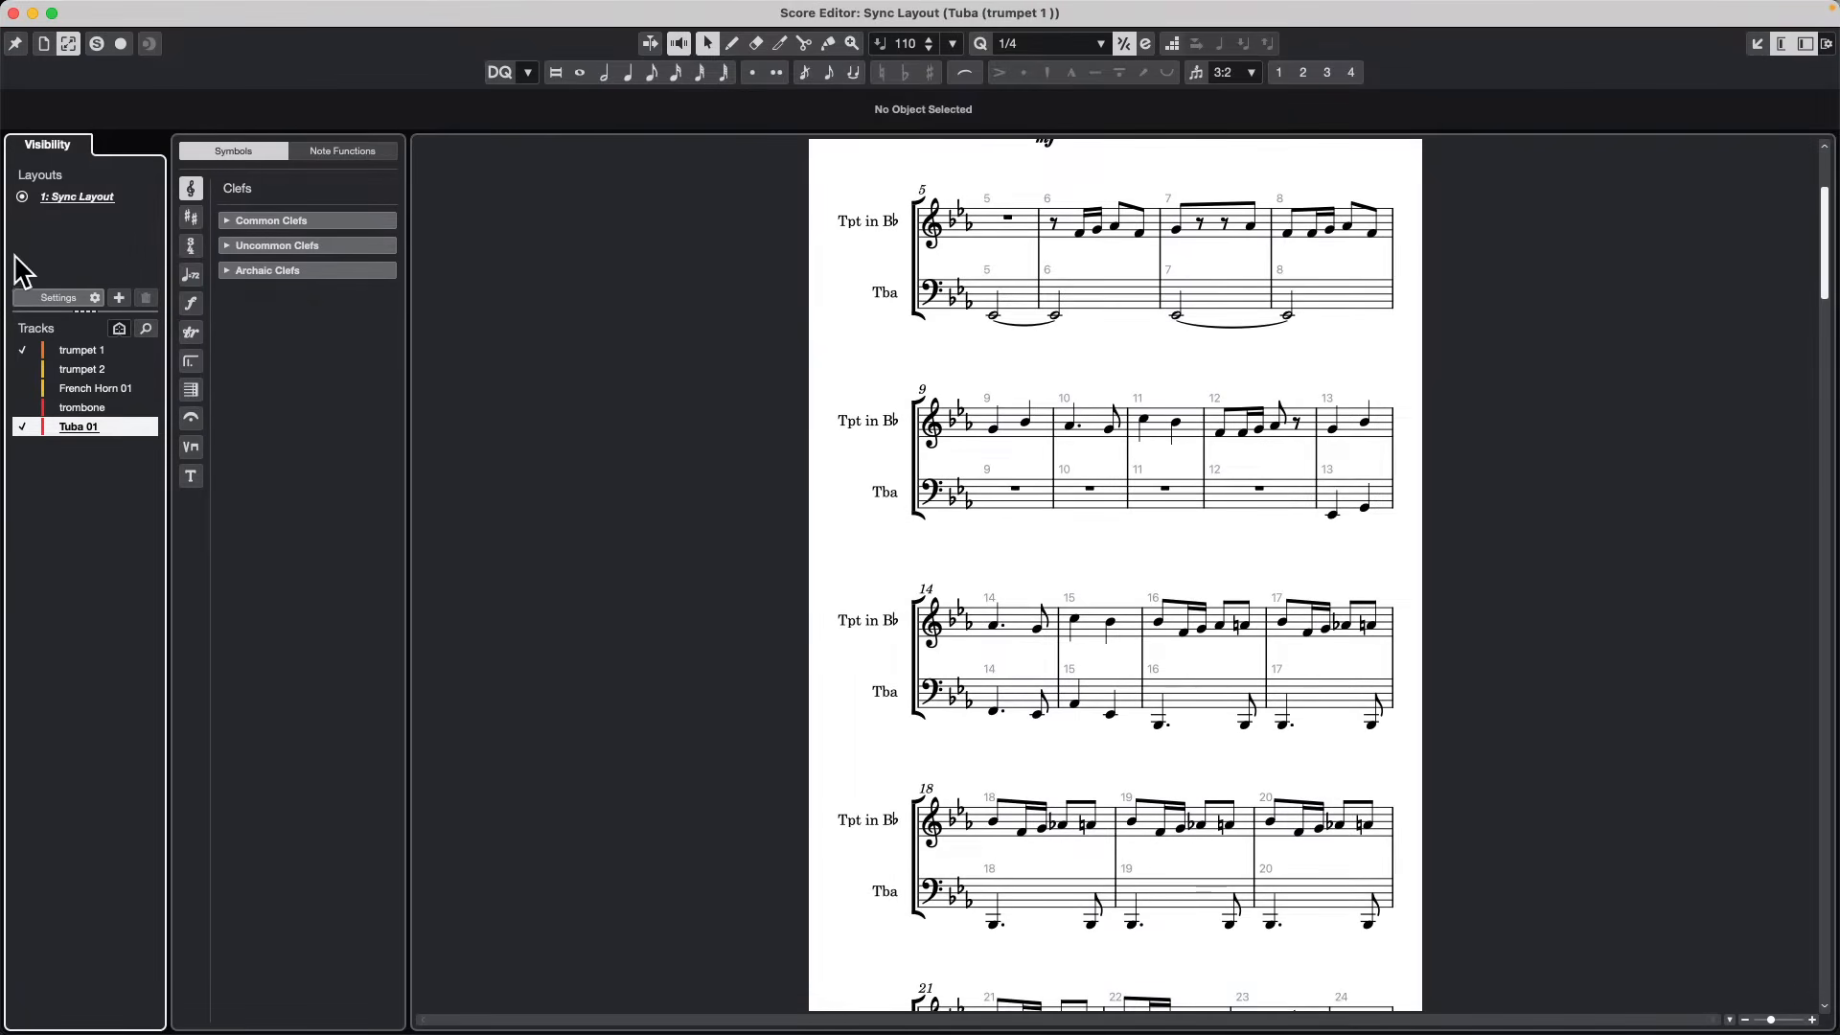
{"action": "left_click", "coordinate": [22, 353]}
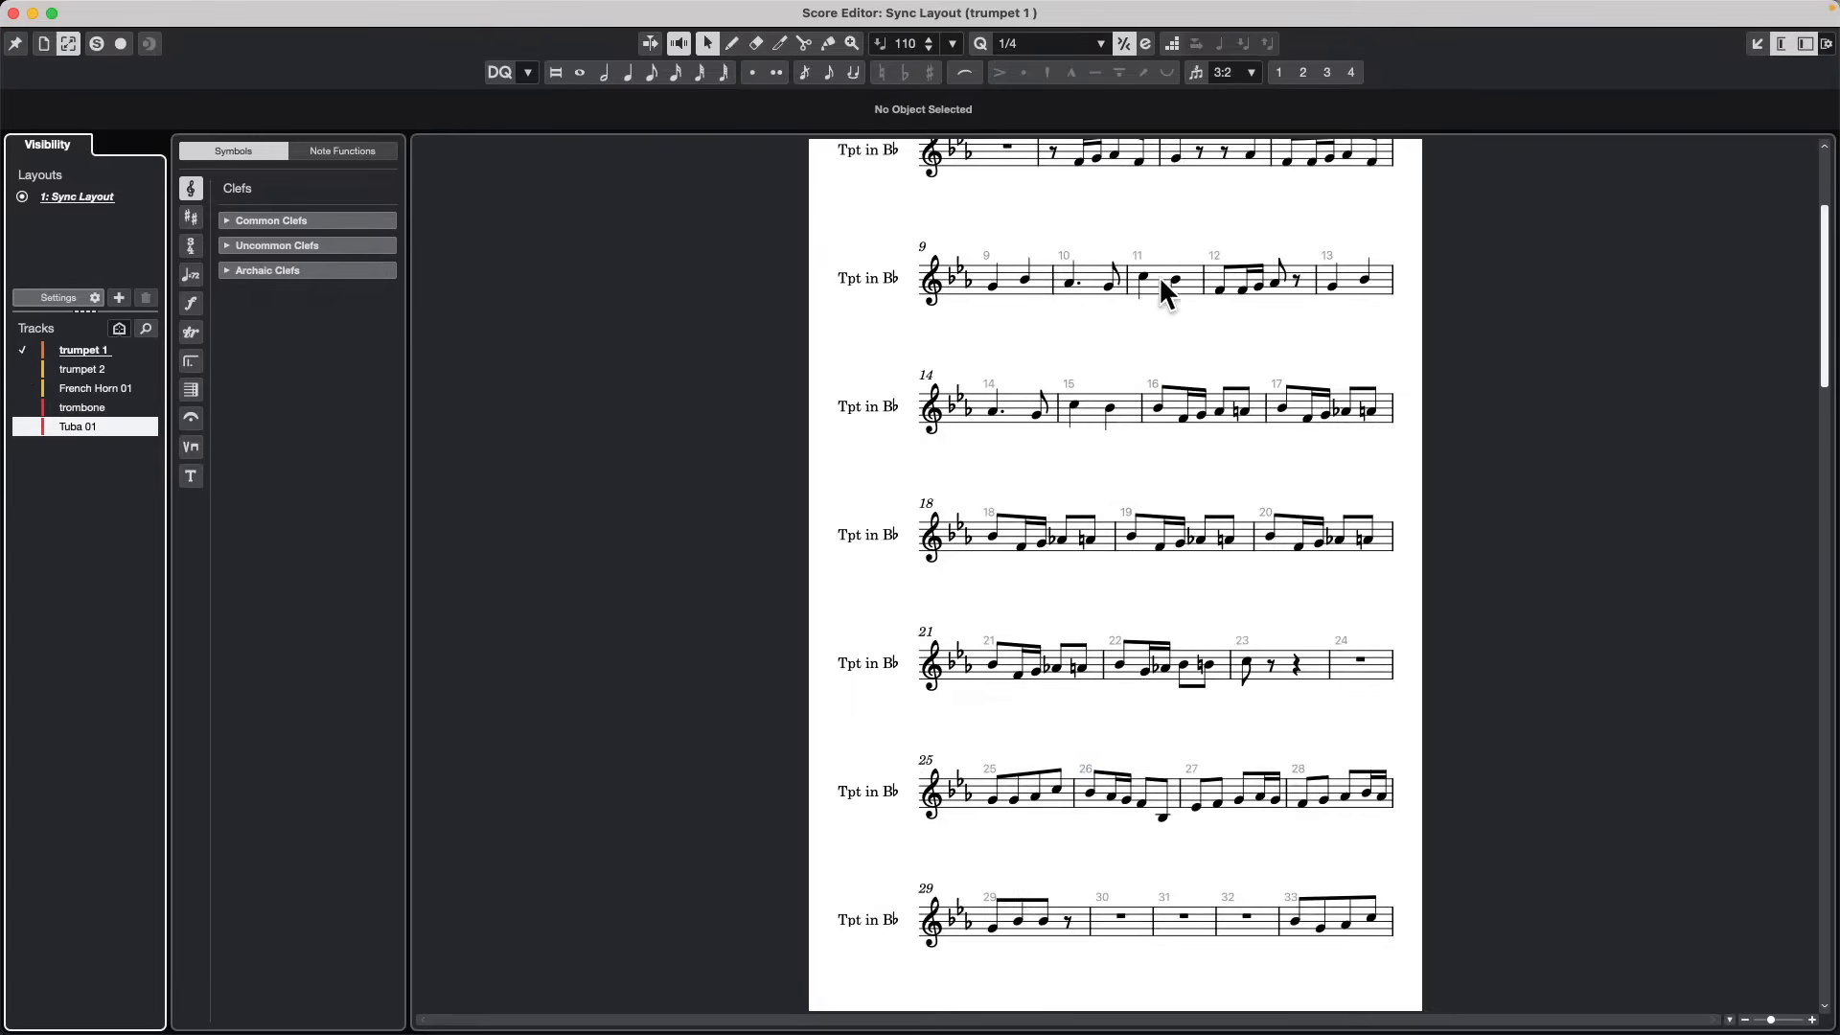
{"action": "left_click", "coordinate": [852, 43]}
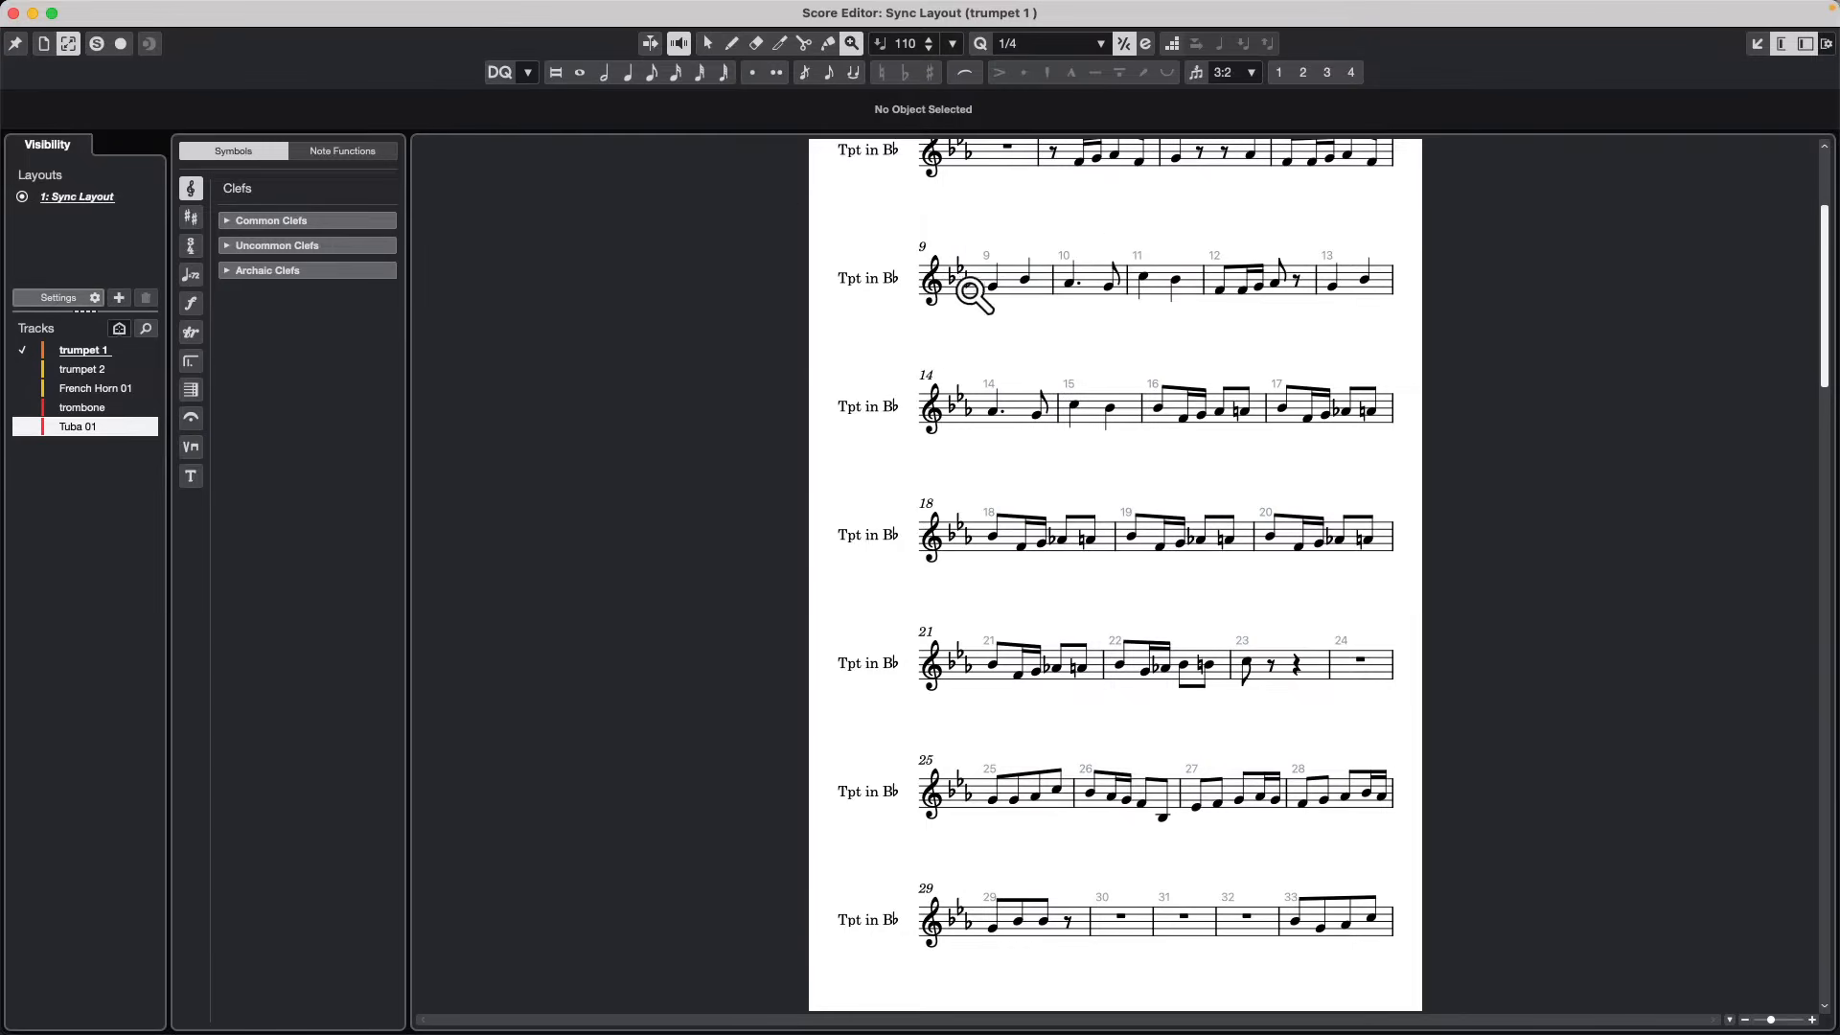
Switch the trumpet 1 part to Transposed Pitch and view it from the first bar.
{"action": "left_click", "coordinate": [321, 11]}
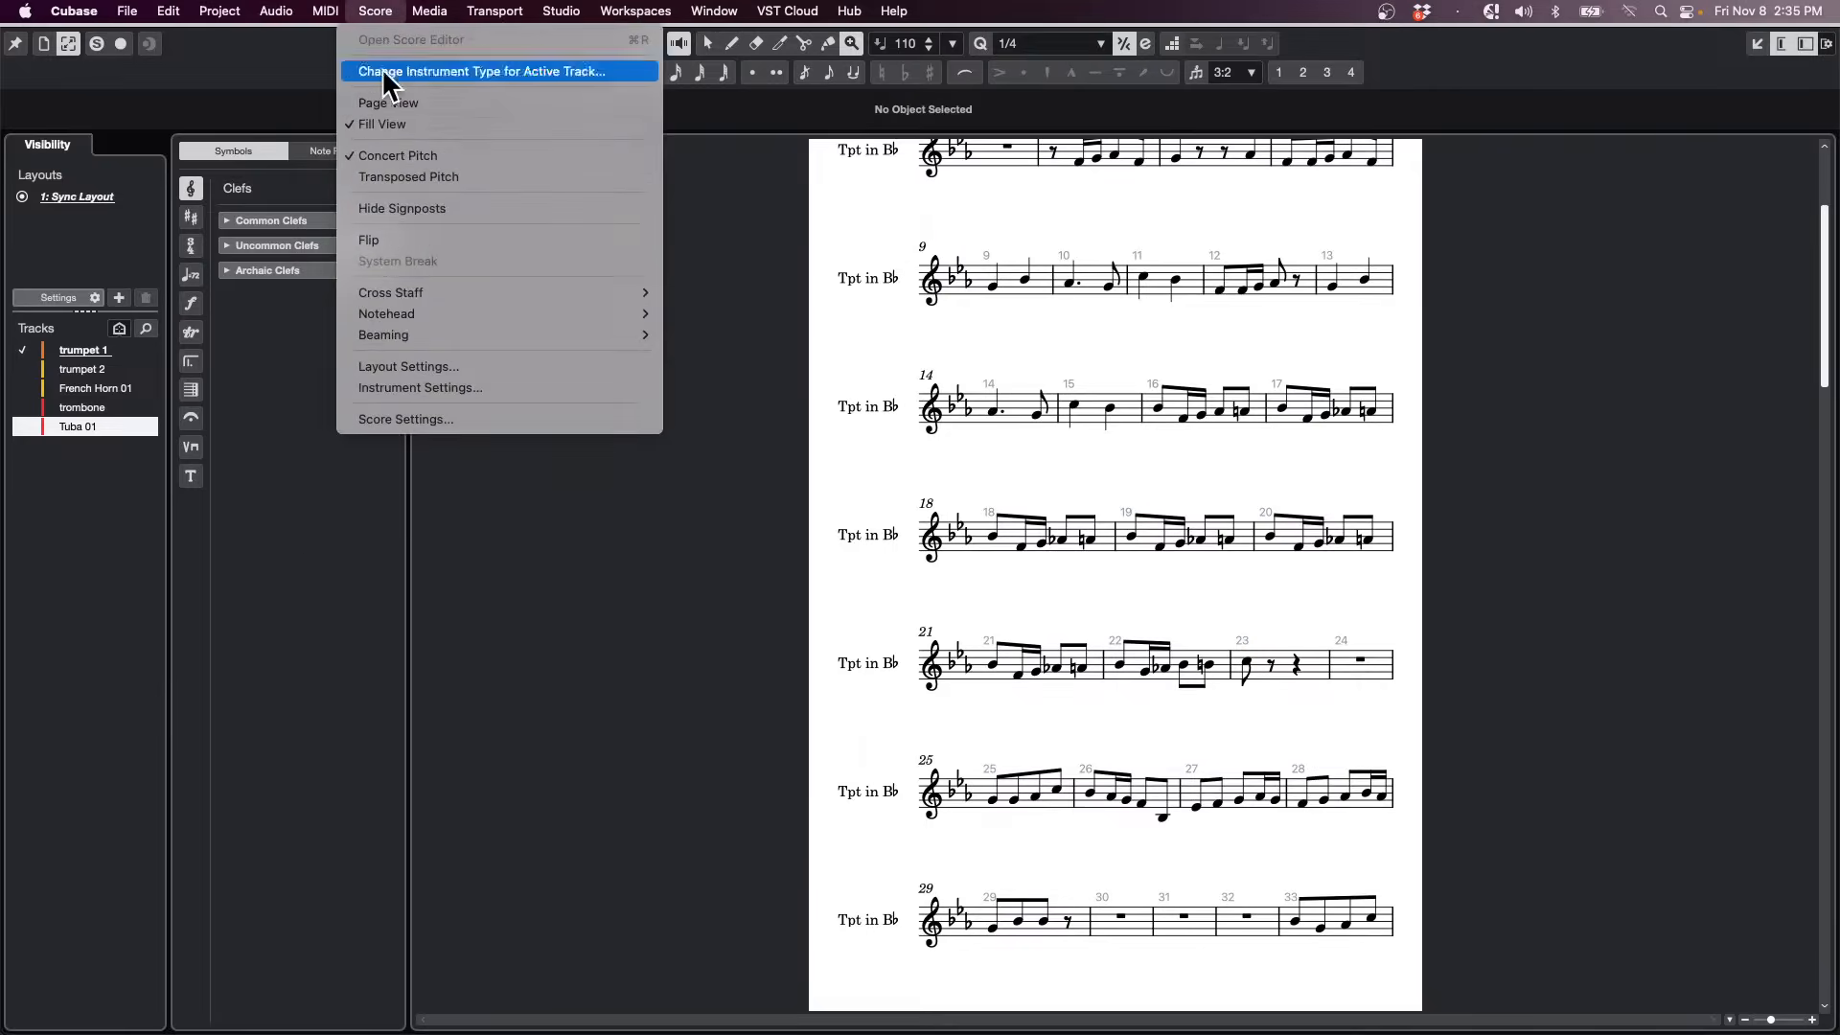
{"action": "left_click", "coordinate": [419, 176]}
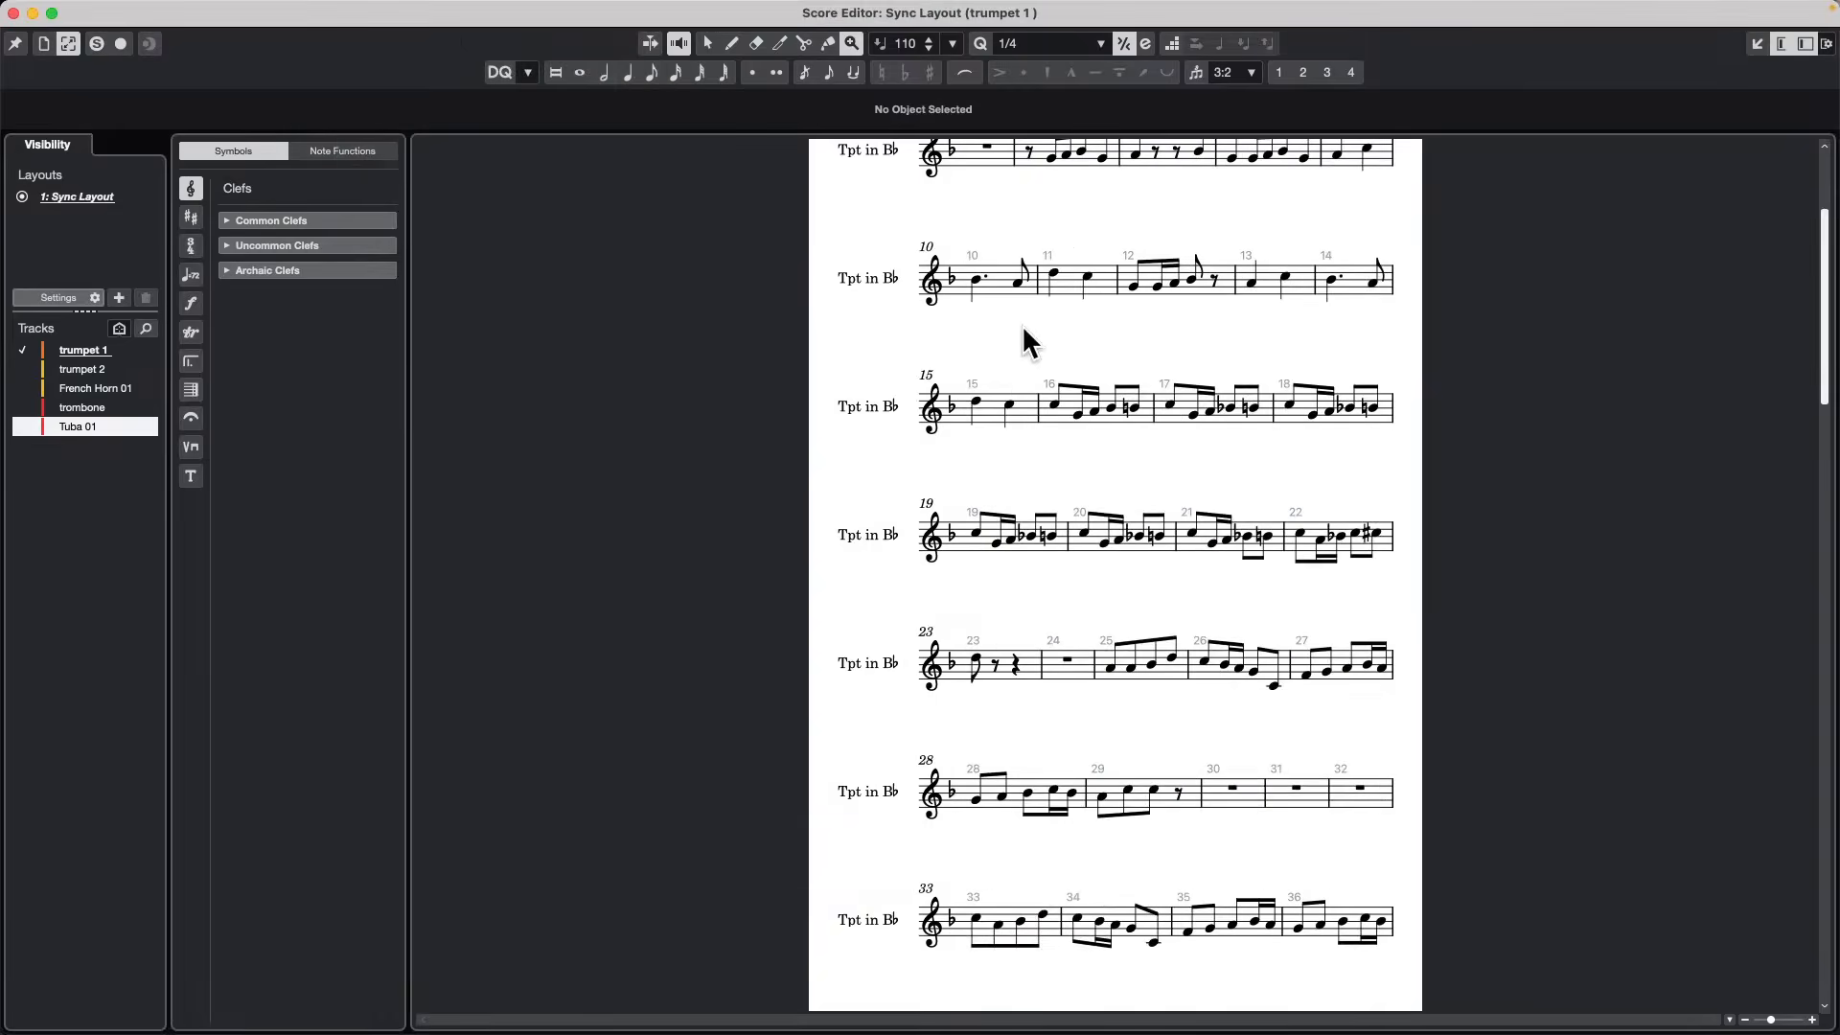
{"action": "scroll", "coordinate": [1002, 393], "scroll_direction": "up", "scroll_amount": 3}
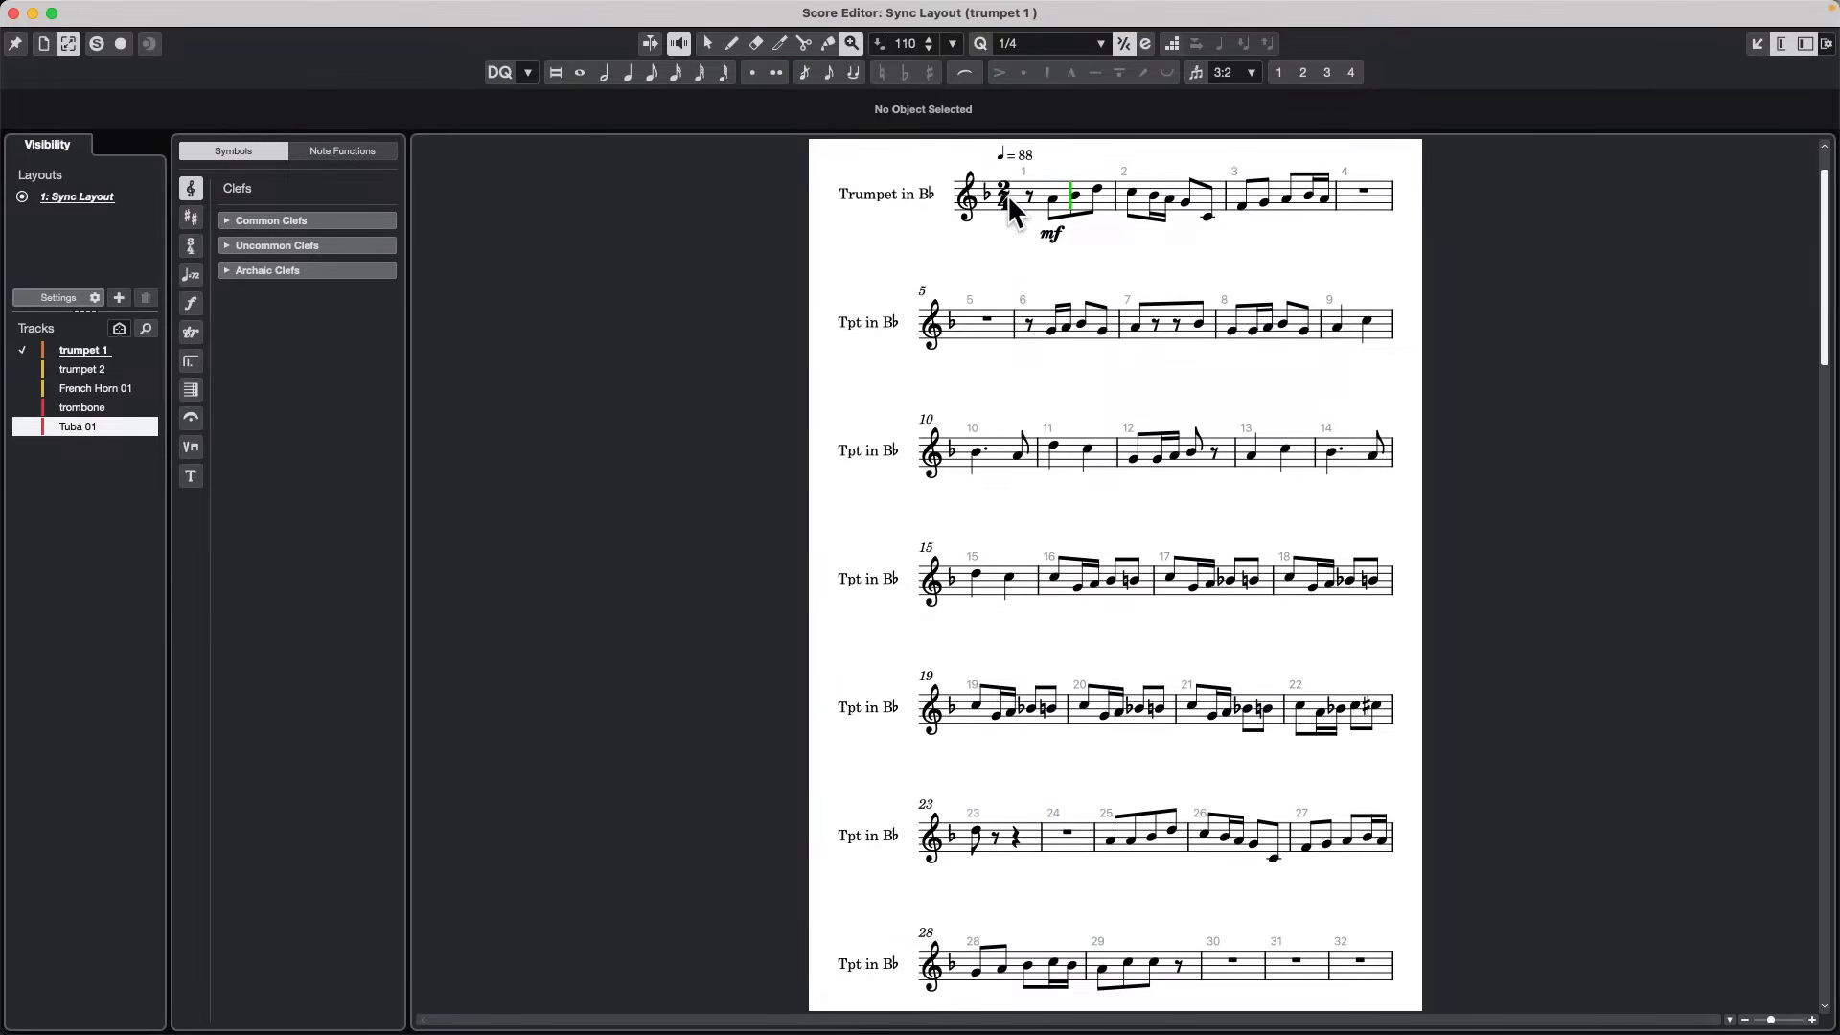
Show the trumpet 2, French Horn, trombone and tuba tracks alongside trumpet 1.
{"action": "left_click", "coordinate": [25, 369]}
{"action": "left_click", "coordinate": [24, 388]}
{"action": "left_click", "coordinate": [24, 407]}
{"action": "left_click", "coordinate": [24, 427]}
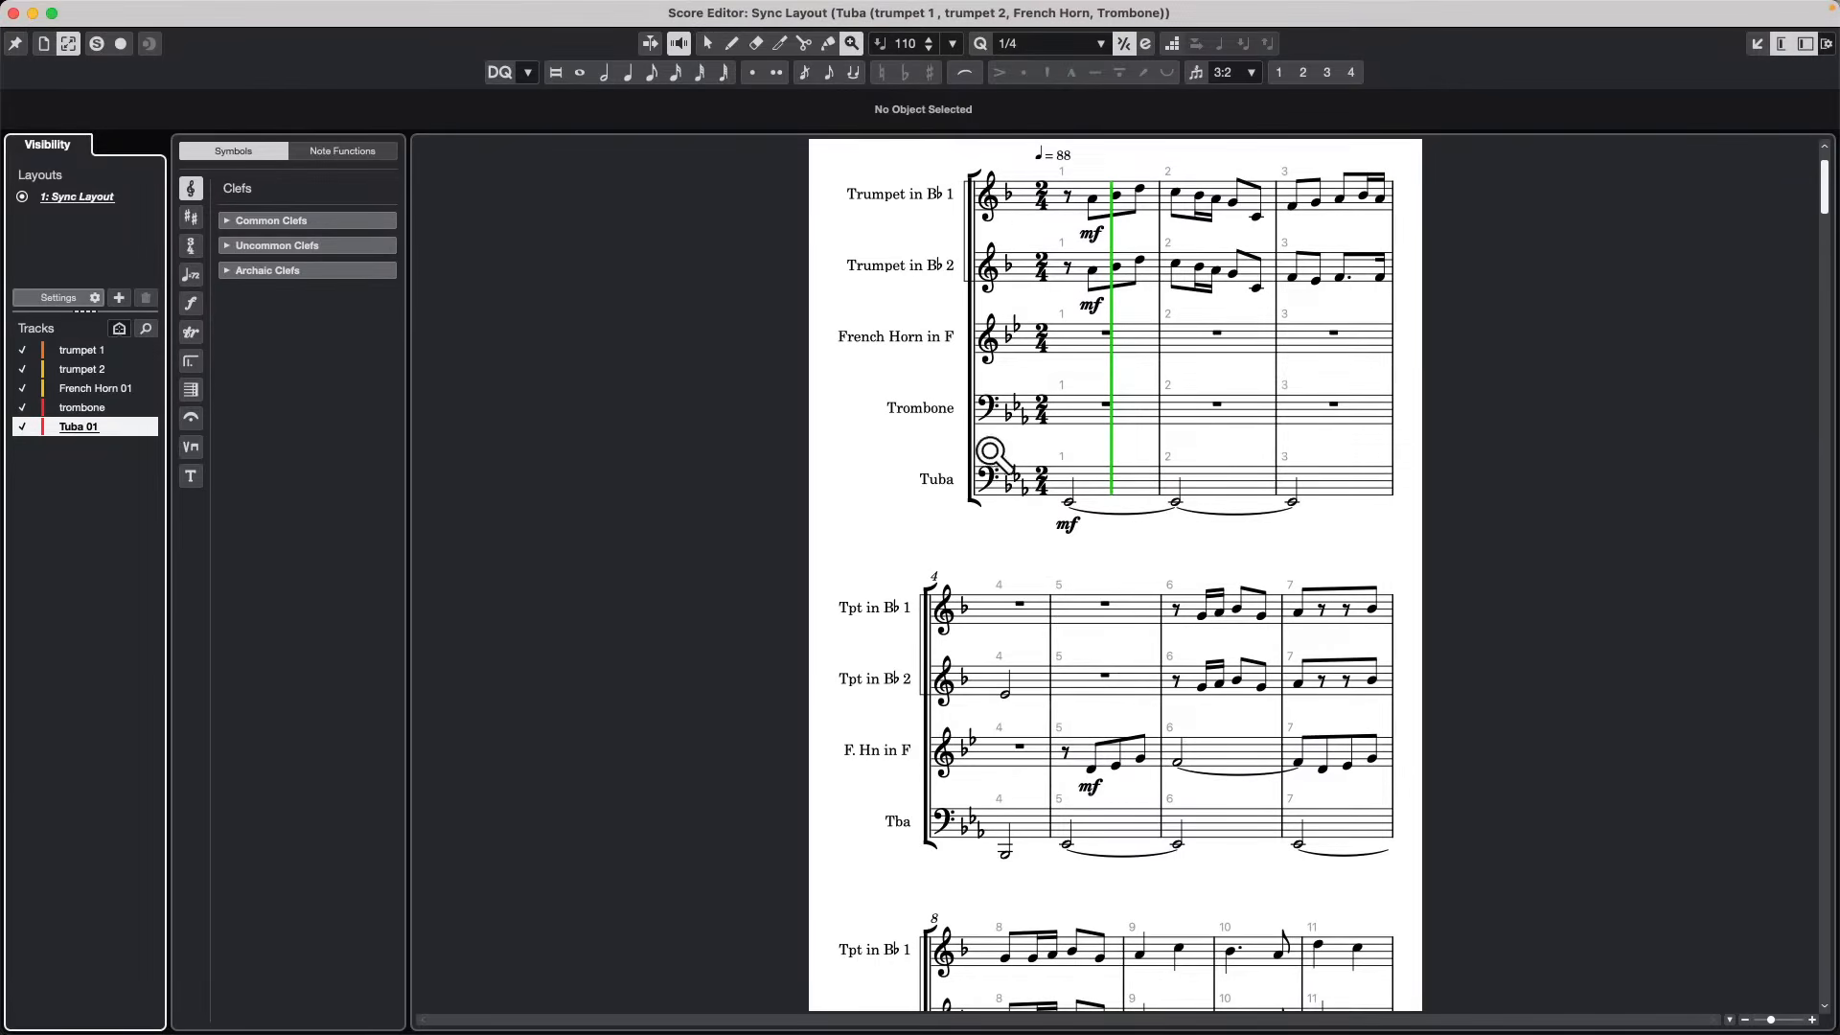
Compare the full quintet score at Concert Pitch, and return it to Transposed Pitch.
{"action": "left_click", "coordinate": [277, 10]}
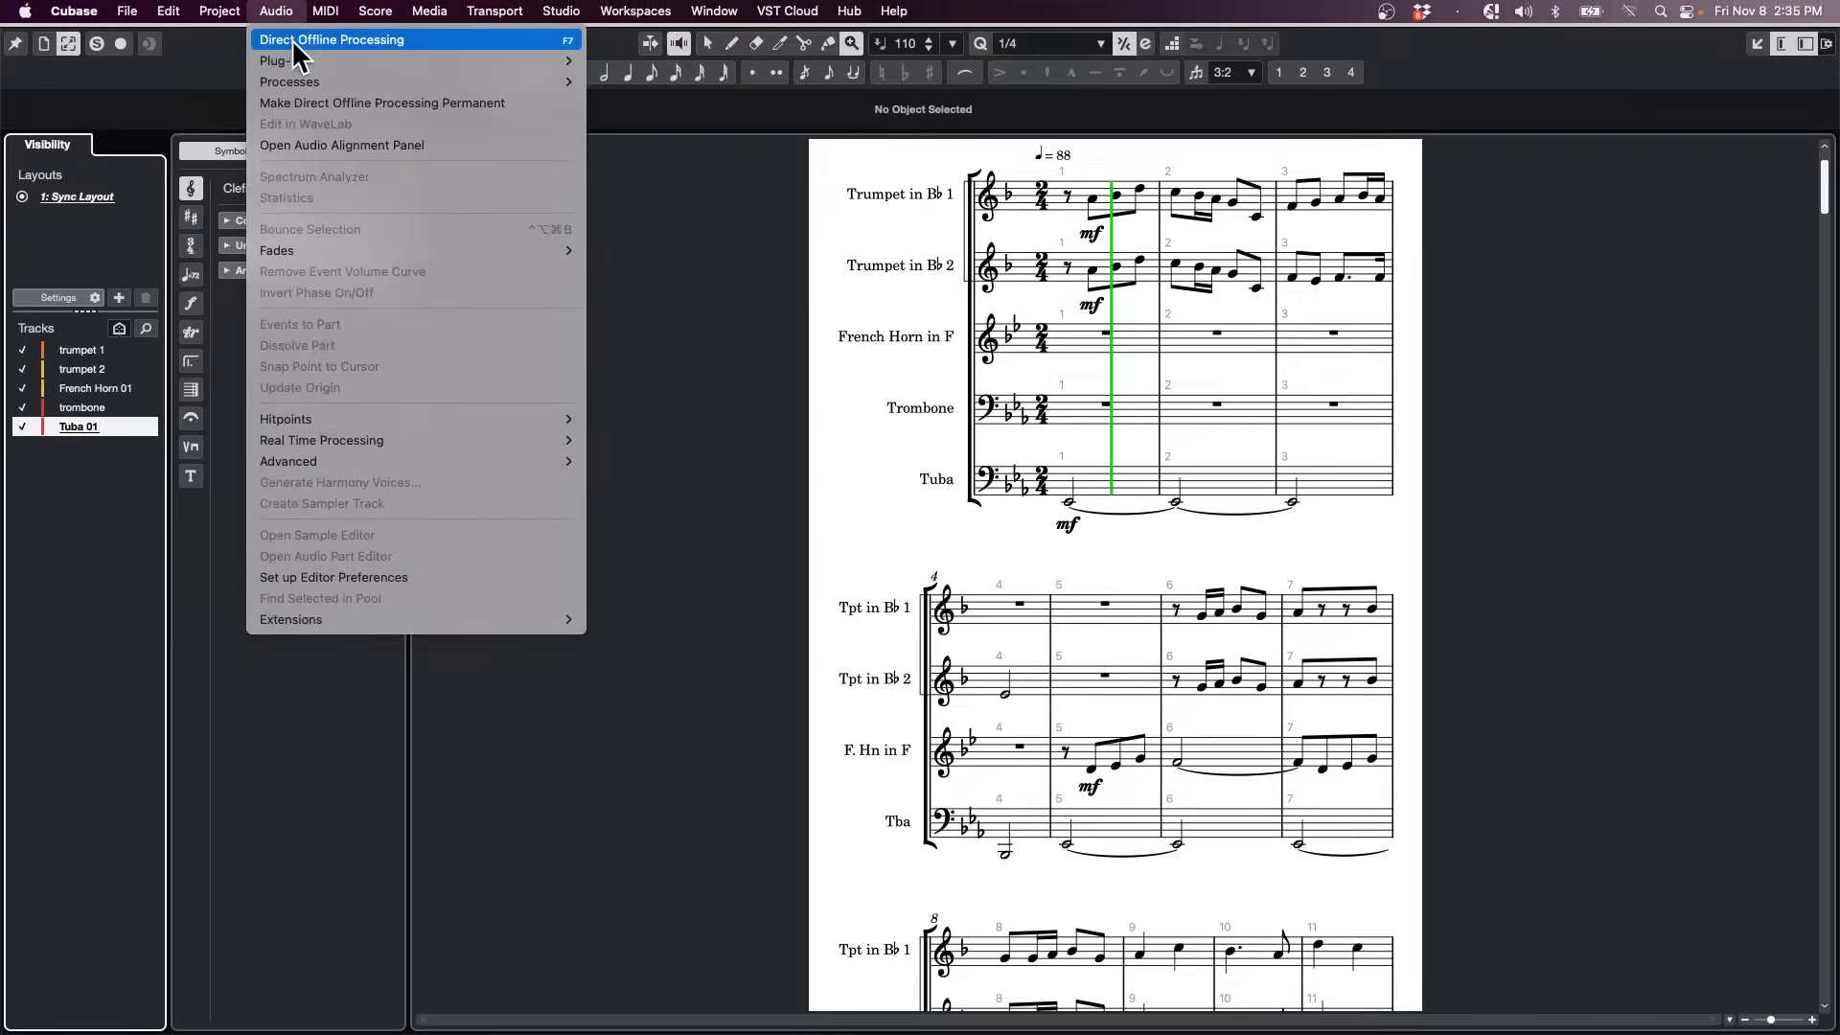
{"action": "mouse_move", "coordinate": [368, 19]}
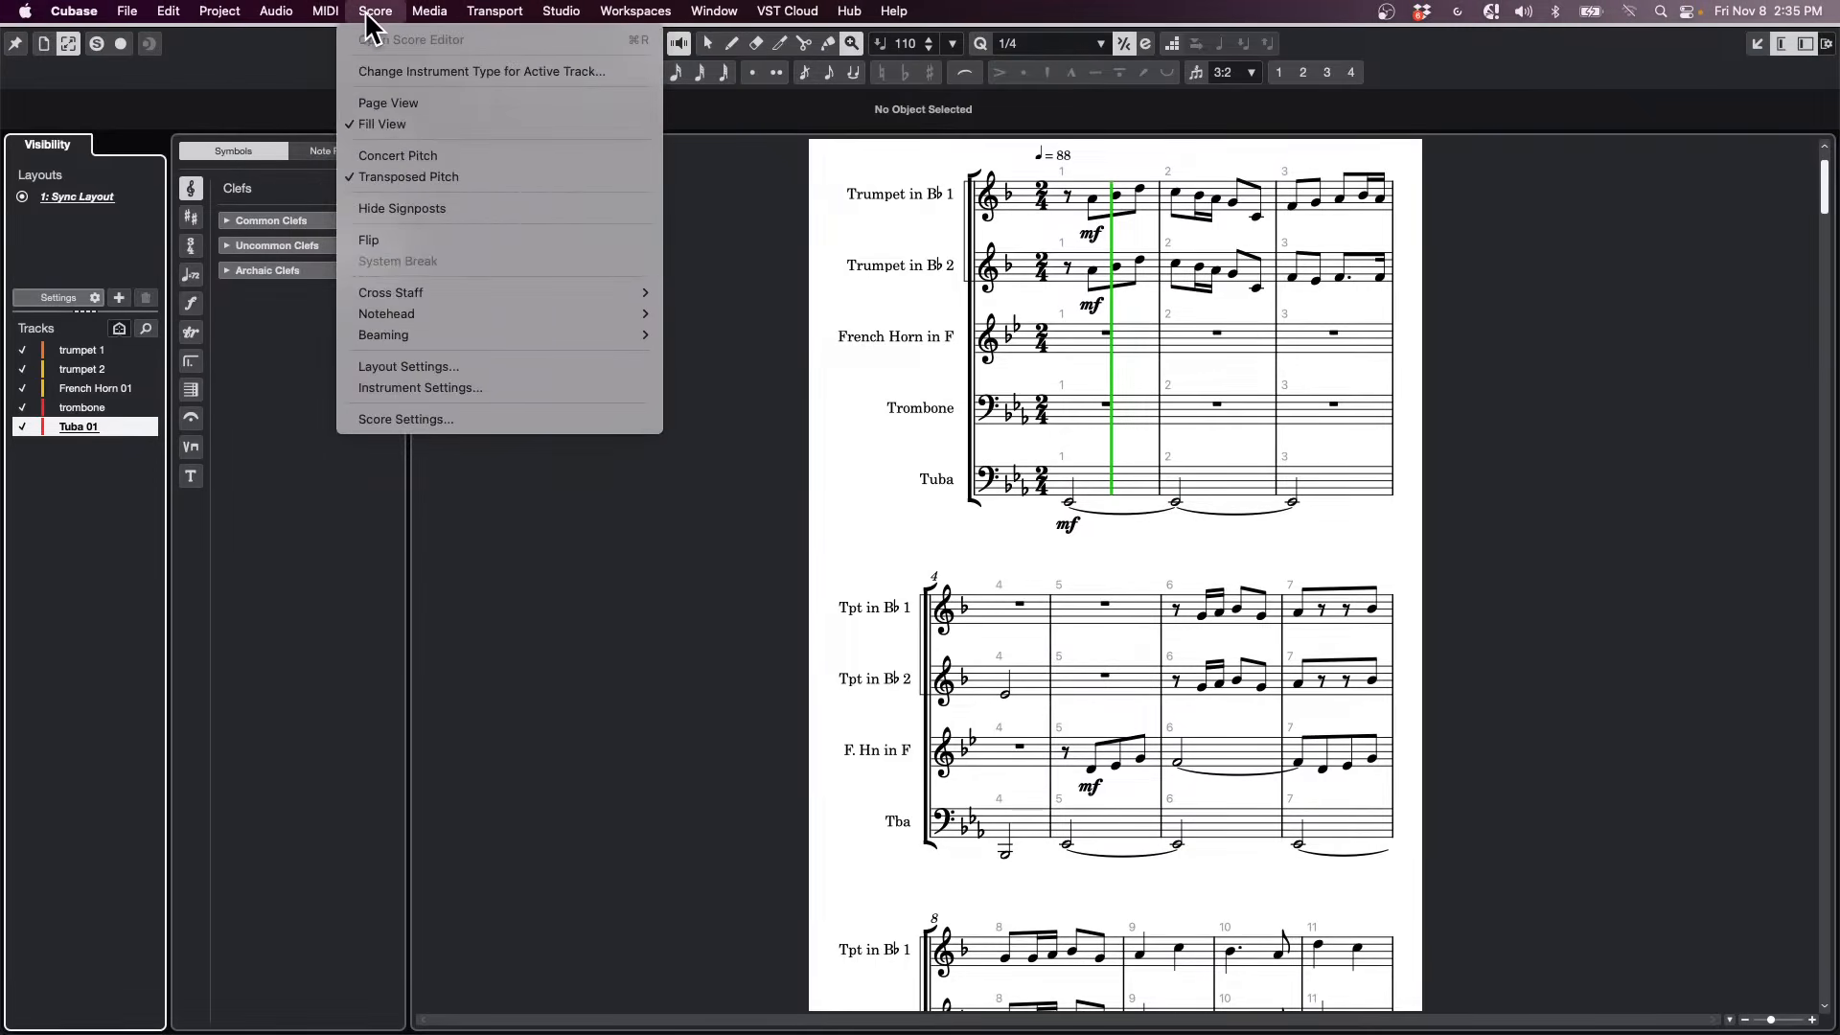
{"action": "left_click", "coordinate": [463, 159]}
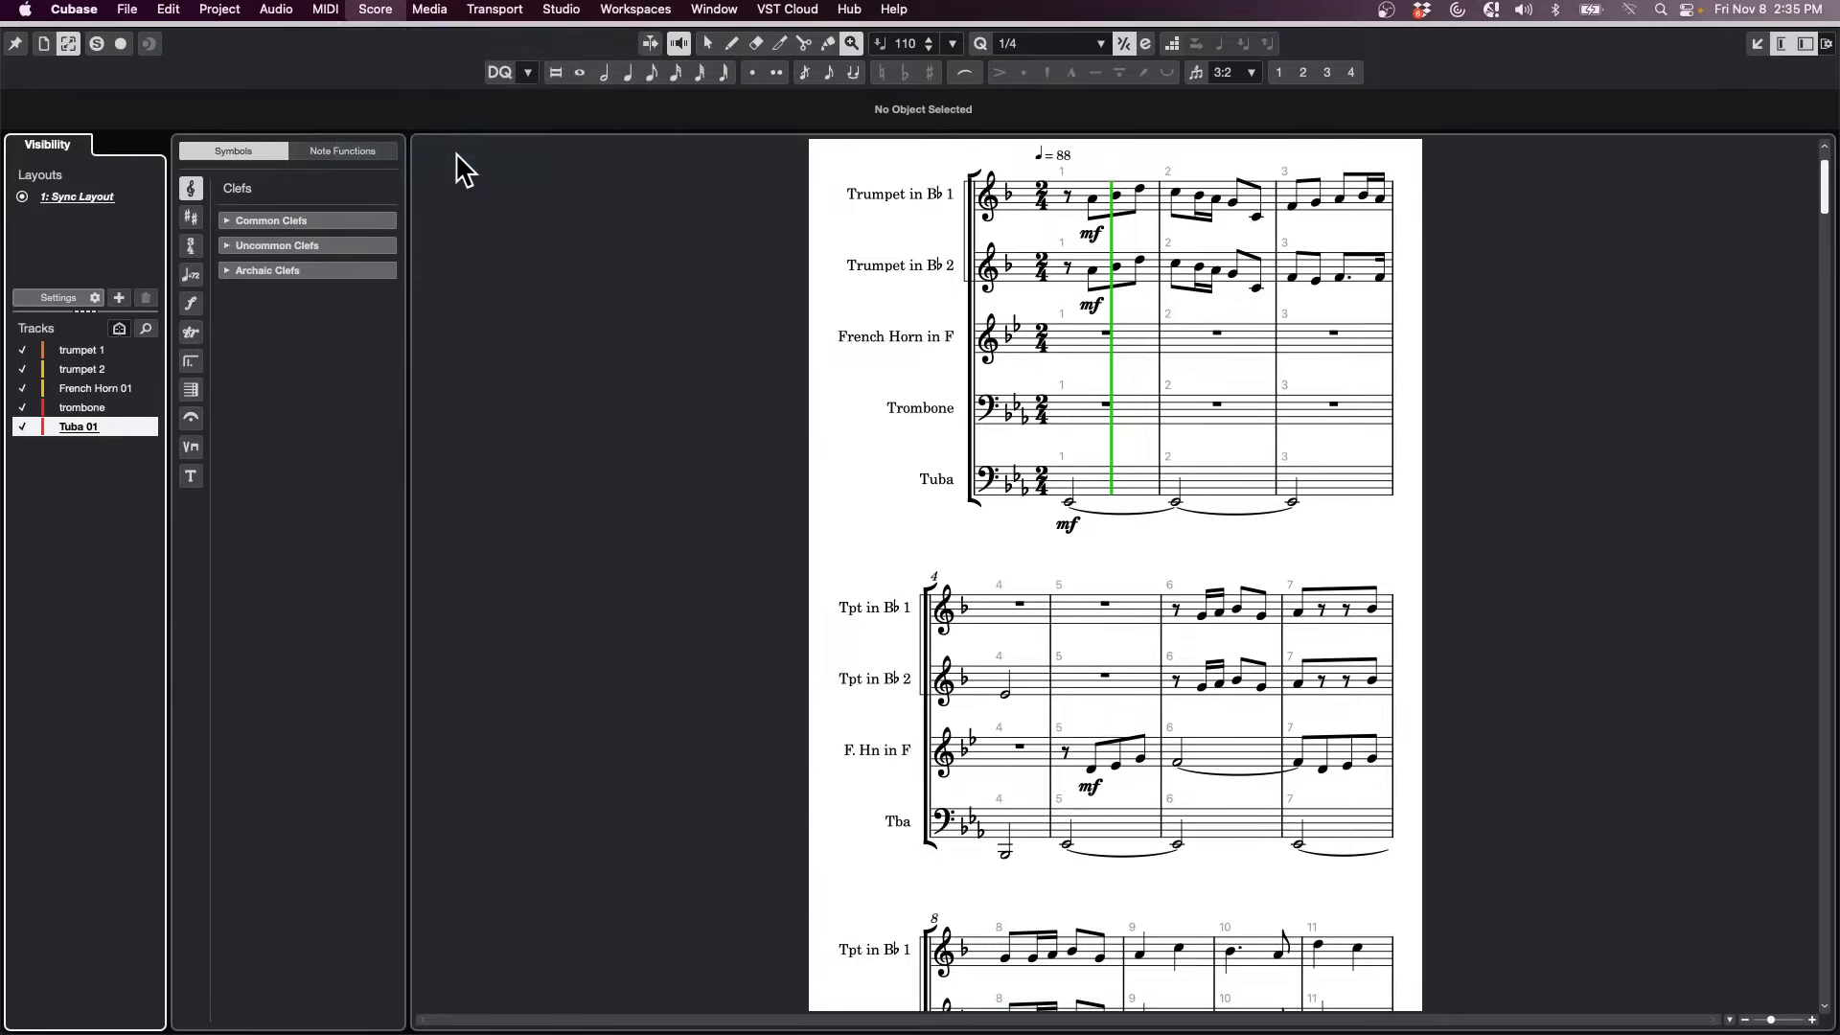
{"action": "left_click", "coordinate": [385, 11]}
{"action": "left_click", "coordinate": [411, 178]}
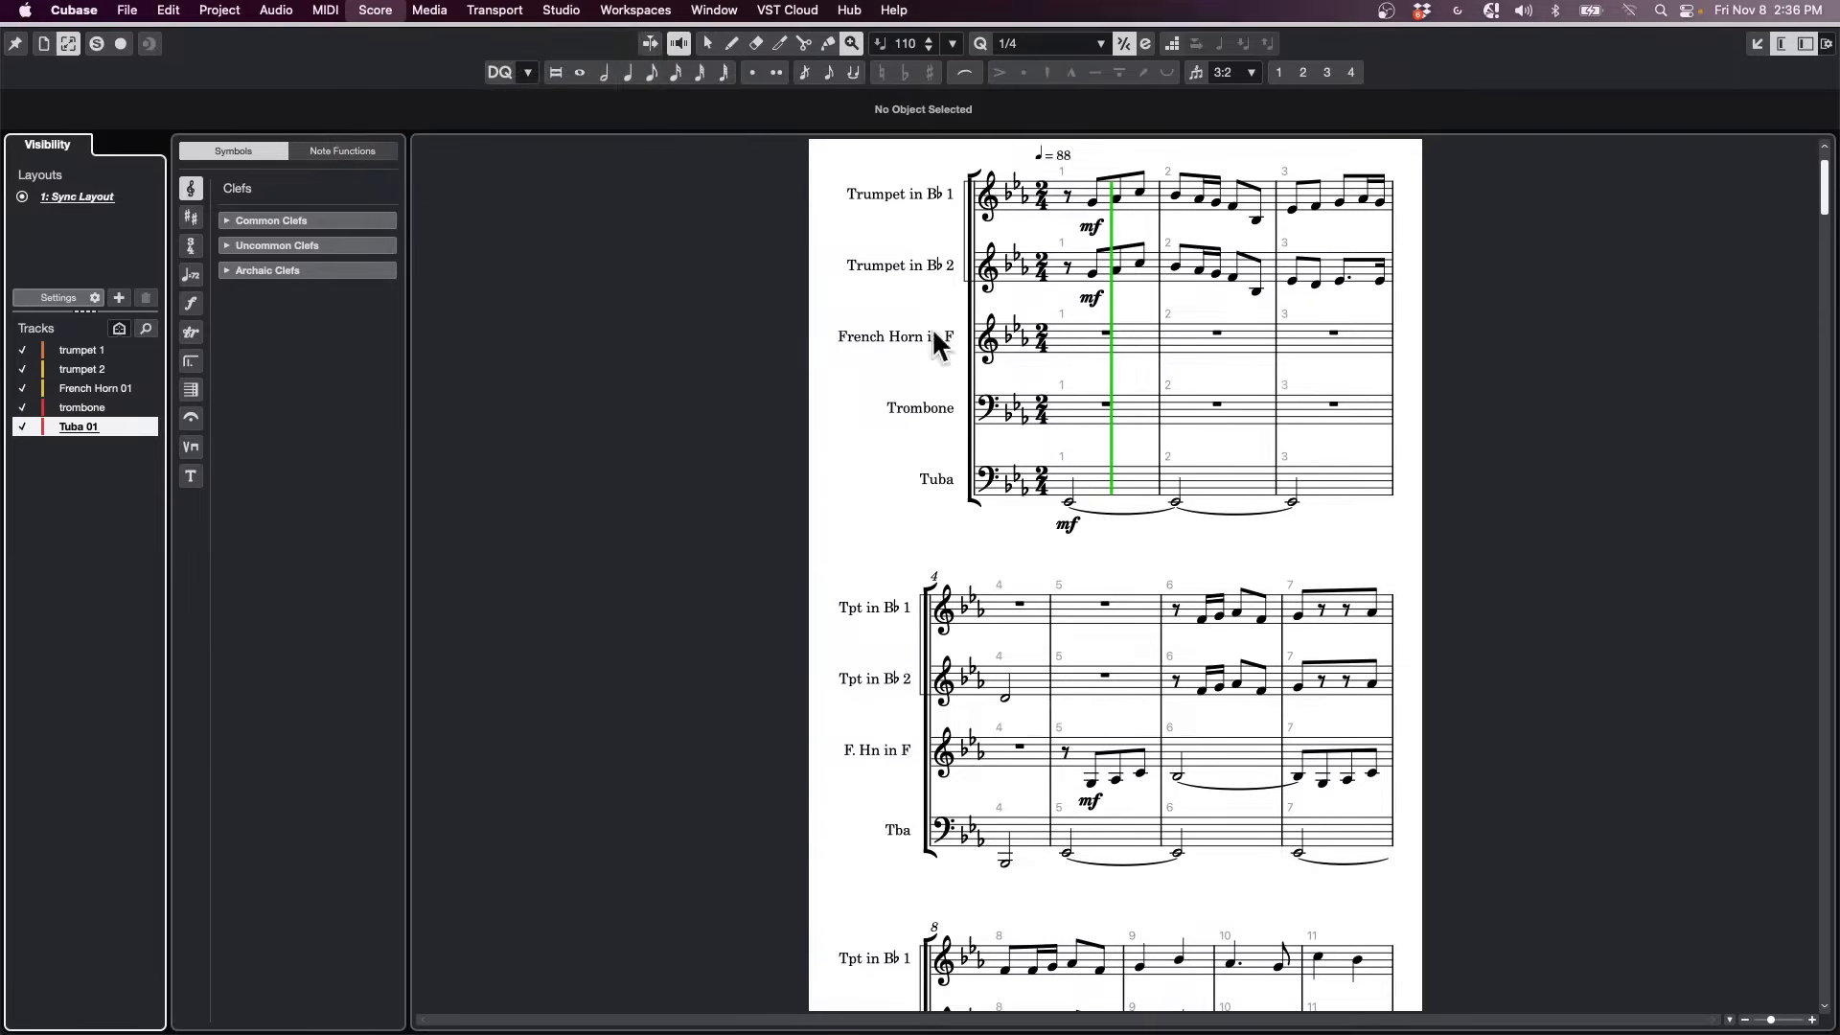
{"action": "scroll", "coordinate": [1342, 556], "scroll_direction": "down", "scroll_amount": 4}
{"action": "scroll", "coordinate": [1227, 589], "scroll_direction": "up", "scroll_amount": 4}
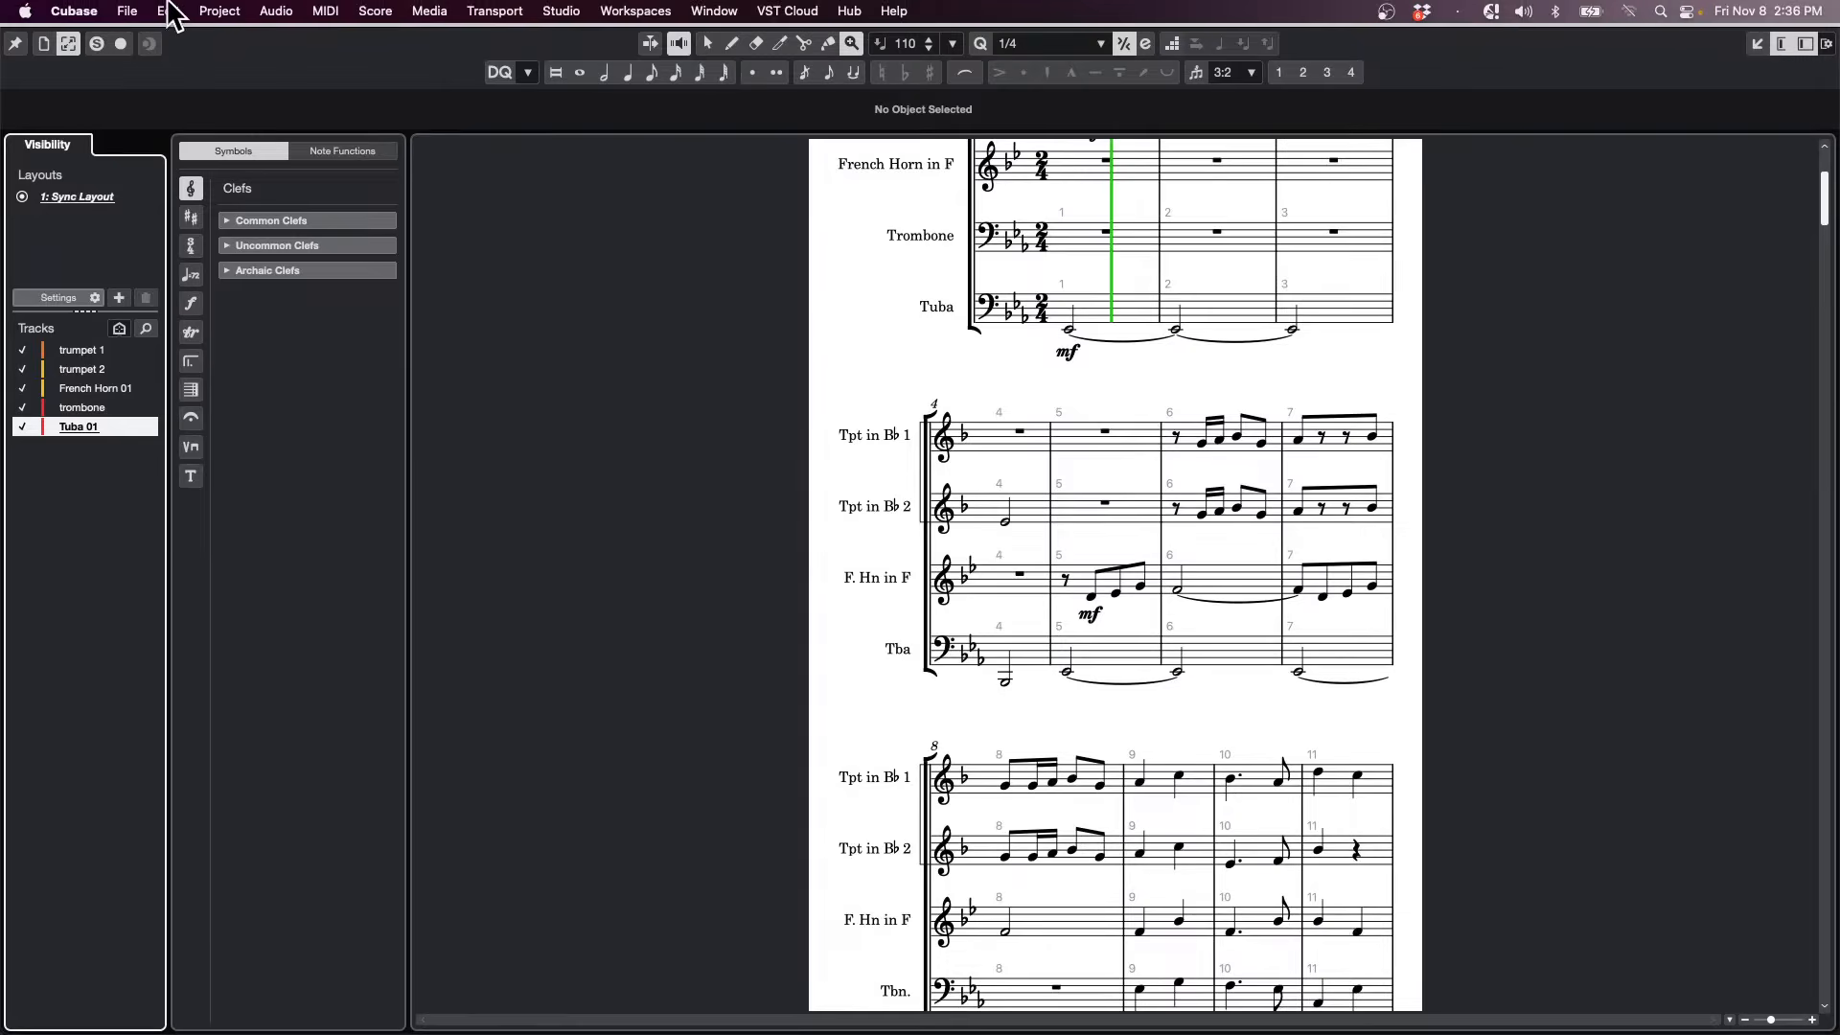
Open the recent project Spain Lead Sheet.cpr and show its Melody score in a separate window.
{"action": "left_click", "coordinate": [130, 11]}
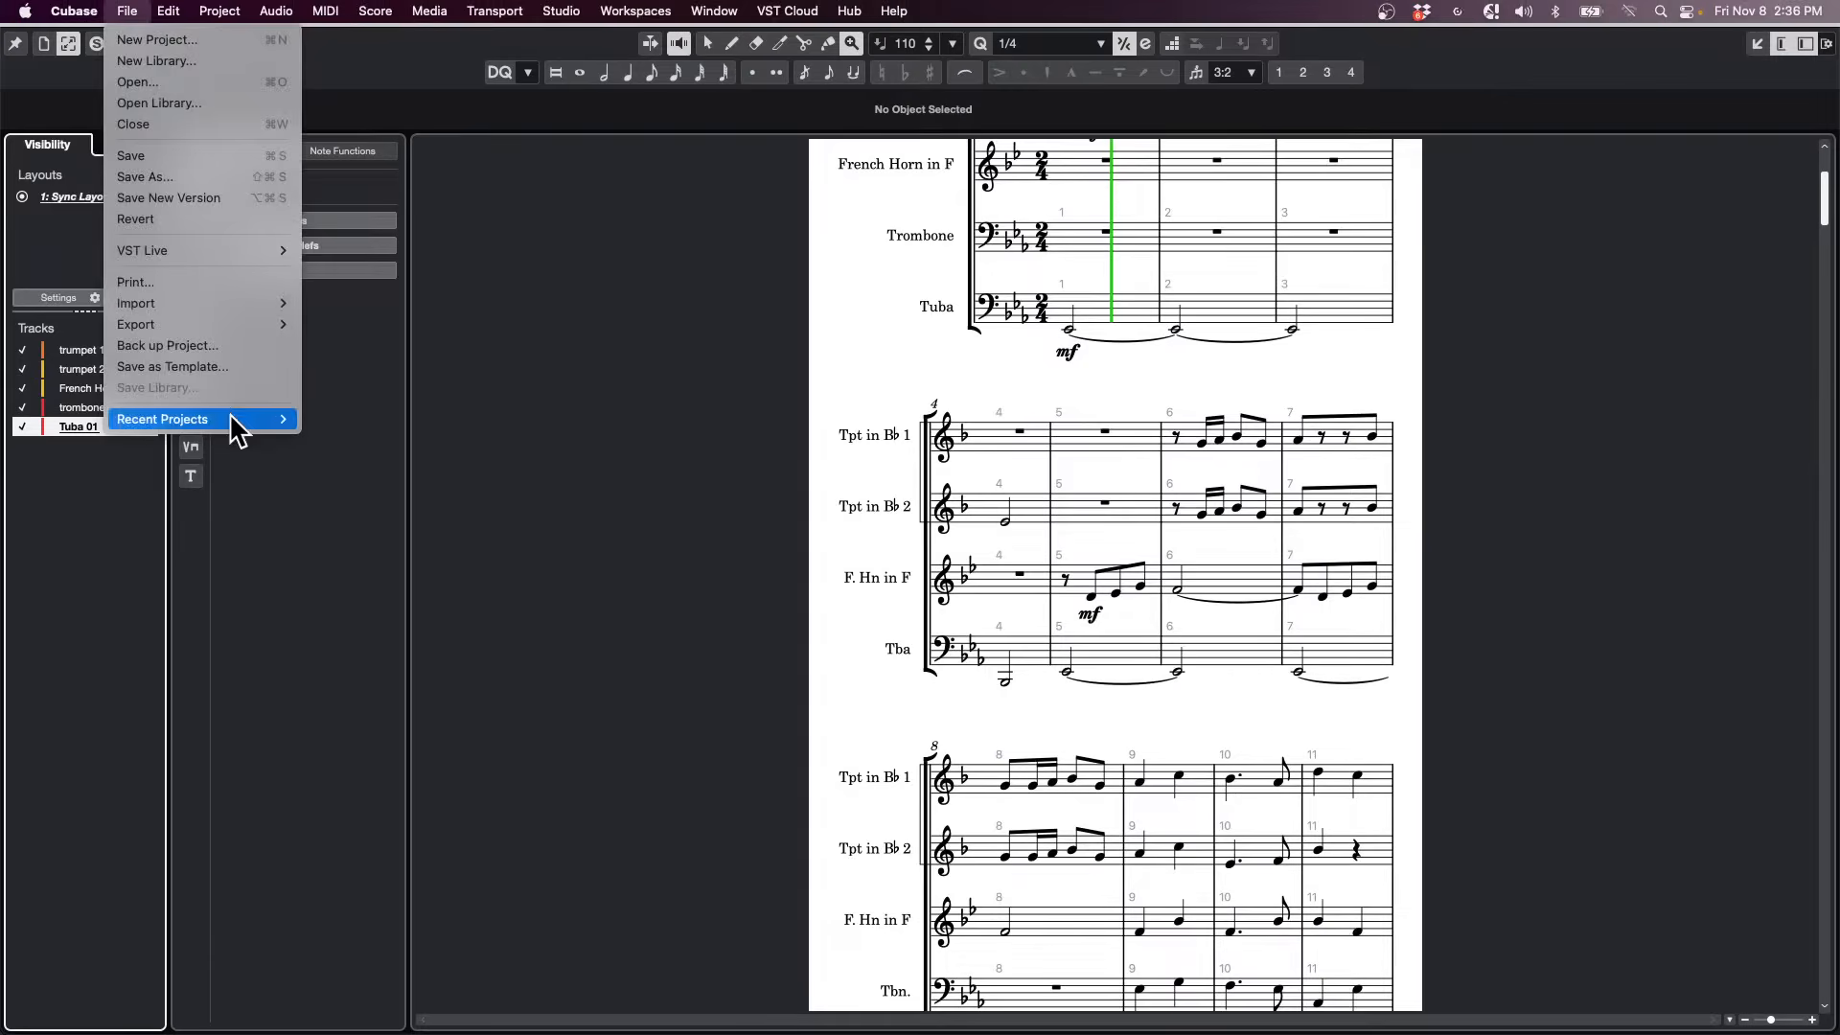
{"action": "mouse_move", "coordinate": [231, 418]}
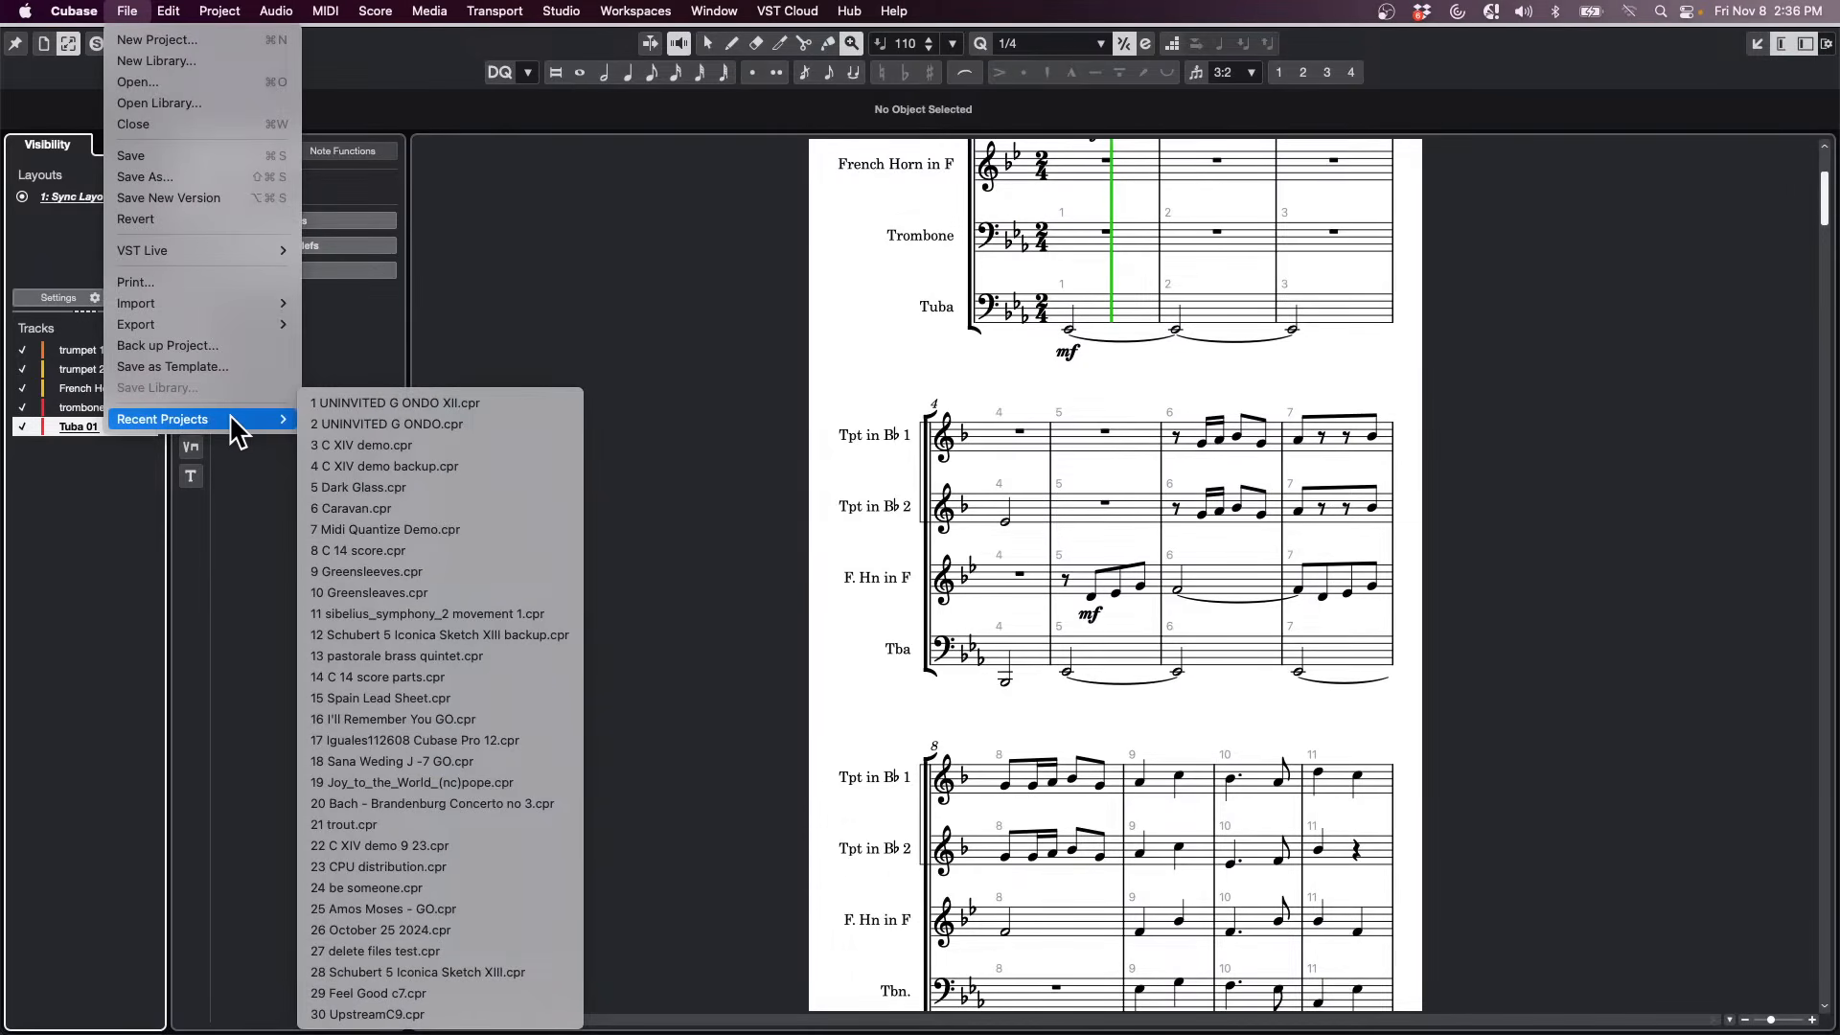
{"action": "left_click", "coordinate": [464, 701]}
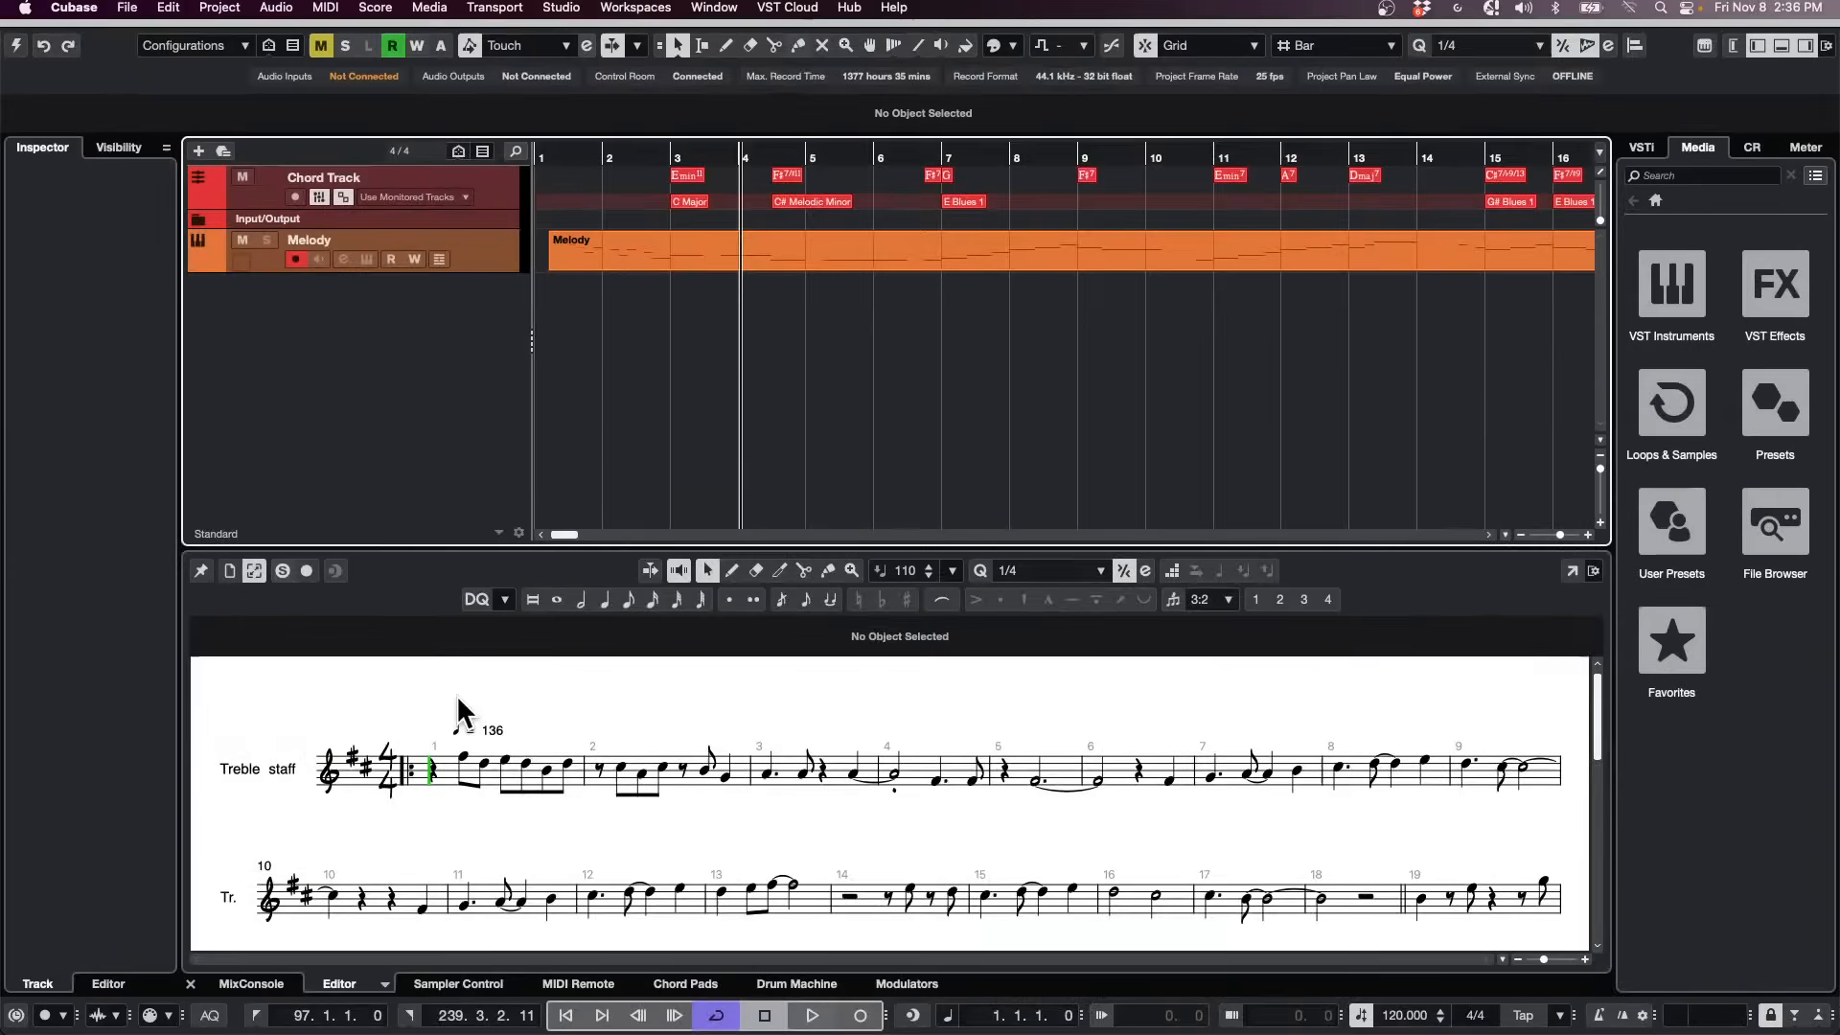
{"action": "left_click", "coordinate": [1572, 570]}
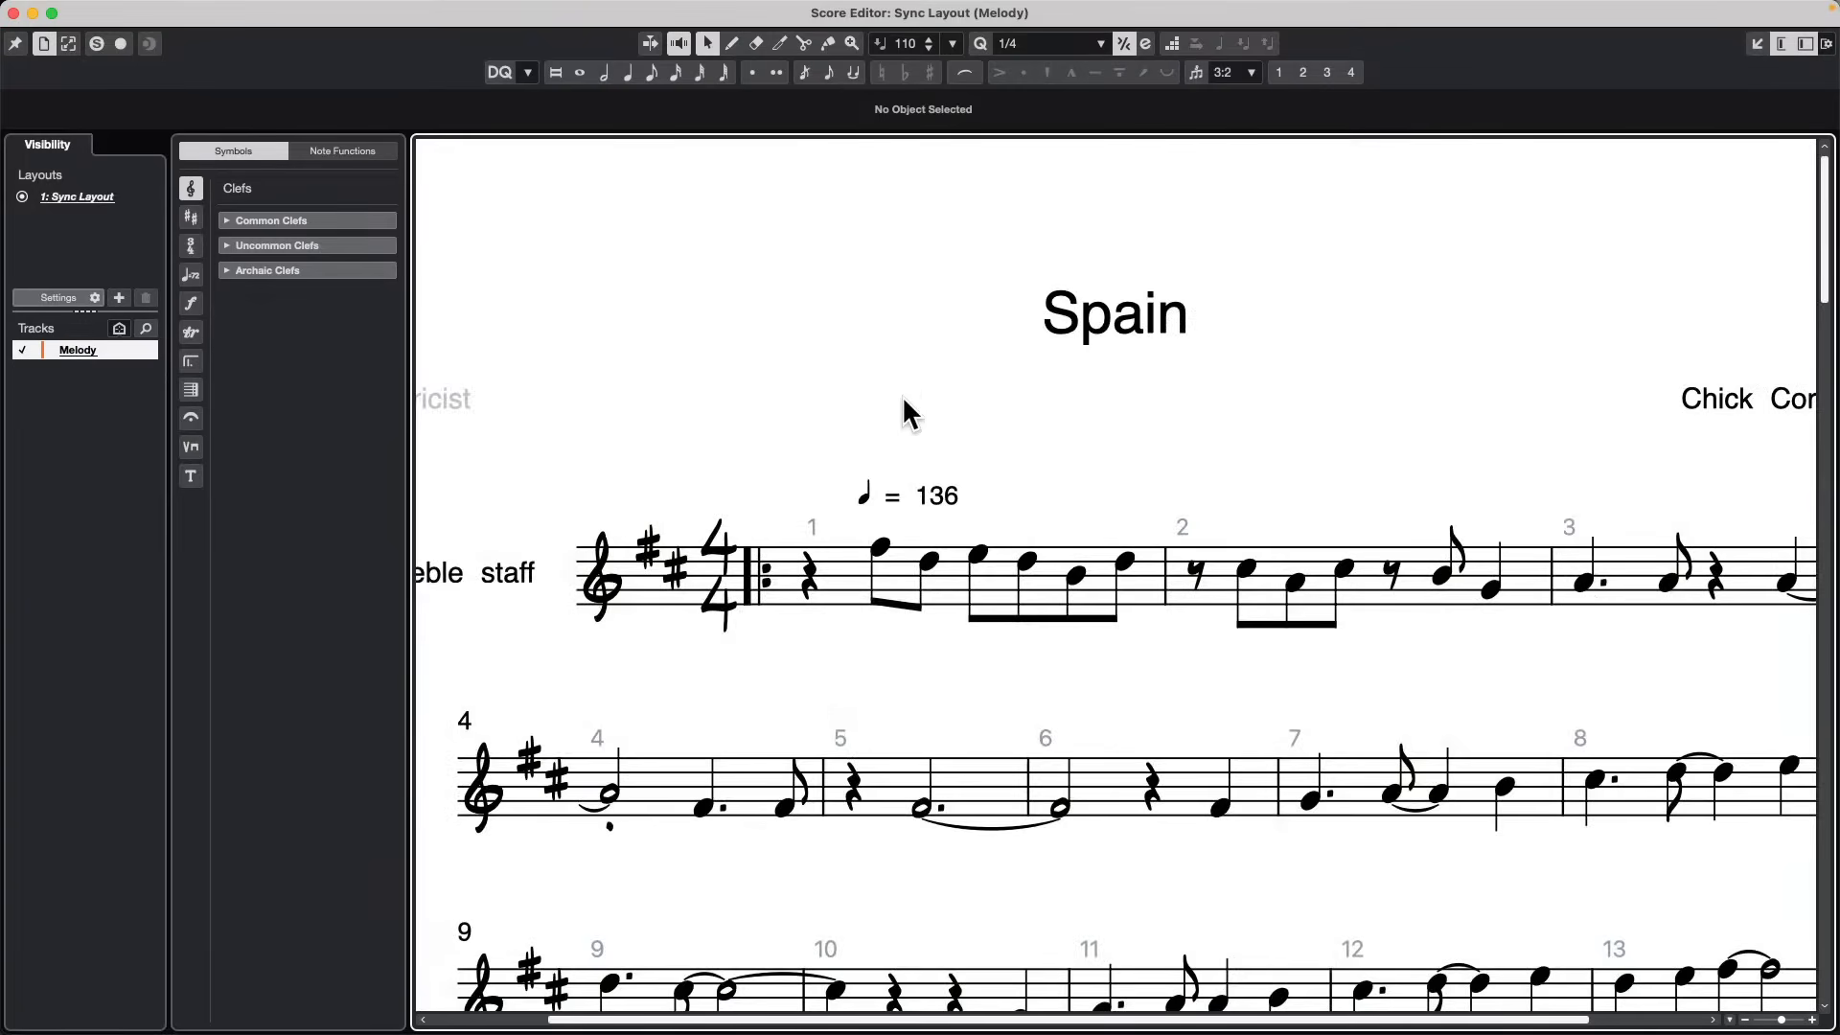
Look through the Spain lead sheet, view it in Fill View, and return to Page View.
{"action": "scroll", "coordinate": [748, 367], "scroll_direction": "down", "scroll_amount": 1}
{"action": "scroll", "coordinate": [748, 355], "scroll_direction": "down", "scroll_amount": 10}
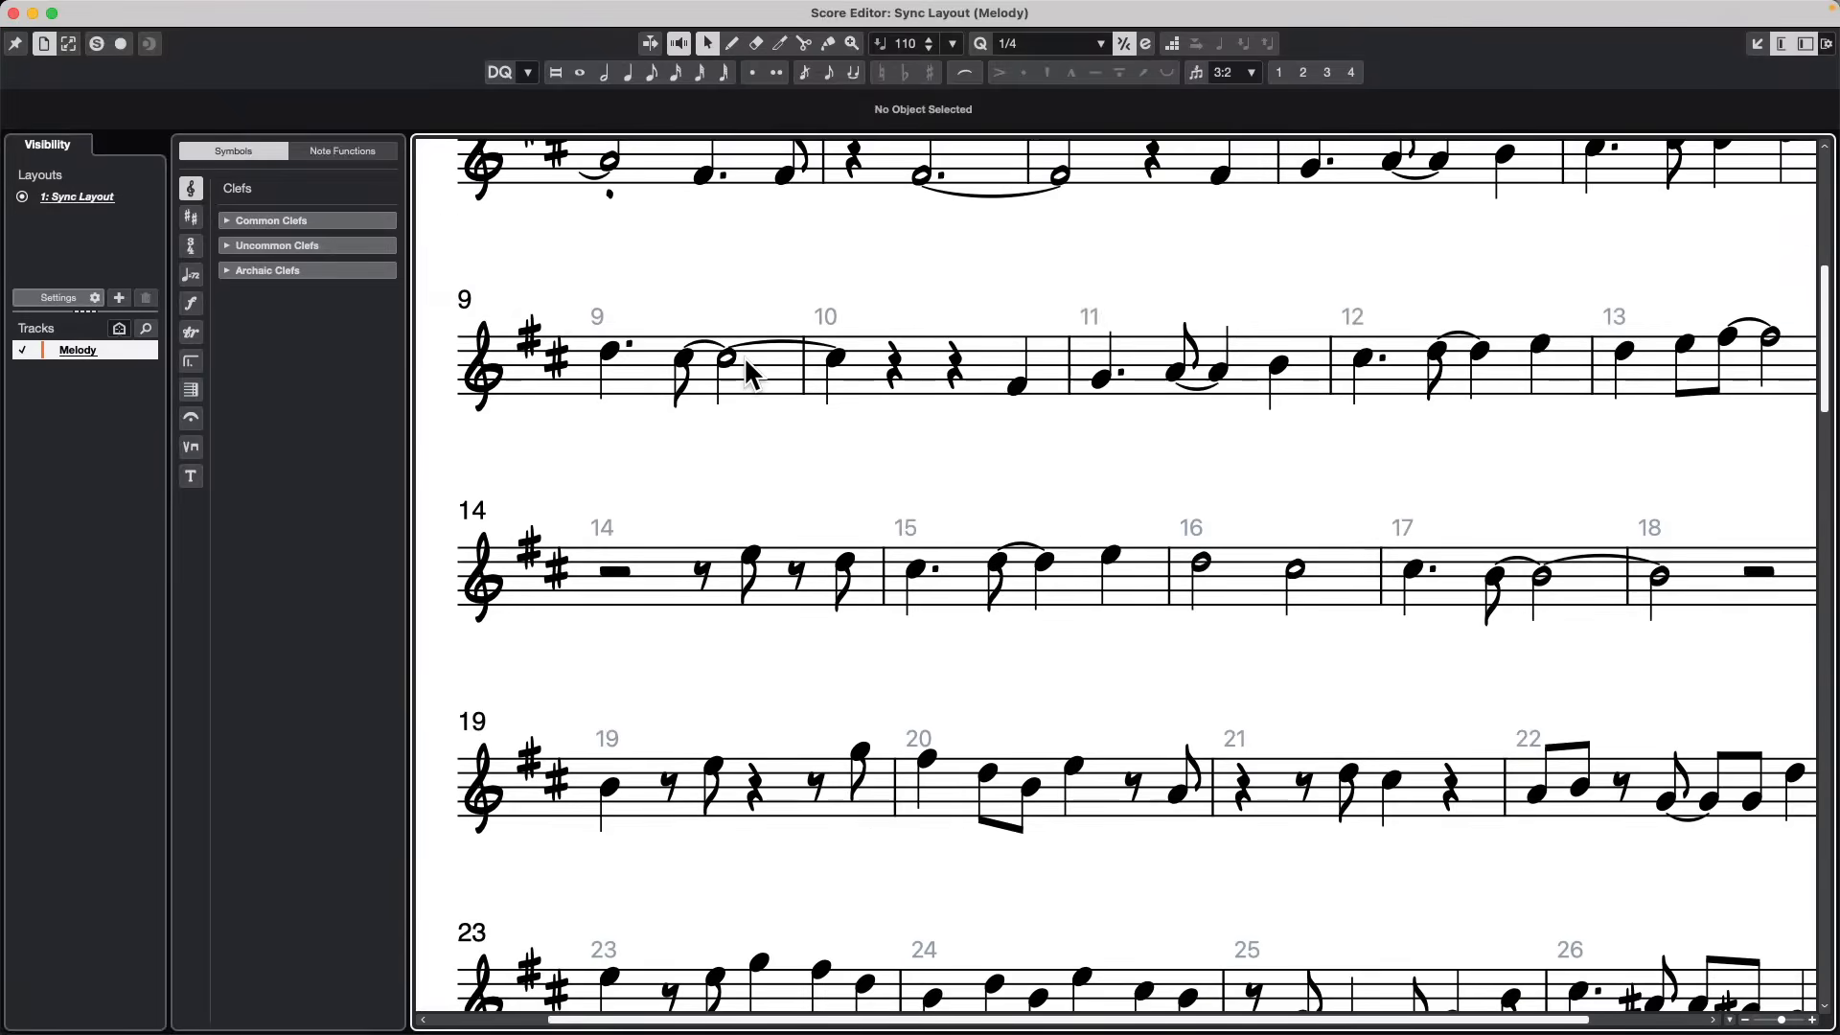
{"action": "scroll", "coordinate": [748, 381], "scroll_direction": "up", "scroll_amount": 3}
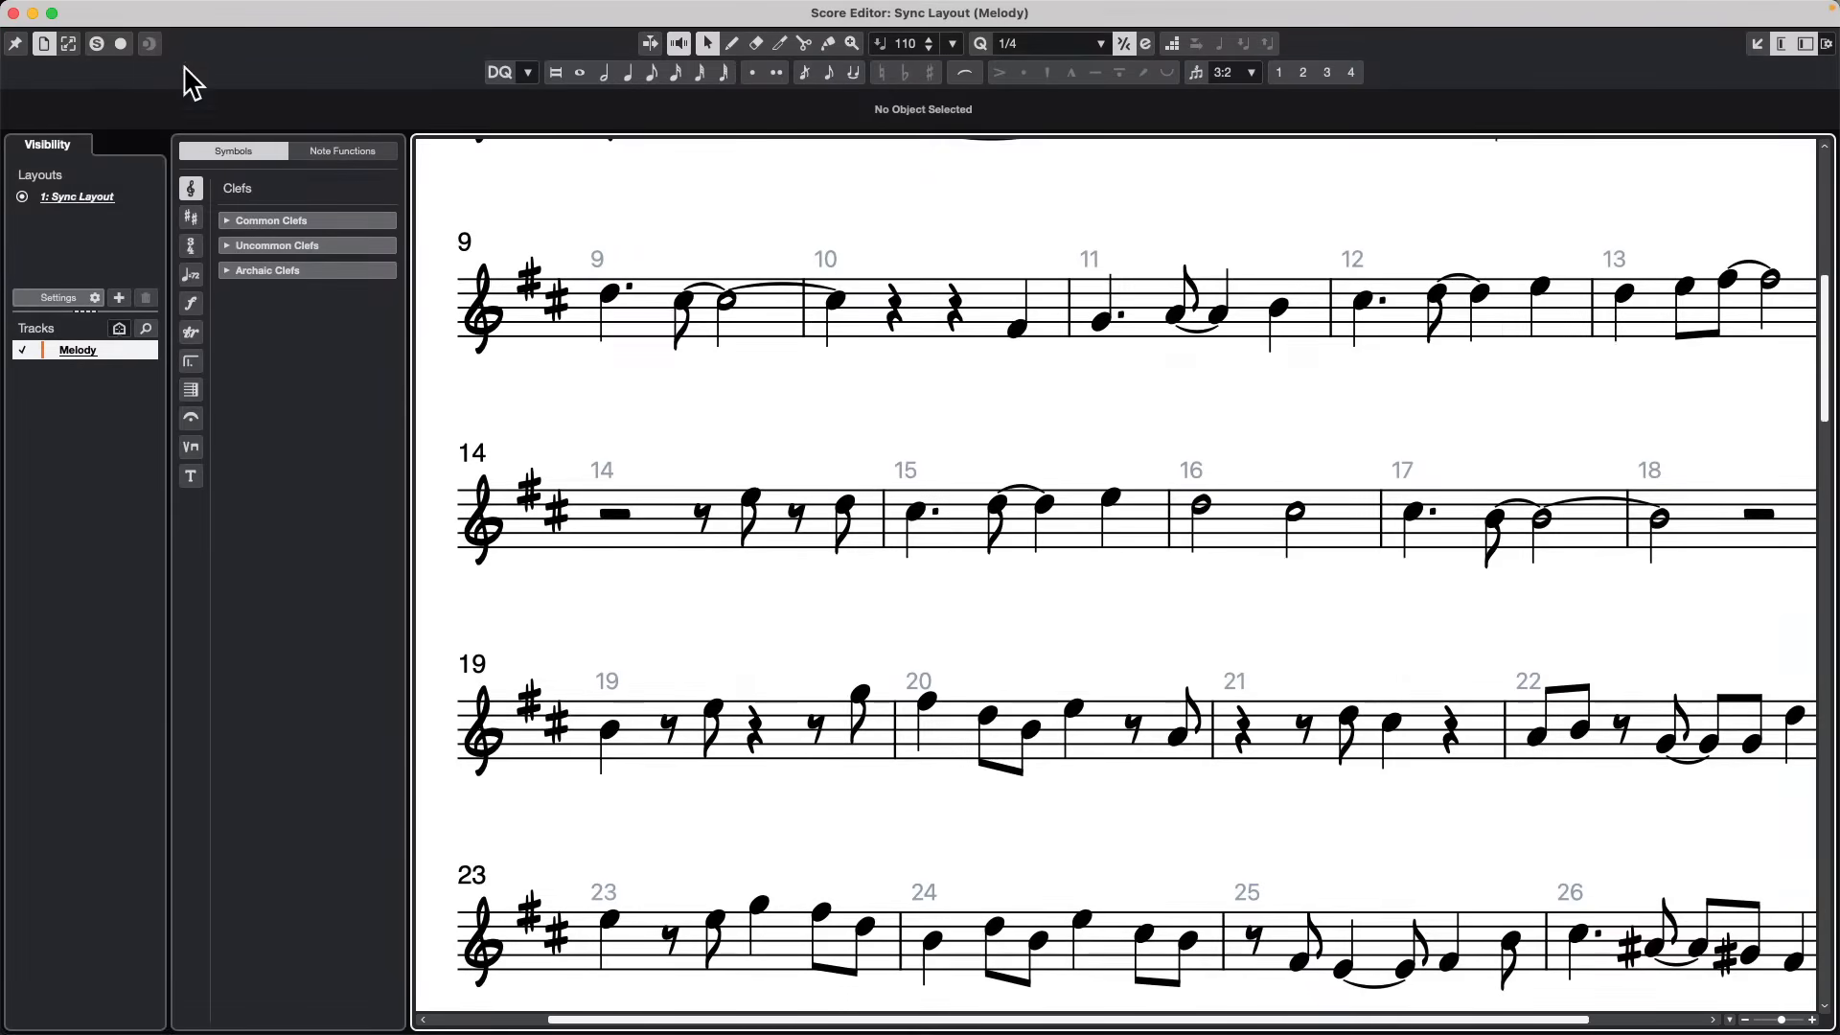
{"action": "left_click", "coordinate": [67, 44]}
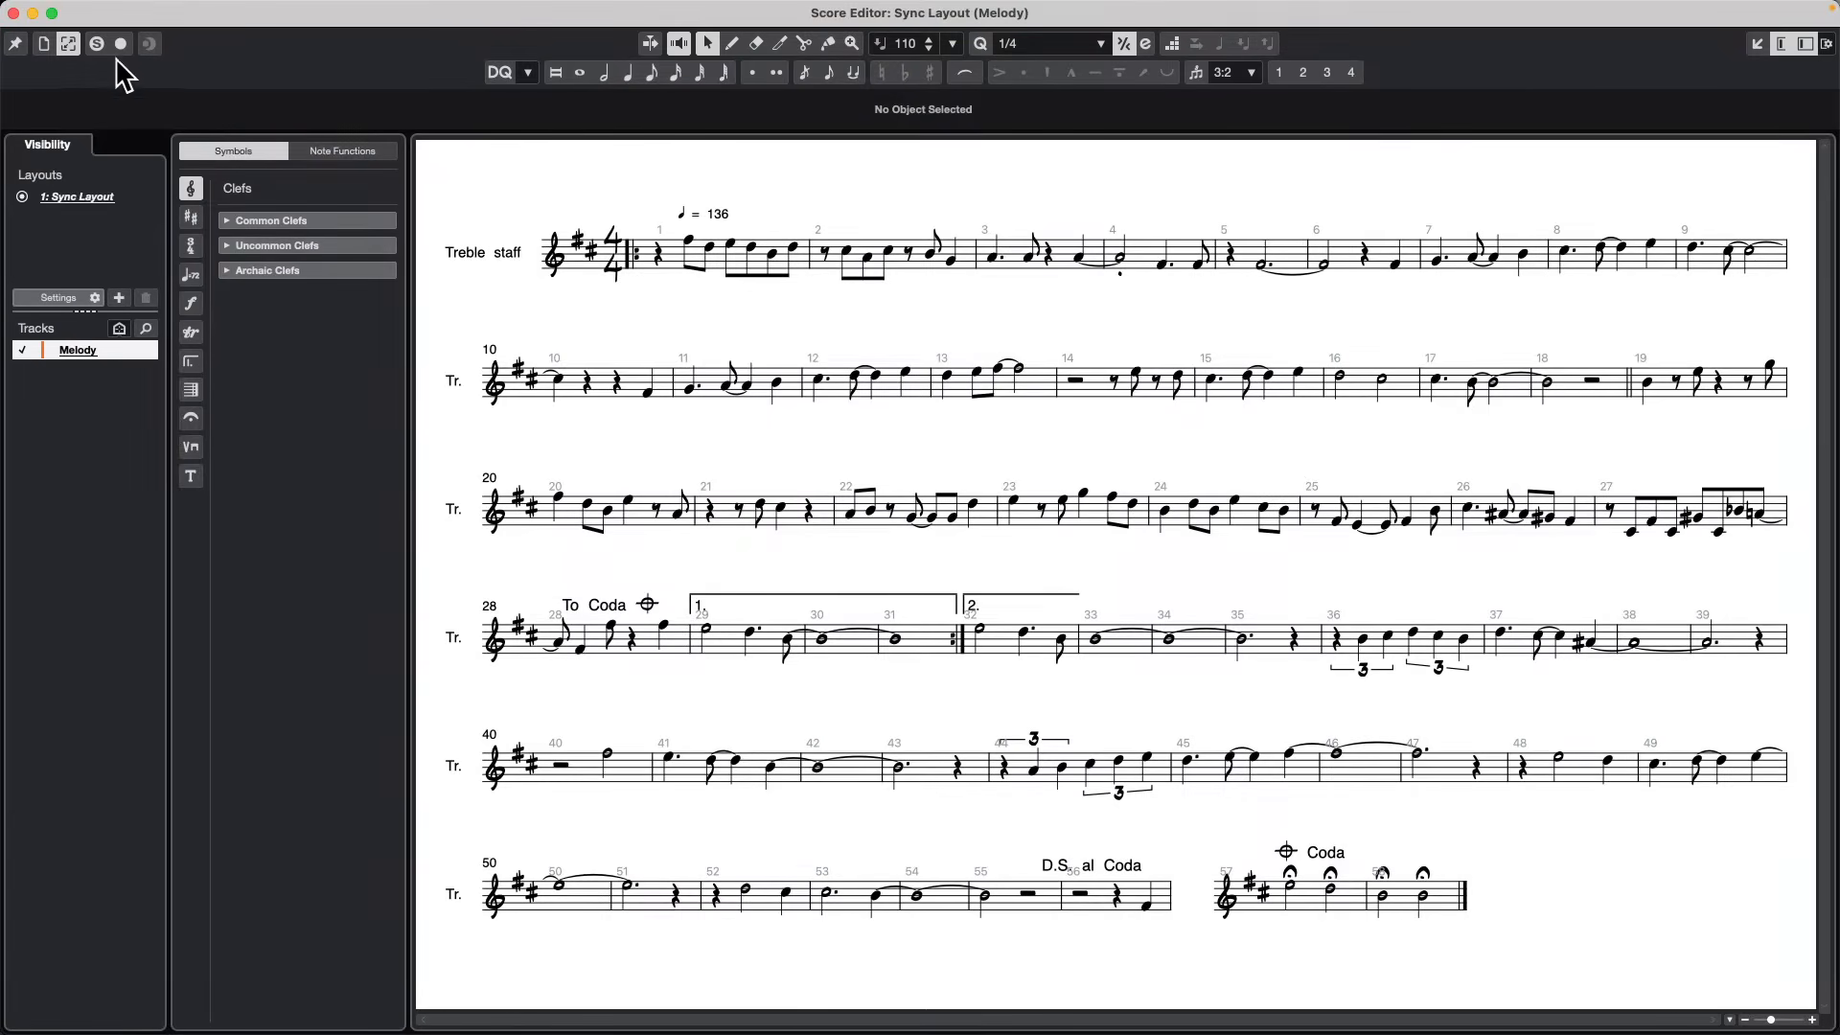
{"action": "left_click", "coordinate": [43, 44]}
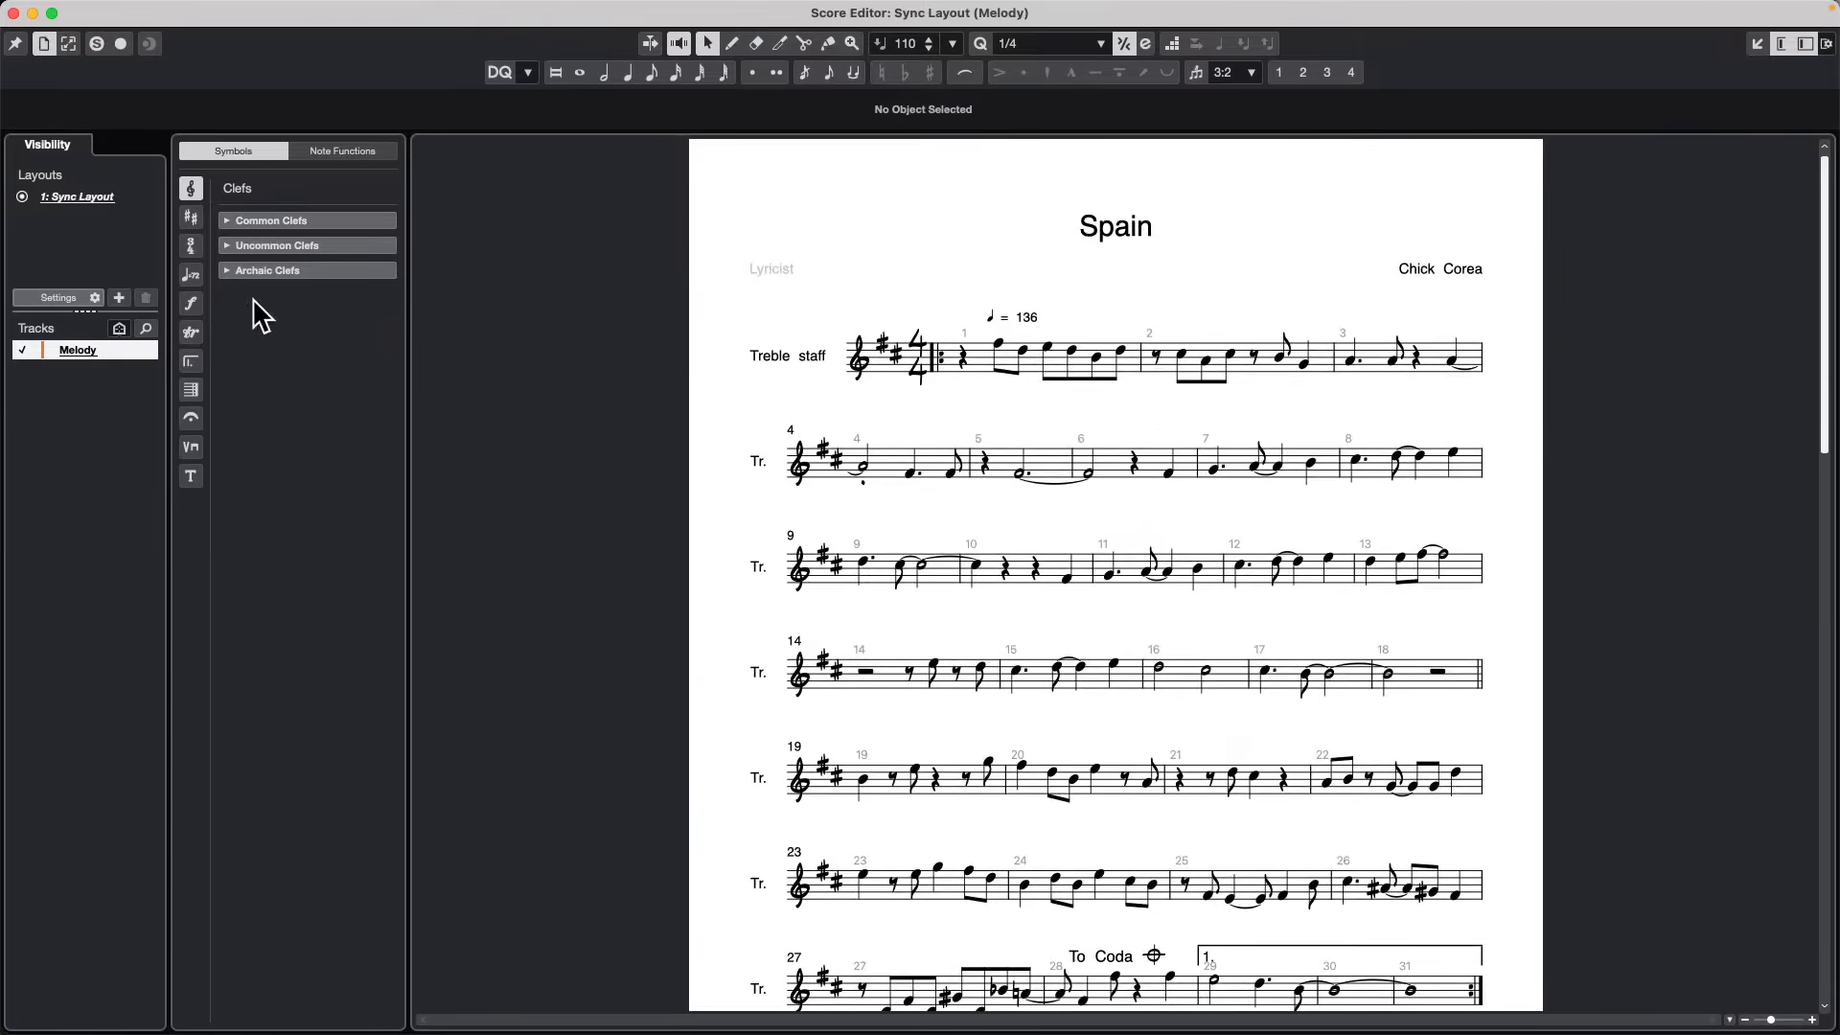
Browse the key and time signature symbols, and add an mf dynamic at beat 2 of bar 1.
{"action": "left_click", "coordinate": [191, 220]}
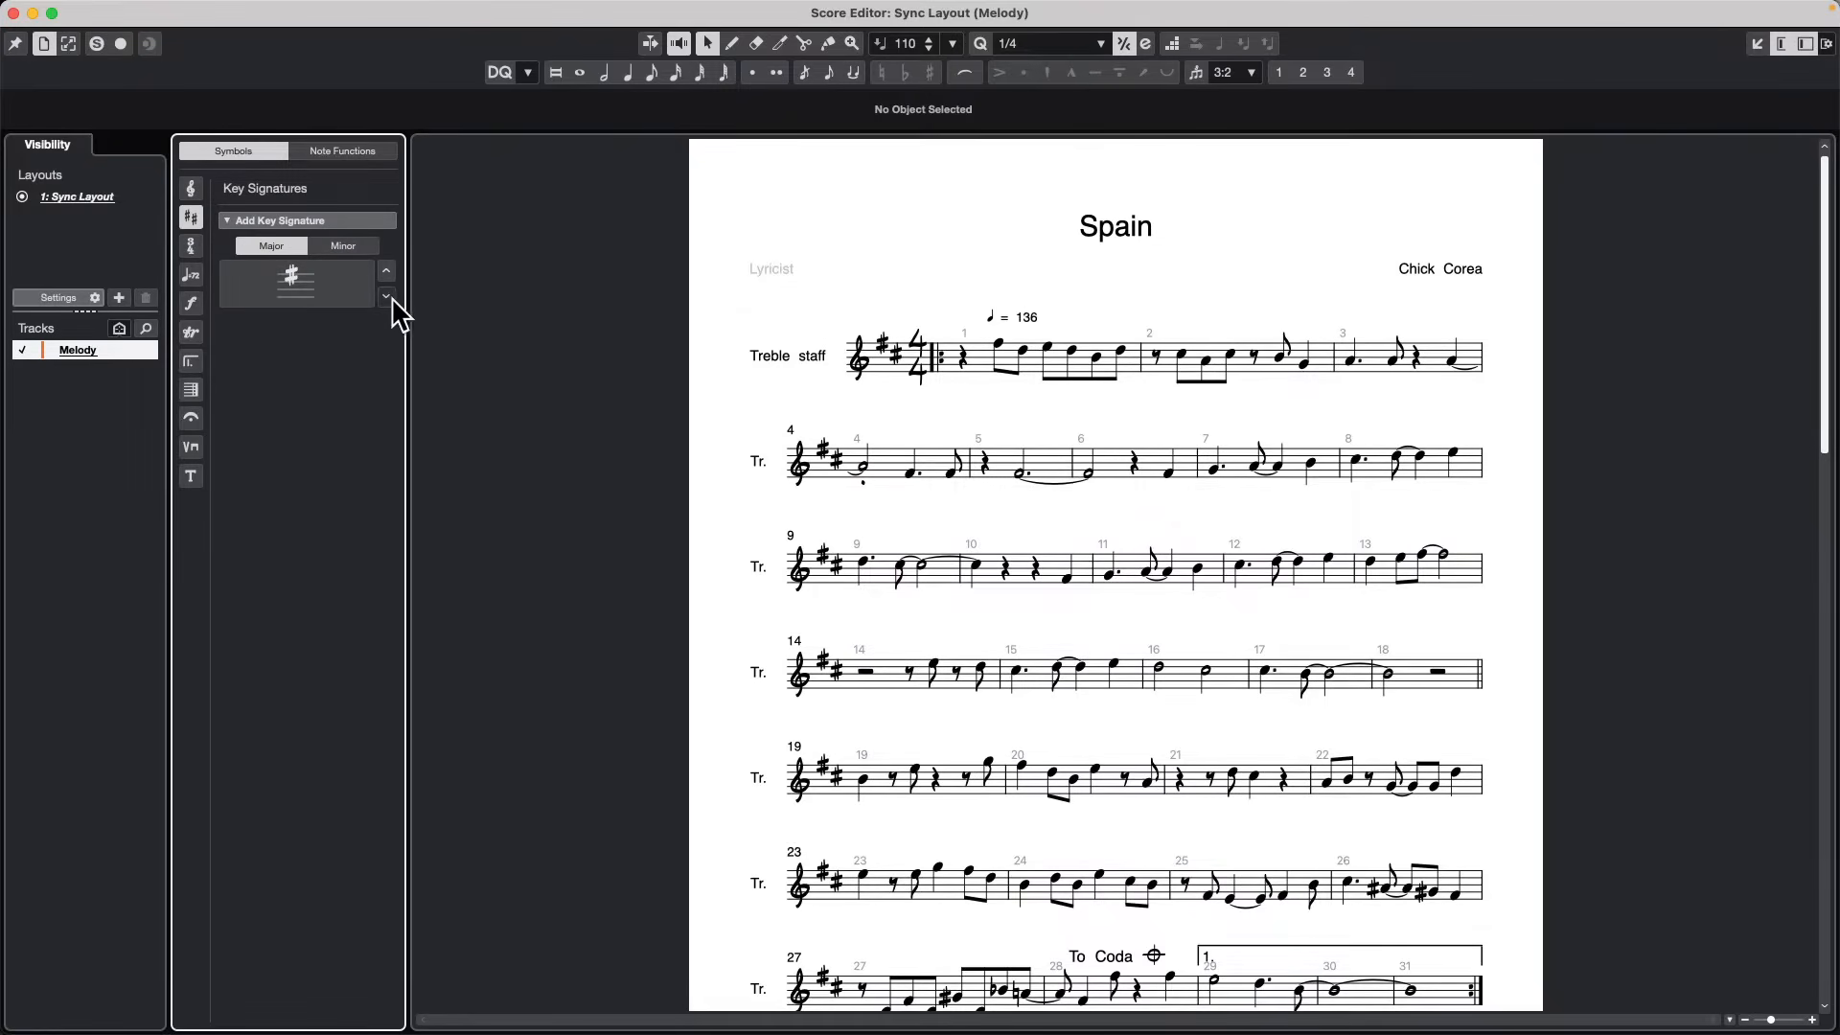
{"action": "left_click", "coordinate": [191, 245]}
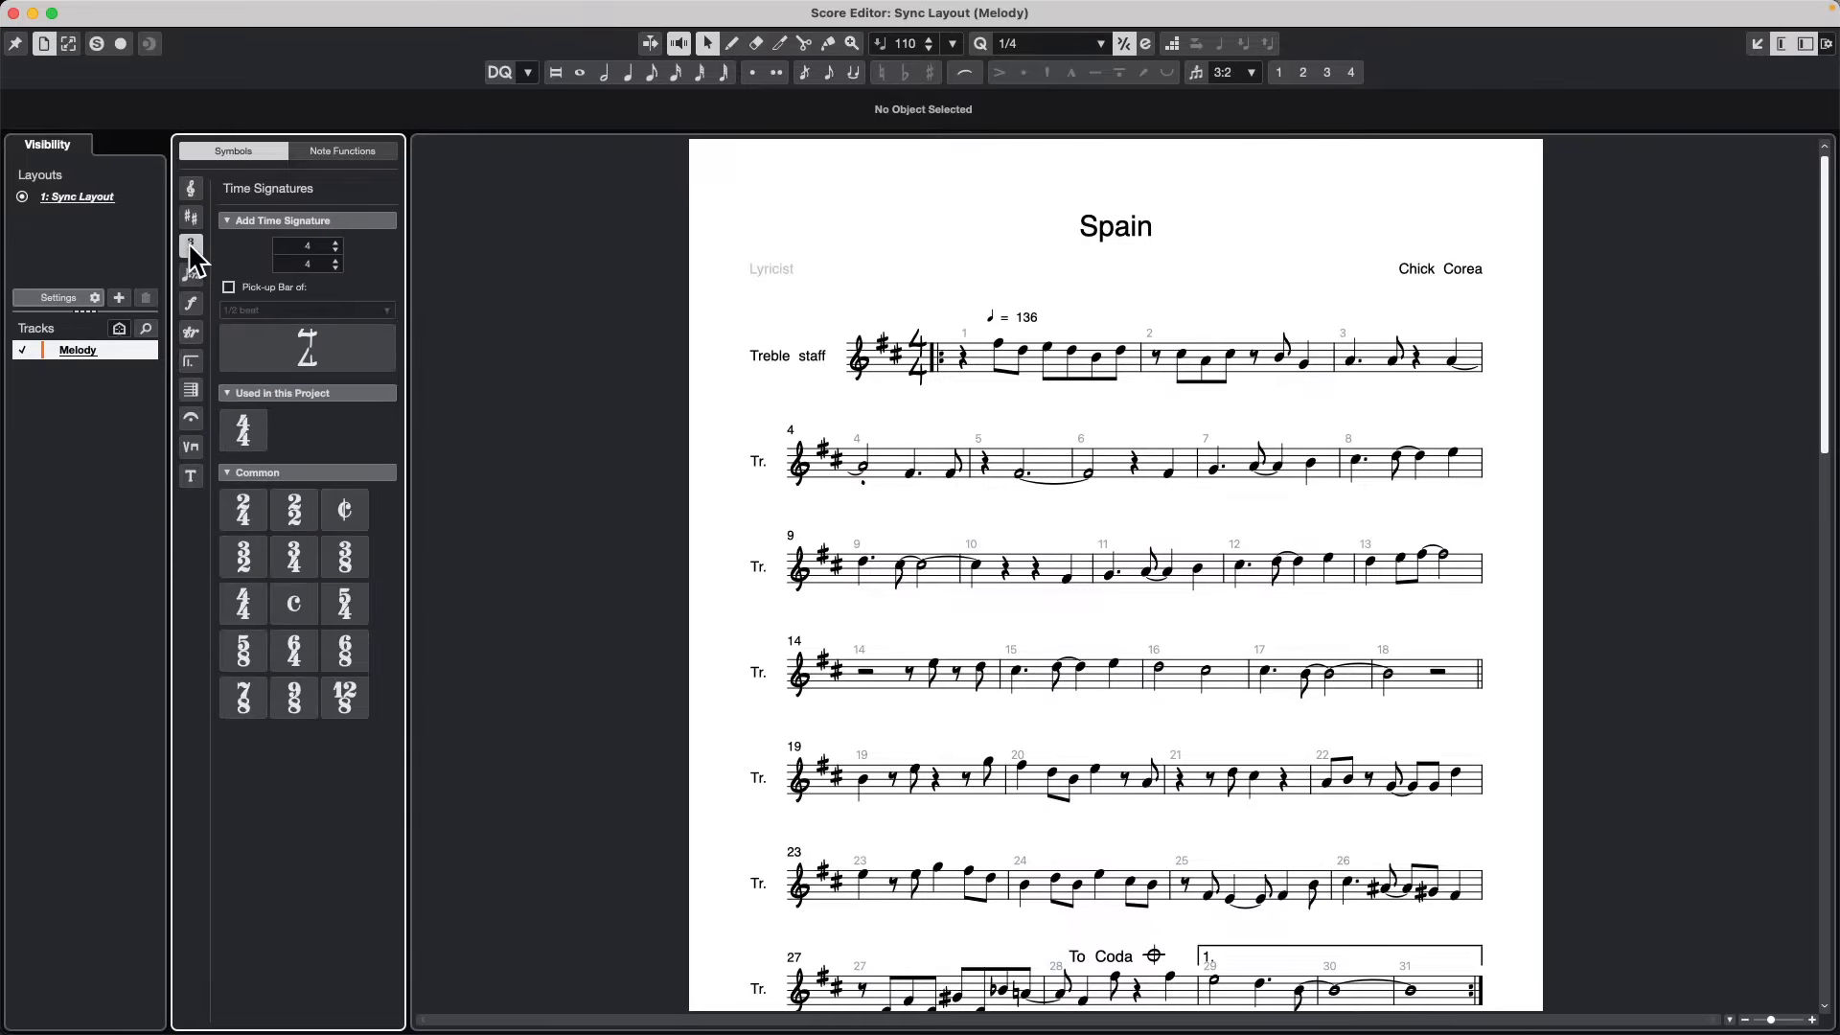
{"action": "left_click", "coordinate": [191, 305]}
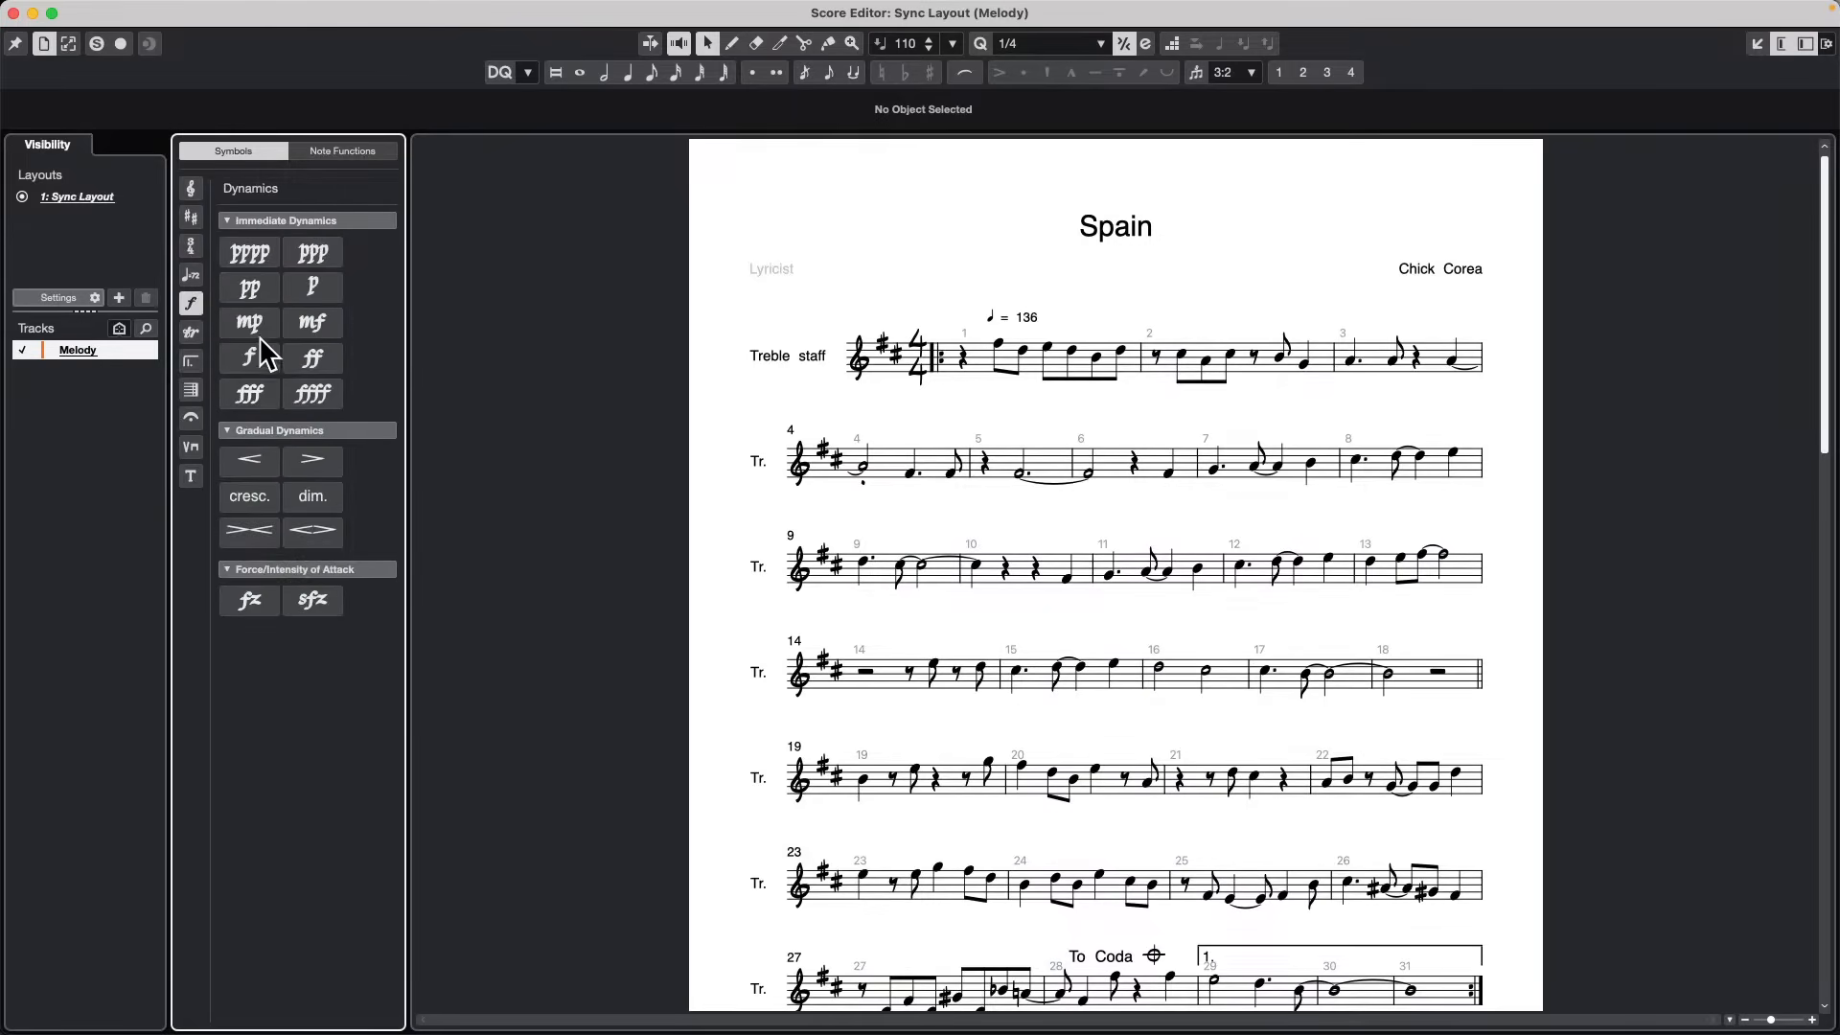
{"action": "left_click", "coordinate": [313, 323]}
{"action": "left_click", "coordinate": [999, 345]}
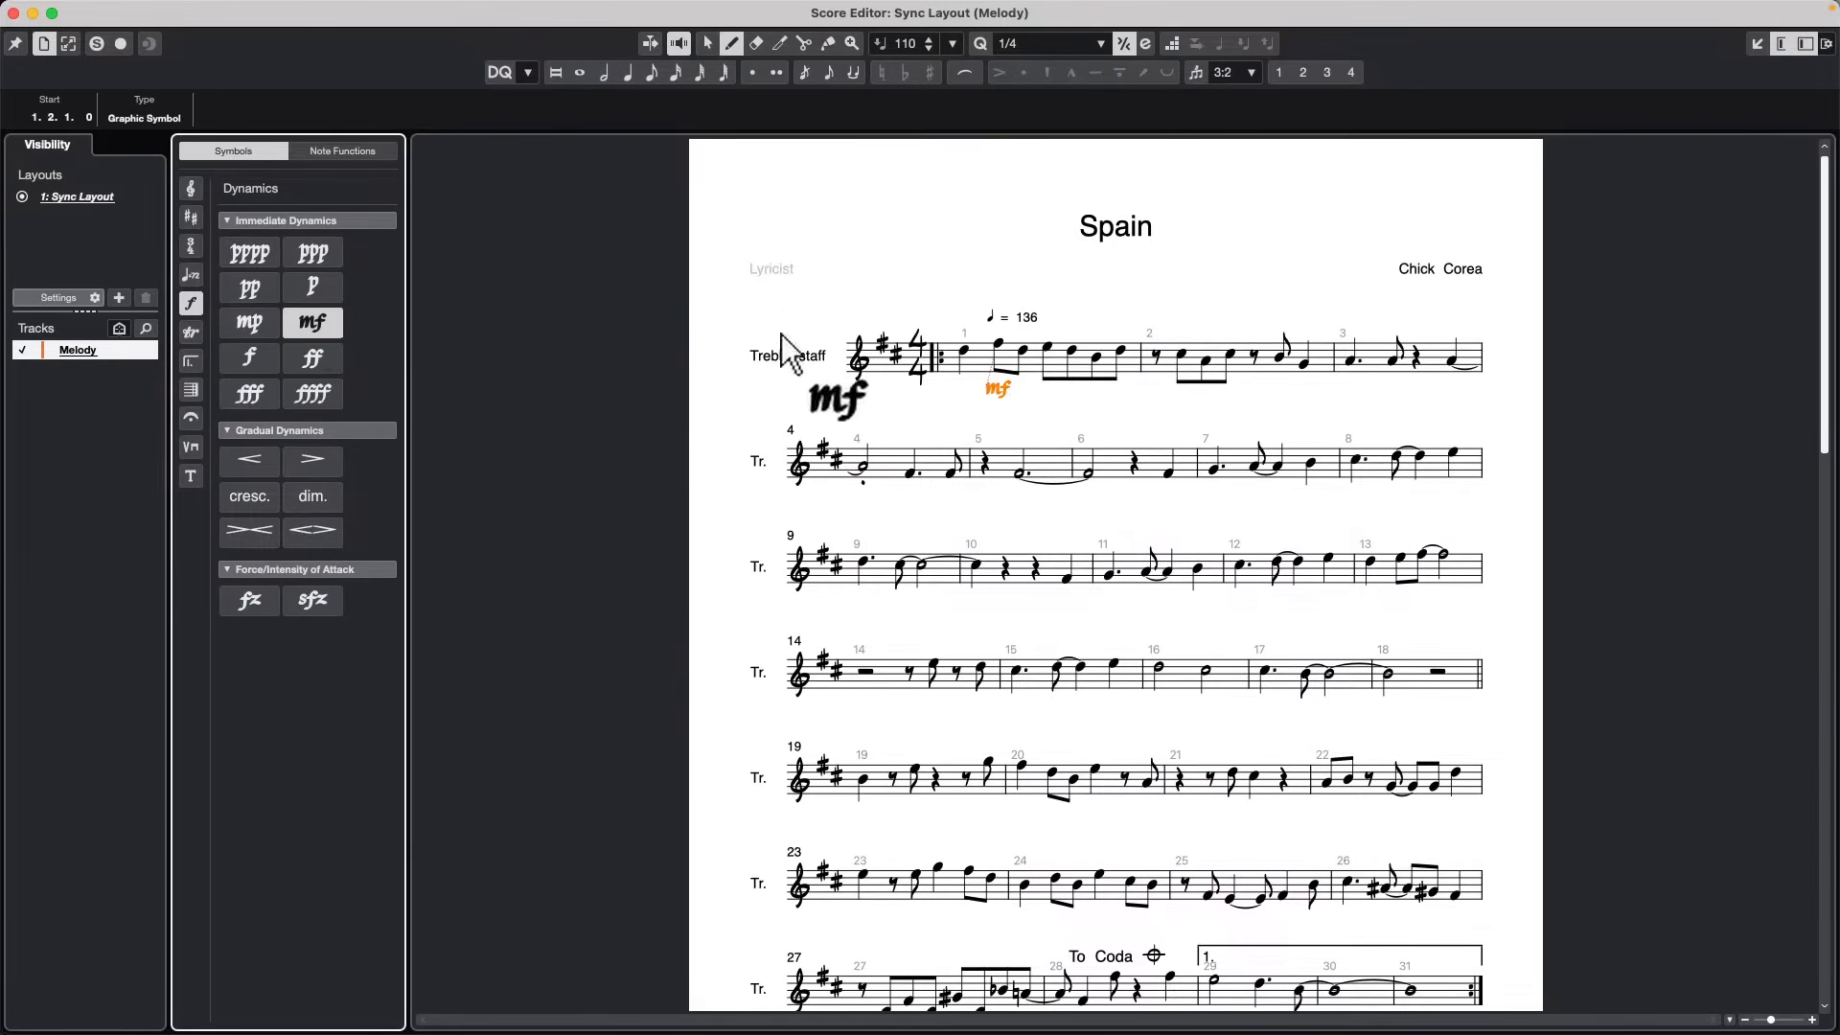
{"action": "key", "text": "Escape"}
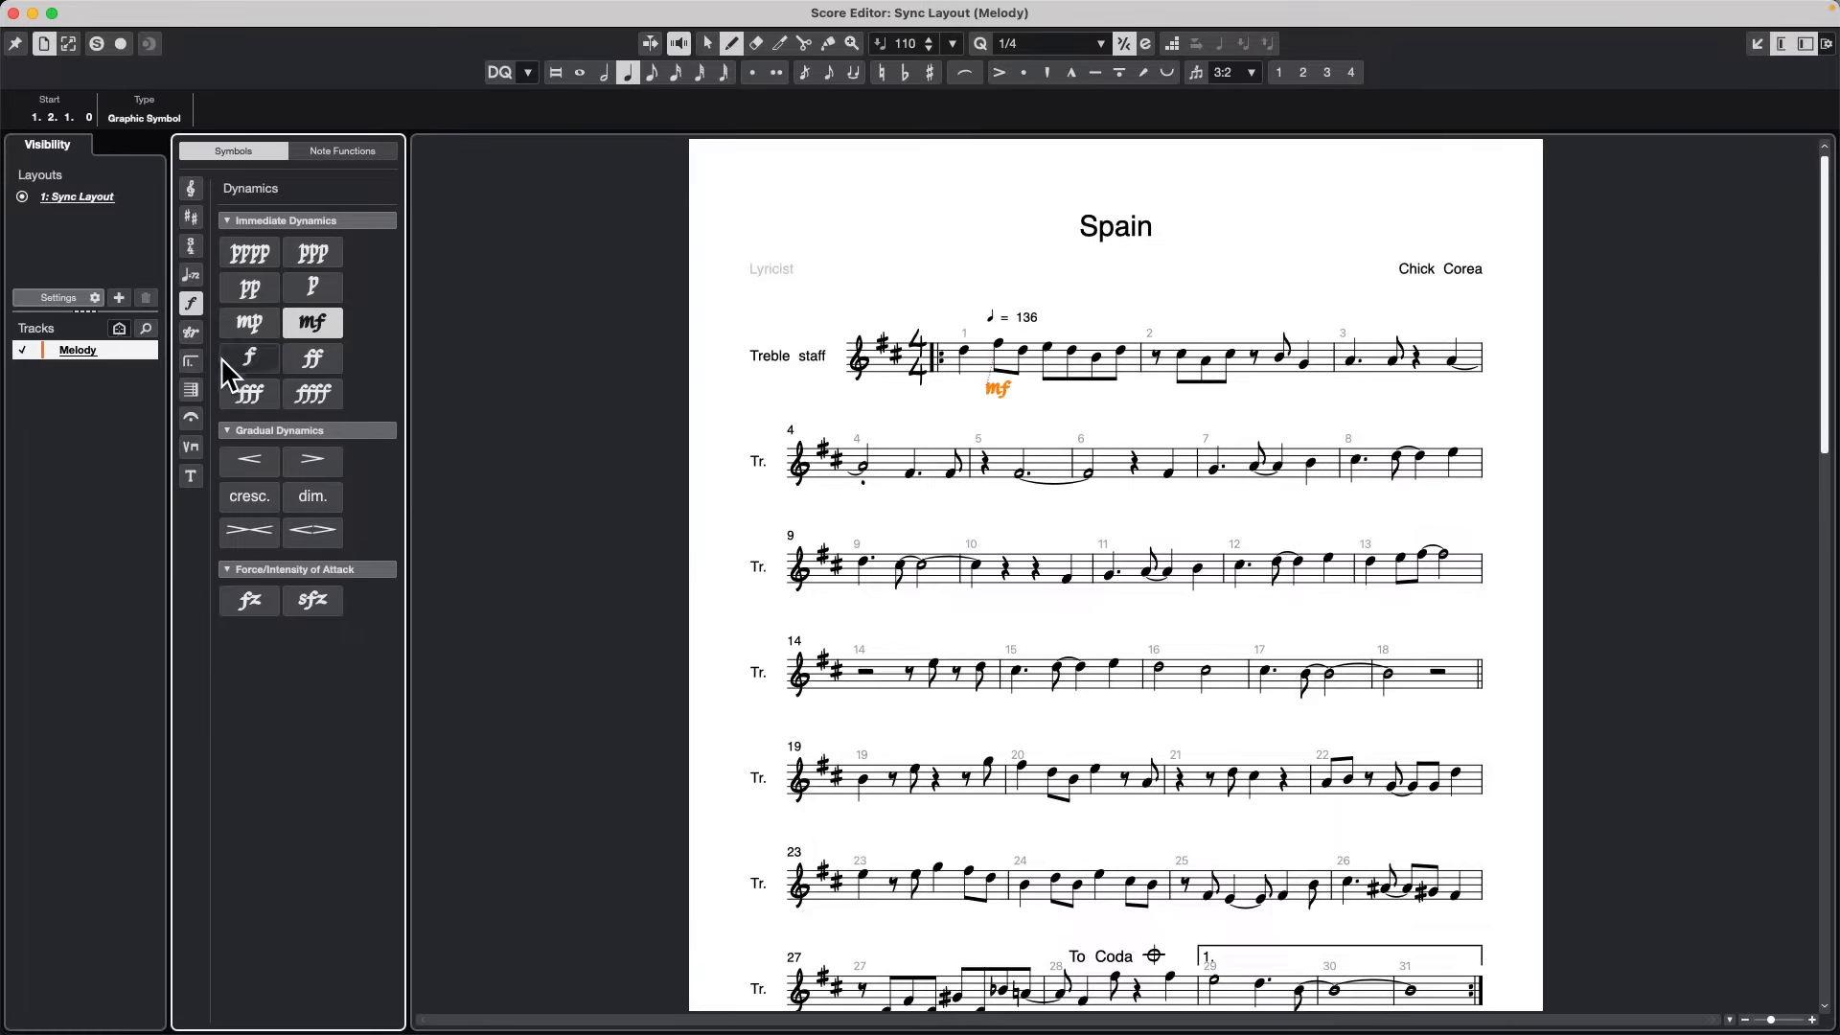
Look over the ornament and repeat structure symbols, and examine the repeat endings and coda markings in the lead sheet.
{"action": "left_click", "coordinate": [195, 333]}
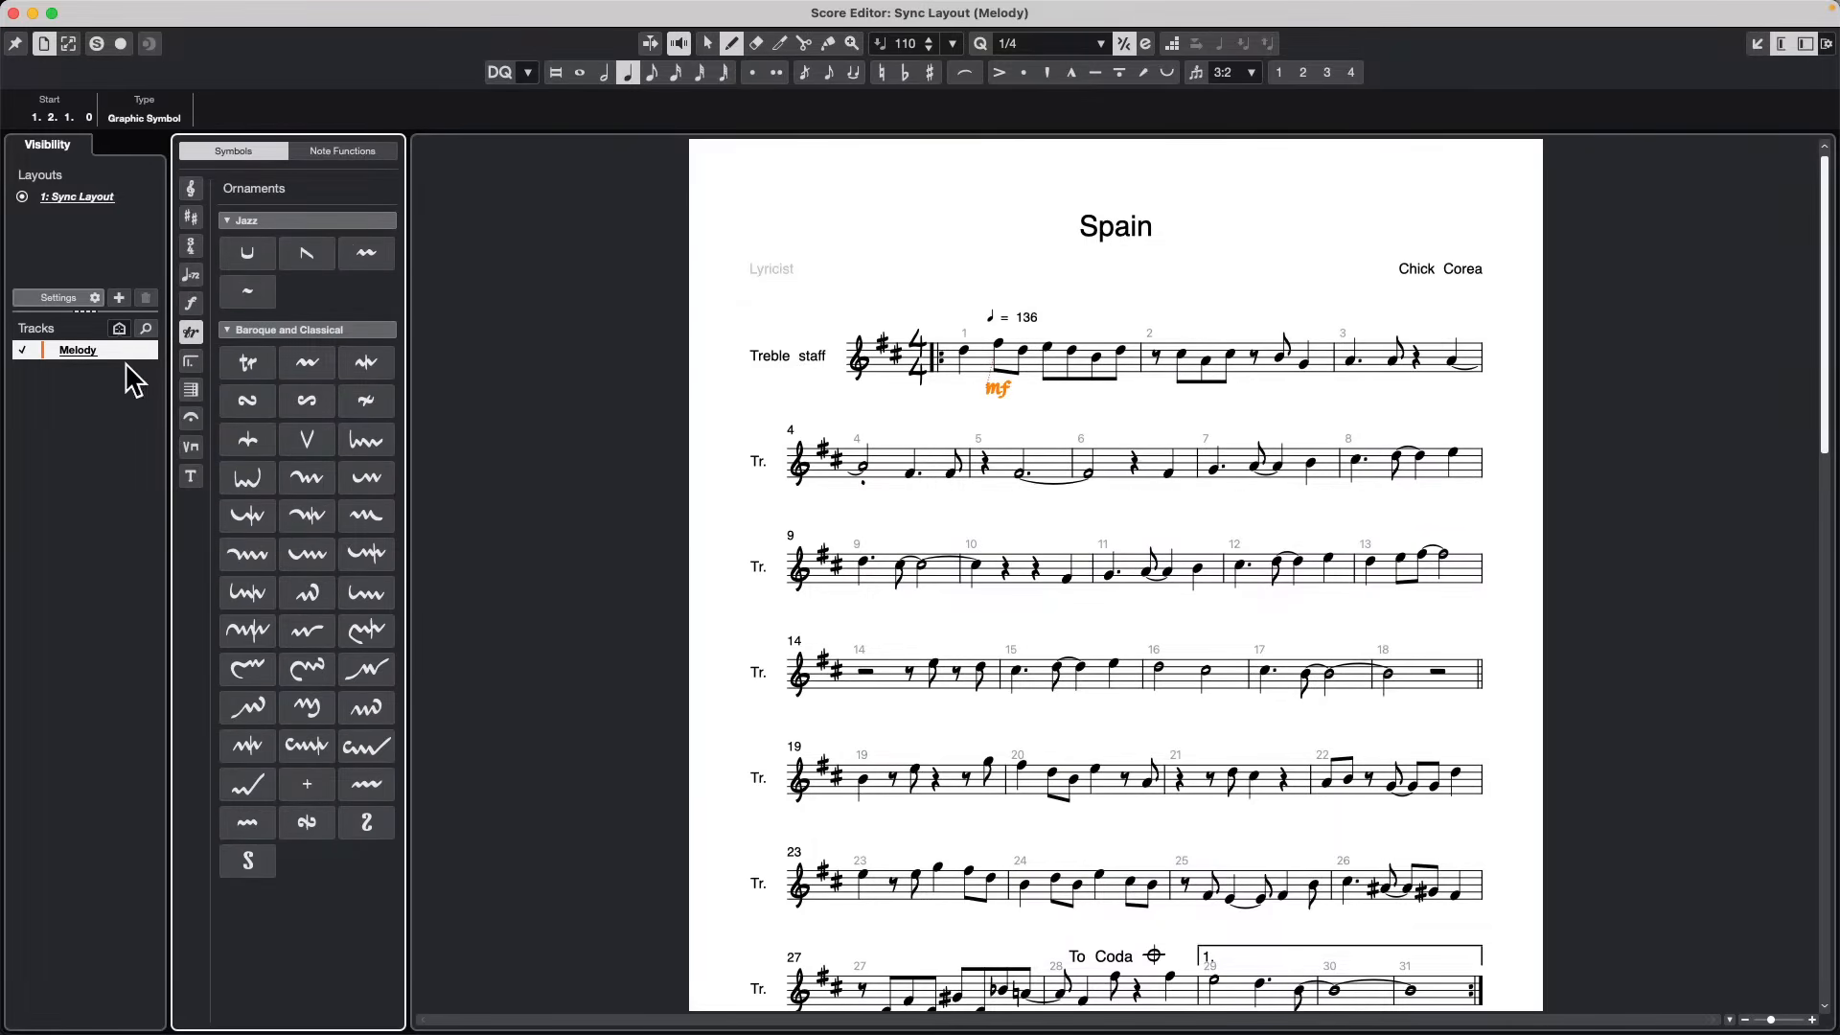
{"action": "left_click", "coordinate": [188, 365]}
{"action": "scroll", "coordinate": [1244, 387], "scroll_direction": "down", "scroll_amount": 6}
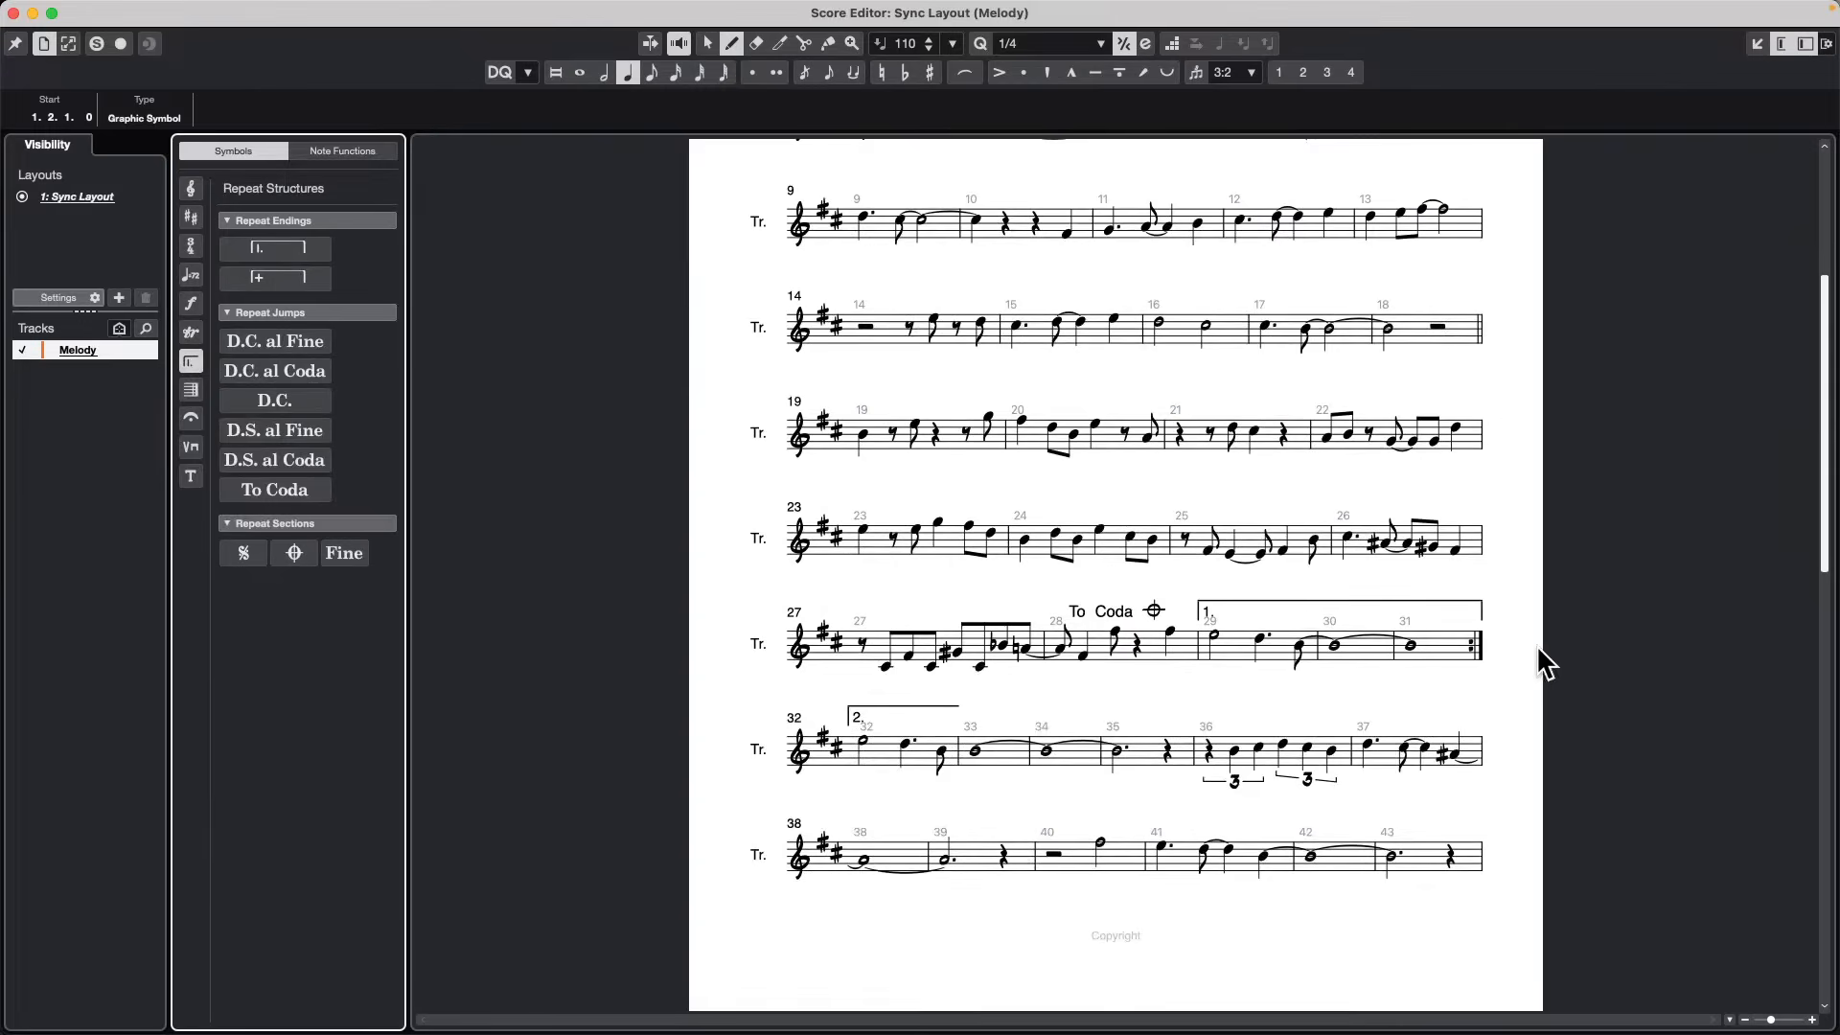
{"action": "scroll", "coordinate": [1137, 628], "scroll_direction": "down", "scroll_amount": 9}
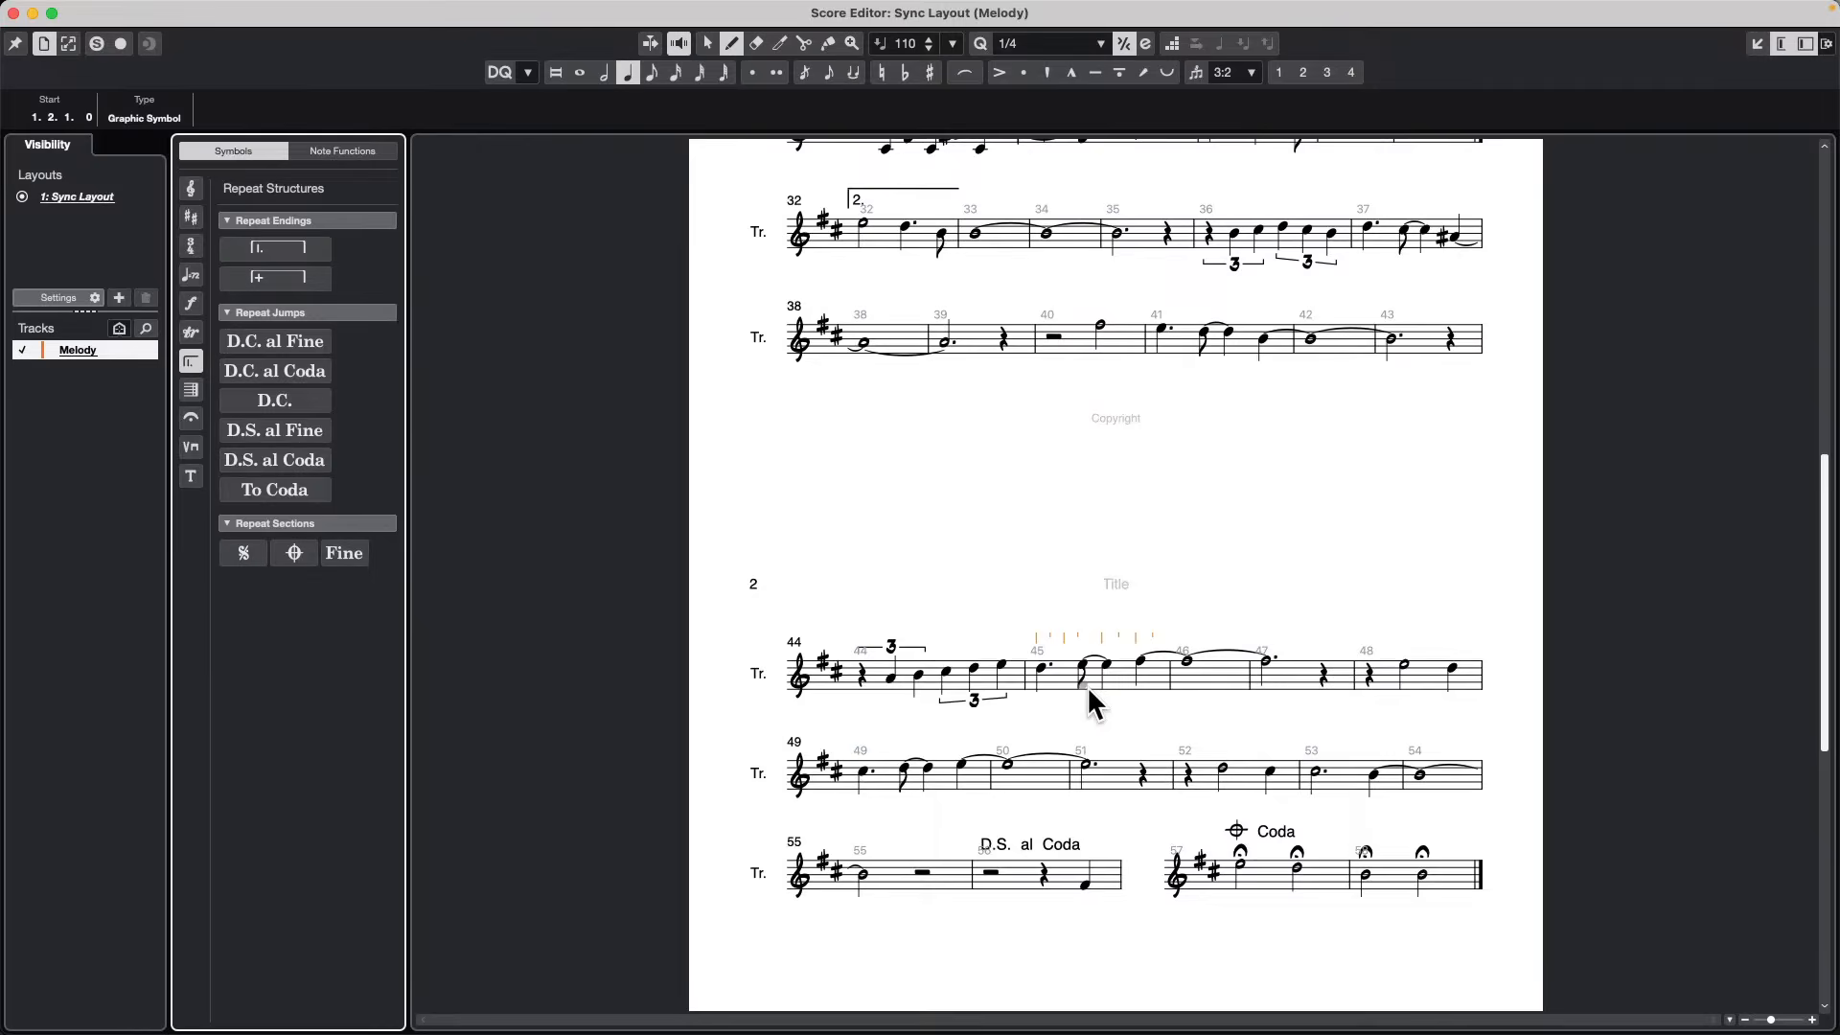
{"action": "scroll", "coordinate": [1090, 682], "scroll_direction": "up", "scroll_amount": 12}
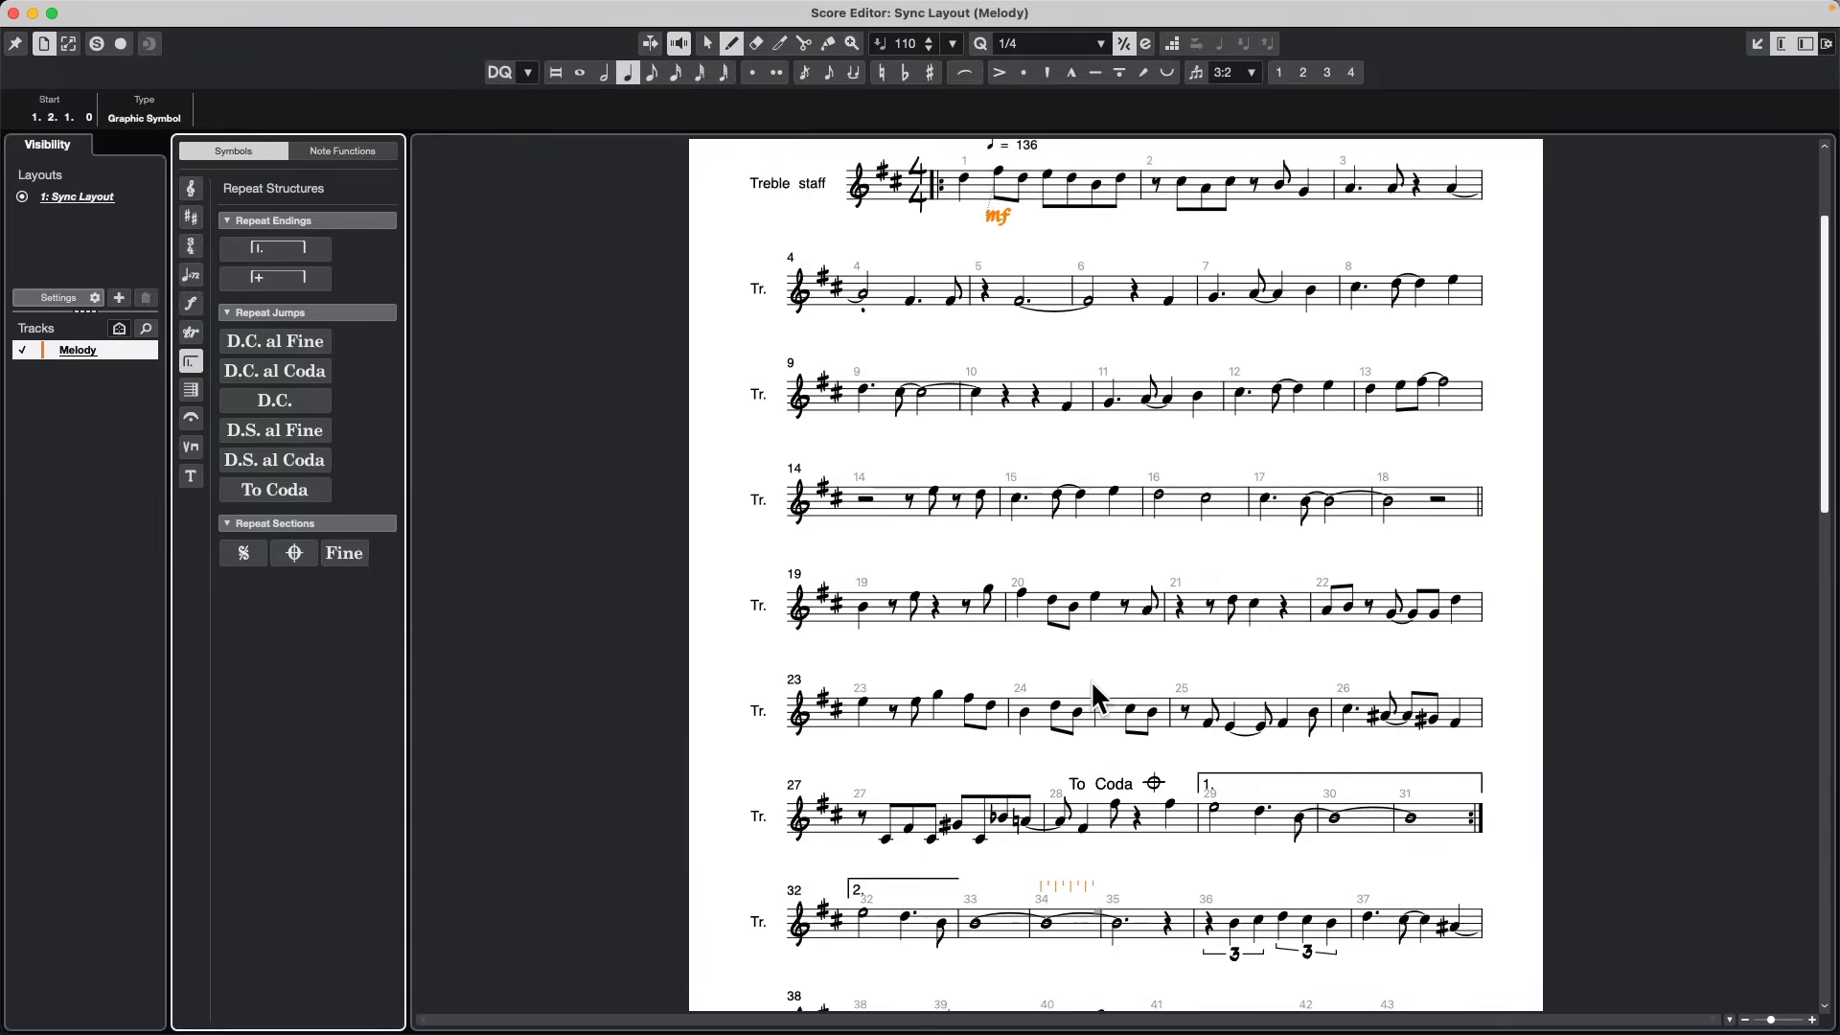
Examine the project information and font options in Score Settings, and look through the Spain lead sheet.
{"action": "scroll", "coordinate": [1090, 680], "scroll_direction": "up", "scroll_amount": 3}
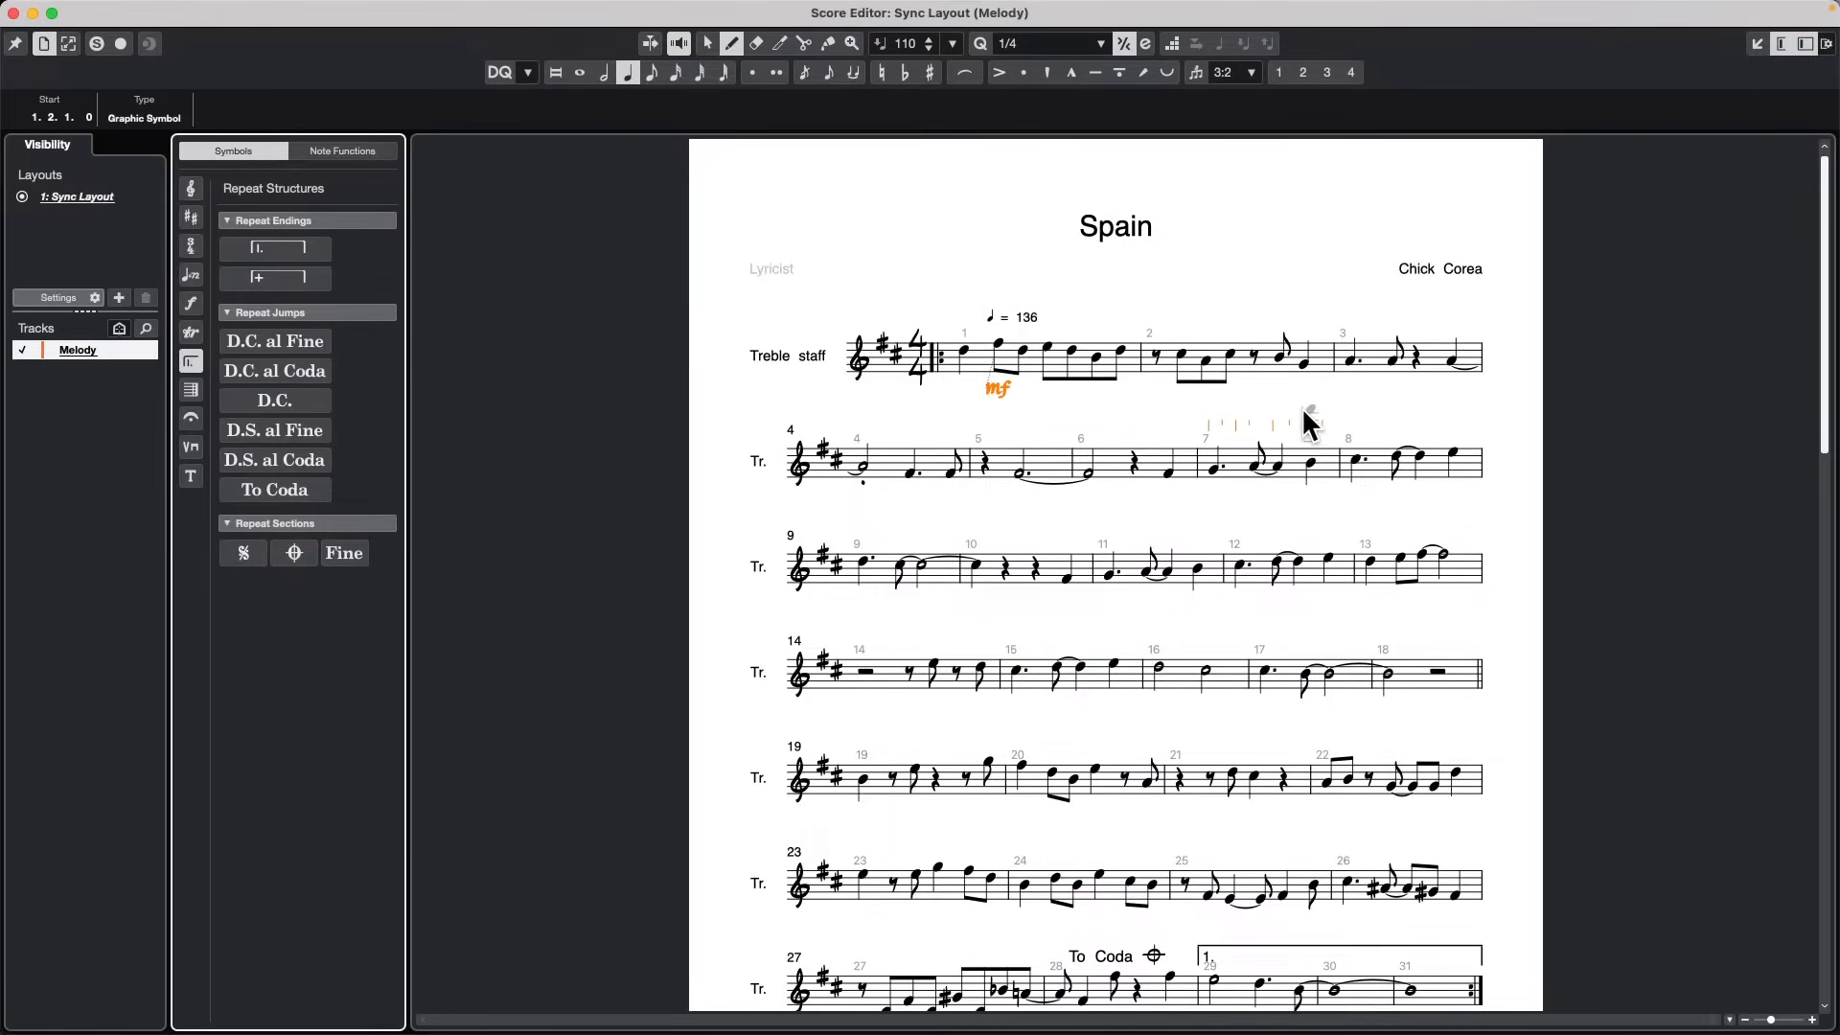
{"action": "left_click", "coordinate": [374, 12]}
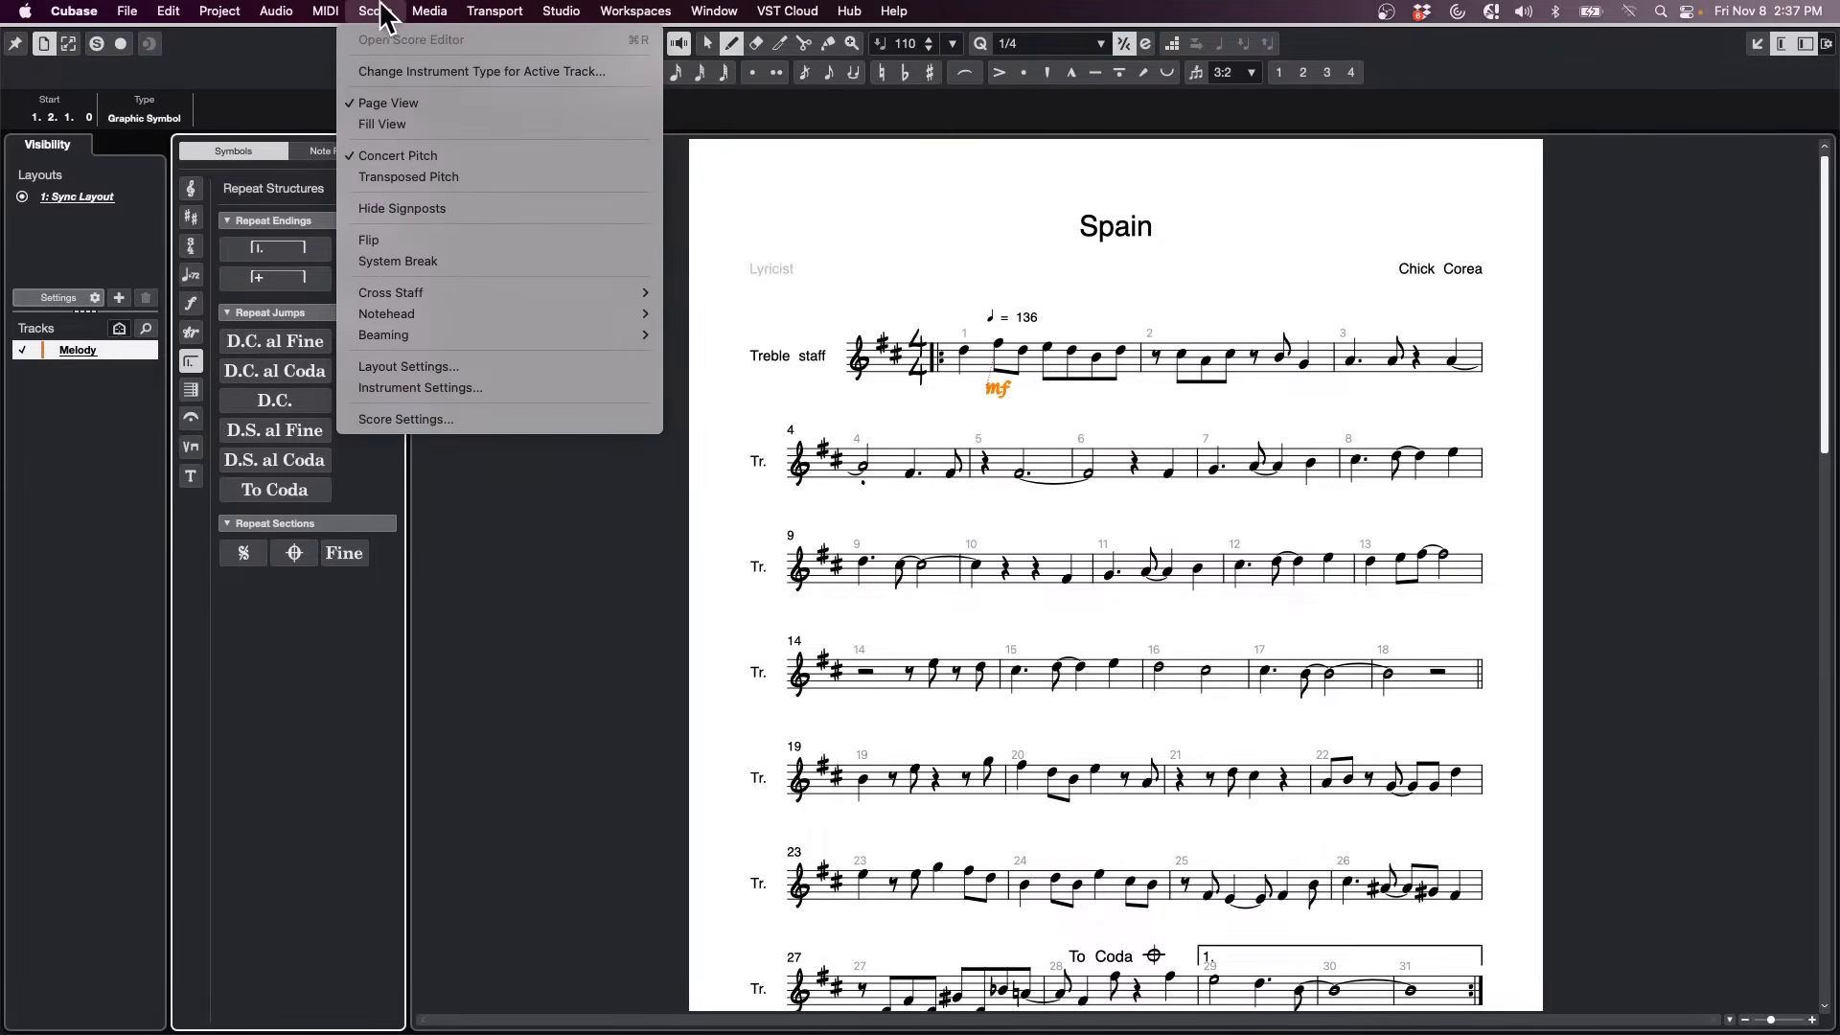
{"action": "left_click", "coordinate": [458, 422]}
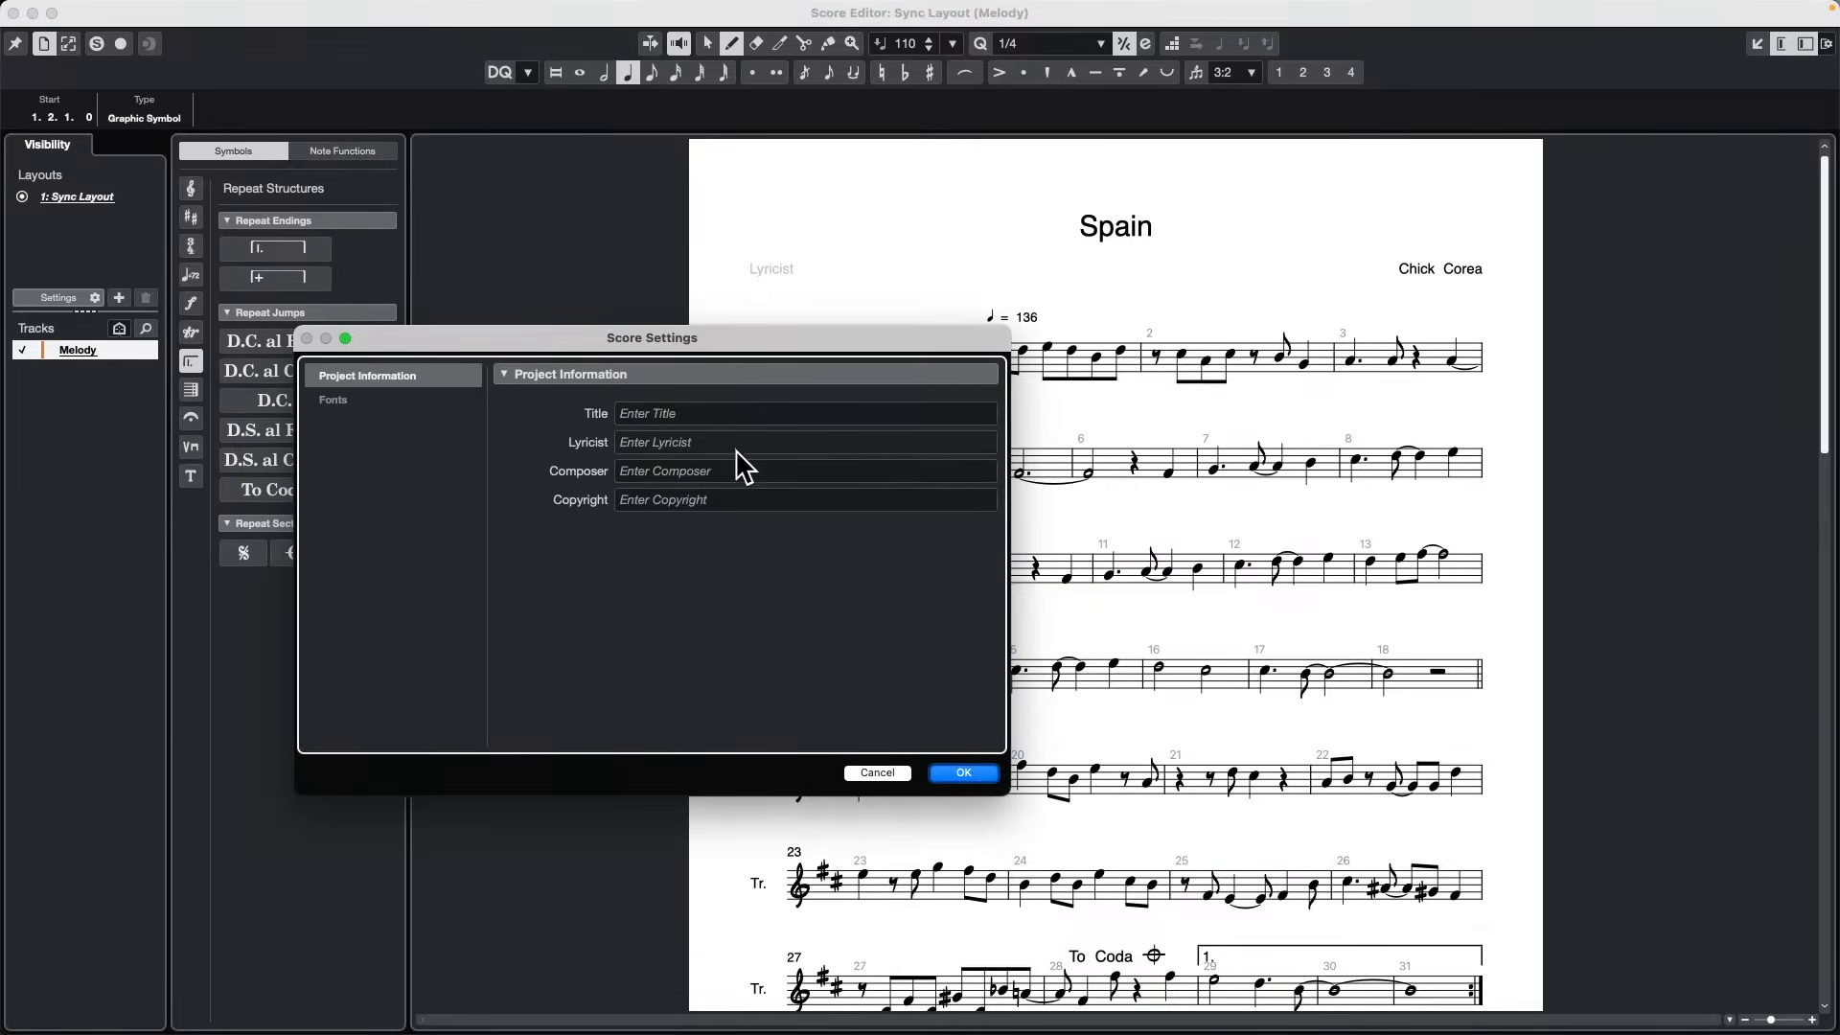
{"action": "left_click", "coordinate": [376, 402]}
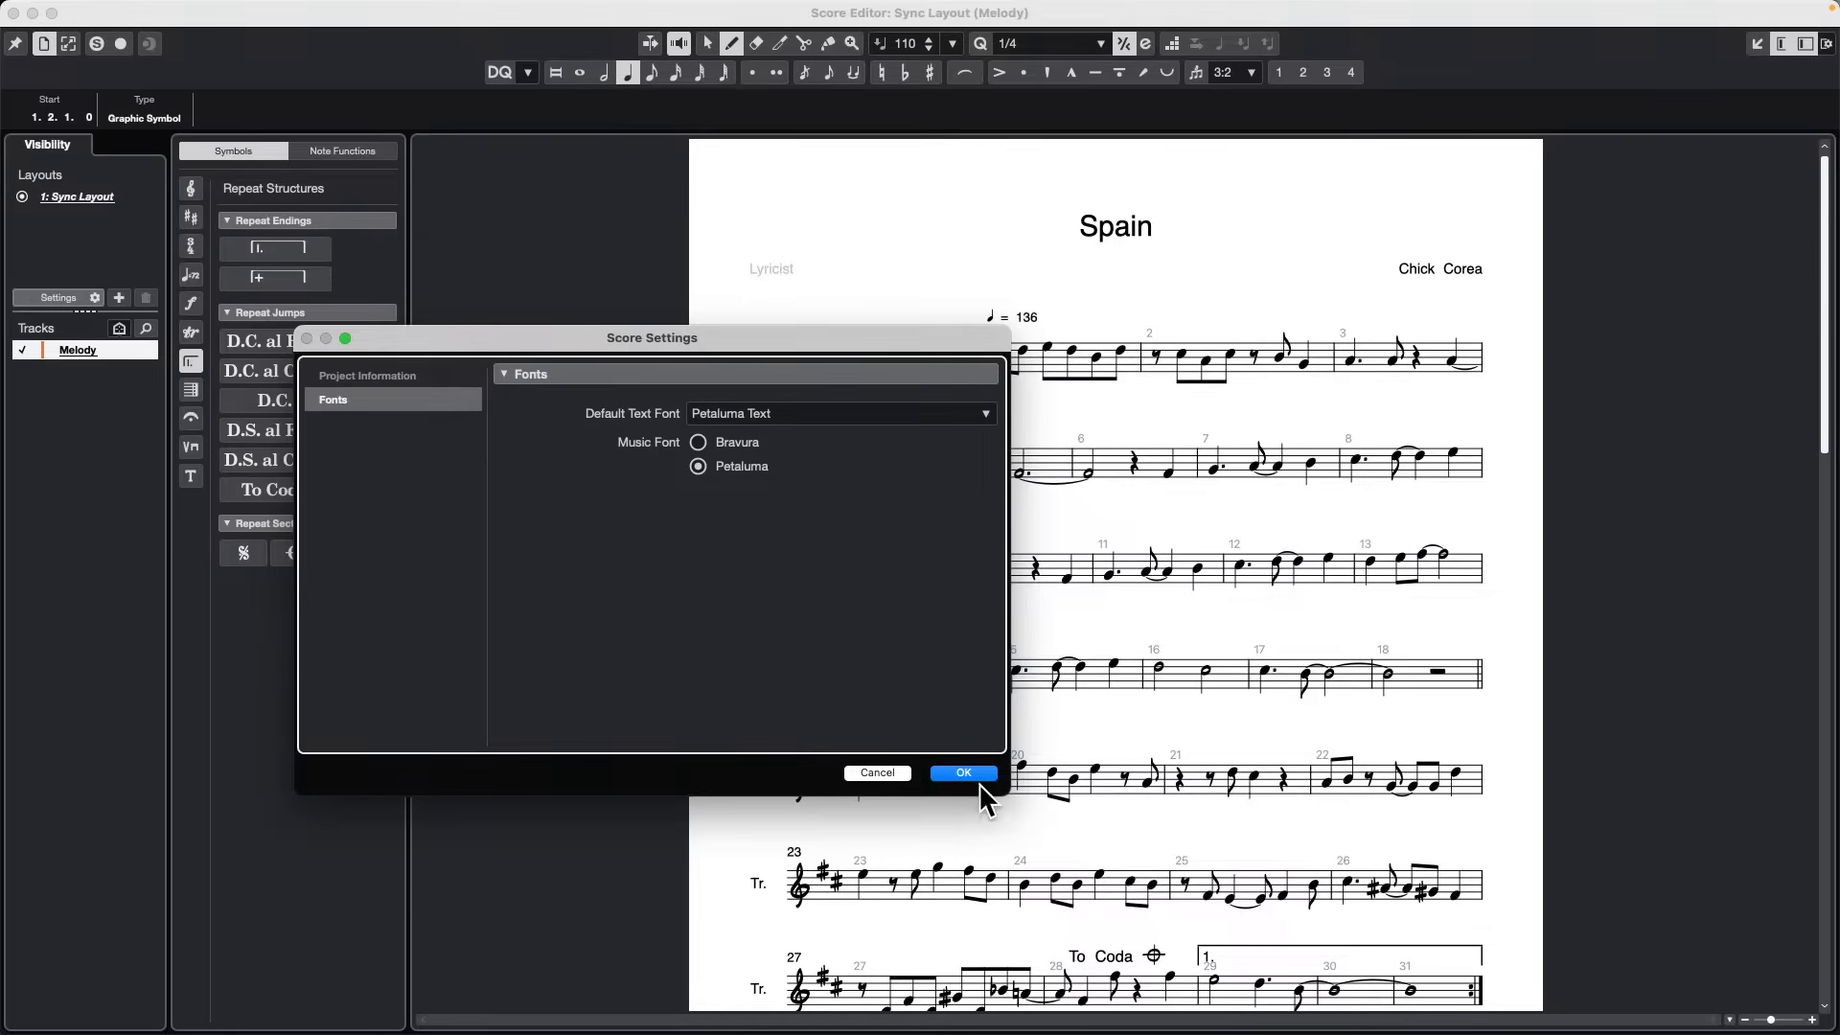
{"action": "left_click", "coordinate": [888, 772]}
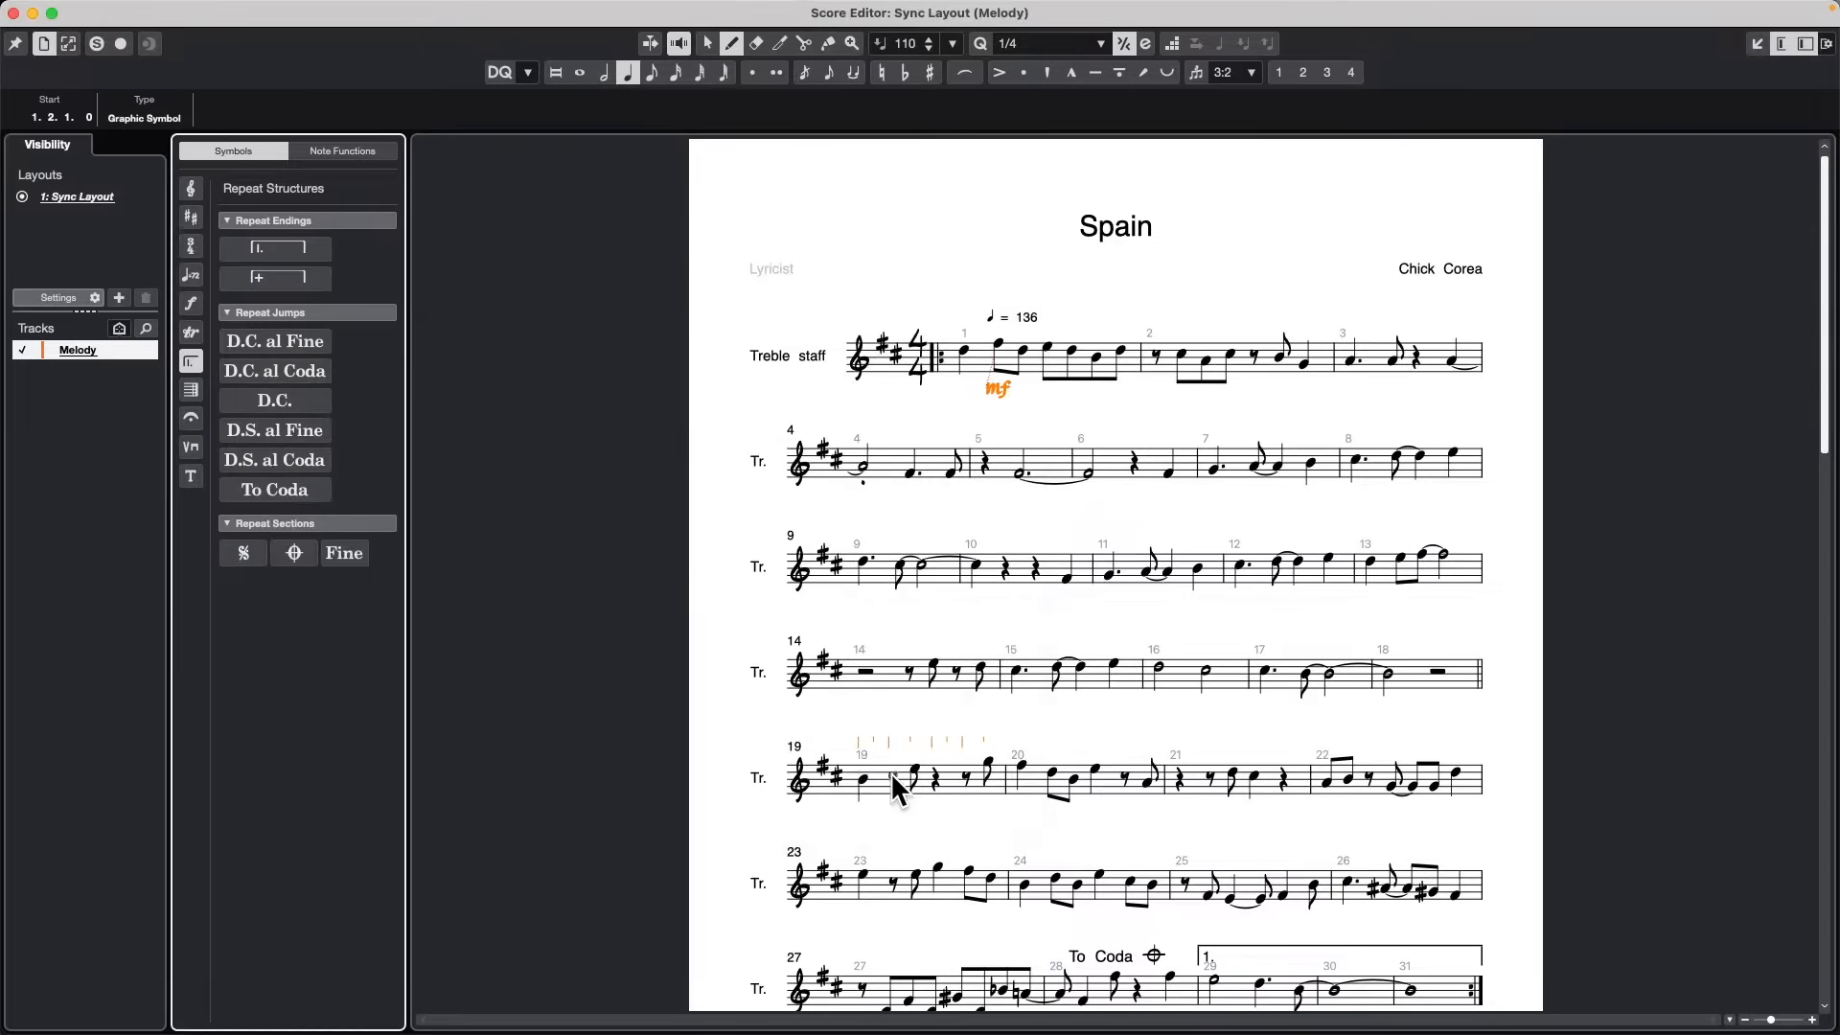
{"action": "scroll", "coordinate": [1117, 460], "scroll_direction": "down", "scroll_amount": 5}
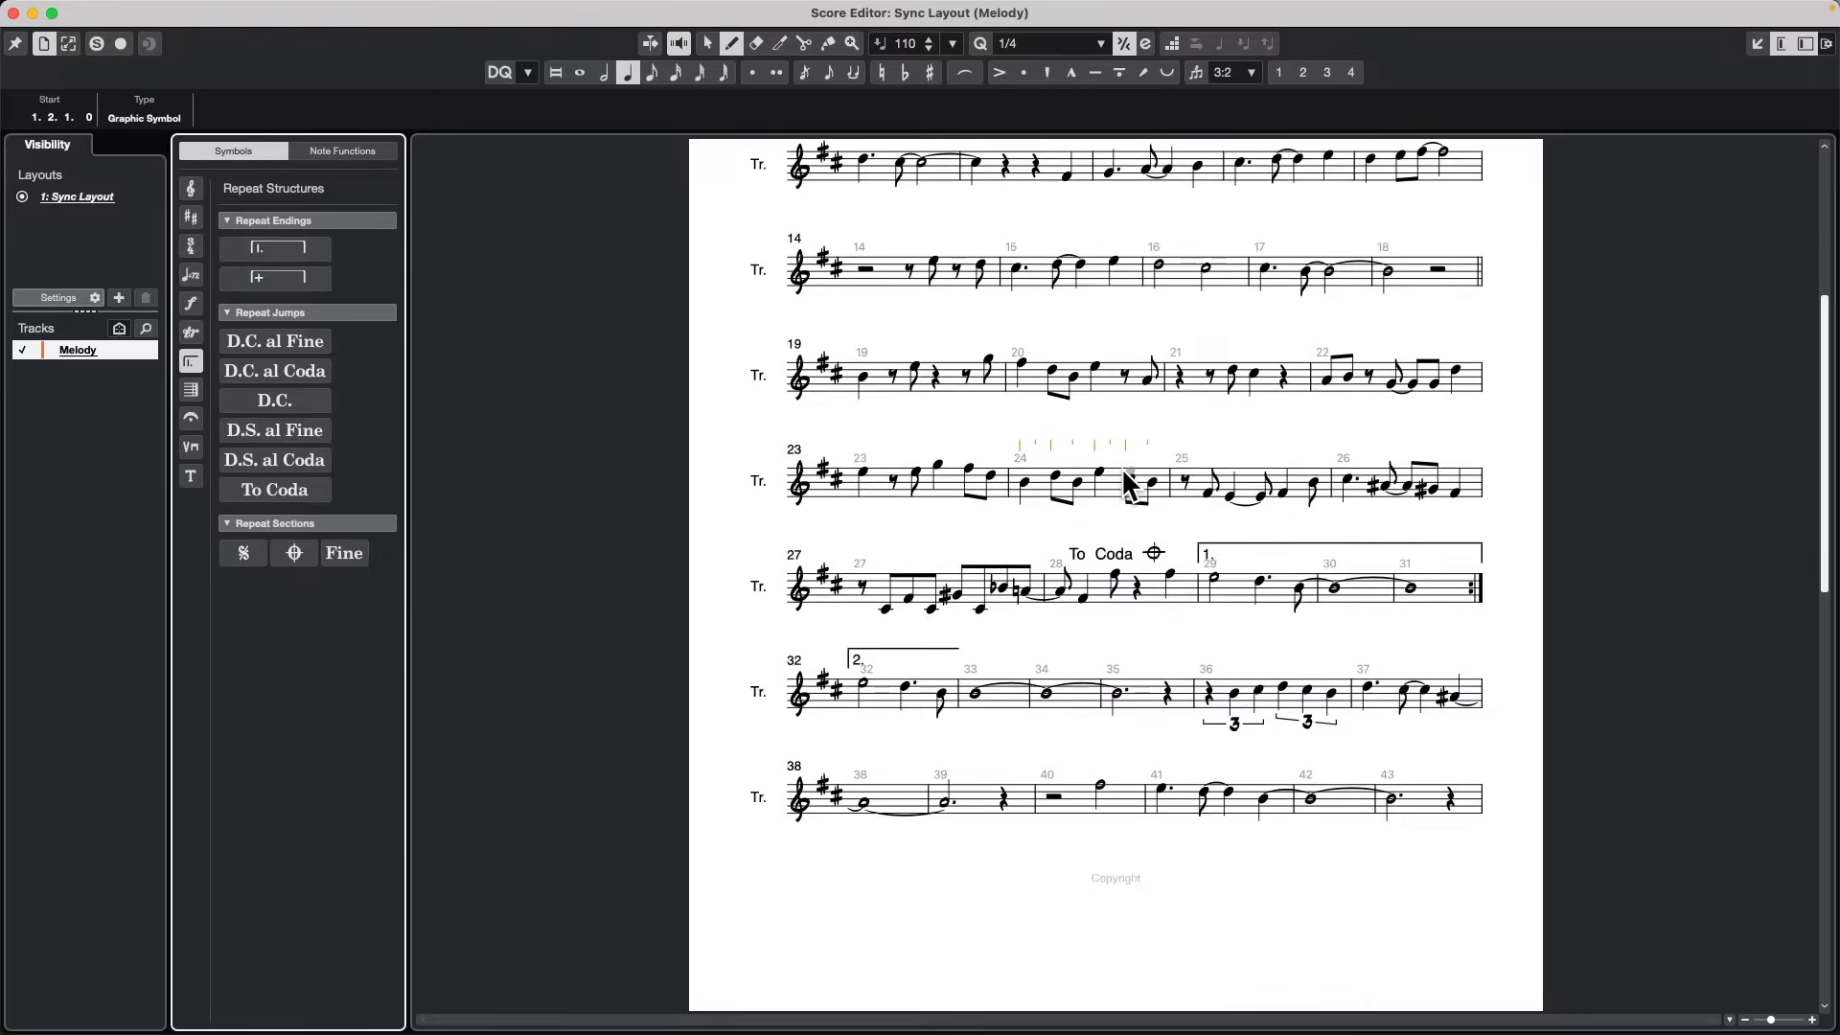
{"action": "scroll", "coordinate": [1123, 464], "scroll_direction": "down", "scroll_amount": 4}
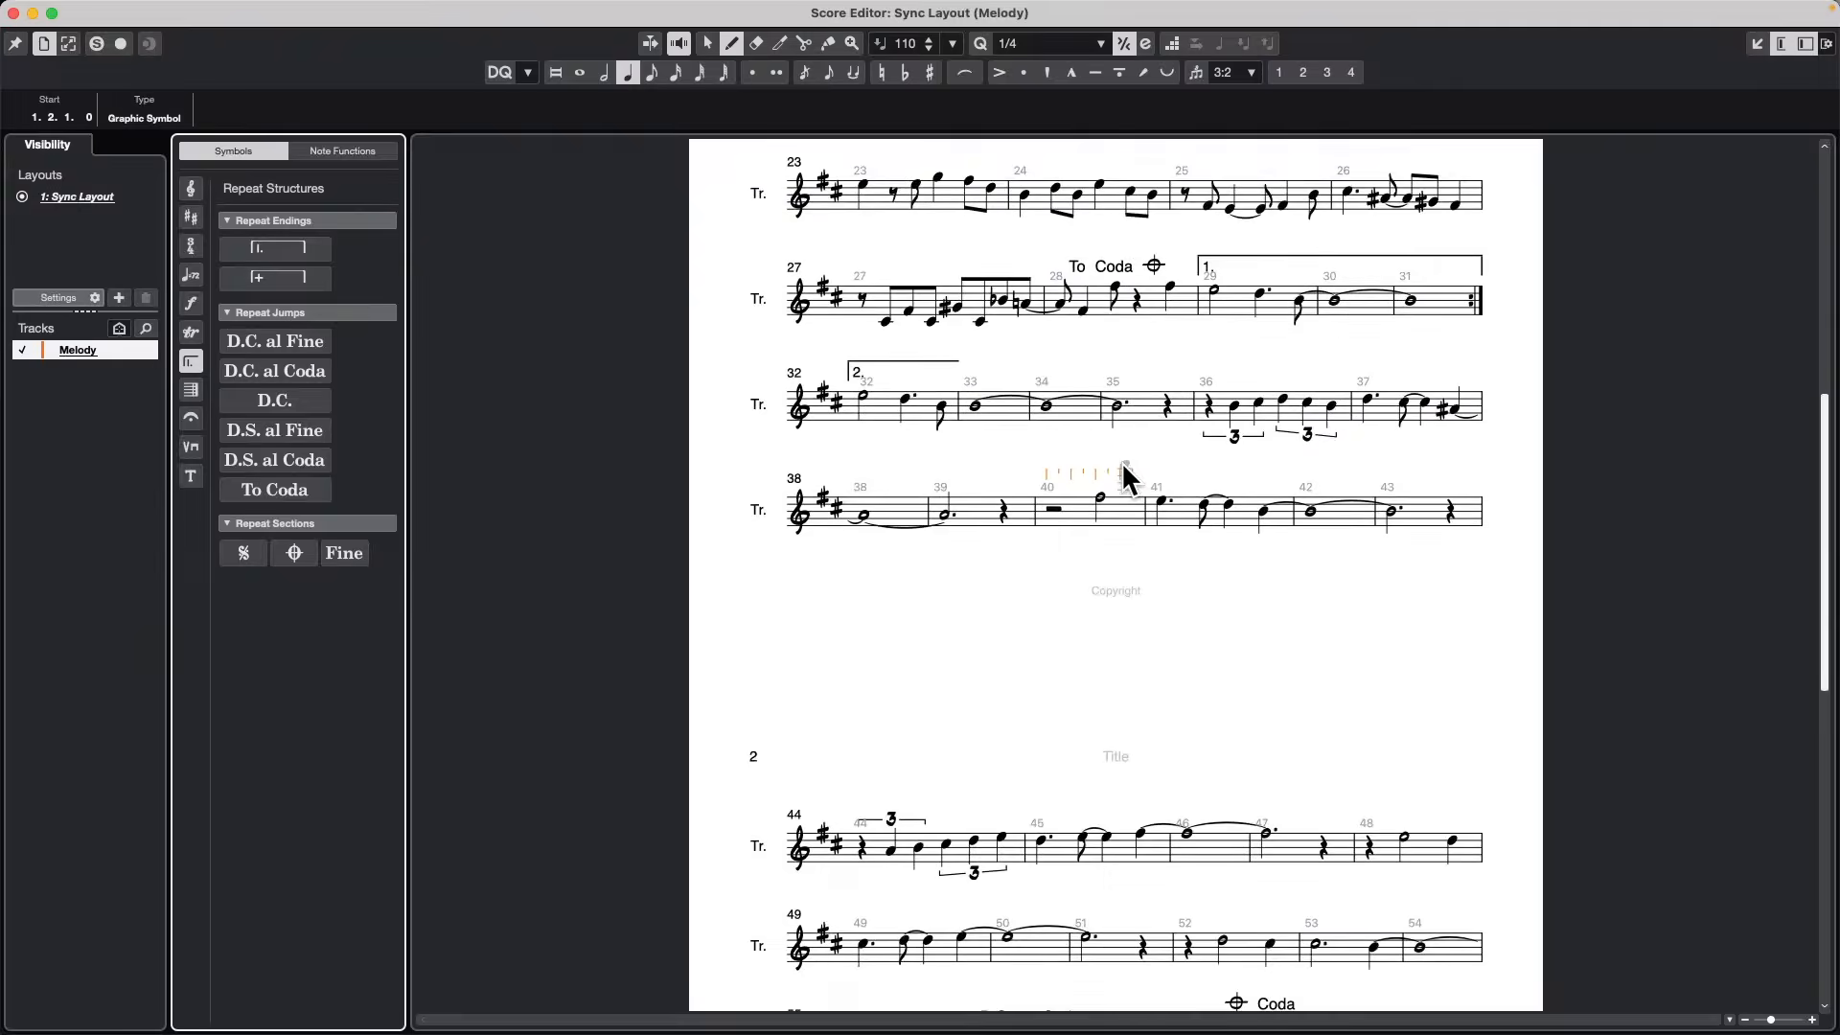
{"action": "scroll", "coordinate": [1121, 462], "scroll_direction": "up", "scroll_amount": 5}
{"action": "scroll", "coordinate": [1123, 474], "scroll_direction": "up", "scroll_amount": 2}
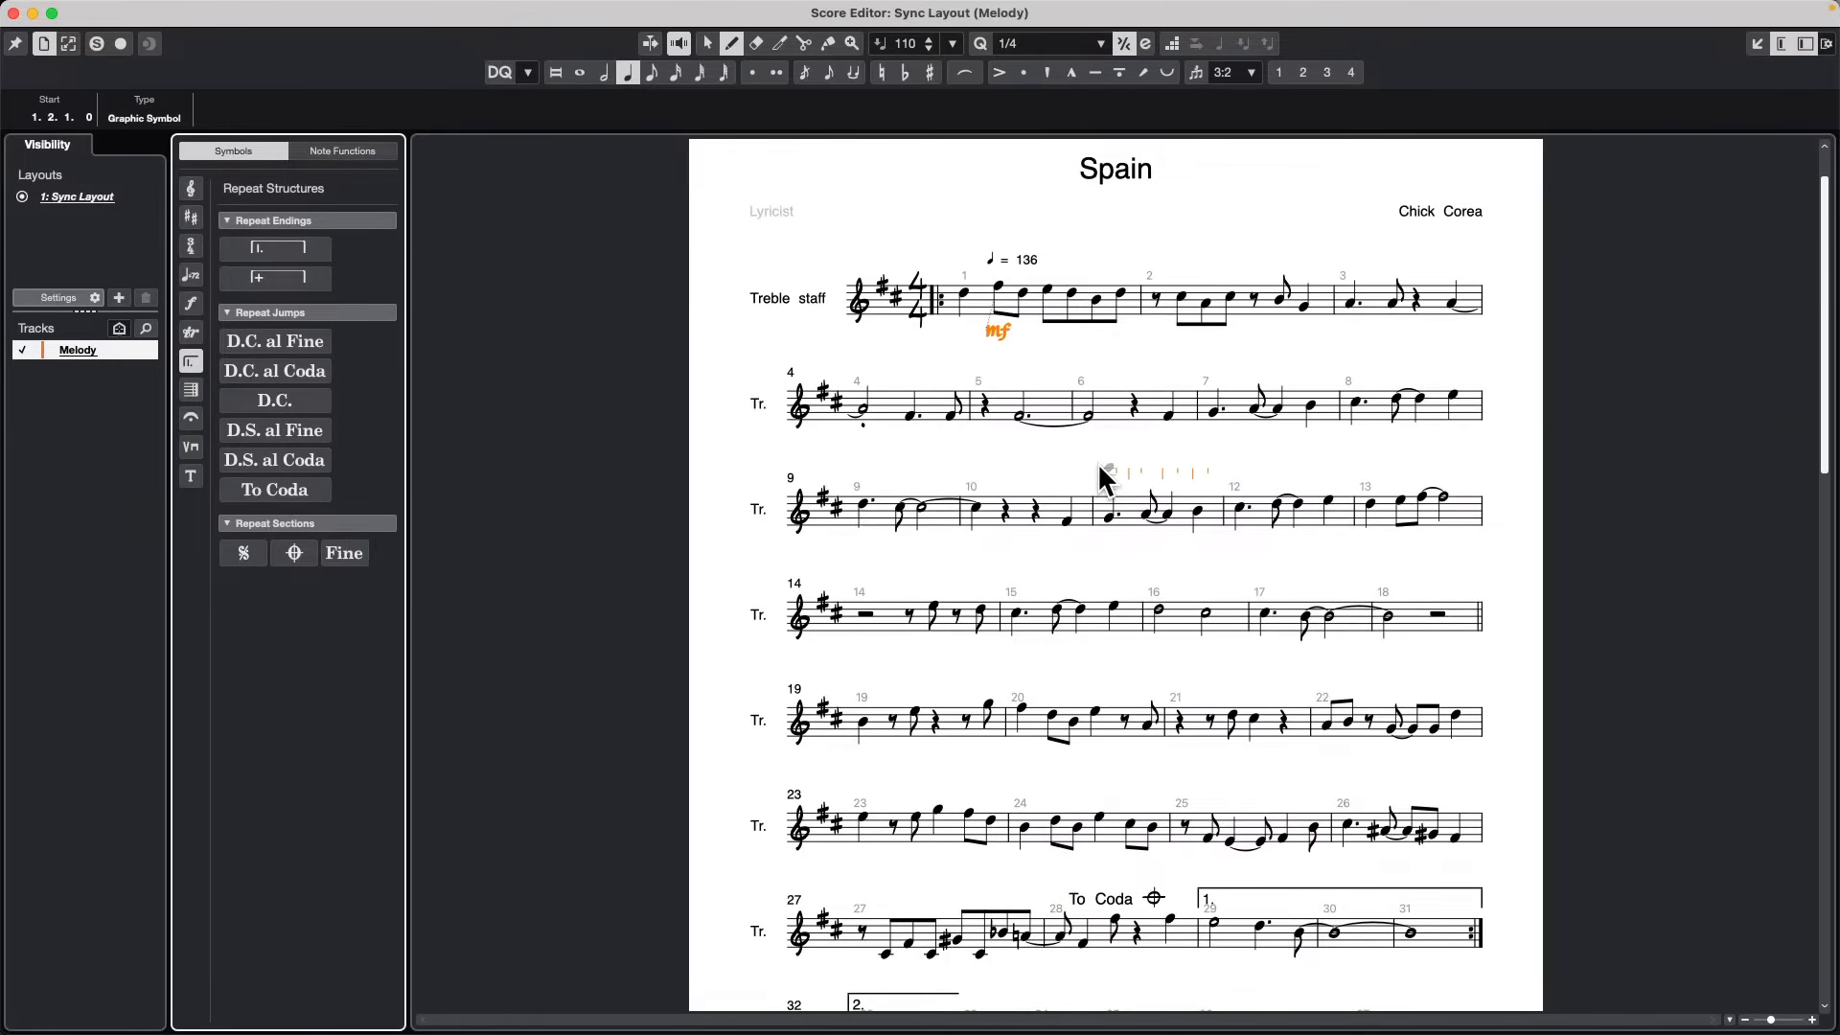
{"action": "scroll", "coordinate": [1099, 474], "scroll_direction": "down", "scroll_amount": 3}
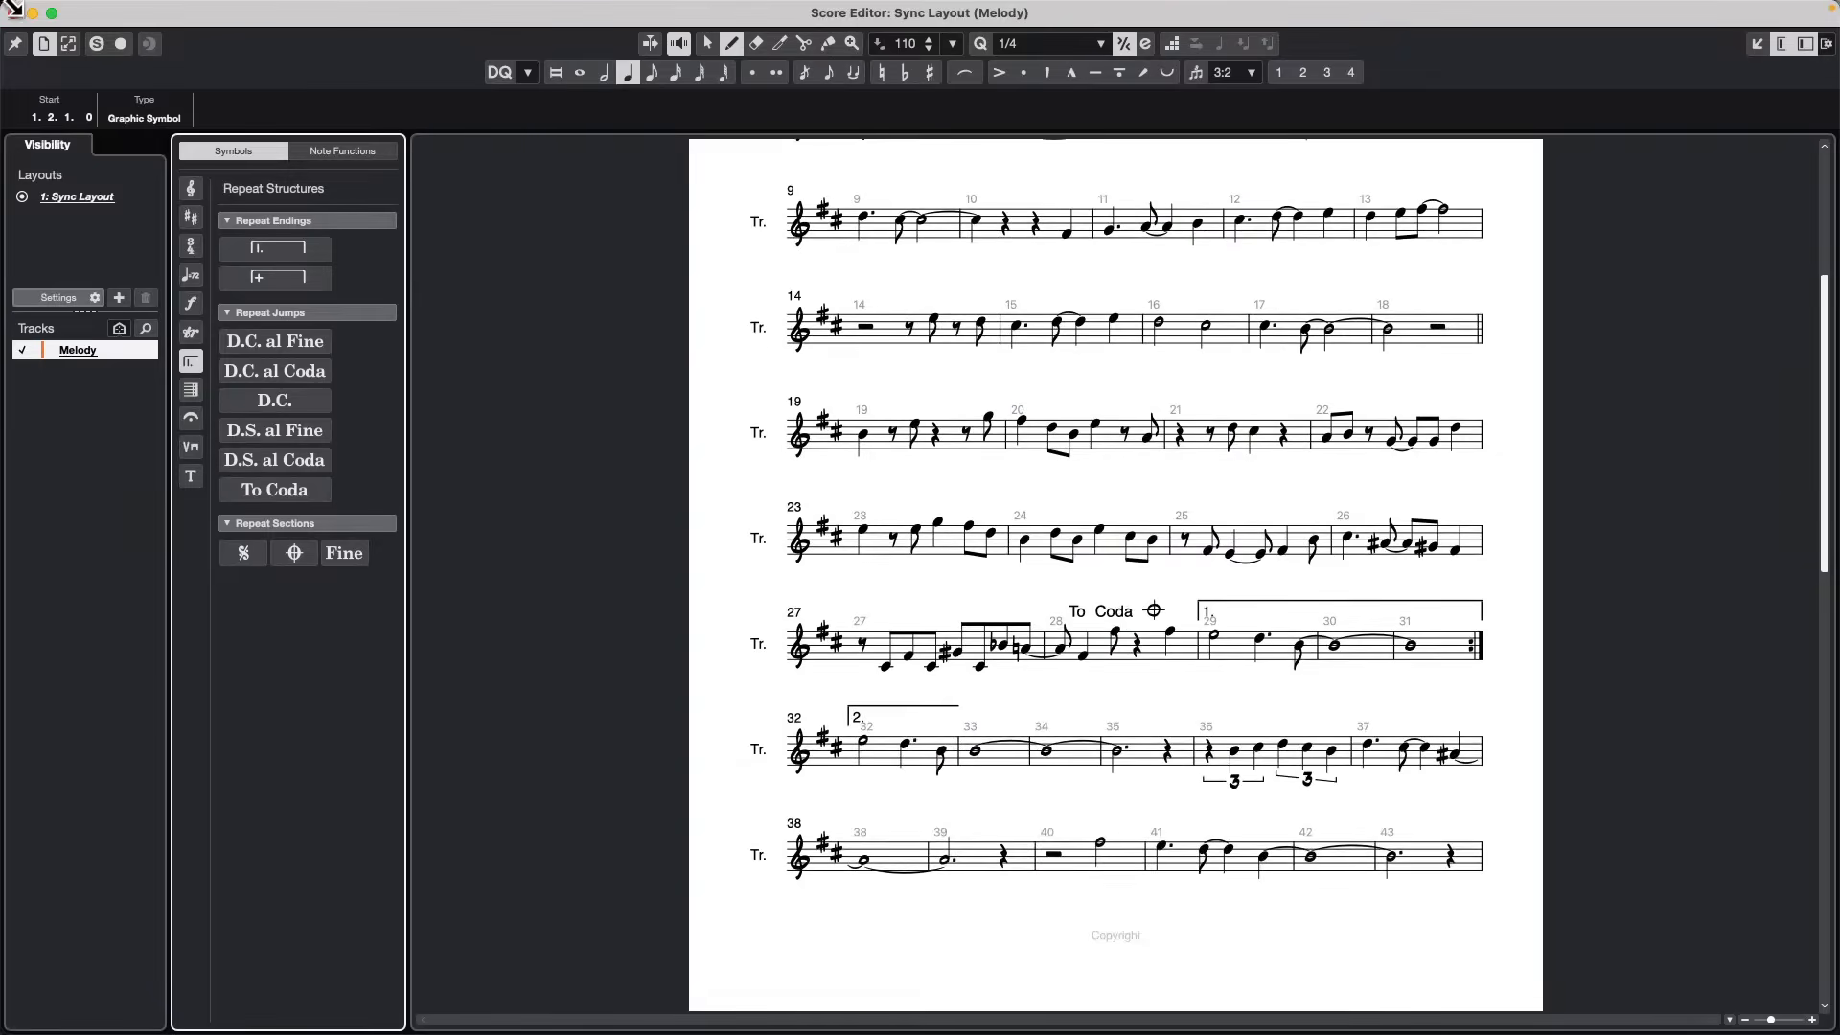
Open the recent project Greensleeves.cpr and show its score in a separate window.
{"action": "left_click", "coordinate": [167, 11]}
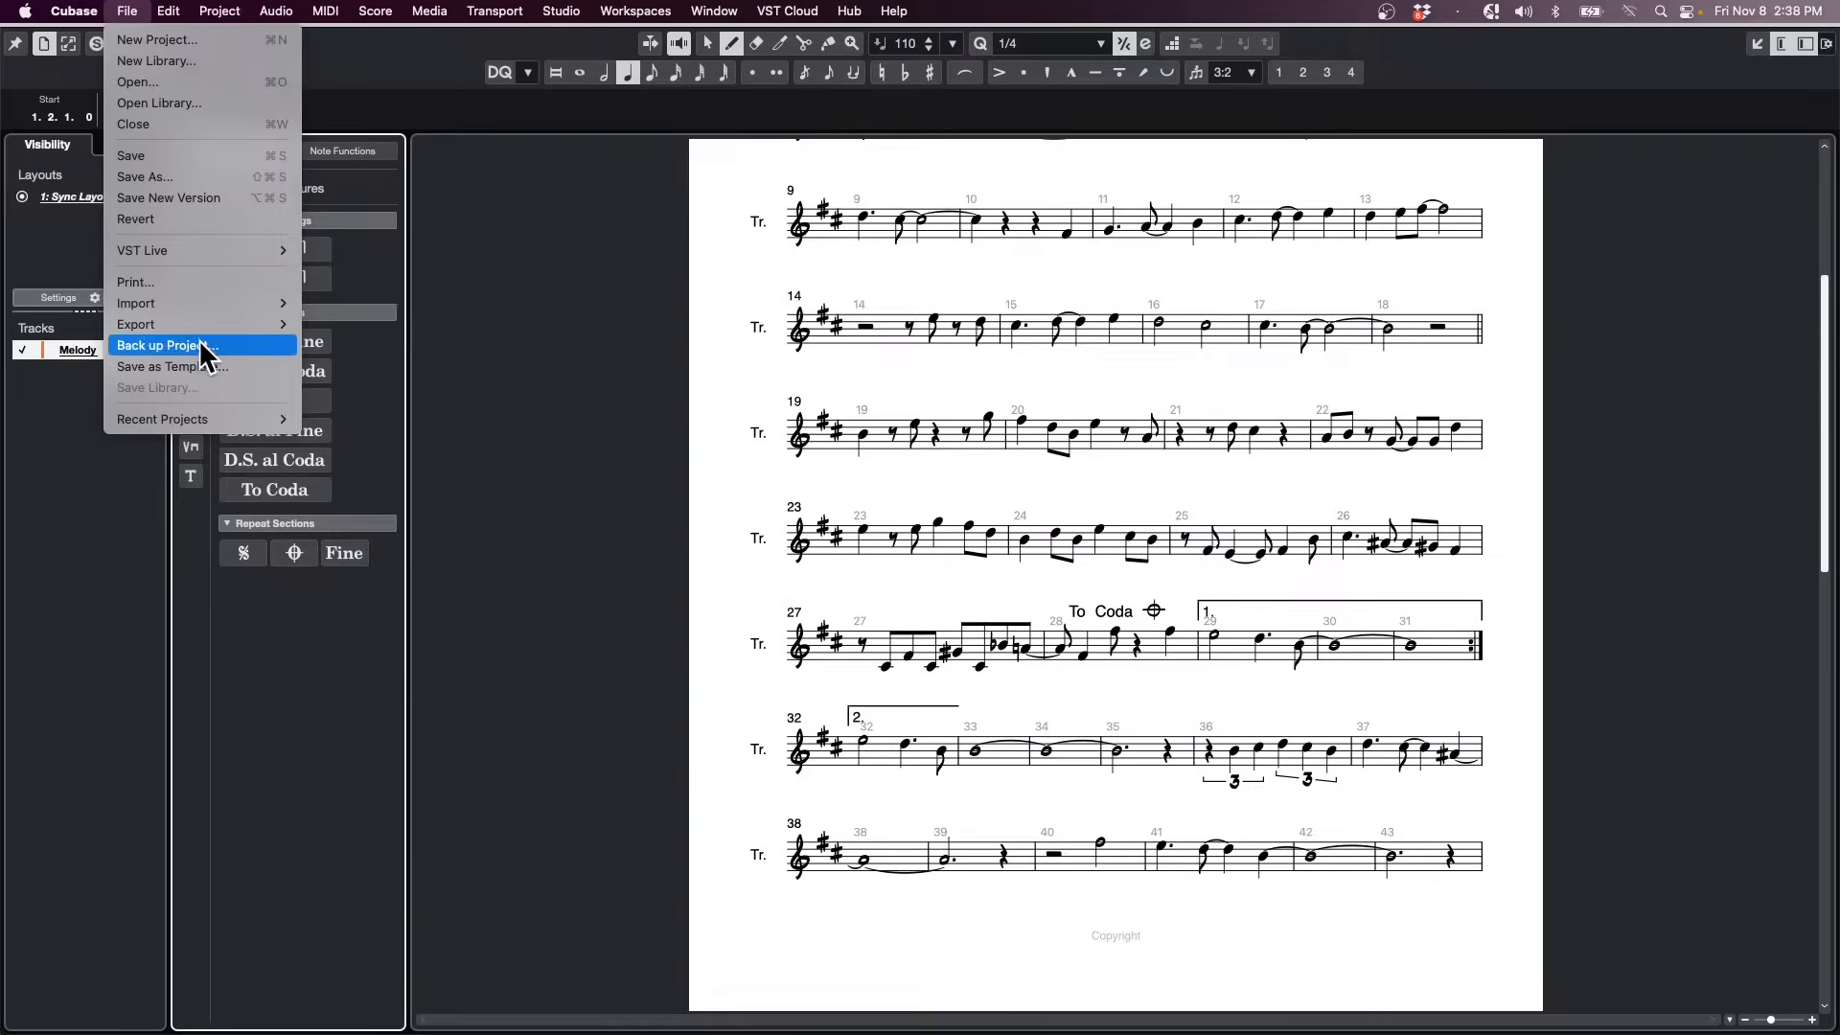
{"action": "mouse_move", "coordinate": [203, 419]}
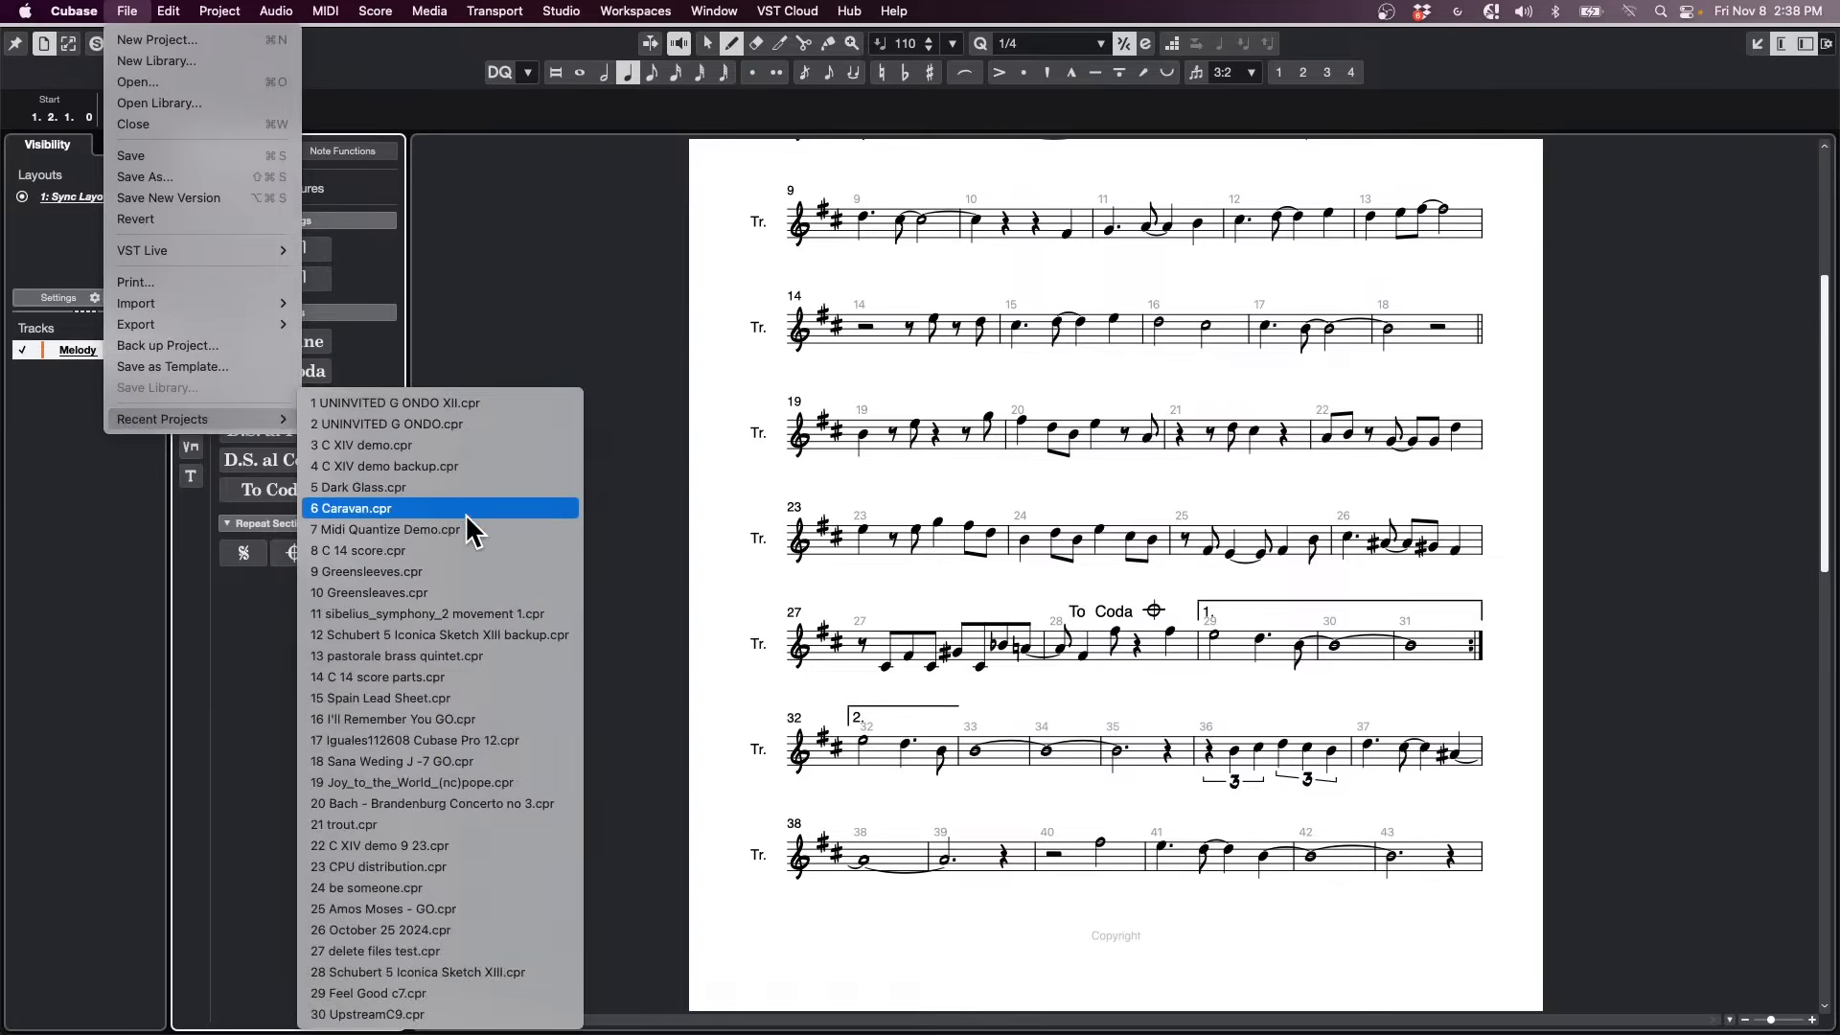
{"action": "left_click", "coordinate": [460, 572]}
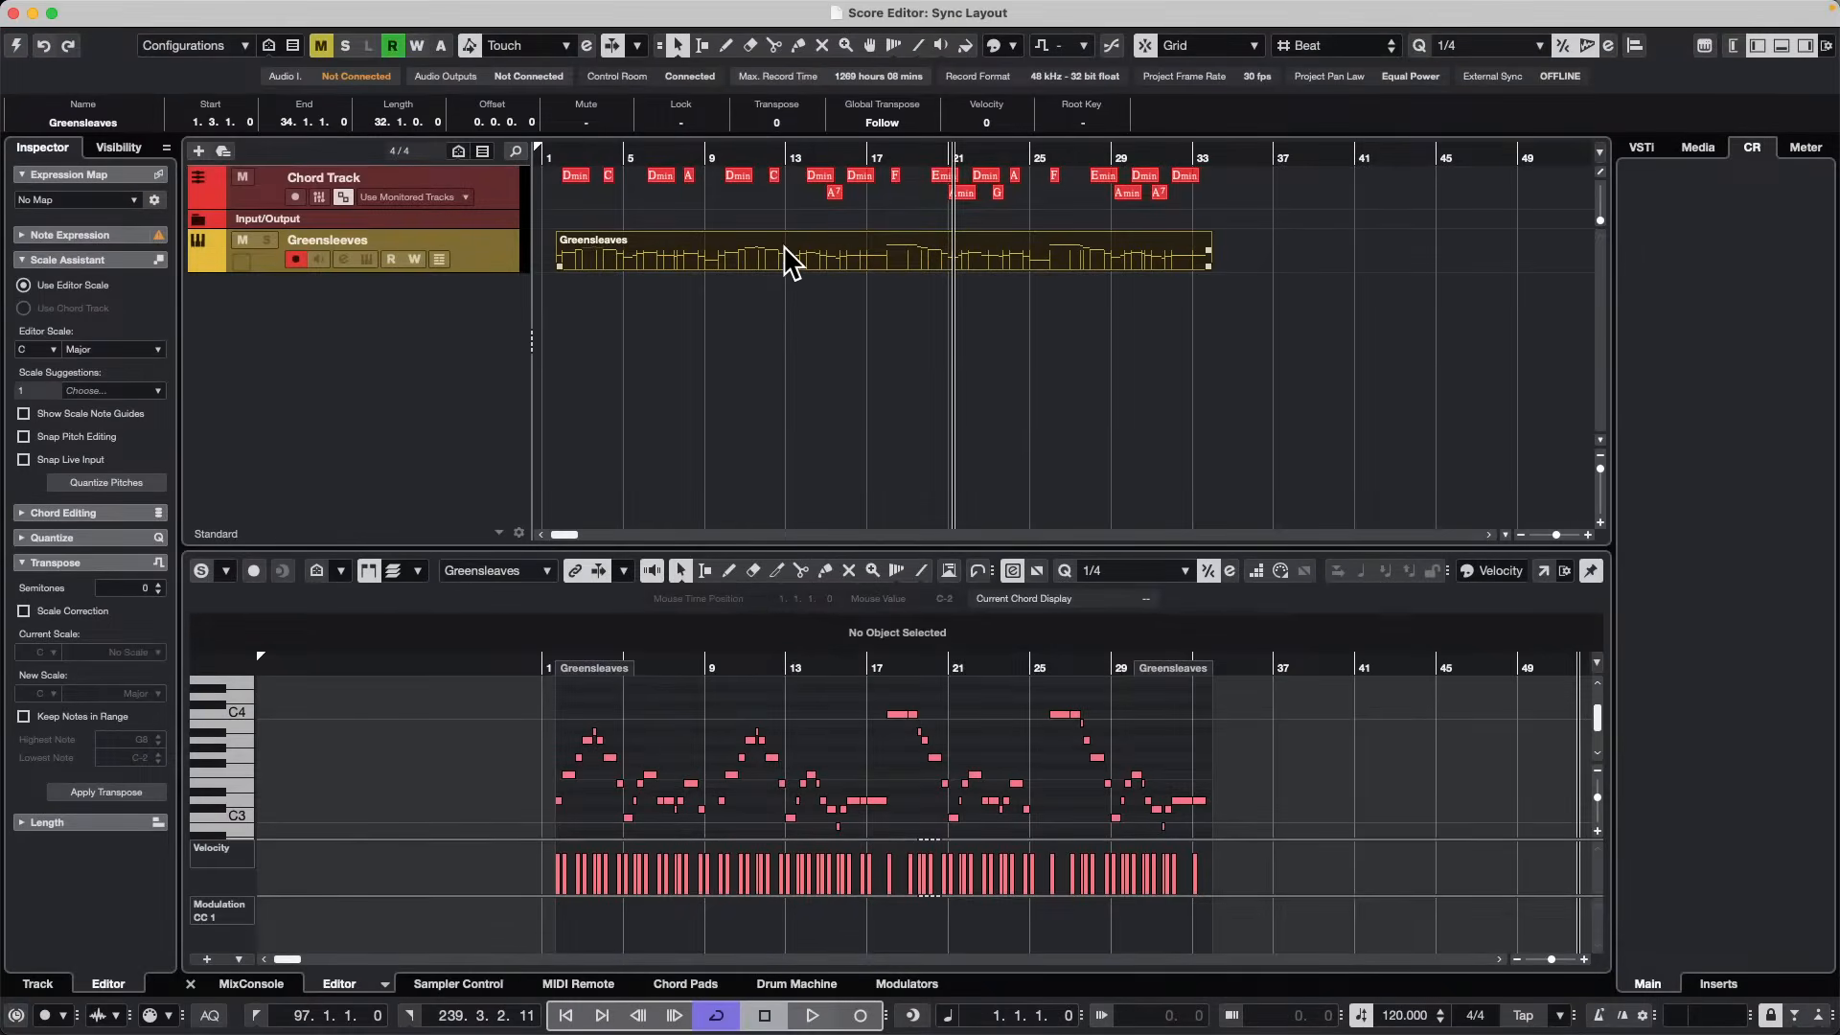
{"action": "key", "text": "super+r"}
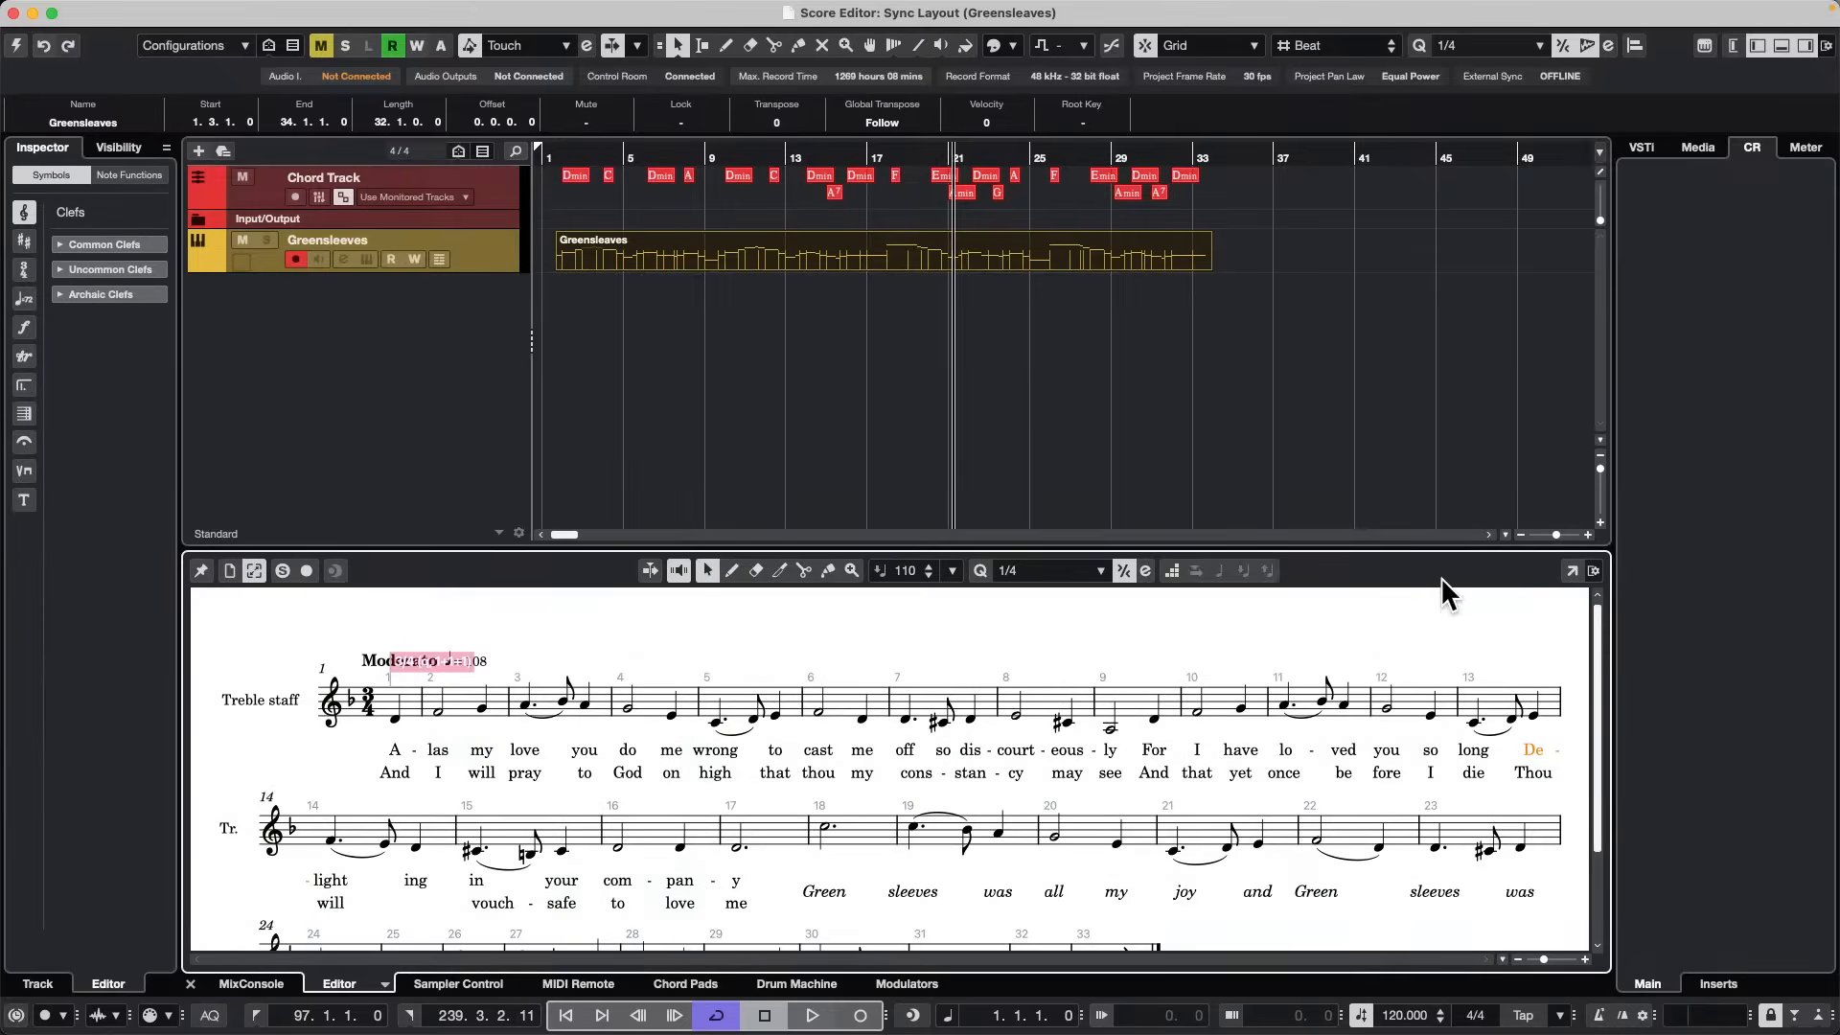
{"action": "left_click", "coordinate": [1572, 571]}
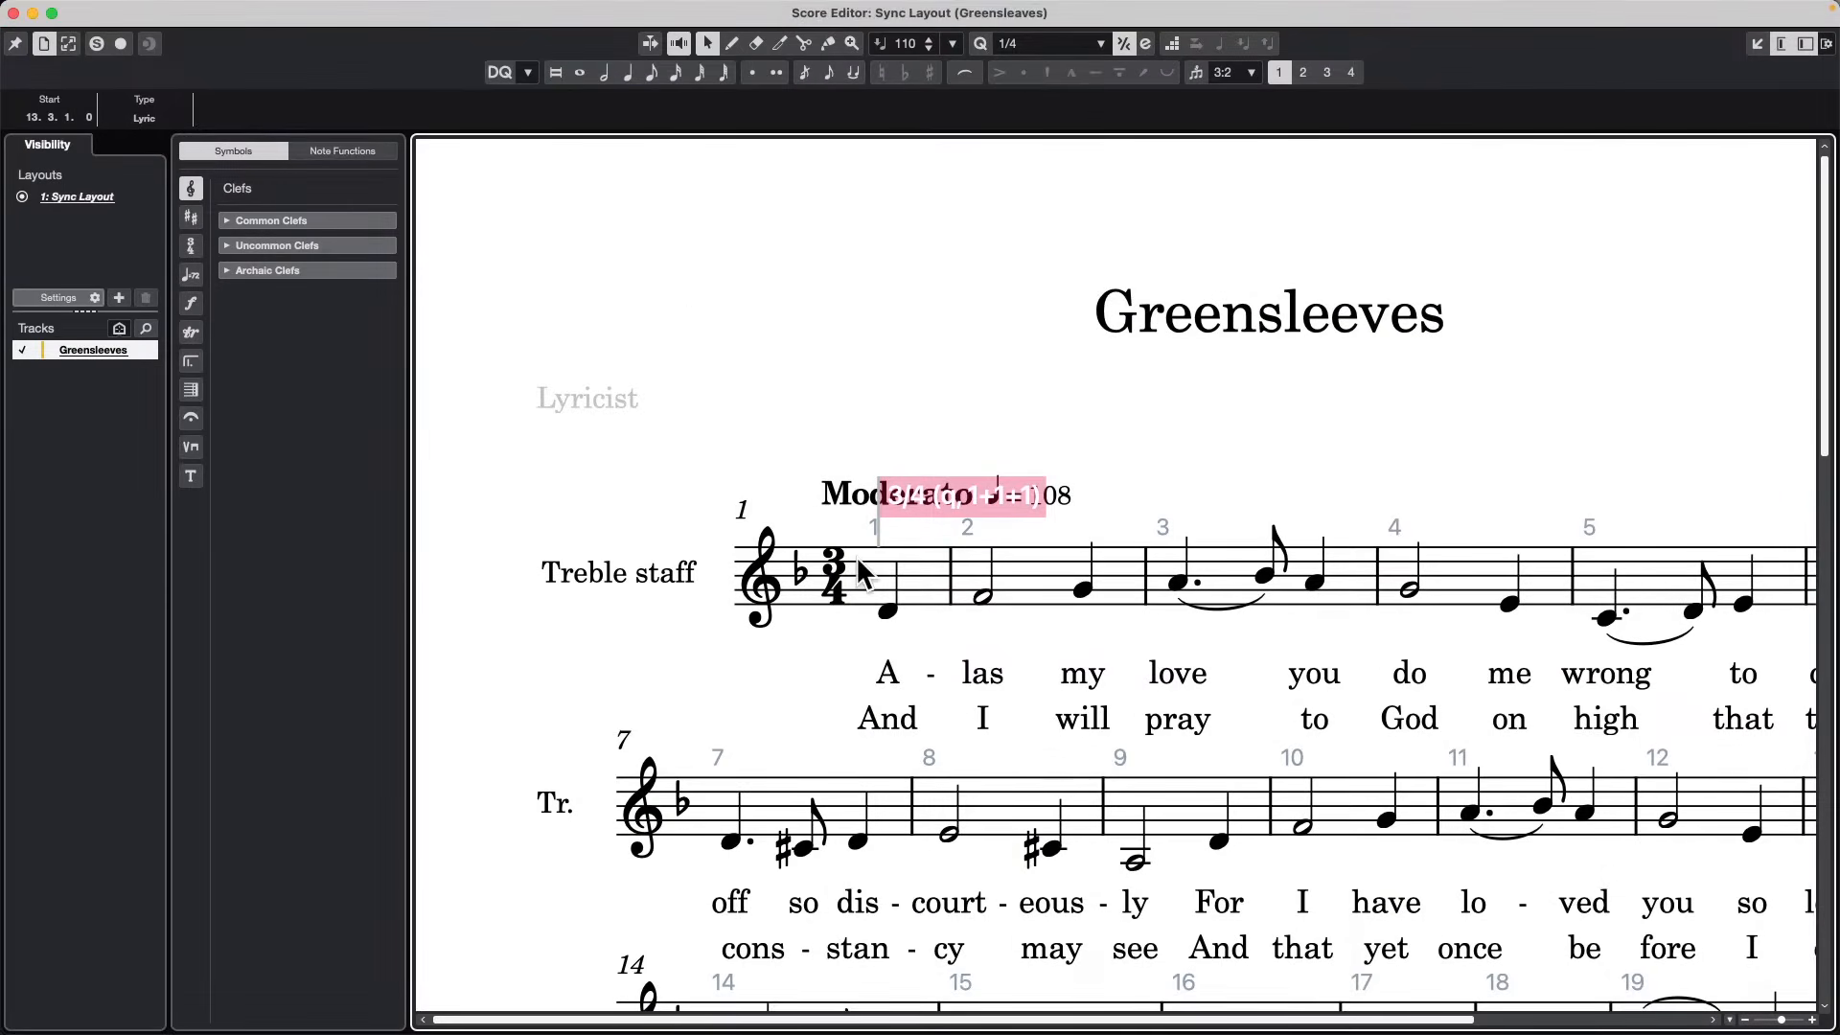
Hide the signposts in the Greensleeves score and look through its verse and chorus lyrics.
{"action": "left_click", "coordinate": [278, 11]}
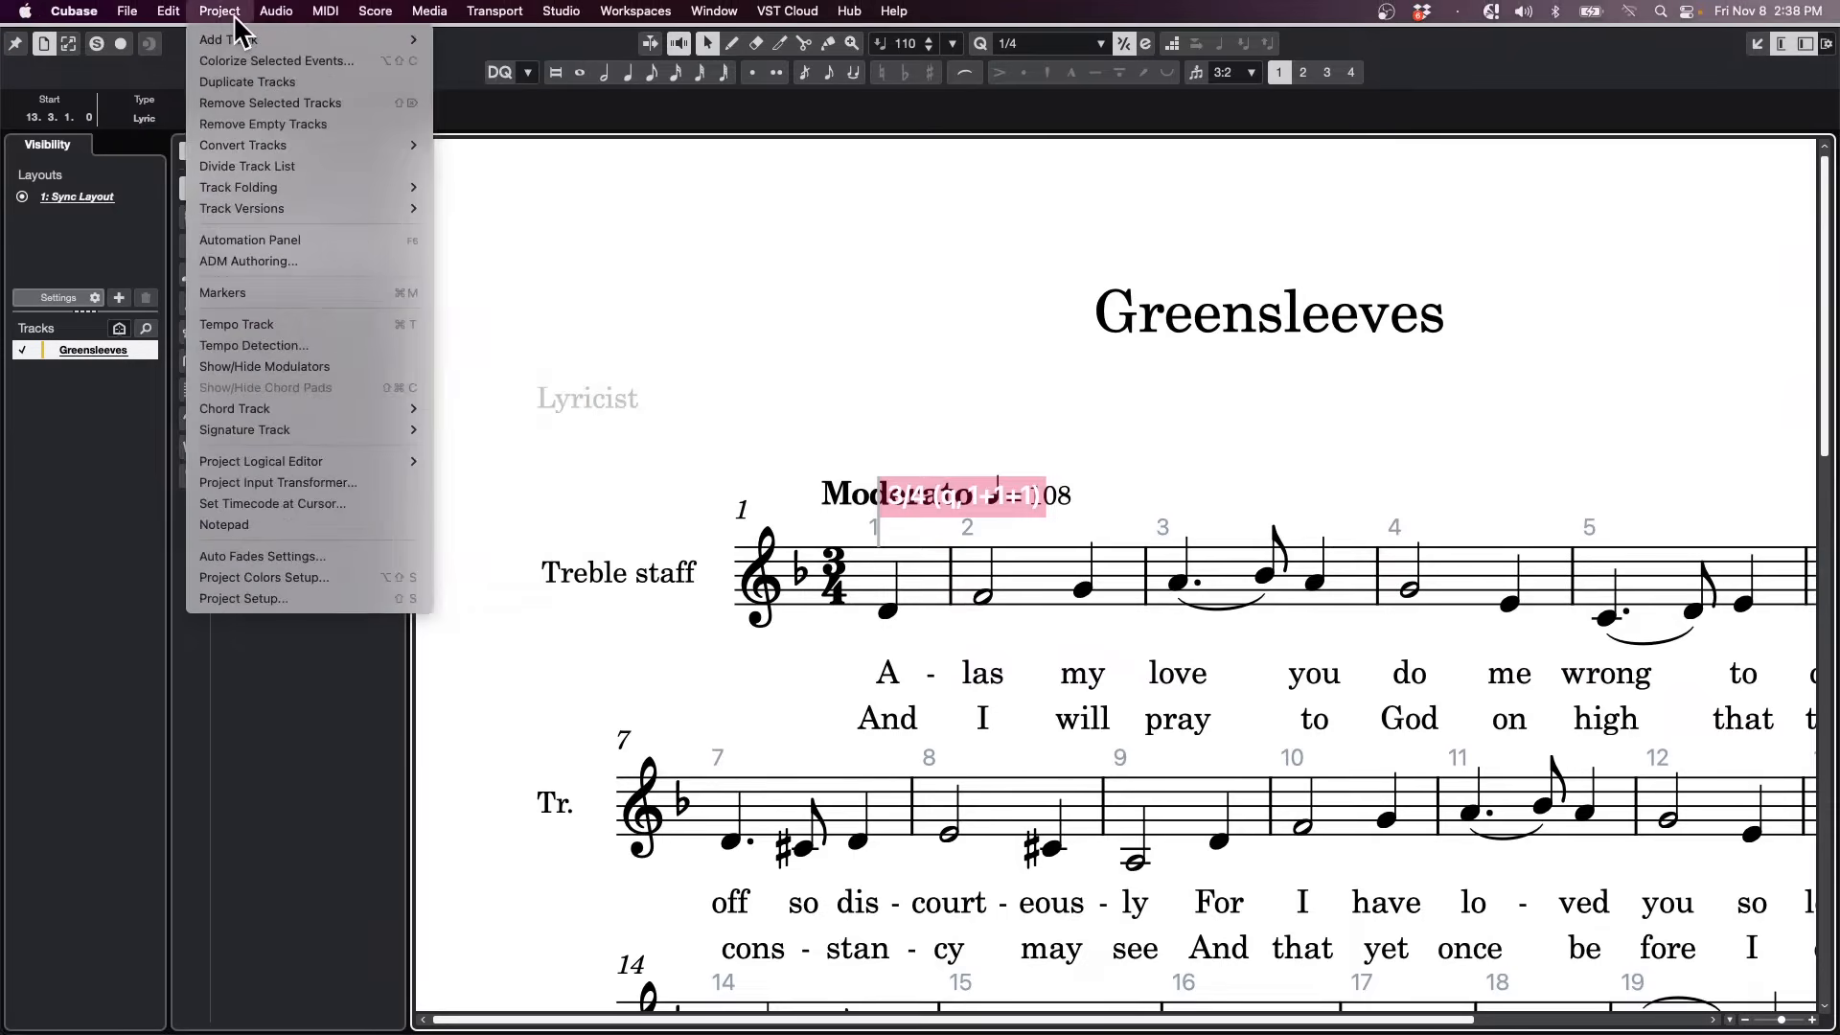
{"action": "mouse_move", "coordinate": [375, 11]}
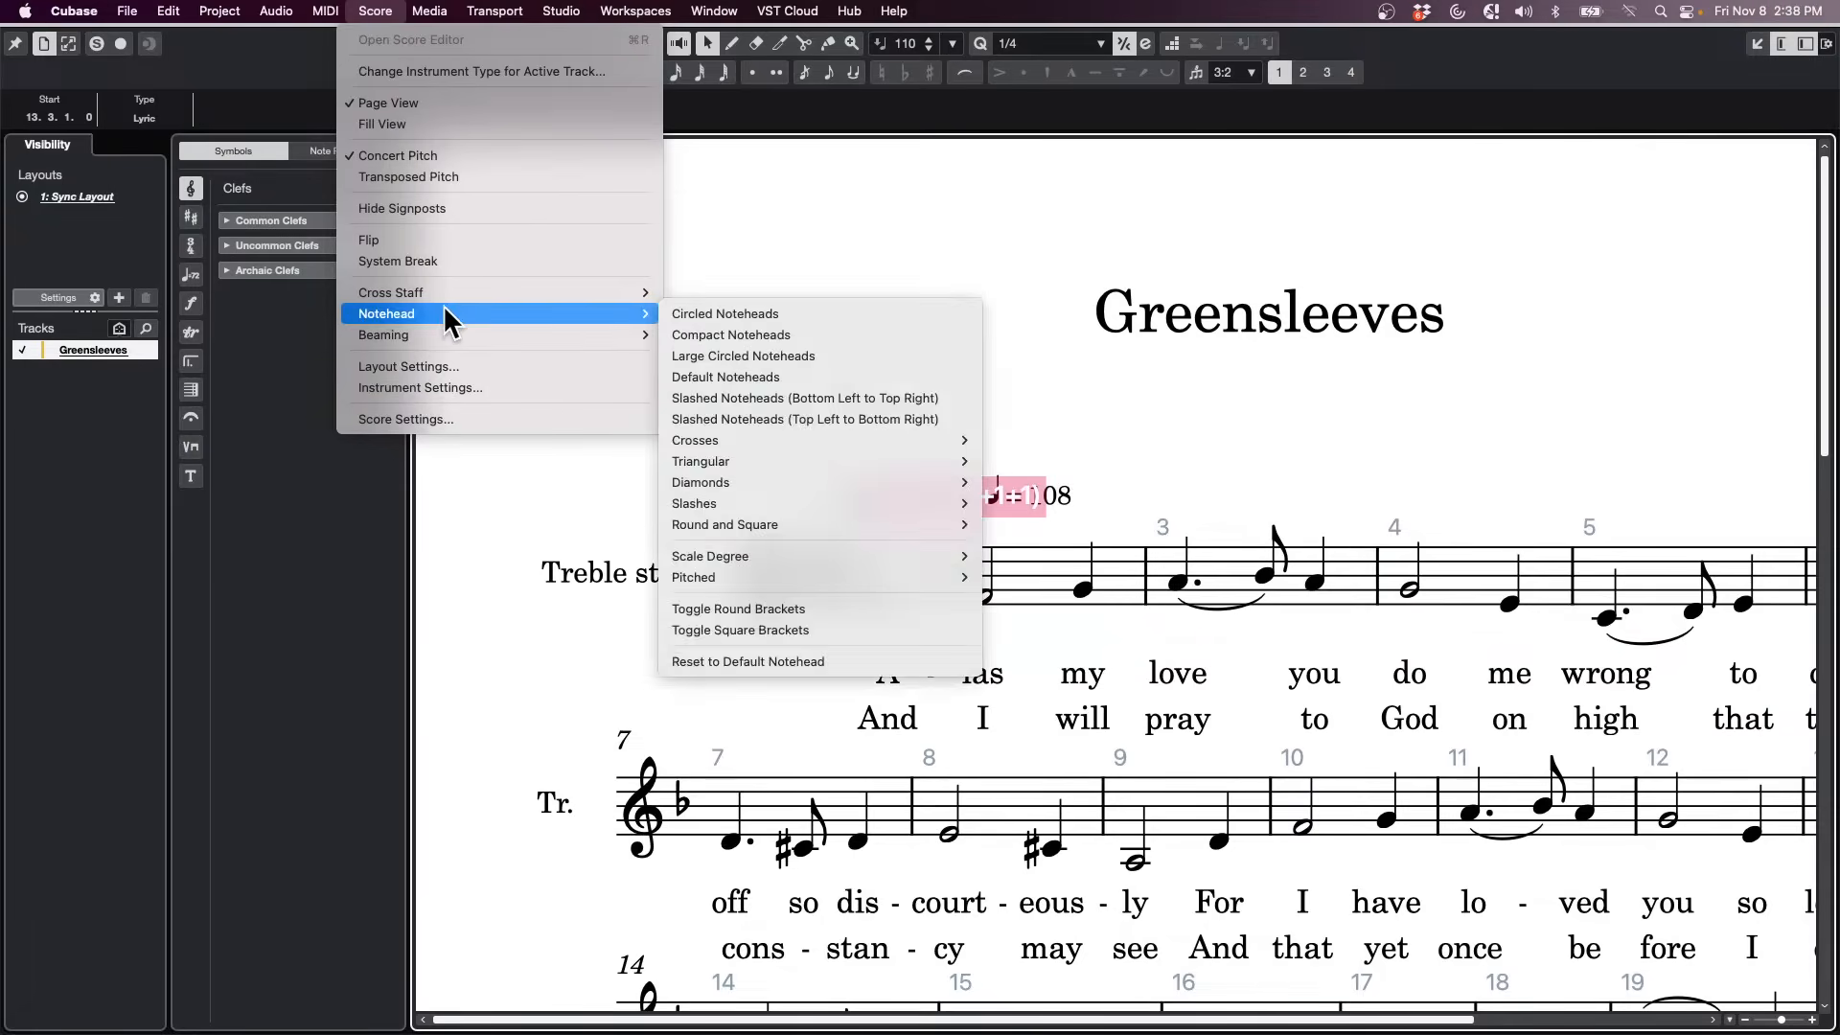
{"action": "left_click", "coordinate": [439, 208]}
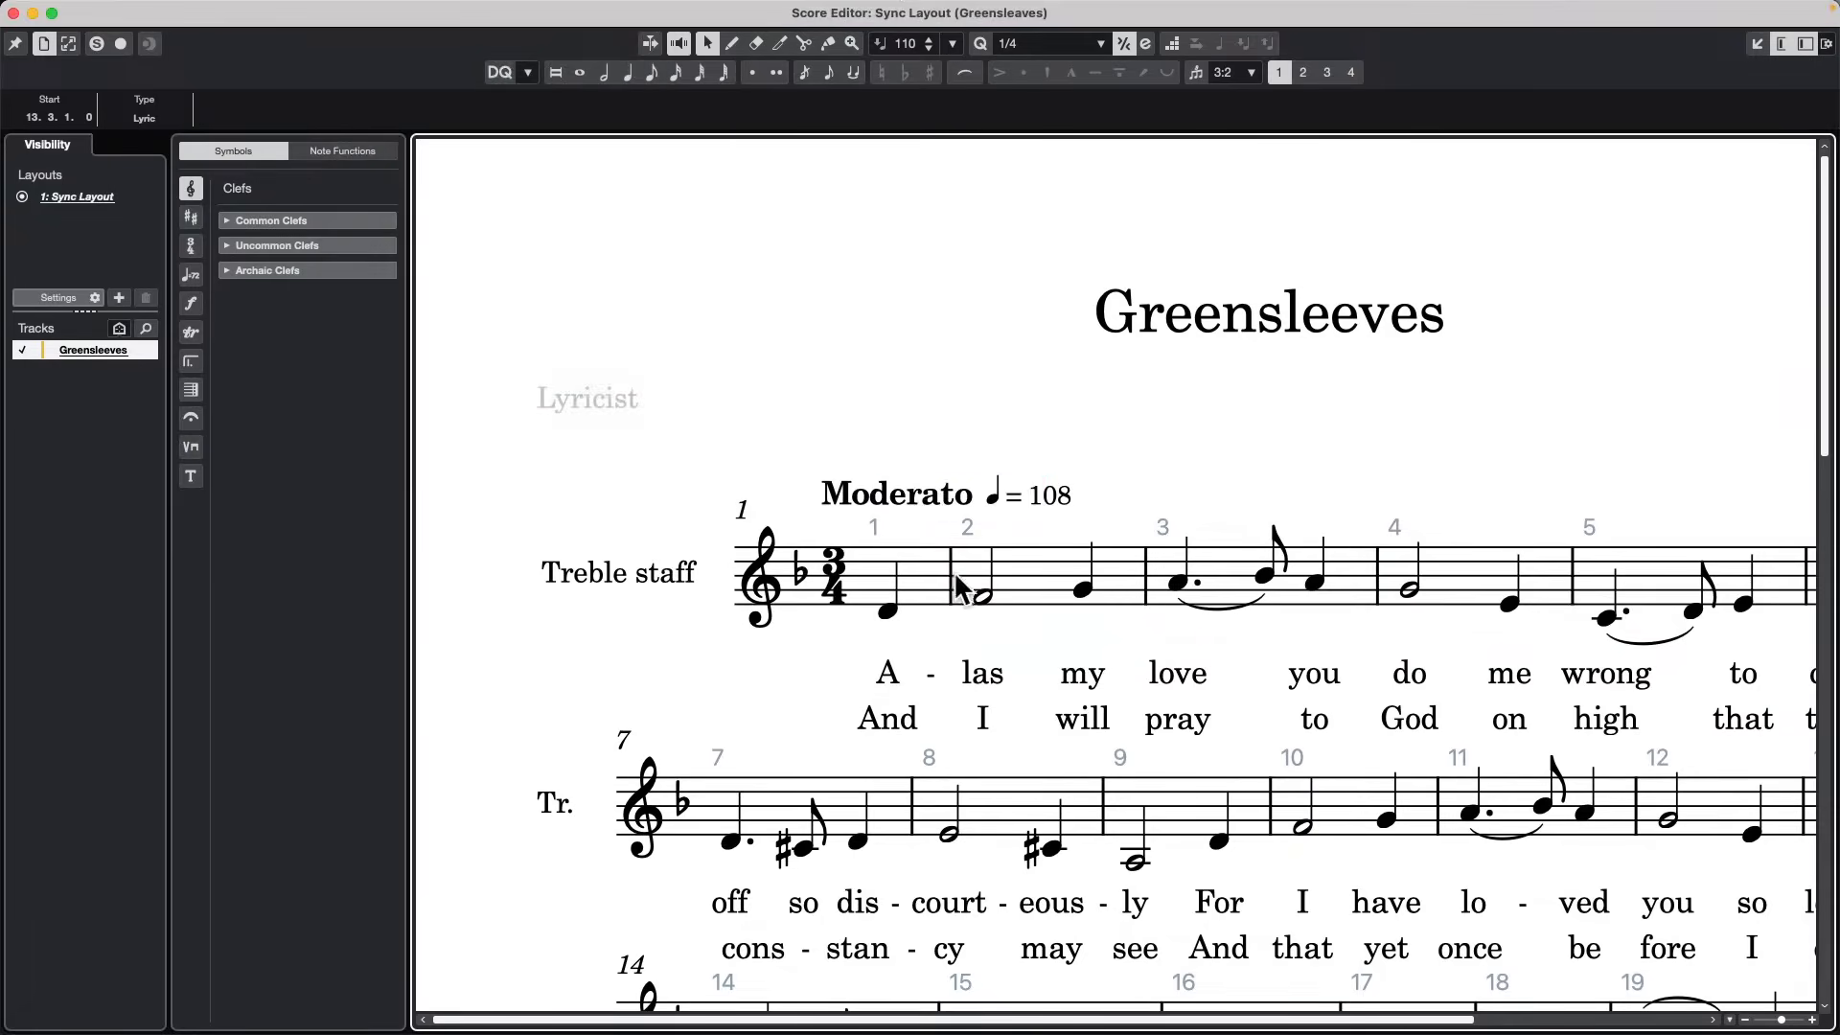
{"action": "scroll", "coordinate": [834, 460], "scroll_direction": "down", "scroll_amount": 3}
{"action": "scroll", "coordinate": [833, 469], "scroll_direction": "down", "scroll_amount": 5}
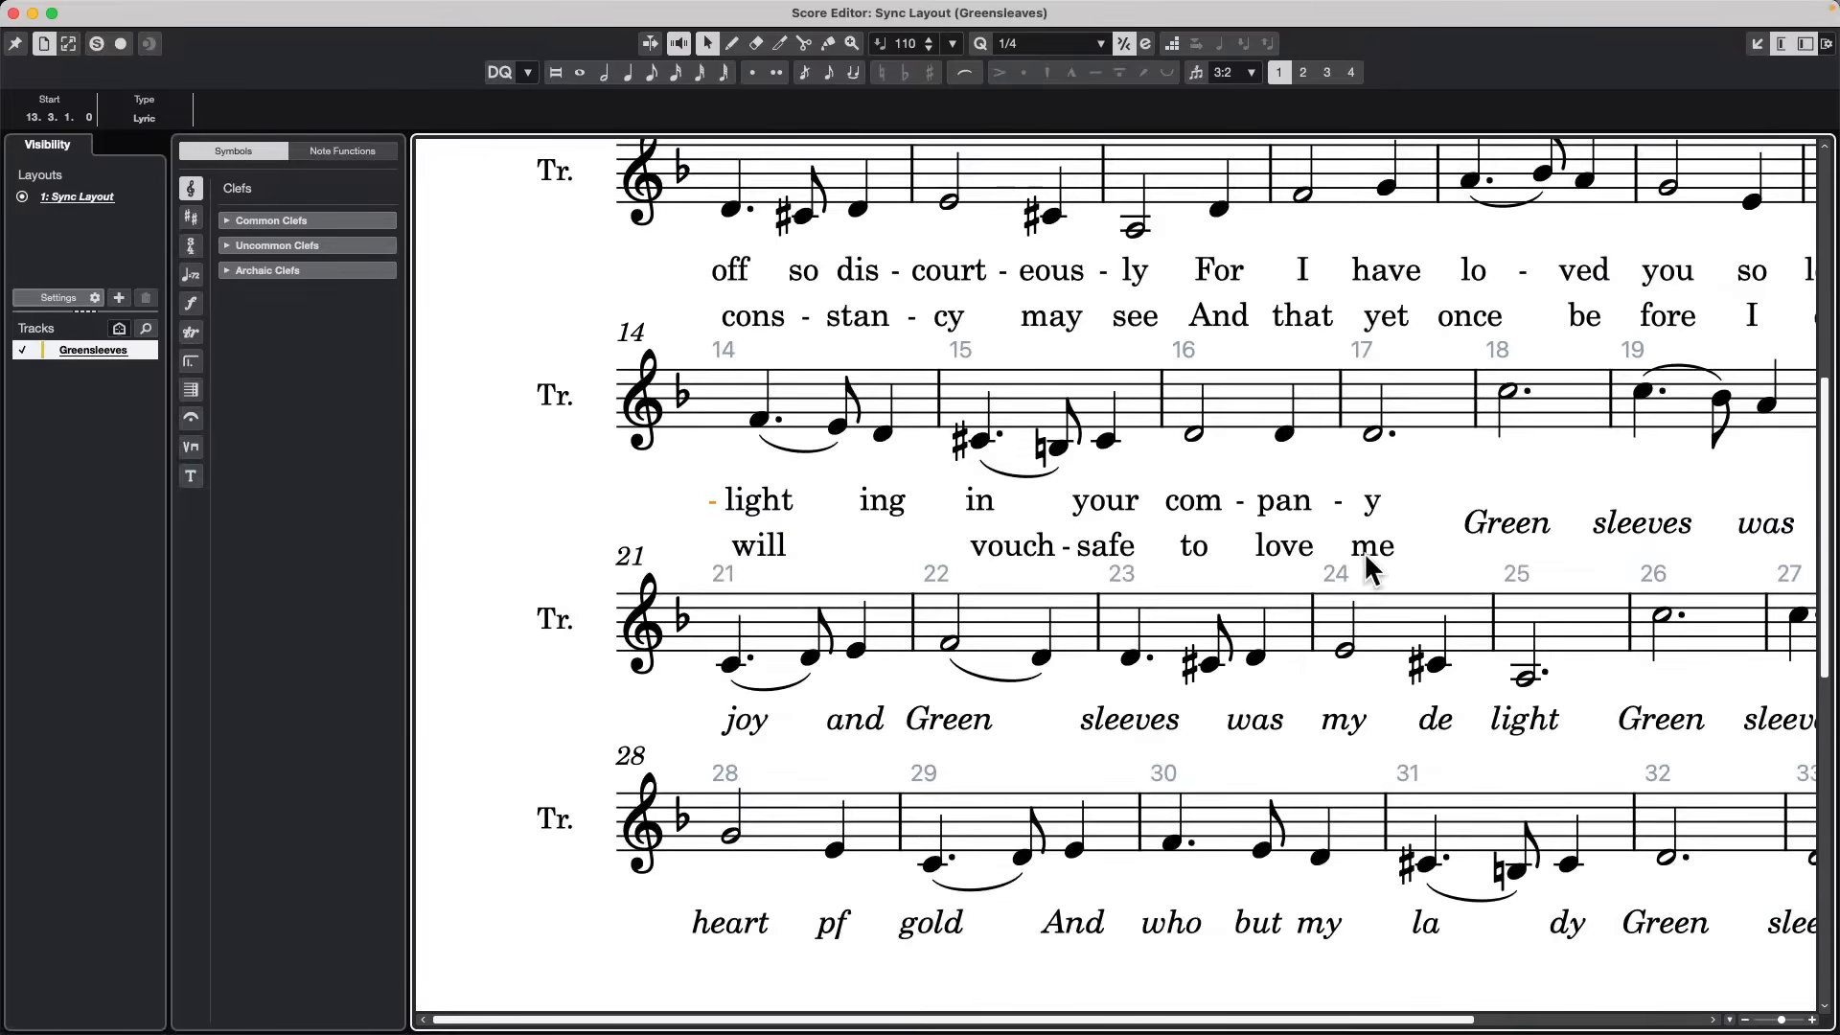
{"action": "scroll", "coordinate": [915, 676], "scroll_direction": "up", "scroll_amount": 3}
{"action": "scroll", "coordinate": [912, 661], "scroll_direction": "down", "scroll_amount": 2}
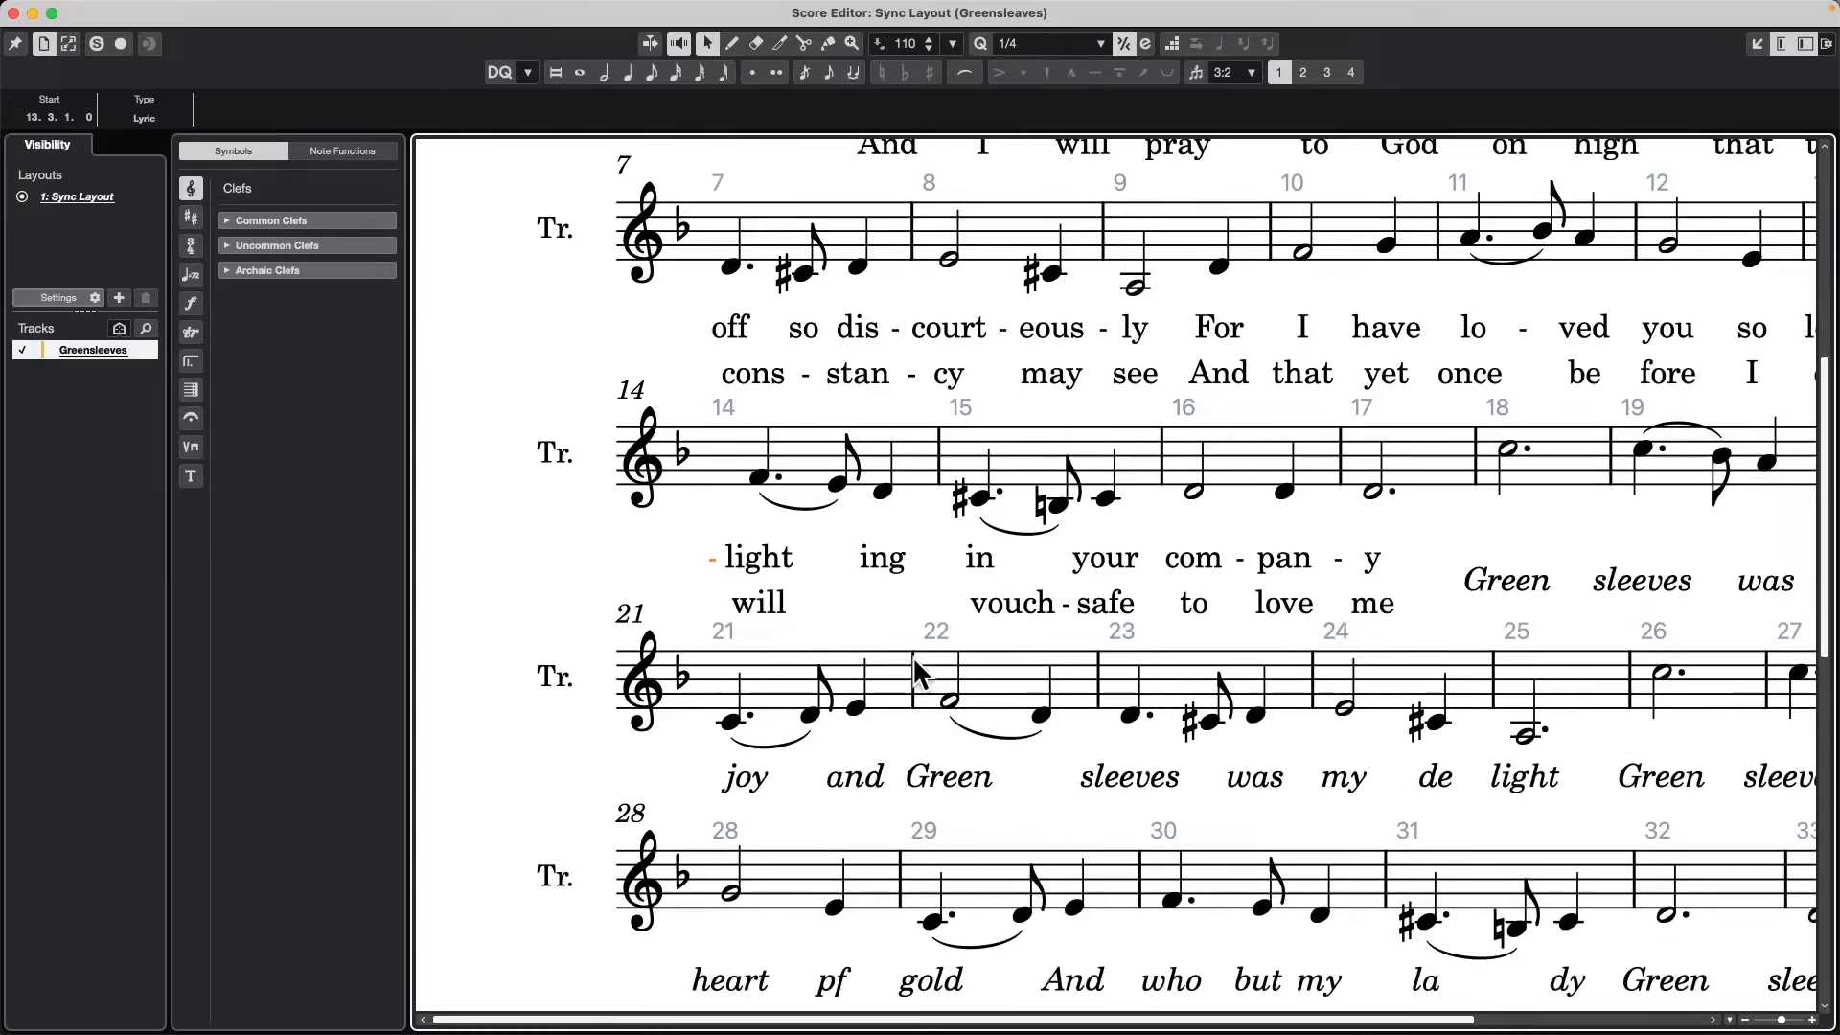
{"action": "scroll", "coordinate": [910, 655], "scroll_direction": "up", "scroll_amount": 6}
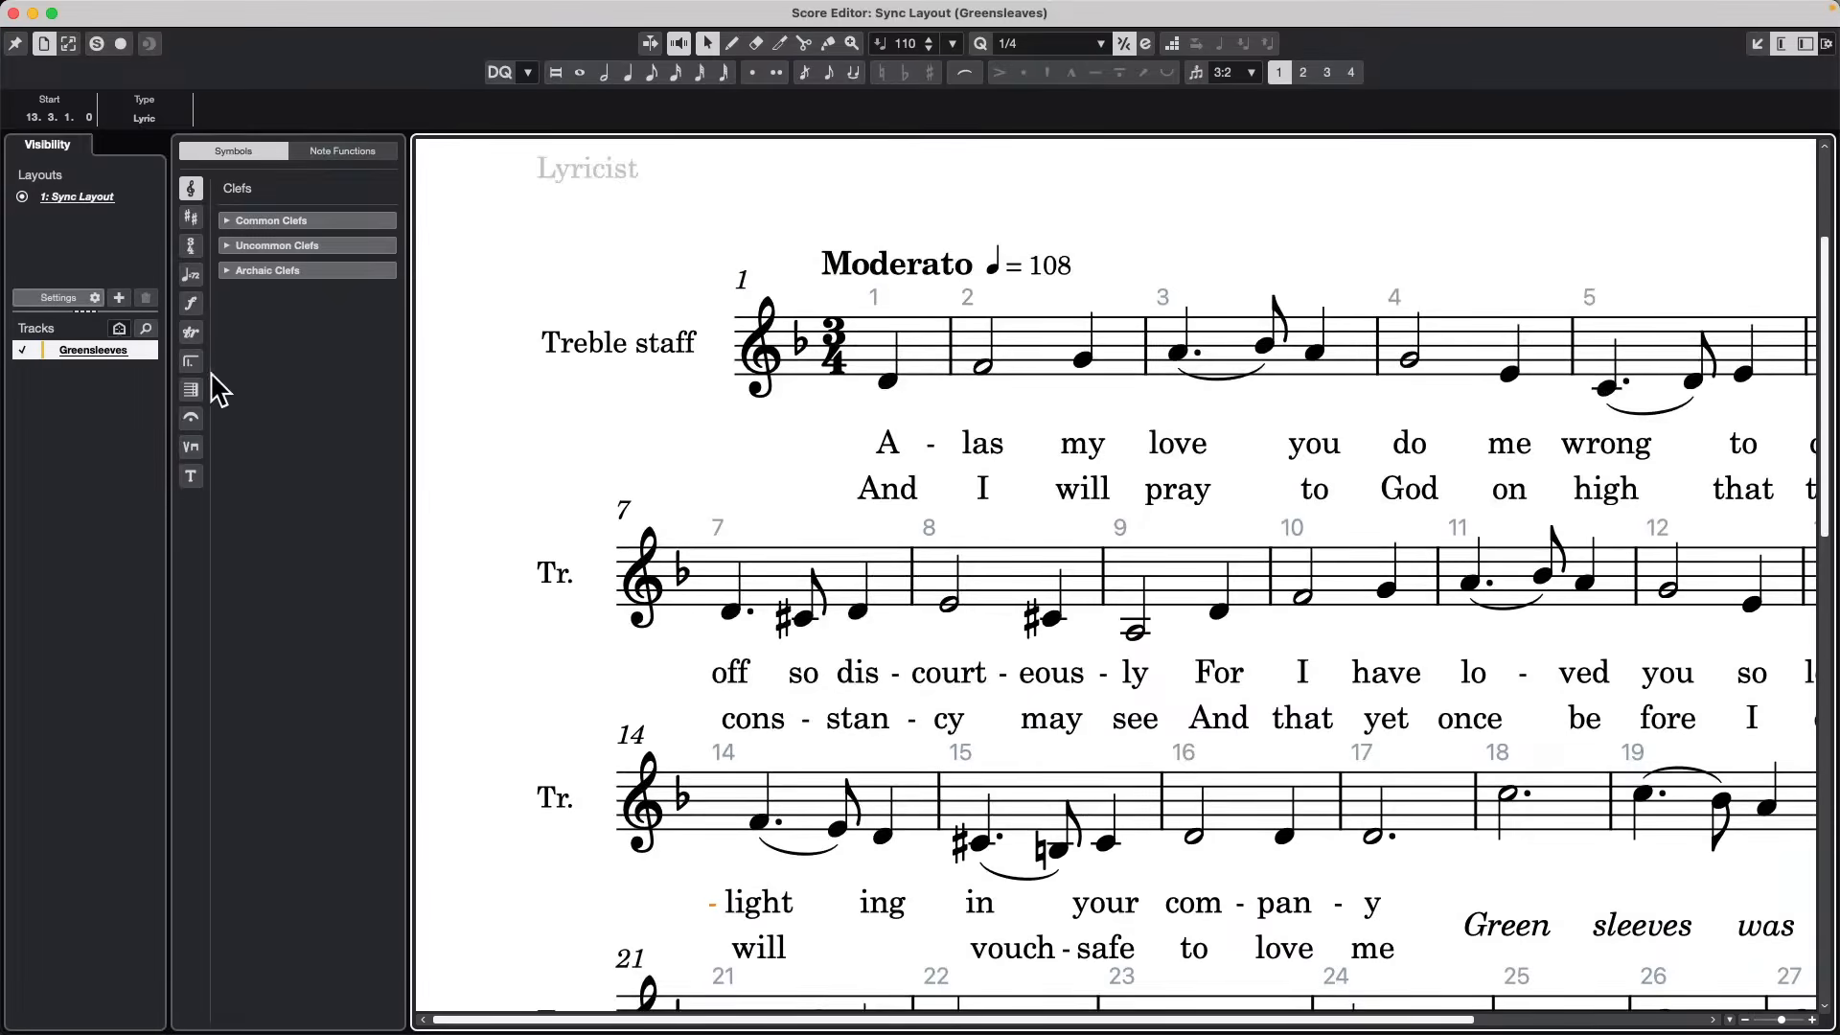
Try to enter a chord symbol with the text "min" above bar 3, and cancel the entry.
{"action": "left_click", "coordinate": [192, 476]}
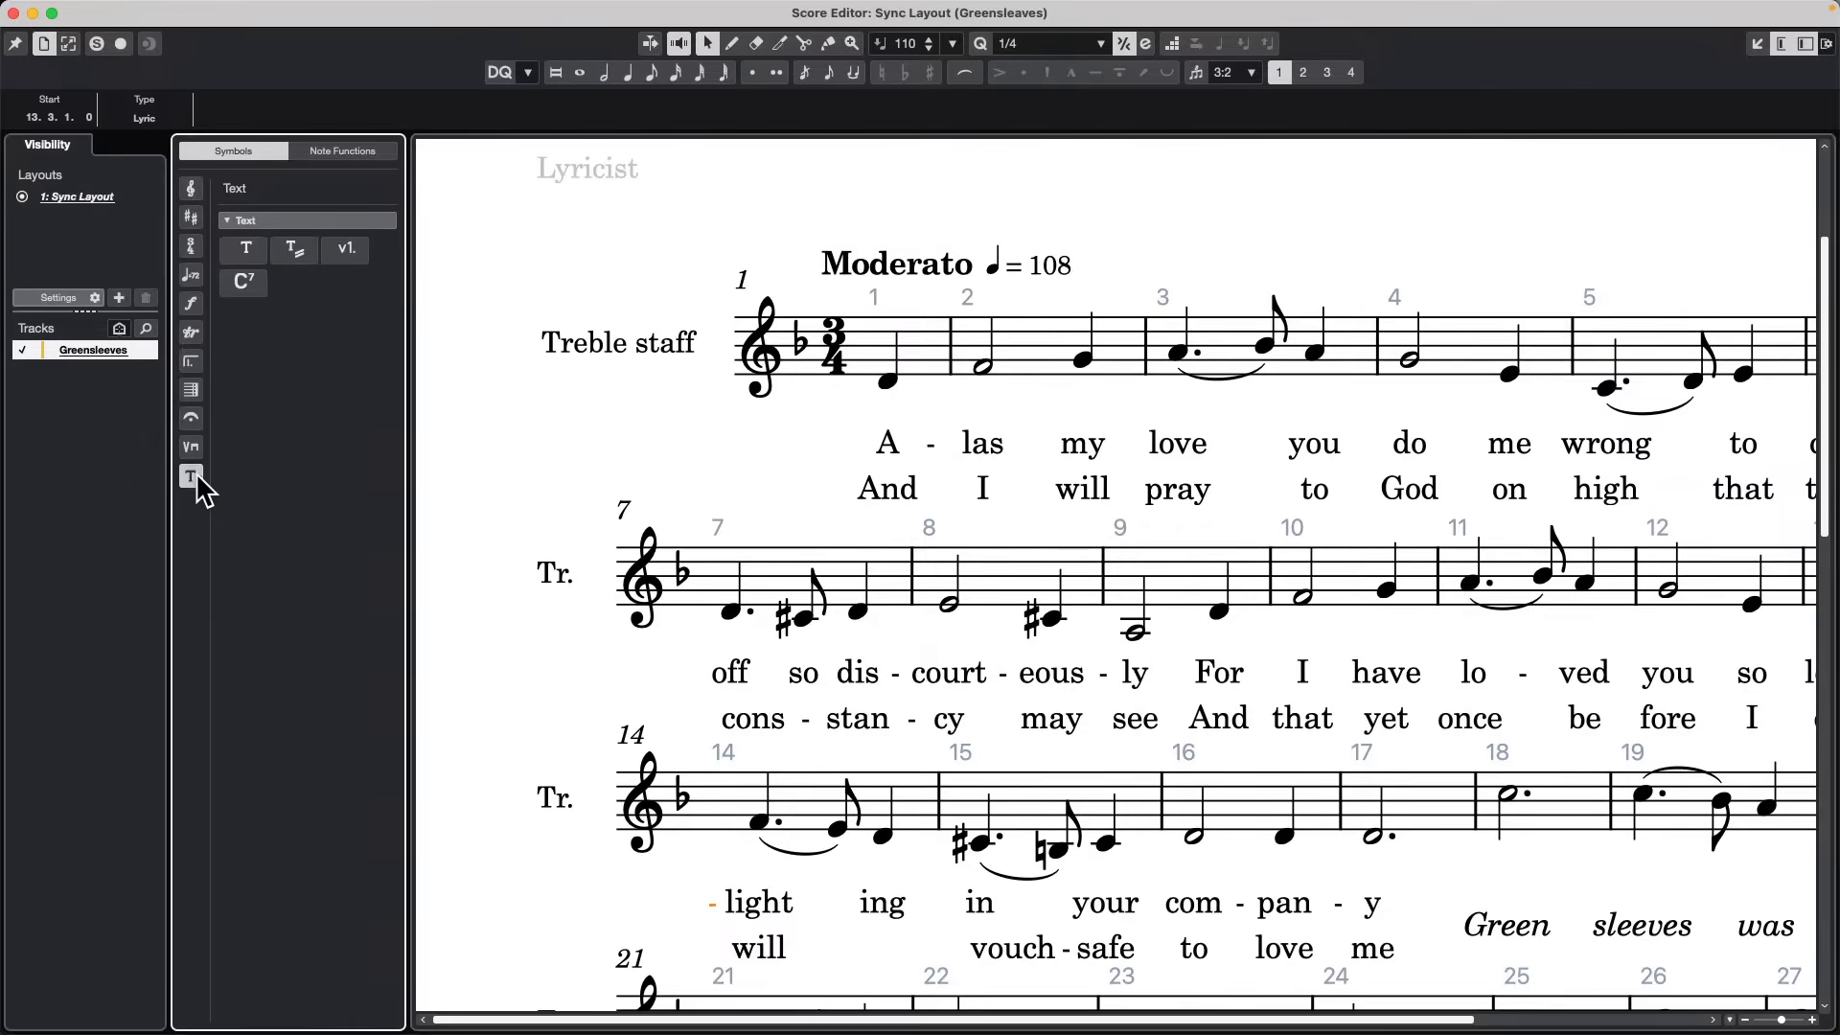
{"action": "left_click", "coordinate": [243, 285]}
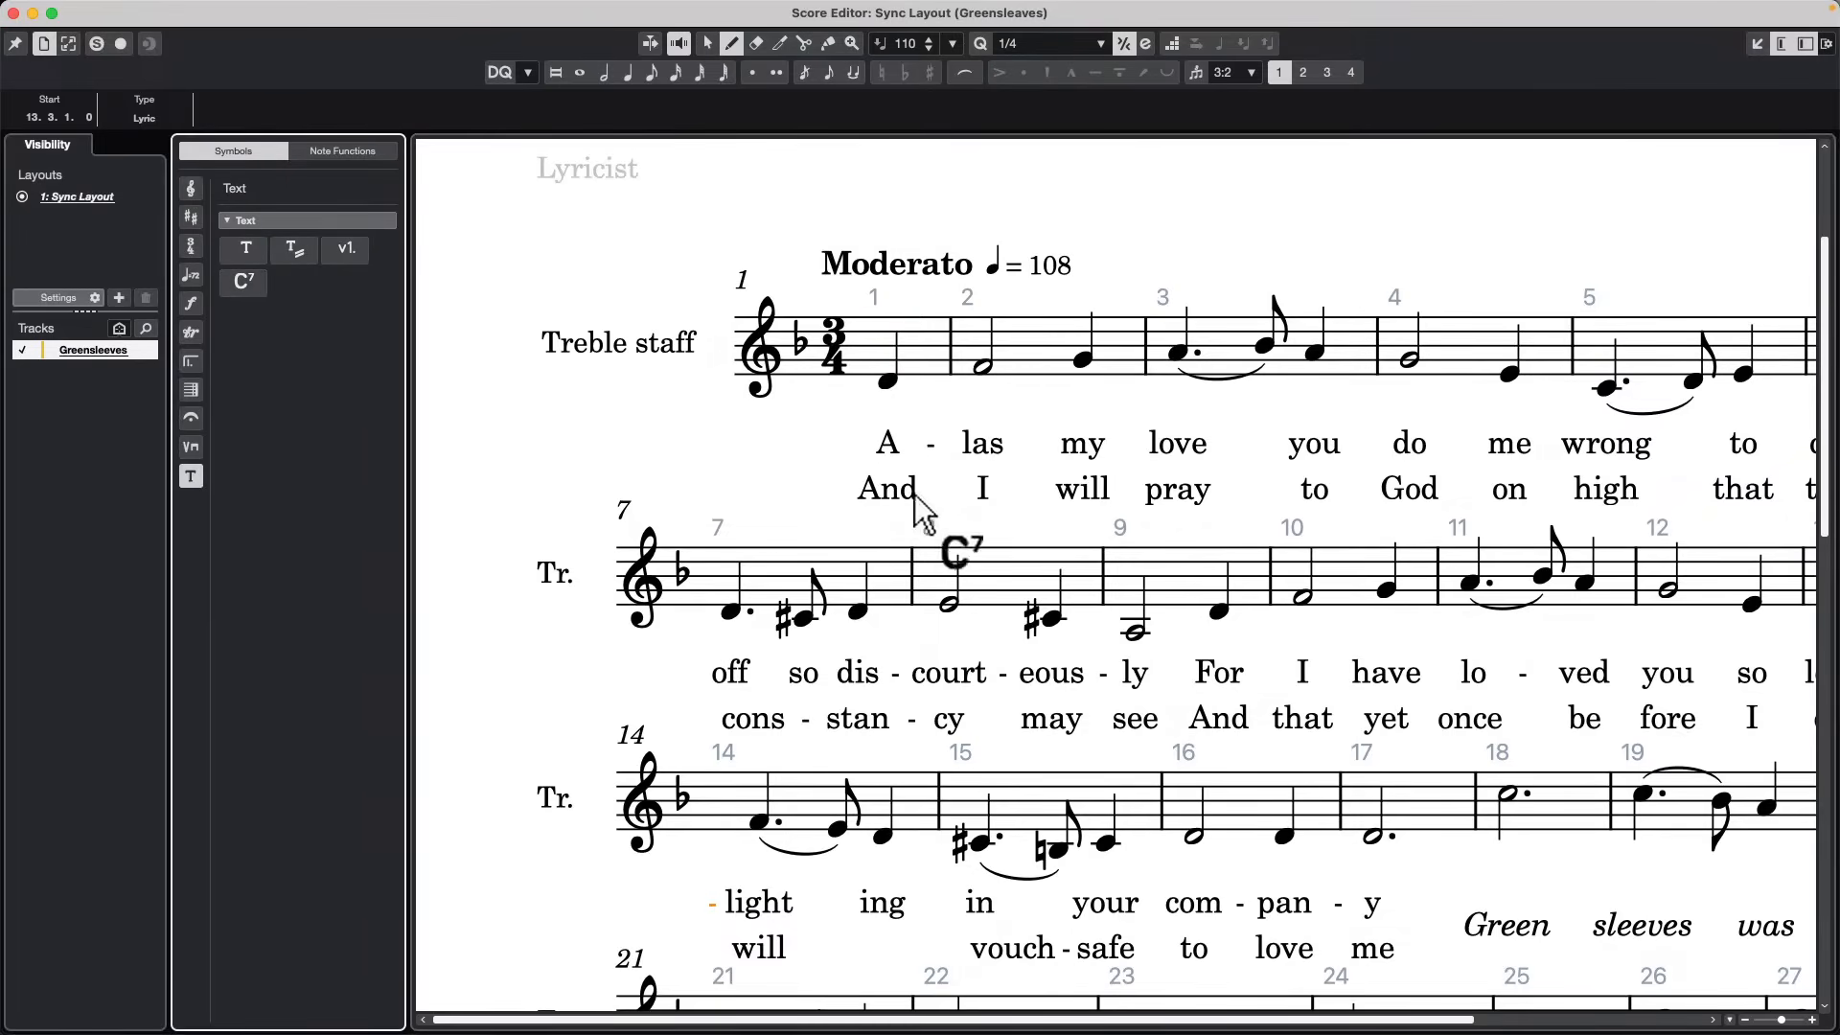
{"action": "left_click", "coordinate": [1148, 245]}
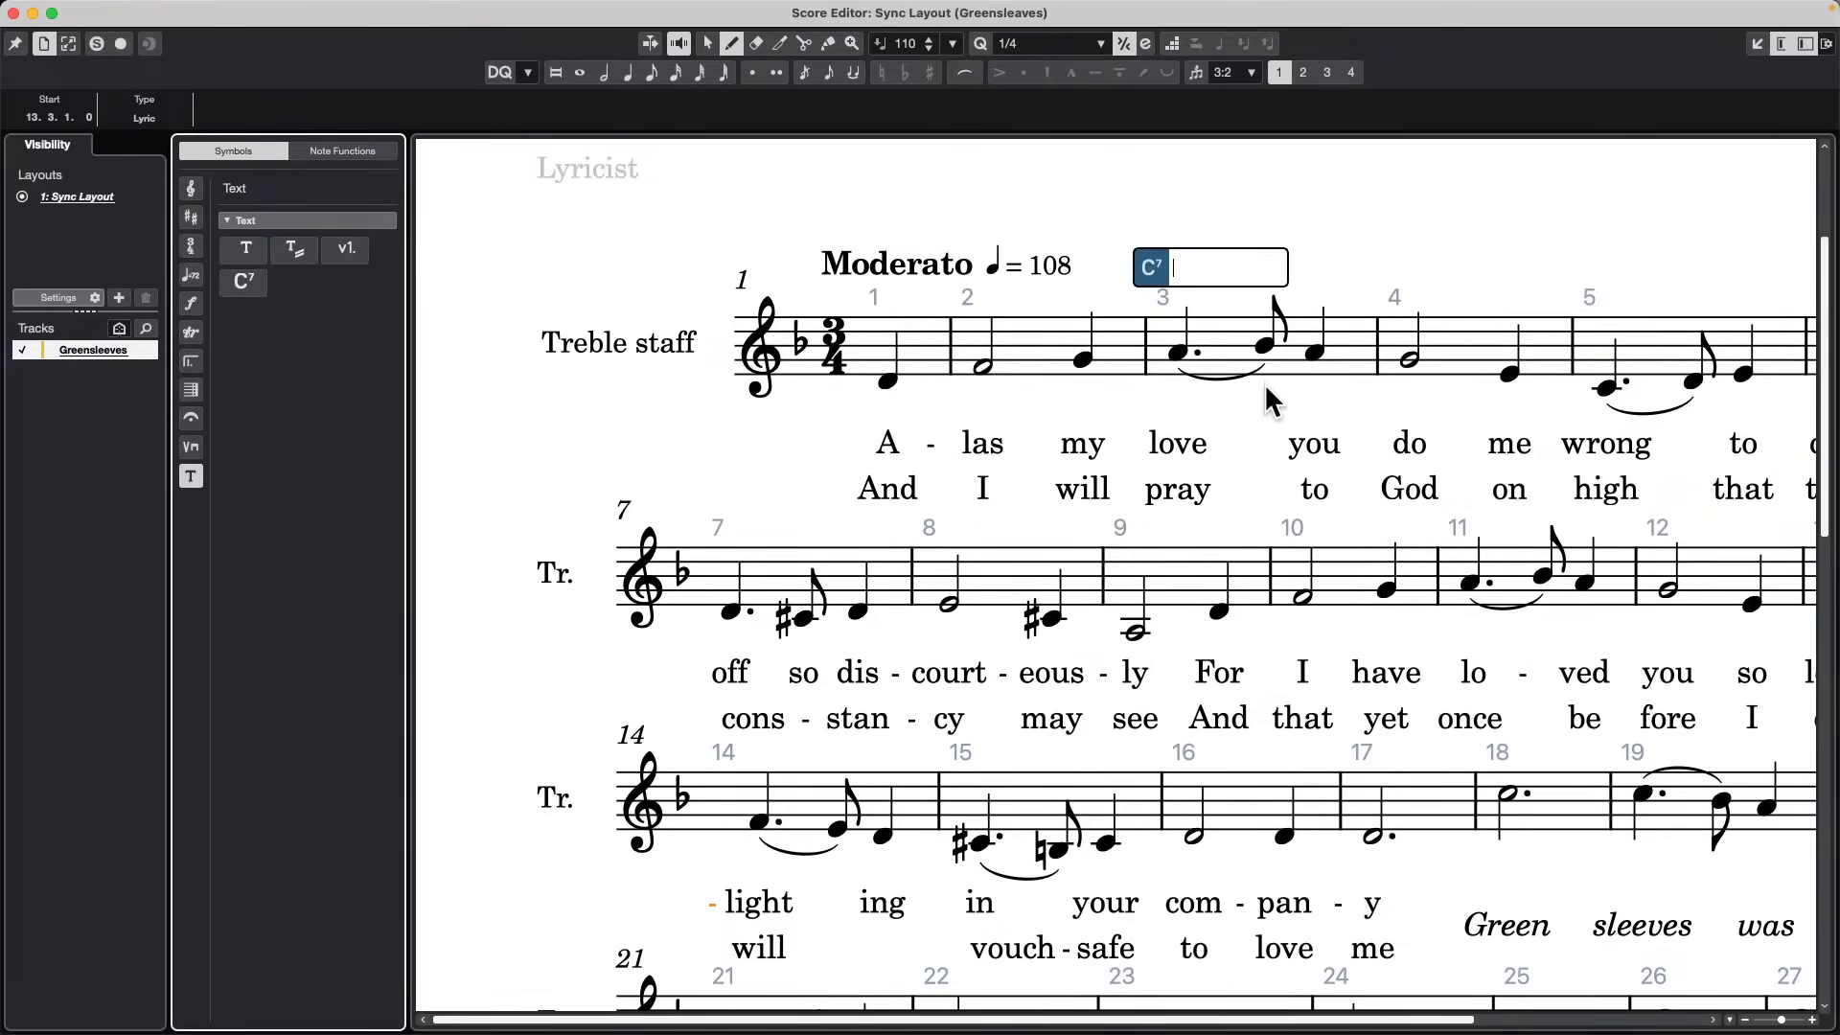
{"action": "type", "text": "min"}
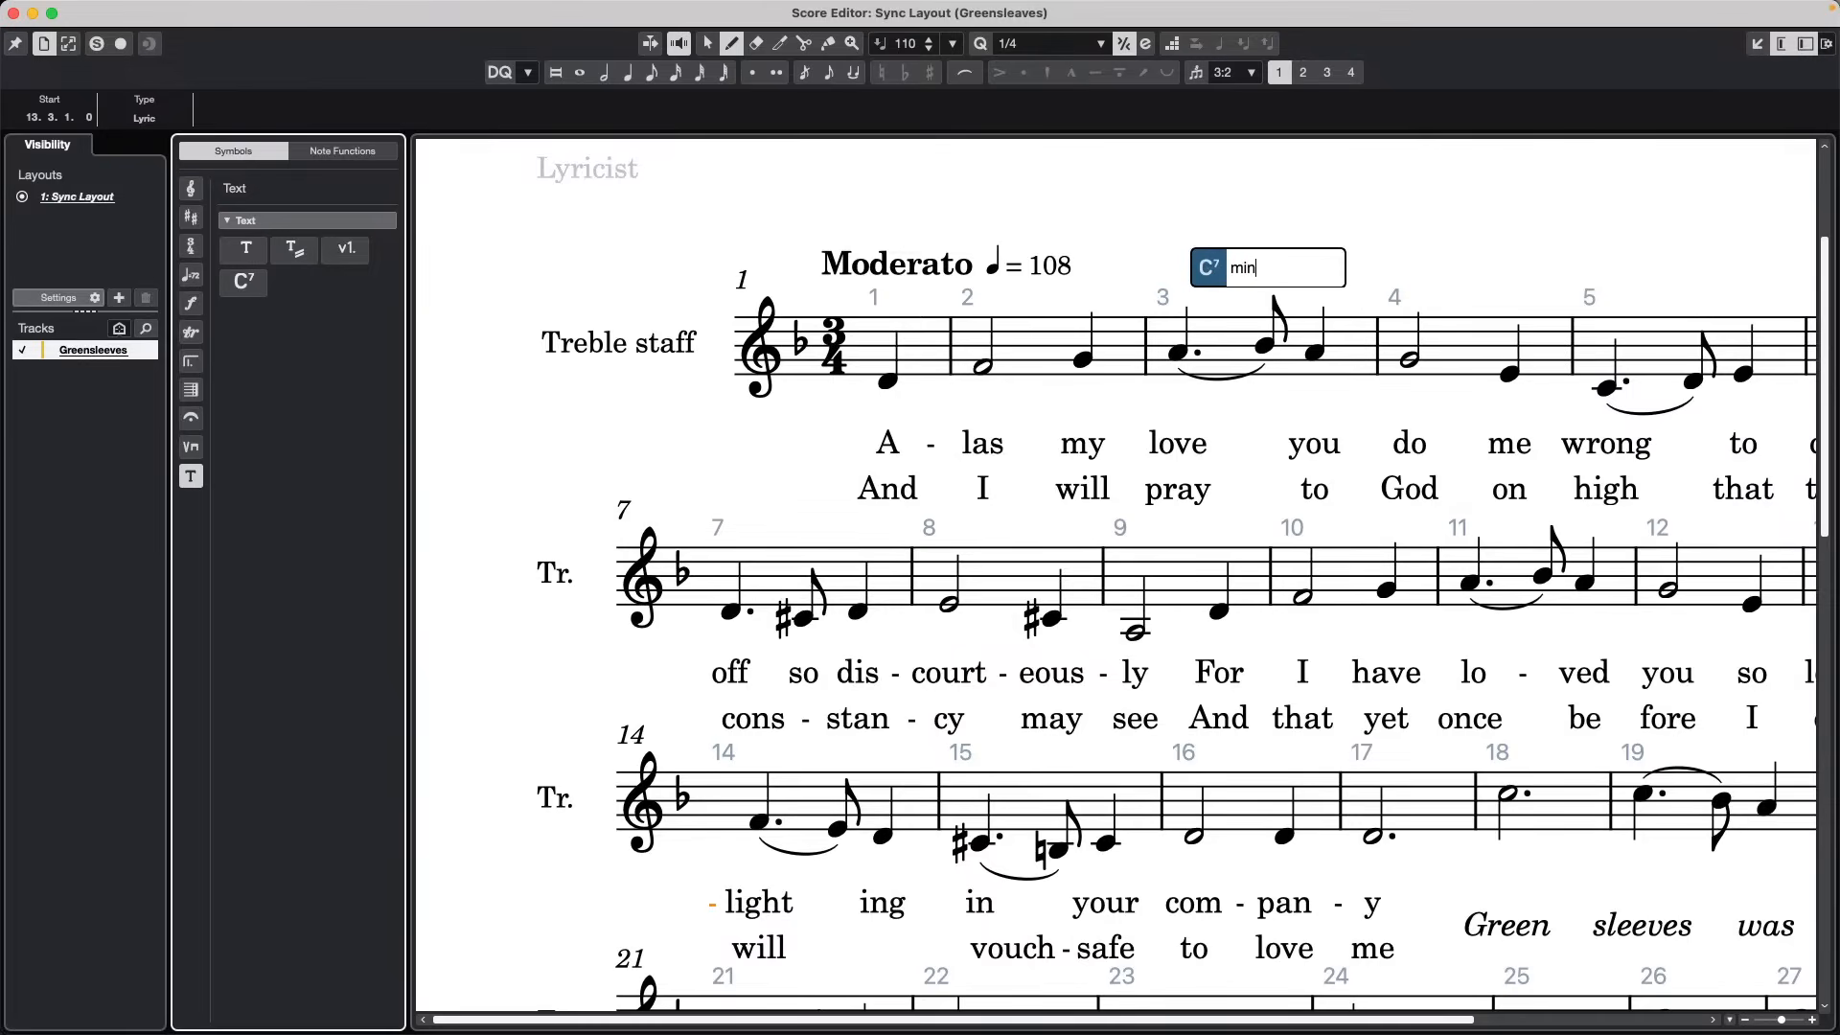
{"action": "key", "text": "Escape"}
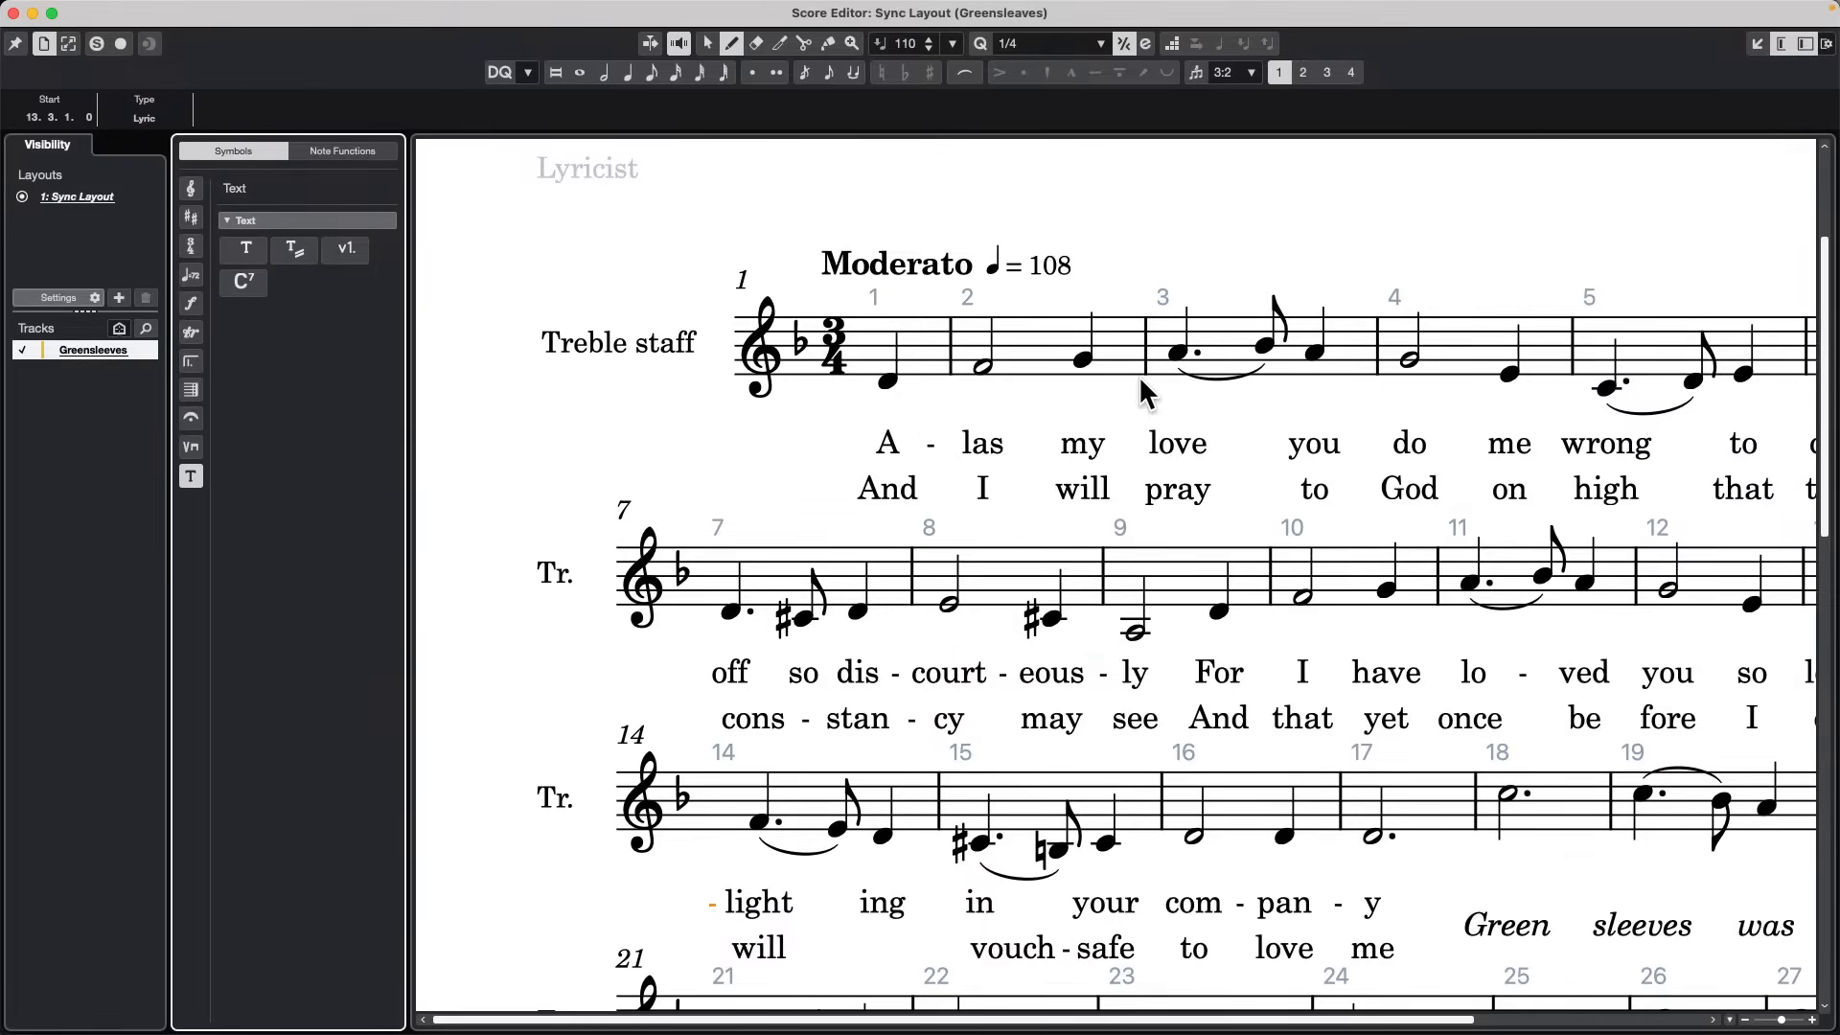
Add a third lyric line from the first note in bar 1, reading "iug oip pi puu pu pu pu9".
{"action": "scroll", "coordinate": [934, 425], "scroll_direction": "up", "scroll_amount": 3}
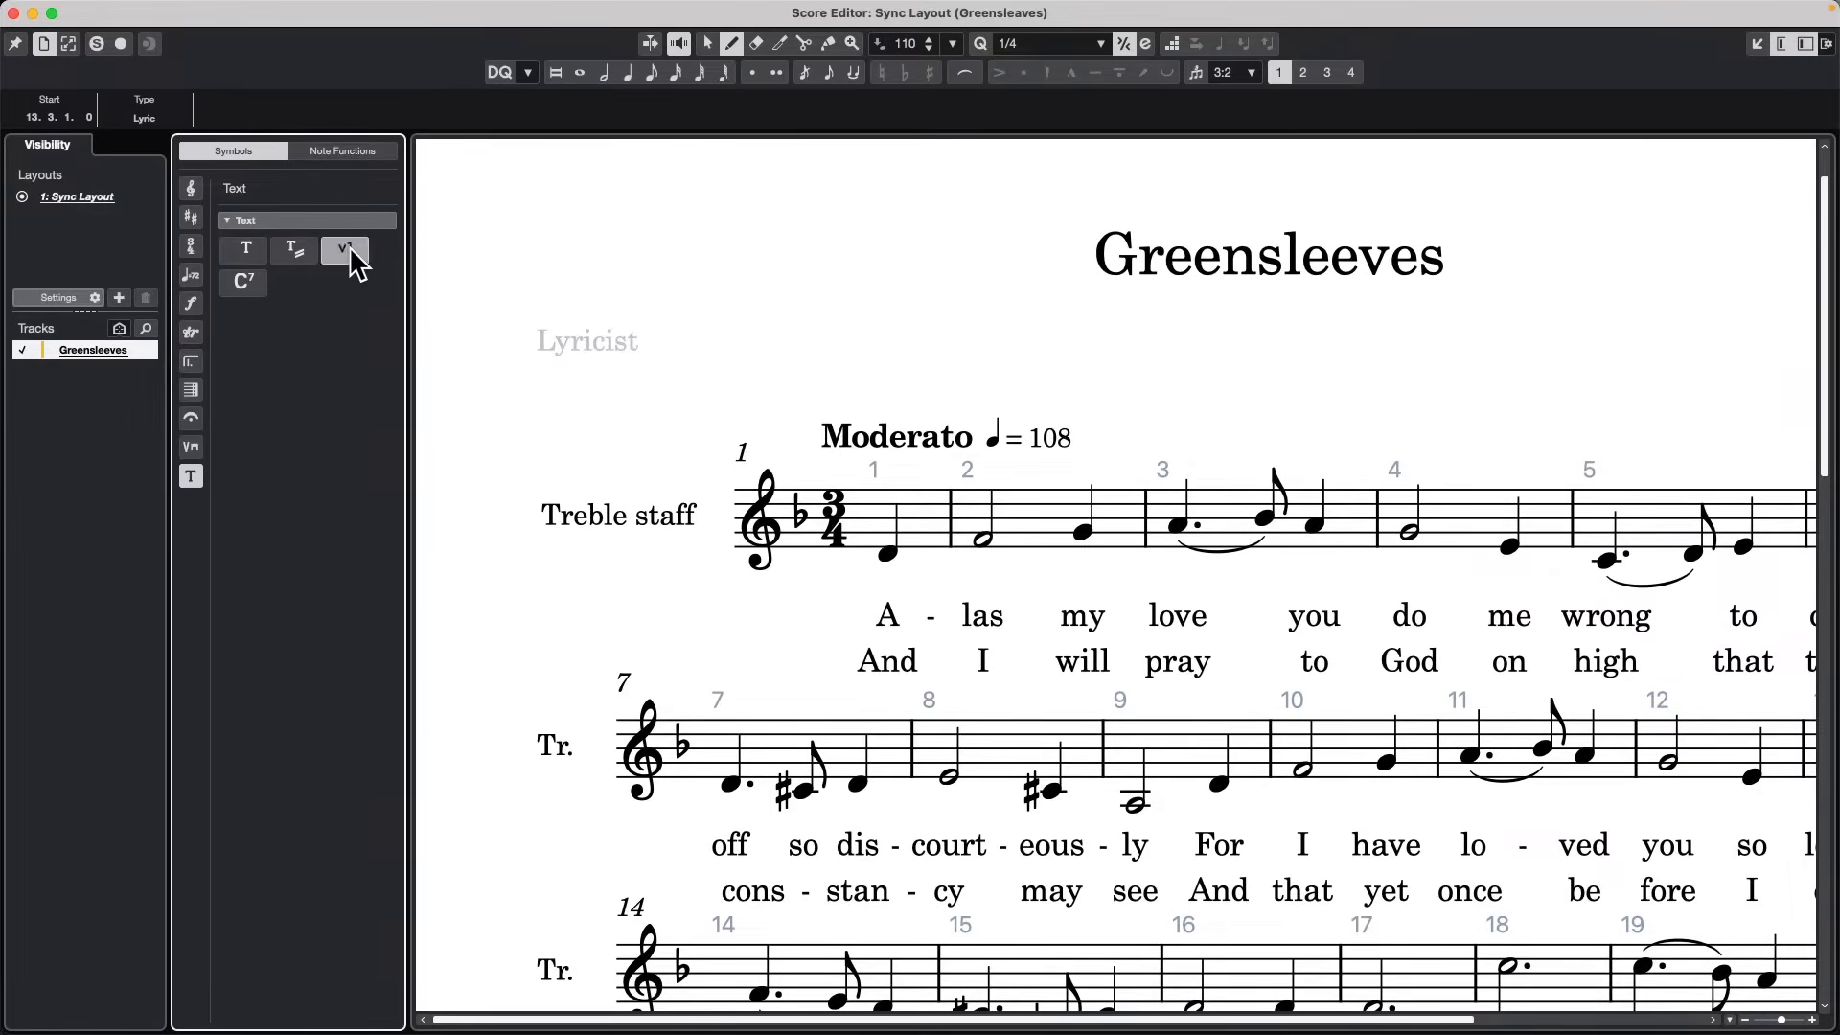
{"action": "left_click_drag", "start_coordinate": [347, 251], "coordinate": [903, 635]}
{"action": "left_click_drag", "start_coordinate": [893, 556], "coordinate": [886, 567]}
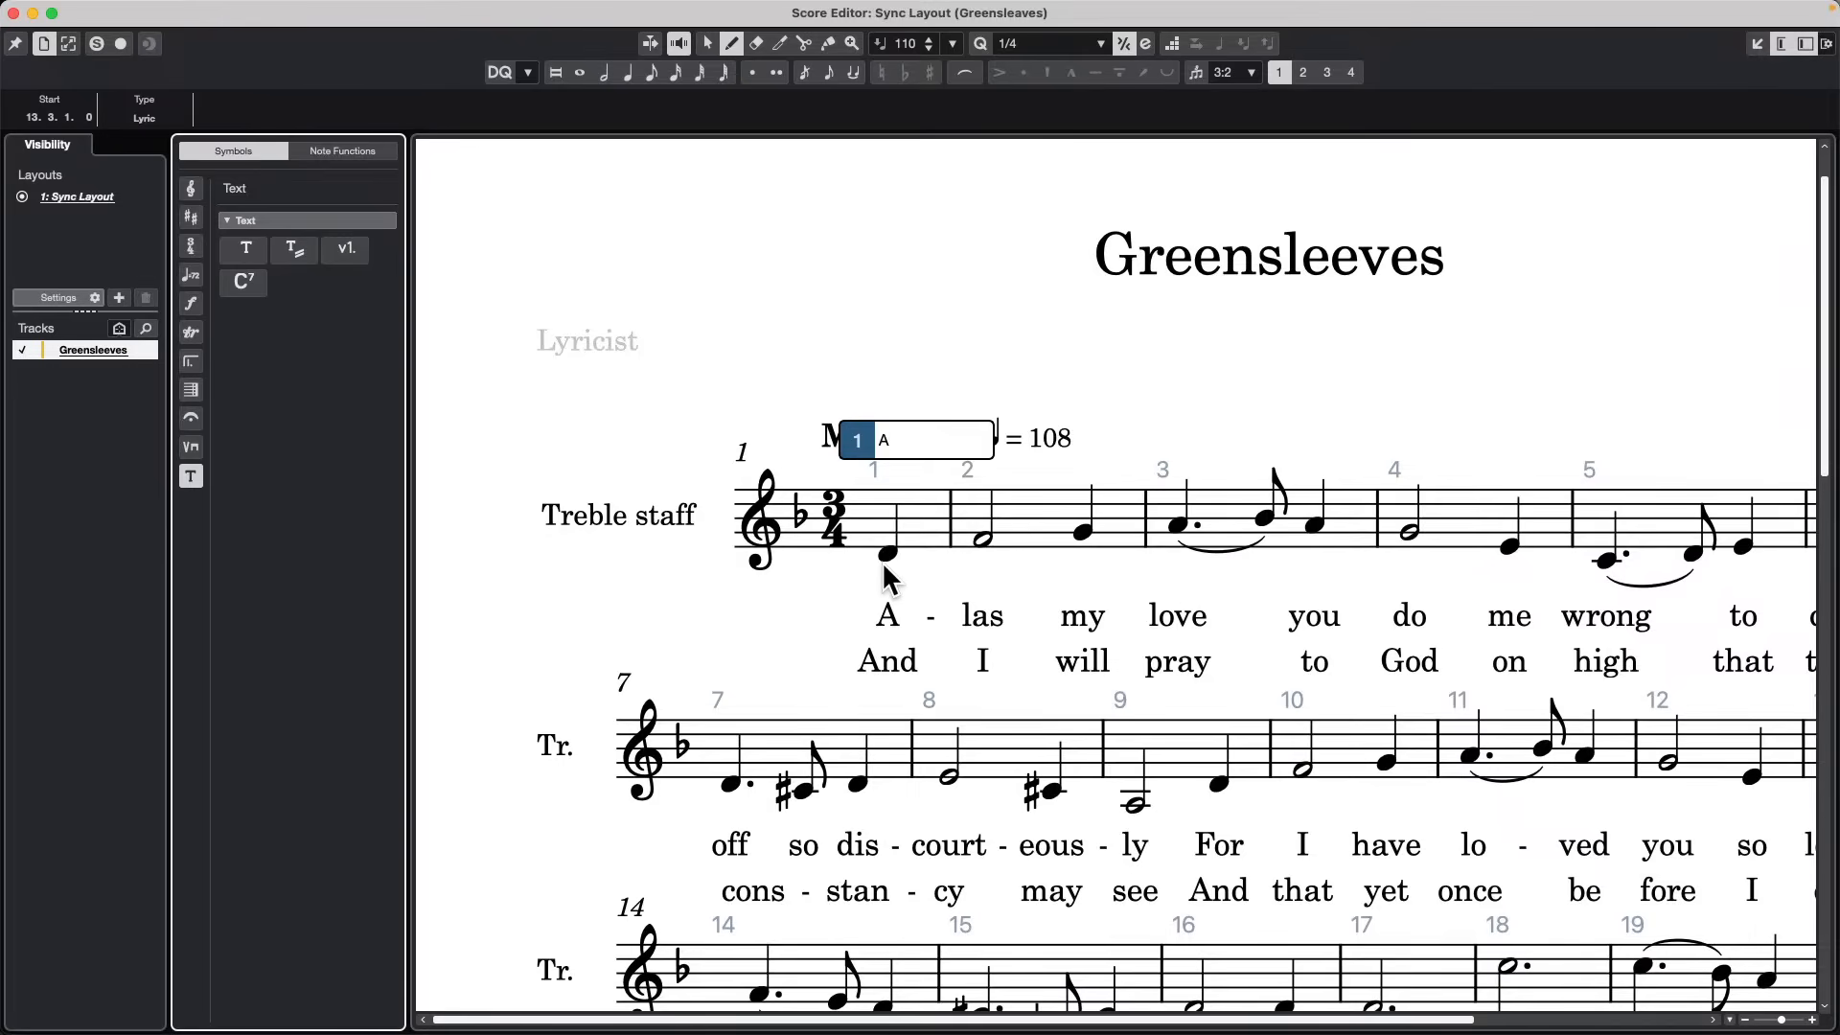
{"action": "key", "text": "Down"}
{"action": "key", "text": "Down"}
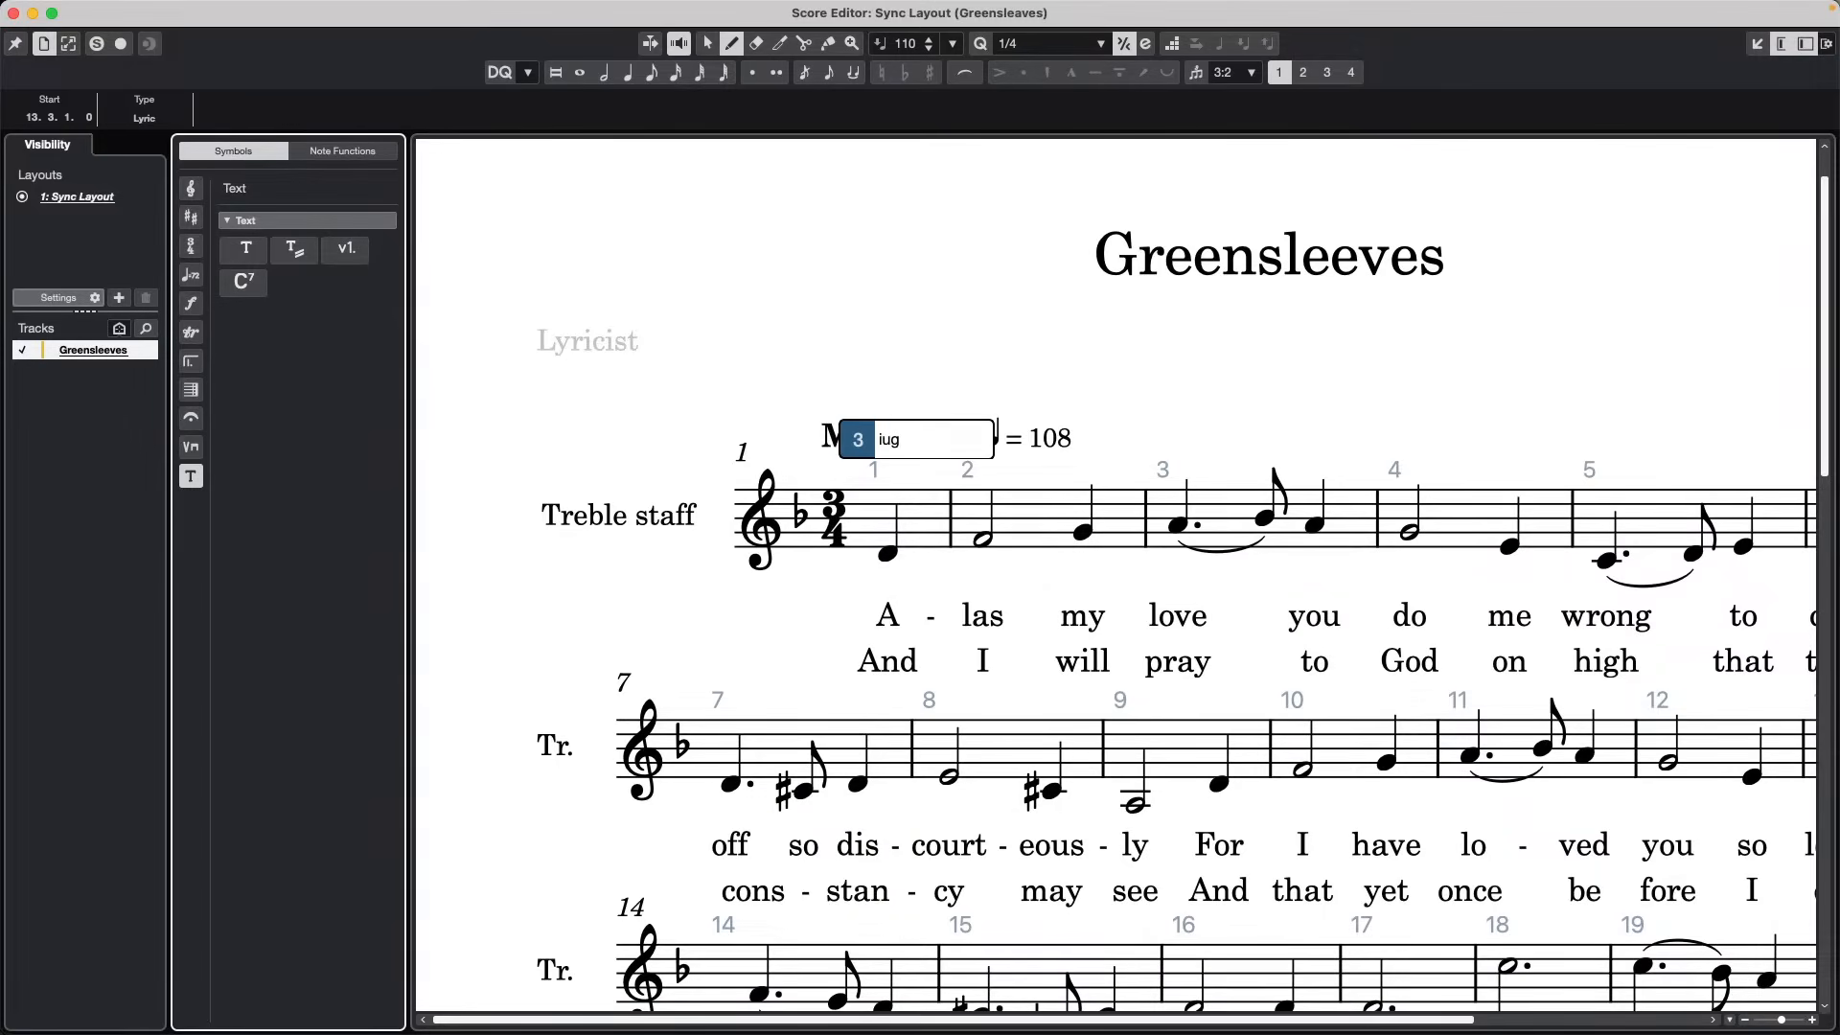
{"action": "type", "text": "oip pi"}
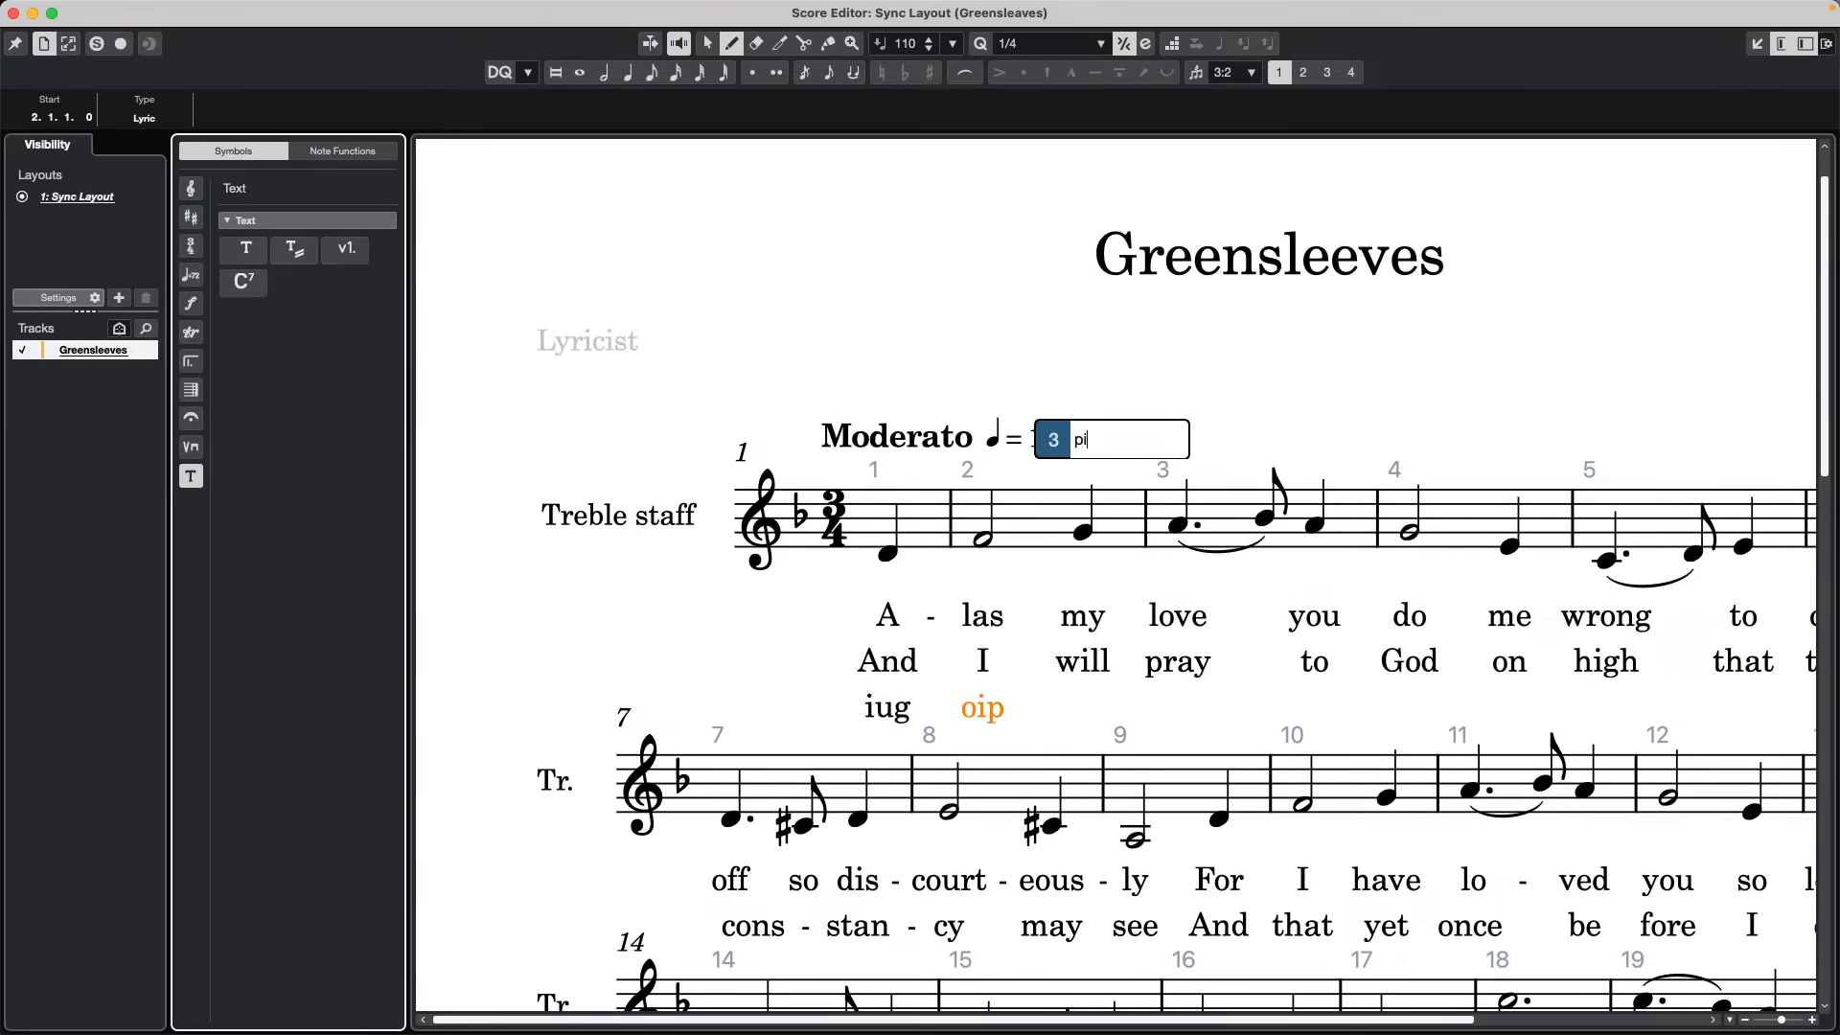
{"action": "type", "text": " puu pu pu pu9"}
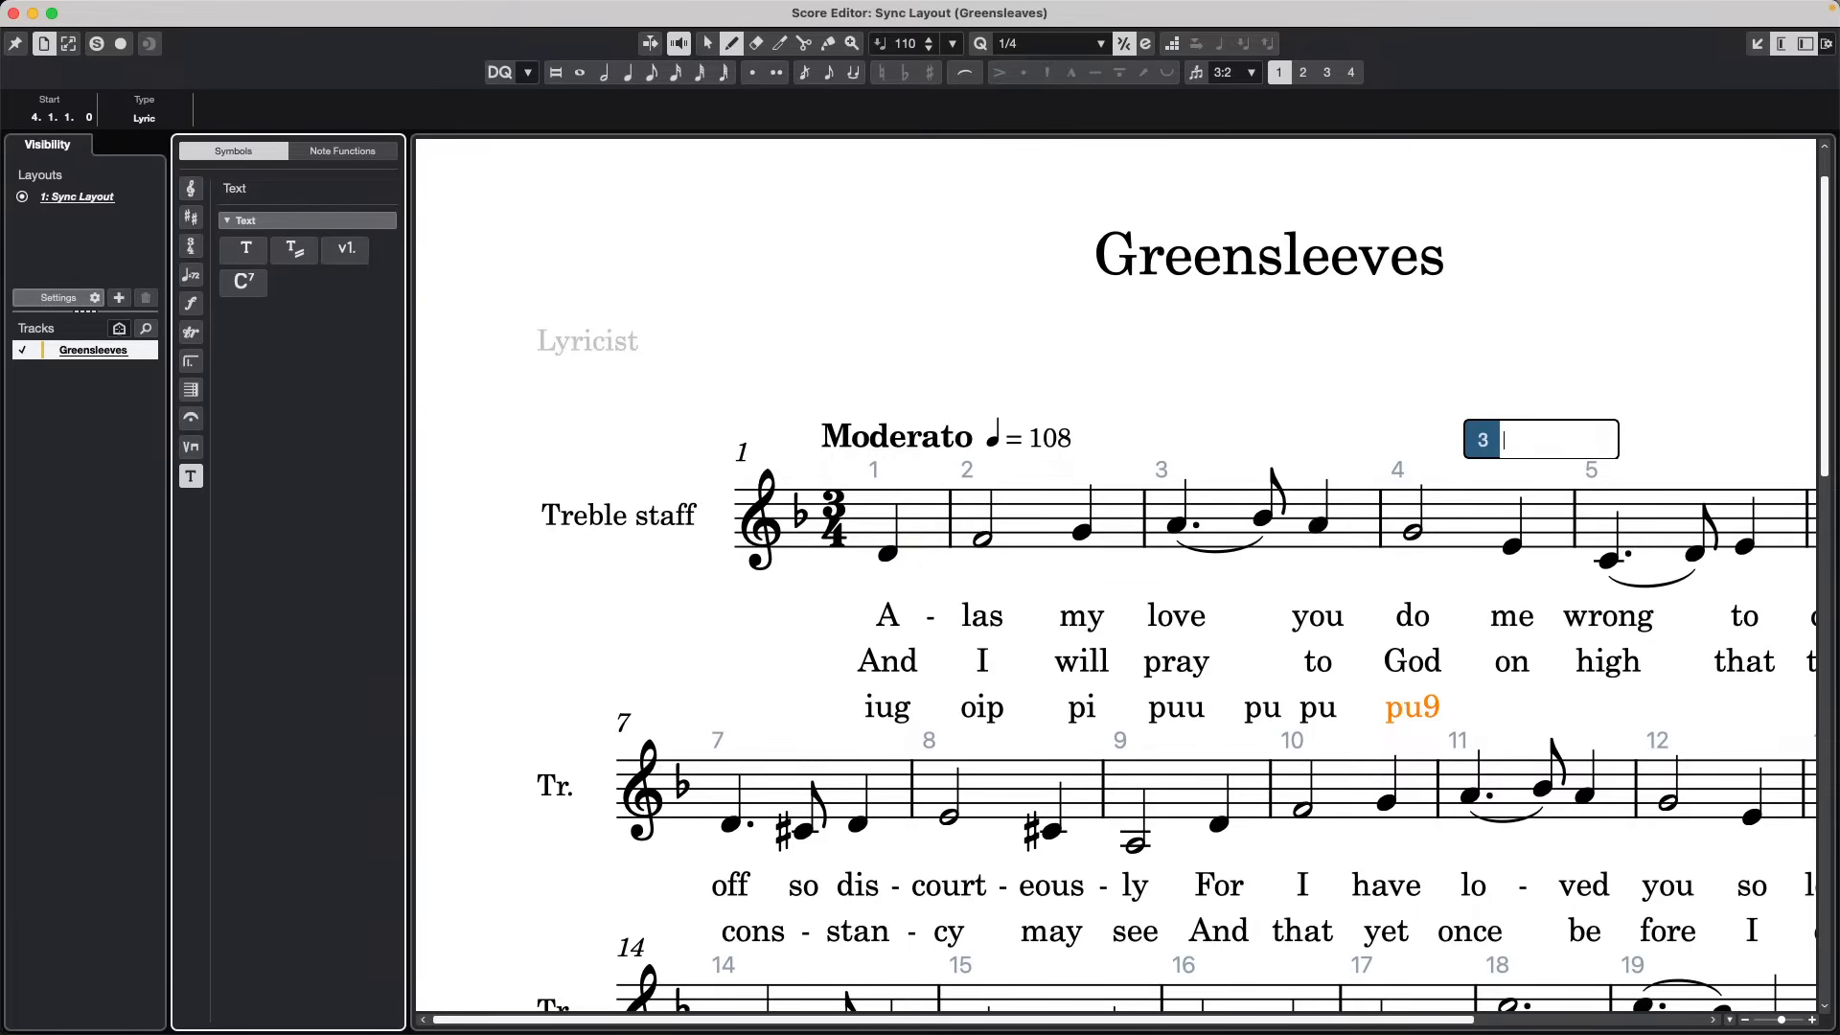
Open the chorus lyric "Green" at bar 18, cycle through the lyric line choices, and close it after viewing the chorus.
{"action": "scroll", "coordinate": [731, 645], "scroll_direction": "down", "scroll_amount": 5}
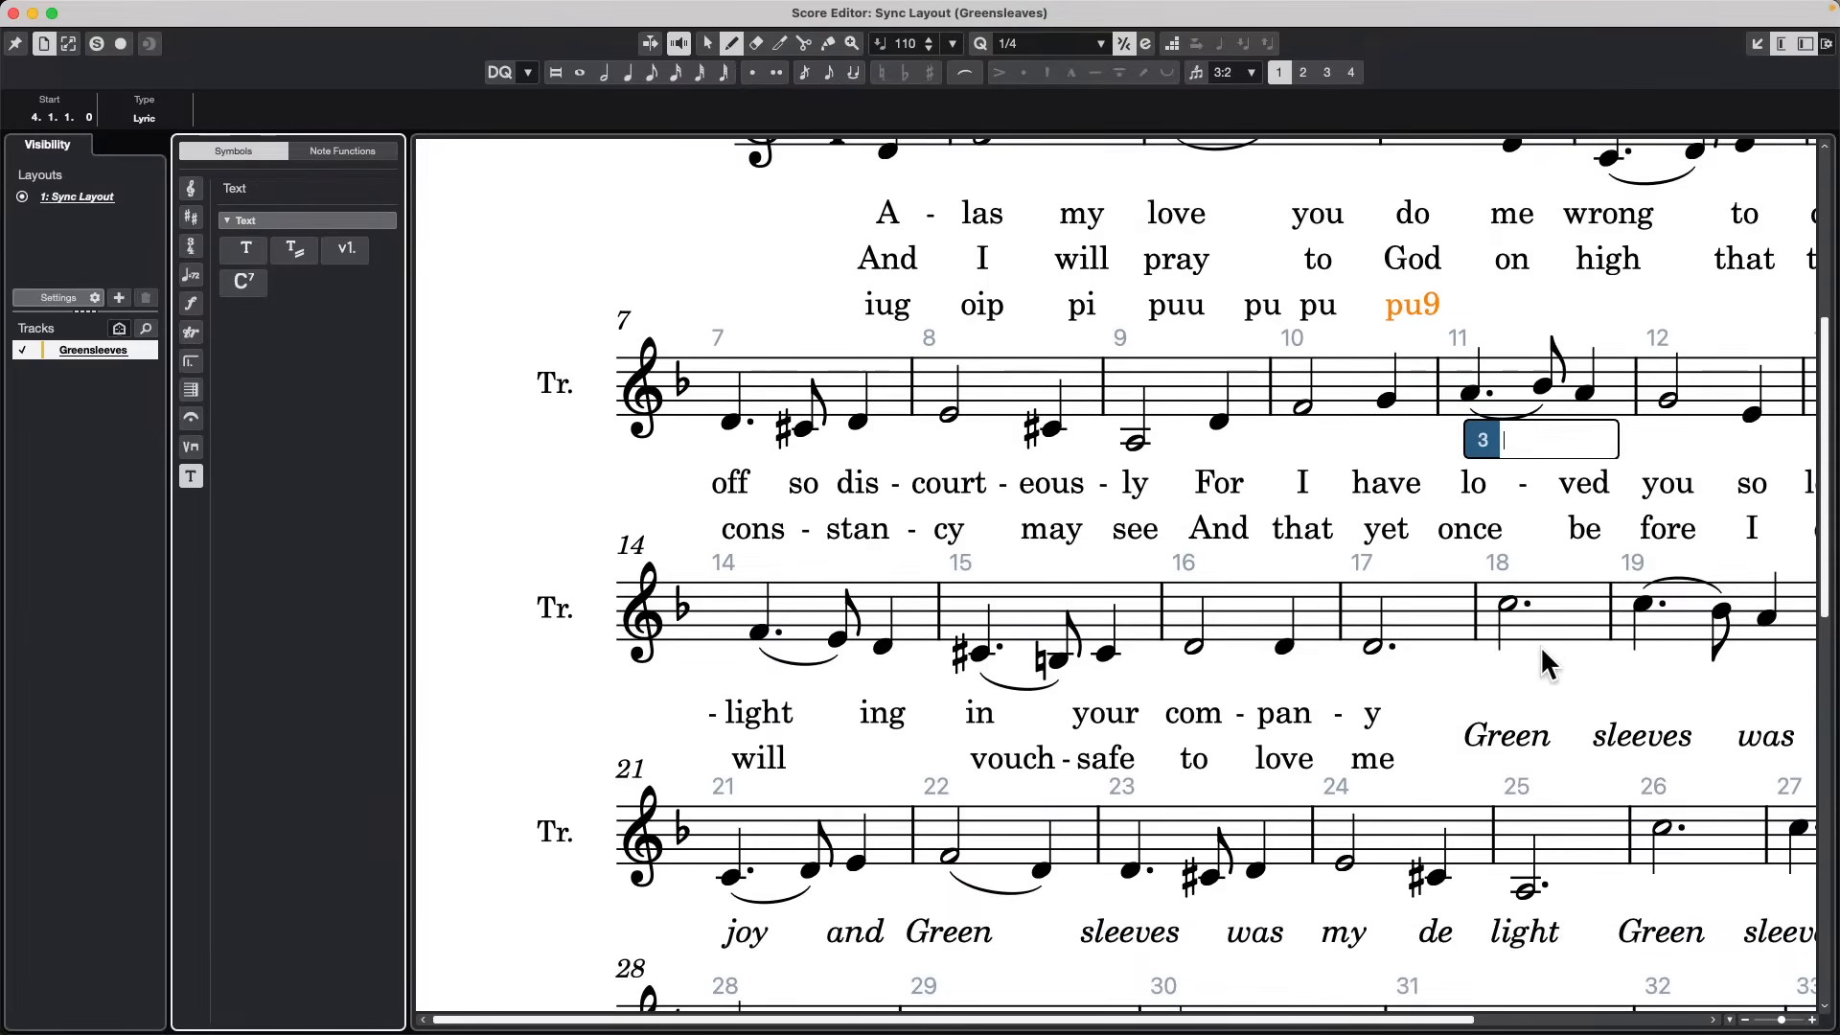
{"action": "left_click", "coordinate": [1534, 742]}
{"action": "double_click", "coordinate": [1534, 743]}
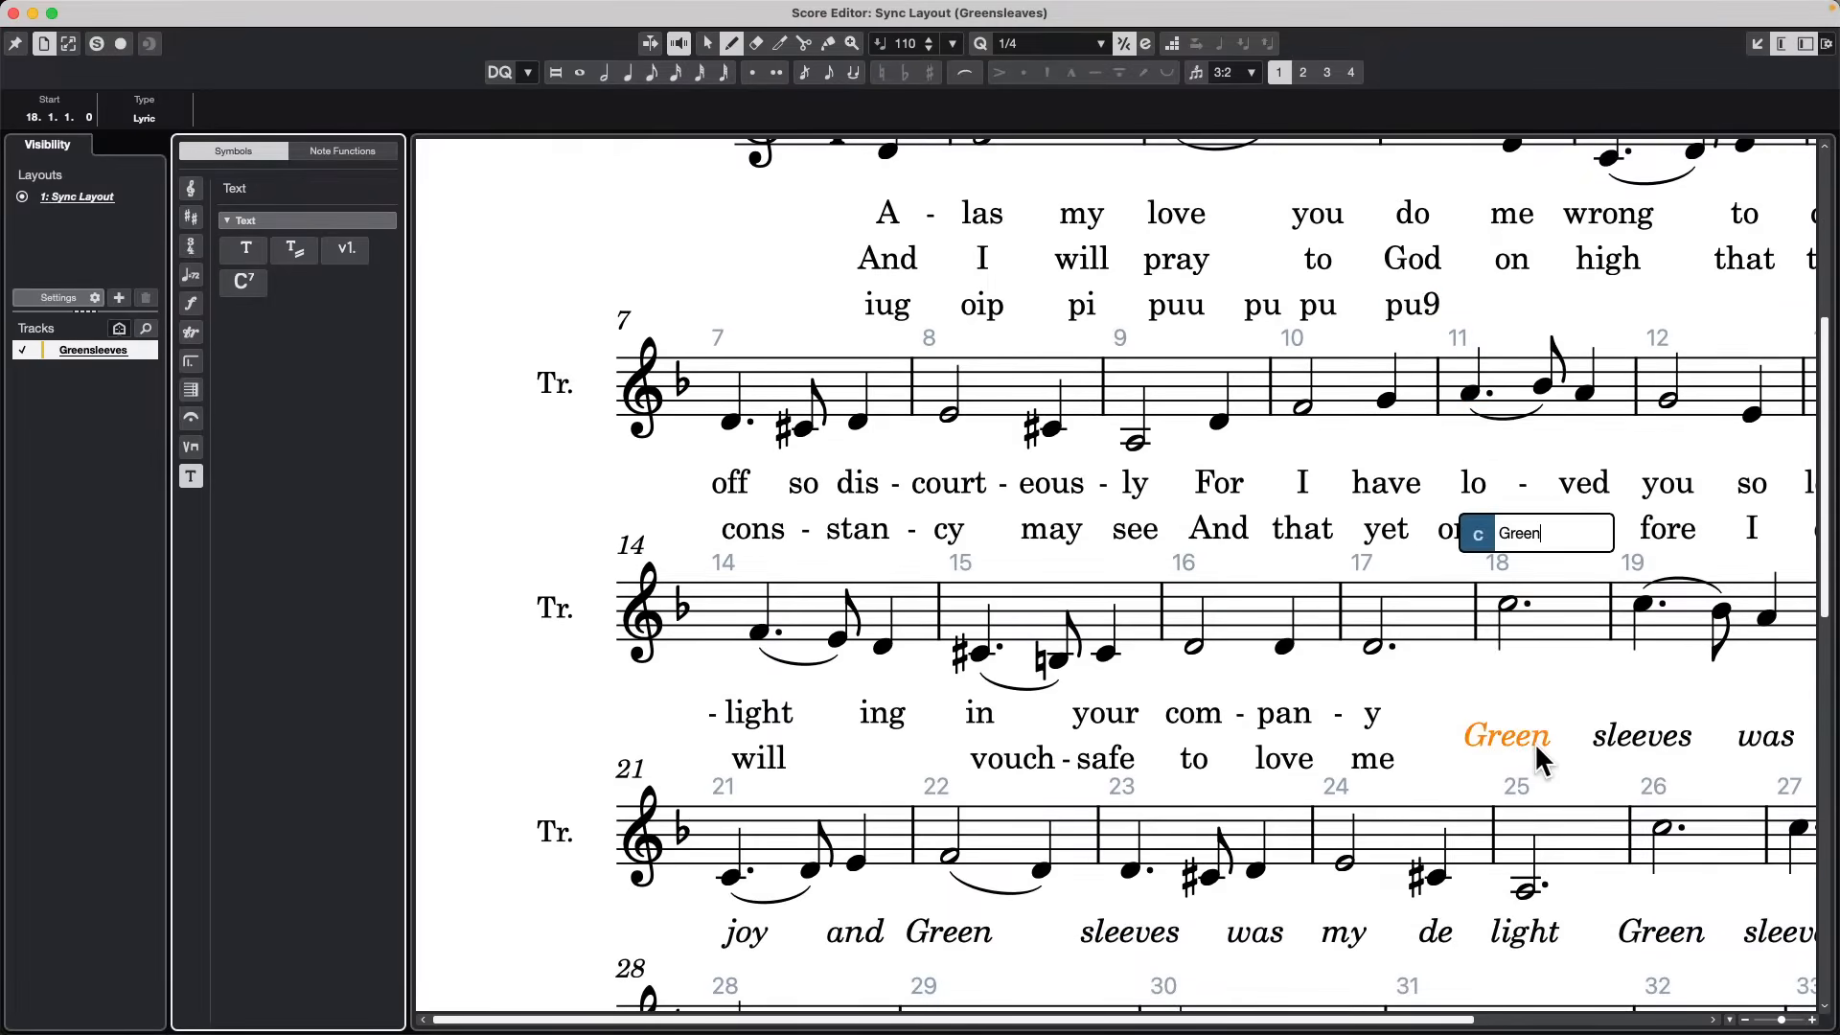
{"action": "key", "text": "Down"}
{"action": "key", "text": "Down"}
{"action": "key", "text": "Up"}
{"action": "key", "text": "Up"}
{"action": "scroll", "coordinate": [1443, 721], "scroll_direction": "down", "scroll_amount": 5}
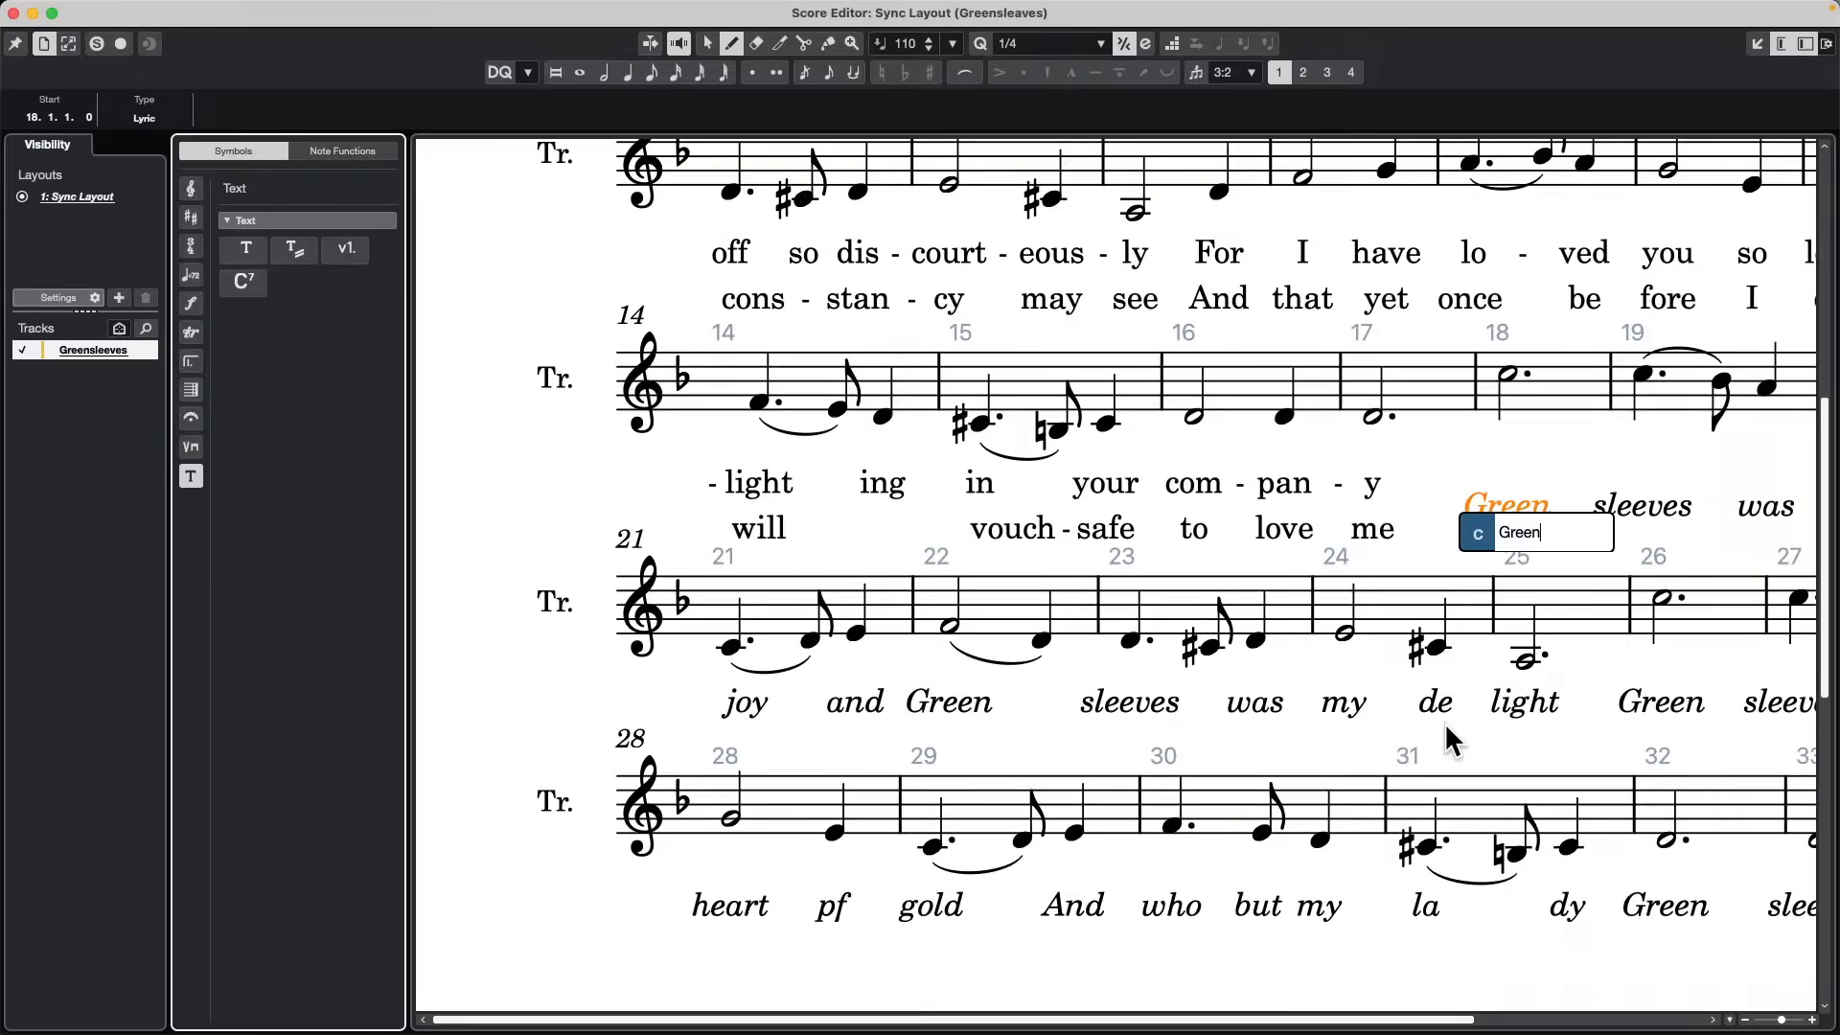
{"action": "scroll", "coordinate": [1445, 721], "scroll_direction": "up", "scroll_amount": 3}
{"action": "scroll", "coordinate": [1445, 726], "scroll_direction": "up", "scroll_amount": 3}
{"action": "left_click", "coordinate": [1442, 525]}
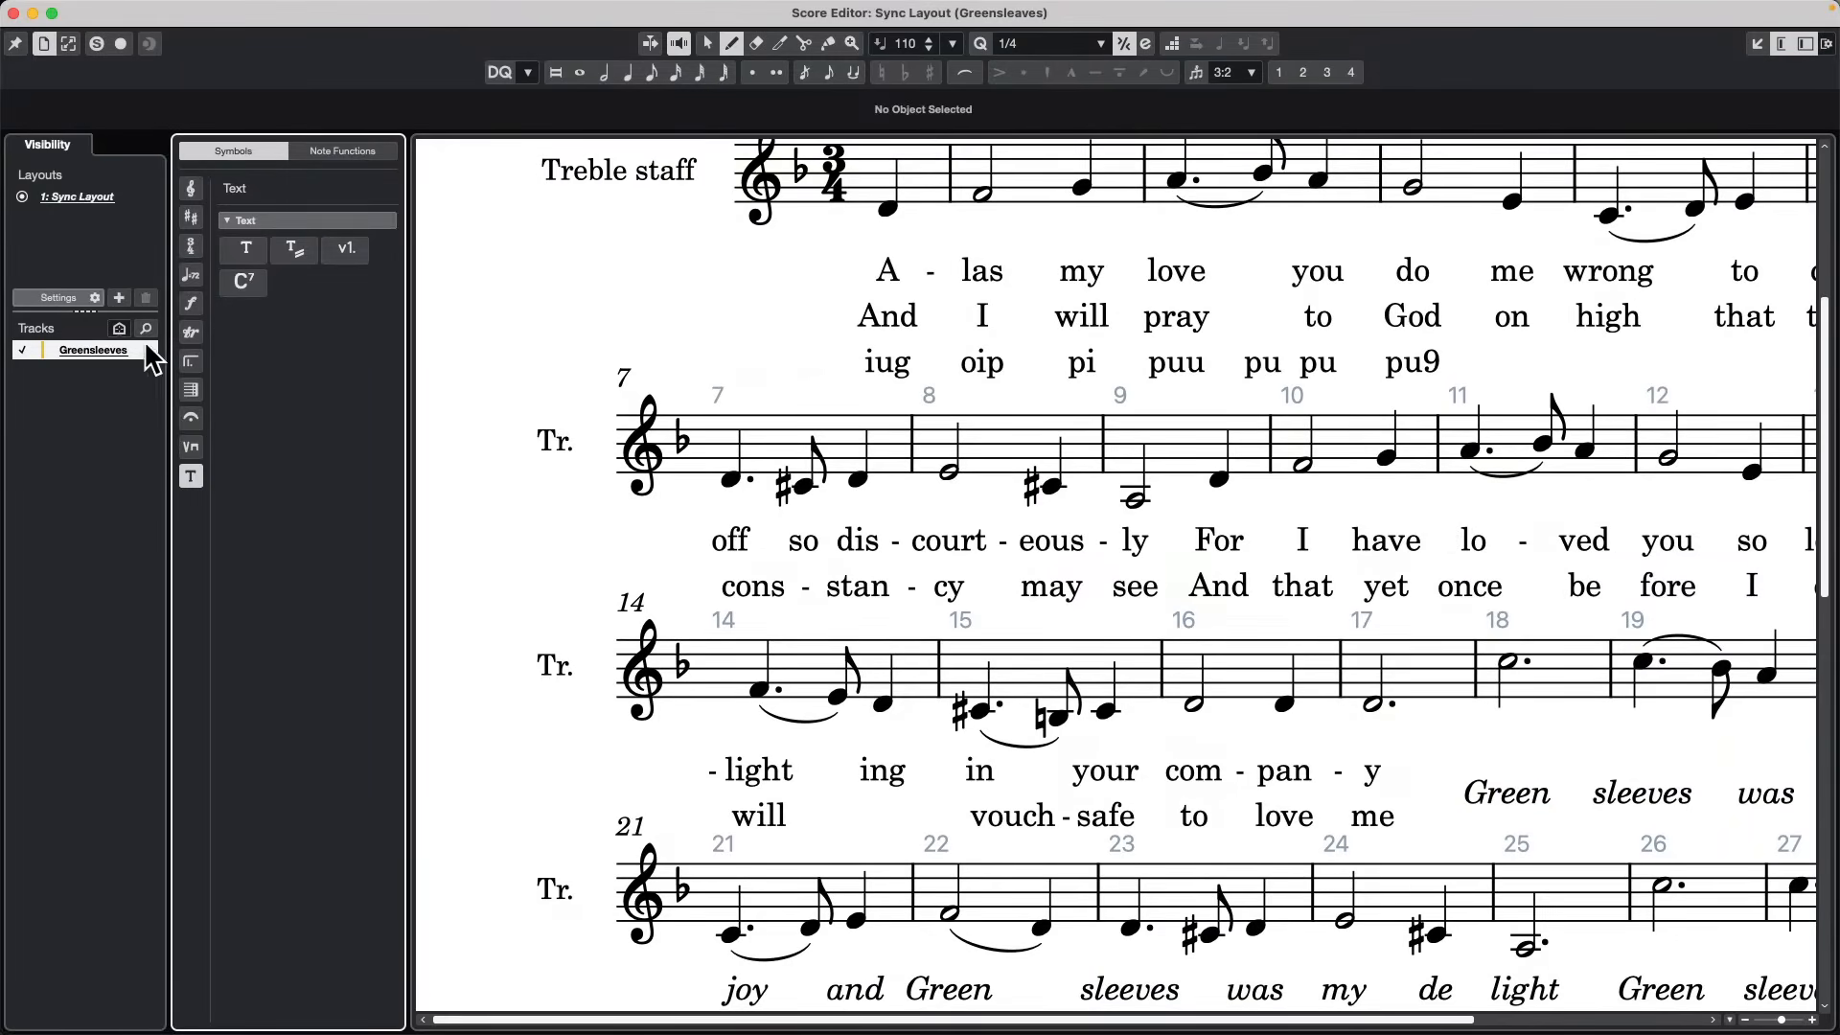
Look through the barline, playing technique and tempo symbol categories and the opening of the Greensleeves score.
{"action": "left_click", "coordinate": [193, 391]}
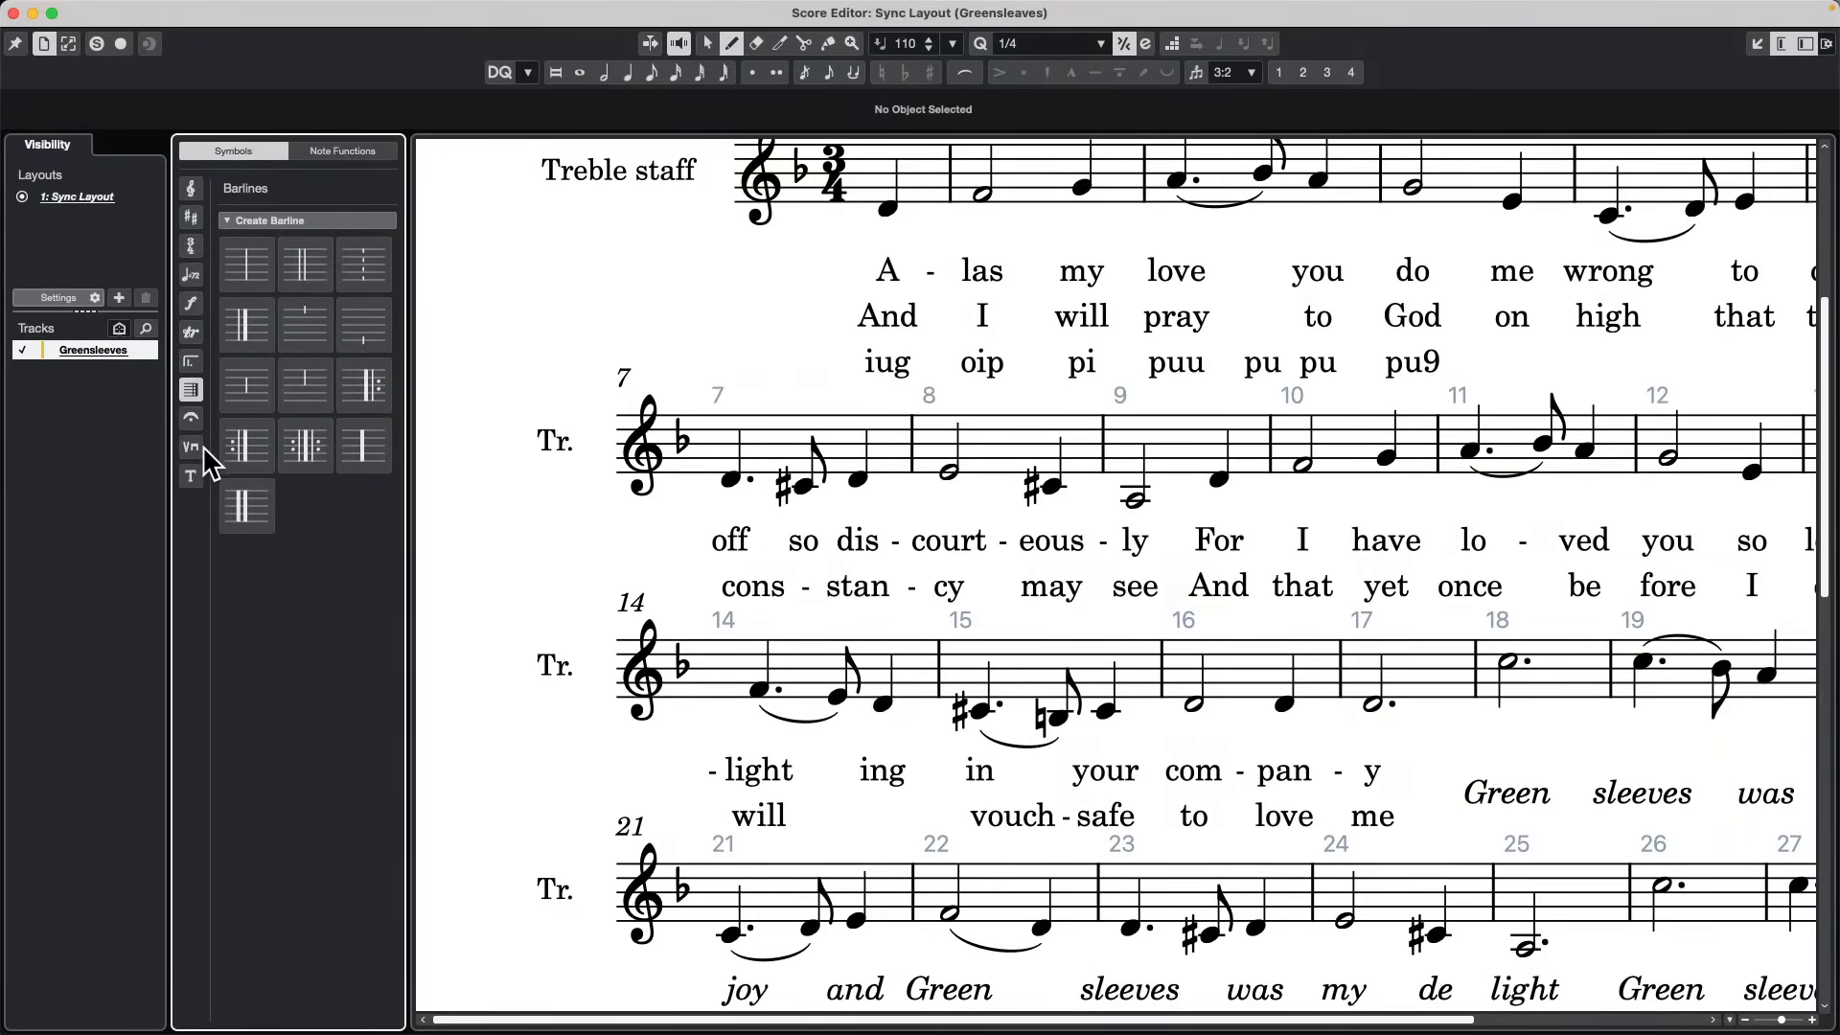
{"action": "left_click", "coordinate": [193, 447]}
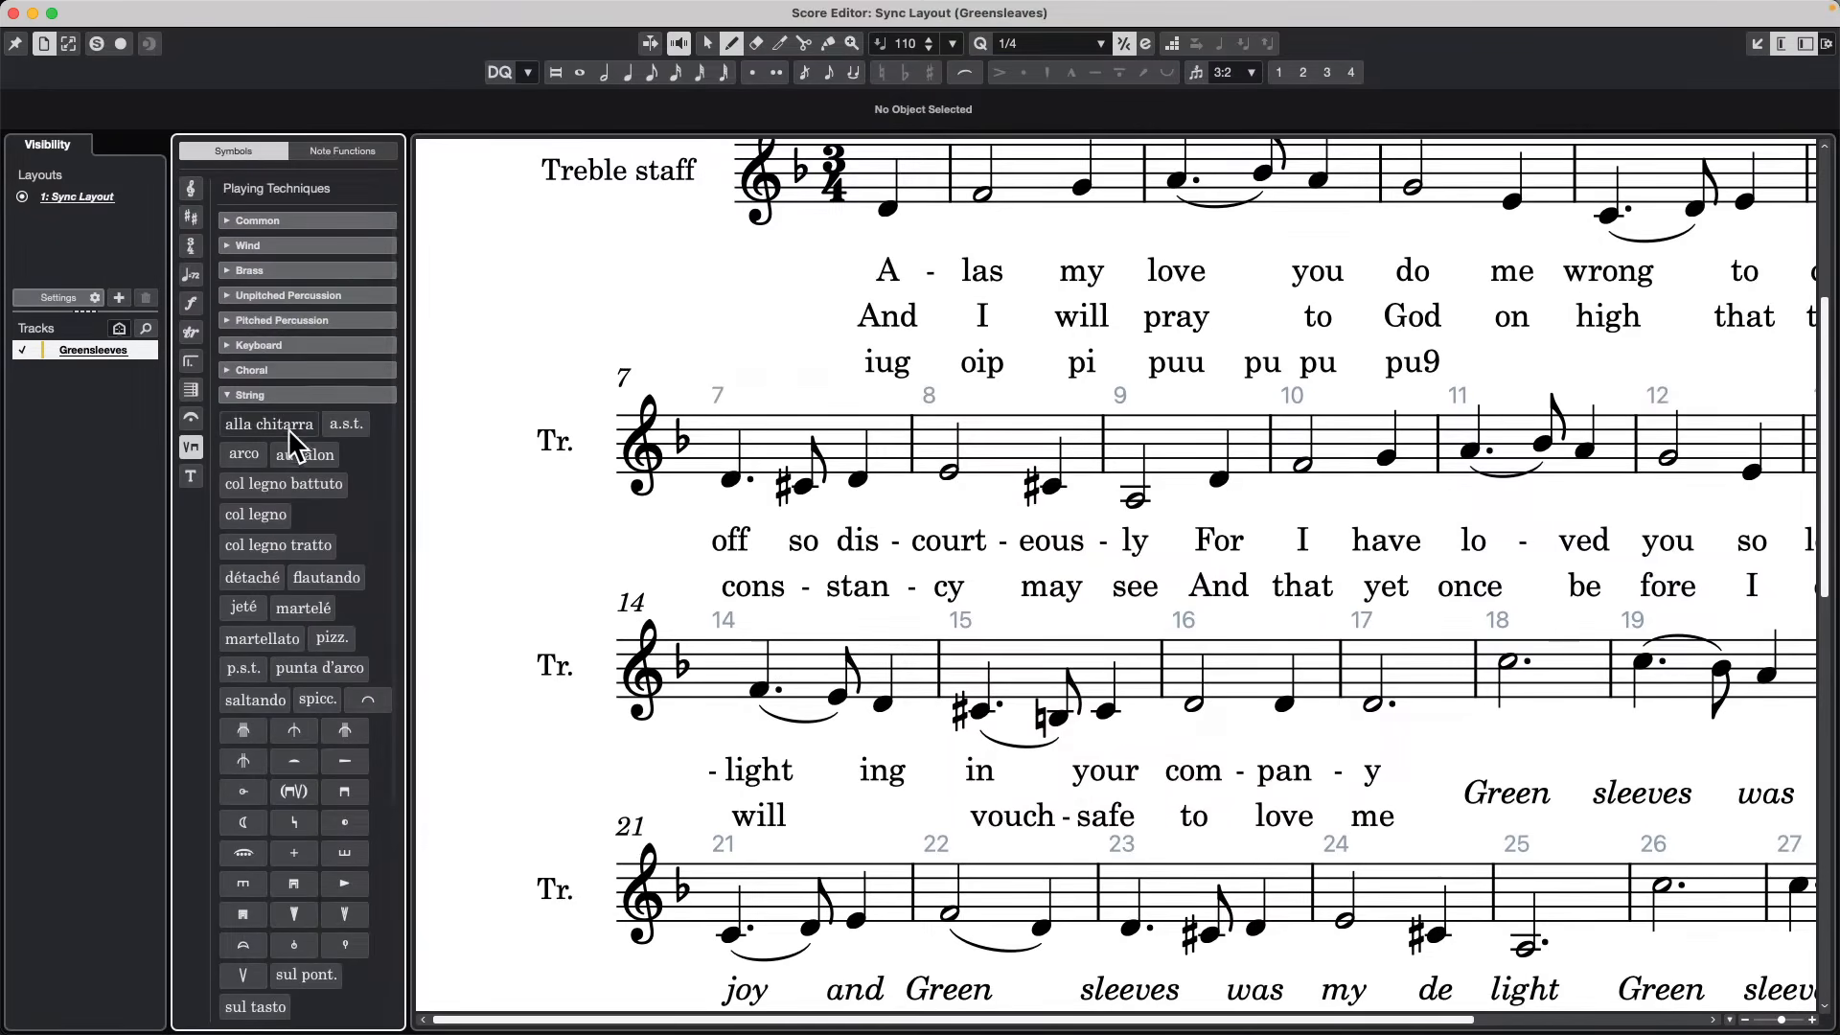
{"action": "left_click", "coordinate": [191, 275]}
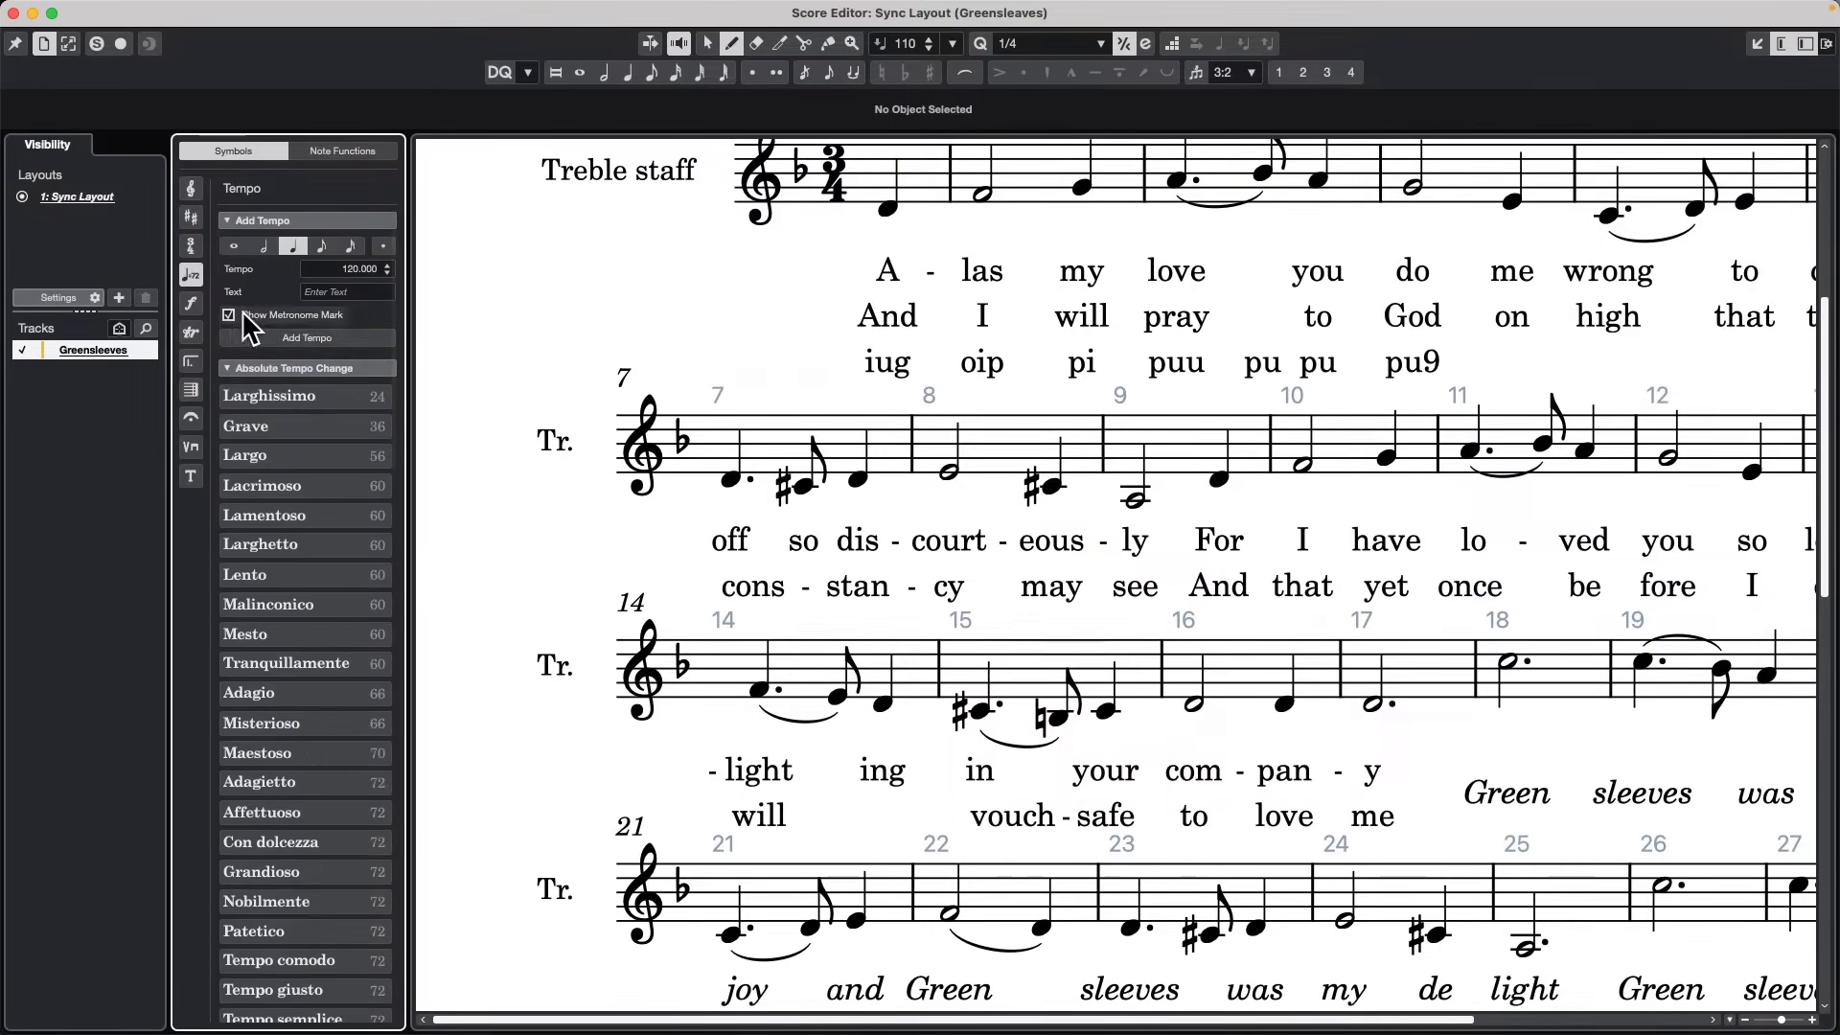
{"action": "scroll", "coordinate": [265, 532], "scroll_direction": "down", "scroll_amount": 10}
{"action": "scroll", "coordinate": [266, 532], "scroll_direction": "up", "scroll_amount": 10}
{"action": "scroll", "coordinate": [710, 575], "scroll_direction": "up", "scroll_amount": 5}
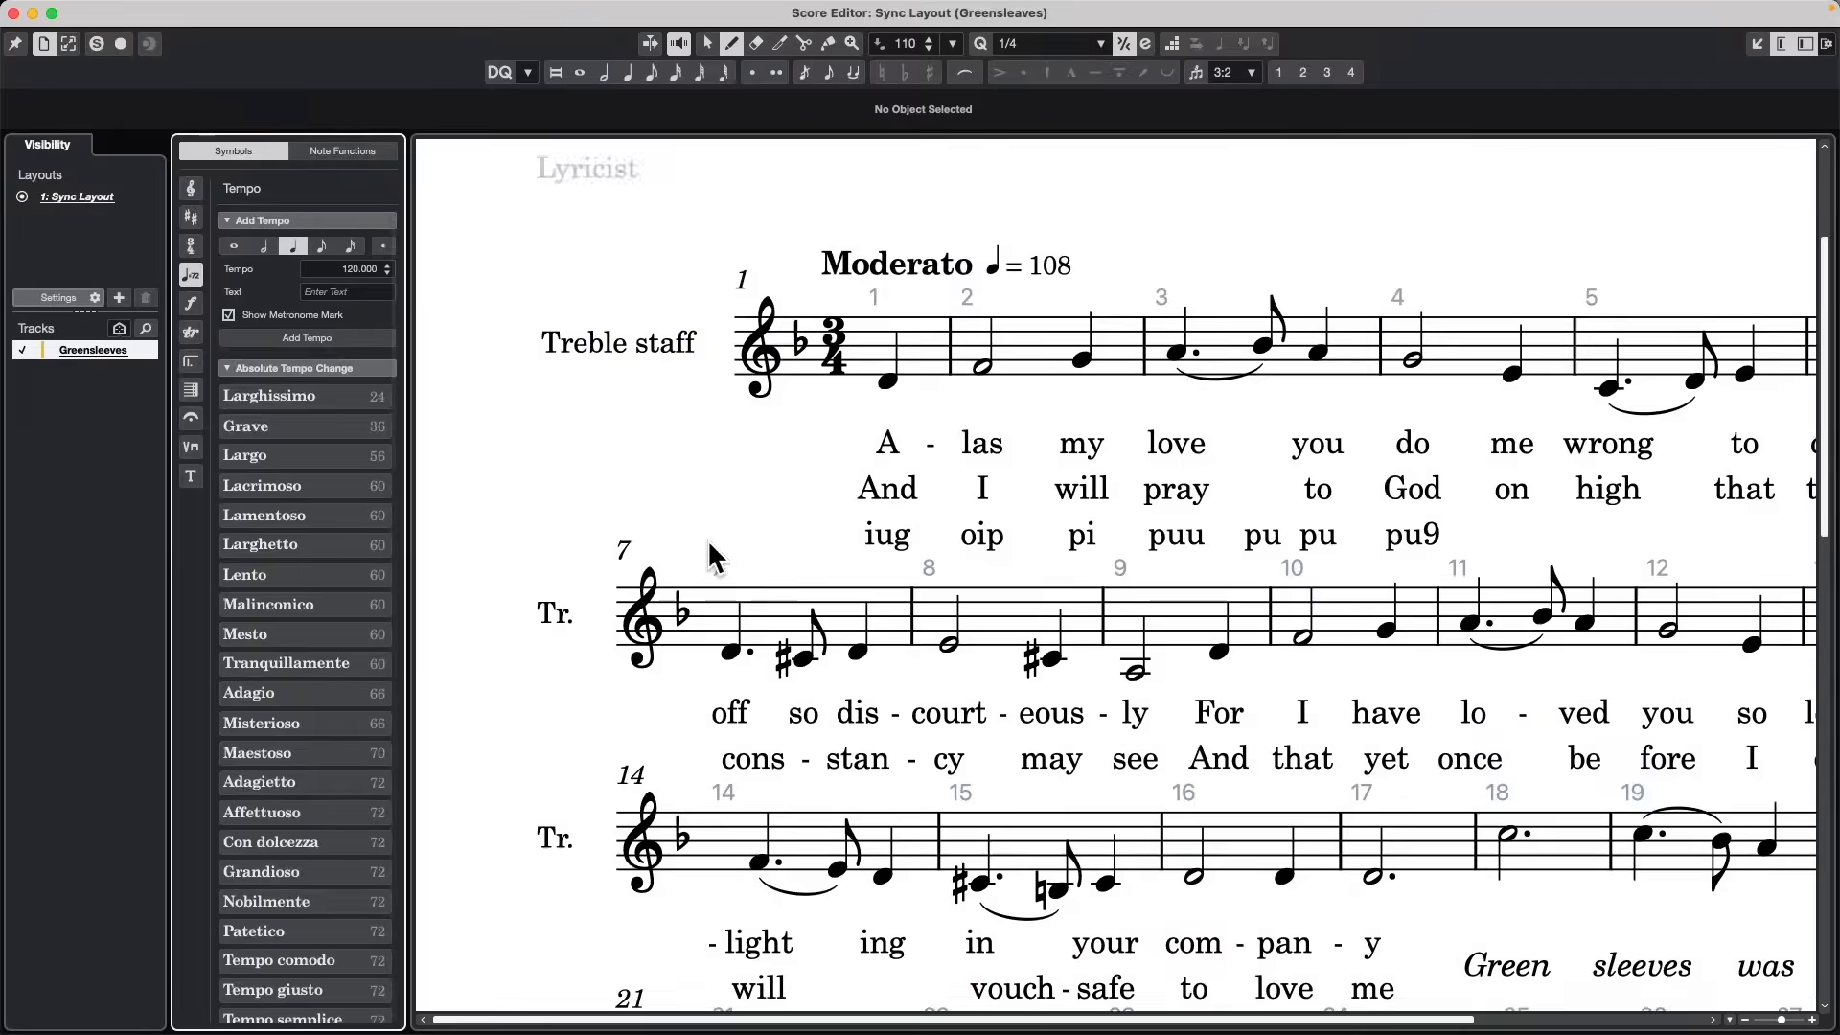
{"action": "scroll", "coordinate": [710, 556], "scroll_direction": "down", "scroll_amount": 5}
{"action": "scroll", "coordinate": [710, 555], "scroll_direction": "up", "scroll_amount": 5}
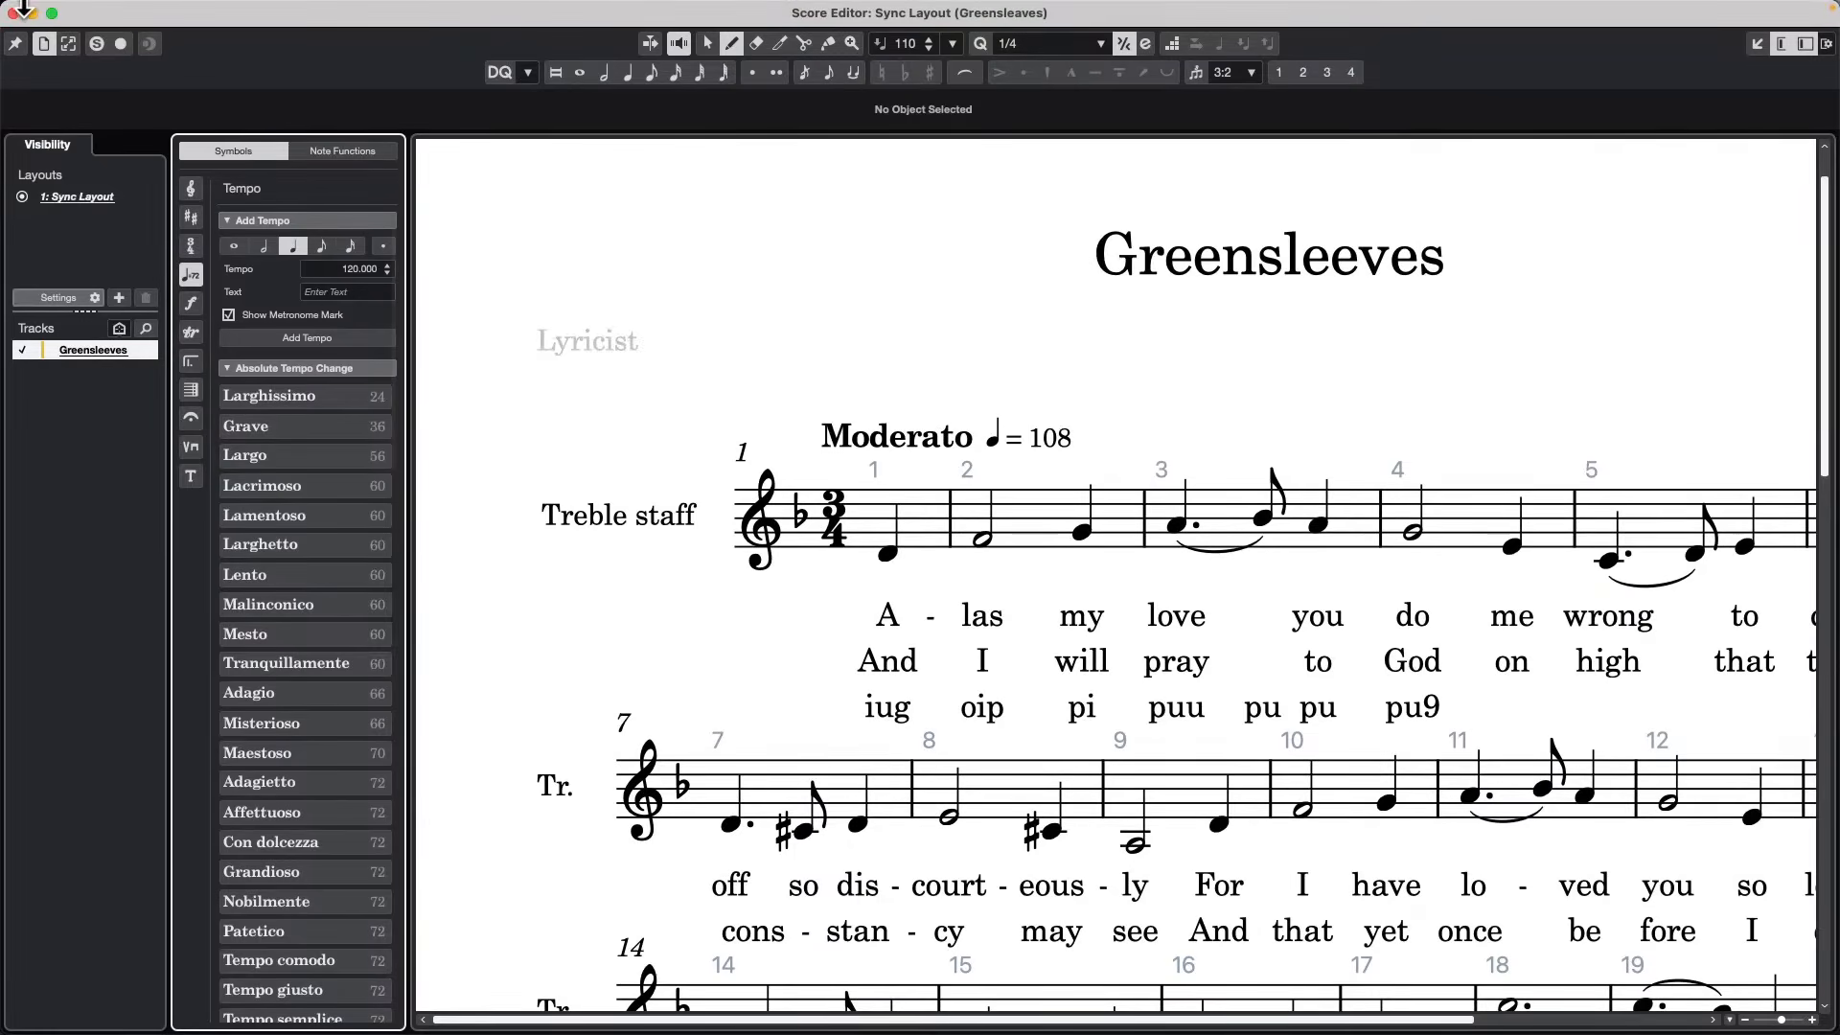
Open the recent project "sibelius_symphony_2 movement 1.cpr".
{"action": "left_click", "coordinate": [126, 11]}
{"action": "mouse_move", "coordinate": [191, 419]}
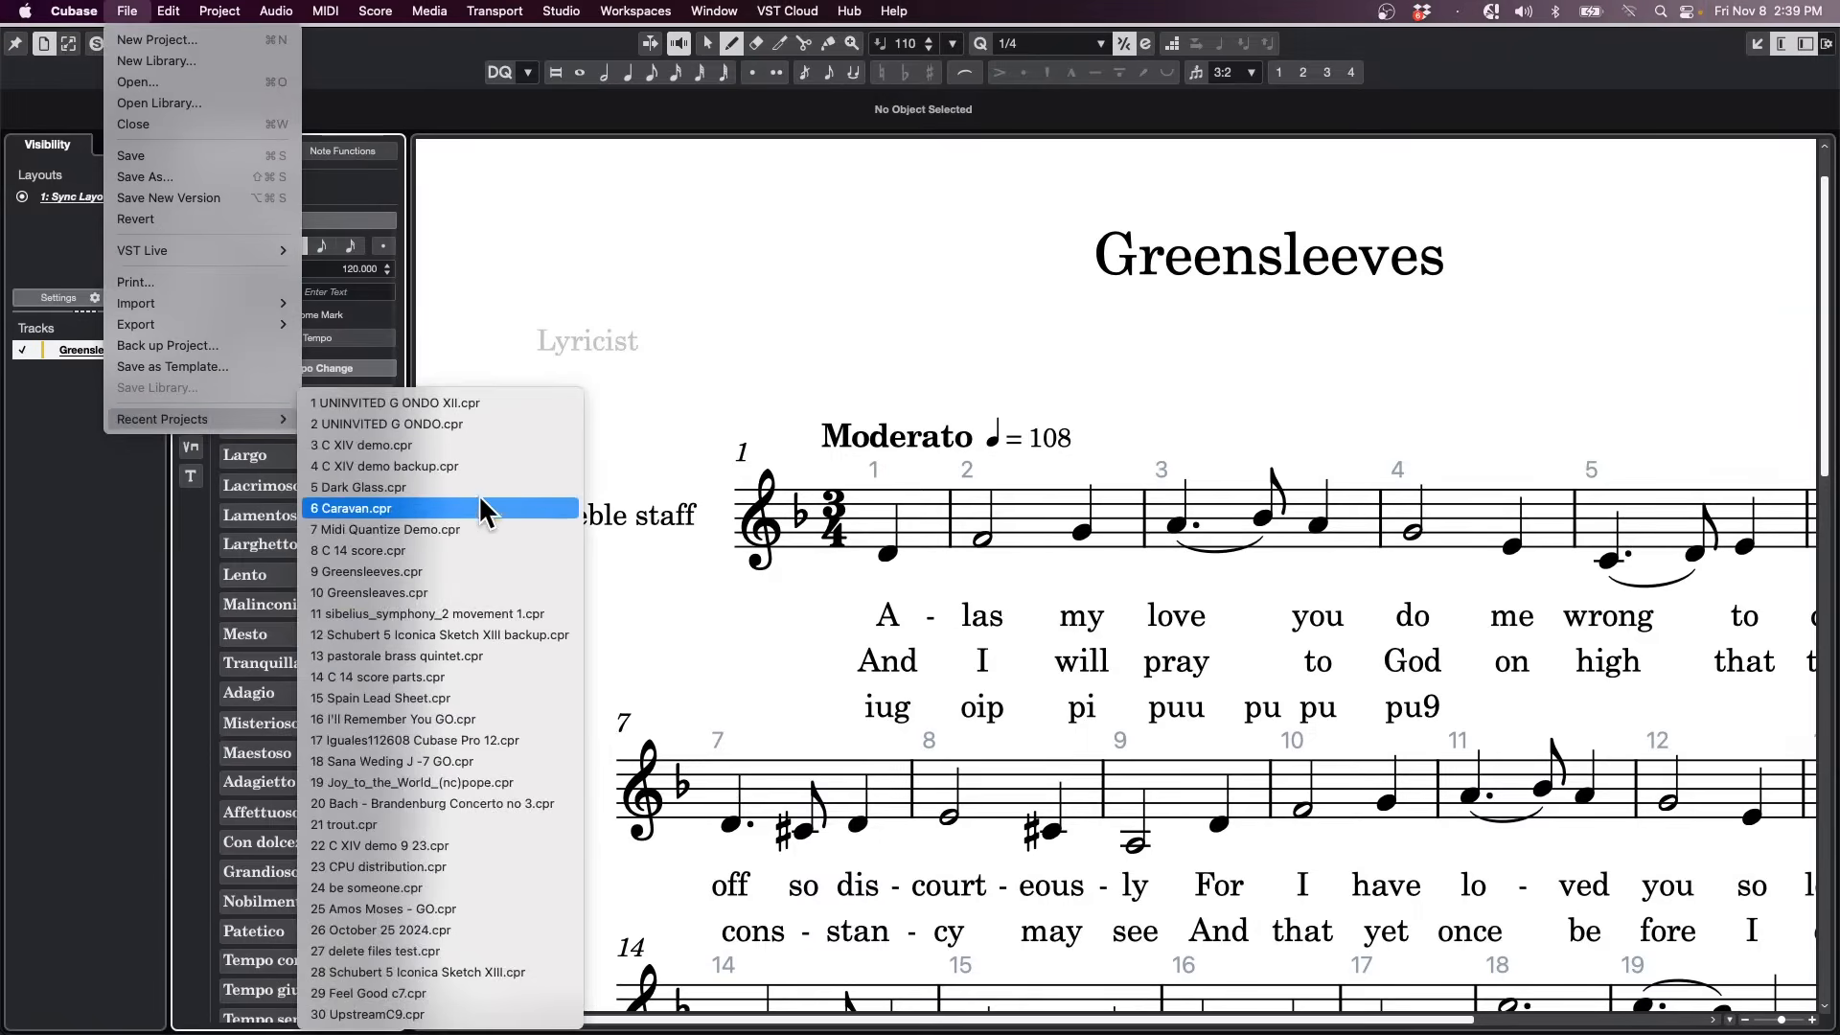
{"action": "left_click", "coordinate": [438, 613]}
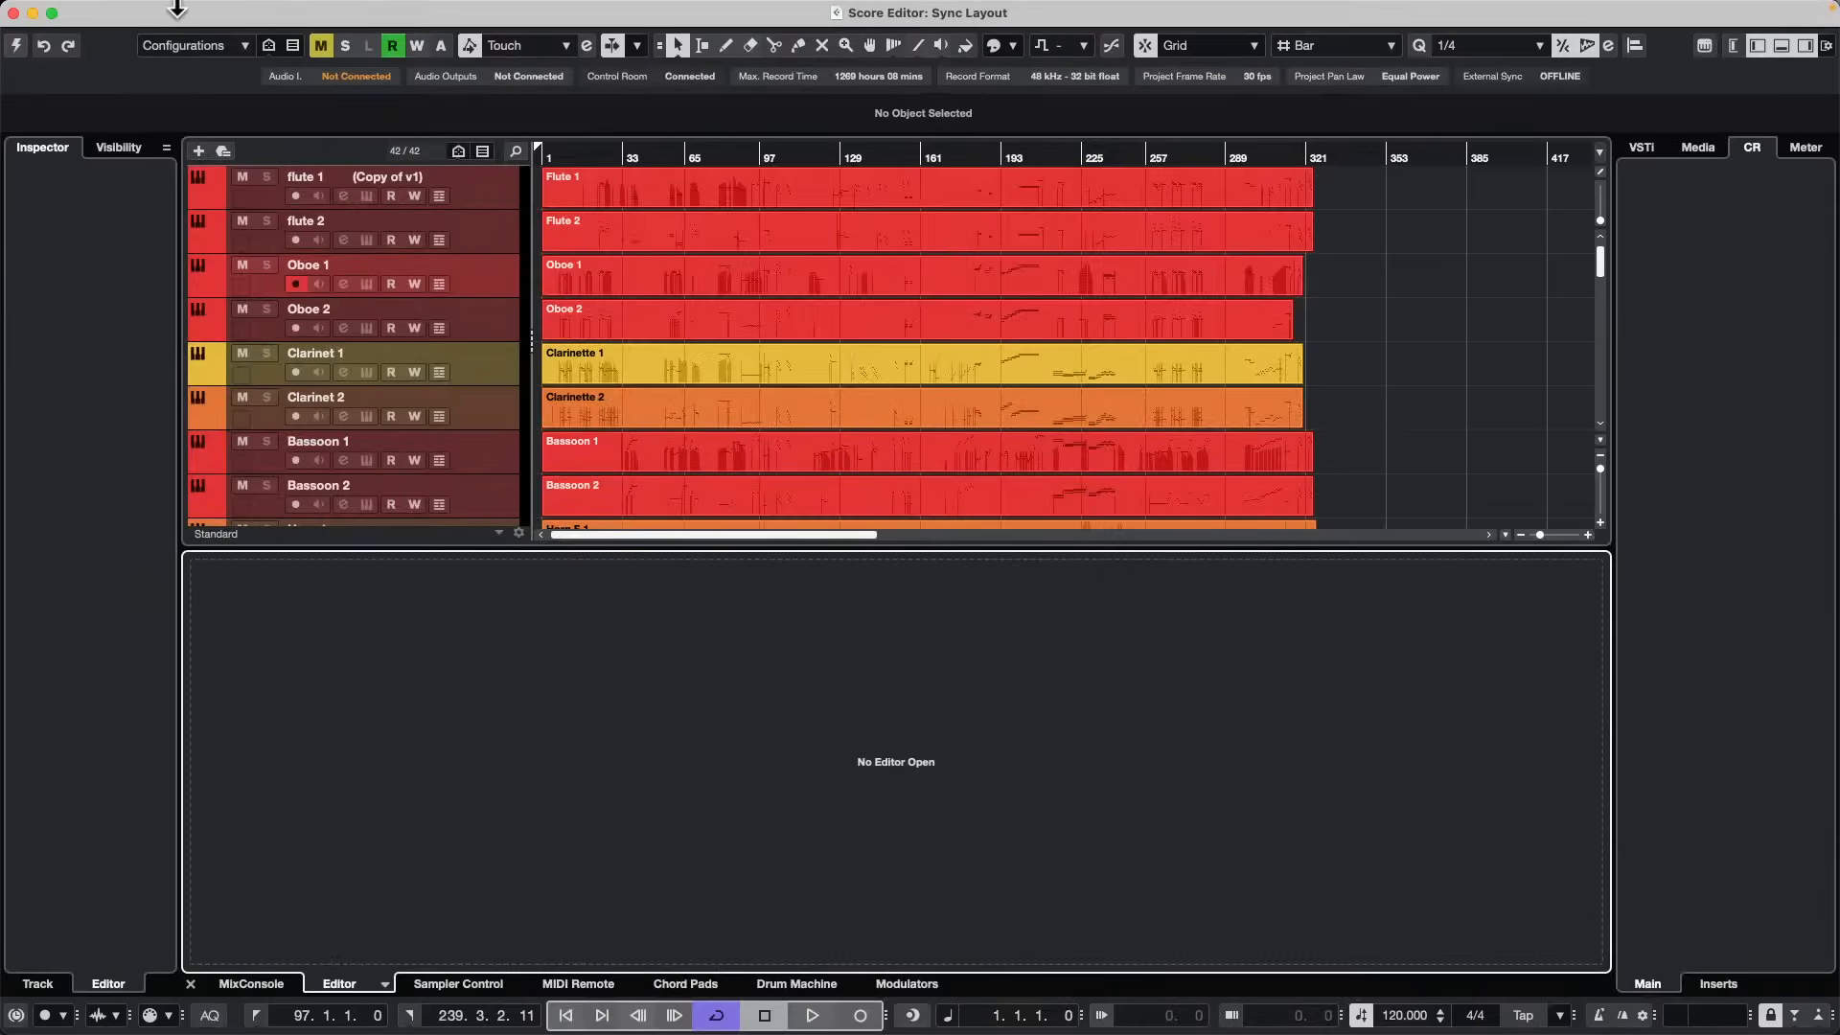
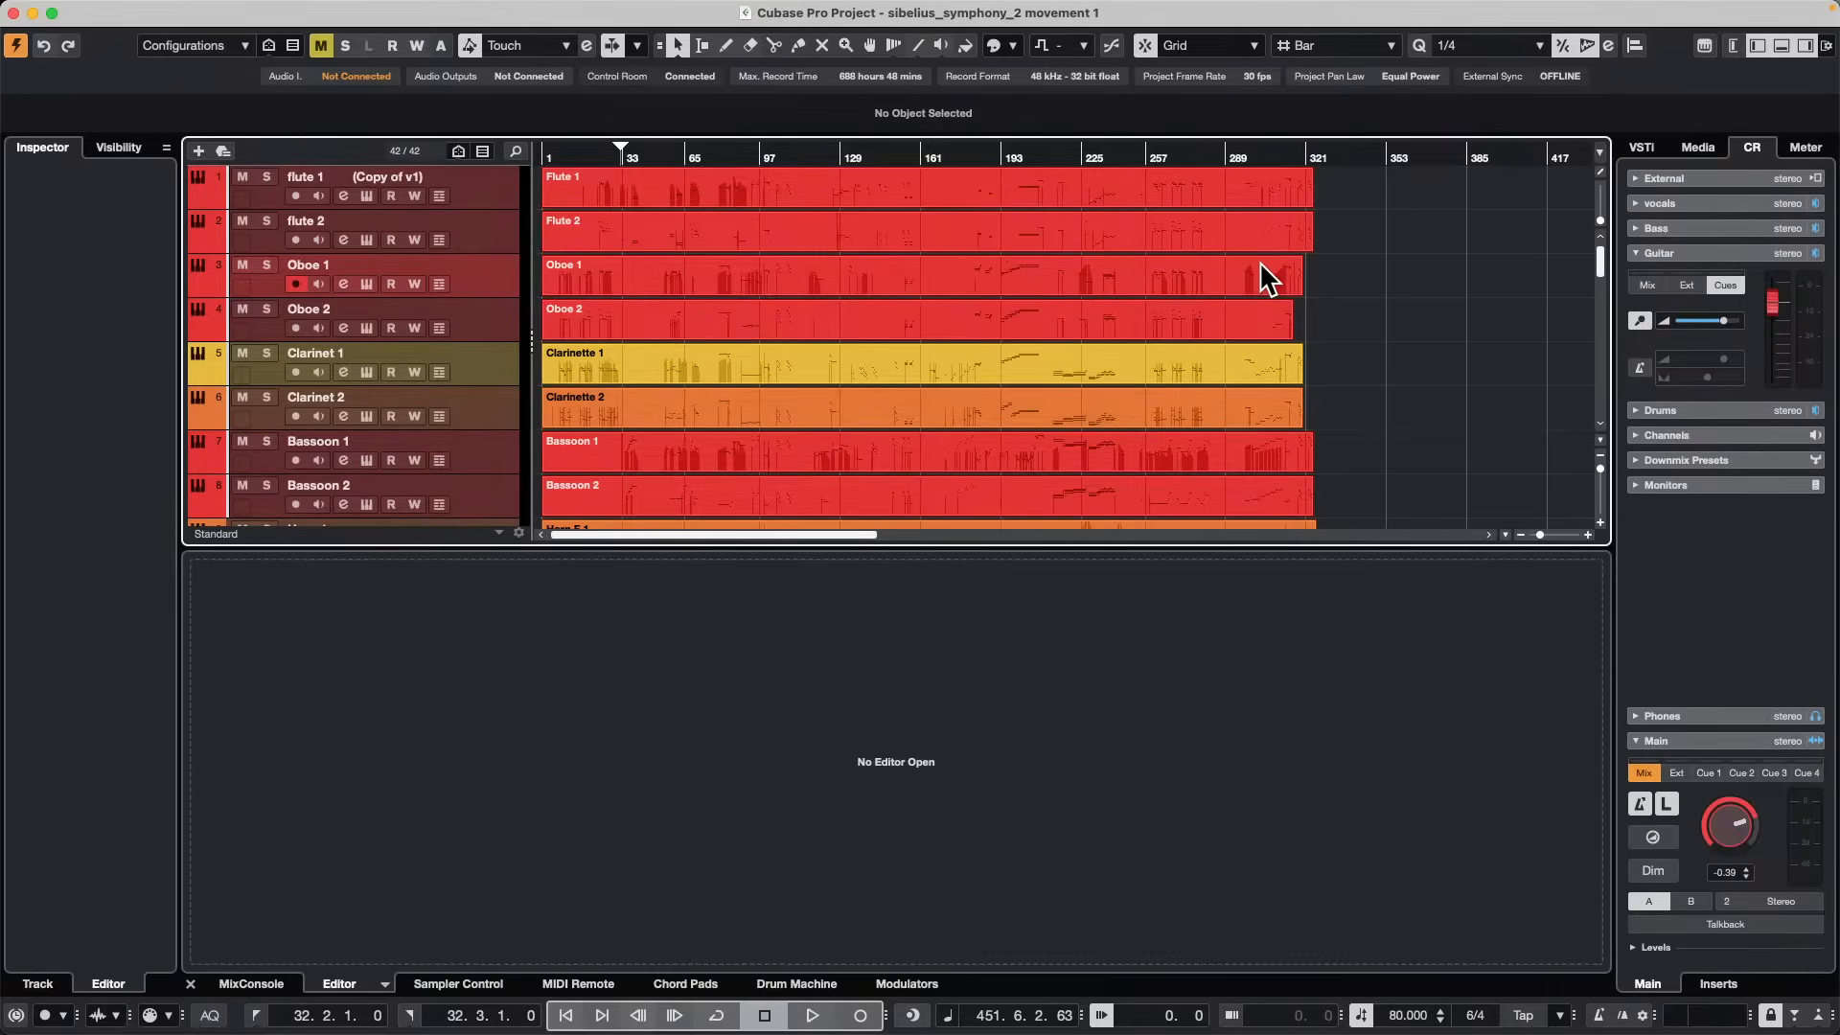
Open the Clarinette 2 part in the Score Editor and display it in a separate window.
{"action": "double_click", "coordinate": [674, 412]}
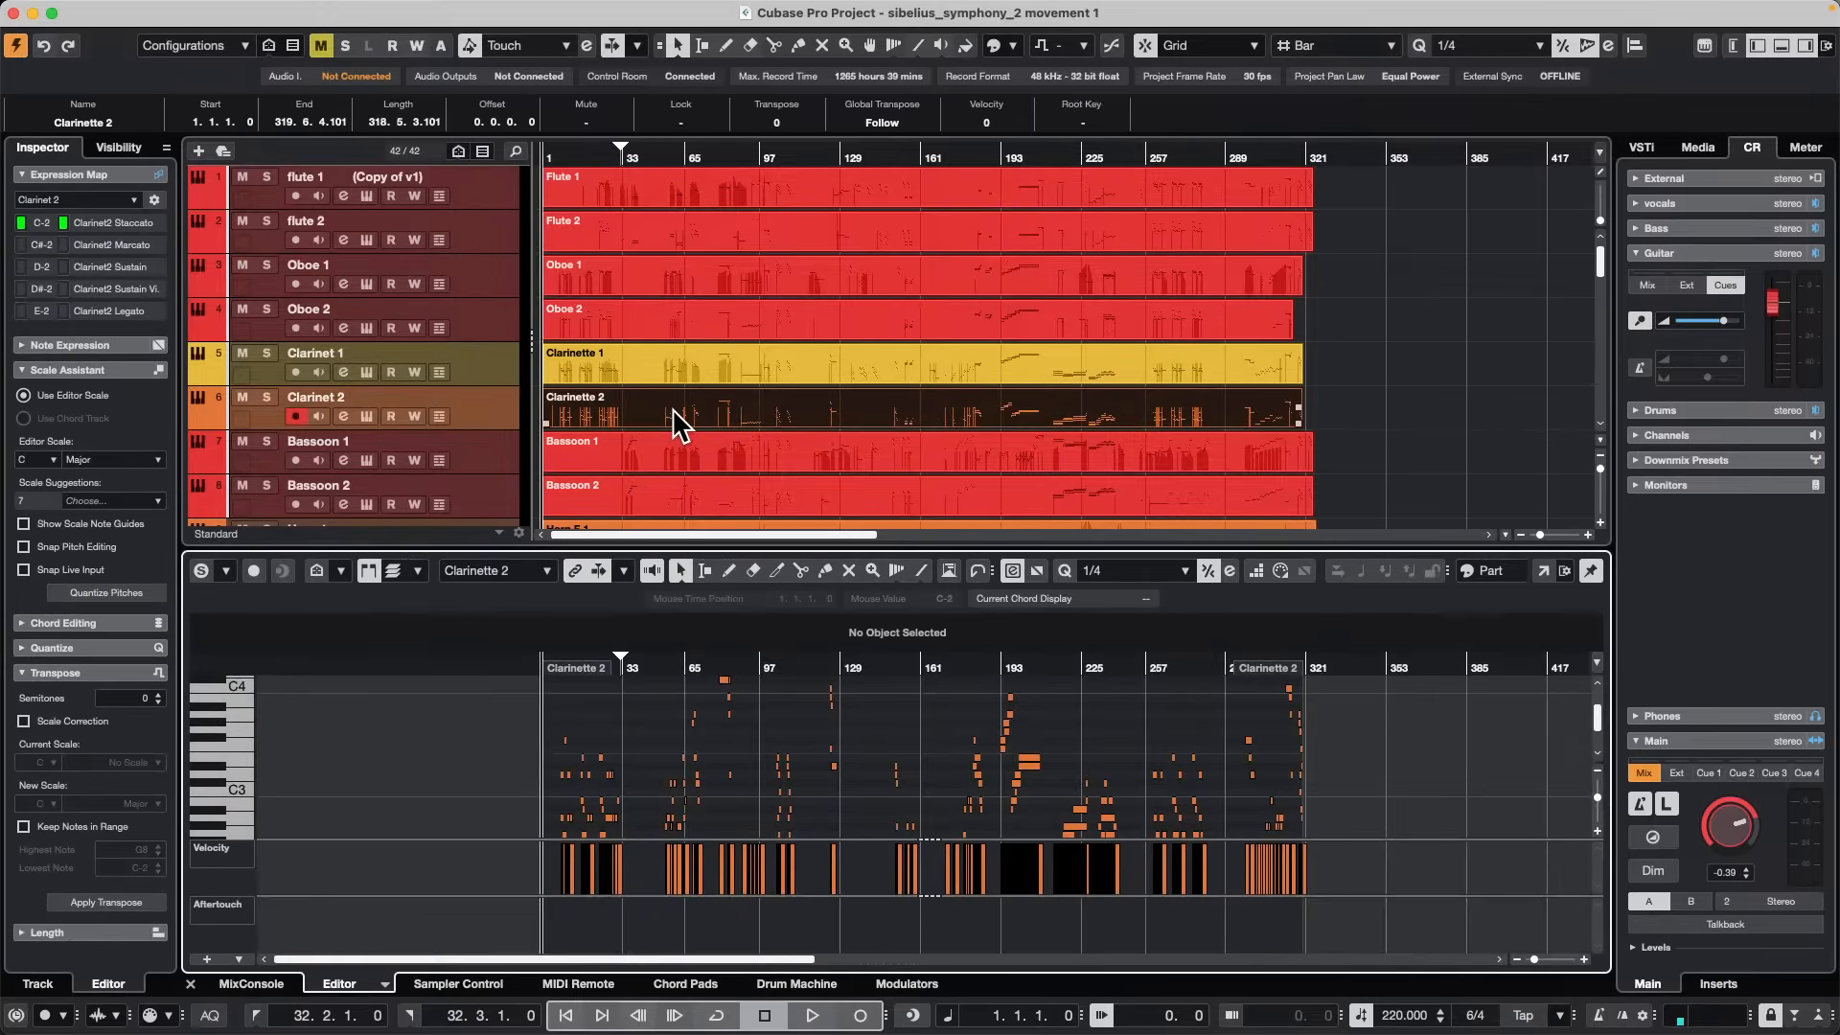
{"action": "key", "text": "super+r"}
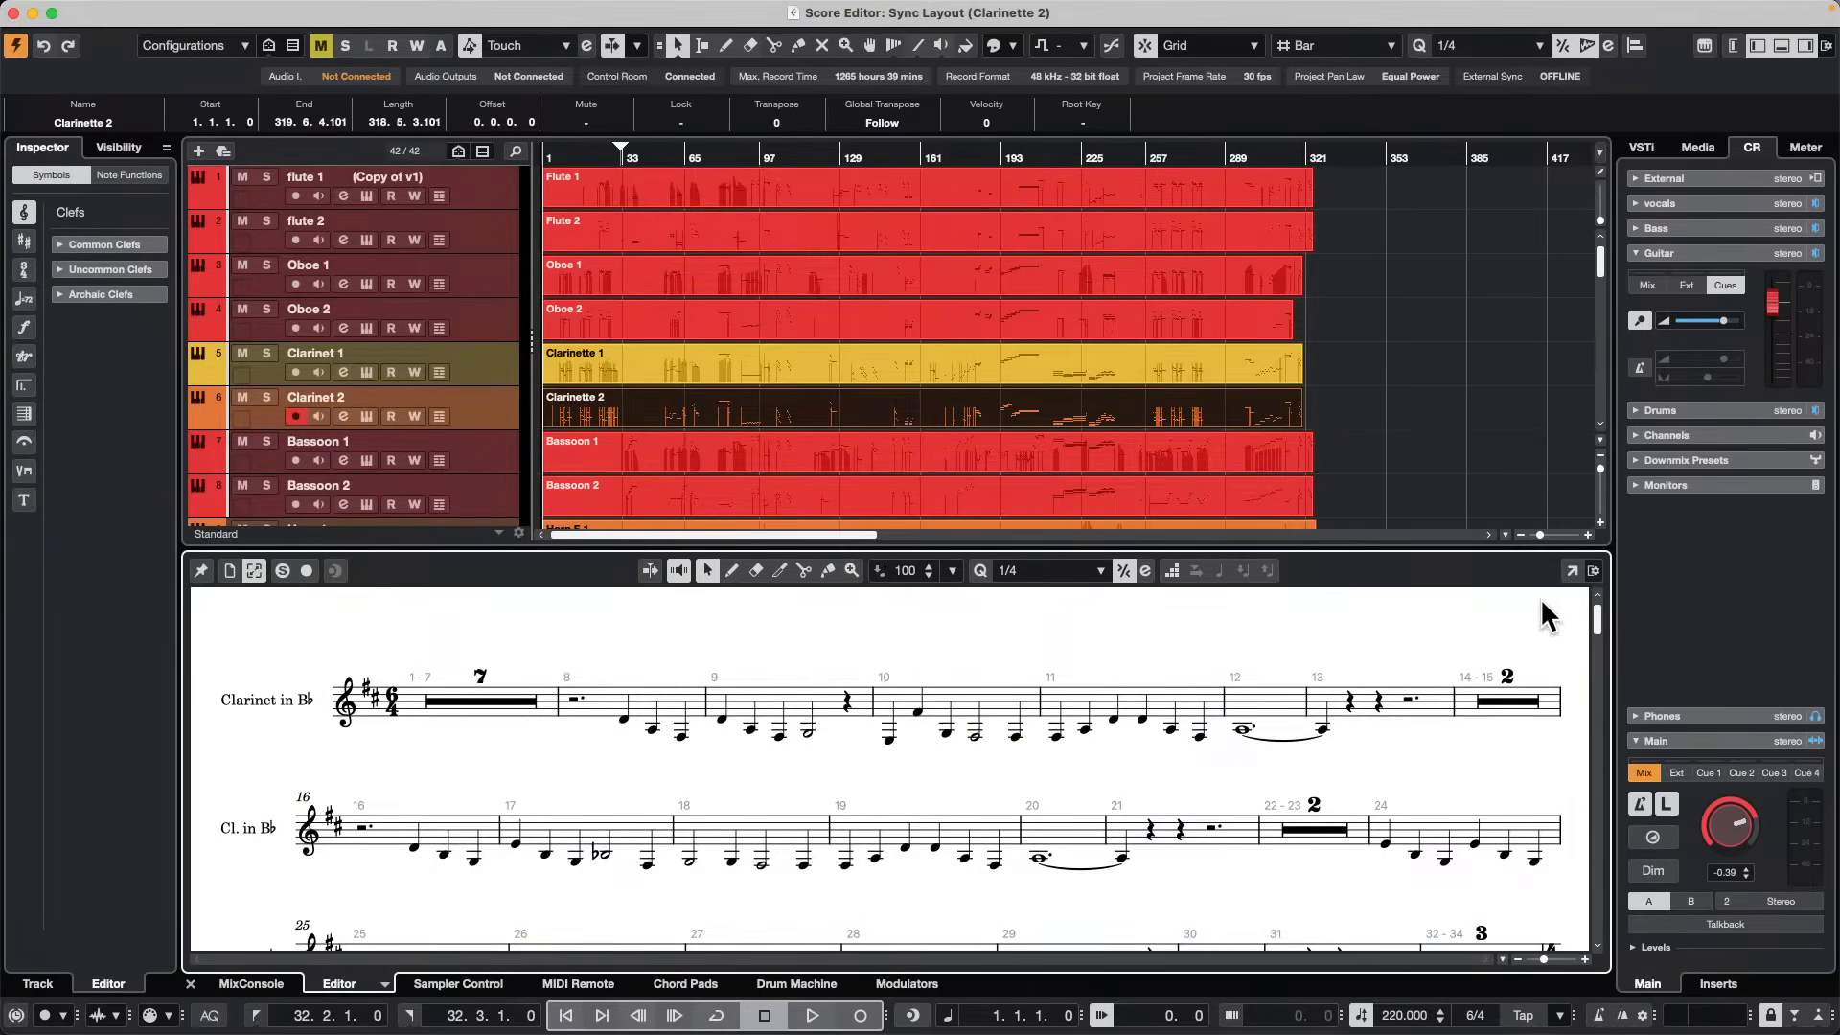
{"action": "left_click", "coordinate": [1571, 571]}
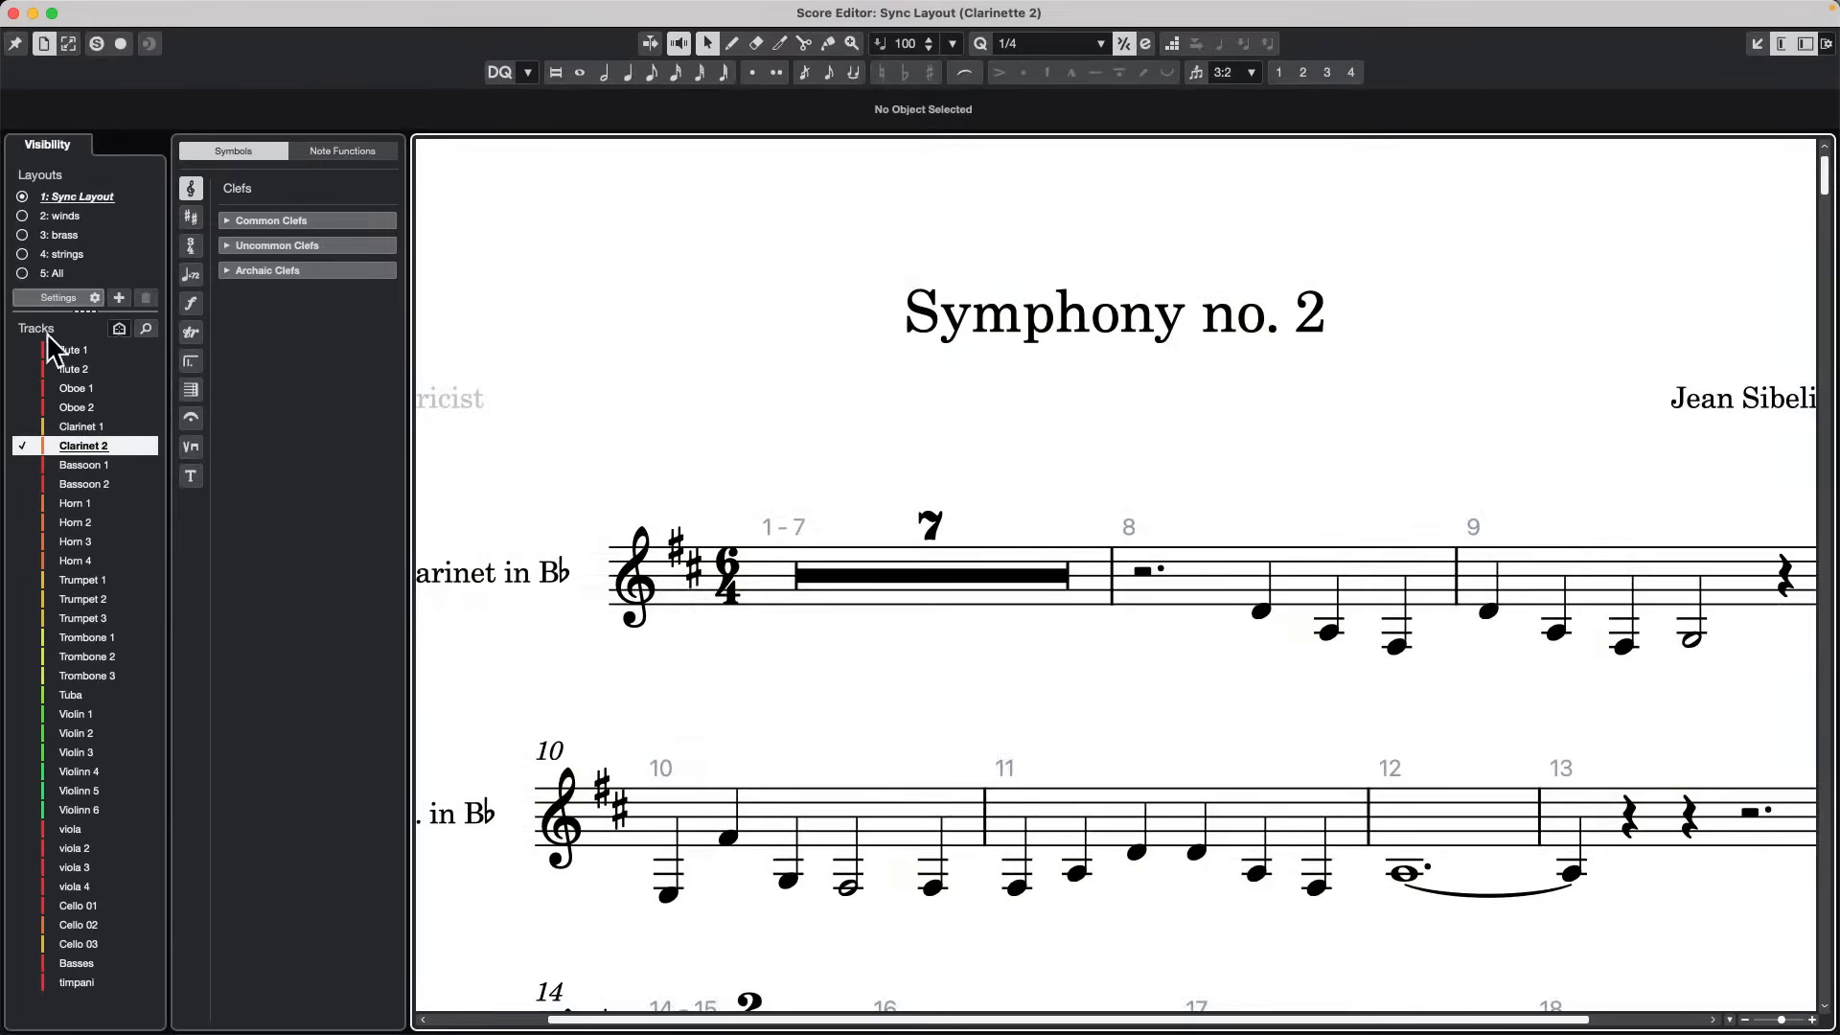
{"action": "left_click", "coordinate": [852, 45]}
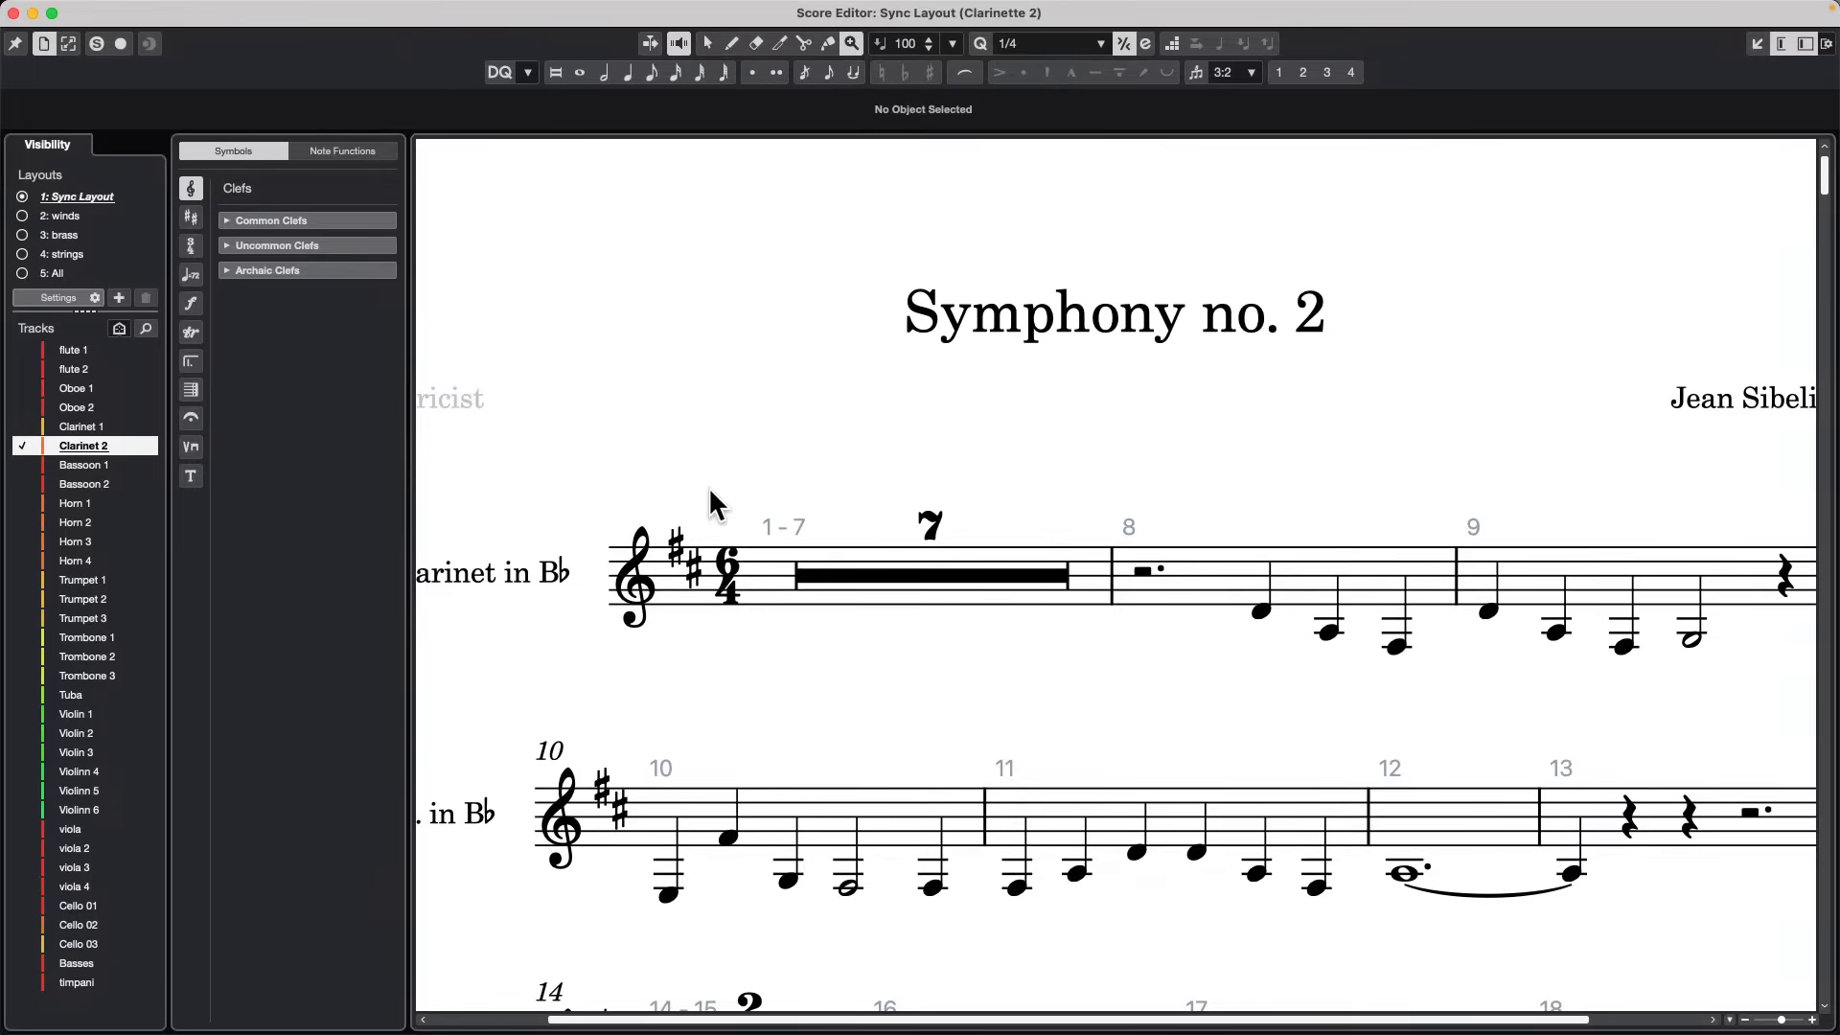
{"action": "left_click", "coordinate": [810, 44]}
{"action": "left_click", "coordinate": [707, 44]}
Display the tracks from flute 2 through Trombone 1 in the Sync Layout, and hide them all again.
{"action": "left_click_drag", "start_coordinate": [34, 366], "coordinate": [19, 633]}
{"action": "left_click", "coordinate": [23, 369]}
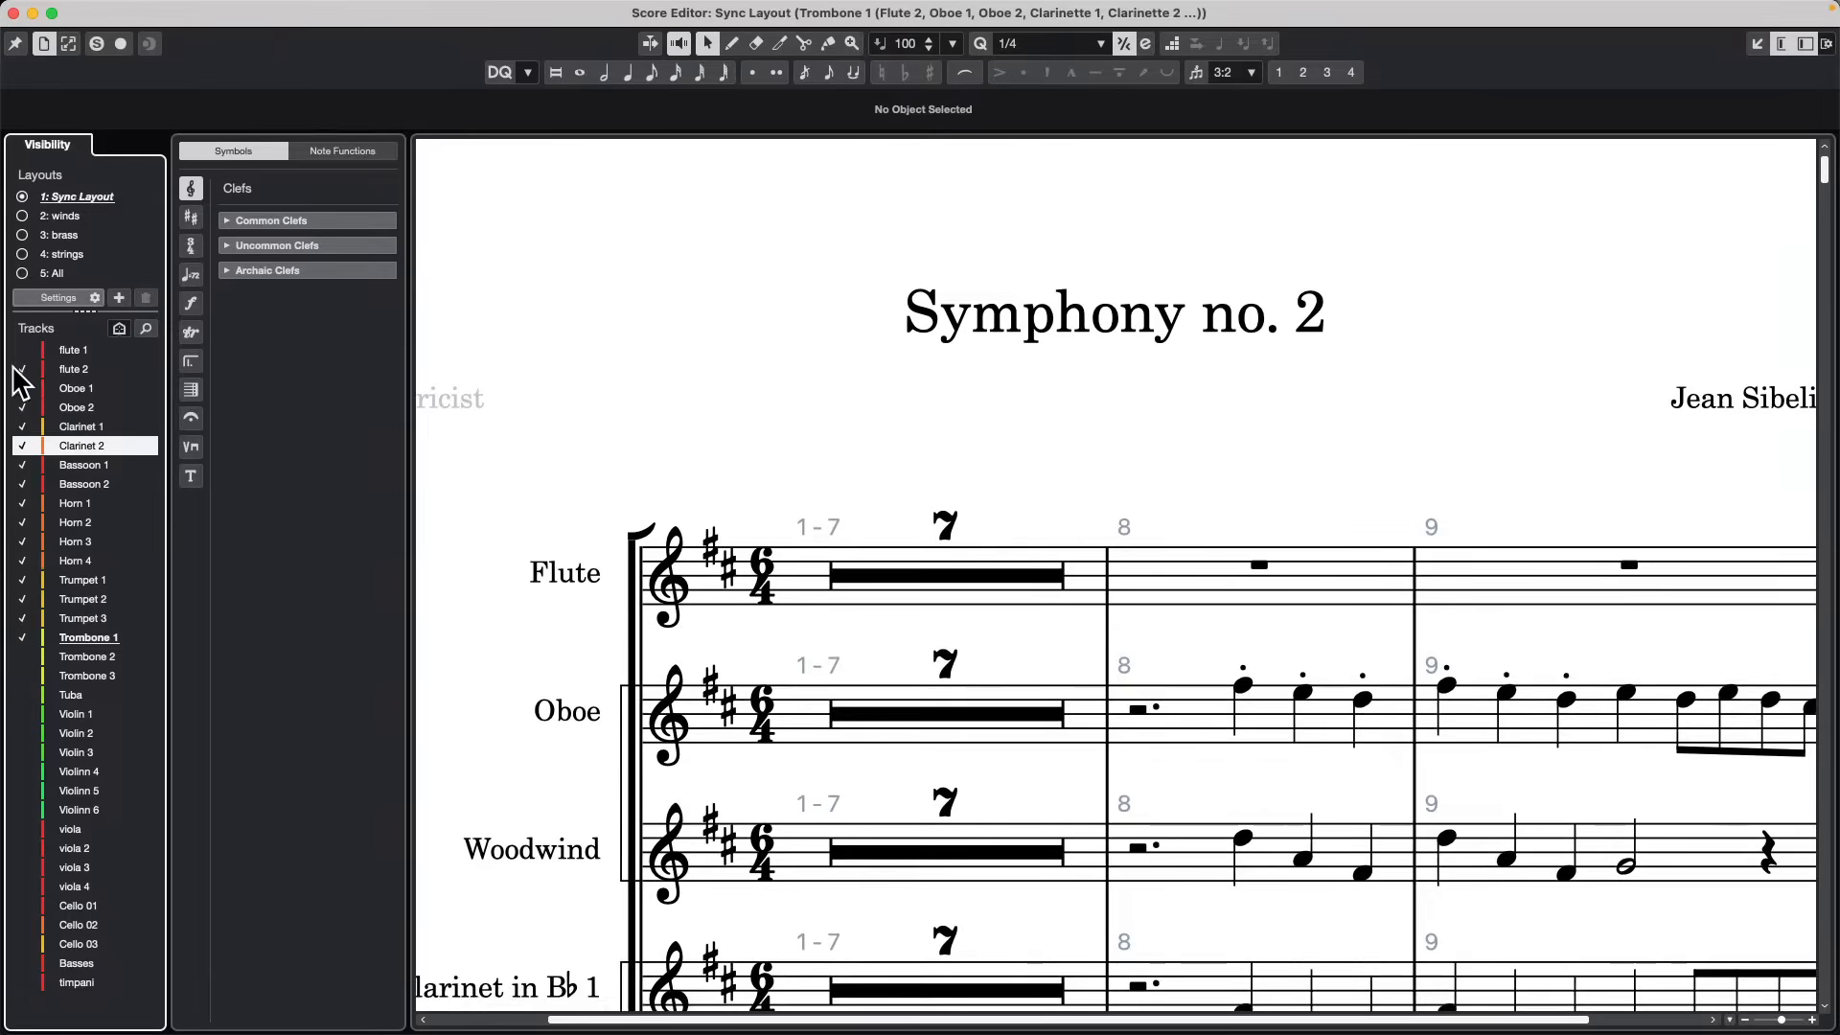
{"action": "left_click_drag", "start_coordinate": [23, 388], "coordinate": [21, 642]}
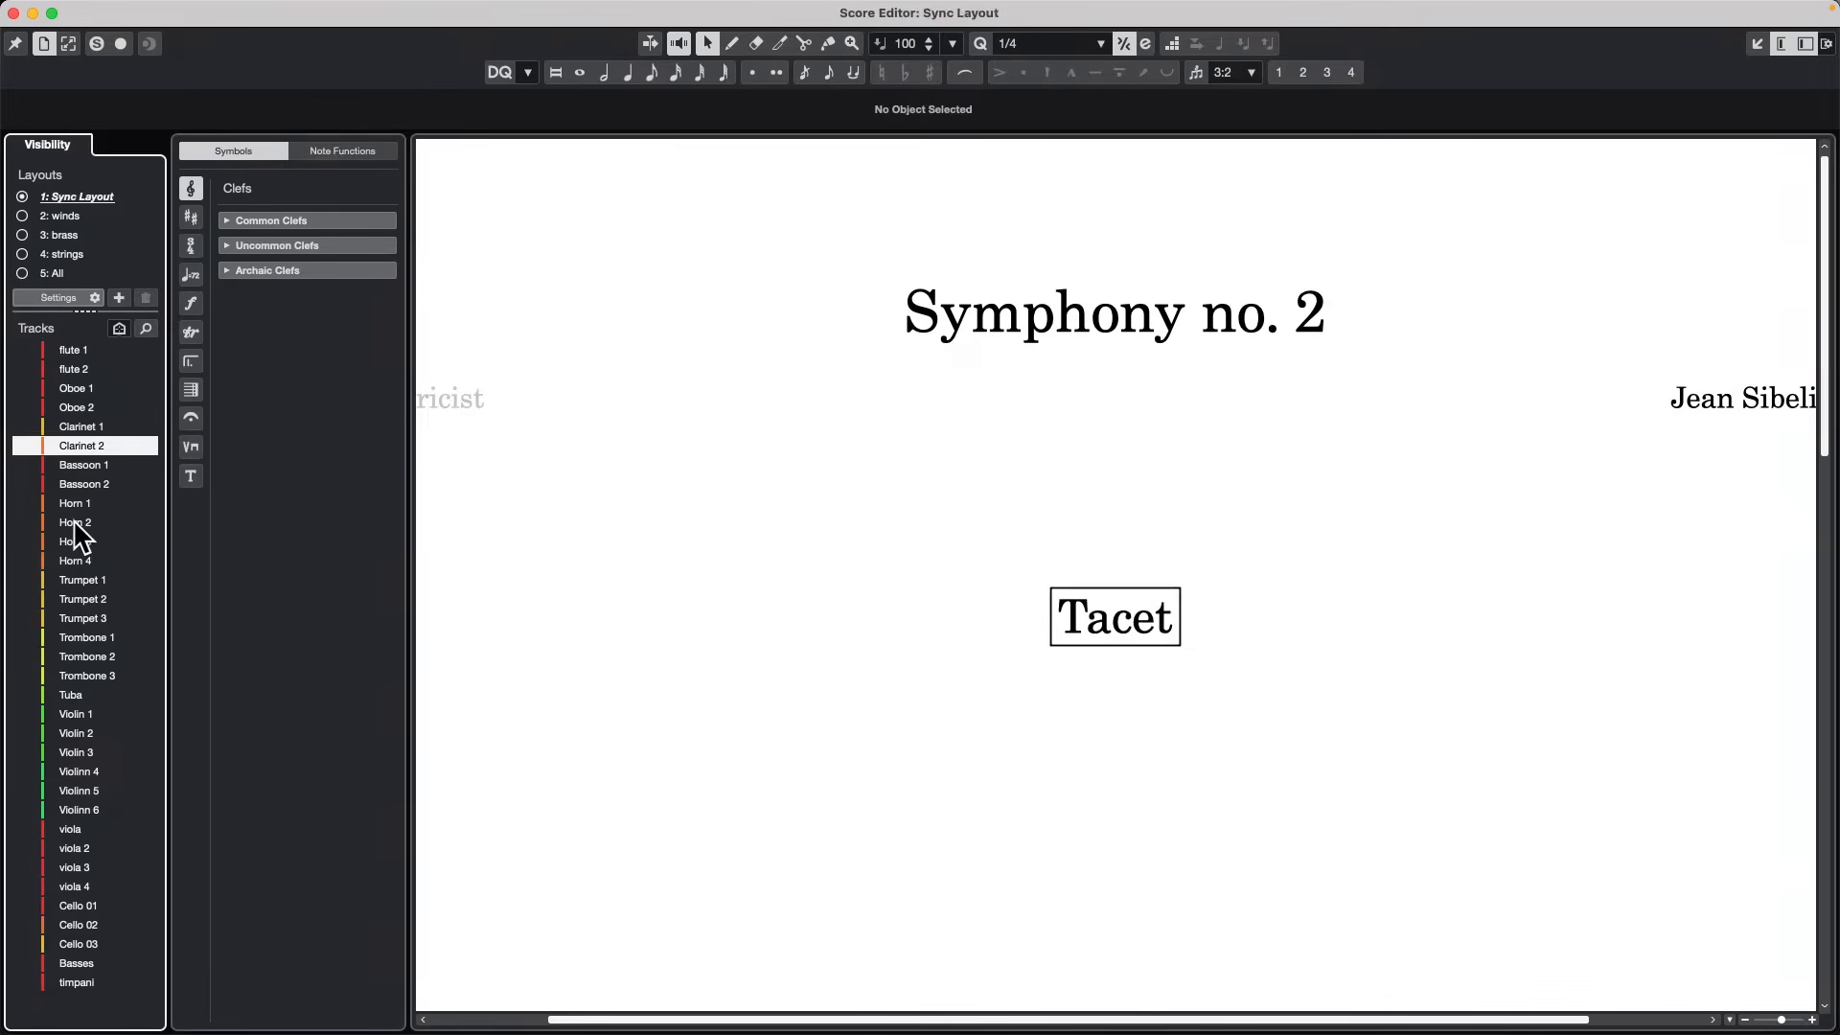
Display the brass tracks Horn 1 through Tuba, narrow the score to Trumpet 1 alone, and look through that part.
{"action": "left_click_drag", "start_coordinate": [23, 504], "coordinate": [16, 695]}
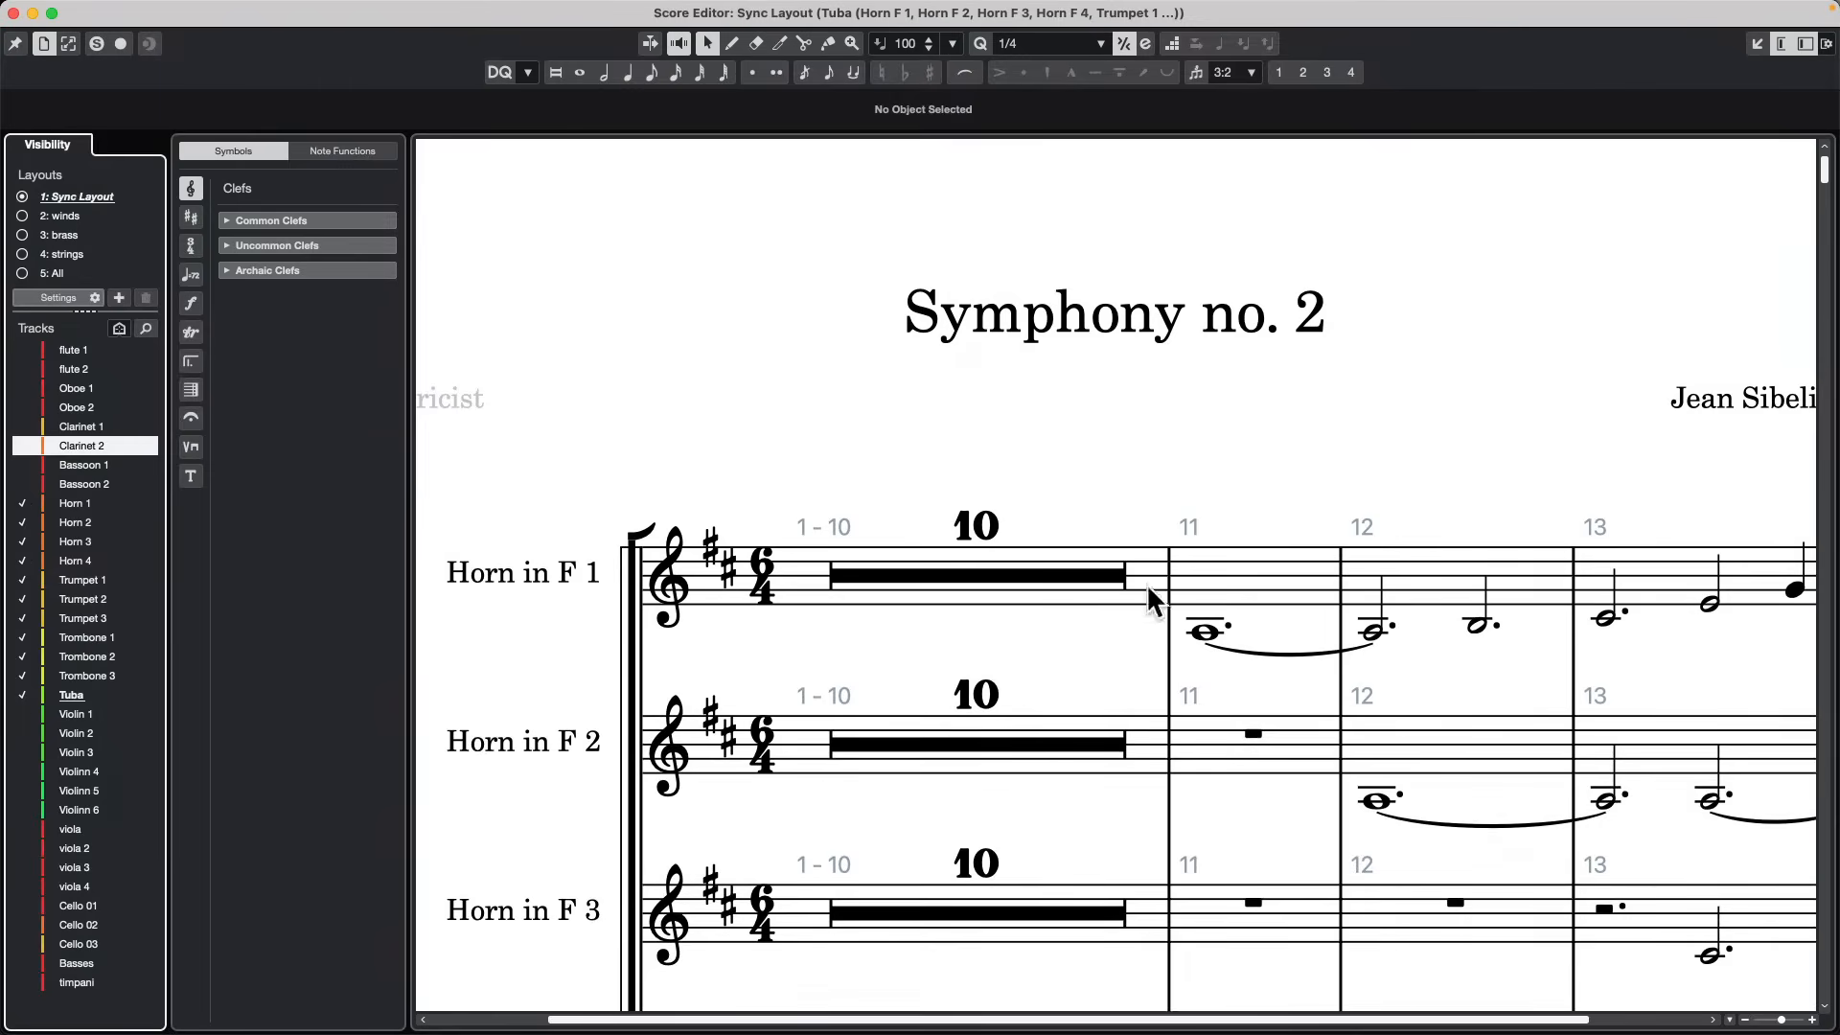
{"action": "scroll", "coordinate": [1117, 599], "scroll_direction": "down", "scroll_amount": 10}
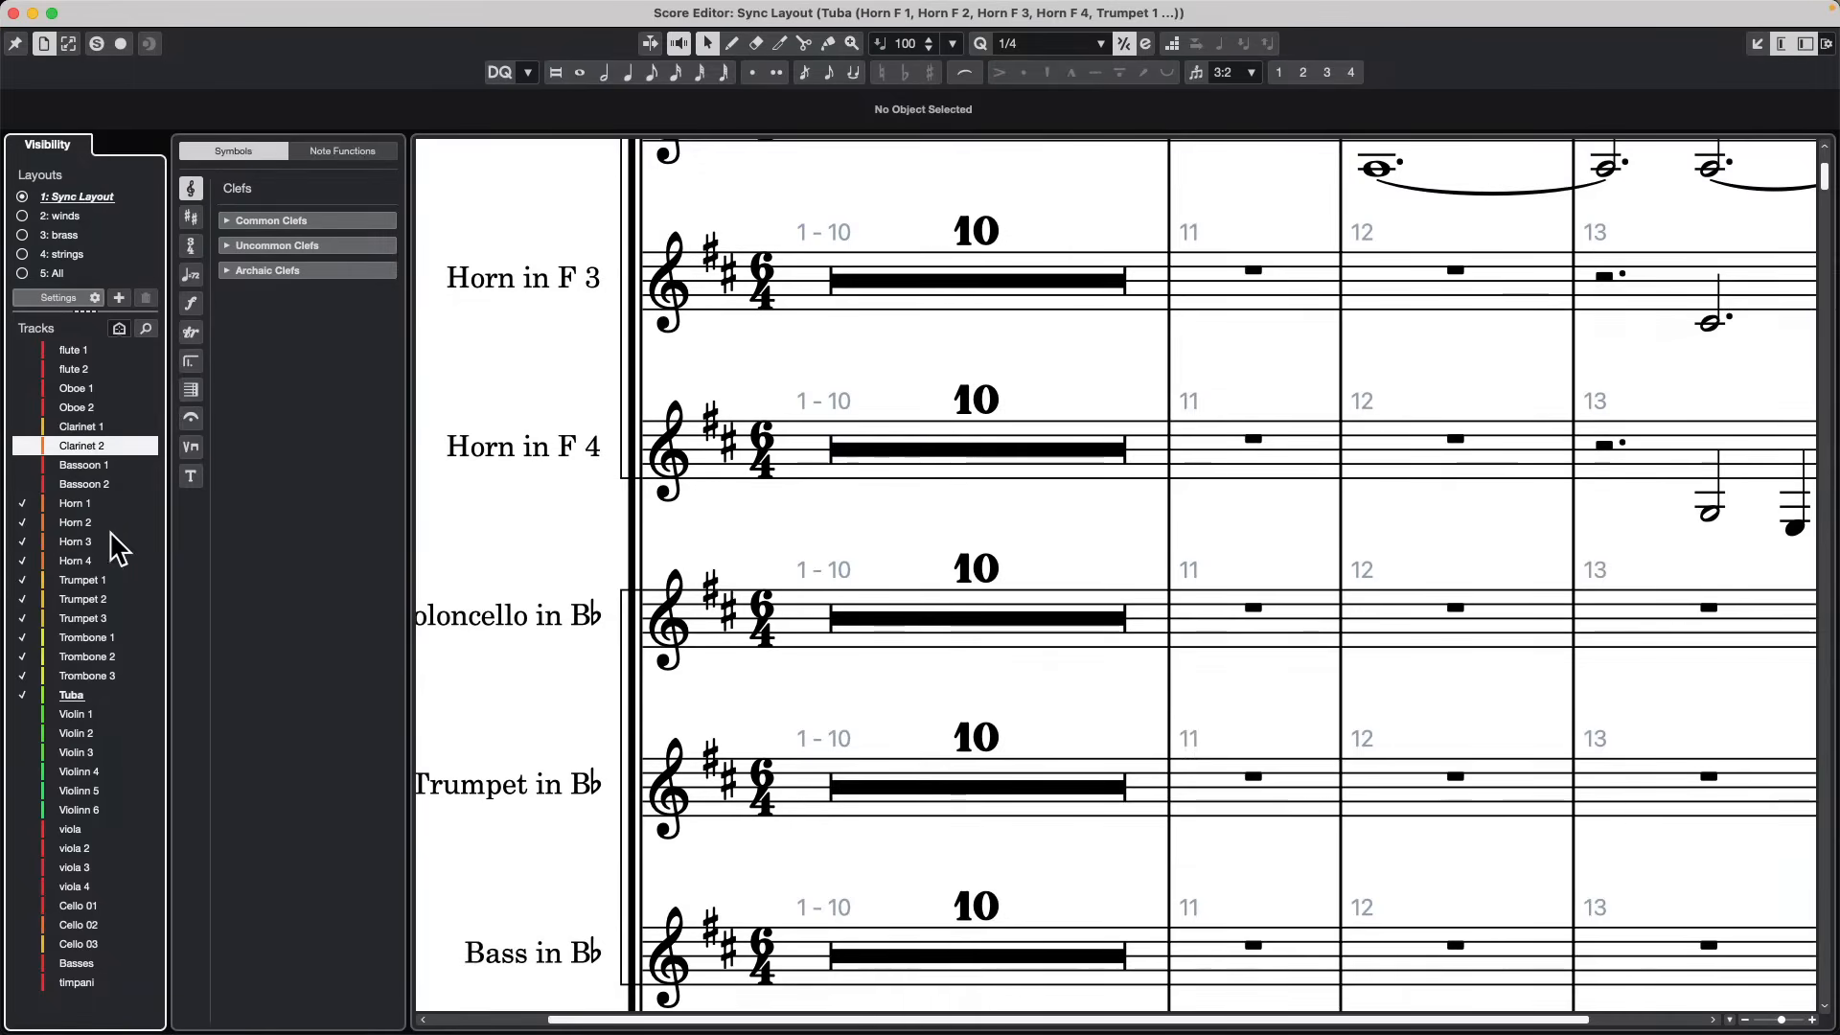
{"action": "left_click", "coordinate": [23, 581]}
{"action": "scroll", "coordinate": [914, 546], "scroll_direction": "down", "scroll_amount": 5}
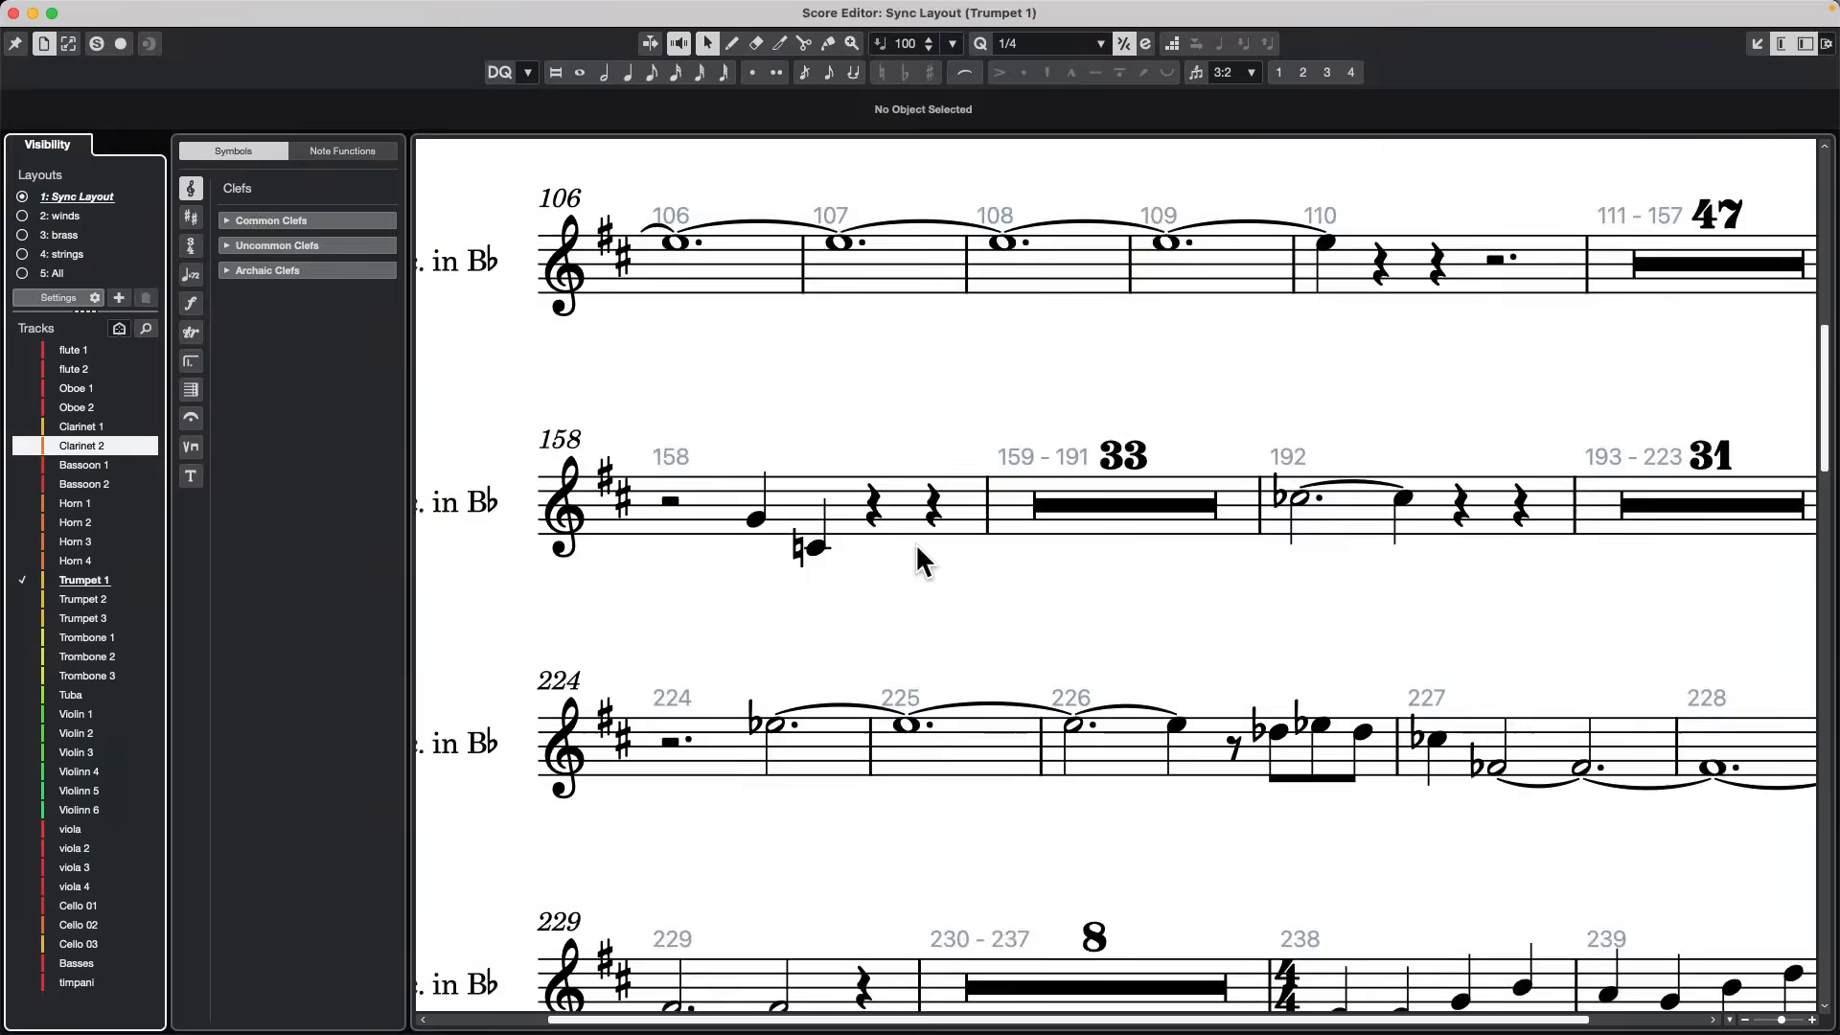
{"action": "scroll", "coordinate": [915, 542], "scroll_direction": "down", "scroll_amount": 10}
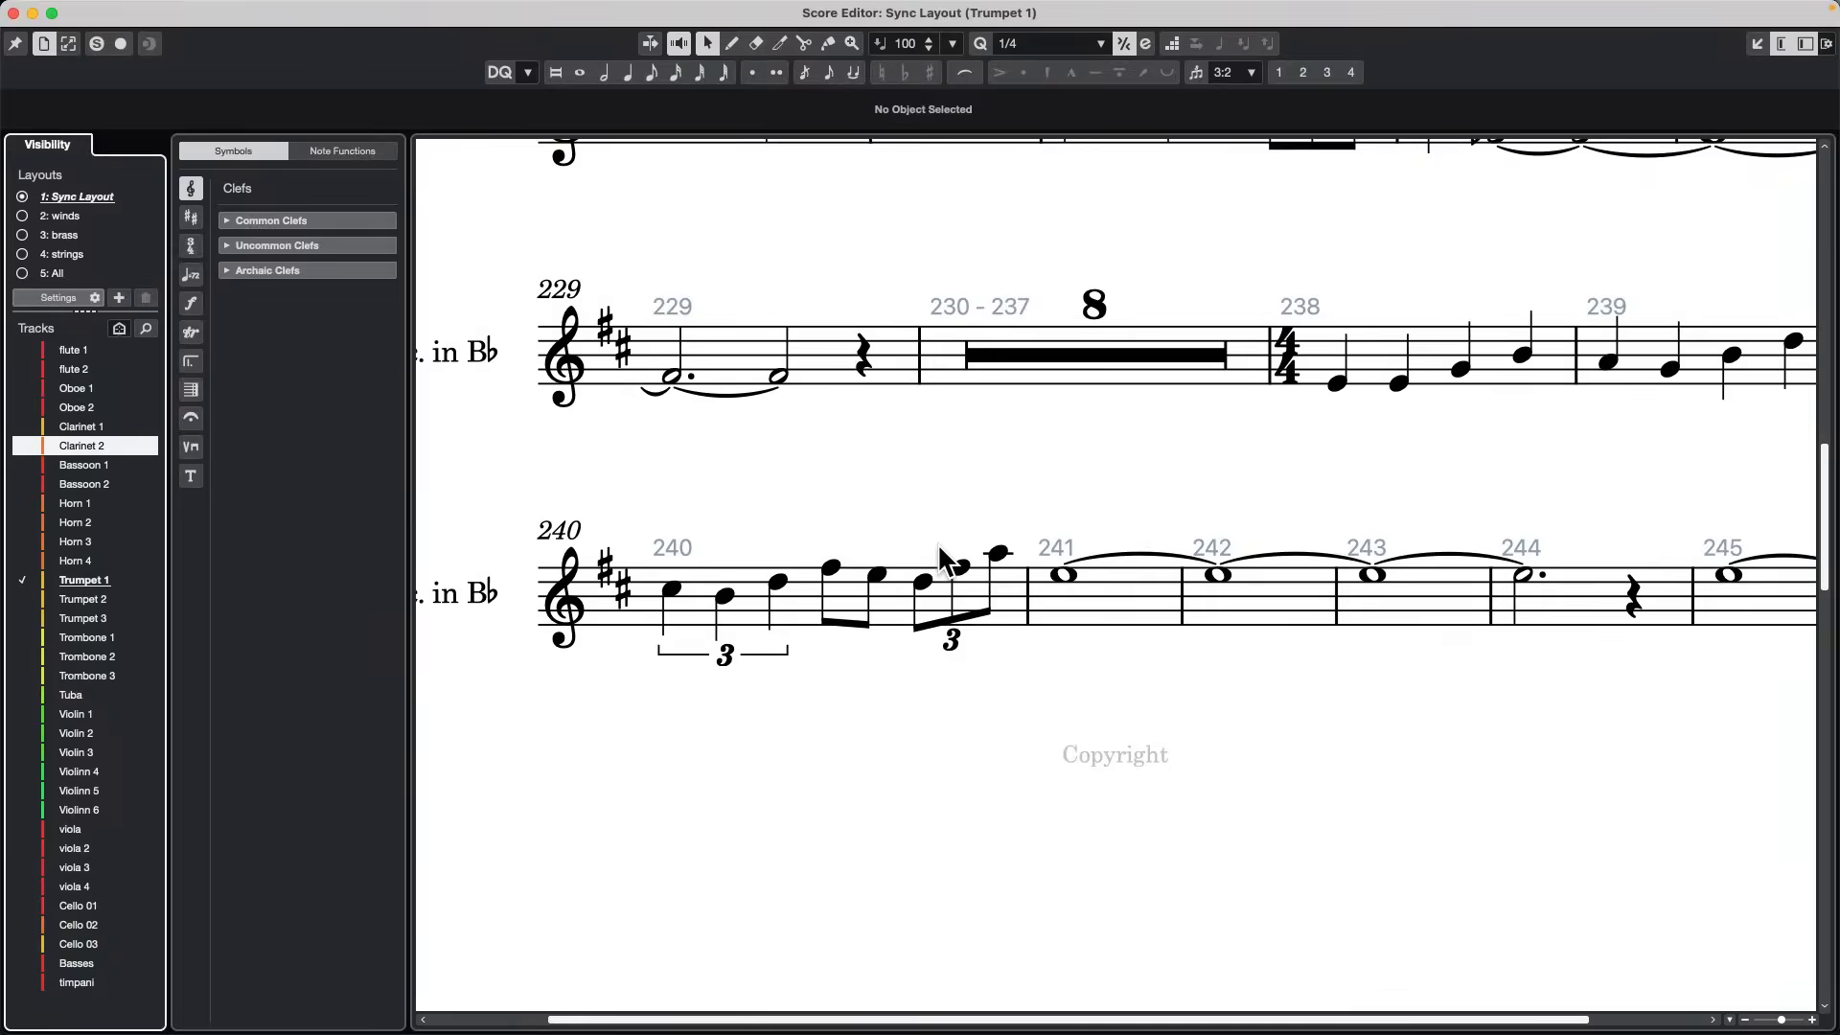
{"action": "scroll", "coordinate": [937, 555], "scroll_direction": "up", "scroll_amount": 8}
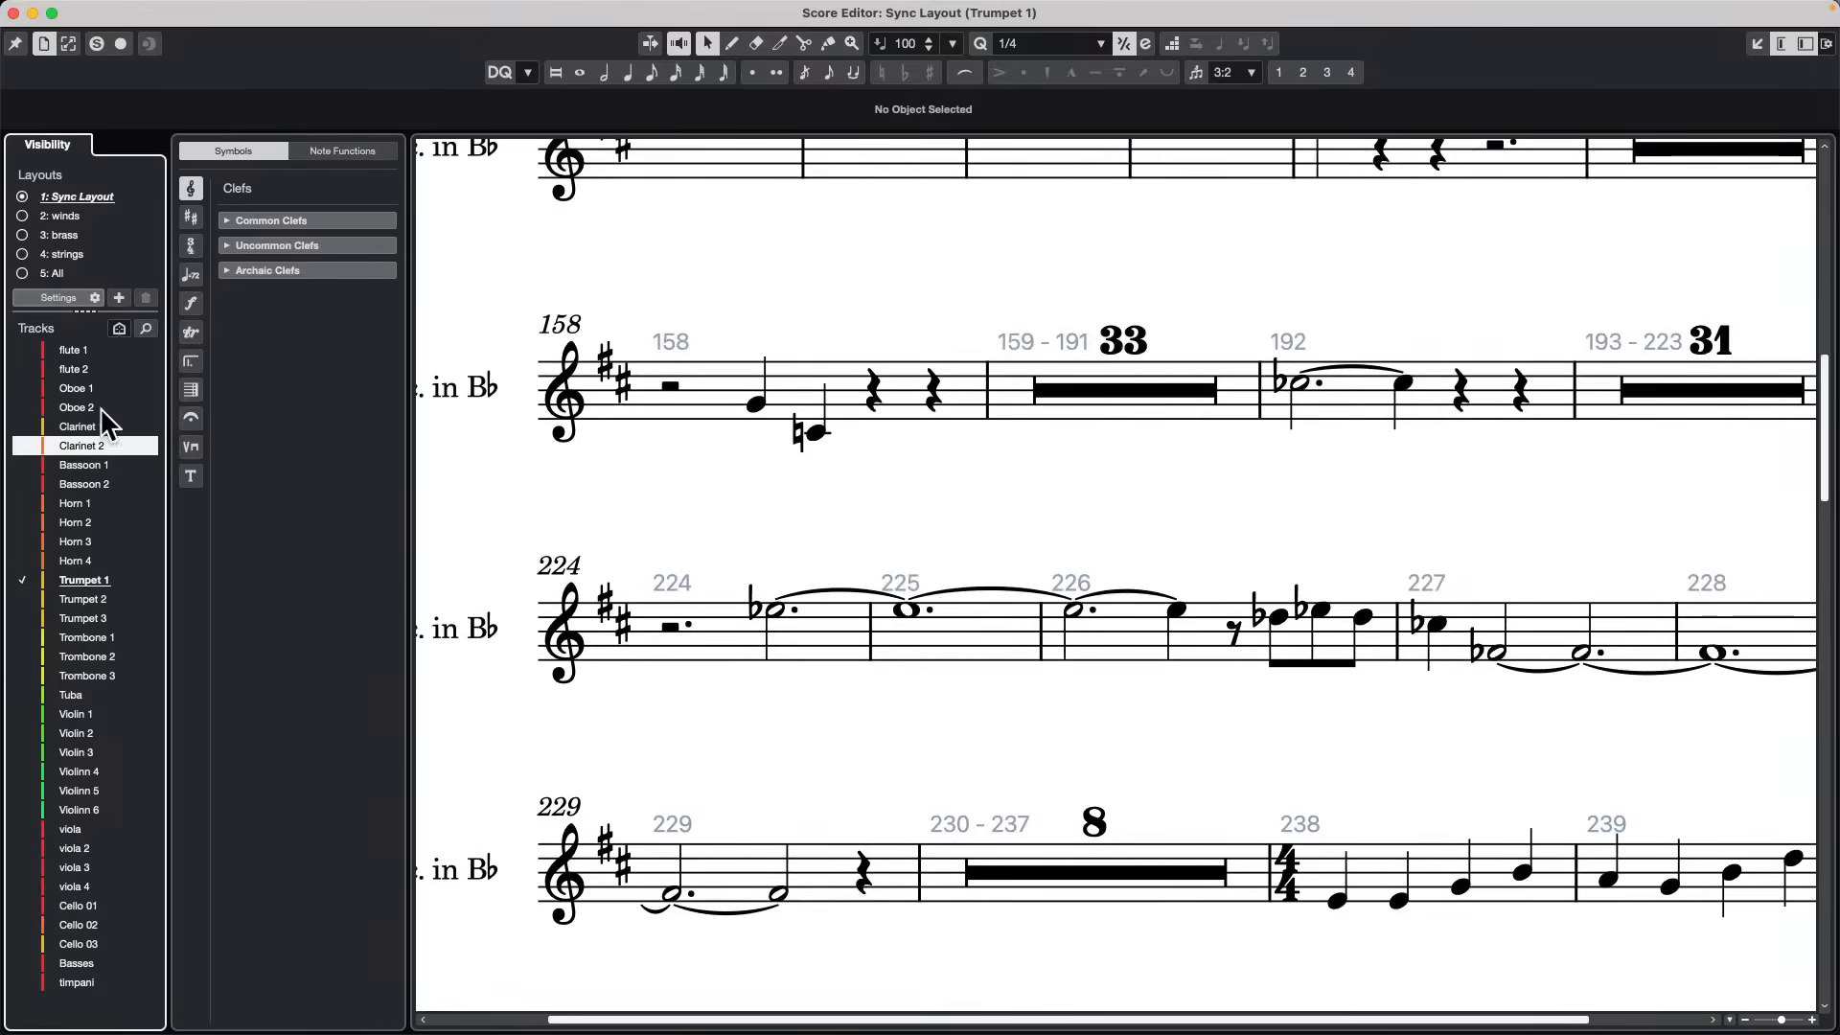
Display only the woodwind tracks flute 1 through Bassoon 2 in the Sync Layout, hiding the horns and Trumpet 1.
{"action": "left_click", "coordinate": [22, 350]}
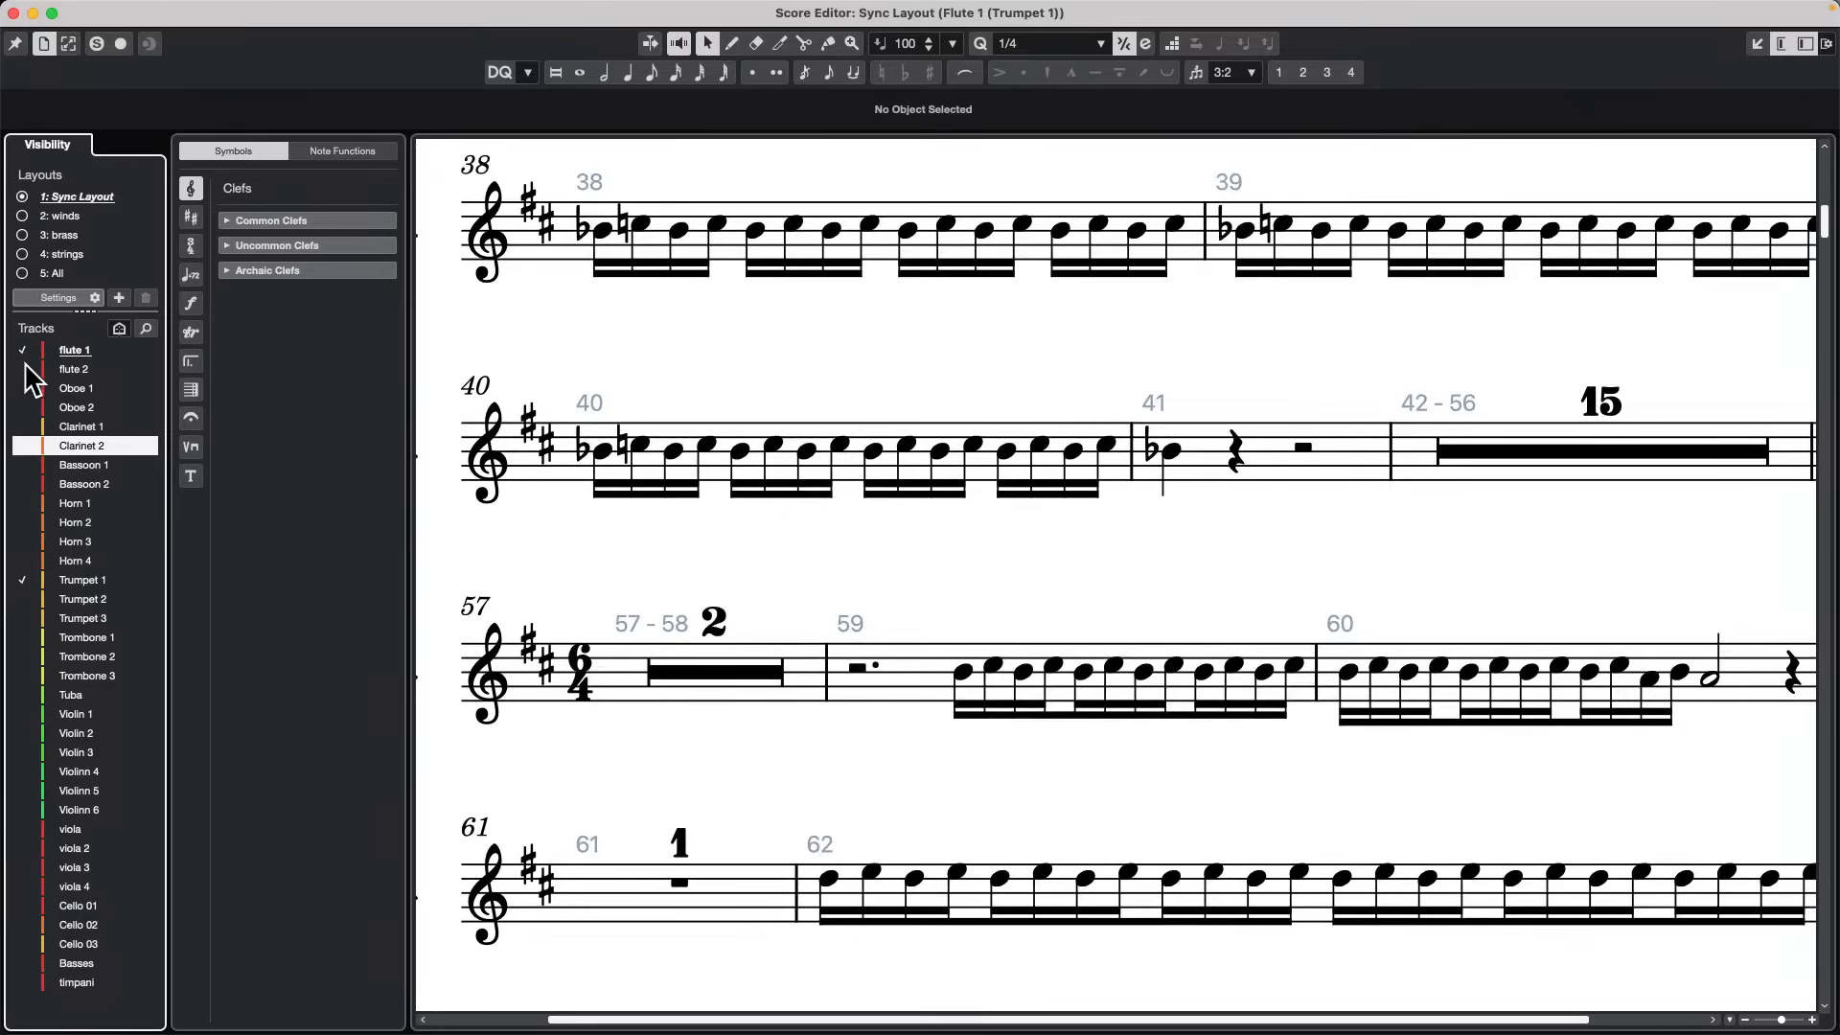
{"action": "left_click_drag", "start_coordinate": [20, 364], "coordinate": [38, 573]}
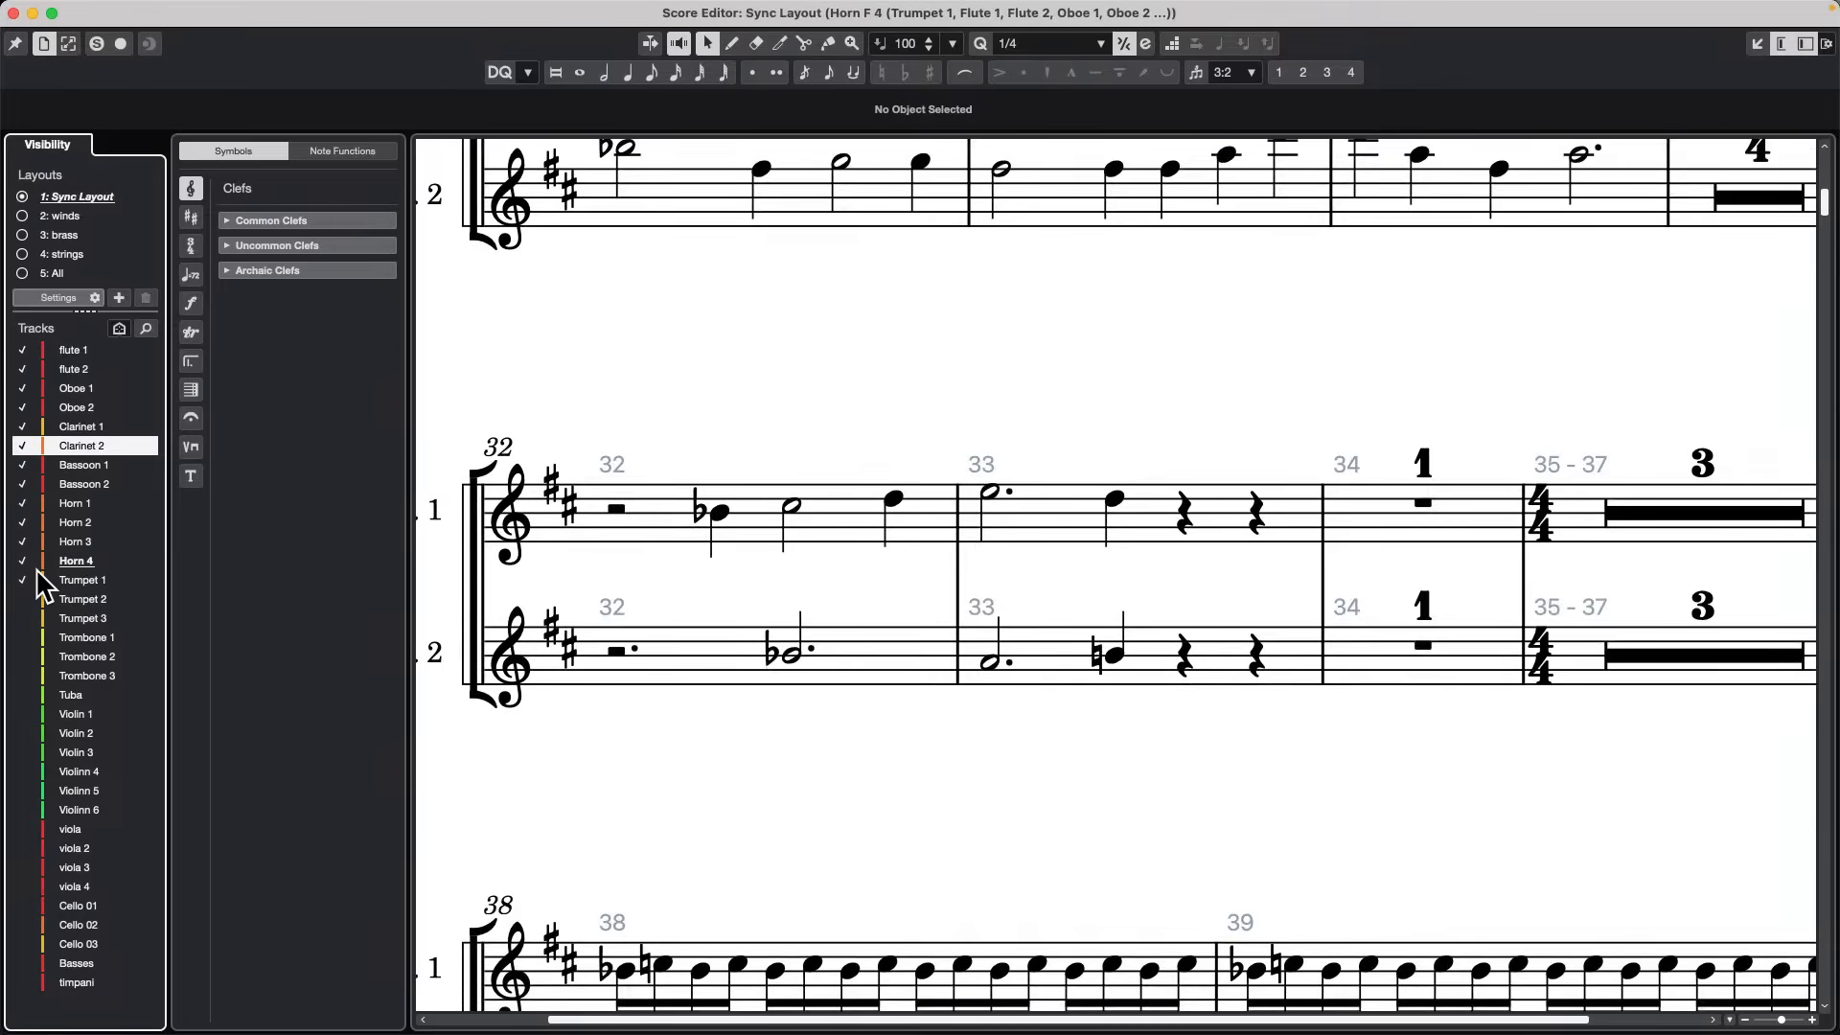
{"action": "left_click", "coordinate": [27, 489]}
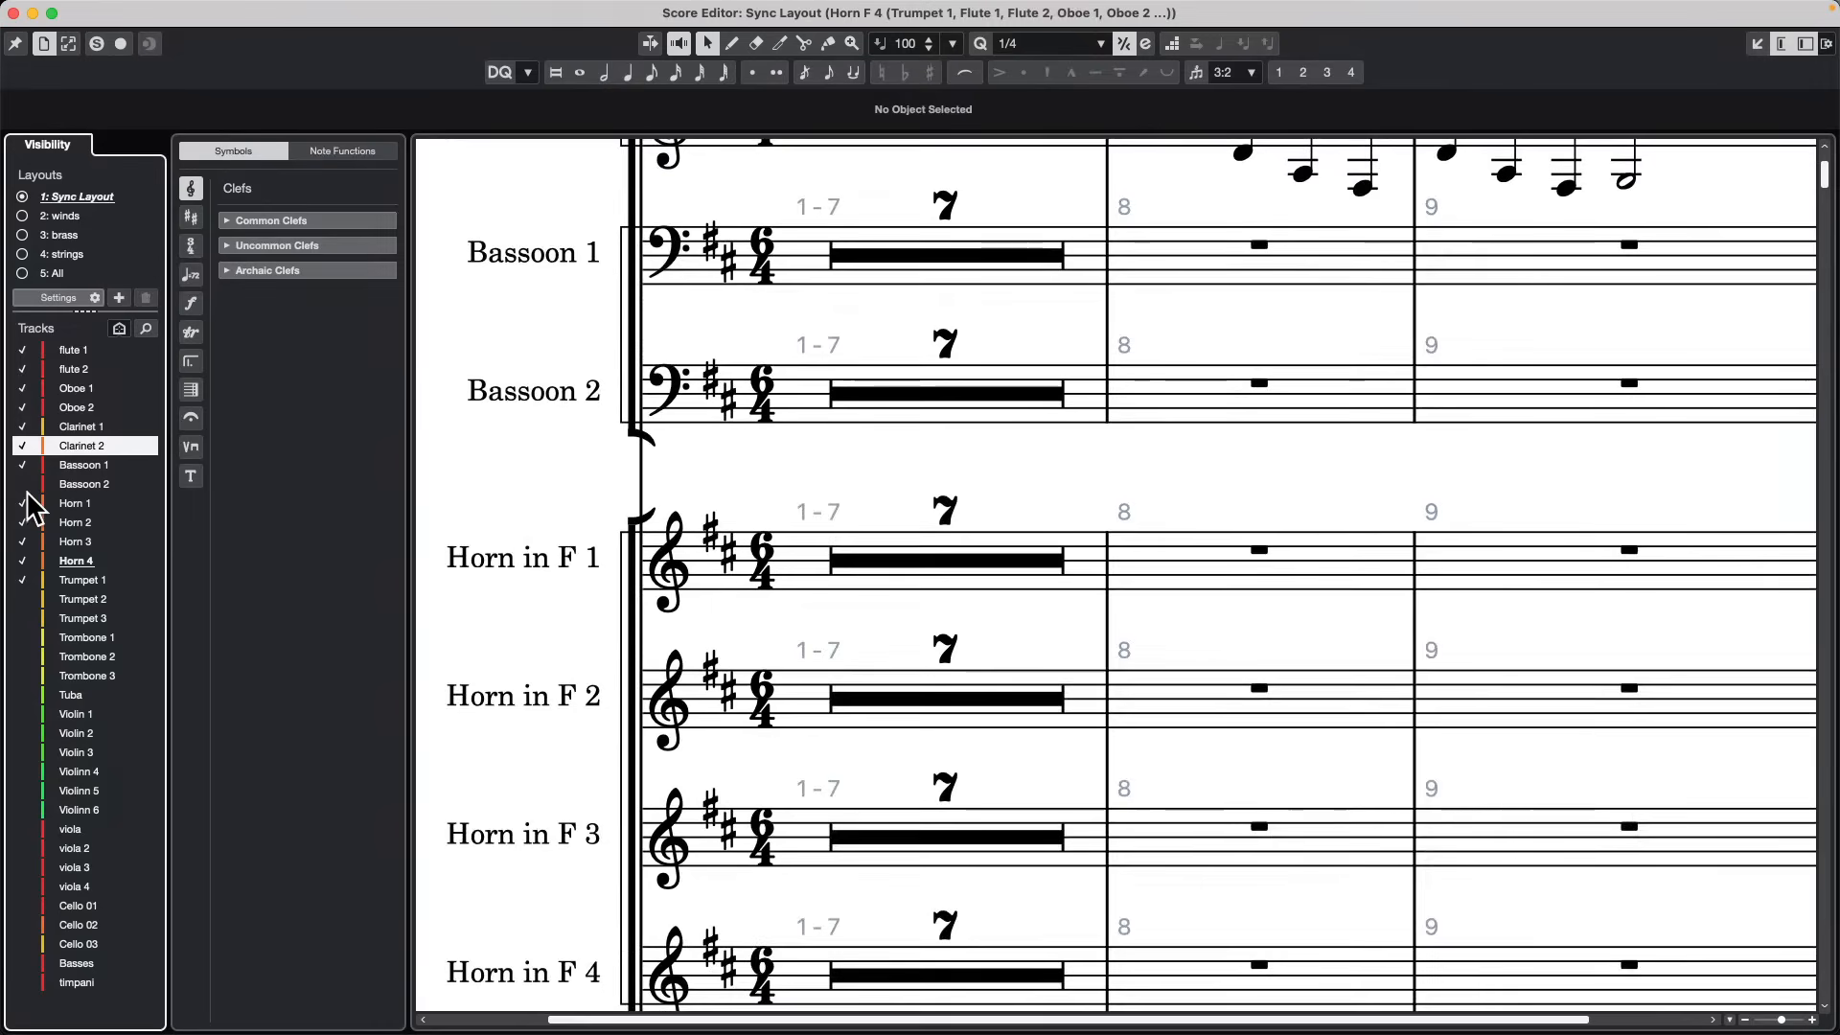
{"action": "left_click_drag", "start_coordinate": [26, 493], "coordinate": [25, 587]}
{"action": "left_click", "coordinate": [25, 483]}
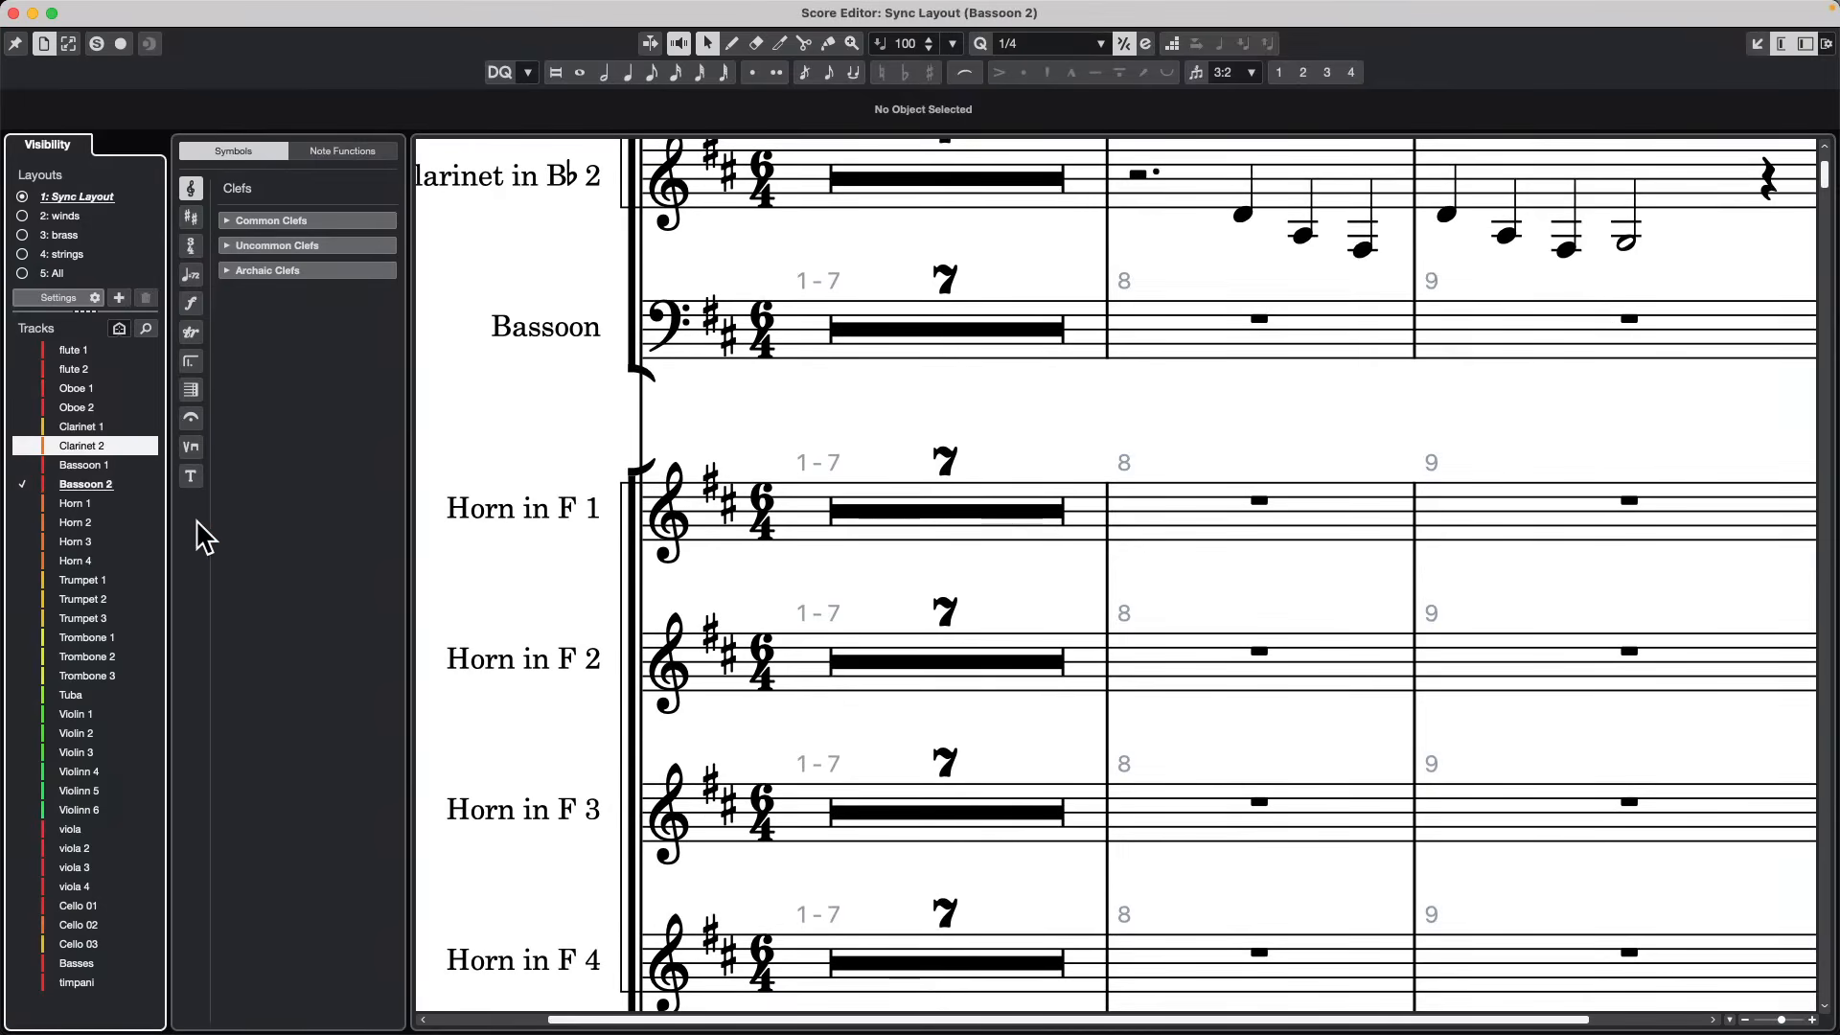
{"action": "left_click", "coordinate": [26, 484]}
{"action": "left_click_drag", "start_coordinate": [26, 485], "coordinate": [27, 349]}
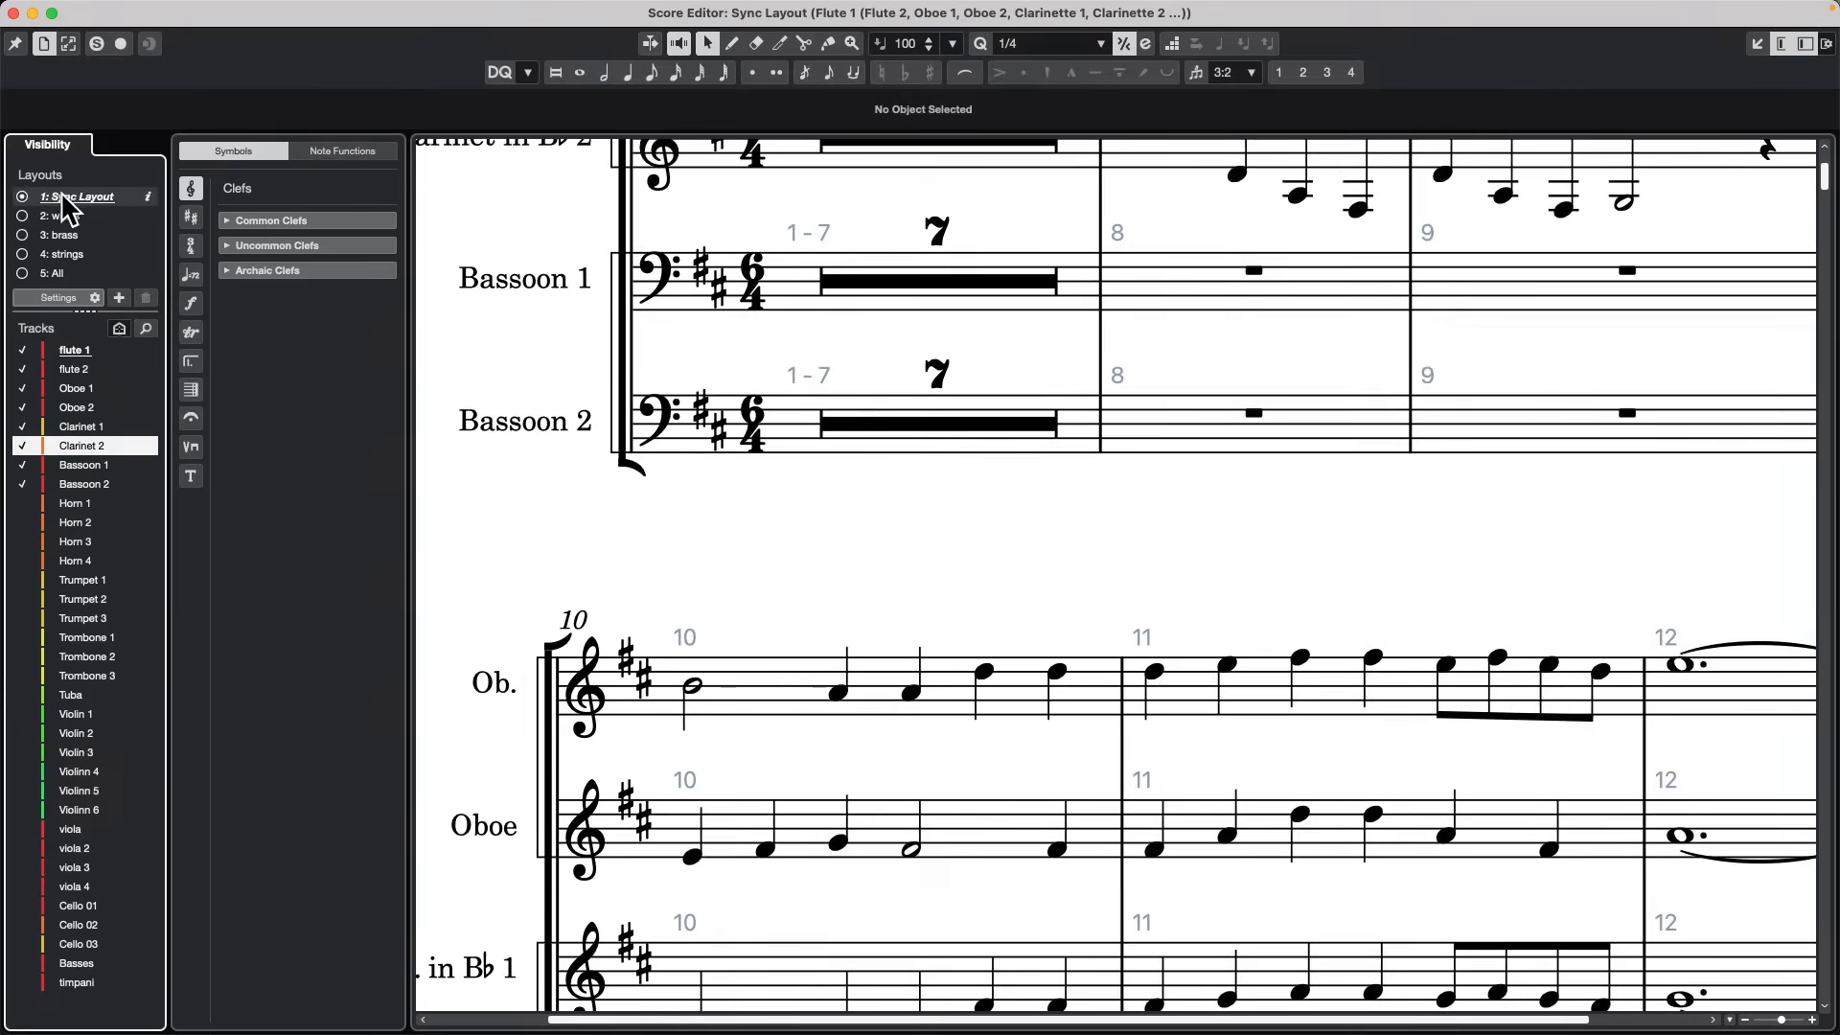
Open and cancel the Add Layout dialog, and view the saved brass and strings layouts.
{"action": "left_click", "coordinate": [119, 298]}
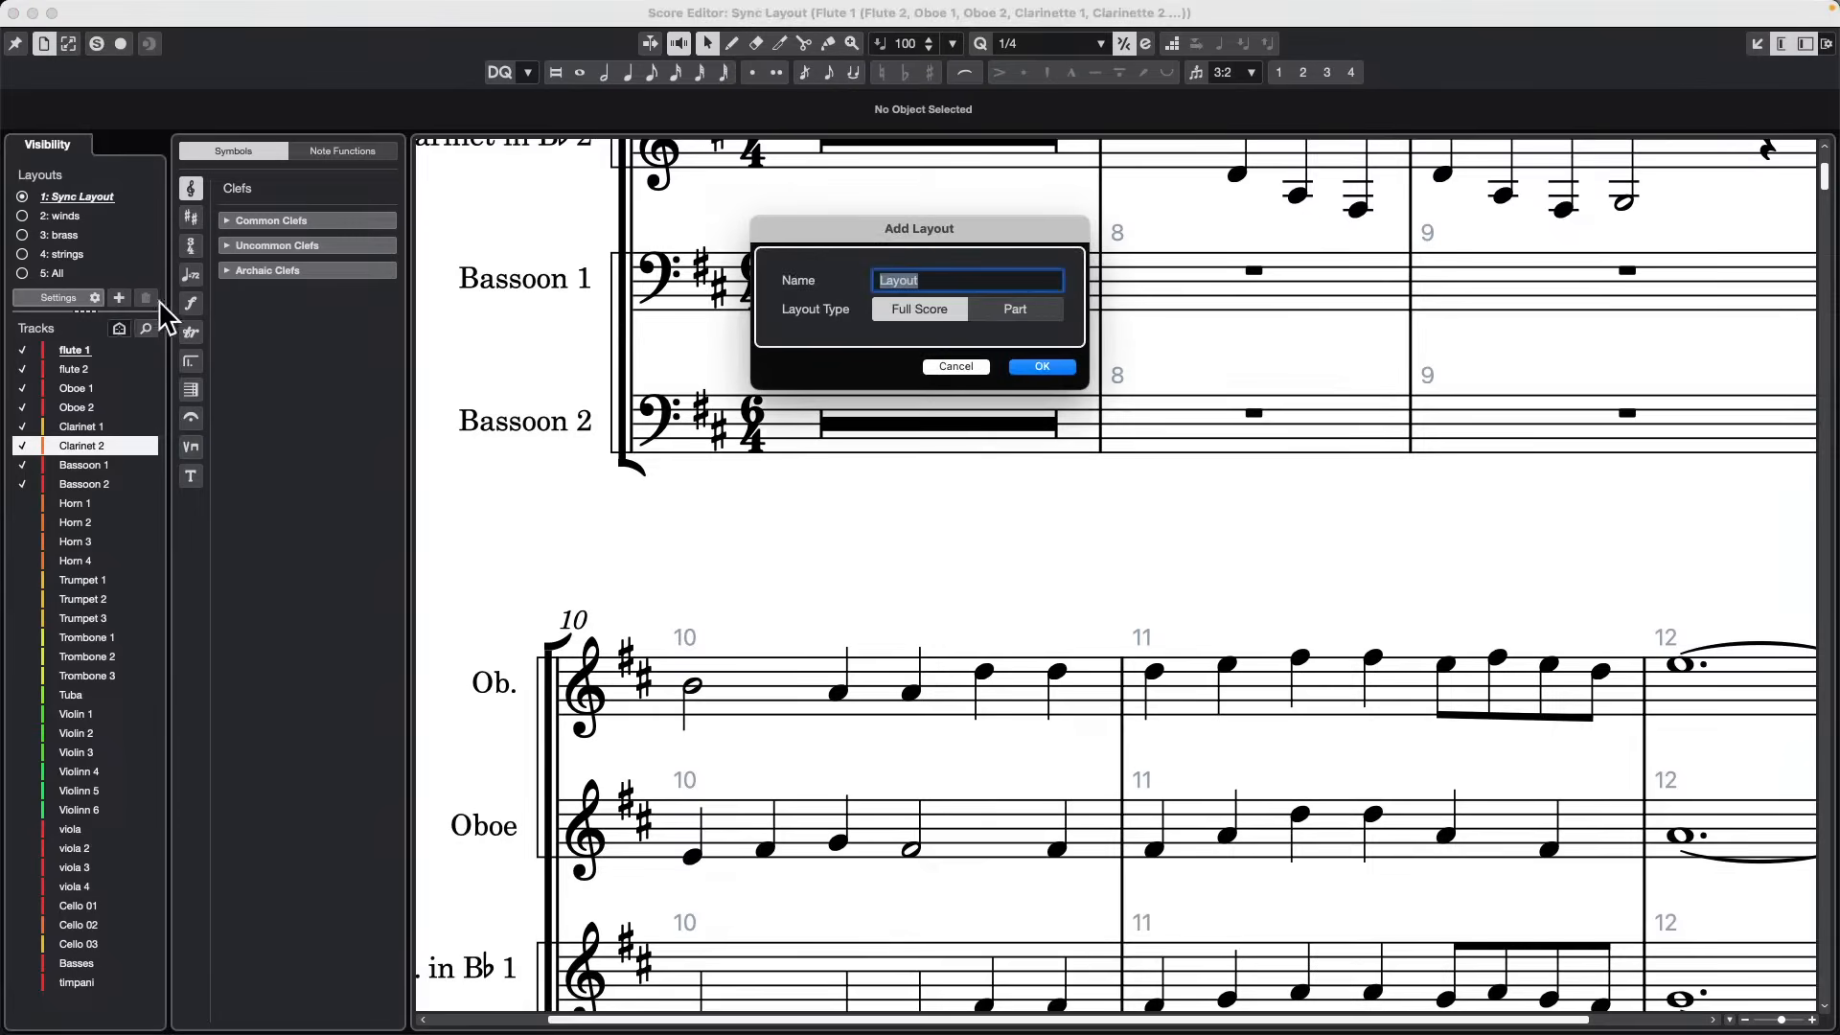
{"action": "left_click", "coordinate": [949, 366]}
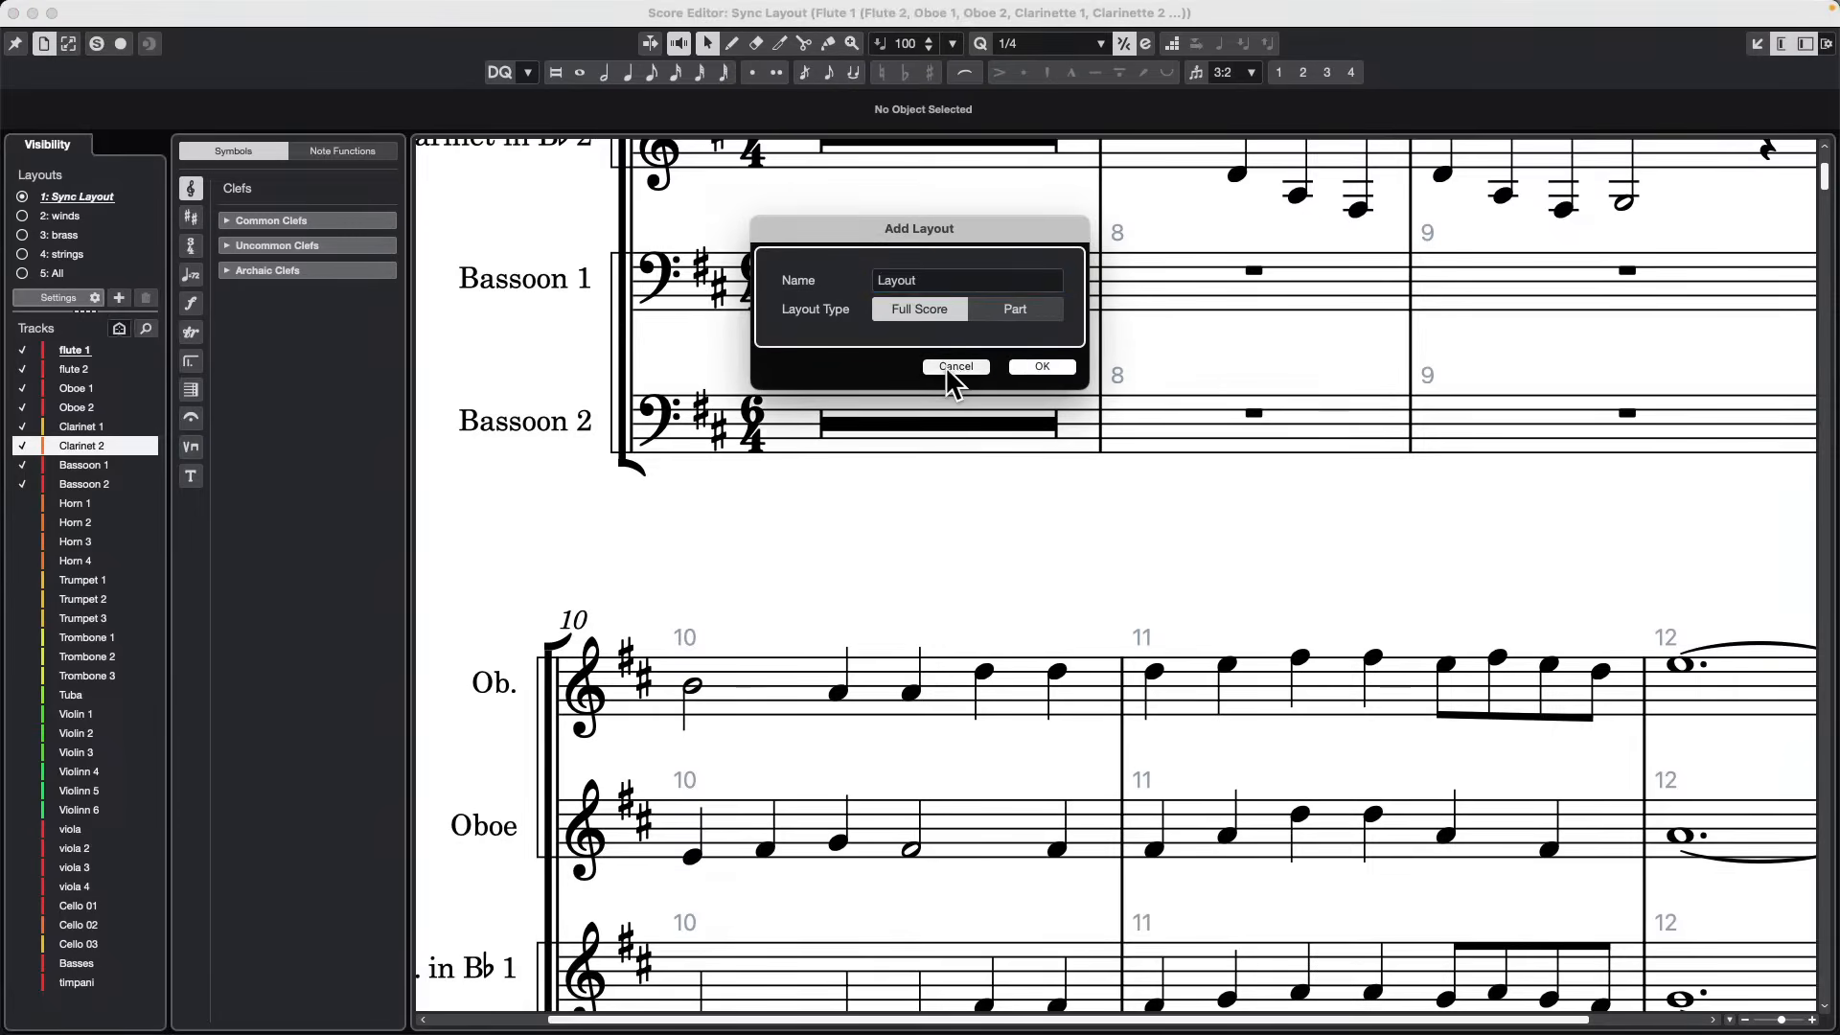
{"action": "left_click", "coordinate": [28, 235]}
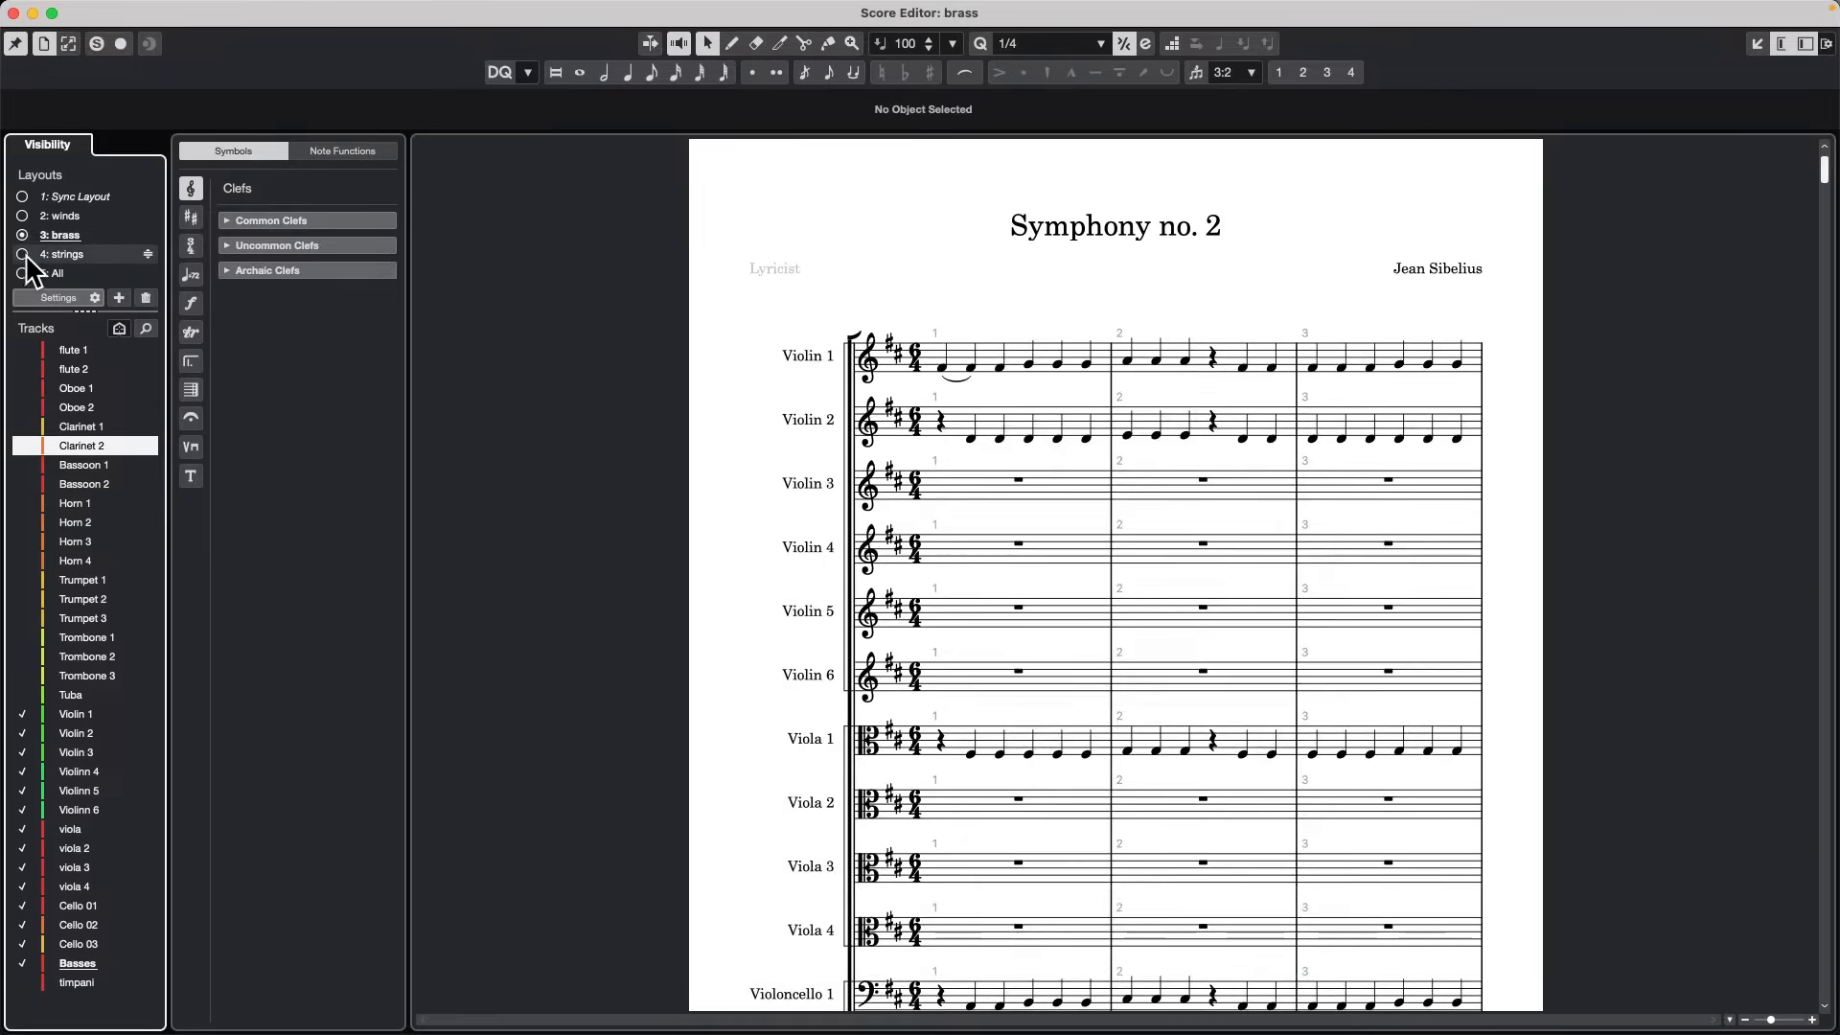
{"action": "left_click", "coordinate": [27, 256]}
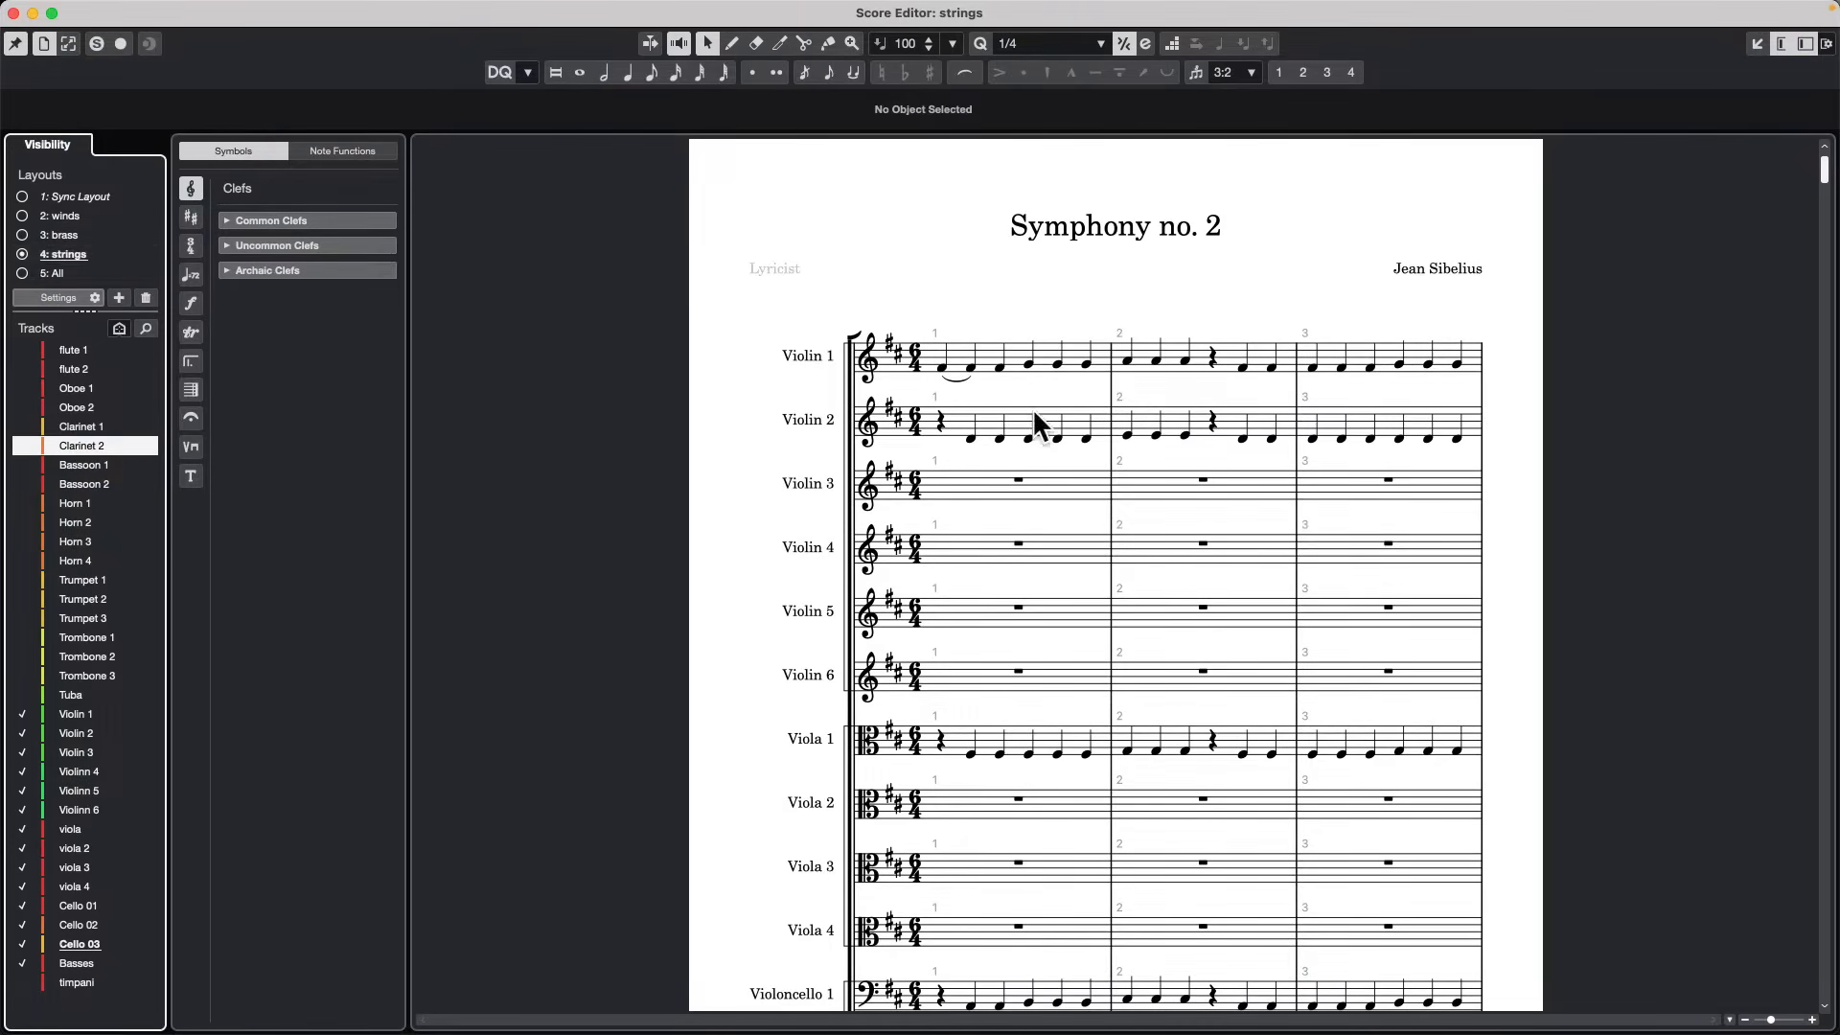
{"action": "scroll", "coordinate": [1130, 455], "scroll_direction": "down", "scroll_amount": 5}
{"action": "scroll", "coordinate": [1134, 458], "scroll_direction": "up", "scroll_amount": 1}
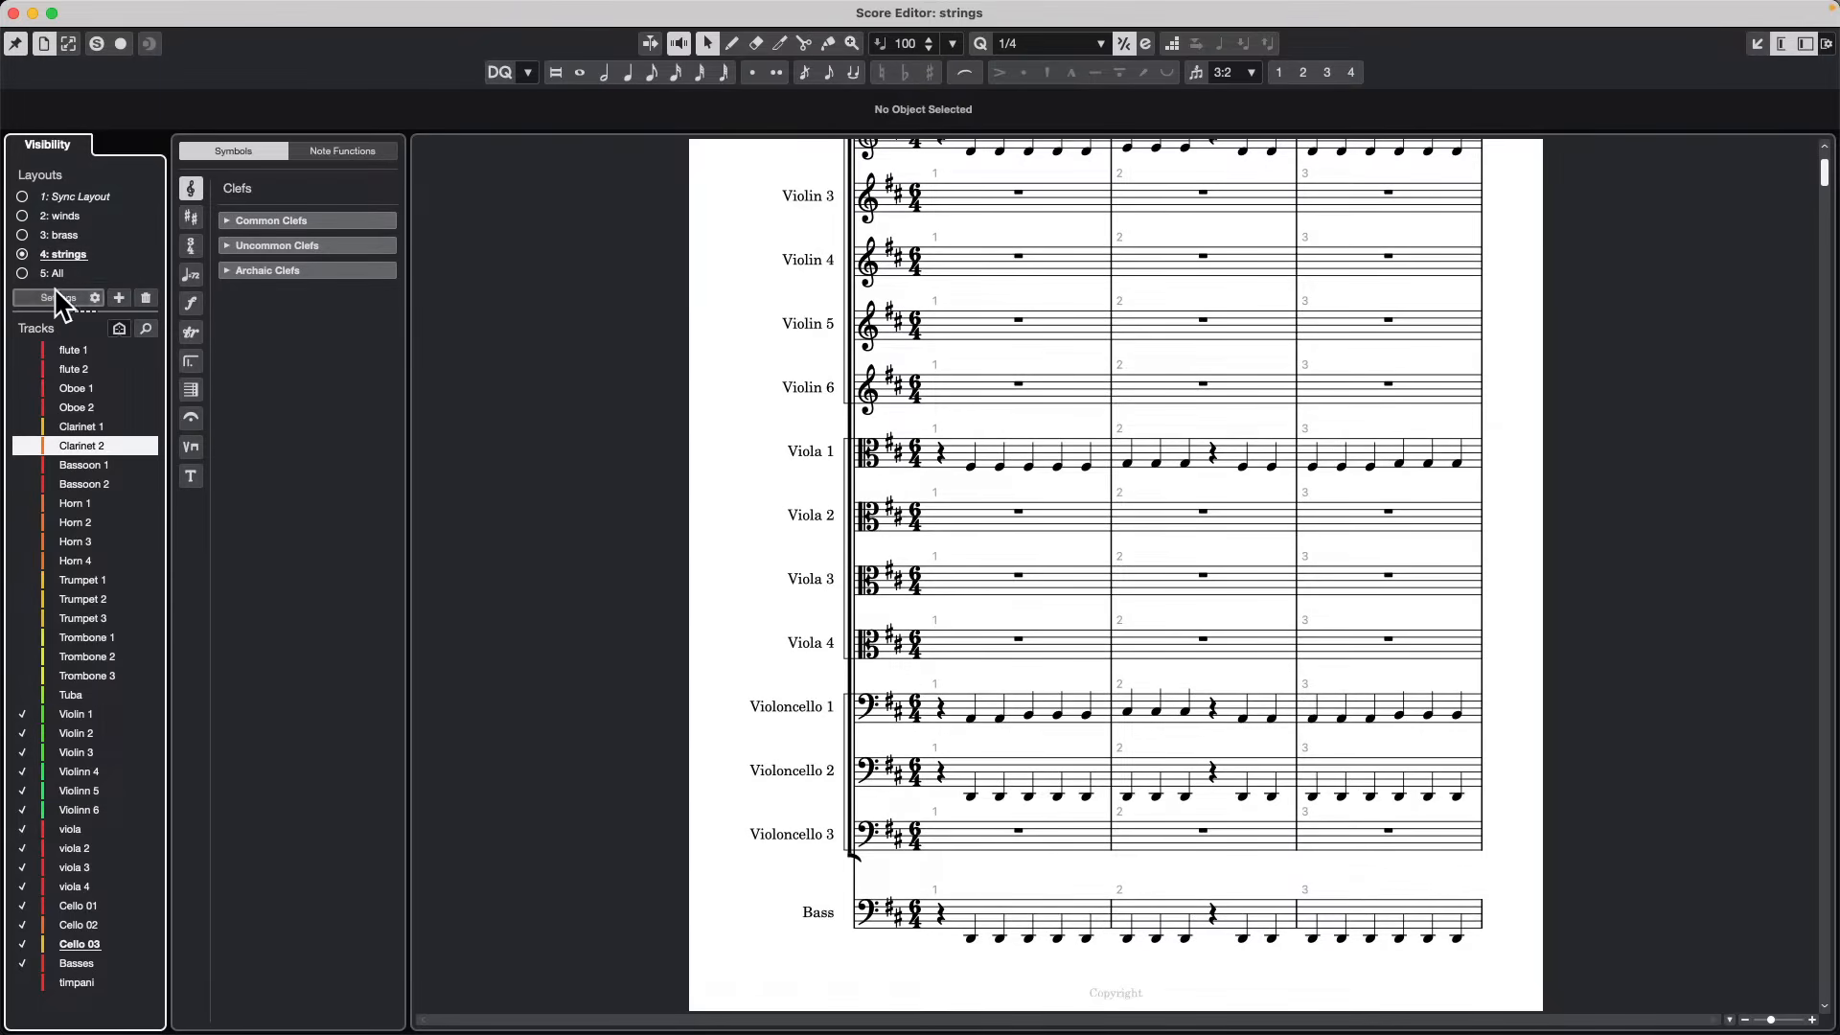
Switch to the saved winds layout and look through its first pages.
{"action": "left_click", "coordinate": [23, 217]}
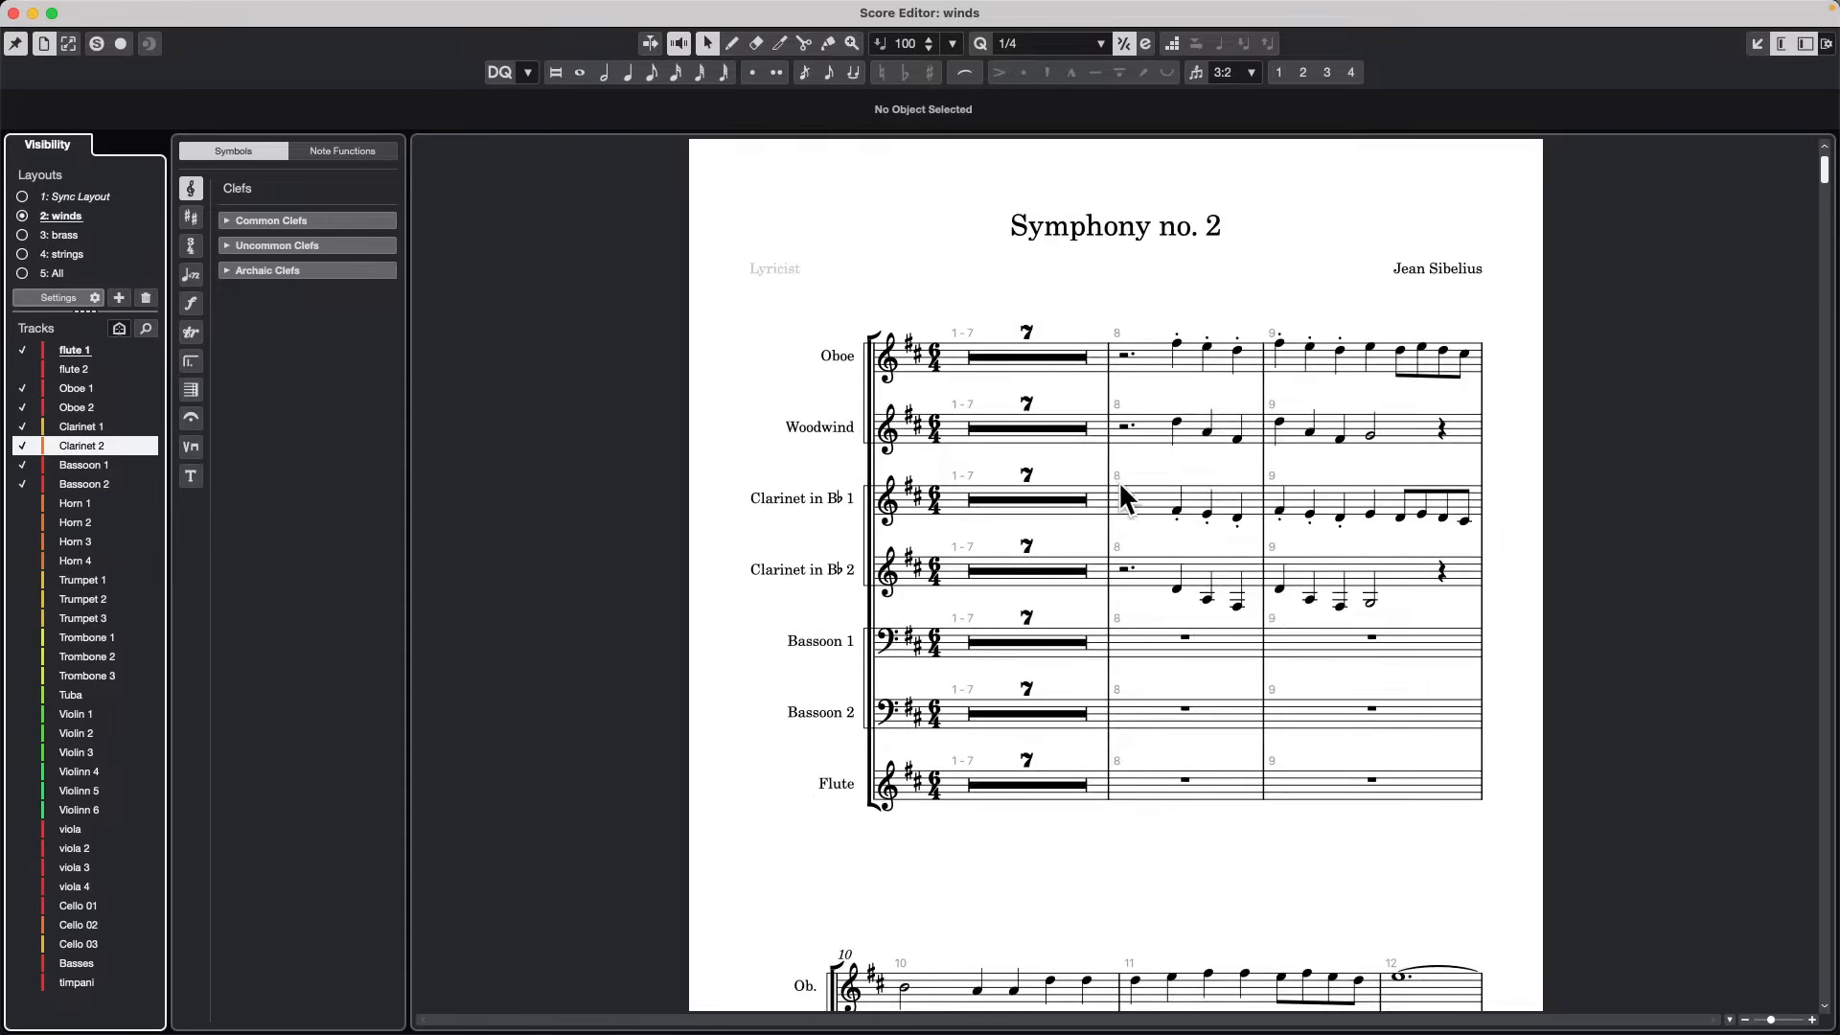
{"action": "scroll", "coordinate": [1125, 484], "scroll_direction": "down", "scroll_amount": 6}
{"action": "scroll", "coordinate": [1145, 506], "scroll_direction": "up", "scroll_amount": 2}
{"action": "scroll", "coordinate": [1145, 506], "scroll_direction": "down", "scroll_amount": 1}
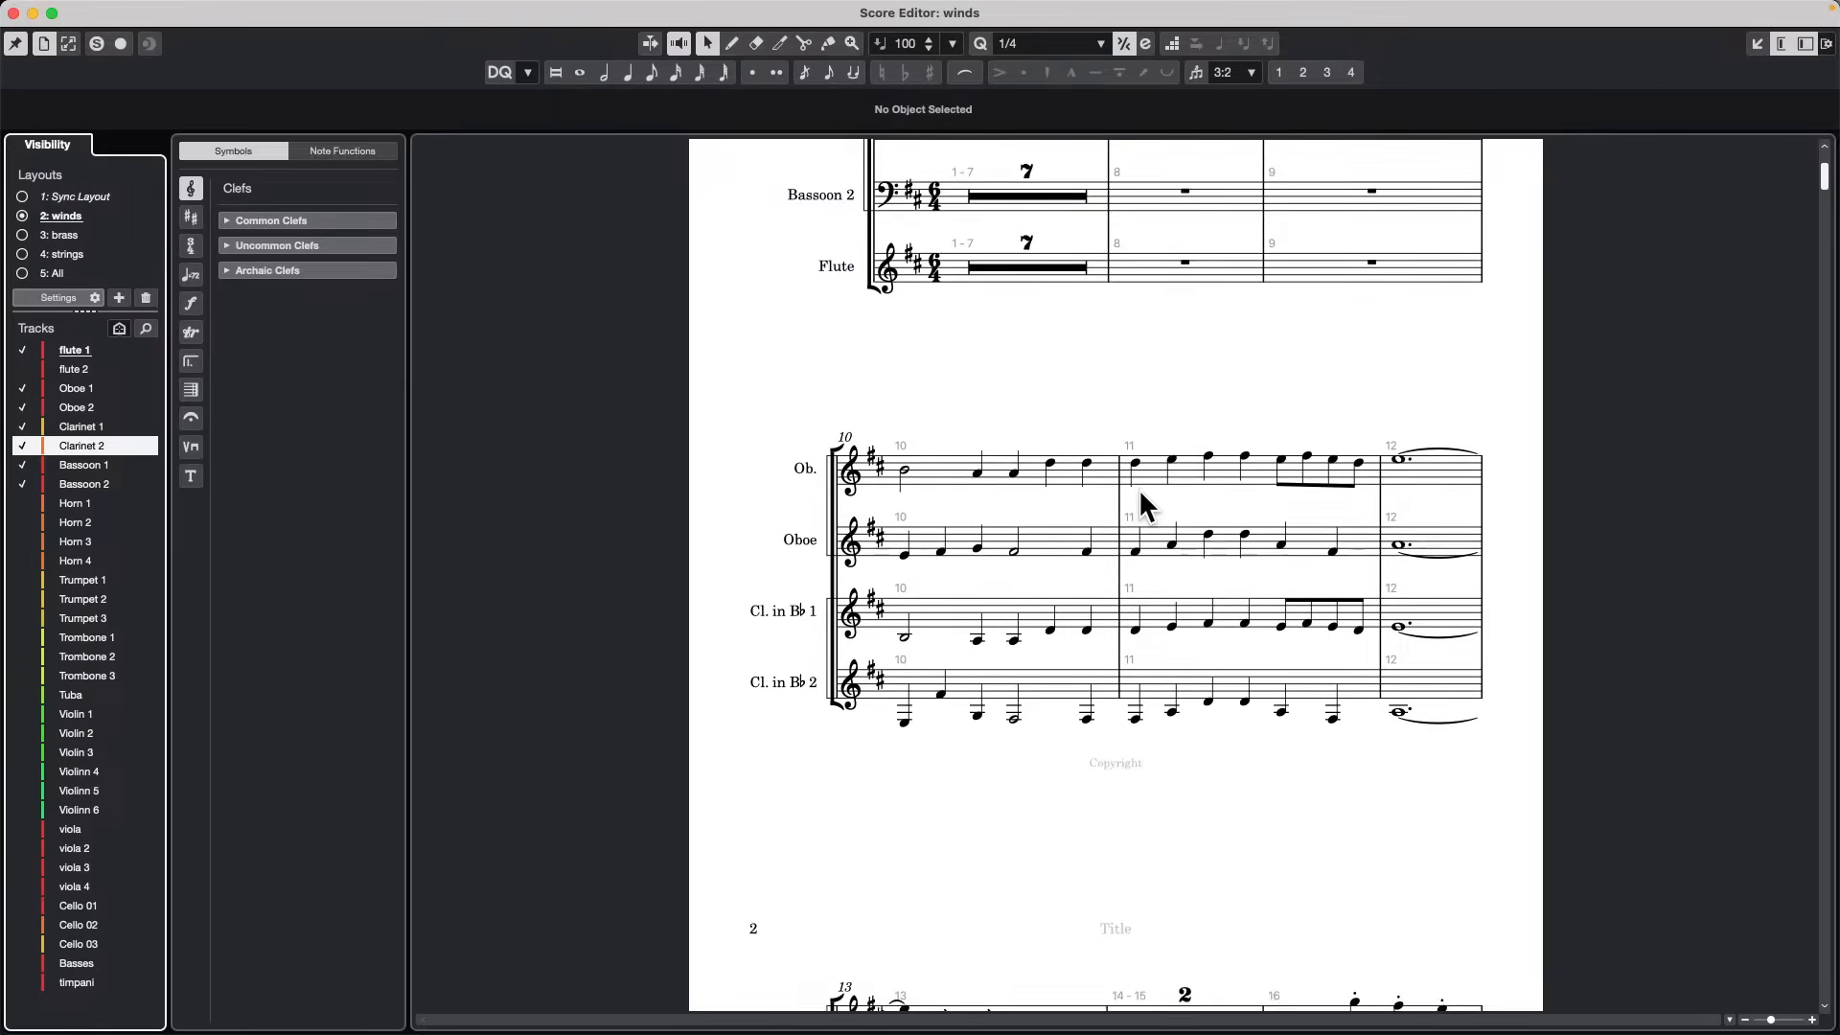
{"action": "scroll", "coordinate": [1140, 491], "scroll_direction": "up", "scroll_amount": 2}
{"action": "scroll", "coordinate": [1140, 489], "scroll_direction": "up", "scroll_amount": 3}
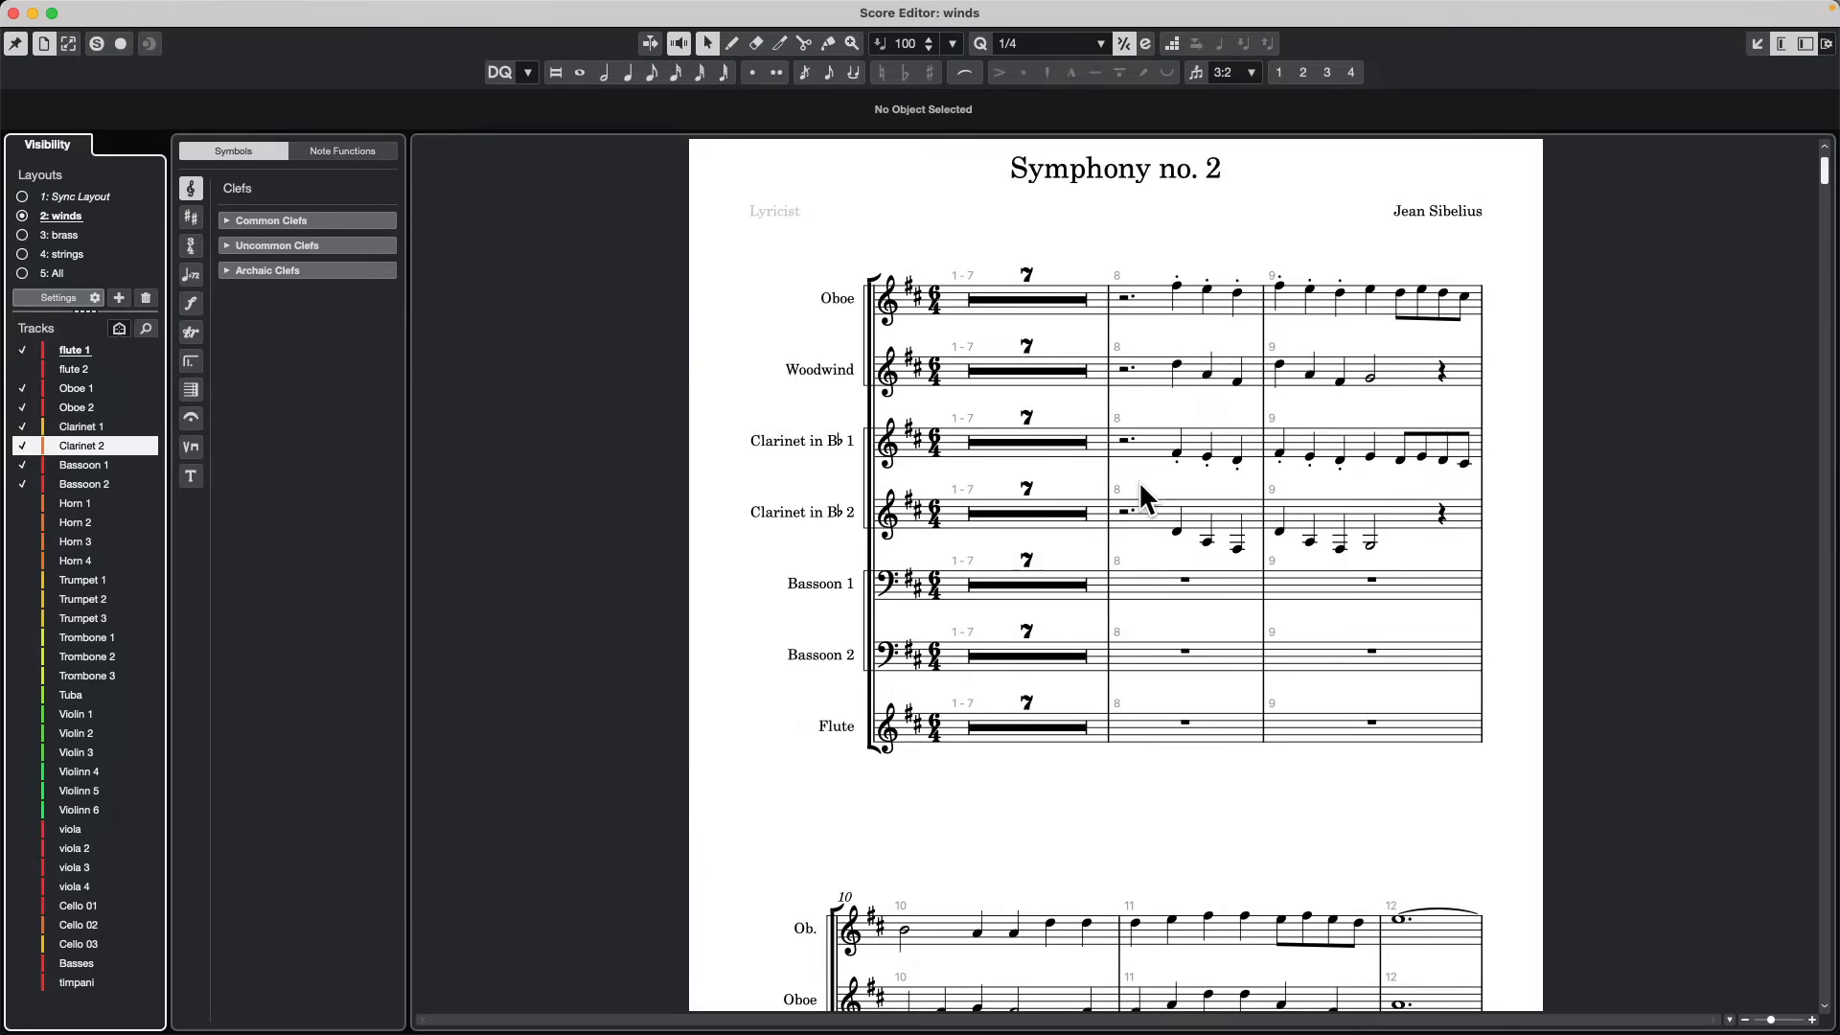
{"action": "scroll", "coordinate": [1140, 479], "scroll_direction": "up", "scroll_amount": 1}
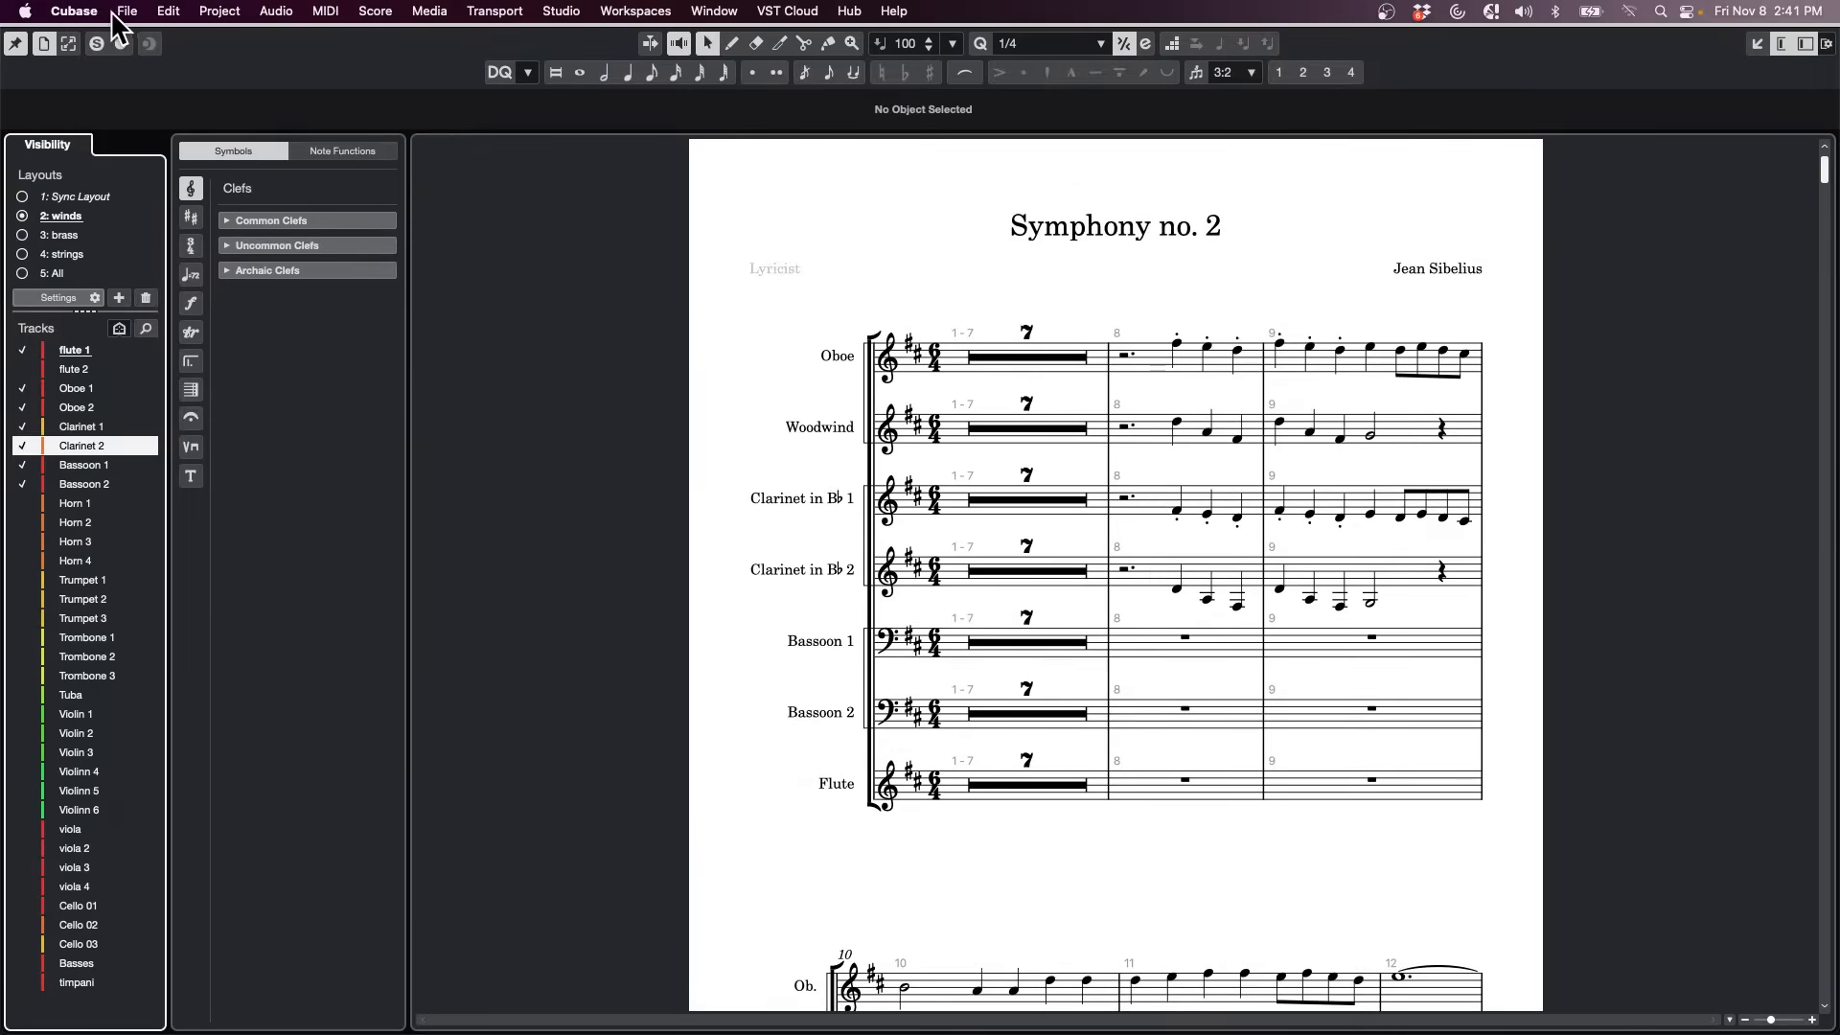
Open the recent project "Spain Lead Sheet.cpr".
{"action": "left_click", "coordinate": [126, 11]}
{"action": "mouse_move", "coordinate": [176, 421]}
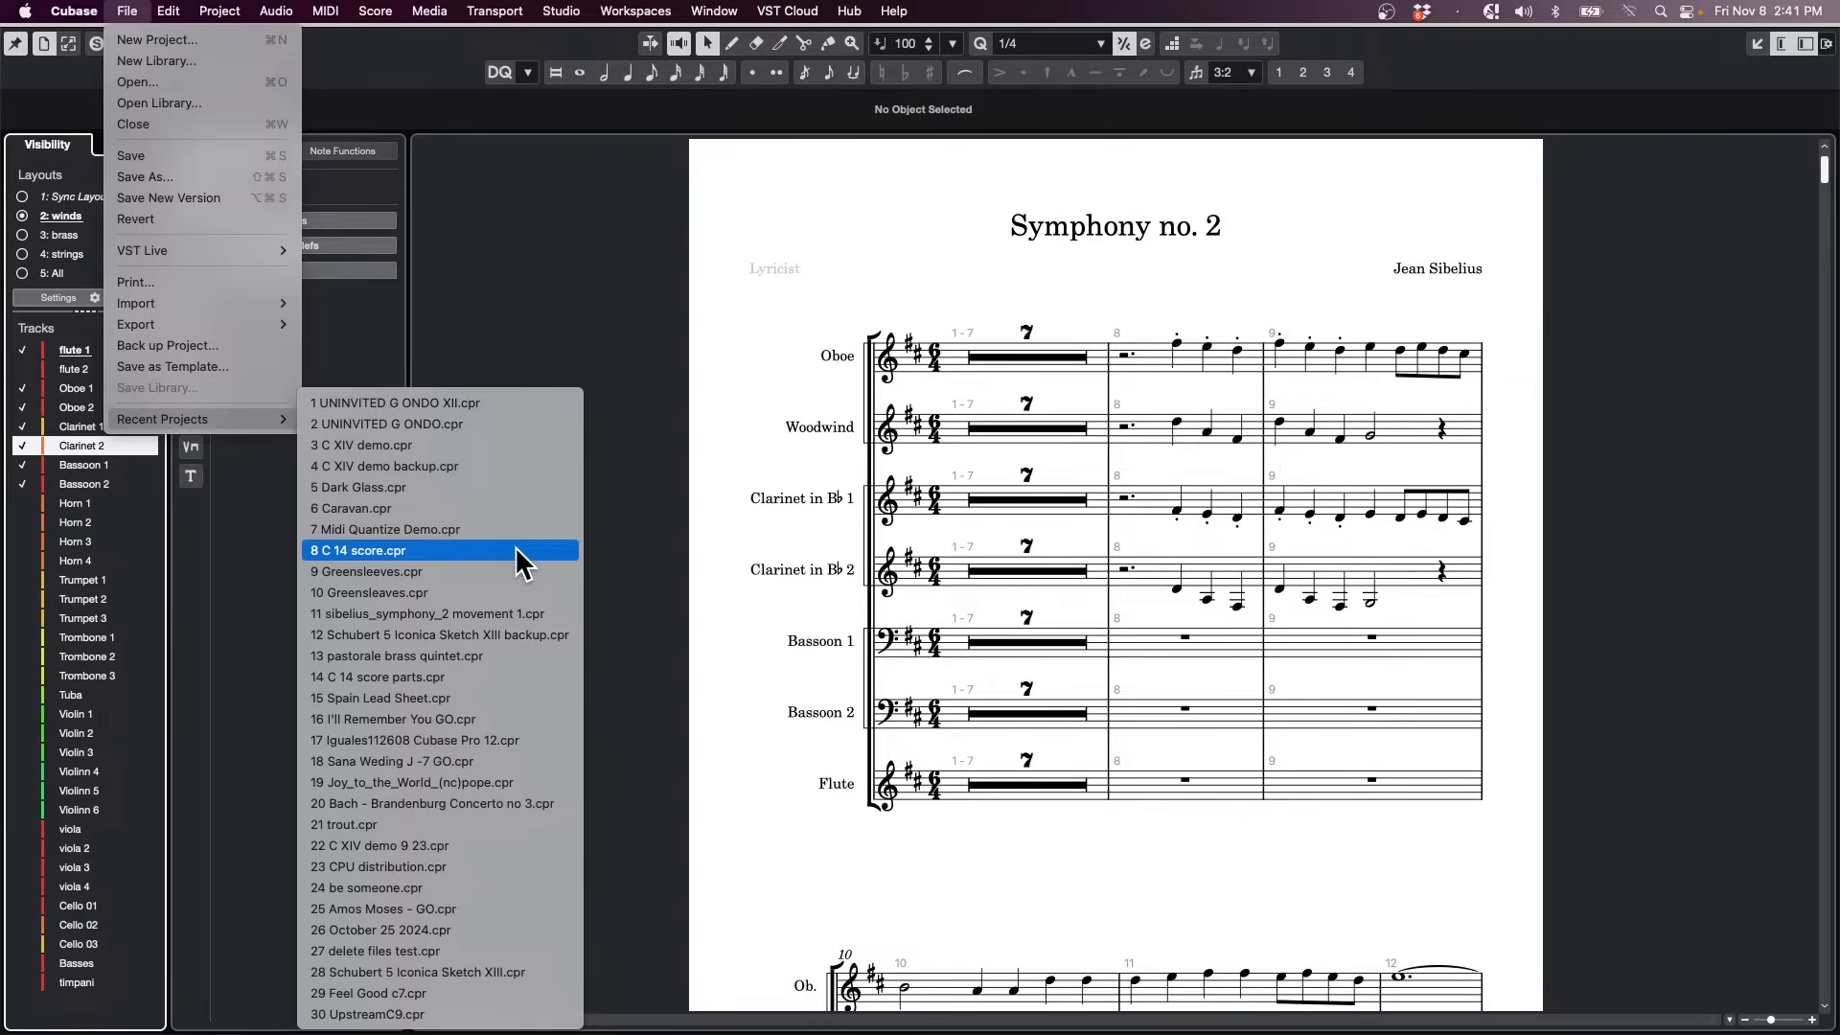
{"action": "left_click", "coordinate": [481, 698]}
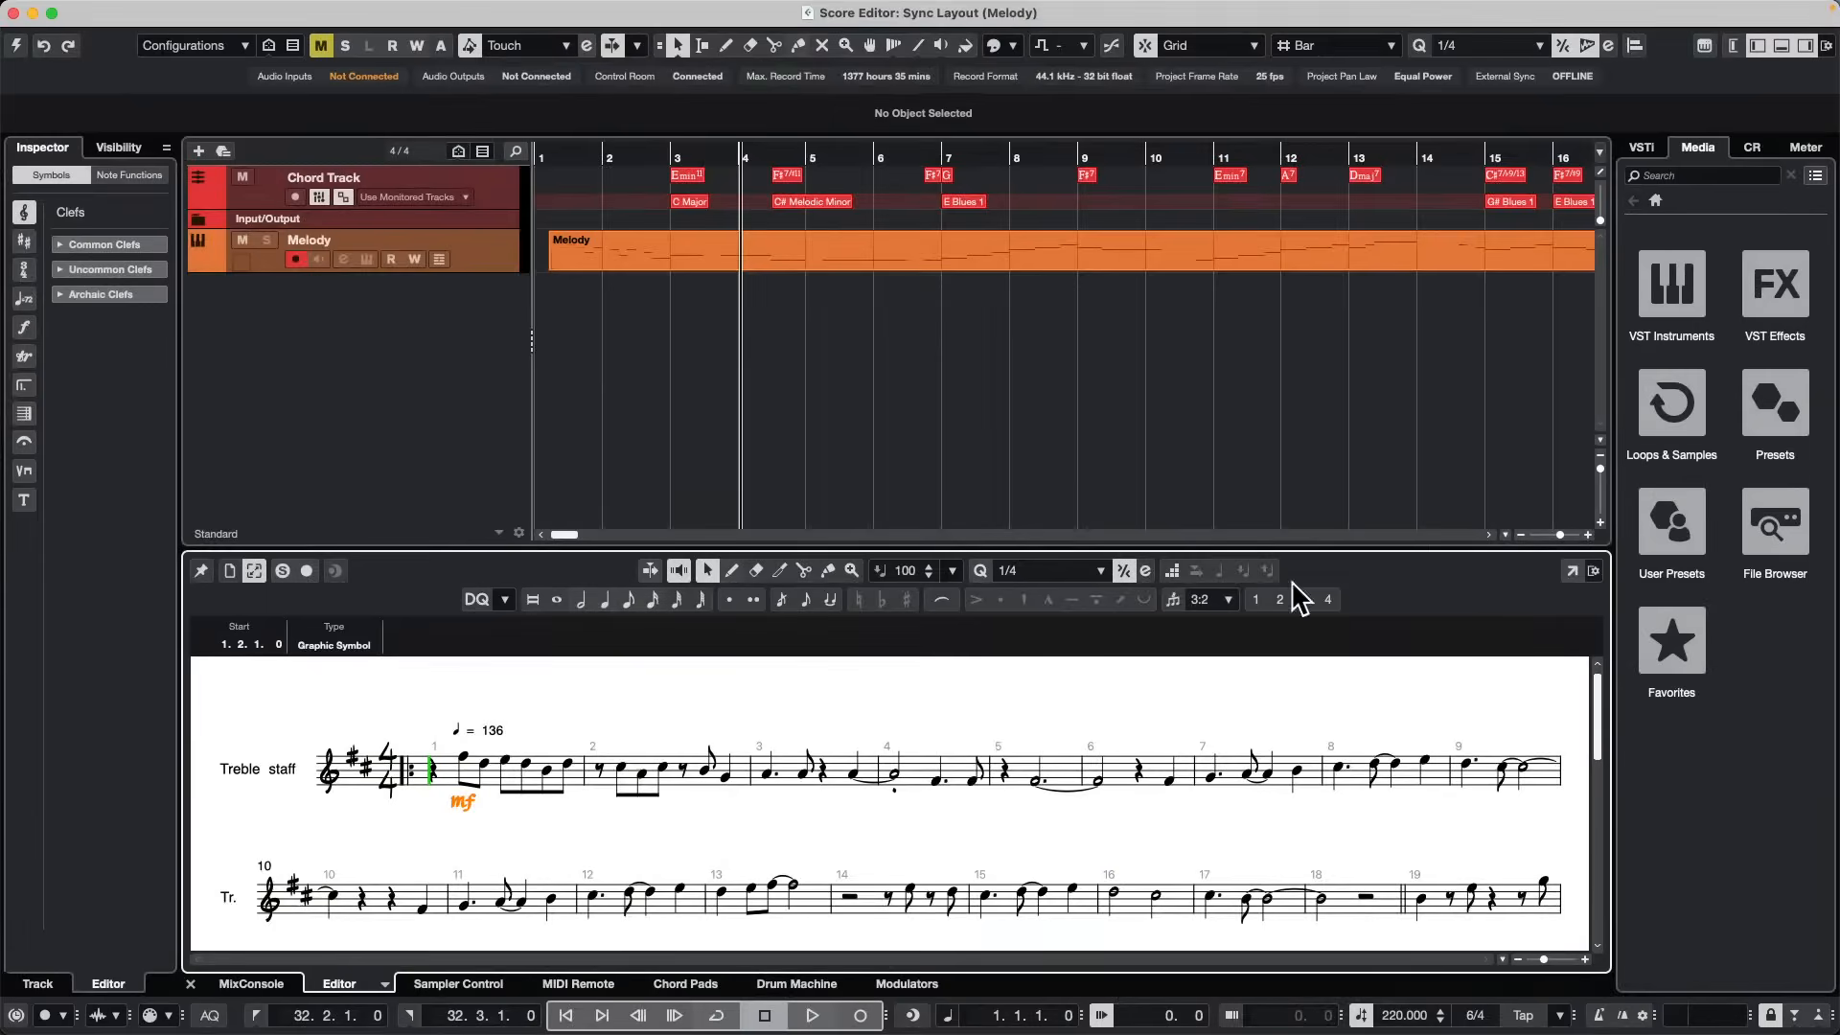
Open the score in its own window and export it as a Dorico project named Spain on the Desktop.
{"action": "left_click", "coordinate": [1572, 572]}
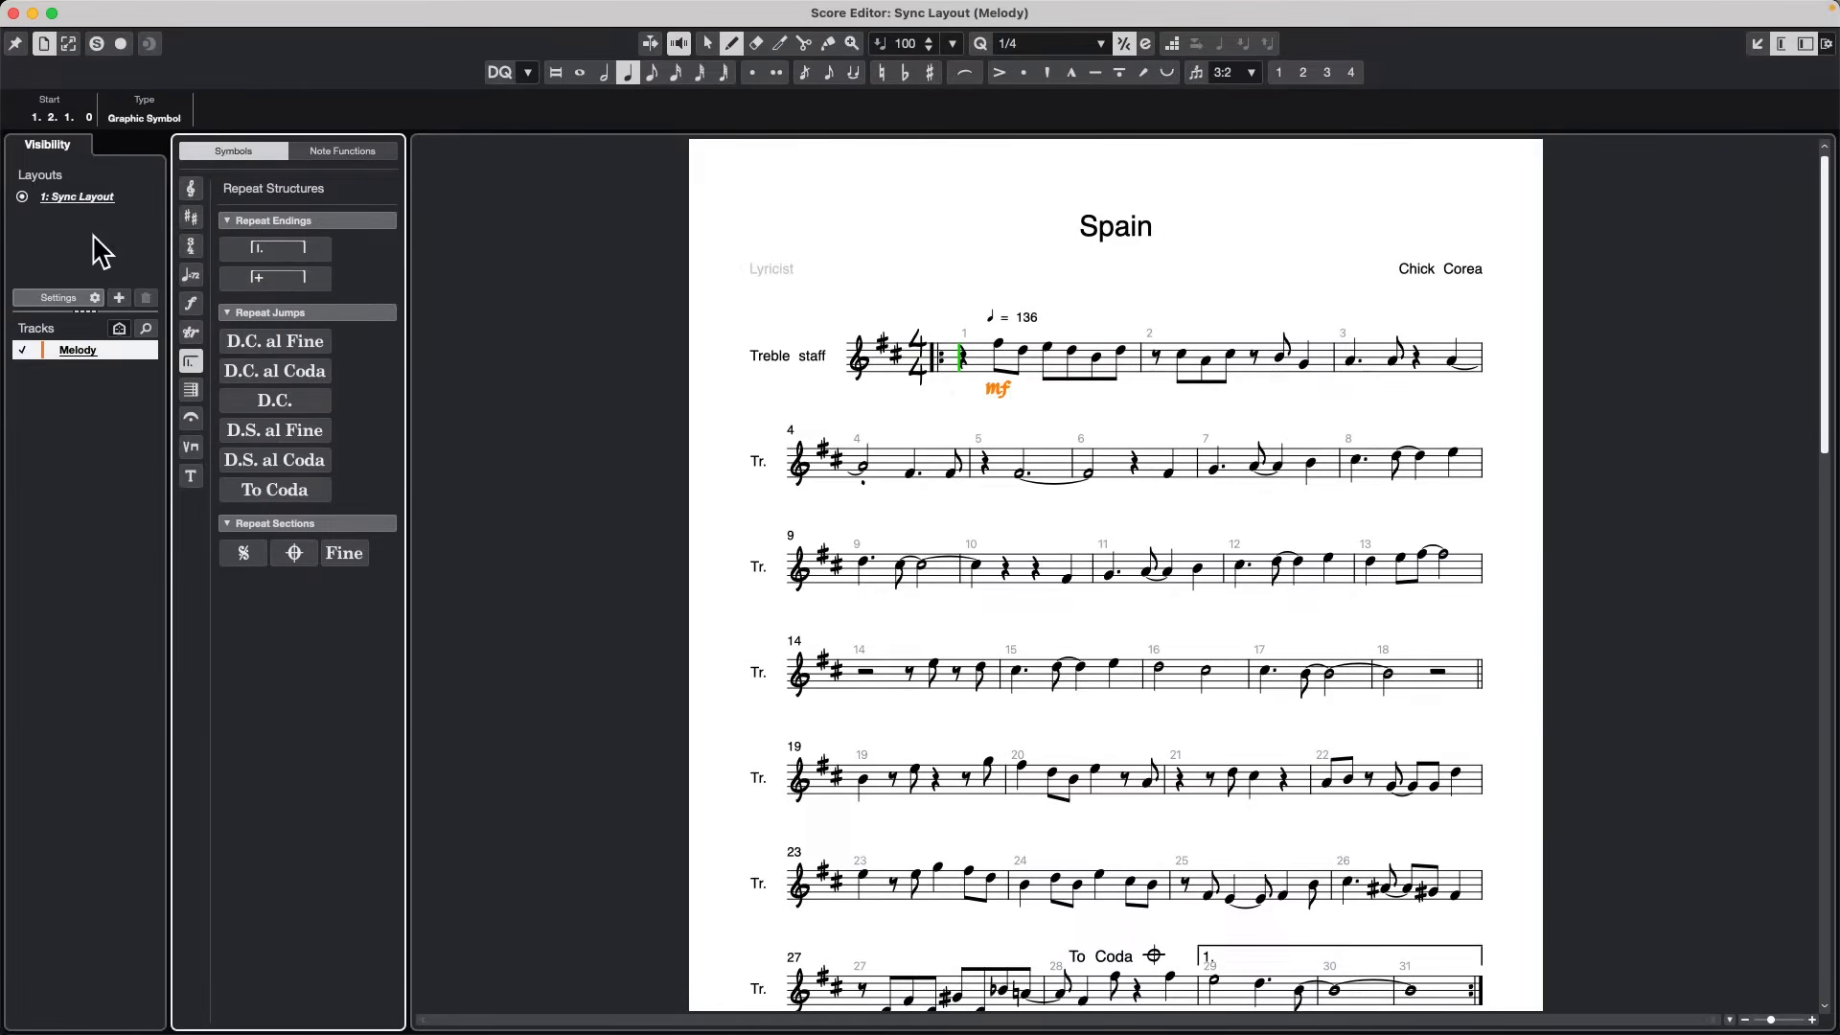
{"action": "left_click", "coordinate": [128, 14]}
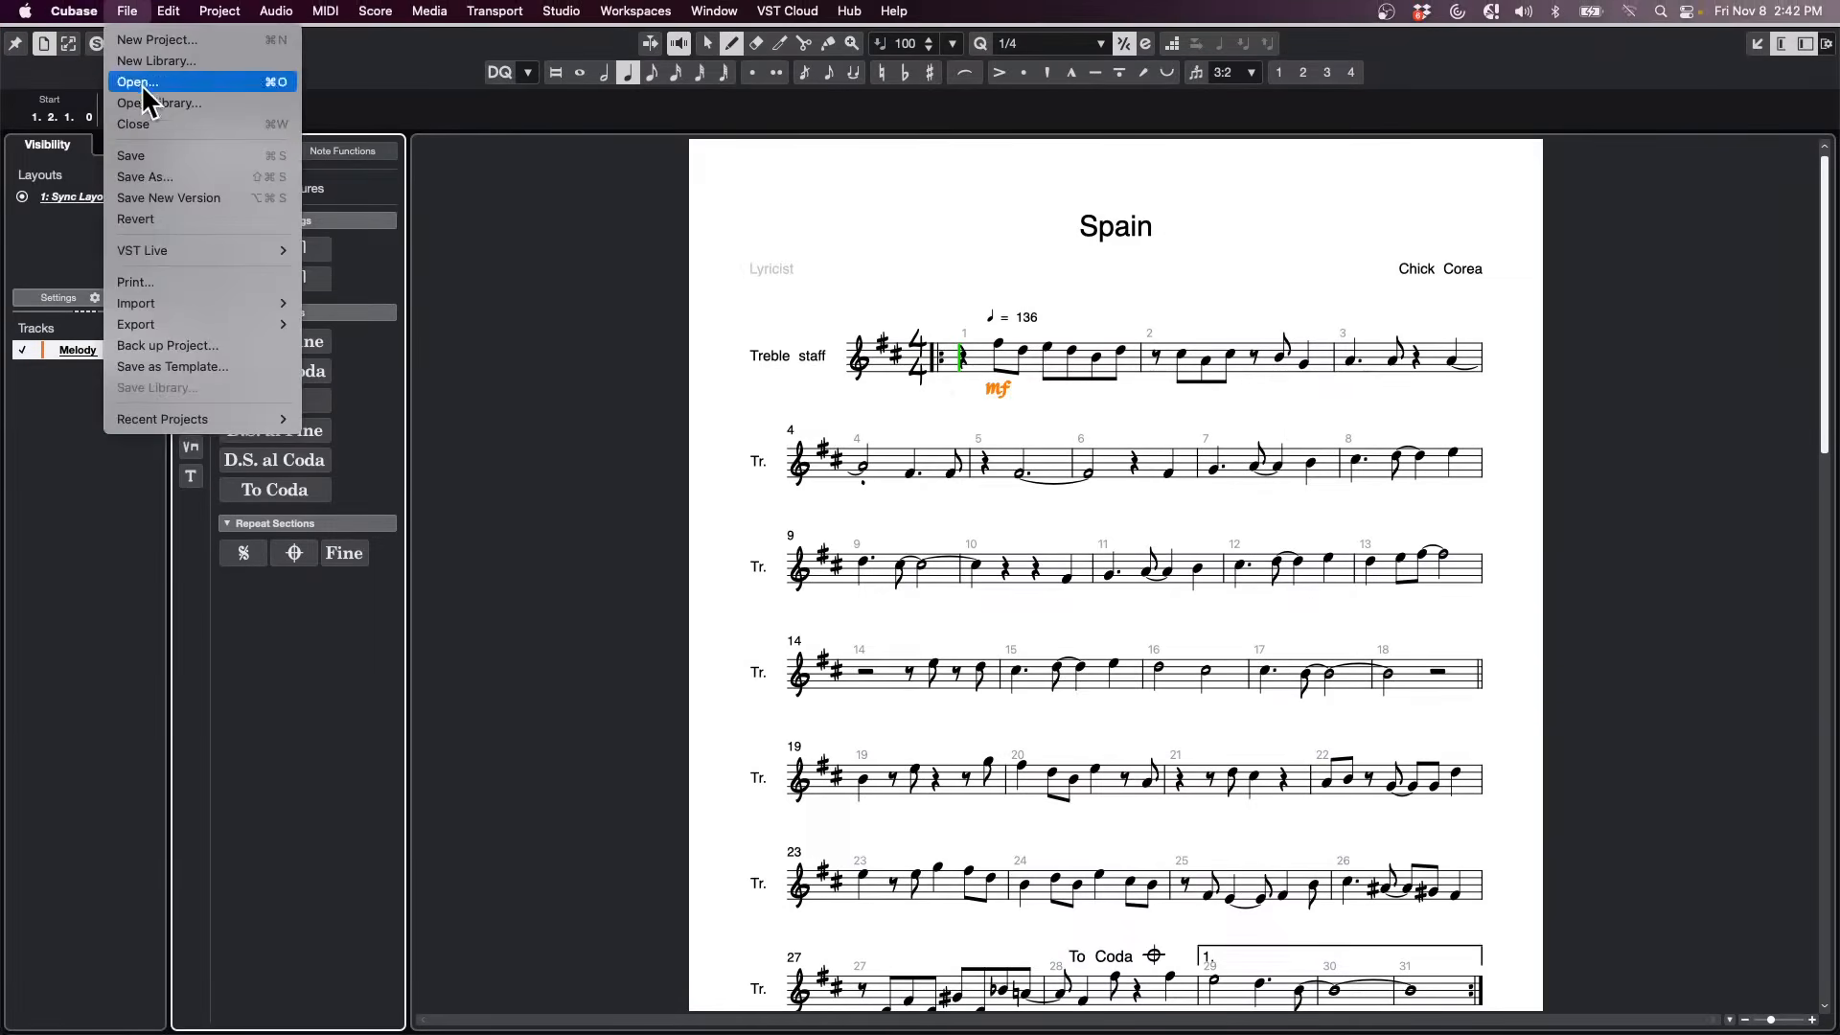
{"action": "mouse_move", "coordinate": [205, 328]}
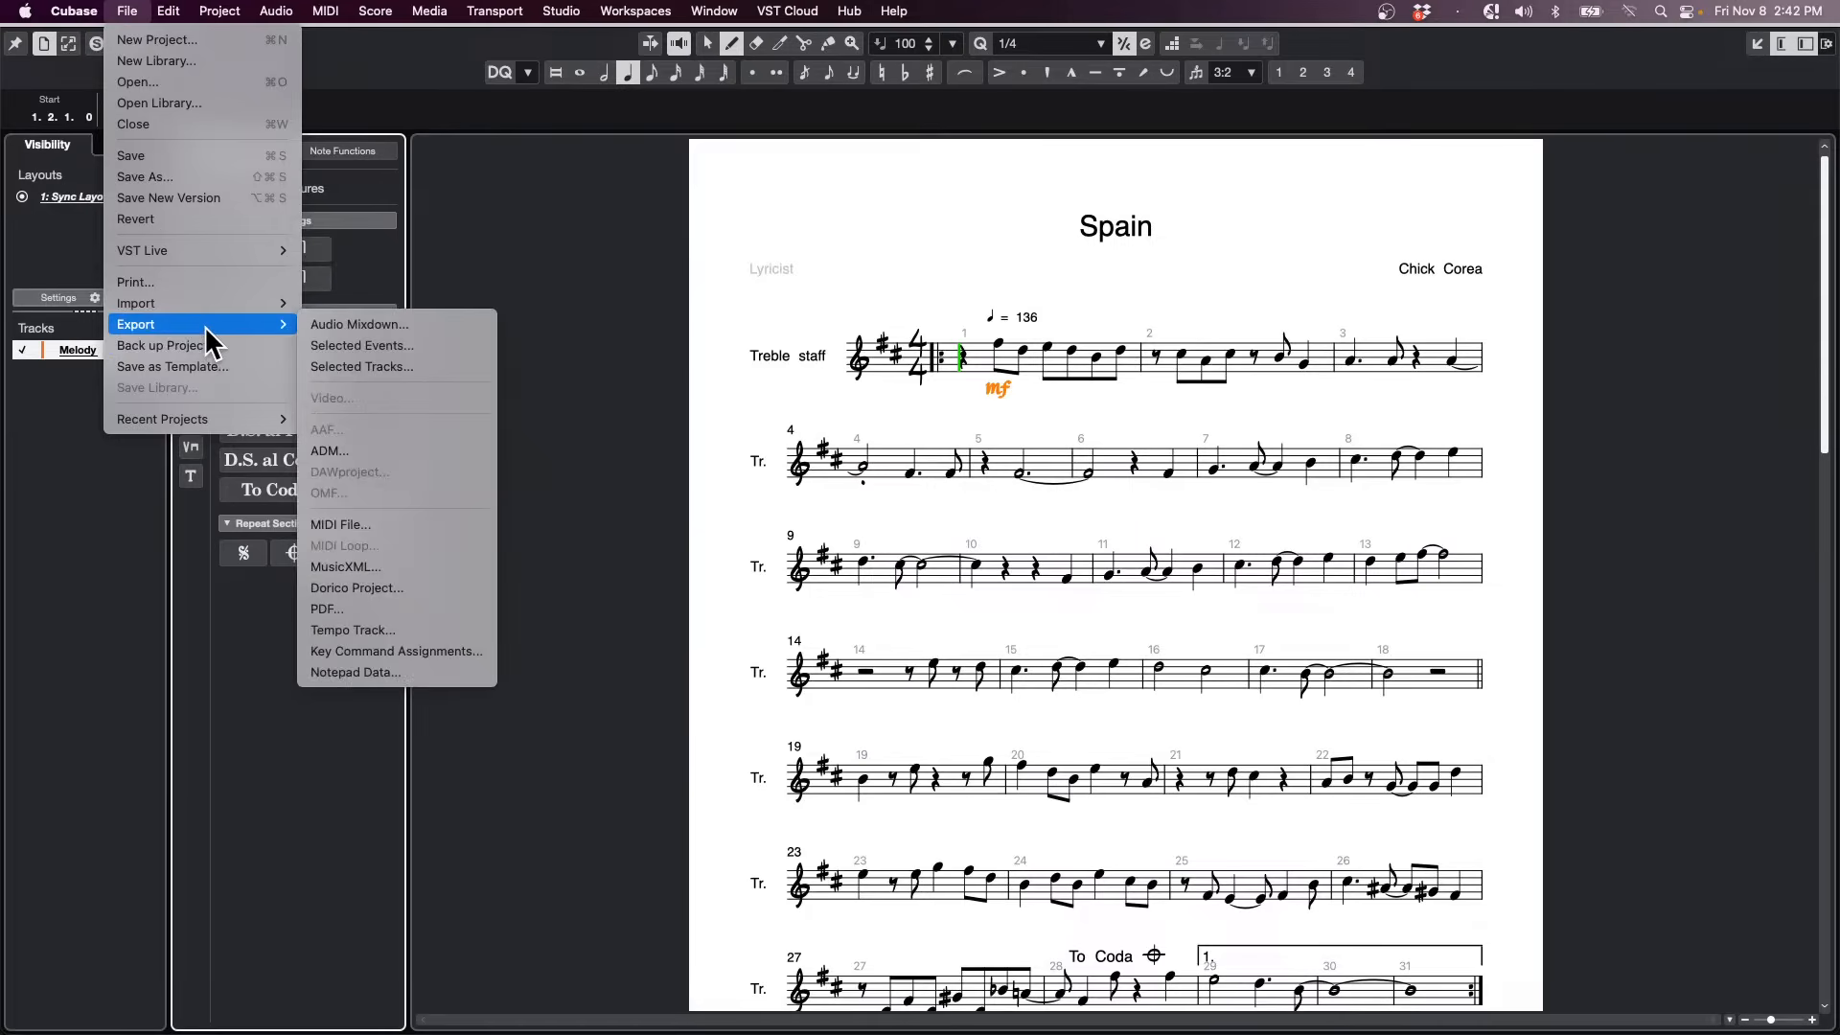
{"action": "left_click", "coordinate": [418, 586]}
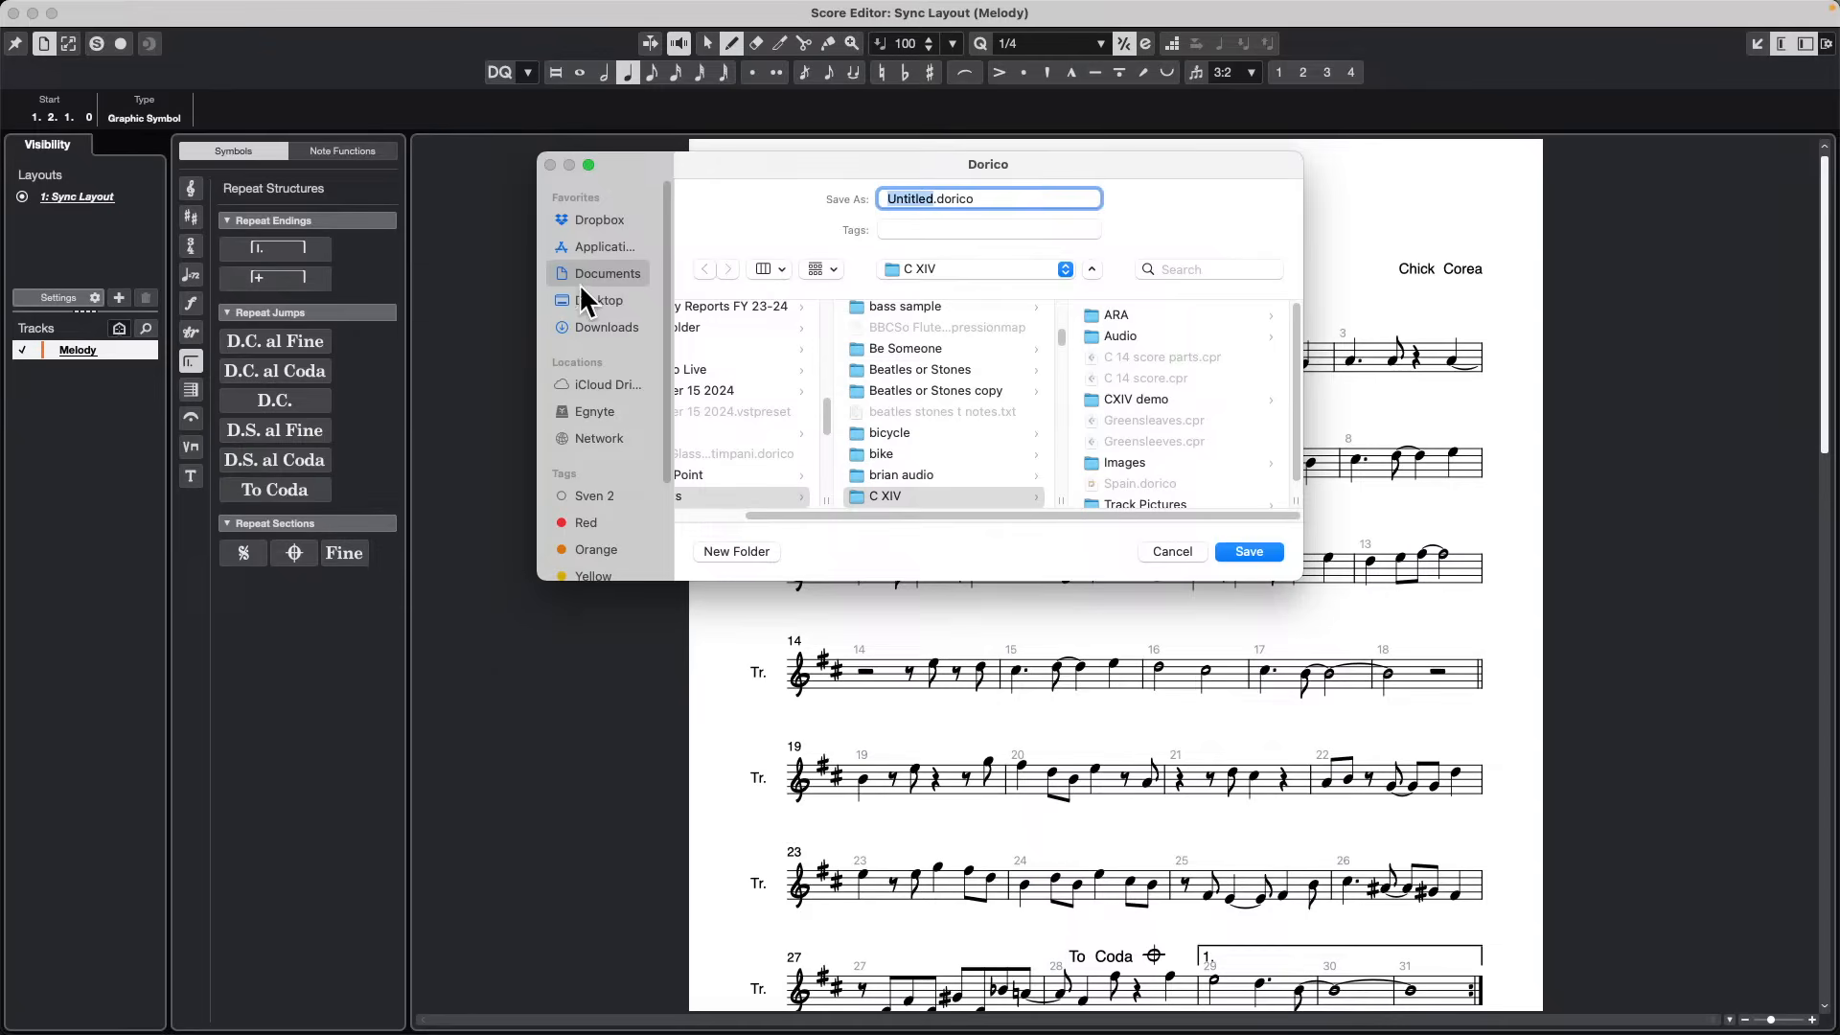
{"action": "left_click", "coordinate": [599, 300]}
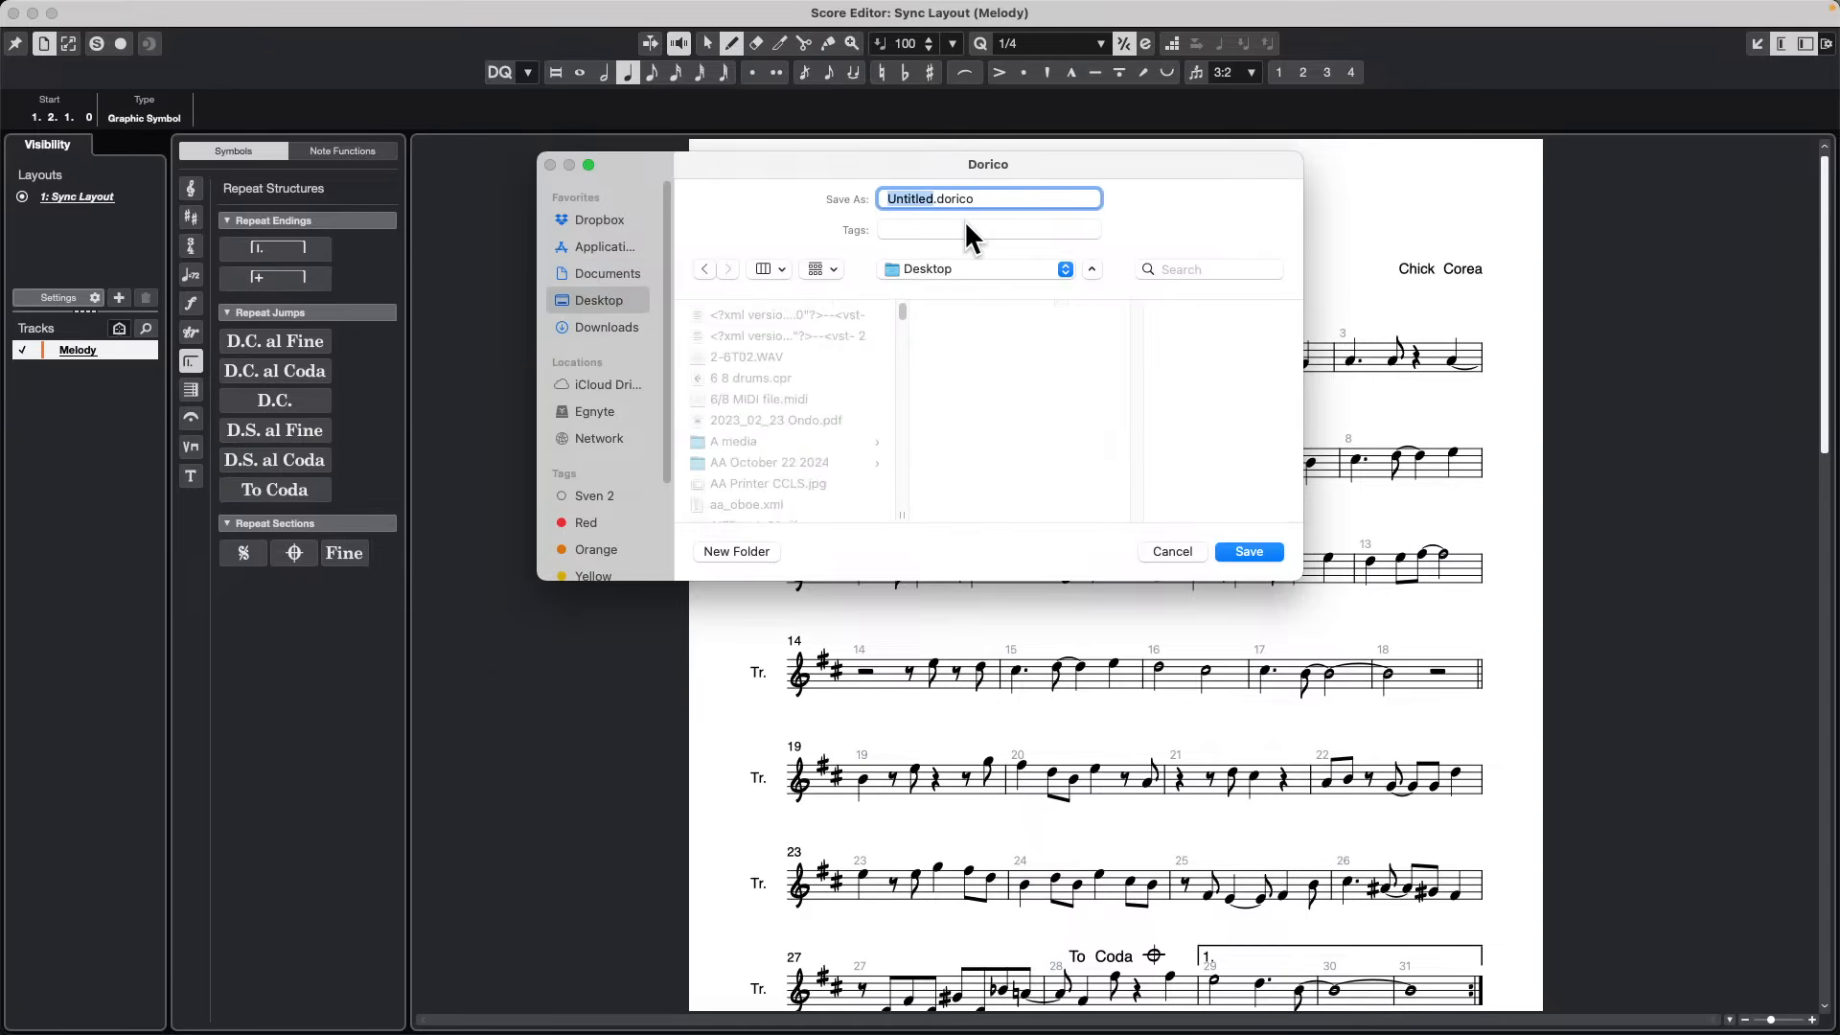
{"action": "type", "text": "Spain"}
{"action": "key", "text": "Return"}
Switch to Dorico 5 and open the file Spain.dorico from the Desktop.
{"action": "scroll", "coordinate": [1140, 412], "scroll_direction": "down", "scroll_amount": 10}
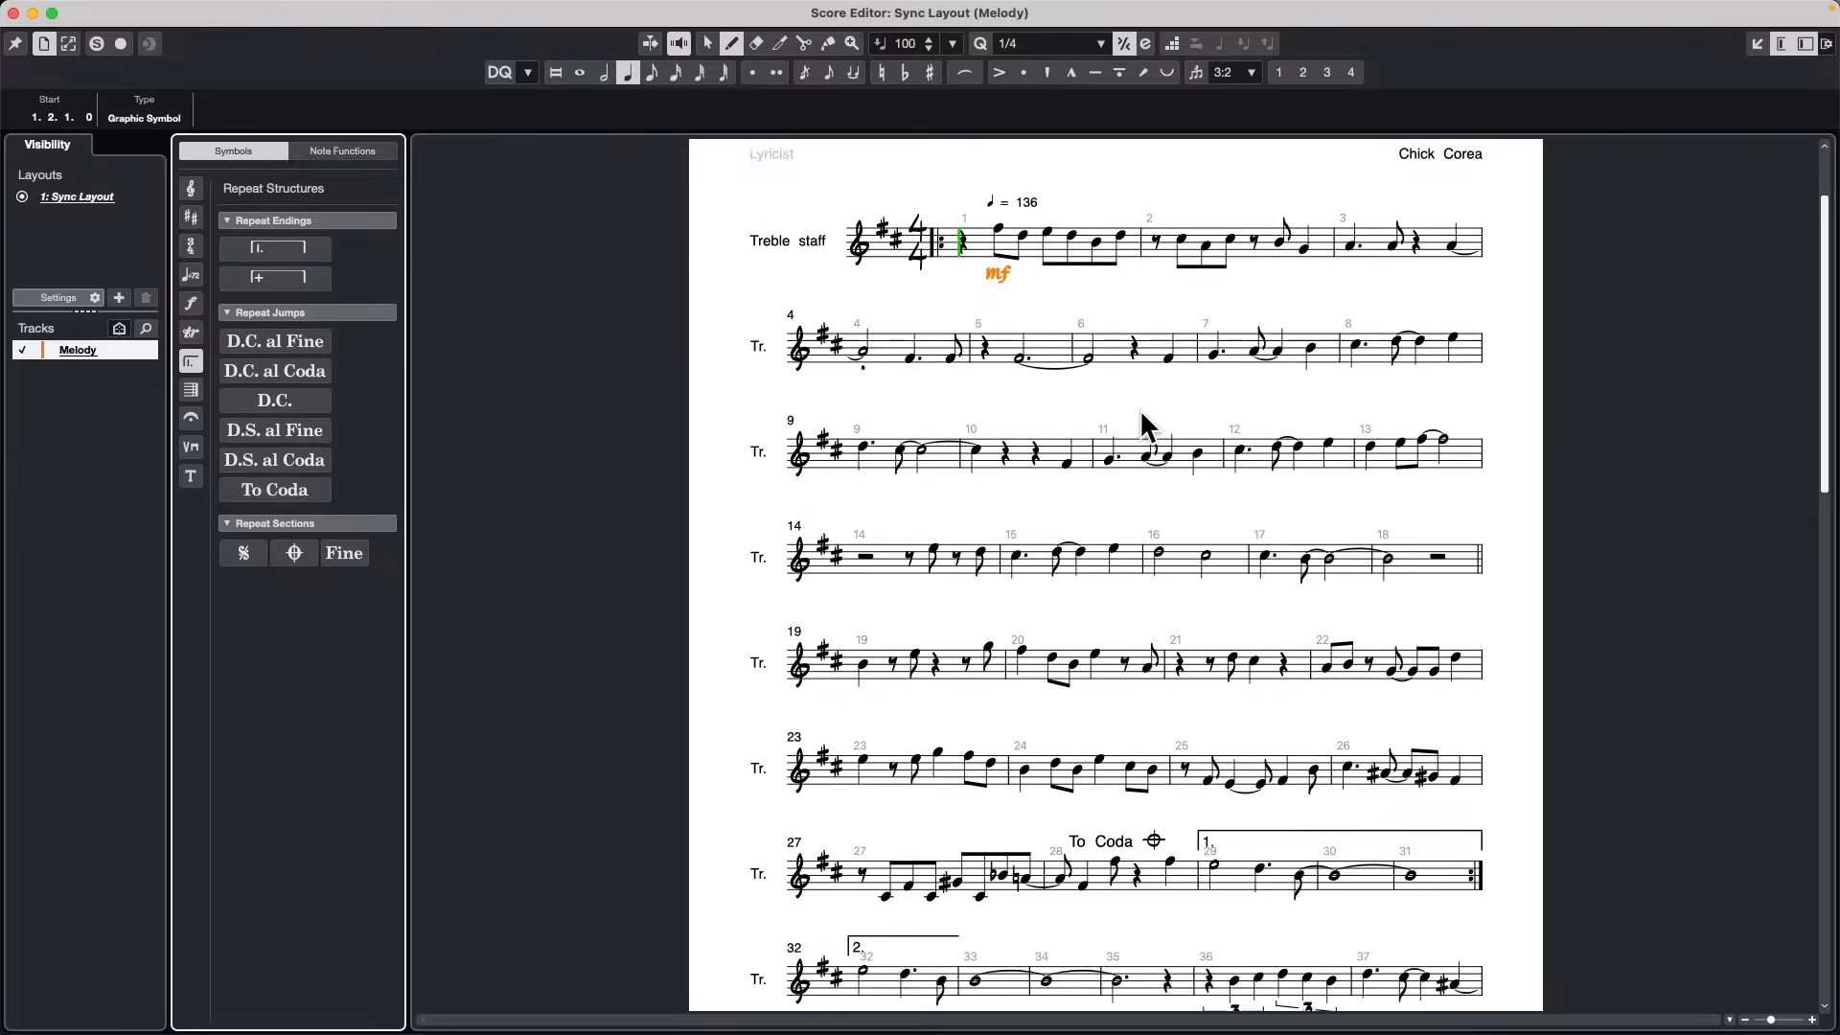
{"action": "scroll", "coordinate": [1133, 422], "scroll_direction": "down", "scroll_amount": 5}
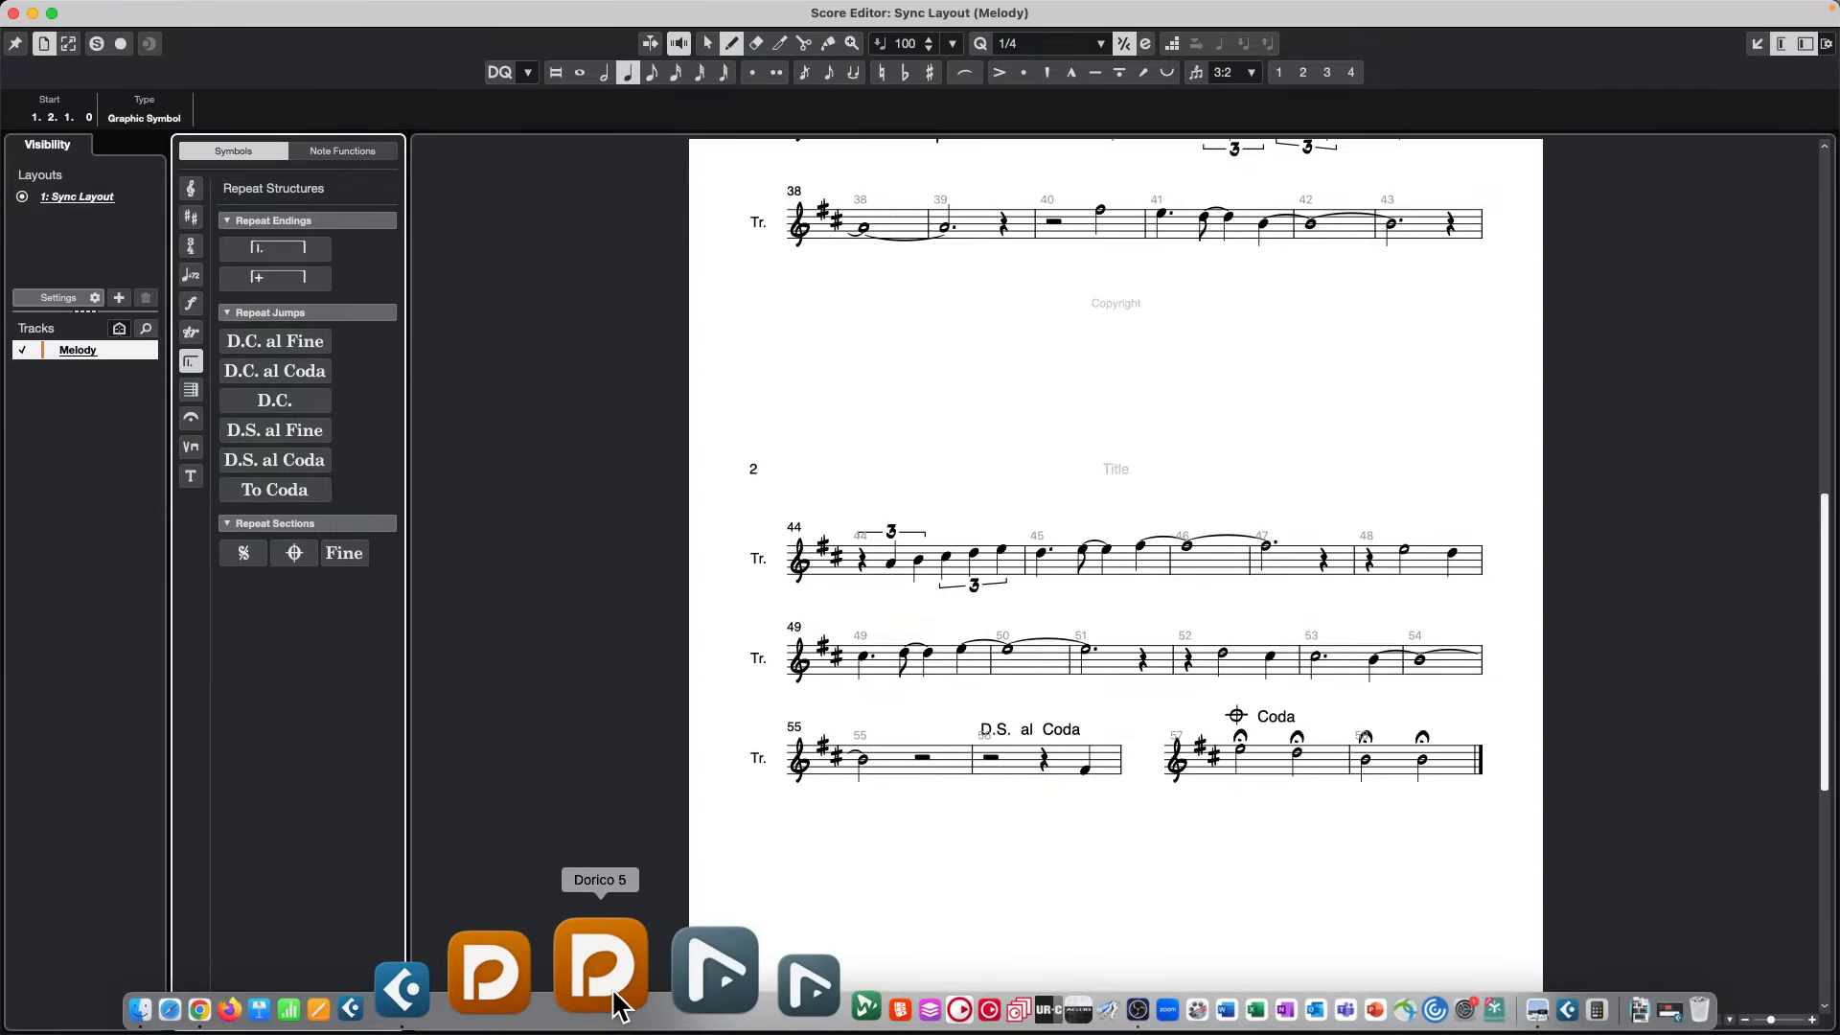
{"action": "left_click", "coordinate": [618, 997]}
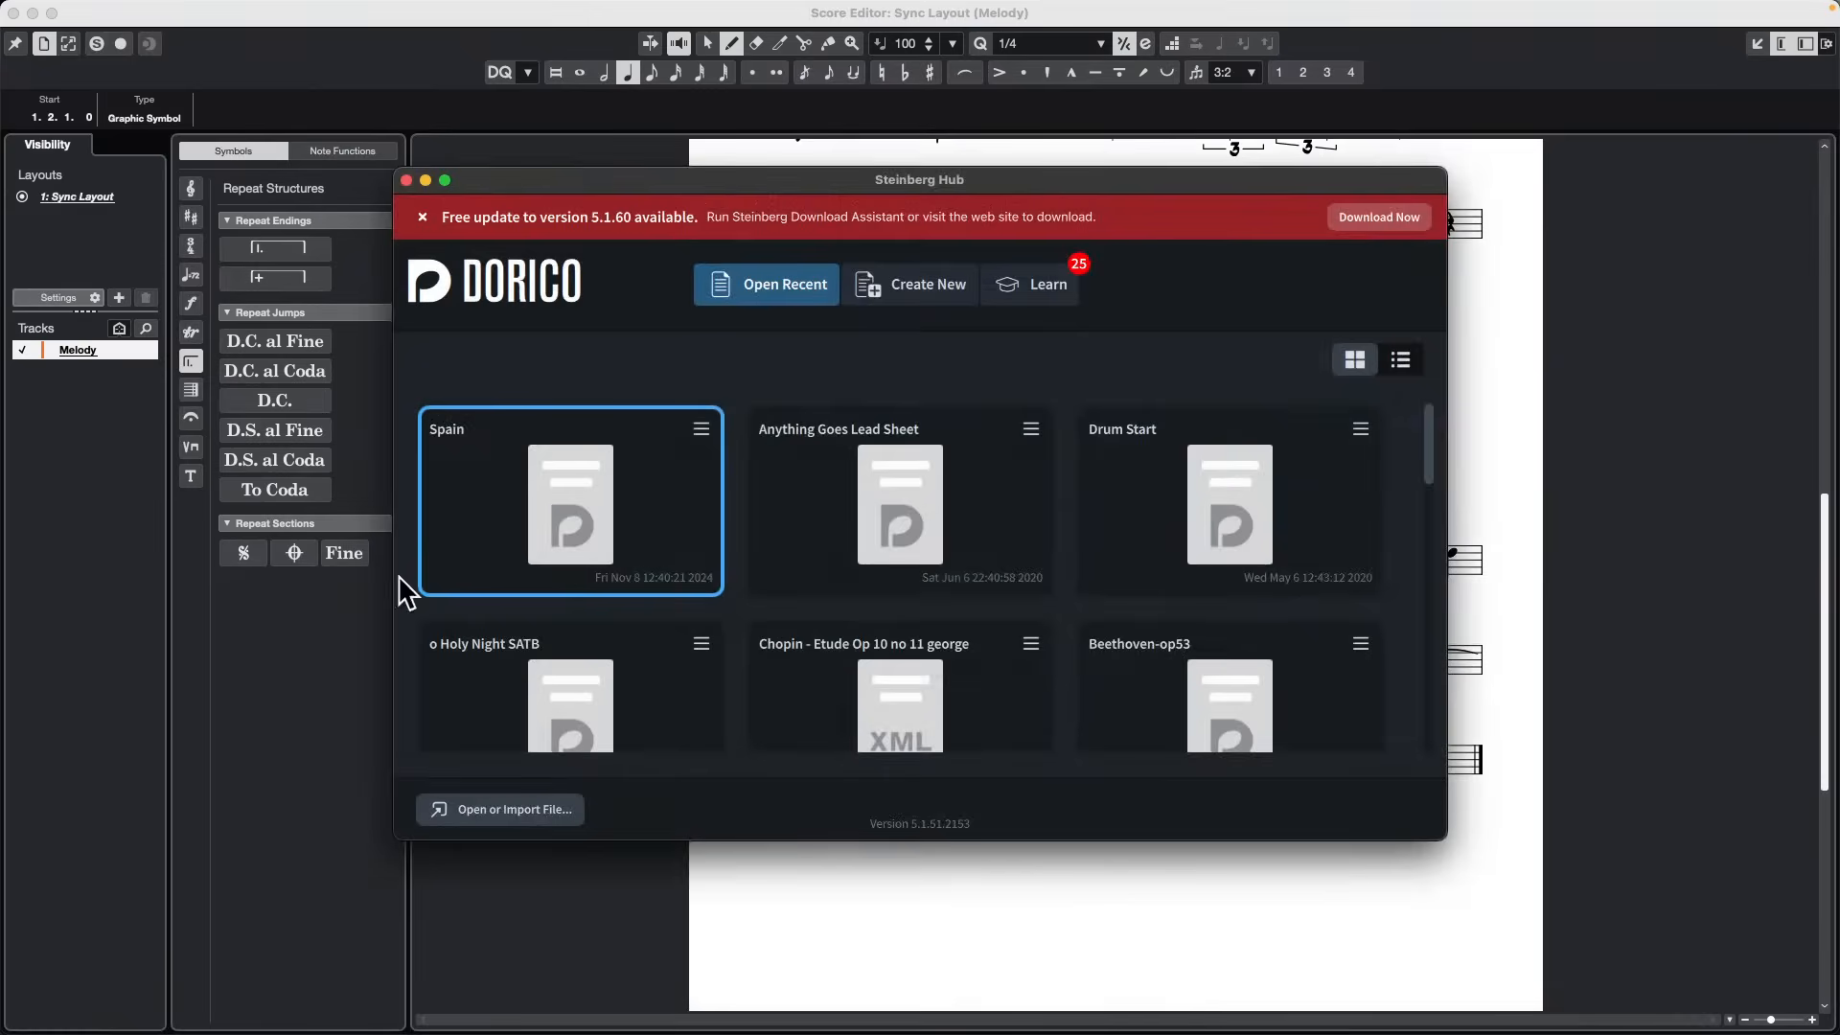
{"action": "left_click", "coordinate": [503, 815]}
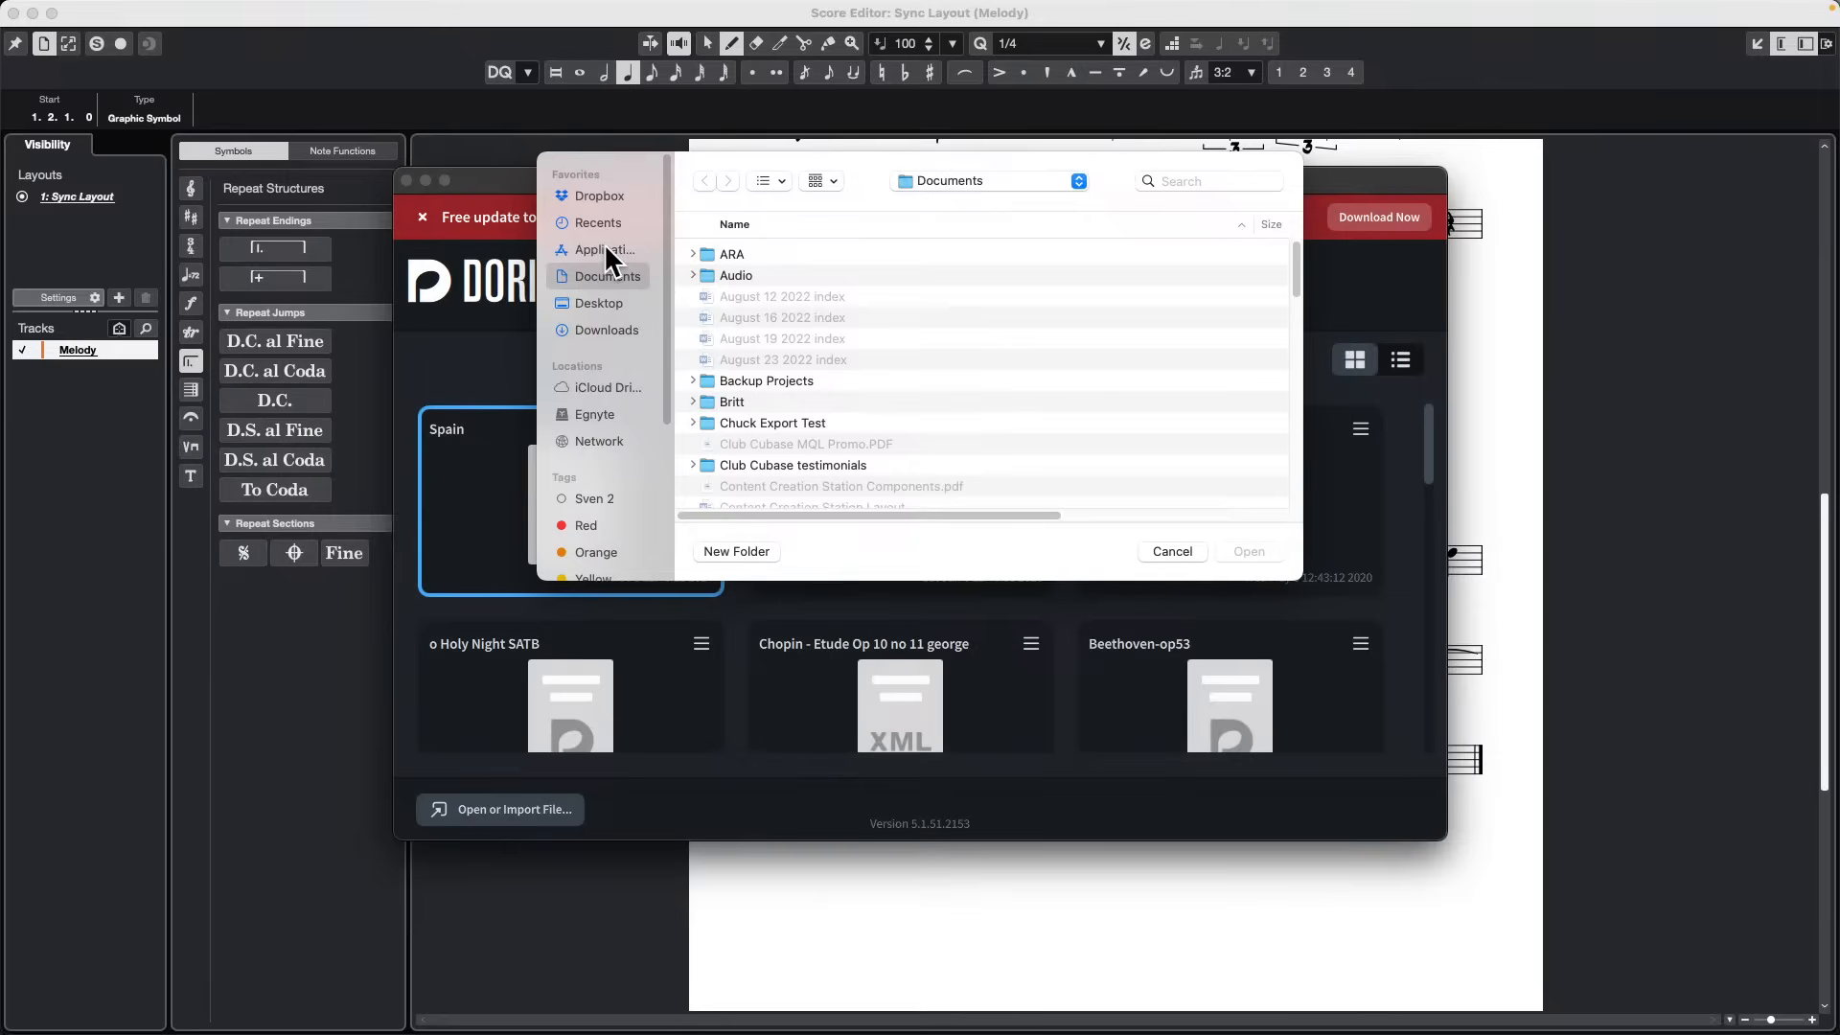
{"action": "left_click", "coordinate": [626, 304]}
{"action": "scroll", "coordinate": [921, 395], "scroll_direction": "down", "scroll_amount": 5}
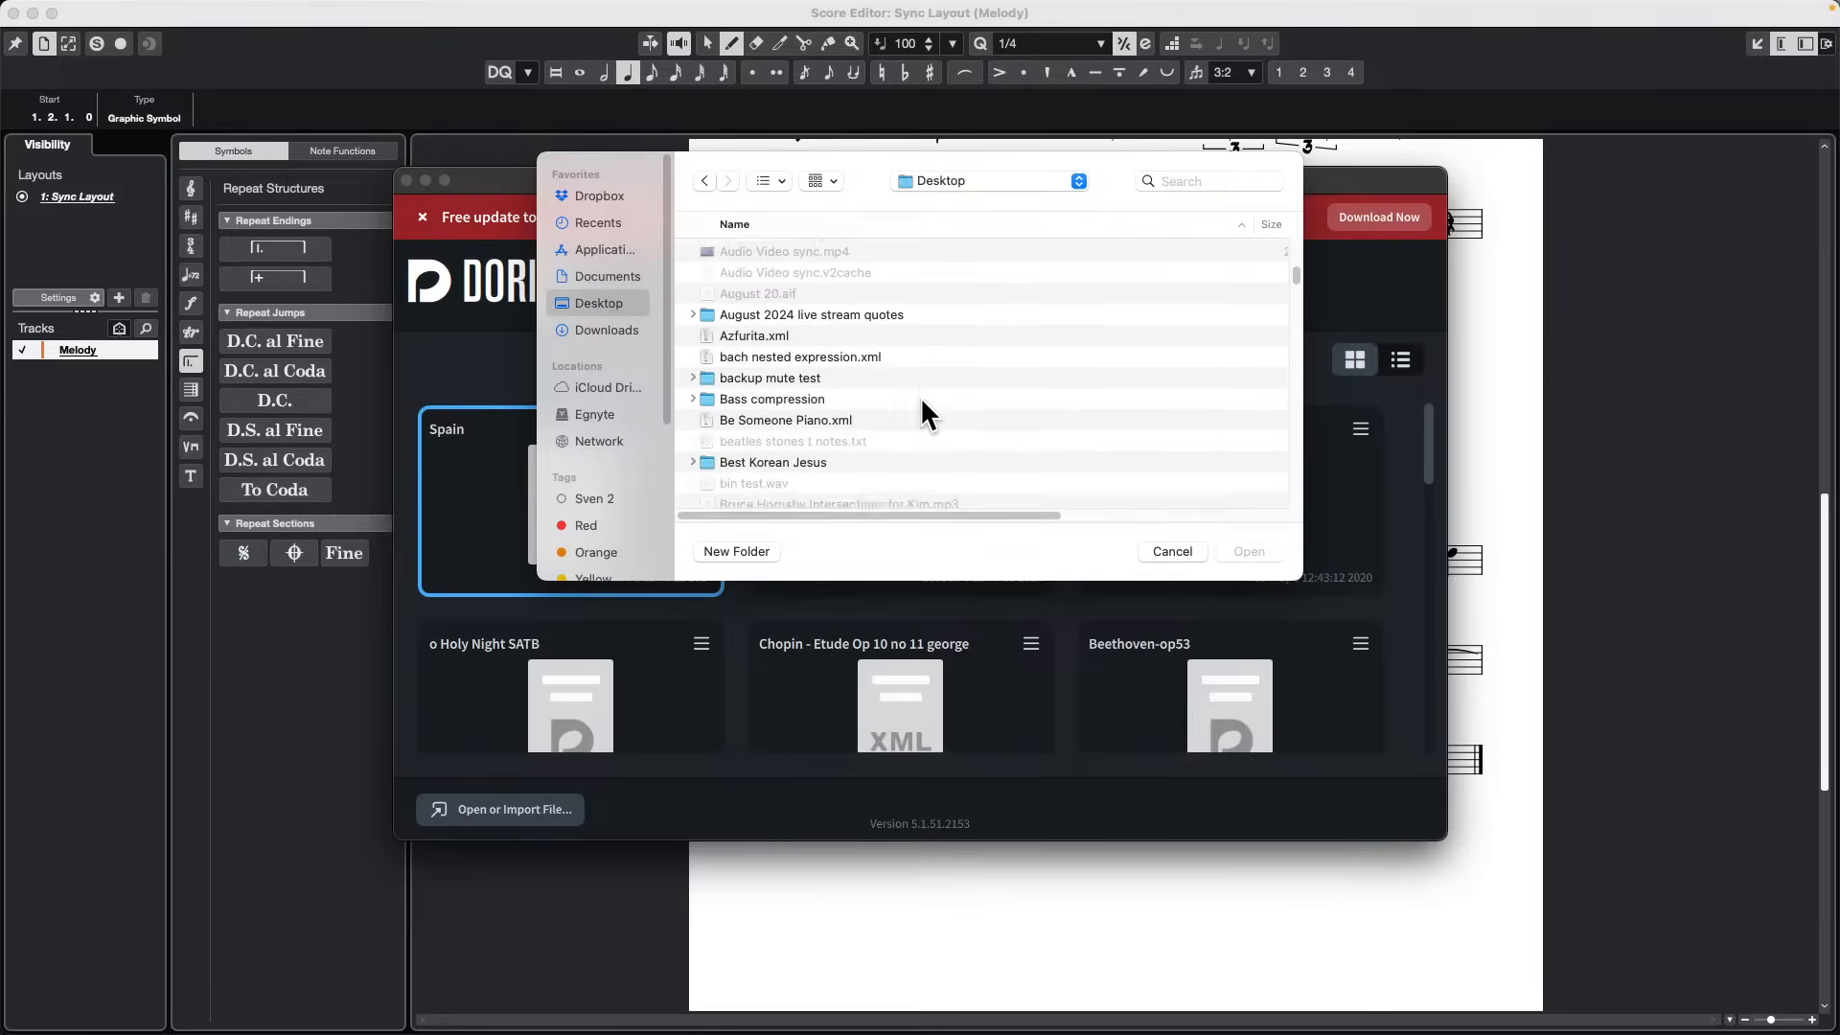
{"action": "scroll", "coordinate": [922, 397], "scroll_direction": "down", "scroll_amount": 10}
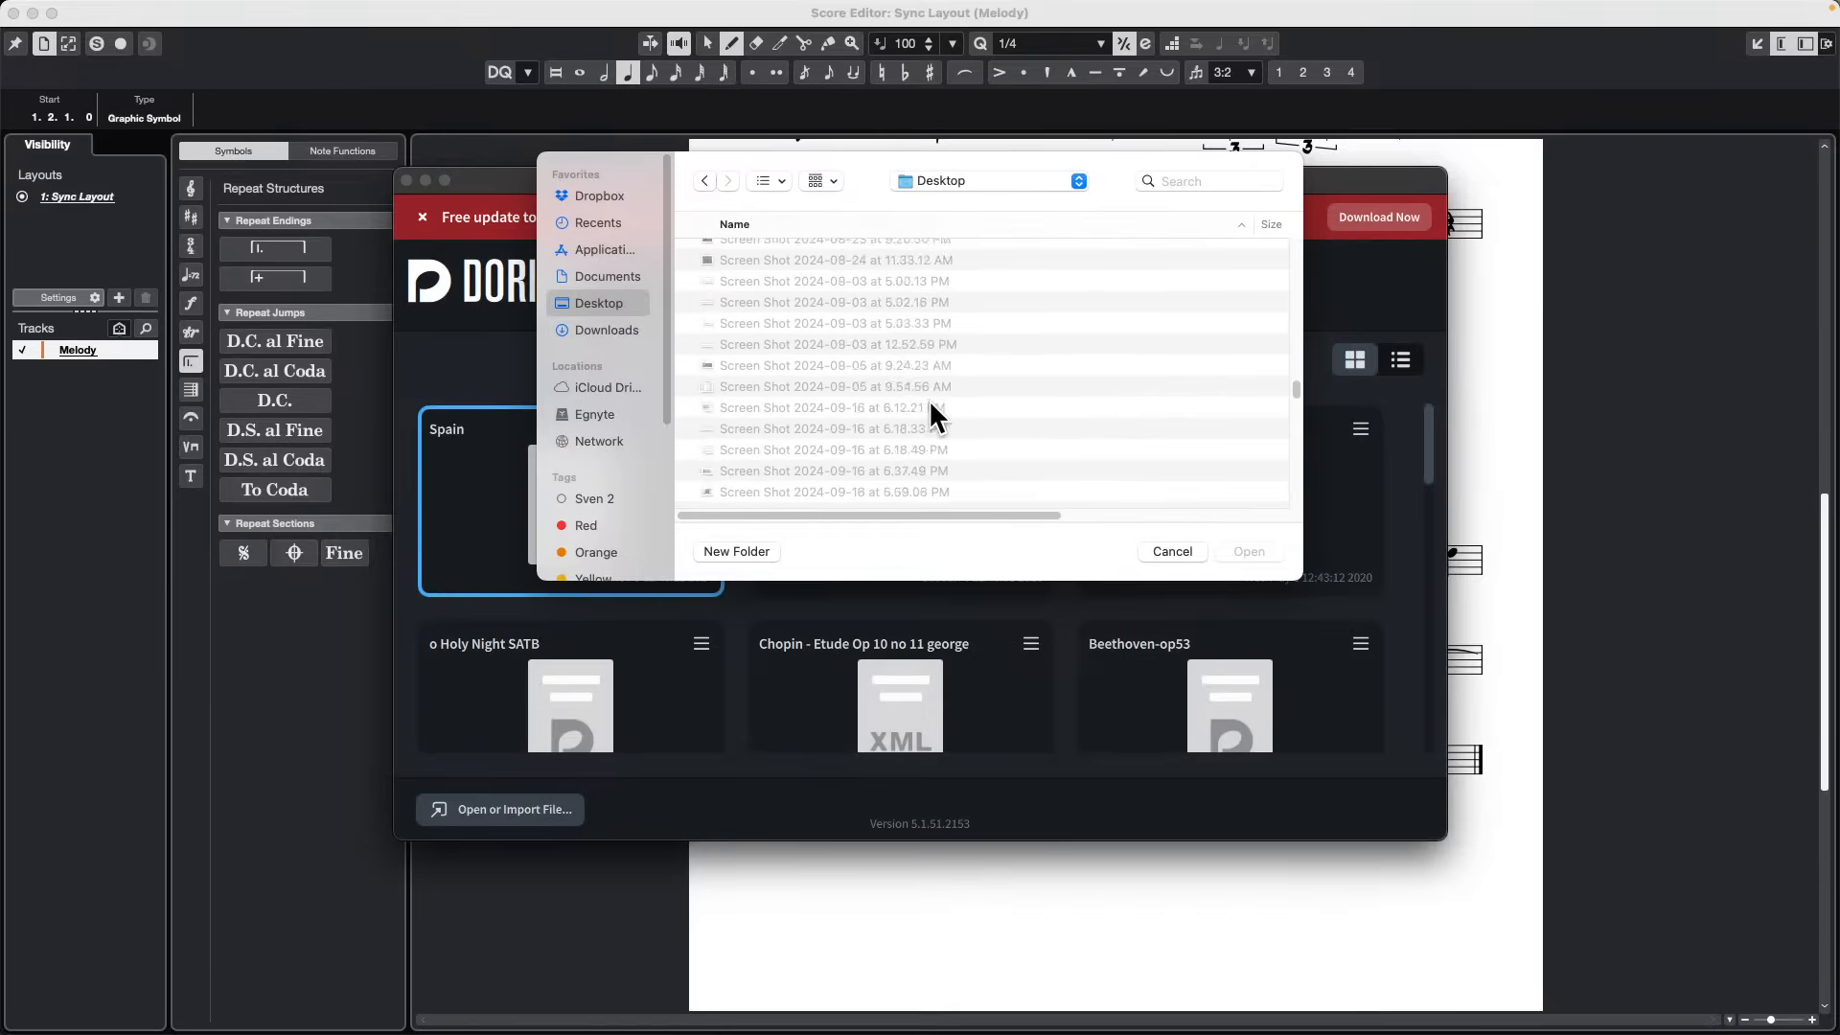
{"action": "scroll", "coordinate": [928, 398], "scroll_direction": "down", "scroll_amount": 10}
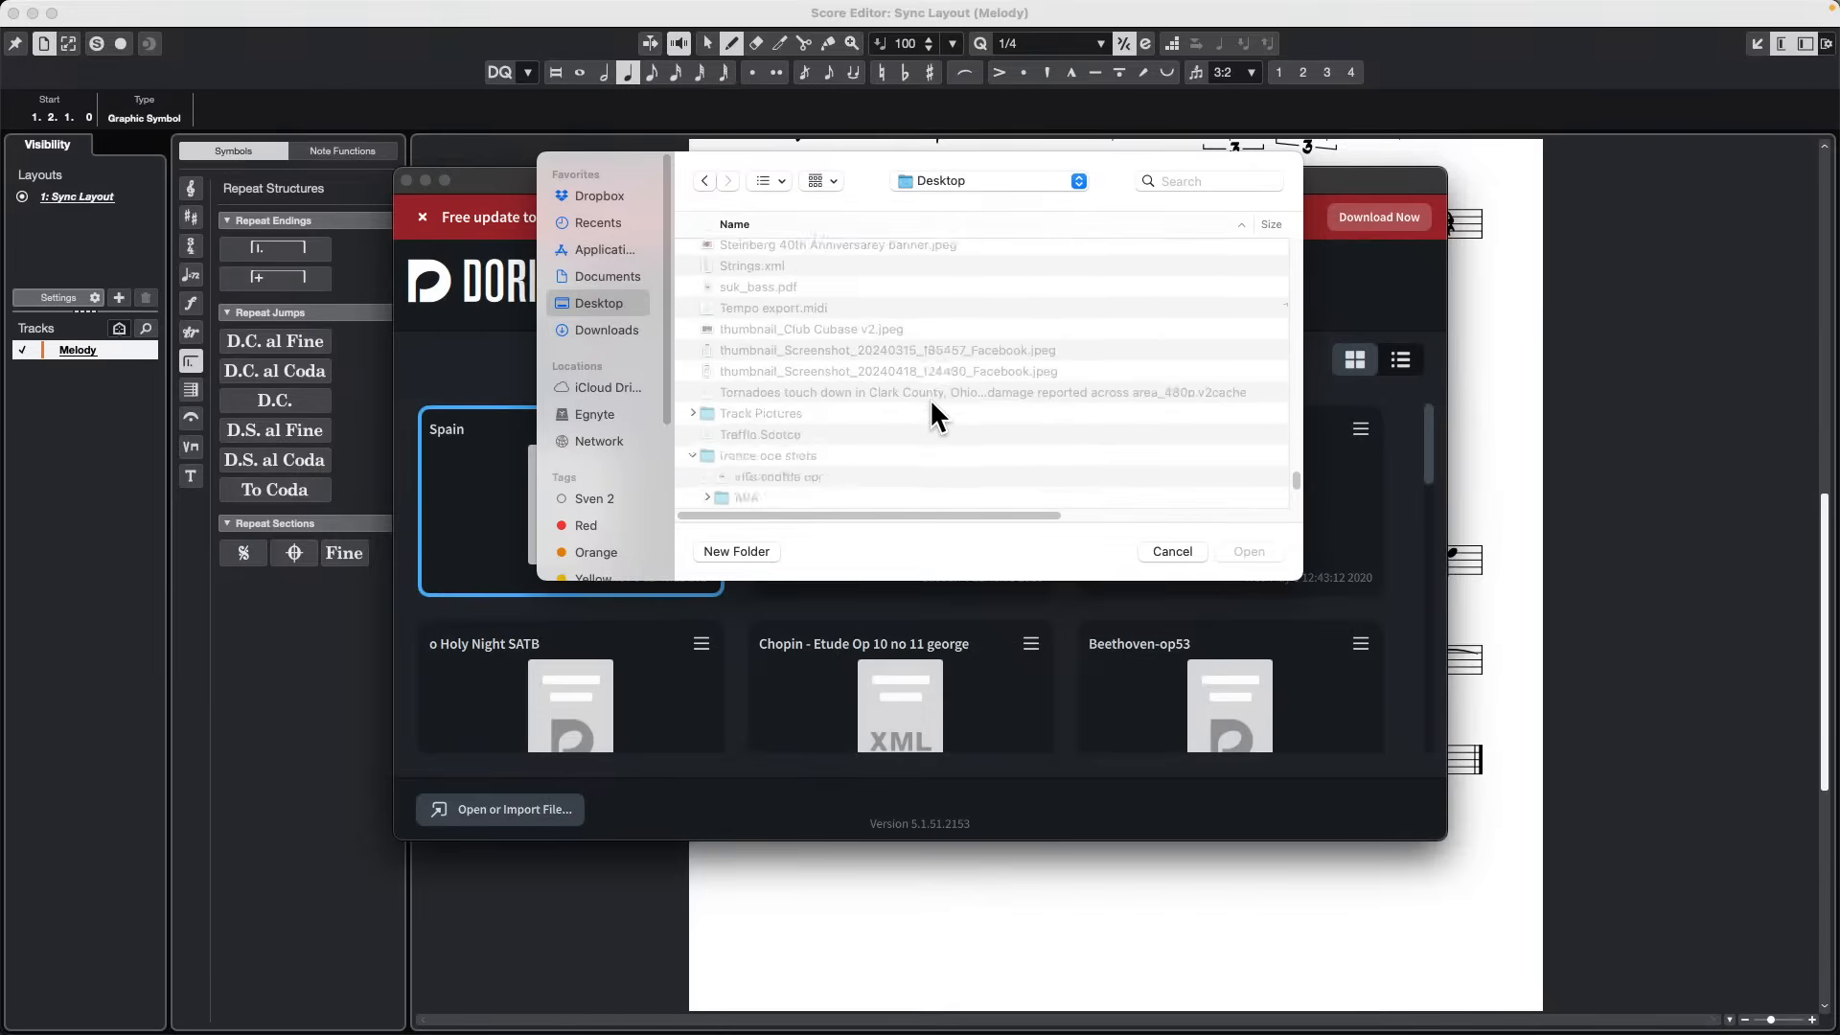
{"action": "scroll", "coordinate": [929, 399], "scroll_direction": "down", "scroll_amount": 5}
{"action": "scroll", "coordinate": [930, 399], "scroll_direction": "up", "scroll_amount": 5}
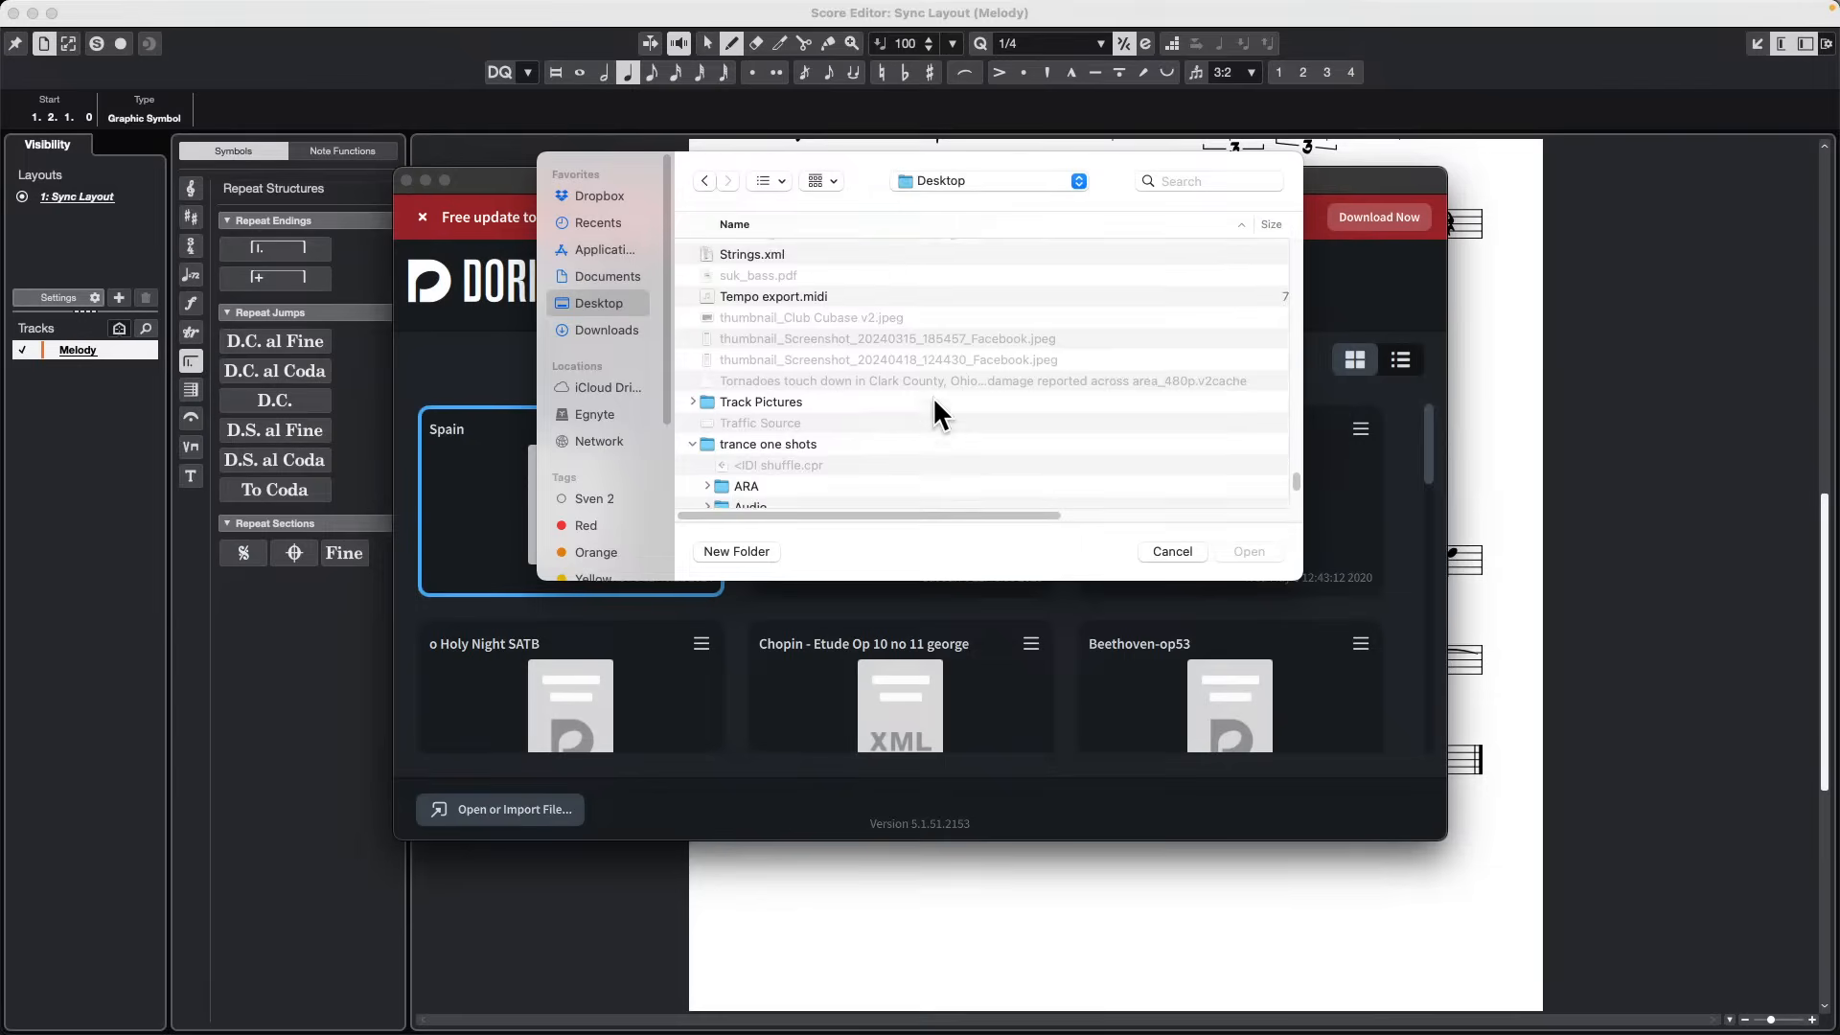
{"action": "scroll", "coordinate": [934, 401], "scroll_direction": "up", "scroll_amount": 3}
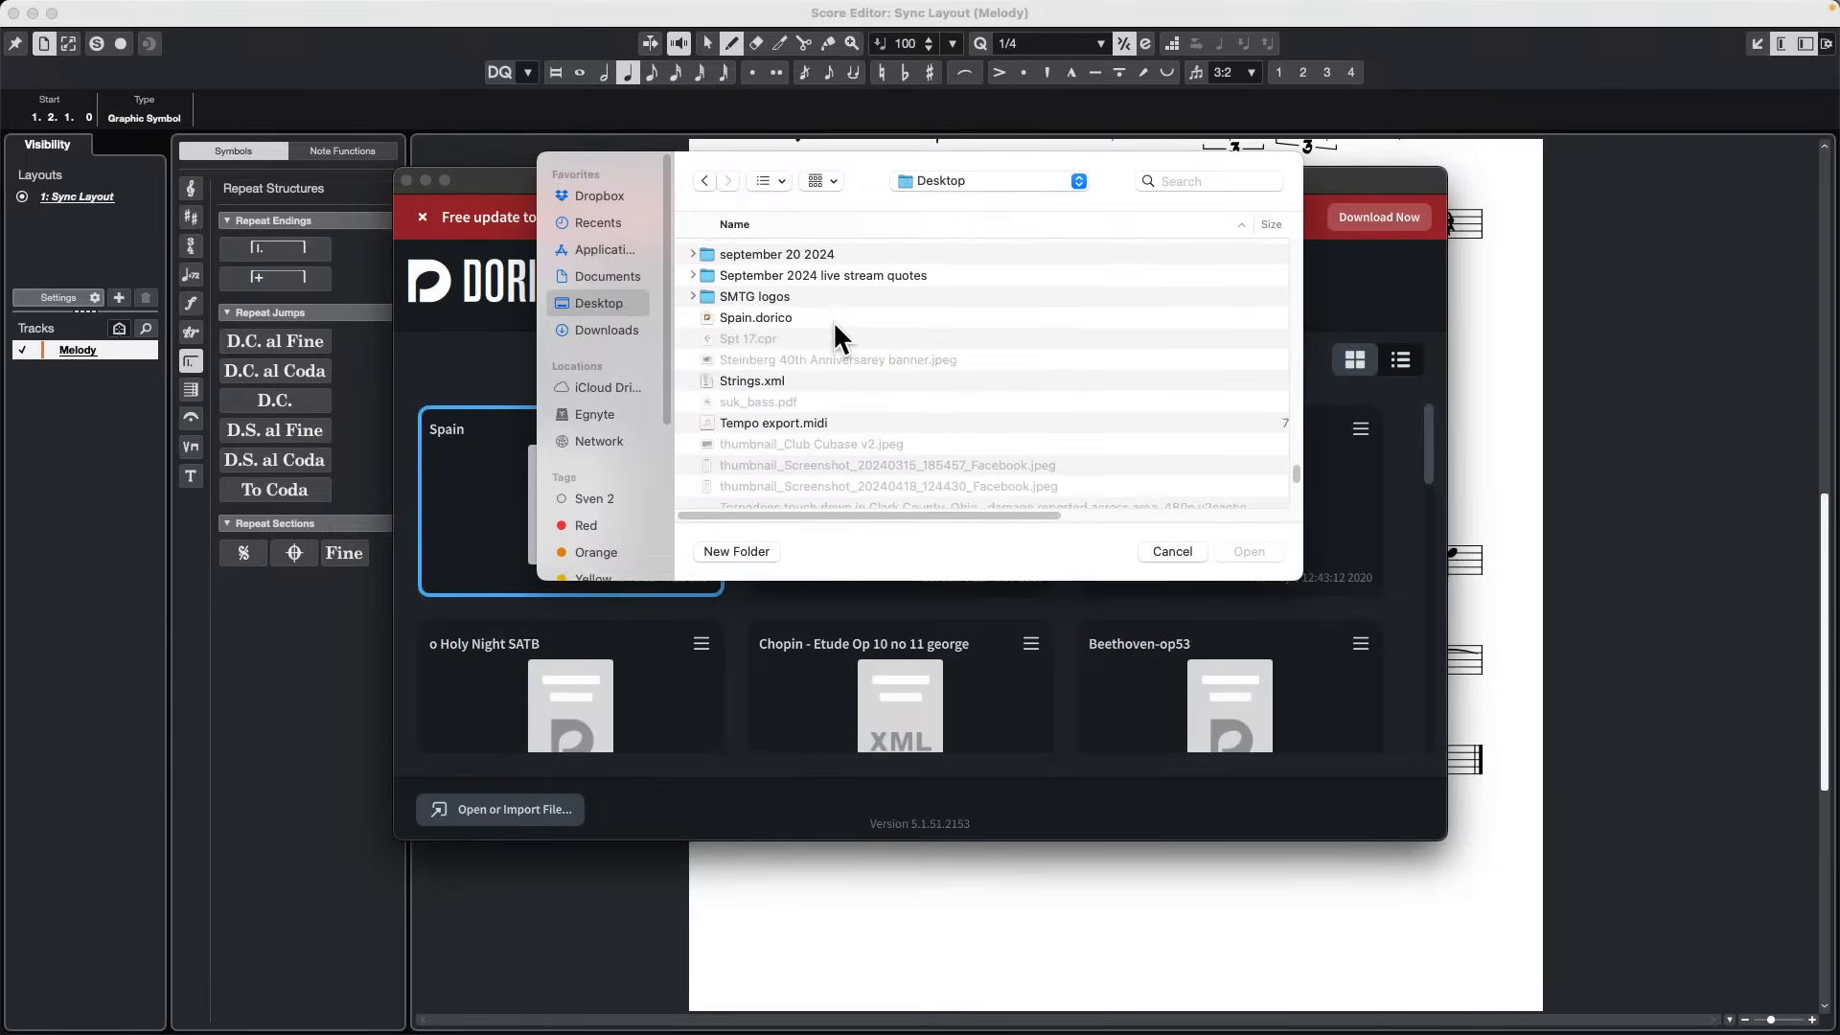
{"action": "double_click", "coordinate": [758, 314]}
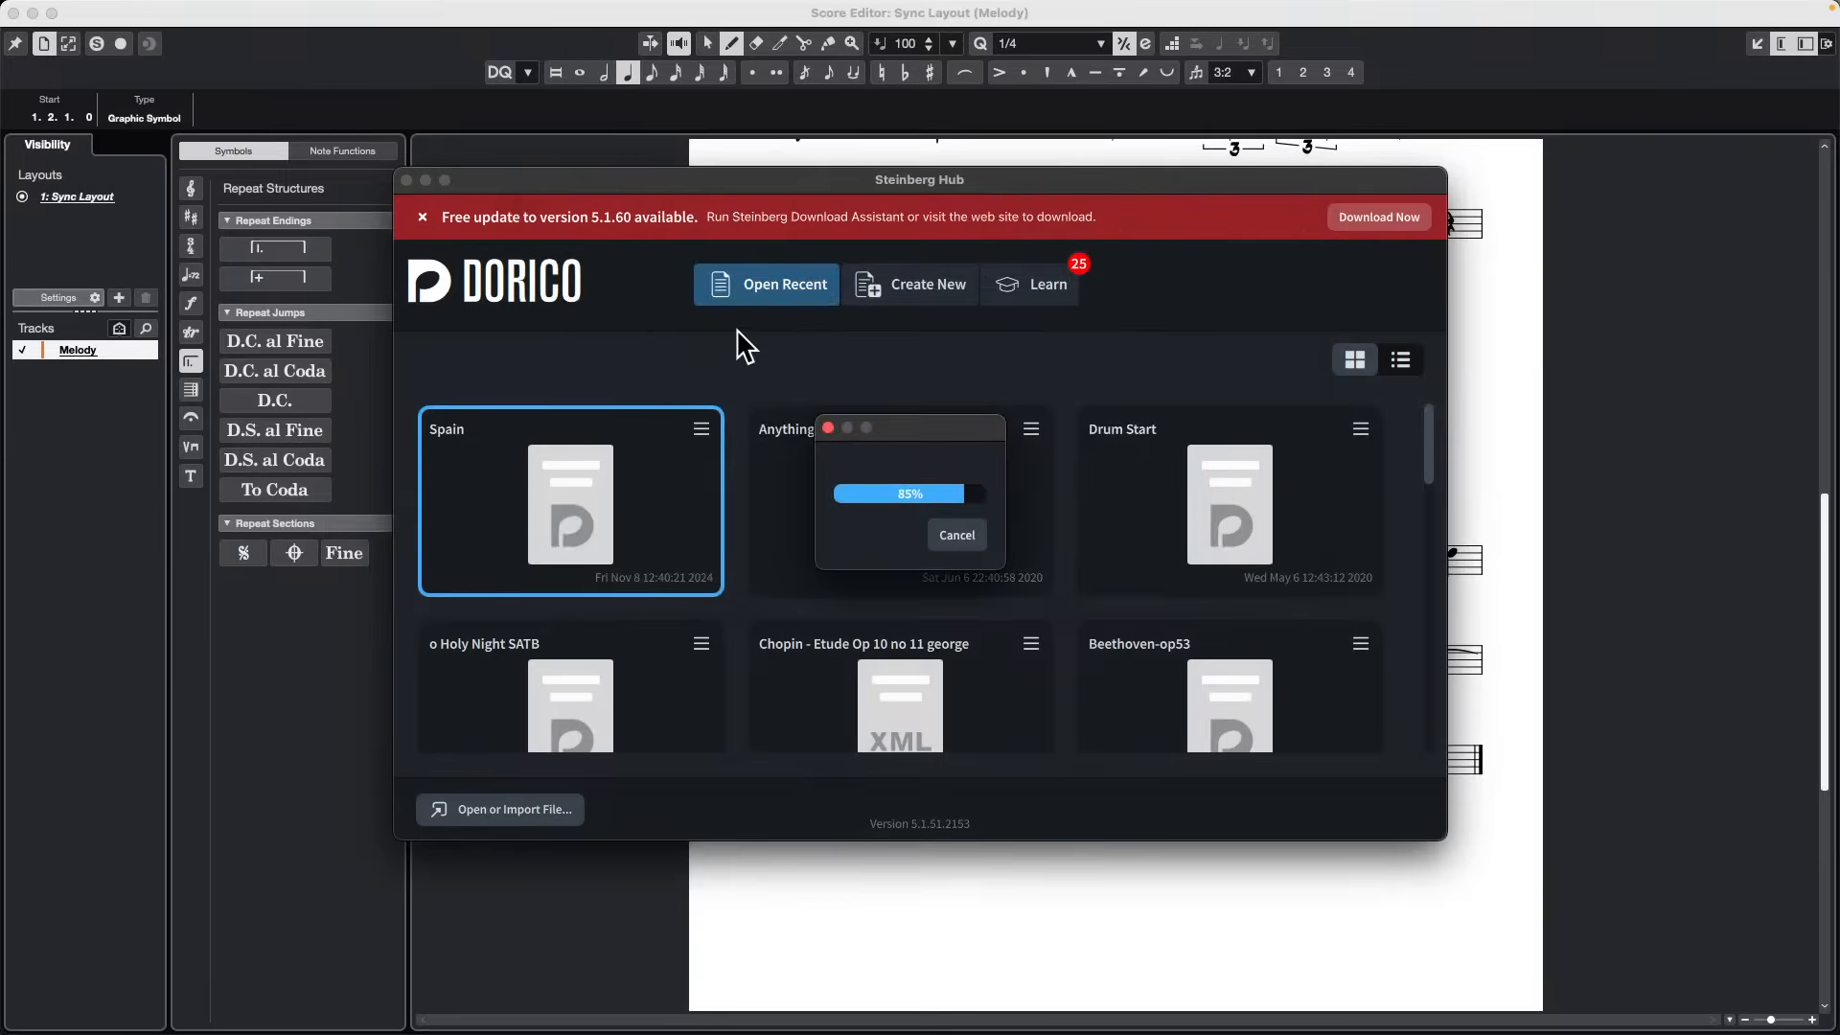
Look through the imported Spain score in Dorico and compare its notation and layout with the score in Cubase.
{"action": "scroll", "coordinate": [868, 513], "scroll_direction": "down", "scroll_amount": 5}
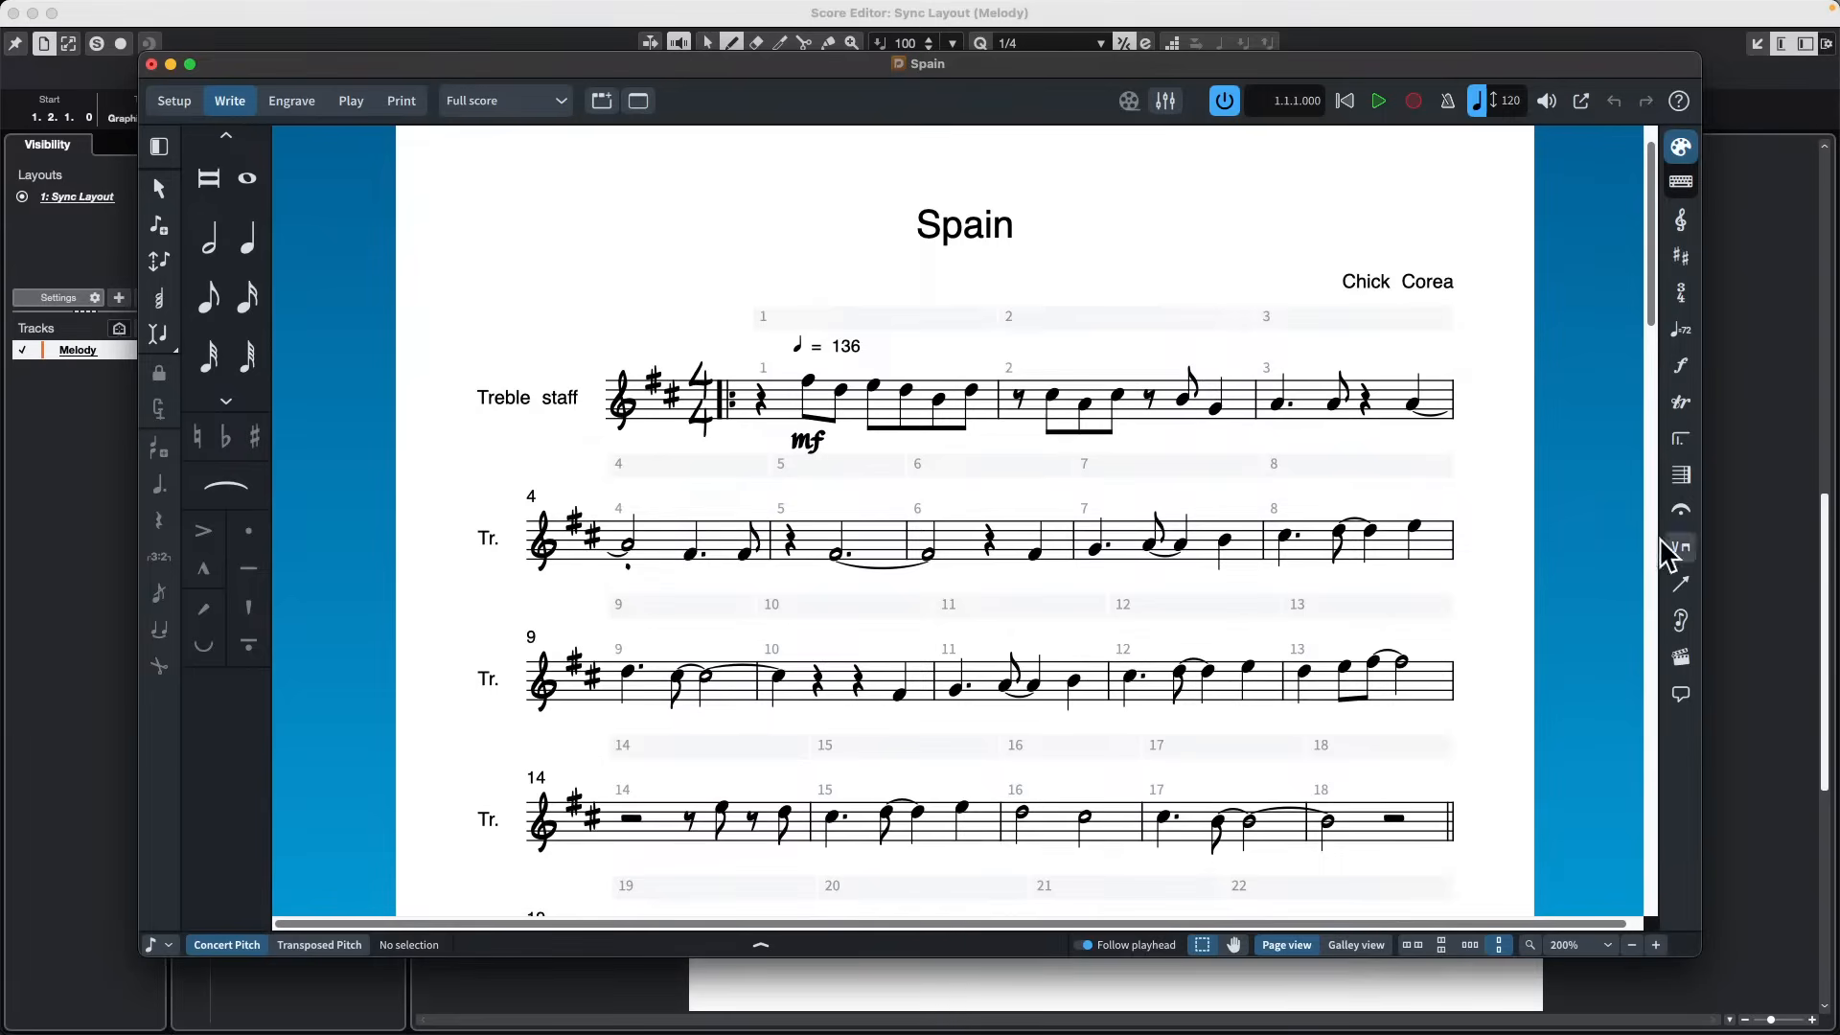
{"action": "scroll", "coordinate": [981, 492], "scroll_direction": "down", "scroll_amount": 5}
{"action": "scroll", "coordinate": [1013, 554], "scroll_direction": "down", "scroll_amount": 8}
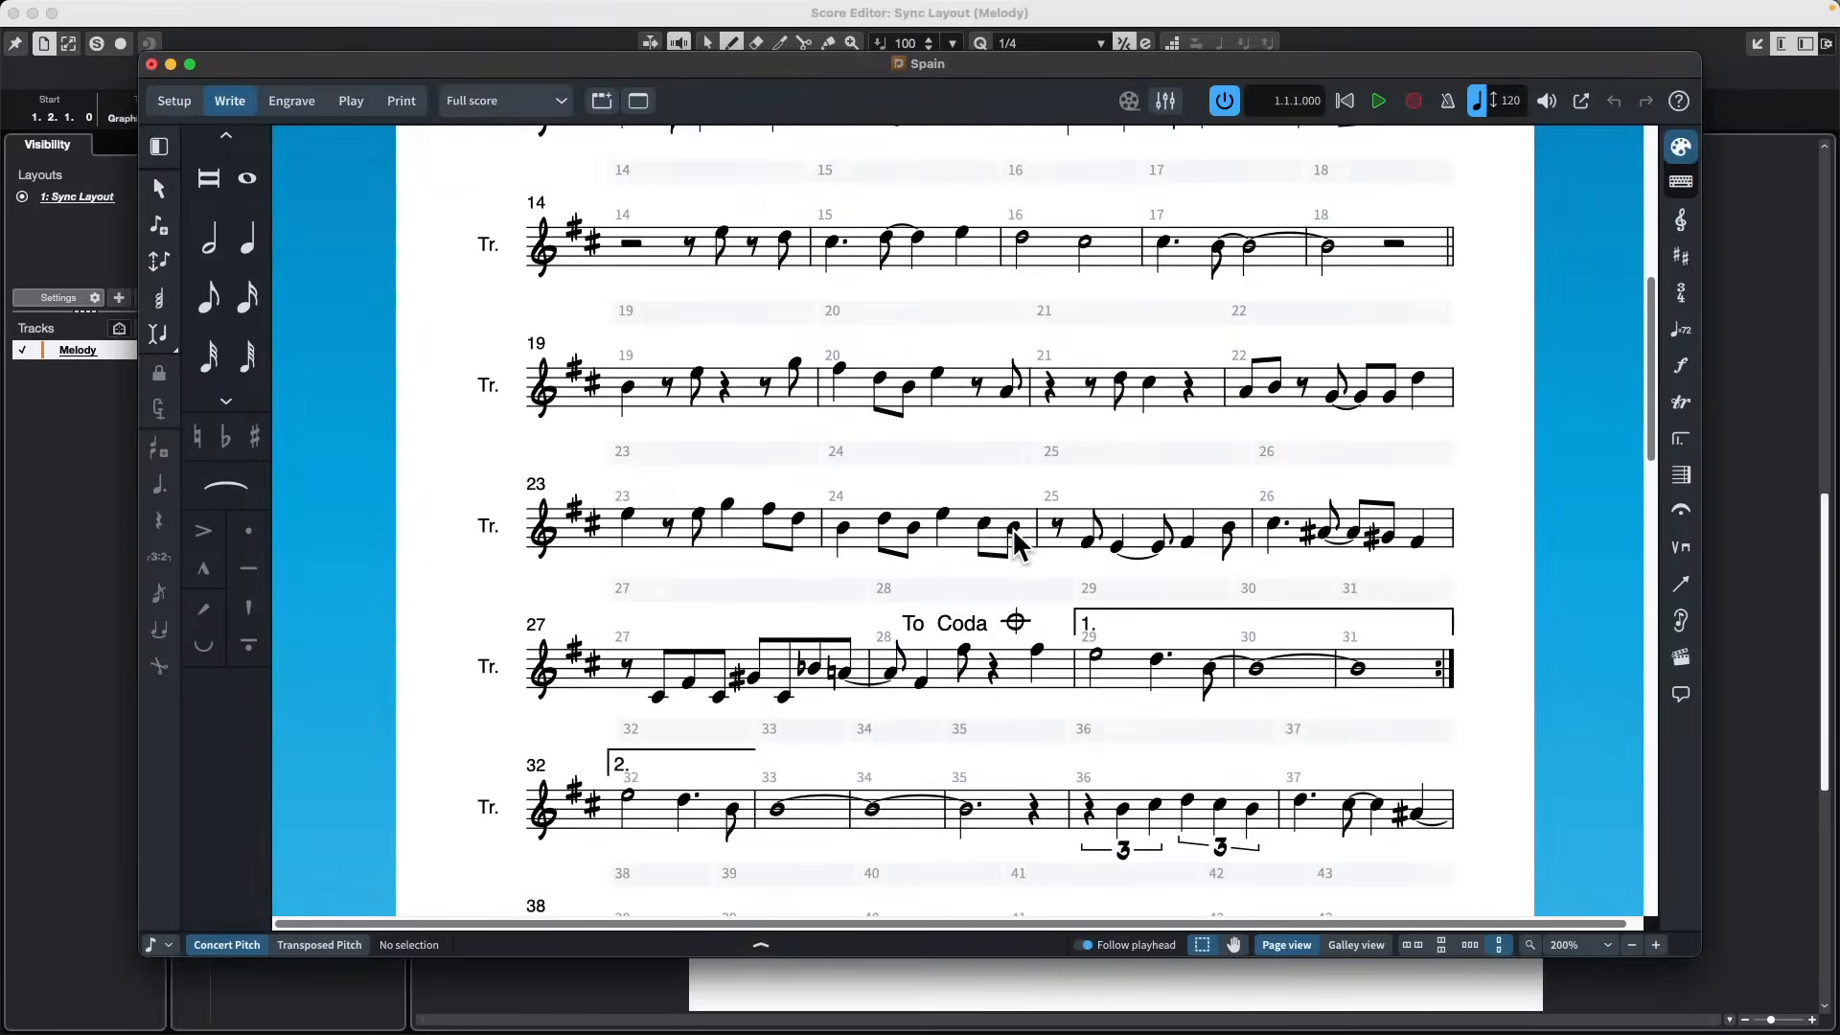
{"action": "scroll", "coordinate": [1009, 521], "scroll_direction": "down", "scroll_amount": 3}
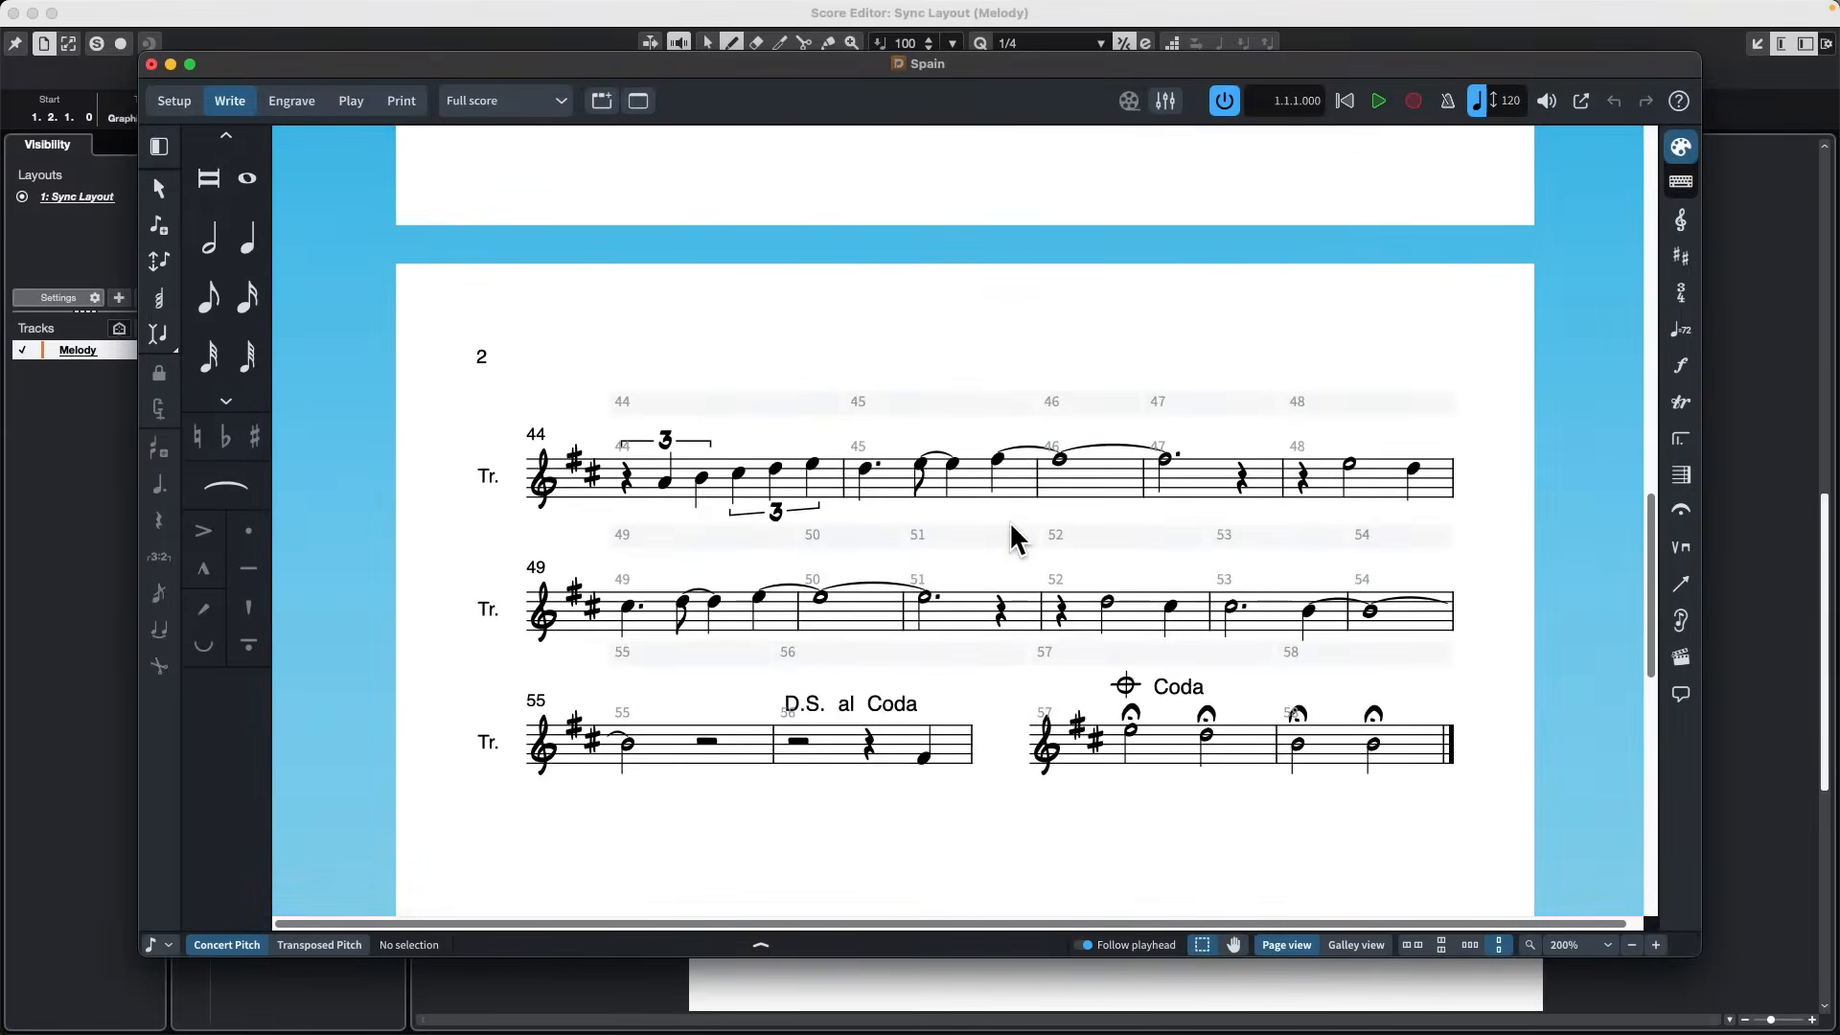
{"action": "scroll", "coordinate": [1009, 521], "scroll_direction": "up", "scroll_amount": 5}
{"action": "scroll", "coordinate": [1009, 521], "scroll_direction": "up", "scroll_amount": 10}
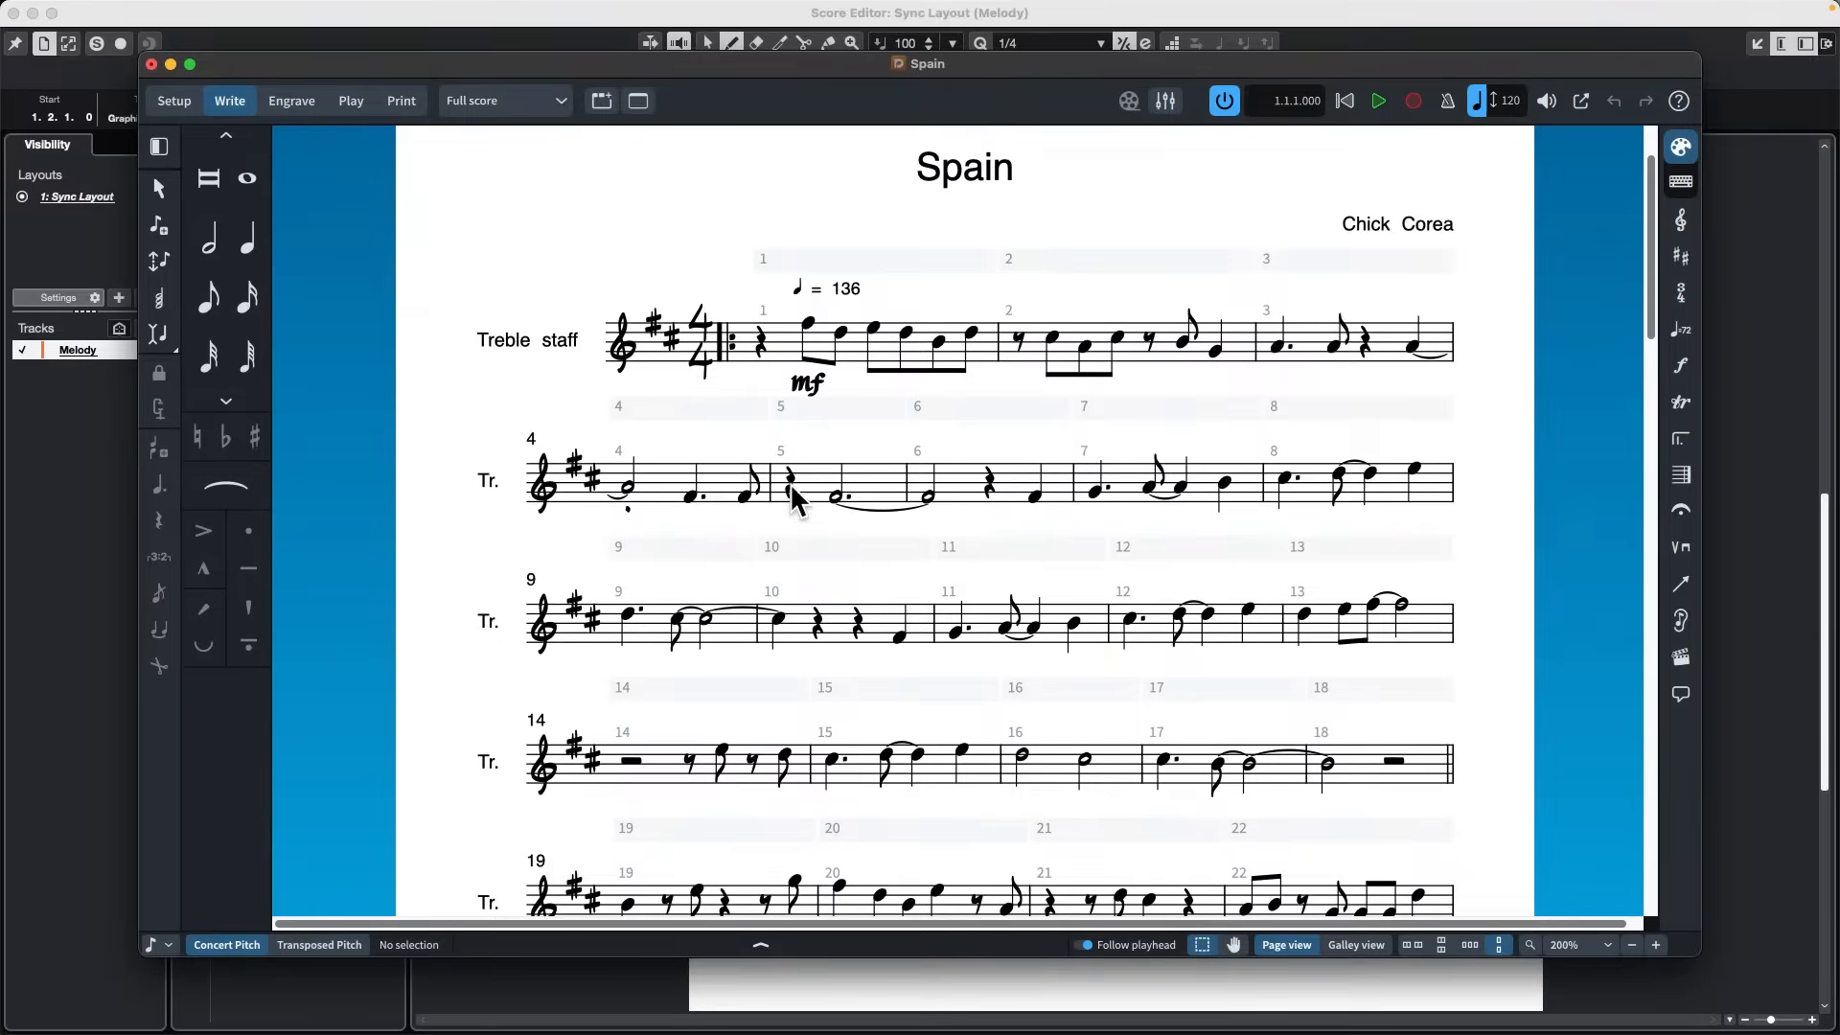
{"action": "key", "text": "super+Tab"}
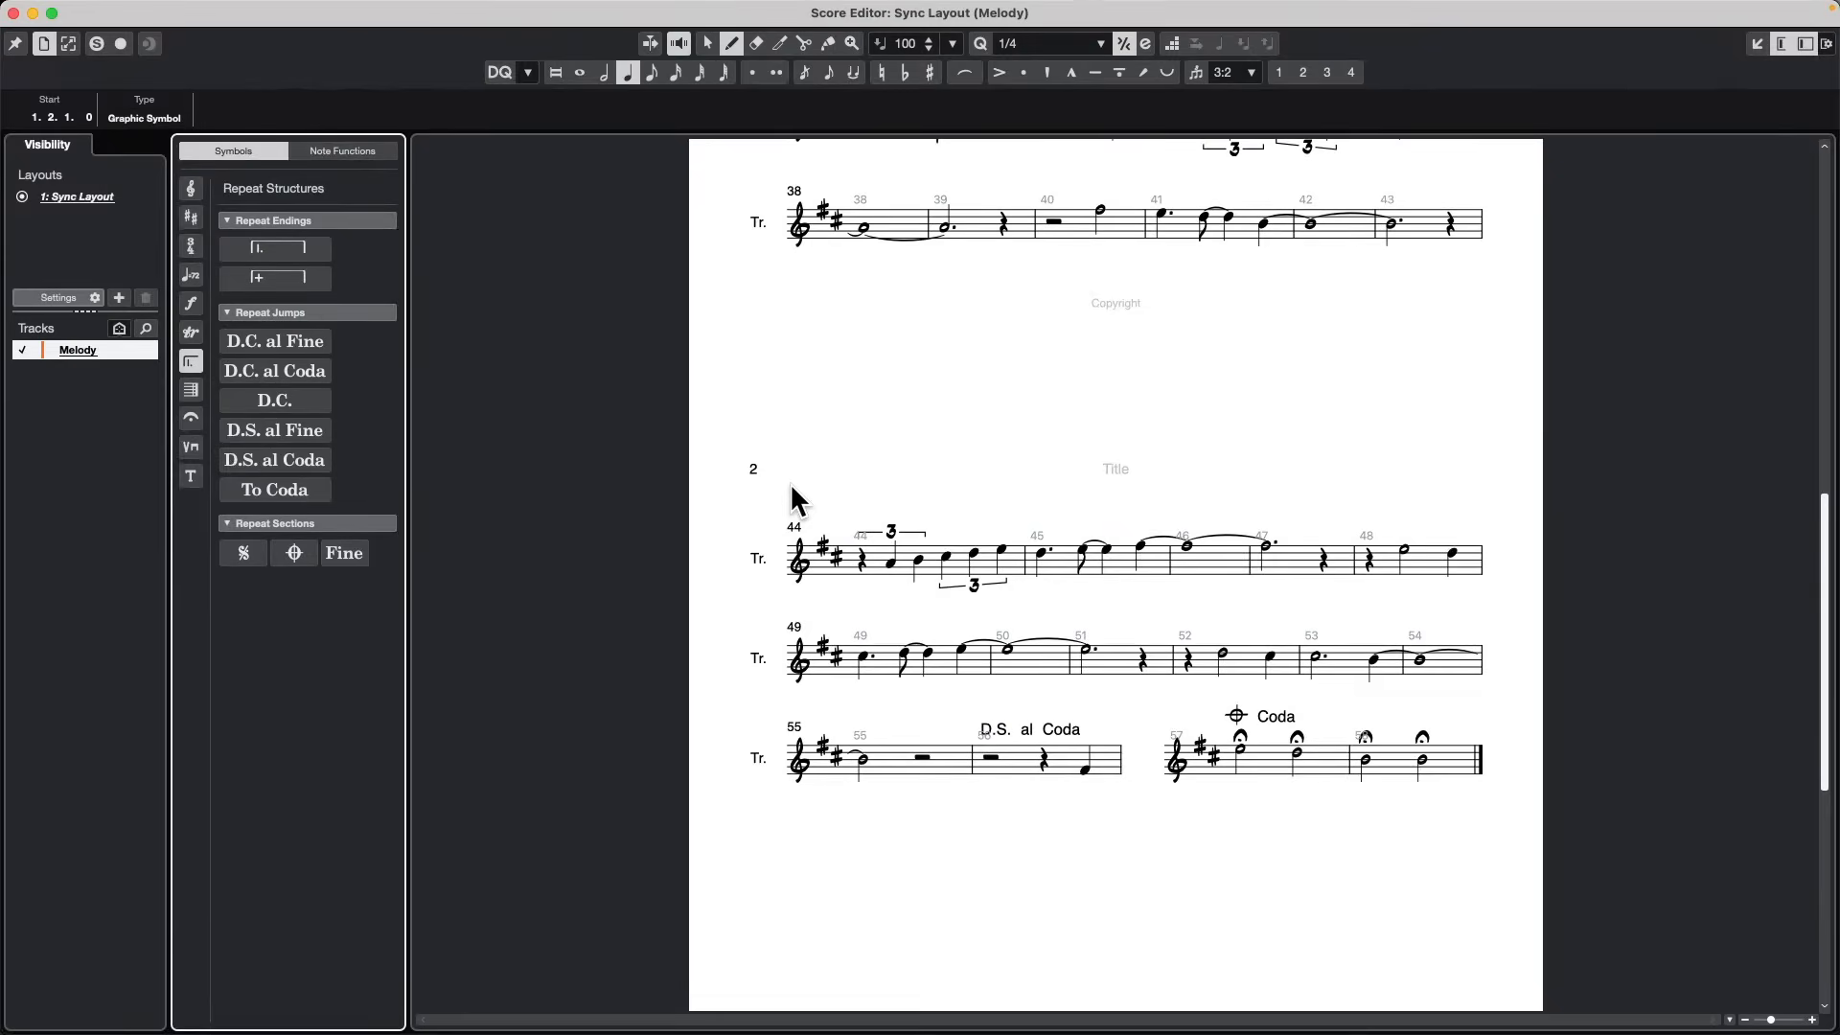
{"action": "scroll", "coordinate": [824, 644], "scroll_direction": "up", "scroll_amount": 12}
{"action": "key", "text": "super+Tab"}
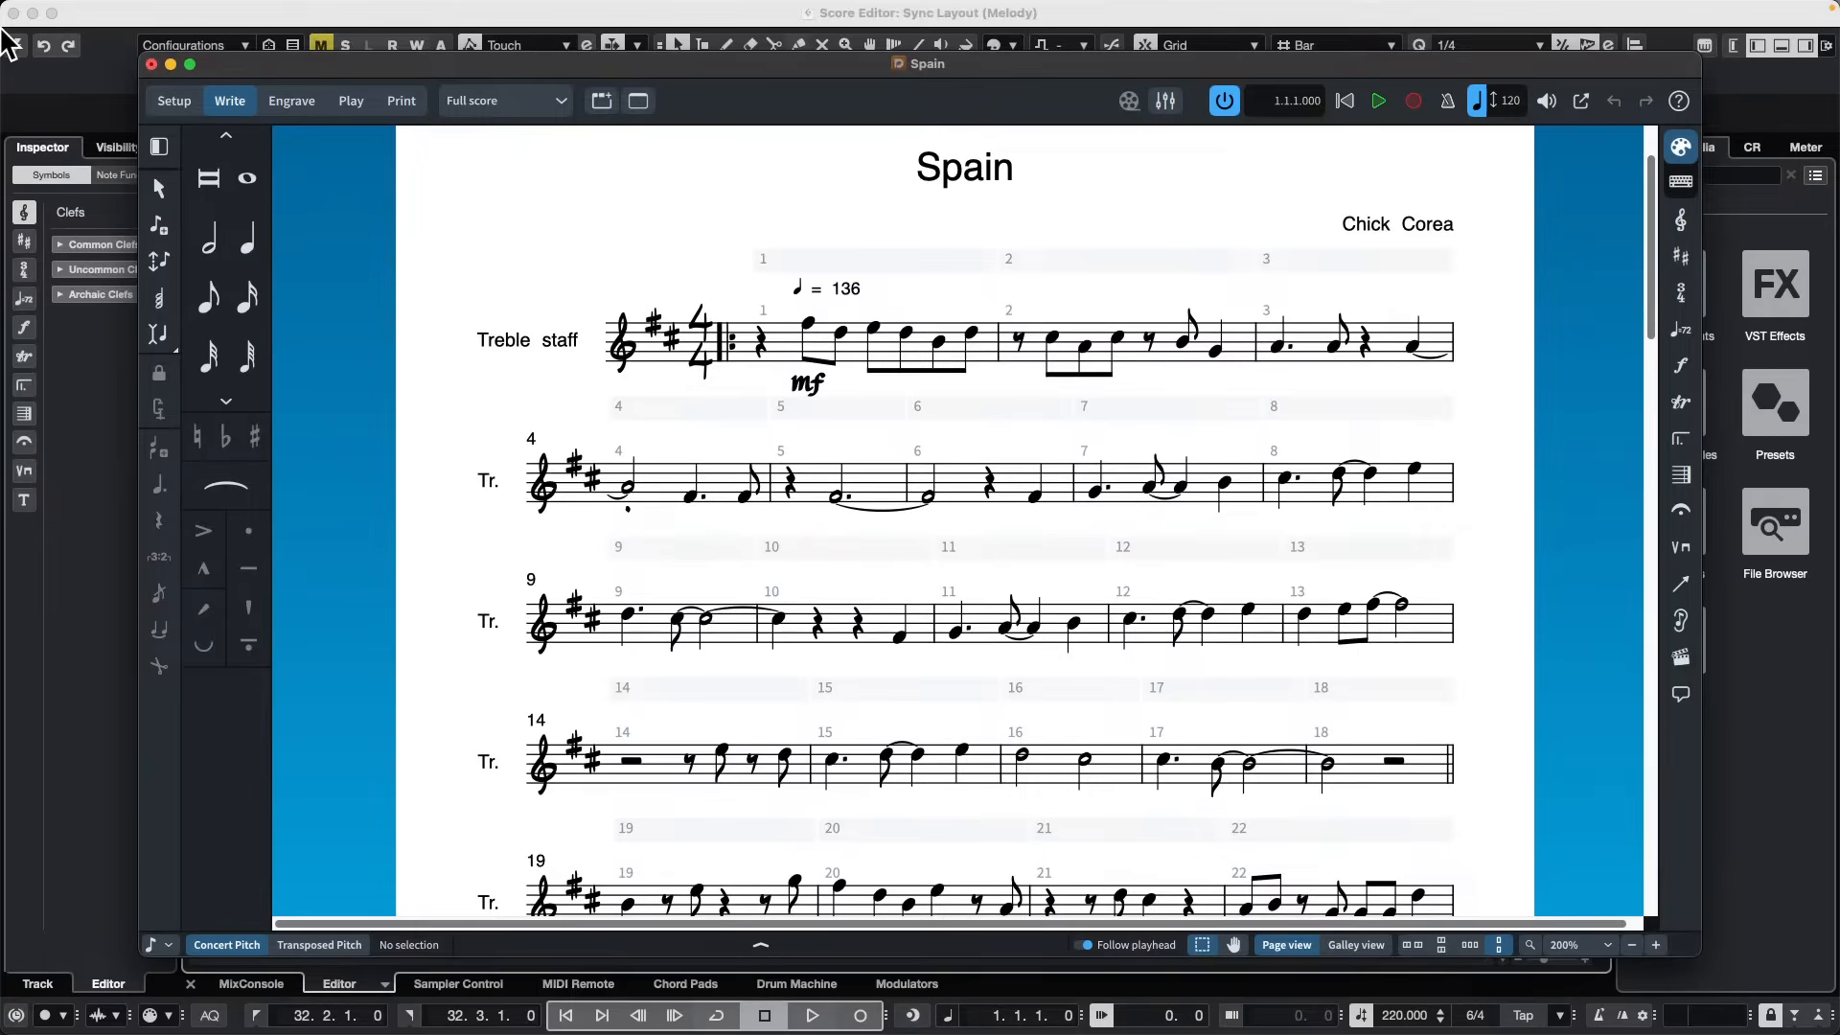
Close the Spain project in Dorico without saving changes, and close the Steinberg Hub.
{"action": "left_click", "coordinate": [150, 65]}
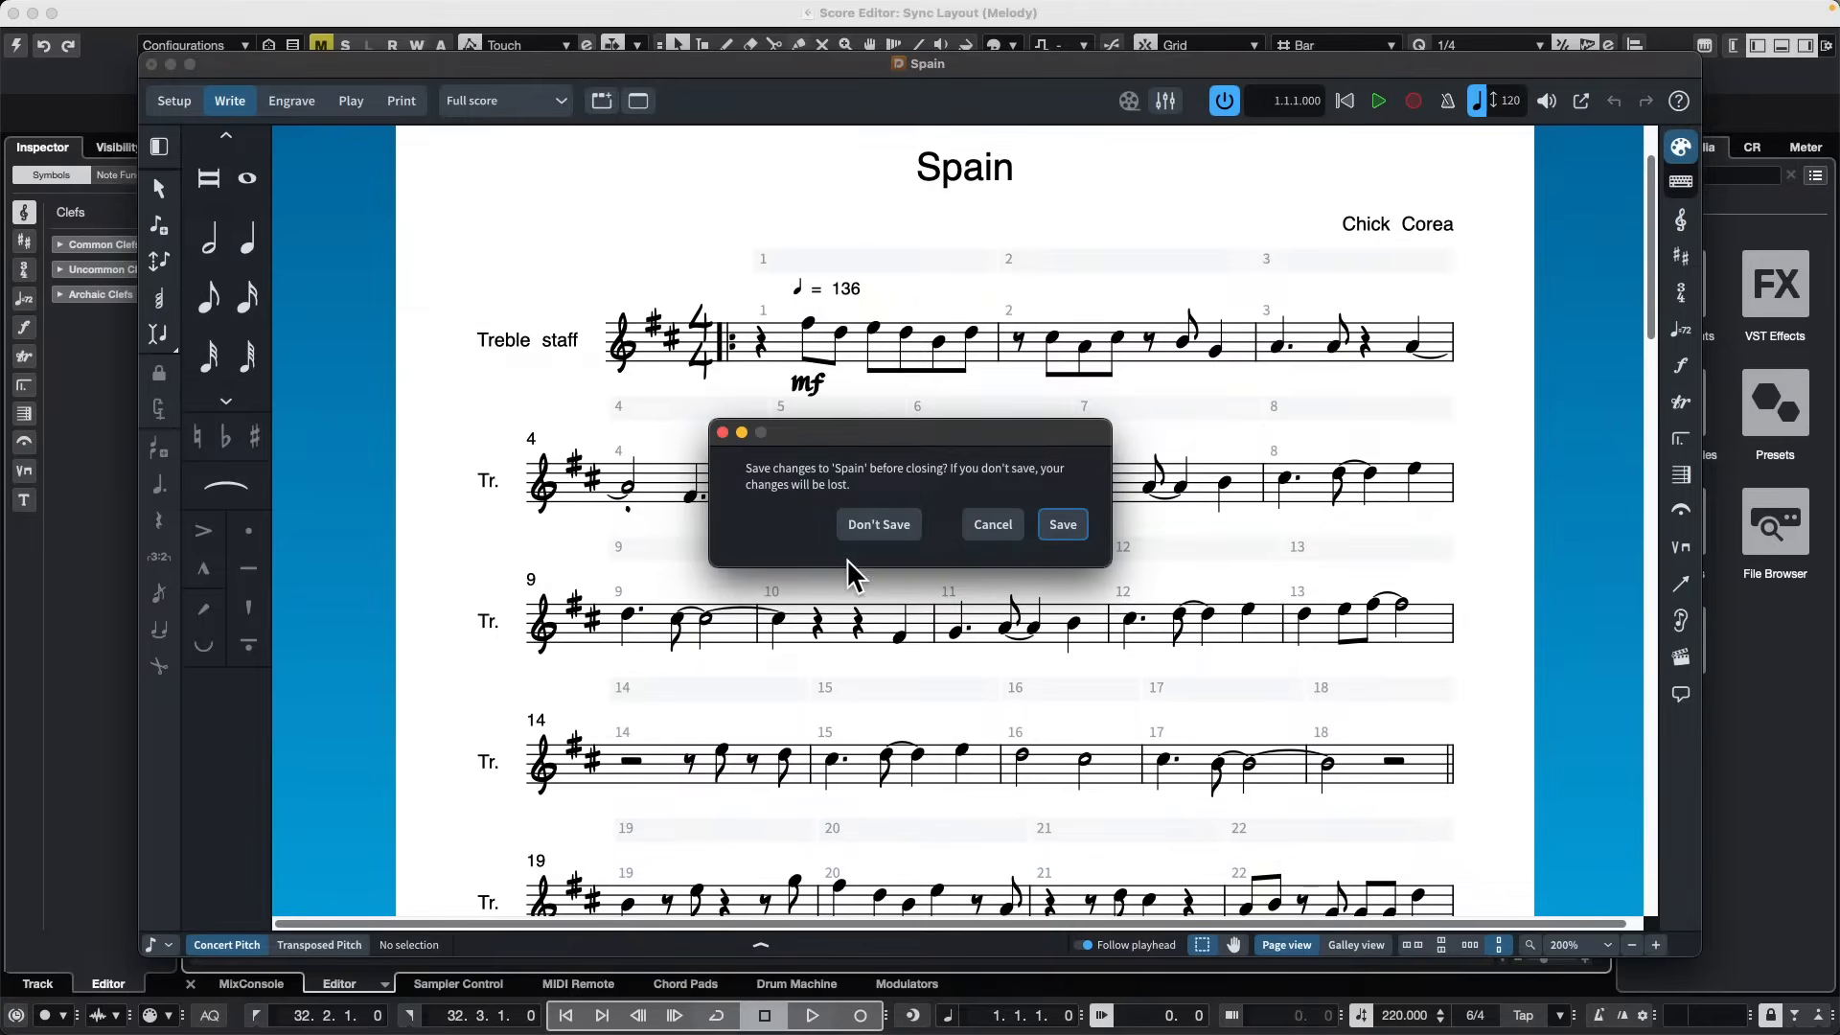
{"action": "left_click", "coordinate": [896, 523]}
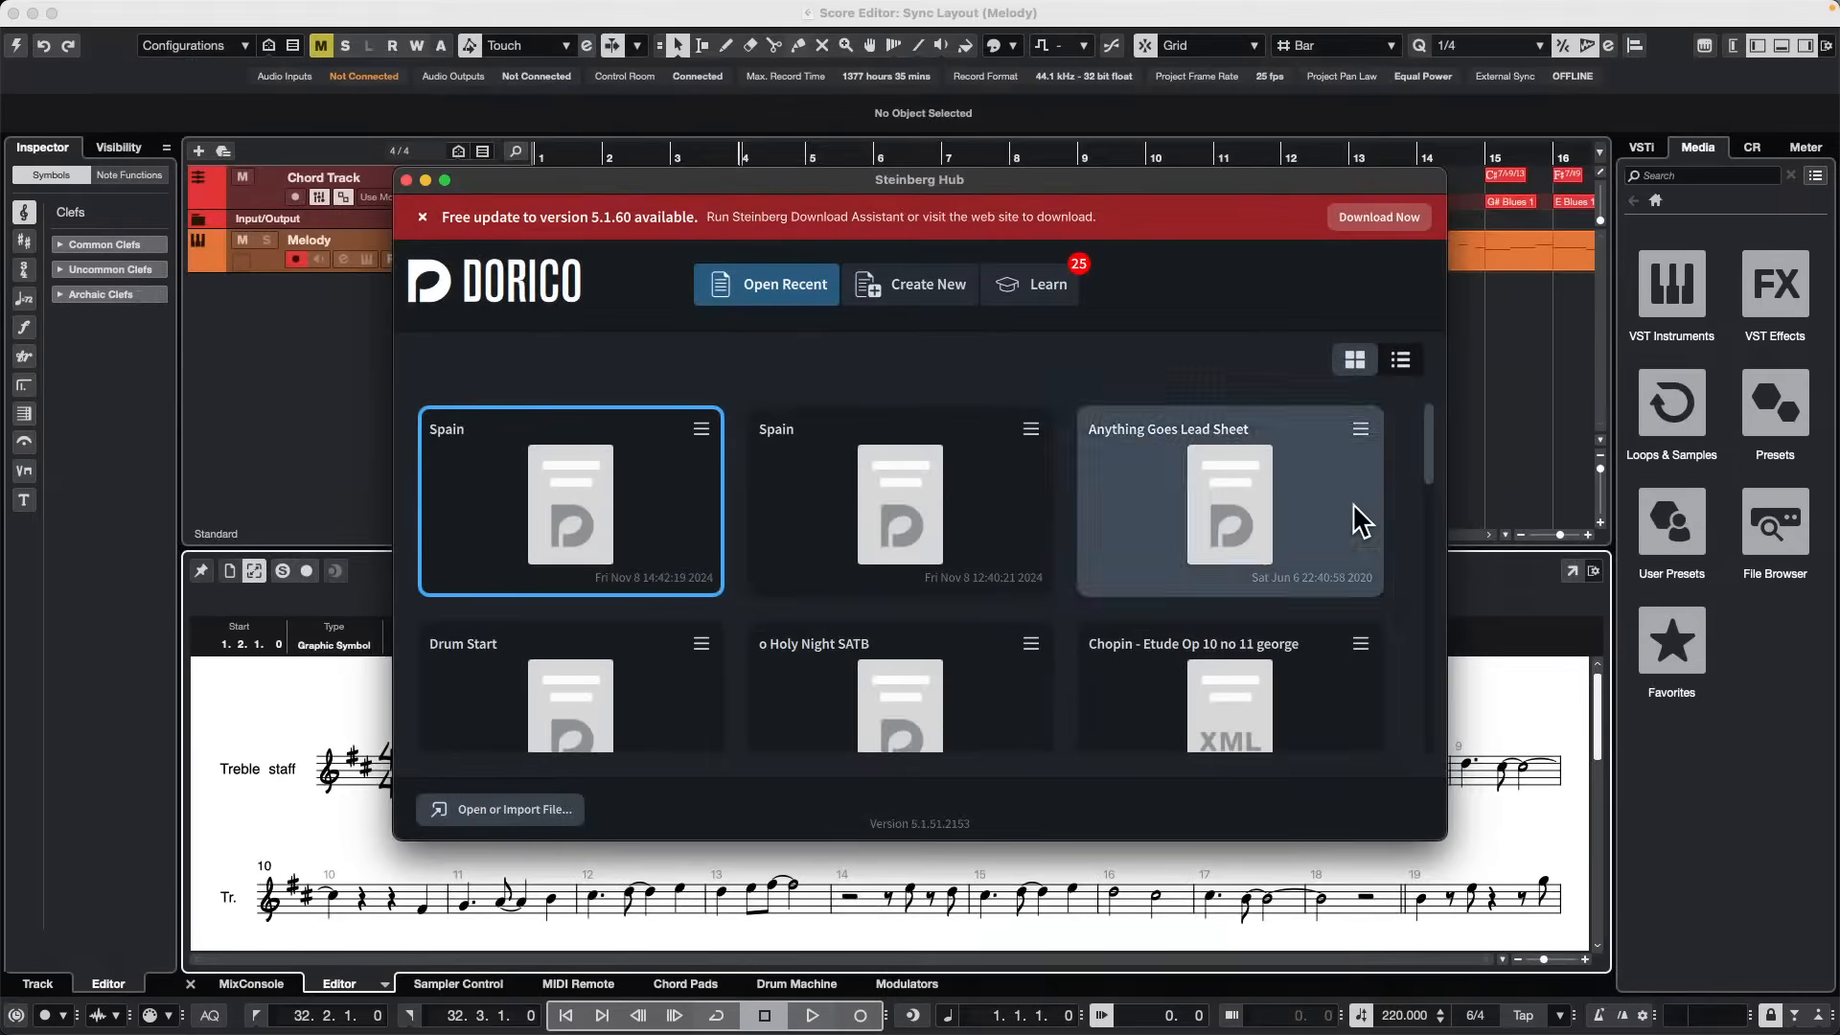
{"action": "left_click", "coordinate": [406, 180]}
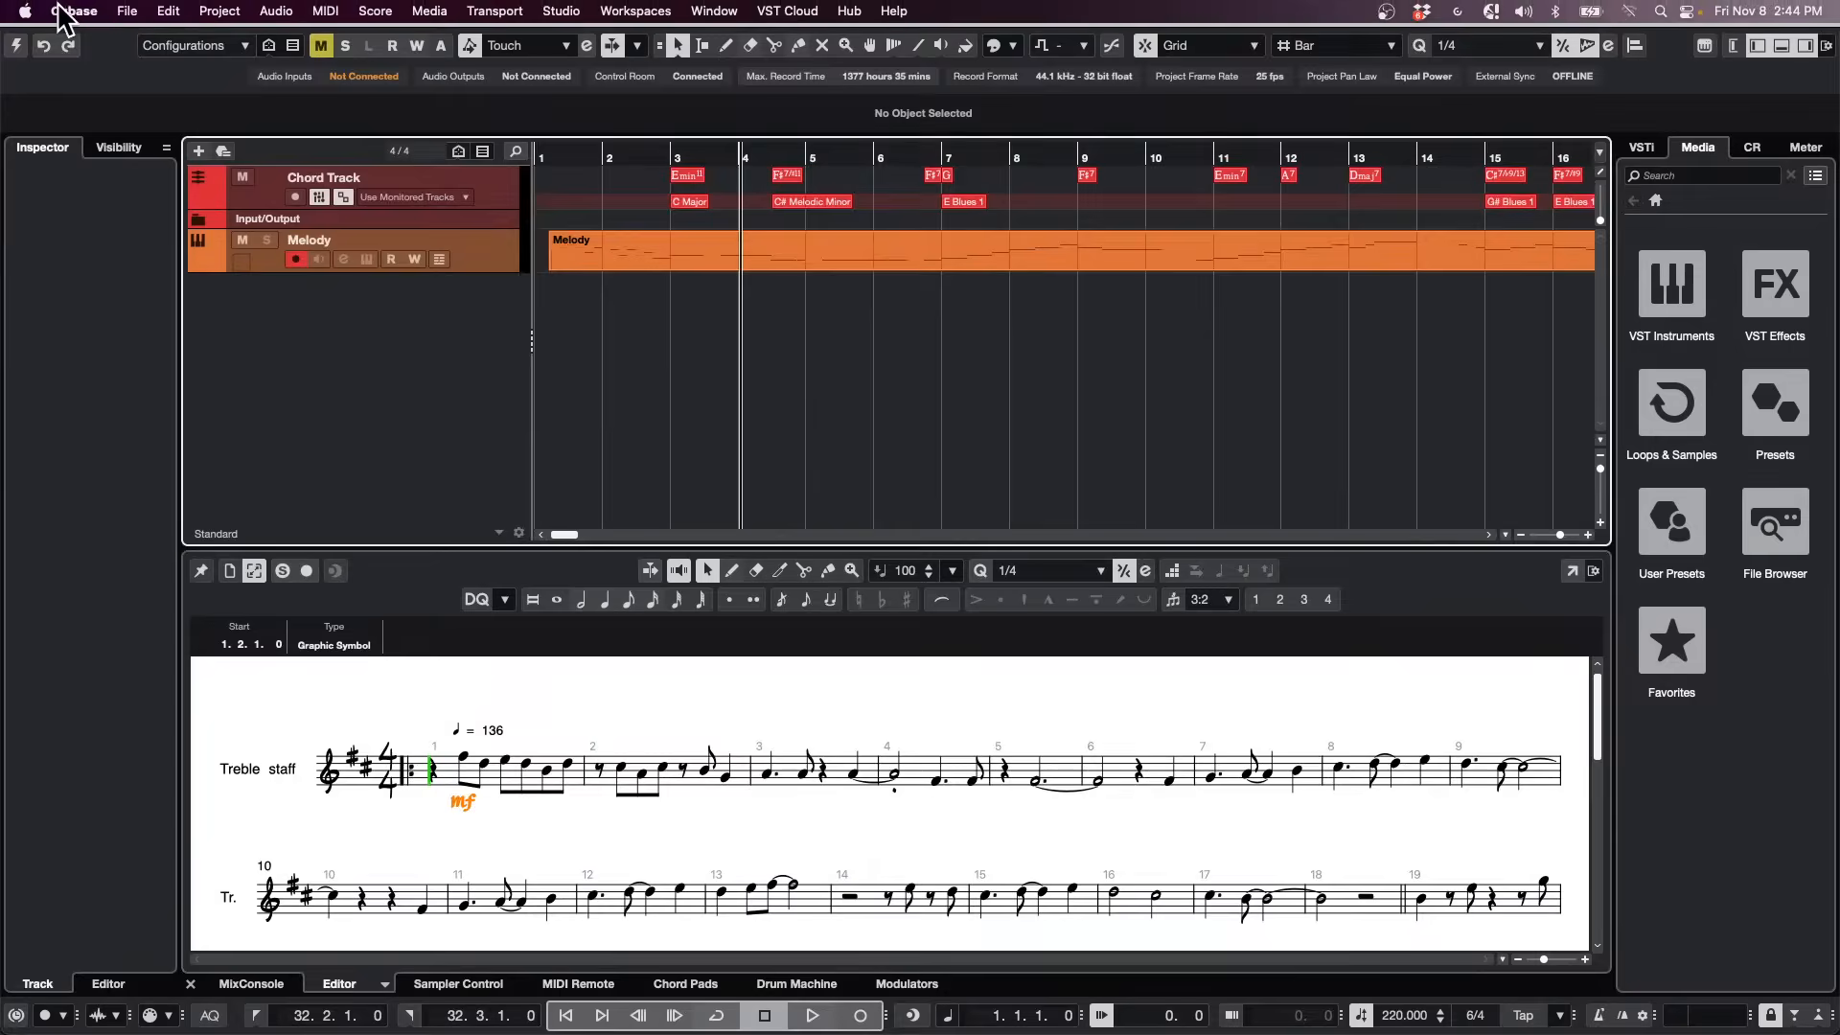
Open the recent C XIV demo project in Cubase and activate it.
{"action": "left_click", "coordinate": [127, 11]}
{"action": "mouse_move", "coordinate": [247, 416]}
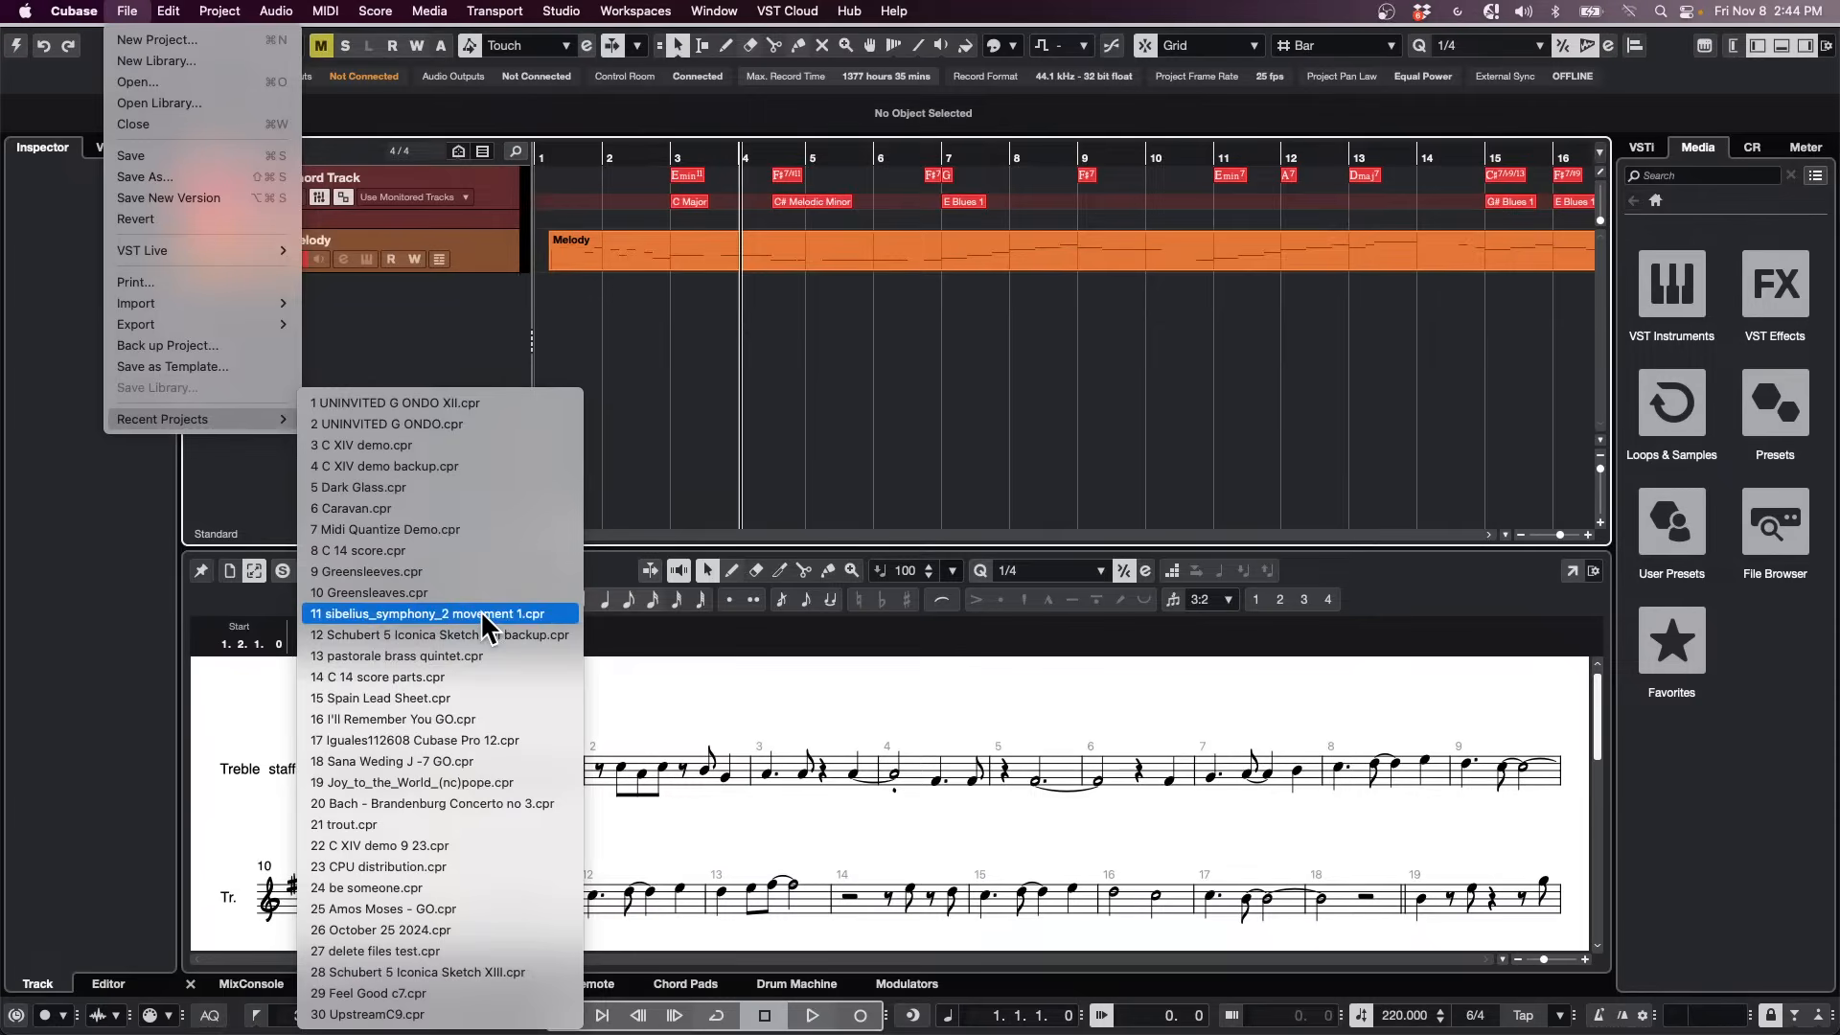
{"action": "left_click", "coordinate": [470, 470]}
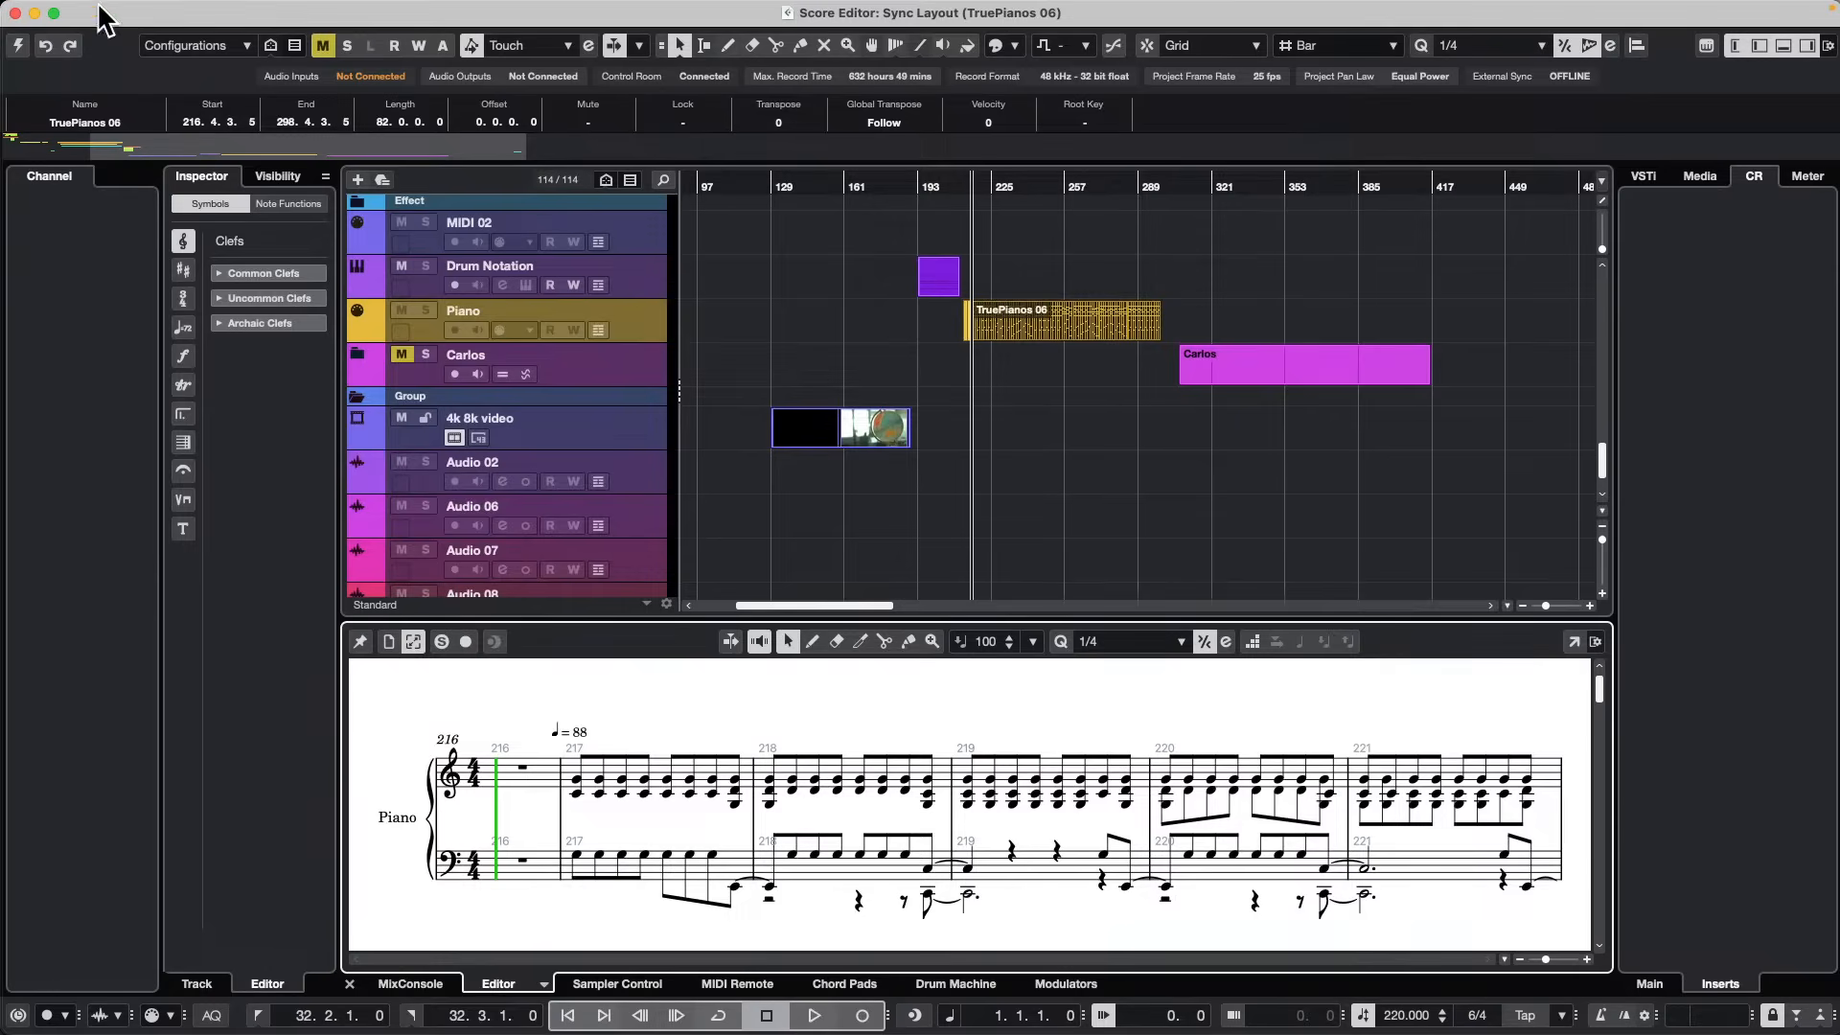
{"action": "left_click", "coordinate": [17, 45]}
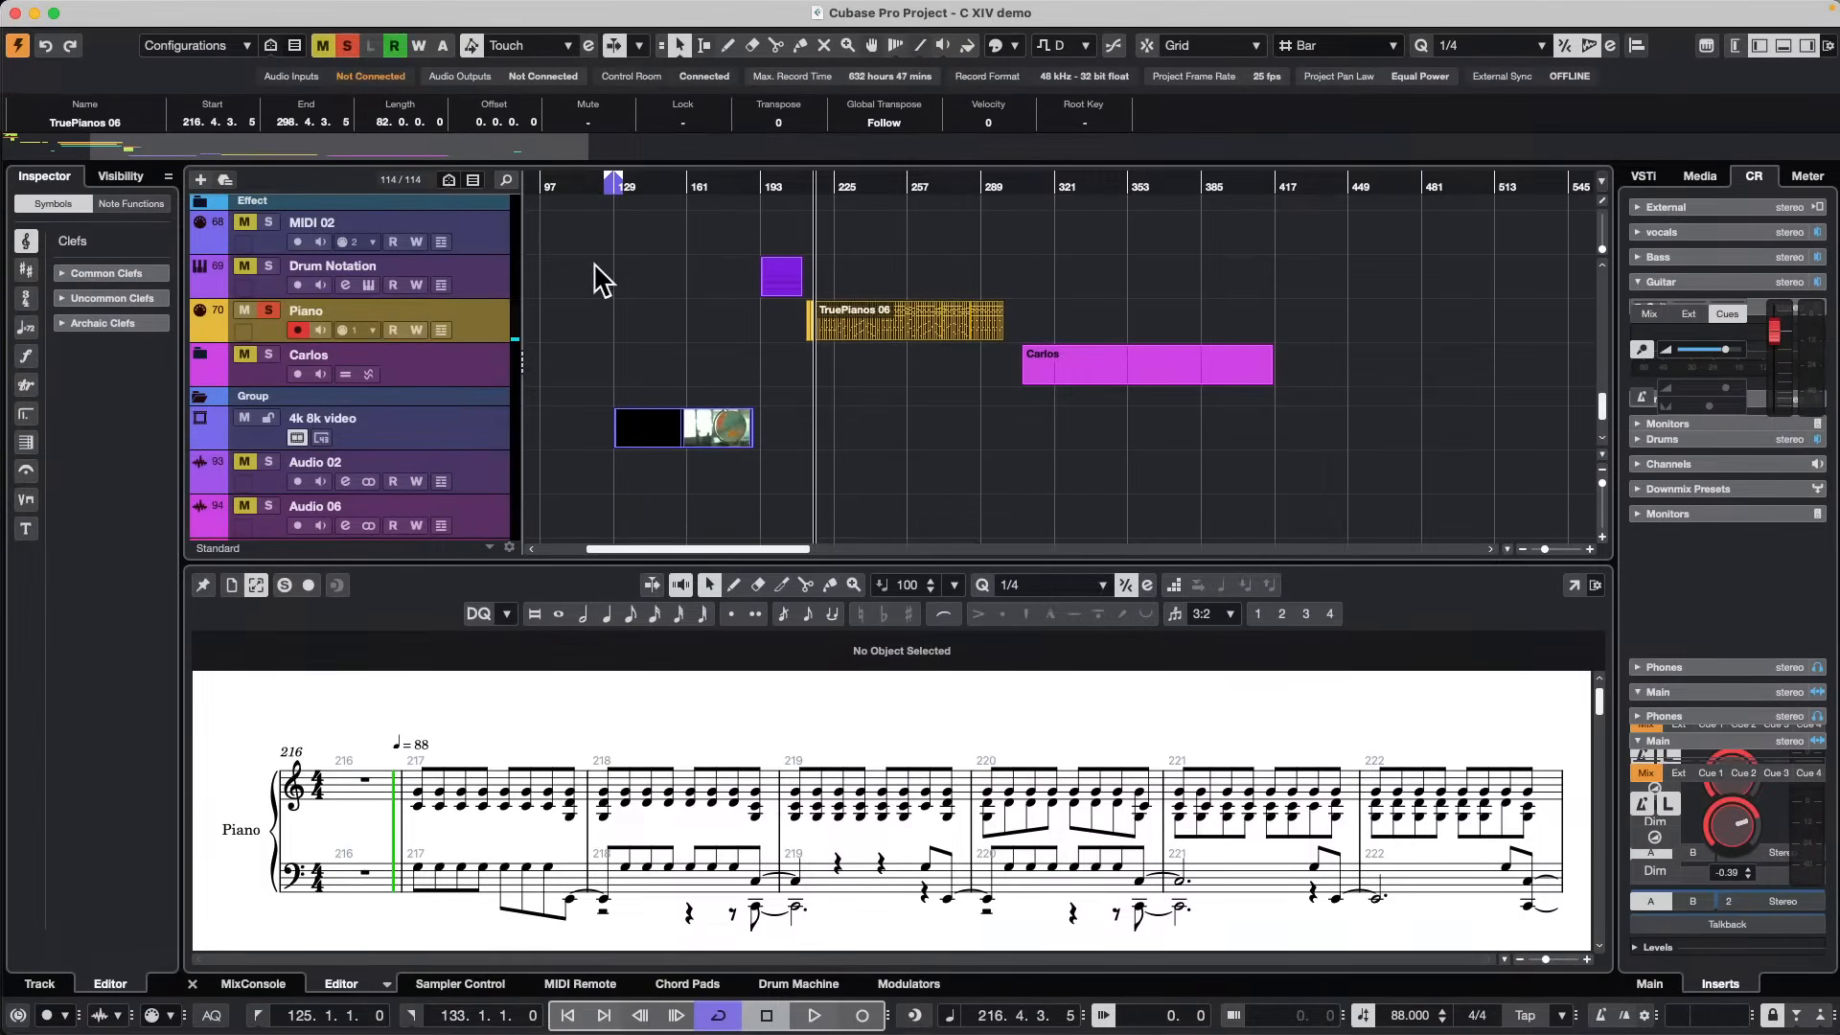
Open the Audio Performance Monitor, collapse and expand its Dropouts section, examine the dropout details, and close the monitor.
{"action": "scroll", "coordinate": [784, 357], "scroll_direction": "up", "scroll_amount": 2}
{"action": "scroll", "coordinate": [784, 357], "scroll_direction": "up", "scroll_amount": 2}
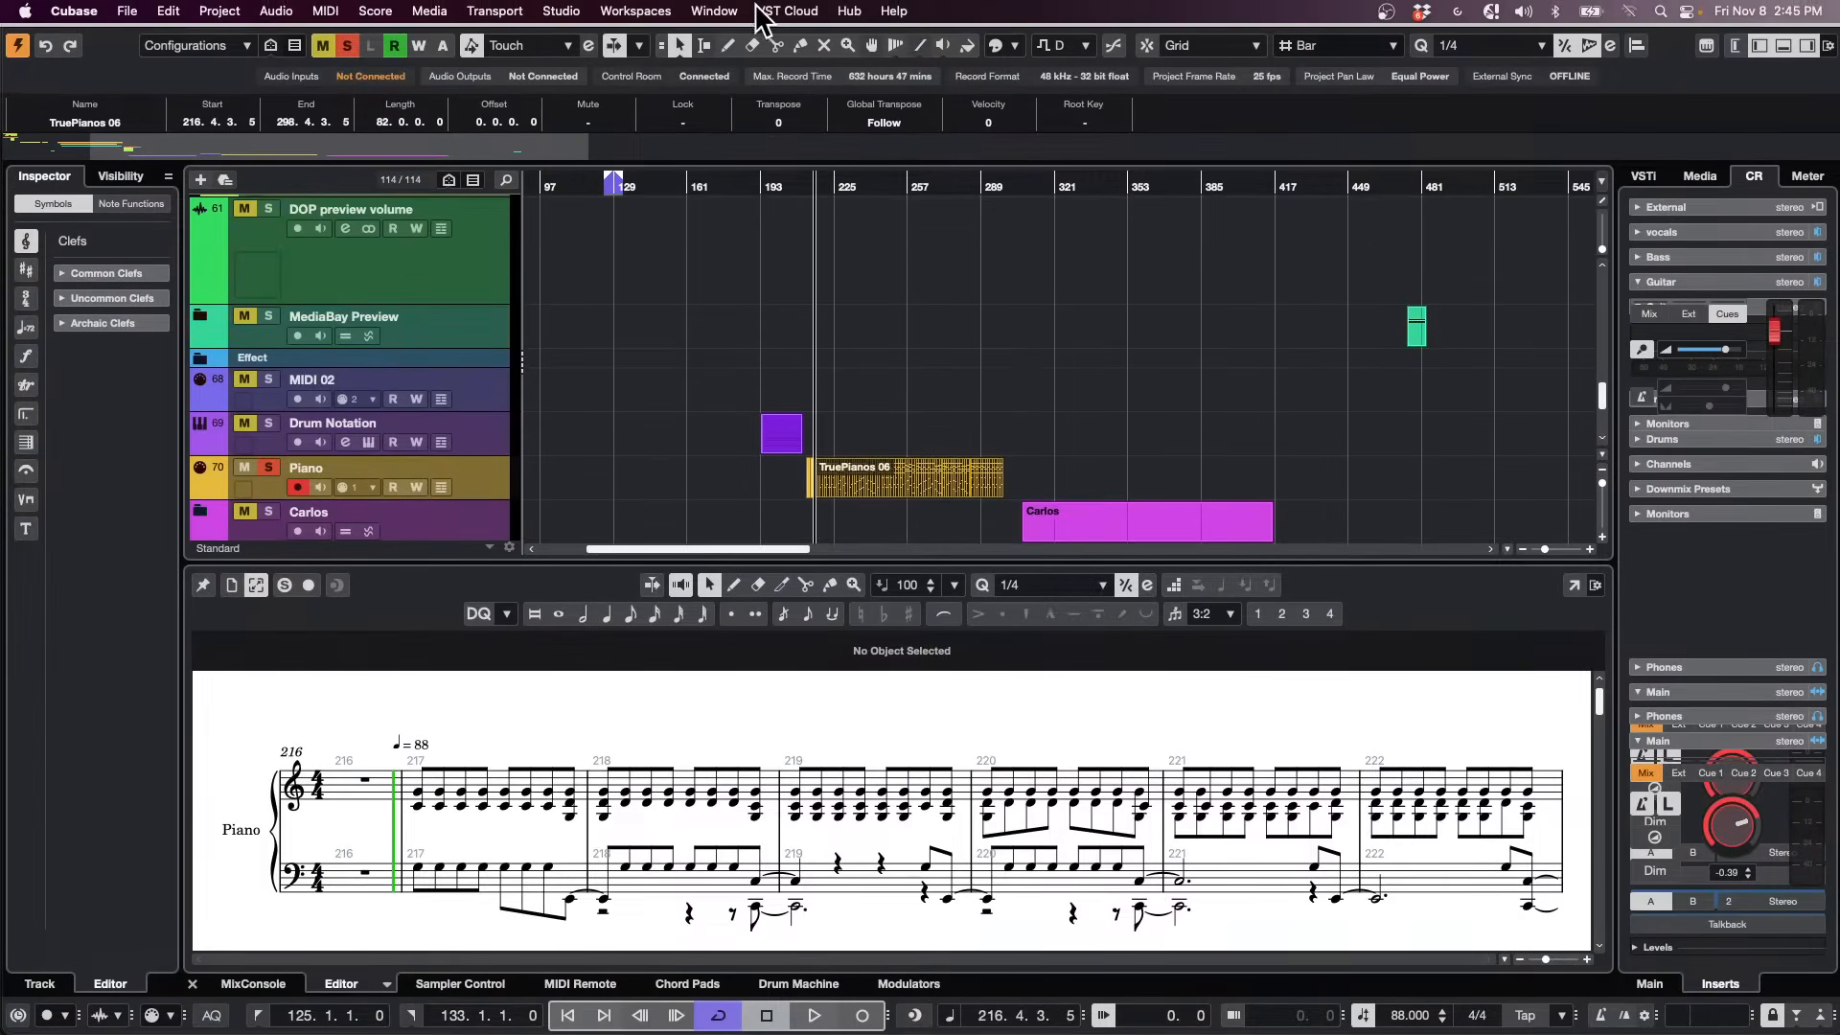
{"action": "left_click", "coordinate": [563, 11]}
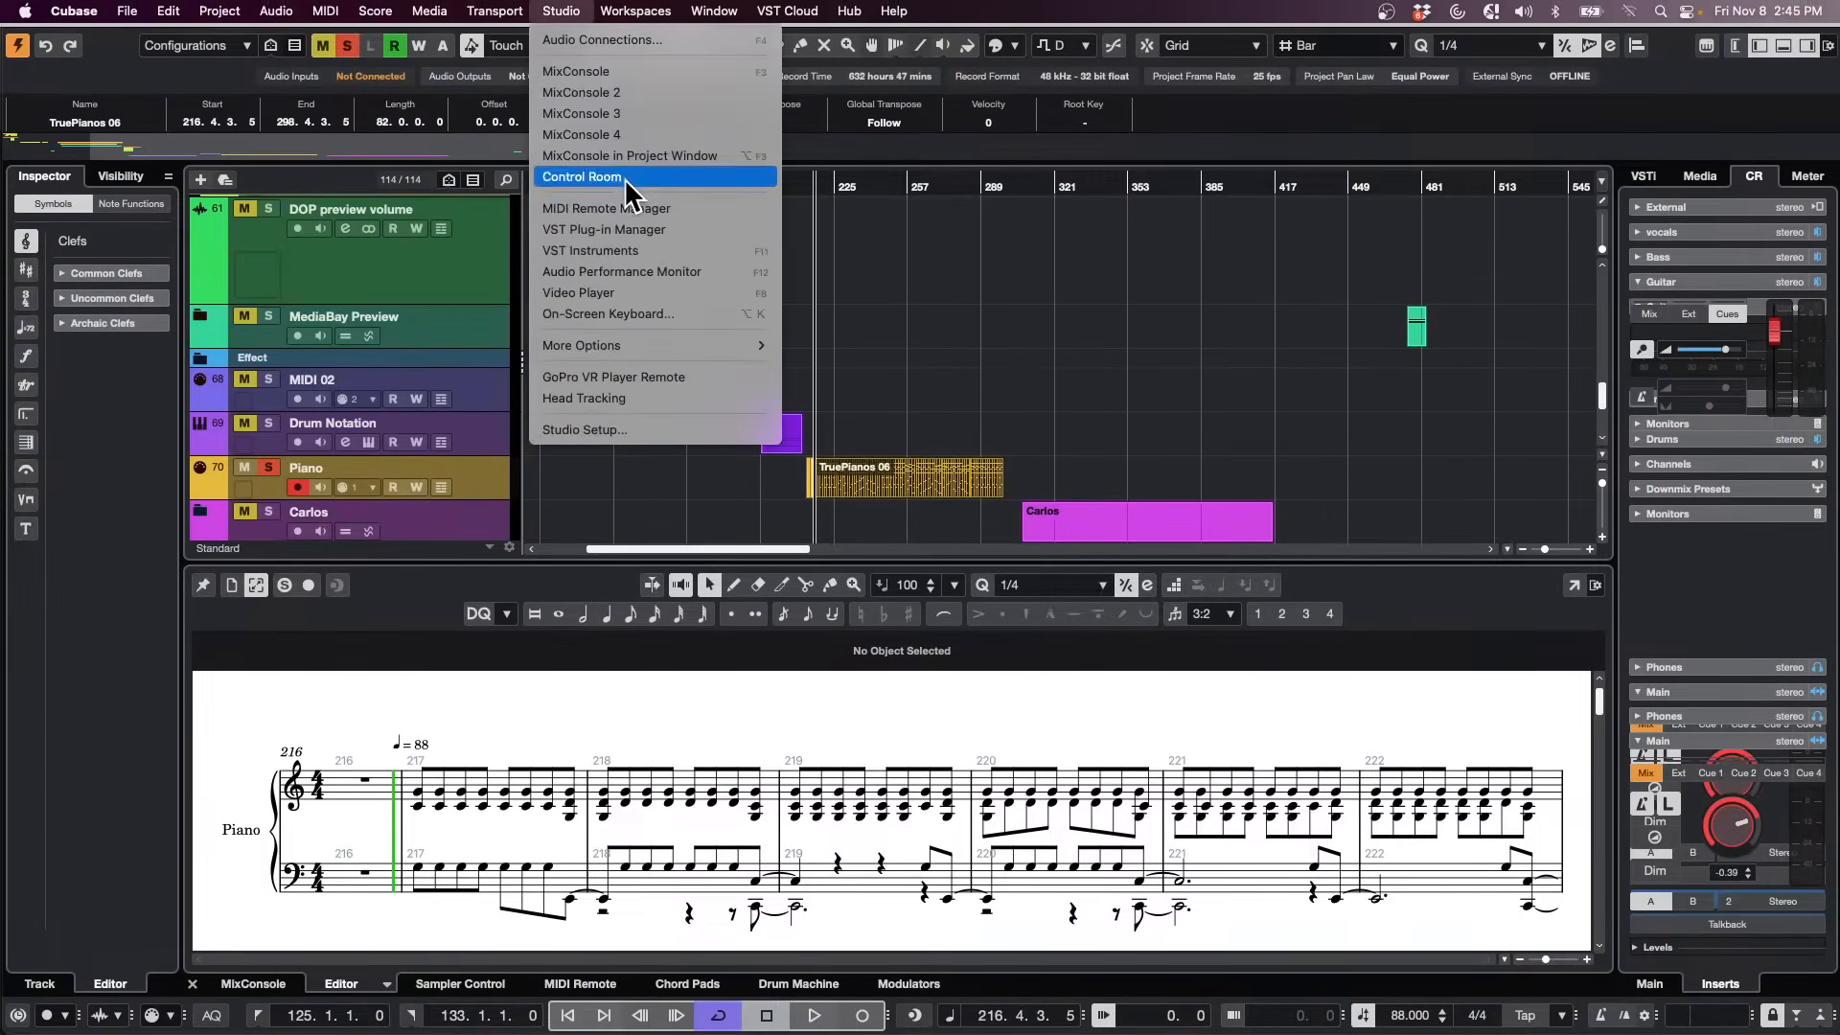
{"action": "left_click", "coordinate": [661, 272]}
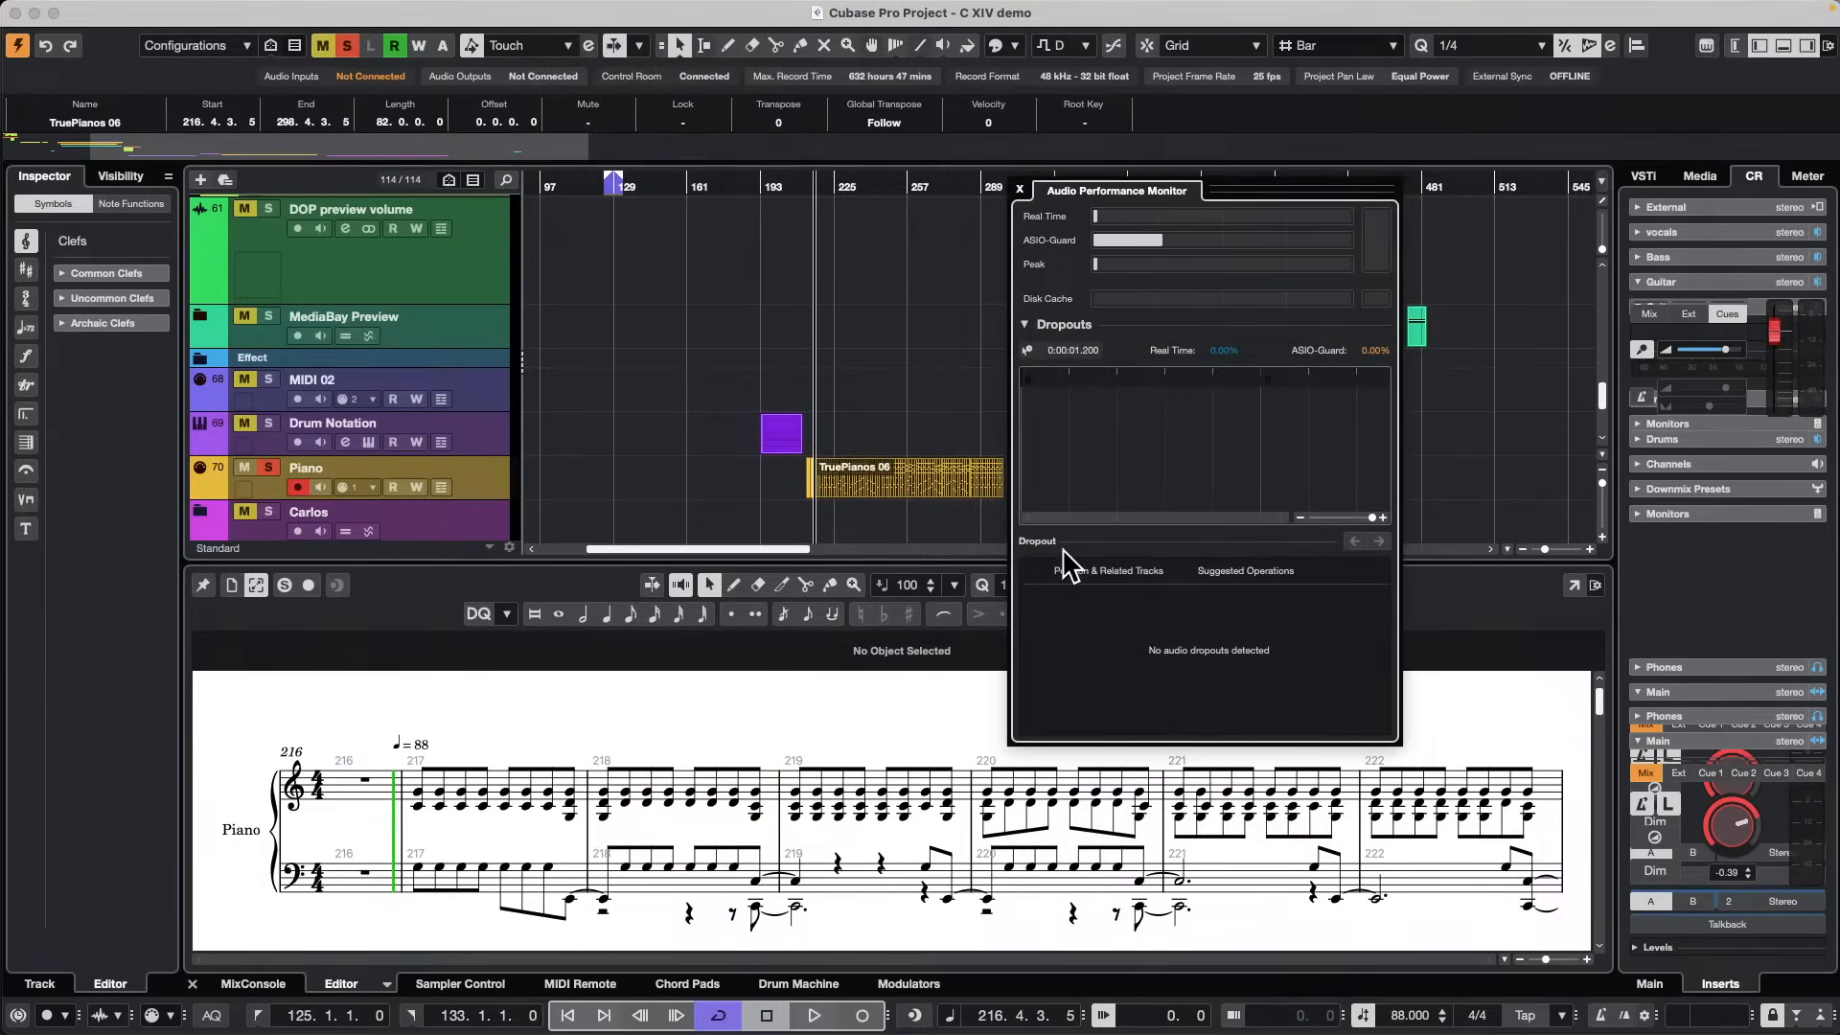
{"action": "left_click", "coordinate": [1025, 323]}
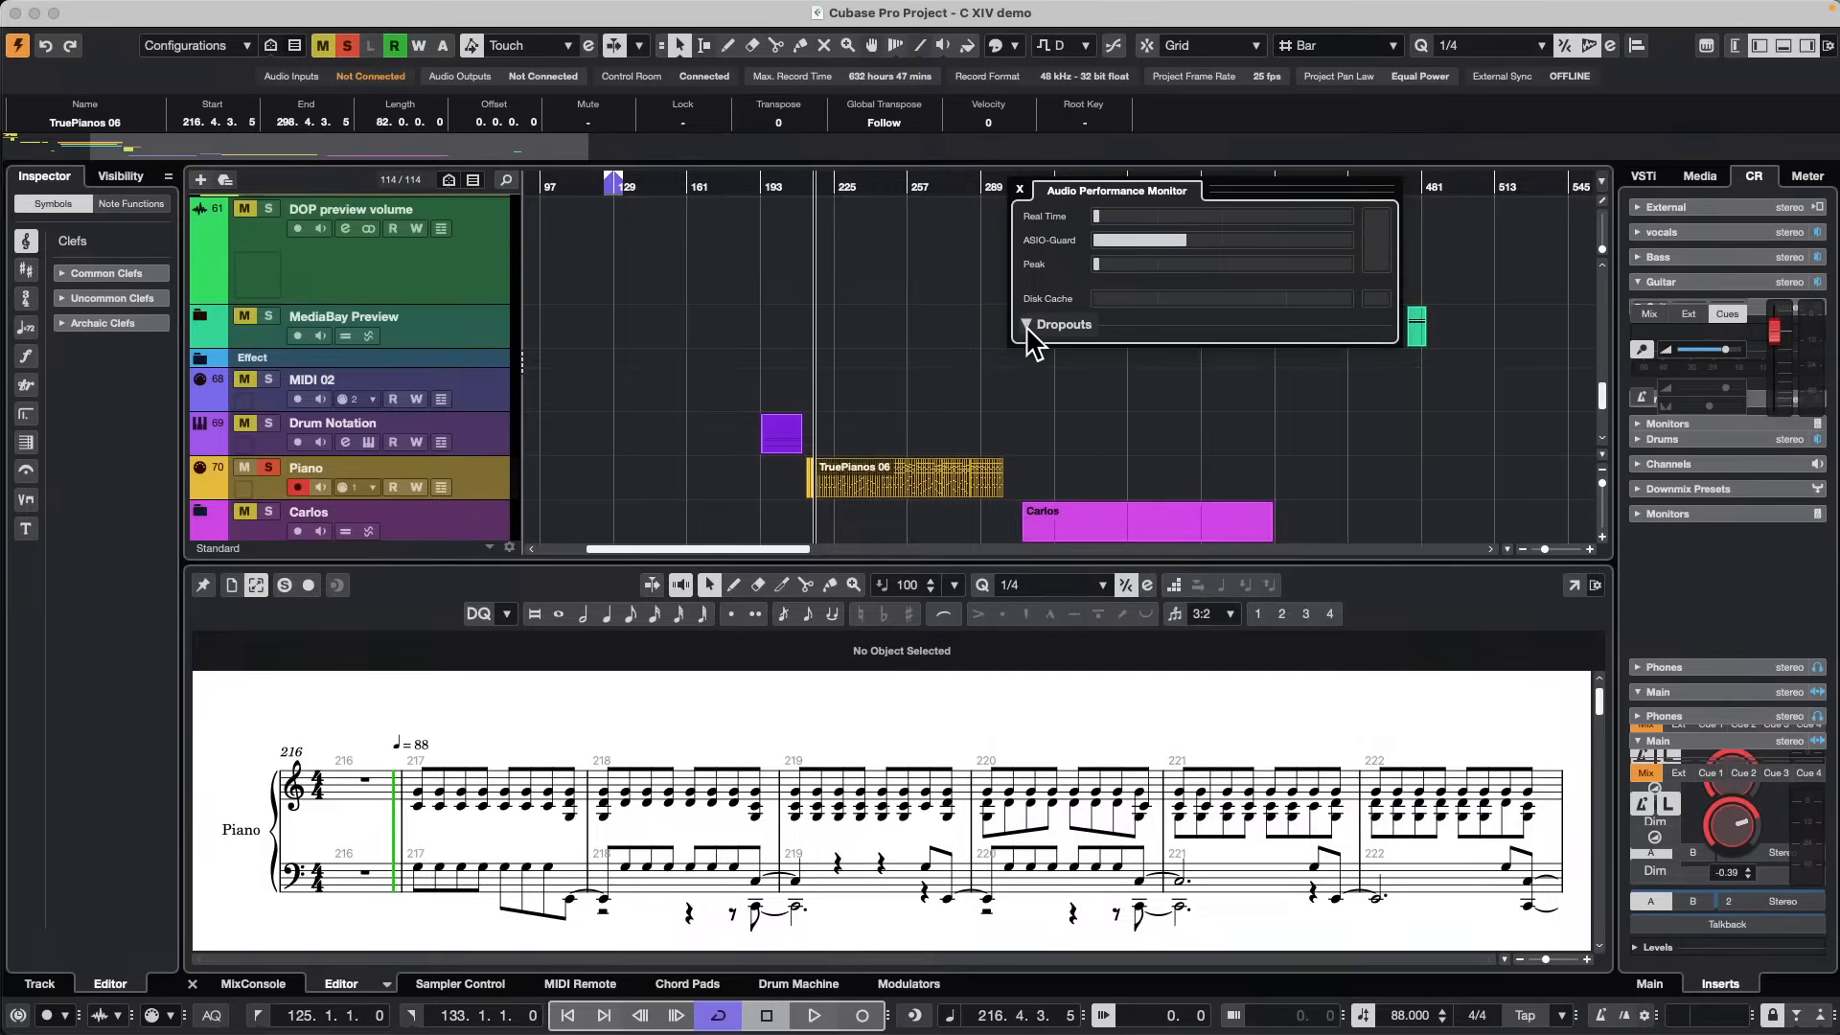
{"action": "left_click", "coordinate": [1025, 323]}
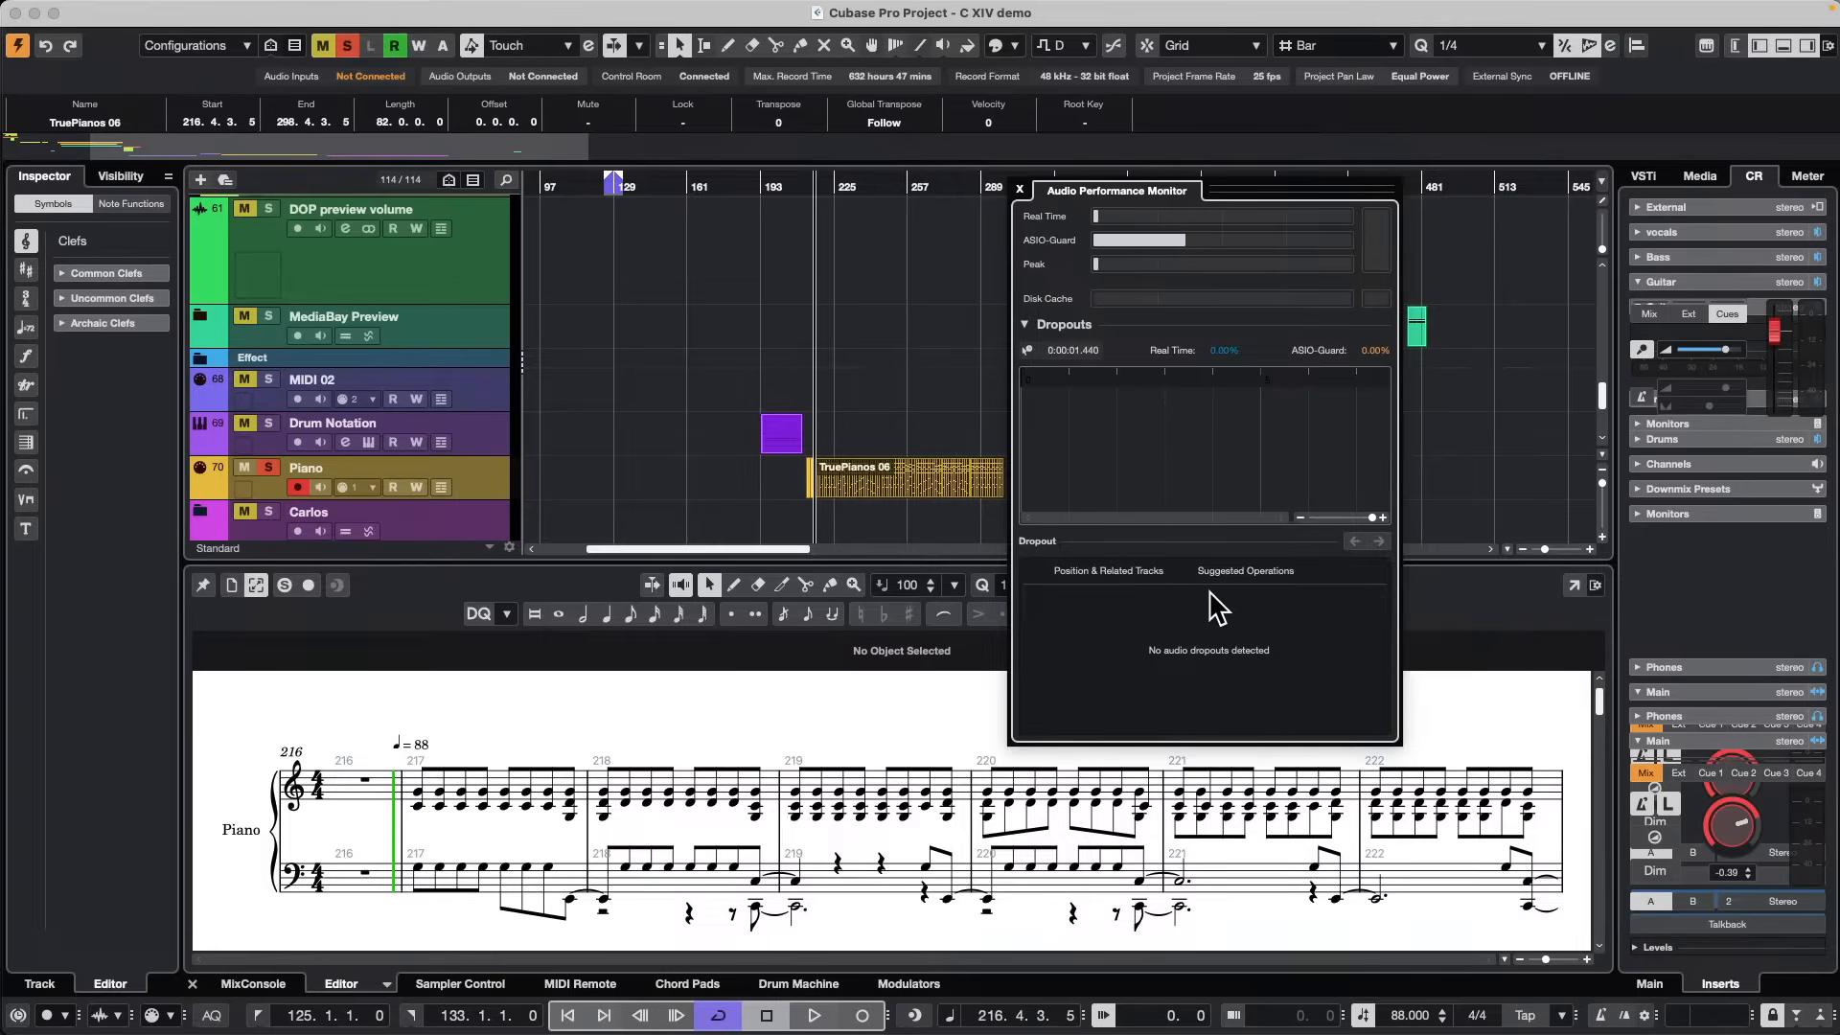
{"action": "left_click", "coordinate": [1019, 191]}
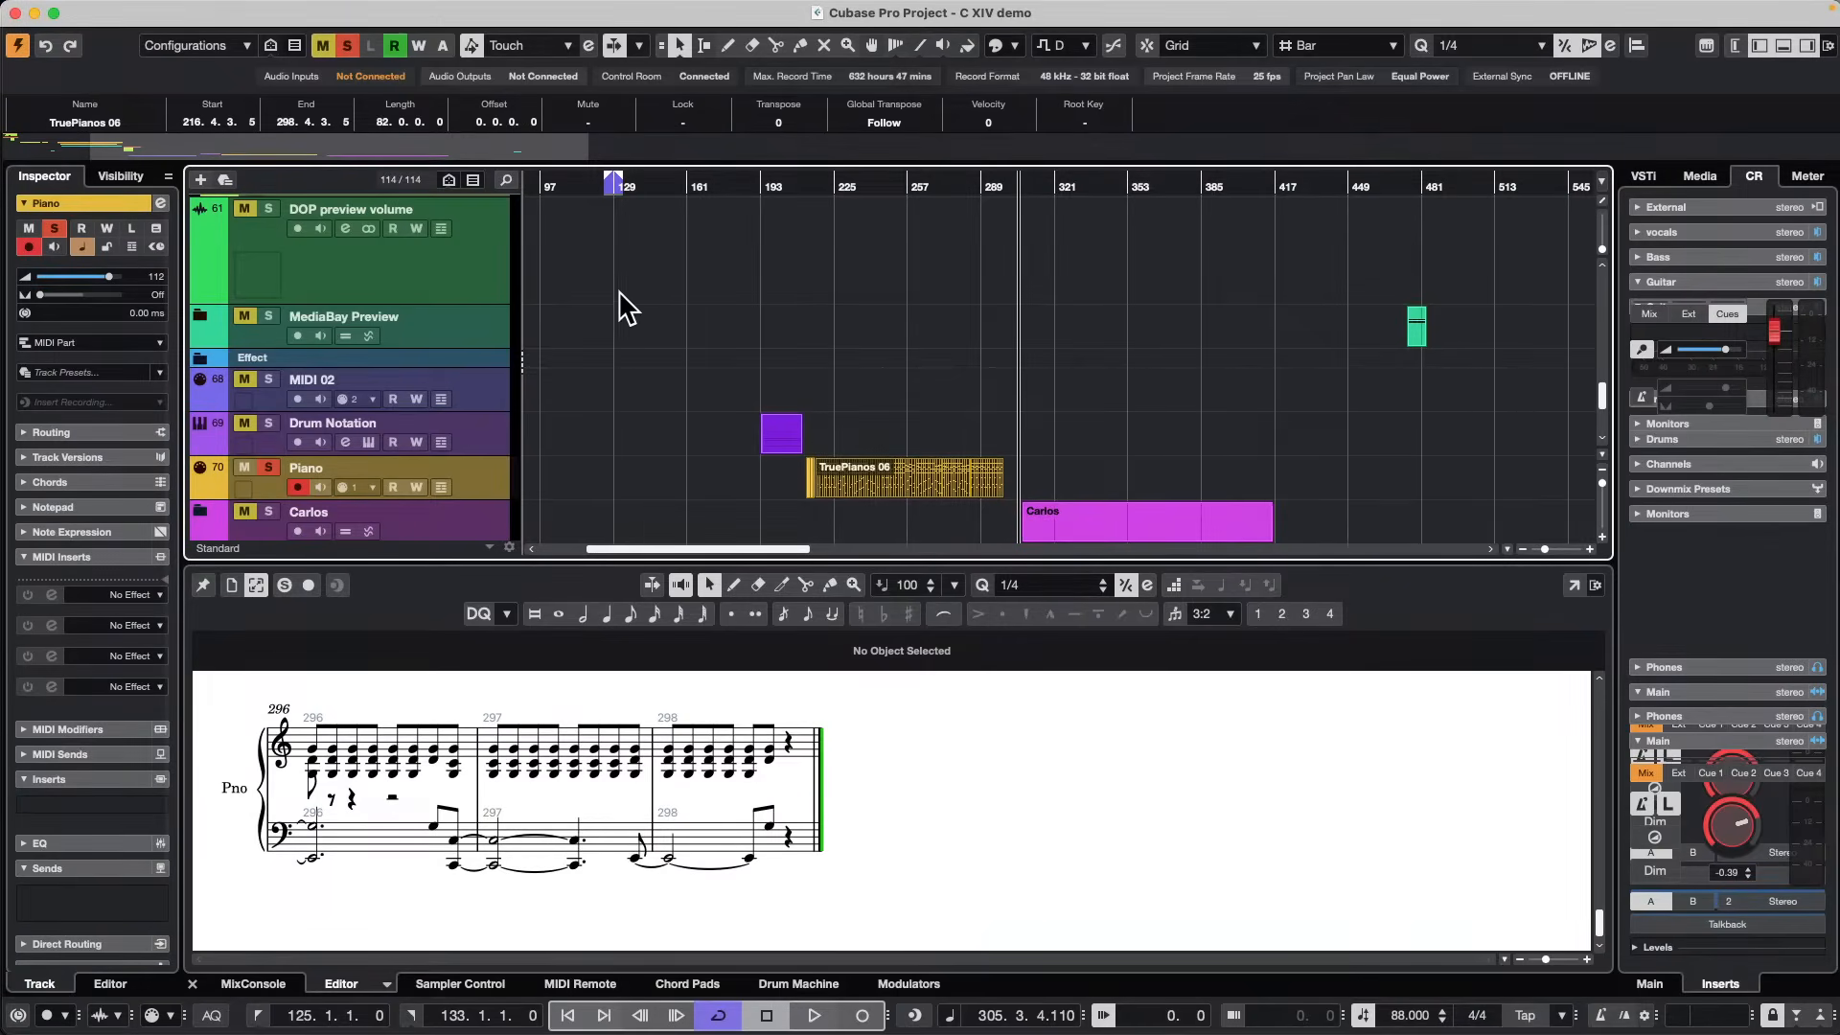
Select the video event on the 4k 8k video track, view it in the Video Player at several positions, and close the player.
{"action": "scroll", "coordinate": [628, 308], "scroll_direction": "down", "scroll_amount": 5}
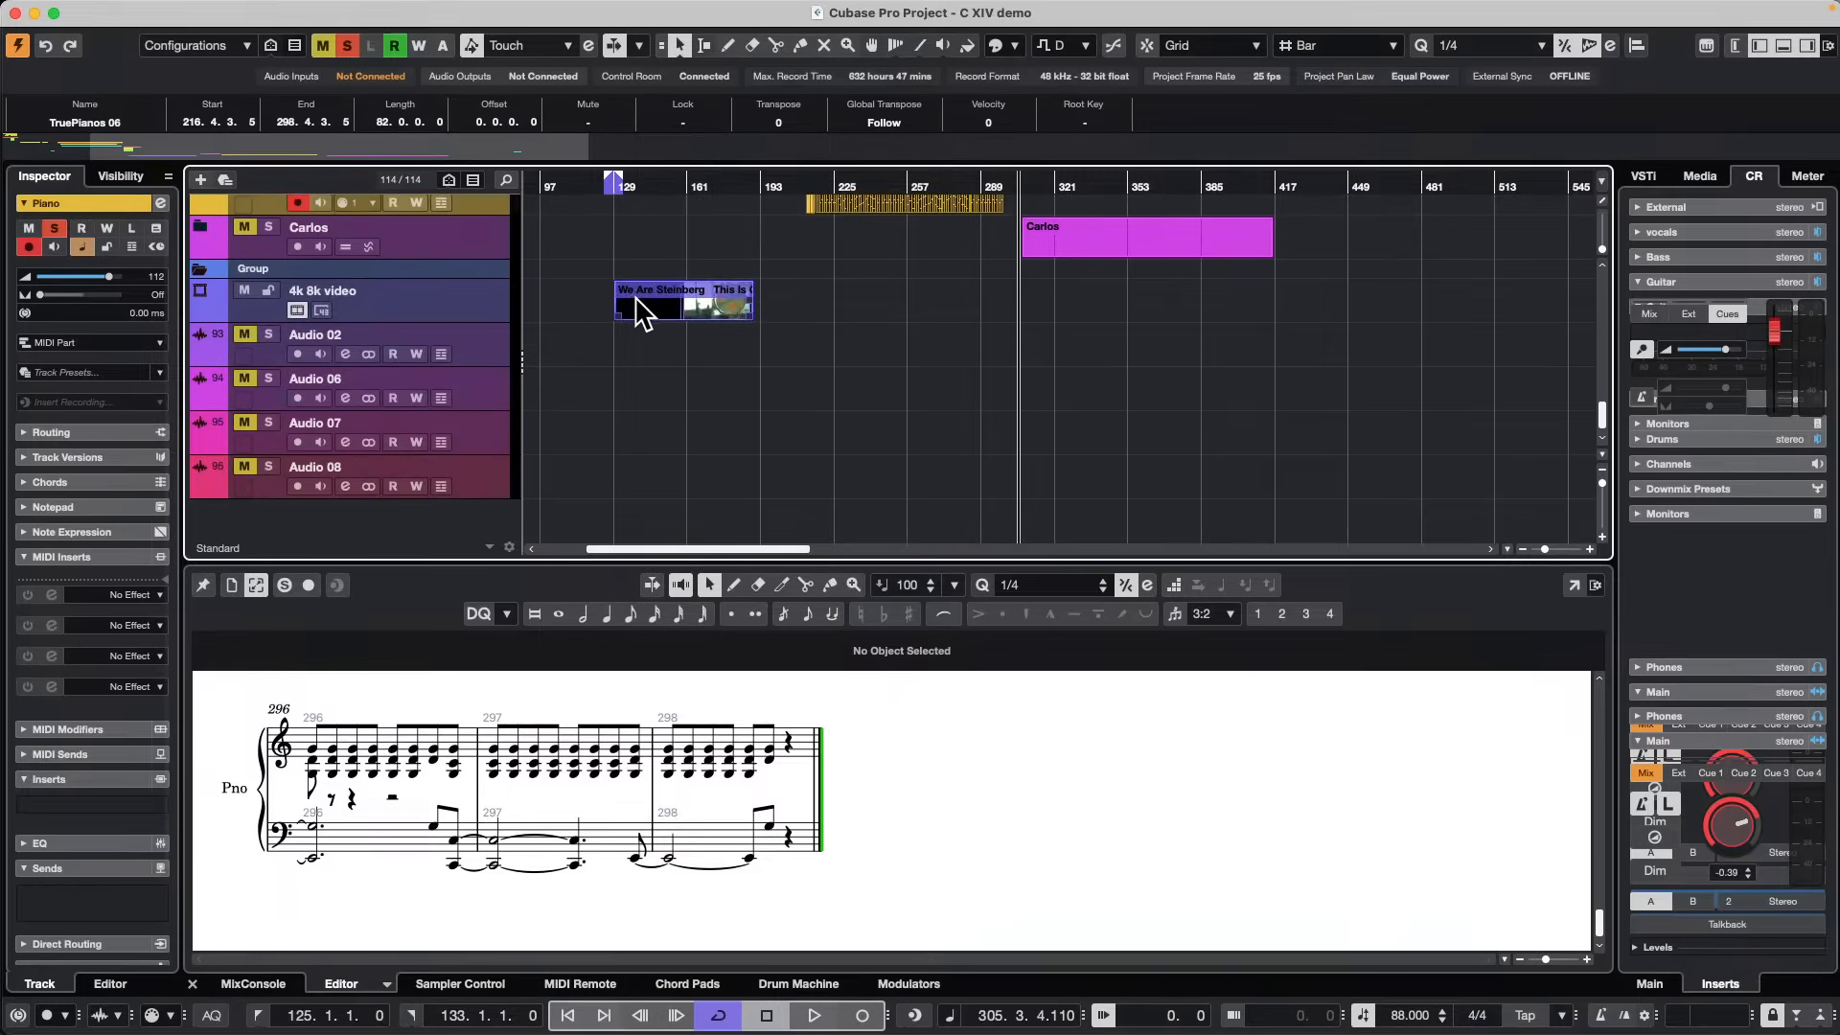
{"action": "left_click", "coordinate": [714, 322]}
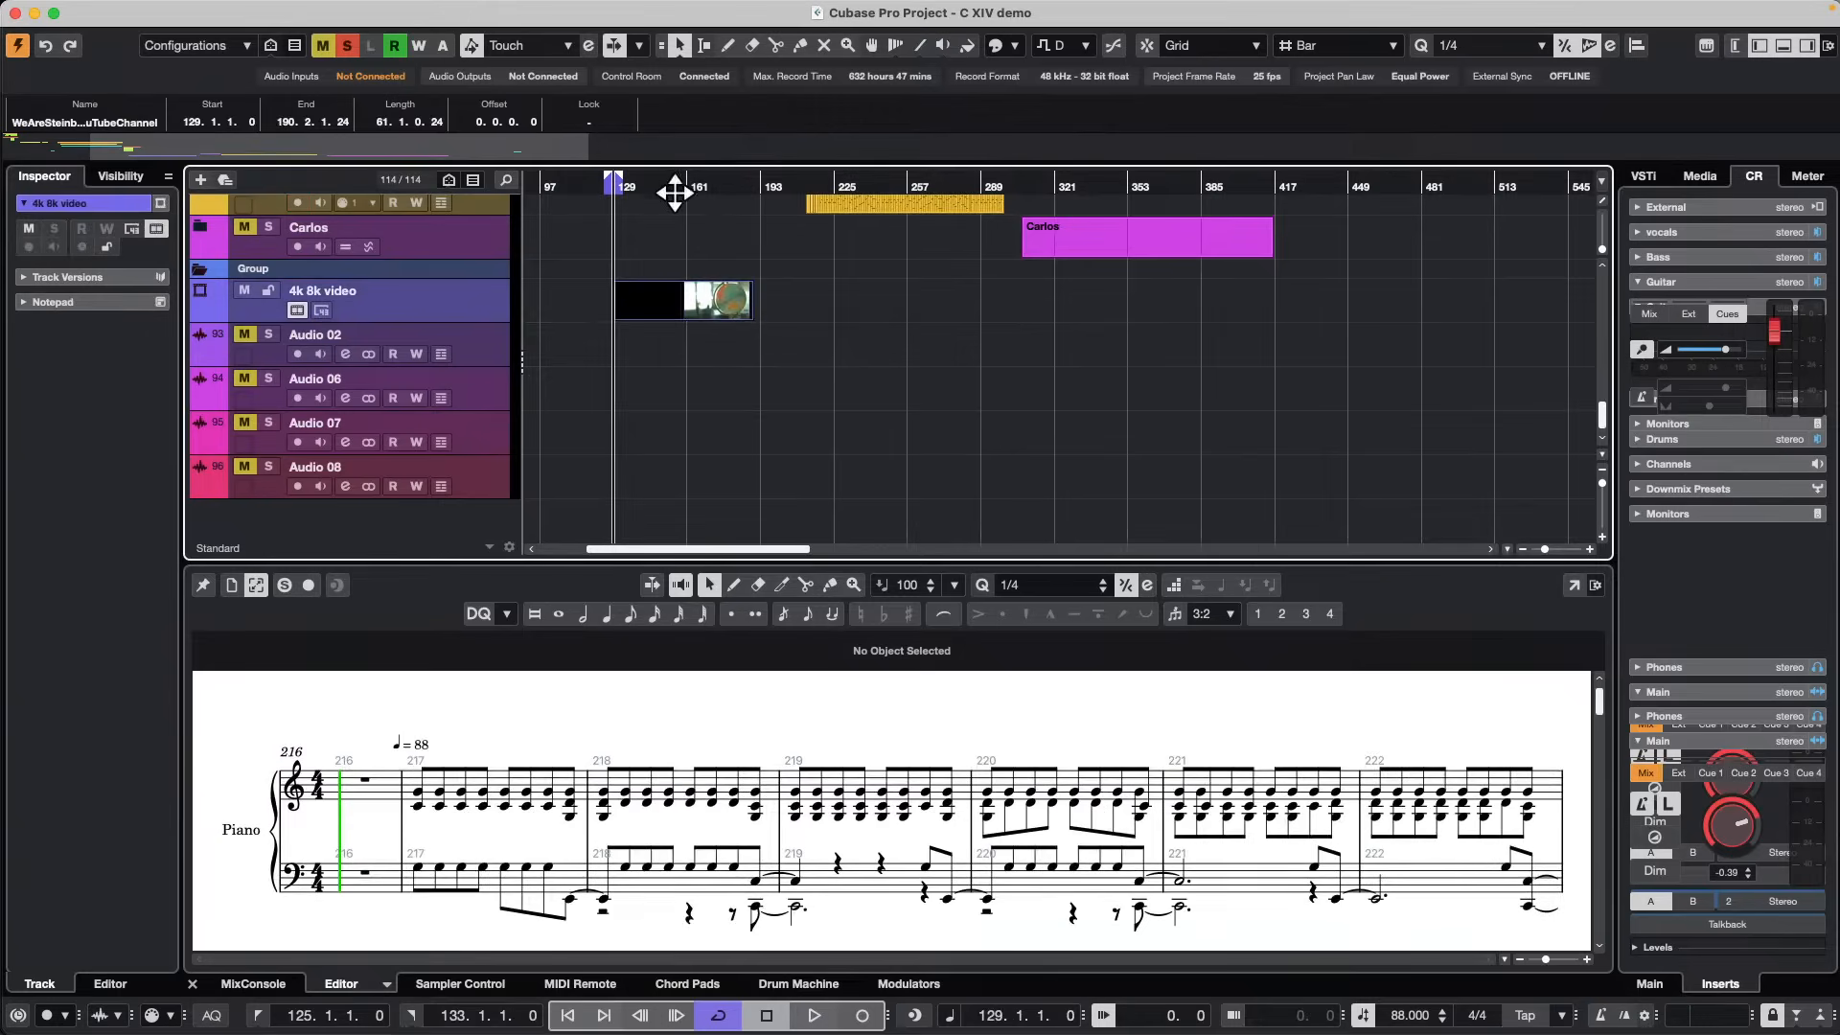
{"action": "left_click", "coordinate": [674, 187]}
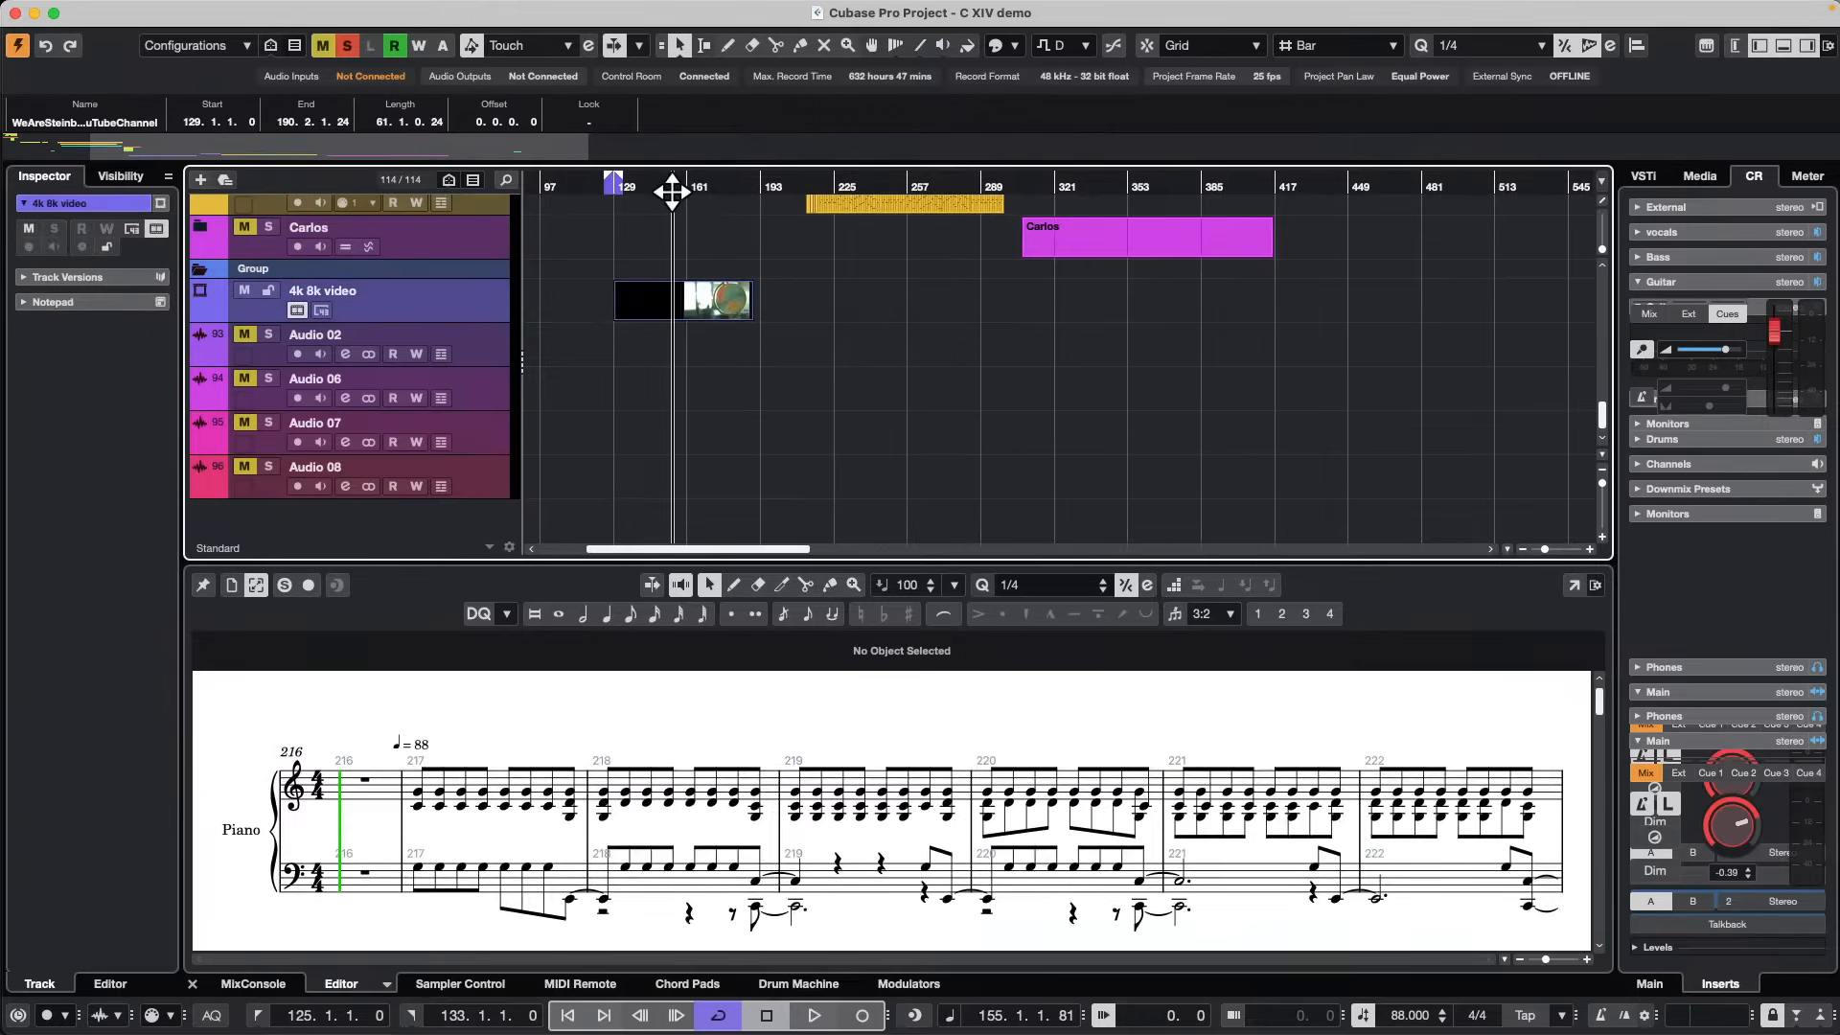
{"action": "key", "text": "F8"}
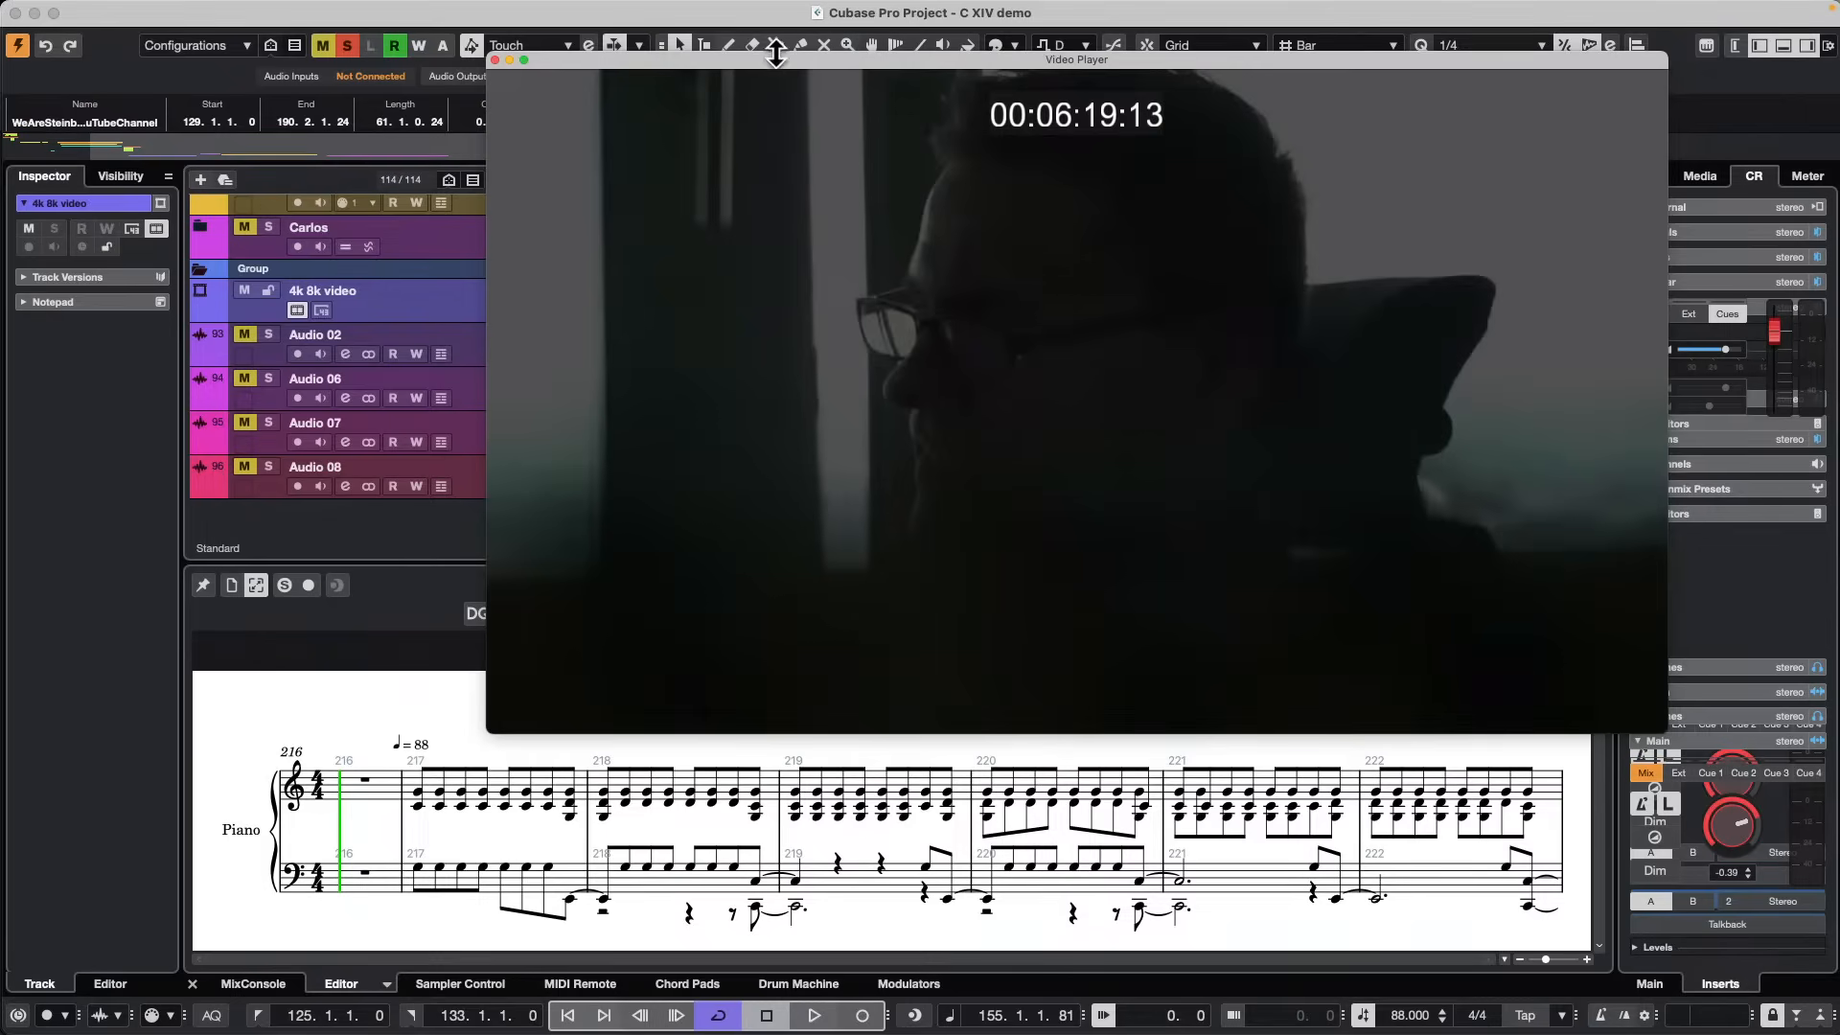
{"action": "left_click_drag", "start_coordinate": [776, 52], "coordinate": [822, 404]}
{"action": "left_click", "coordinate": [681, 182]}
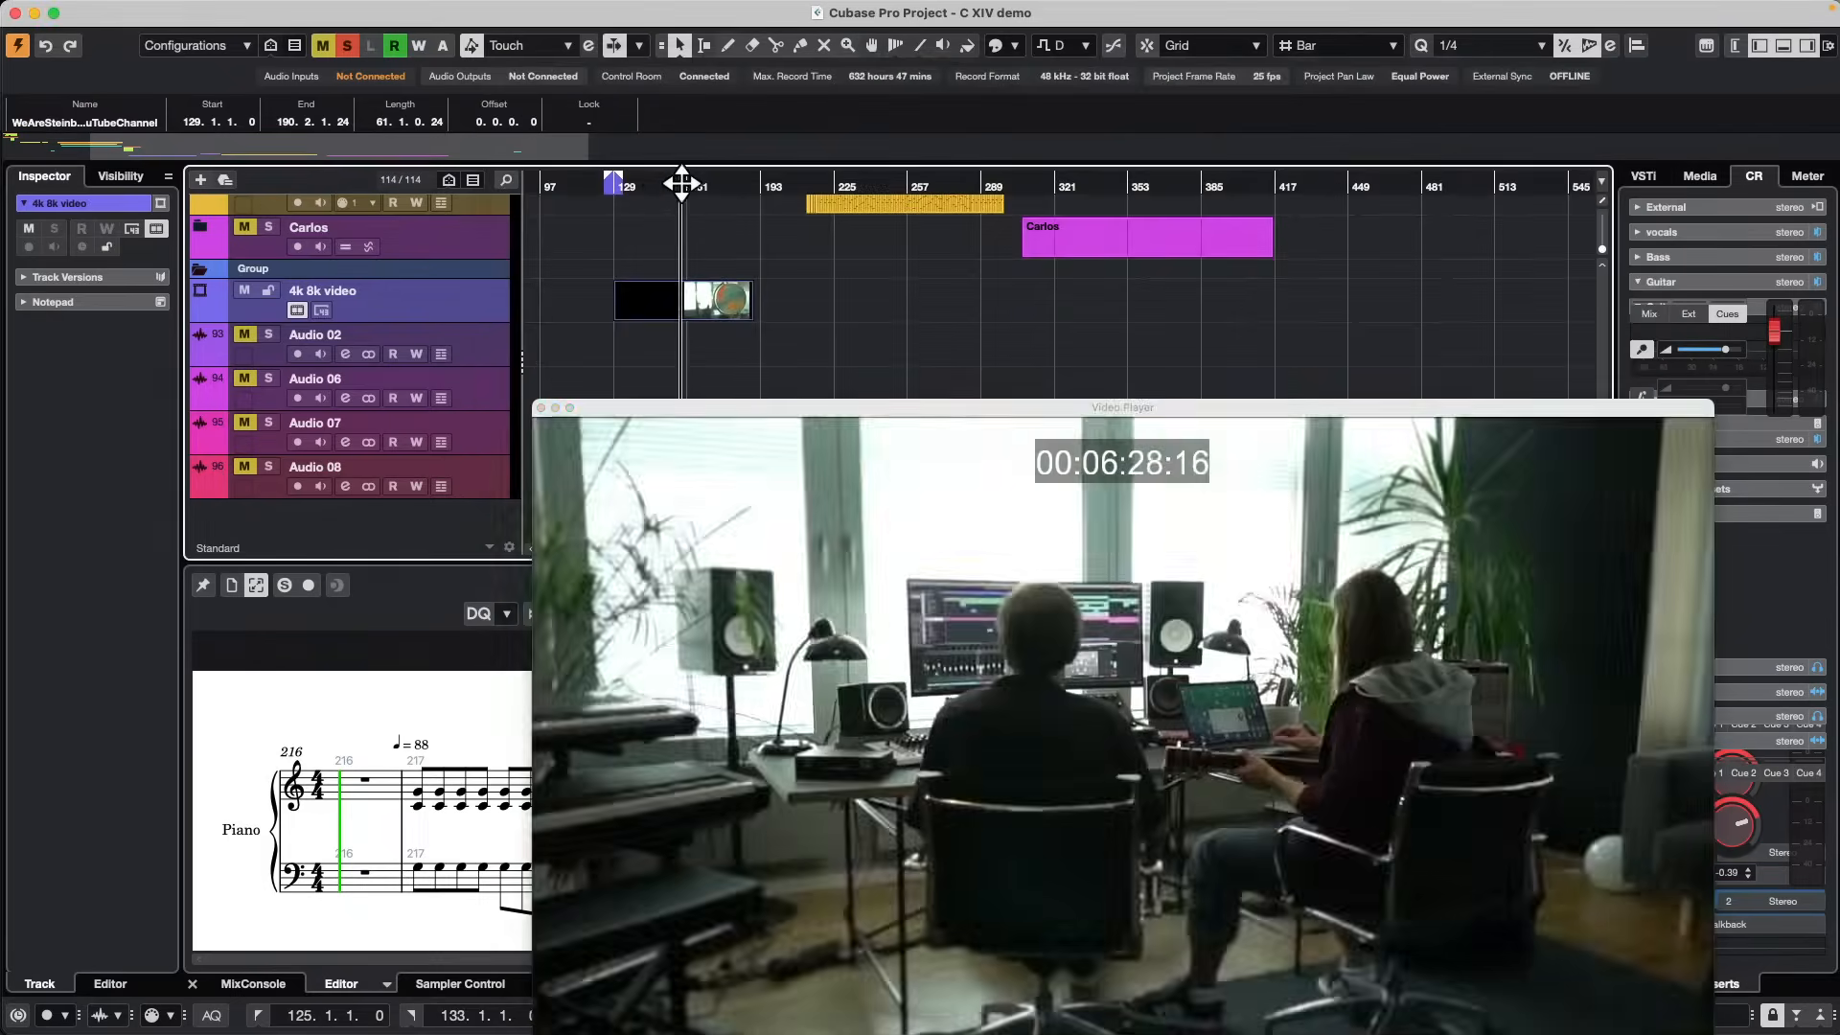
{"action": "left_click_drag", "start_coordinate": [681, 182], "coordinate": [711, 186]}
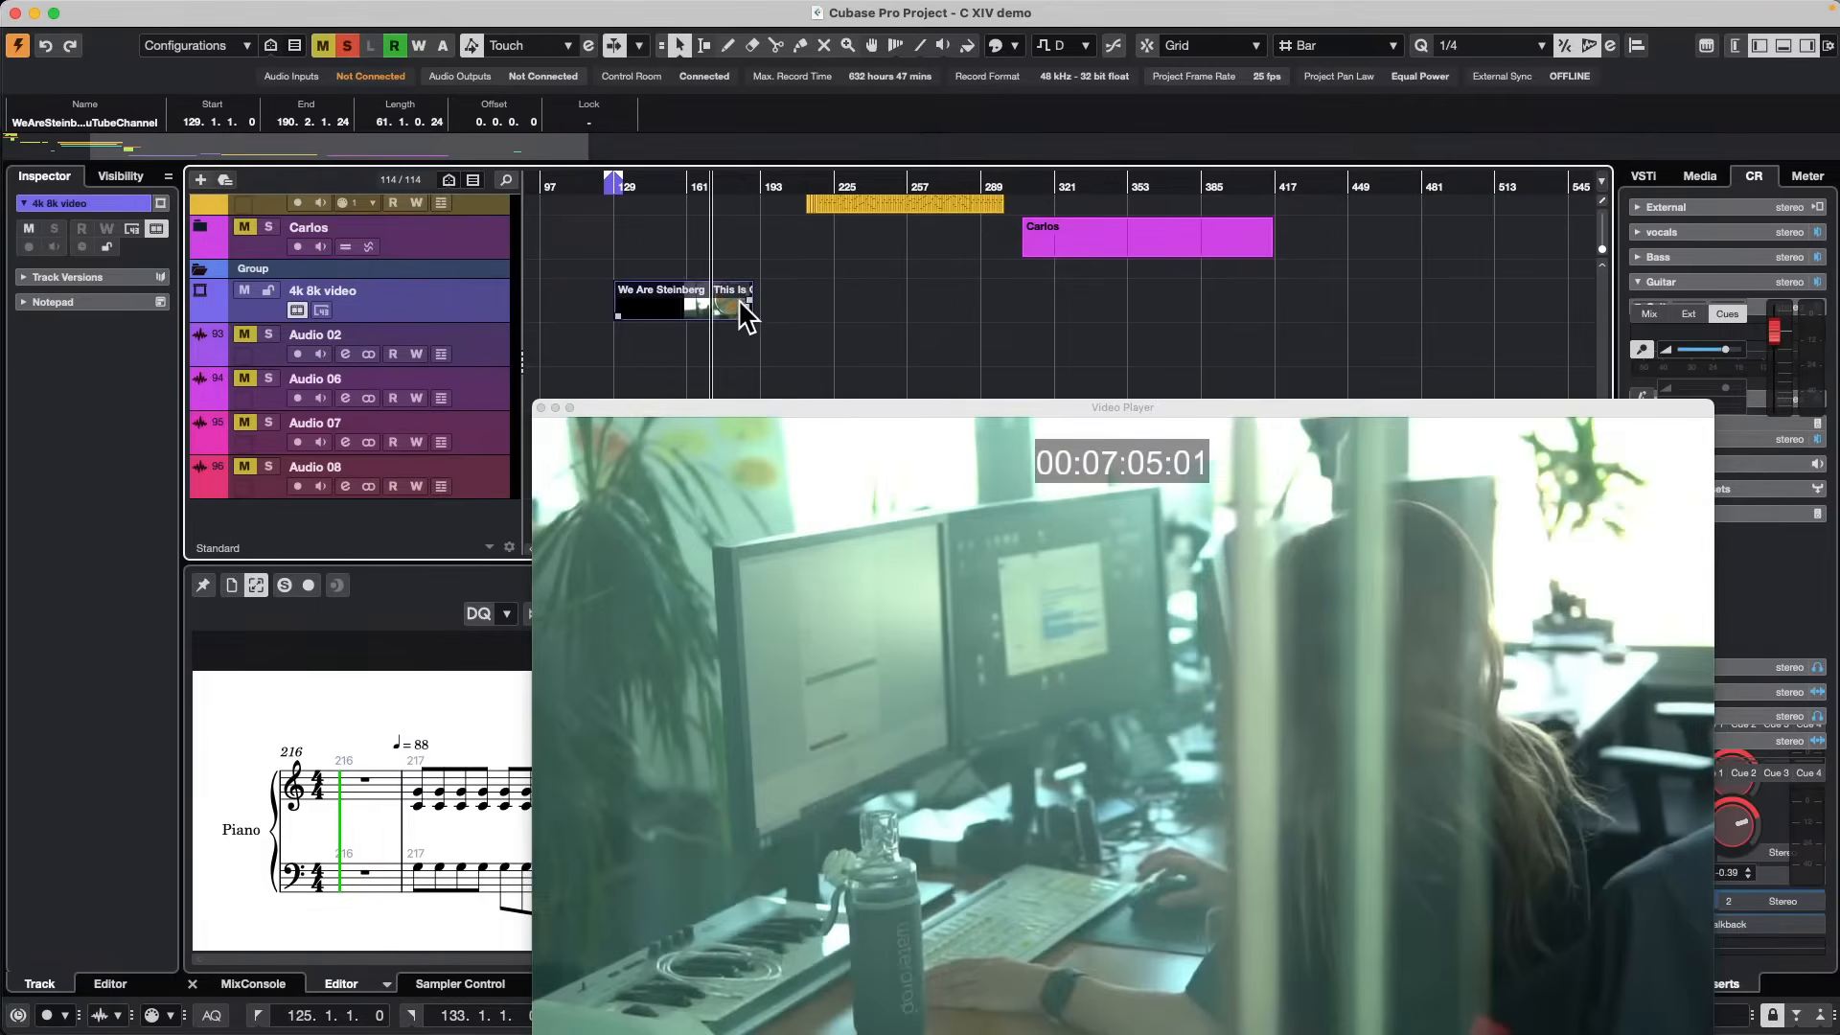
{"action": "left_click", "coordinate": [541, 407]}
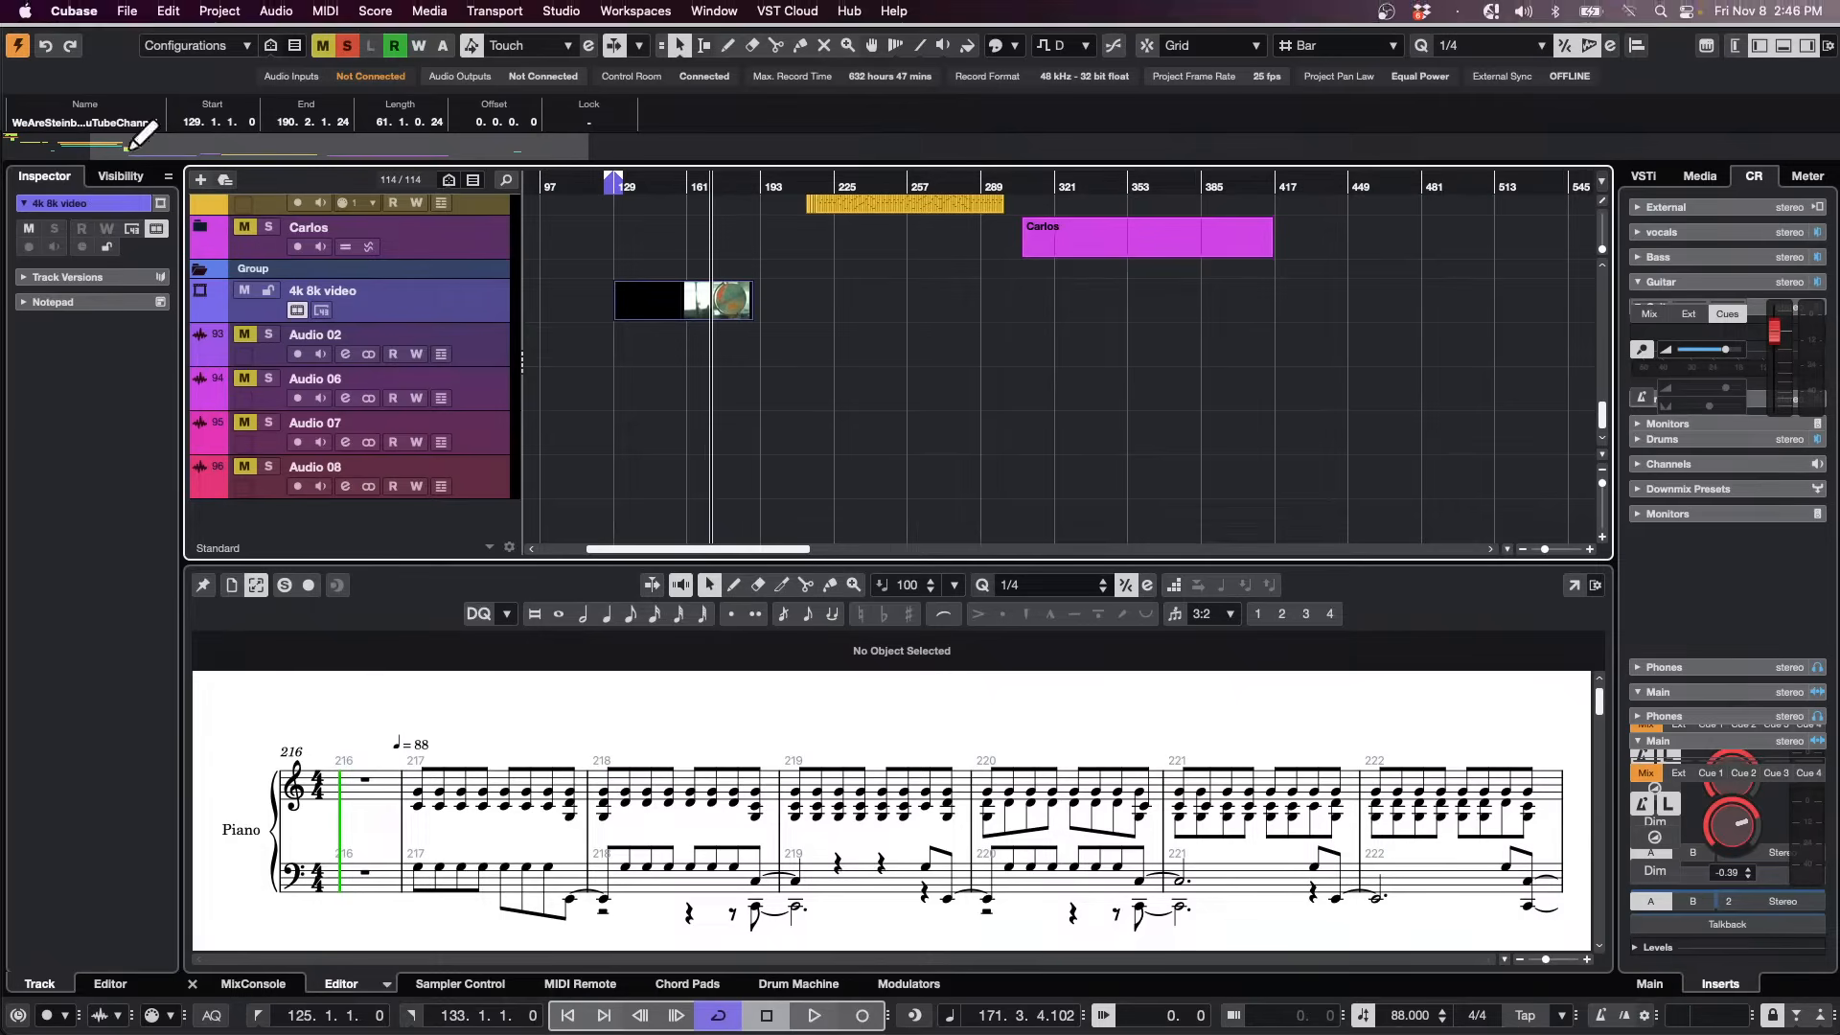
Examine the project's export formats, including DAWproject, and dismiss the list without exporting.
{"action": "mouse_move", "coordinate": [86, 14]}
{"action": "left_click", "coordinate": [128, 10]}
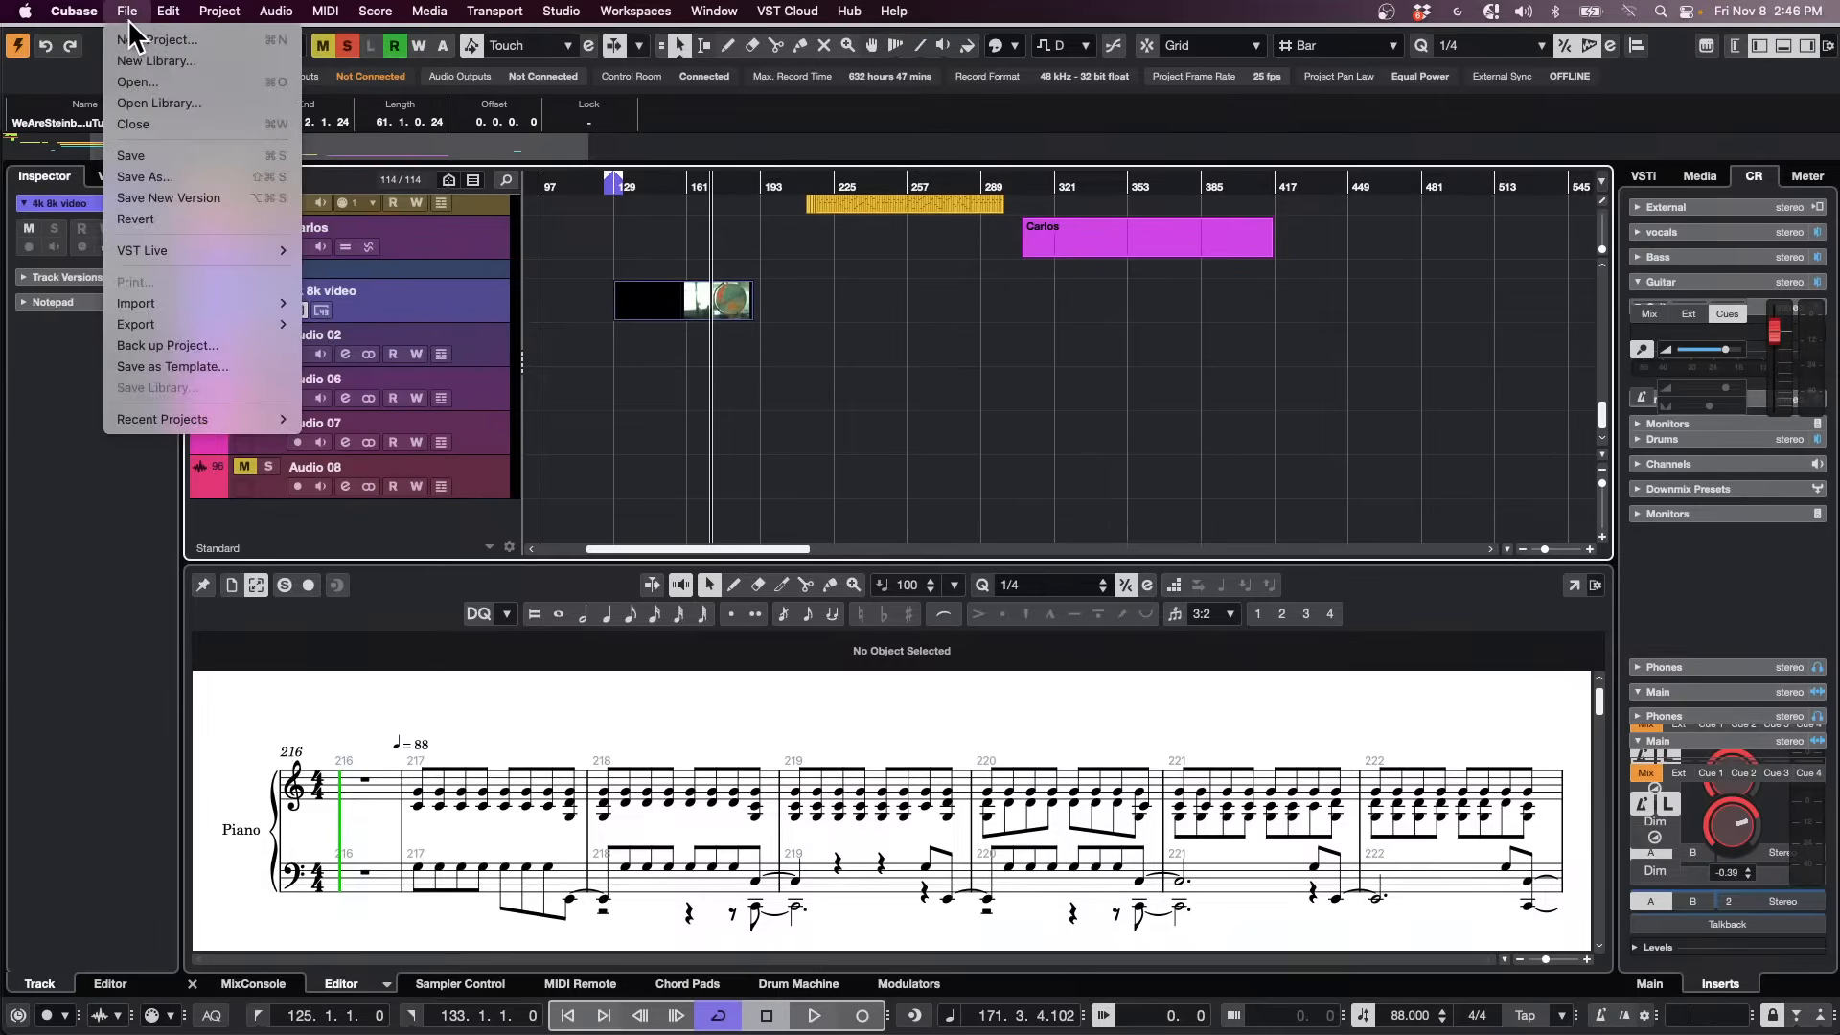
{"action": "mouse_move", "coordinate": [278, 324]}
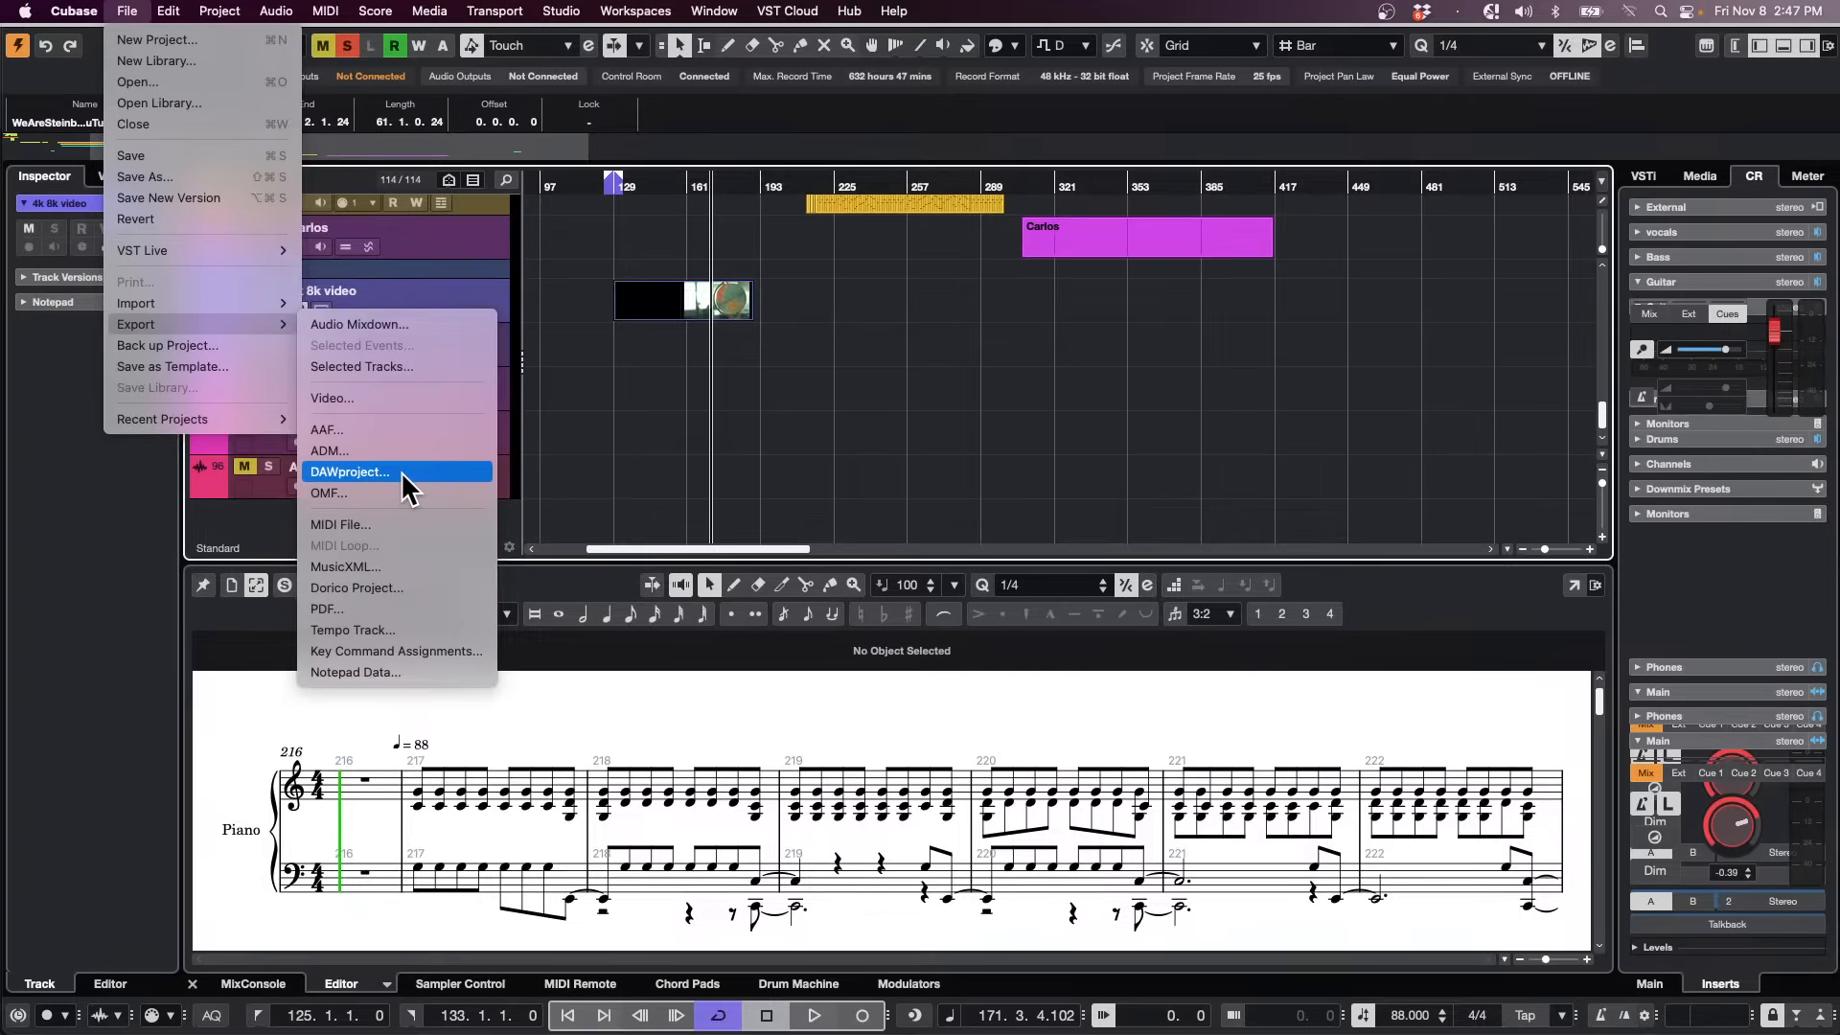
{"action": "left_click", "coordinate": [644, 408]}
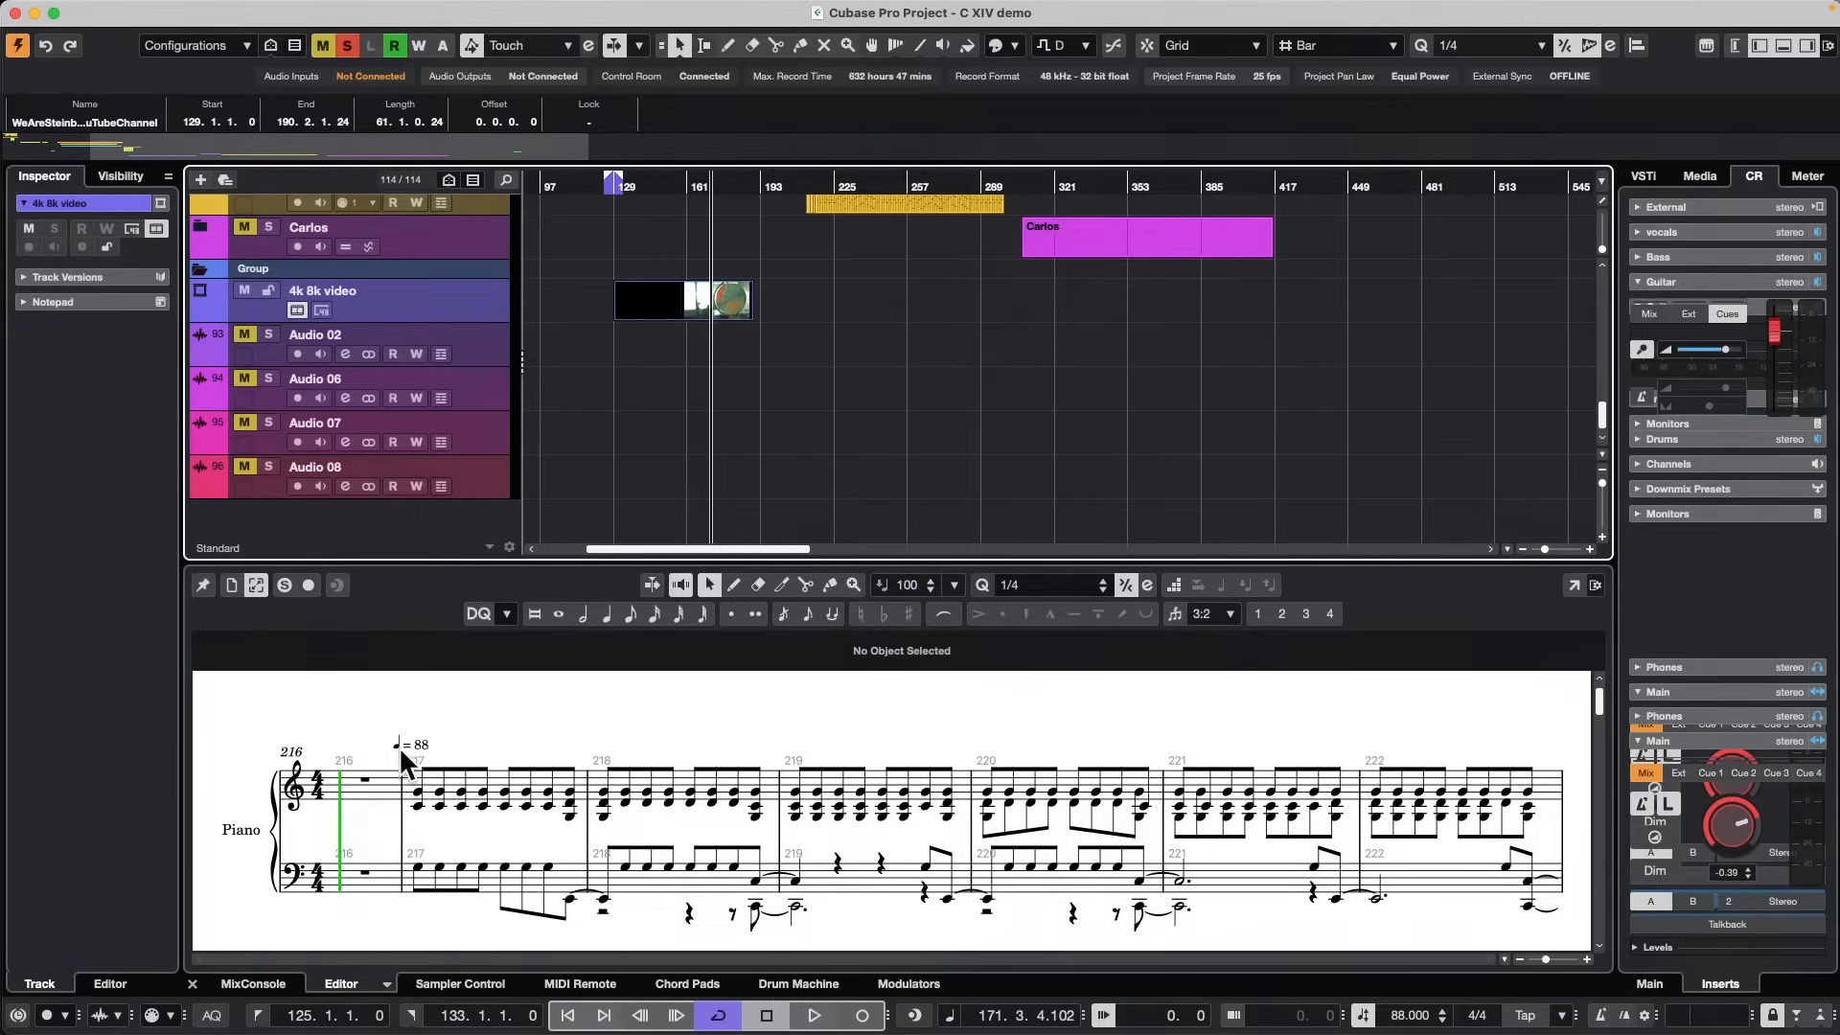
Show the MixConsole in the lower zone, move the Violas channel between Cello and Db Bass, and restore the mixer's height.
{"action": "left_click", "coordinate": [236, 985]}
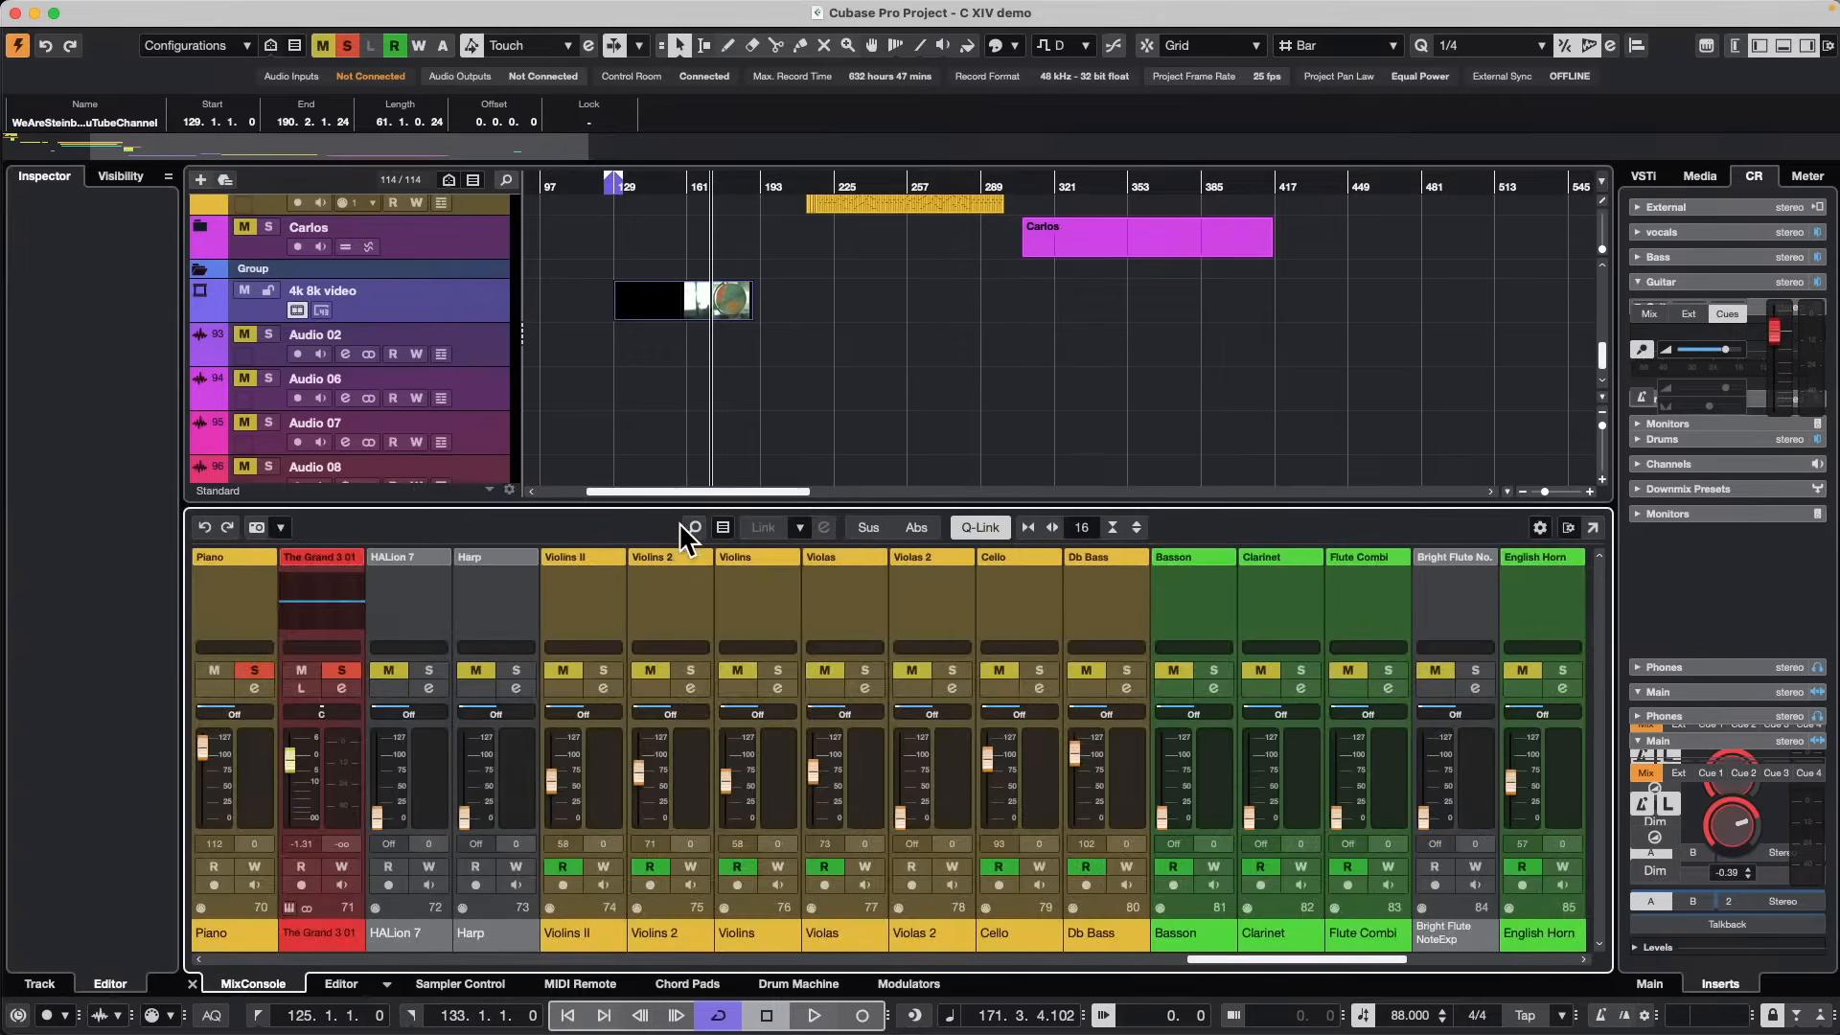
{"action": "left_click_drag", "start_coordinate": [690, 504], "coordinate": [727, 273]}
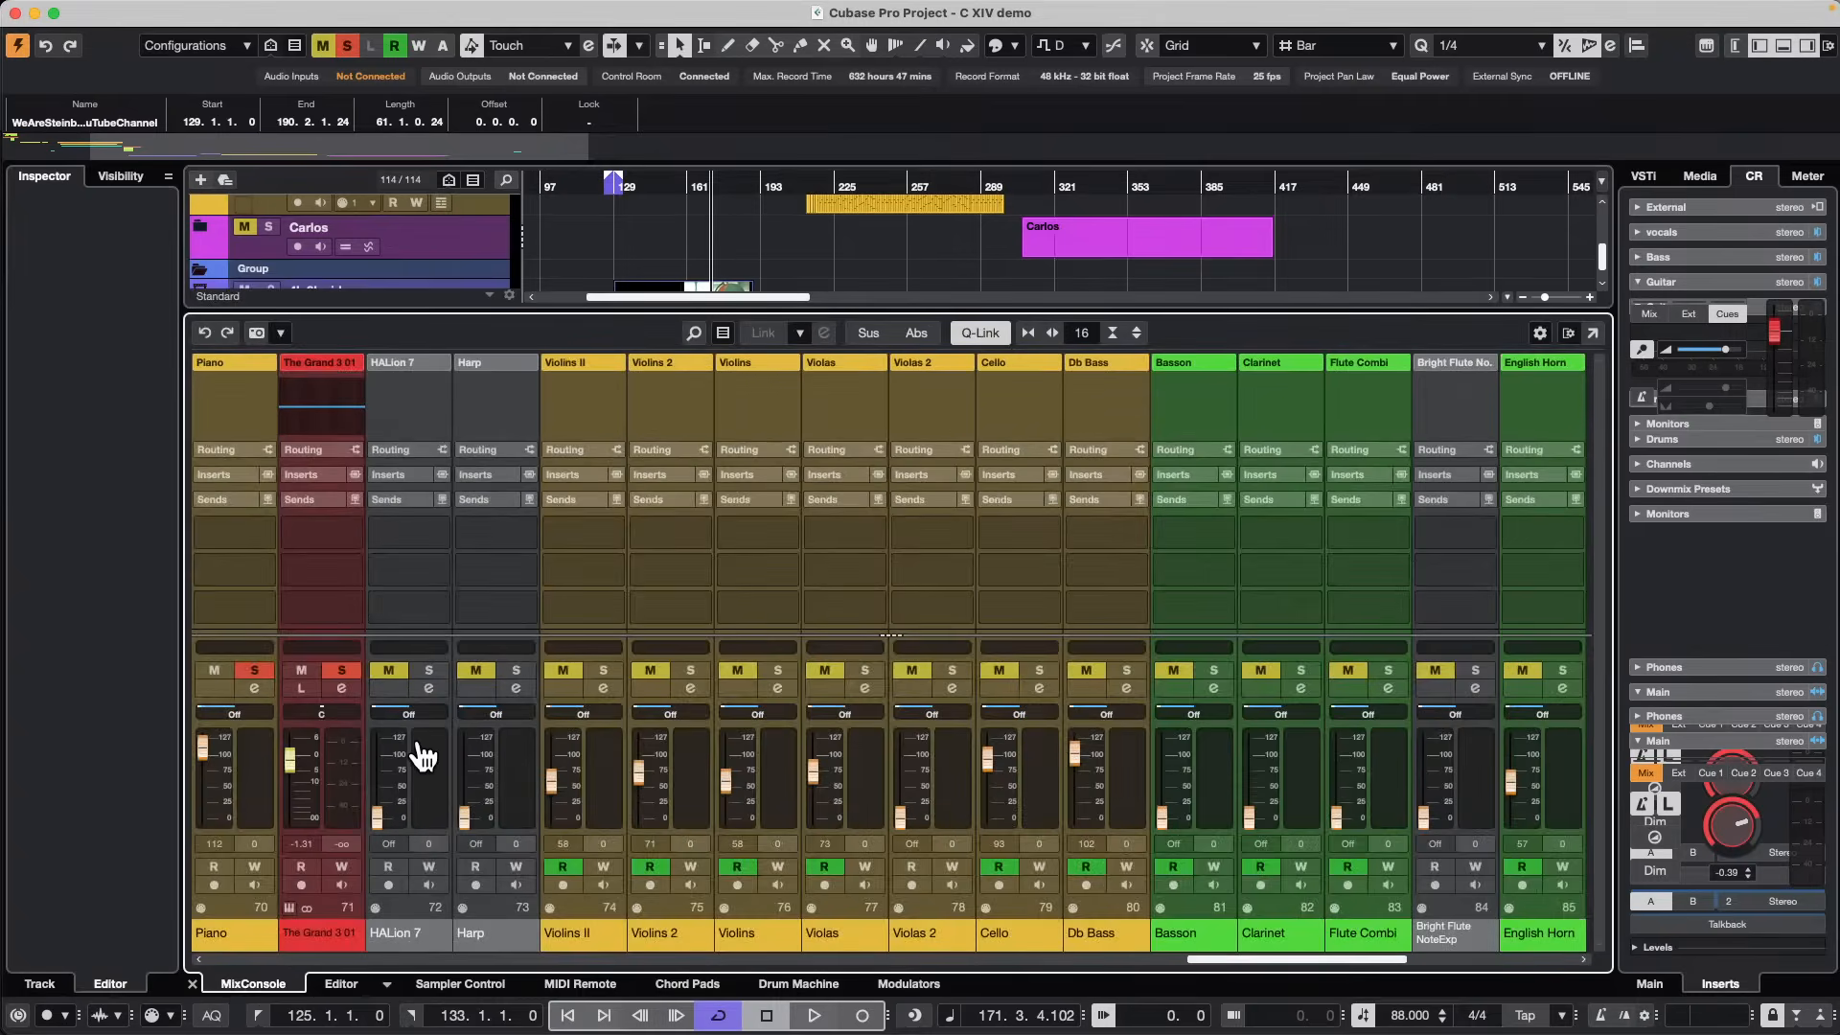
{"action": "left_click_drag", "start_coordinate": [863, 780], "coordinate": [1060, 784]}
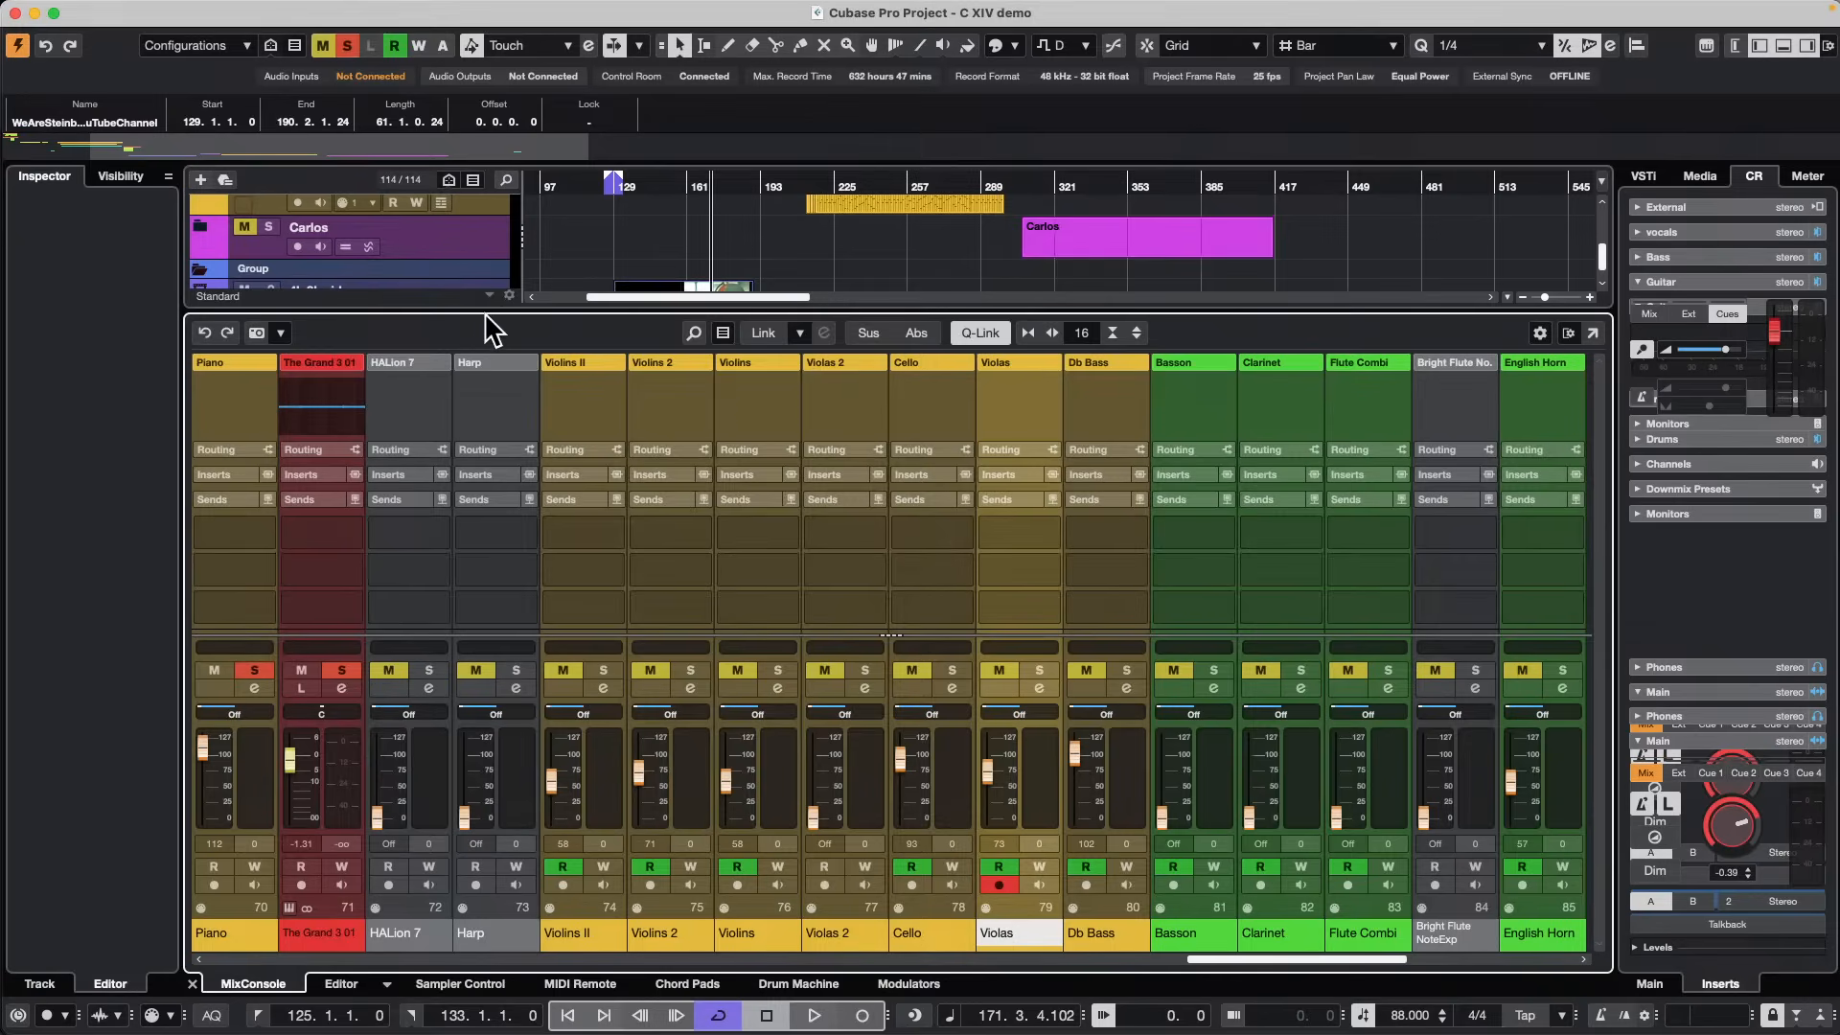
{"action": "left_click_drag", "start_coordinate": [485, 308], "coordinate": [460, 505]}
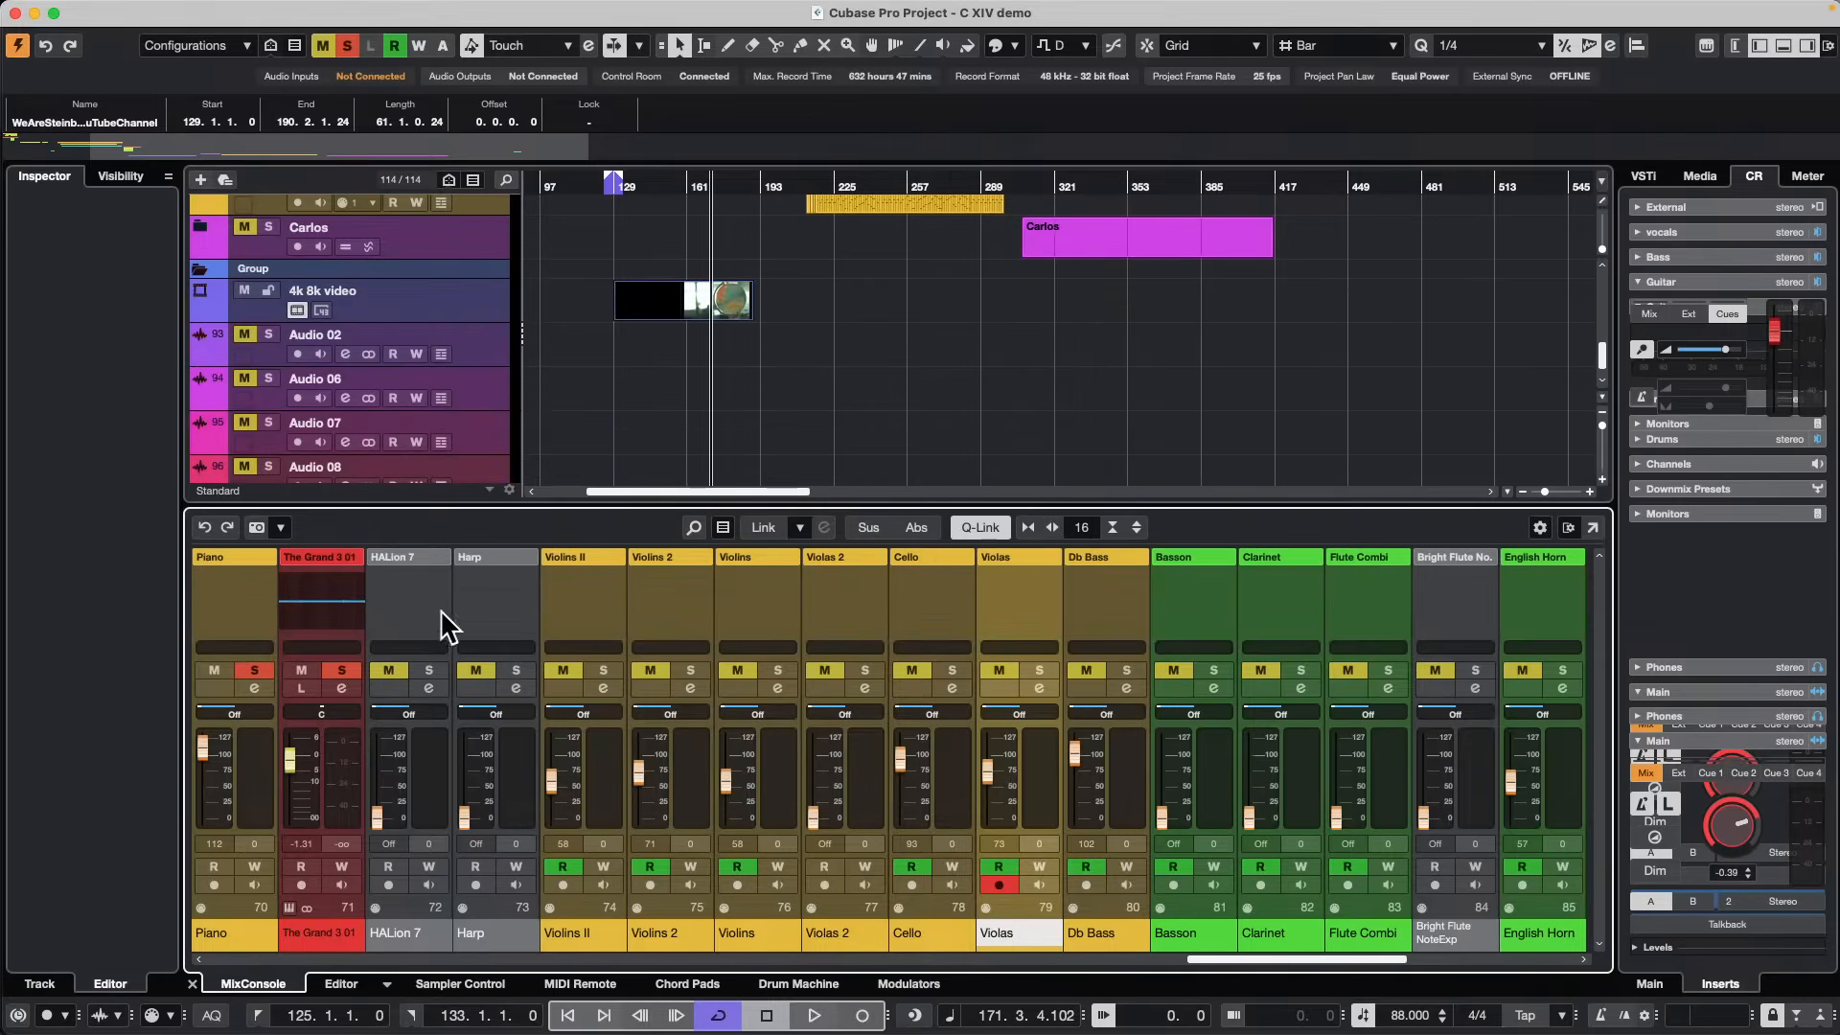
Select the Audio 02 track, collapse its Inserts section, and open and close the track preset browser.
{"action": "left_click", "coordinate": [485, 364]}
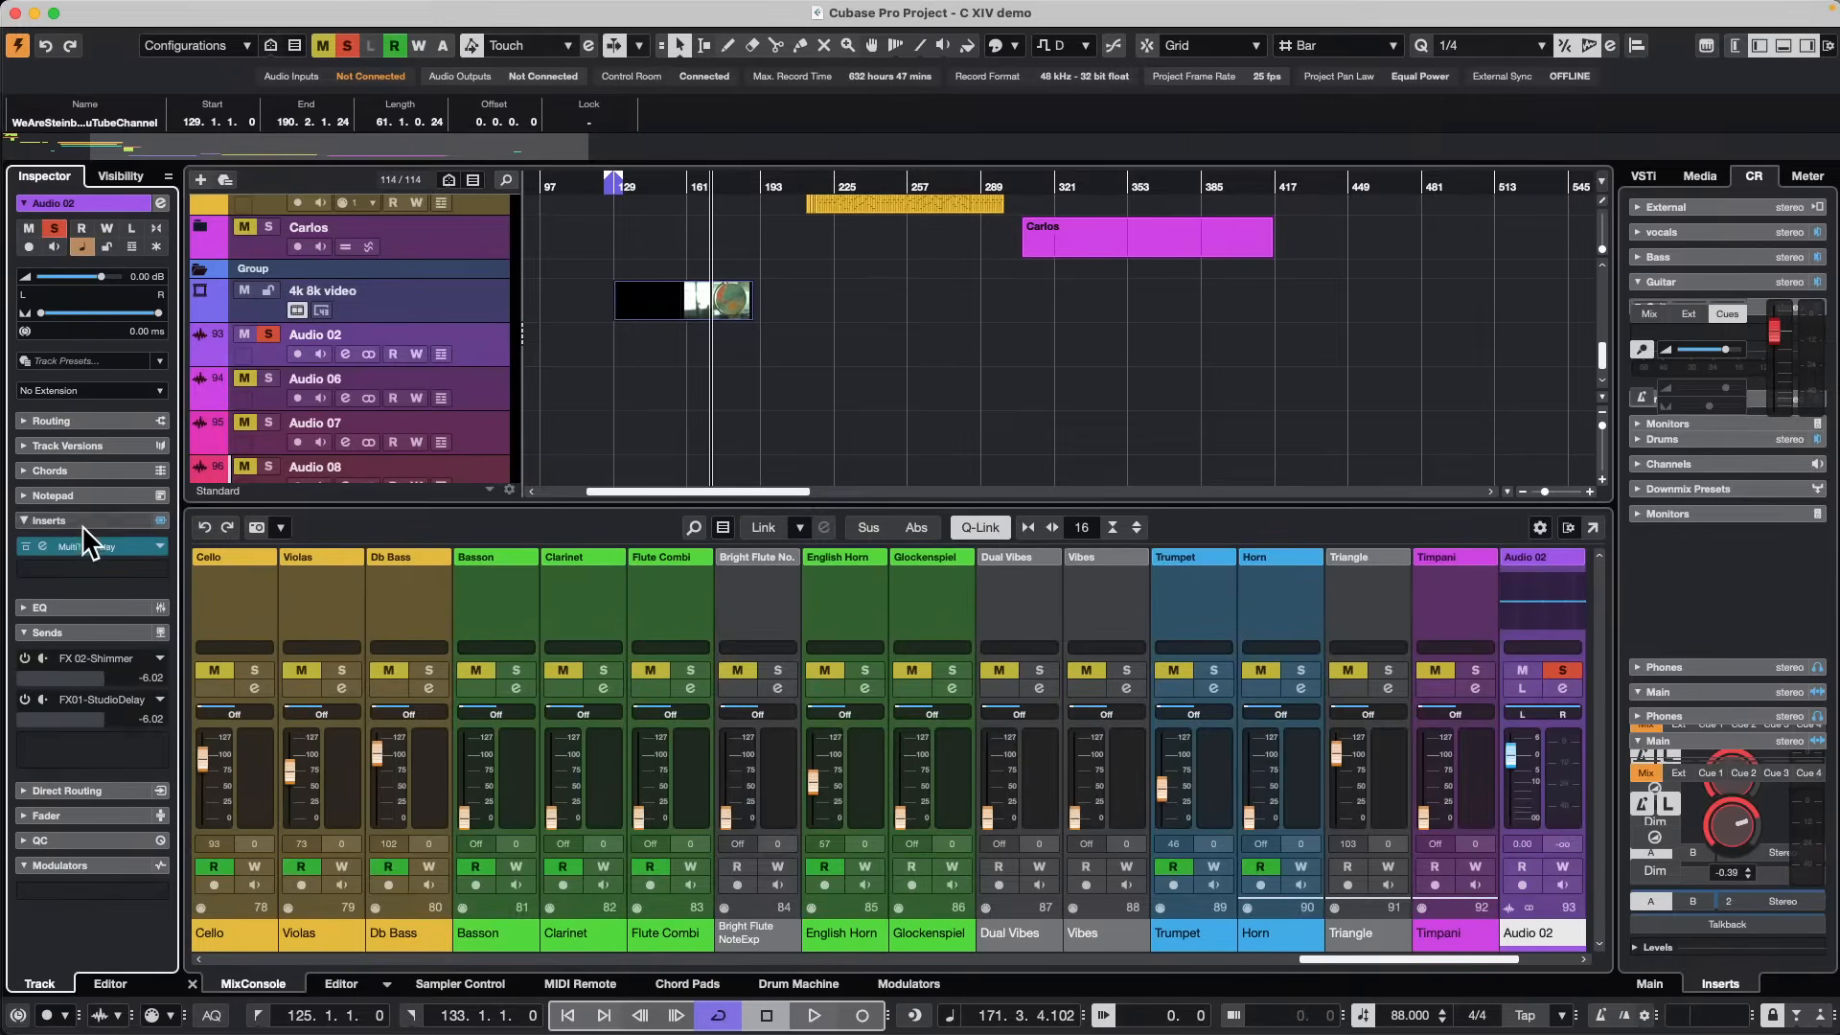
{"action": "left_click", "coordinate": [58, 520]}
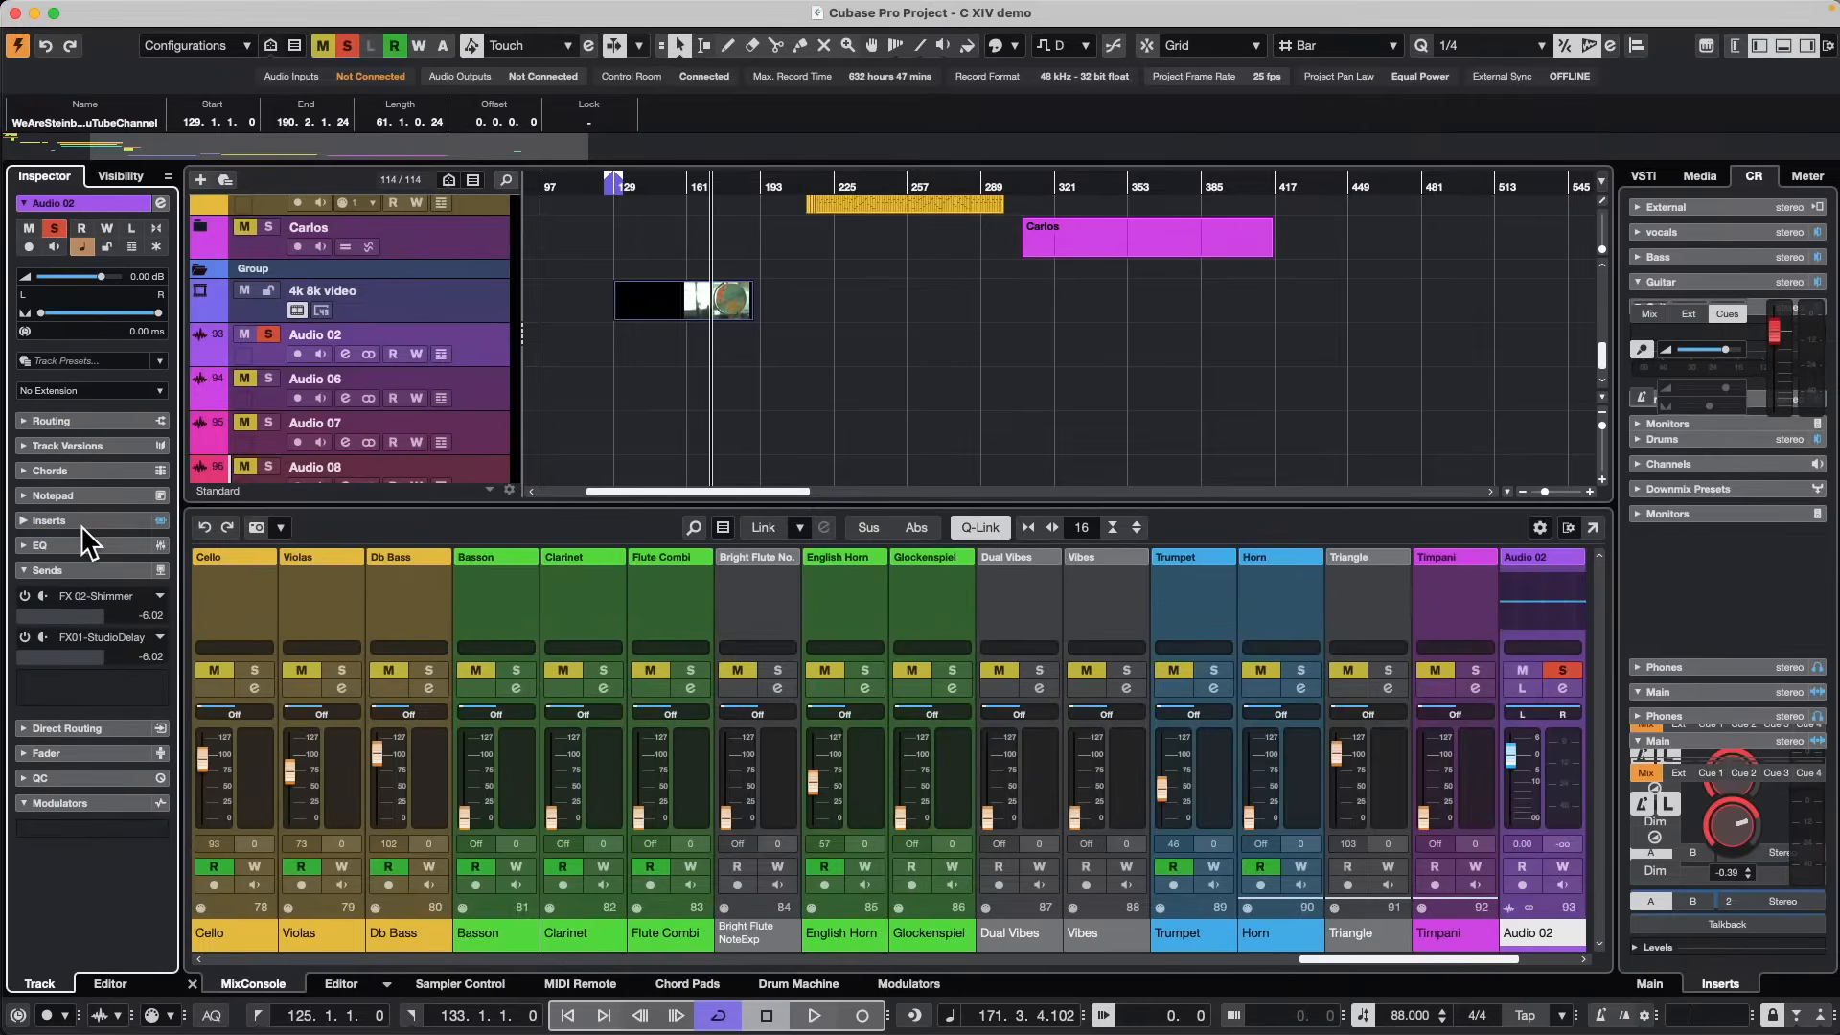
{"action": "key", "text": "shift+p"}
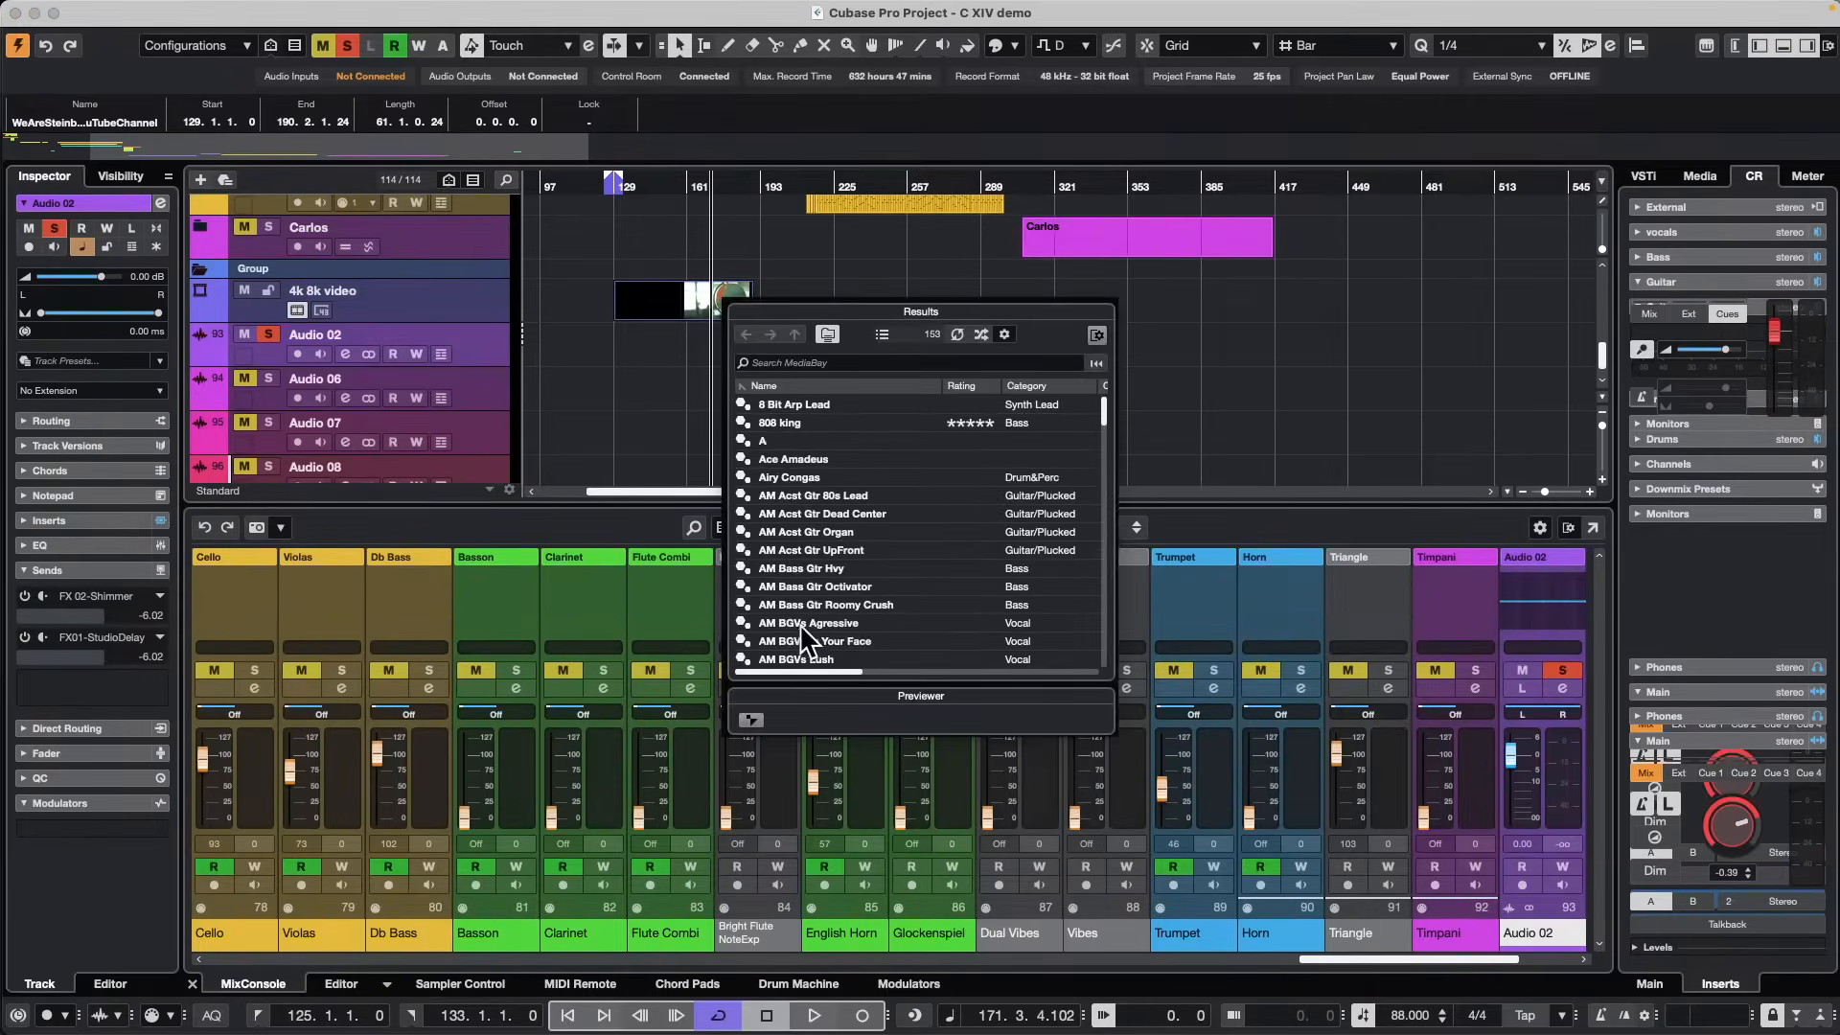
{"action": "key", "text": "Escape"}
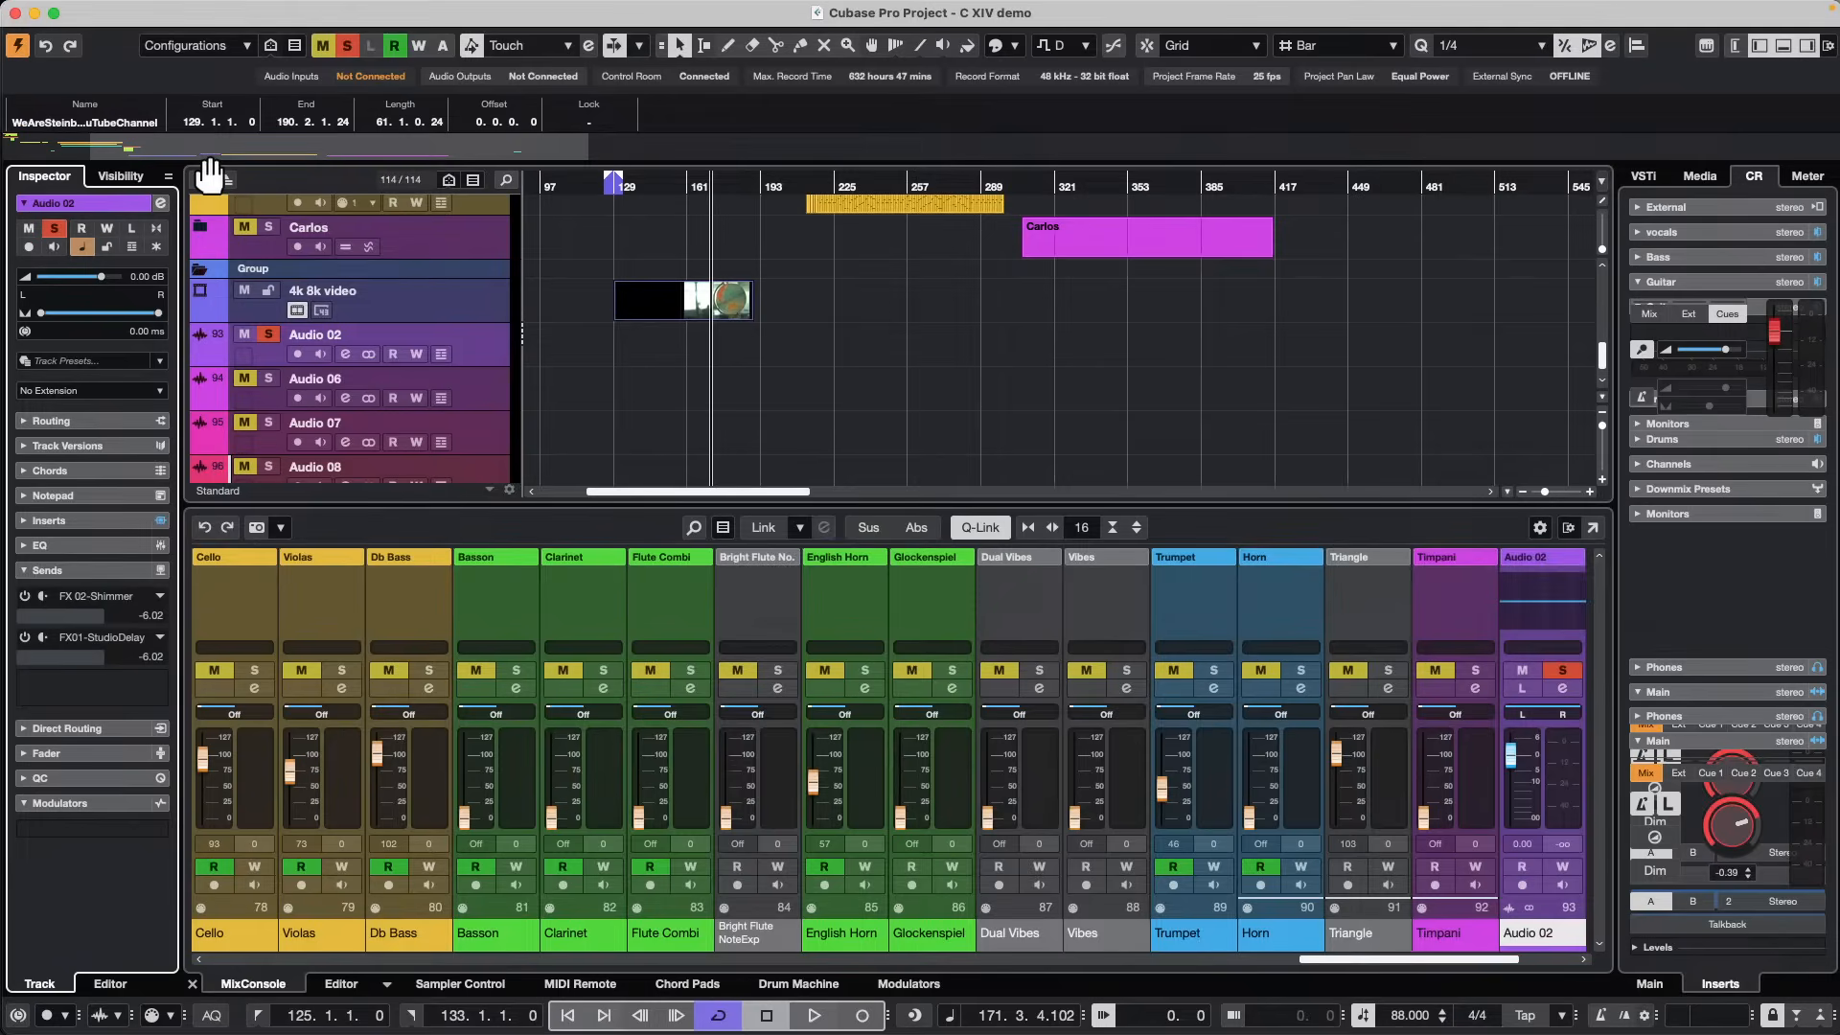
Add a drum track with Pattern Event as its event type and load the Things Gone Wonky preset in the Drum Machine.
{"action": "left_click", "coordinate": [803, 987]}
{"action": "left_click", "coordinate": [920, 853]}
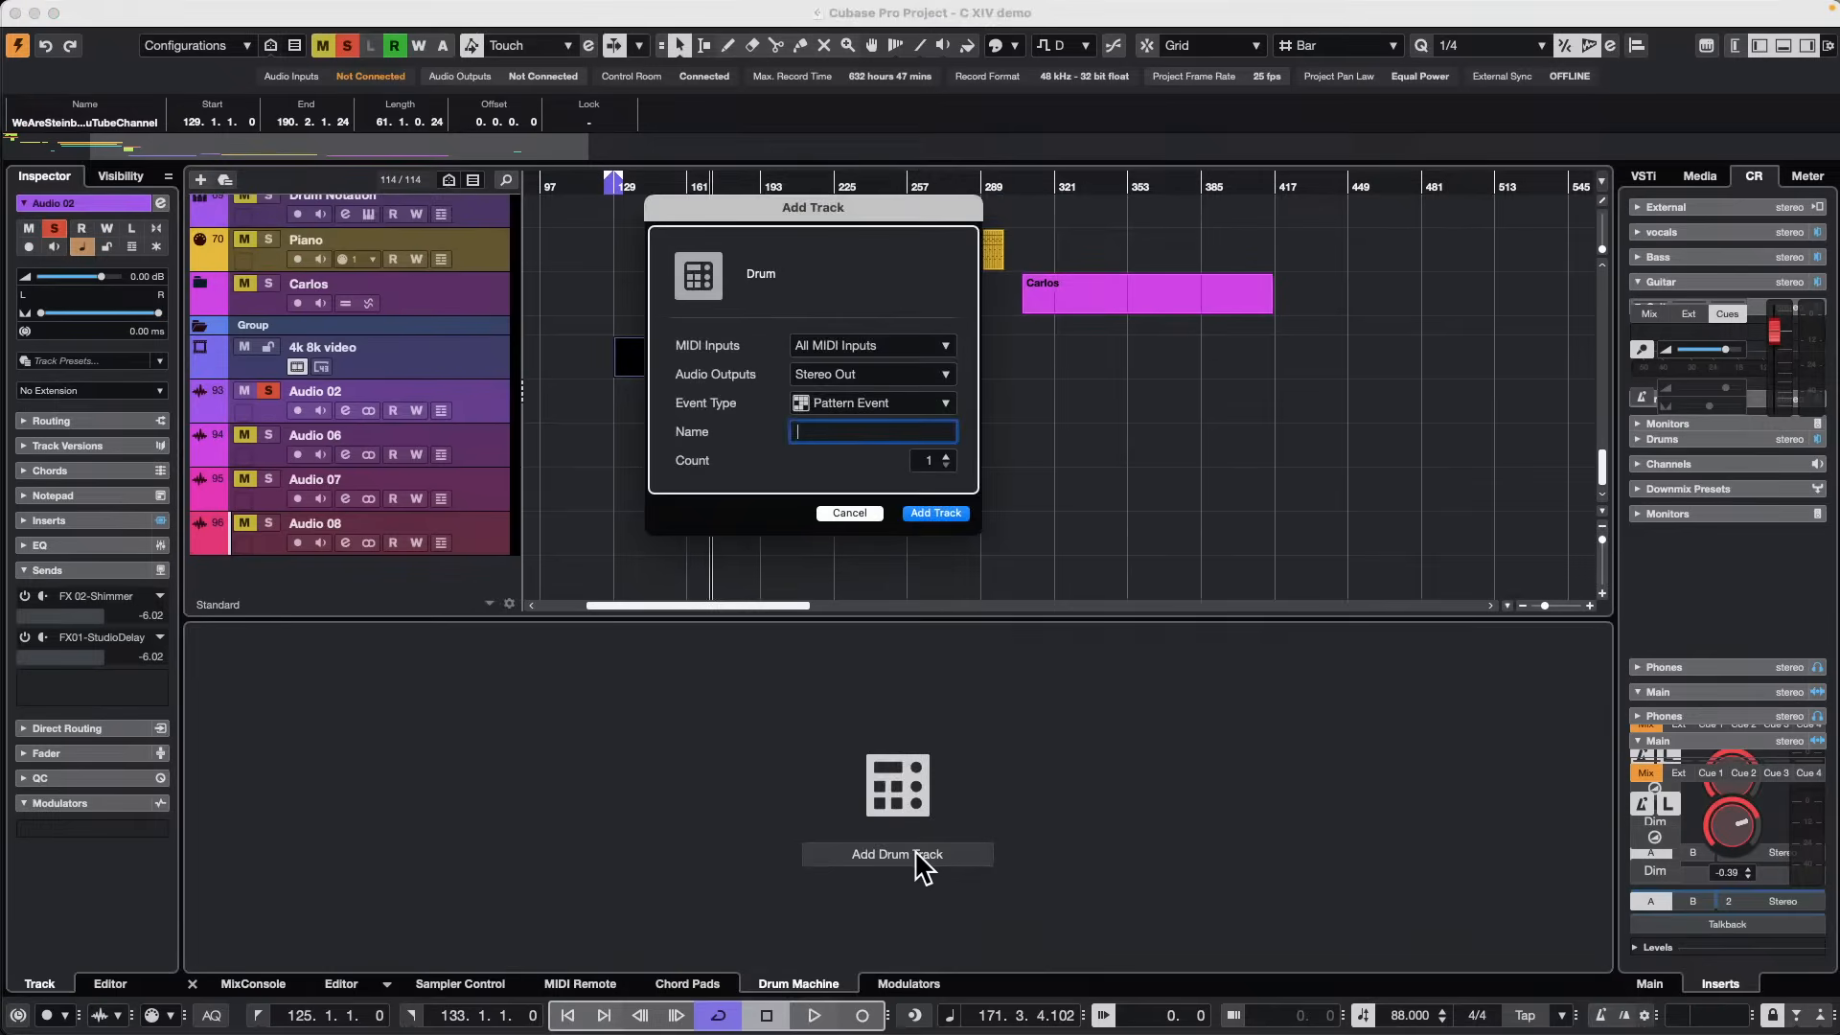
{"action": "left_click", "coordinate": [936, 513]}
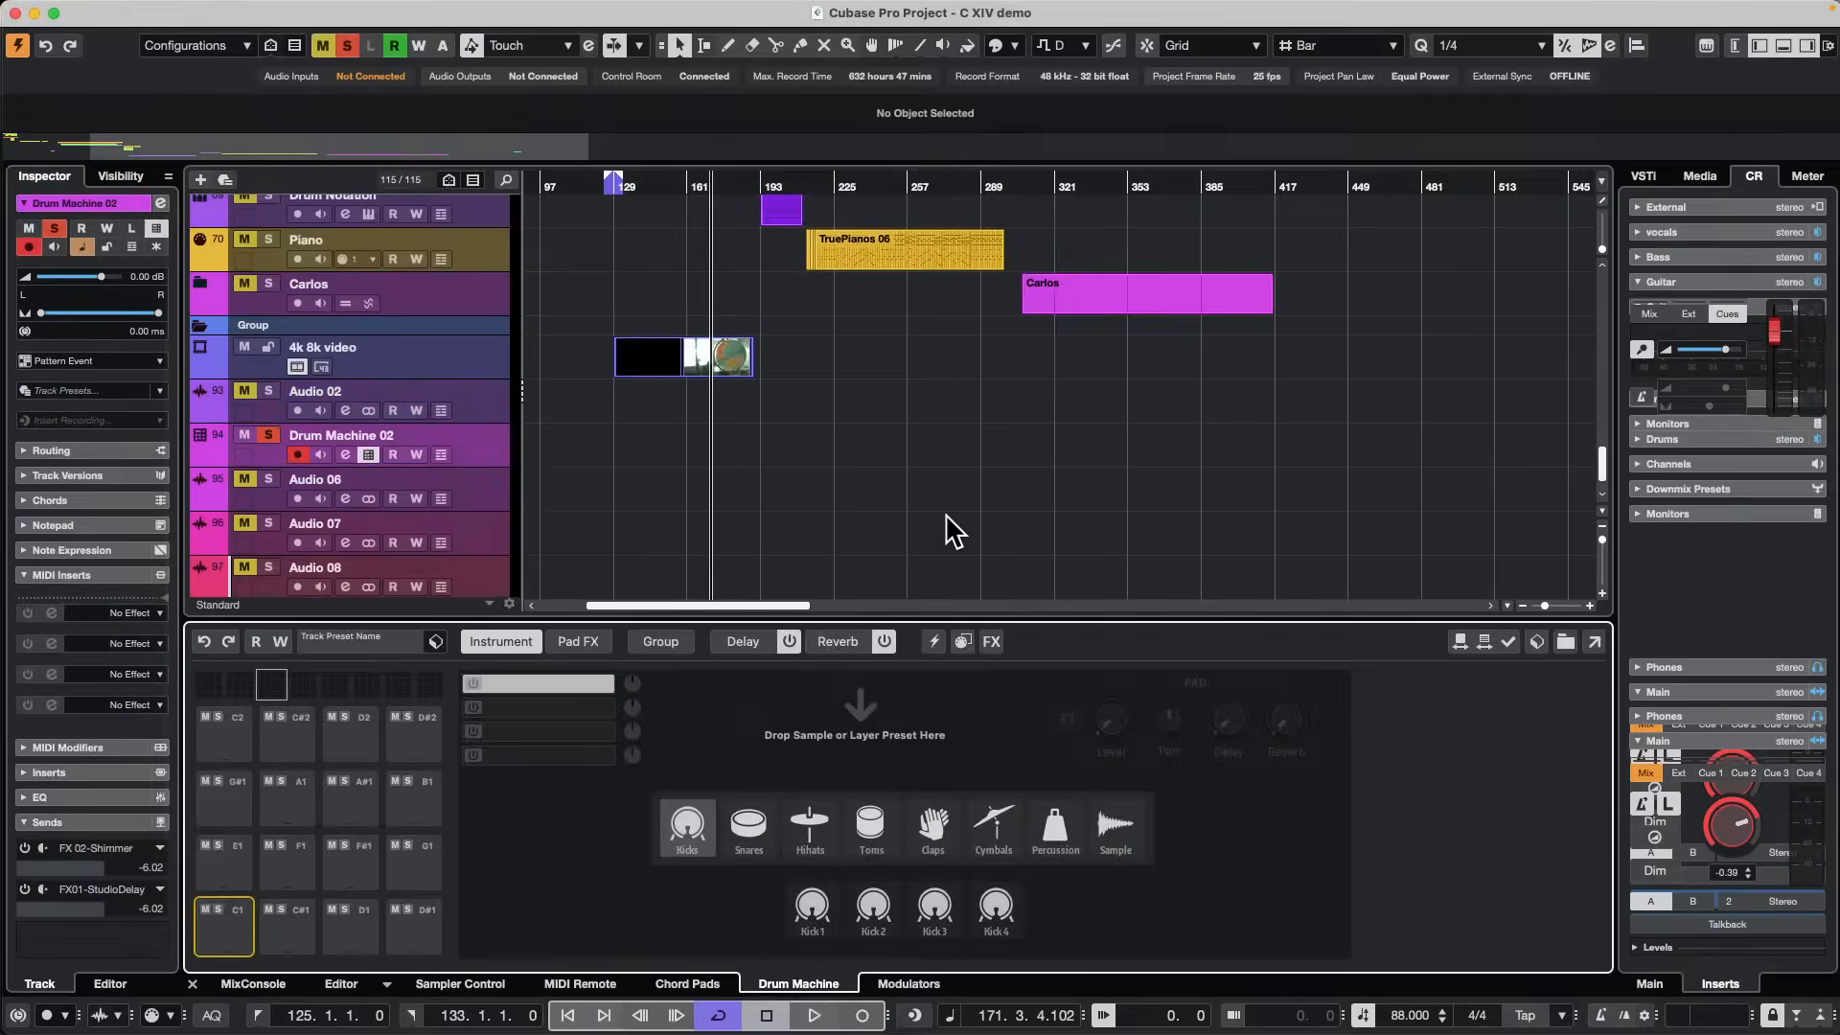
{"action": "left_click", "coordinate": [386, 640]}
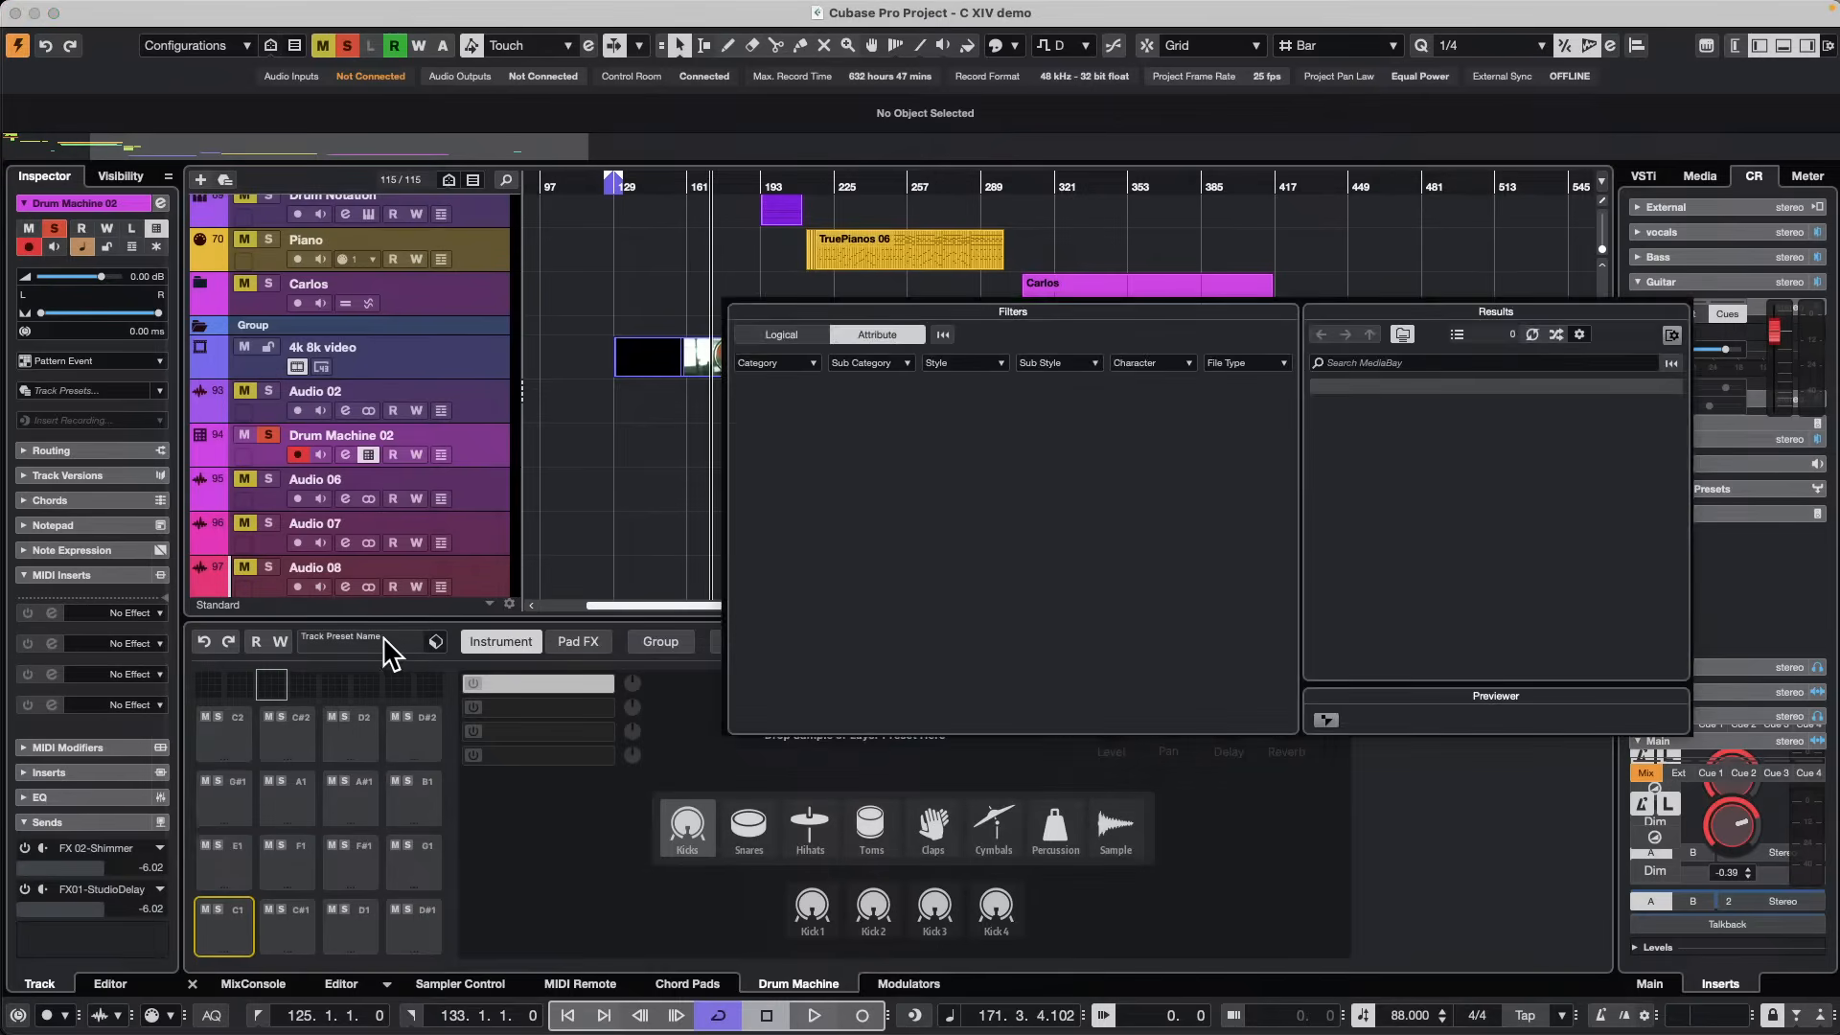
{"action": "double_click", "coordinate": [1348, 596]}
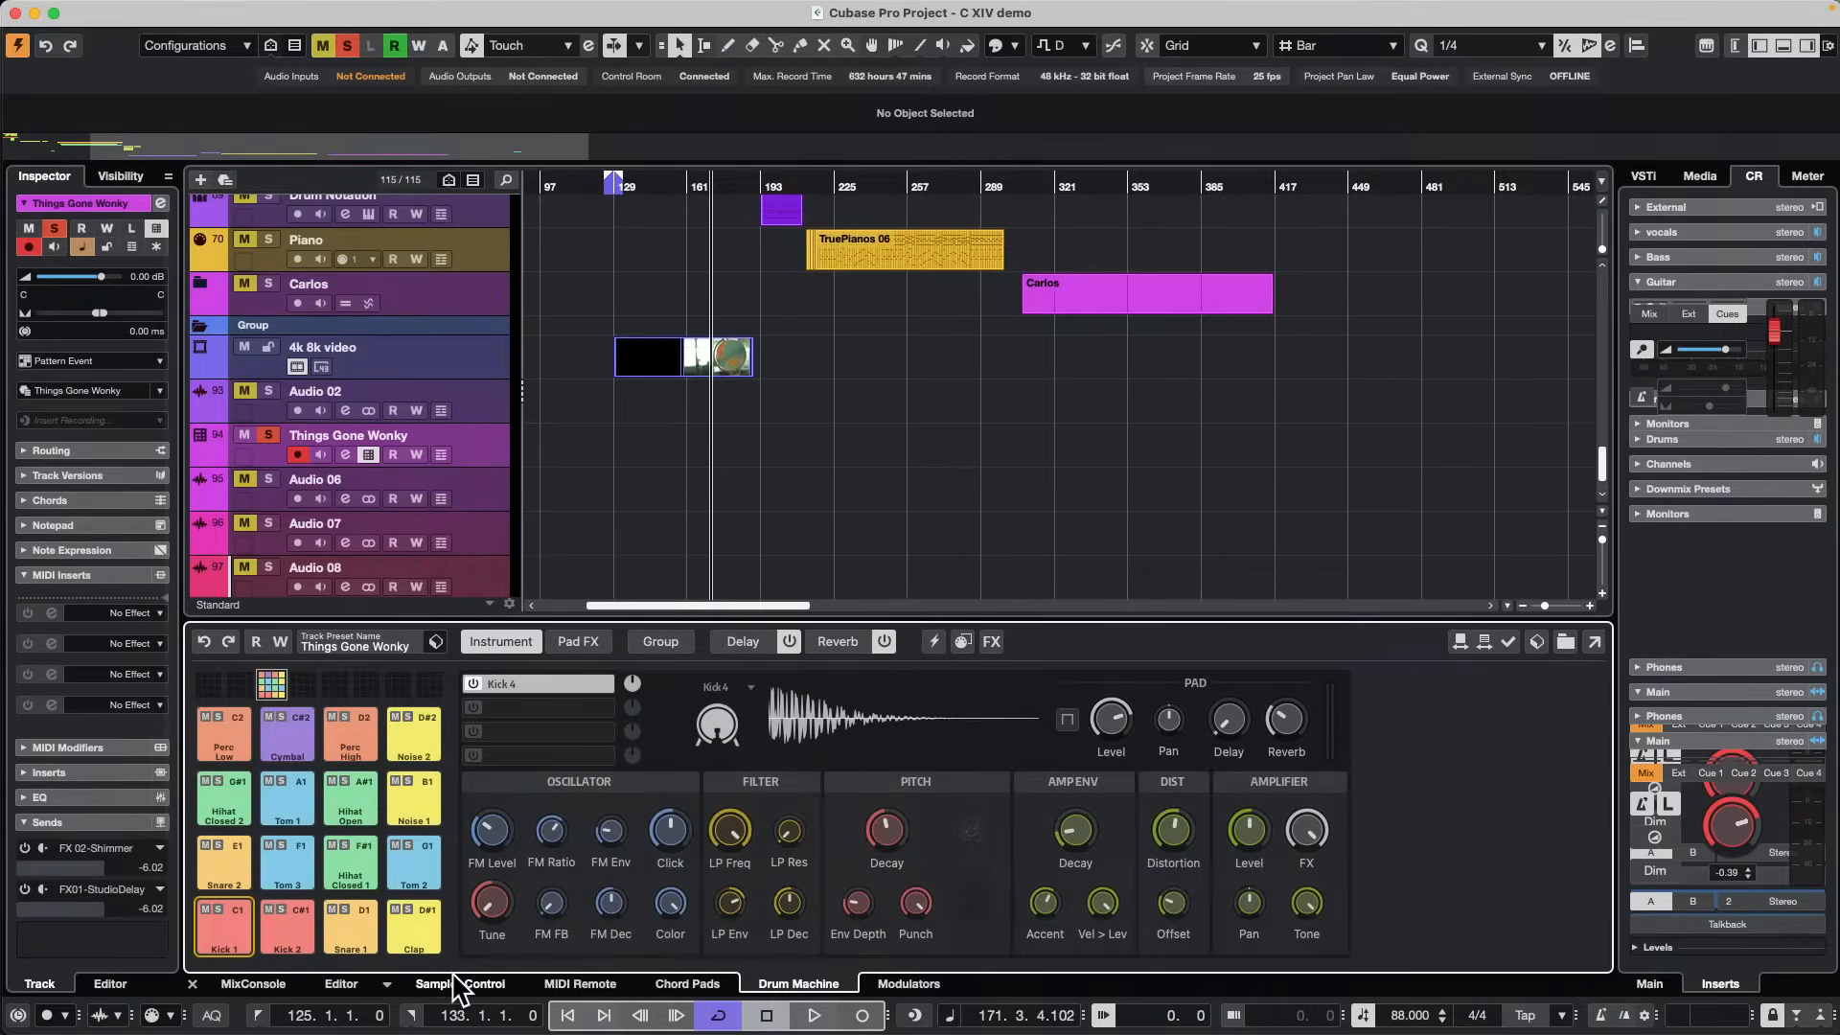
Look through the Things Gone Wonky track's pattern editor and Modulators, and locate the Modulation folder's tracks, leaving the Modulators displayed.
{"action": "left_click", "coordinate": [337, 983]}
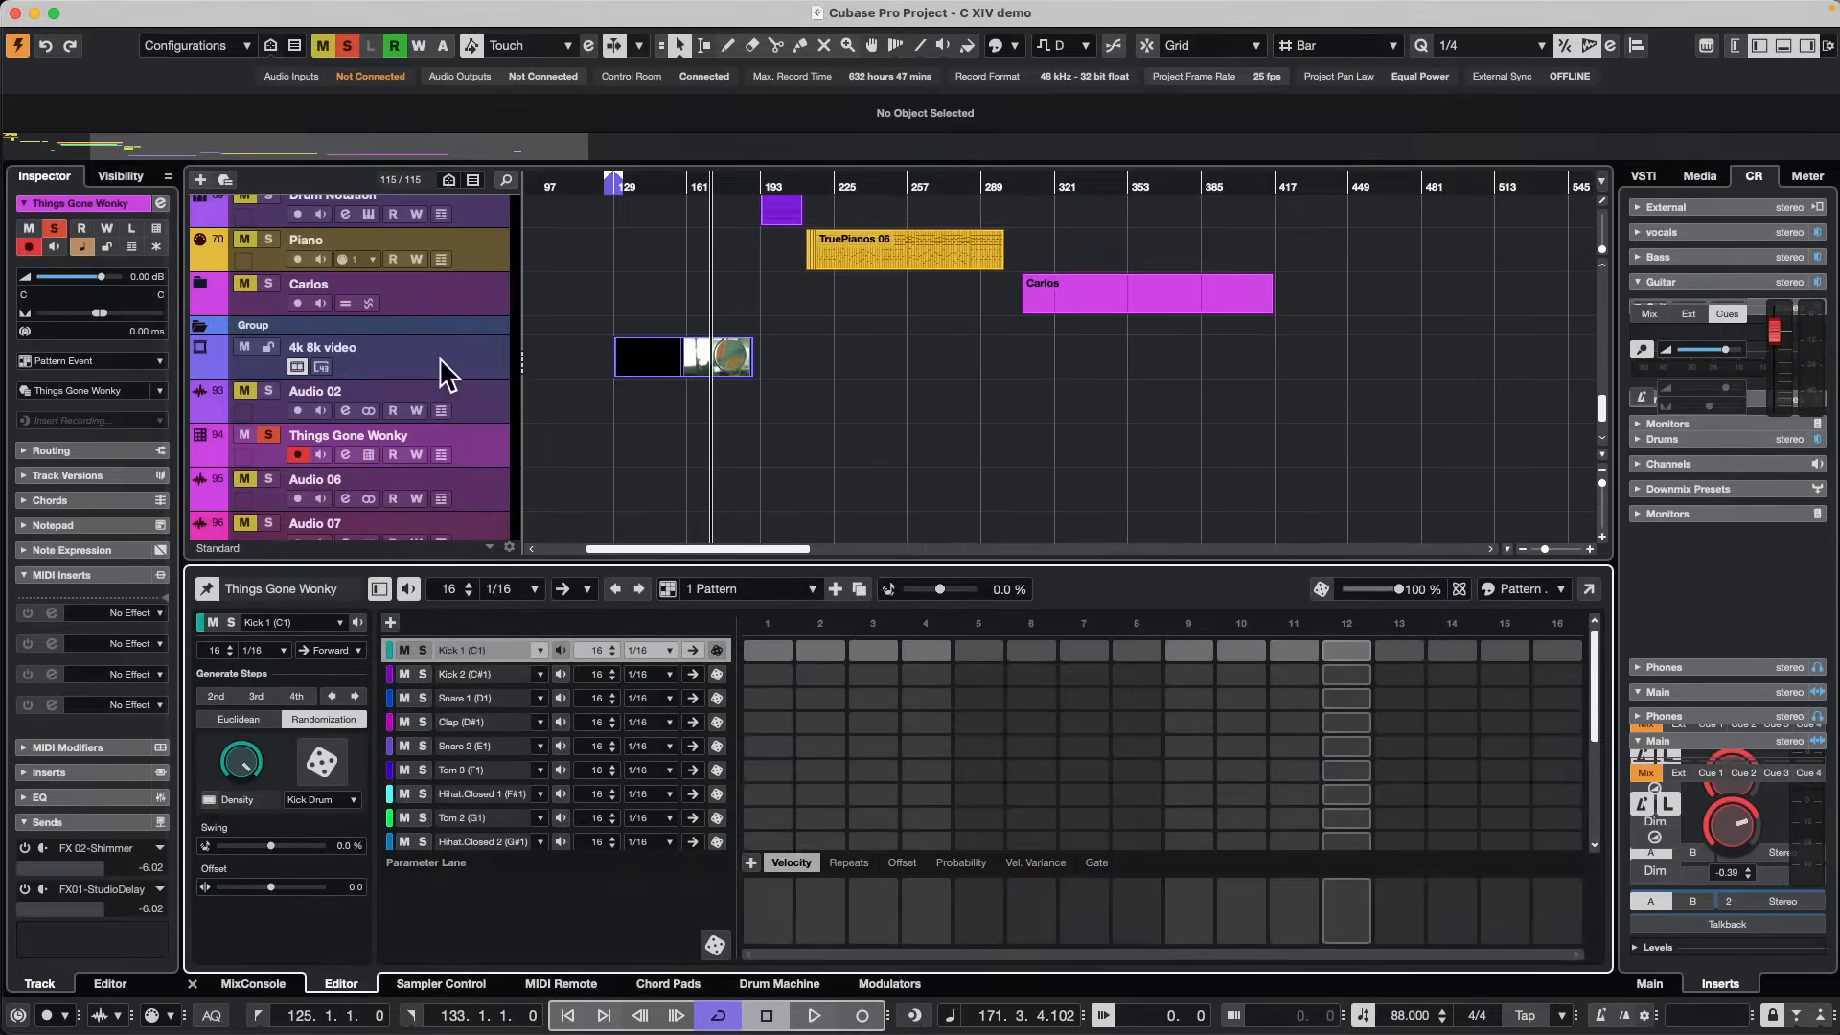
{"action": "scroll", "coordinate": [335, 343], "scroll_direction": "up", "scroll_amount": 2}
{"action": "scroll", "coordinate": [335, 343], "scroll_direction": "up", "scroll_amount": 5}
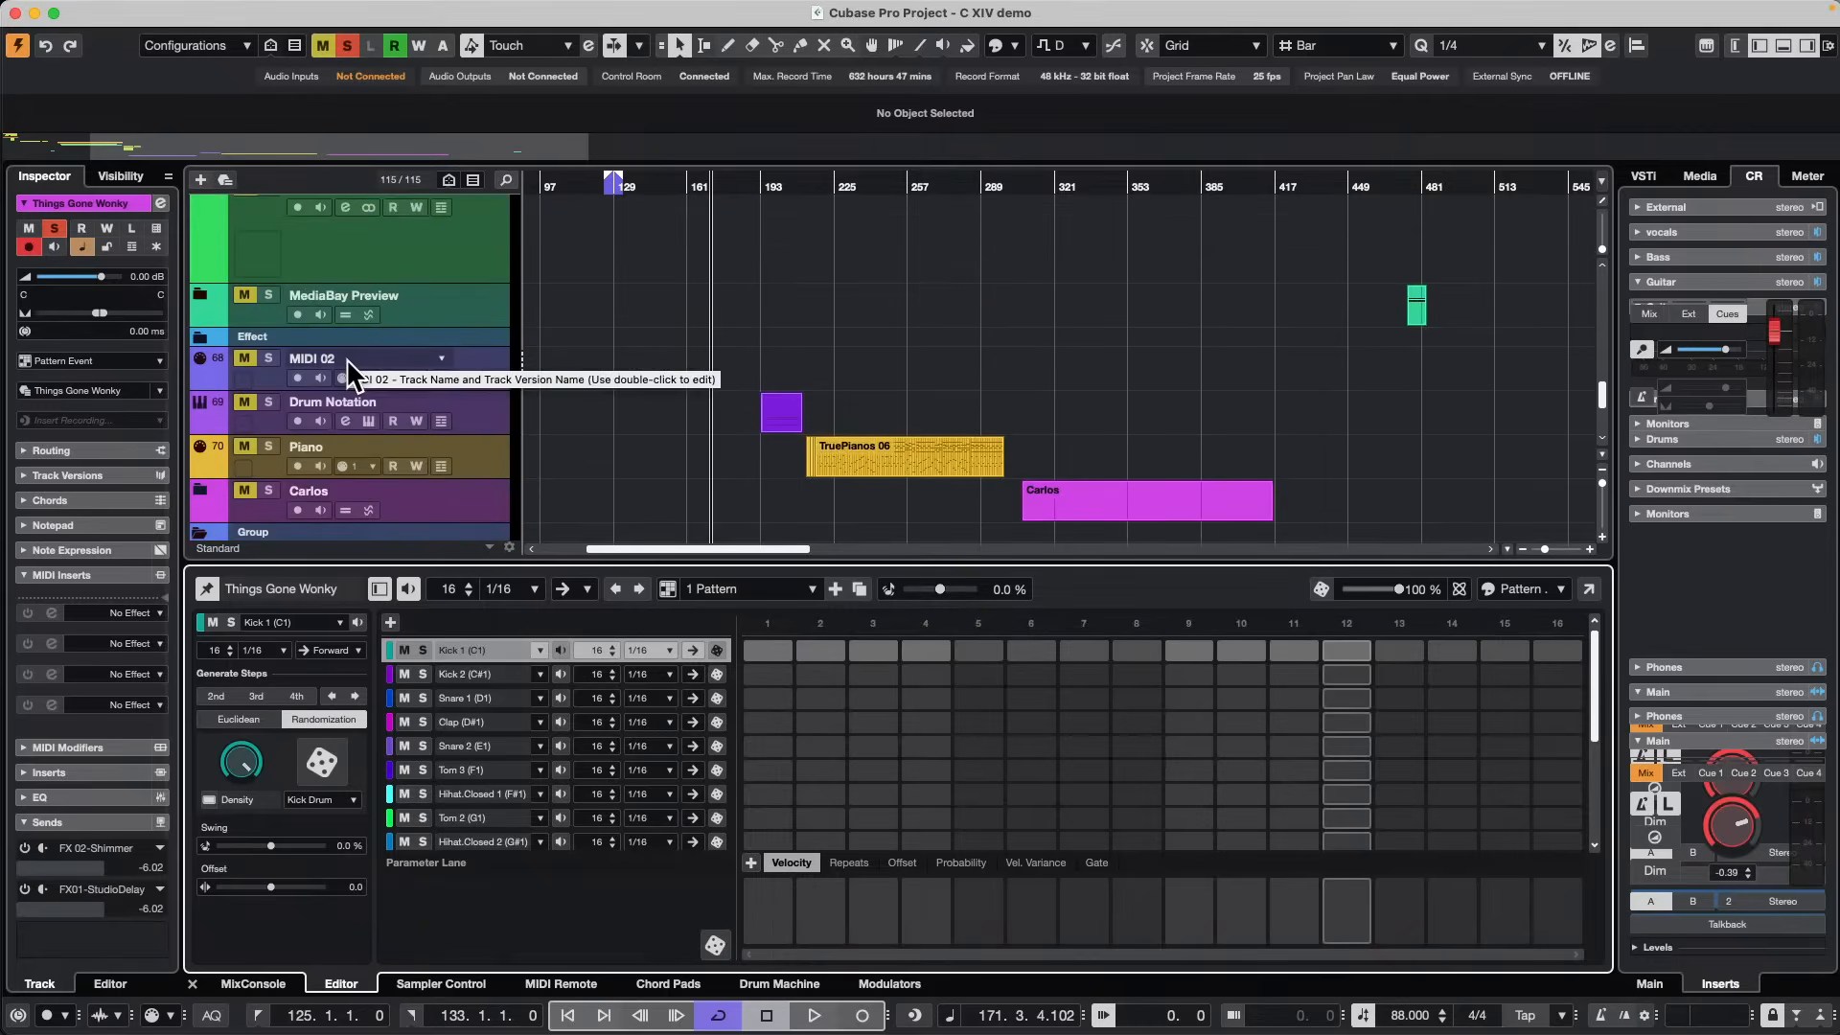
{"action": "scroll", "coordinate": [347, 358], "scroll_direction": "up", "scroll_amount": 5}
{"action": "scroll", "coordinate": [349, 355], "scroll_direction": "up", "scroll_amount": 4}
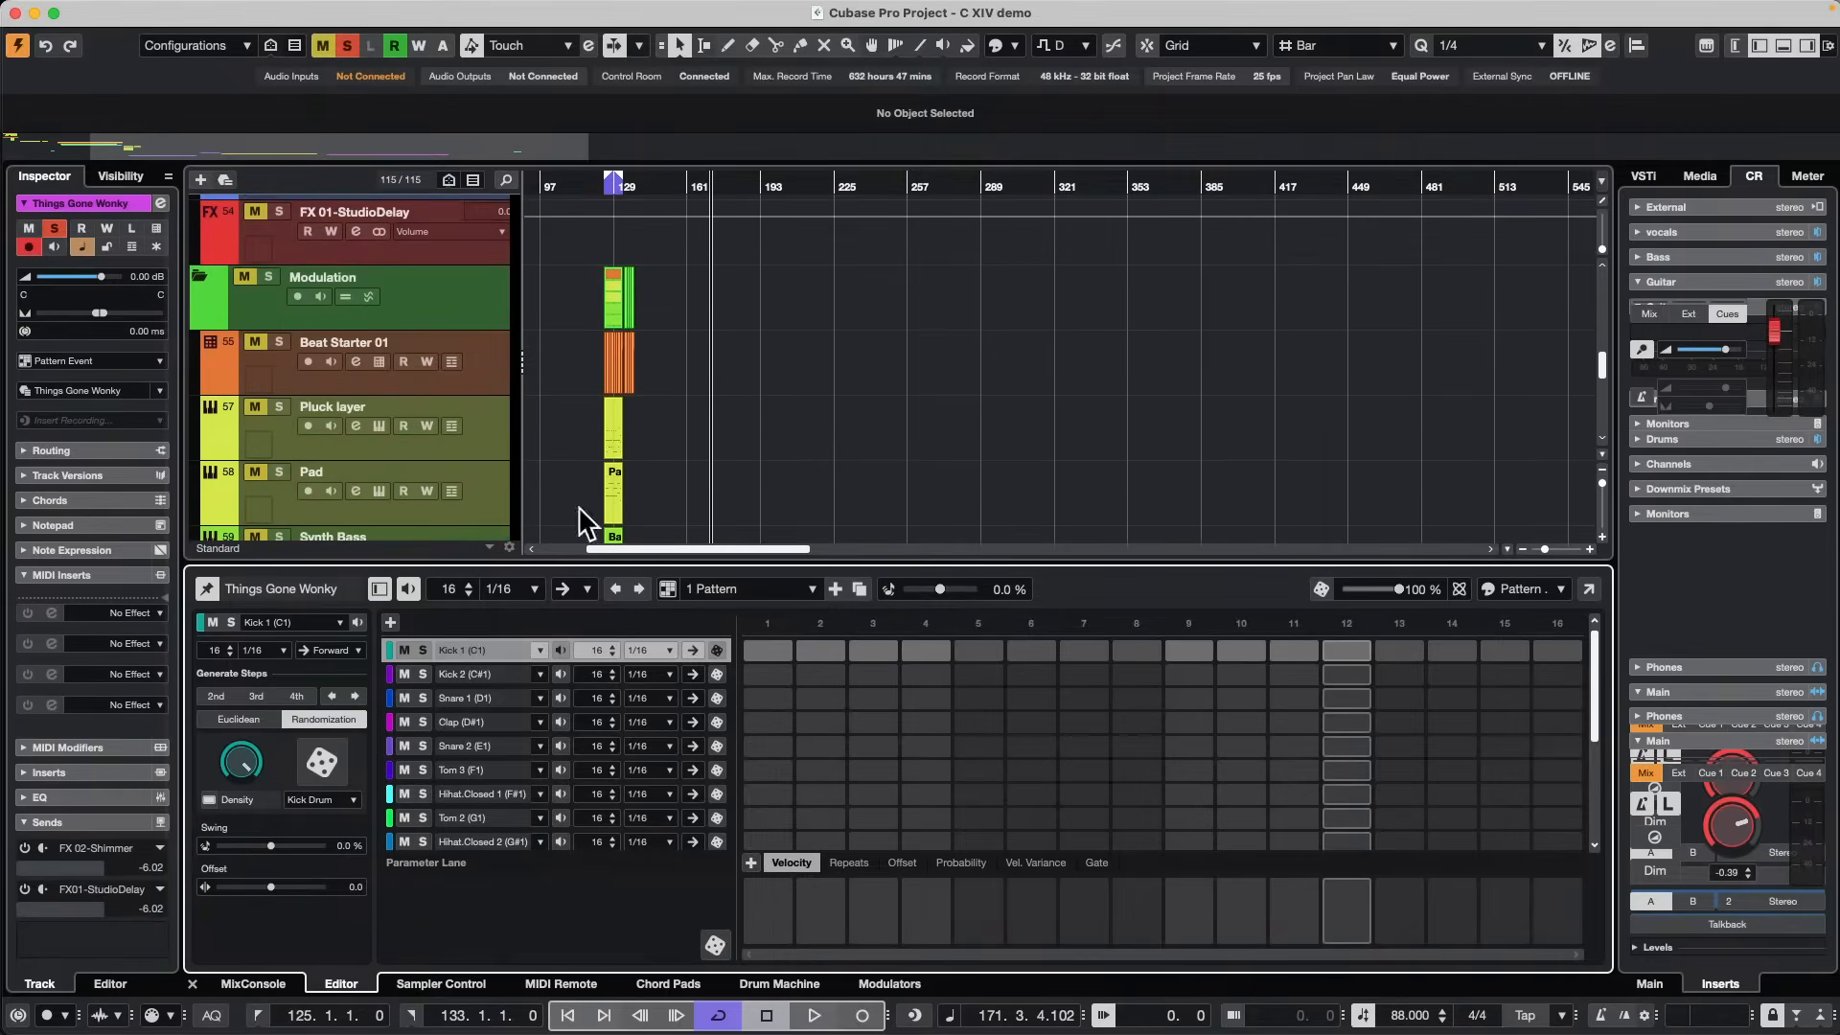
{"action": "left_click", "coordinate": [886, 984]}
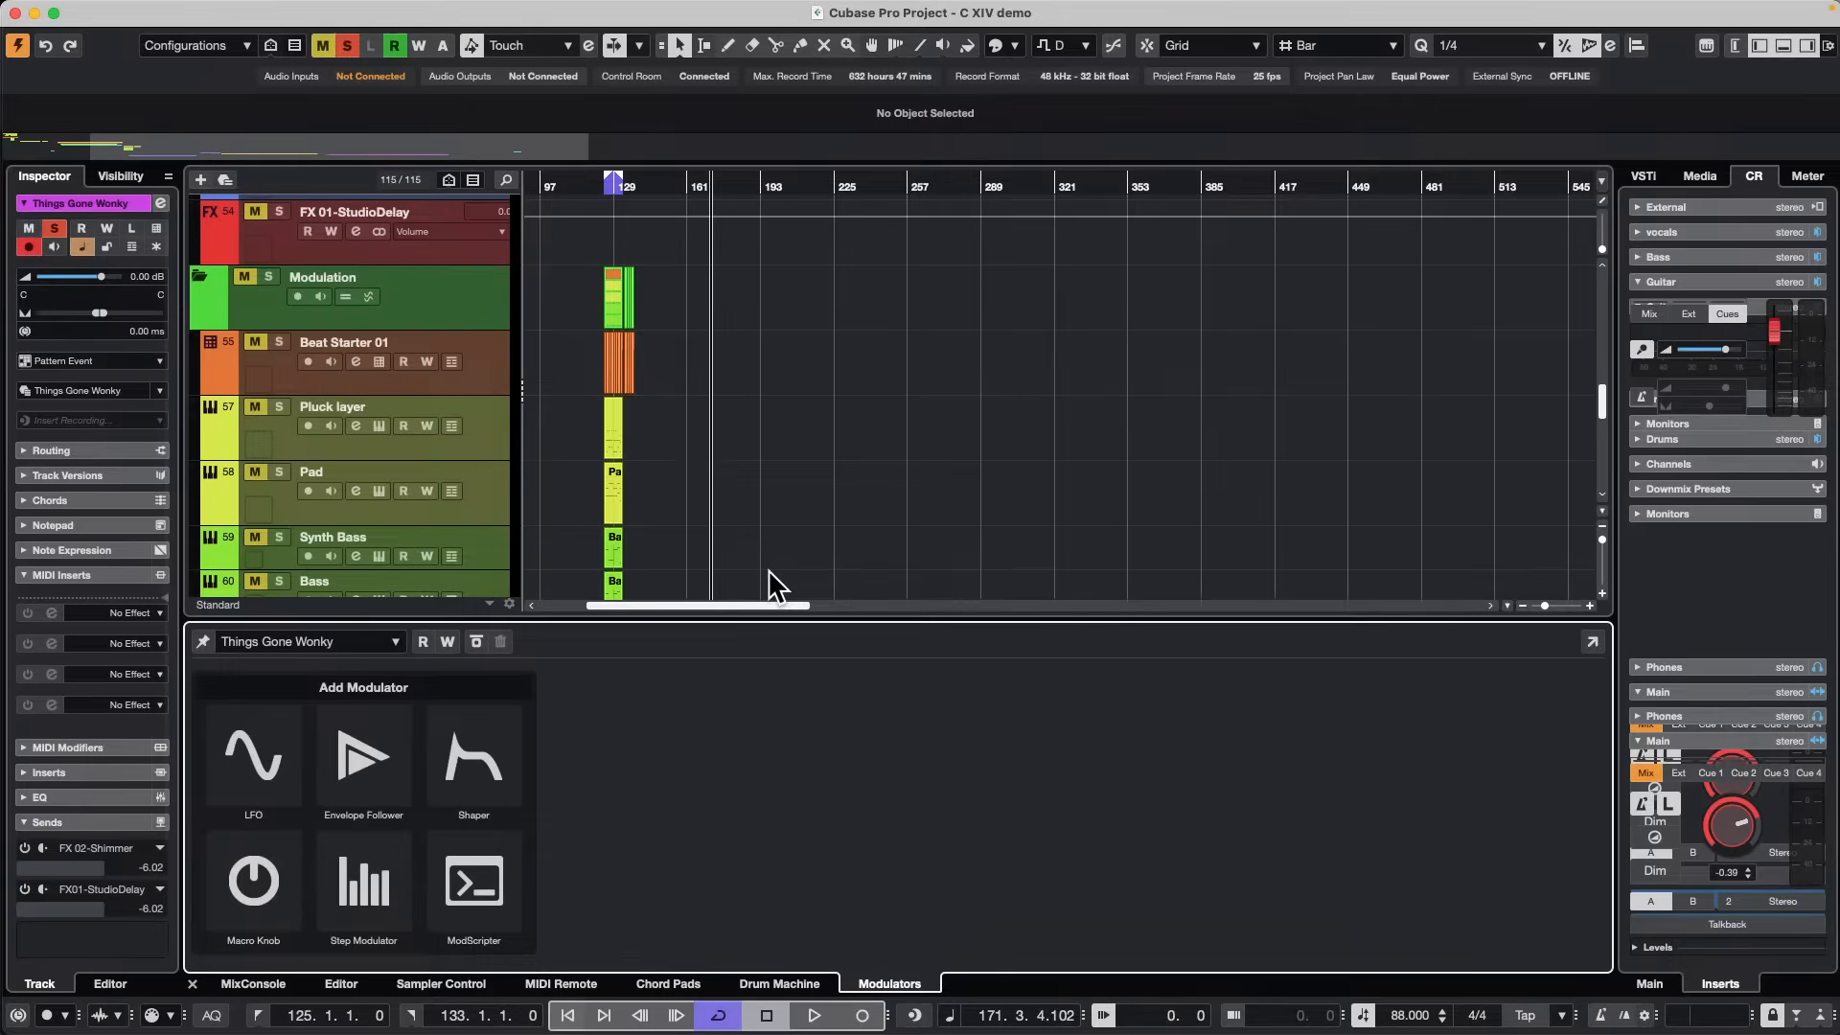
{"action": "left_click", "coordinate": [345, 983]}
{"action": "left_click", "coordinate": [747, 981]}
{"action": "left_click", "coordinate": [891, 983]}
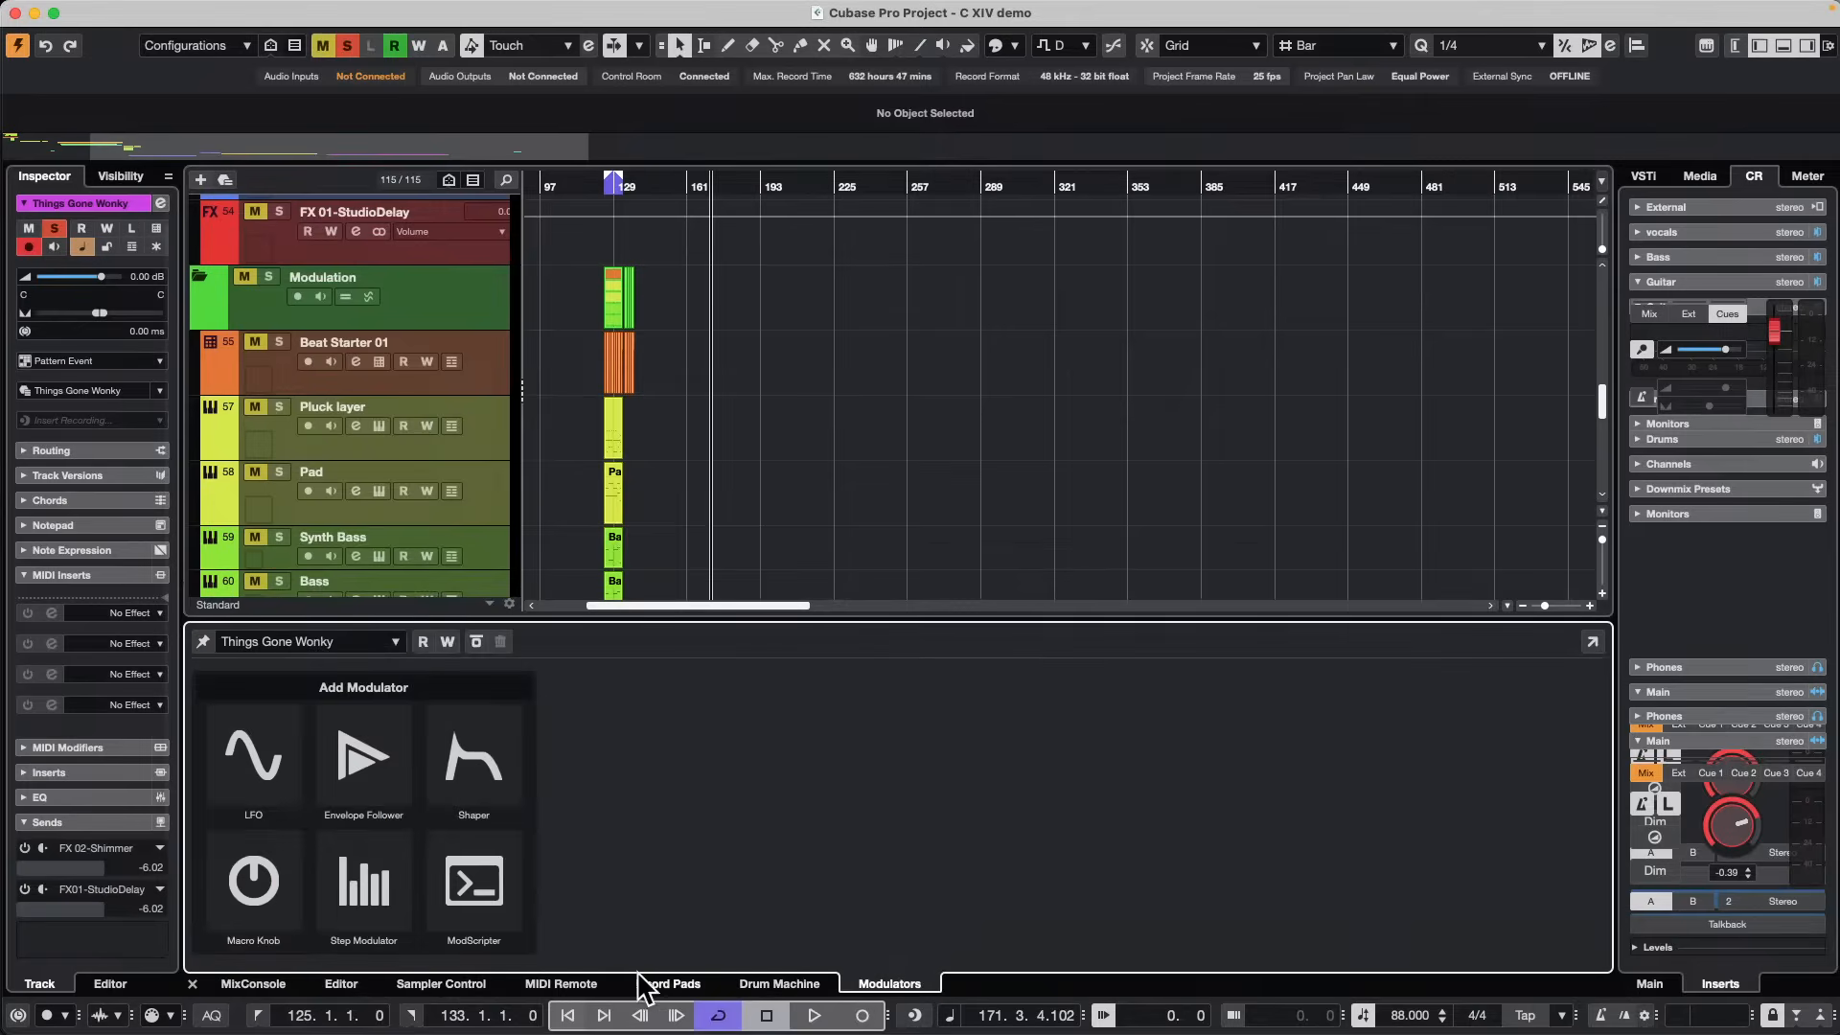